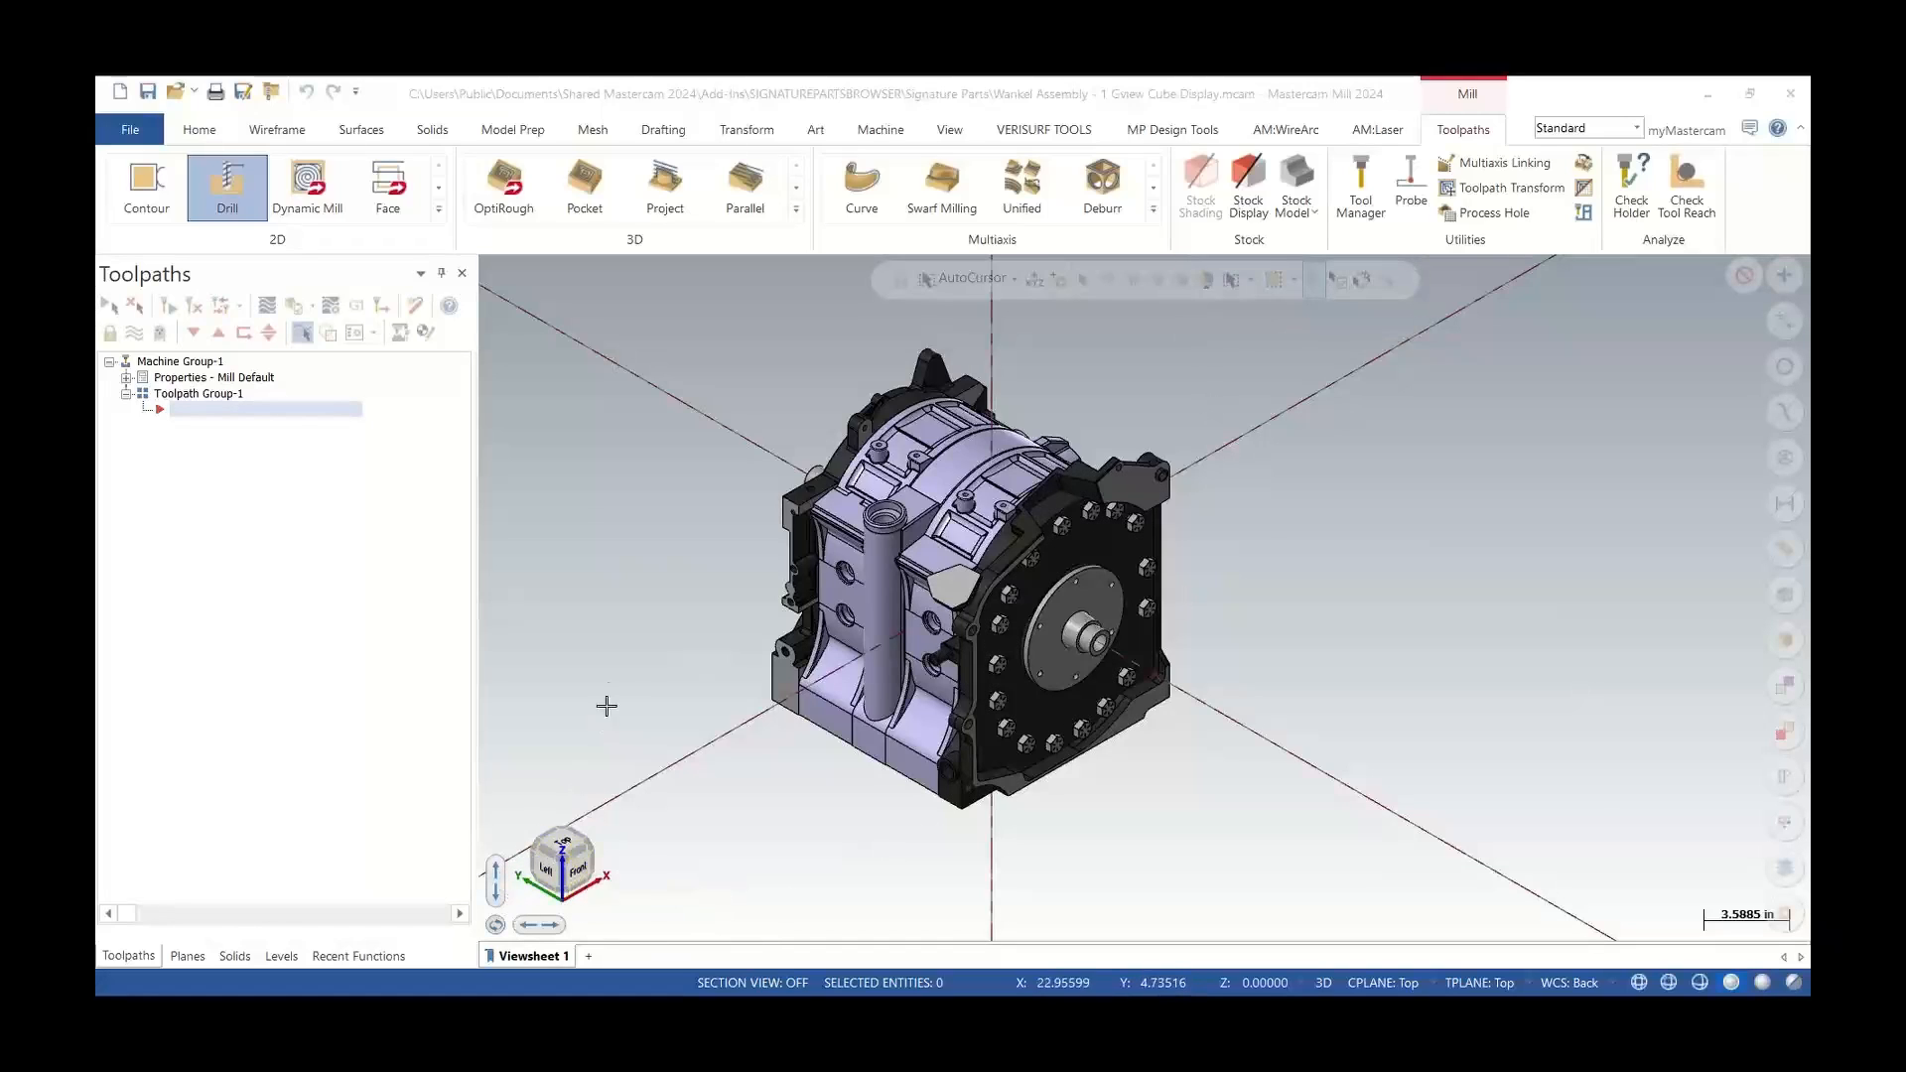
# Open the Planes manager and browse the graphics window's view menu without choosing an option
pyautogui.click(187, 956)
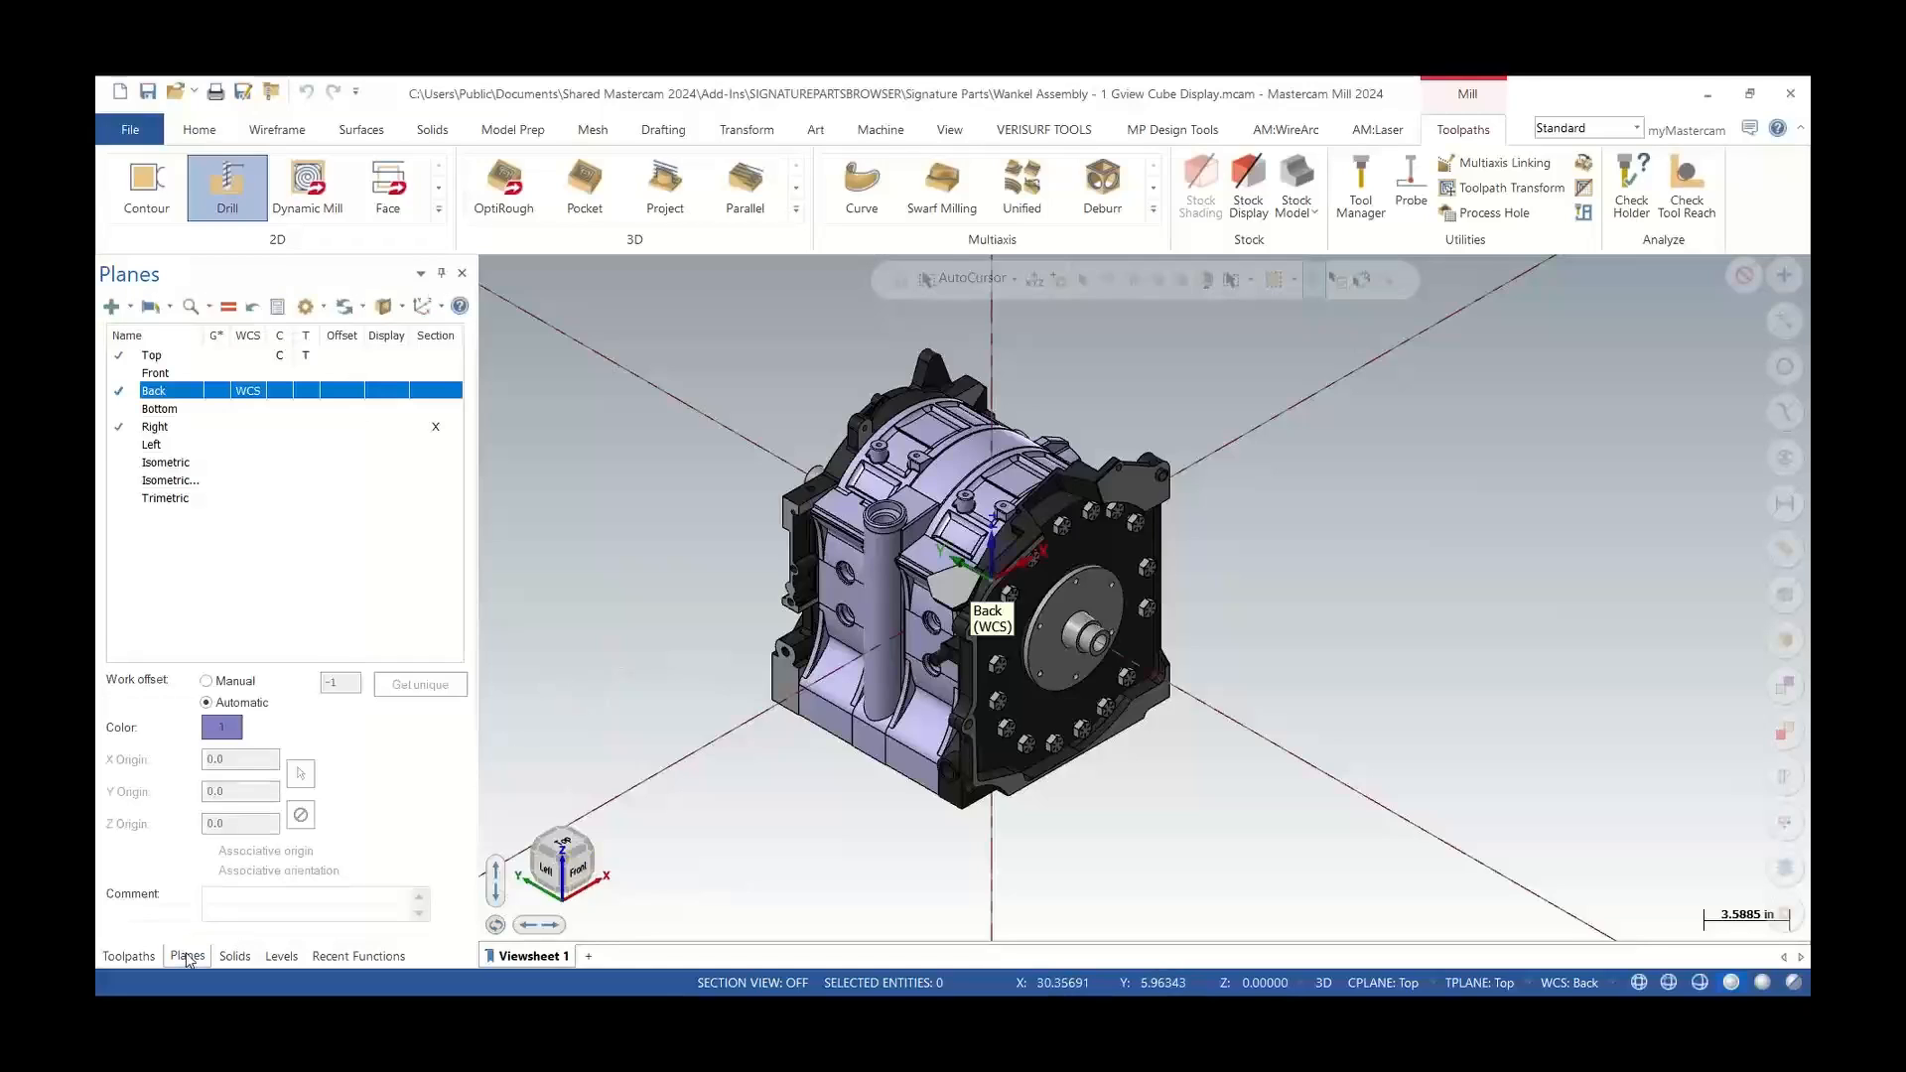
pyautogui.rightClick(647, 482)
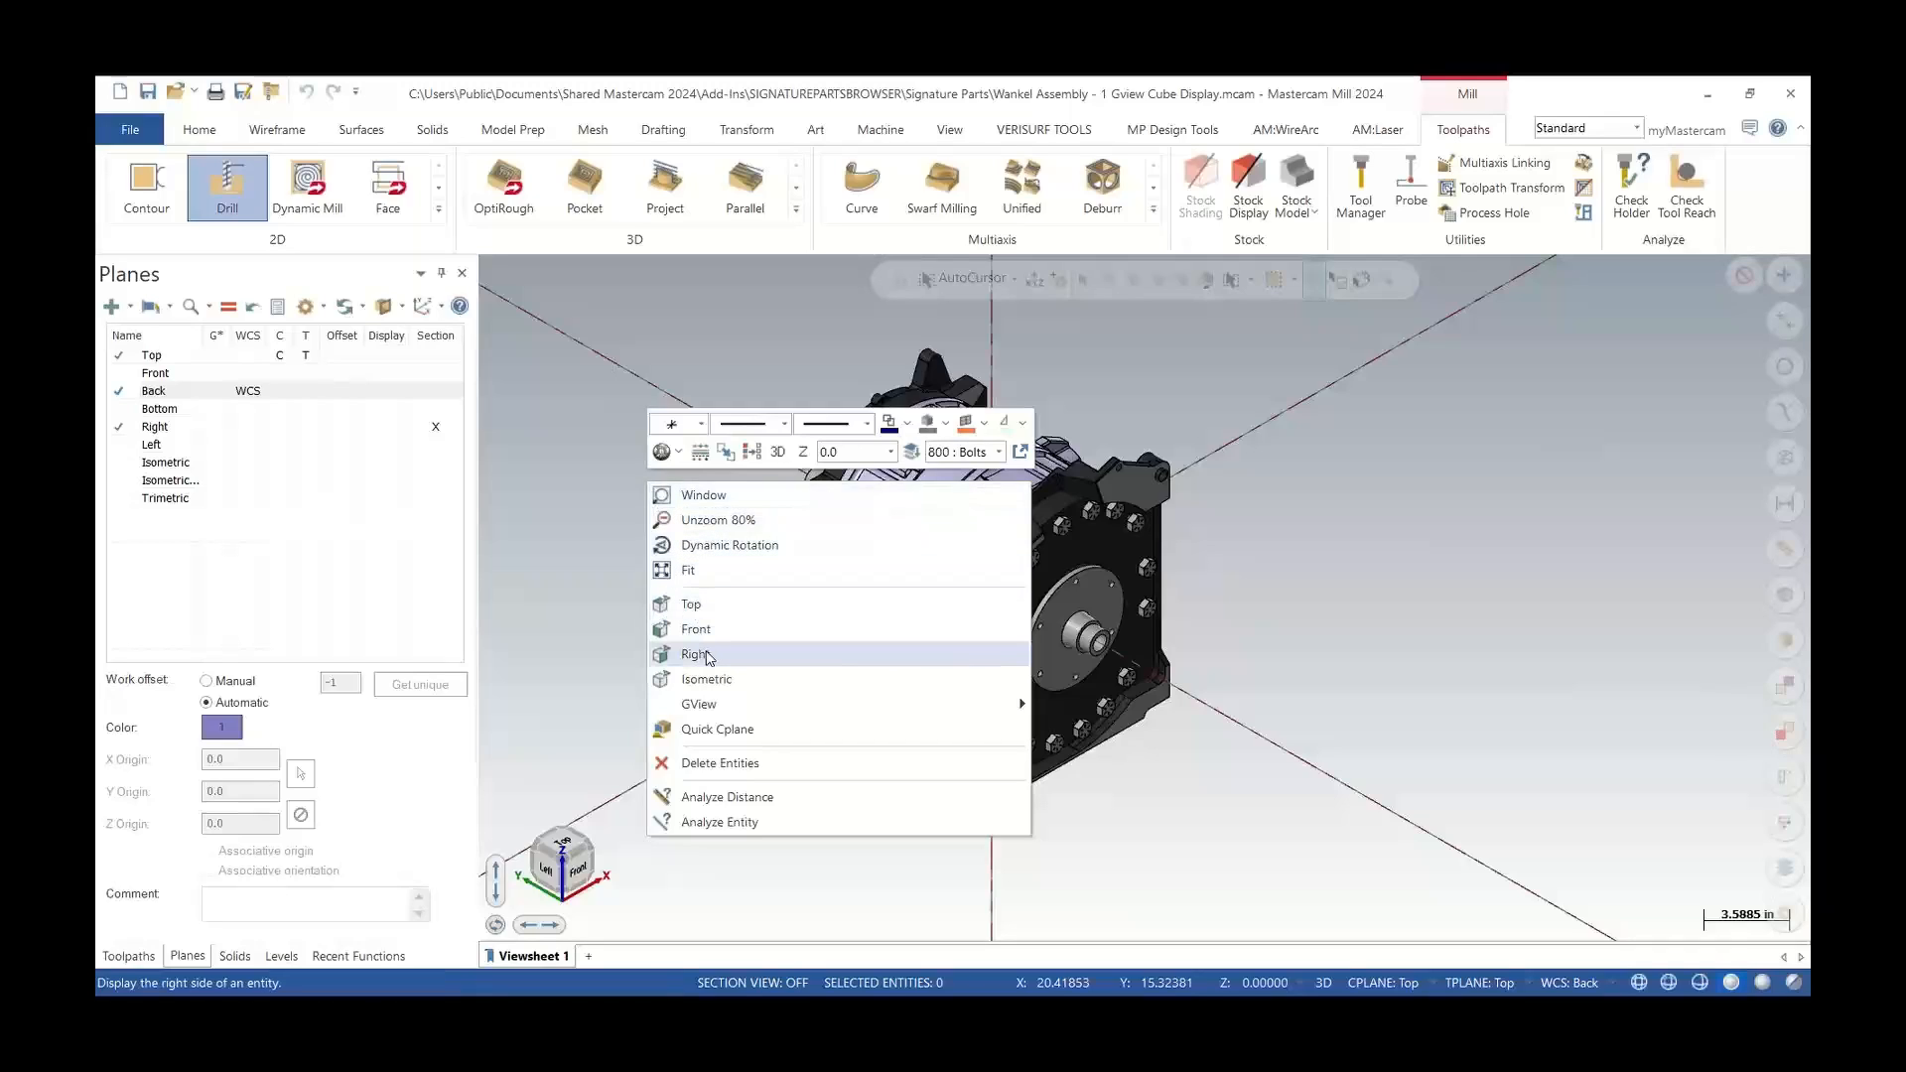
pyautogui.moveTo(724, 709)
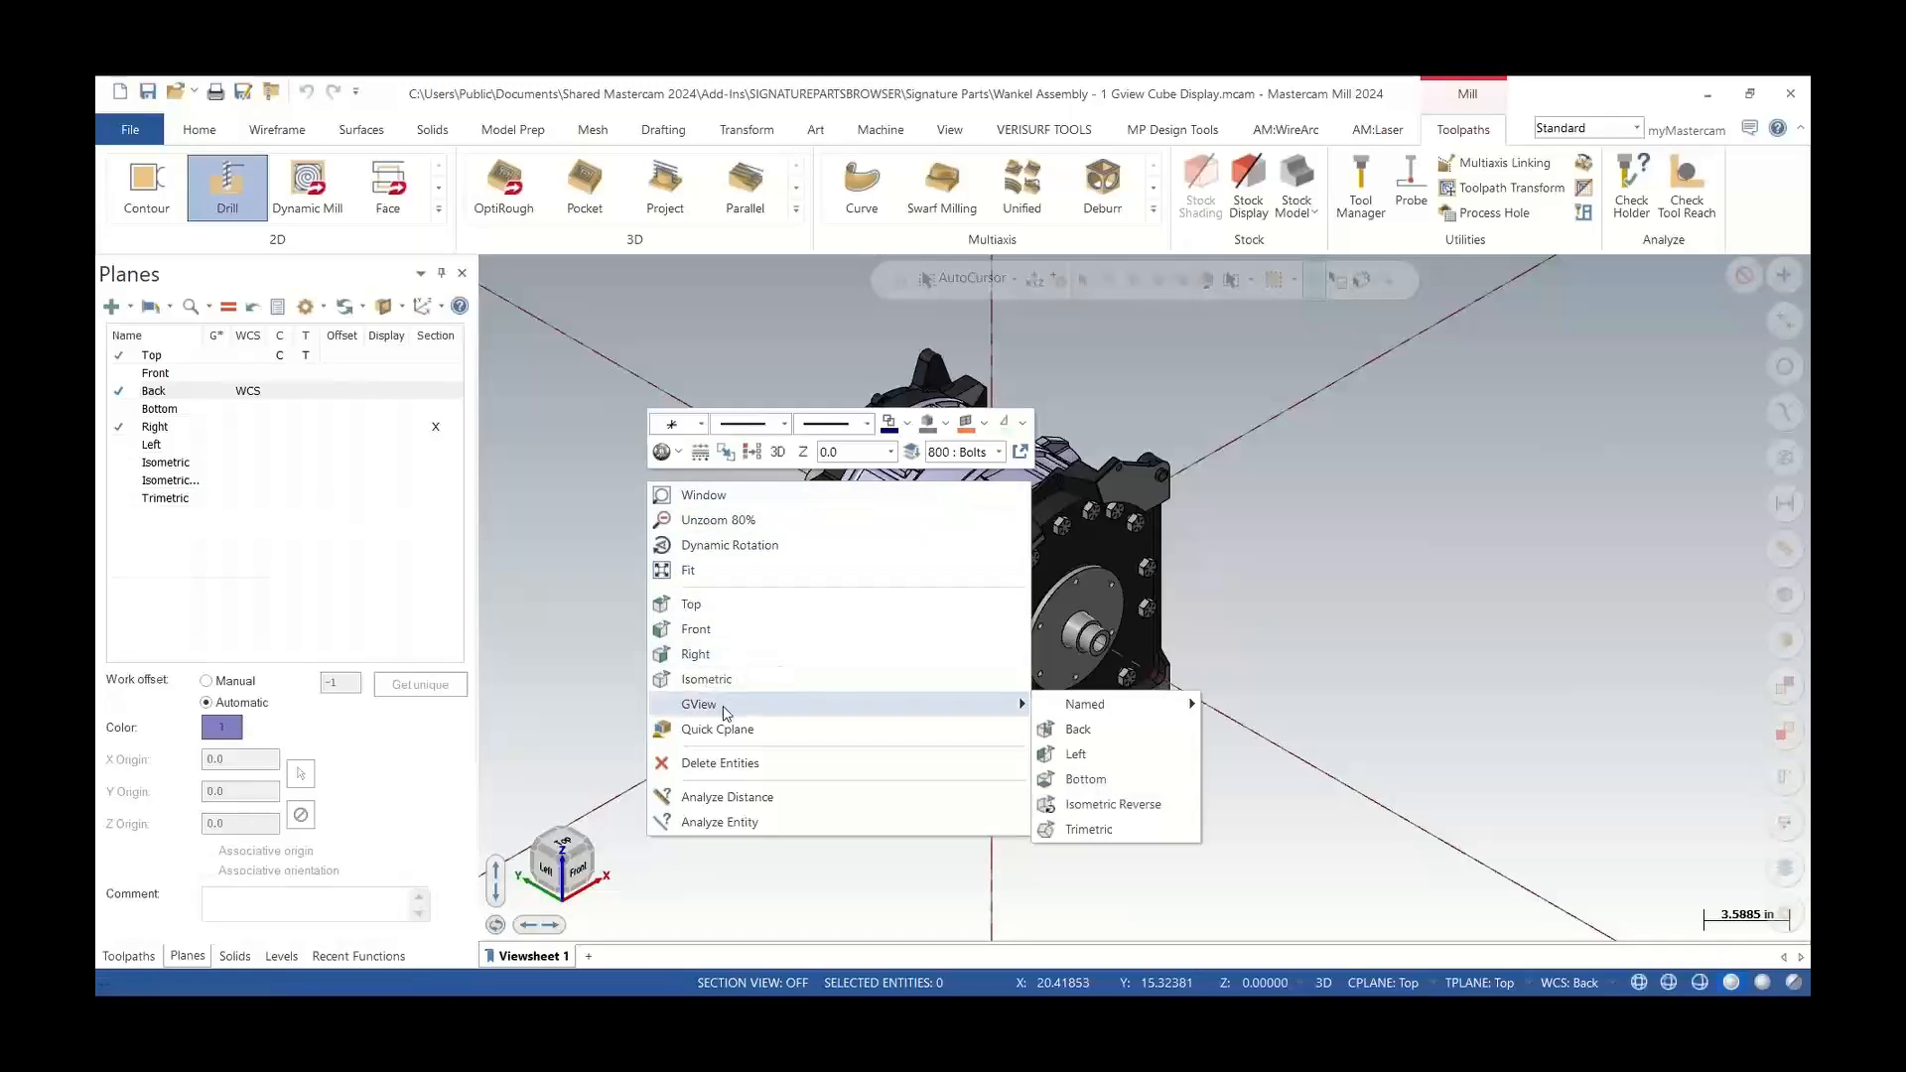
pyautogui.click(580, 620)
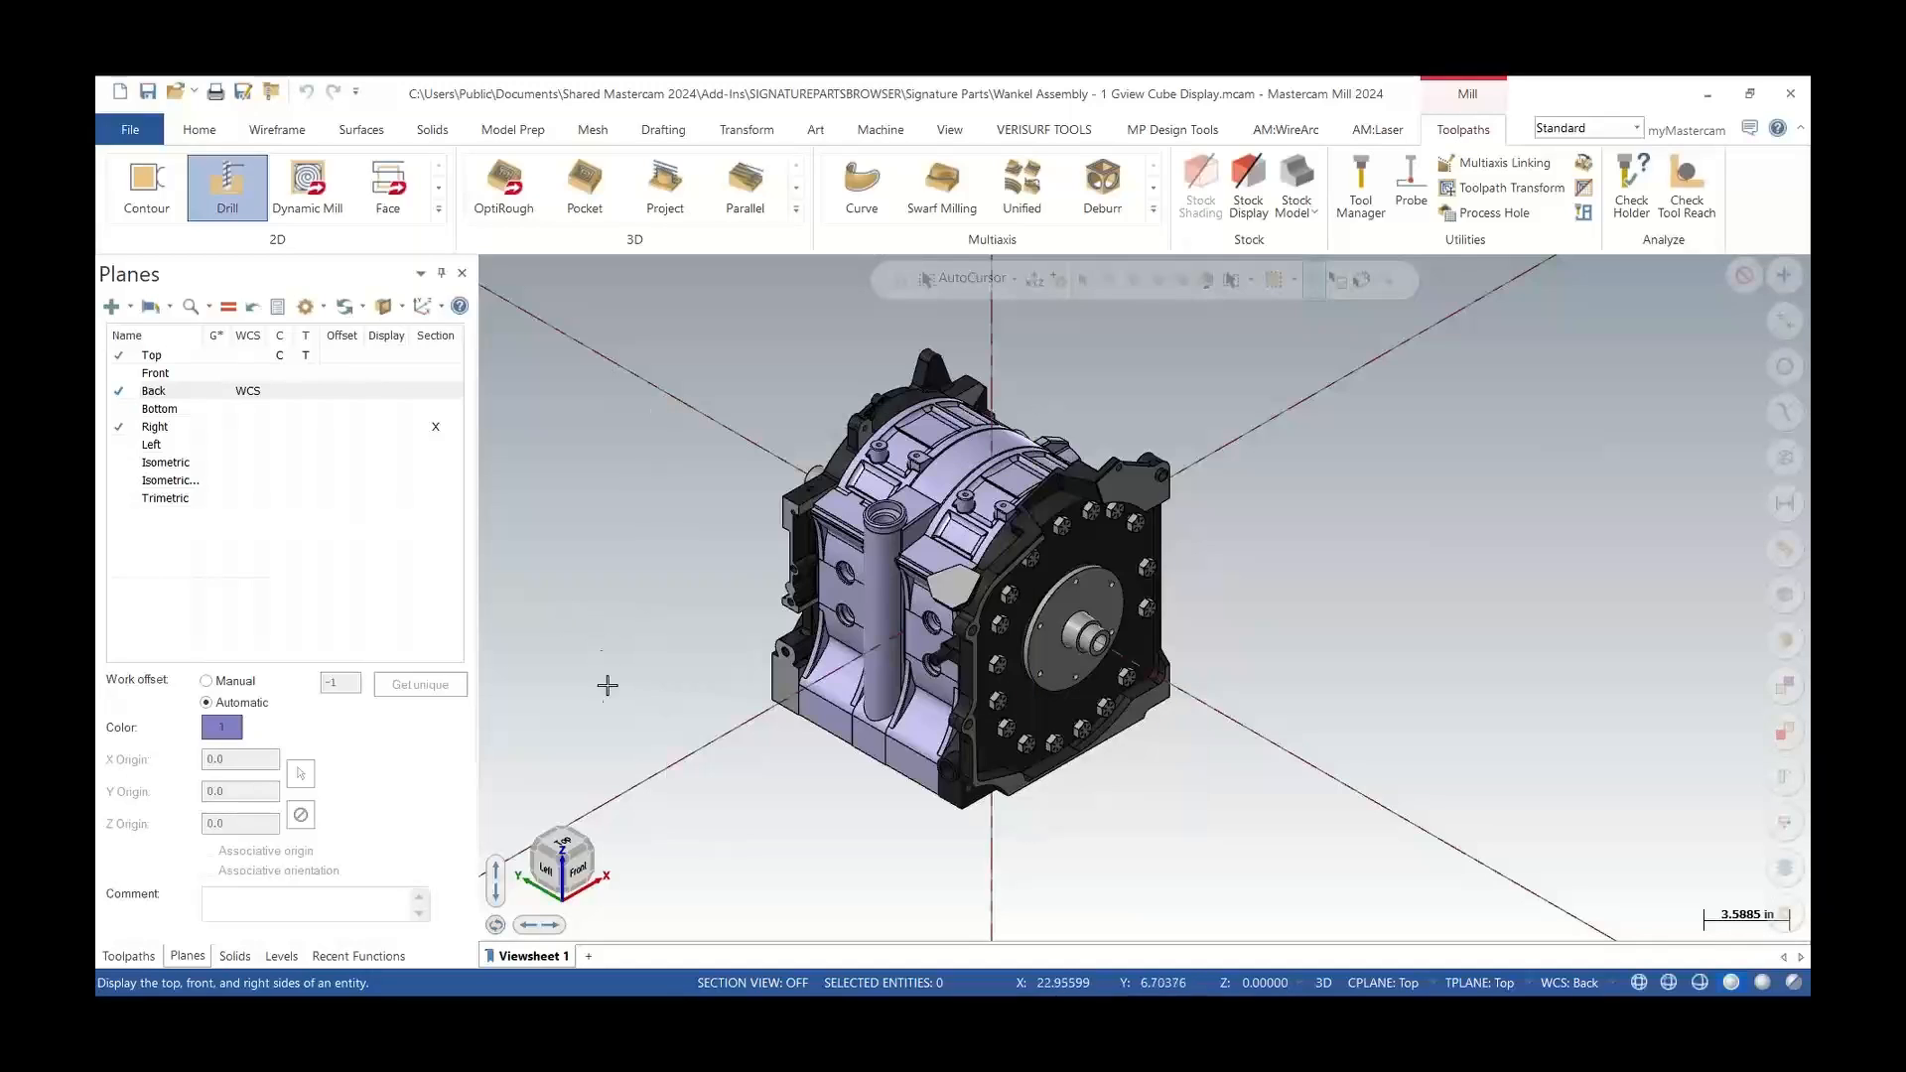
# Use the view cube to show the Back view, orbit the model, and return to an isometric view
pyautogui.click(564, 842)
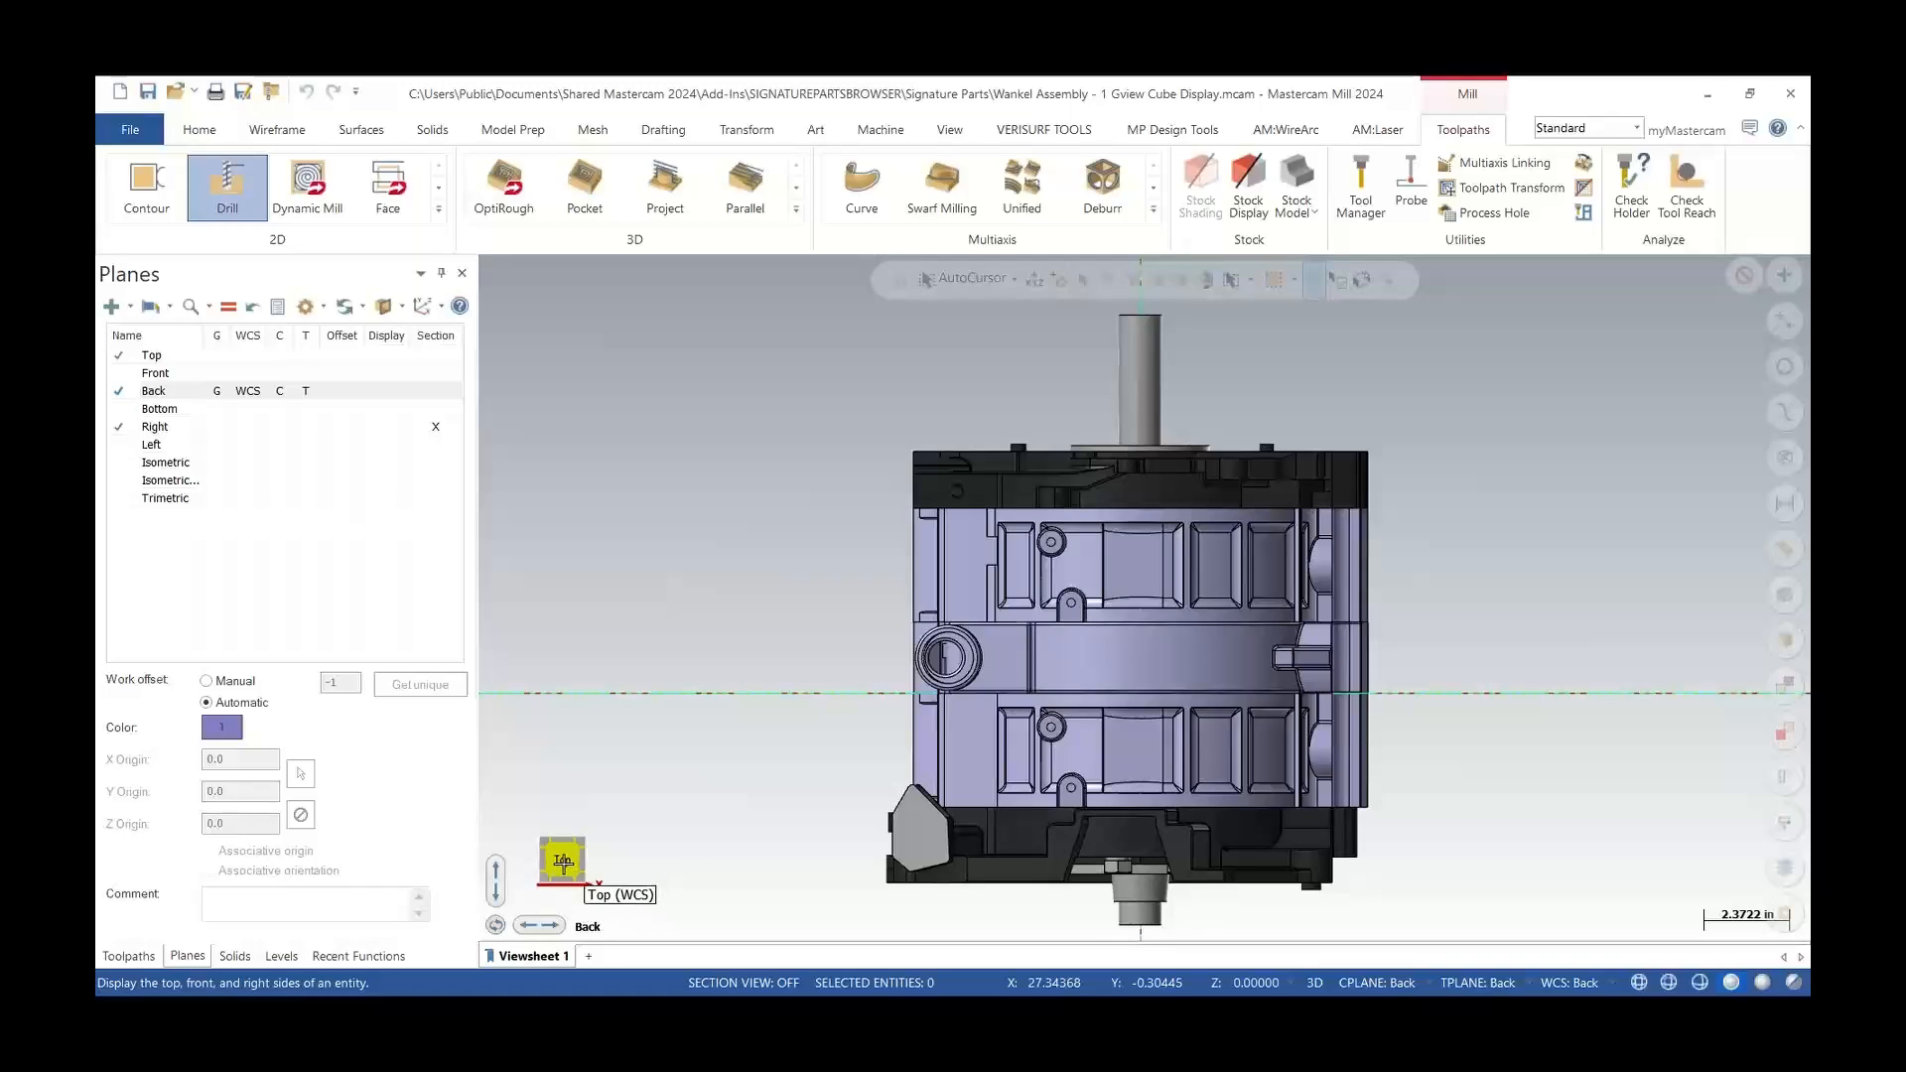
pyautogui.moveTo(563, 863); pyautogui.dragTo(516, 694)
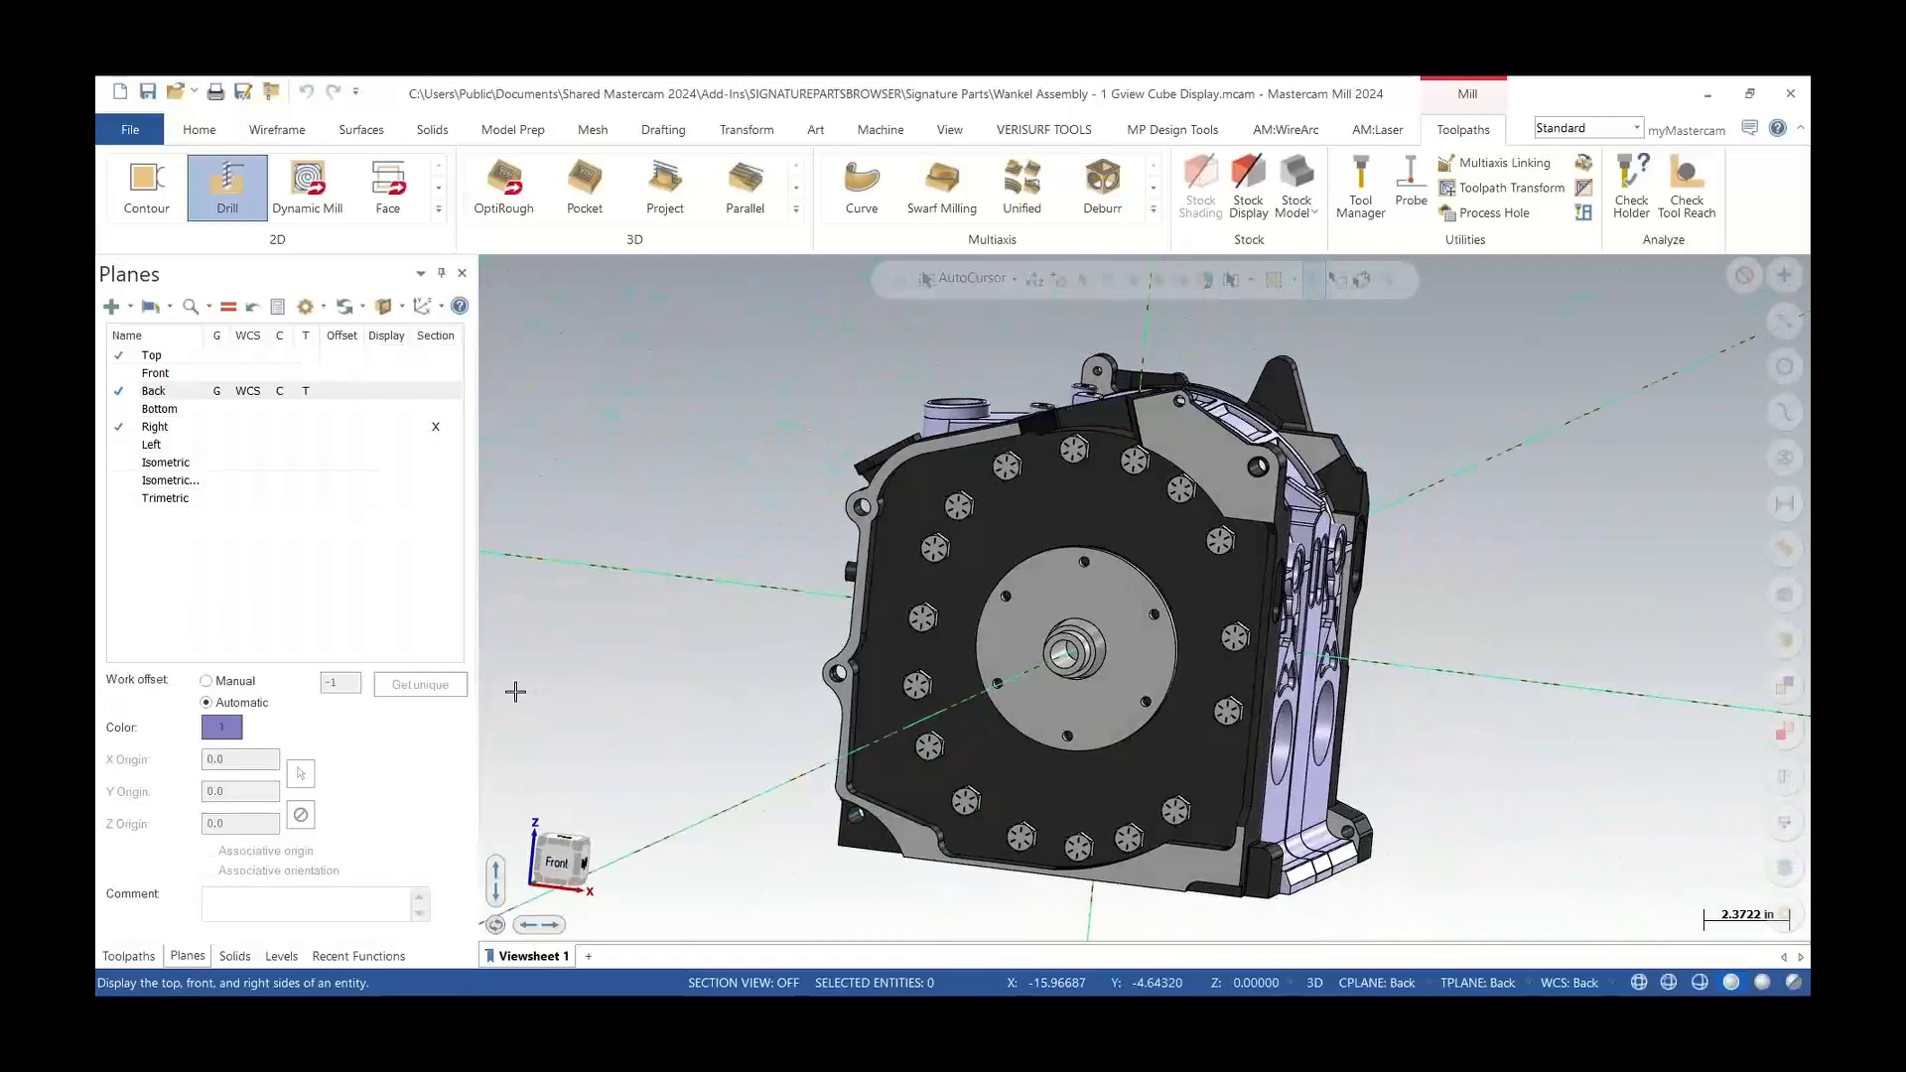
pyautogui.click(578, 845)
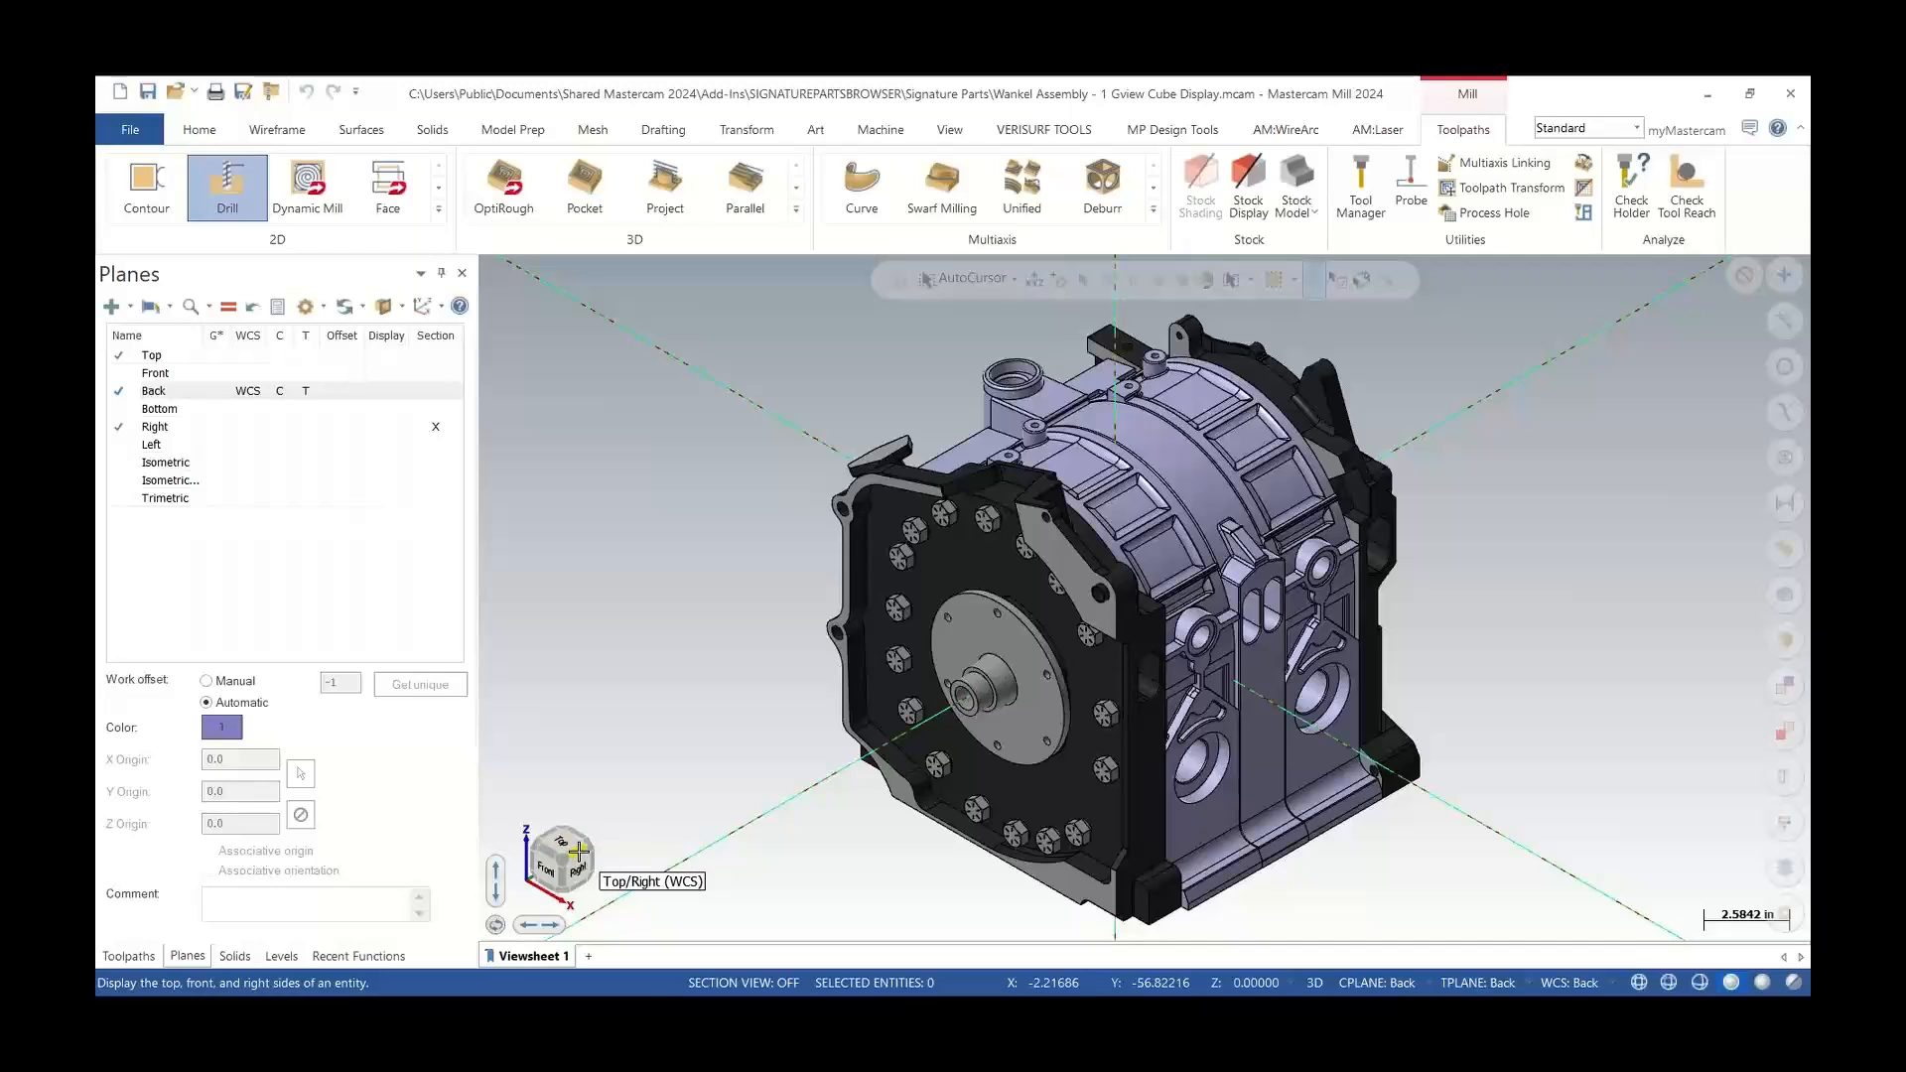
# Review the plane-following options, then use the view cube to show the Back, Front and Bottom views
pyautogui.click(365, 309)
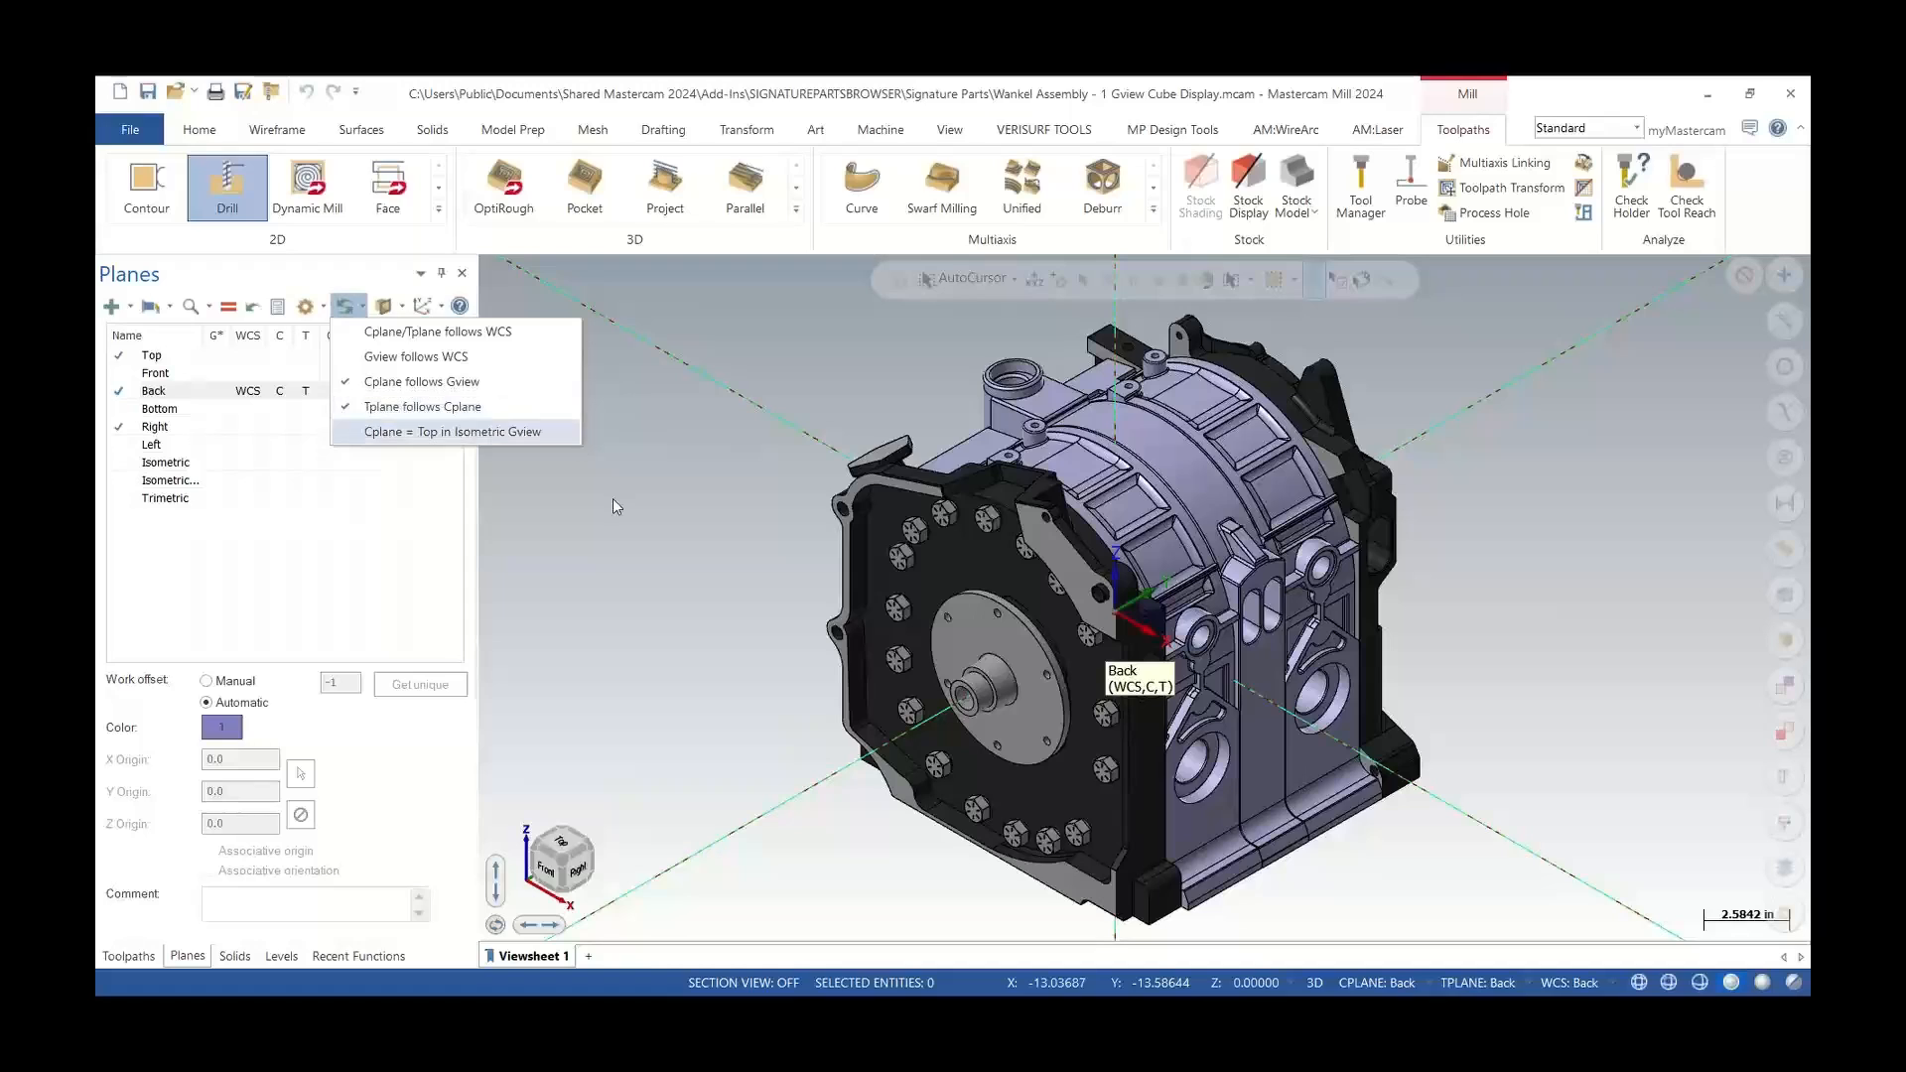
pyautogui.click(616, 538)
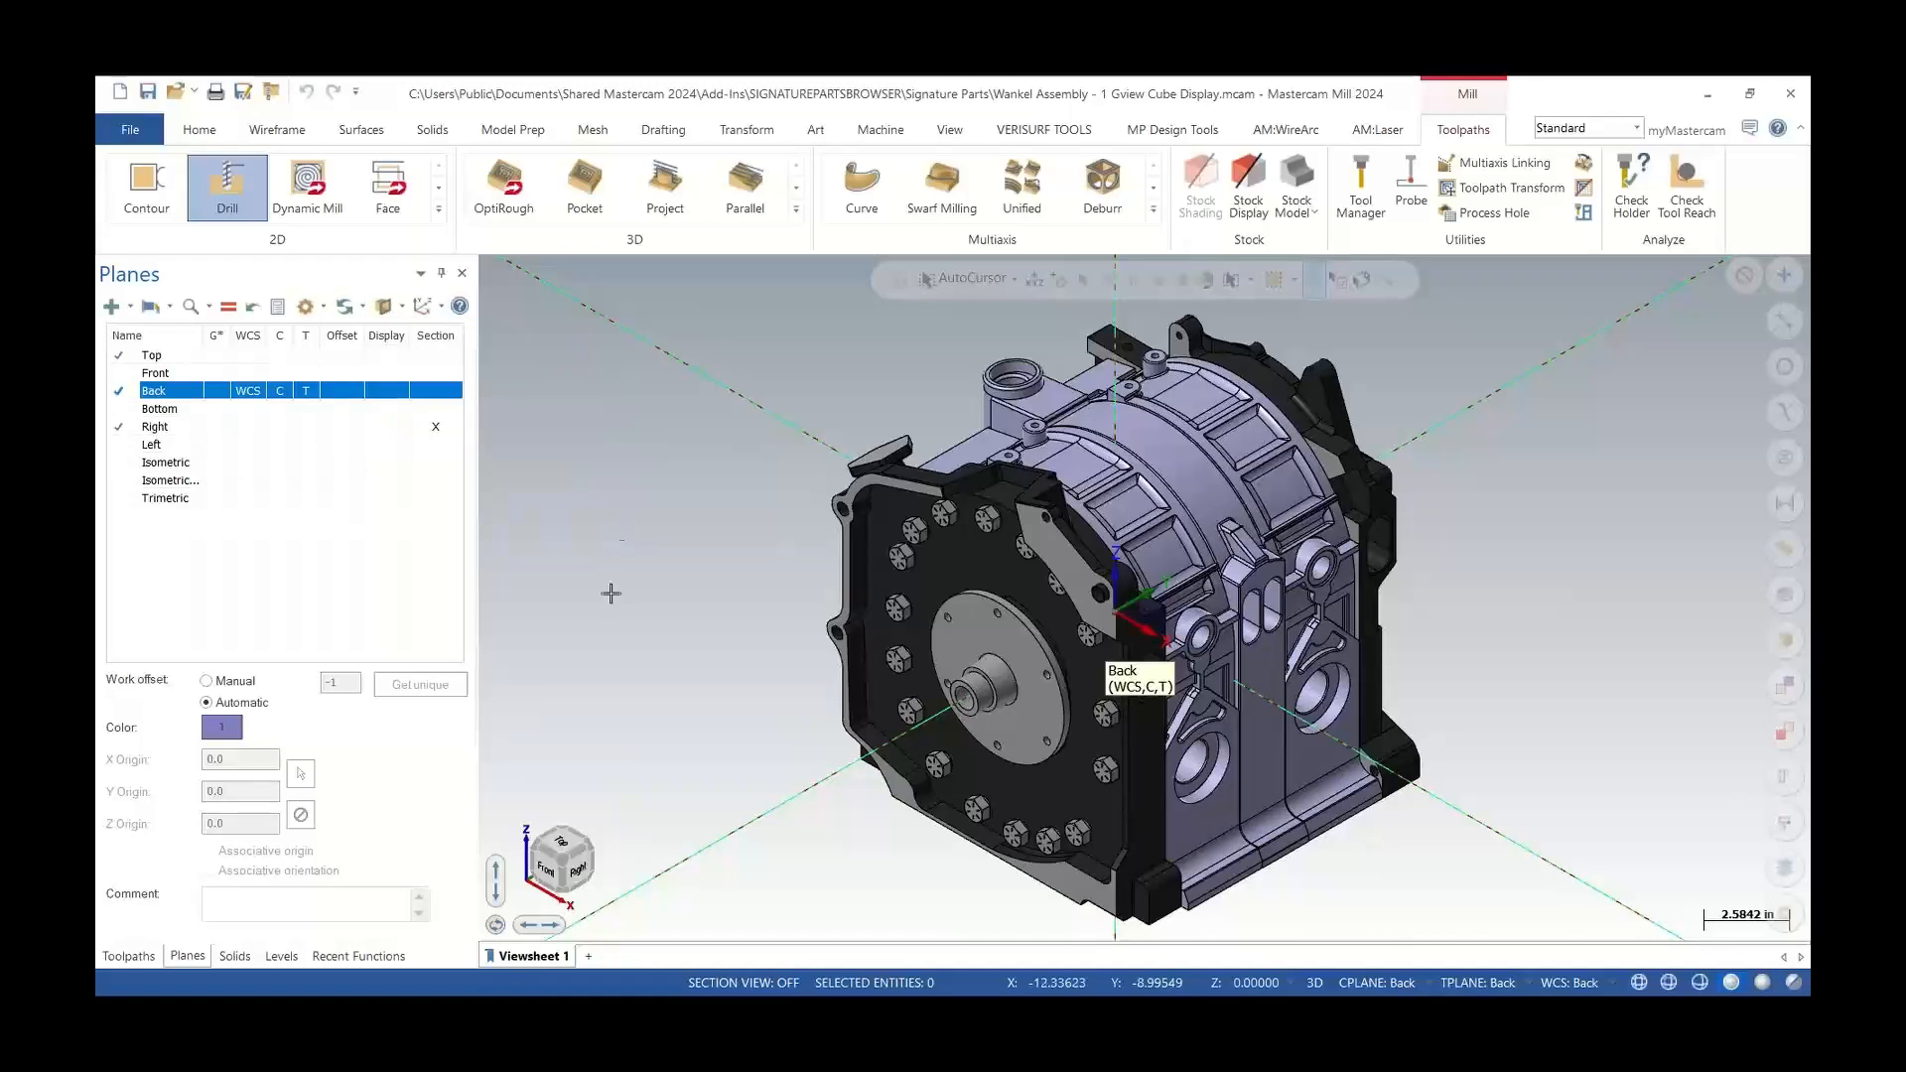
pyautogui.click(564, 841)
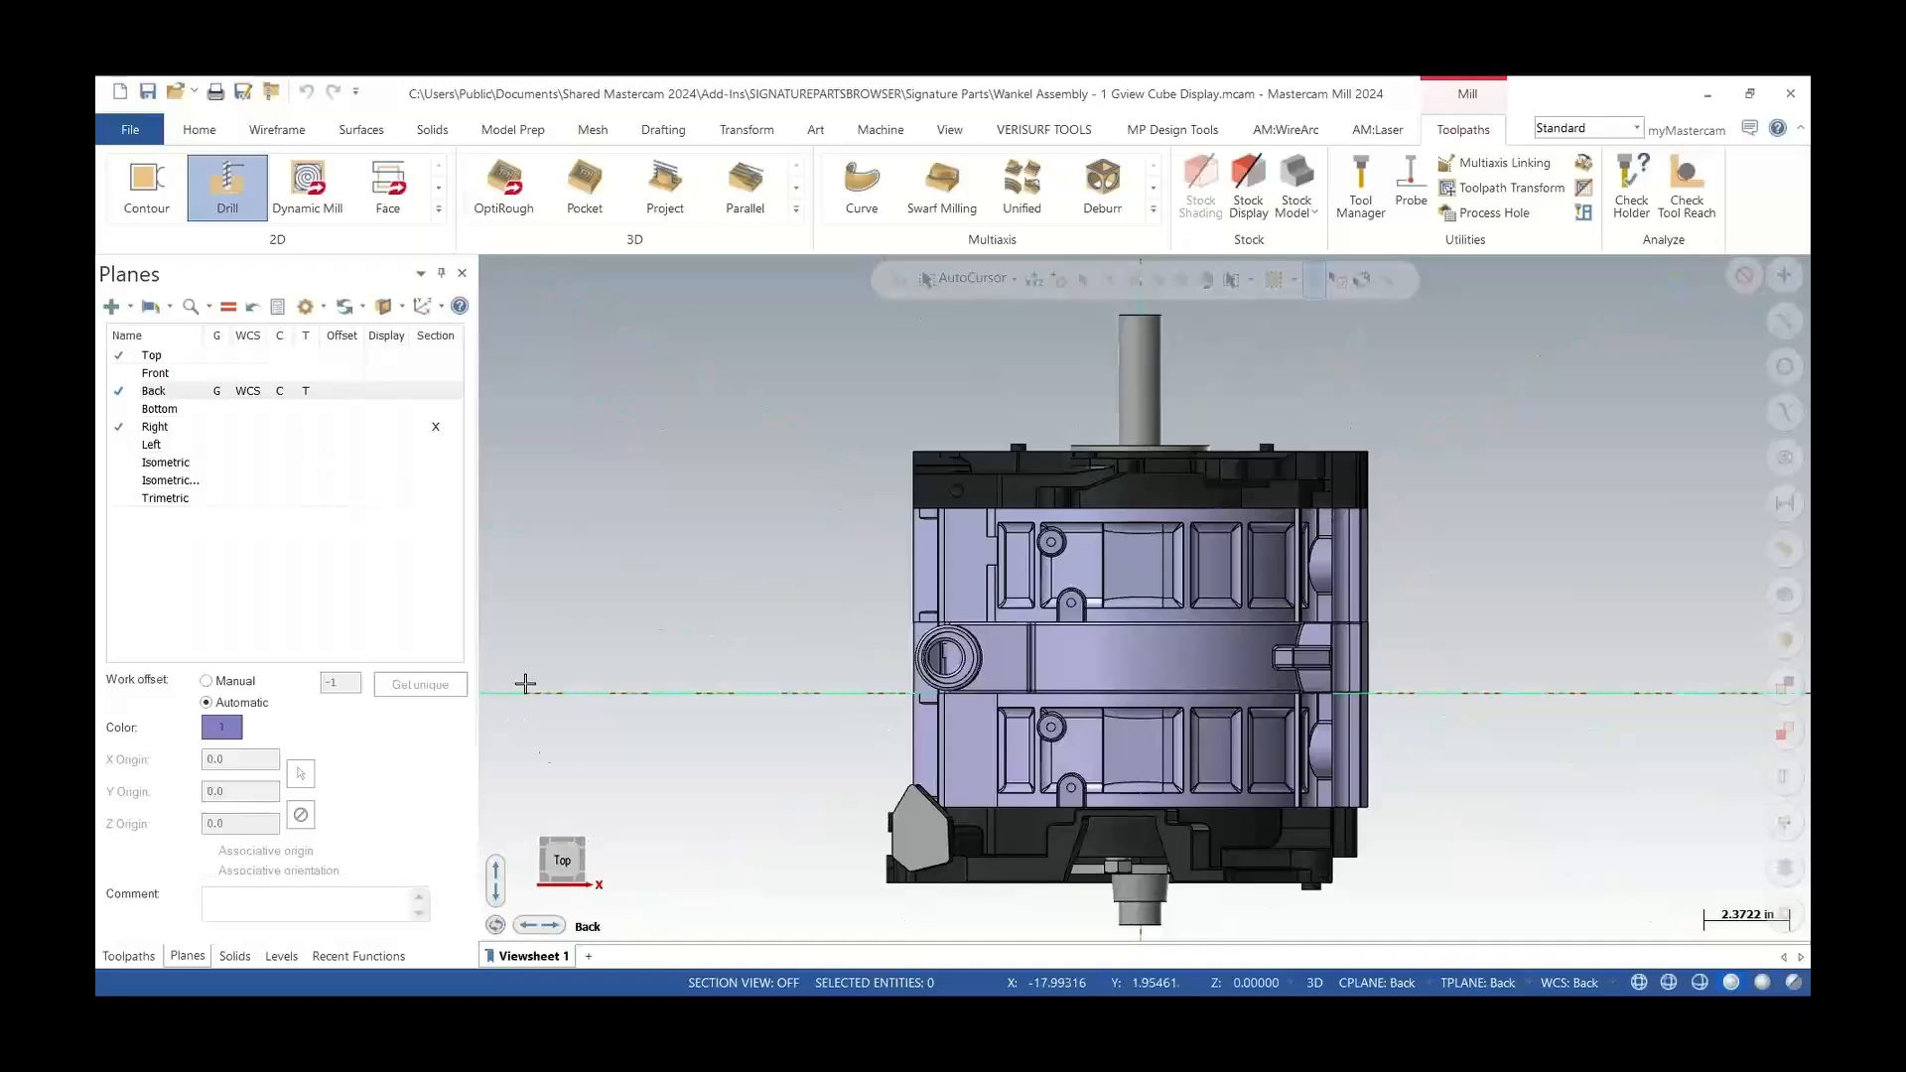
pyautogui.click(559, 865)
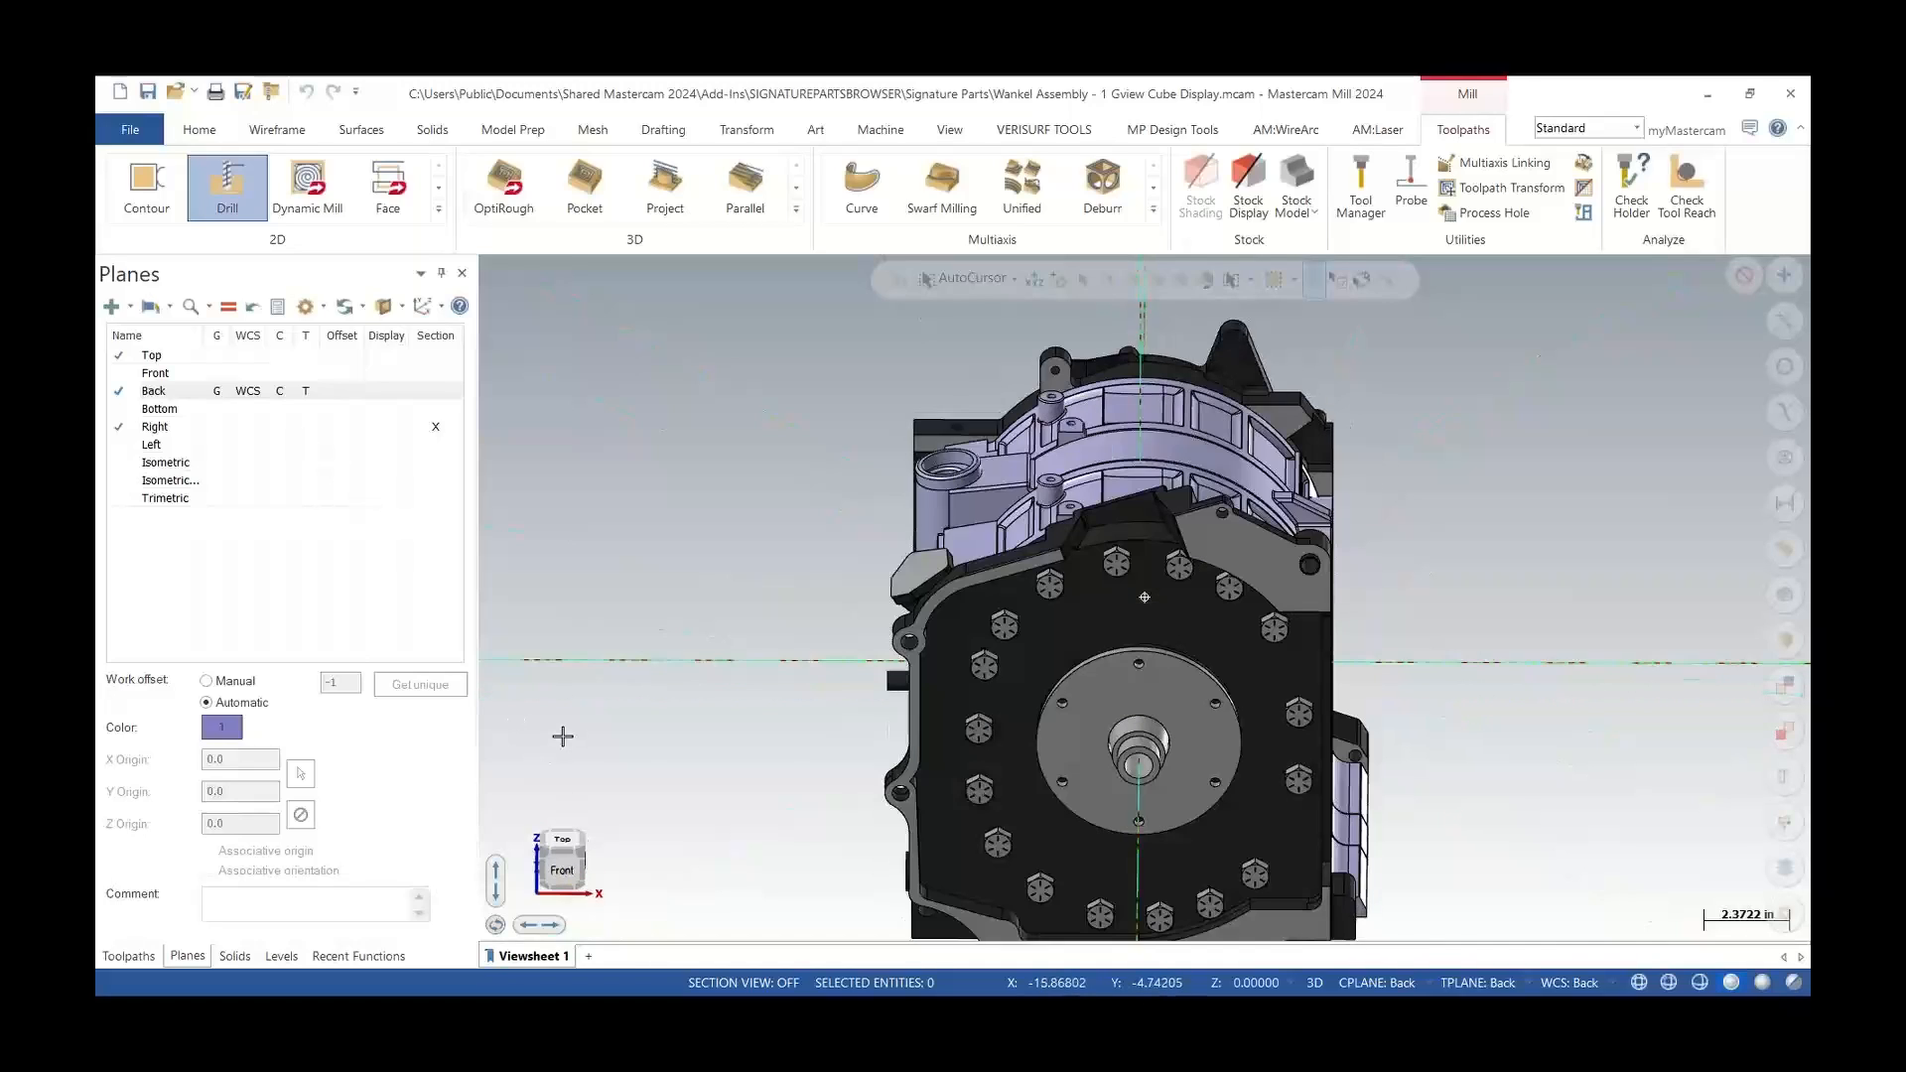
pyautogui.click(561, 872)
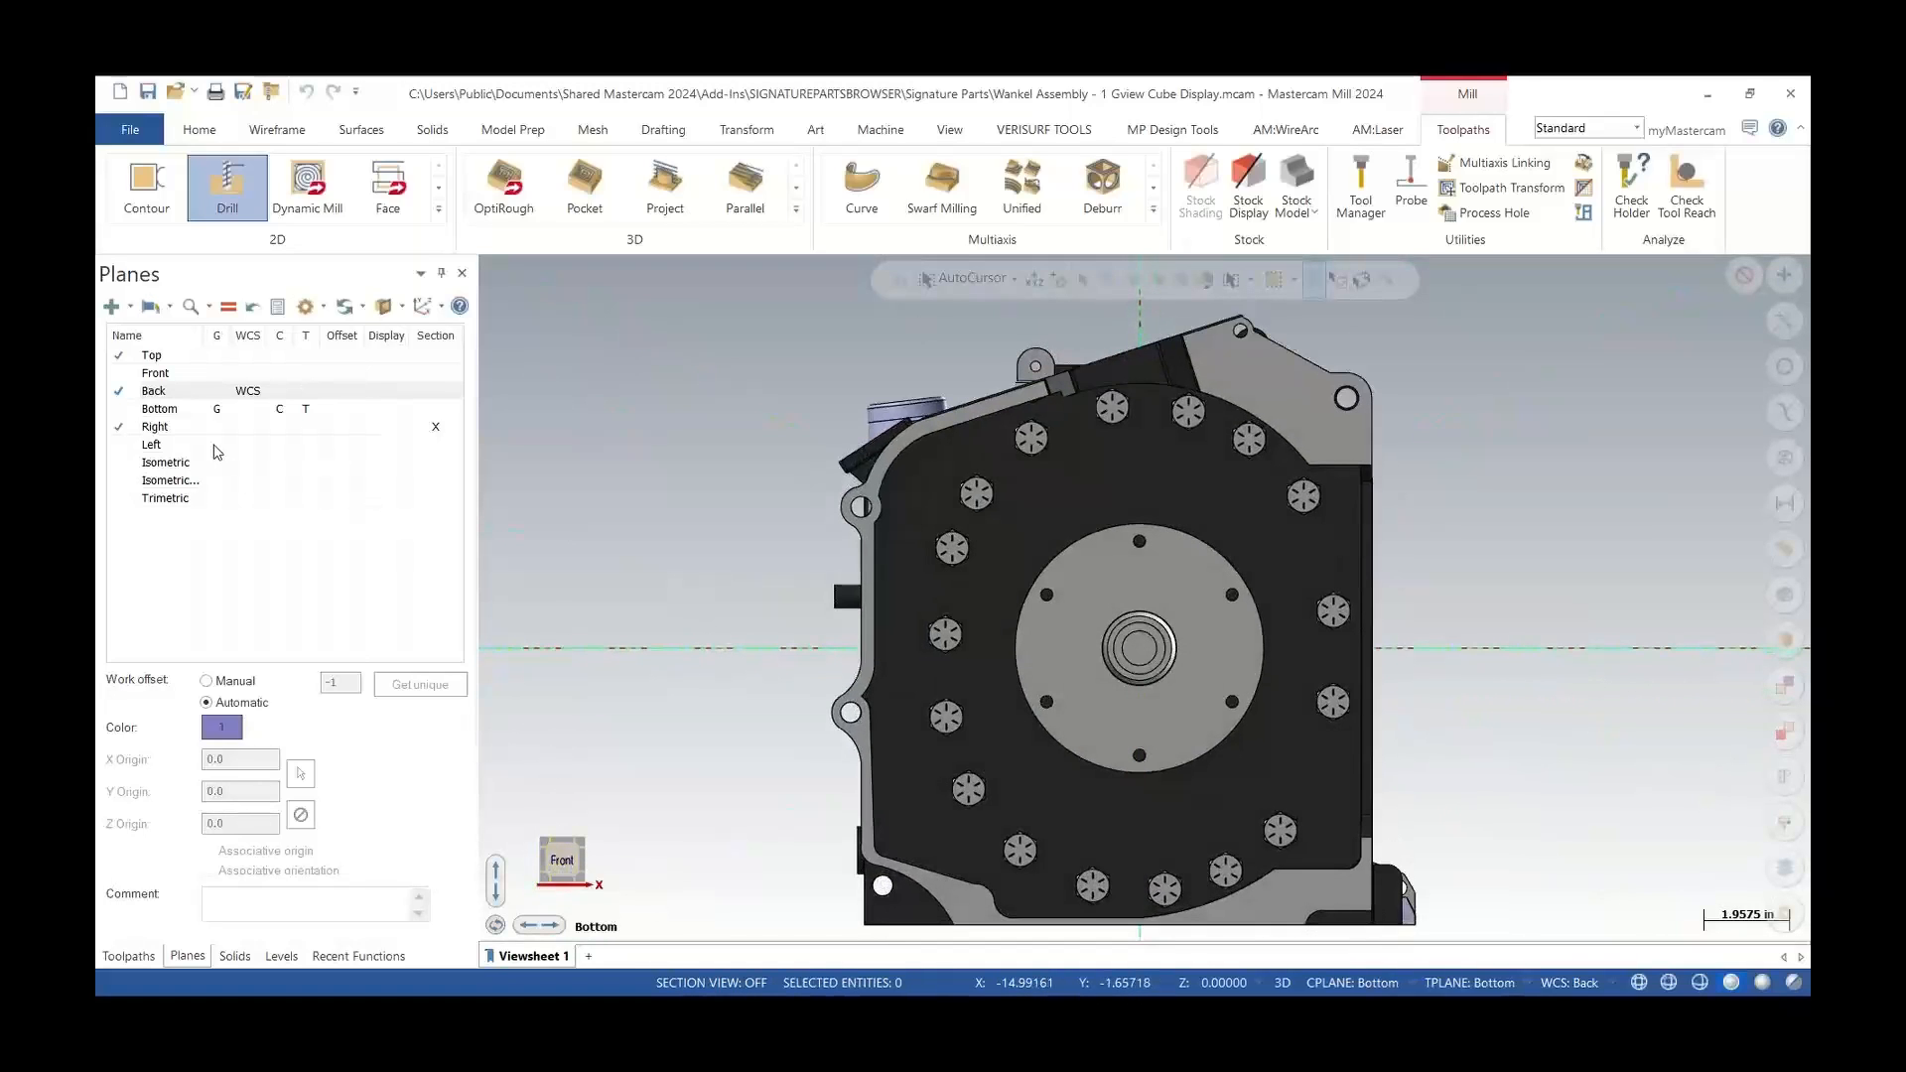
# Set the Top plane as the WCS and use the view cube to show the Front view
pyautogui.click(250, 359)
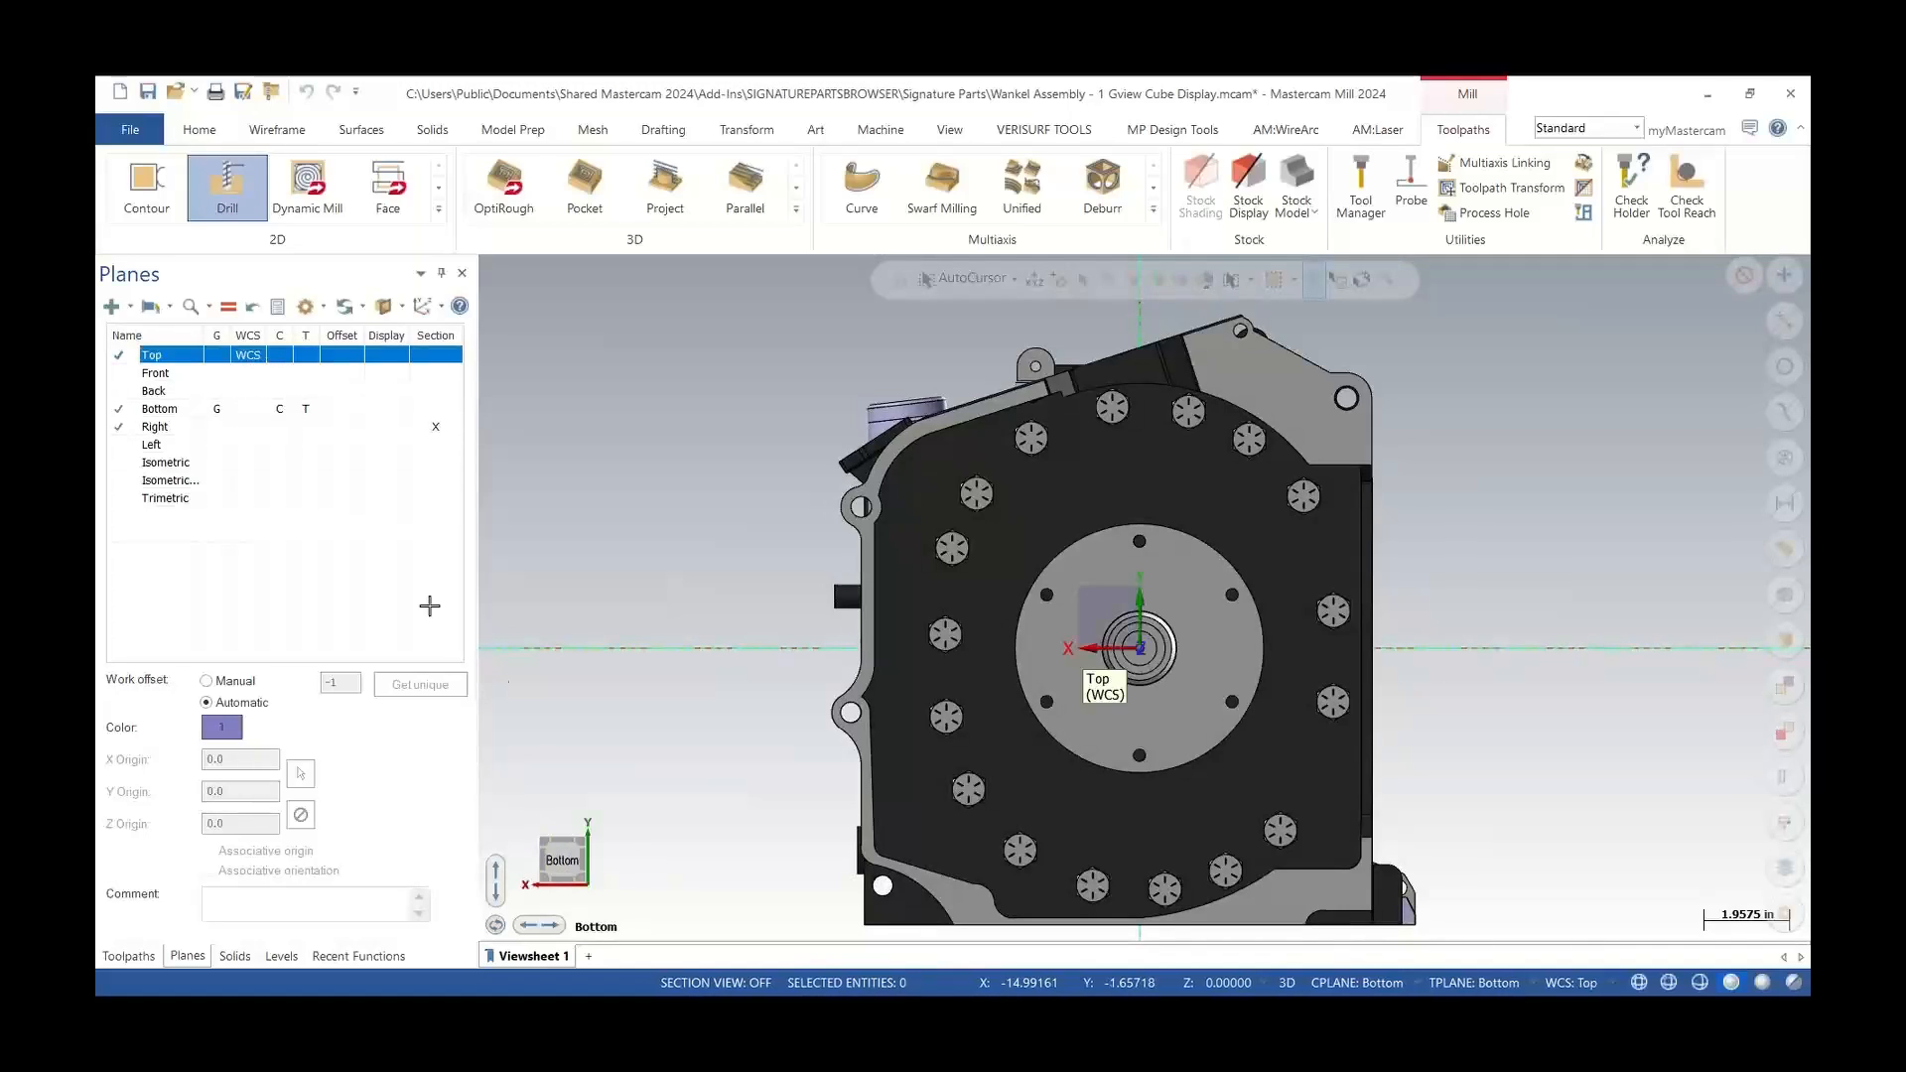
pyautogui.click(563, 864)
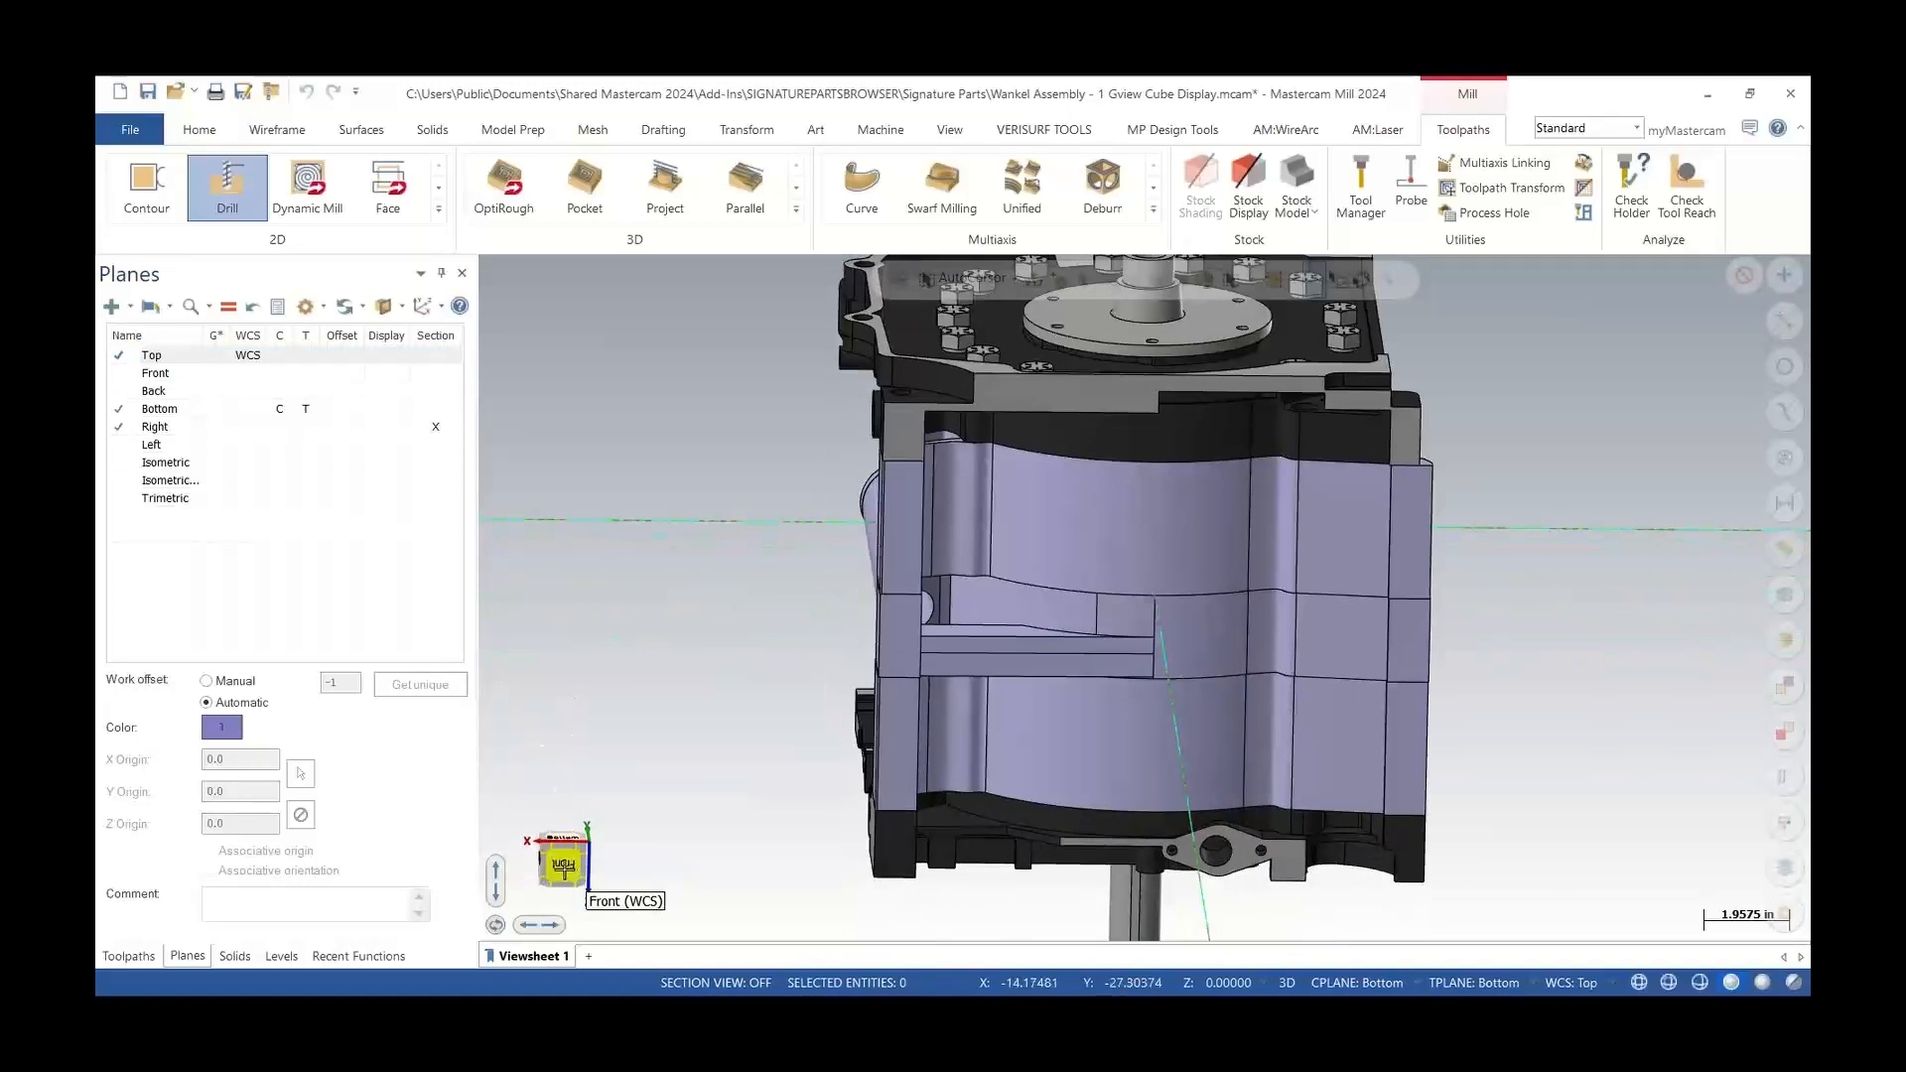
pyautogui.click(563, 866)
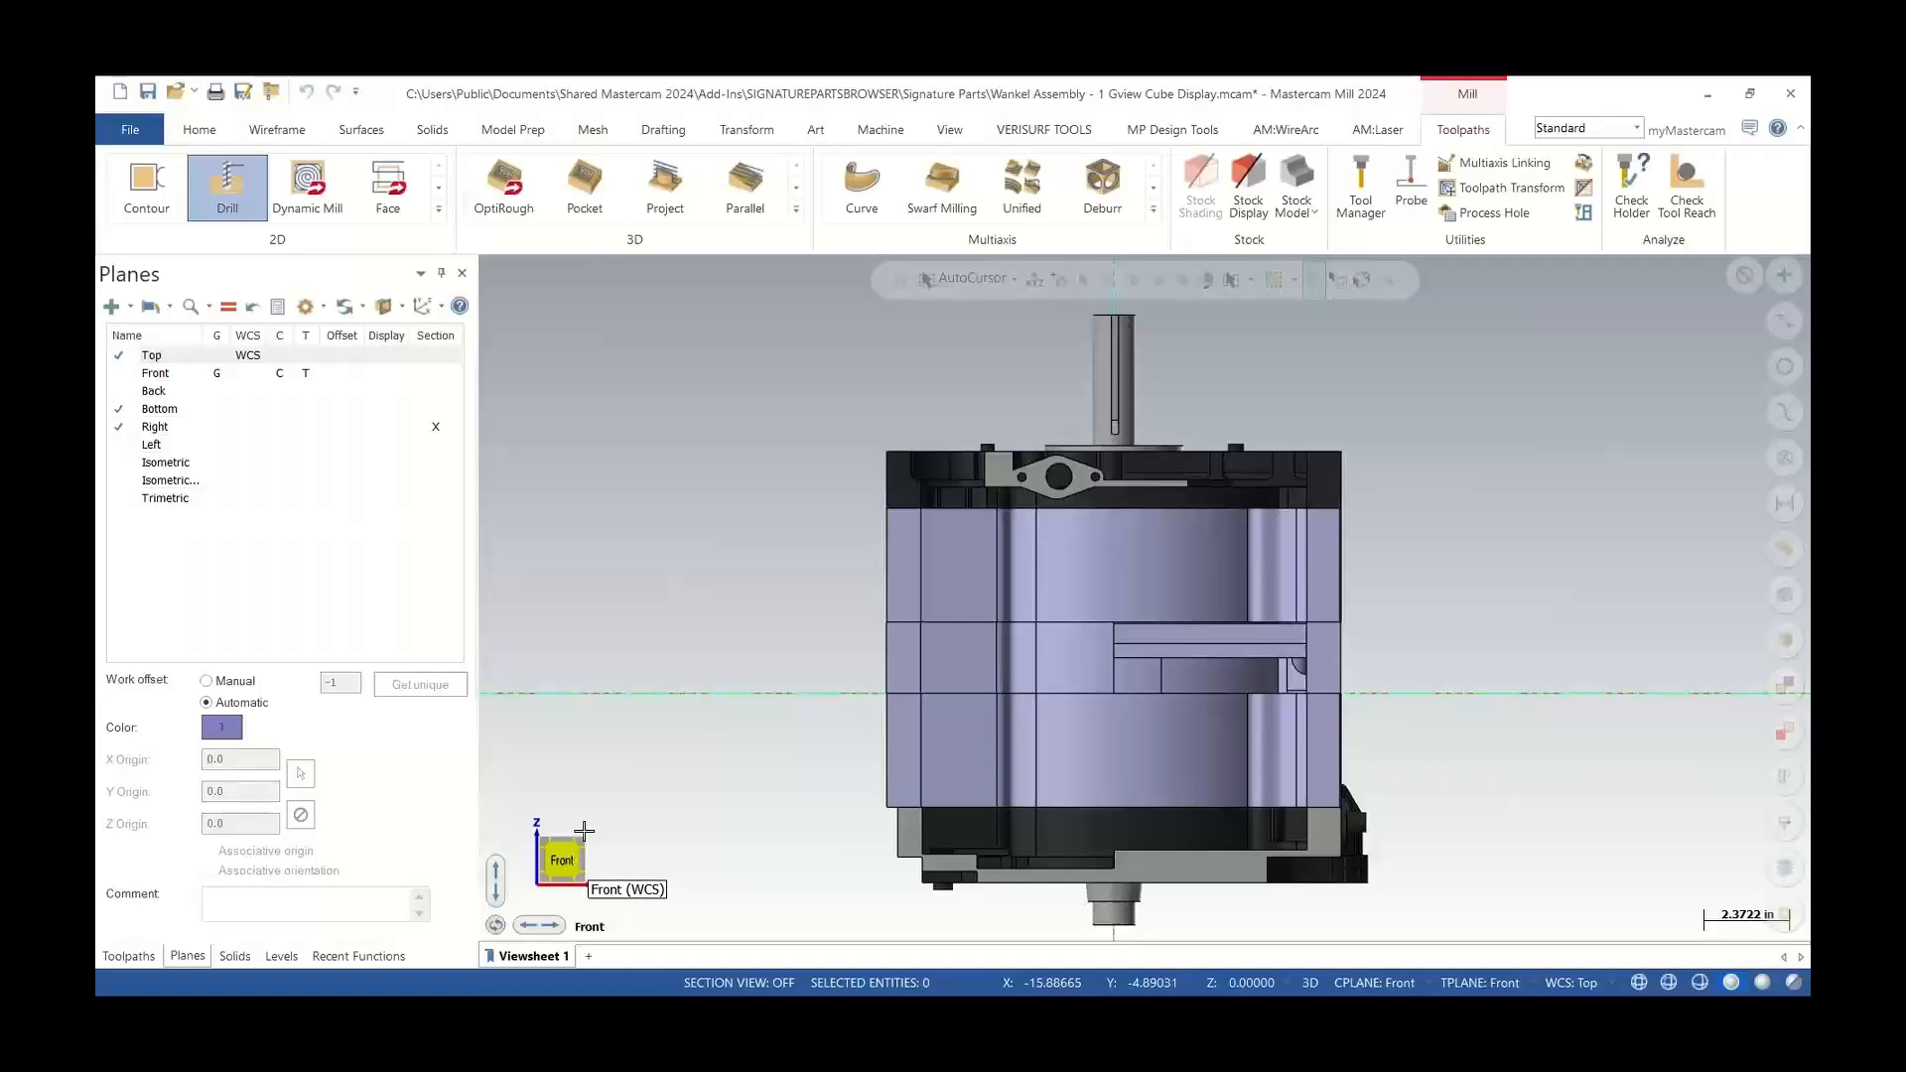
# Start creating a new plane from the view cube and cancel it
pyautogui.scroll(-3, 713, 662)
pyautogui.moveTo(951, 692); pyautogui.dragTo(854, 556, button='middle')
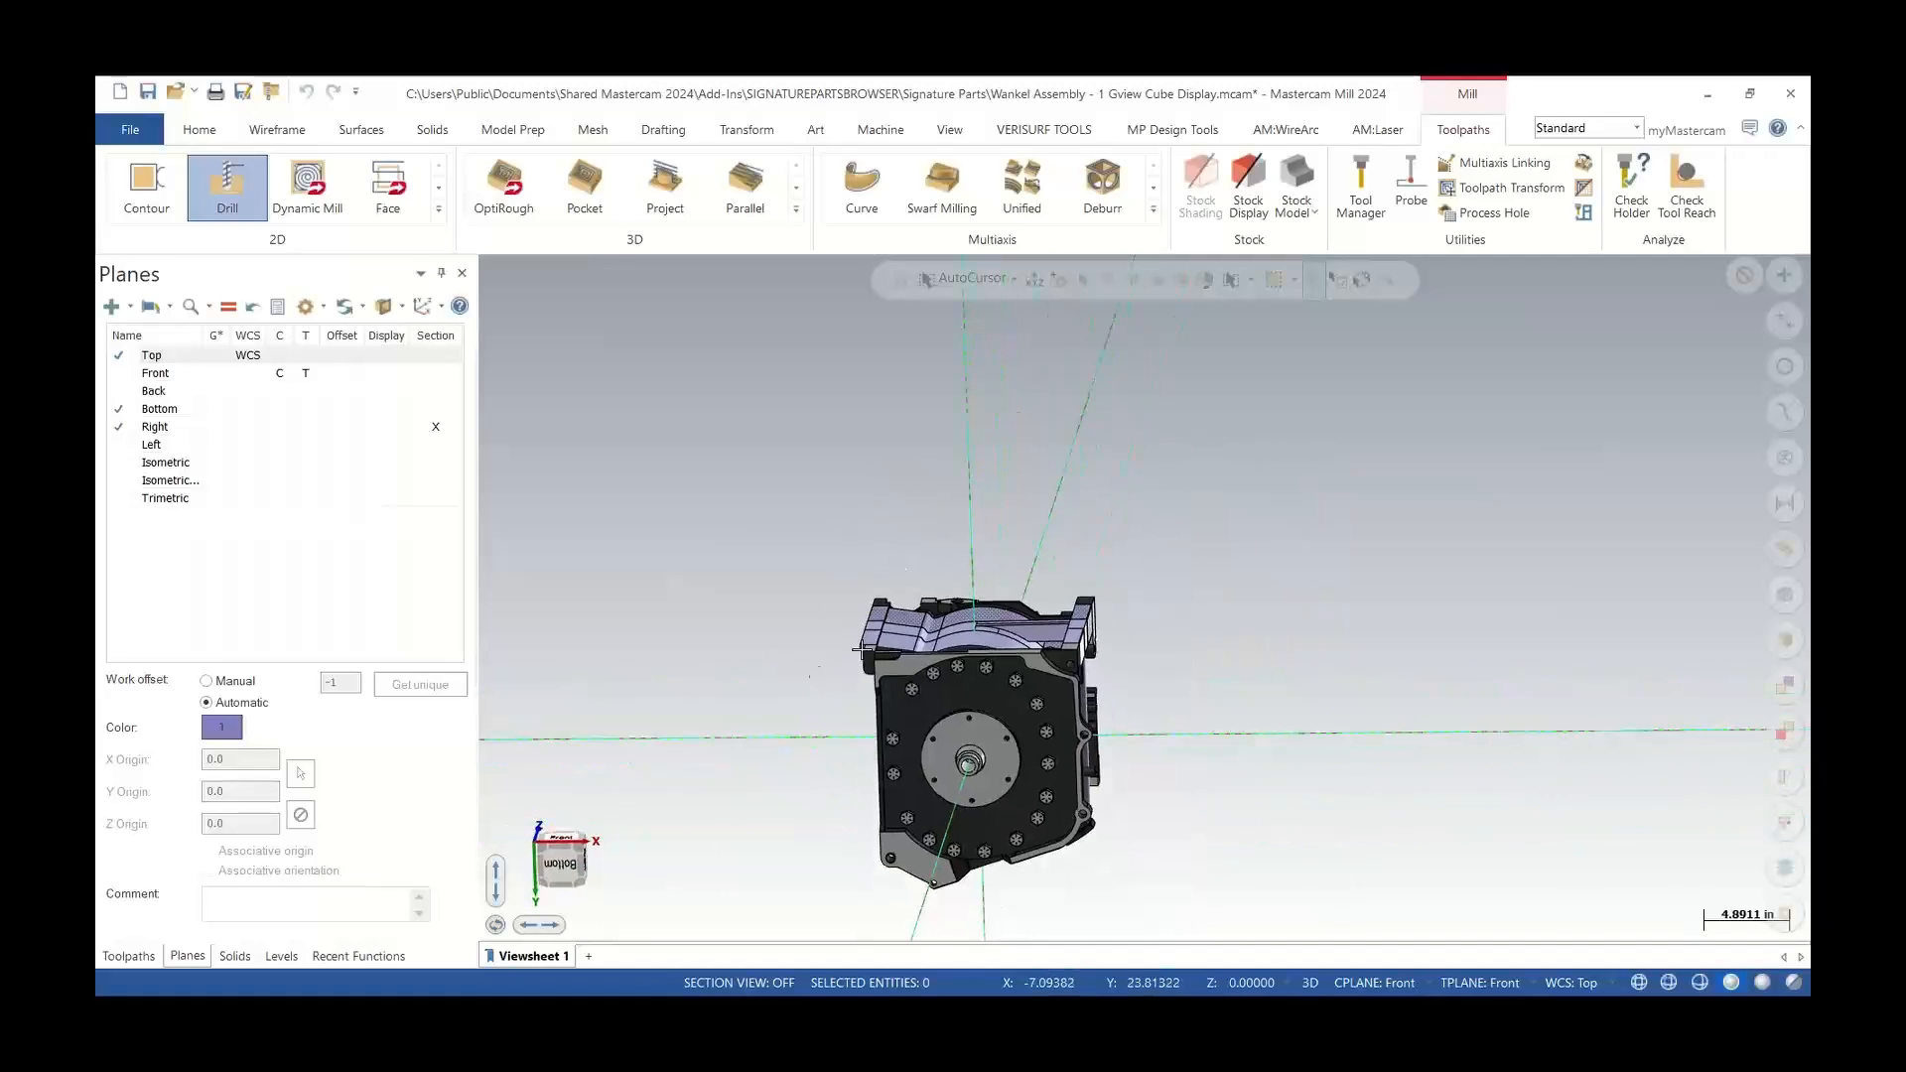
pyautogui.click(536, 842)
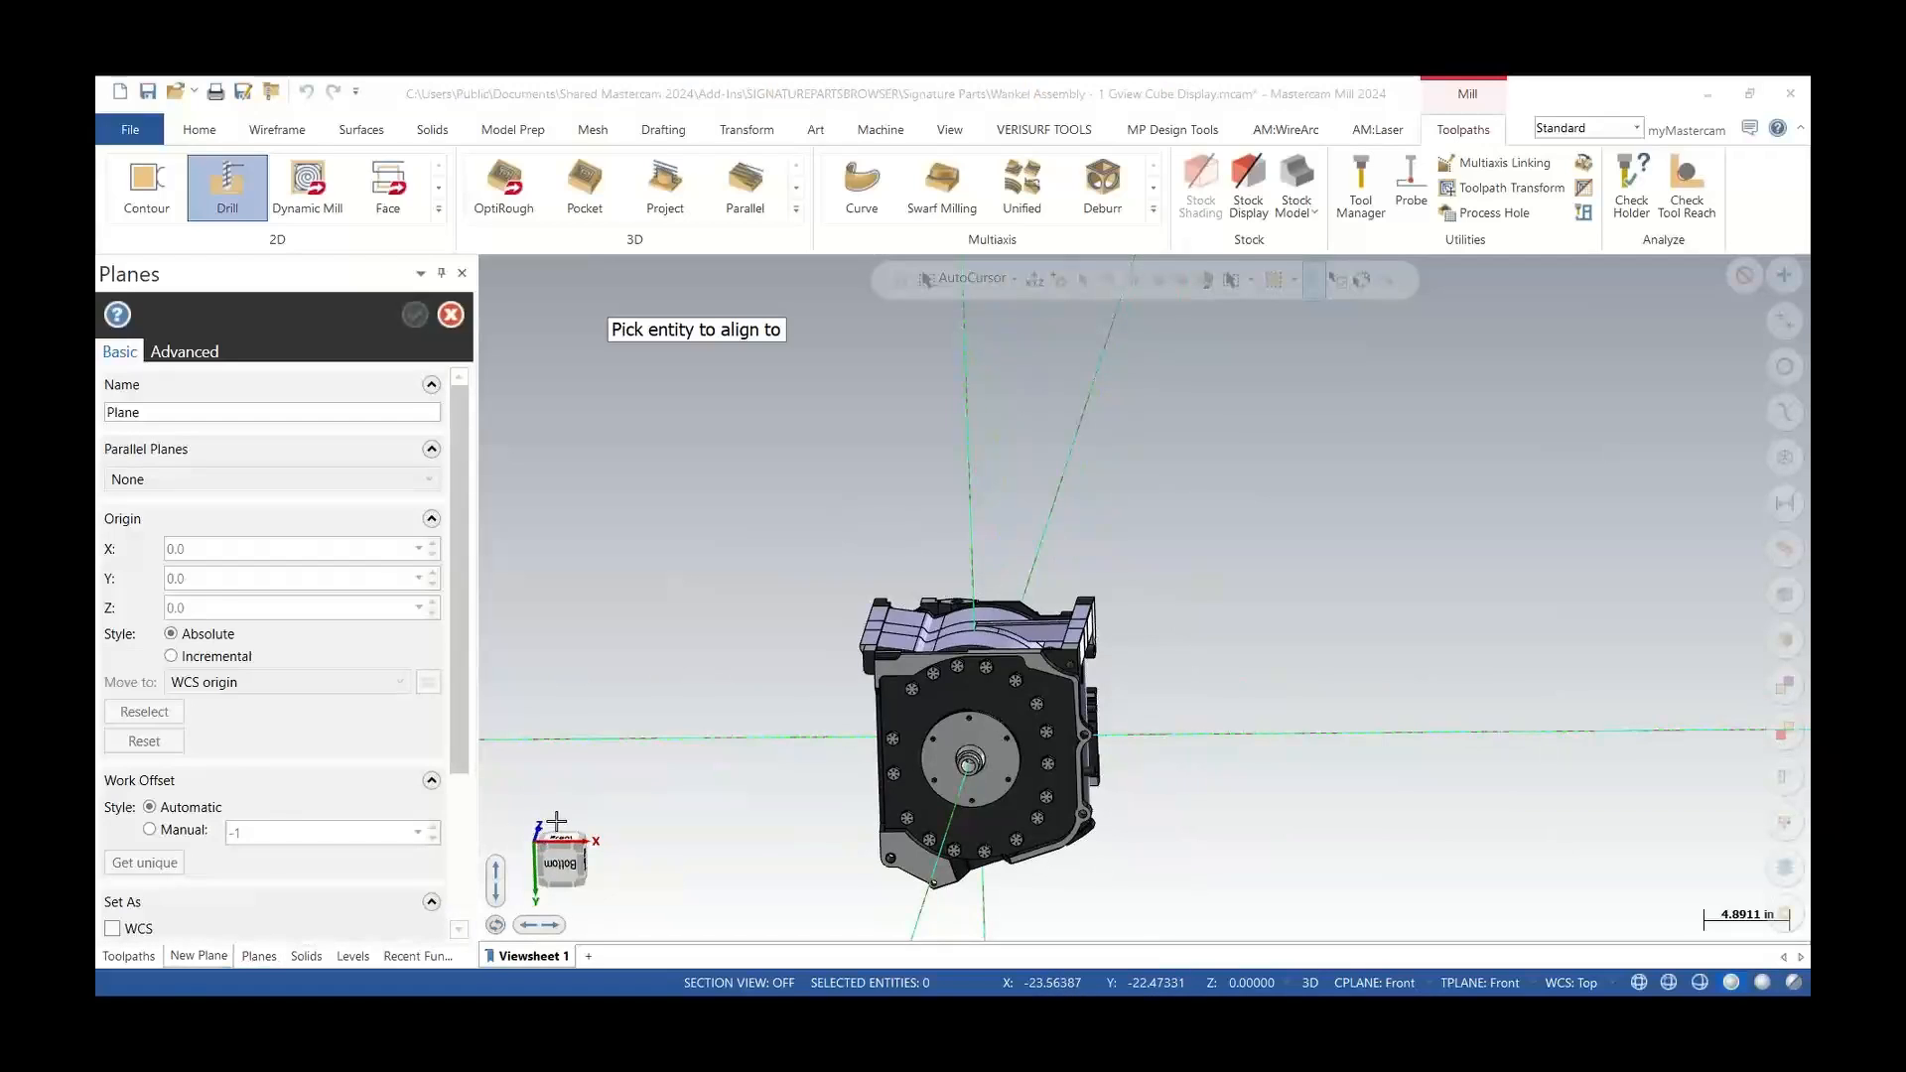
pyautogui.click(1006, 725)
pyautogui.moveTo(998, 695); pyautogui.dragTo(784, 846, button='middle')
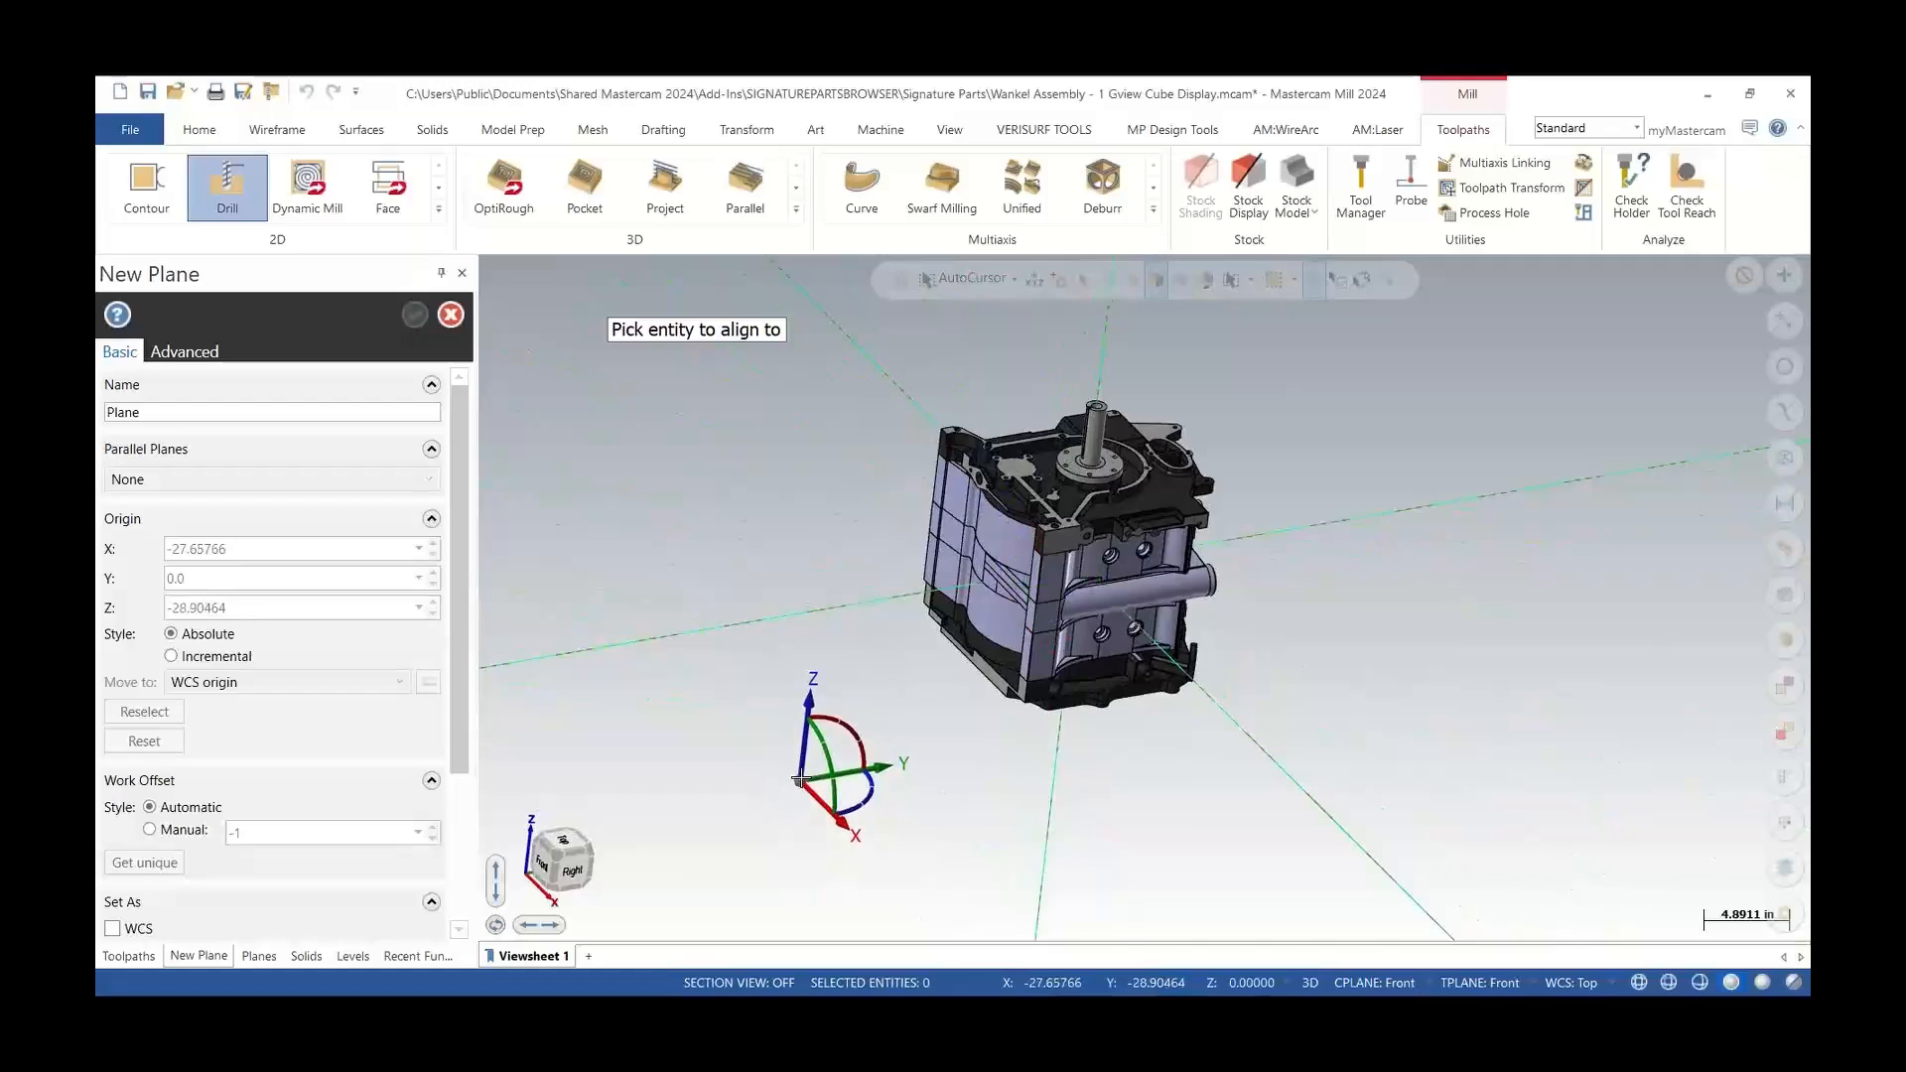
pyautogui.press('Escape')
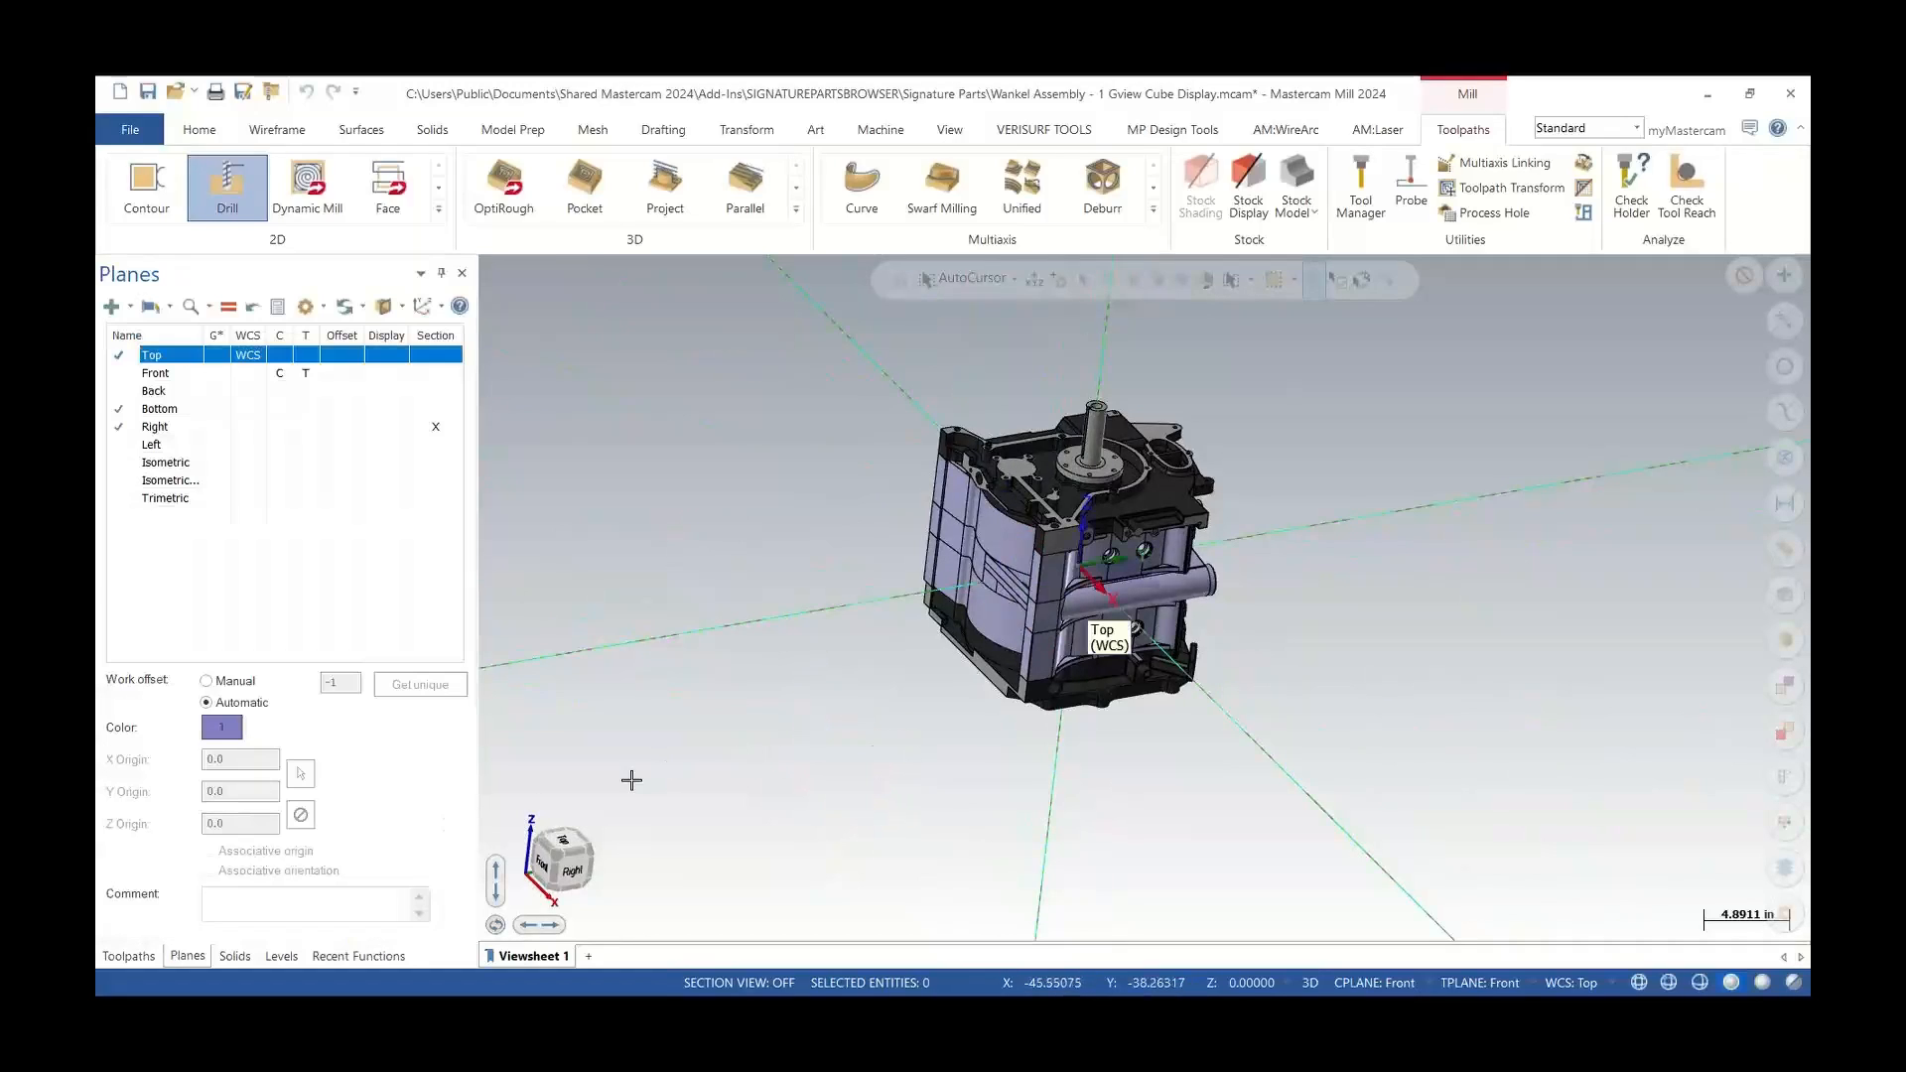
# Hide the view cube with the Show Cube option and show it again
pyautogui.rightClick(567, 861)
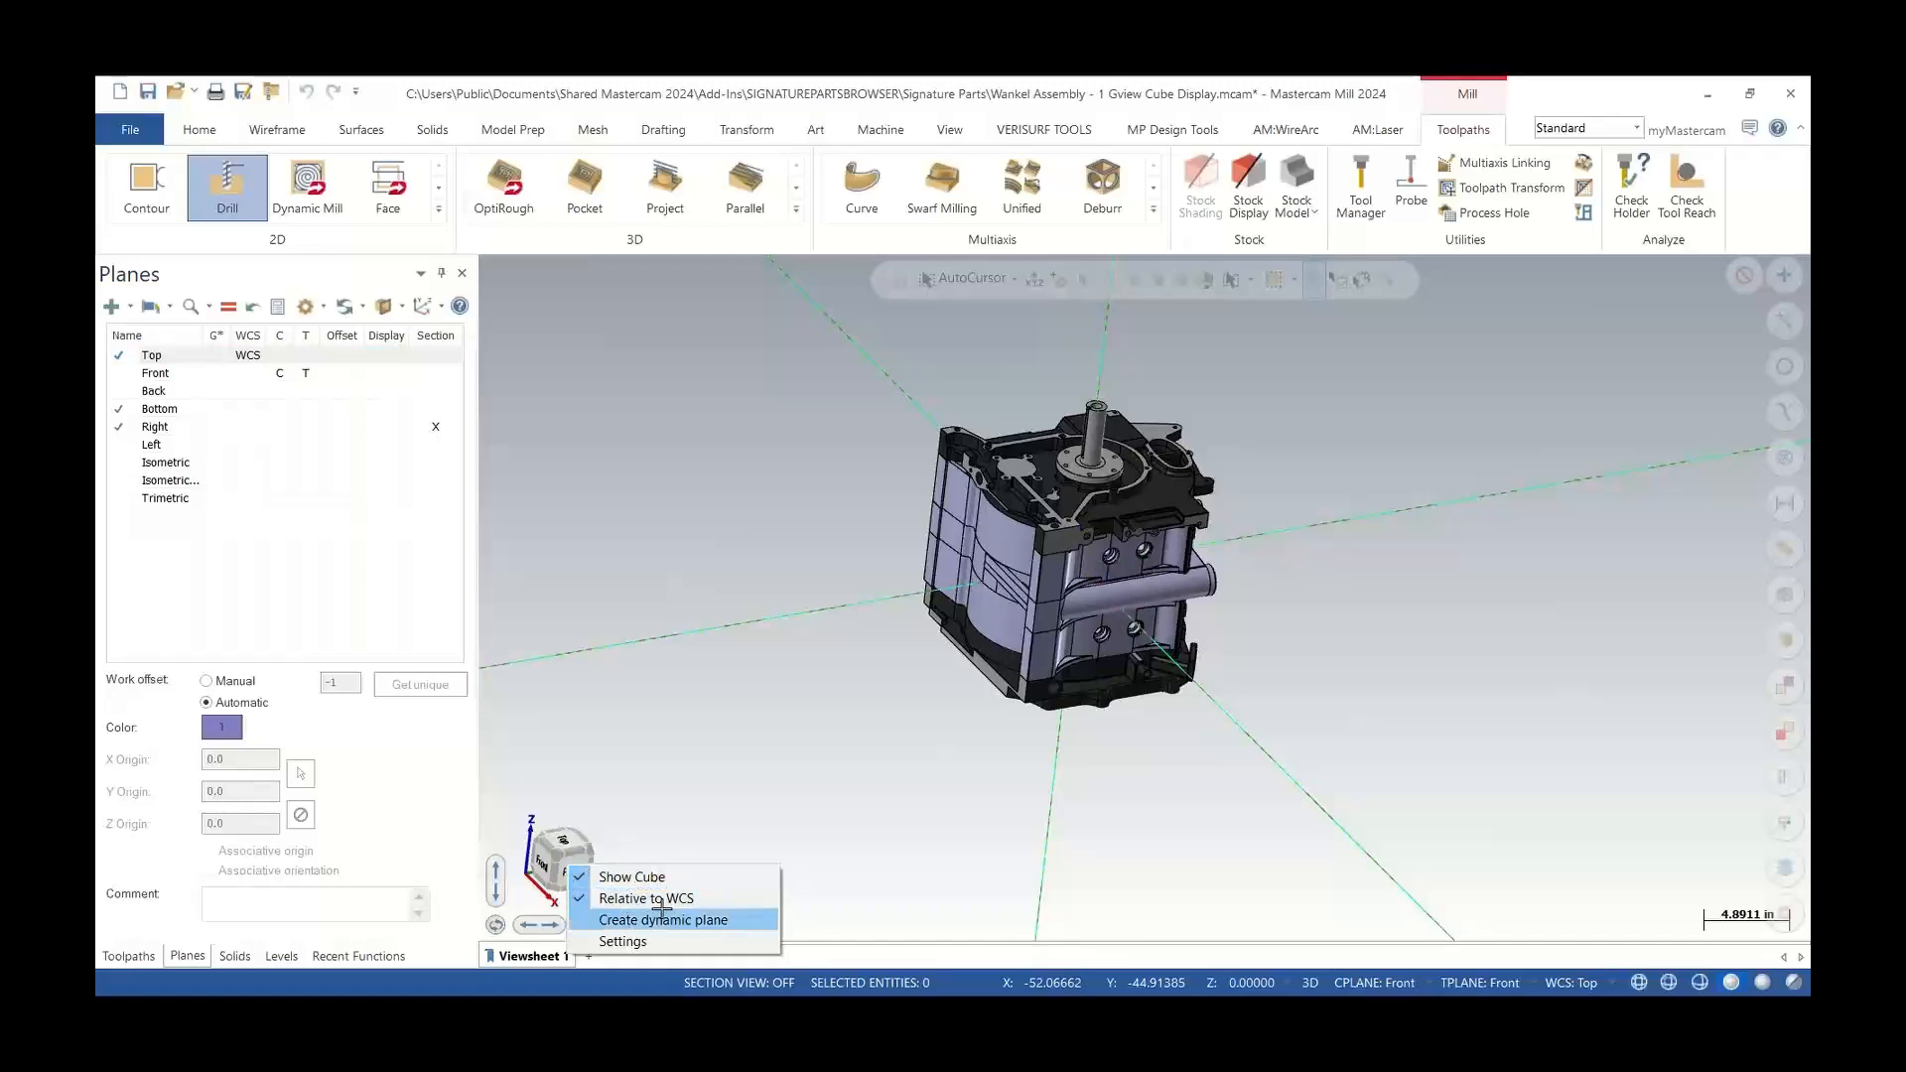
pyautogui.click(669, 878)
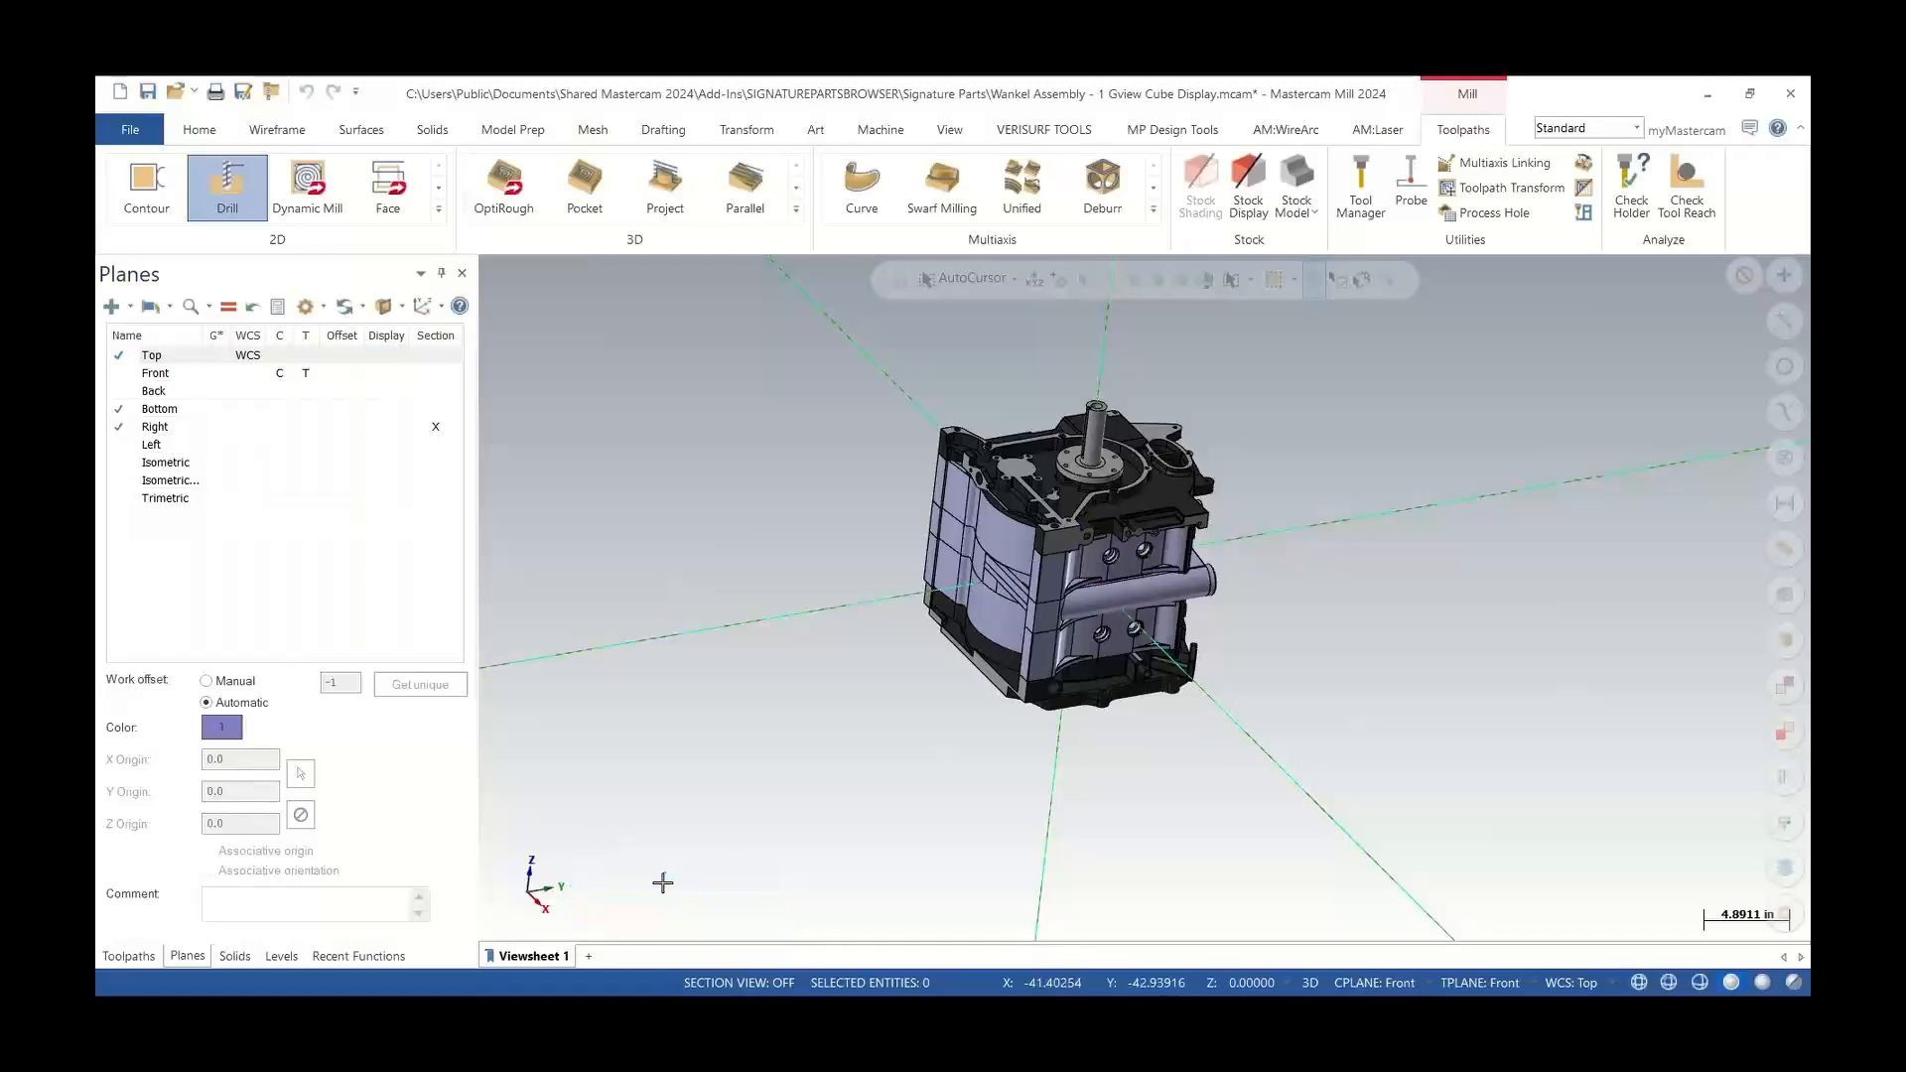
pyautogui.rightClick(550, 891)
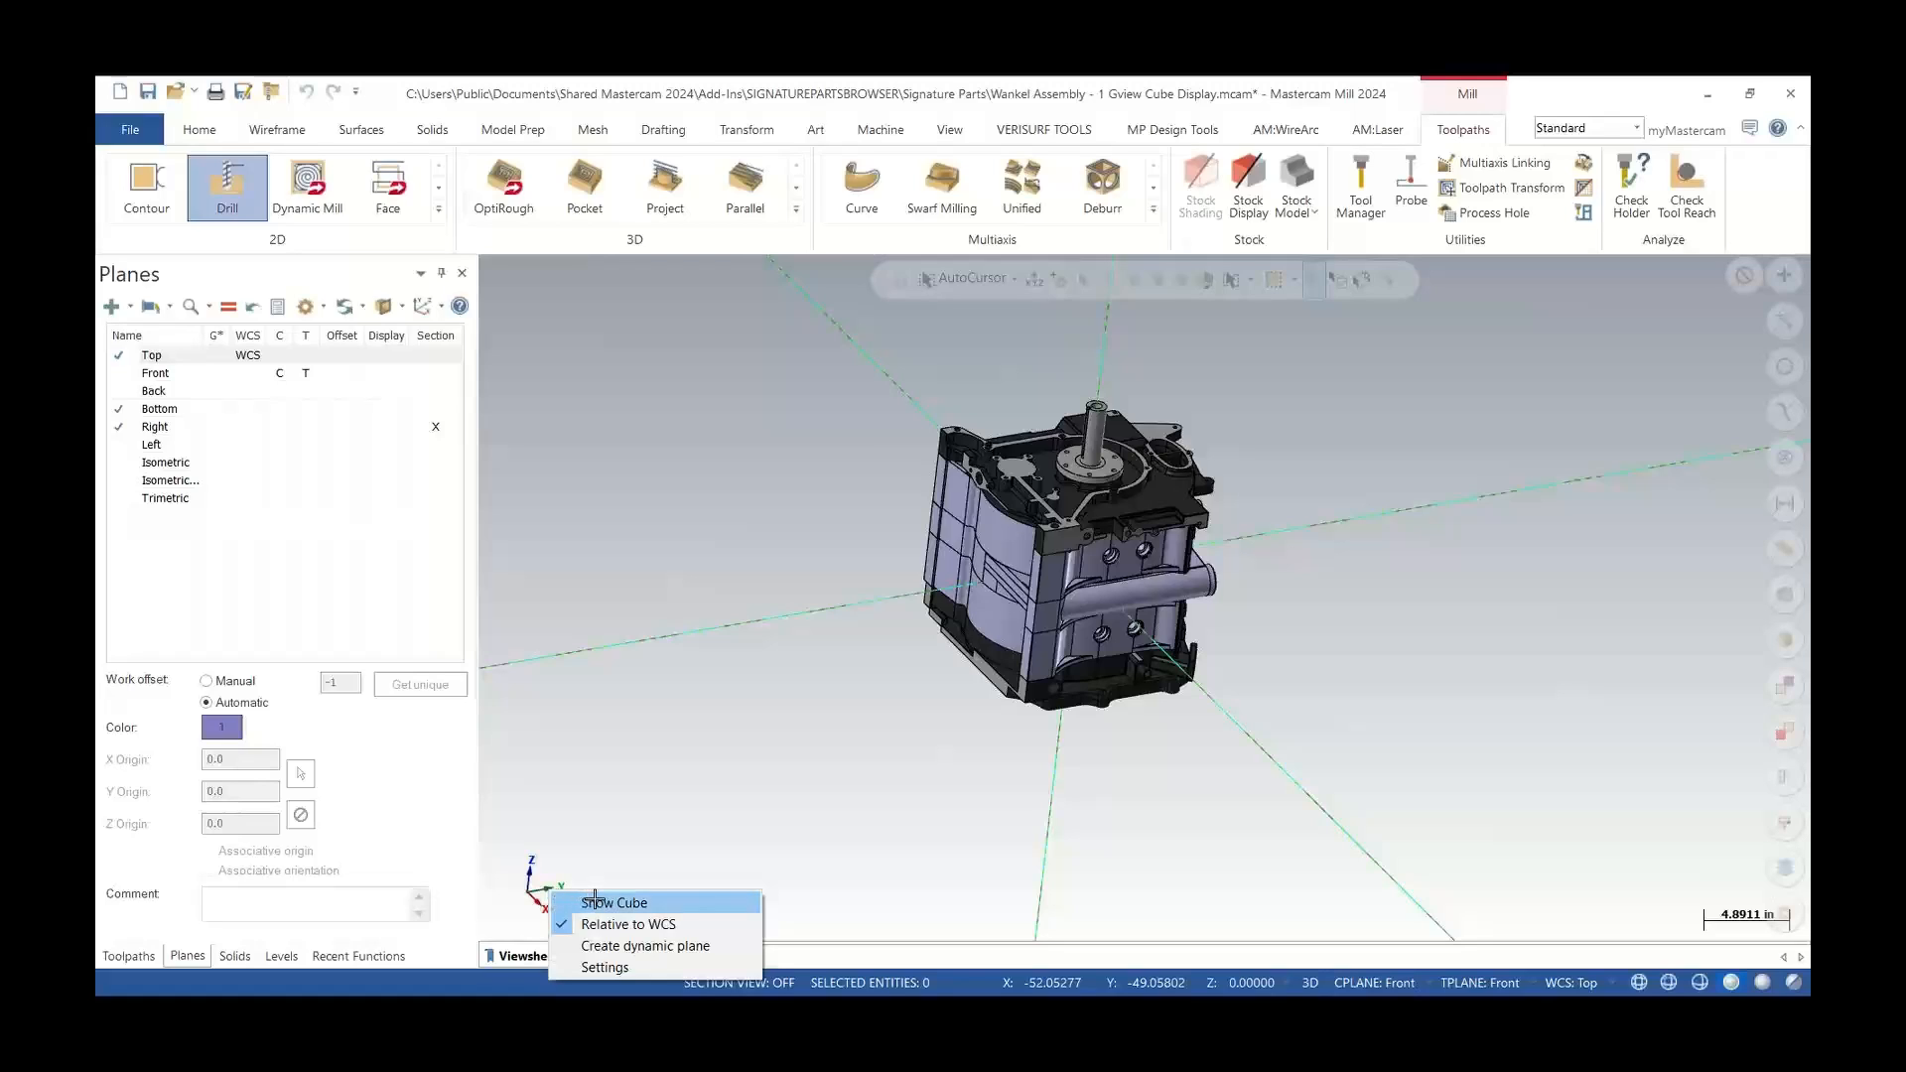
pyautogui.click(595, 900)
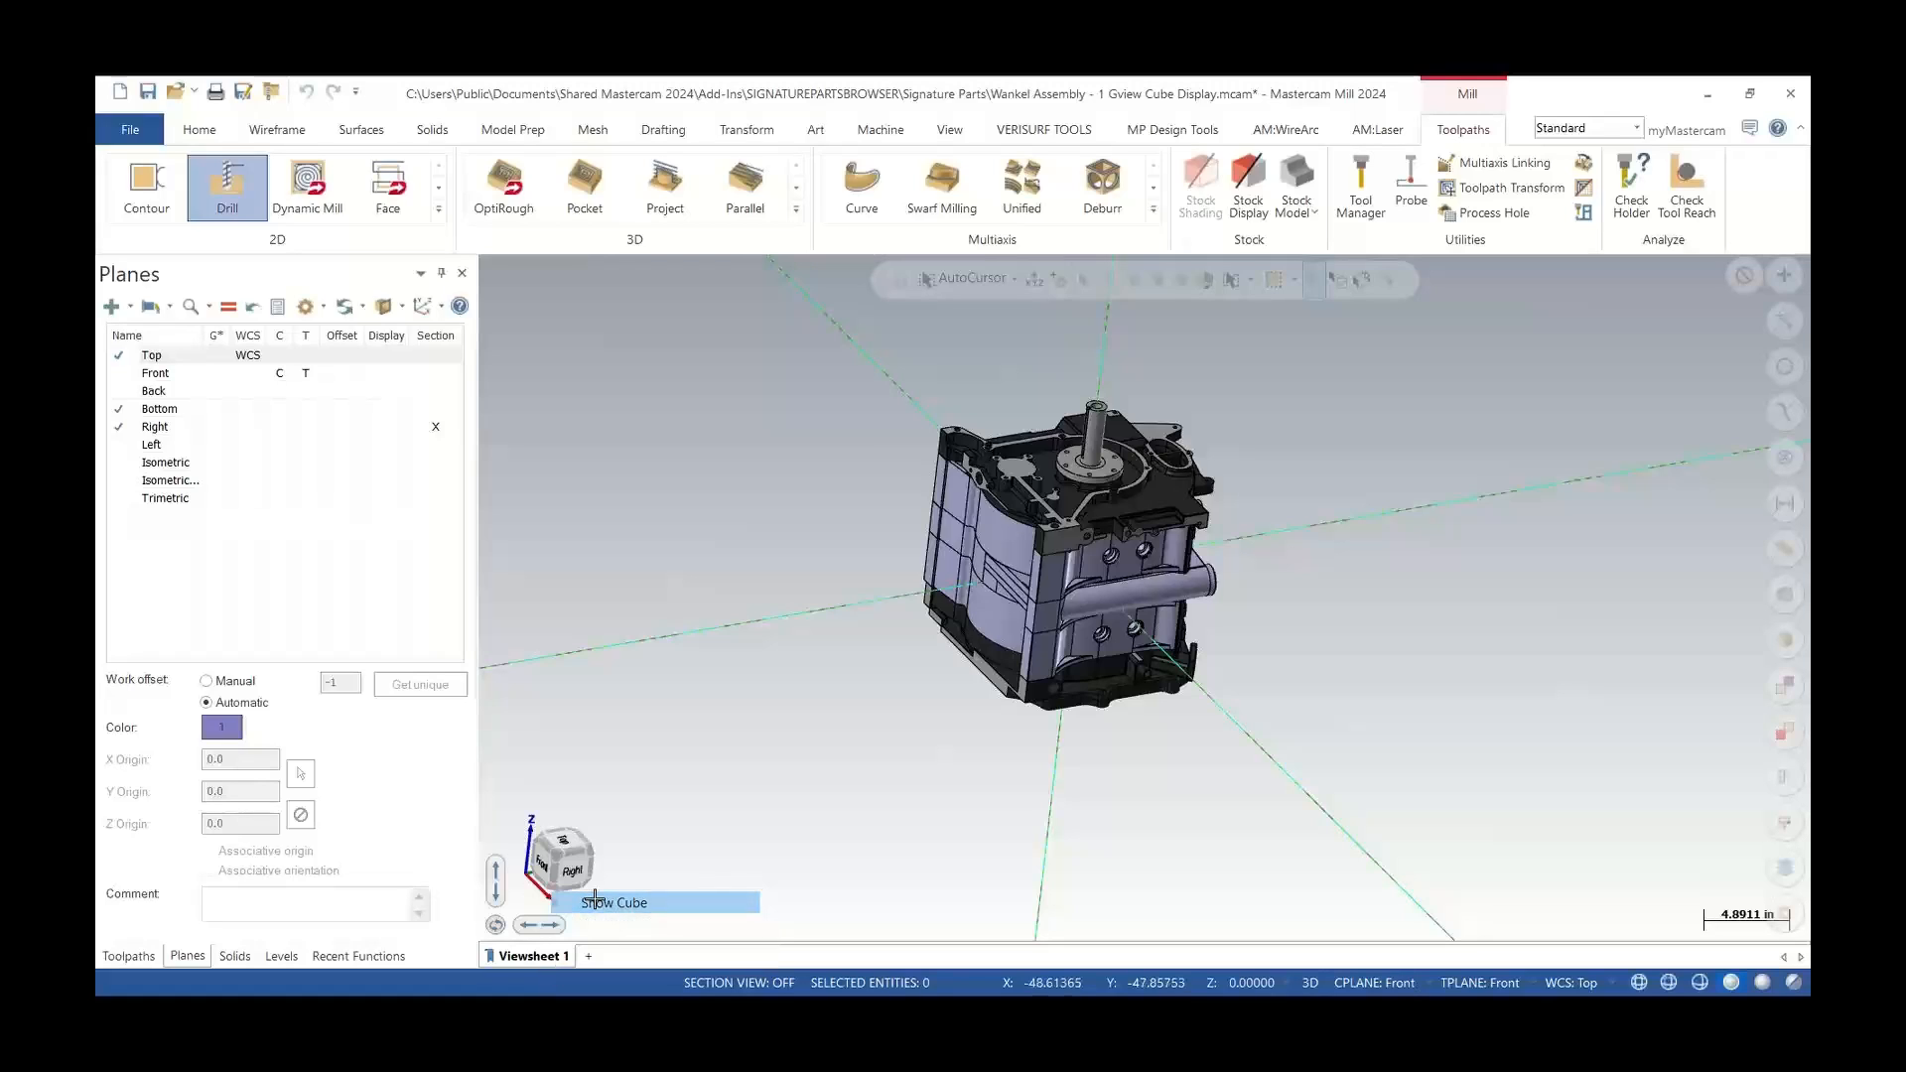
# Start creating a dynamic plane from the view cube's menu and cancel it
pyautogui.rightClick(562, 859)
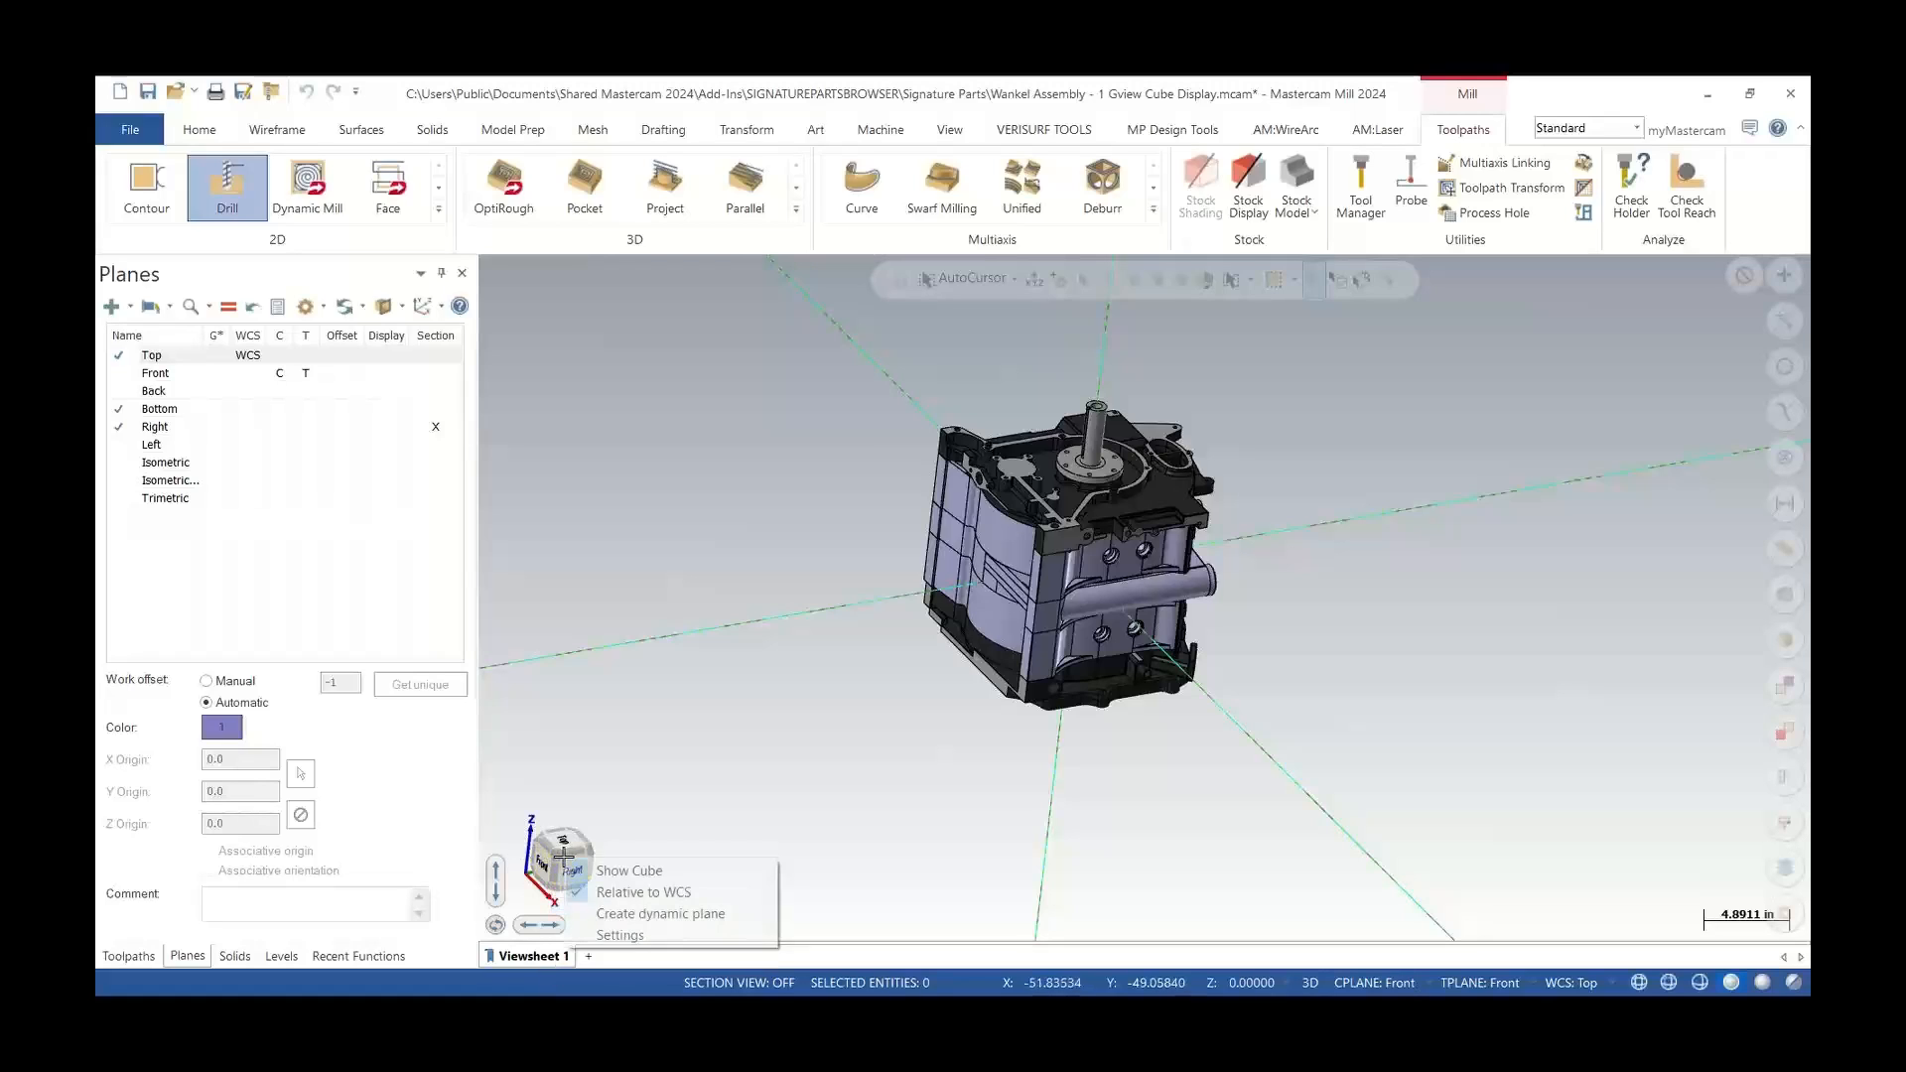
pyautogui.click(655, 914)
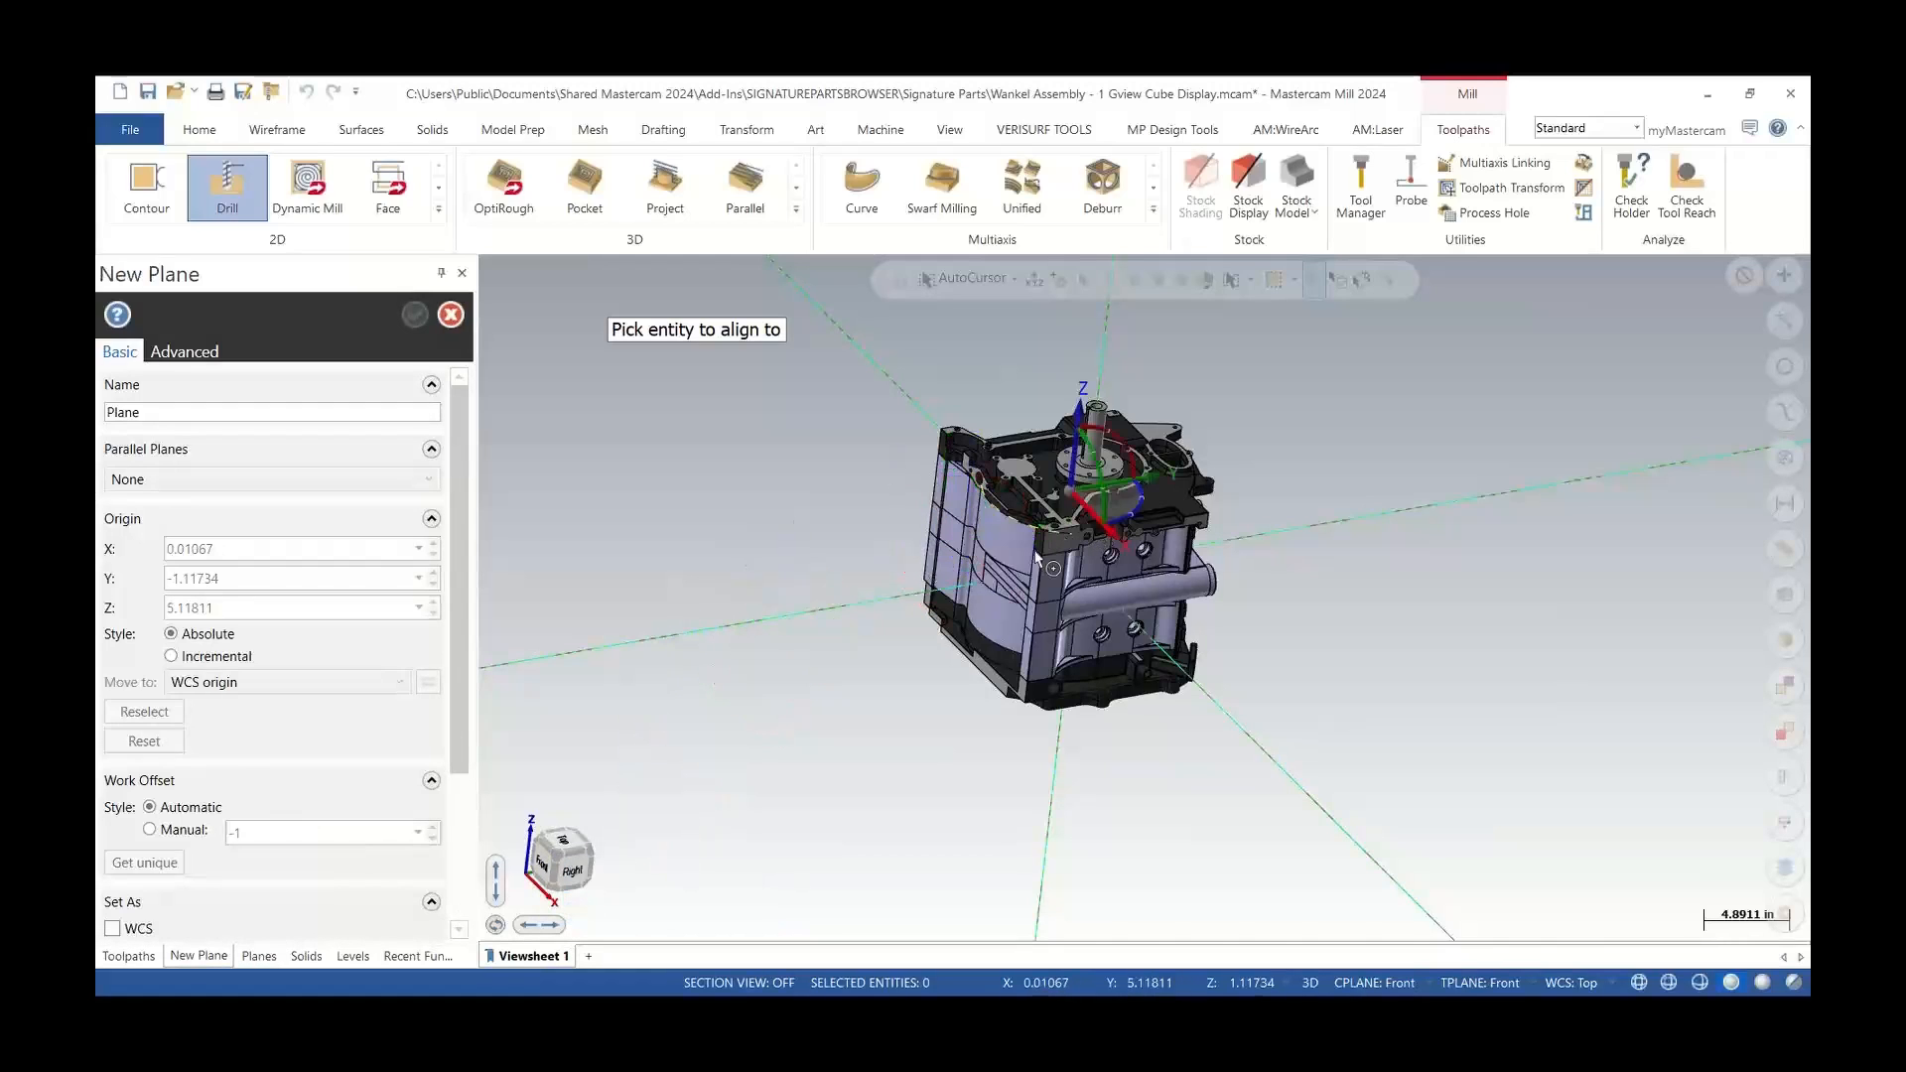
pyautogui.press('Escape')
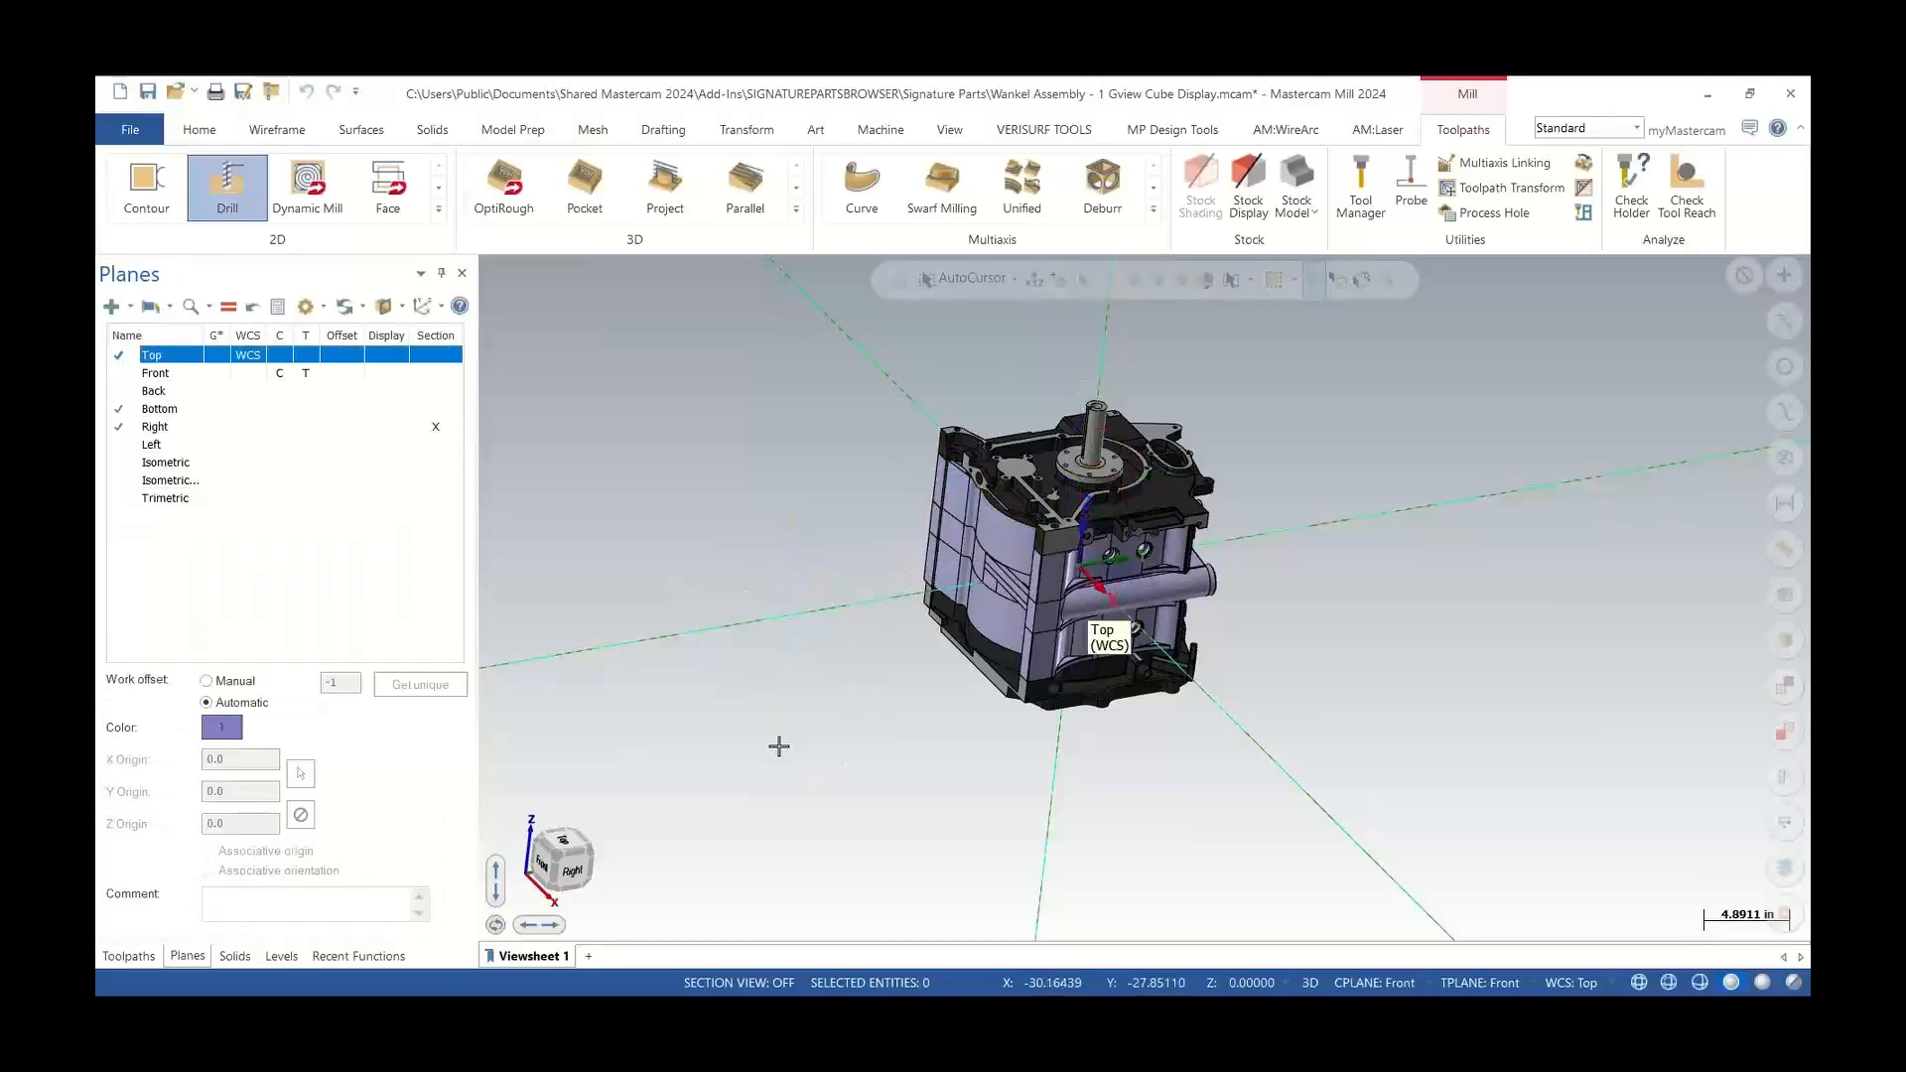
# Open the view cube settings and increase the cube/gnomon size
pyautogui.rightClick(566, 866)
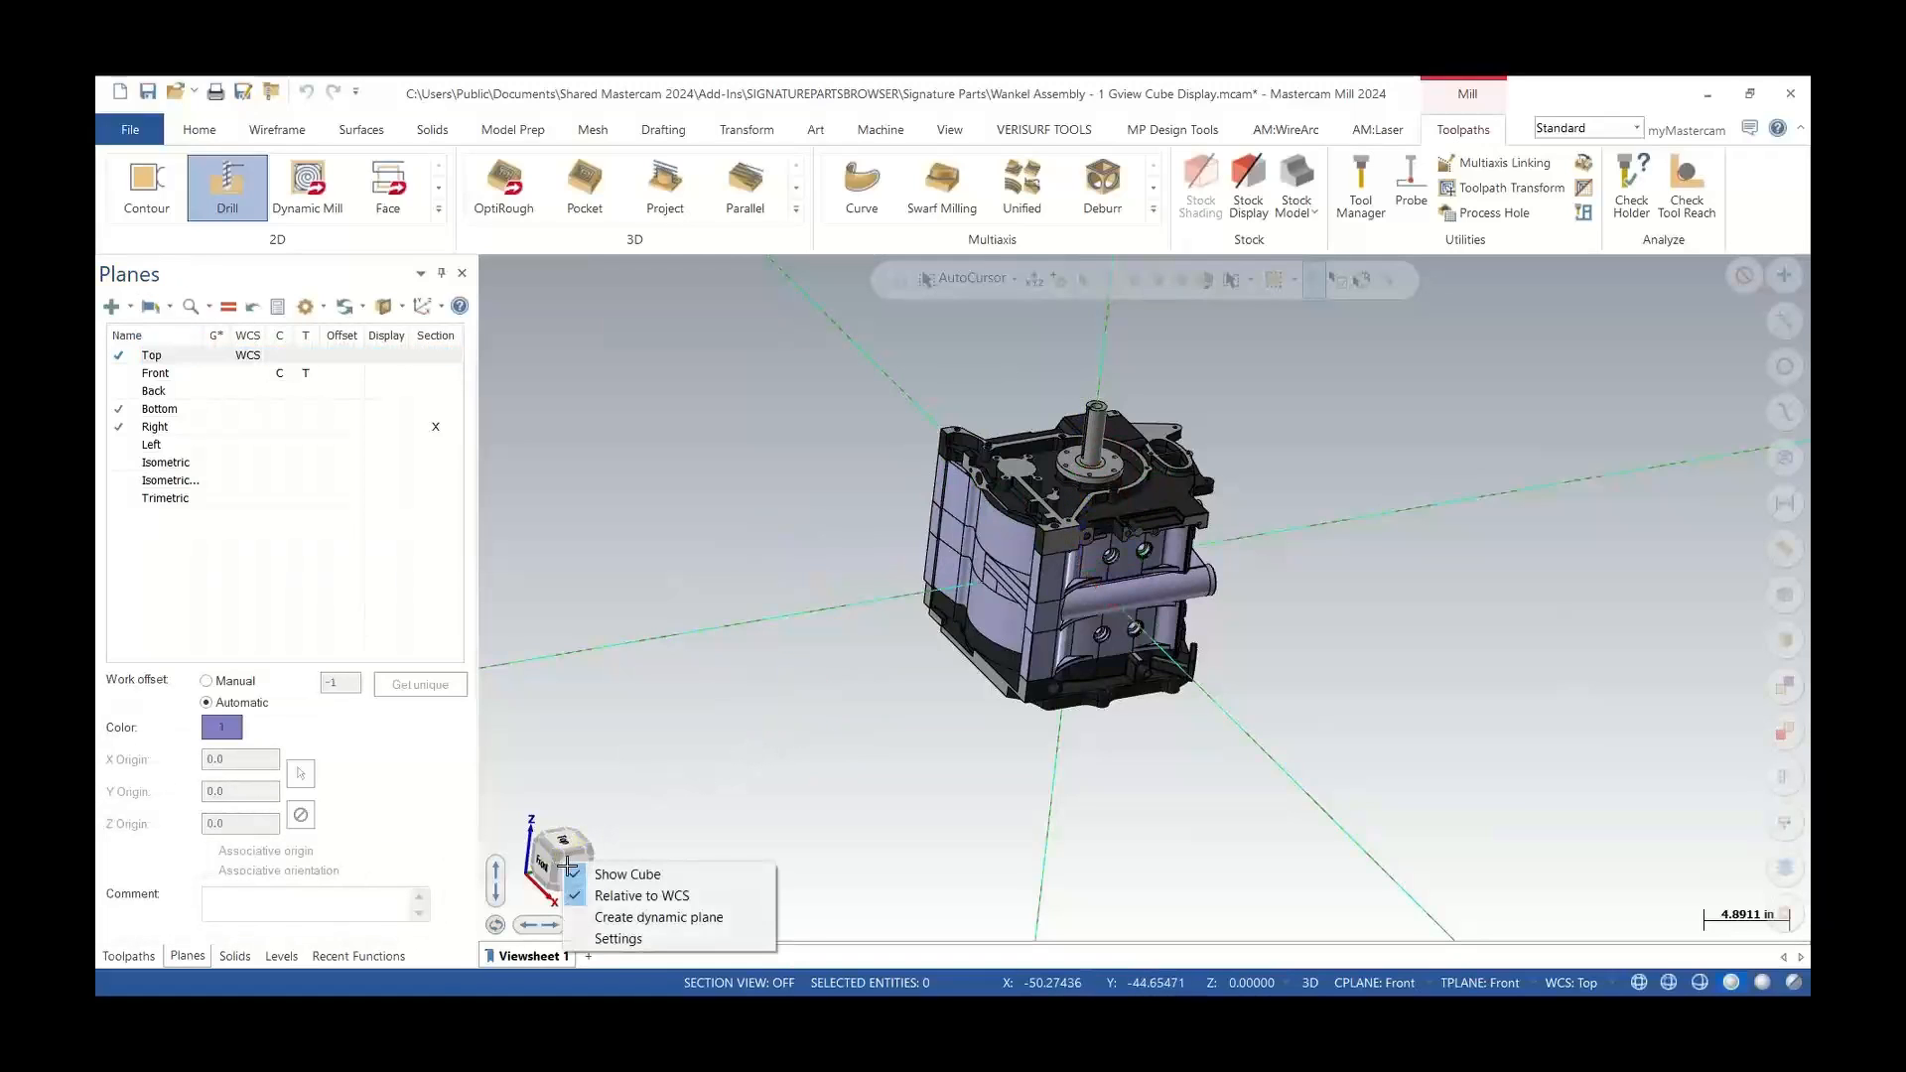
pyautogui.click(625, 938)
pyautogui.moveTo(1175, 328); pyautogui.dragTo(804, 243)
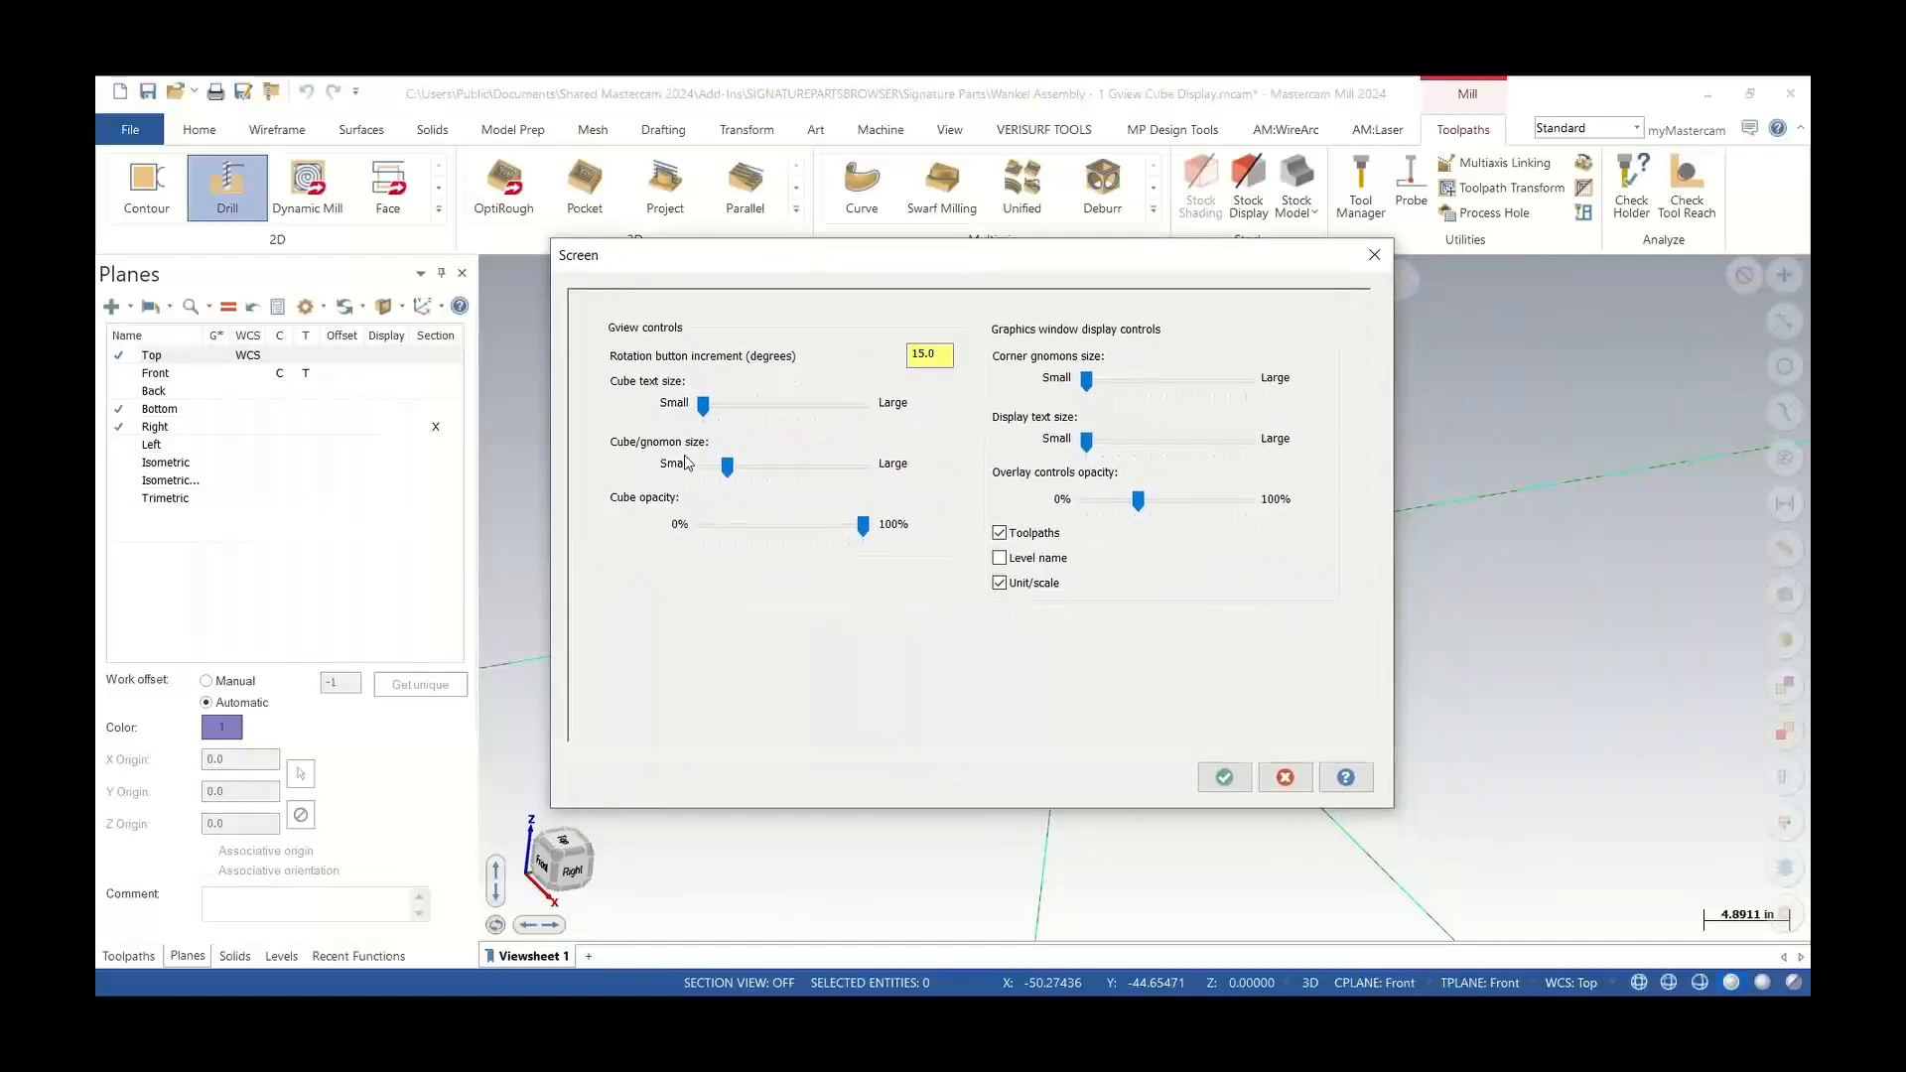
pyautogui.moveTo(728, 466); pyautogui.dragTo(815, 467)
pyautogui.moveTo(907, 250); pyautogui.dragTo(973, 126)
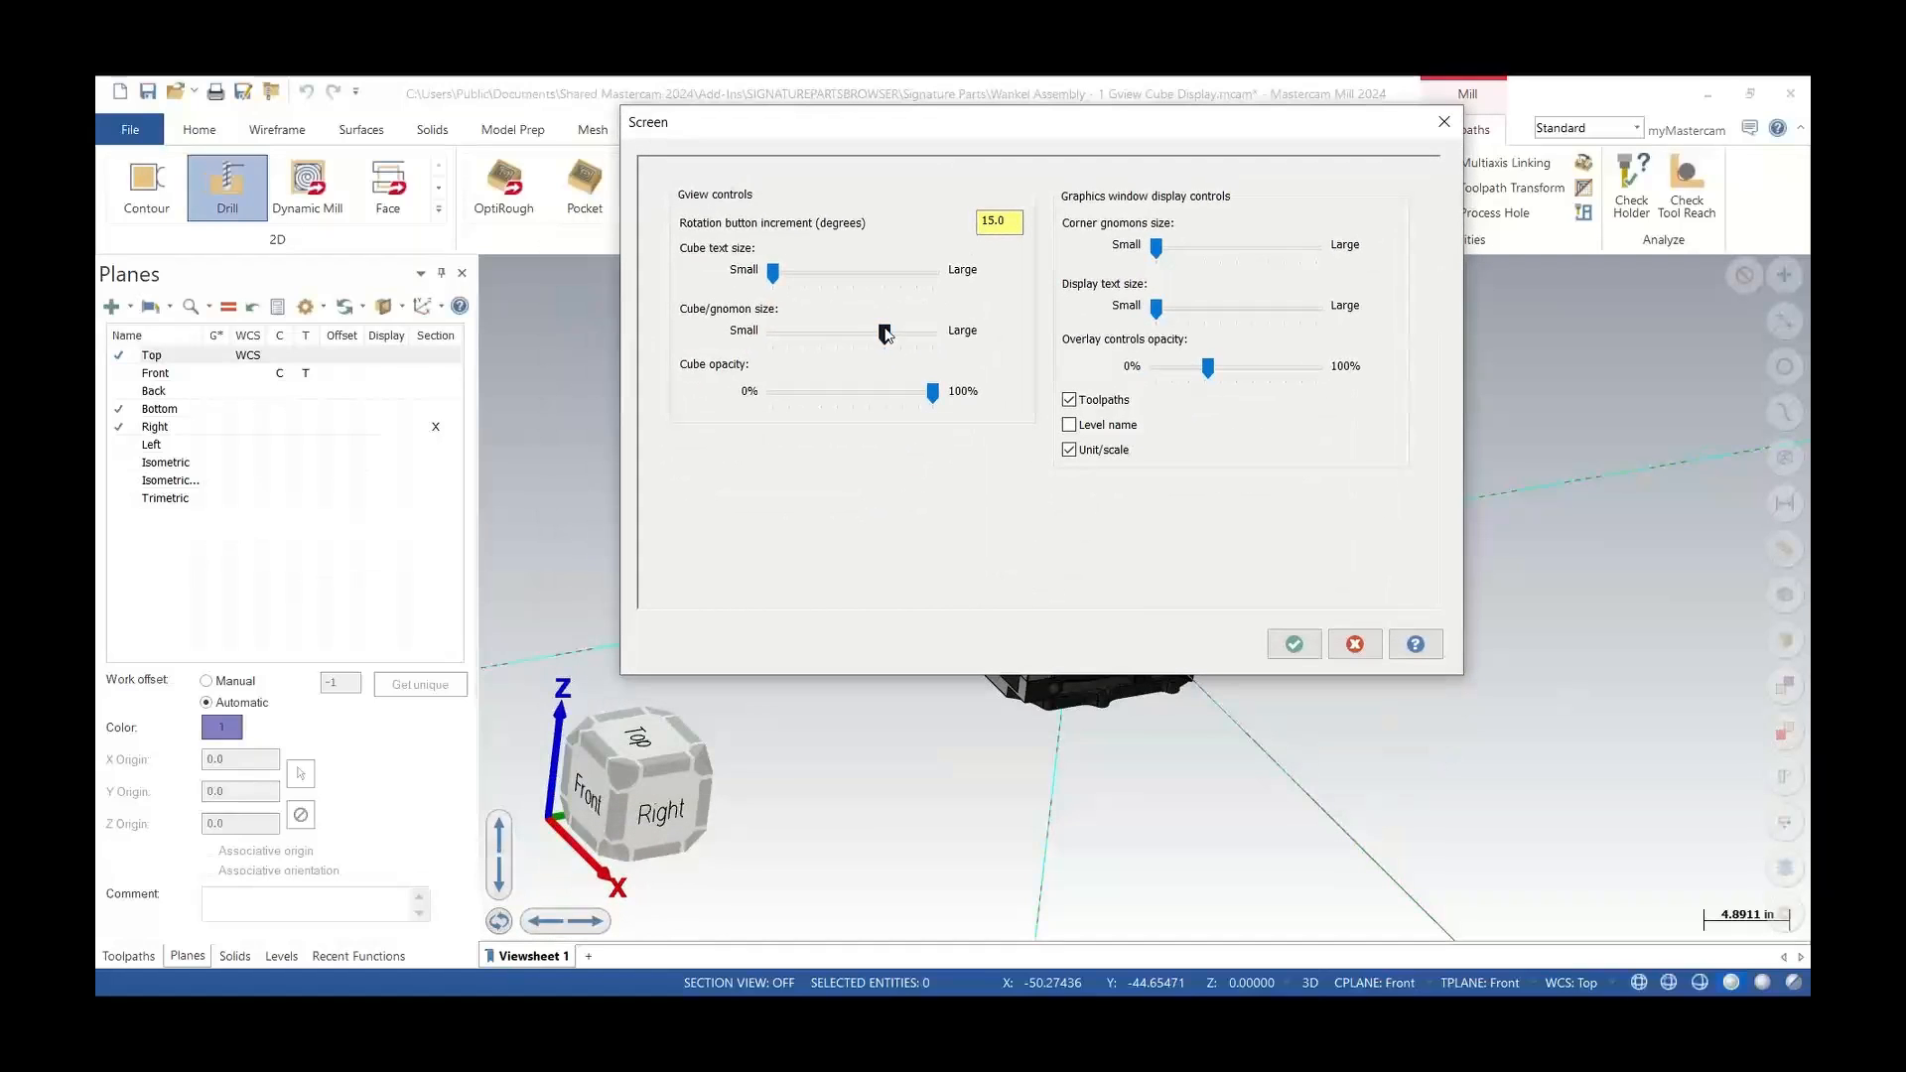
pyautogui.moveTo(885, 335)
pyautogui.mouseDown()
pyautogui.moveTo(990, 347)
pyautogui.moveTo(863, 348)
pyautogui.mouseUp()
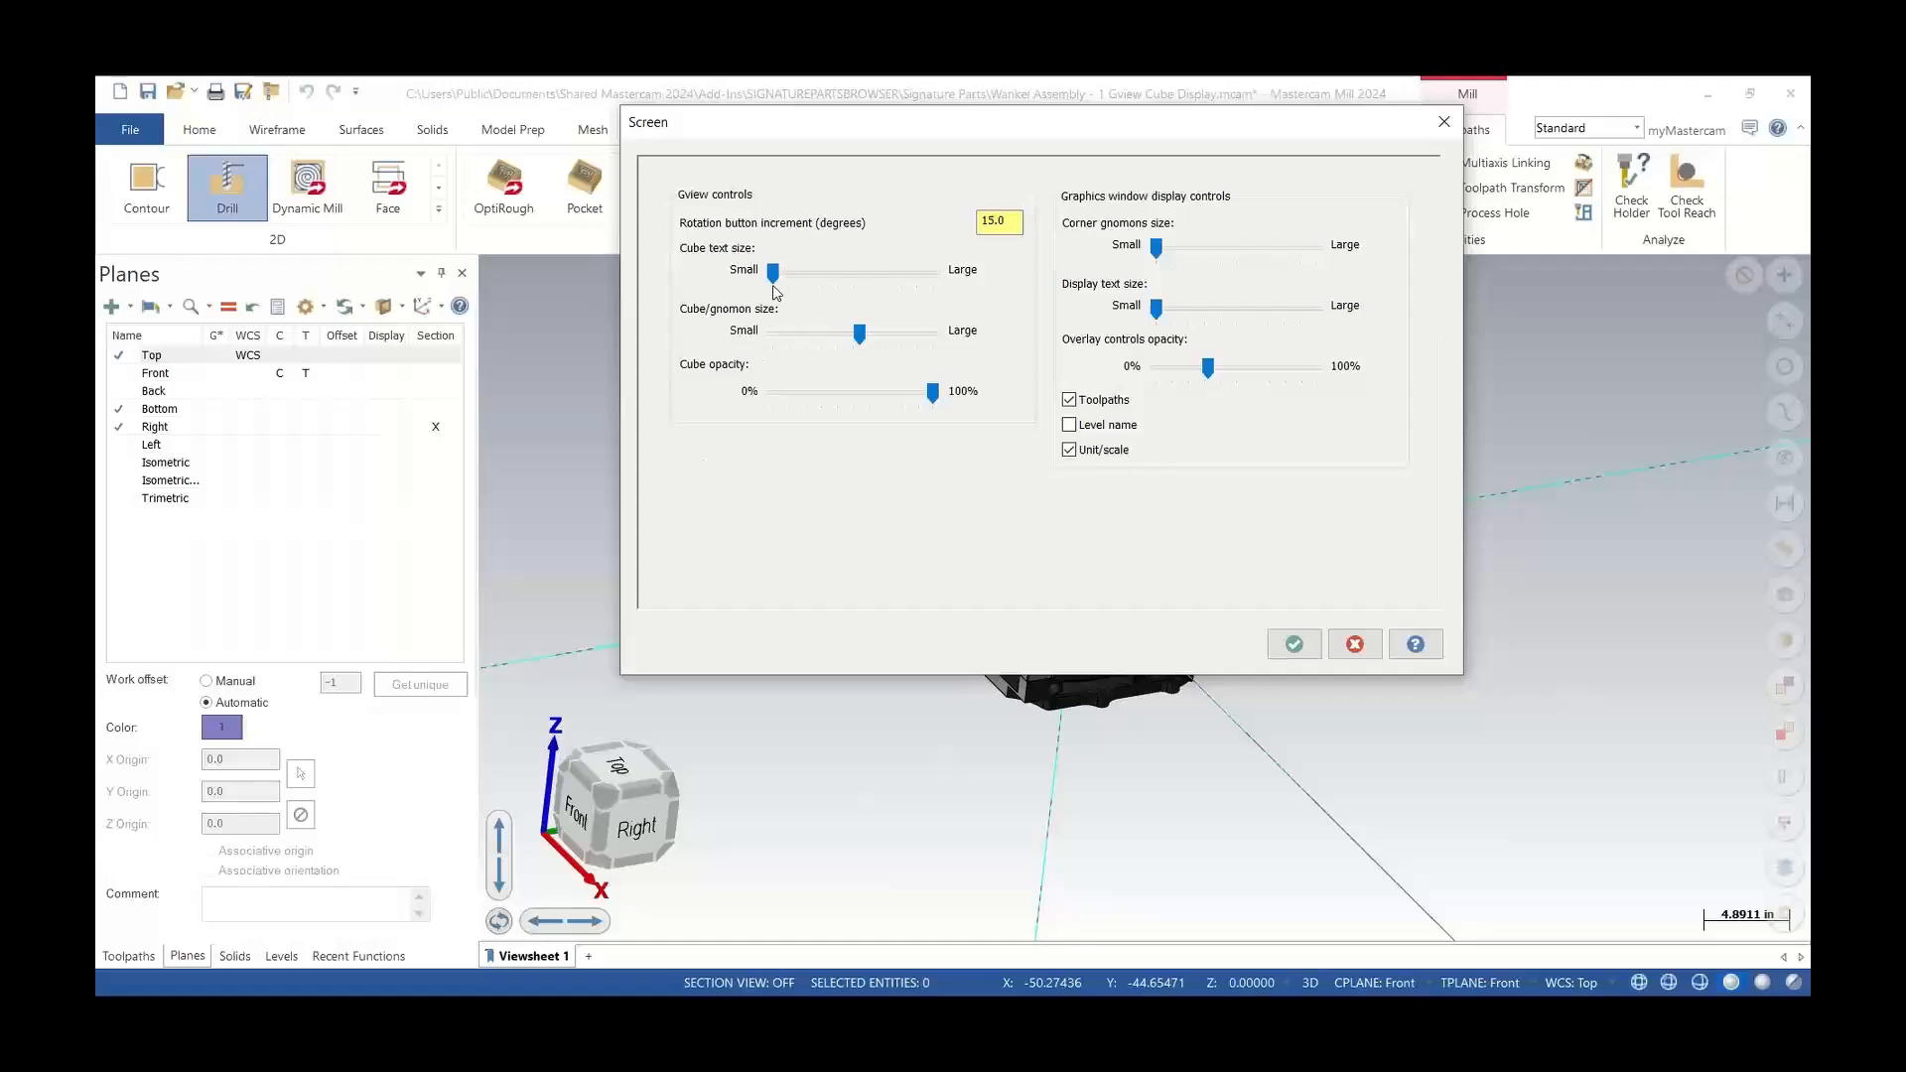
# Increase the cube text size, set cube opacity to 0%, and apply the settings for this session only
pyautogui.moveTo(774, 283); pyautogui.dragTo(827, 283)
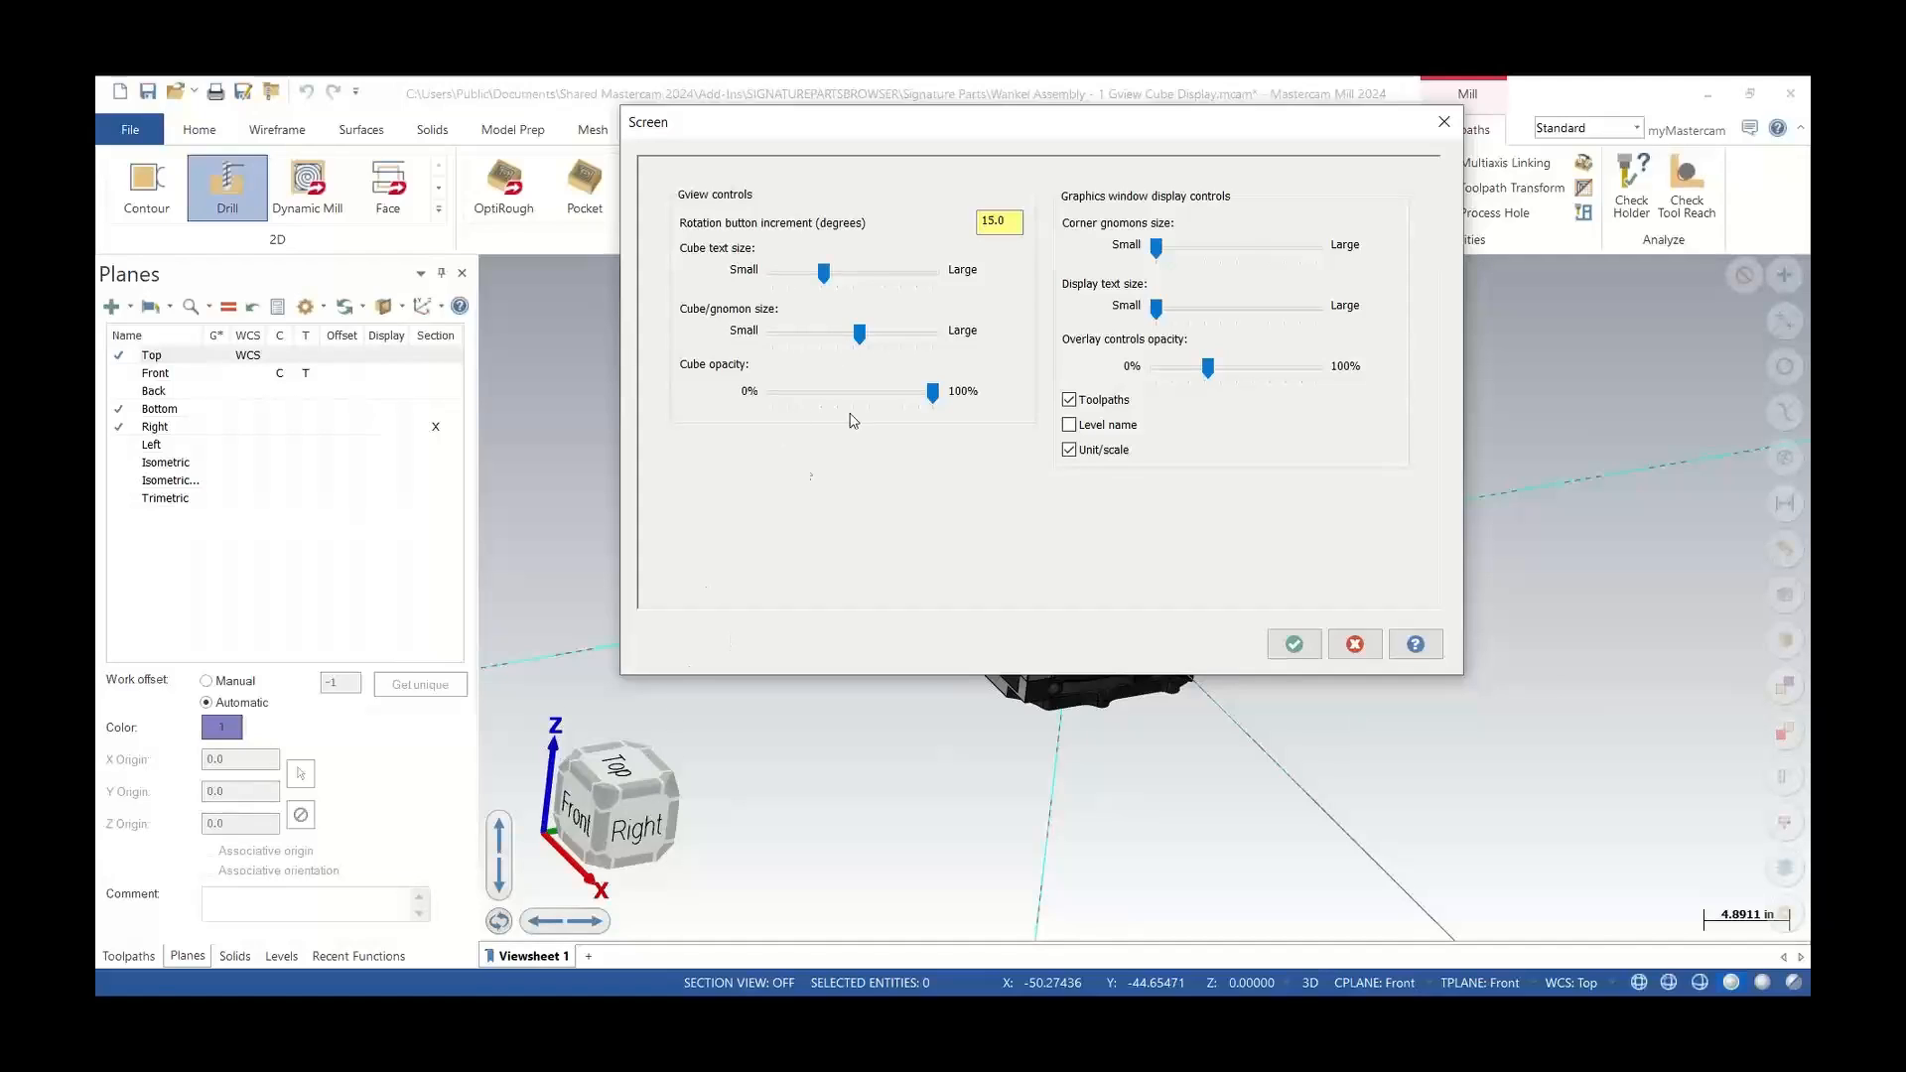
pyautogui.moveTo(934, 399); pyautogui.dragTo(767, 406)
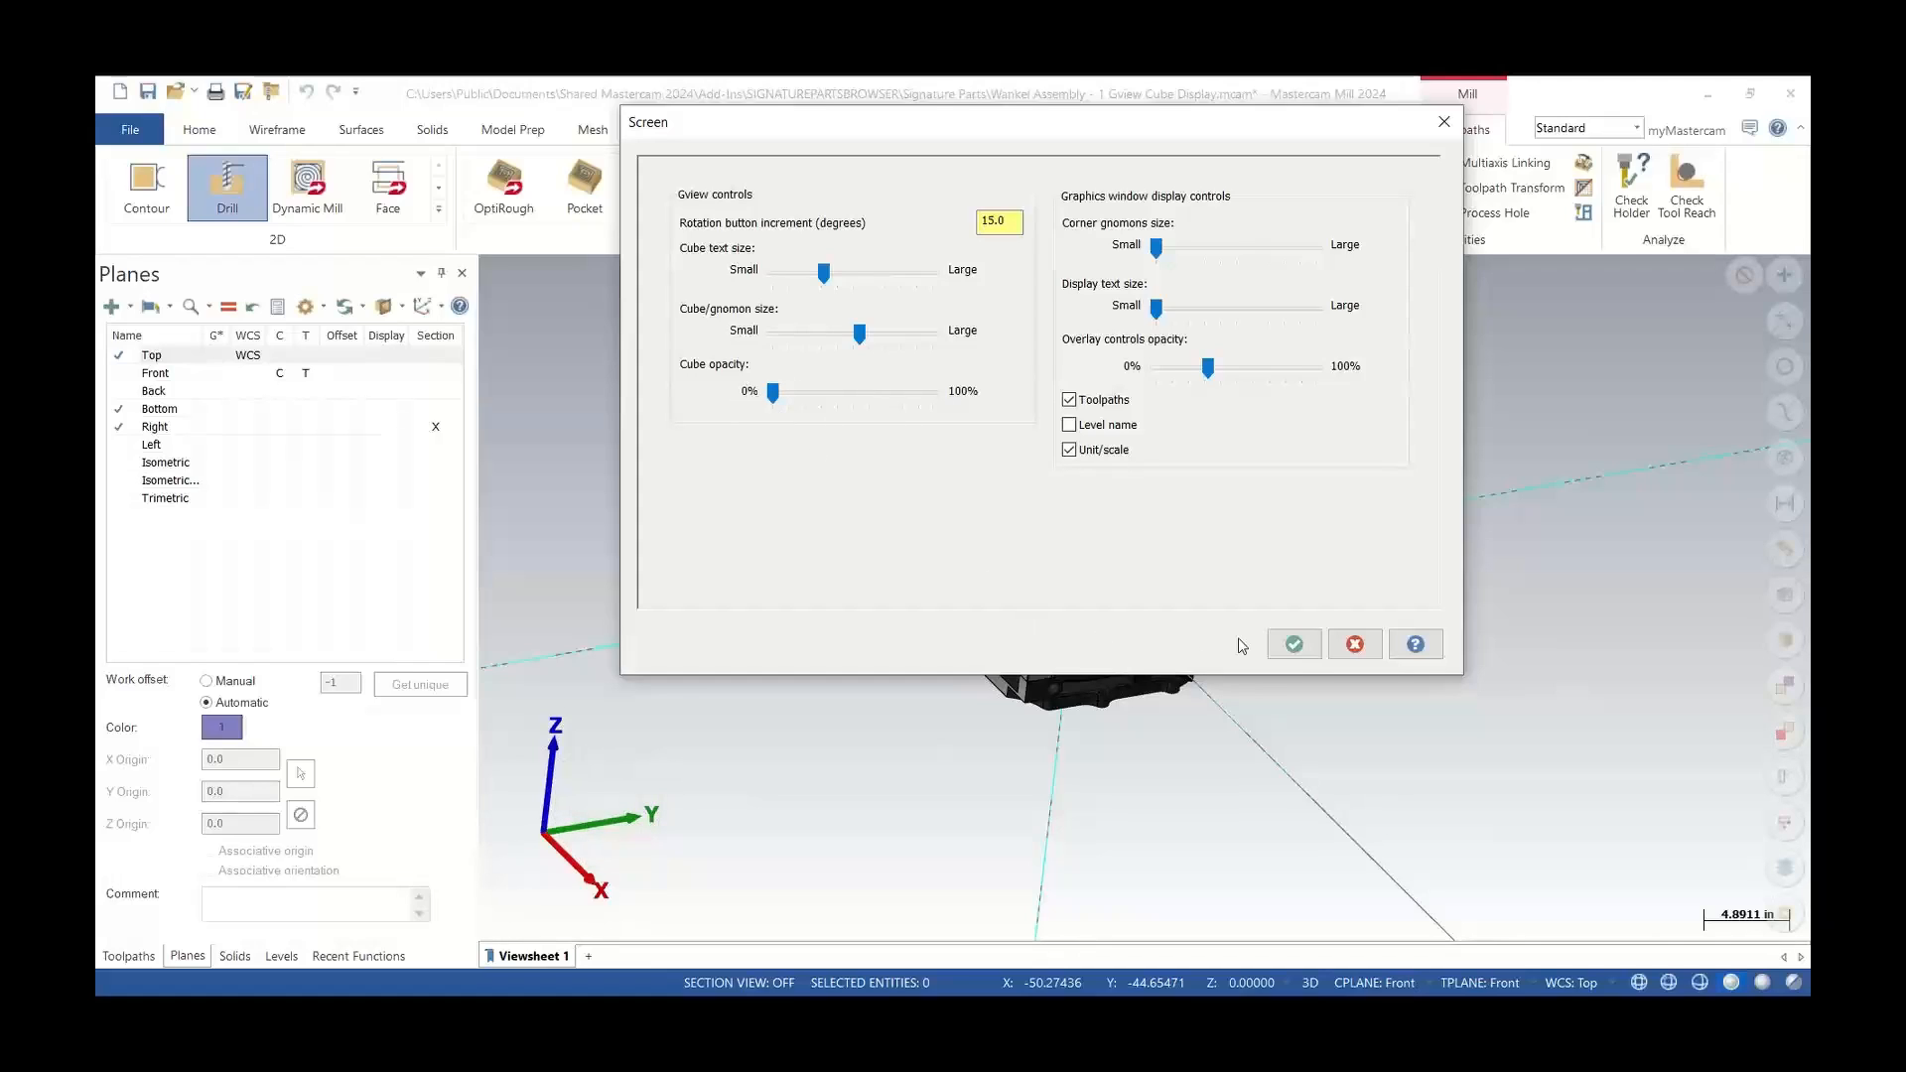
pyautogui.click(1293, 647)
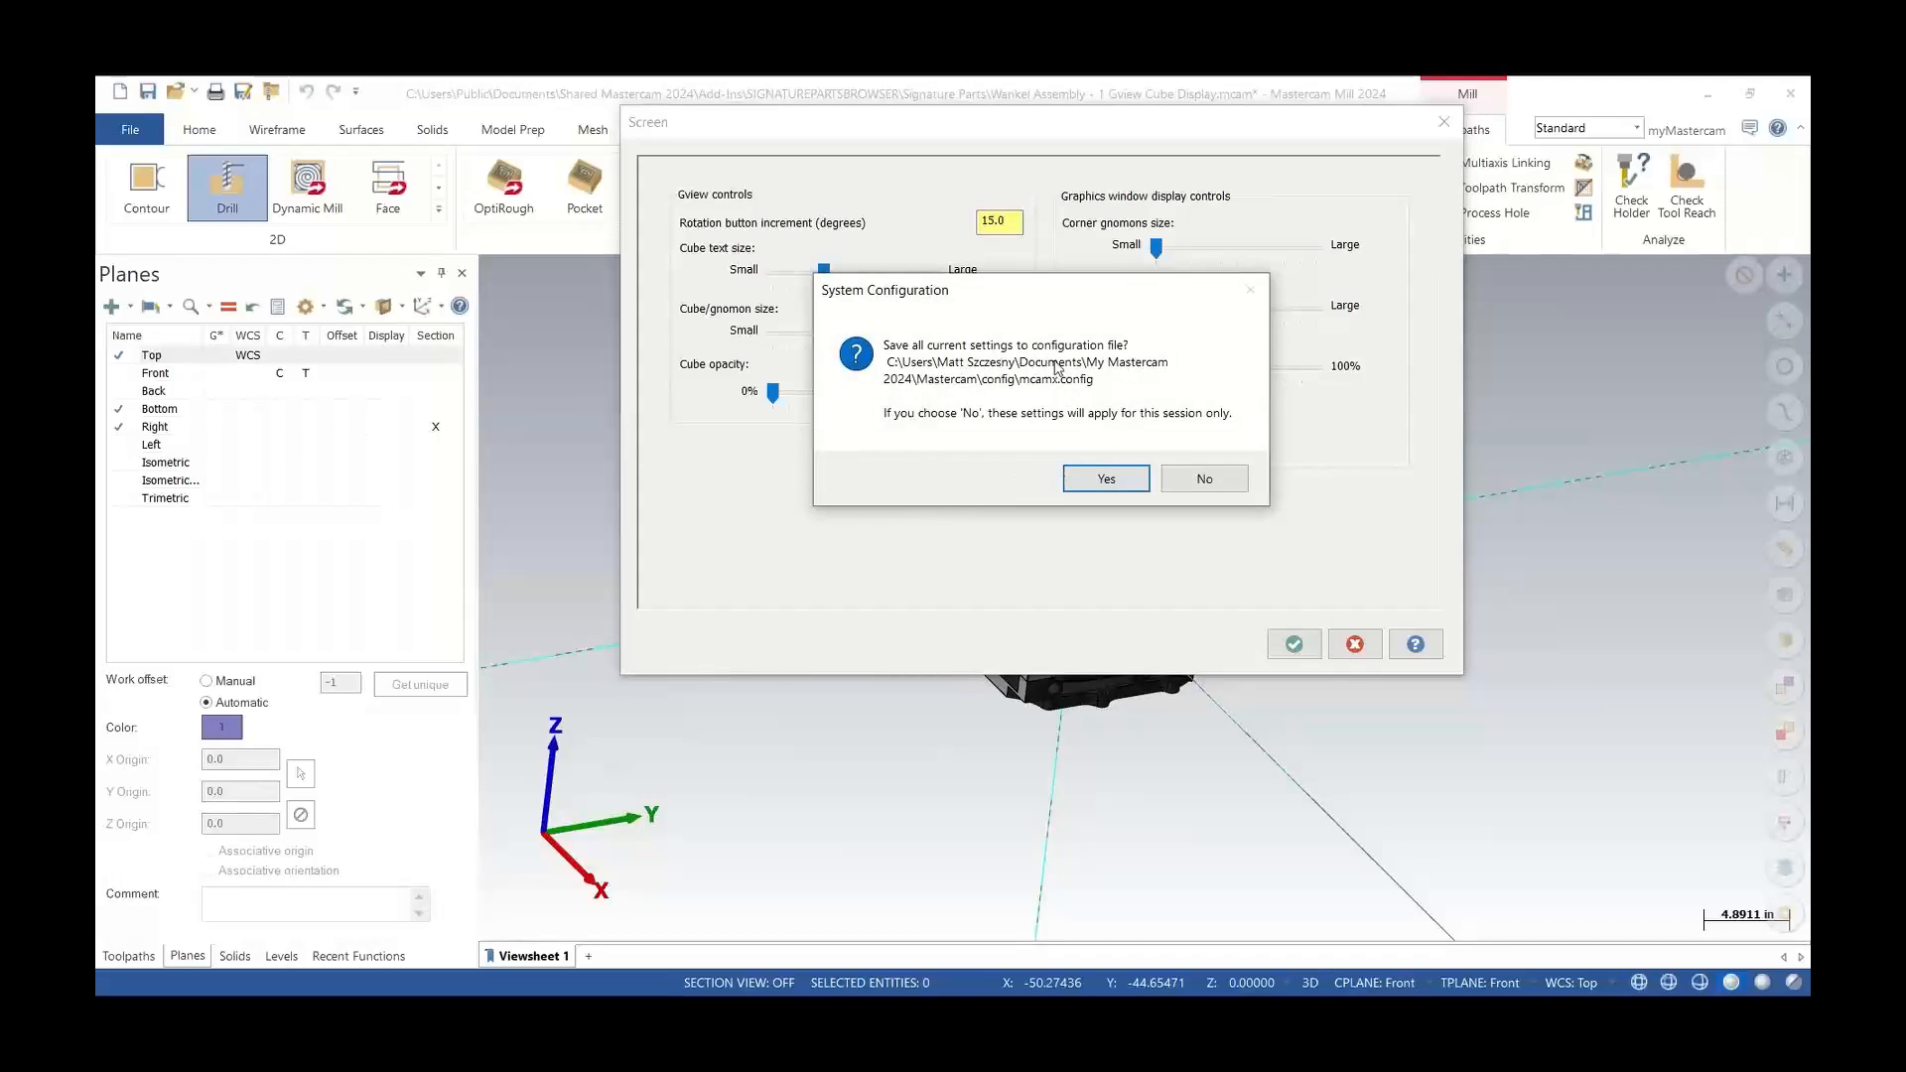
pyautogui.click(1204, 481)
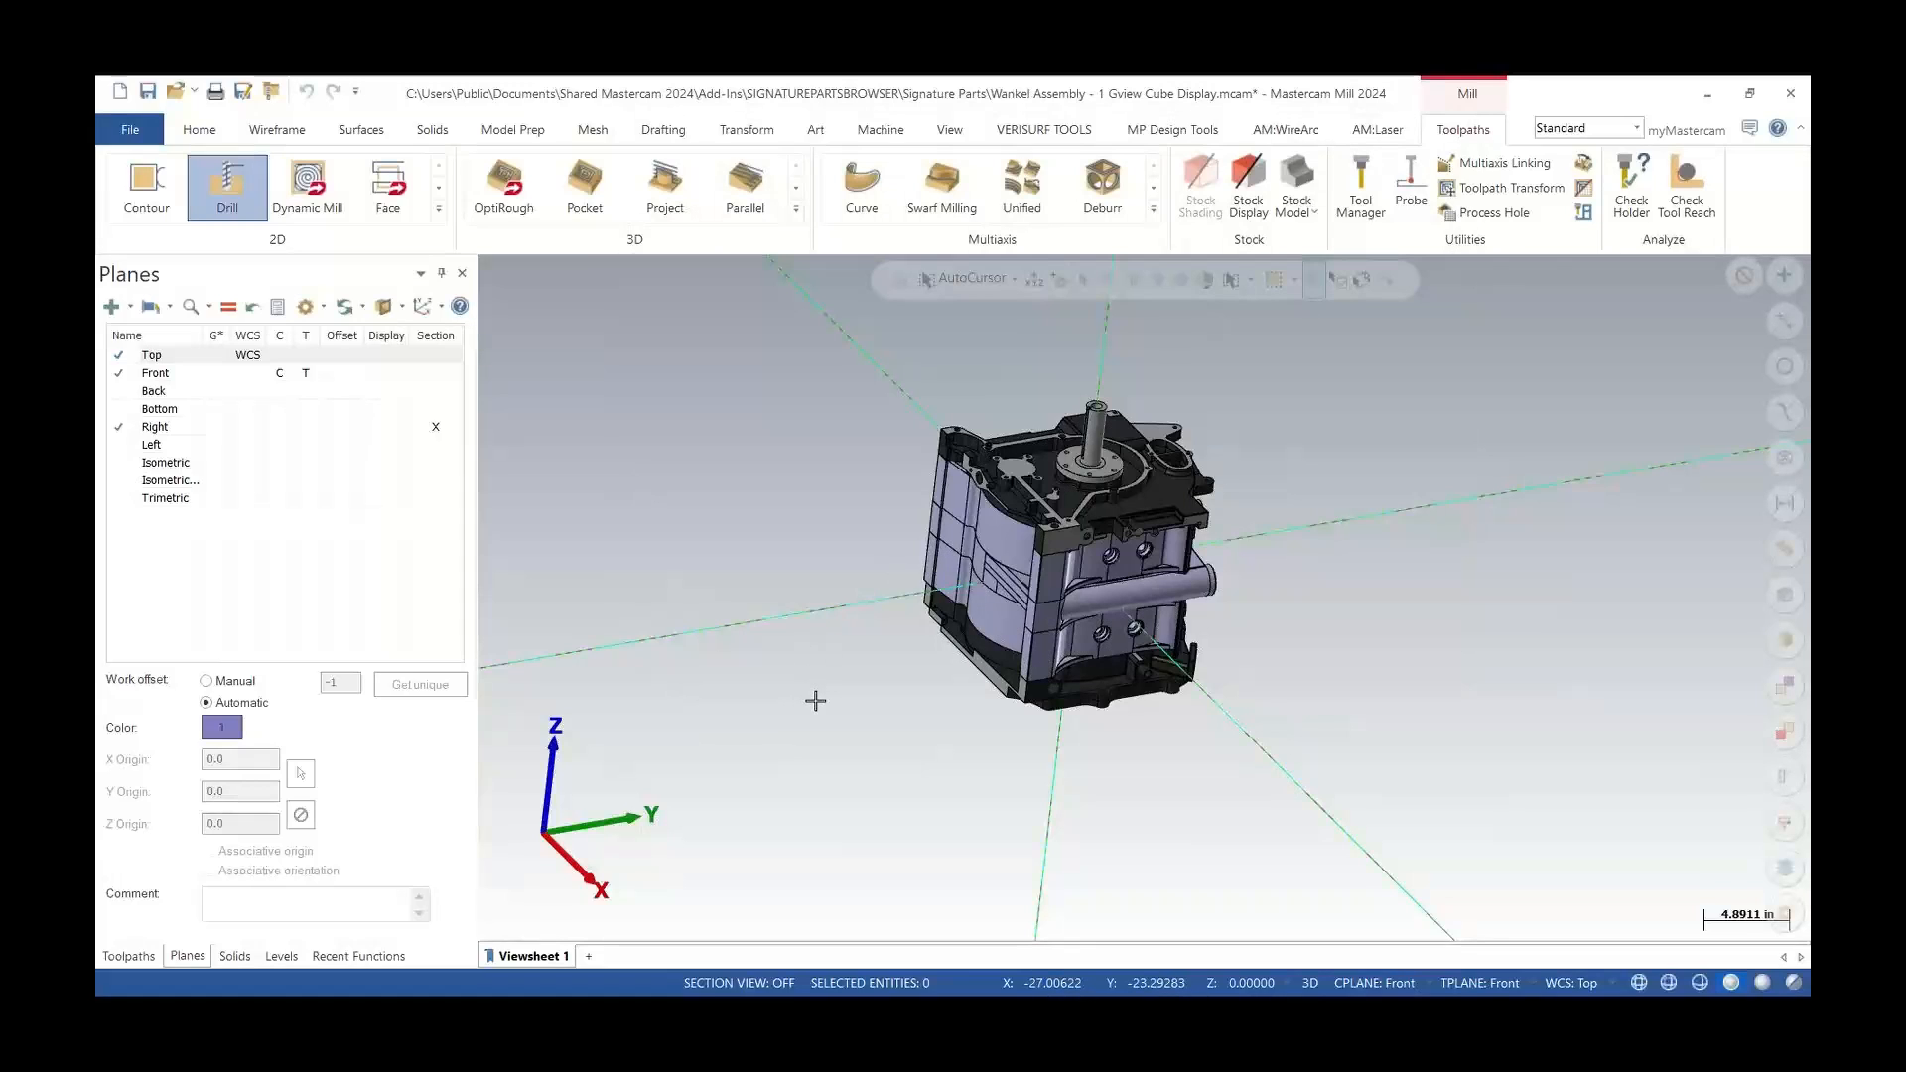
pyautogui.moveTo(611, 784)
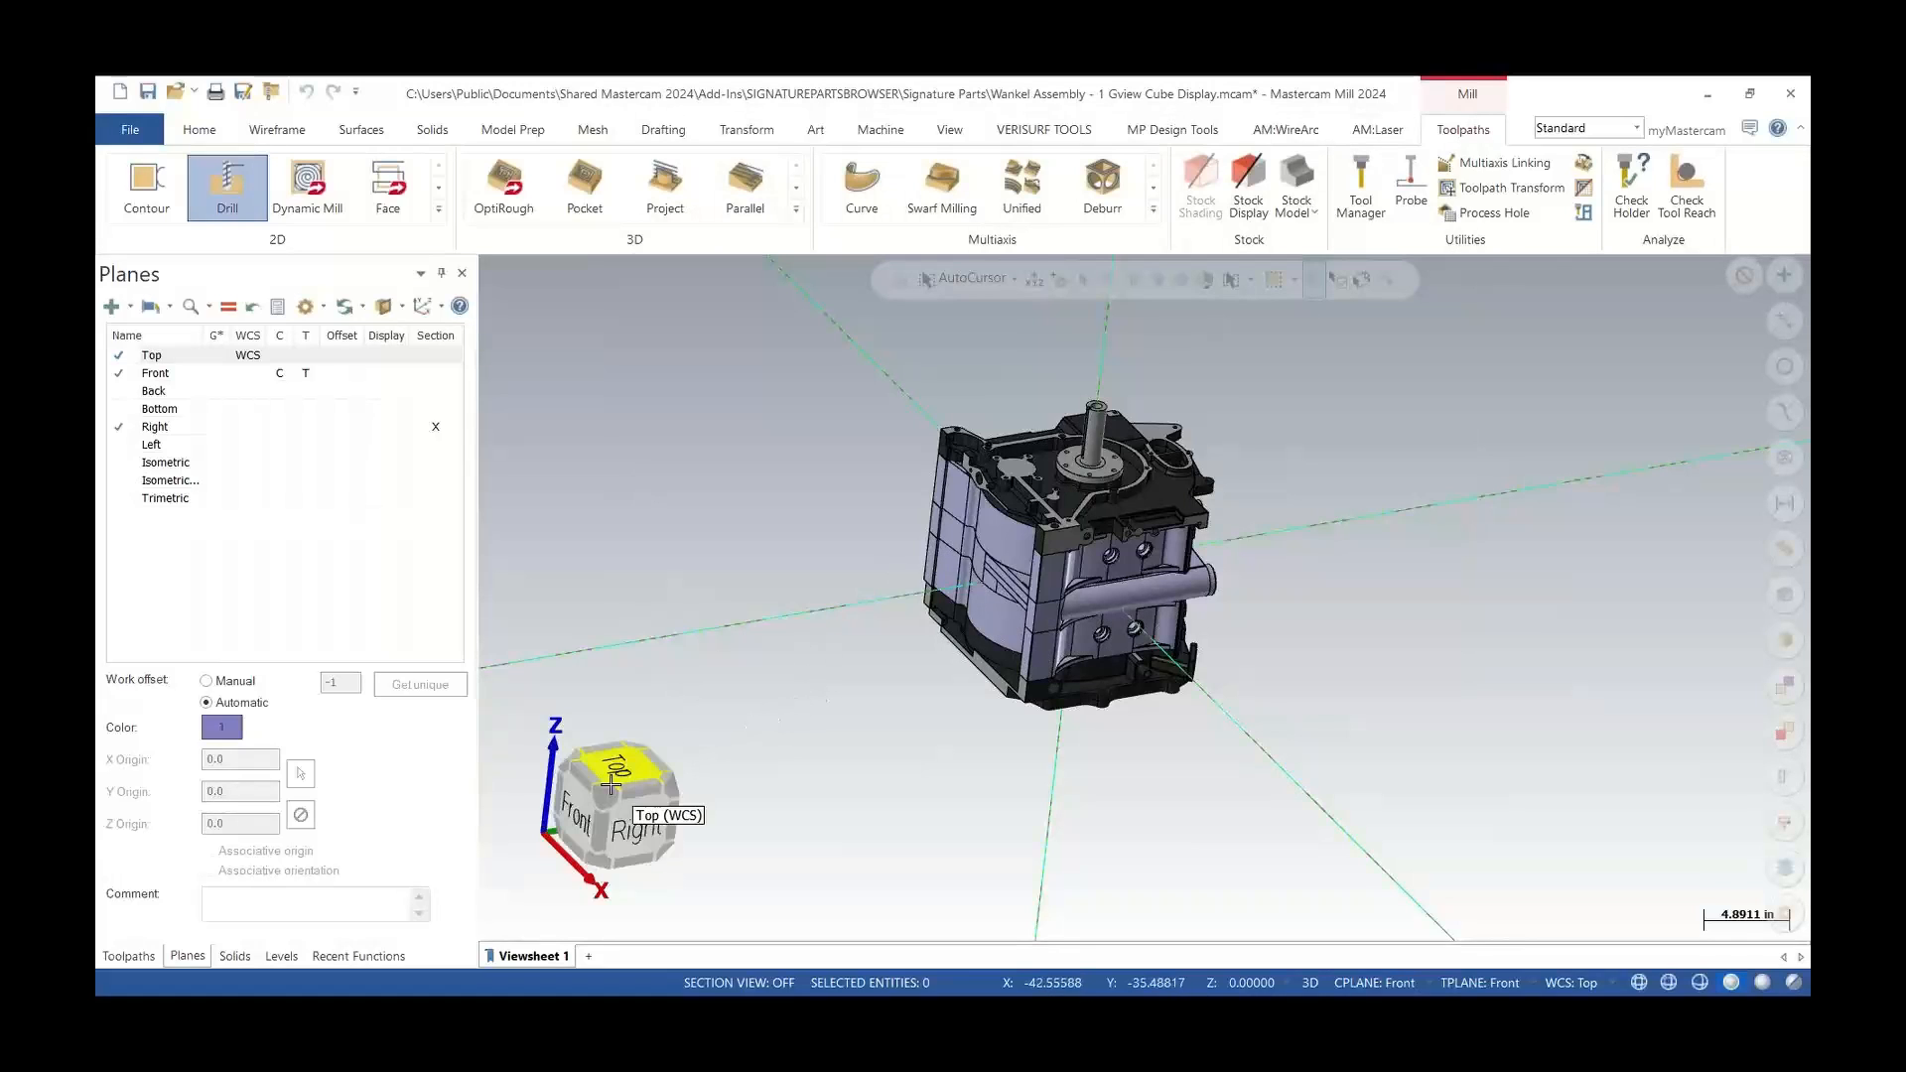
# Open the view cube settings, set cube opacity to 100%, and apply the settings for this session only
pyautogui.moveTo(611, 785)
pyautogui.mouseDown()
pyautogui.moveTo(732, 893)
pyautogui.moveTo(659, 884)
pyautogui.moveTo(617, 781)
pyautogui.mouseUp()
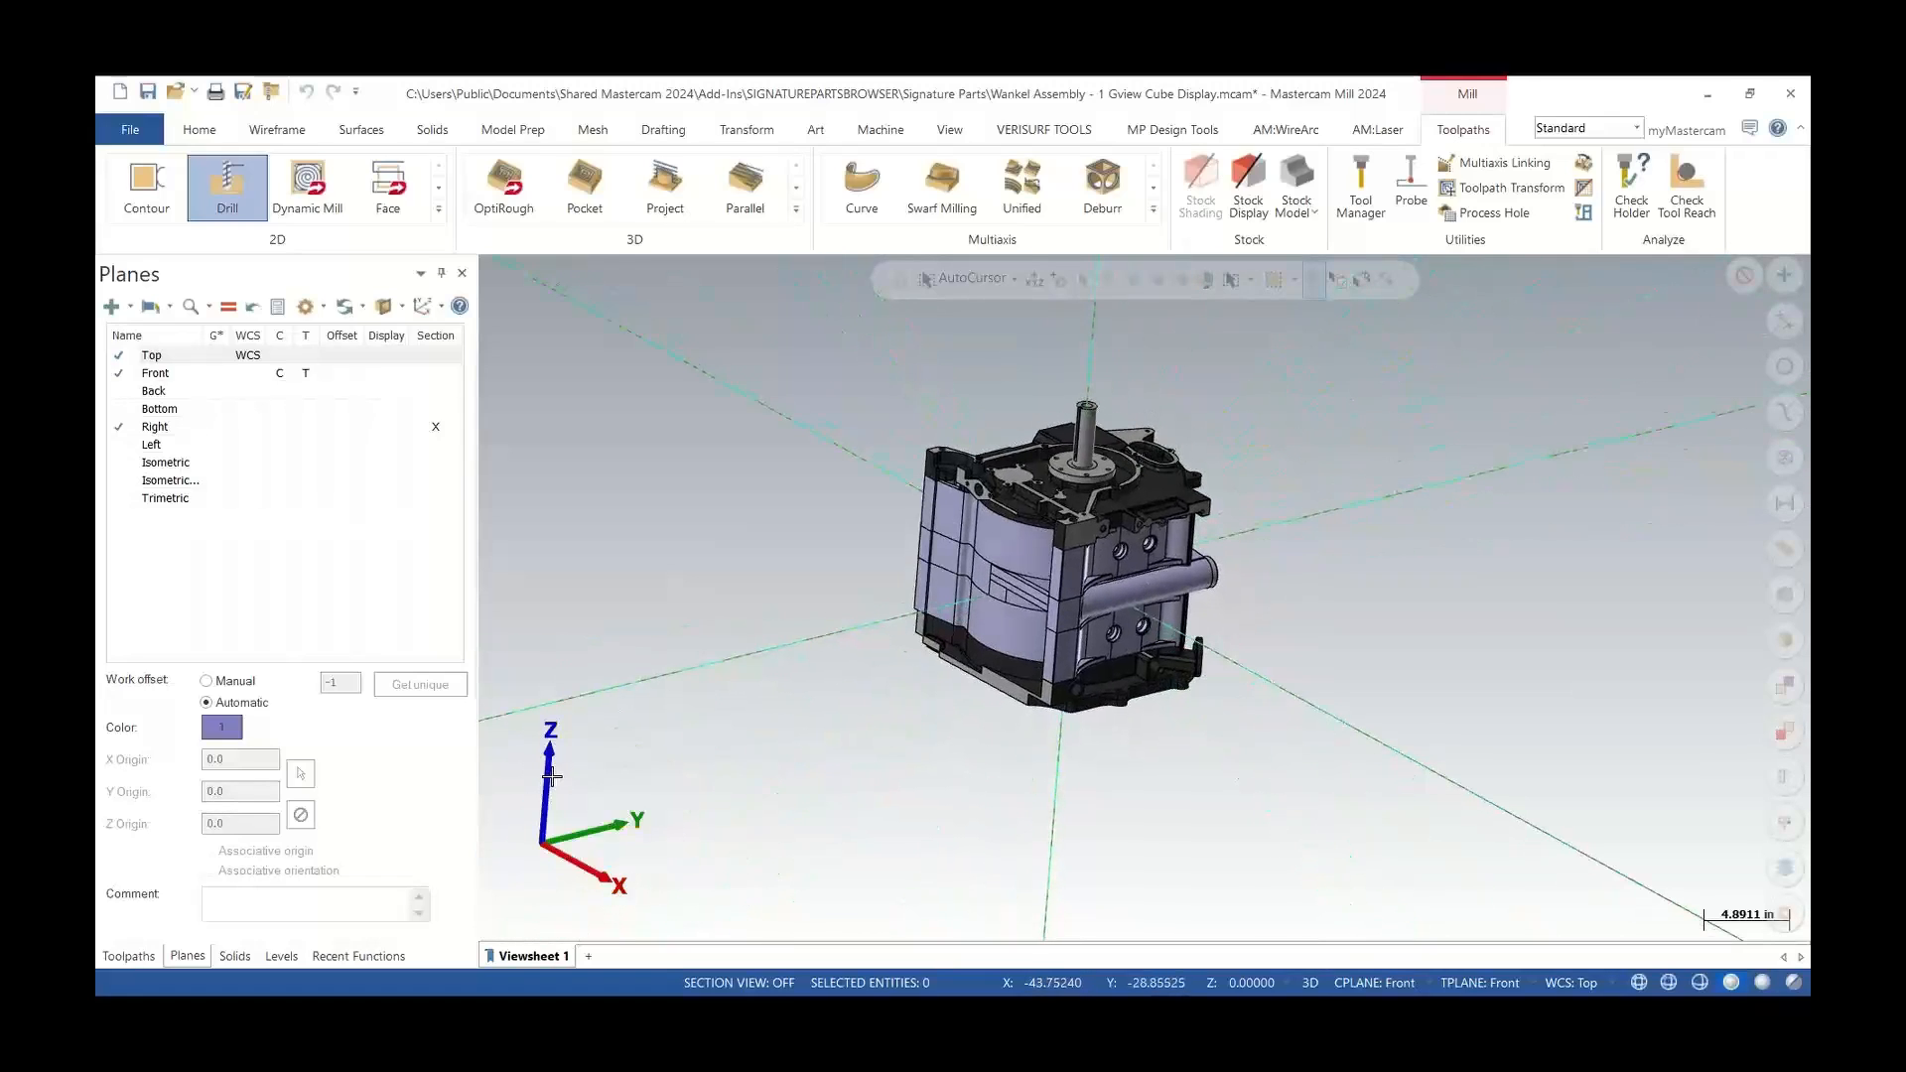
pyautogui.rightClick(598, 786)
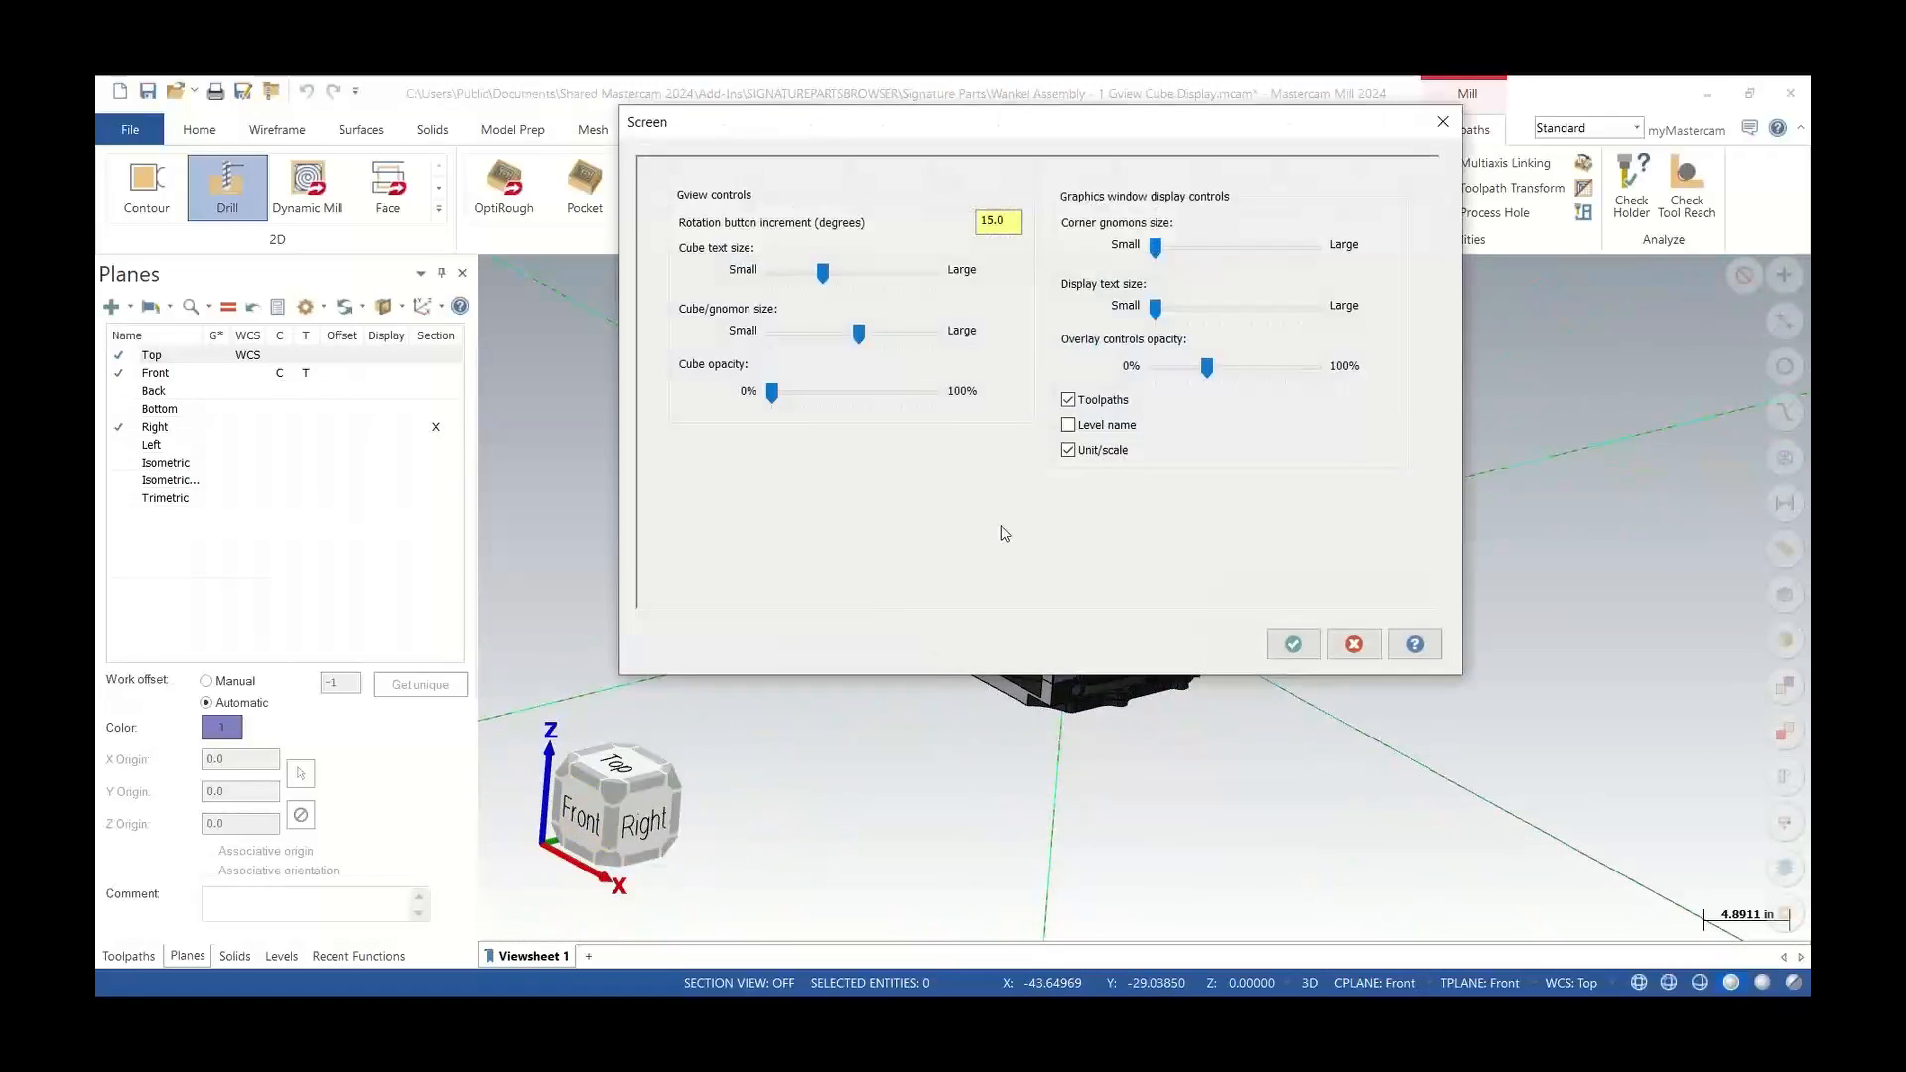
pyautogui.moveTo(773, 395); pyautogui.dragTo(932, 394)
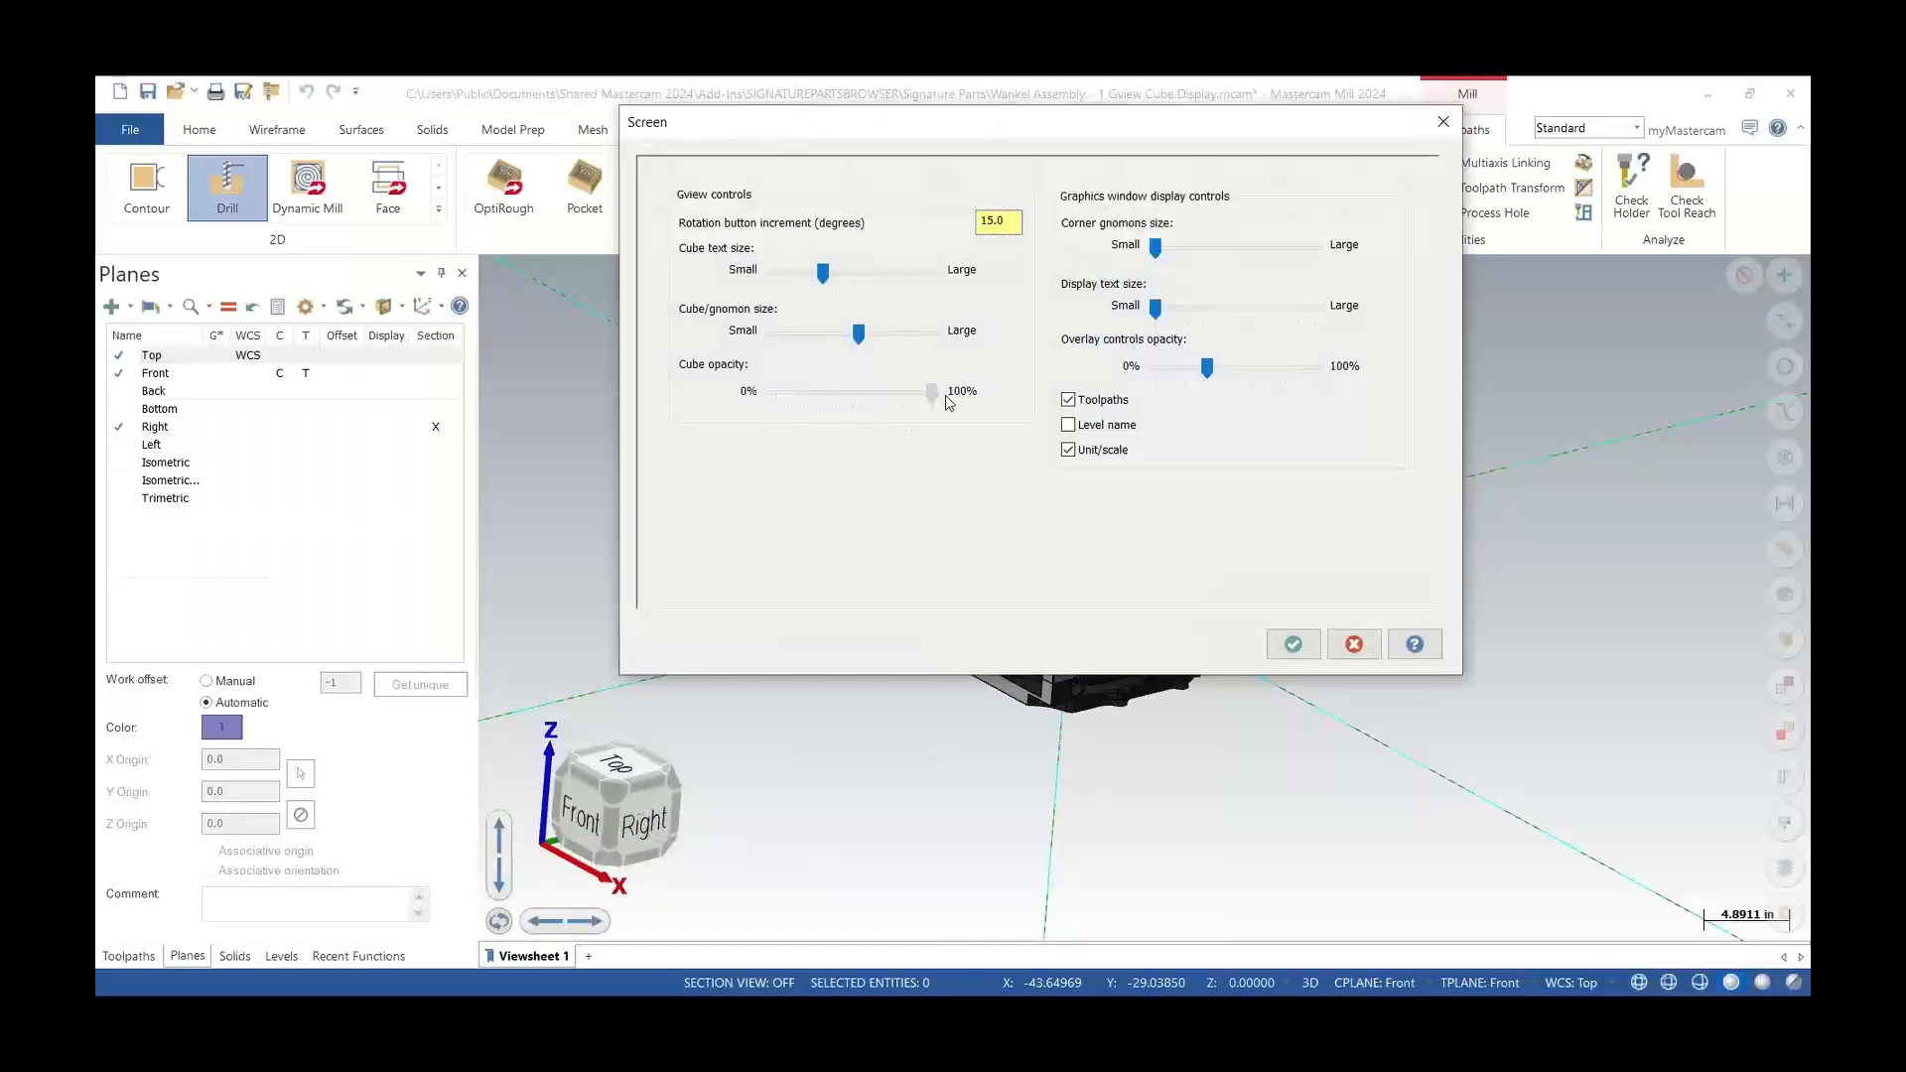
pyautogui.click(1293, 645)
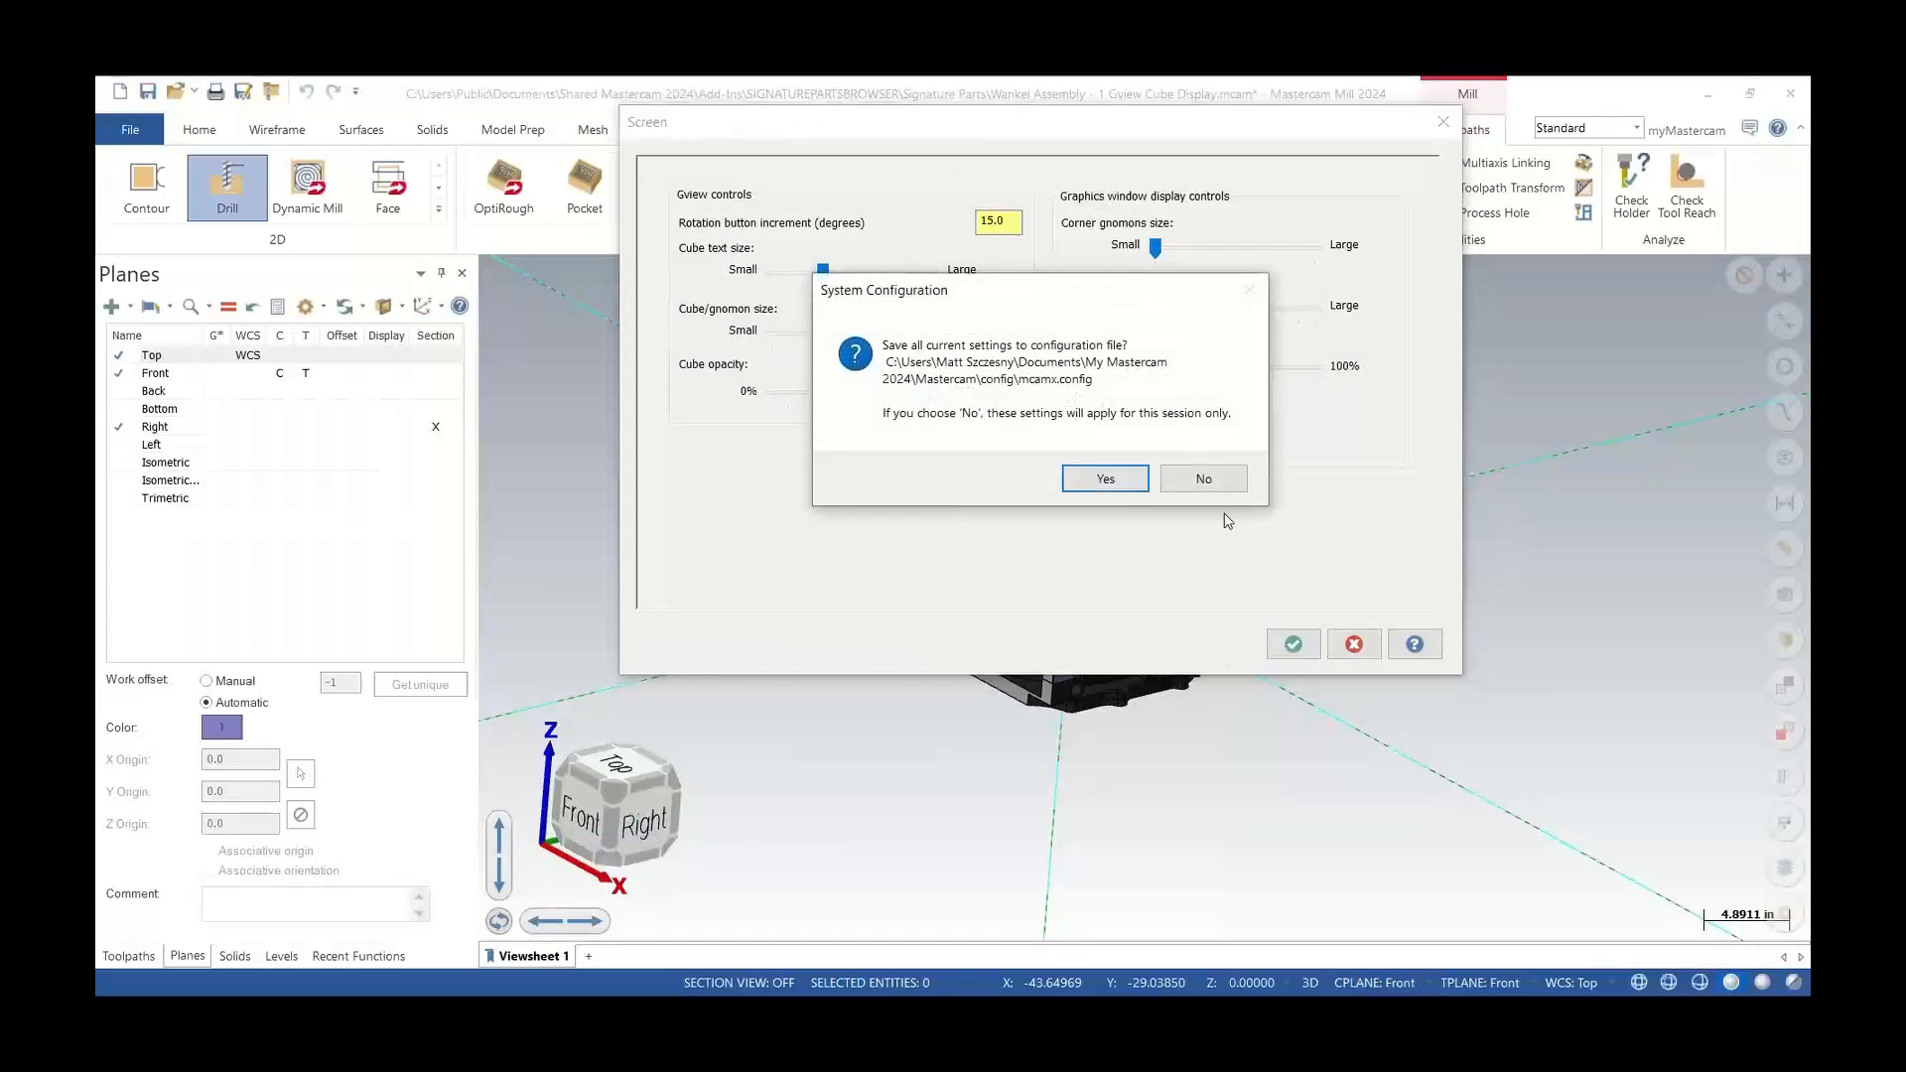
pyautogui.click(1204, 477)
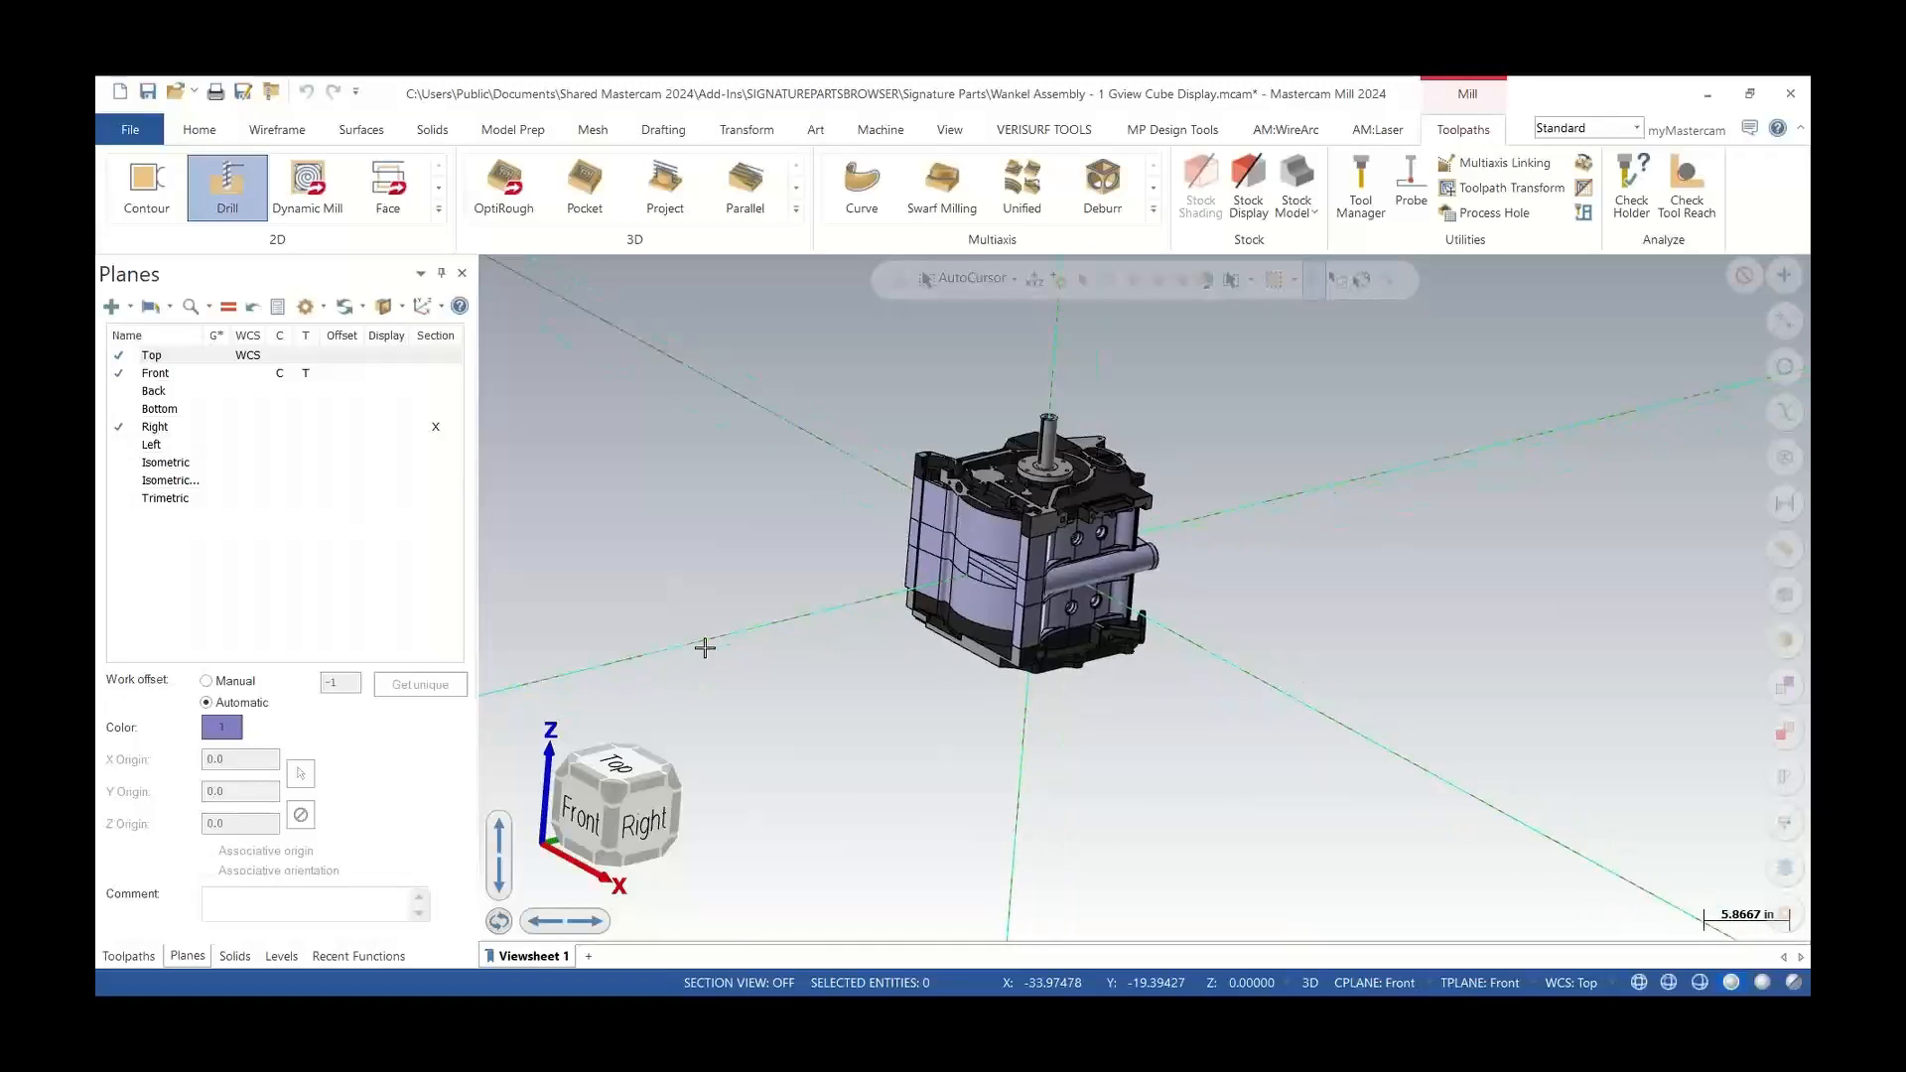
# Flip the part 180° vertically and horizontally using the flip controls beside the view cube
pyautogui.click(498, 840)
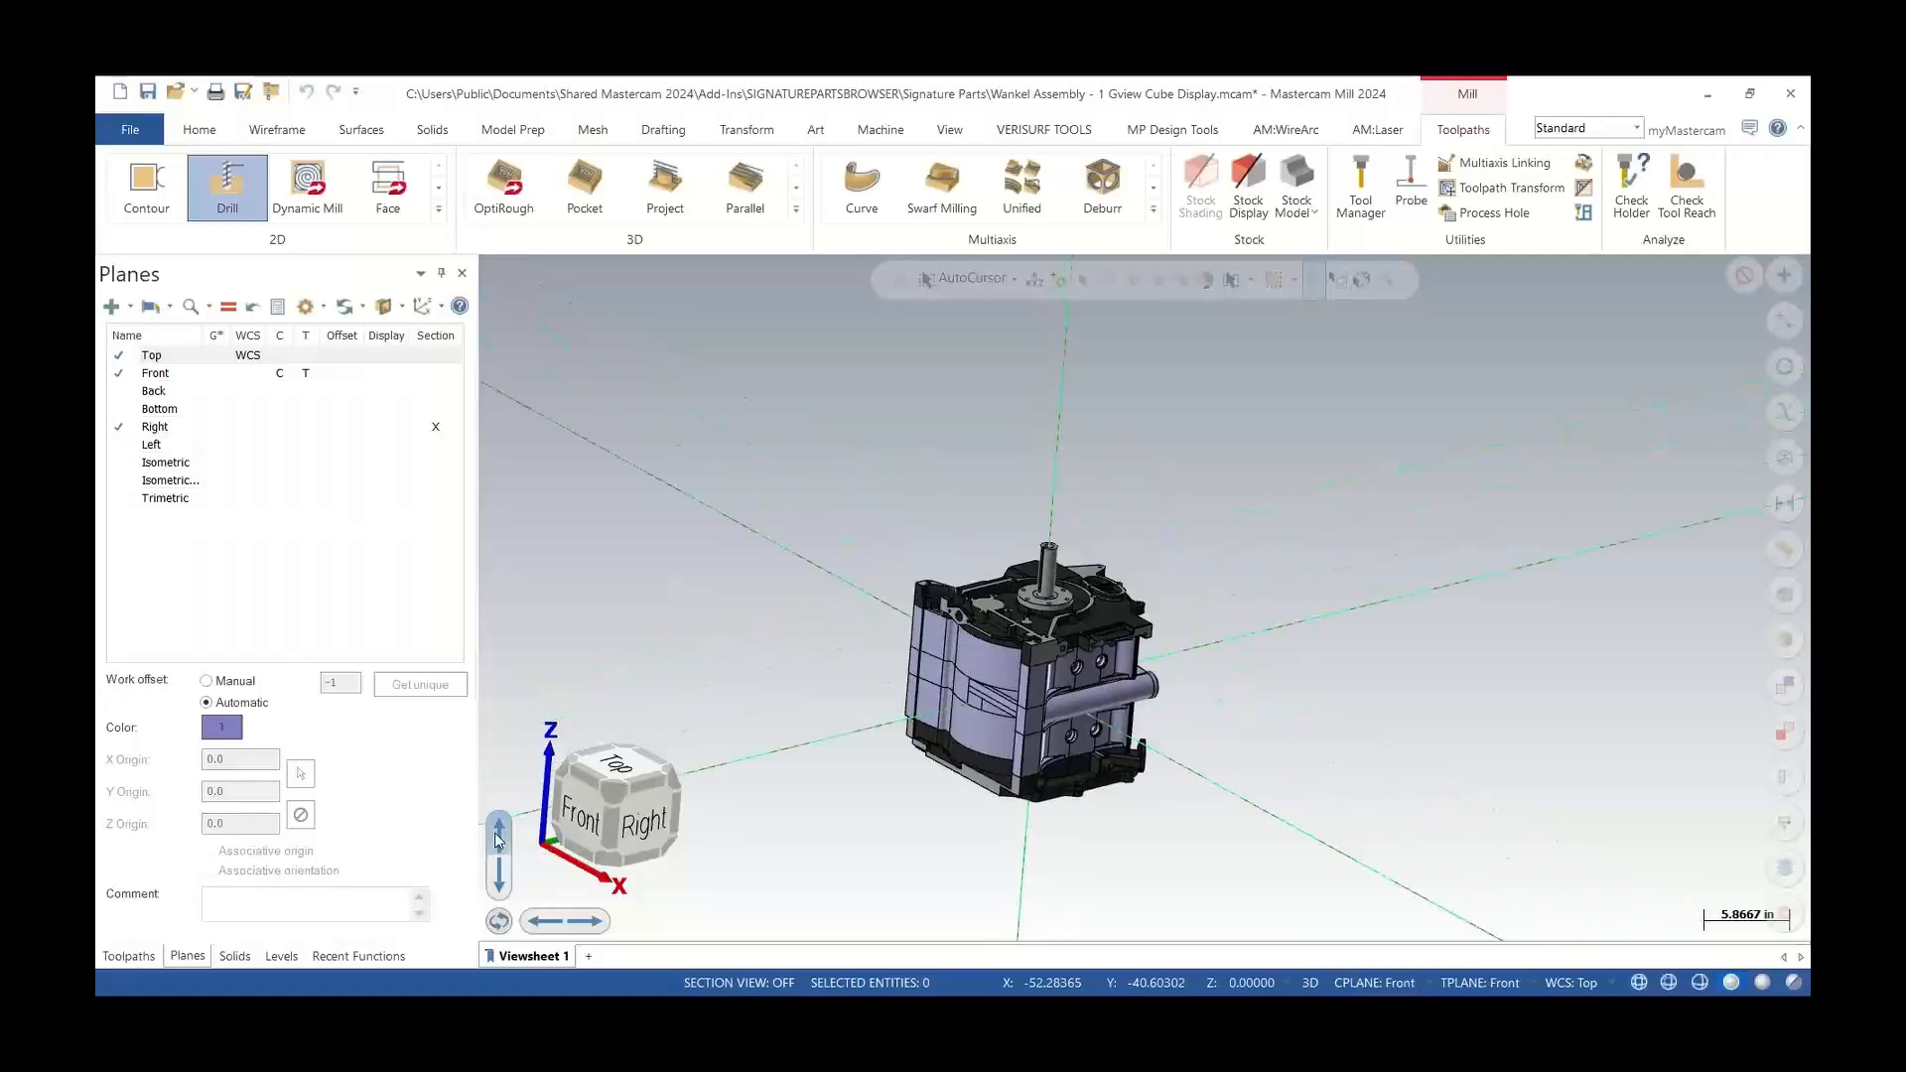
pyautogui.click(496, 882)
pyautogui.click(493, 880)
pyautogui.click(493, 881)
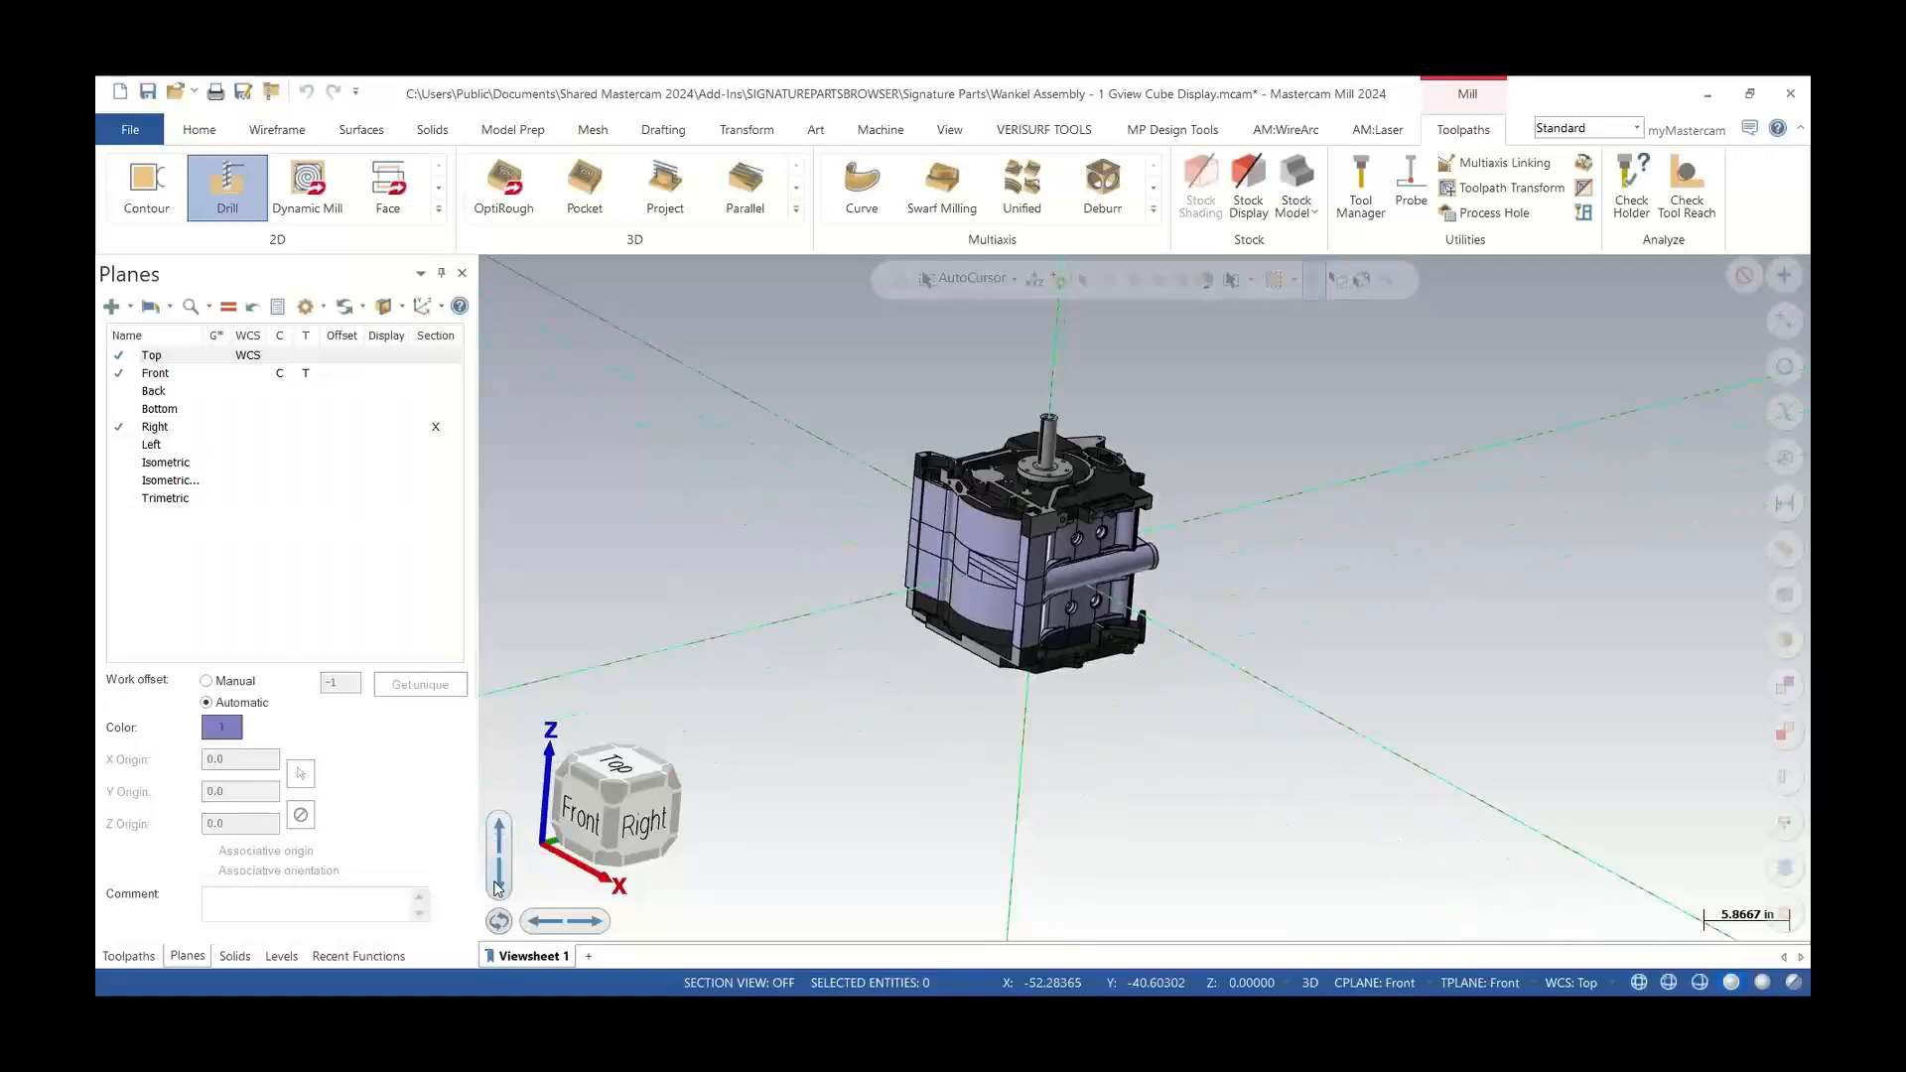
pyautogui.click(586, 922)
pyautogui.click(586, 923)
pyautogui.click(545, 923)
pyautogui.click(545, 923)
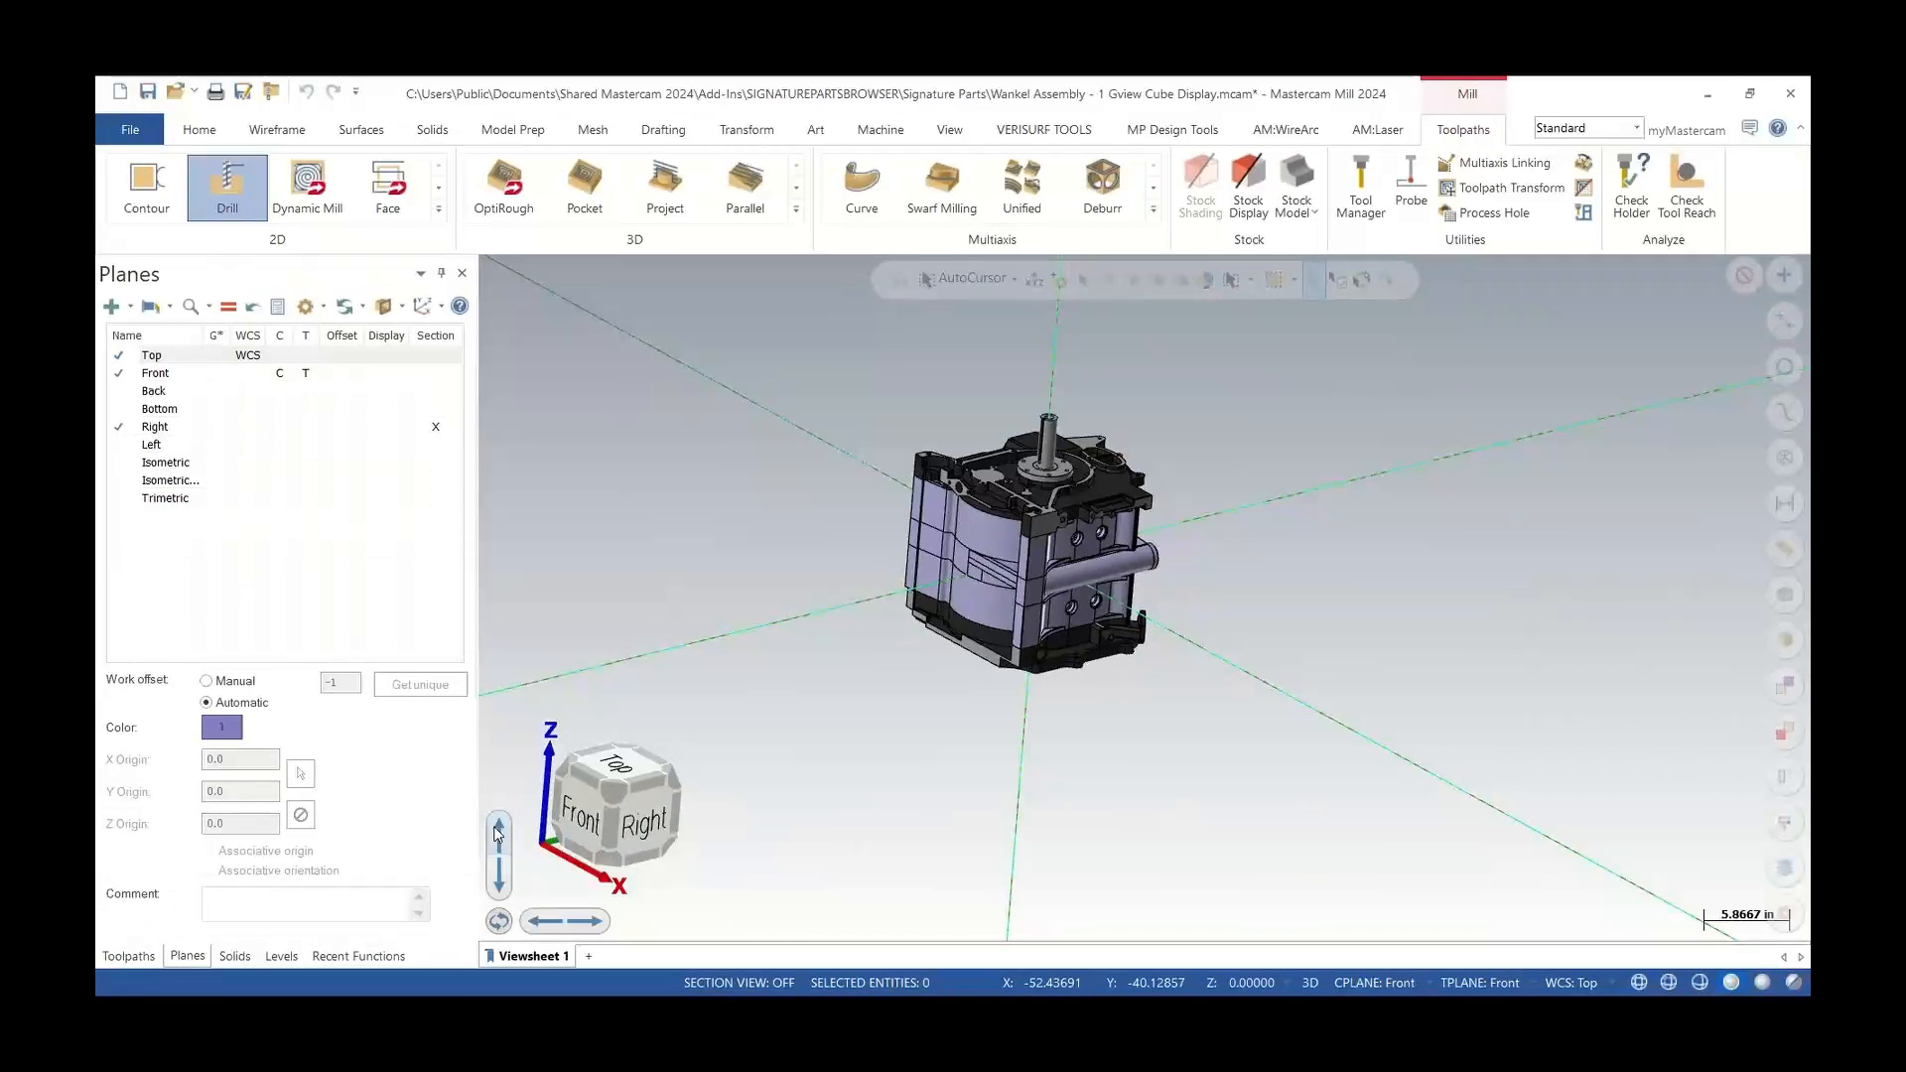
# Flip the part vertically several more times in succession
pyautogui.click(498, 830)
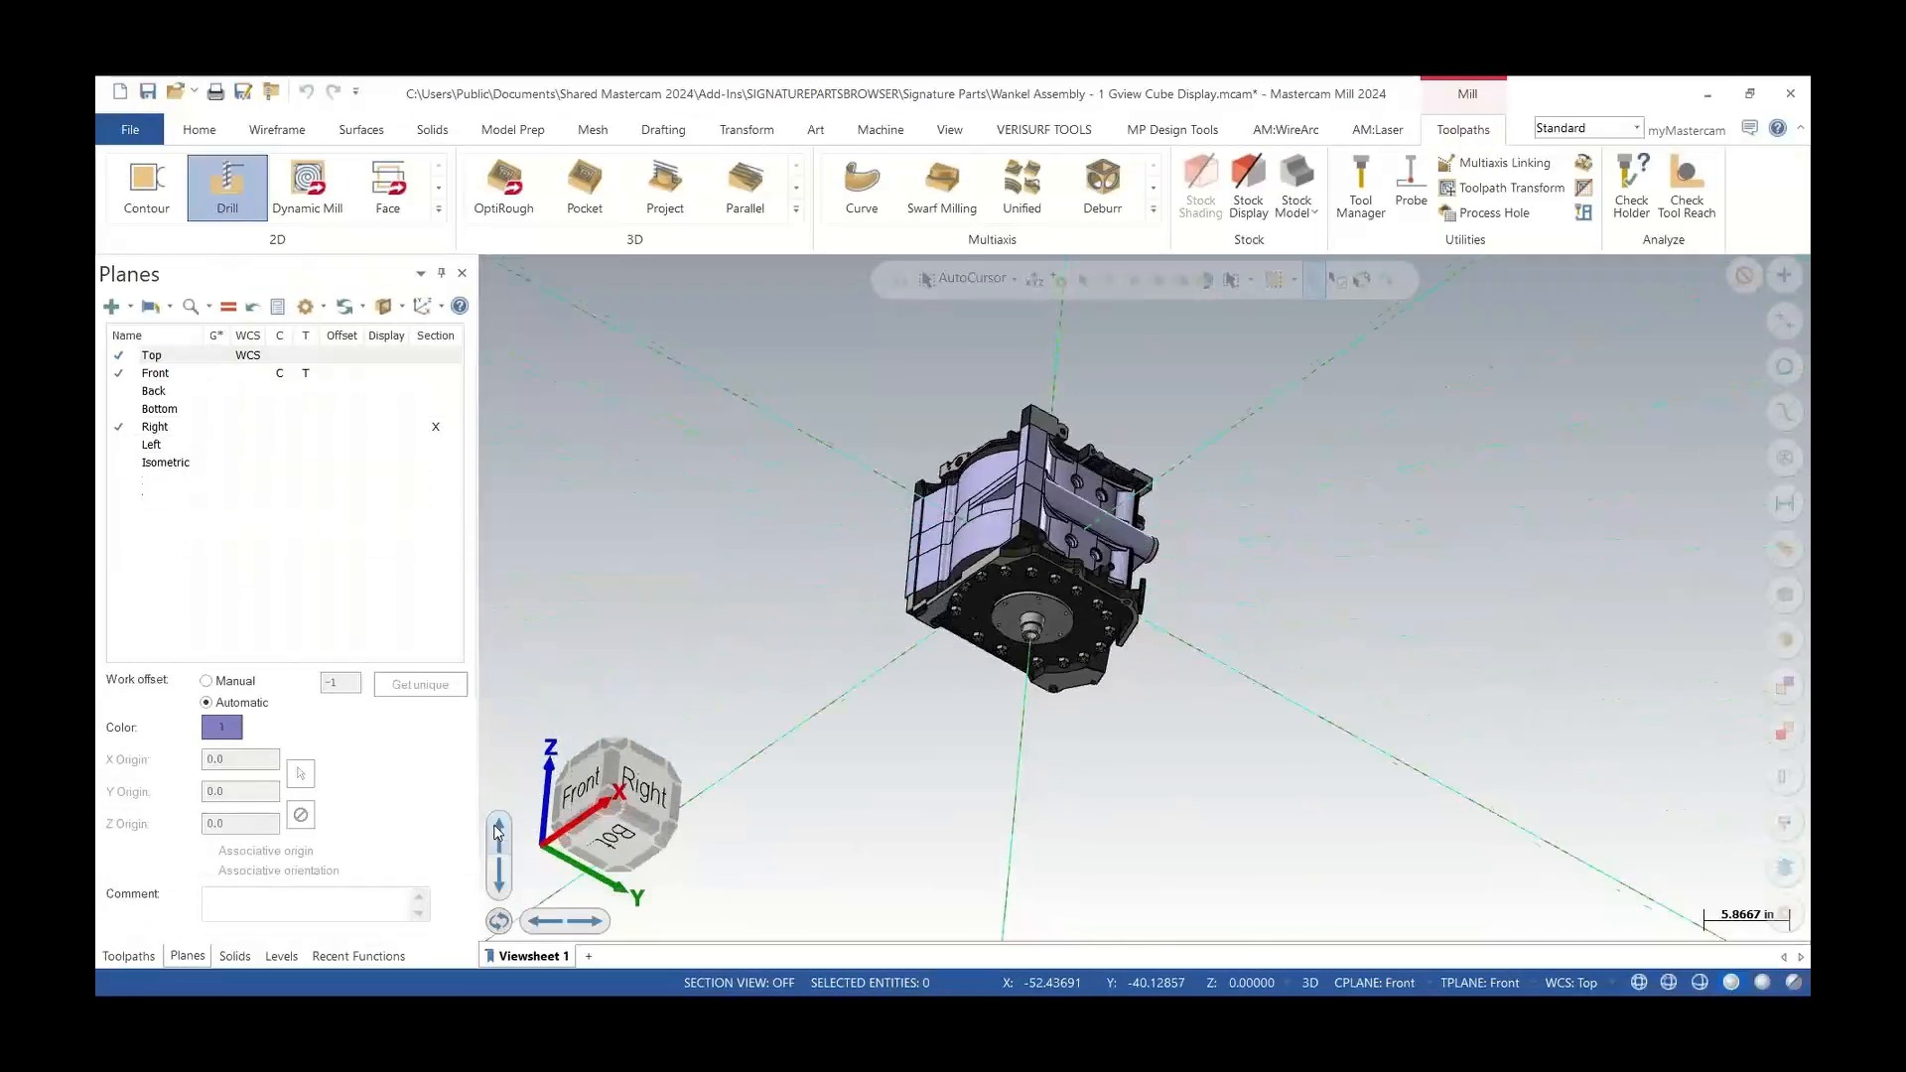
pyautogui.click(498, 830)
pyautogui.click(498, 830)
pyautogui.click(499, 830)
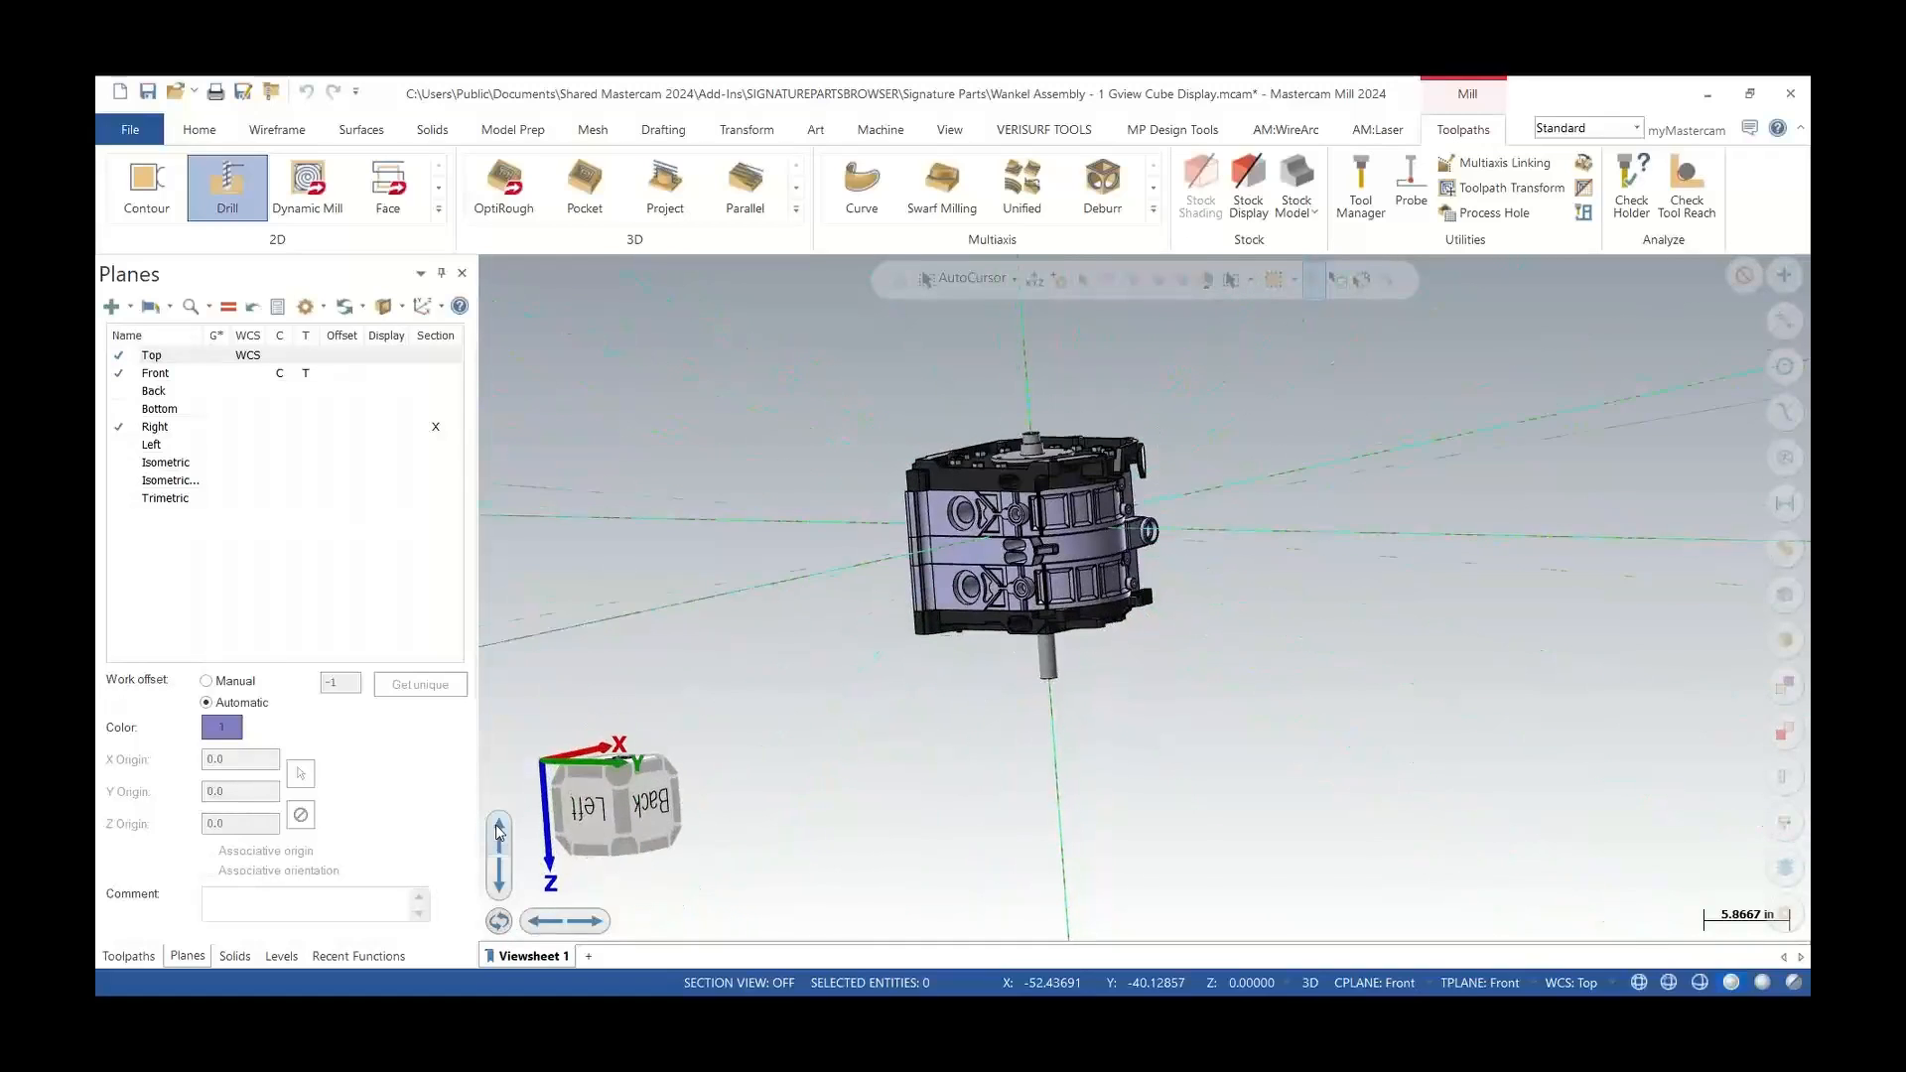
pyautogui.click(499, 830)
pyautogui.click(499, 830)
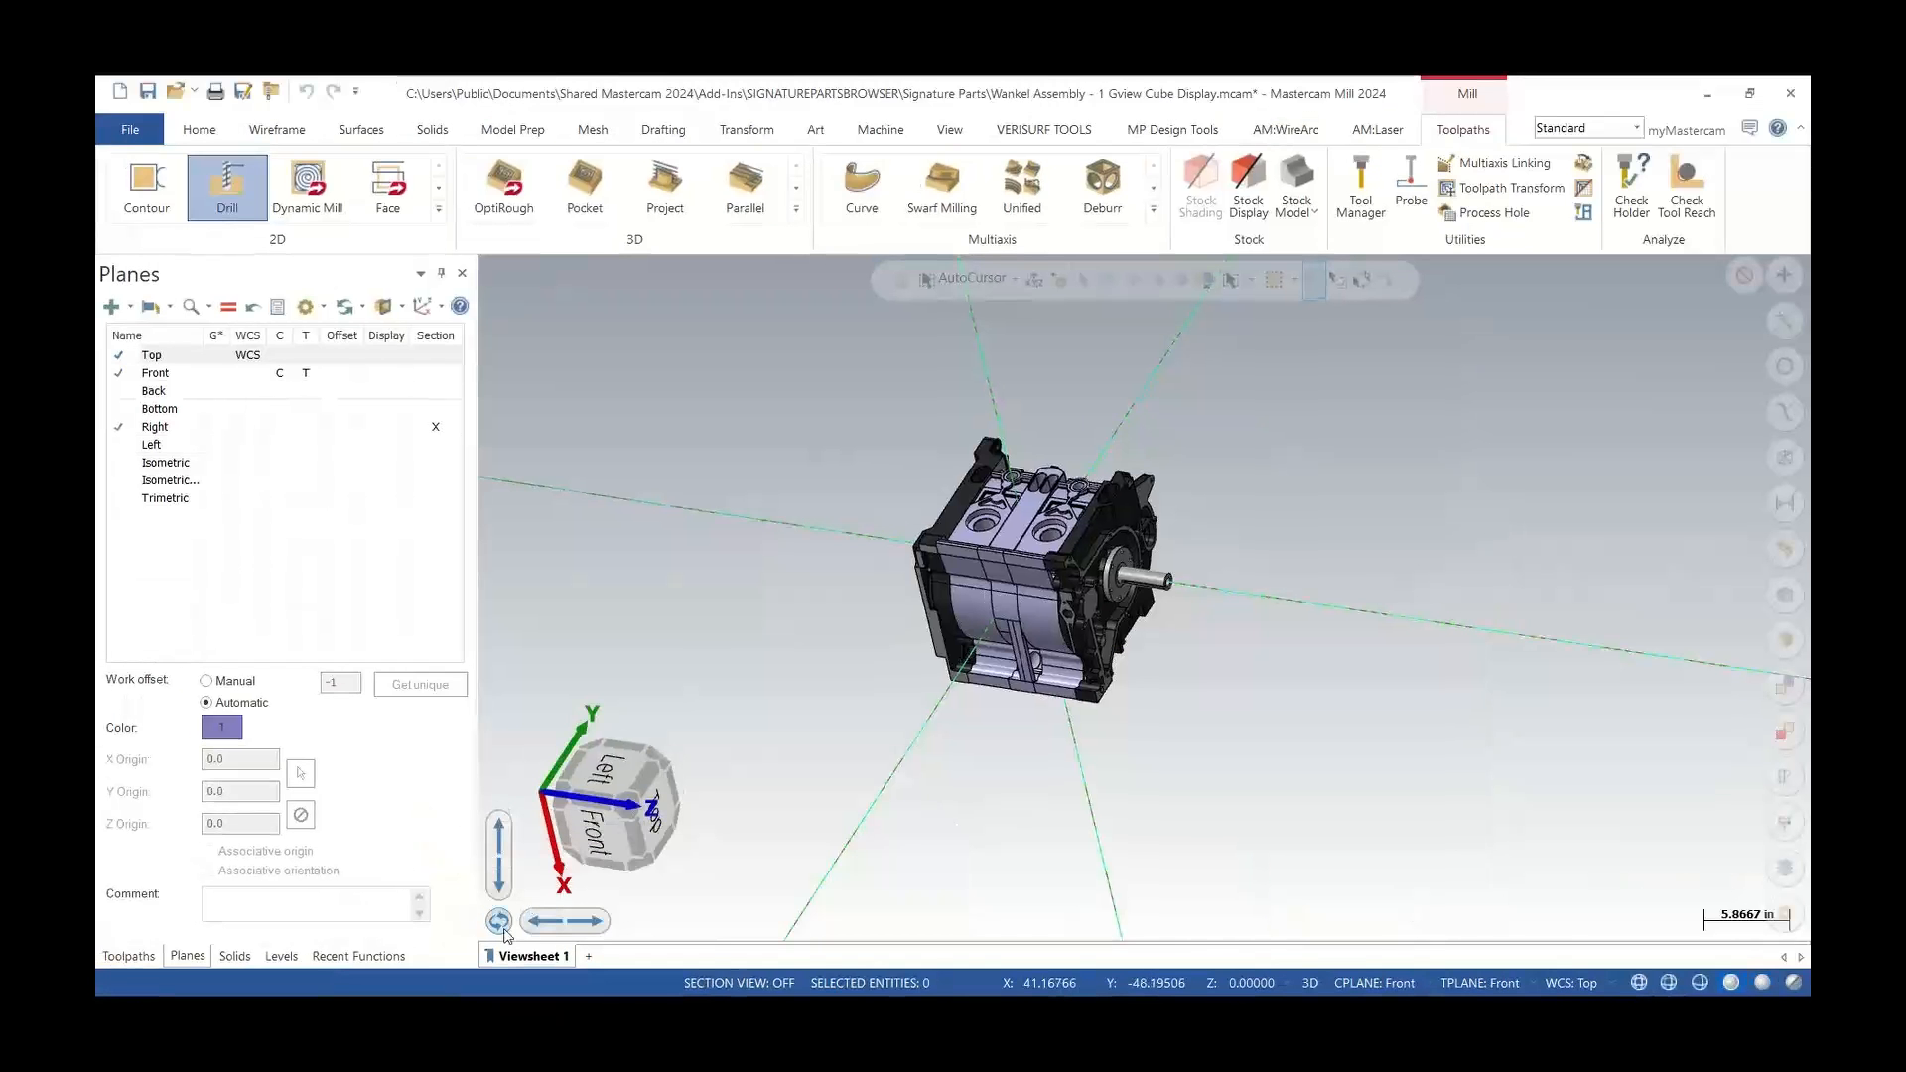
# Rotate the part around the Gview normal, including a clockwise rotation
pyautogui.click(497, 912)
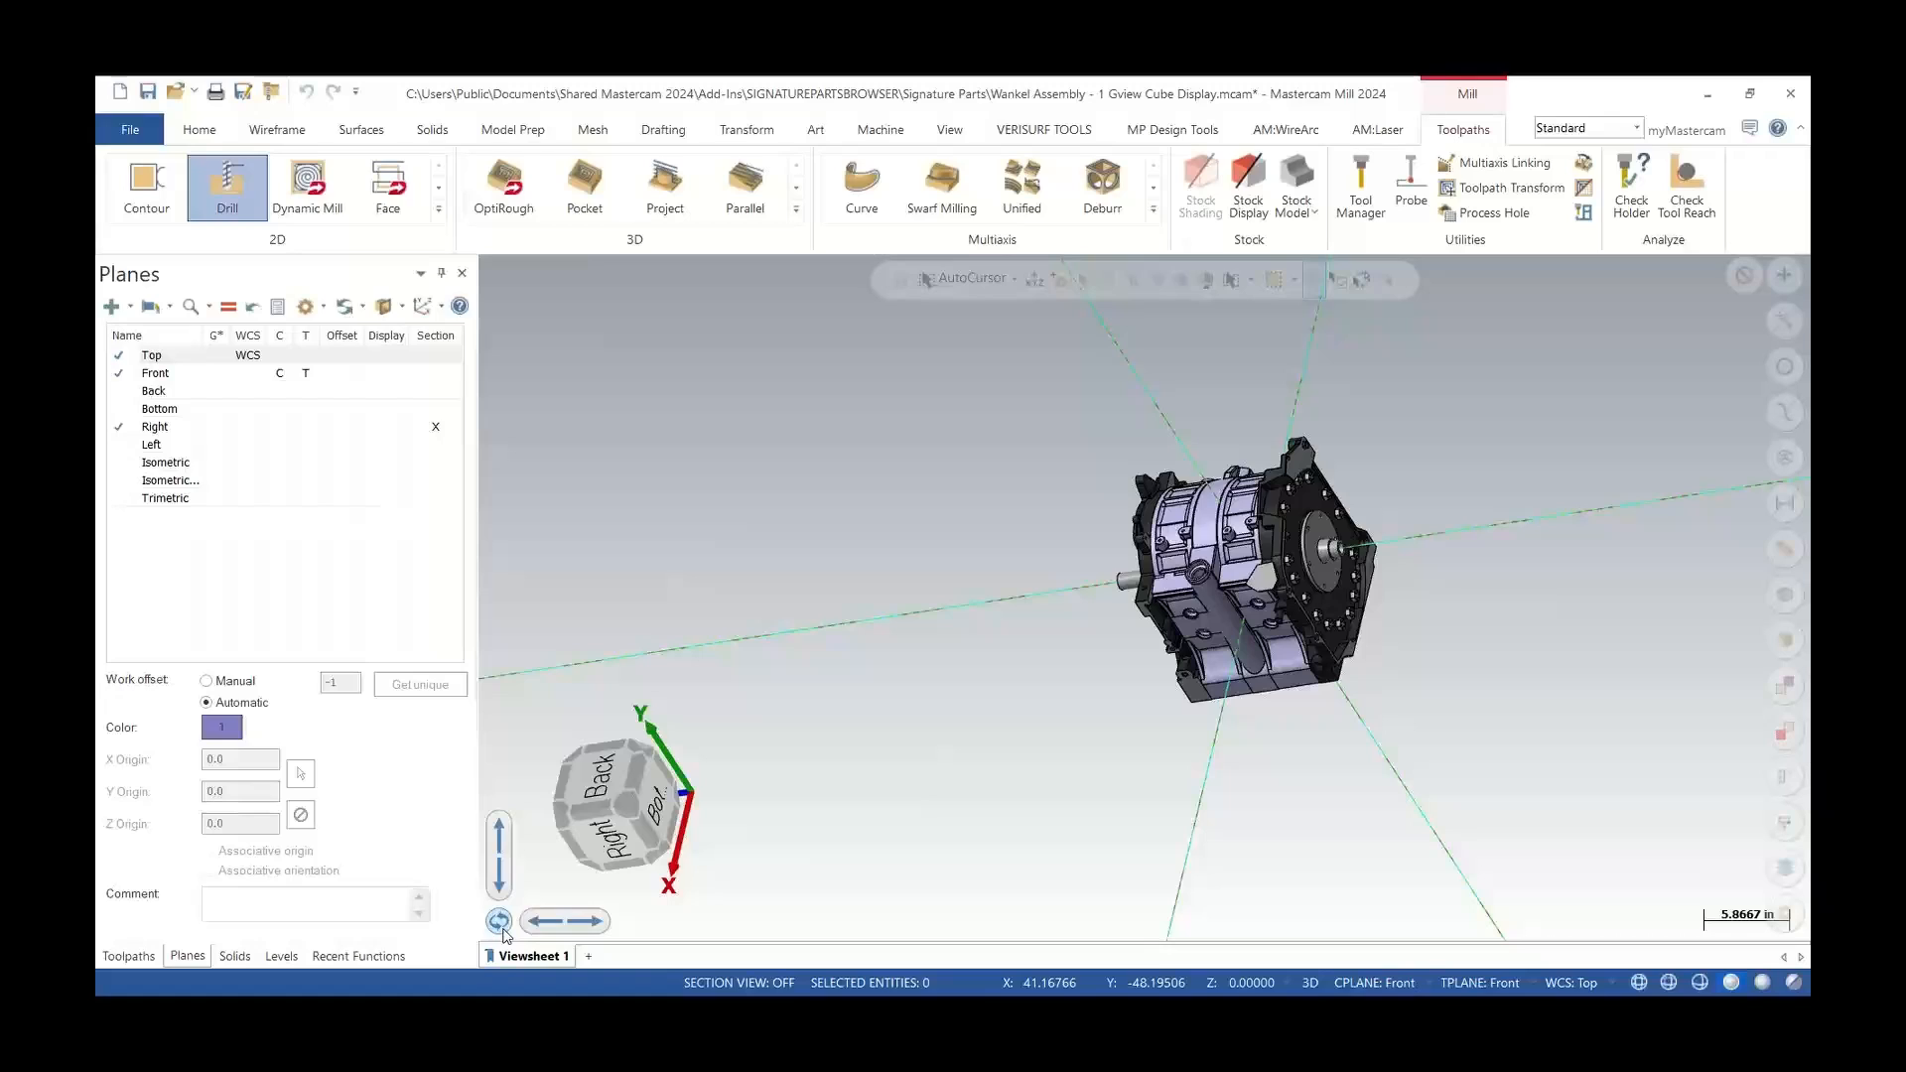
pyautogui.click(502, 928)
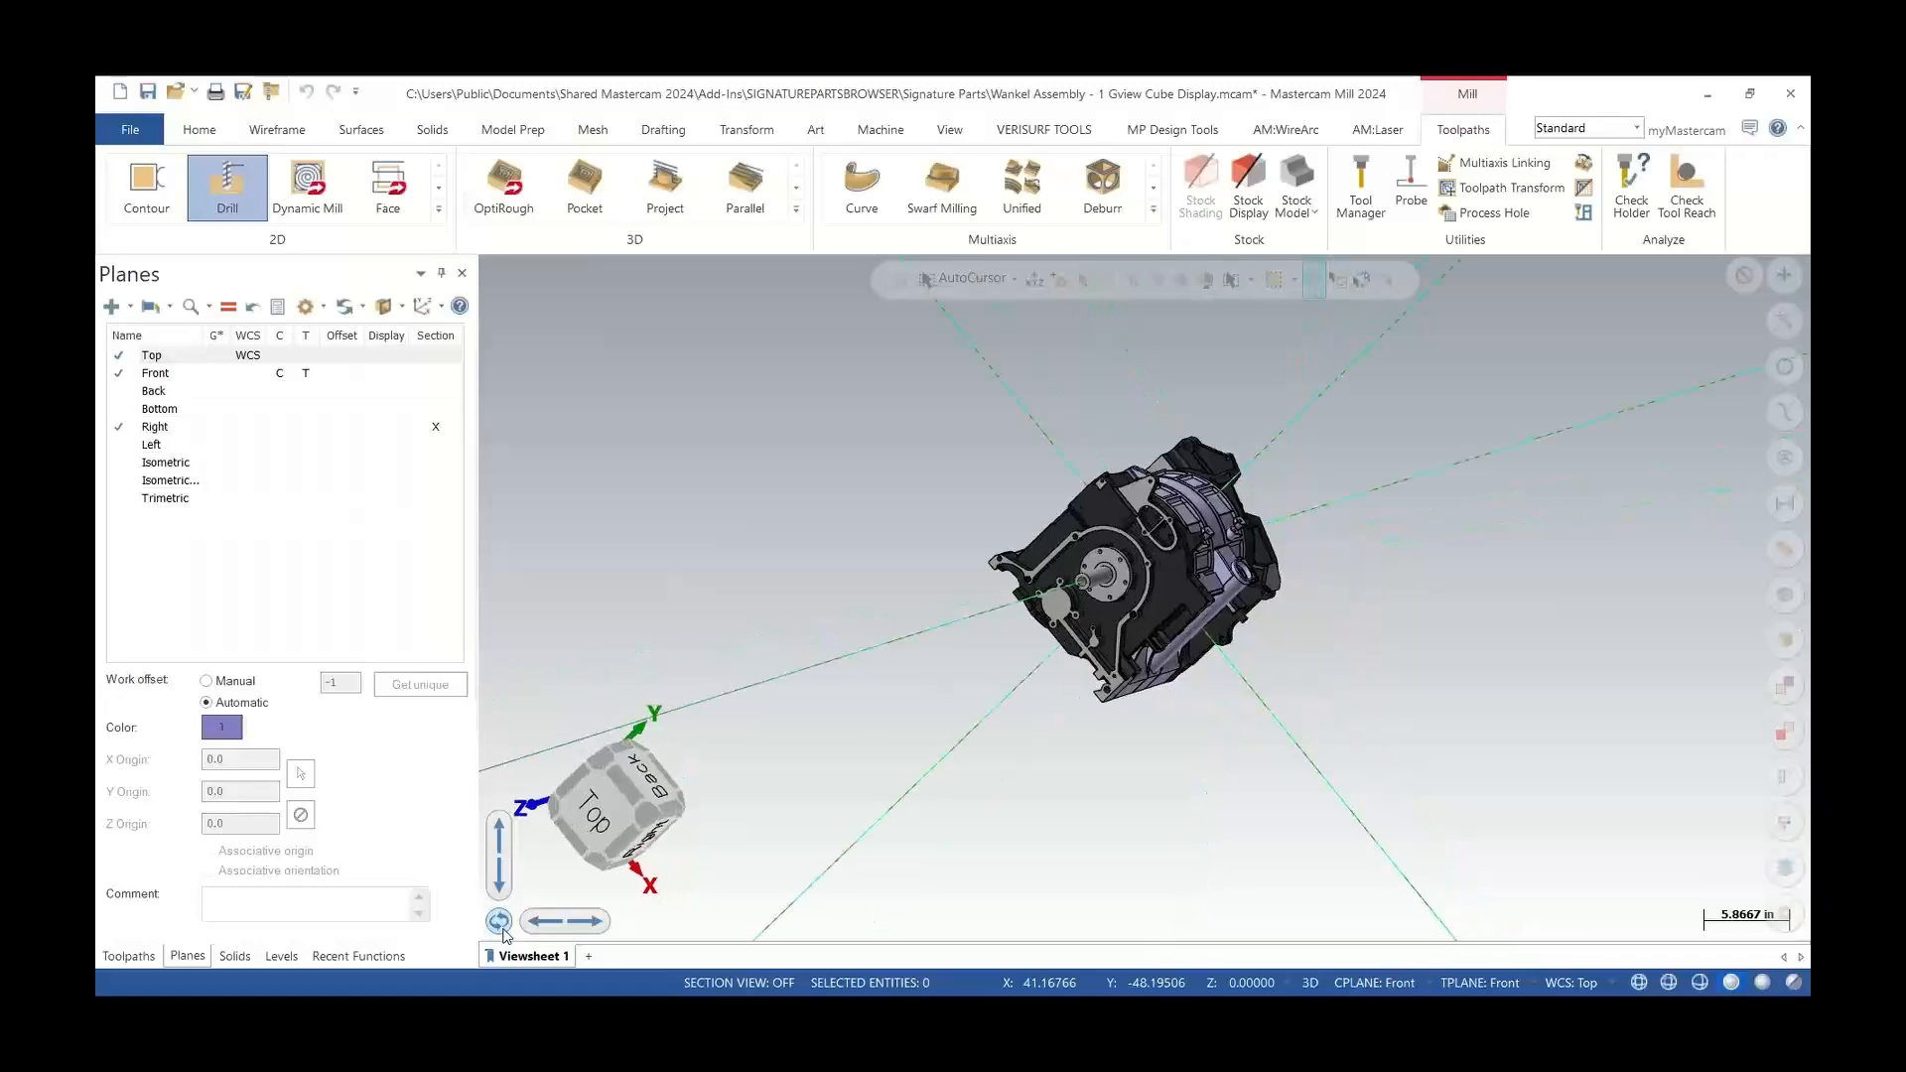
pyautogui.press('ctrl')
pyautogui.click(502, 929)
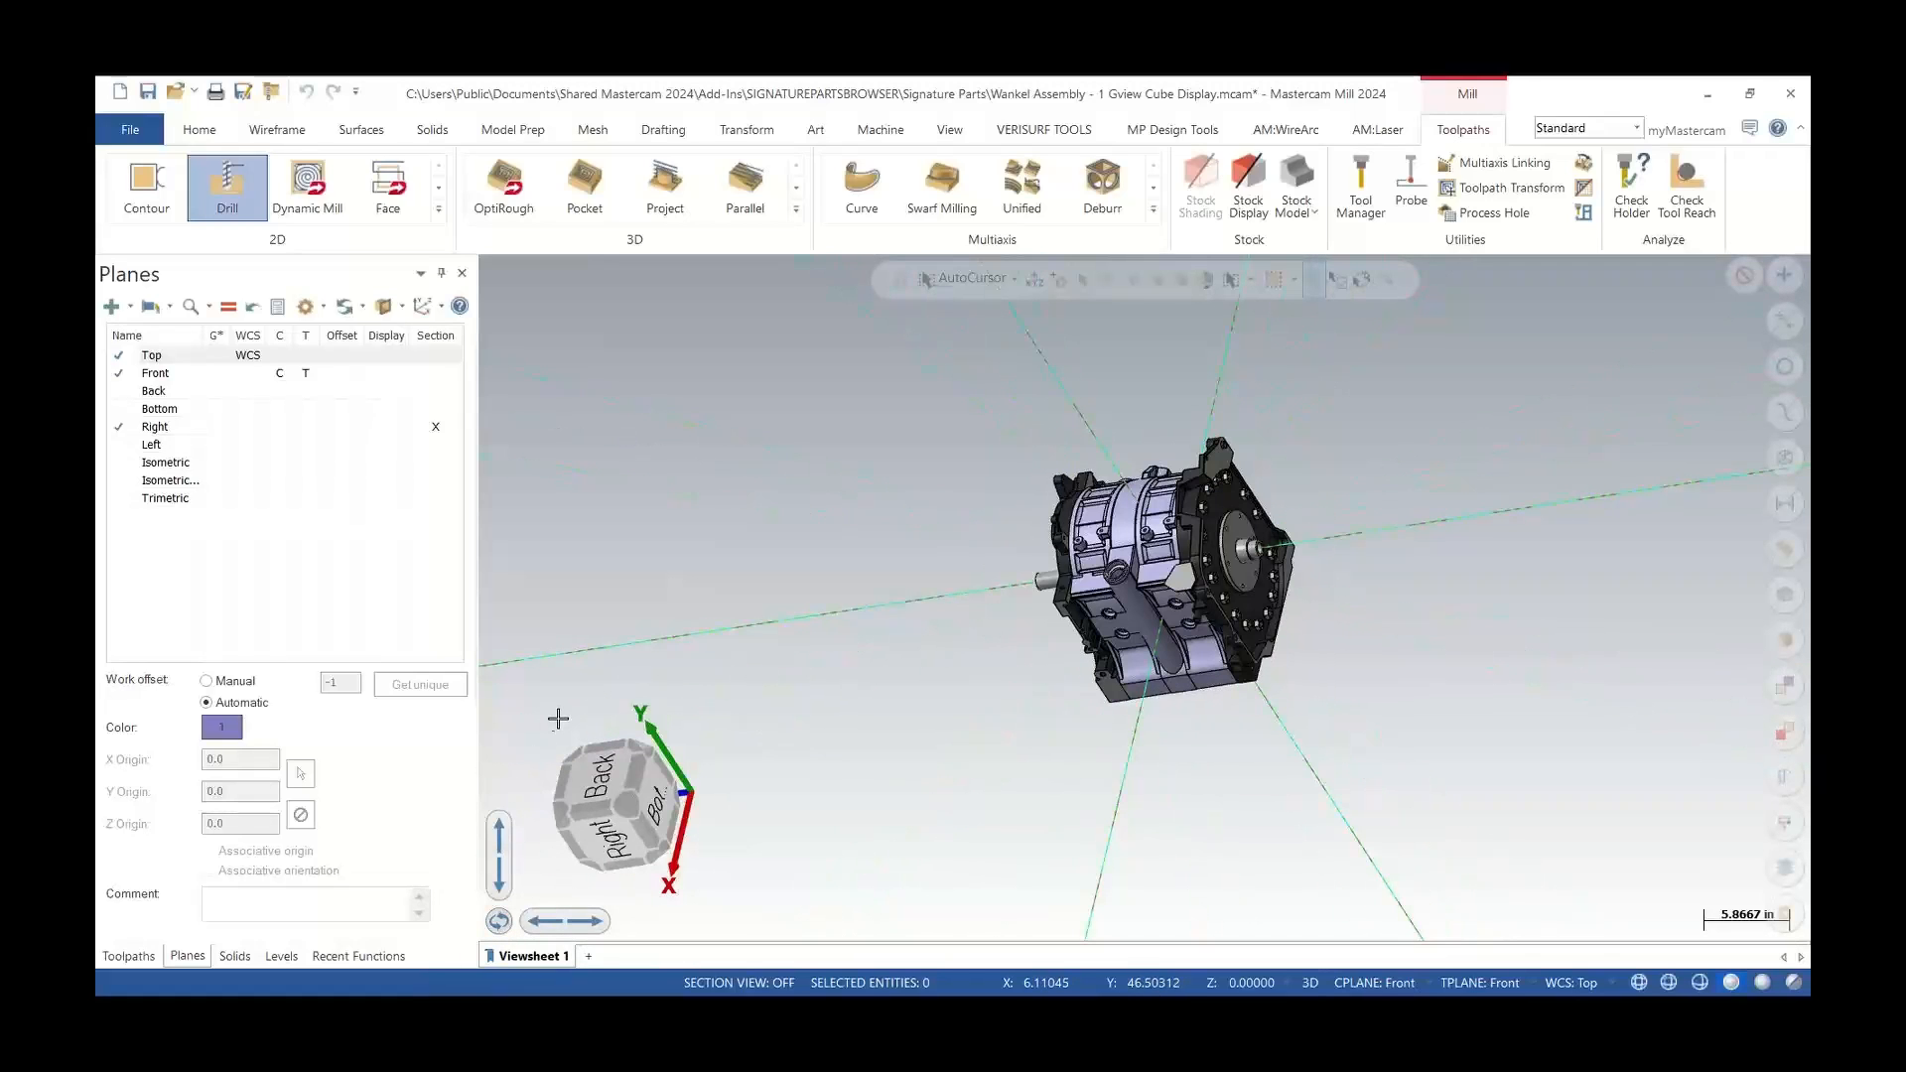
# Reorient the model view by dragging the view cube to show the Top, Front and Right faces
pyautogui.scroll(3, 1178, 571)
pyautogui.moveTo(1179, 571); pyautogui.dragTo(1374, 526, button='middle')
pyautogui.rightClick(697, 445)
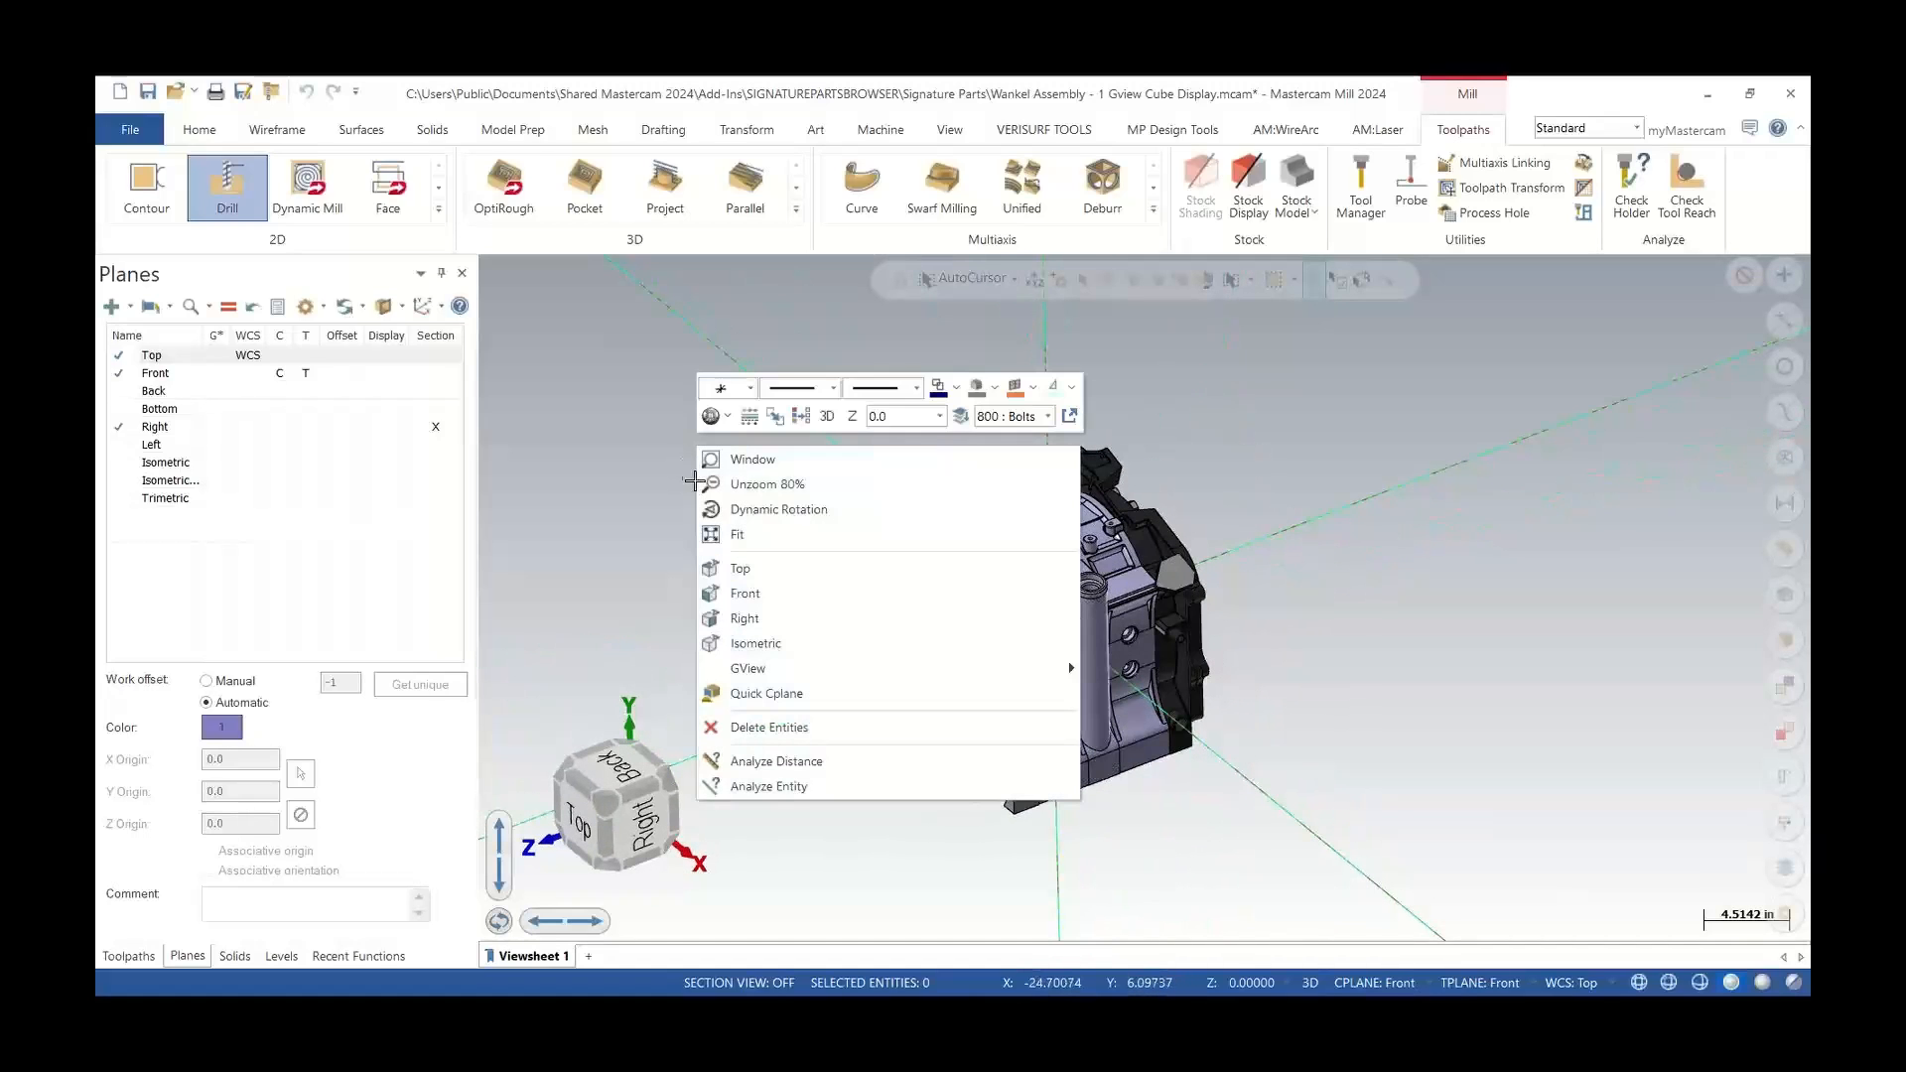
pyautogui.click(604, 521)
pyautogui.moveTo(601, 825); pyautogui.dragTo(586, 784)
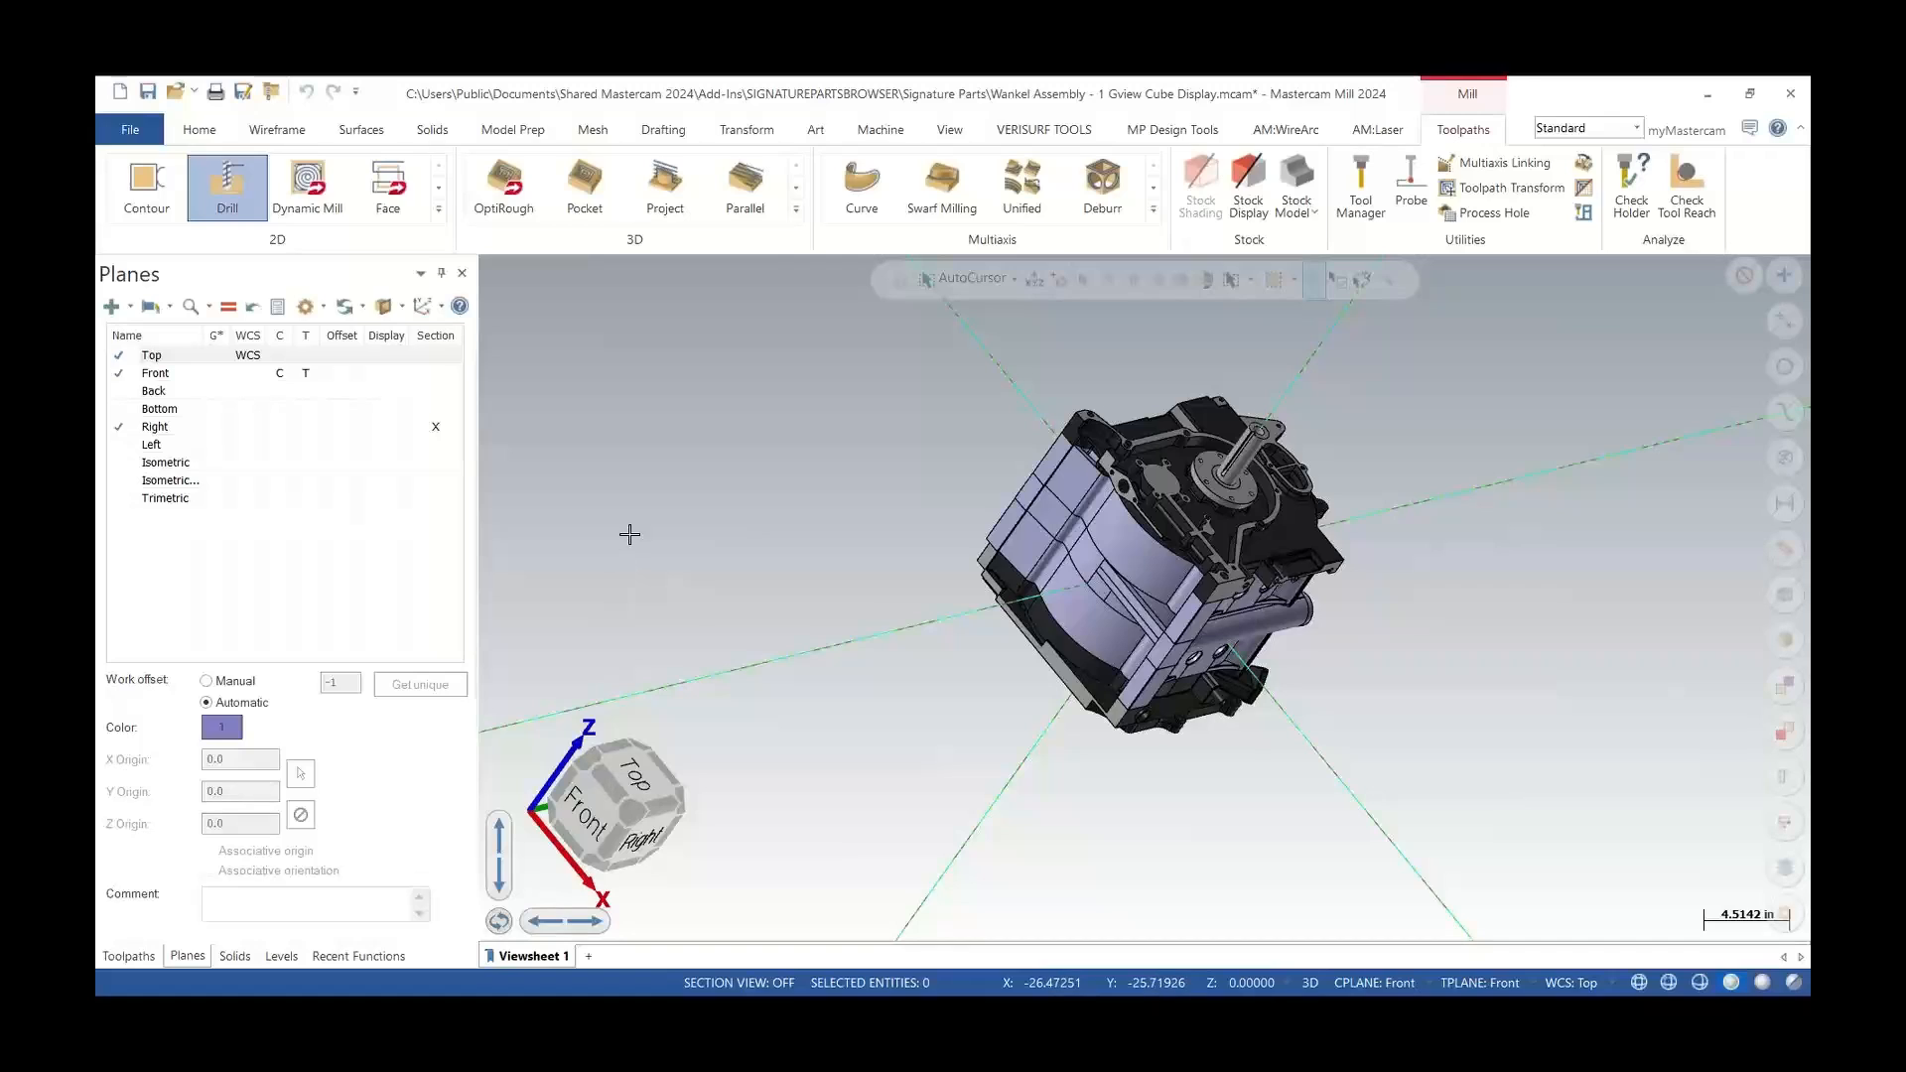
# Zoom out and in on the model and turn it to view the Back and Bottom sides
pyautogui.scroll(-2, 625, 547)
pyautogui.scroll(1, 969, 564)
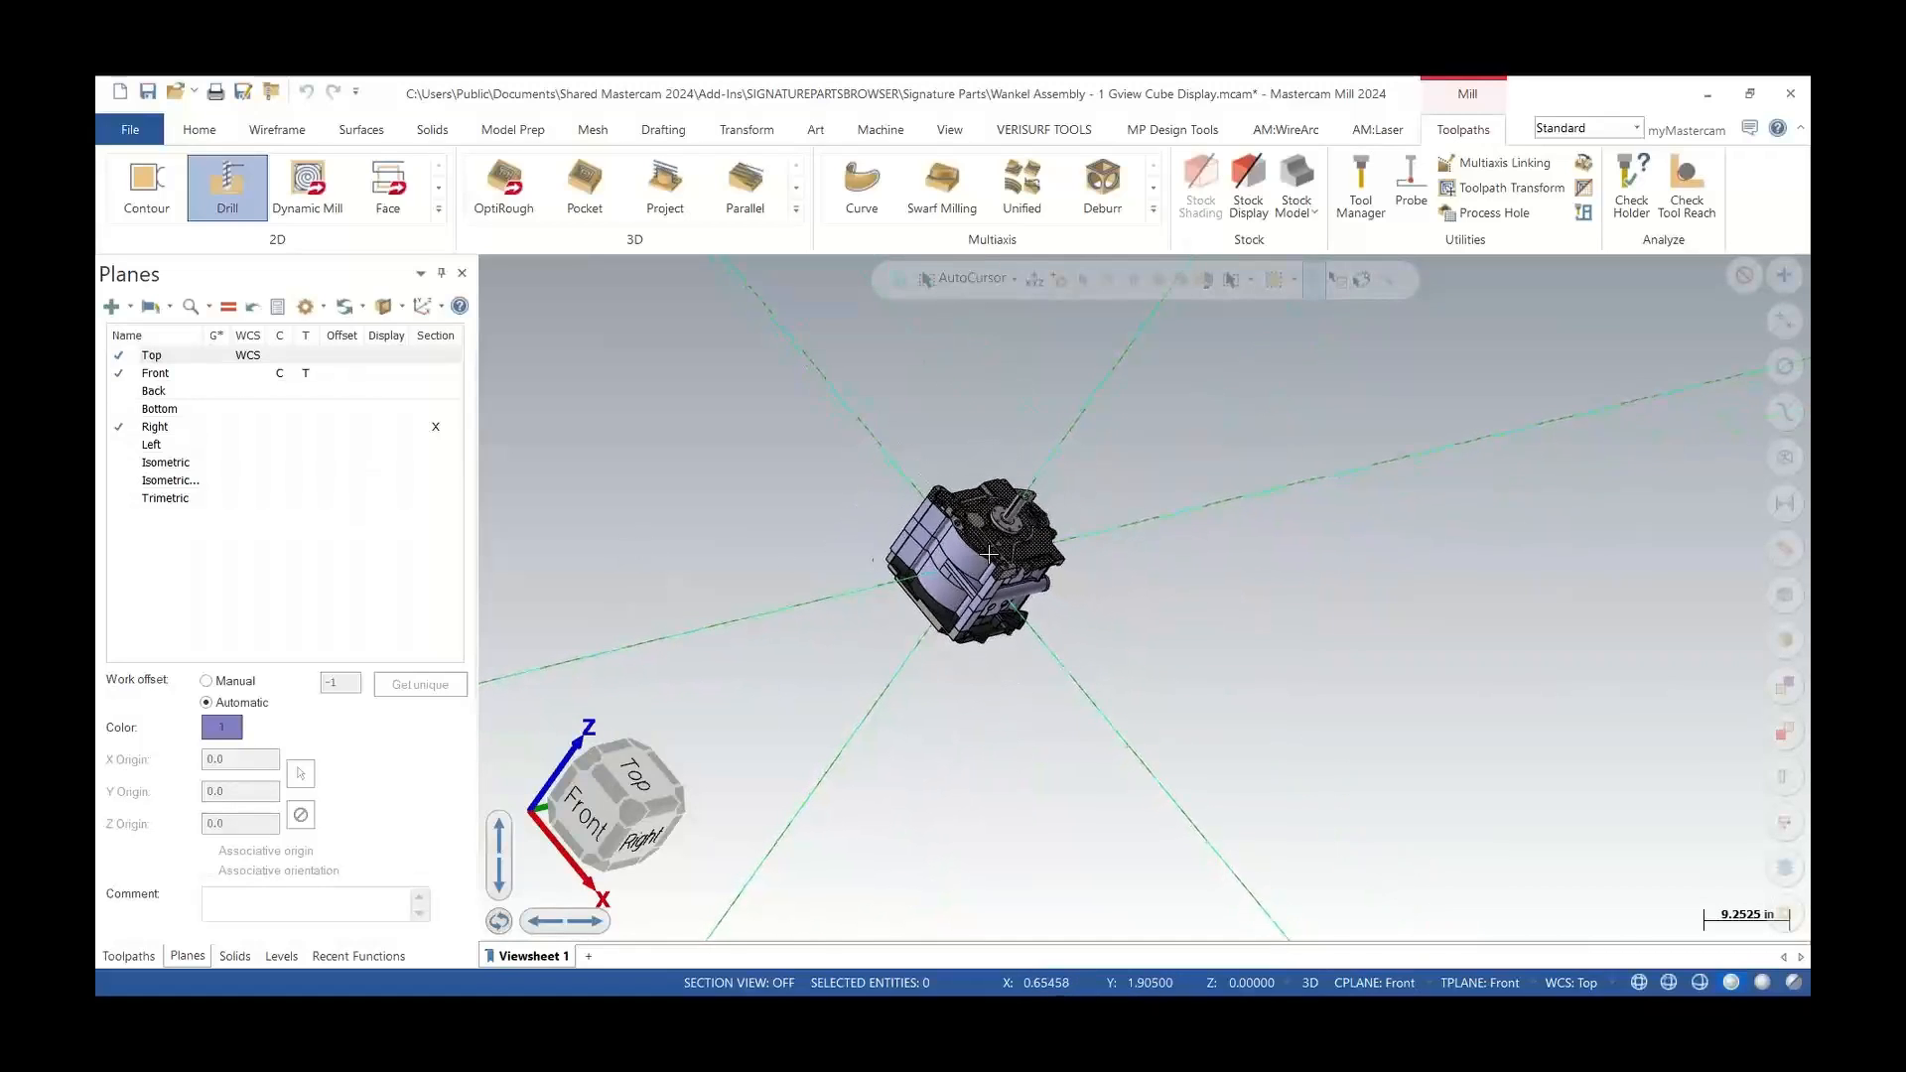
pyautogui.scroll(-5, 990, 549)
pyautogui.scroll(5, 991, 552)
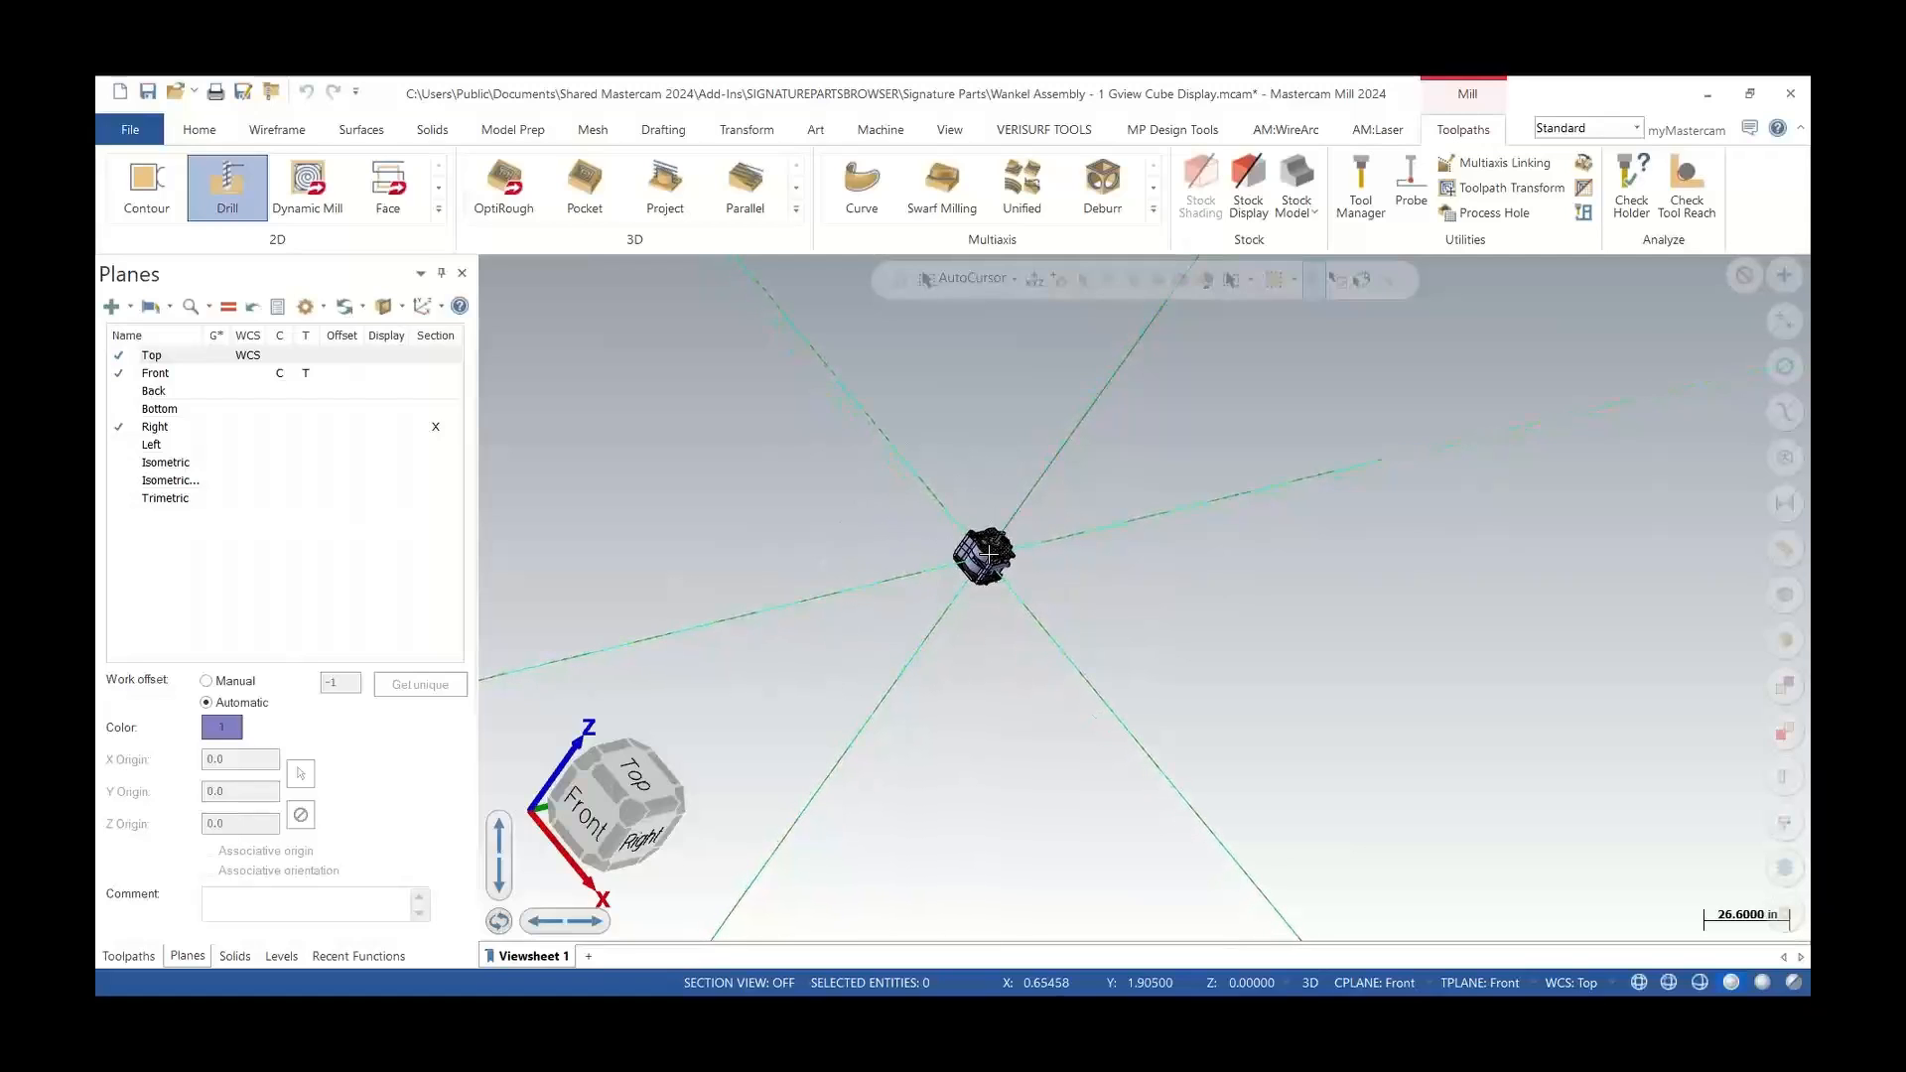
pyautogui.scroll(8, 997, 552)
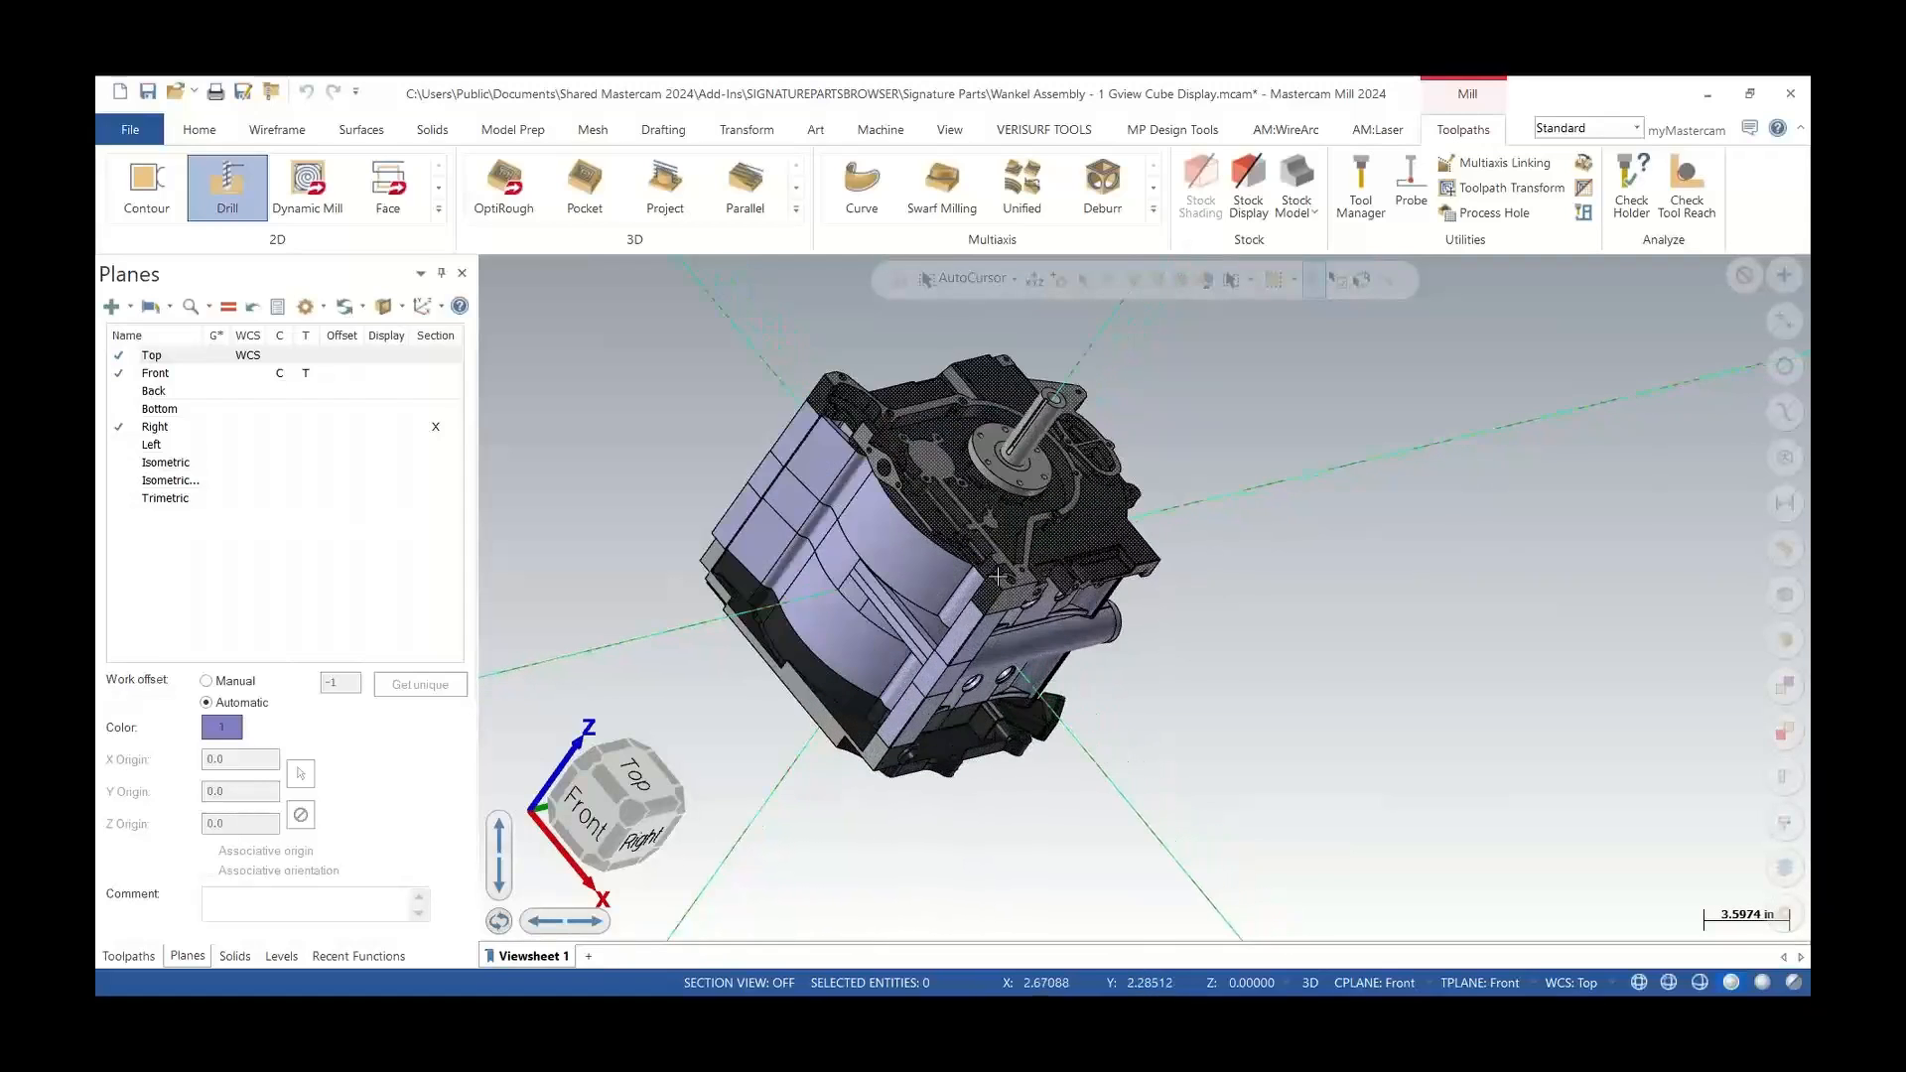
pyautogui.moveTo(1026, 642); pyautogui.dragTo(719, 508, button='middle')
pyautogui.scroll(-6, 1001, 537)
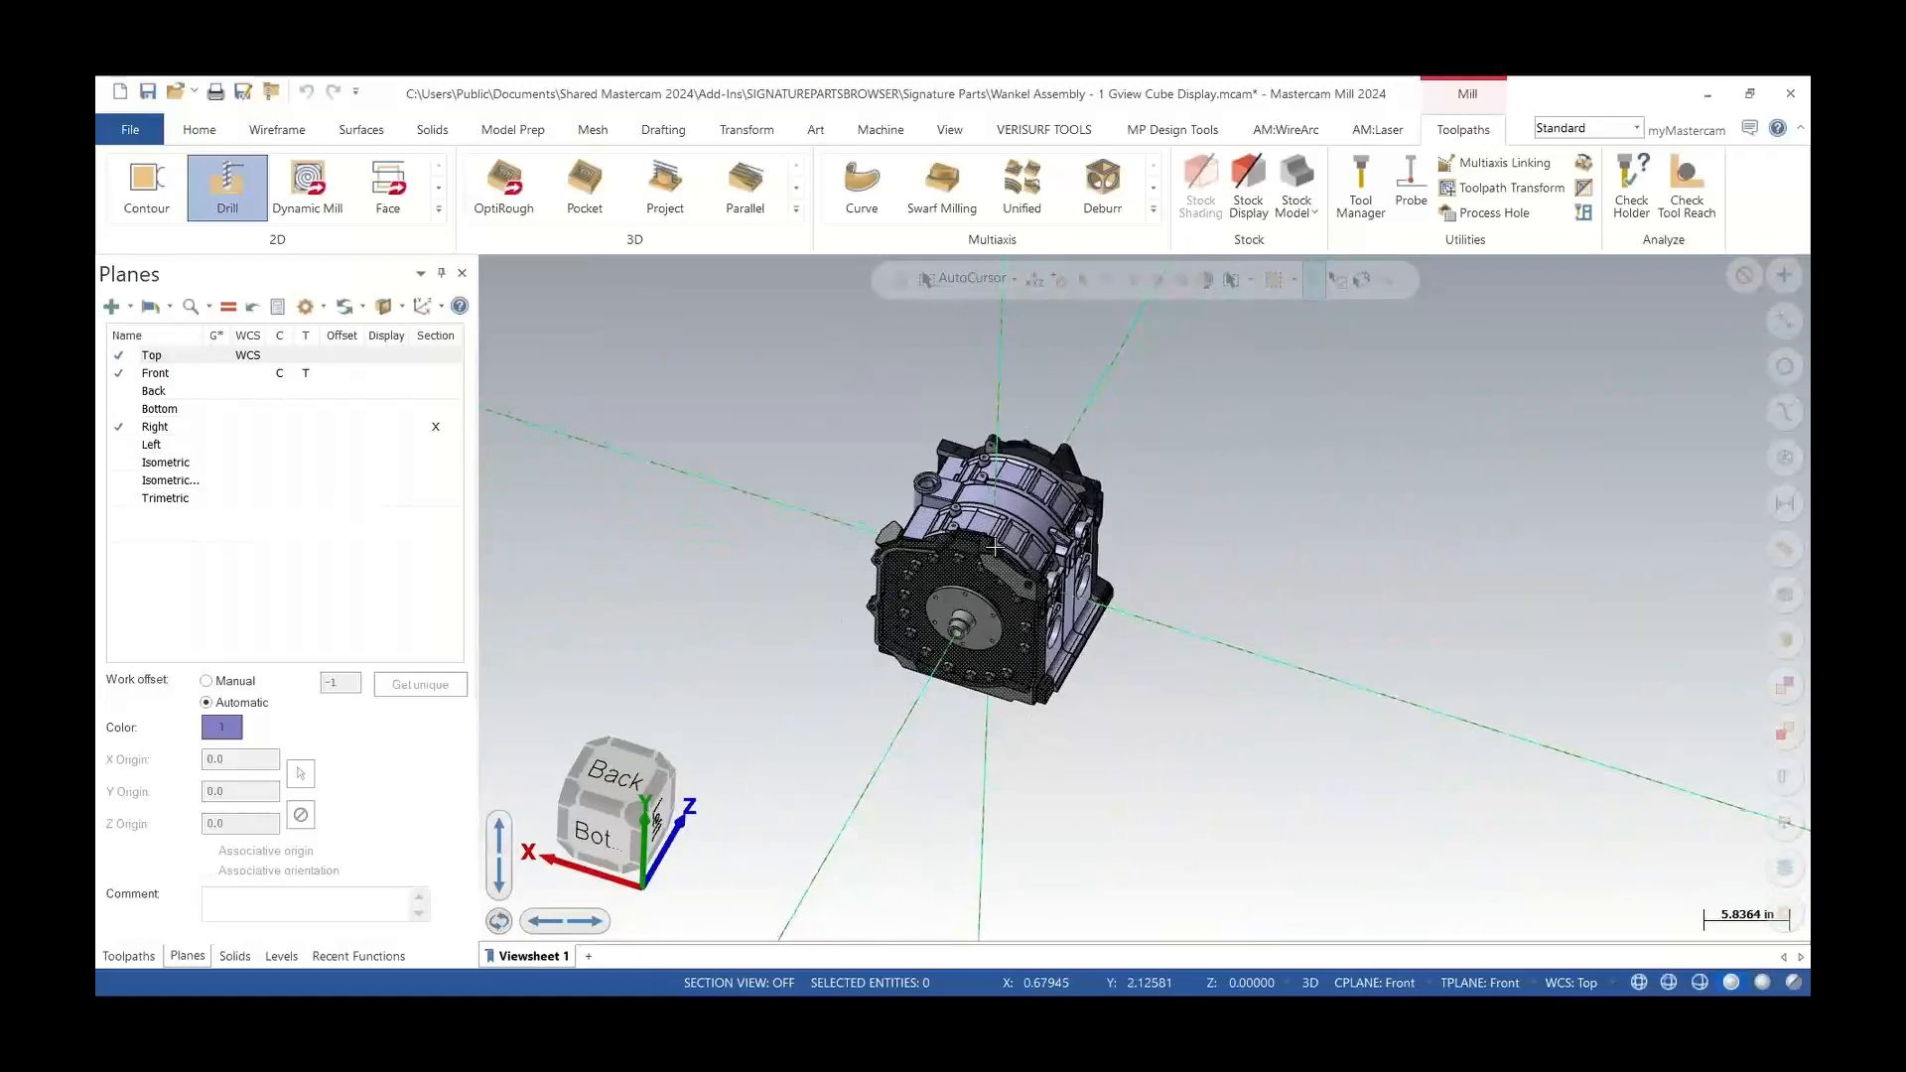
# Zoom in and out repeatedly on the engine's end cover to examine the zoom behaviour
pyautogui.scroll(1, 996, 542)
pyautogui.scroll(1, 996, 545)
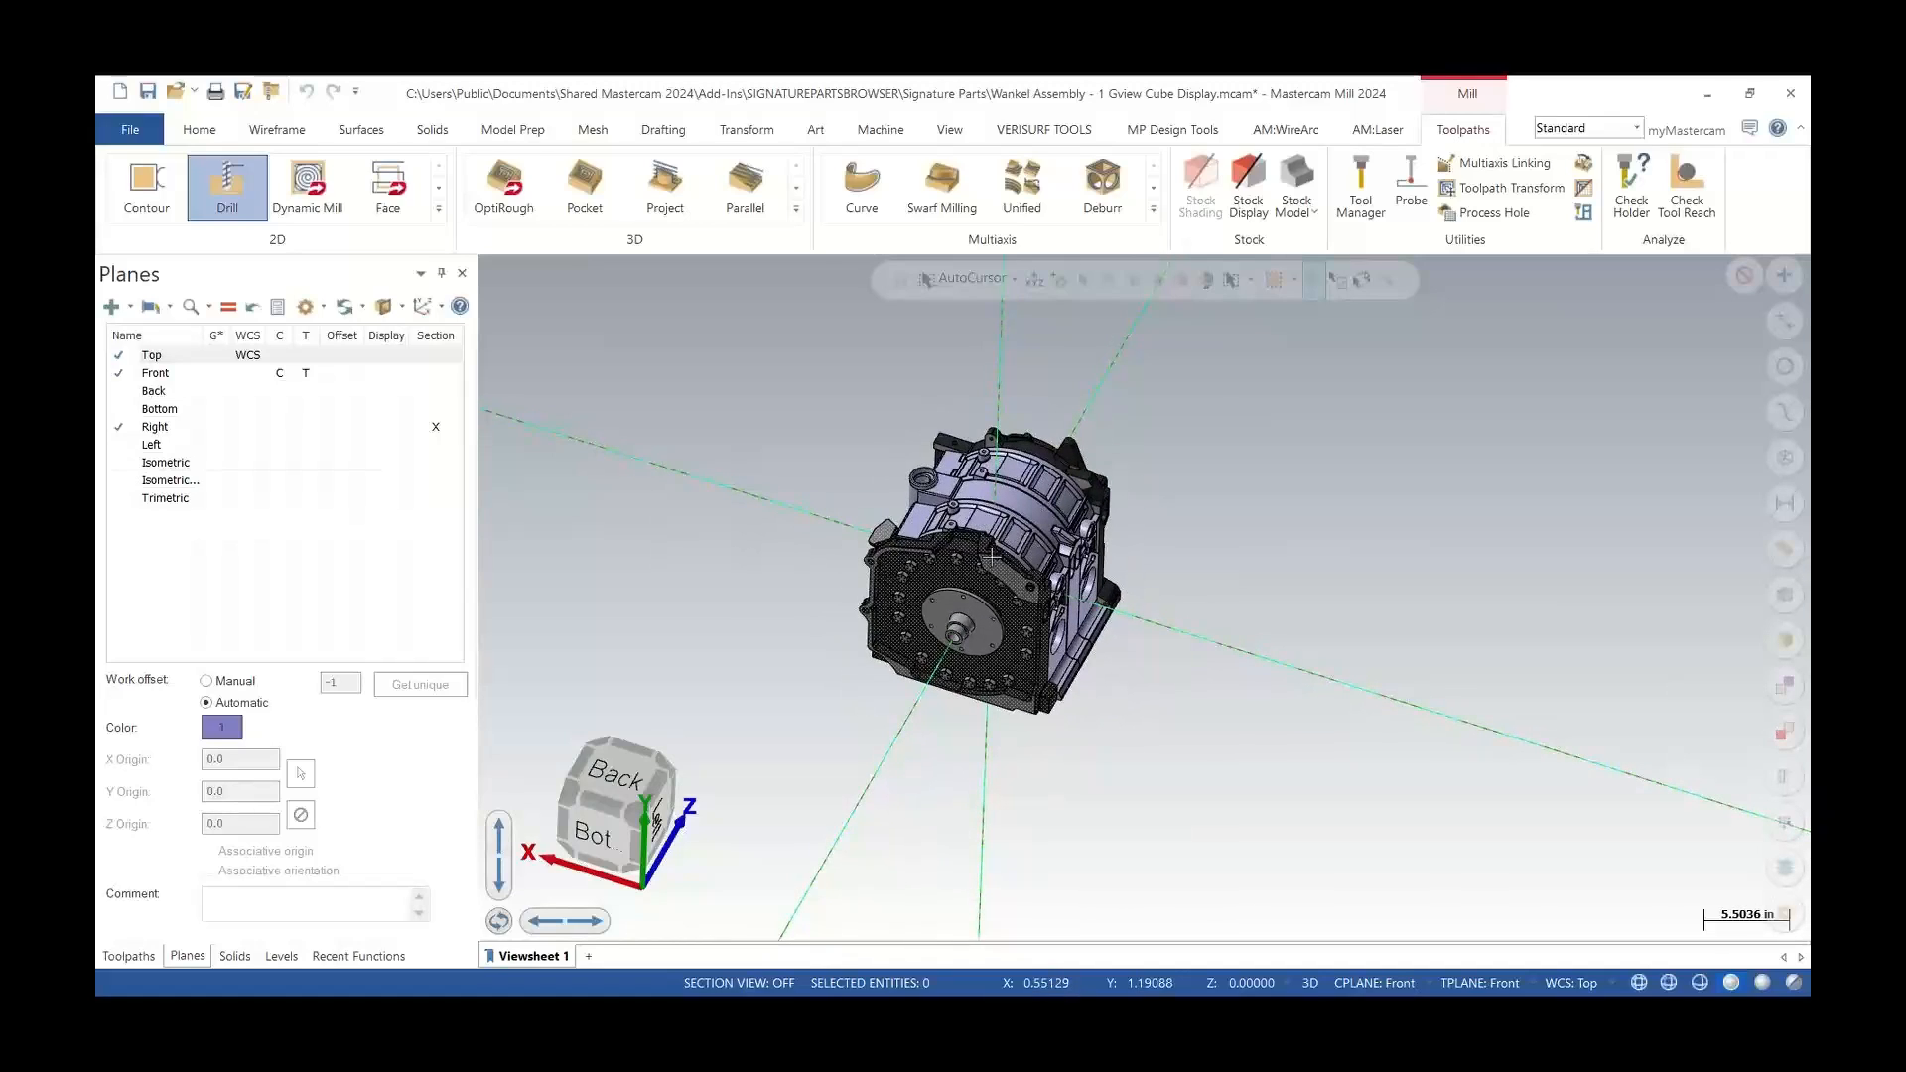
pyautogui.scroll(12, 990, 575)
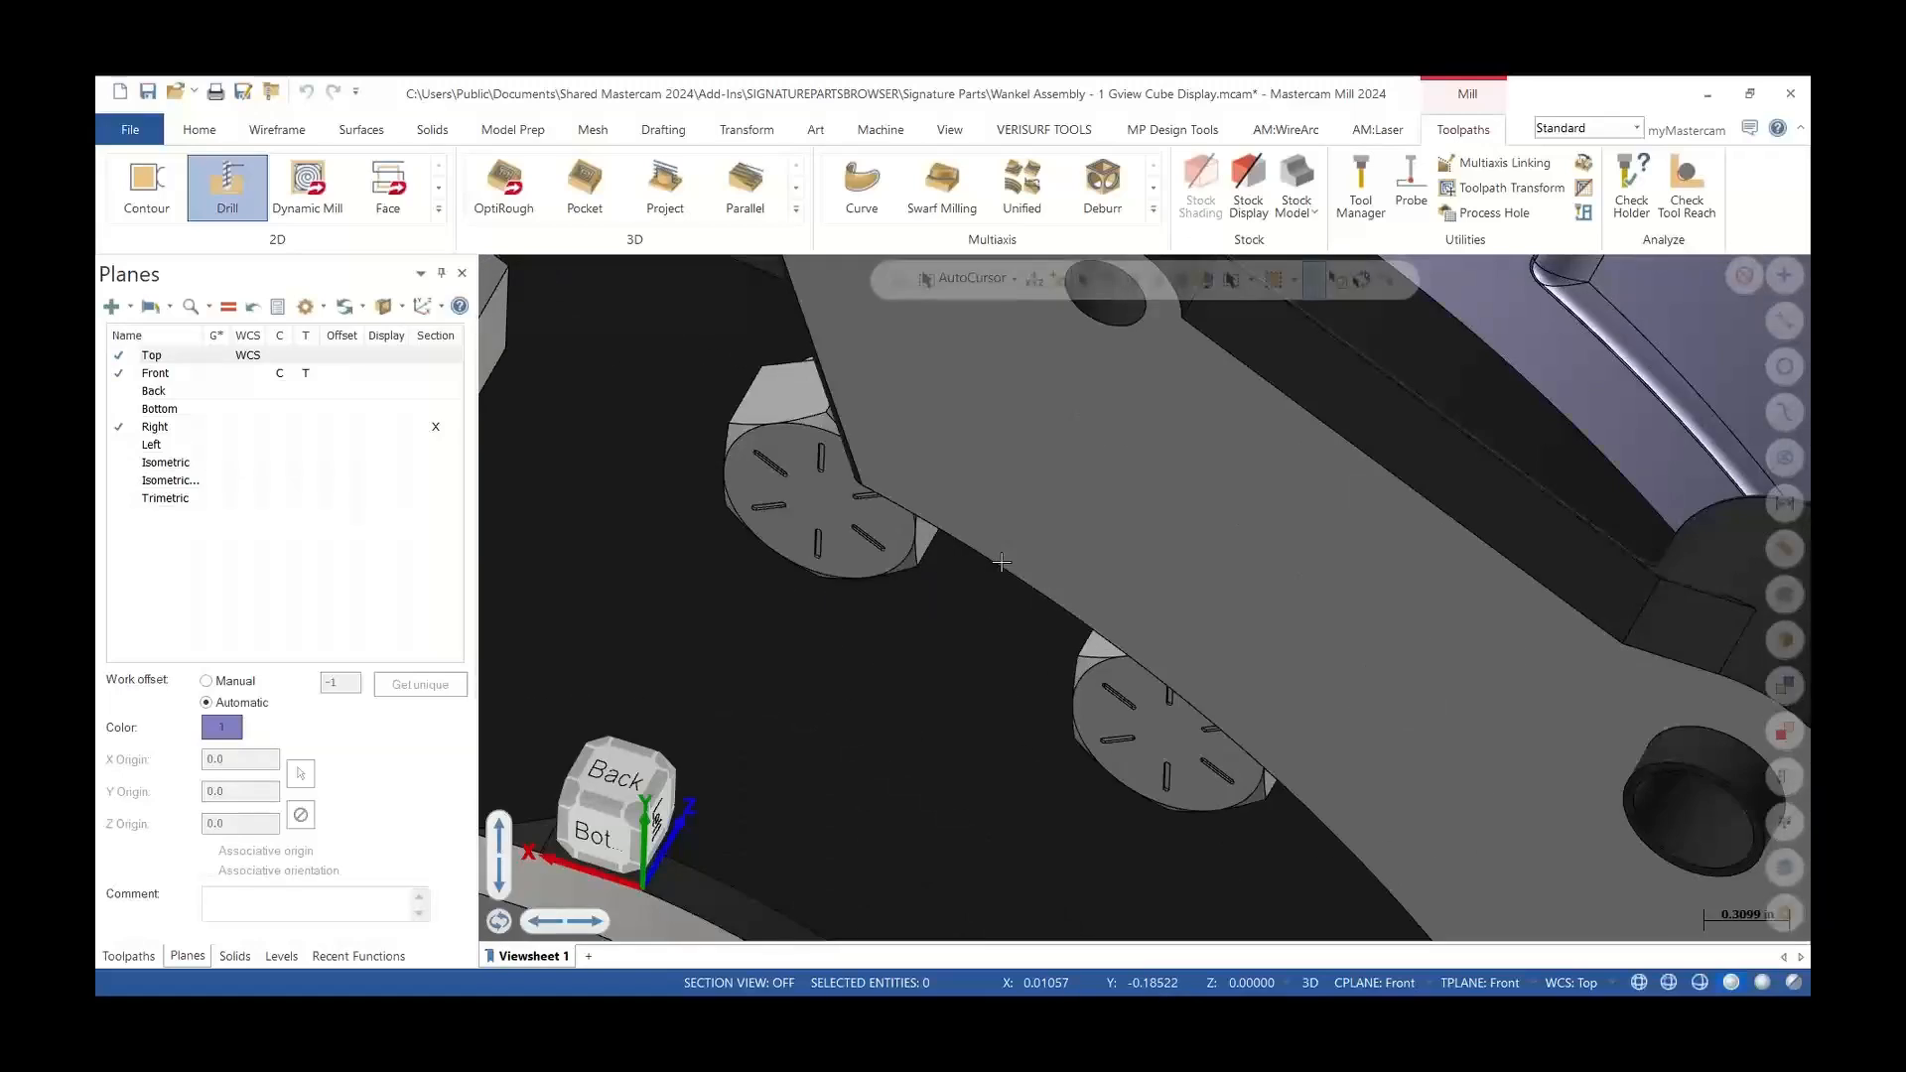
pyautogui.scroll(-12, 993, 571)
pyautogui.scroll(14, 998, 564)
pyautogui.scroll(-7, 998, 564)
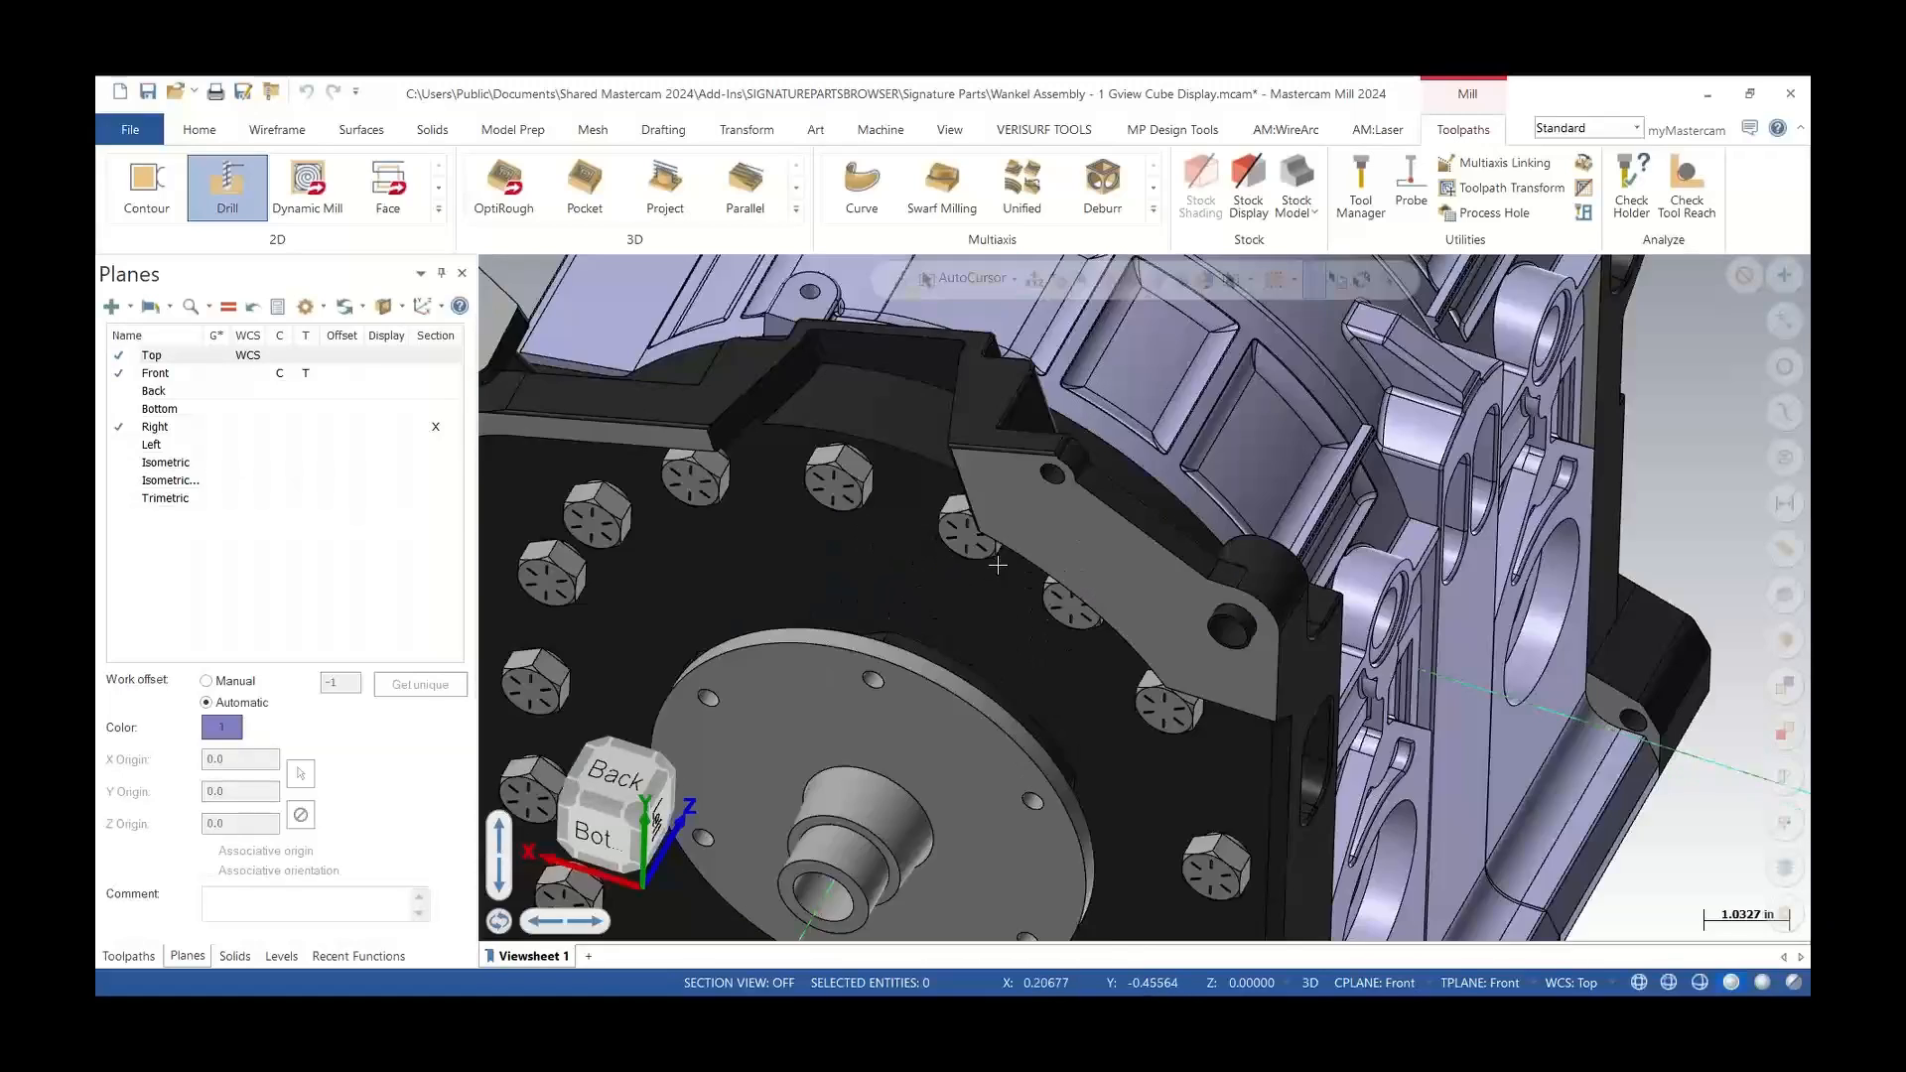
pyautogui.scroll(7, 998, 564)
pyautogui.scroll(-12, 998, 564)
pyautogui.scroll(3, 998, 564)
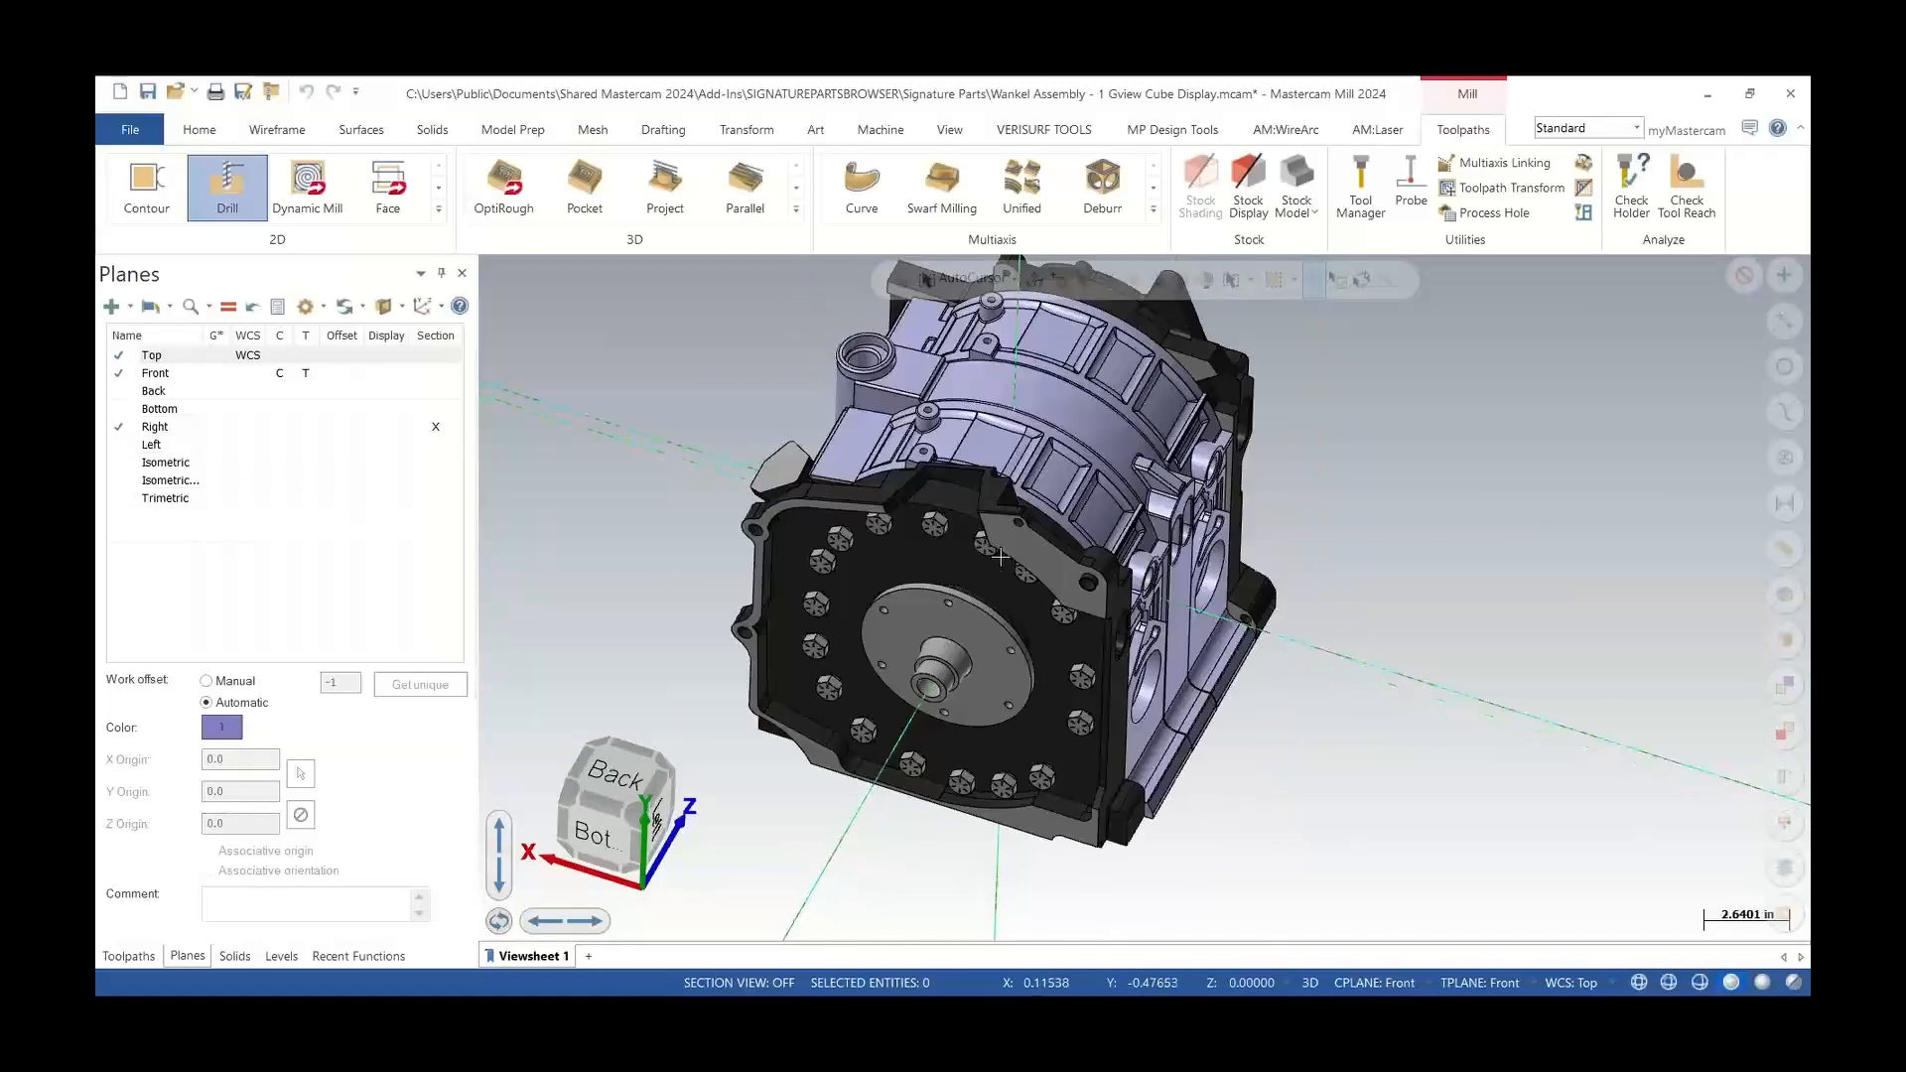
pyautogui.scroll(-3, 1001, 552)
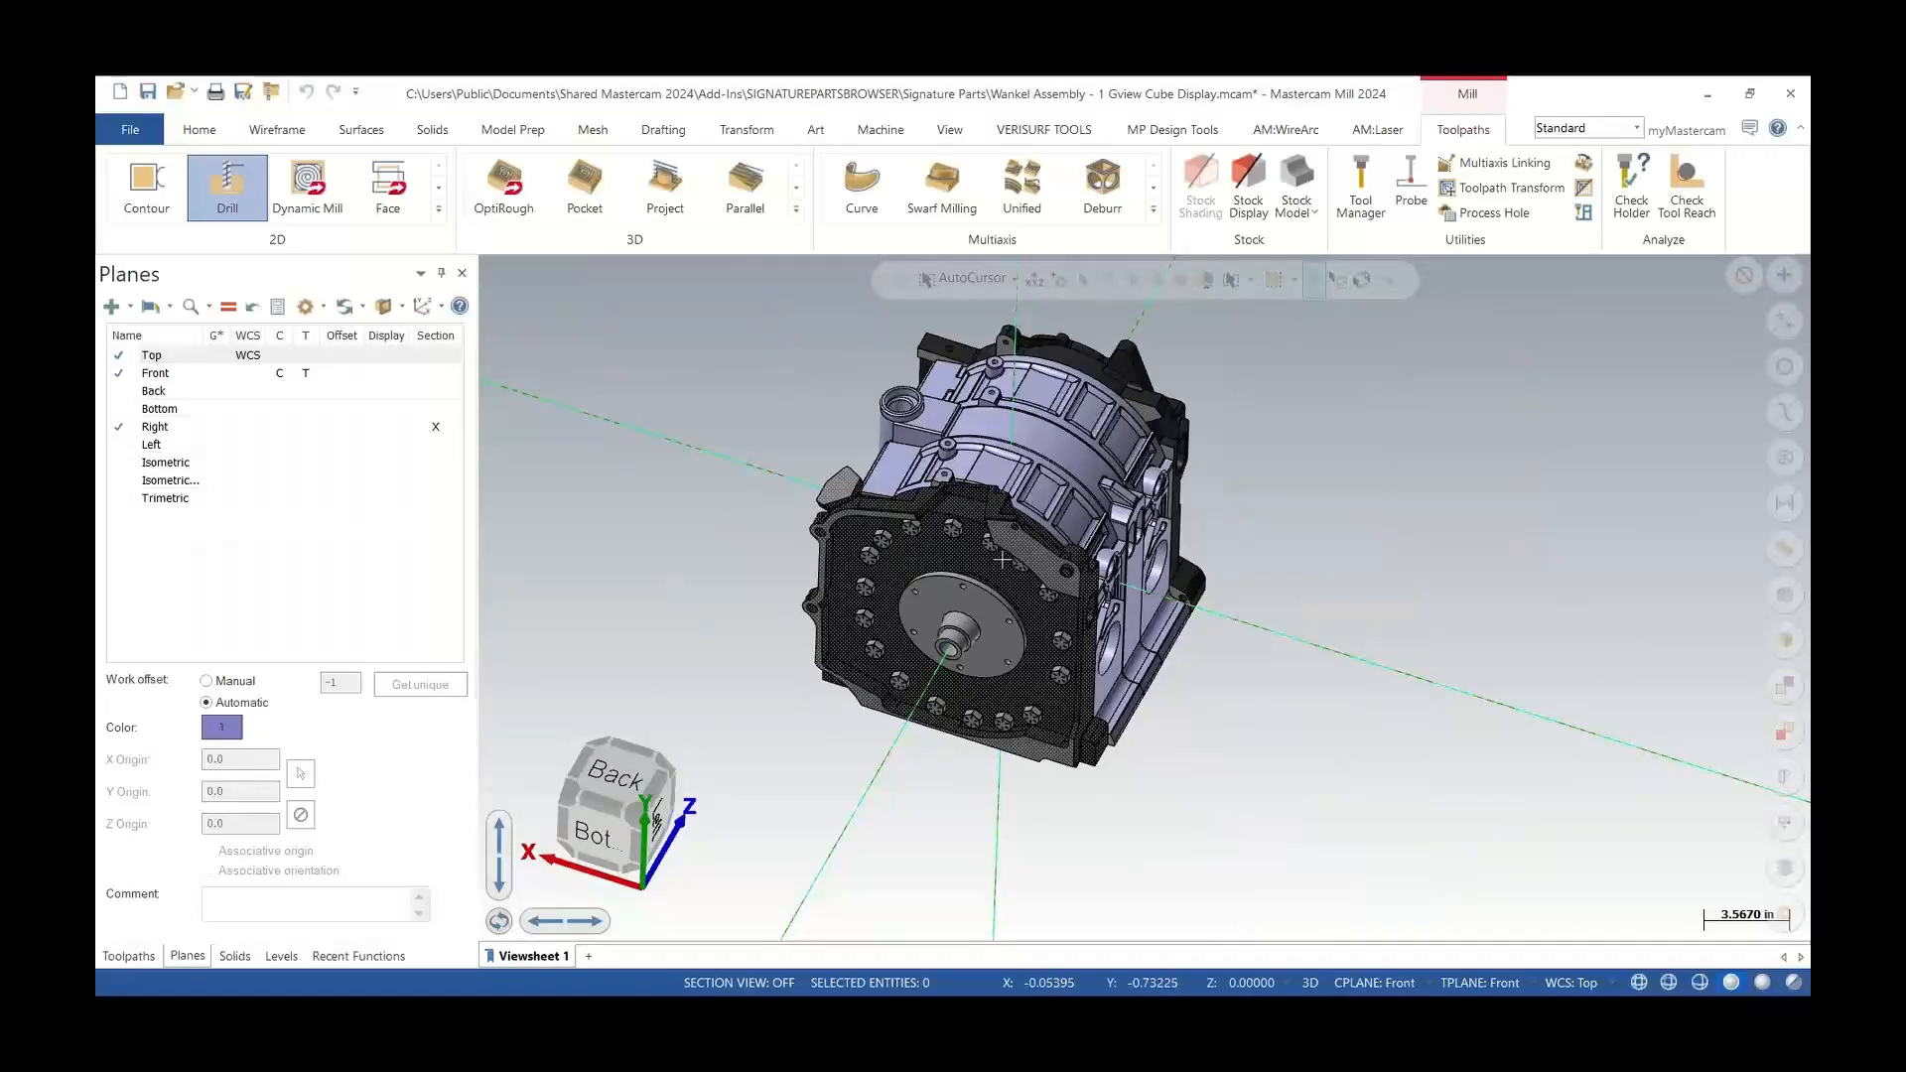
pyautogui.scroll(-10, 1063, 538)
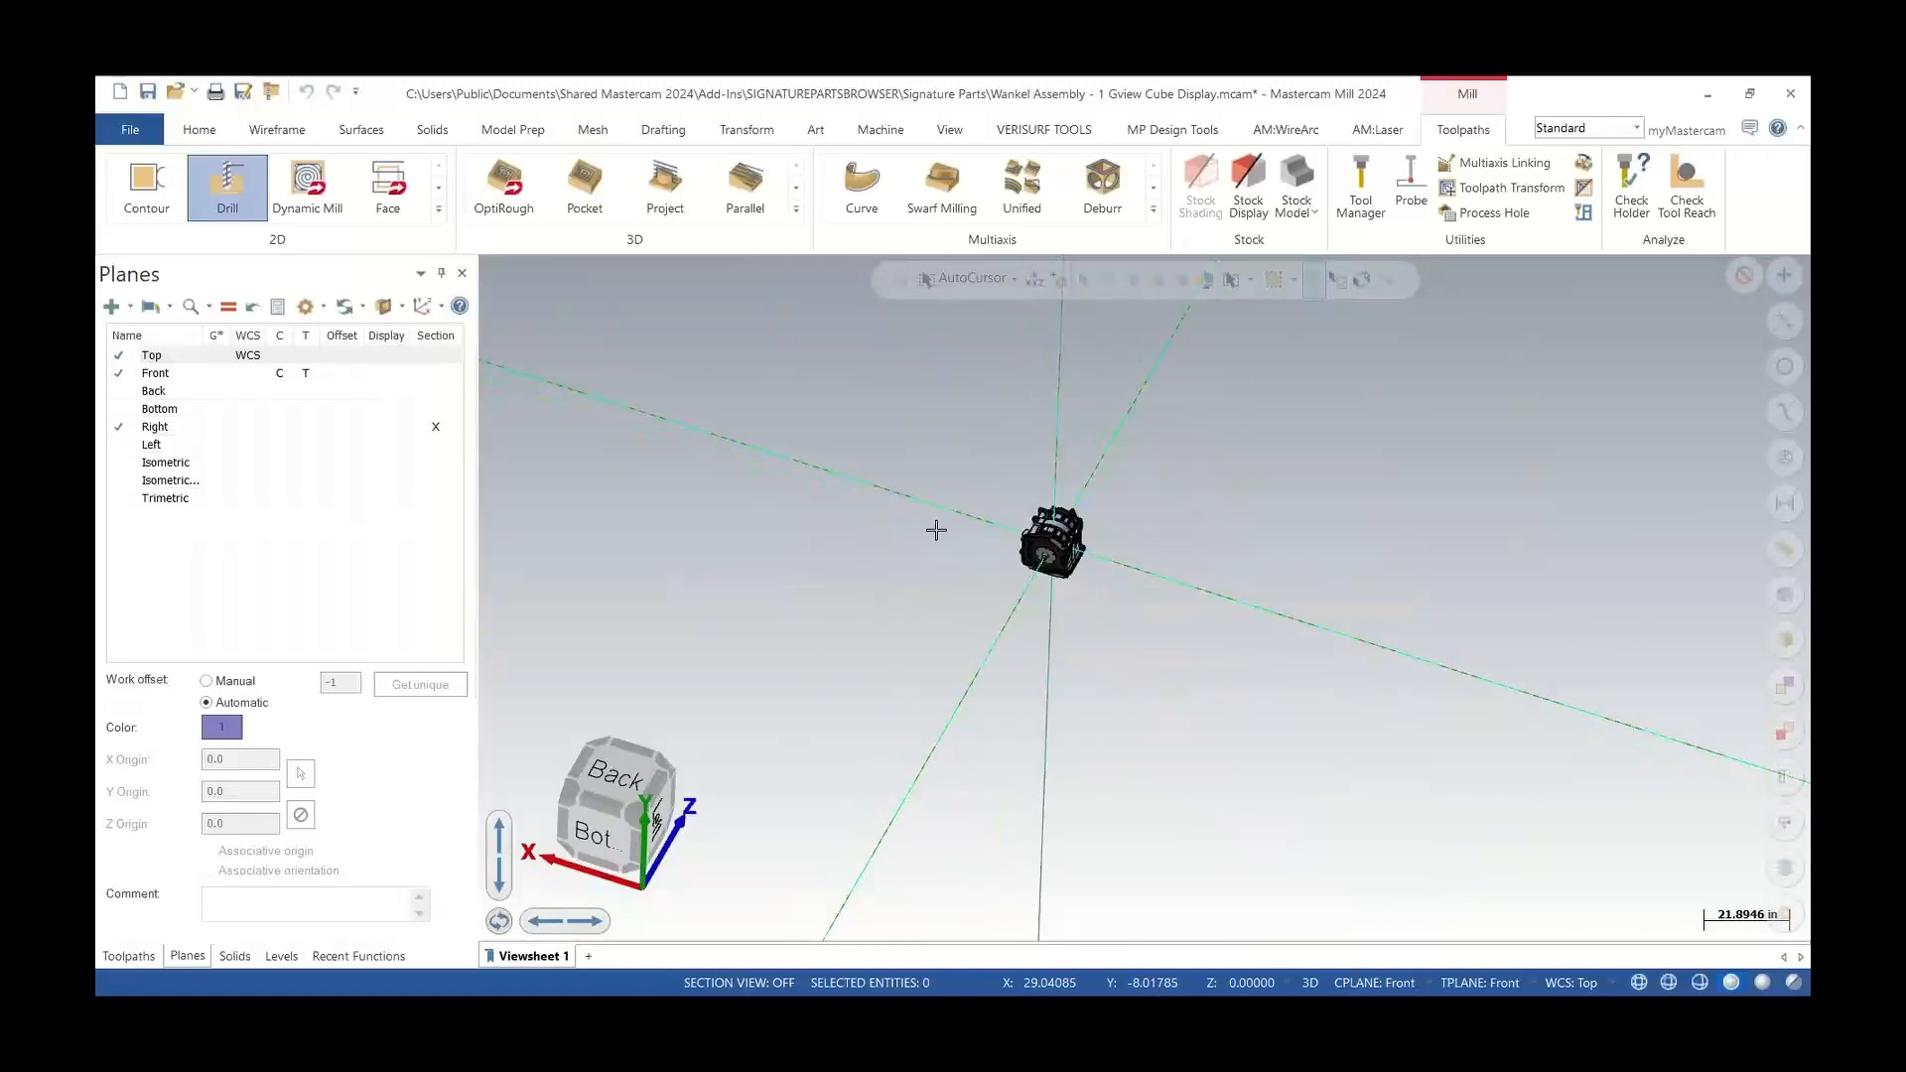
pyautogui.scroll(8, 936, 532)
pyautogui.scroll(-6, 955, 535)
pyautogui.scroll(10, 1324, 545)
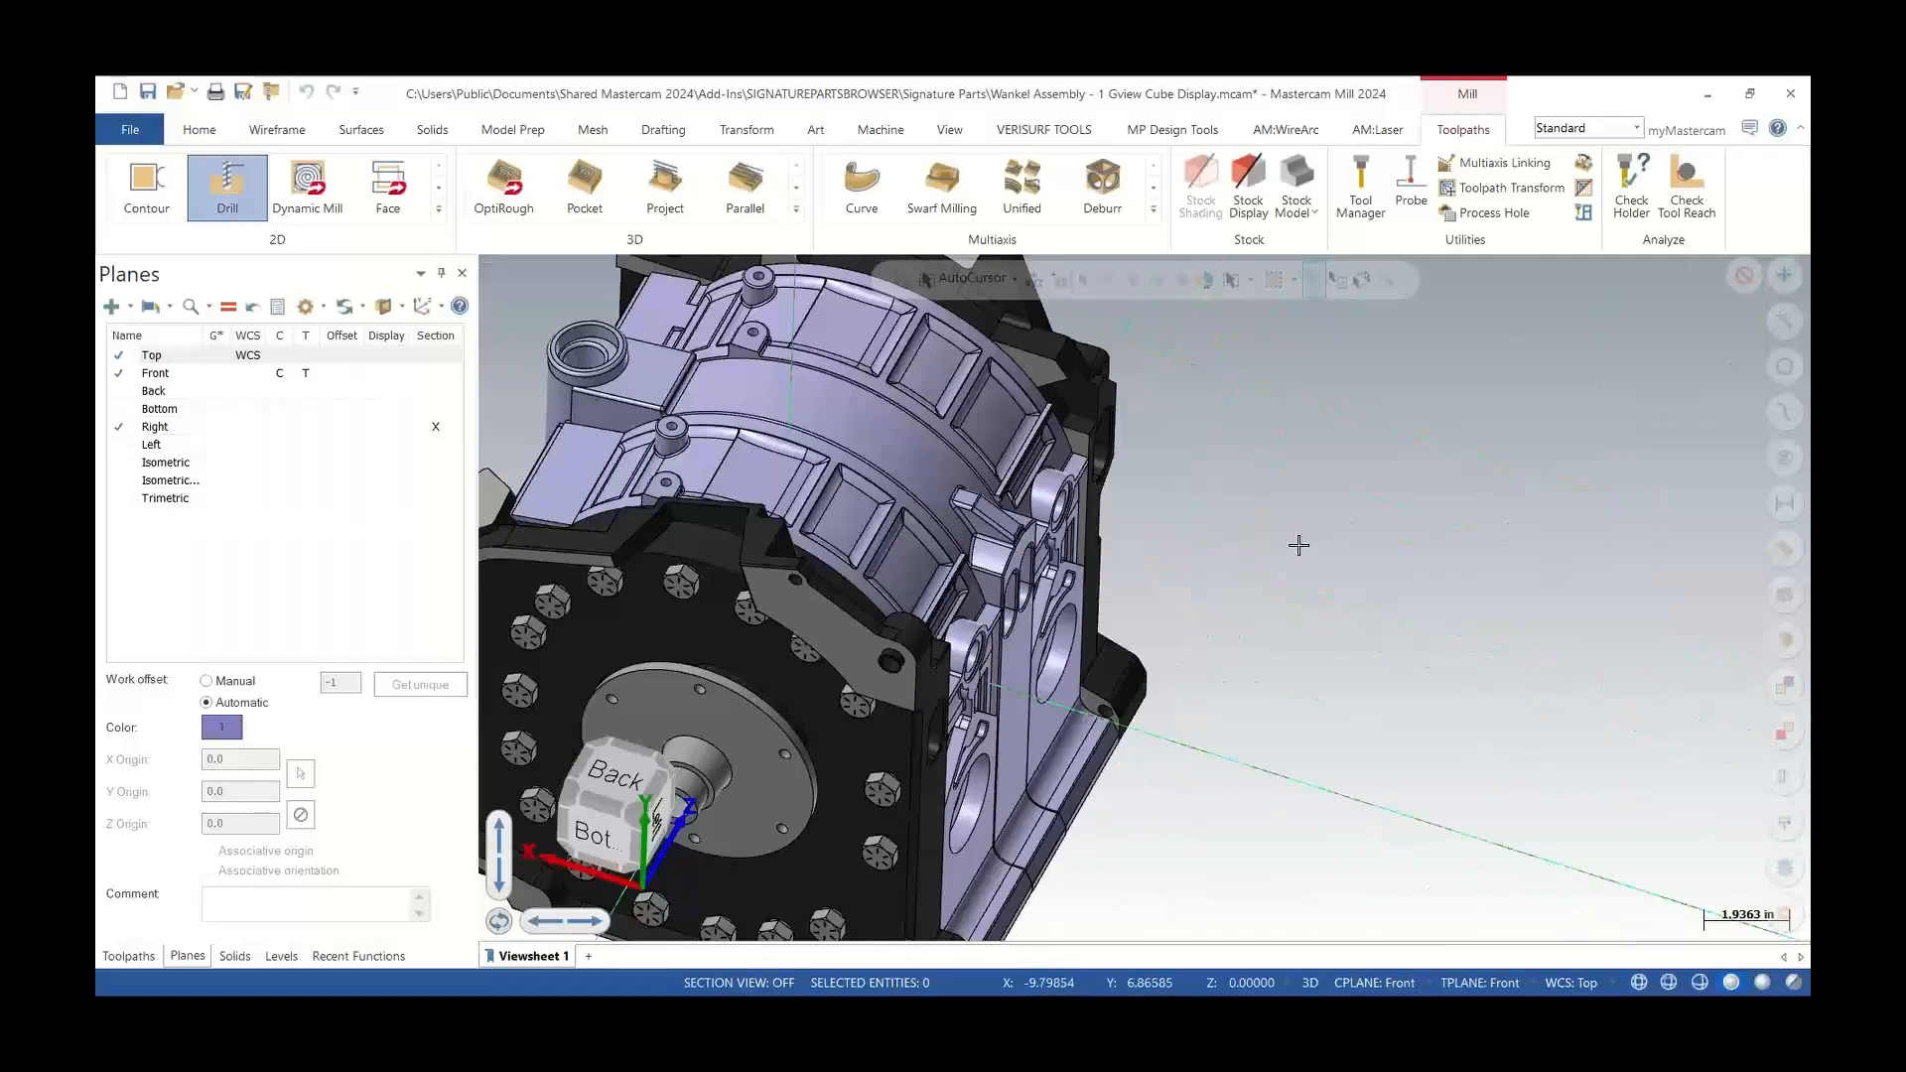
pyautogui.scroll(-8, 1298, 540)
pyautogui.scroll(5, 1055, 519)
pyautogui.scroll(-2, 1058, 518)
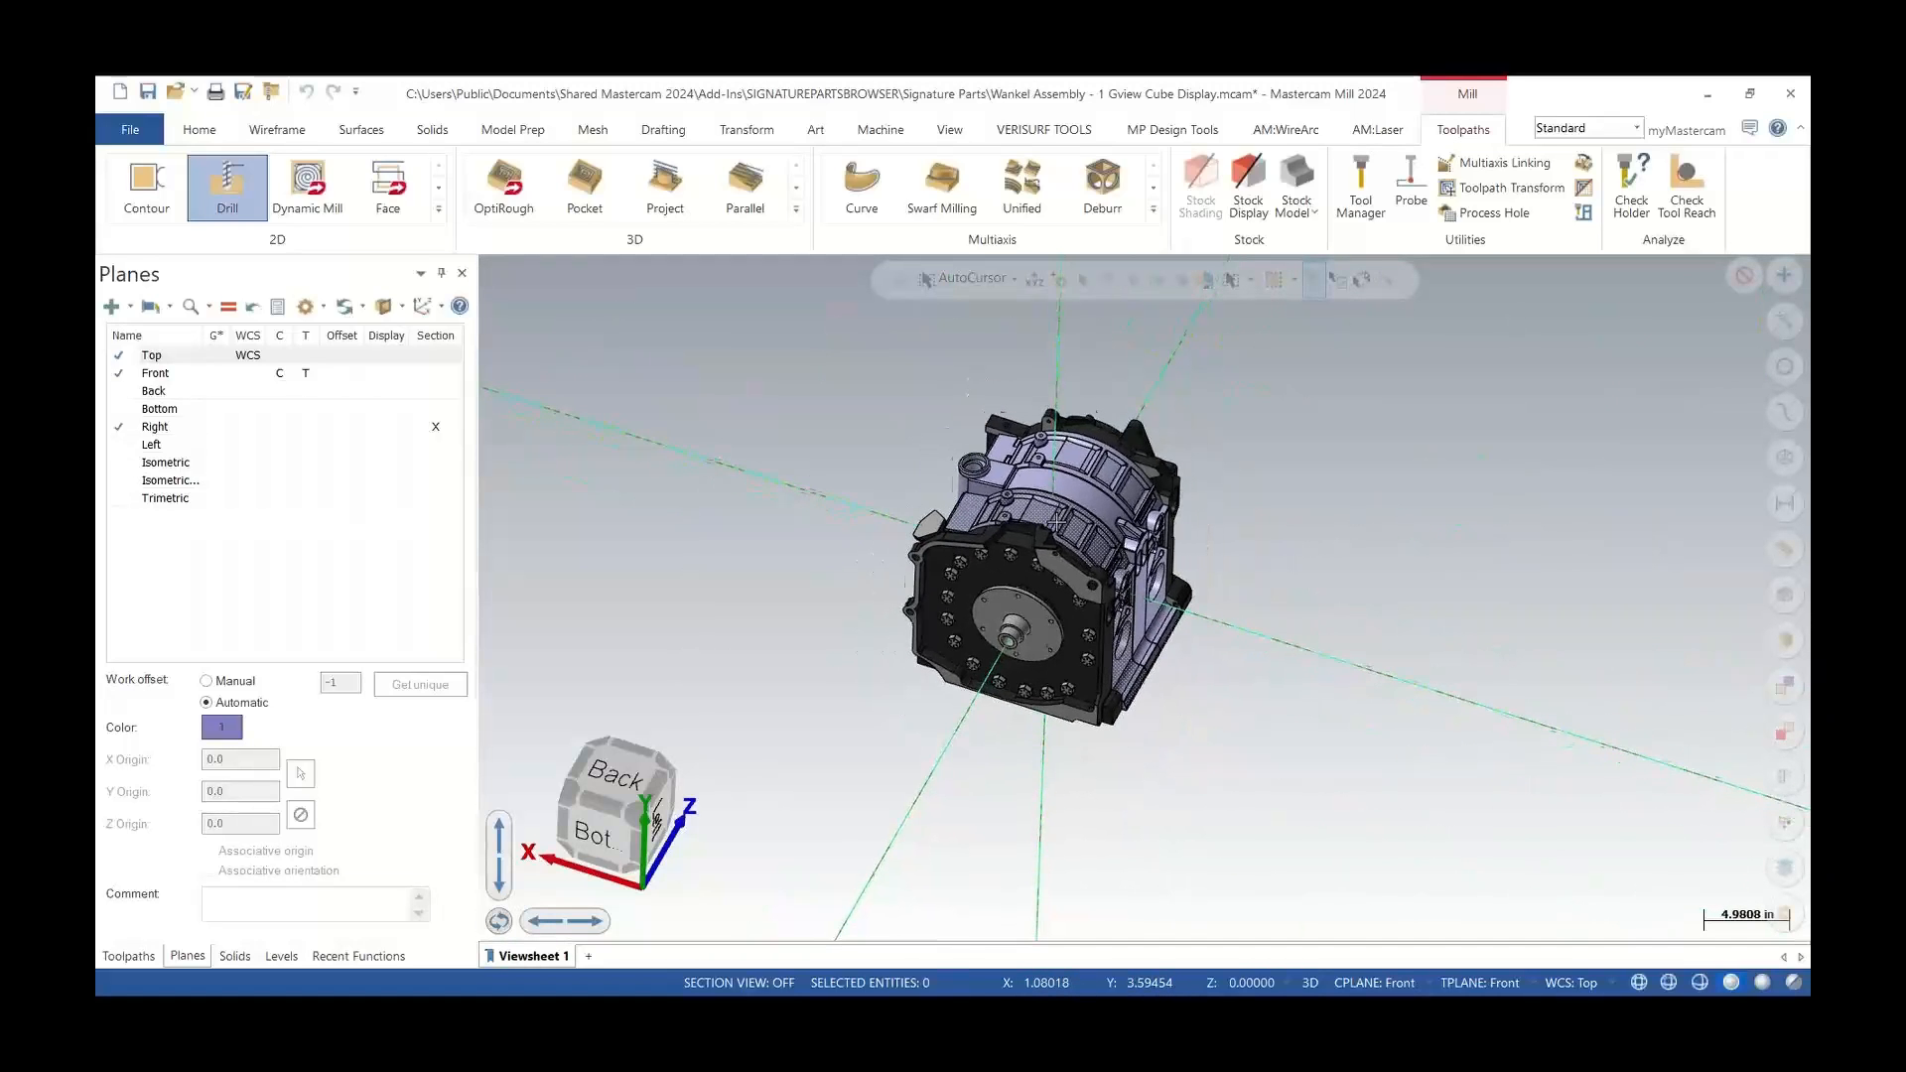
pyautogui.scroll(1, 1052, 537)
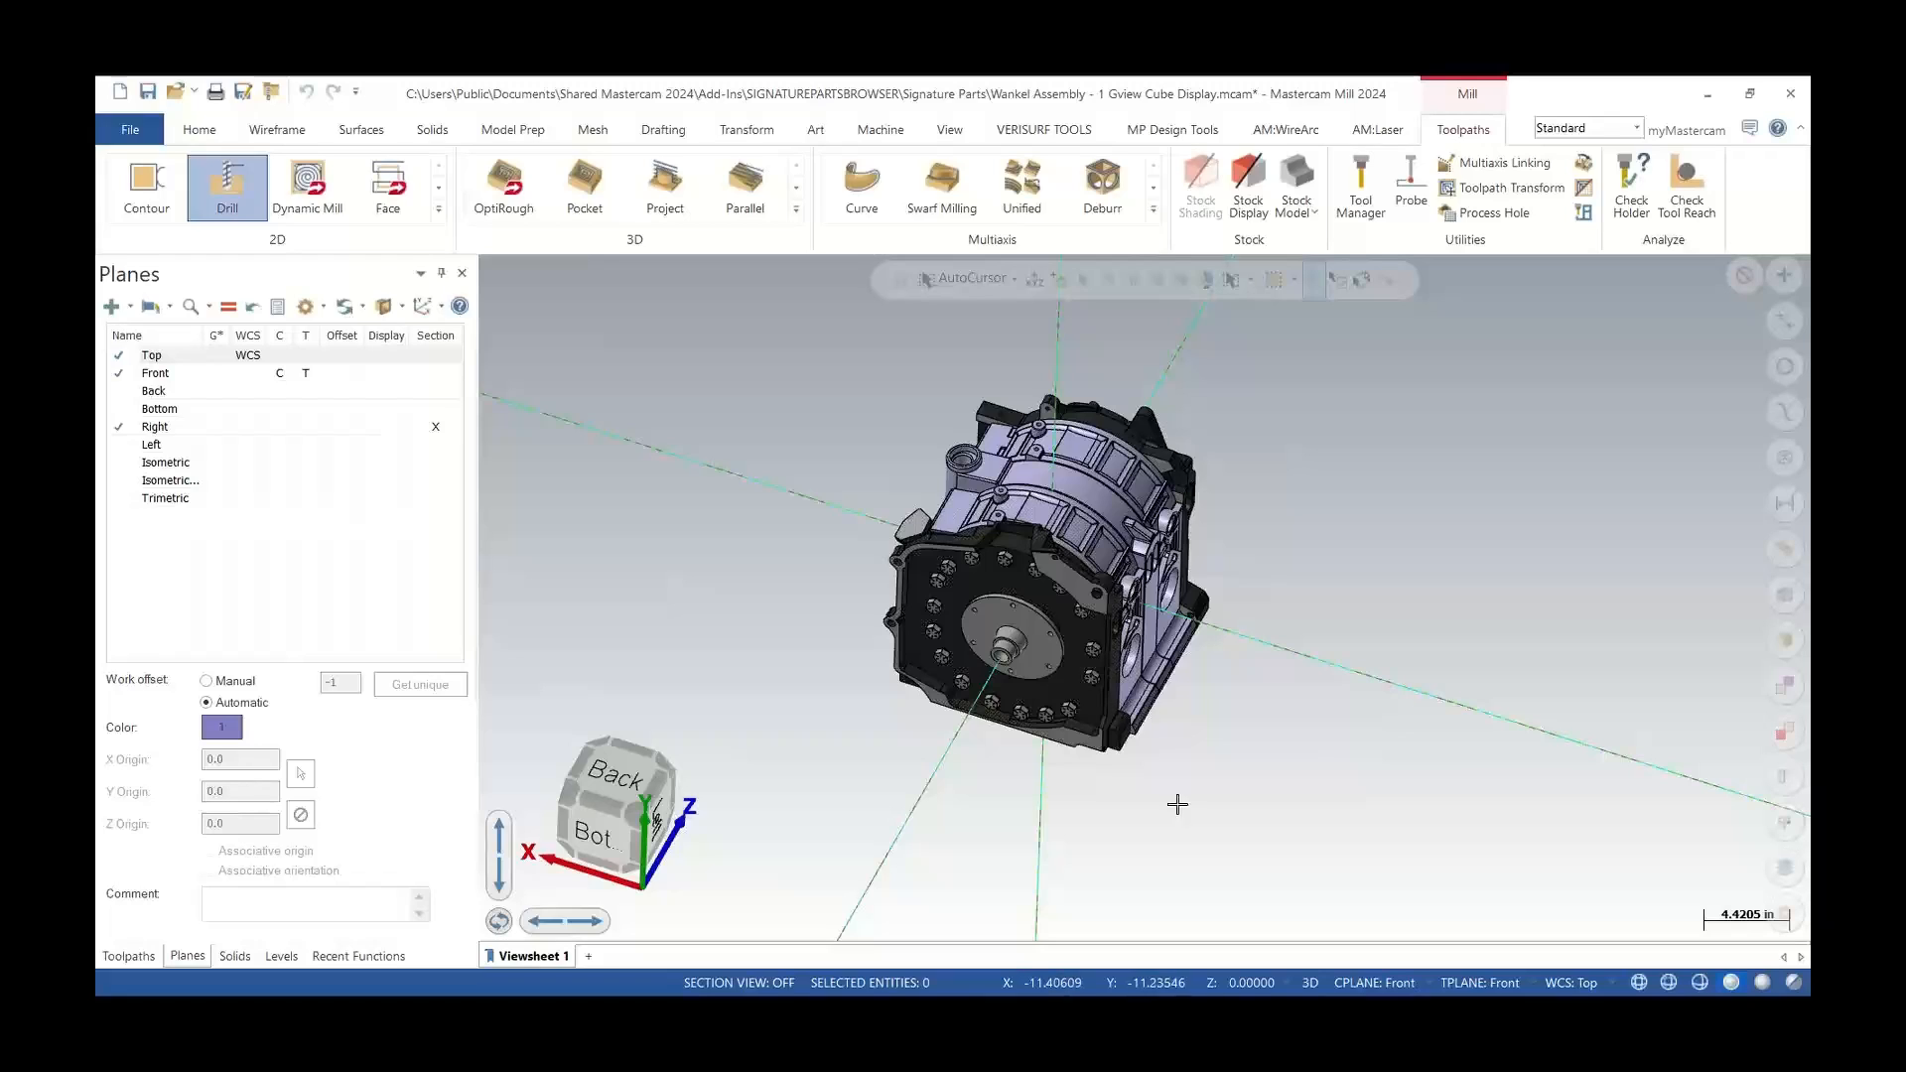
# Switch to the Mastercam Design 2023 window showing the same Wankel assembly
pyautogui.moveTo(1221, 1014)
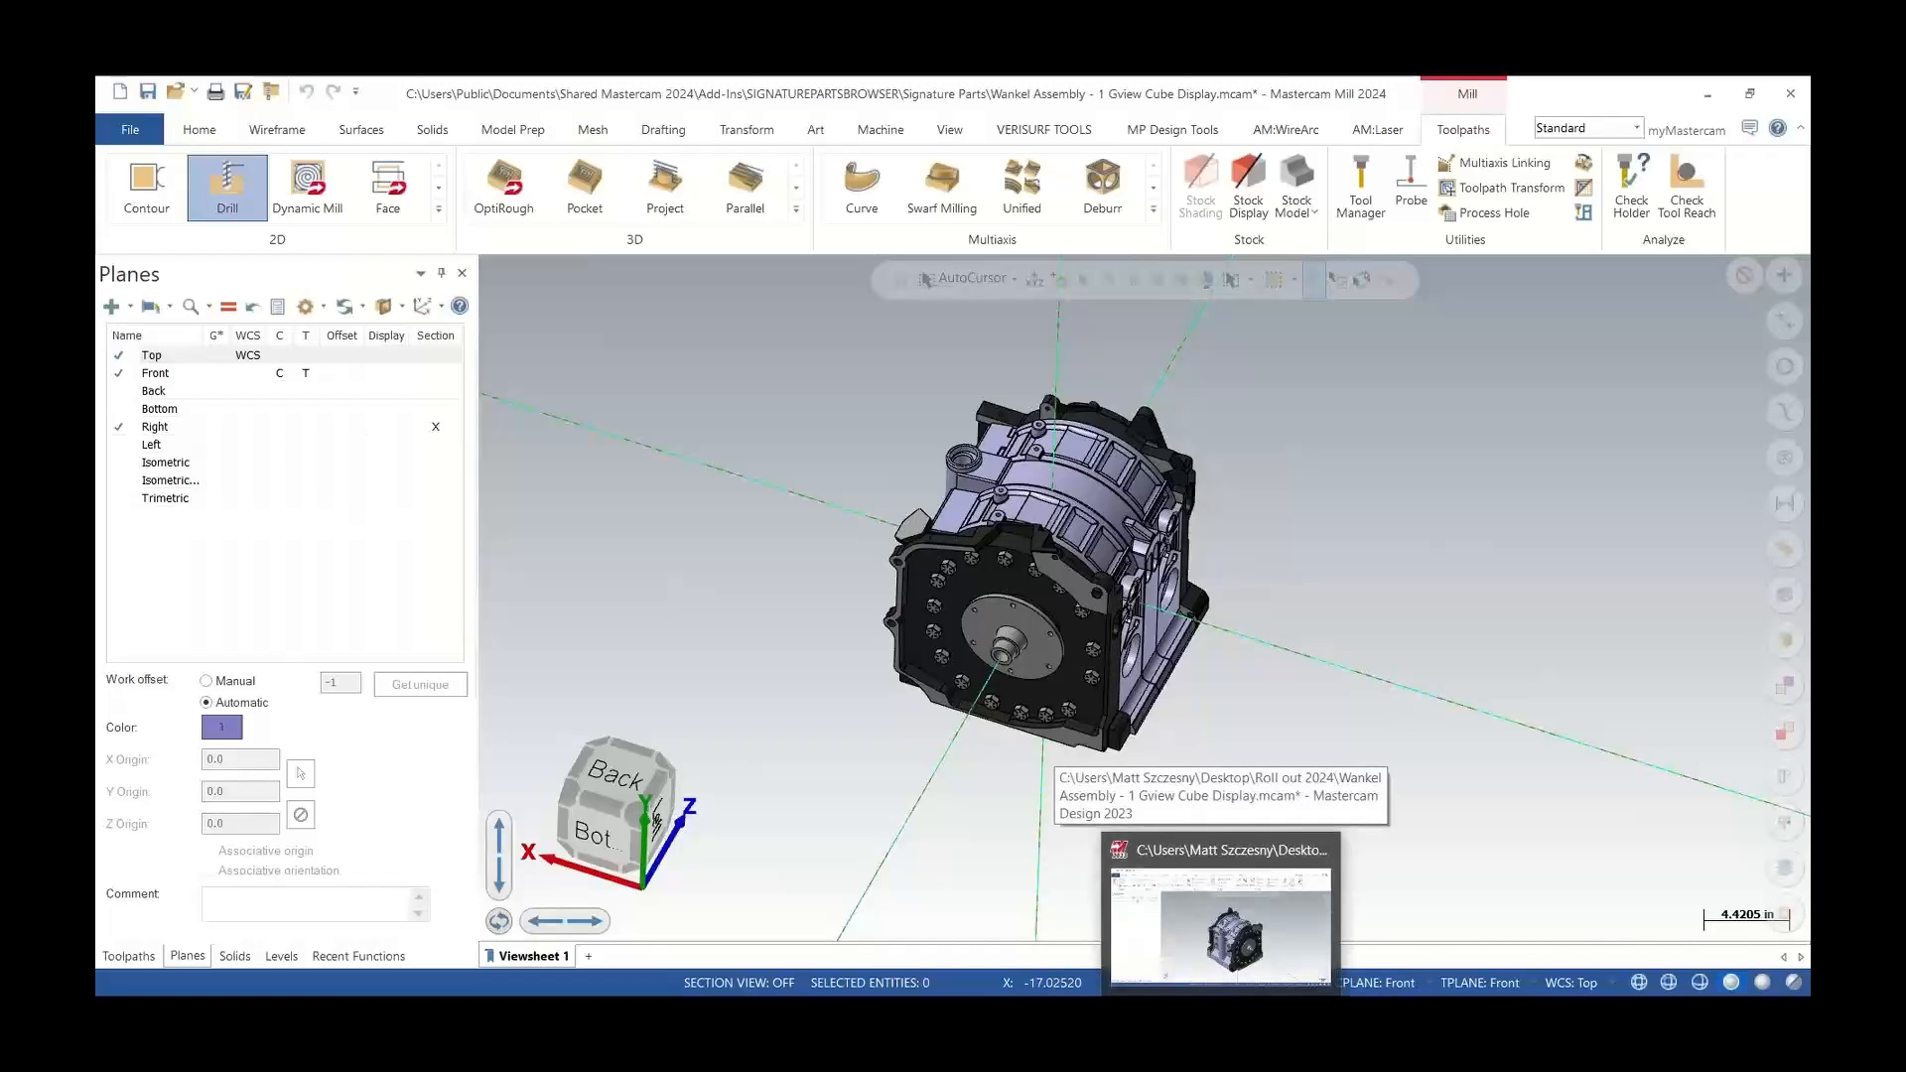
pyautogui.click(1221, 928)
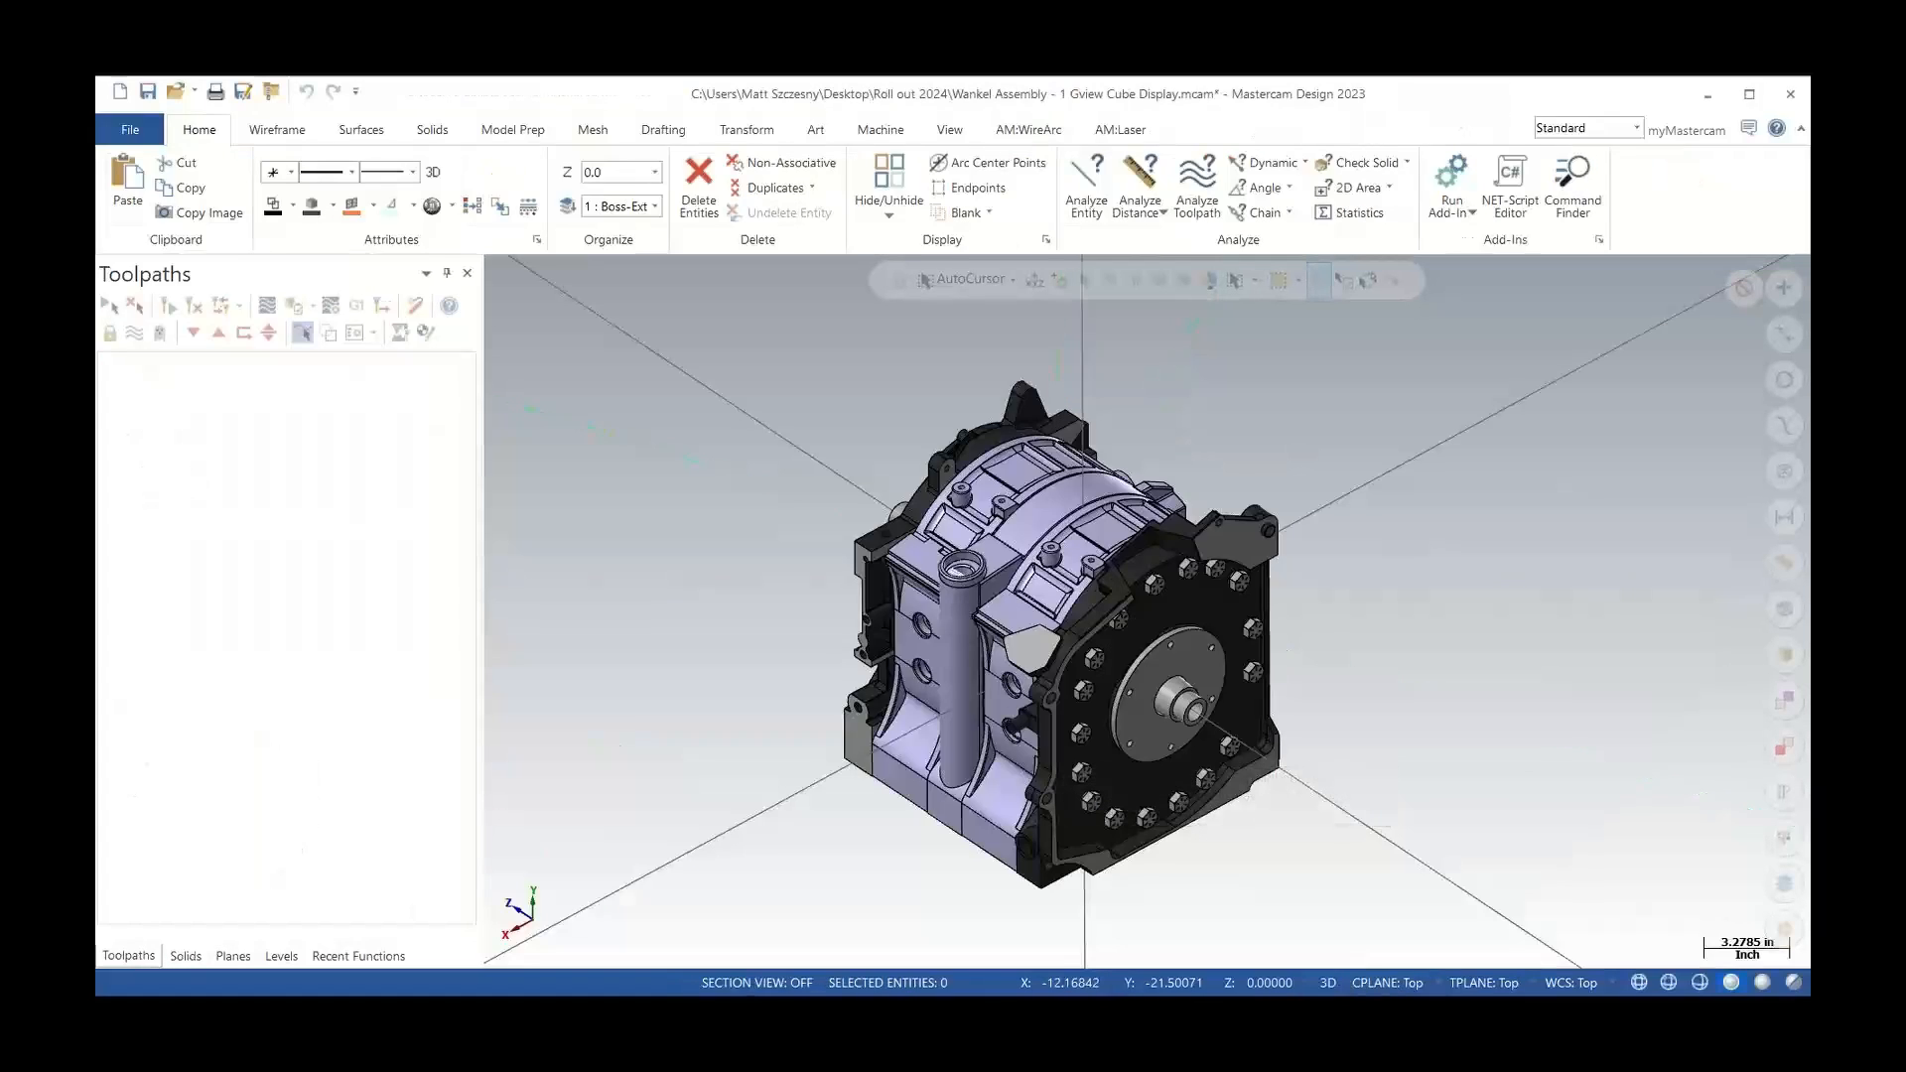
pyautogui.scroll(-4, 635, 545)
pyautogui.scroll(2, 1172, 656)
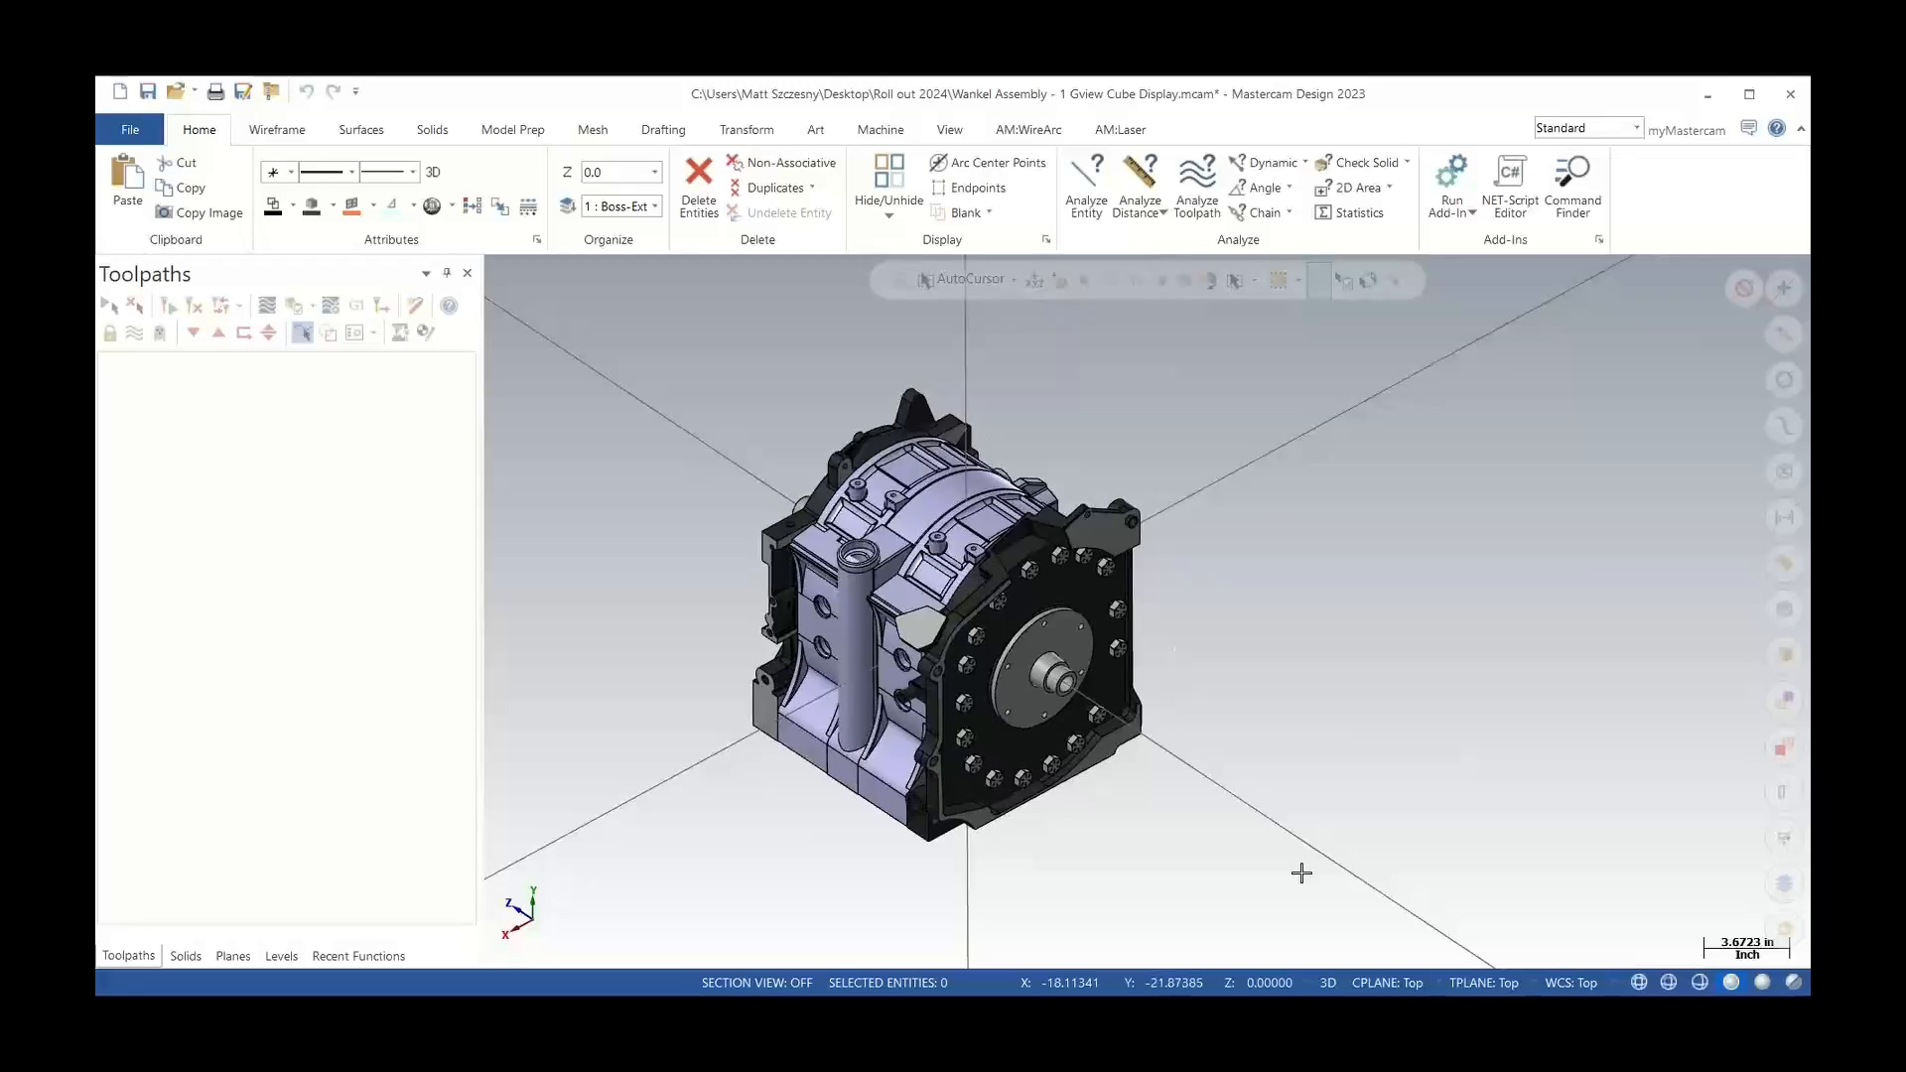
# Make the solid model translucent and inspect the engine up close from different angles
pyautogui.click(1767, 985)
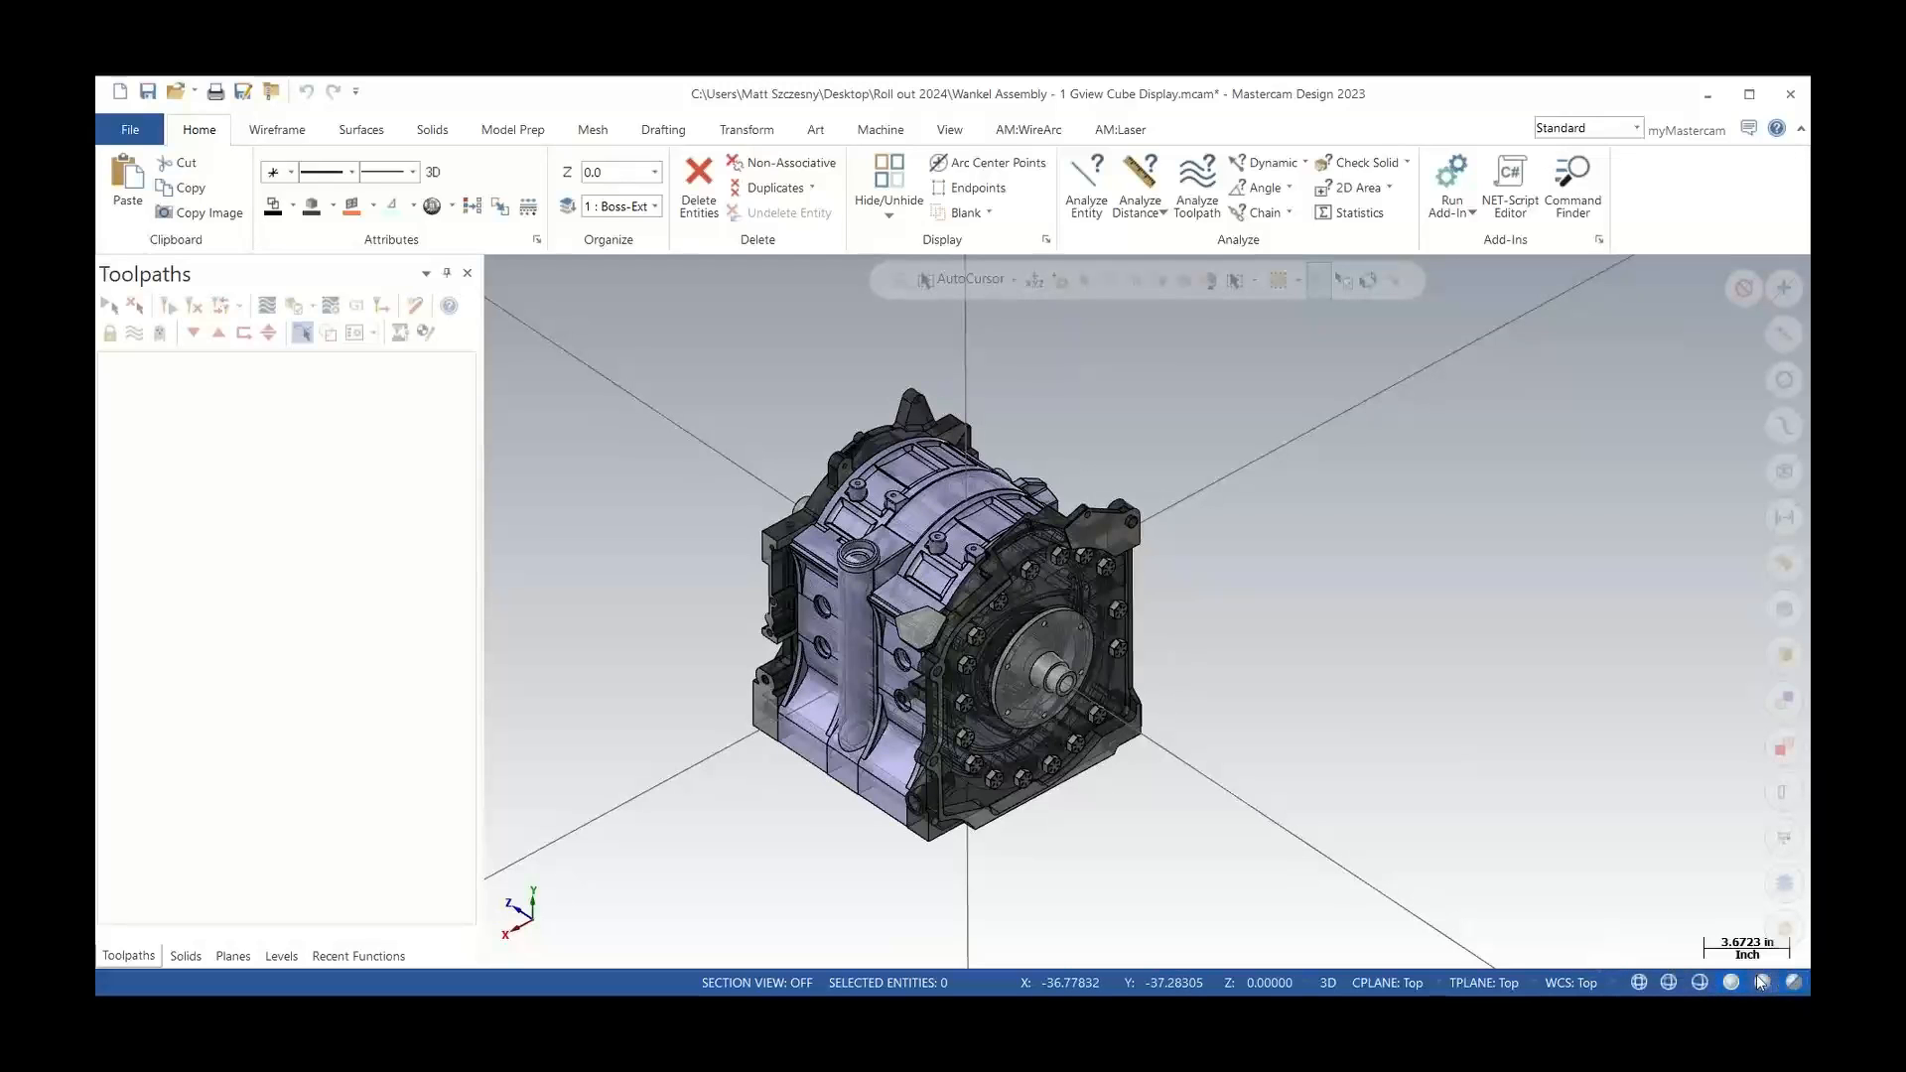
pyautogui.scroll(6, 885, 664)
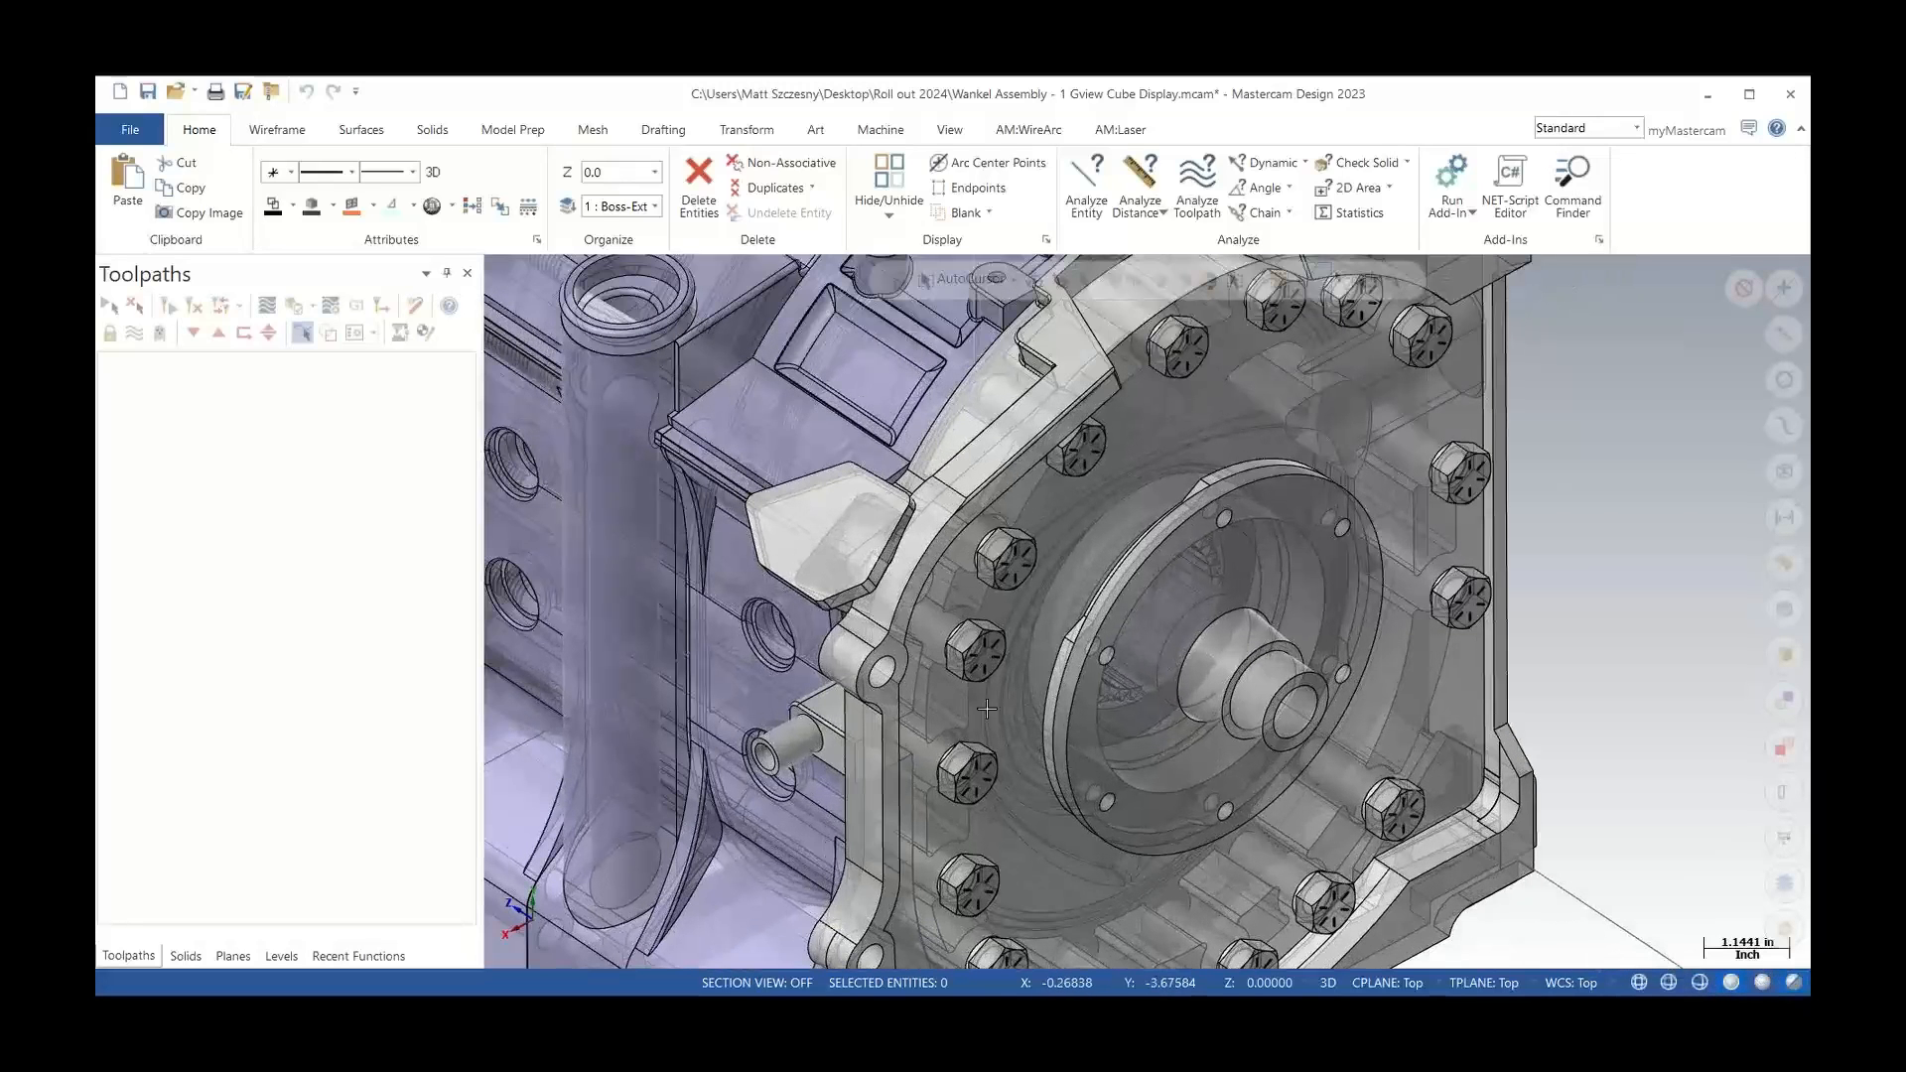
pyautogui.moveTo(956, 676)
pyautogui.mouseDown(button='middle')
pyautogui.moveTo(789, 701)
pyautogui.moveTo(959, 697)
pyautogui.moveTo(858, 689)
pyautogui.moveTo(901, 671)
pyautogui.mouseUp(button='middle')
pyautogui.scroll(-3, 902, 670)
pyautogui.scroll(1, 901, 670)
pyautogui.moveTo(690, 684)
pyautogui.mouseDown(button='middle')
pyautogui.moveTo(730, 717)
pyautogui.moveTo(733, 642)
pyautogui.moveTo(842, 662)
pyautogui.mouseUp(button='middle')
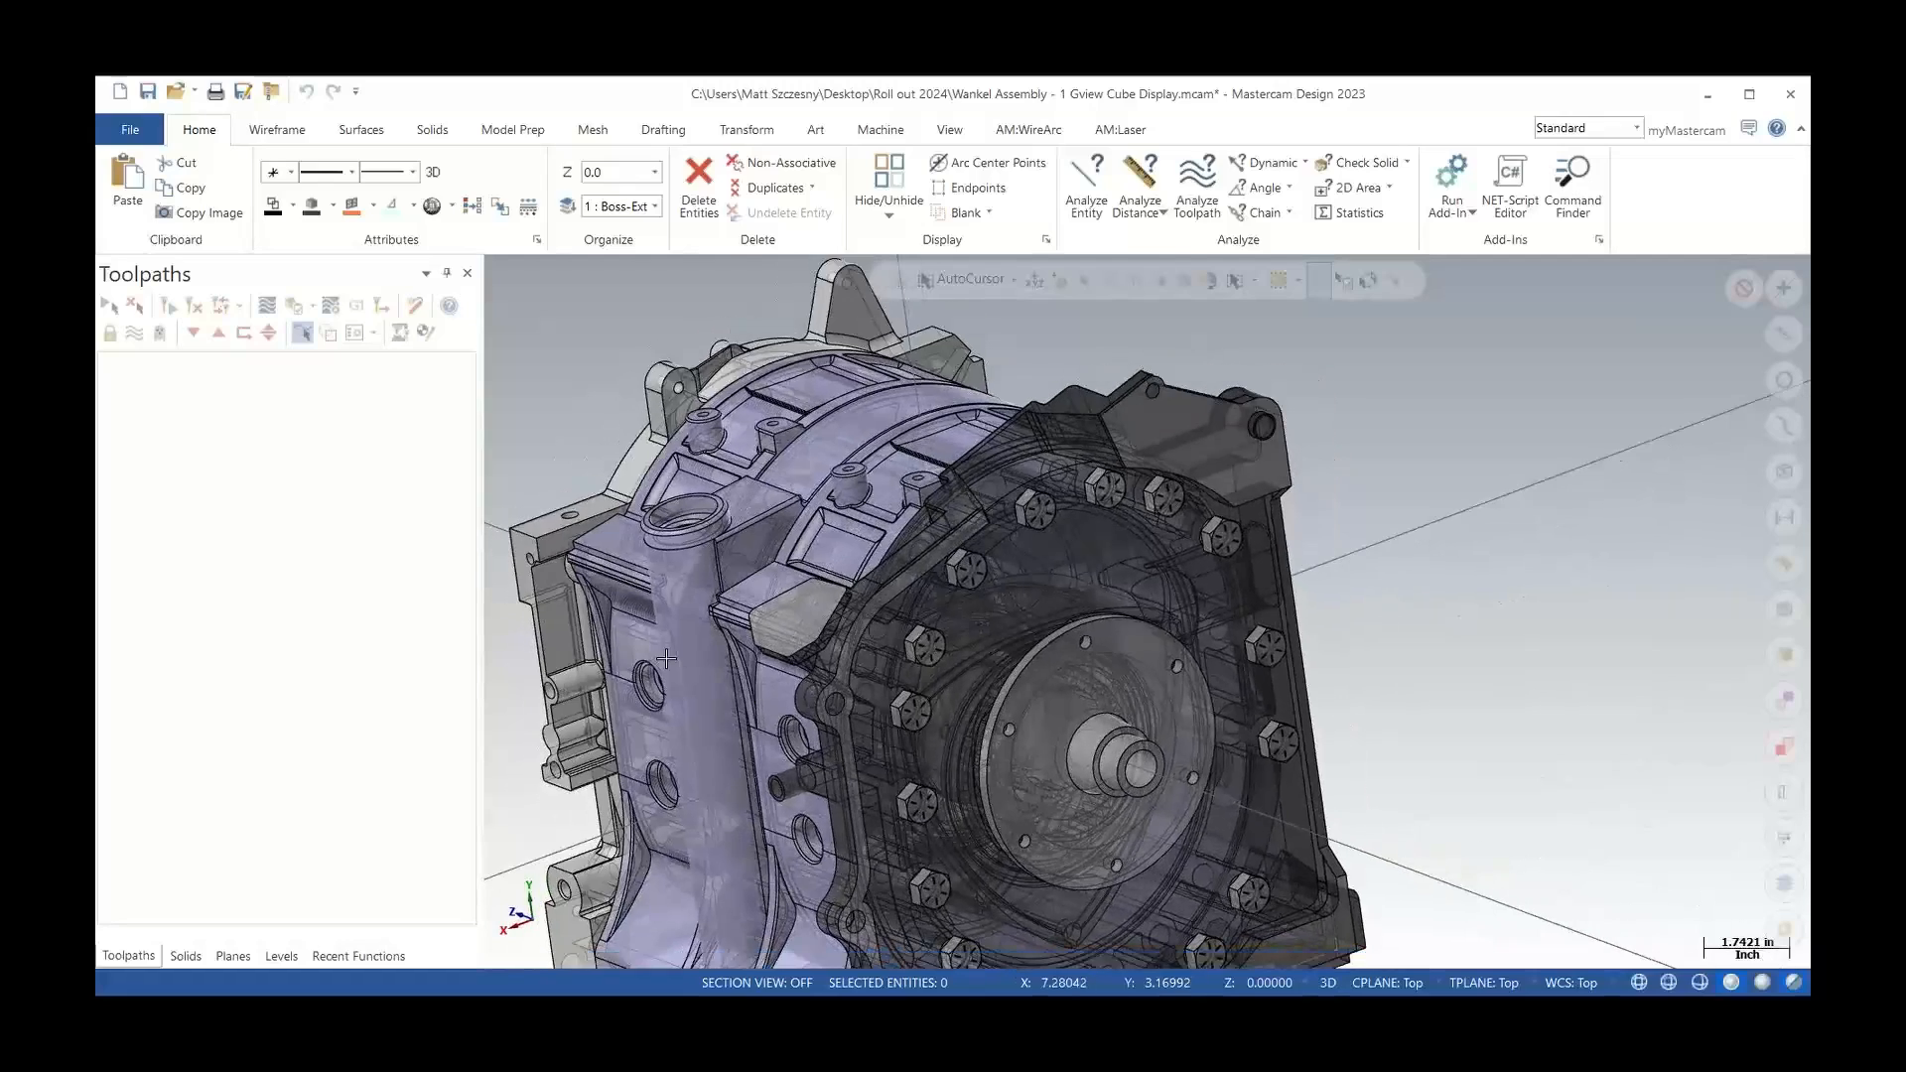
# Return to the Mastercam Mill 2024 window and make the solid engine model translucent
pyautogui.scroll(-2, 842, 661)
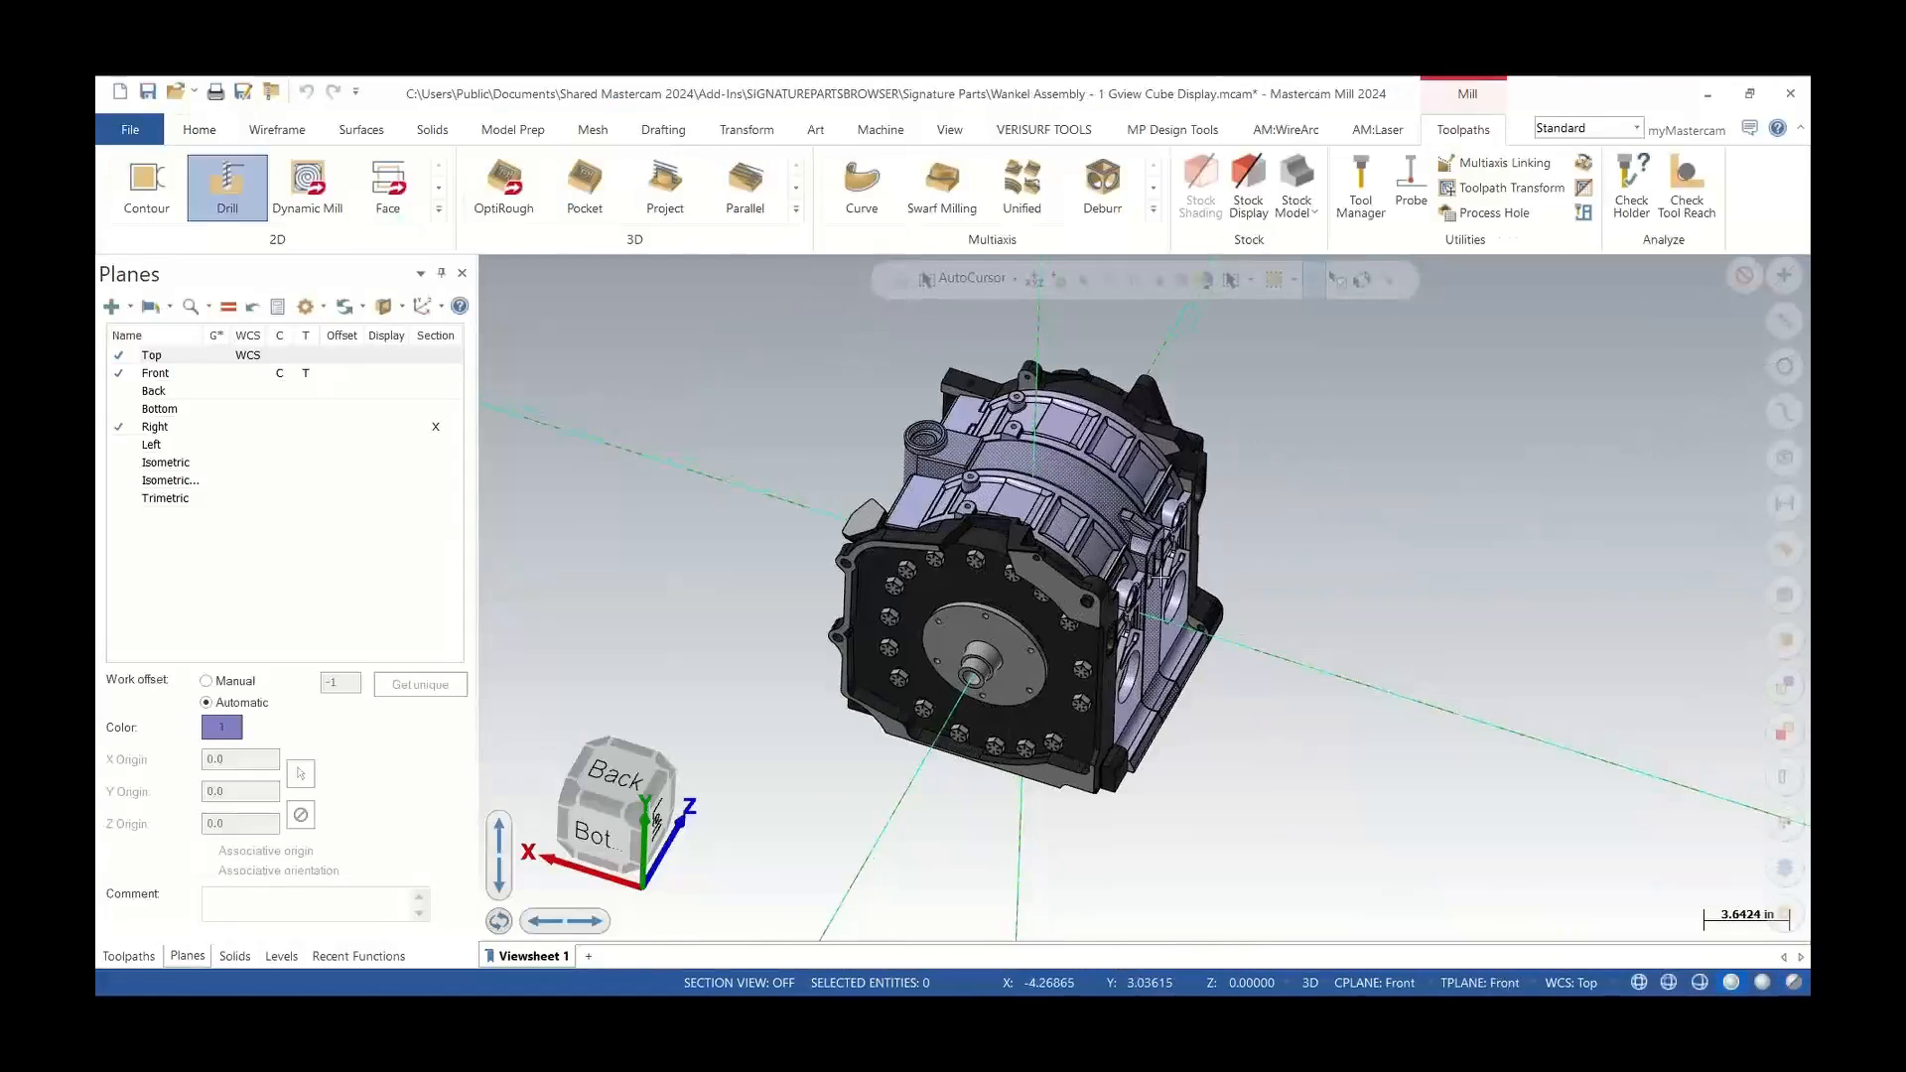
pyautogui.scroll(2, 1153, 611)
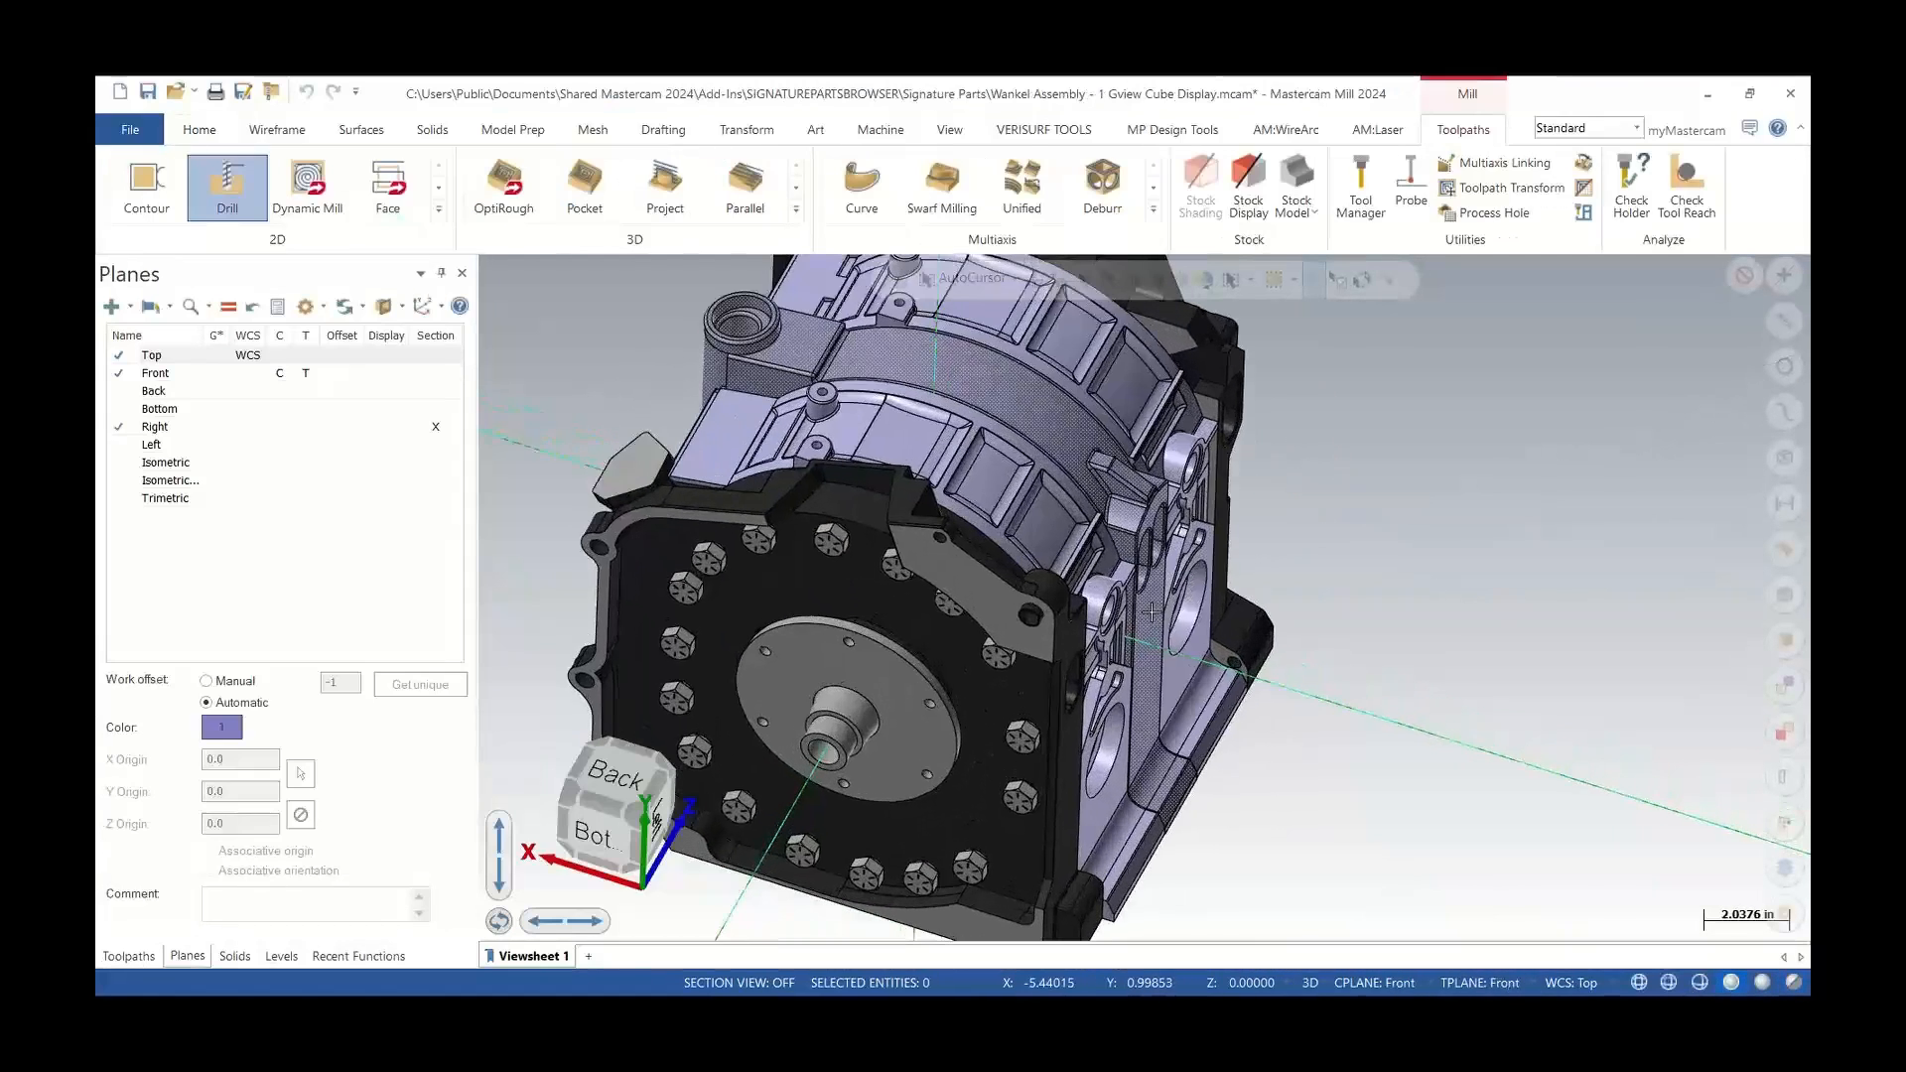
pyautogui.scroll(1, 1153, 612)
pyautogui.click(1795, 984)
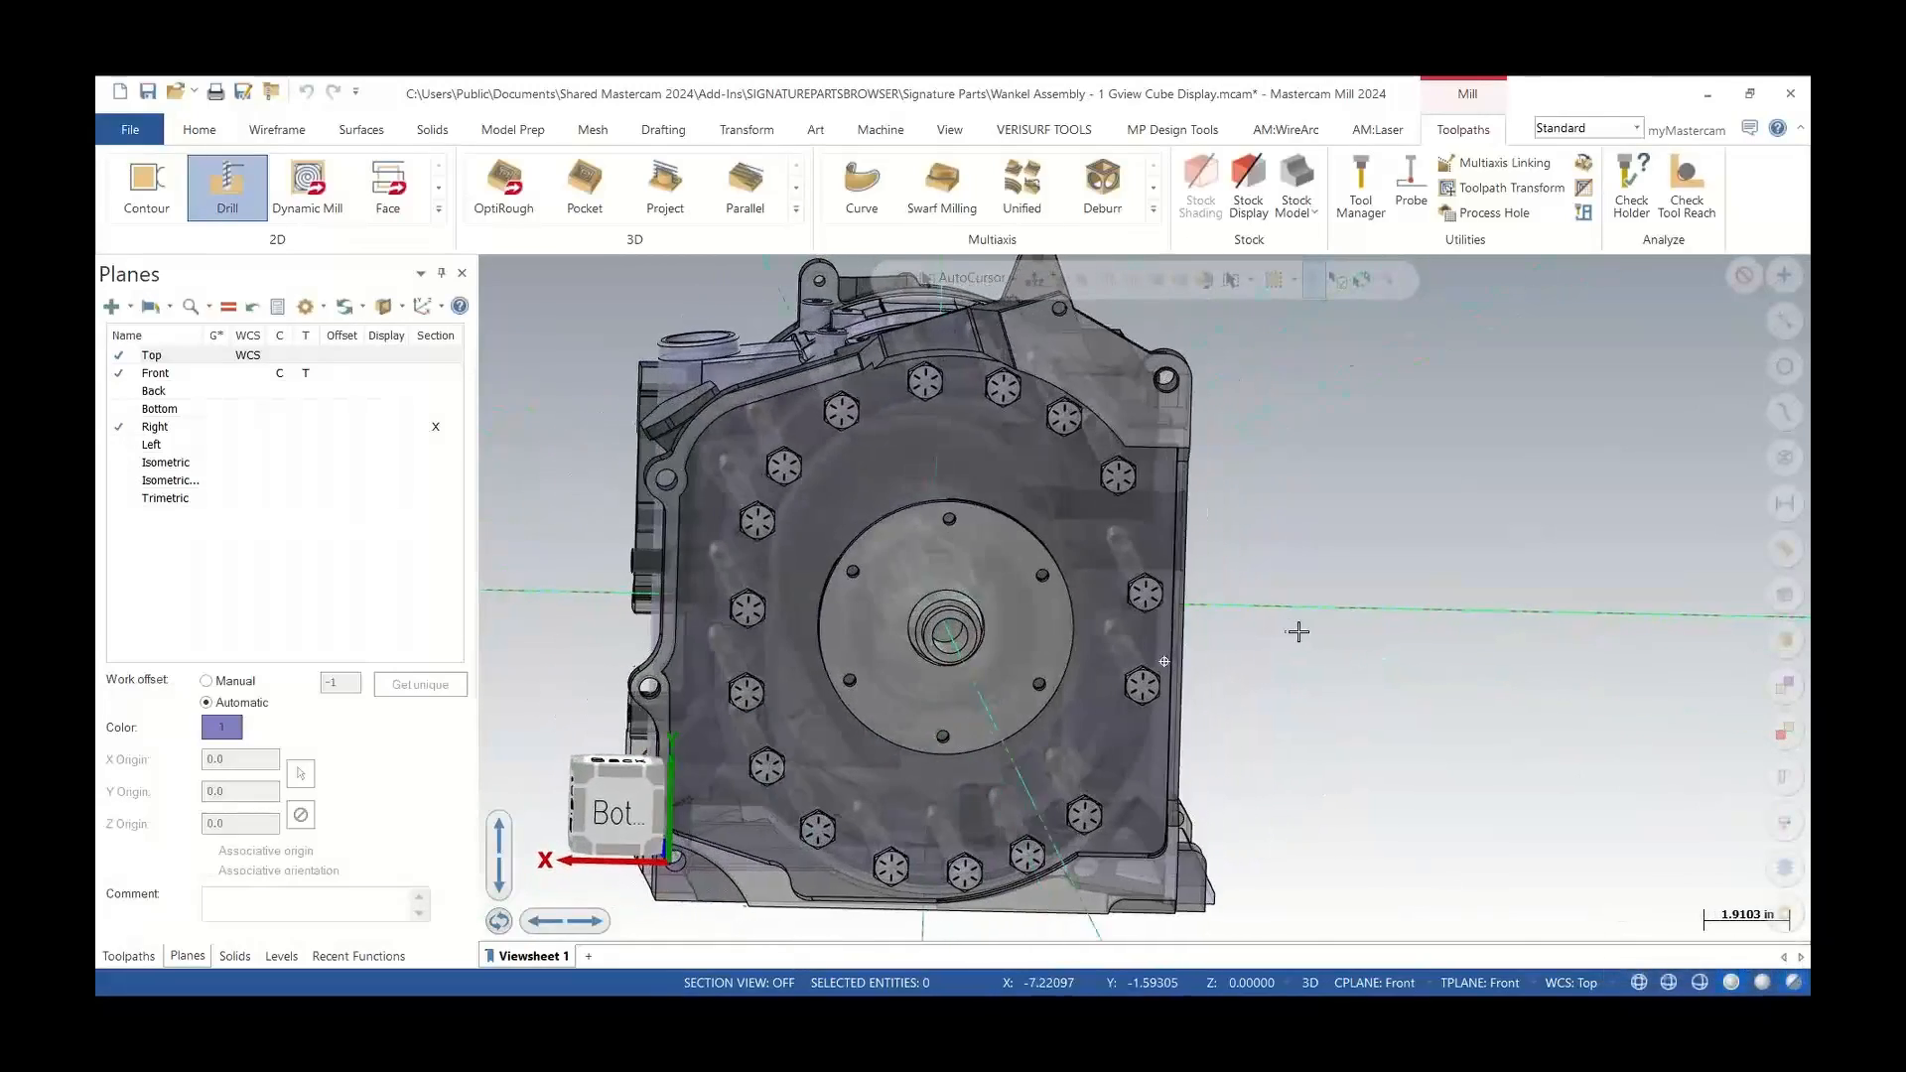
# Rotate and zoom the translucent engine to inspect it from different angles
pyautogui.moveTo(1299, 632)
pyautogui.mouseDown(button='middle')
pyautogui.moveTo(1364, 616)
pyautogui.moveTo(1426, 646)
pyautogui.moveTo(1450, 629)
pyautogui.mouseUp(button='middle')
pyautogui.scroll(1, 1027, 732)
pyautogui.scroll(8, 1027, 732)
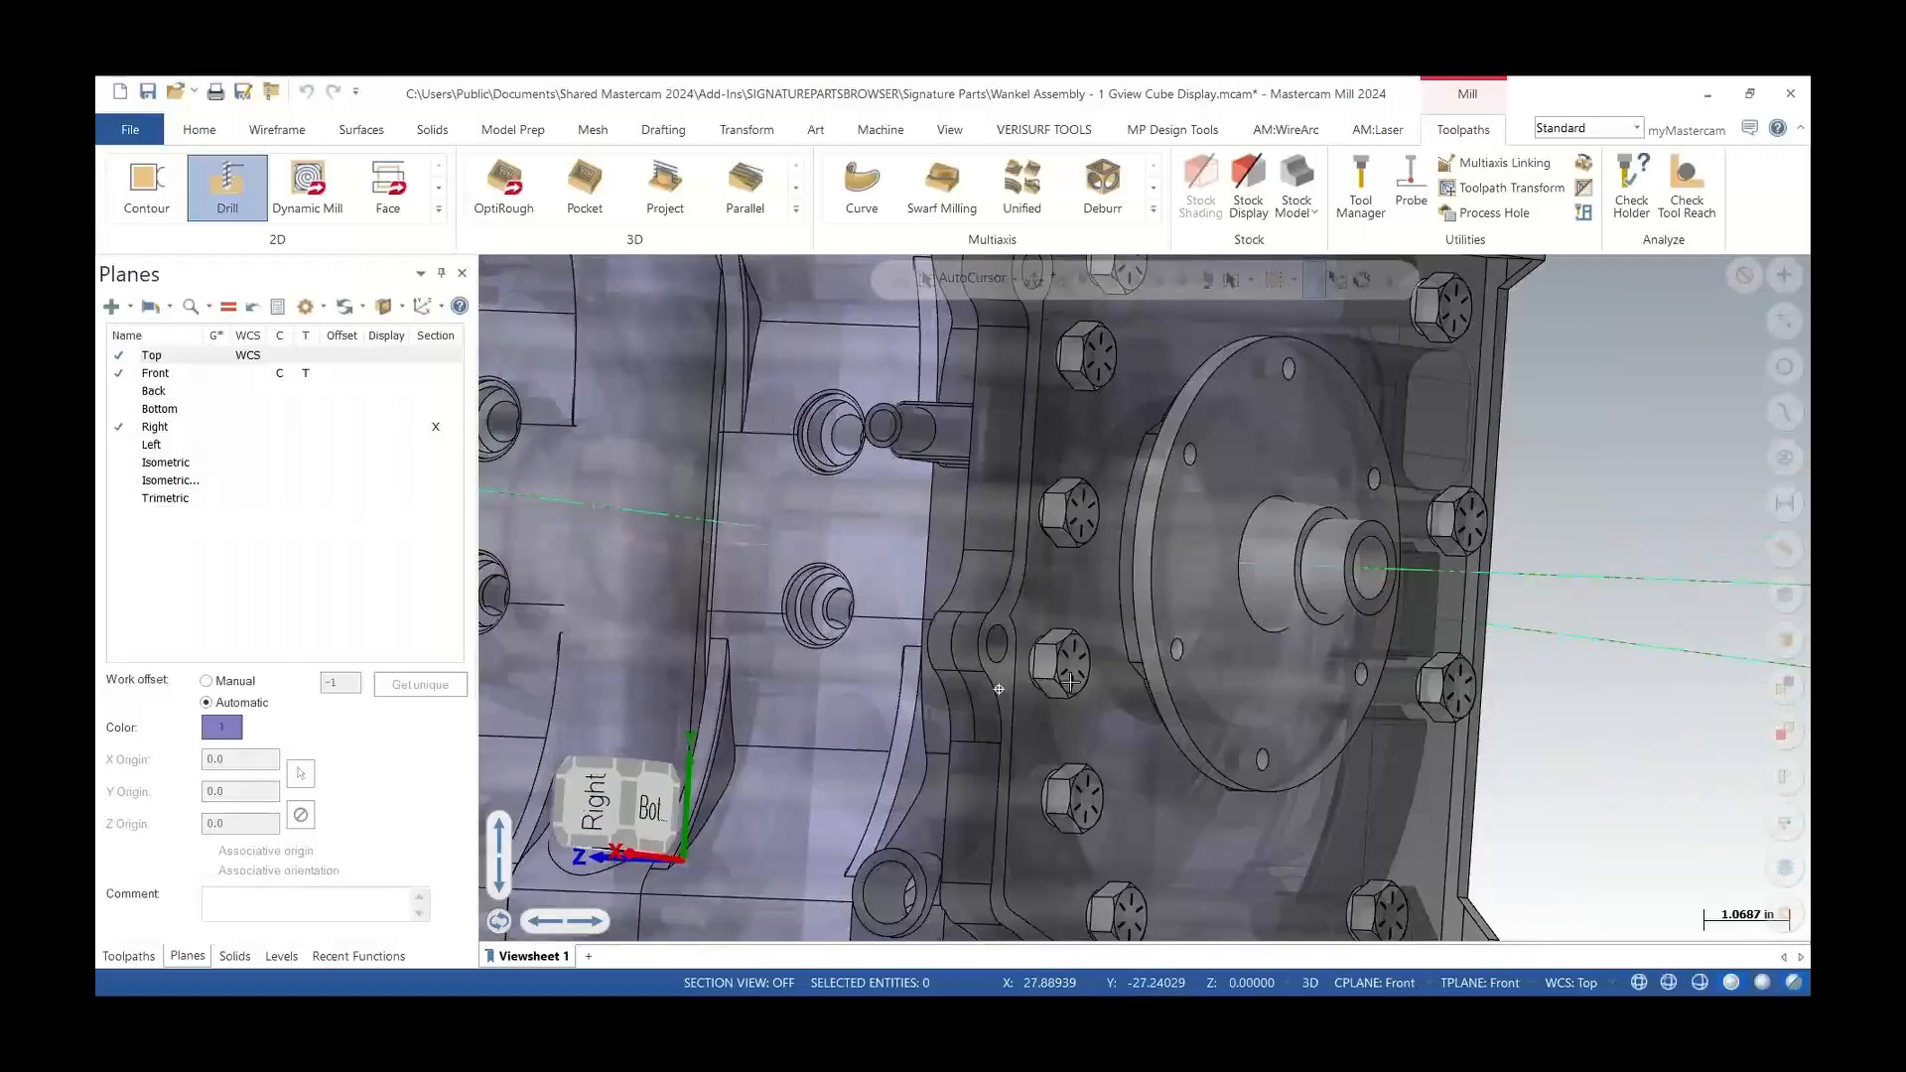
pyautogui.moveTo(1027, 732)
pyautogui.mouseDown(button='middle')
pyautogui.moveTo(1089, 712)
pyautogui.moveTo(737, 562)
pyautogui.moveTo(491, 521)
pyautogui.moveTo(693, 689)
pyautogui.moveTo(991, 540)
pyautogui.mouseUp(button='middle')
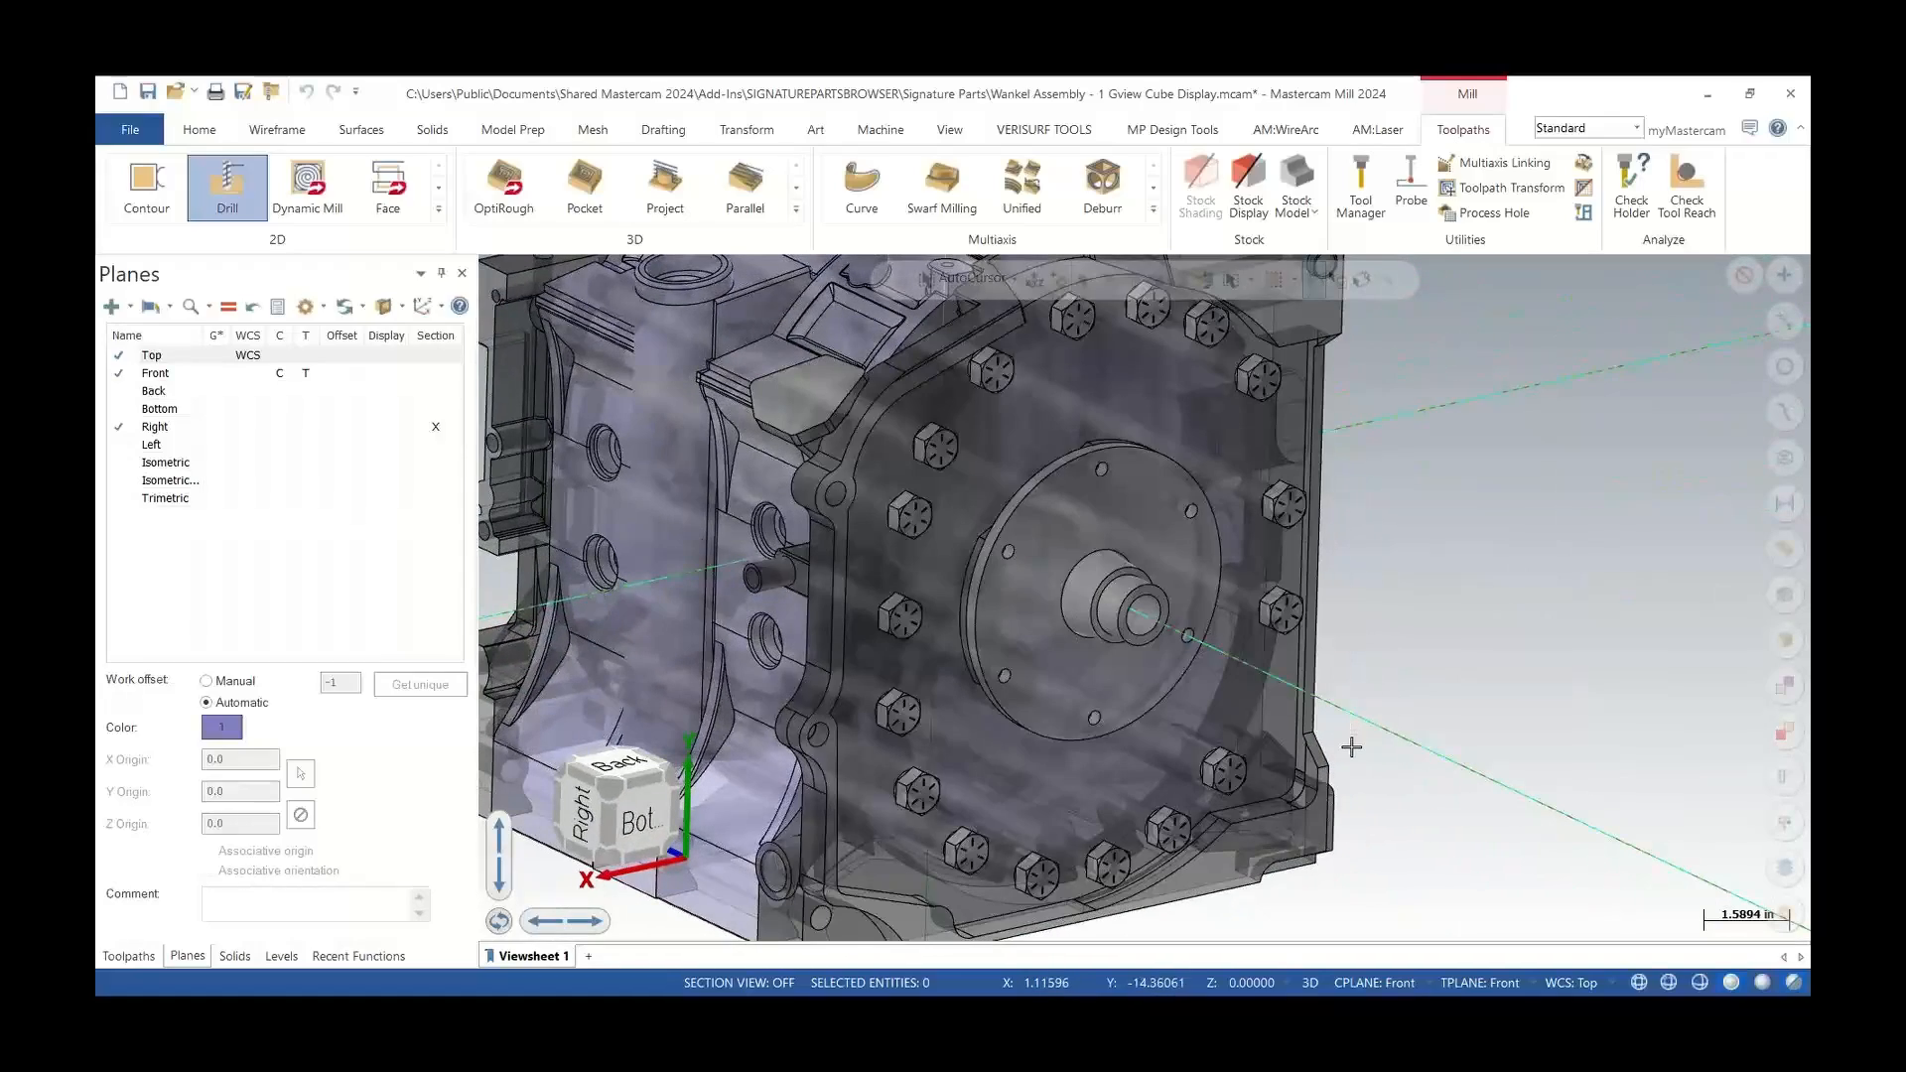
pyautogui.scroll(-3, 973, 757)
pyautogui.moveTo(973, 756); pyautogui.dragTo(764, 606, button='middle')
pyautogui.scroll(2, 1413, 788)
pyautogui.moveTo(1032, 595); pyautogui.dragTo(1175, 552, button='middle')
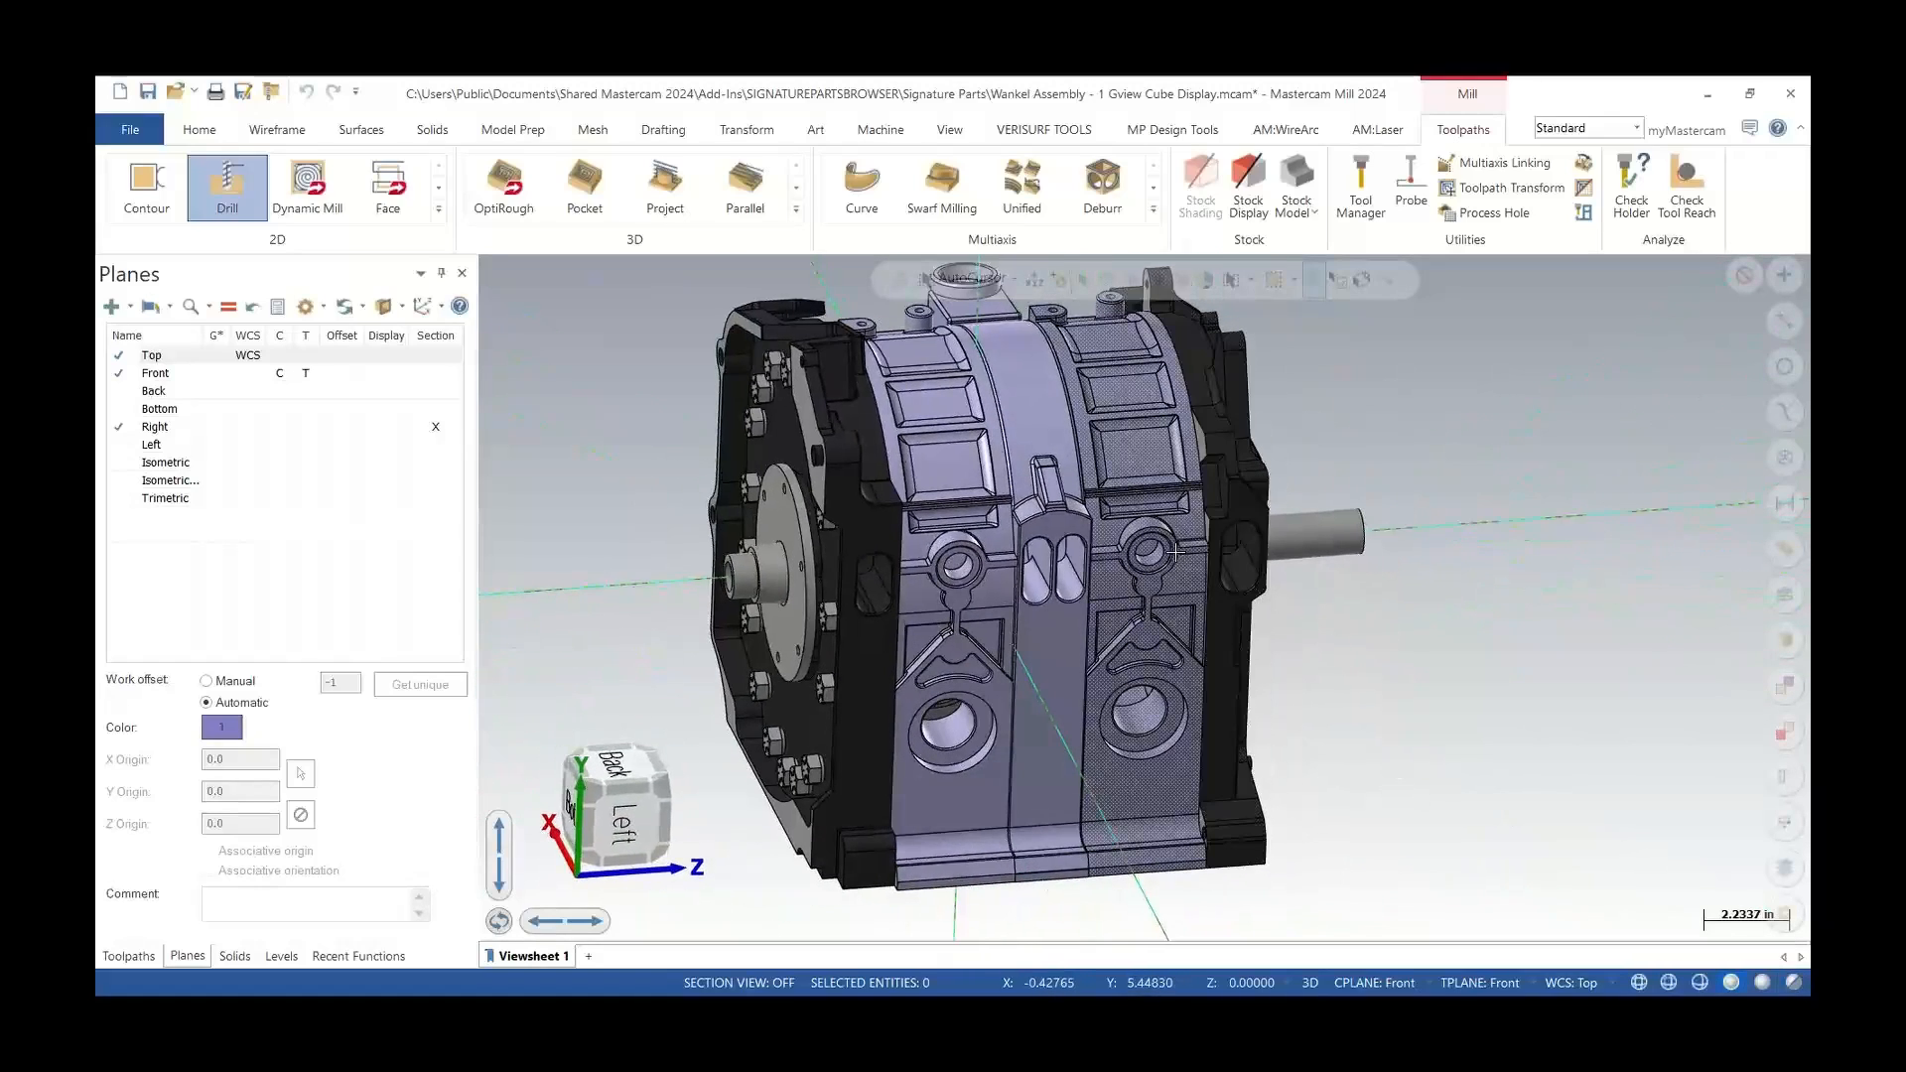
# Apply a glass material to the two selected rotor housing solids
pyautogui.click(1164, 555)
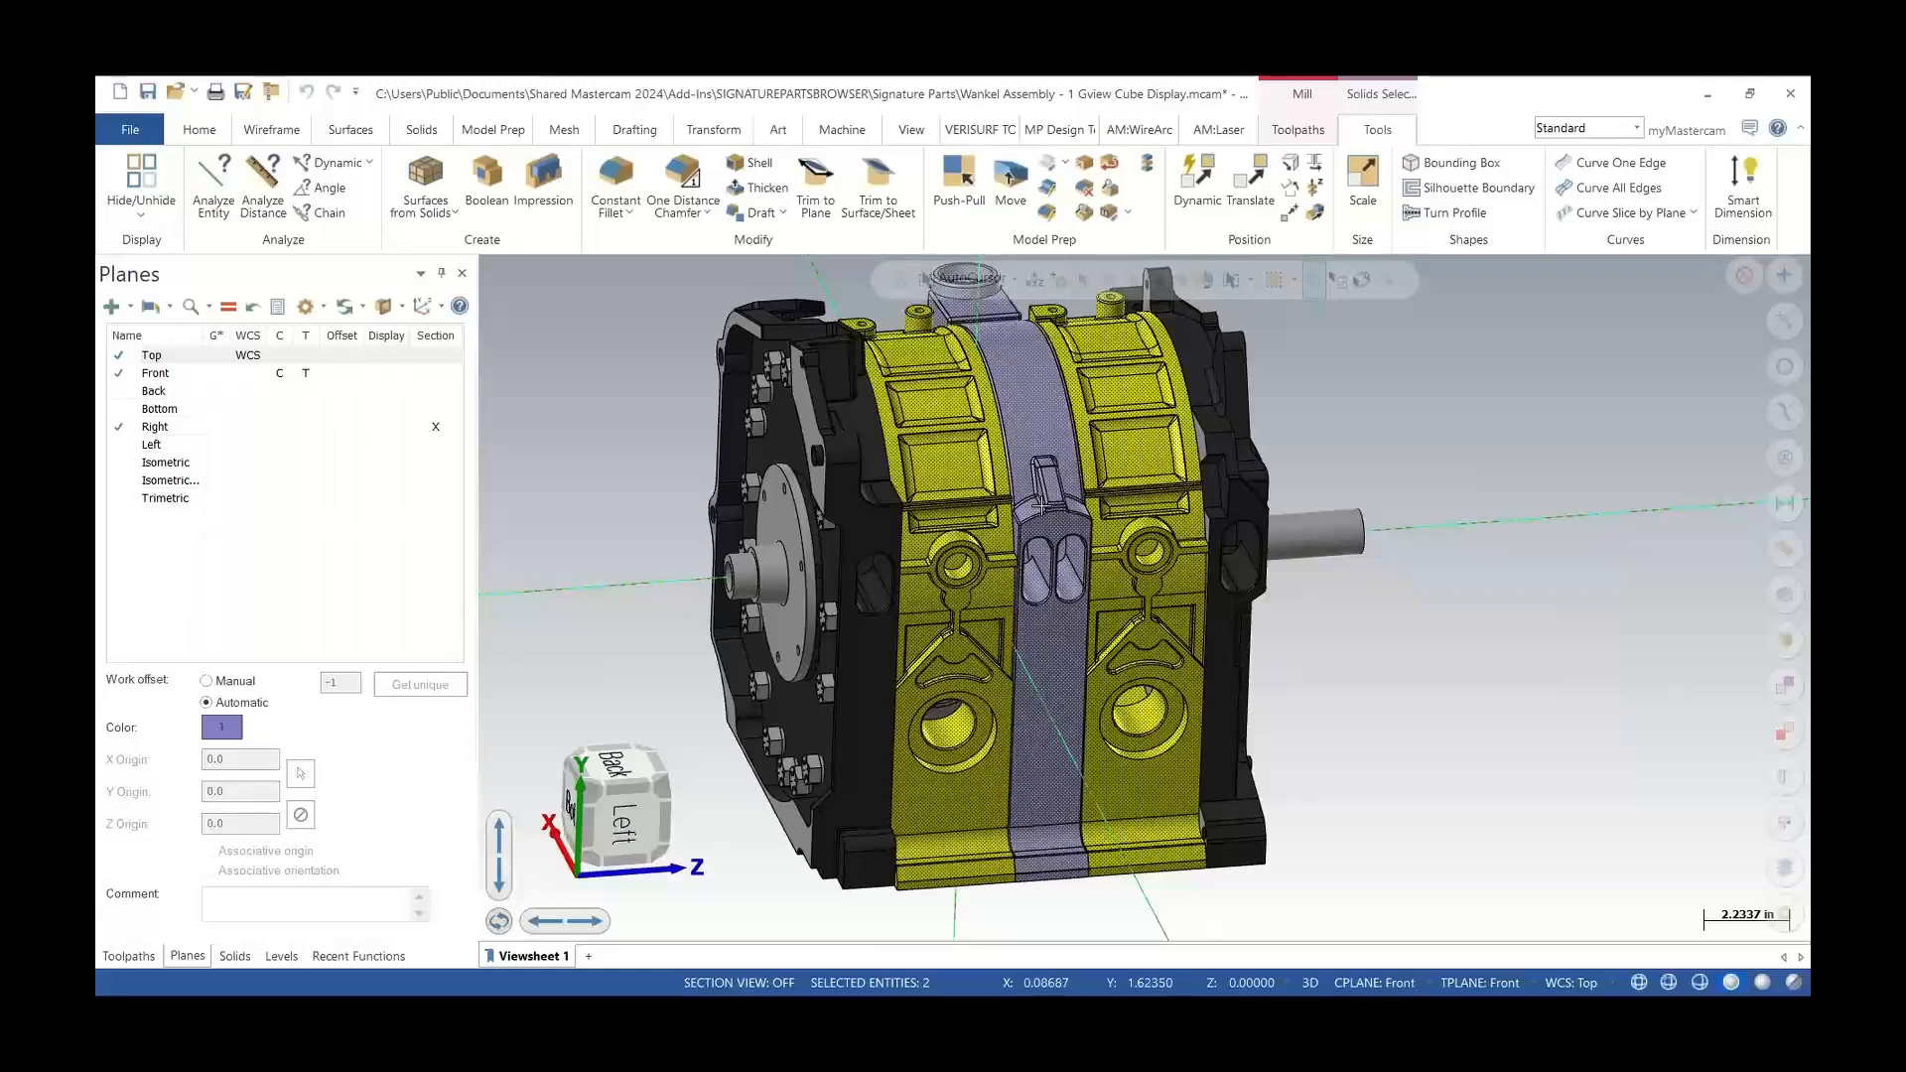
pyautogui.rightClick(632, 497)
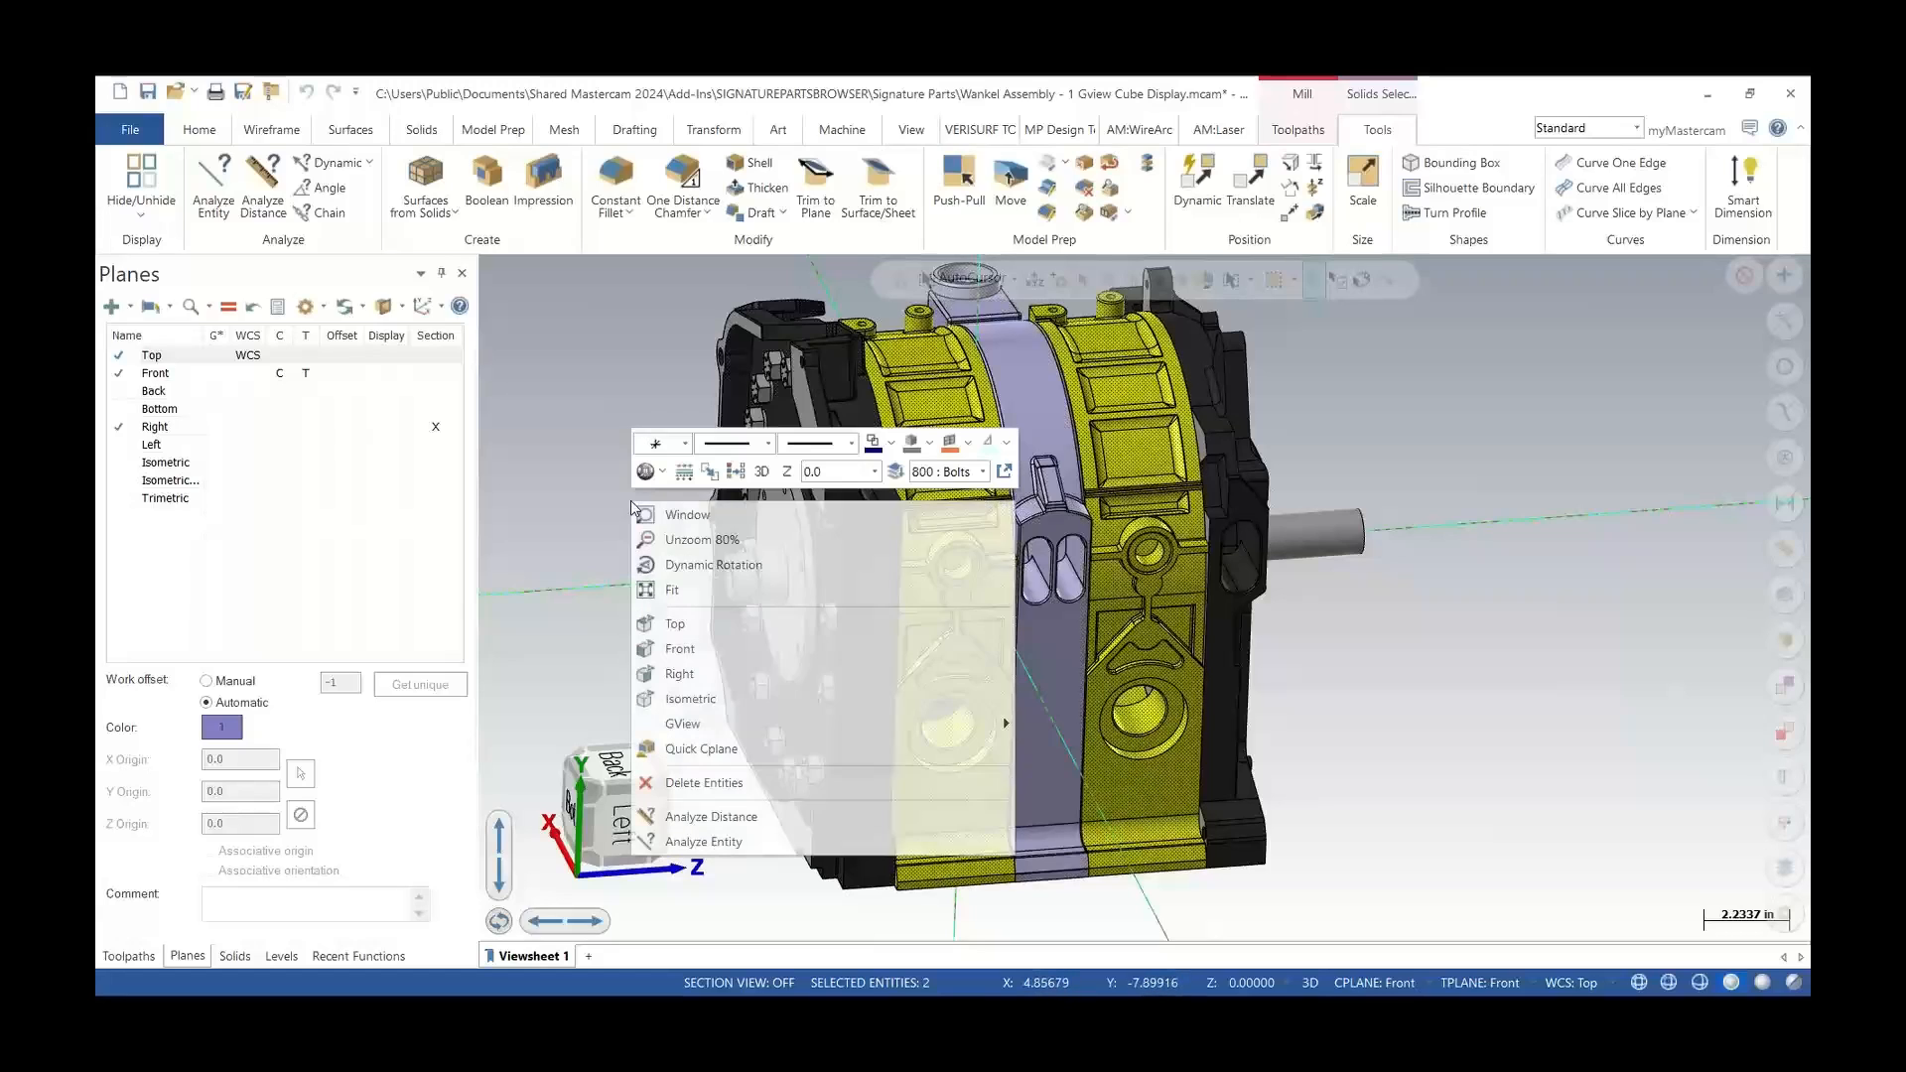
pyautogui.click(663, 474)
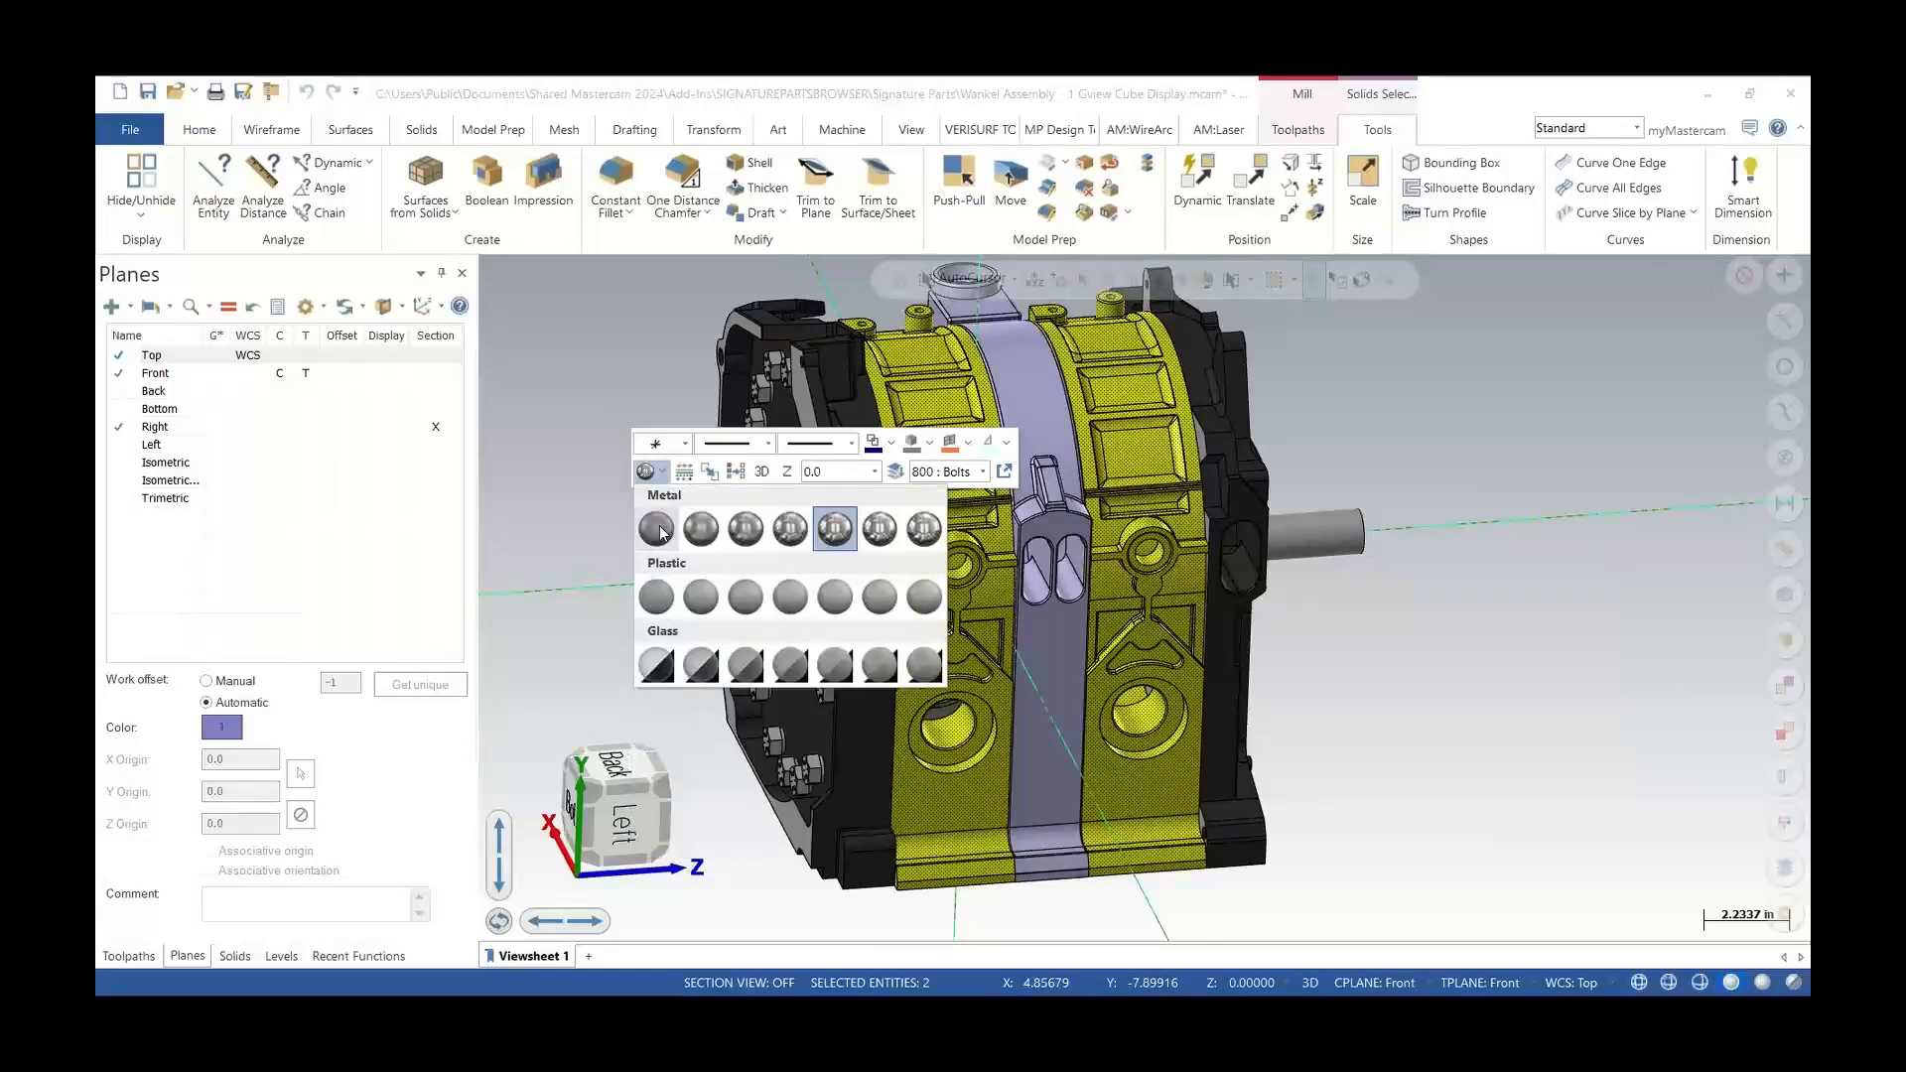
pyautogui.click(657, 672)
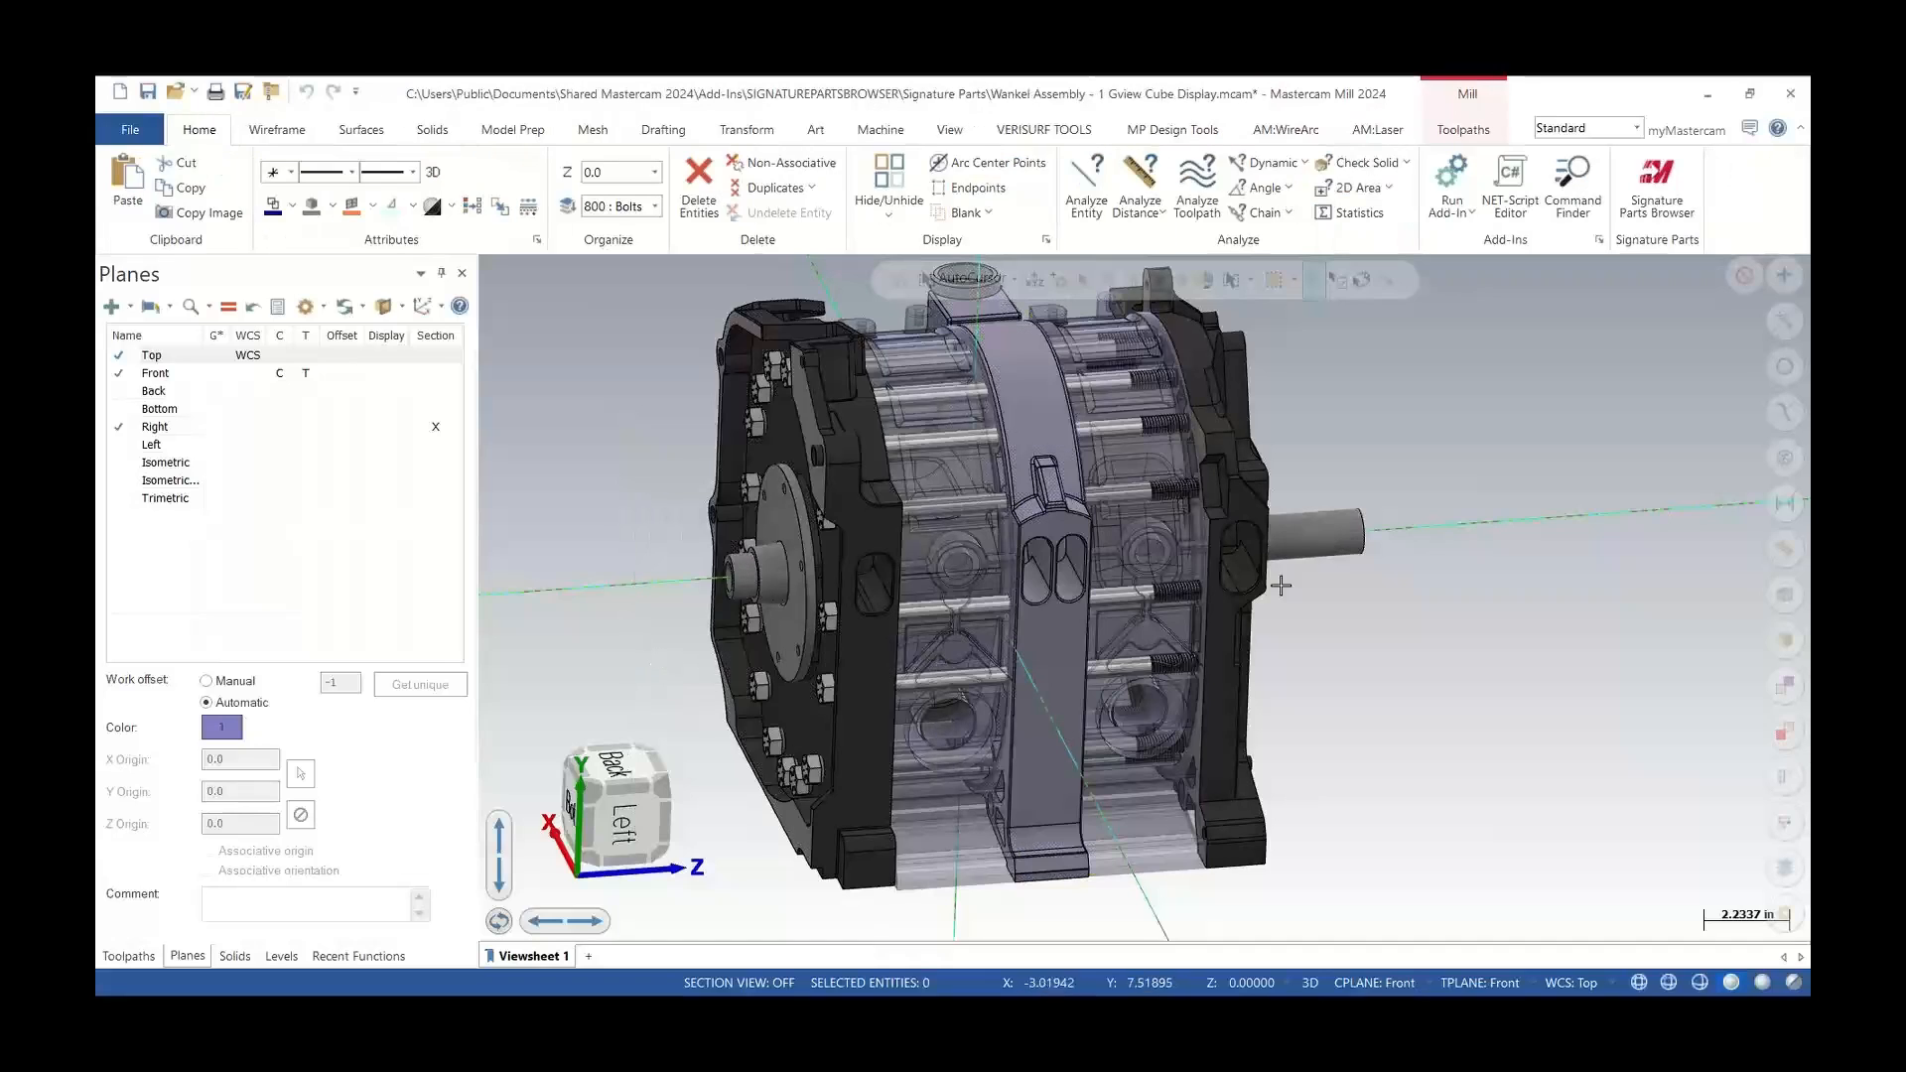
pyautogui.scroll(3, 1320, 461)
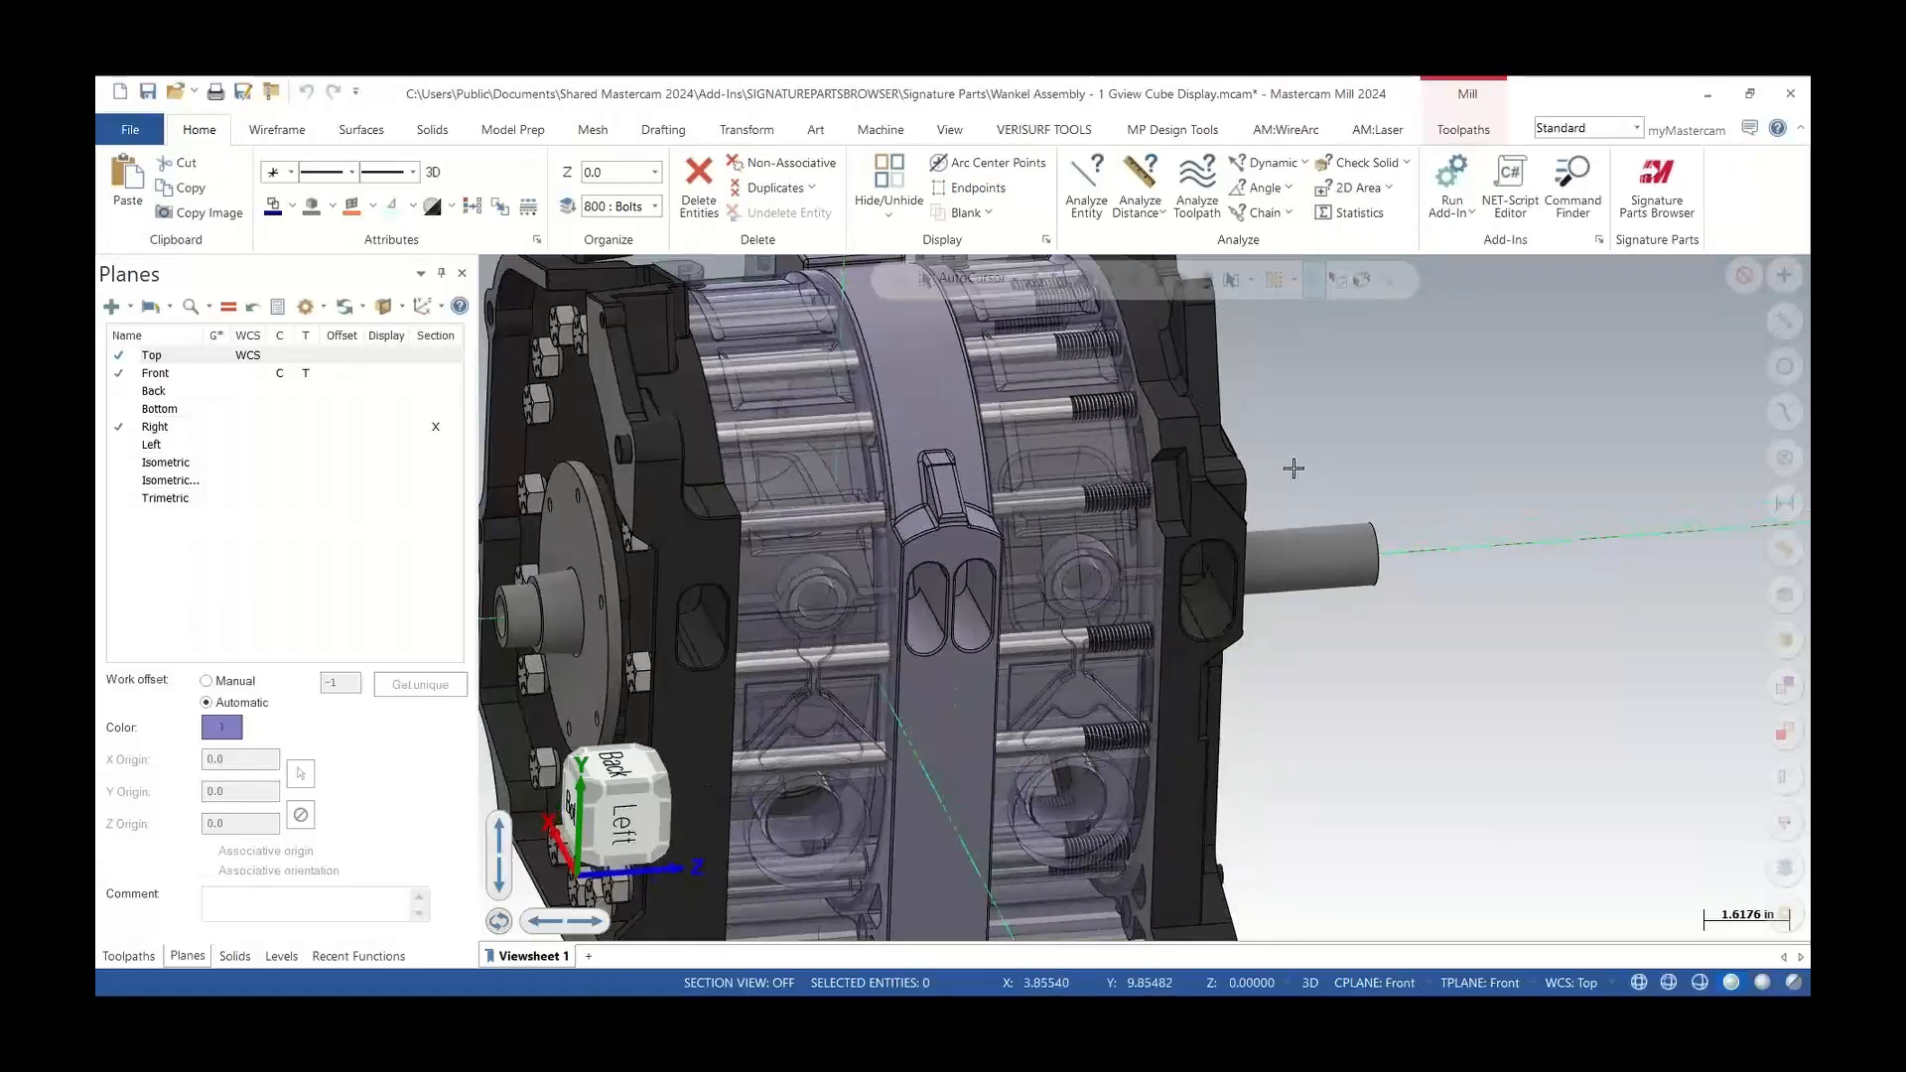
pyautogui.moveTo(1218, 567)
pyautogui.mouseDown(button='middle')
pyautogui.moveTo(1101, 527)
pyautogui.moveTo(1212, 584)
pyautogui.mouseUp(button='middle')
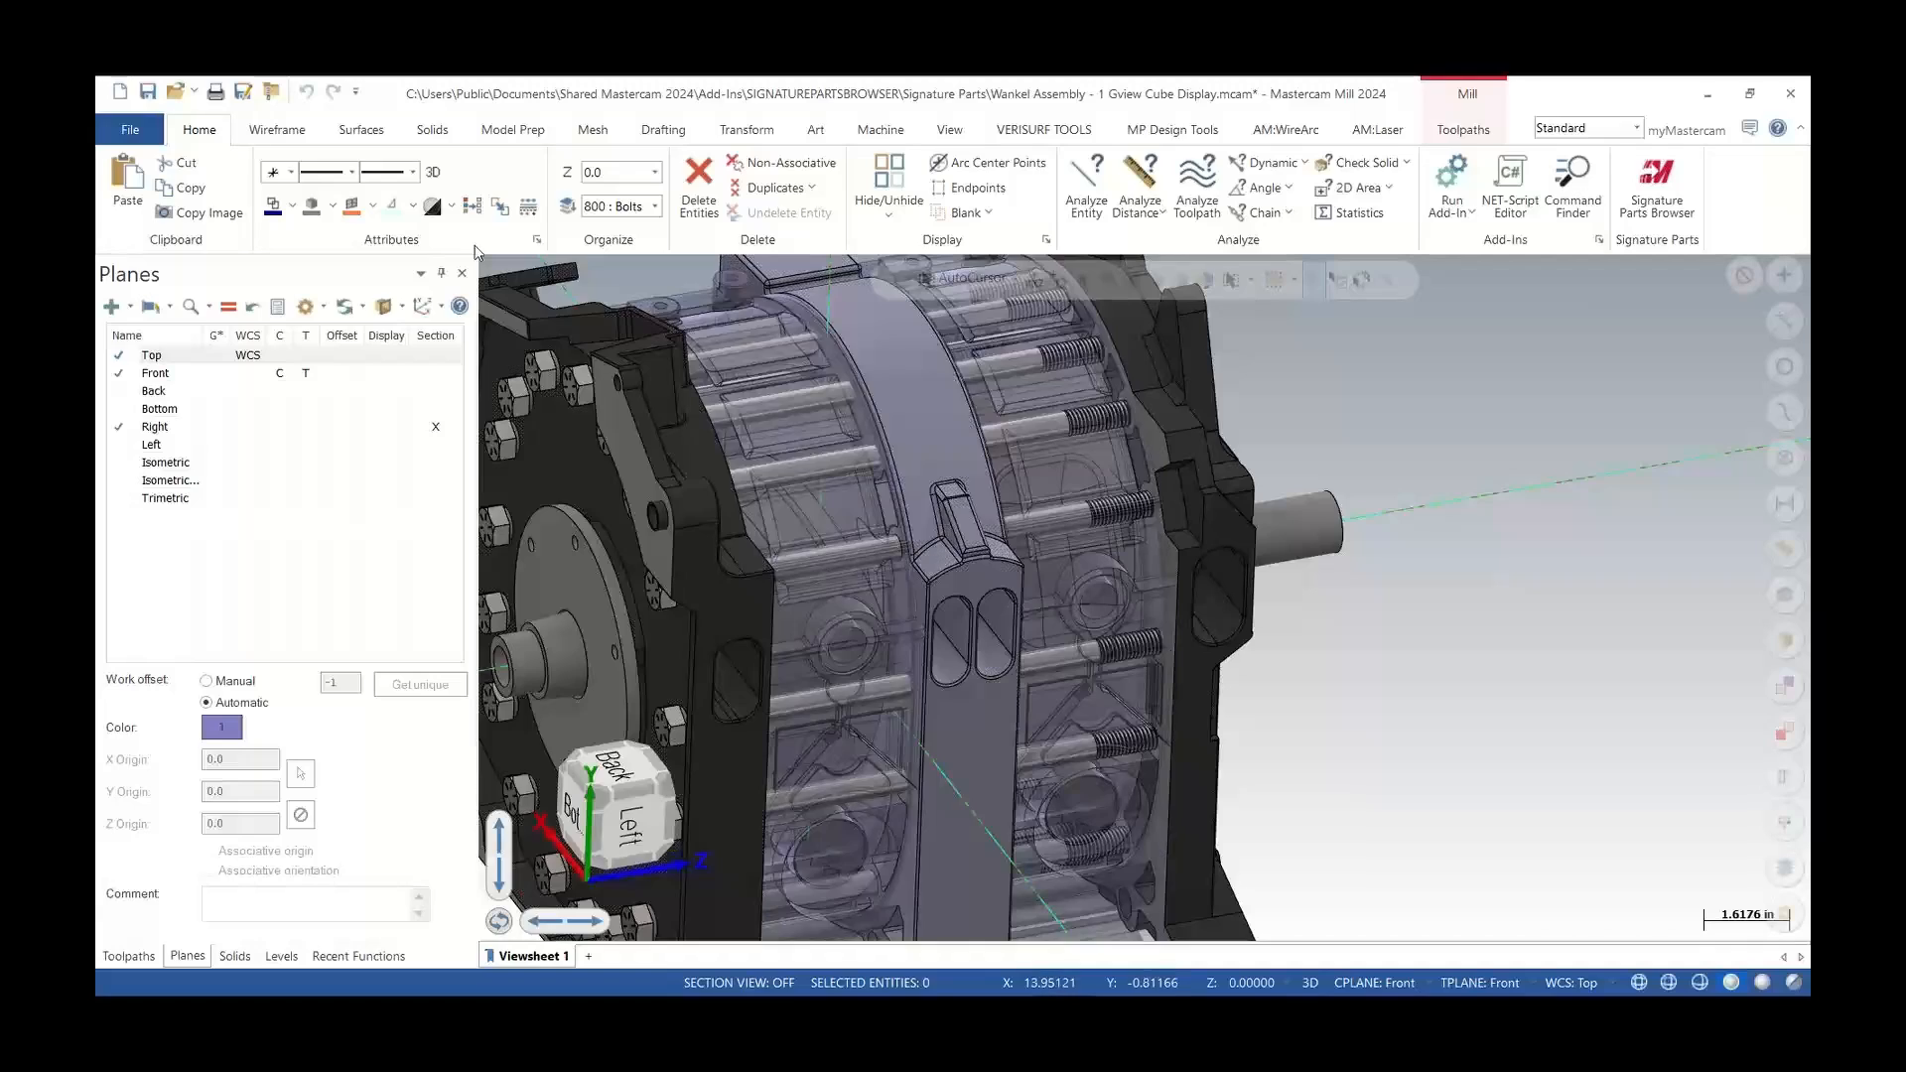
# Set the glass material opacity to 0% in the shading configuration, applying it to this session only
pyautogui.click(139, 132)
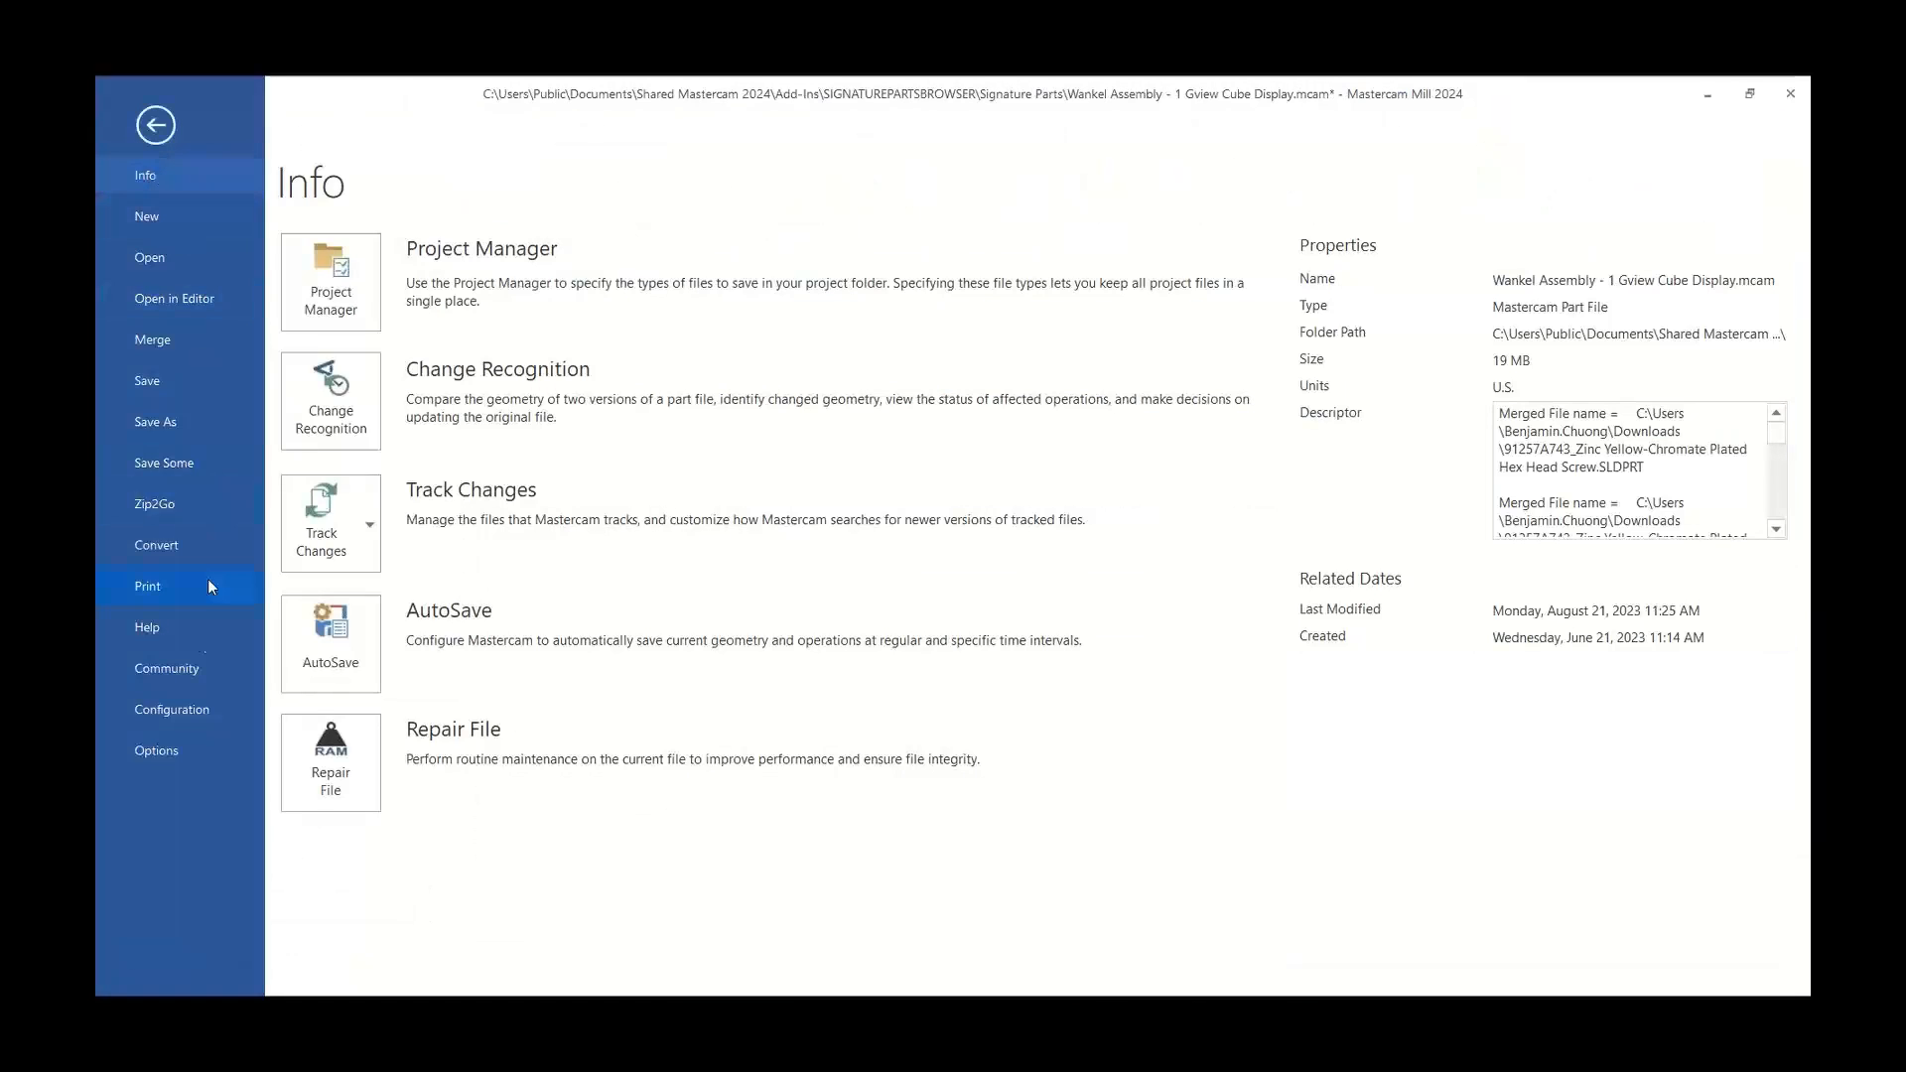
pyautogui.click(182, 710)
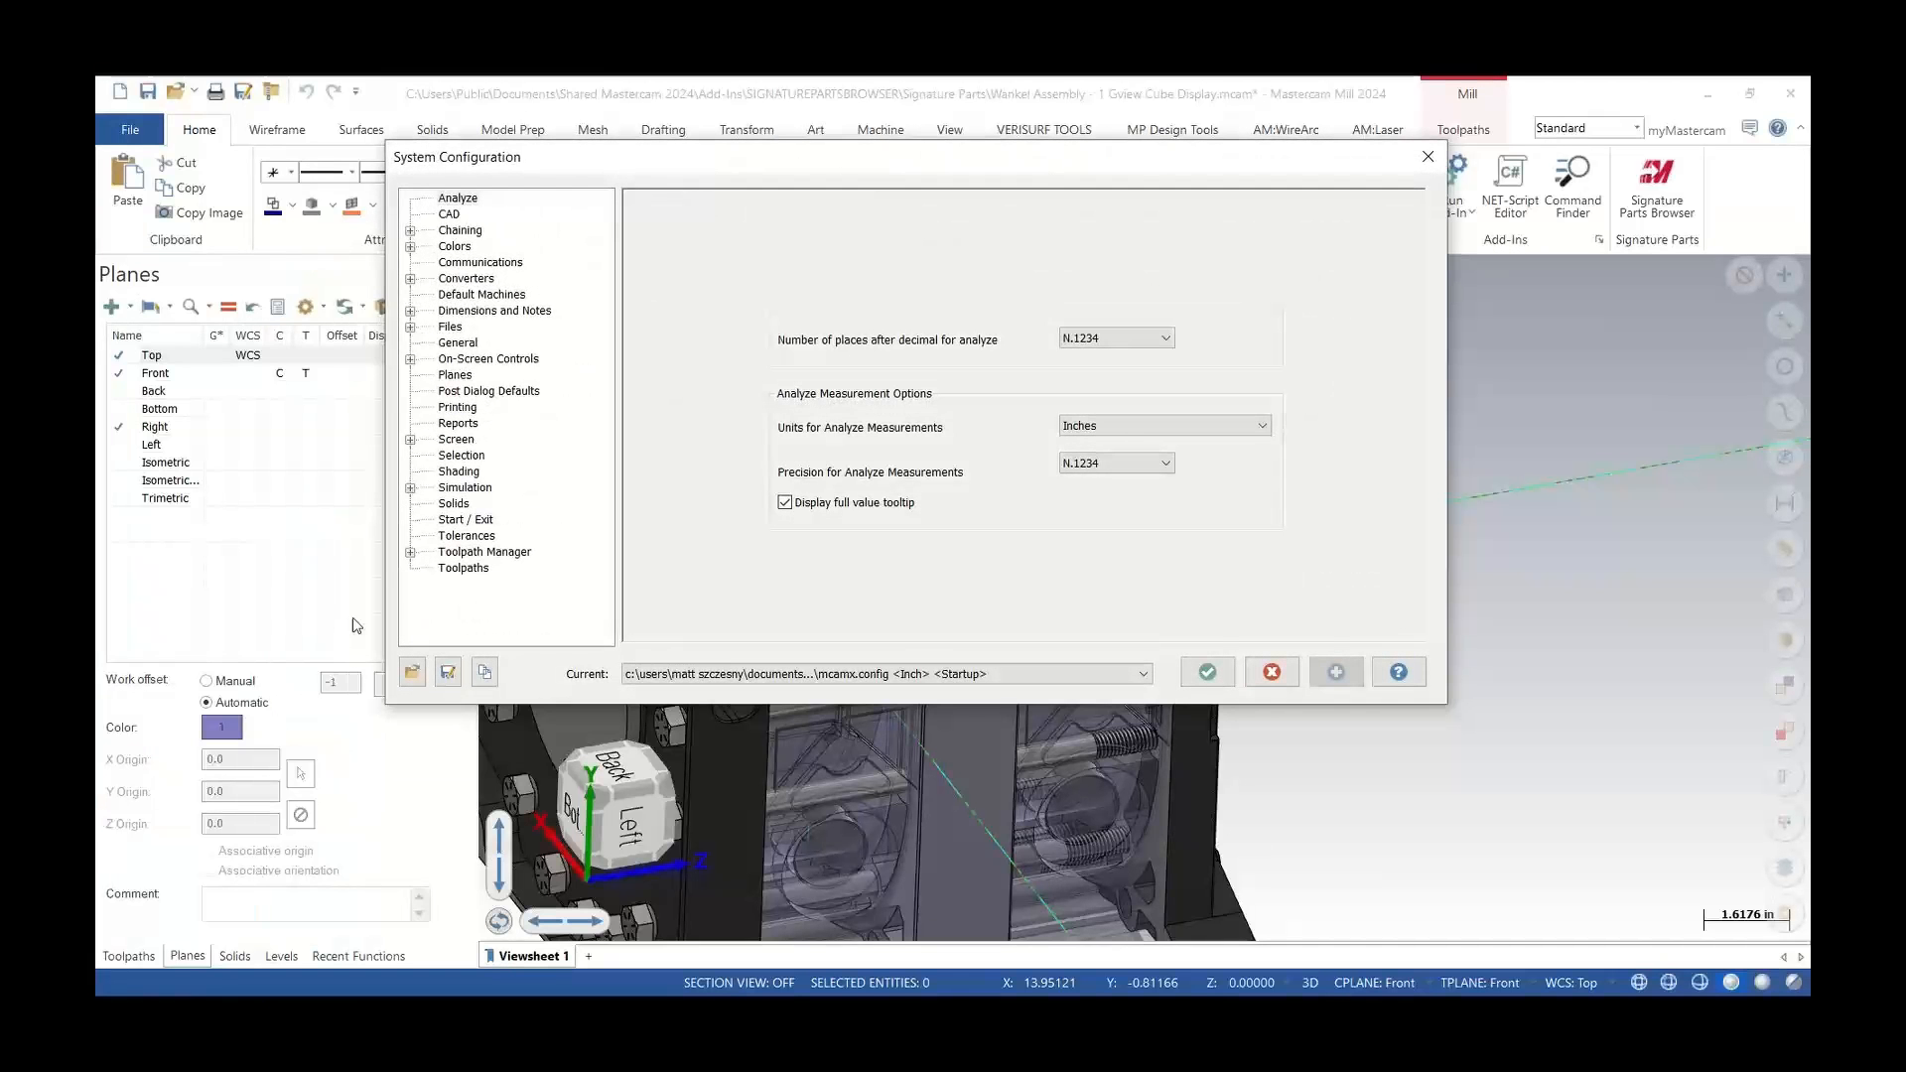
pyautogui.click(457, 473)
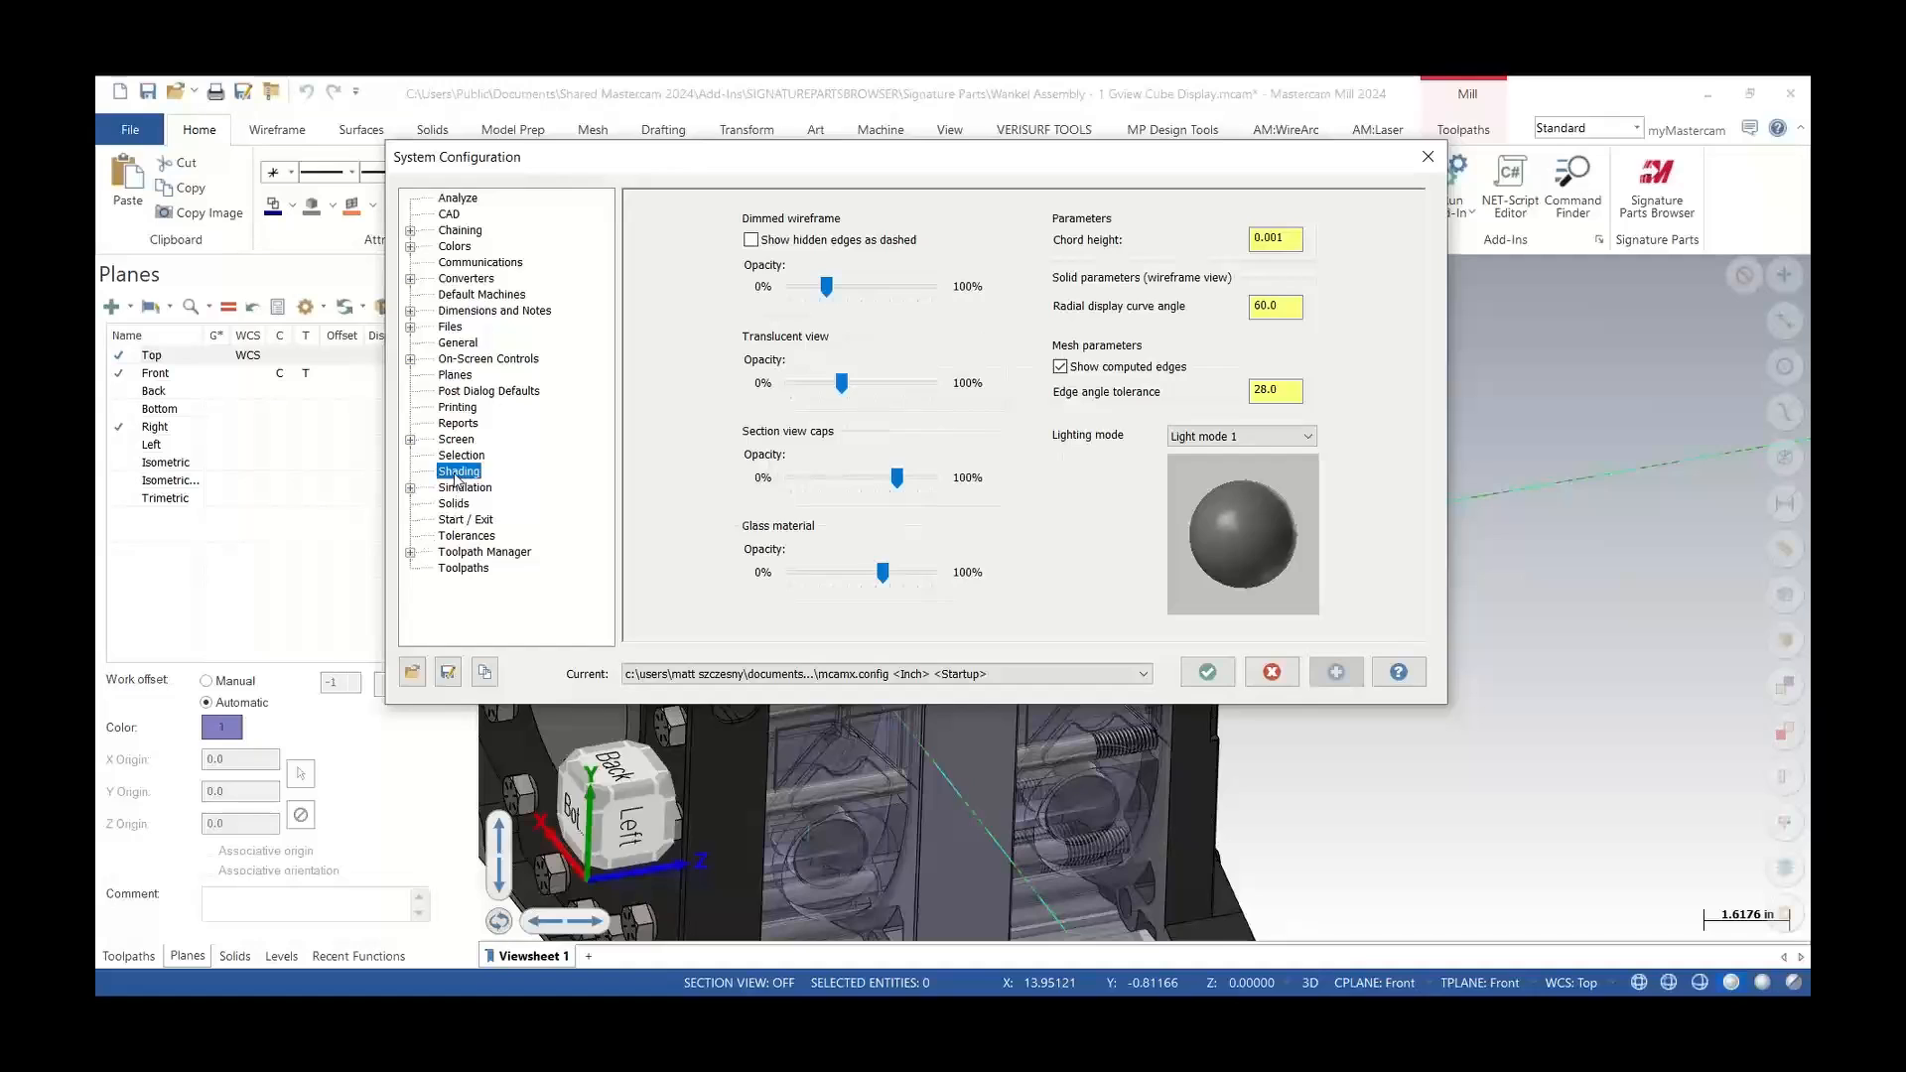
pyautogui.moveTo(900, 166); pyautogui.dragTo(845, 103)
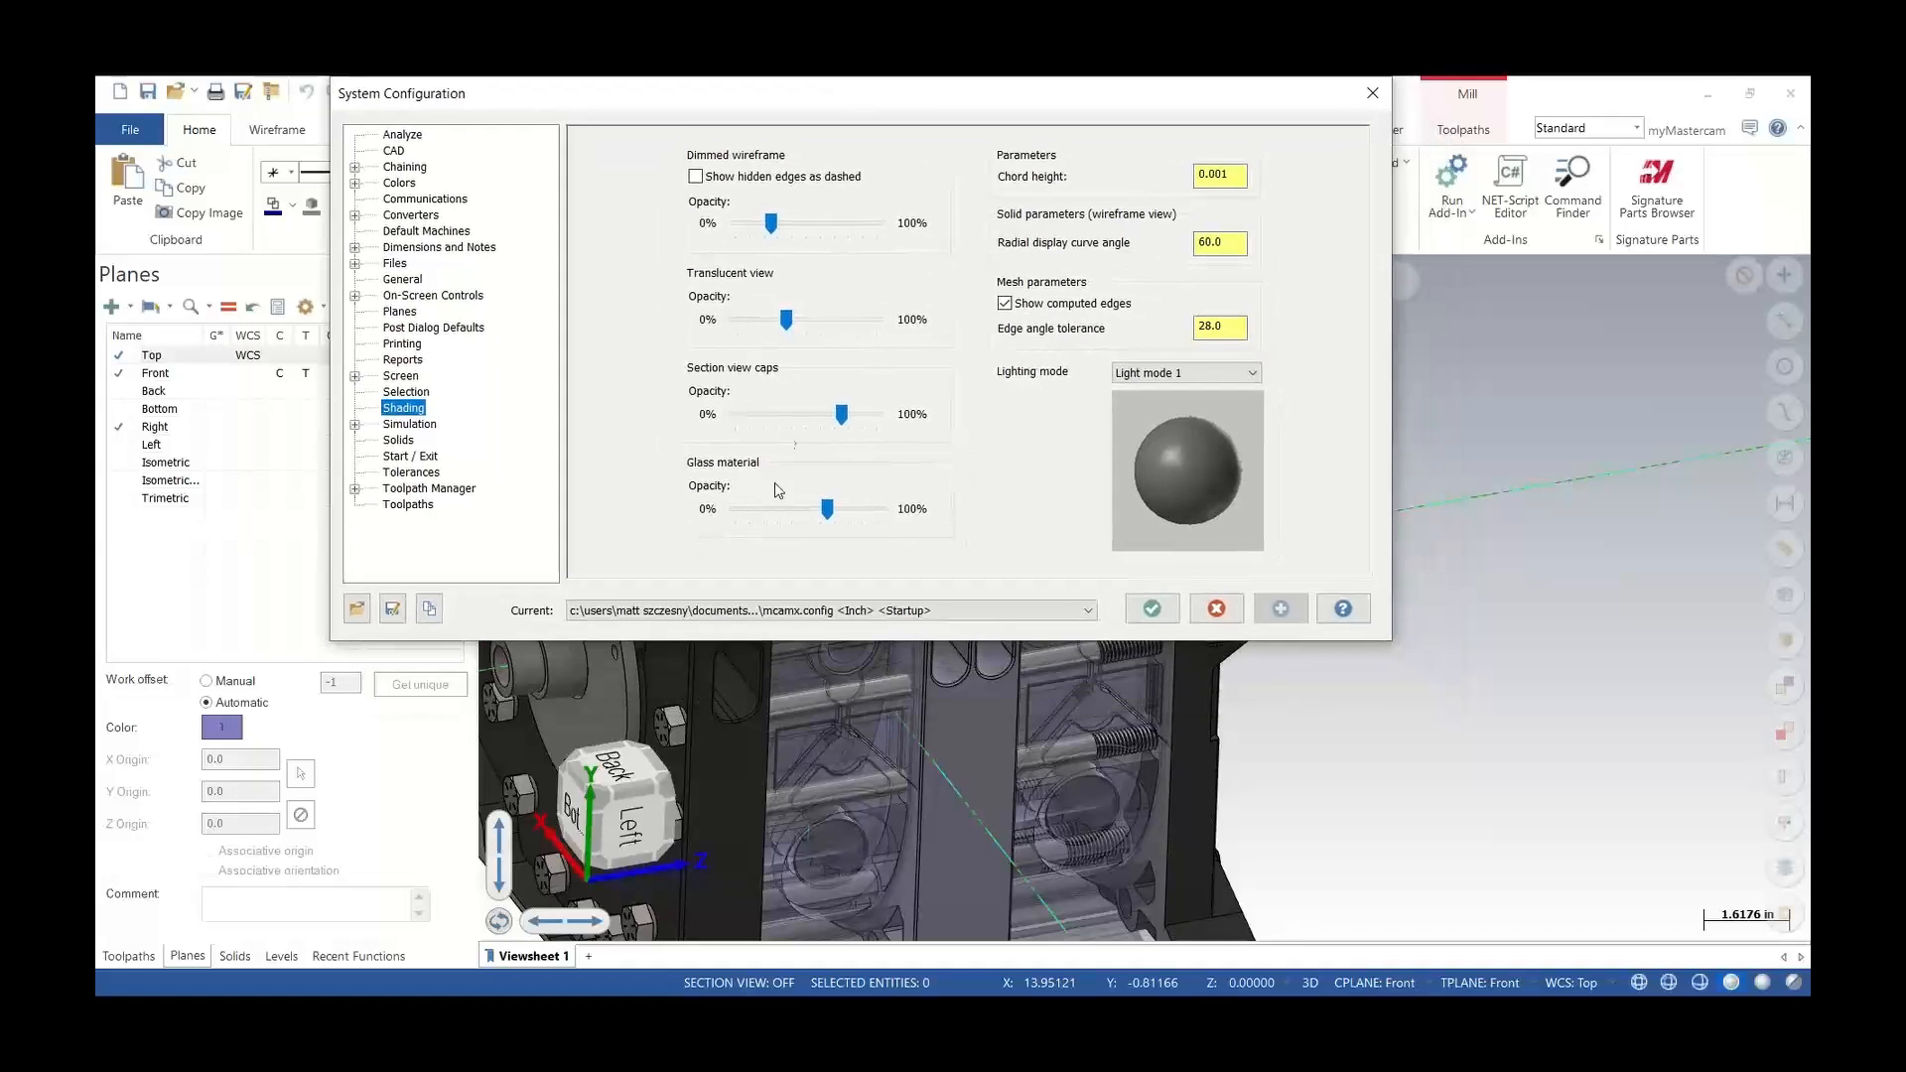
pyautogui.moveTo(827, 510); pyautogui.dragTo(733, 511)
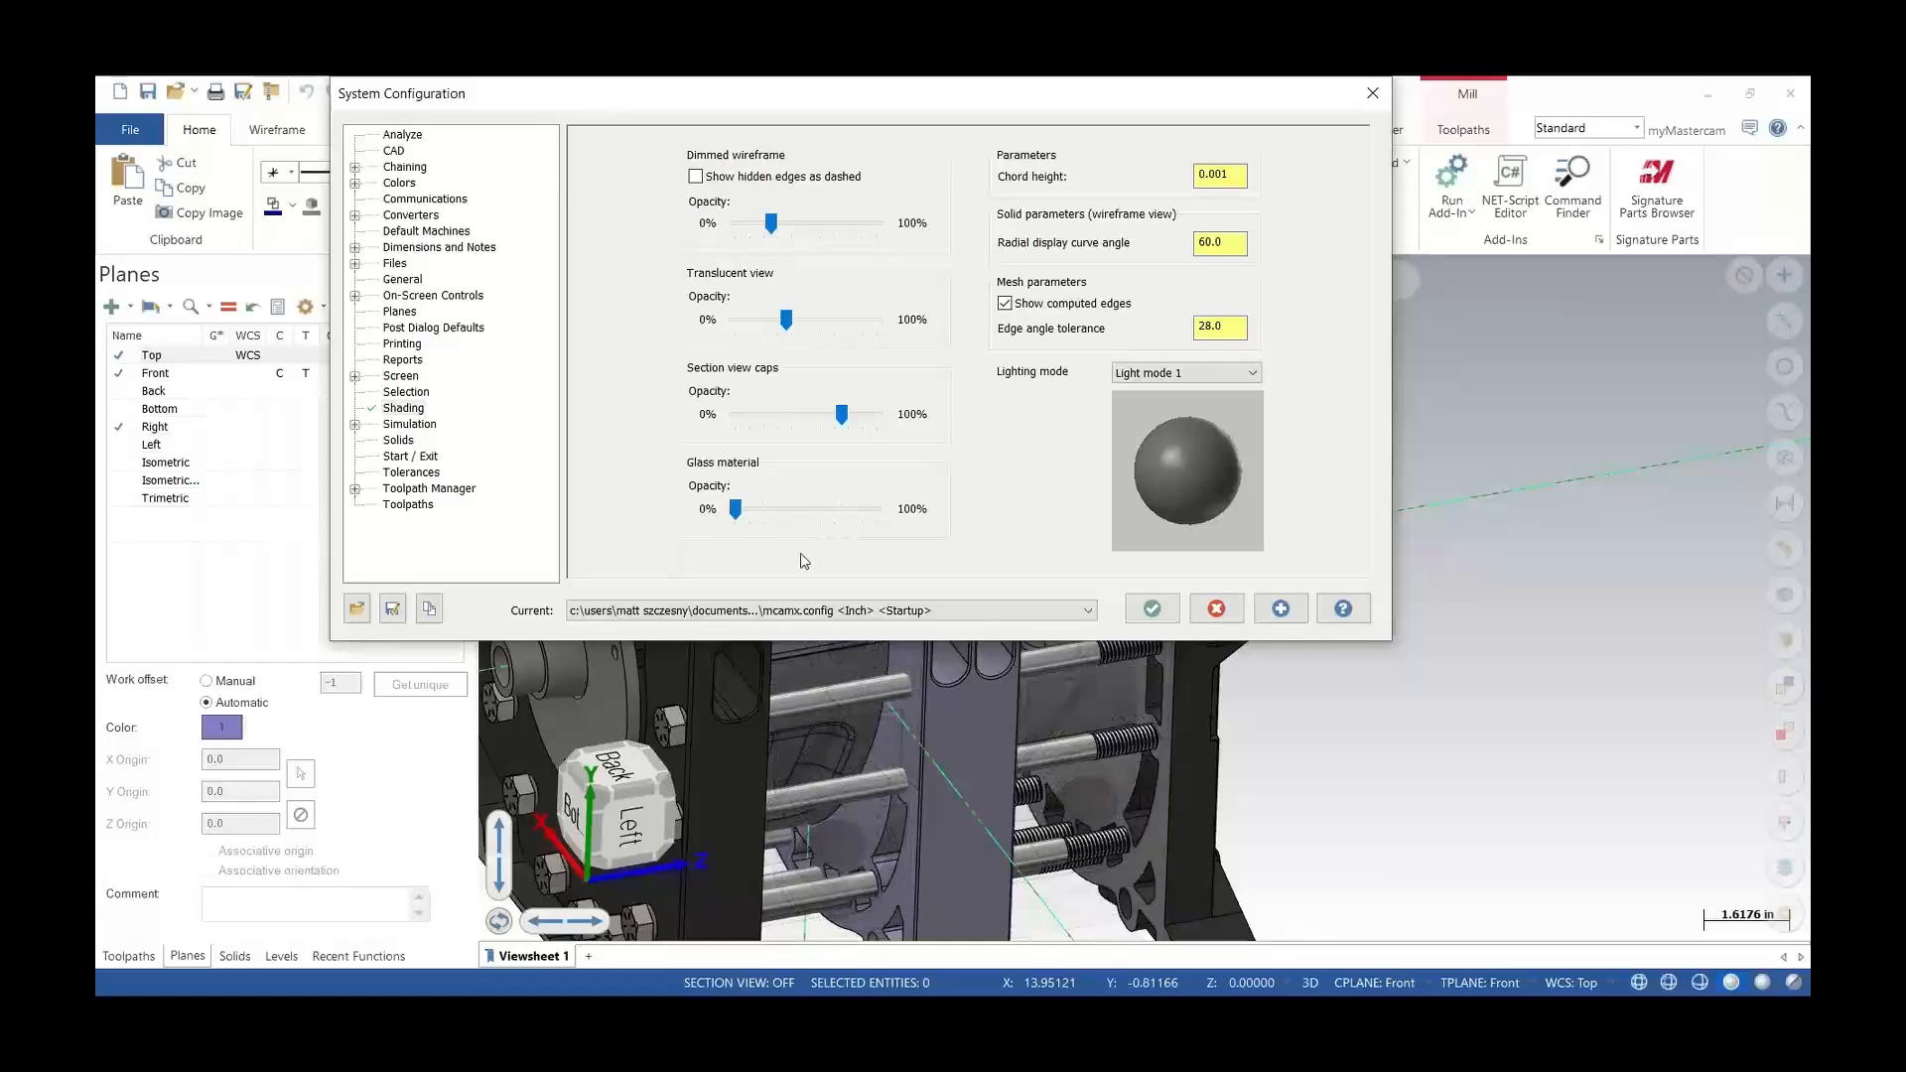
pyautogui.click(1148, 618)
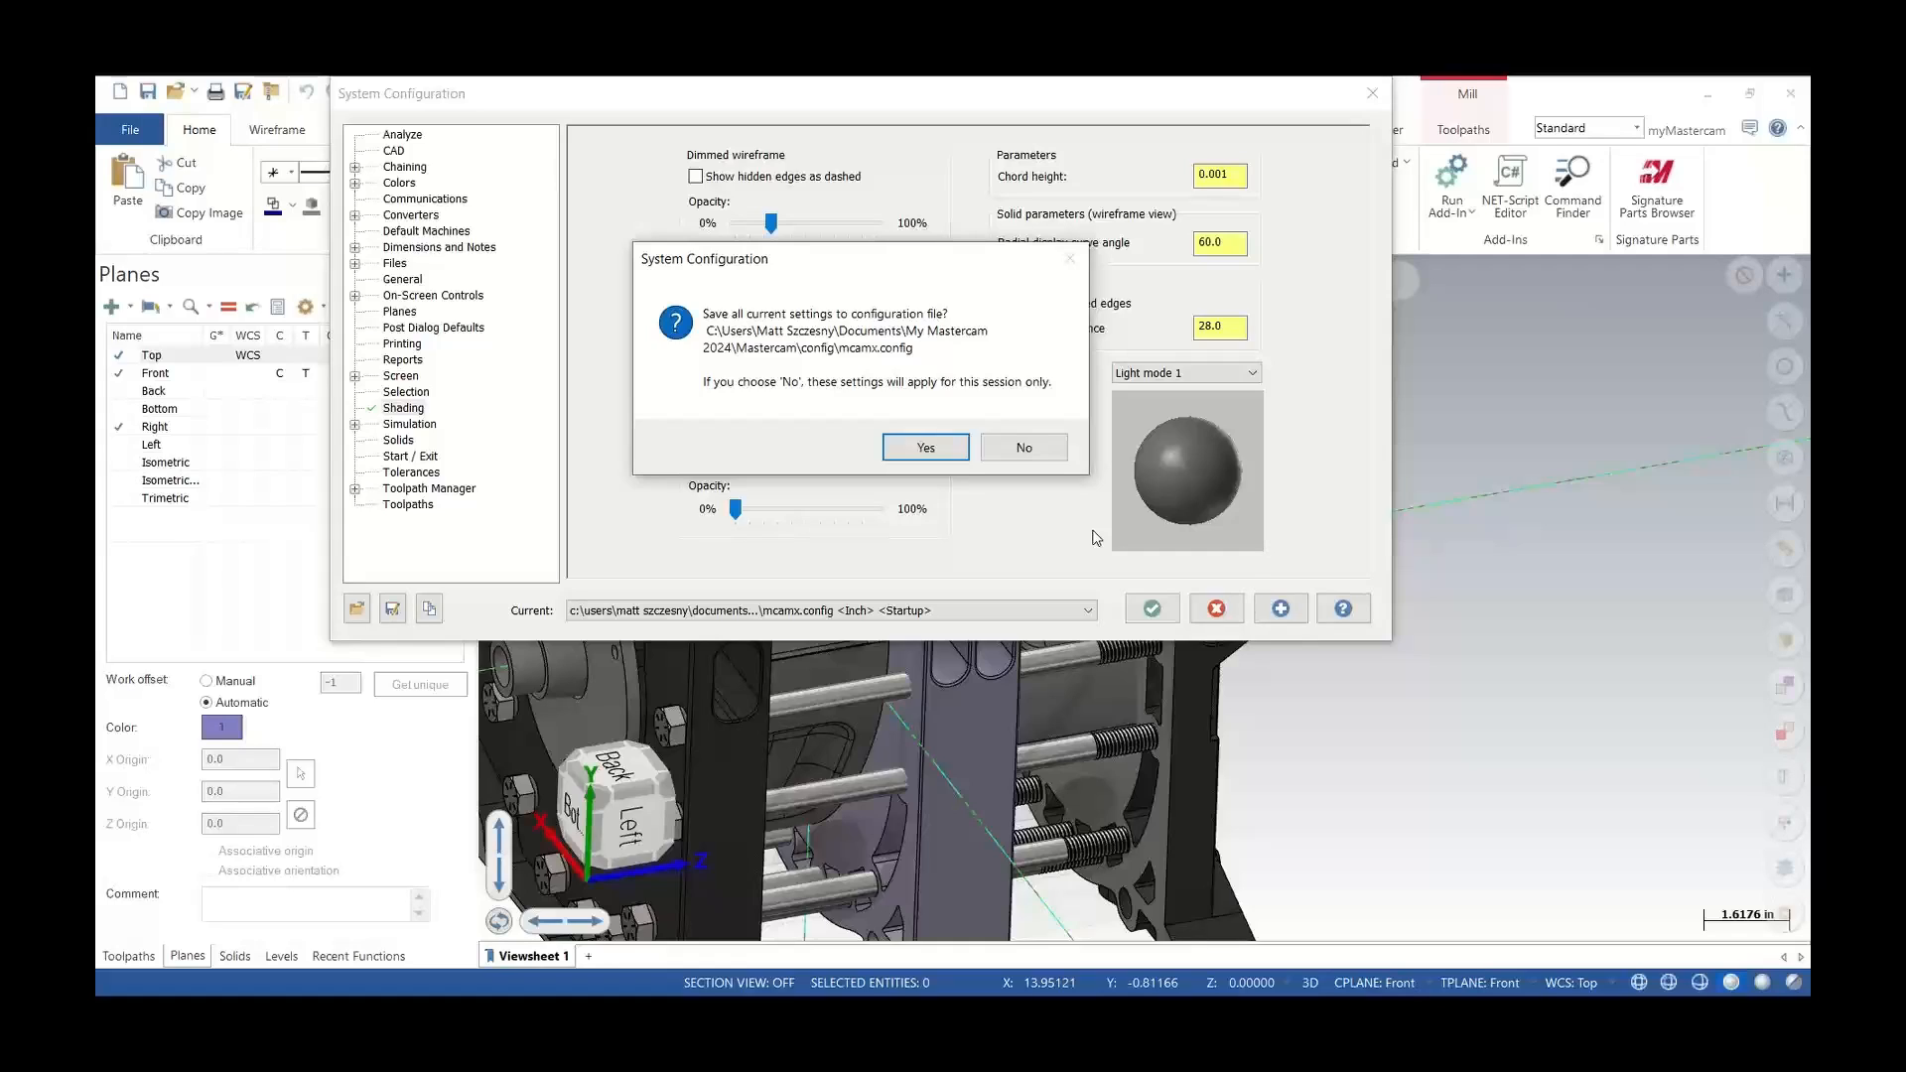
pyautogui.click(1024, 448)
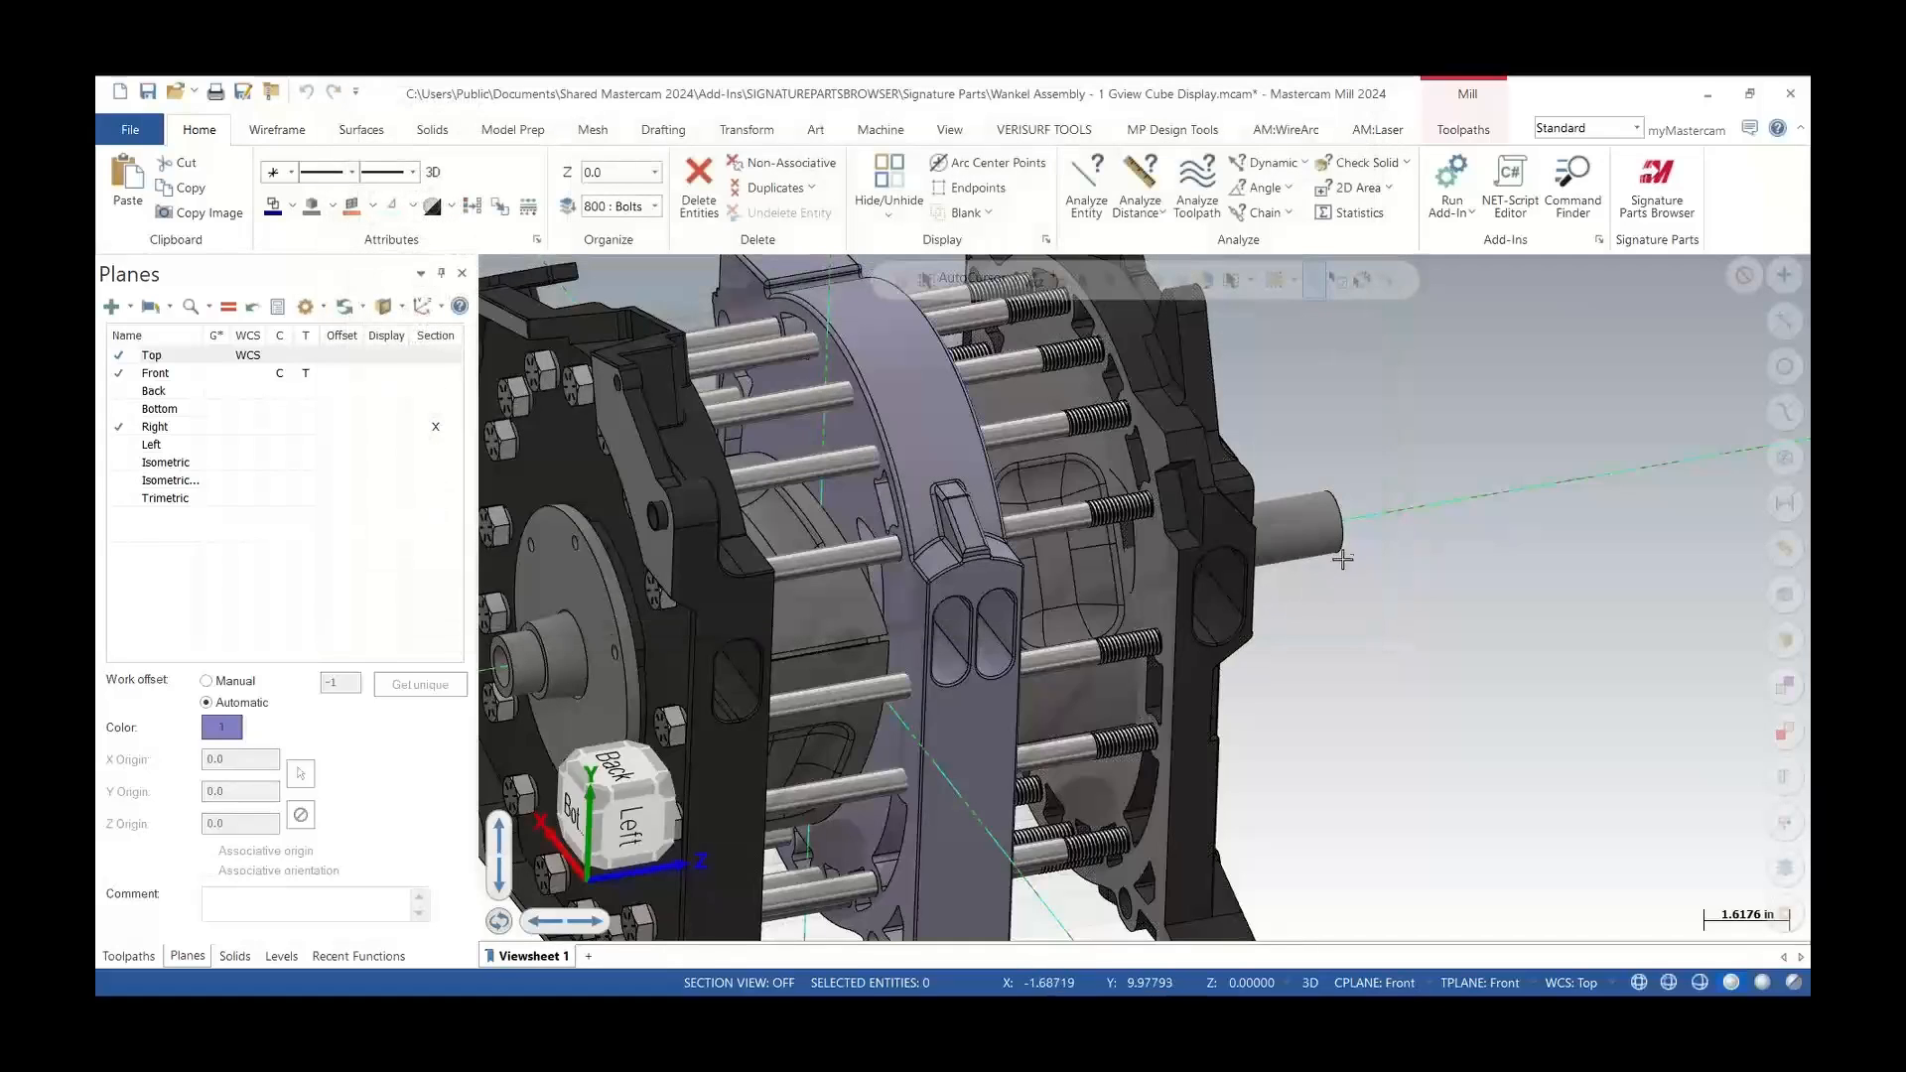
pyautogui.moveTo(1321, 534)
pyautogui.mouseDown(button='middle')
pyautogui.moveTo(1213, 541)
pyautogui.moveTo(1287, 532)
pyautogui.mouseUp(button='middle')
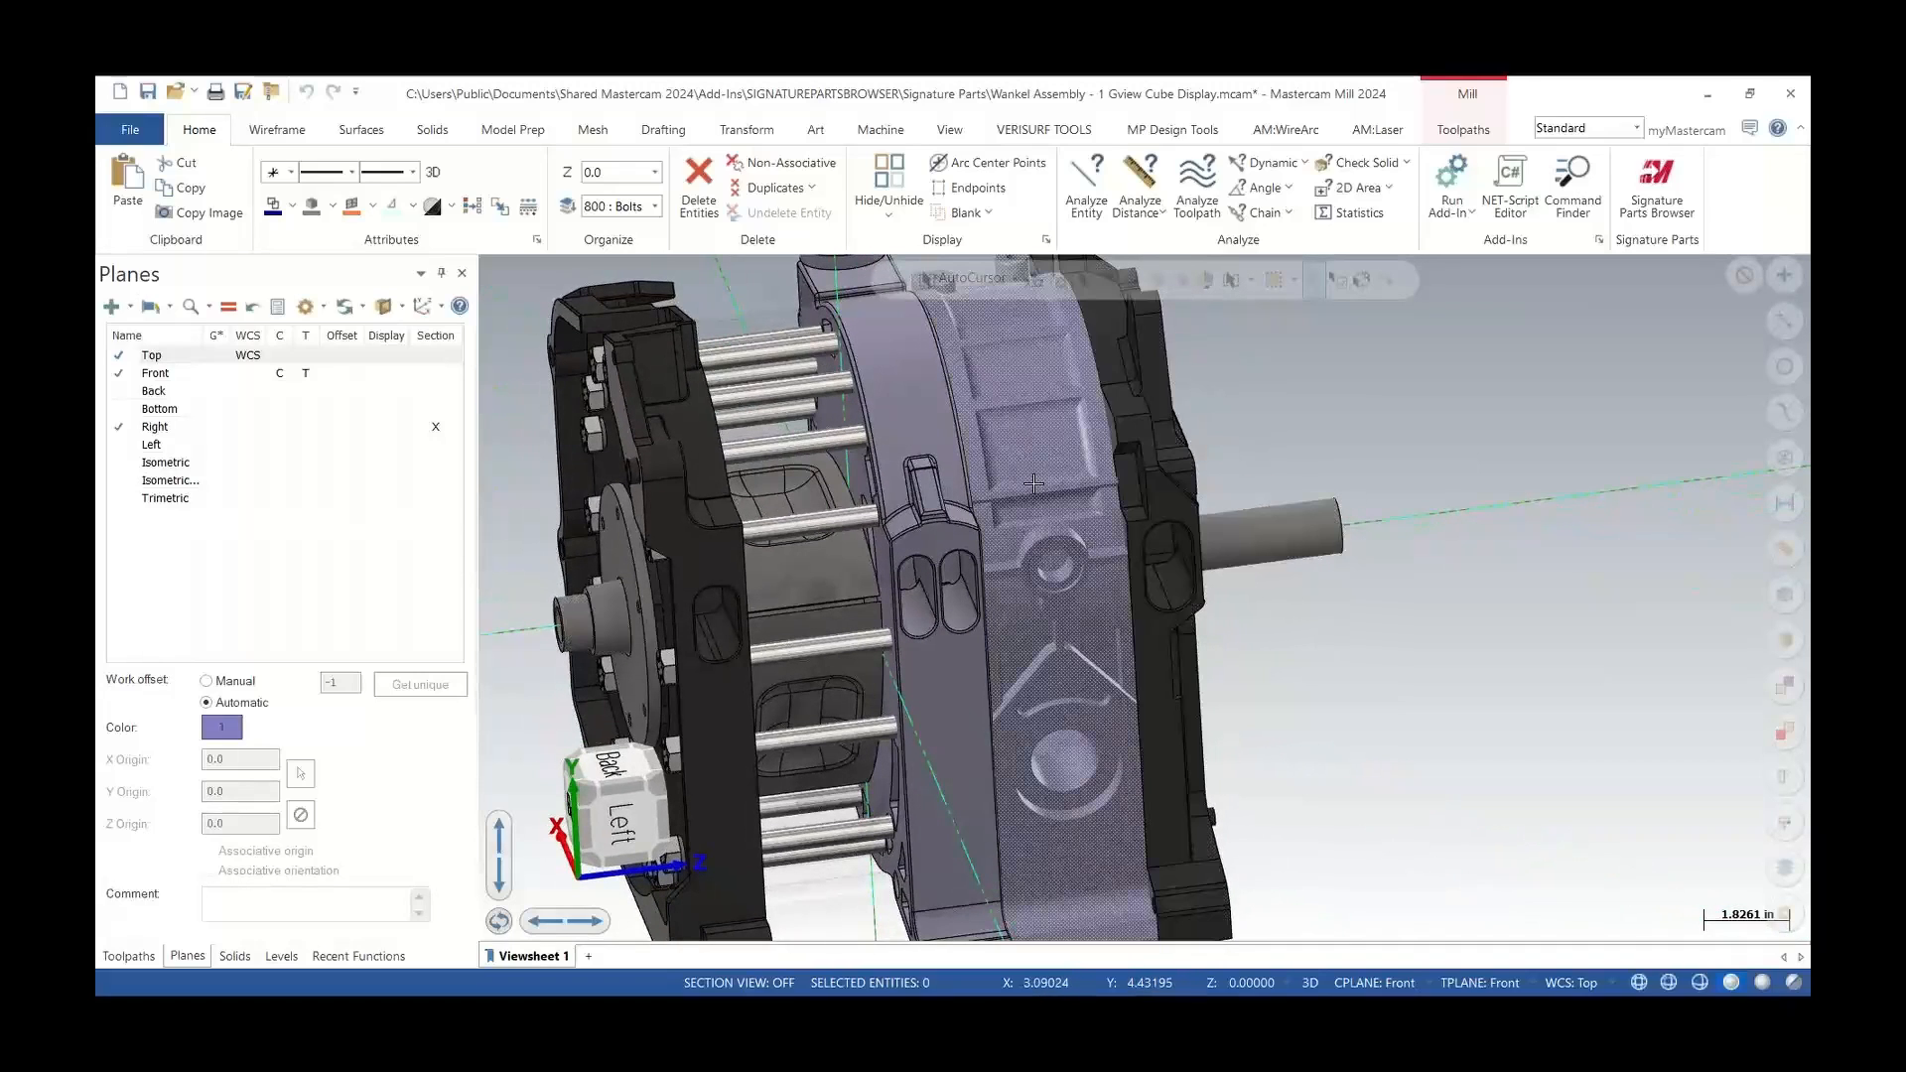
pyautogui.click(1066, 559)
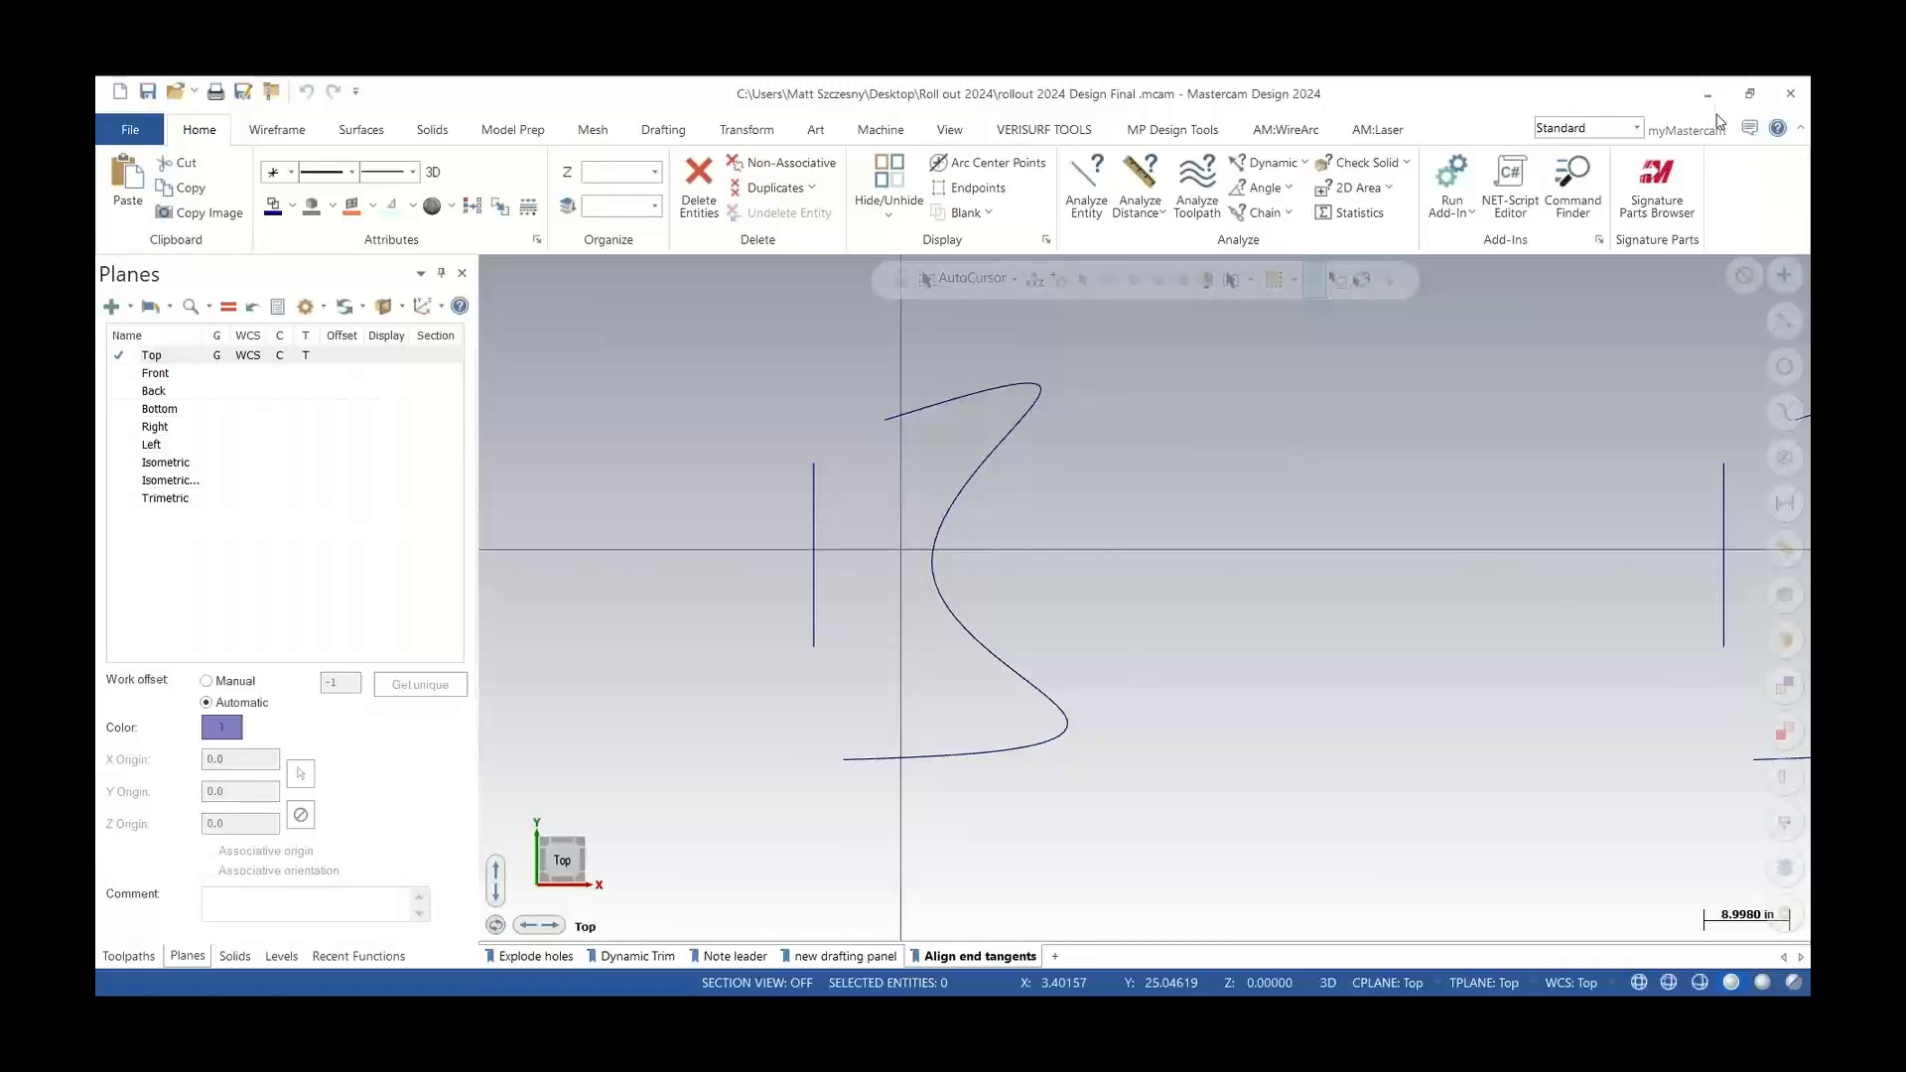
pyautogui.click(279, 130)
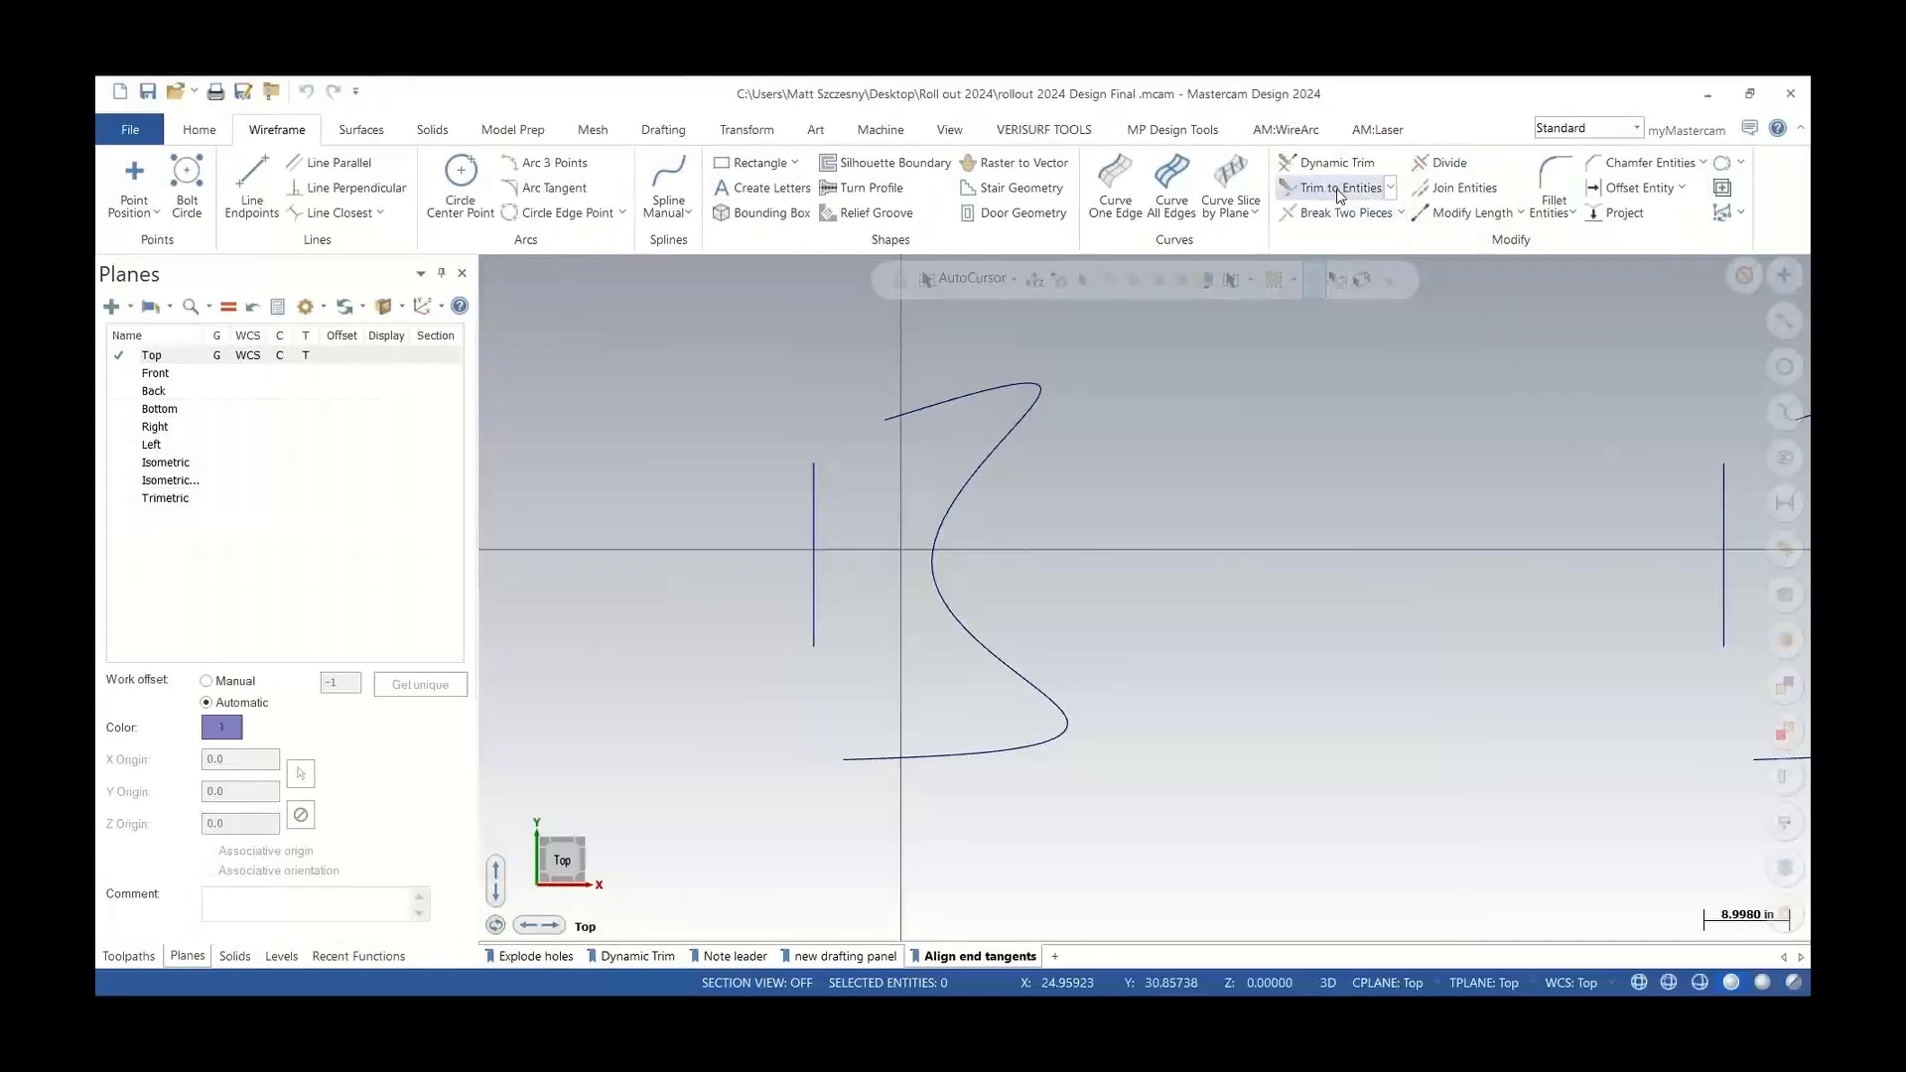
pyautogui.click(1334, 162)
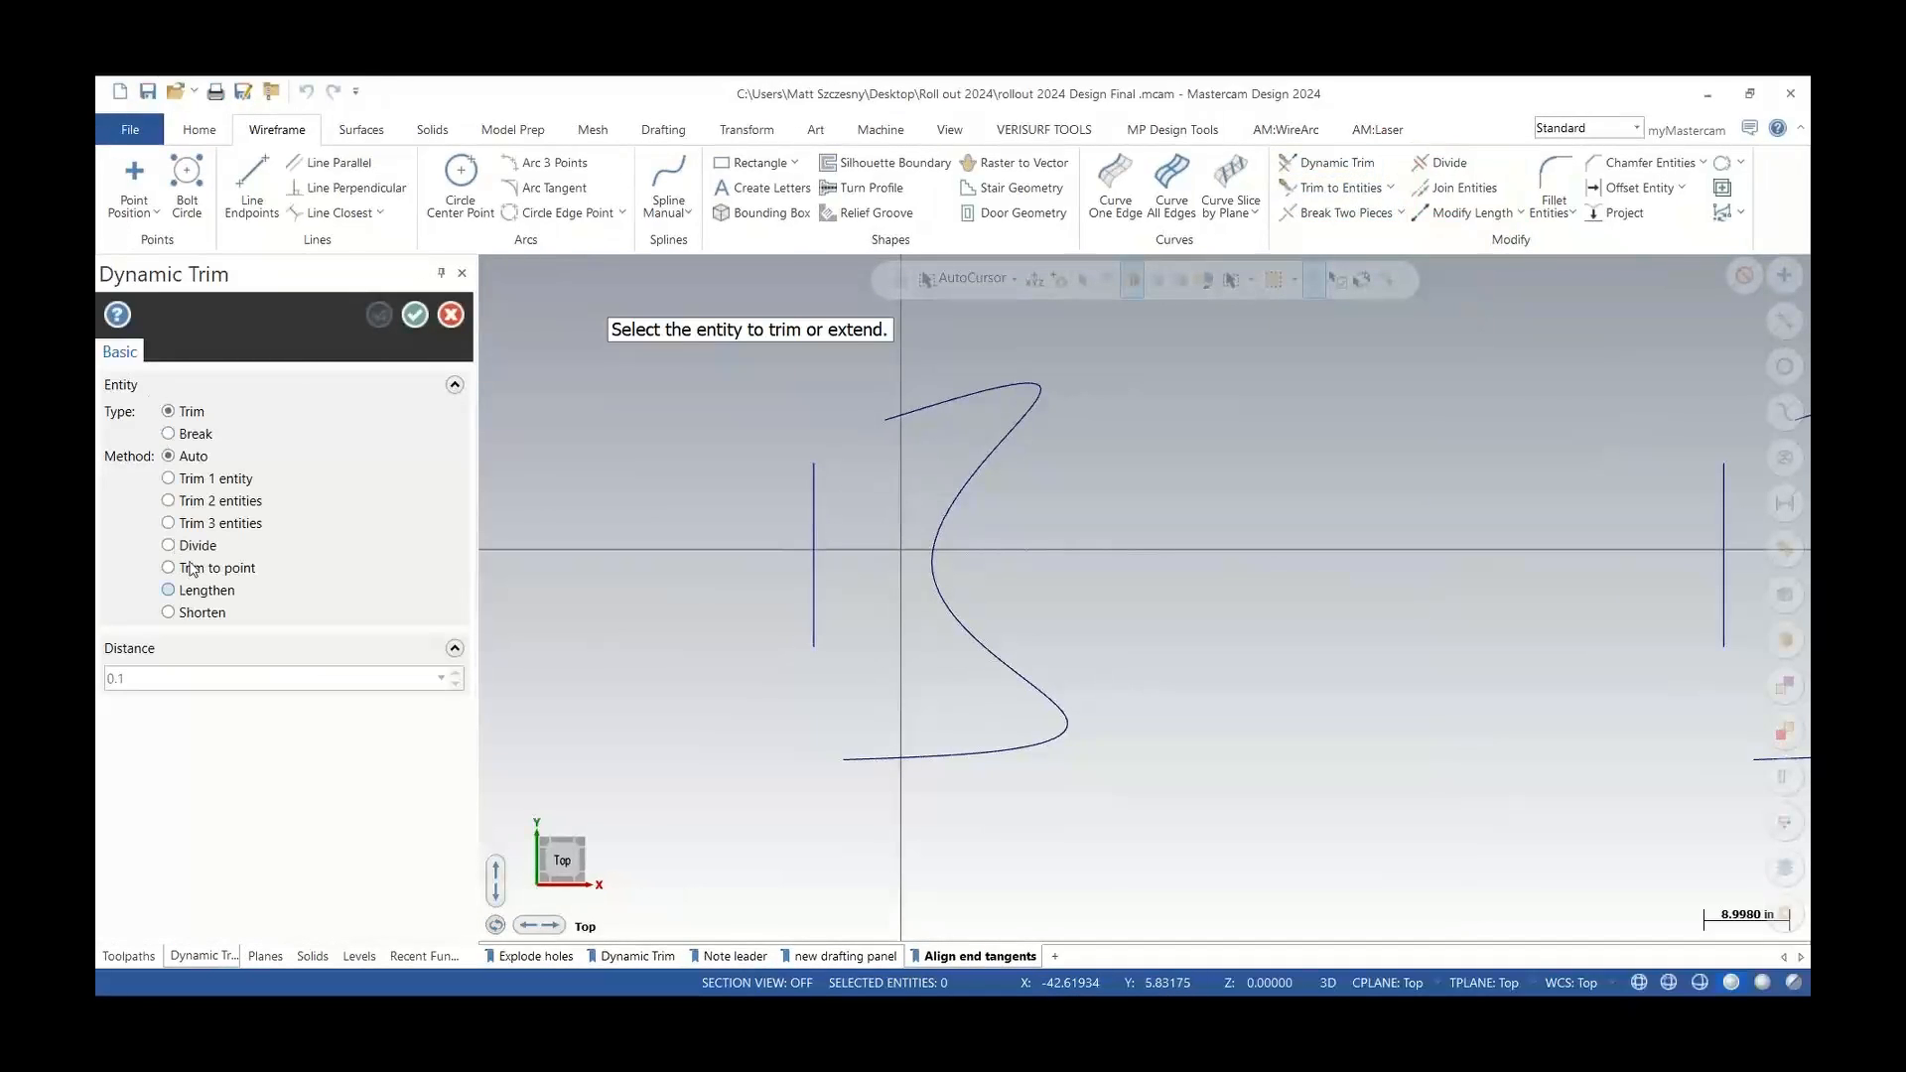
pyautogui.click(450, 316)
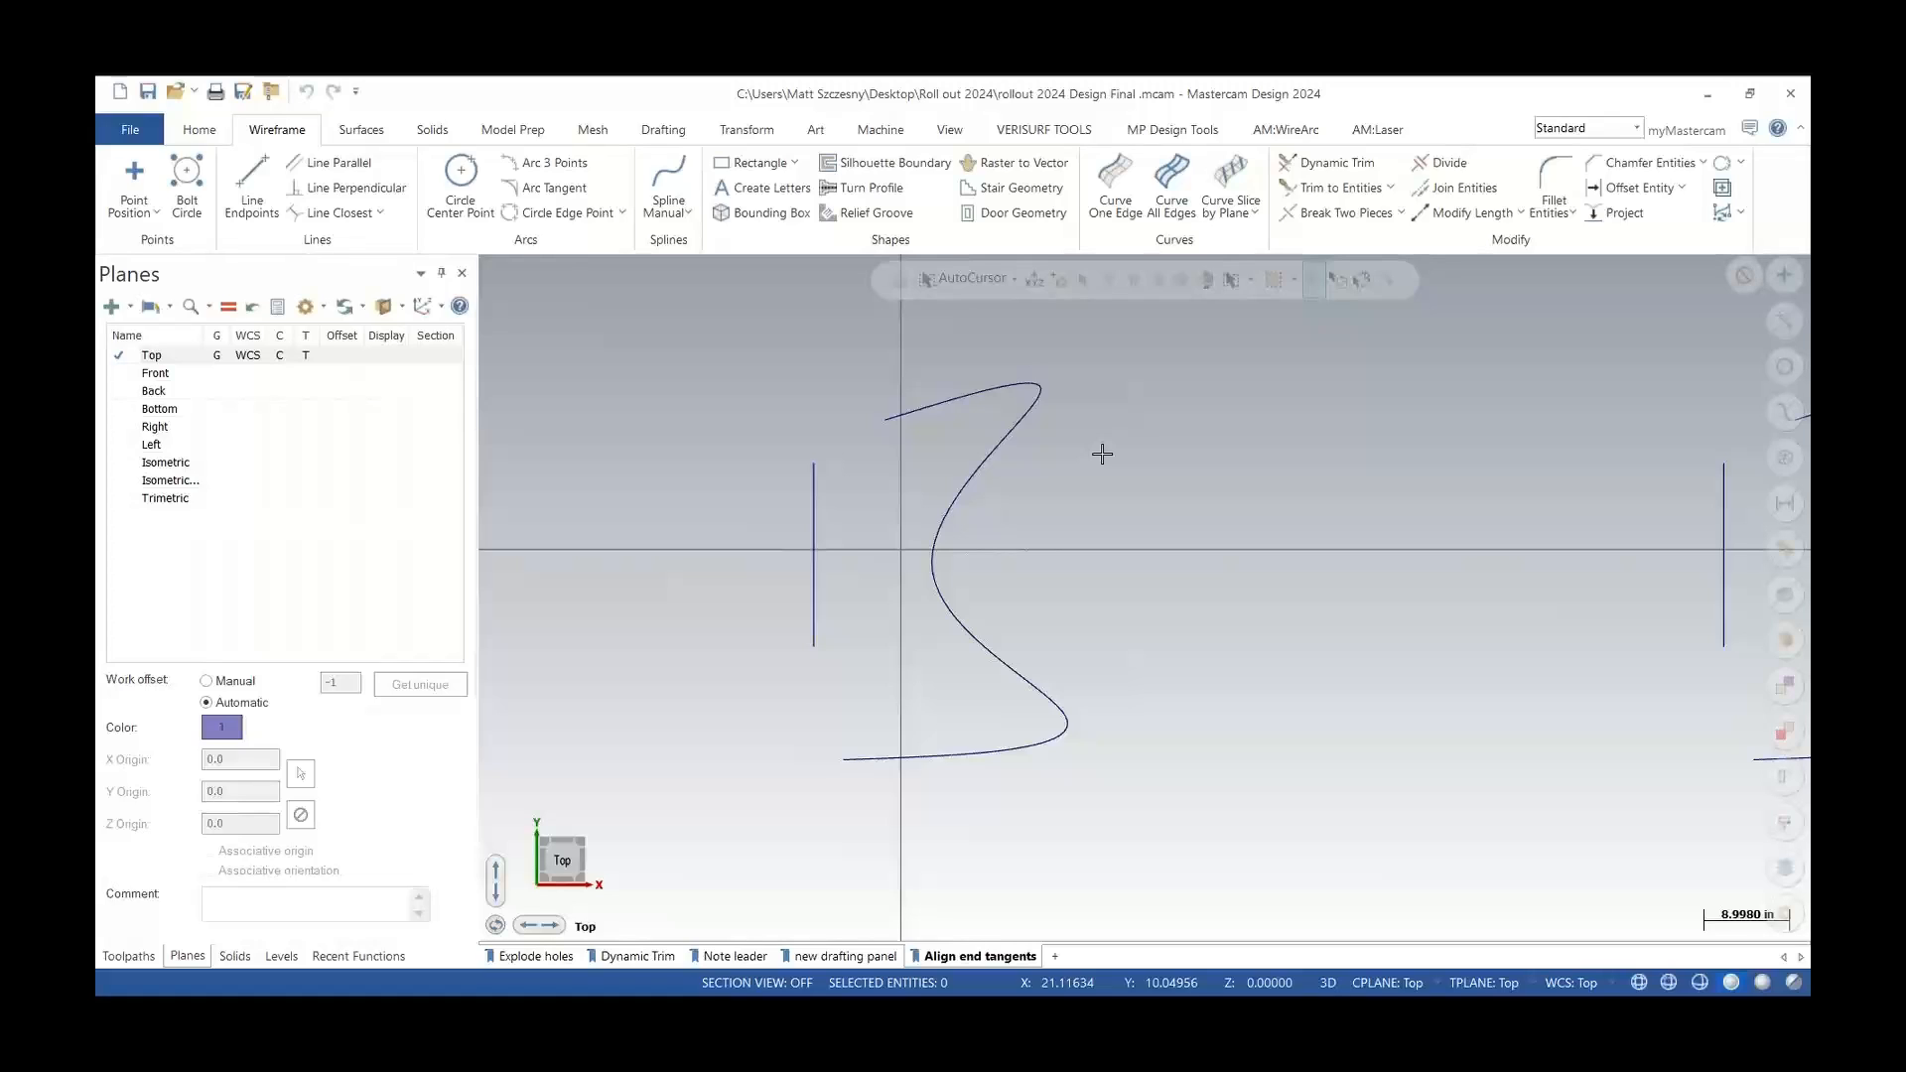
# Draw a manual spline from the S-curve's upper end to the vertical line's top, then delete it
pyautogui.scroll(2, 824, 429)
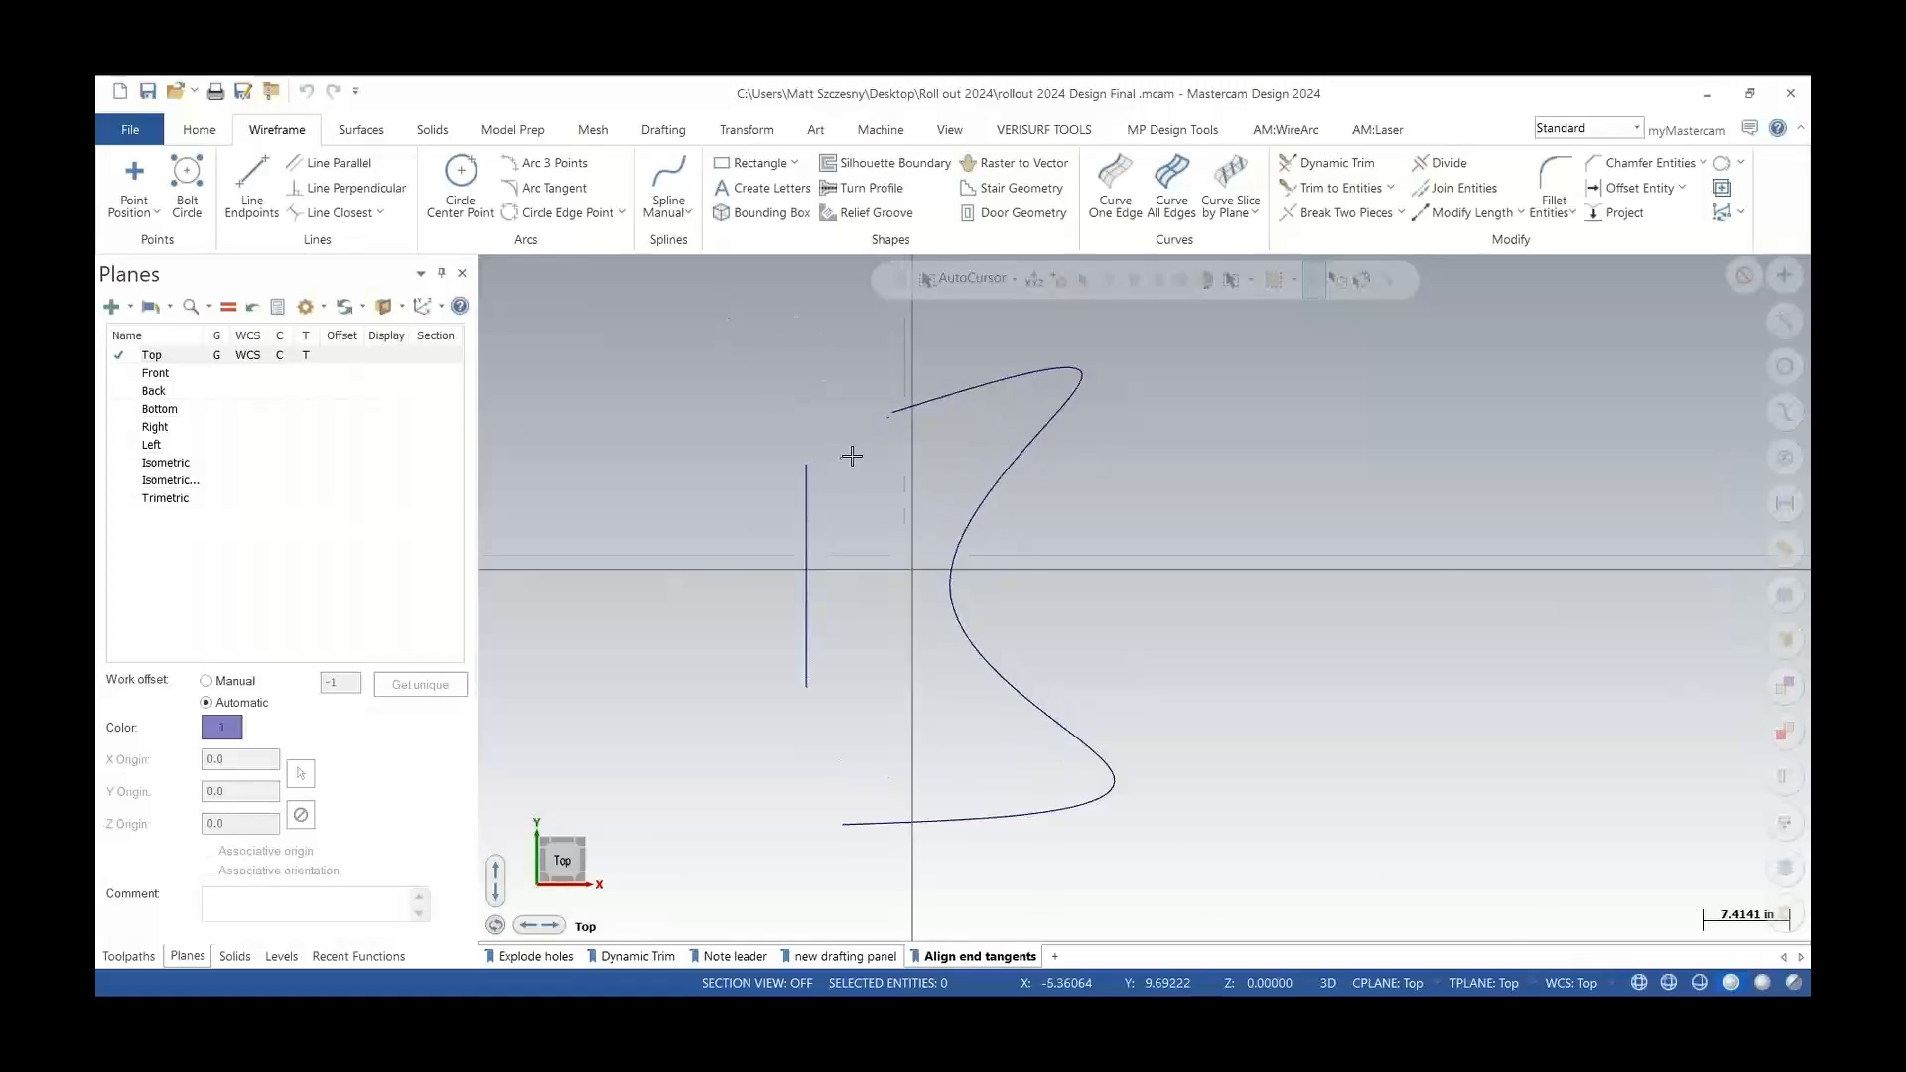
pyautogui.click(671, 179)
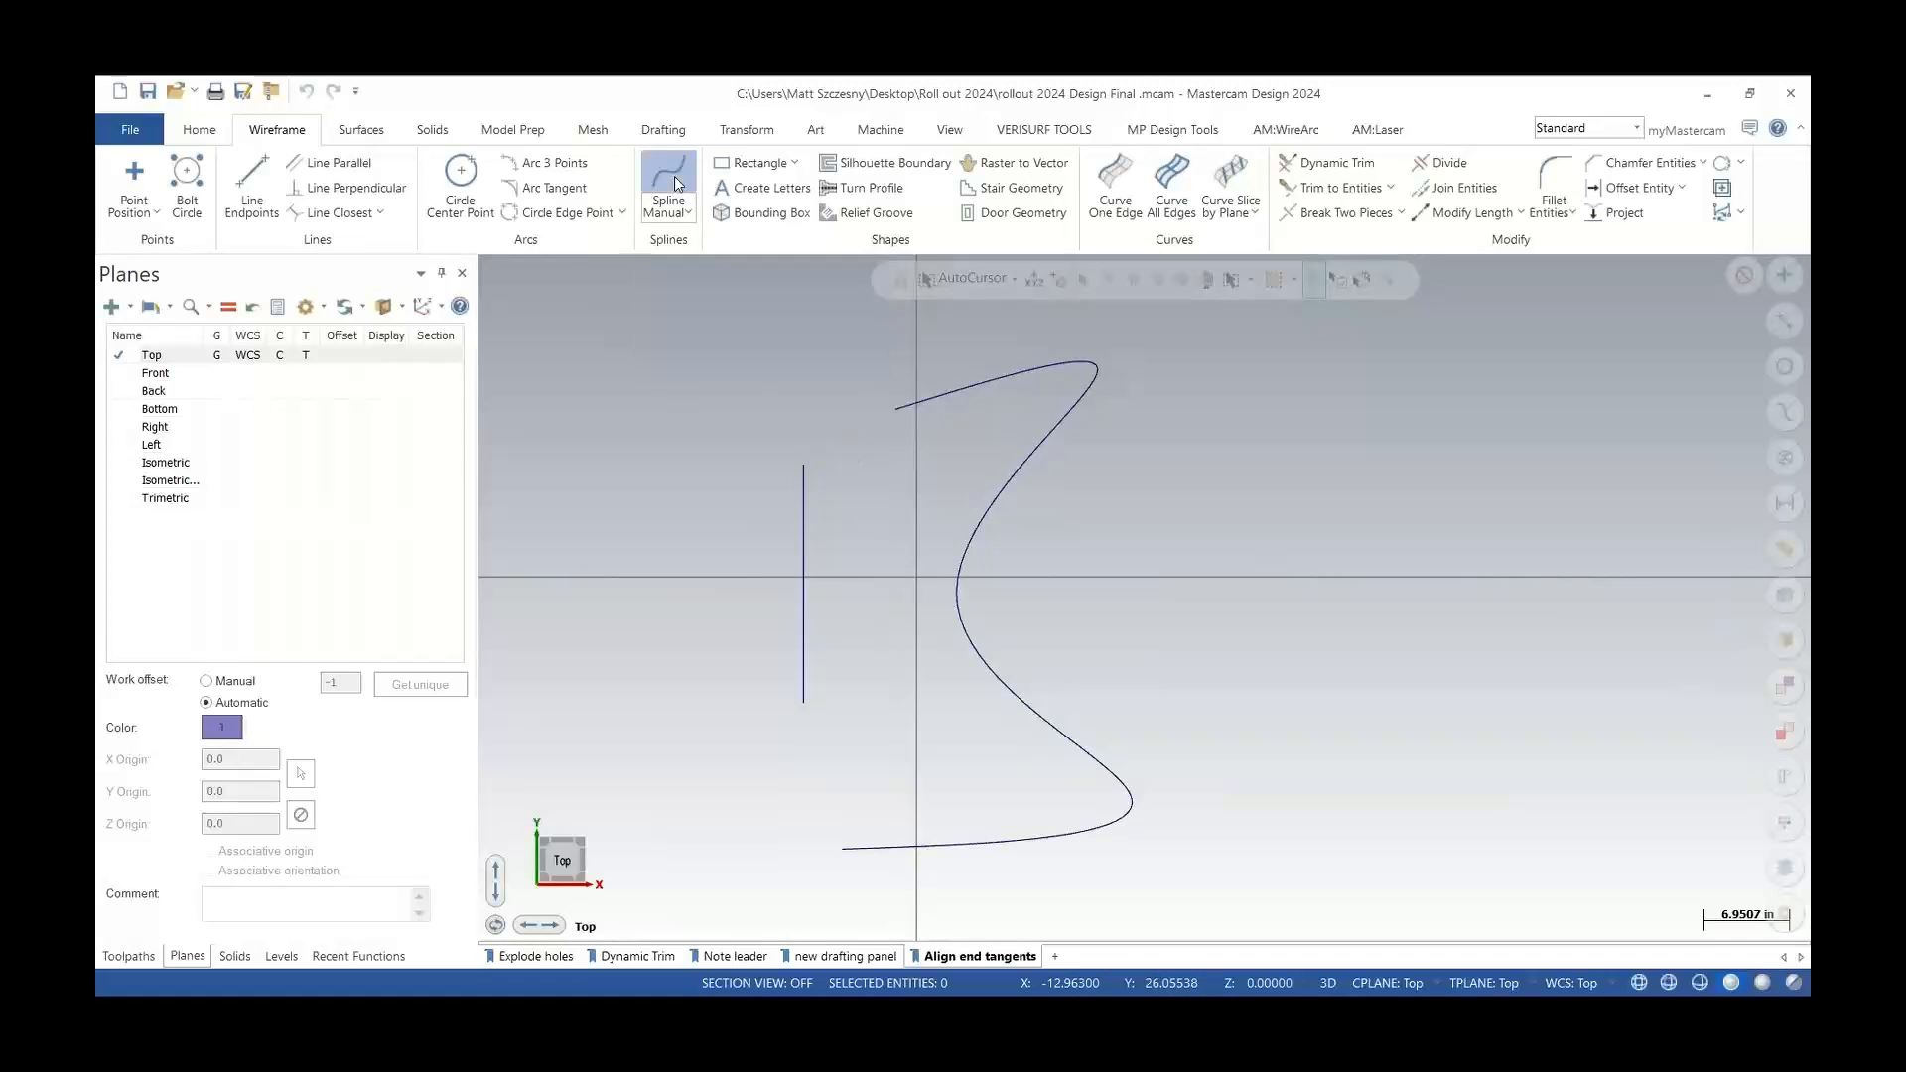
pyautogui.click(895, 408)
pyautogui.click(819, 389)
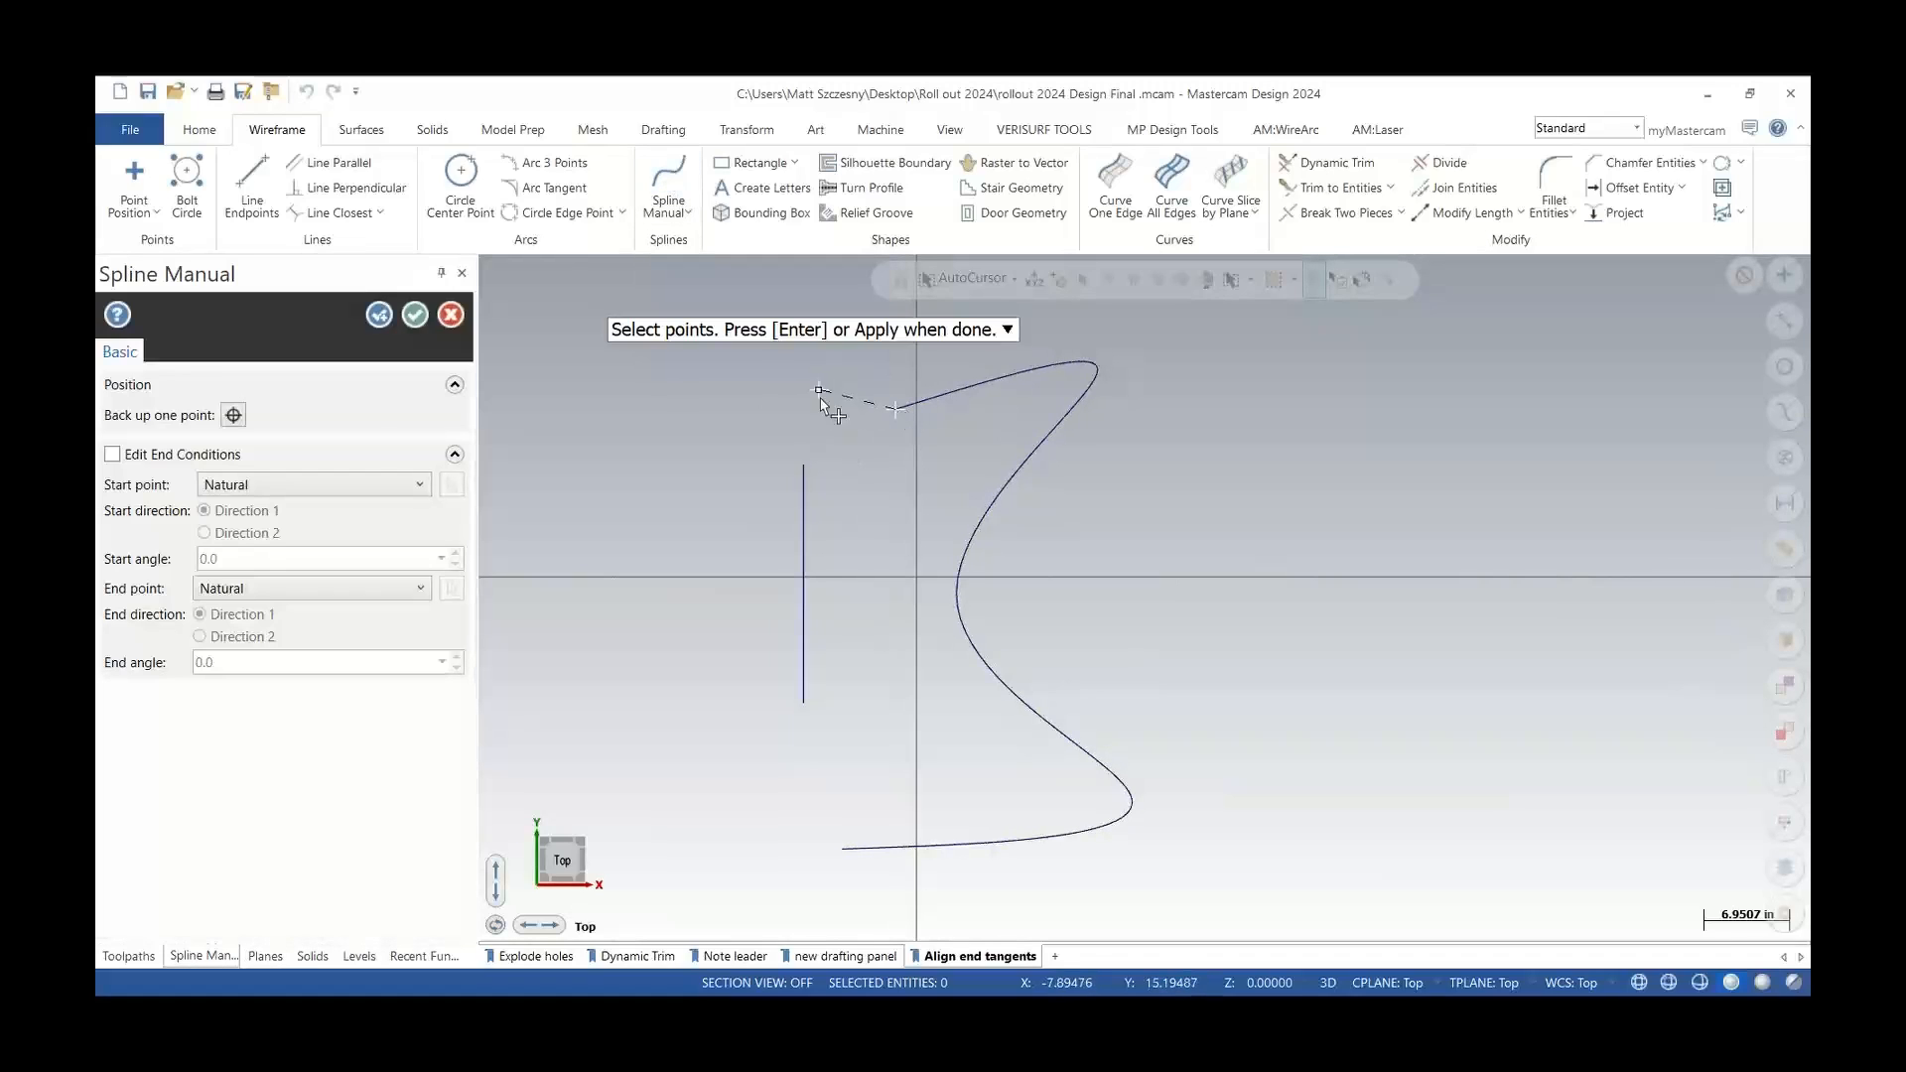
pyautogui.click(802, 465)
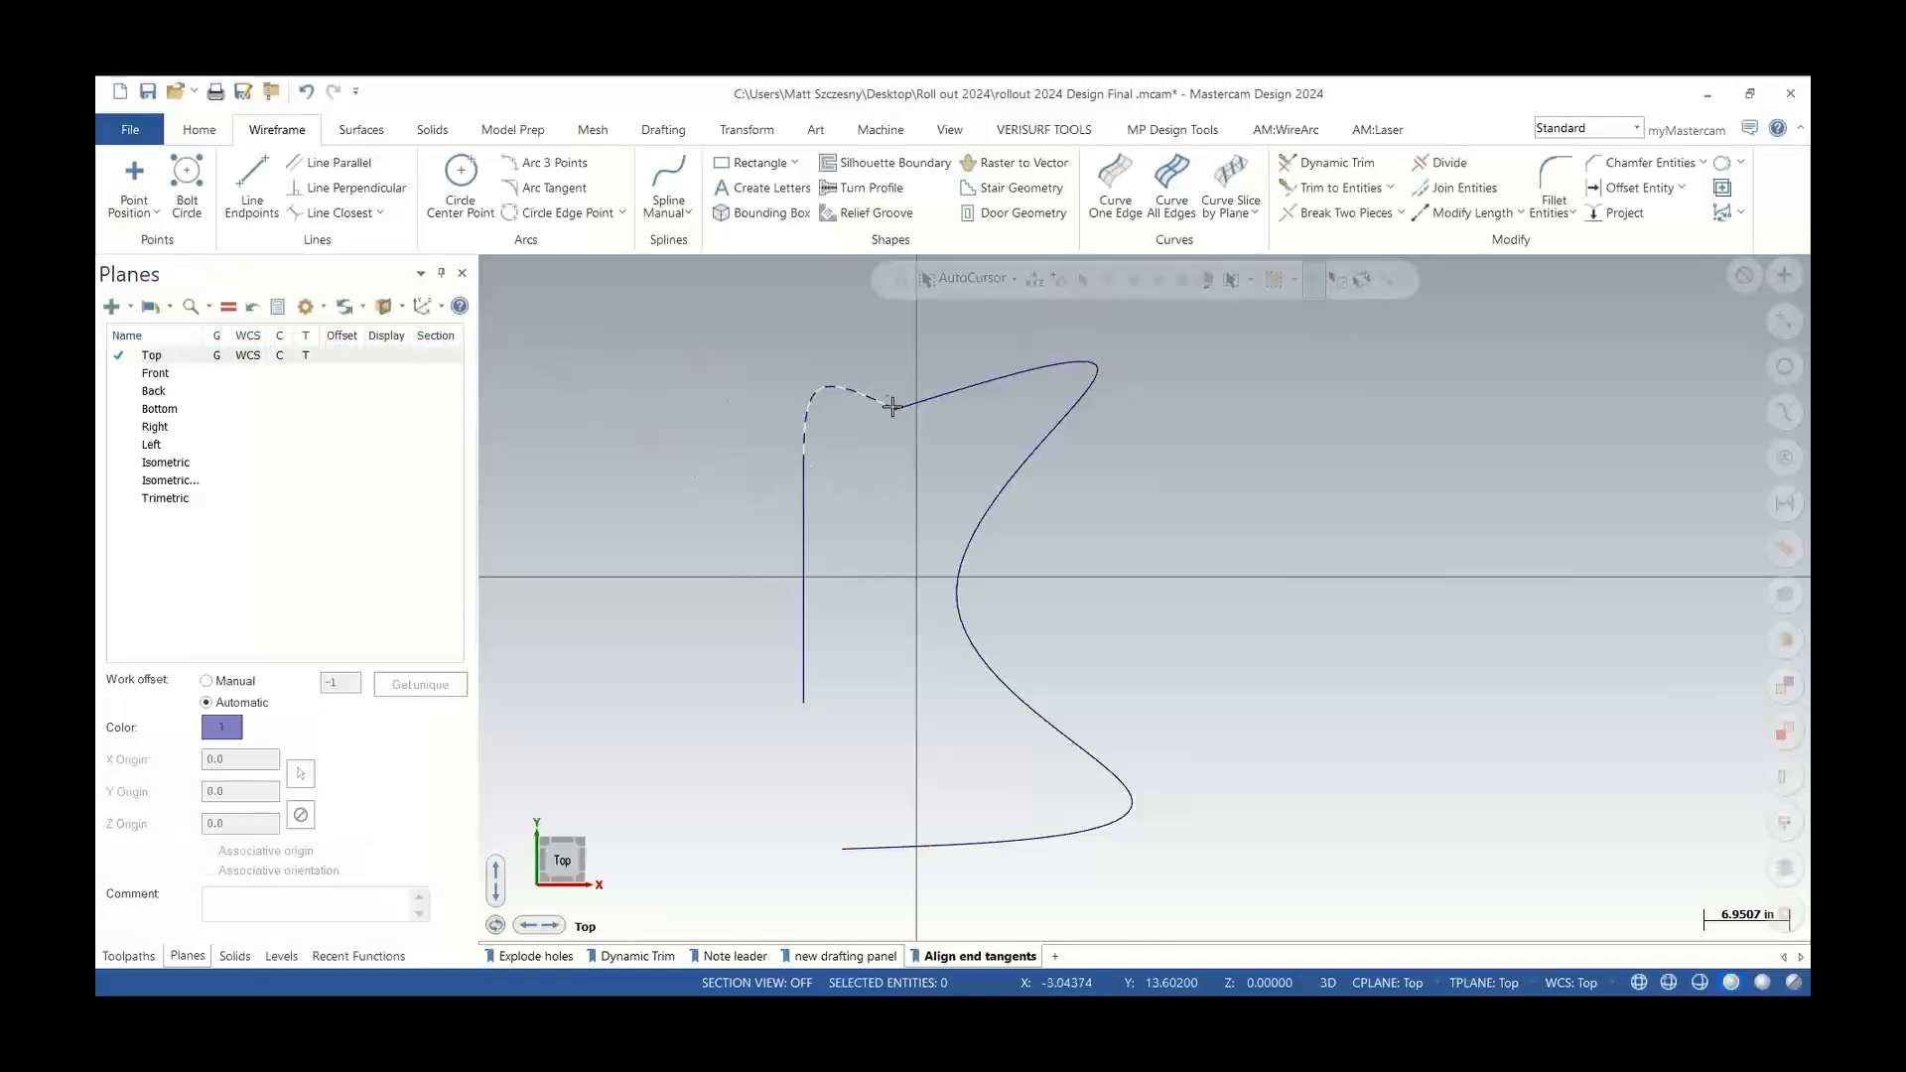
pyautogui.press('Return')
pyautogui.click(845, 399)
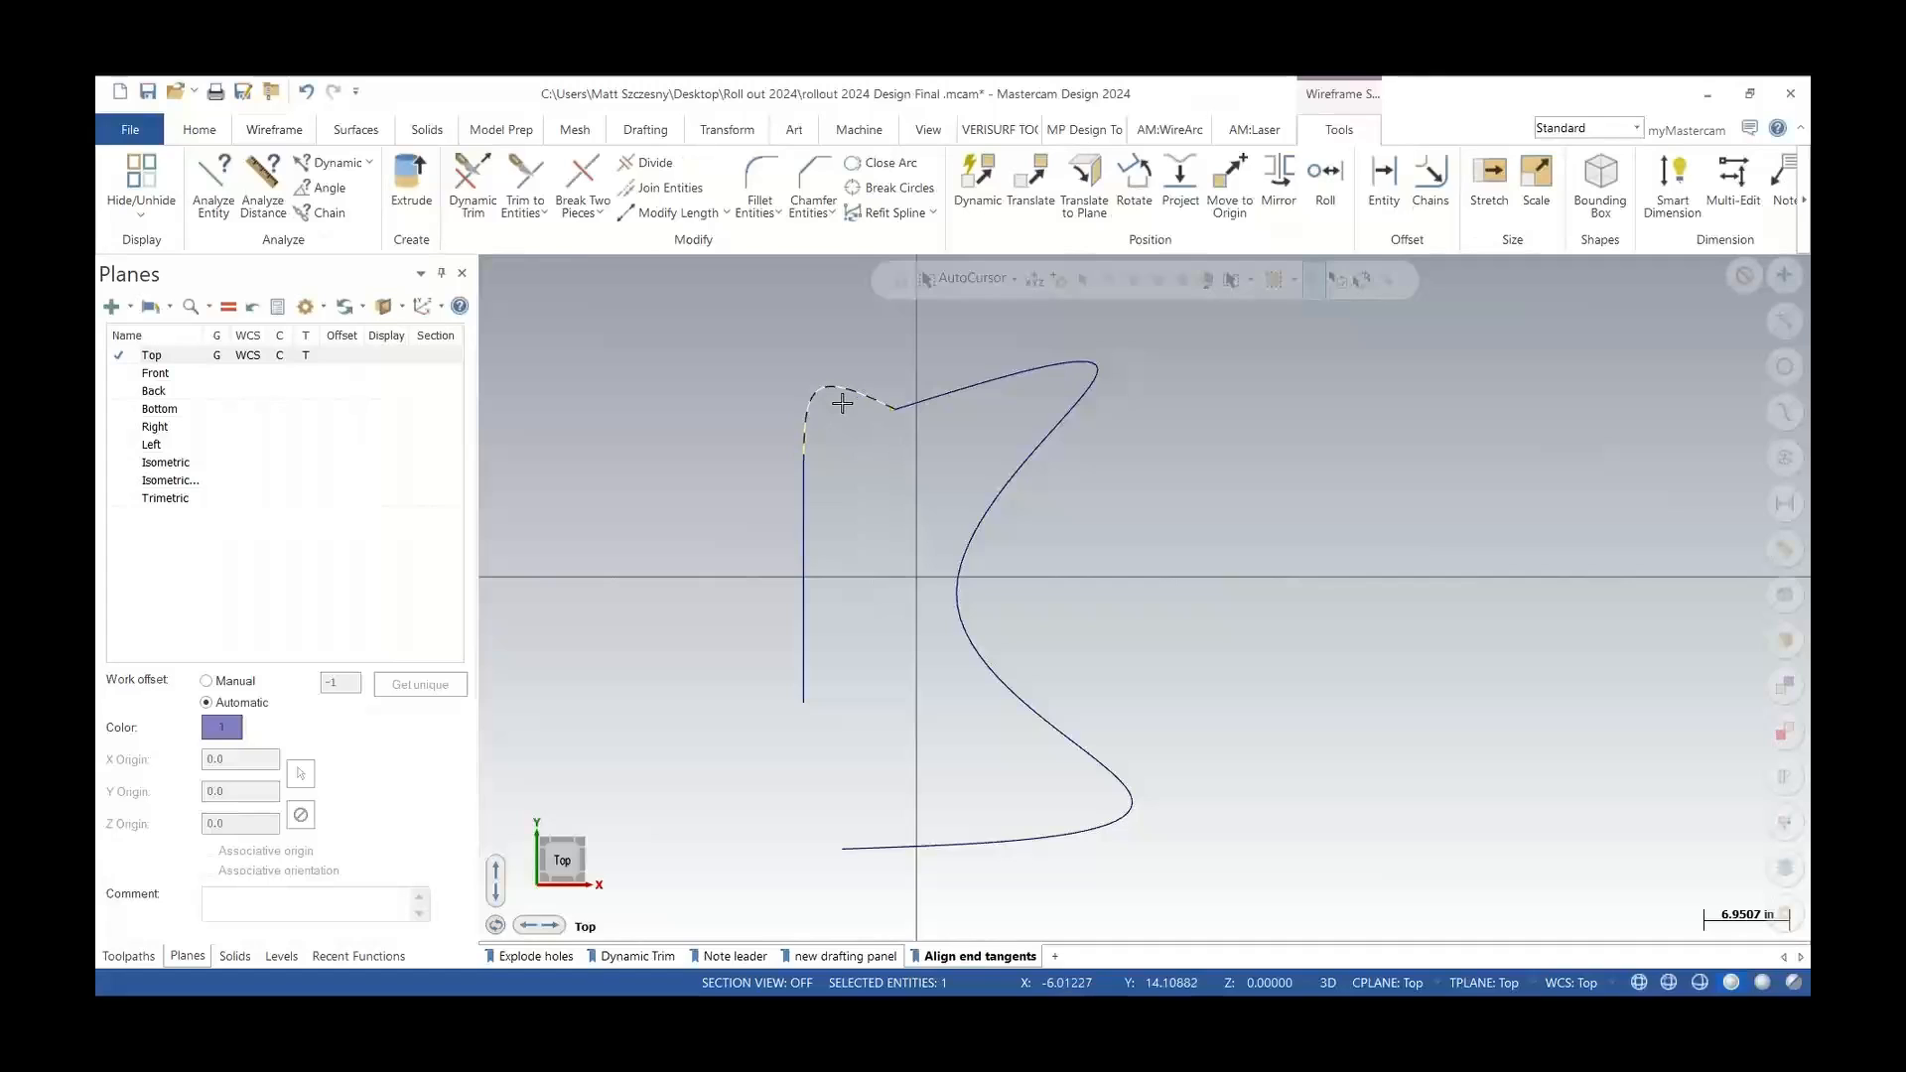
pyautogui.press('Delete')
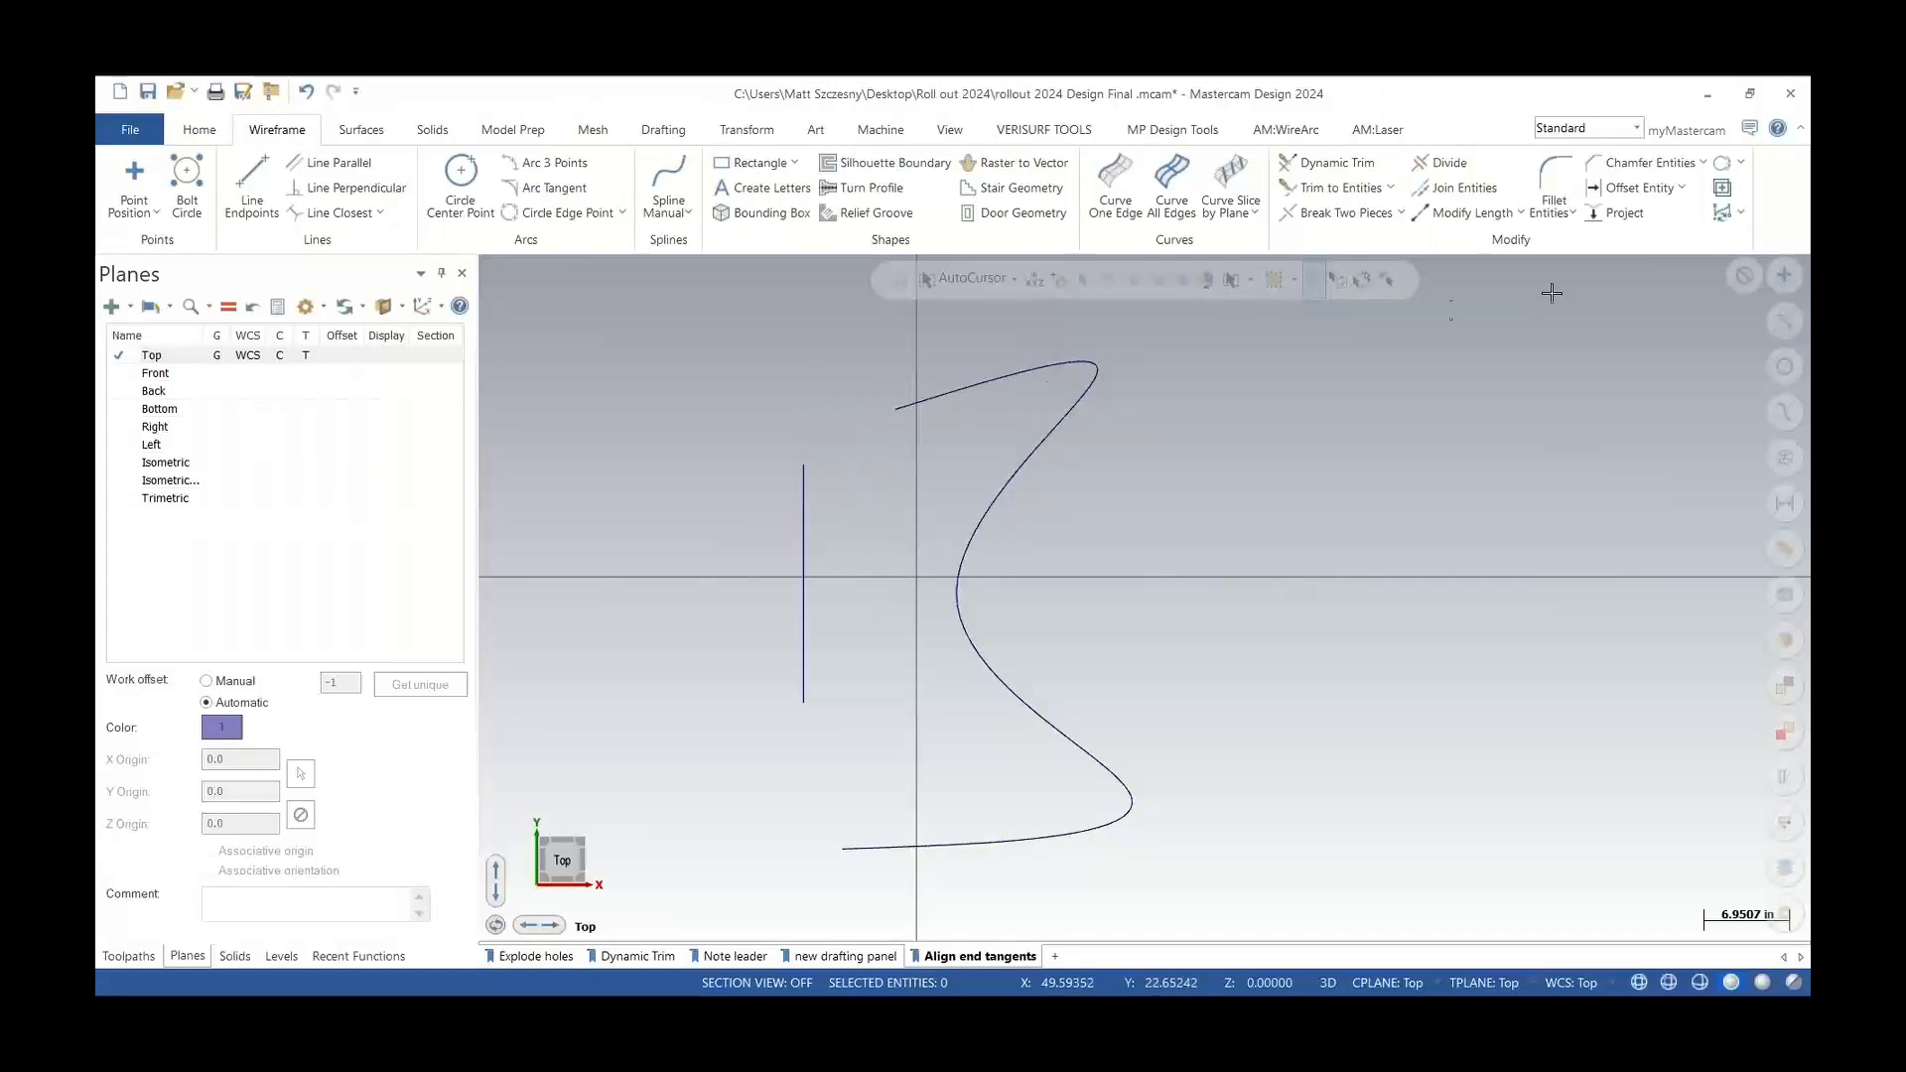
pyautogui.click(1743, 216)
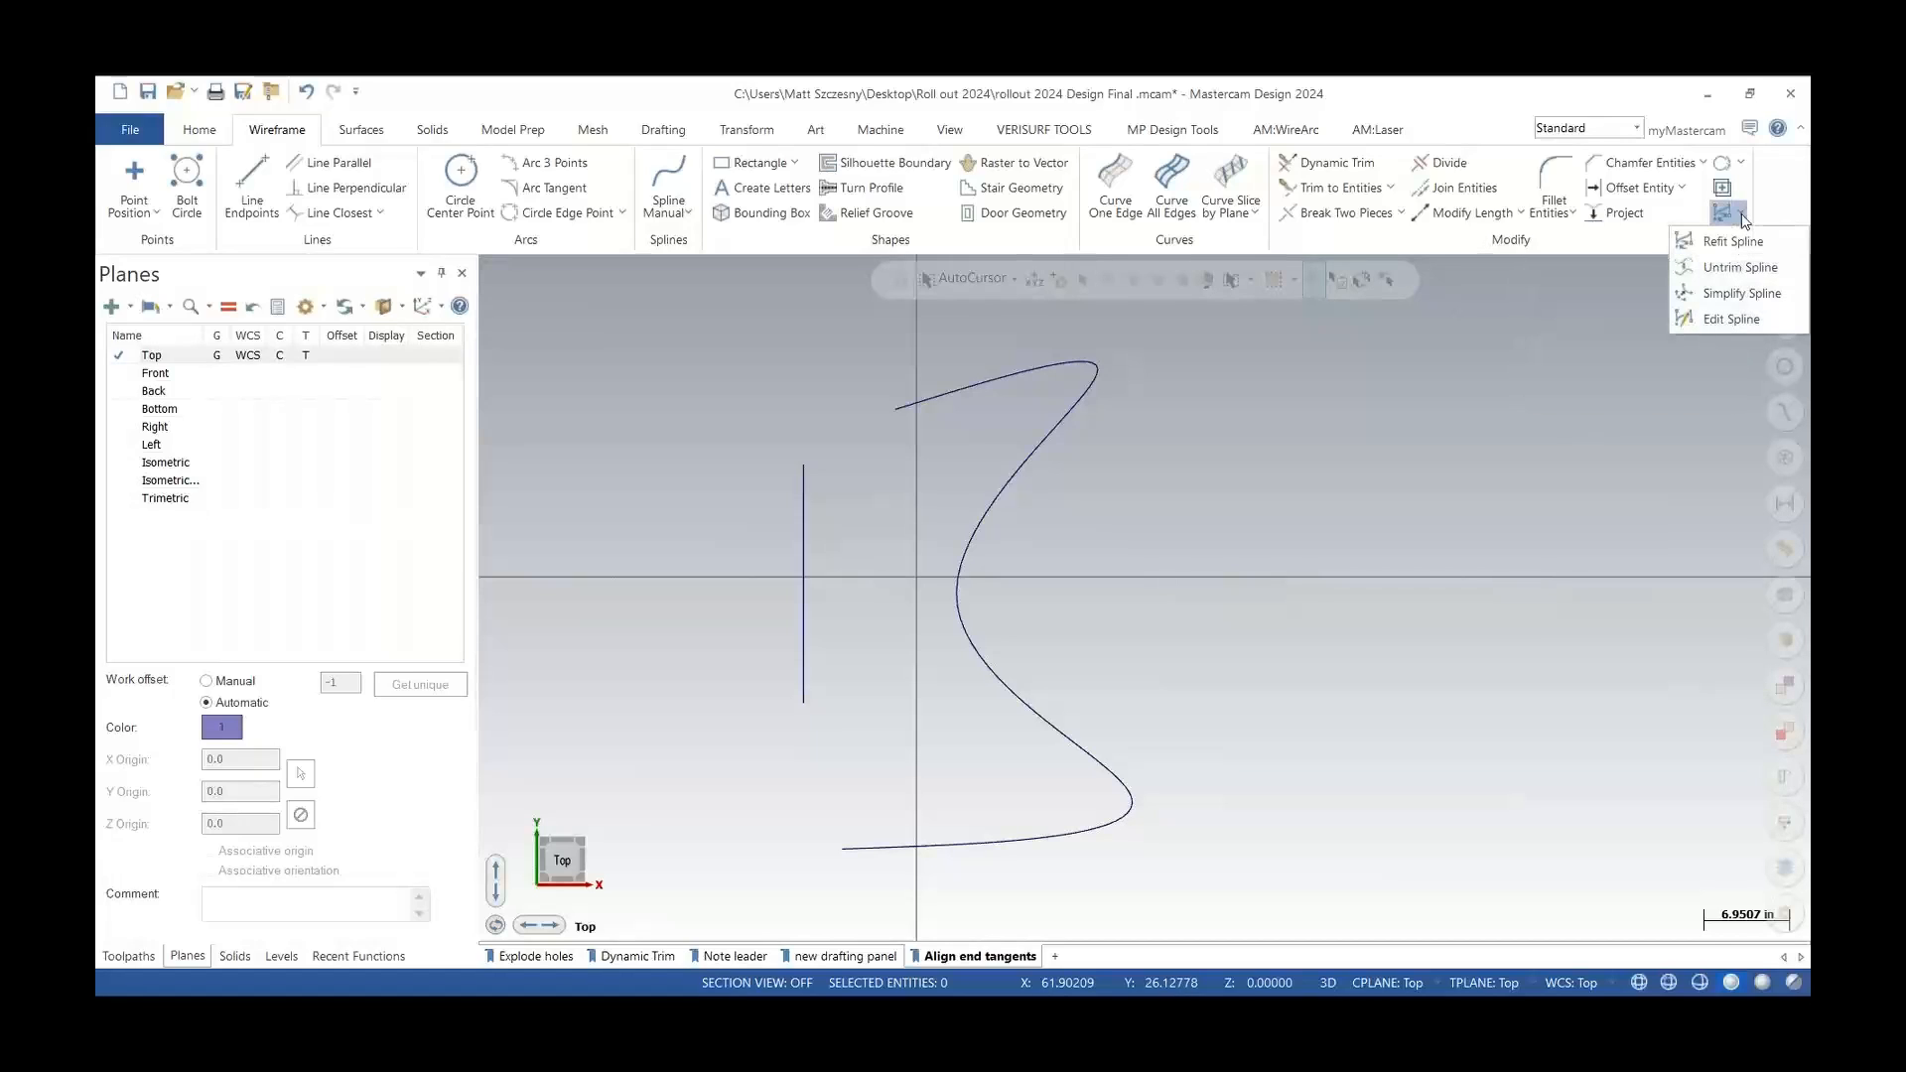
pyautogui.click(1732, 319)
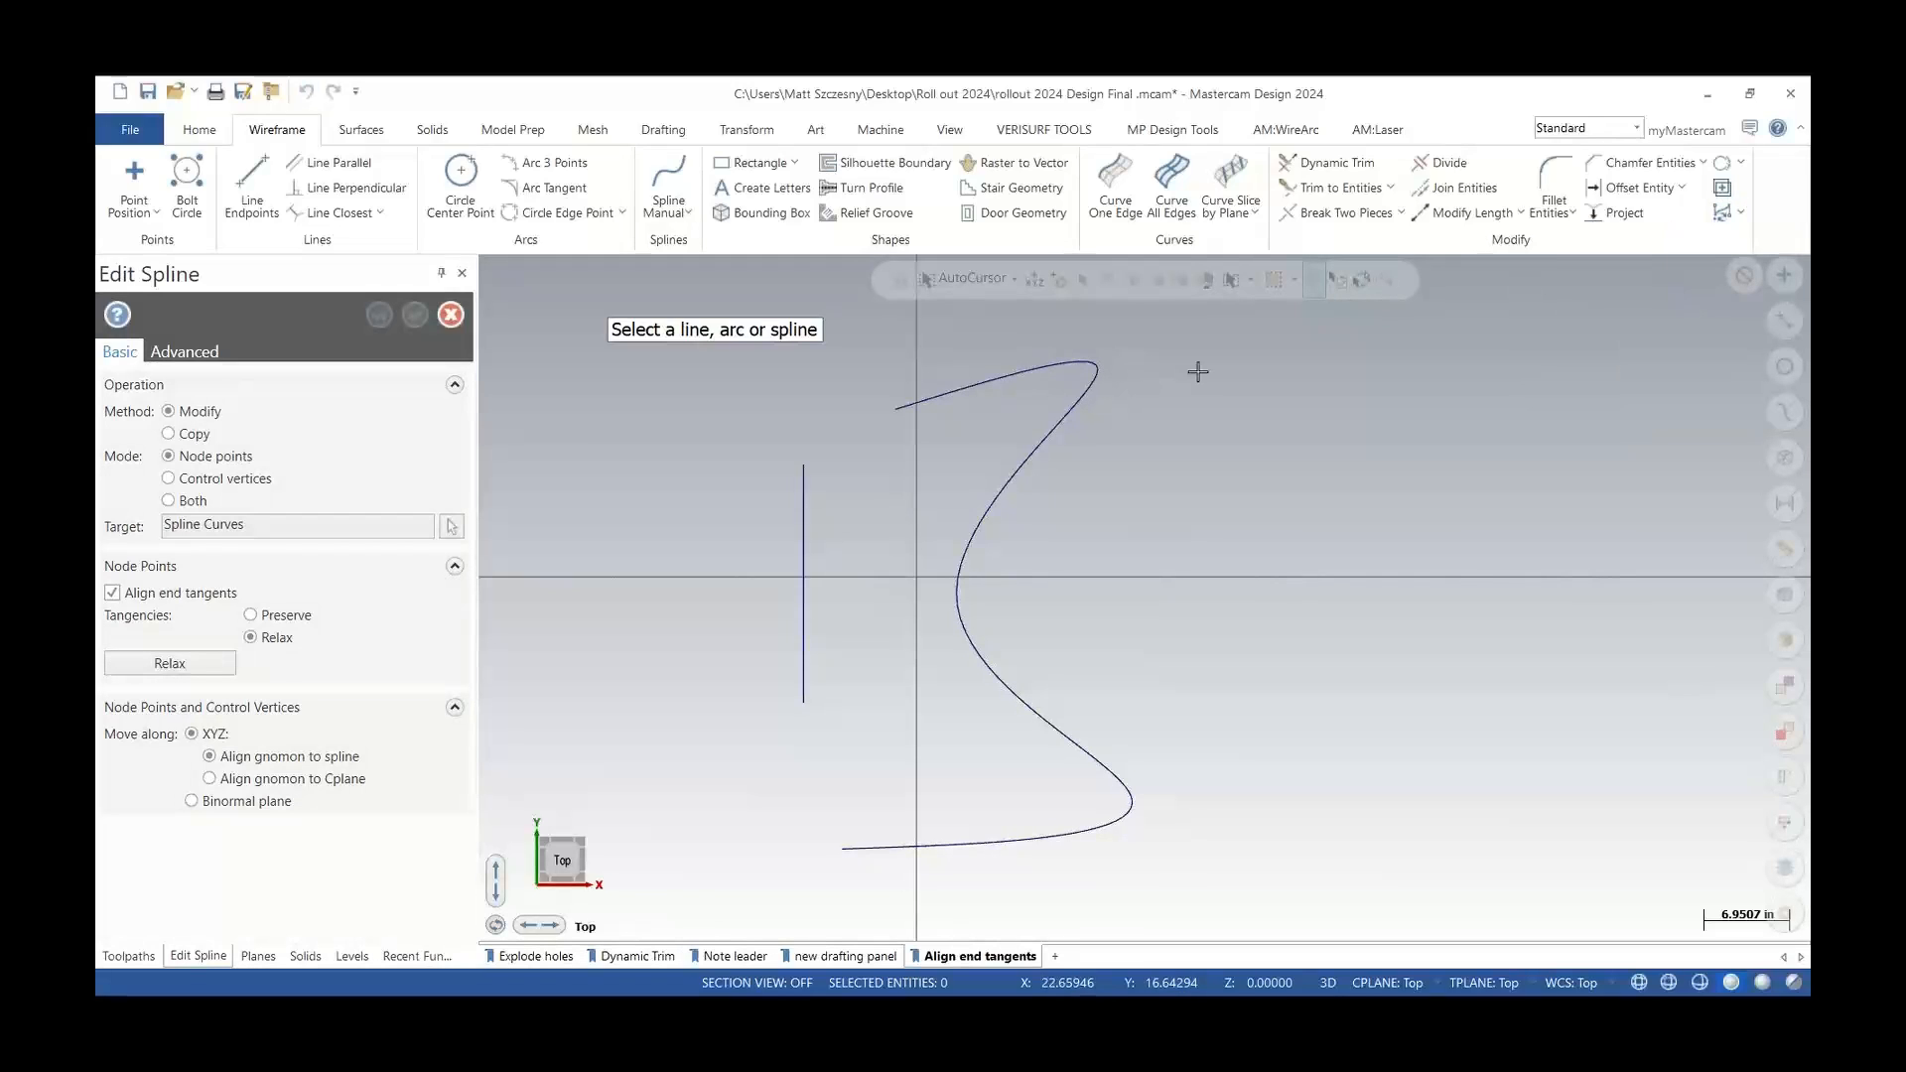
pyautogui.click(927, 401)
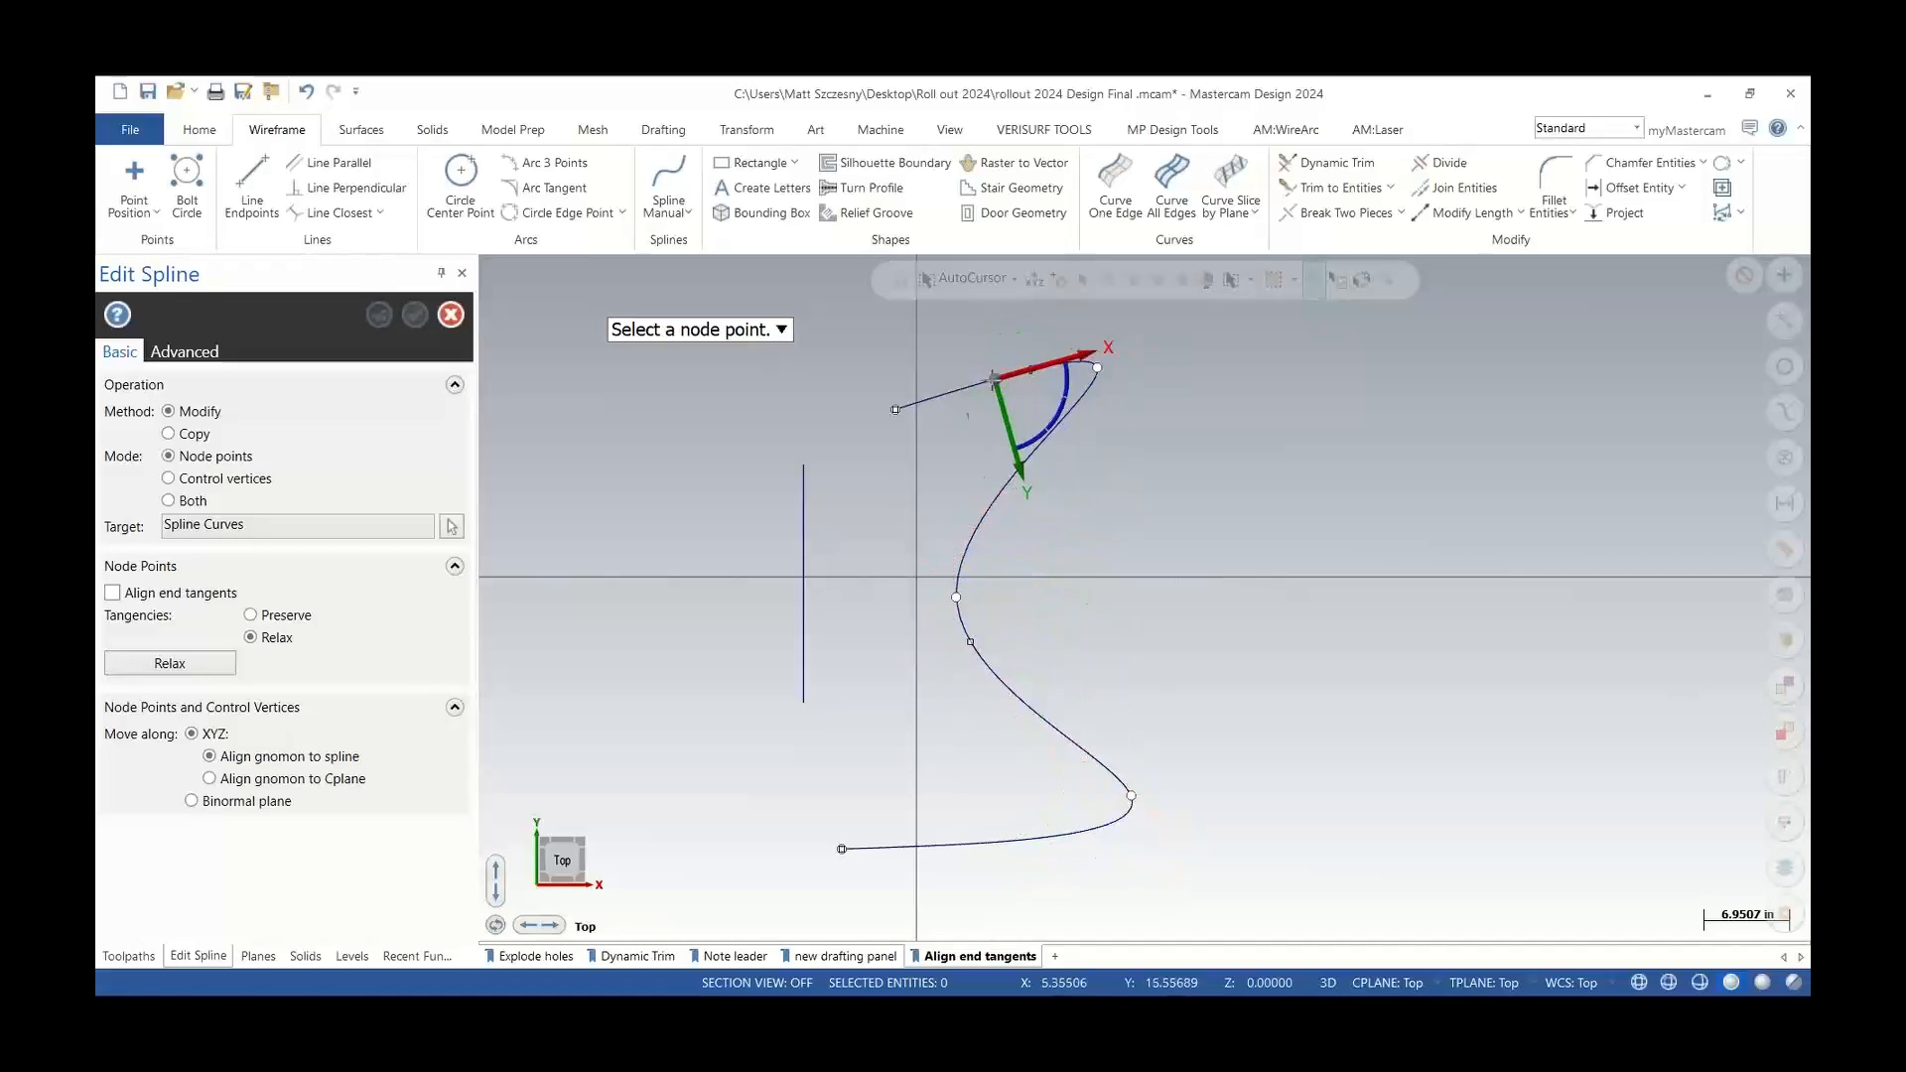
pyautogui.click(896, 411)
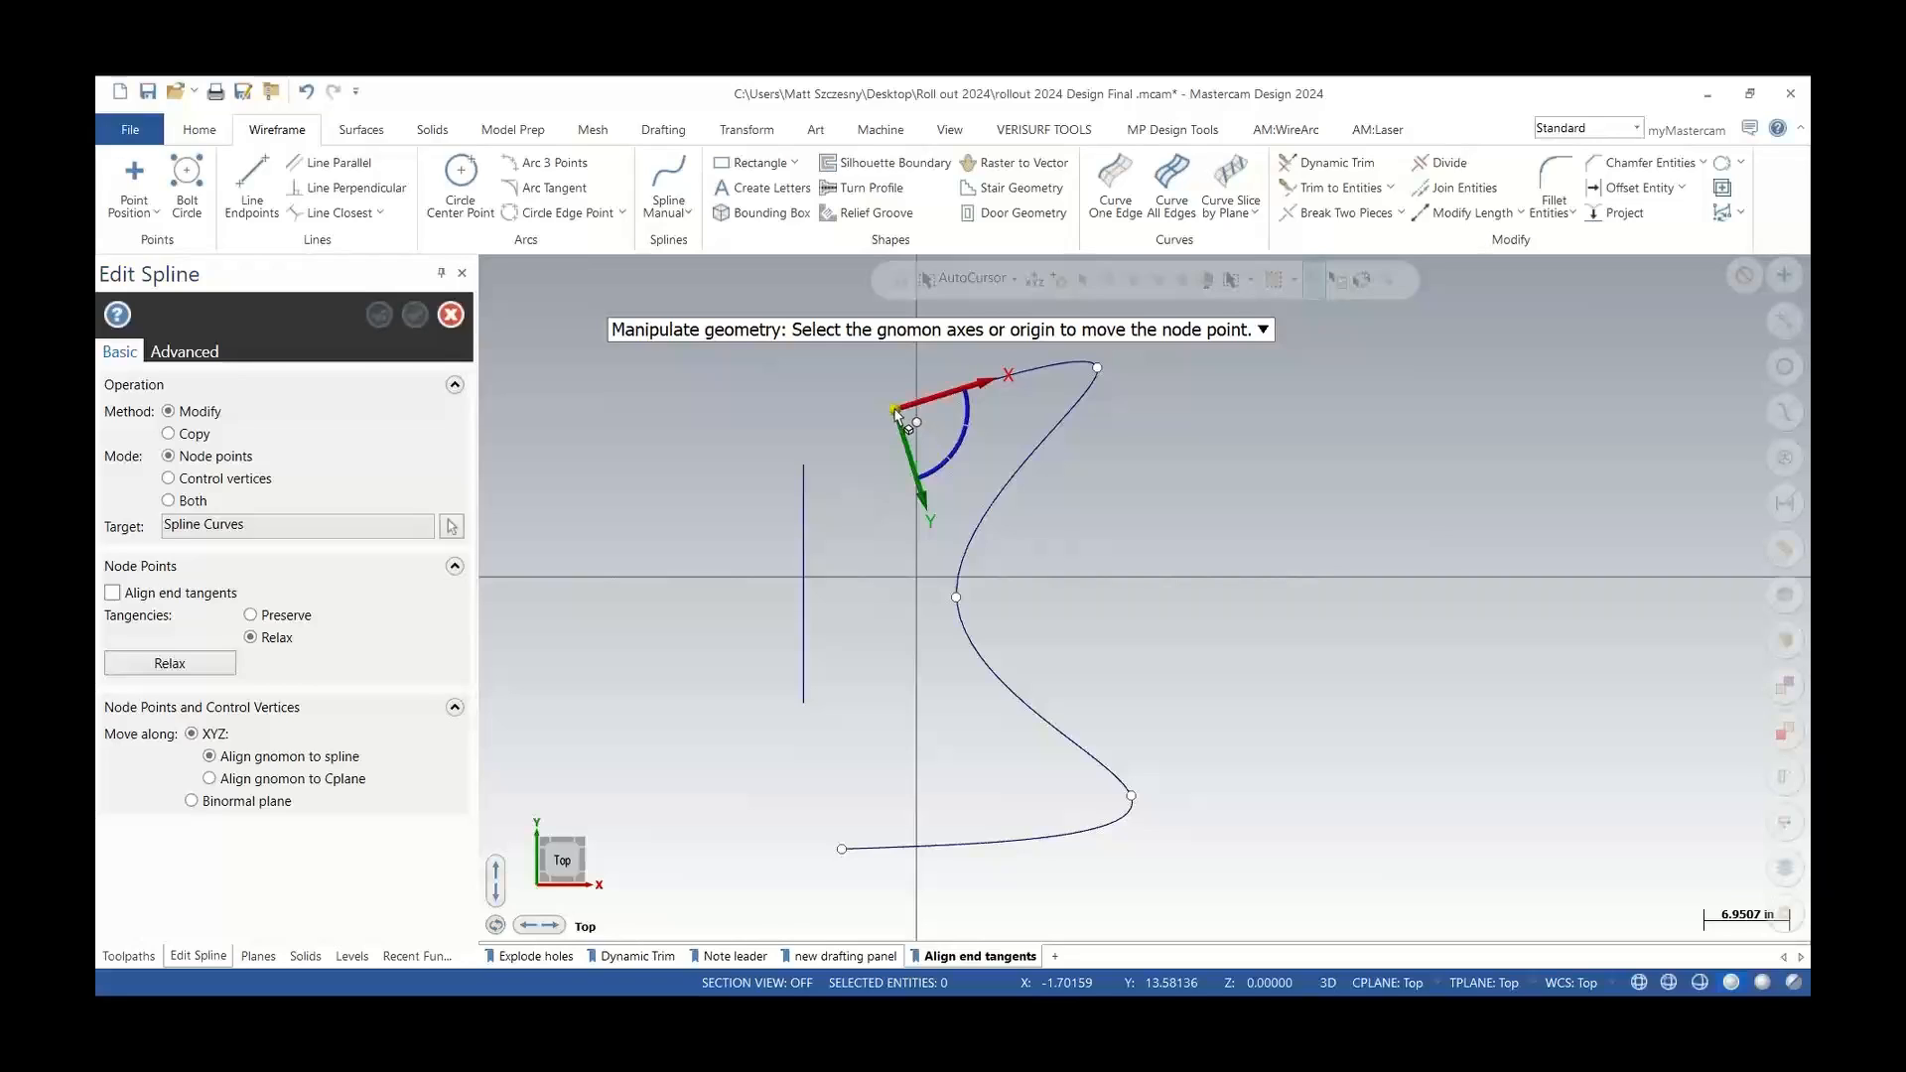
pyautogui.moveTo(895, 417); pyautogui.dragTo(805, 465)
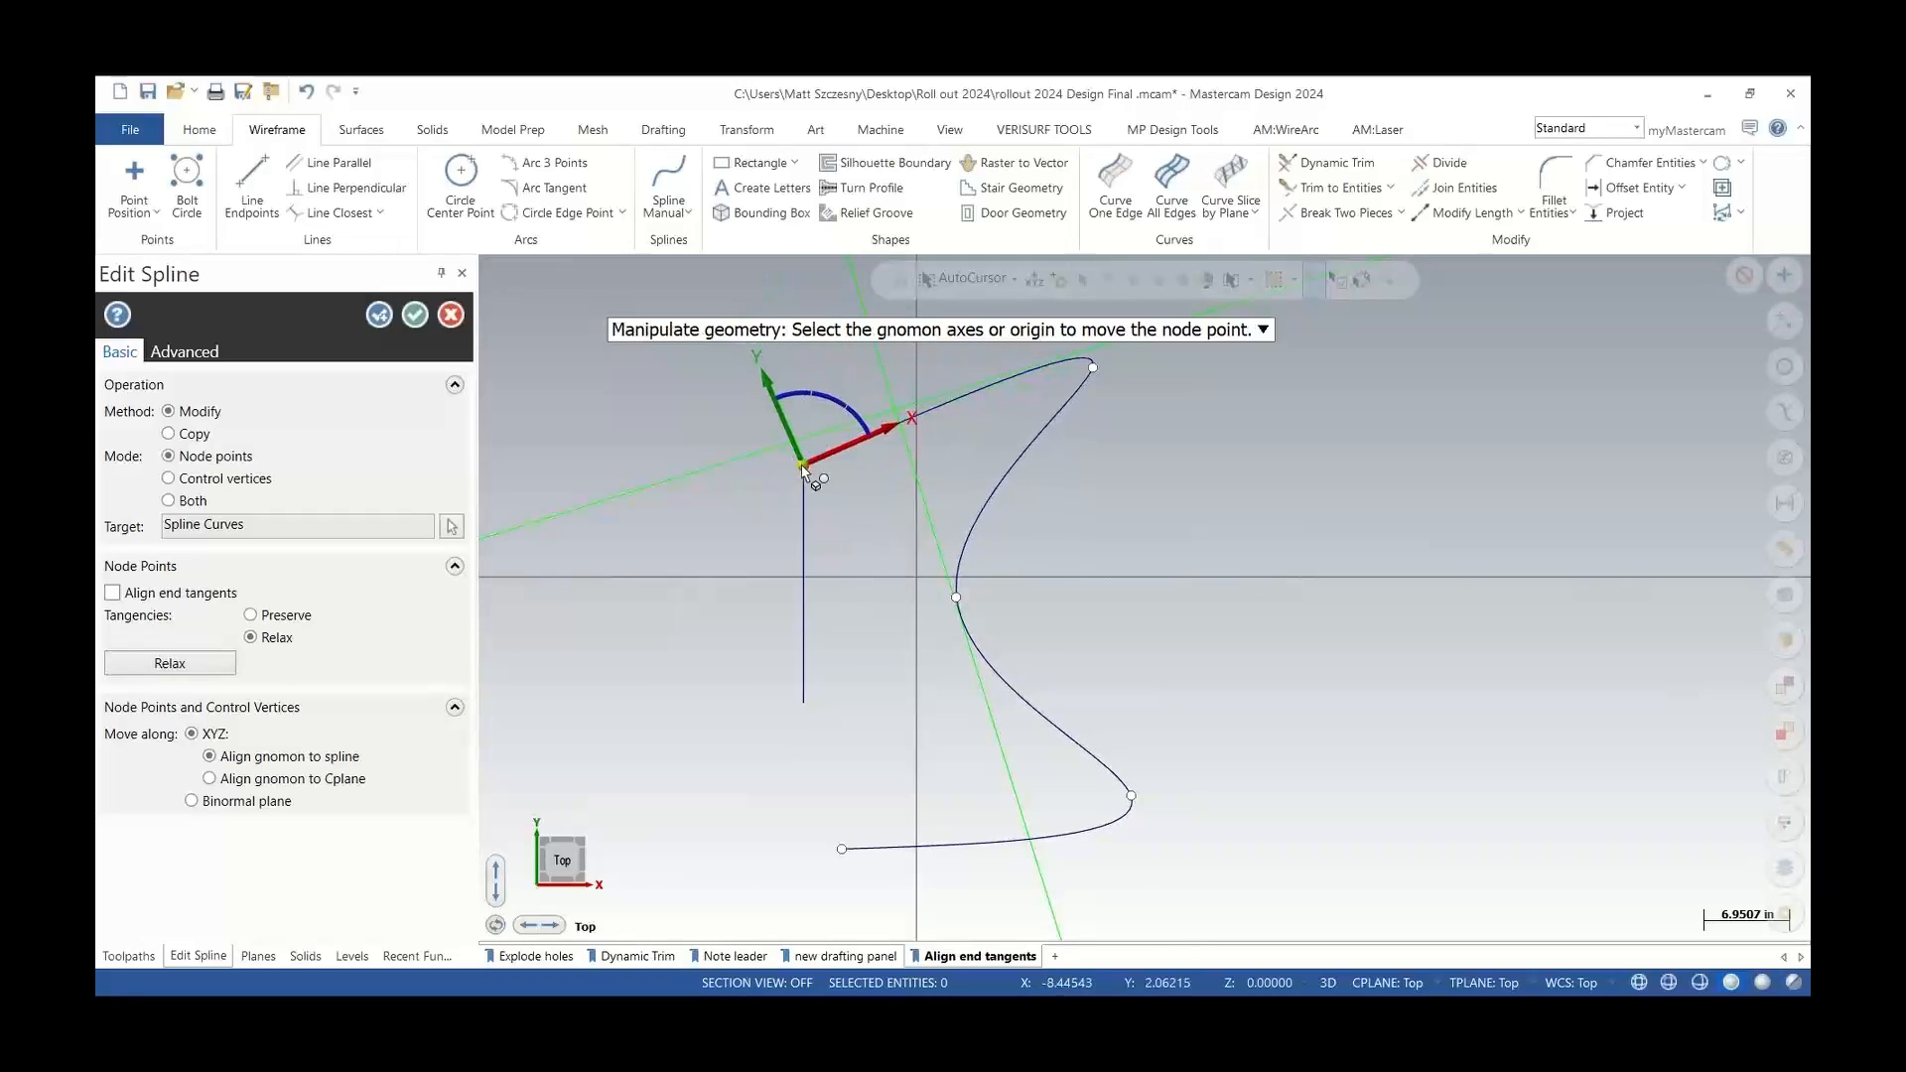
pyautogui.moveTo(827, 395); pyautogui.dragTo(751, 422)
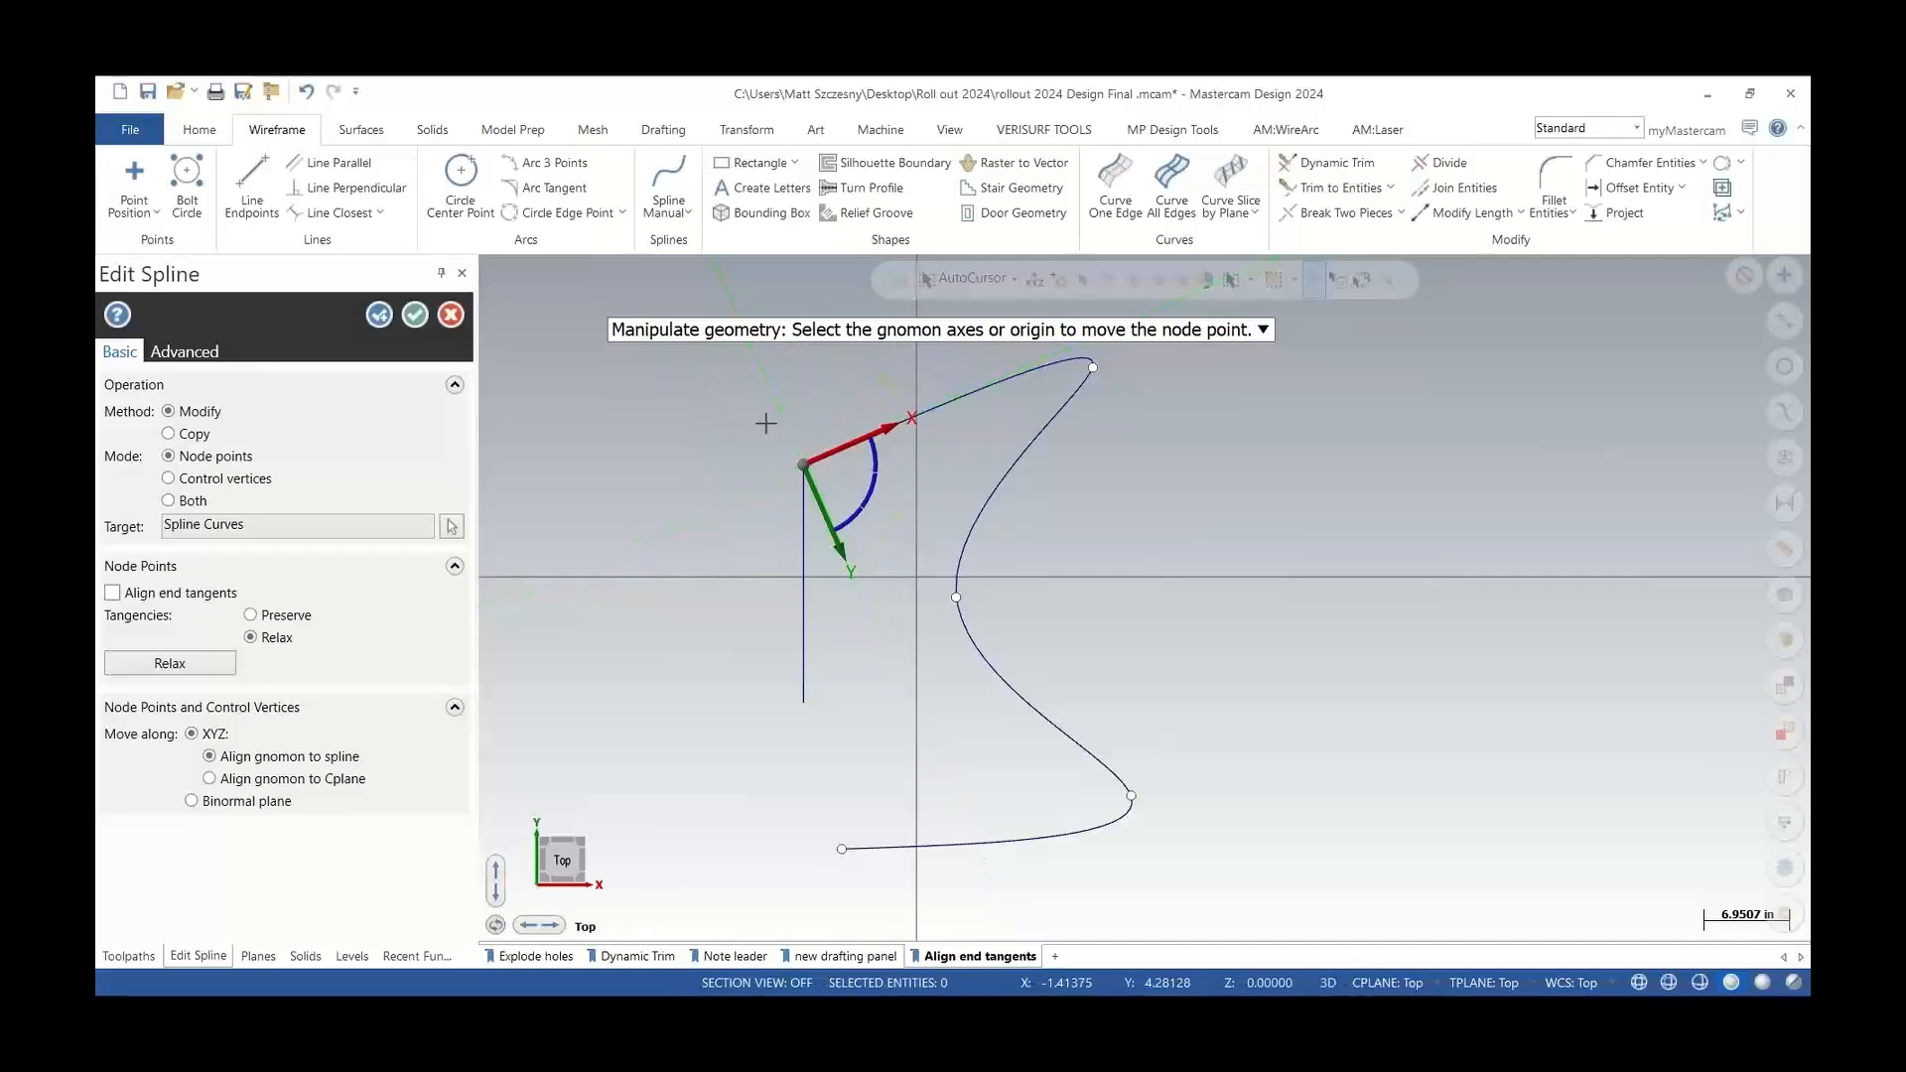
pyautogui.press('Escape')
pyautogui.press('Escape')
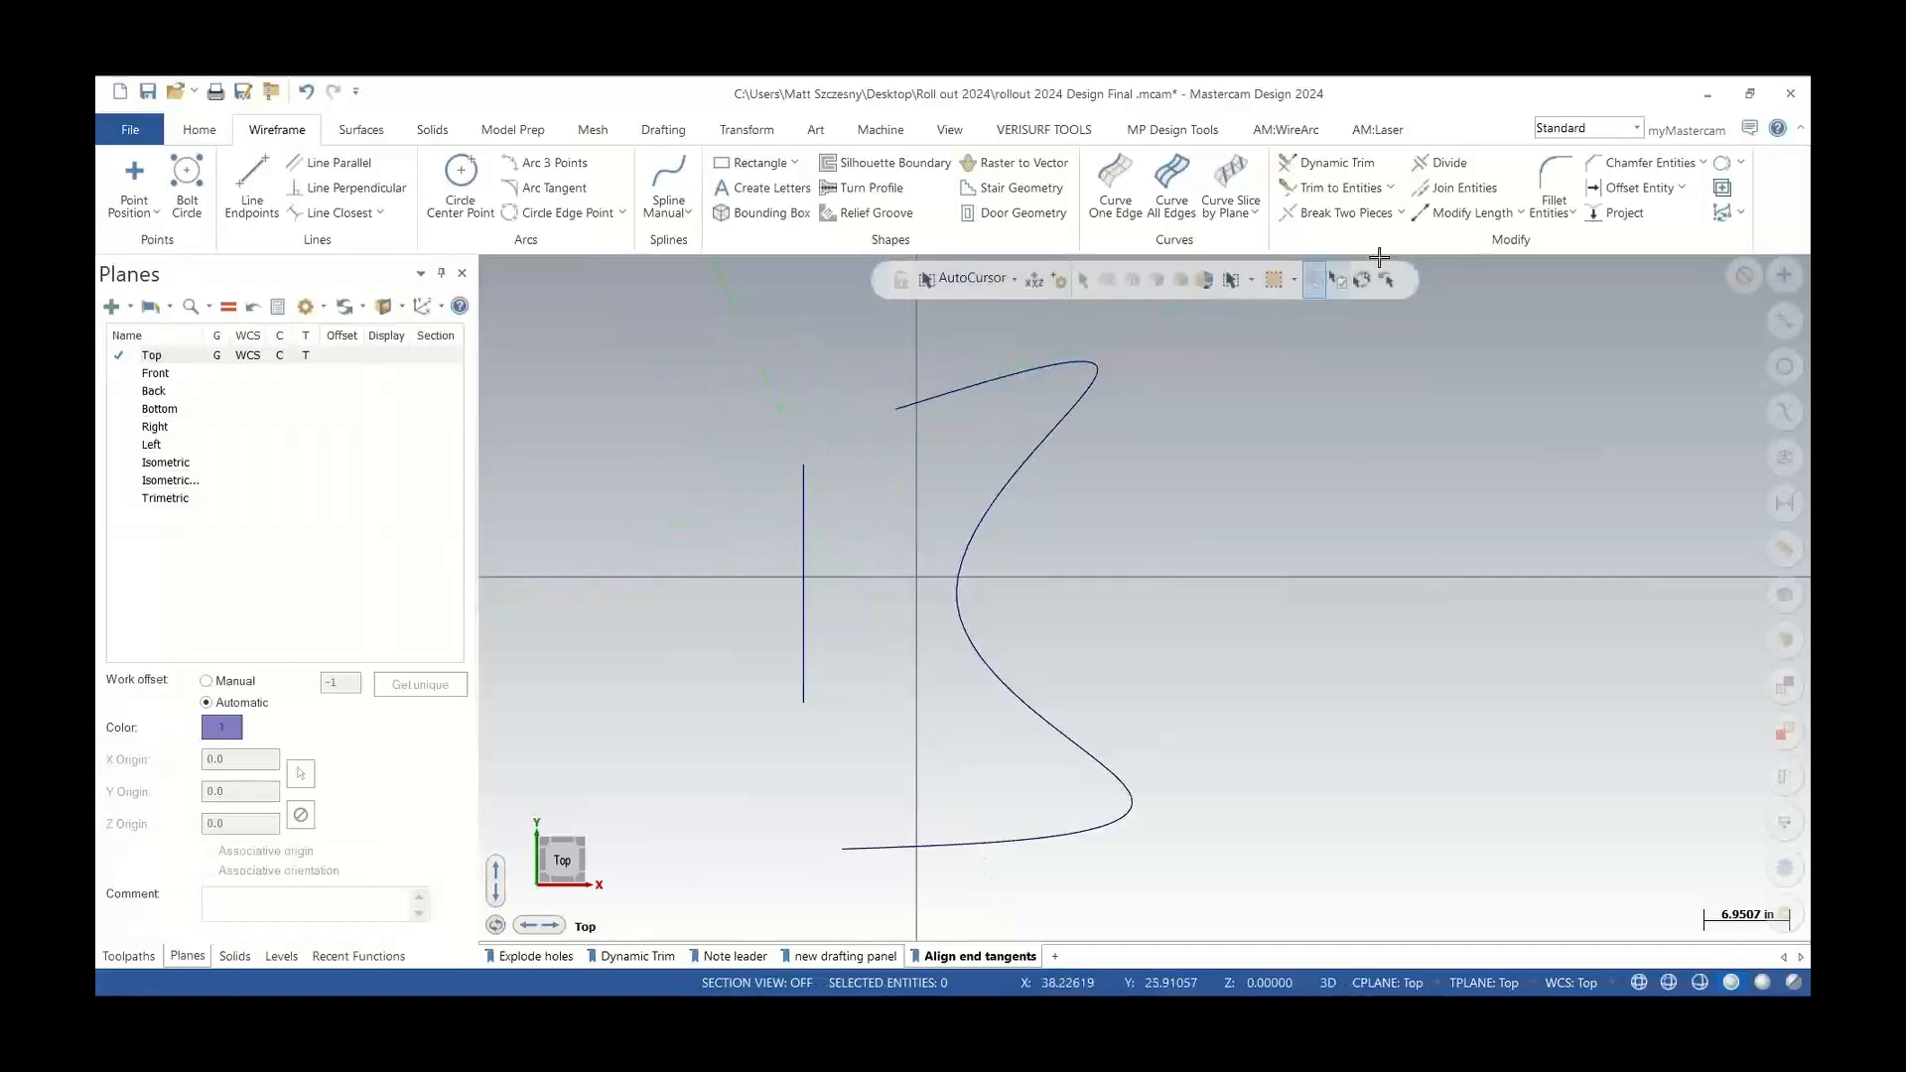
# Edit the S-curve spline with aligned end tangents, moving its upper end node onto the top of the vertical line
pyautogui.click(1733, 212)
pyautogui.click(1706, 324)
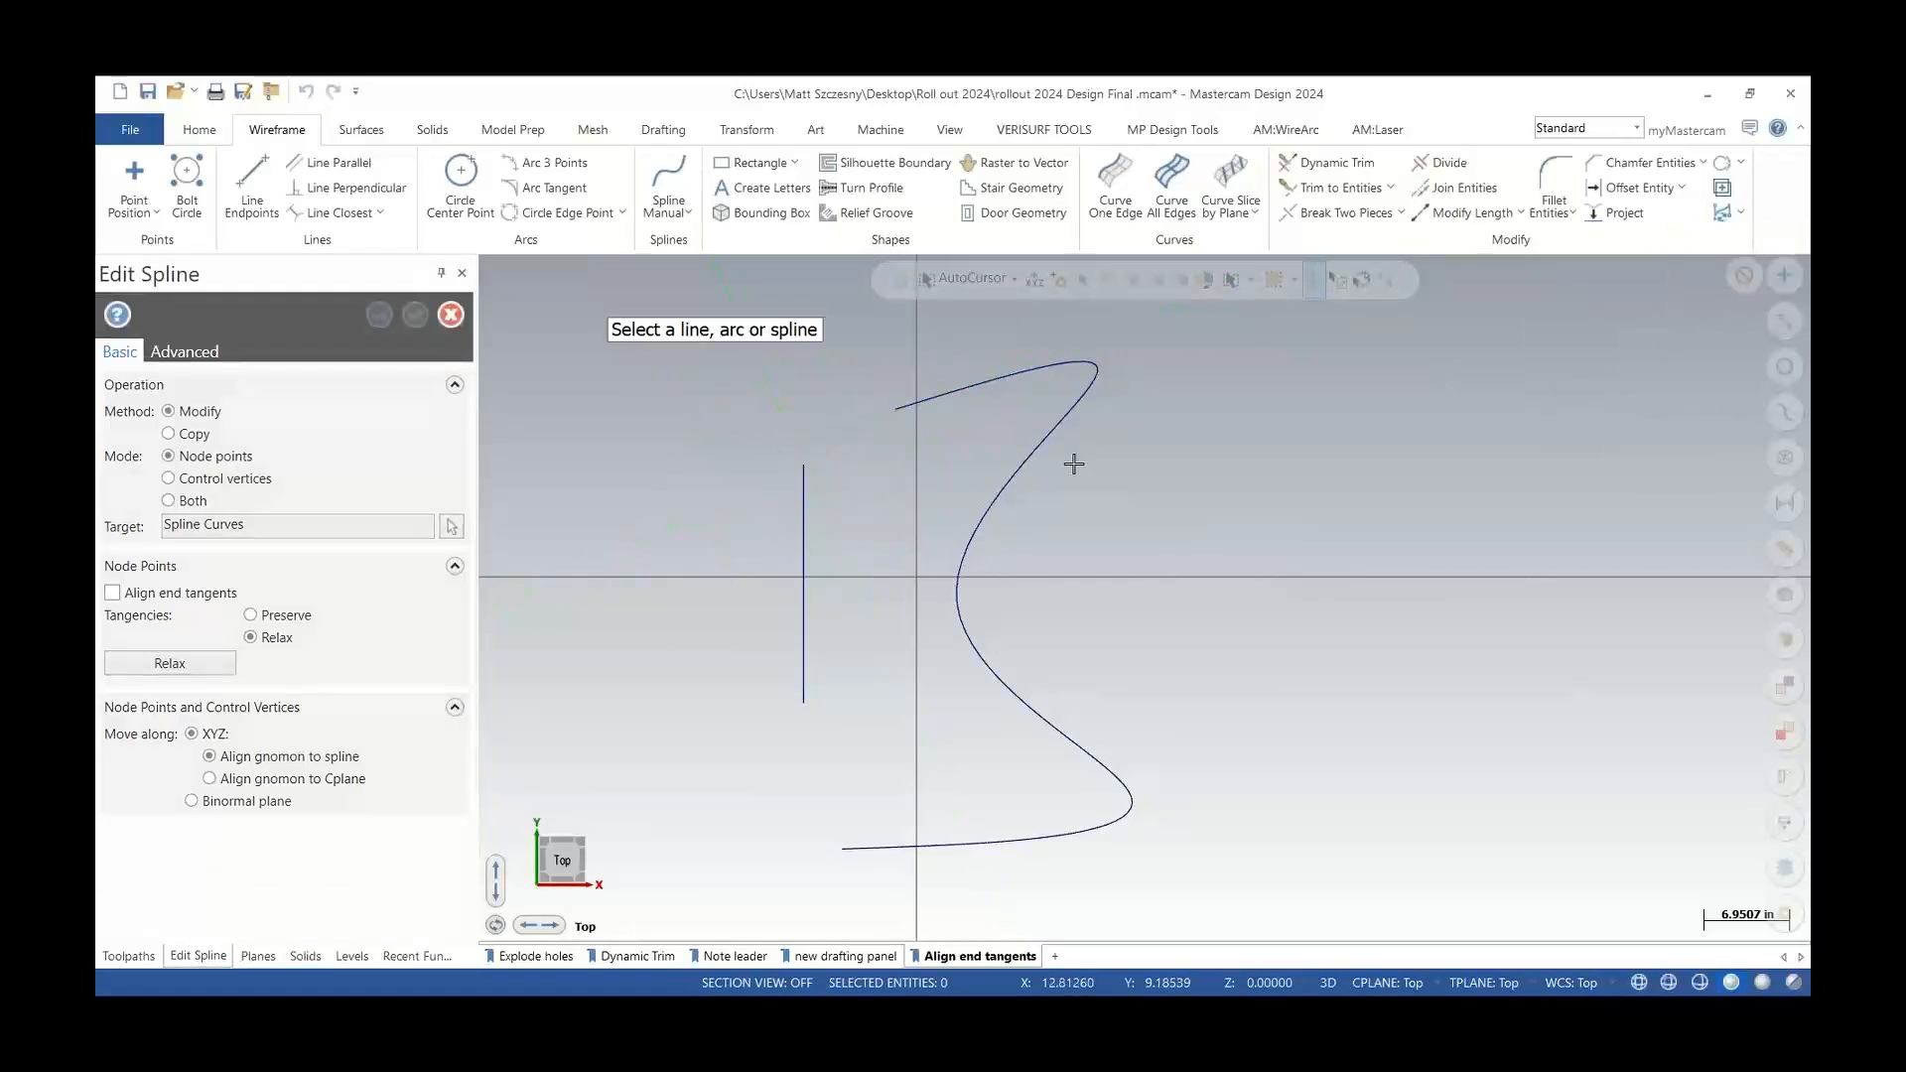
pyautogui.click(896, 408)
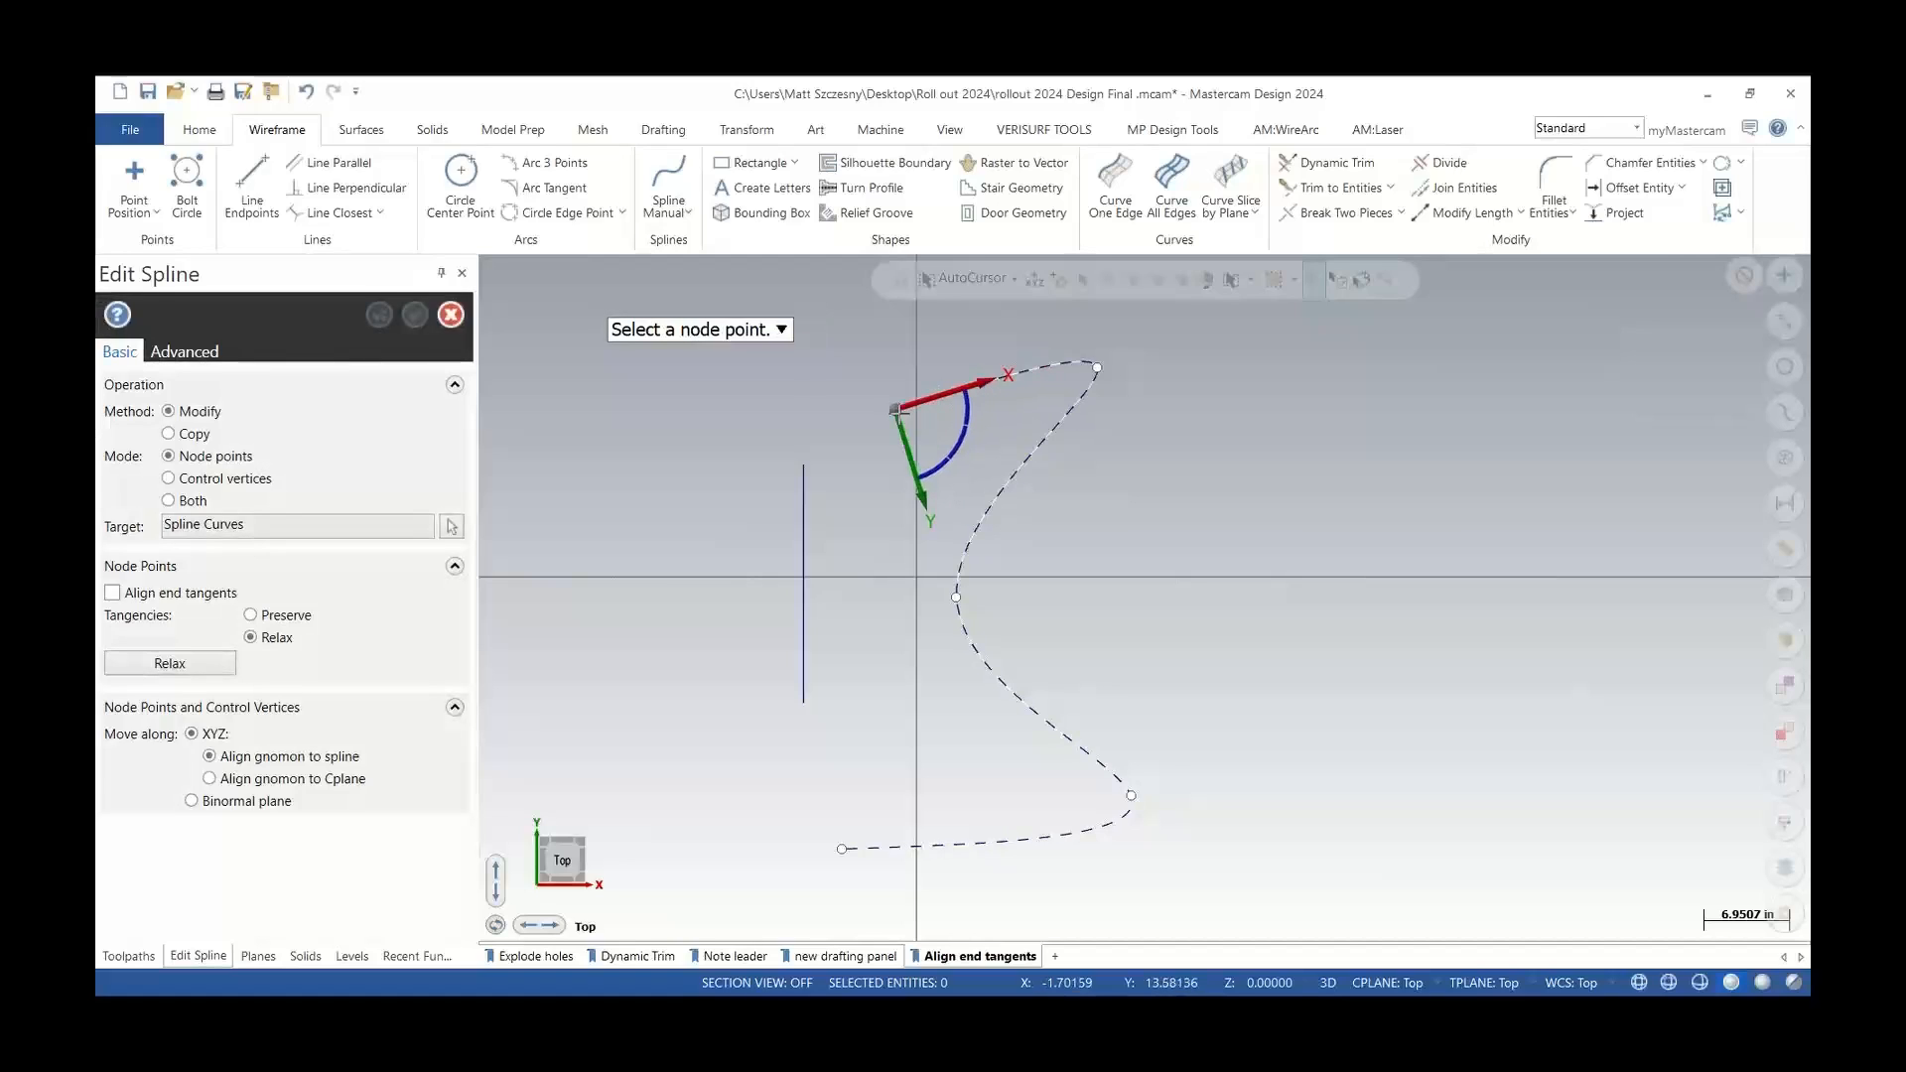
pyautogui.click(895, 409)
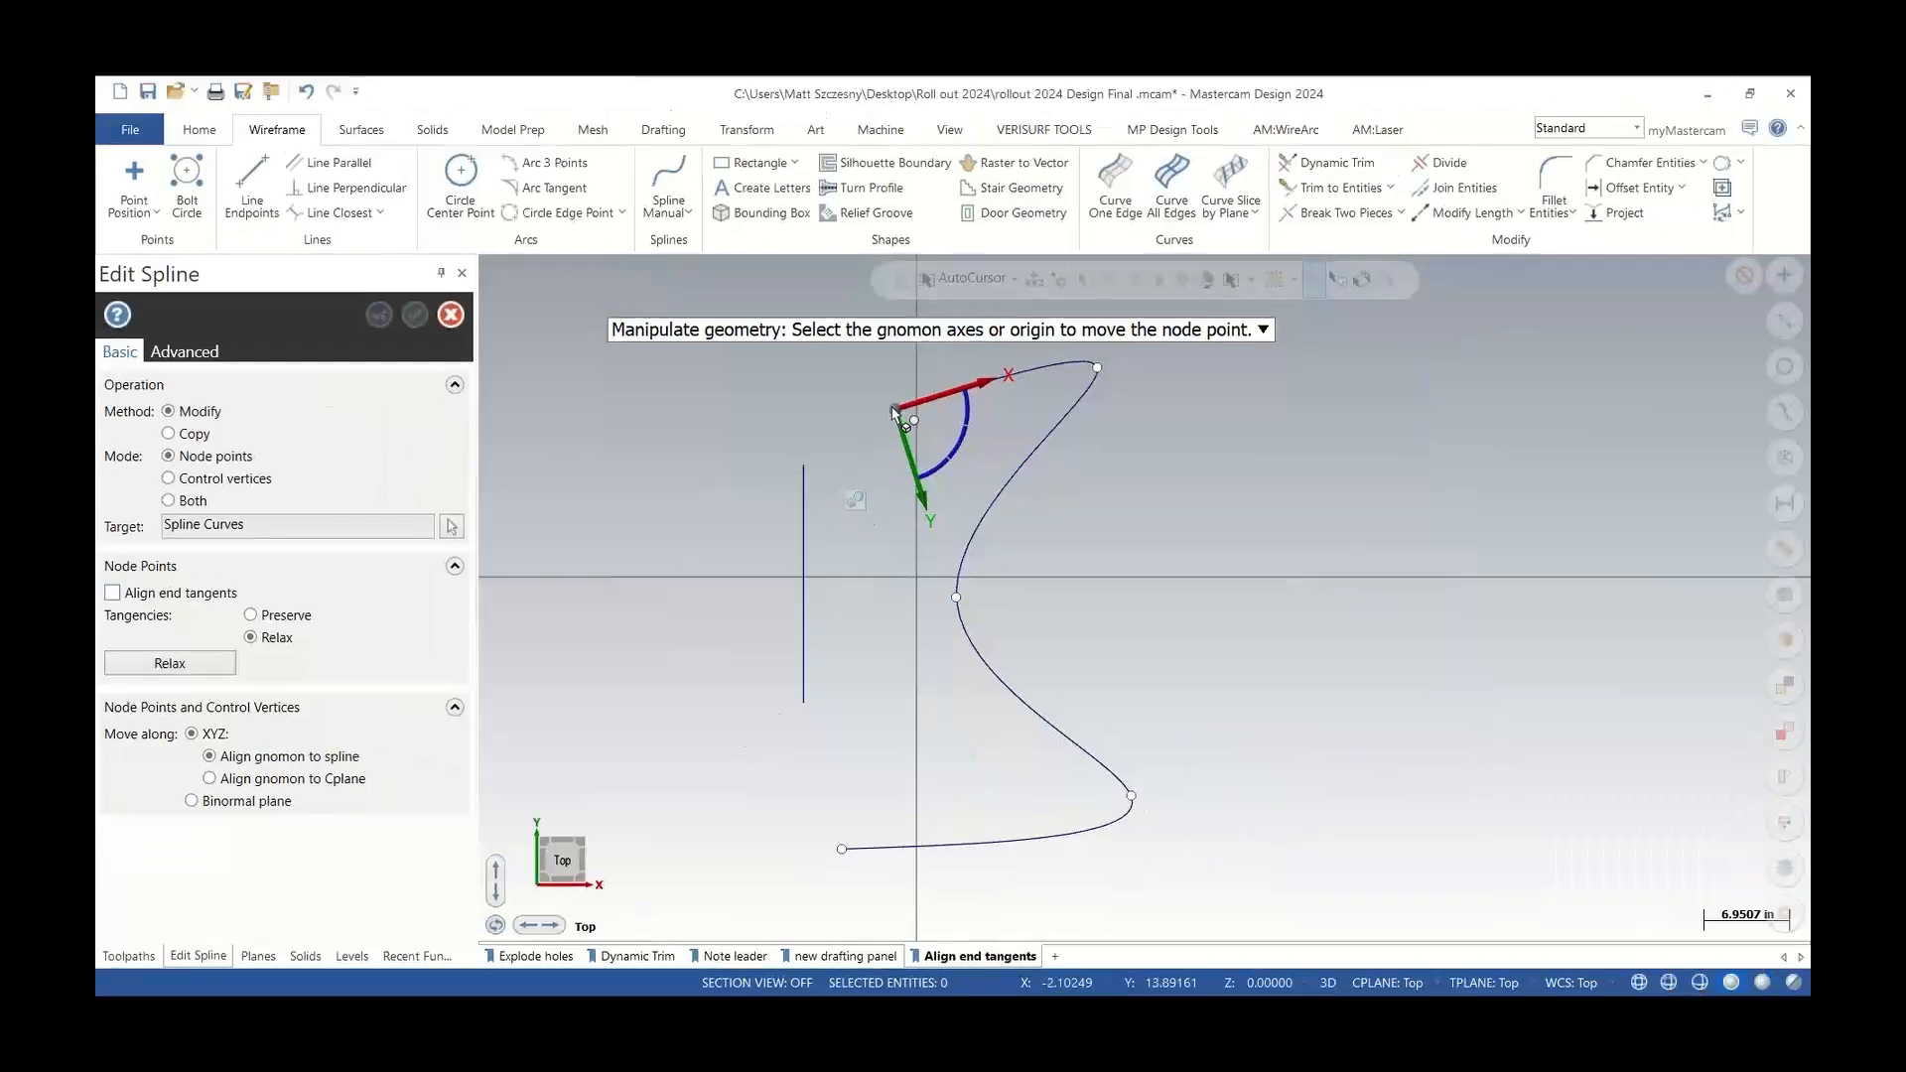
pyautogui.moveTo(895, 411)
pyautogui.mouseDown()
pyautogui.moveTo(852, 405)
pyautogui.moveTo(894, 409)
pyautogui.mouseUp()
pyautogui.click(112, 594)
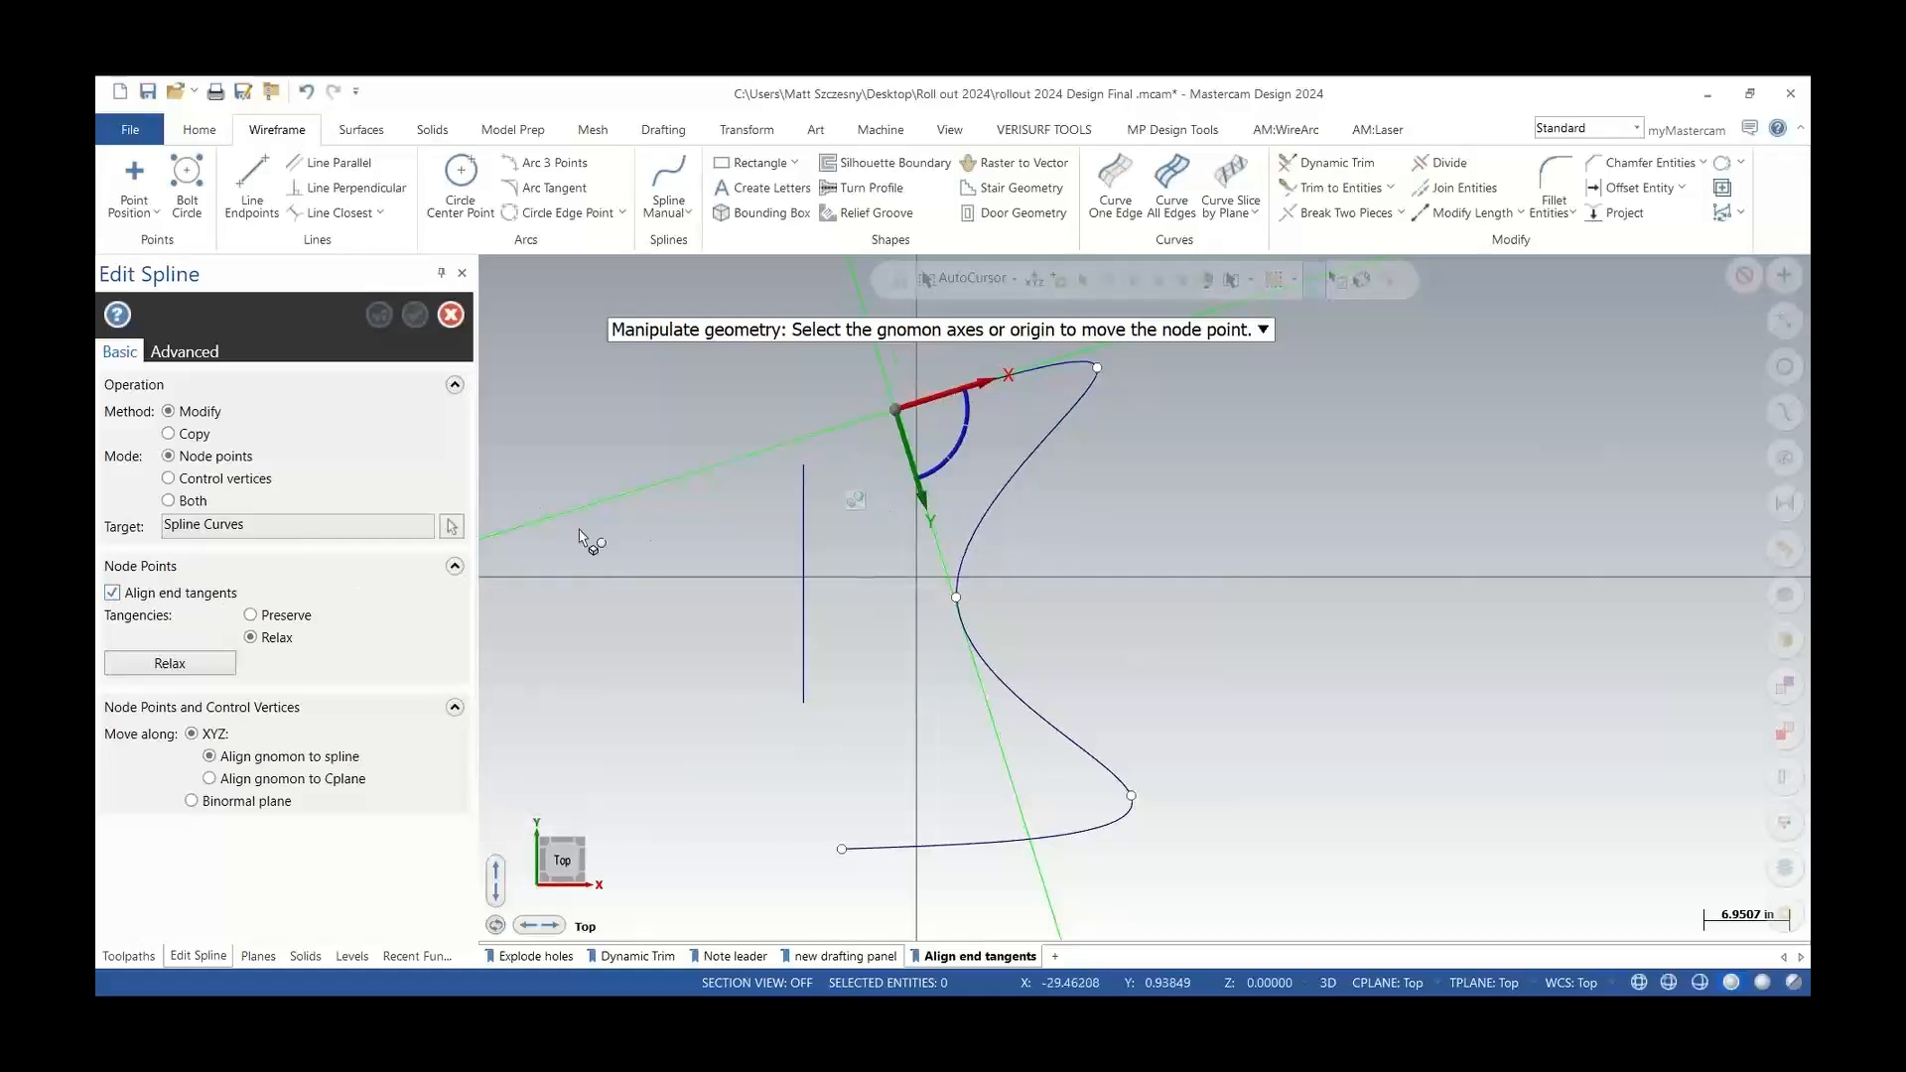
pyautogui.moveTo(899, 415); pyautogui.dragTo(800, 462)
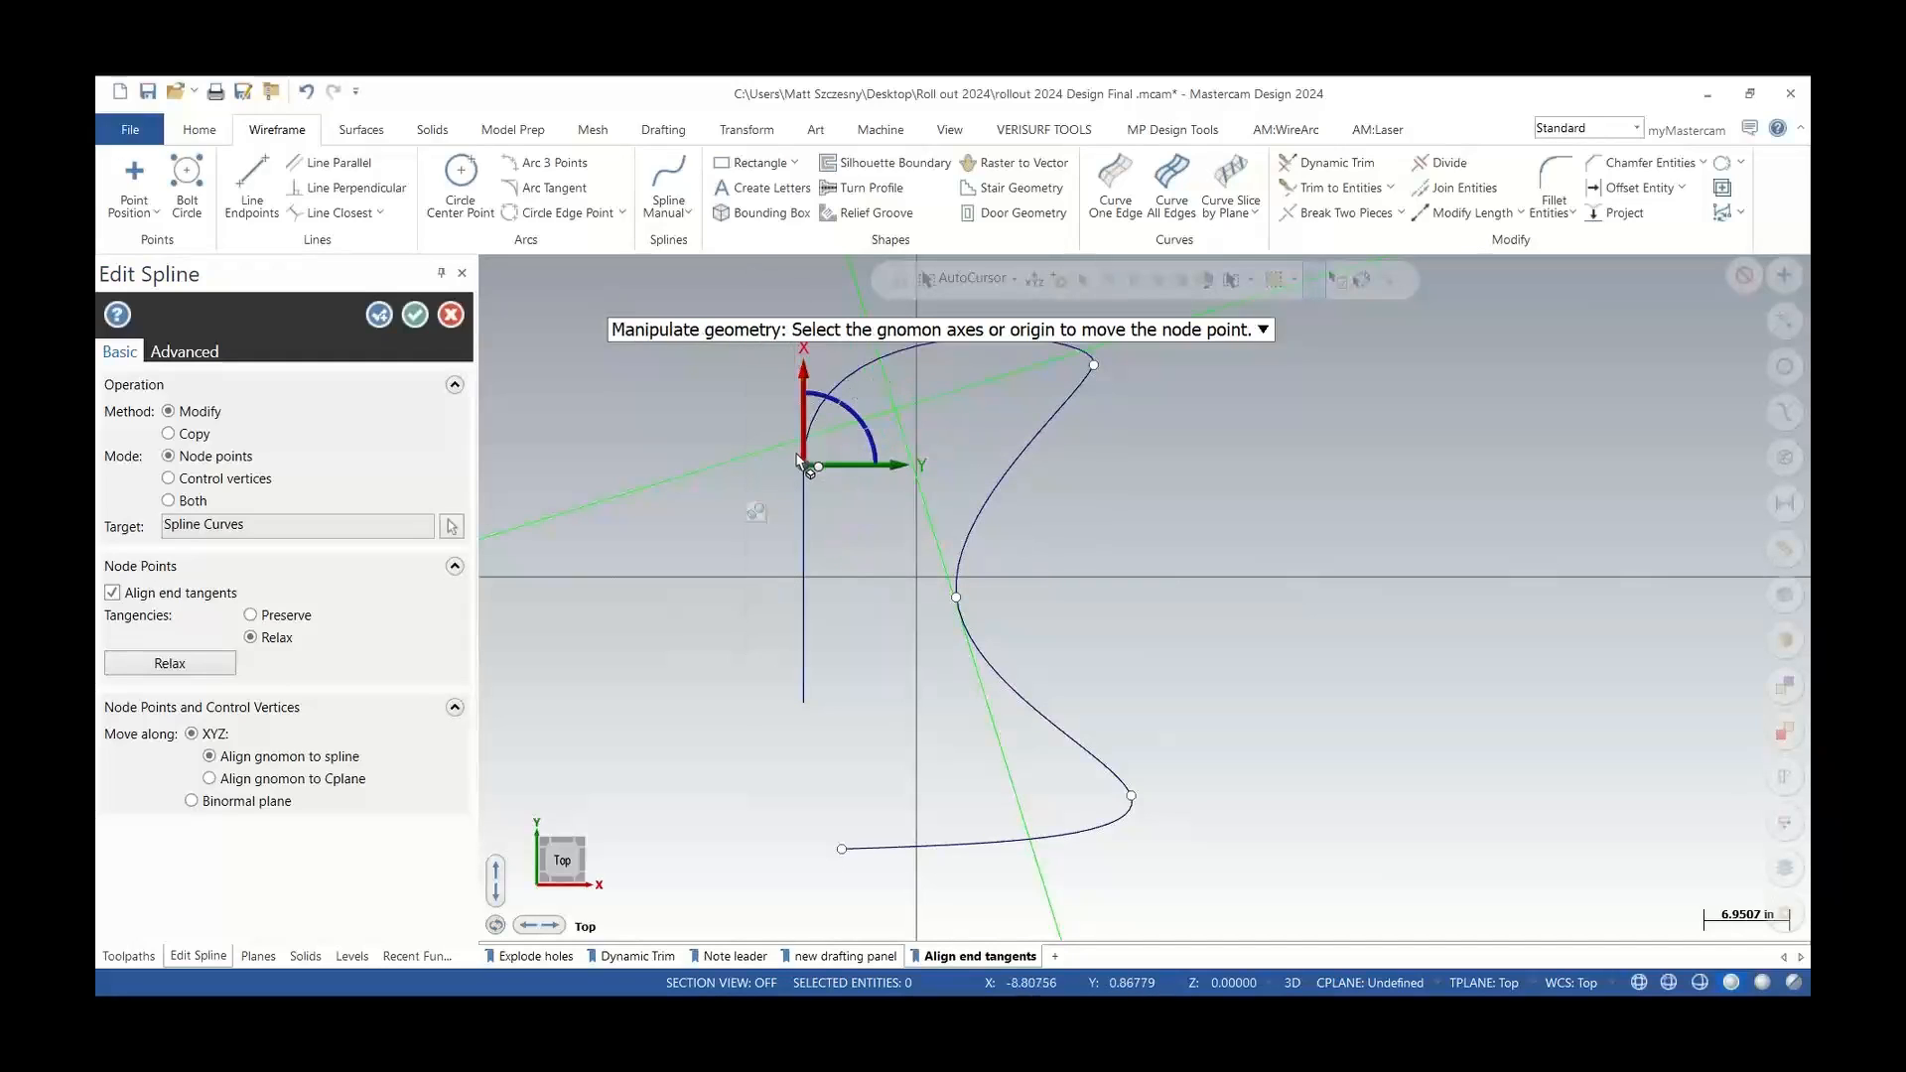
pyautogui.press('Return')
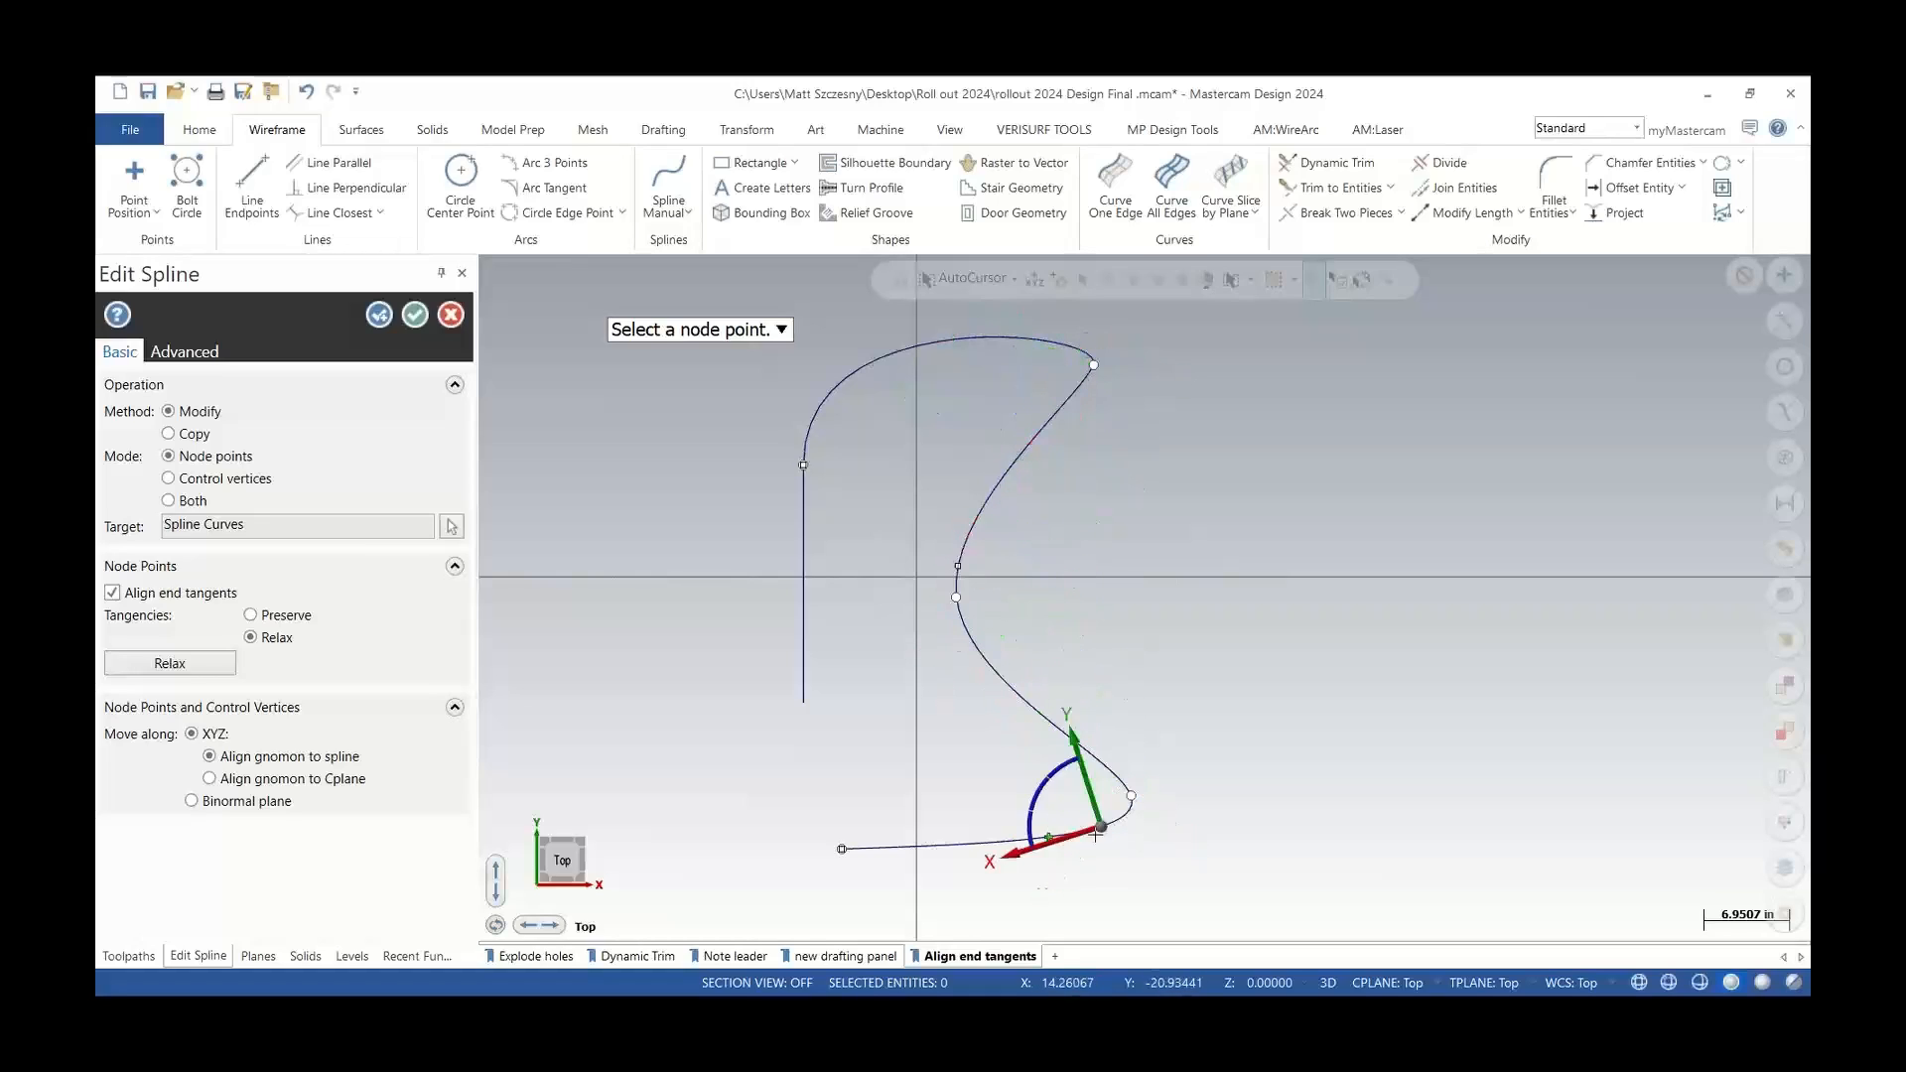
# Preserve tangencies and move the spline's lower end node onto the vertical line's bottom end, then accept the edit
pyautogui.click(841, 862)
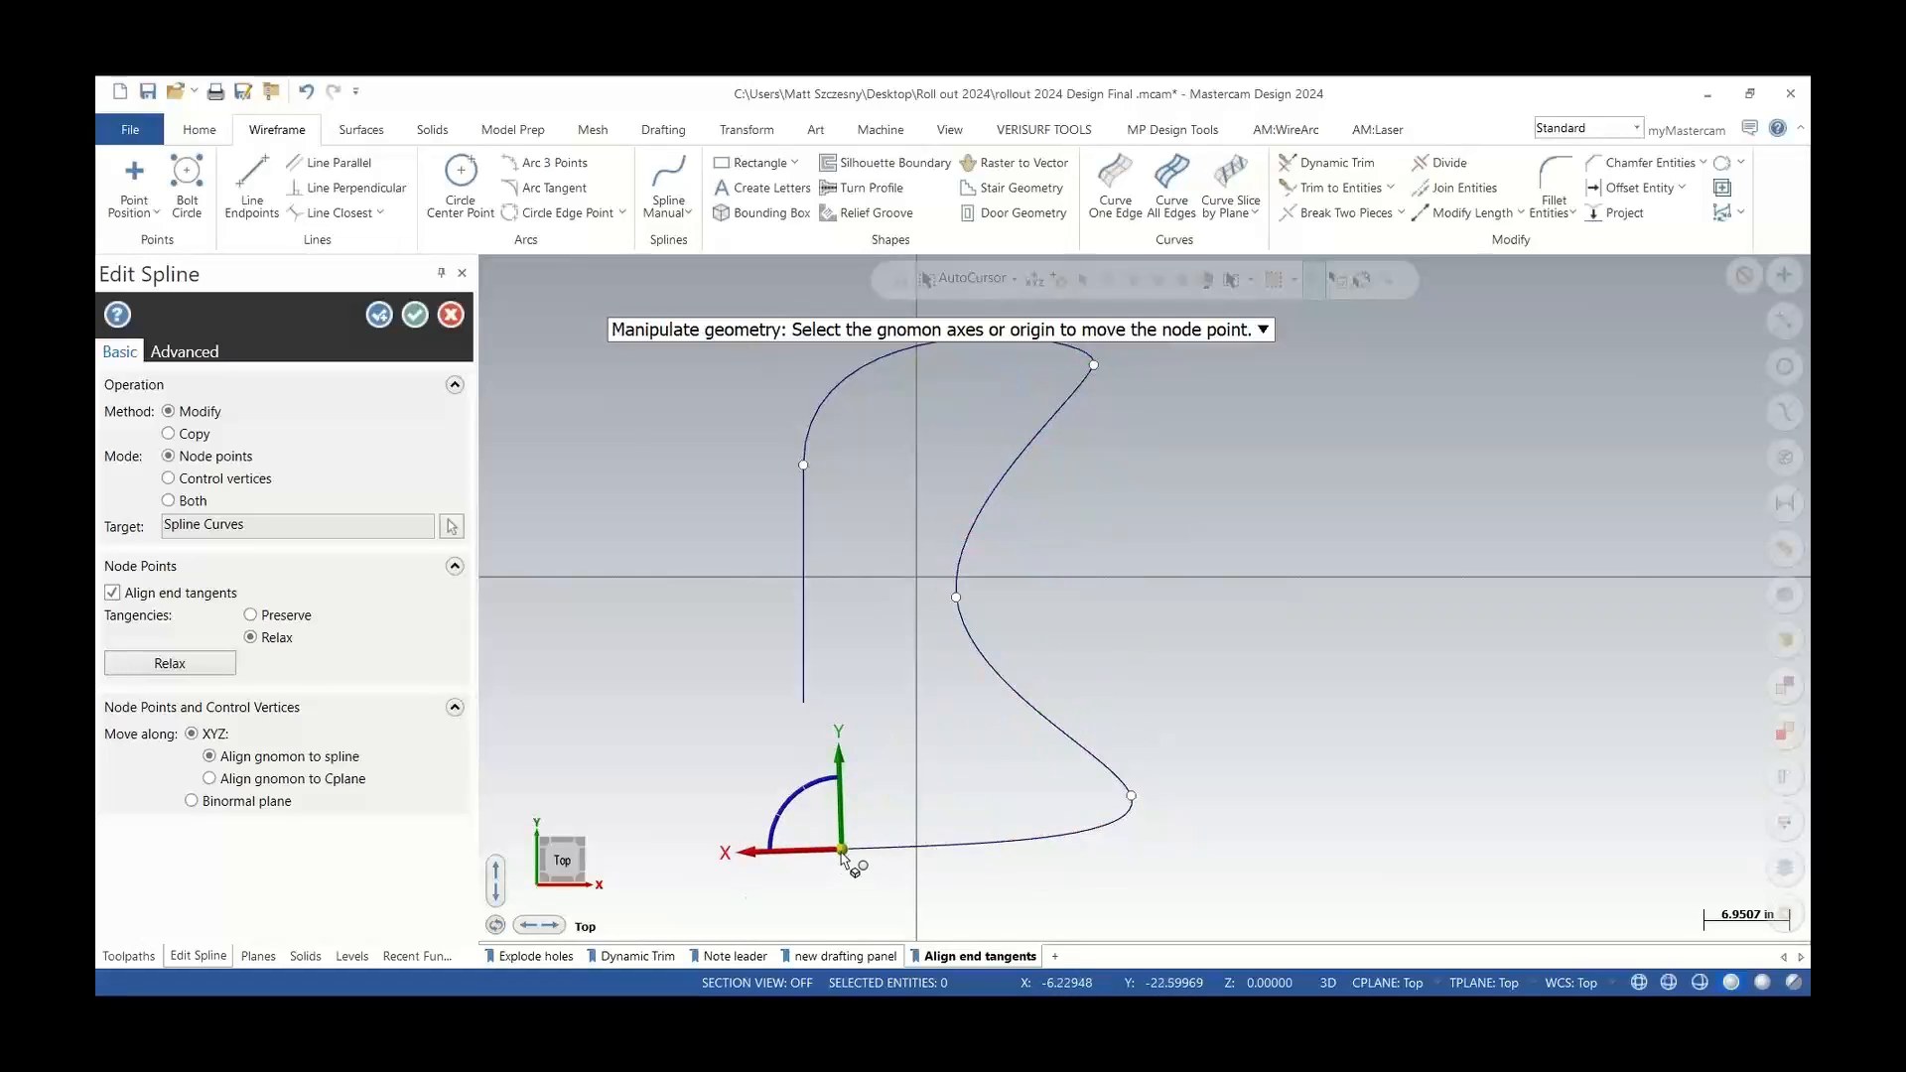
pyautogui.moveTo(842, 852)
pyautogui.mouseDown()
pyautogui.moveTo(803, 705)
pyautogui.moveTo(854, 851)
pyautogui.mouseUp()
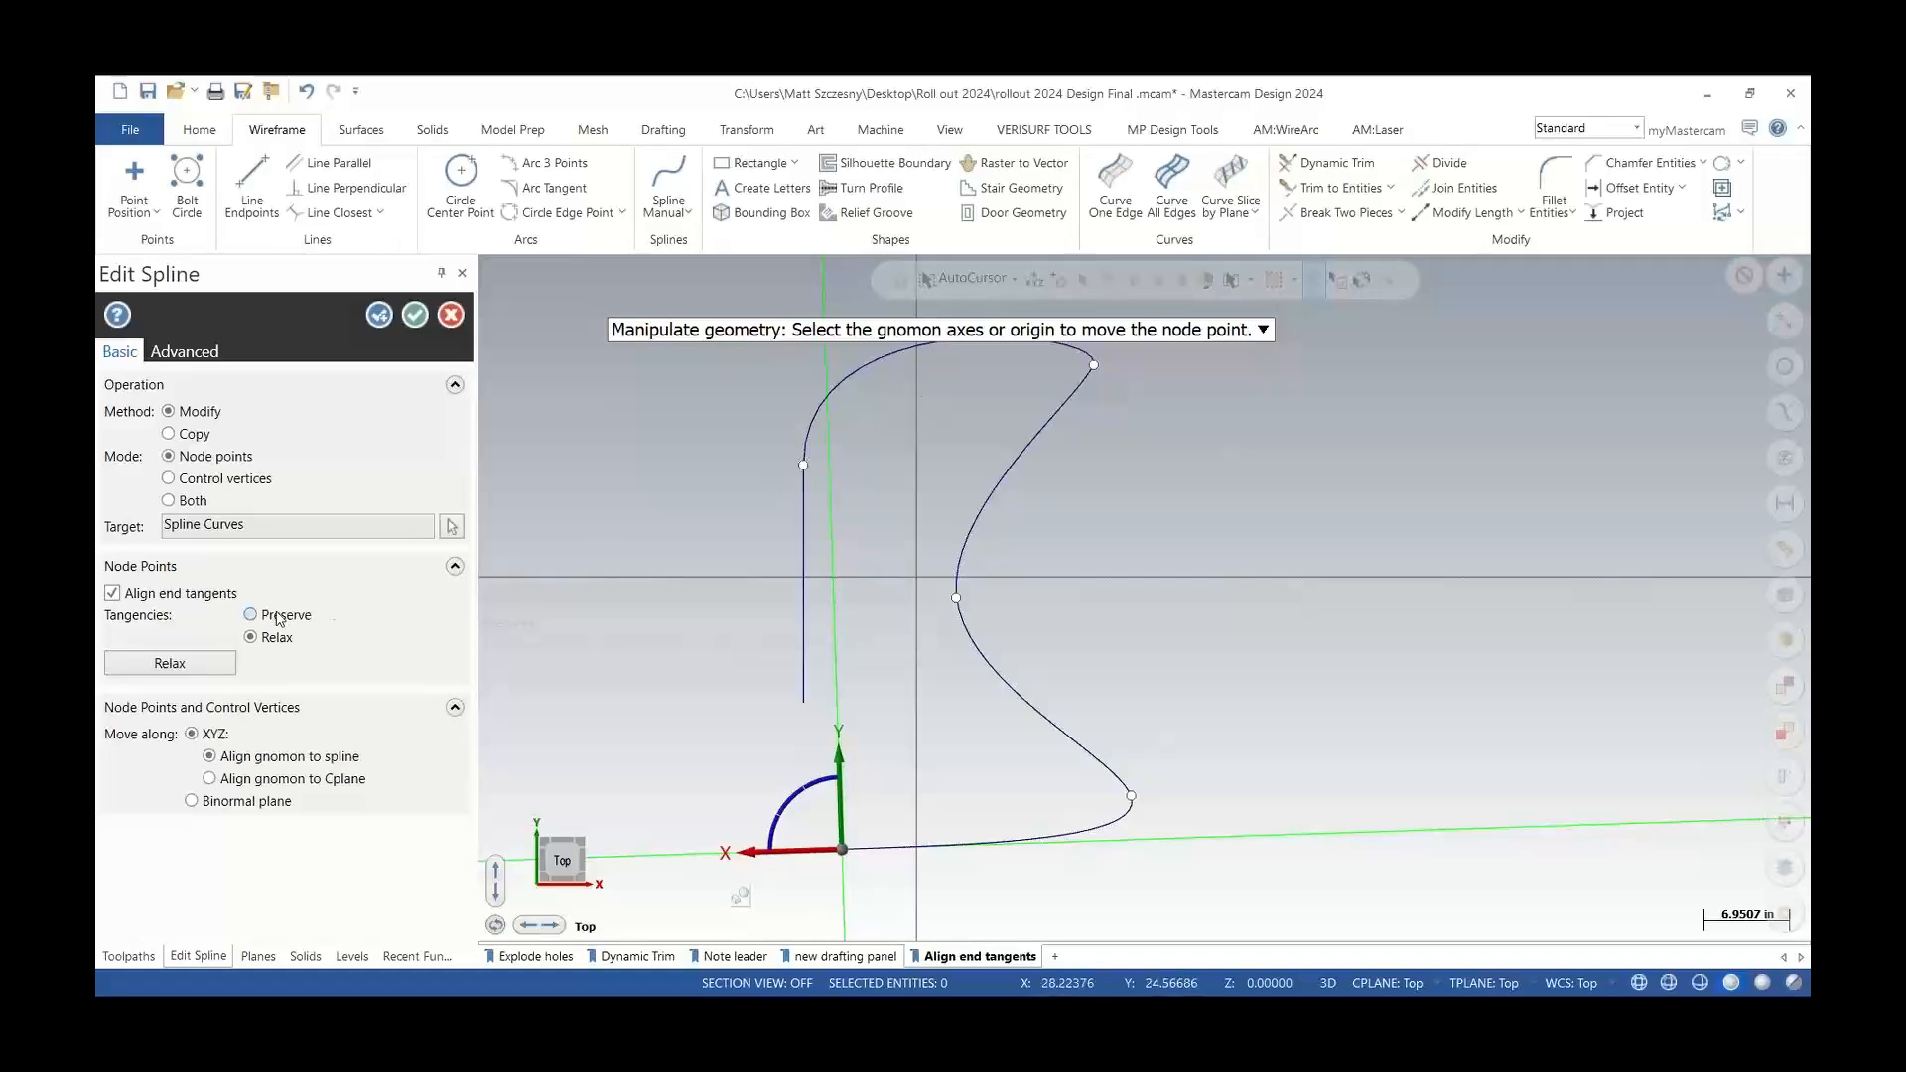
pyautogui.click(252, 616)
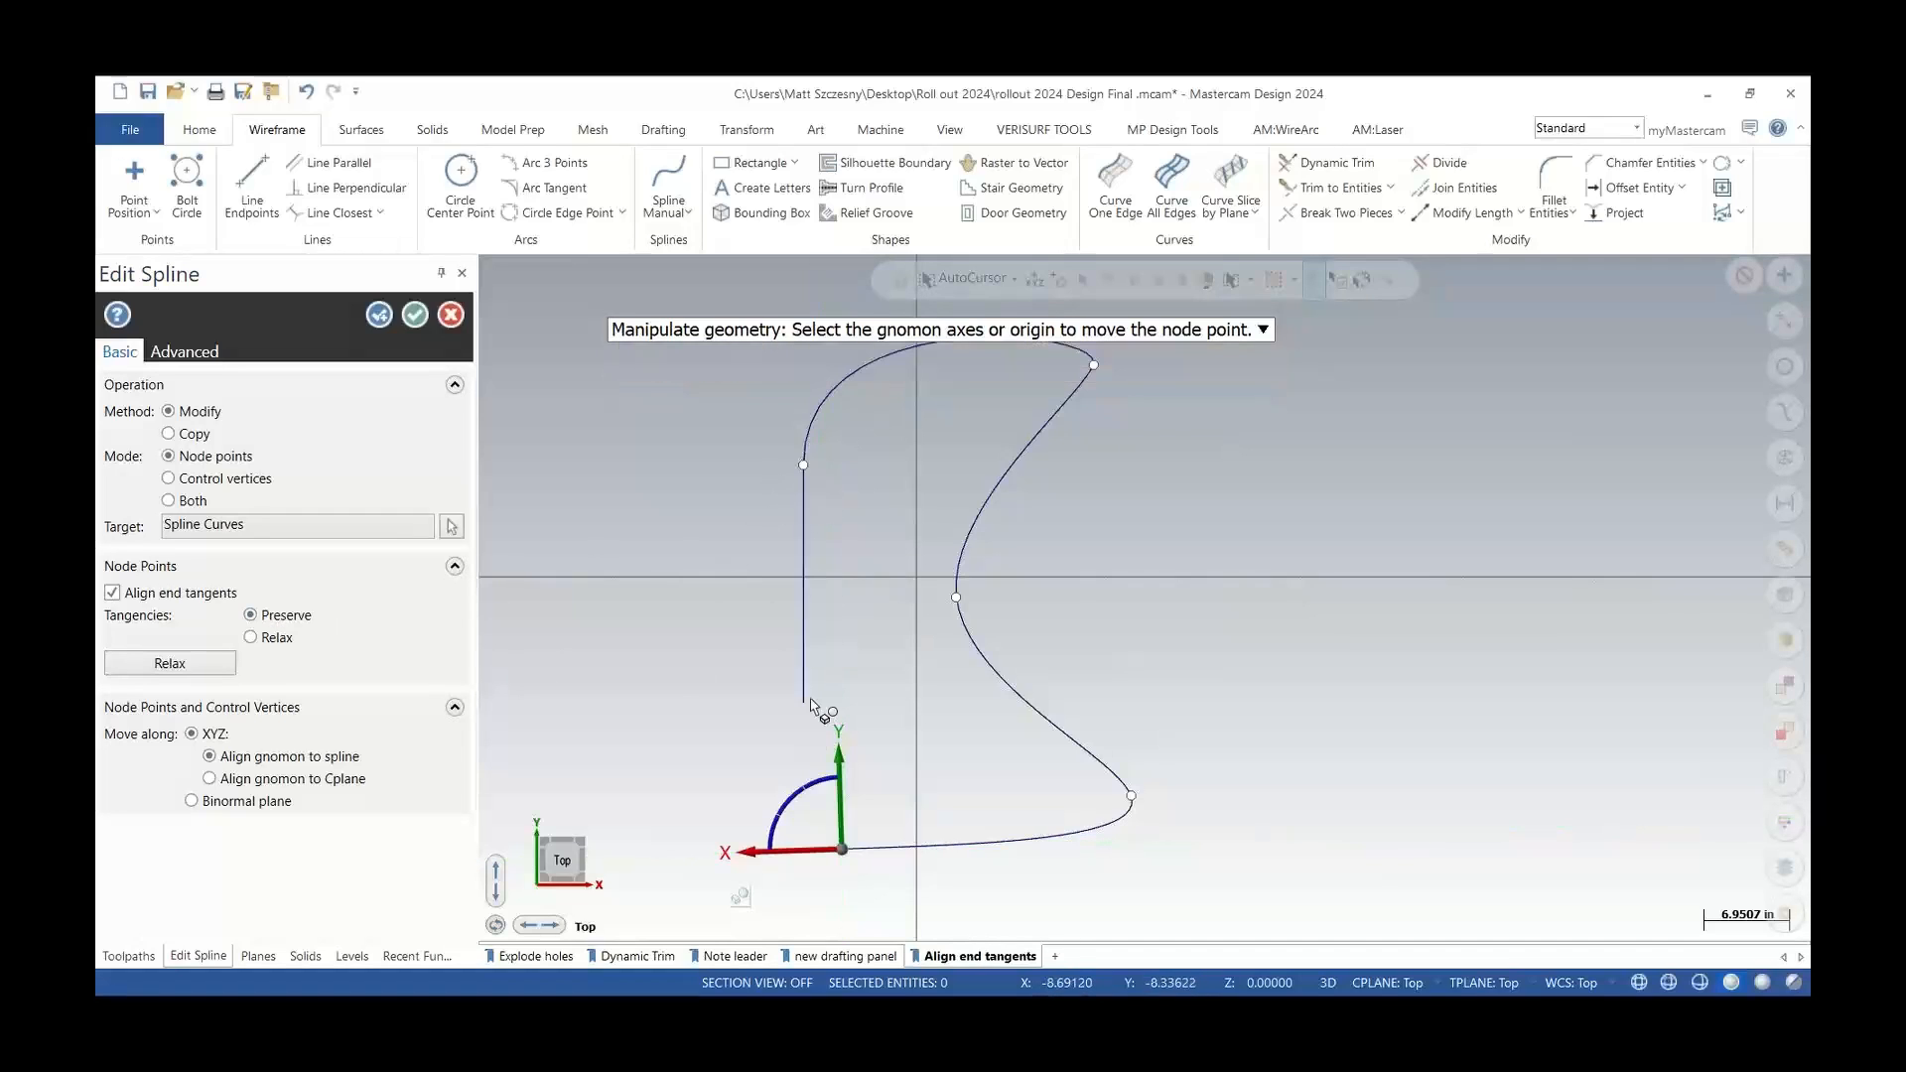
pyautogui.moveTo(842, 850); pyautogui.dragTo(806, 705)
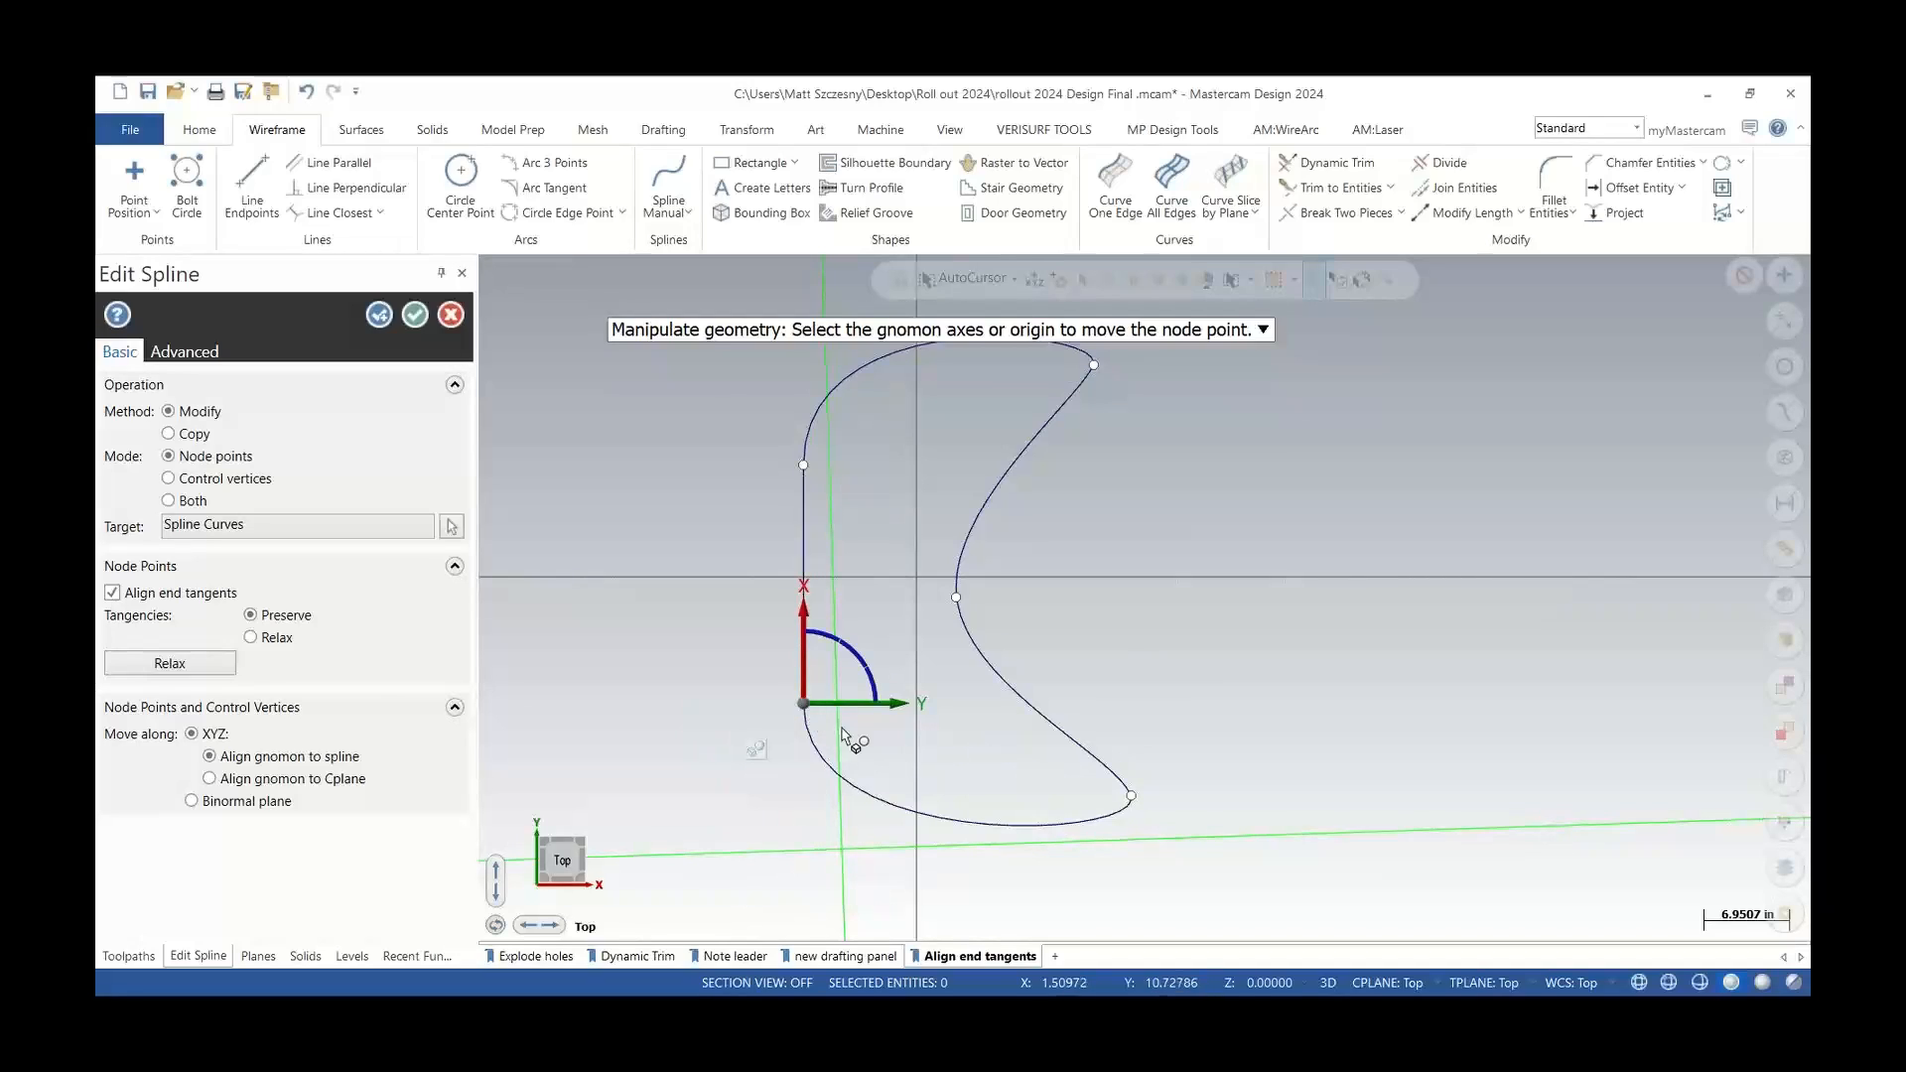
pyautogui.click(998, 737)
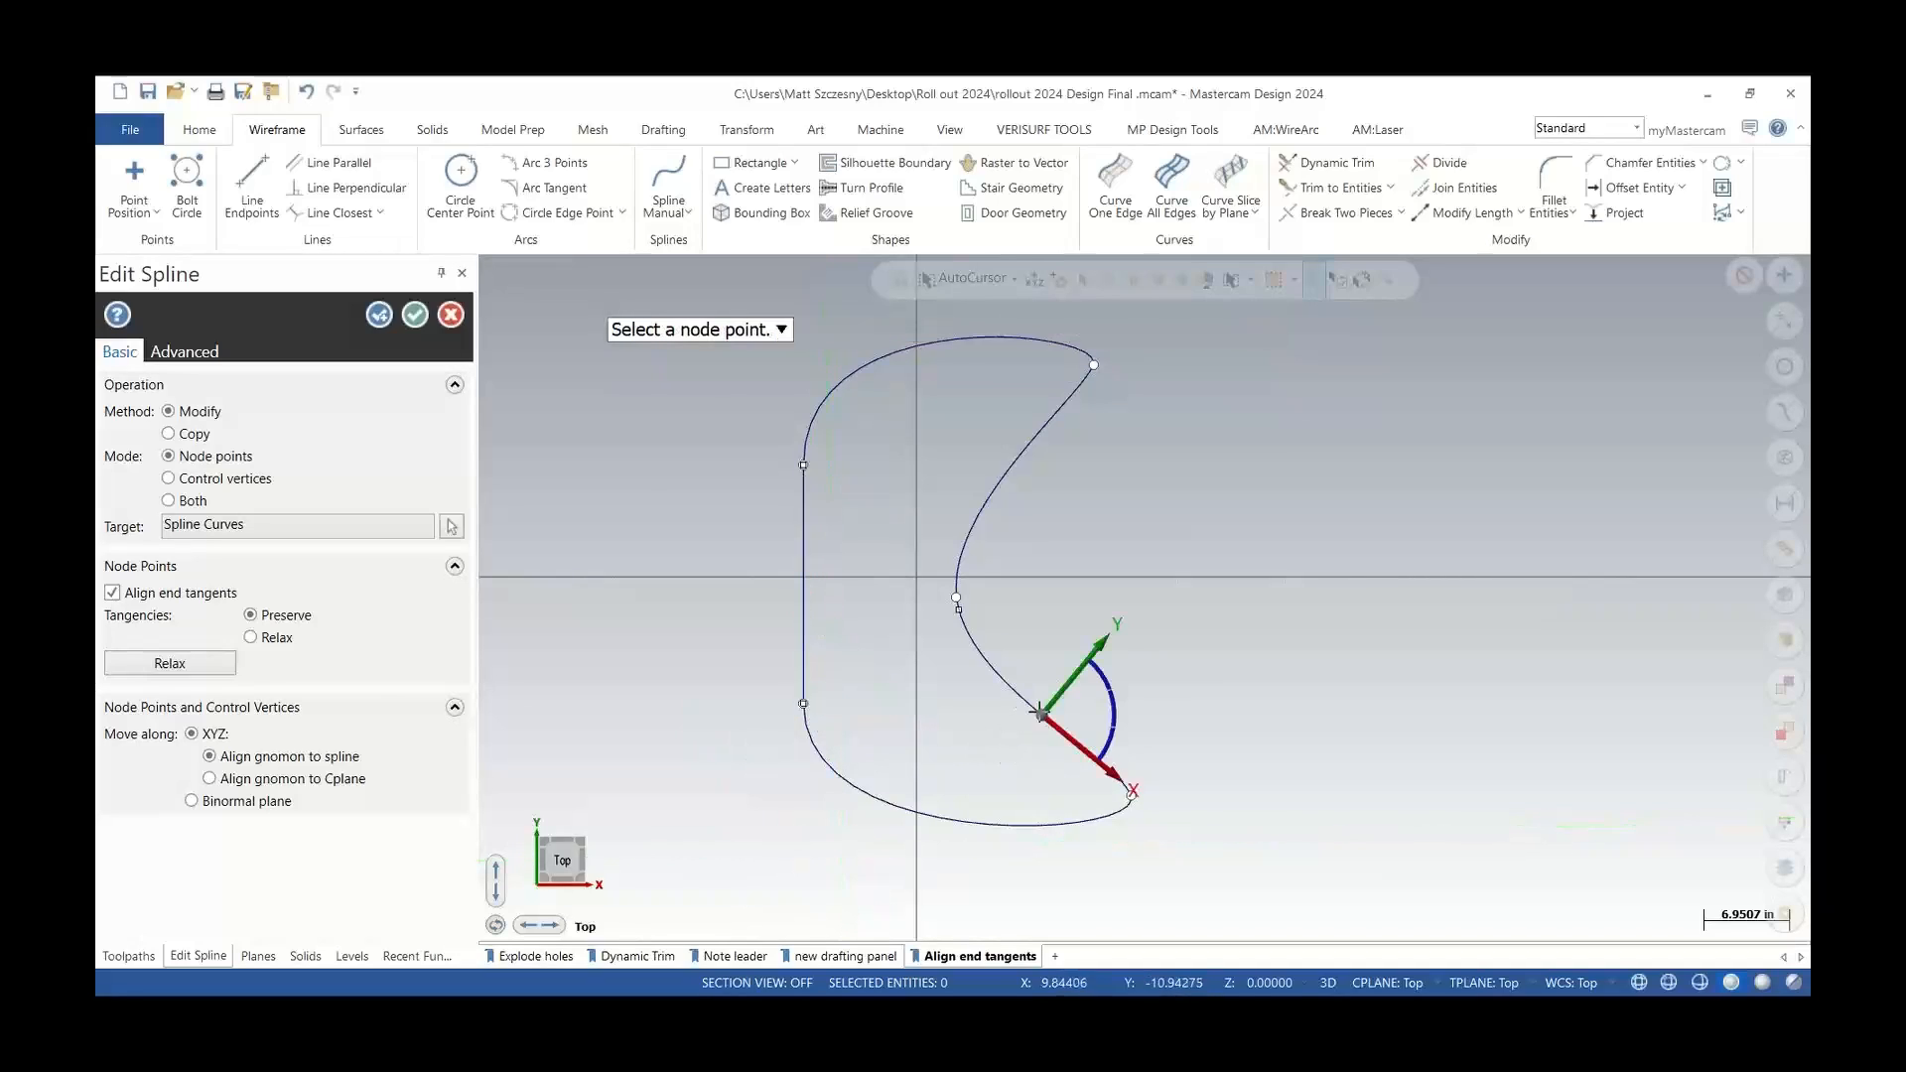
pyautogui.click(415, 316)
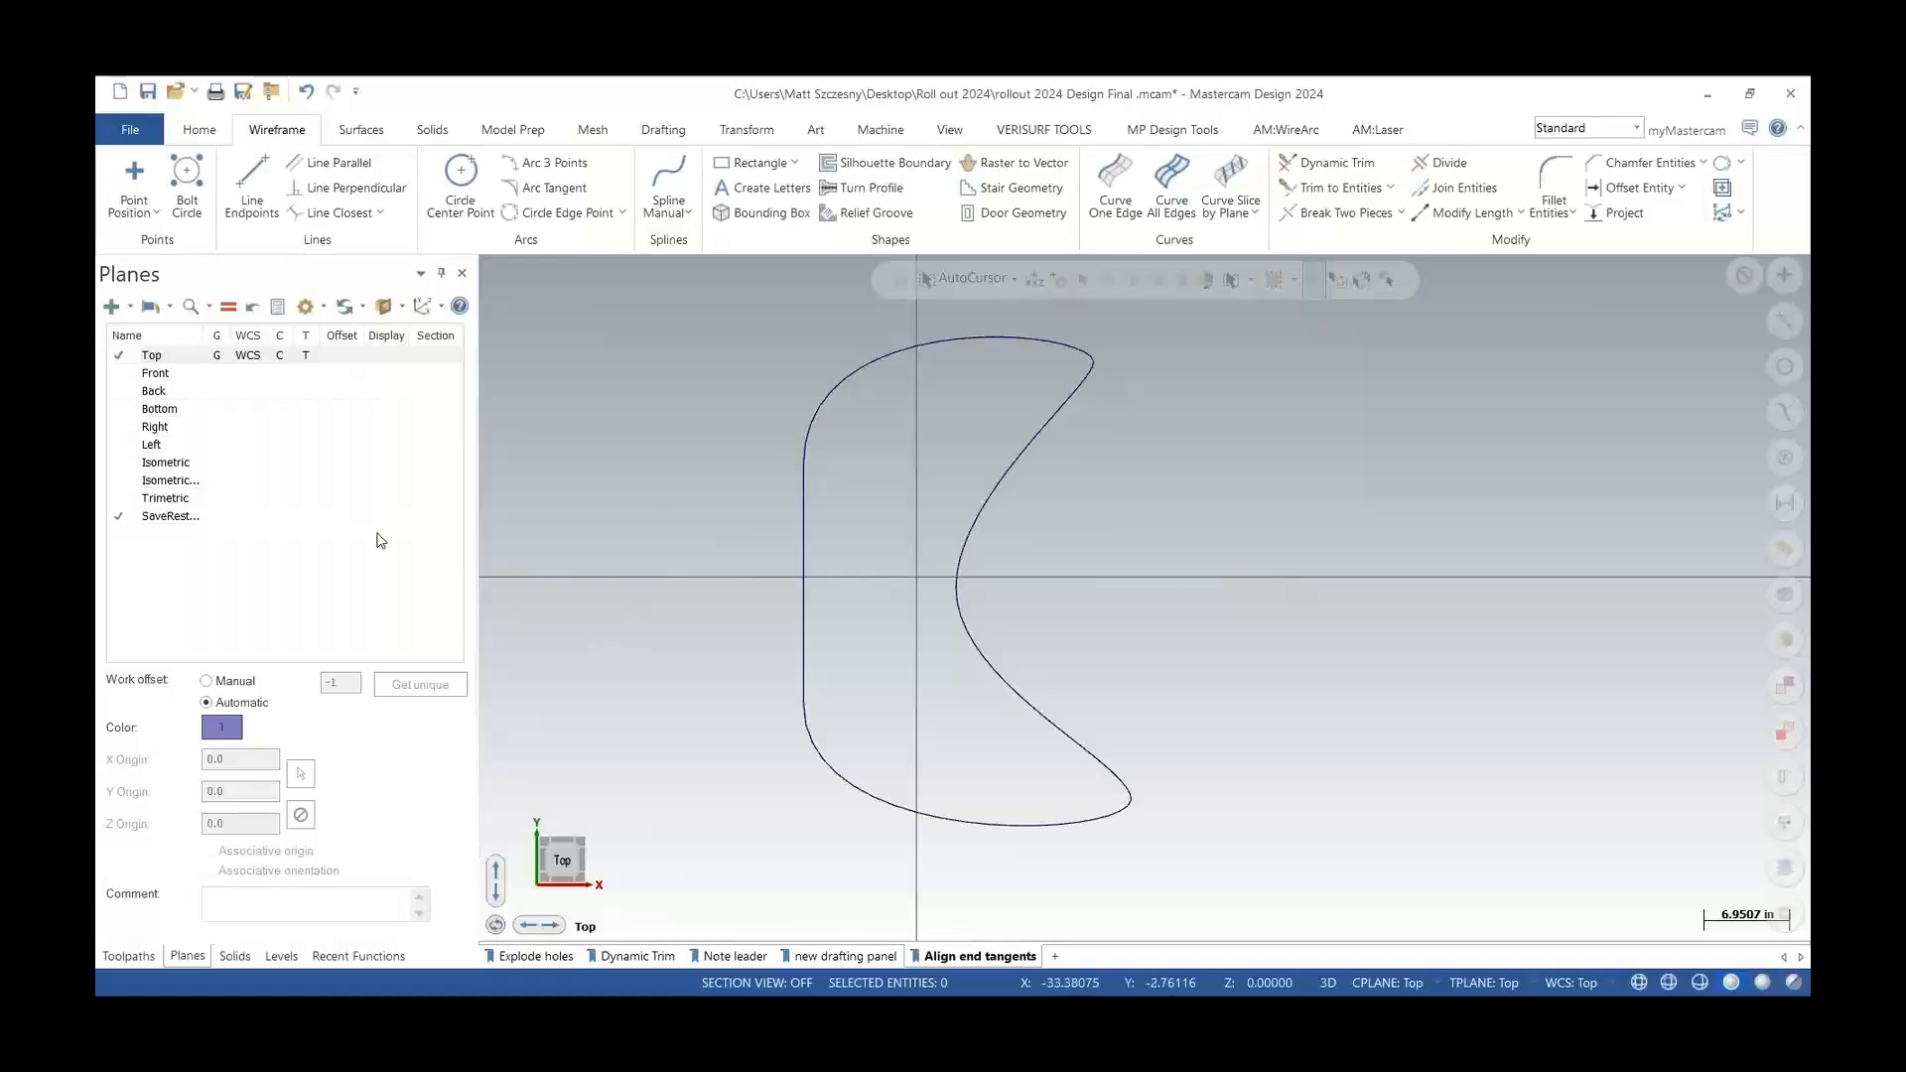
# Close the current file without saving and open the Lower Radar Mount - 11 Drafting_in drawing, dismissing the font warning
pyautogui.click(198, 129)
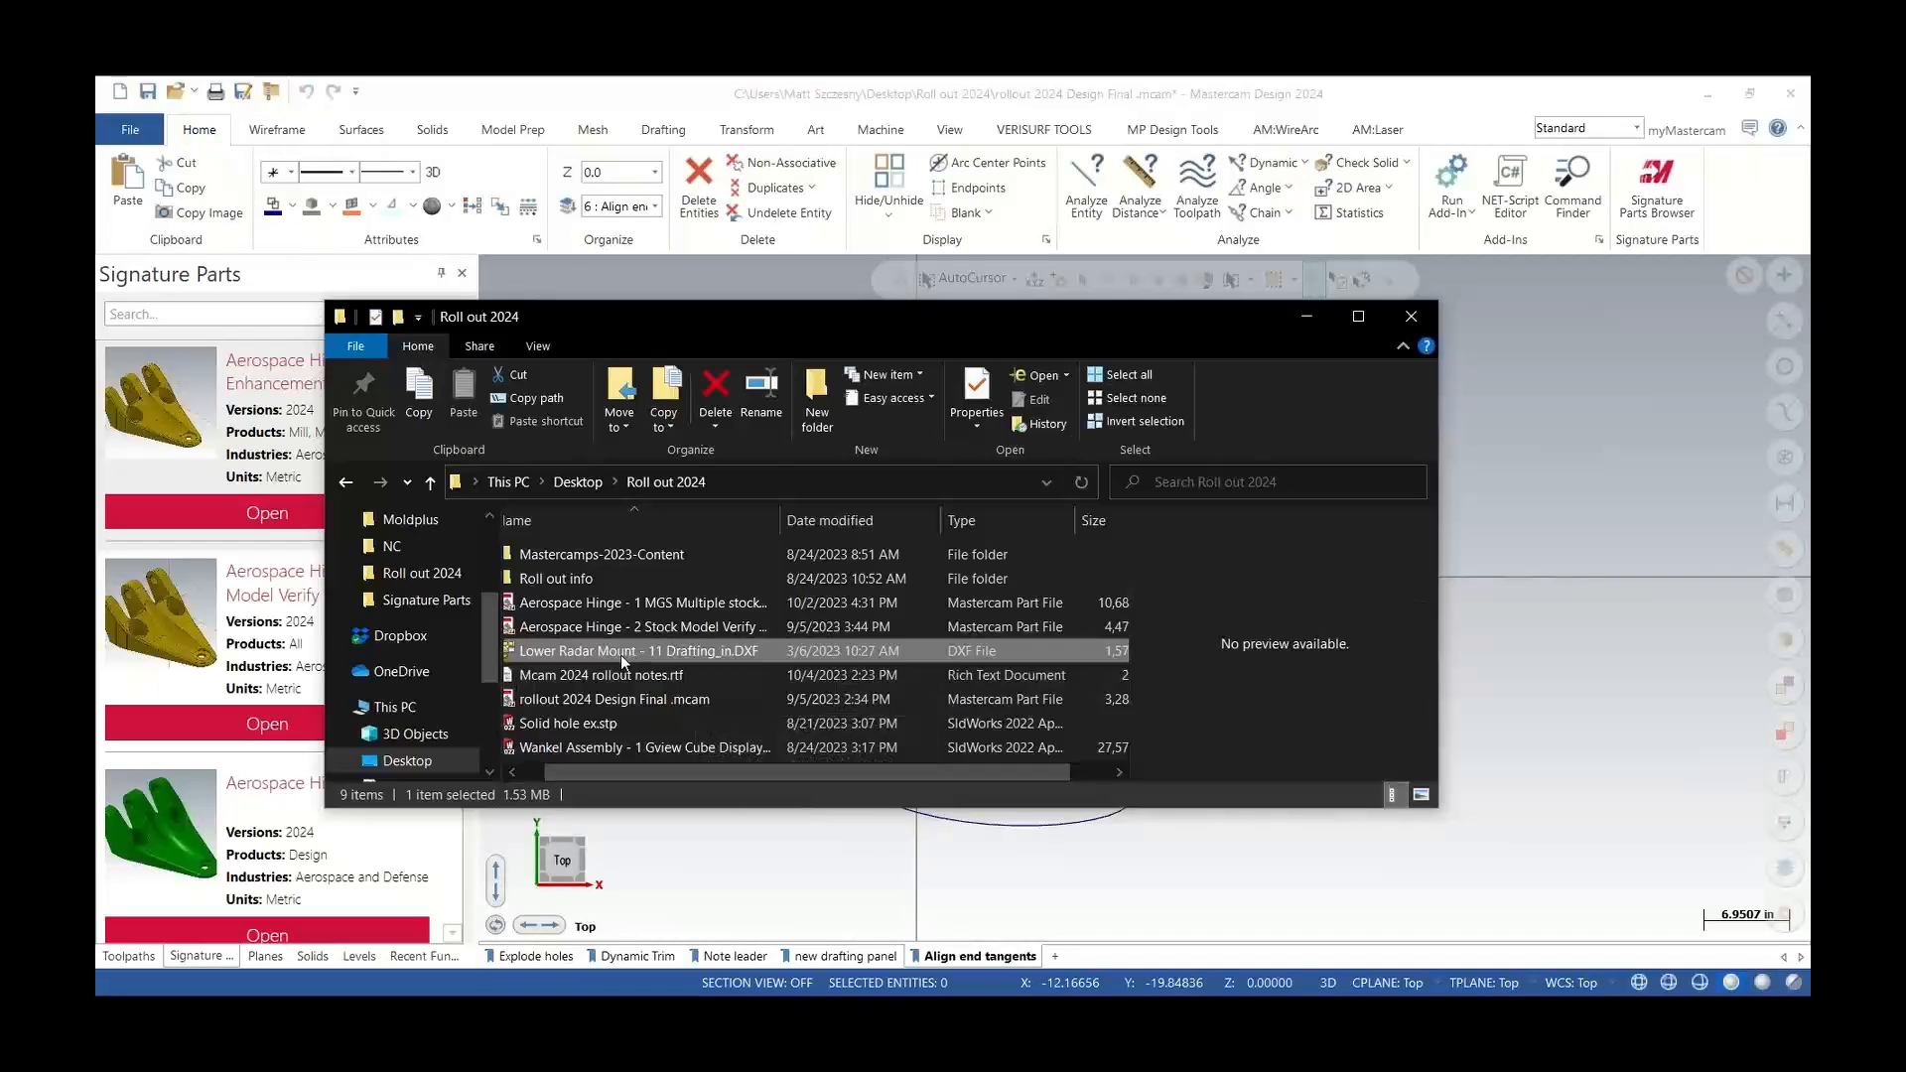
pyautogui.moveTo(621, 653); pyautogui.dragTo(791, 838)
pyautogui.click(1307, 318)
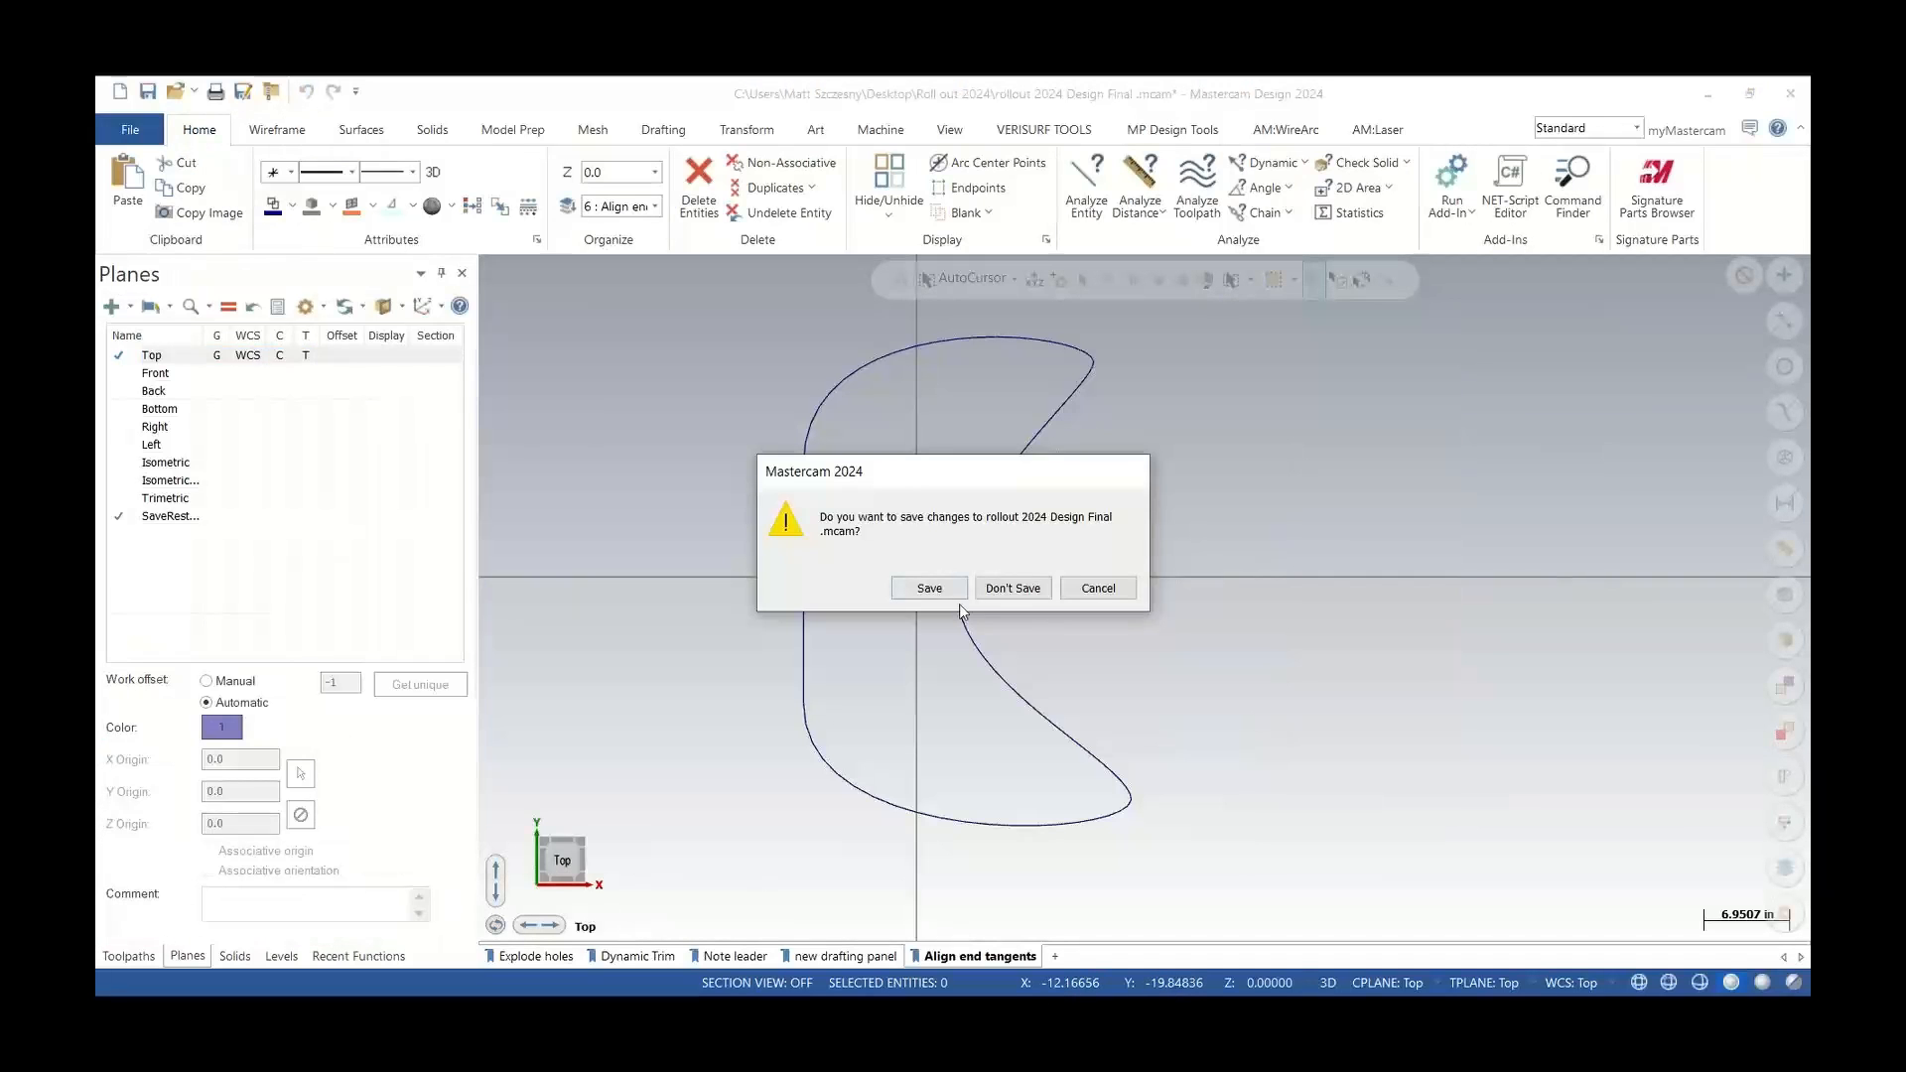
pyautogui.click(1013, 588)
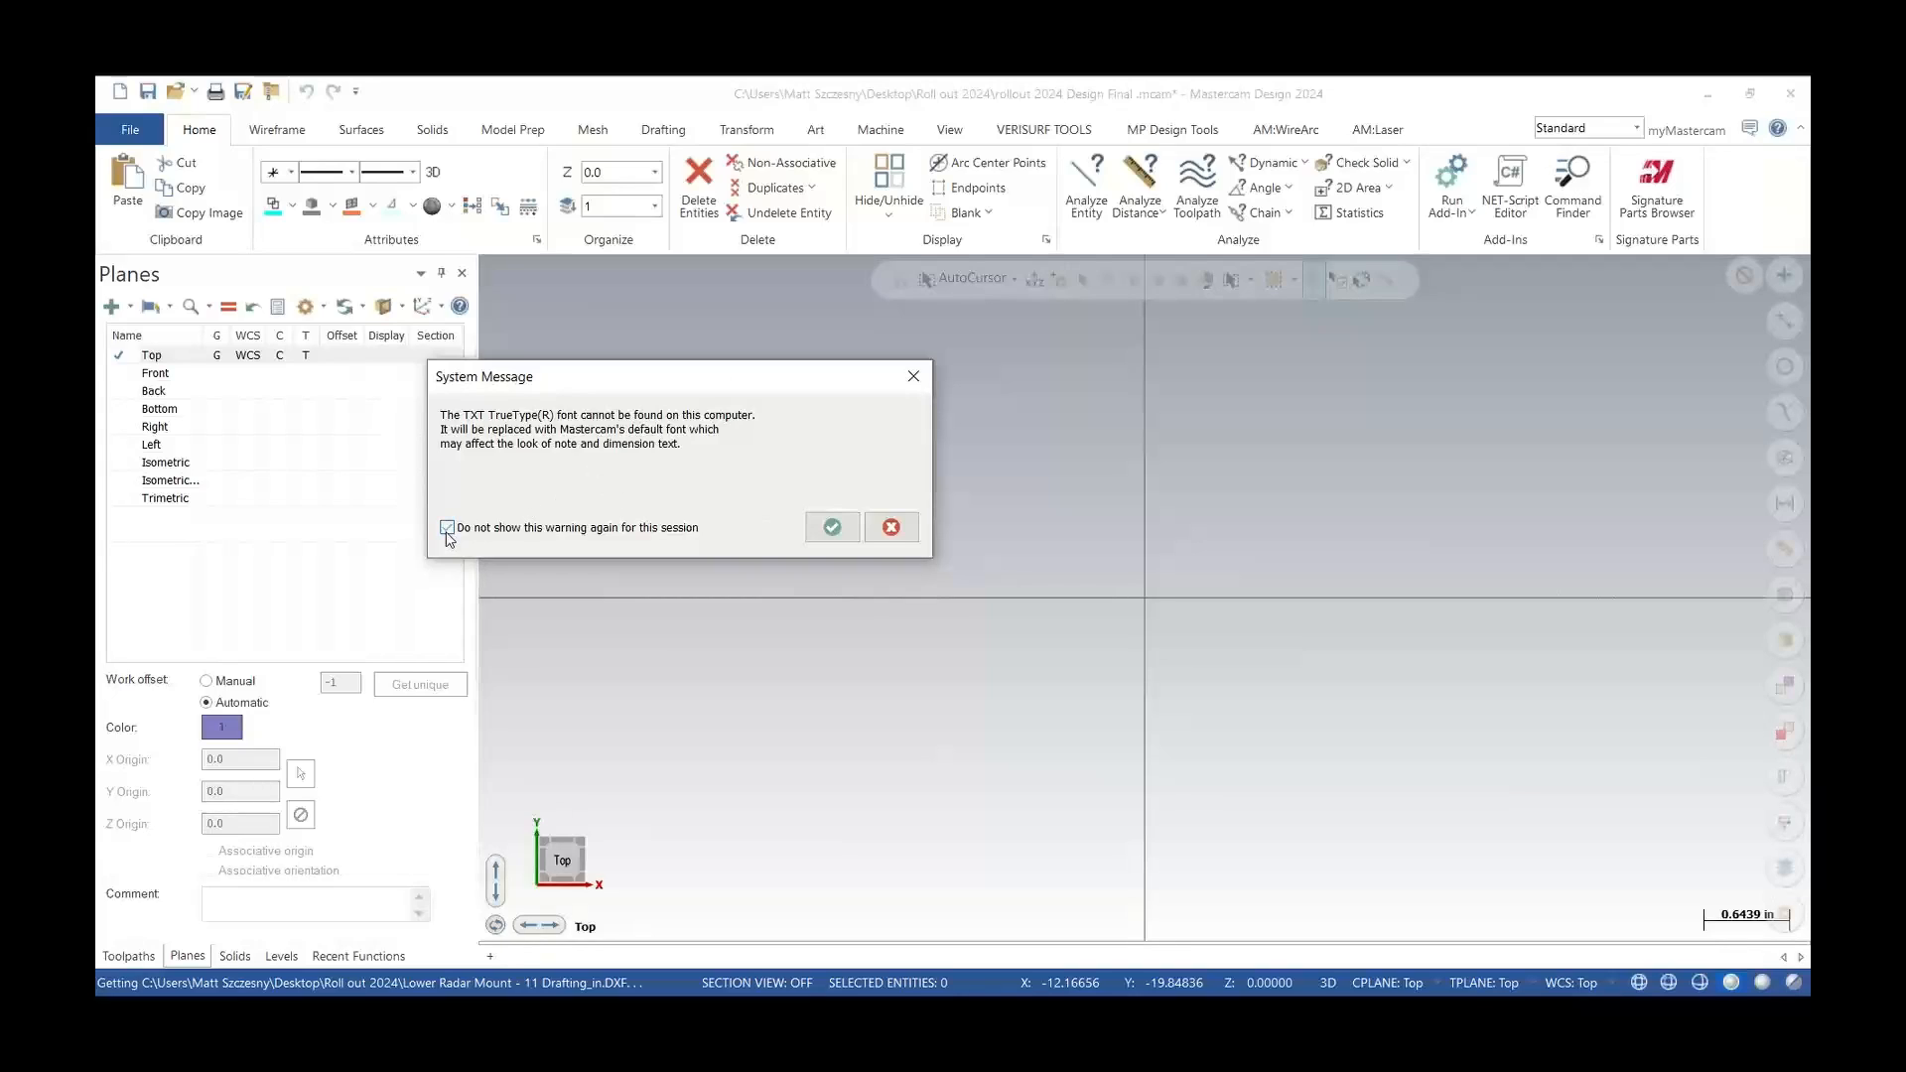
pyautogui.click(832, 526)
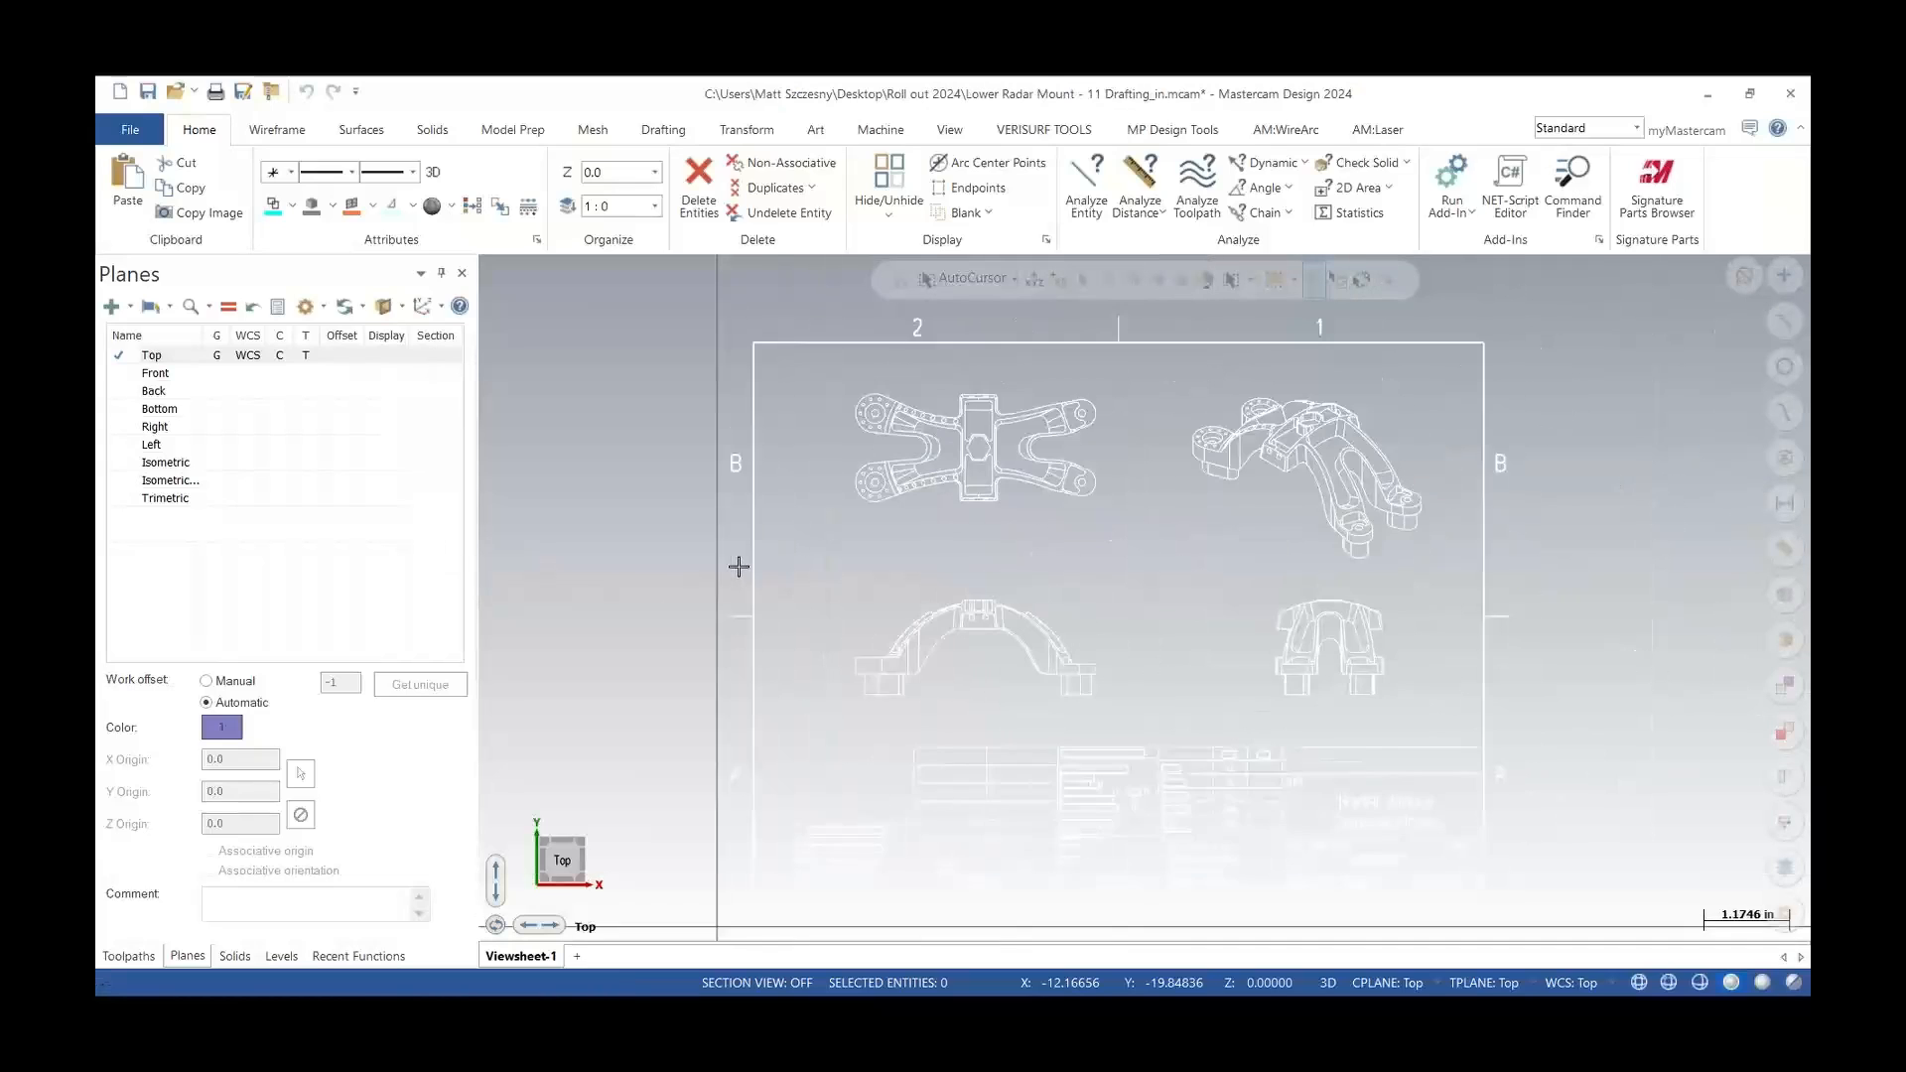
pyautogui.scroll(-2, 739, 567)
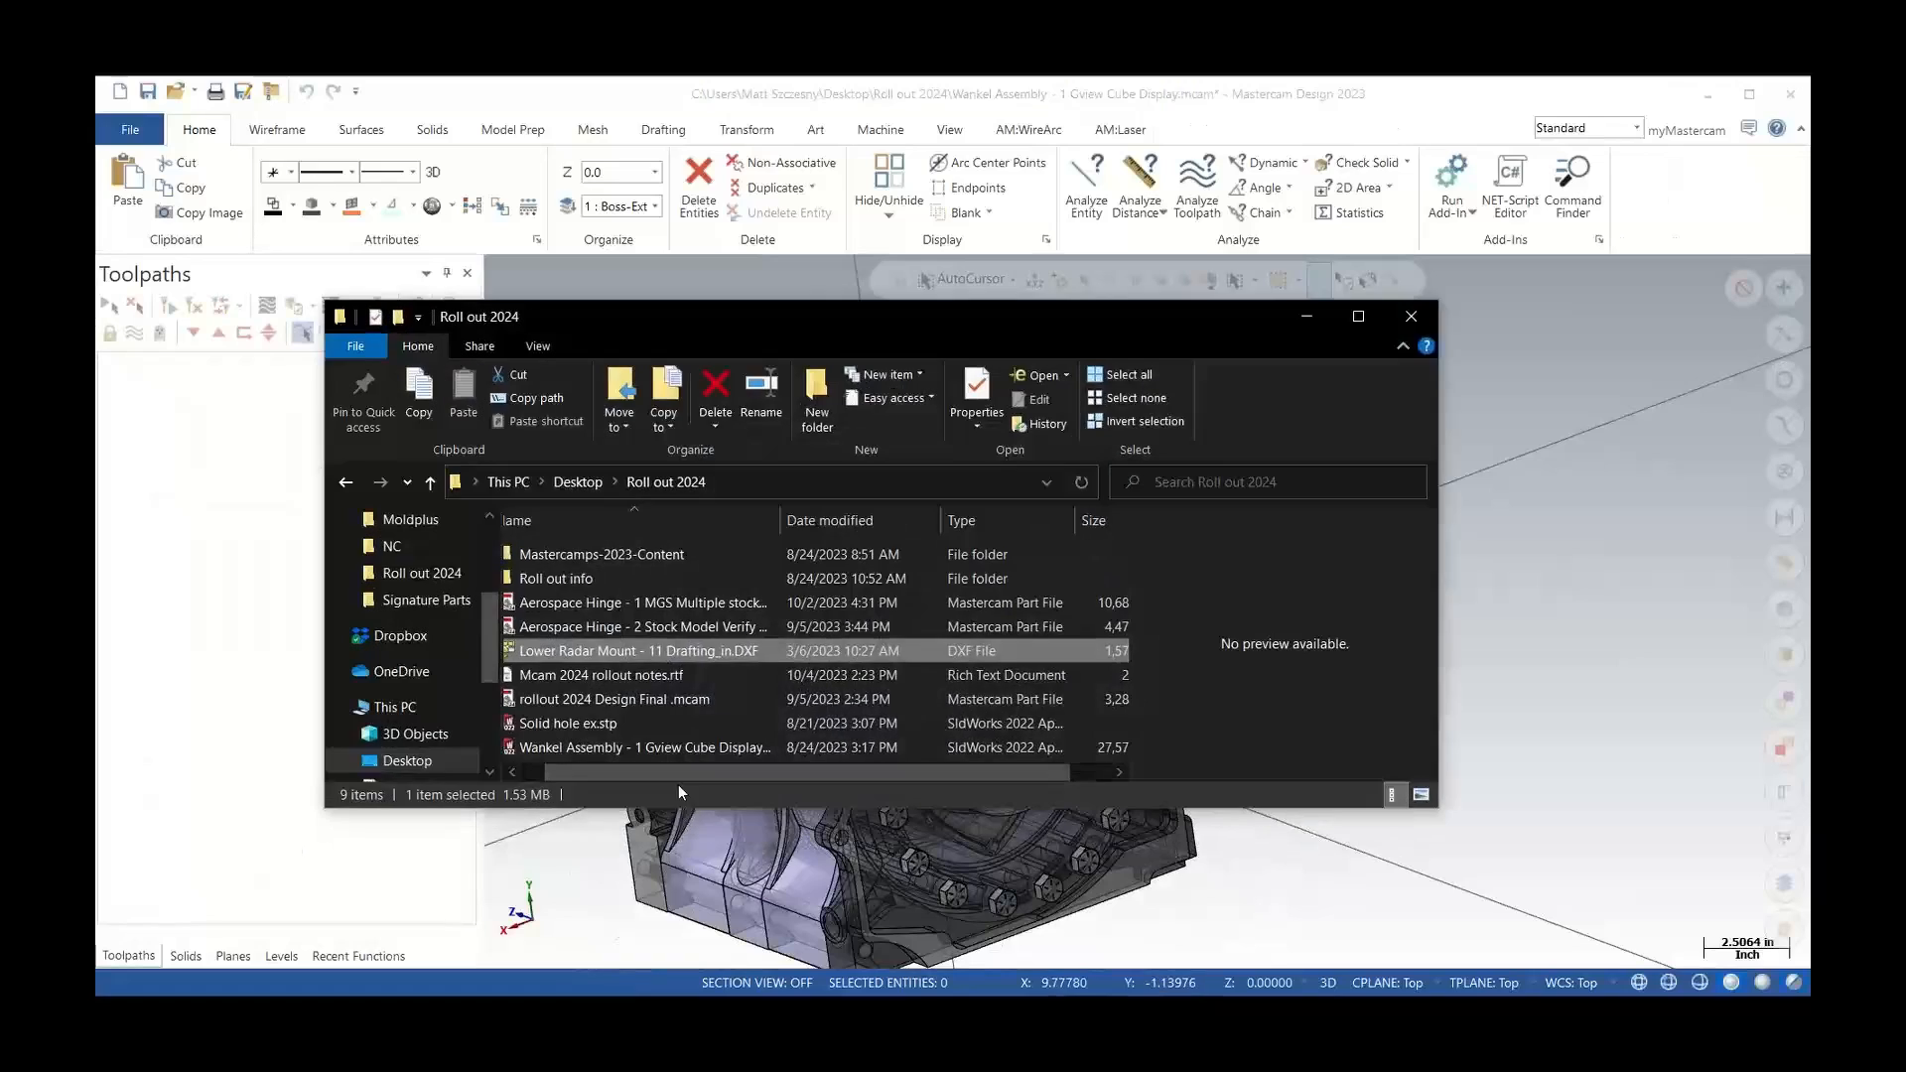
# Switch to Mastercam 2023 and open the same Lower Radar Mount - 11 Drafting_in drawing there
pyautogui.click(1307, 316)
pyautogui.click(1017, 588)
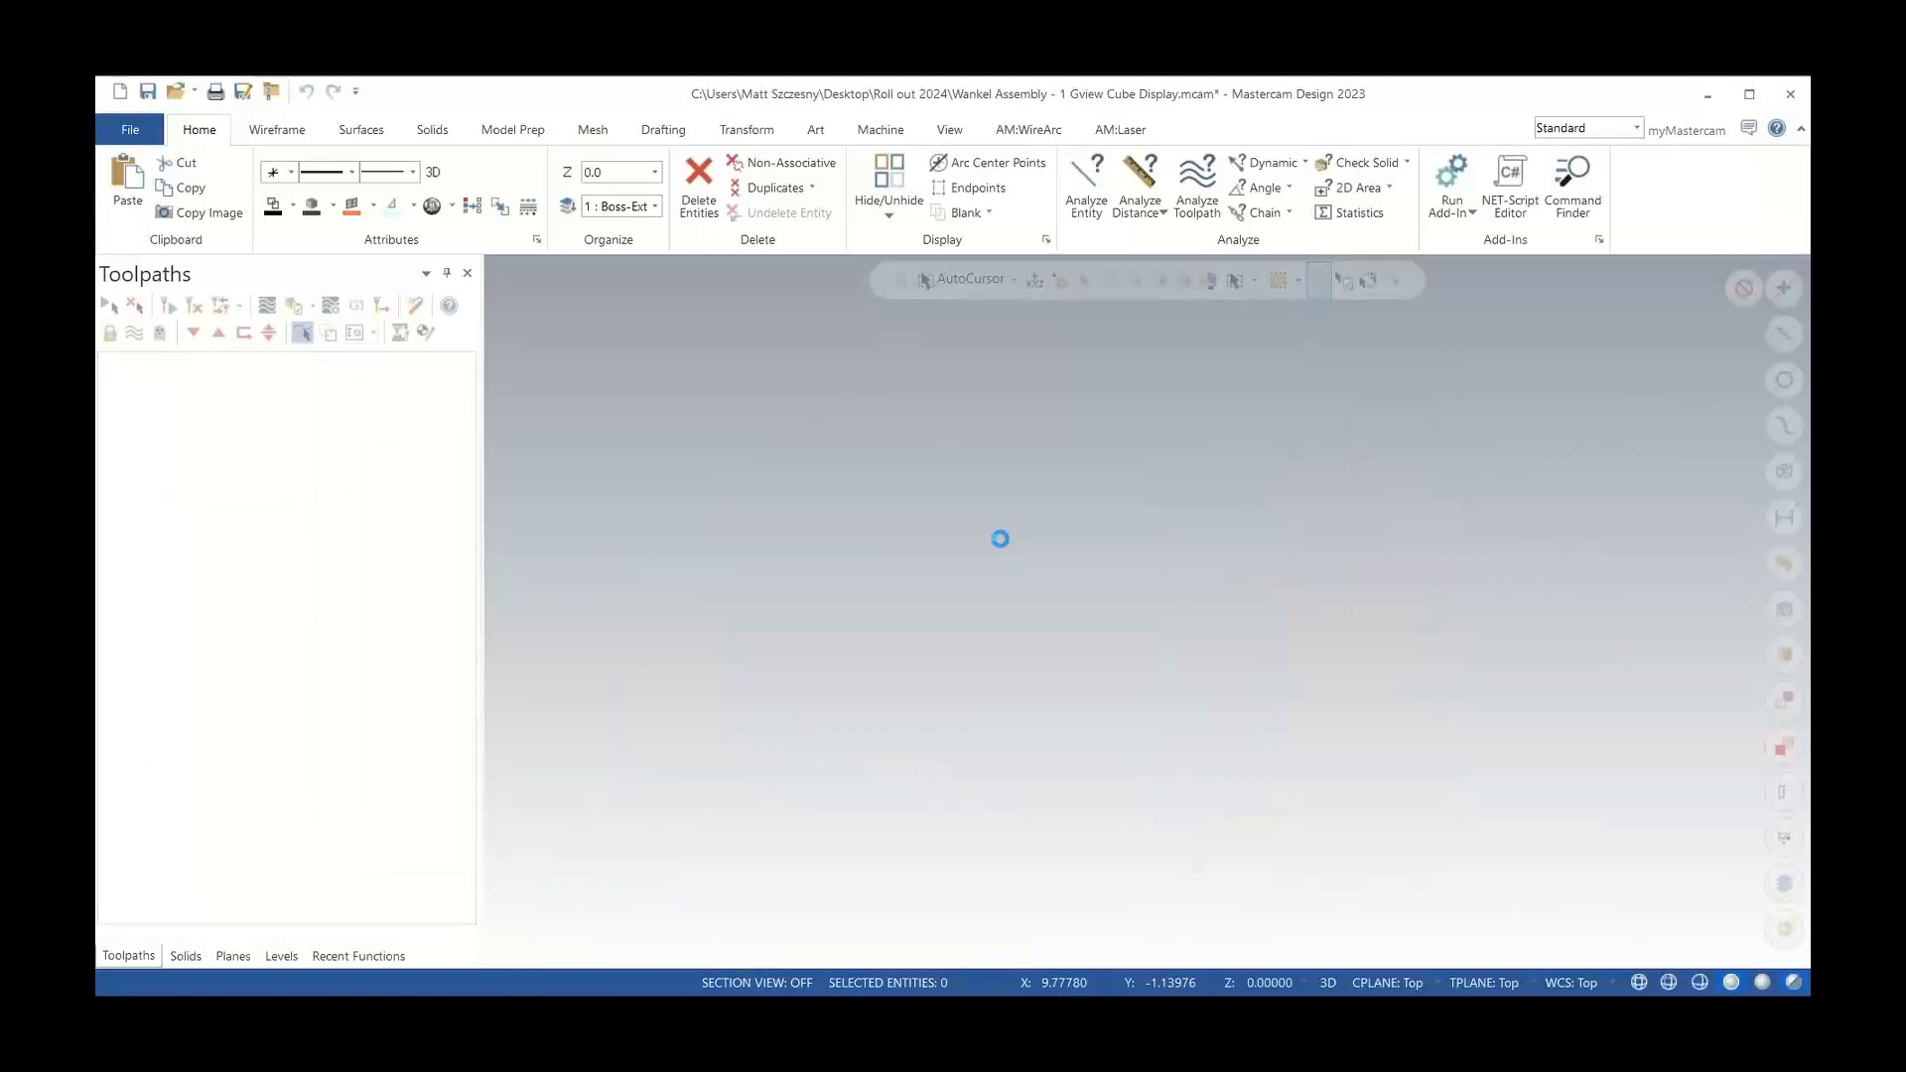
pyautogui.click(1124, 524)
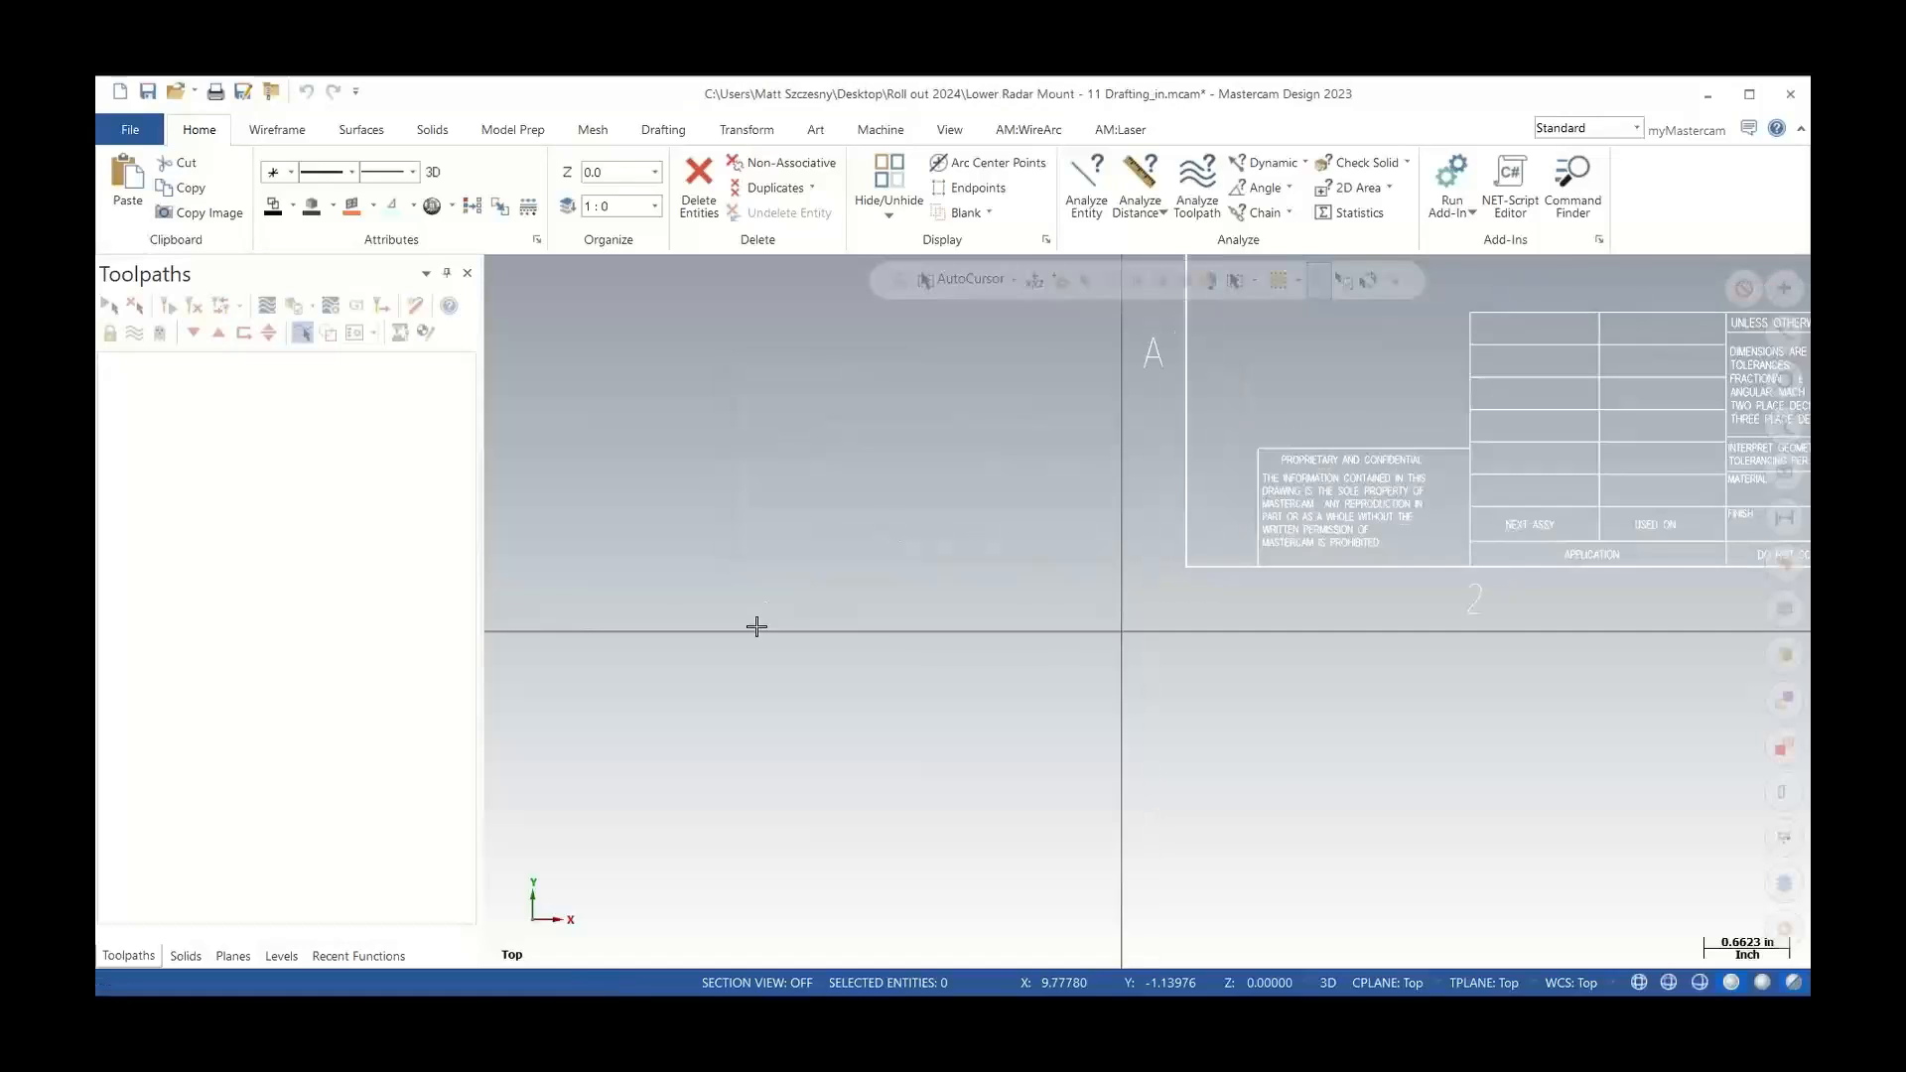
pyautogui.scroll(-5, 695, 541)
# Create a drafting note reading 'Holes Normal To surface' below the part's top view
pyautogui.moveTo(625, 367)
pyautogui.mouseDown()
pyautogui.moveTo(1174, 843)
pyautogui.moveTo(1259, 885)
pyautogui.mouseUp()
pyautogui.rightClick(1254, 486)
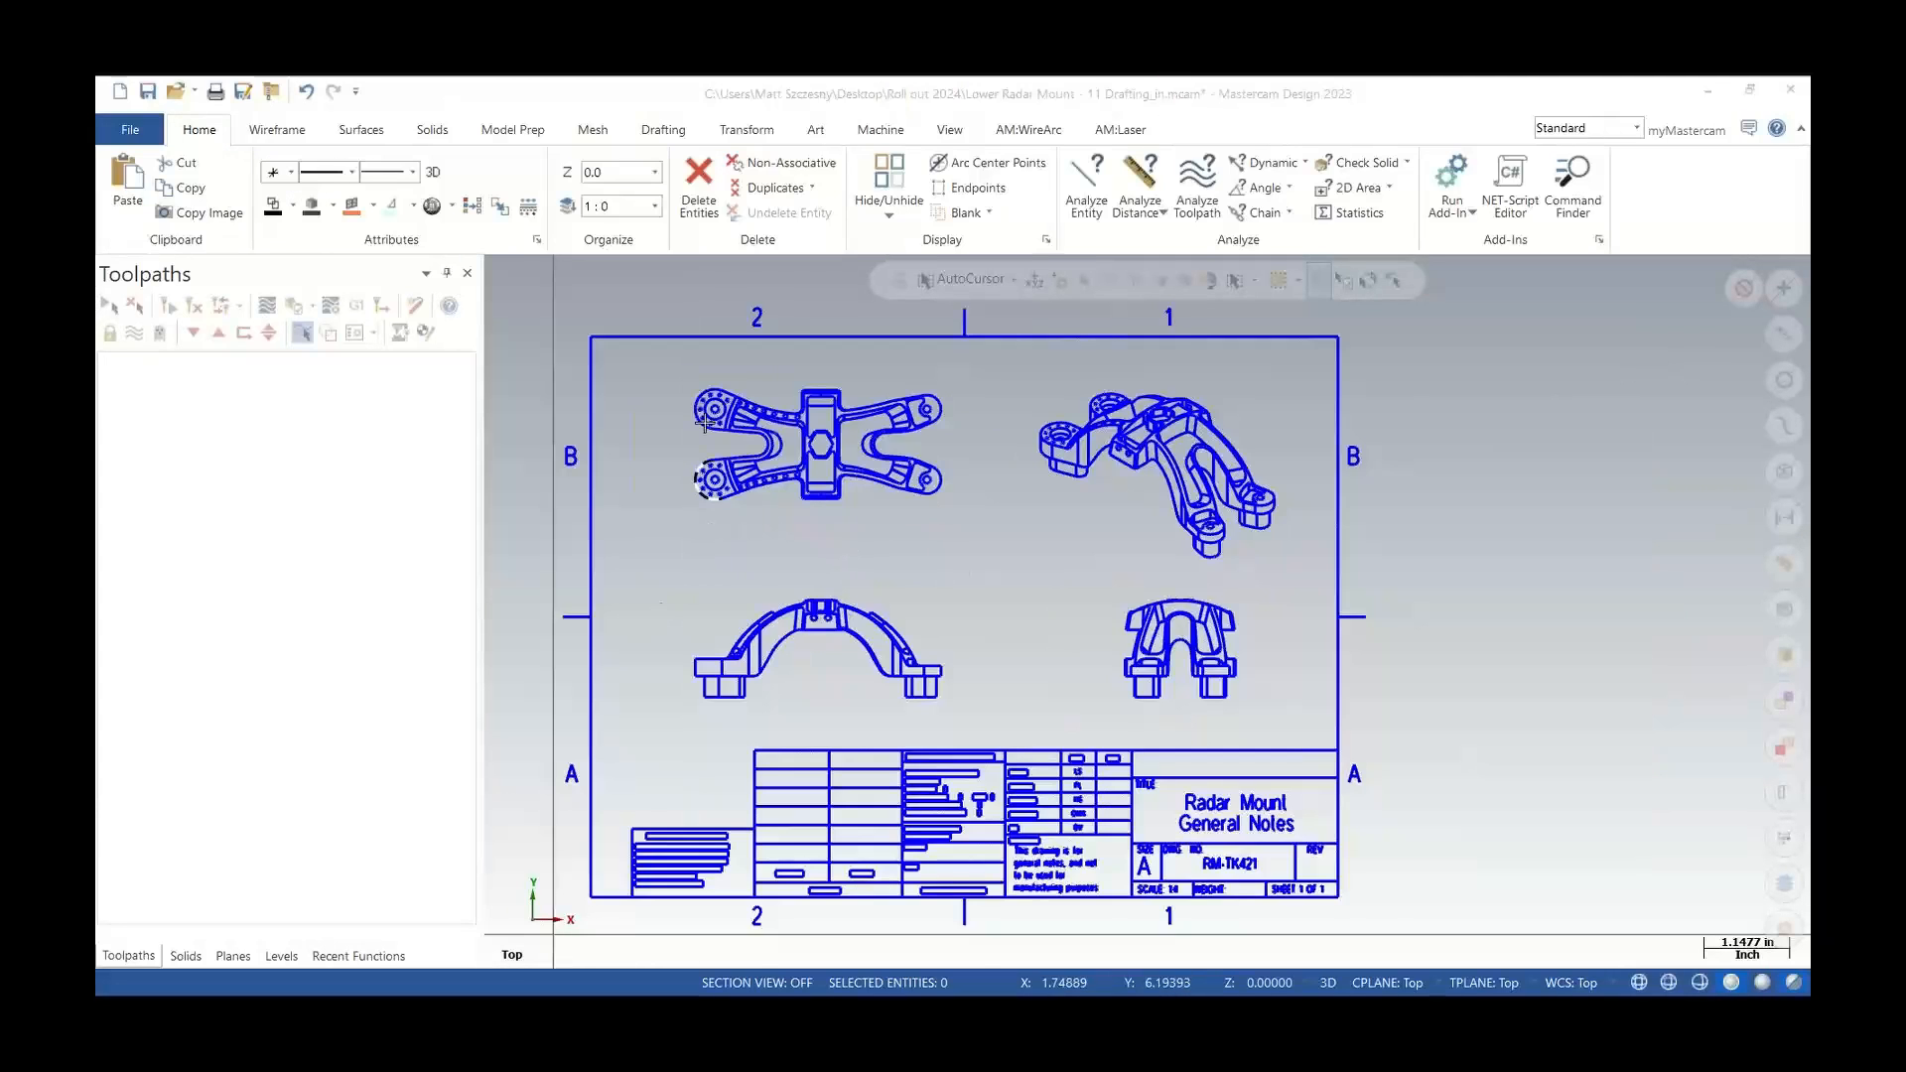
pyautogui.scroll(4, 719, 405)
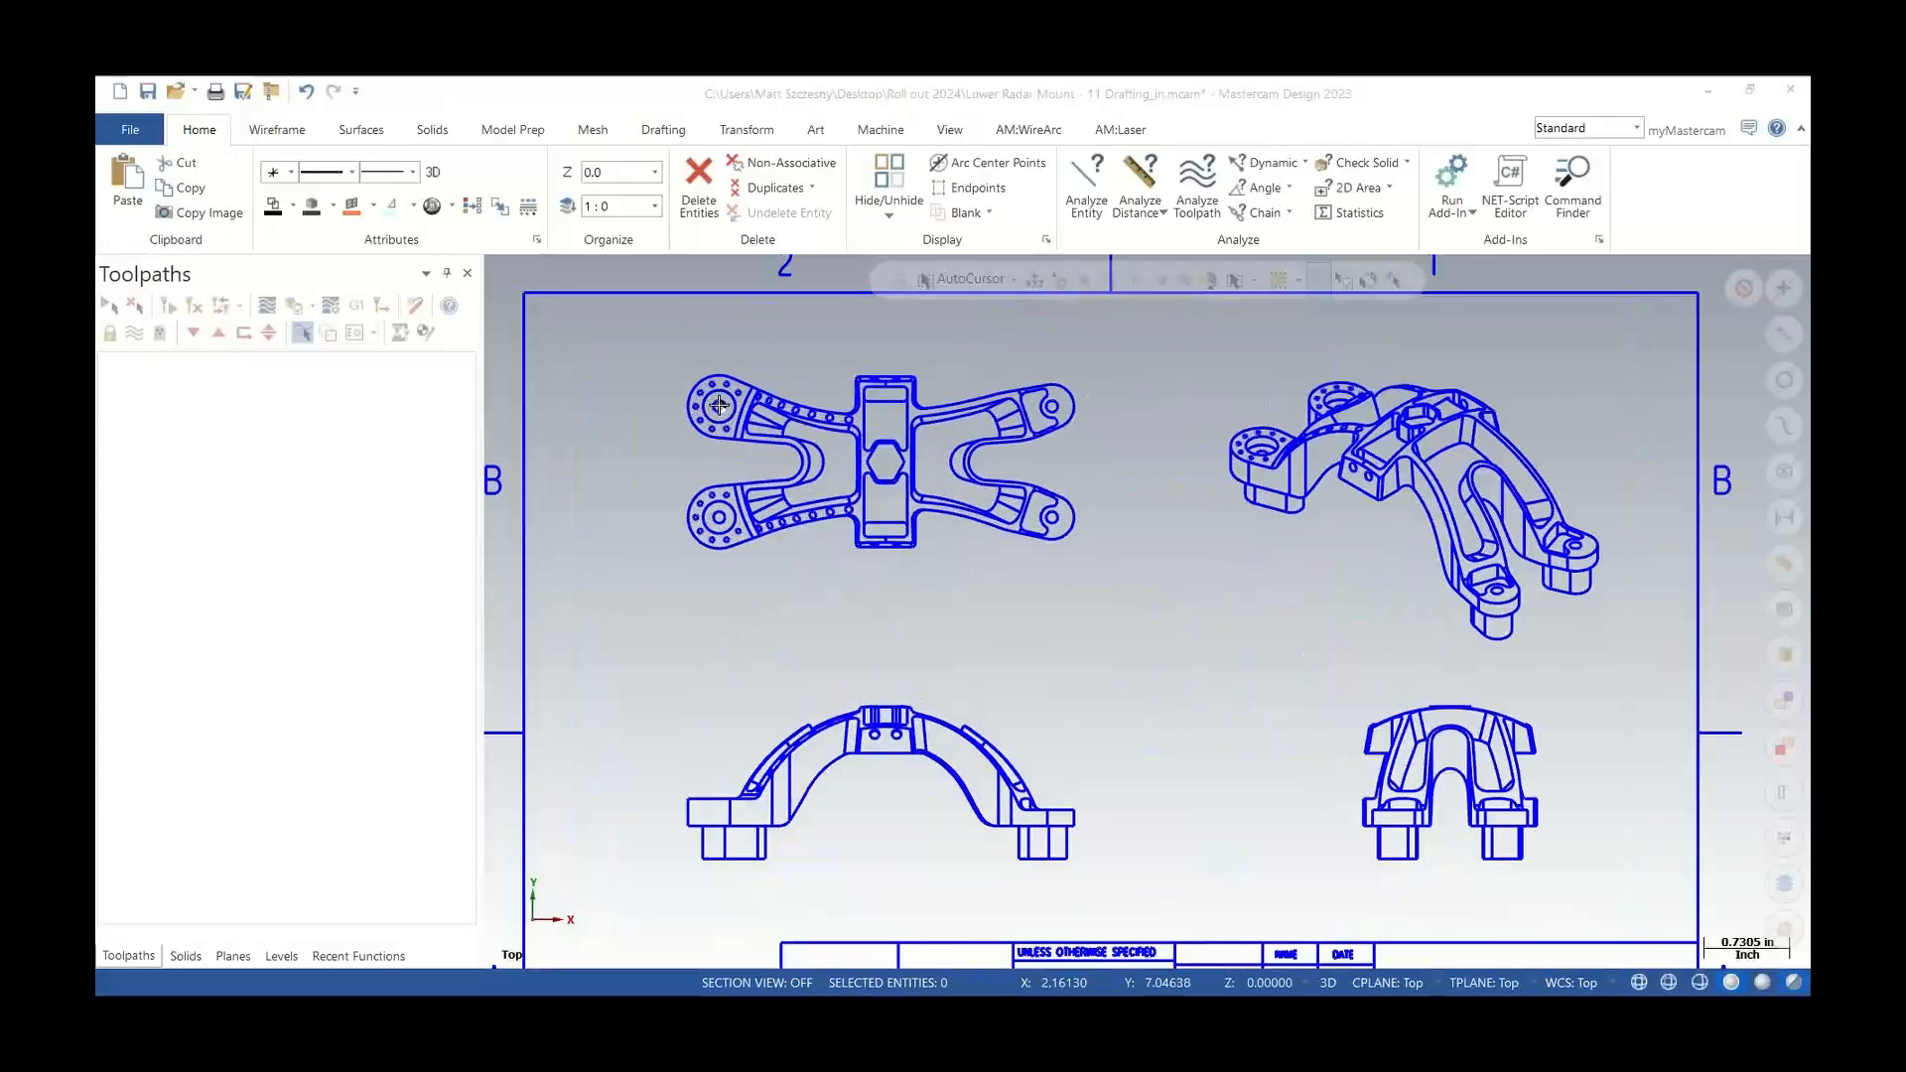
pyautogui.scroll(5, 719, 405)
pyautogui.scroll(-1, 790, 362)
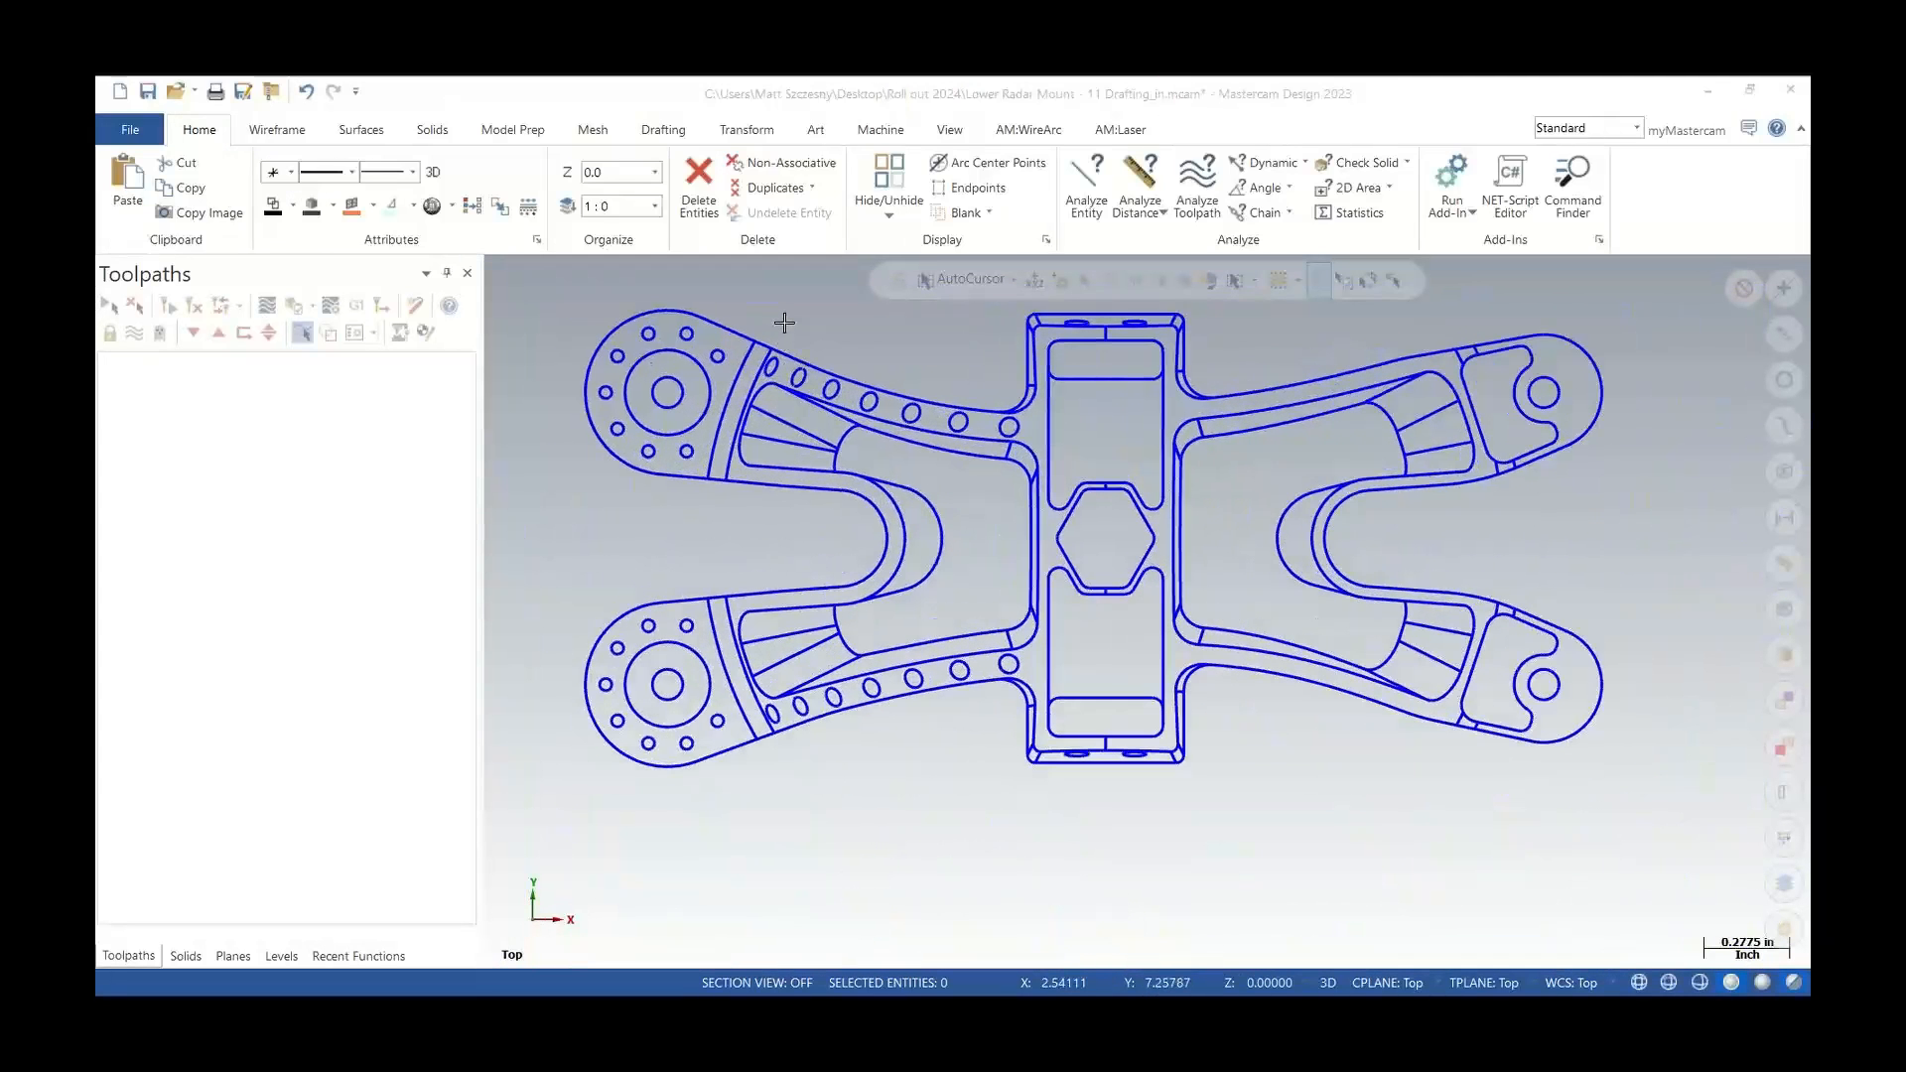
pyautogui.click(660, 130)
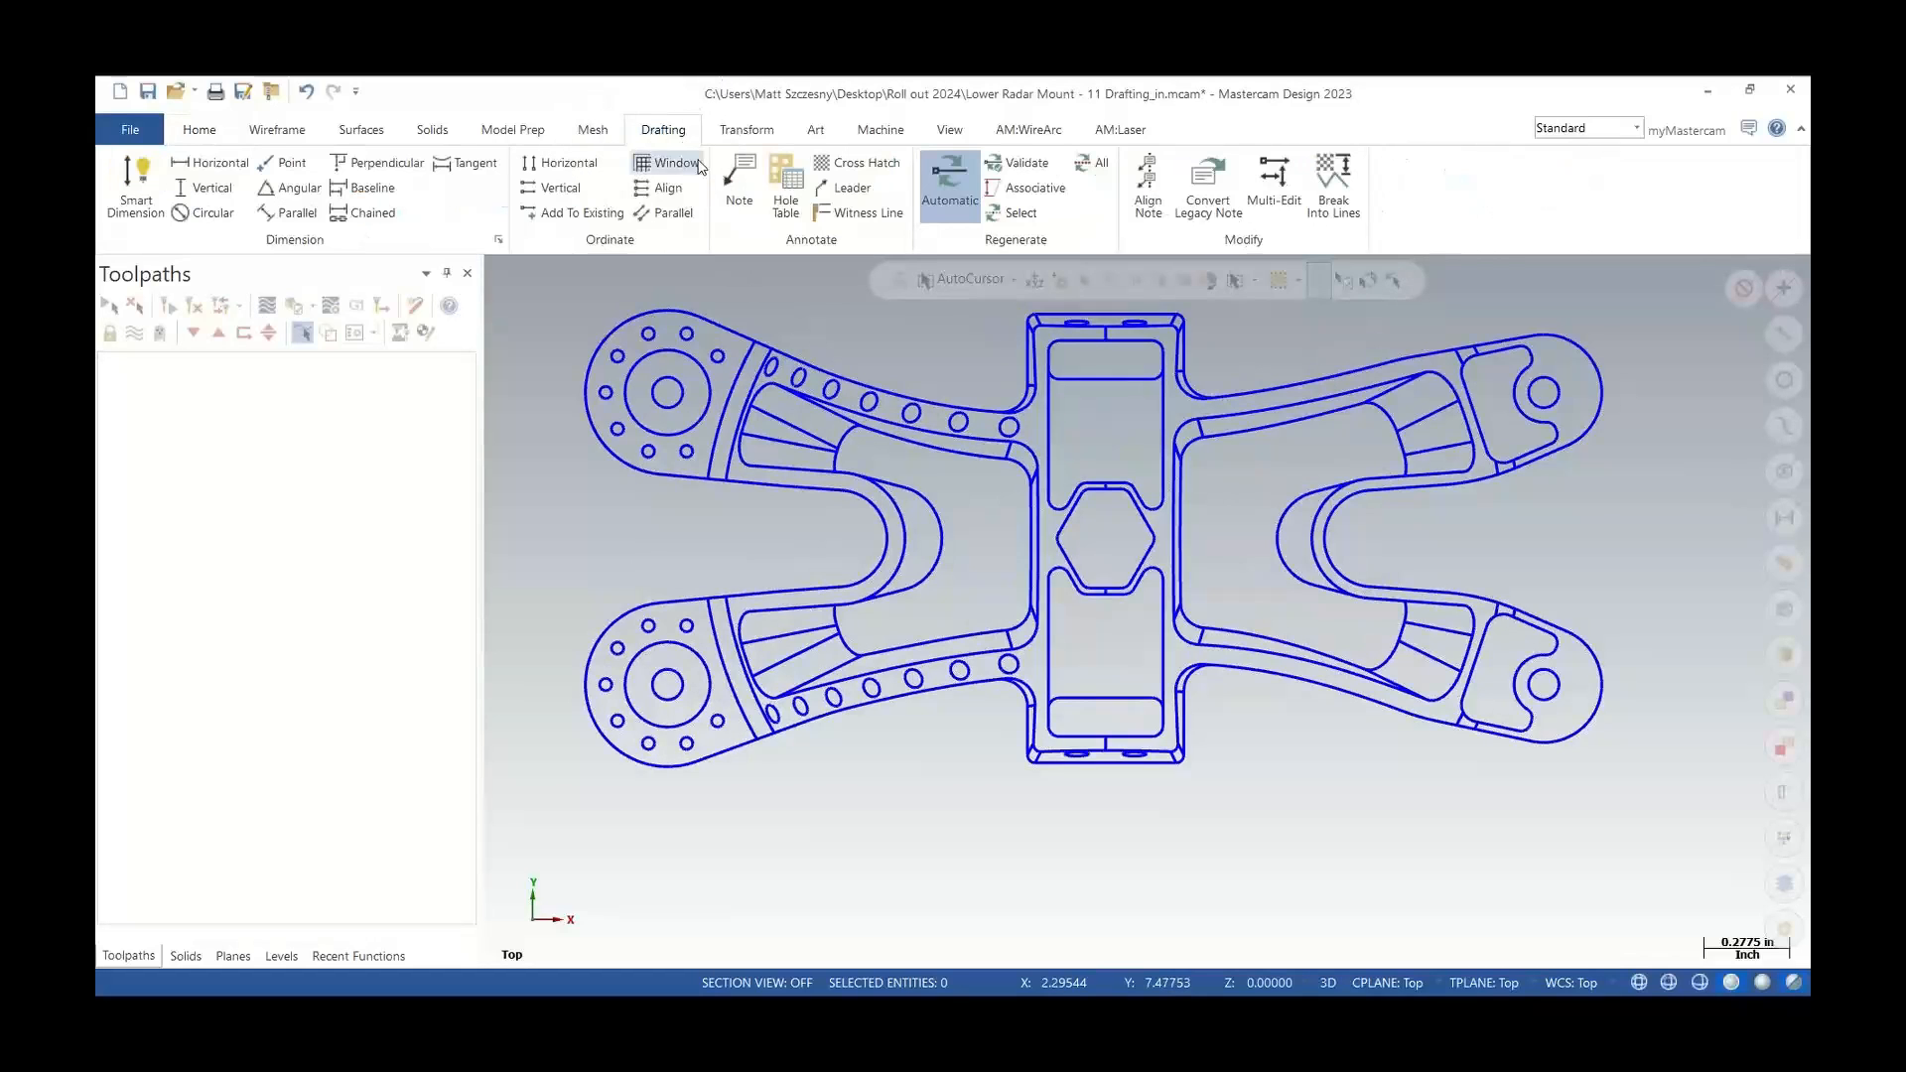
pyautogui.click(738, 186)
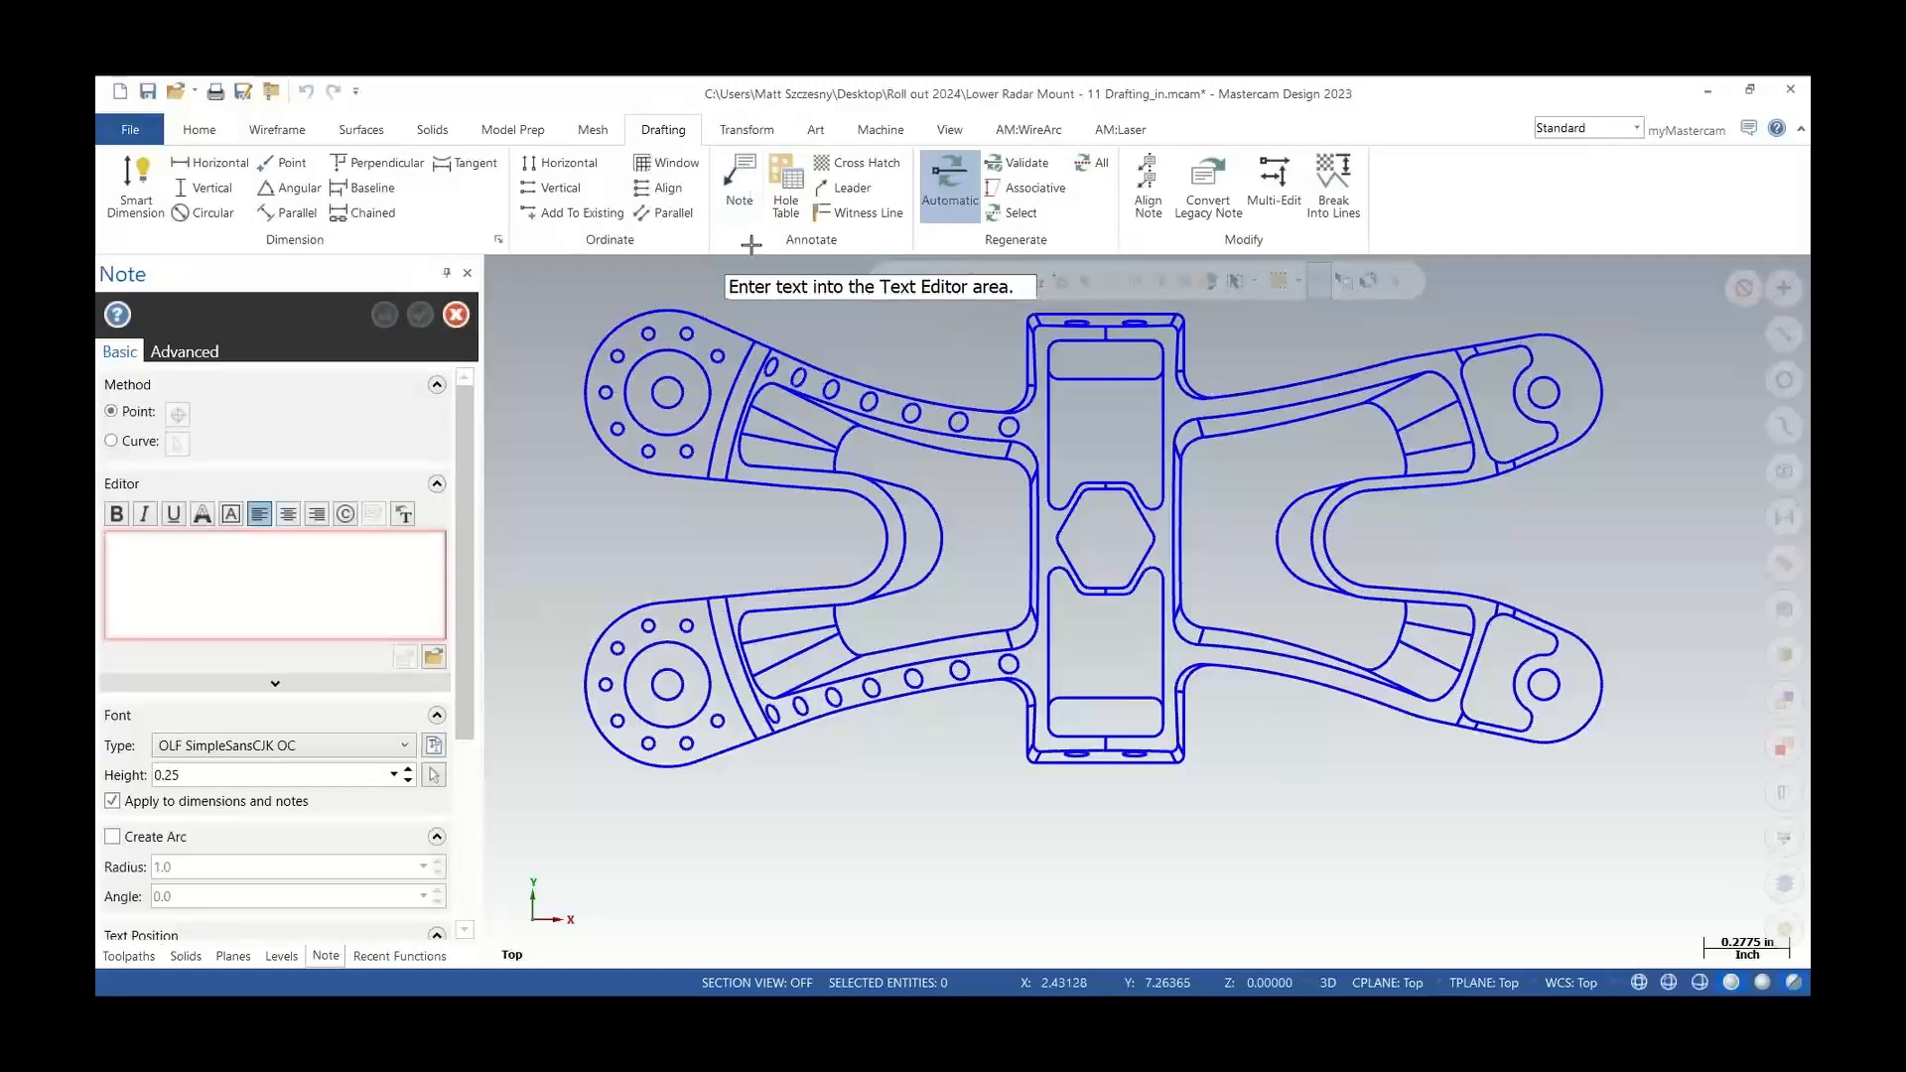
pyautogui.scroll(1, 867, 904)
pyautogui.scroll(1, 867, 904)
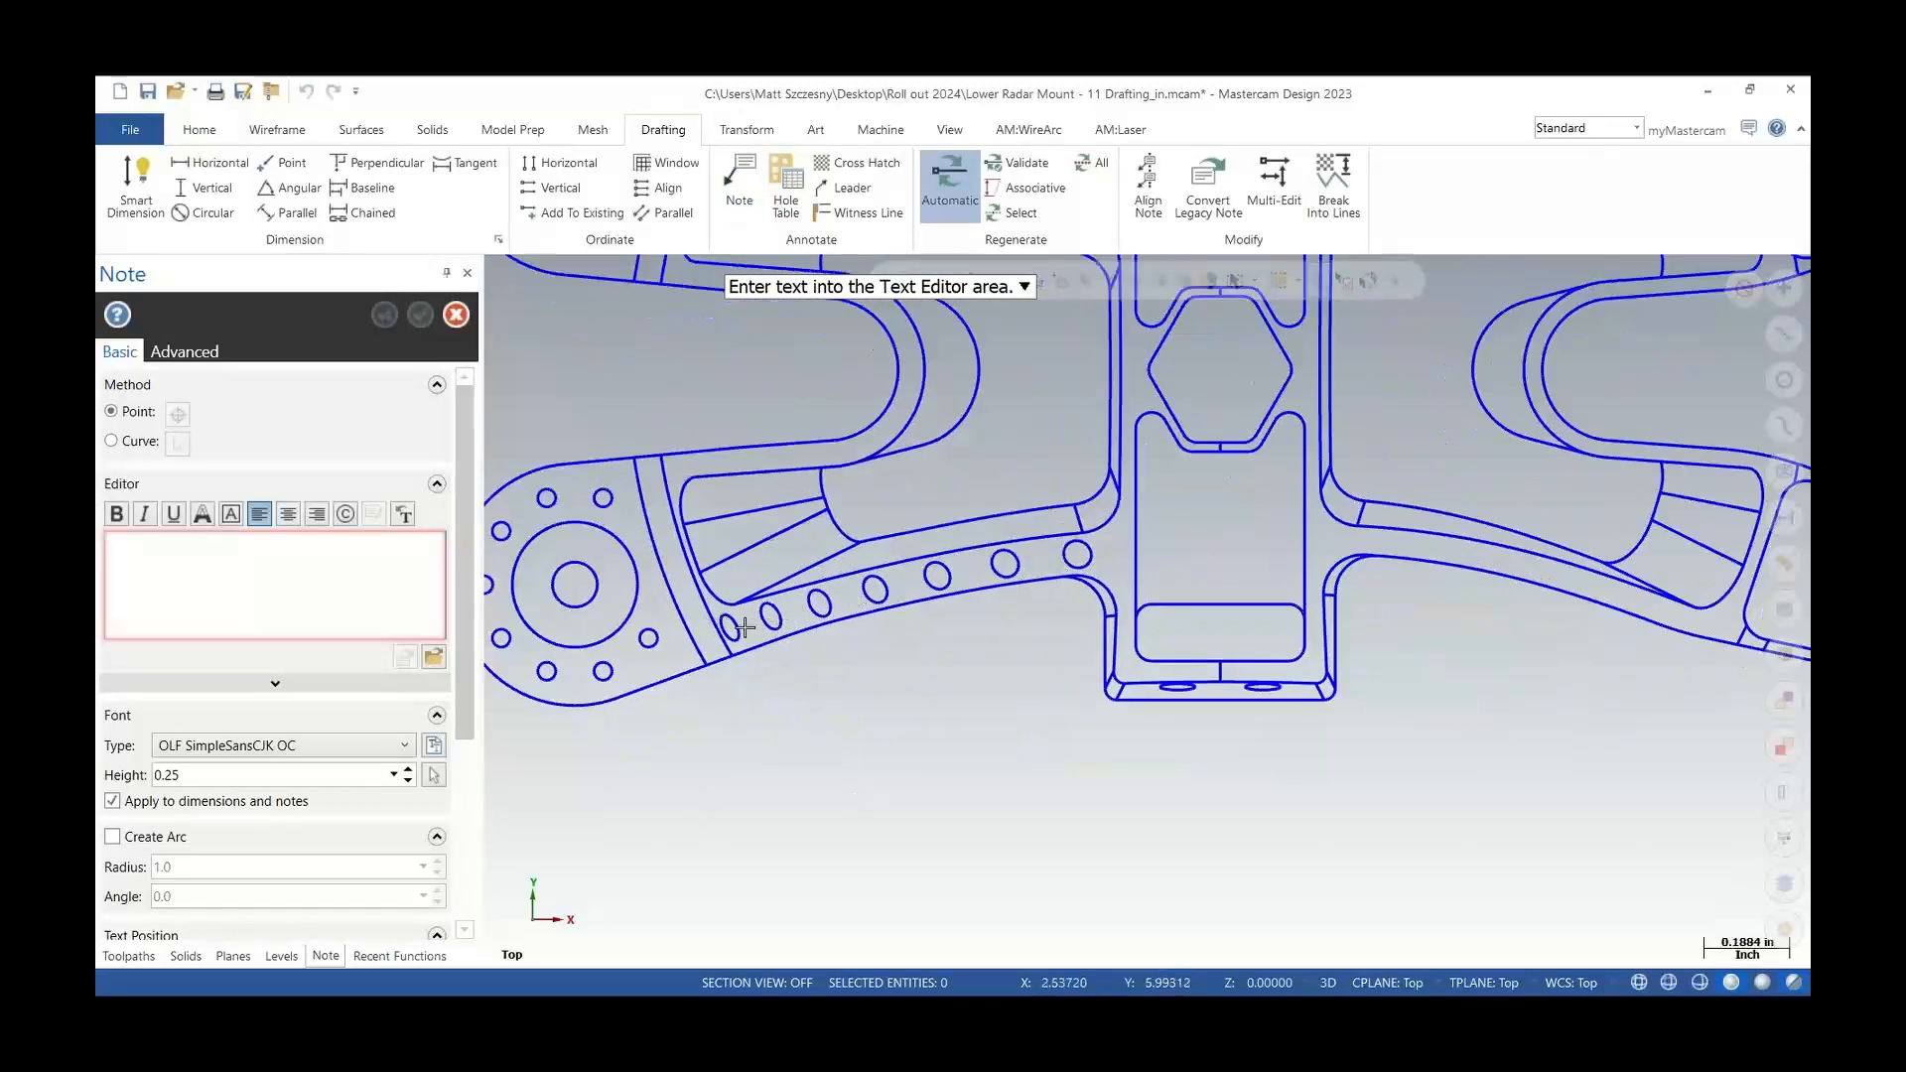
pyautogui.click(260, 612)
pyautogui.write('Holes')
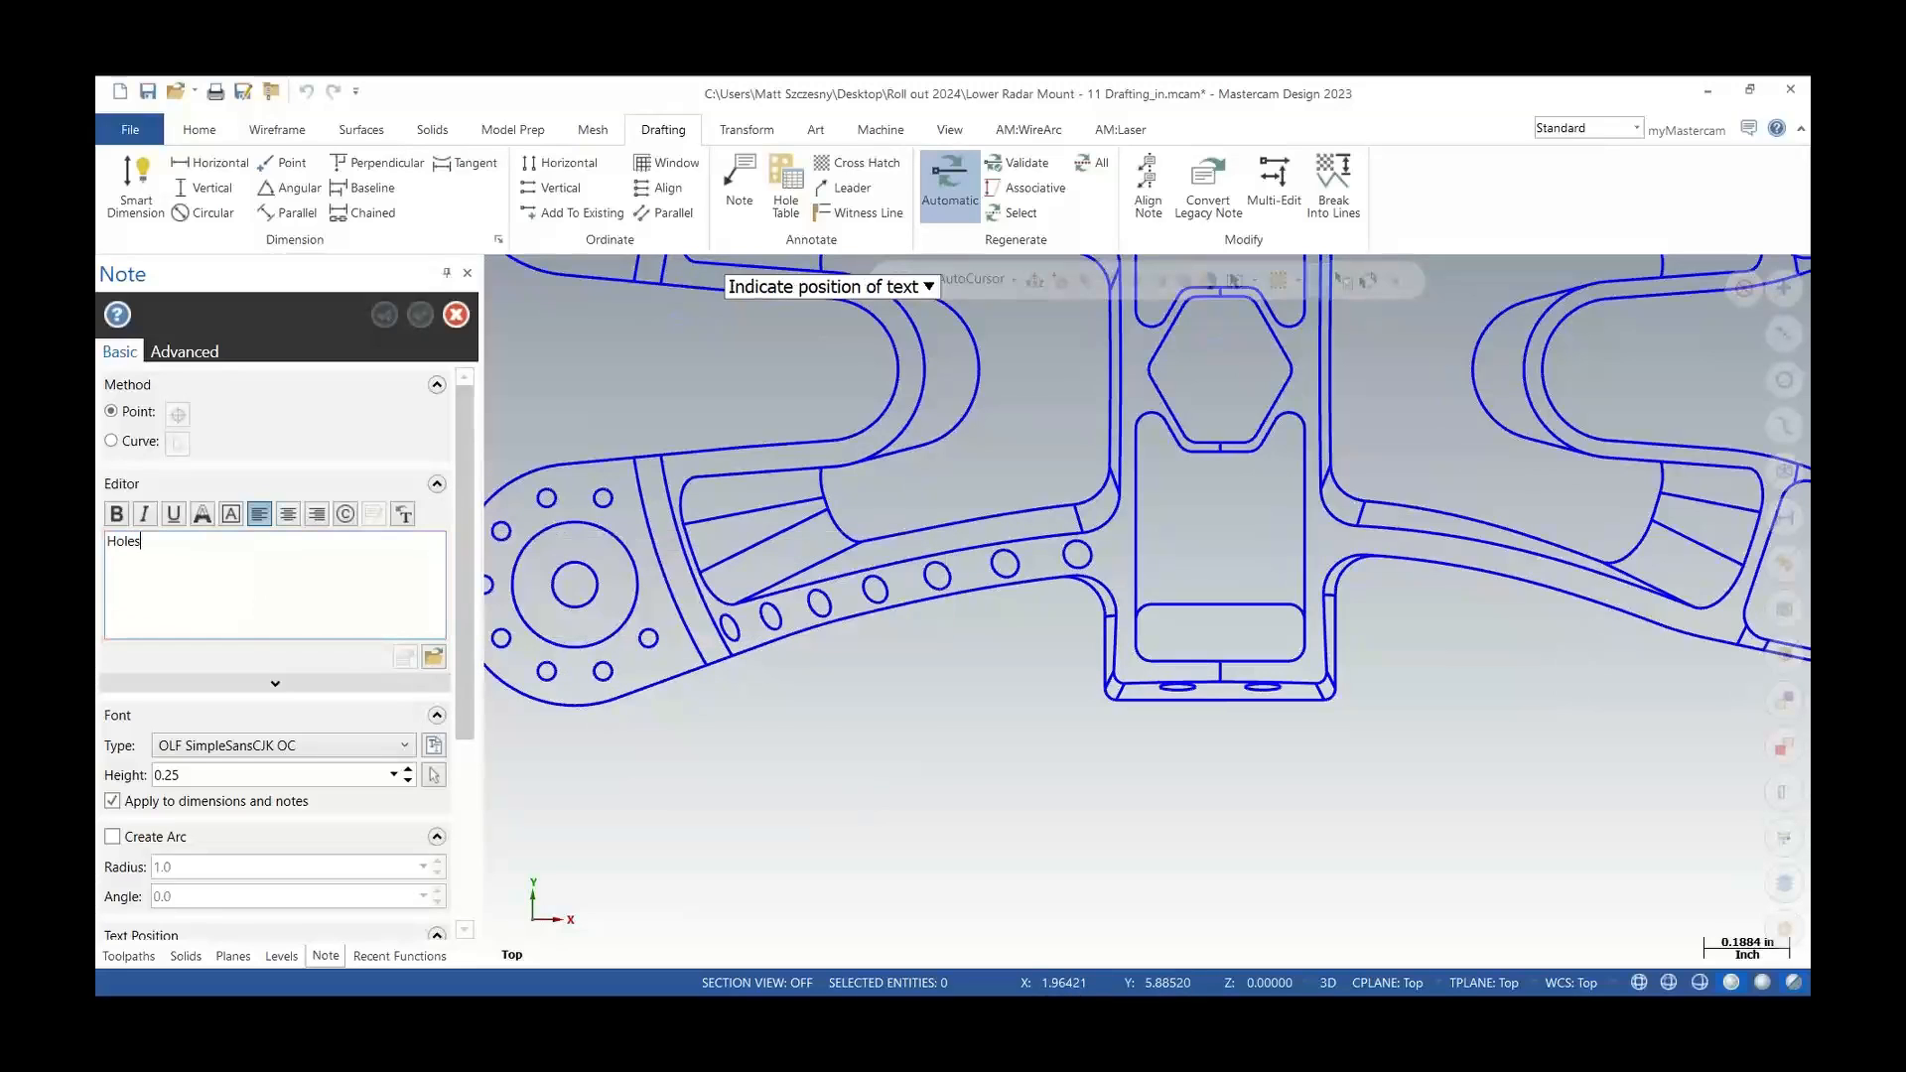
pyautogui.write('Norm')
pyautogui.write('urface')
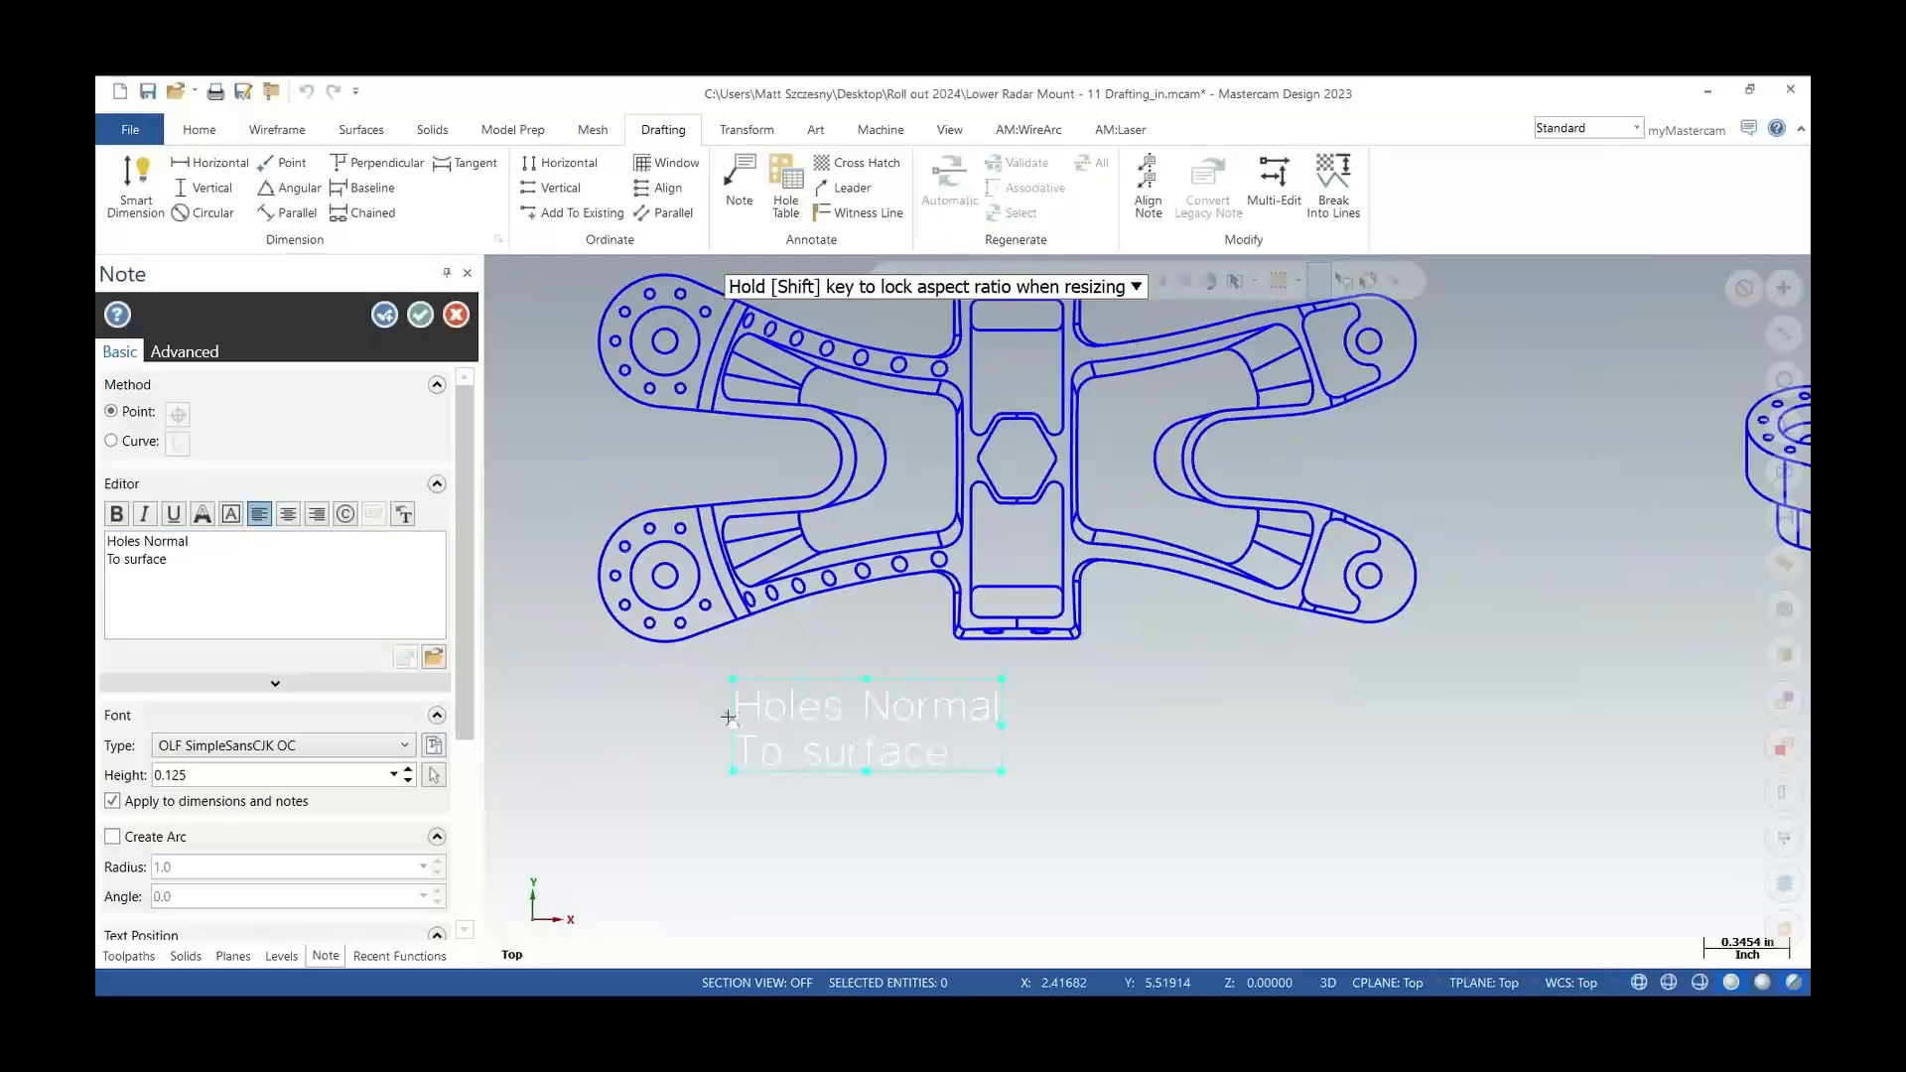
pyautogui.scroll(5, 866, 663)
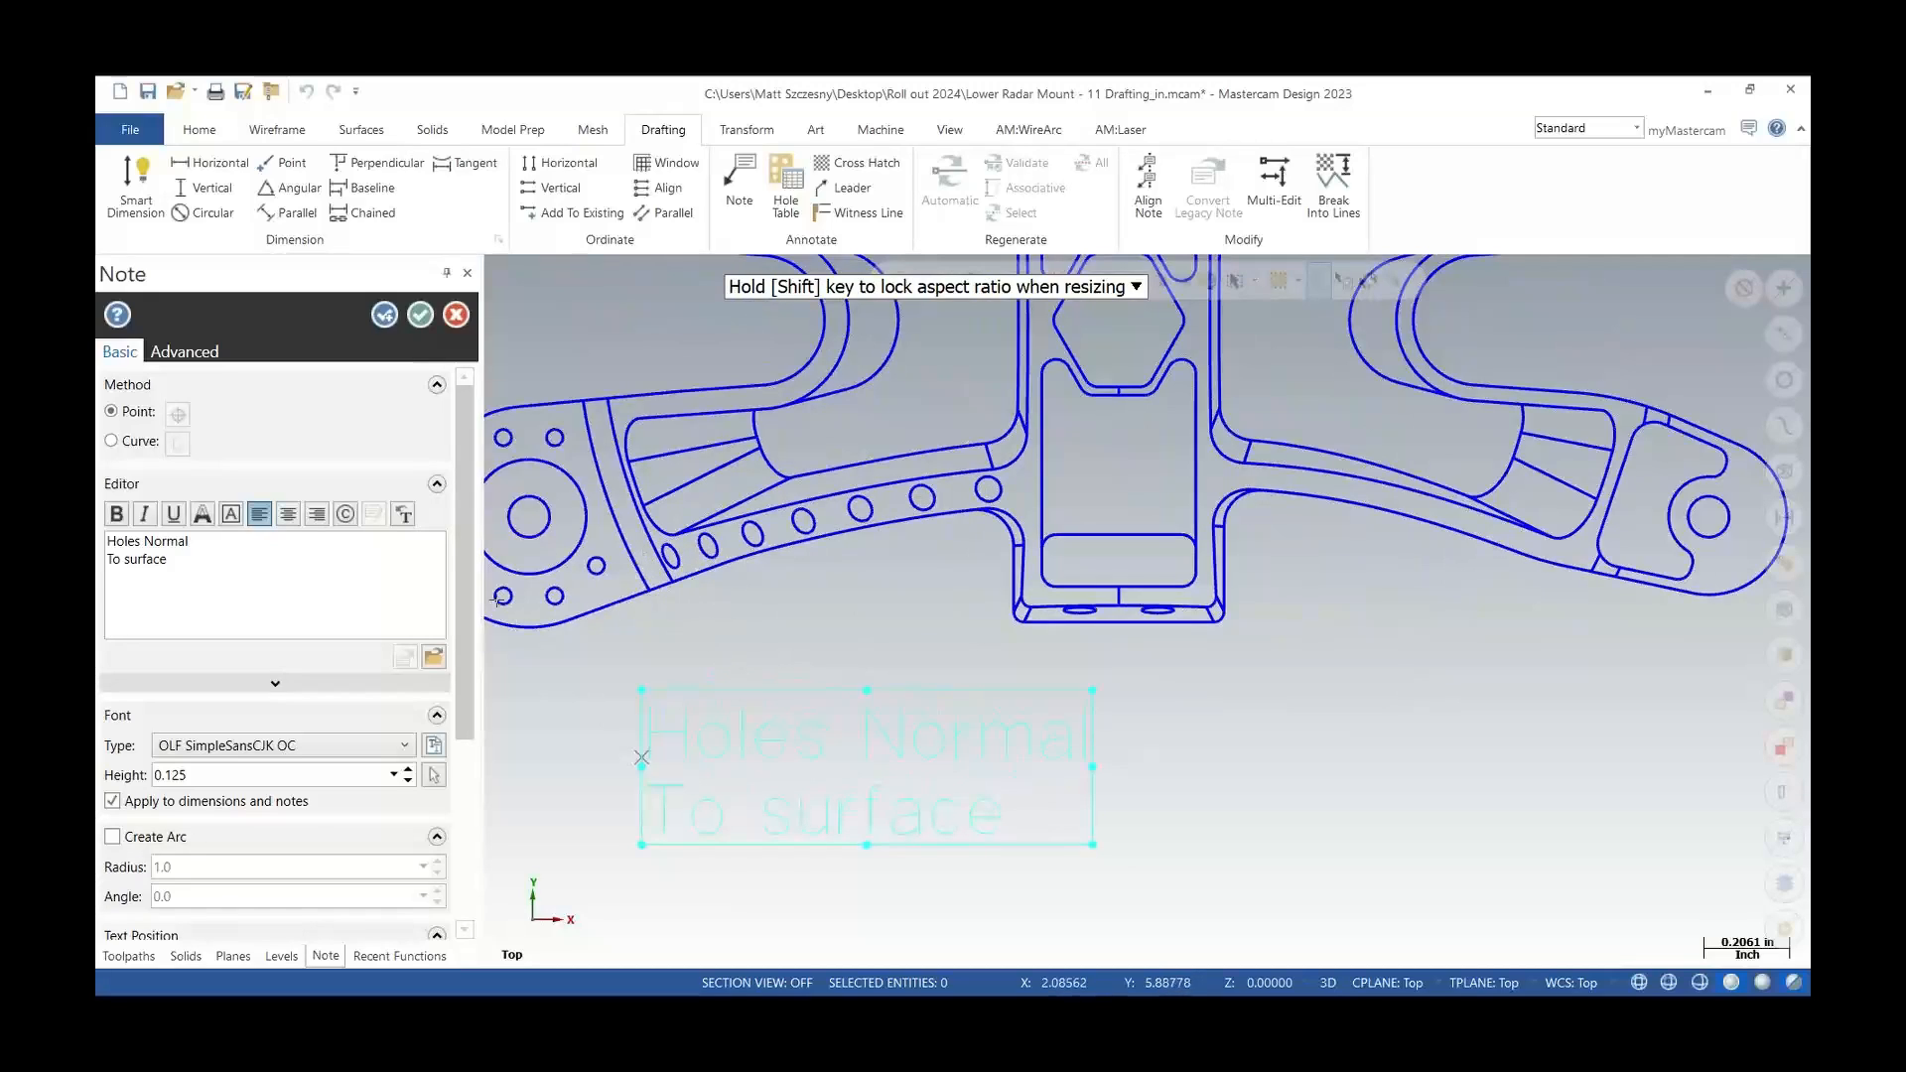
# Add leaders from the 'Holes Normal To surface' note to the five small holes along the lower arm
pyautogui.click(186, 352)
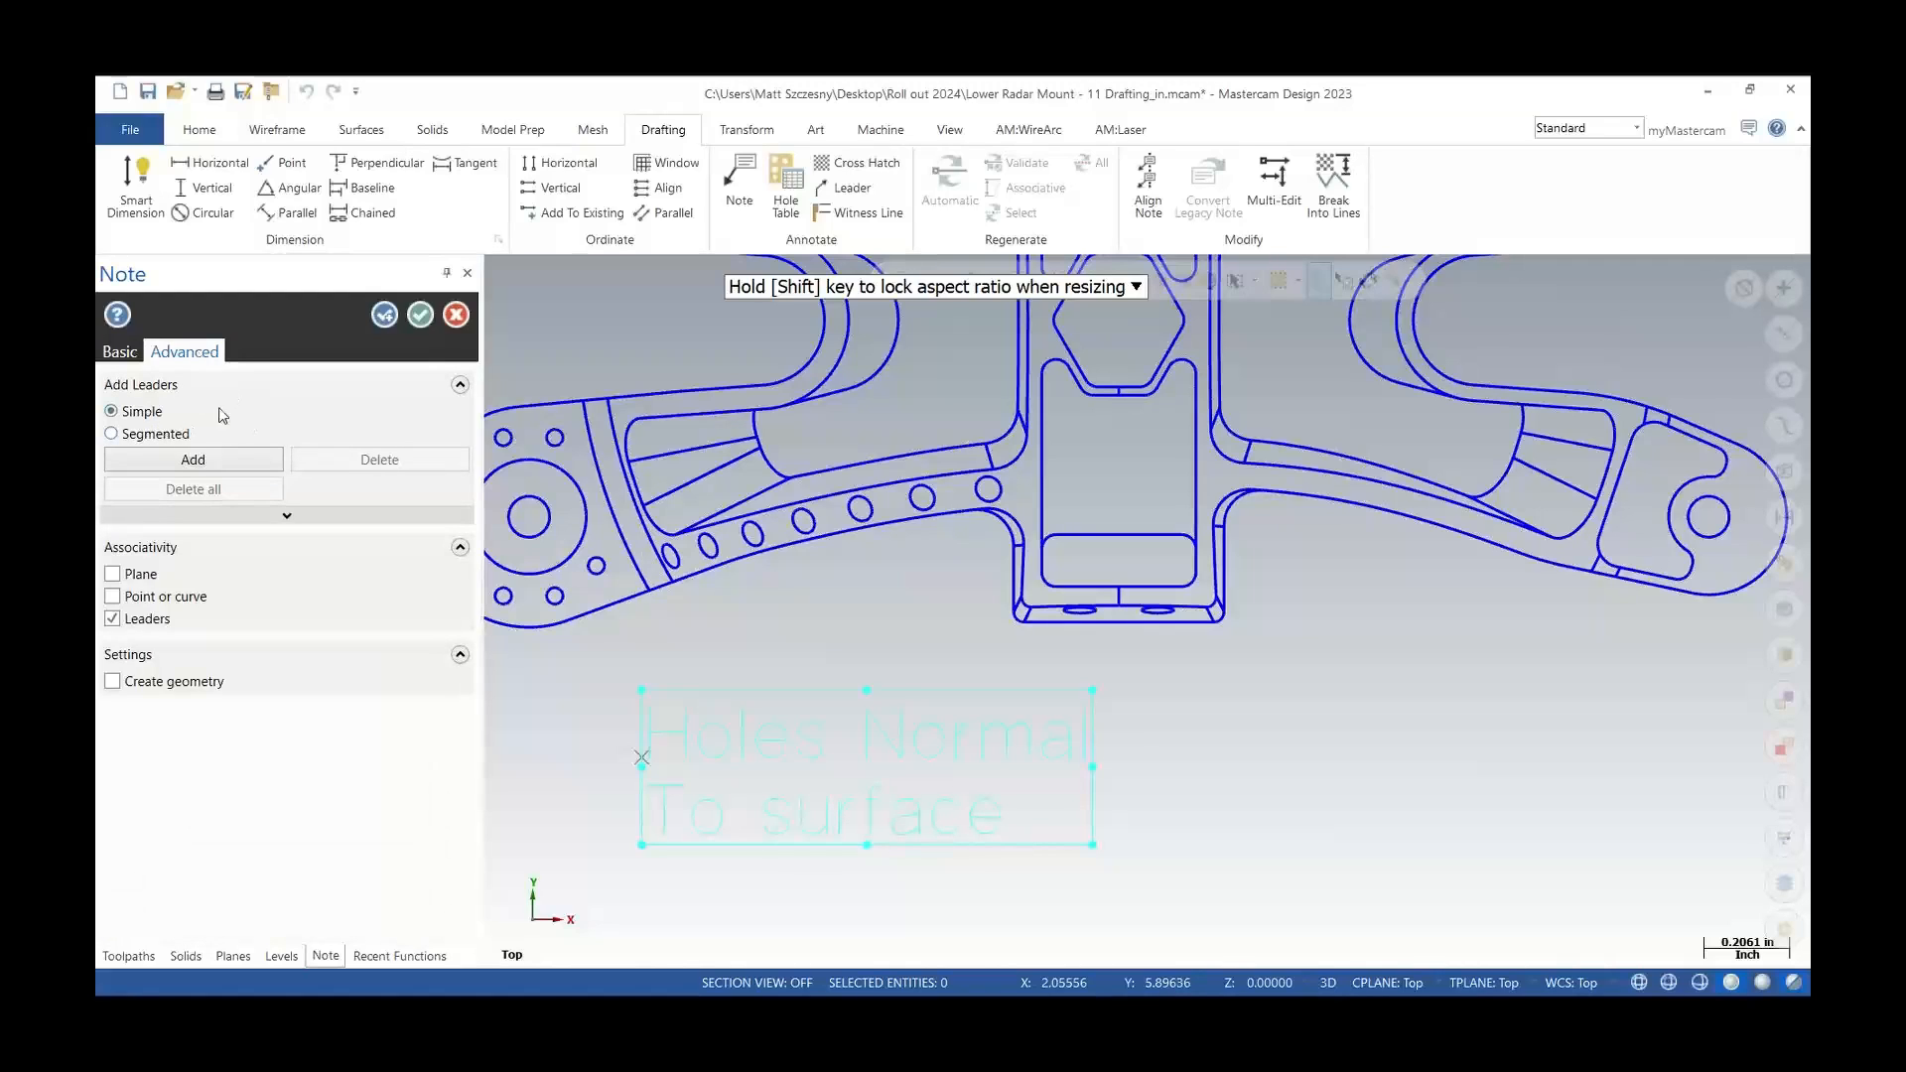
pyautogui.click(235, 463)
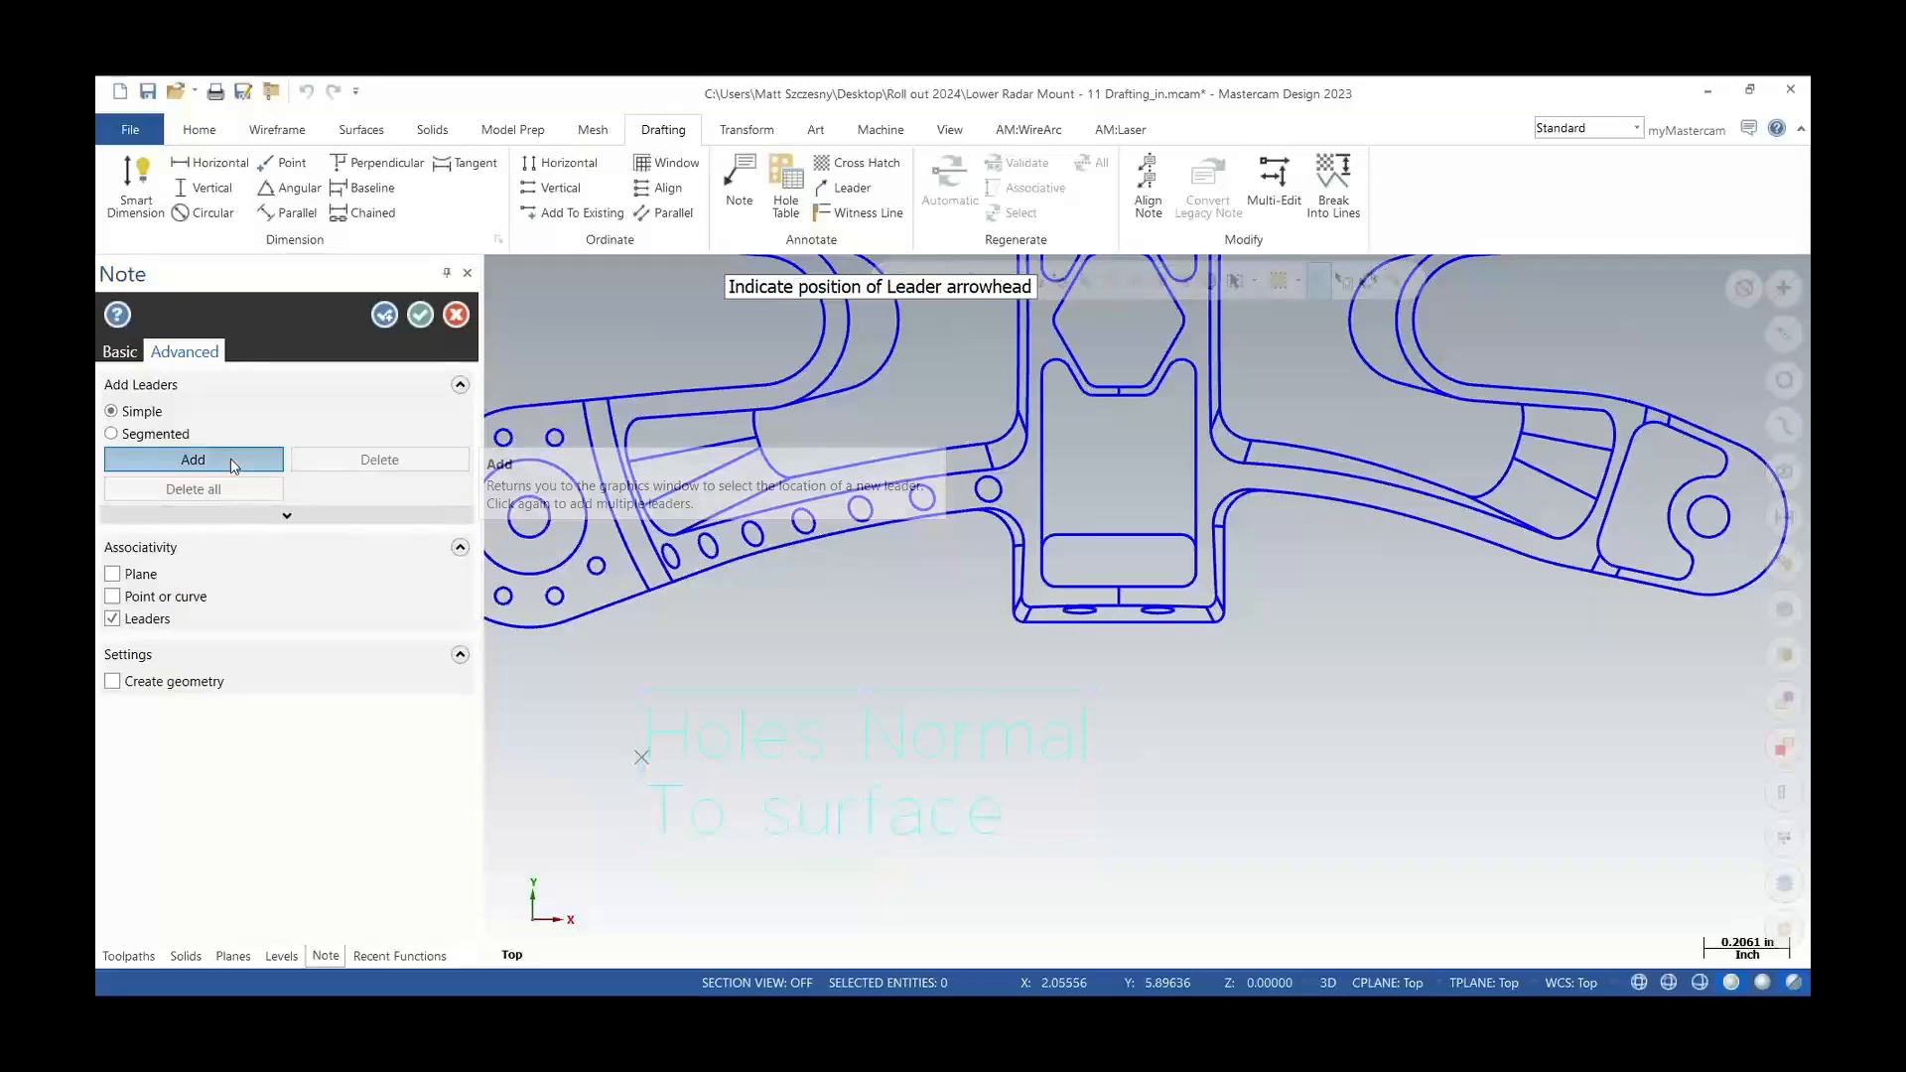
pyautogui.click(670, 573)
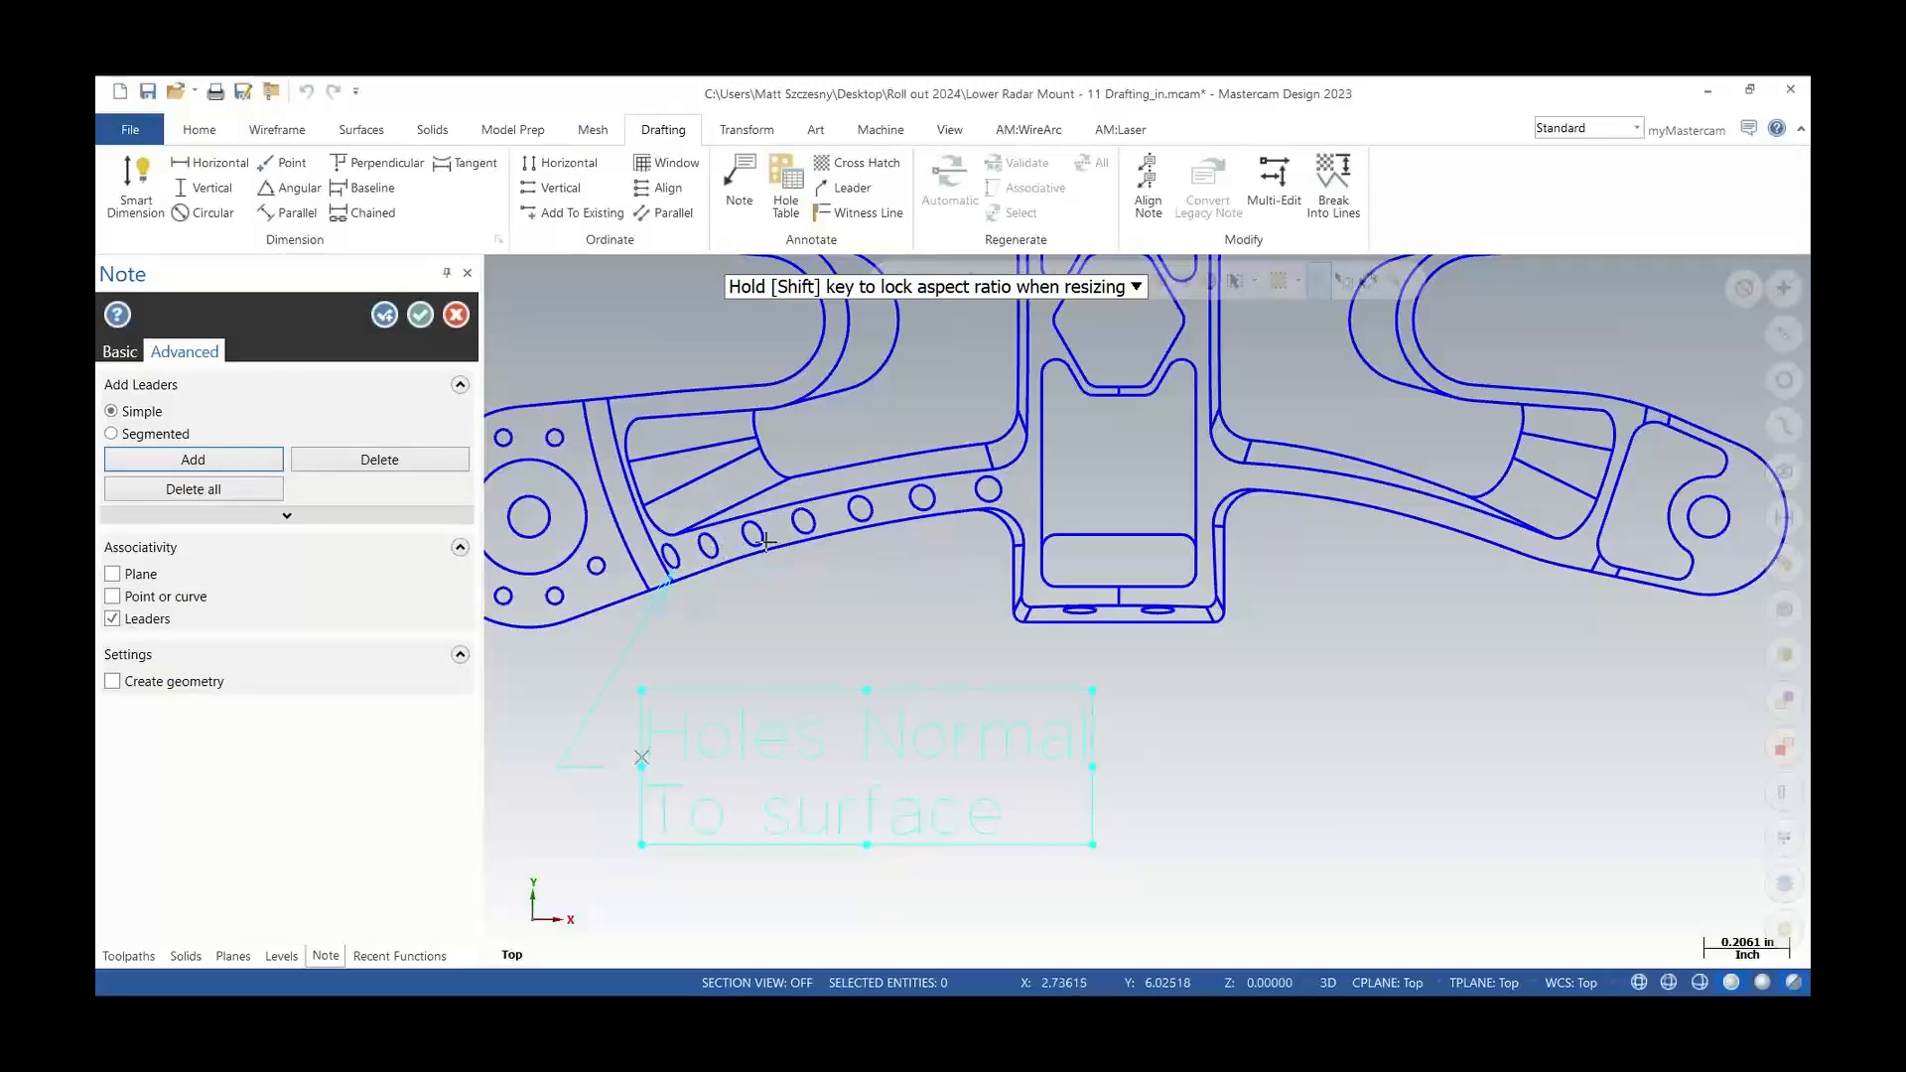
pyautogui.click(228, 458)
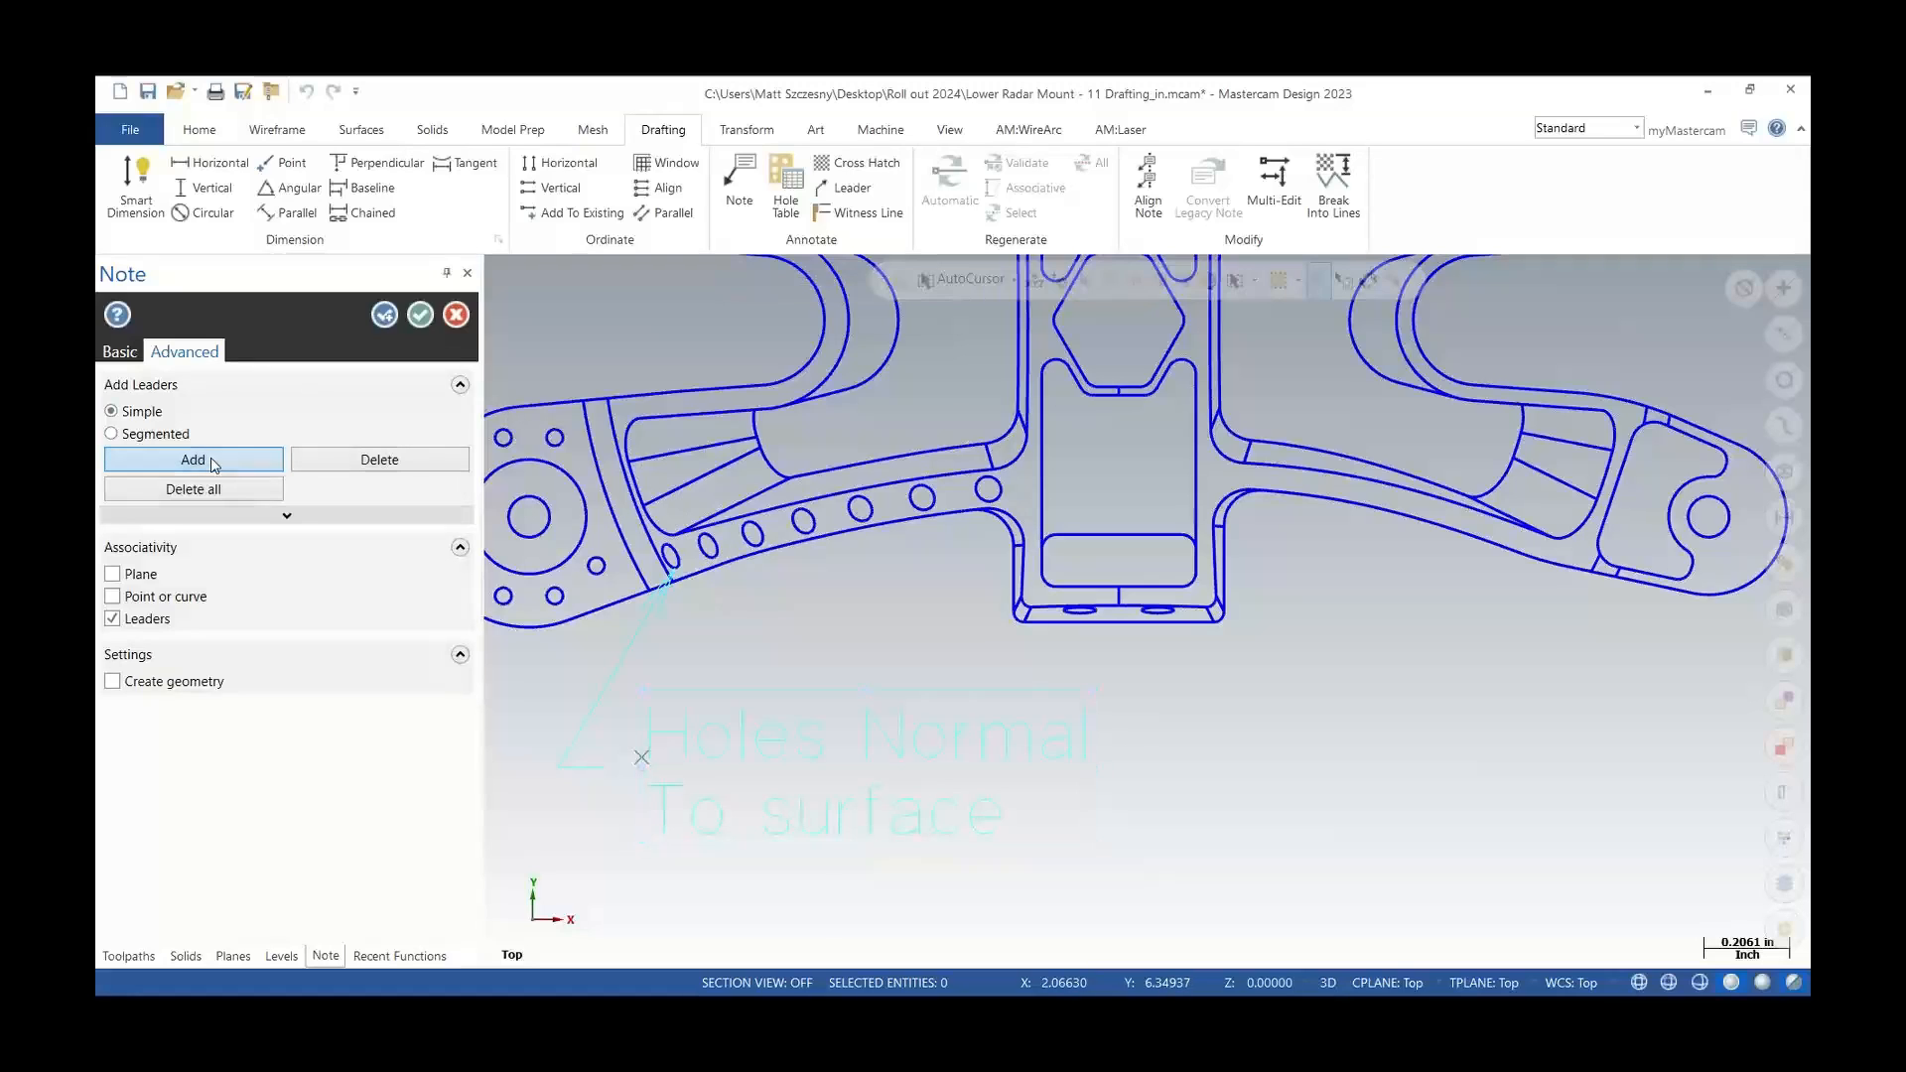
pyautogui.click(706, 564)
pyautogui.click(246, 465)
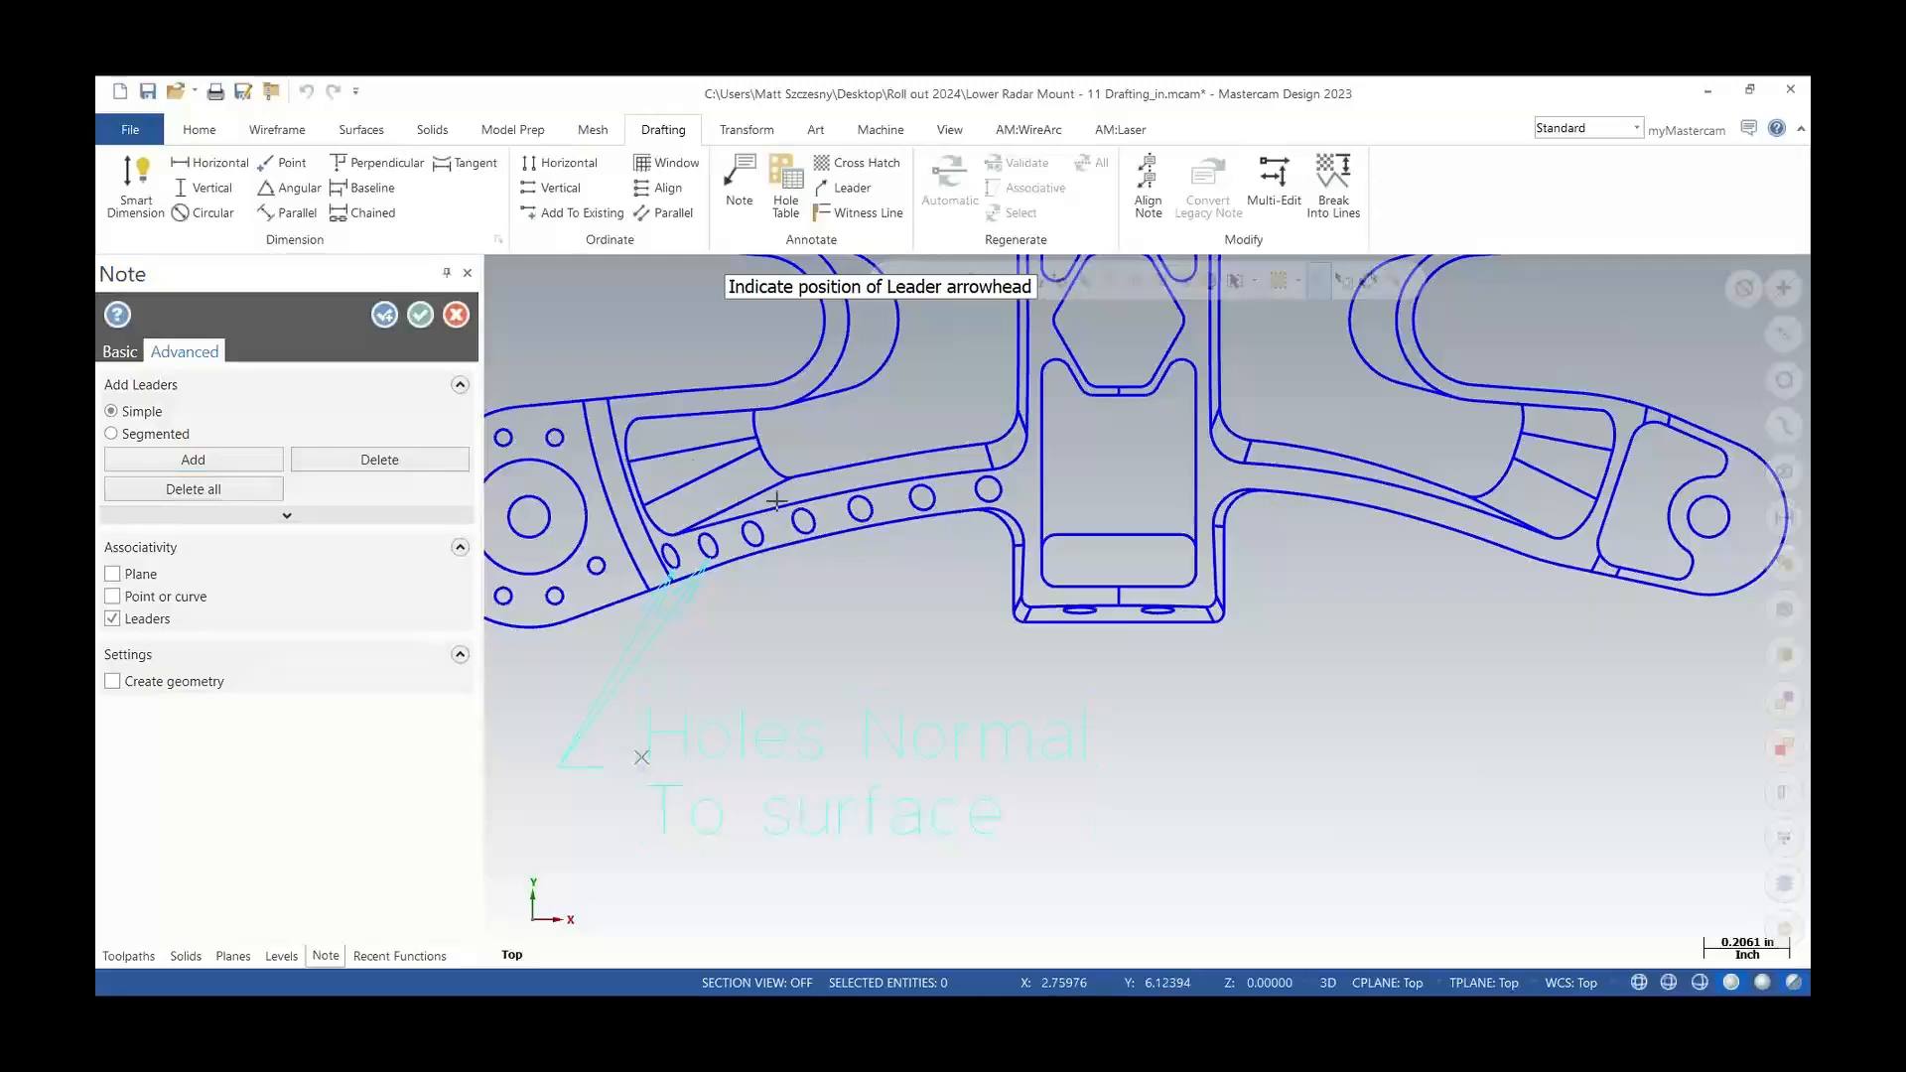
pyautogui.click(752, 544)
pyautogui.click(230, 459)
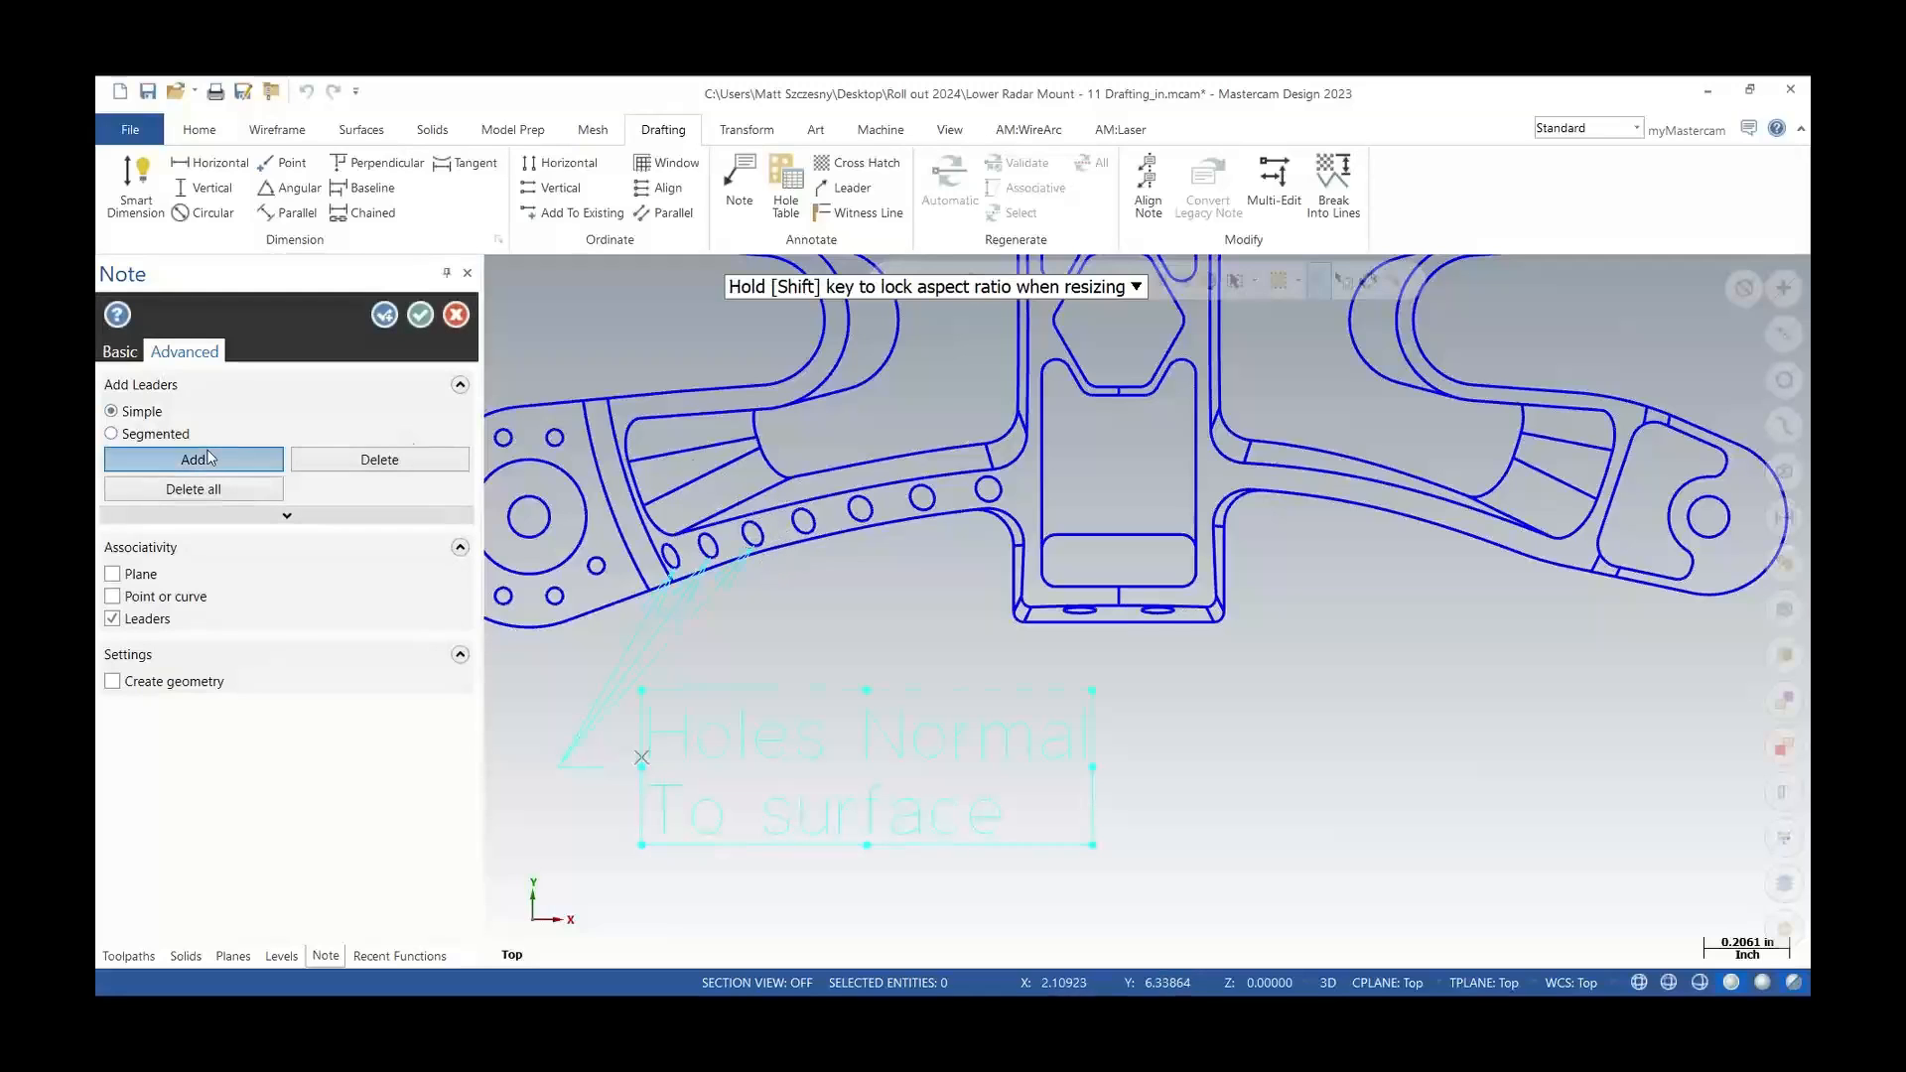
pyautogui.click(800, 537)
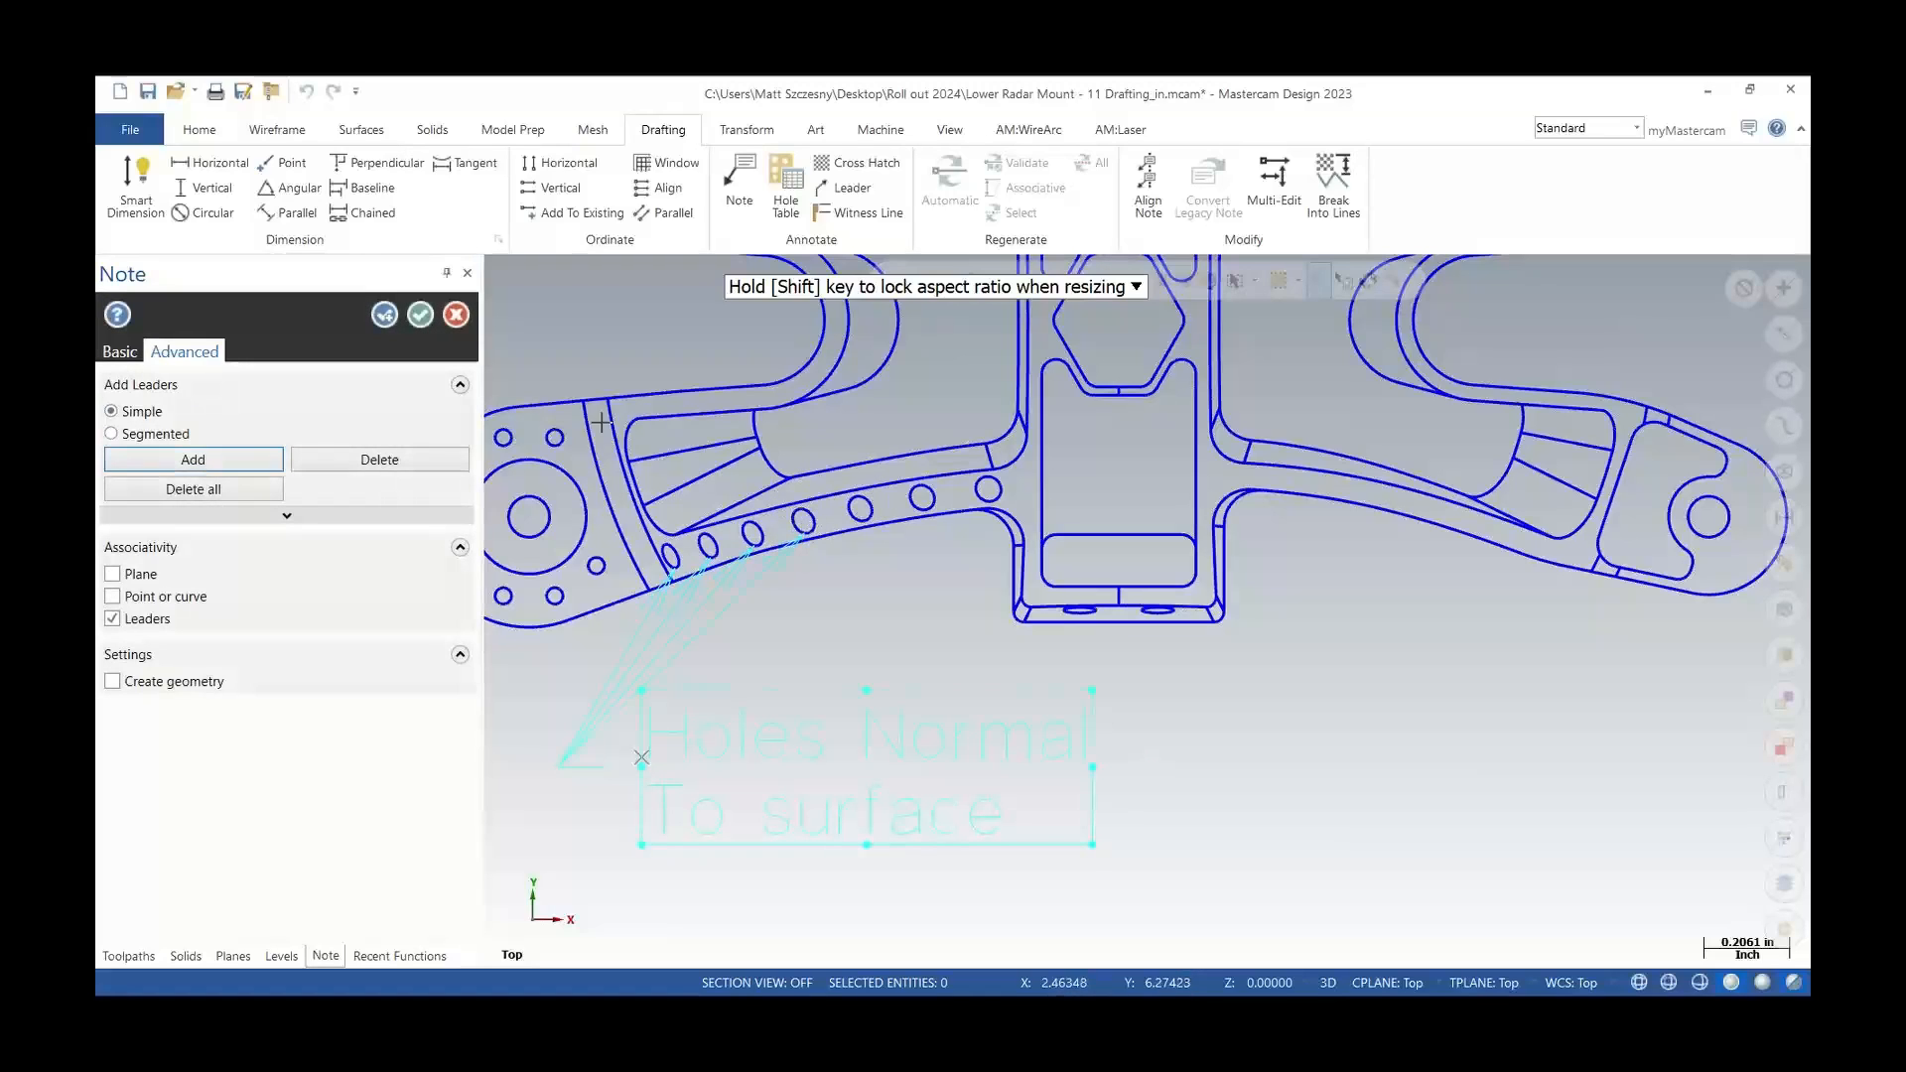
pyautogui.click(194, 460)
pyautogui.click(858, 518)
# Add a leader to the sixth hole and then delete that leader again
pyautogui.click(266, 460)
pyautogui.click(922, 505)
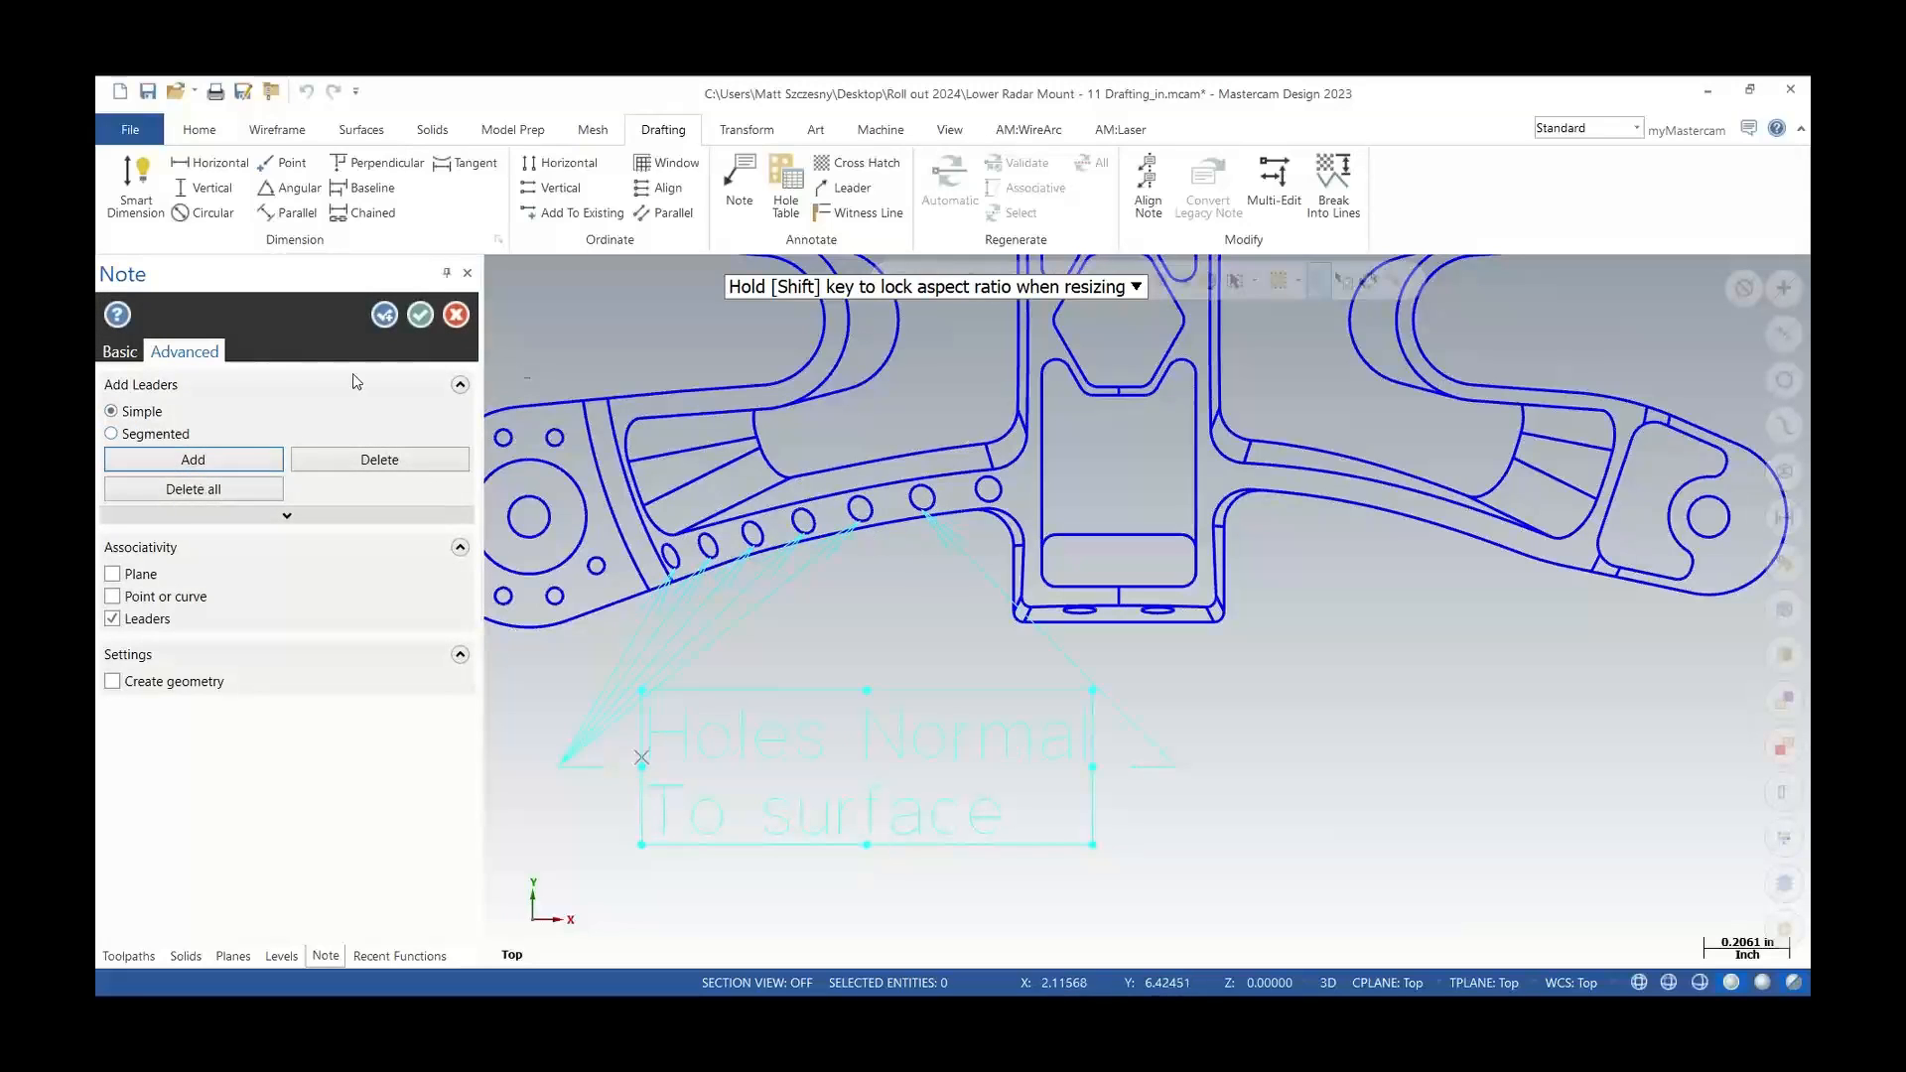
pyautogui.click(355, 460)
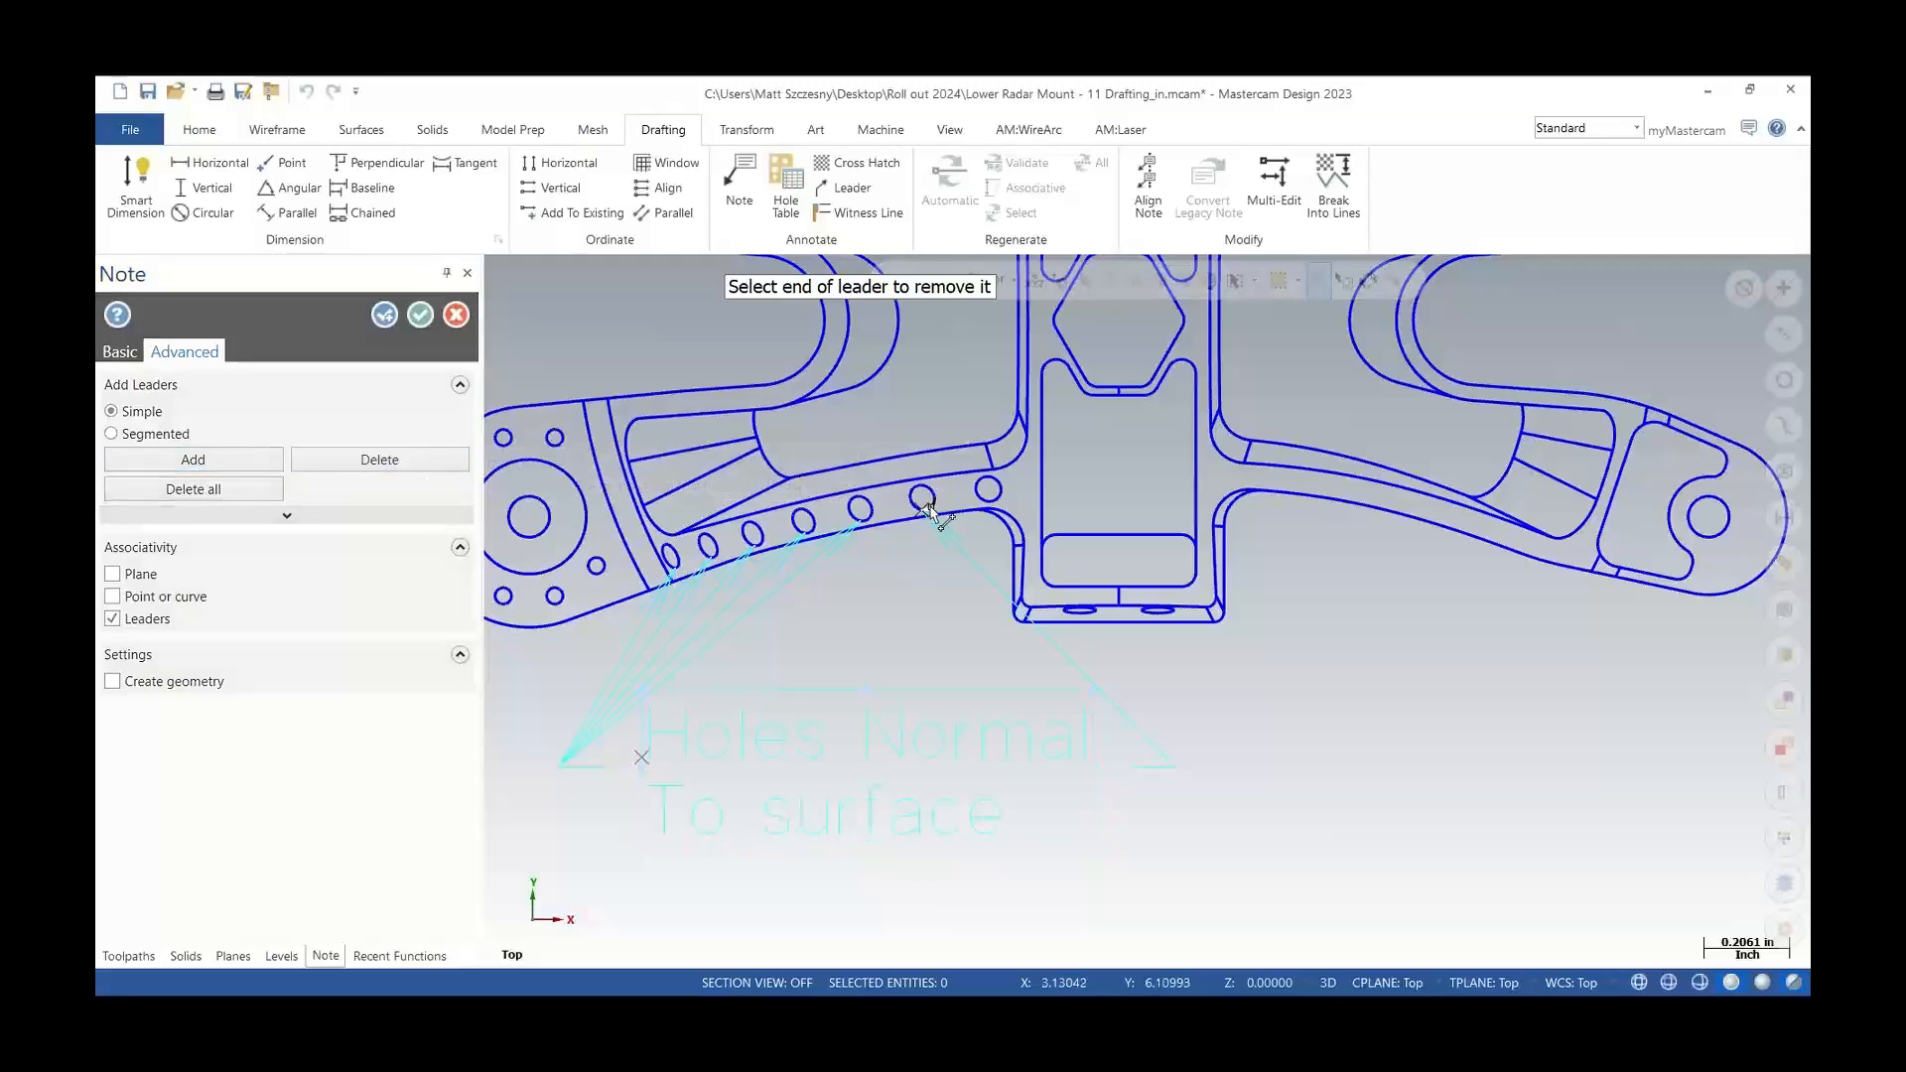
pyautogui.click(924, 507)
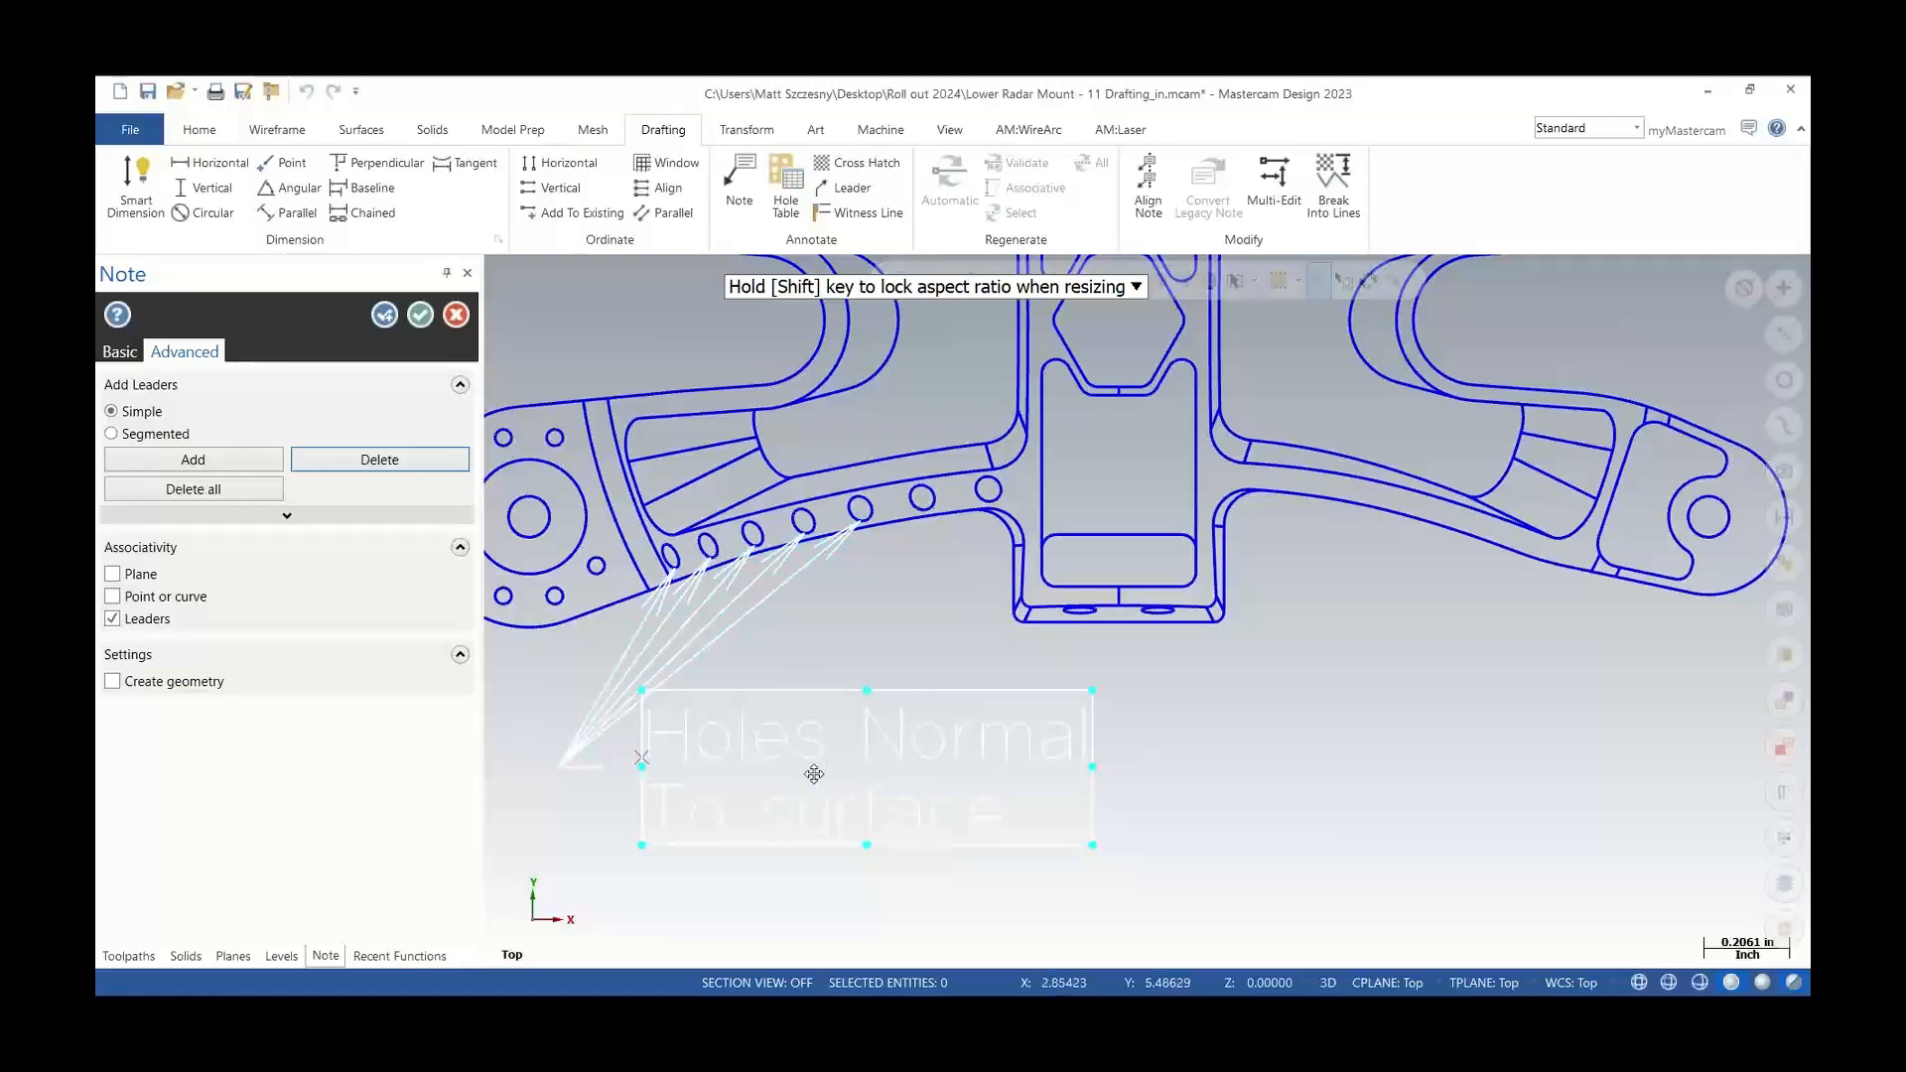
# Move the note down and to the right, then accept it
pyautogui.moveTo(846, 740); pyautogui.dragTo(1038, 806)
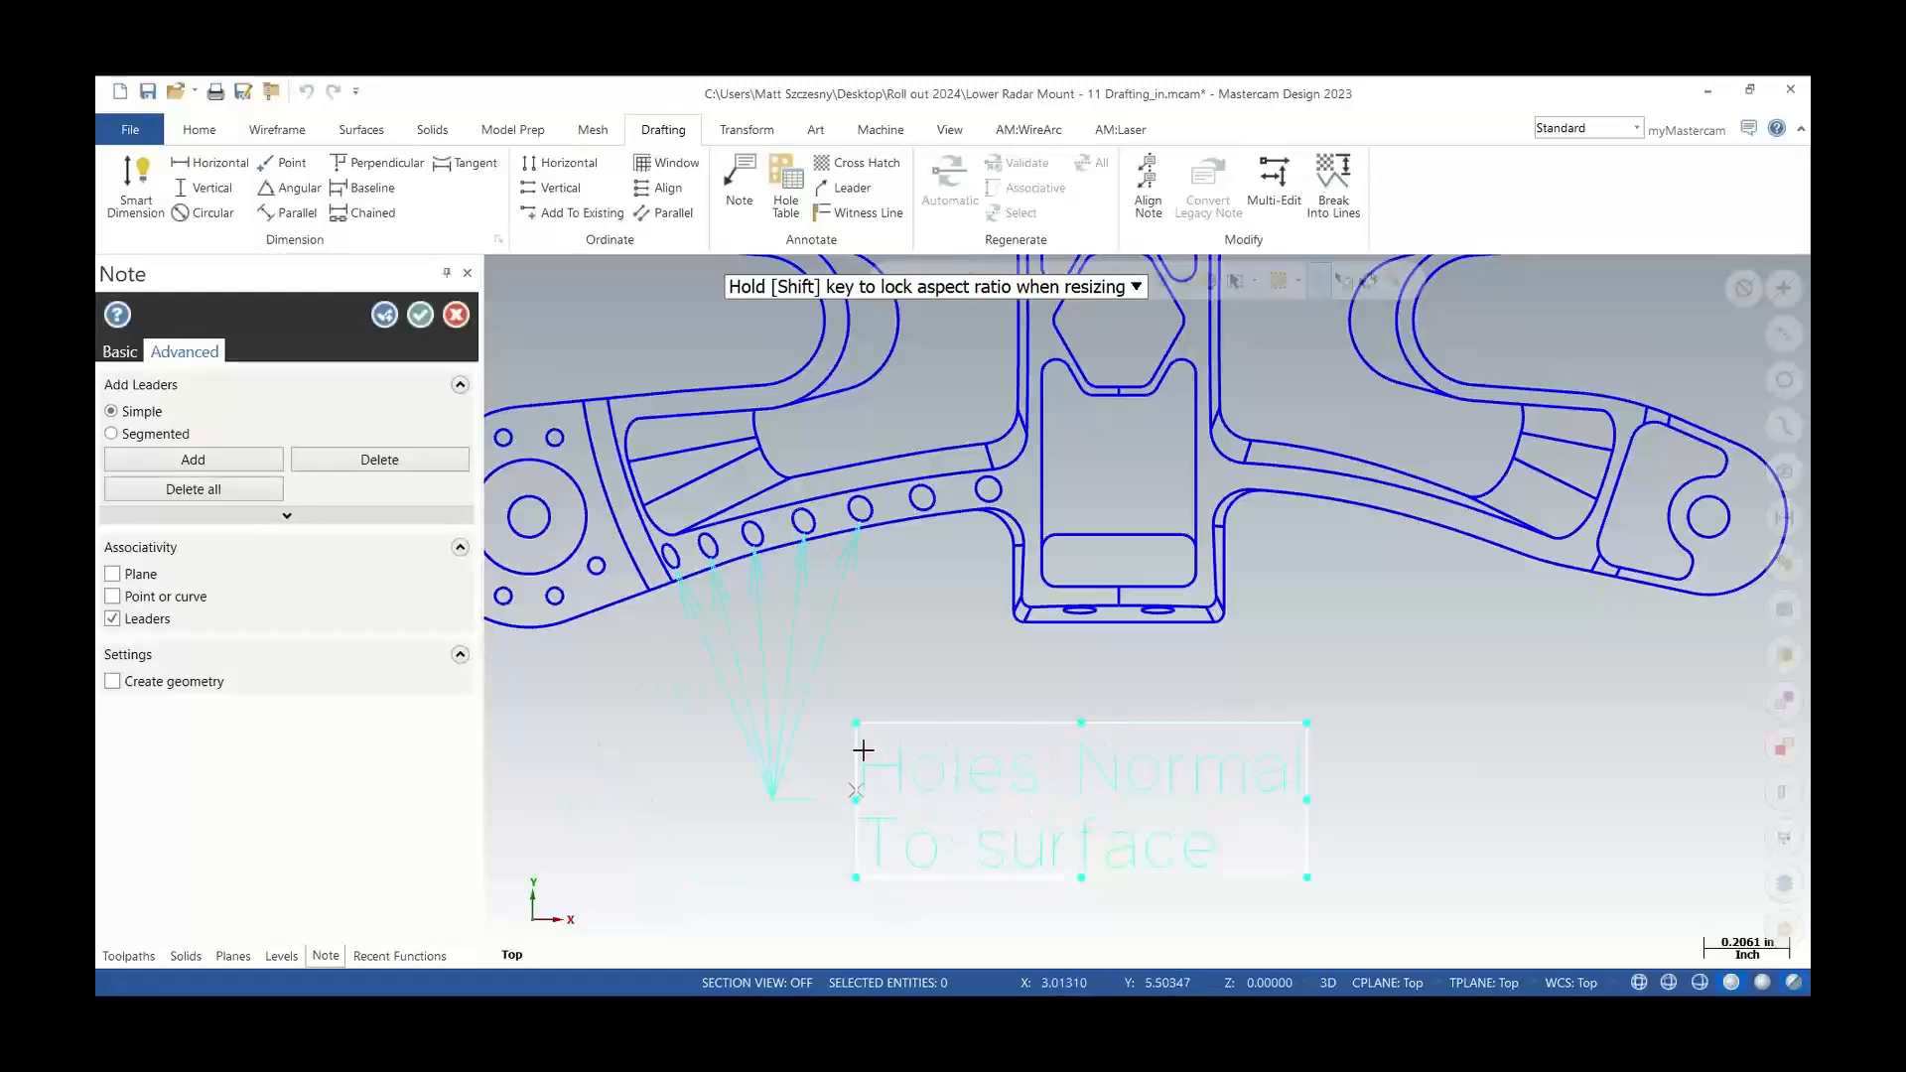
pyautogui.click(421, 316)
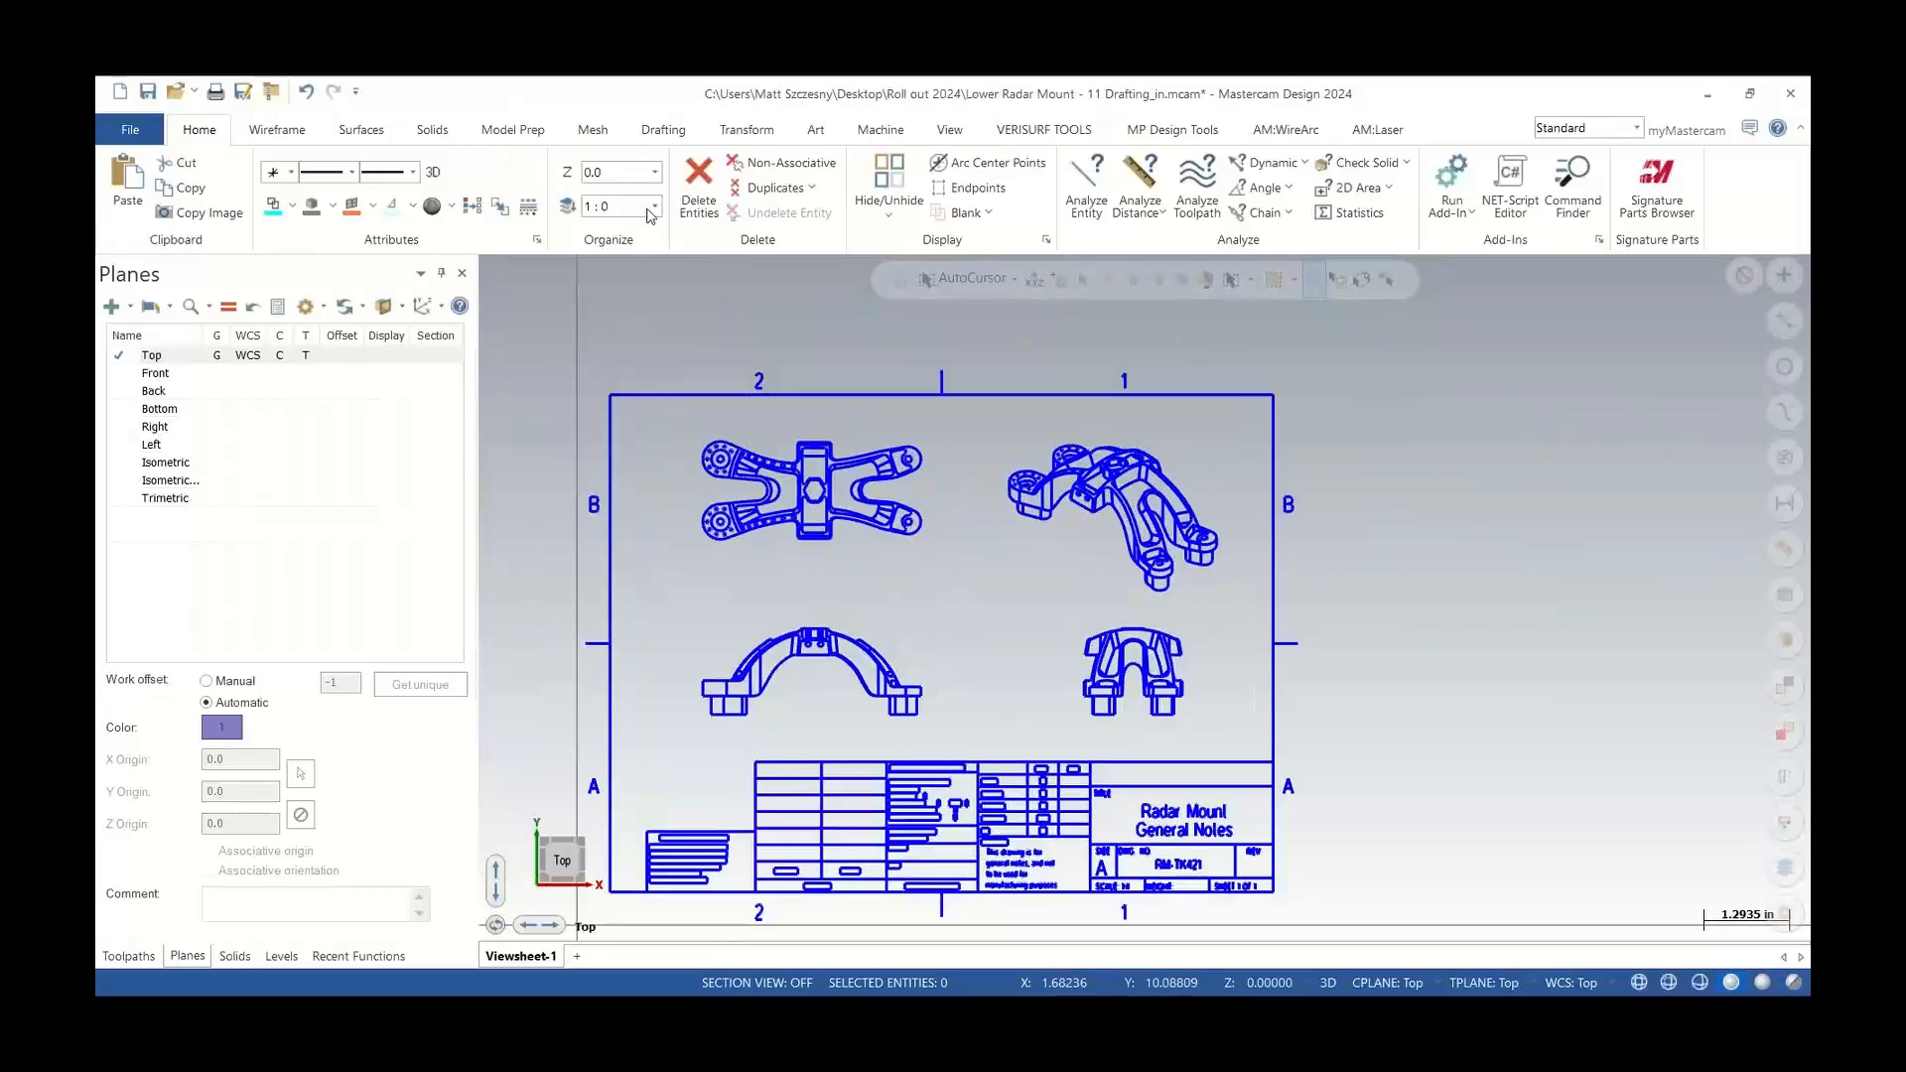
# In Mastercam 2024, create a note reading 'Holes Normal To Surface' below the part's arm
pyautogui.click(664, 145)
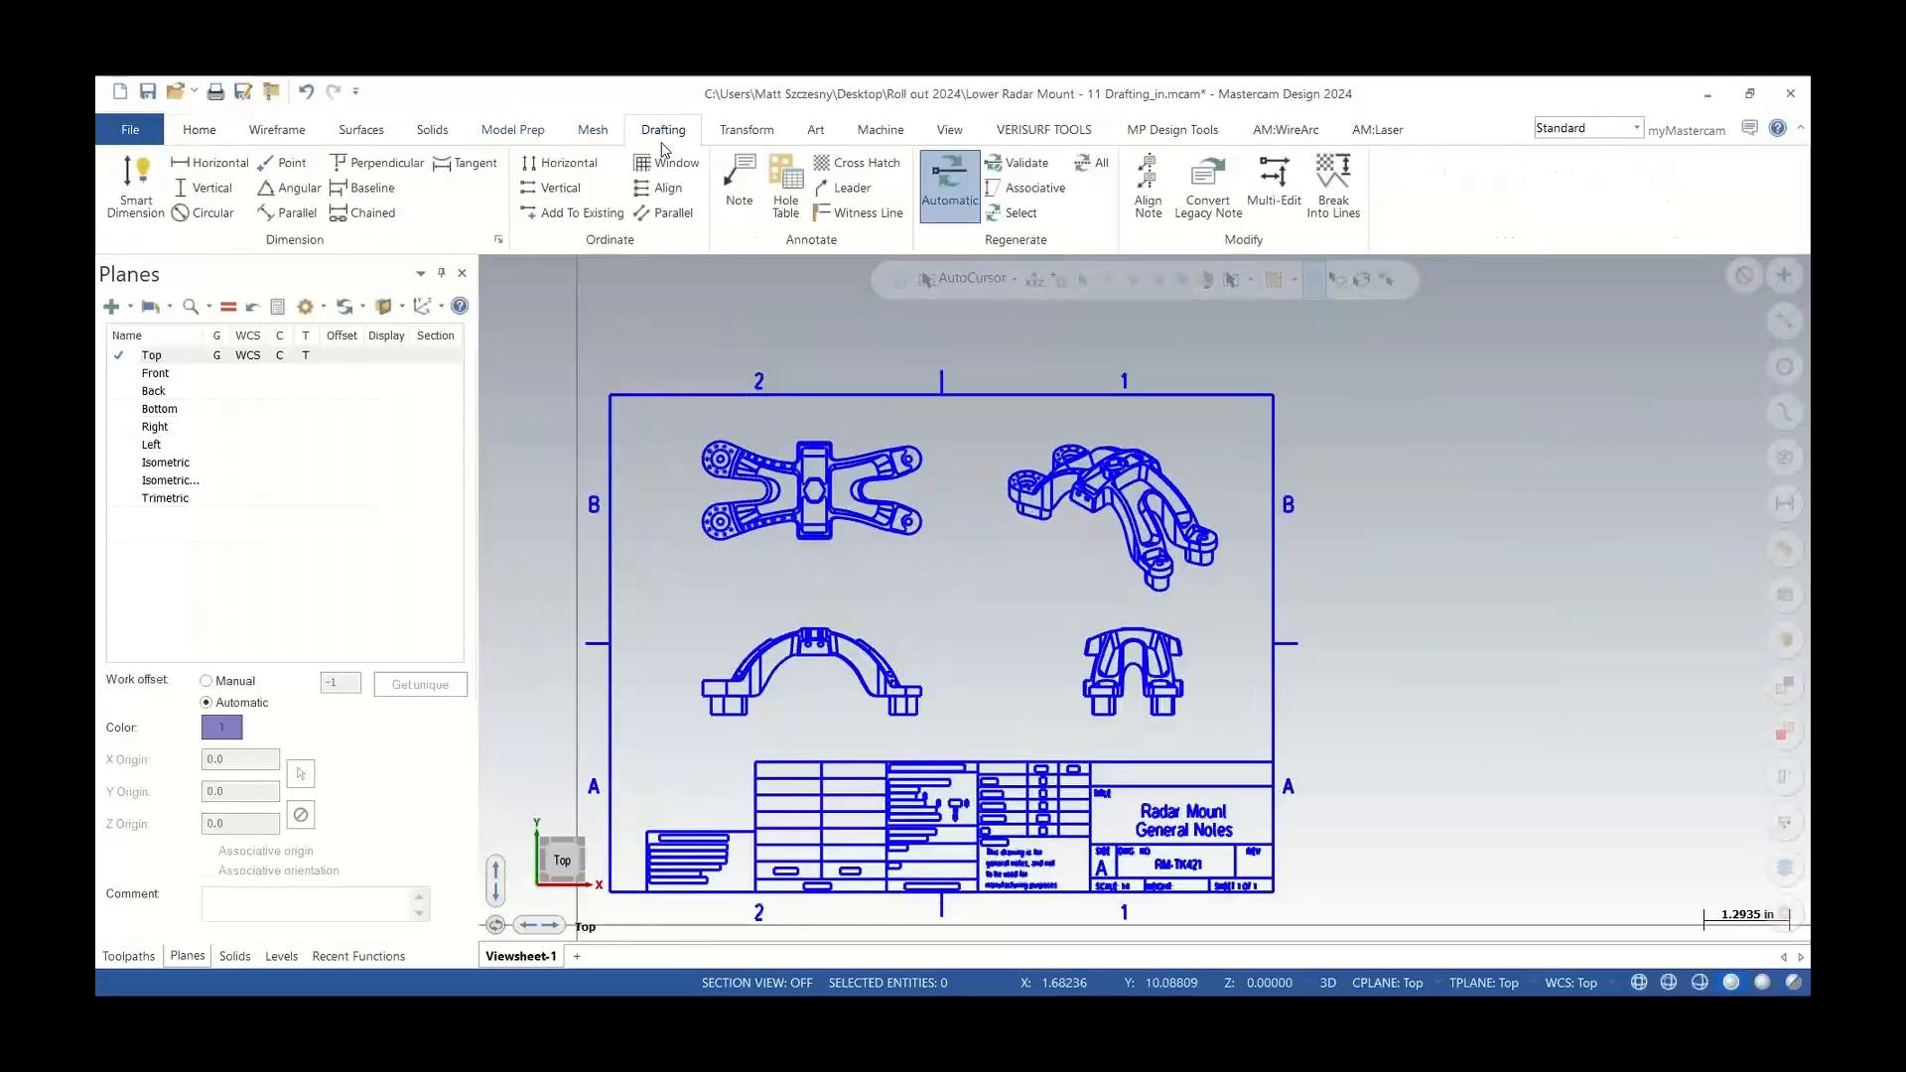
pyautogui.click(730, 175)
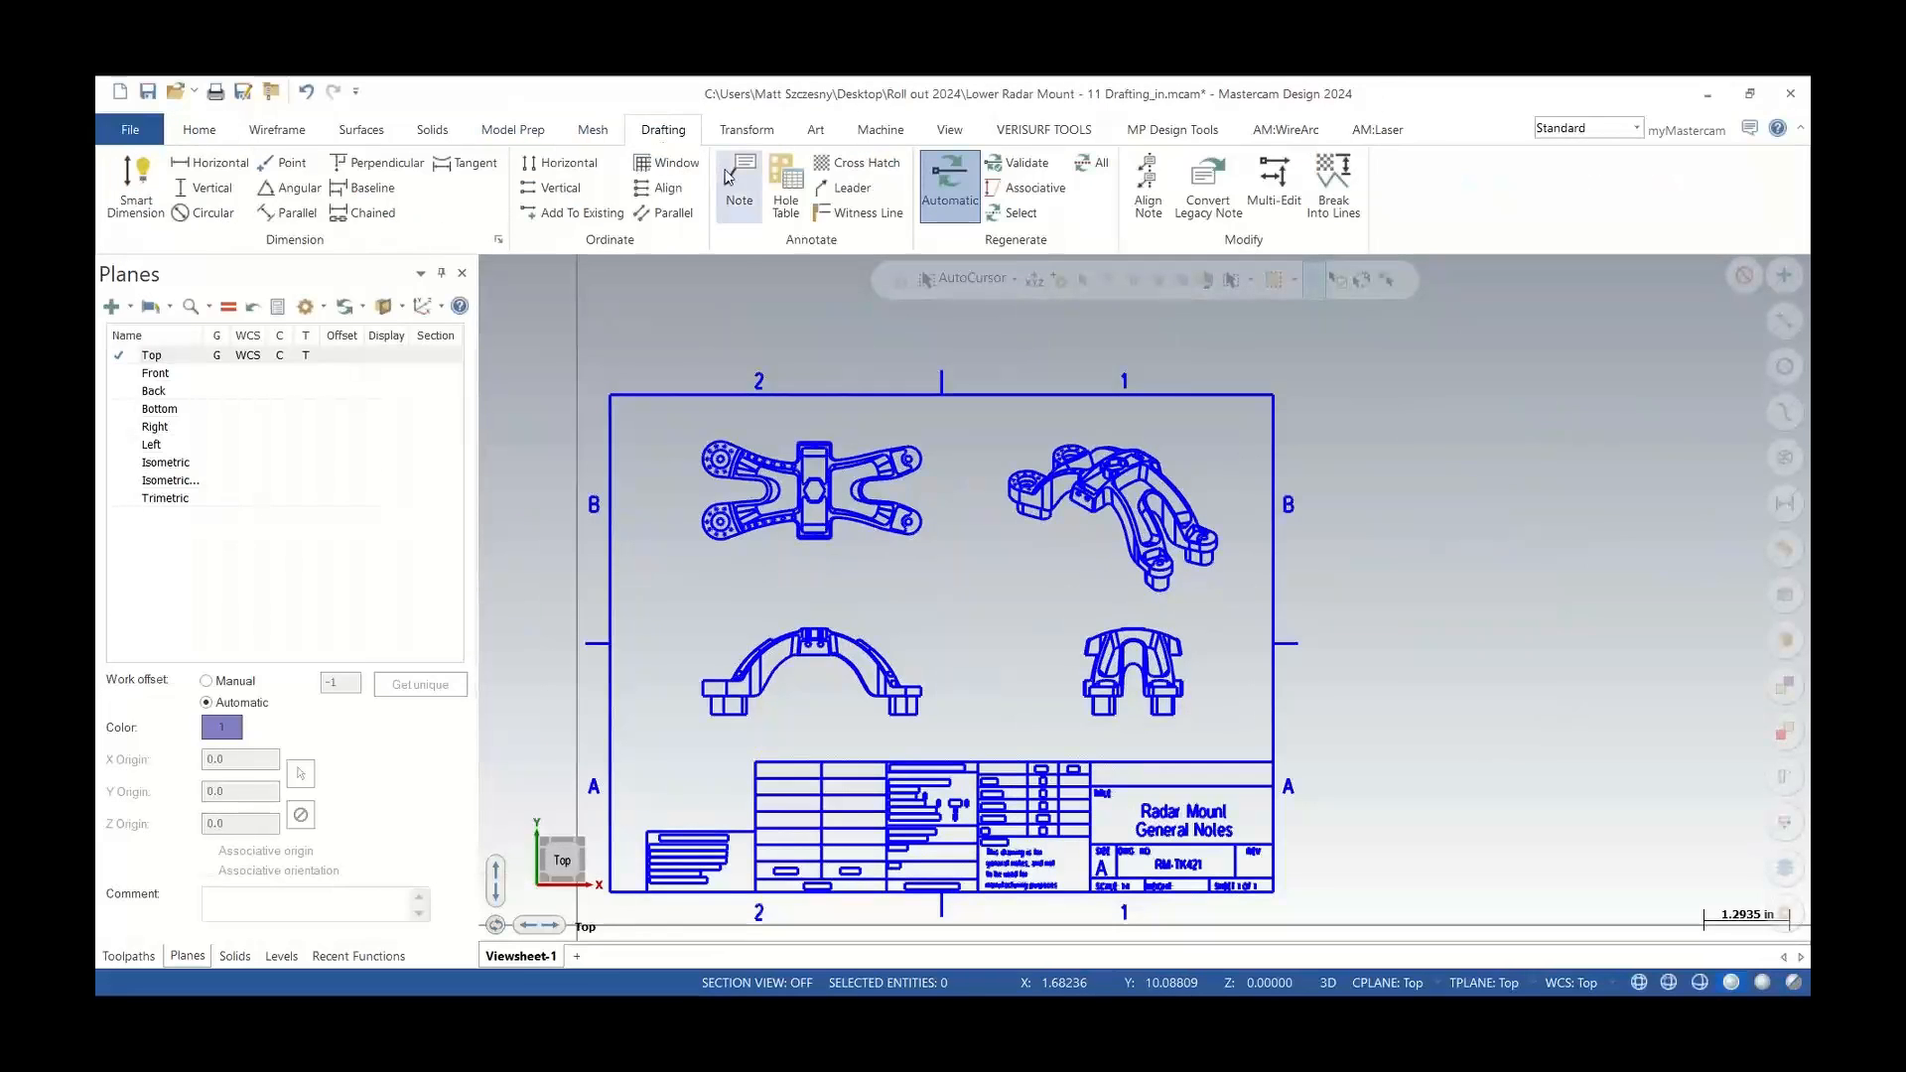
pyautogui.scroll(5, 747, 531)
pyautogui.click(133, 578)
pyautogui.write('Holes Normal')
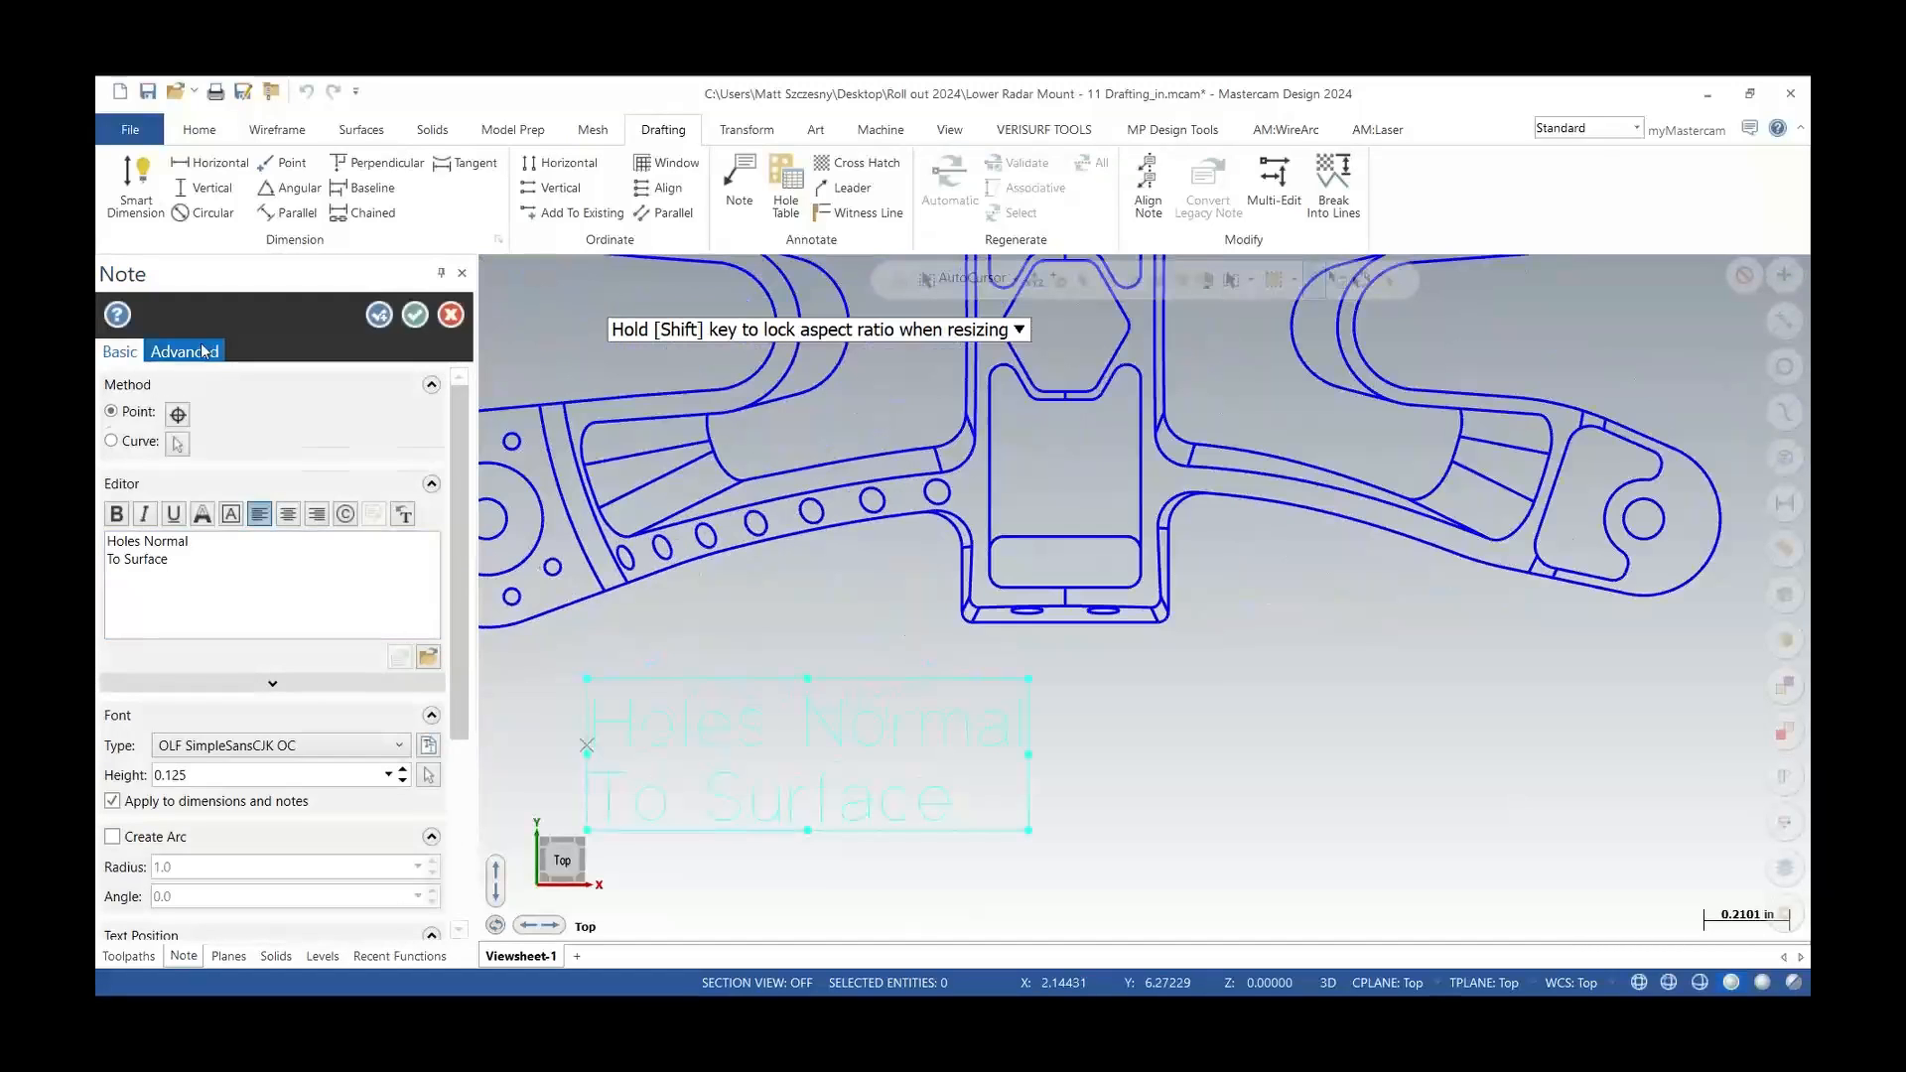
# Add leaders from the note to six small holes along the arm in a single pass
pyautogui.click(204, 352)
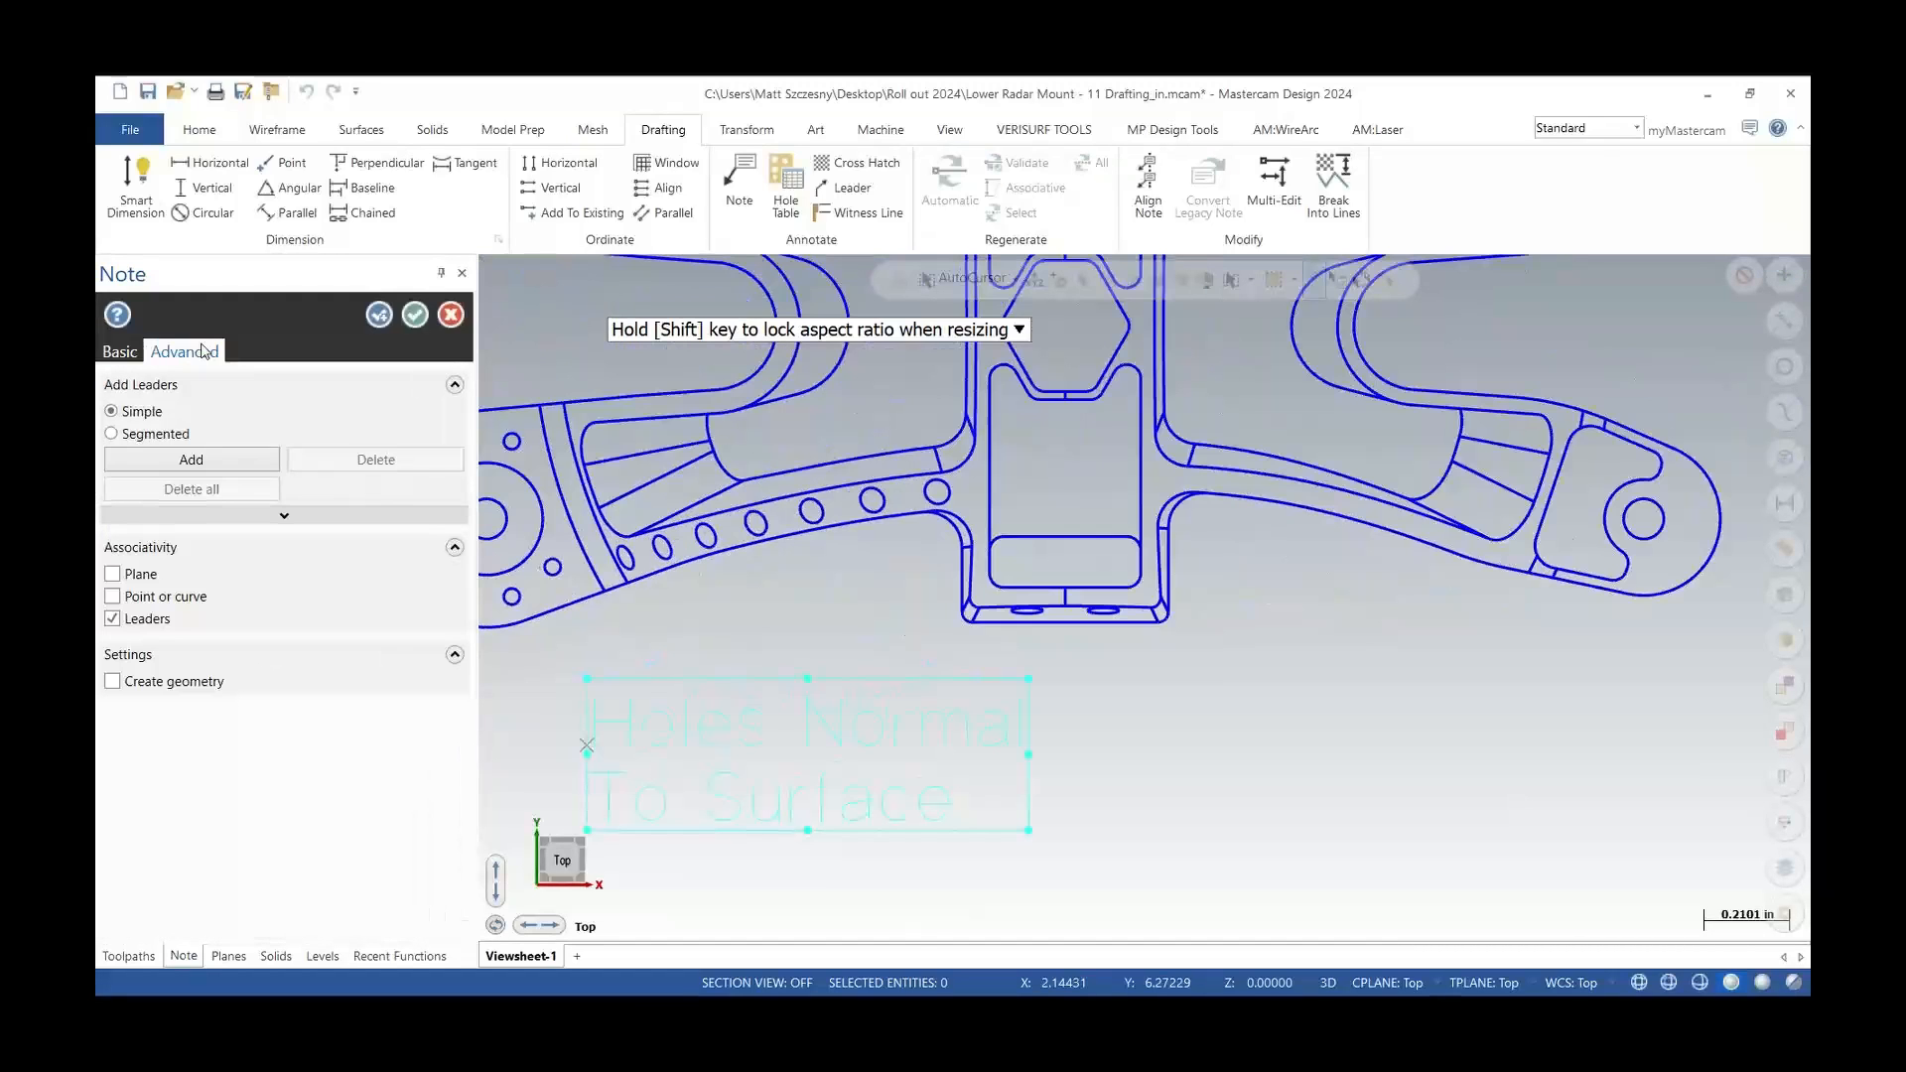
pyautogui.click(190, 463)
pyautogui.scroll(2, 611, 655)
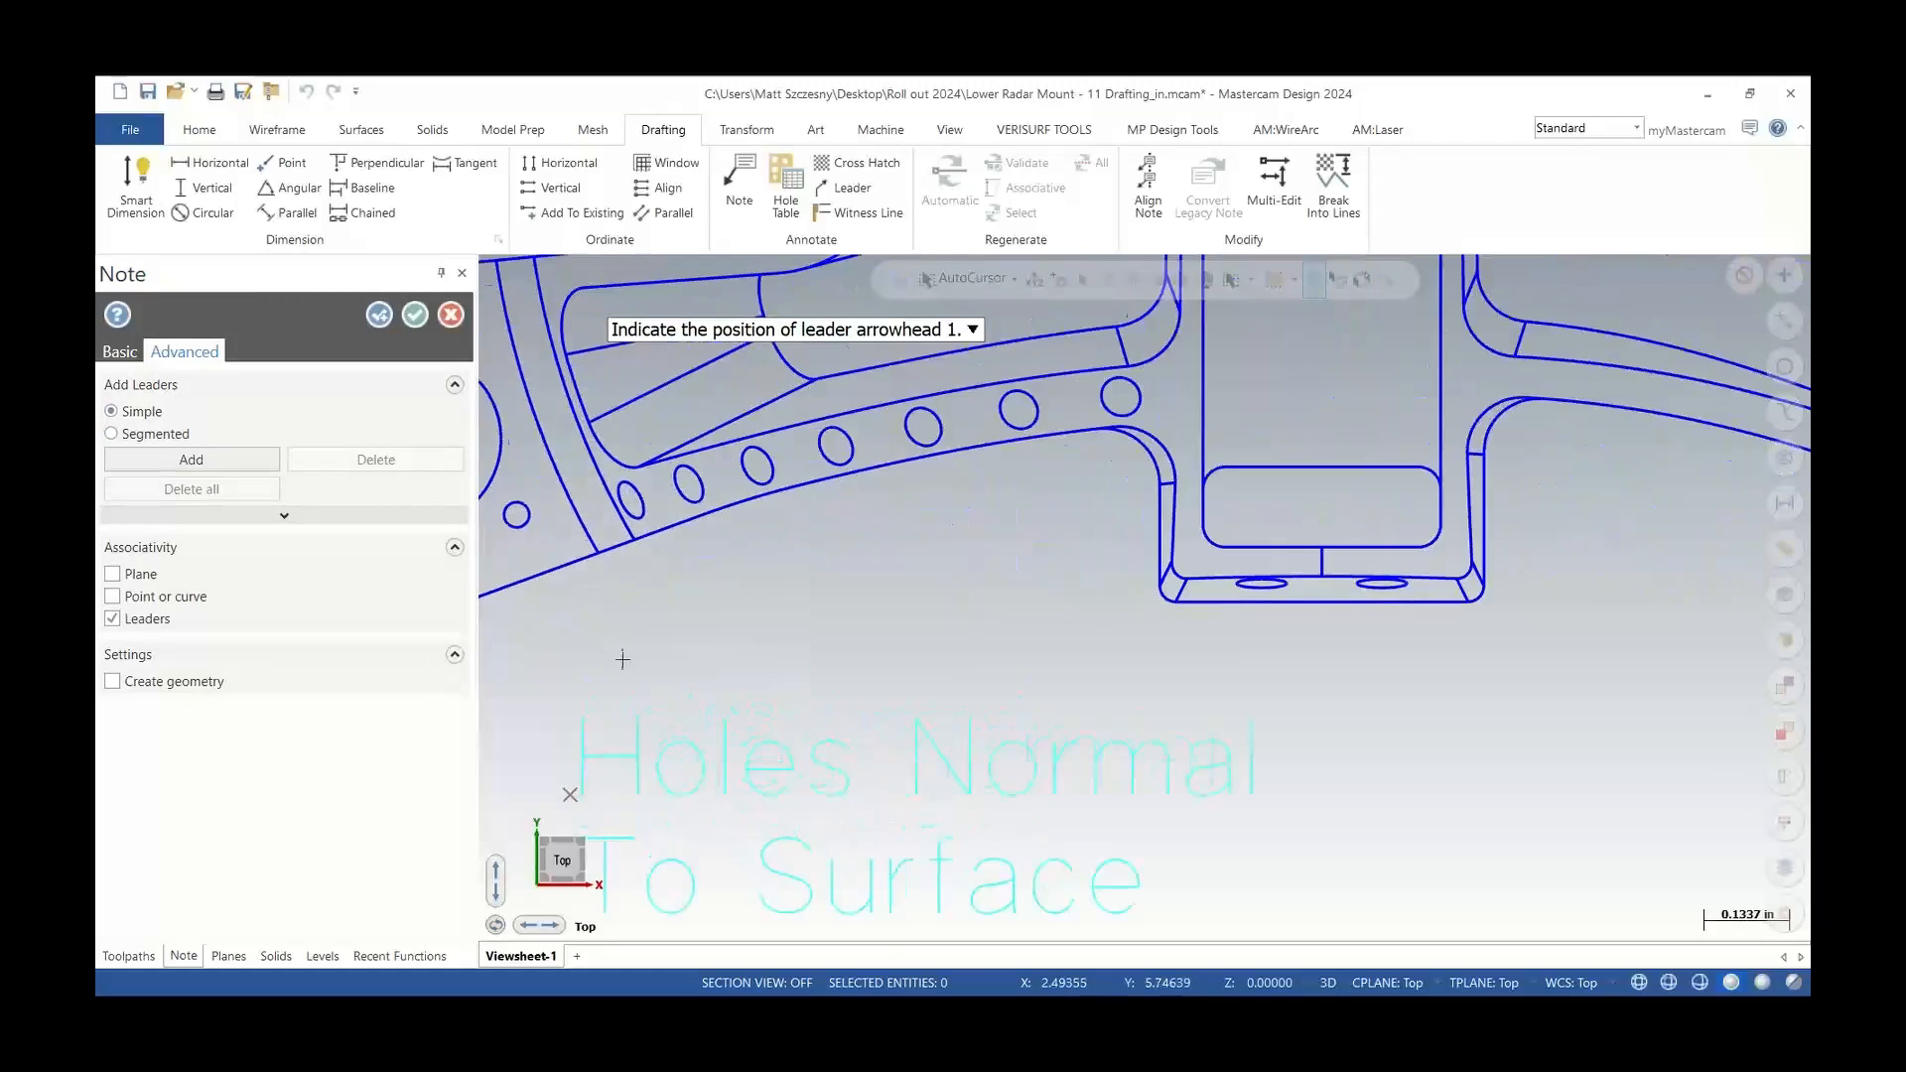
pyautogui.click(635, 526)
pyautogui.click(692, 505)
pyautogui.click(751, 491)
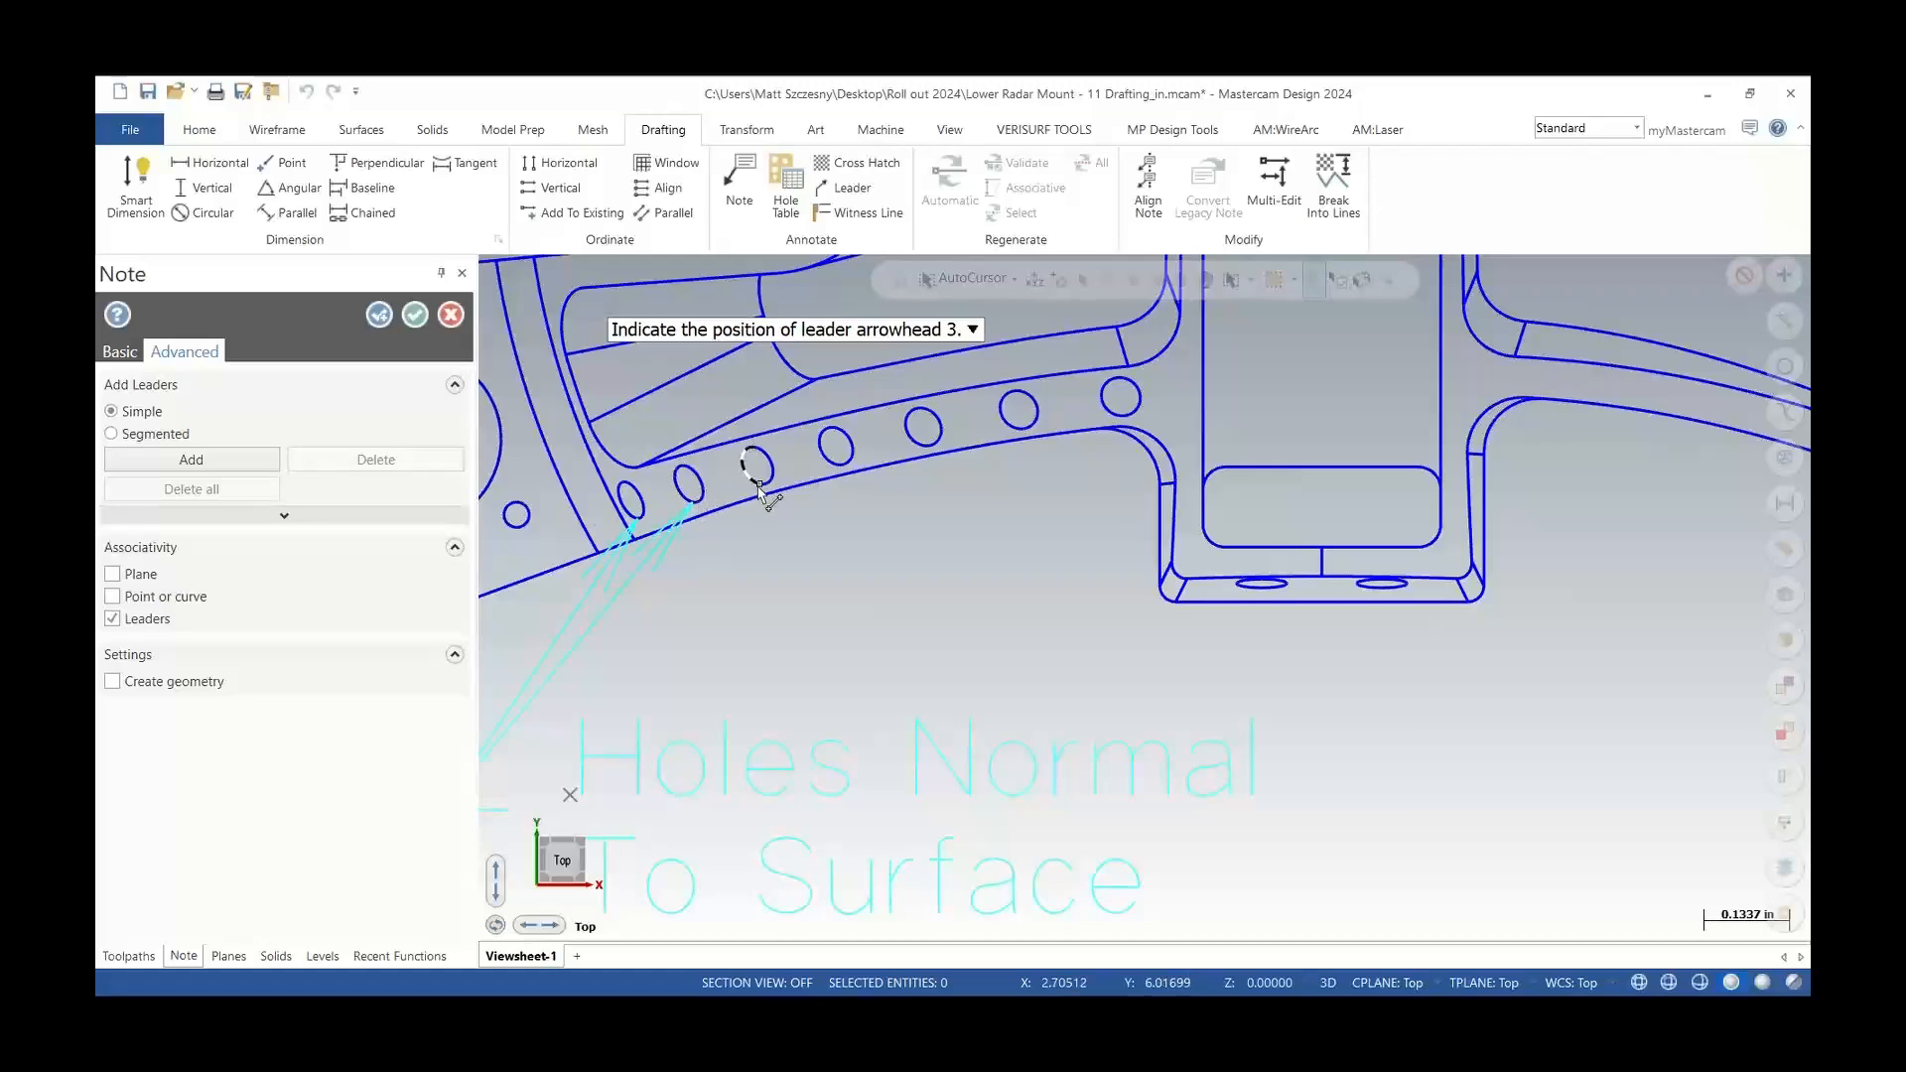
pyautogui.click(832, 465)
pyautogui.click(930, 450)
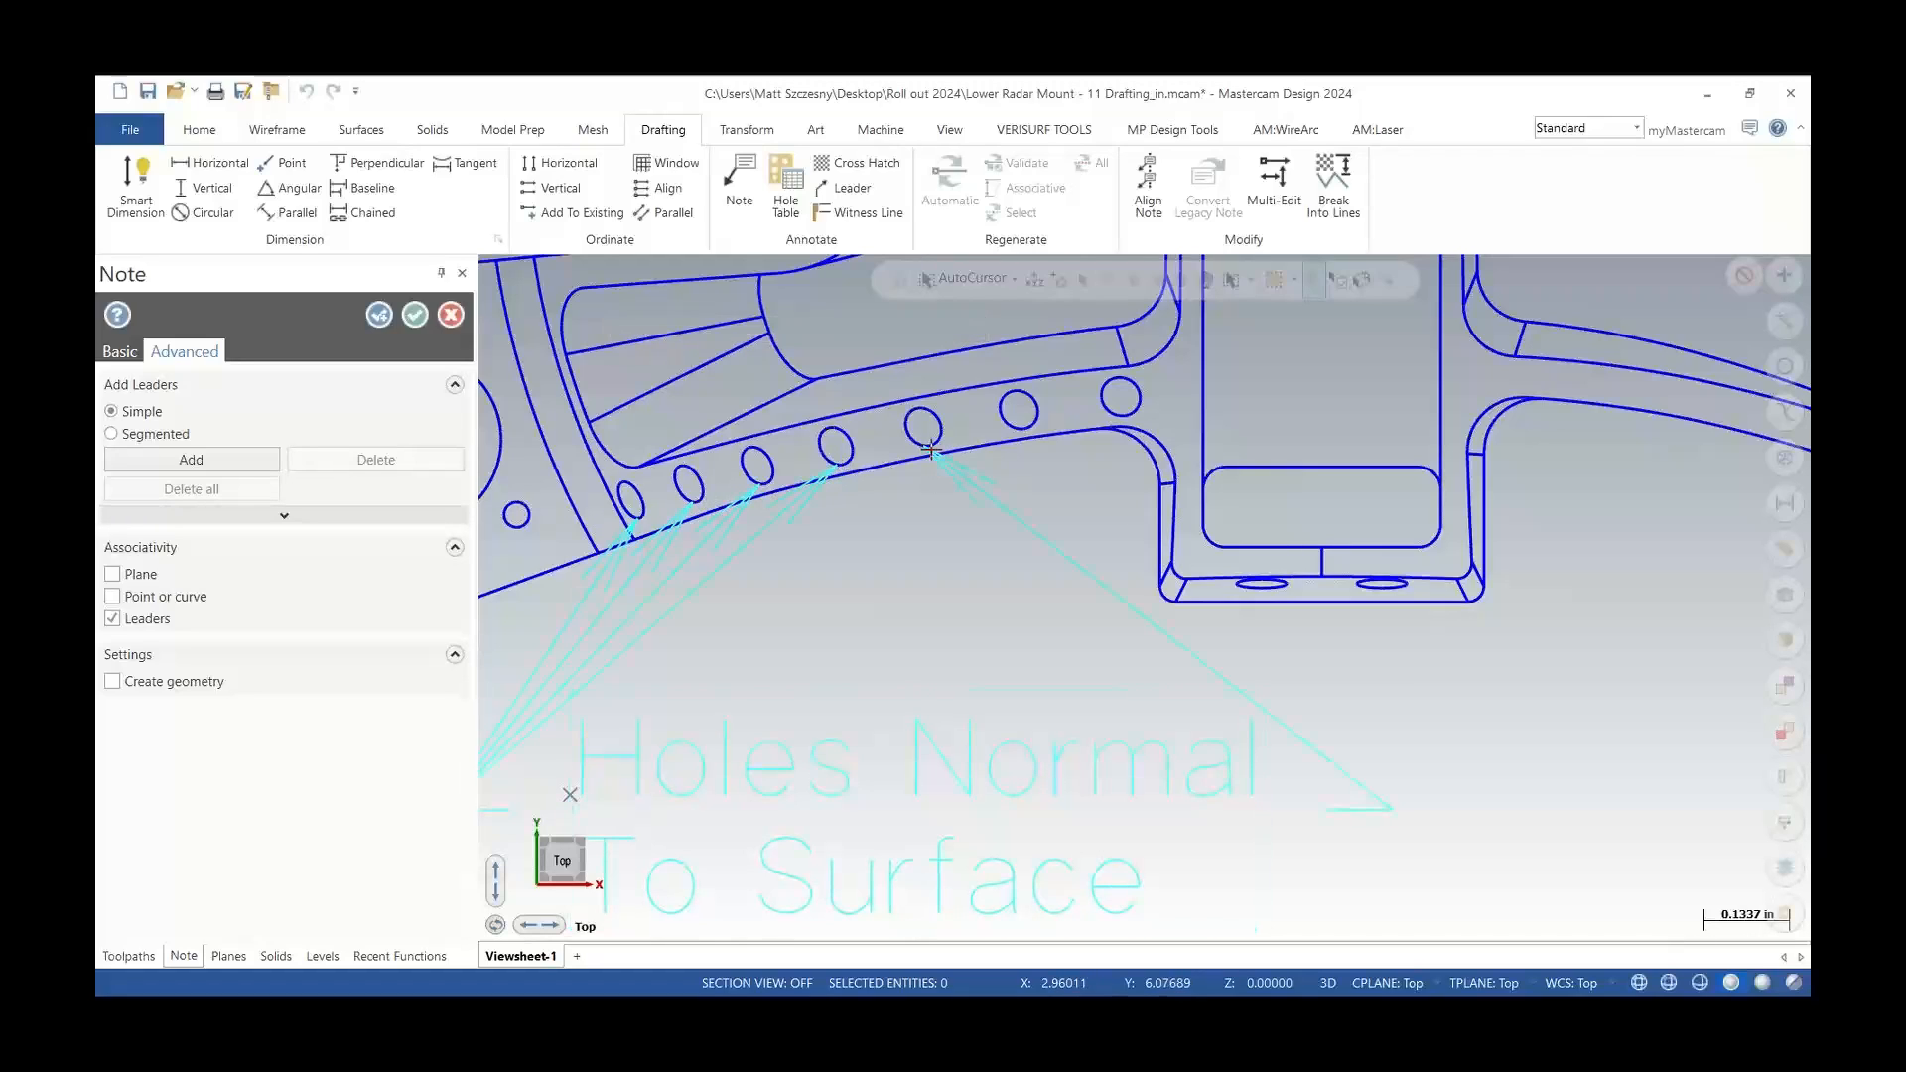
pyautogui.click(1019, 439)
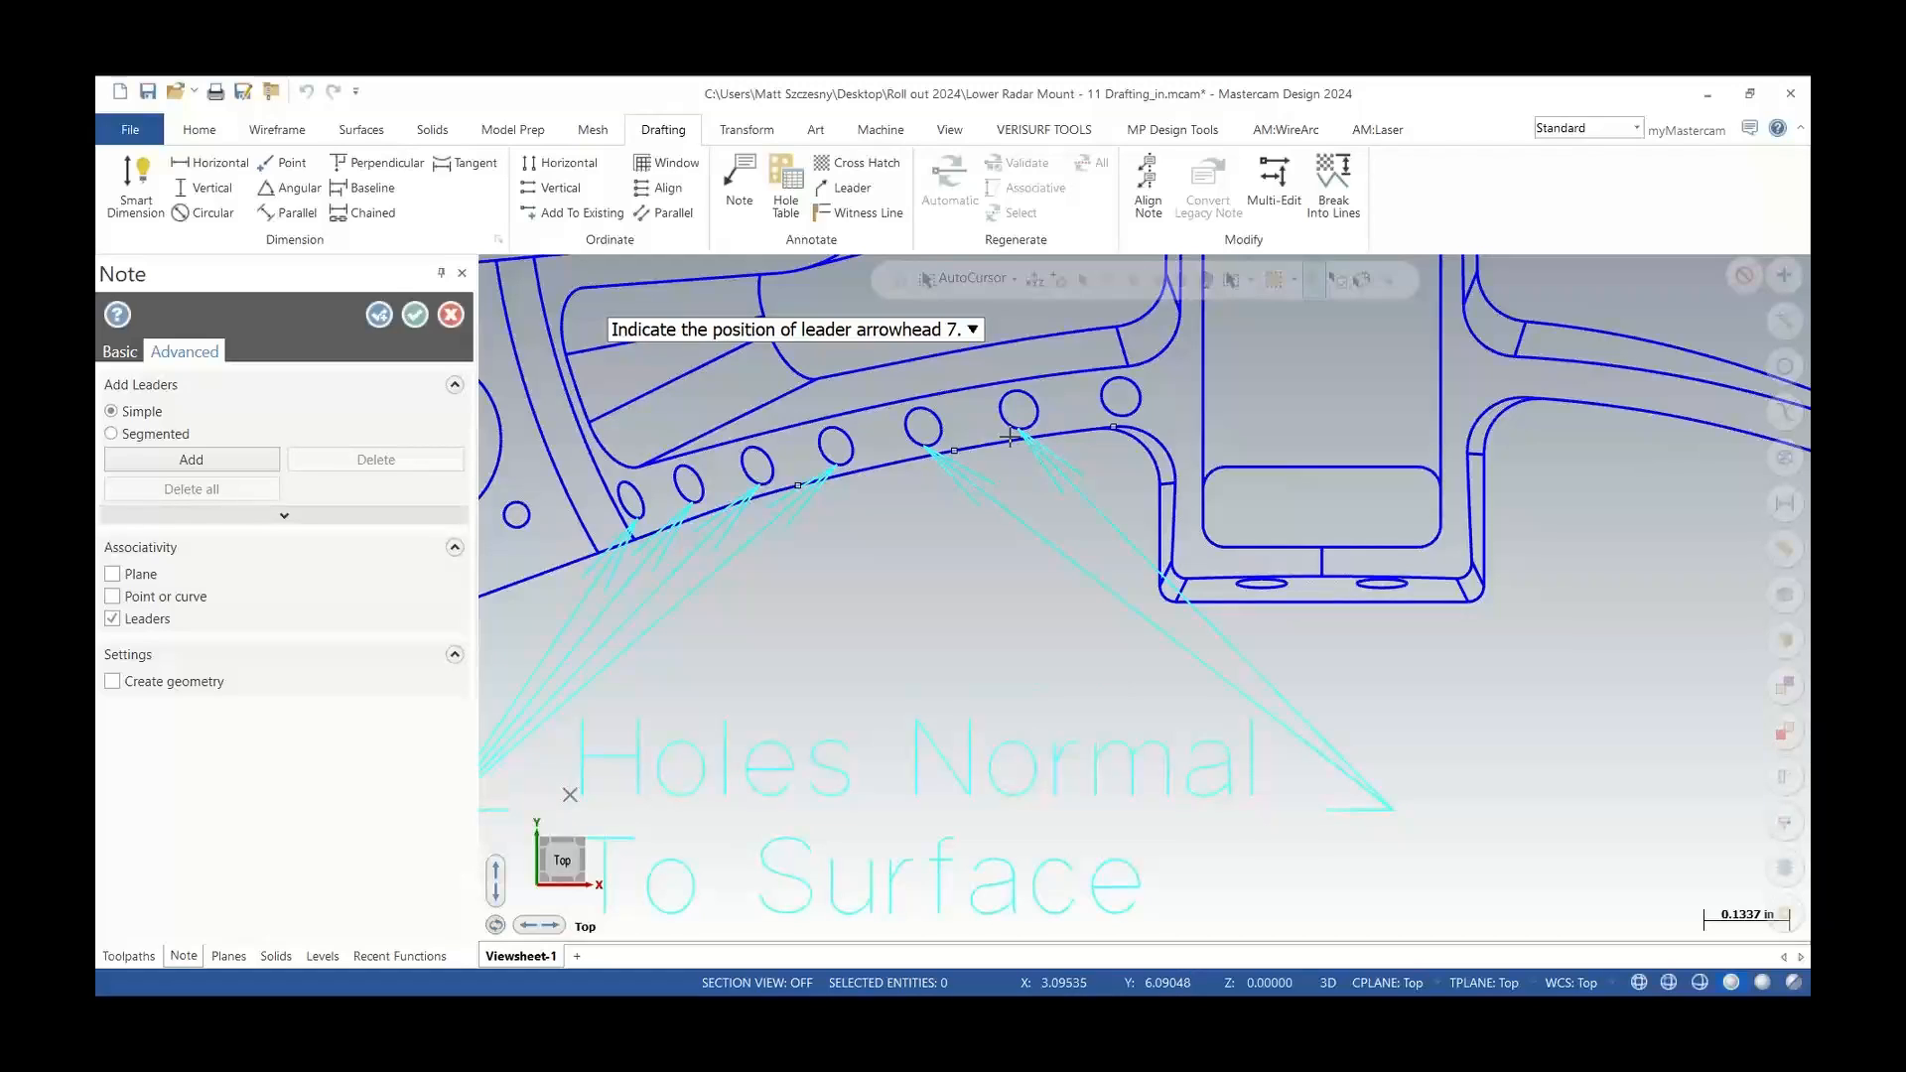
# Step back the last four leaders and re-add them to the same holes
pyautogui.press('Escape')
pyautogui.press('Escape')
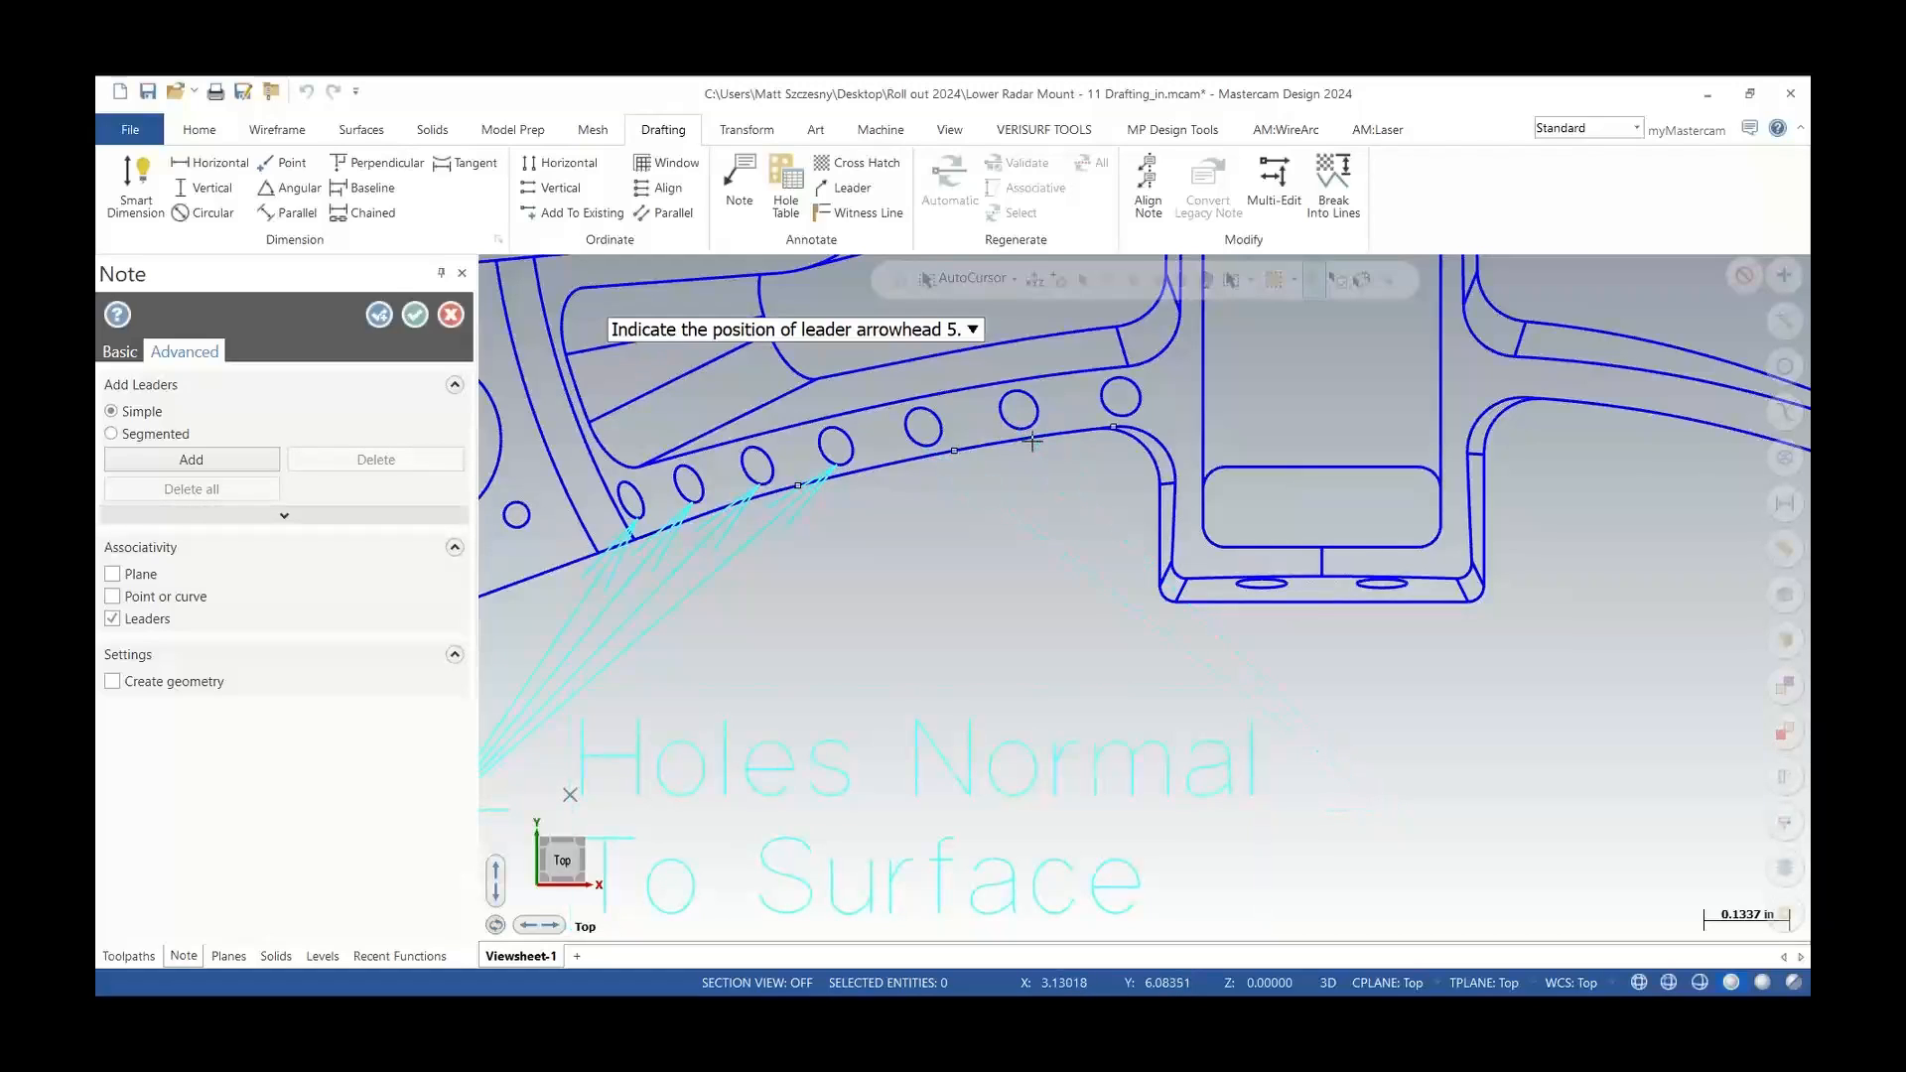
pyautogui.press('Escape')
pyautogui.press('Escape')
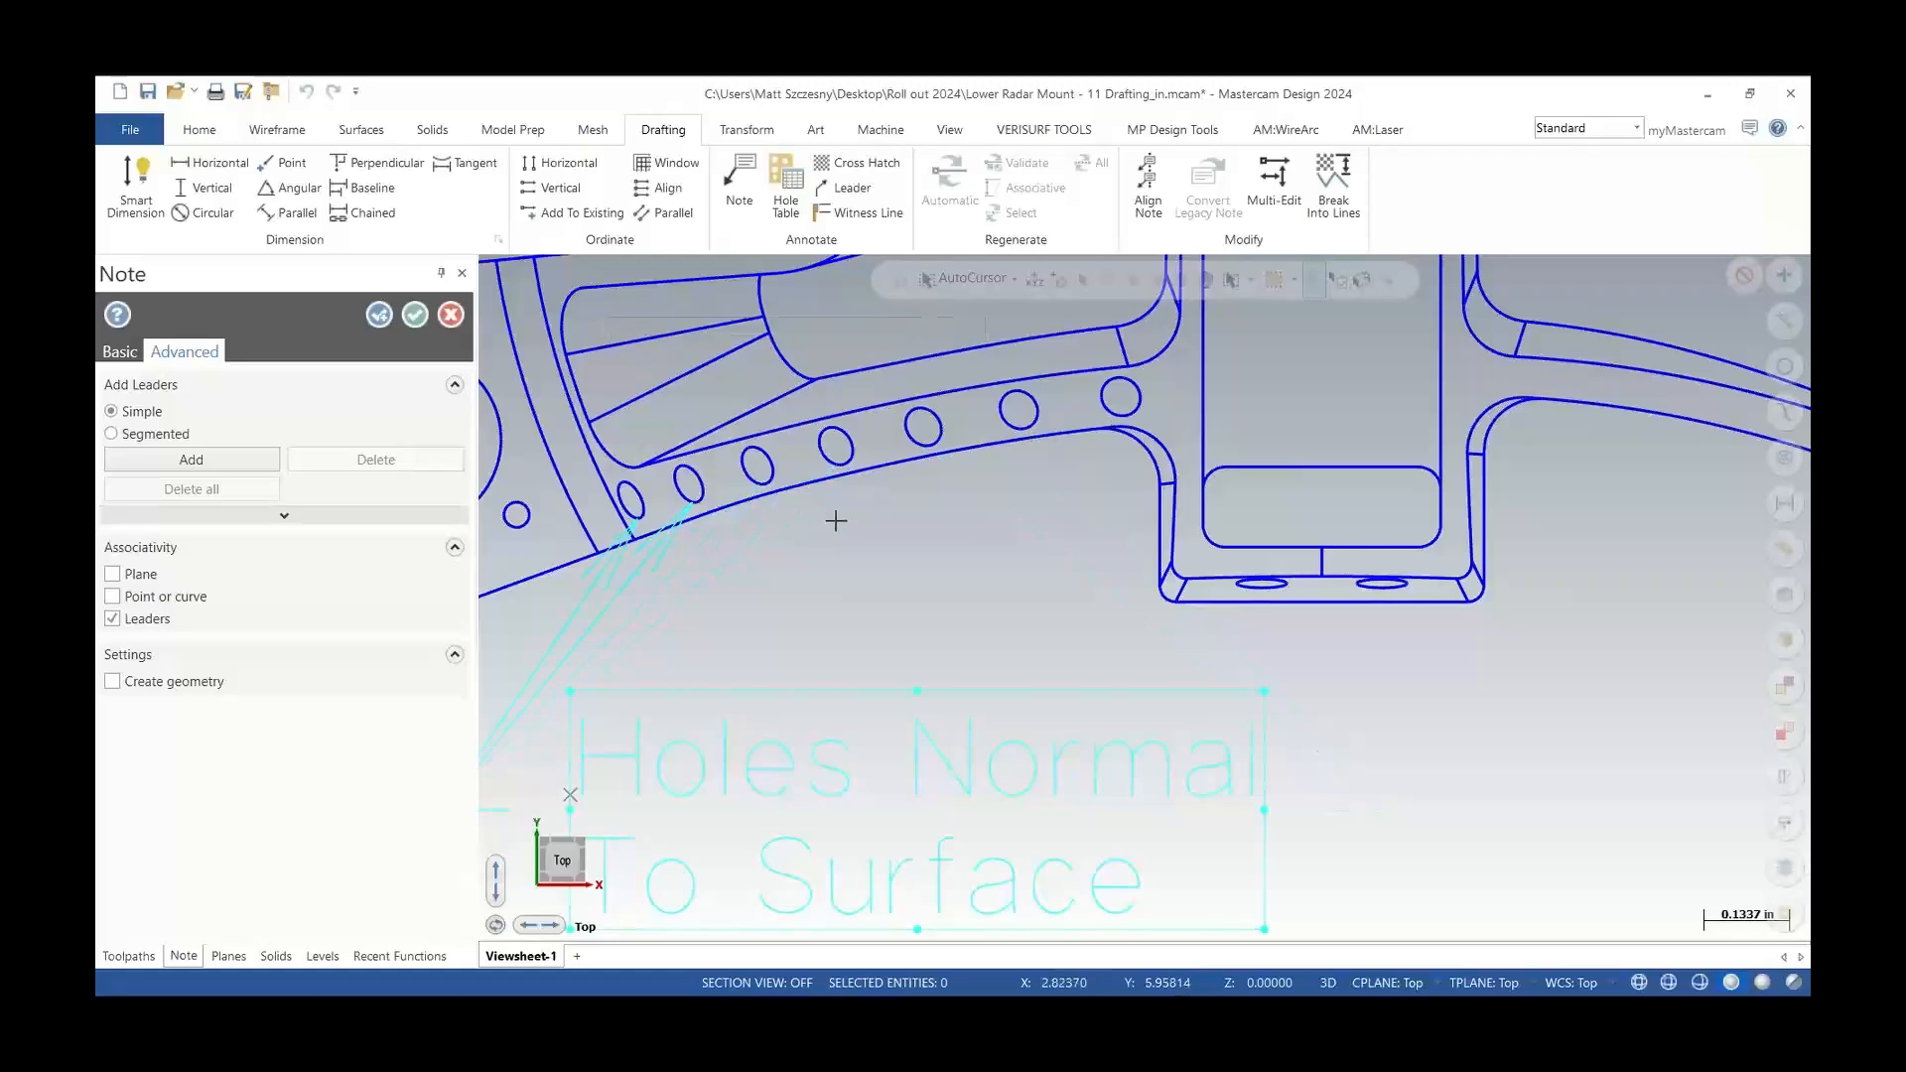
pyautogui.click(757, 487)
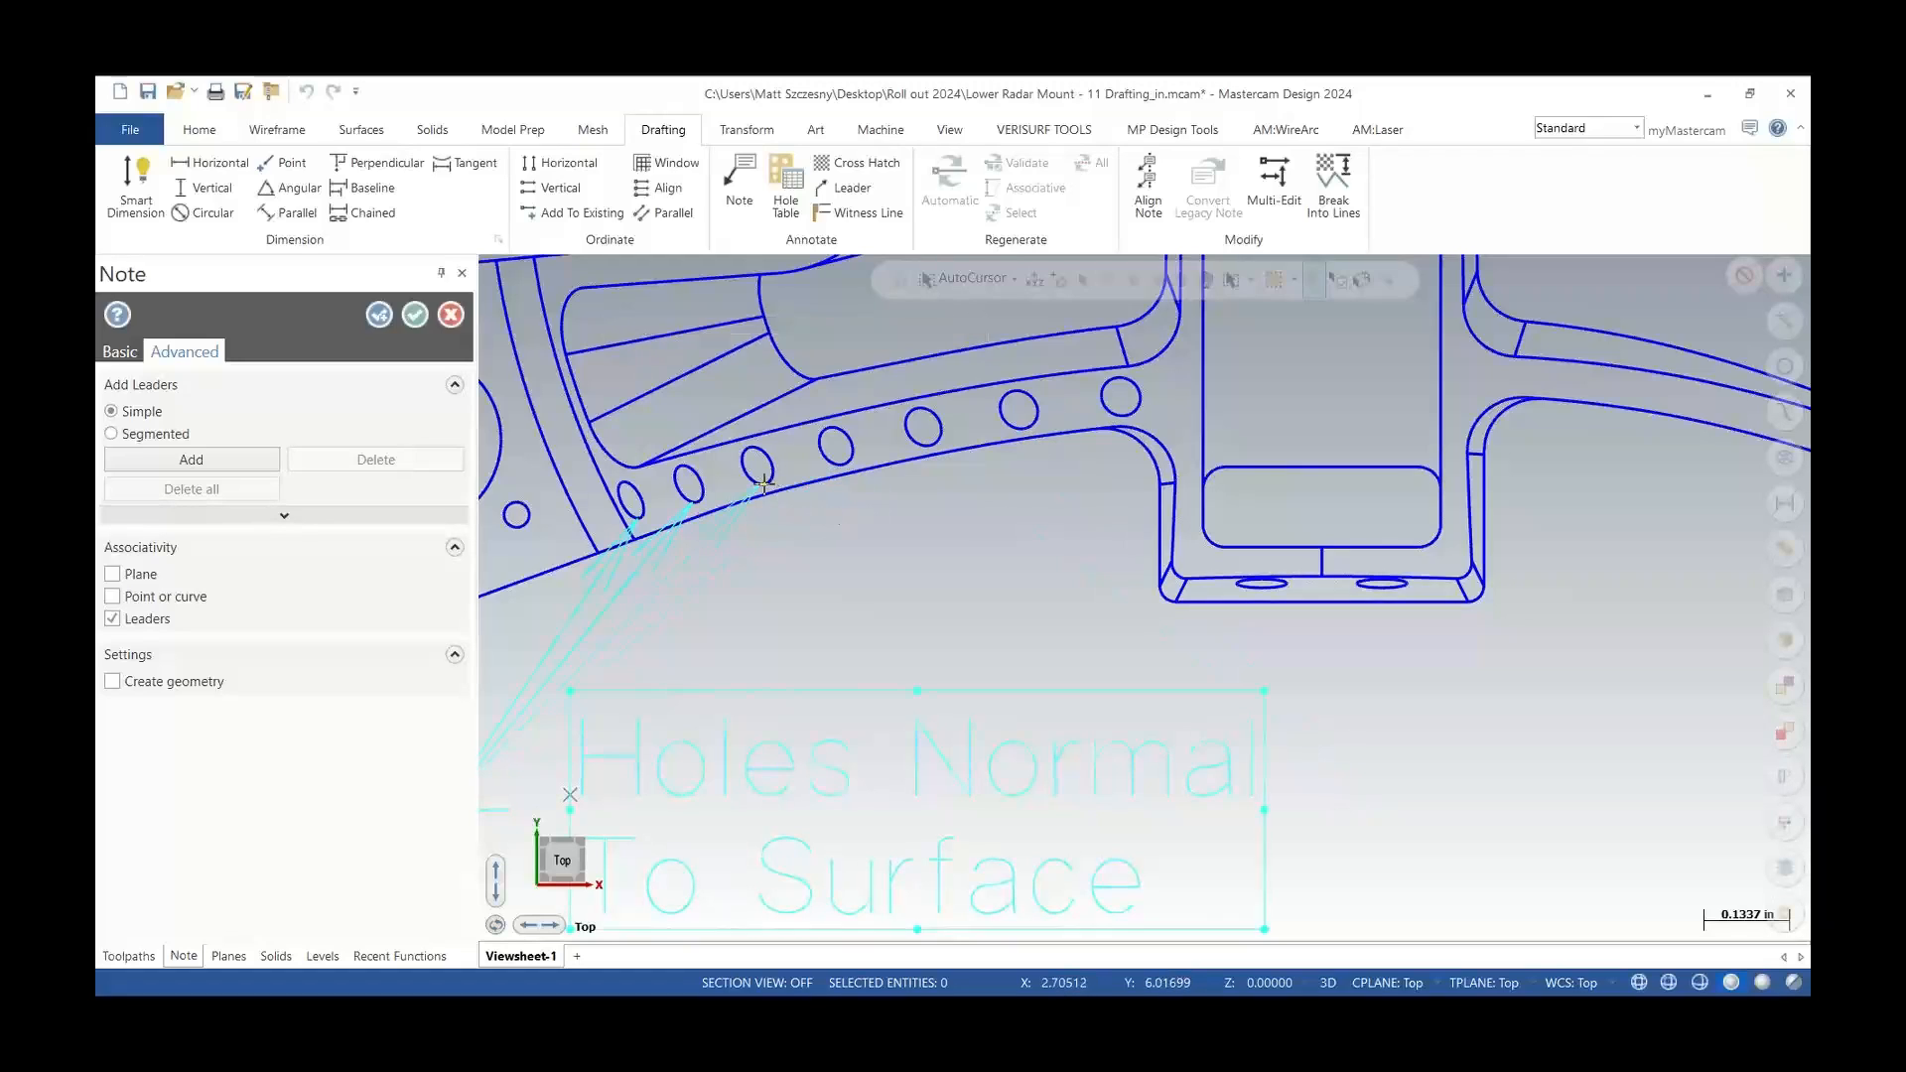
pyautogui.click(833, 467)
pyautogui.click(928, 447)
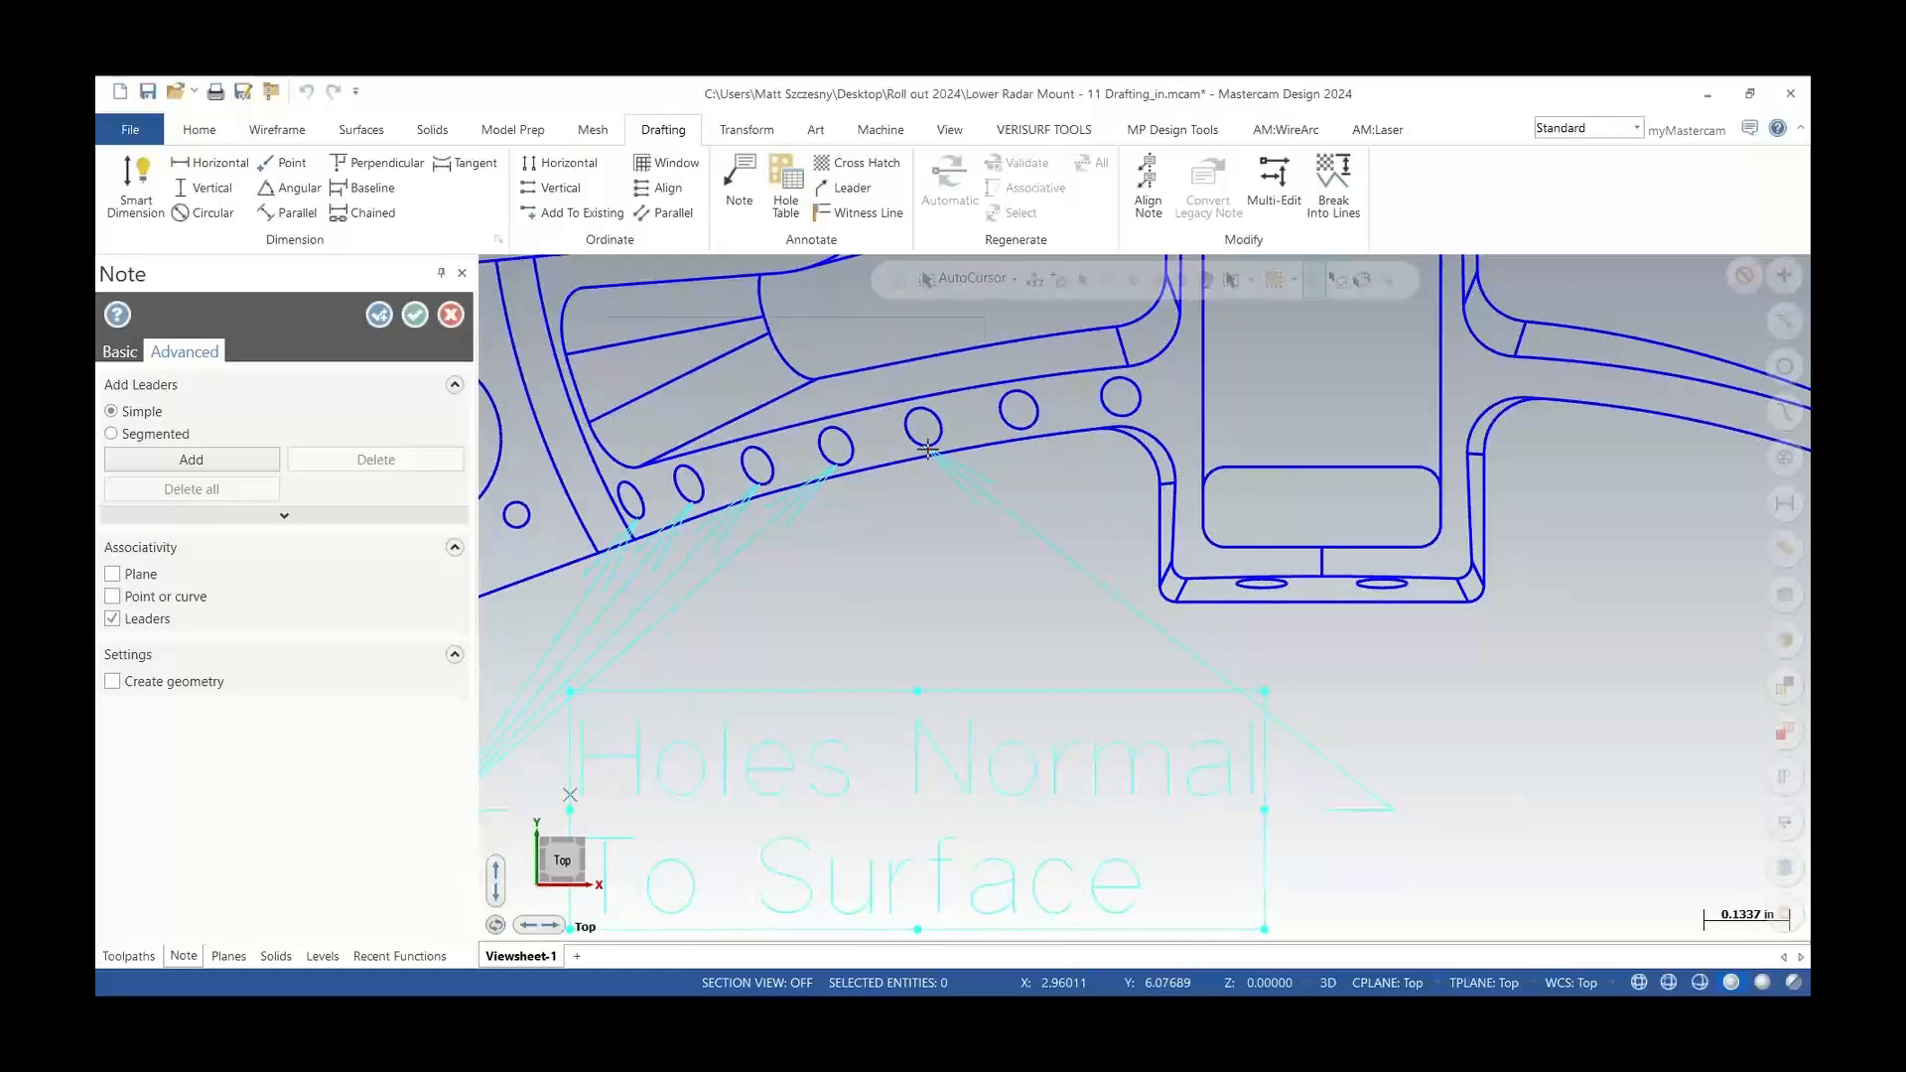
pyautogui.click(1033, 429)
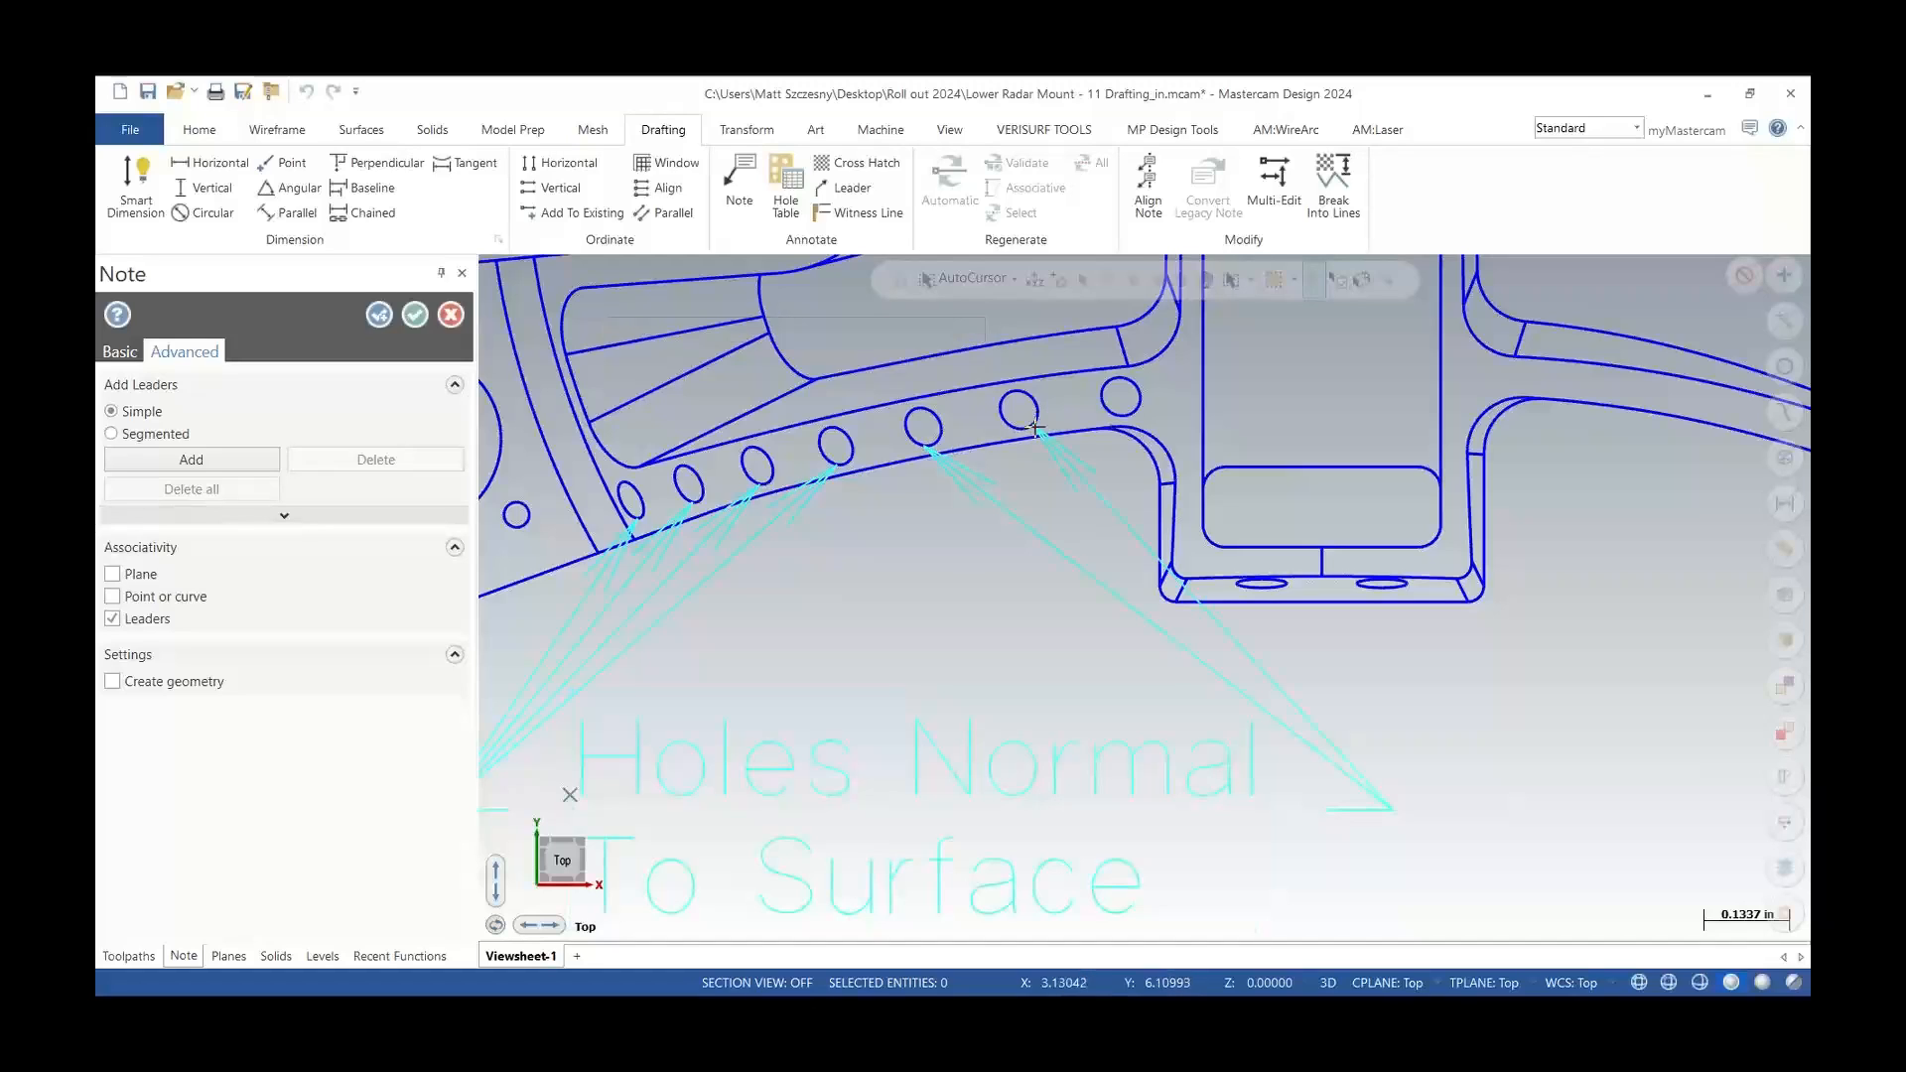
# Finish adding leaders and move the note further down below the holes
pyautogui.scroll(-3, 978, 387)
pyautogui.scroll(2, 904, 601)
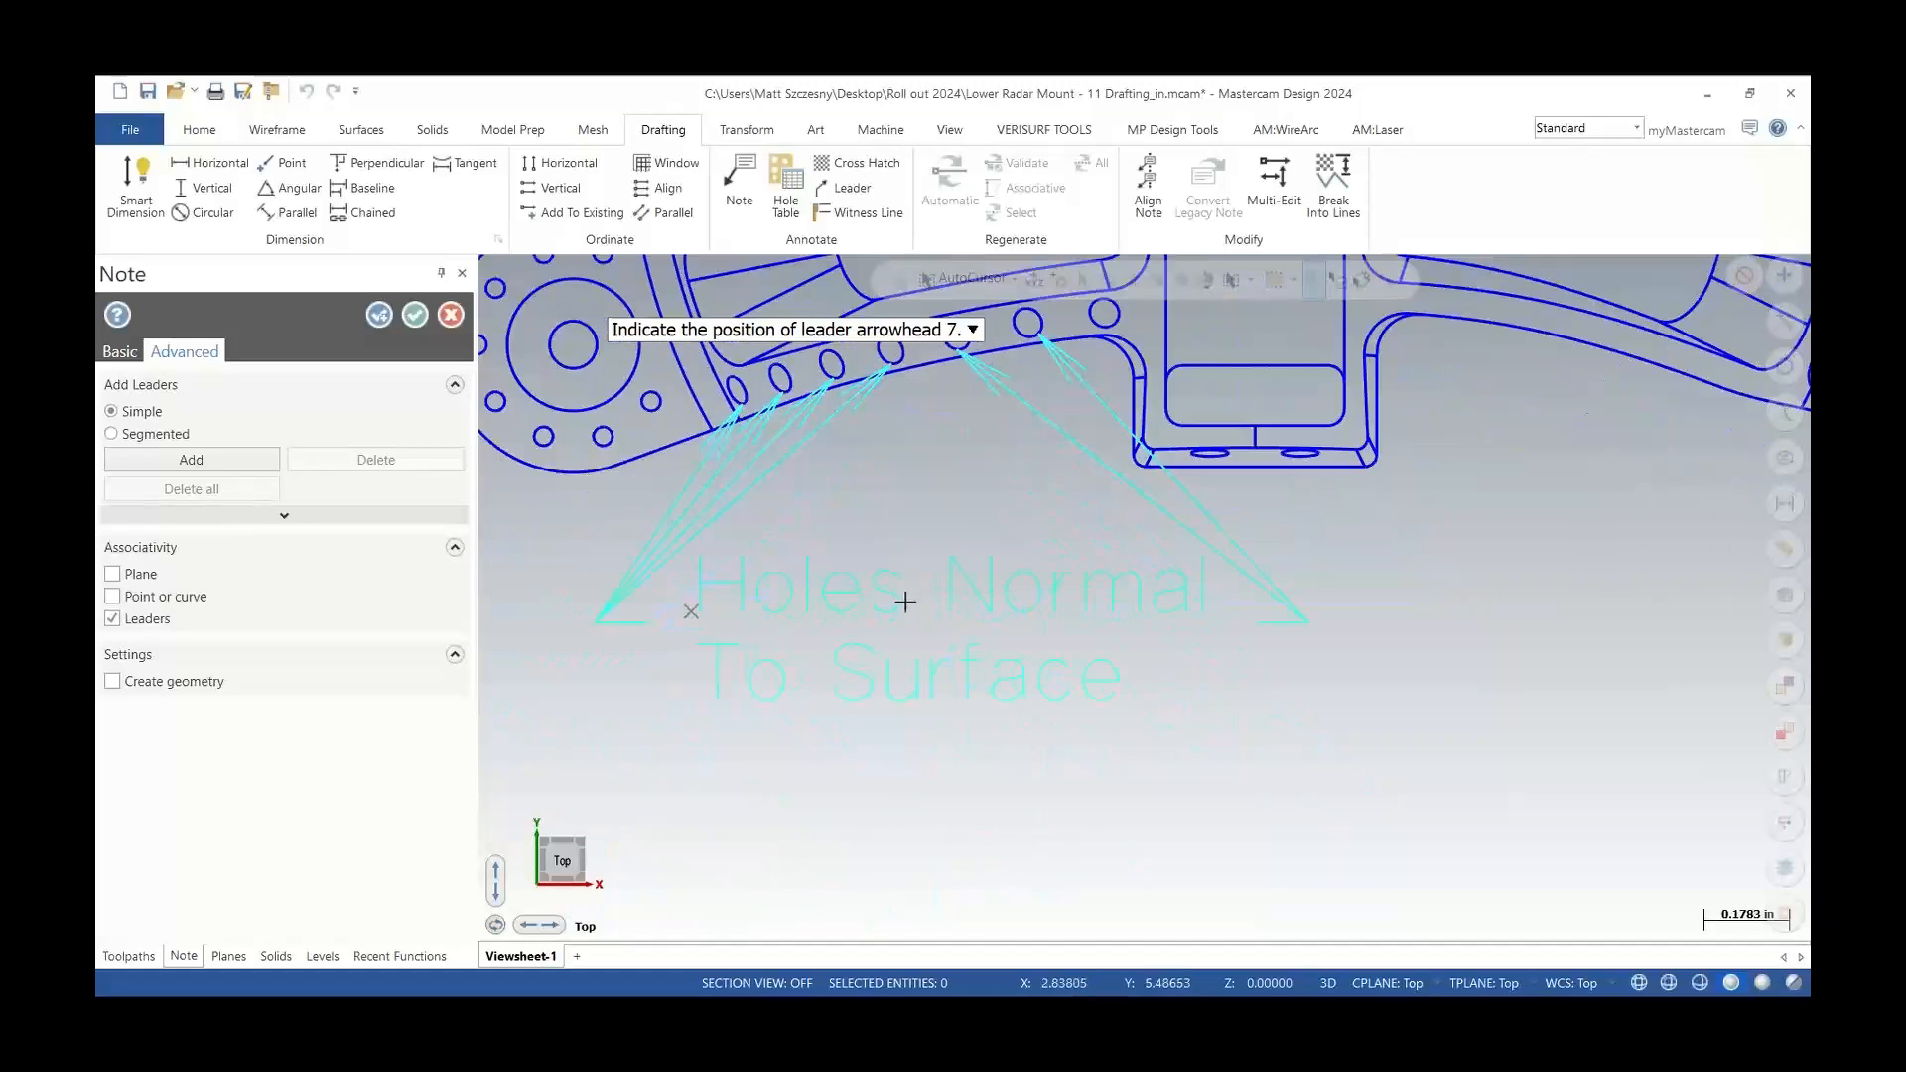
pyautogui.press('Escape')
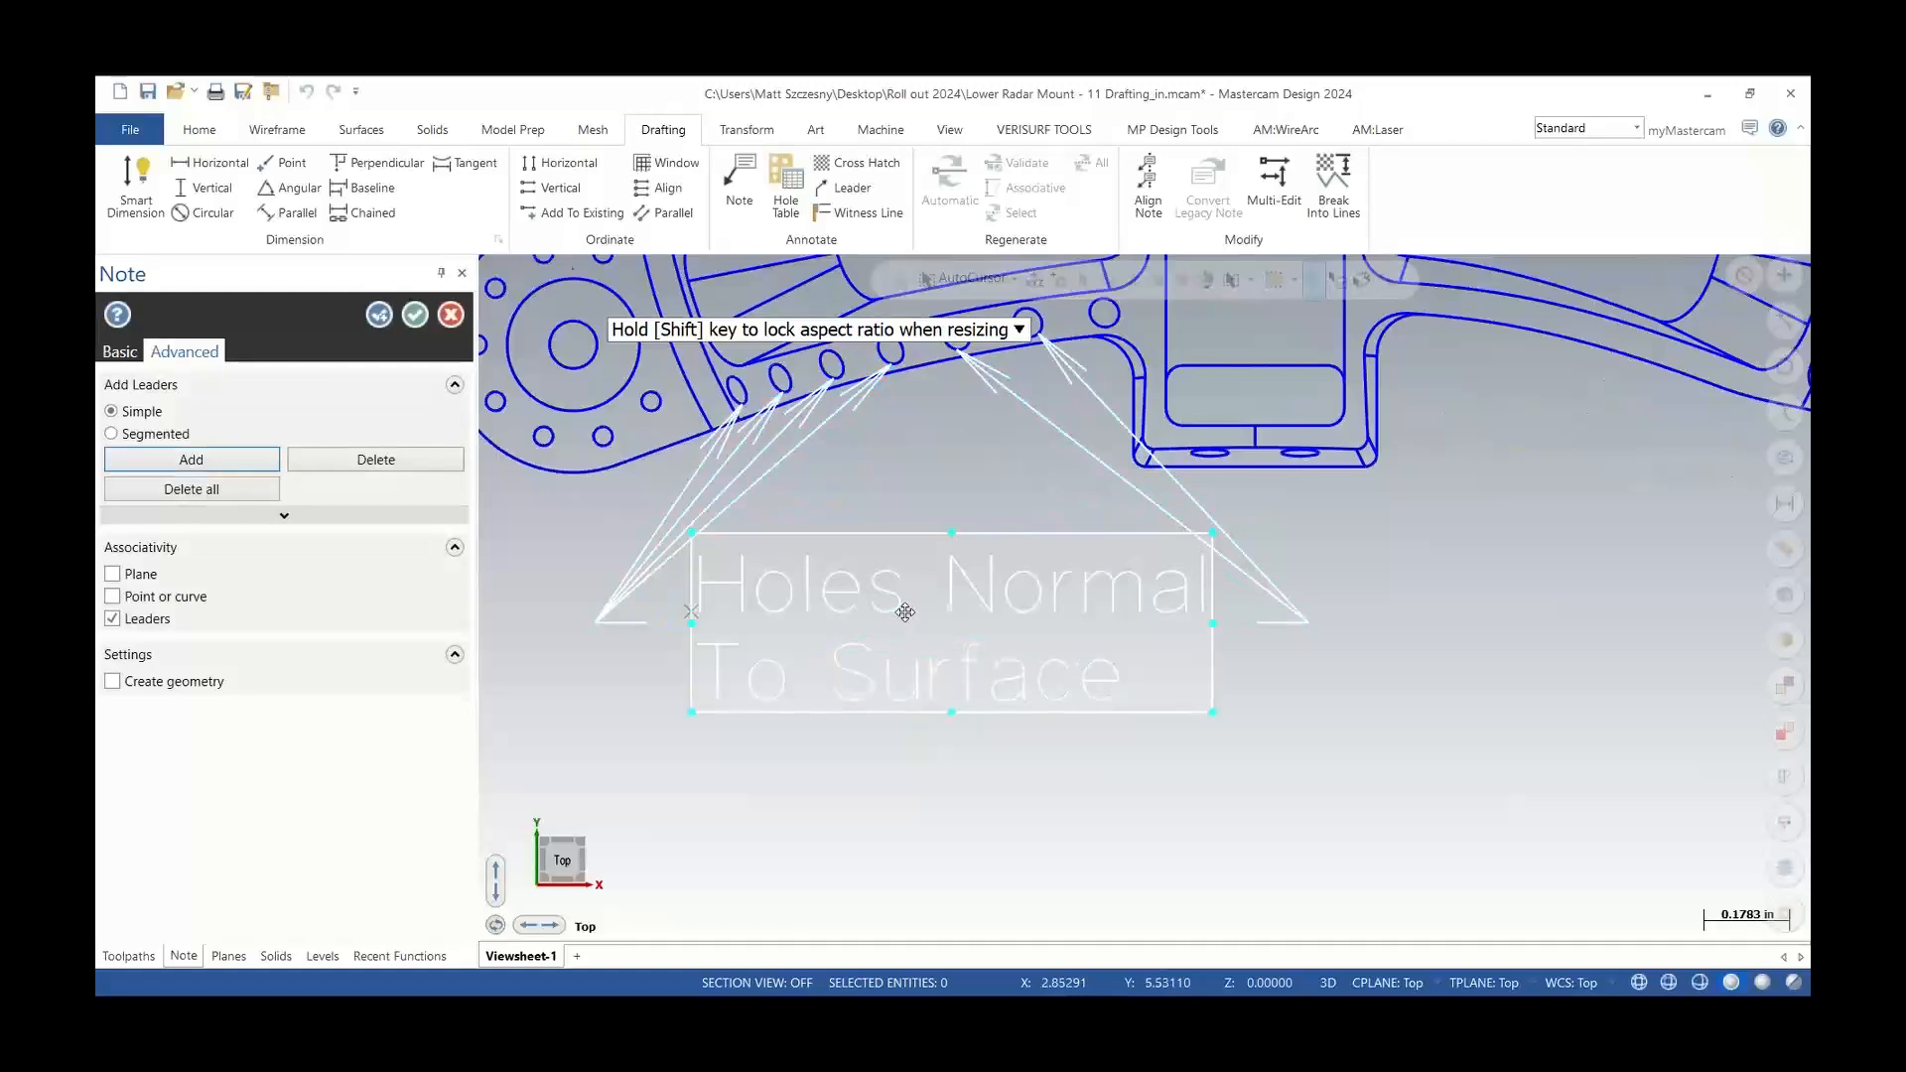
pyautogui.scroll(-1, 905, 612)
pyautogui.moveTo(907, 621); pyautogui.dragTo(961, 746)
pyautogui.press('Escape')
# In Mastercam 2023, place a vertical Smart Dimension between the centers of the two large left holes
pyautogui.scroll(-4, 764, 481)
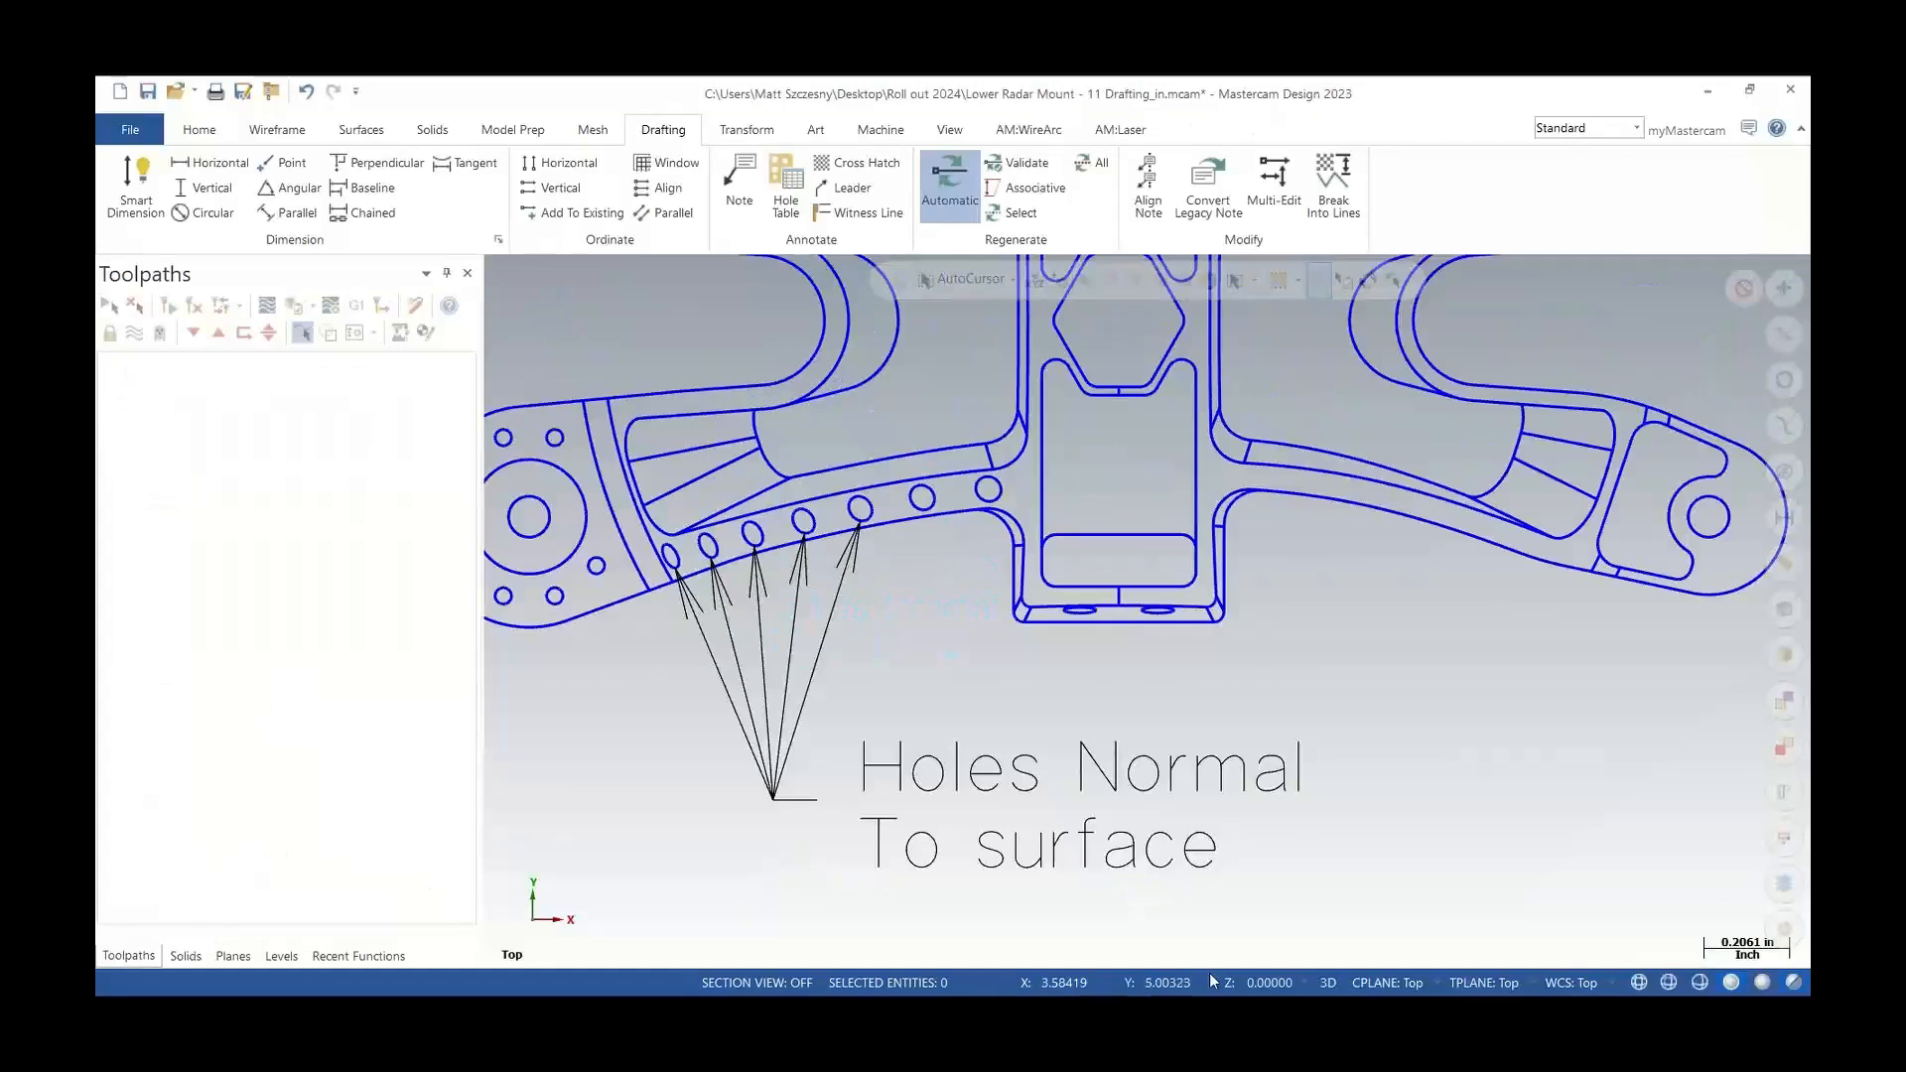
pyautogui.scroll(-3, 1171, 851)
pyautogui.scroll(2, 601, 557)
pyautogui.scroll(2, 601, 557)
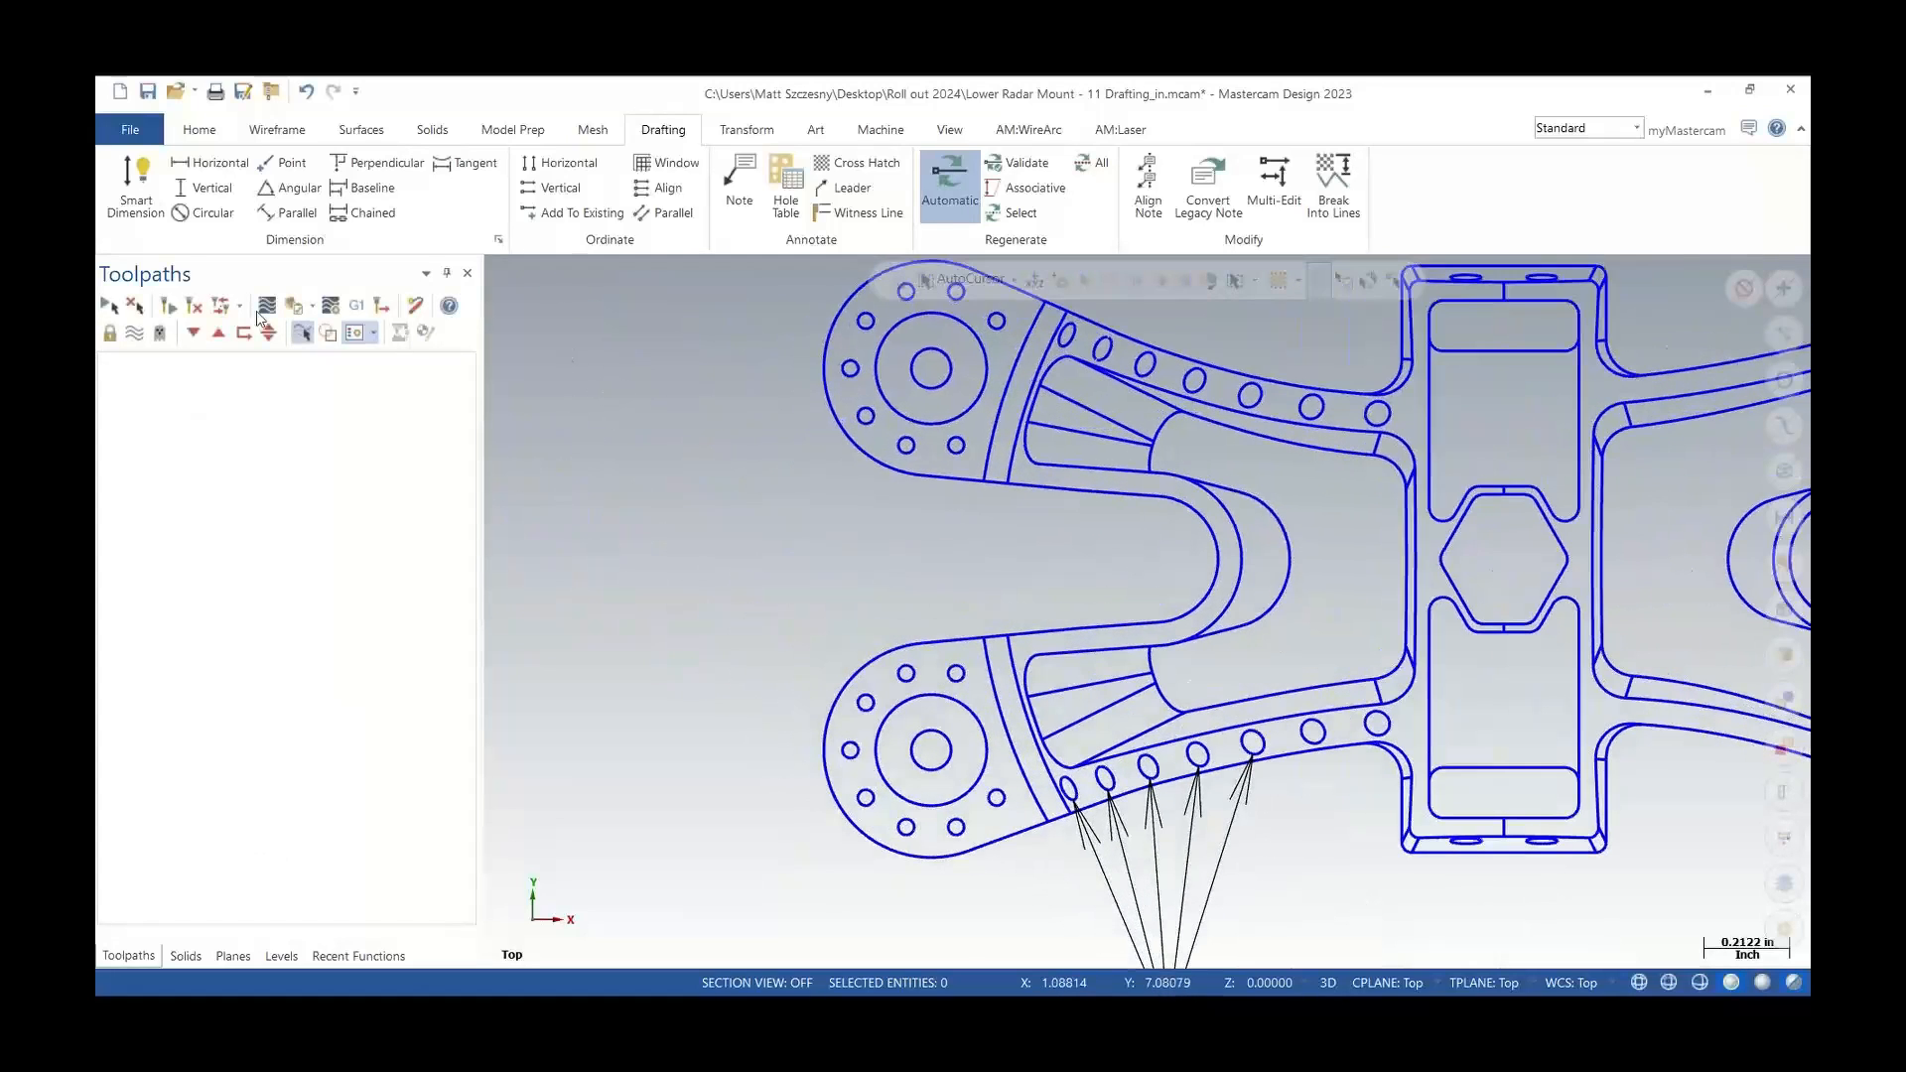
pyautogui.click(131, 182)
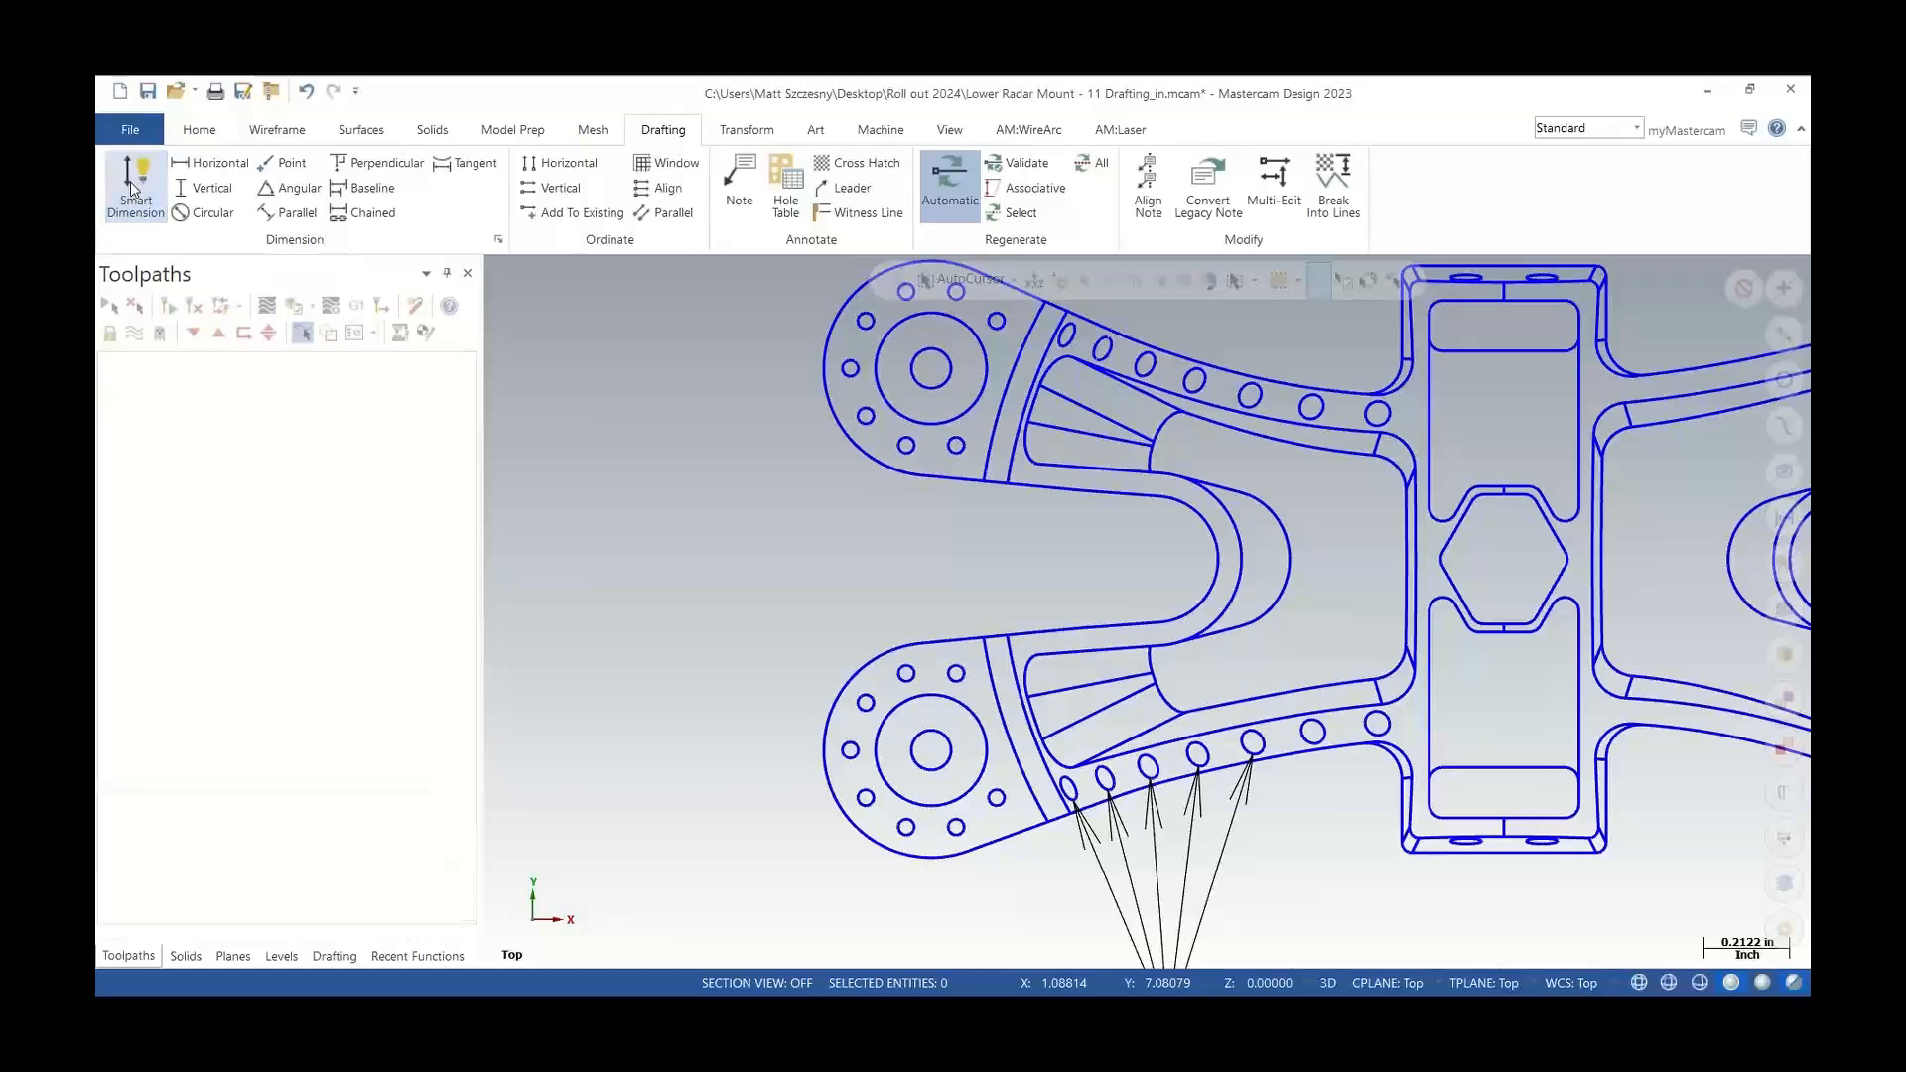
pyautogui.click(912, 368)
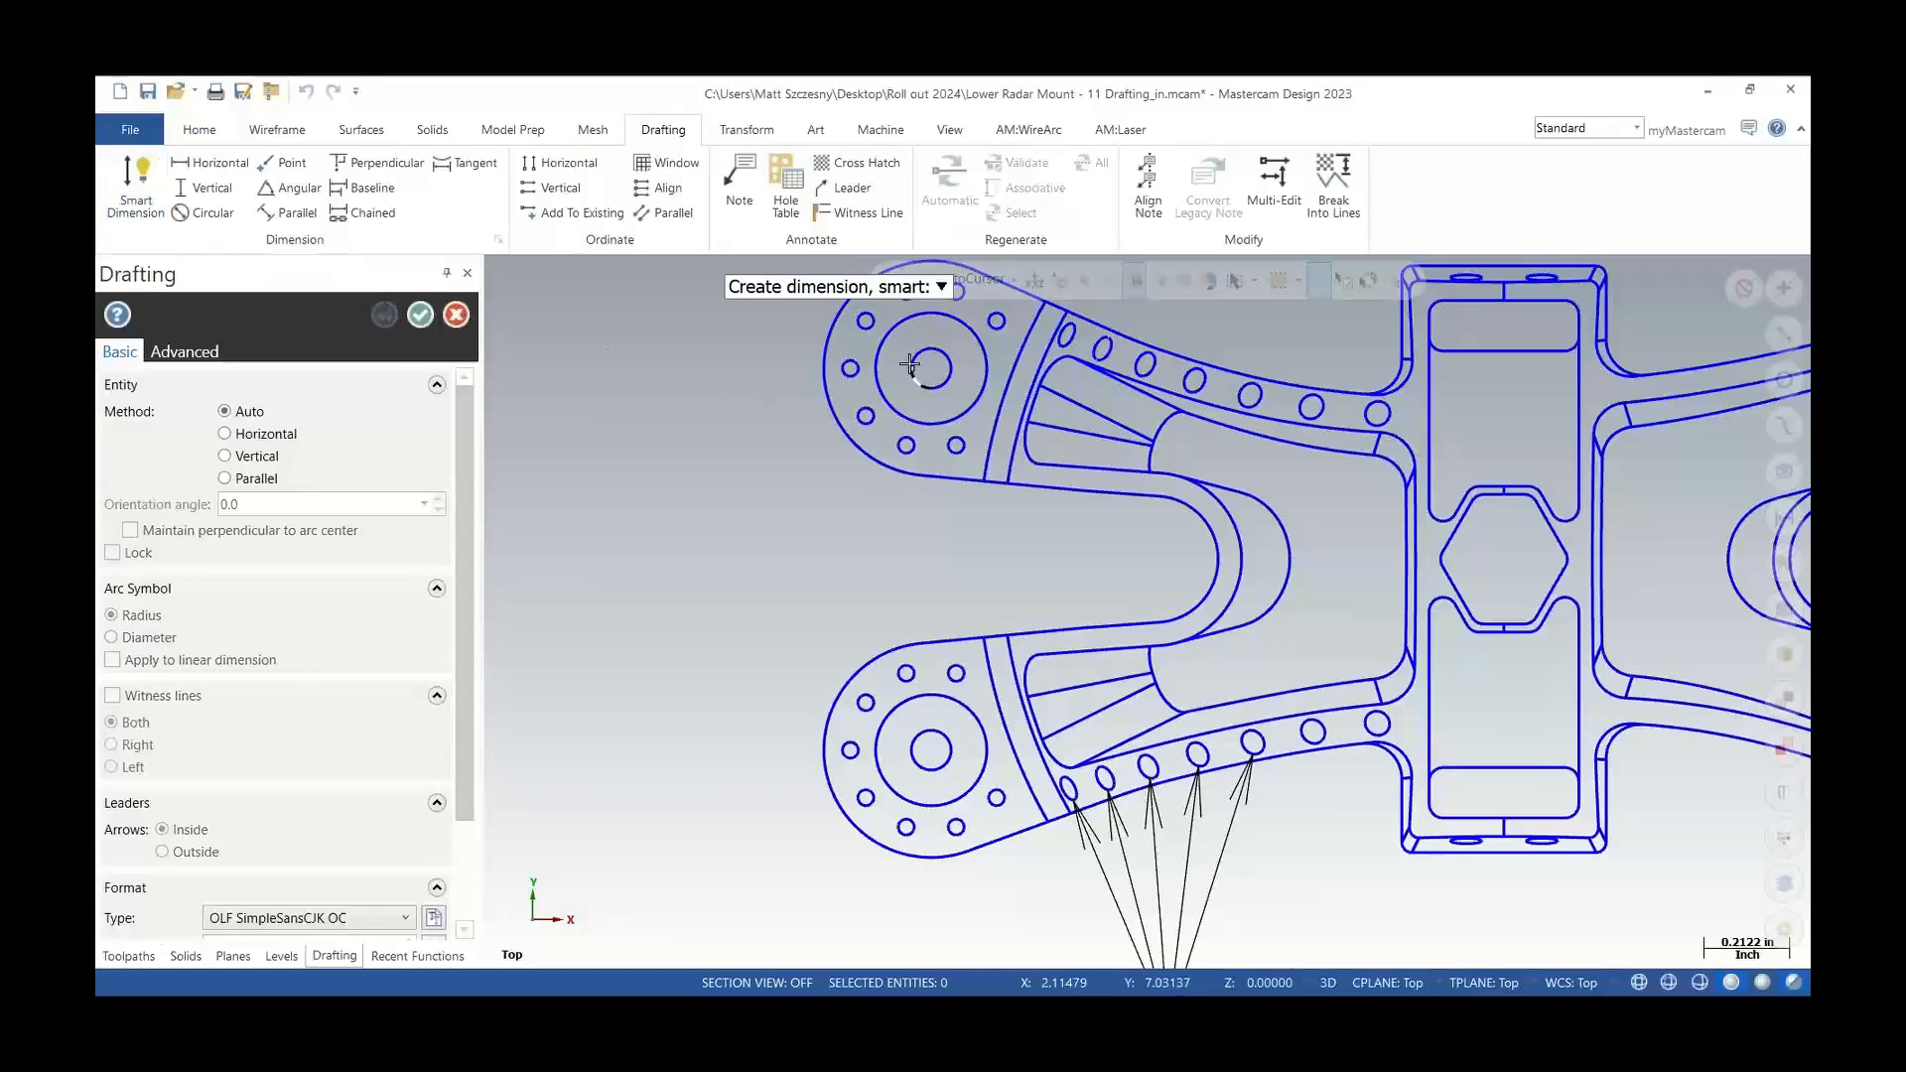
pyautogui.click(912, 749)
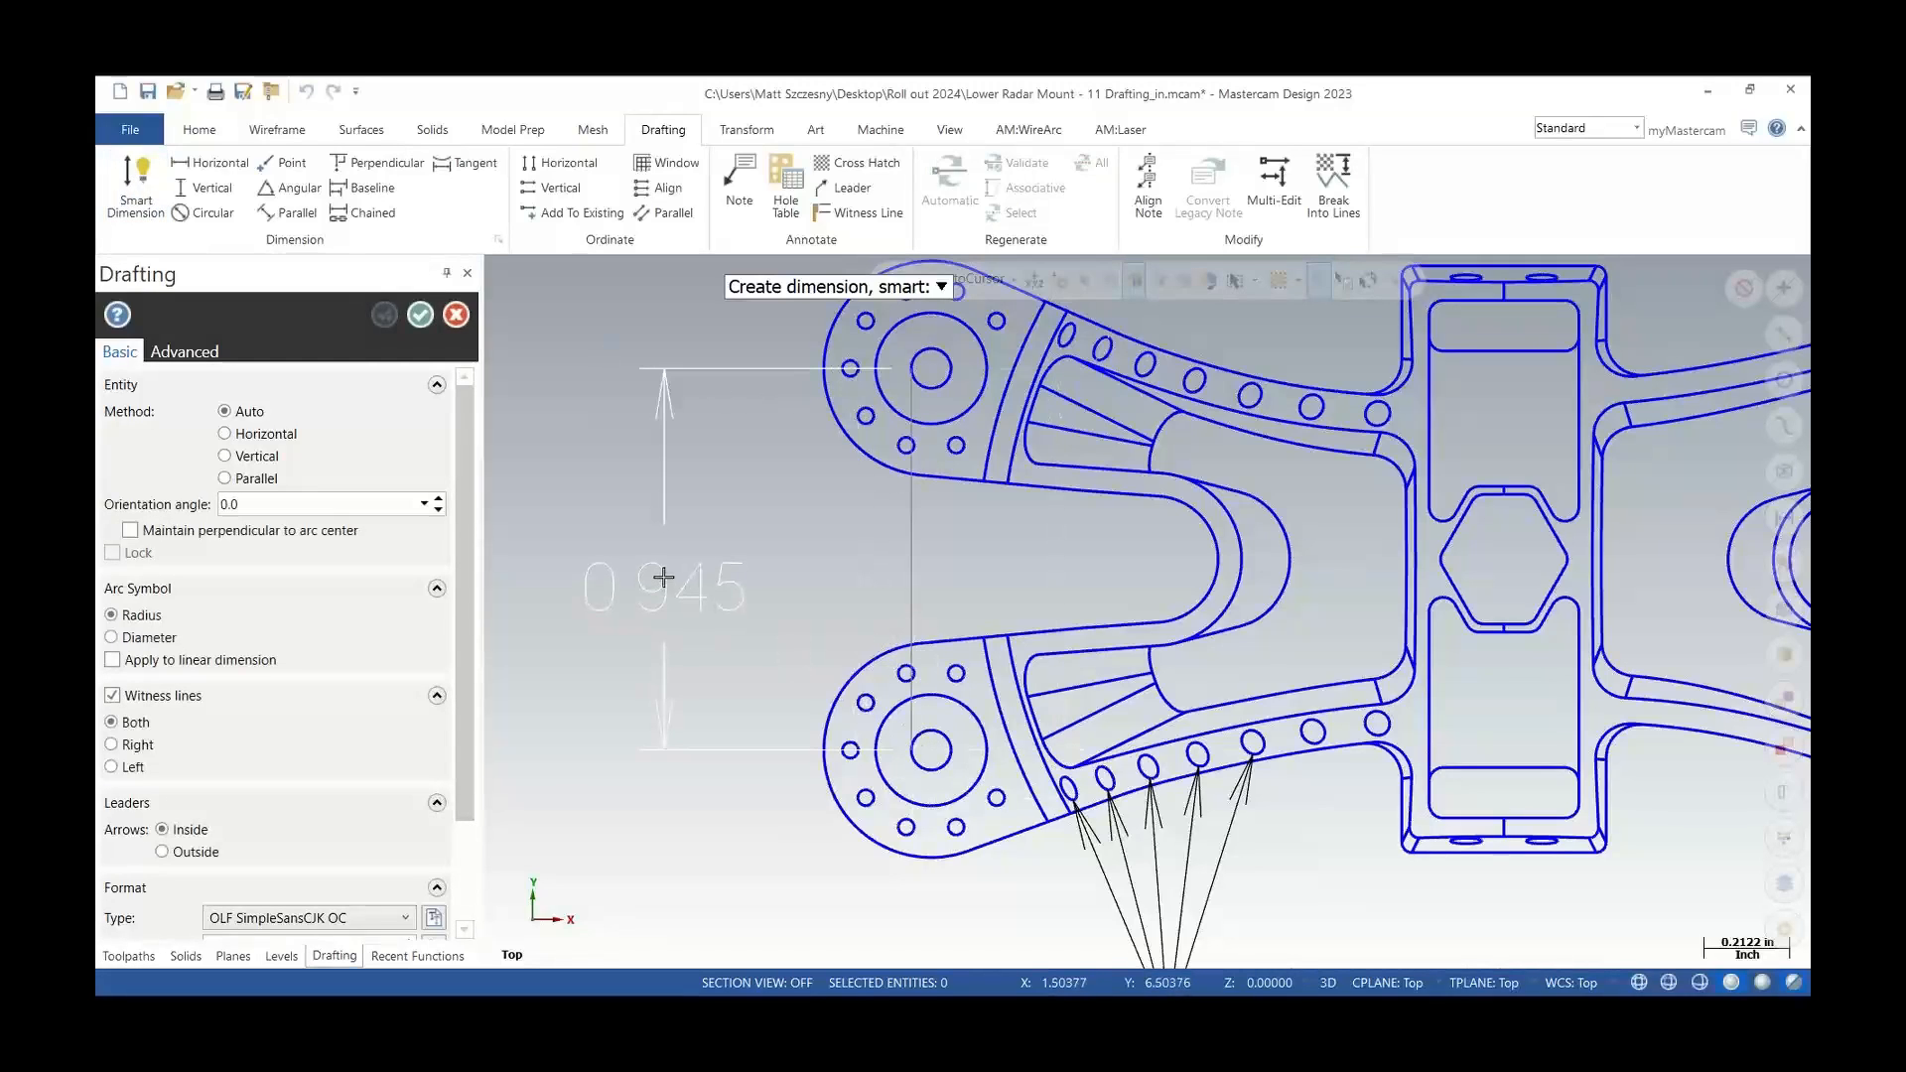
pyautogui.click(661, 568)
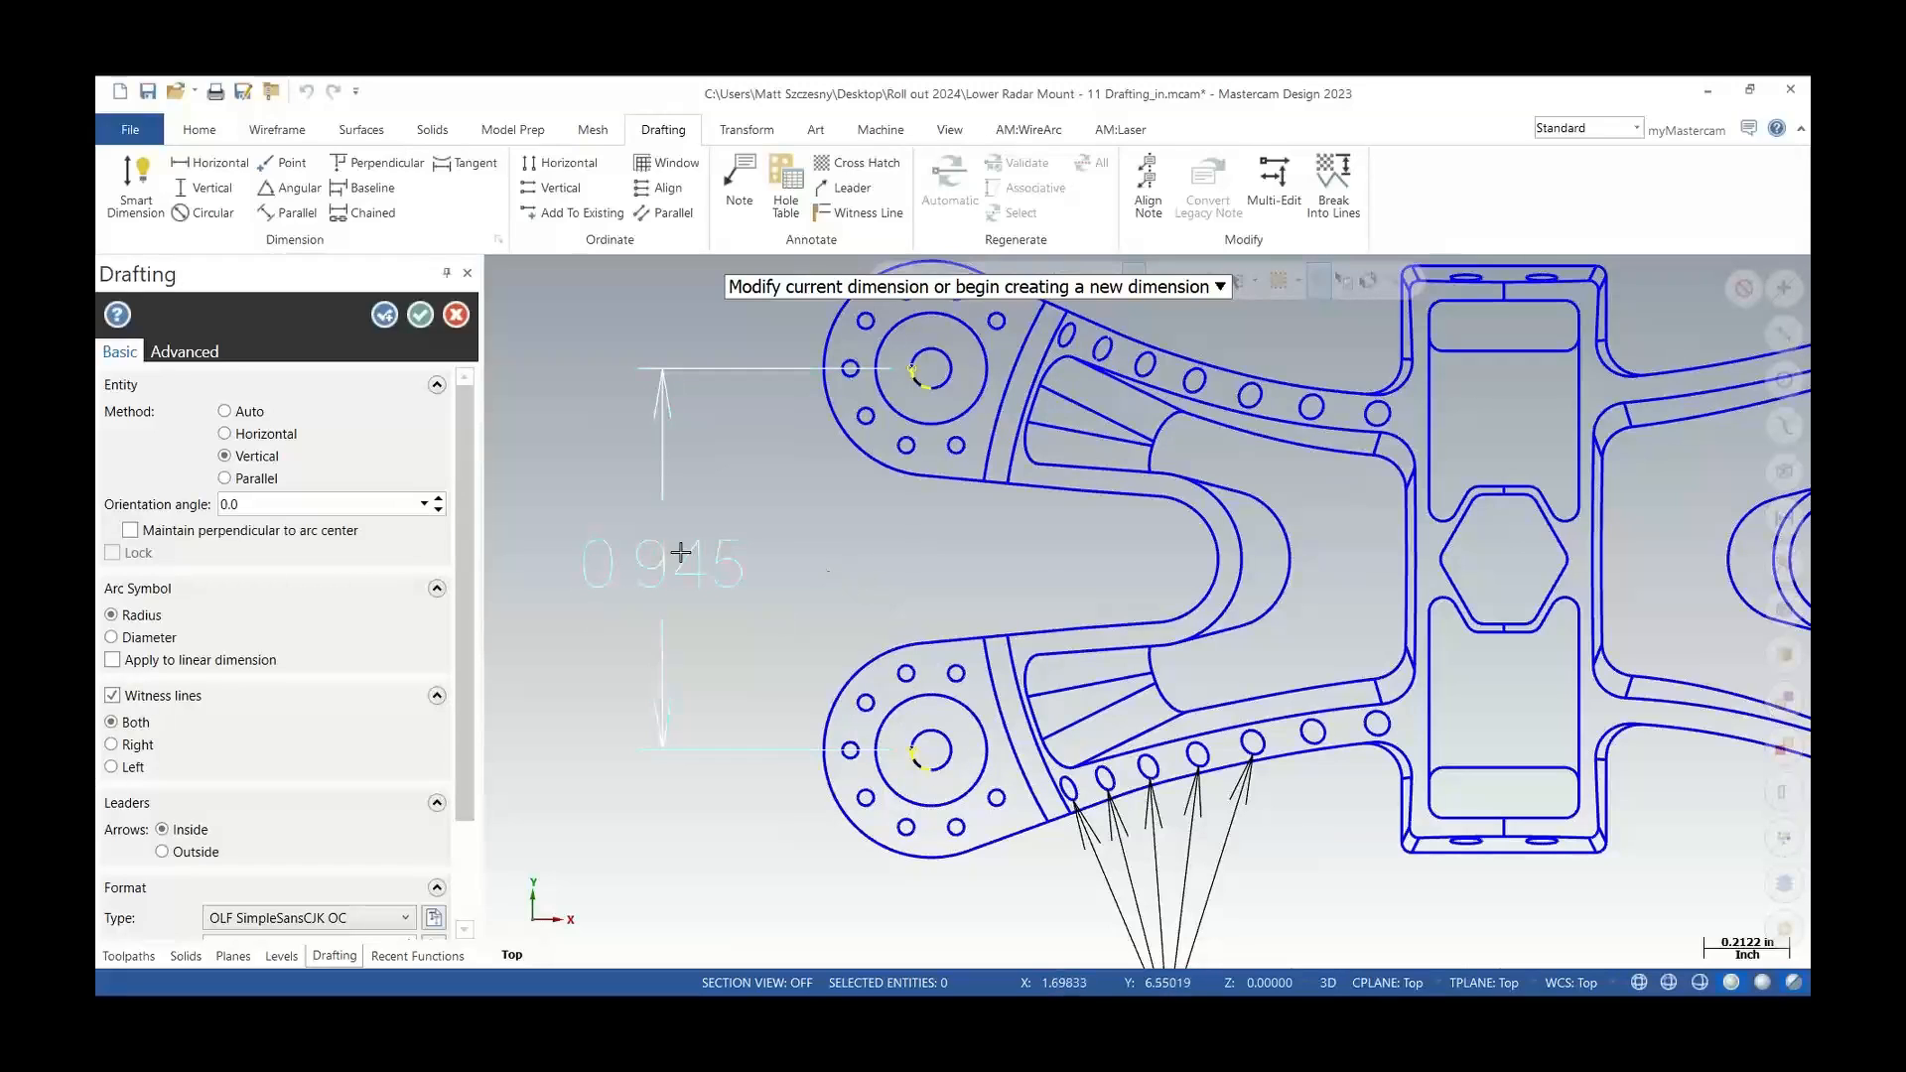
# Open the dimension's drafting options and set the leader arrow height to 0.15 and width to 0.05
pyautogui.moveTo(464, 503); pyautogui.dragTo(497, 481)
pyautogui.click(194, 355)
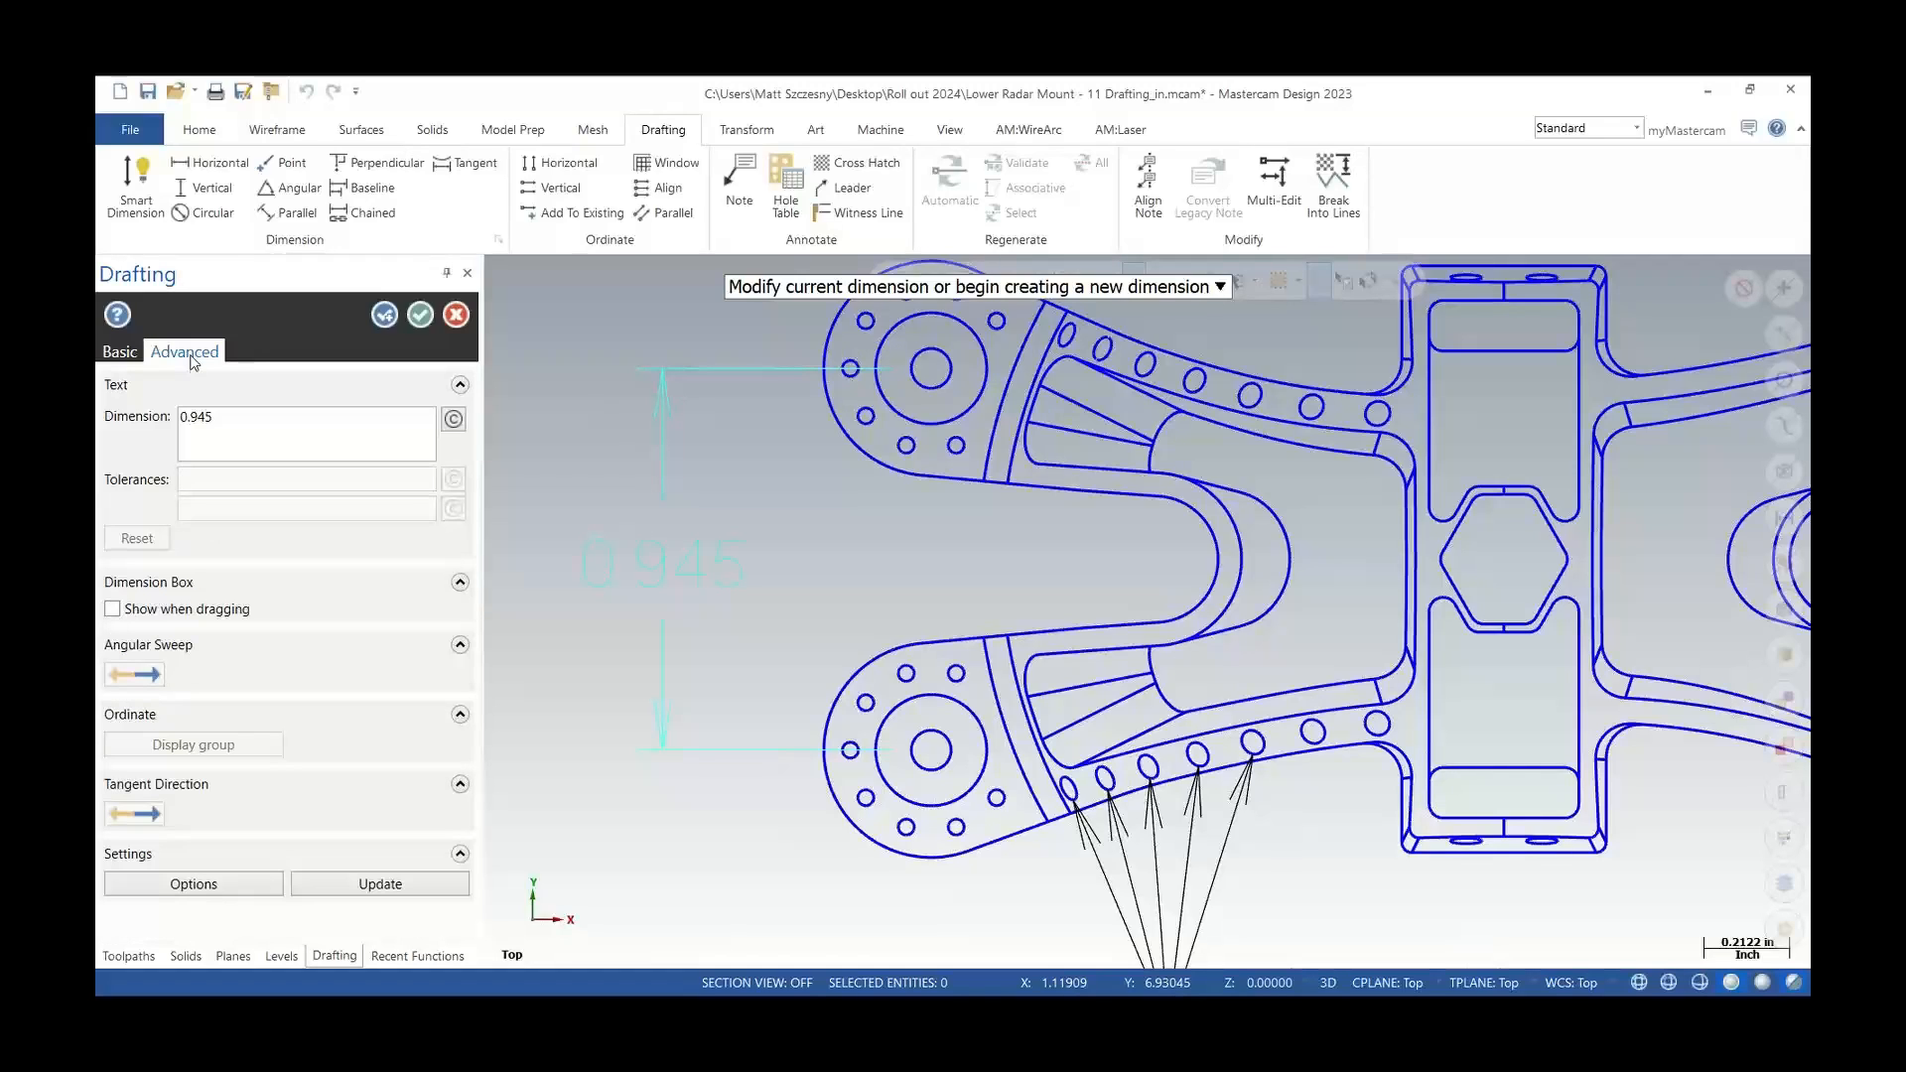
pyautogui.click(193, 883)
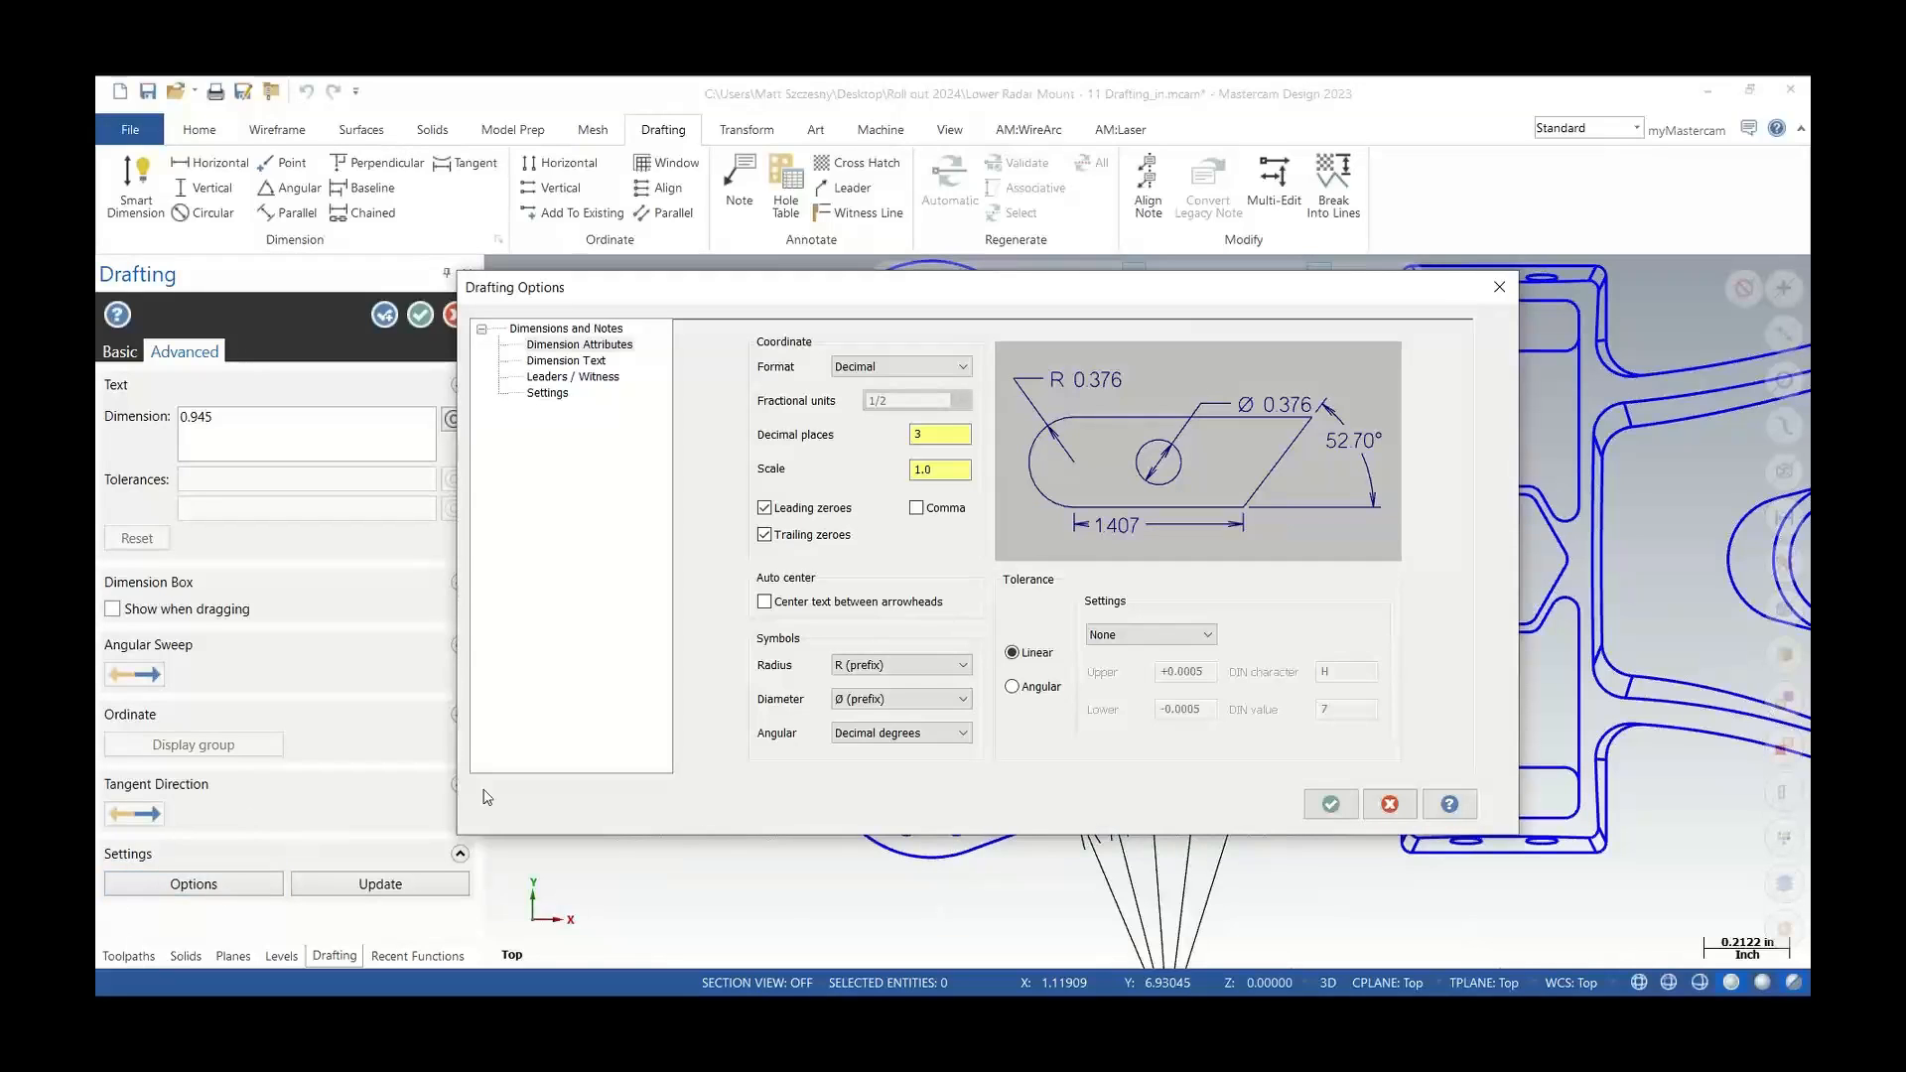
pyautogui.moveTo(852, 288); pyautogui.dragTo(756, 256)
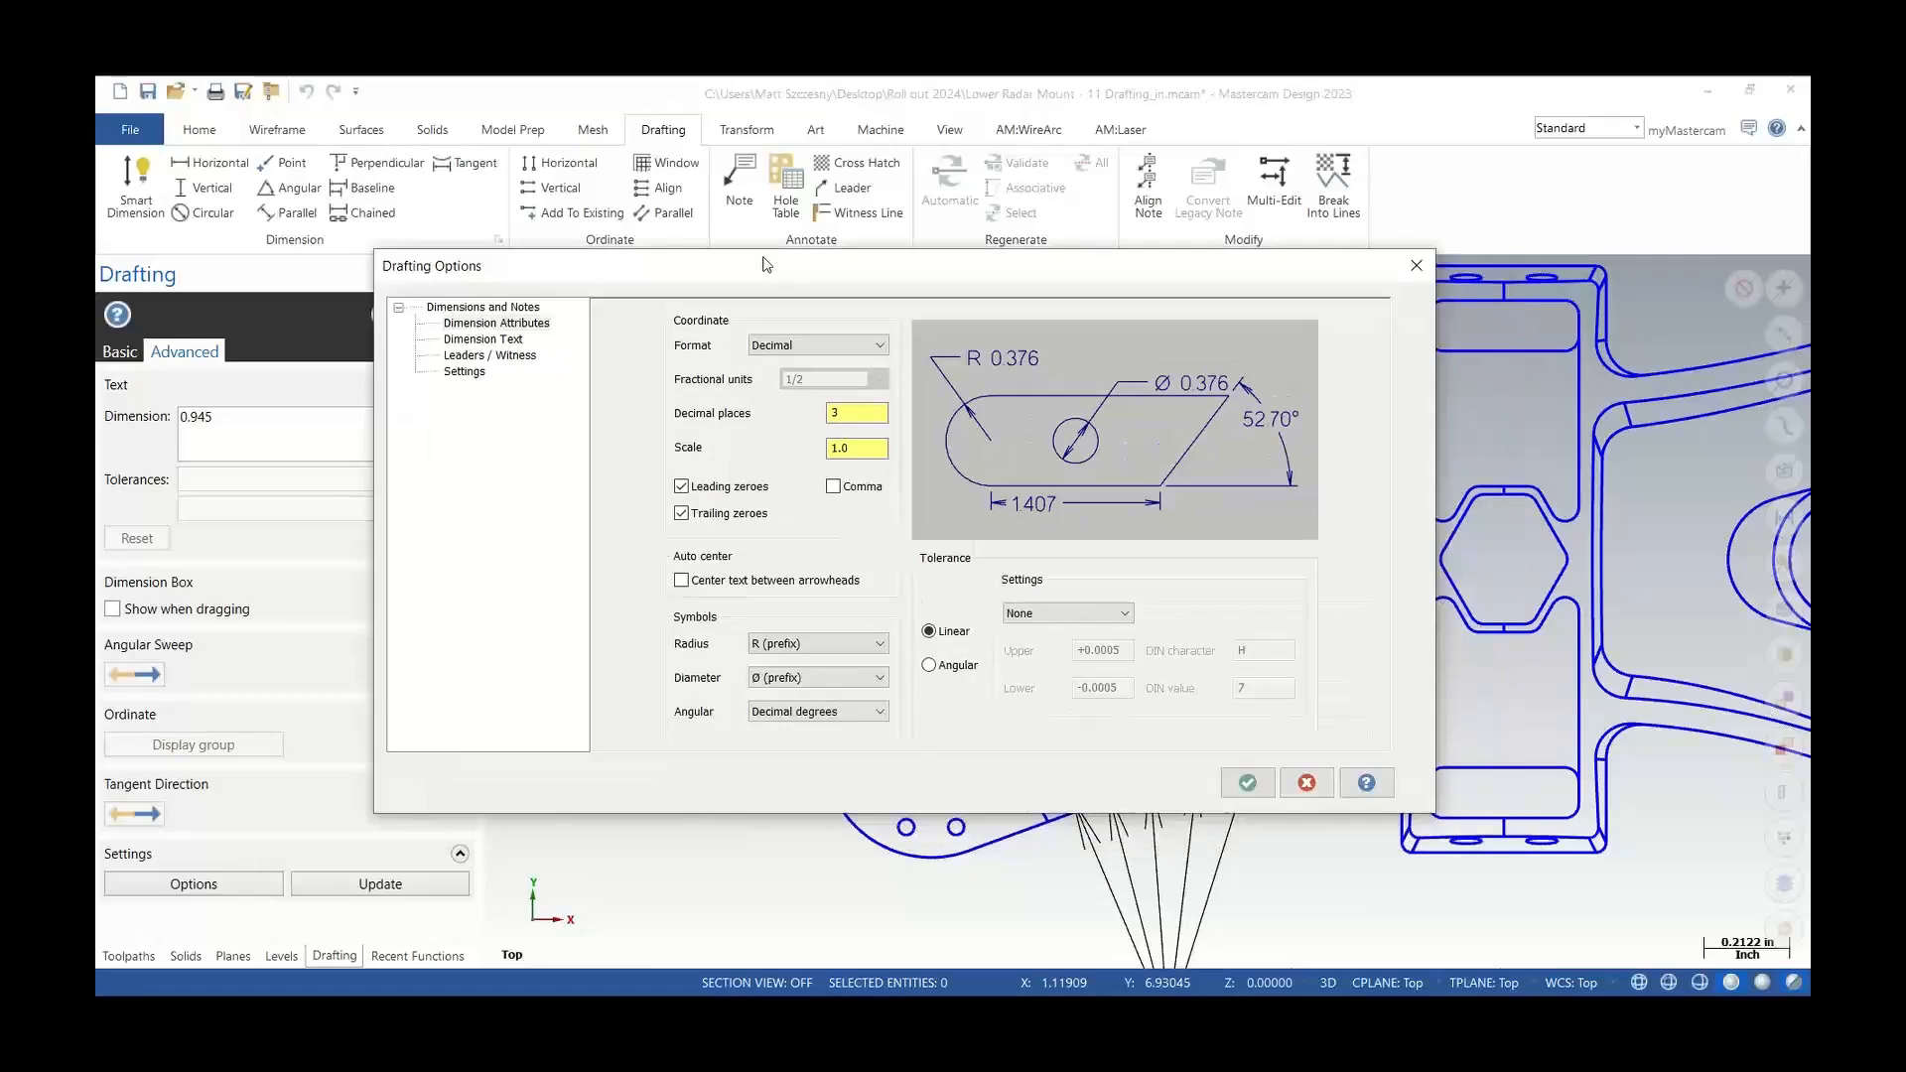
pyautogui.click(456, 348)
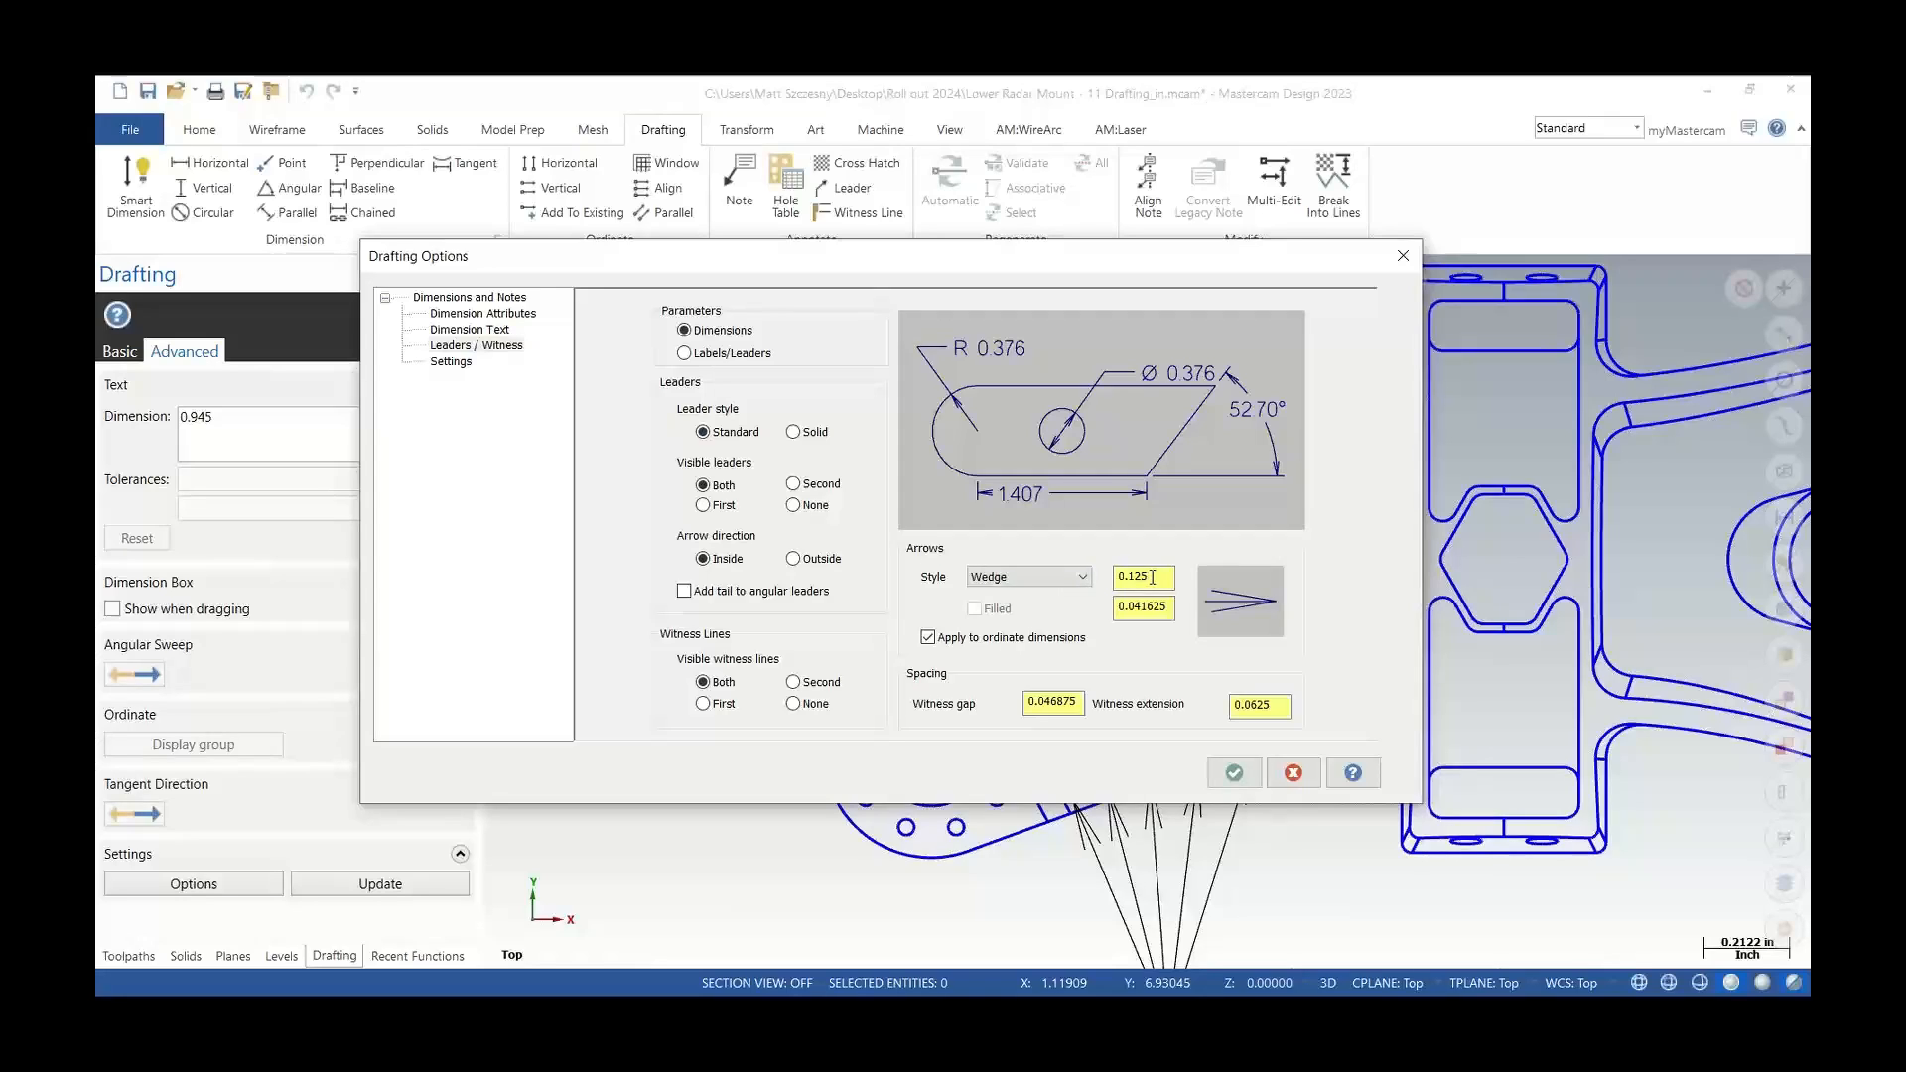
pyautogui.press('Tab')
pyautogui.write('.05')
pyautogui.doubleClick(1168, 580)
pyautogui.write('.15')
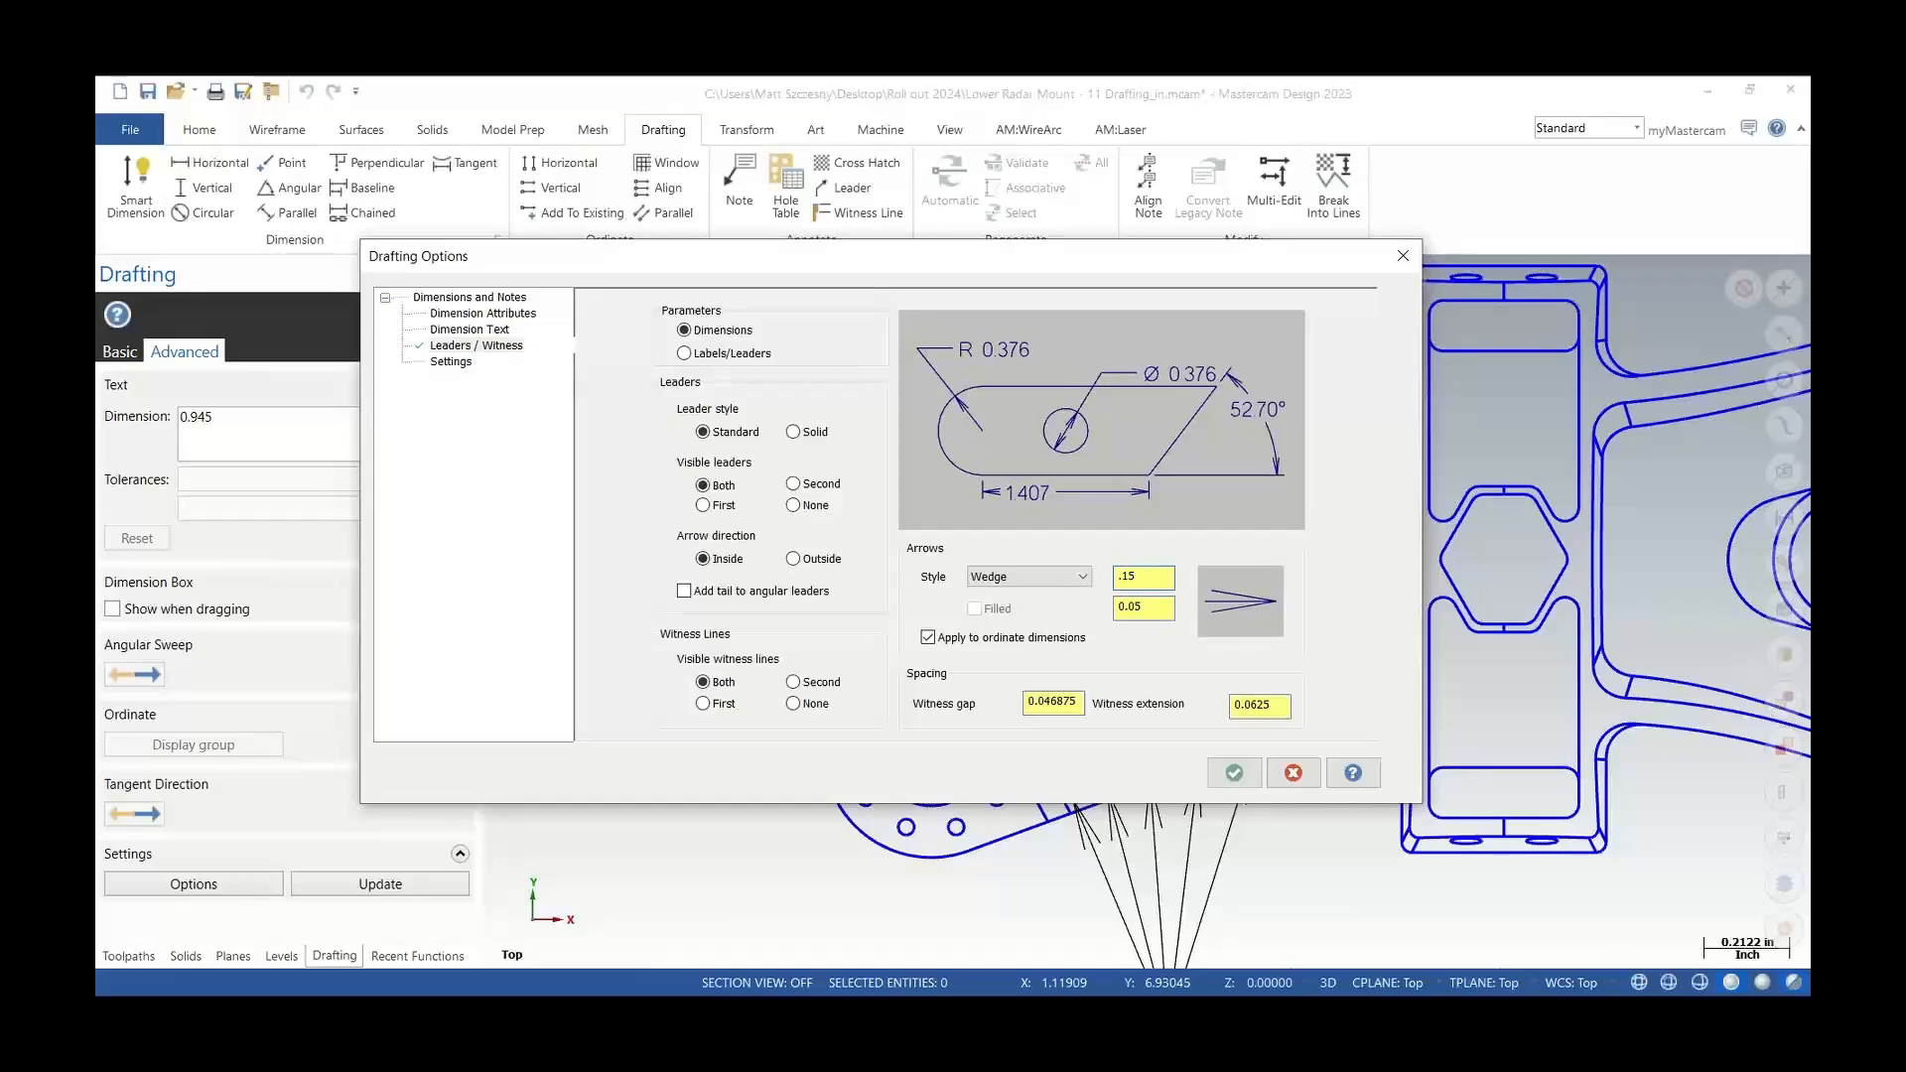
# Set the arrow style to Triangle and apply the drafting options for this session only
pyautogui.click(1084, 579)
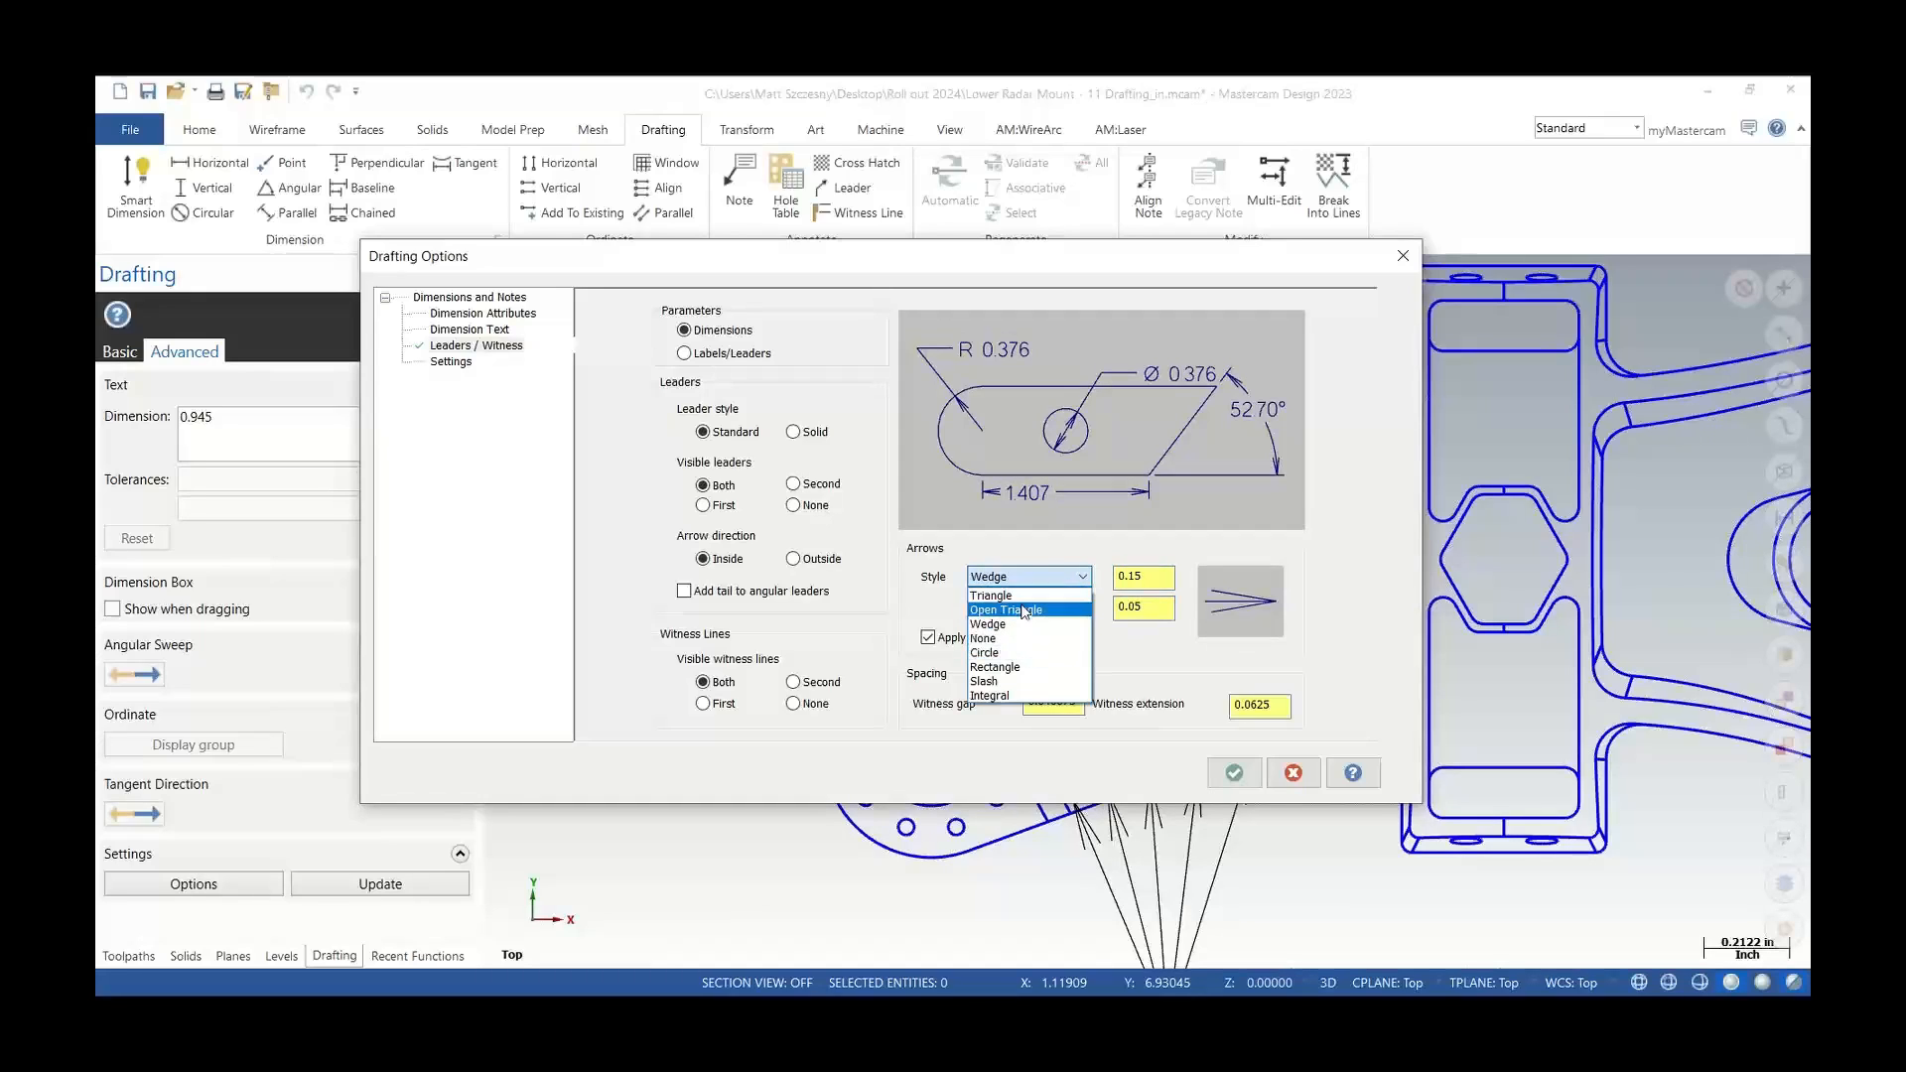
pyautogui.click(1021, 596)
pyautogui.moveTo(1096, 260); pyautogui.dragTo(1042, 325)
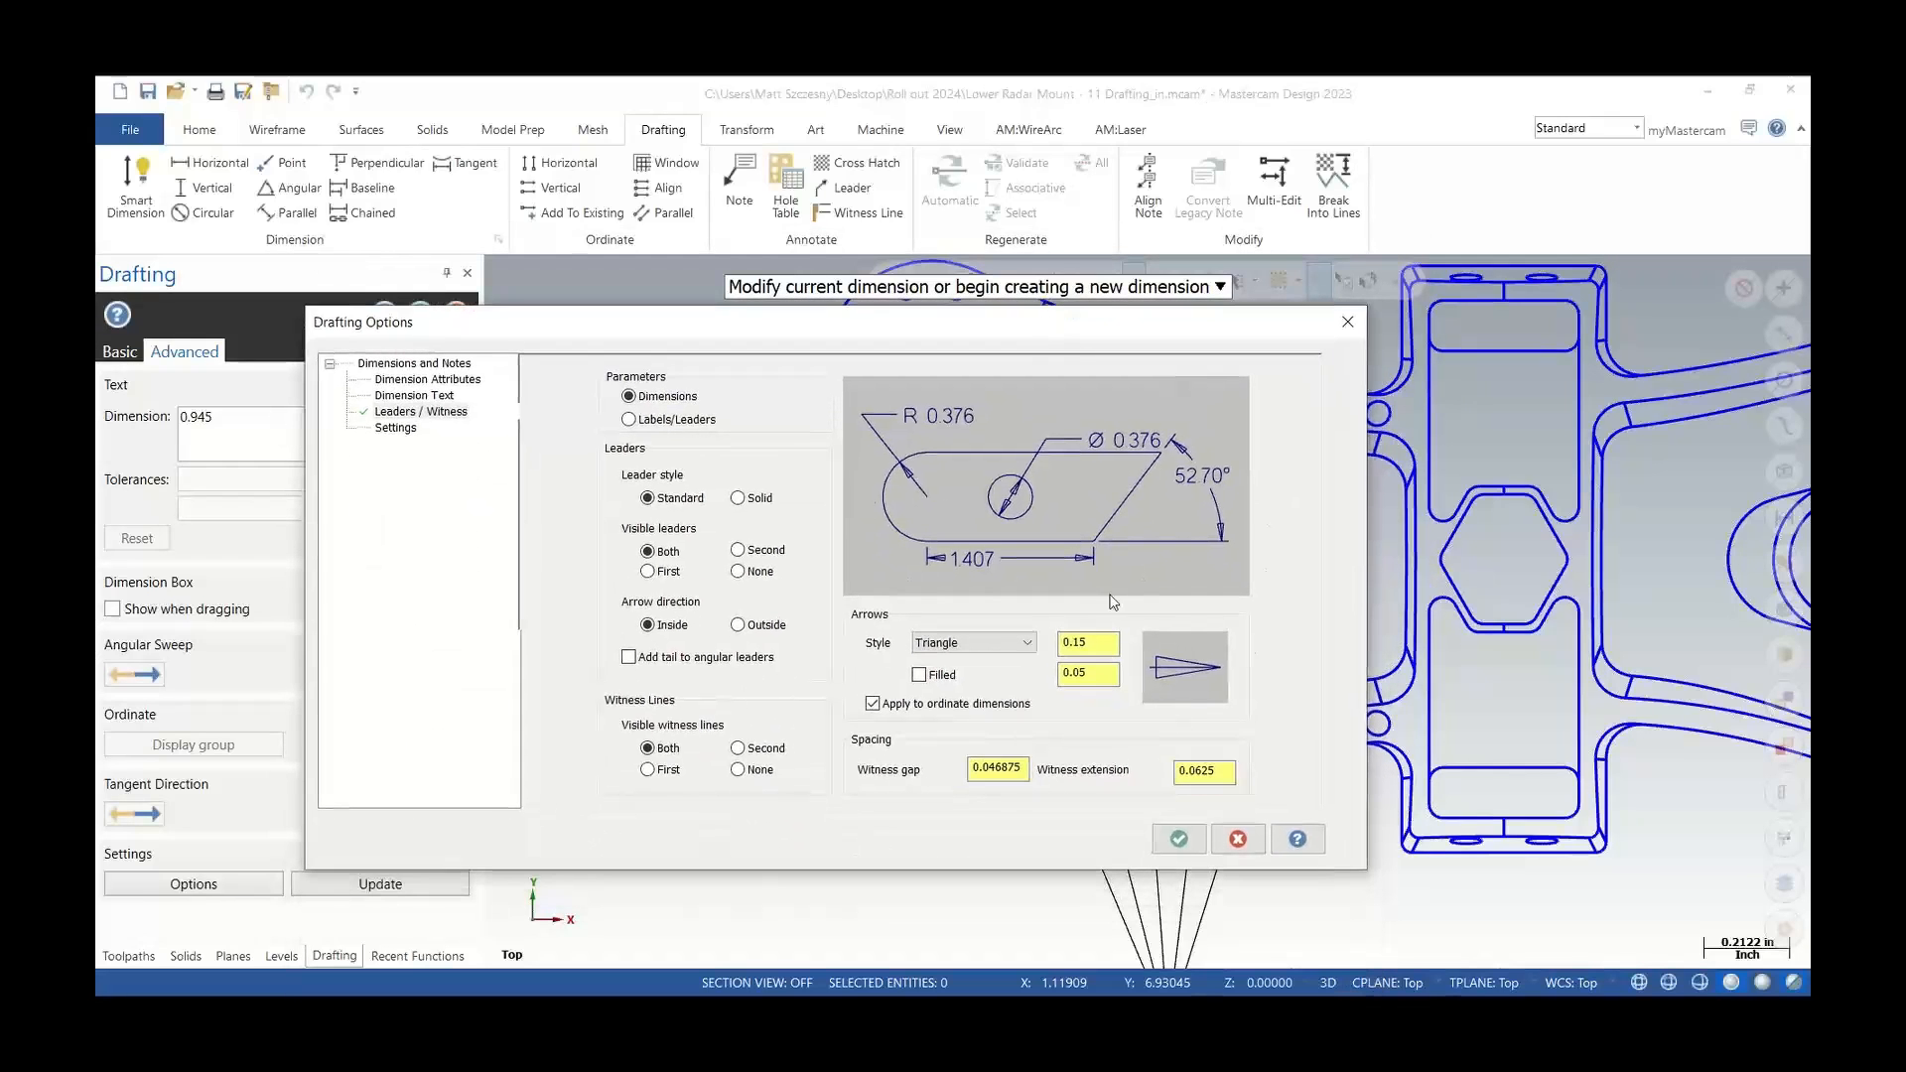
pyautogui.click(1179, 839)
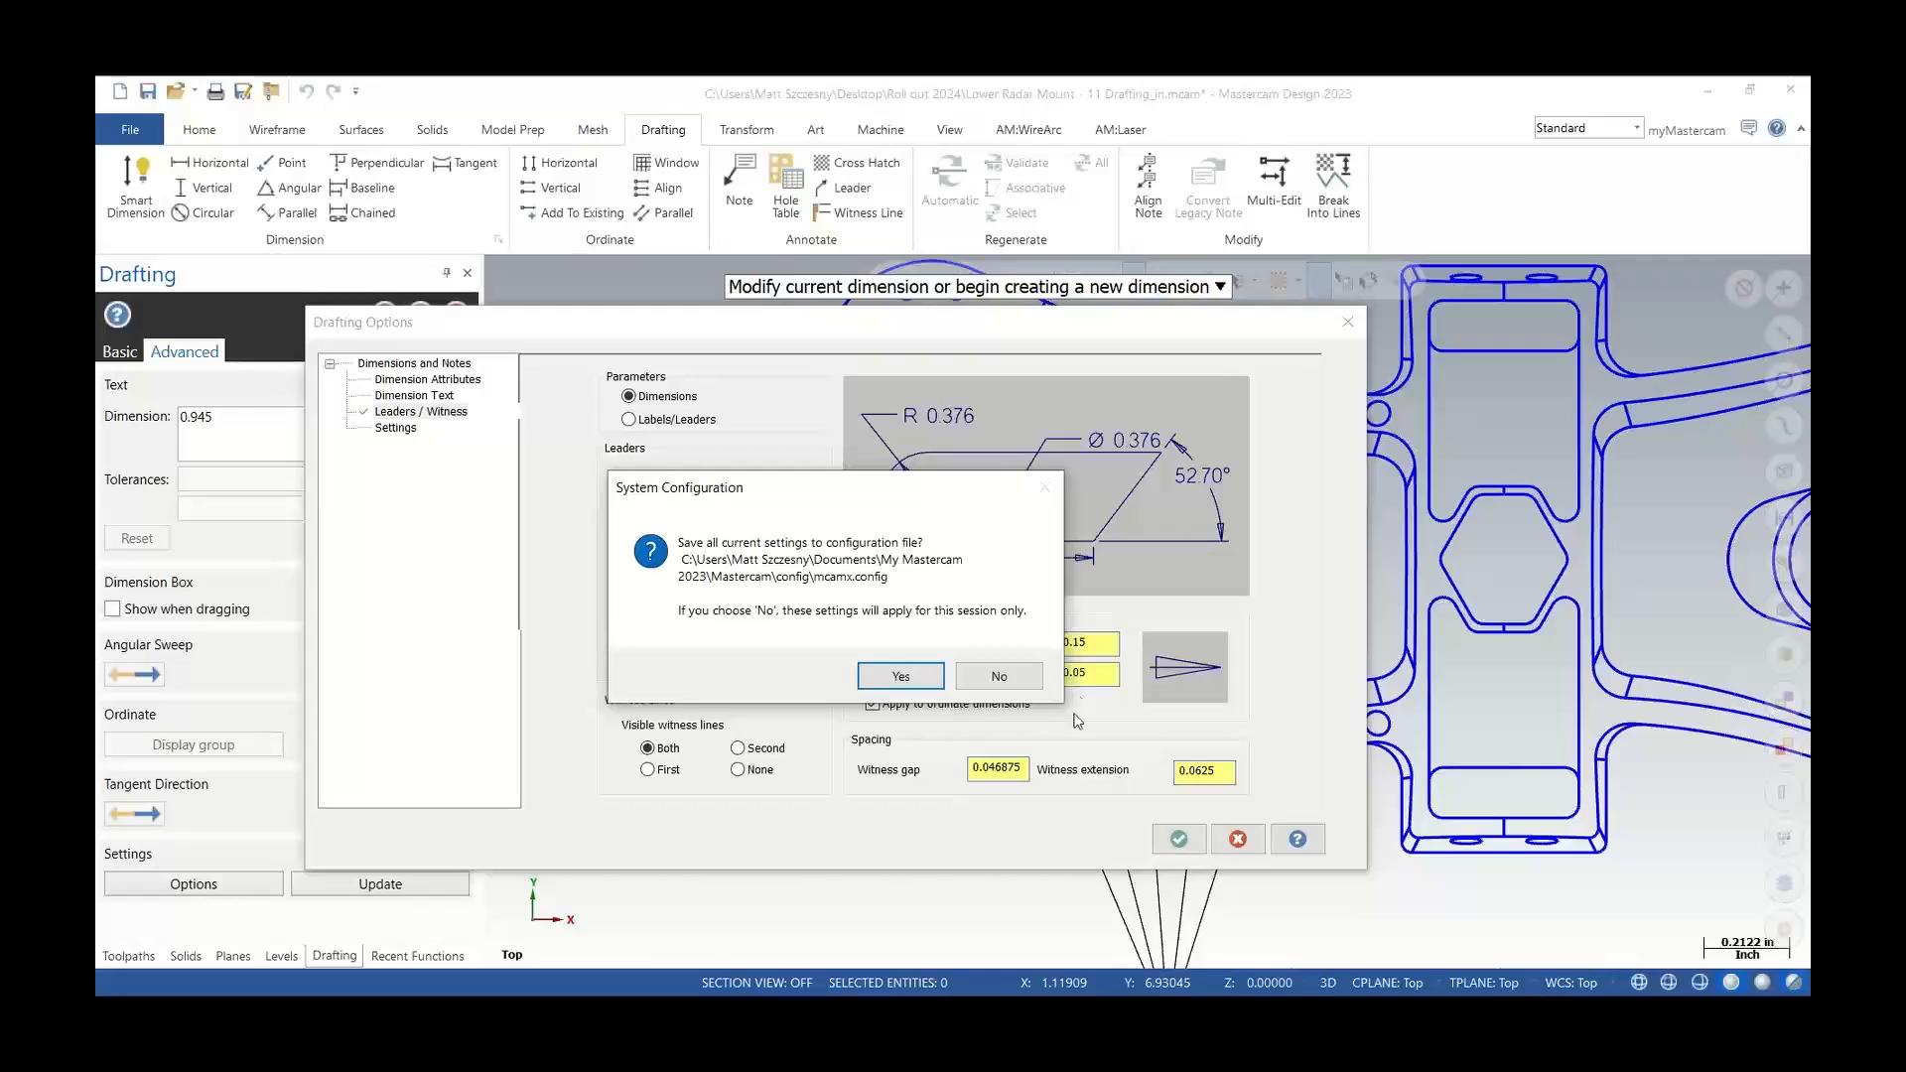
pyautogui.click(999, 677)
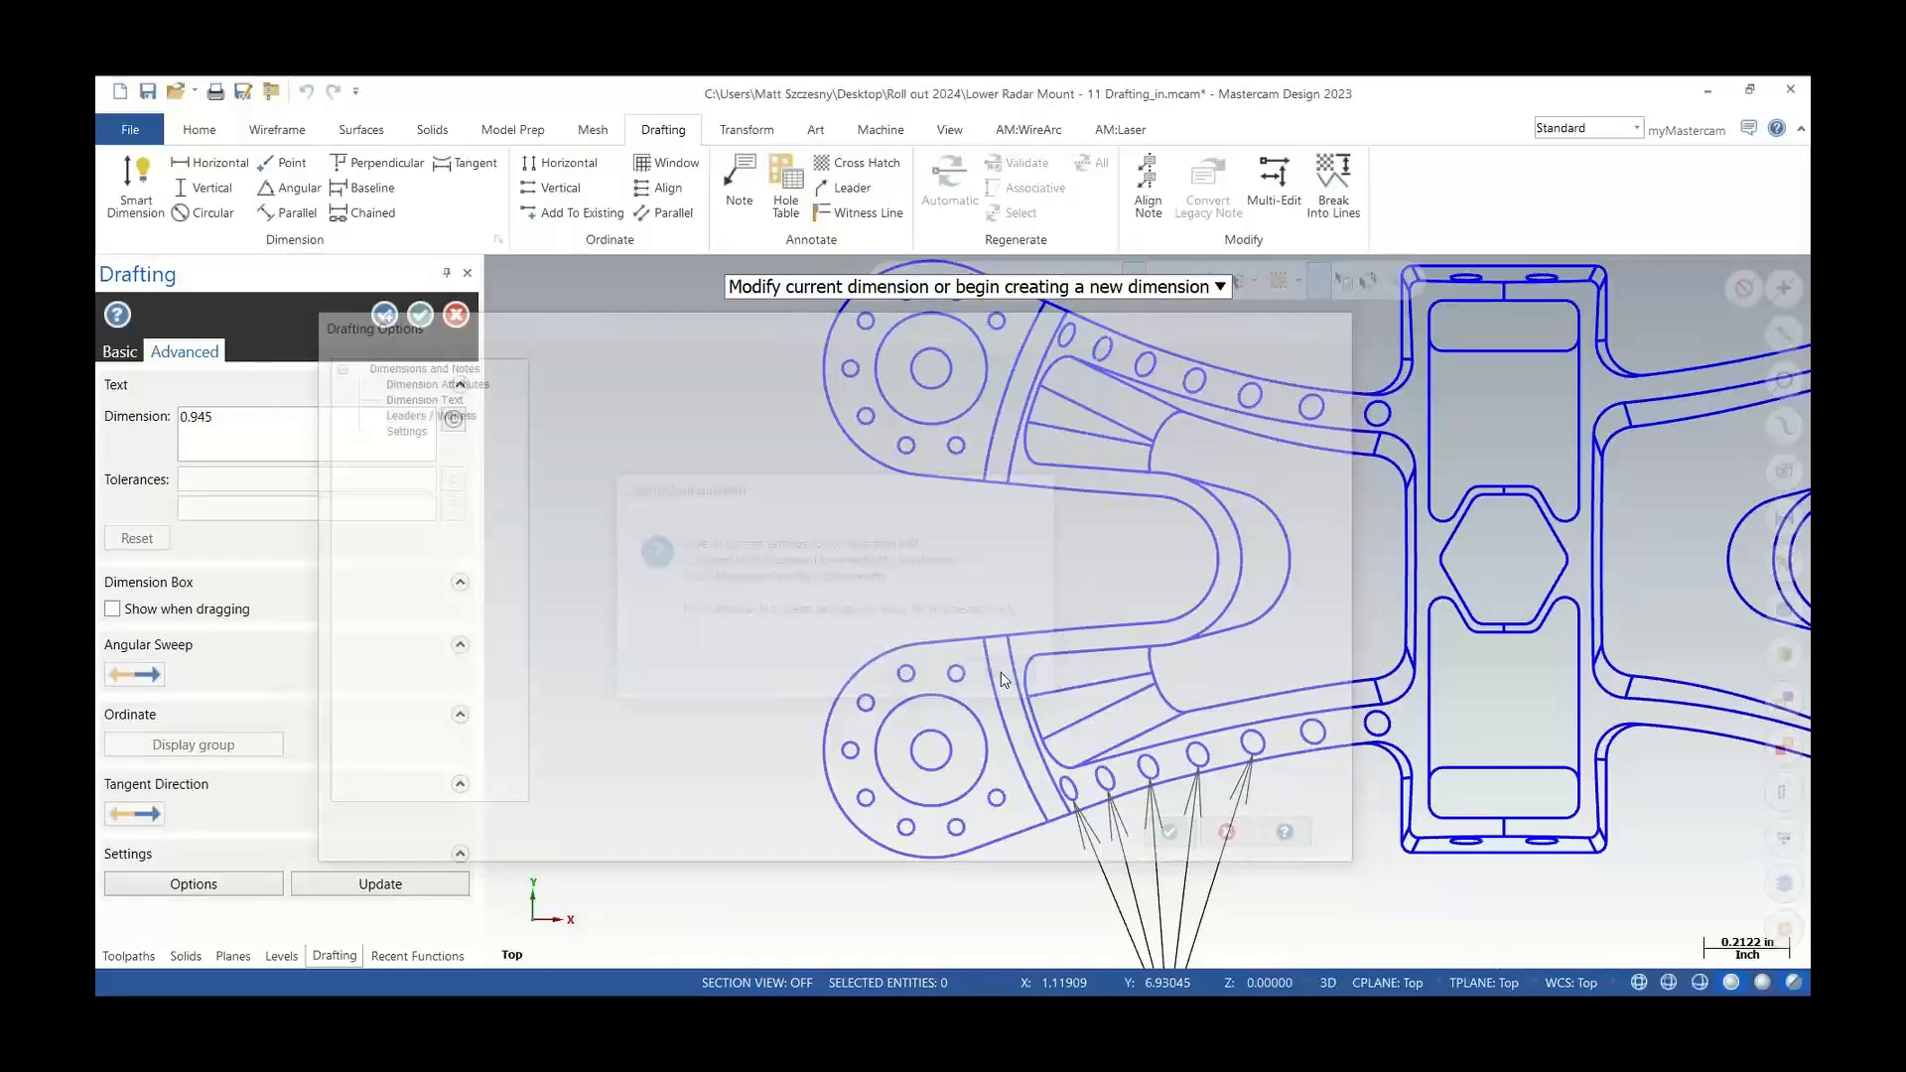
# Finish the vertical dimension between the two large holes
pyautogui.scroll(1, 894, 605)
pyautogui.scroll(1, 749, 566)
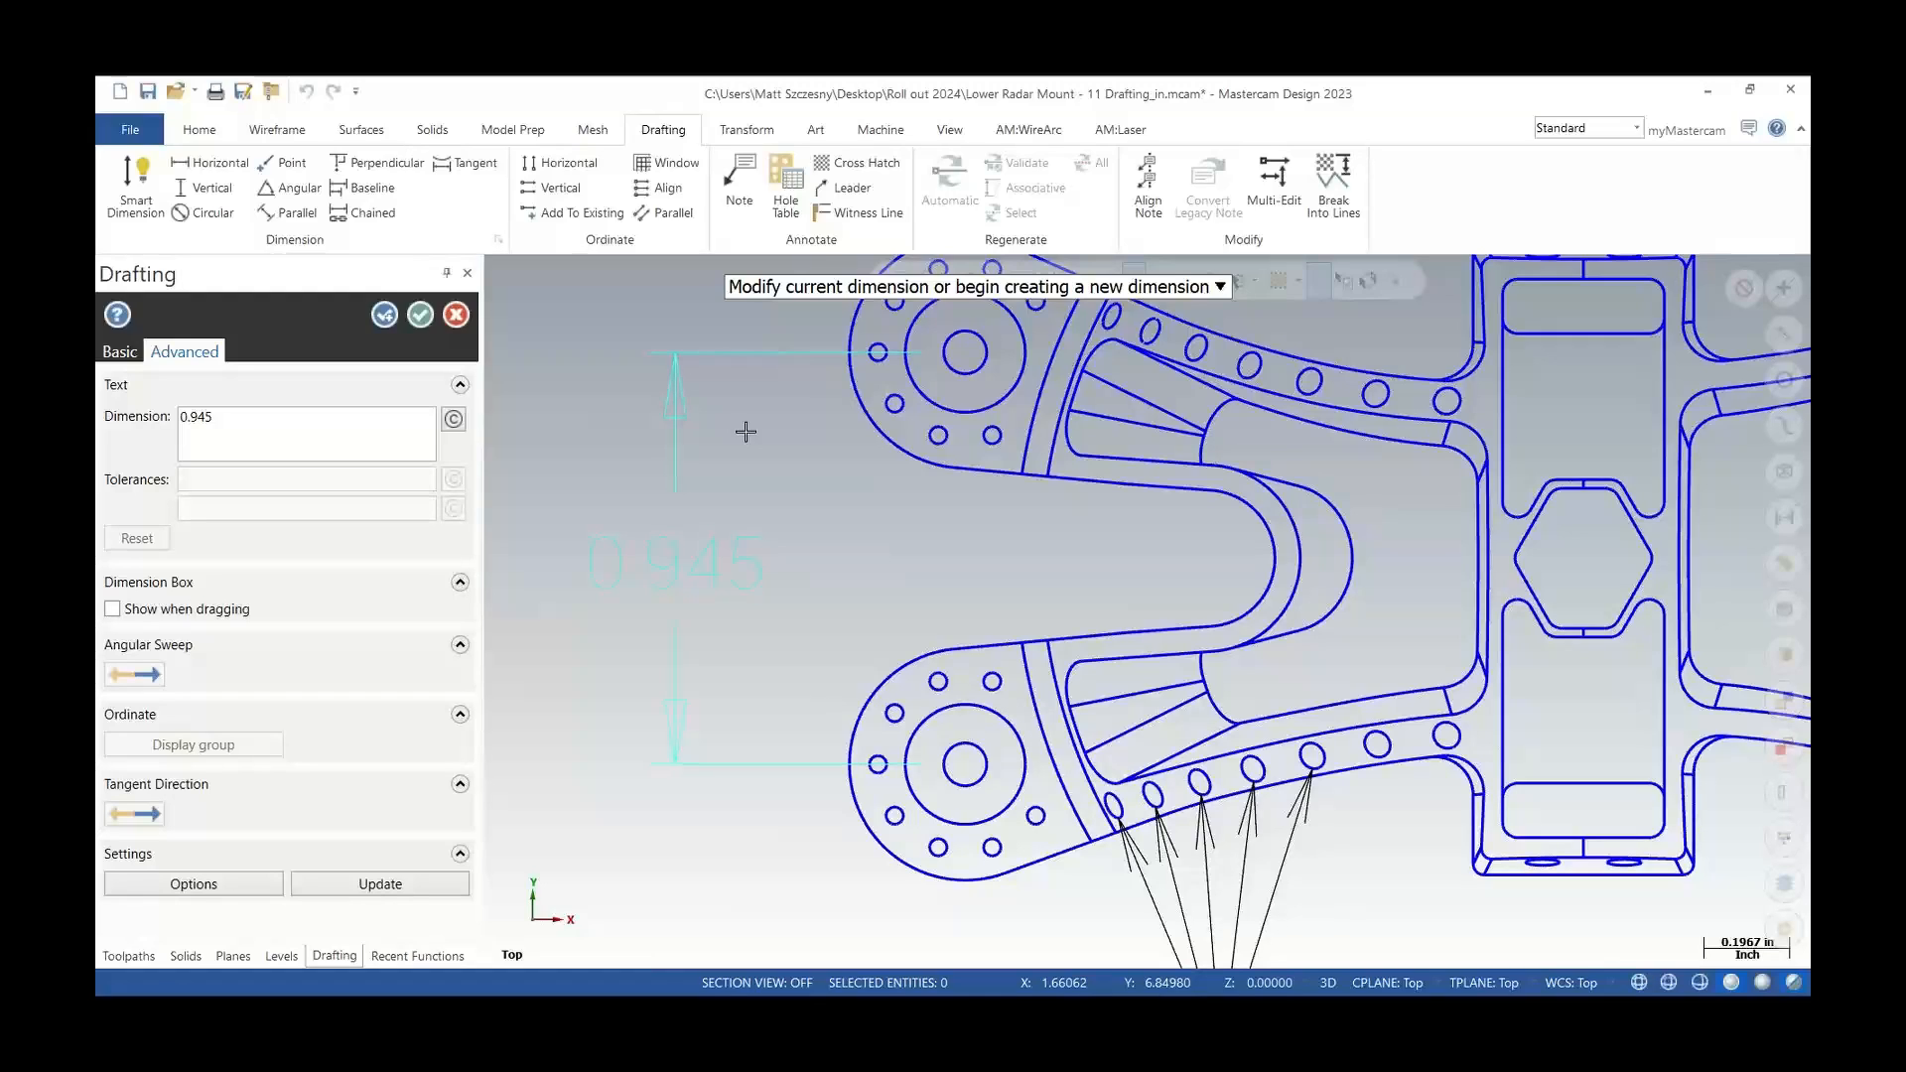
pyautogui.click(420, 315)
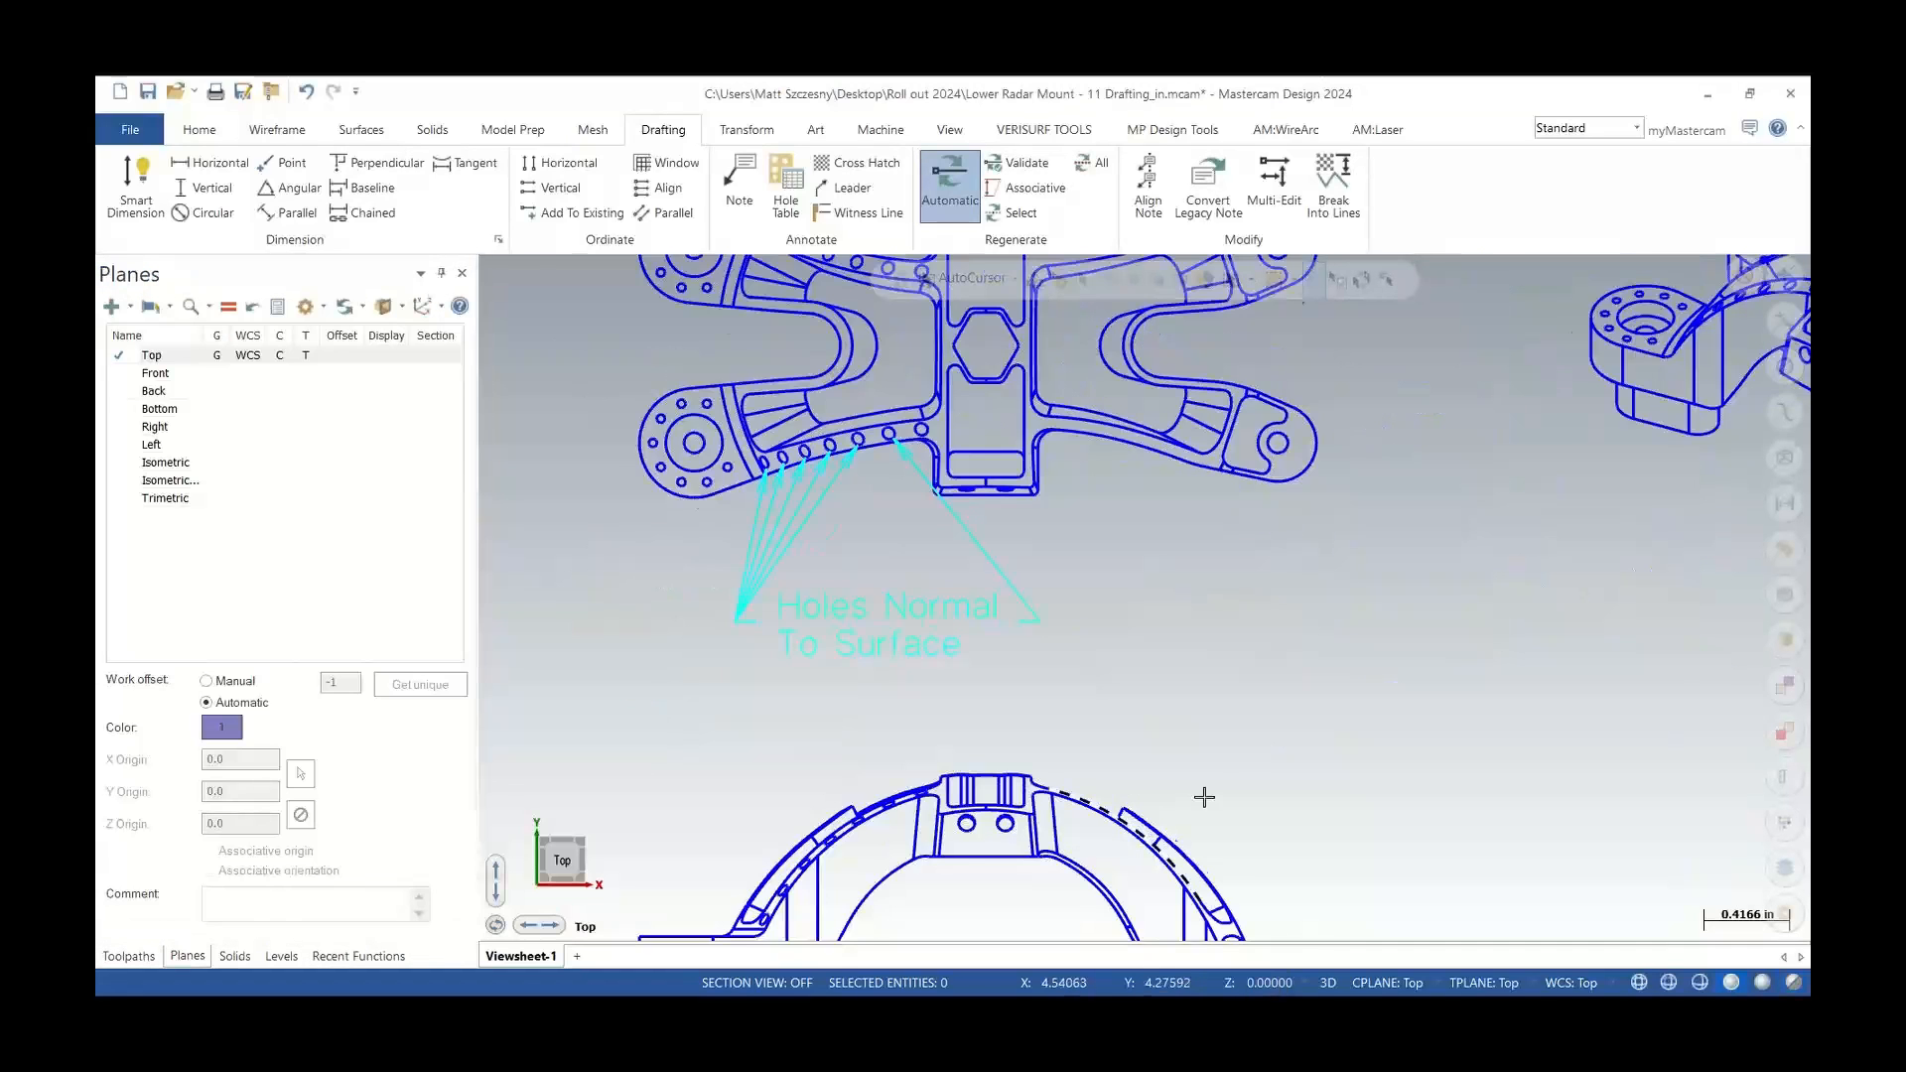
# In Mastercam 2024, place a vertical Smart Dimension between the two large left holes
pyautogui.scroll(-3, 1205, 791)
pyautogui.scroll(1, 839, 447)
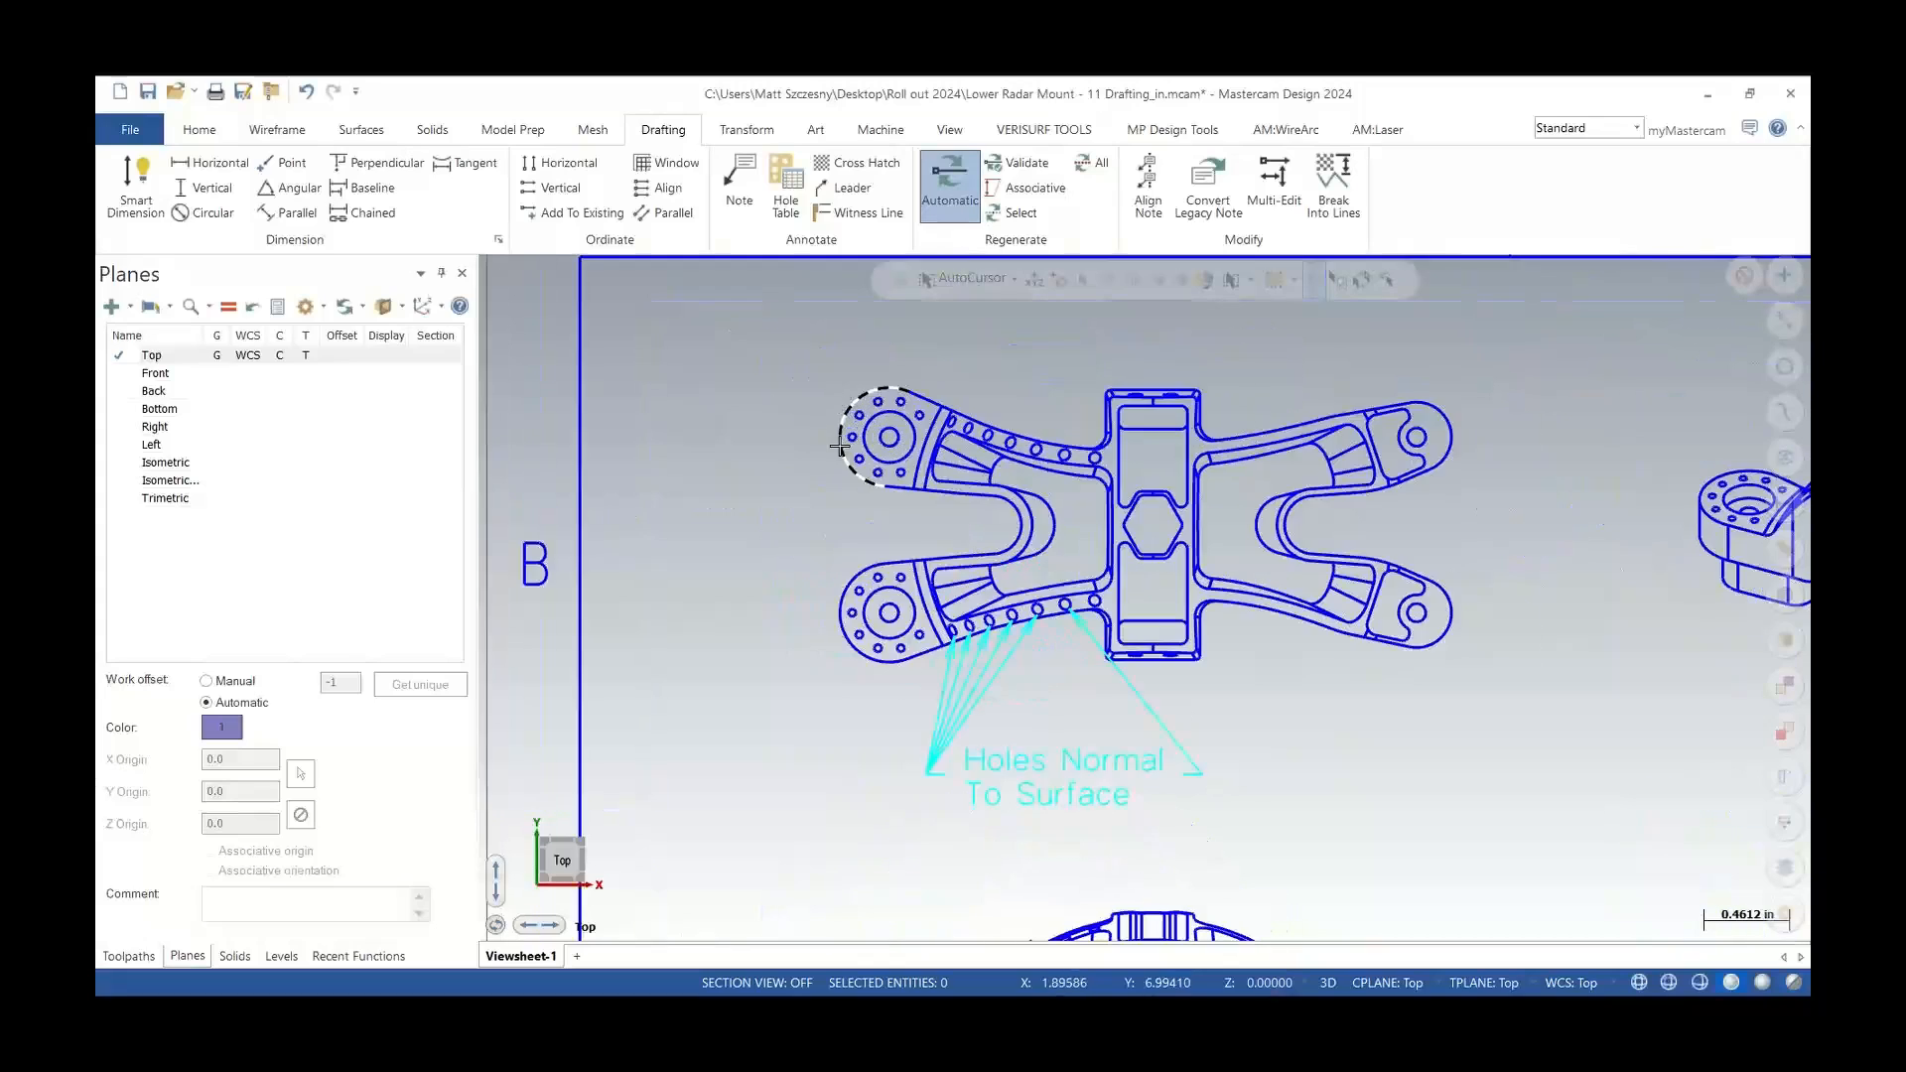
pyautogui.scroll(4, 839, 447)
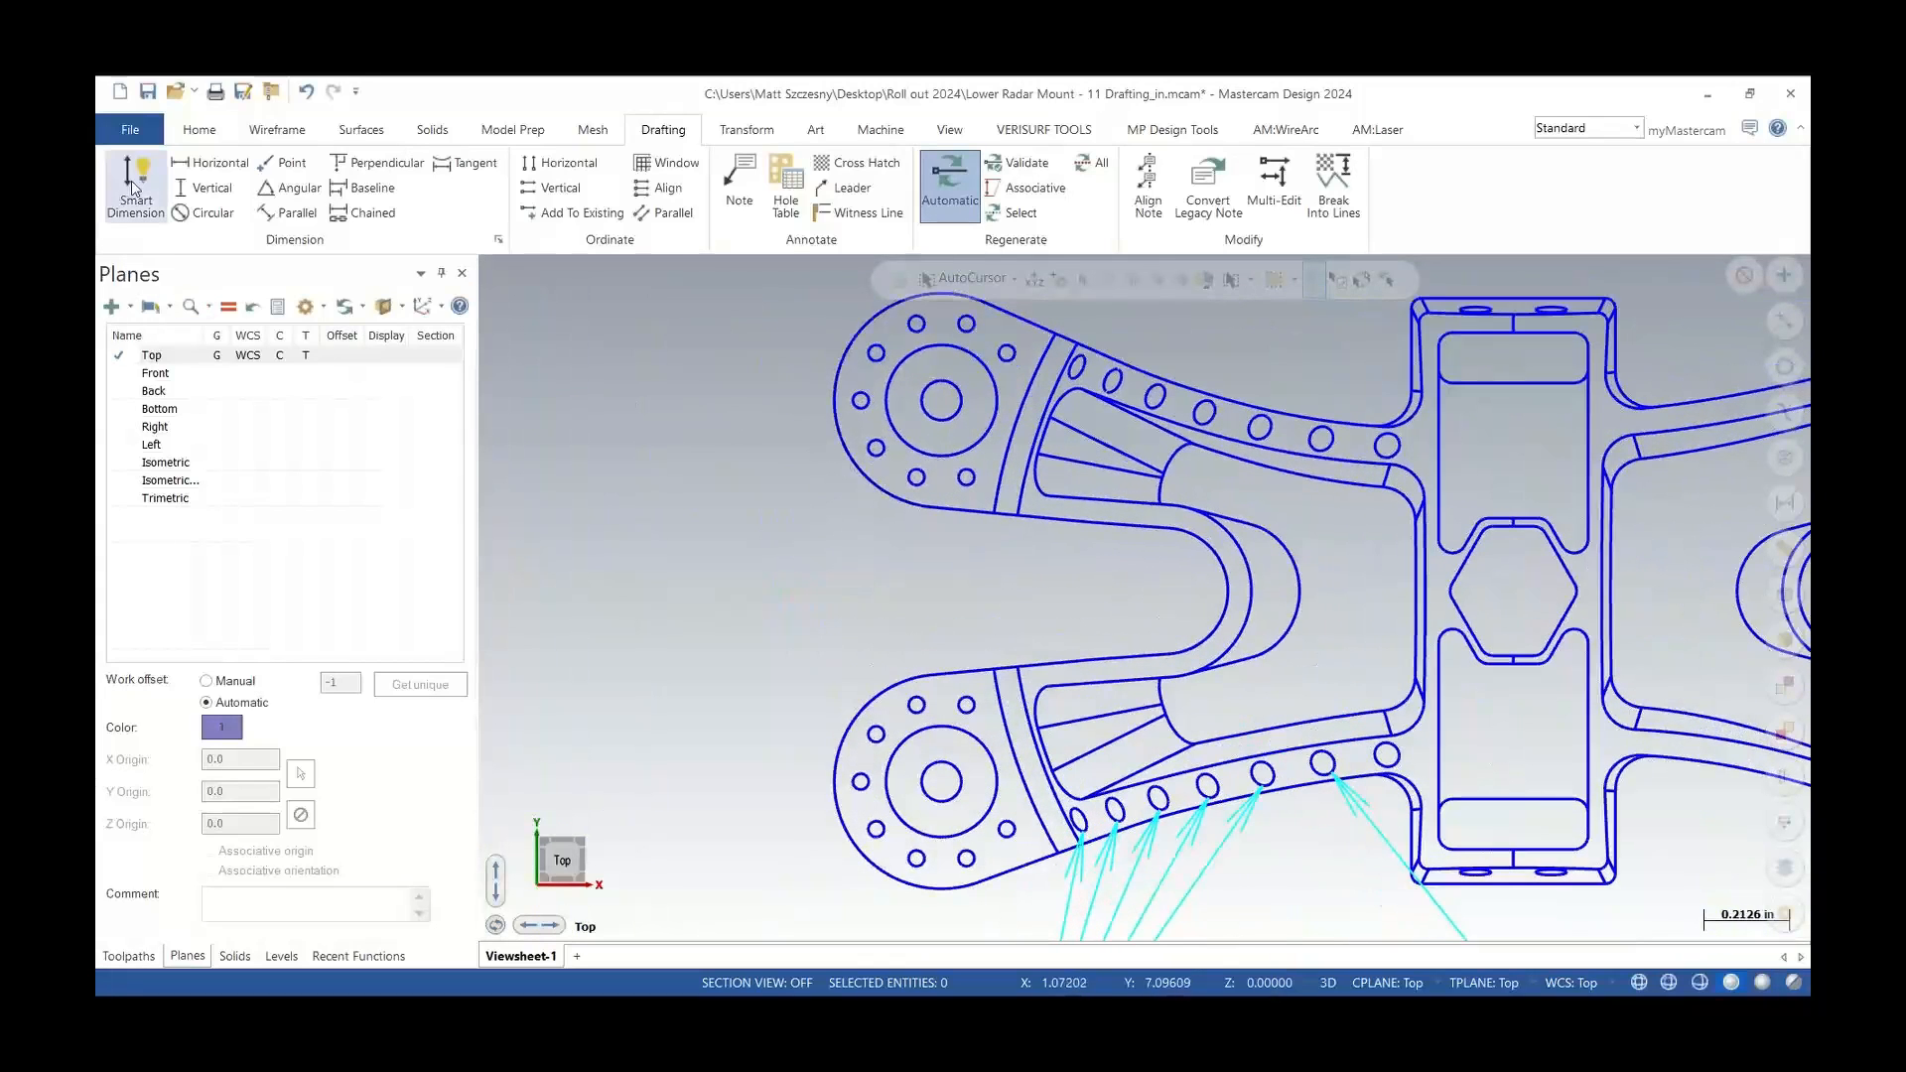
pyautogui.click(134, 187)
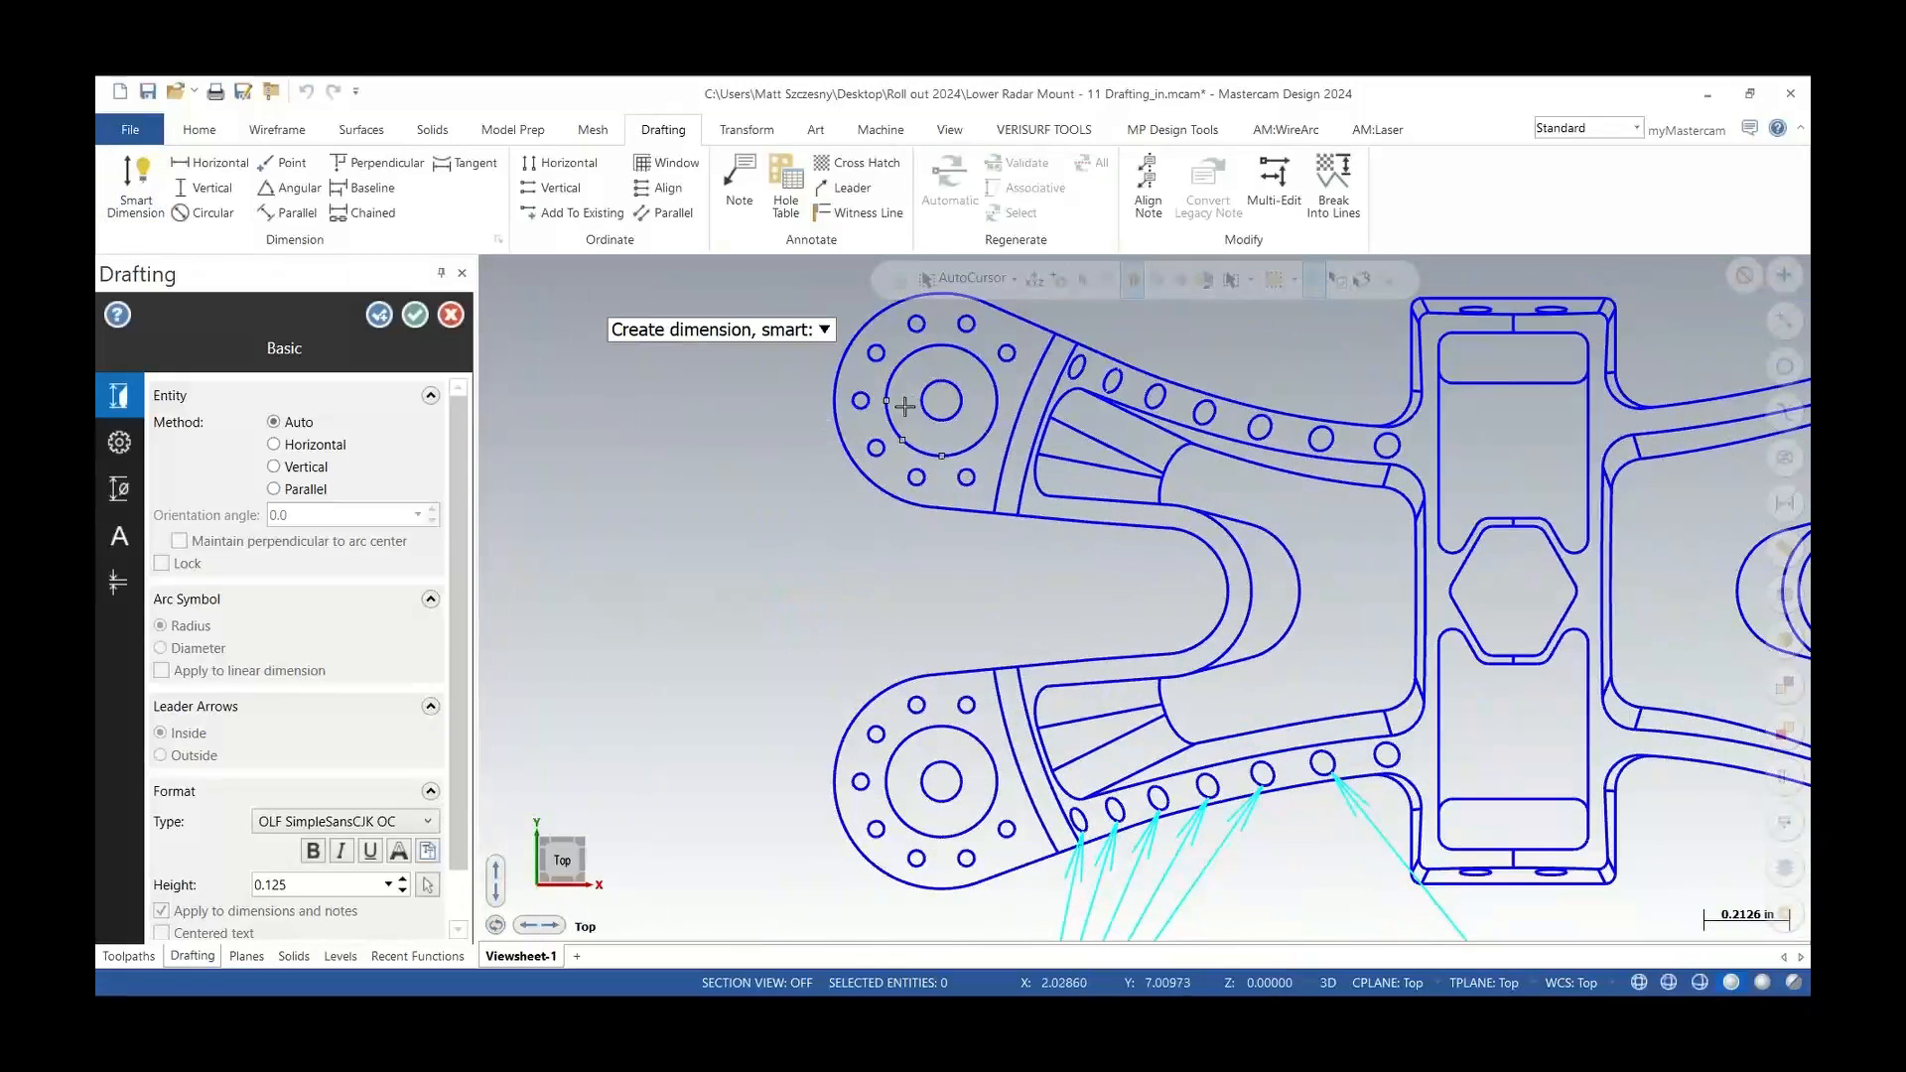
pyautogui.click(928, 797)
pyautogui.click(720, 568)
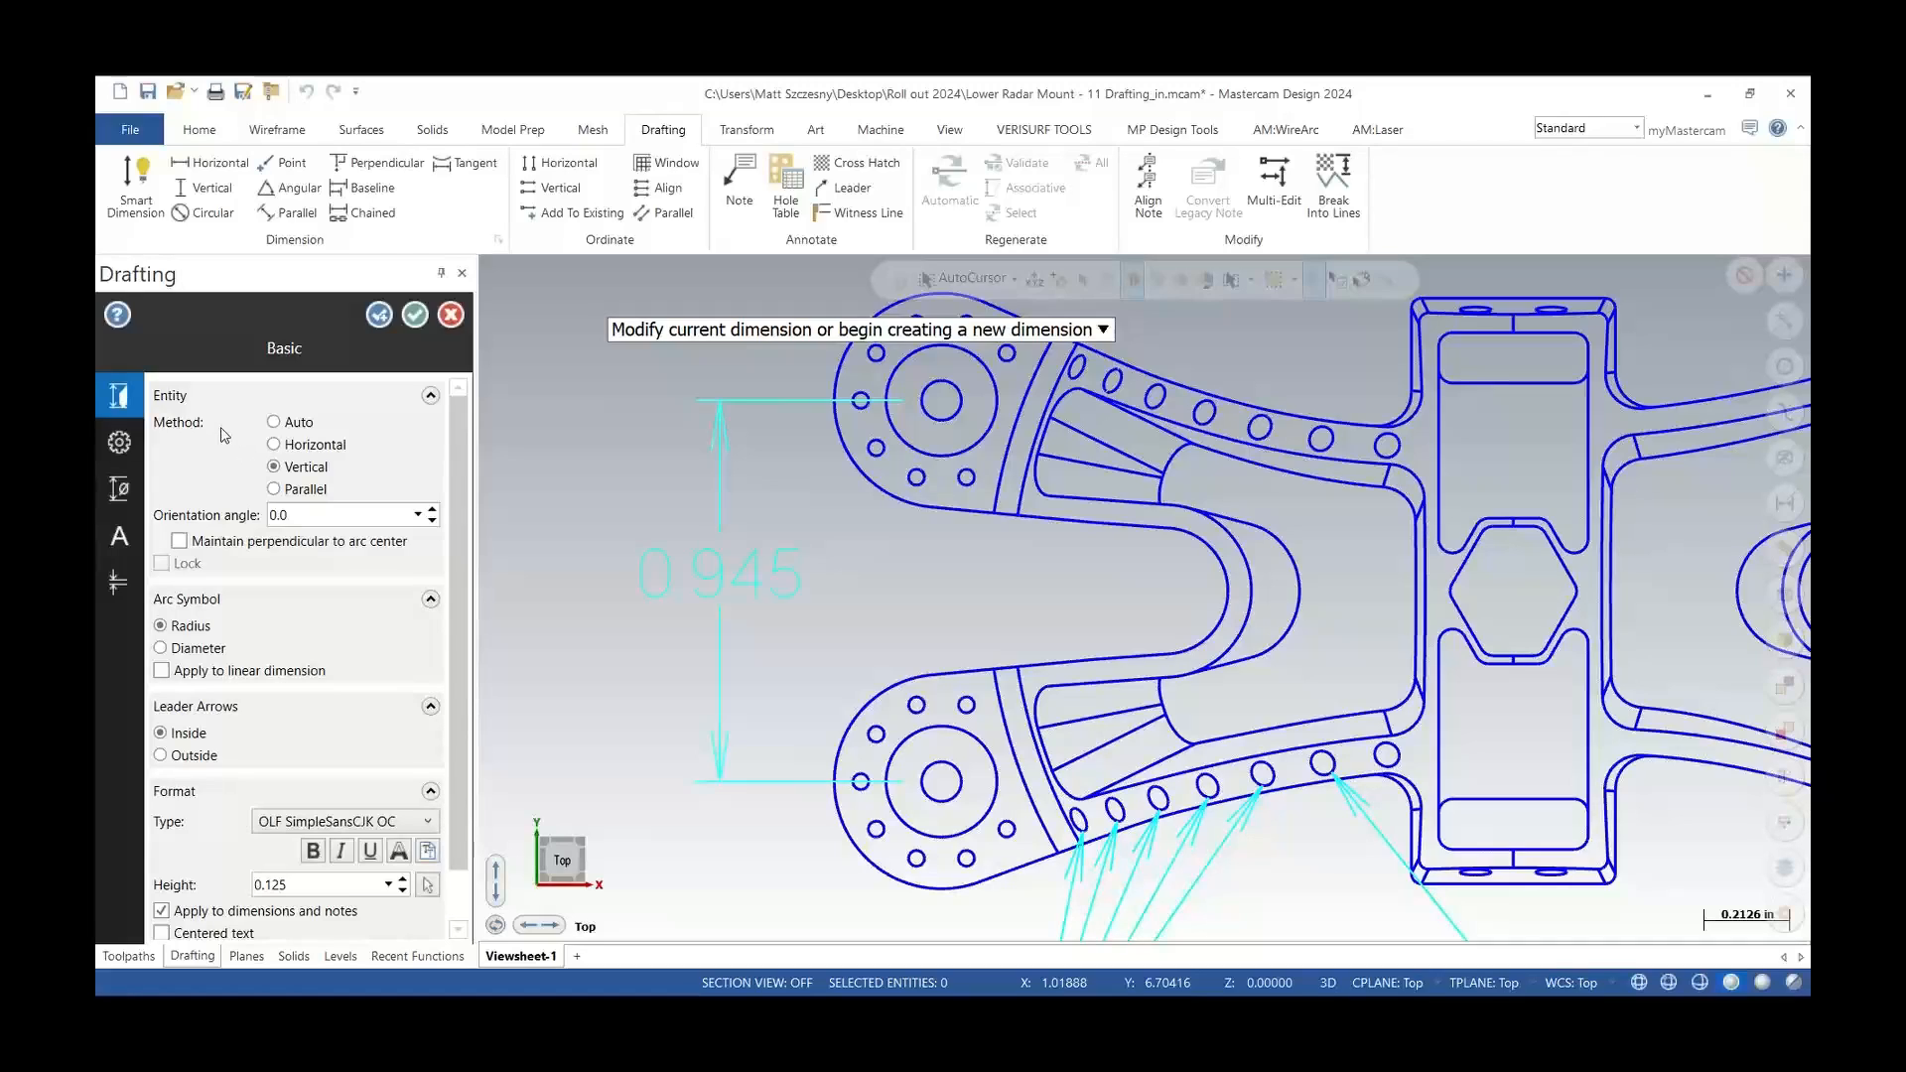
# Set the dimension's arrow height to 0.15 and arrow width to 0.05 in its leader and witness settings
pyautogui.click(119, 444)
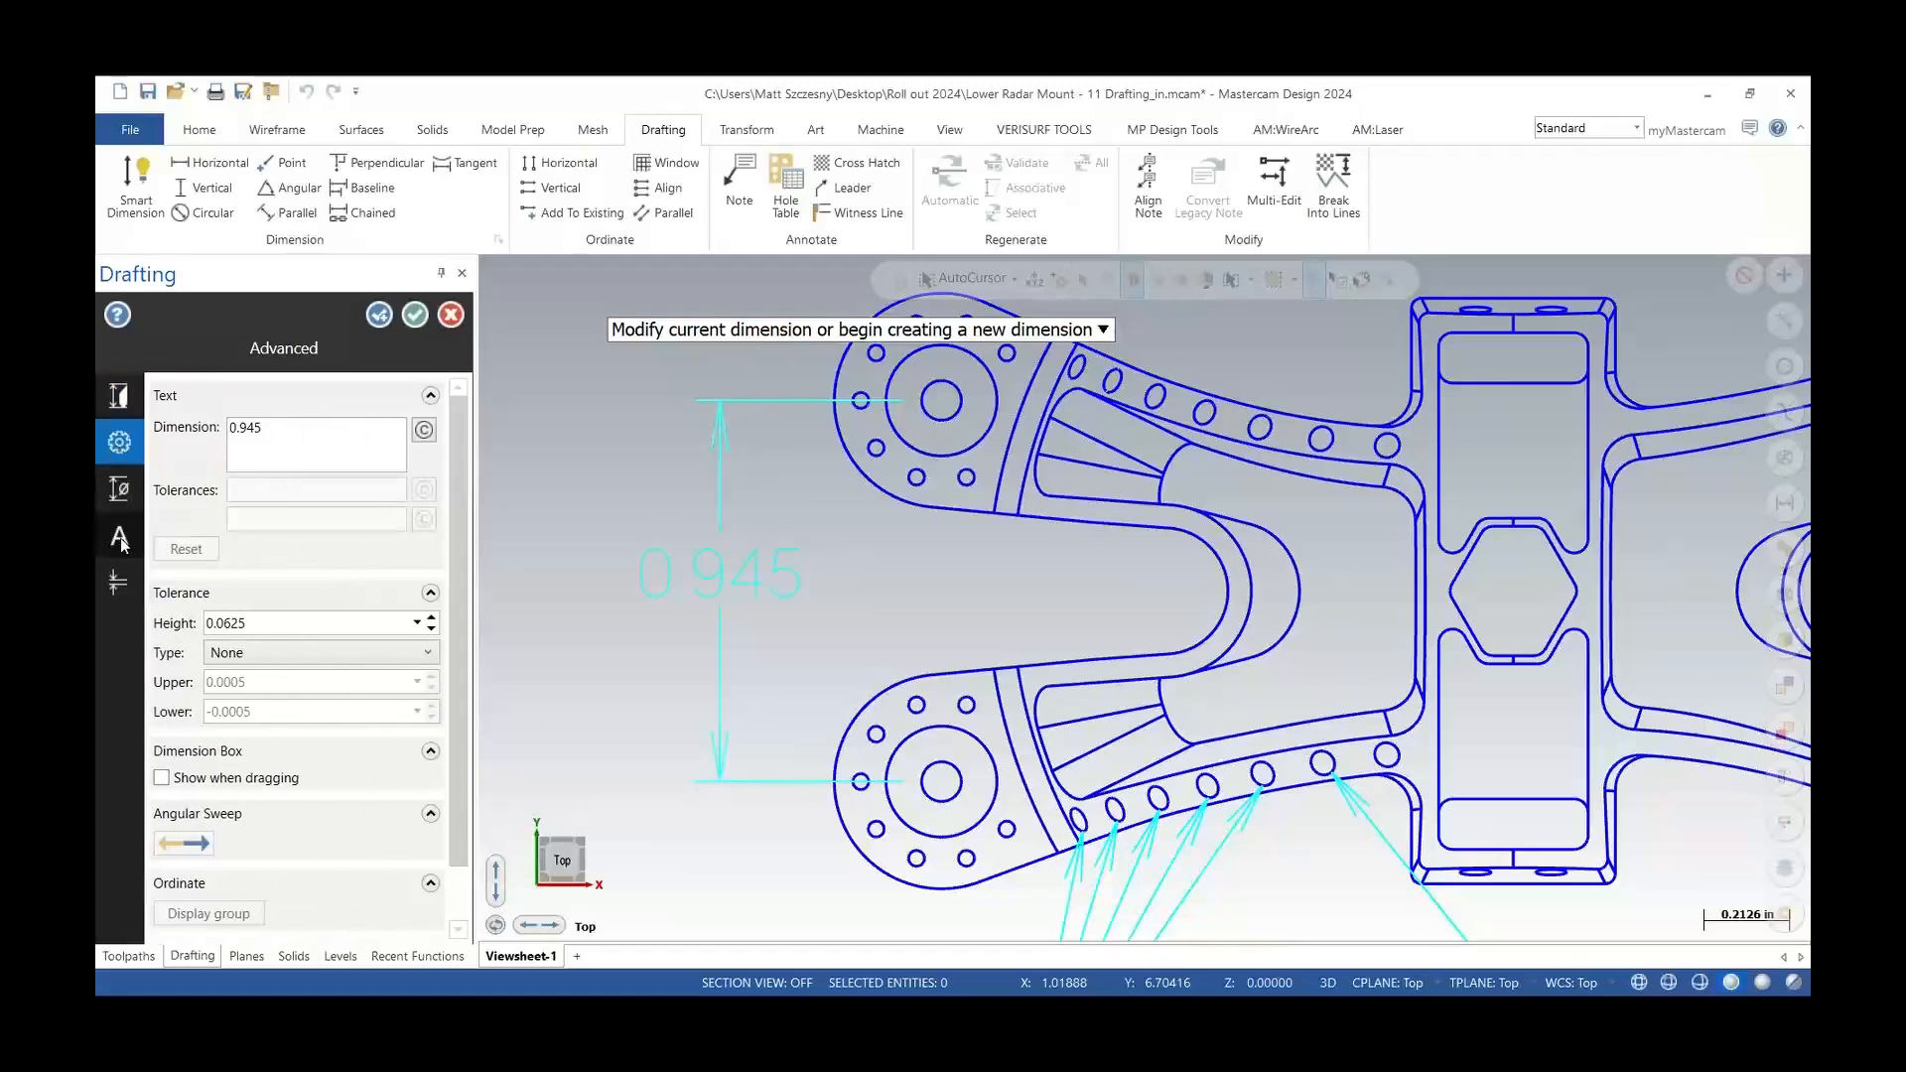
pyautogui.click(146, 582)
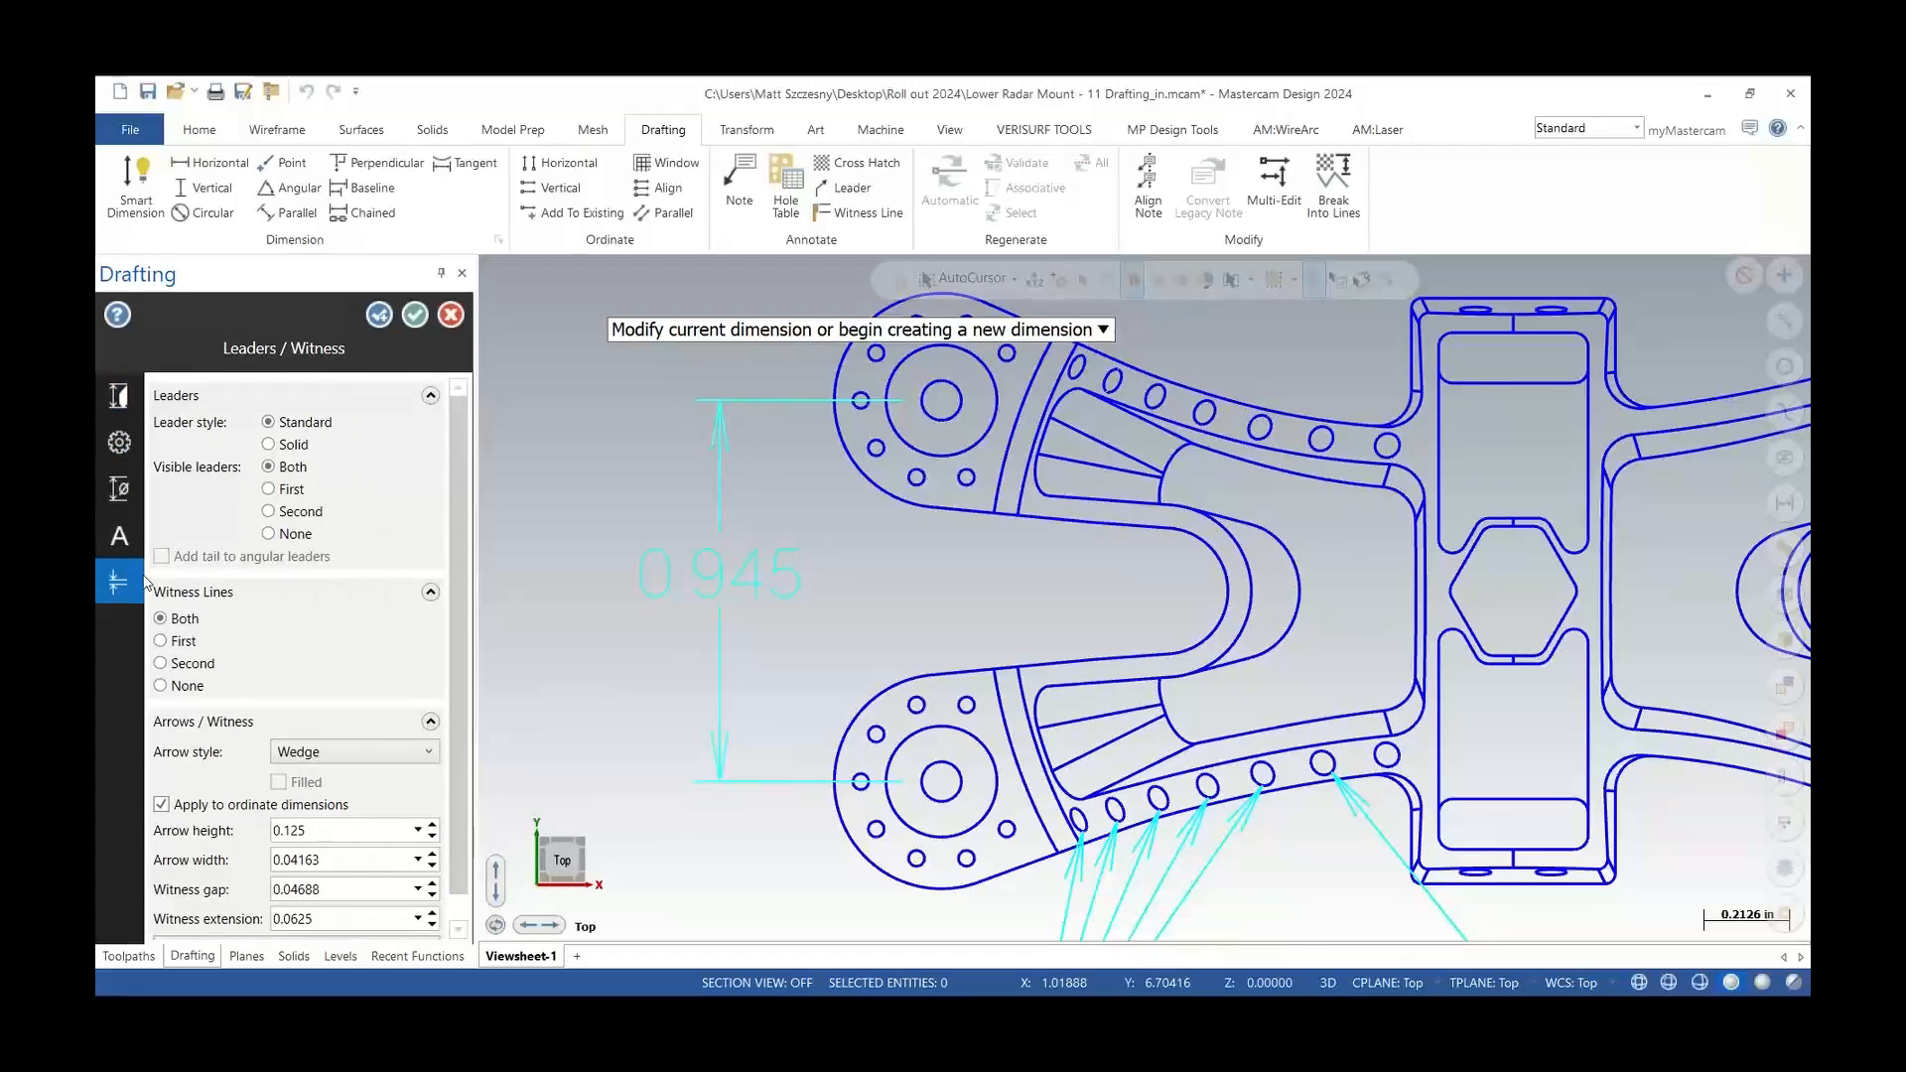
pyautogui.scroll(-1, 467, 483)
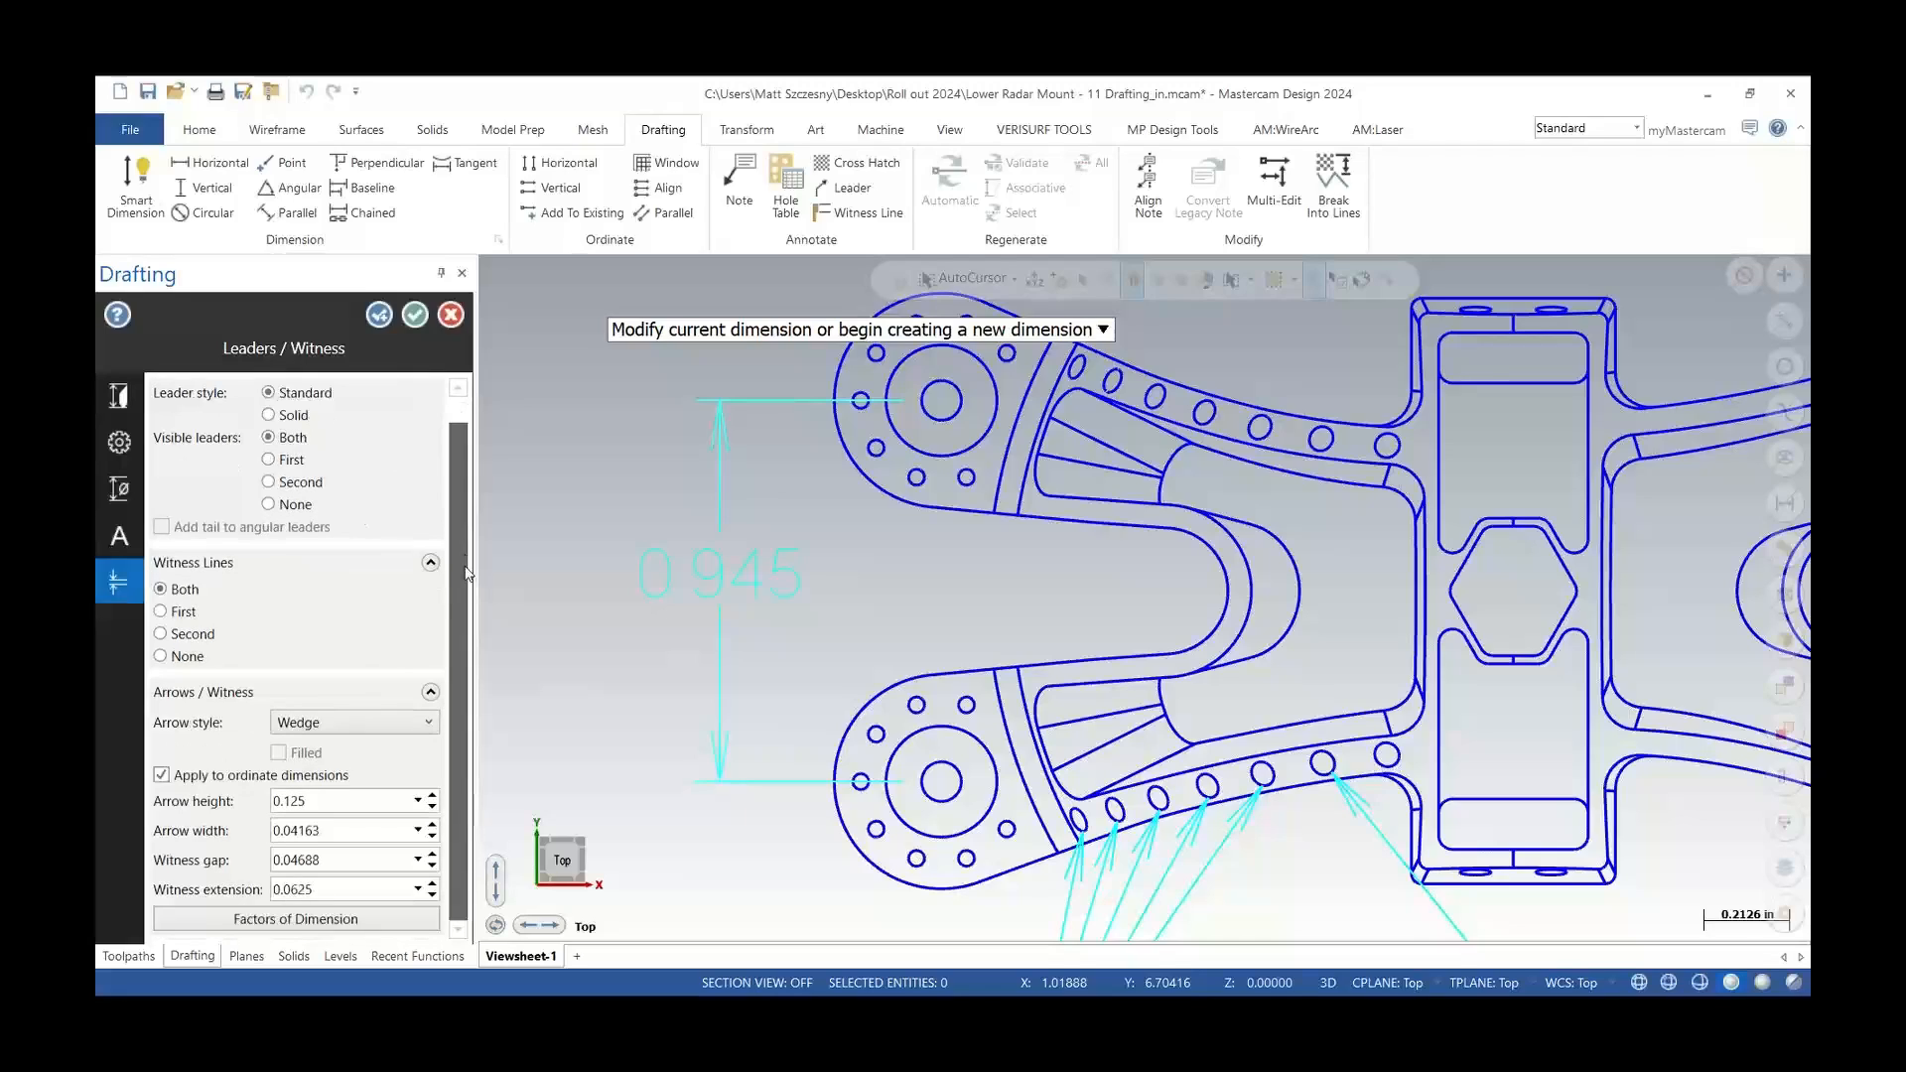
pyautogui.doubleClick(348, 806)
pyautogui.write('0.15')
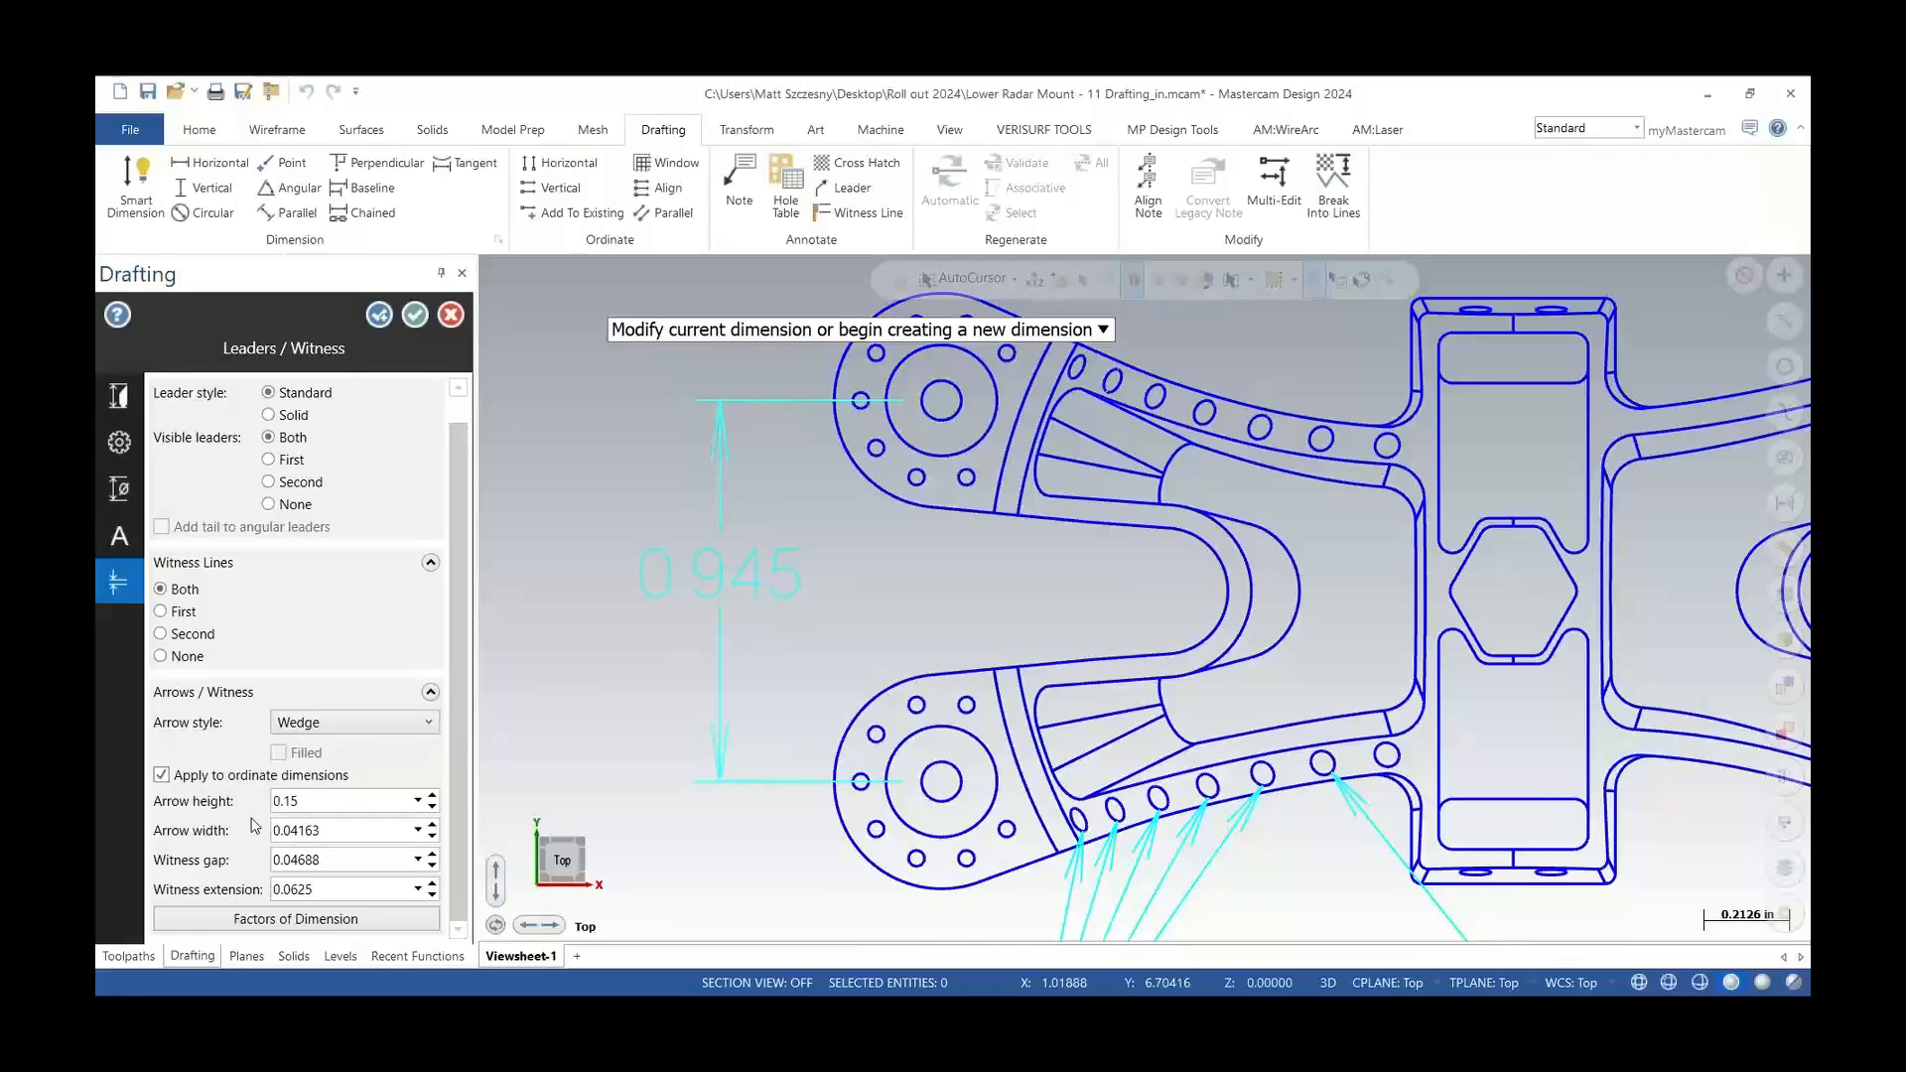
pyautogui.press('Tab')
pyautogui.write('0.05')
# Set the dimension's arrow style to Triangle and finish the dimension
pyautogui.click(345, 722)
pyautogui.click(344, 747)
pyautogui.scroll(1, 701, 440)
pyautogui.scroll(1, 701, 440)
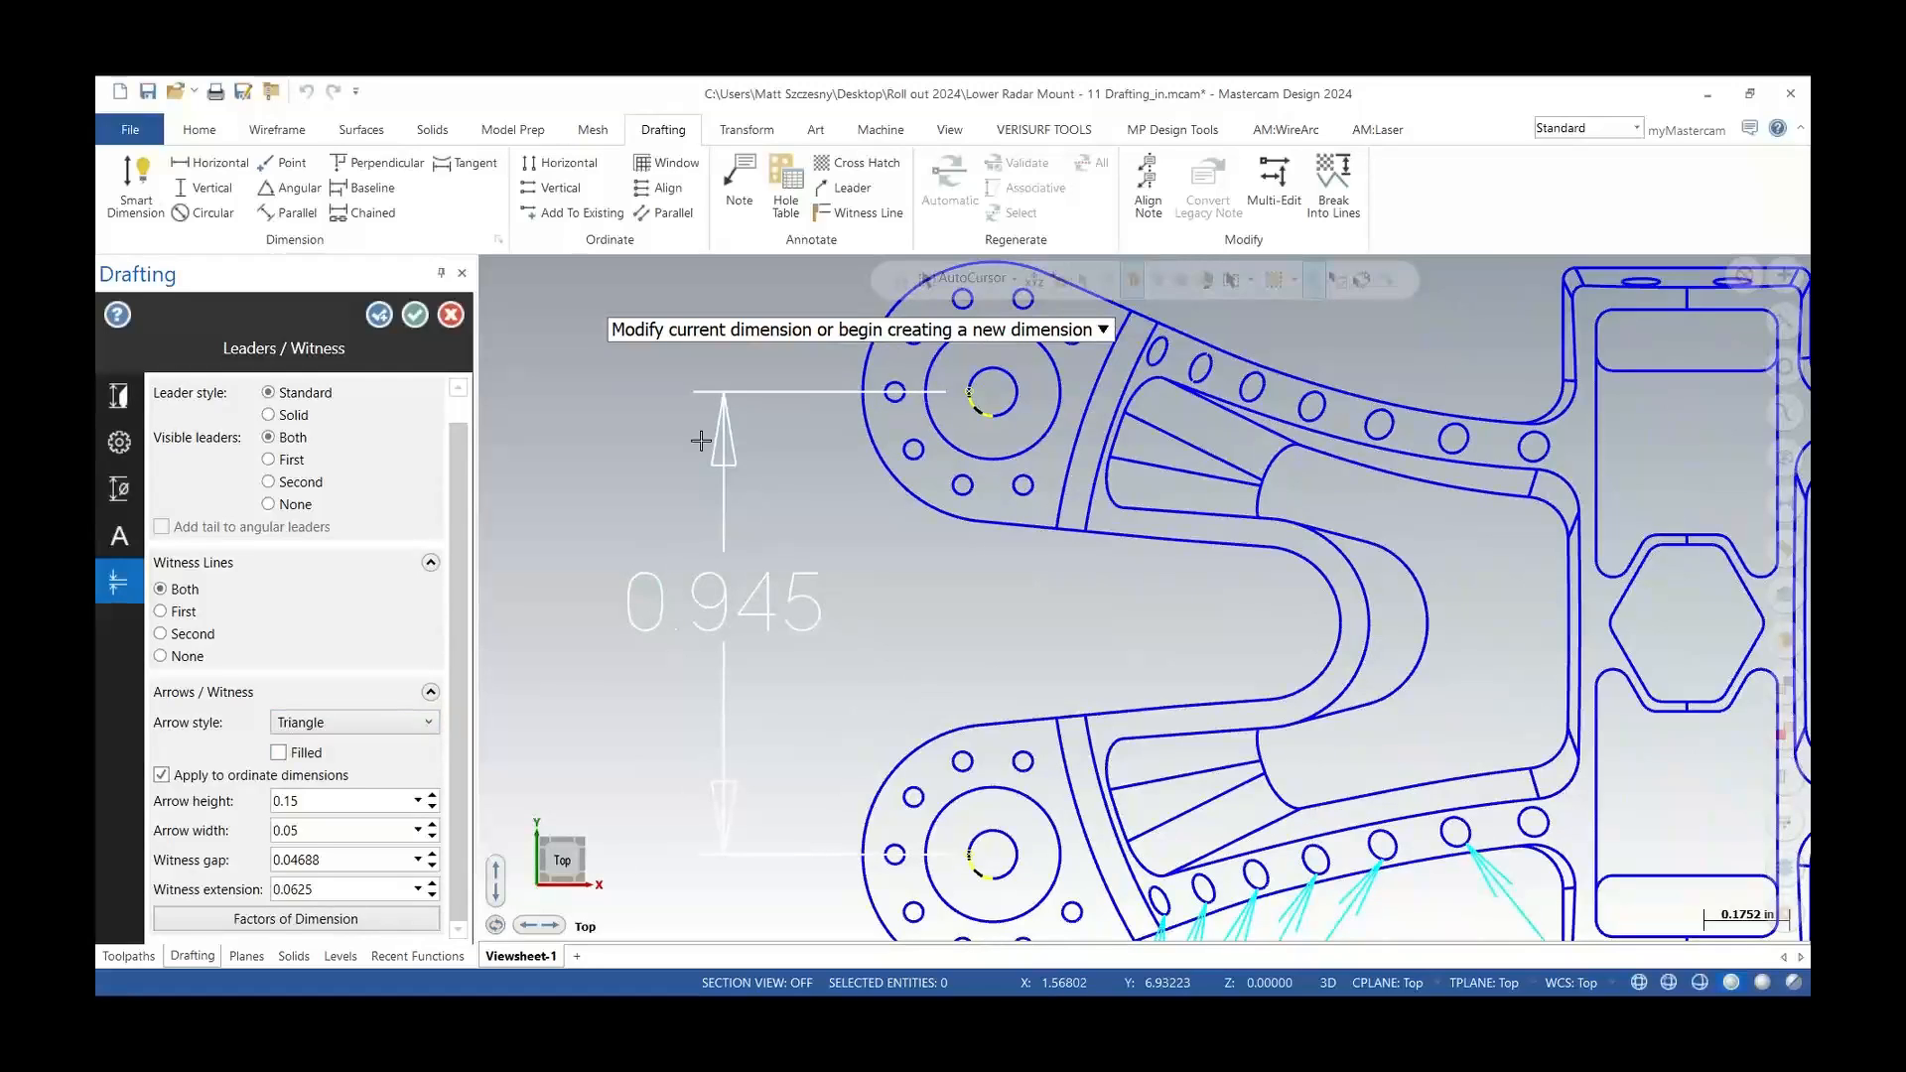
pyautogui.click(415, 318)
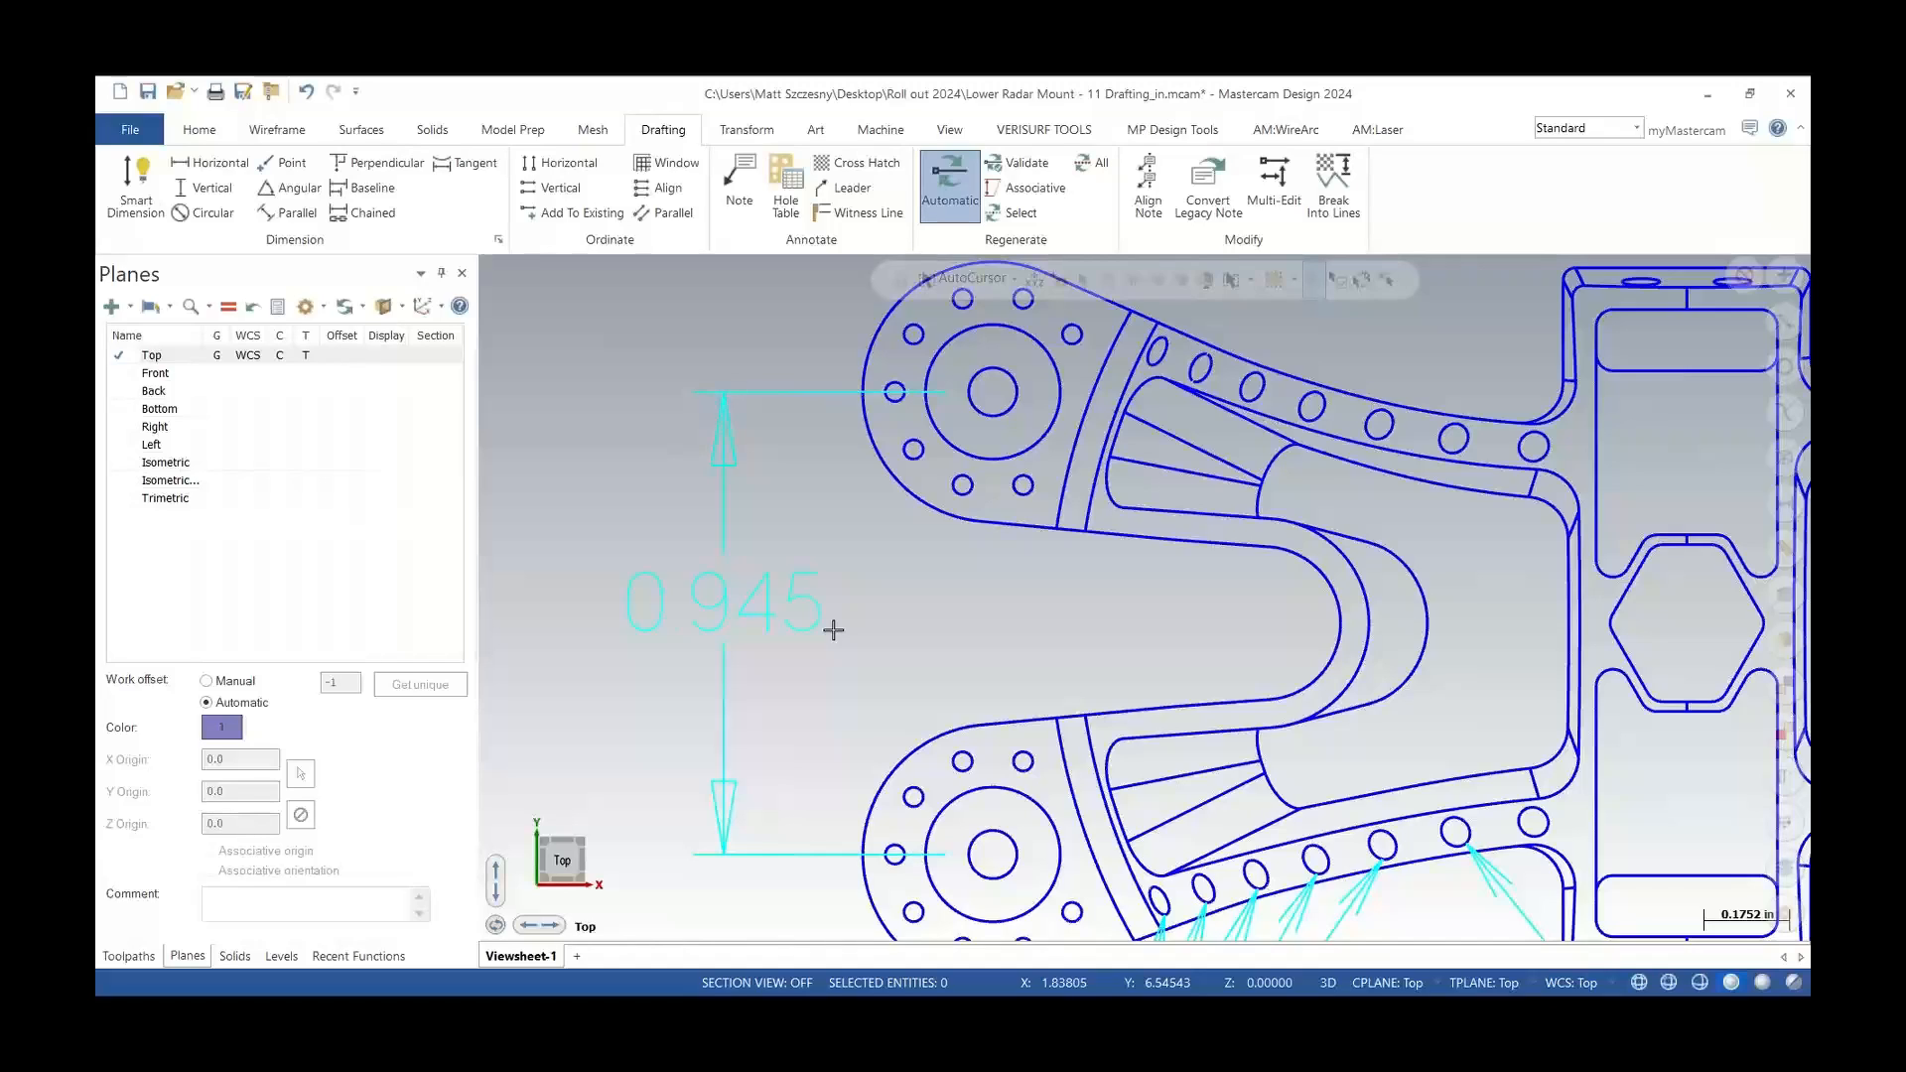
# Open the solid hole model and review its hole operations in the Solids manager
pyautogui.scroll(-3, 735, 591)
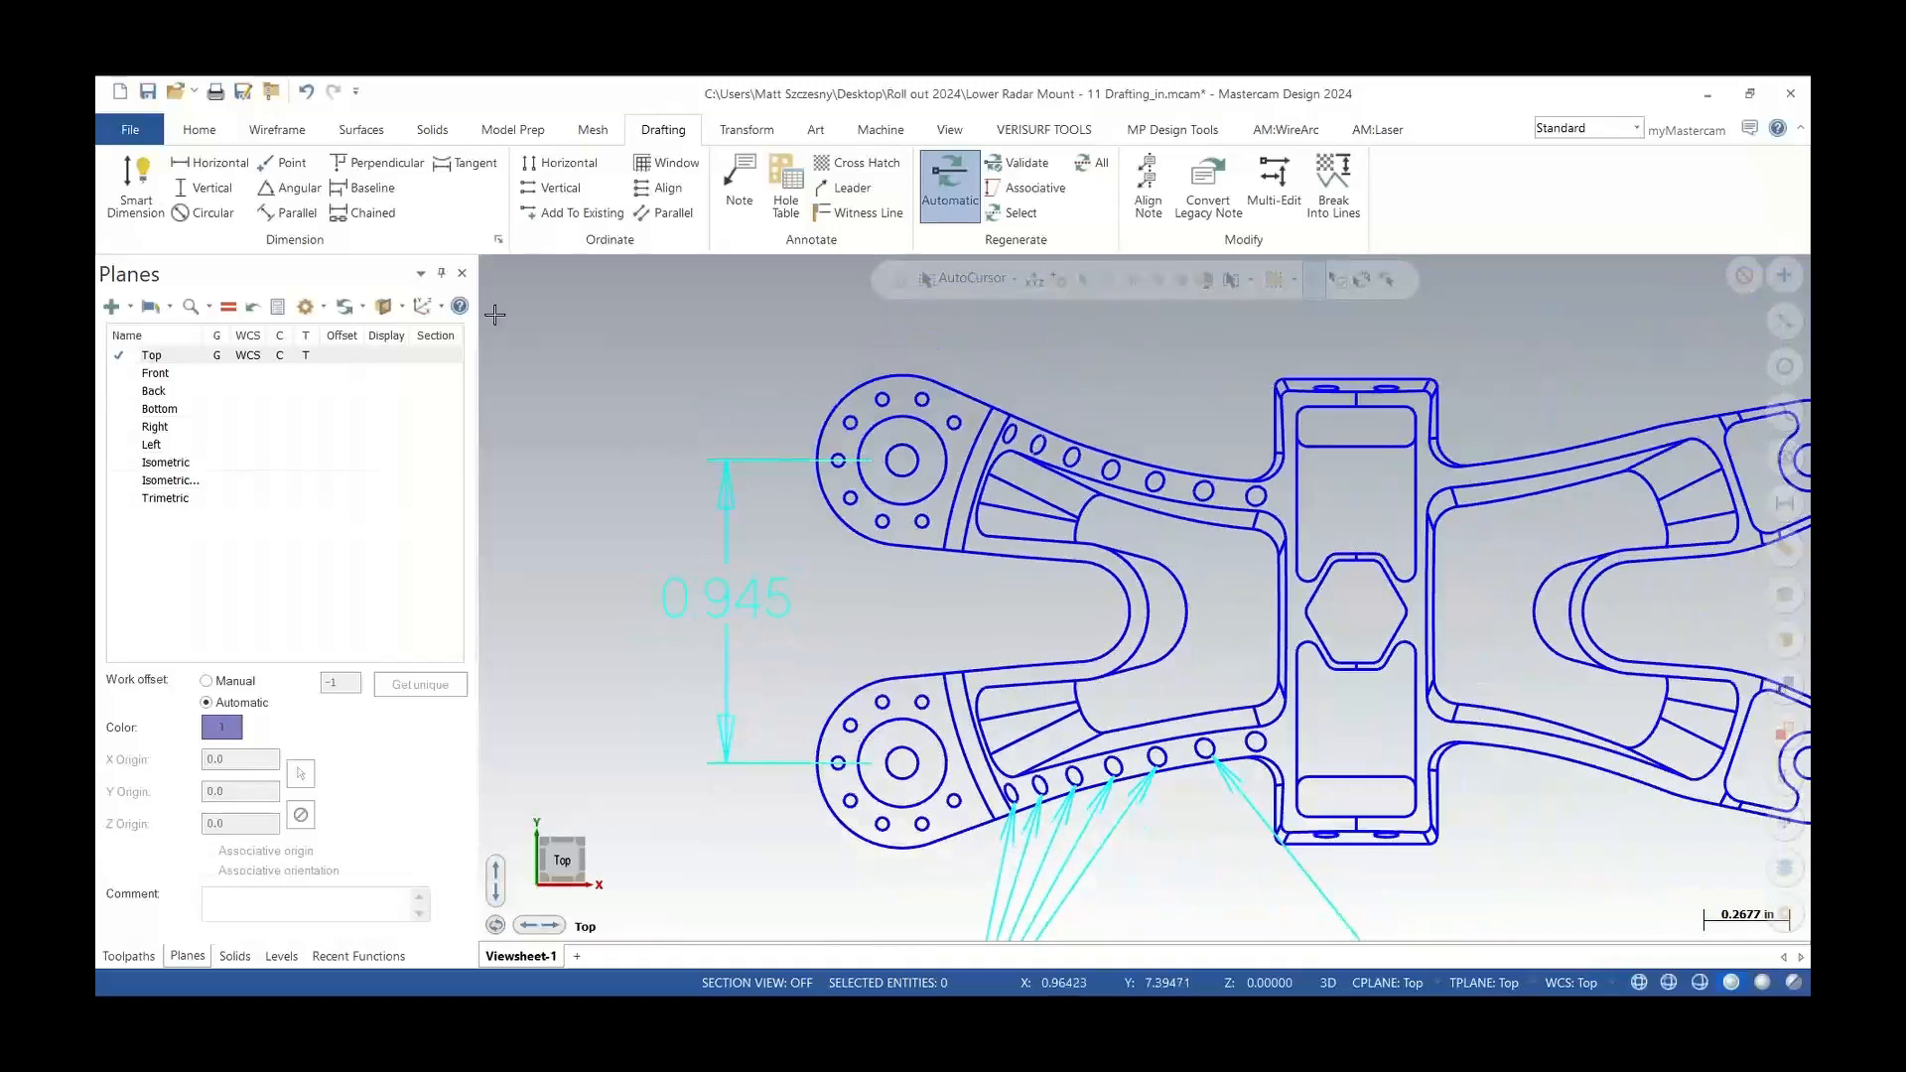
pyautogui.click(198, 130)
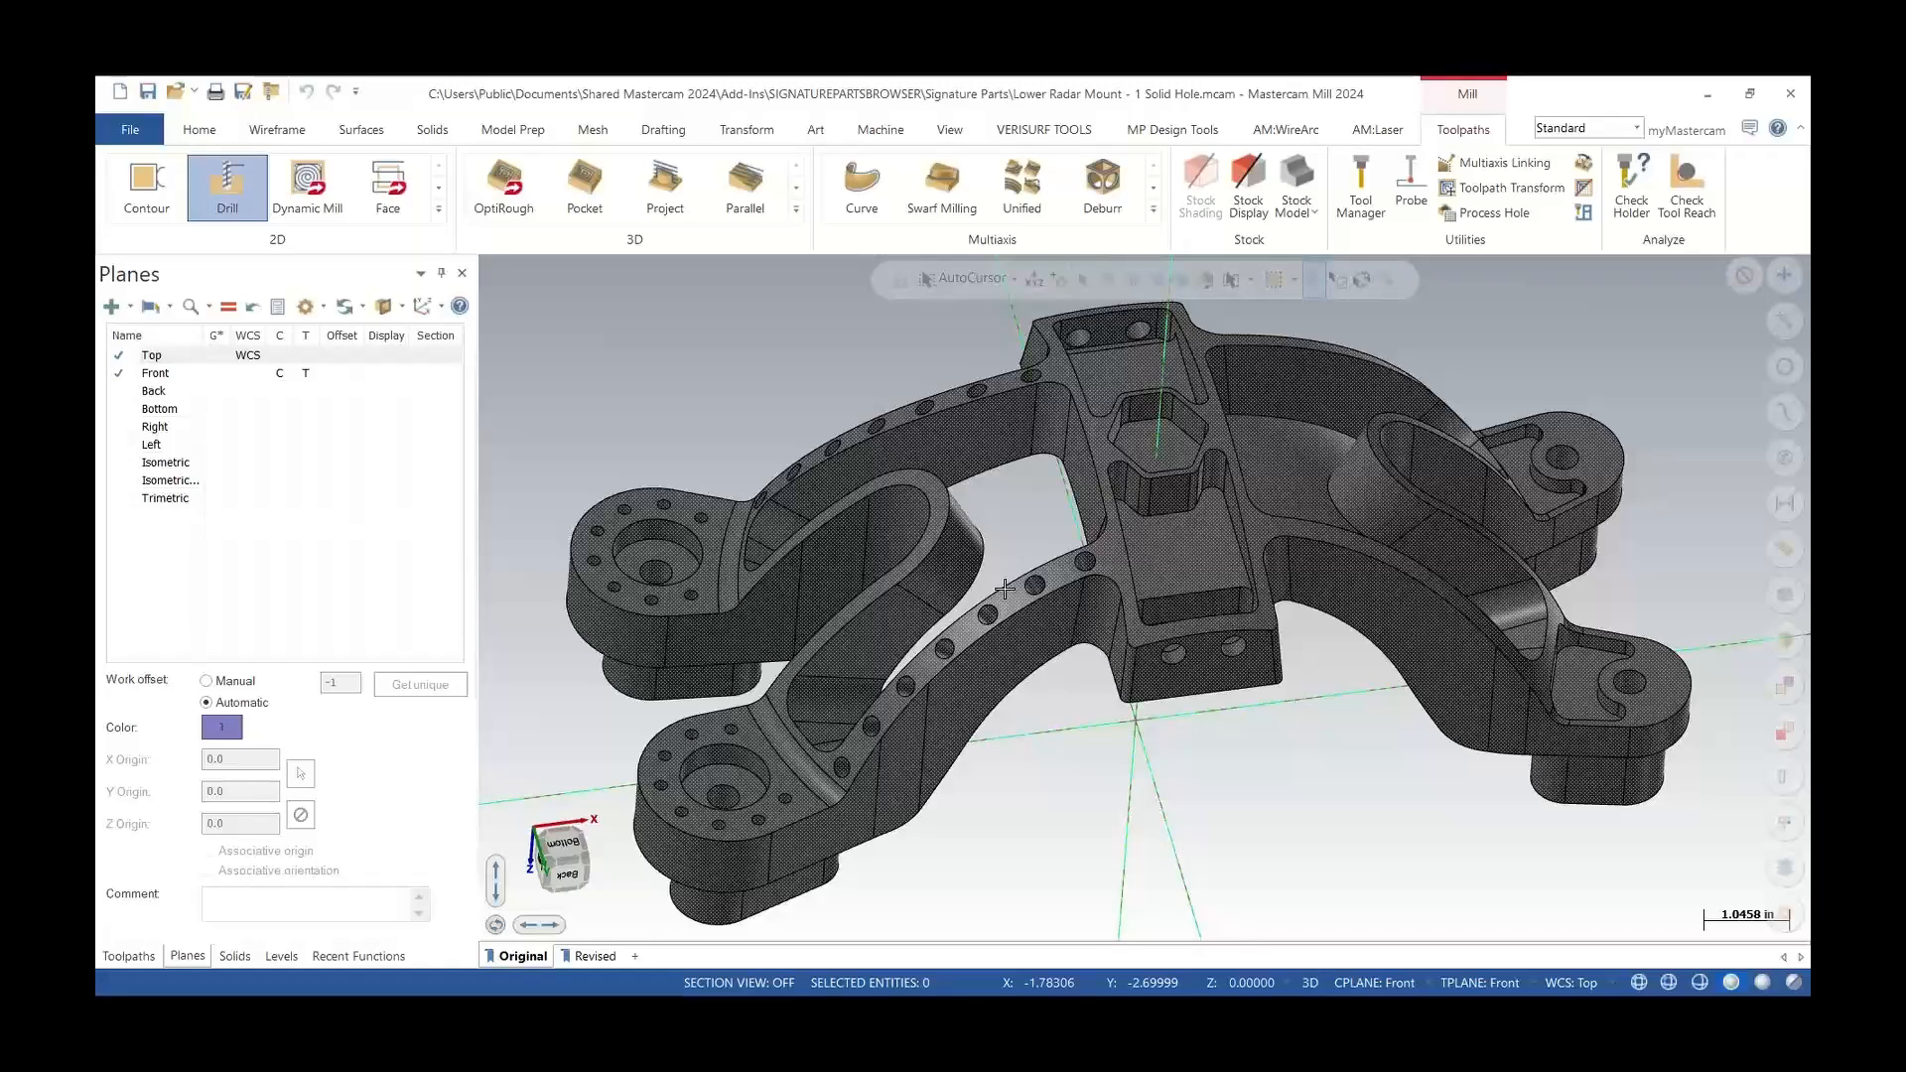
pyautogui.scroll(-3, 1004, 588)
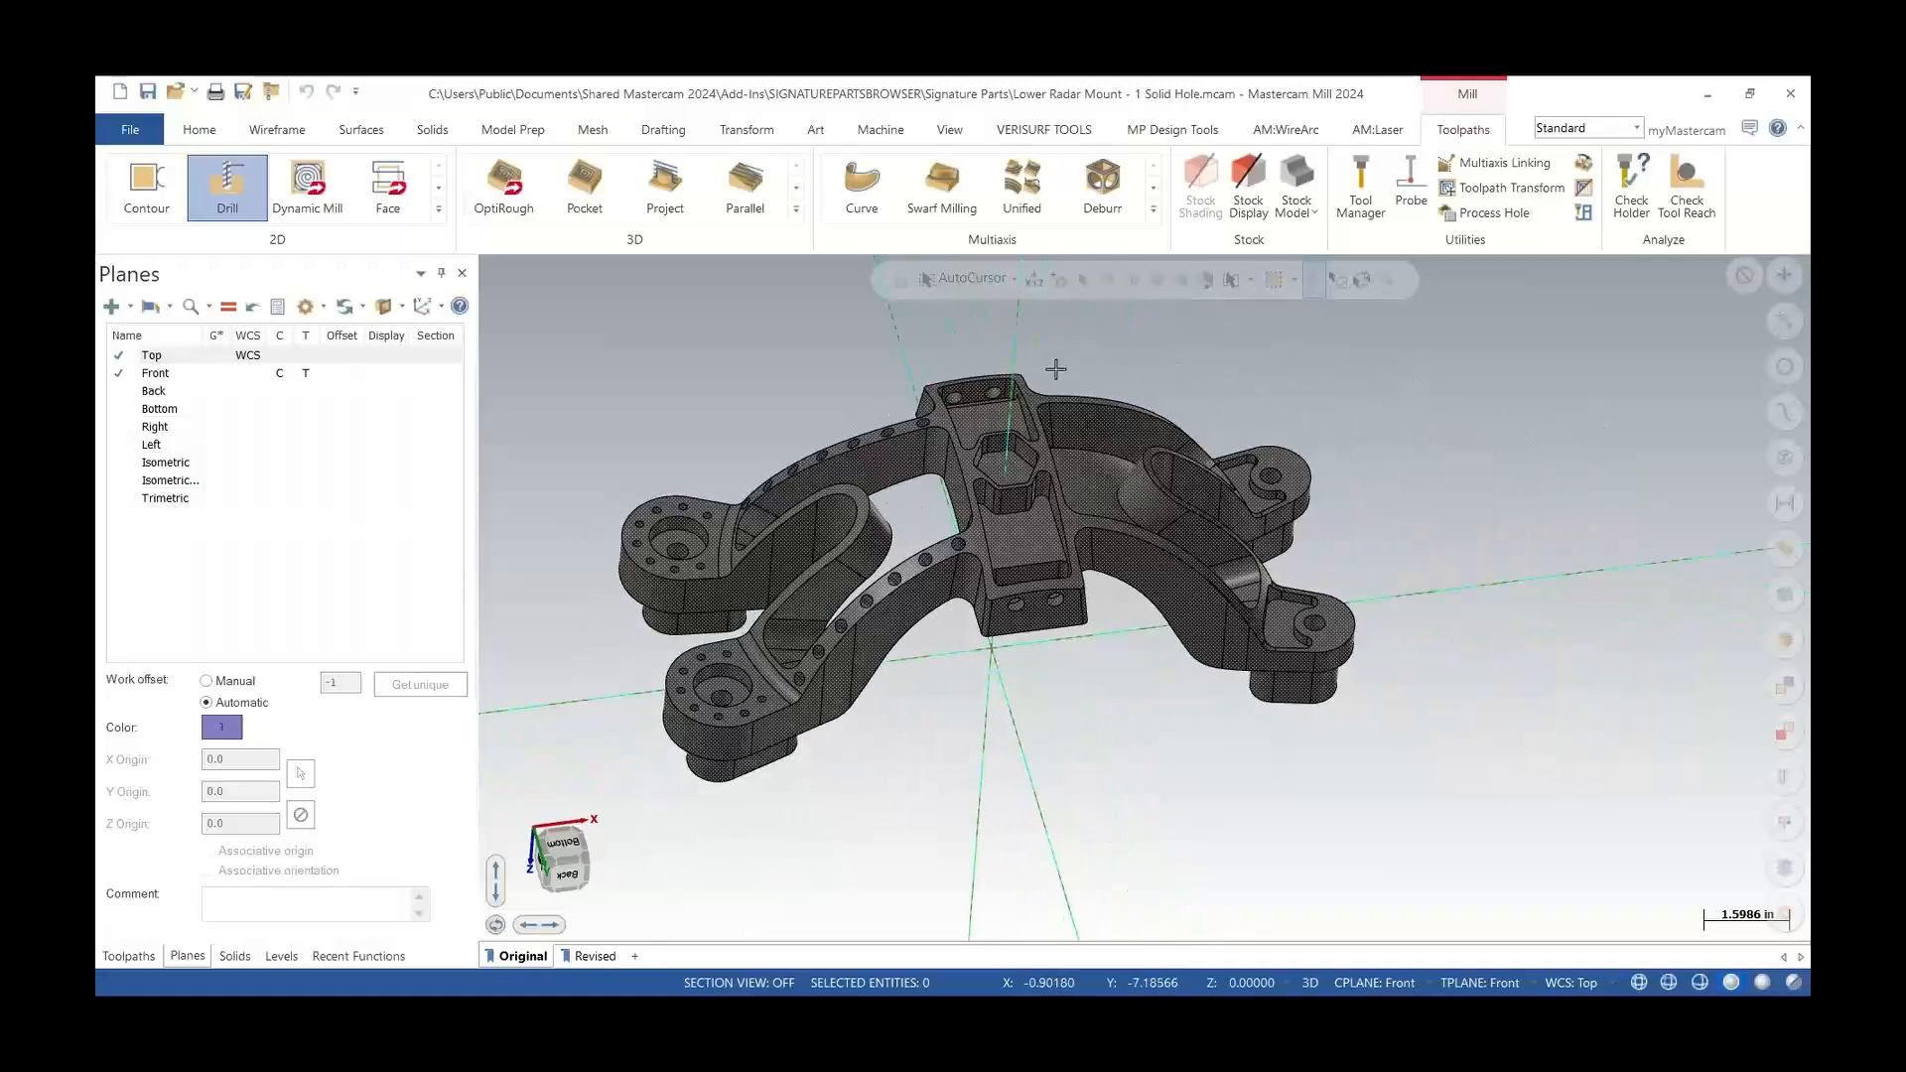
pyautogui.scroll(2, 919, 429)
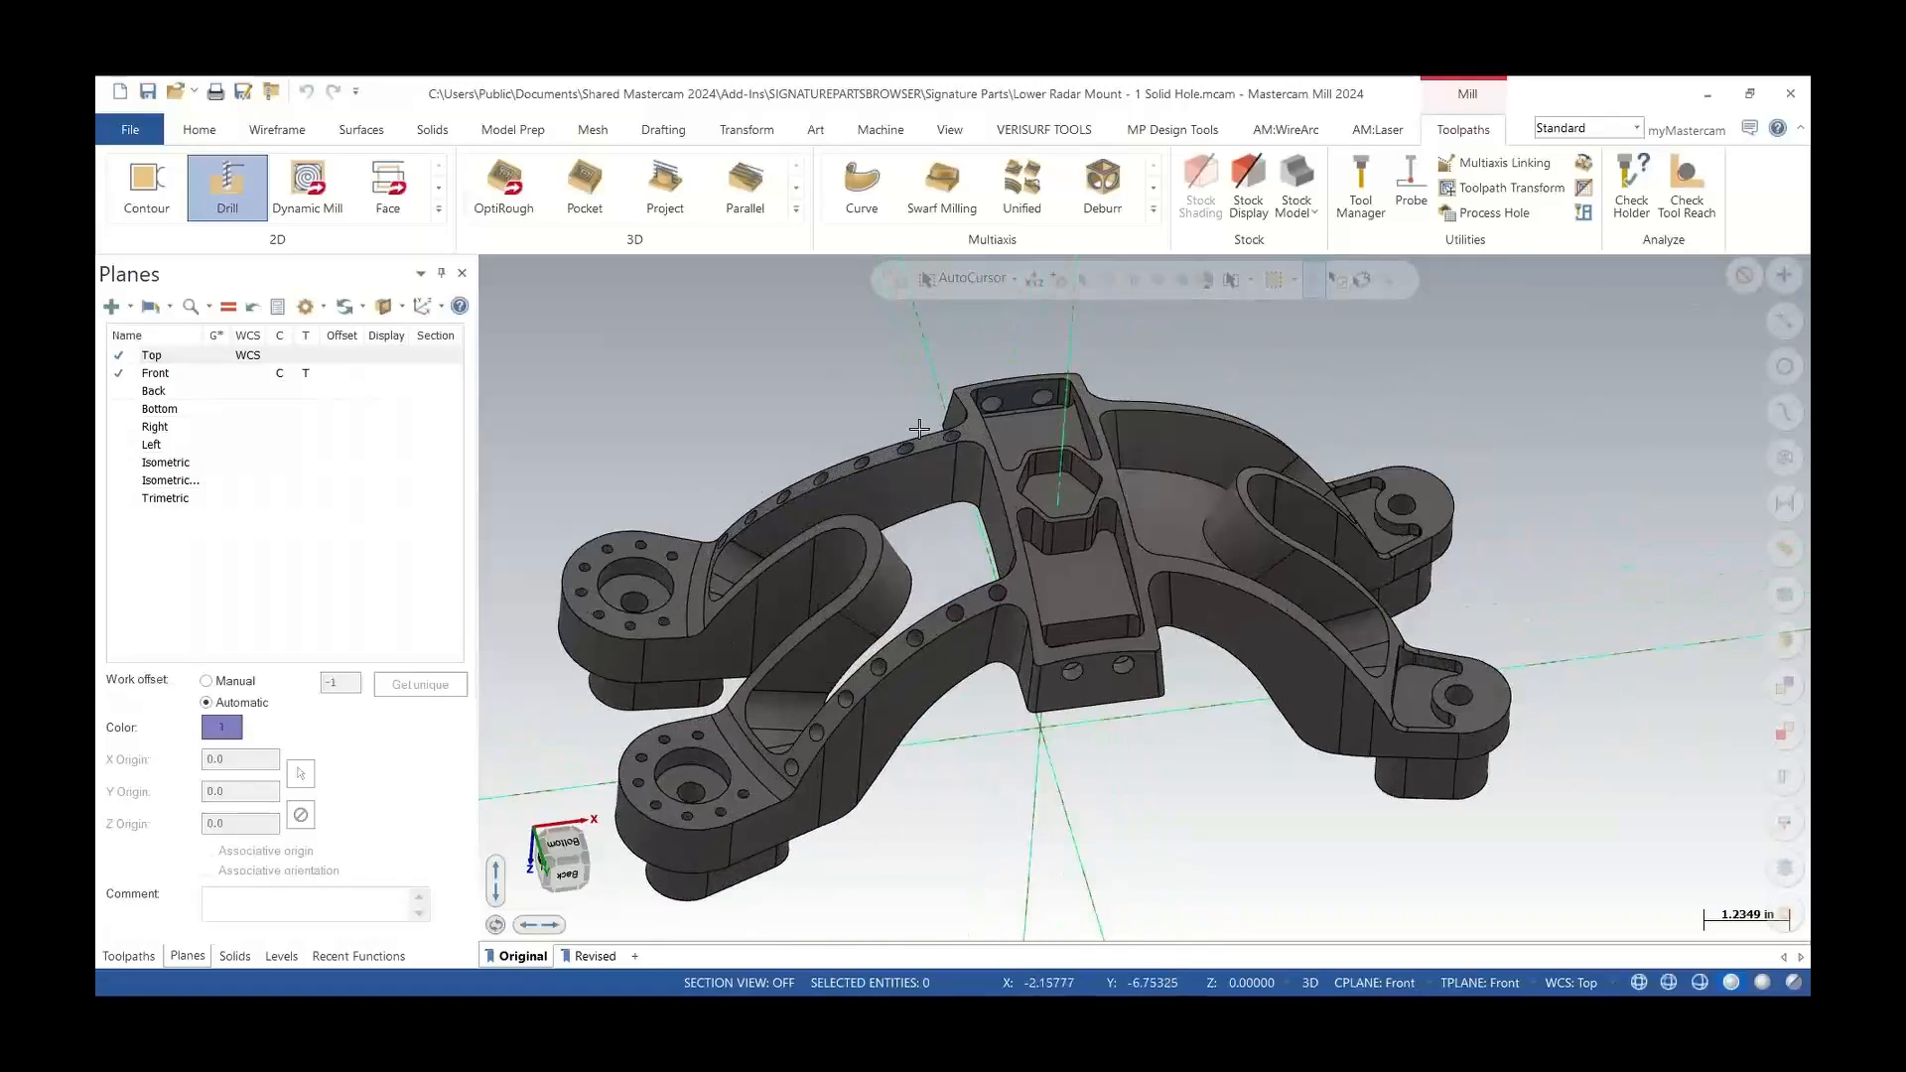
pyautogui.click(233, 959)
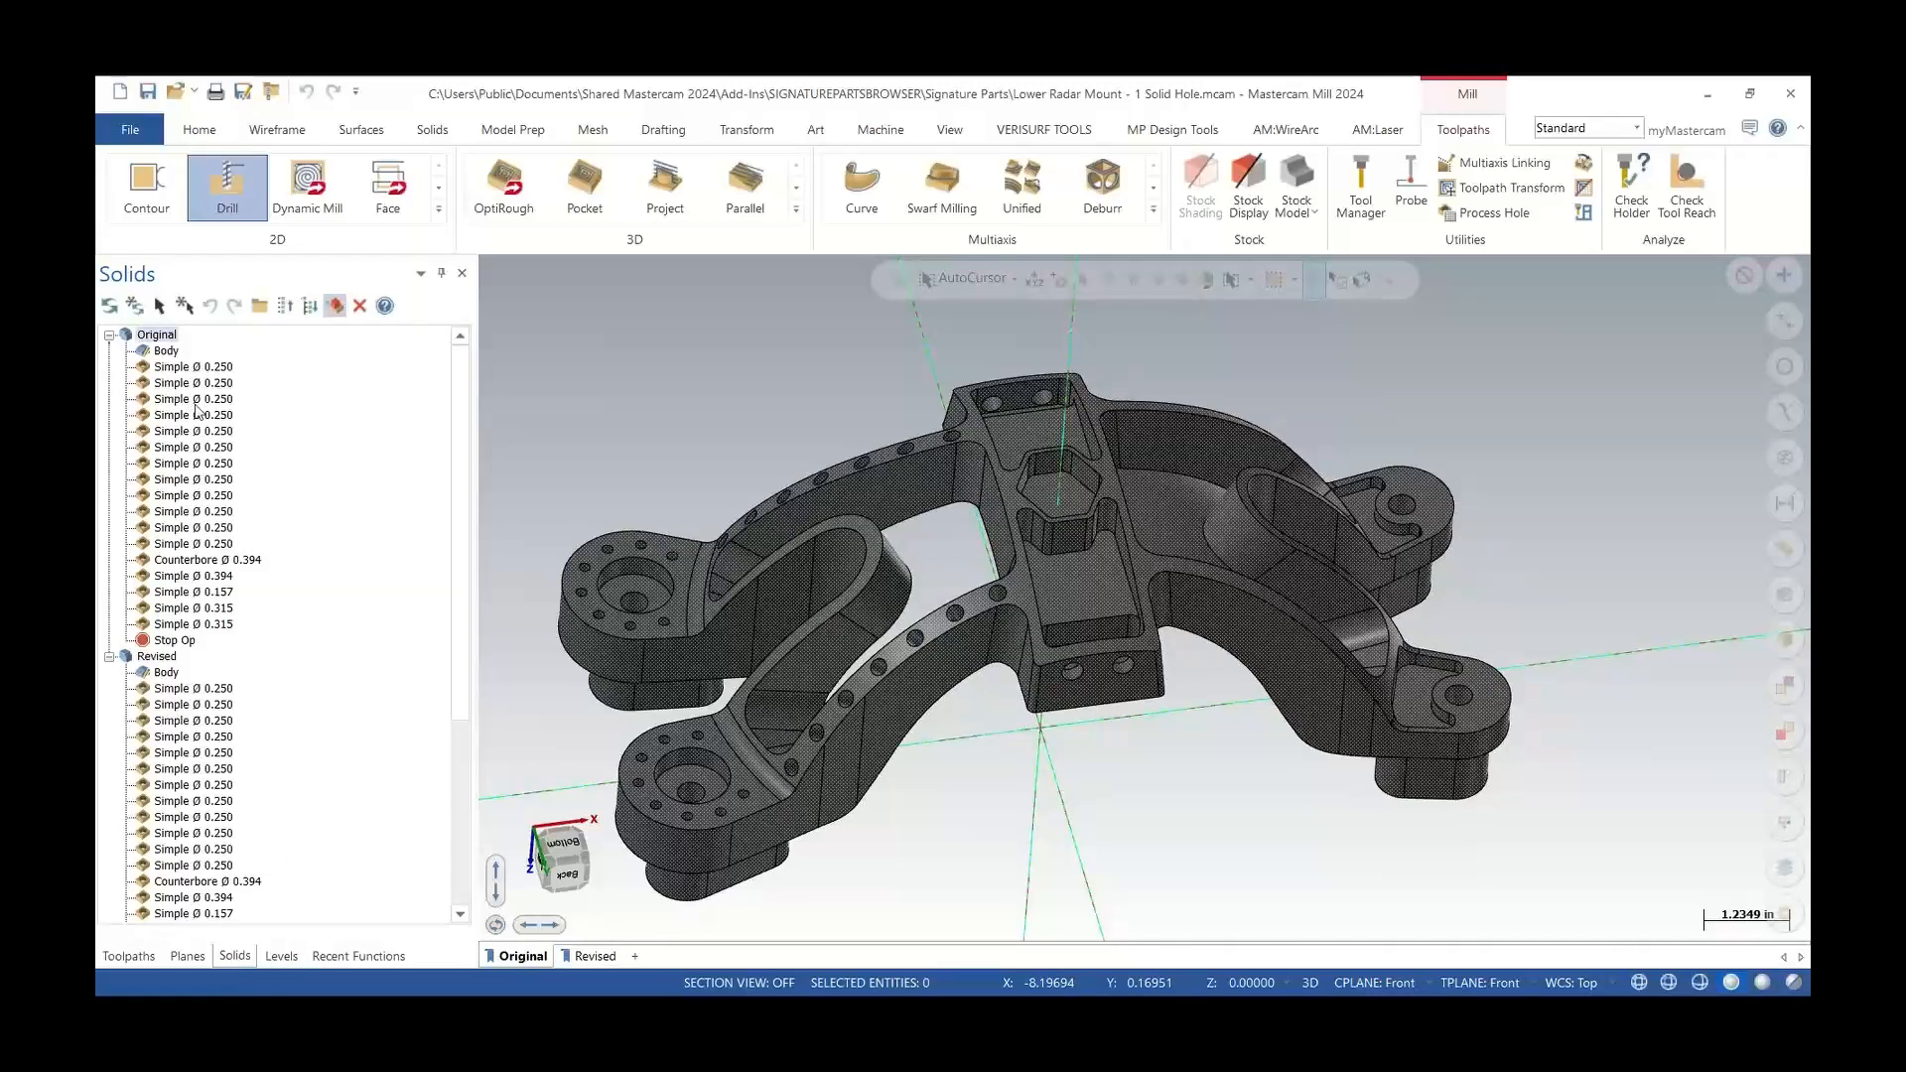
pyautogui.scroll(-2, 546, 787)
pyautogui.scroll(4, 548, 750)
pyautogui.scroll(1, 548, 745)
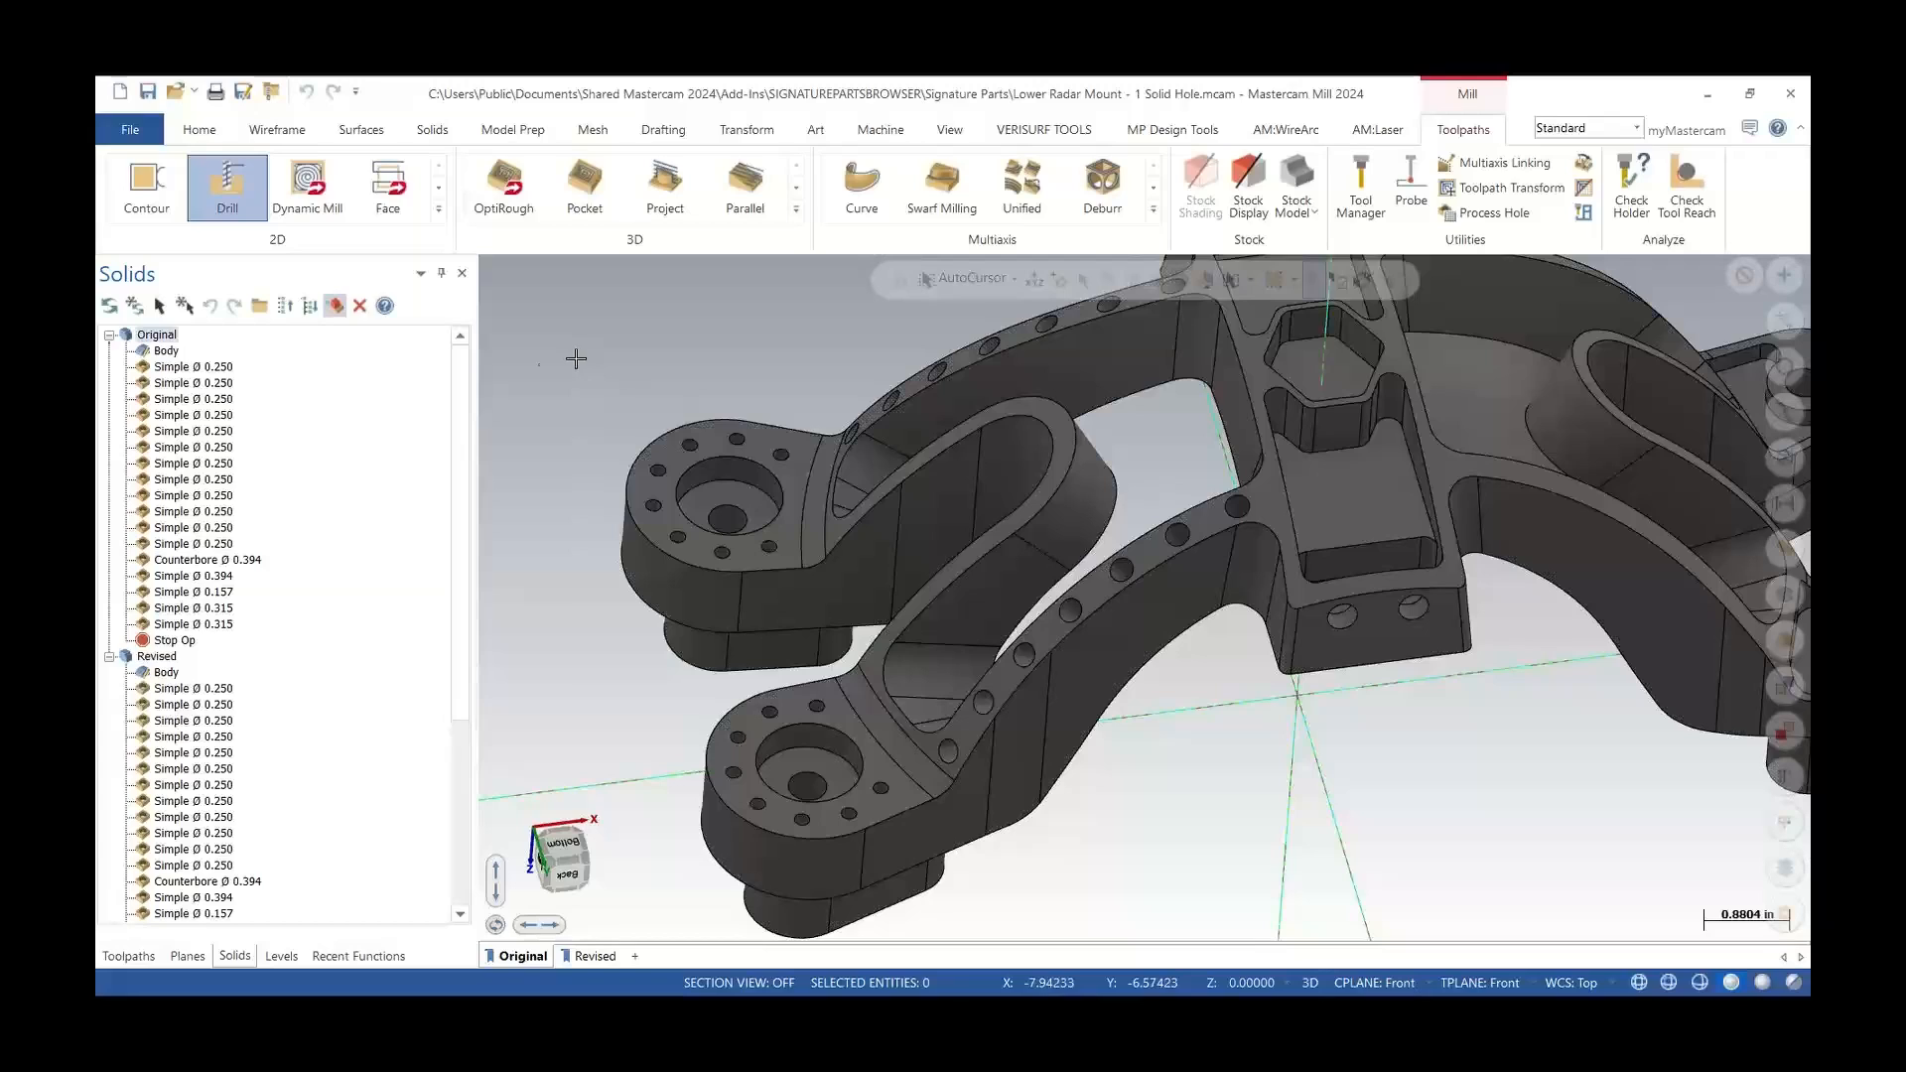
# Open the Simple Ø 0.157 hole operation for editing
pyautogui.click(189, 594)
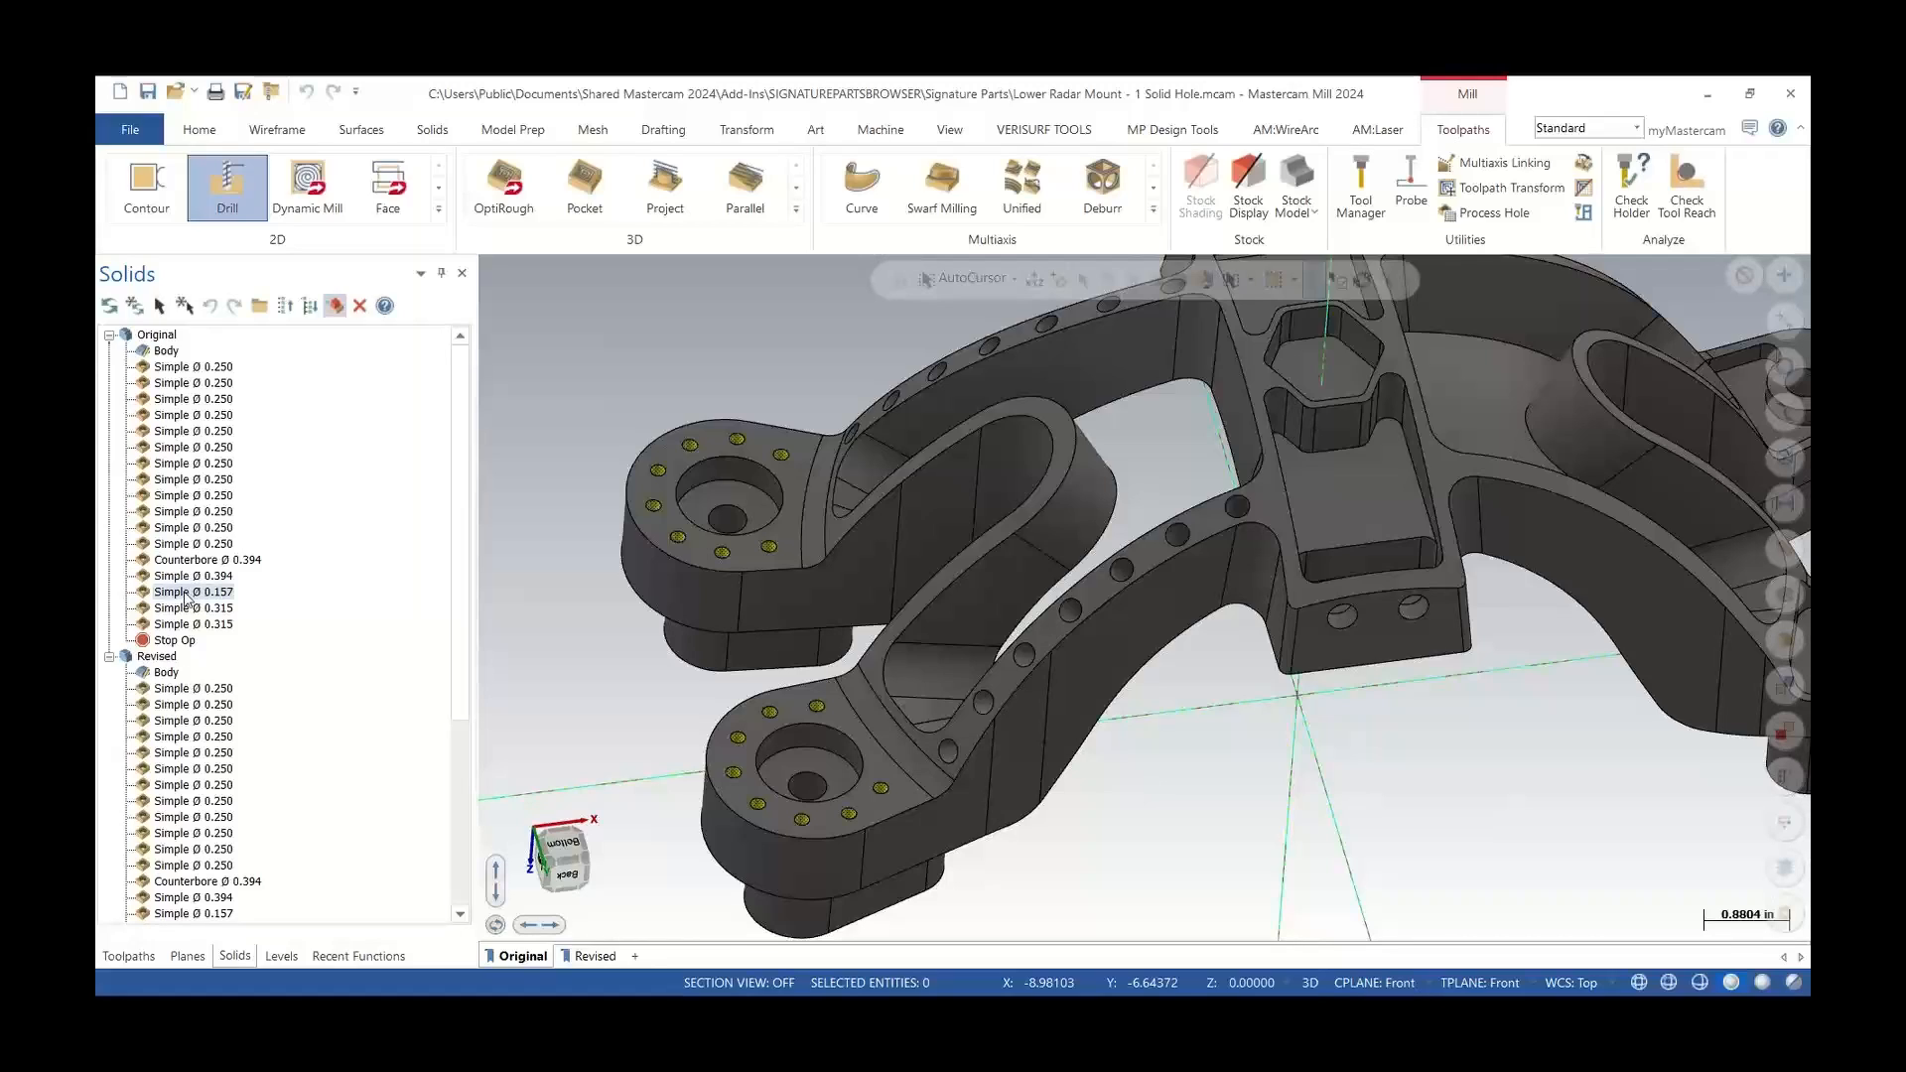
pyautogui.rightClick(187, 599)
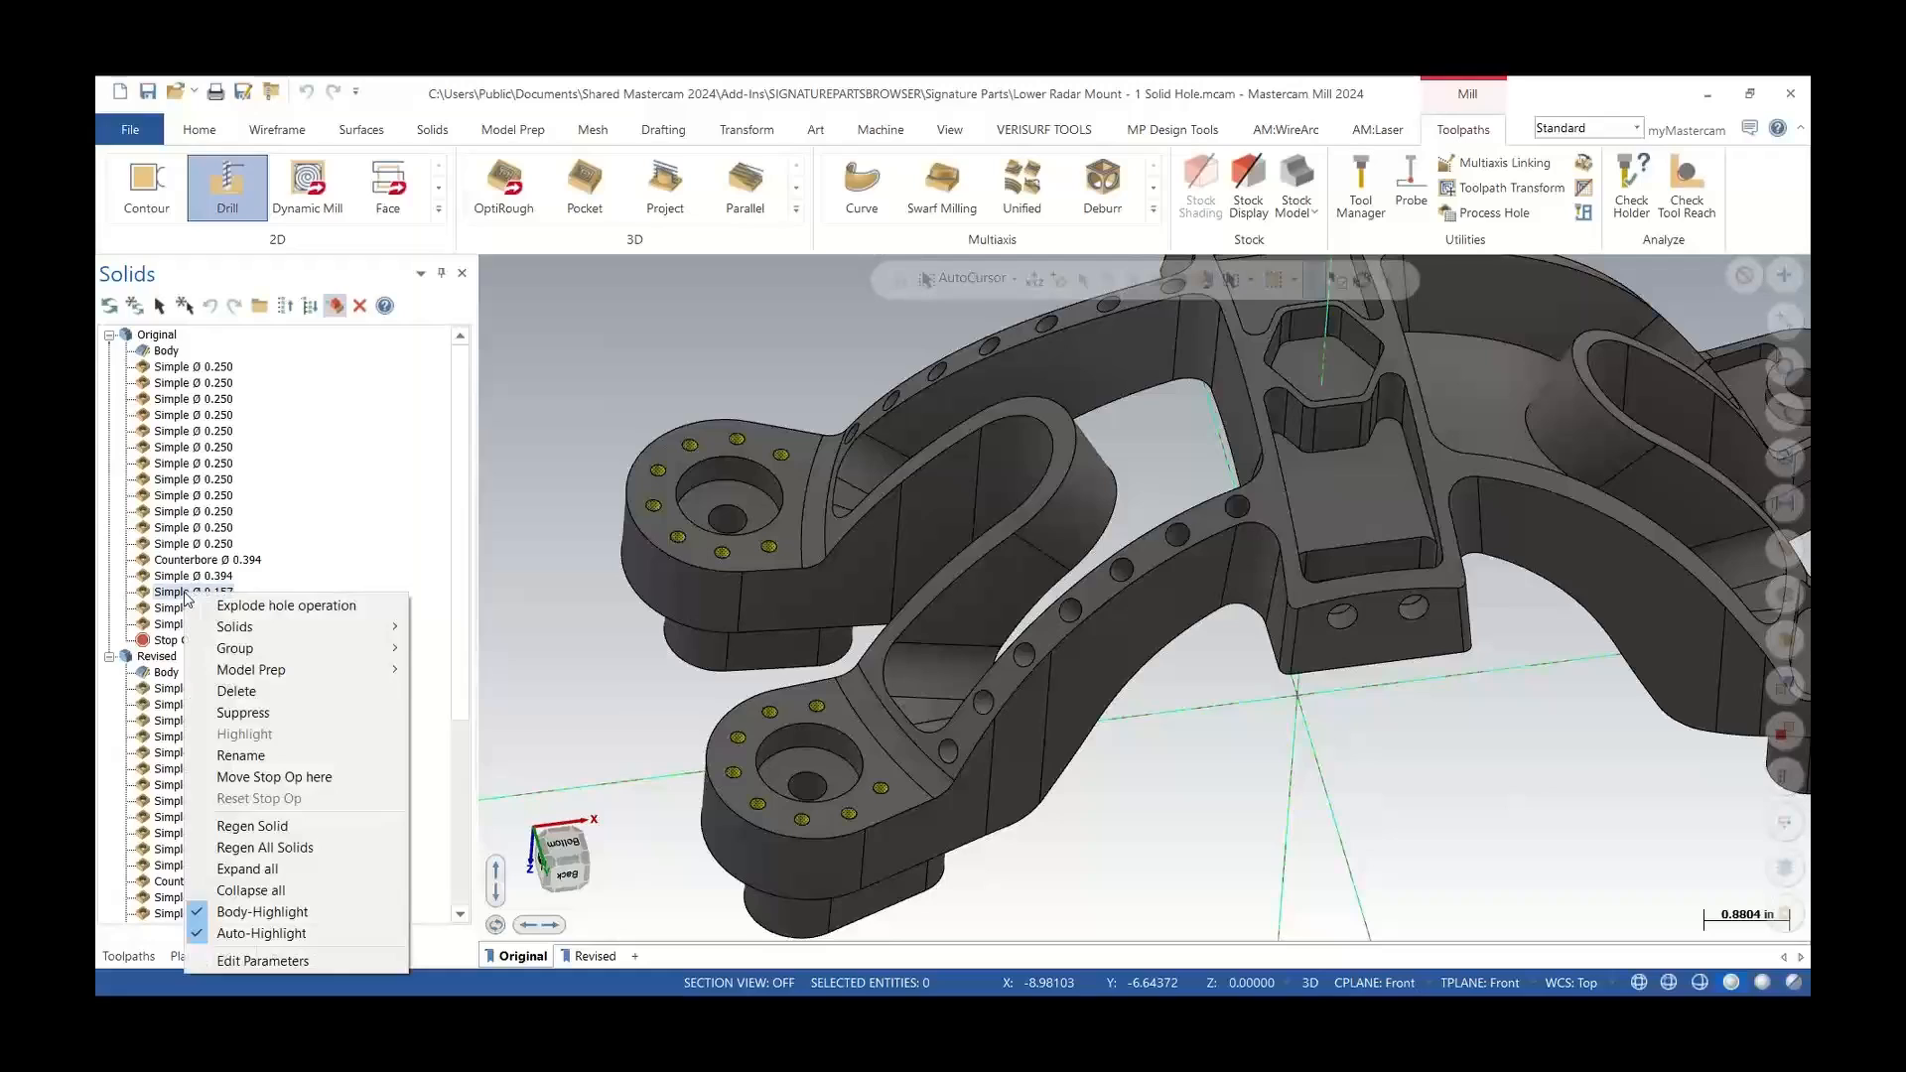
pyautogui.doubleClick(174, 595)
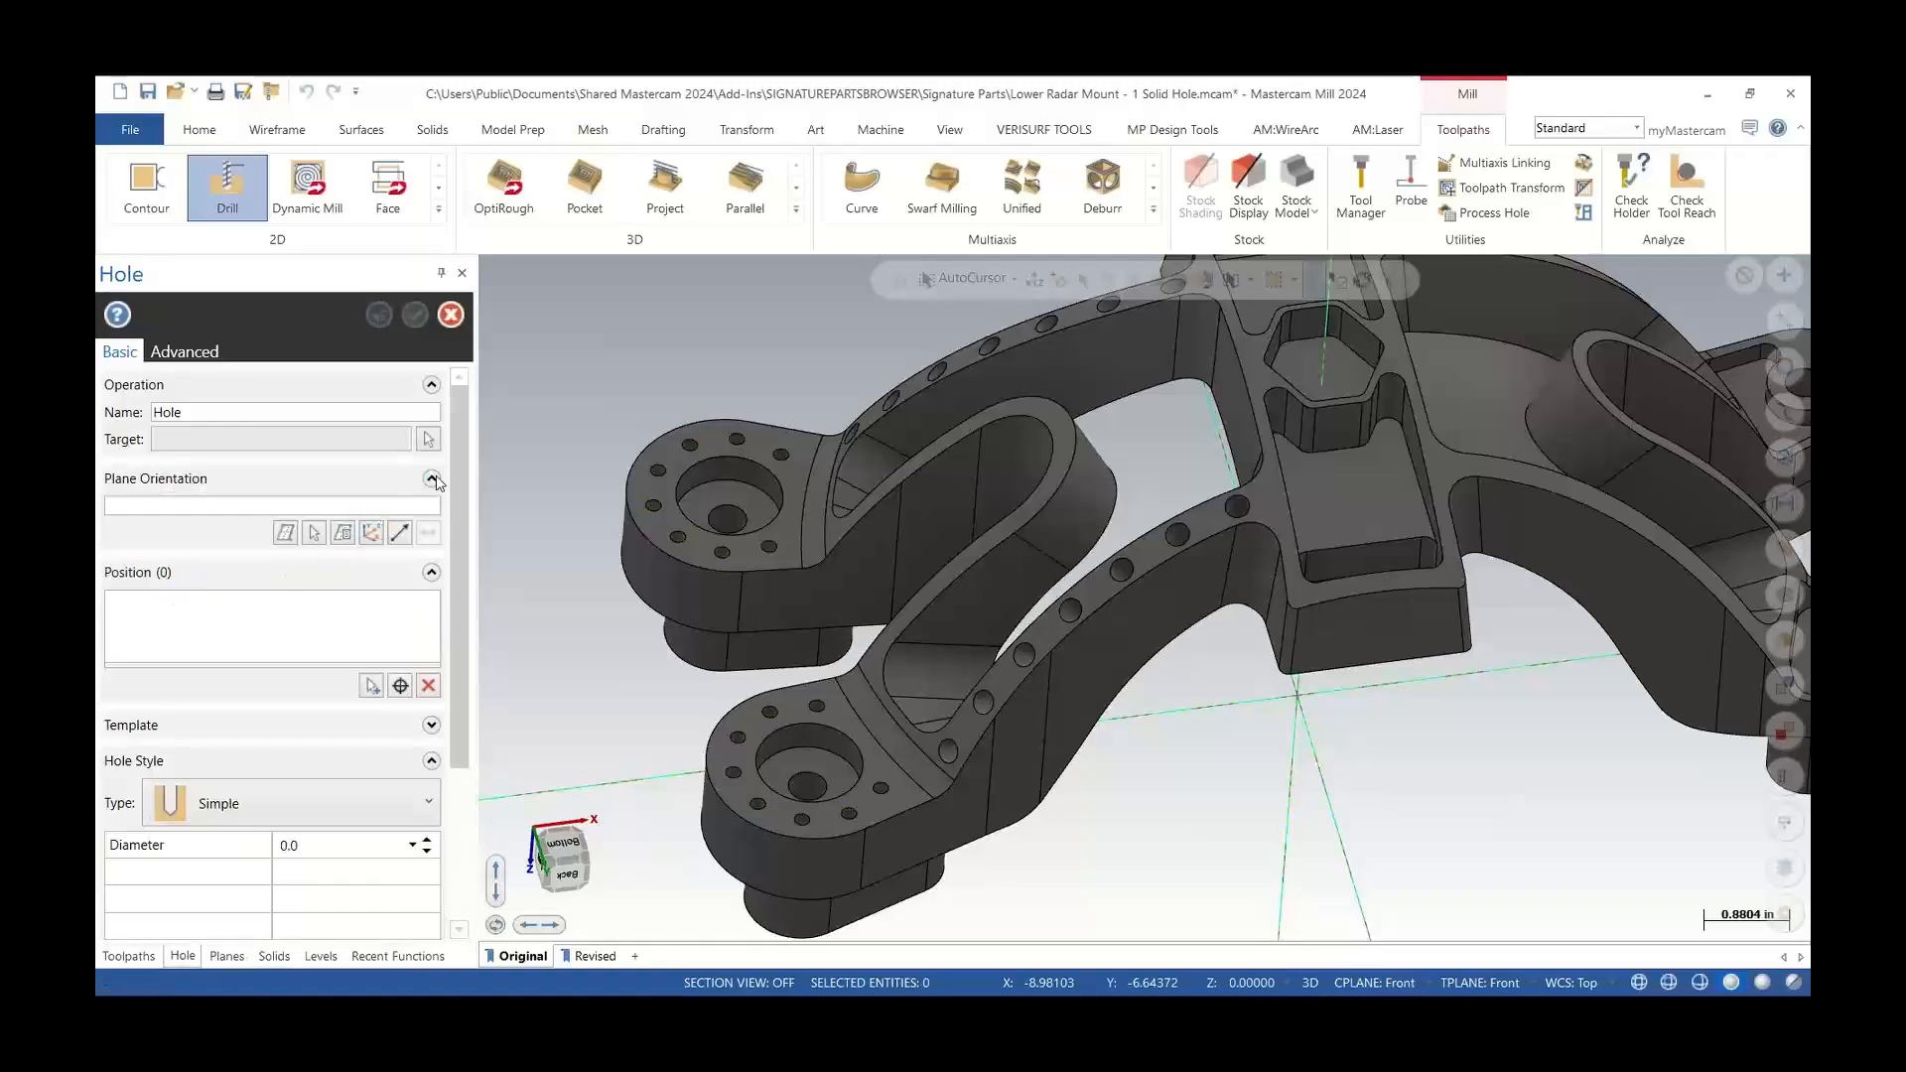
pyautogui.moveTo(459, 463); pyautogui.dragTo(473, 634)
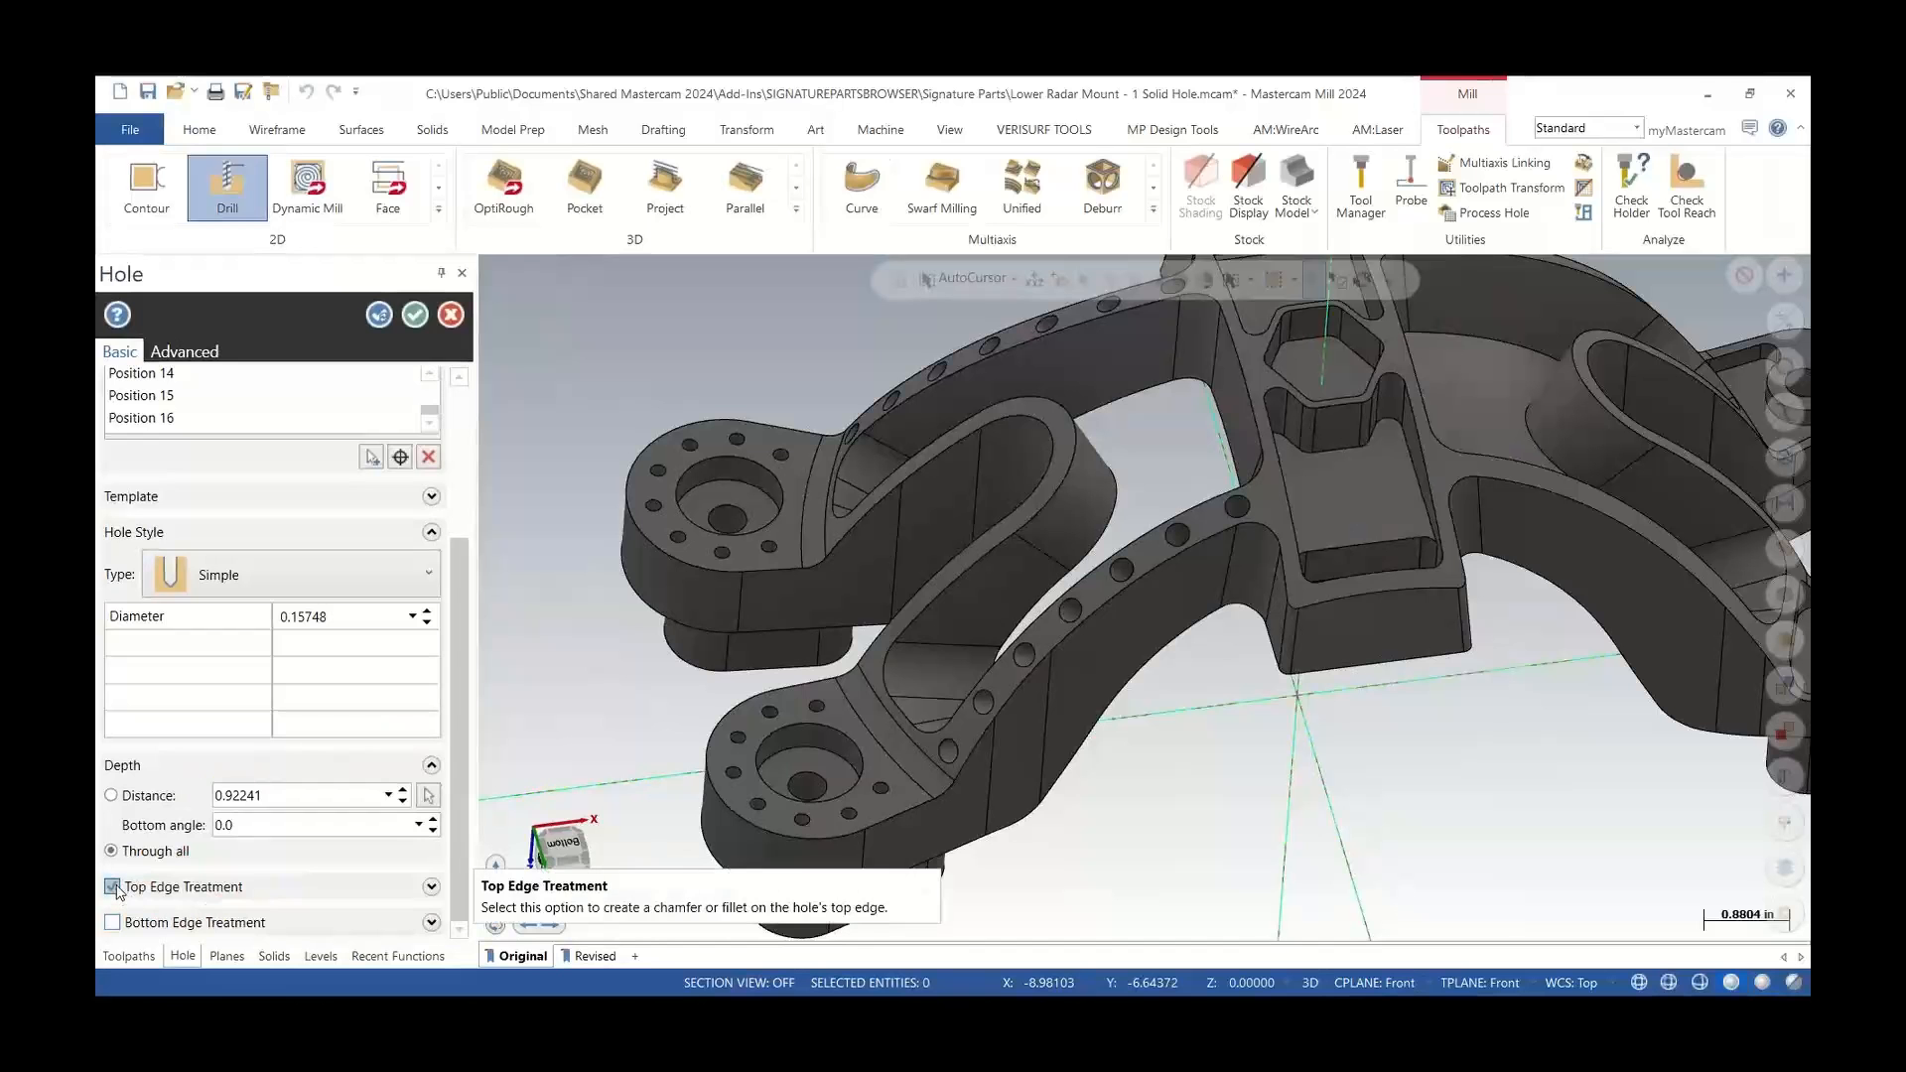
# Enable a chamfer top edge treatment on the hole and set its distance to 0.05
pyautogui.click(129, 855)
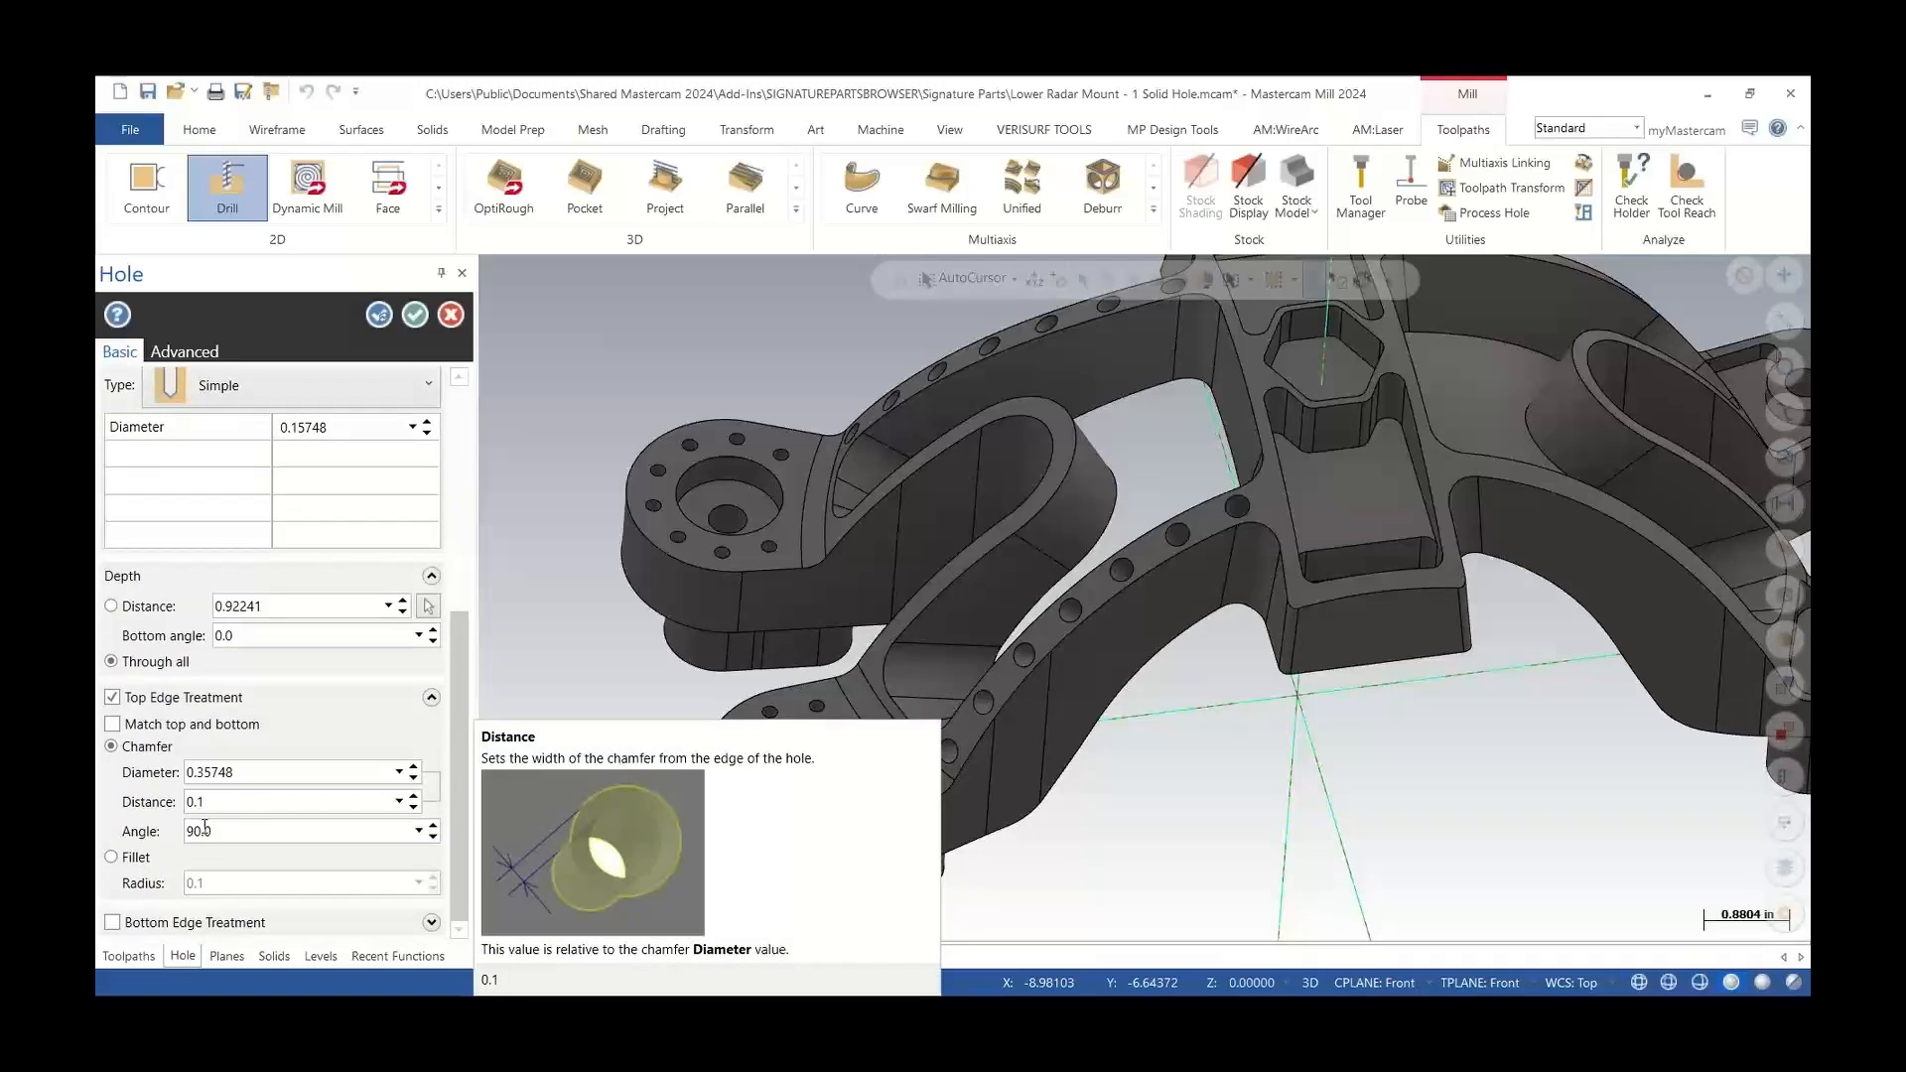
pyautogui.click(195, 802)
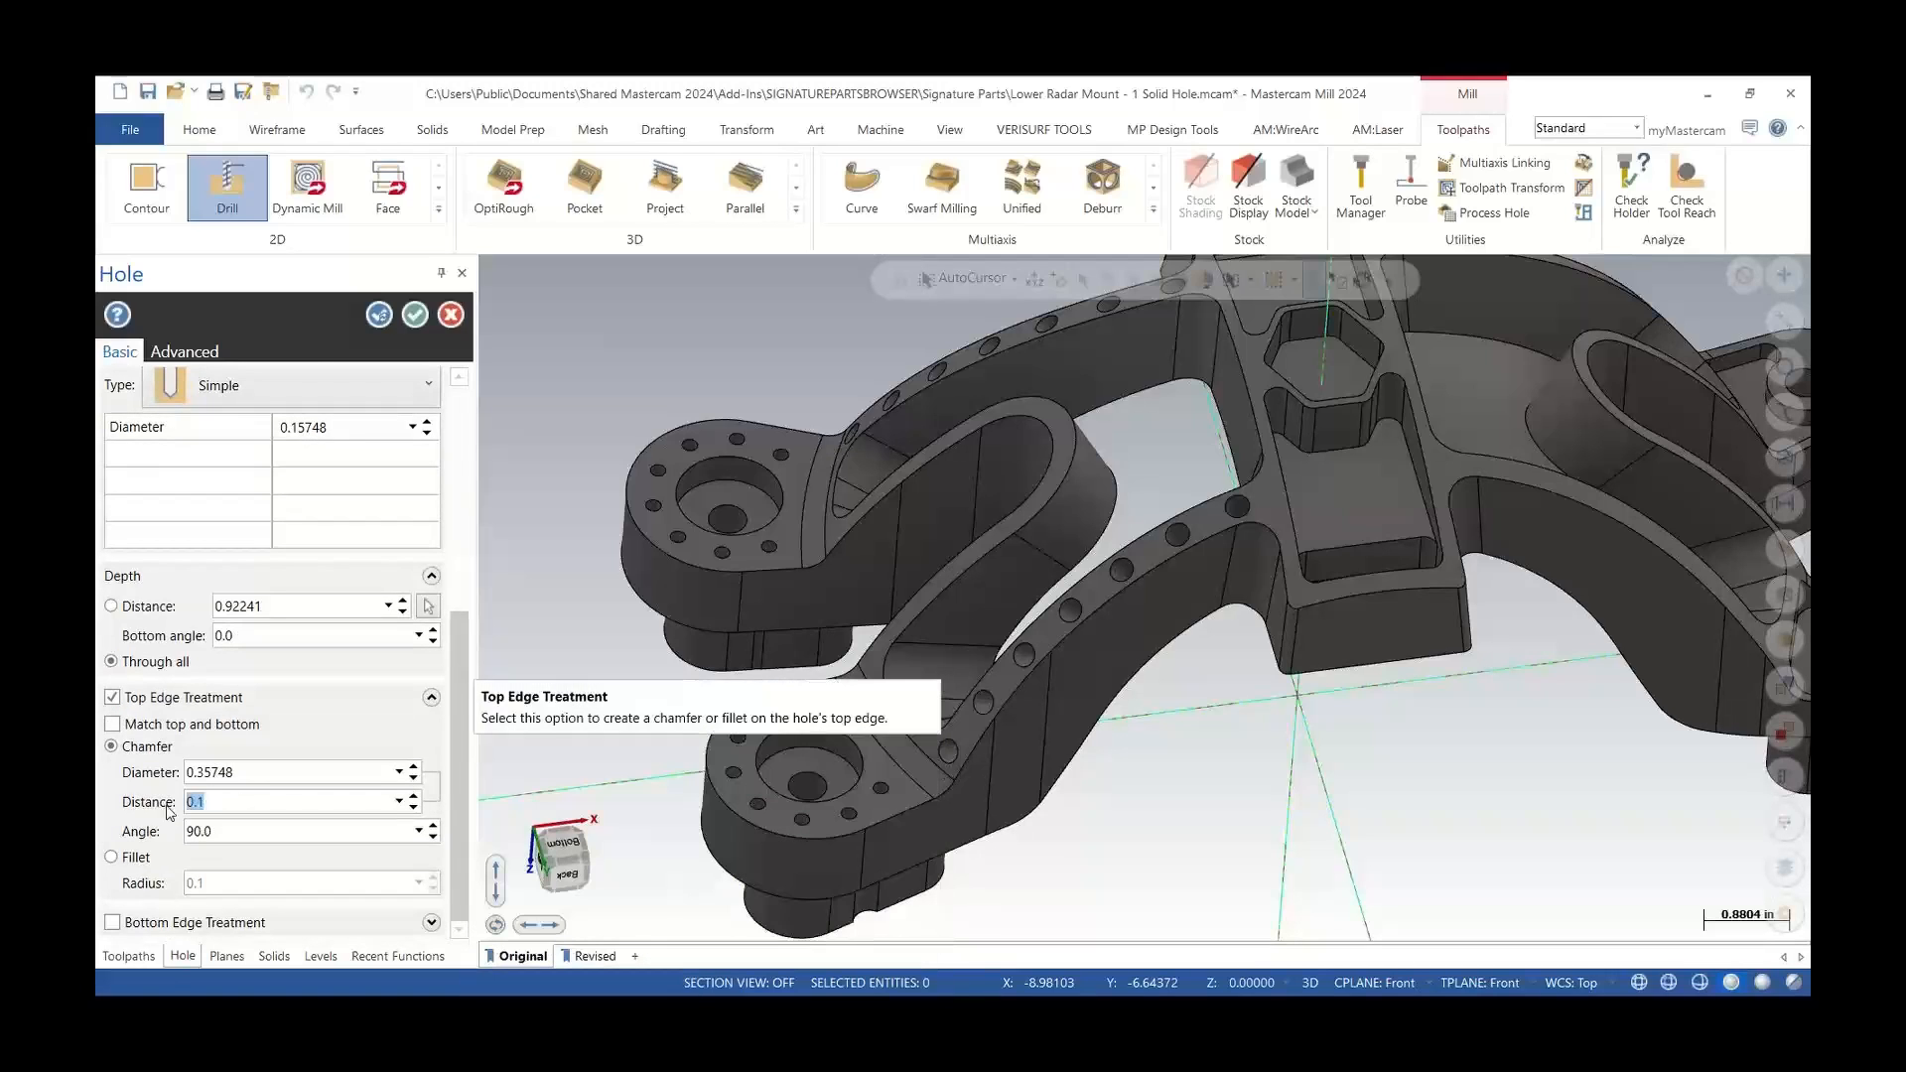
pyautogui.press('BackSpace')
pyautogui.click(248, 831)
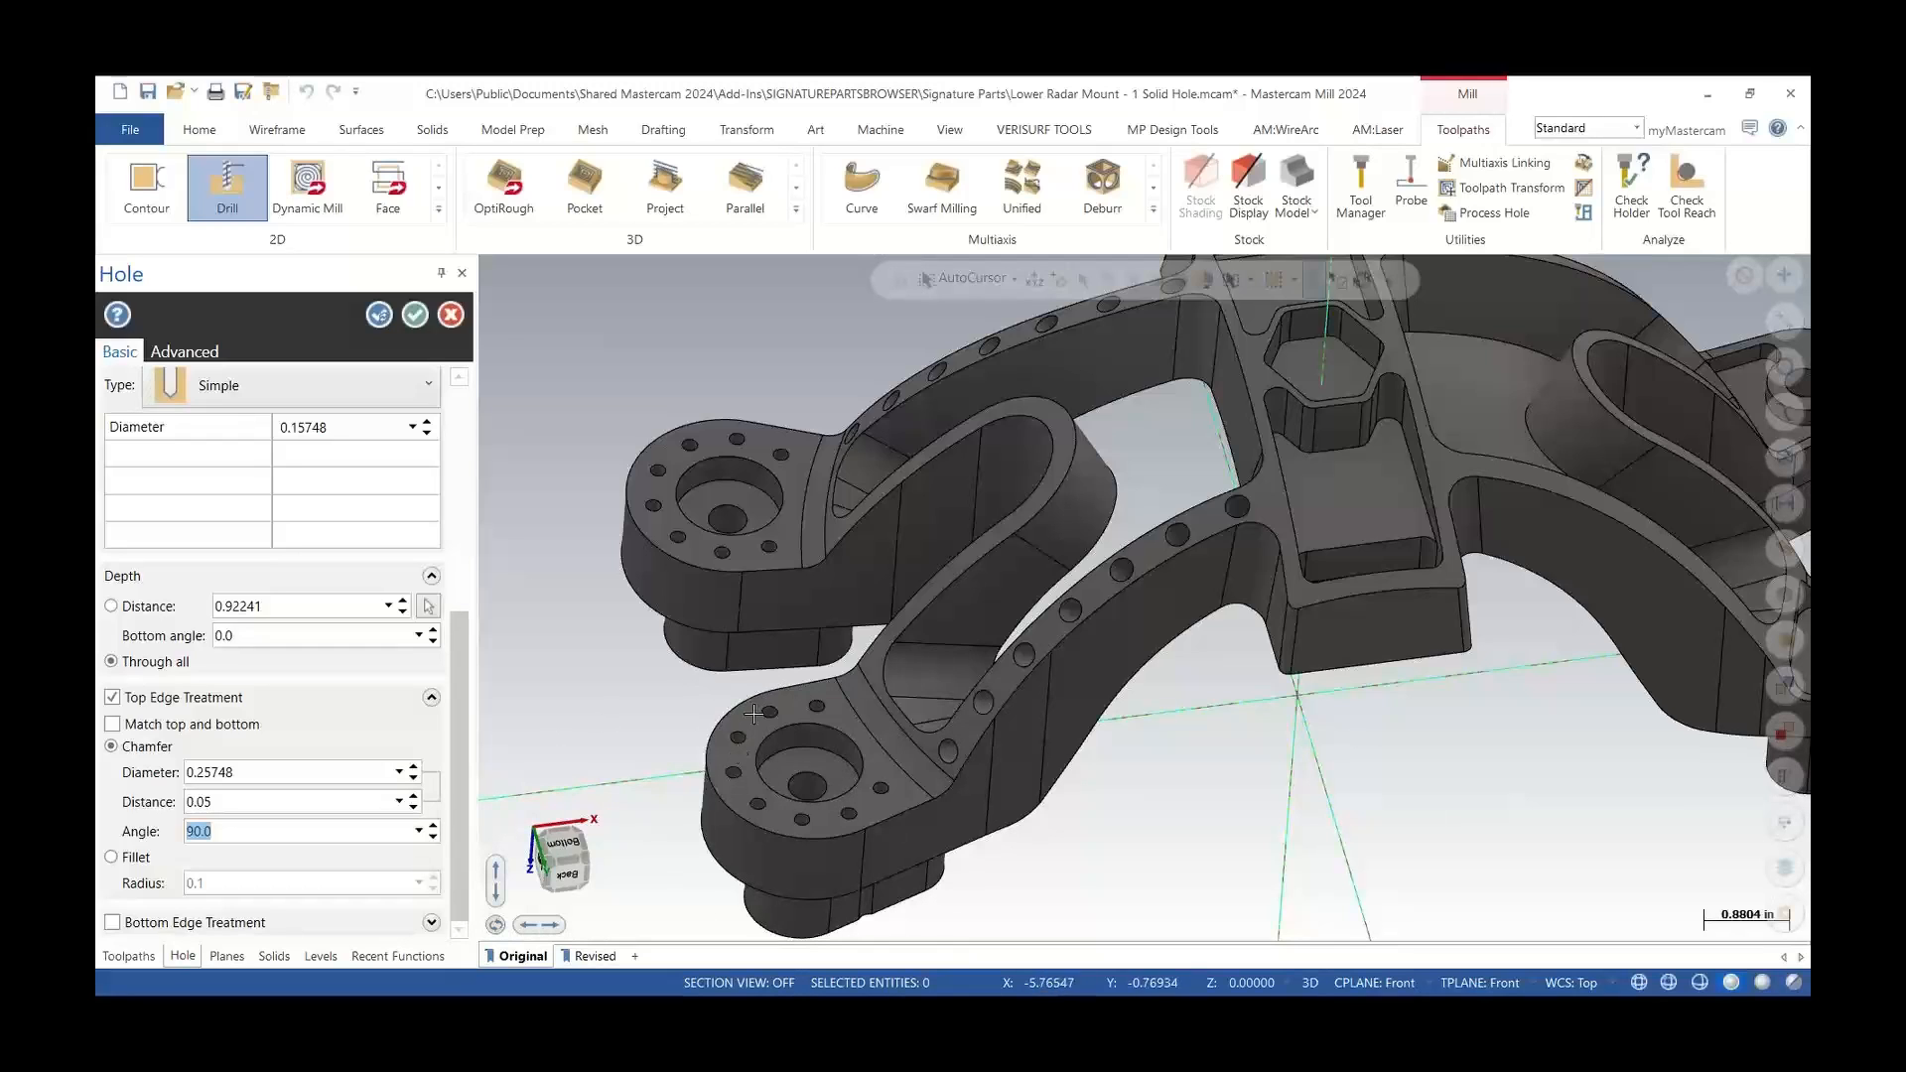
pyautogui.moveTo(784, 727); pyautogui.dragTo(788, 563, button='middle')
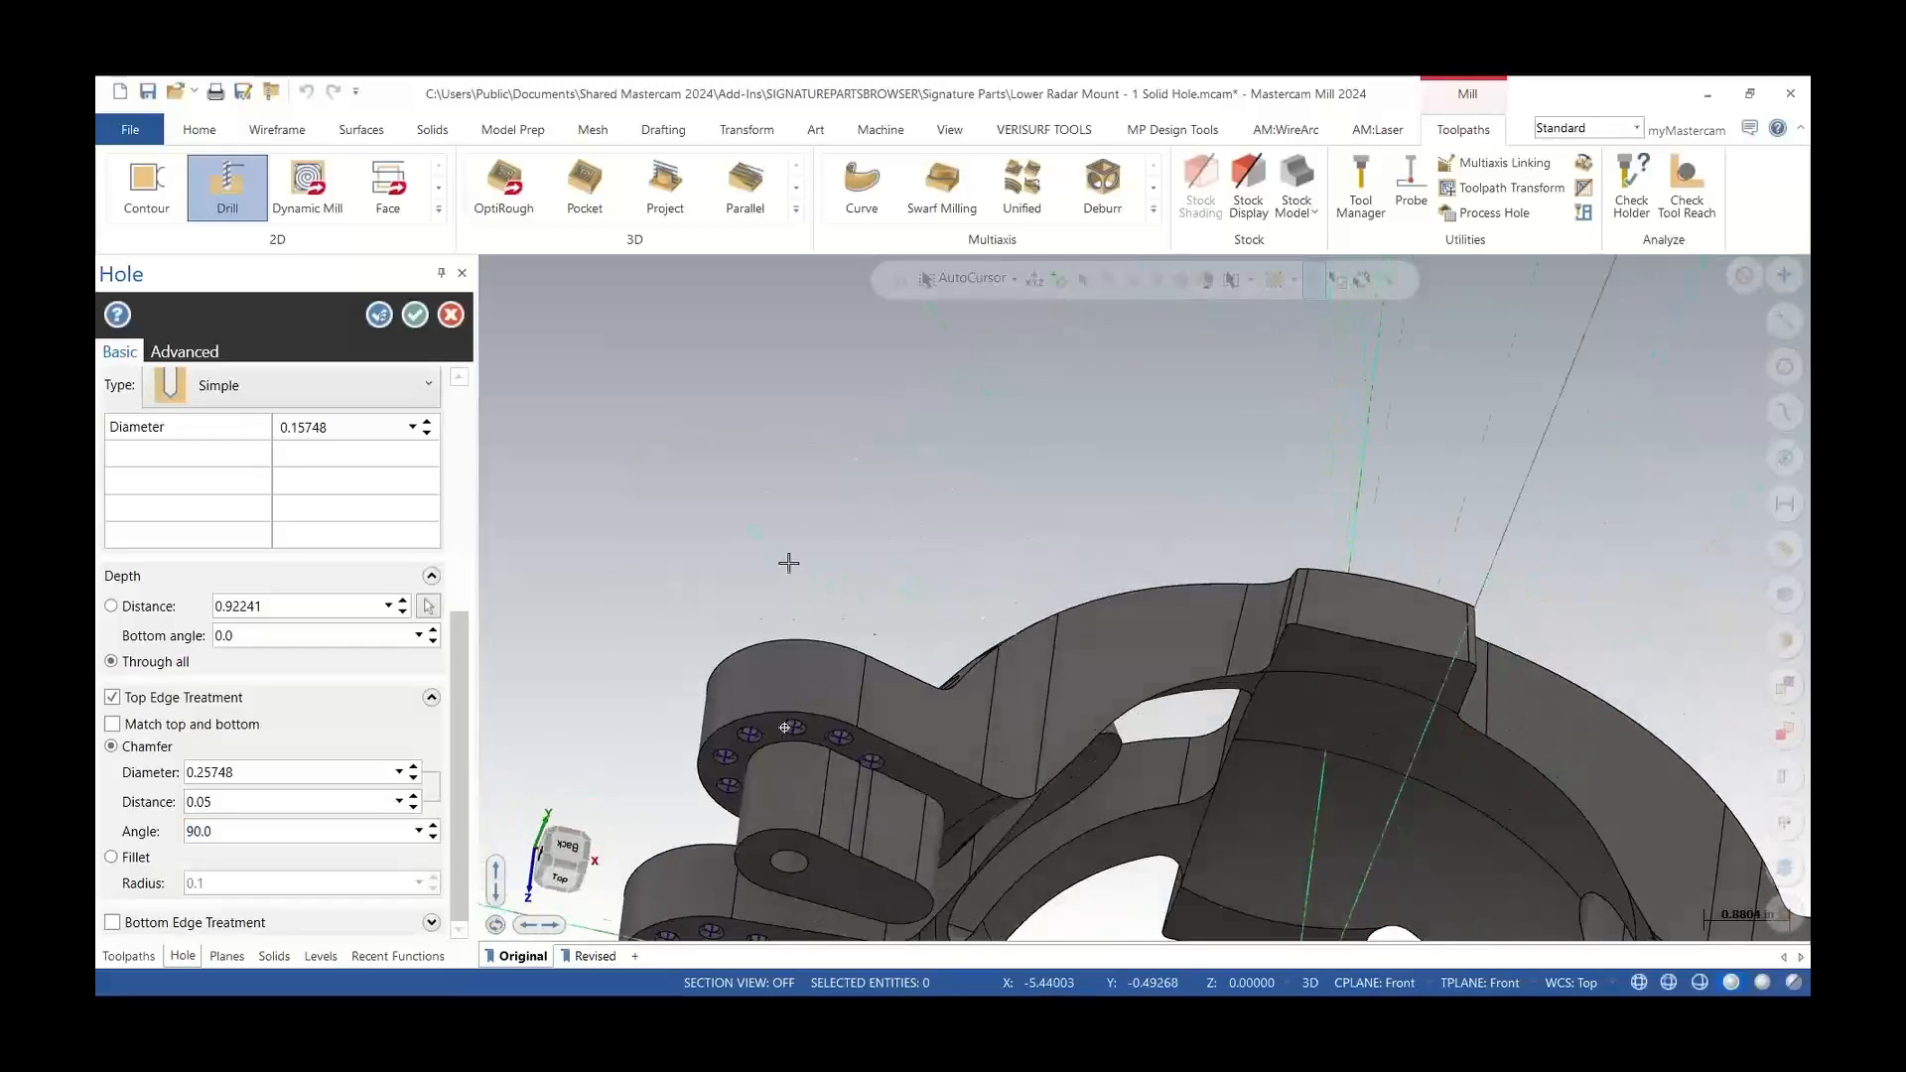
pyautogui.scroll(5, 751, 651)
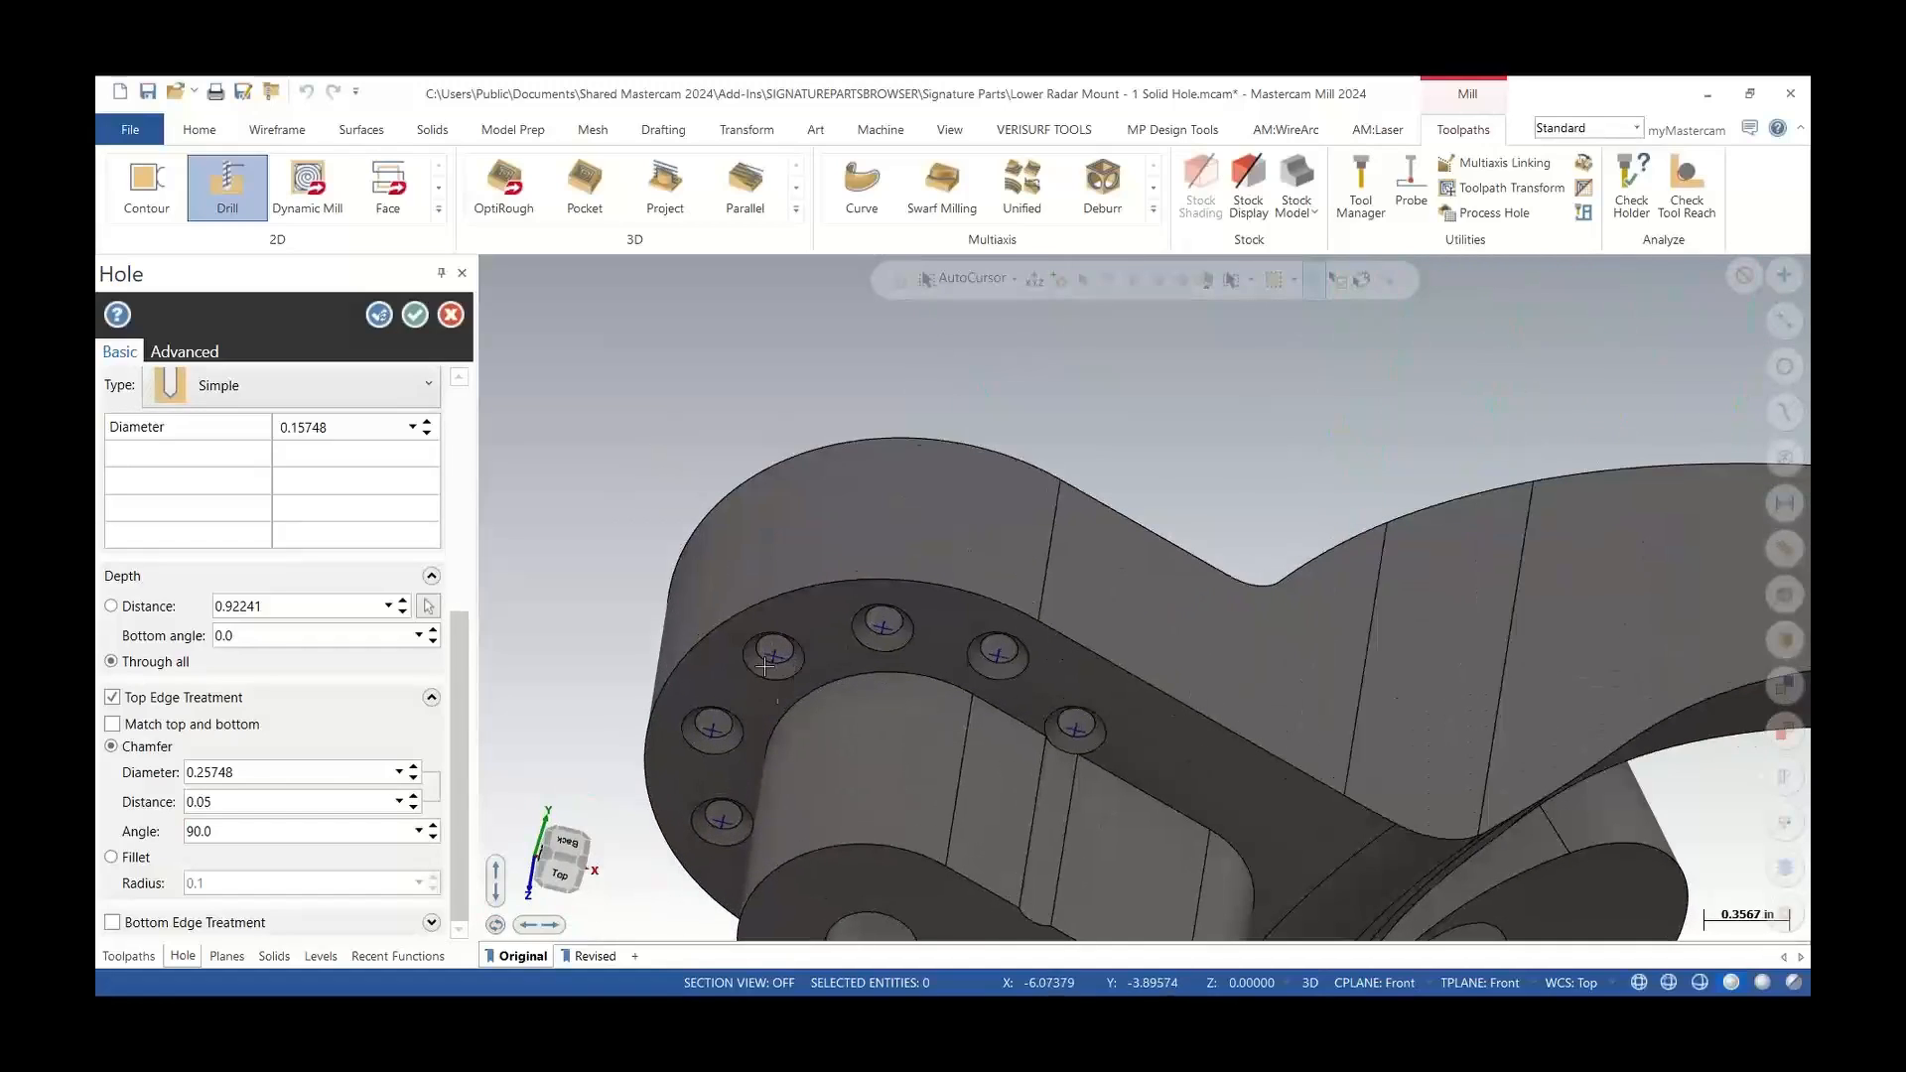
# Reverse the direction of the Simple Ø 0.157 hole operation and accept the hole edits
pyautogui.moveTo(779, 660); pyautogui.dragTo(792, 755, button='middle')
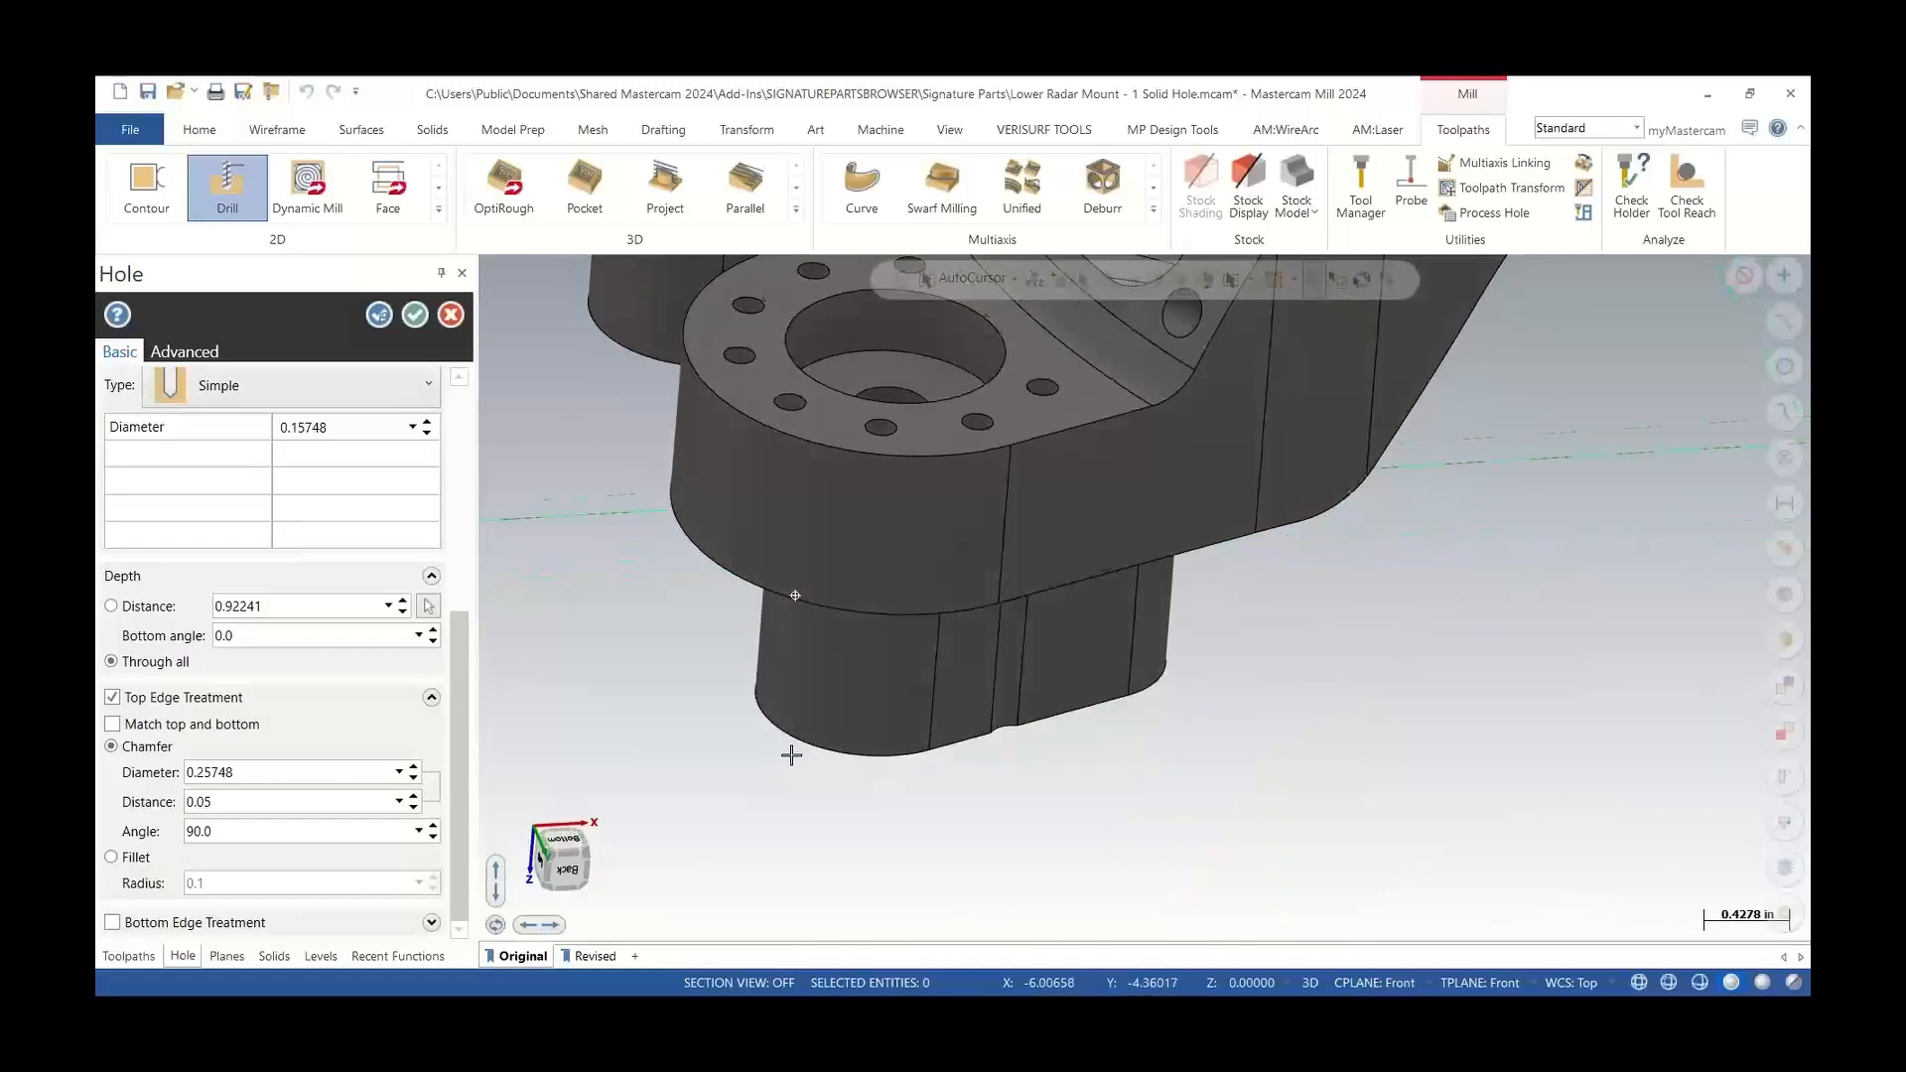
pyautogui.scroll(-4, 788, 767)
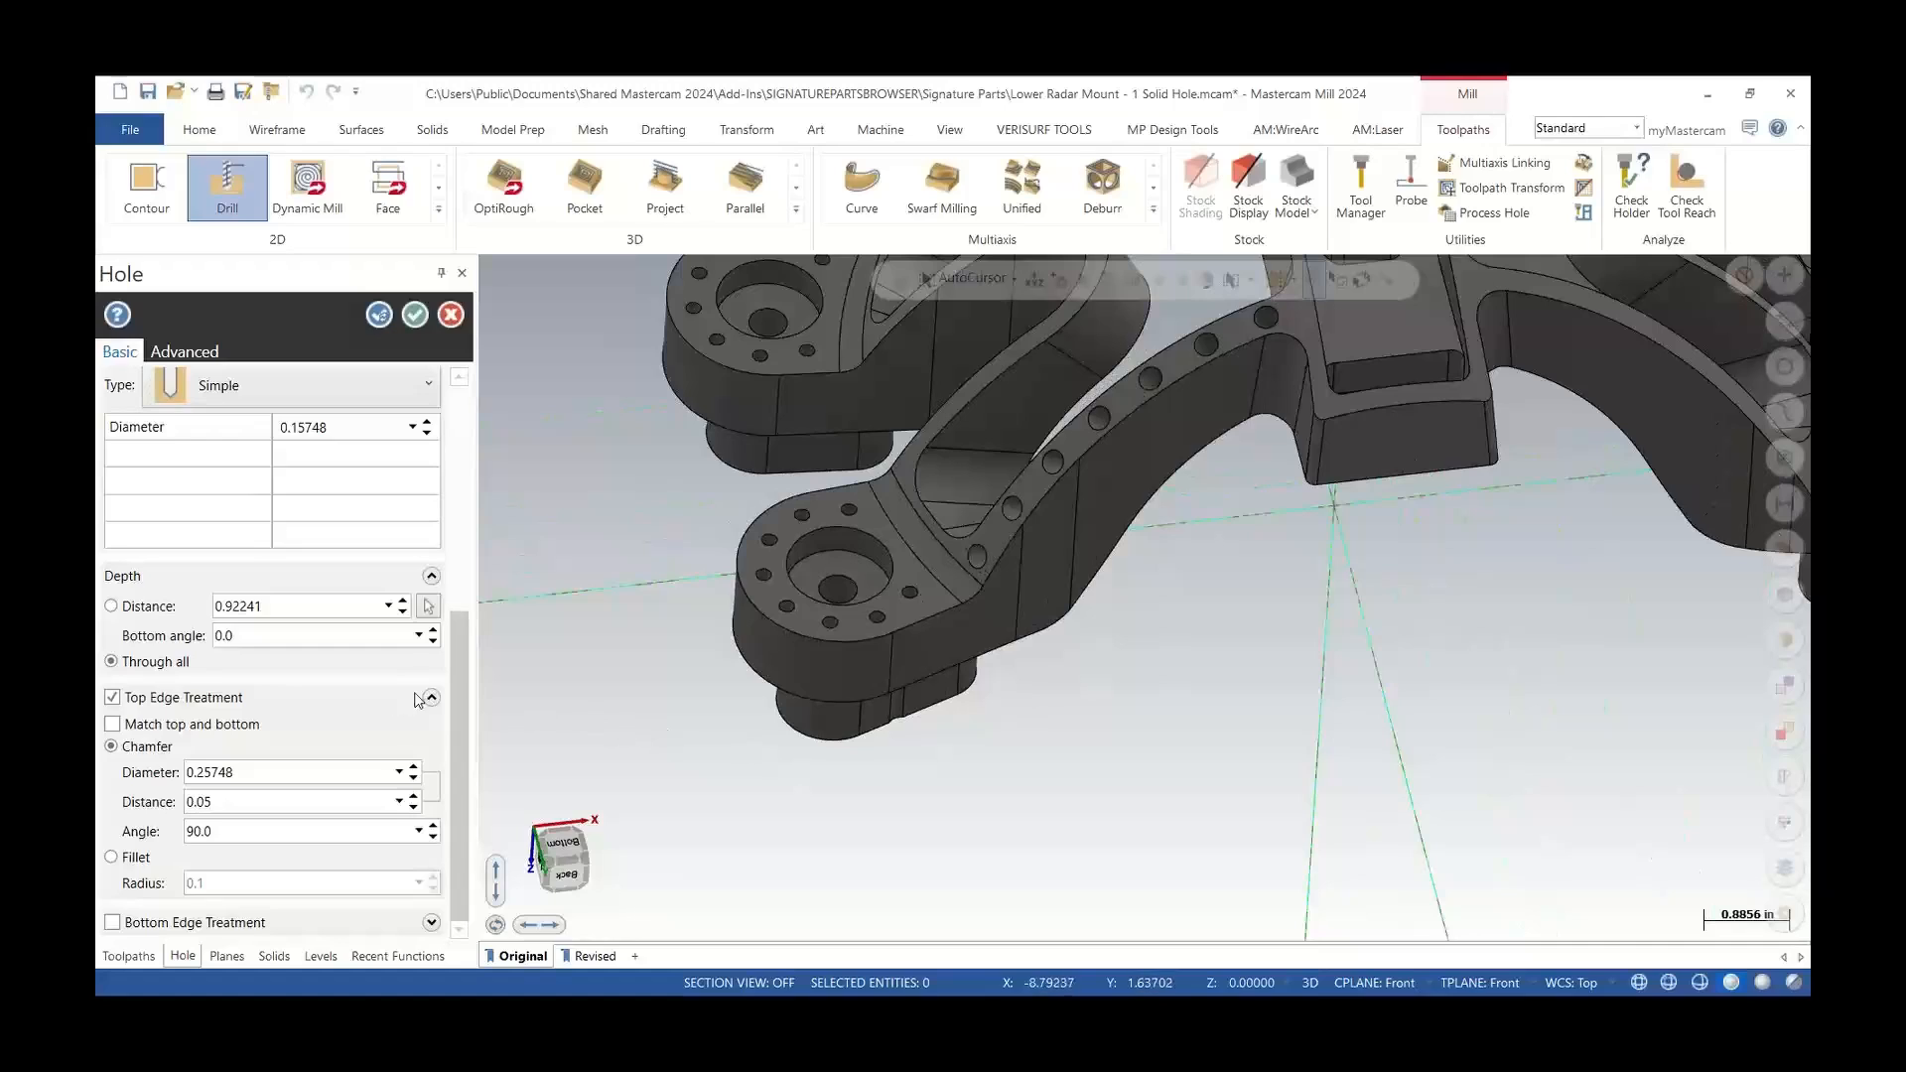
pyautogui.moveTo(453, 689); pyautogui.dragTo(463, 466)
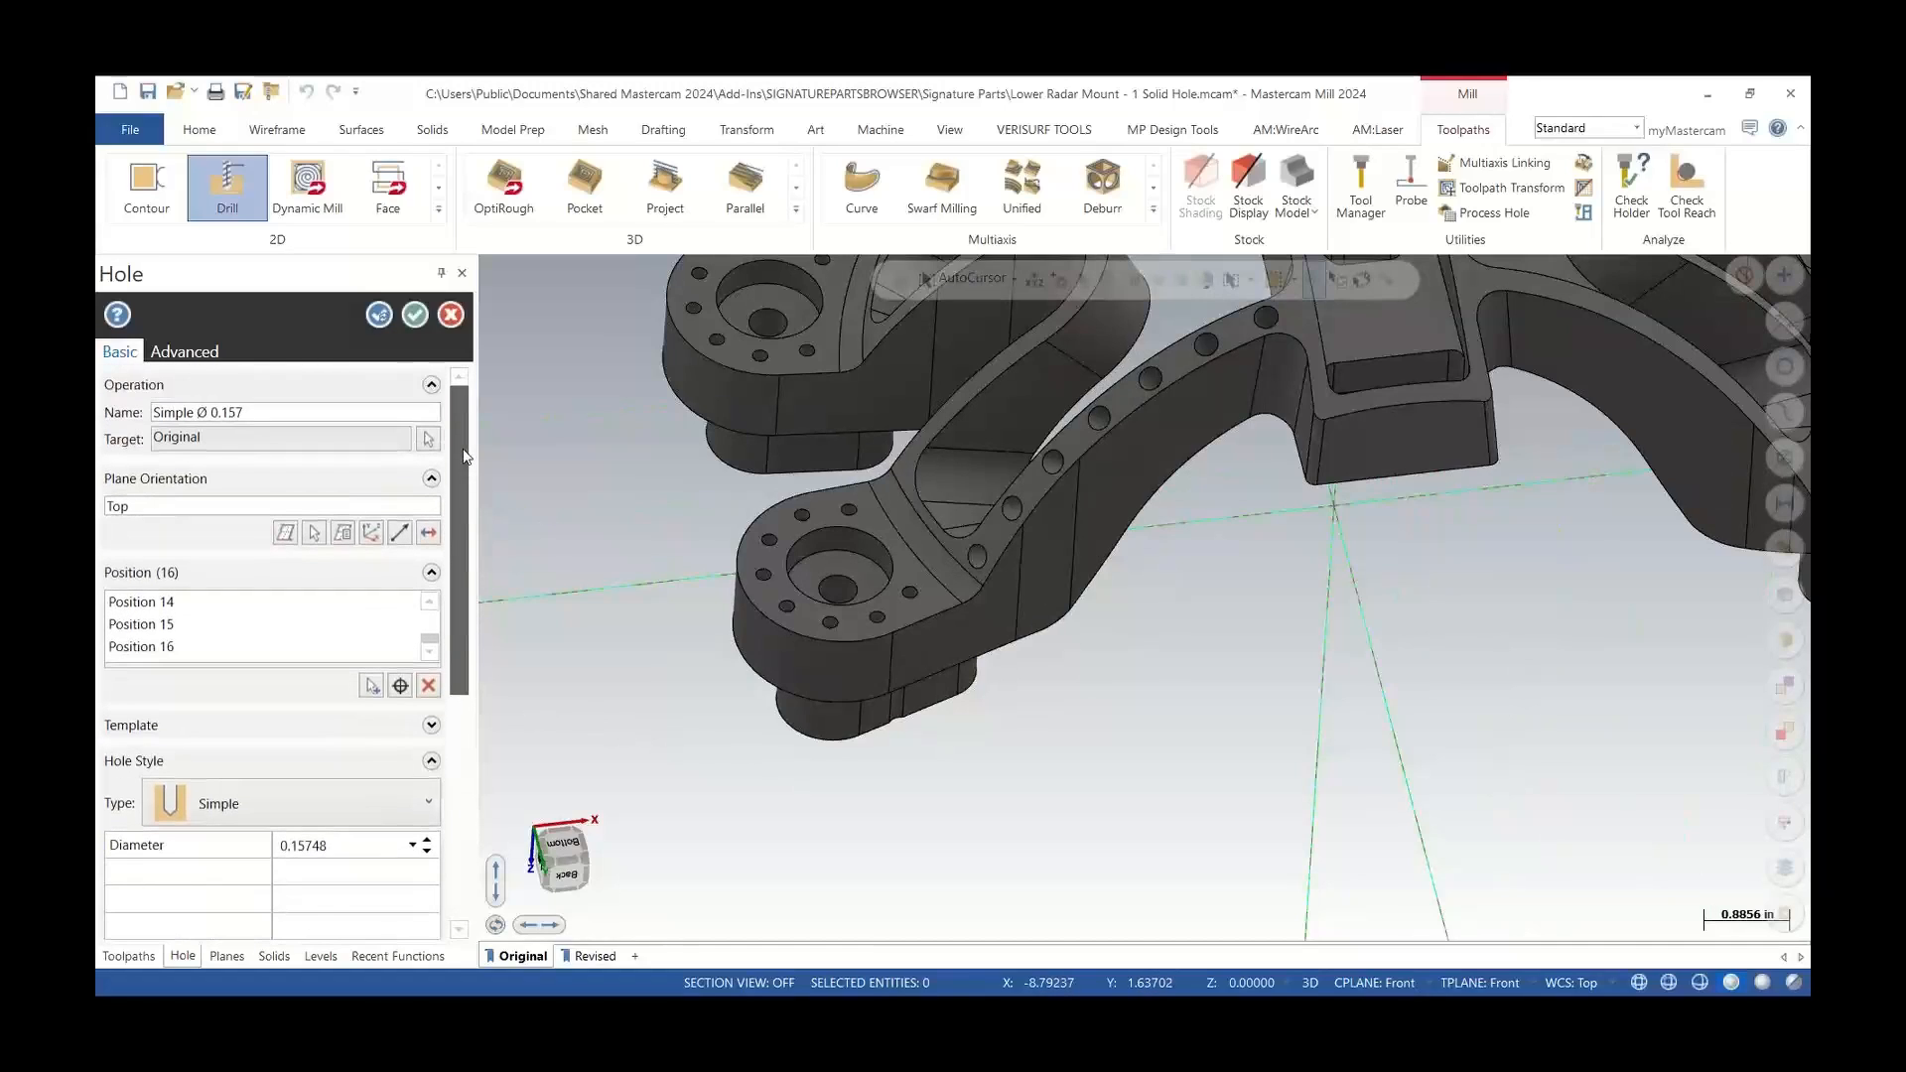
pyautogui.click(426, 534)
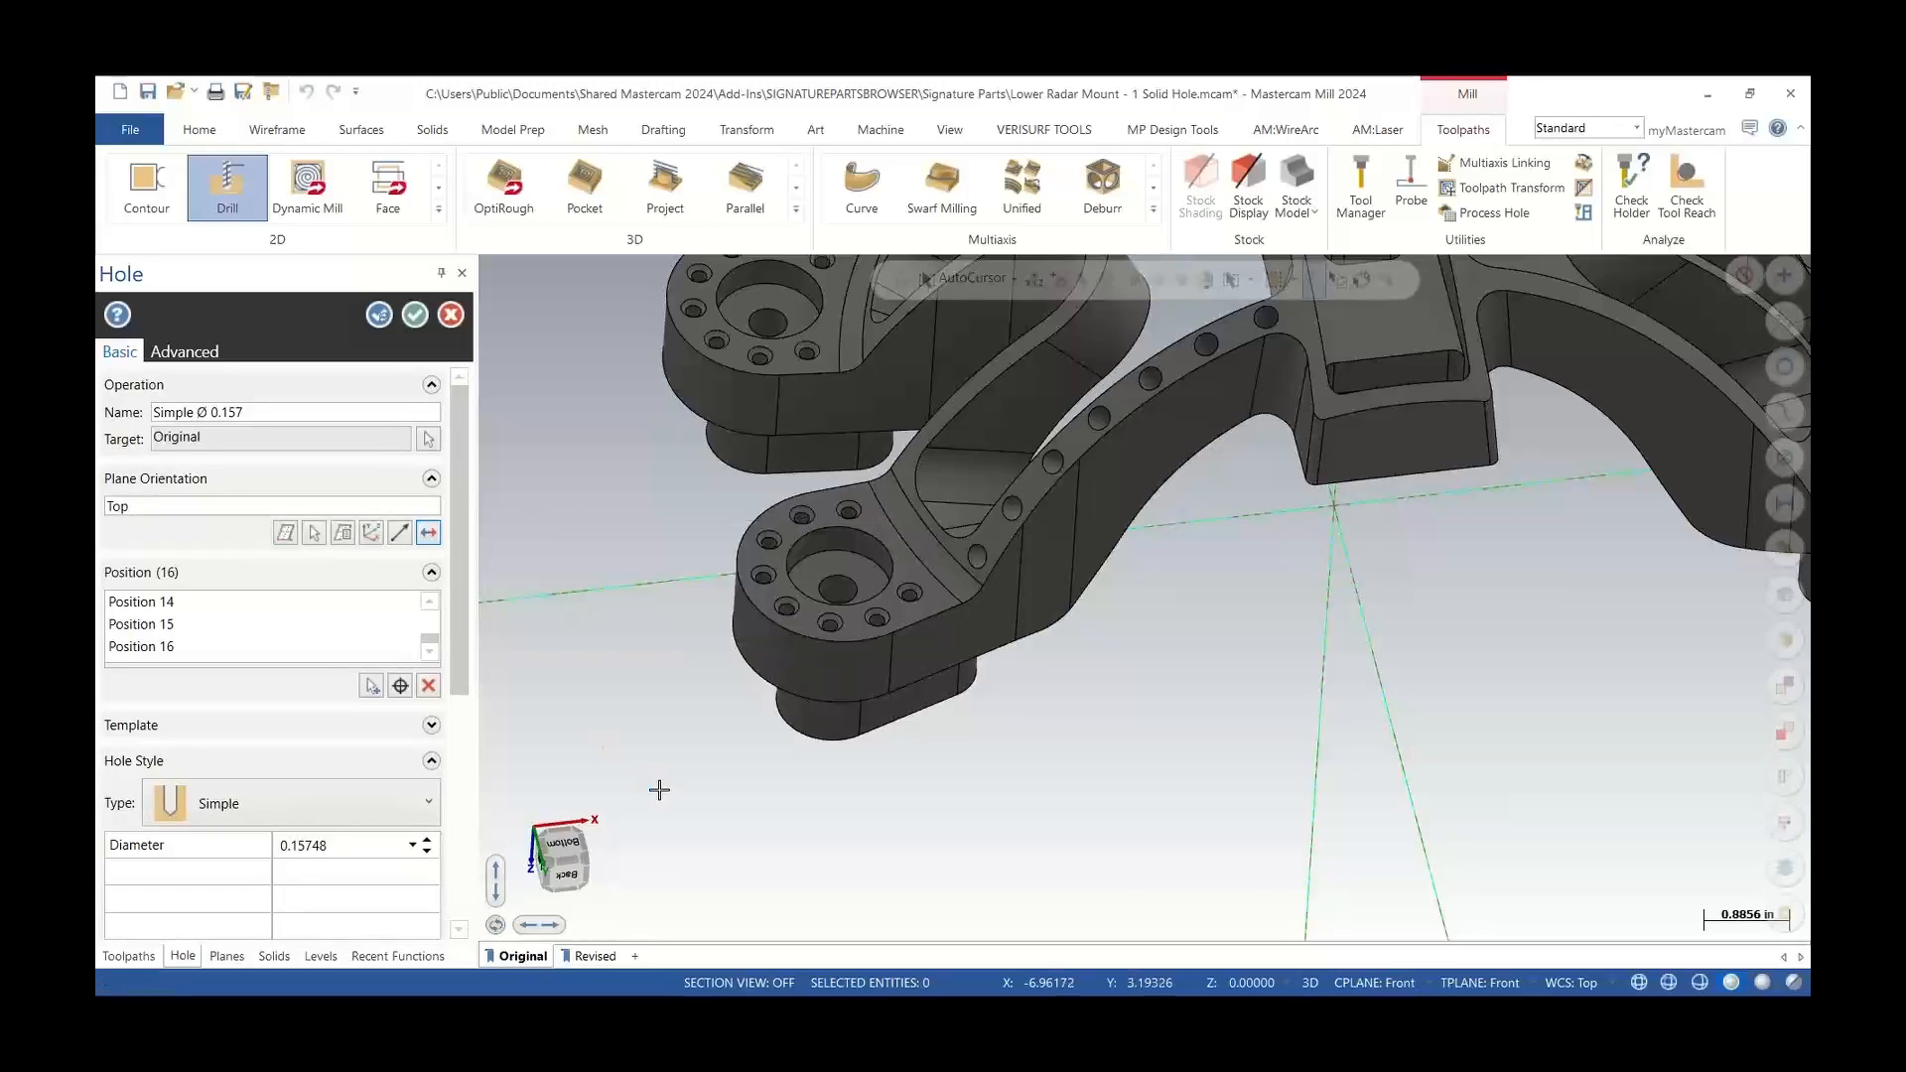
pyautogui.scroll(-3, 659, 789)
pyautogui.scroll(4, 710, 489)
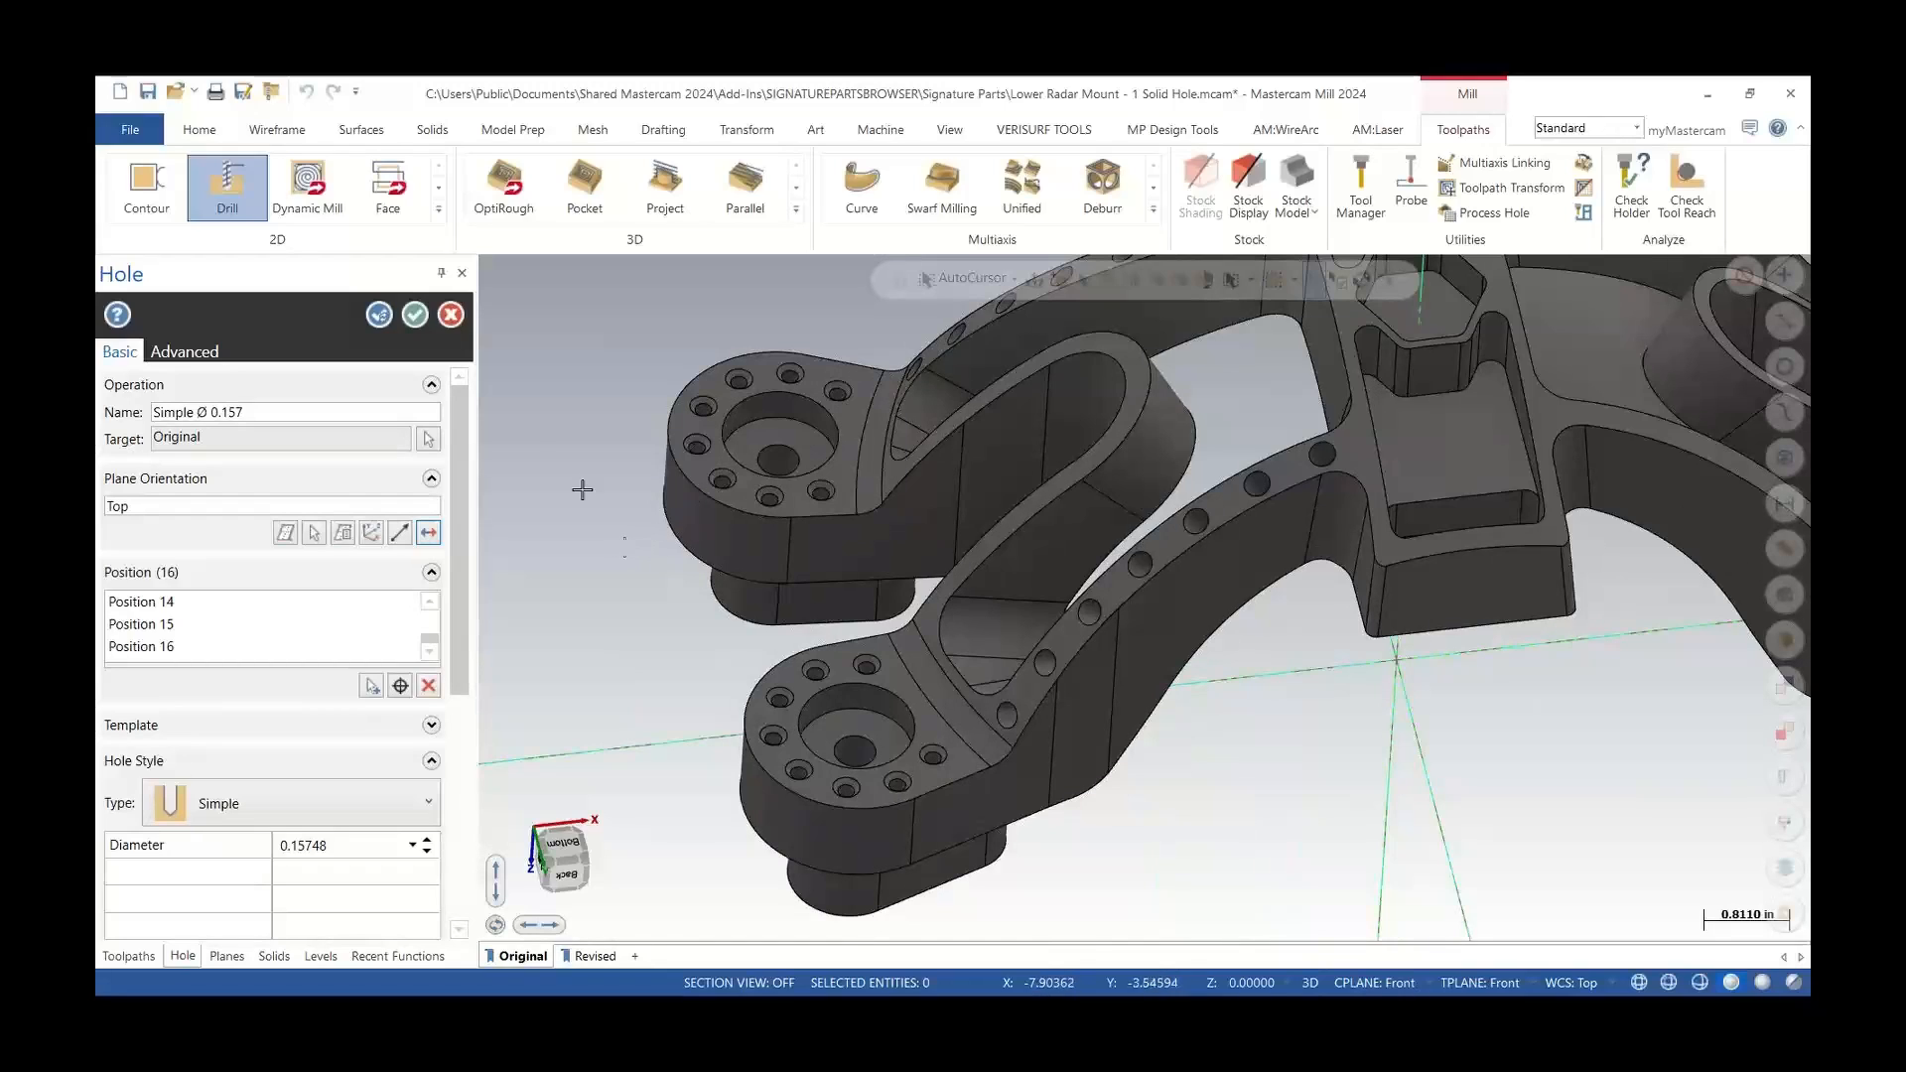
pyautogui.click(415, 316)
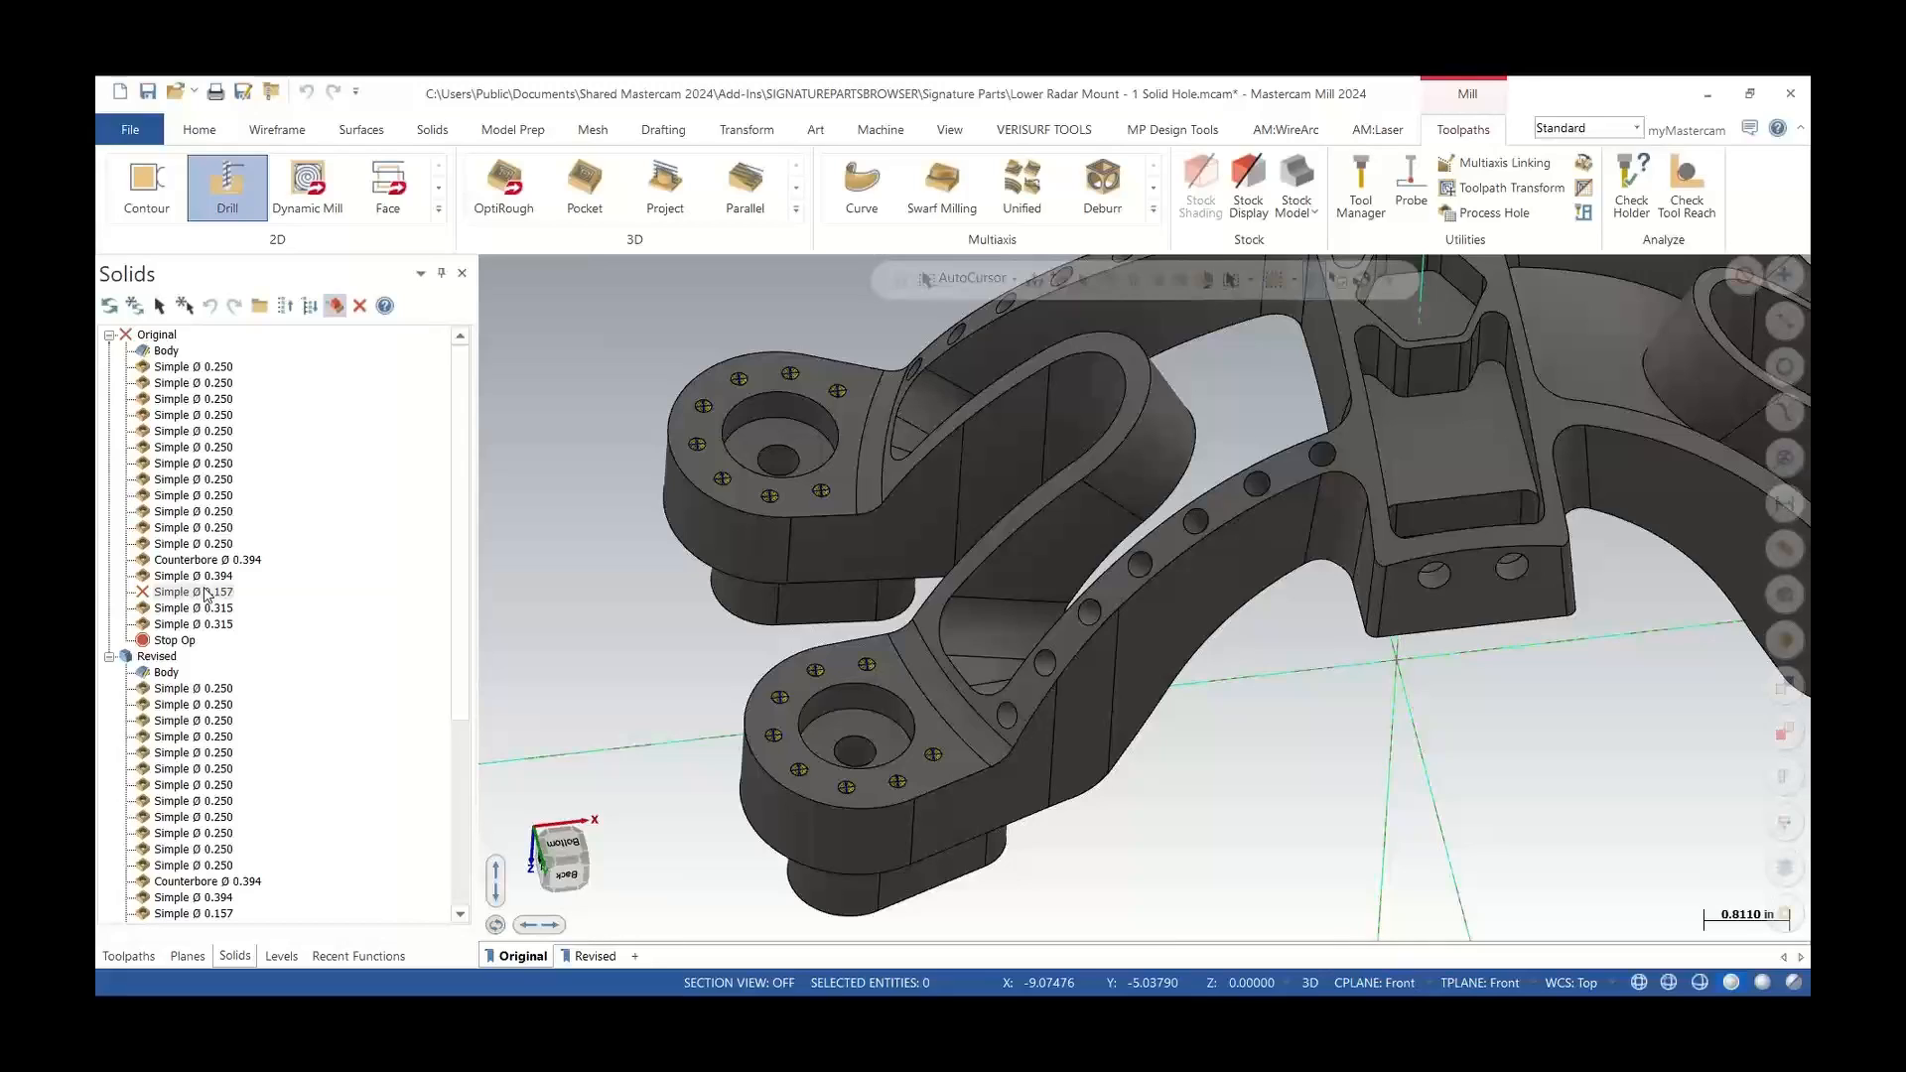
# Regenerate the Original solid so the chamfered holes update
pyautogui.click(143, 335)
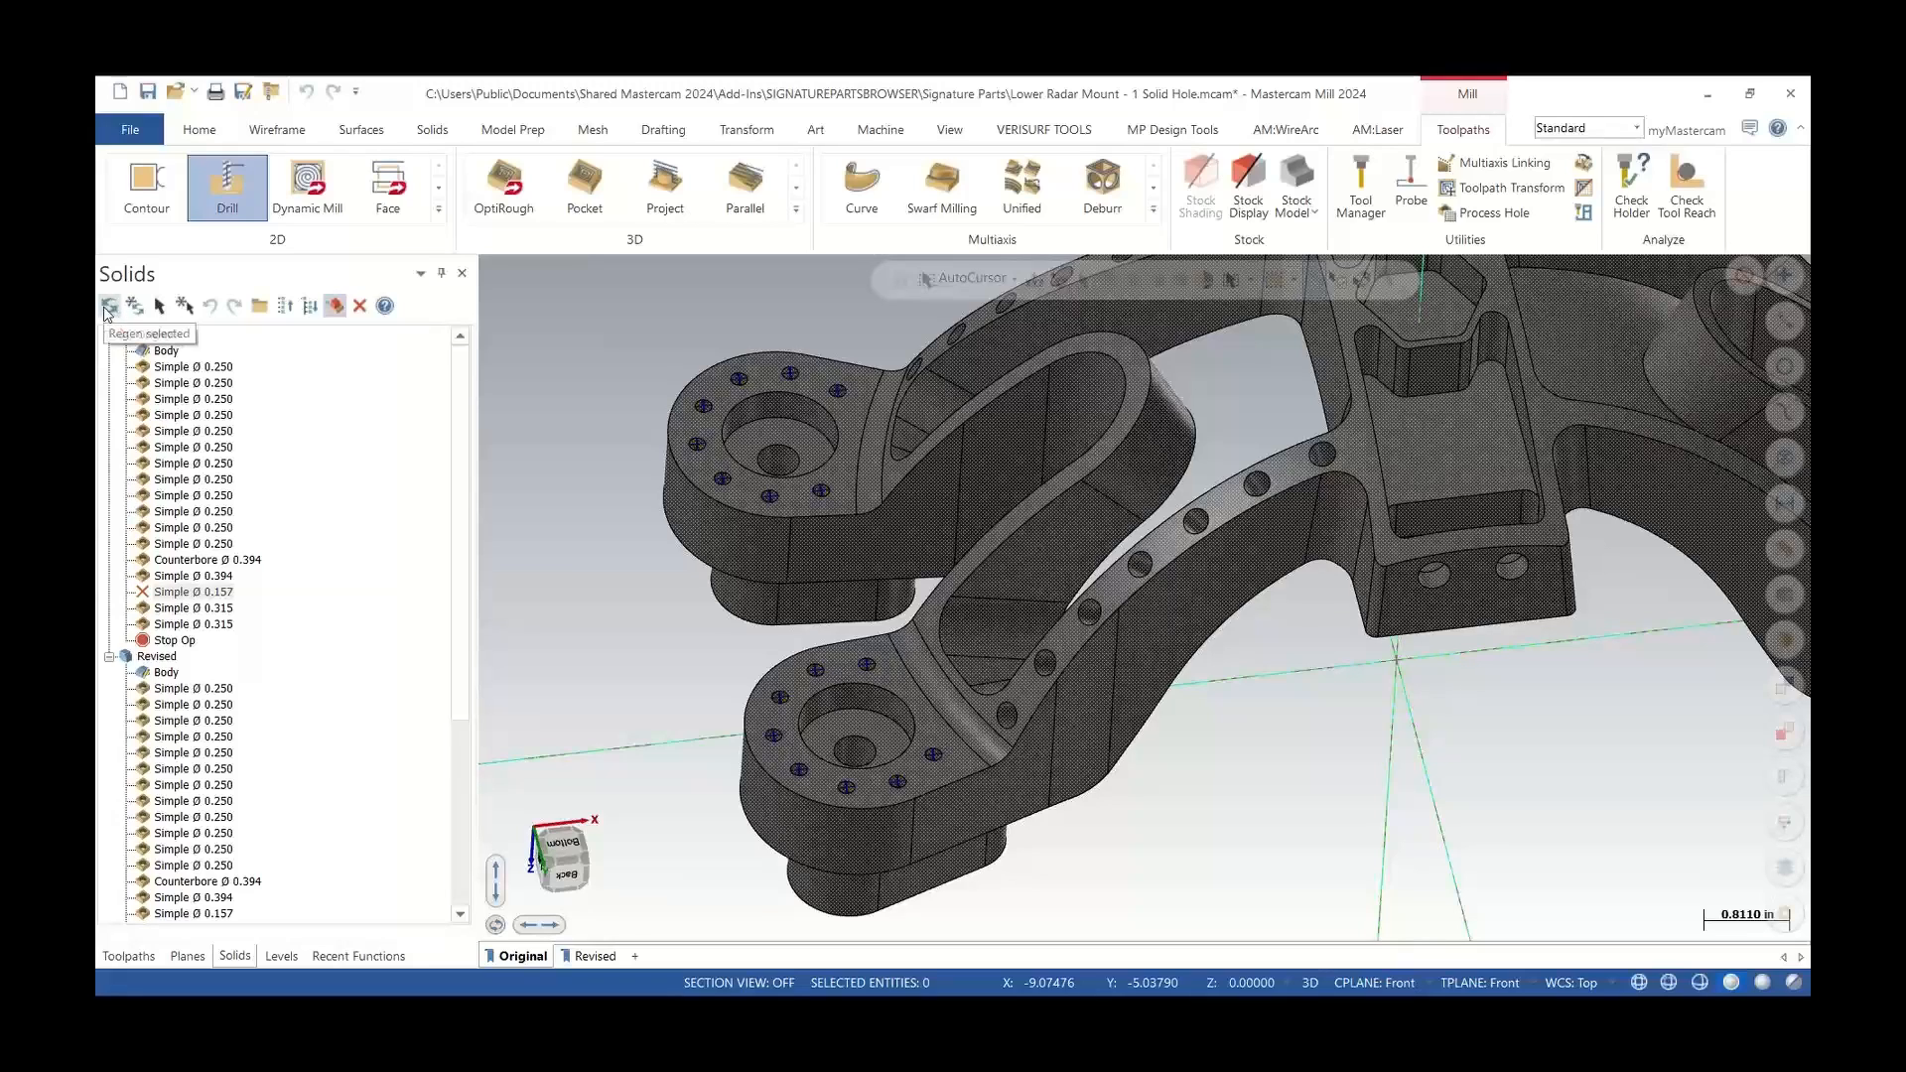
pyautogui.click(136, 307)
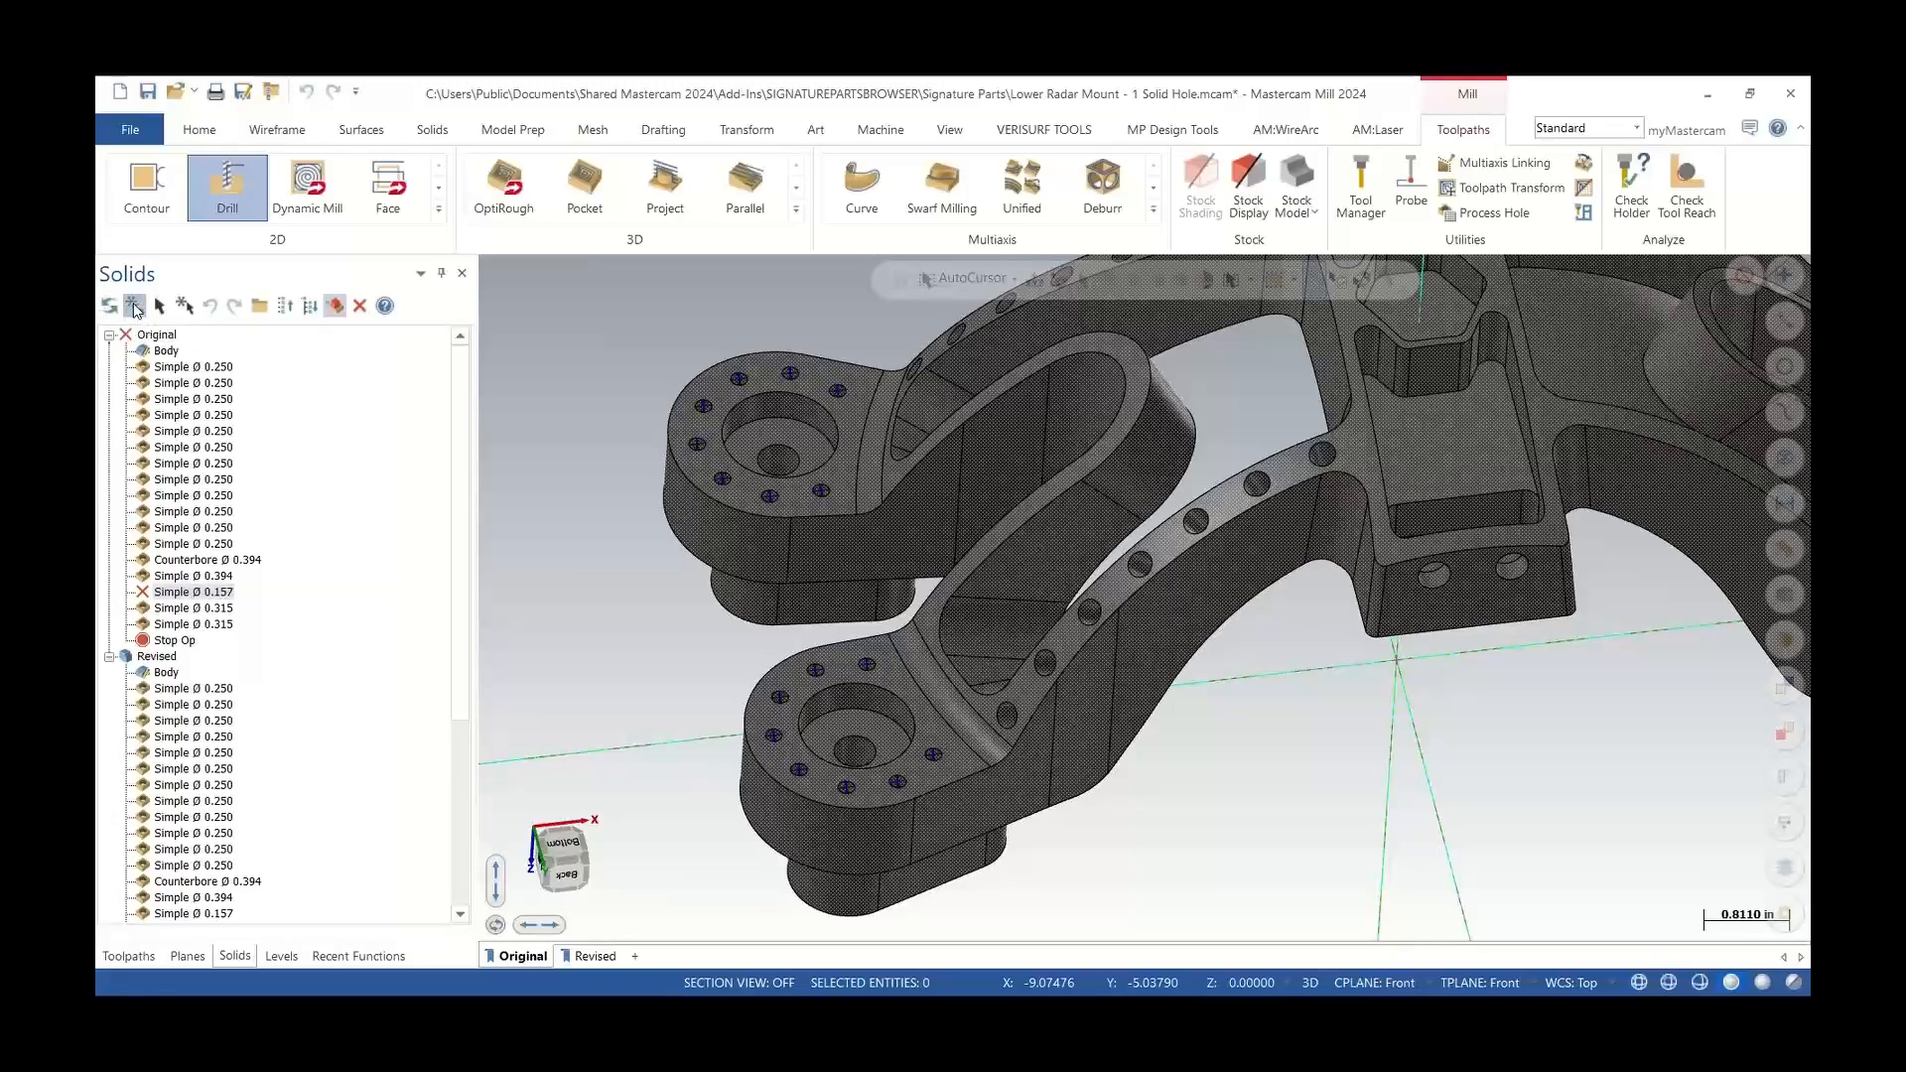
pyautogui.scroll(4, 770, 713)
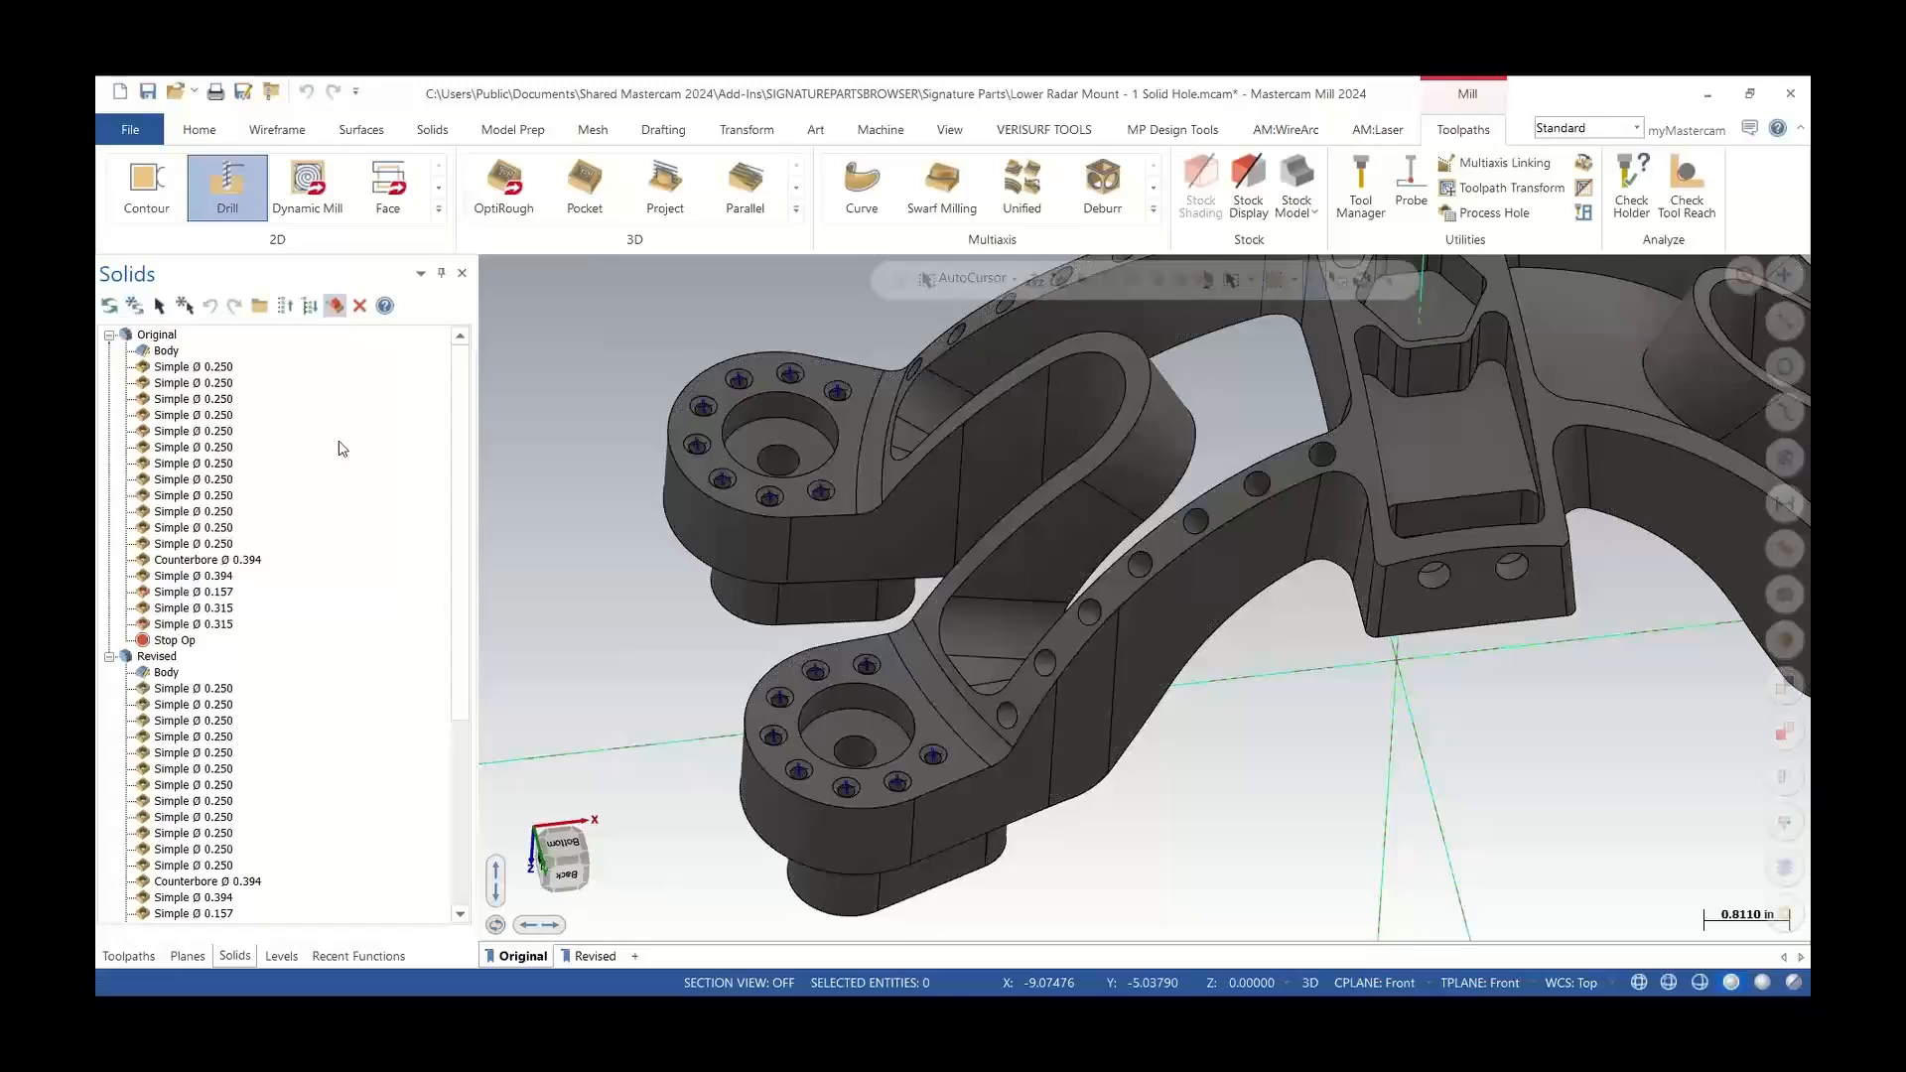
# Inspect the chamfered hole edges around the mounting flange from several angles
pyautogui.moveTo(770, 713); pyautogui.dragTo(757, 669, button='middle')
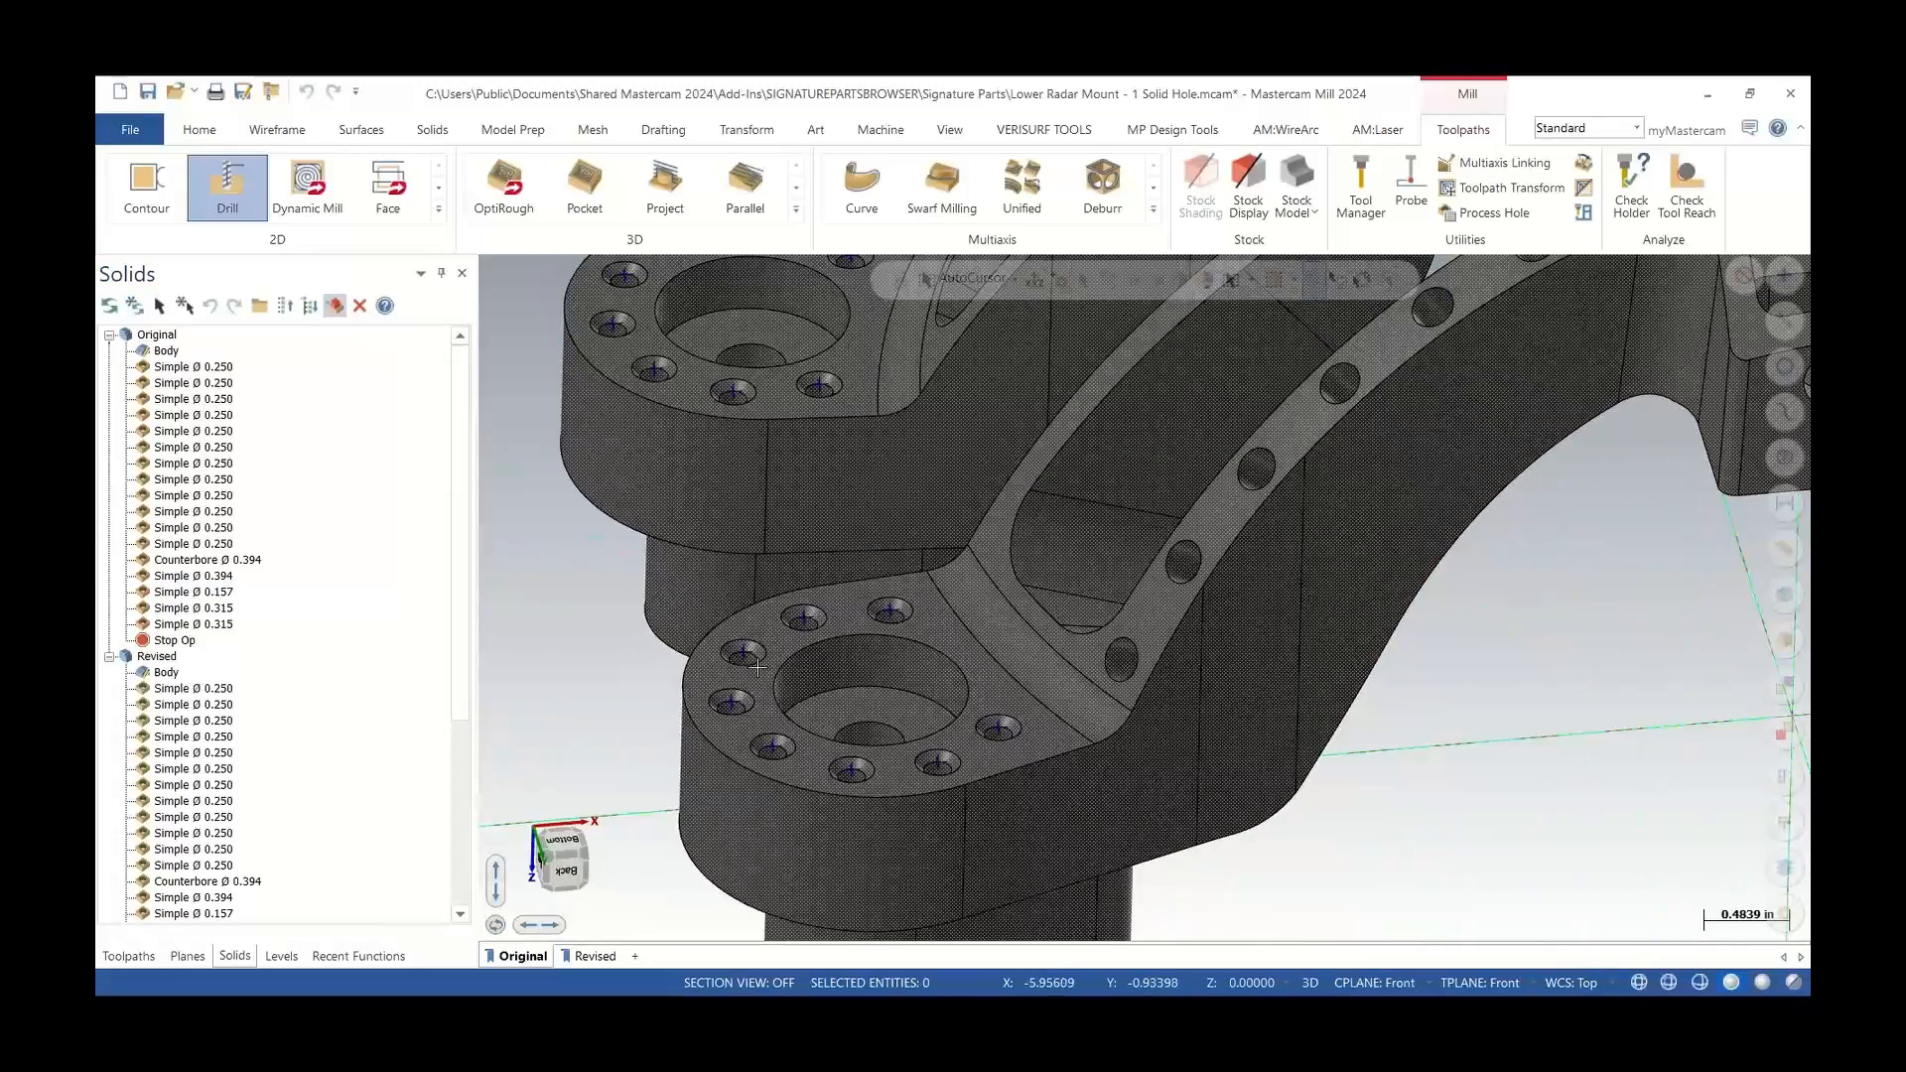
pyautogui.scroll(-2, 762, 675)
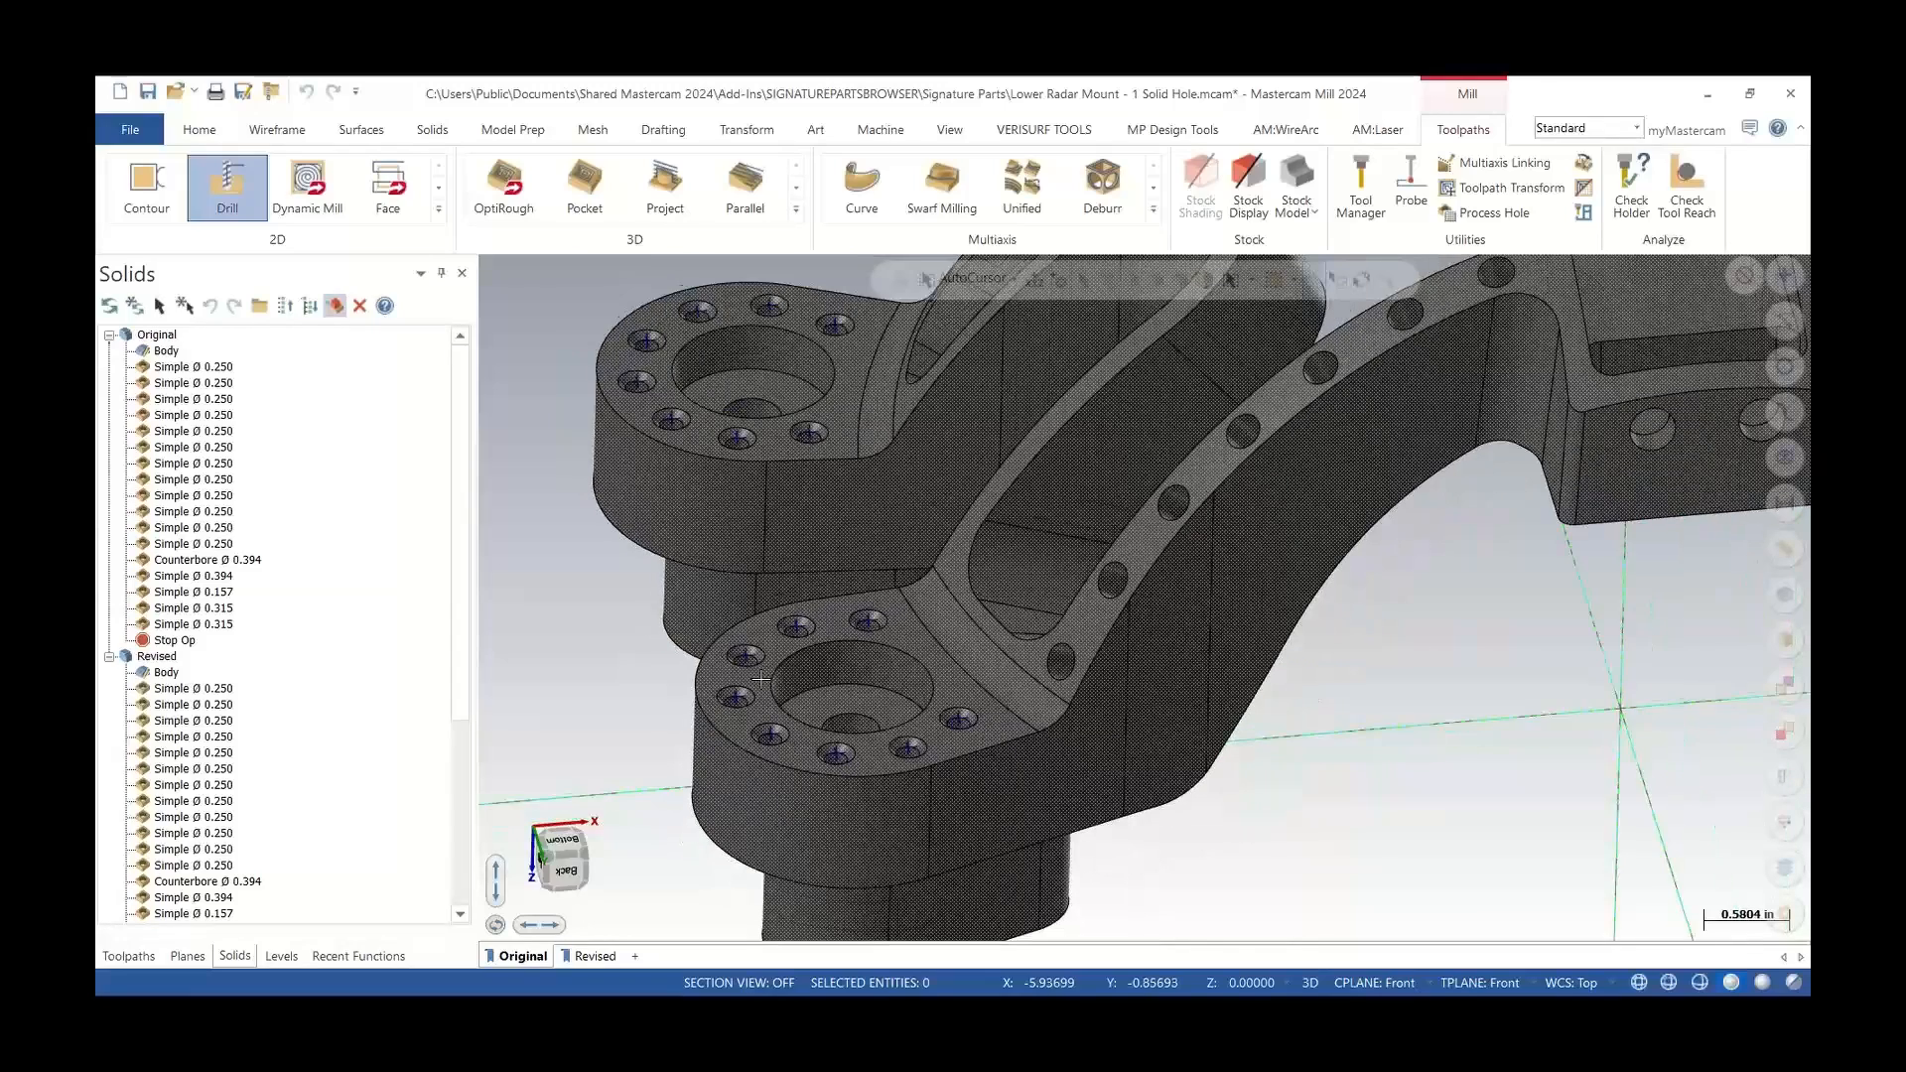
pyautogui.moveTo(762, 675); pyautogui.dragTo(771, 685, button='middle')
pyautogui.hotkey('ctrl', '1')
pyautogui.click(713, 687)
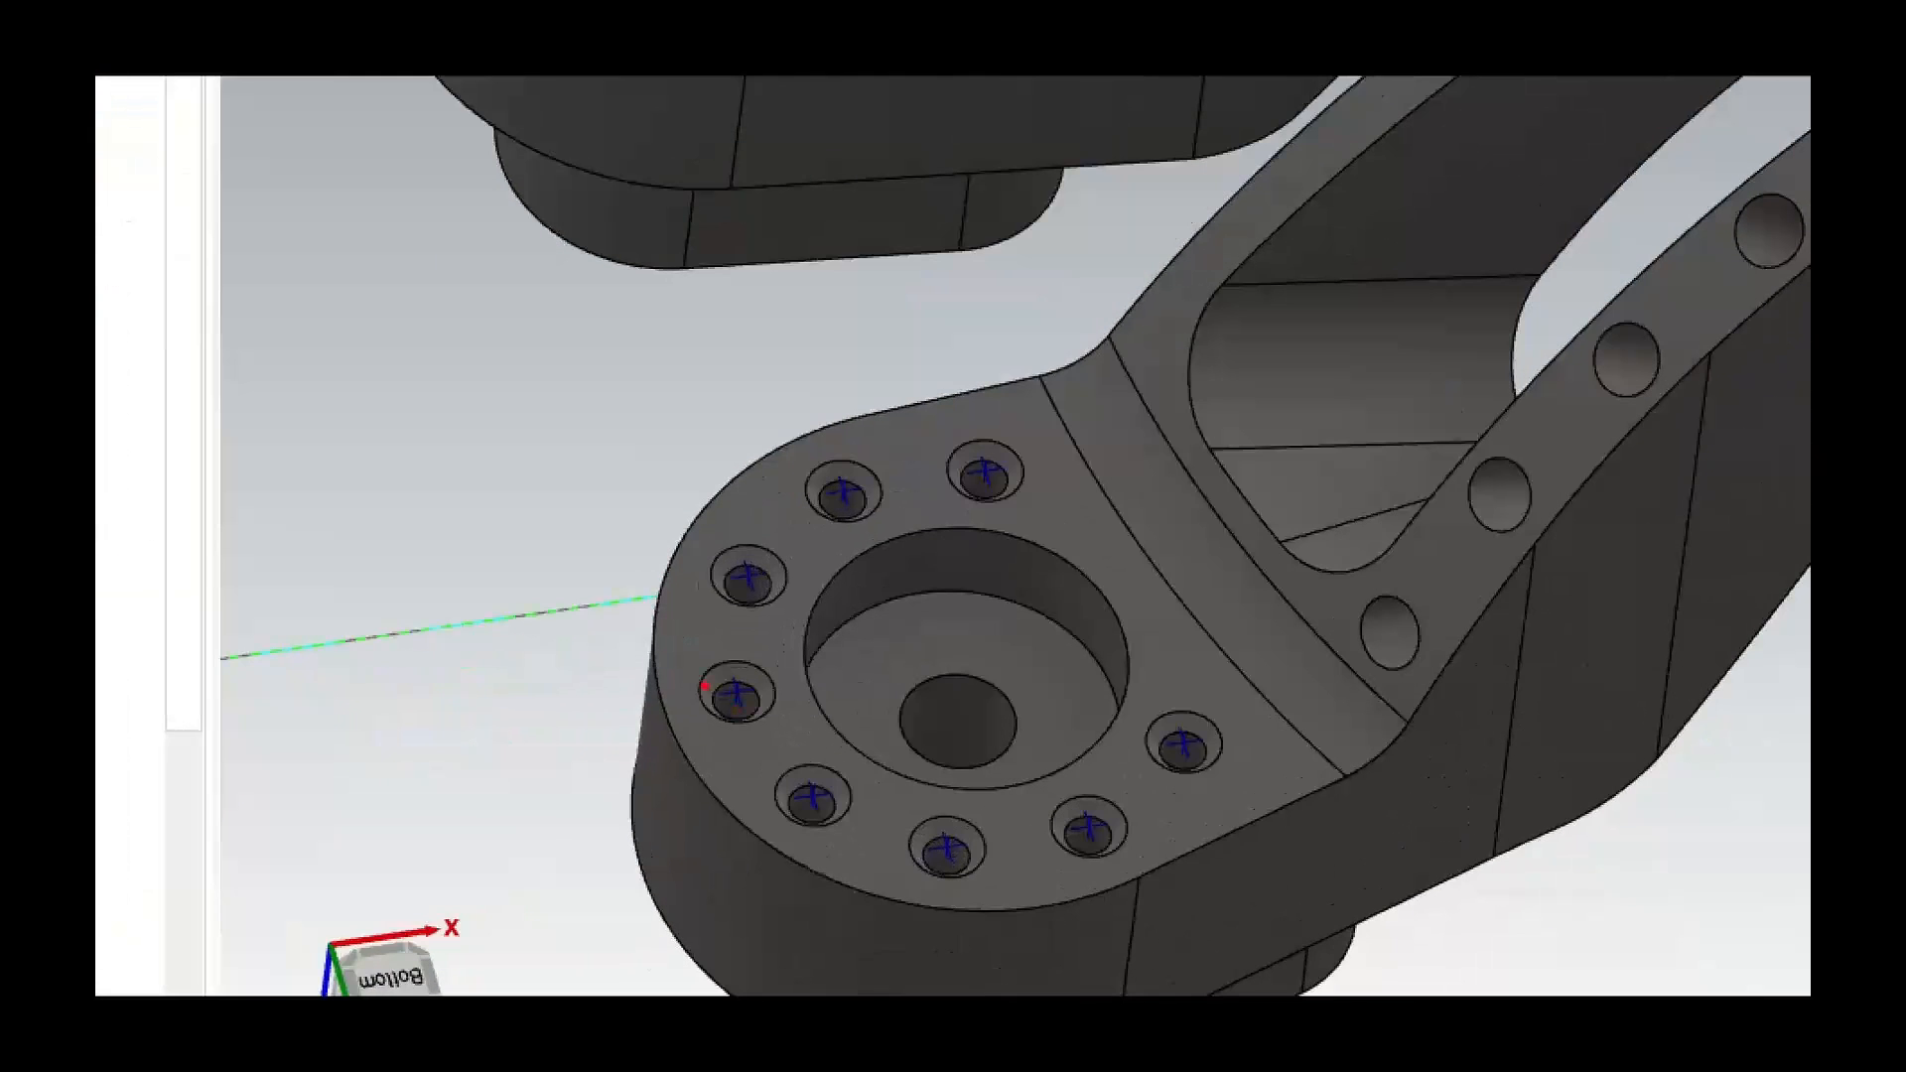
pyautogui.keyDown('ctrl'); pyautogui.keyDown('shift'); pyautogui.moveTo(707, 685); pyautogui.dragTo(584, 637); pyautogui.keyUp('shift'); pyautogui.keyUp('ctrl')
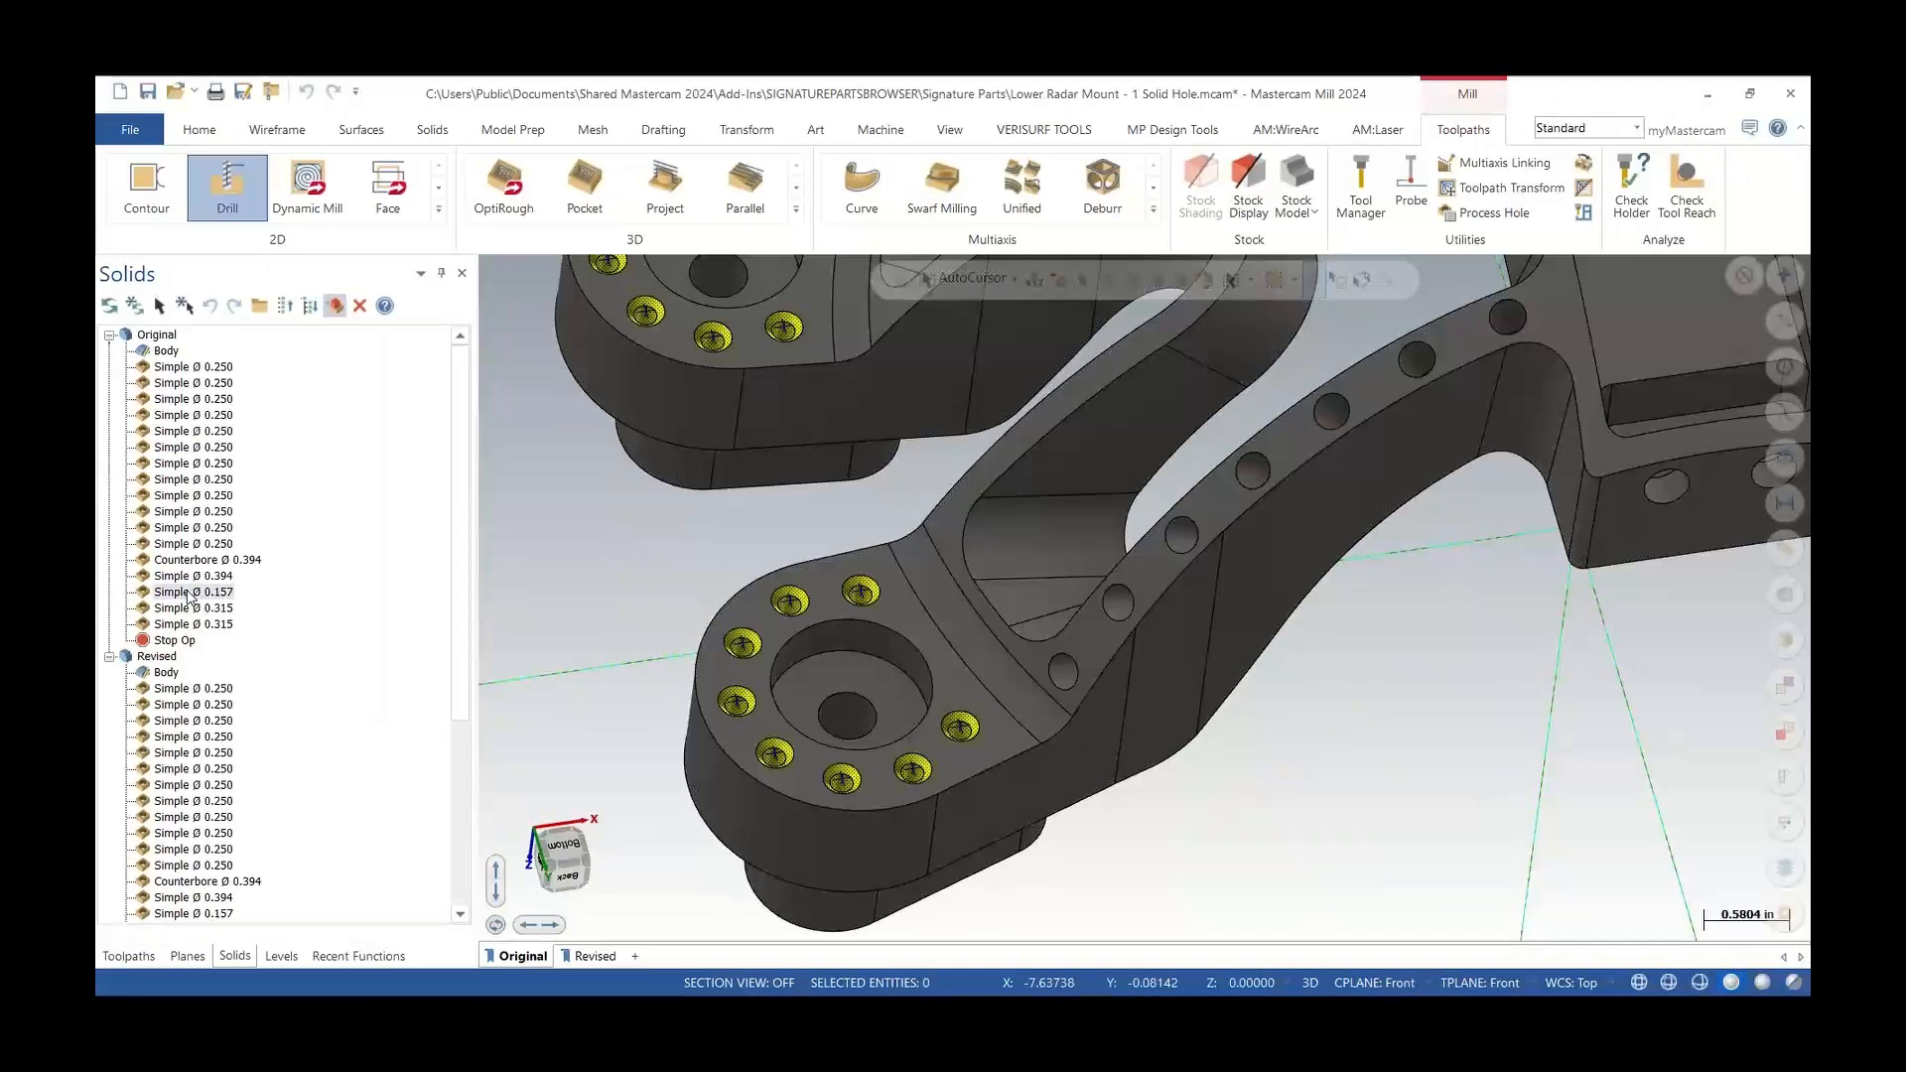
pyautogui.scroll(-3, 841, 816)
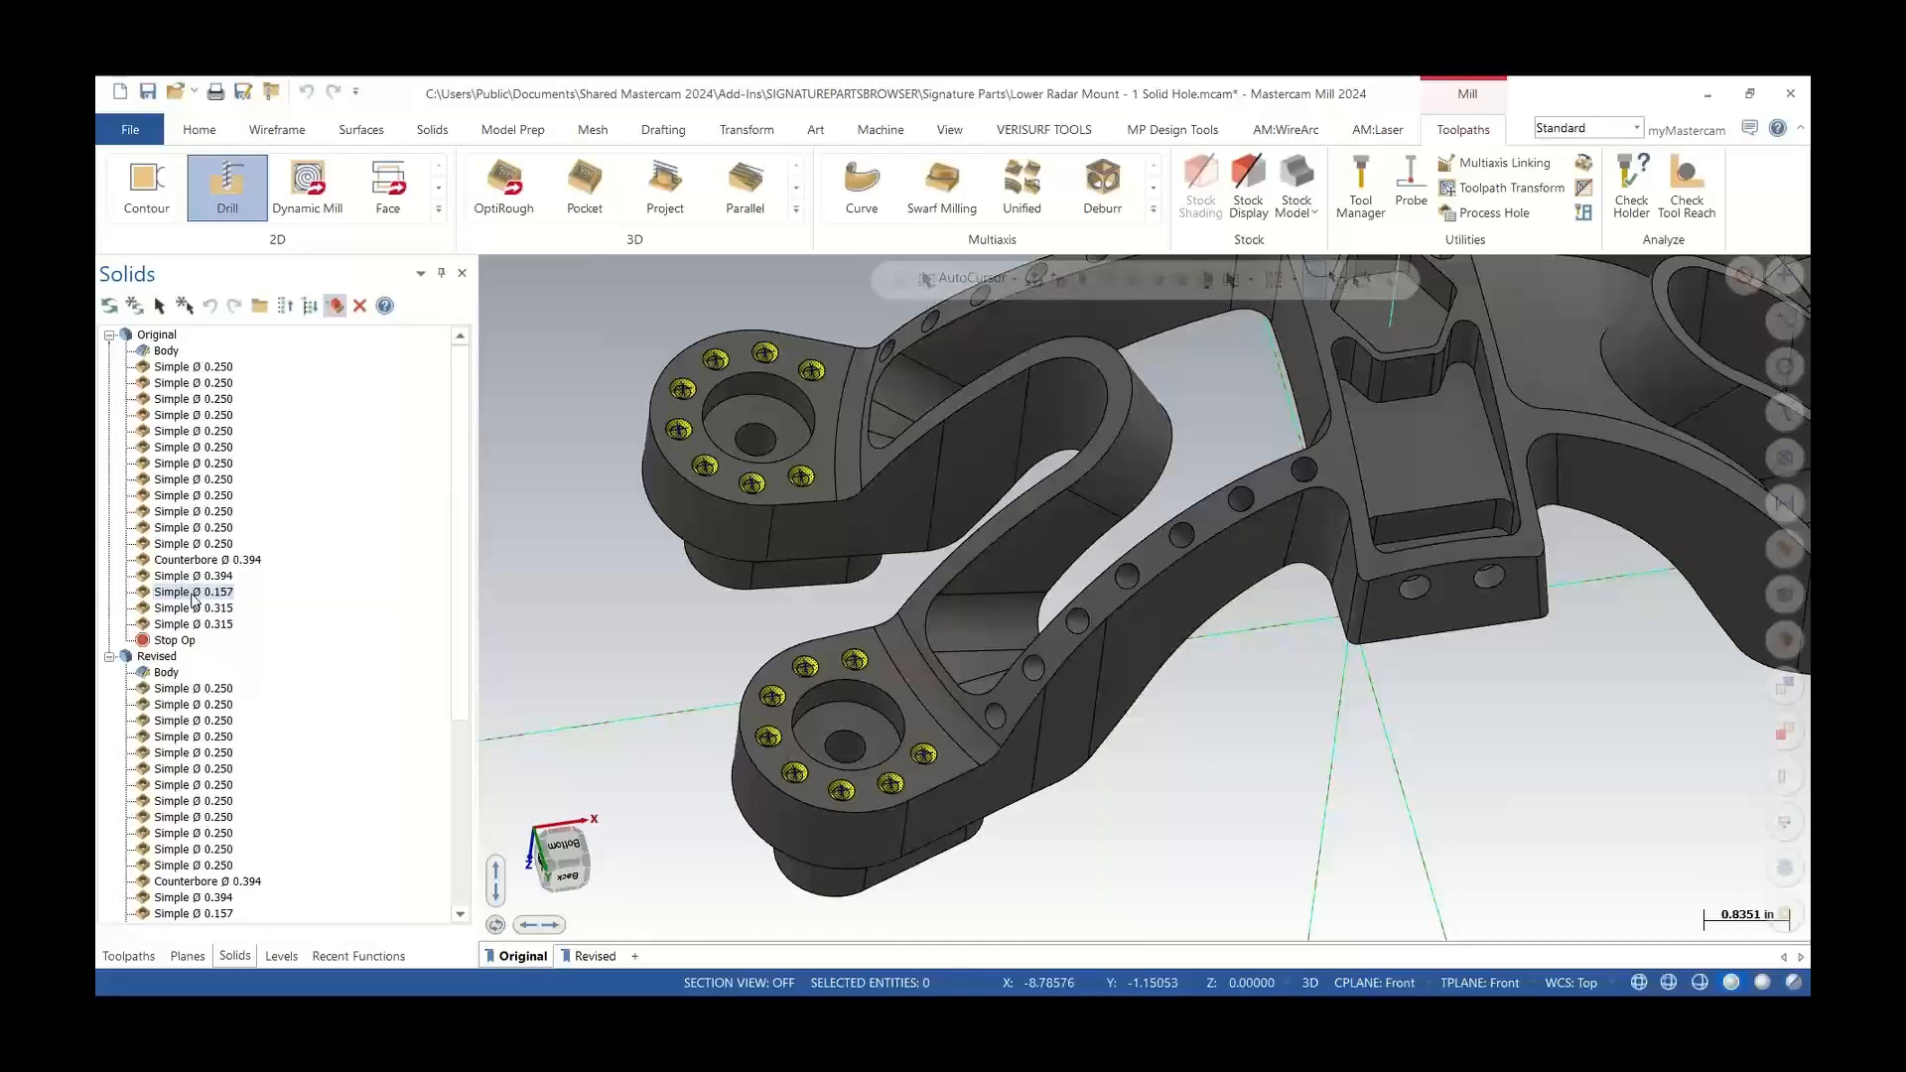
# Explode the Simple Ø 0.157 hole operation into individual hole operations
pyautogui.rightClick(188, 597)
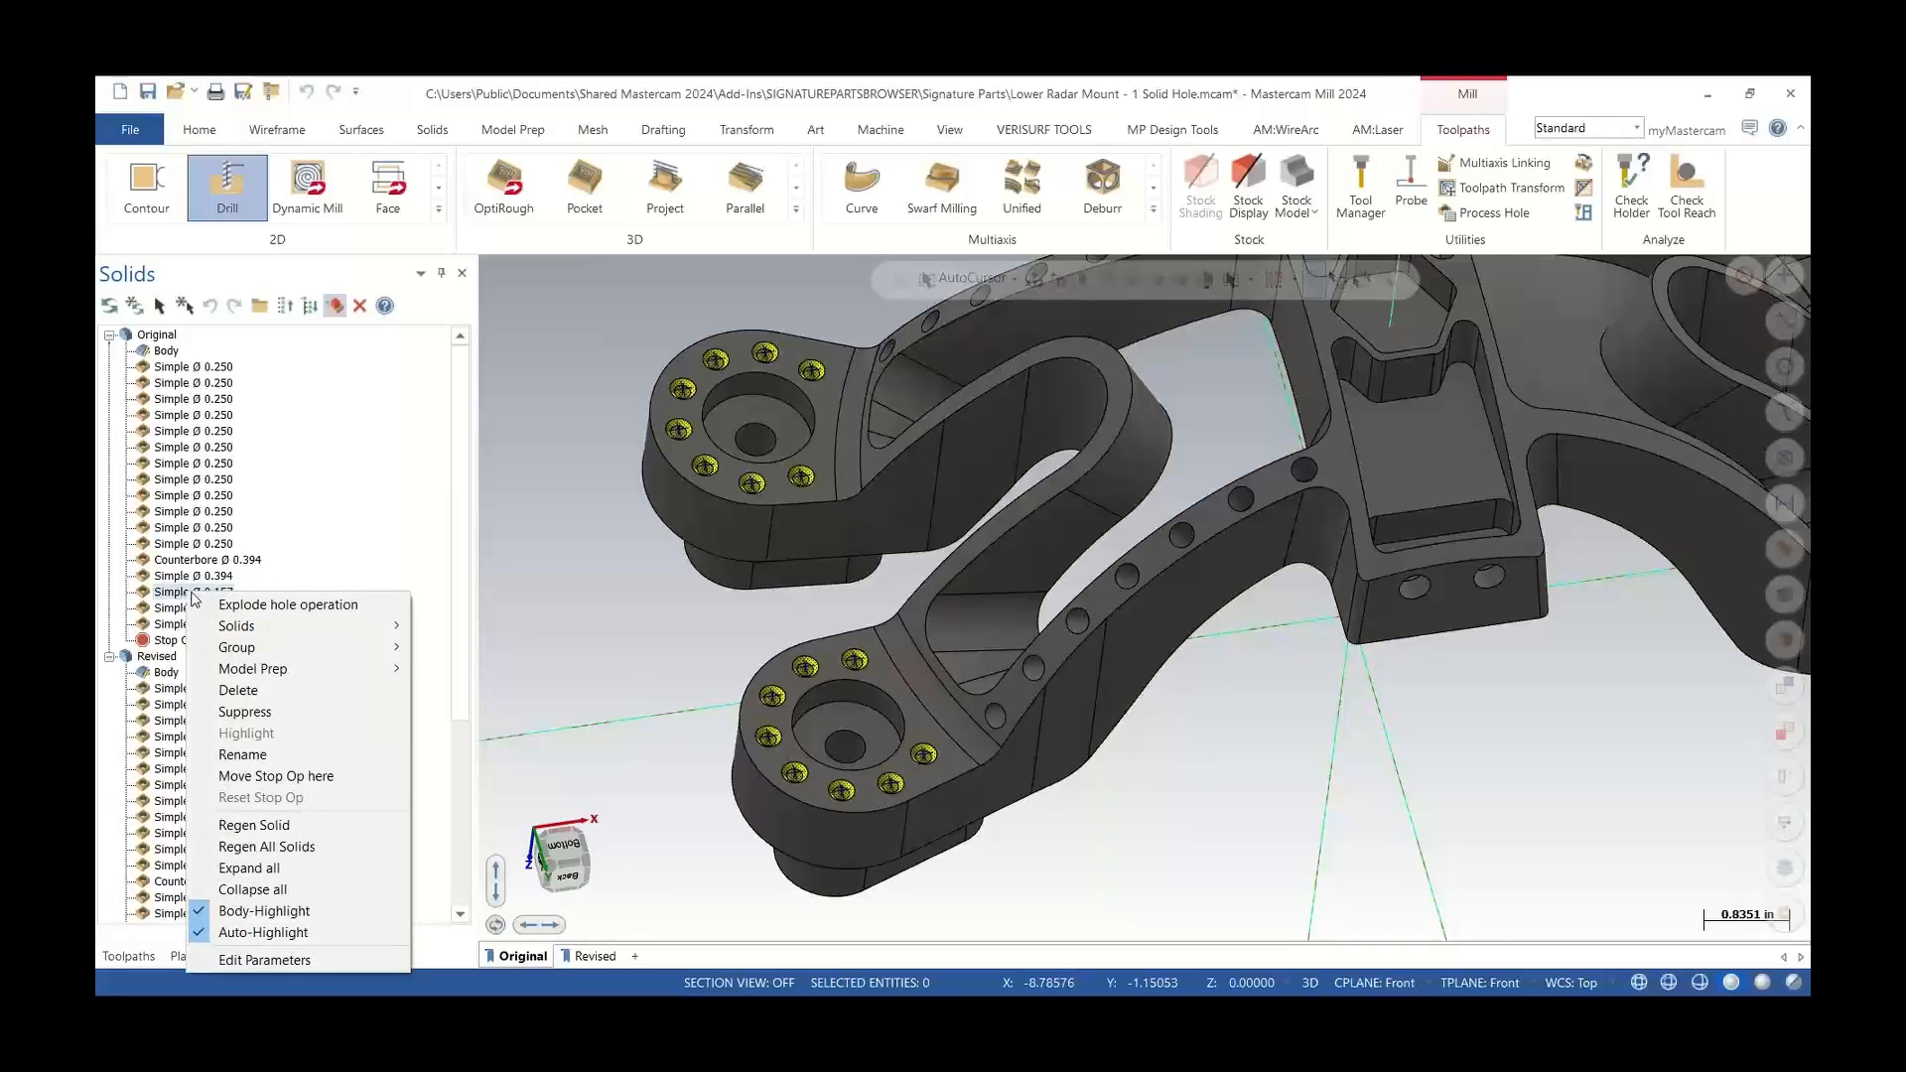
pyautogui.click(271, 607)
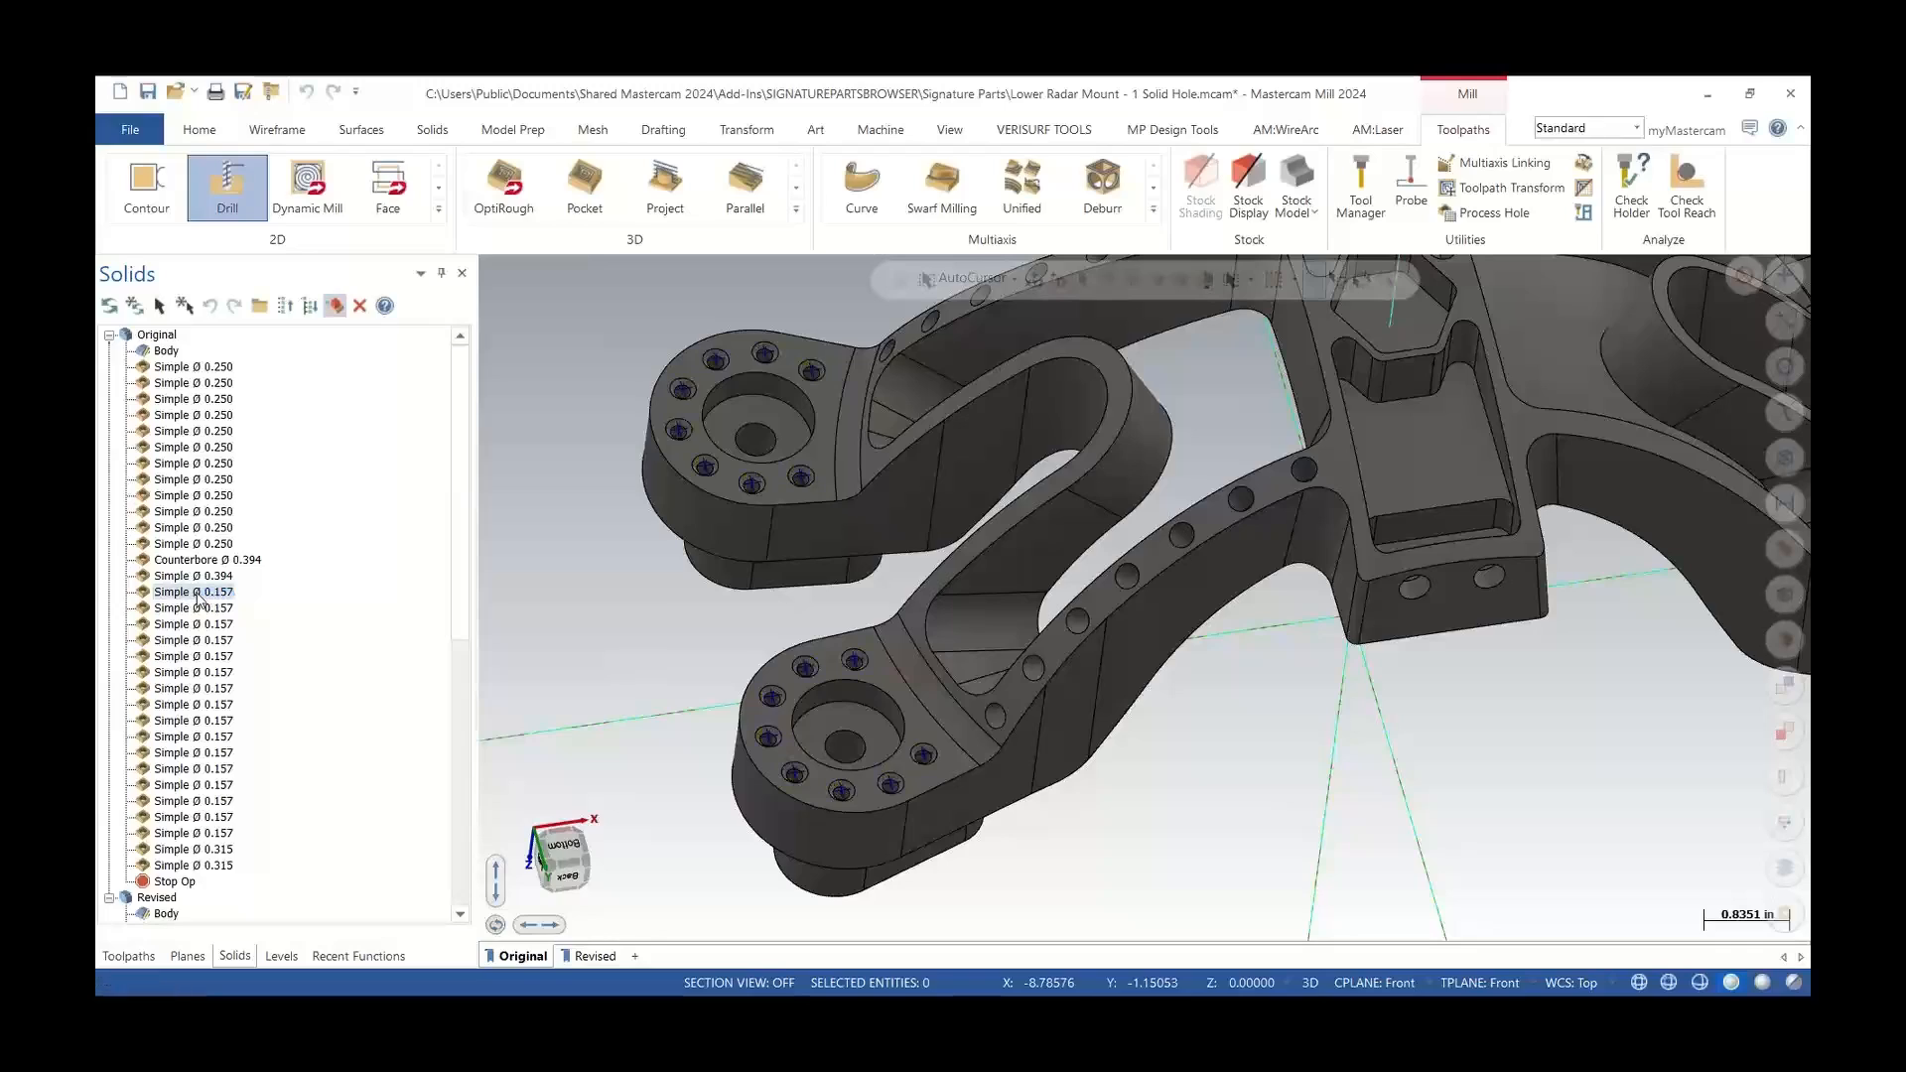
pyautogui.click(195, 594)
pyautogui.click(196, 593)
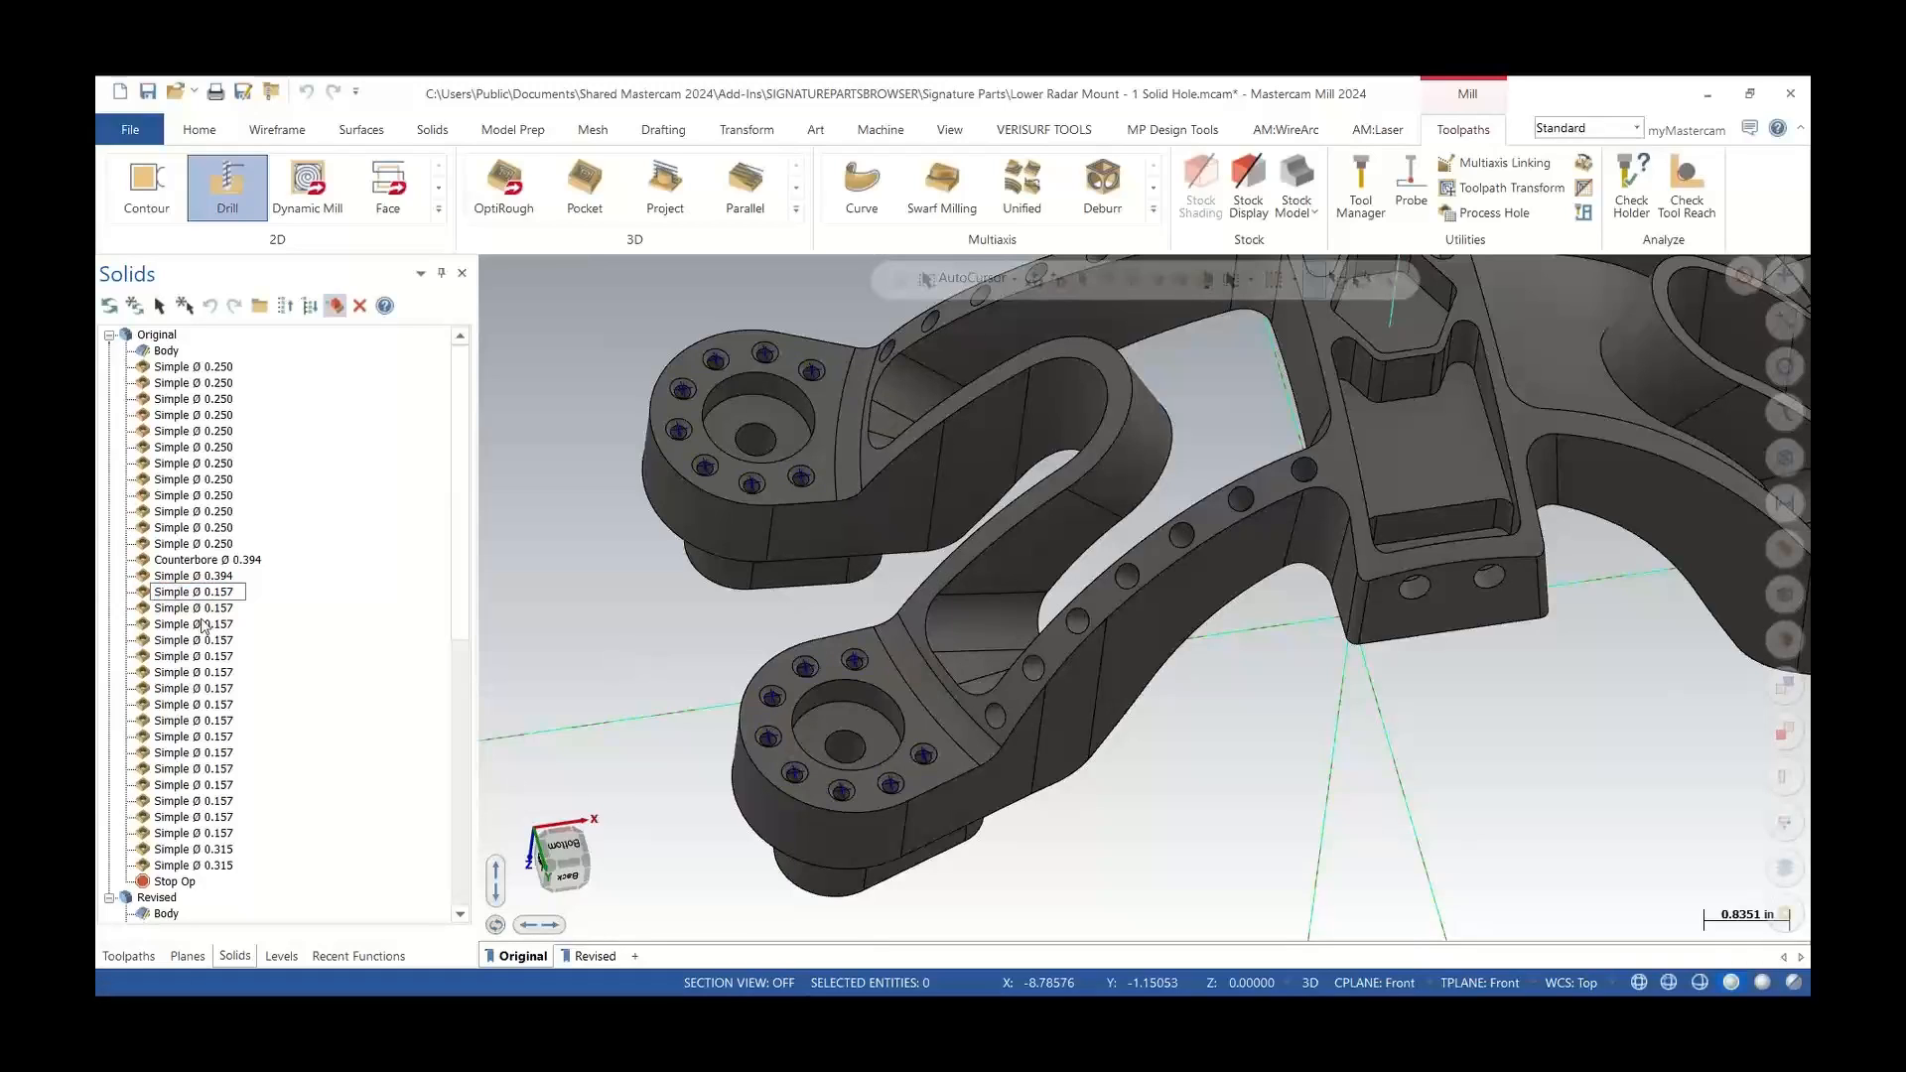
# Open one exploded Ø 0.157 hole and turn off its top edge treatment
pyautogui.click(194, 610)
pyautogui.press('Down')
pyautogui.press('Down')
pyautogui.press('Down')
pyautogui.press('Down')
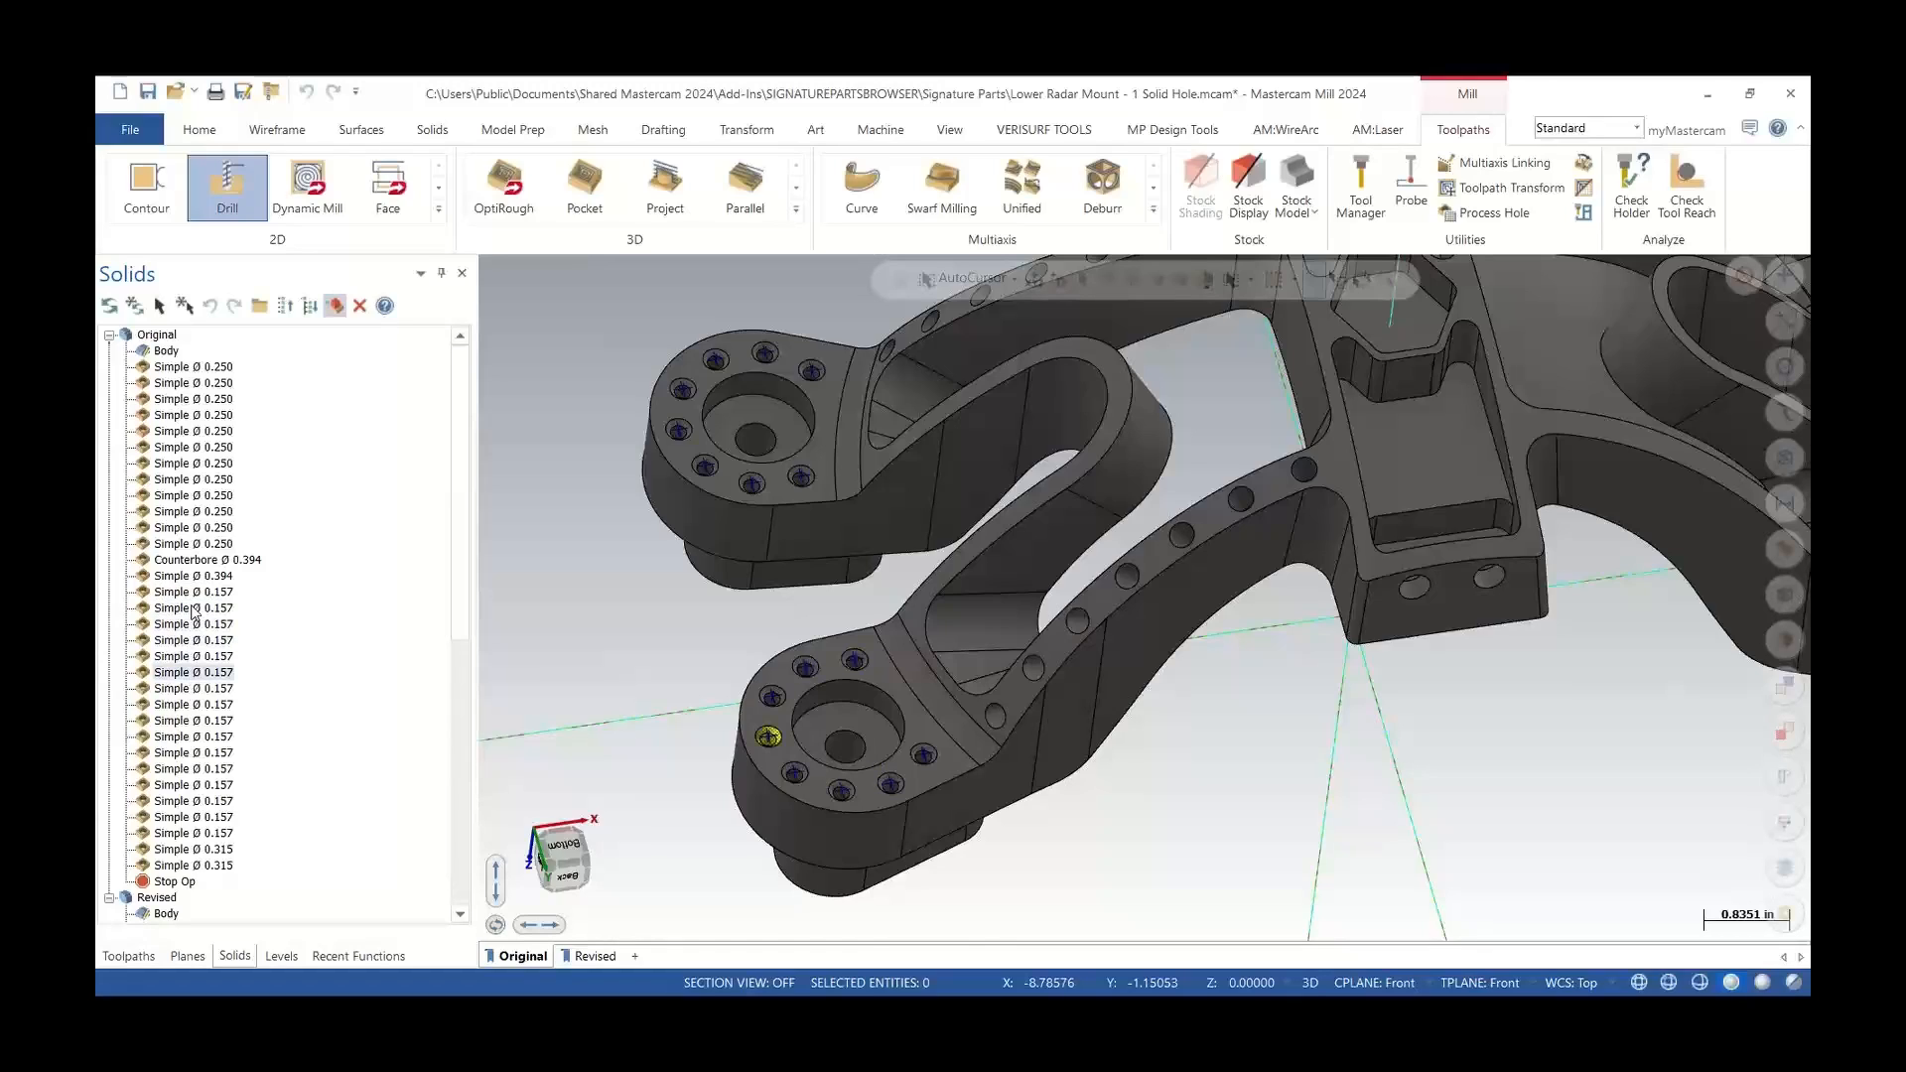
pyautogui.doubleClick(186, 673)
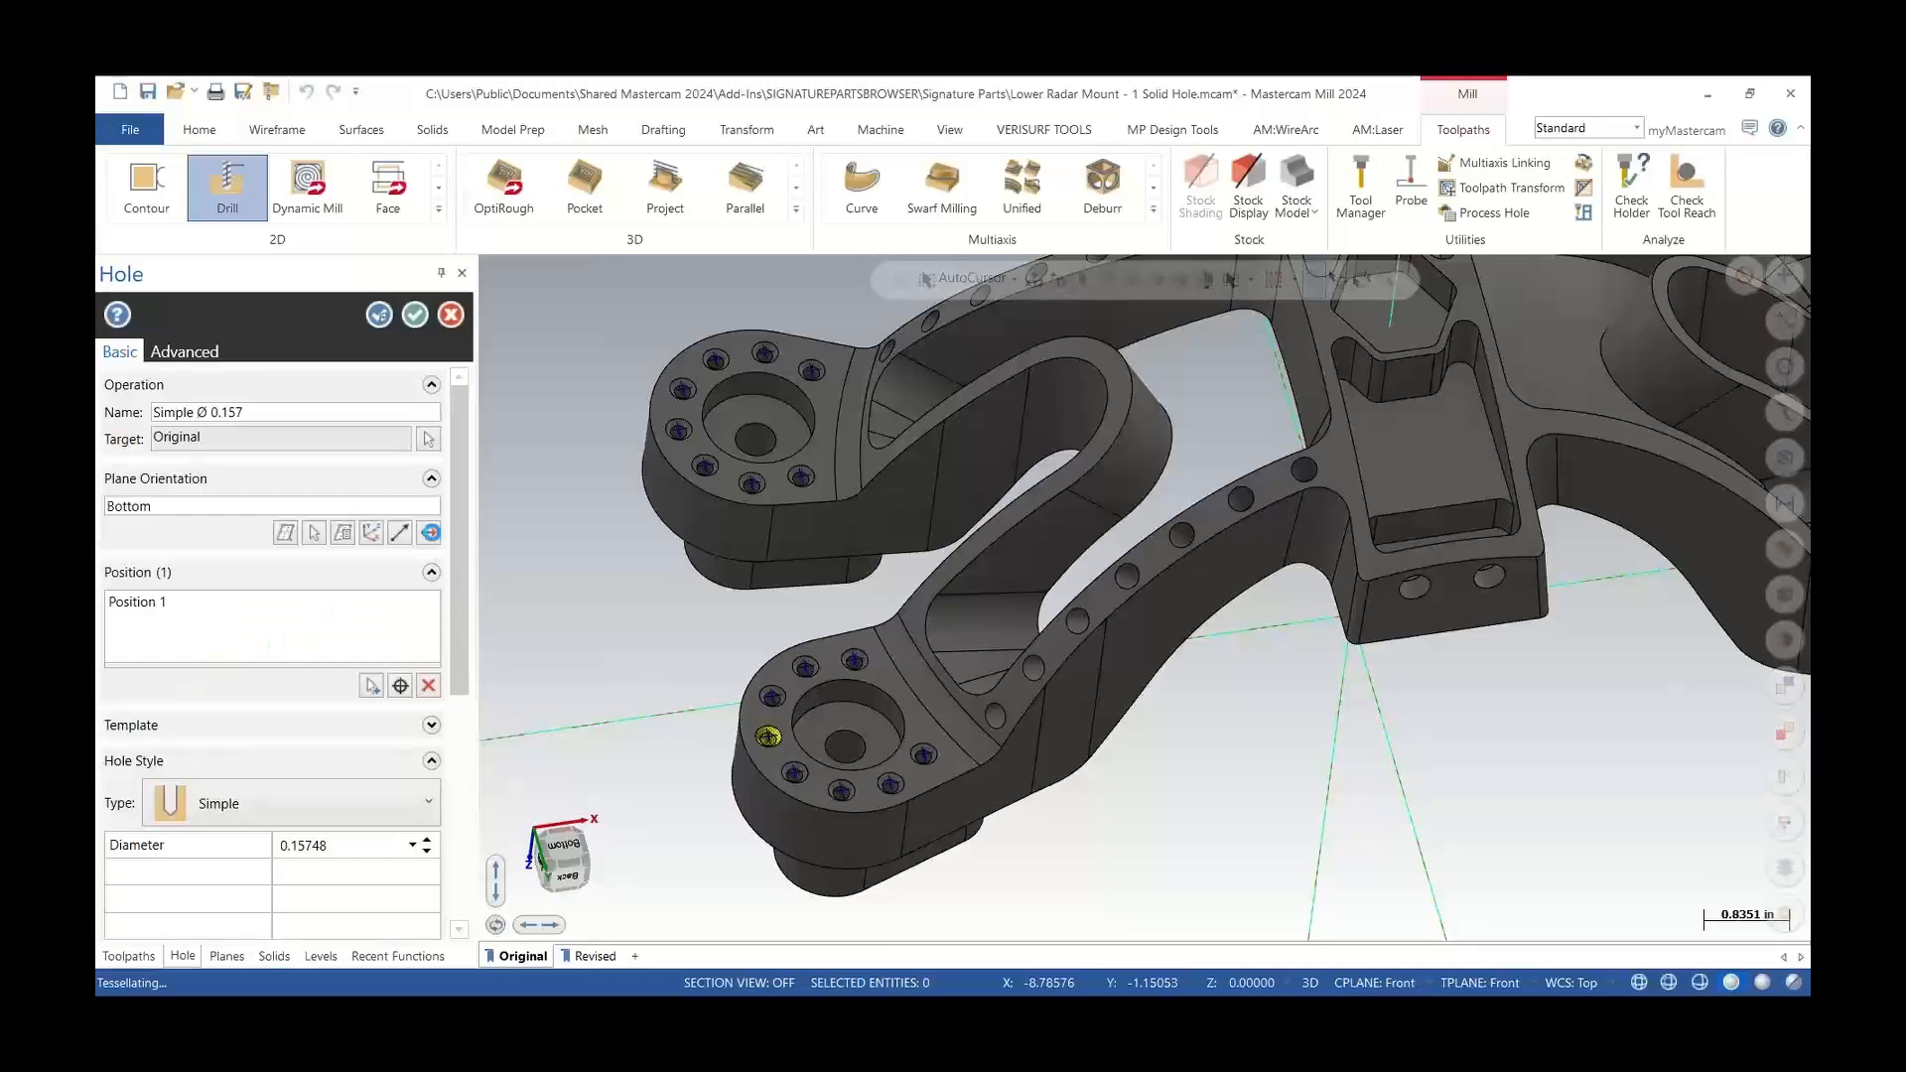
pyautogui.moveTo(459, 510); pyautogui.dragTo(491, 730)
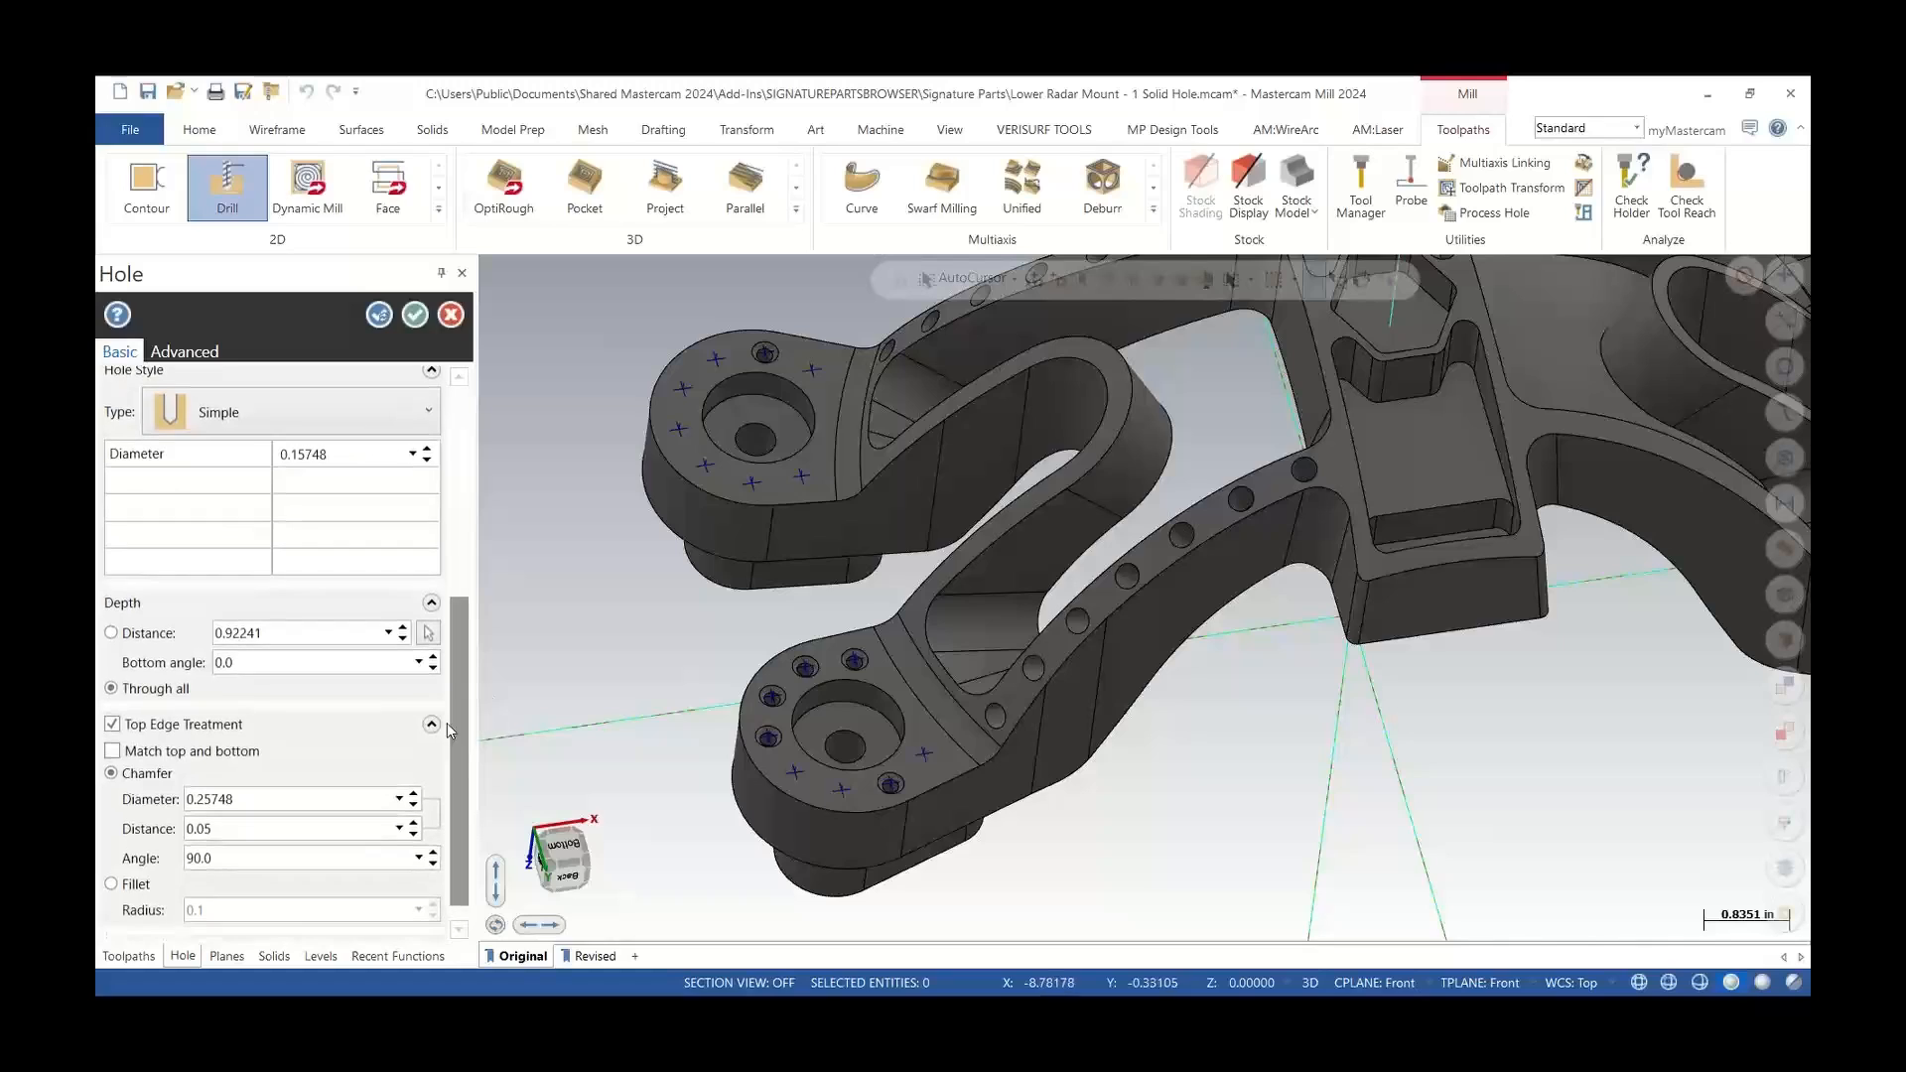
pyautogui.click(114, 726)
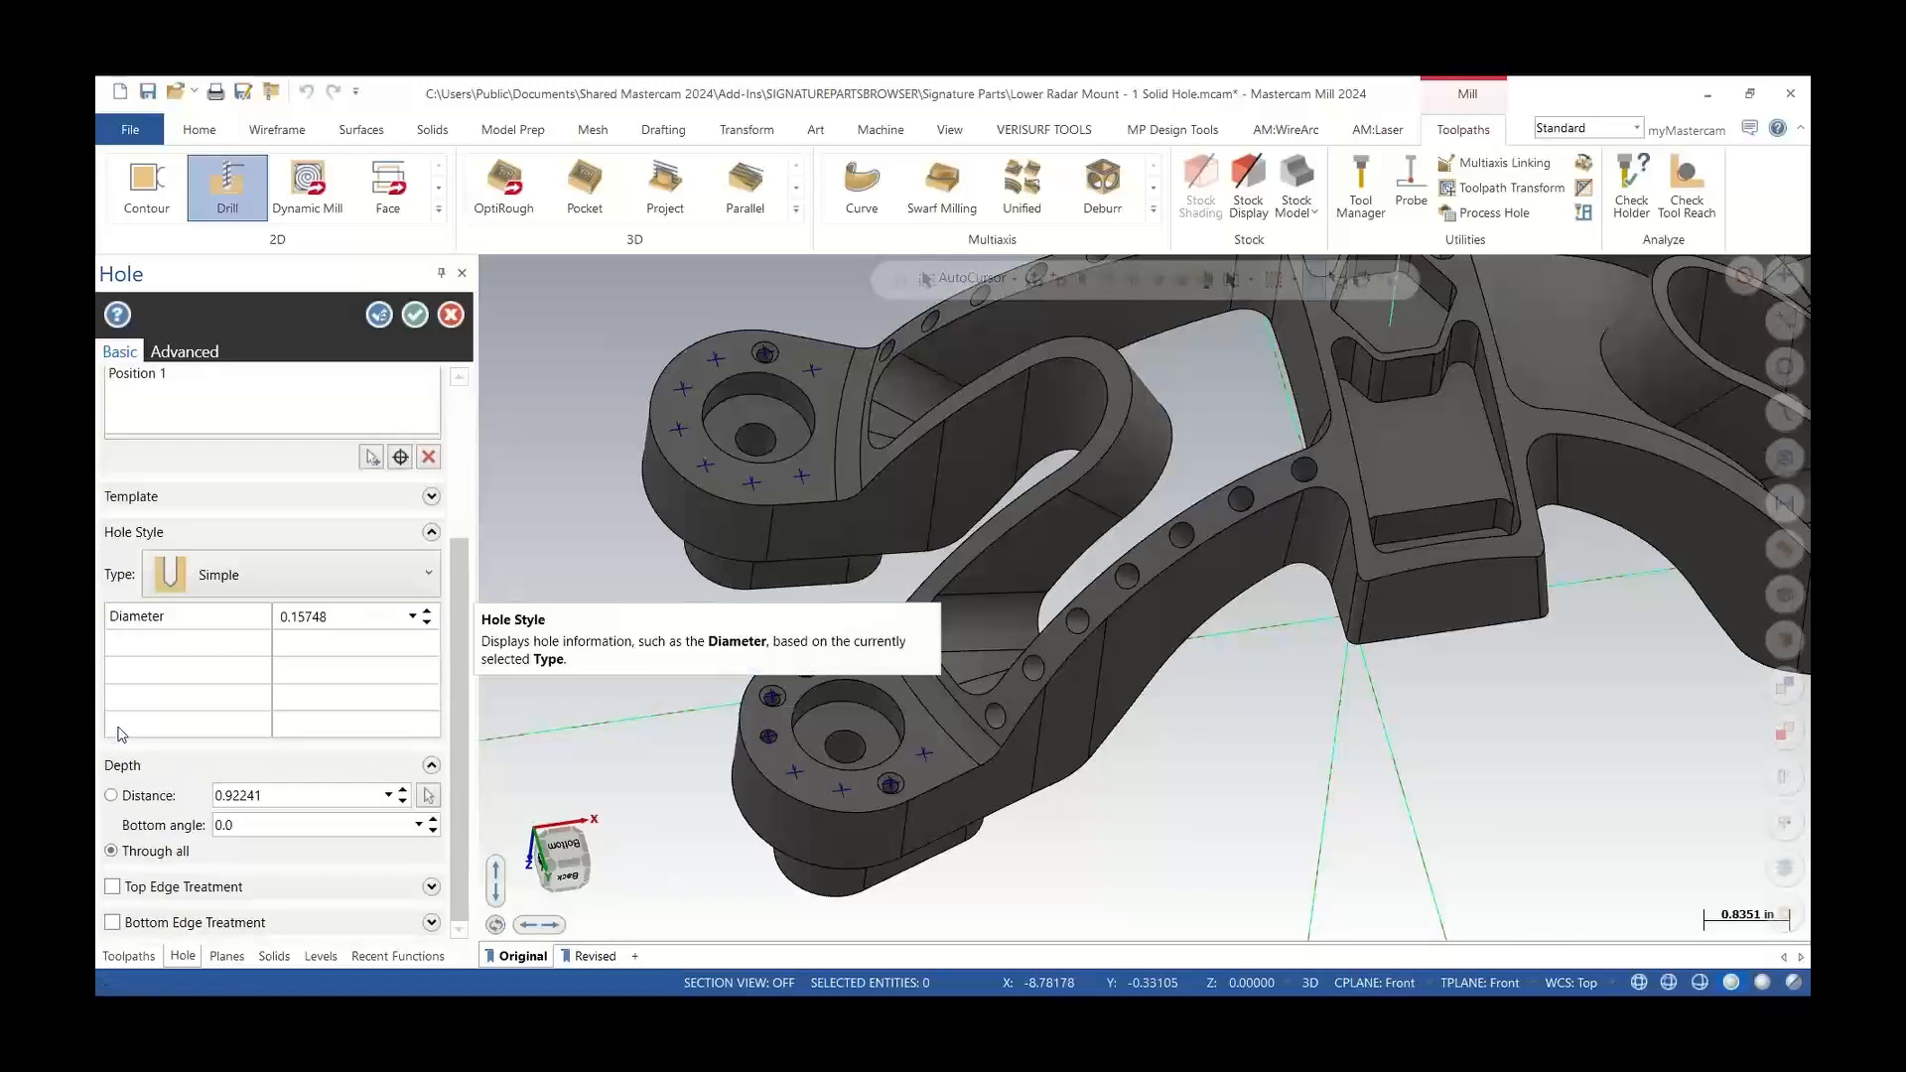
pyautogui.click(416, 316)
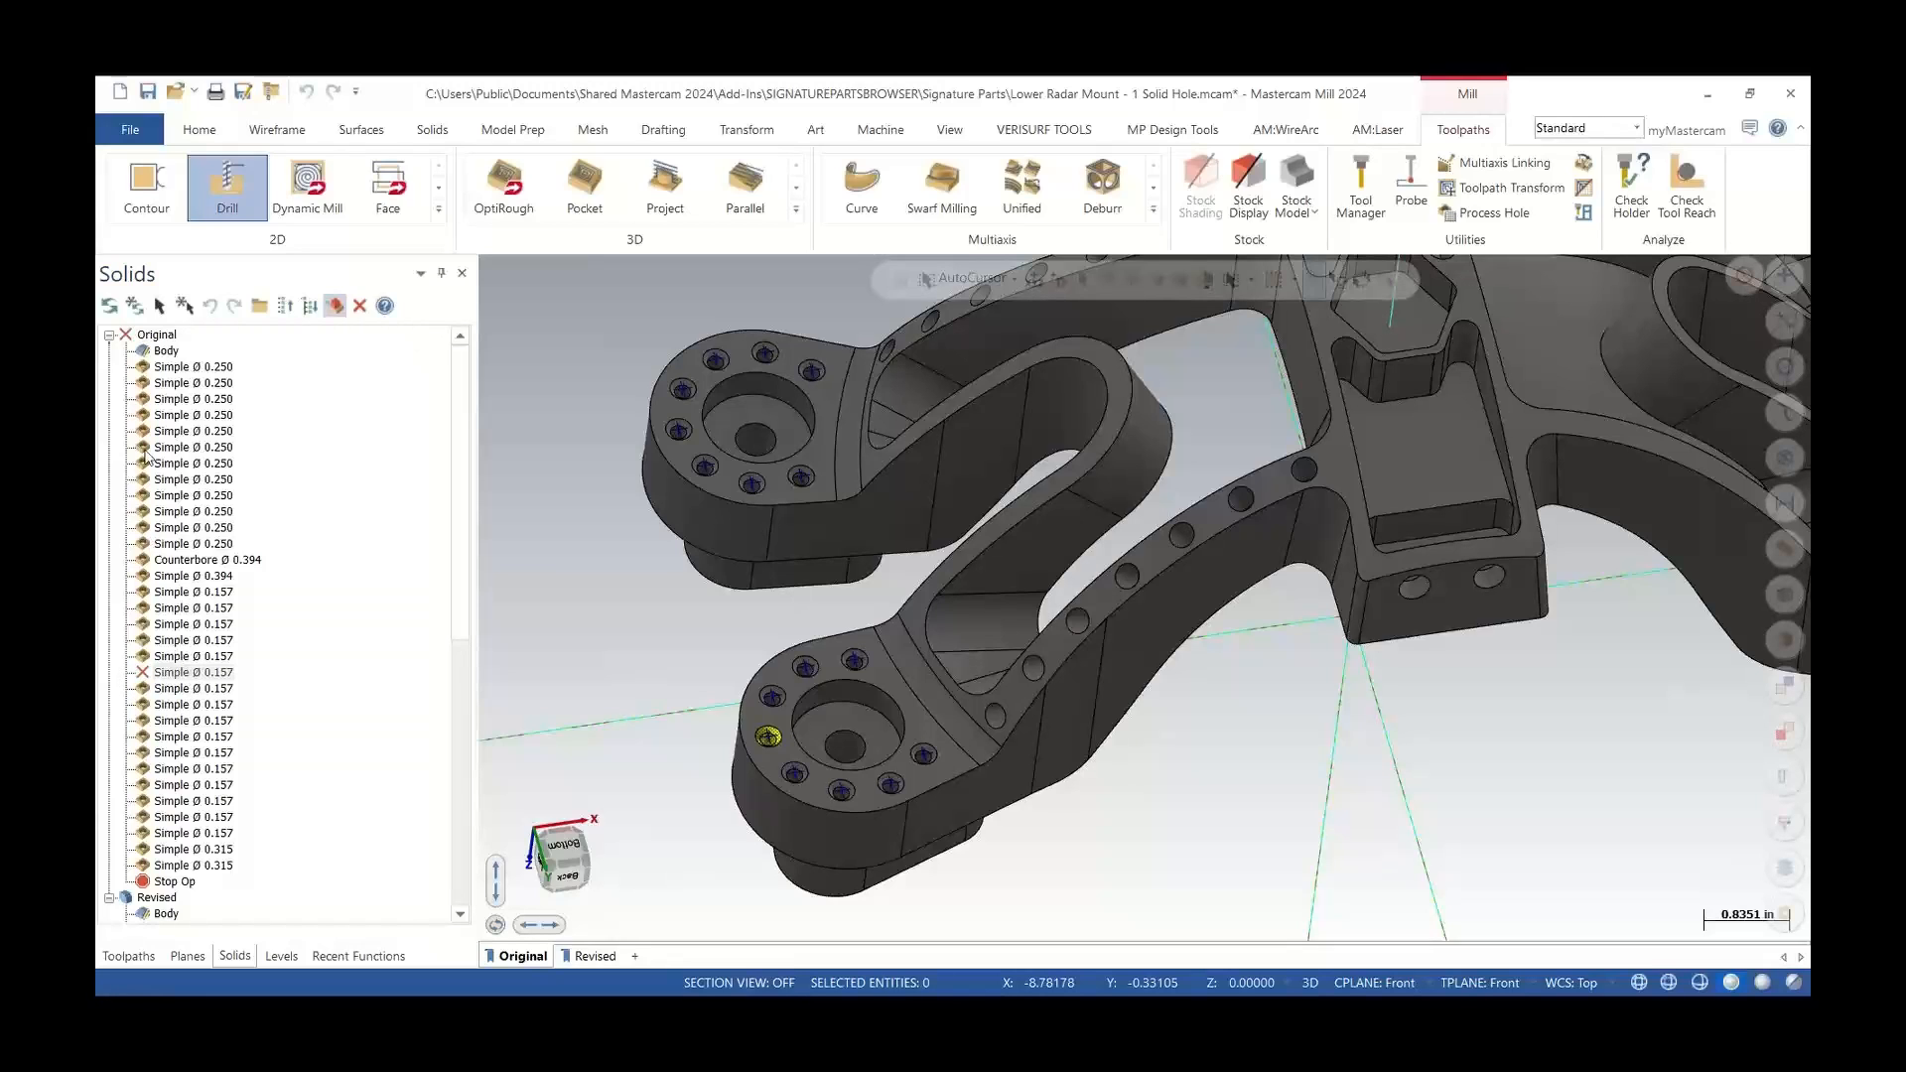
# Regenerate the Original solid to apply the single hole change
pyautogui.click(134, 305)
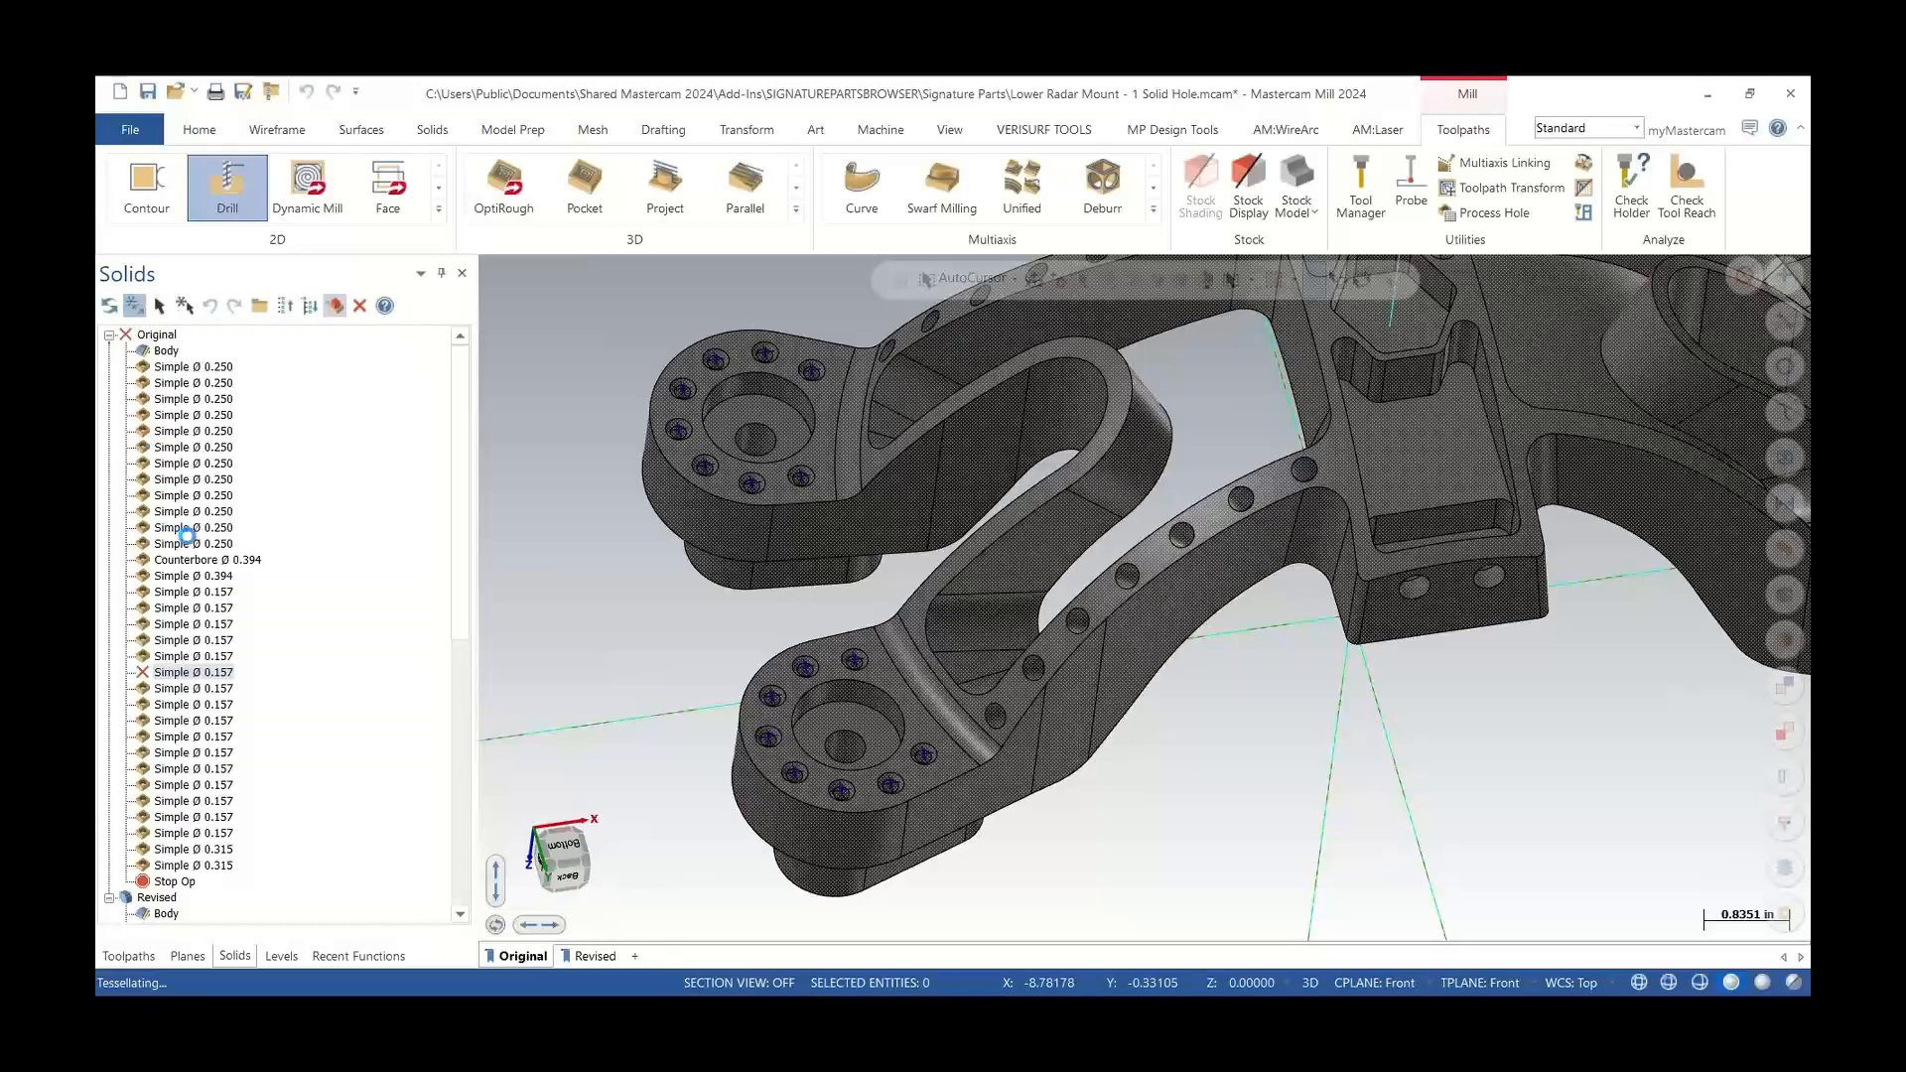
pyautogui.scroll(4, 780, 751)
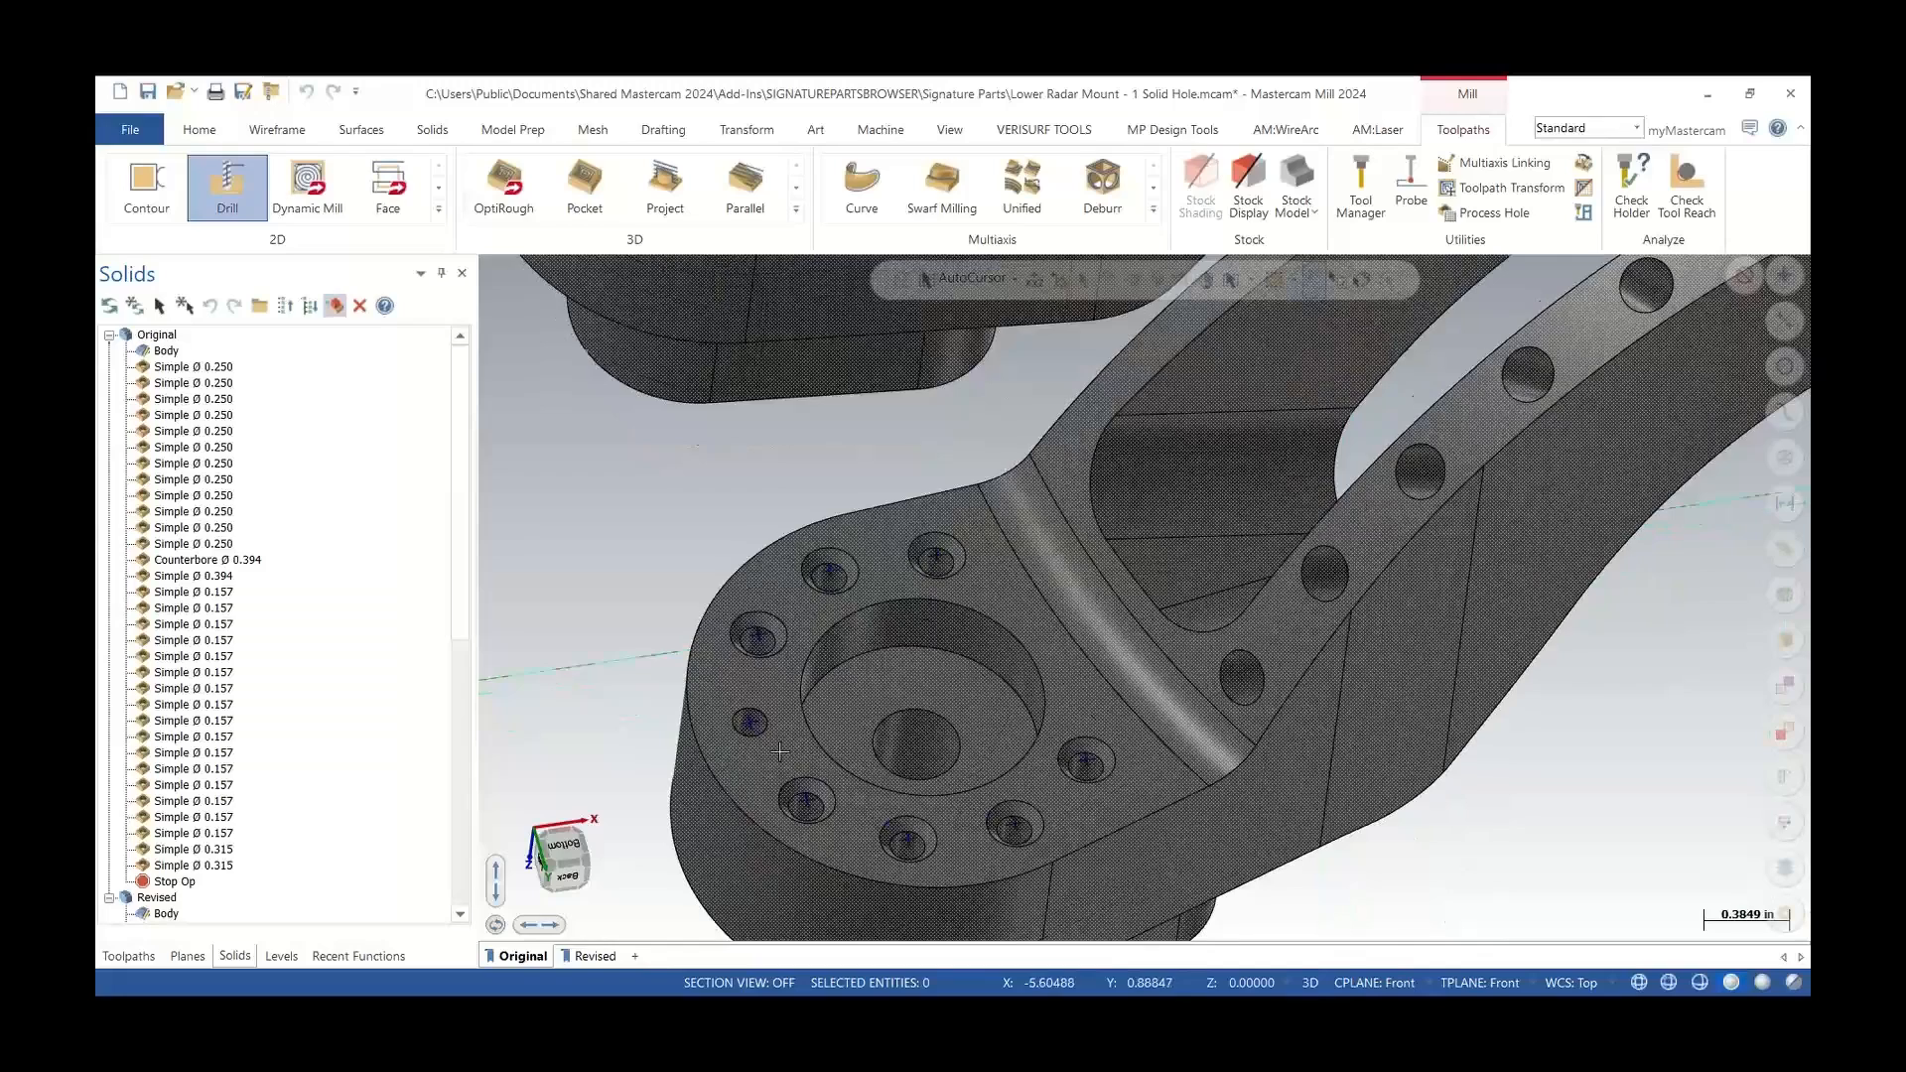
pyautogui.scroll(2, 781, 752)
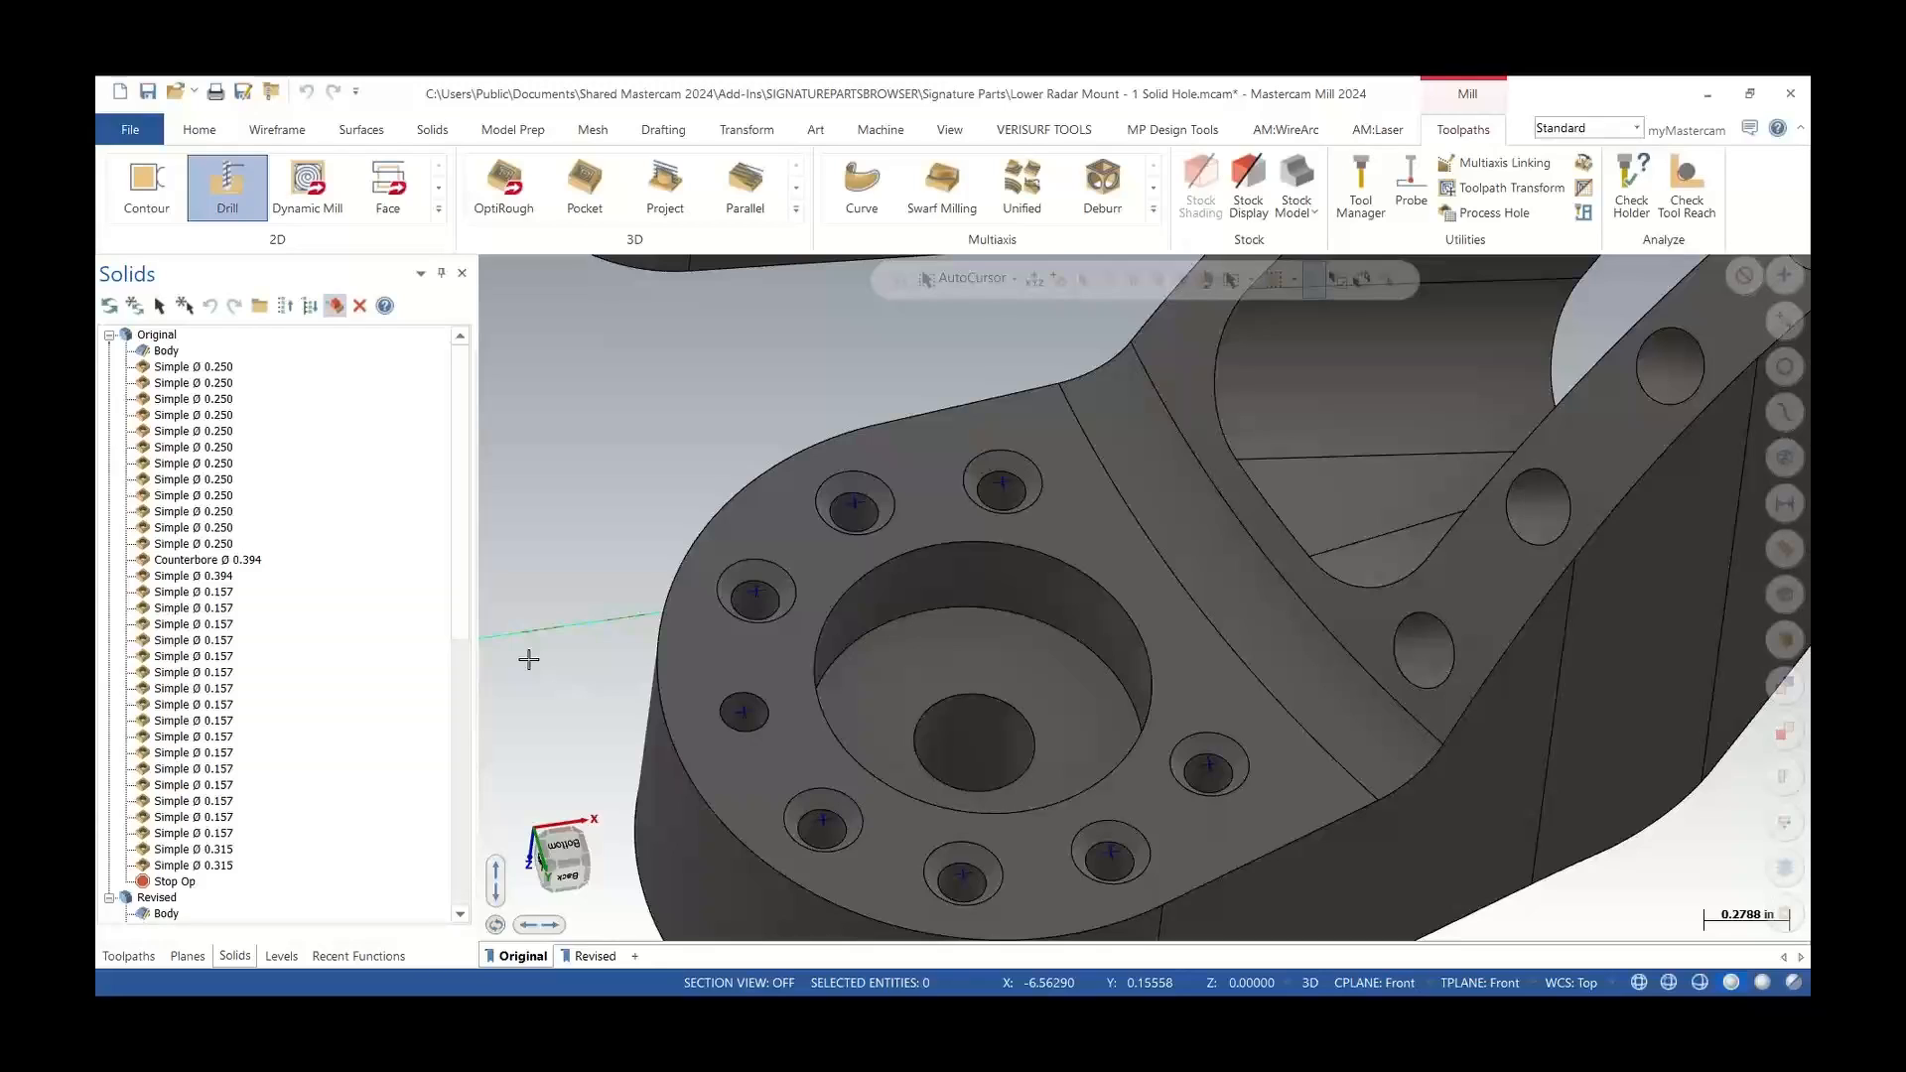
# Switch to Mastercam 2023 and open the Solid hole ex part file
pyautogui.scroll(-3, 650, 683)
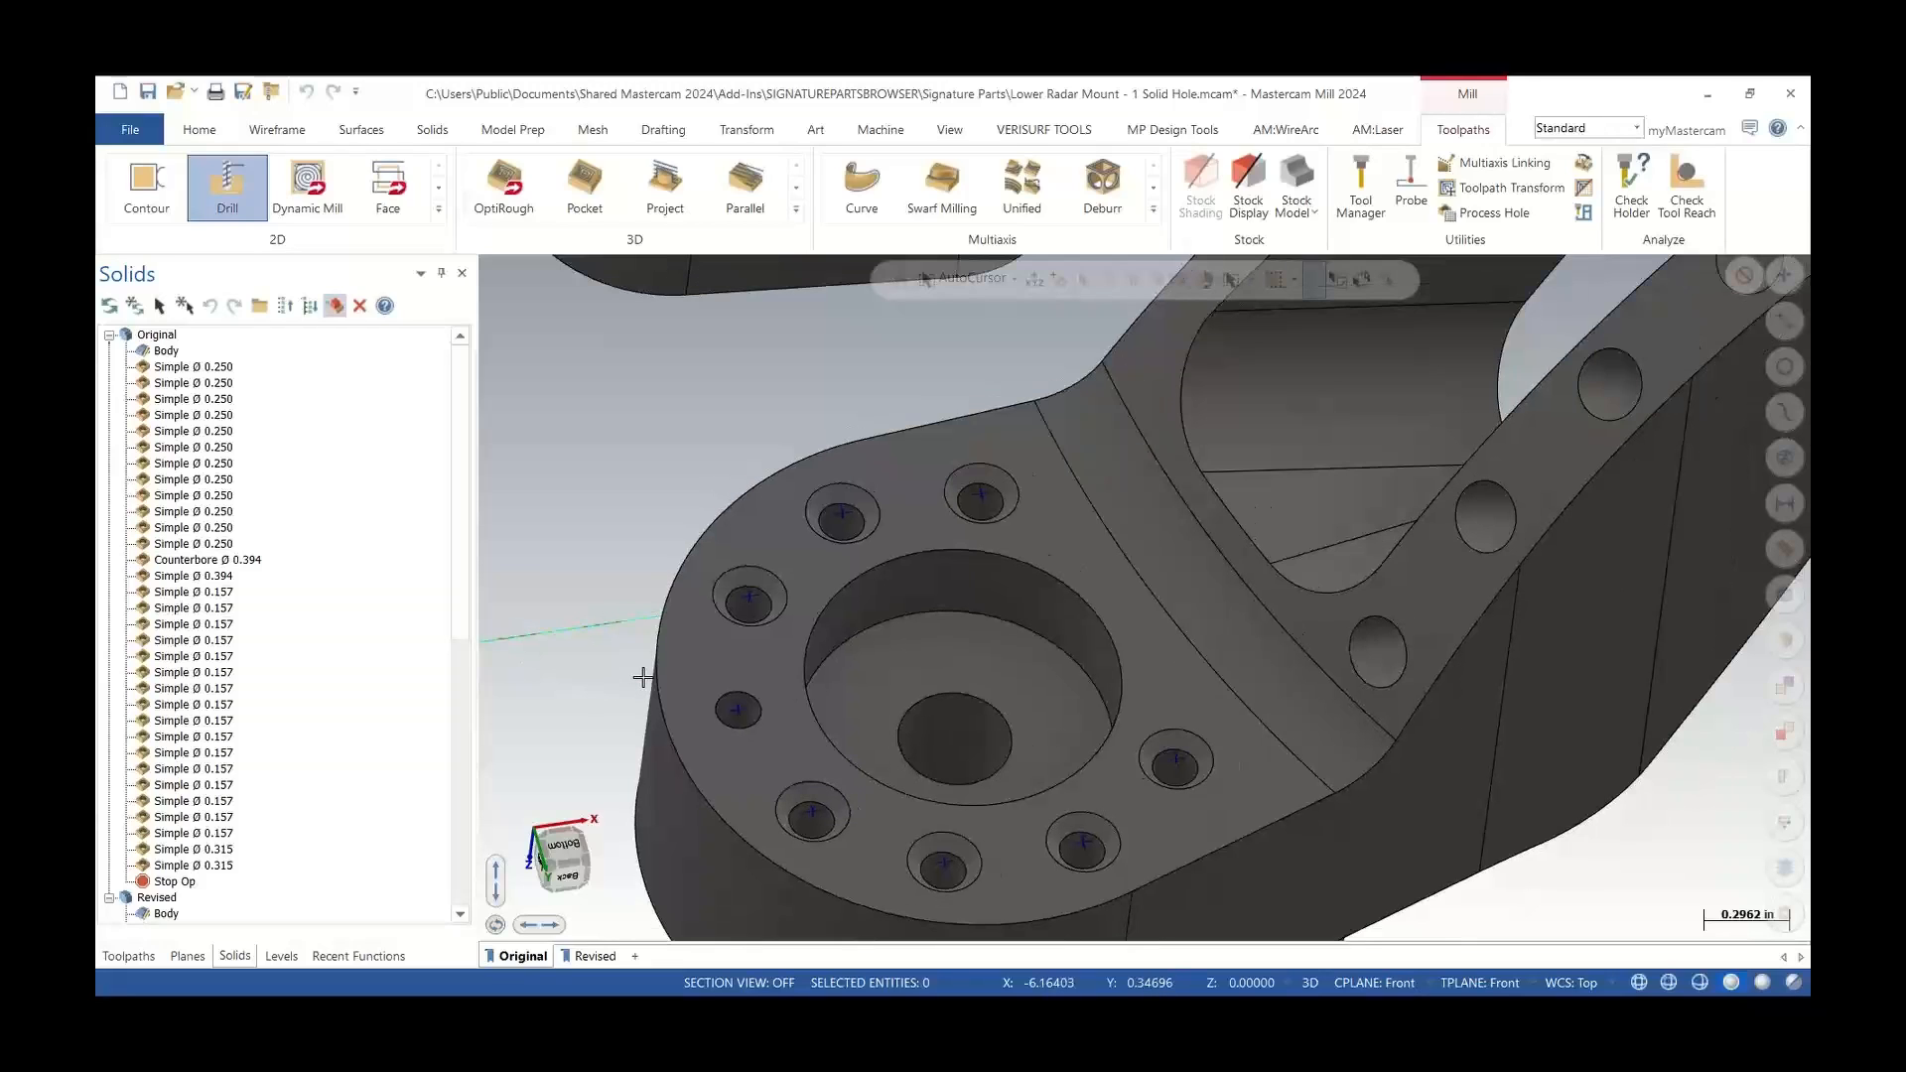
pyautogui.scroll(-6, 658, 687)
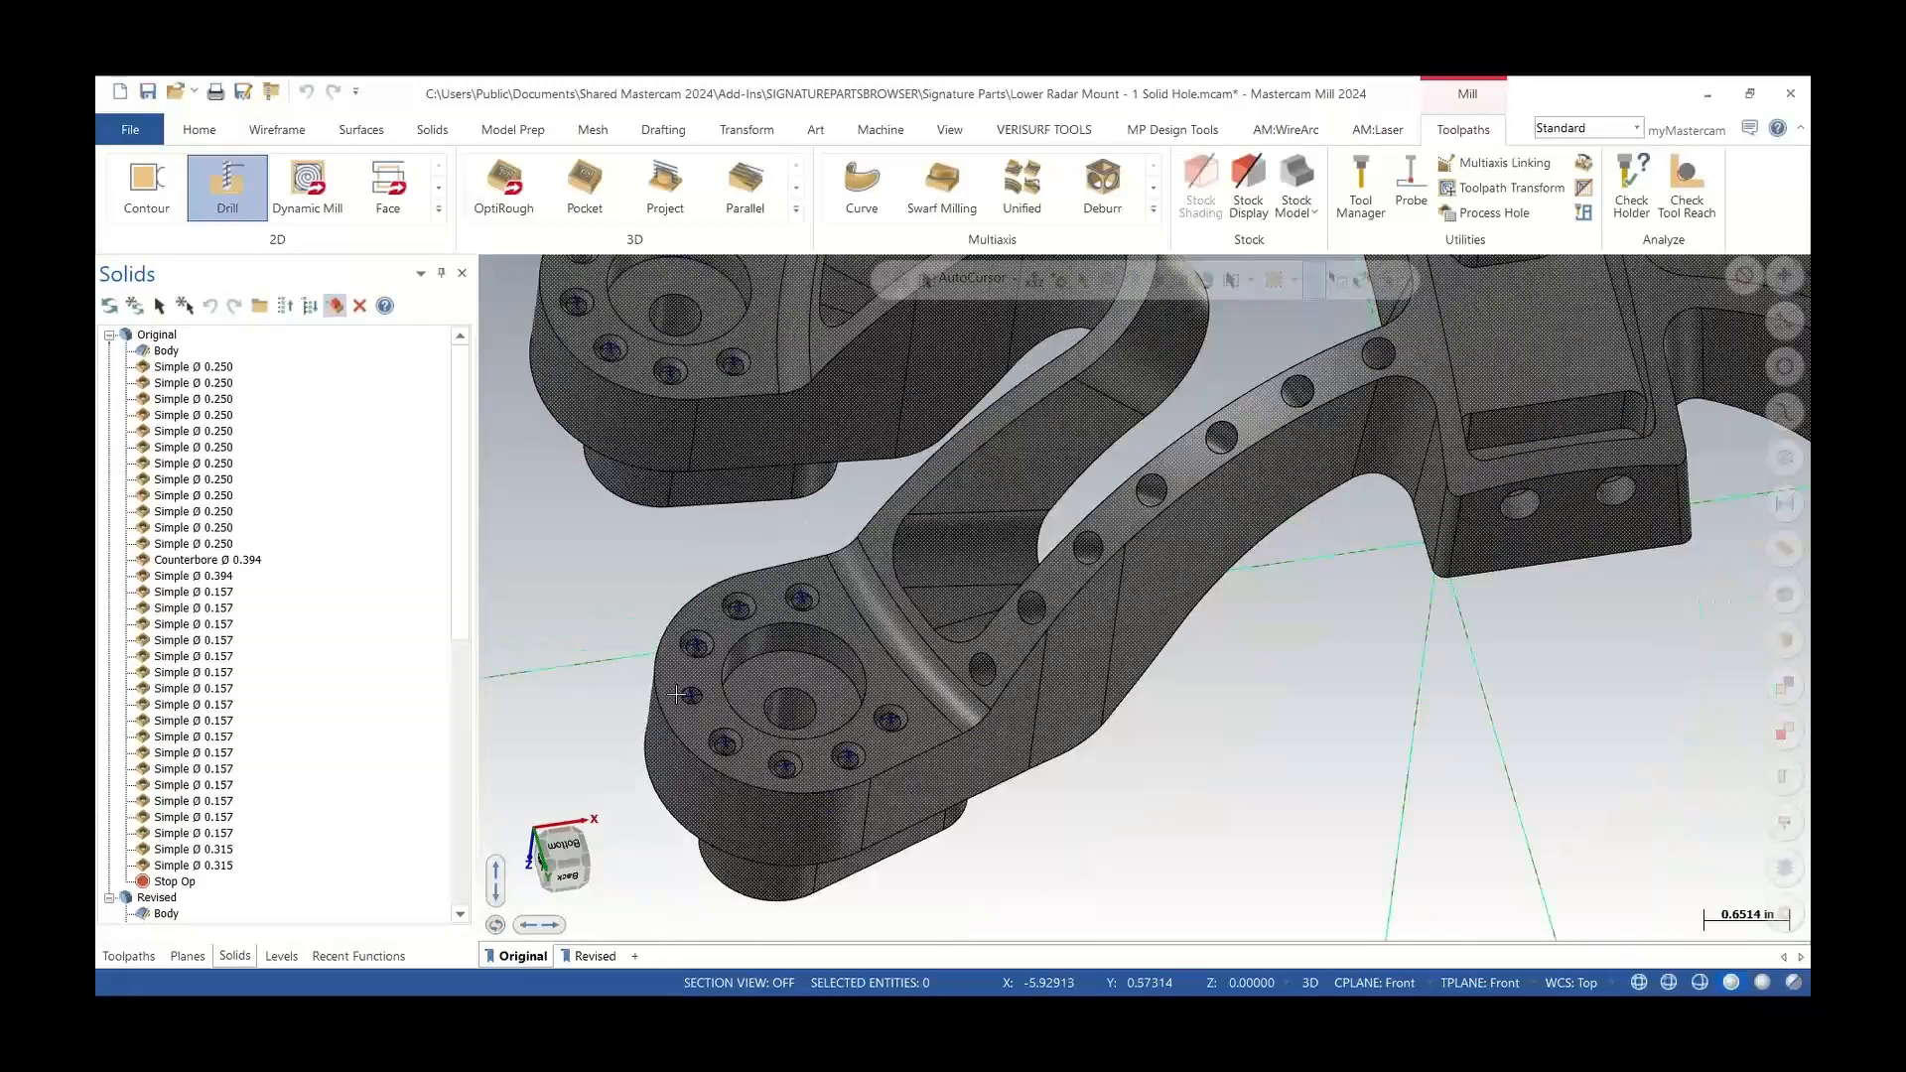
pyautogui.click(1225, 1017)
pyautogui.scroll(-8, 780, 687)
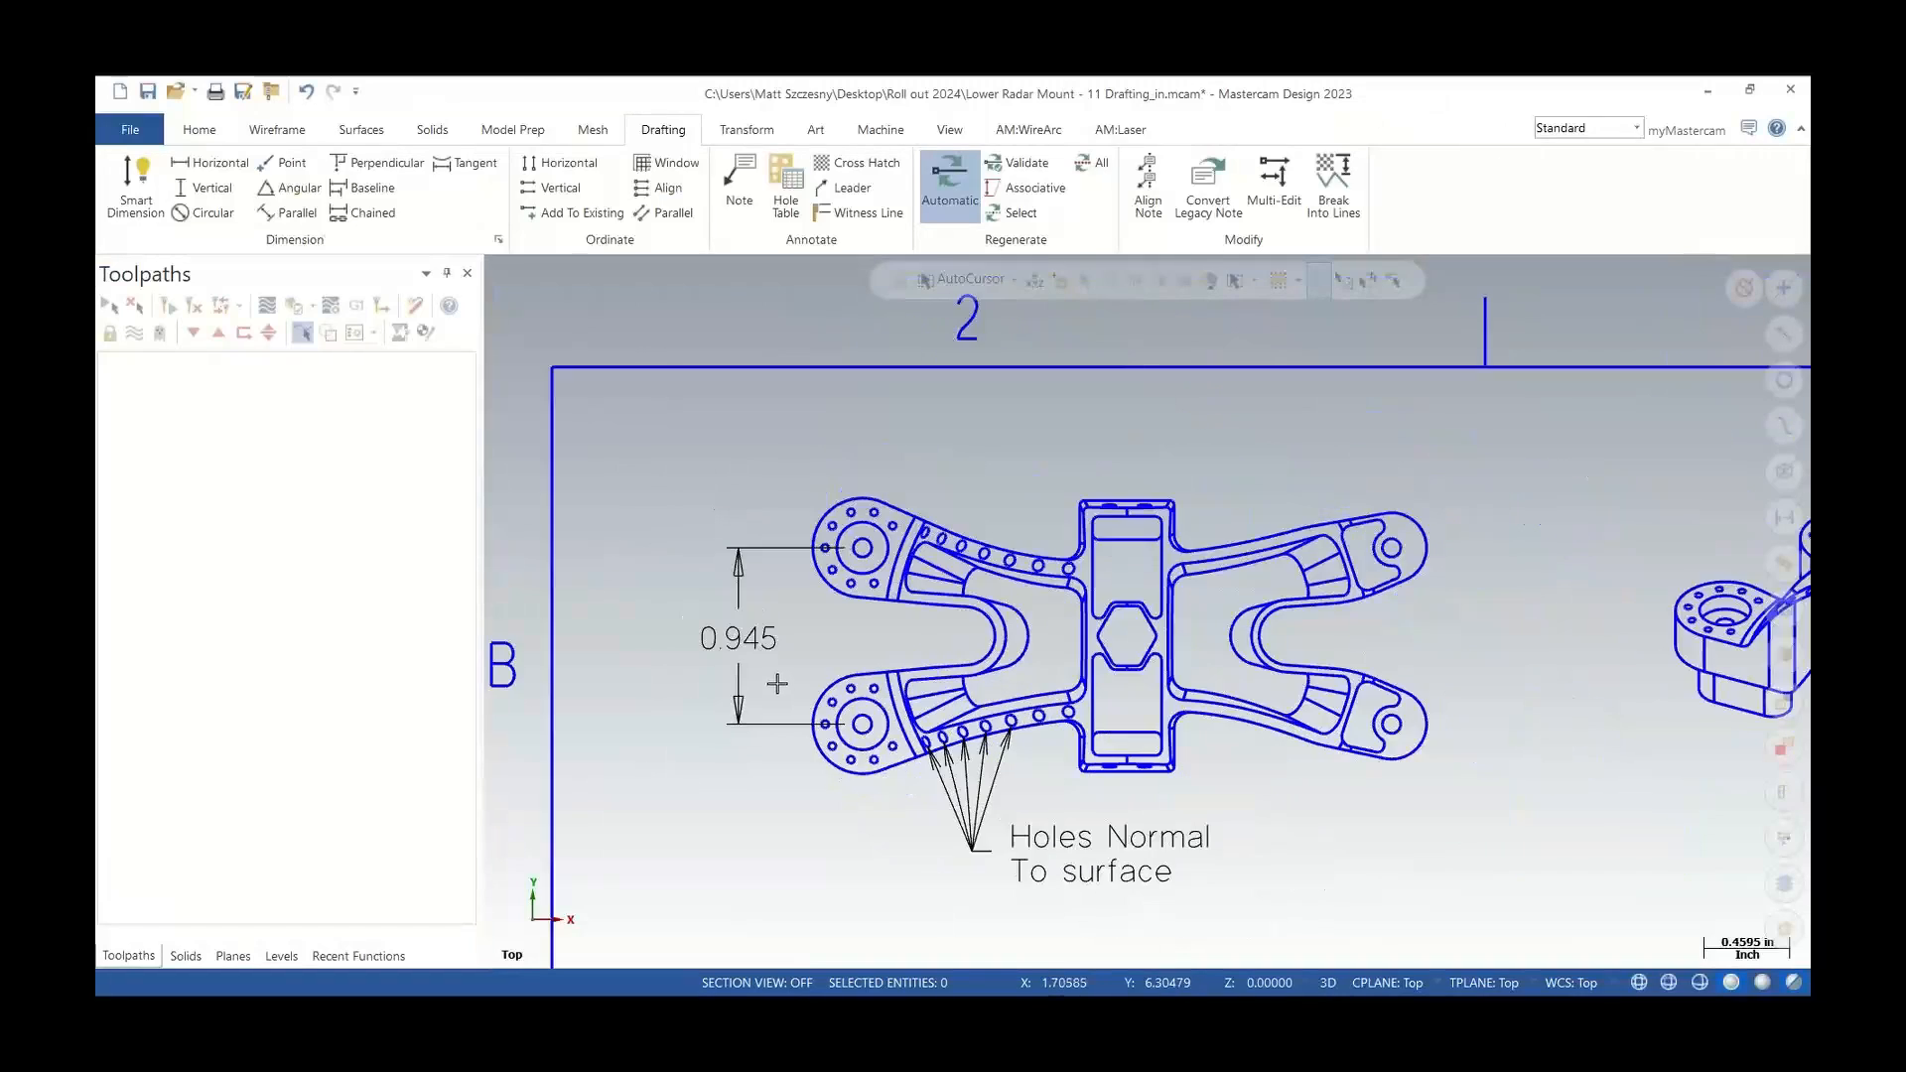
pyautogui.click(573, 1015)
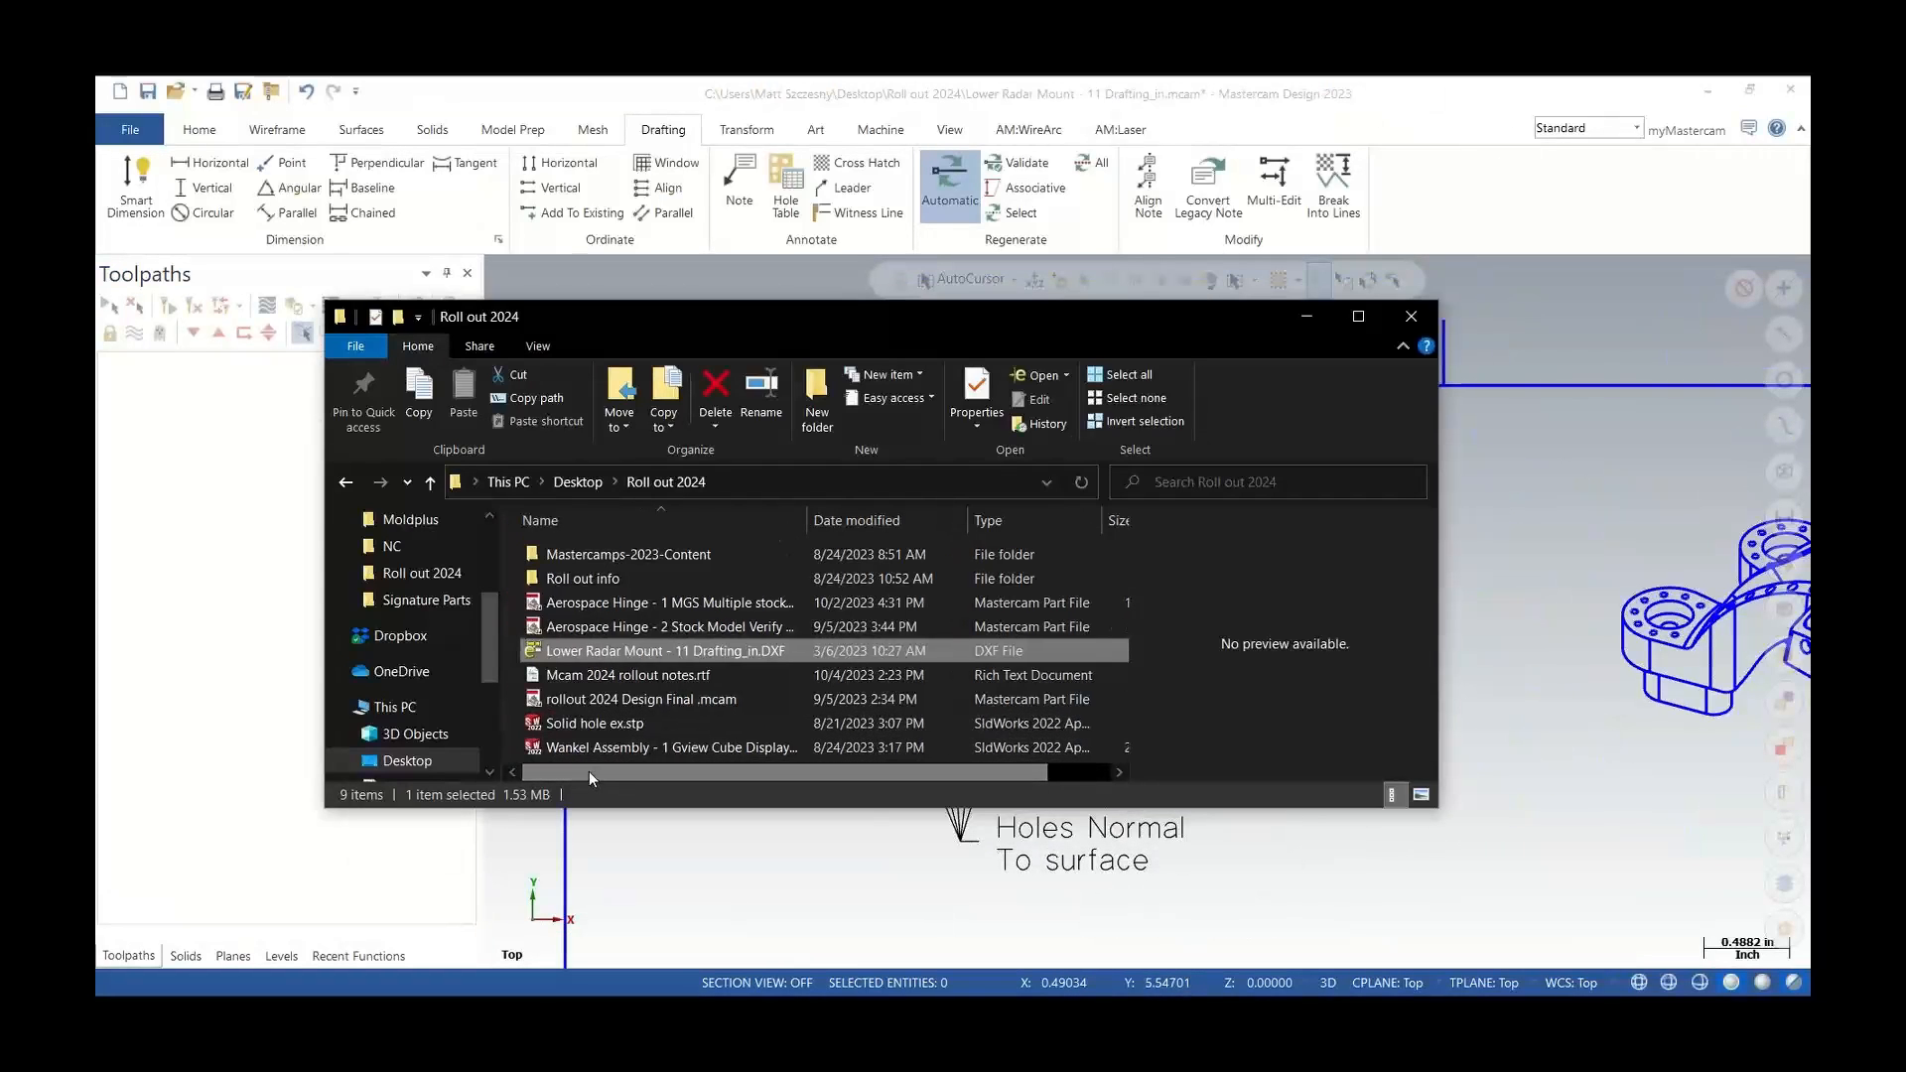
pyautogui.moveTo(584, 723); pyautogui.dragTo(693, 849)
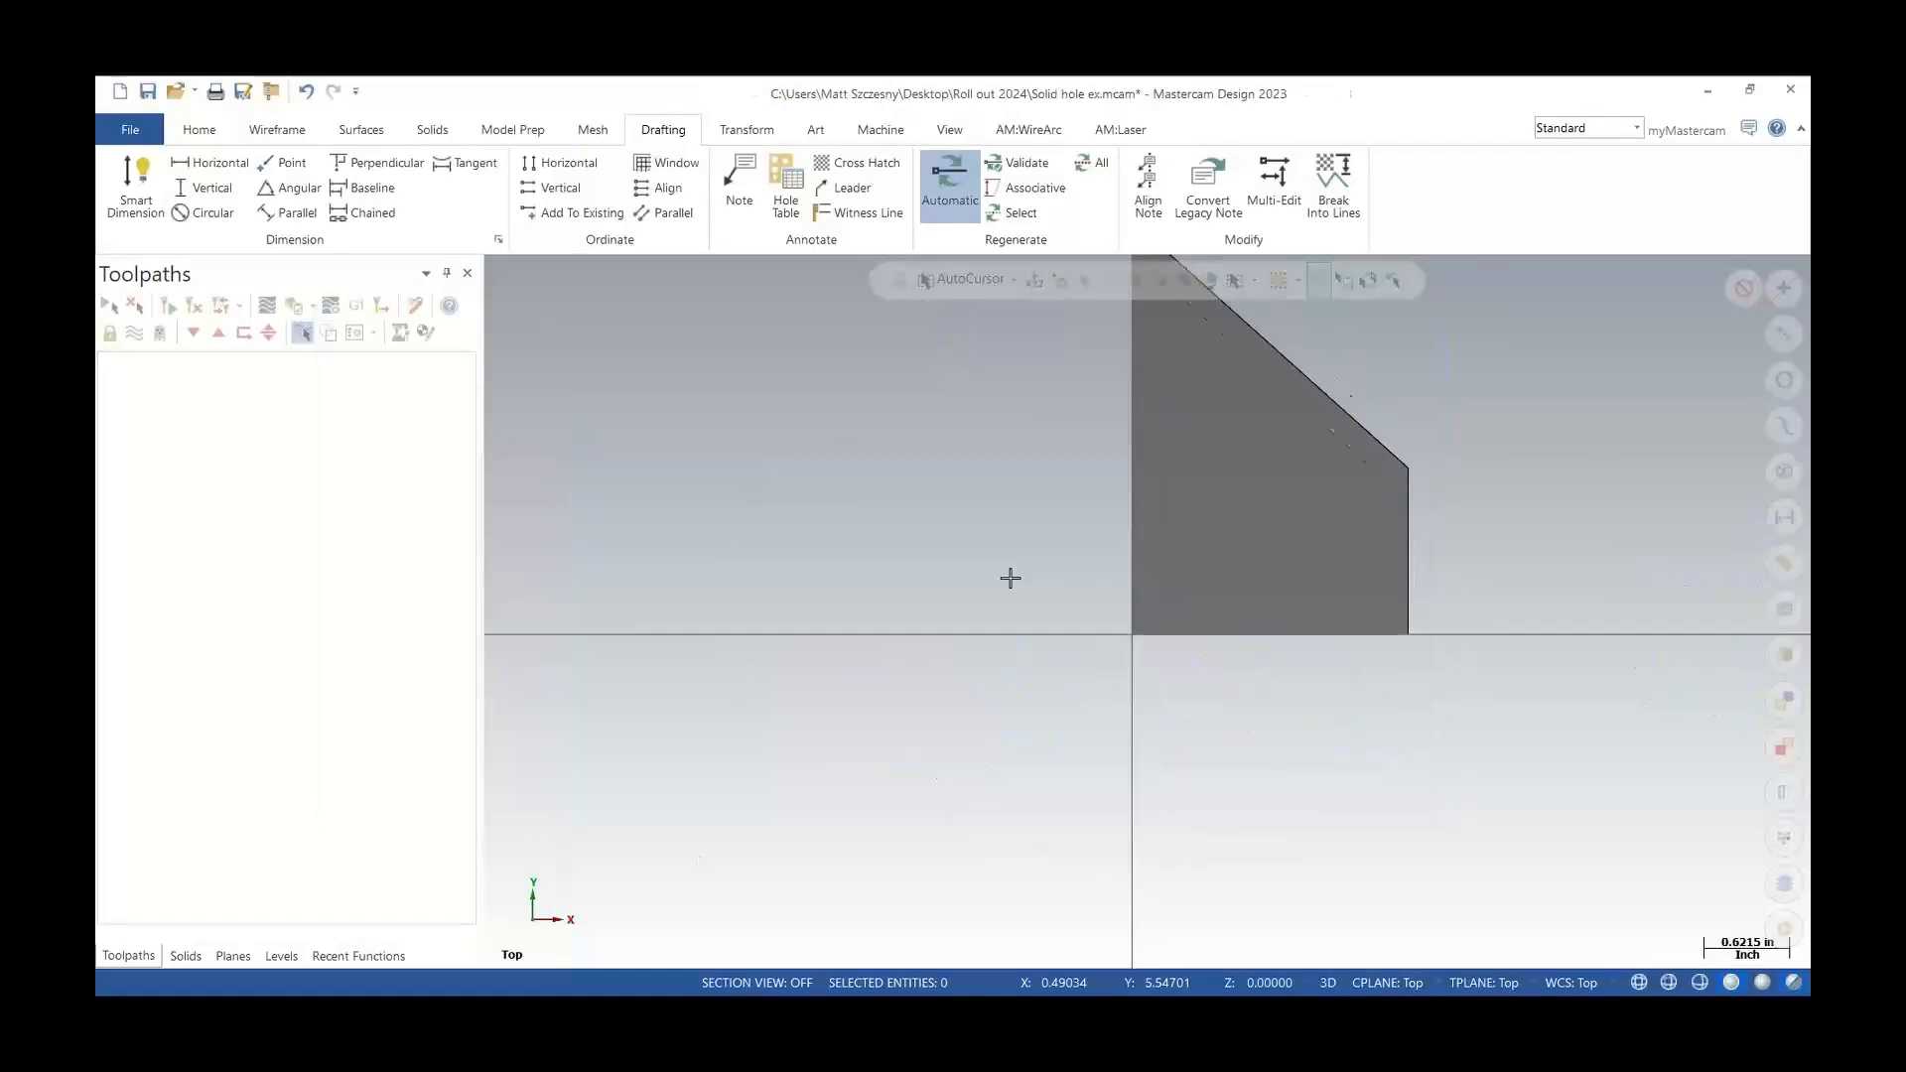
# Start a Hole on the block's sloped top face and place two hole positions on it
pyautogui.moveTo(993, 581); pyautogui.dragTo(1143, 502, button='middle')
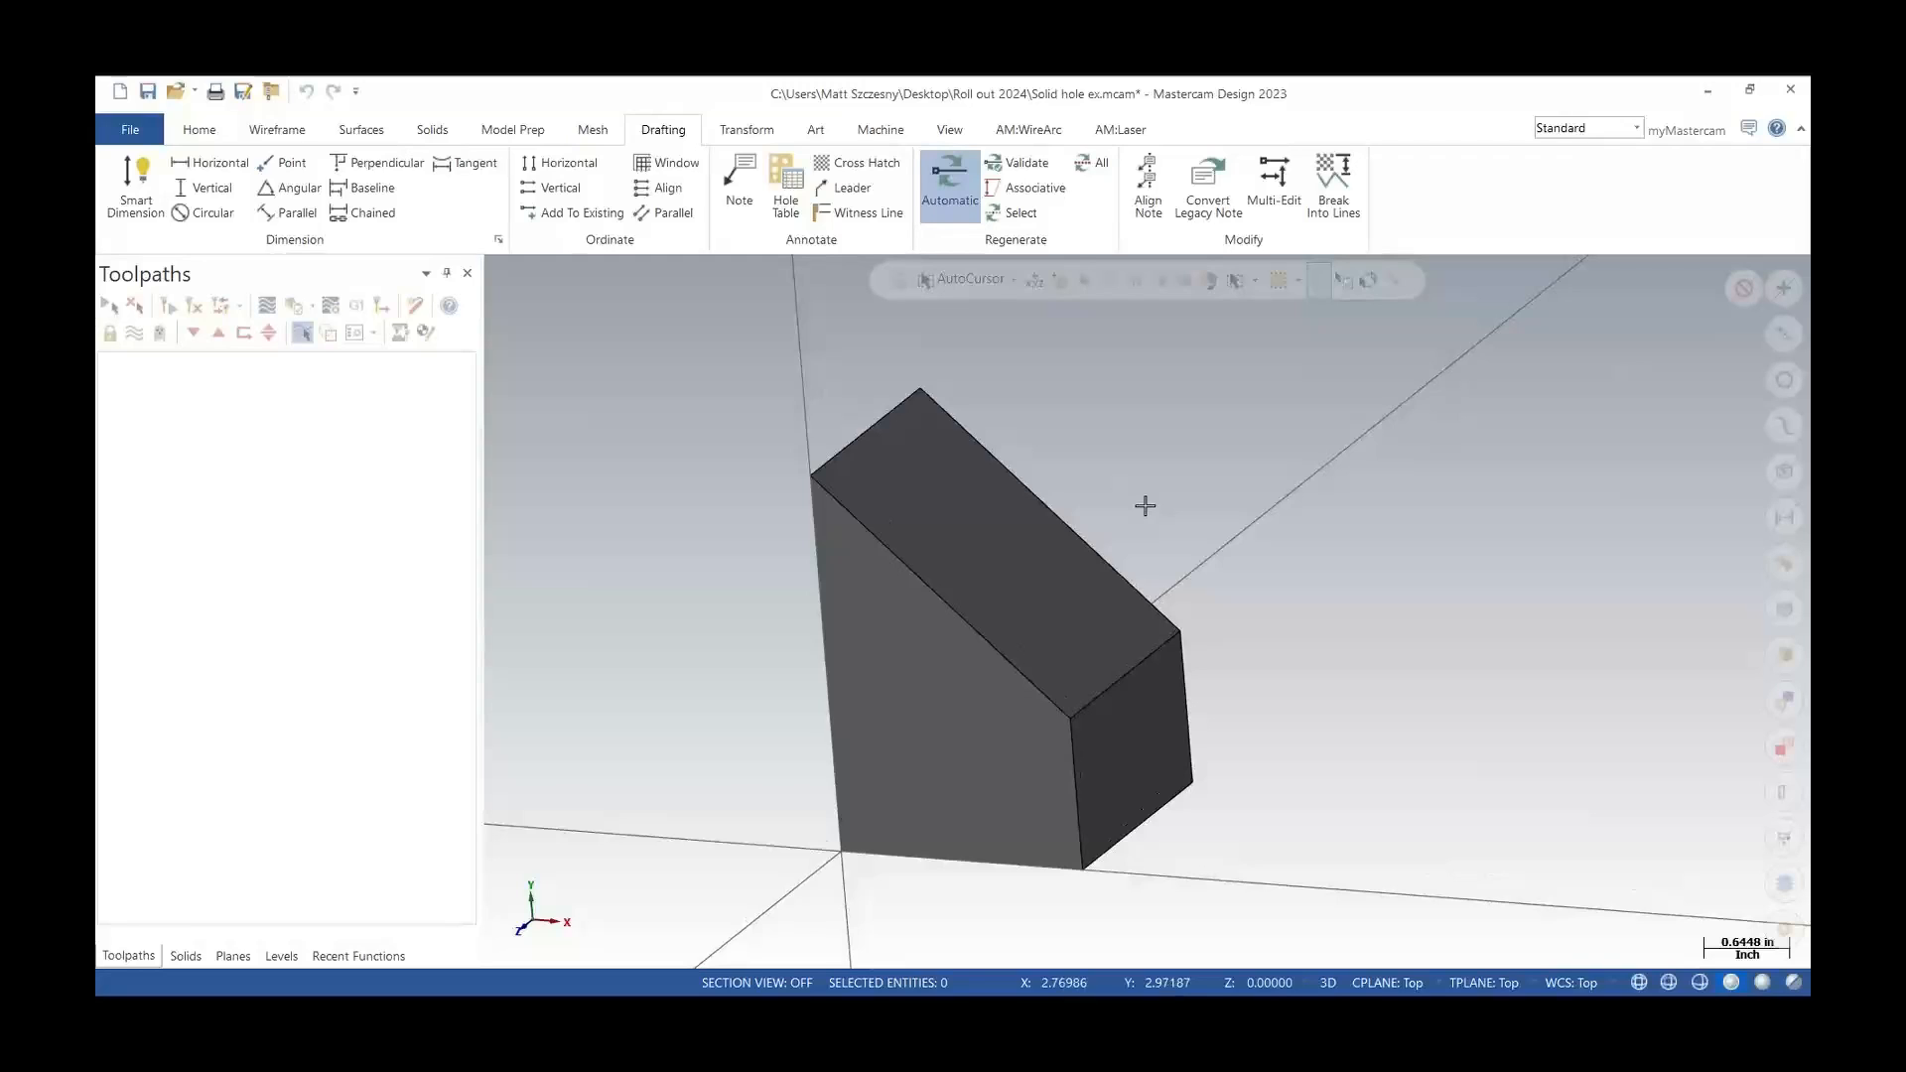
pyautogui.click(435, 130)
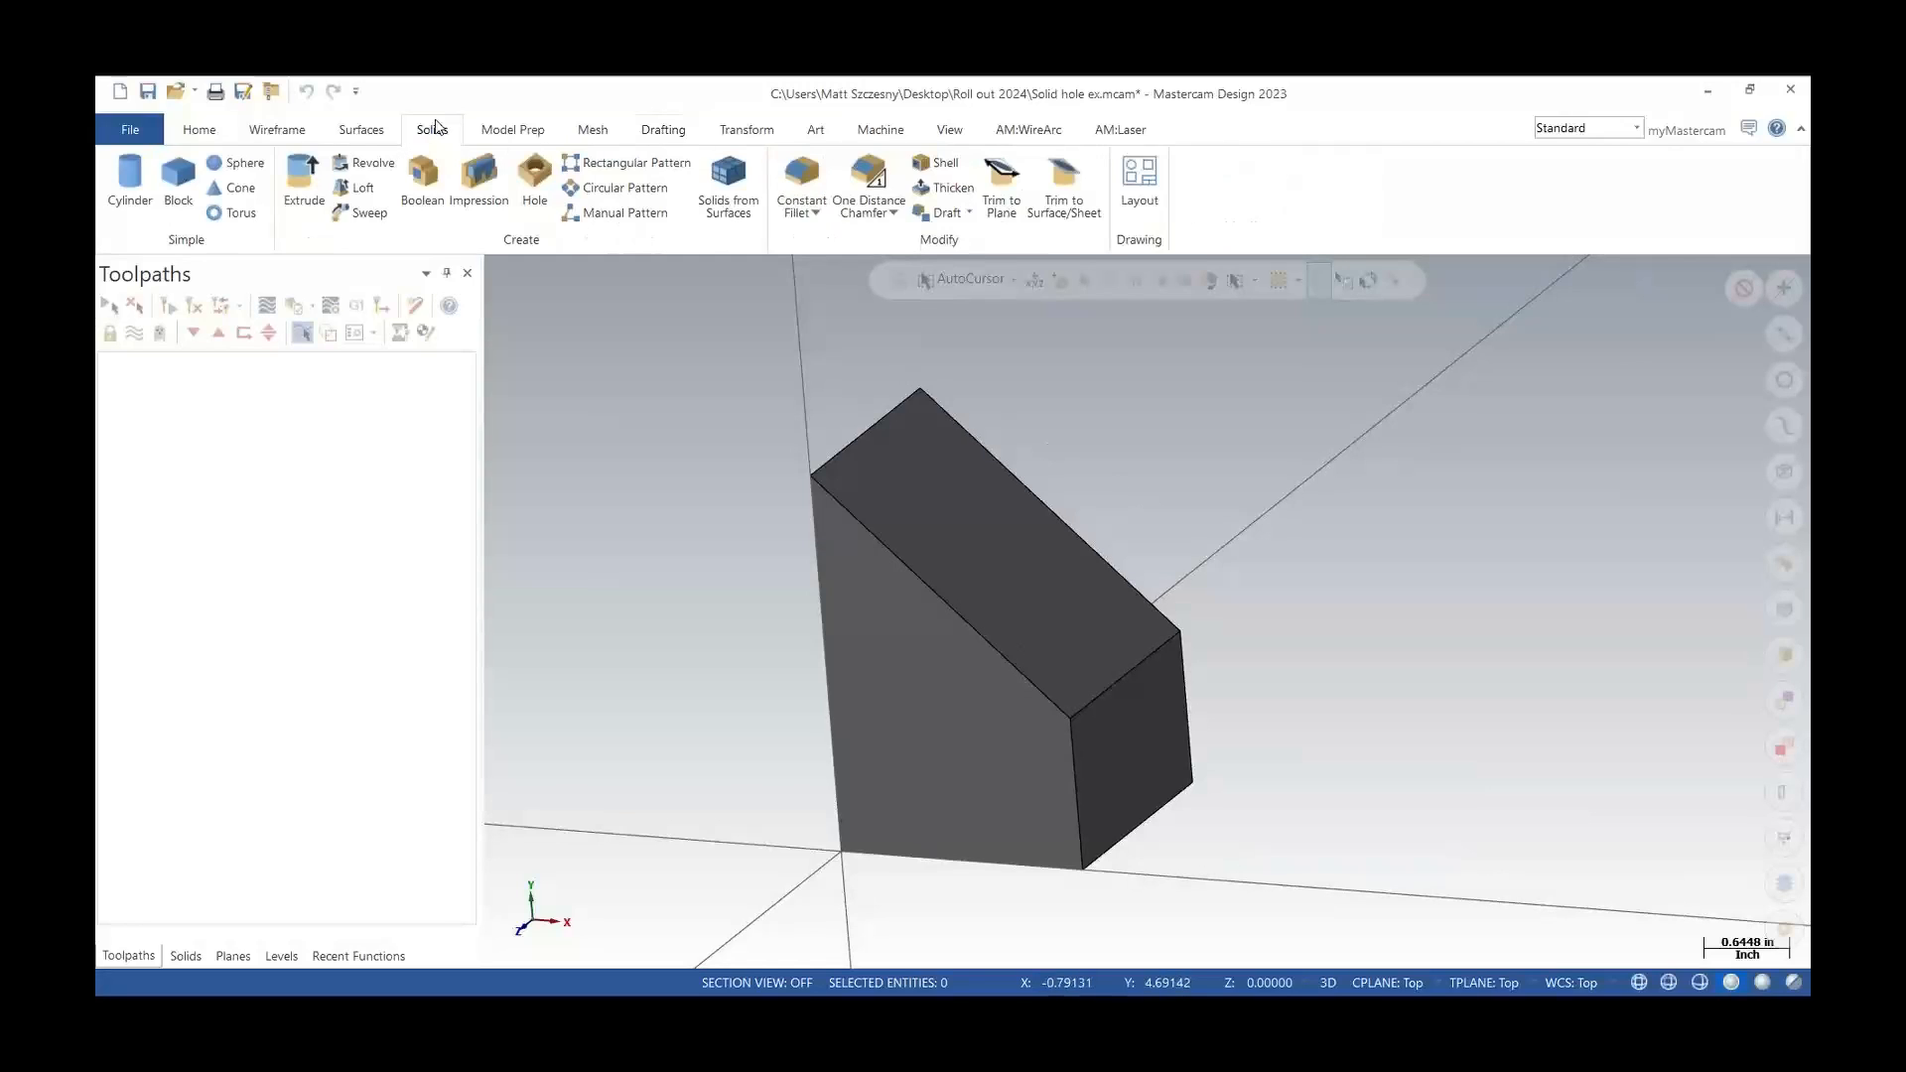
pyautogui.click(534, 176)
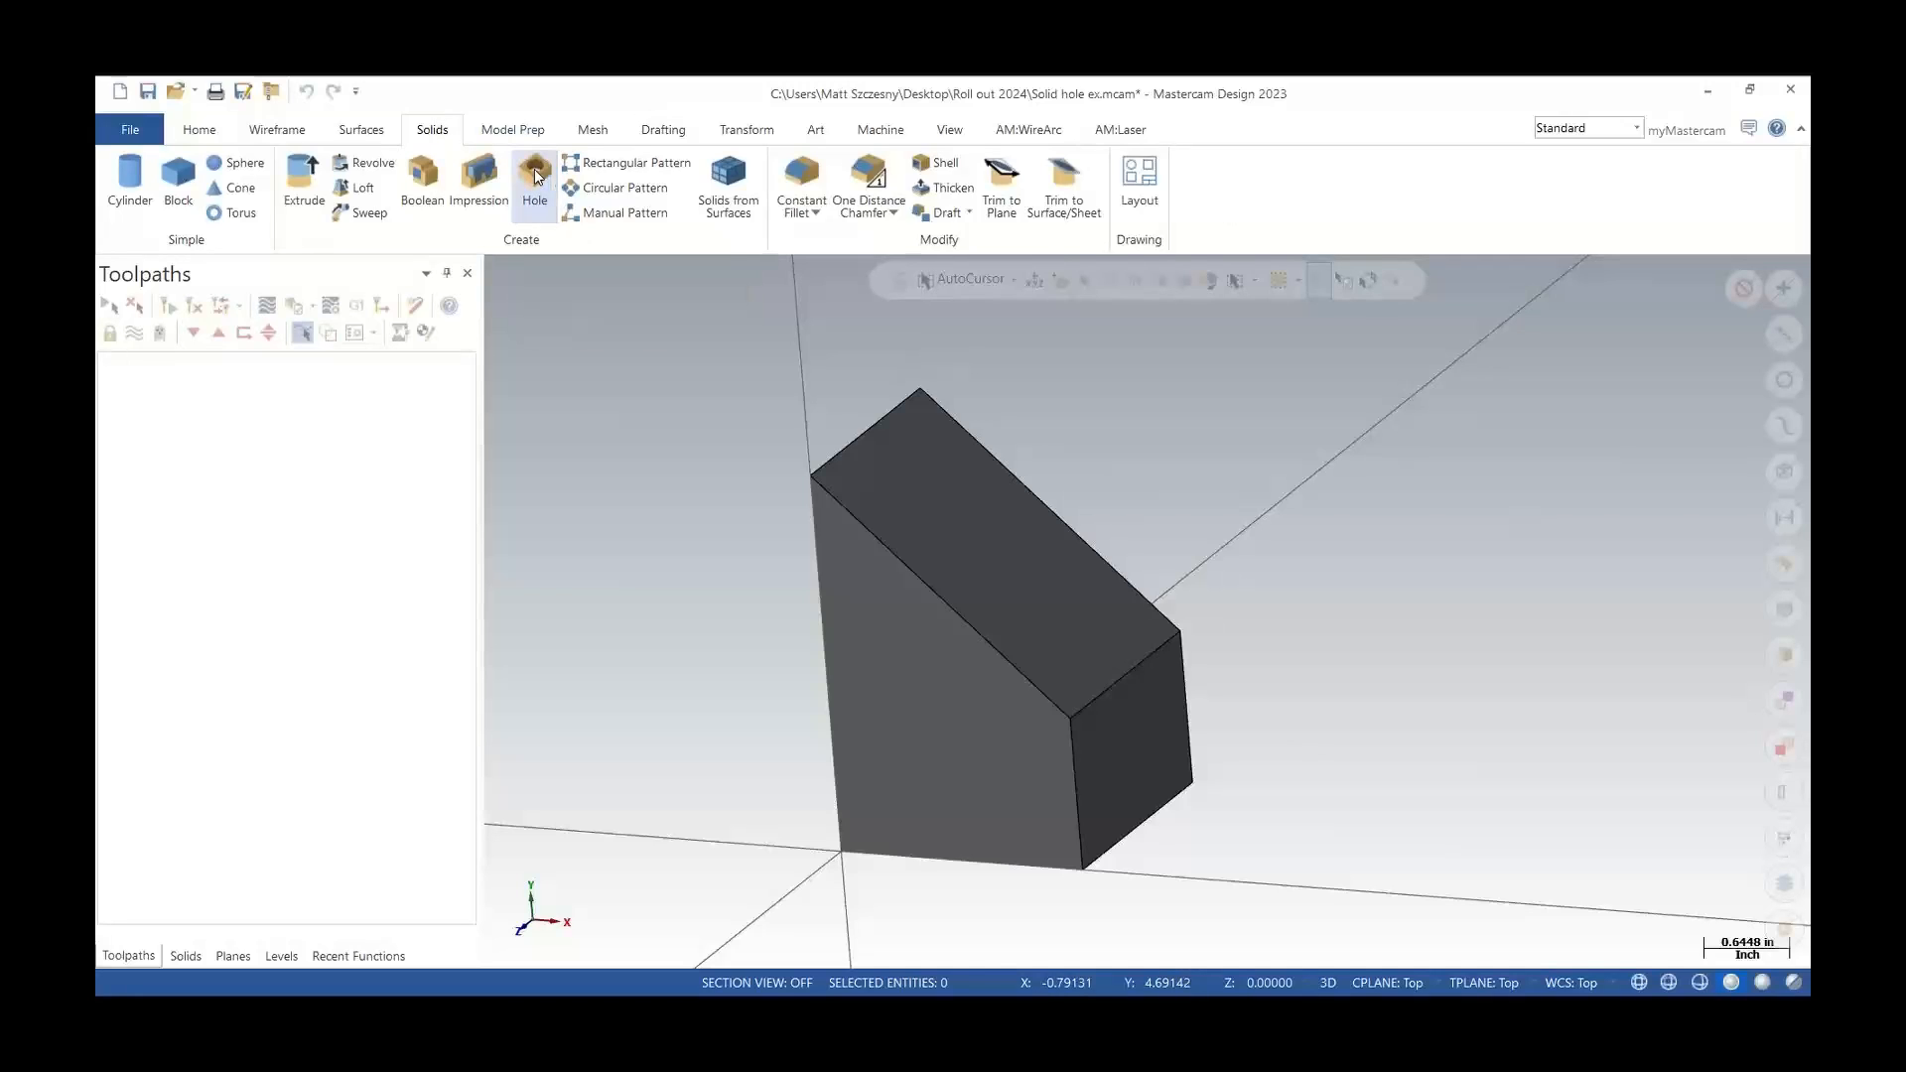
pyautogui.click(347, 534)
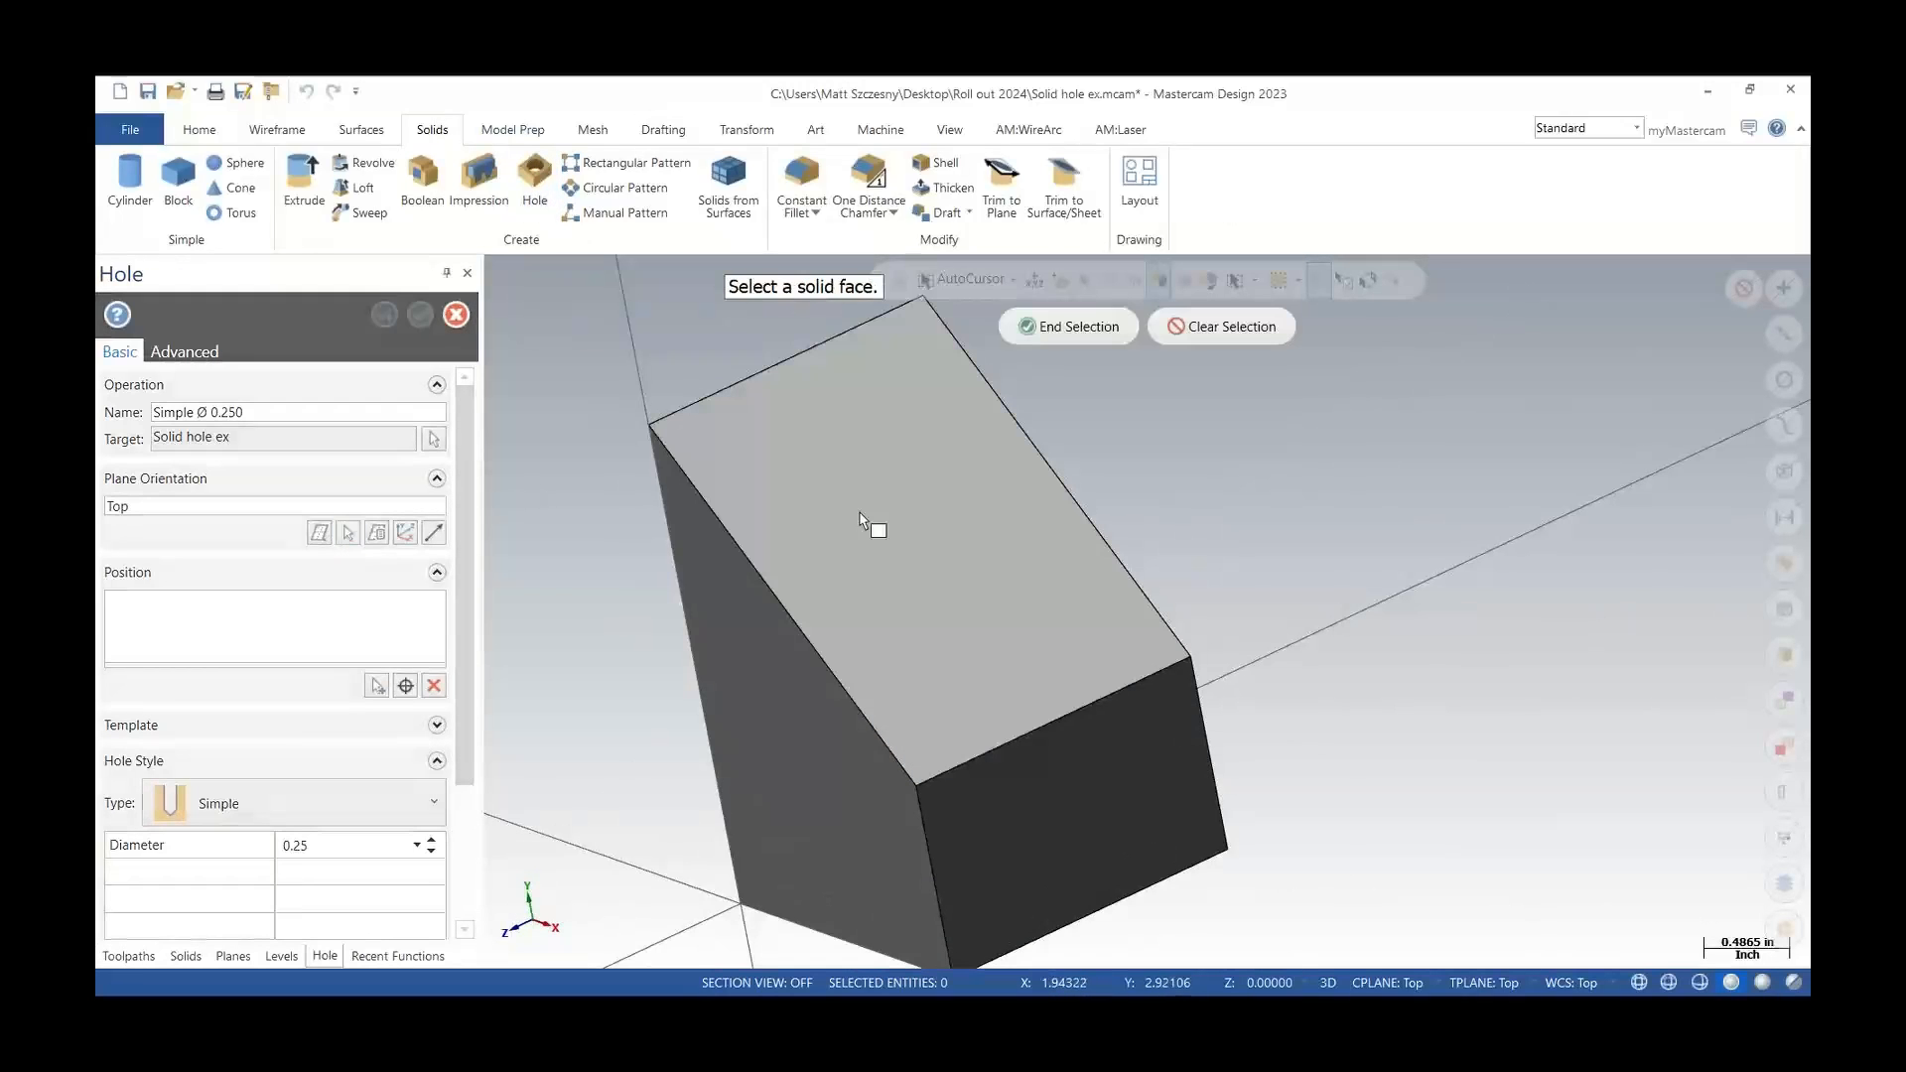
pyautogui.click(866, 513)
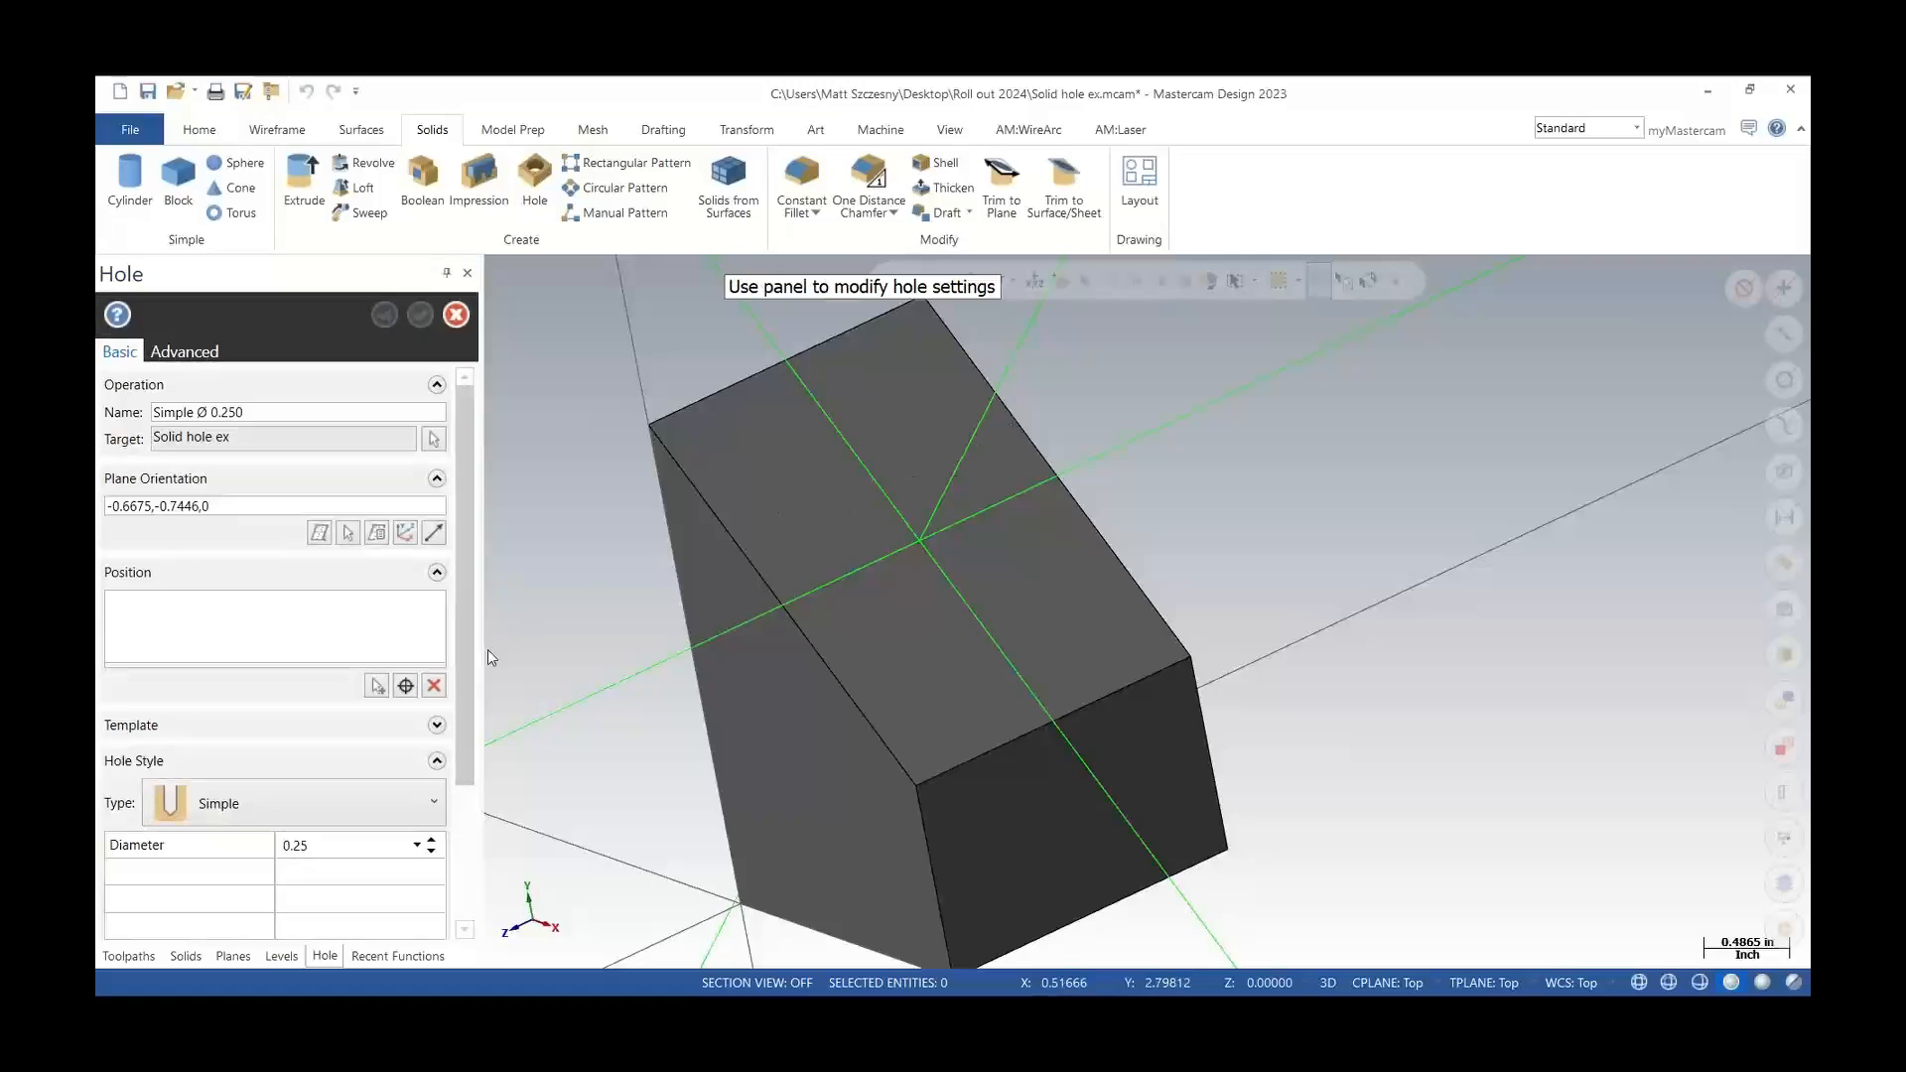
pyautogui.click(406, 686)
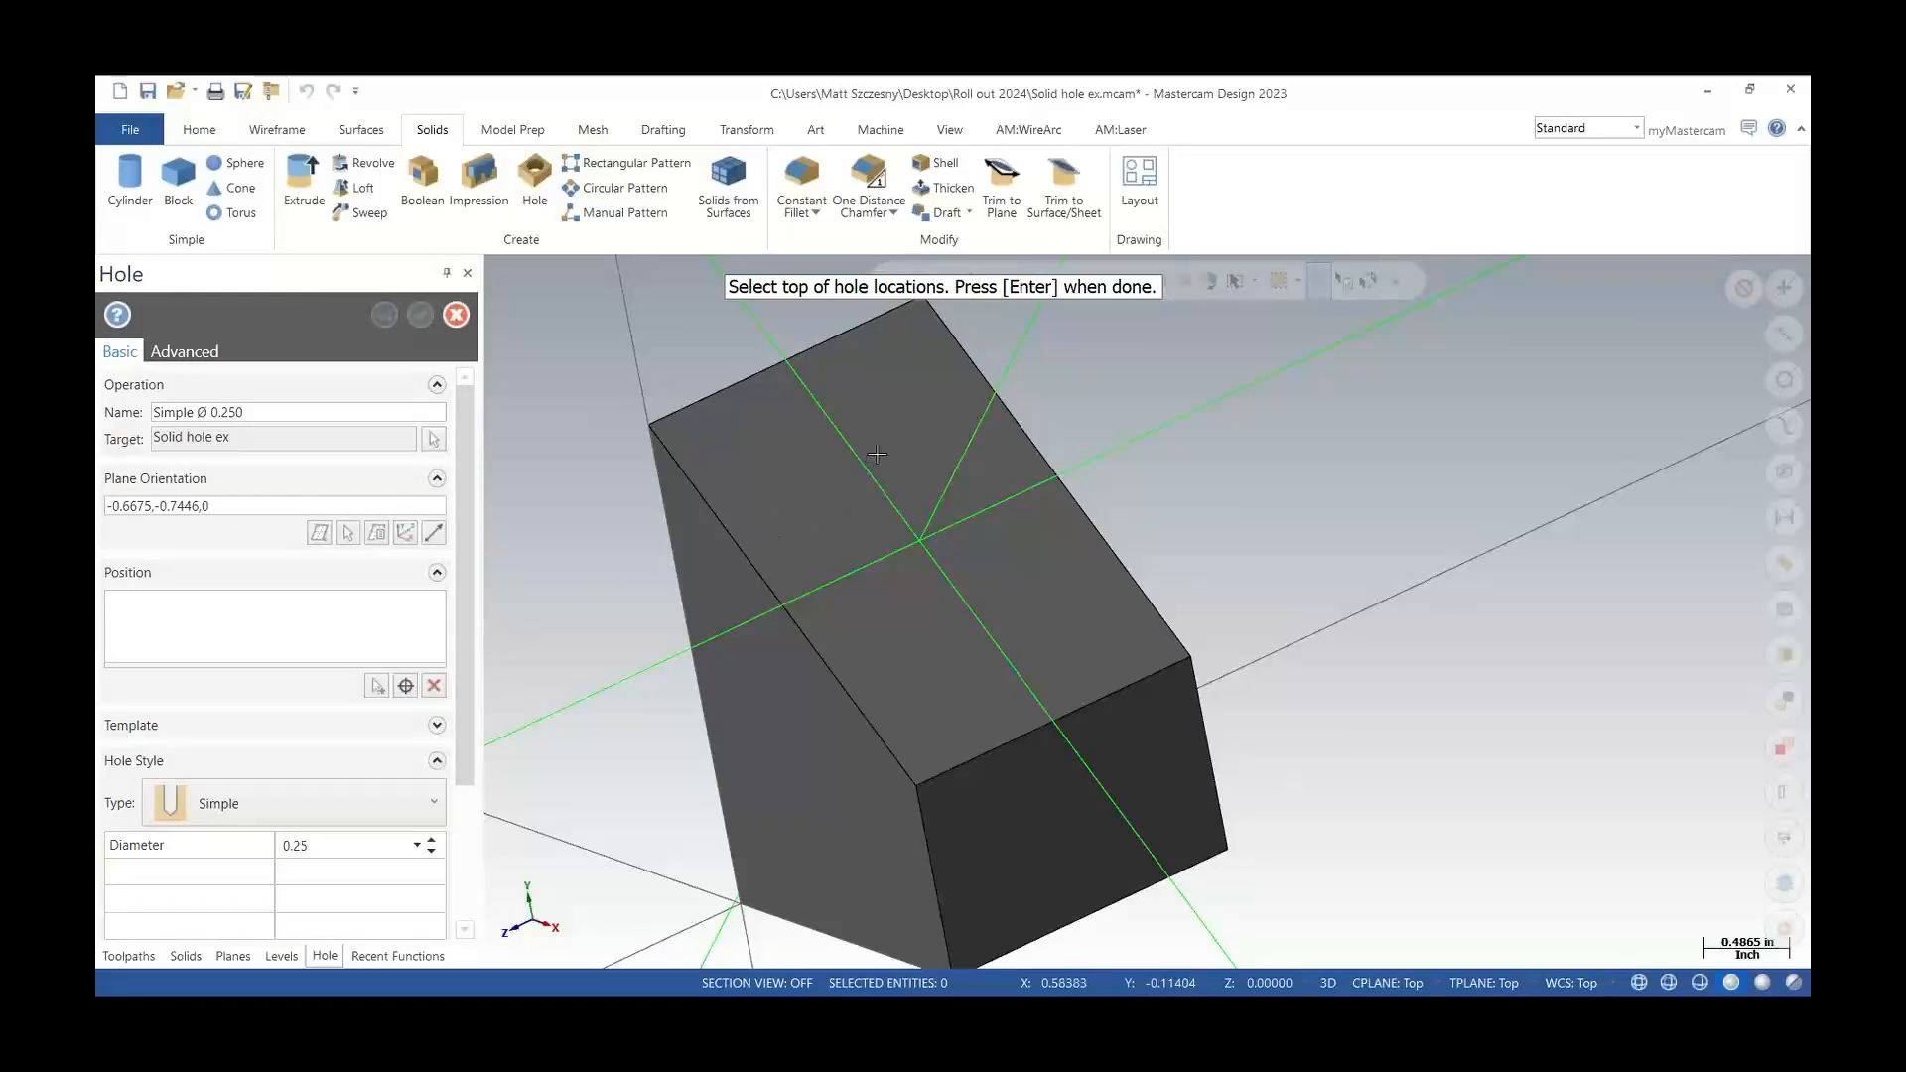
pyautogui.click(960, 604)
pyautogui.press('Return')
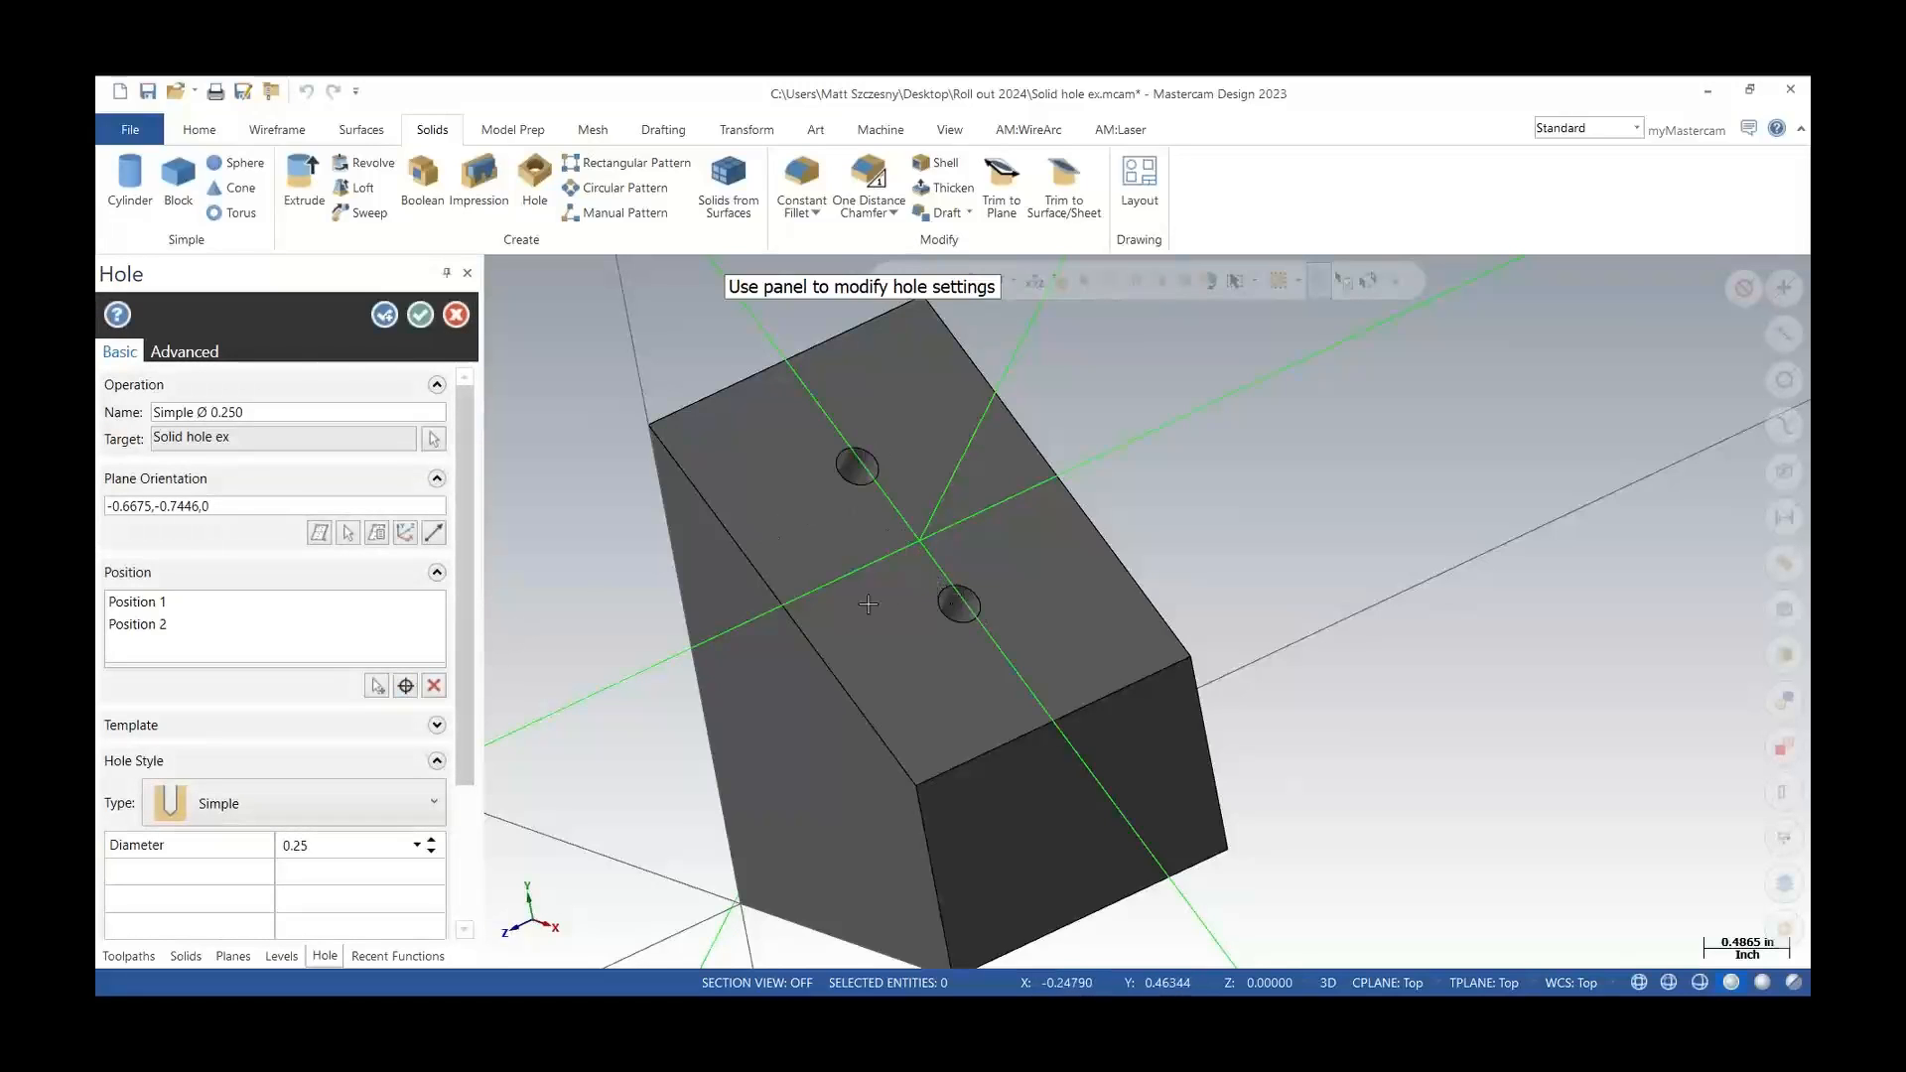
# Try to reorient the hole plane by defining a new plane with the gnomon
pyautogui.click(406, 533)
pyautogui.click(905, 785)
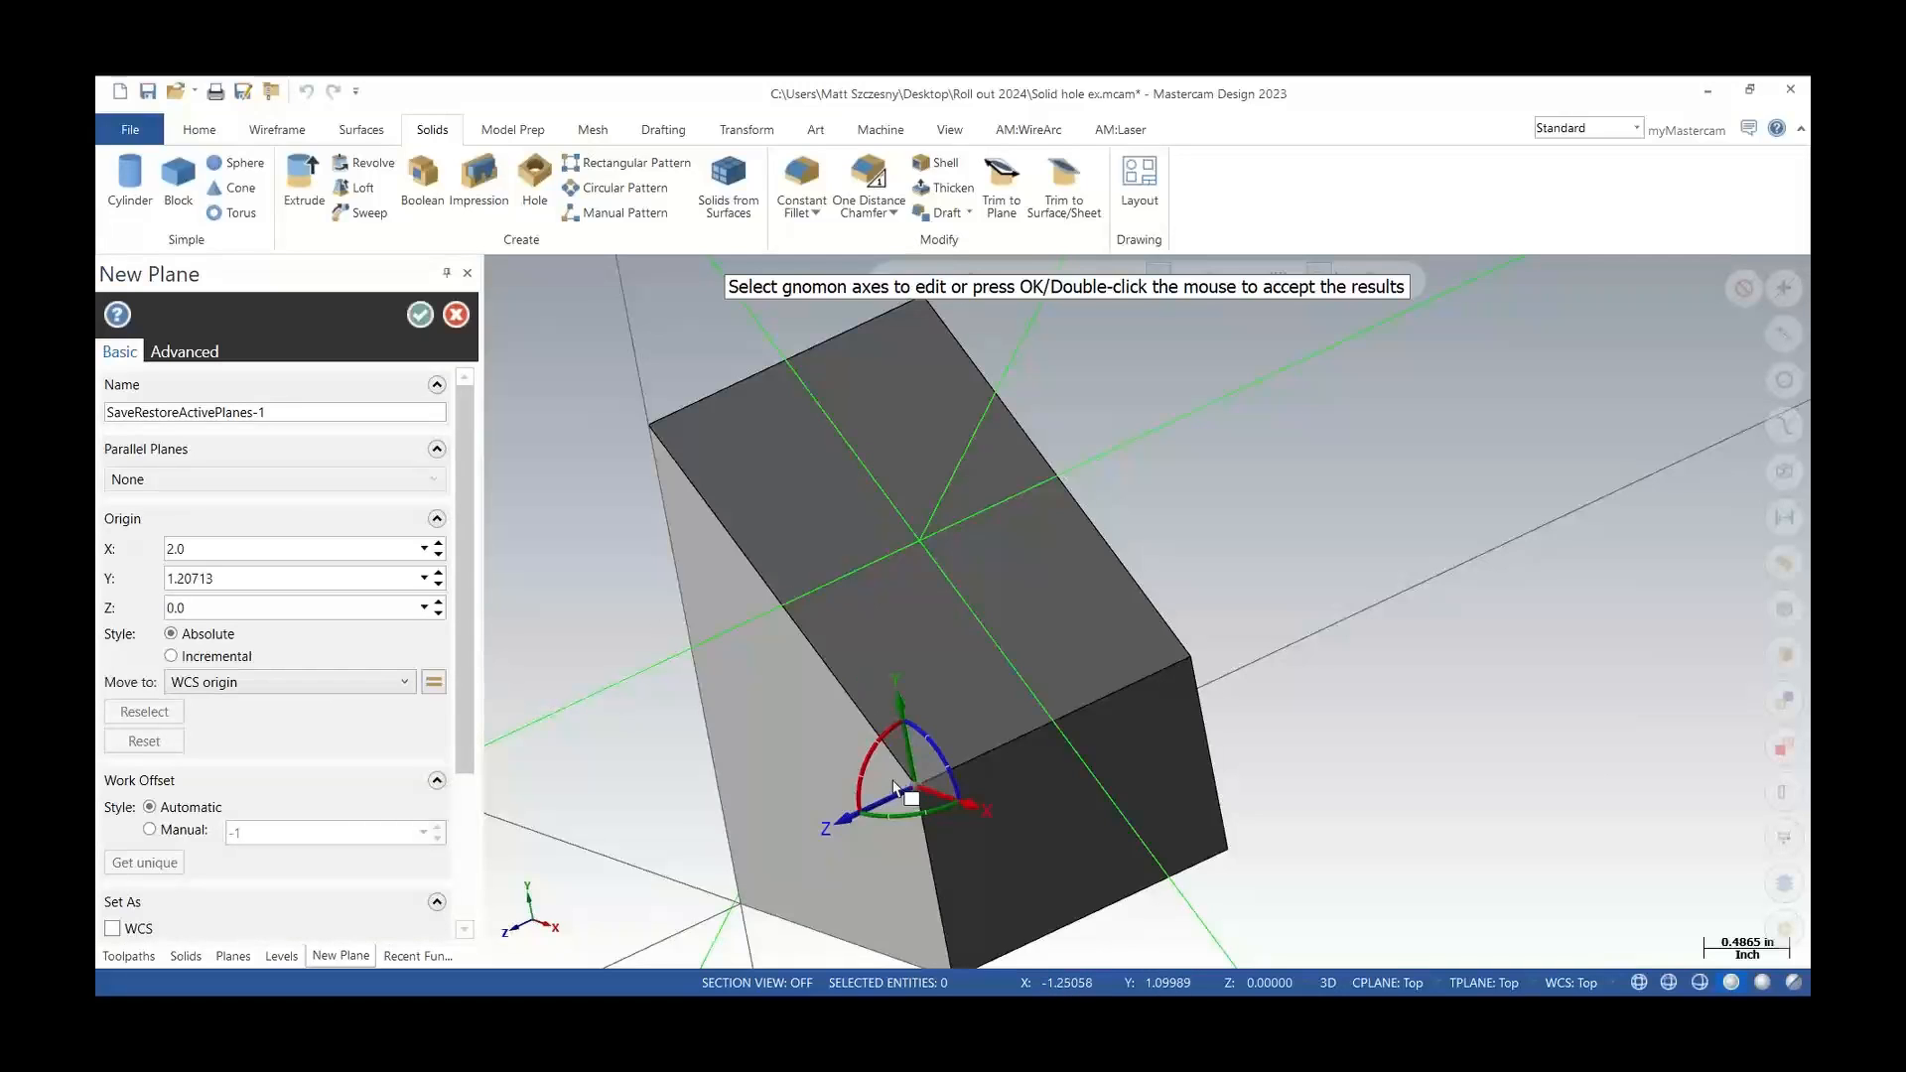
pyautogui.click(867, 769)
pyautogui.press('Escape')
pyautogui.scroll(2, 909, 530)
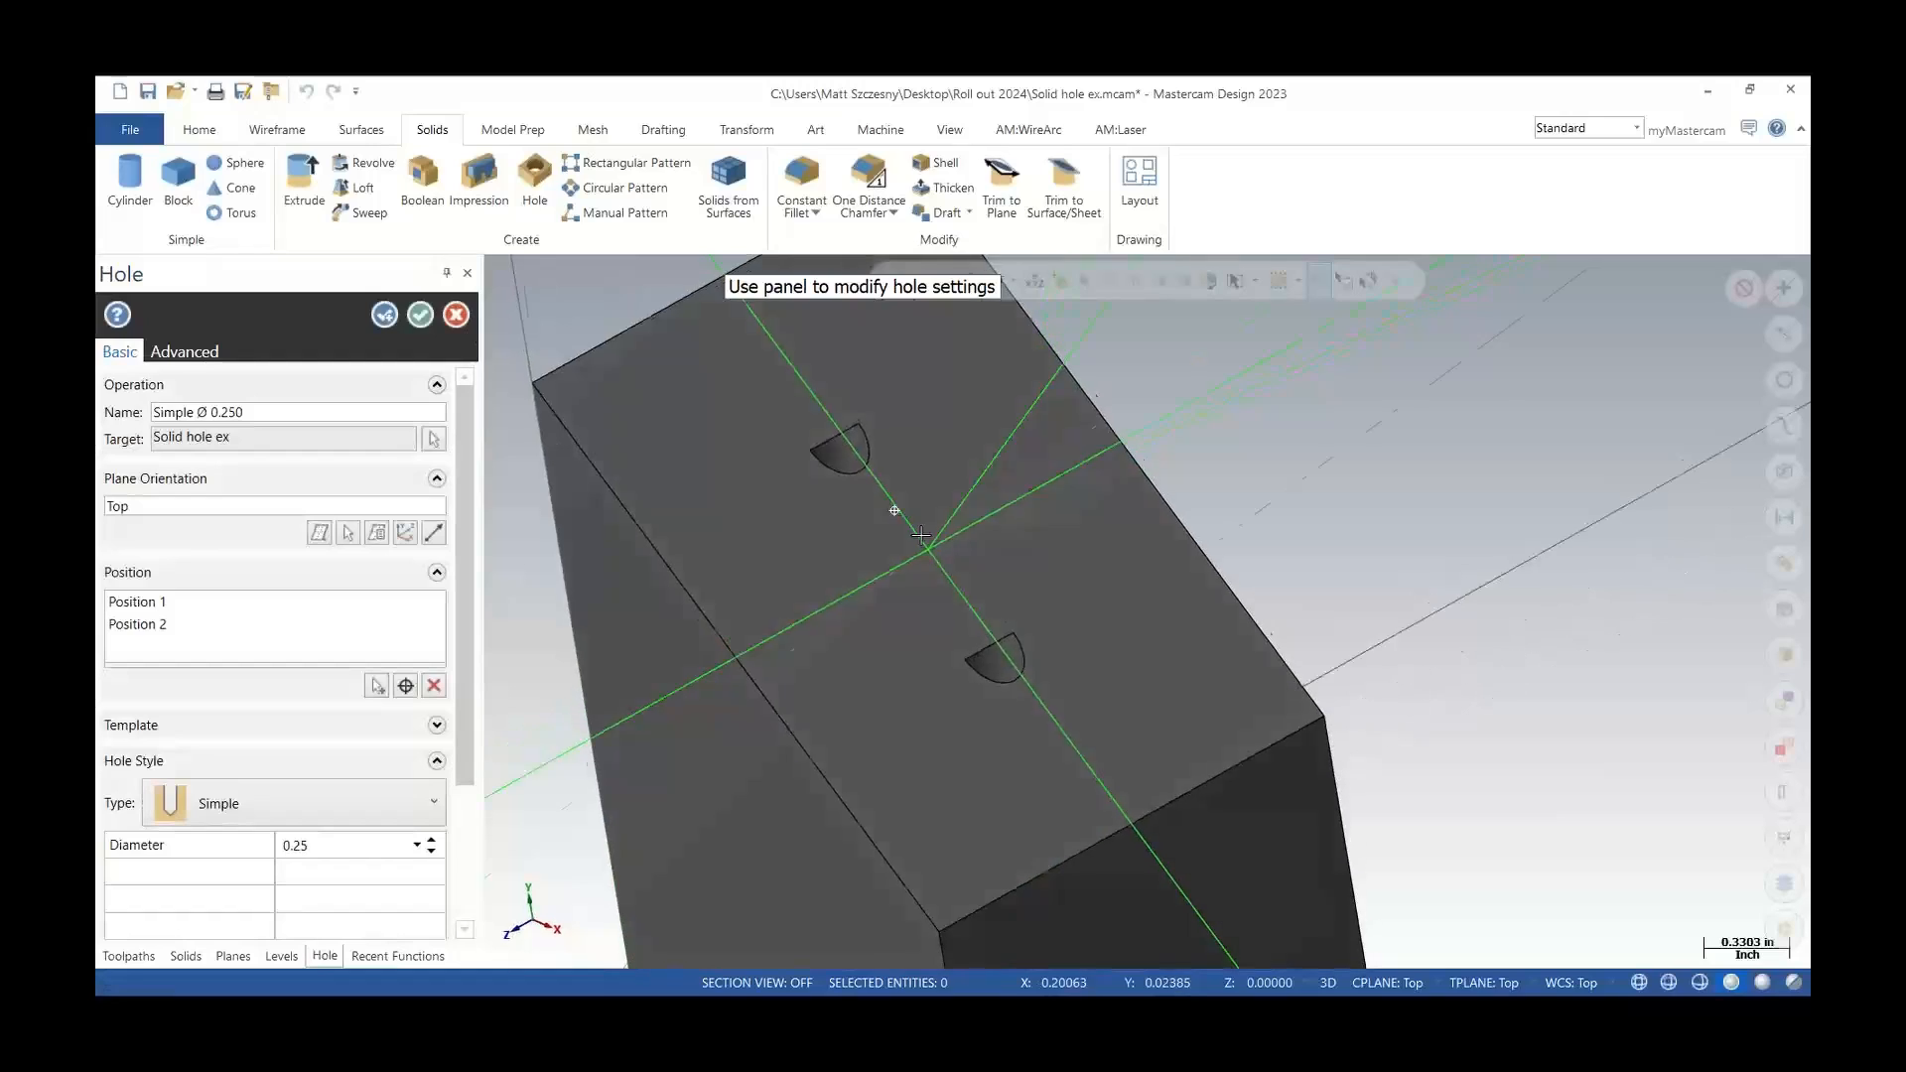
# Change the hole type to Counterbore and accept the two holes
pyautogui.moveTo(895, 511)
pyautogui.mouseDown(button='middle')
pyautogui.moveTo(949, 646)
pyautogui.moveTo(1053, 491)
pyautogui.moveTo(890, 434)
pyautogui.moveTo(876, 544)
pyautogui.moveTo(893, 526)
pyautogui.moveTo(766, 323)
pyautogui.moveTo(812, 417)
pyautogui.mouseUp(button='middle')
pyautogui.scroll(3, 875, 436)
pyautogui.scroll(-3, 812, 417)
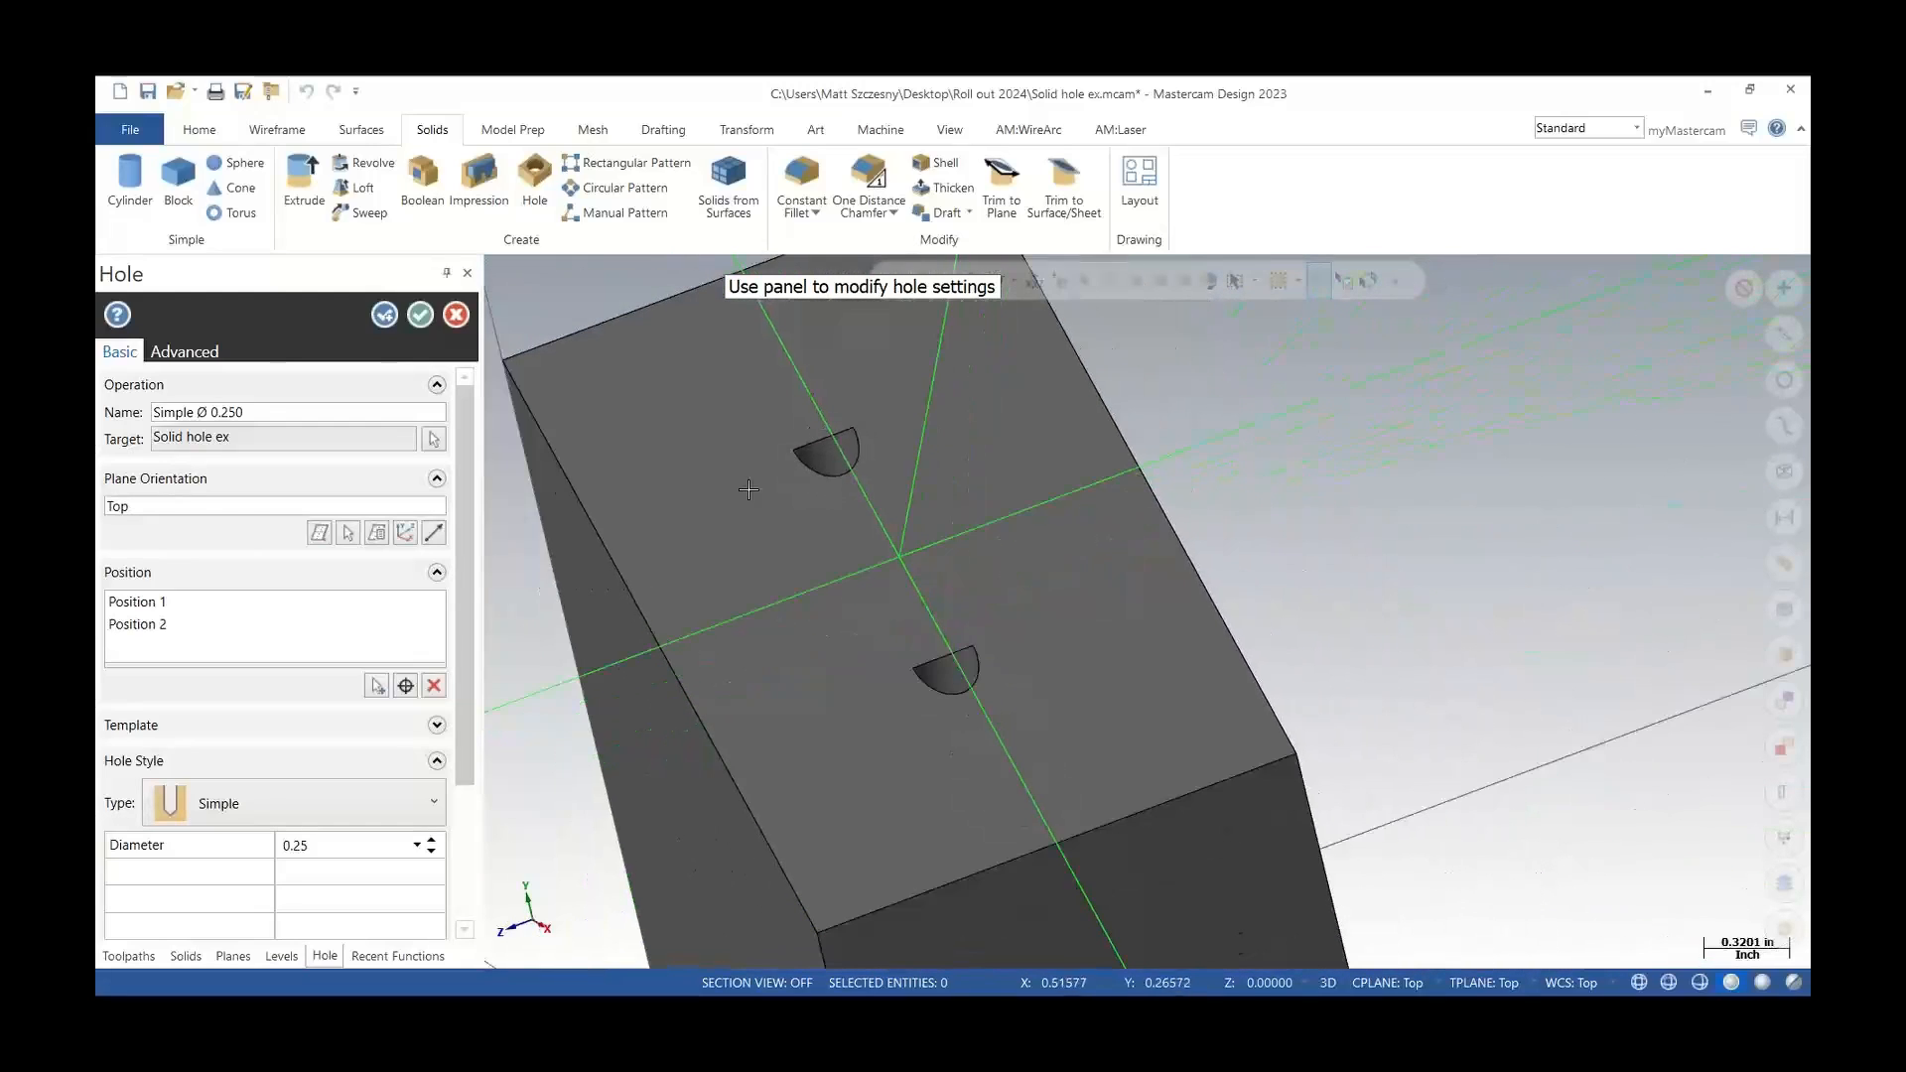
pyautogui.click(289, 789)
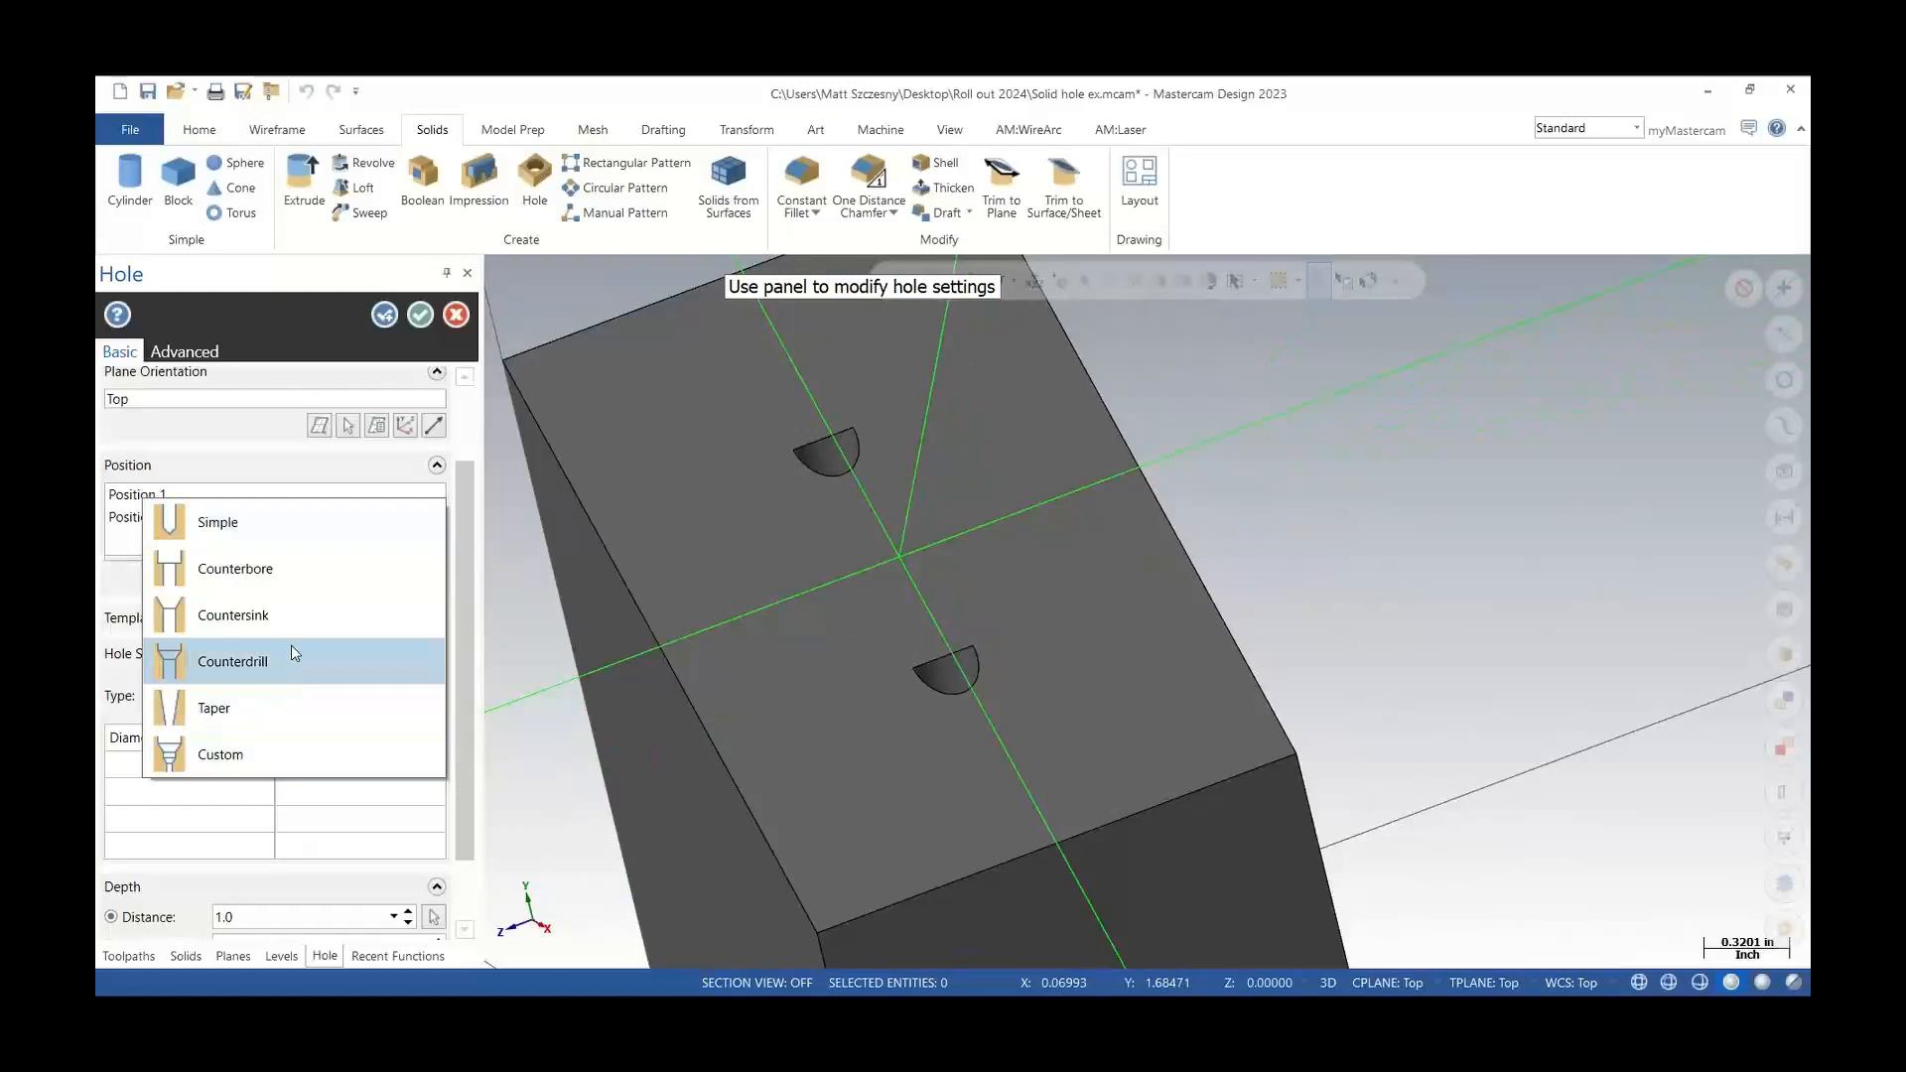
pyautogui.click(238, 568)
pyautogui.moveTo(923, 516)
pyautogui.mouseDown(button='middle')
pyautogui.moveTo(1039, 600)
pyautogui.moveTo(829, 449)
pyautogui.moveTo(966, 613)
pyautogui.moveTo(939, 488)
pyautogui.mouseUp(button='middle')
pyautogui.press('Return')
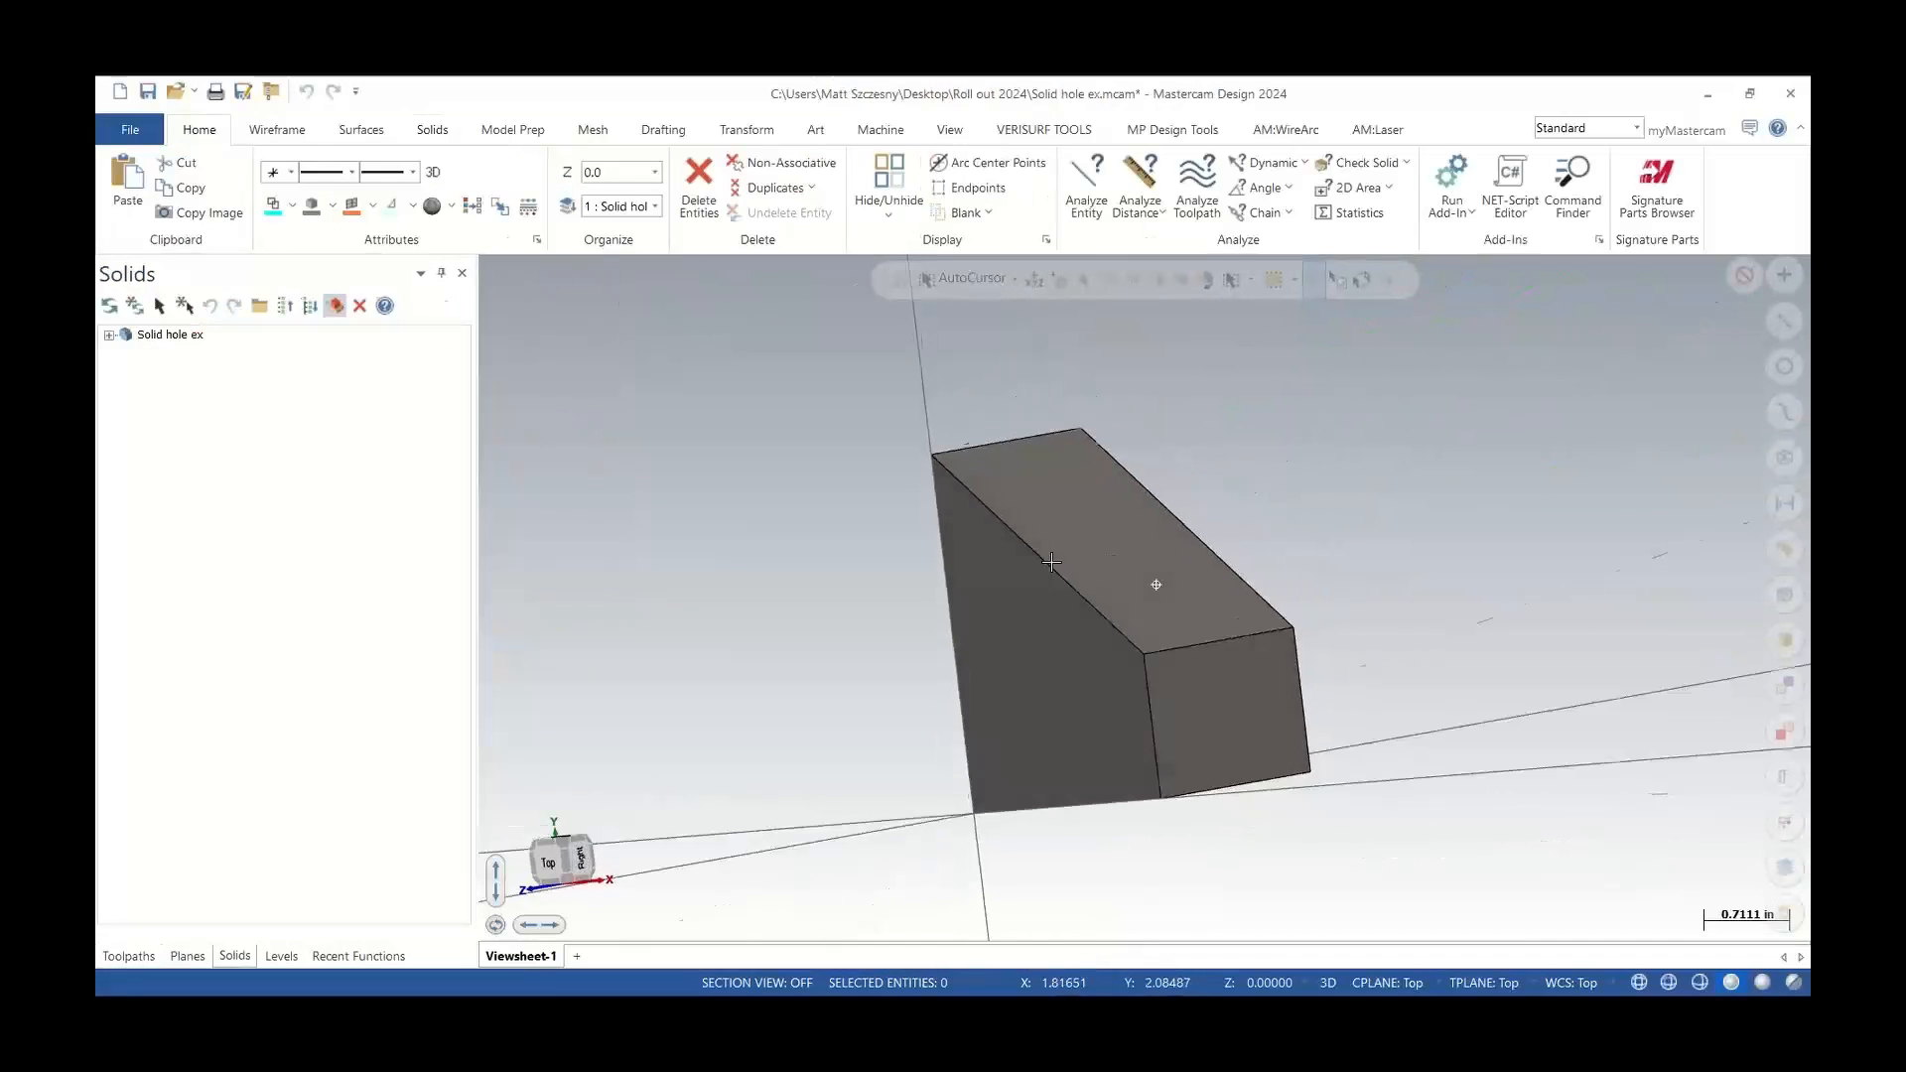
# In Mastercam 2024, place two hole positions on the block's sloped top face
pyautogui.moveTo(1052, 562); pyautogui.dragTo(1183, 537, button='middle')
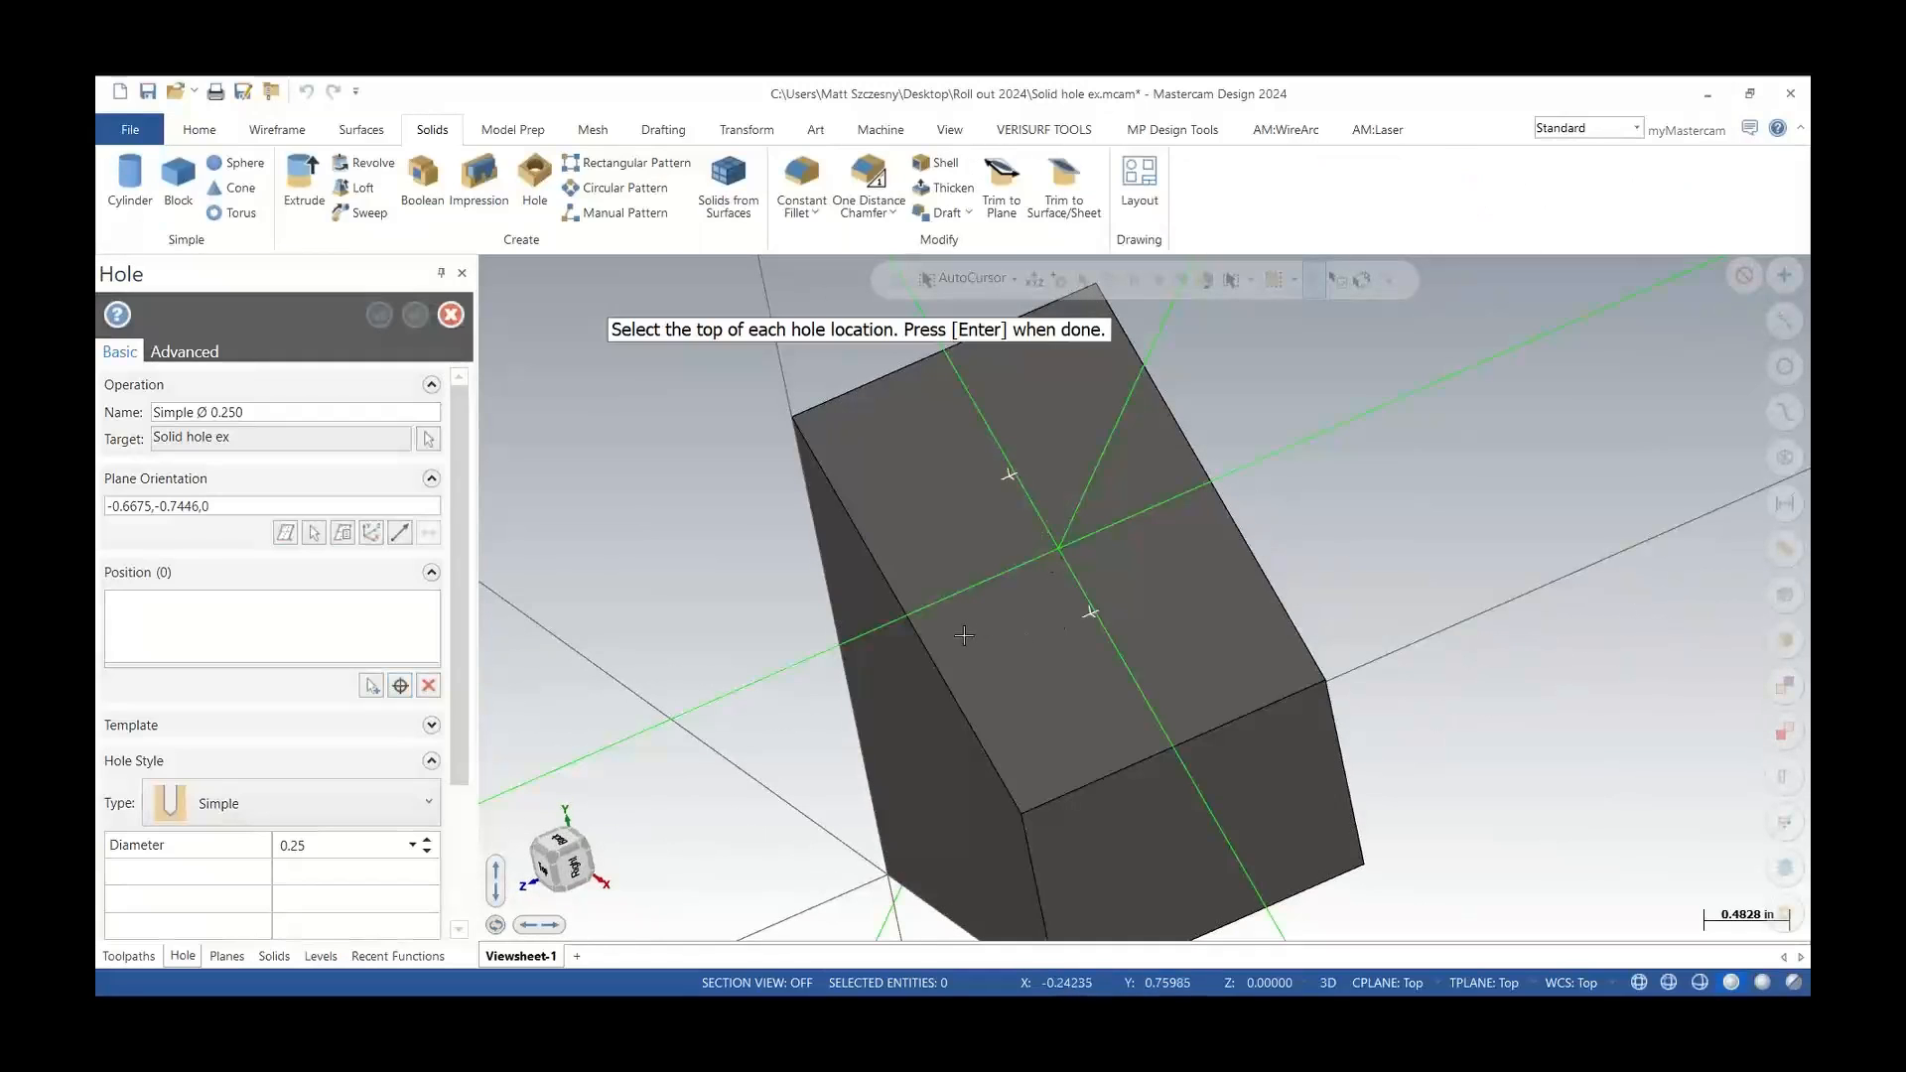
pyautogui.press('Return')
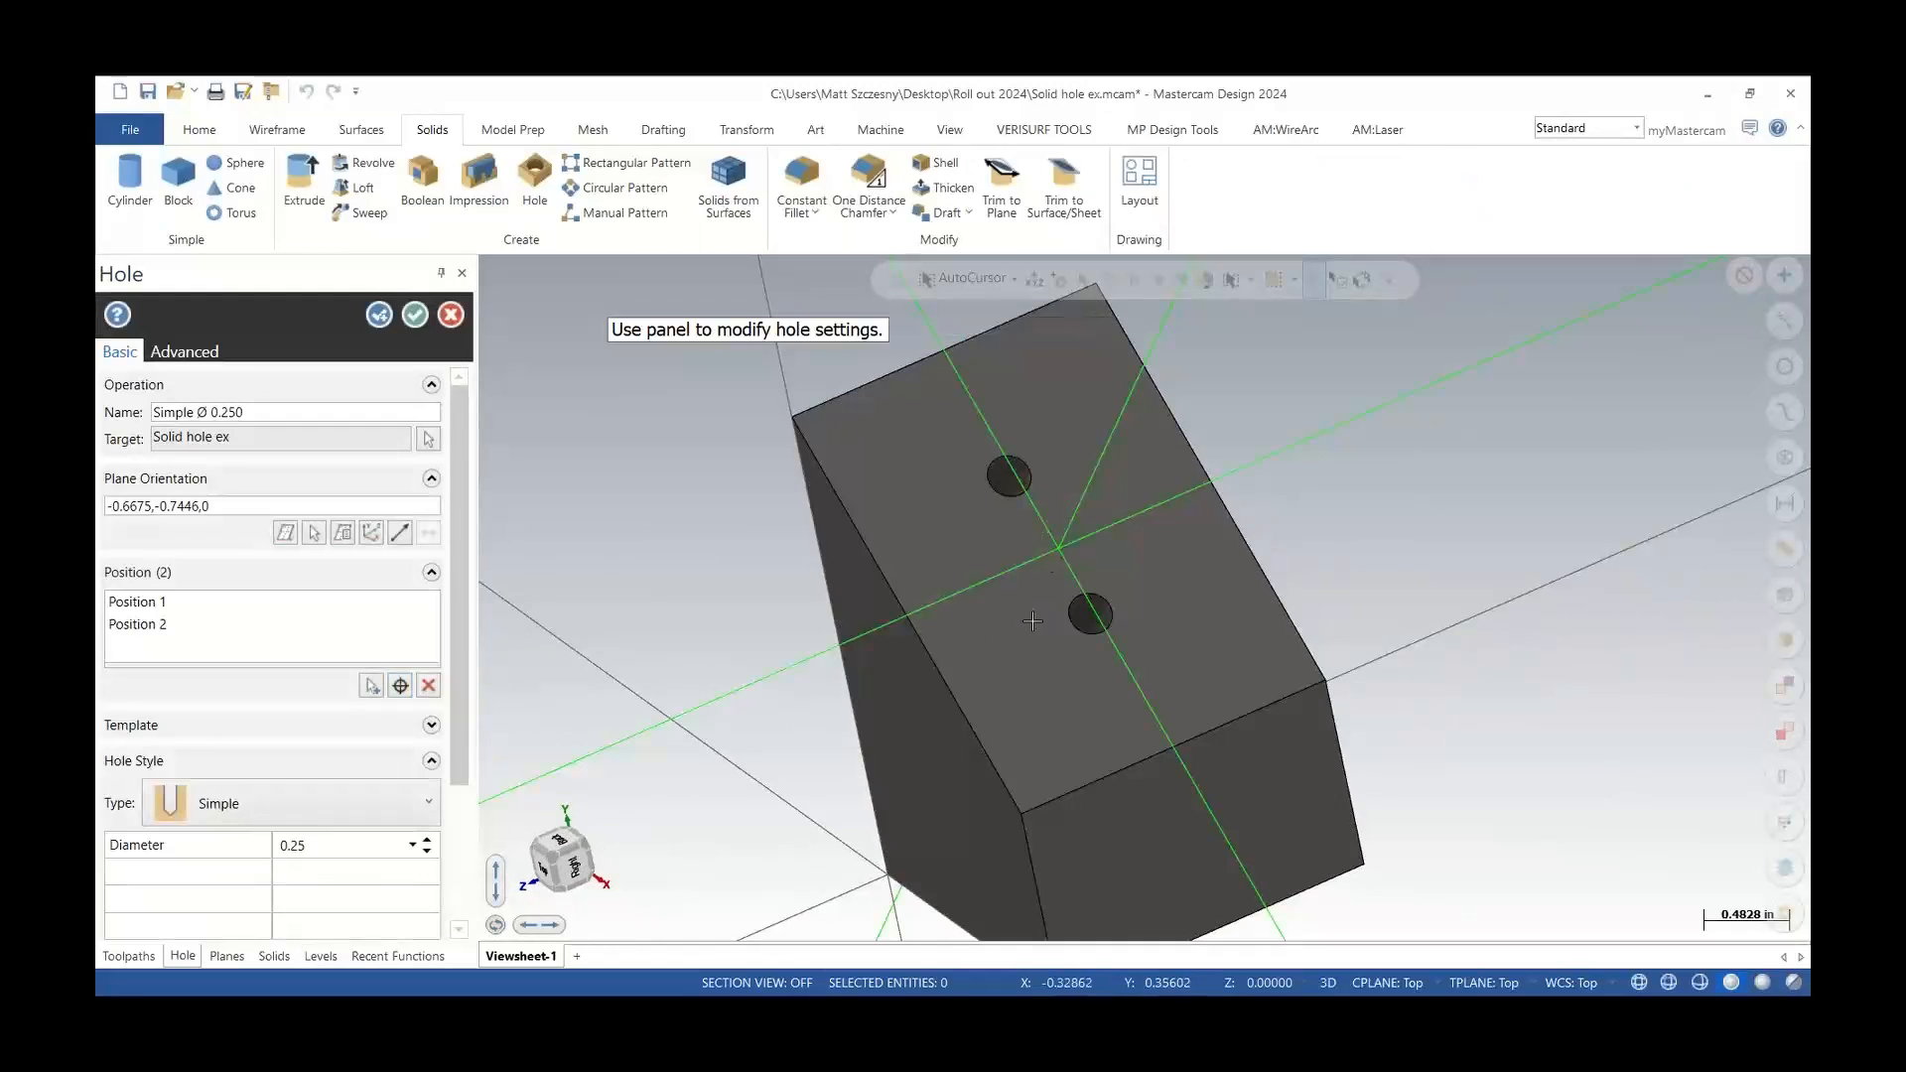
# Align the hole plane orientation to a picked edge of the block
pyautogui.click(369, 536)
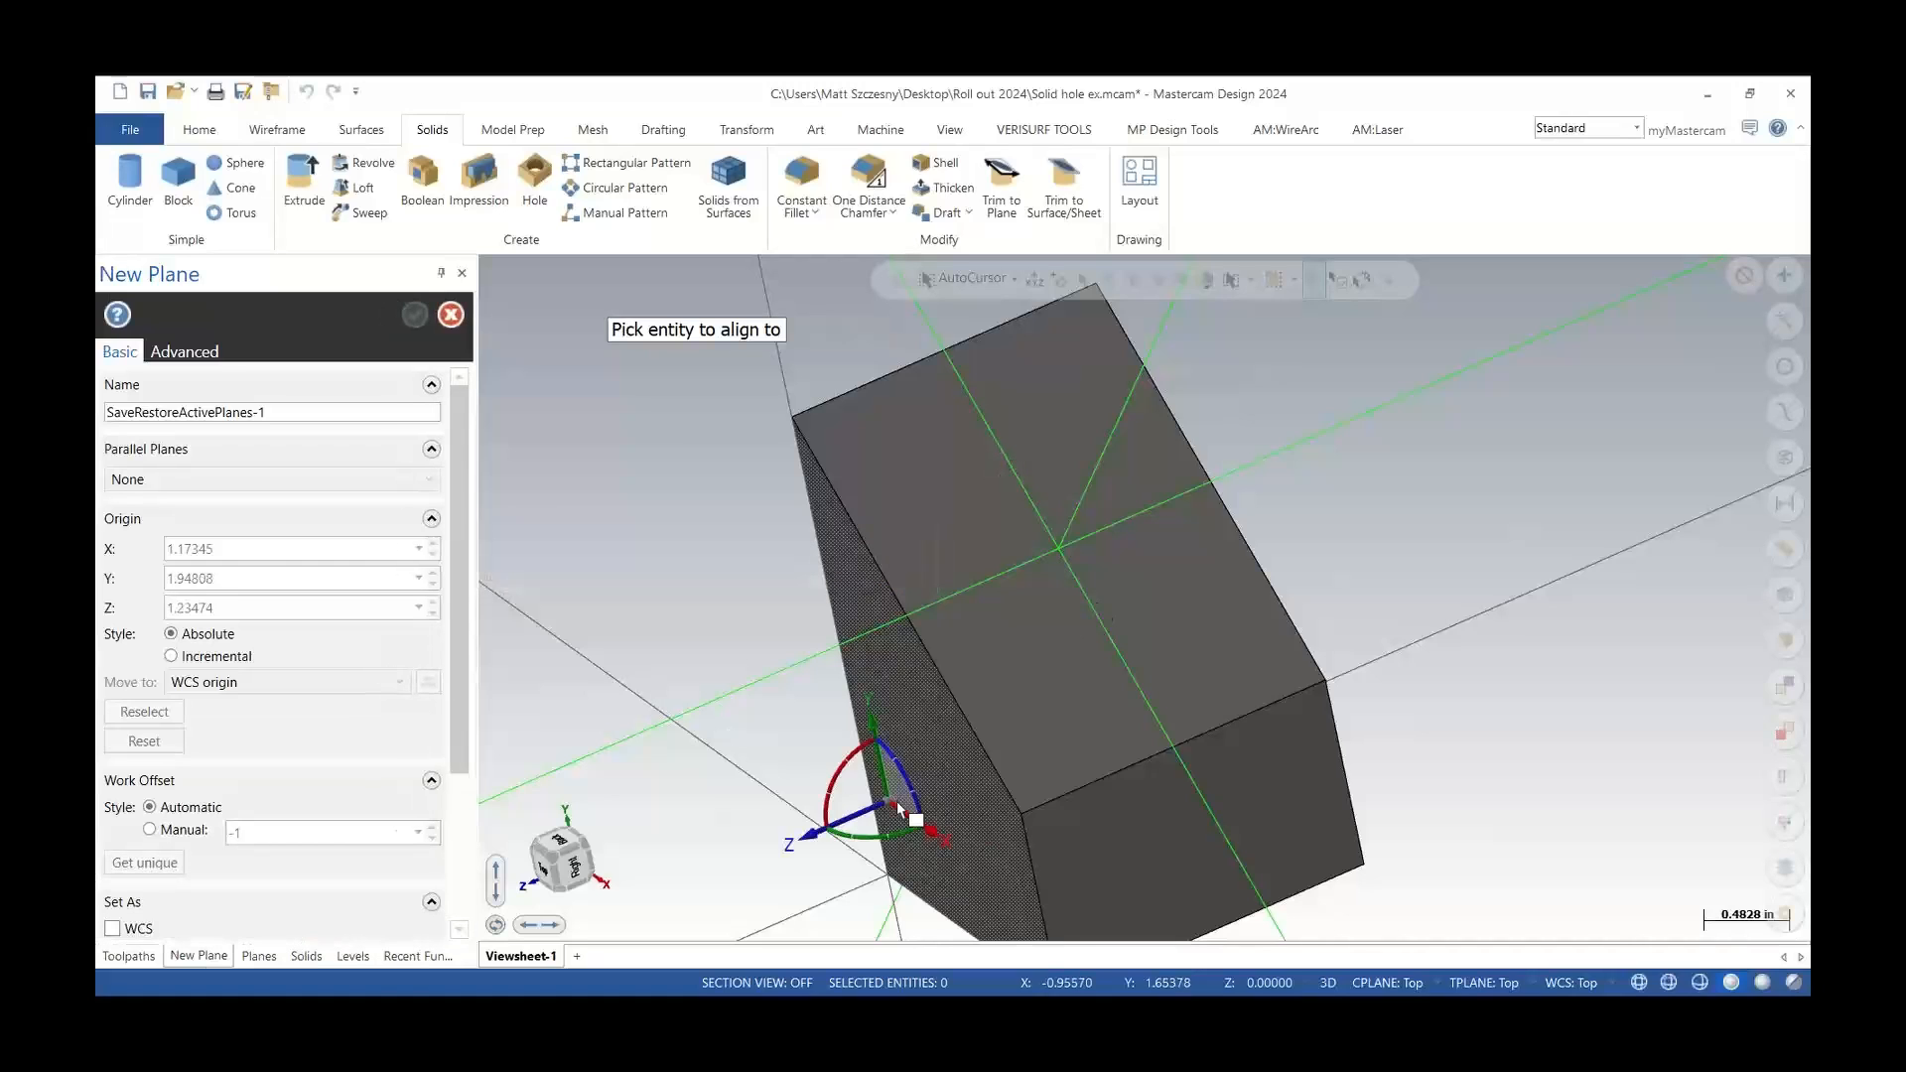
pyautogui.click(1004, 819)
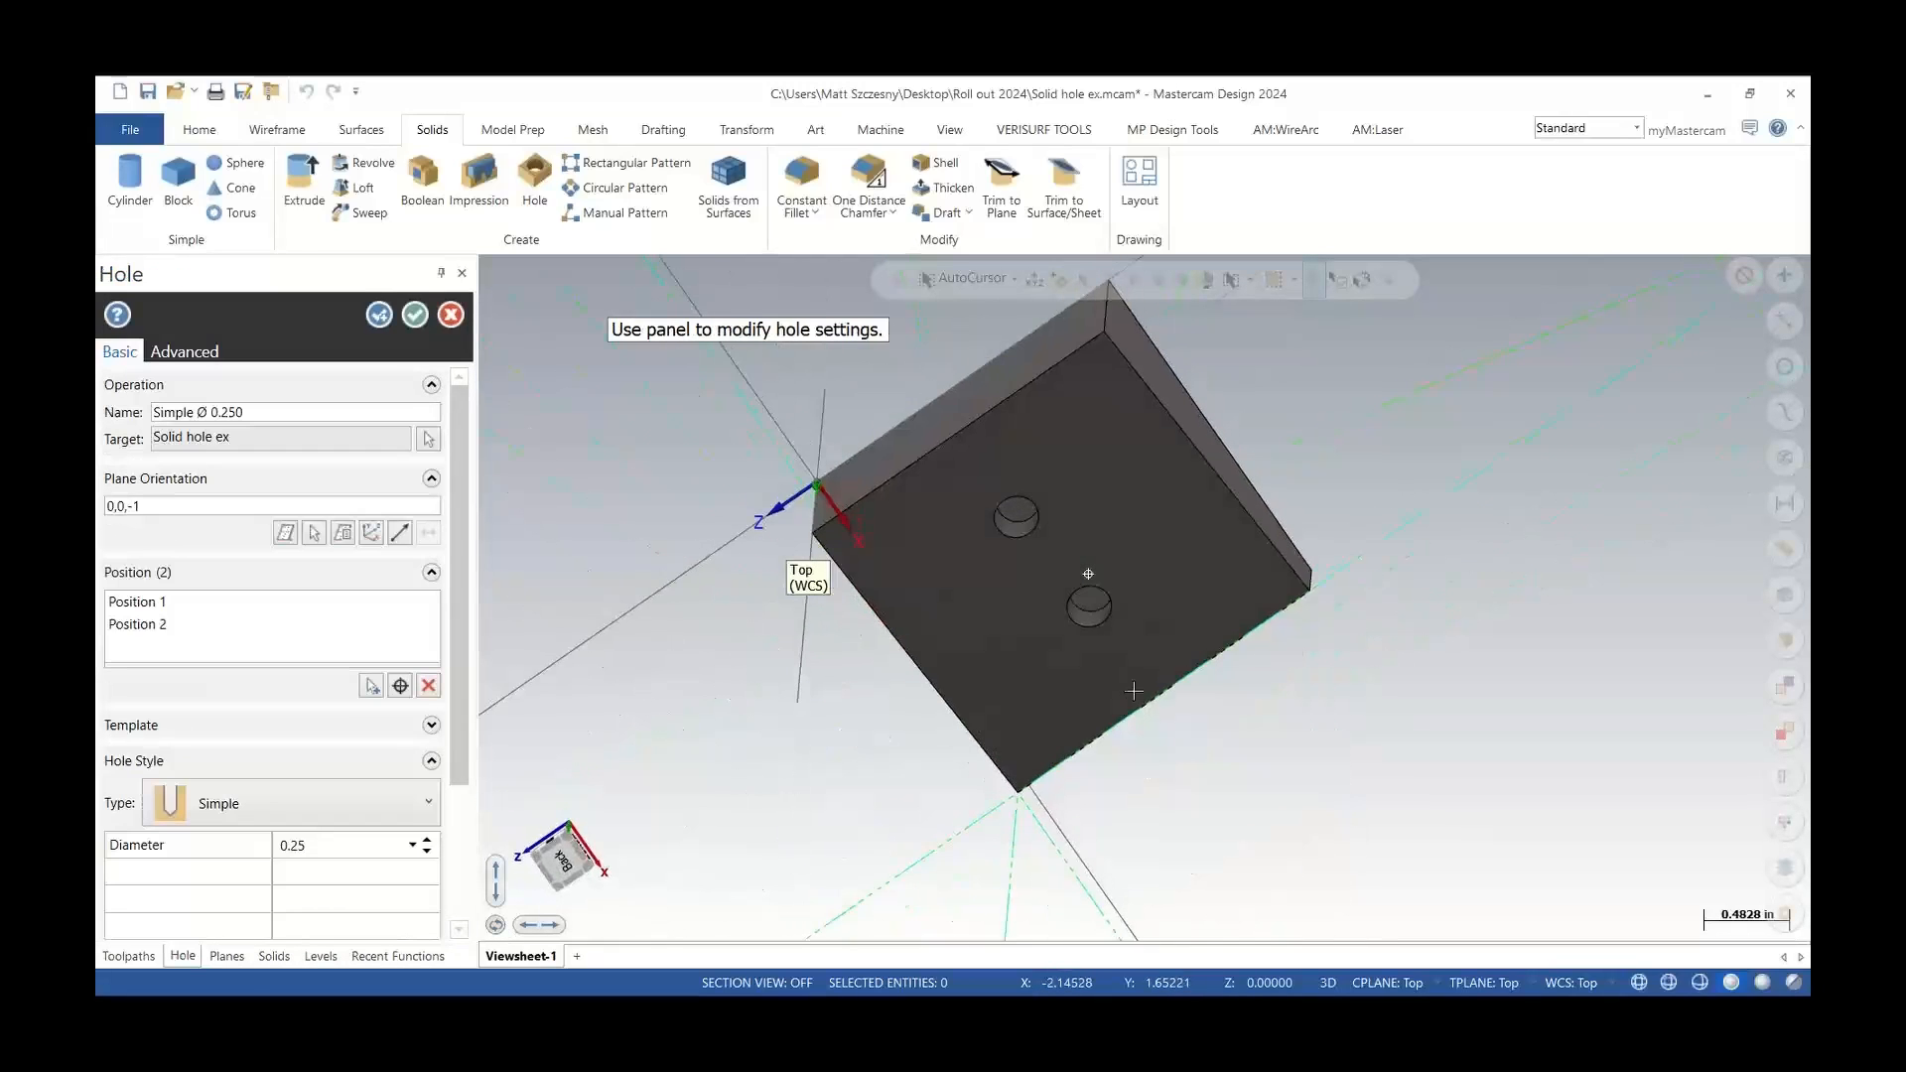
# Set the hole type to Counterbore and accept the hole operation
pyautogui.click(362, 799)
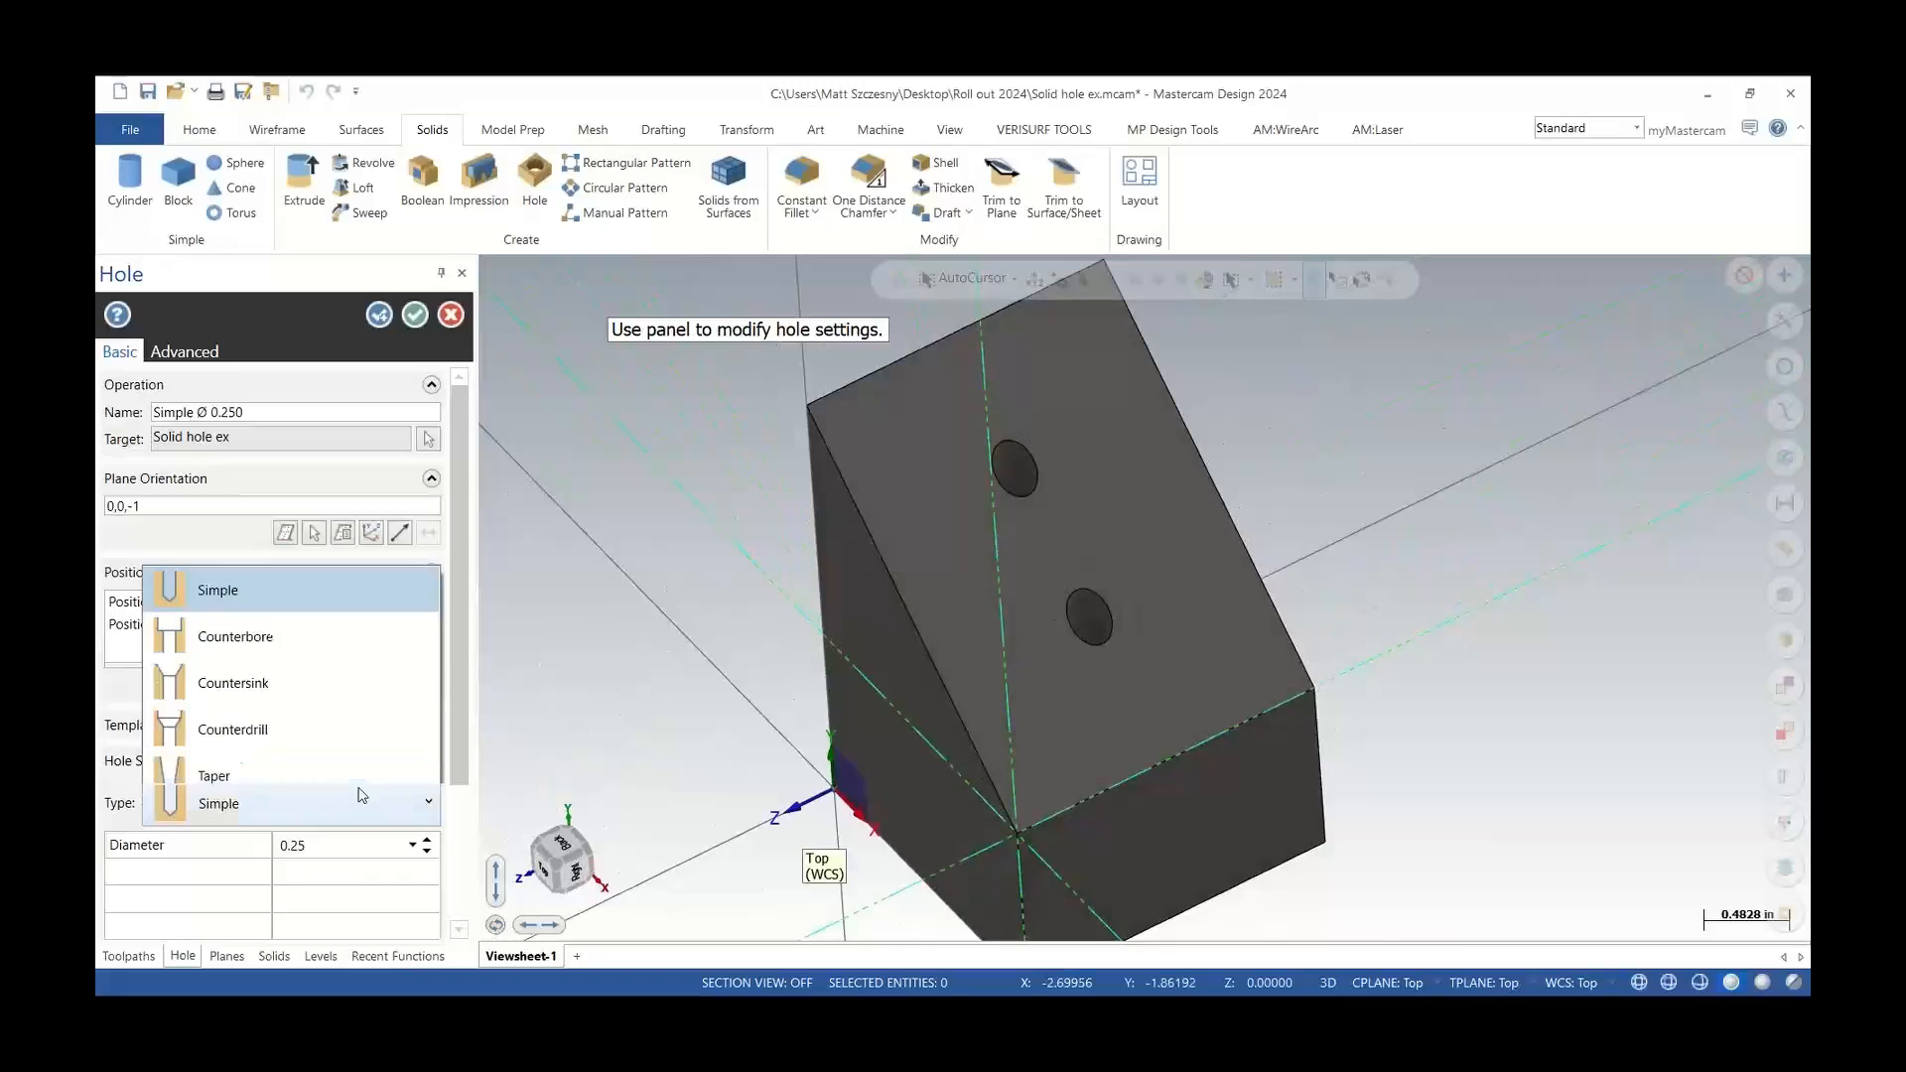
pyautogui.scroll(-3, 359, 787)
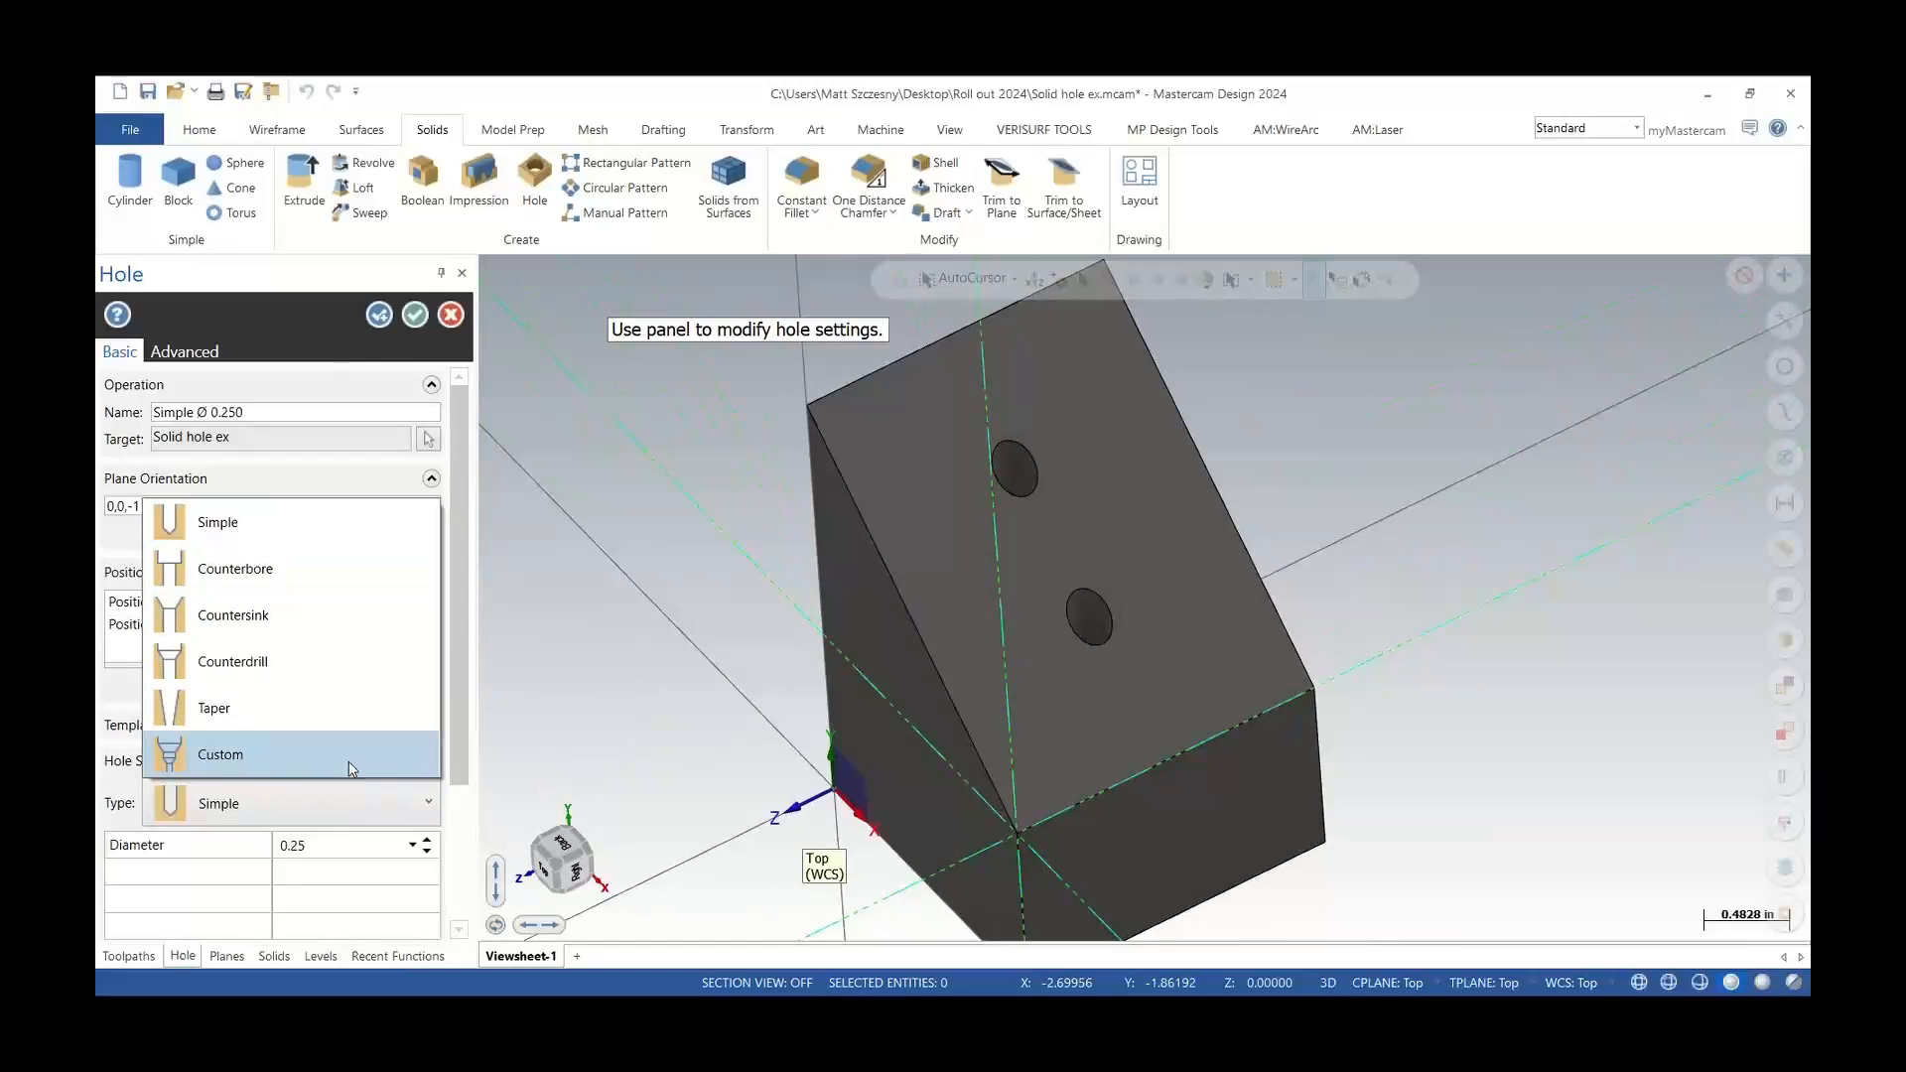
pyautogui.click(340, 590)
pyautogui.scroll(1, 1069, 549)
pyautogui.moveTo(1069, 549); pyautogui.dragTo(1022, 561, button='middle')
pyautogui.click(415, 315)
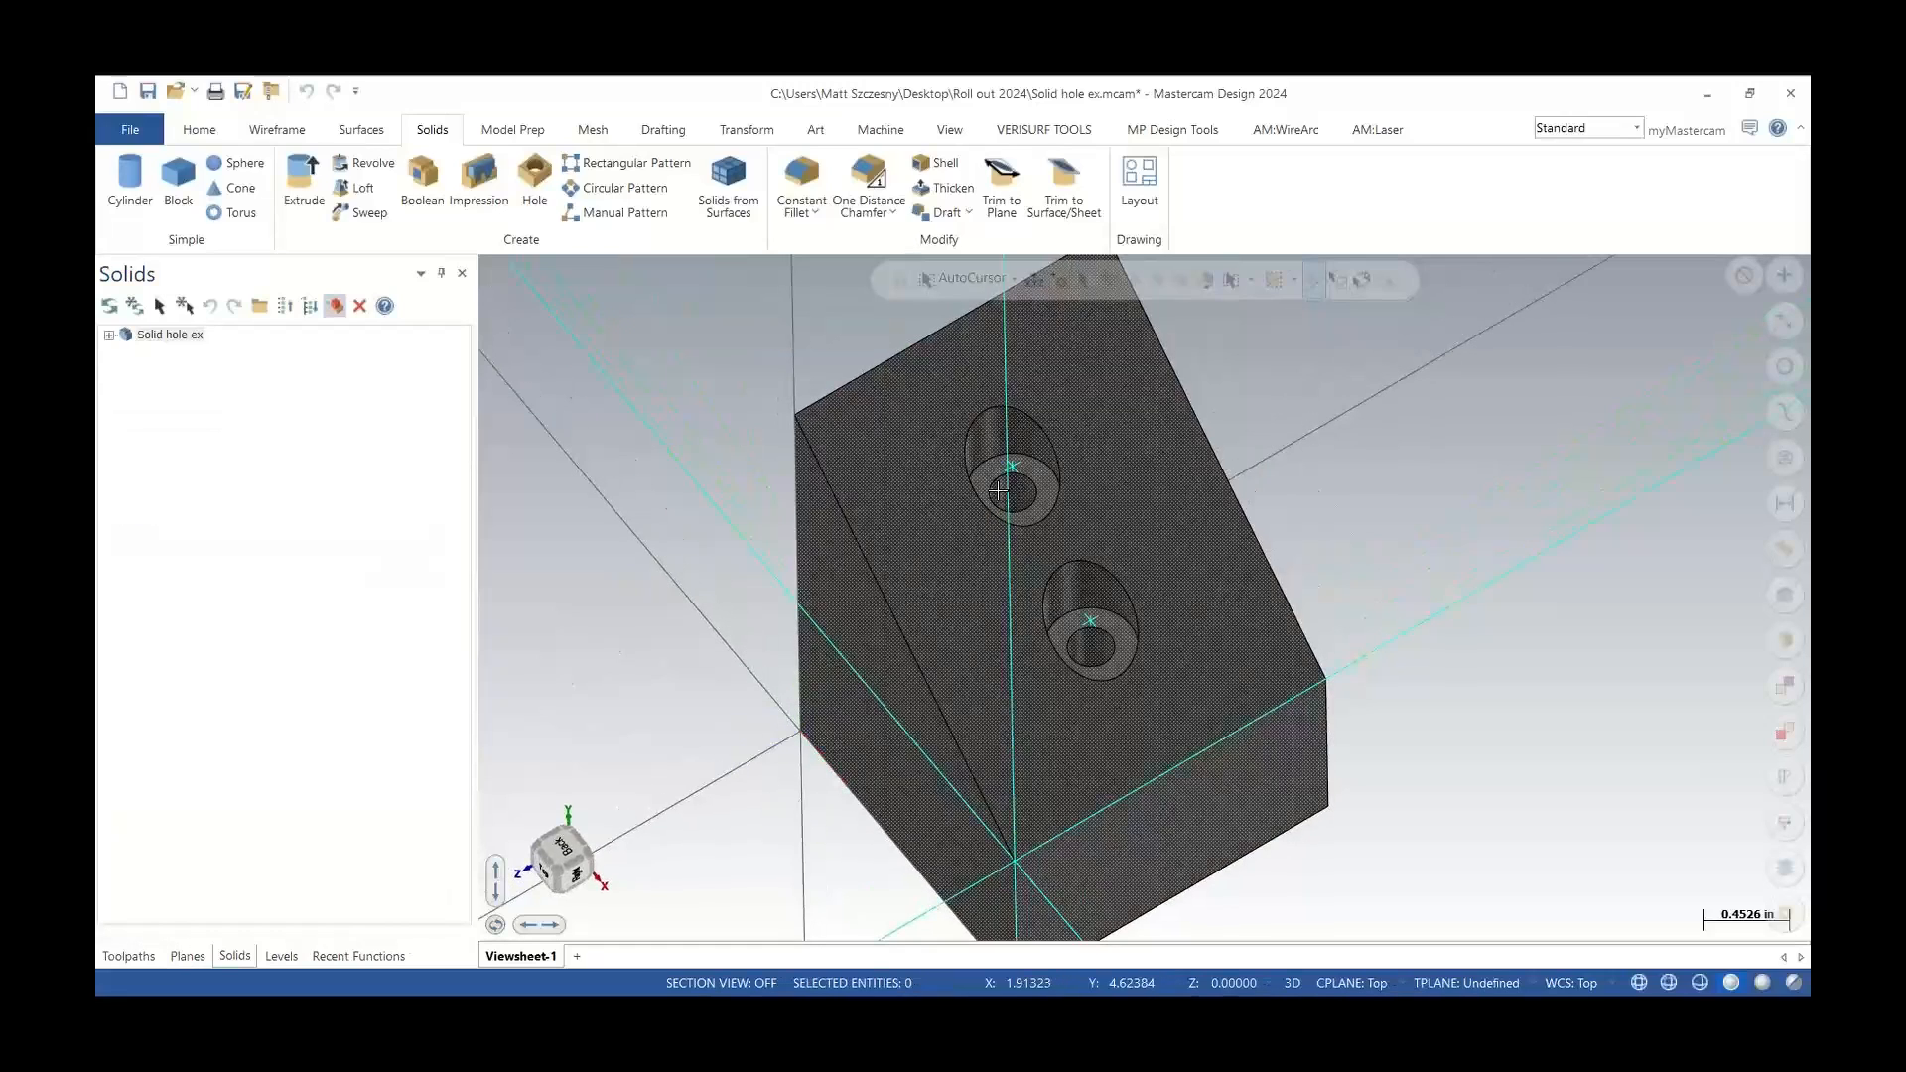
# Inspect the counterbored holes on the sloped face from different angles
pyautogui.moveTo(999, 492); pyautogui.dragTo(1158, 906, button='middle')
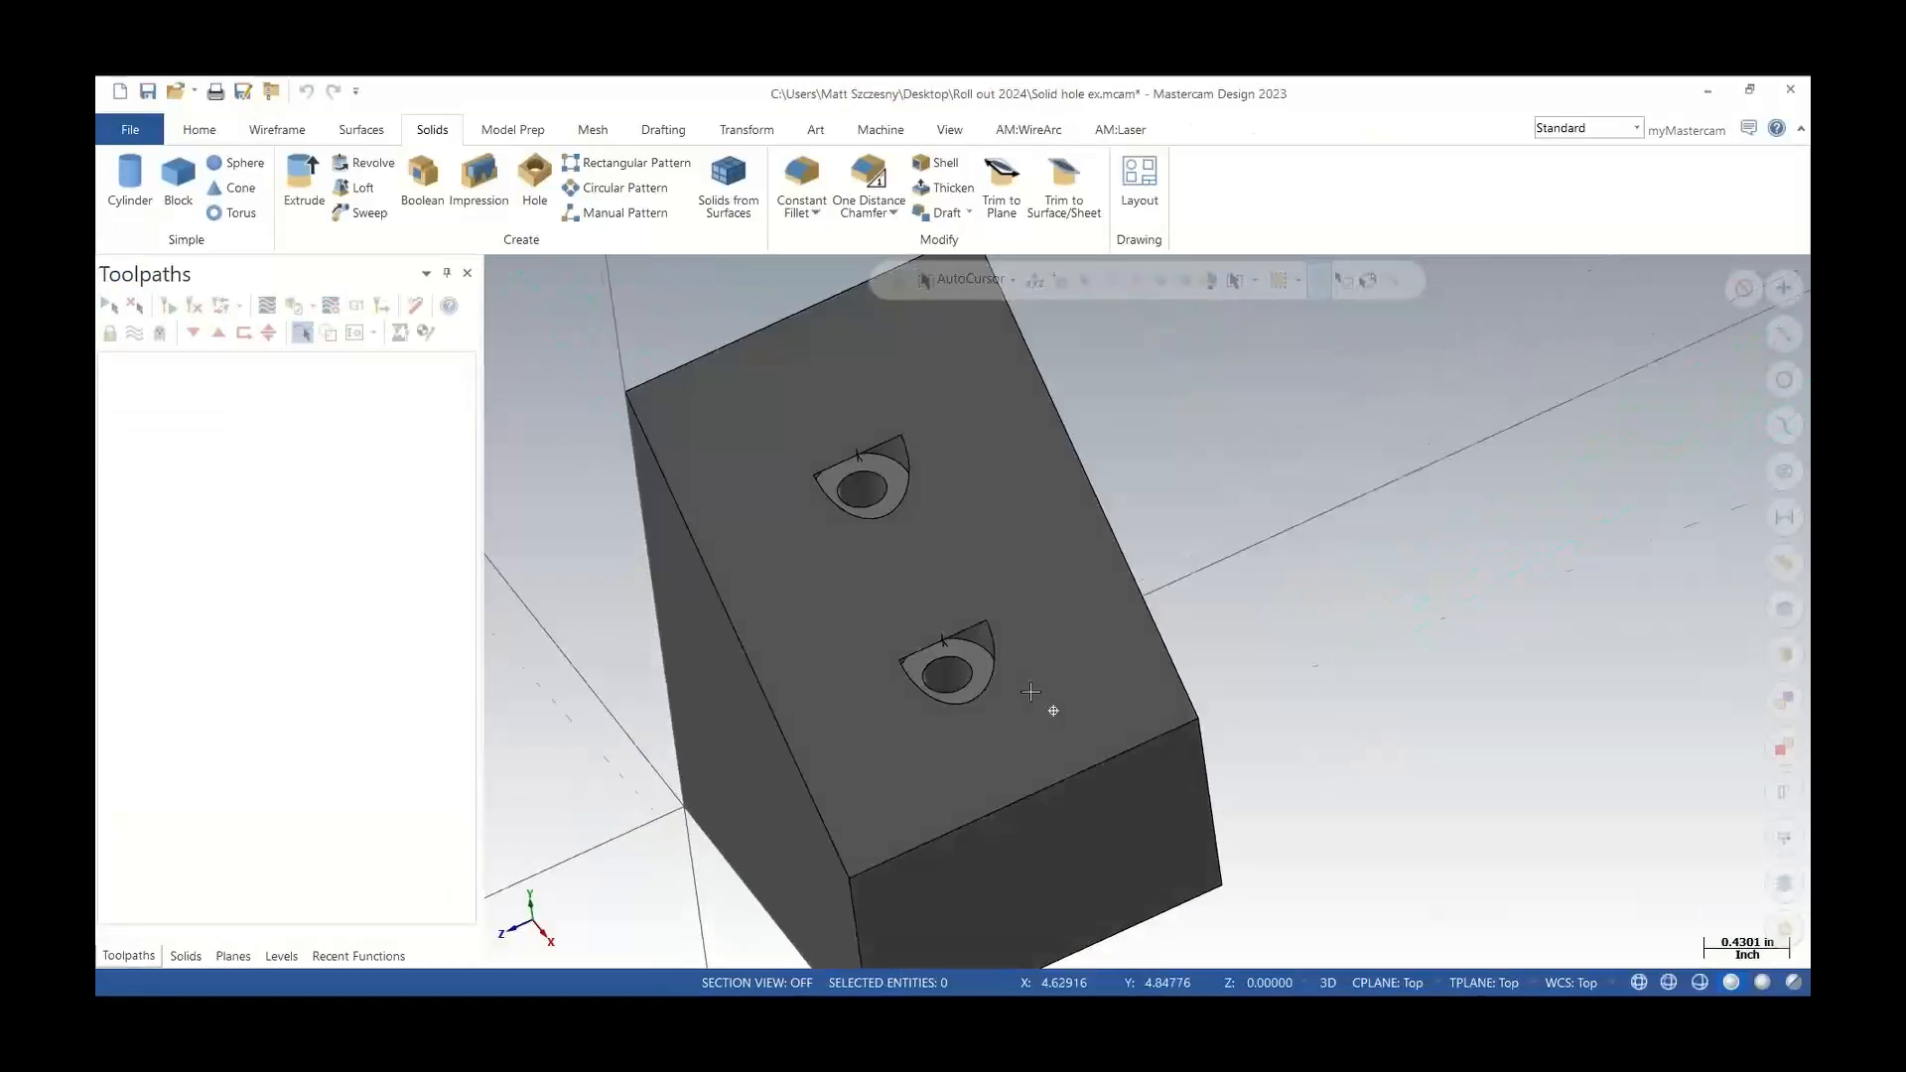
pyautogui.moveTo(1047, 706); pyautogui.dragTo(1018, 640, button='middle')
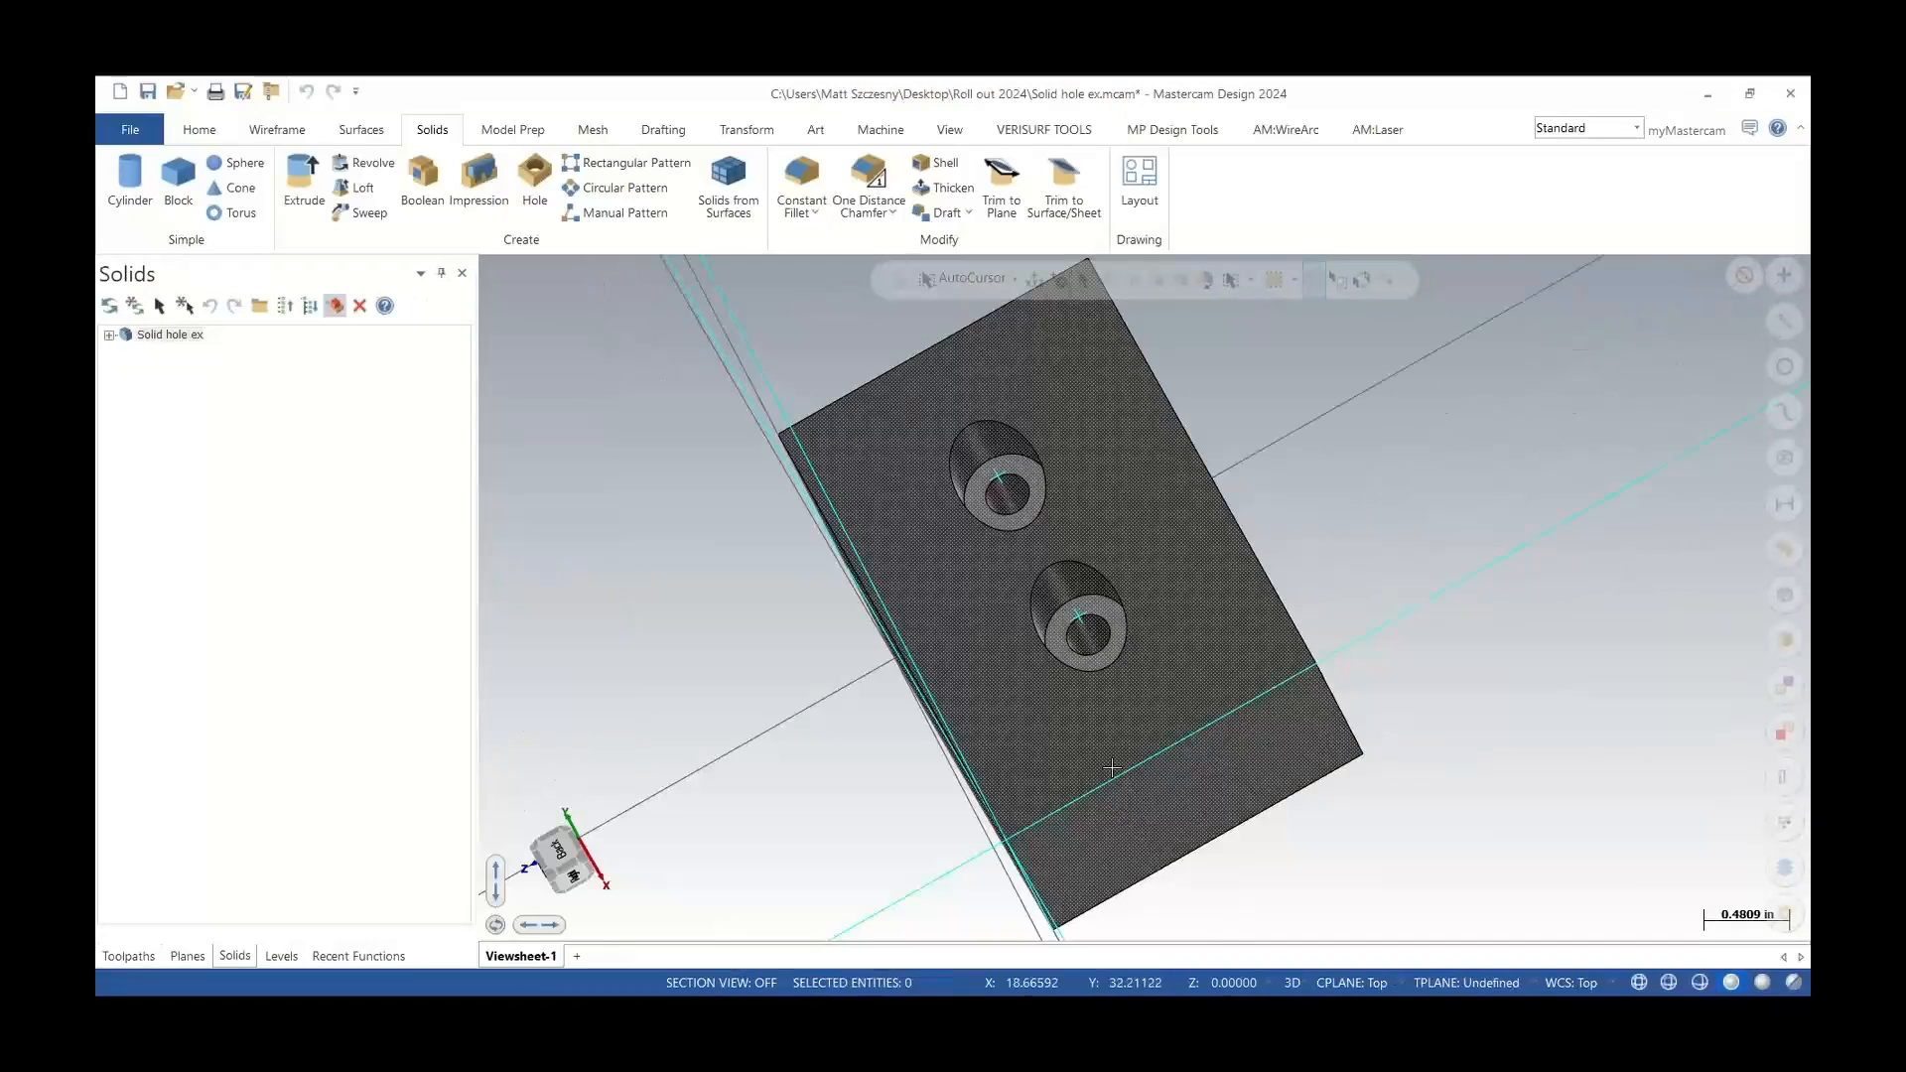
pyautogui.moveTo(1112, 769); pyautogui.dragTo(1227, 583, button='middle')
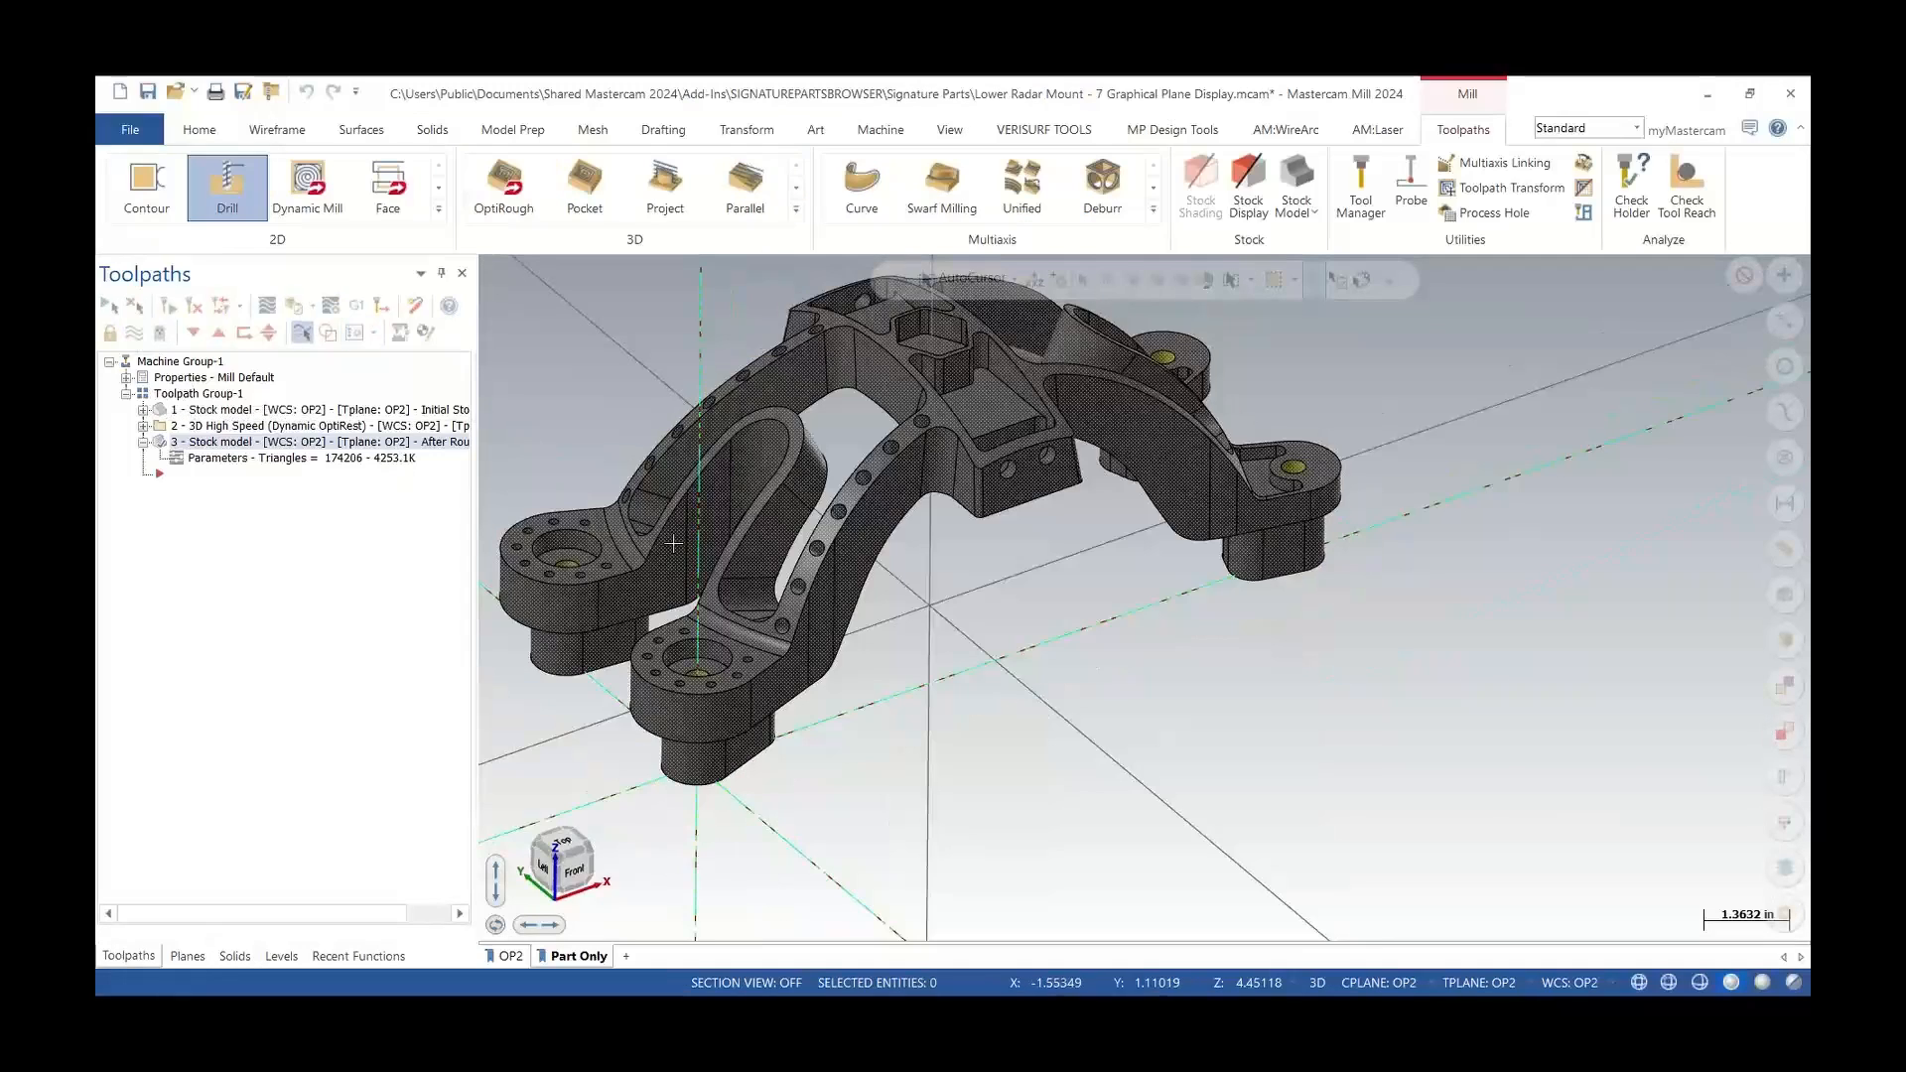
# Start a Drill toolpath on the radar mount and select the four matching 0.3937 hole faces by picking one hole
pyautogui.moveTo(755, 516); pyautogui.dragTo(806, 742, button='middle')
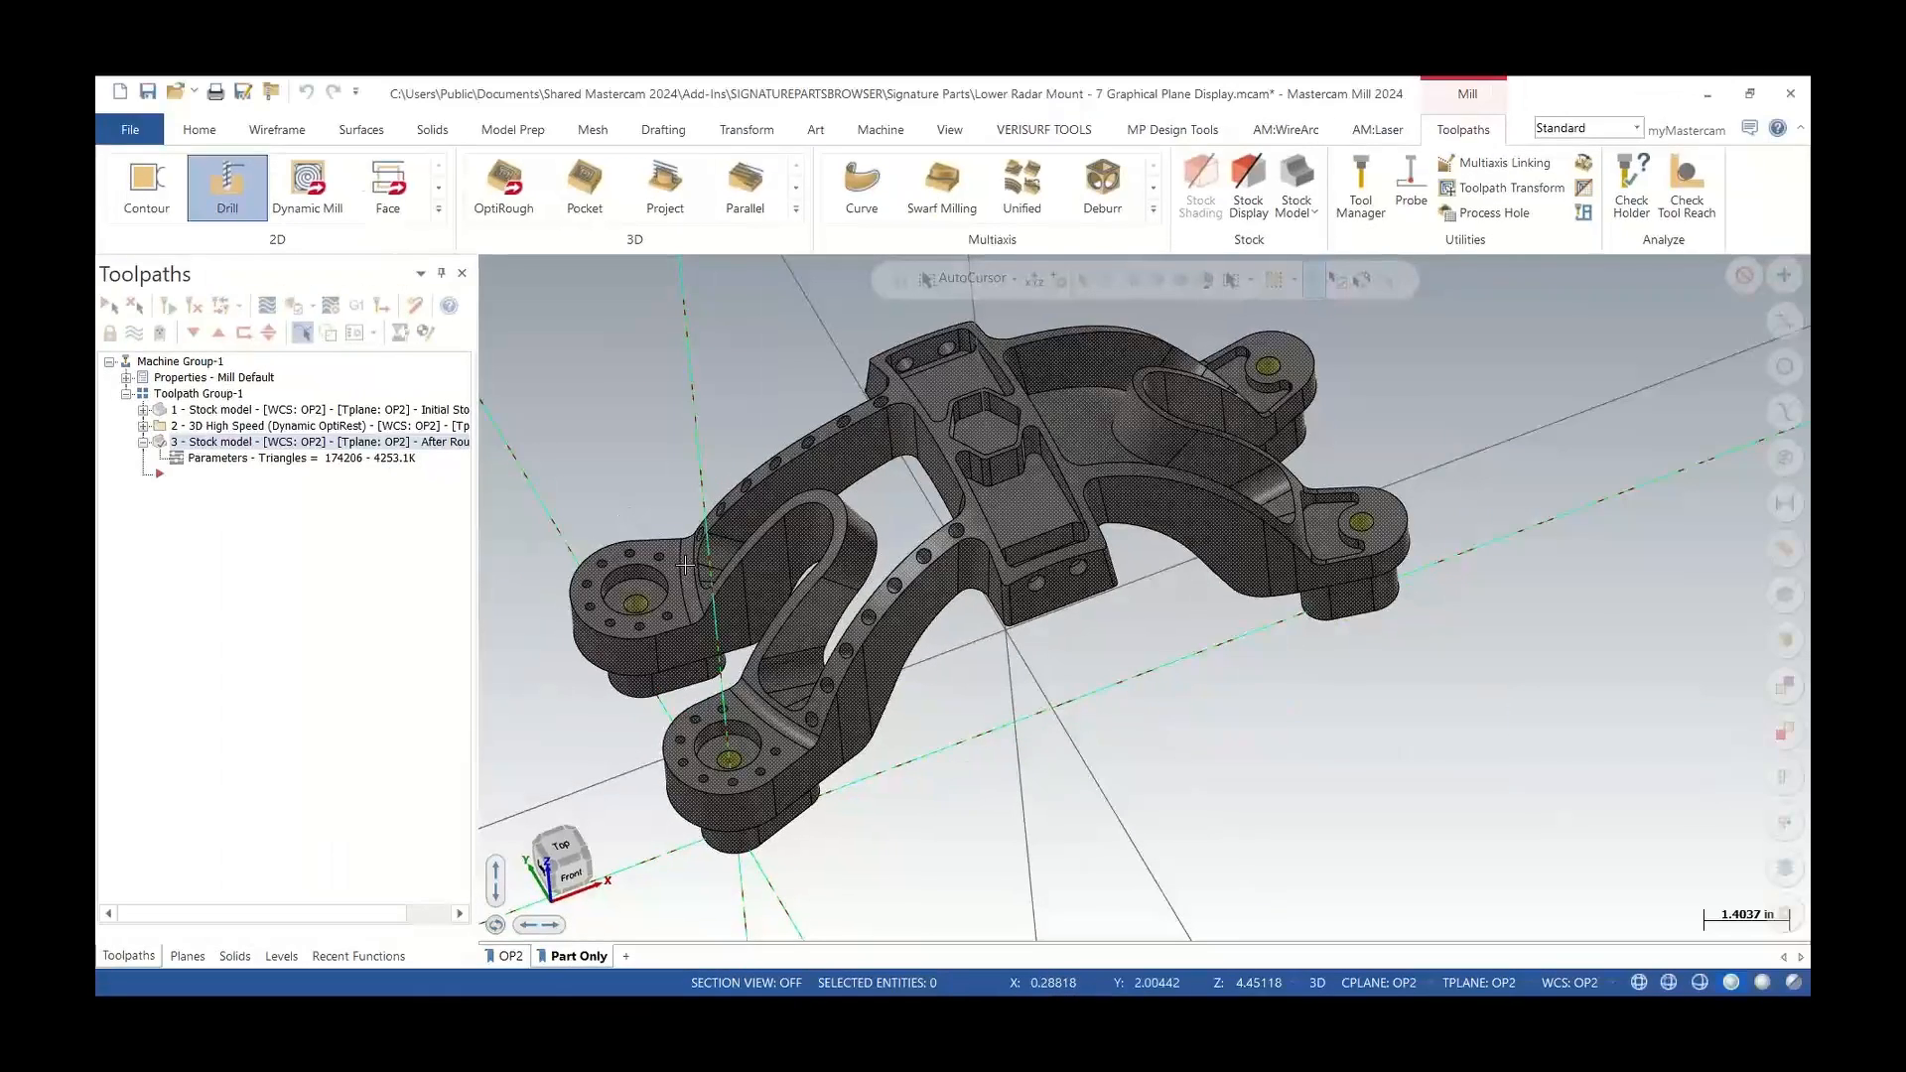
pyautogui.moveTo(722, 616); pyautogui.dragTo(701, 567, button='middle')
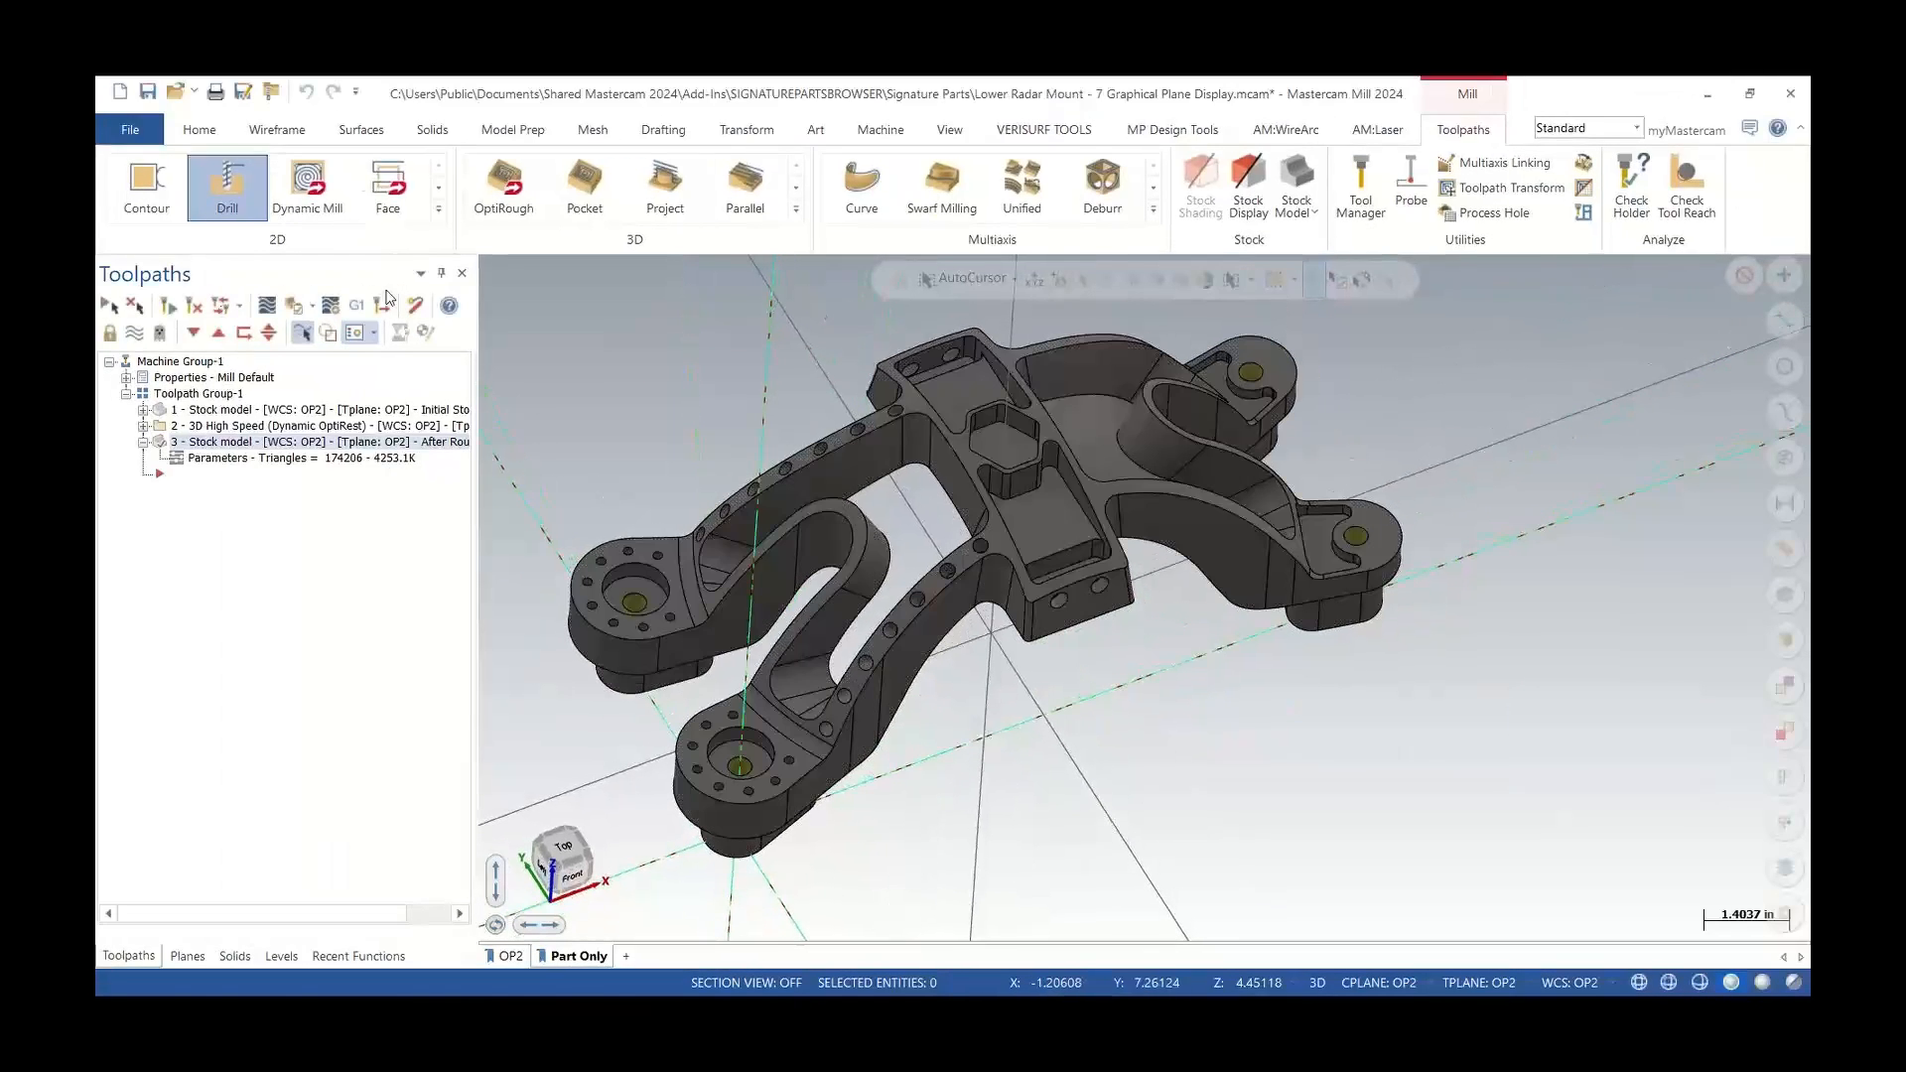
pyautogui.click(230, 189)
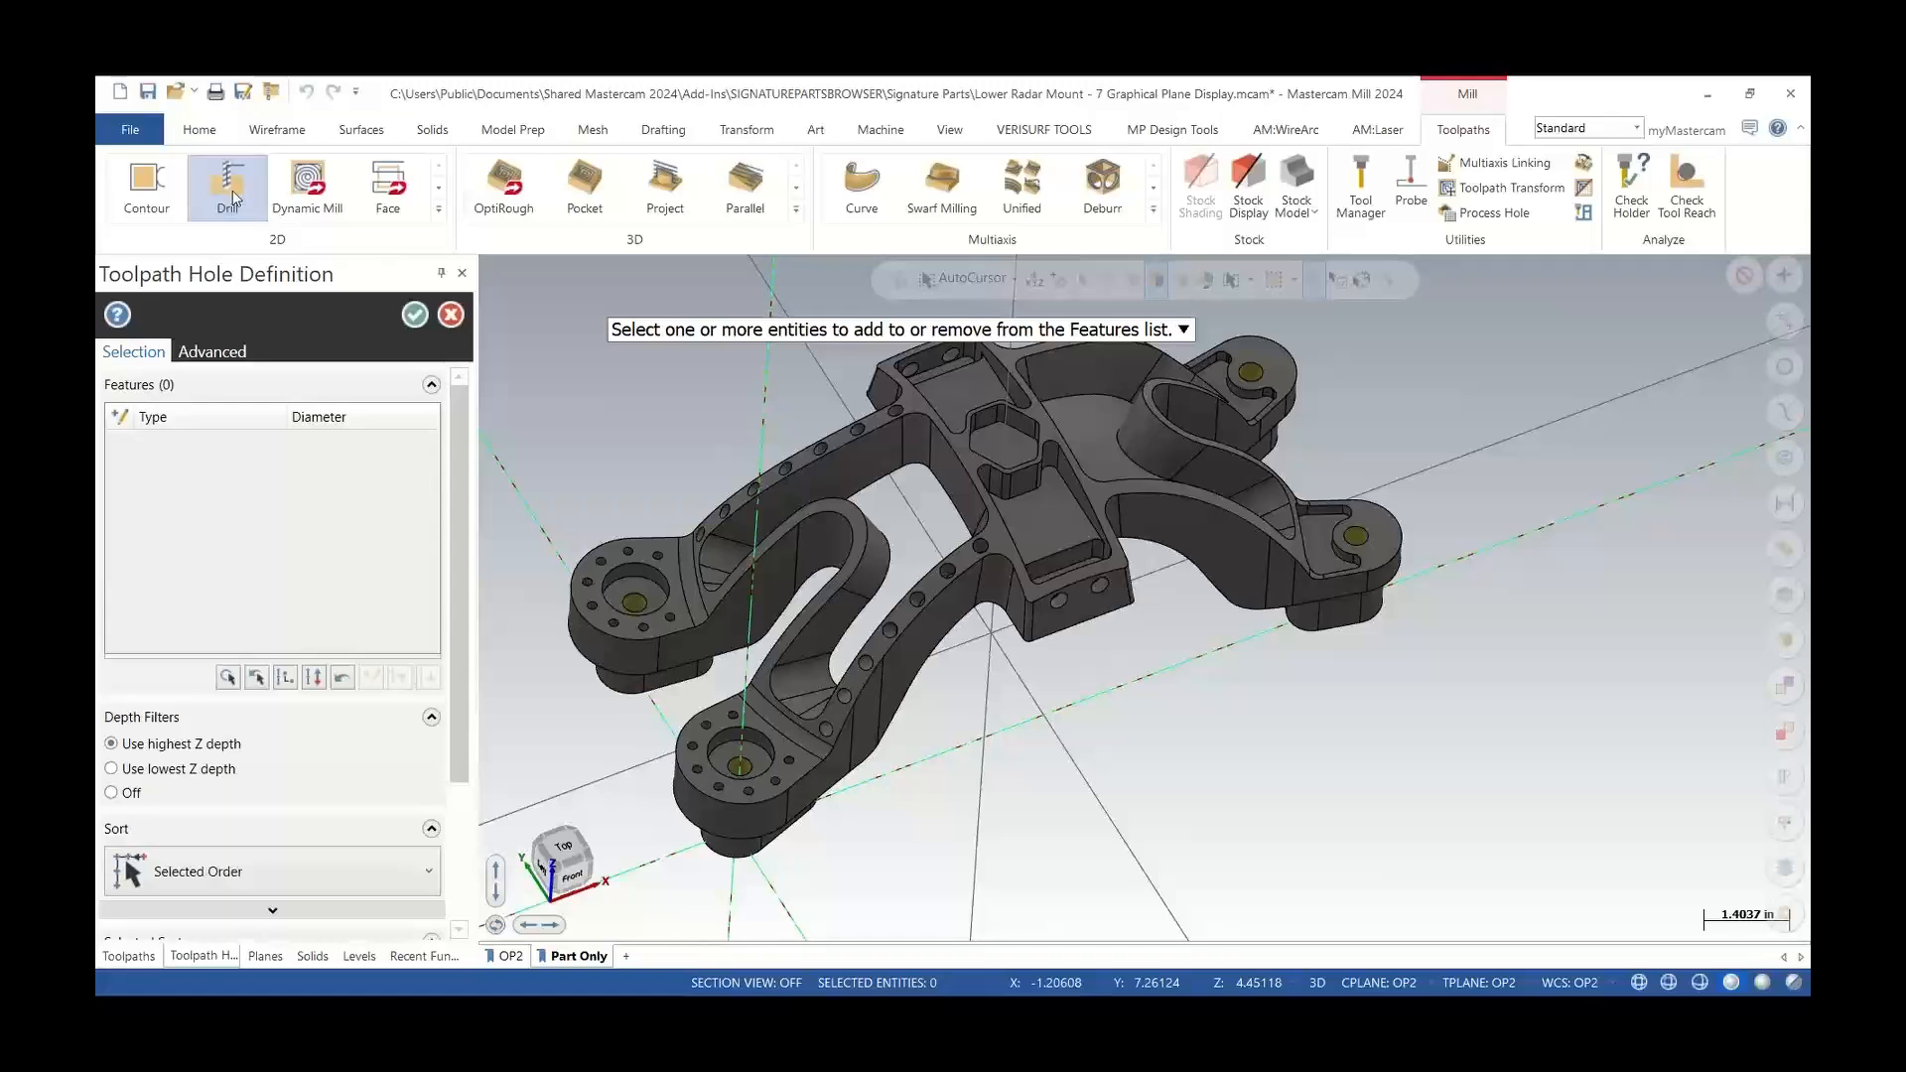
pyautogui.scroll(5, 738, 769)
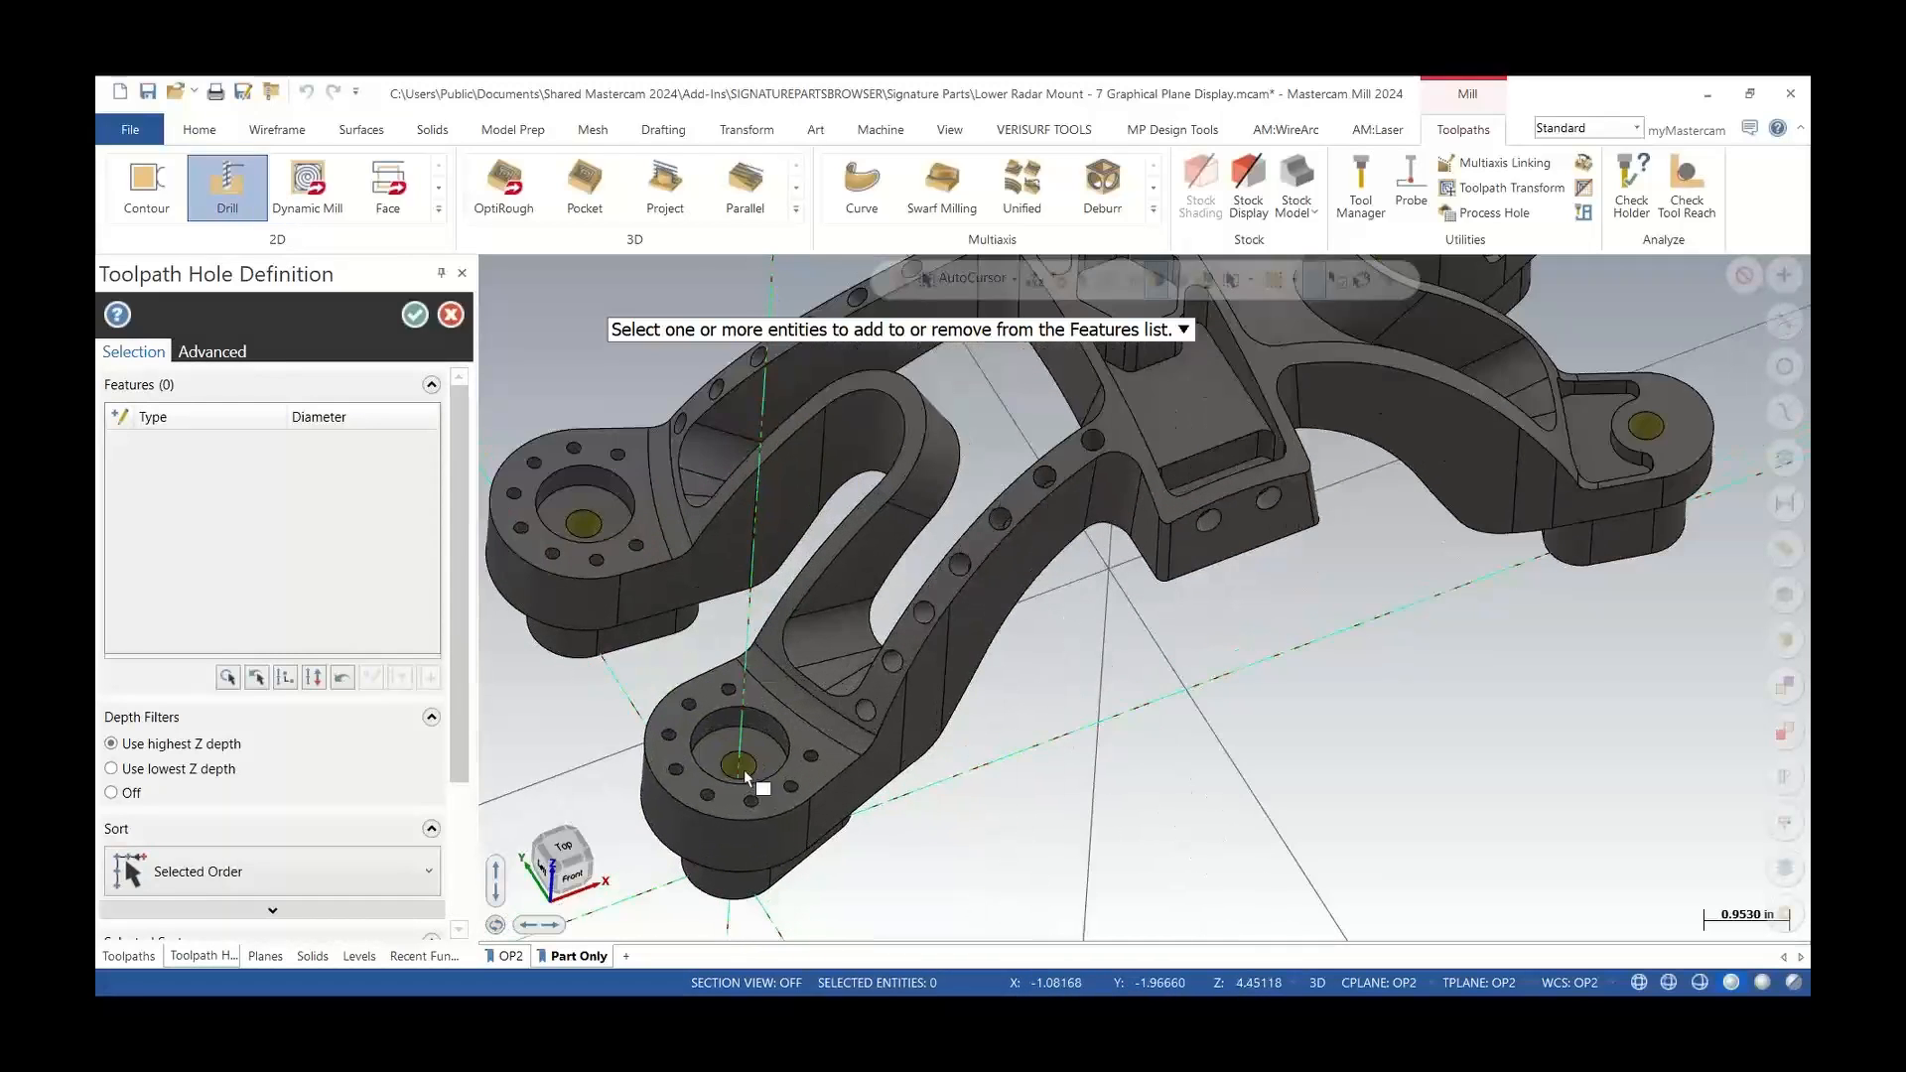
pyautogui.scroll(3, 737, 767)
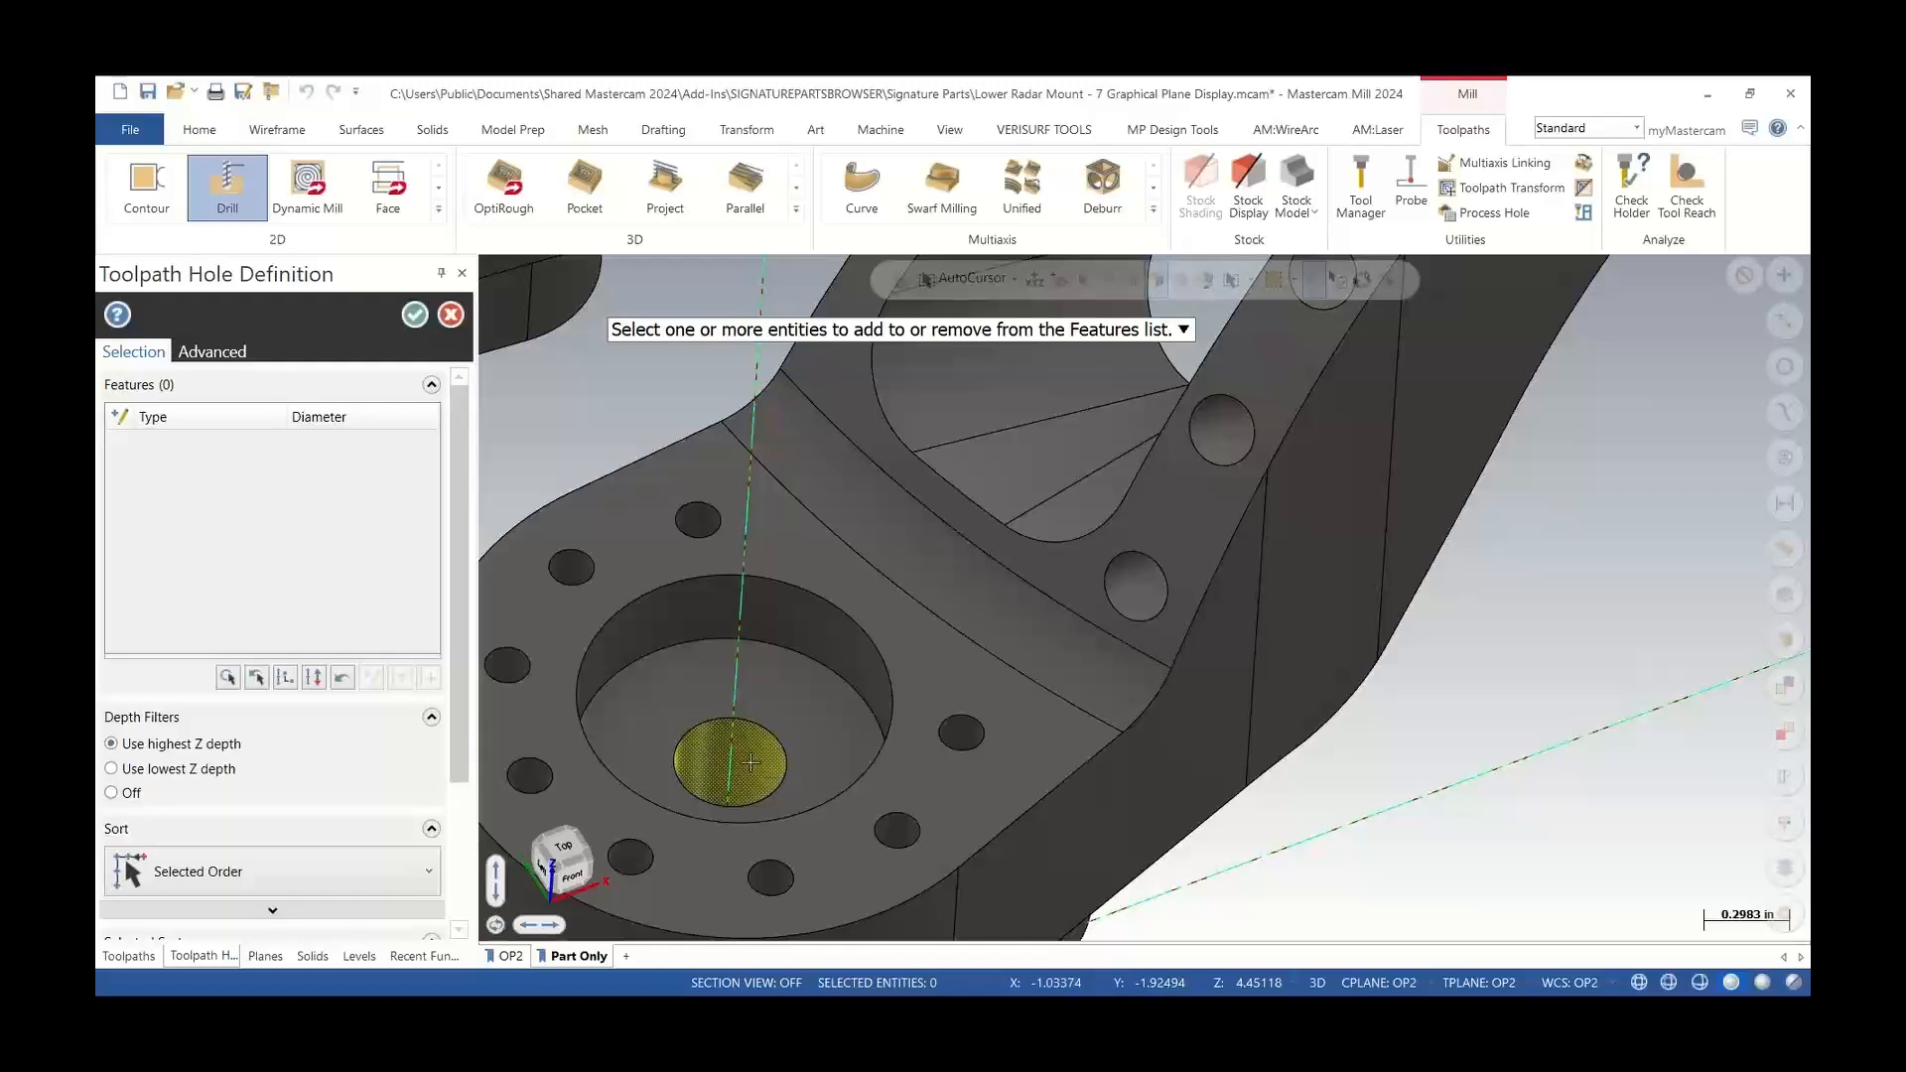
pyautogui.click(751, 762)
pyautogui.scroll(-4, 752, 799)
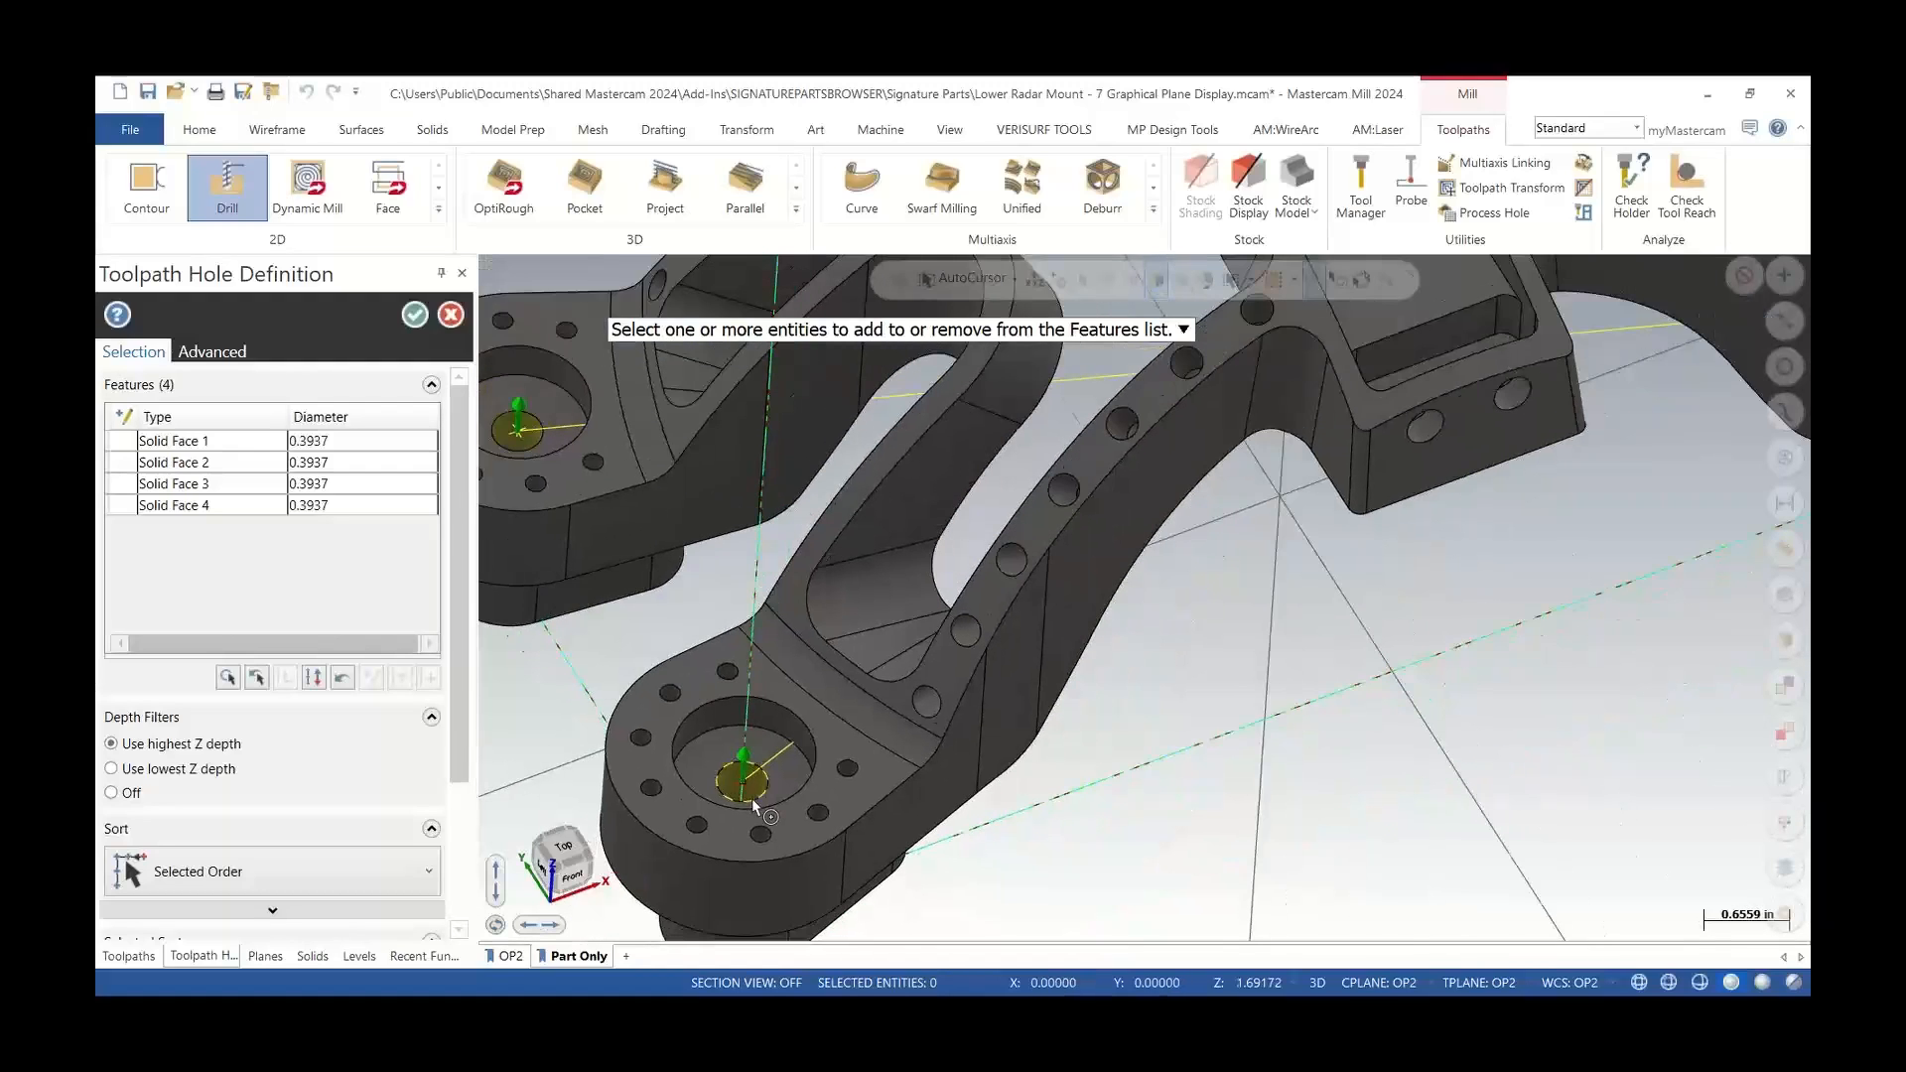
pyautogui.scroll(-3, 753, 798)
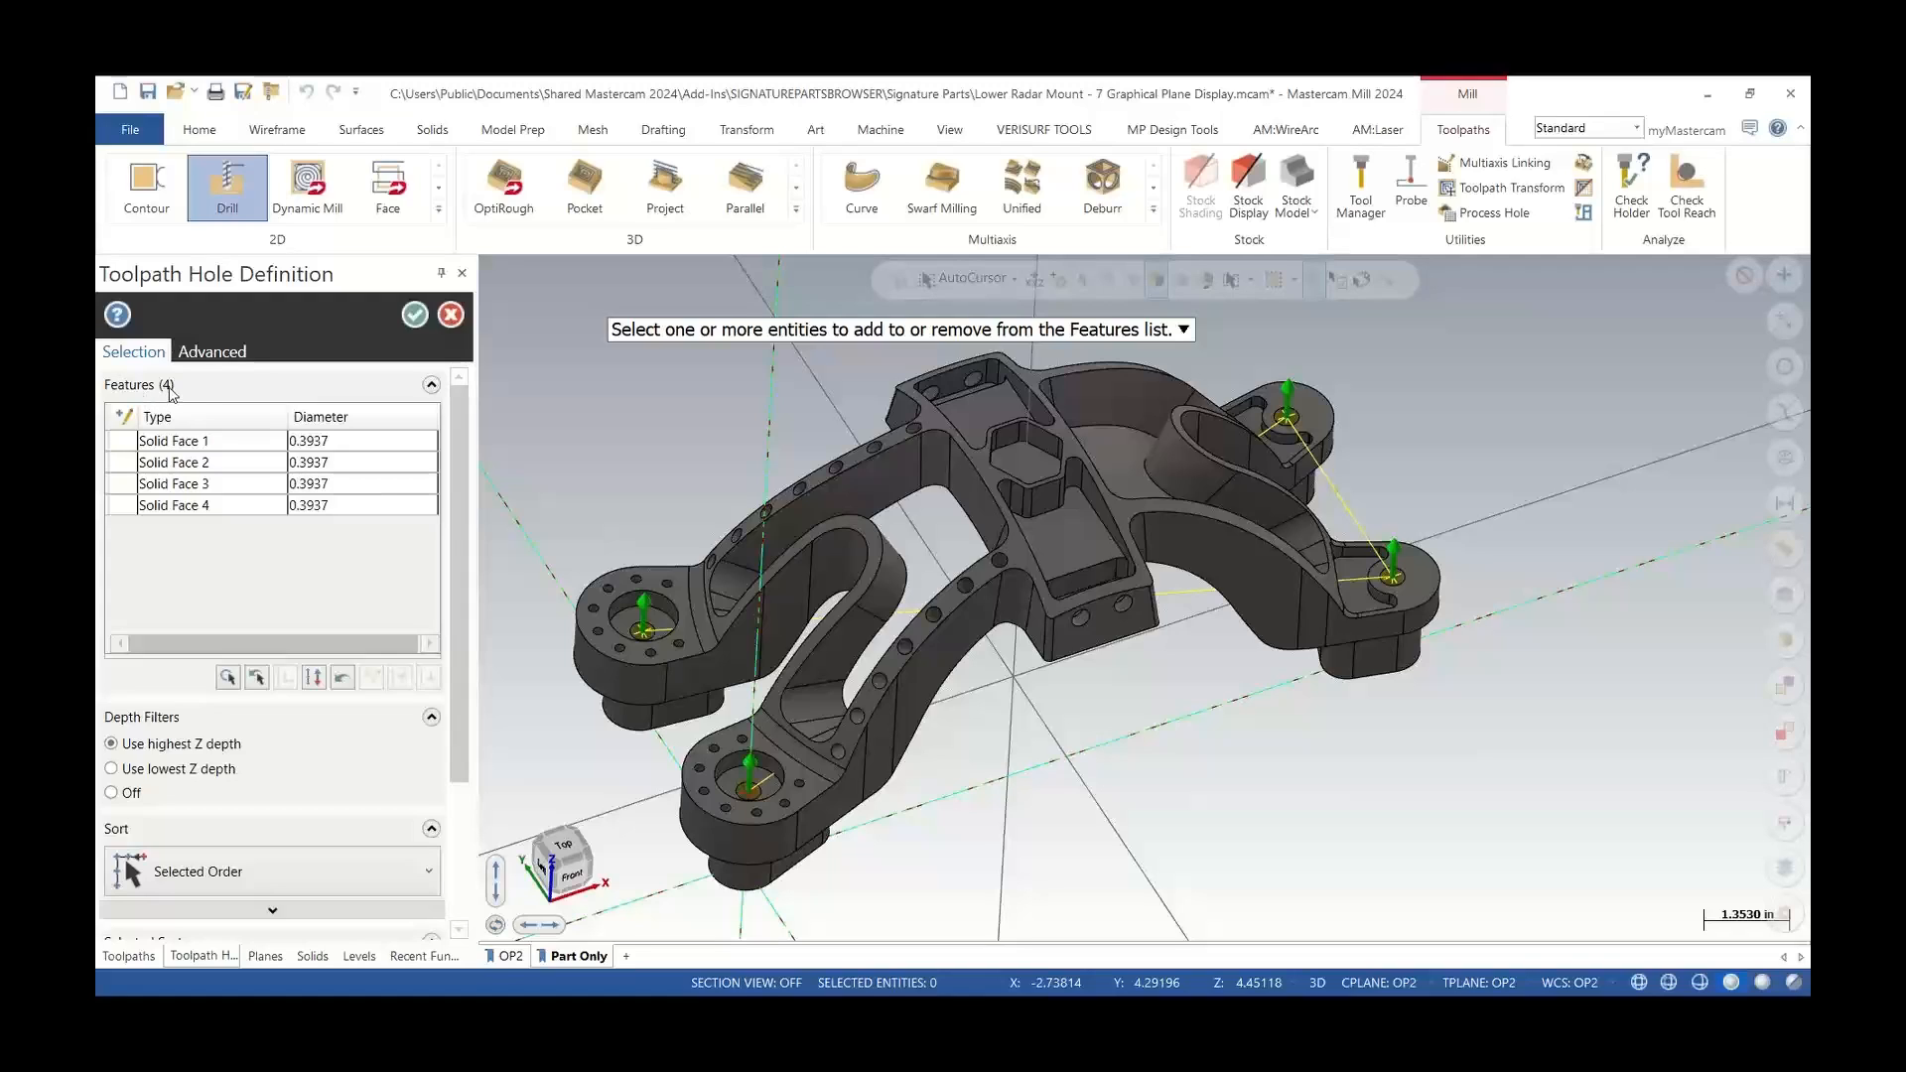
pyautogui.moveTo(804, 673)
pyautogui.mouseDown(button='middle')
pyautogui.moveTo(812, 764)
pyautogui.moveTo(784, 667)
pyautogui.mouseUp(button='middle')
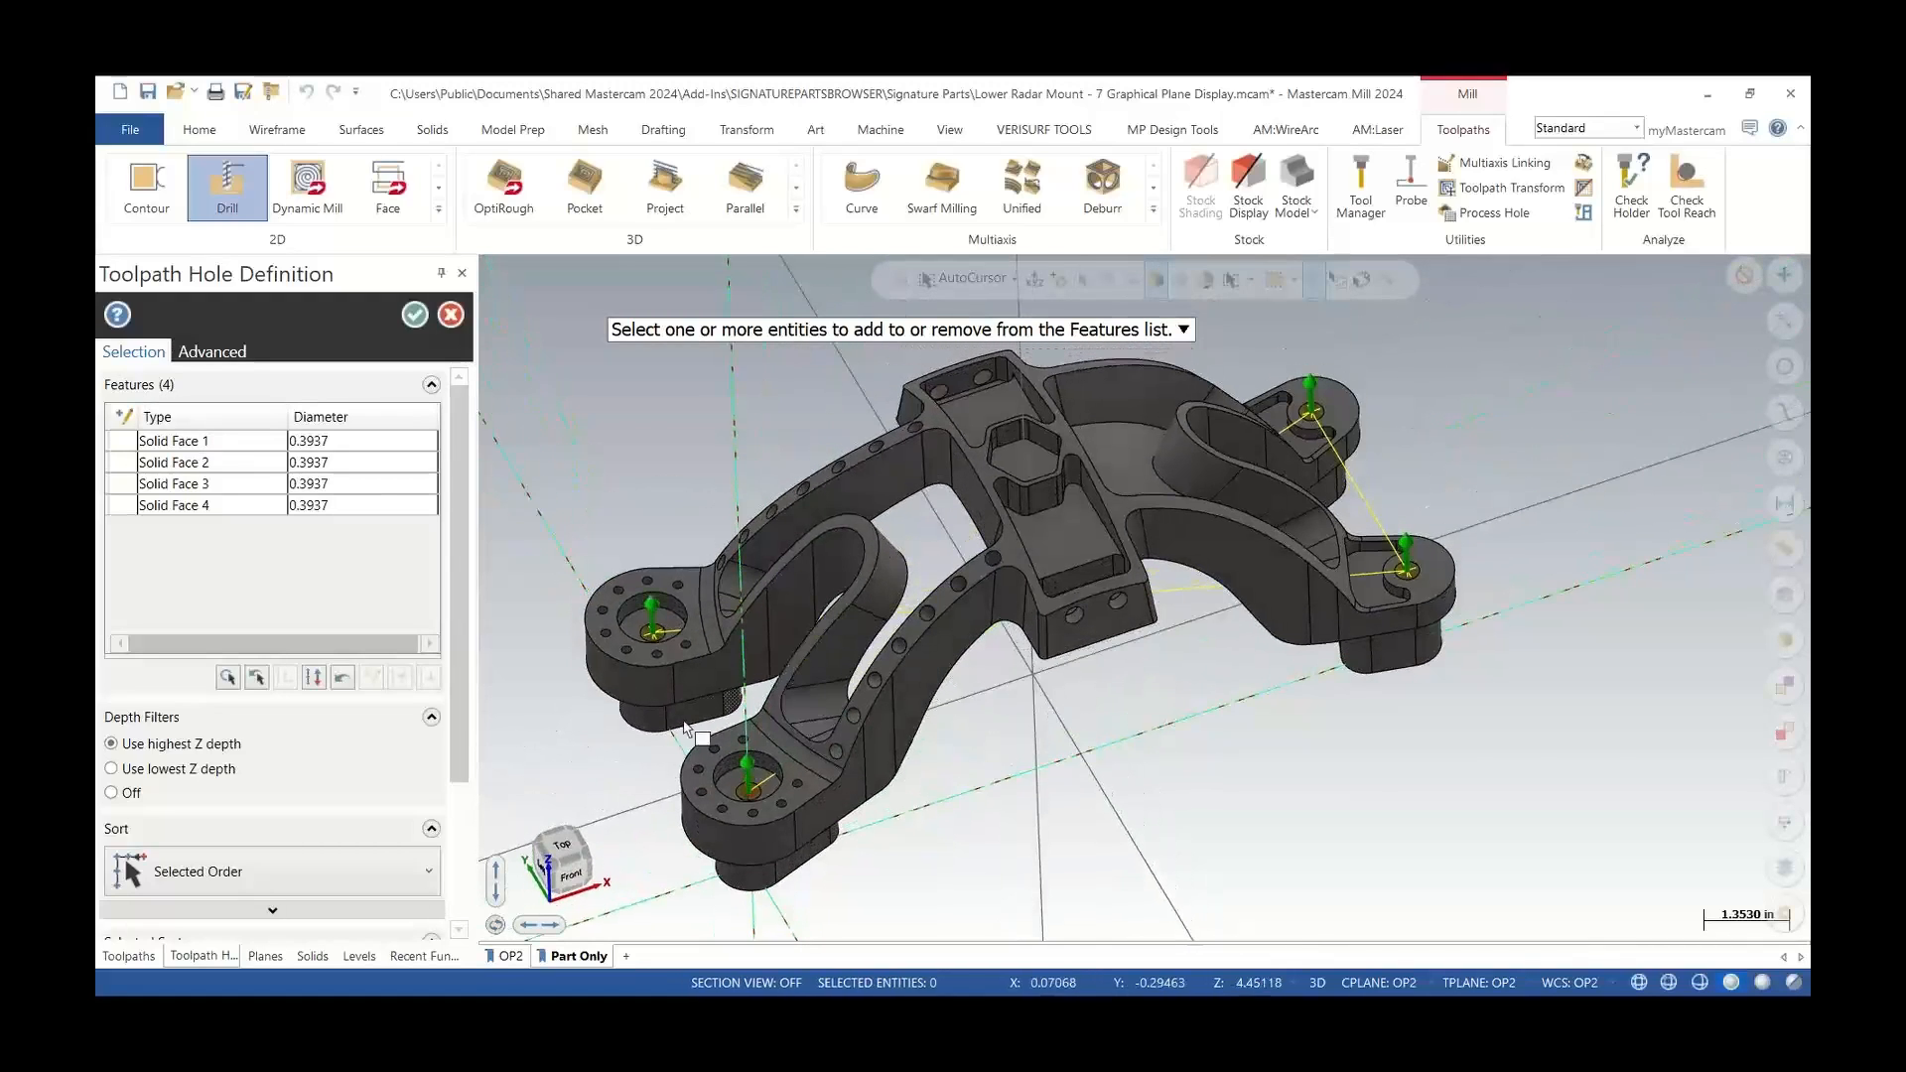
# Set the hole sort order to Point to Point starting at the front-left hole and accept the hole definition
pyautogui.click(236, 868)
pyautogui.scroll(-3, 268, 715)
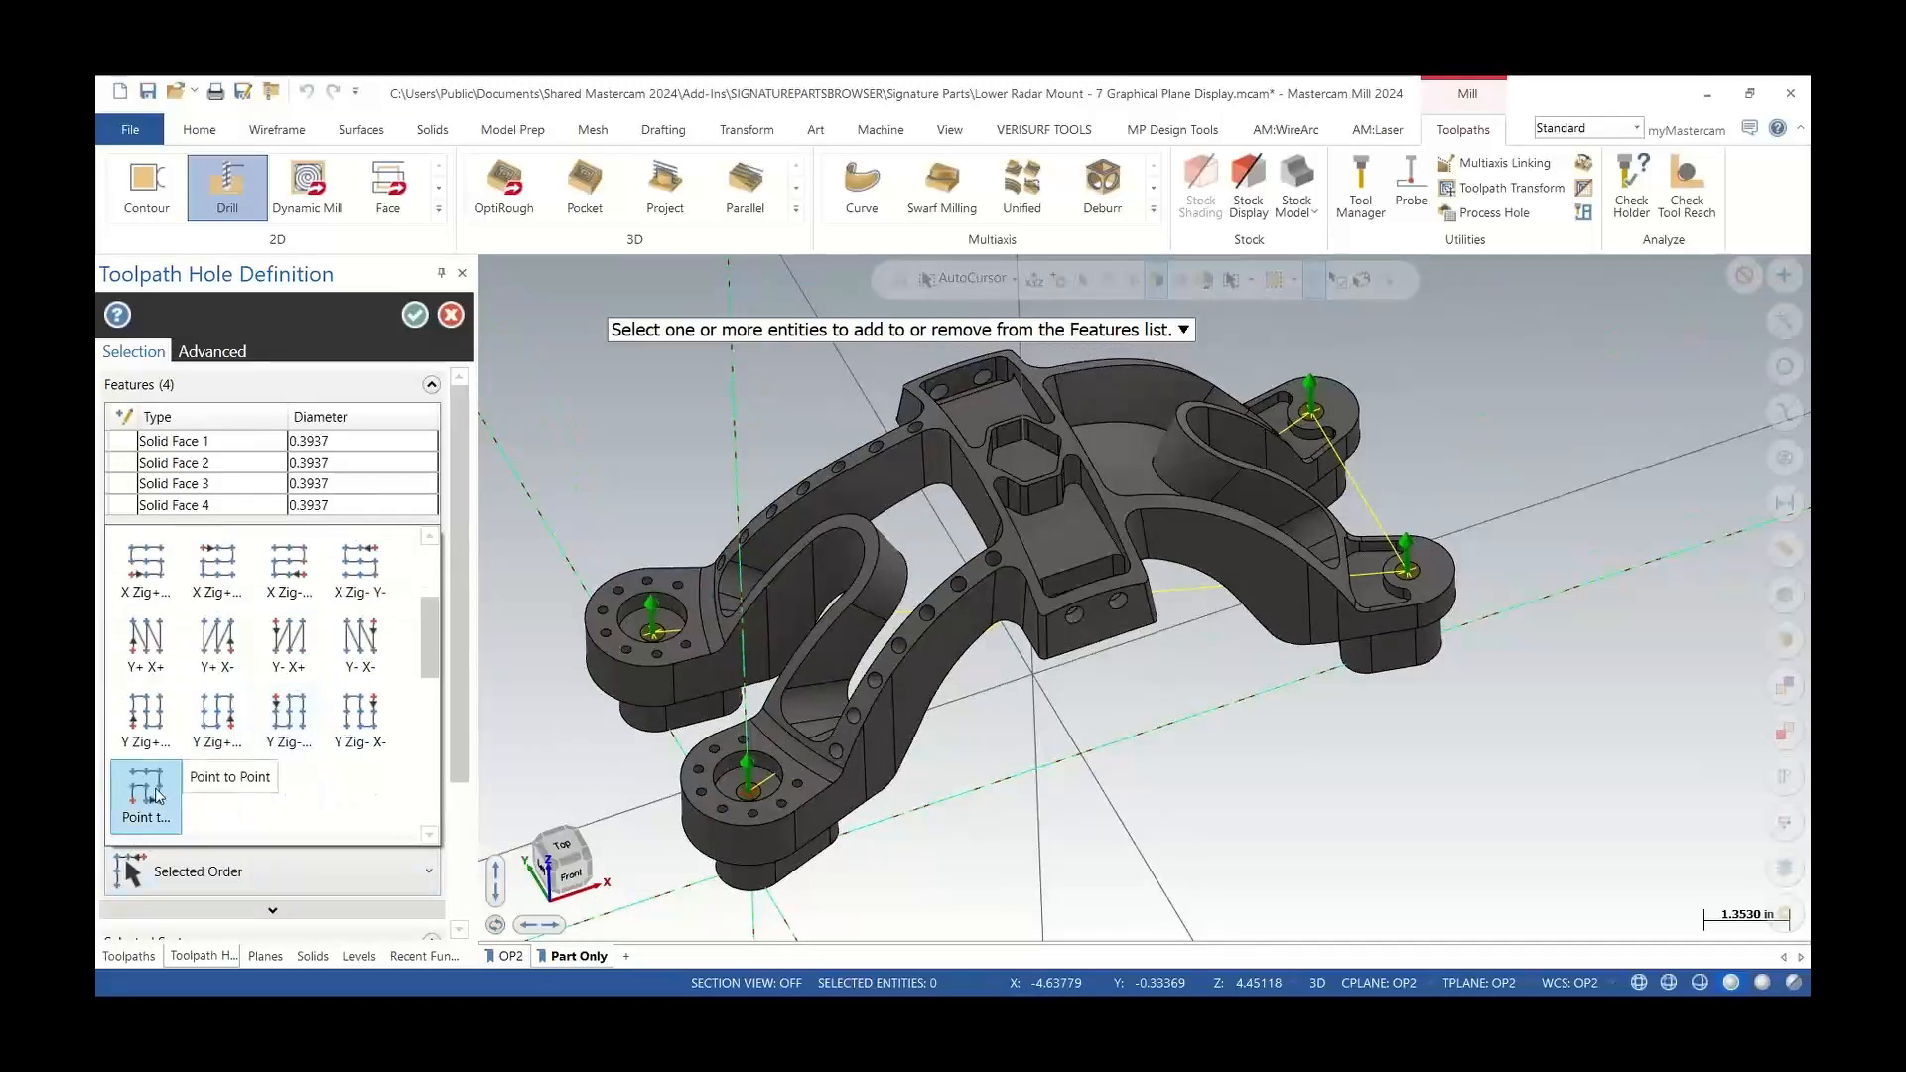
pyautogui.click(156, 795)
pyautogui.scroll(2, 695, 807)
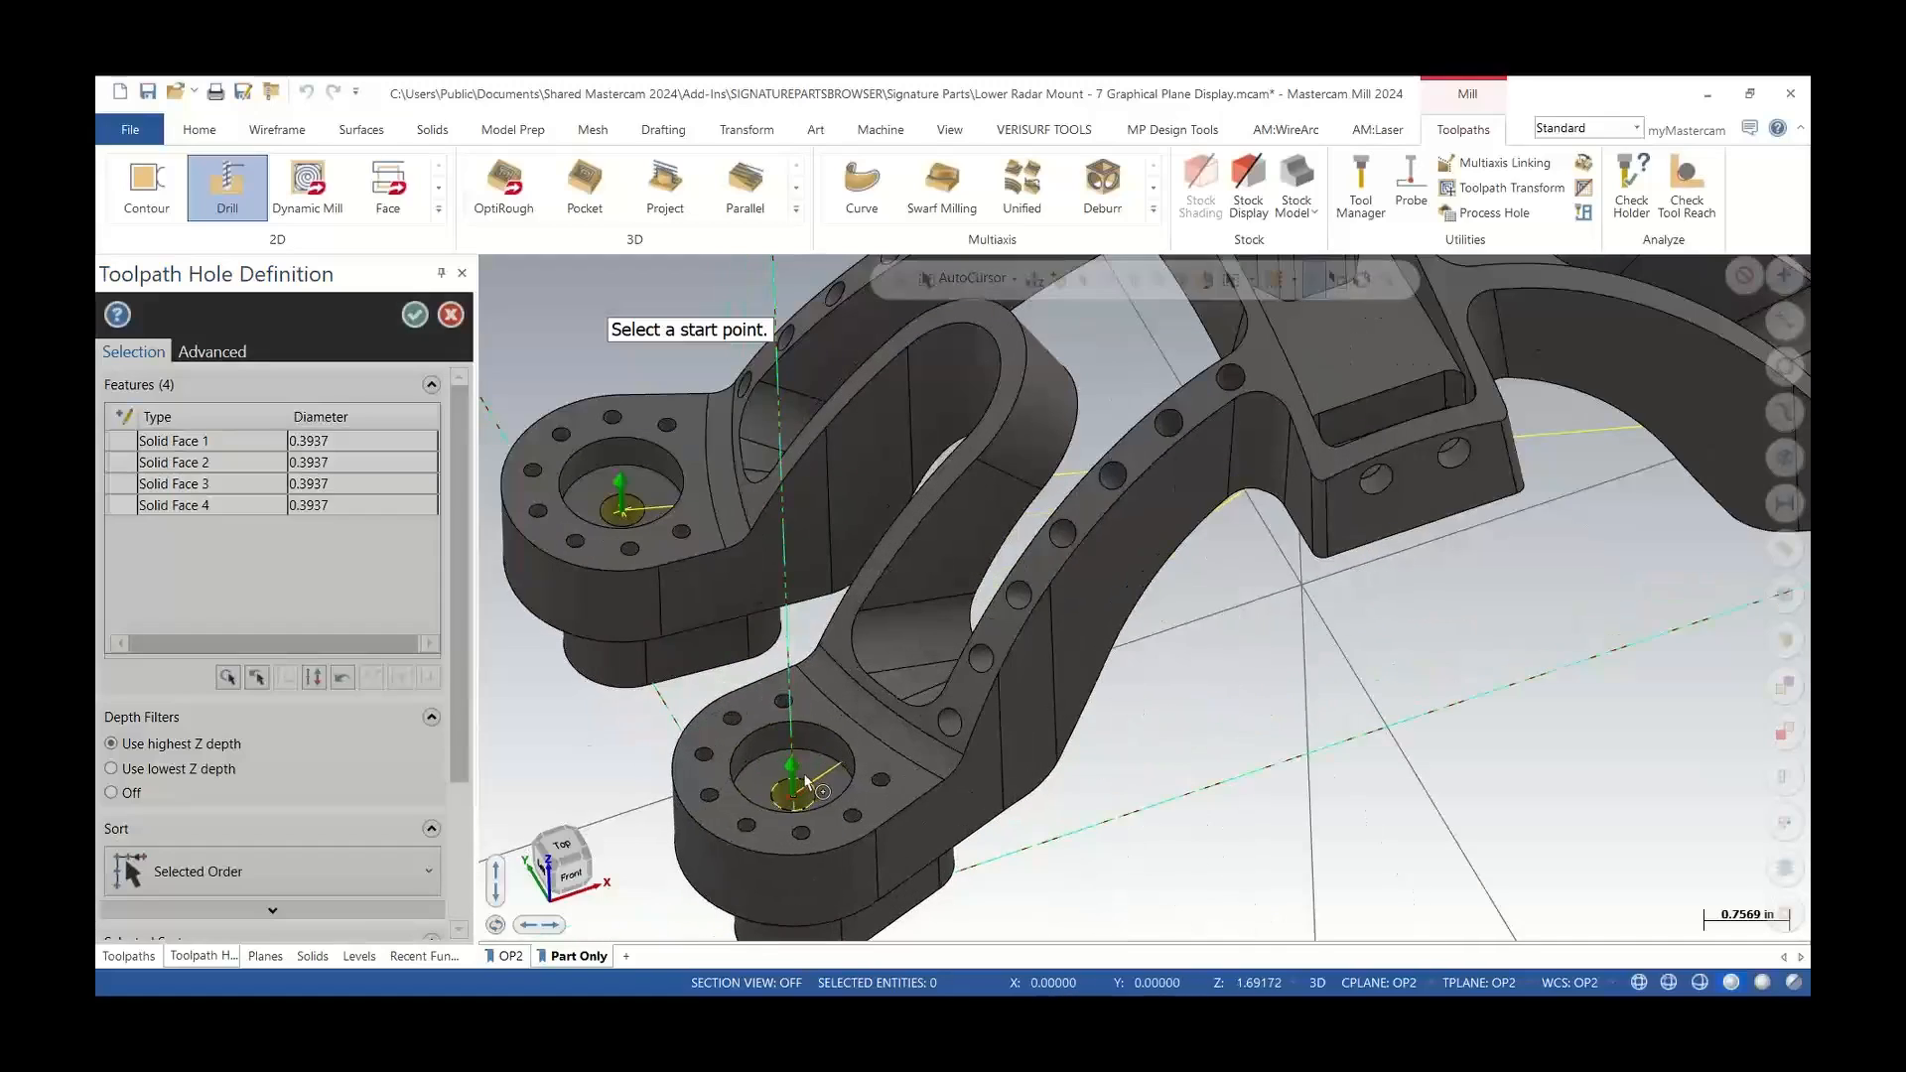
pyautogui.click(805, 784)
pyautogui.scroll(-4, 688, 804)
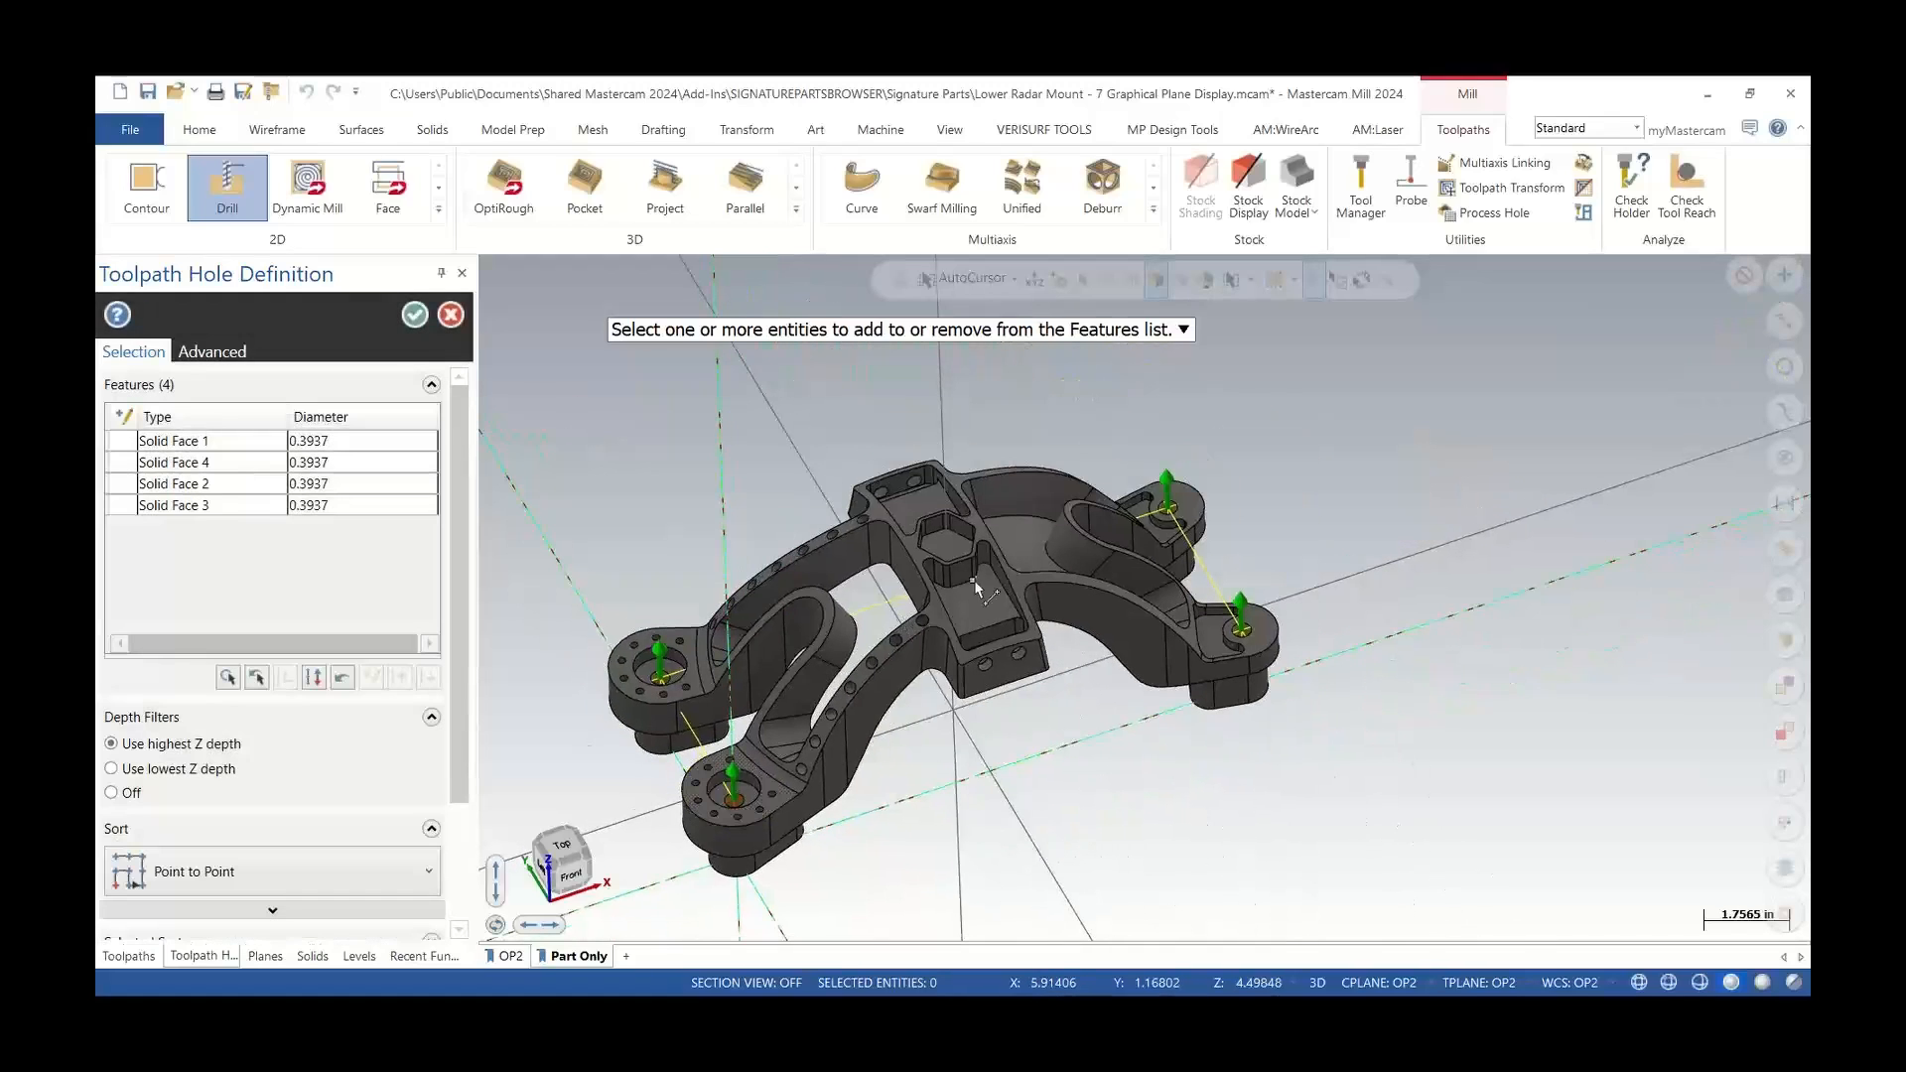
pyautogui.moveTo(978, 584); pyautogui.dragTo(1090, 387, button='middle')
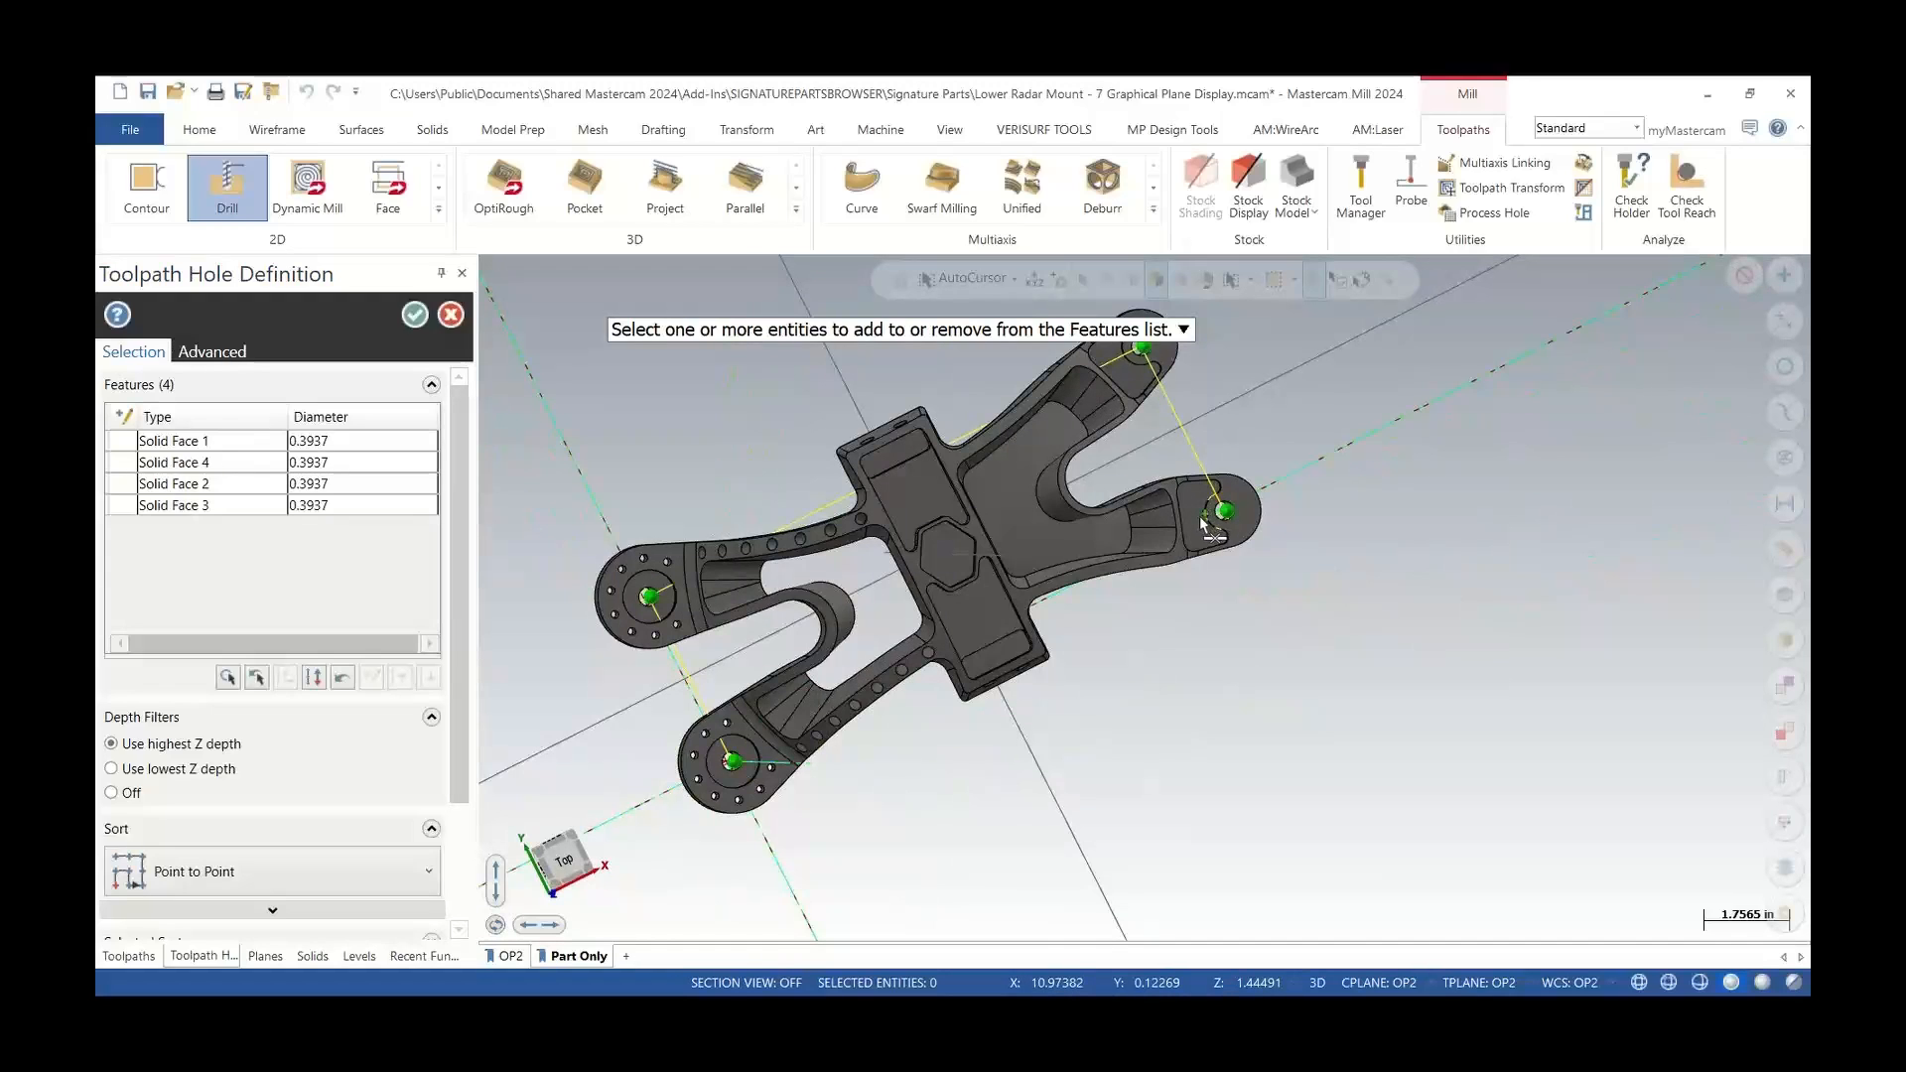
pyautogui.click(415, 317)
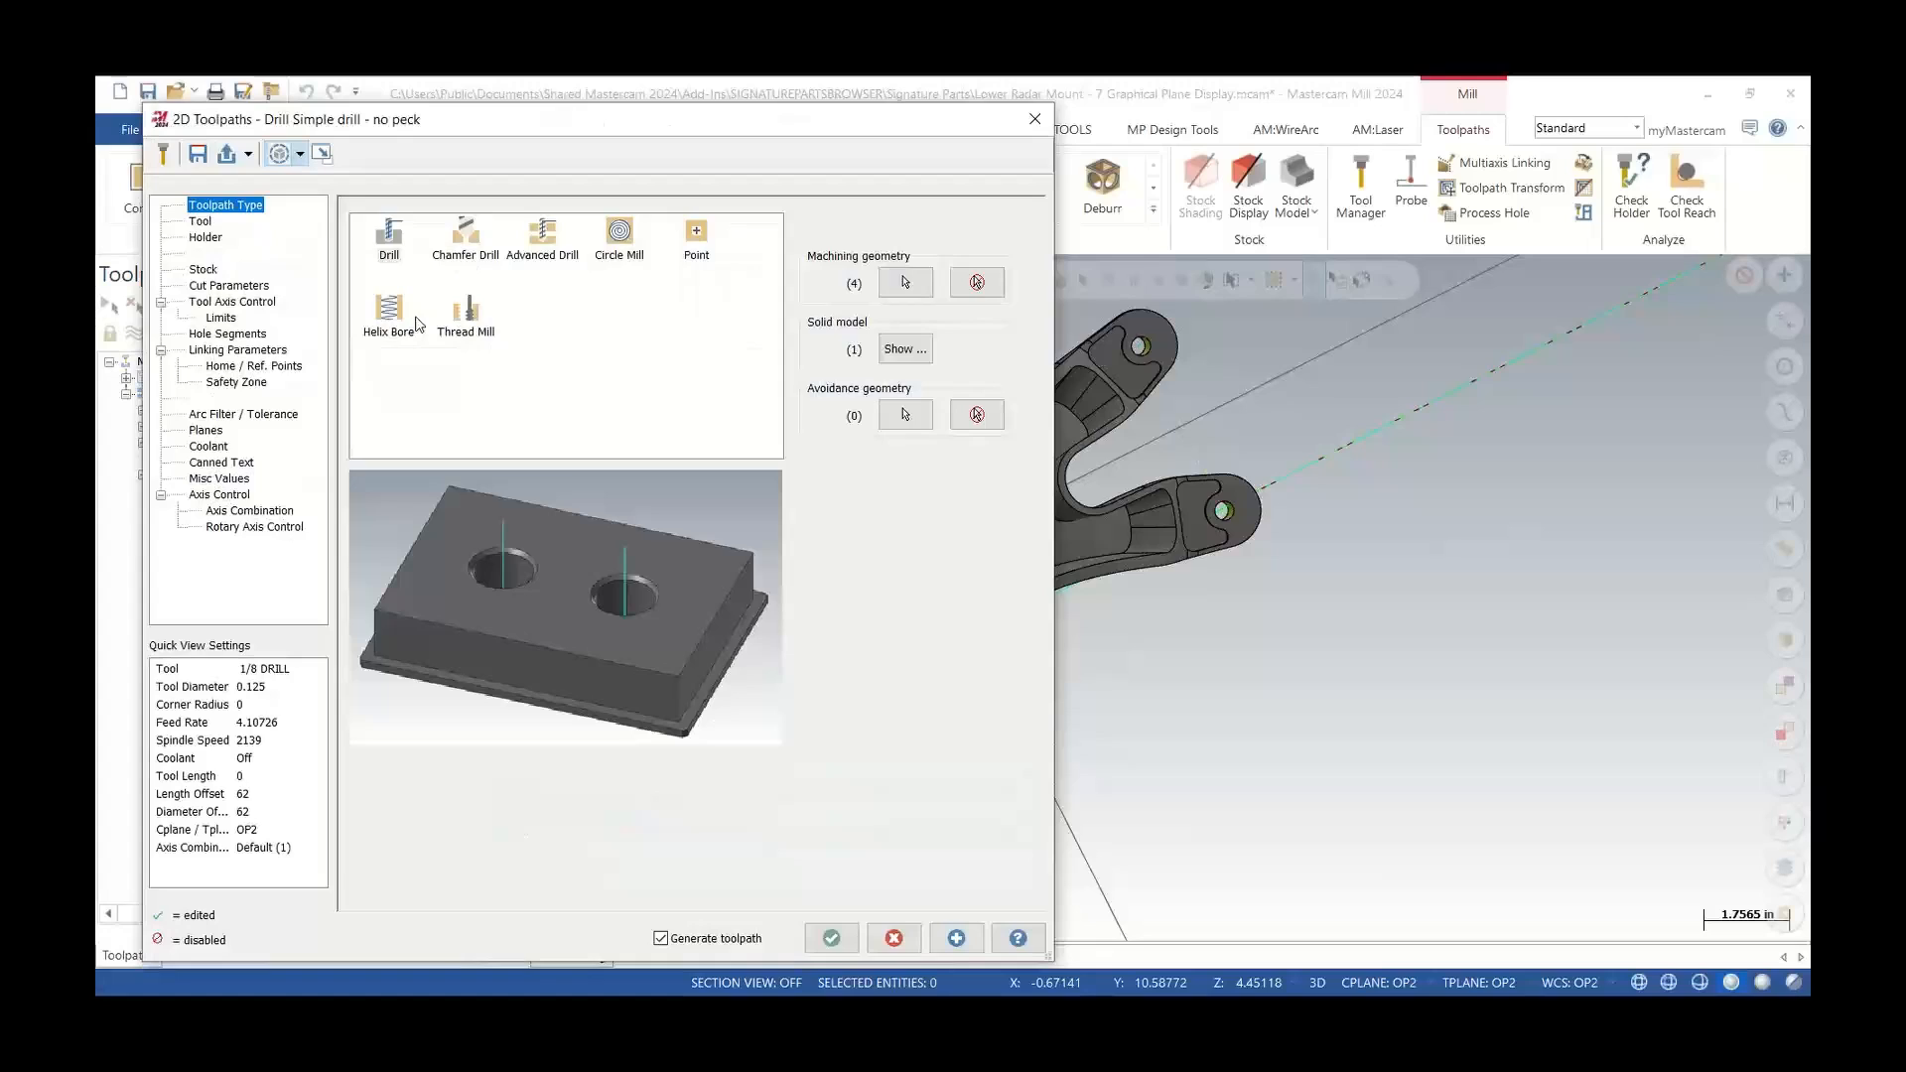
# Choose the 0.334646 Drill (8.5mm) tool for the drilling operation and open its linking parameters
pyautogui.click(202, 222)
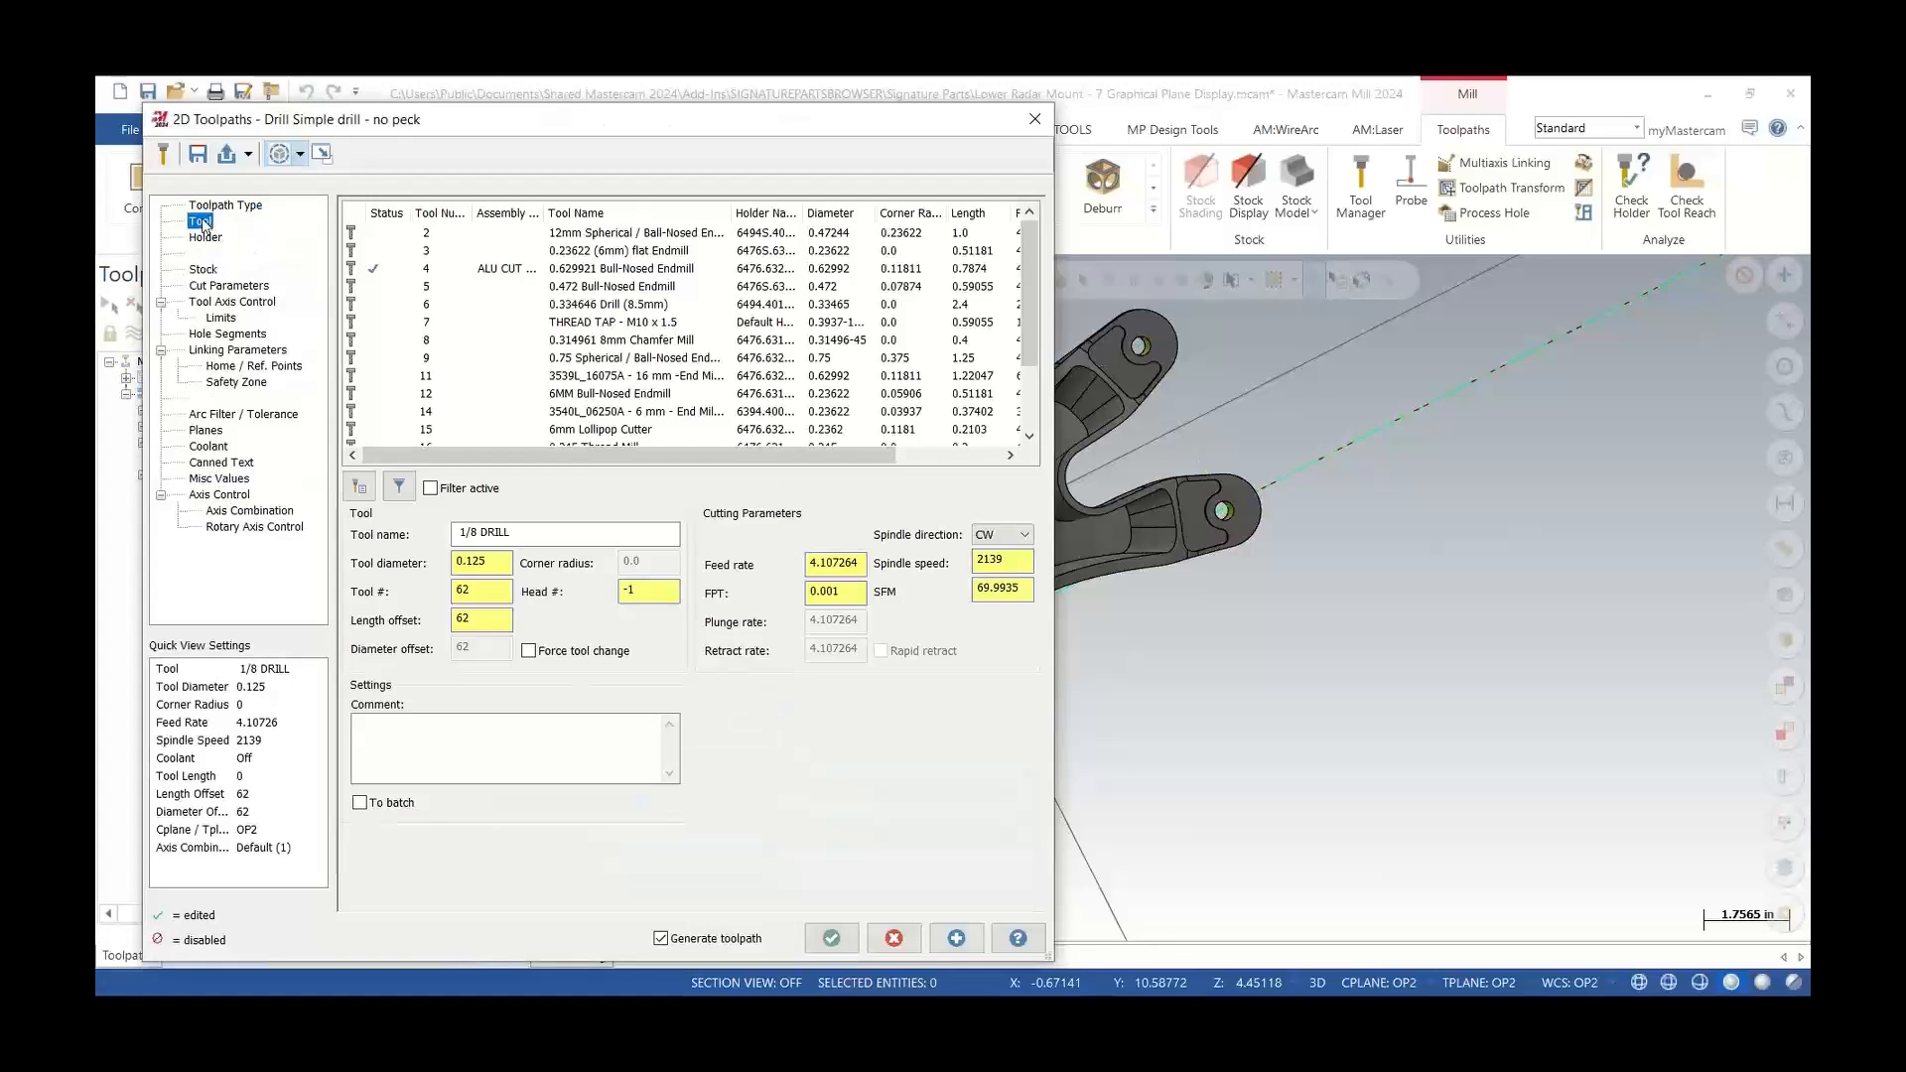
pyautogui.click(555, 309)
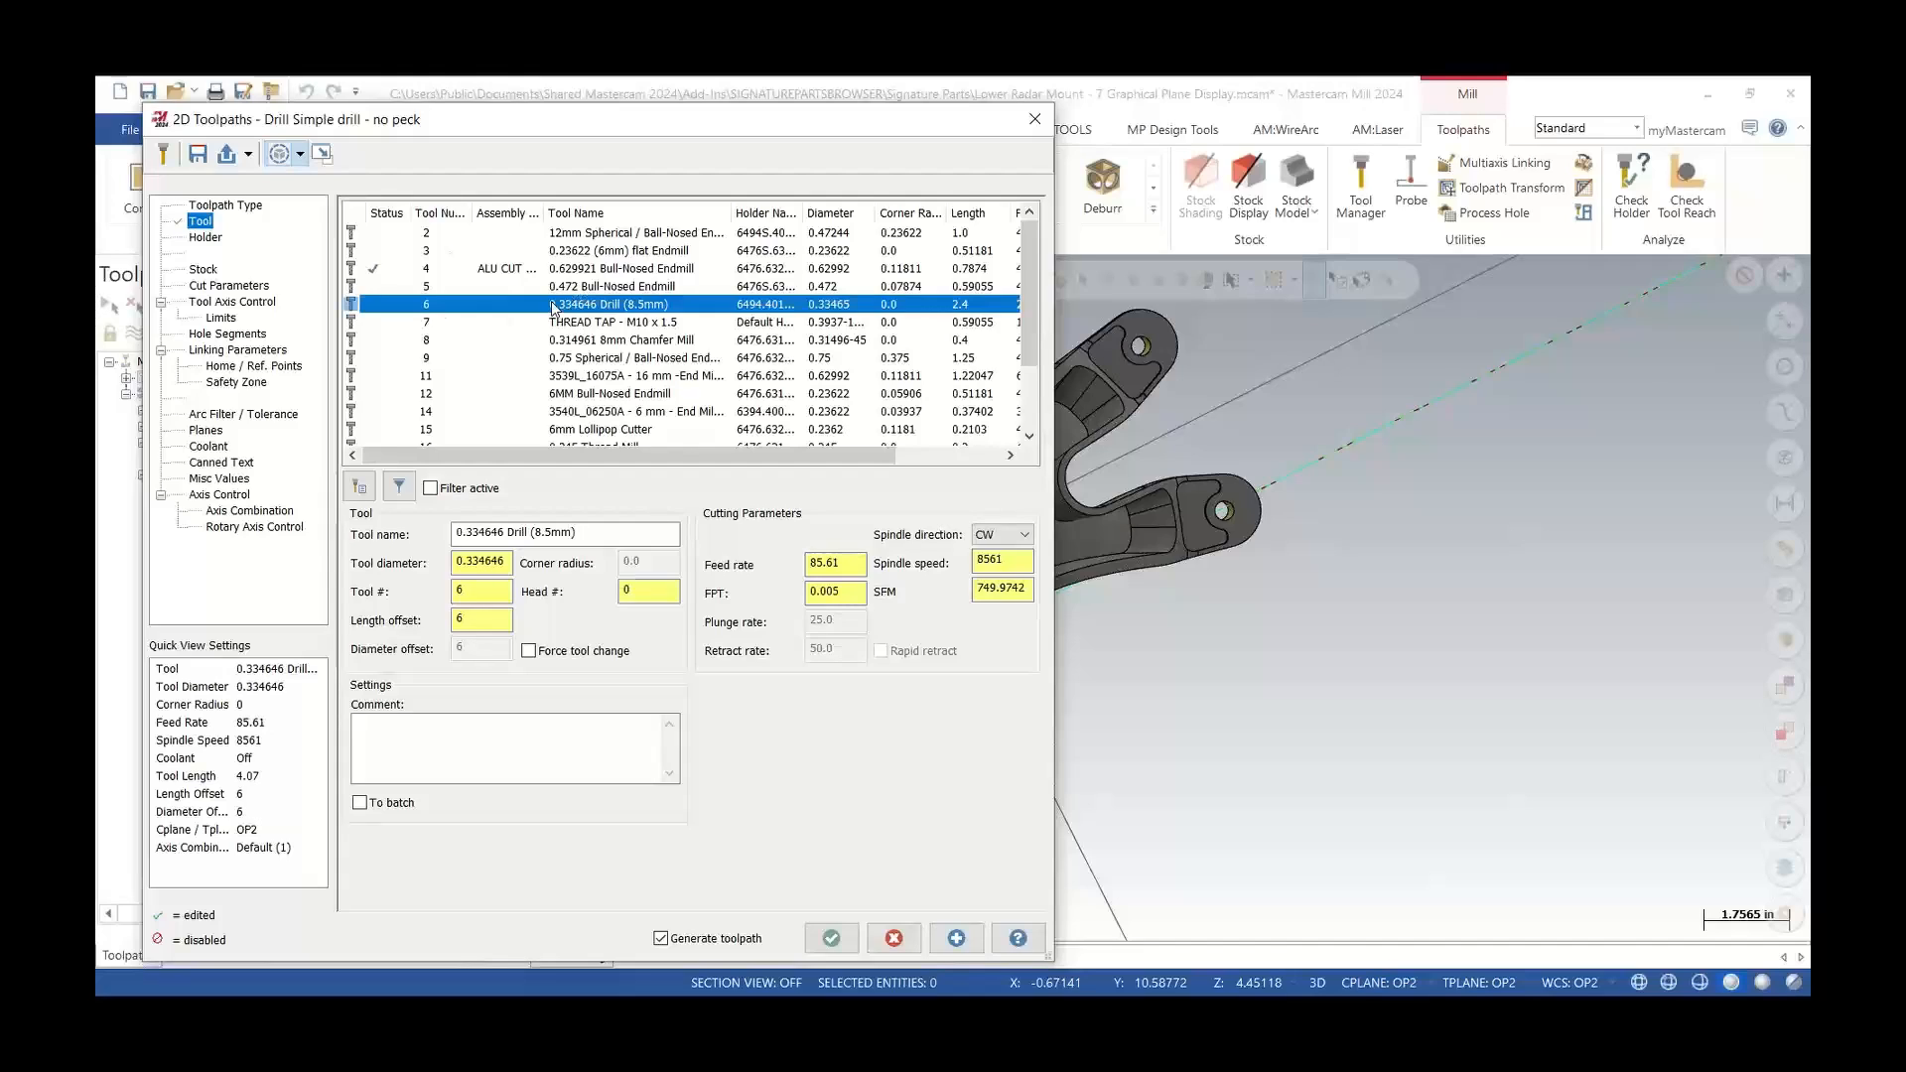
pyautogui.click(229, 286)
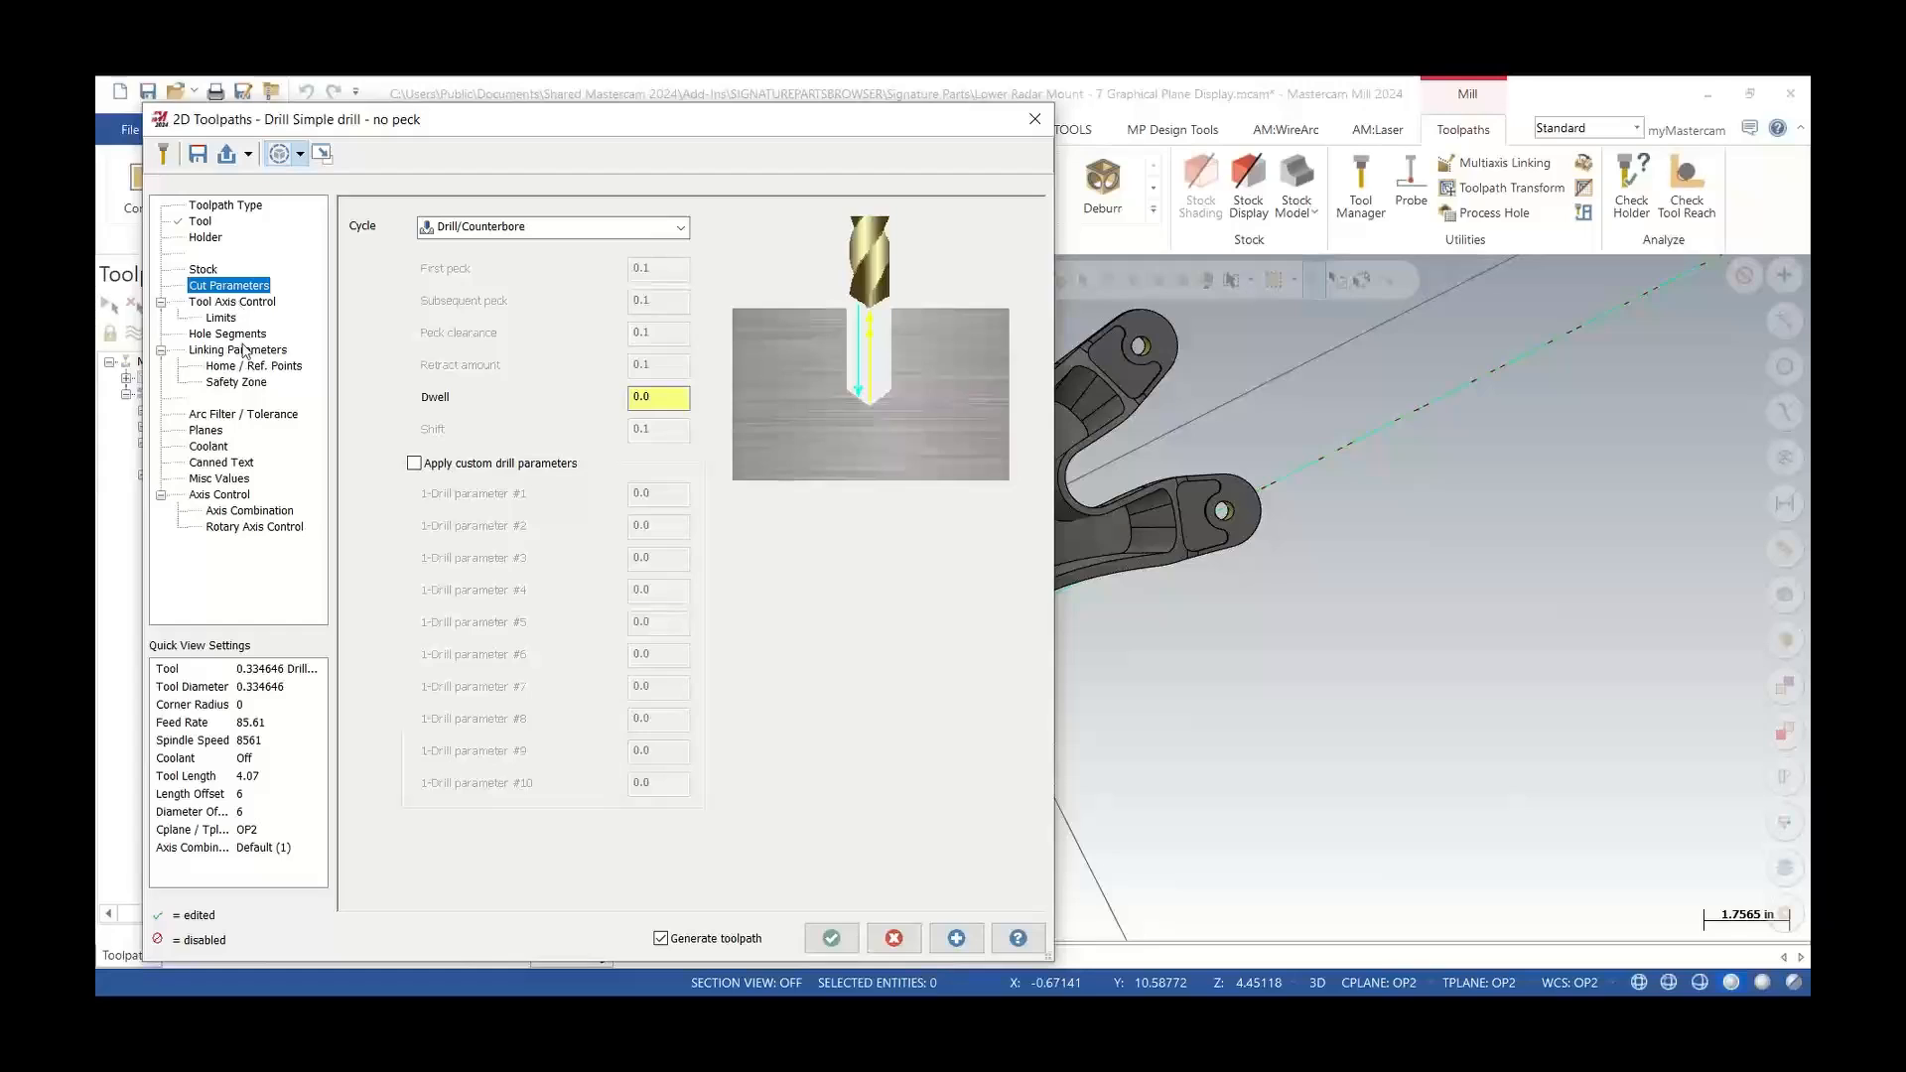
pyautogui.click(242, 303)
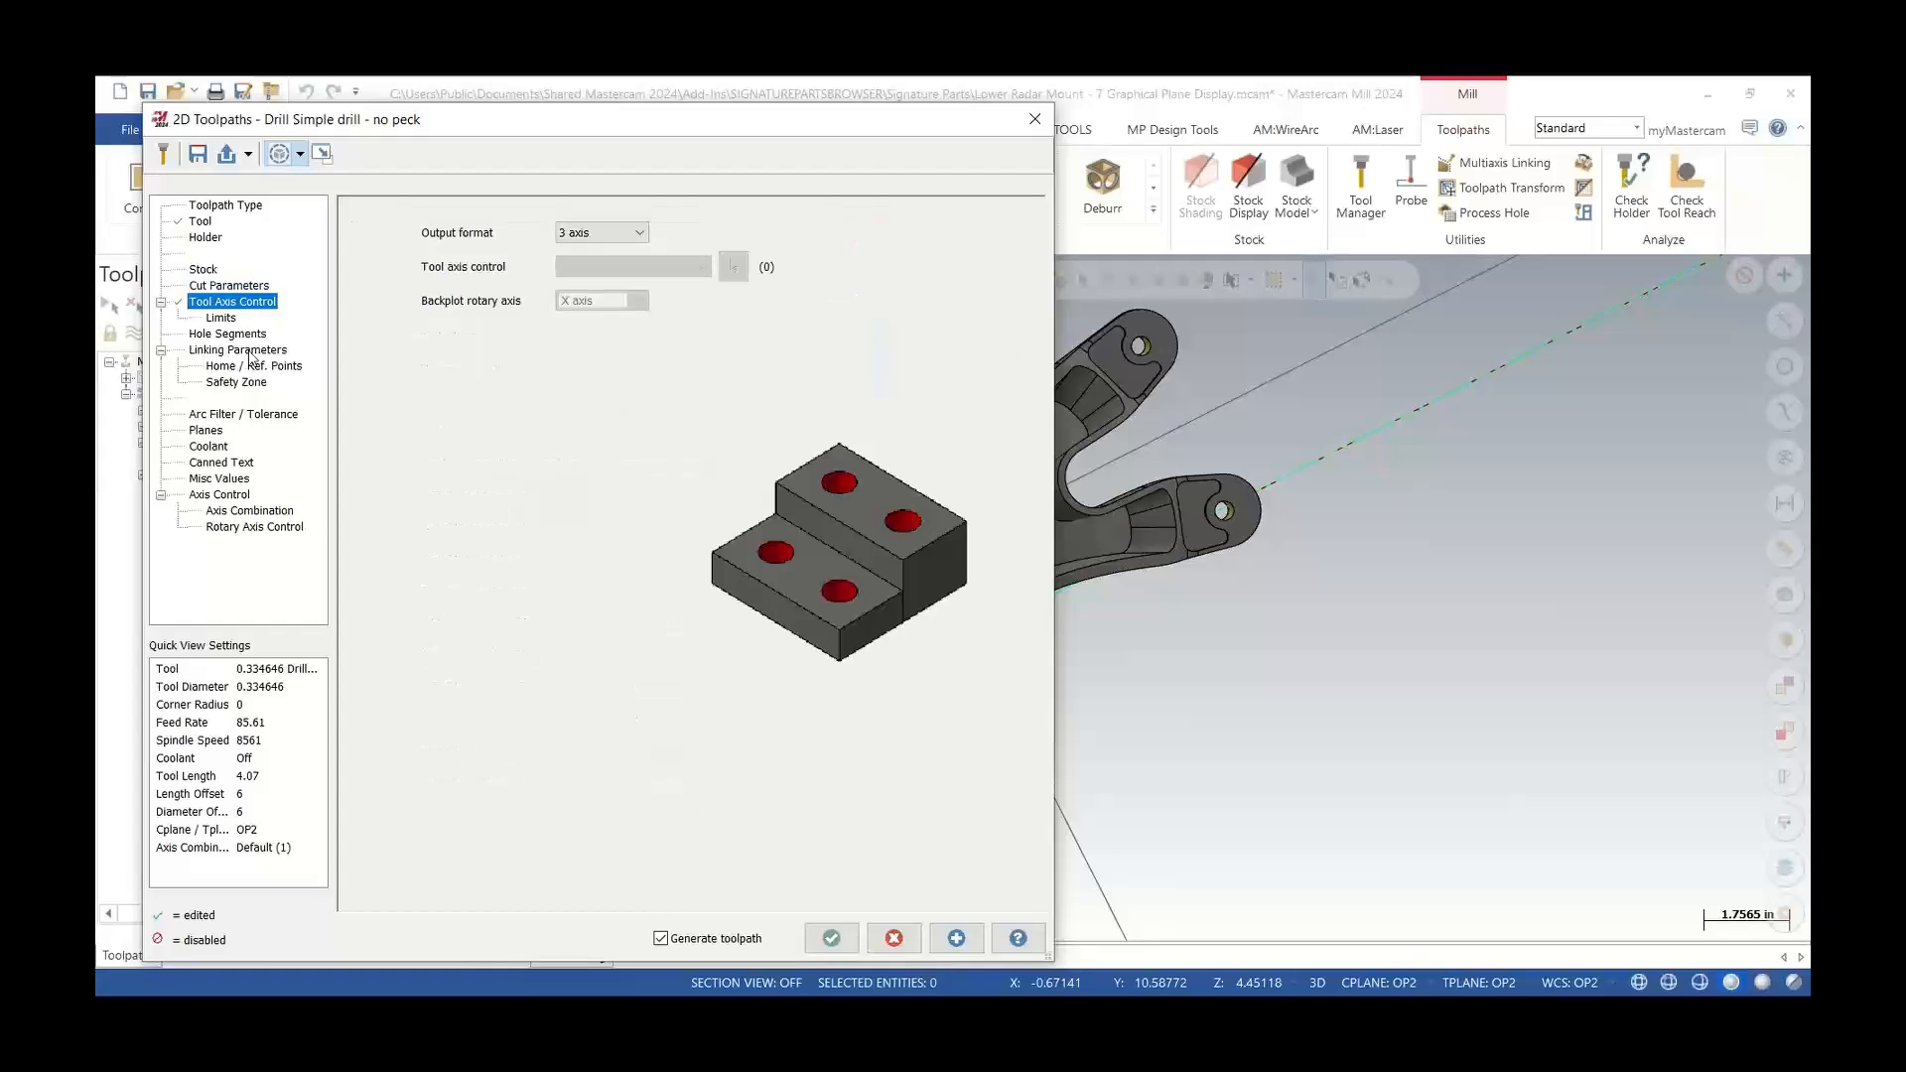
pyautogui.click(250, 353)
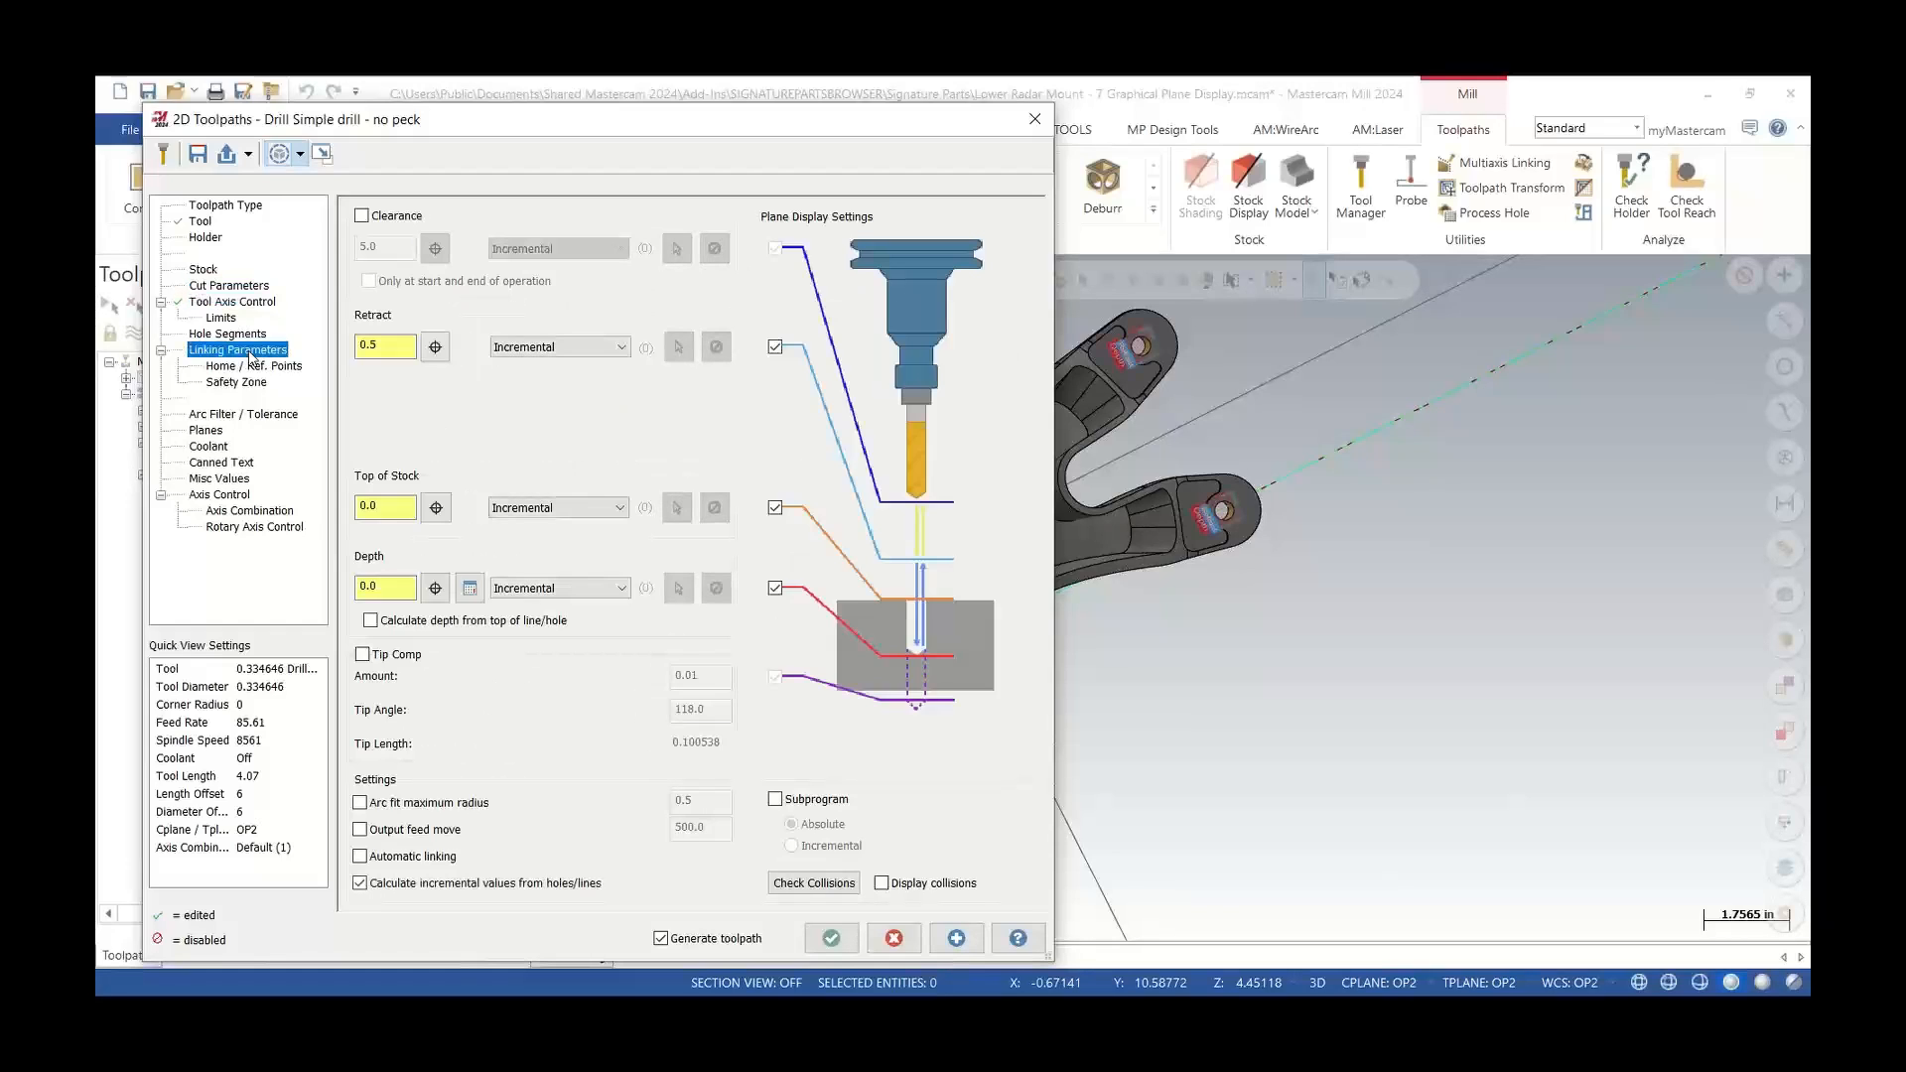
# Examine the retract, top of stock and depth planes displayed on the part's holes from different angles
pyautogui.scroll(-6, 1291, 616)
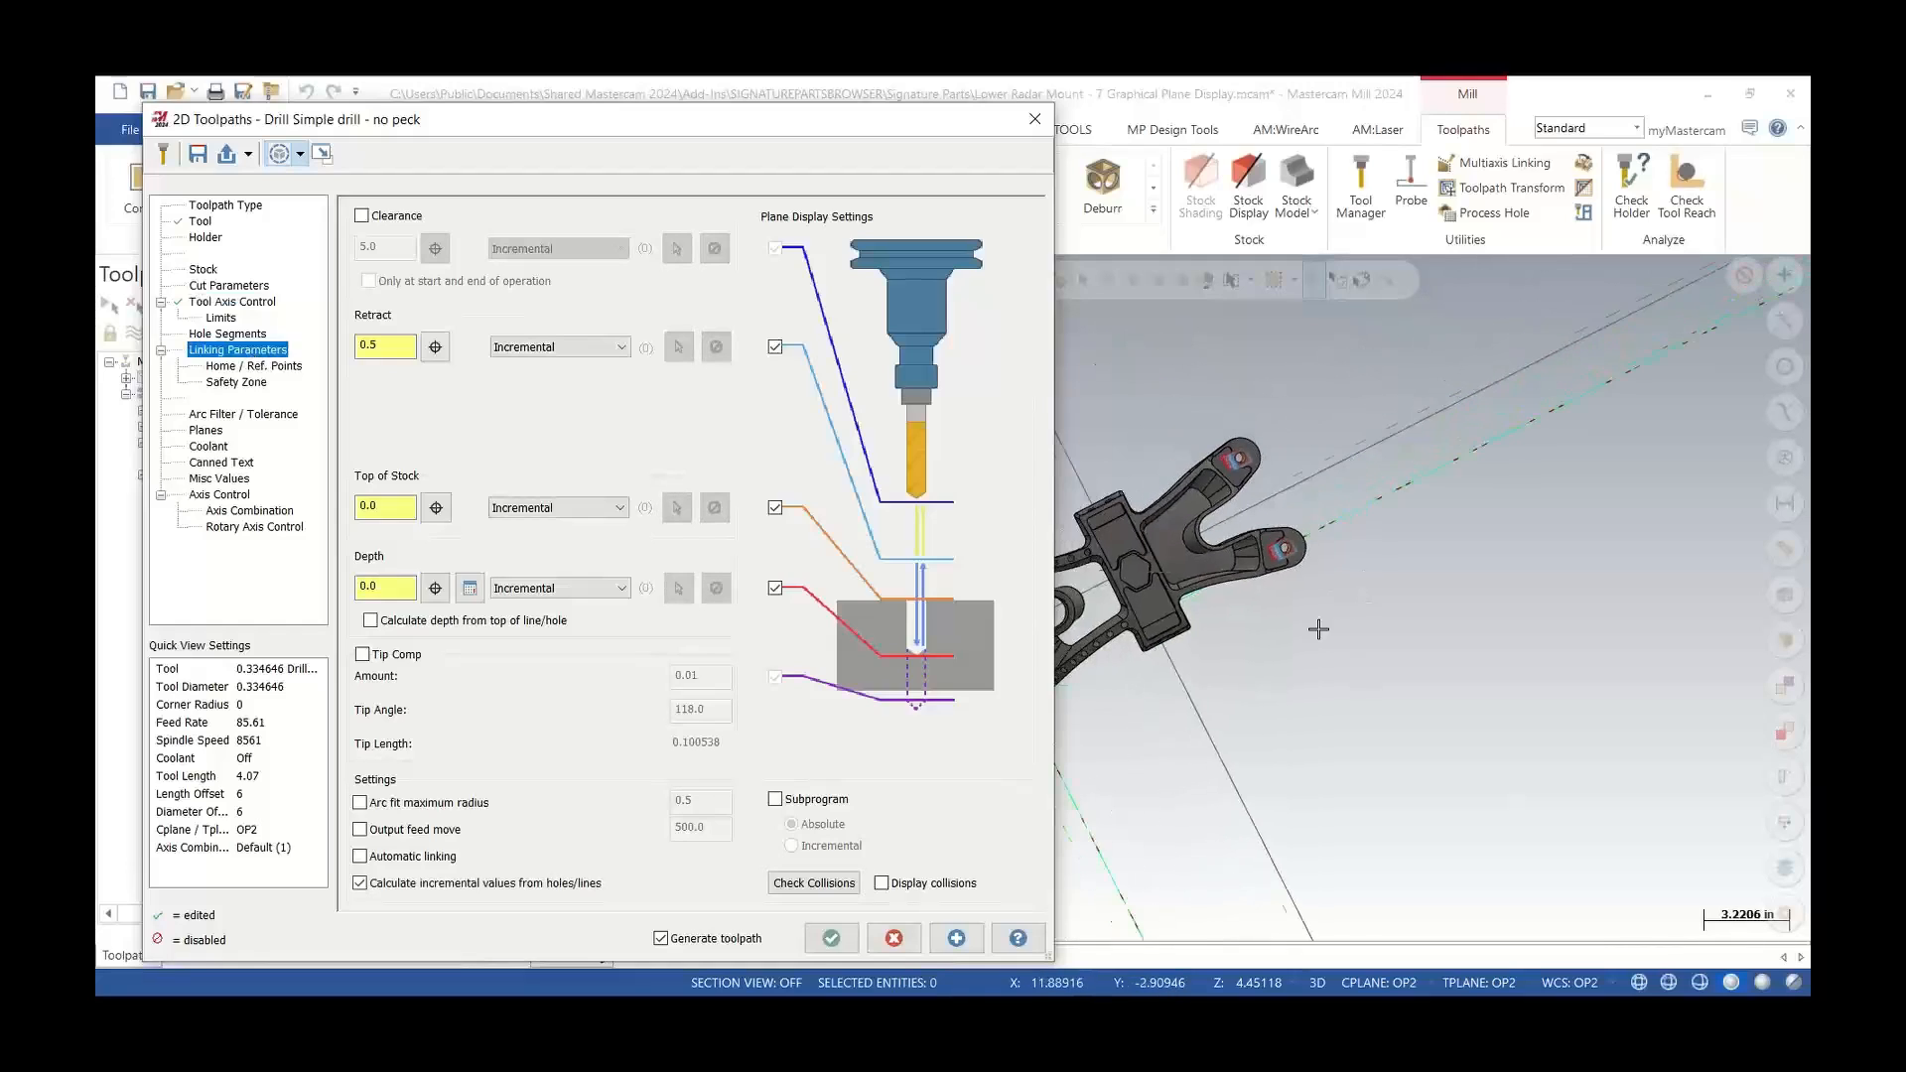
pyautogui.moveTo(1275, 640); pyautogui.dragTo(1152, 489, button='middle')
pyautogui.scroll(6, 1192, 606)
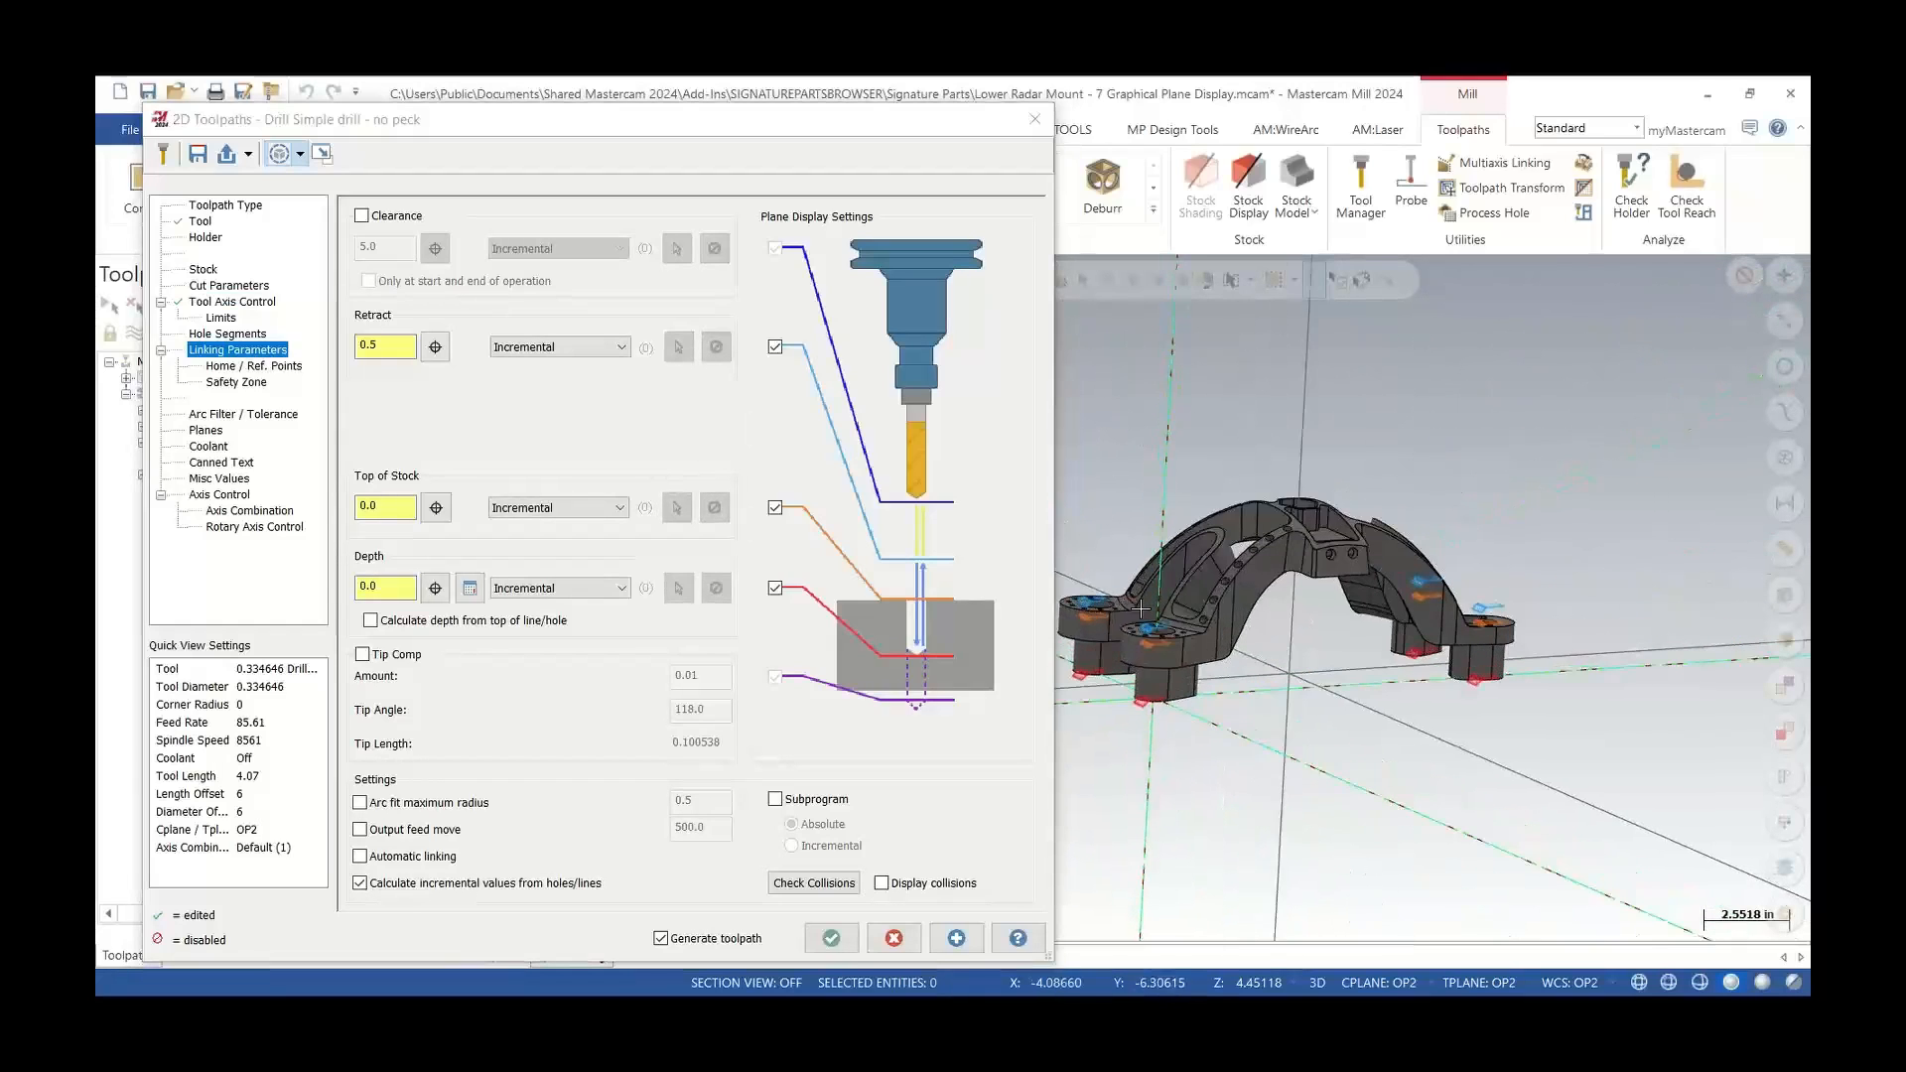
pyautogui.moveTo(1182, 611); pyautogui.dragTo(1125, 628, button='middle')
pyautogui.scroll(4, 1125, 627)
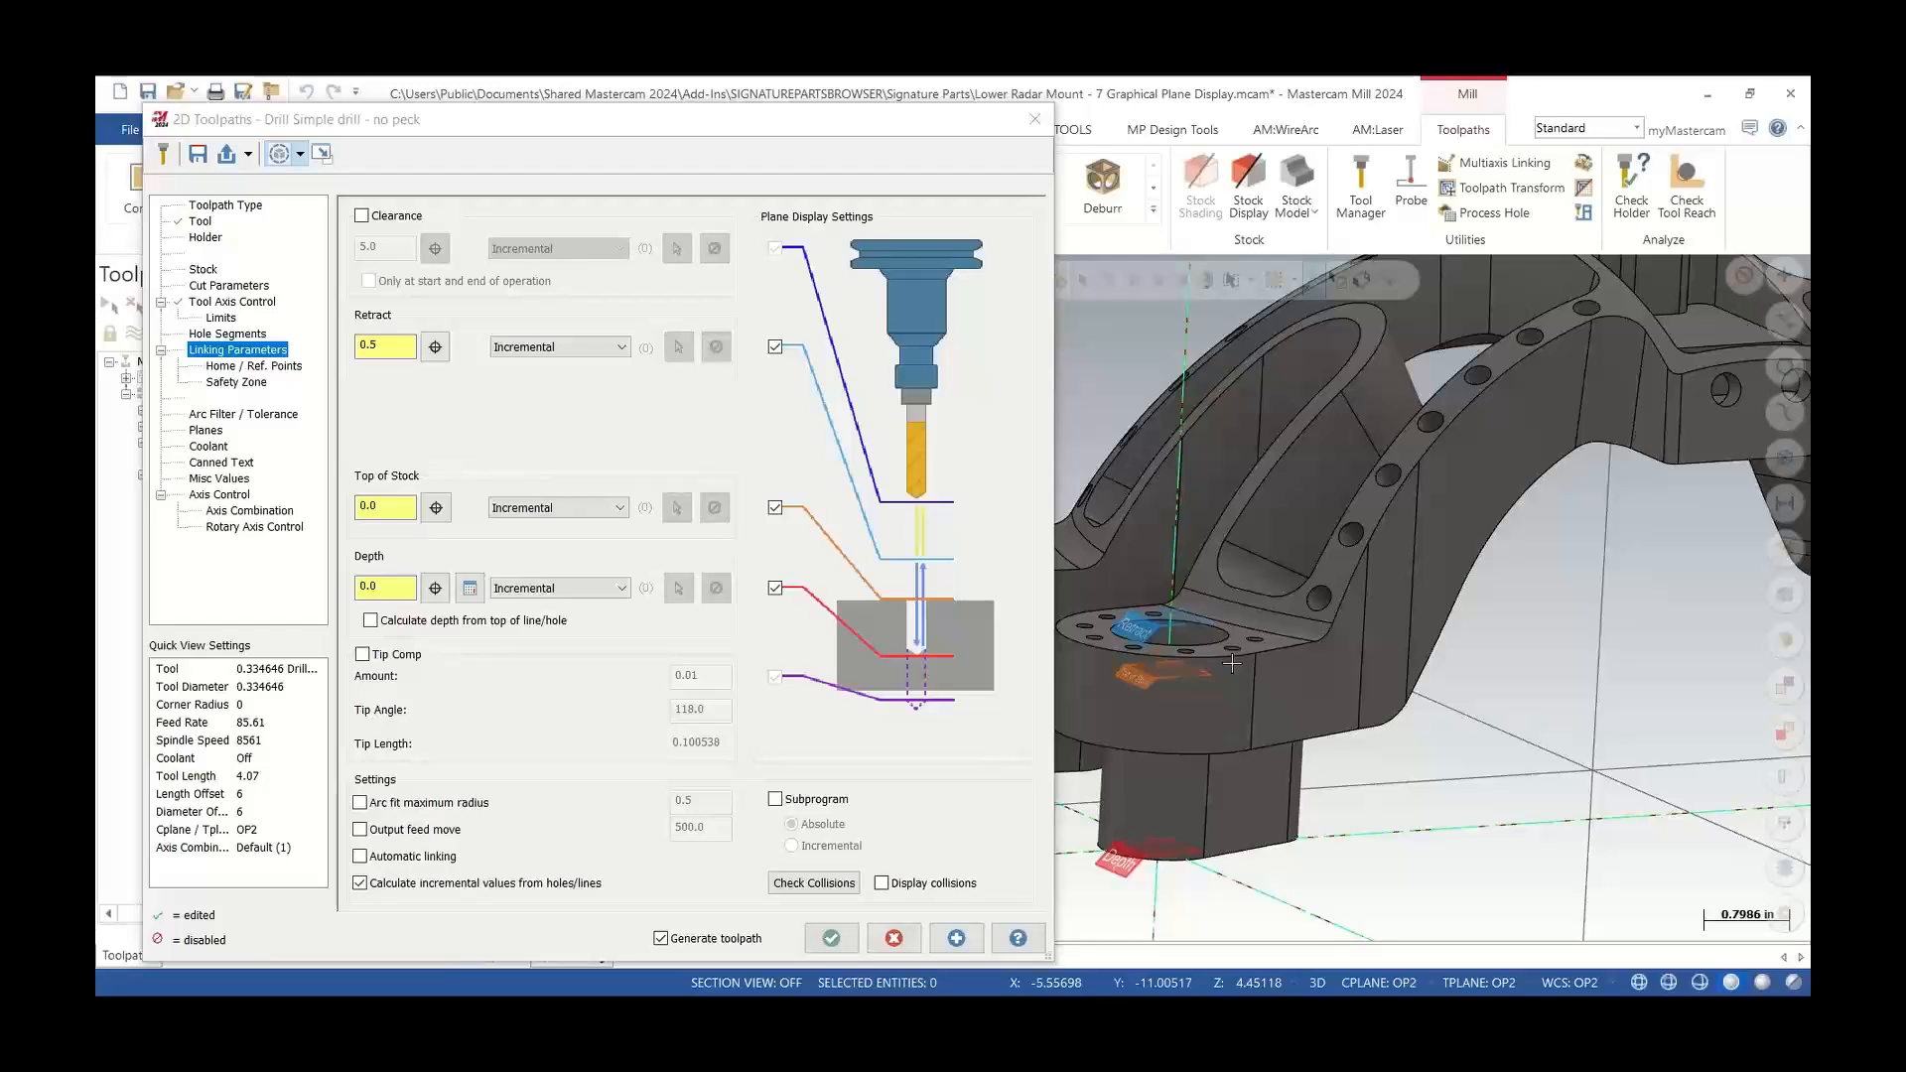
pyautogui.moveTo(645, 136); pyautogui.dragTo(532, 110)
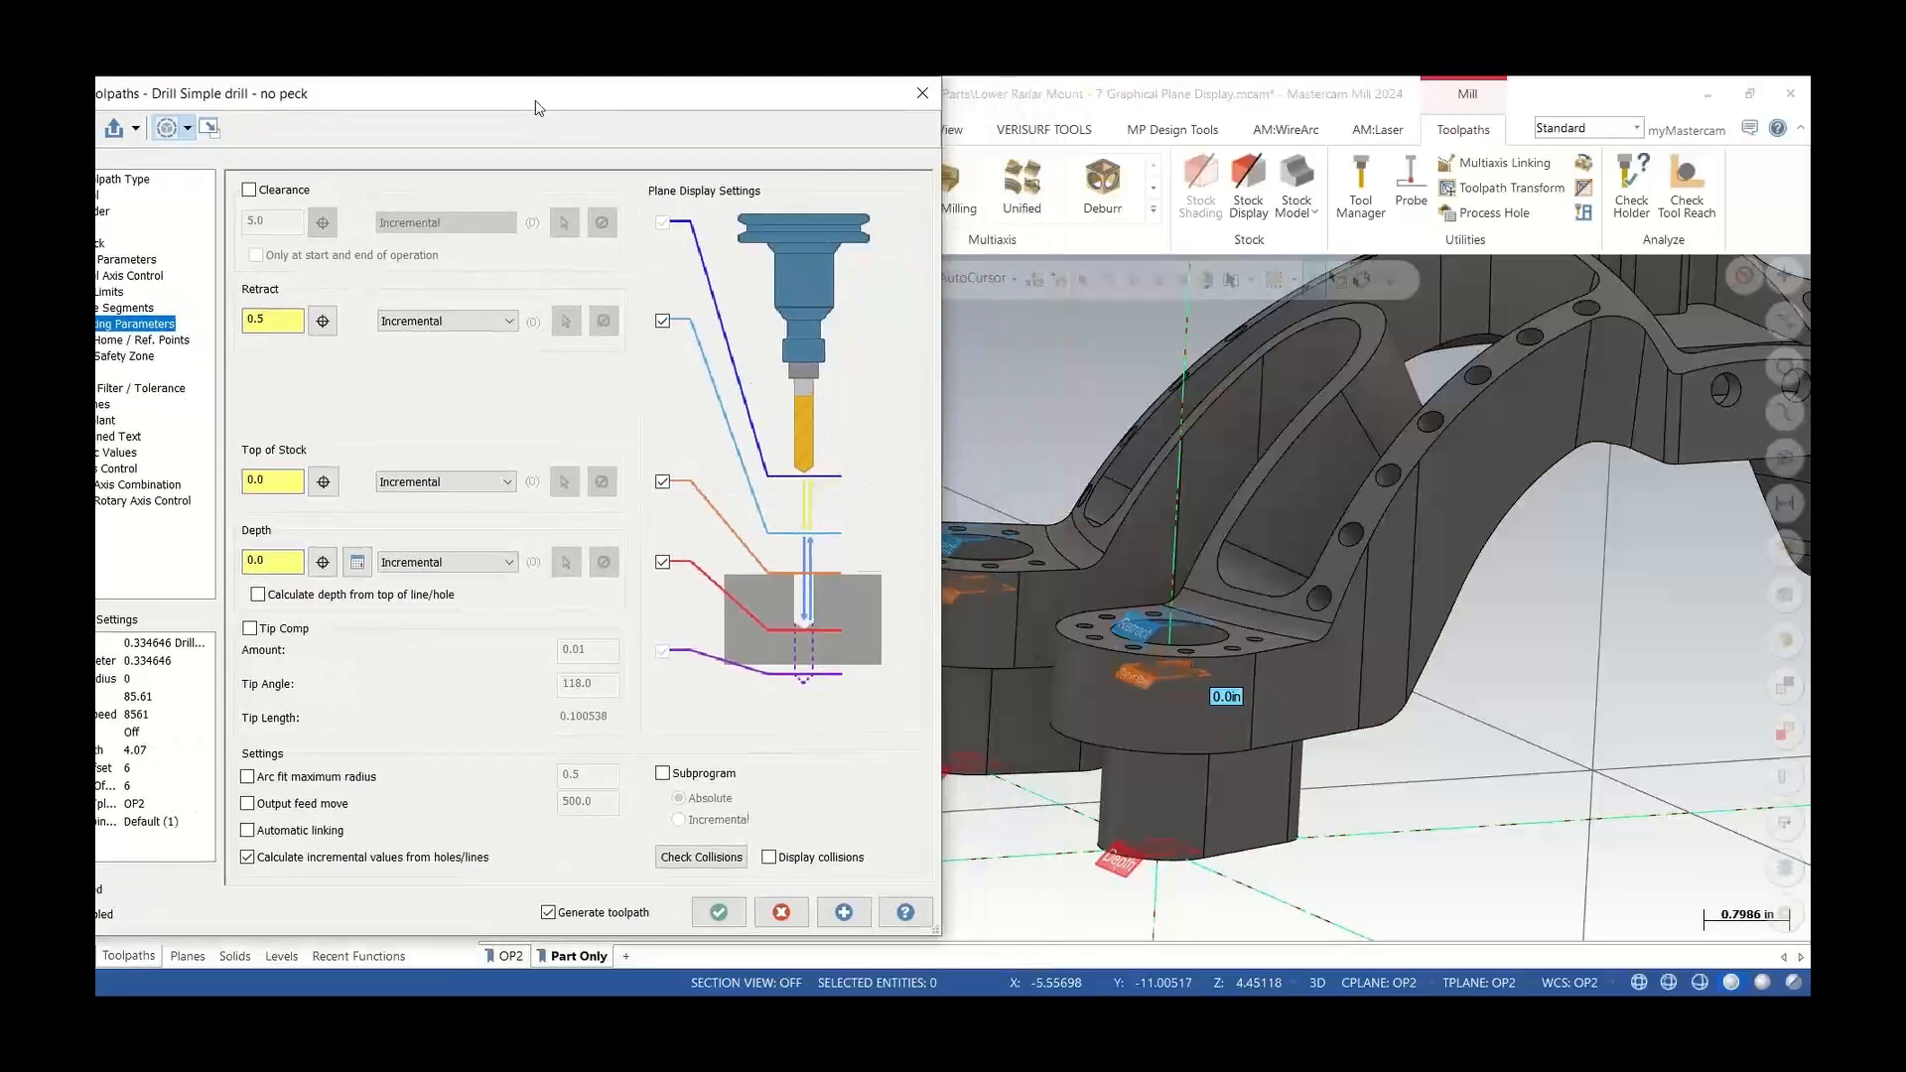
pyautogui.scroll(-2, 1077, 640)
pyautogui.scroll(4, 1077, 640)
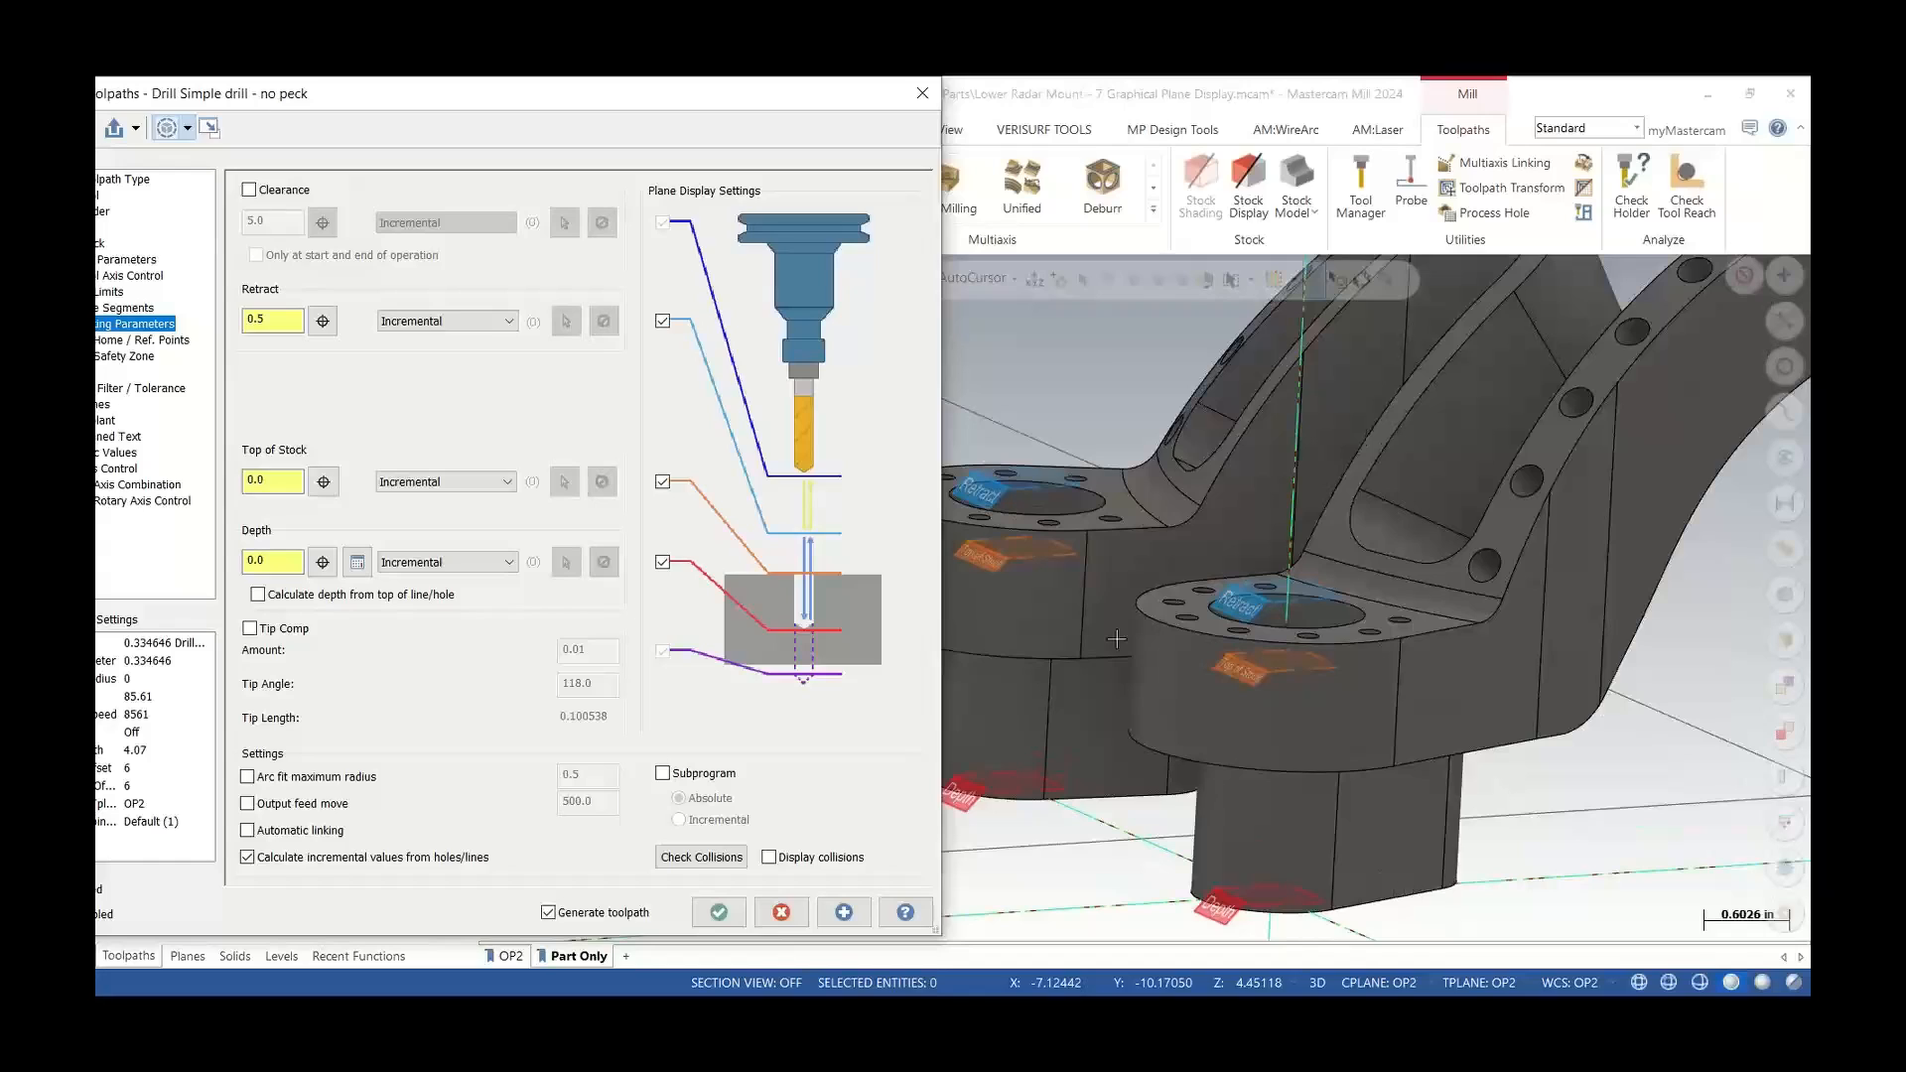
pyautogui.moveTo(511, 101); pyautogui.dragTo(571, 109)
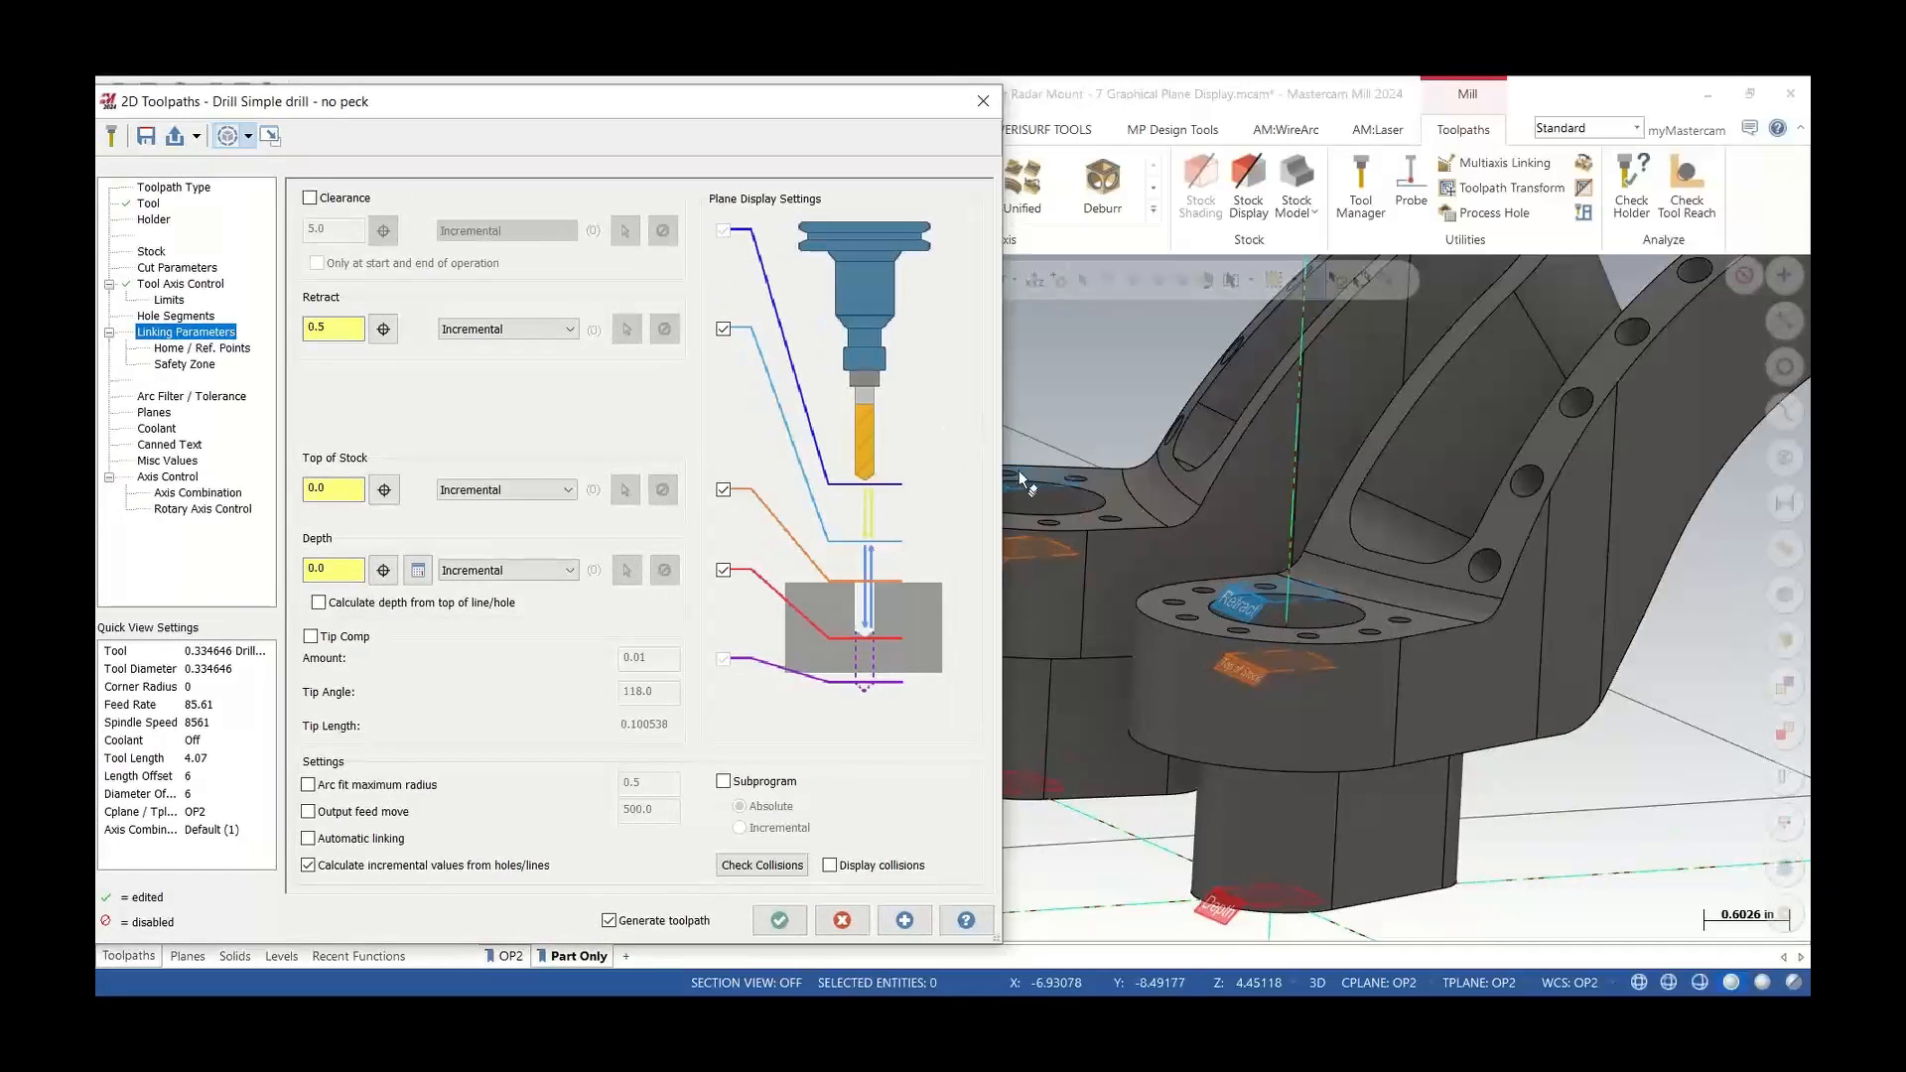
pyautogui.moveTo(1270, 606)
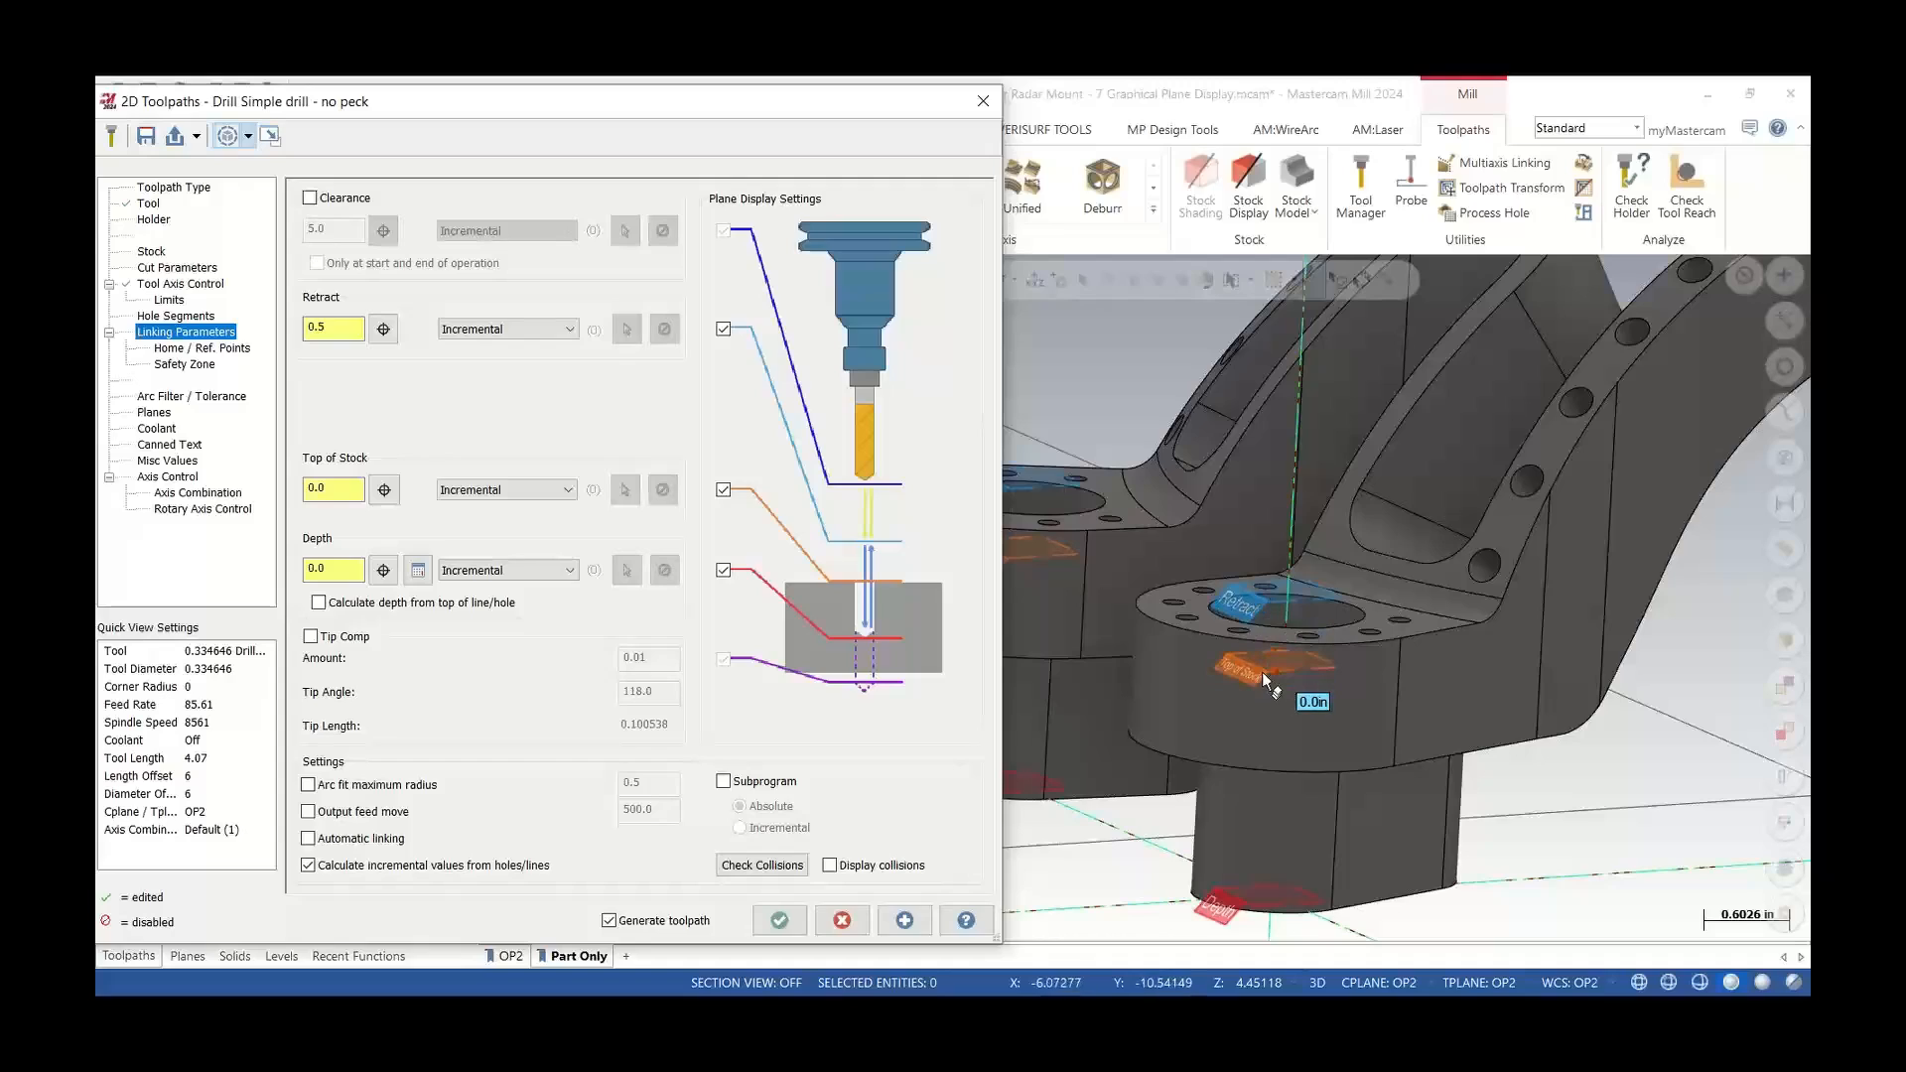
# Adjust the retract height by dragging the retract plane directly on the part
pyautogui.doubleClick(342, 331)
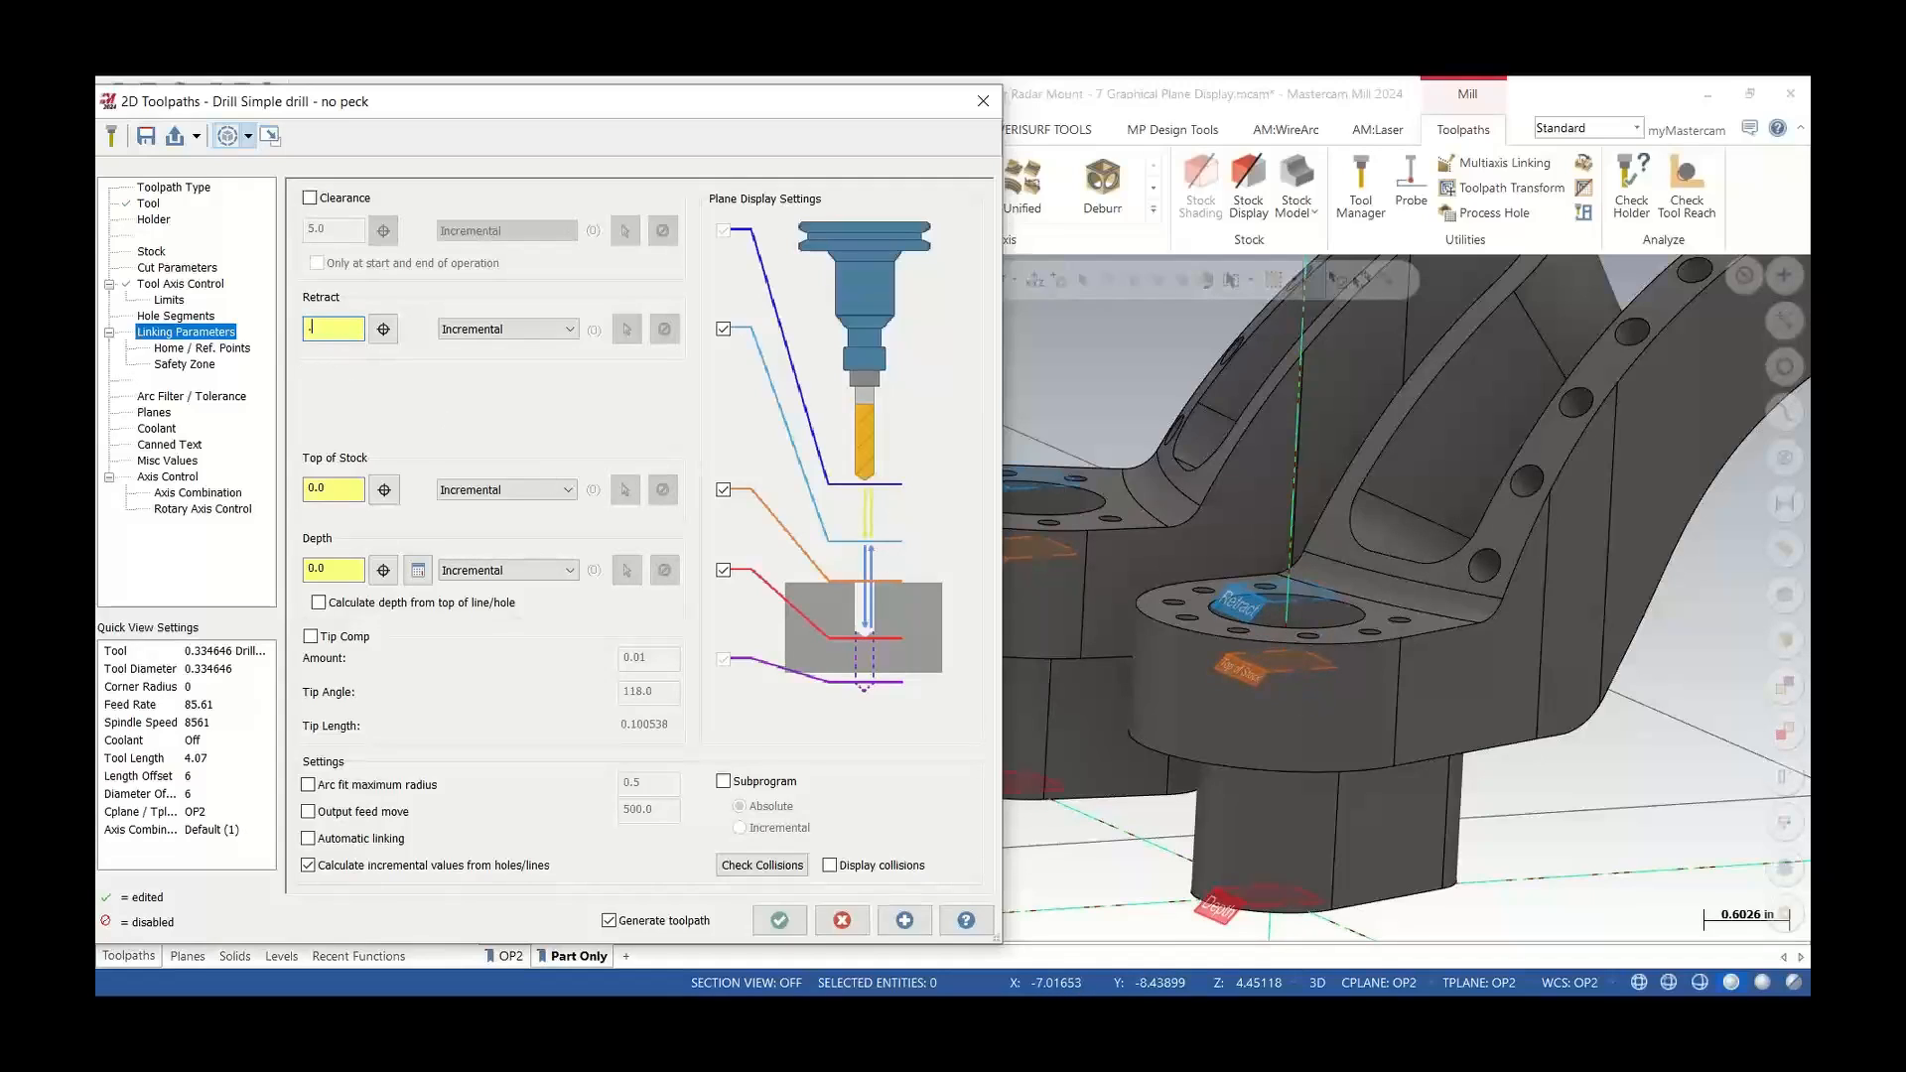
pyautogui.press('Return')
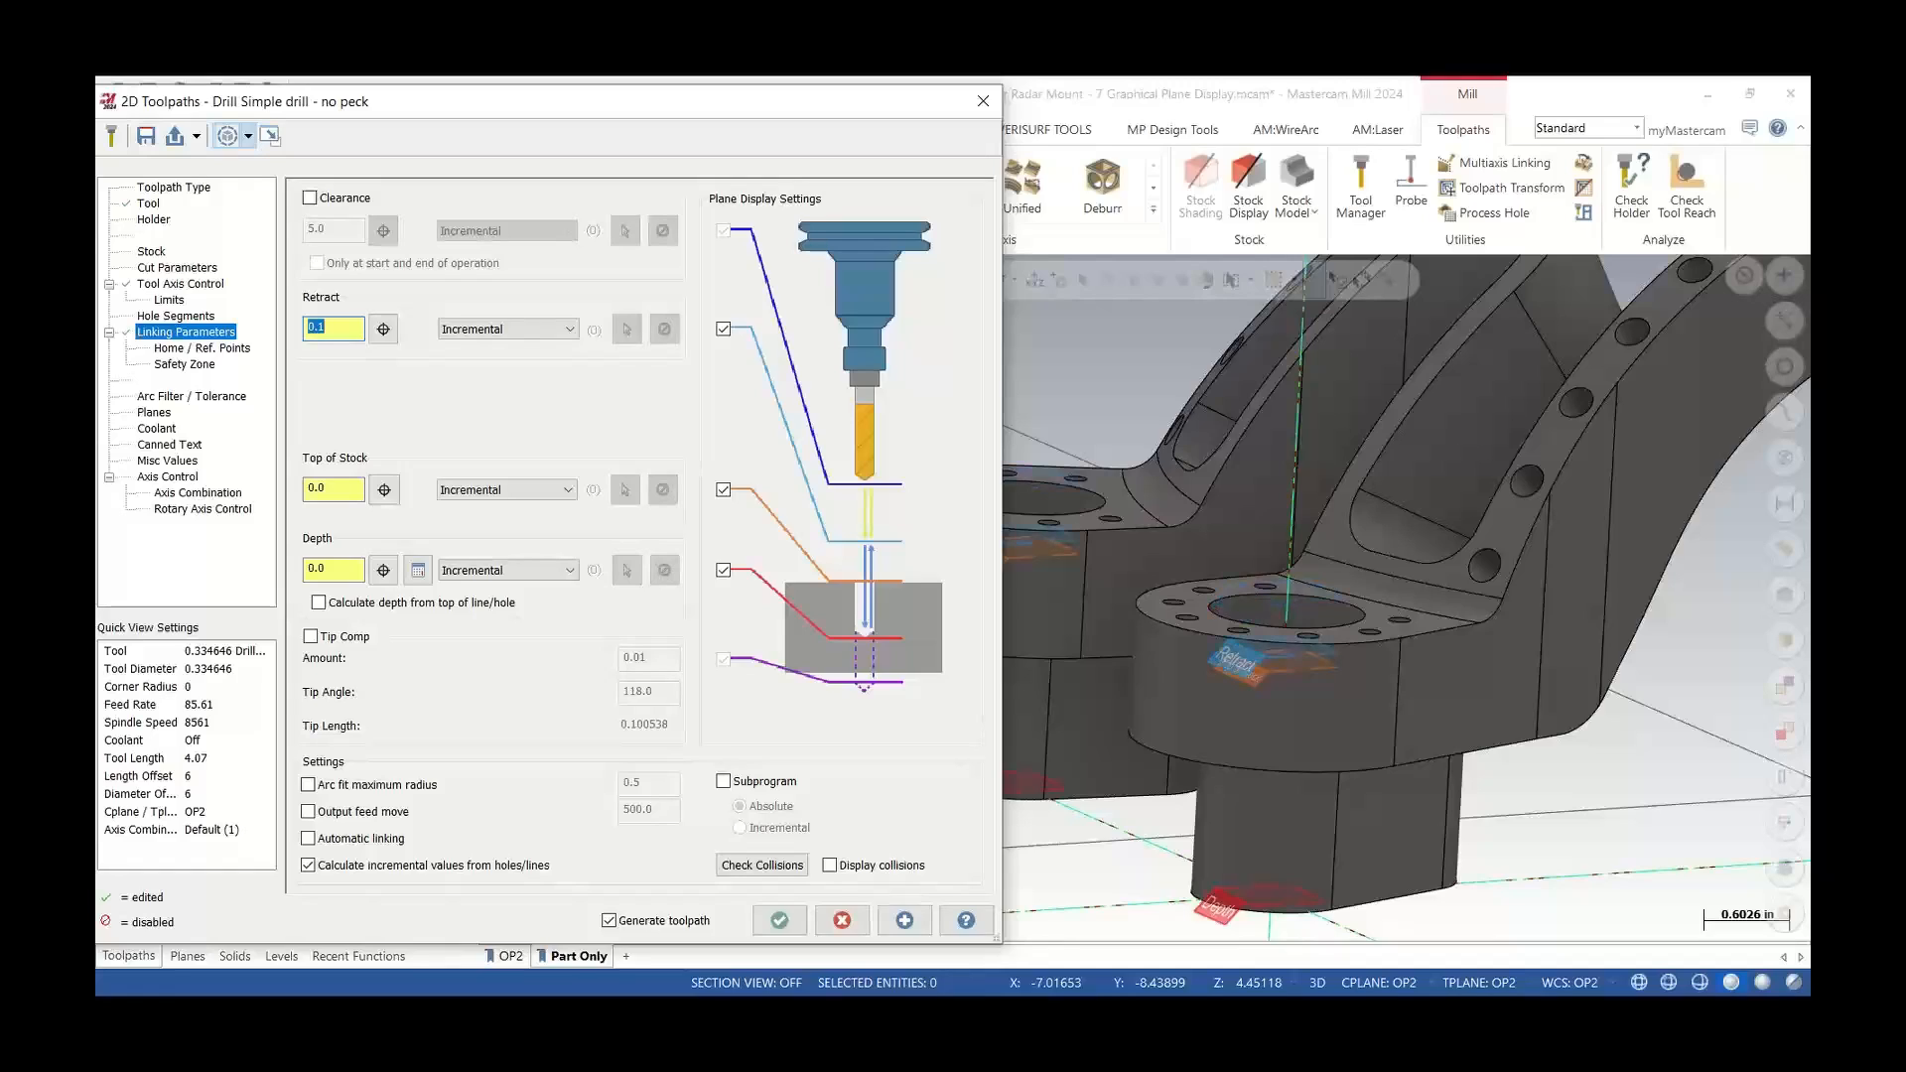
pyautogui.moveTo(1308, 663)
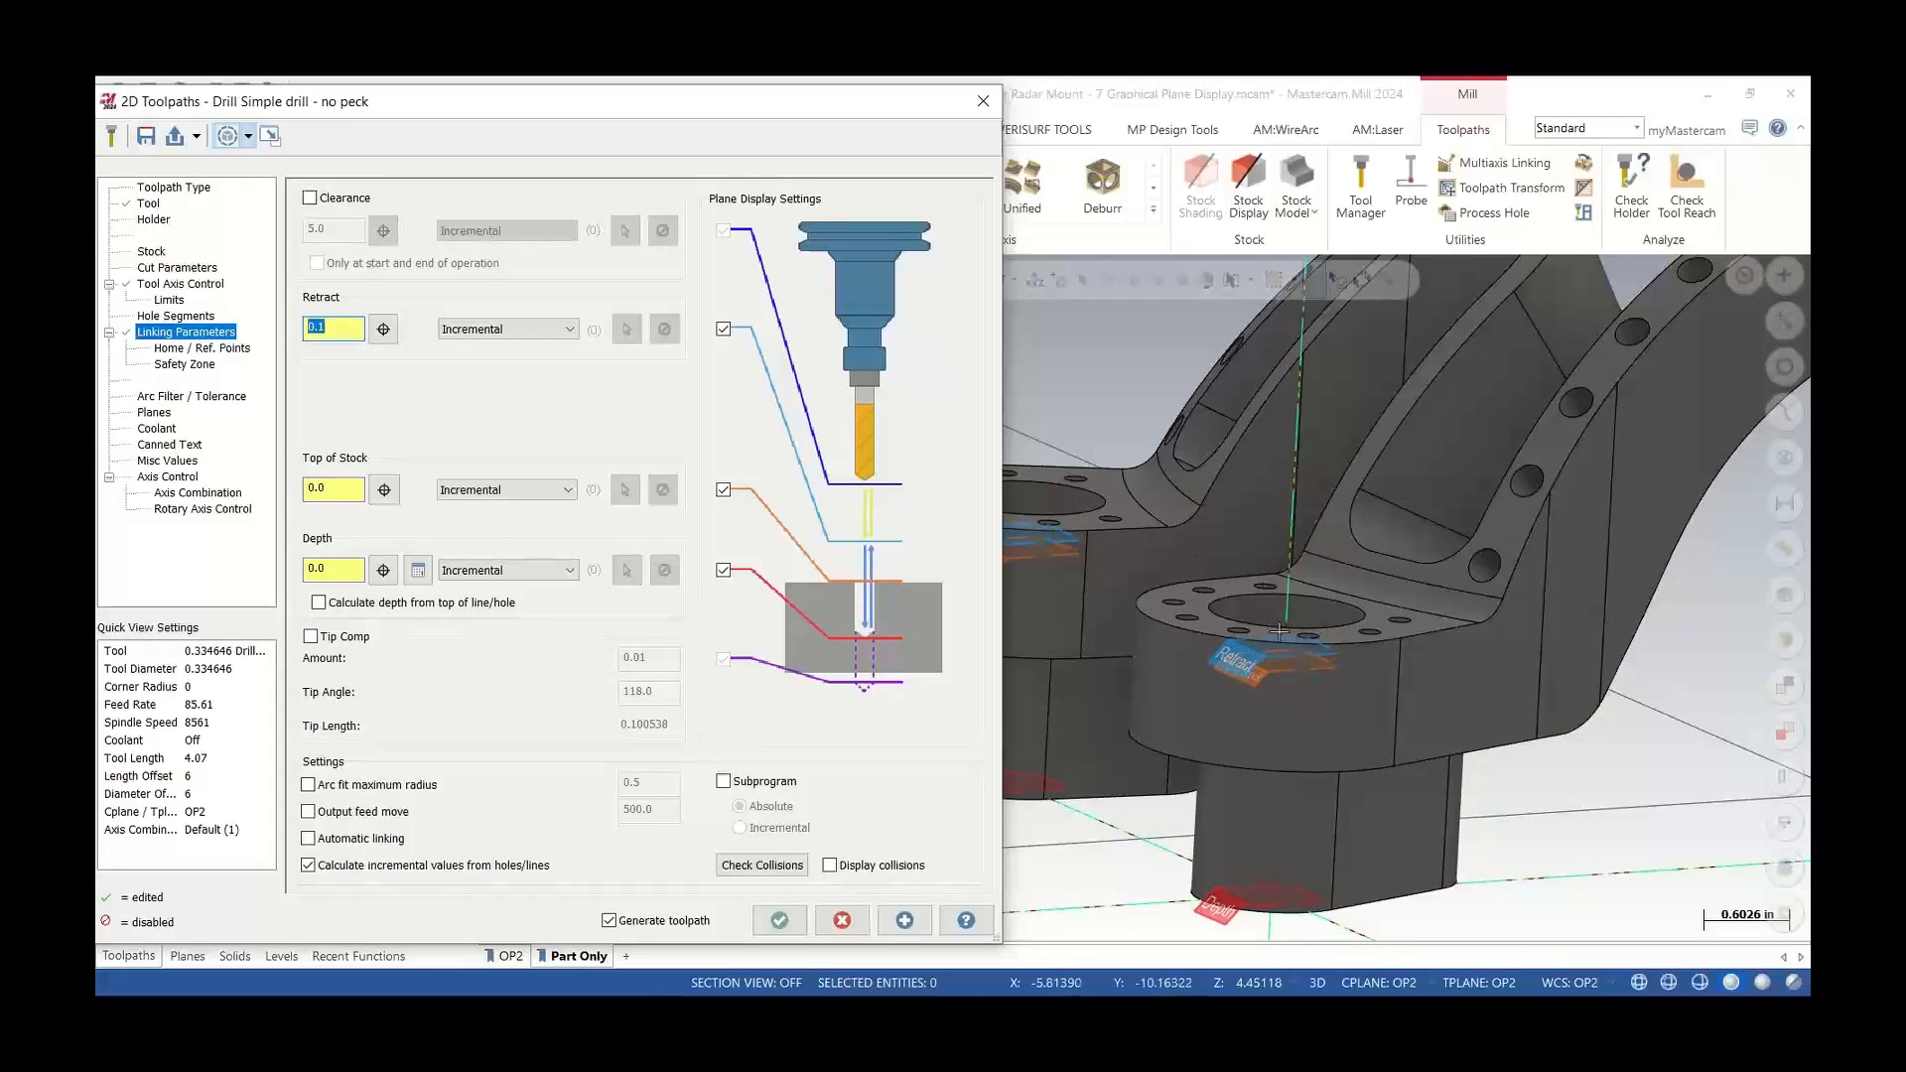
pyautogui.moveTo(1256, 656); pyautogui.dragTo(1227, 607)
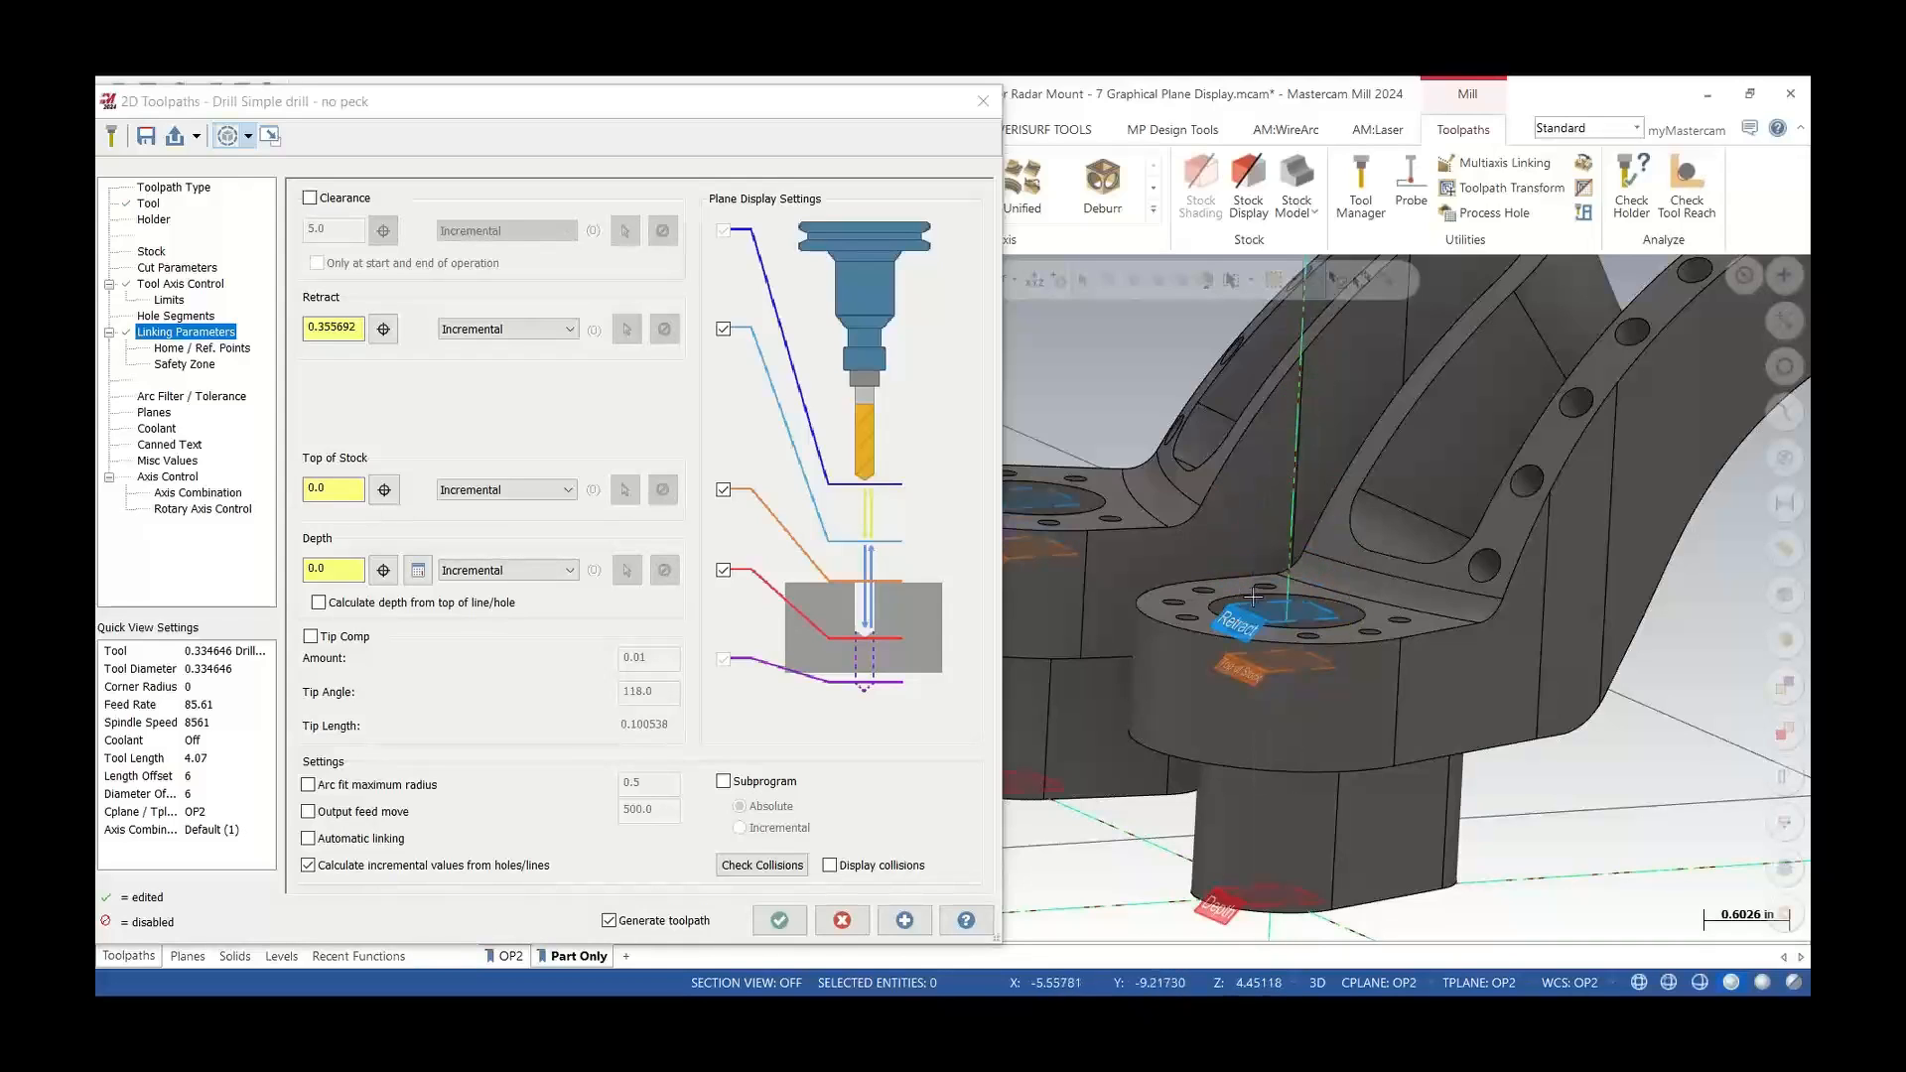
pyautogui.scroll(3, 1297, 610)
pyautogui.moveTo(1296, 609); pyautogui.dragTo(1273, 621, button='middle')
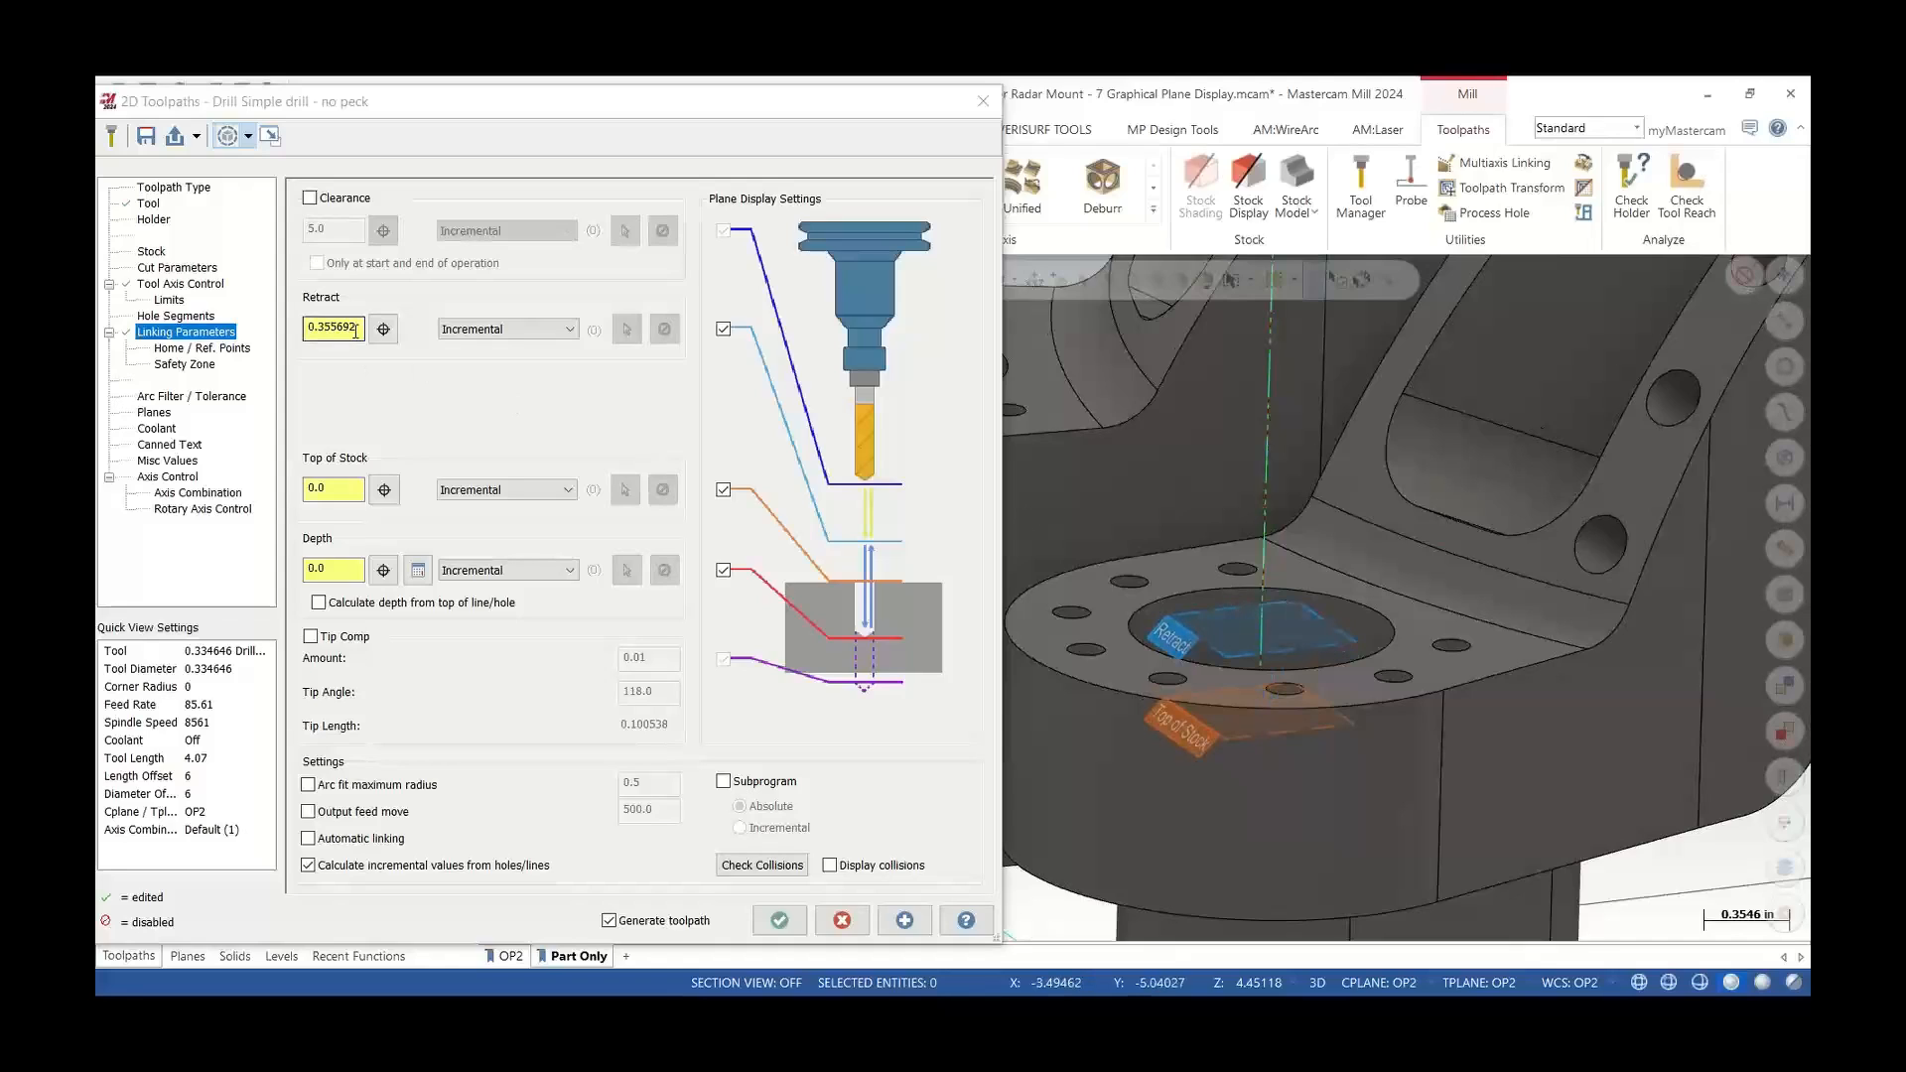
# Set the retract height to 0.5
pyautogui.moveTo(359, 331); pyautogui.dragTo(265, 338)
pyautogui.write('.5')
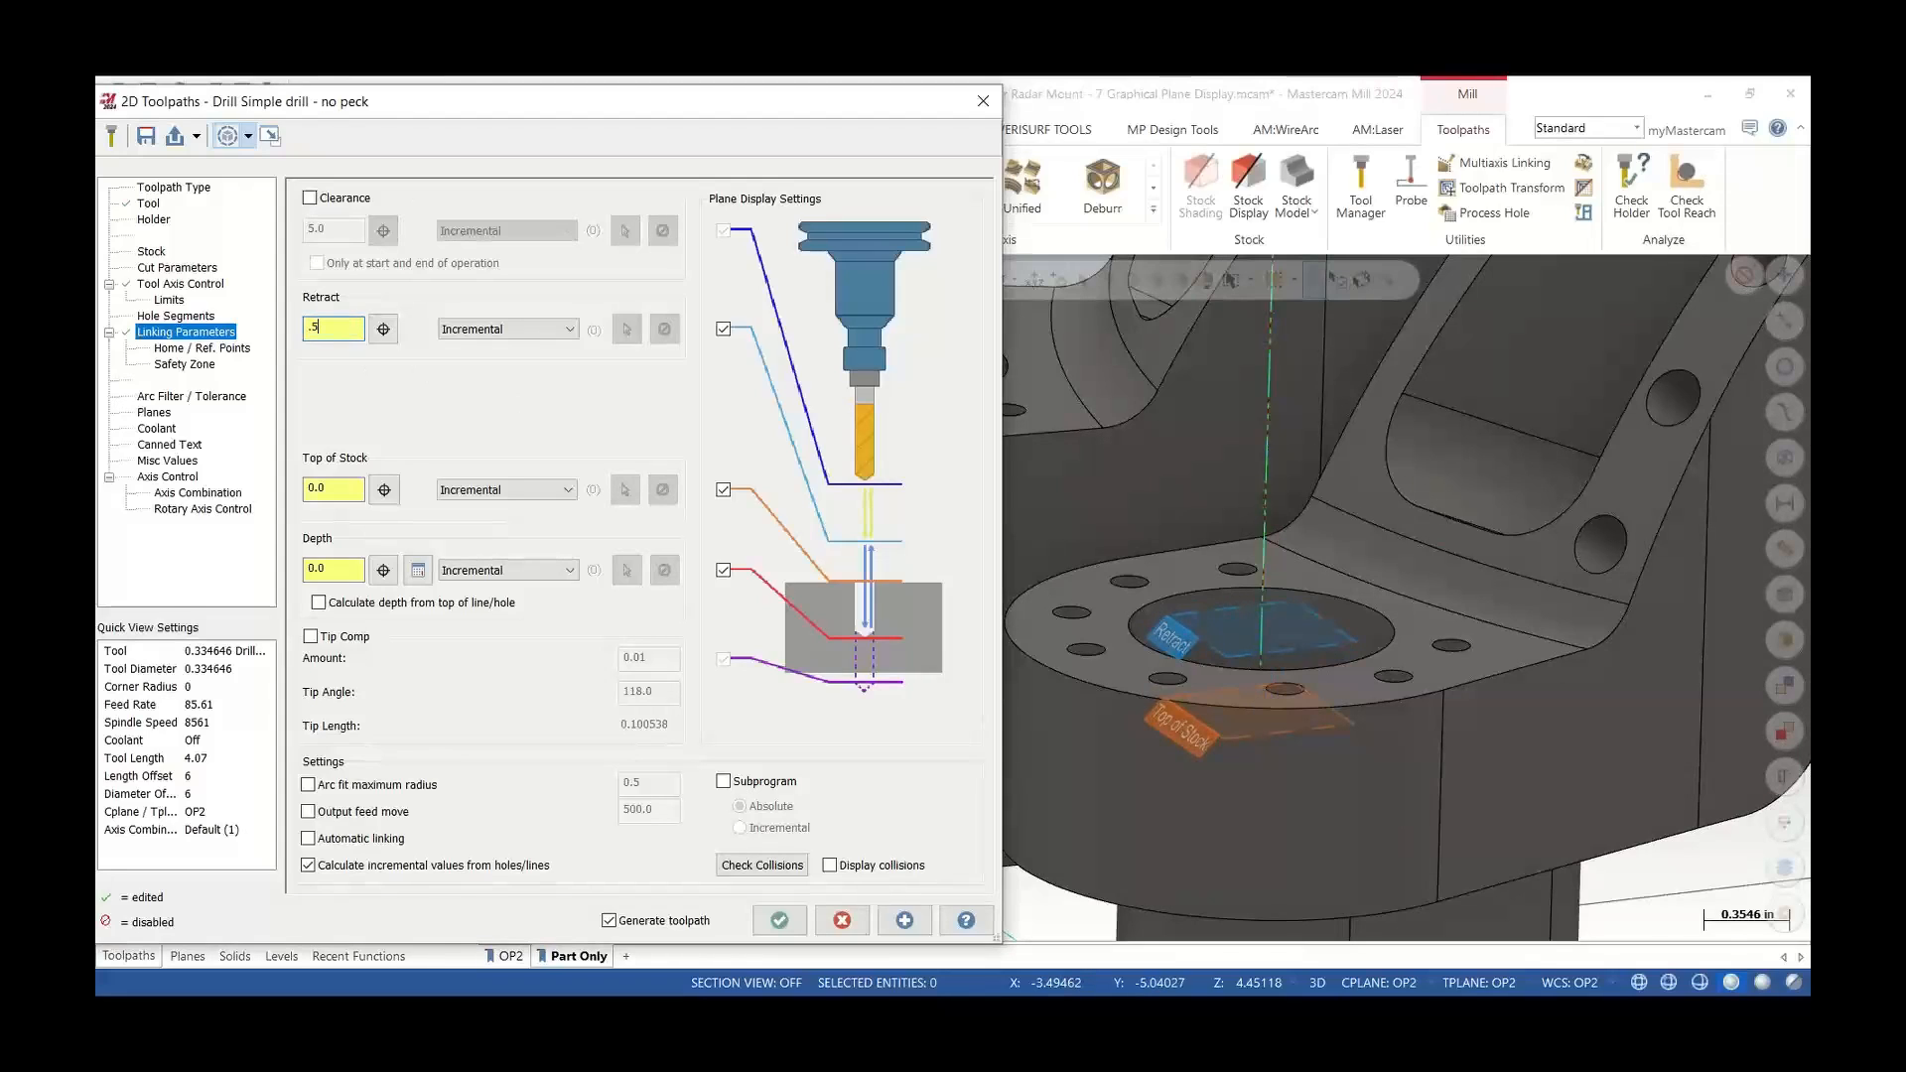
pyautogui.press('Return')
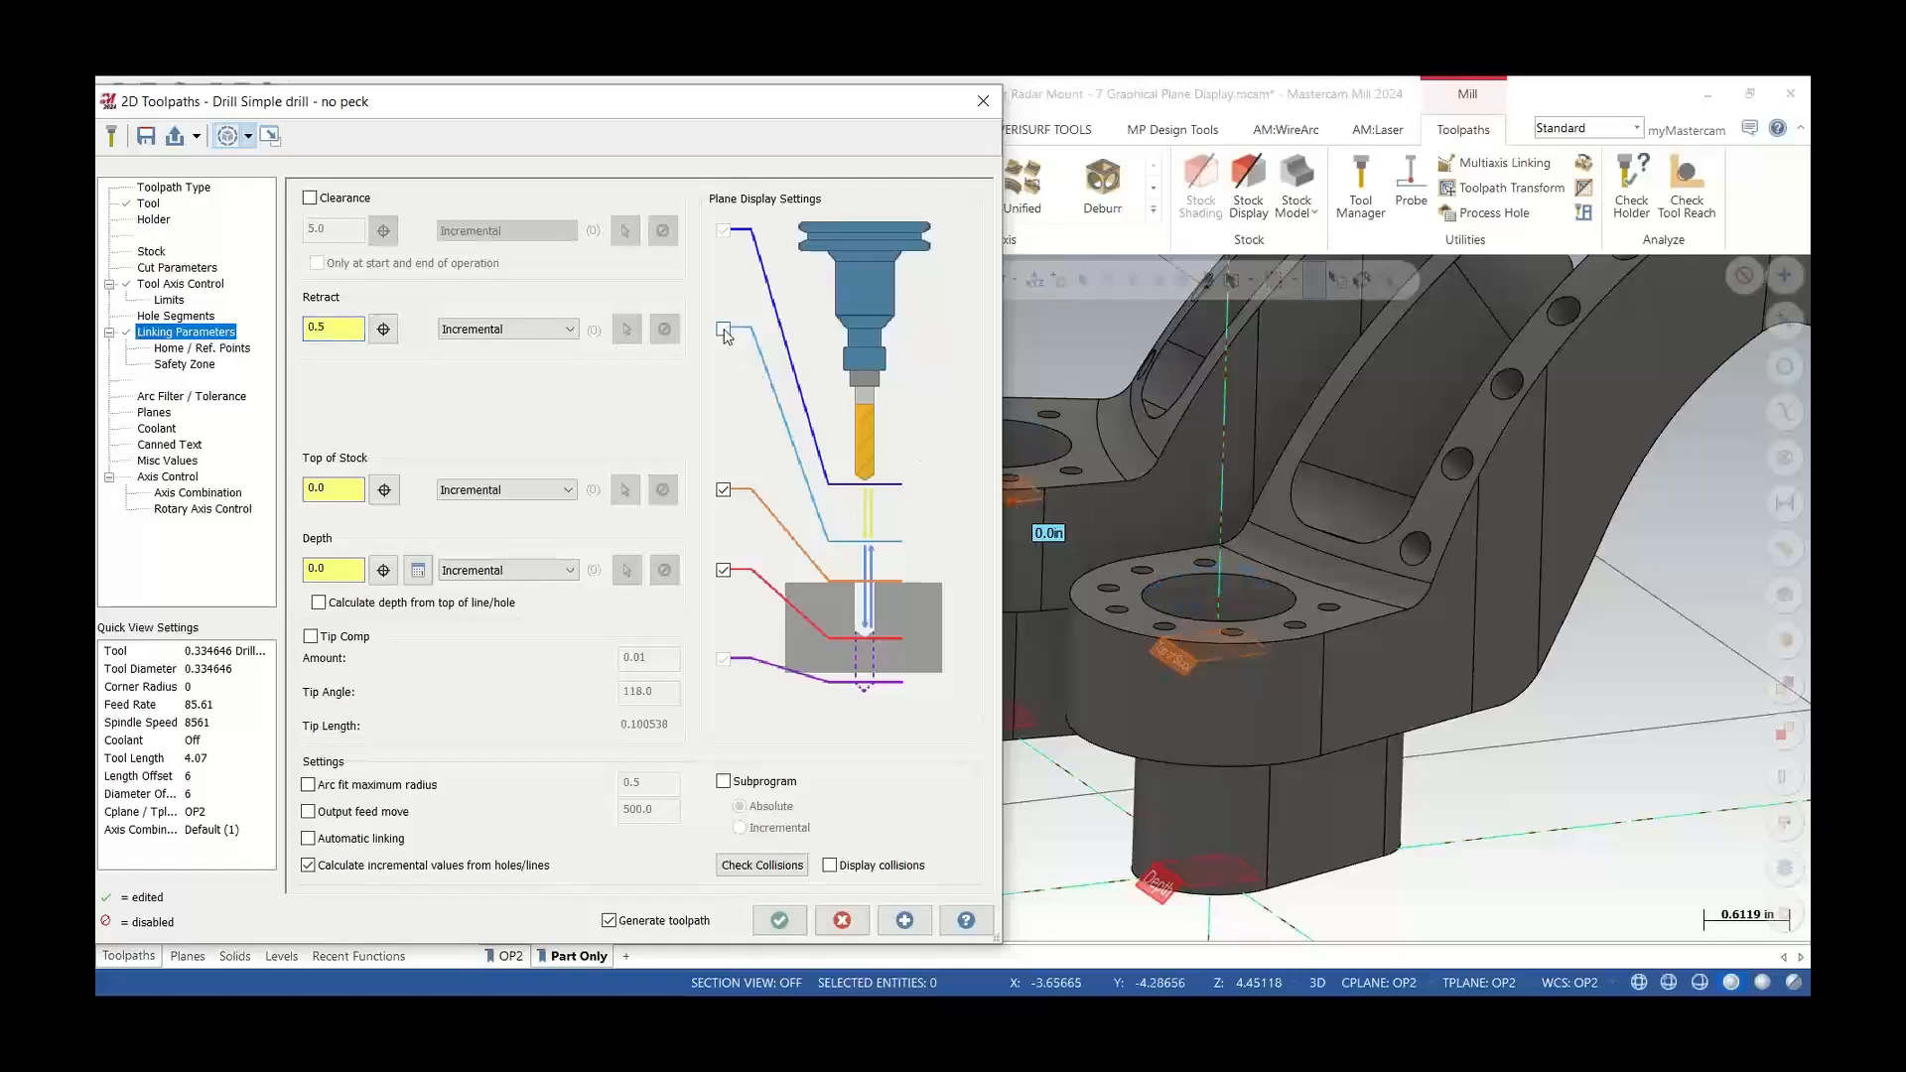
# Toggle the top of stock plane display off and back on, and hide the graphical plane elements on the part
pyautogui.click(723, 491)
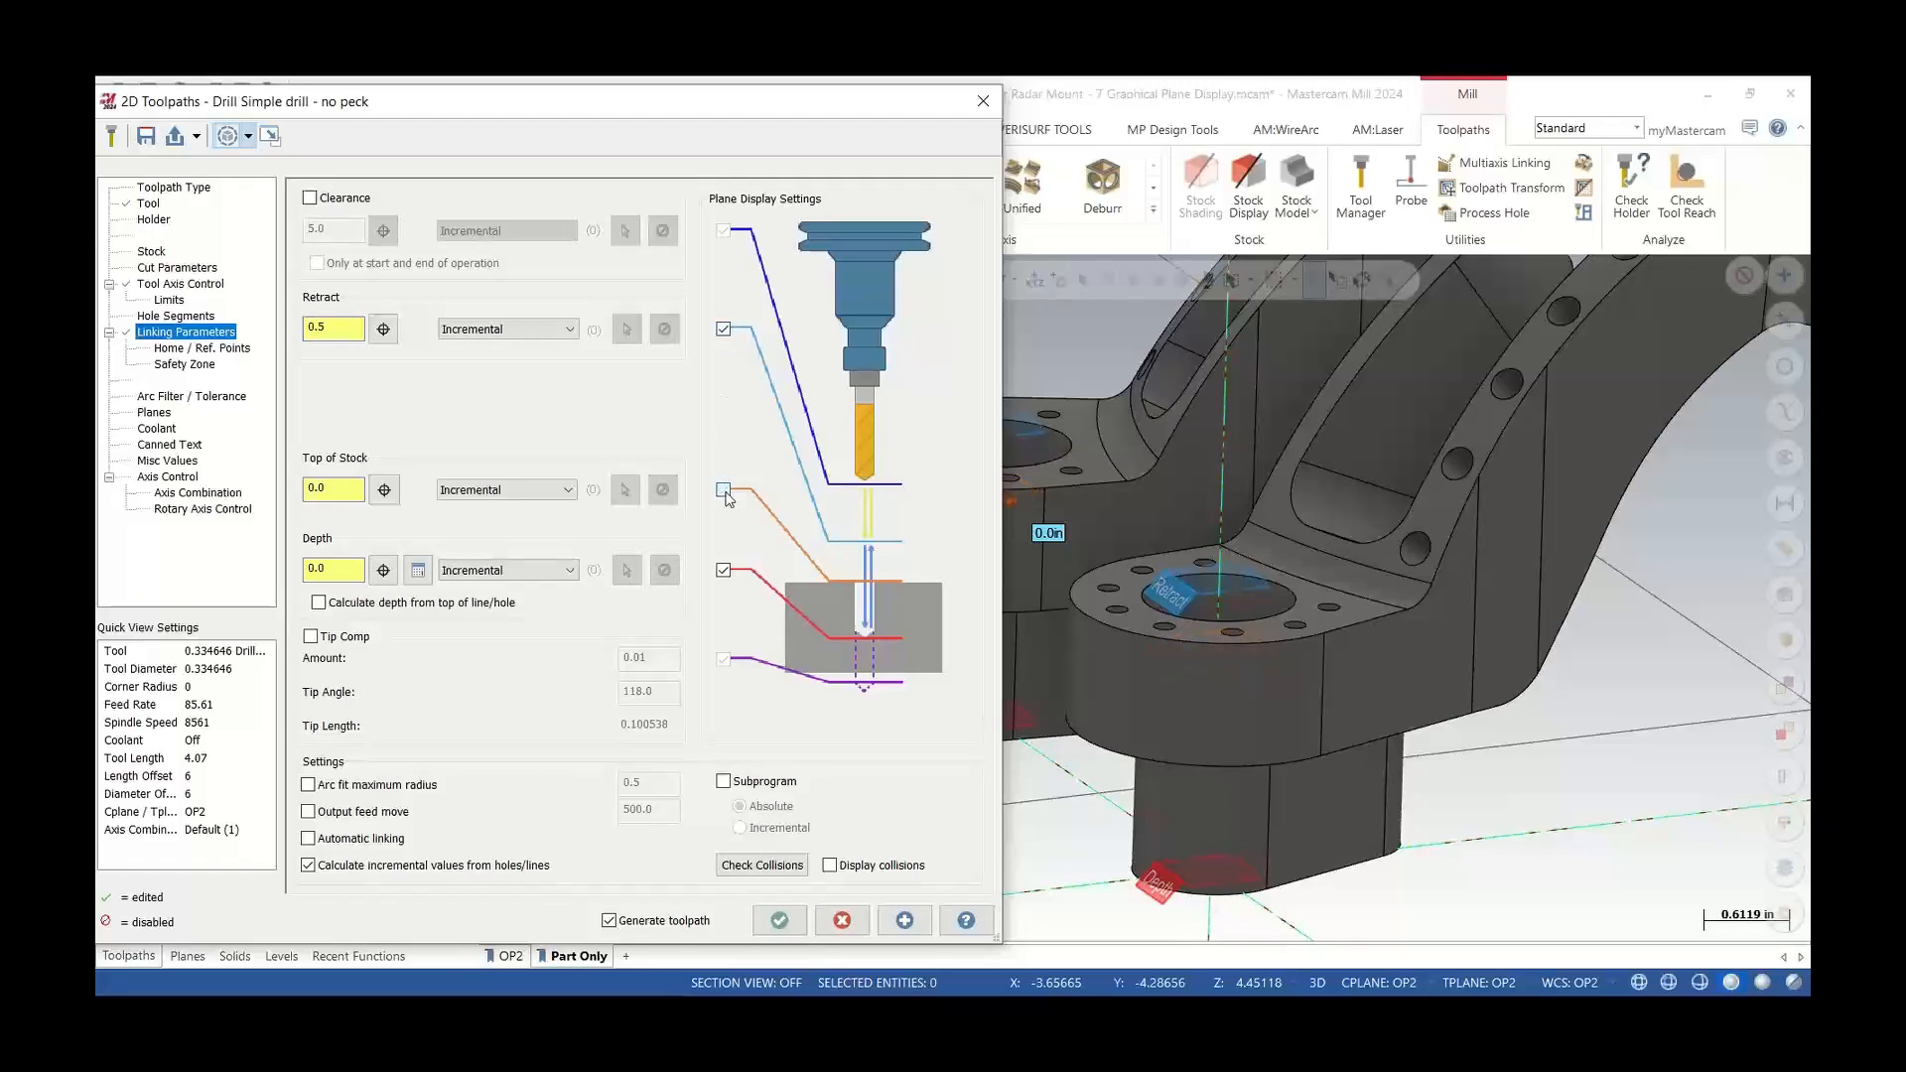
pyautogui.click(724, 490)
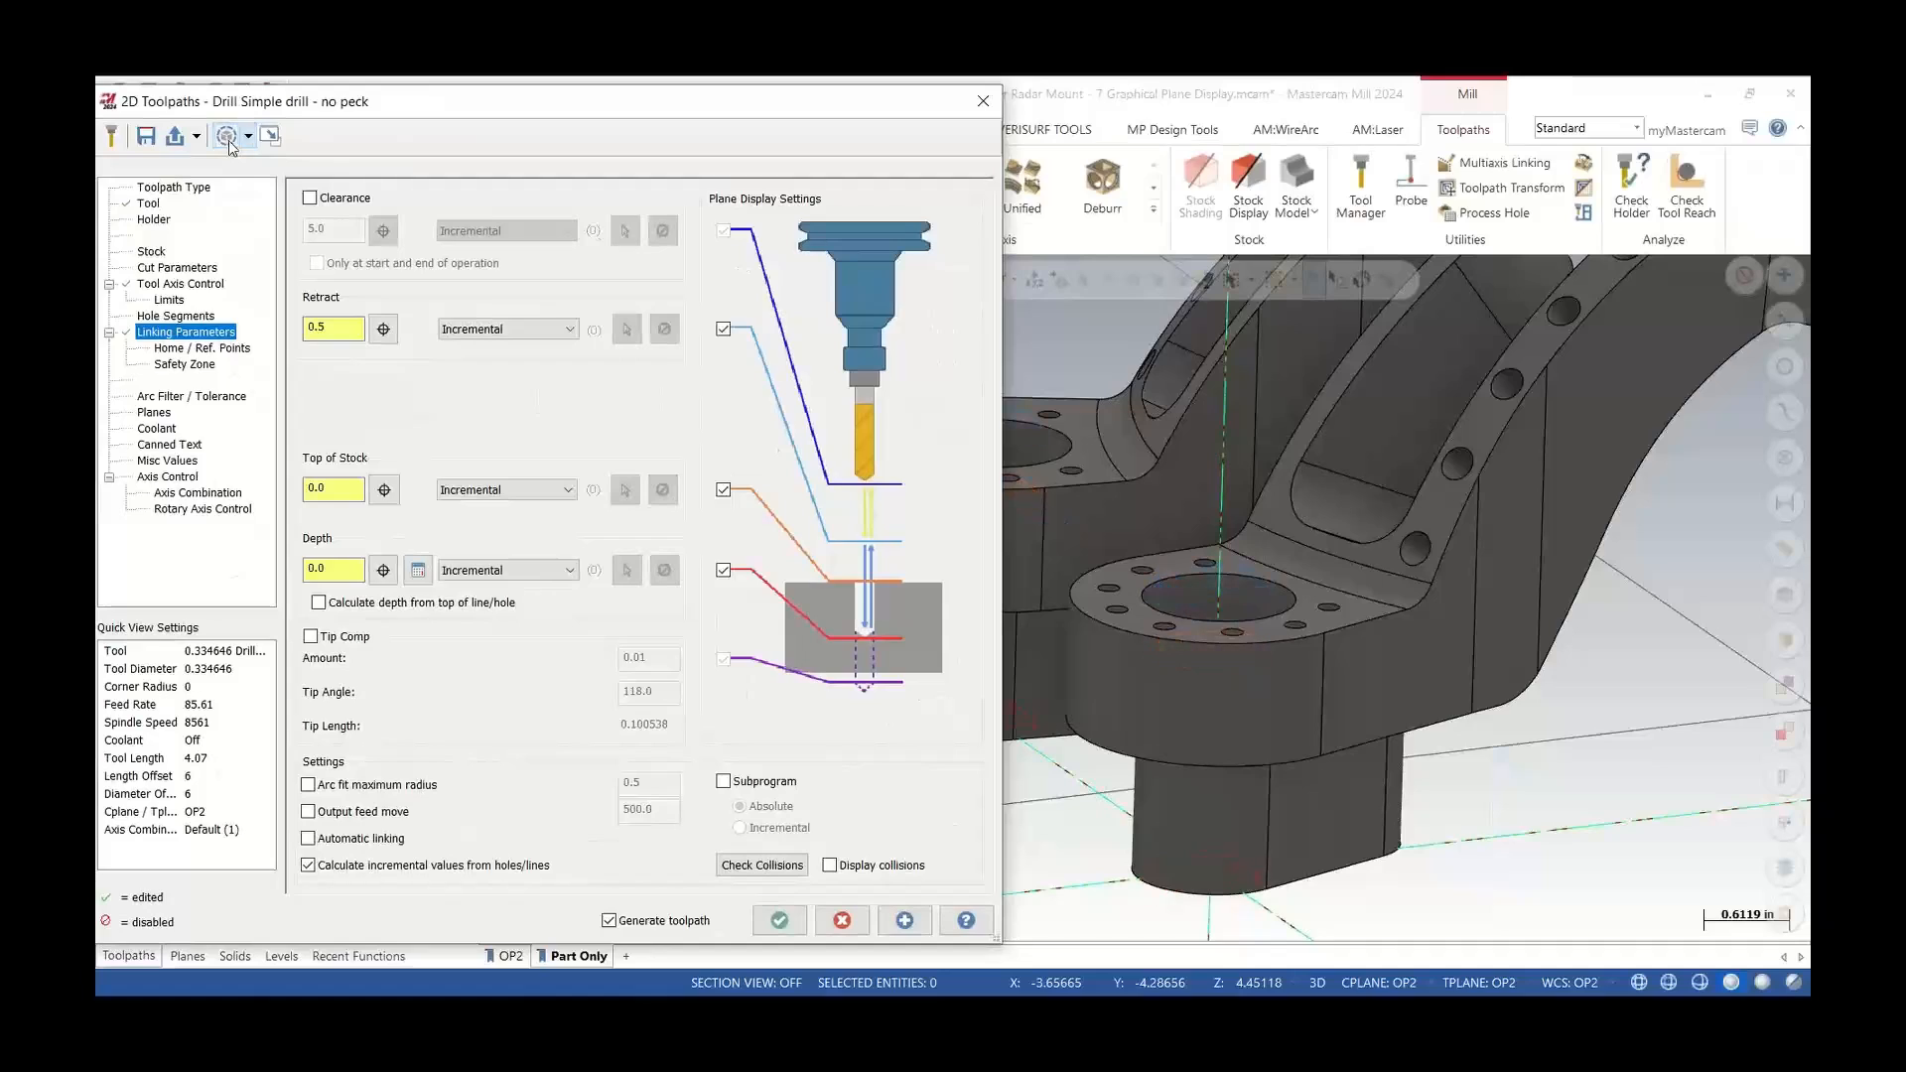
pyautogui.click(230, 141)
# Turn the graphical plane display back on for the part and enable the clearance plane
pyautogui.click(229, 137)
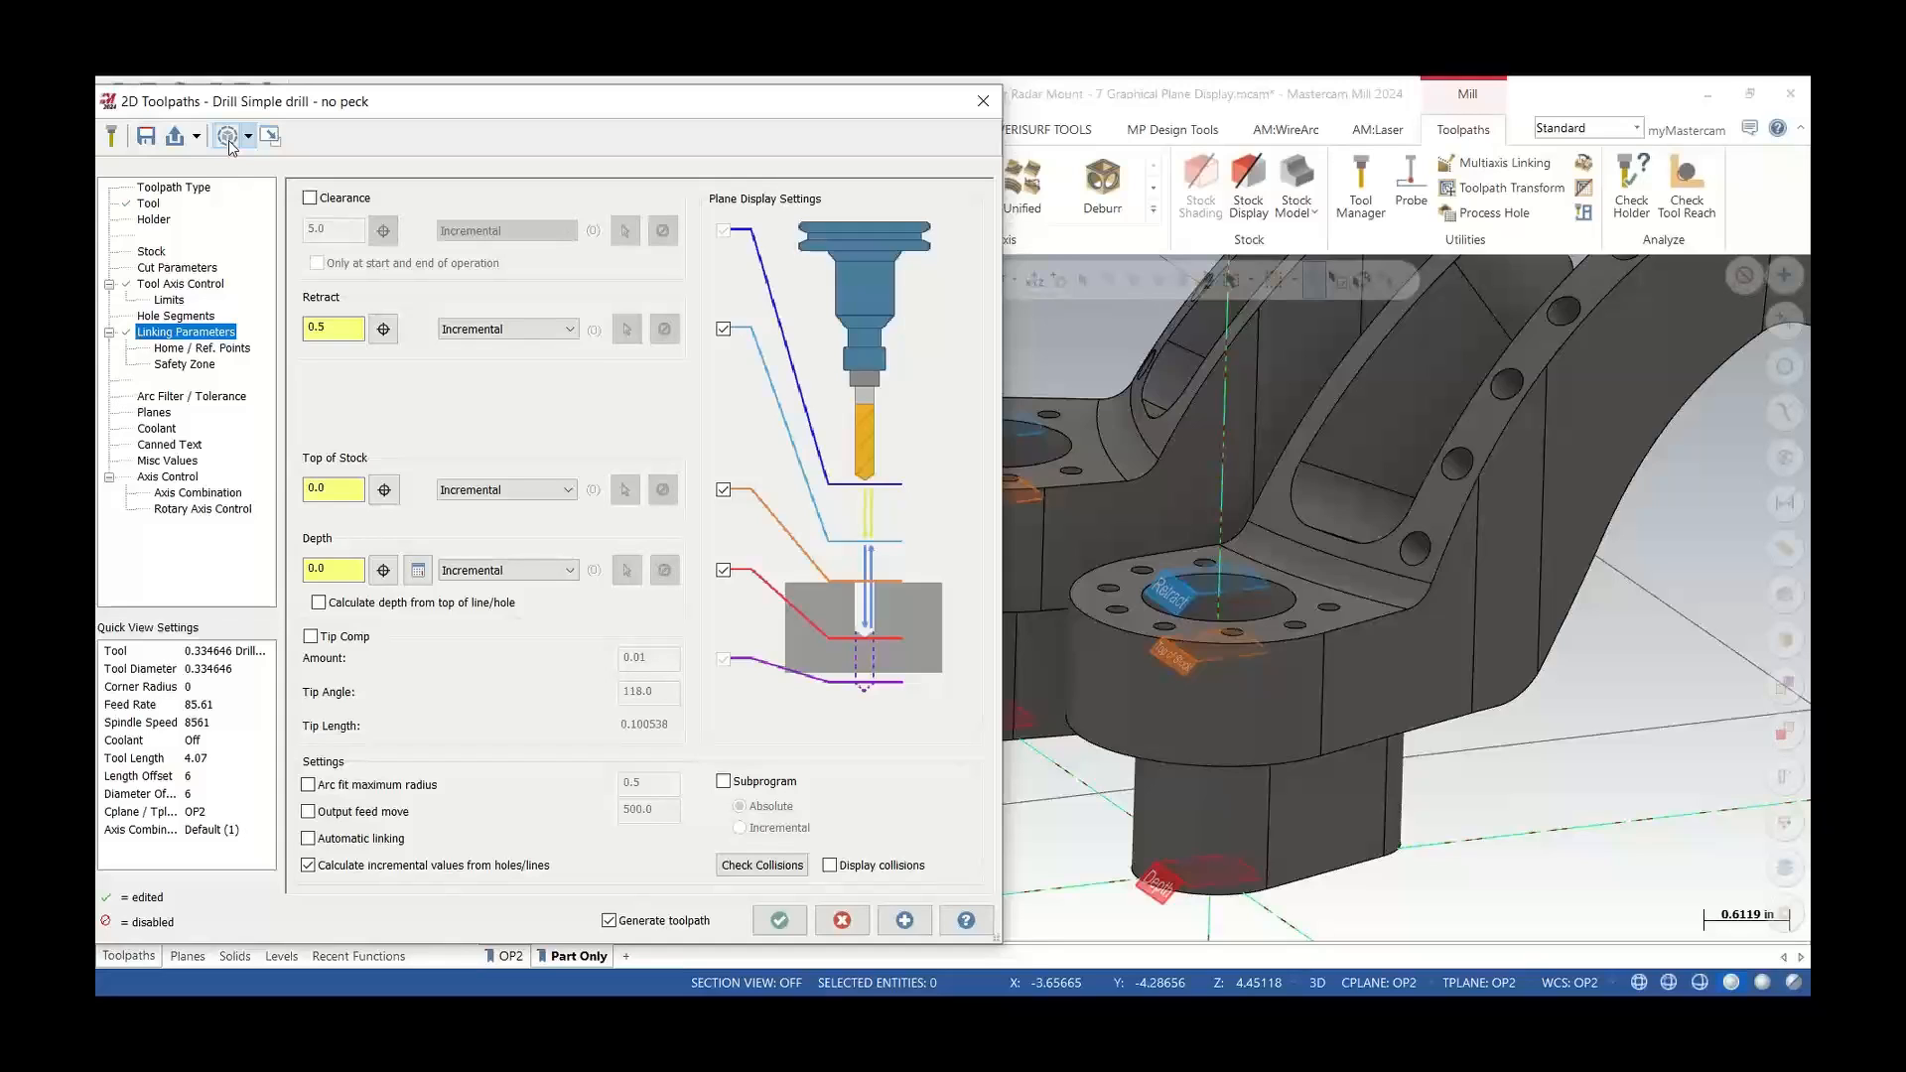
pyautogui.scroll(-5, 1177, 799)
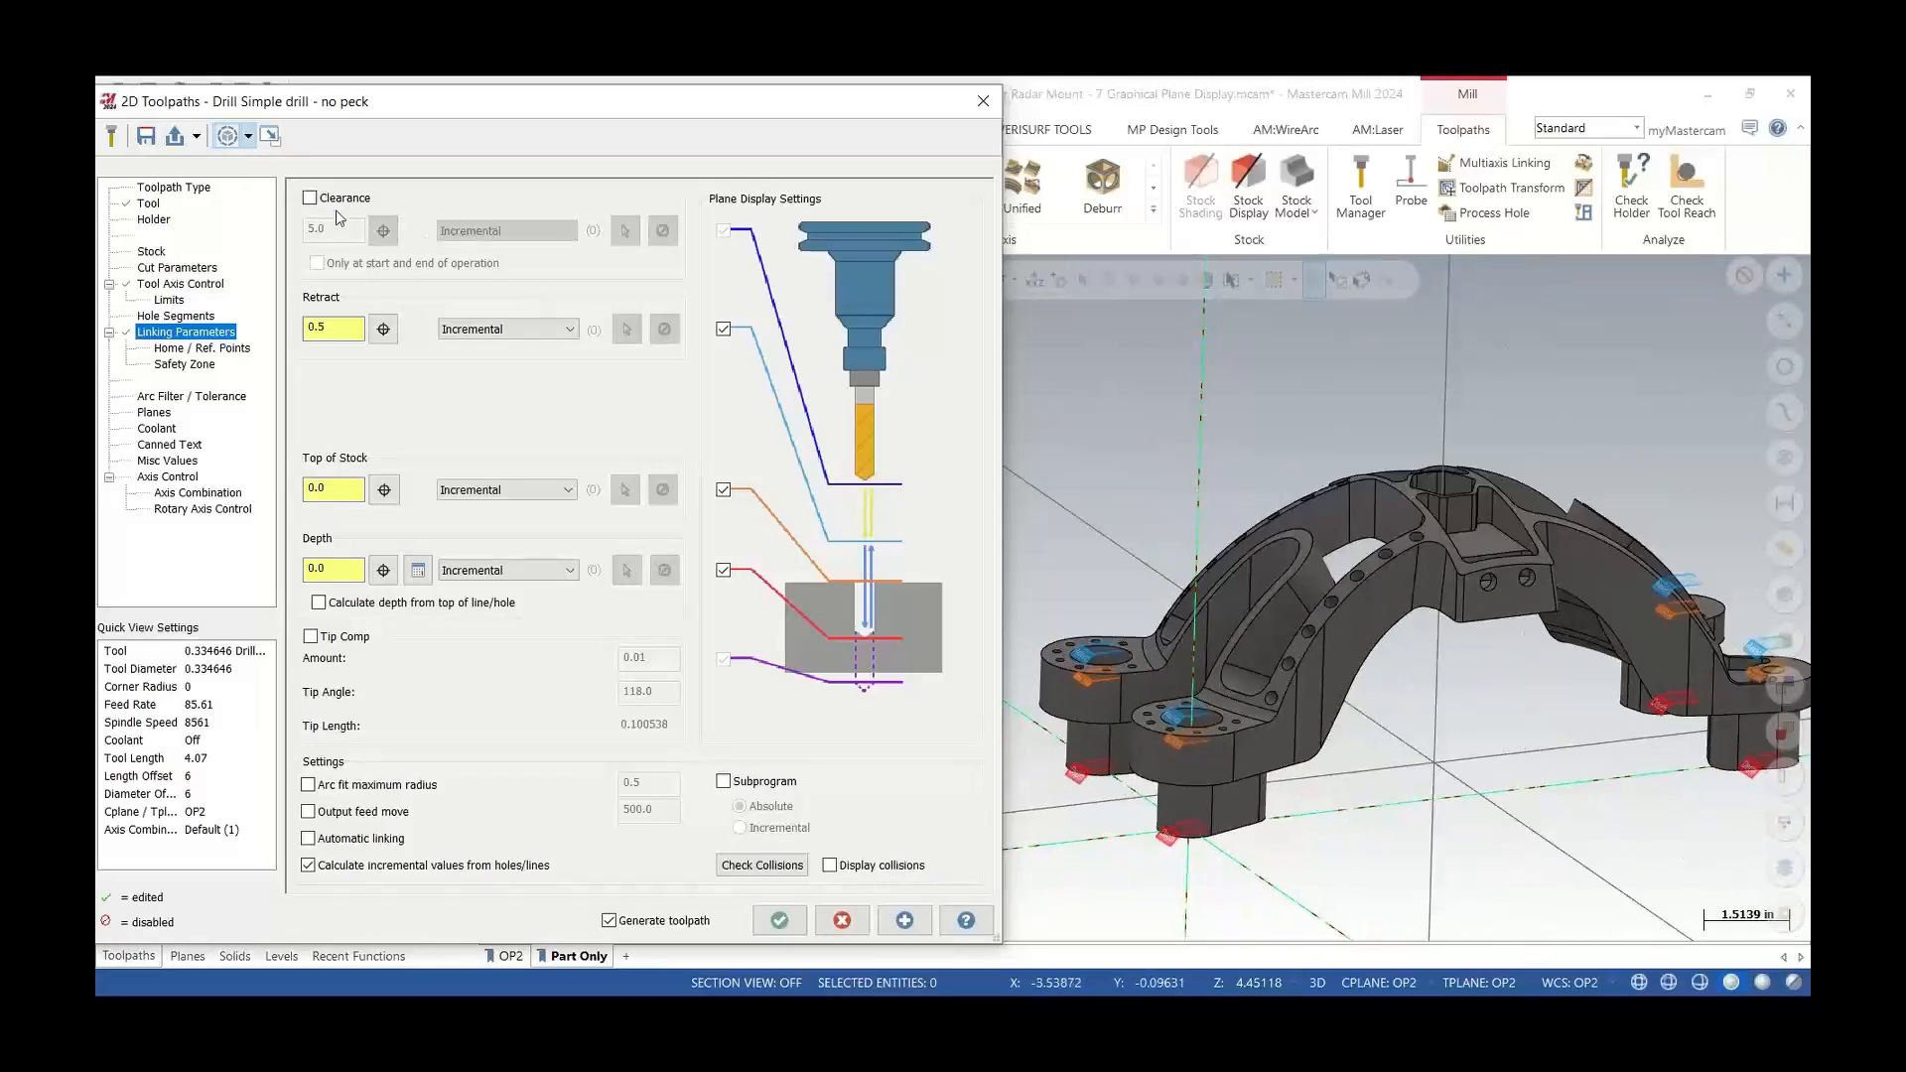
pyautogui.click(310, 199)
pyautogui.scroll(-5, 1092, 671)
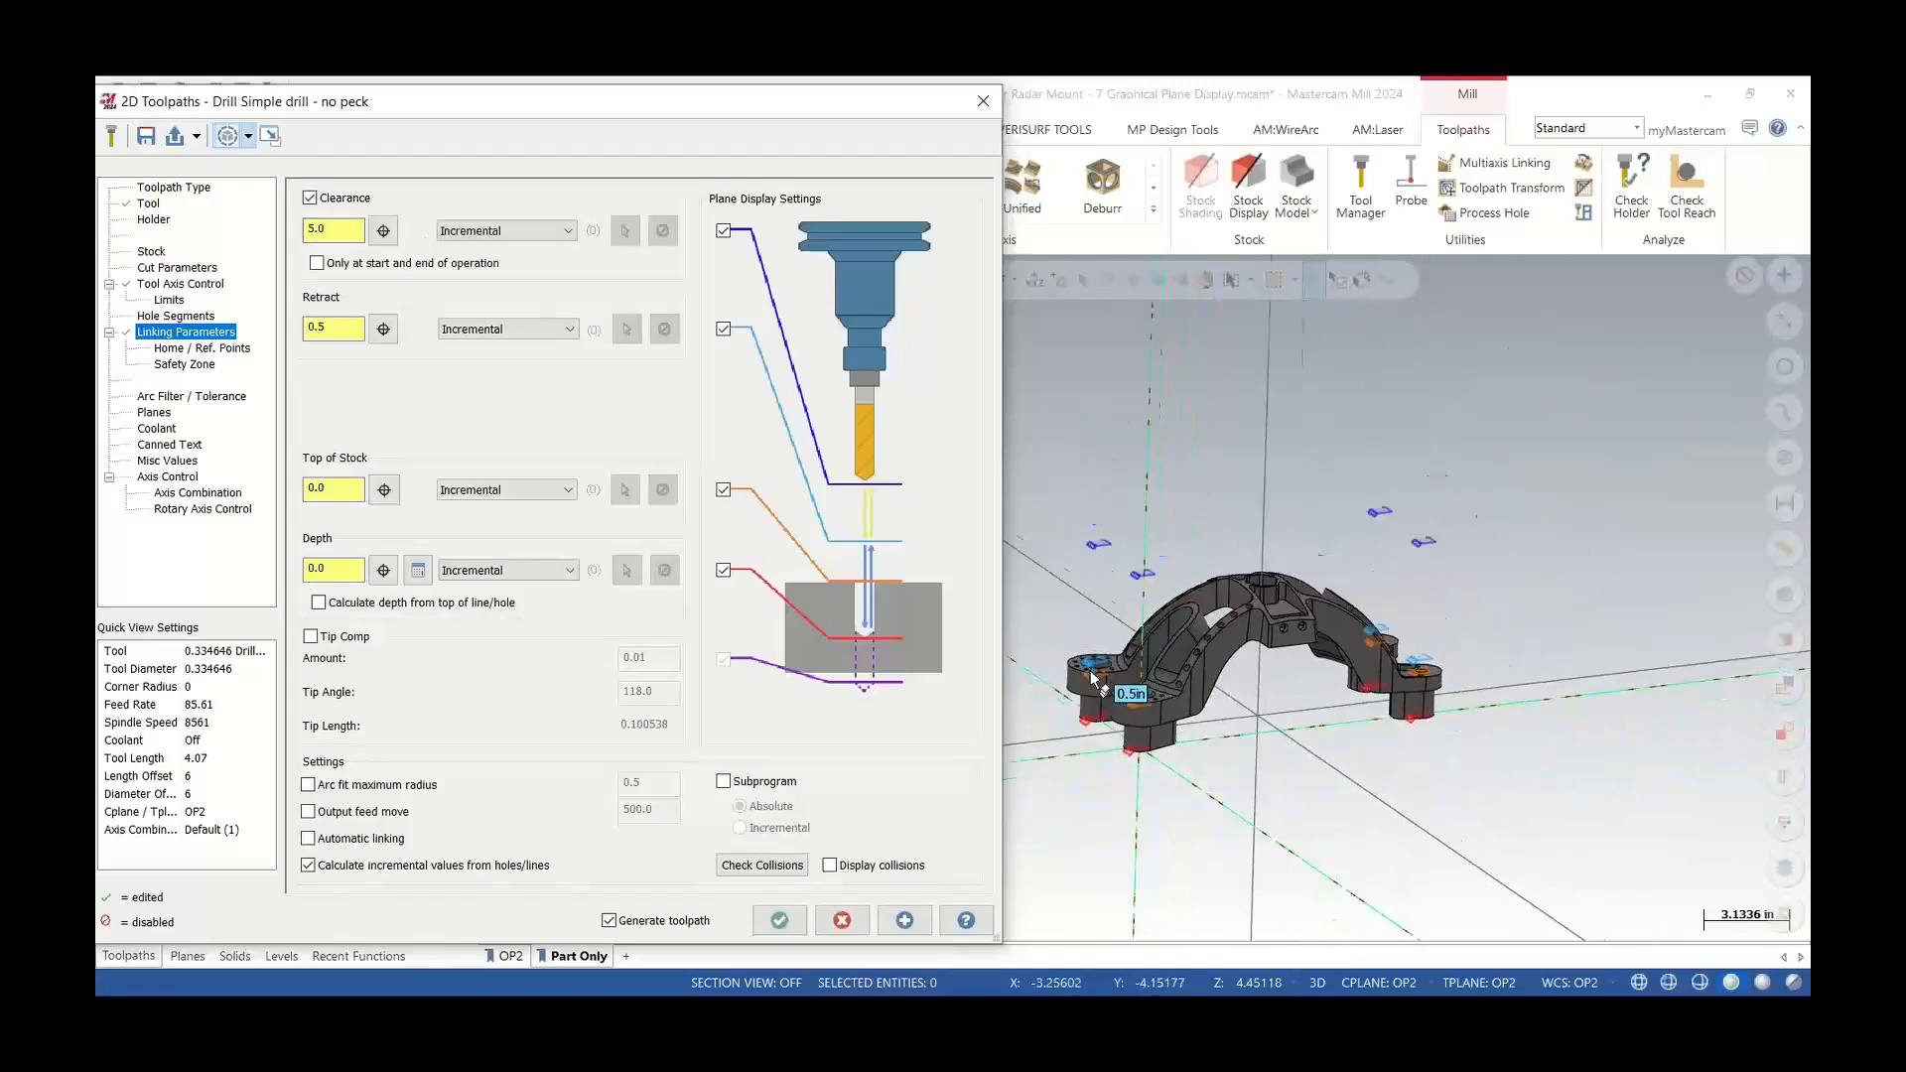
pyautogui.scroll(1, 1273, 606)
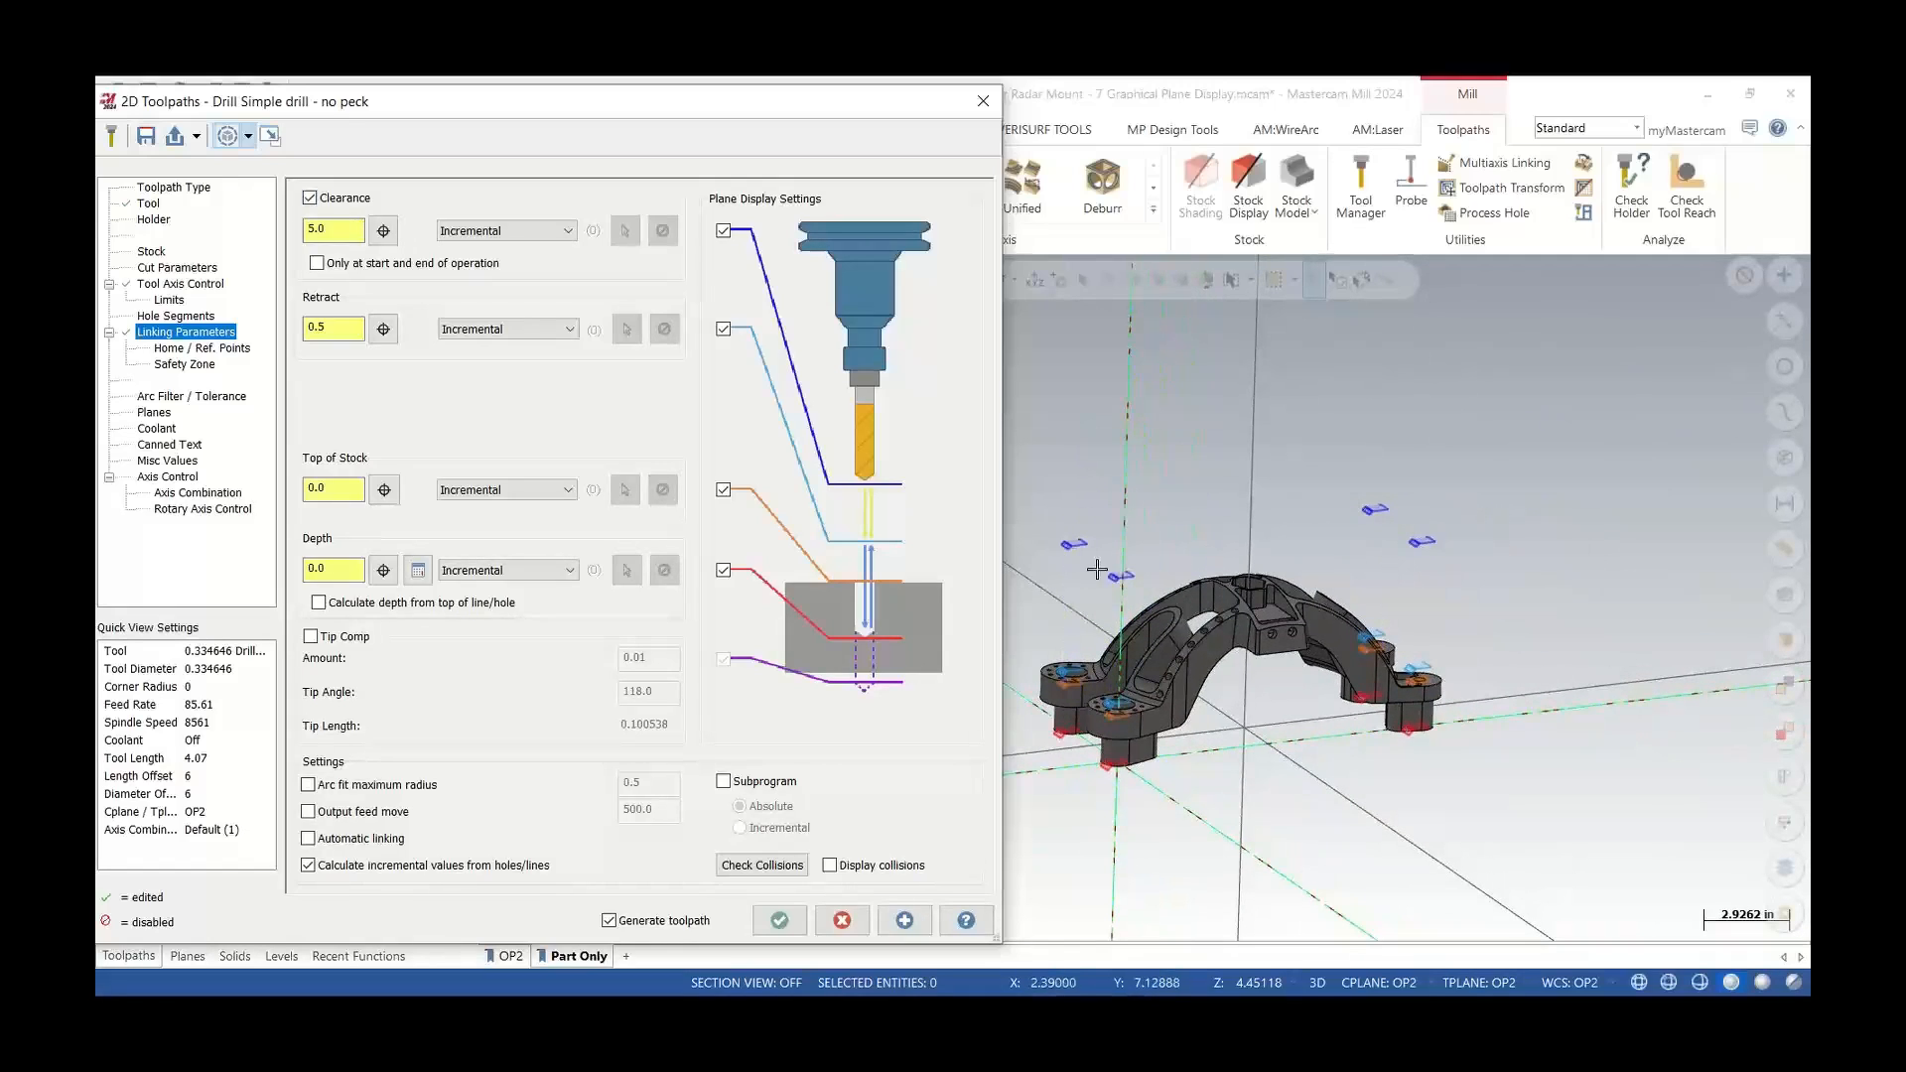
# Switch the clearance plane to Absolute
pyautogui.moveTo(1123, 586)
pyautogui.moveTo(1152, 636); pyautogui.dragTo(1106, 588, button='middle')
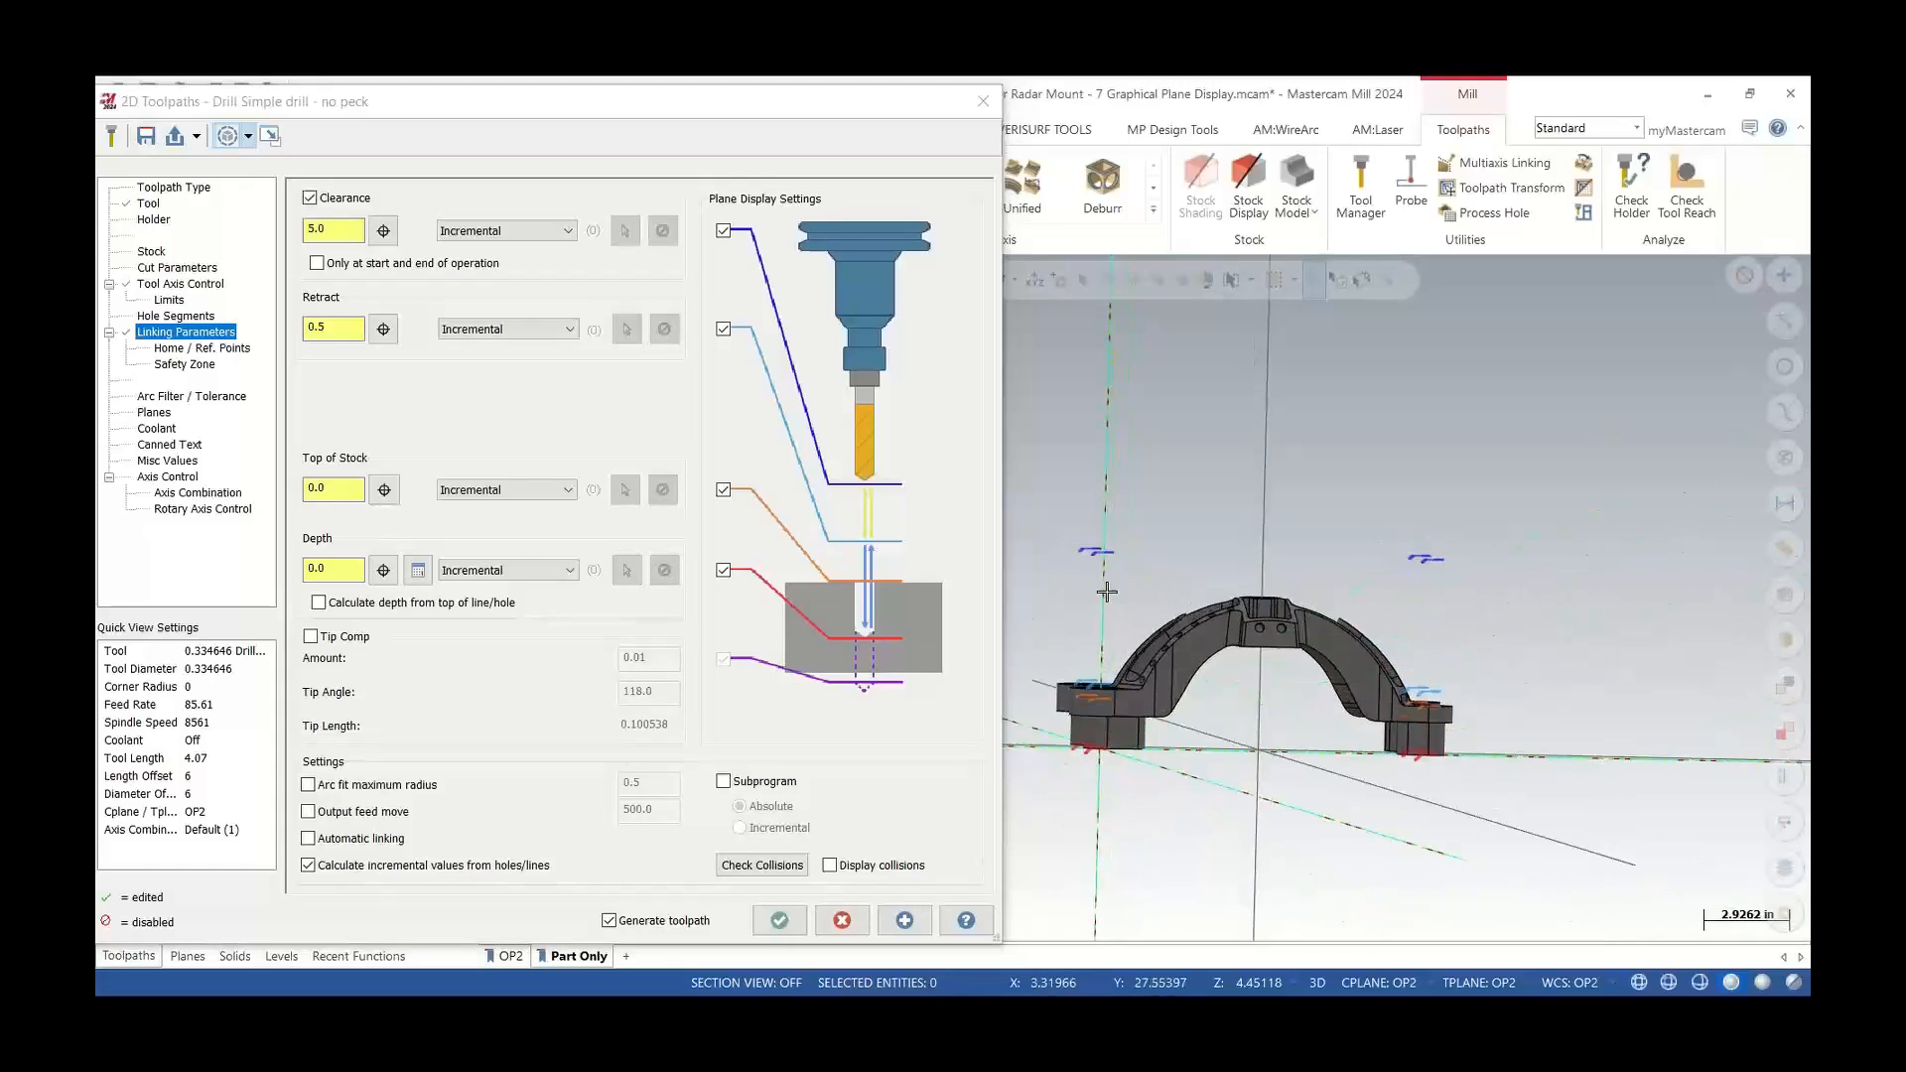
pyautogui.click(476, 231)
pyautogui.click(486, 260)
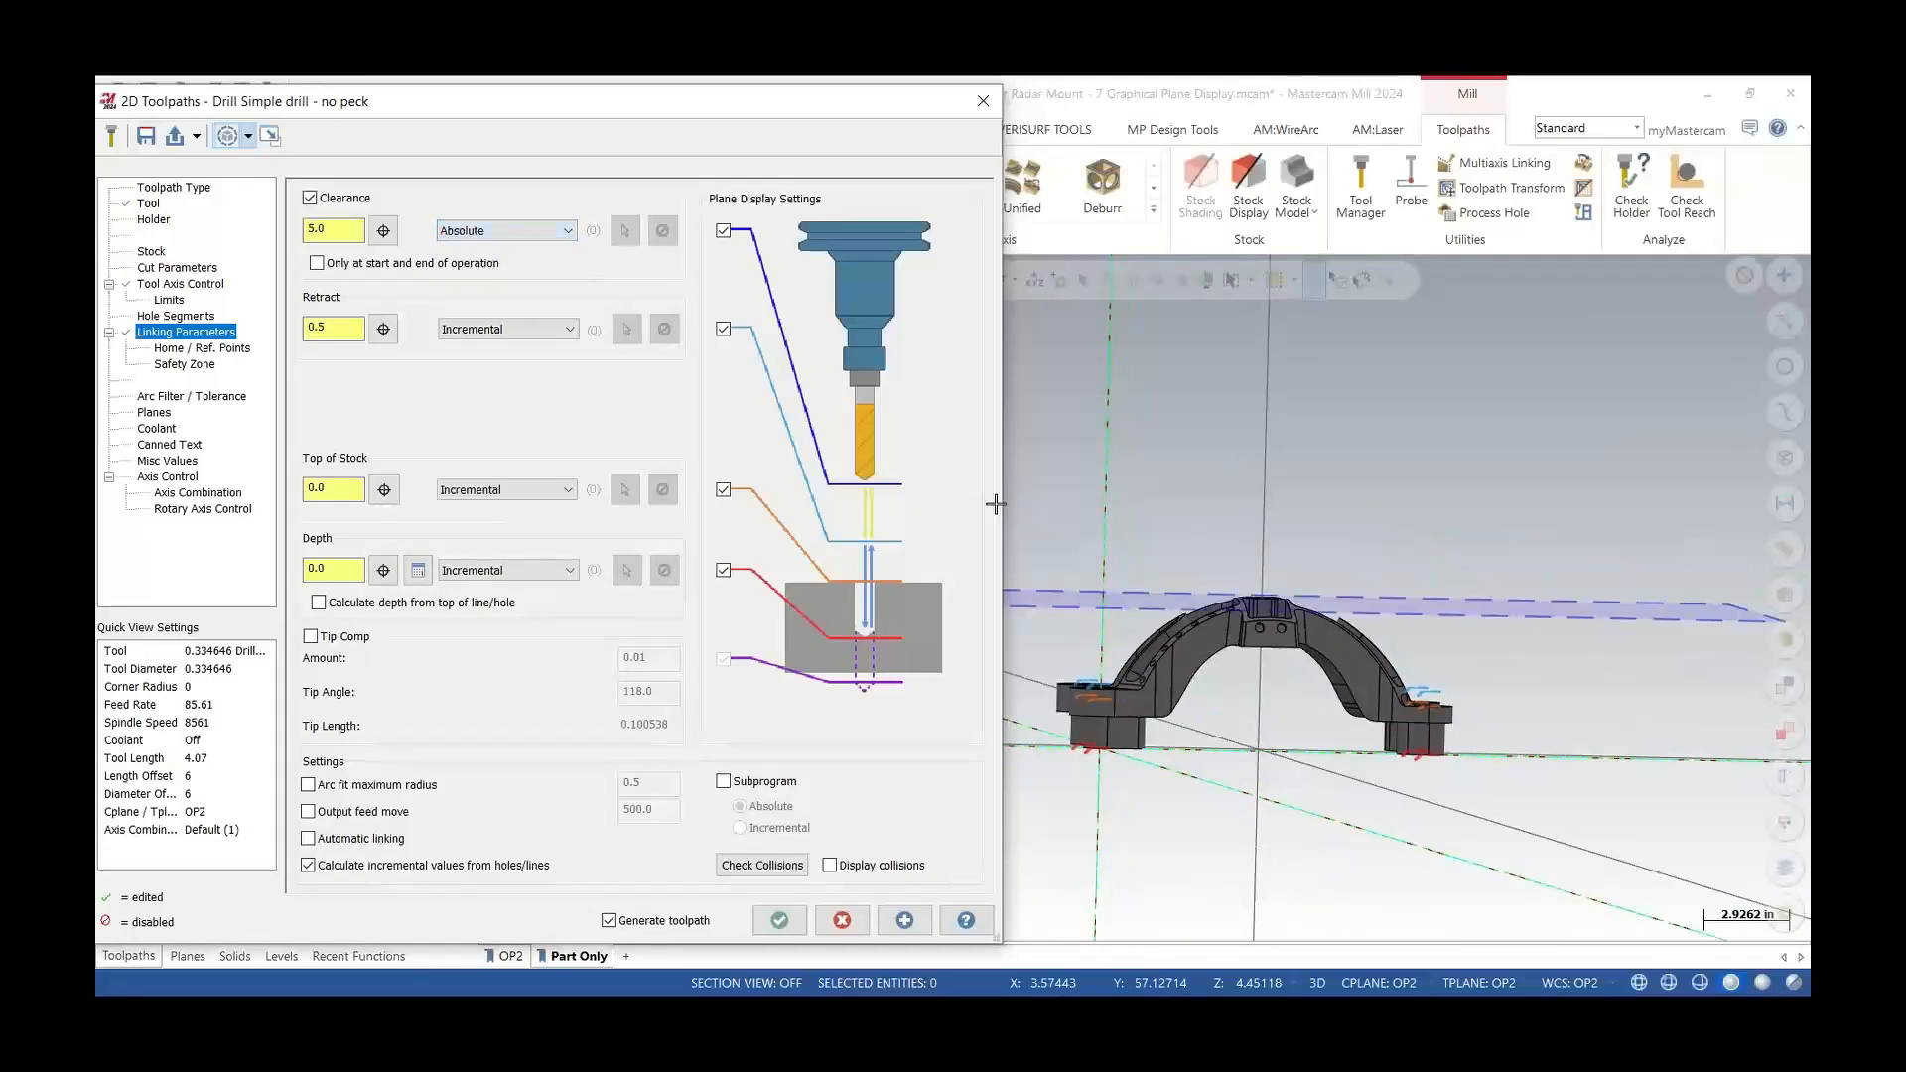
# Pick the clearance plane and snap it to the top of the part's arch
pyautogui.moveTo(1178, 610); pyautogui.dragTo(1241, 718, button='middle')
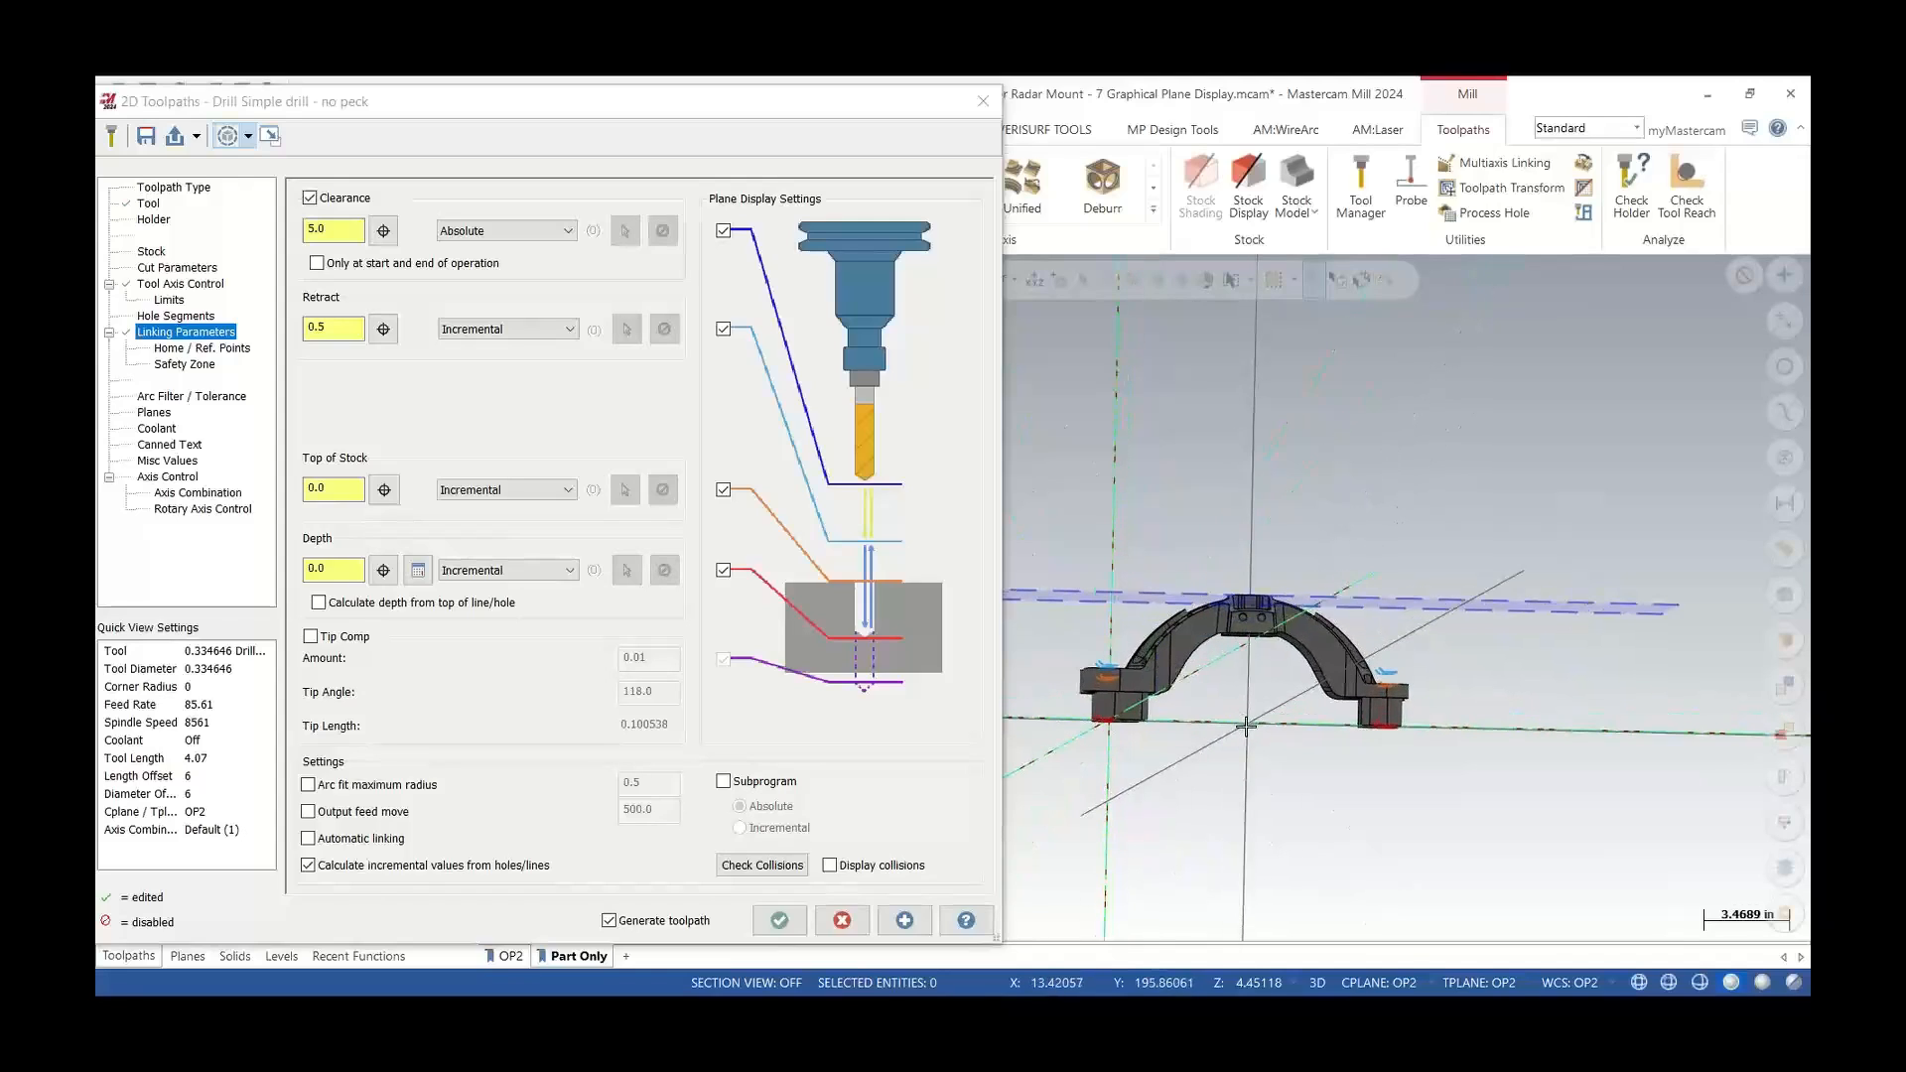
pyautogui.scroll(4, 1234, 608)
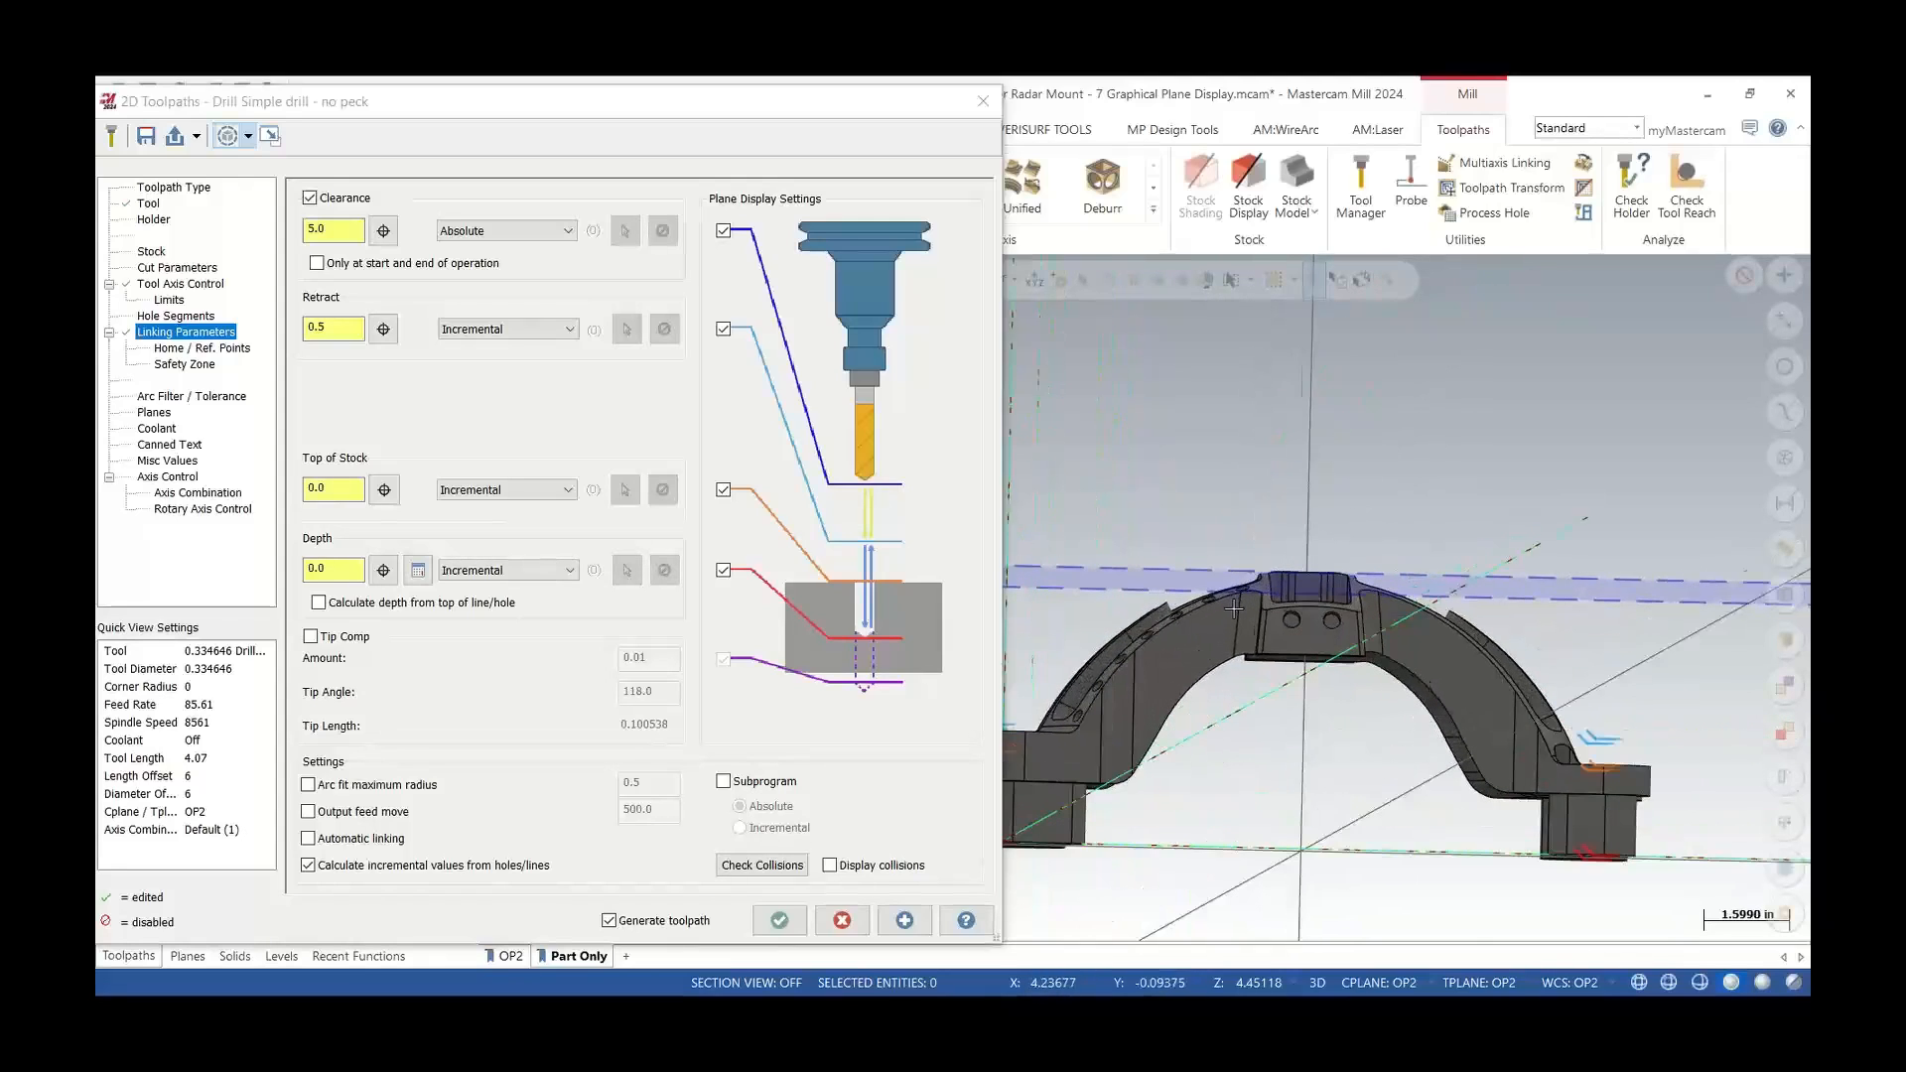
pyautogui.moveTo(1234, 608); pyautogui.dragTo(1126, 451, button='middle')
pyautogui.scroll(1, 1124, 449)
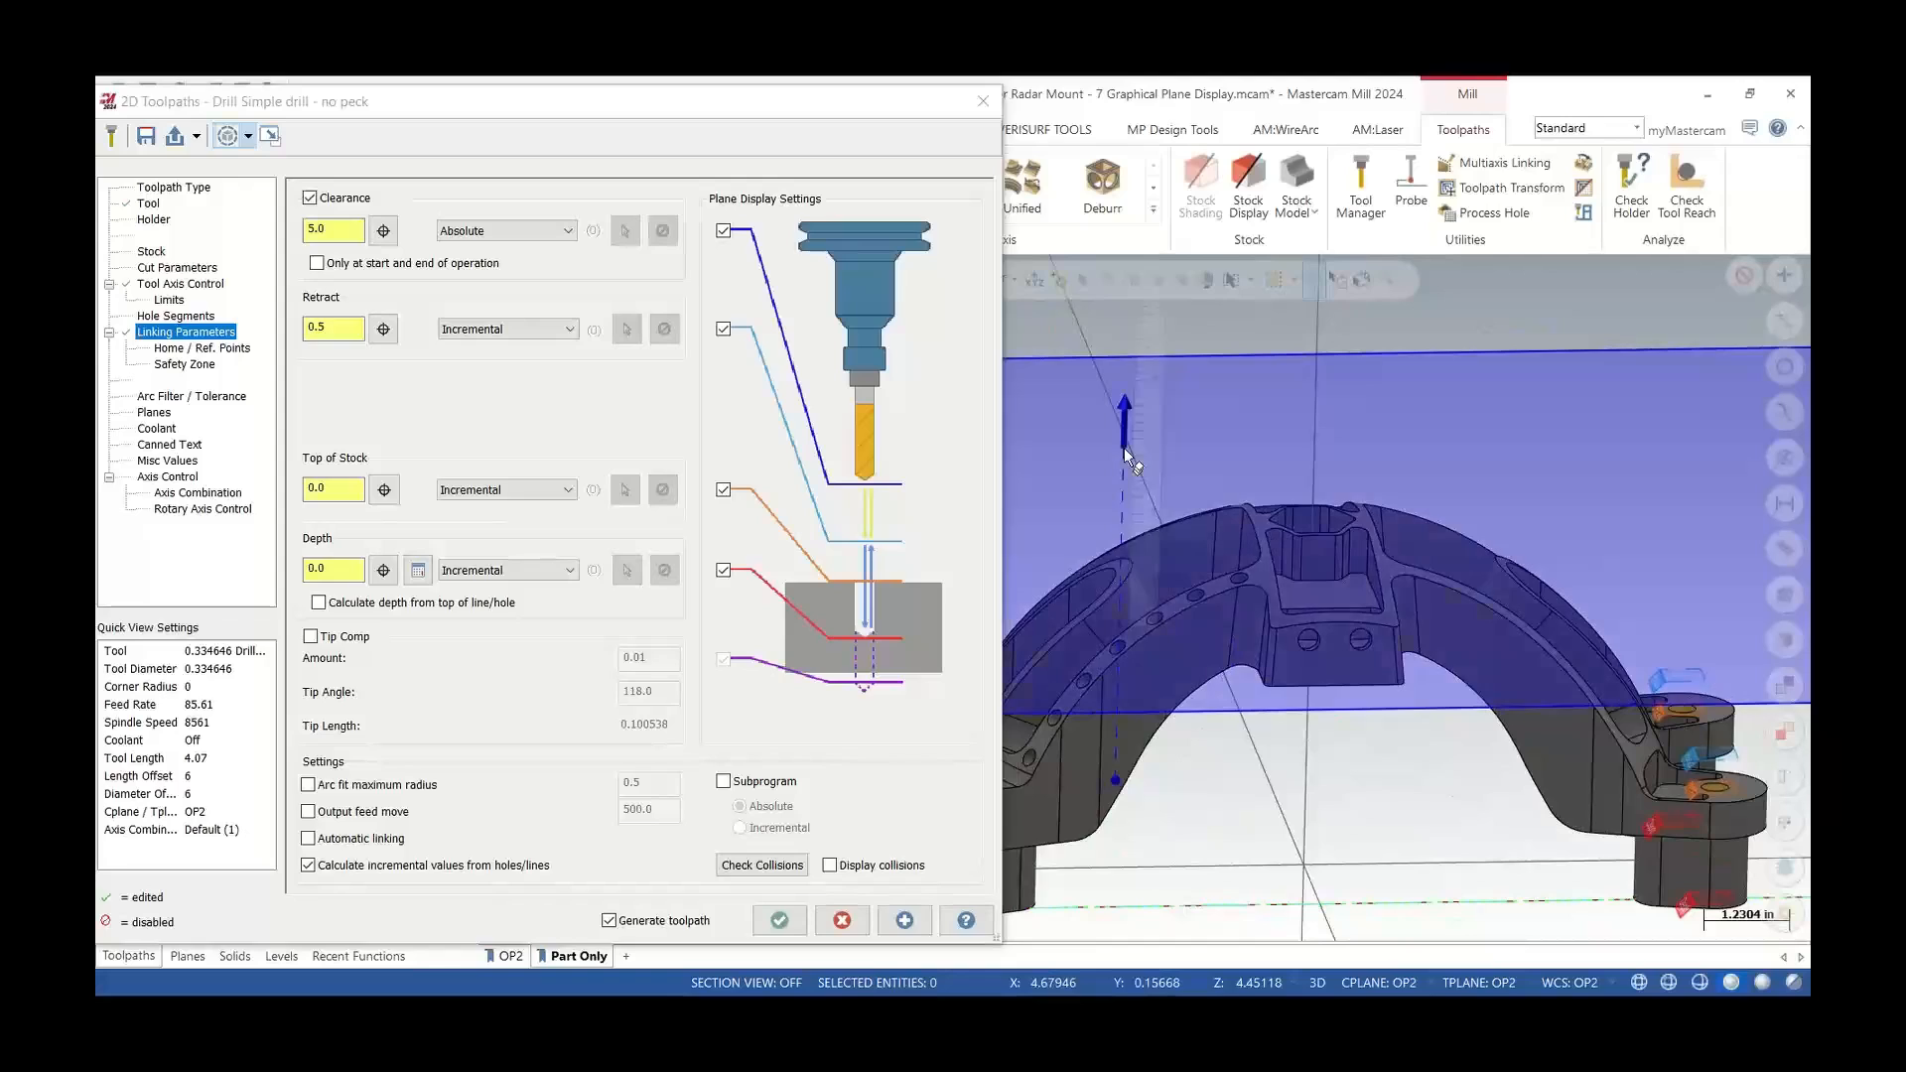
pyautogui.click(1124, 449)
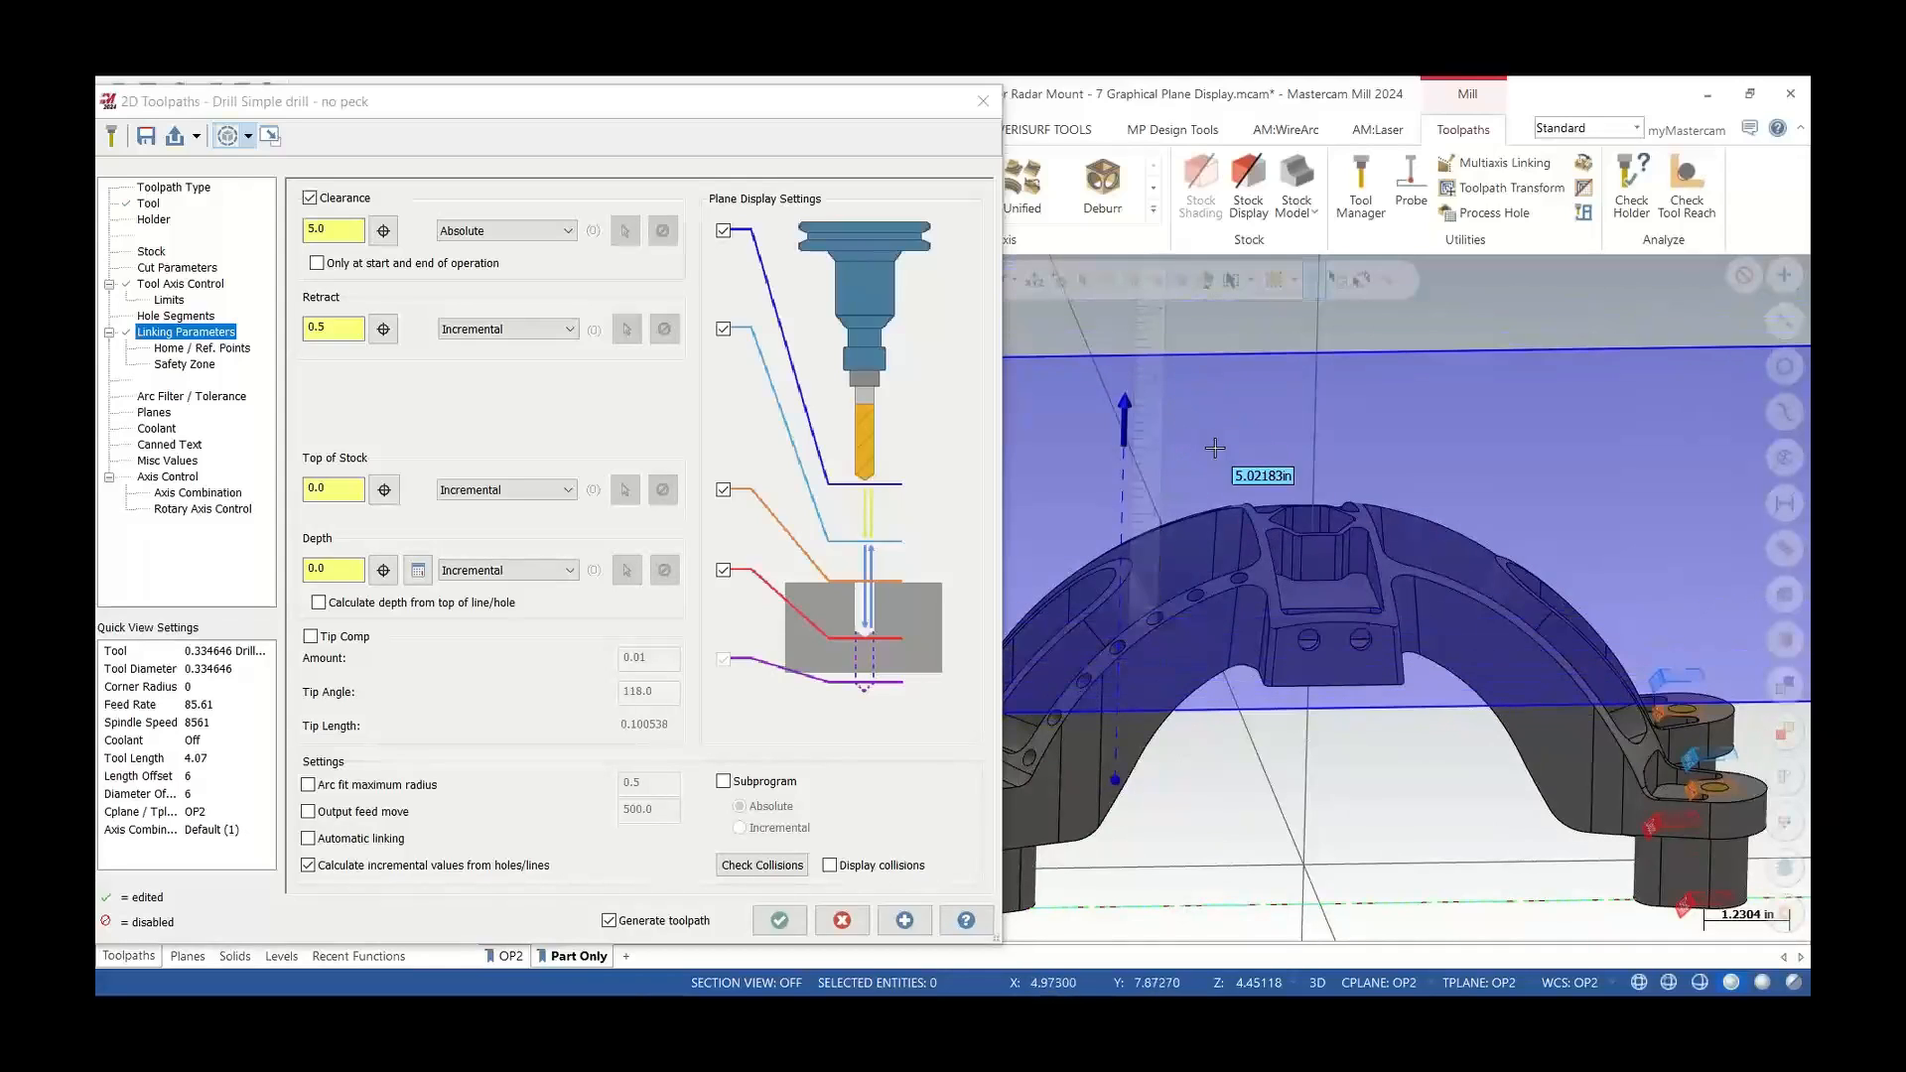
pyautogui.click(1270, 524)
# Set the clearance height to 6.0
pyautogui.scroll(-3, 1233, 557)
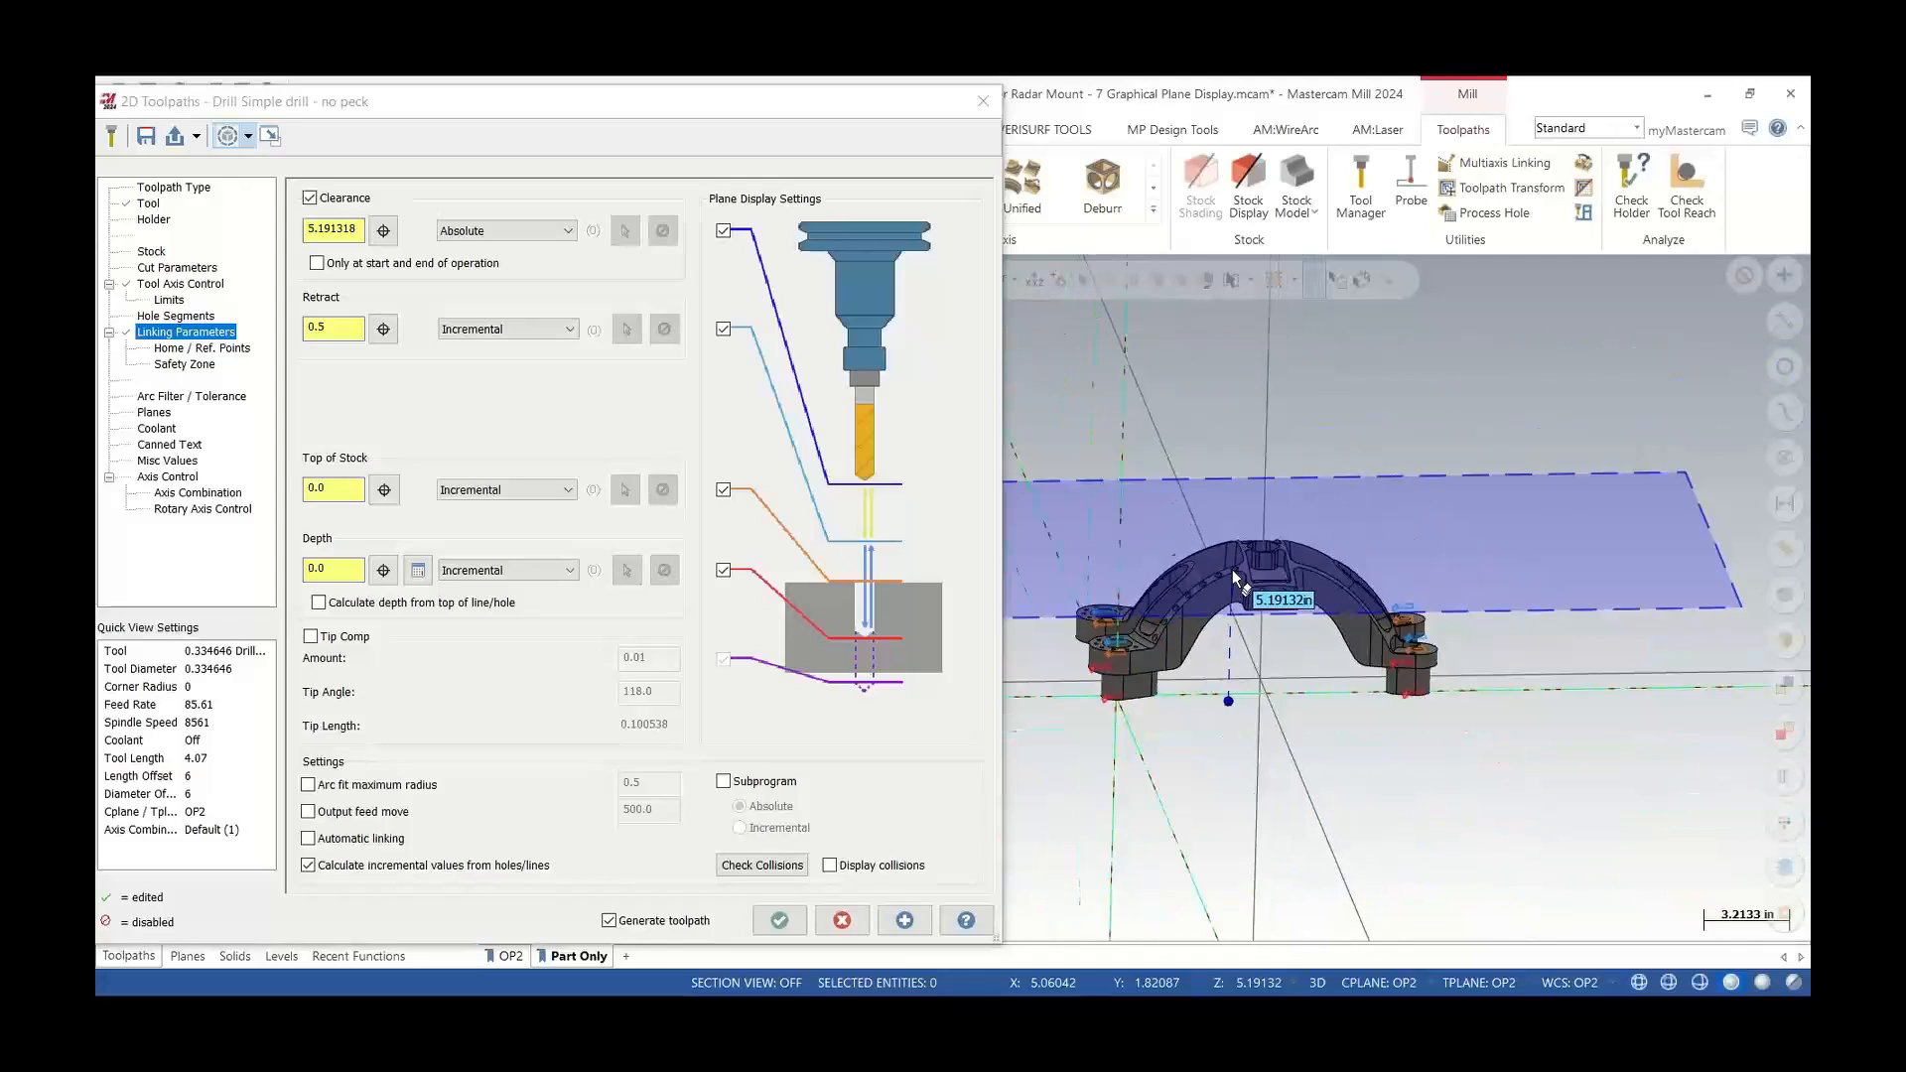
pyautogui.moveTo(1231, 570); pyautogui.dragTo(1229, 534, button='middle')
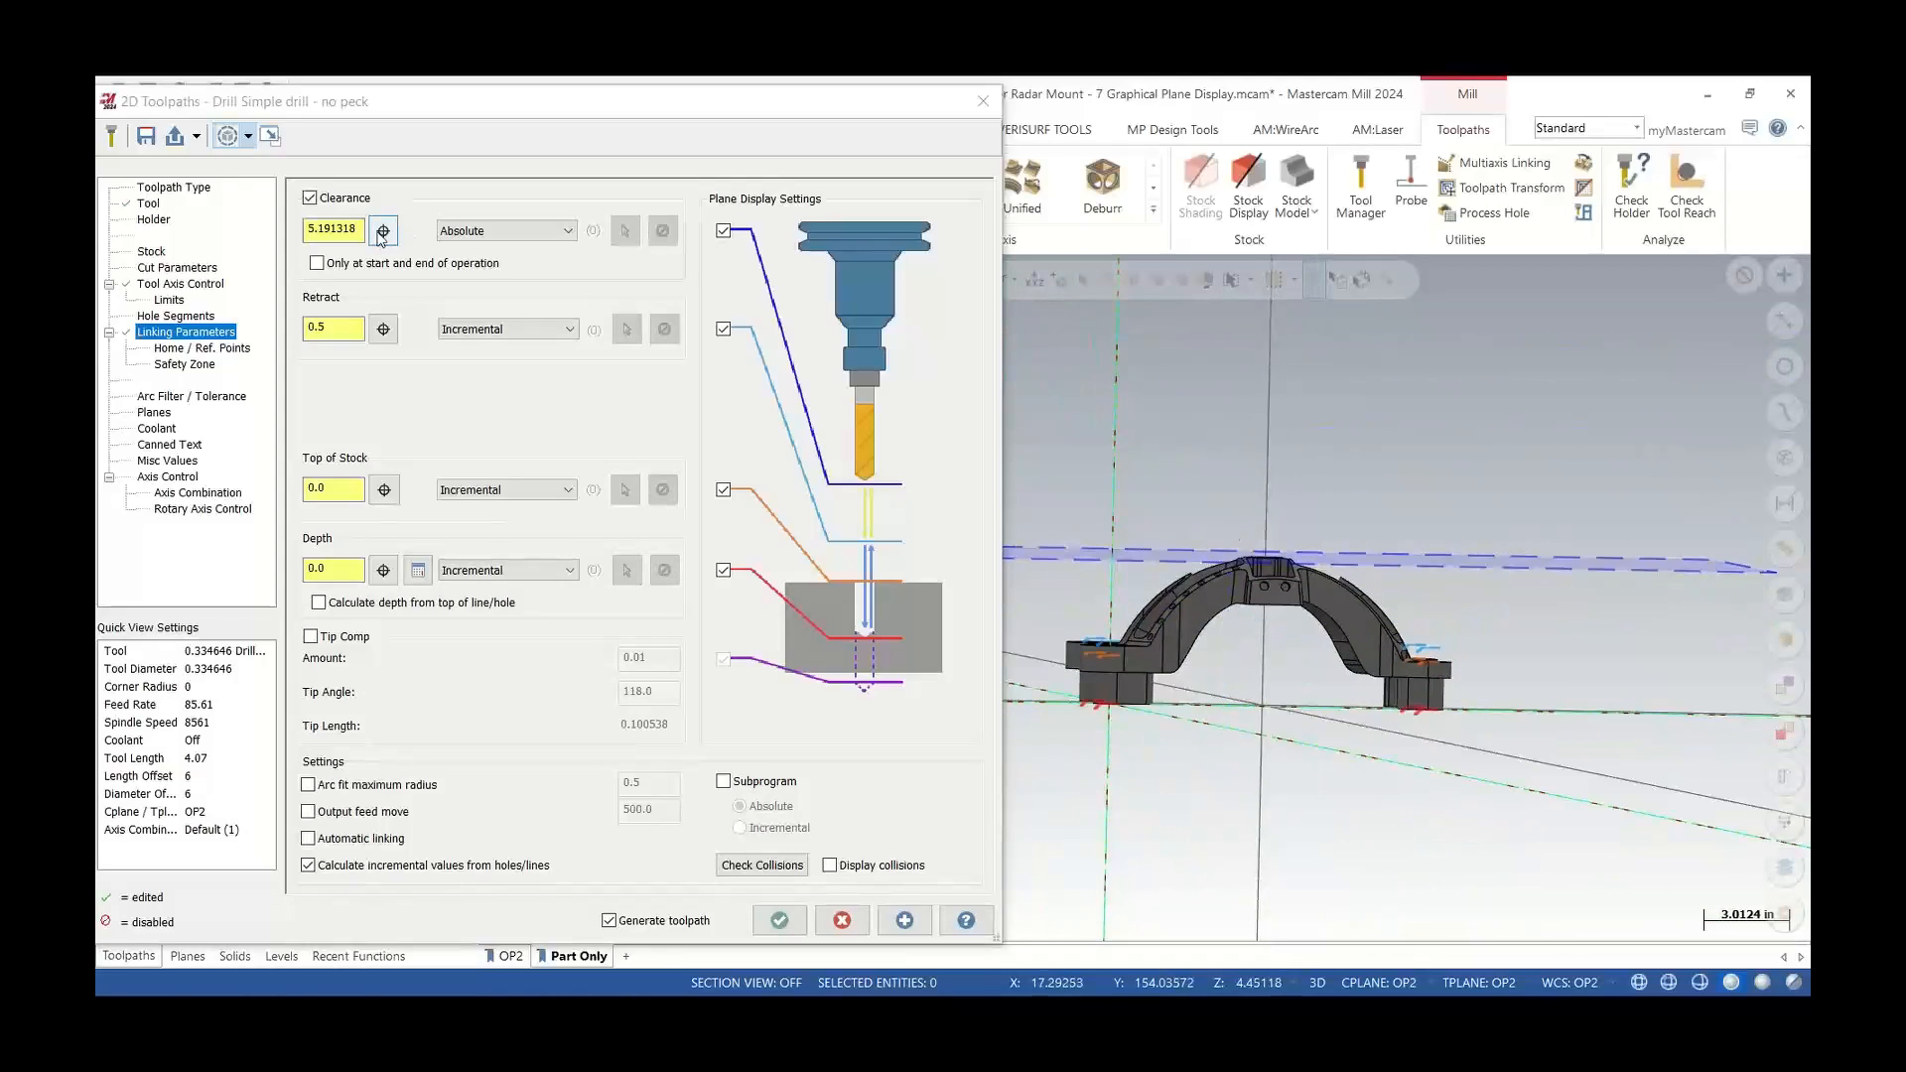
pyautogui.moveTo(359, 230); pyautogui.dragTo(250, 230)
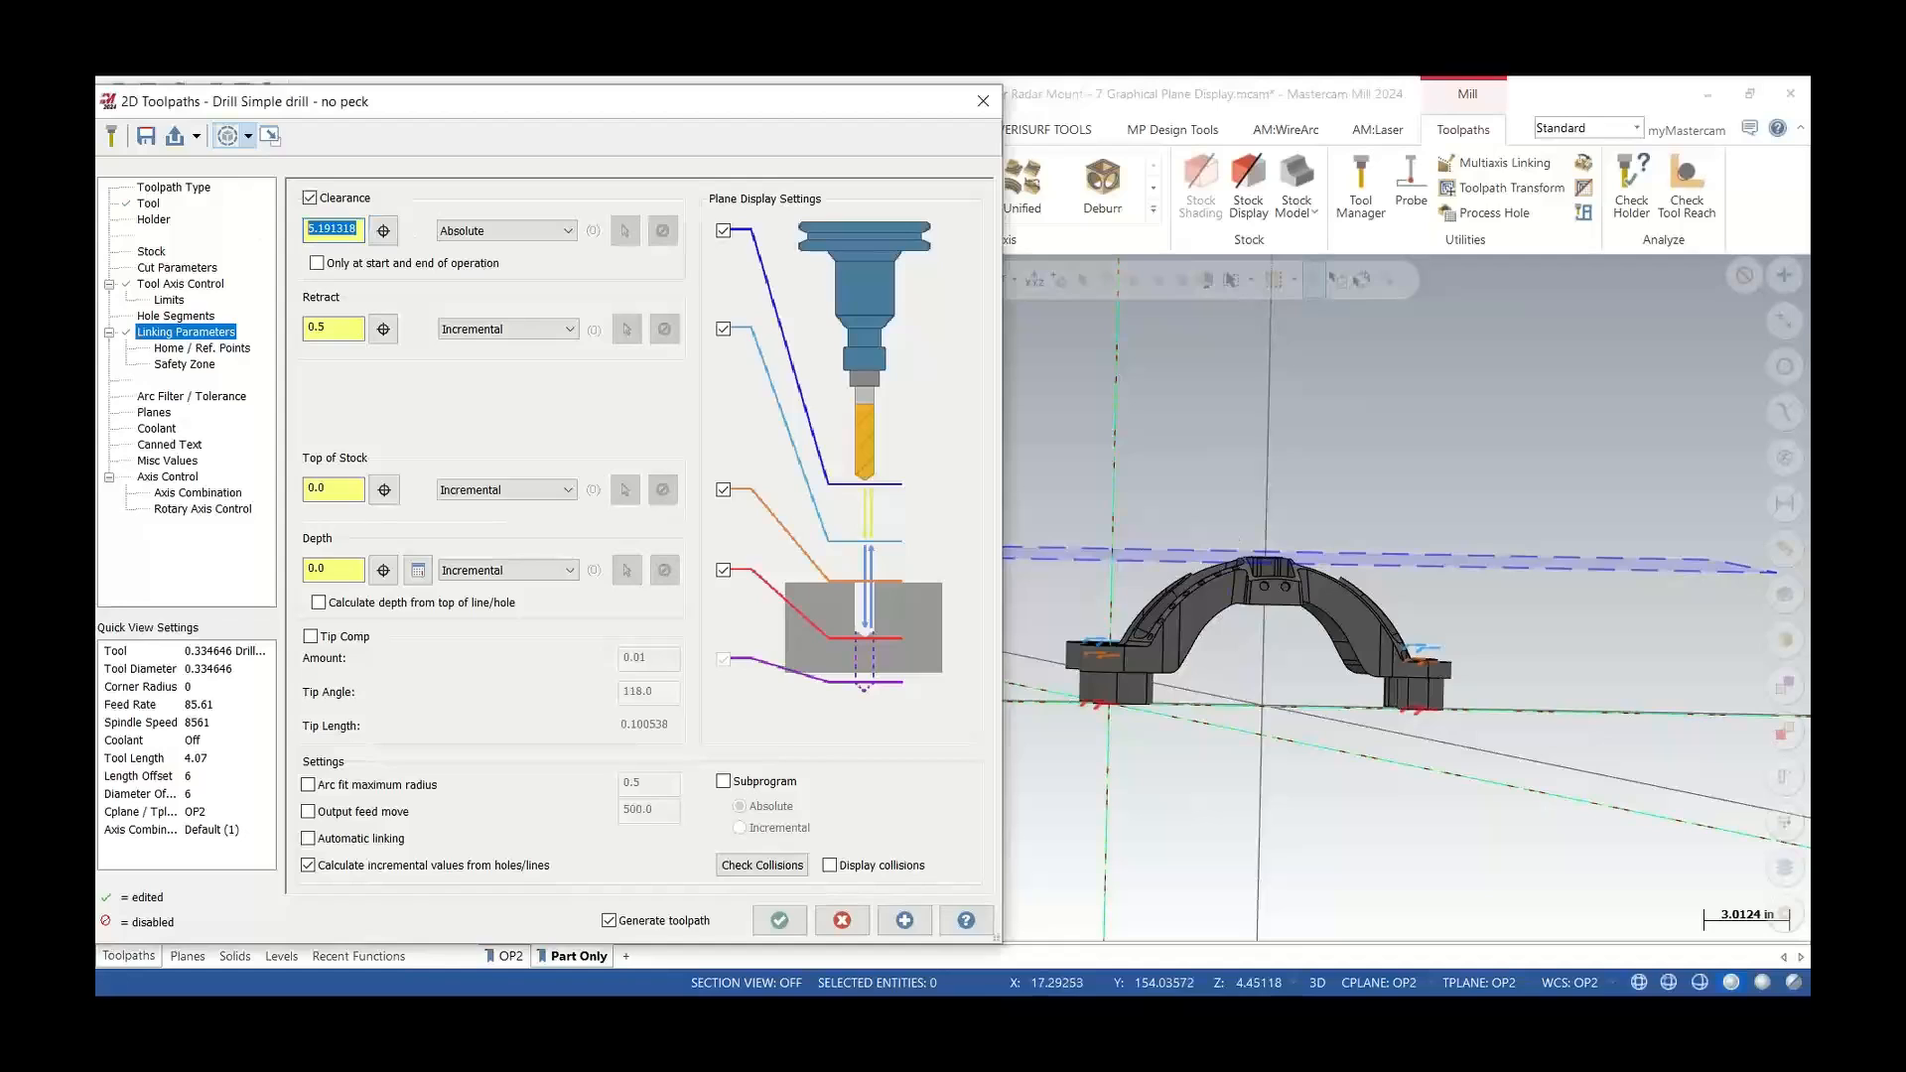
pyautogui.write('6.0')
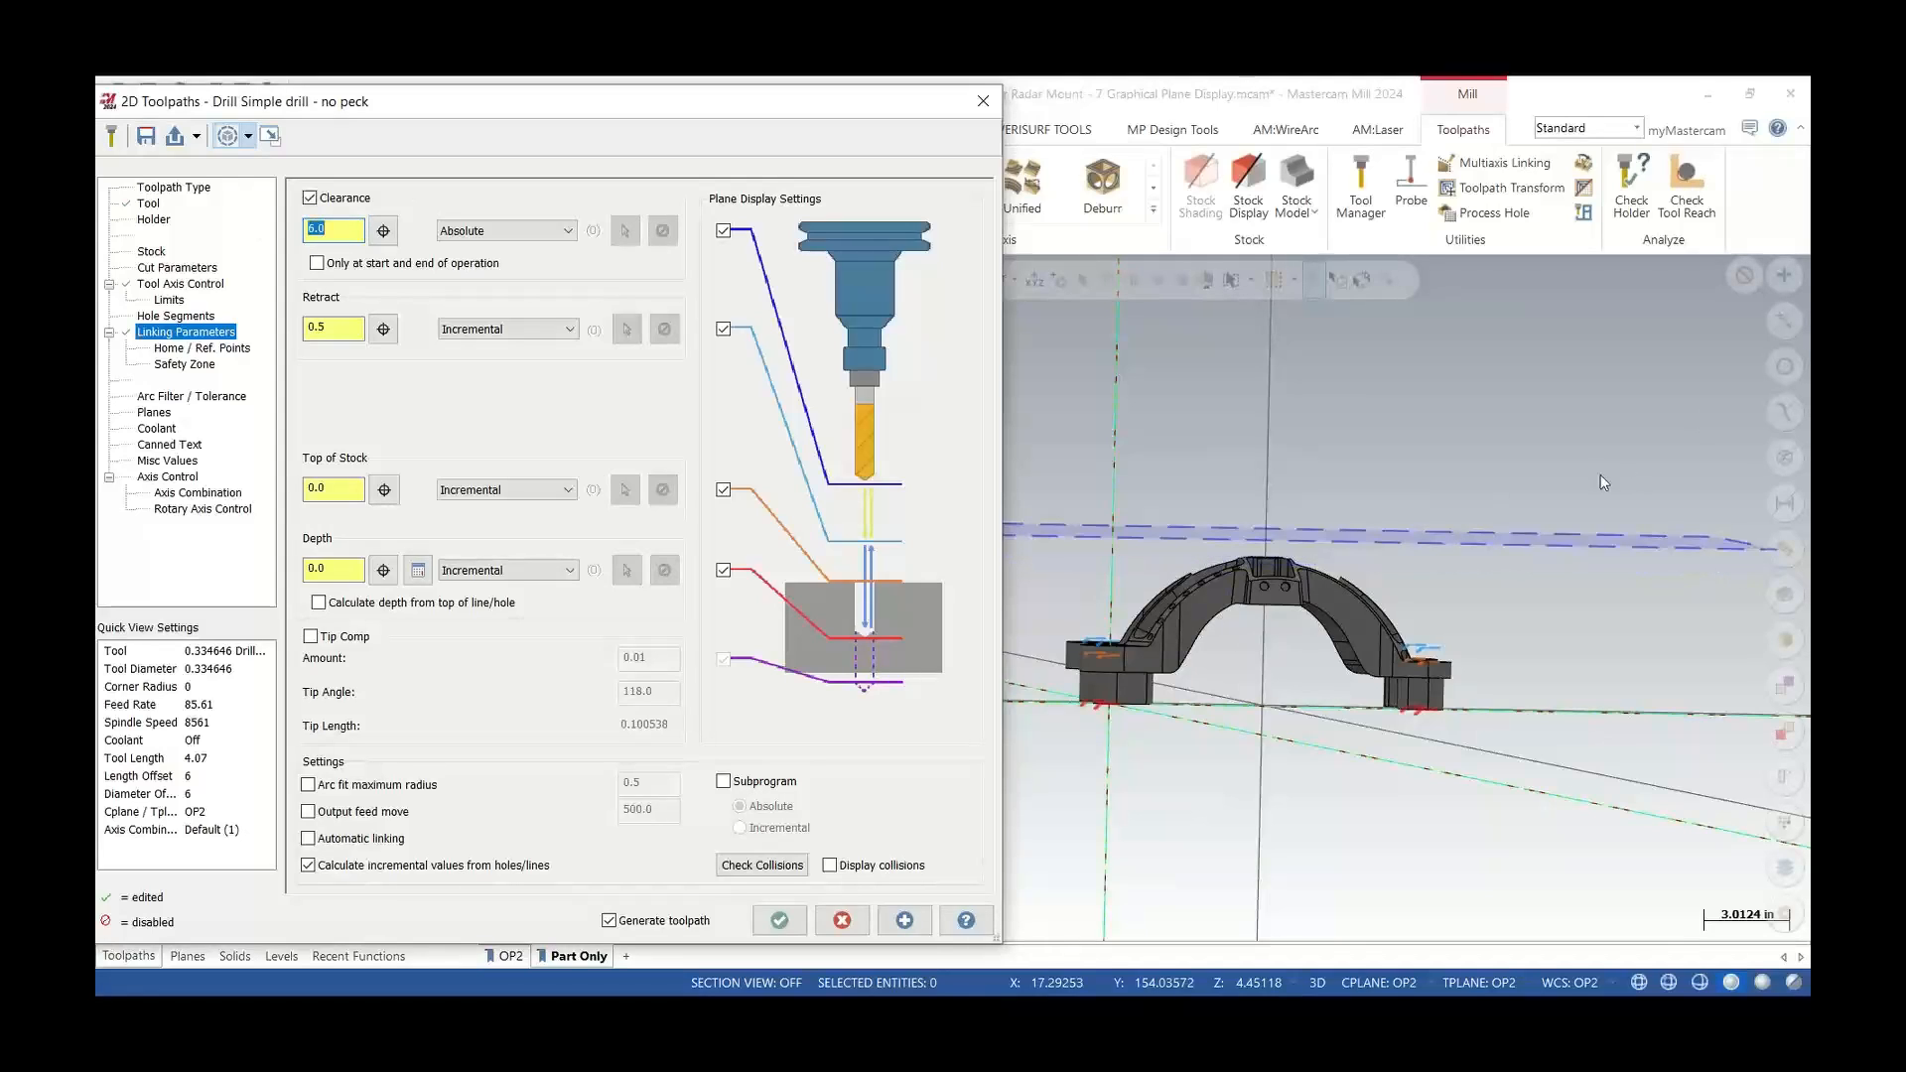
# Enable tip compensation on the drill depth and set its amount to 0.05
pyautogui.moveTo(1239, 576); pyautogui.dragTo(1245, 614, button='middle')
pyautogui.scroll(1, 1089, 707)
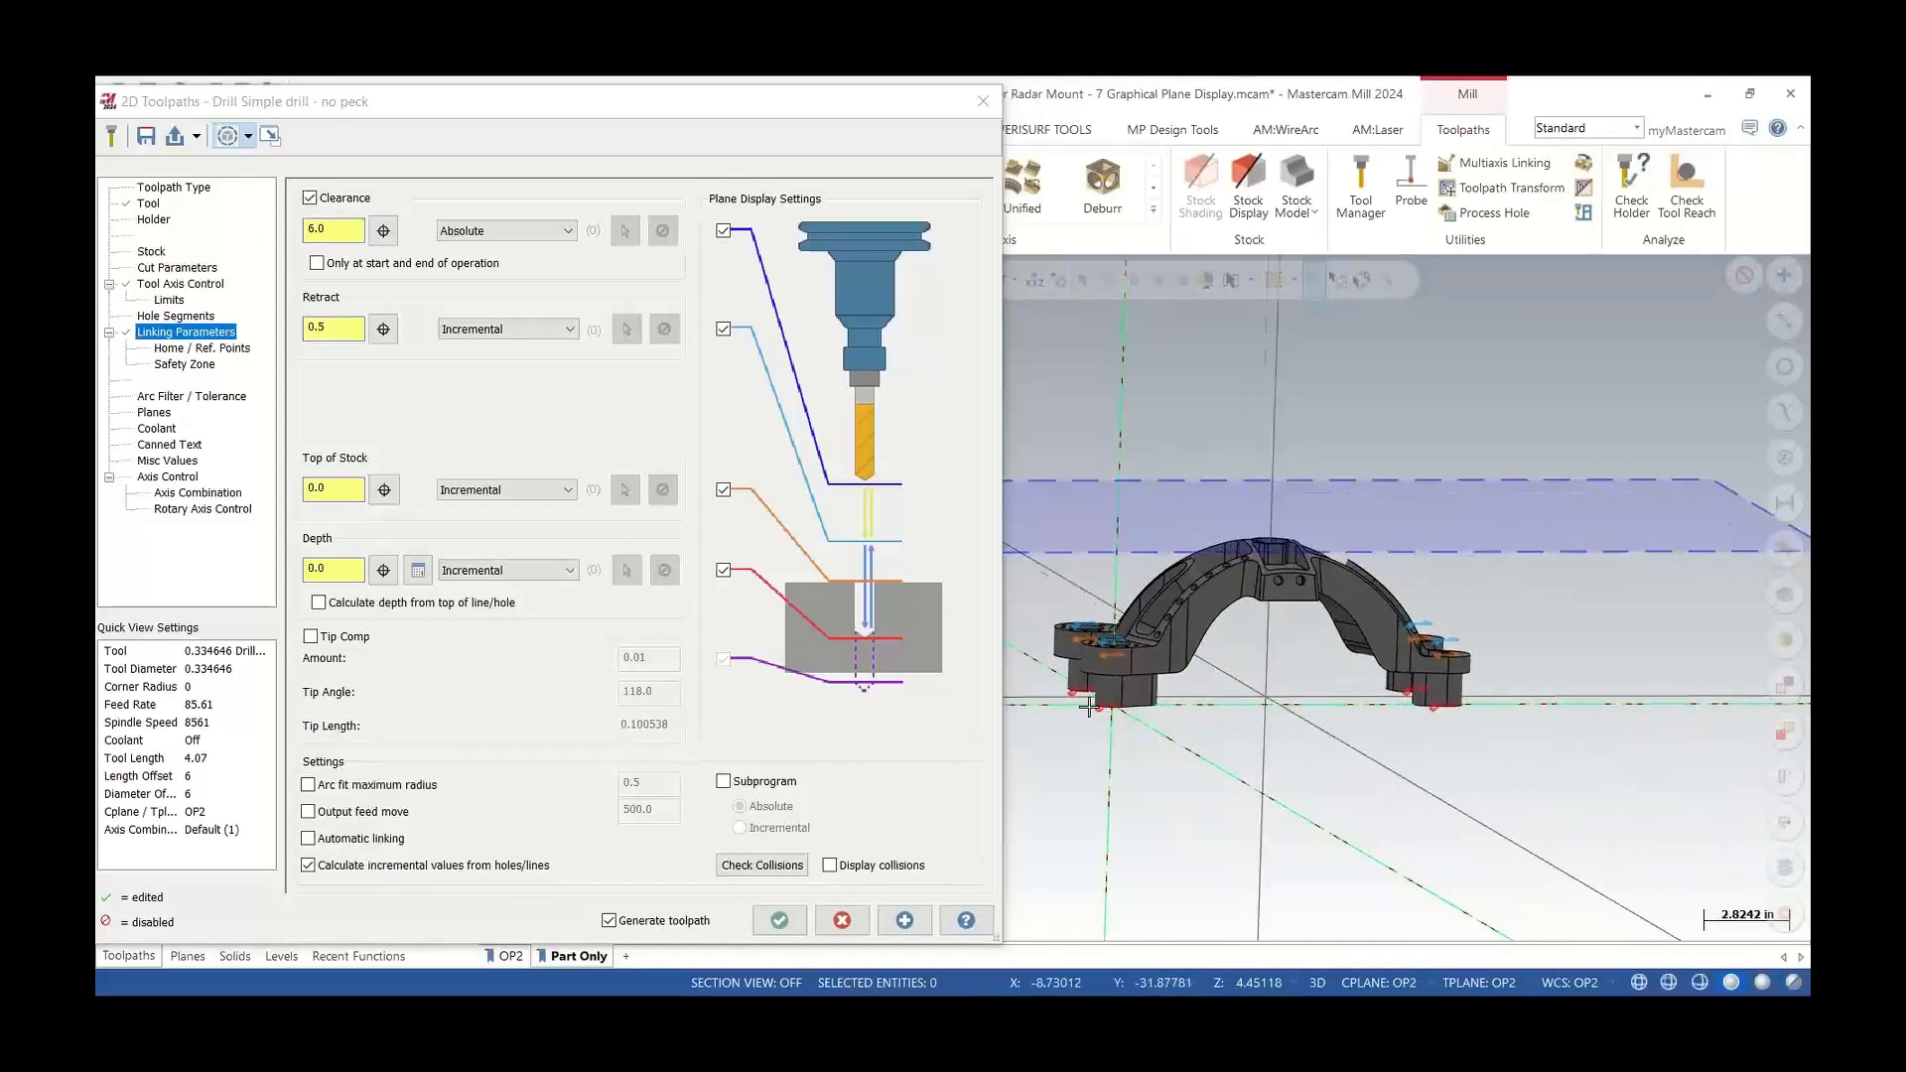
pyautogui.scroll(20, 1093, 695)
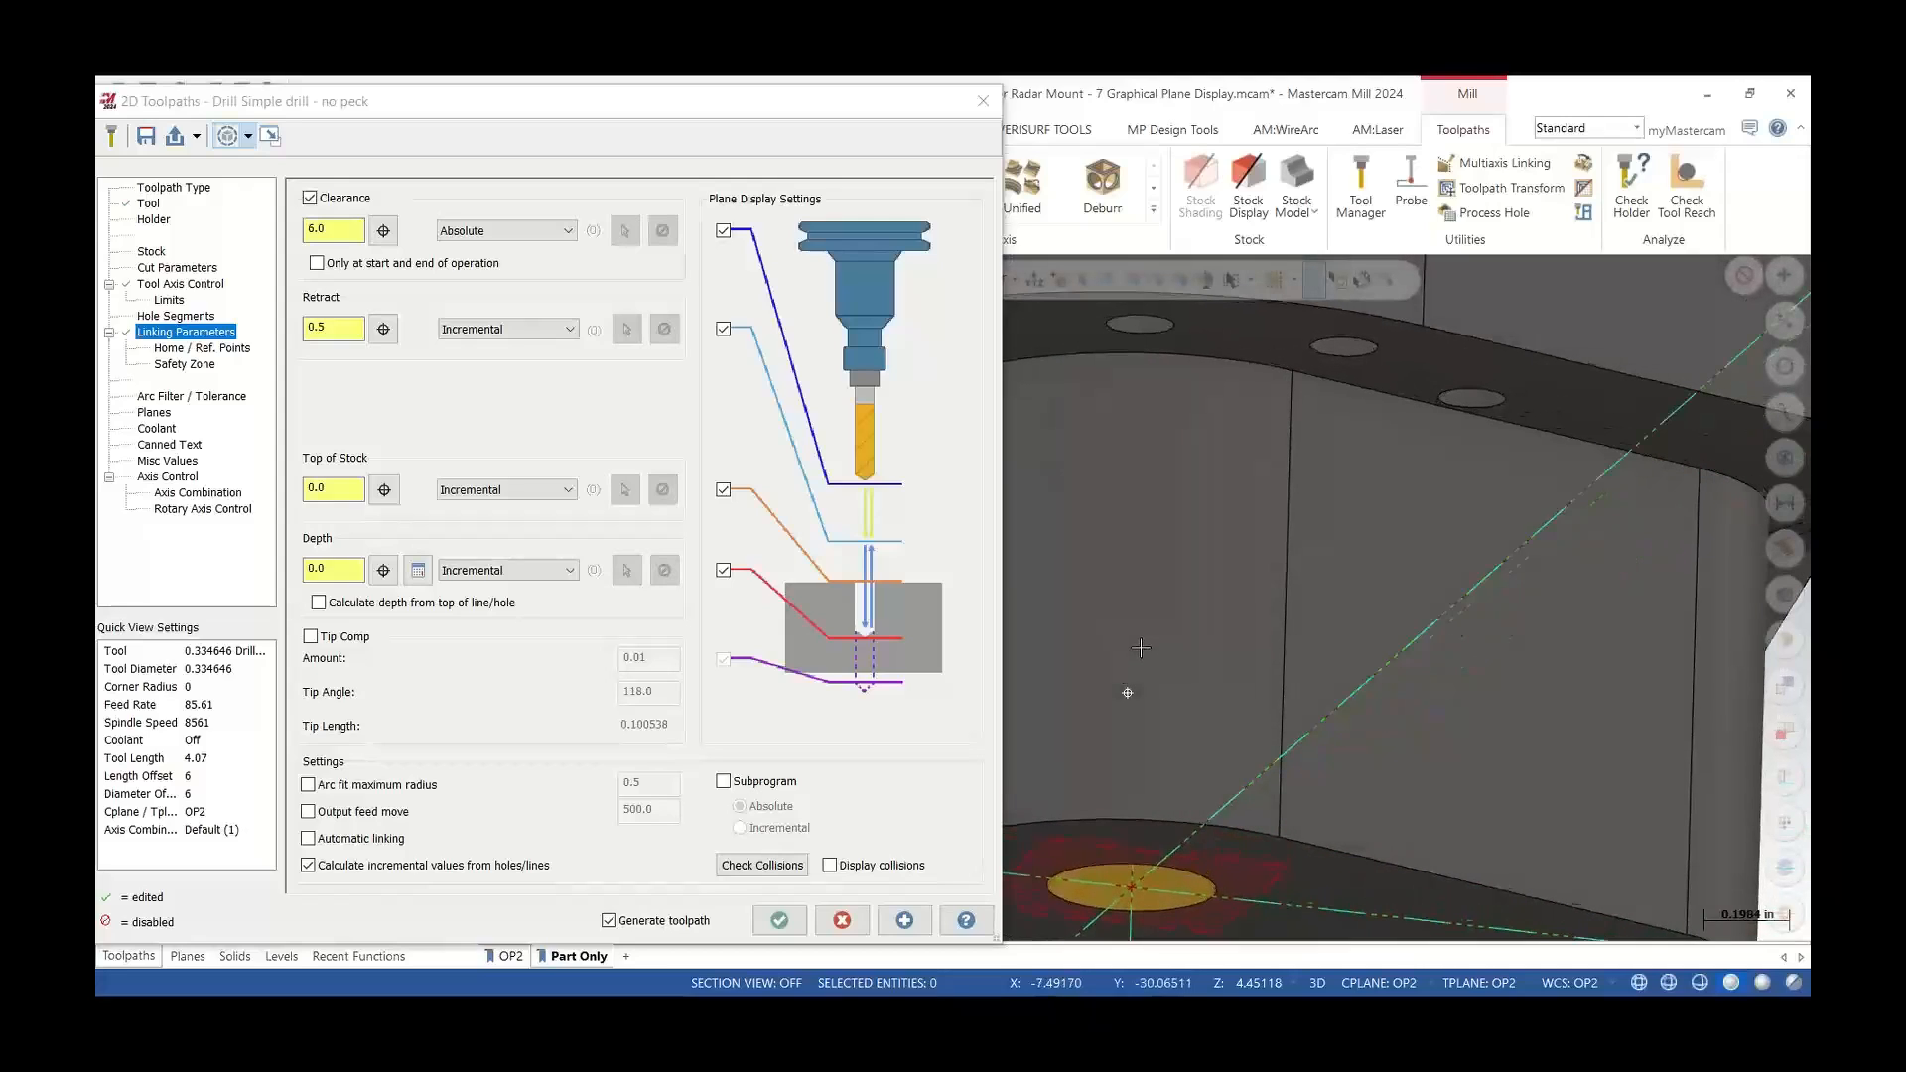
pyautogui.moveTo(1141, 648); pyautogui.dragTo(1192, 720, button='middle')
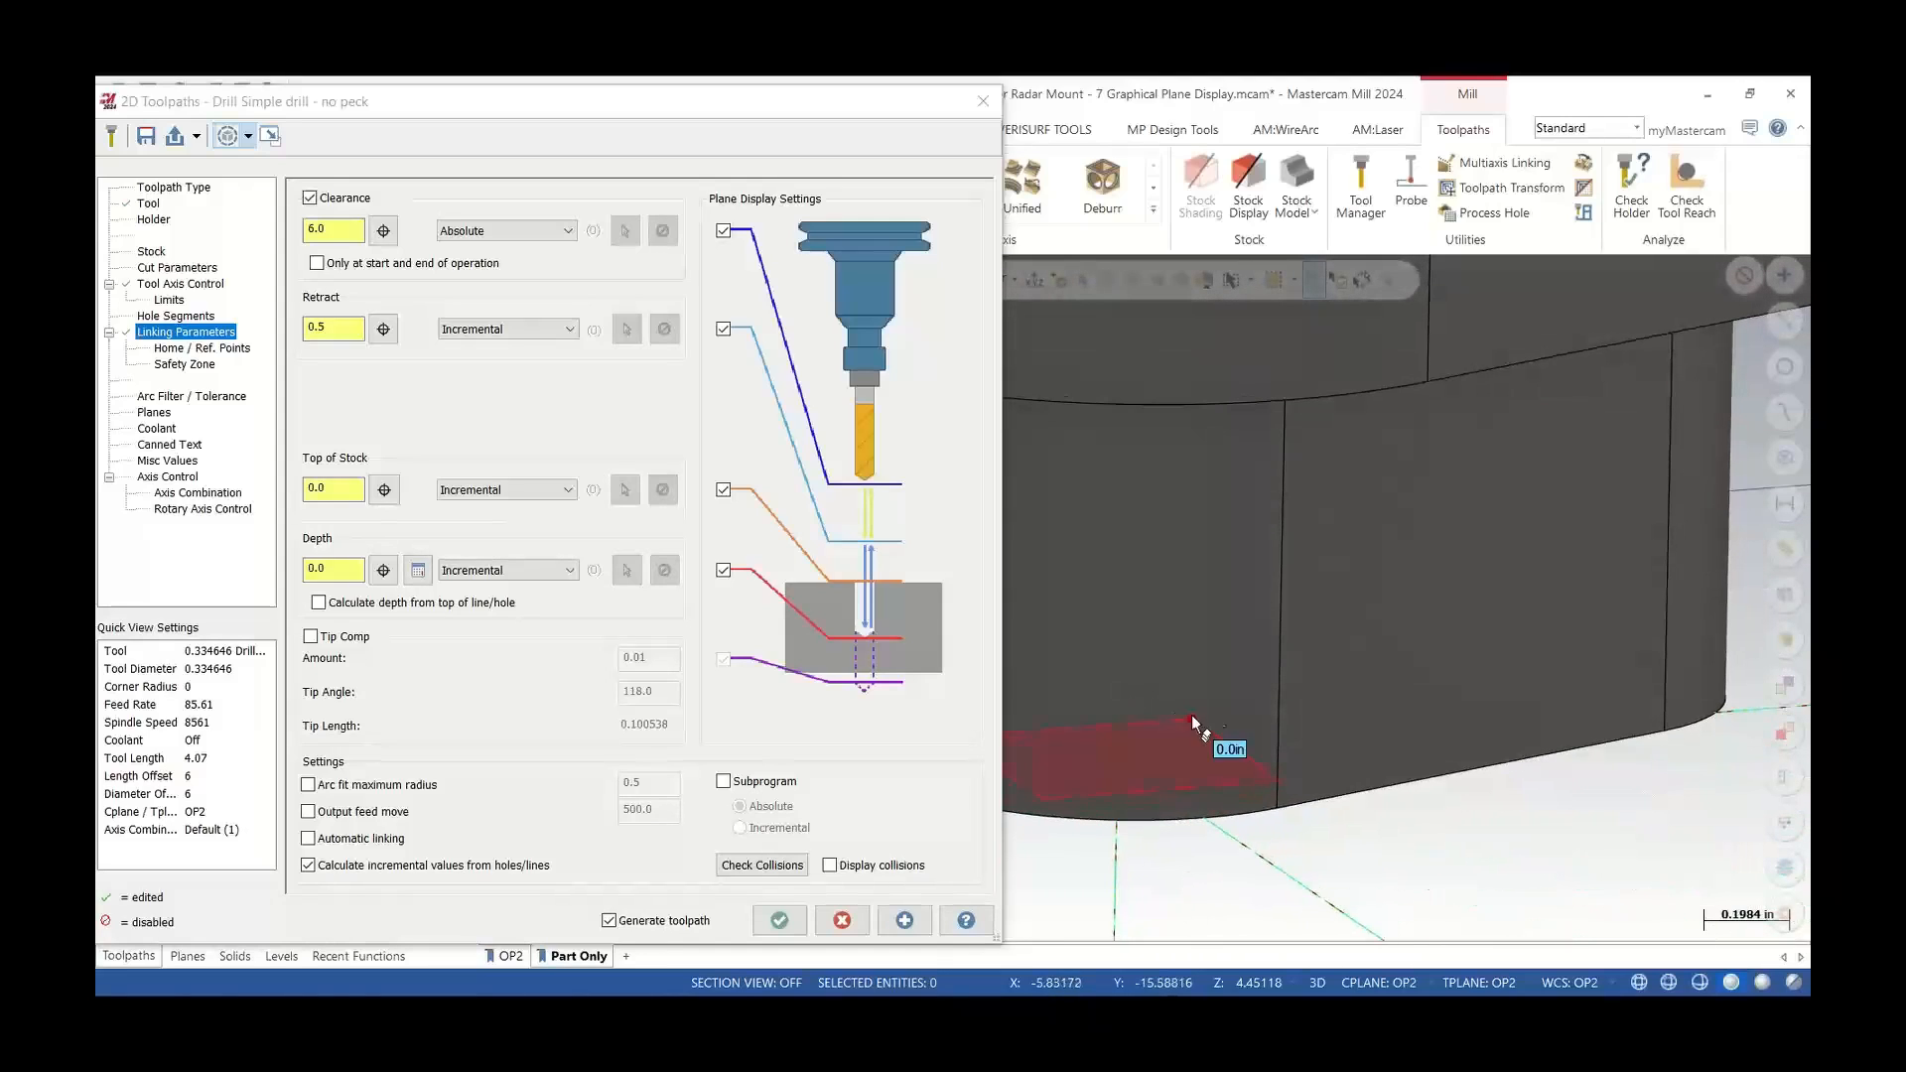
pyautogui.scroll(-7, 1191, 717)
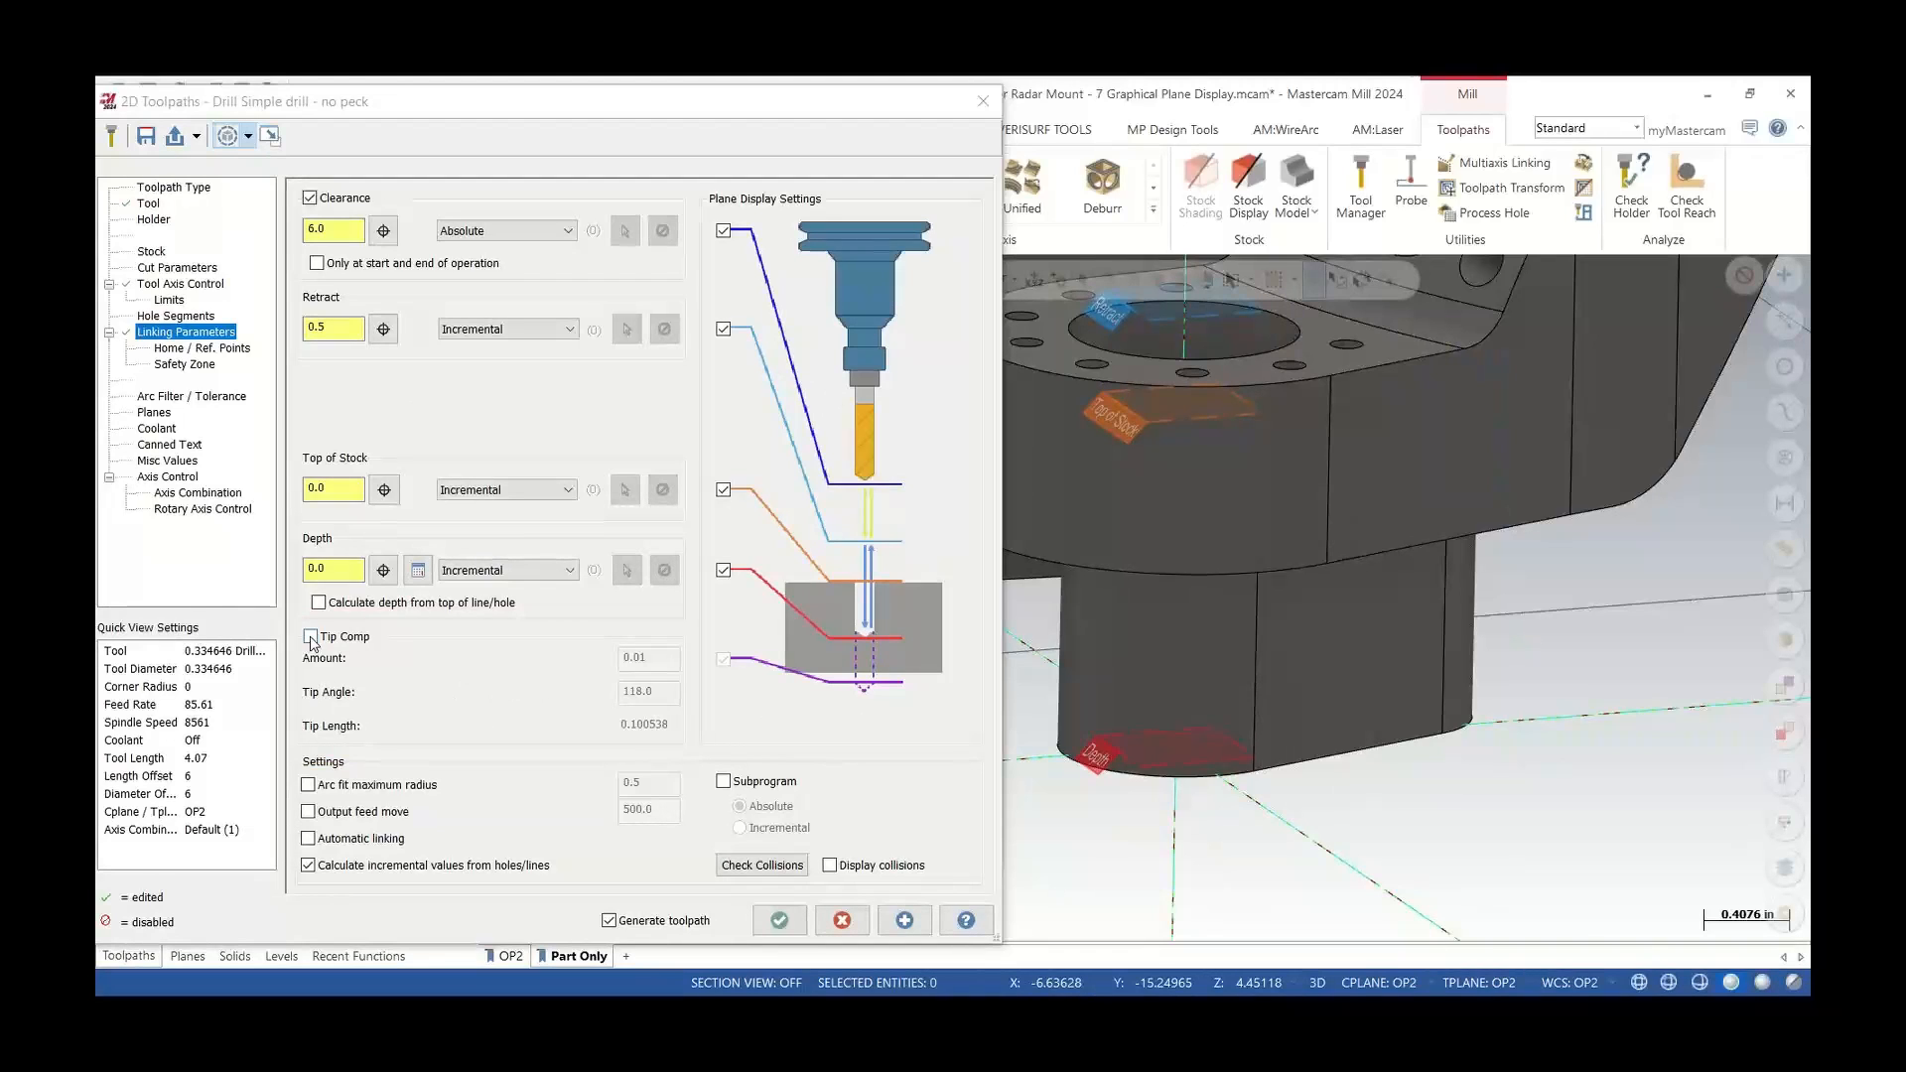
pyautogui.click(311, 637)
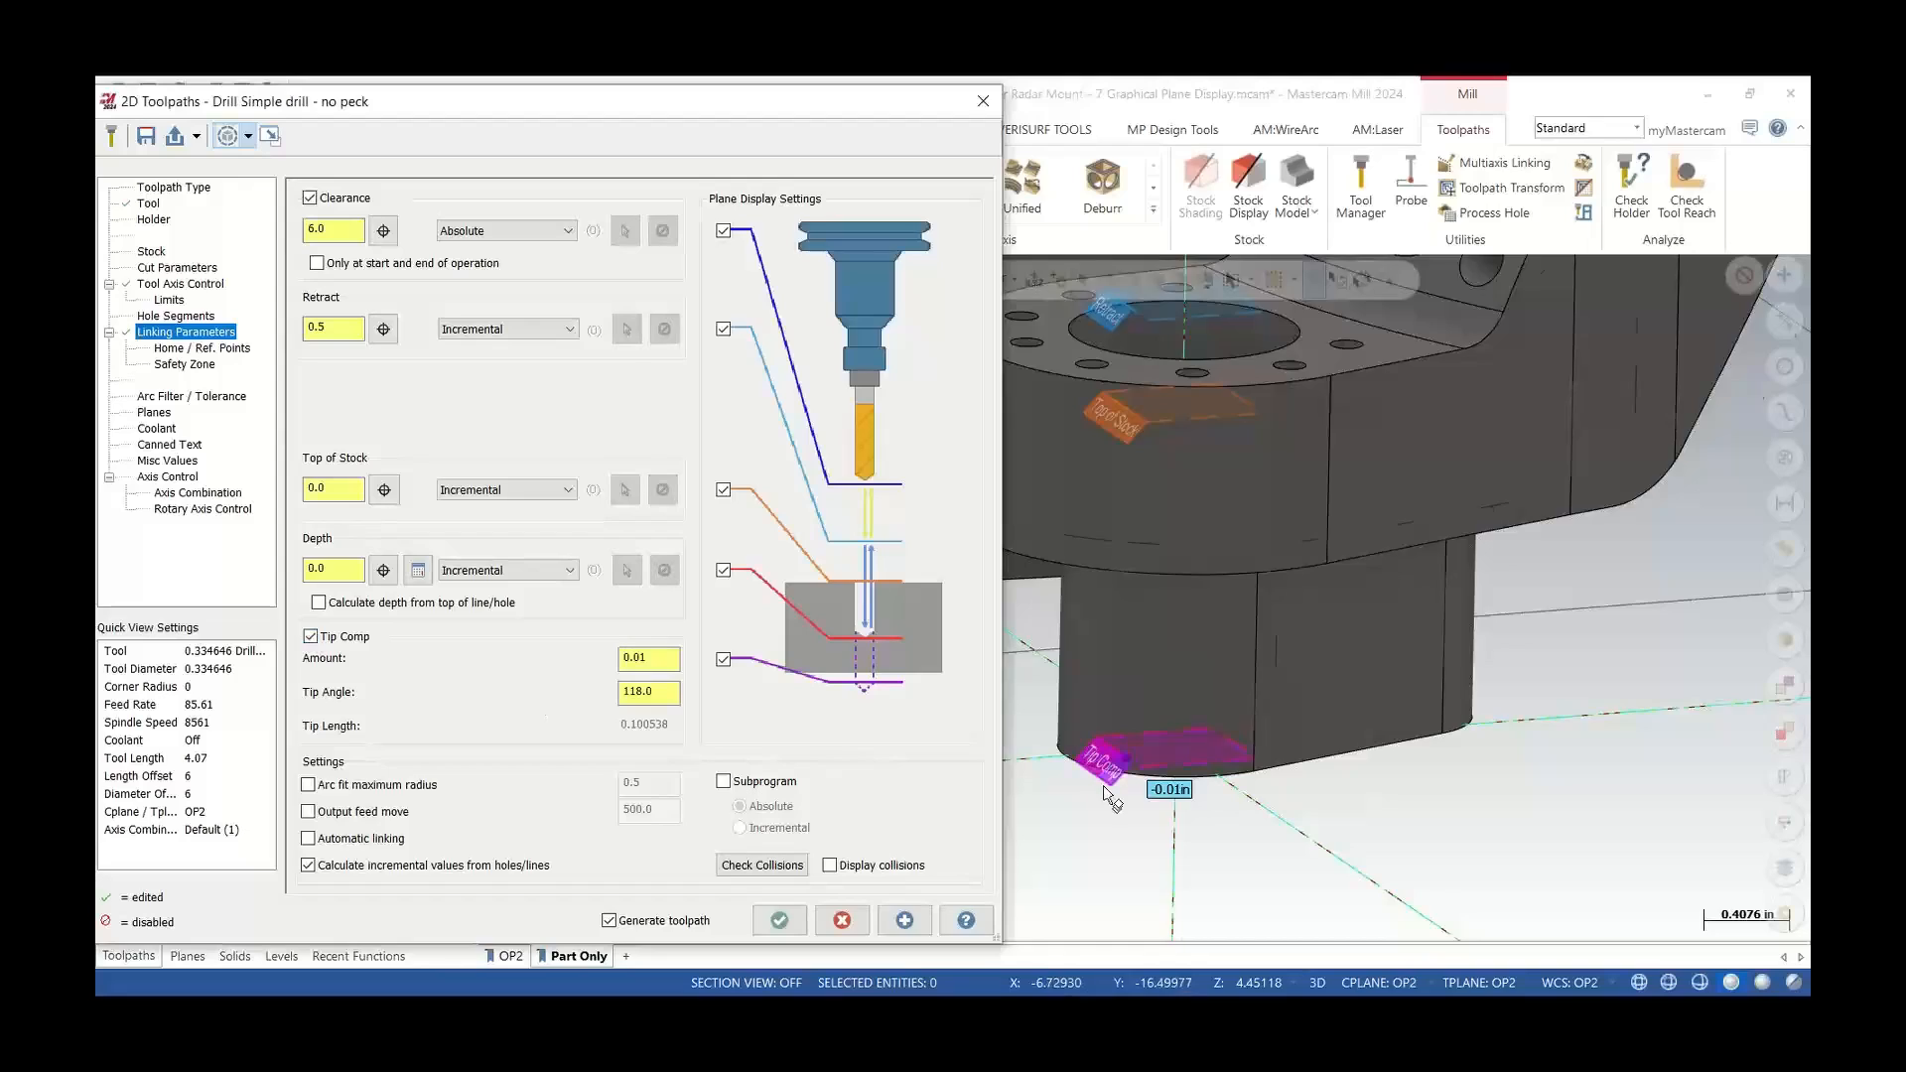
pyautogui.scroll(3, 1100, 745)
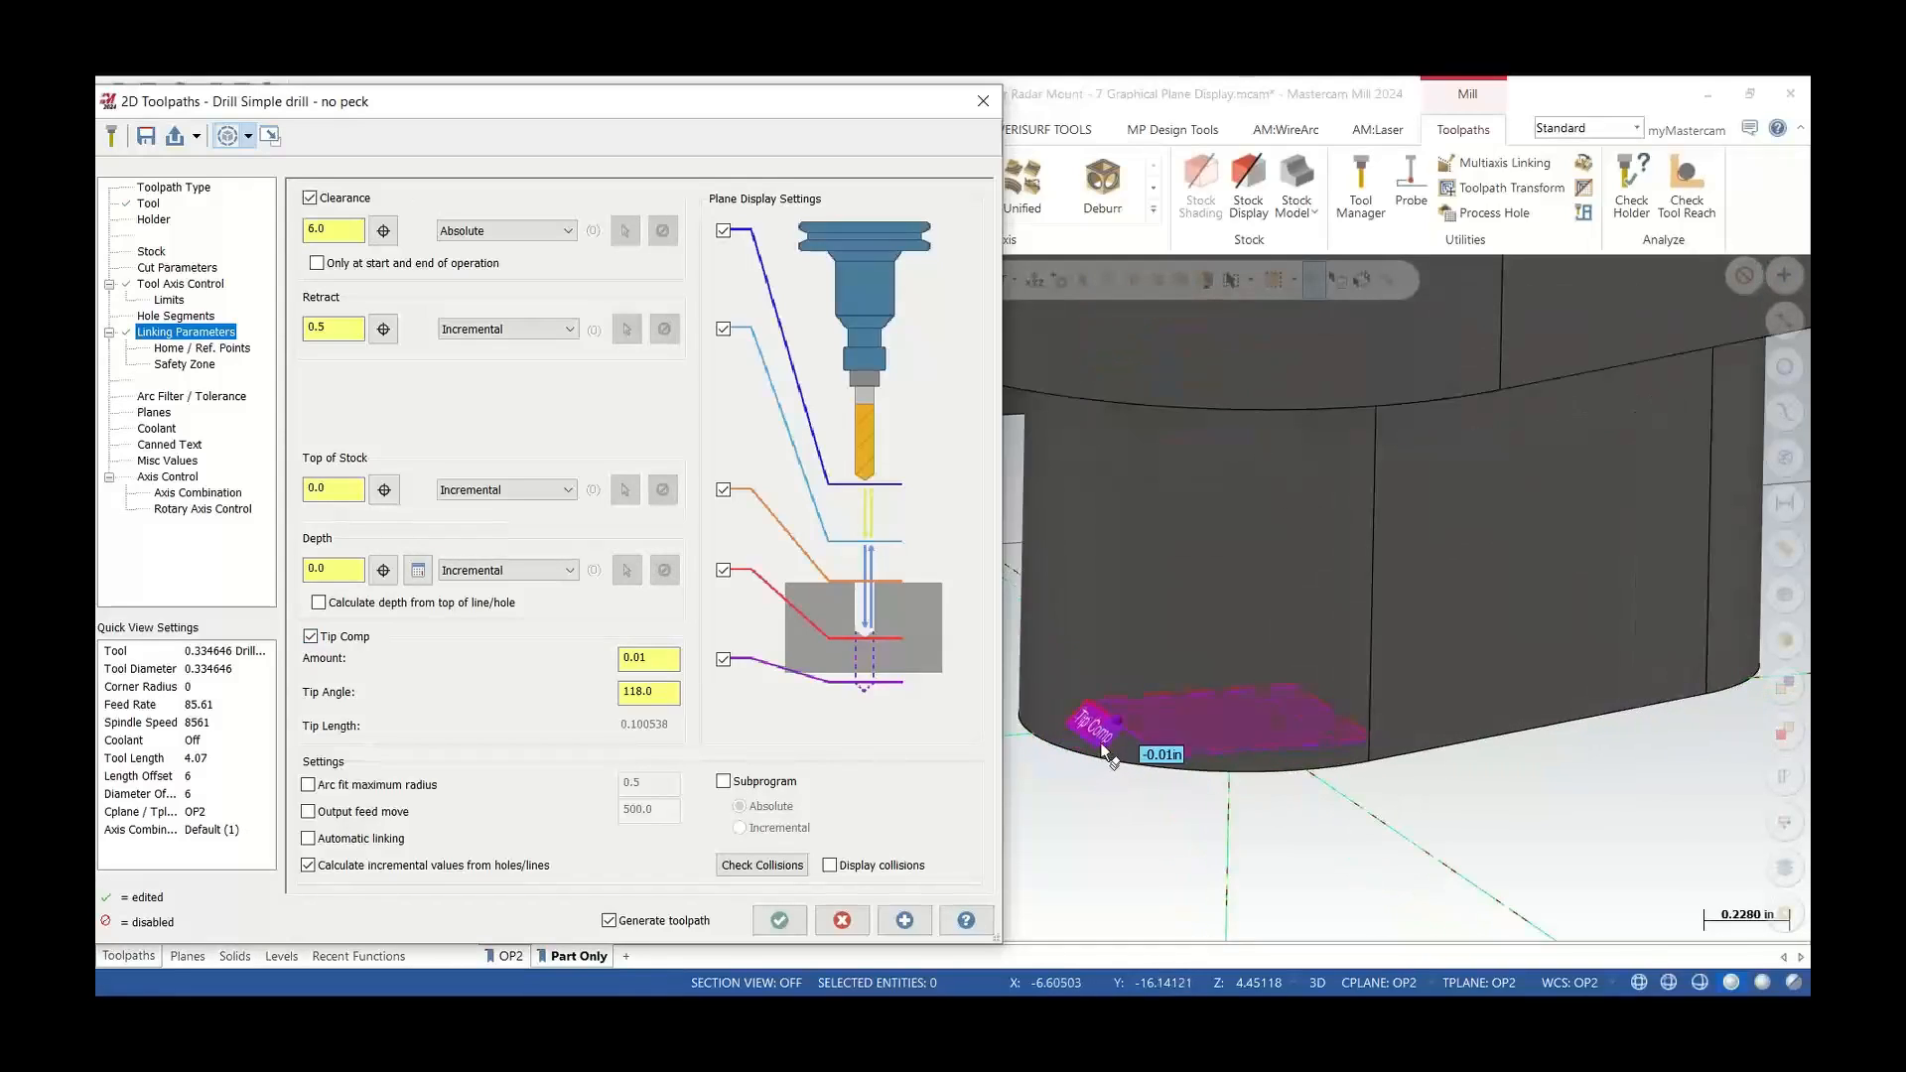
pyautogui.click(675, 659)
pyautogui.write('.')
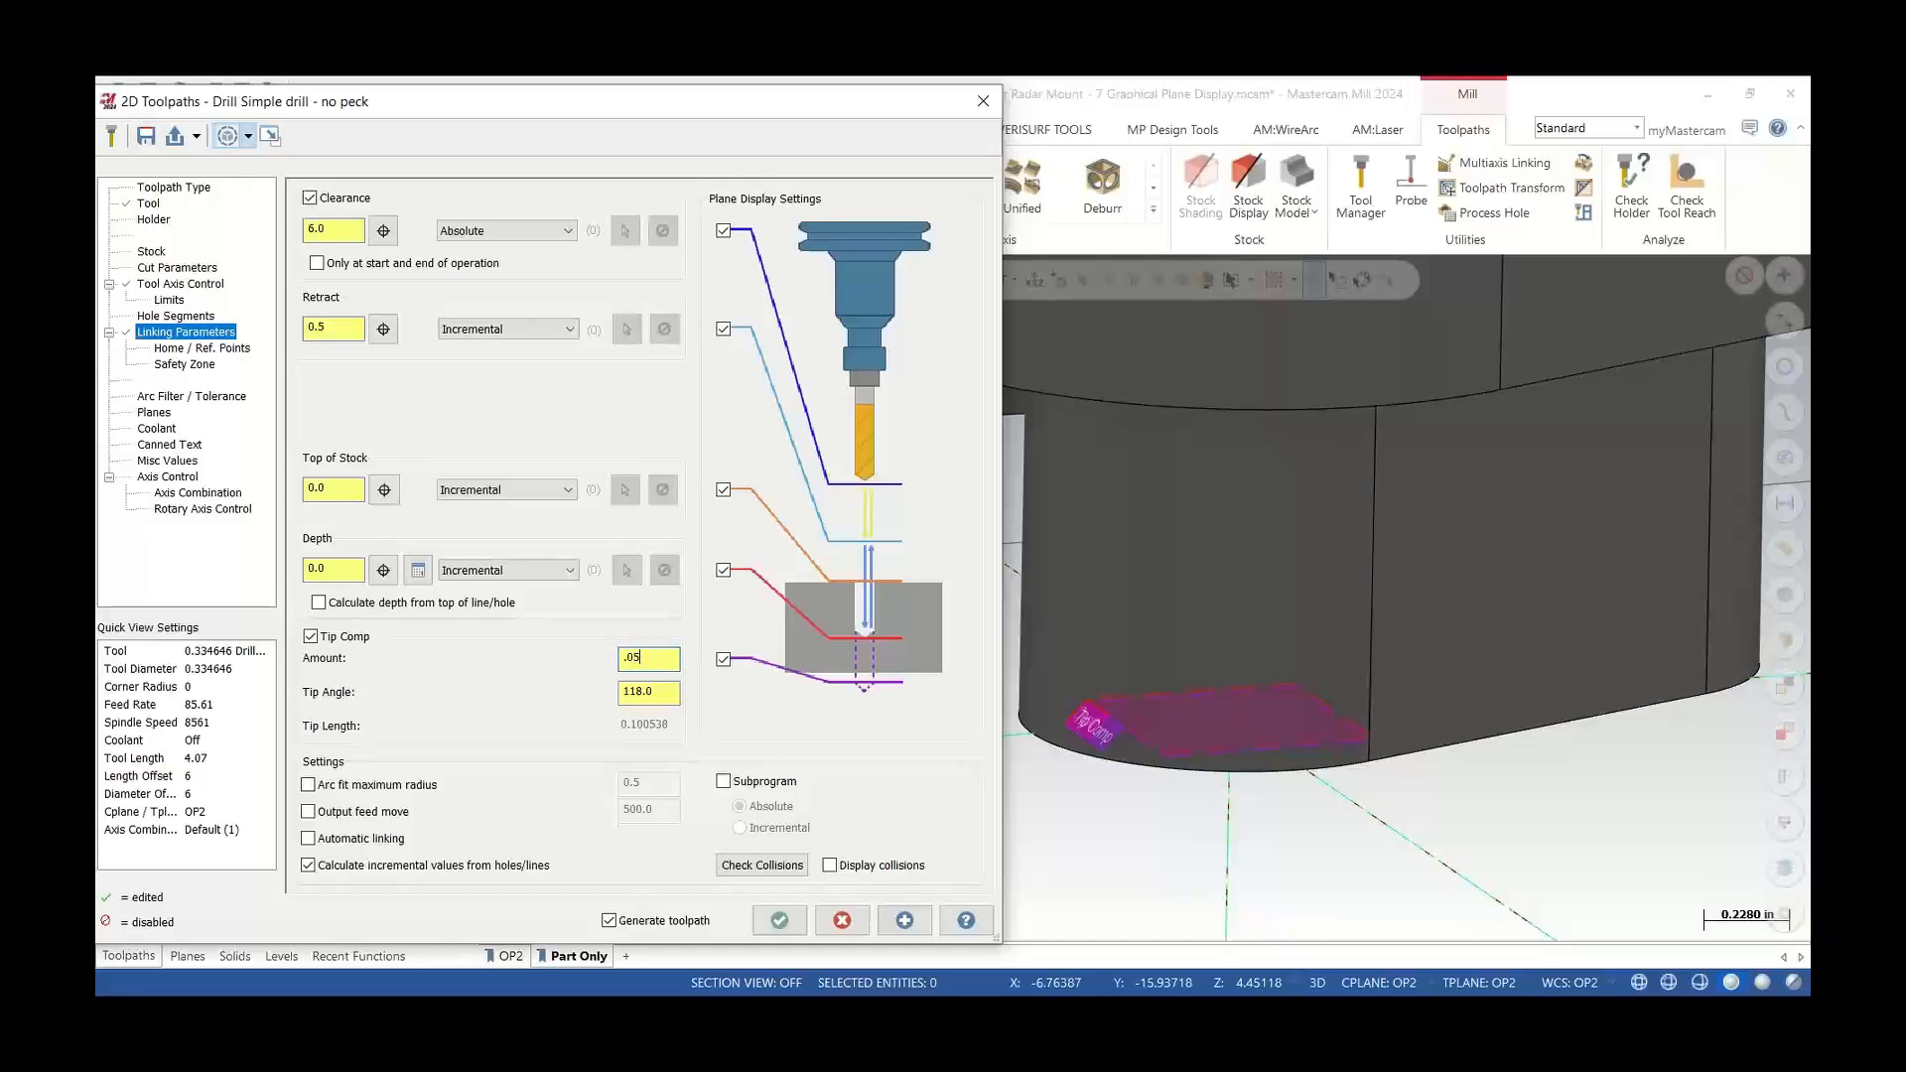
pyautogui.press('Return')
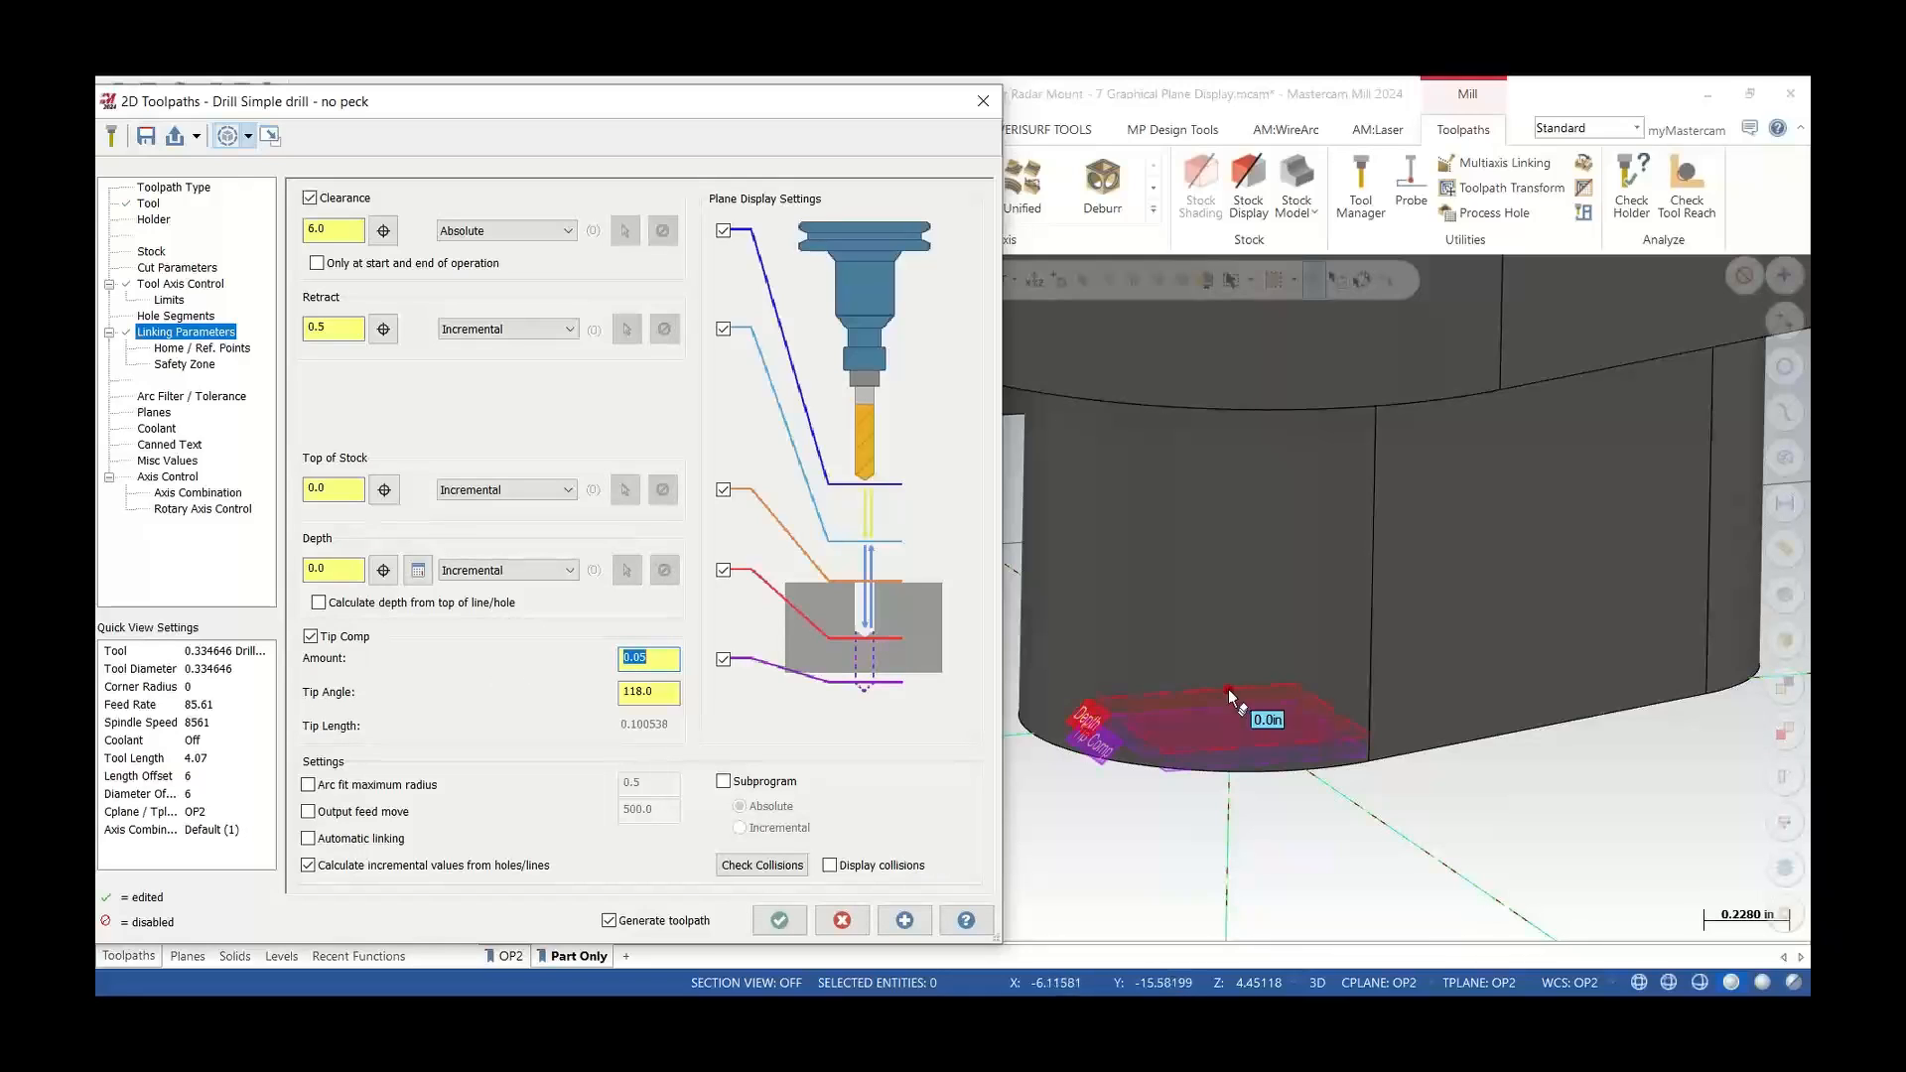
# Accept the drill toolpath parameters
pyautogui.moveTo(1229, 689); pyautogui.dragTo(1213, 657, button='middle')
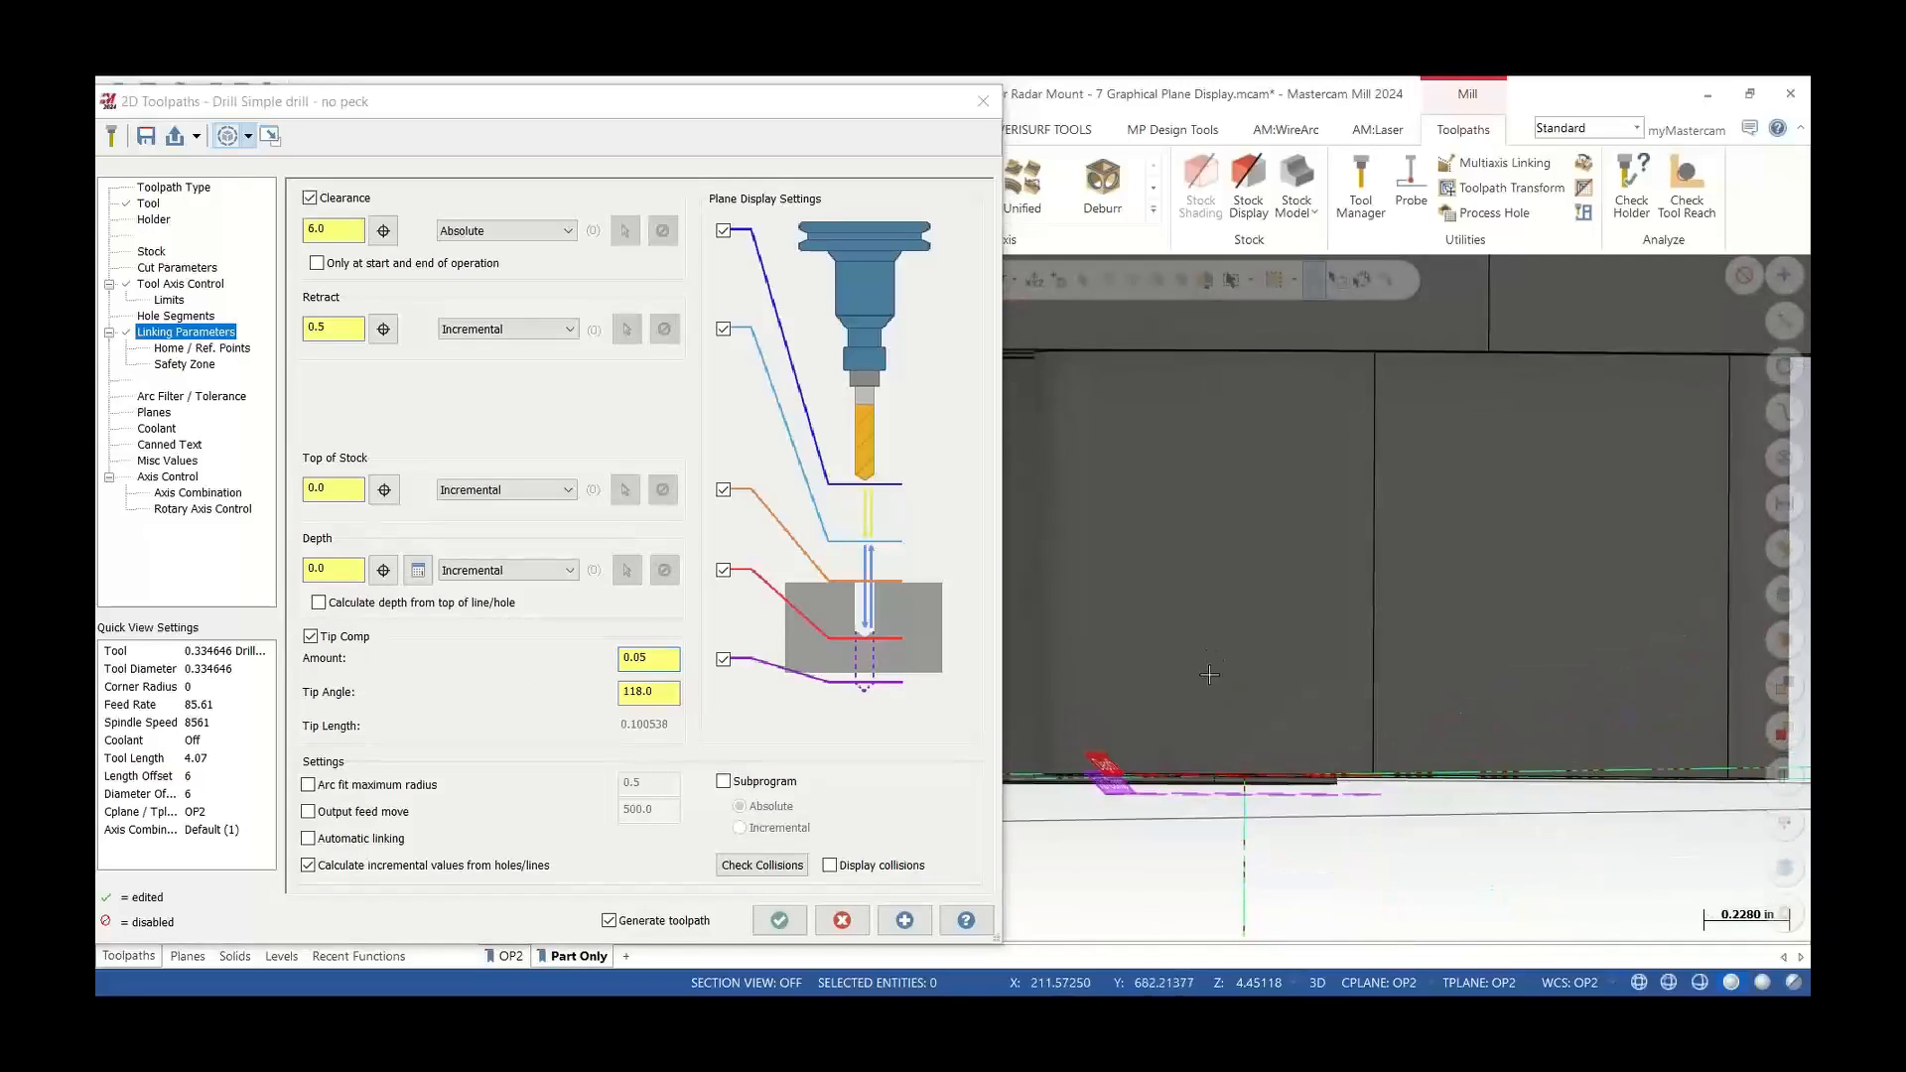
pyautogui.scroll(-8, 1216, 844)
pyautogui.scroll(-1, 1216, 843)
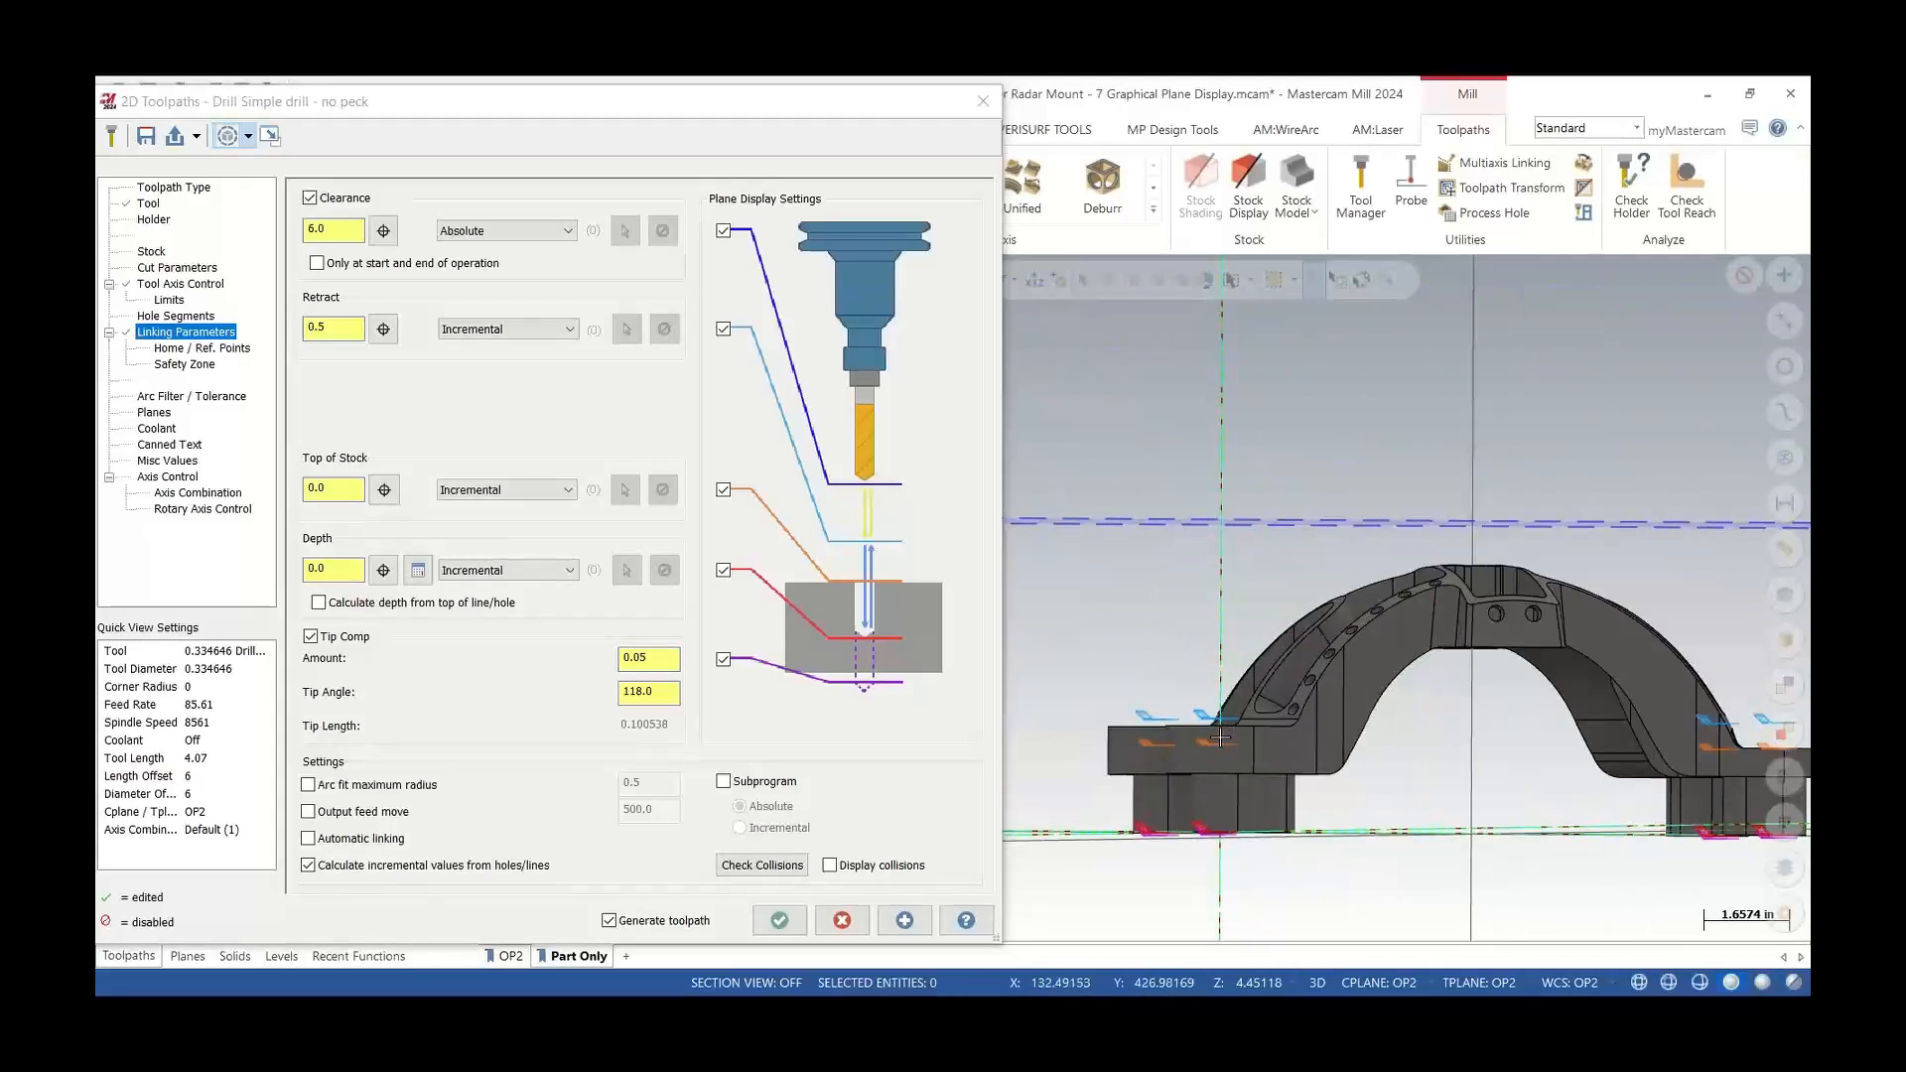
pyautogui.scroll(3, 1220, 823)
pyautogui.scroll(1, 1220, 823)
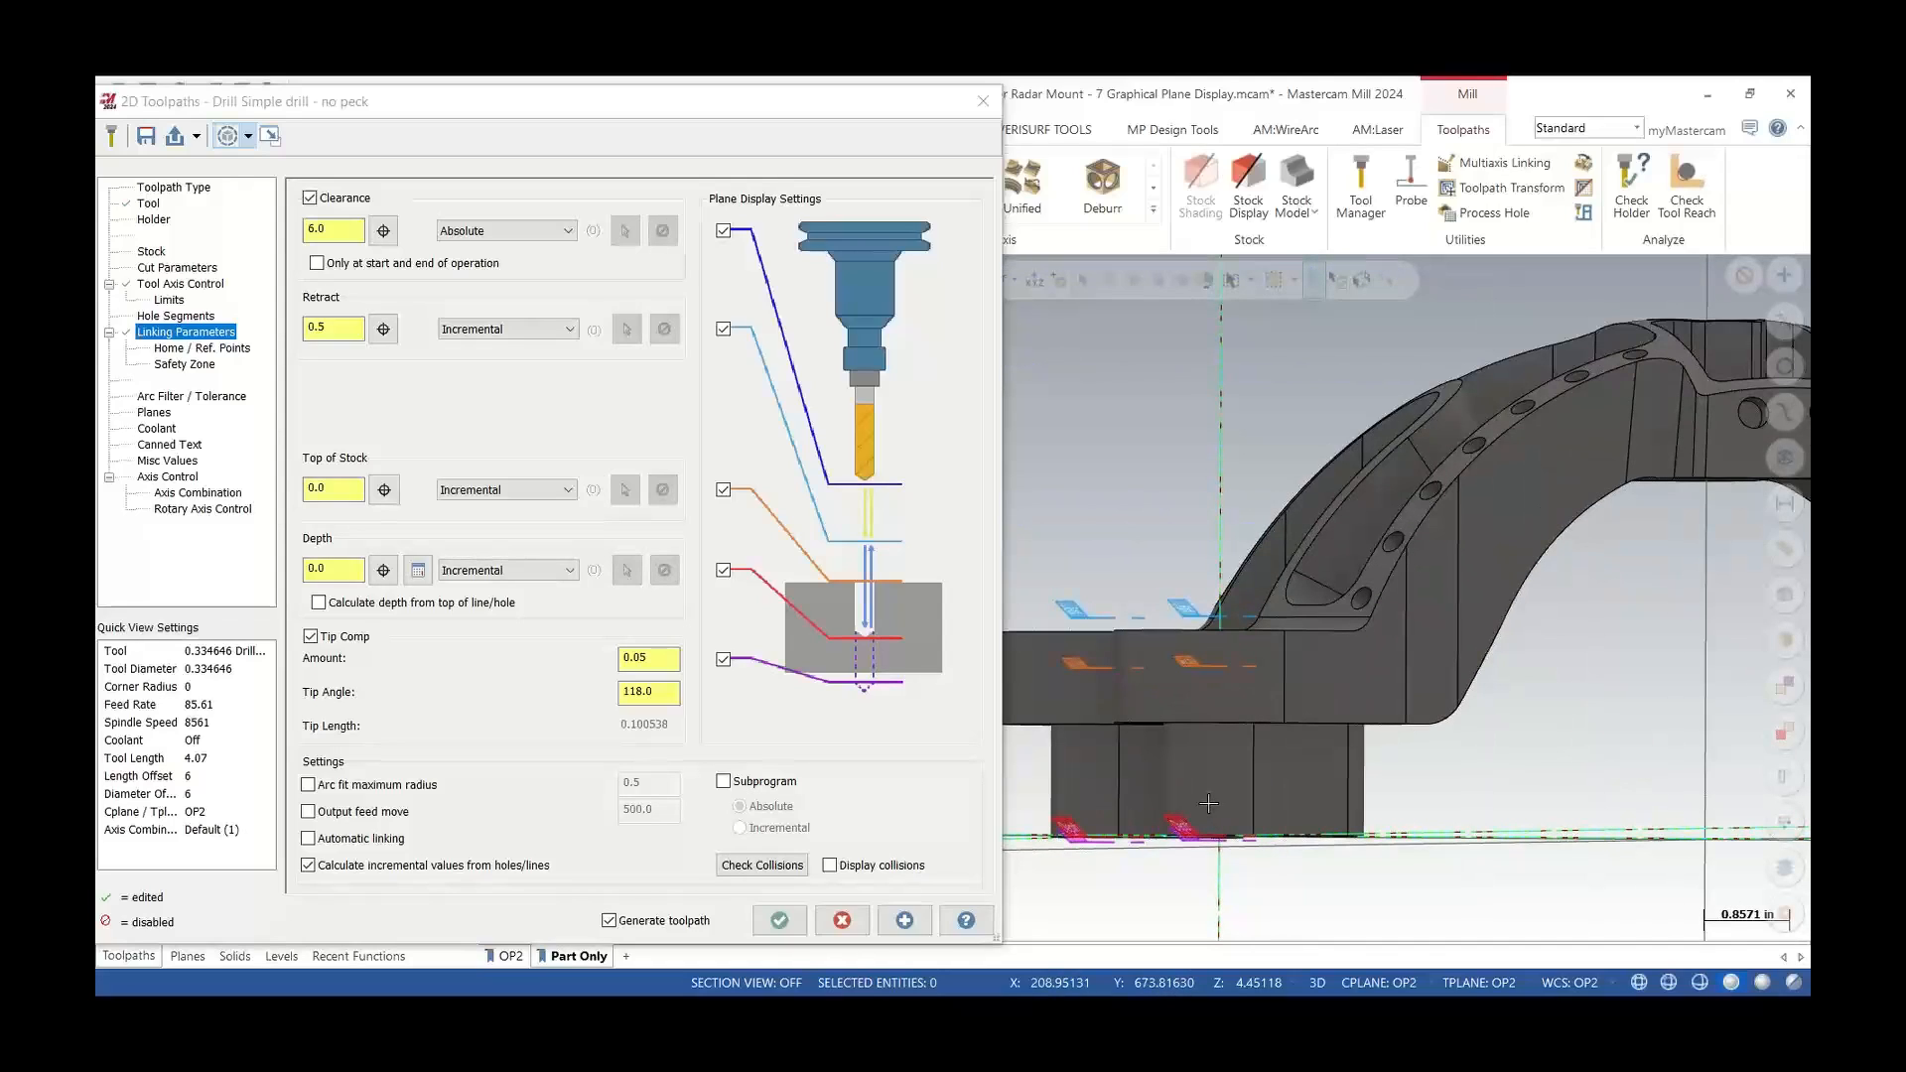
pyautogui.click(792, 933)
# Open Backplot for the drill toolpath with the tool shown
pyautogui.scroll(-5, 695, 873)
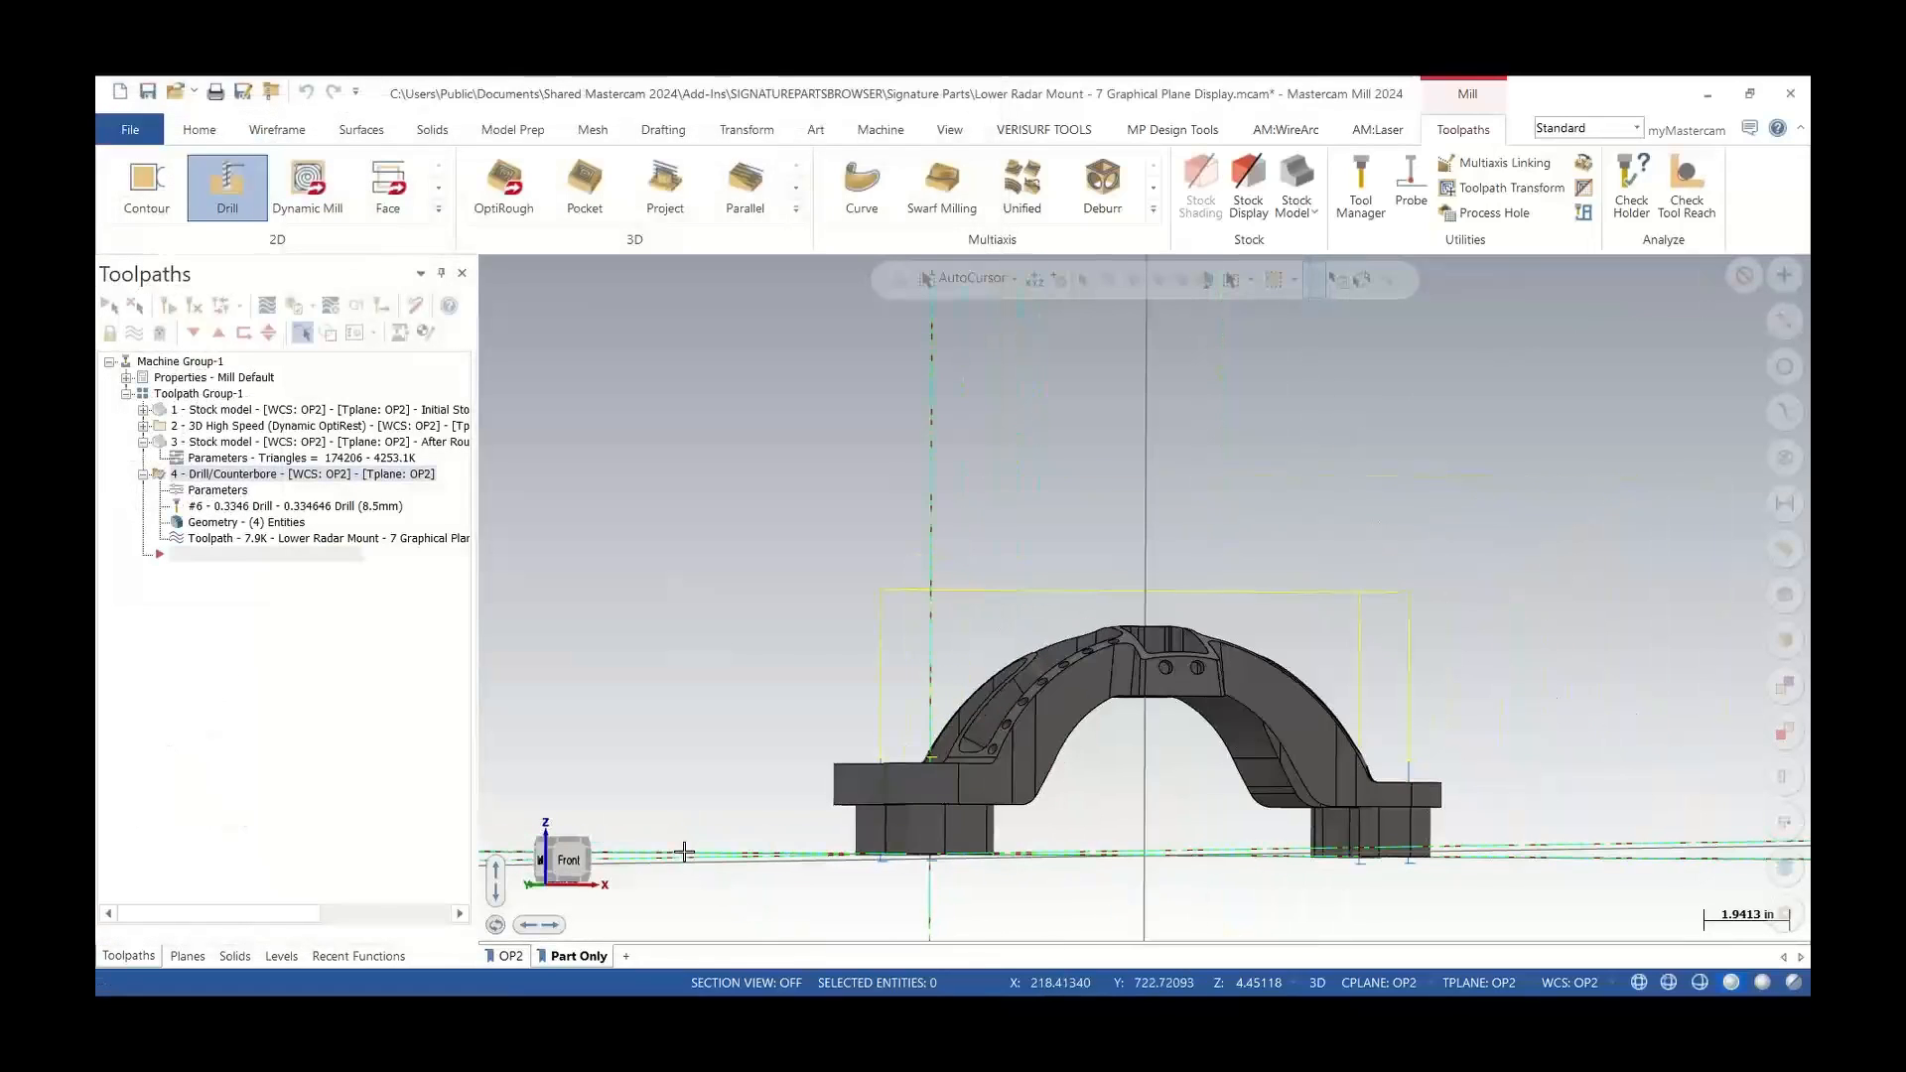
pyautogui.moveTo(1017, 712); pyautogui.dragTo(1058, 792, button='middle')
pyautogui.scroll(3, 1058, 792)
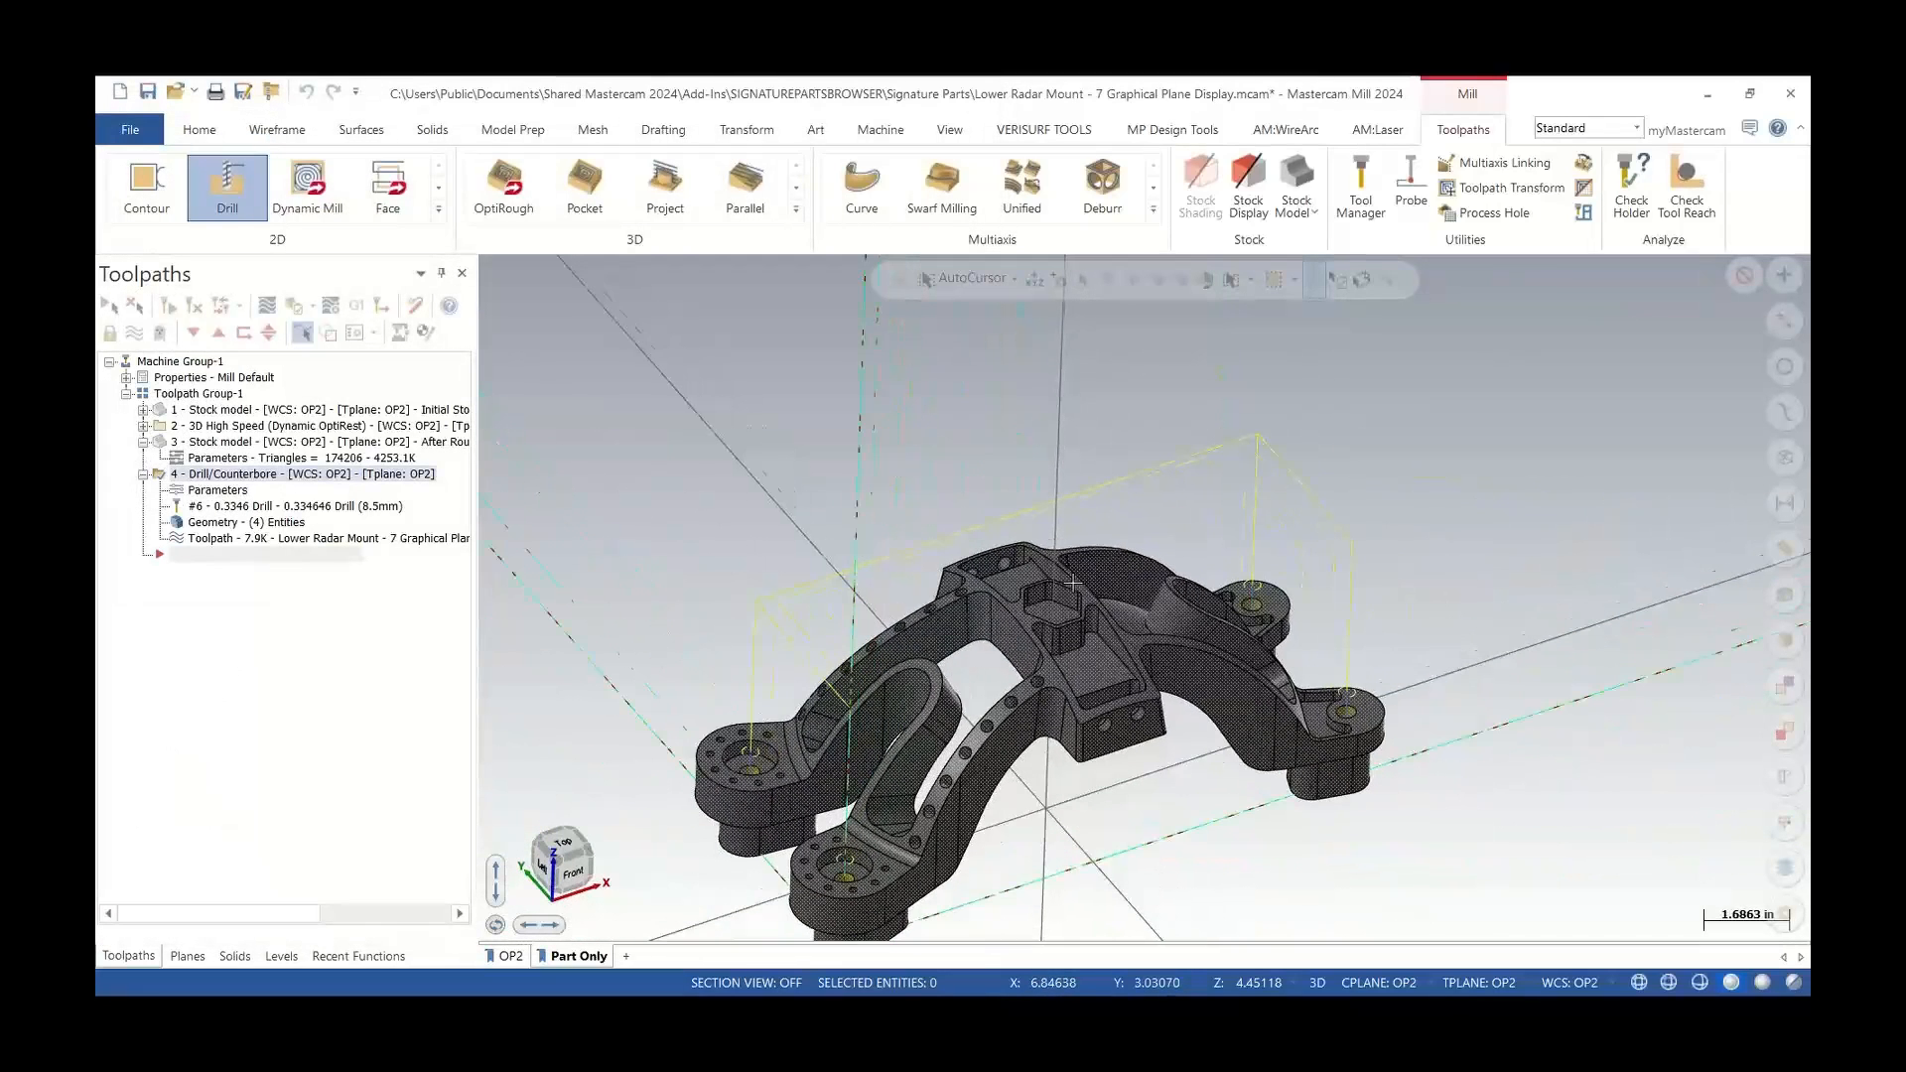
pyautogui.click(267, 306)
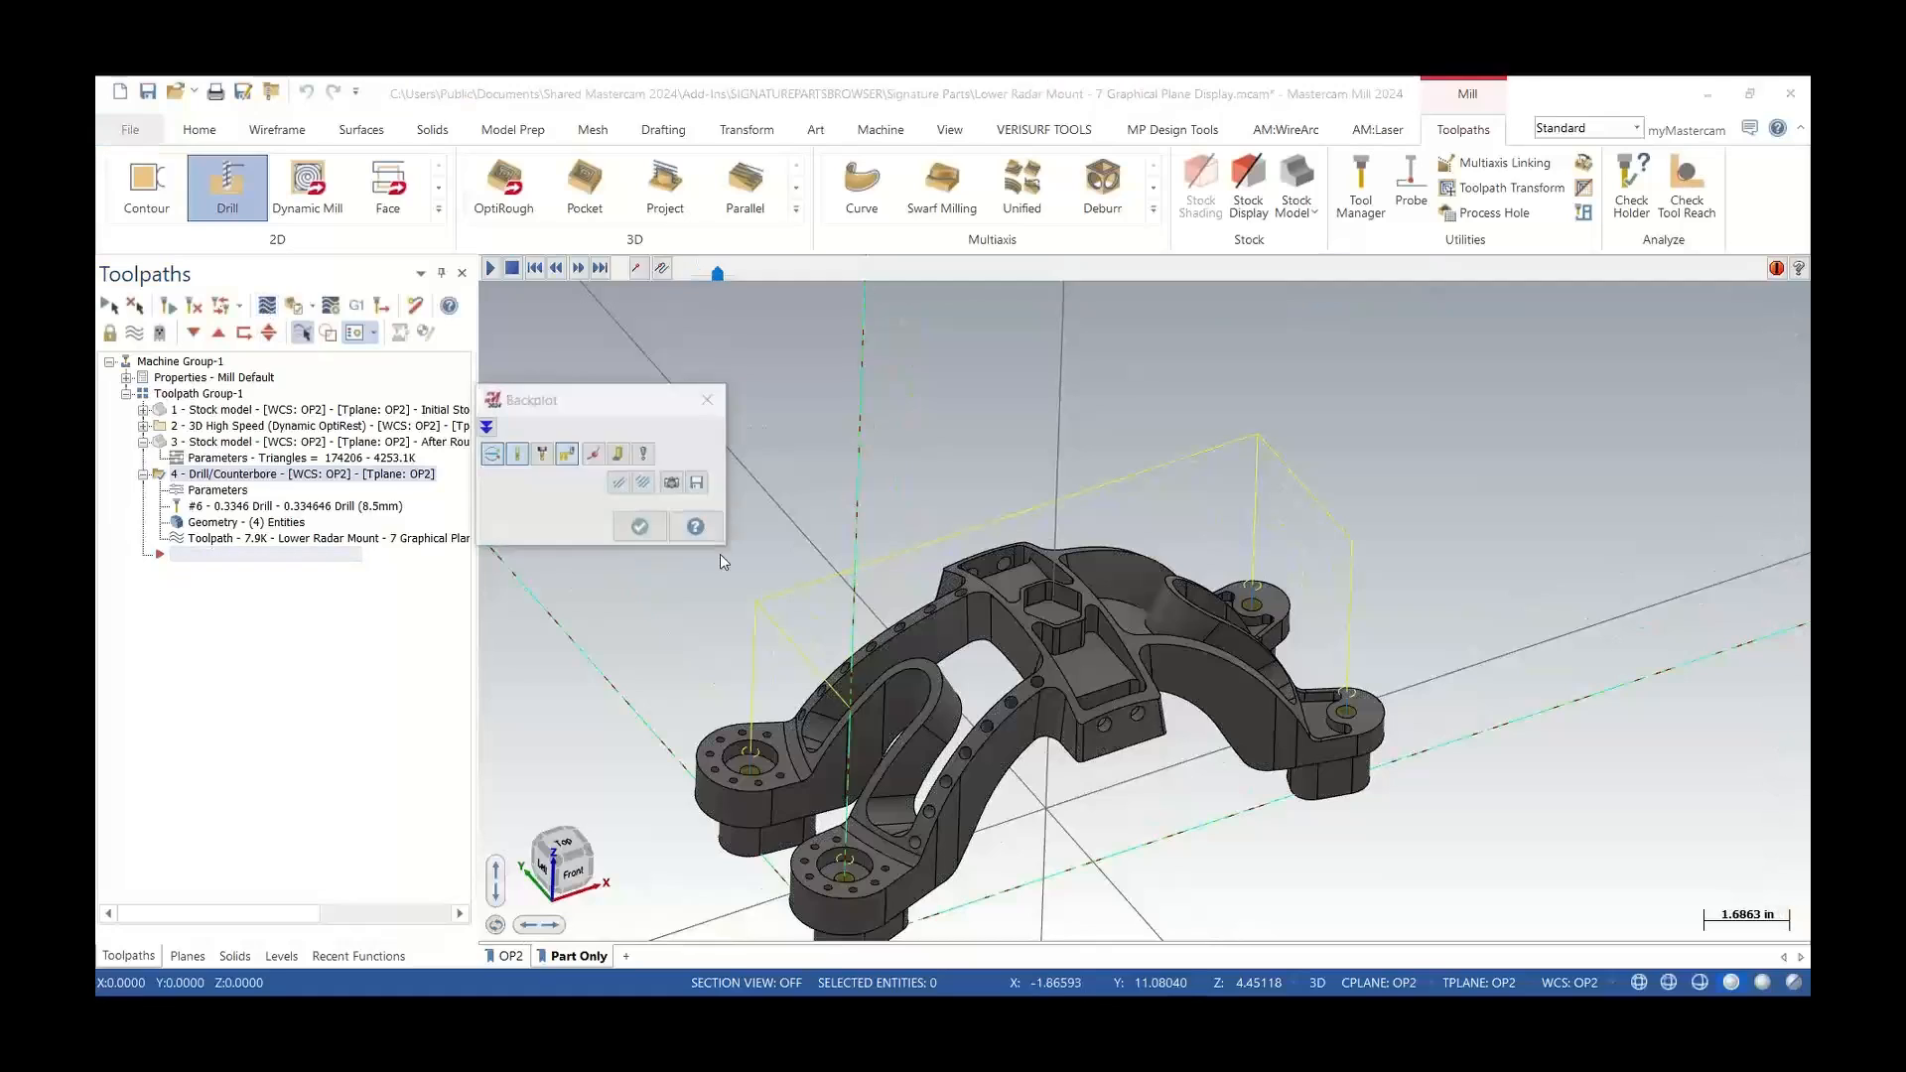
pyautogui.moveTo(843, 642); pyautogui.dragTo(852, 595, button='middle')
pyautogui.press('s')
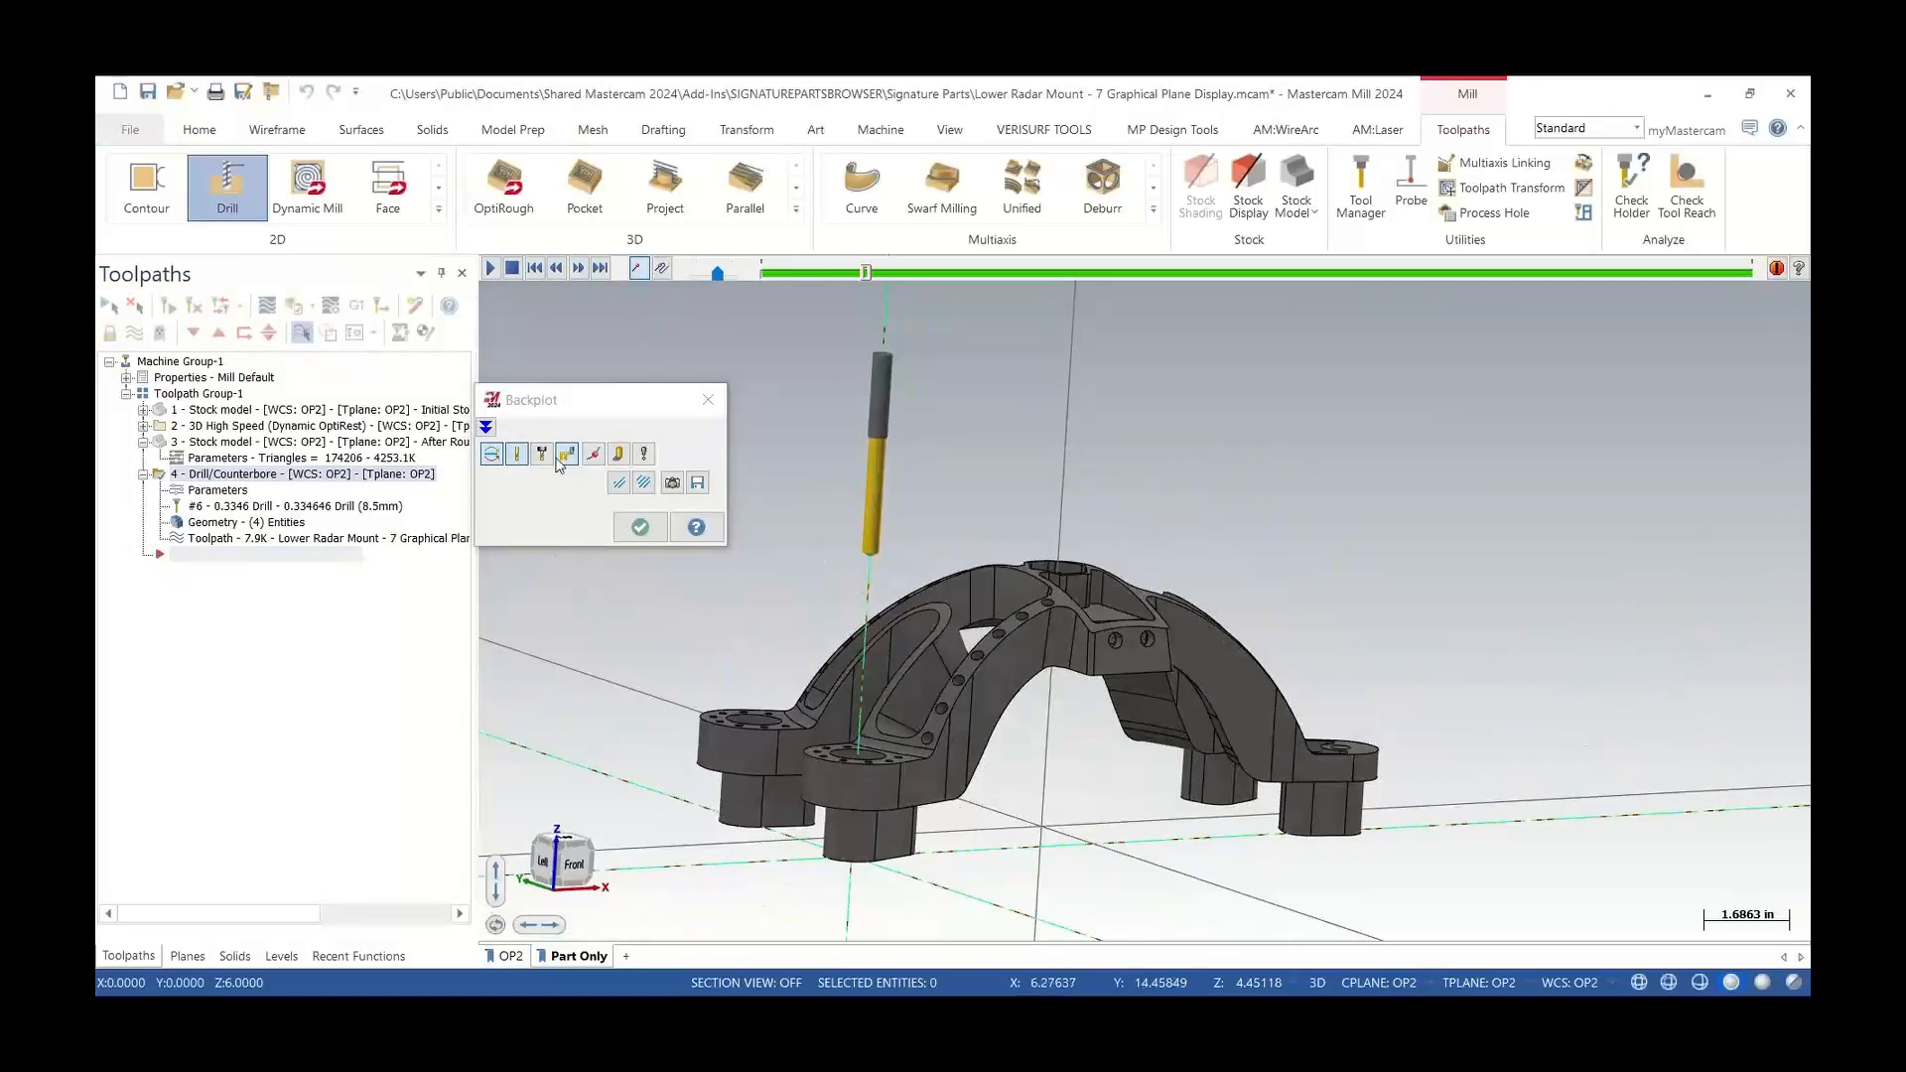
pyautogui.click(545, 459)
# Step through the drill backplot moves around the part, then close Backplot
pyautogui.scroll(2, 825, 739)
pyautogui.press('s')
pyautogui.press('s')
pyautogui.moveTo(825, 739); pyautogui.dragTo(827, 713, button='middle')
pyautogui.scroll(3, 839, 846)
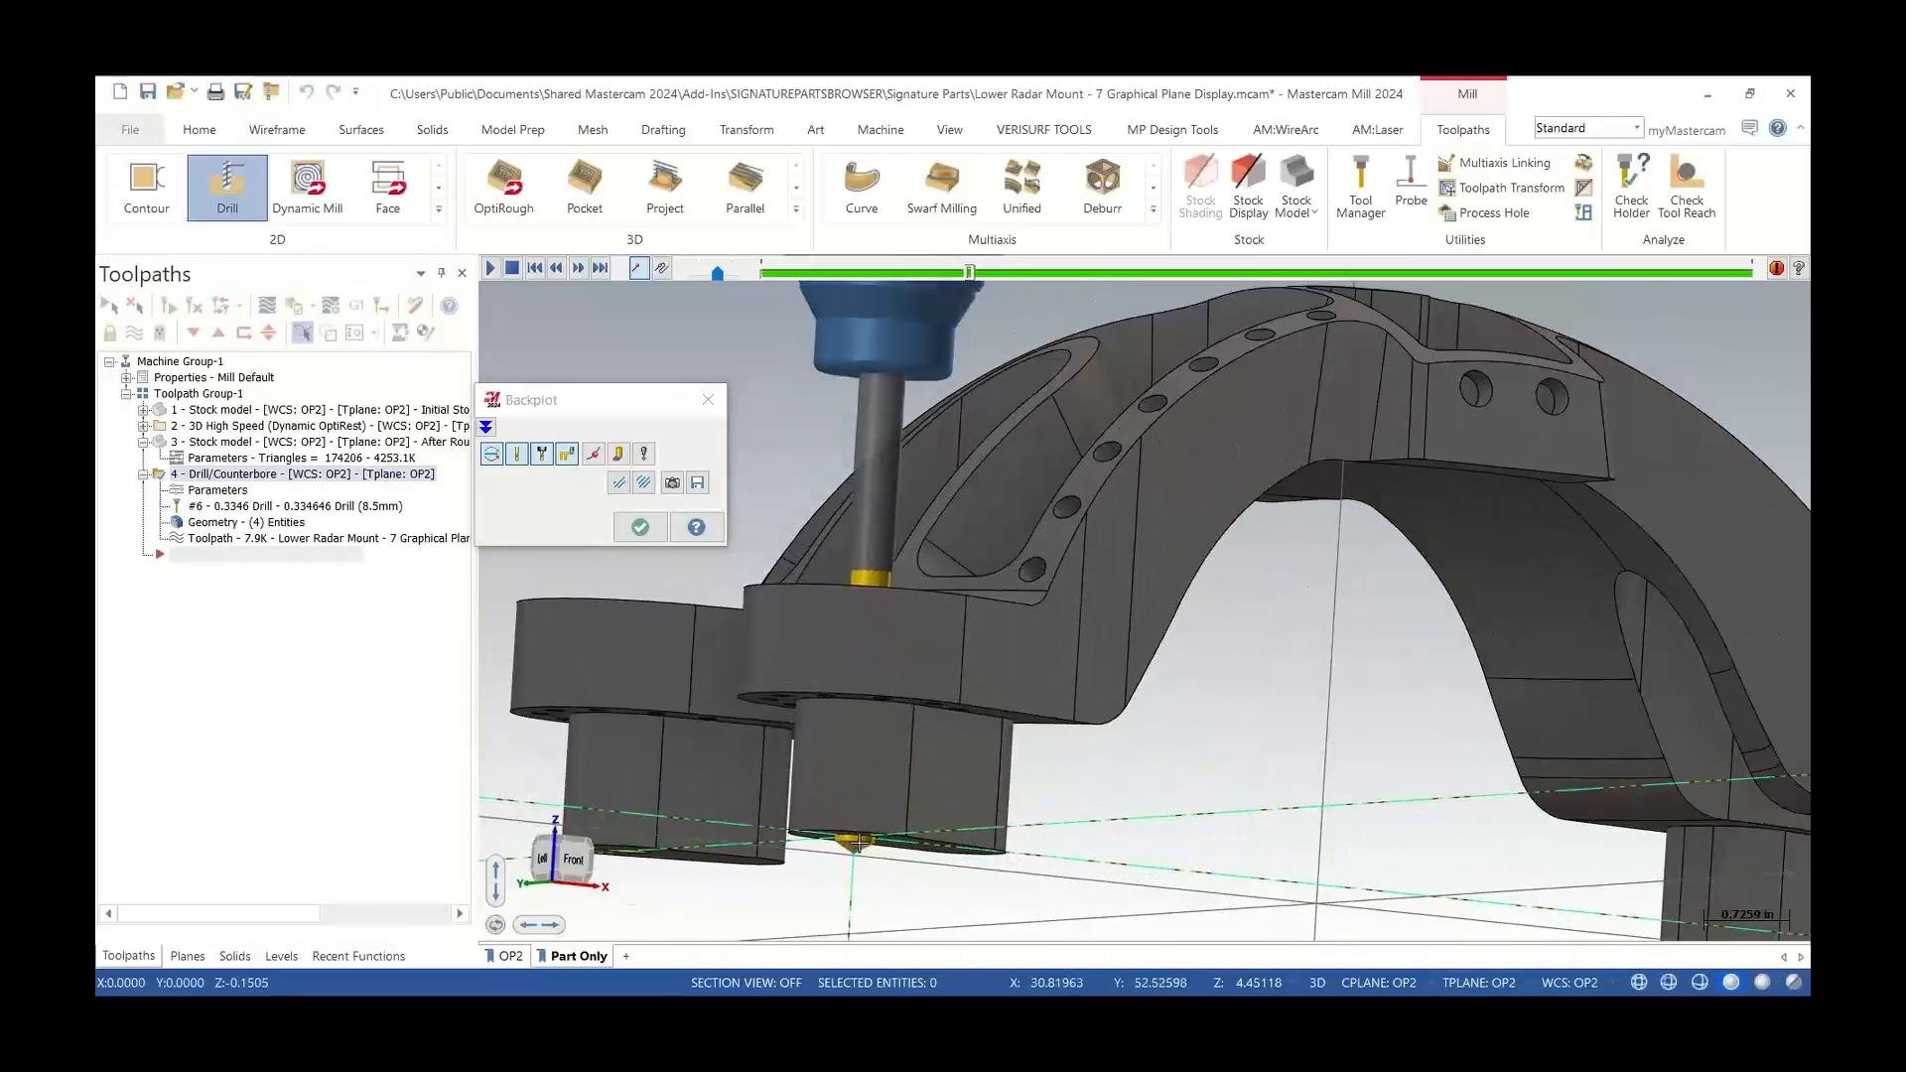
pyautogui.scroll(-2, 871, 797)
pyautogui.press('s')
pyautogui.moveTo(871, 794); pyautogui.dragTo(872, 803, button='middle')
pyautogui.press('s')
pyautogui.press('s')
pyautogui.moveTo(860, 811); pyautogui.dragTo(827, 800, button='middle')
pyautogui.press('s')
pyautogui.press('s')
pyautogui.press('s')
pyautogui.scroll(-2, 827, 801)
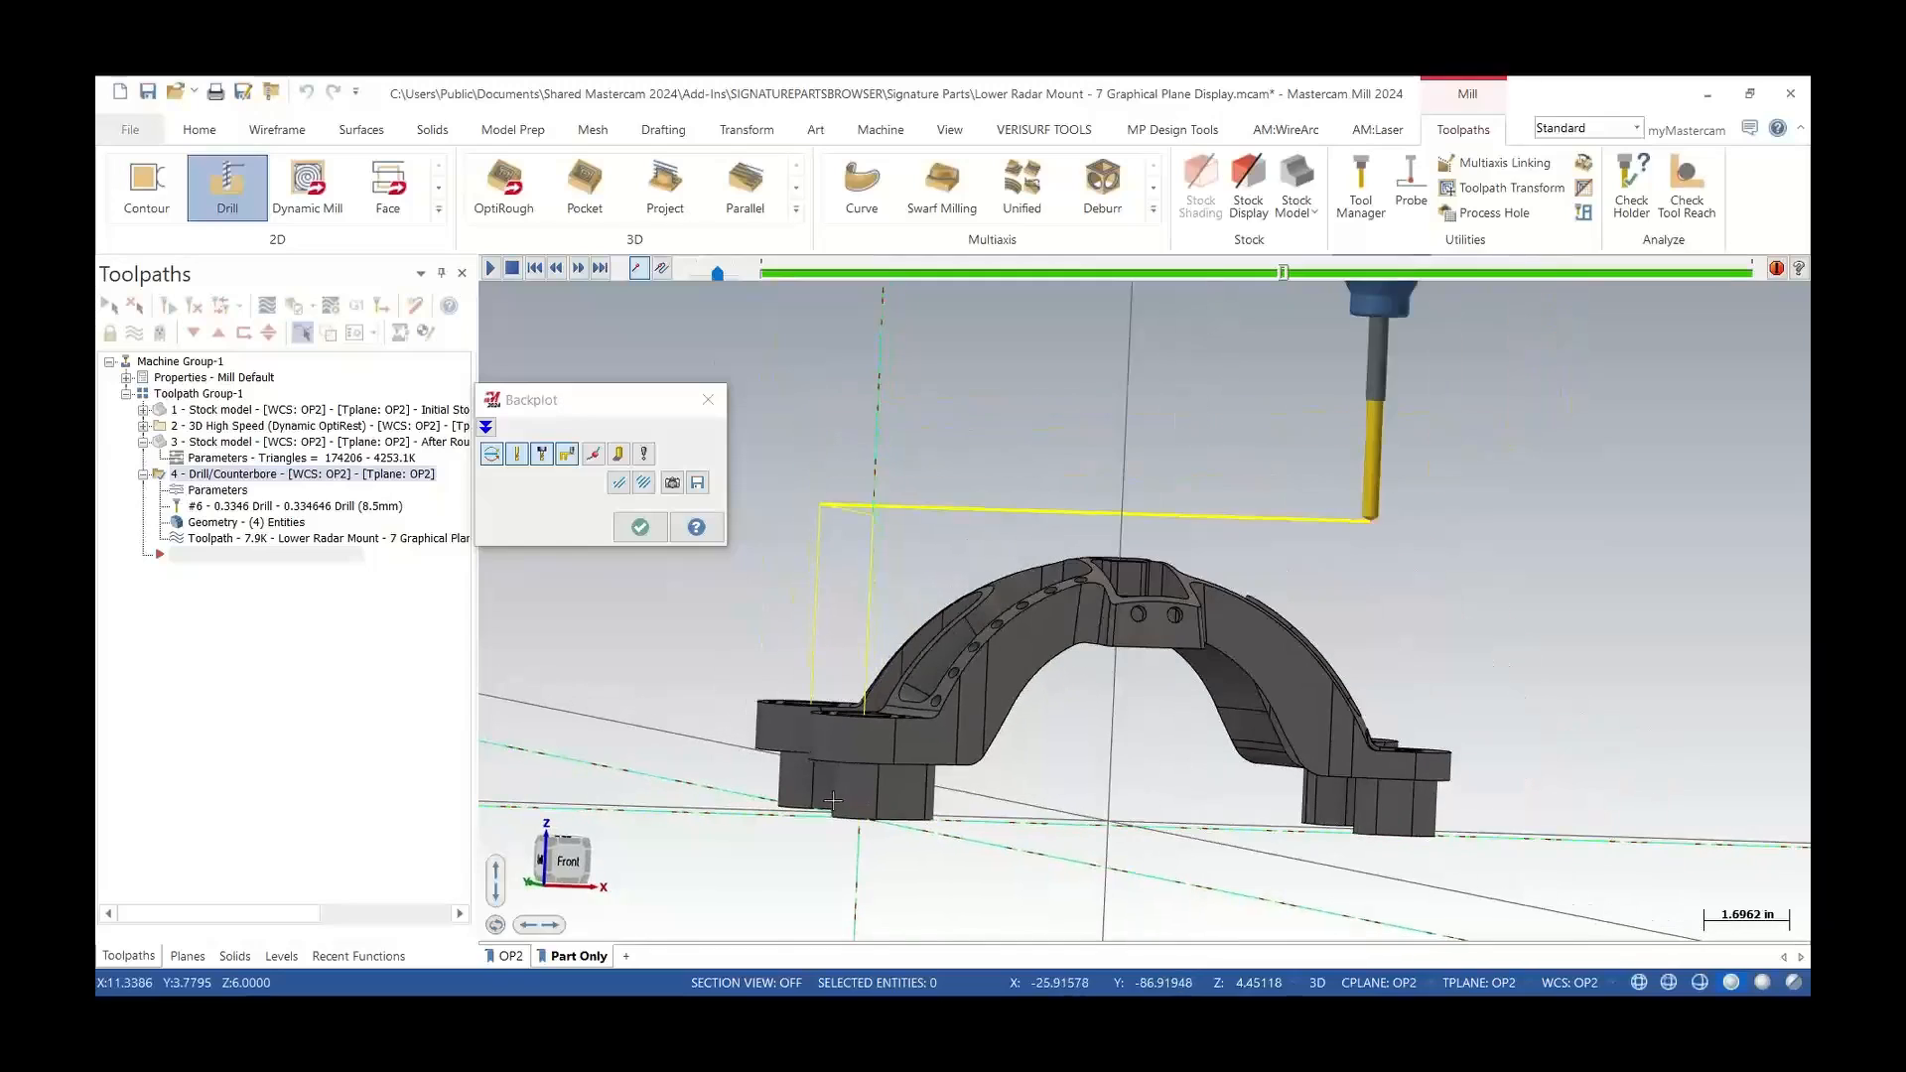
pyautogui.press('s')
pyautogui.press('s')
pyautogui.press('s')
pyautogui.press('s')
pyautogui.press('s')
pyautogui.press('s')
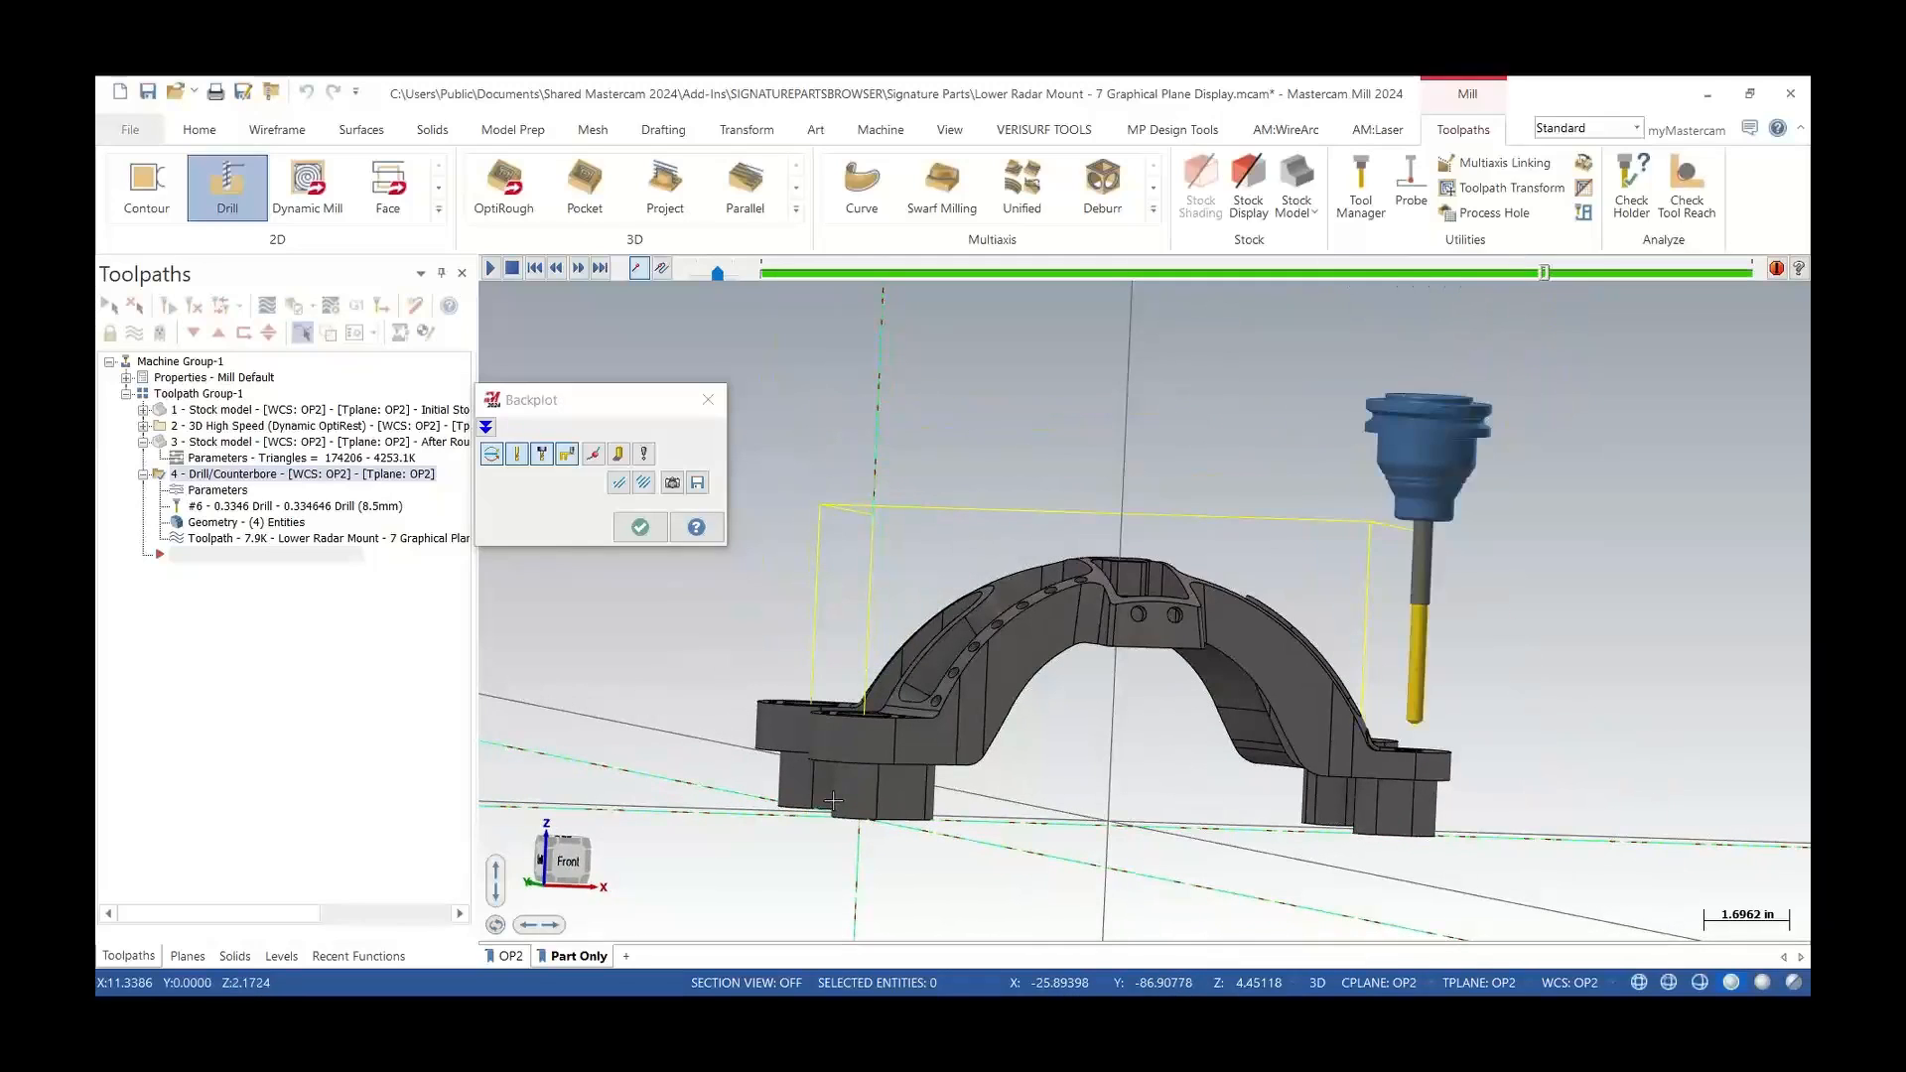
pyautogui.press('s')
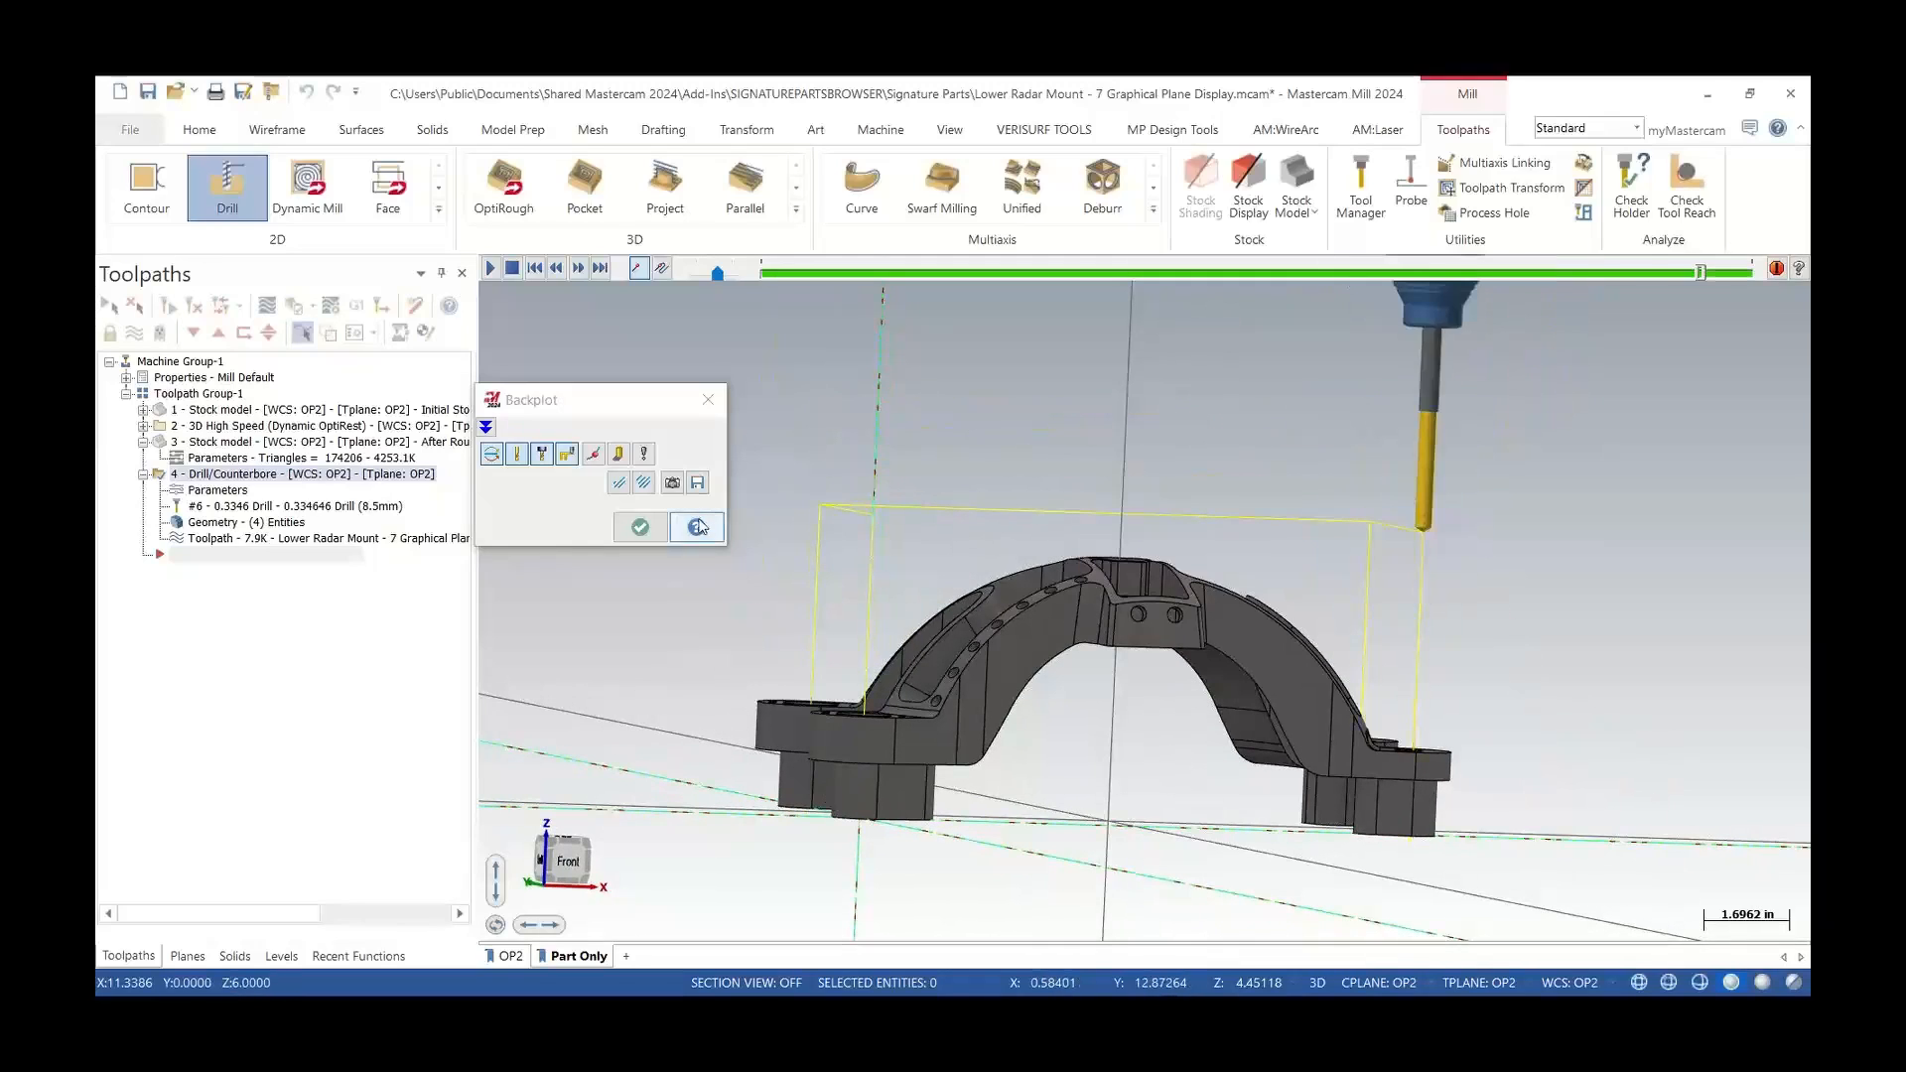
pyautogui.click(712, 407)
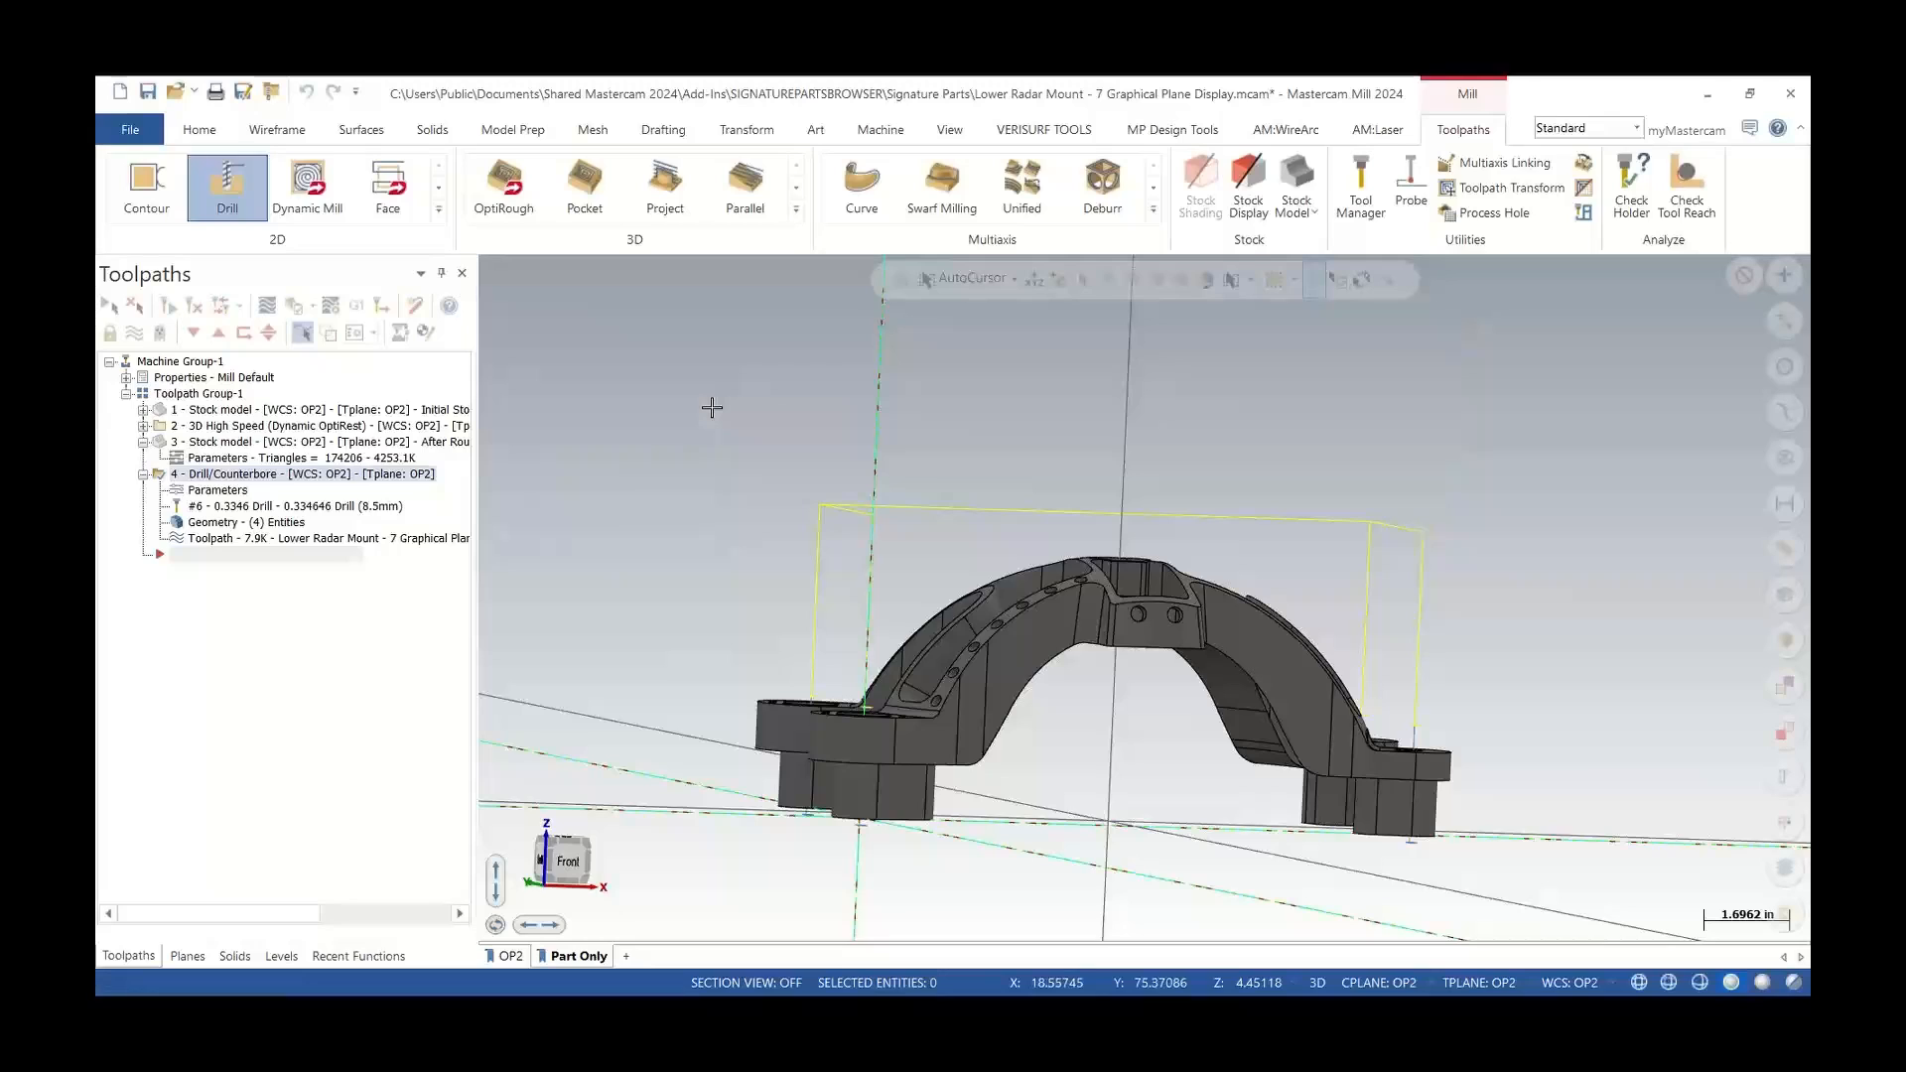
# Start a new Drill toolpath on the part
pyautogui.scroll(3, 1010, 649)
pyautogui.moveTo(1011, 649)
pyautogui.mouseDown(button='middle')
pyautogui.moveTo(1034, 726)
pyautogui.moveTo(895, 732)
pyautogui.mouseUp(button='middle')
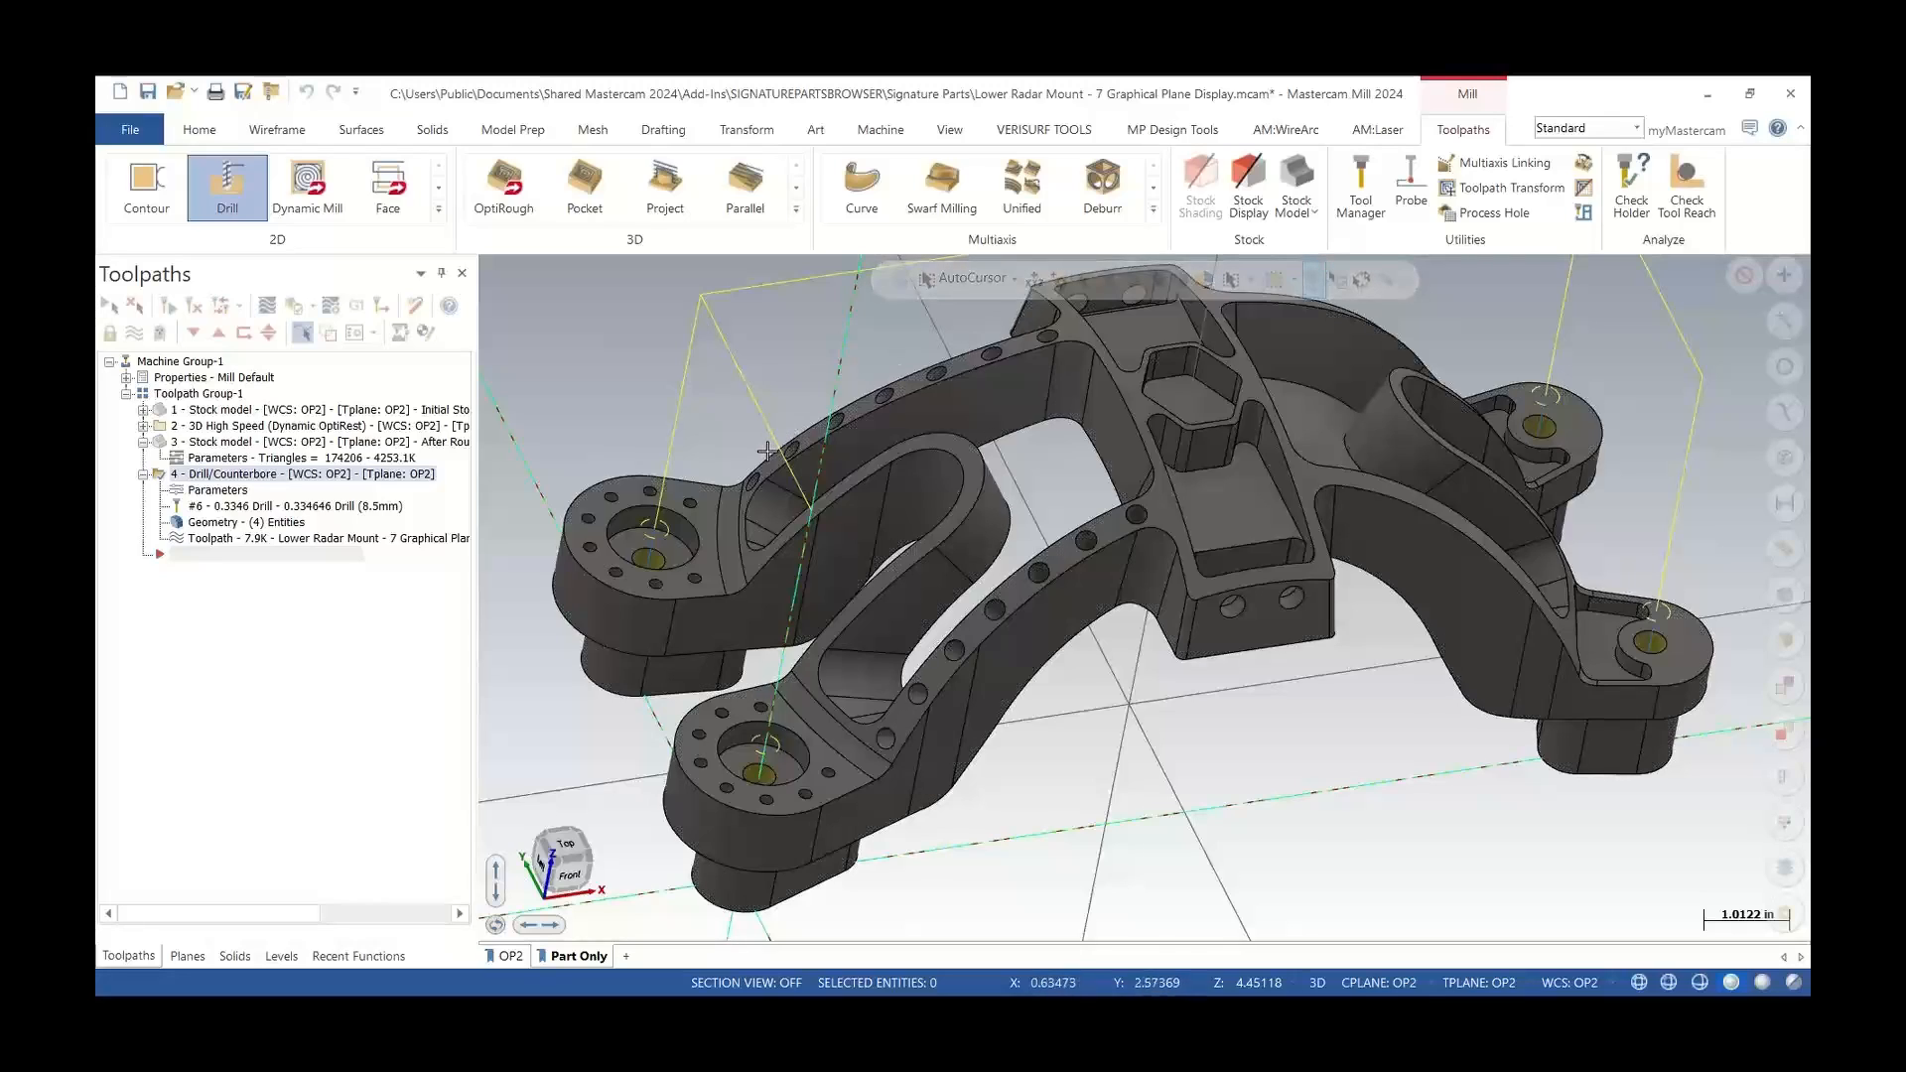
pyautogui.click(232, 196)
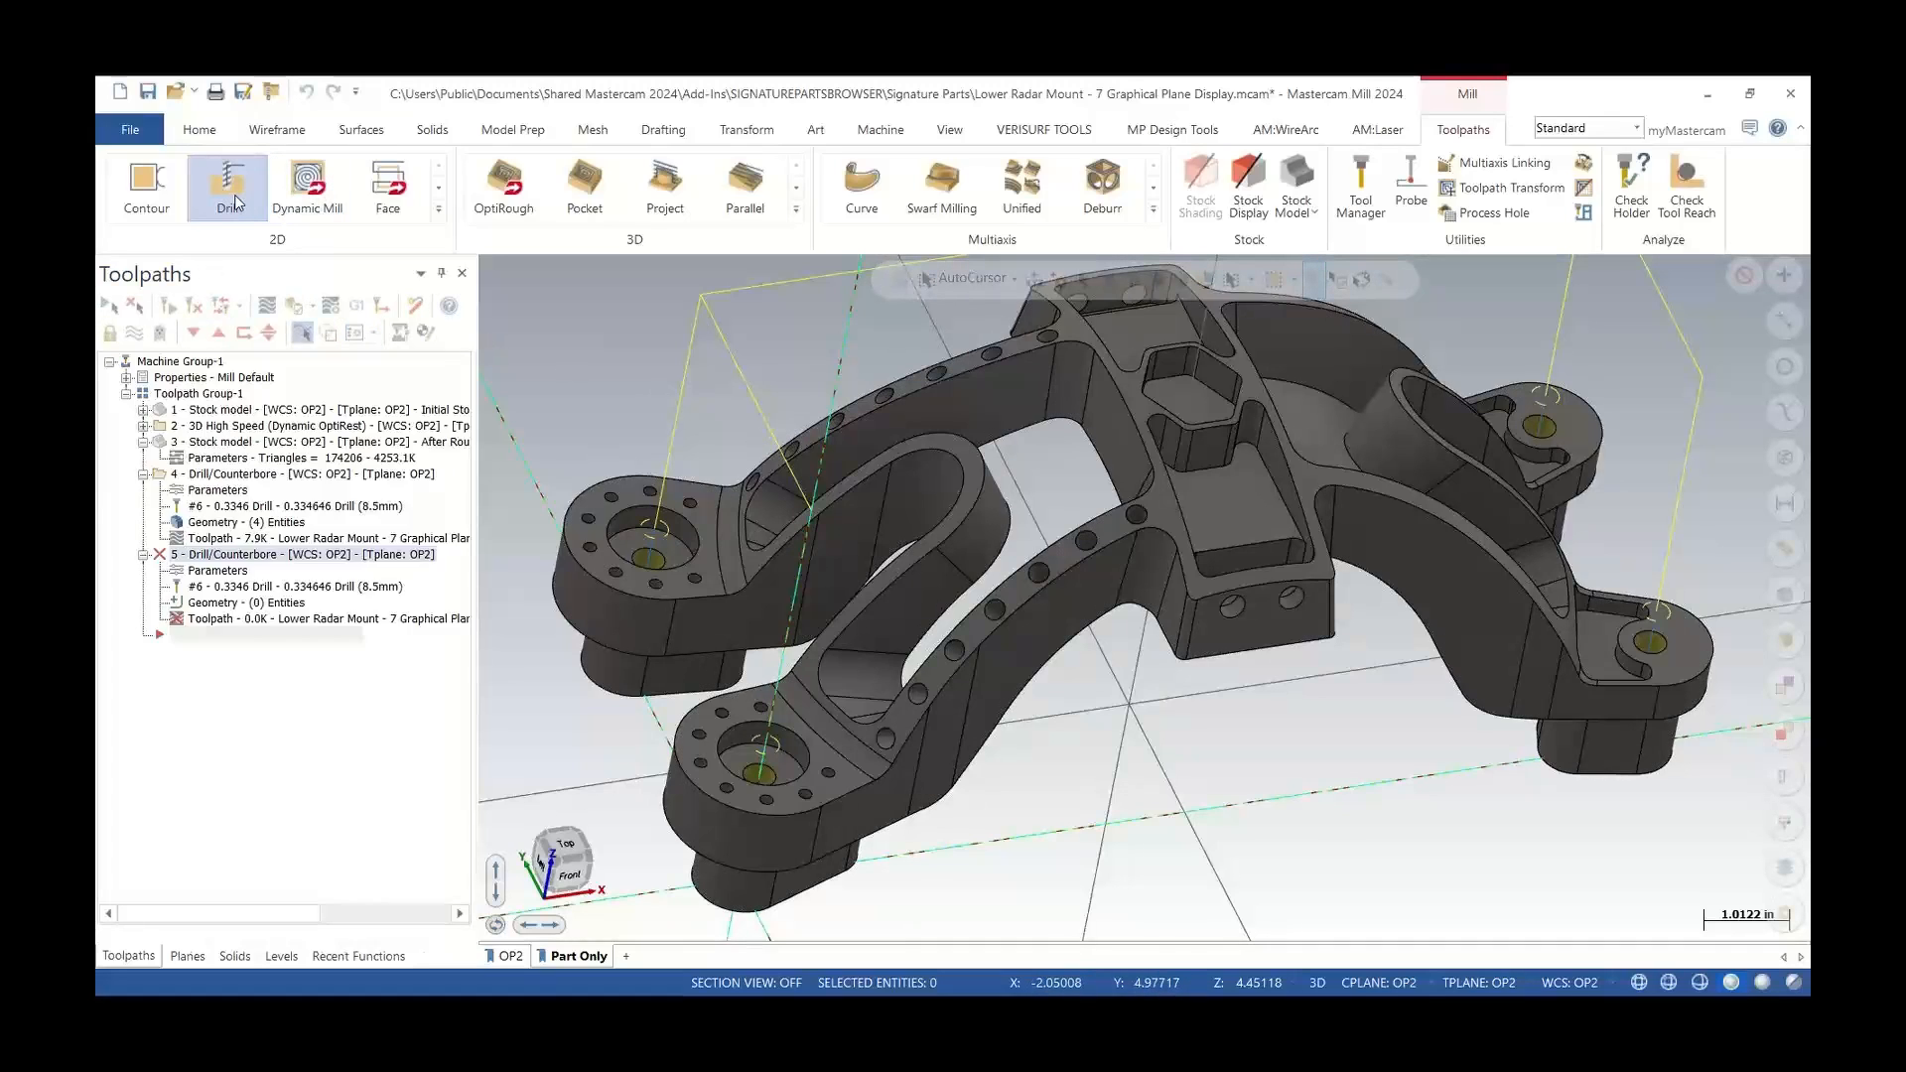
# Select a small hole on the part's arm to add the matching hole features, and accept the selection
pyautogui.scroll(6, 894, 734)
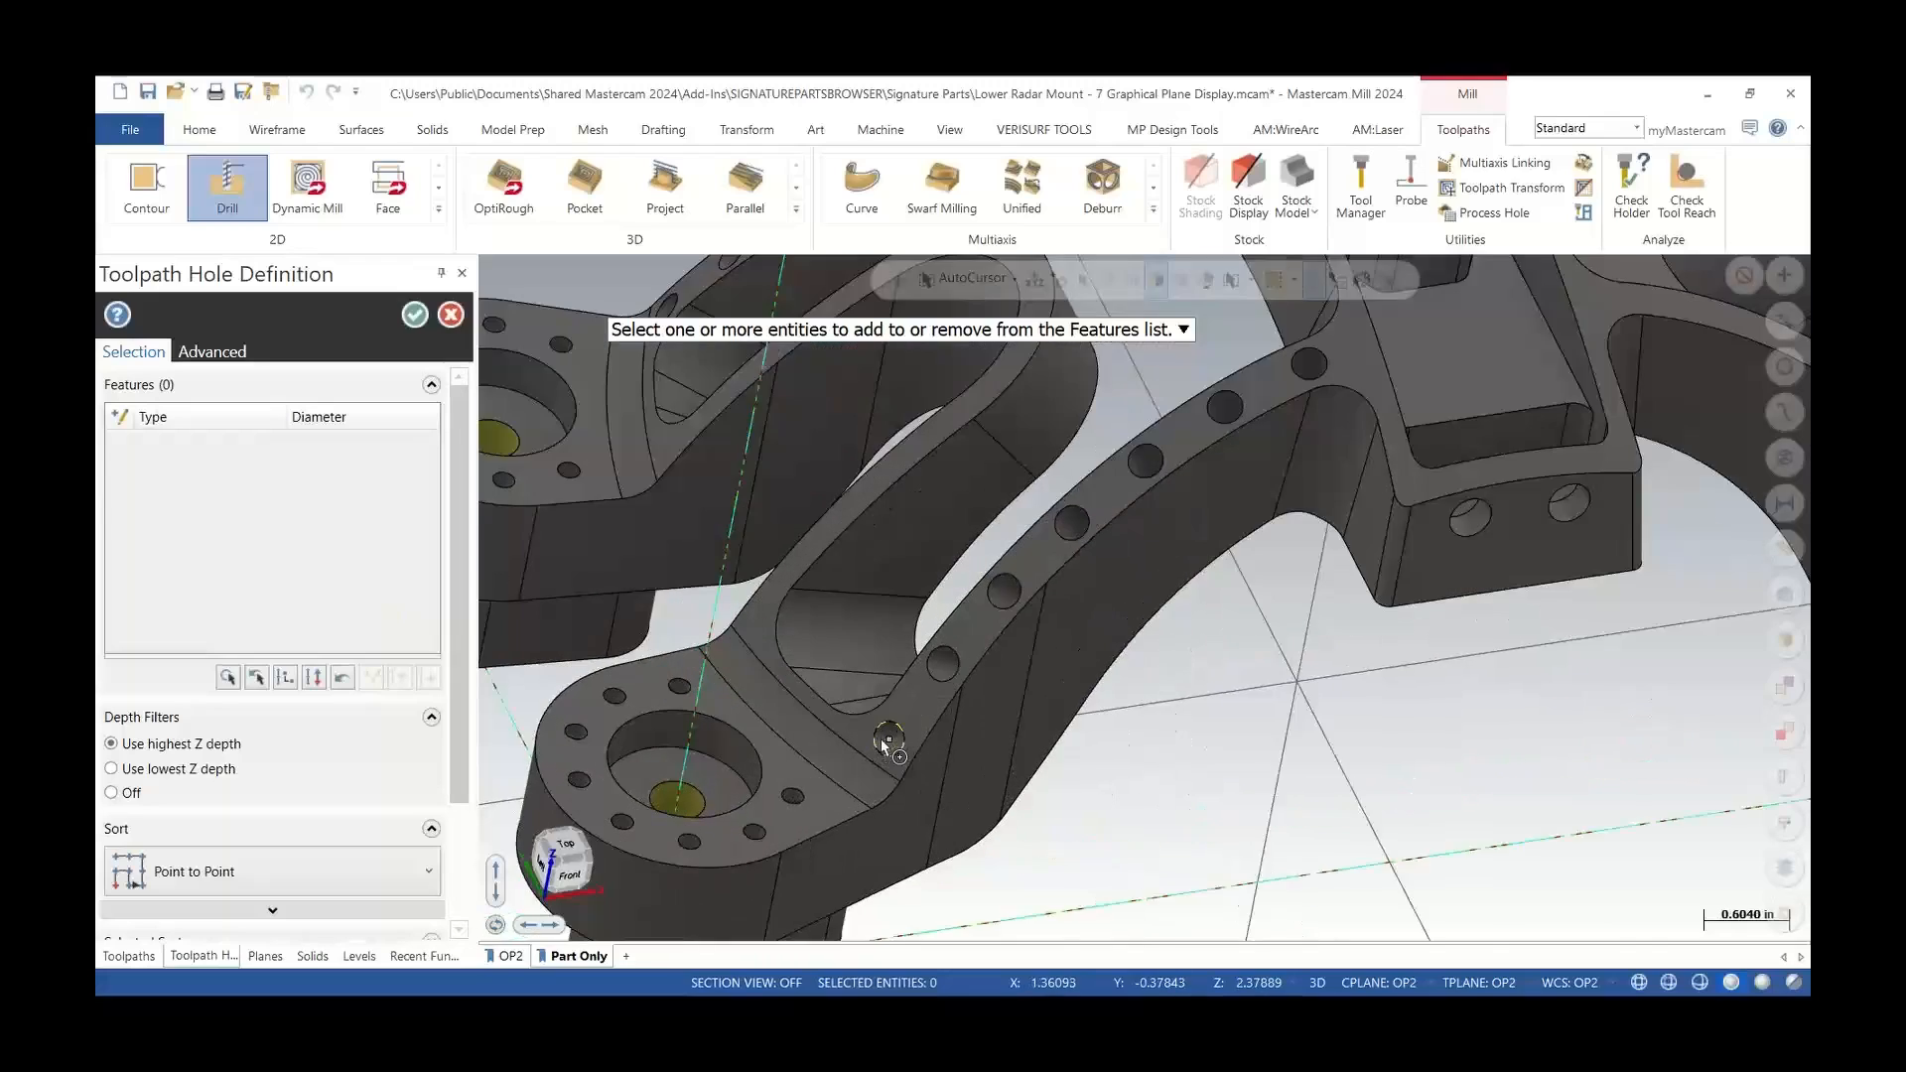
pyautogui.scroll(3, 893, 743)
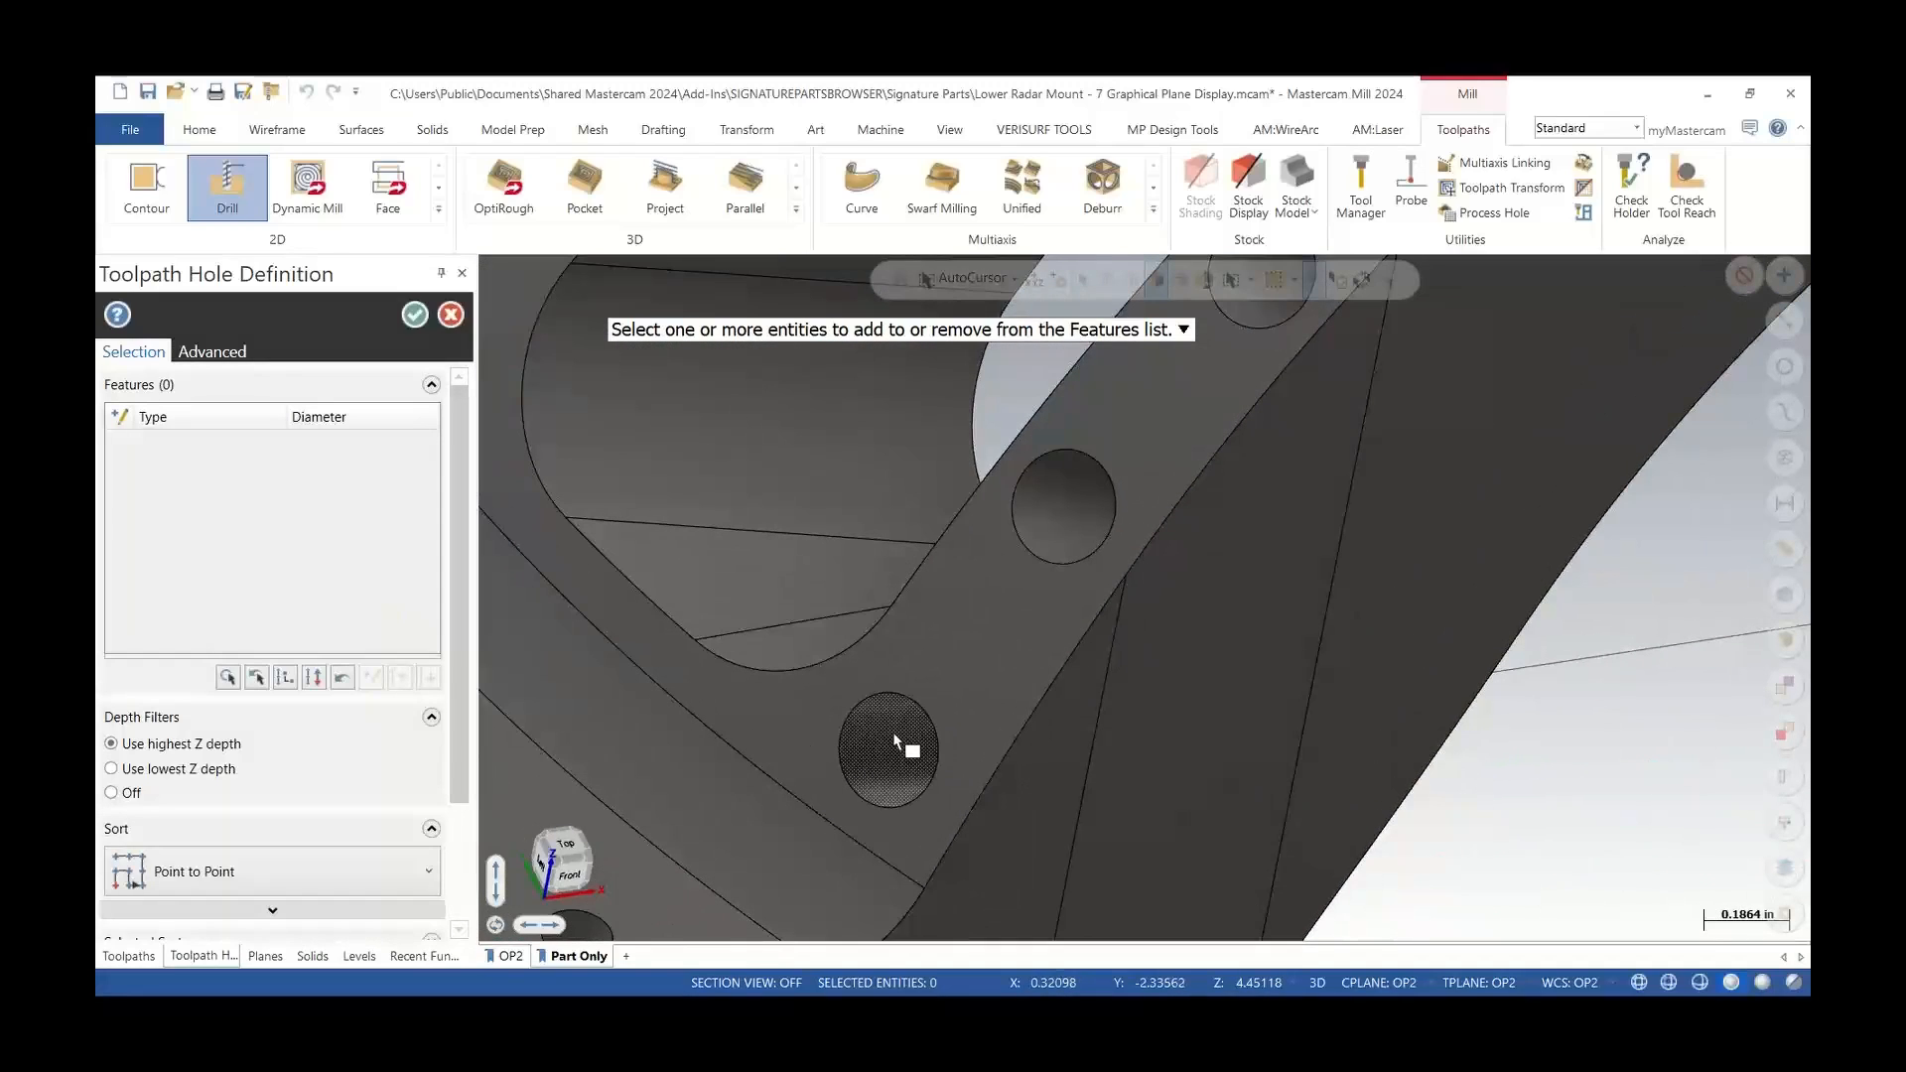
pyautogui.click(902, 744)
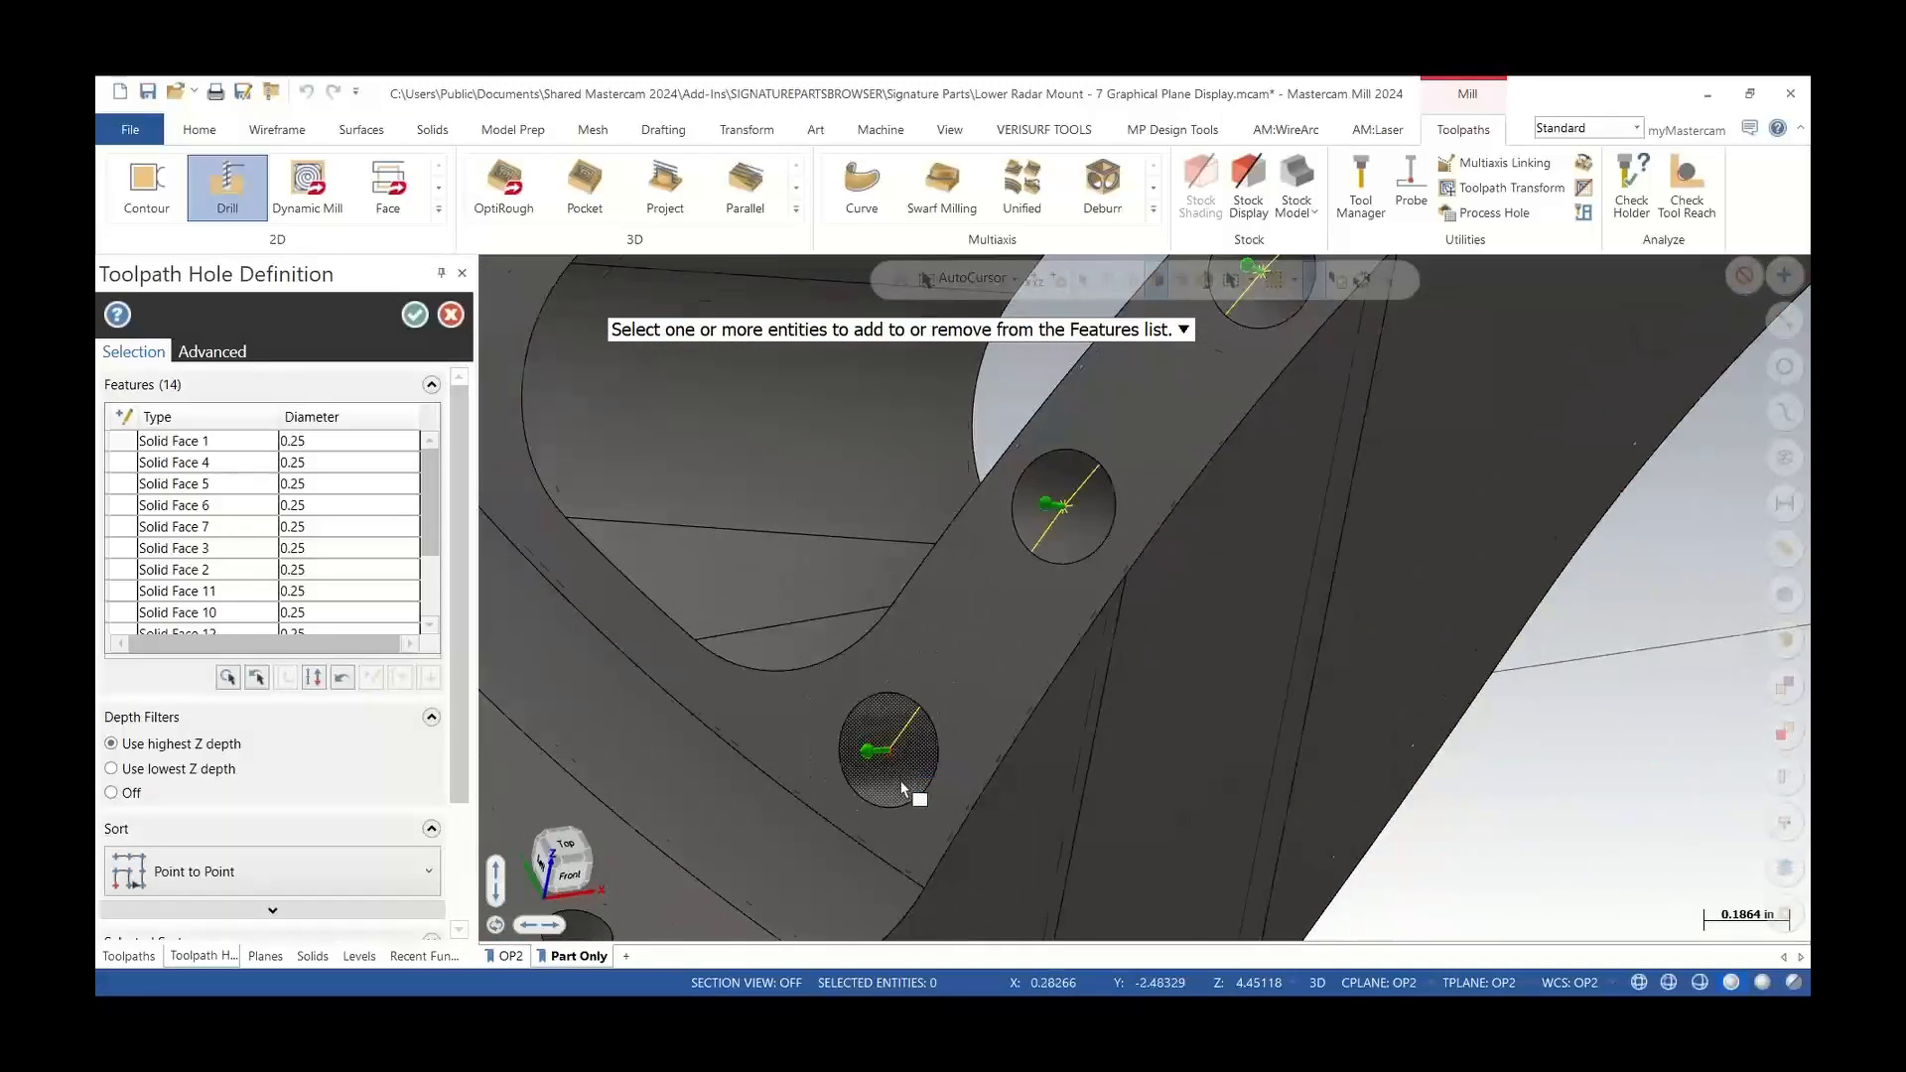
pyautogui.scroll(-8, 902, 787)
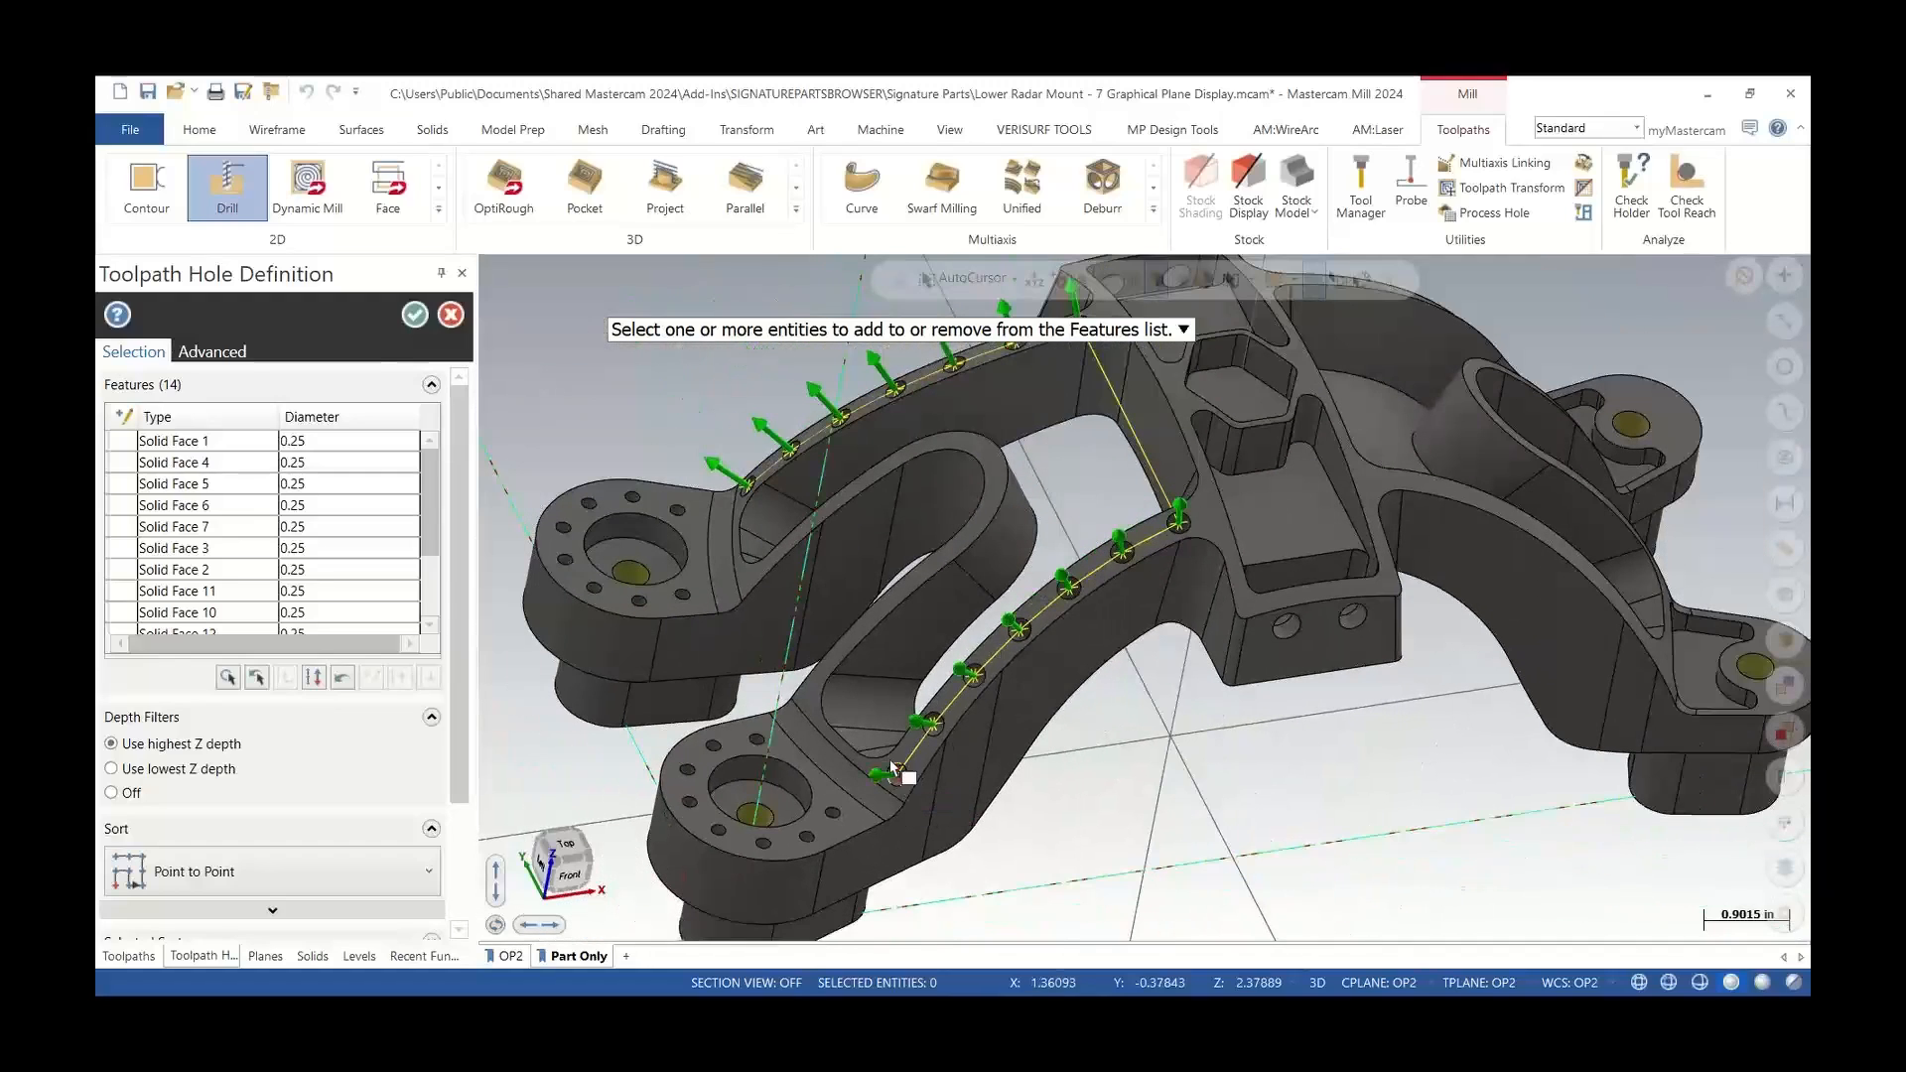
pyautogui.scroll(-1, 896, 769)
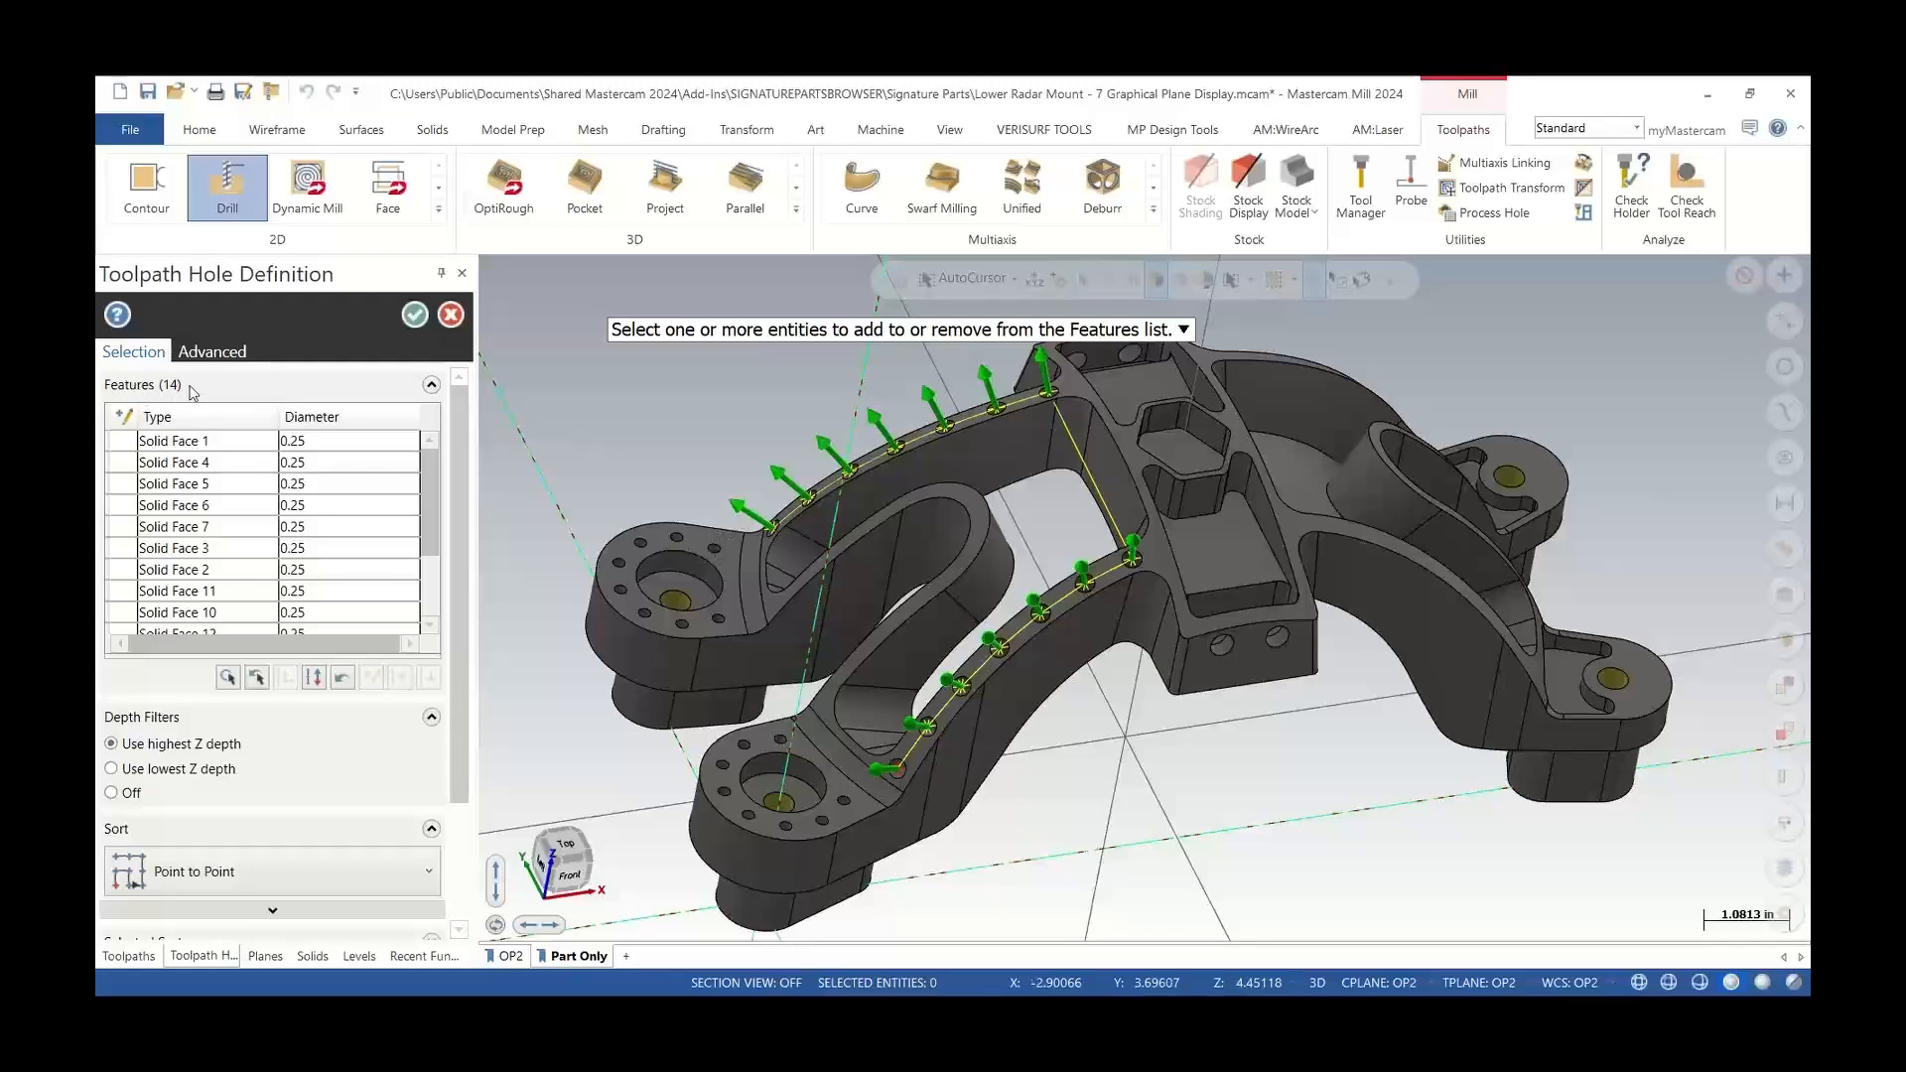
pyautogui.click(415, 316)
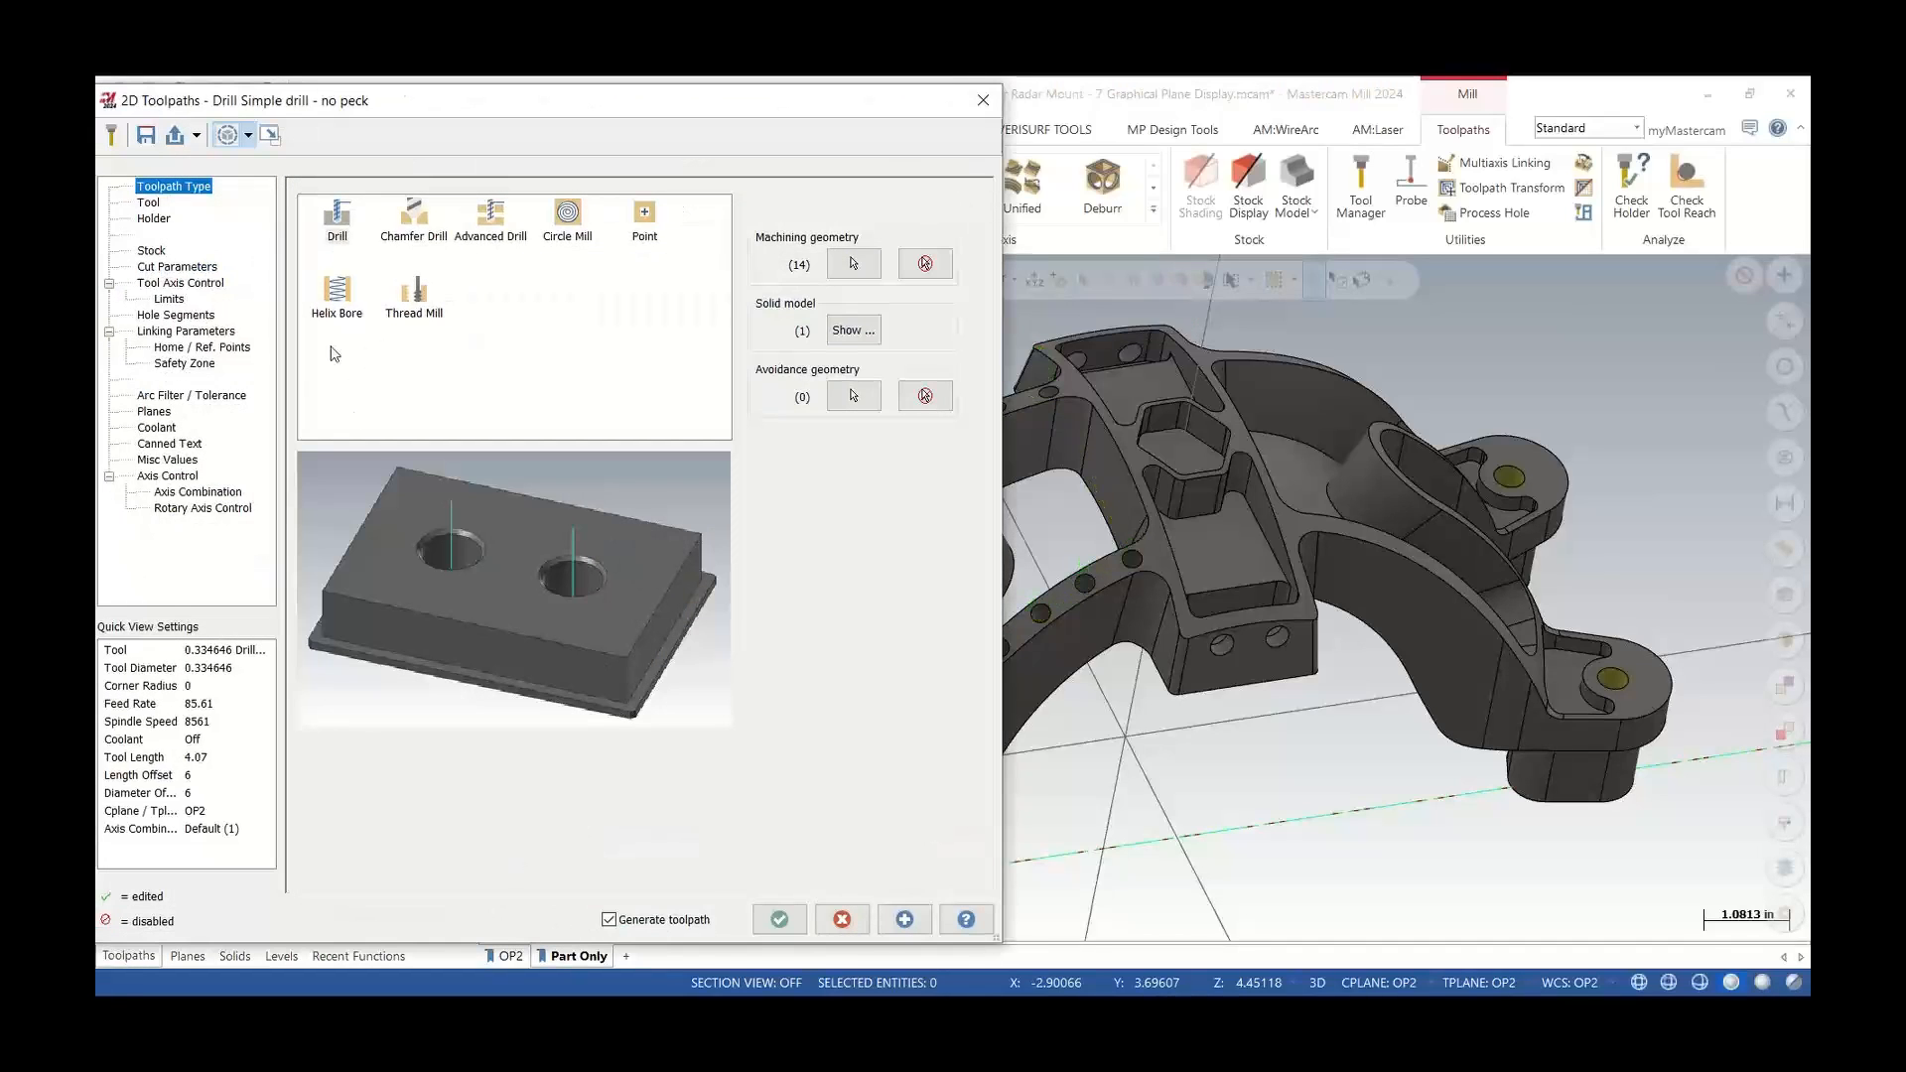
# Choose the 5.6mm Heavy Duty Jobber Drill as the tool for the drill toolpath
pyautogui.click(154, 219)
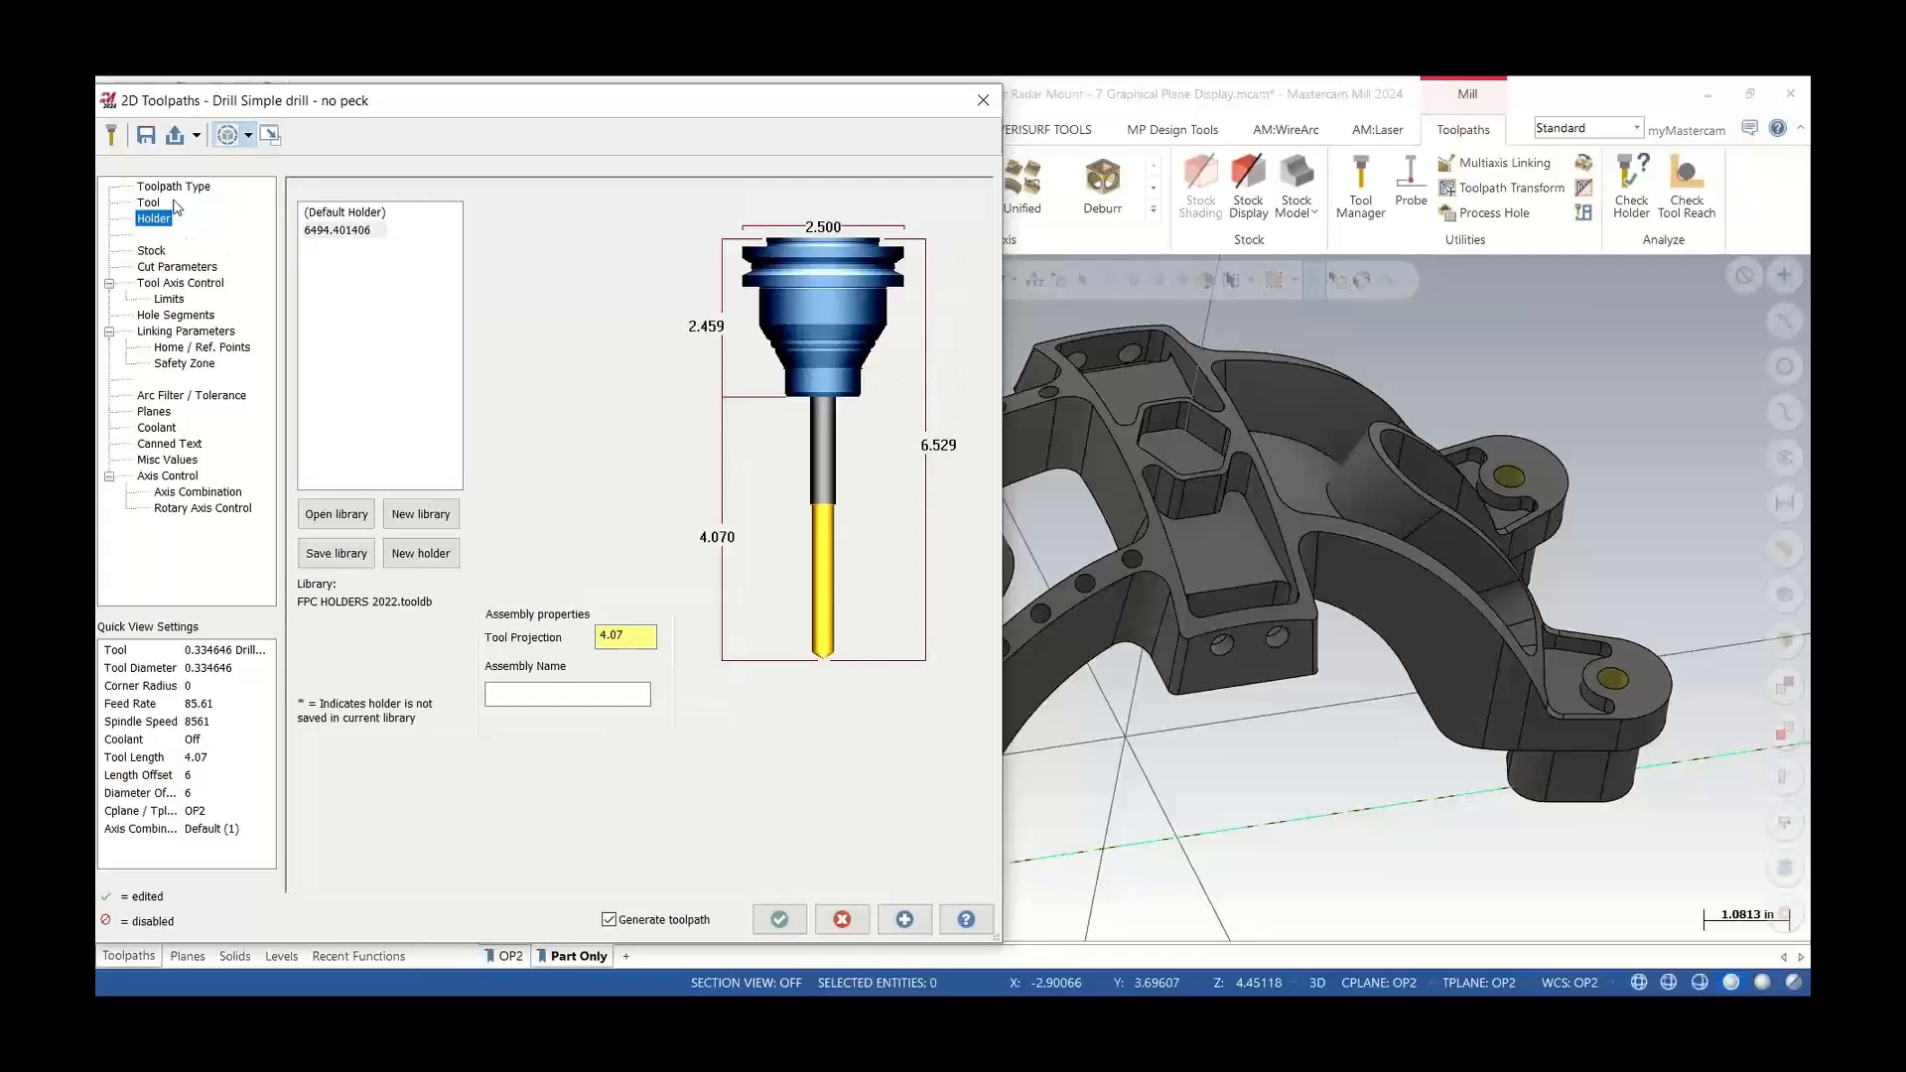
pyautogui.click(149, 203)
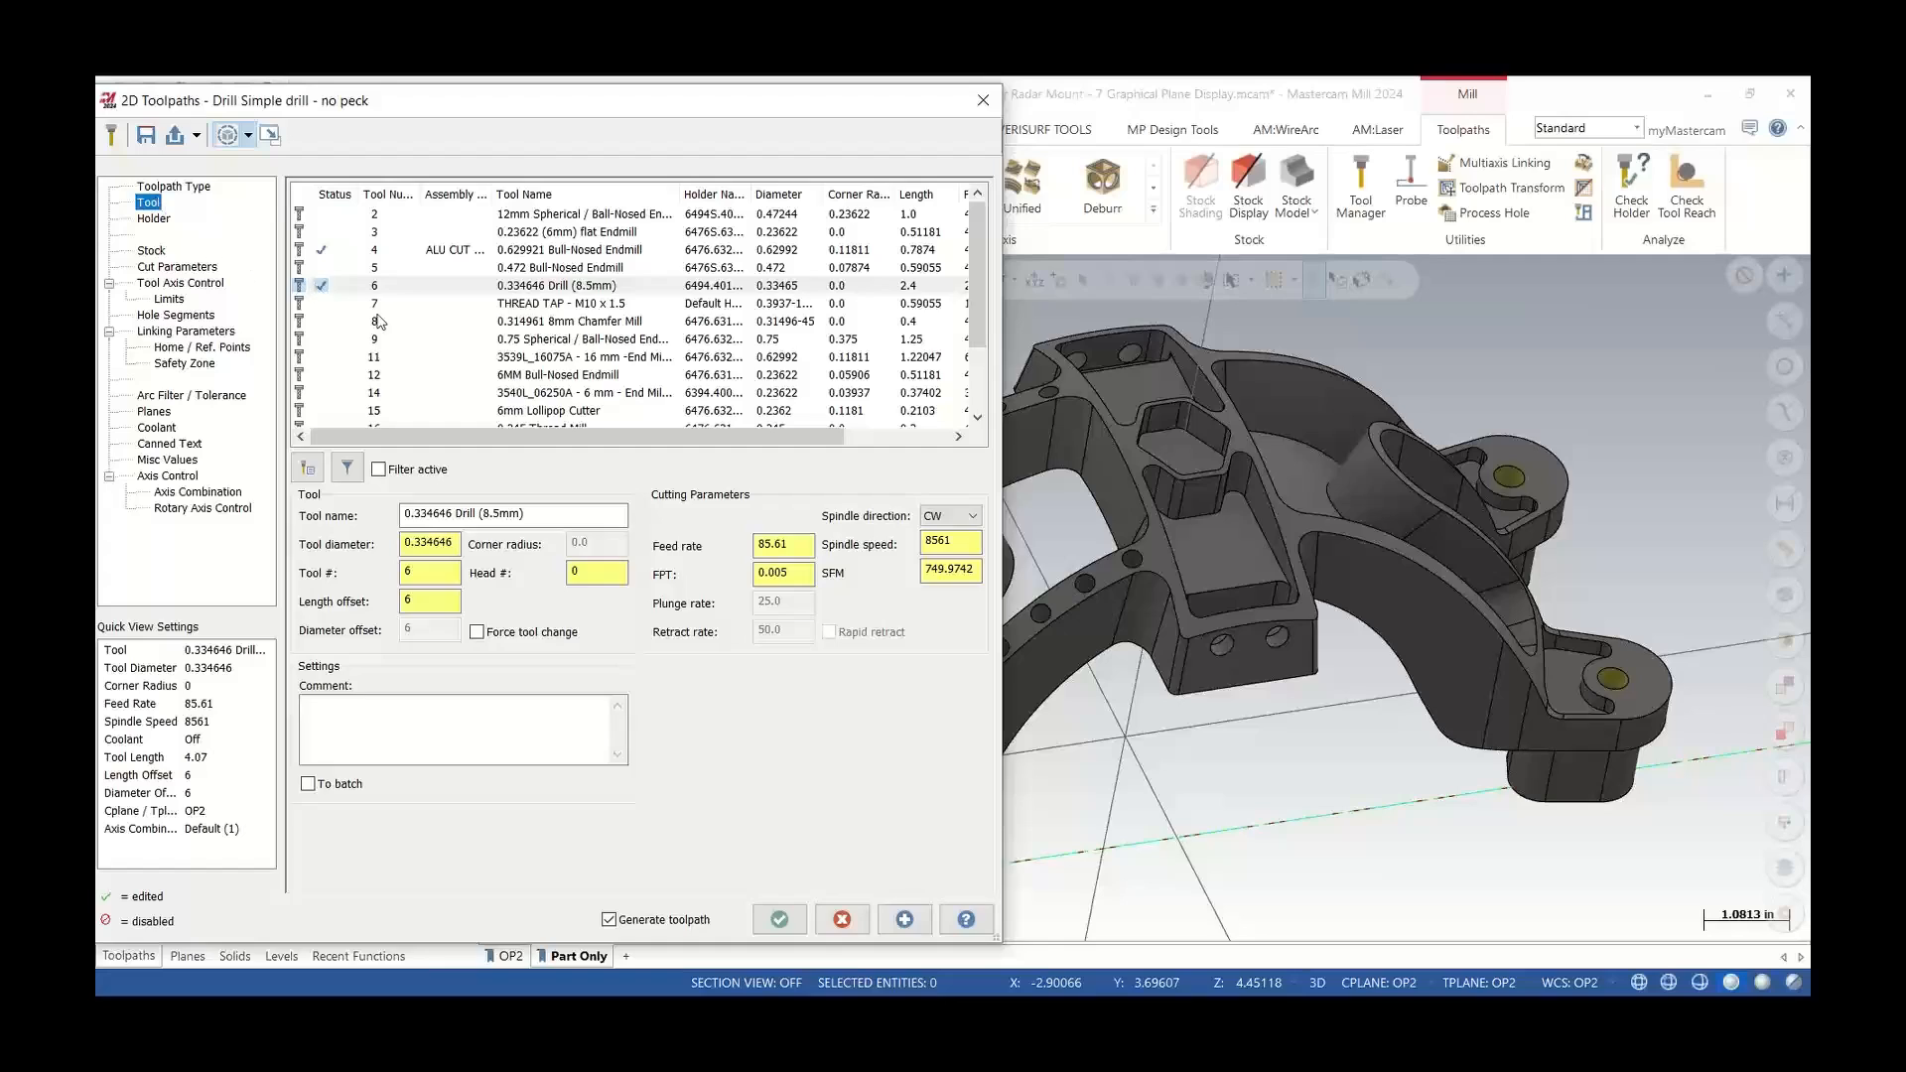
pyautogui.scroll(-2, 437, 352)
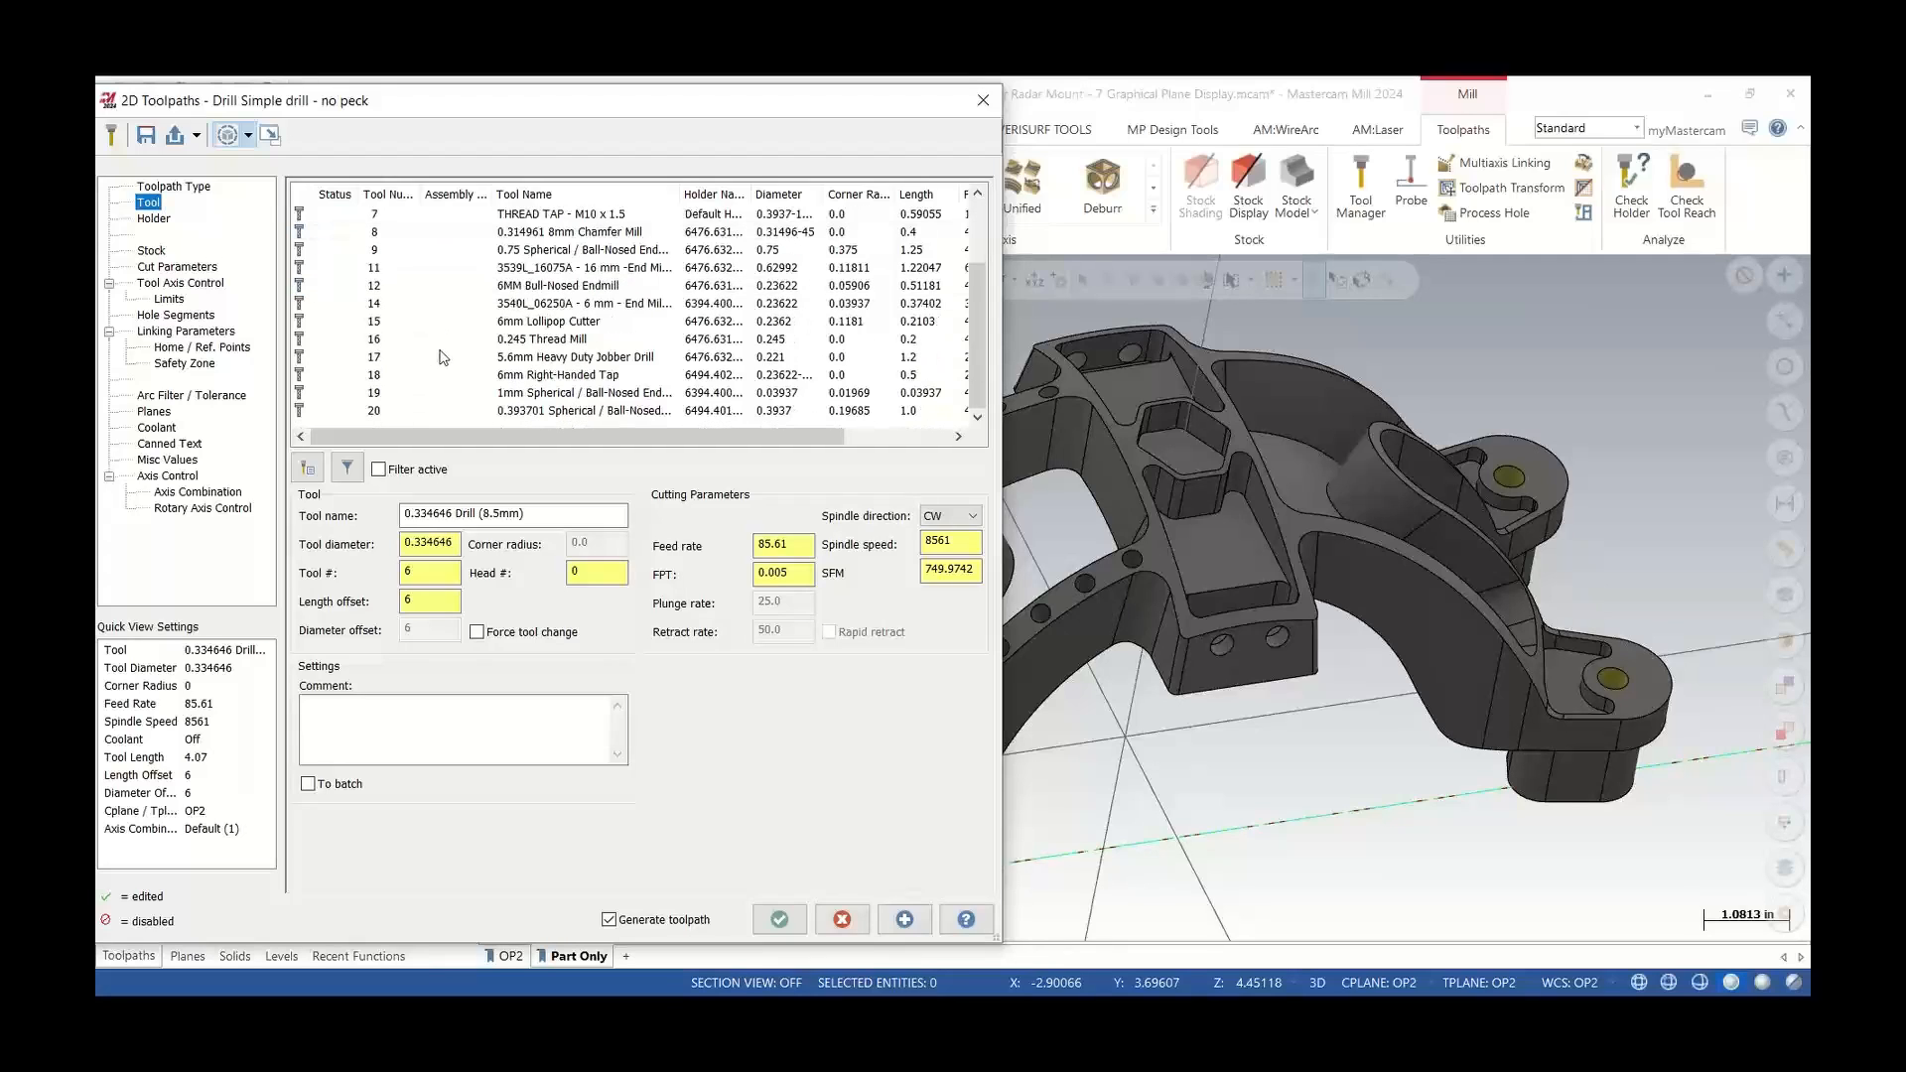
pyautogui.click(516, 359)
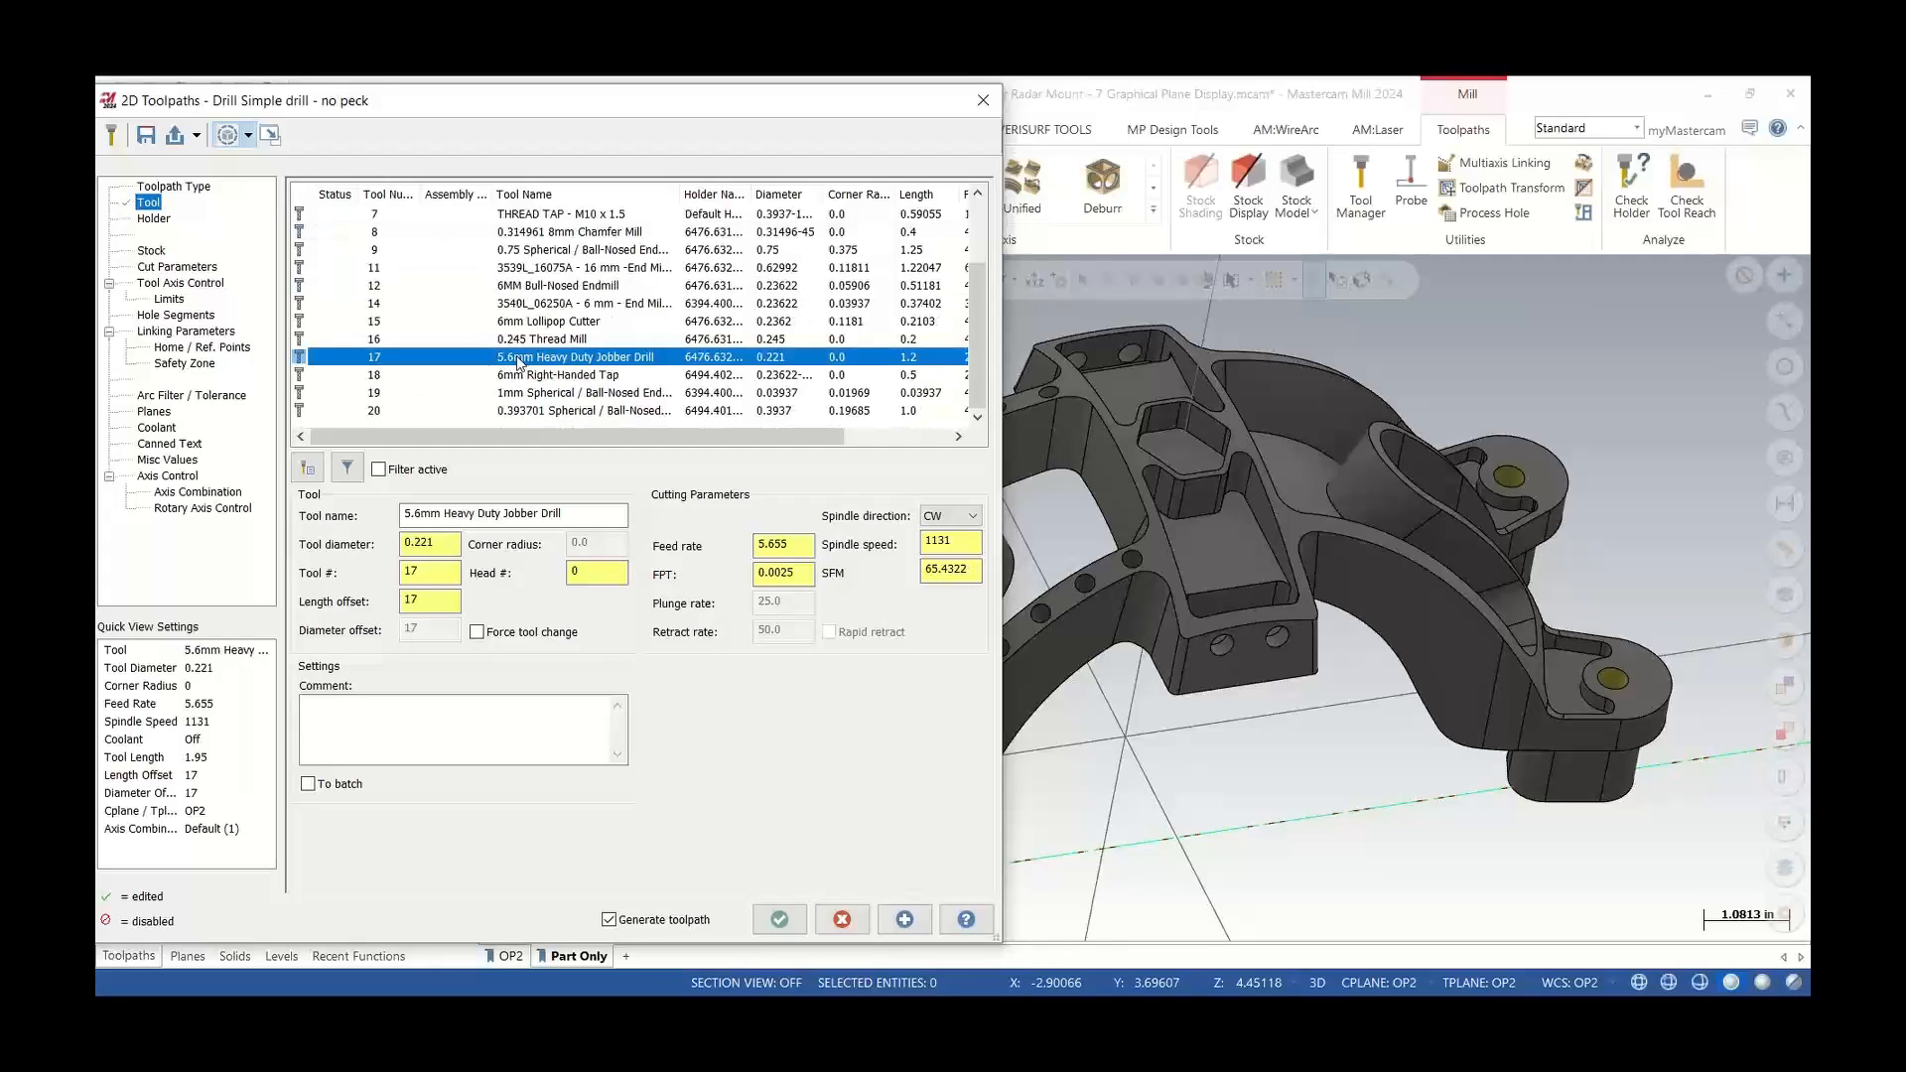
# Set the tool axis control output format to 5 axis
pyautogui.click(189, 283)
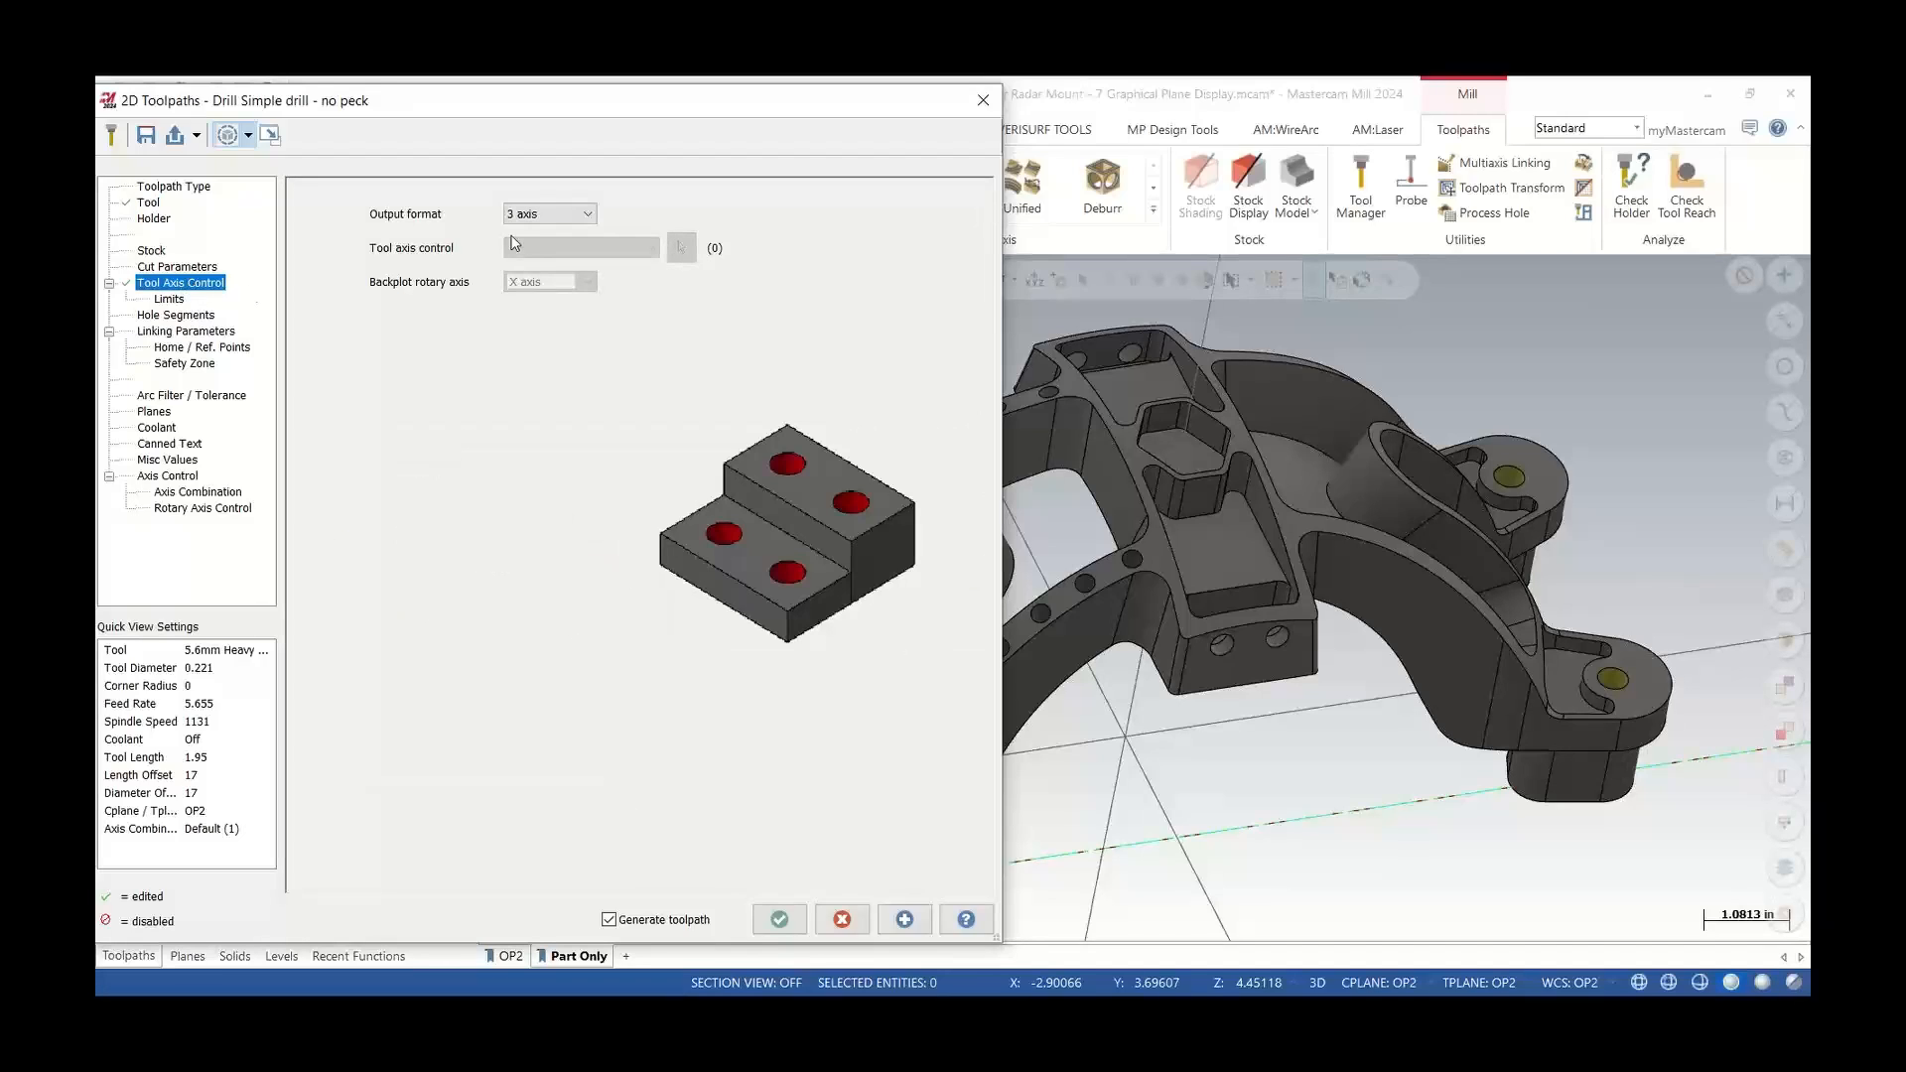
pyautogui.click(549, 215)
pyautogui.click(548, 262)
pyautogui.click(1022, 614)
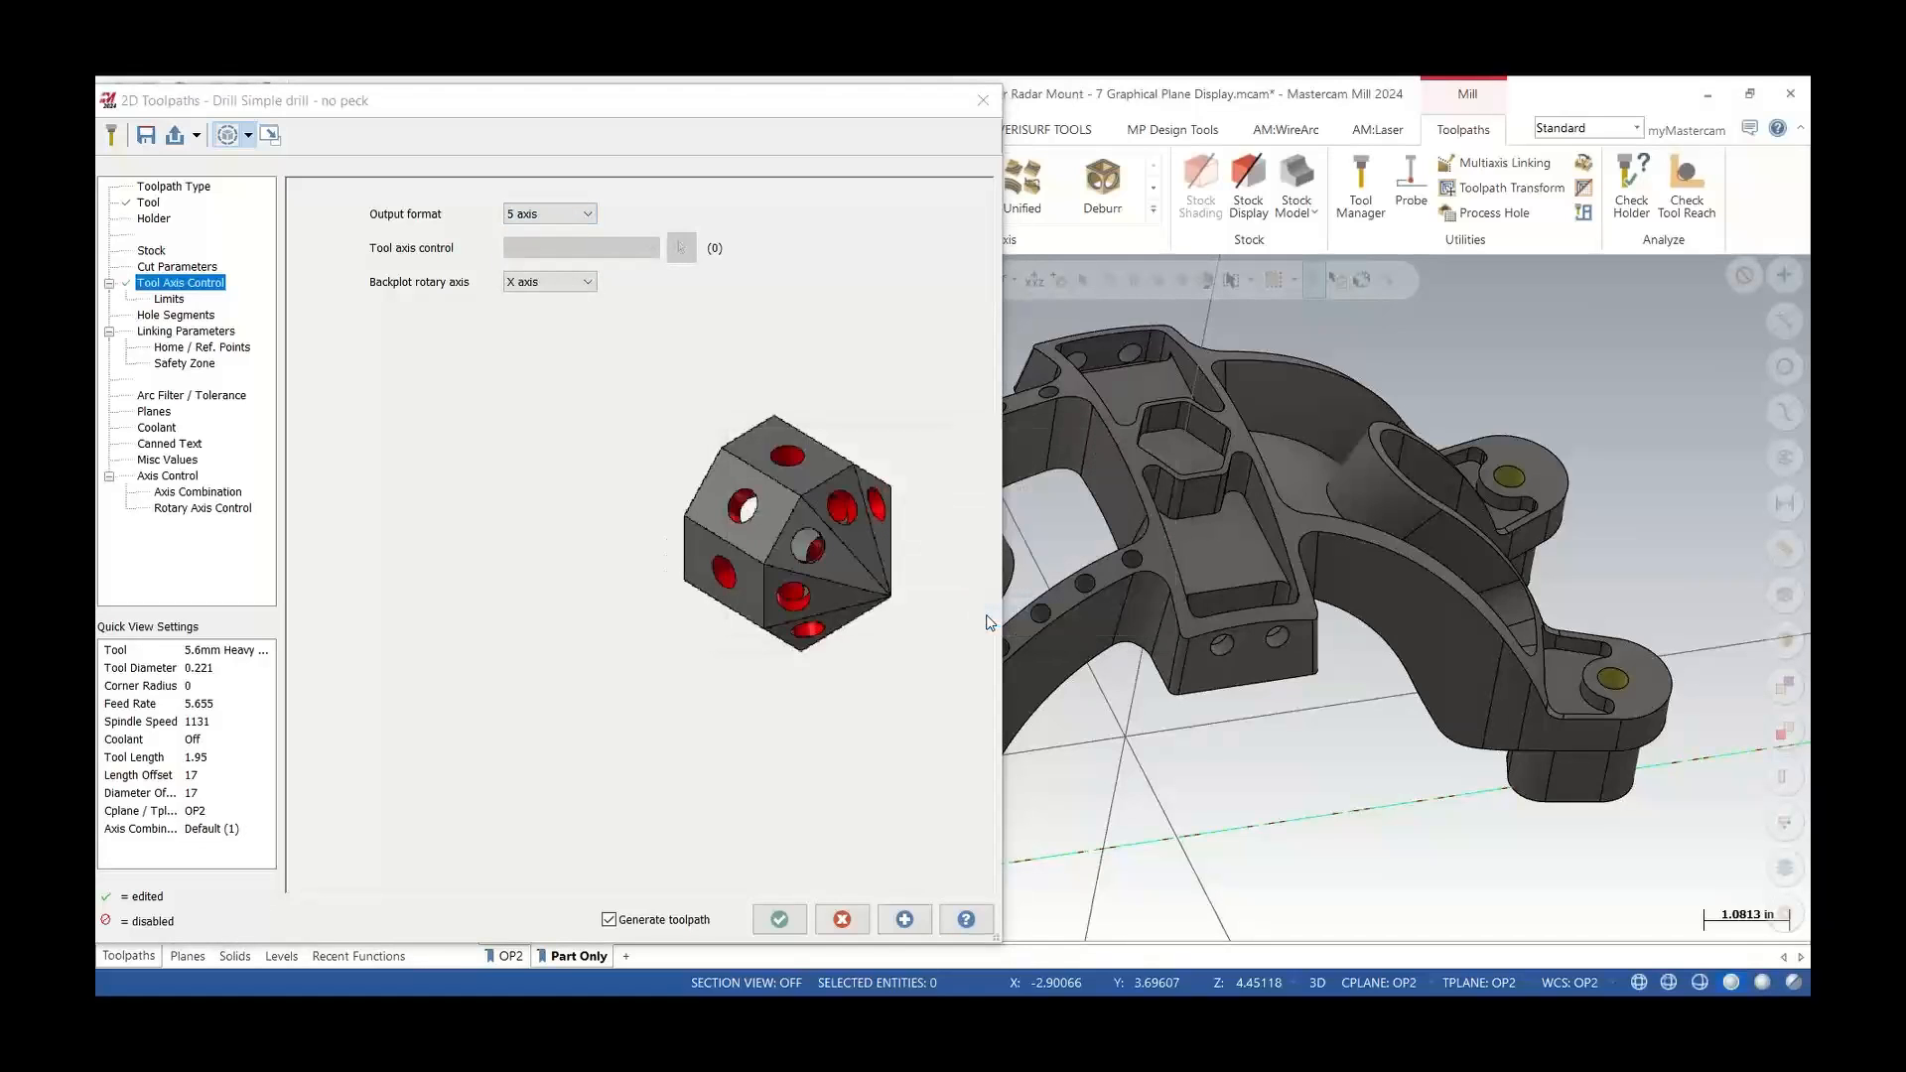
pyautogui.scroll(-3, 1237, 629)
pyautogui.moveTo(1236, 628); pyautogui.dragTo(1059, 641, button='middle')
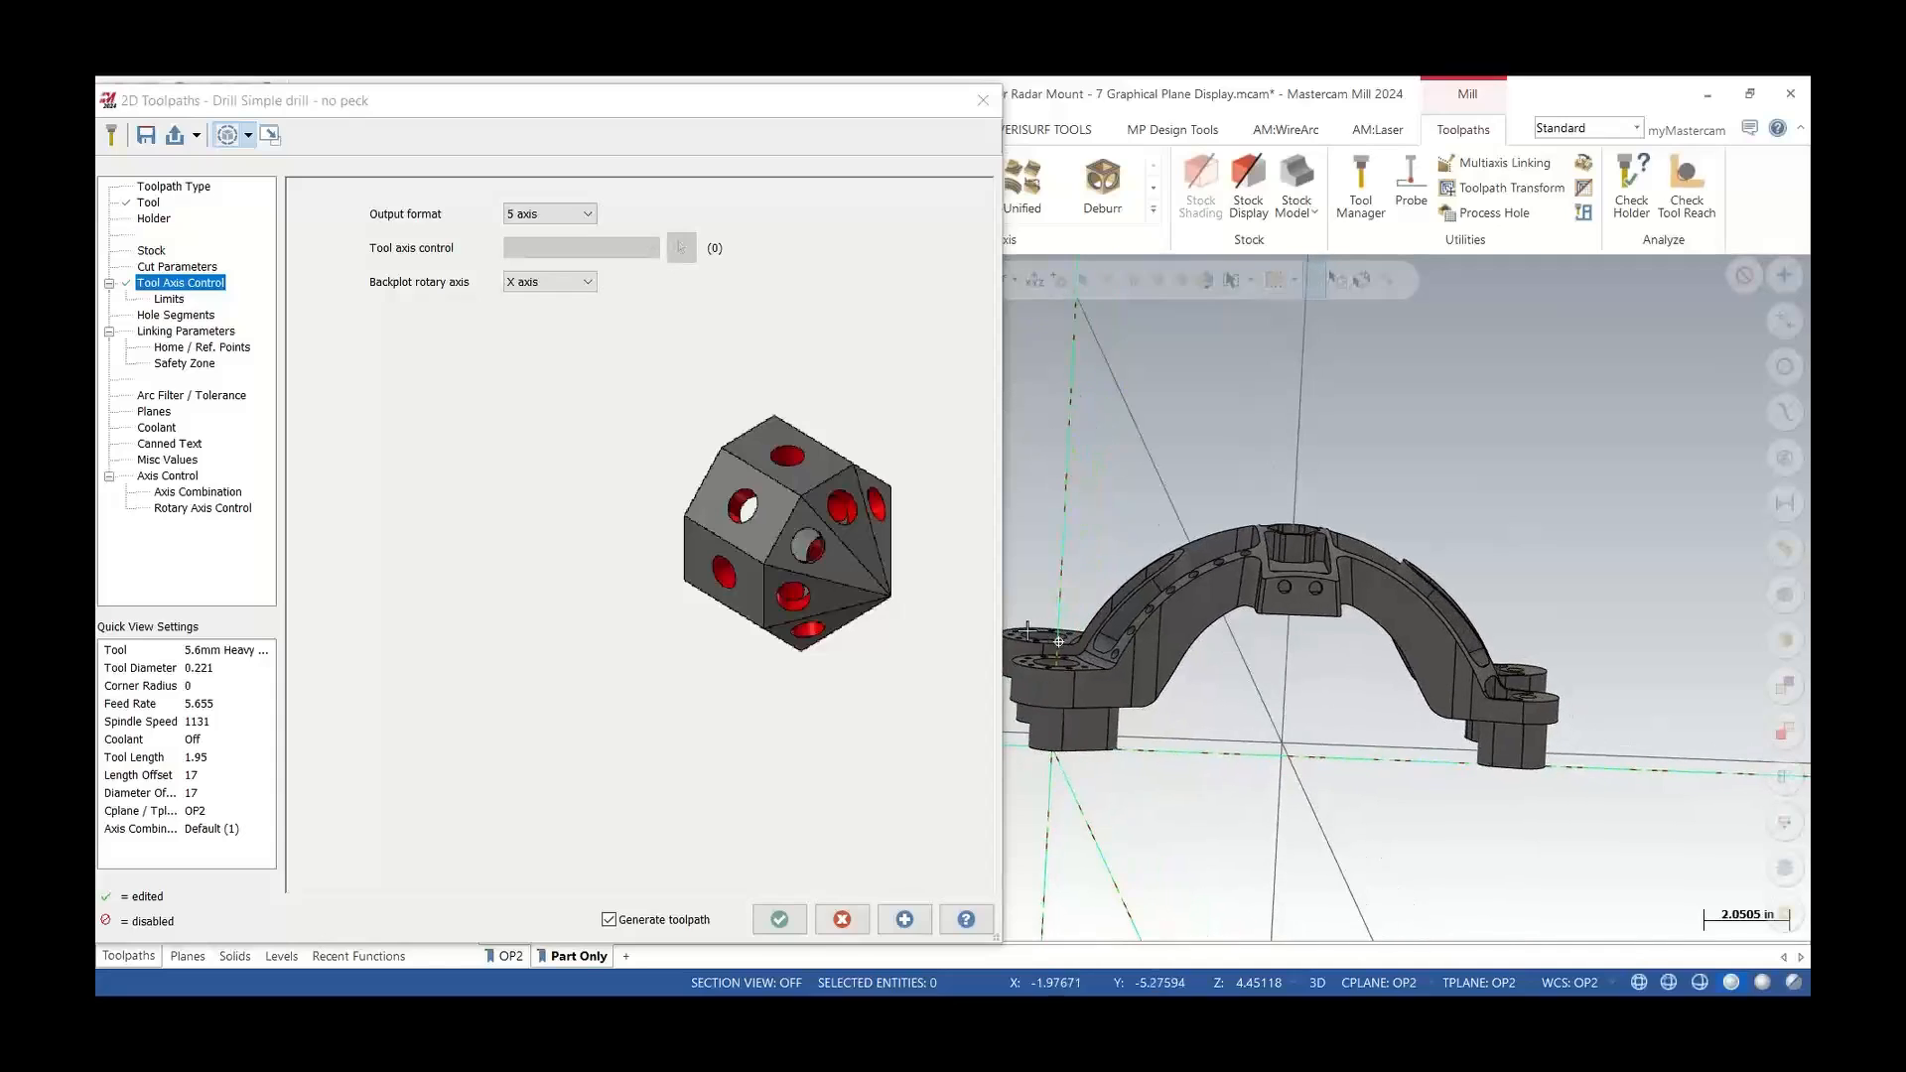
# Open the linking parameters and examine the graphical plane display over the selected holes
pyautogui.click(187, 332)
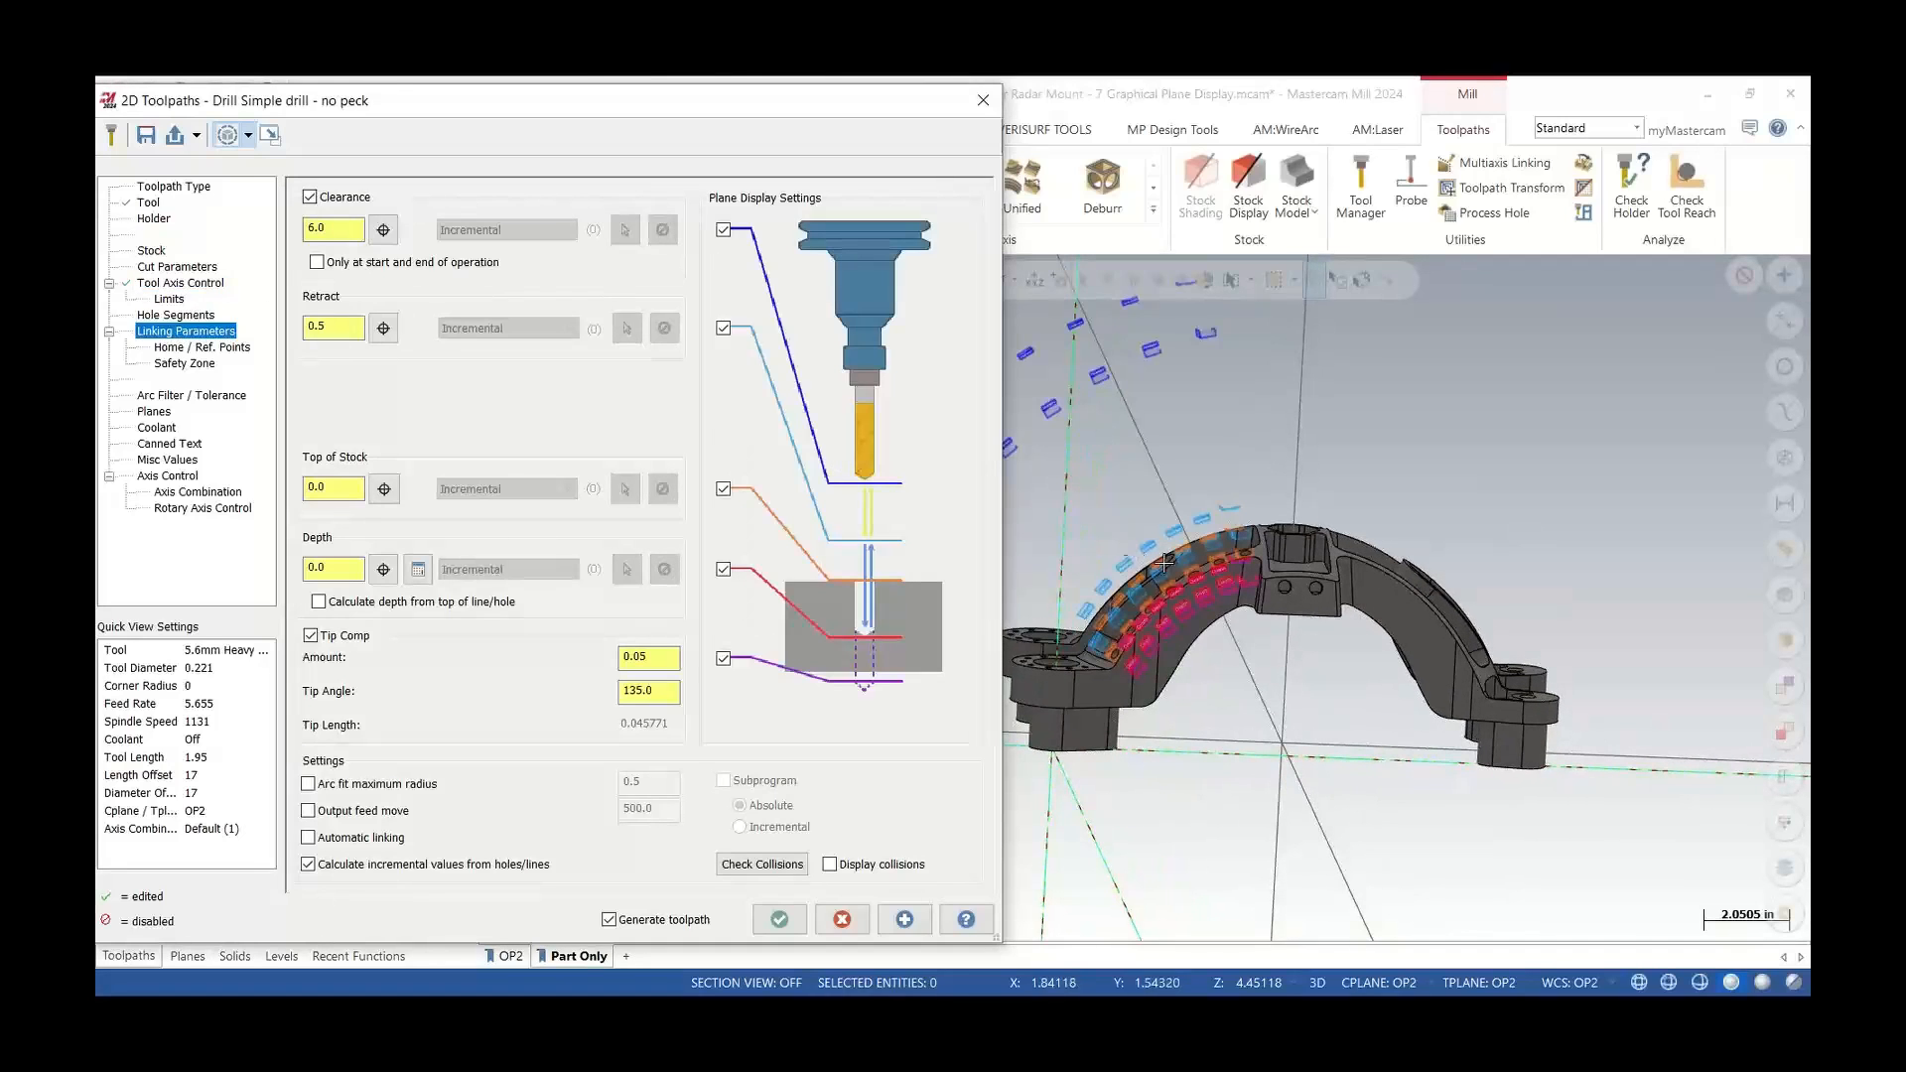
pyautogui.scroll(-2, 1203, 600)
pyautogui.scroll(3, 1203, 600)
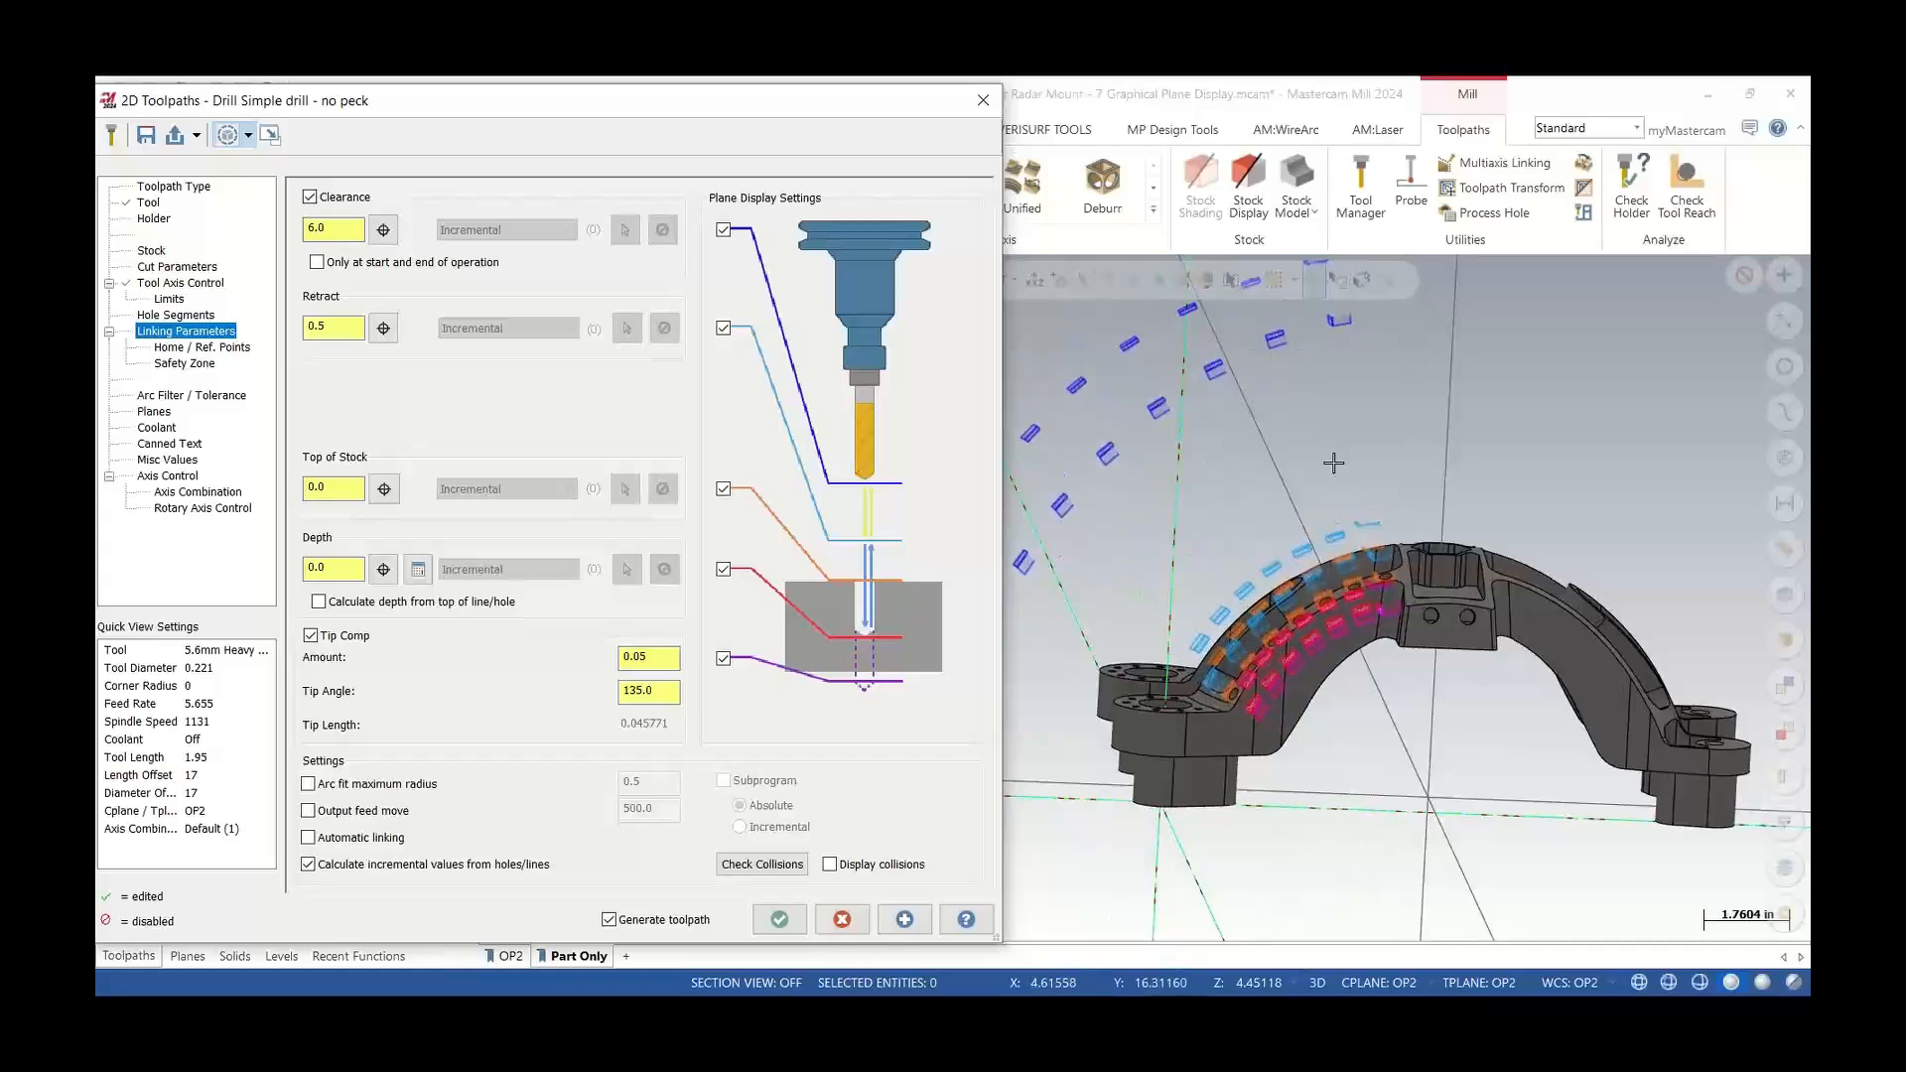
pyautogui.scroll(2, 1307, 633)
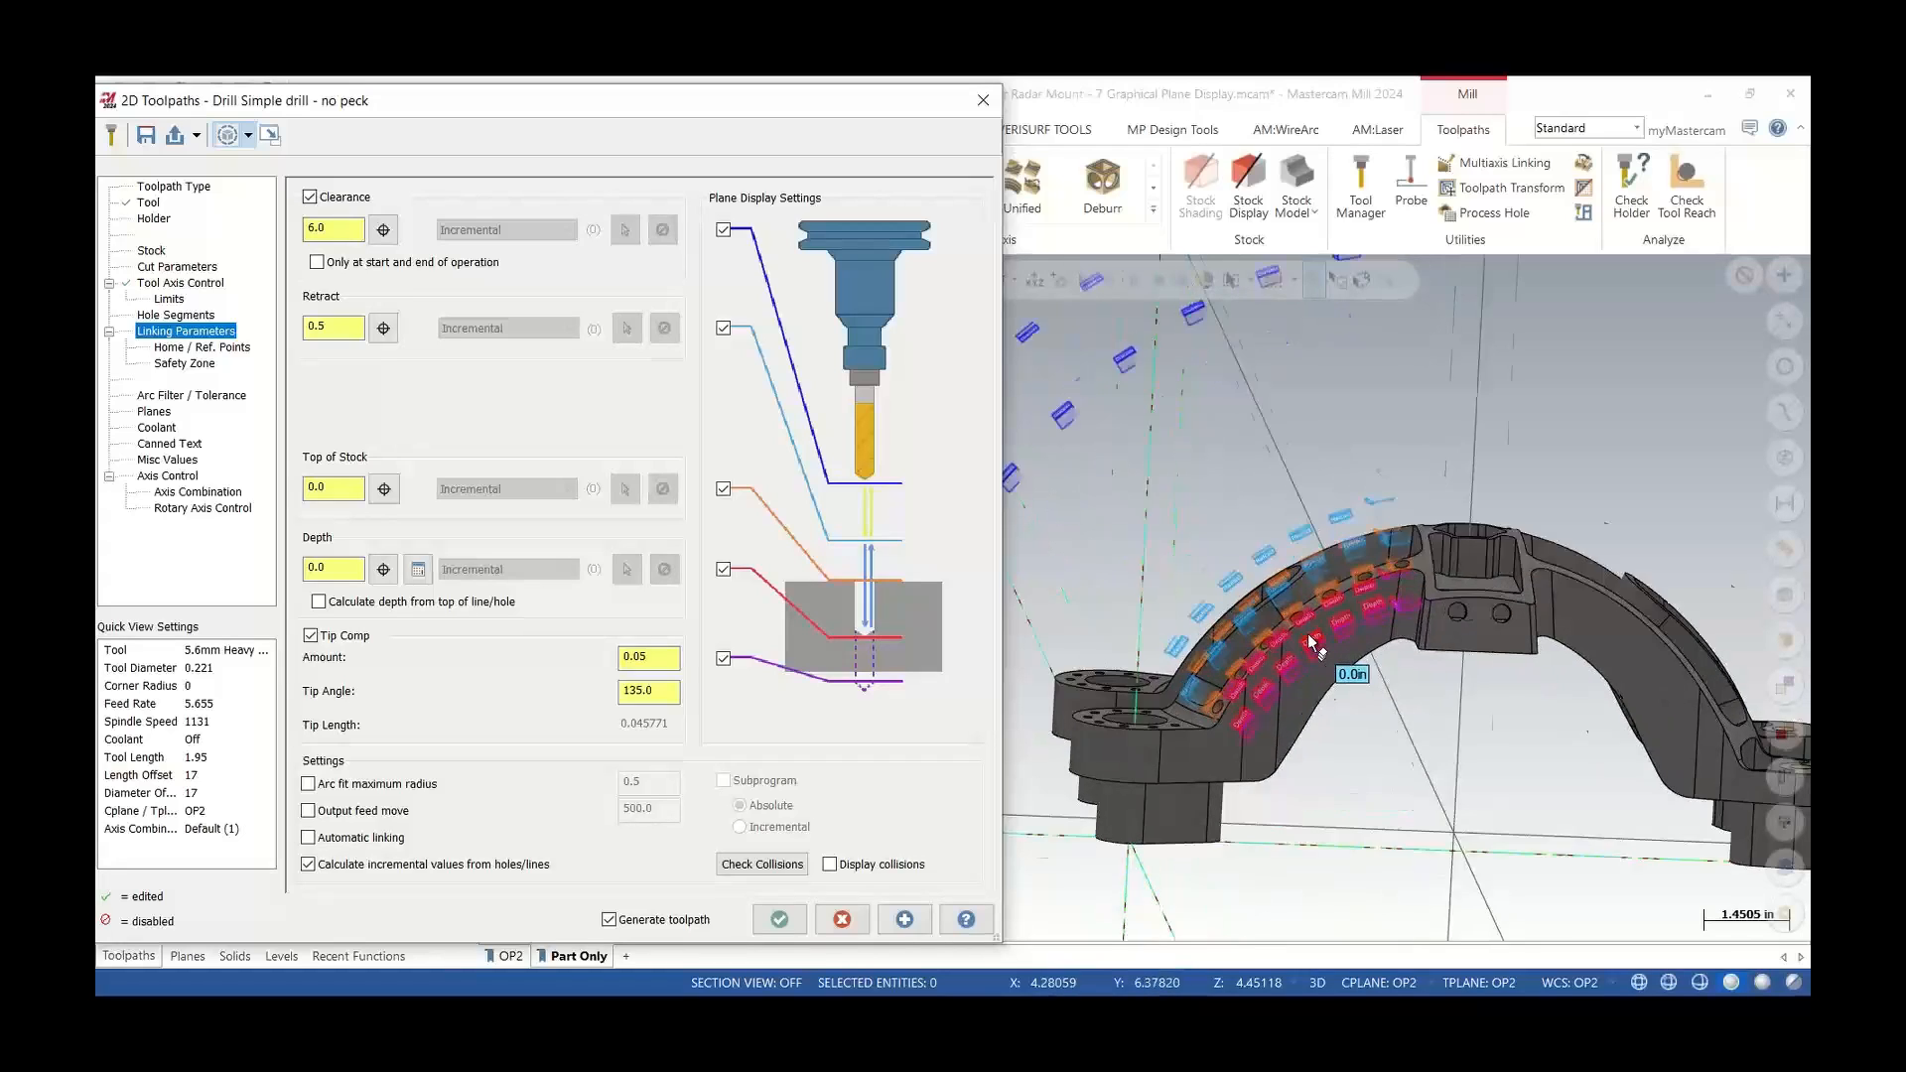
pyautogui.moveTo(1307, 634)
pyautogui.mouseDown(button='middle')
pyautogui.moveTo(1353, 706)
pyautogui.moveTo(1298, 607)
pyautogui.moveTo(1271, 642)
pyautogui.mouseUp(button='middle')
pyautogui.scroll(-3, 1331, 637)
pyautogui.scroll(-2, 1331, 638)
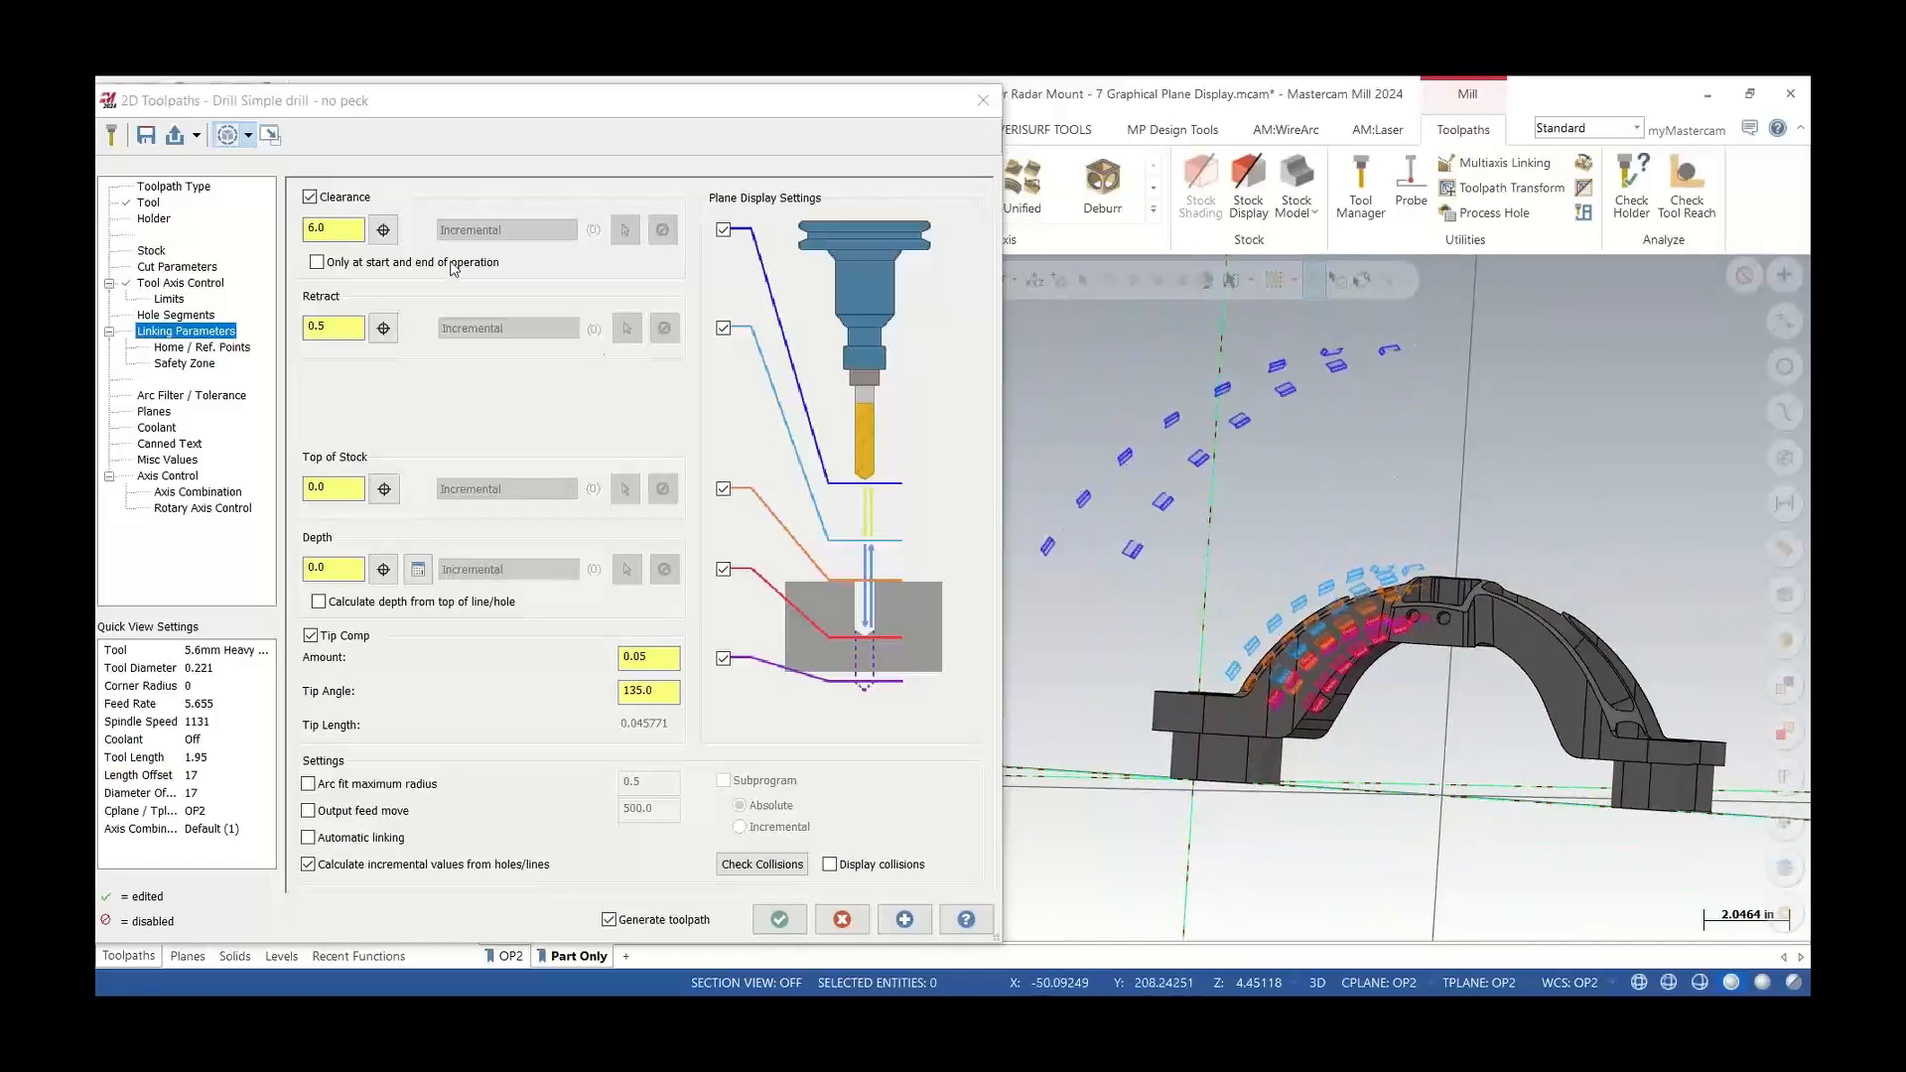
# Set the clearance to 2.0 and apply it only at the start and end of the operation
pyautogui.click(313, 224)
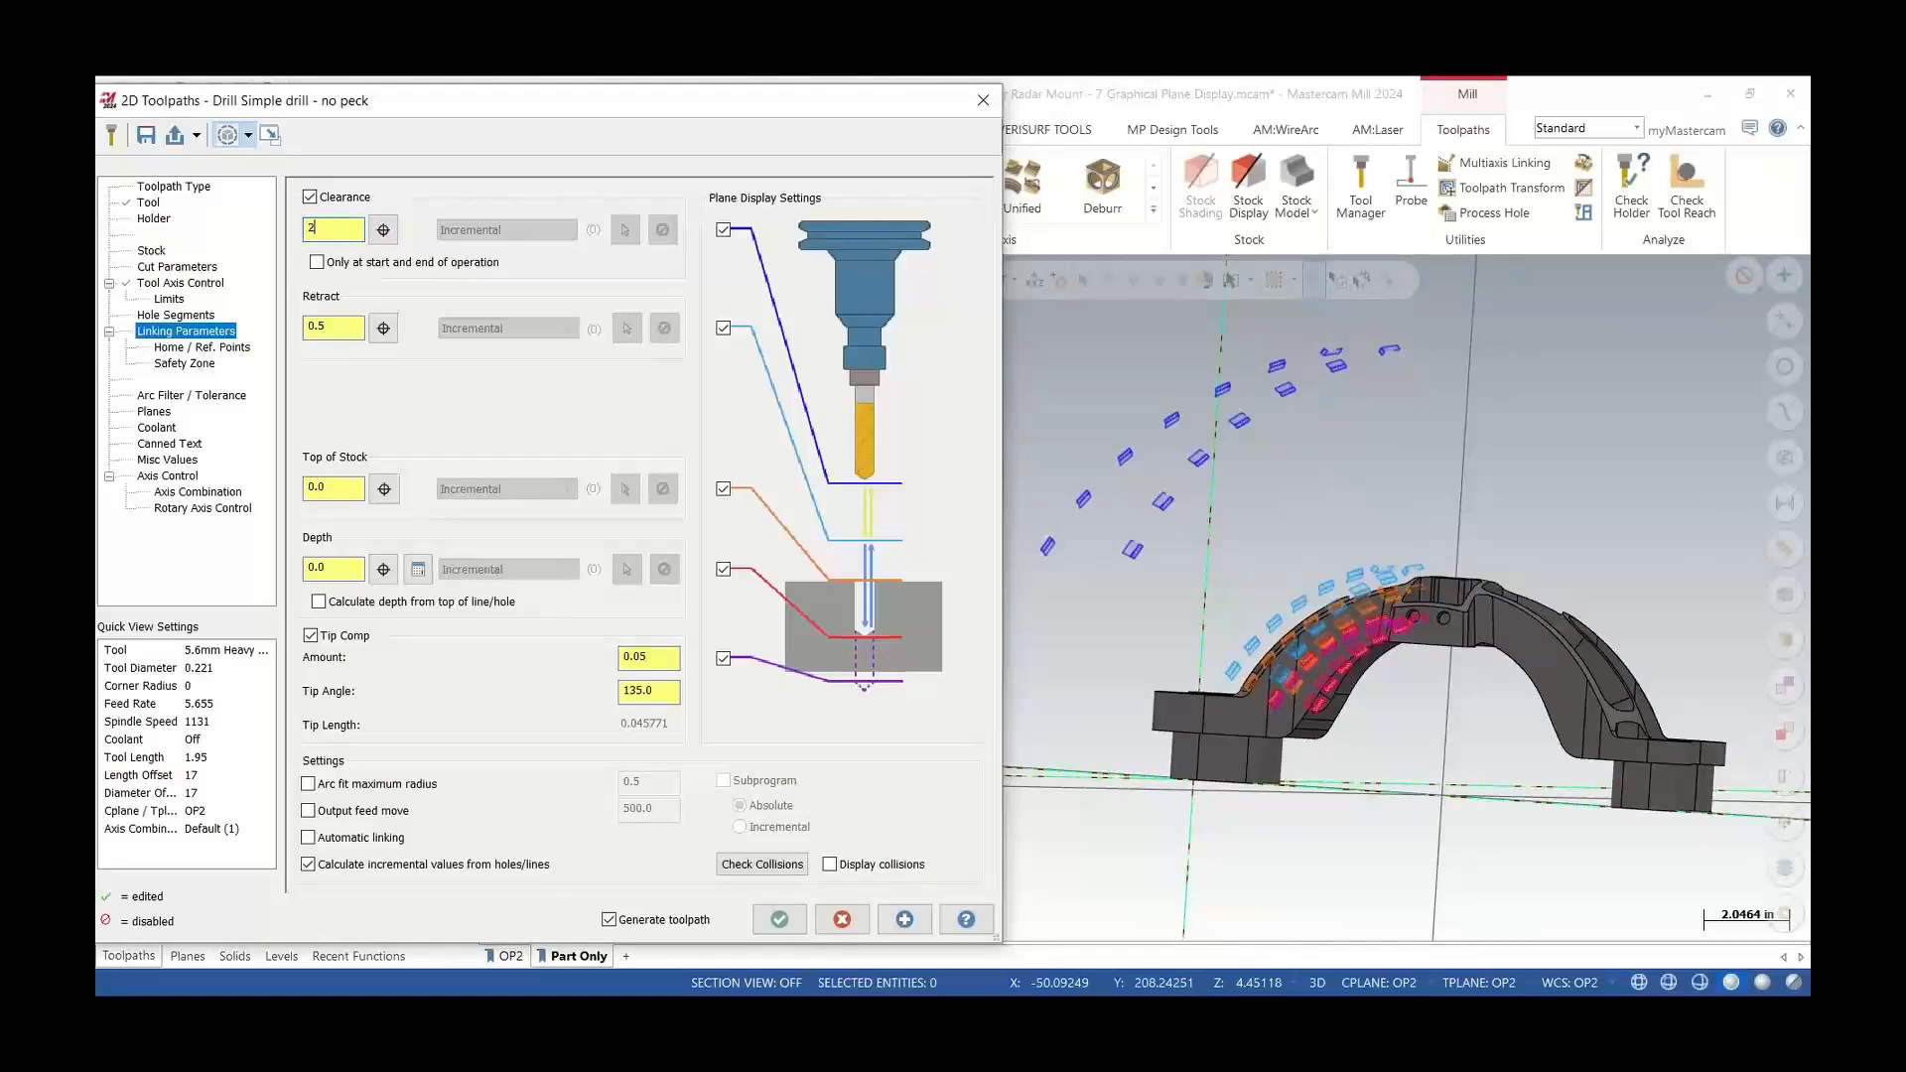
pyautogui.press('Return')
pyautogui.scroll(3, 1403, 587)
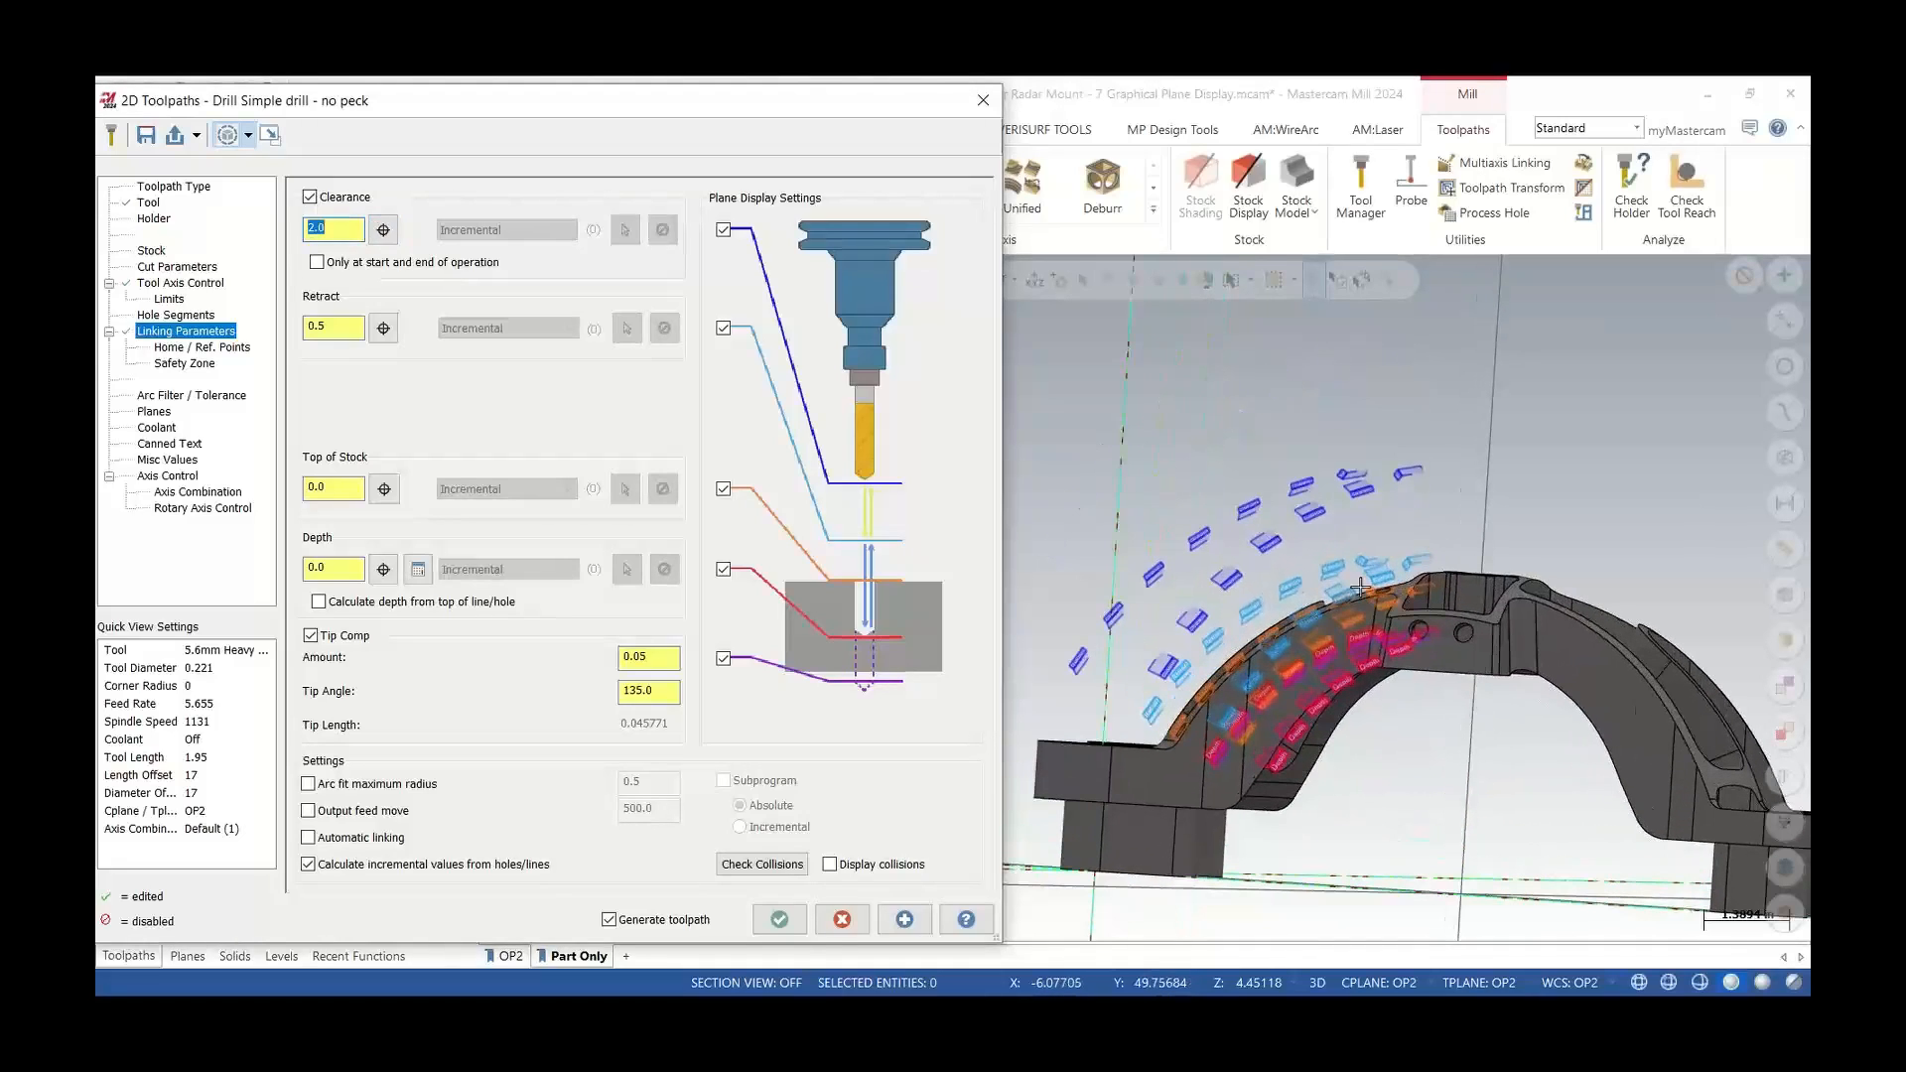
pyautogui.click(316, 264)
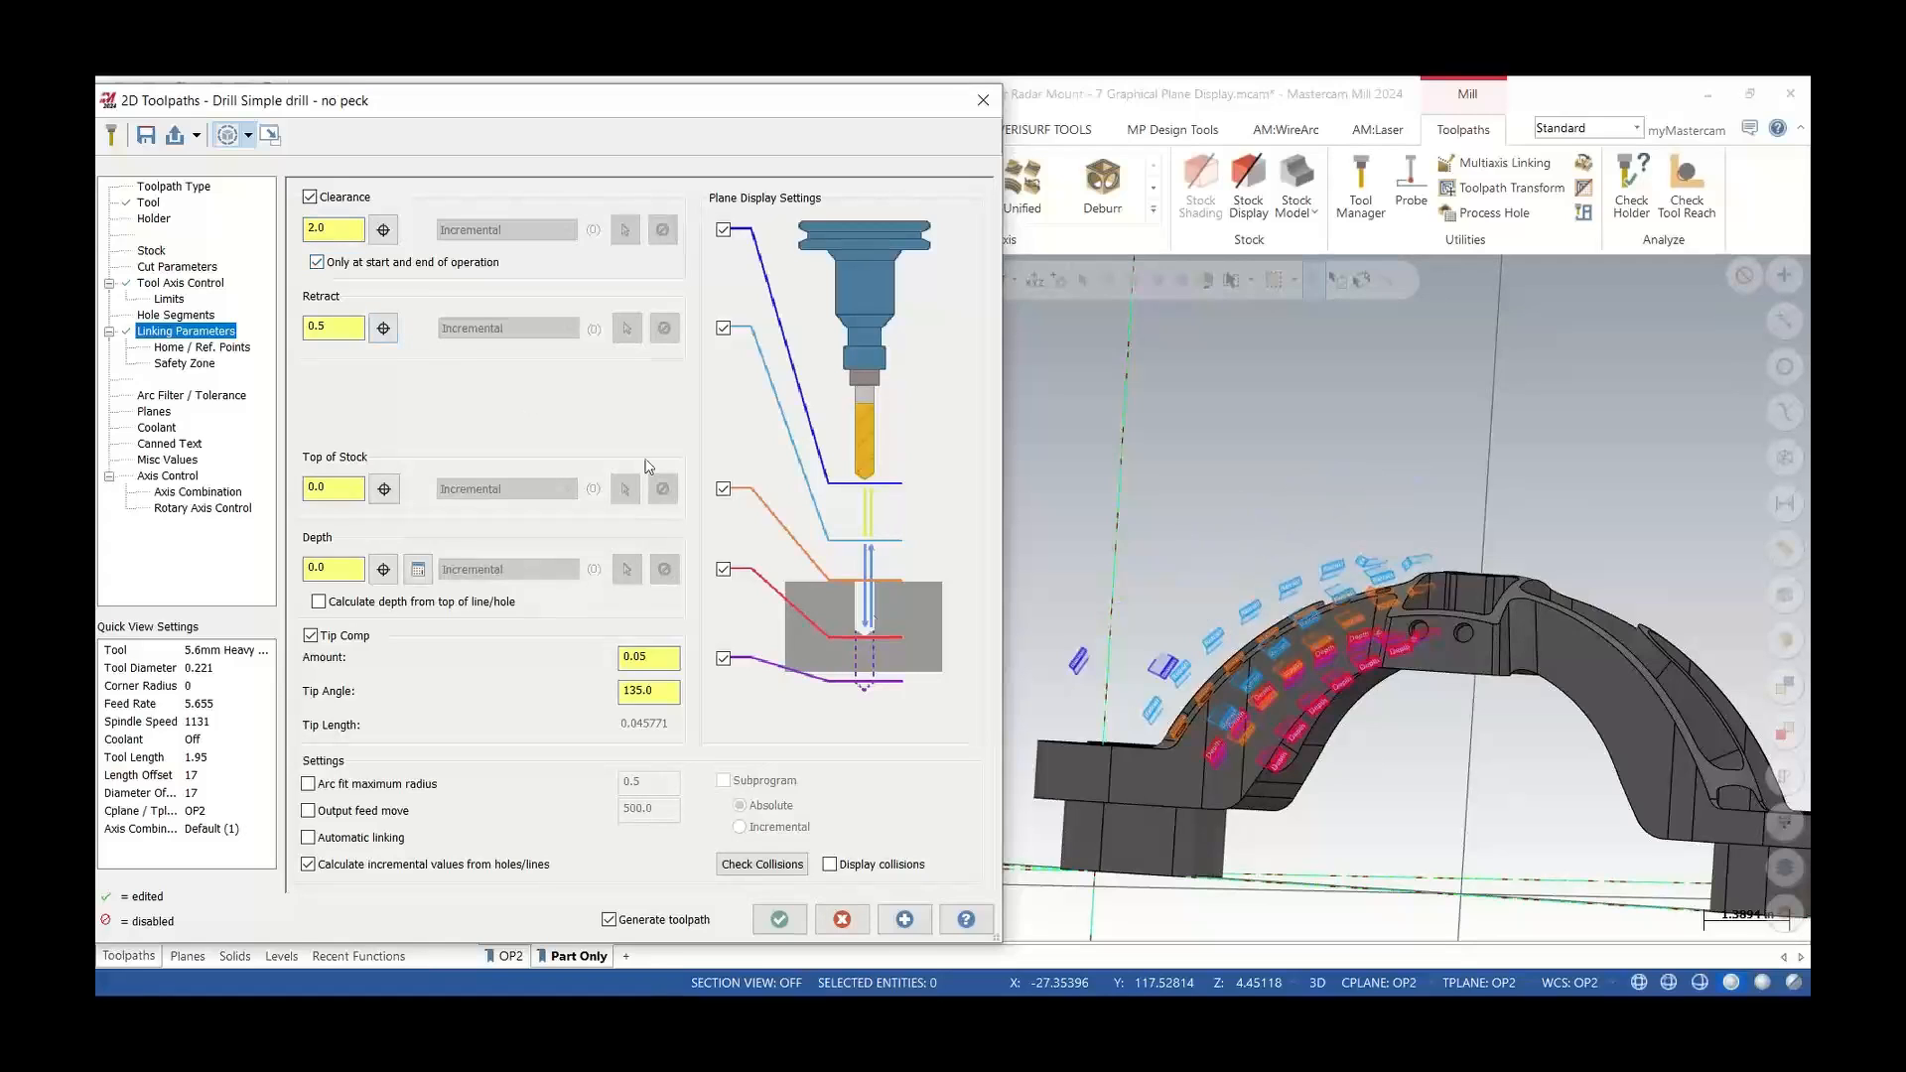
# Zoom and orbit around the holes to examine the labeled clearance, retract, top of stock and depth planes
pyautogui.moveTo(1119, 687); pyautogui.dragTo(1258, 729, button='middle')
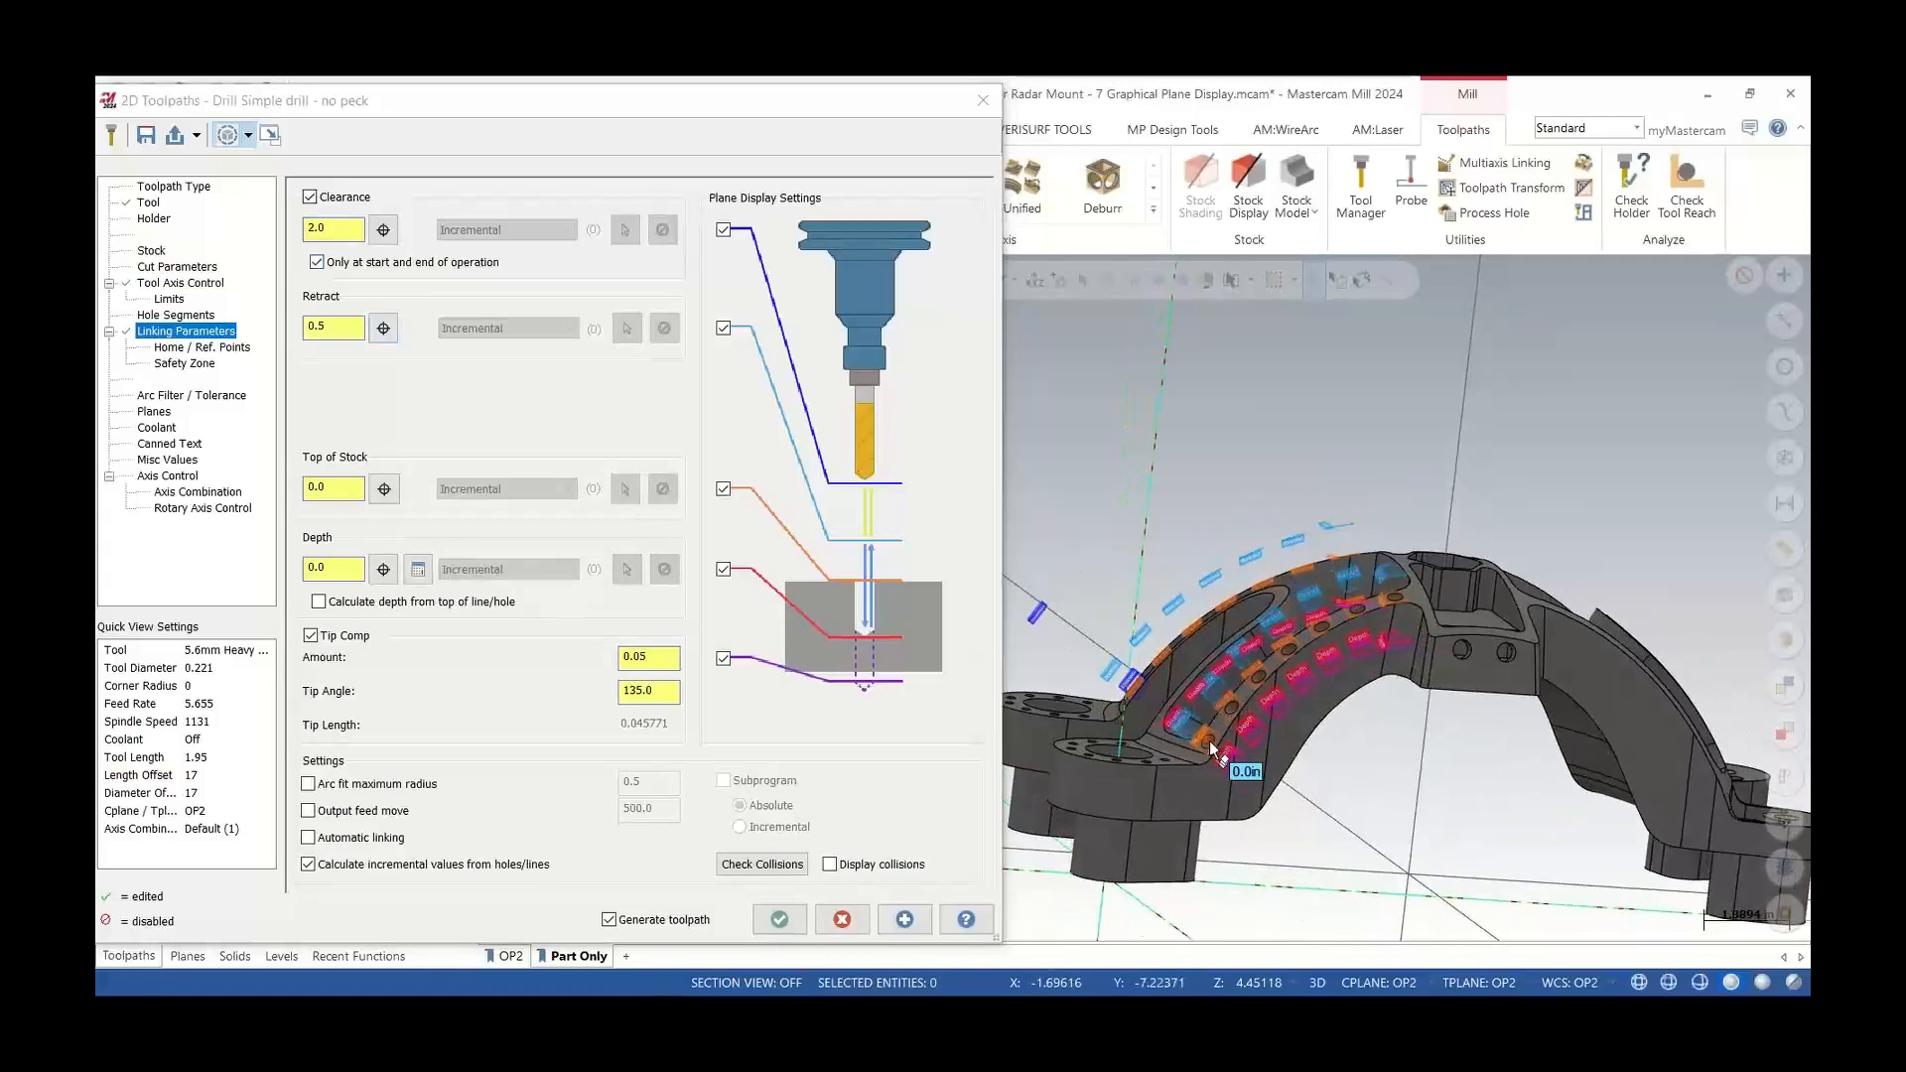
pyautogui.moveTo(1048, 611)
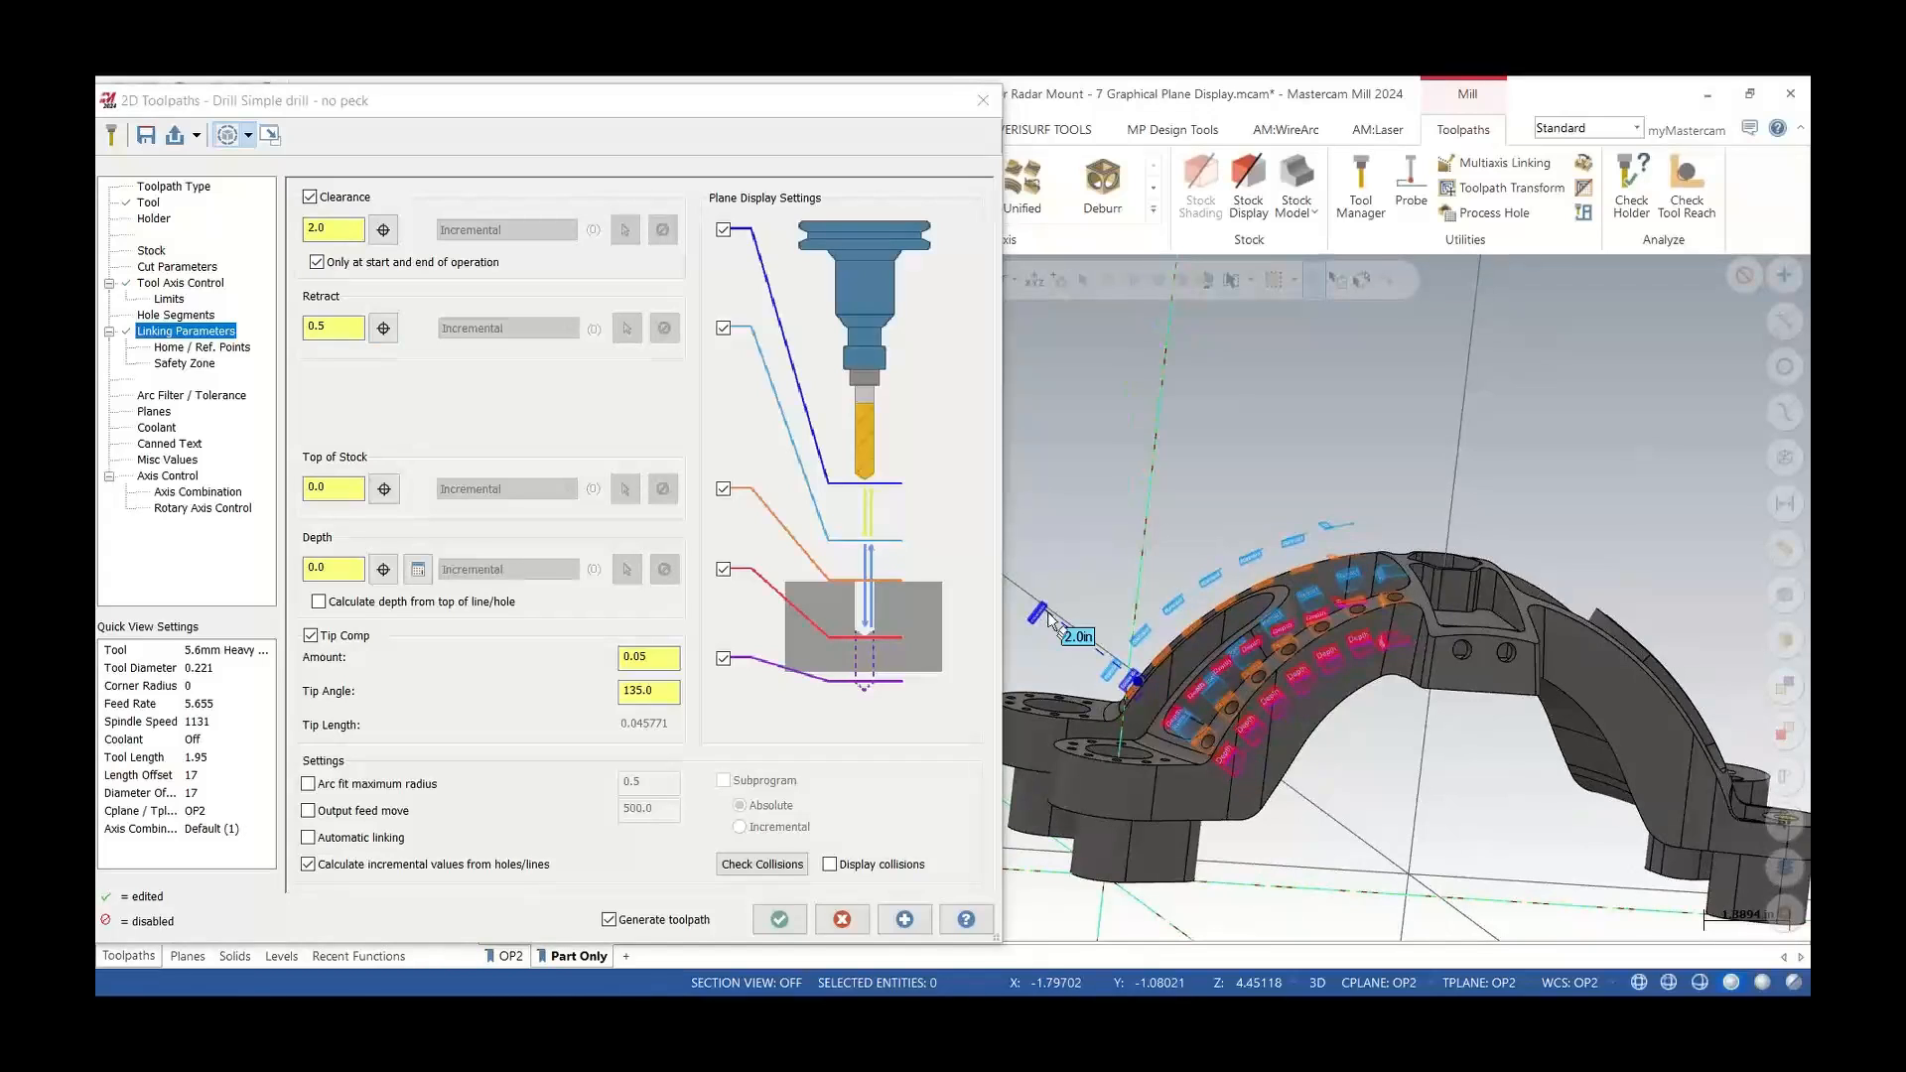
pyautogui.moveTo(1054, 622); pyautogui.dragTo(1235, 726, button='middle')
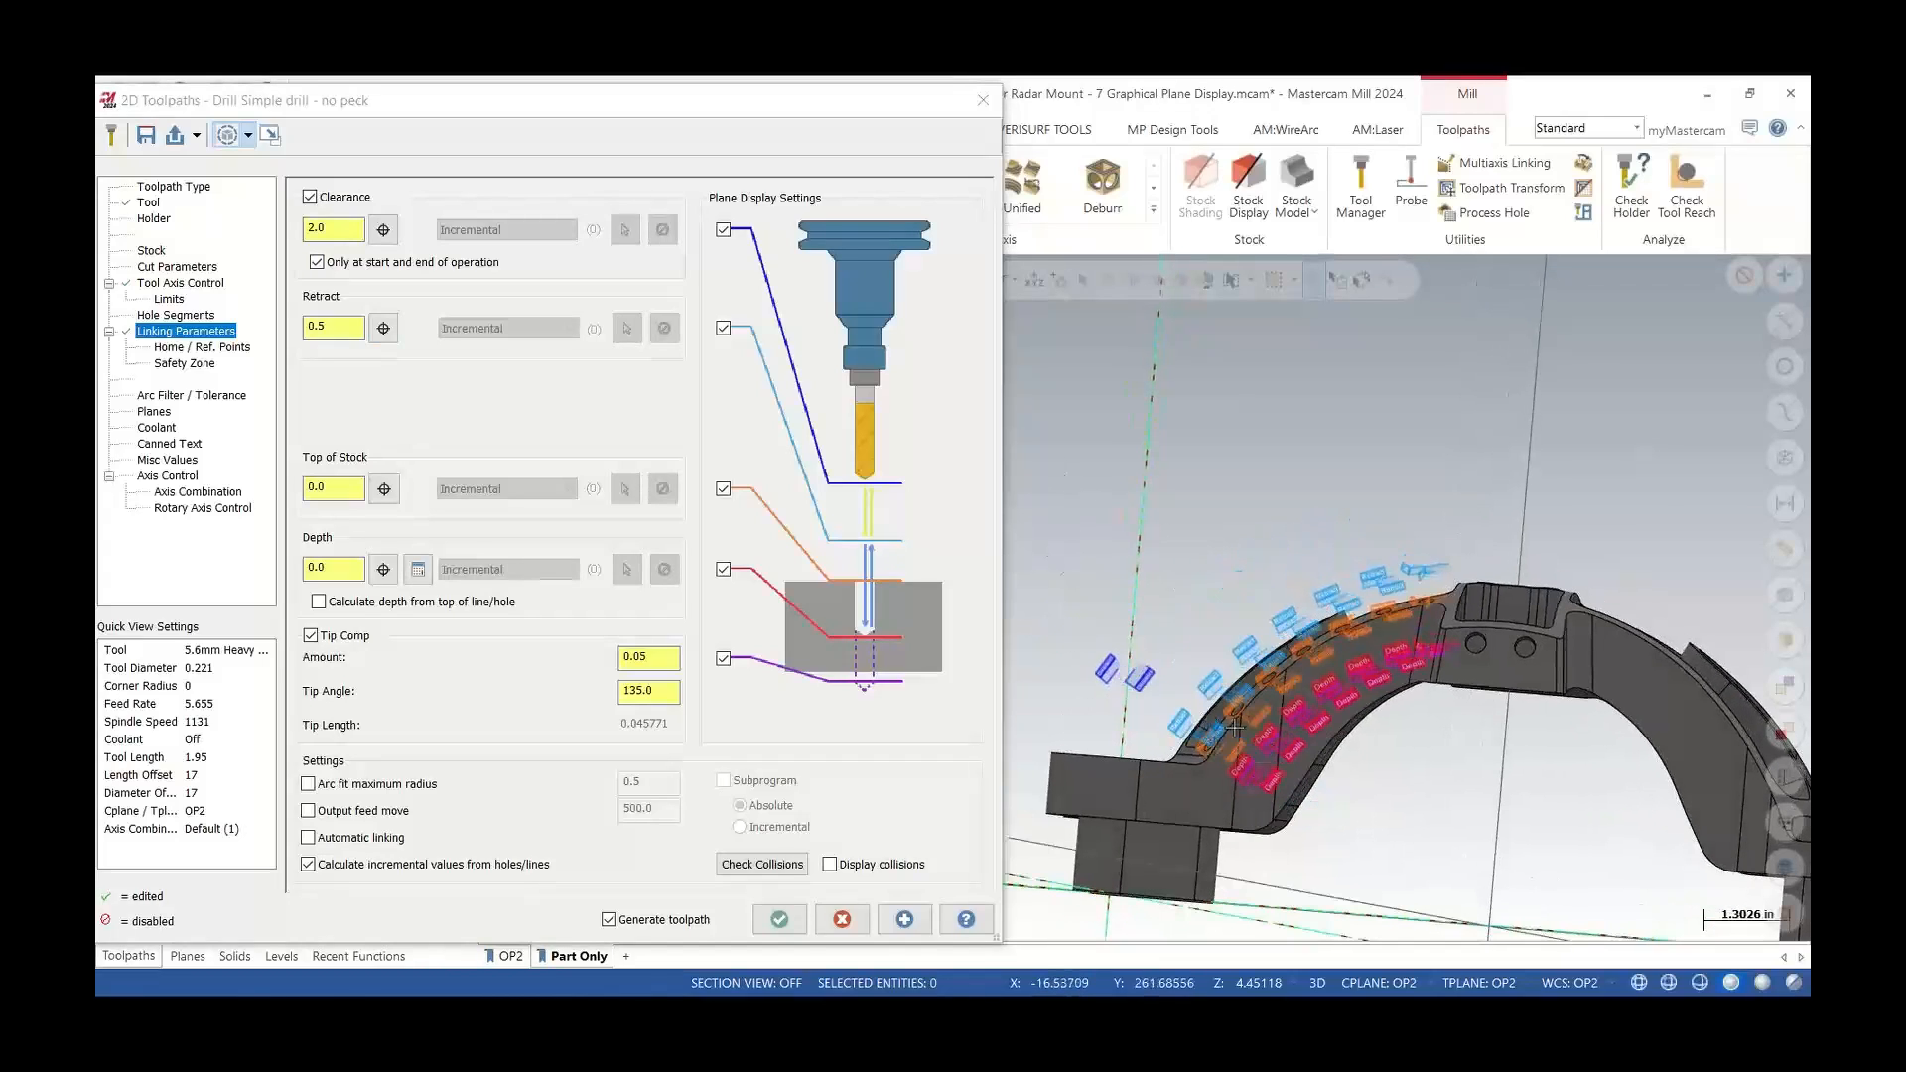
pyautogui.scroll(8, 1235, 726)
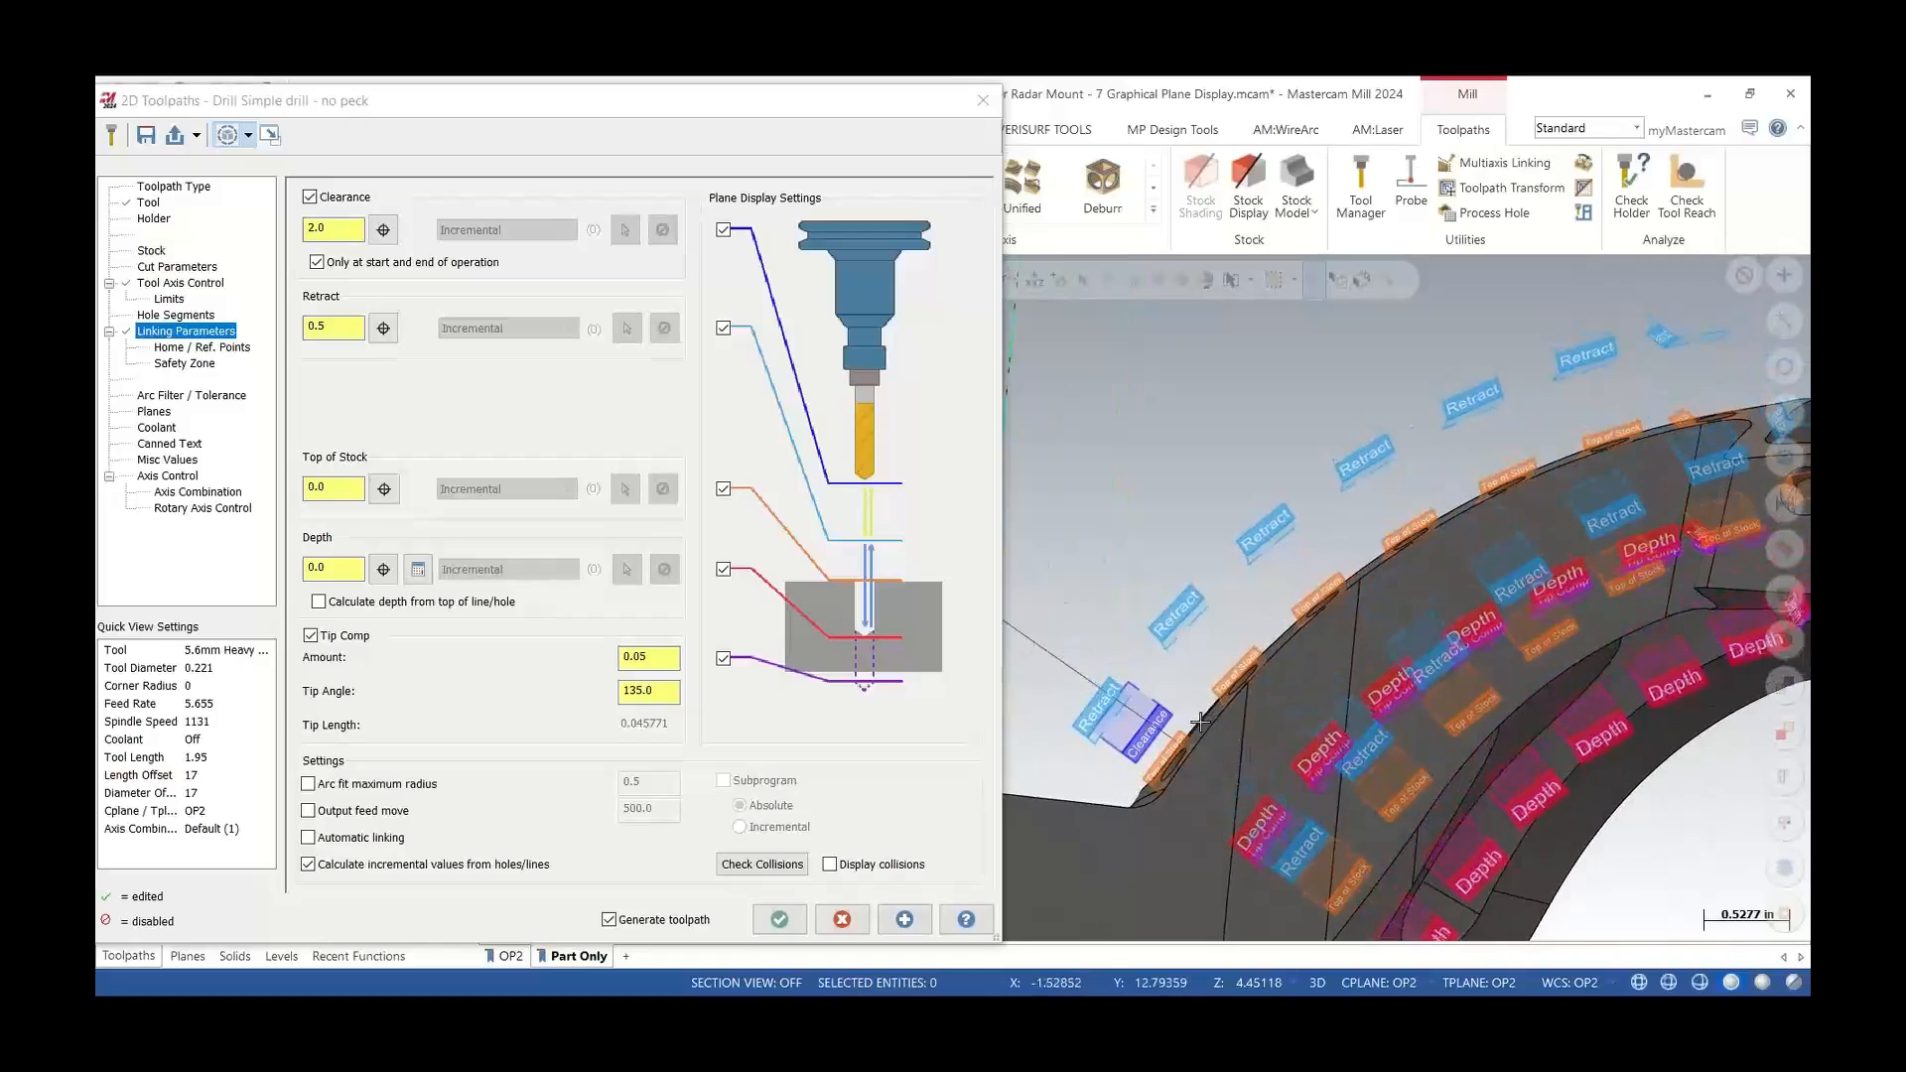
pyautogui.scroll(-3, 1281, 849)
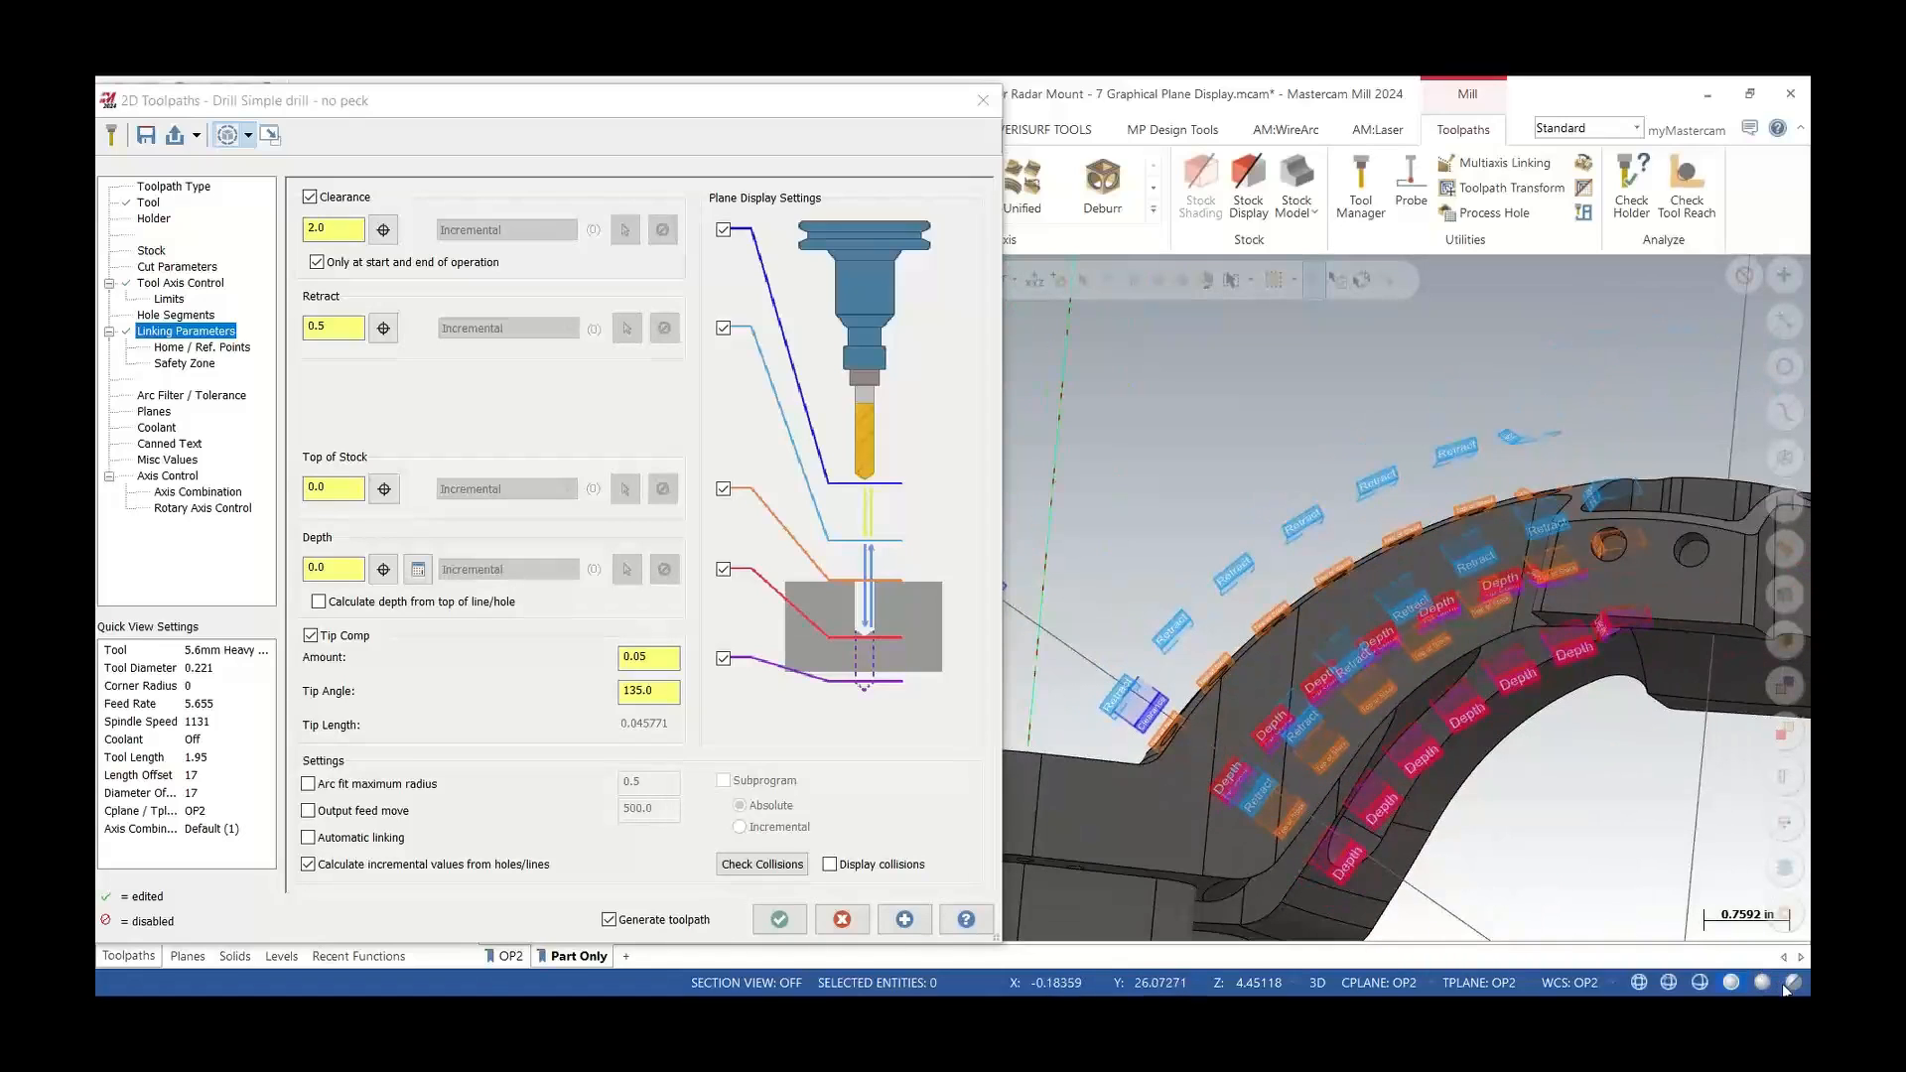
pyautogui.click(1788, 983)
pyautogui.scroll(4, 1261, 787)
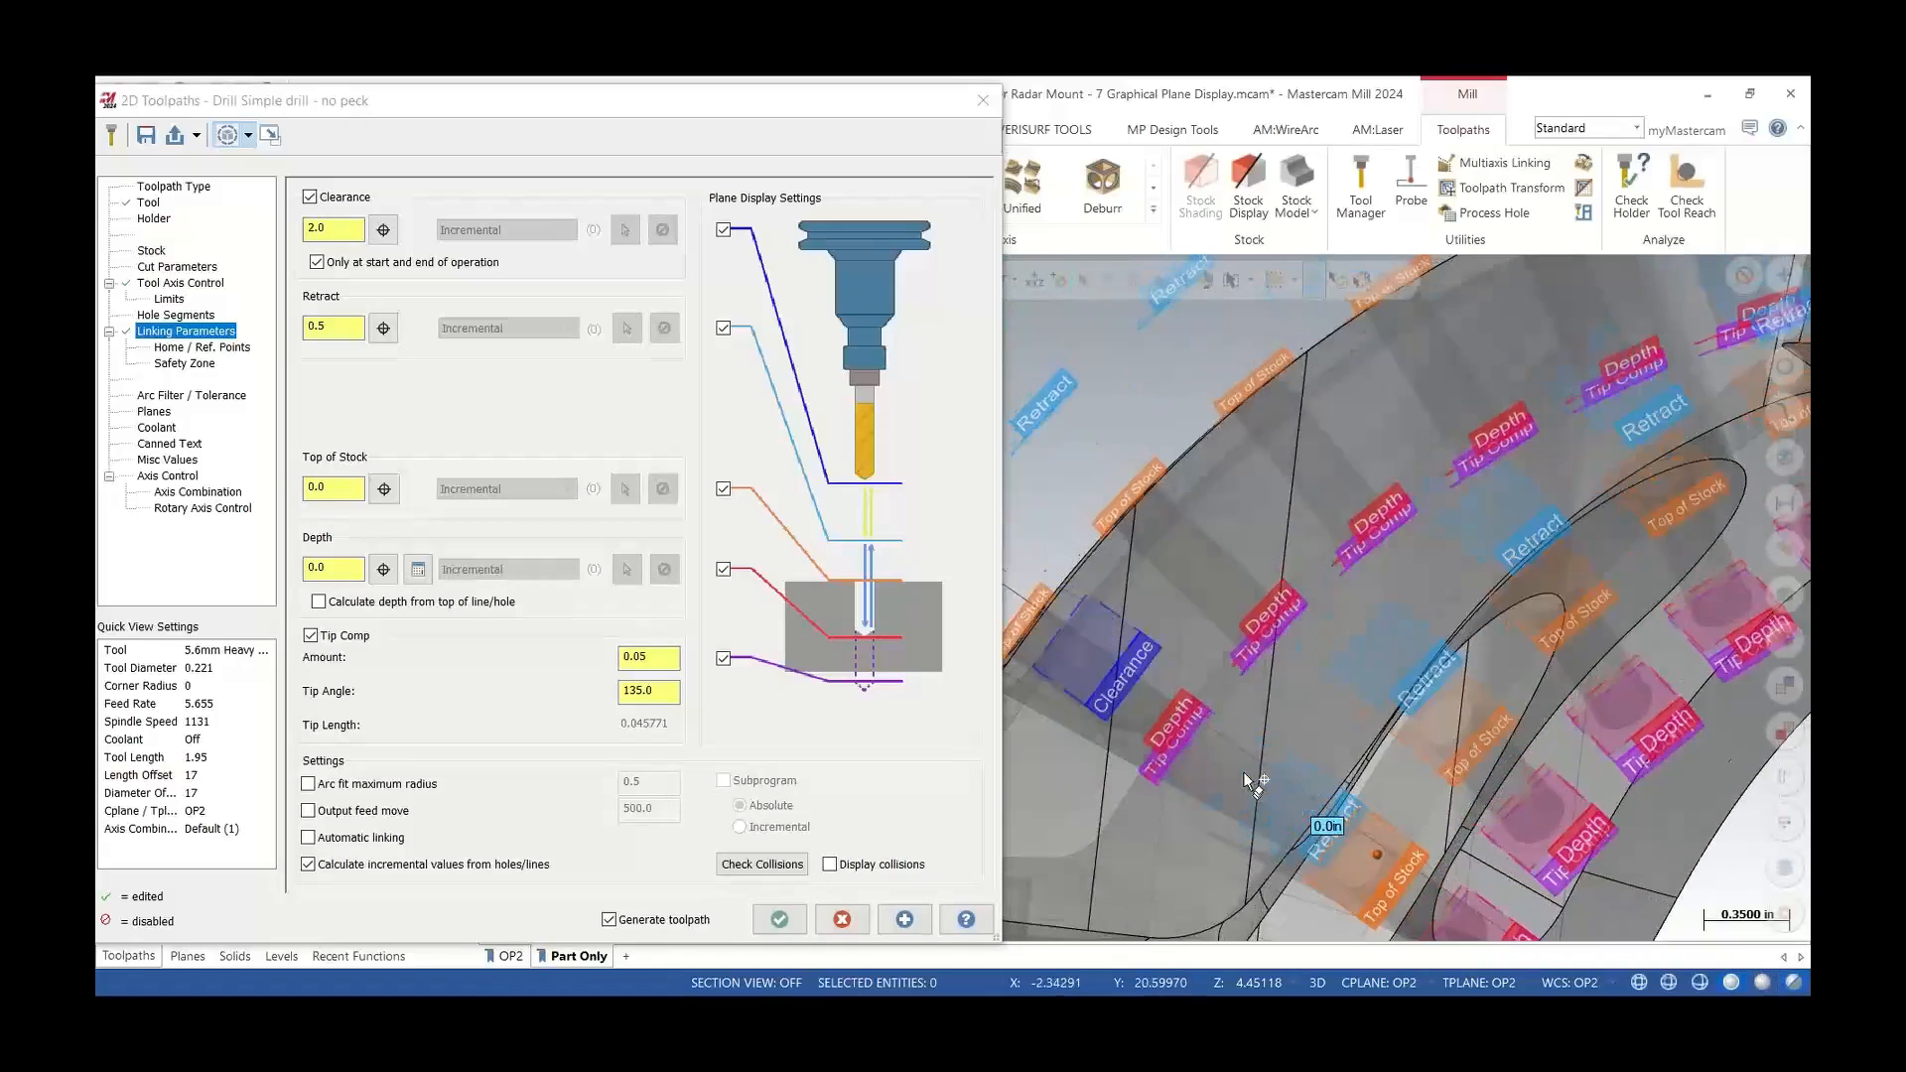
pyautogui.scroll(-2, 1245, 775)
pyautogui.moveTo(1245, 775); pyautogui.dragTo(1165, 742, button='middle')
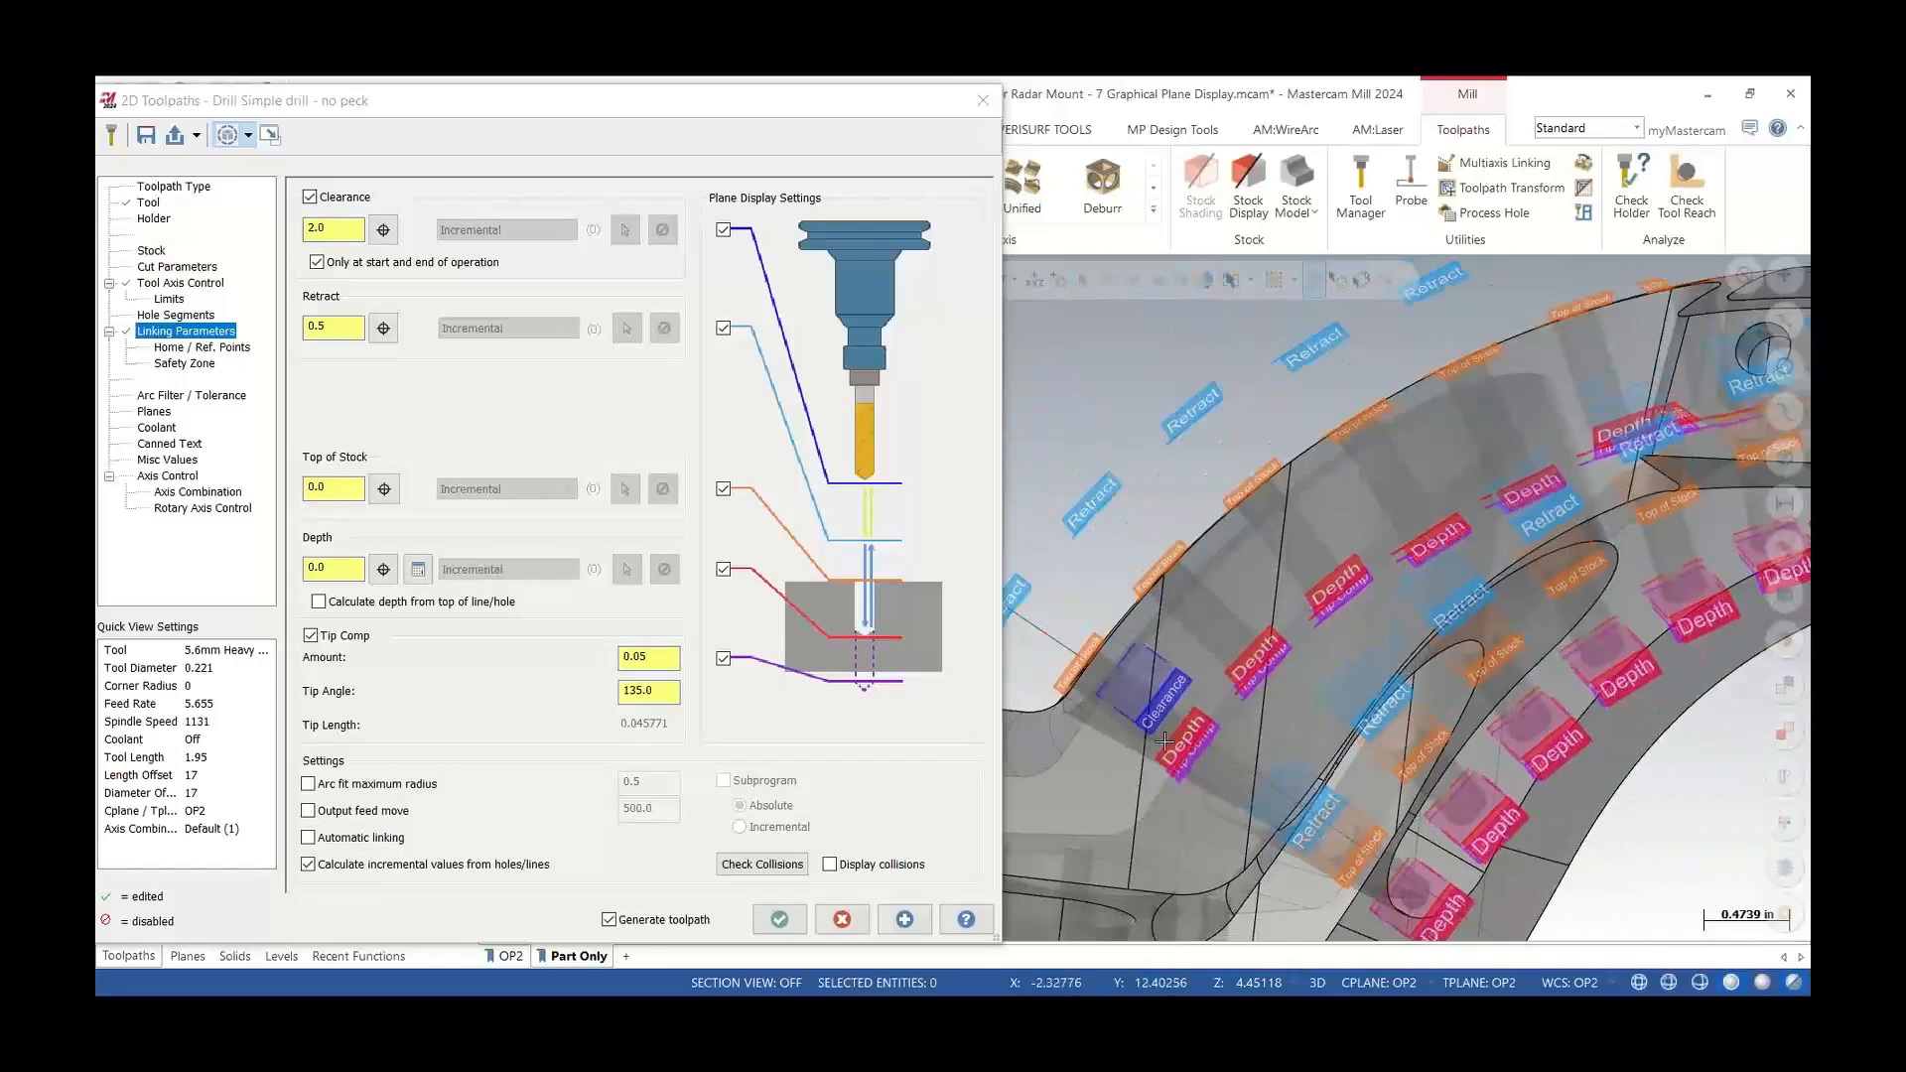
# Set the tip compensation amount to 0.0
pyautogui.doubleClick(644, 658)
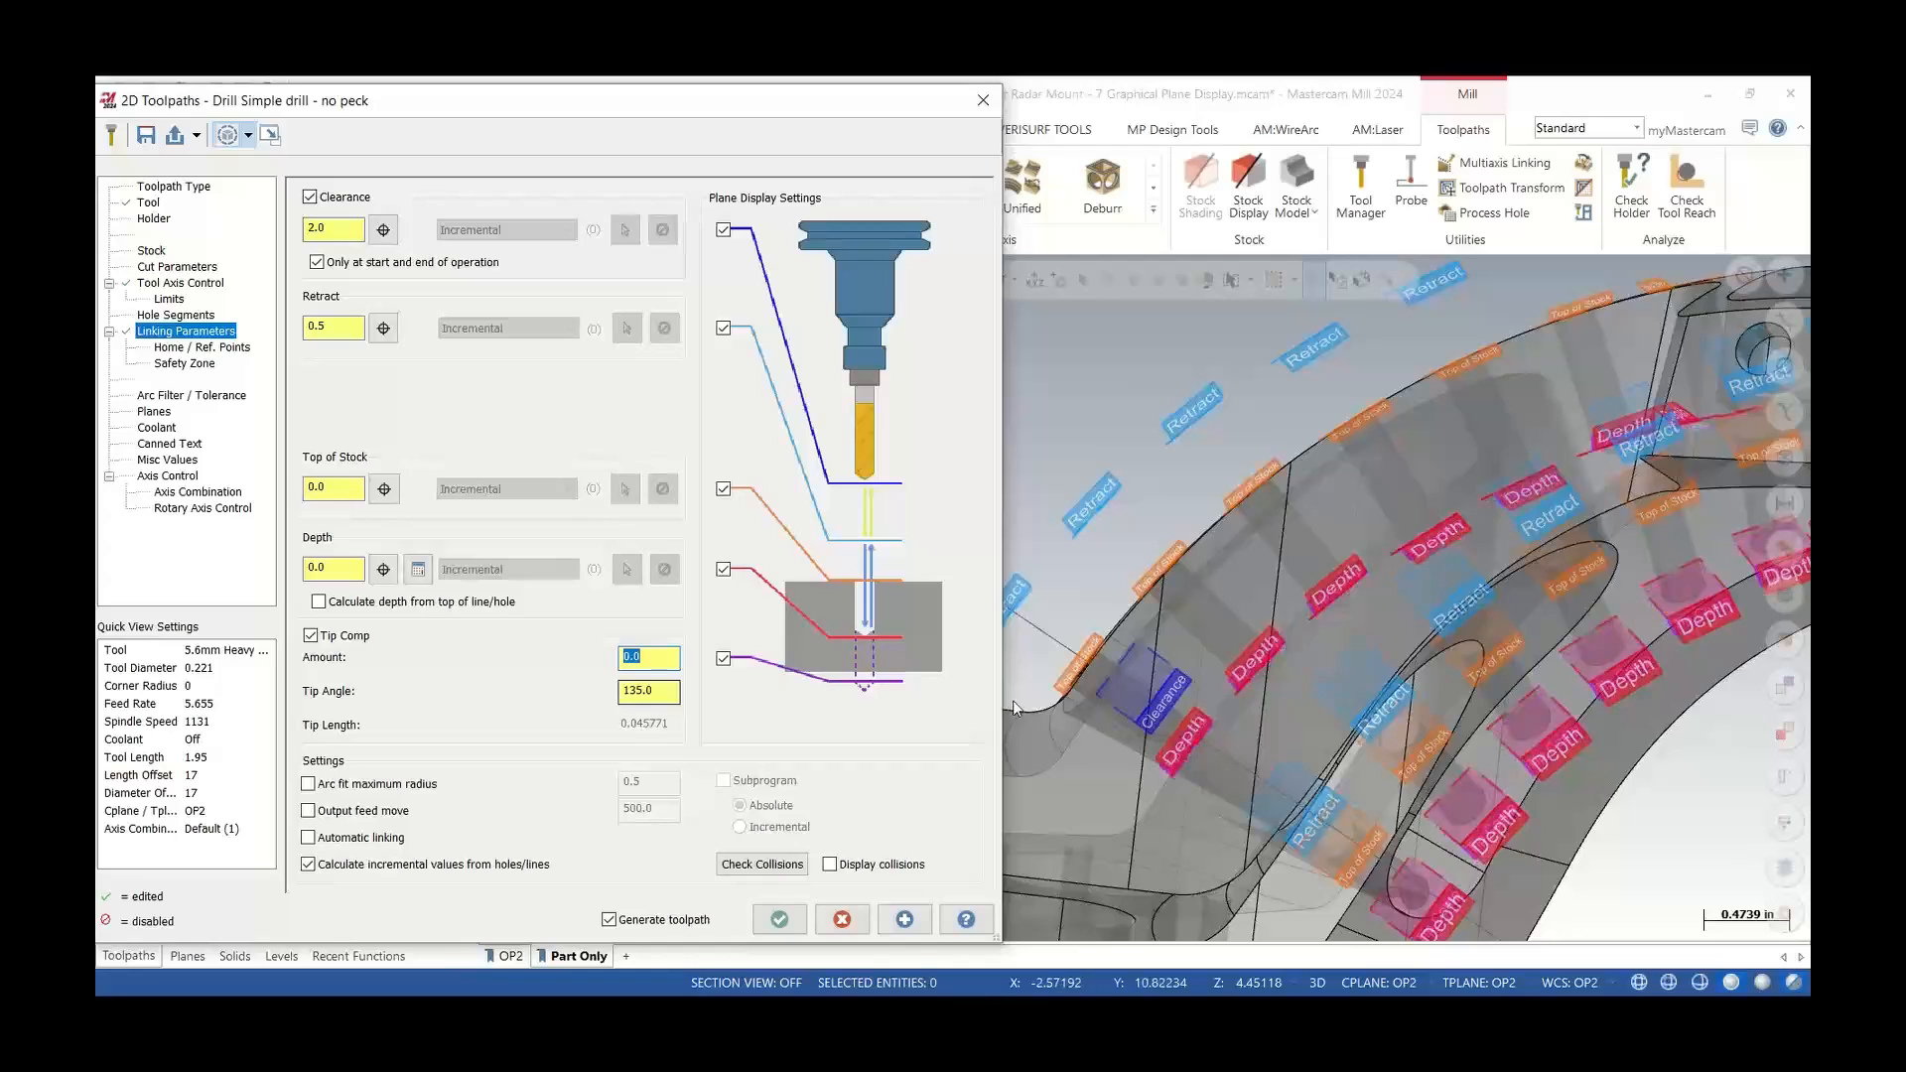
pyautogui.scroll(-2, 1442, 653)
pyautogui.scroll(2, 1269, 656)
pyautogui.moveTo(1267, 656)
pyautogui.mouseDown(button='middle')
pyautogui.moveTo(1267, 679)
pyautogui.moveTo(1286, 675)
pyautogui.mouseUp(button='middle')
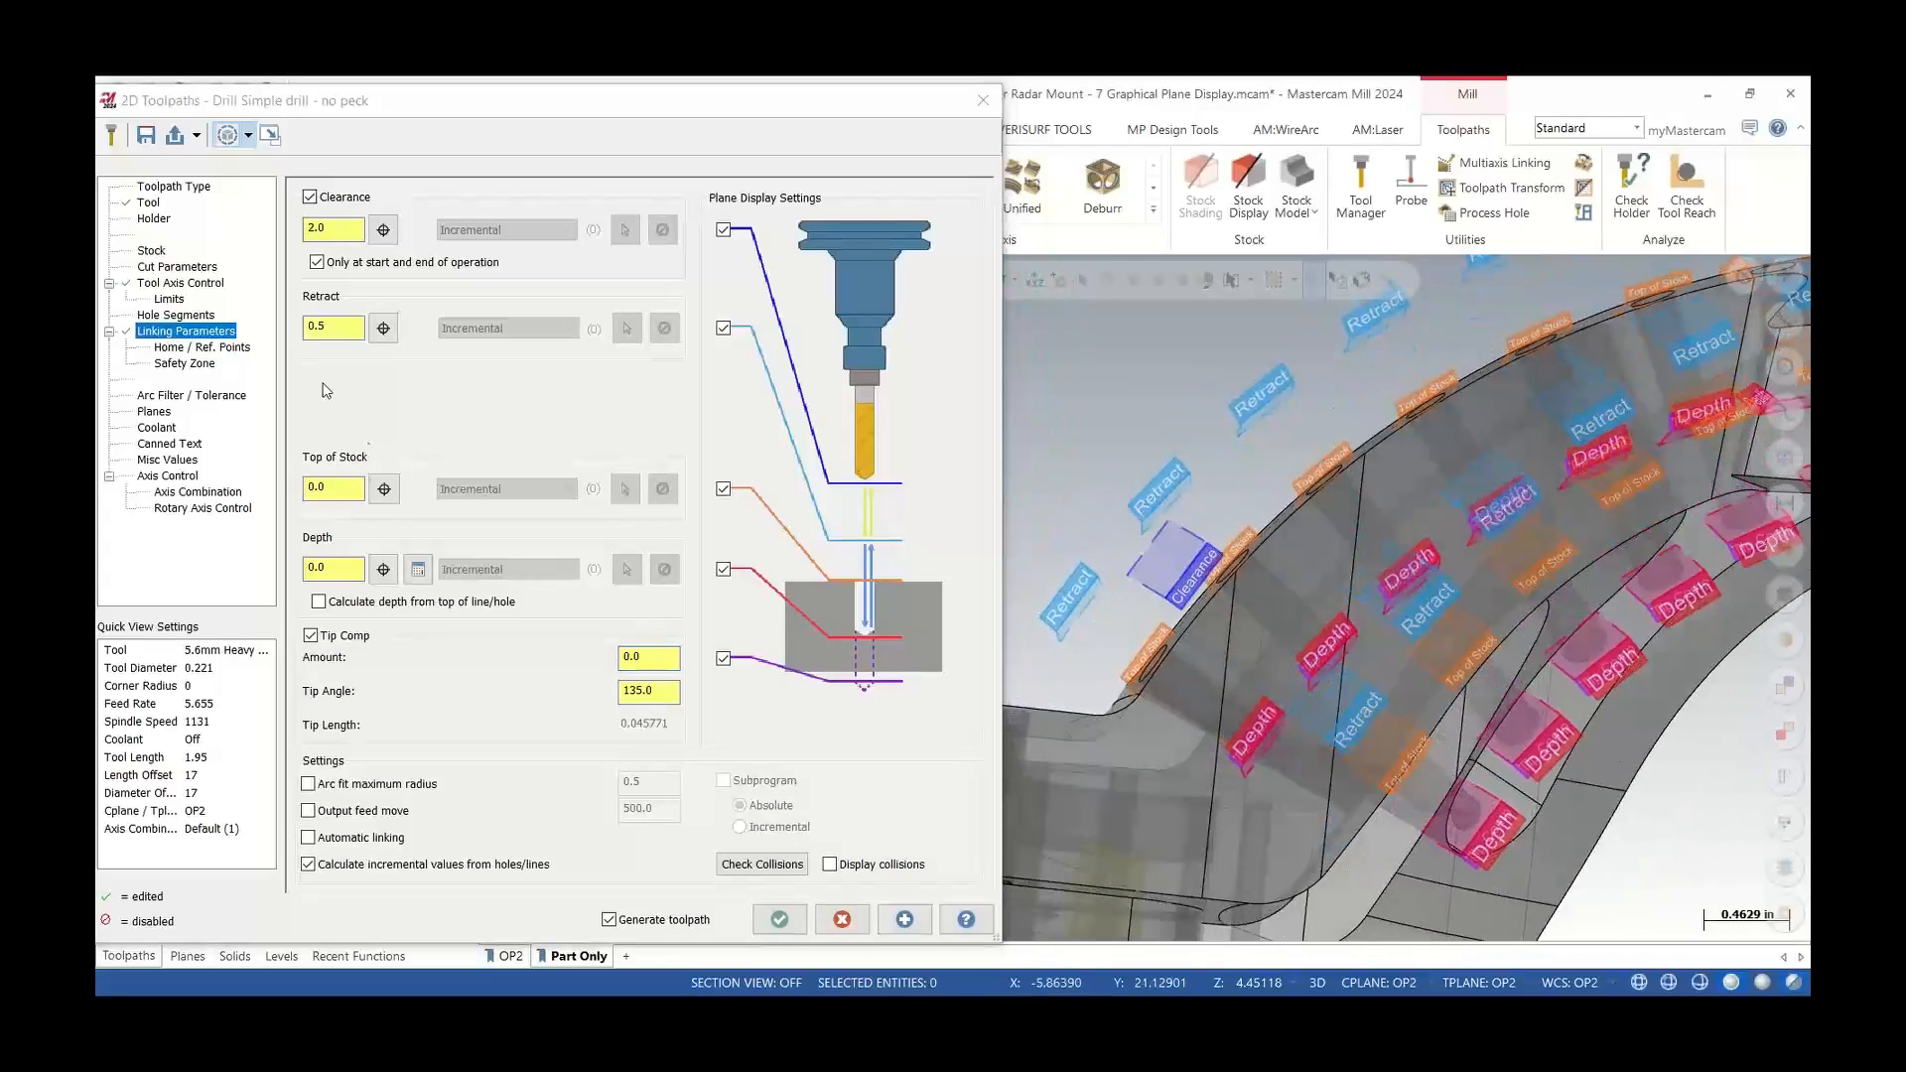
# Set the retract to 0.1 and accept the drill toolpath parameters
pyautogui.click(300, 345)
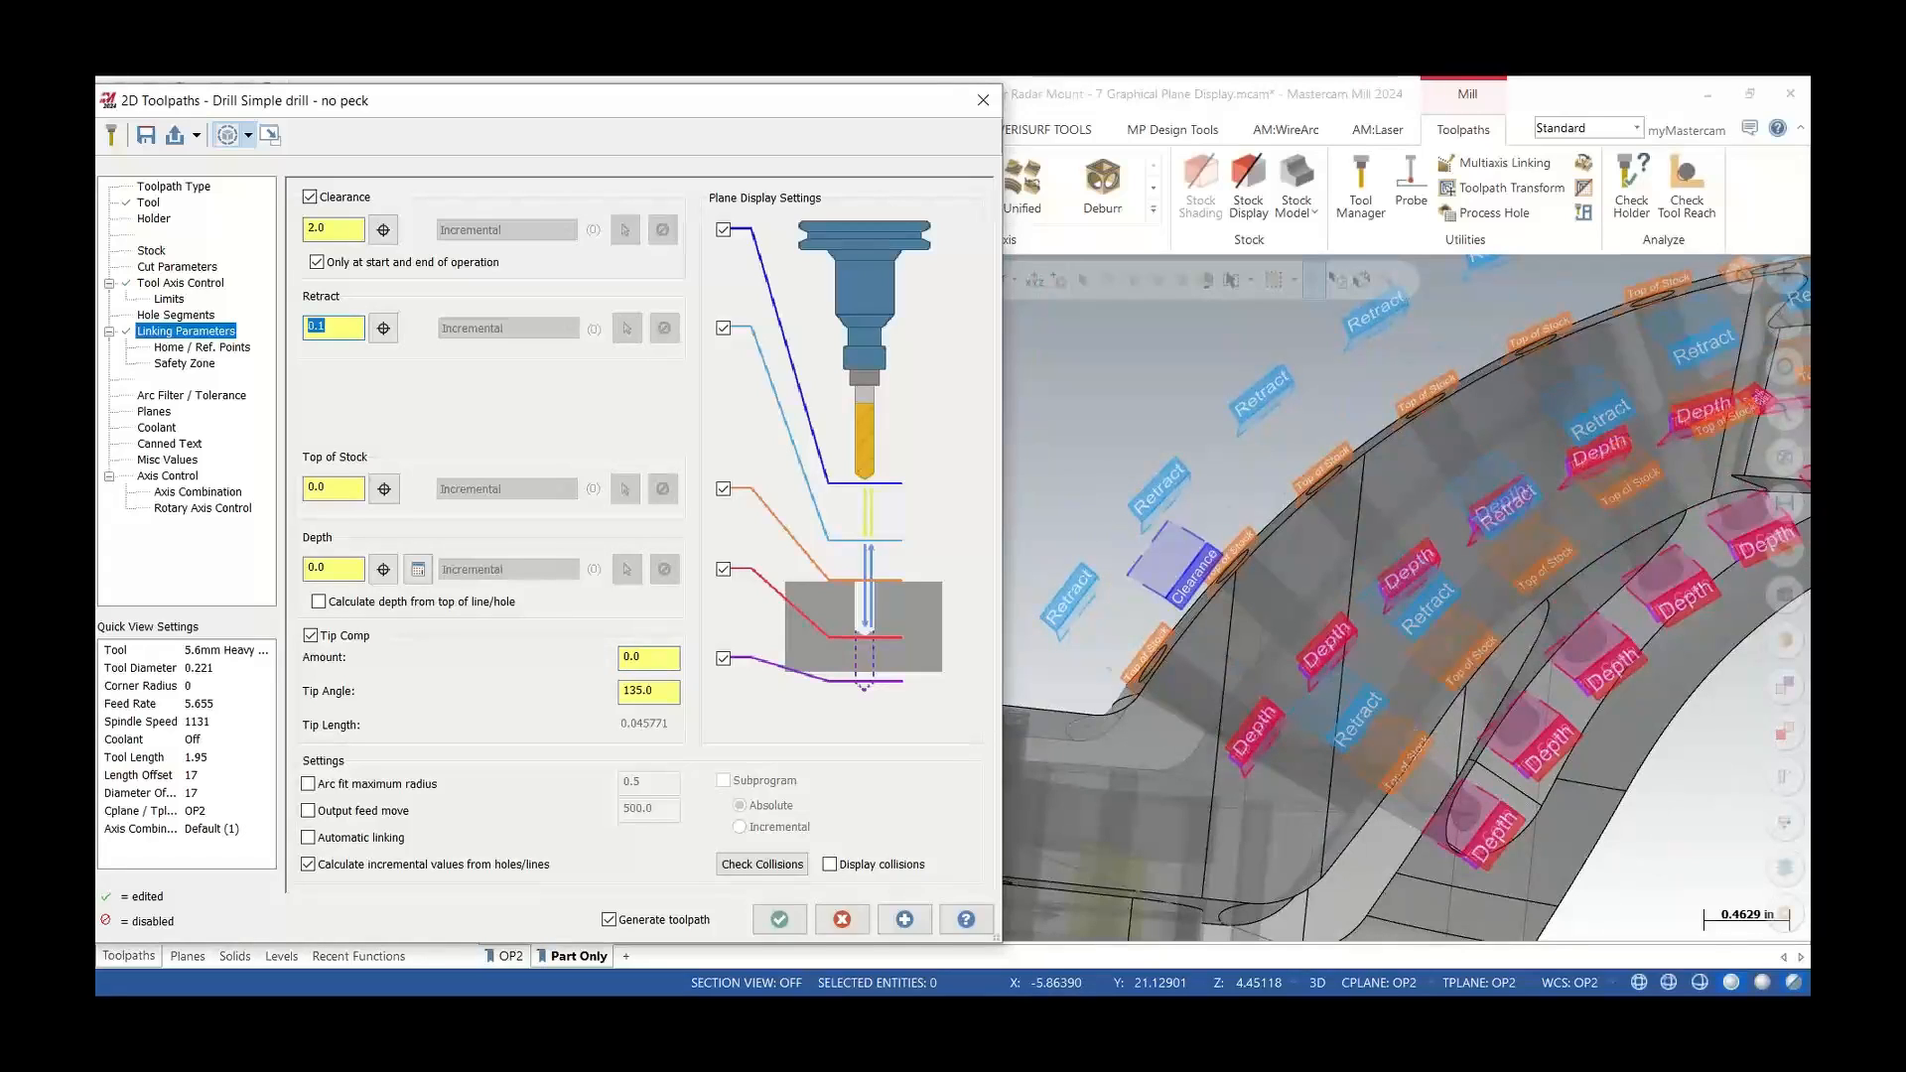
pyautogui.scroll(-4, 1325, 731)
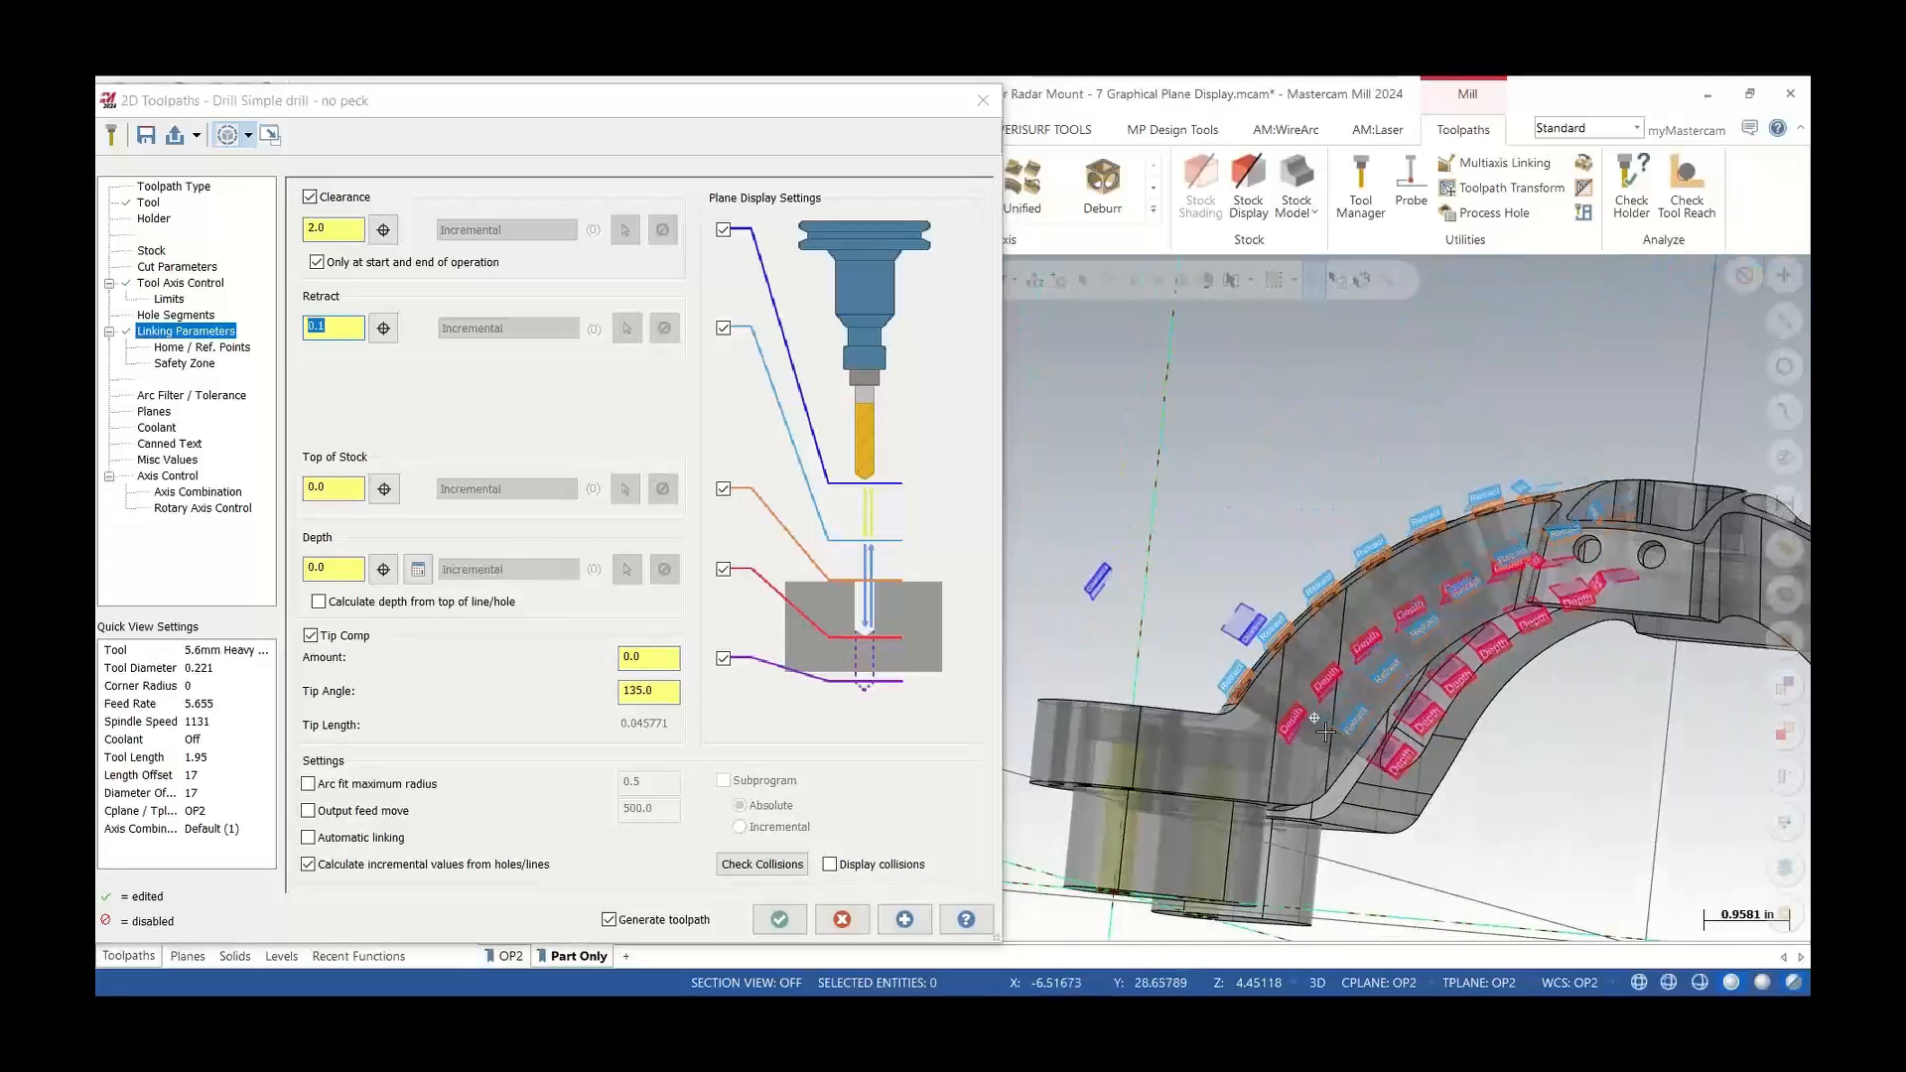
pyautogui.moveTo(1325, 732); pyautogui.dragTo(1317, 723, button='middle')
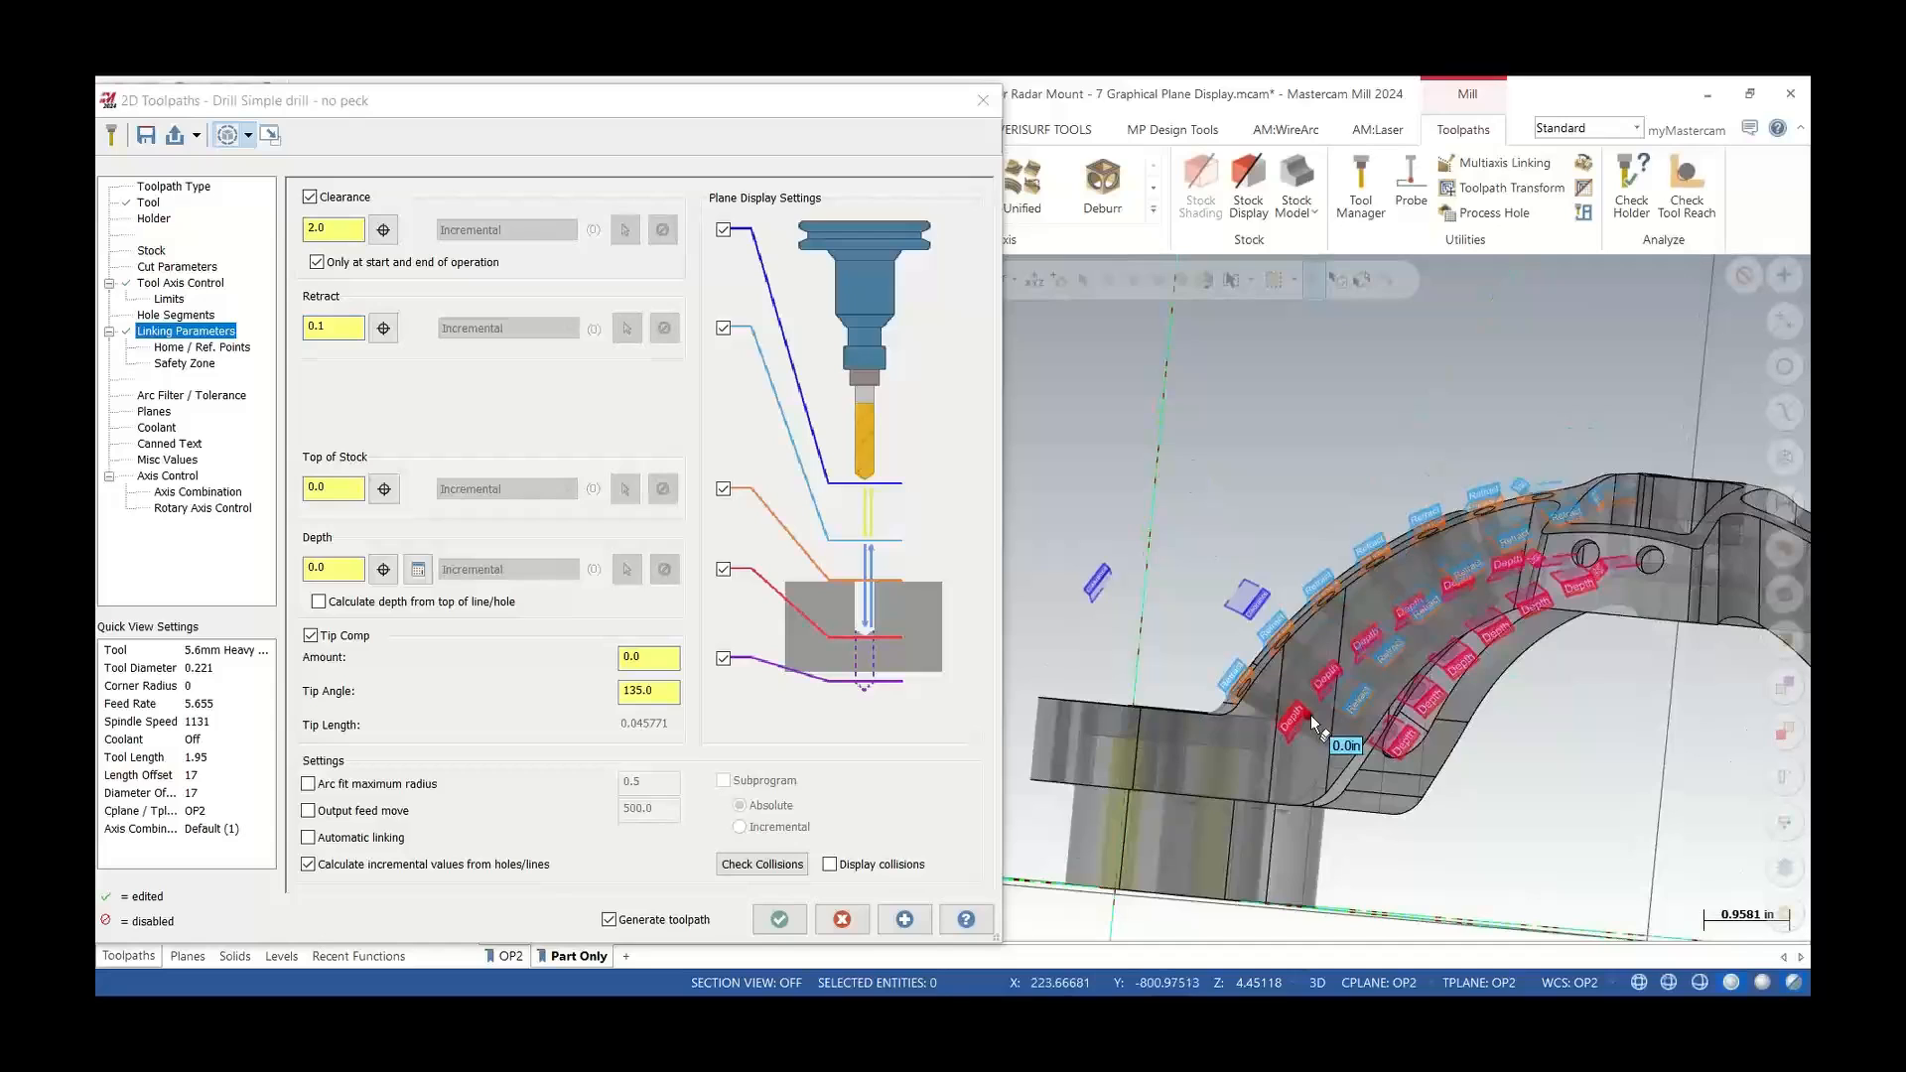
pyautogui.click(791, 923)
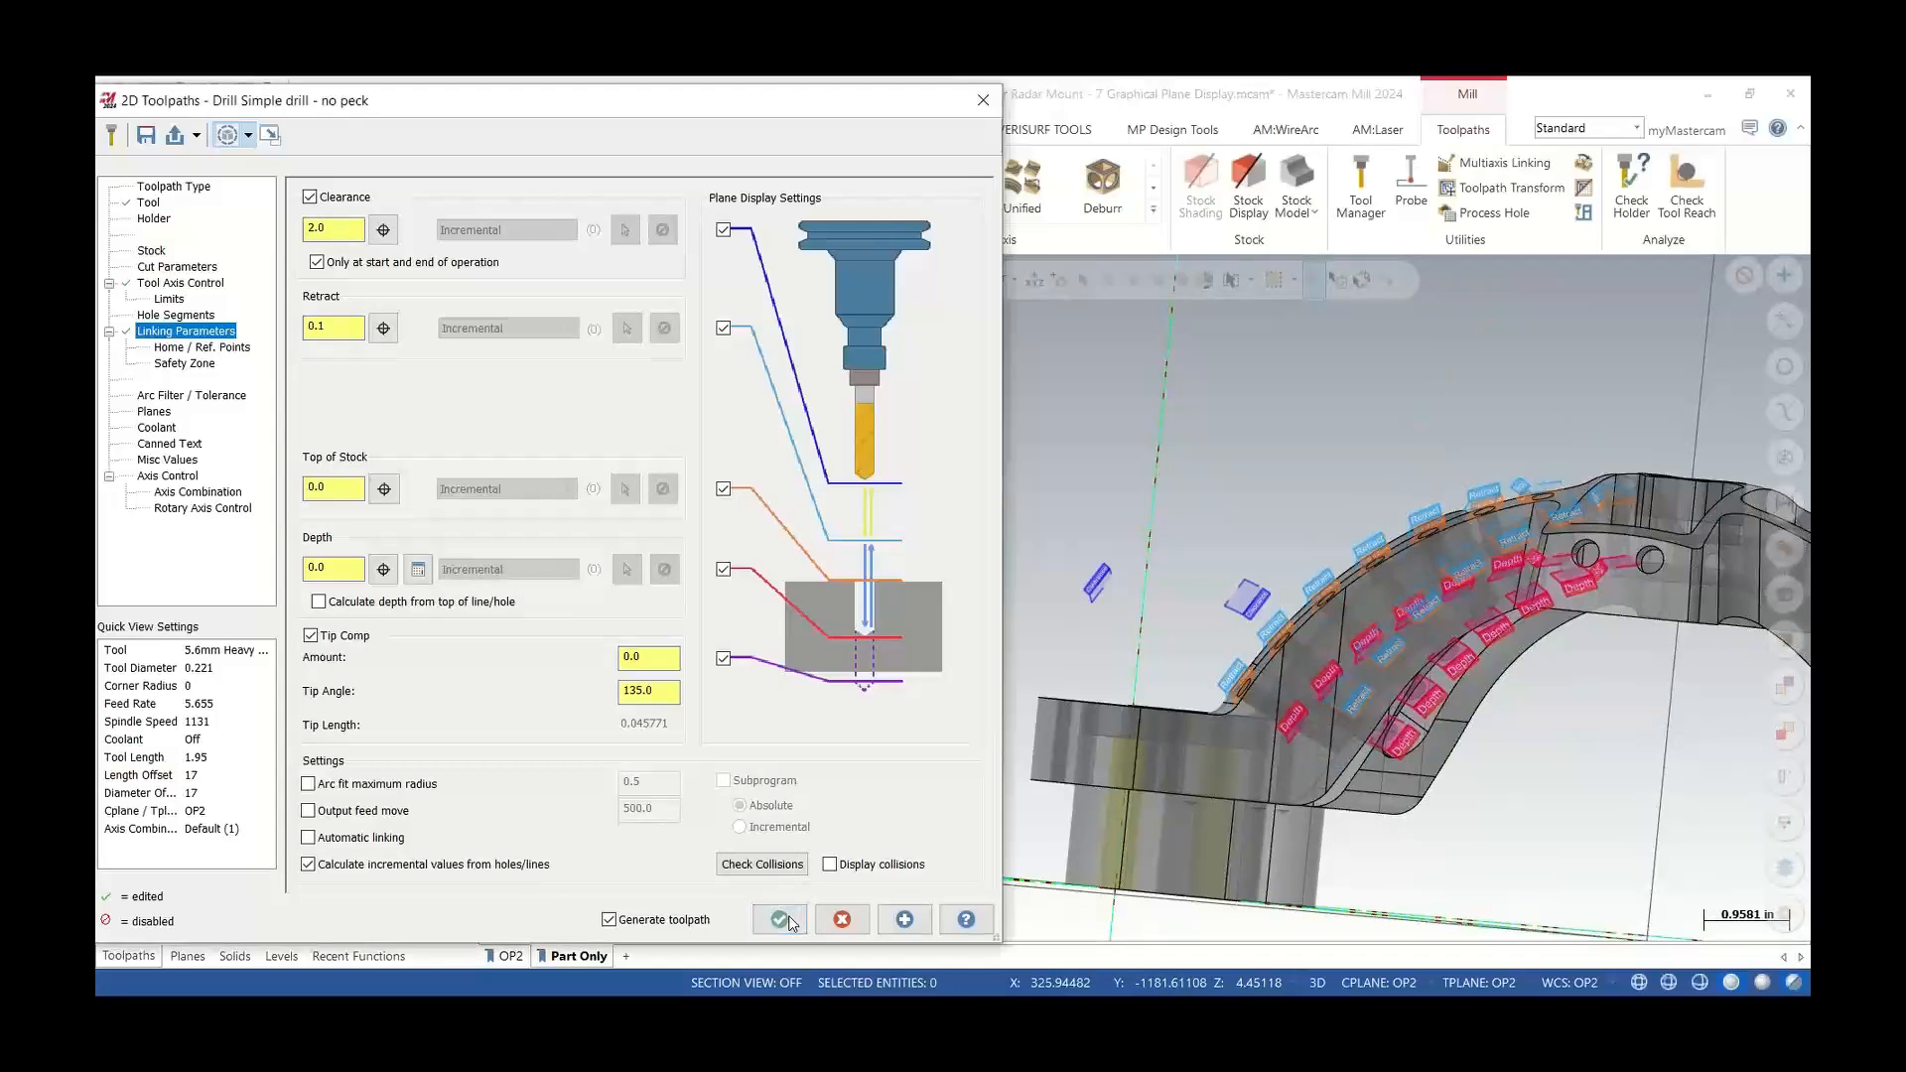
# Backplot the 5-axis drill toolpath and examine the tool motion along the angled holes, toggling part translucency on and off
pyautogui.scroll(-3, 1089, 621)
pyautogui.moveTo(1166, 627); pyautogui.dragTo(1302, 685, button='middle')
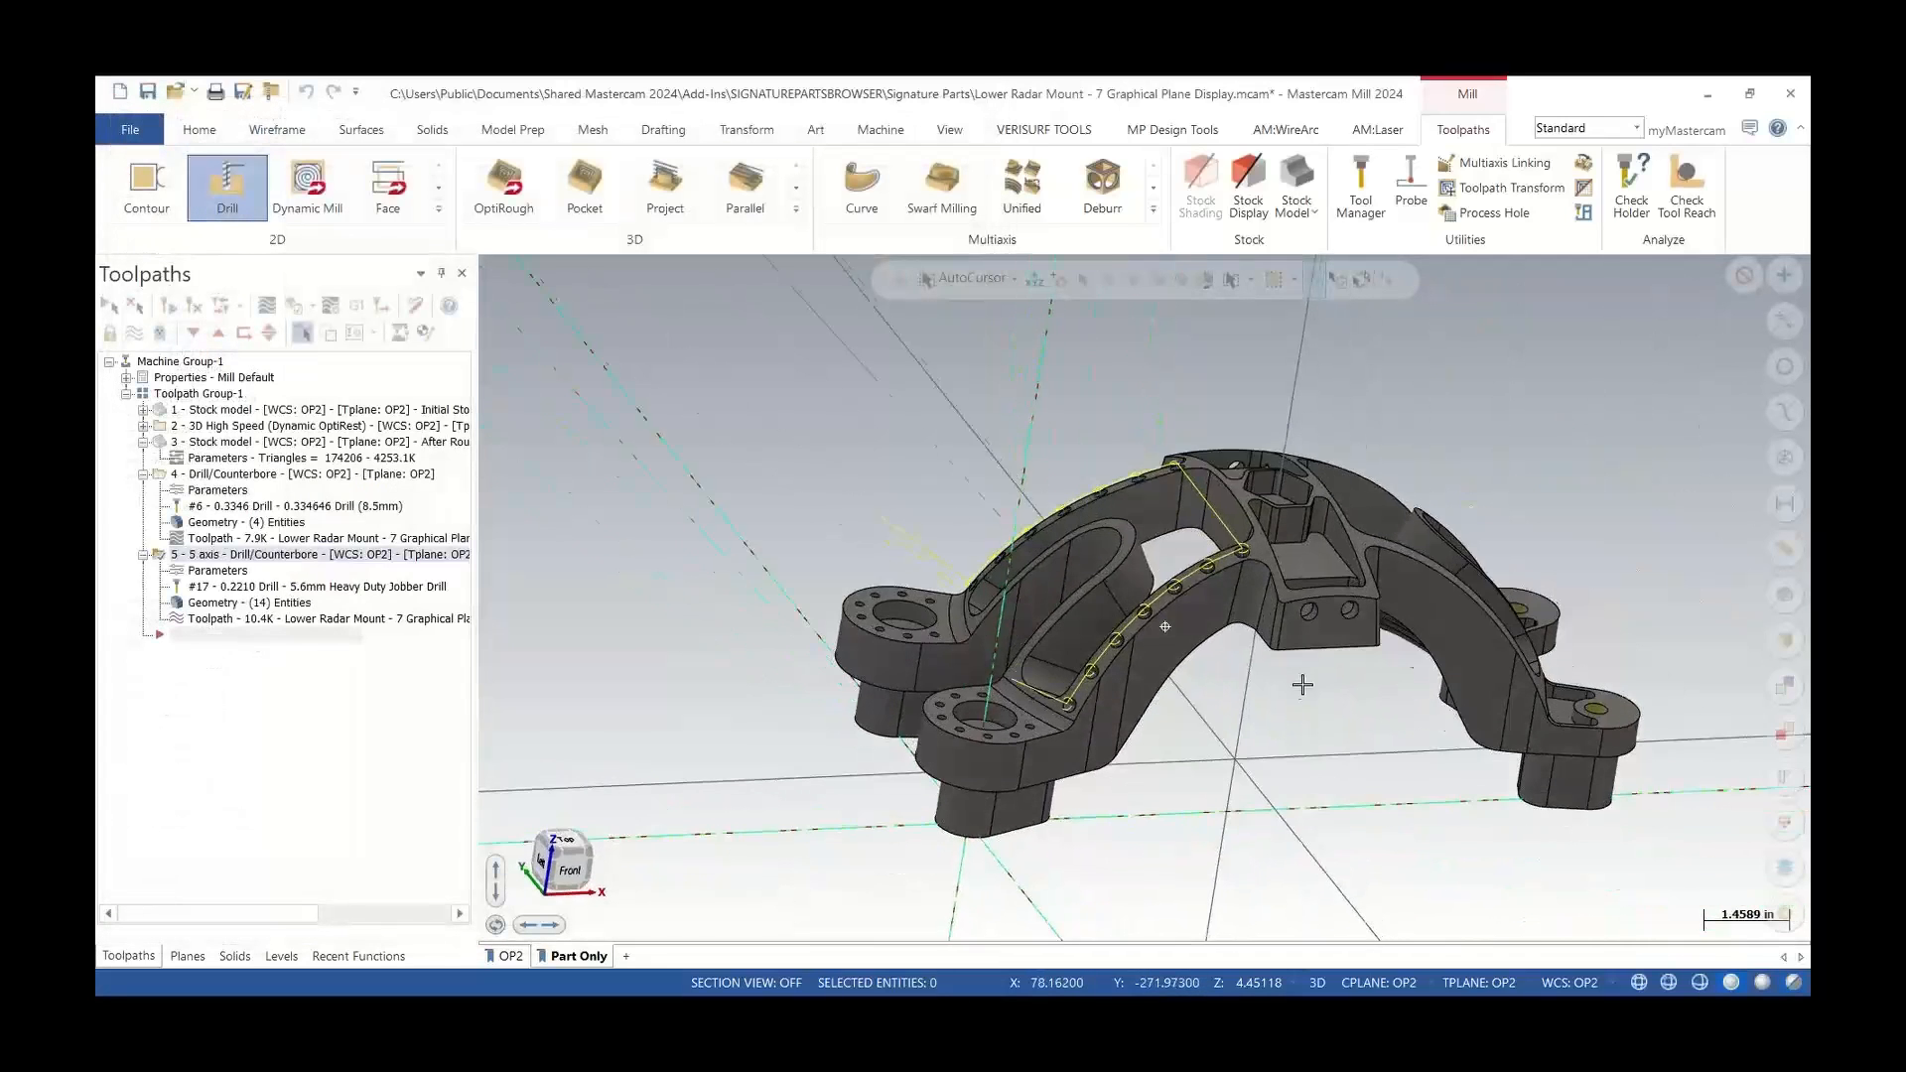
pyautogui.scroll(3, 1301, 685)
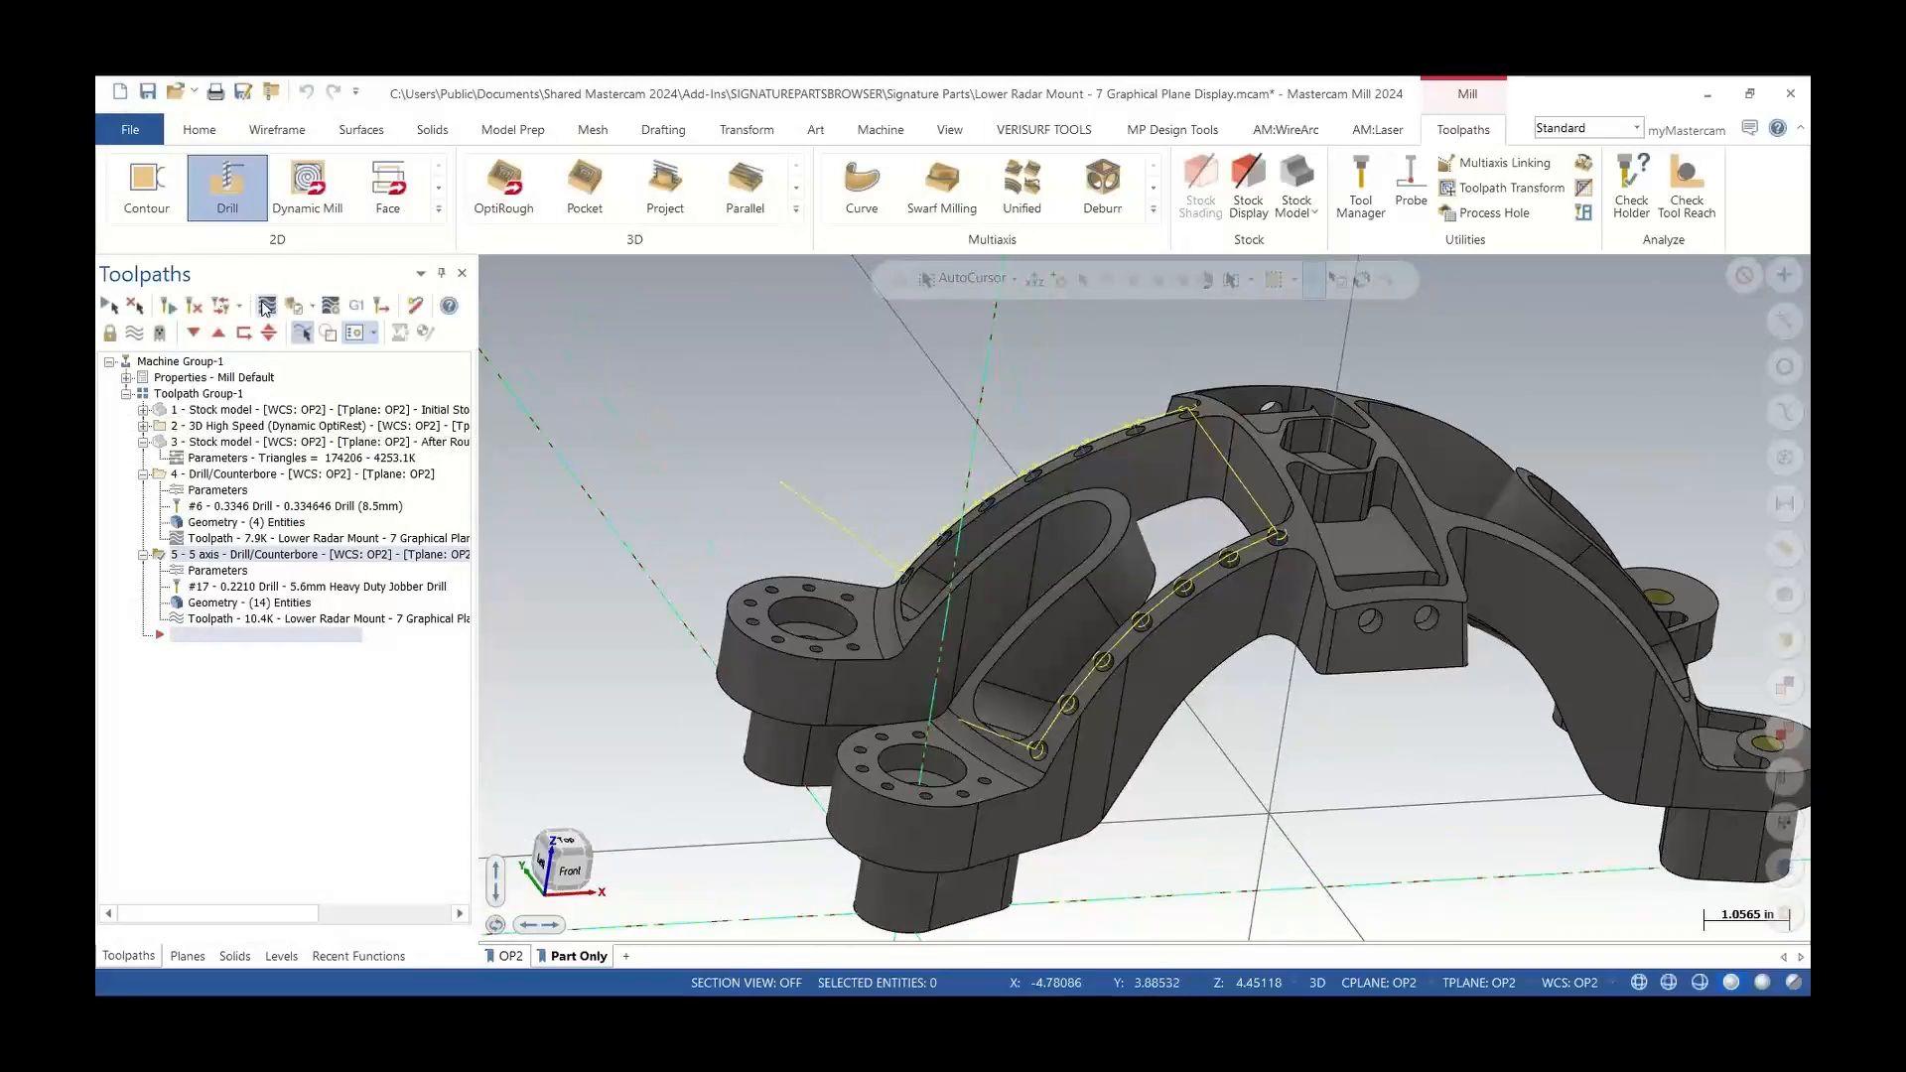
pyautogui.click(266, 307)
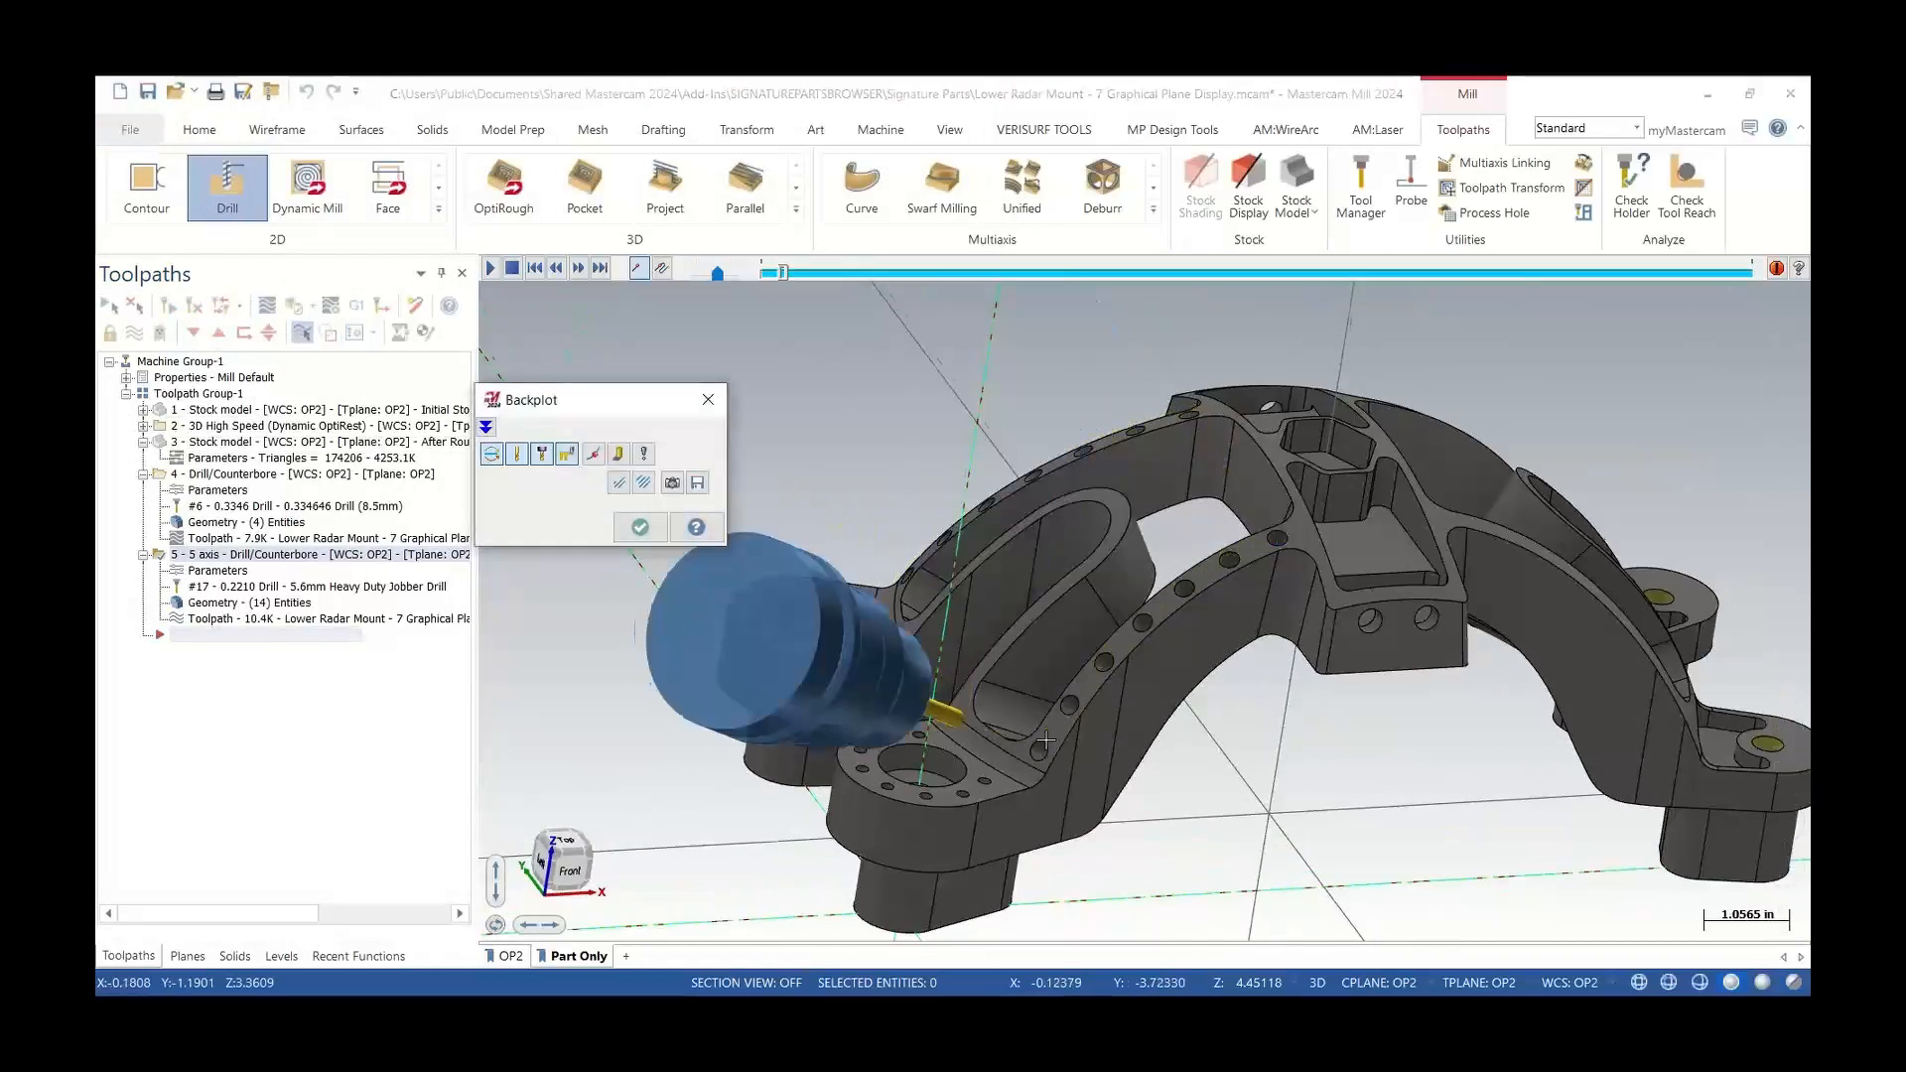
pyautogui.moveTo(1046, 740); pyautogui.dragTo(966, 676, button='middle')
pyautogui.scroll(-1, 966, 677)
pyautogui.press('s')
pyautogui.press('s')
pyautogui.press('s')
pyautogui.scroll(2, 966, 676)
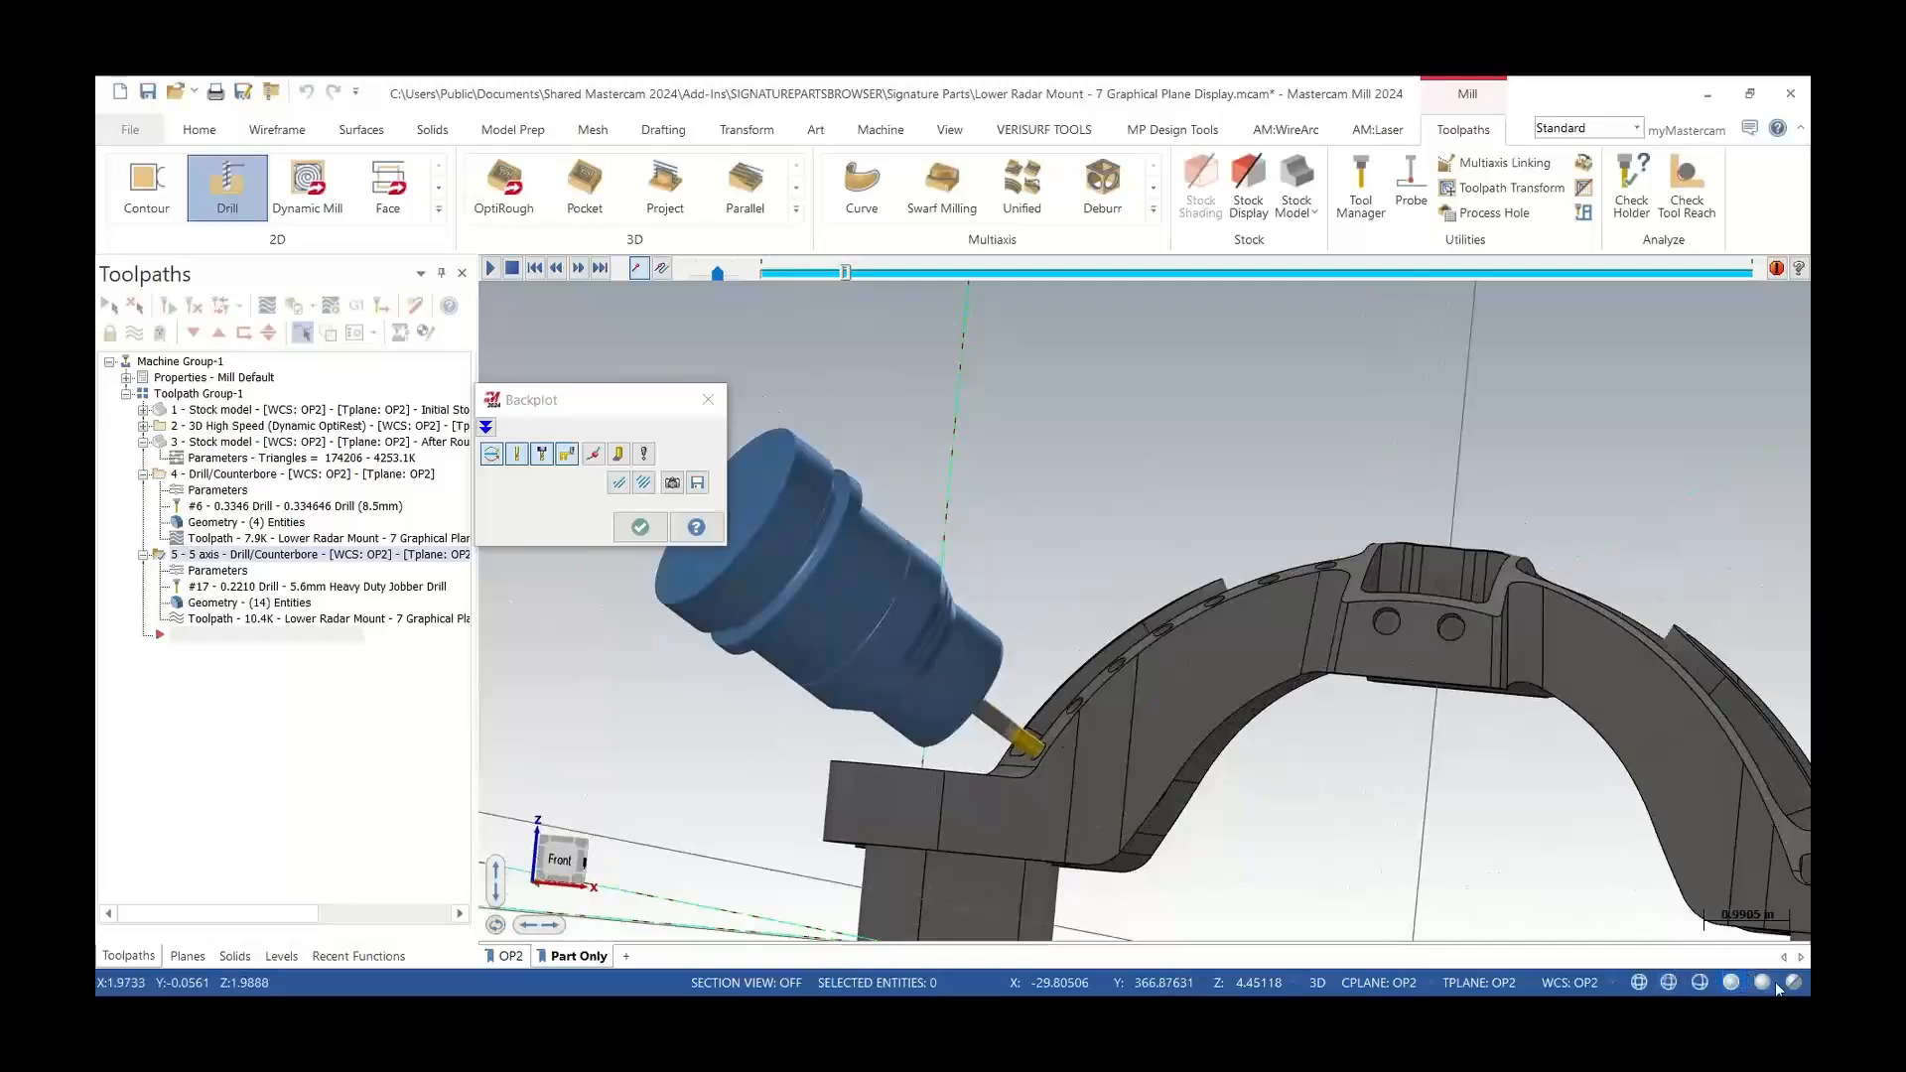
pyautogui.click(1793, 983)
pyautogui.moveTo(1202, 723); pyautogui.dragTo(1331, 745, button='middle')
pyautogui.press('s')
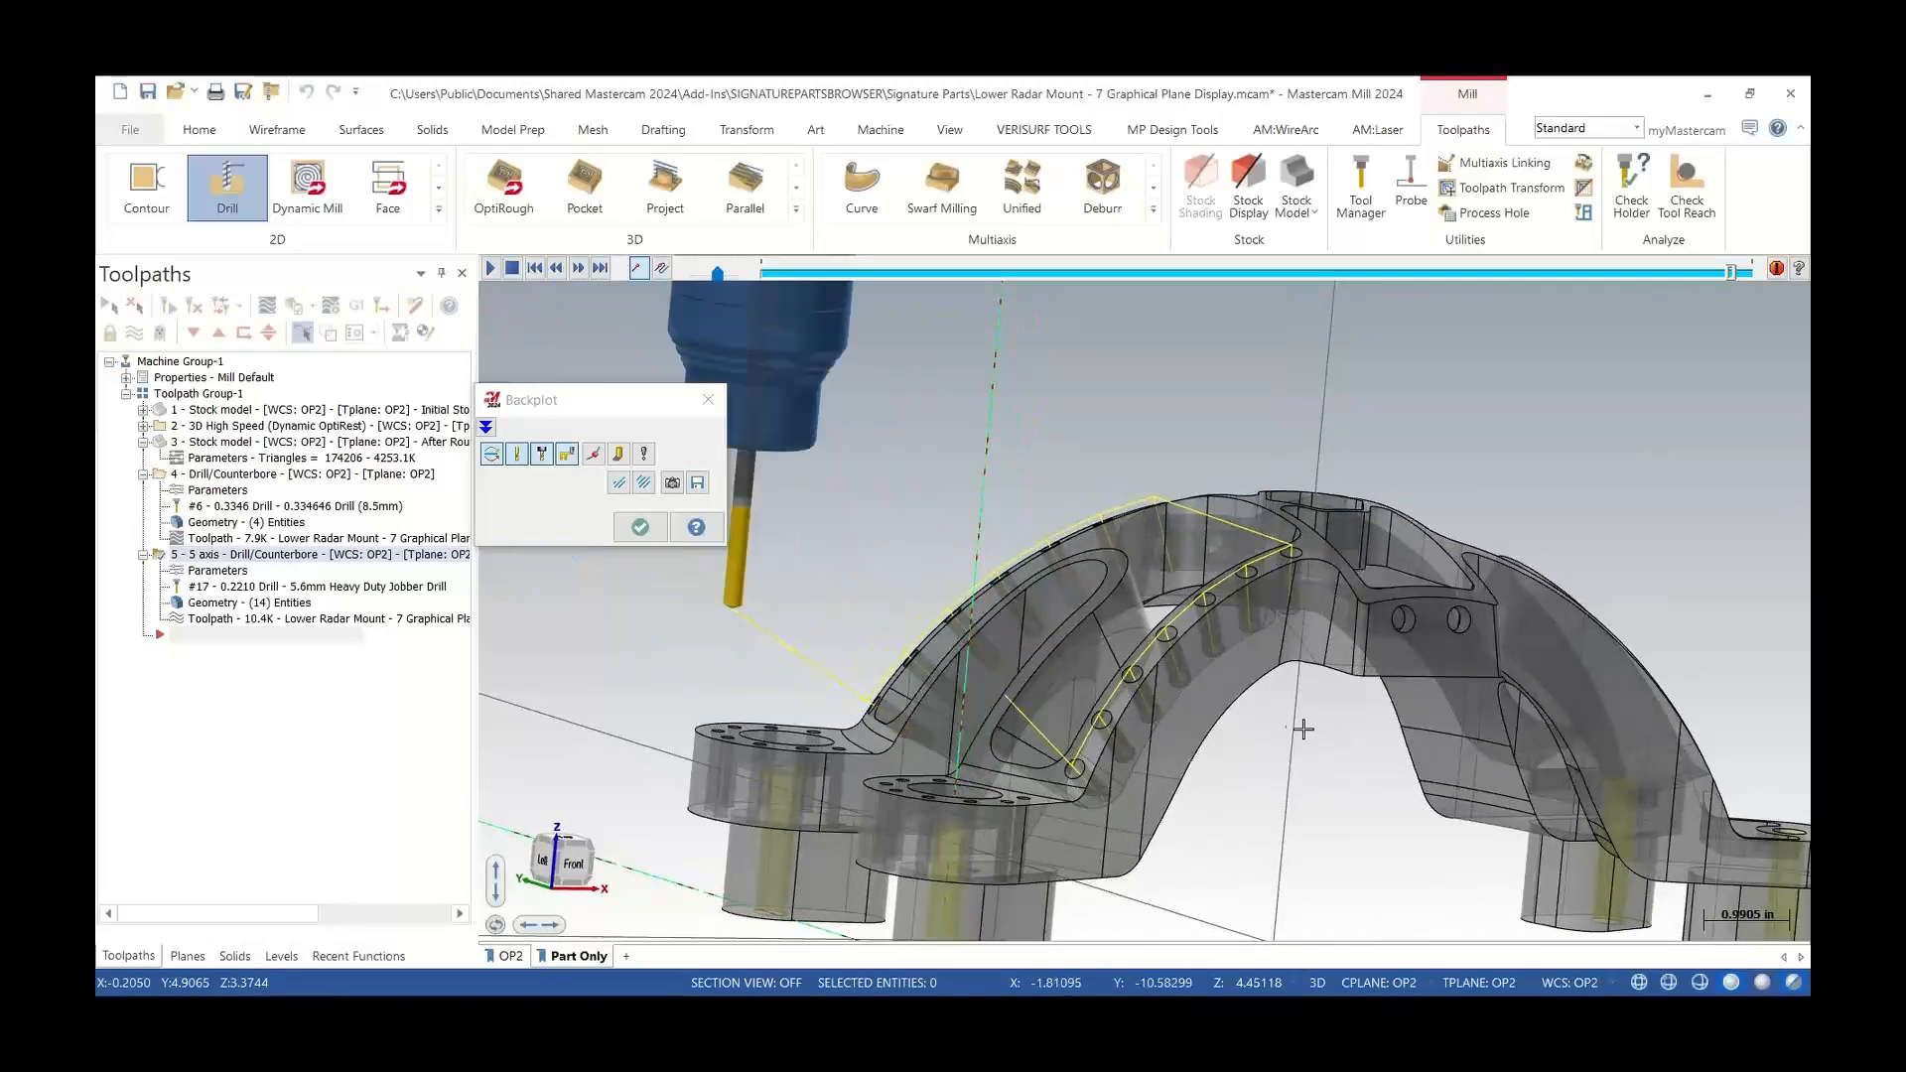
pyautogui.click(708, 400)
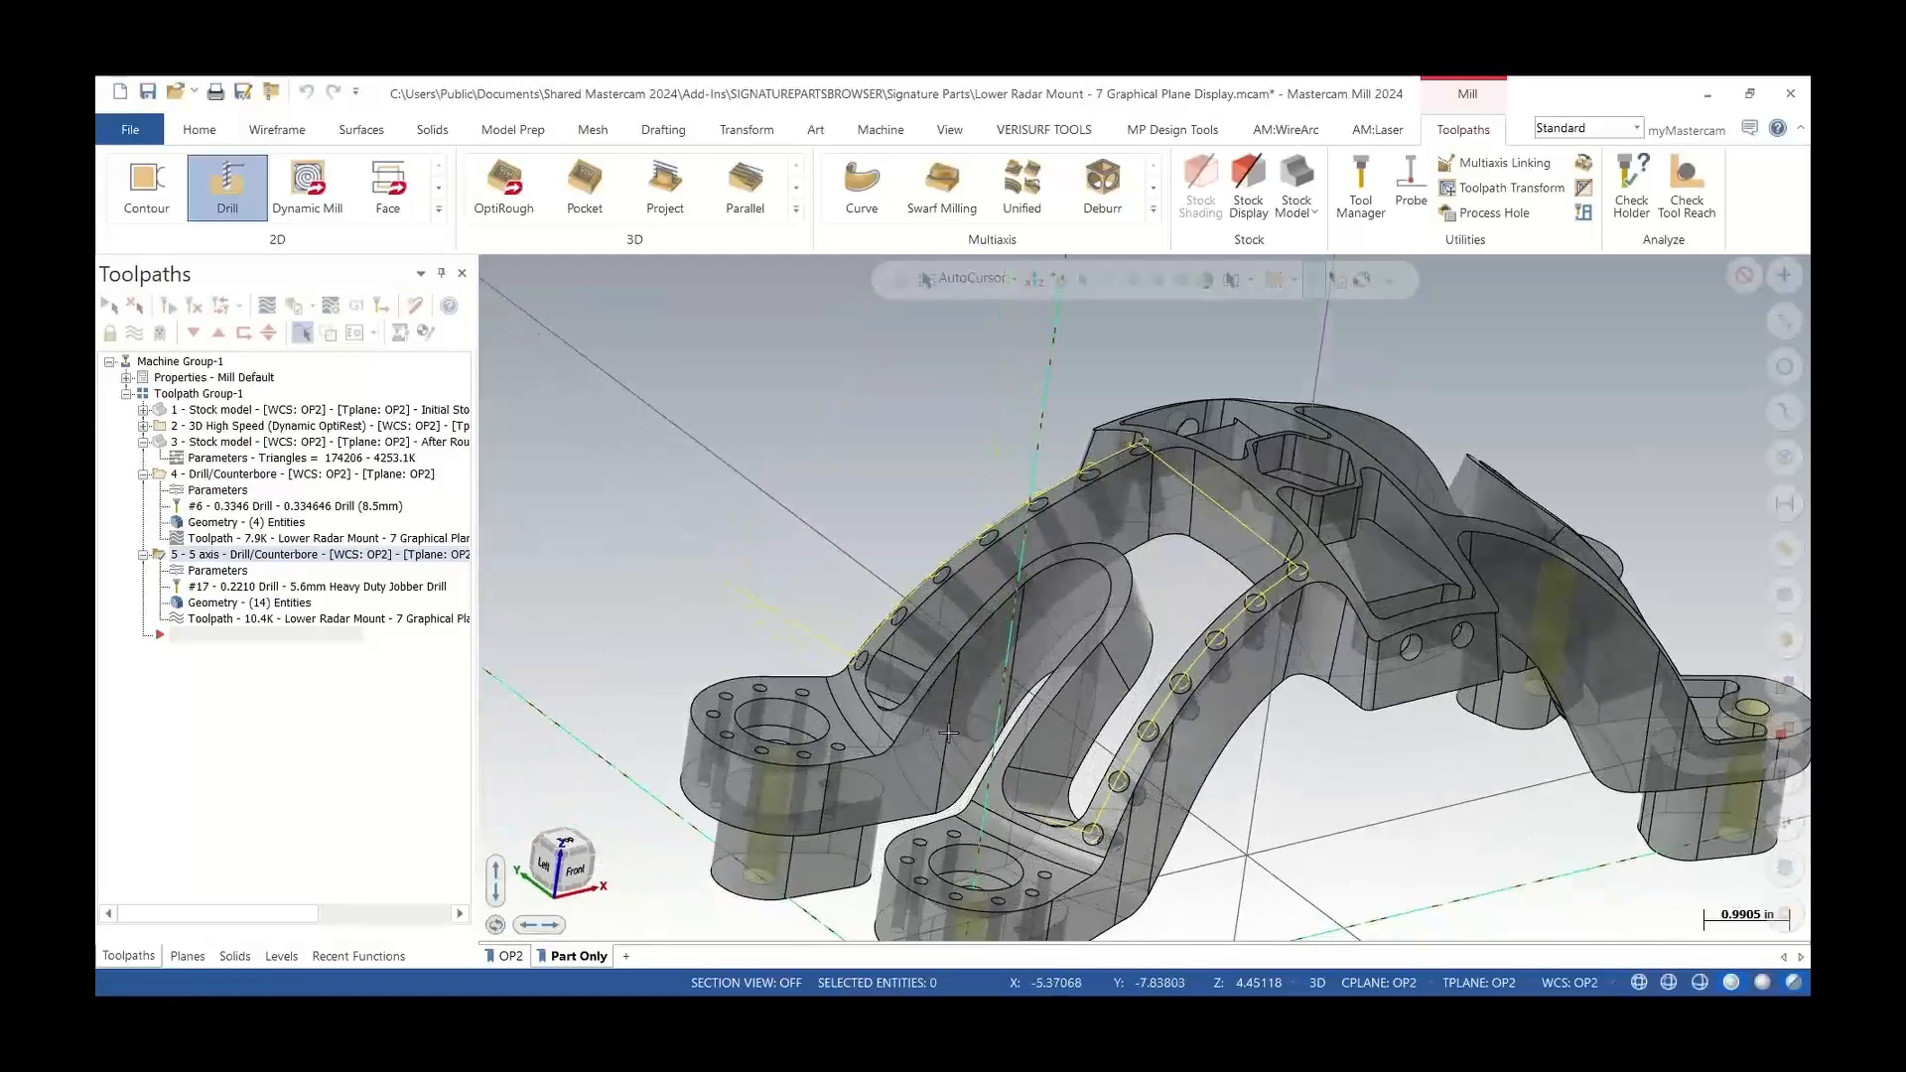
pyautogui.click(1800, 983)
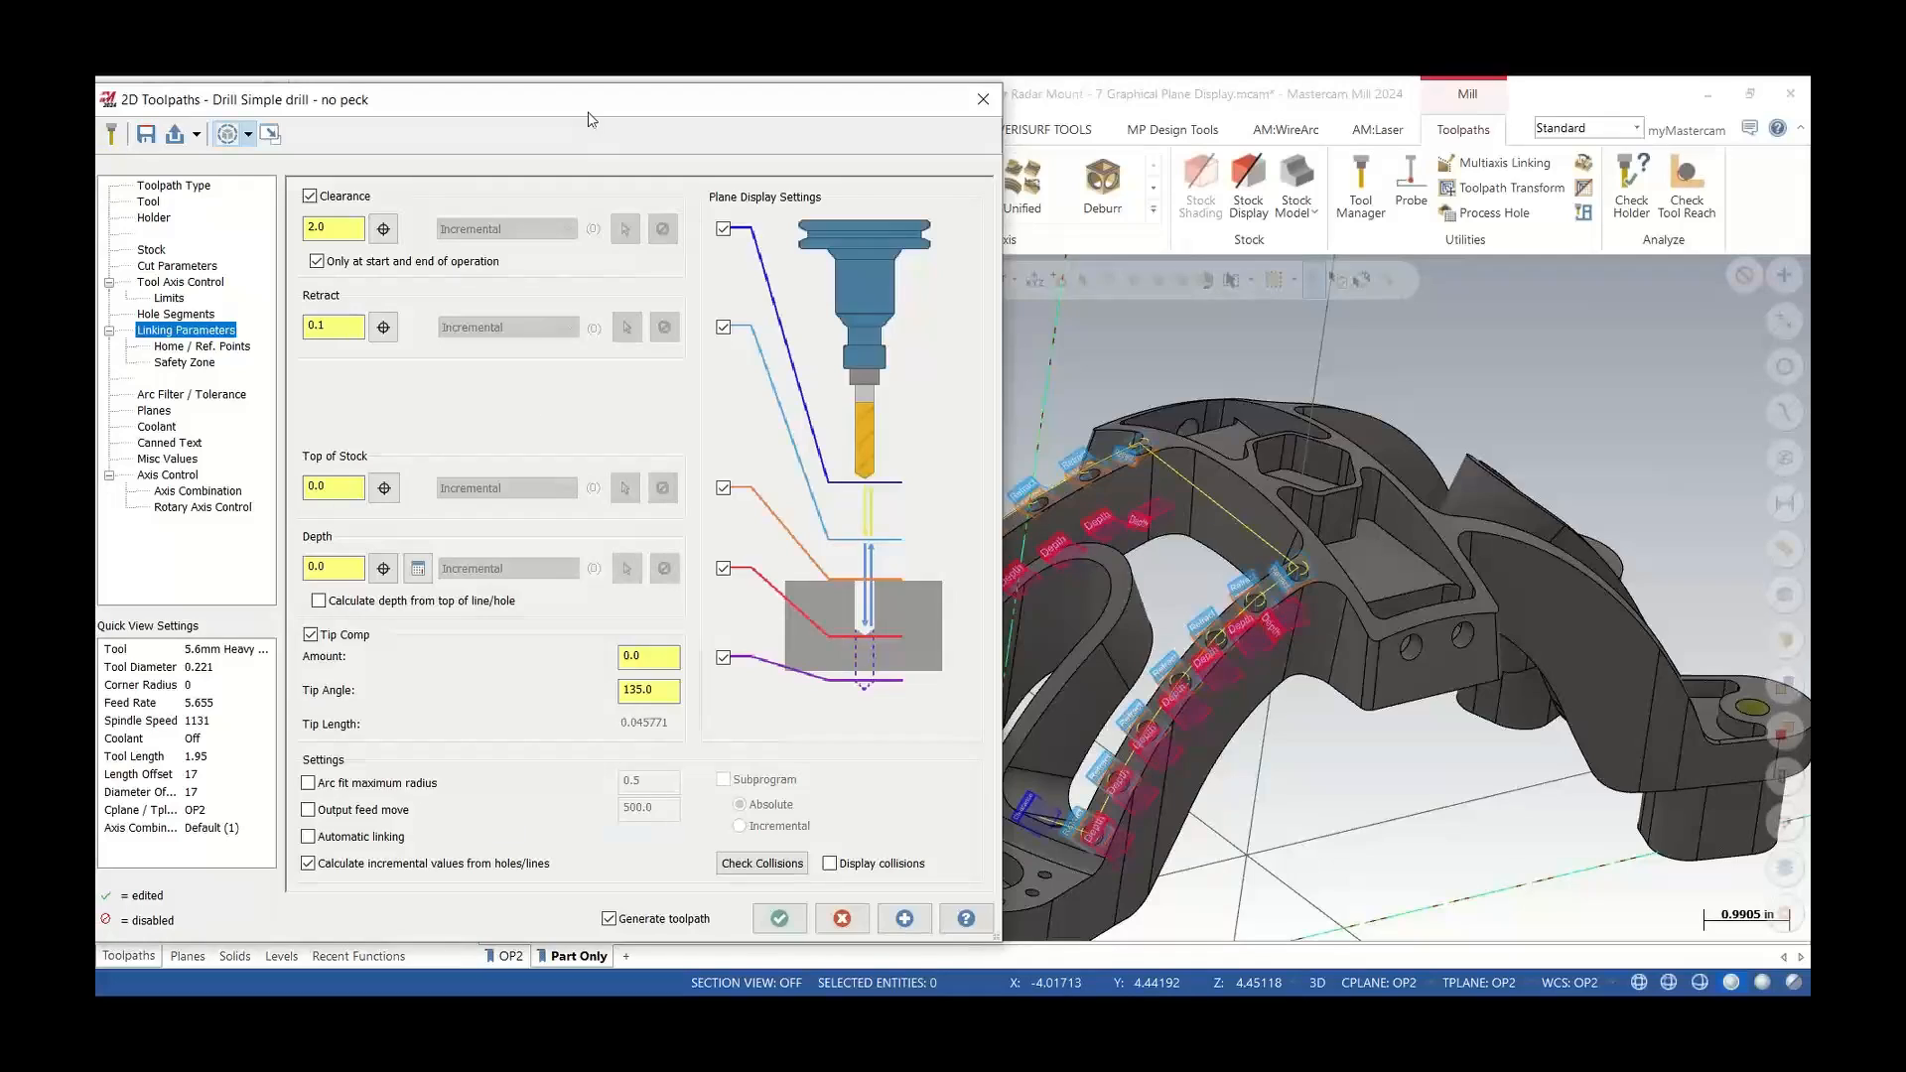
pyautogui.moveTo(589, 112); pyautogui.dragTo(739, 130)
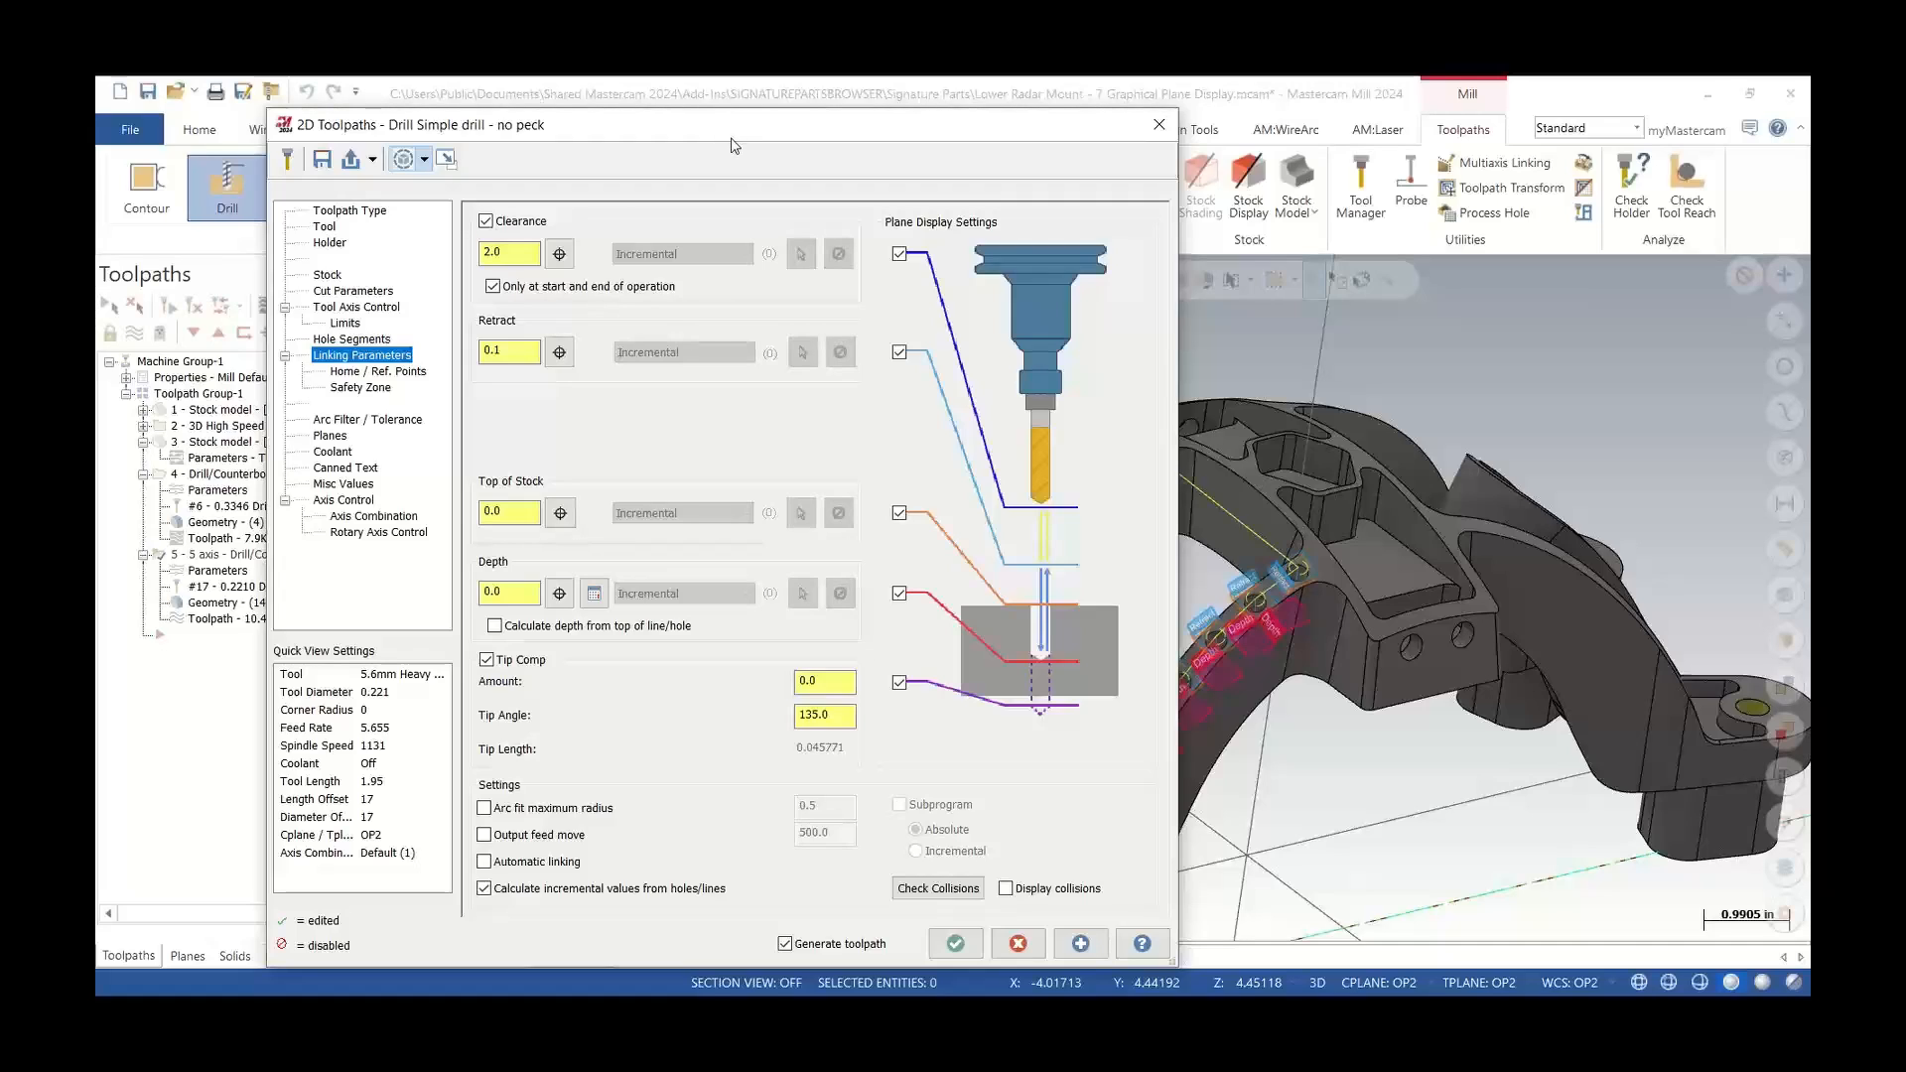
pyautogui.click(1159, 127)
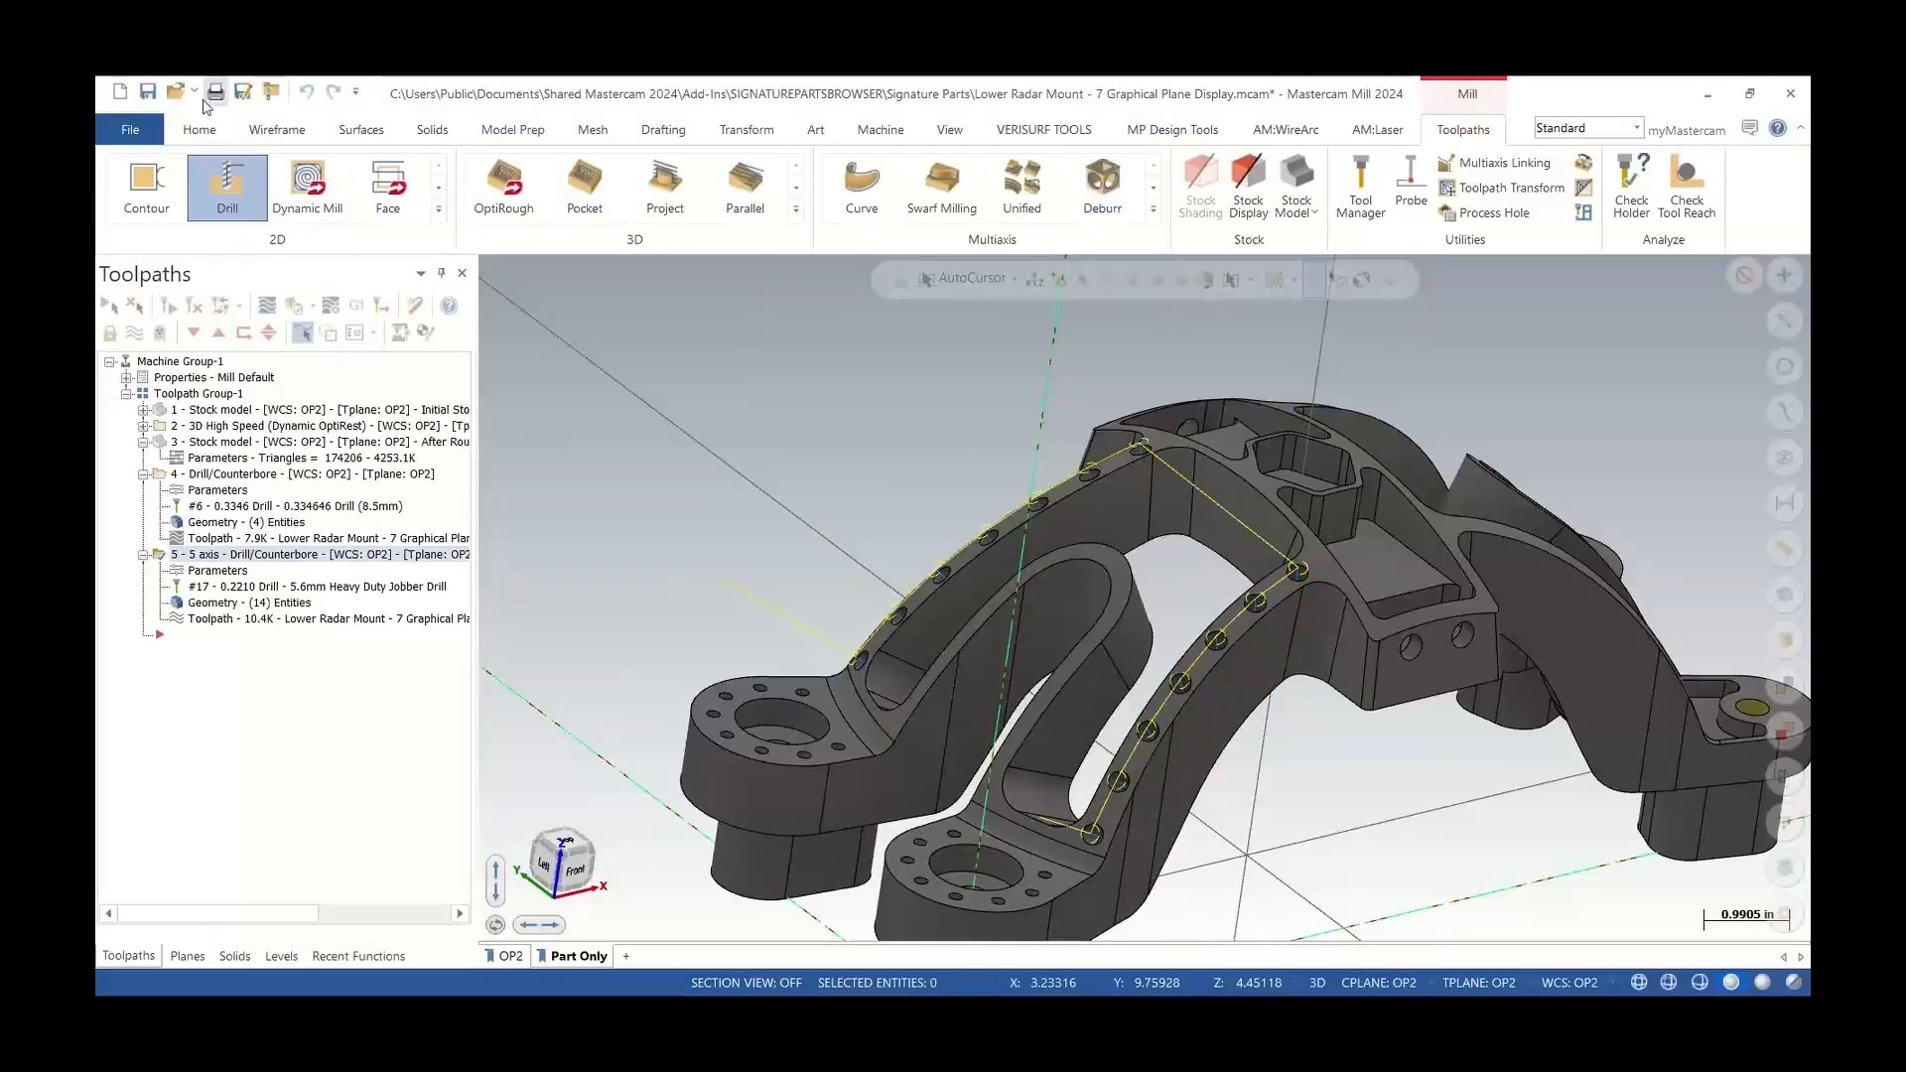
# Open the Oil Pan - 5 Reverse Chain signature part and orbit to view its flange bosses
pyautogui.click(191, 129)
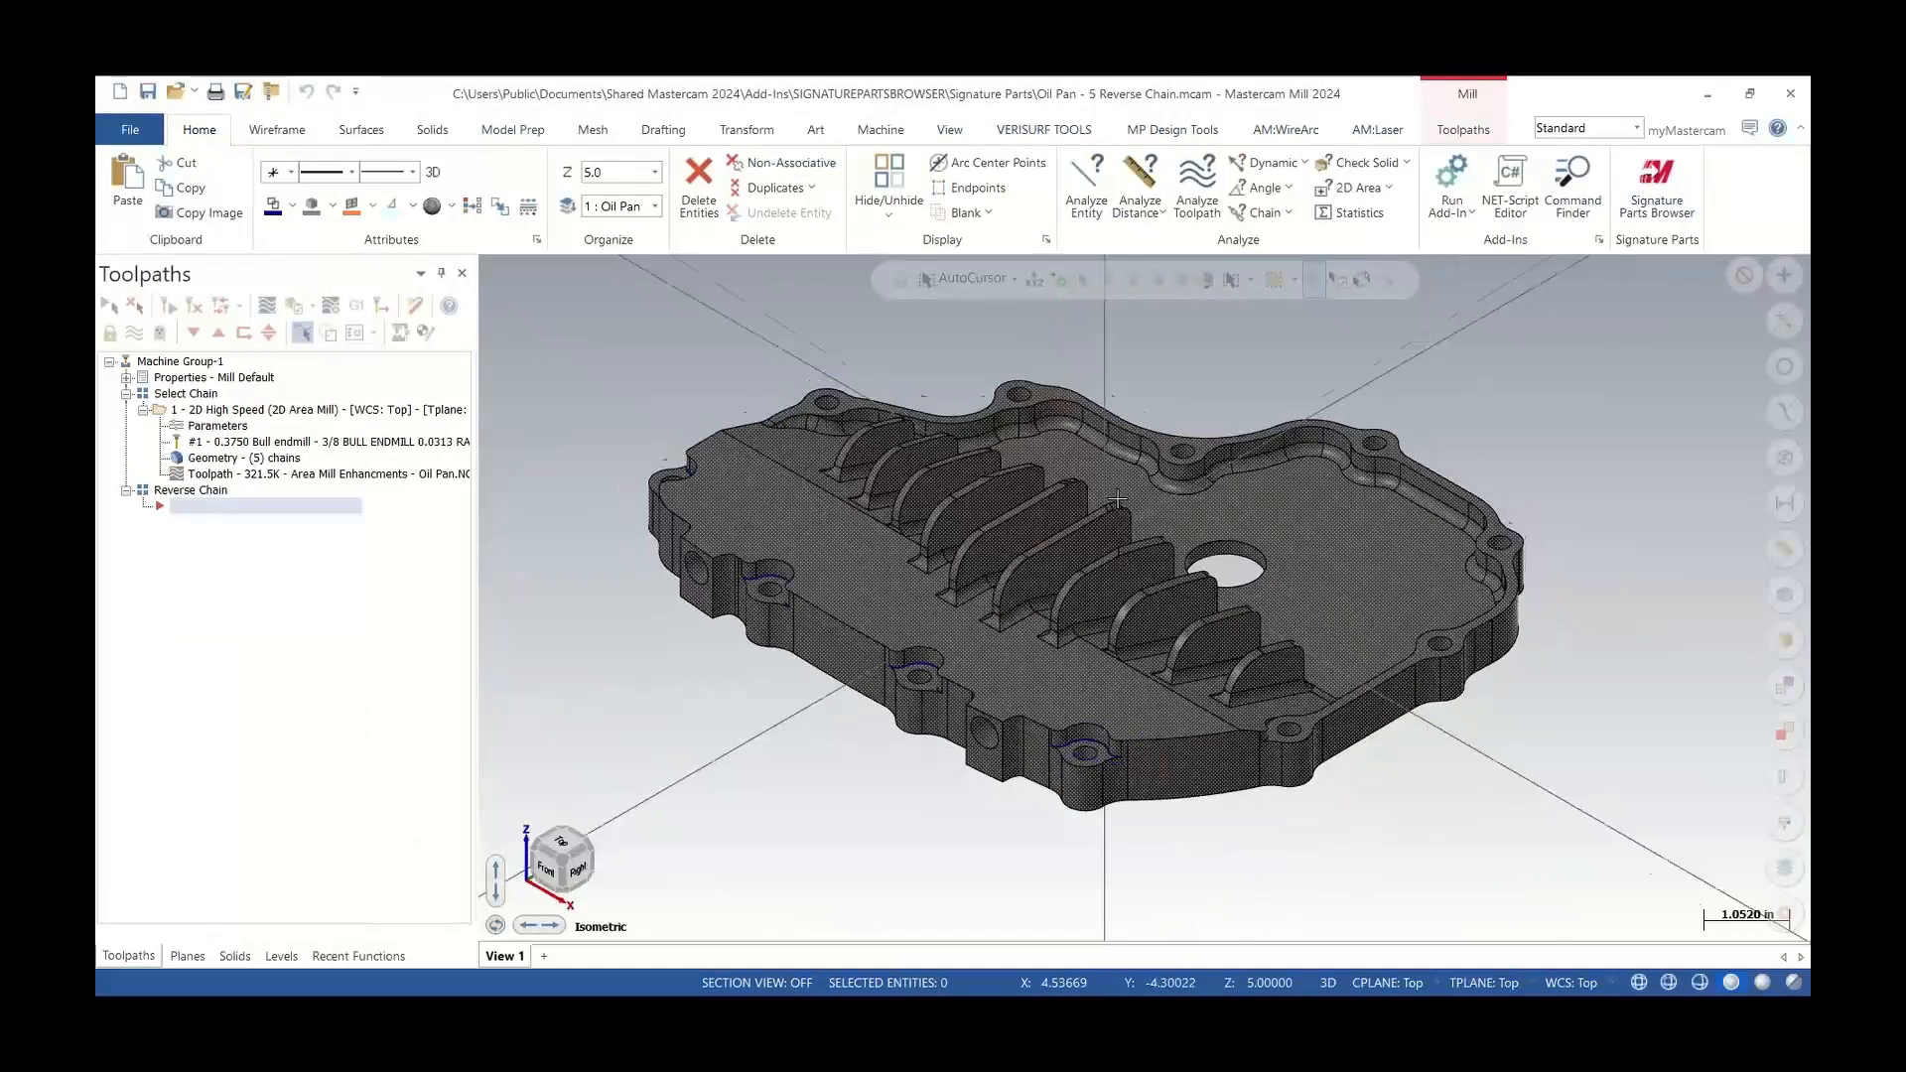
pyautogui.moveTo(1117, 498)
pyautogui.mouseDown(button='middle')
pyautogui.moveTo(1201, 555)
pyautogui.moveTo(1154, 521)
pyautogui.mouseUp(button='middle')
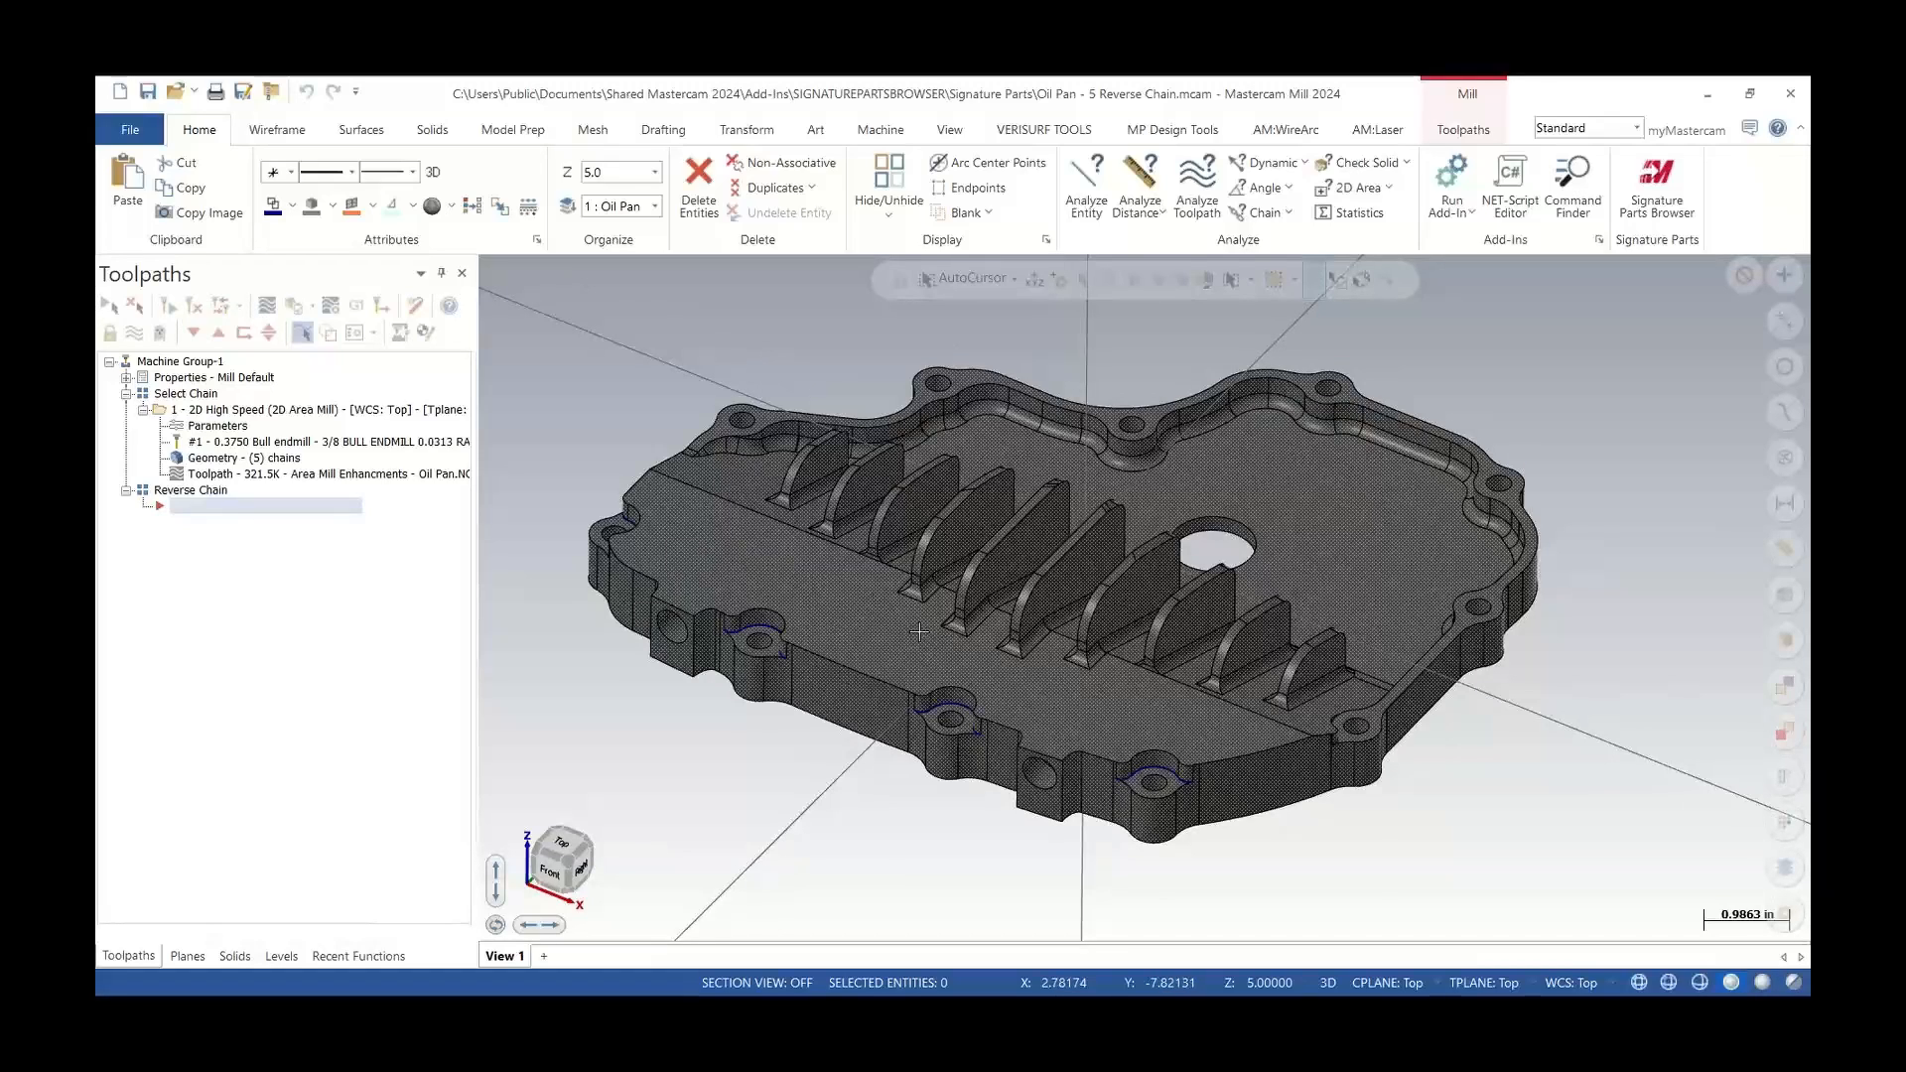
pyautogui.moveTo(918, 633); pyautogui.dragTo(998, 635, button='middle')
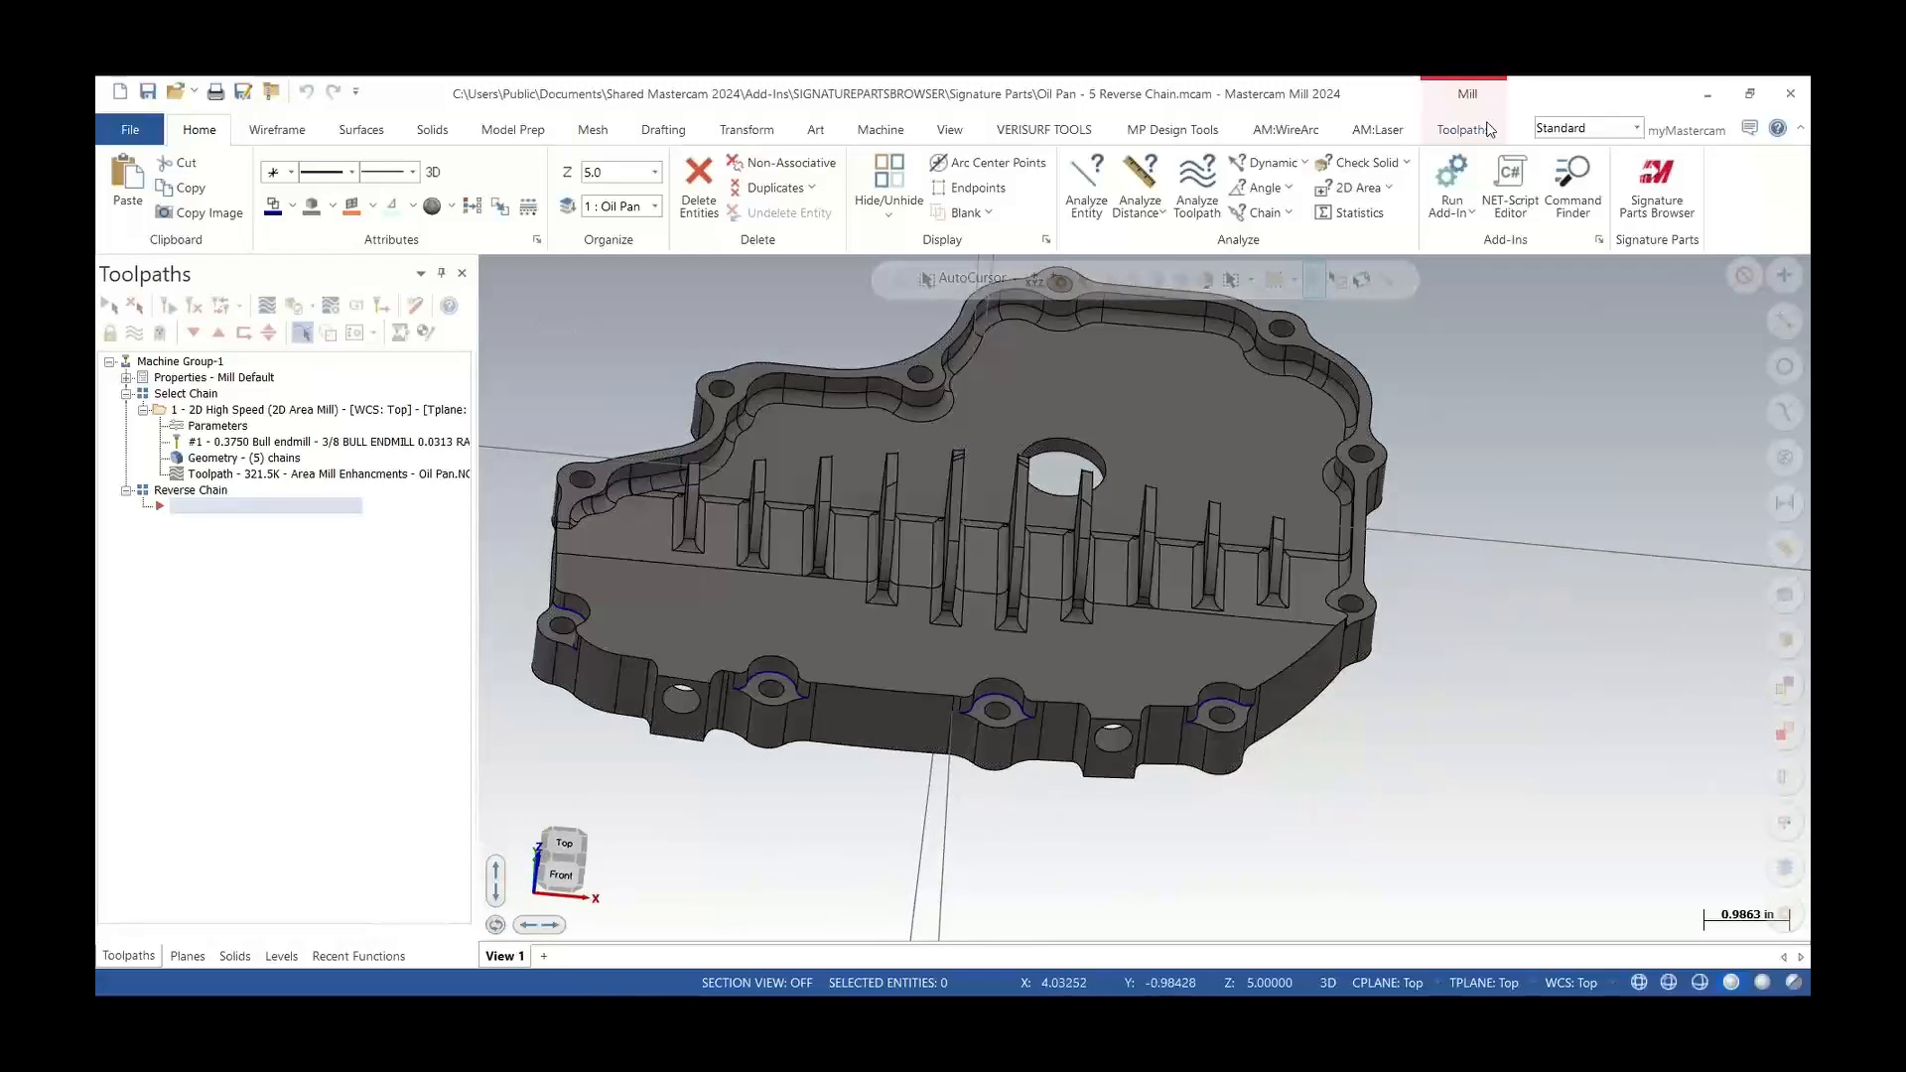
# Start a Contour toolpath and chain the edges of the four bosses along the pan's front flange in 3D mode
pyautogui.click(1464, 129)
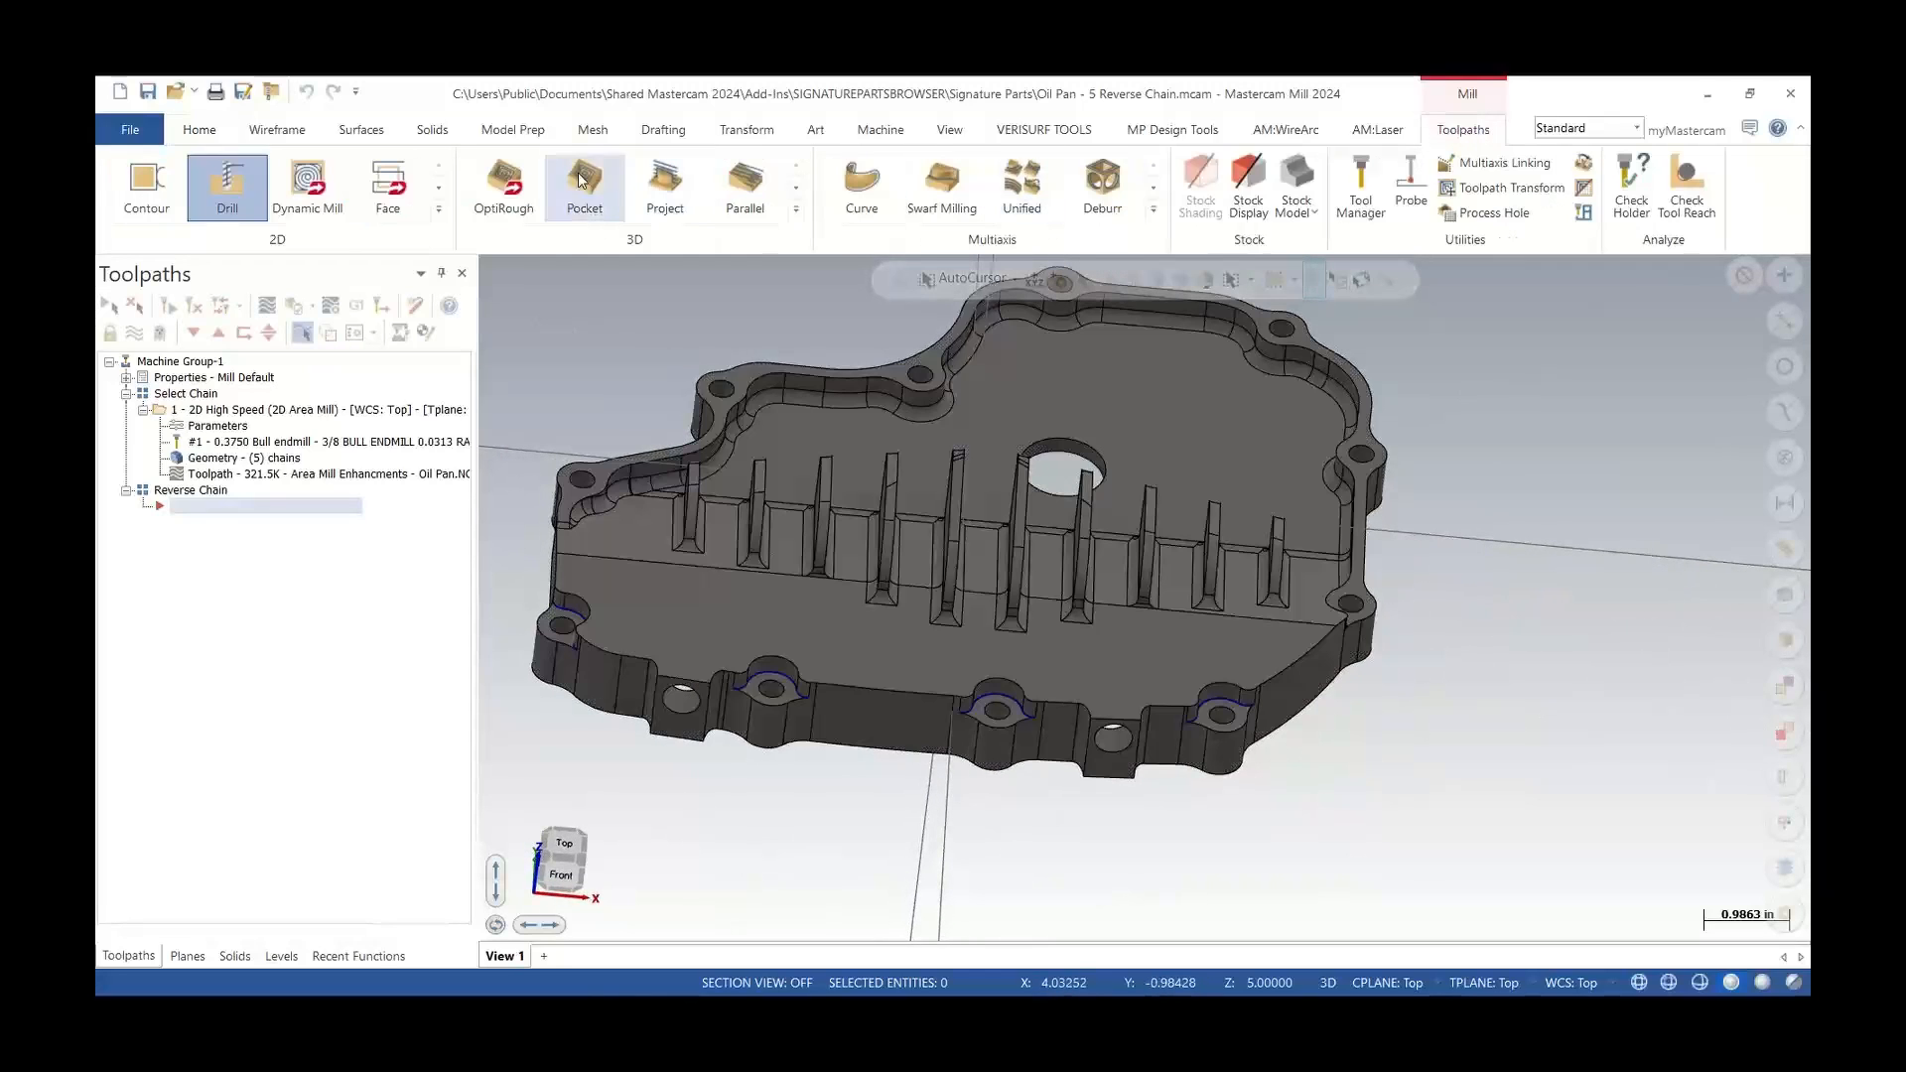
pyautogui.click(149, 211)
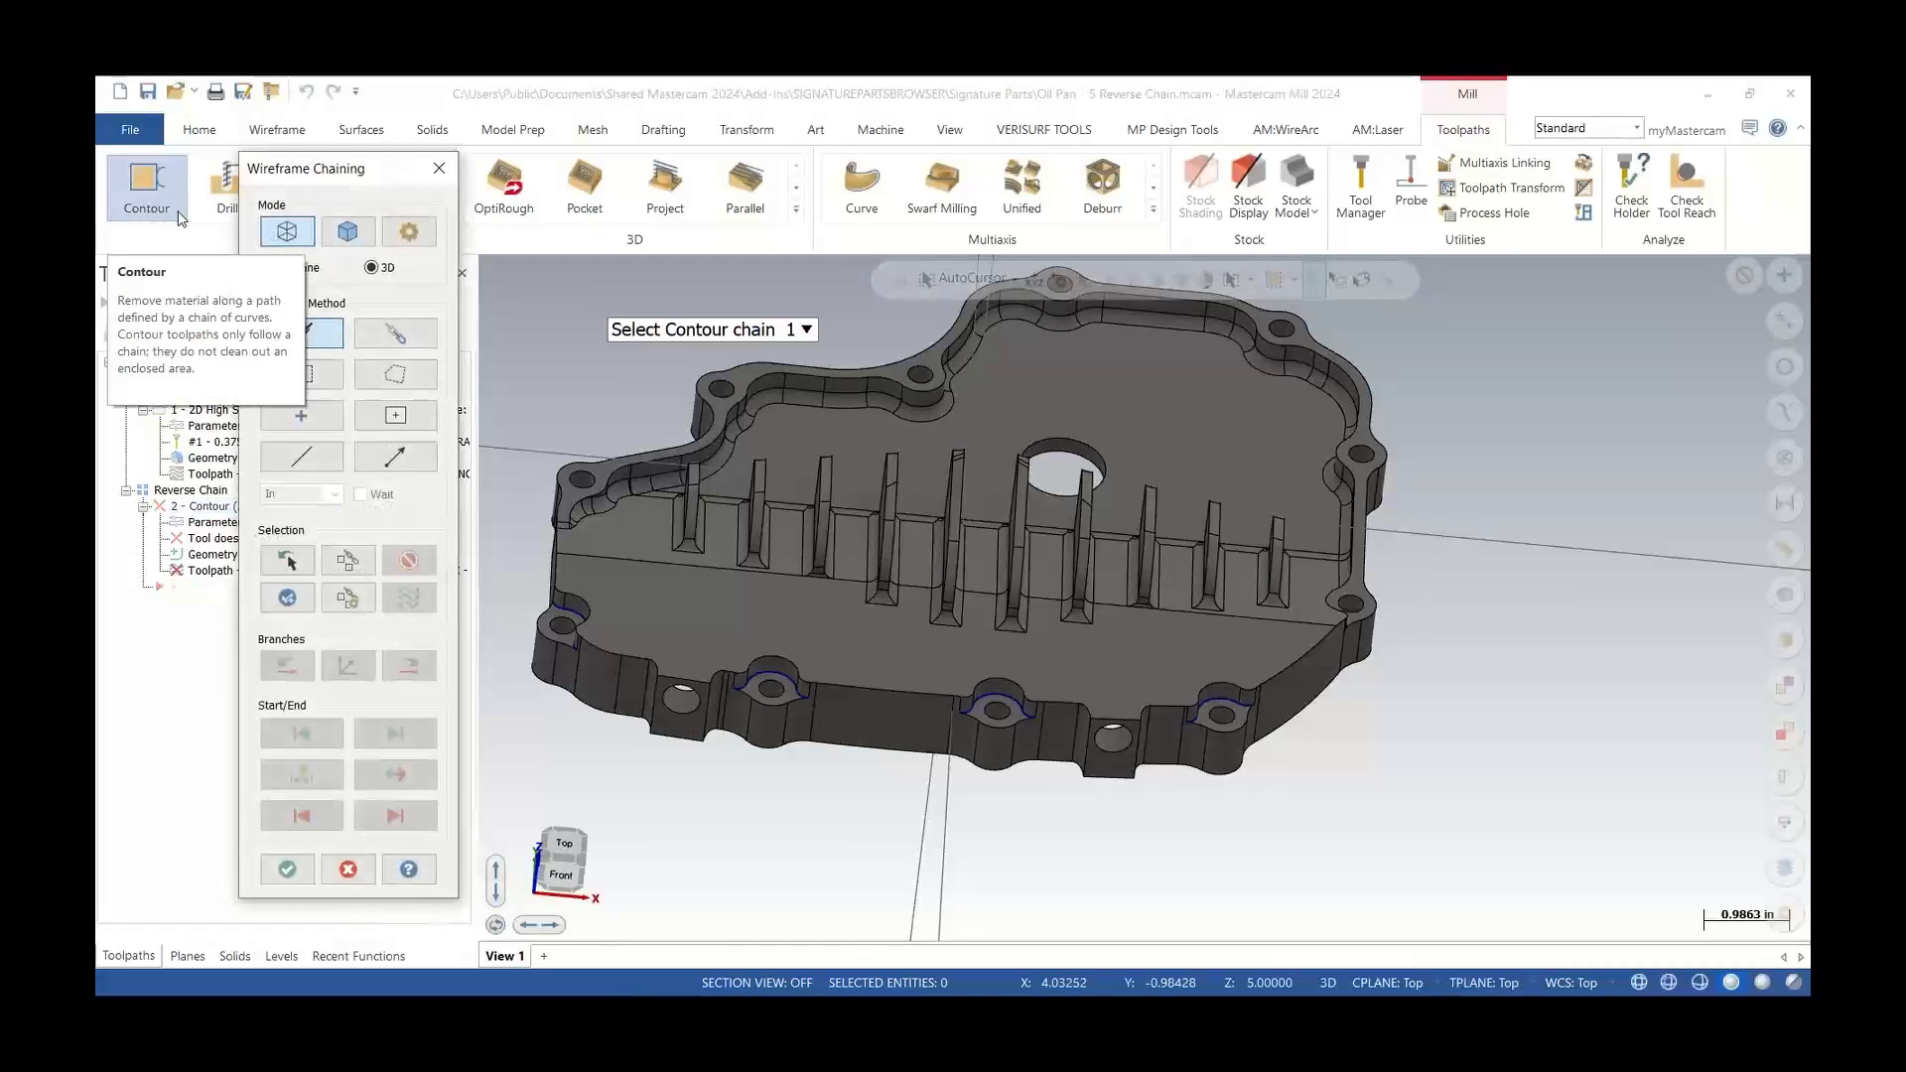
pyautogui.scroll(5, 1243, 716)
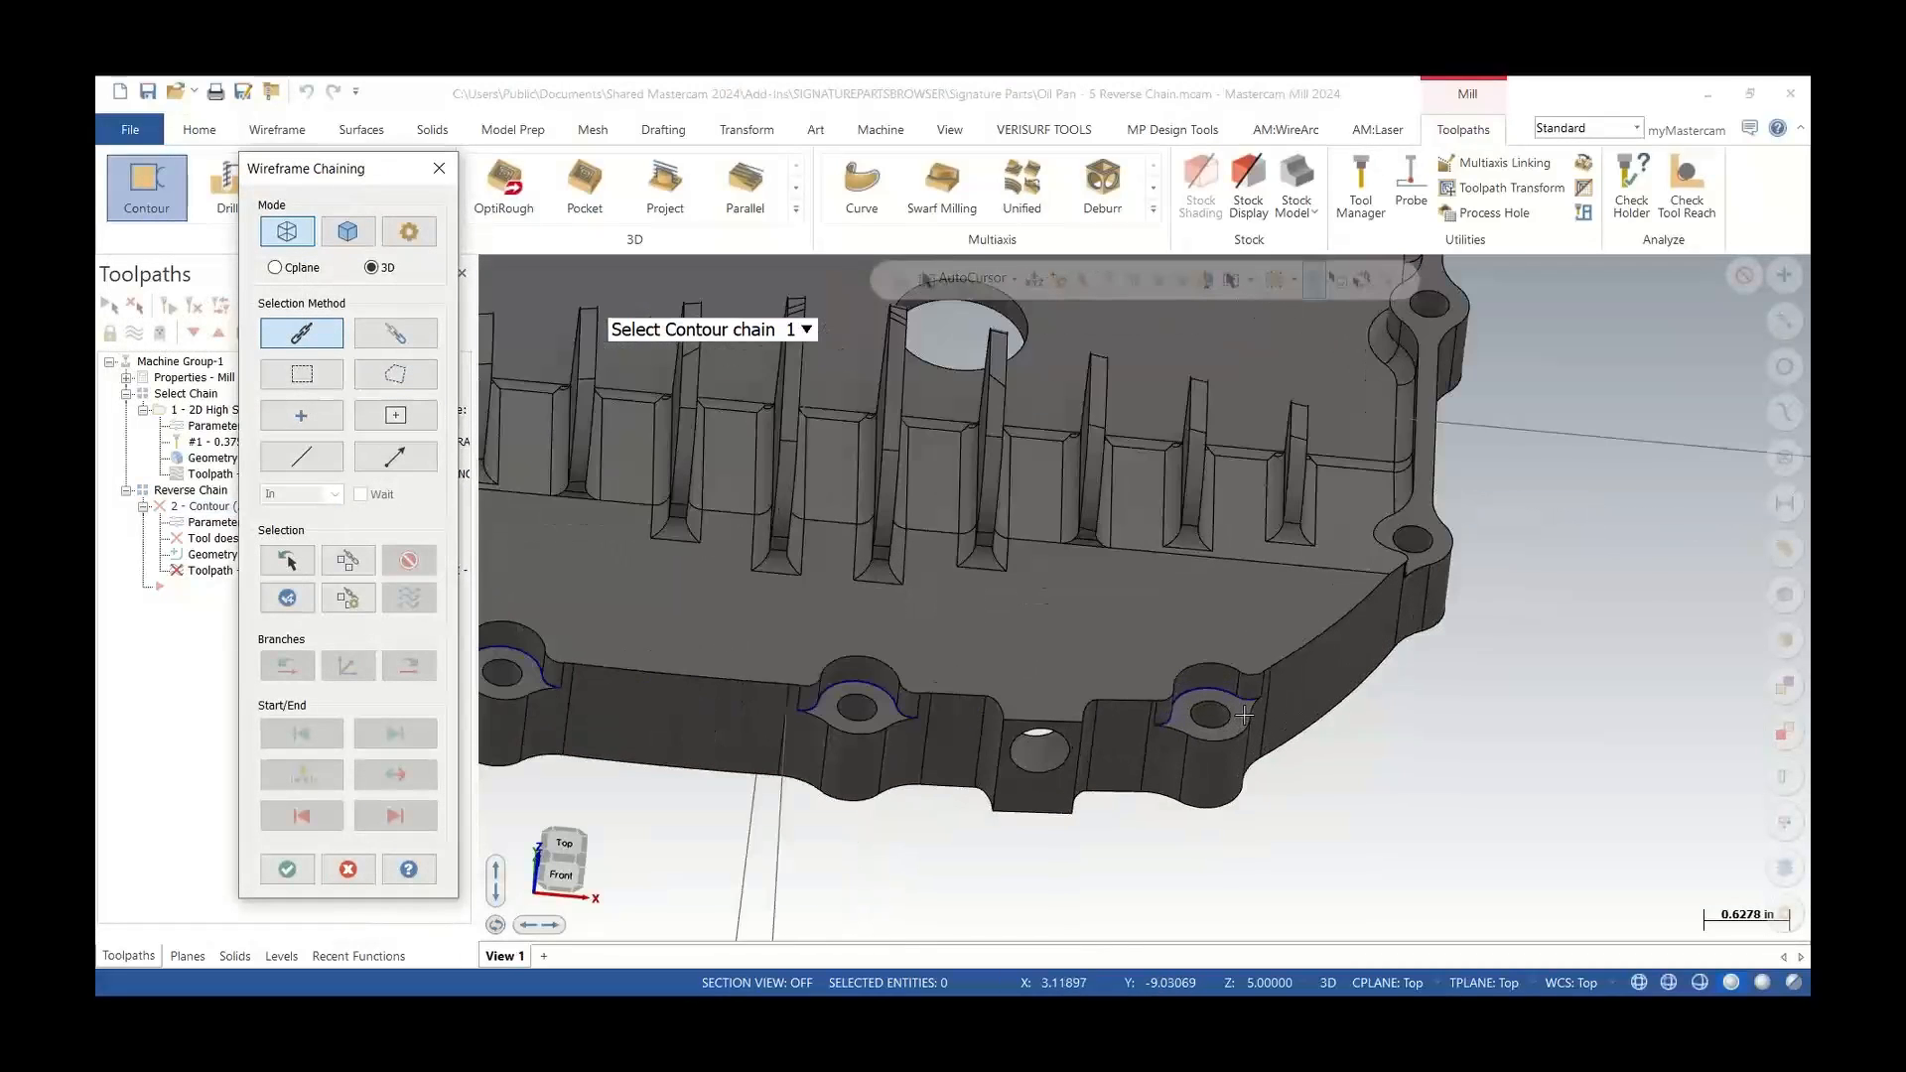
pyautogui.click(1258, 693)
pyautogui.scroll(-3, 1261, 692)
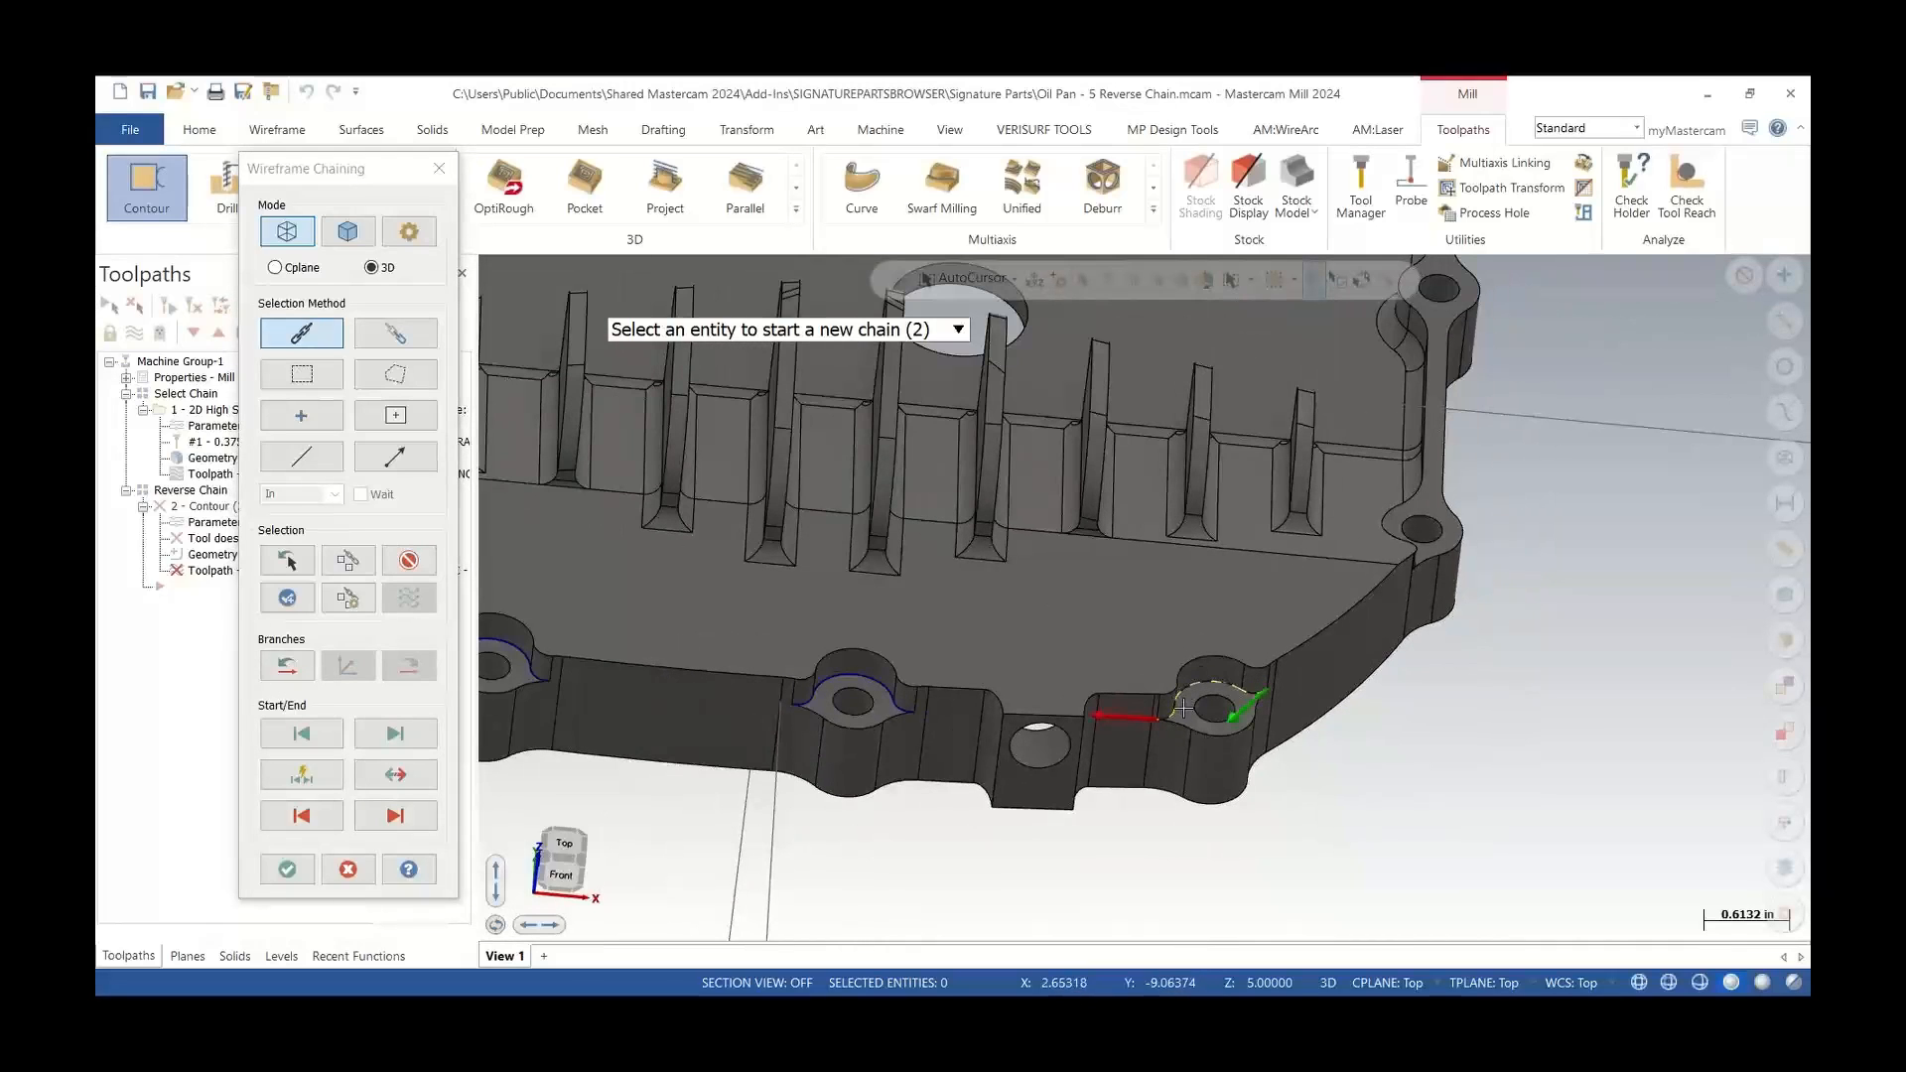
pyautogui.click(909, 713)
pyautogui.scroll(-2, 910, 713)
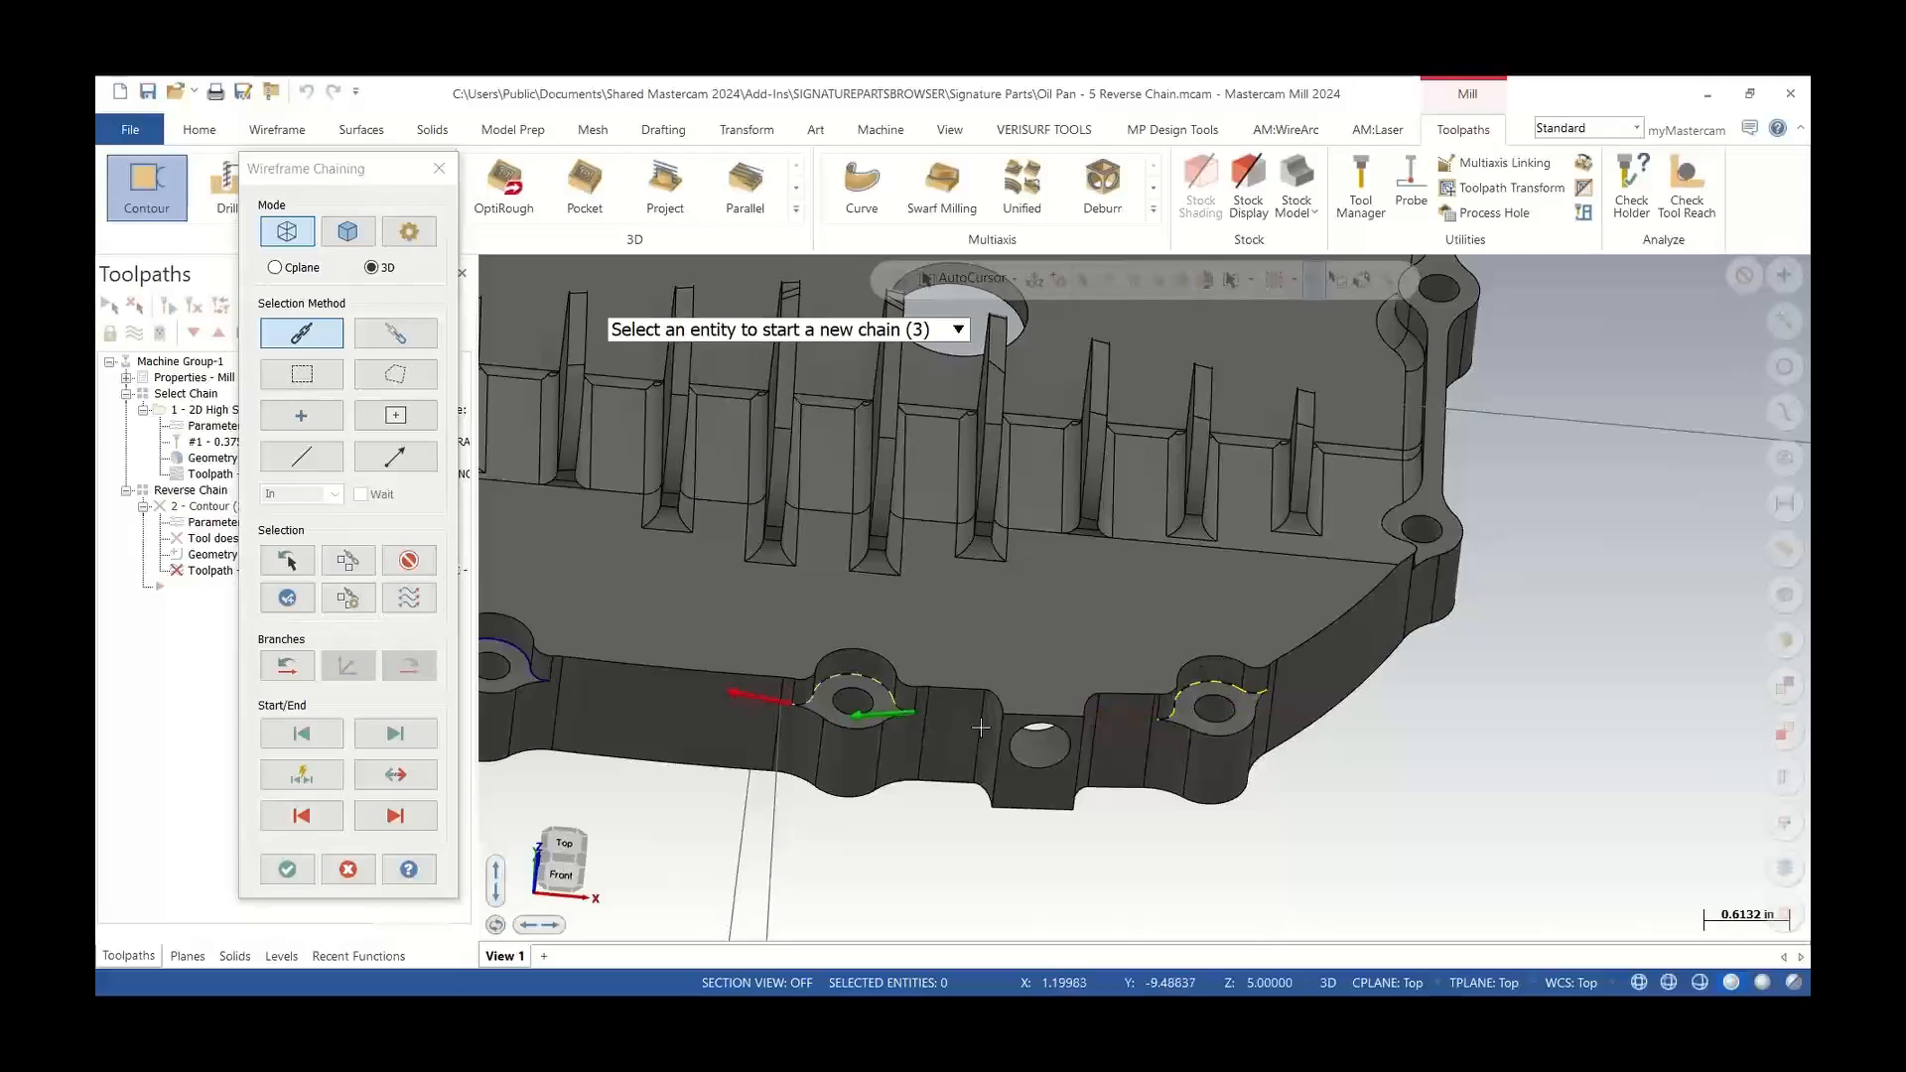
pyautogui.scroll(3, 558, 711)
pyautogui.scroll(4, 558, 711)
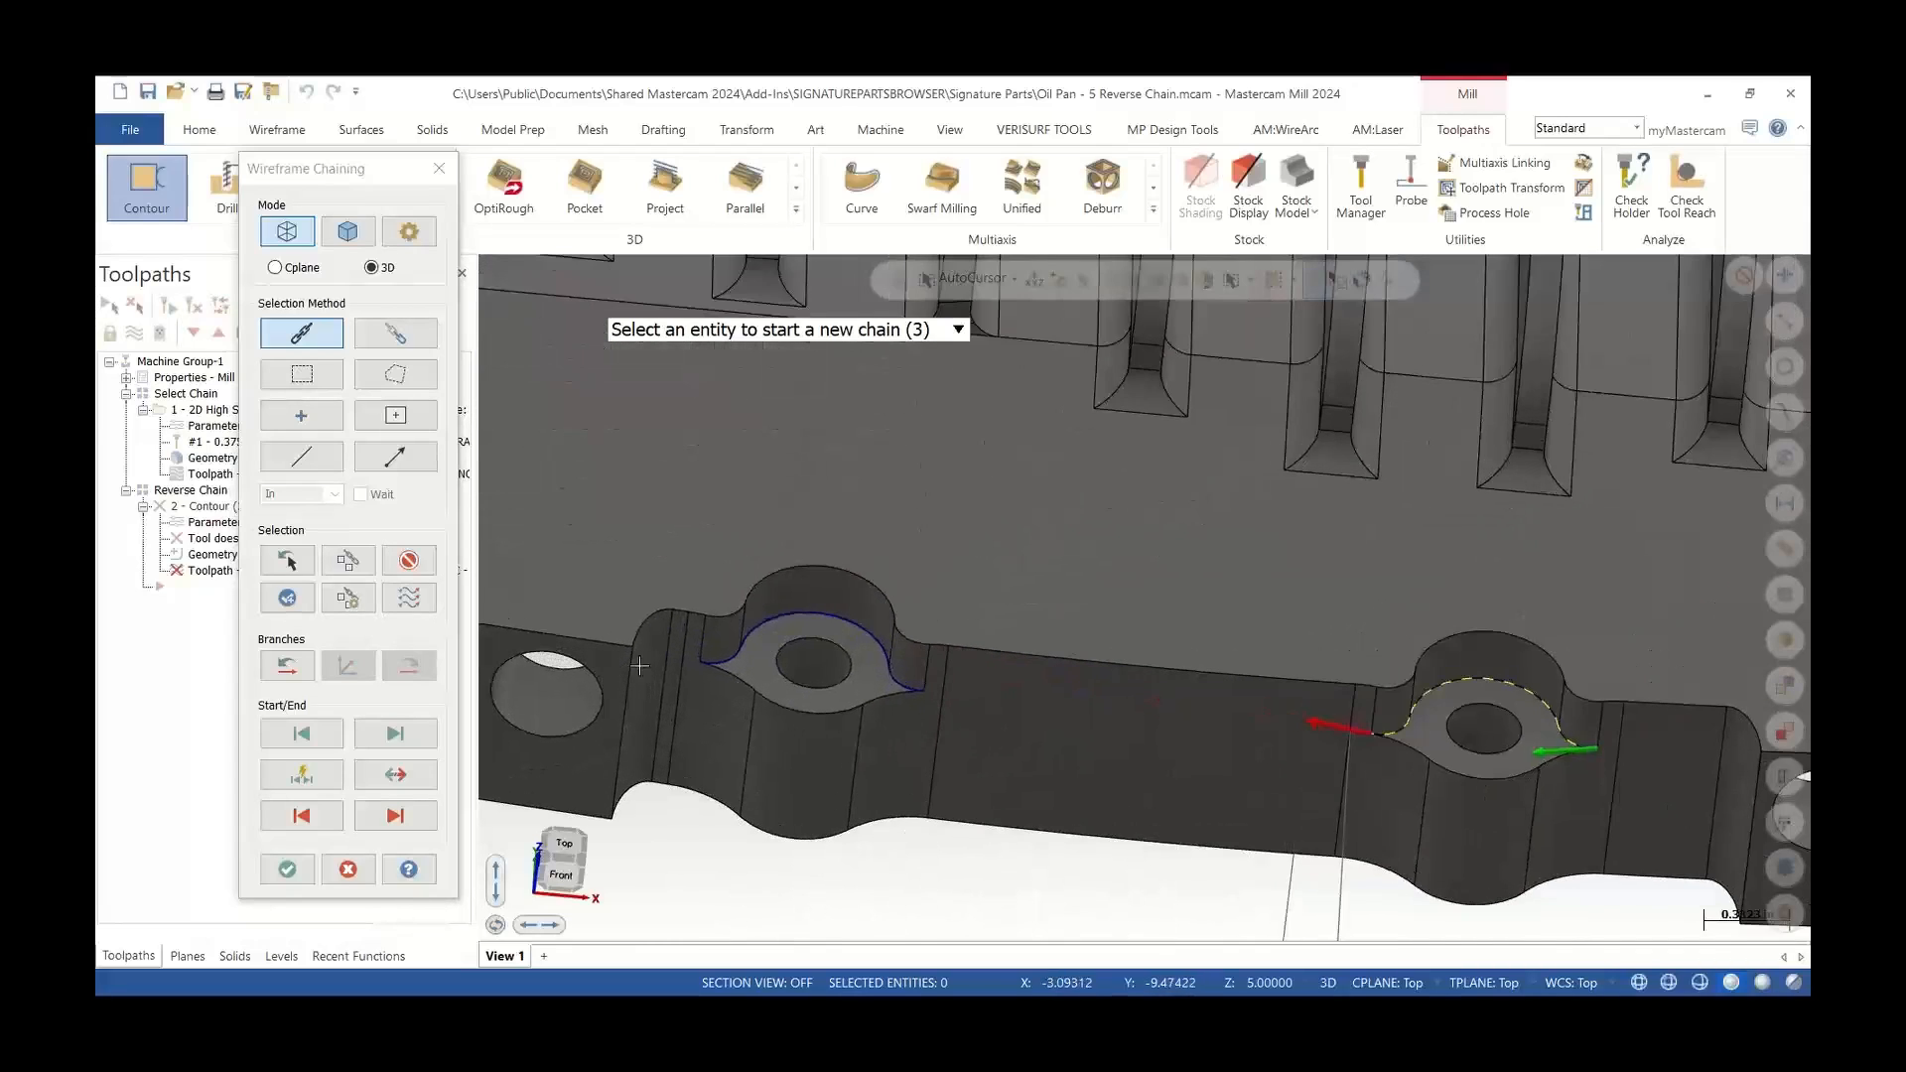
pyautogui.click(708, 660)
pyautogui.scroll(-5, 771, 689)
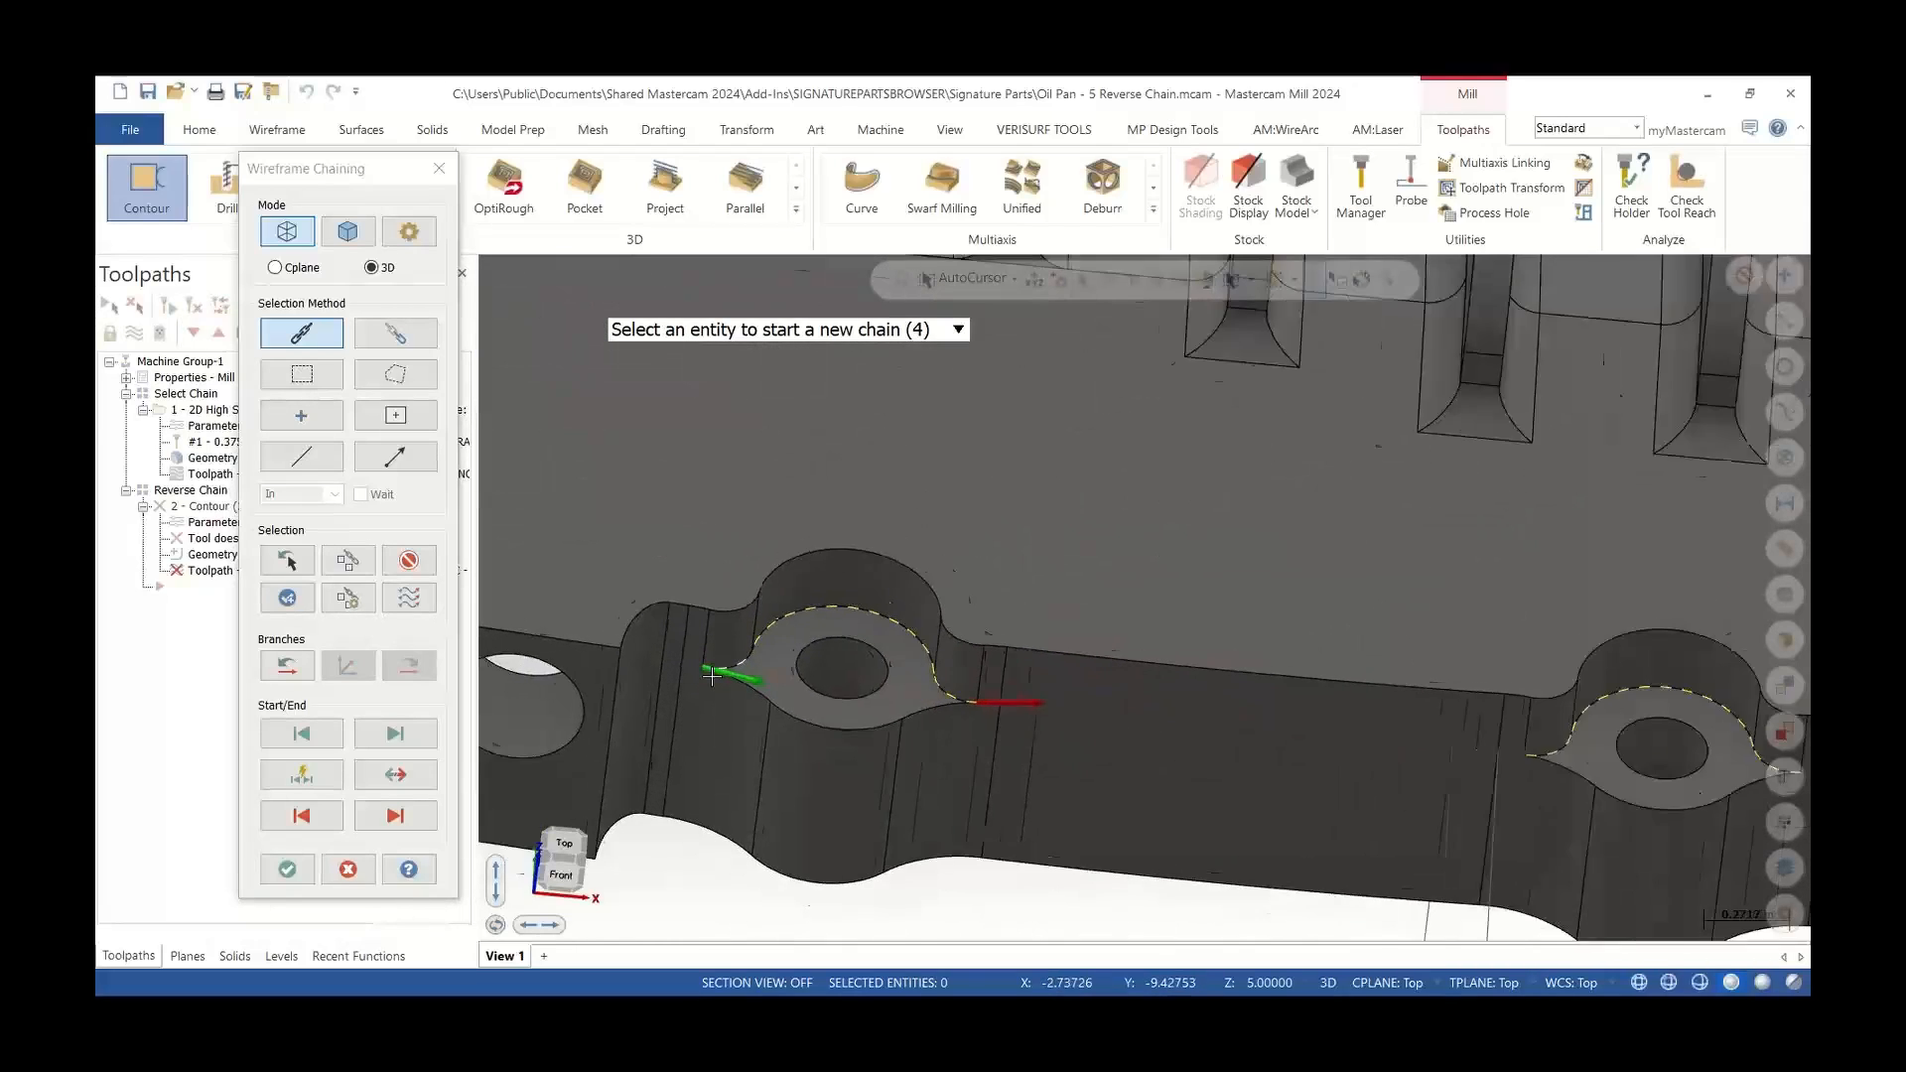
pyautogui.scroll(-2, 771, 689)
pyautogui.moveTo(770, 689); pyautogui.dragTo(734, 622, button='middle')
pyautogui.click(575, 646)
pyautogui.scroll(-1, 734, 622)
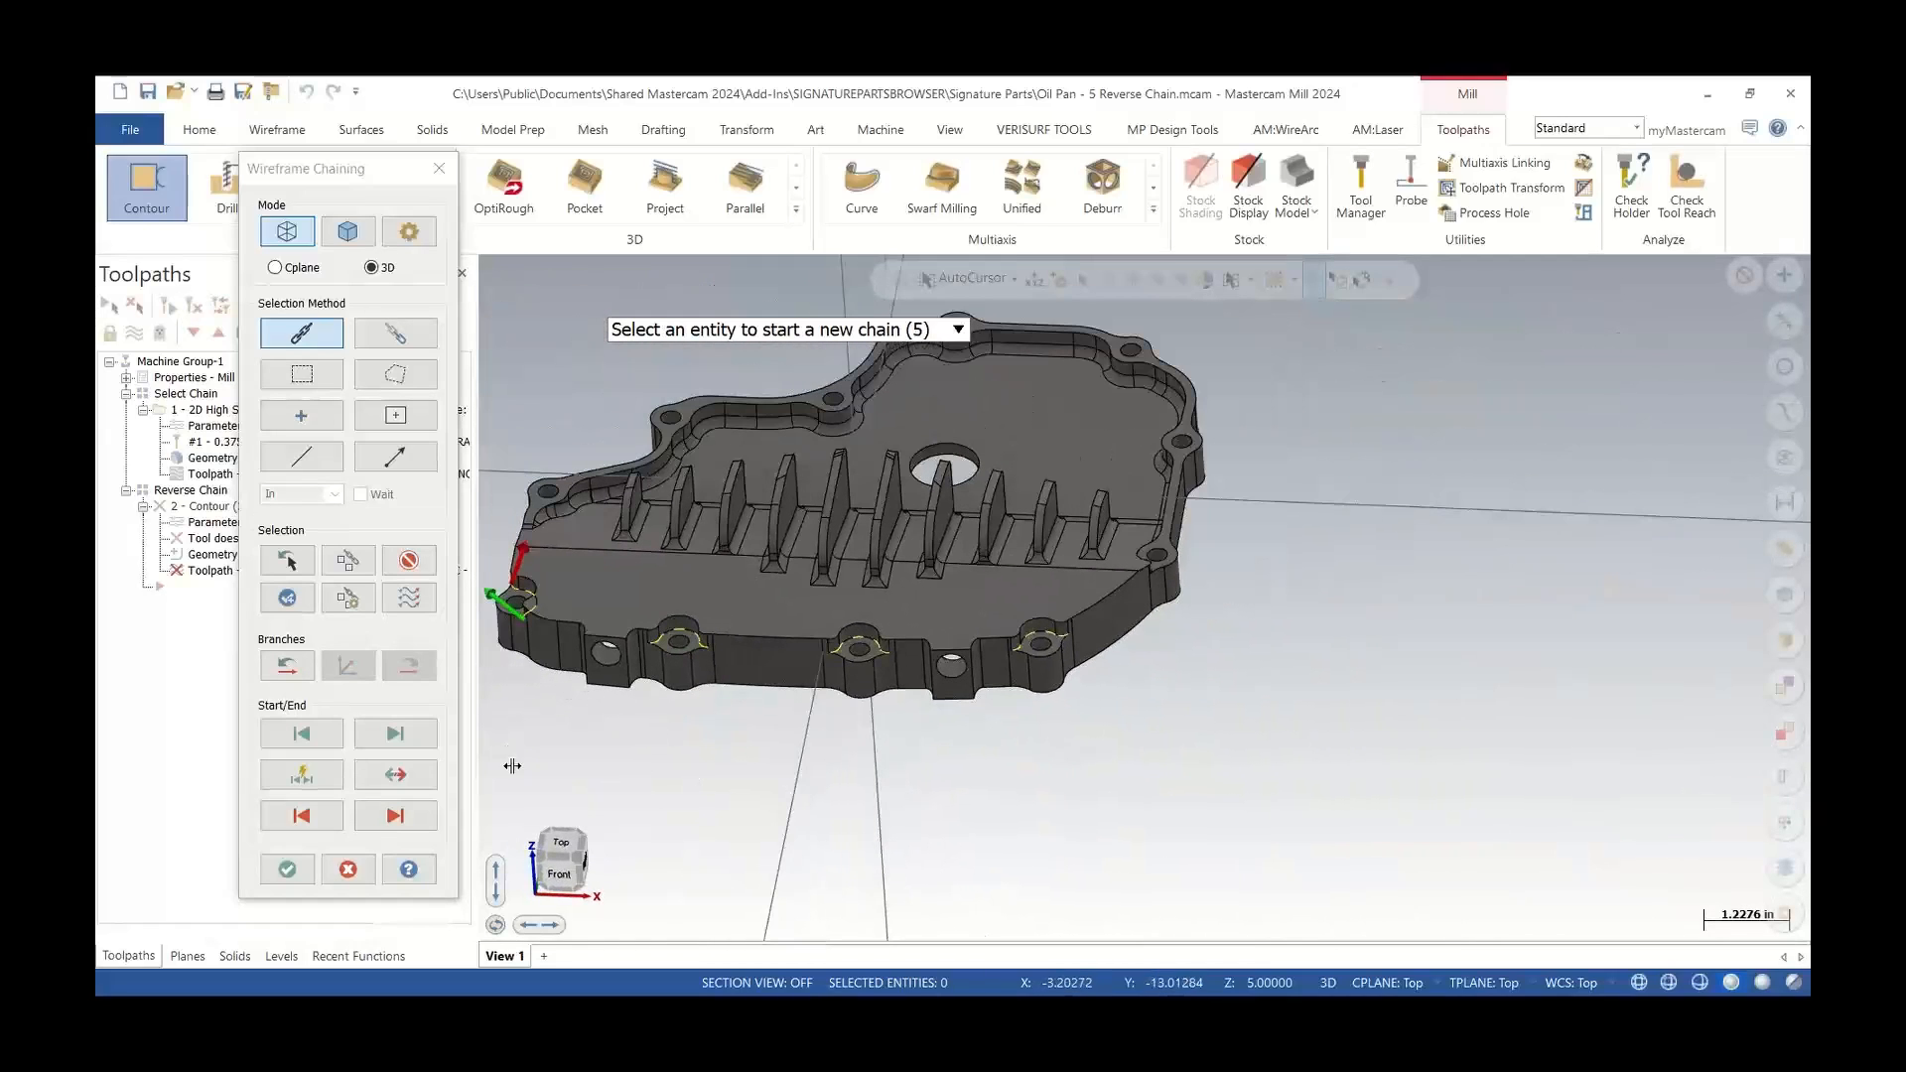
pyautogui.click(287, 870)
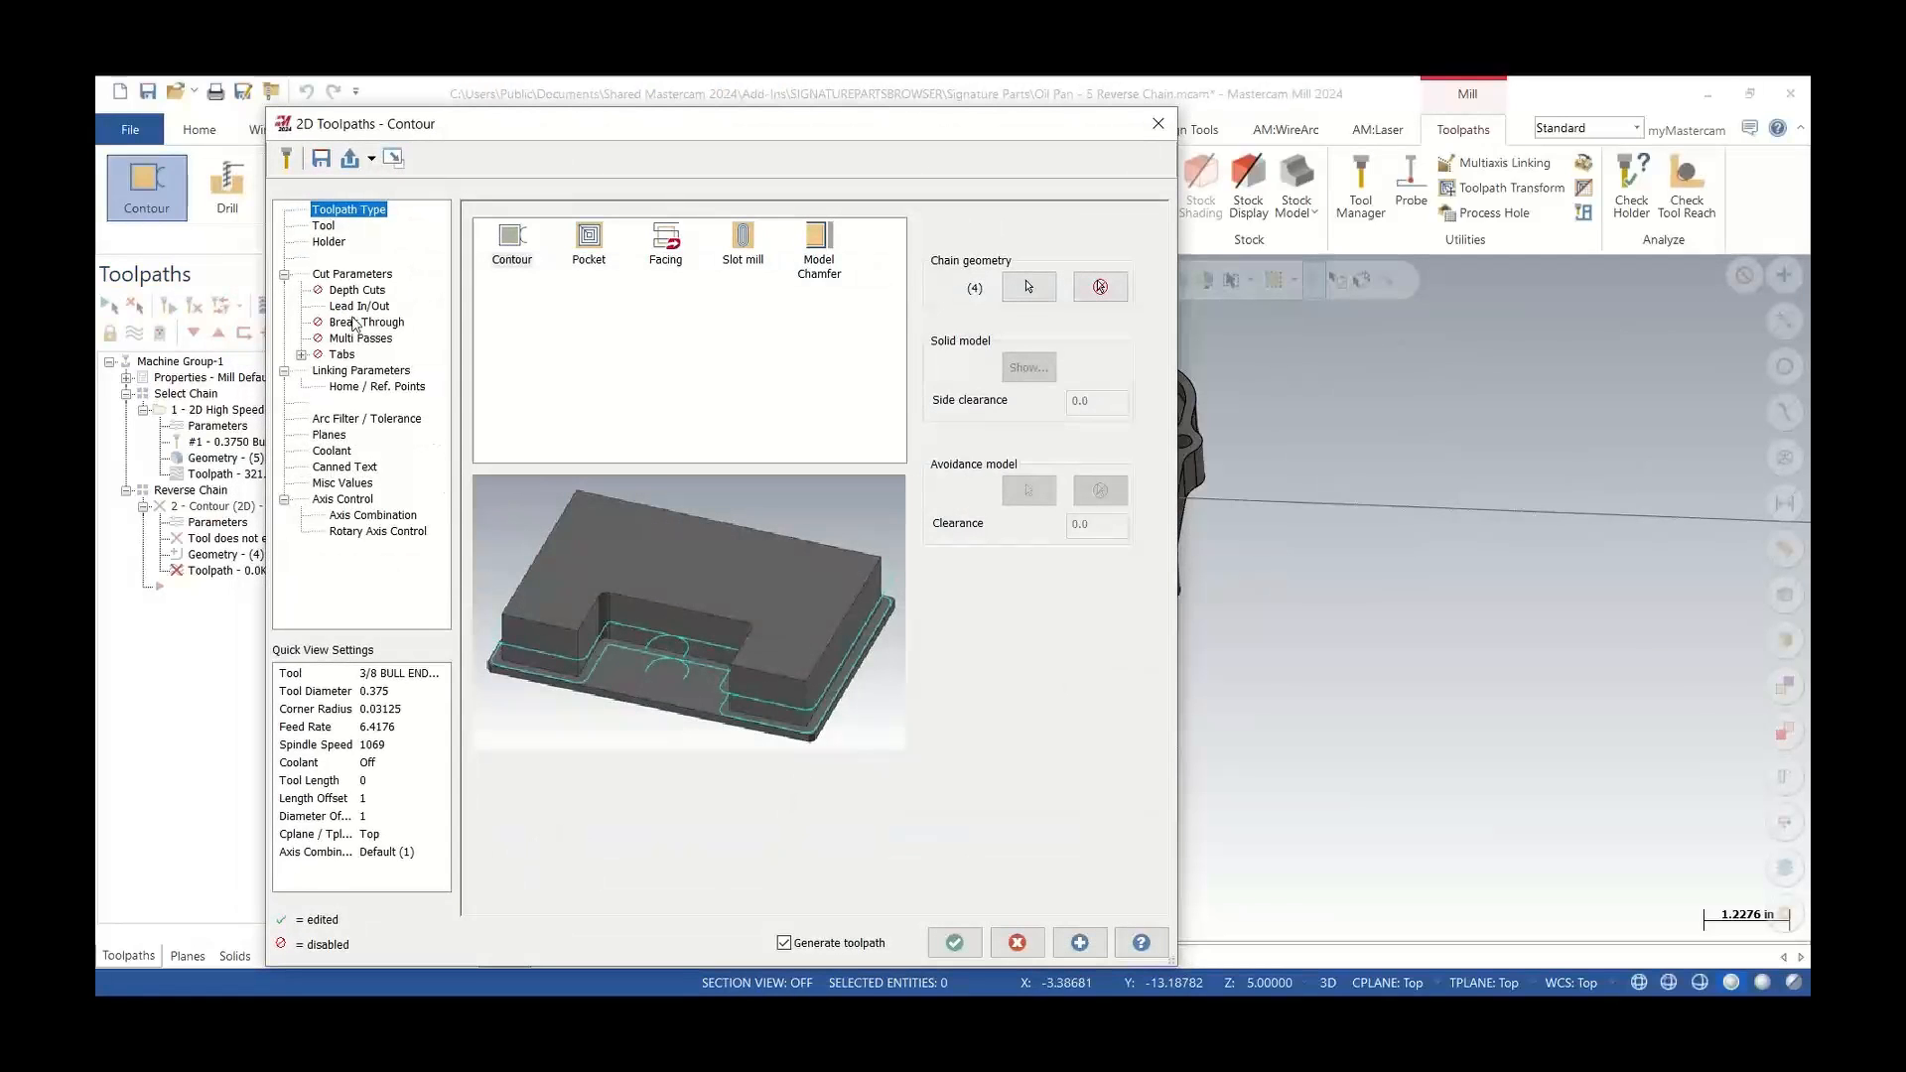
# Assign the 3/8 BULL ENDMILL 0.0313 RAD tool, review cut, lead in/out and linking pages, and accept the contour
pyautogui.click(324, 228)
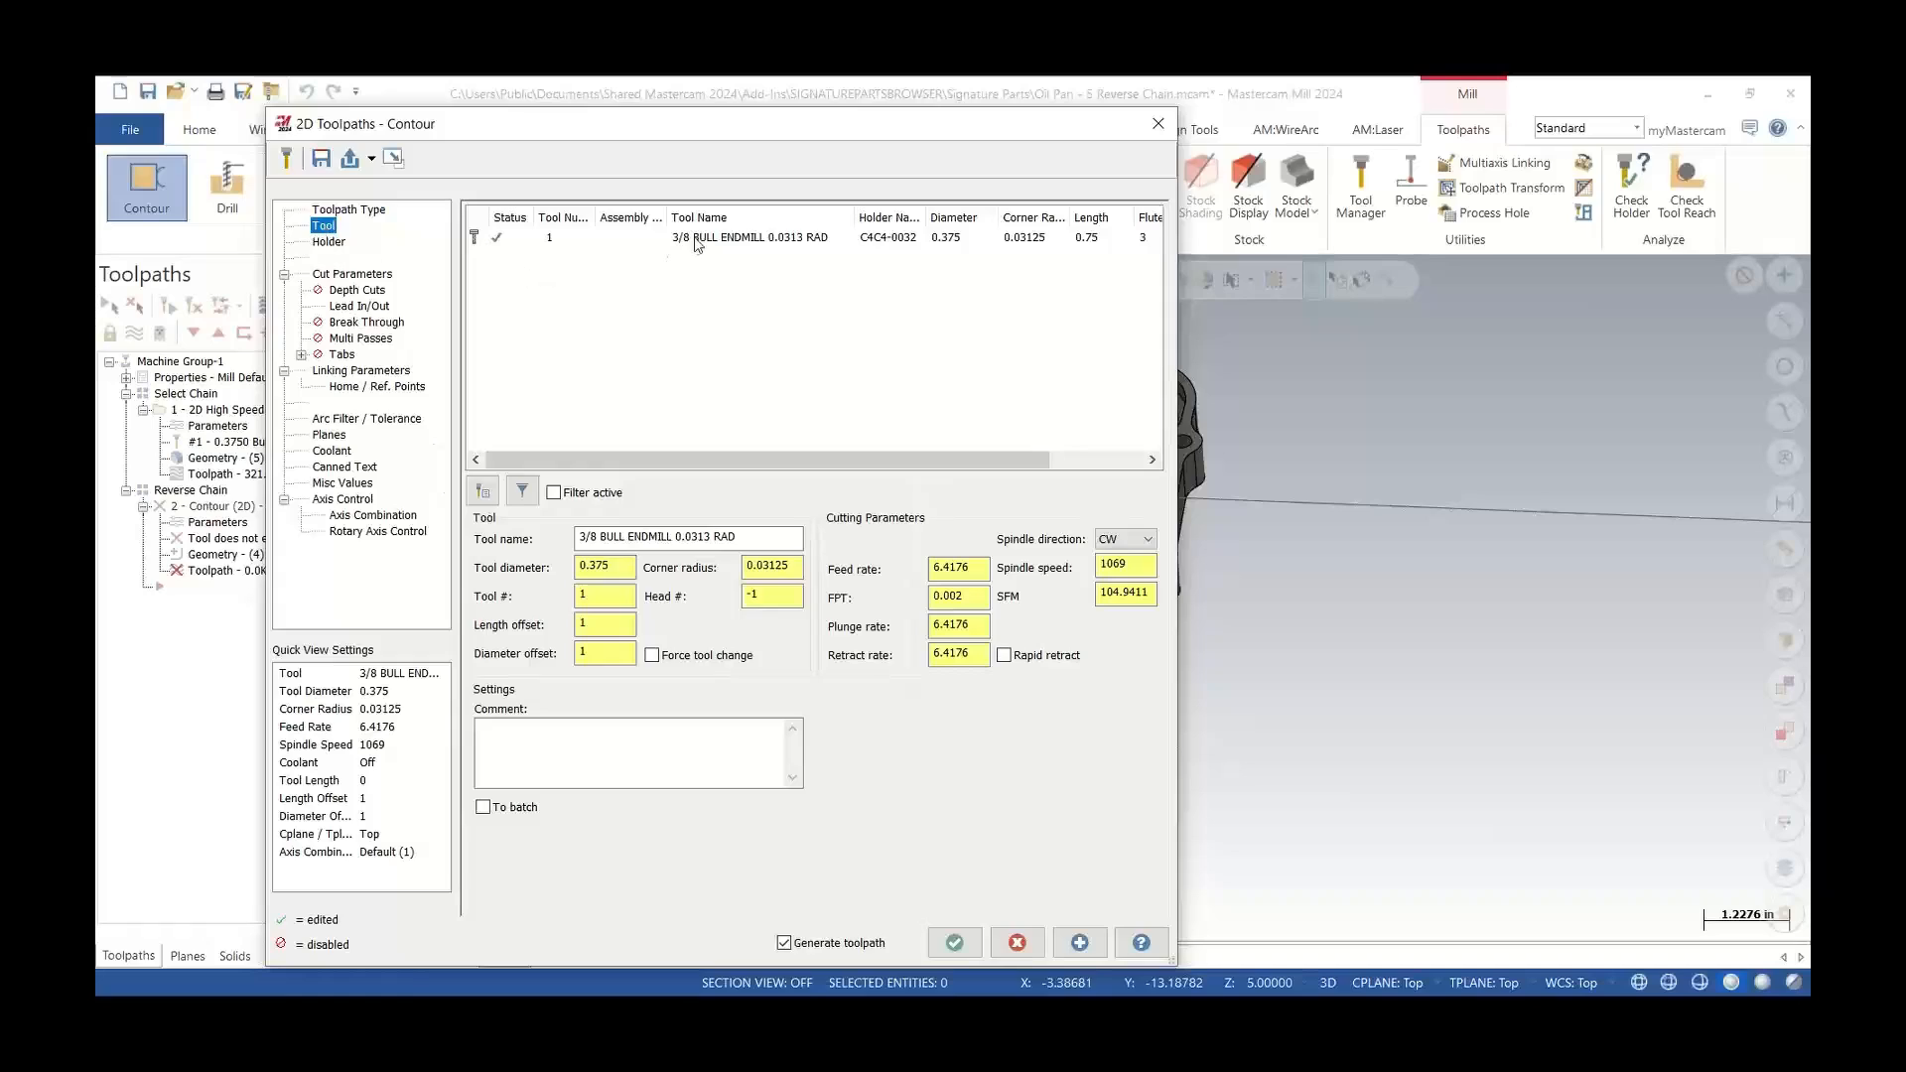
pyautogui.click(697, 242)
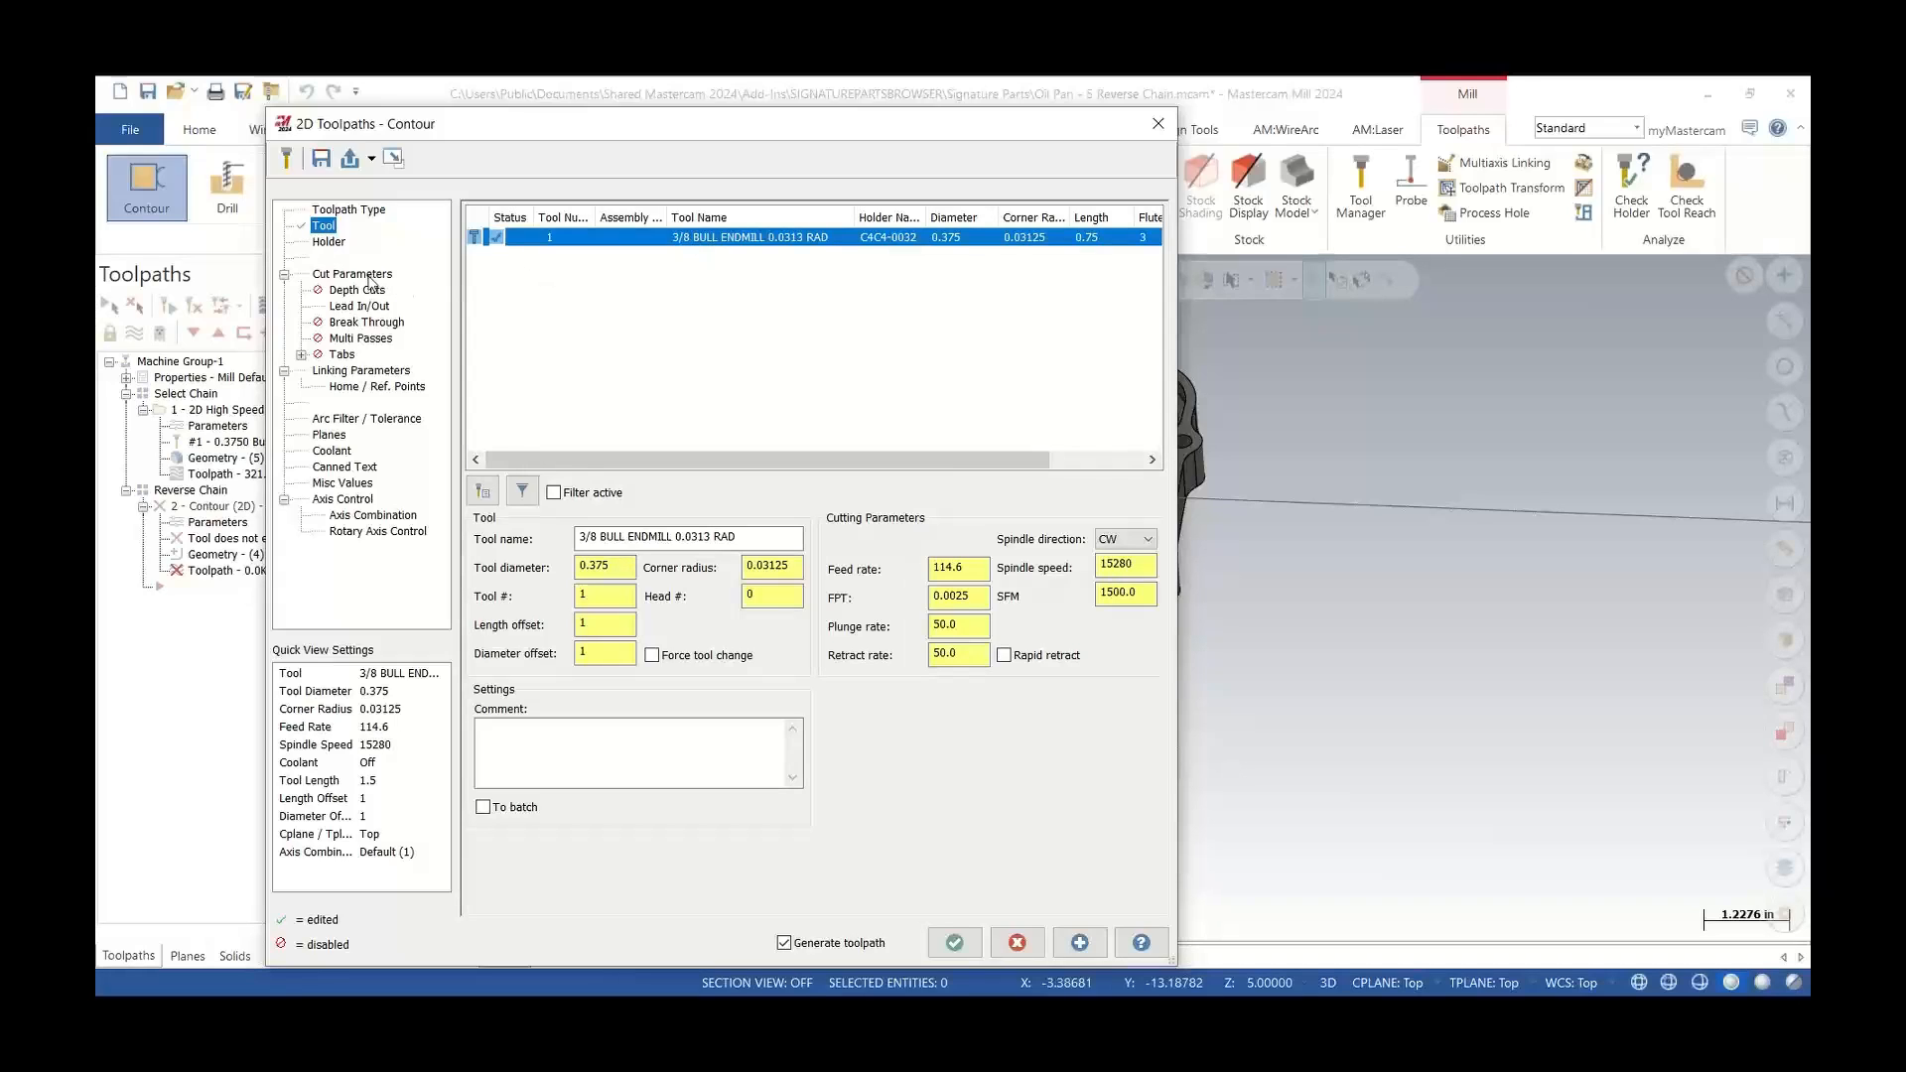
pyautogui.click(370, 281)
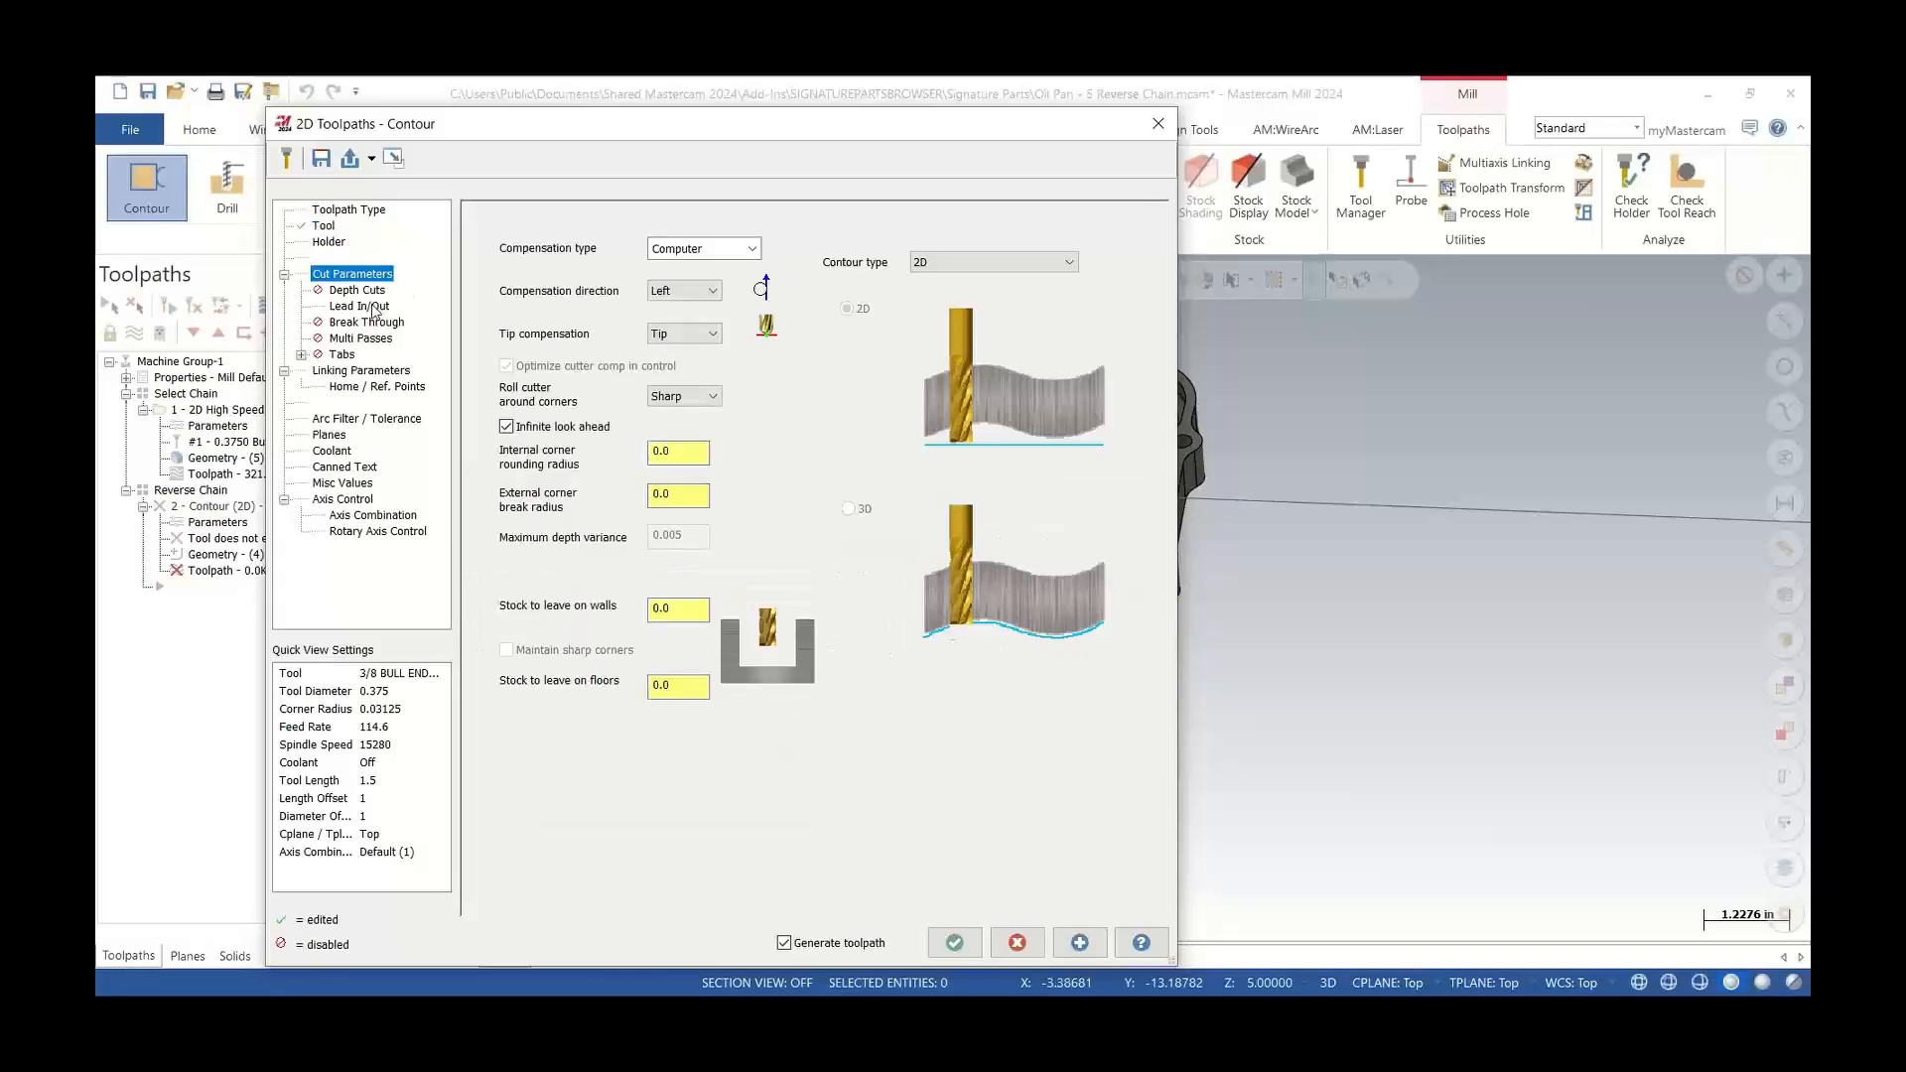
pyautogui.click(374, 310)
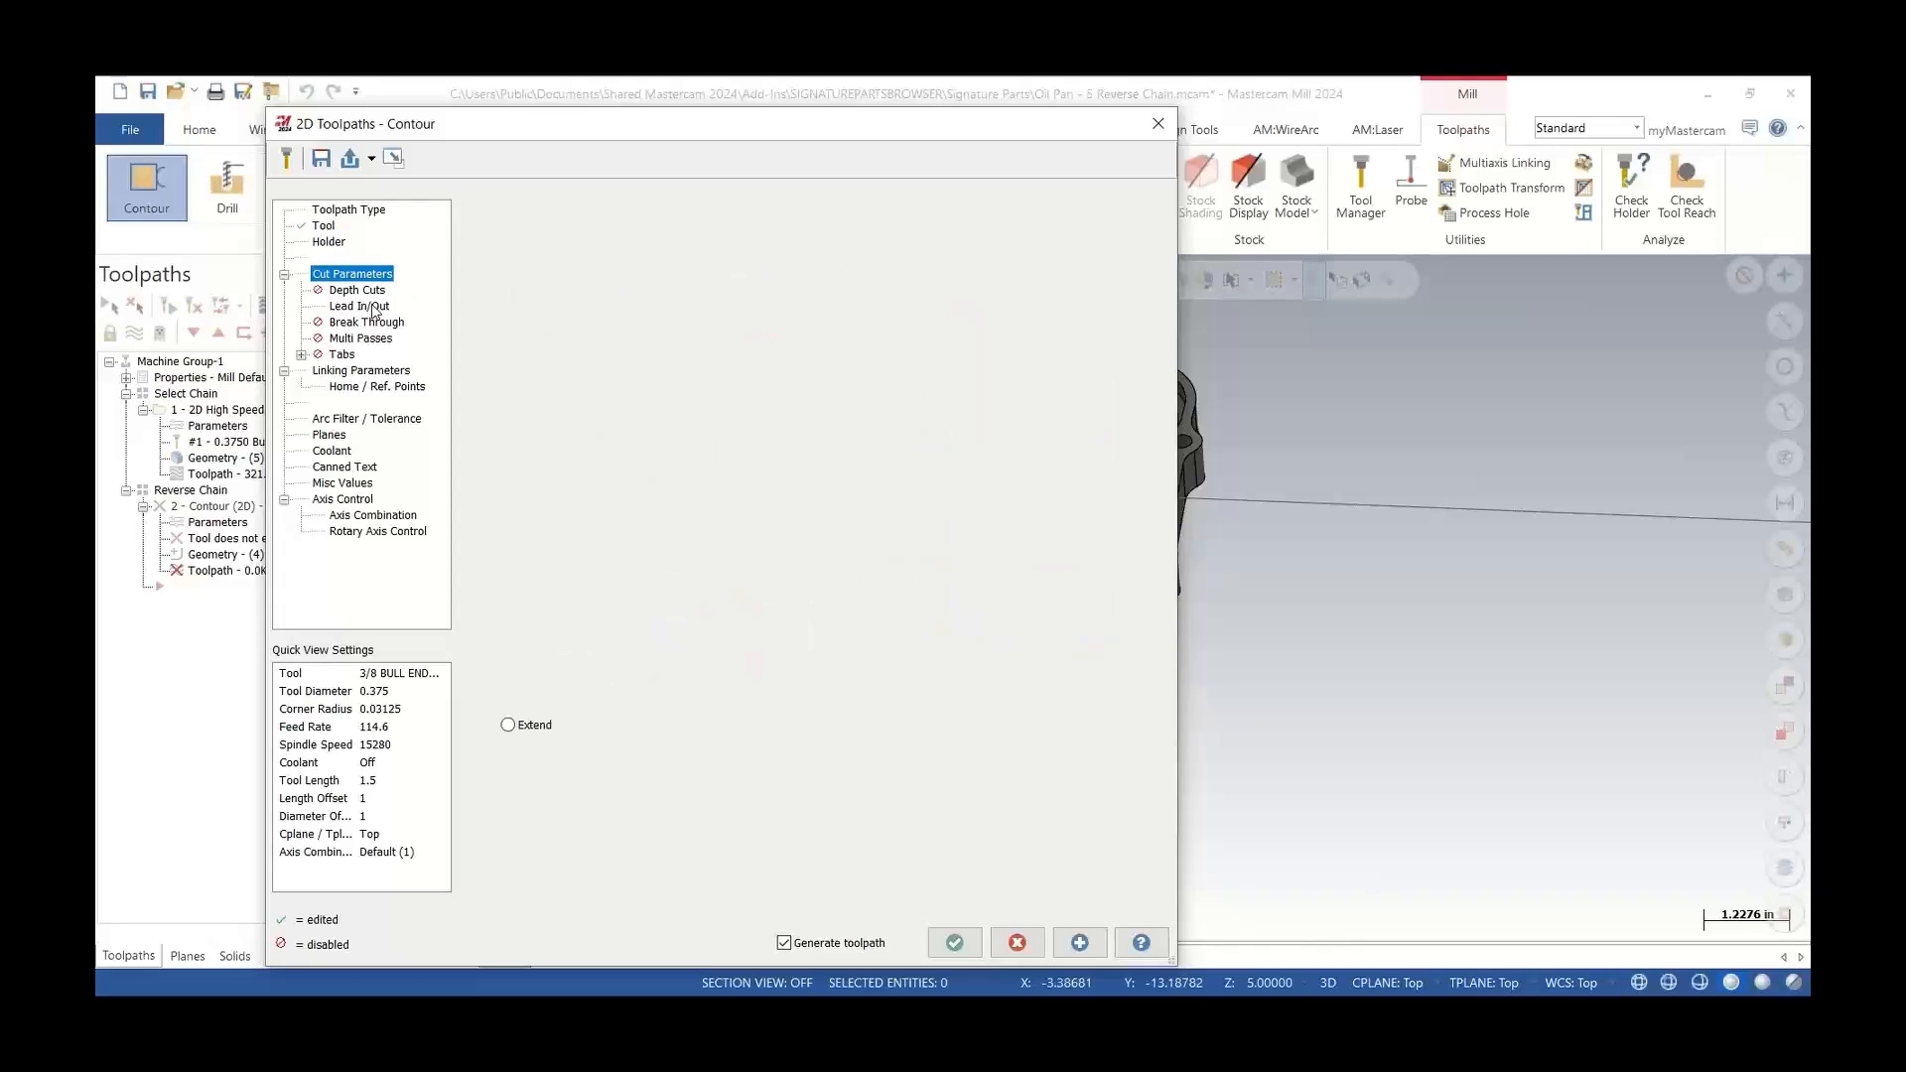
pyautogui.click(363, 372)
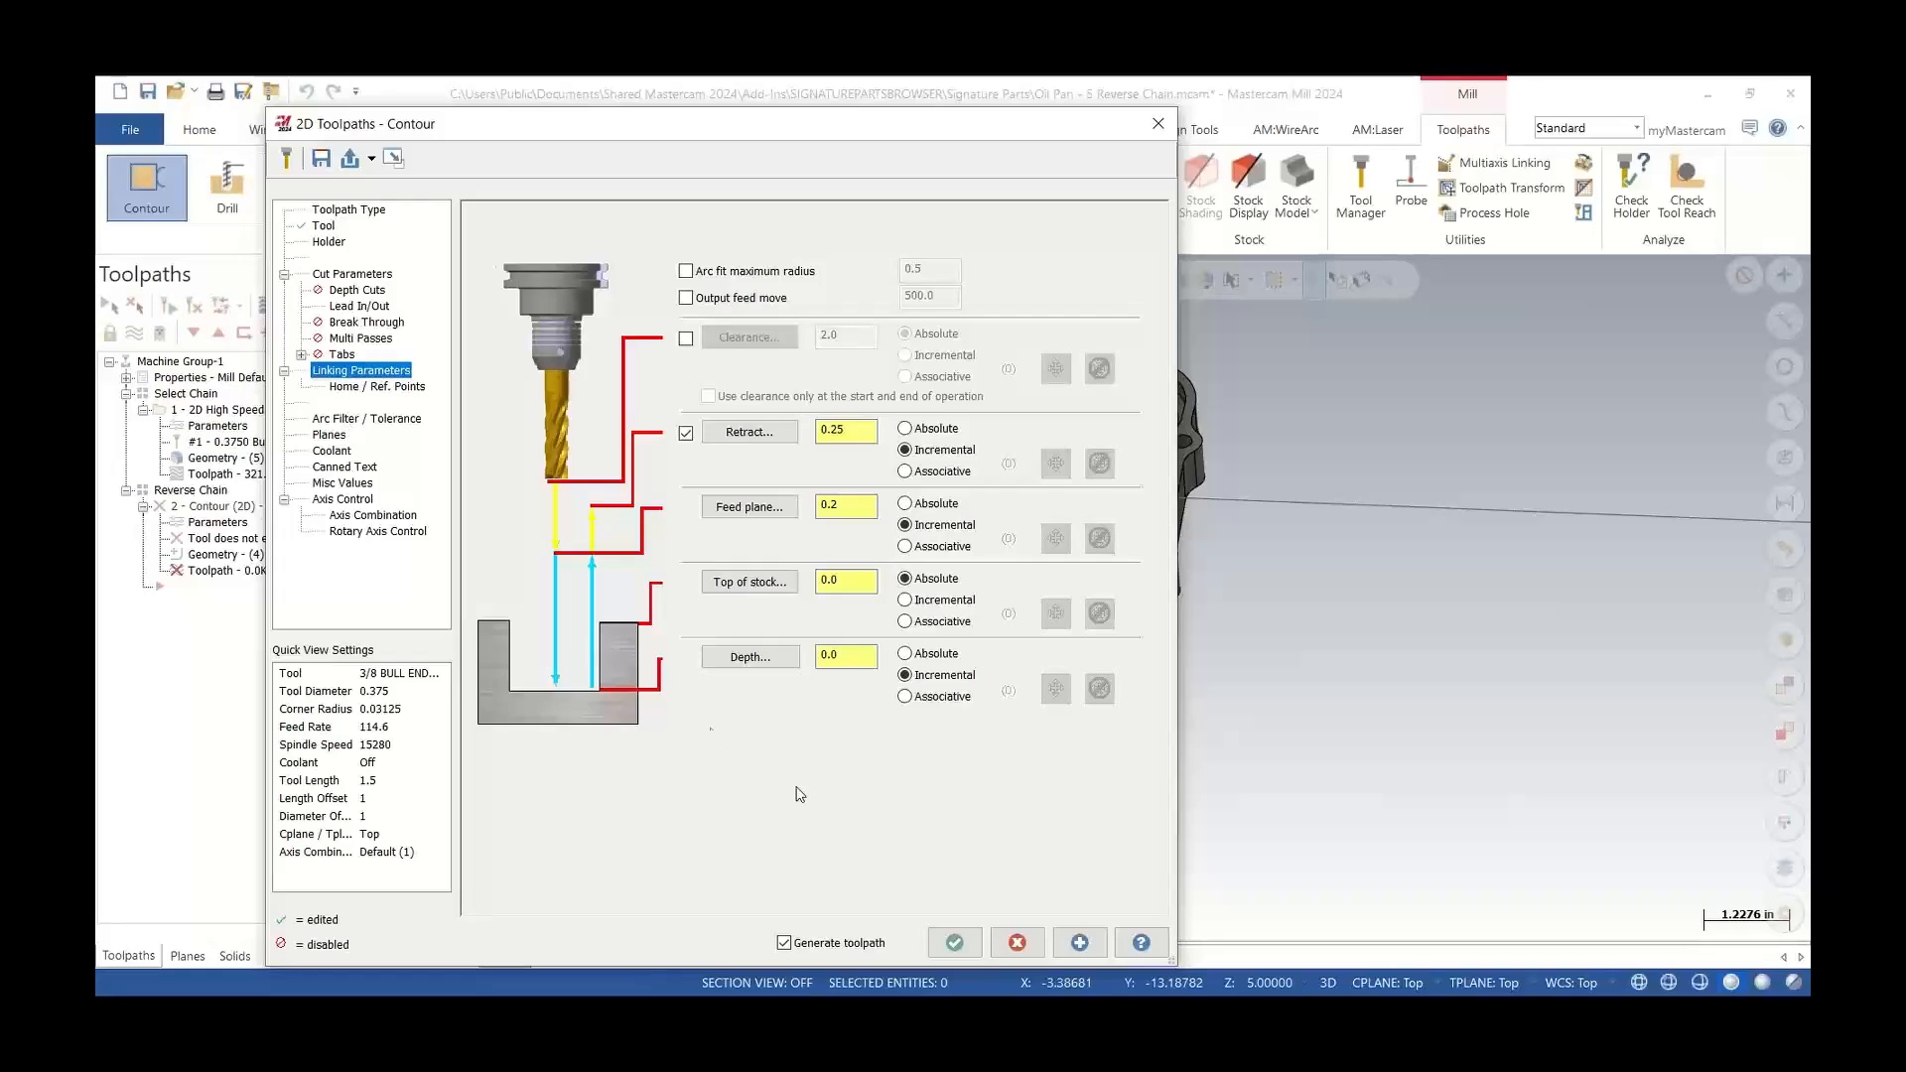
pyautogui.click(956, 943)
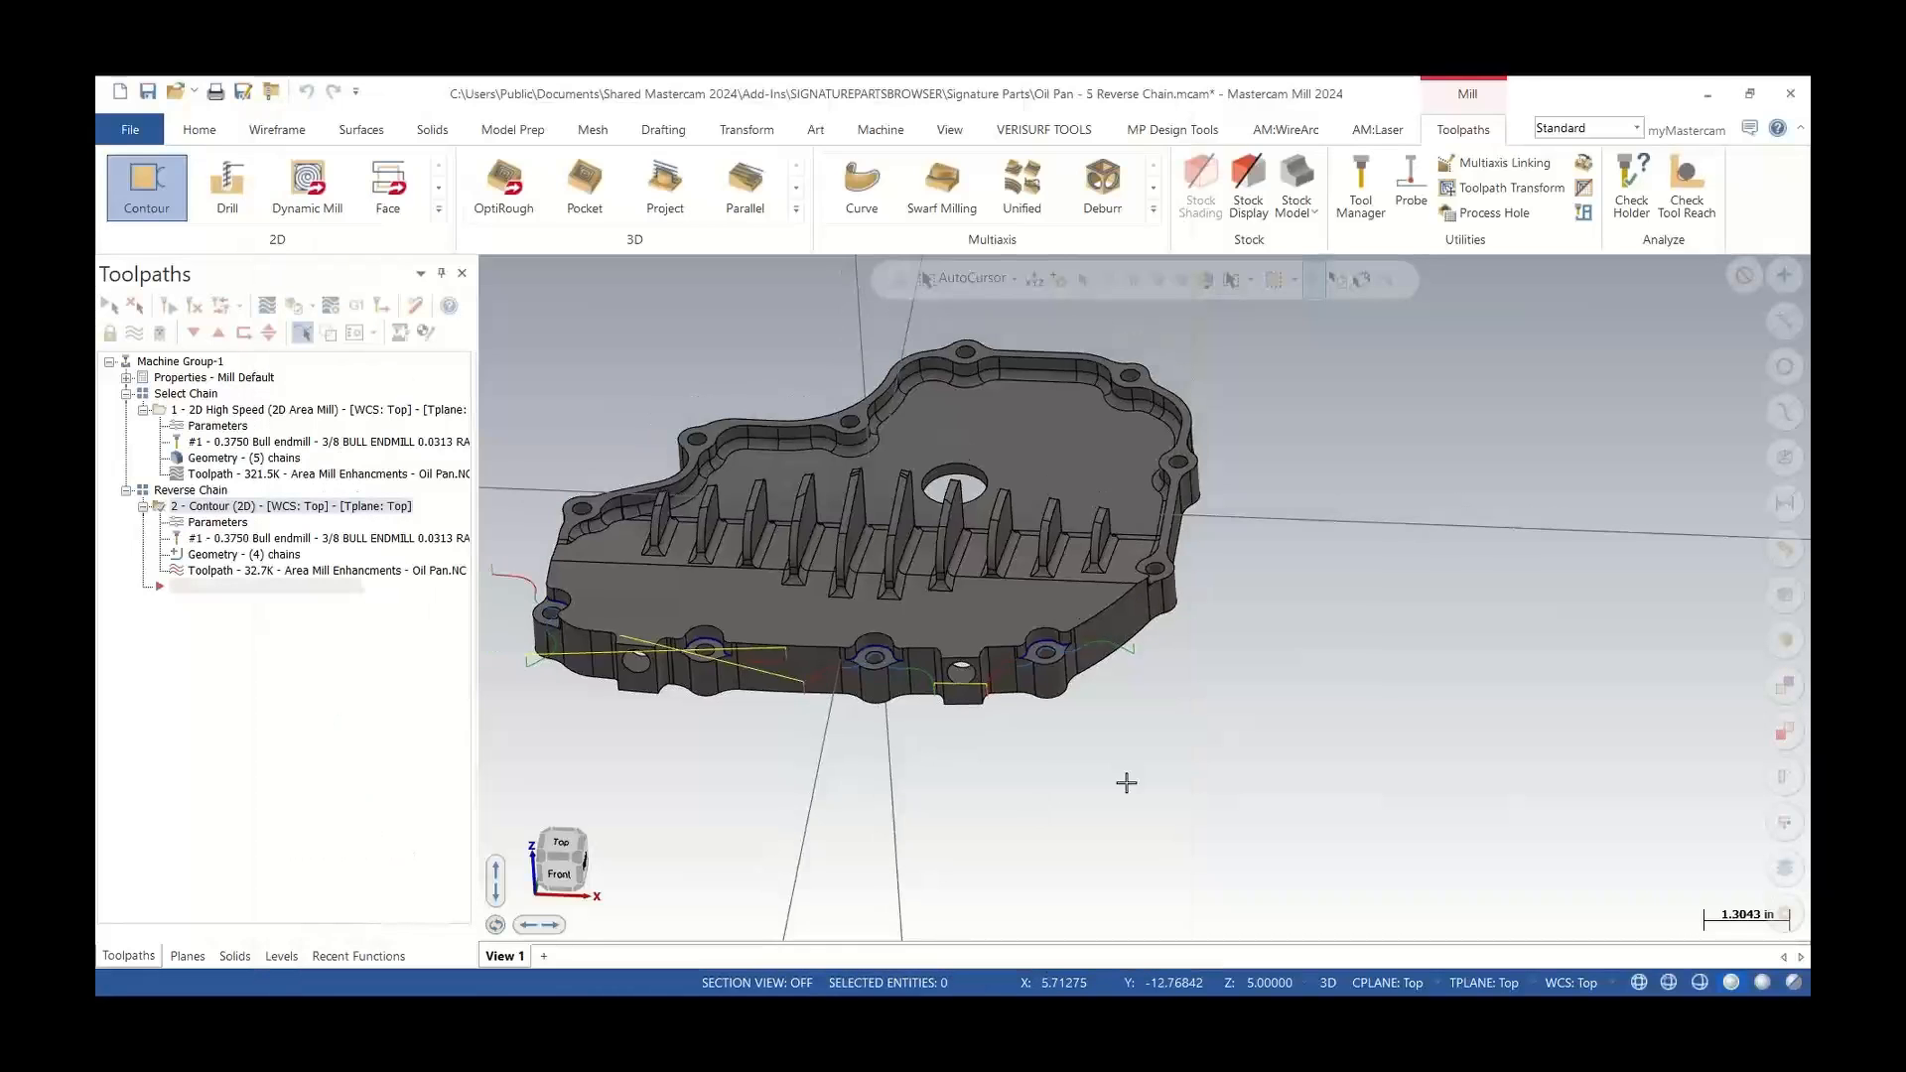
# Backplot the contour toolpath to examine its cutting motion around the flange bosses
pyautogui.scroll(4, 879, 702)
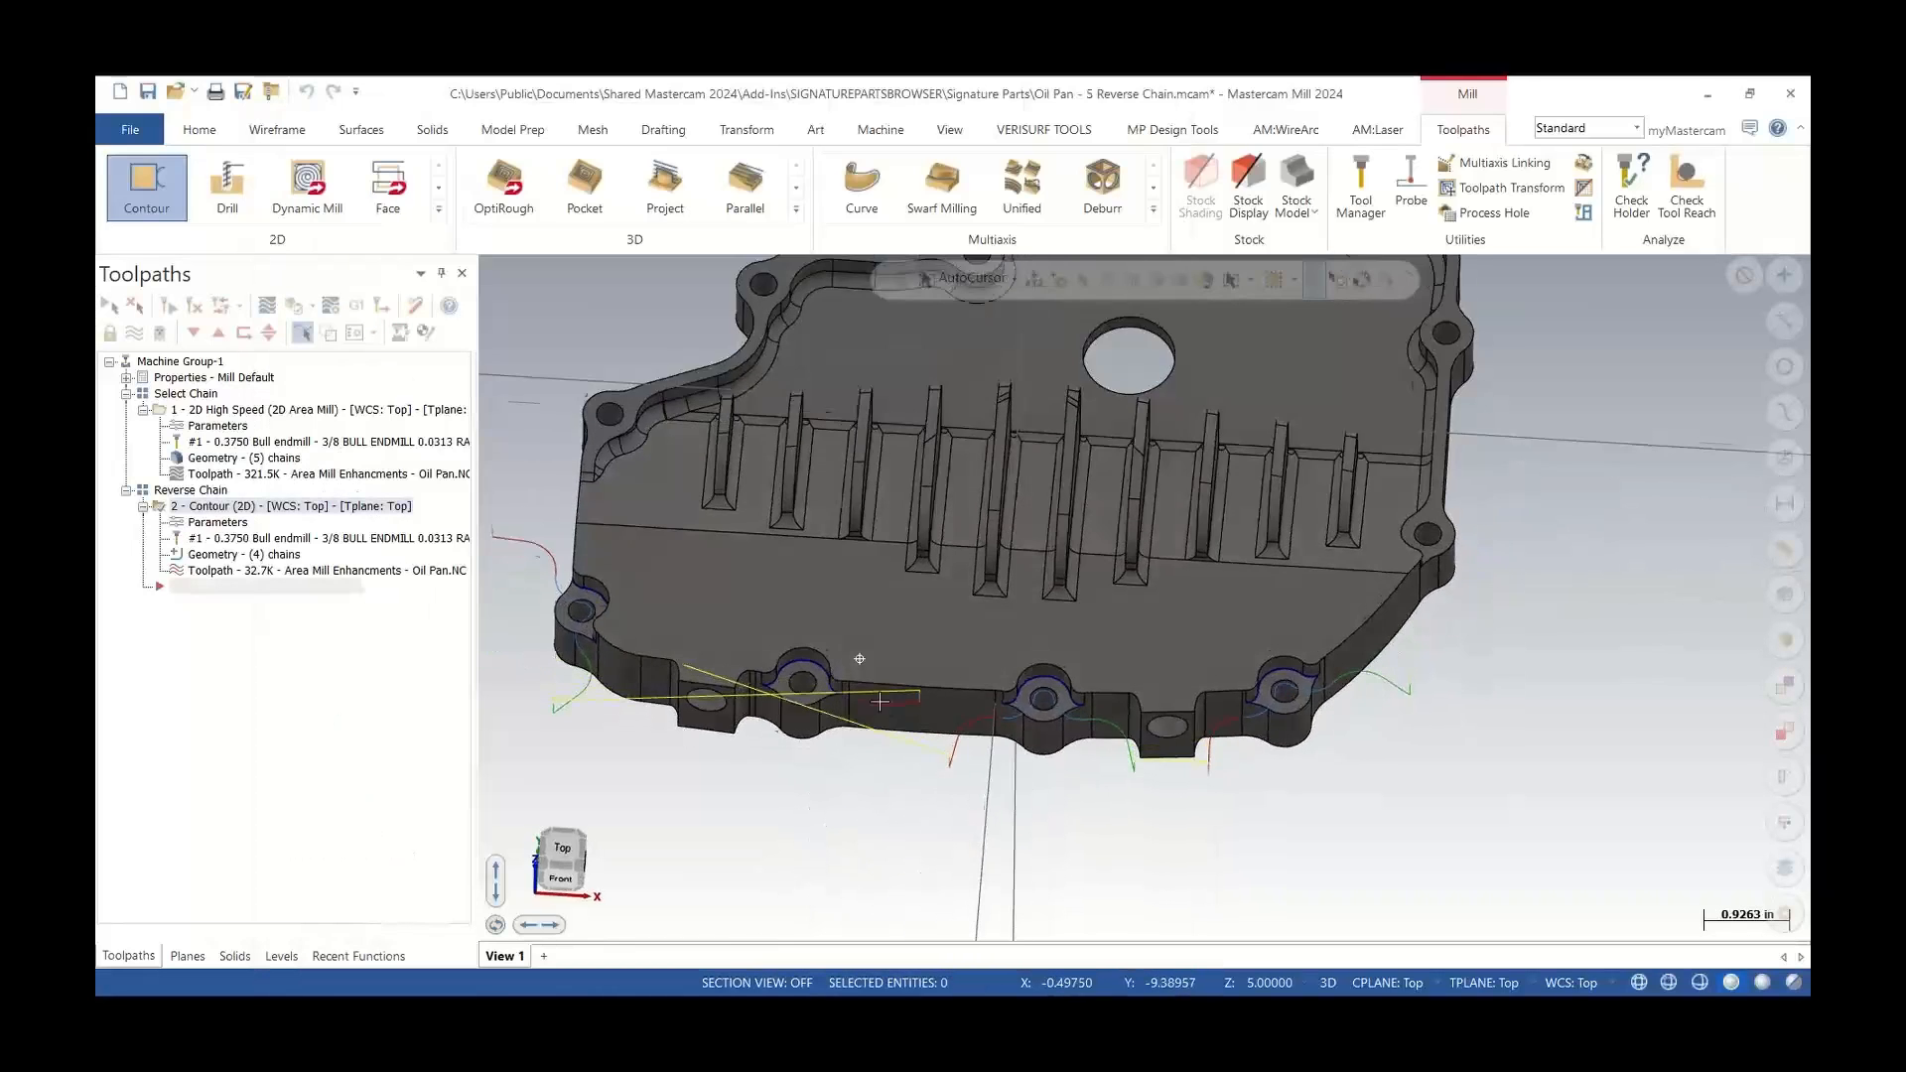
pyautogui.moveTo(880, 702)
pyautogui.mouseDown(button='middle')
pyautogui.moveTo(890, 732)
pyautogui.moveTo(880, 685)
pyautogui.mouseUp(button='middle')
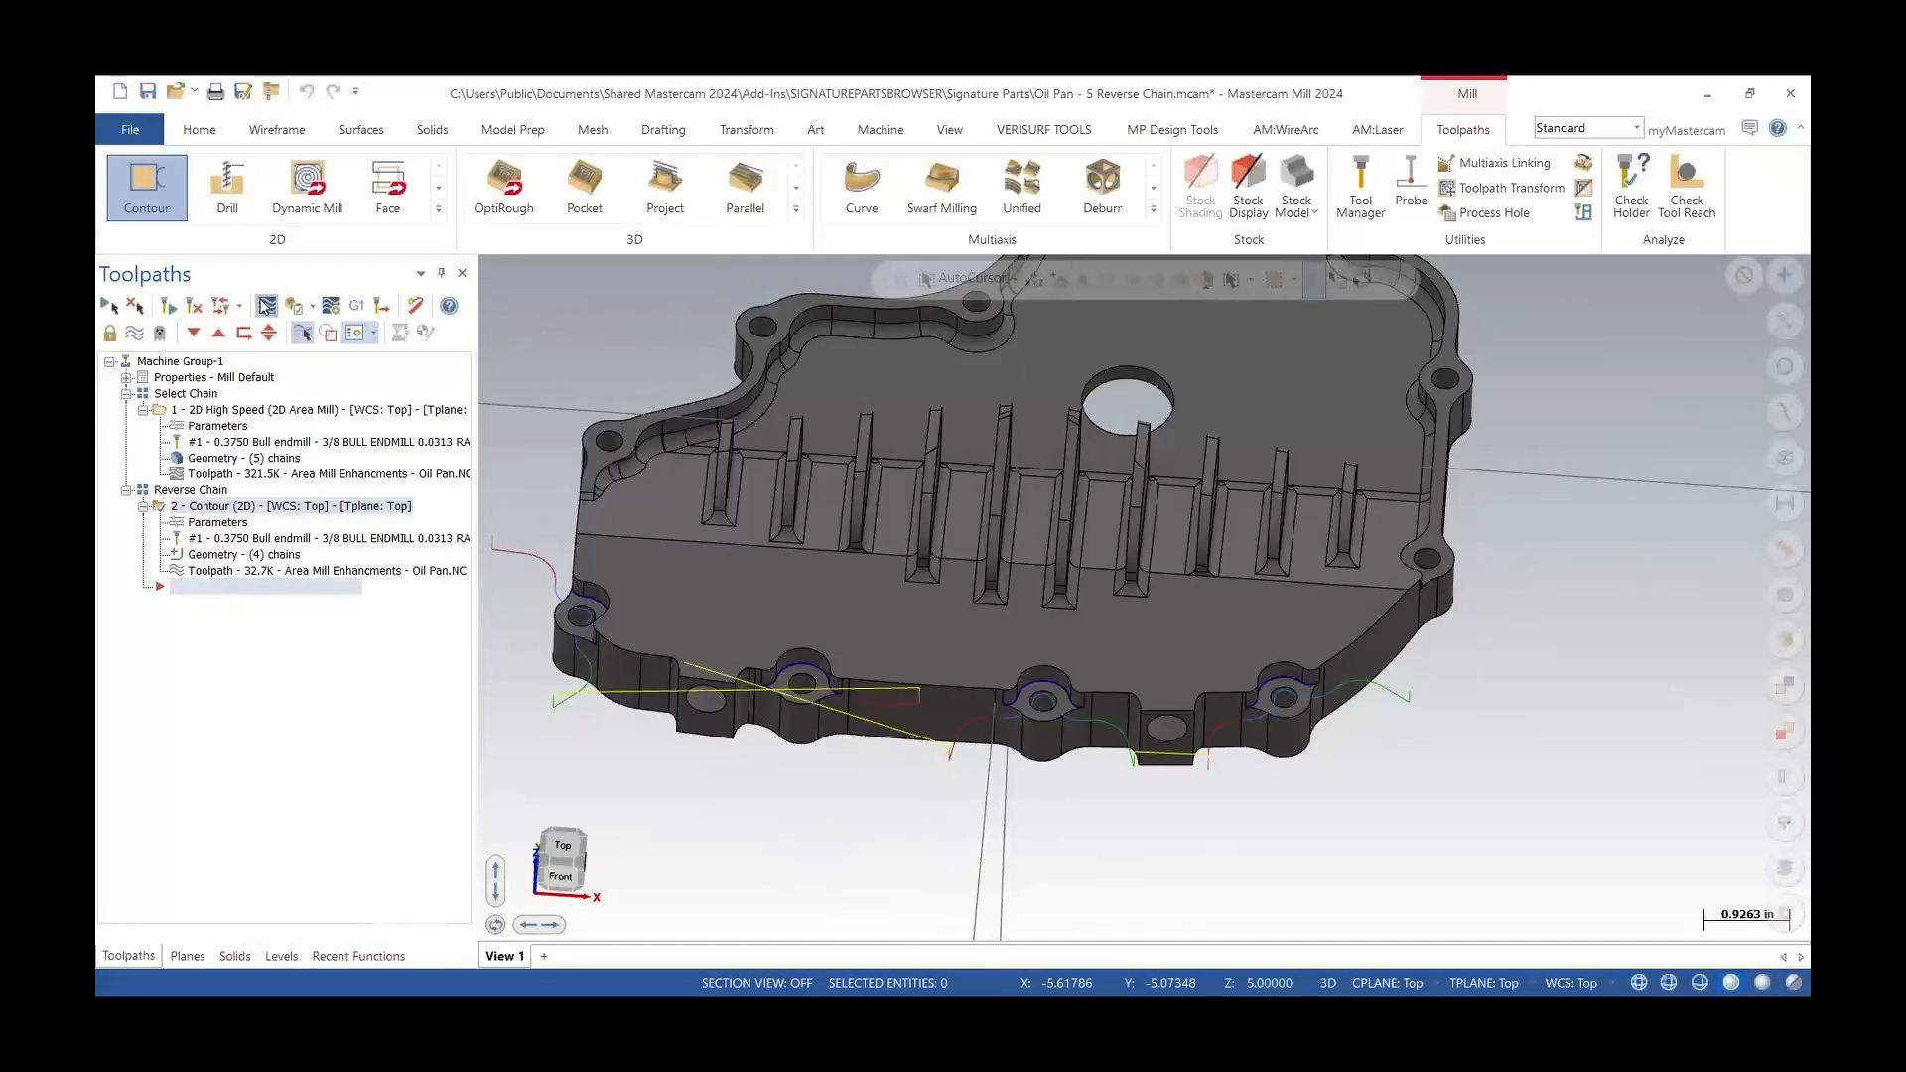
pyautogui.click(266, 305)
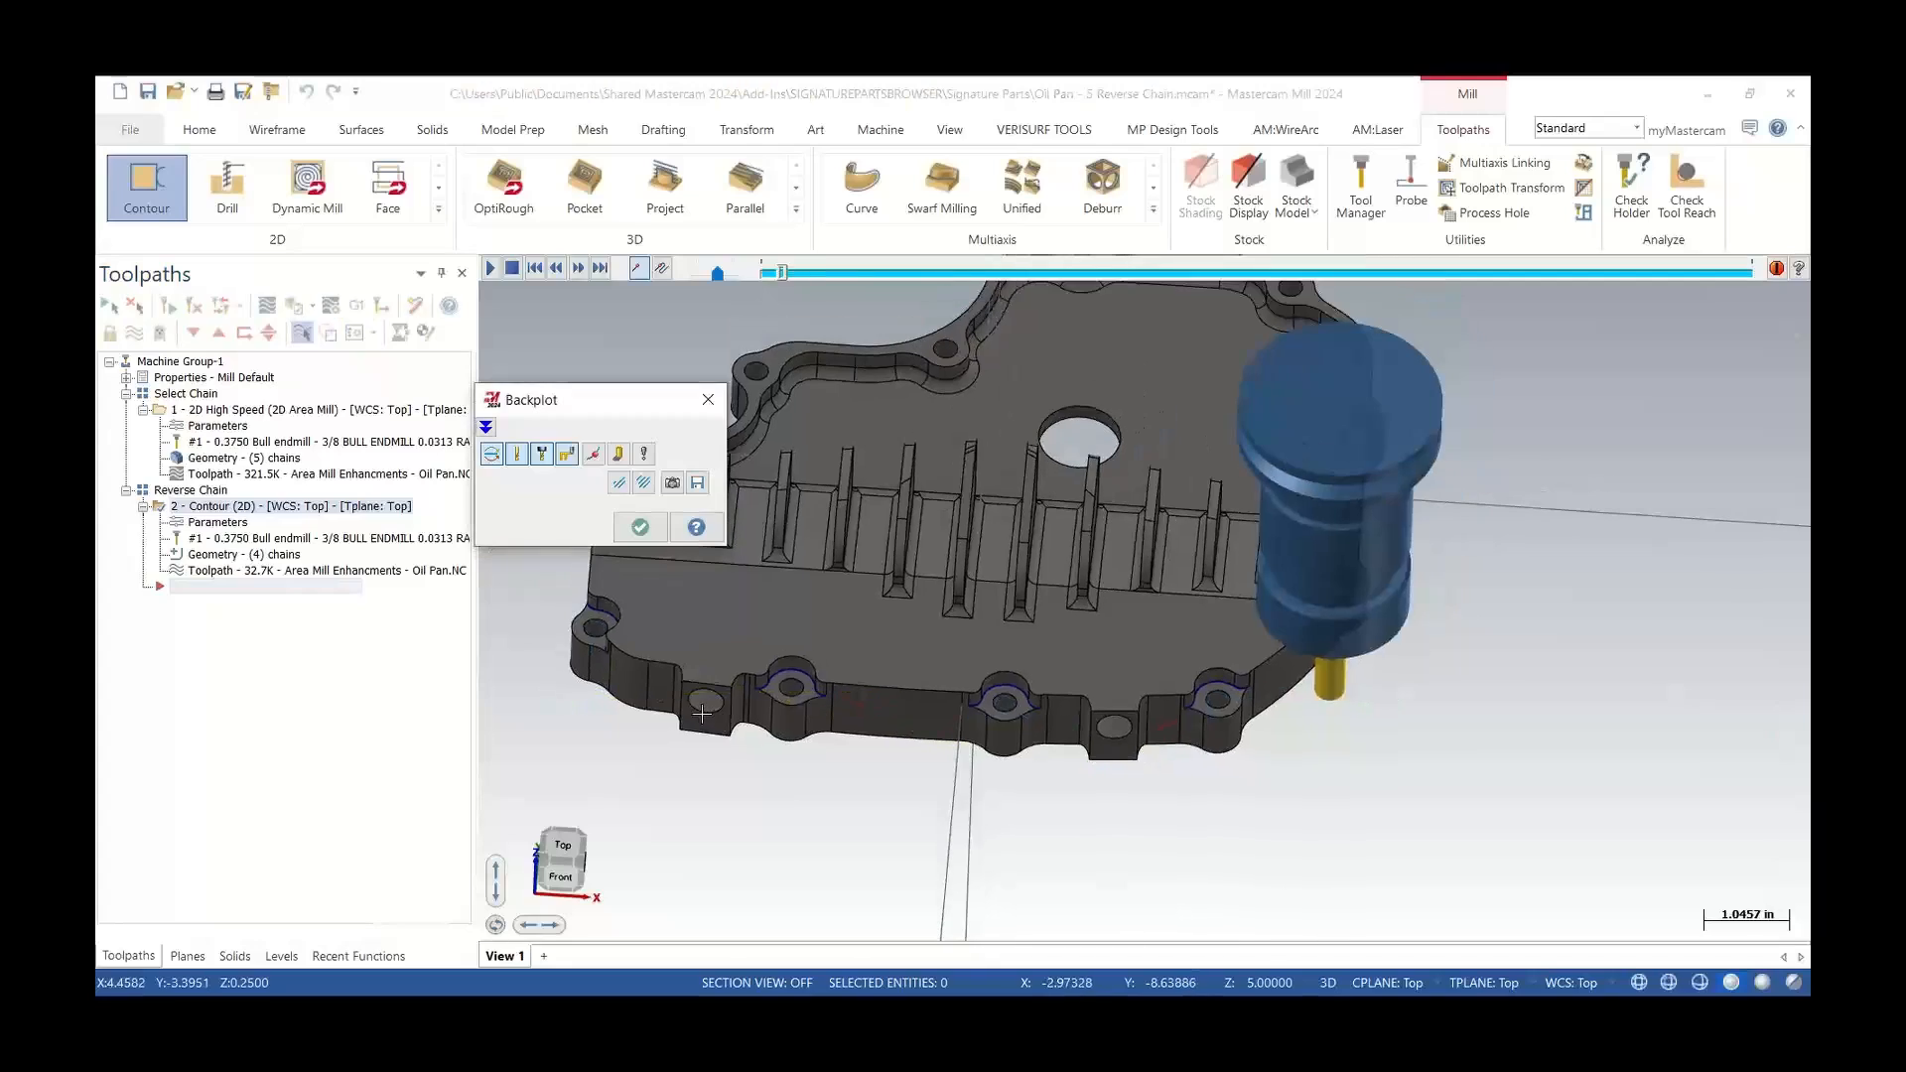
pyautogui.click(618, 454)
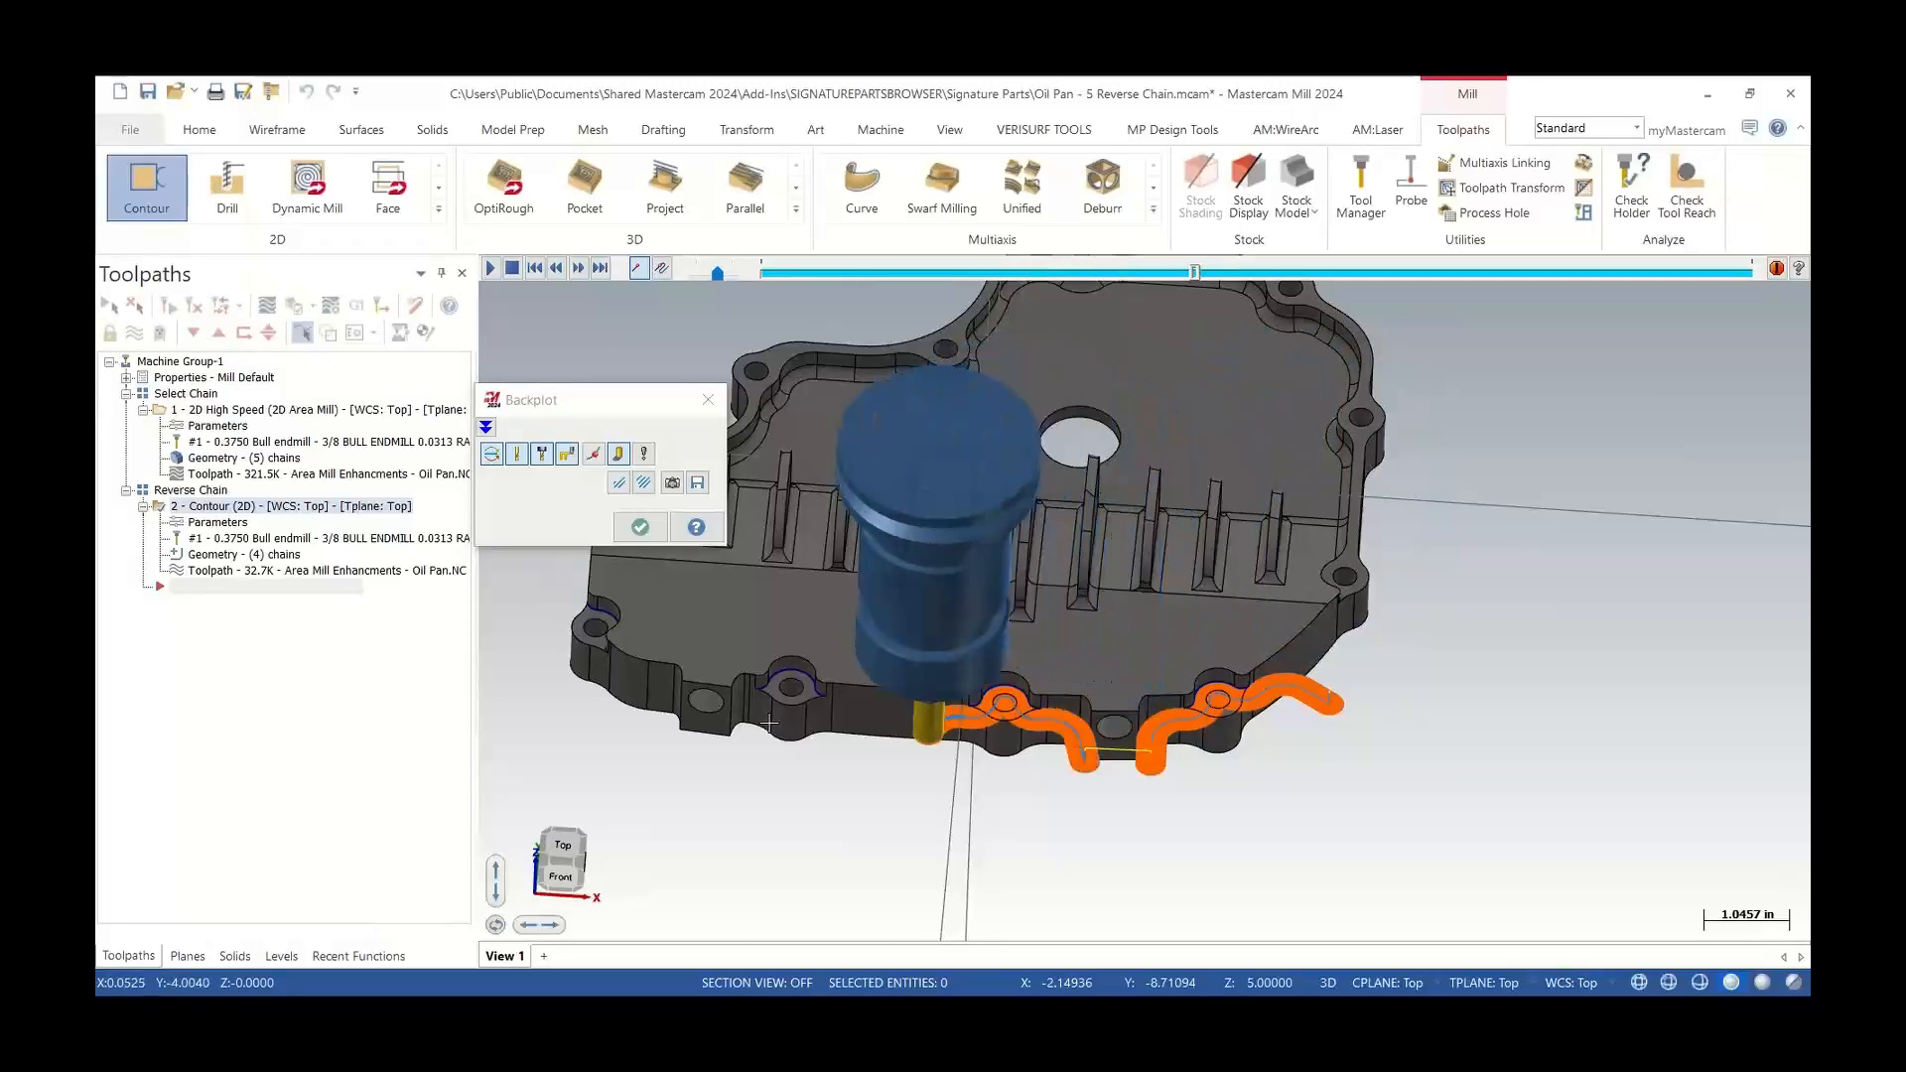
pyautogui.scroll(3, 754, 707)
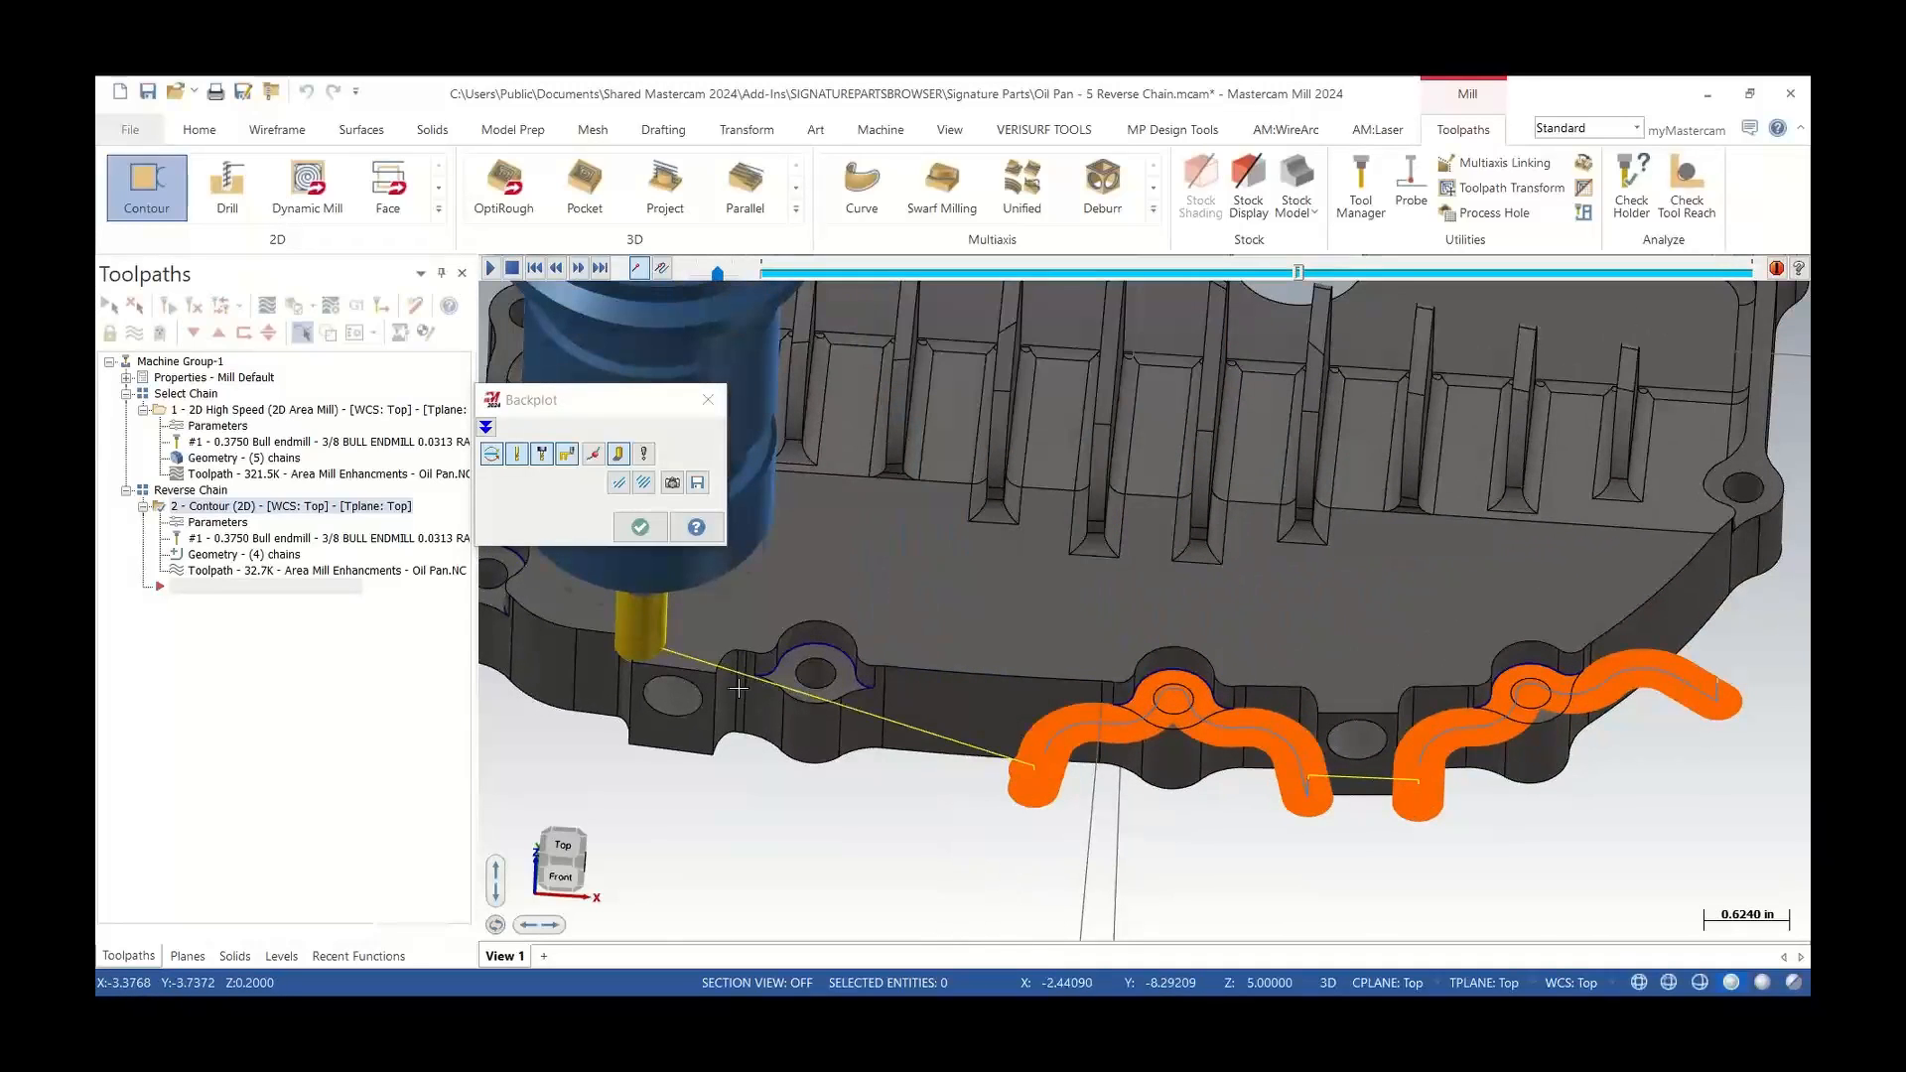
pyautogui.scroll(1, 739, 687)
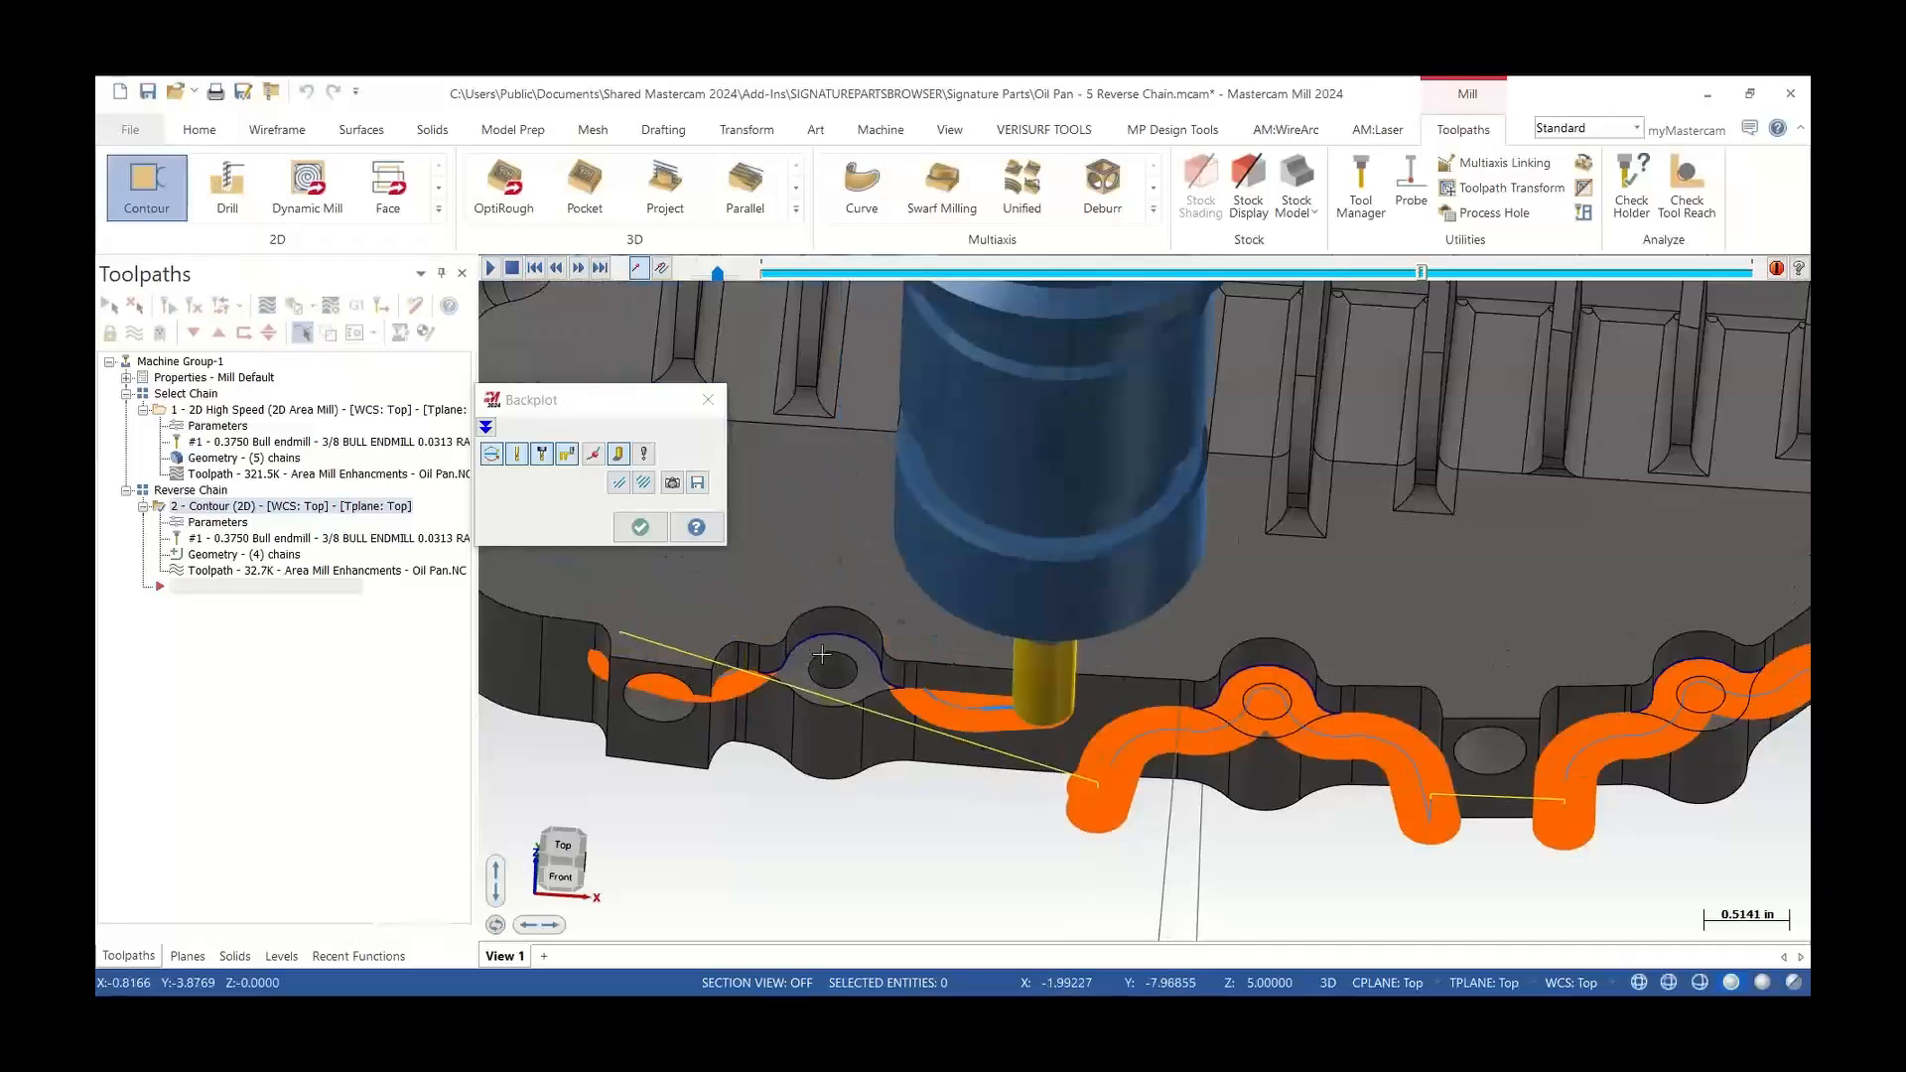
pyautogui.scroll(-3, 839, 700)
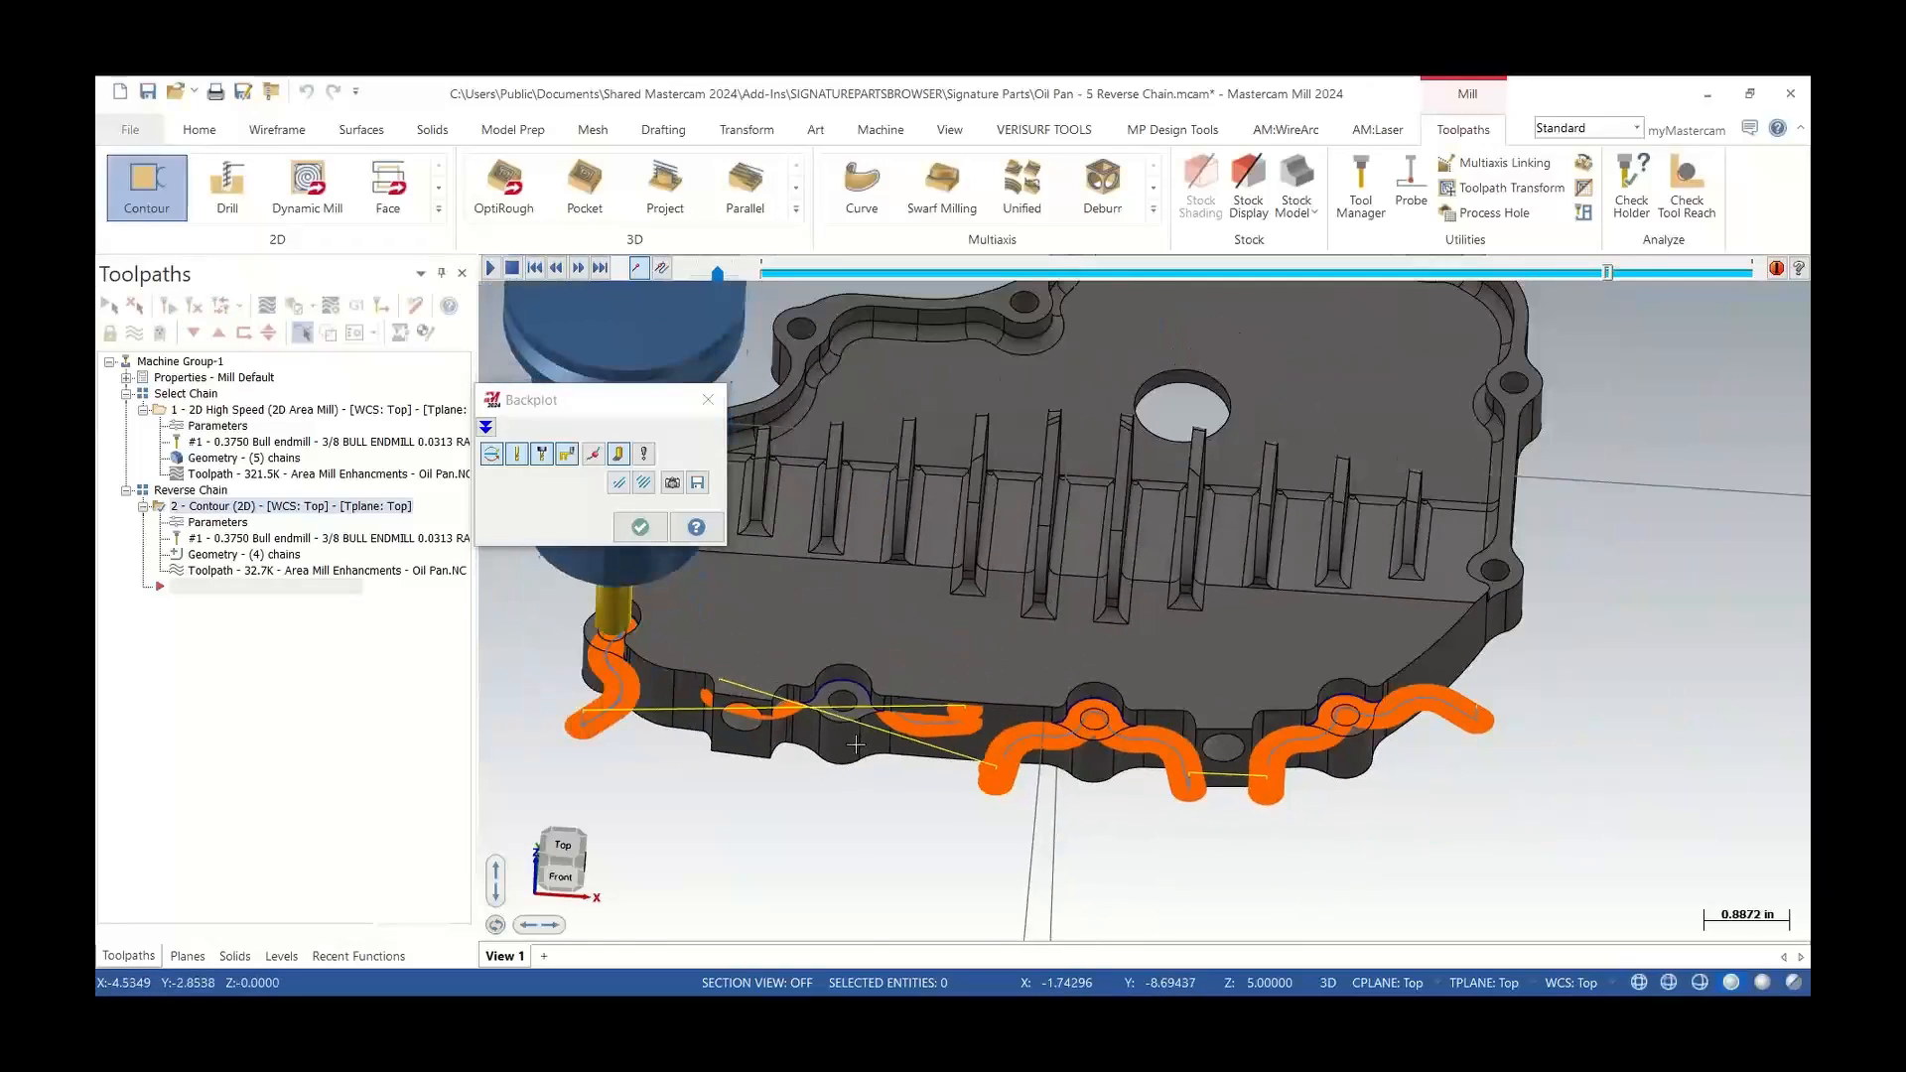
pyautogui.click(707, 400)
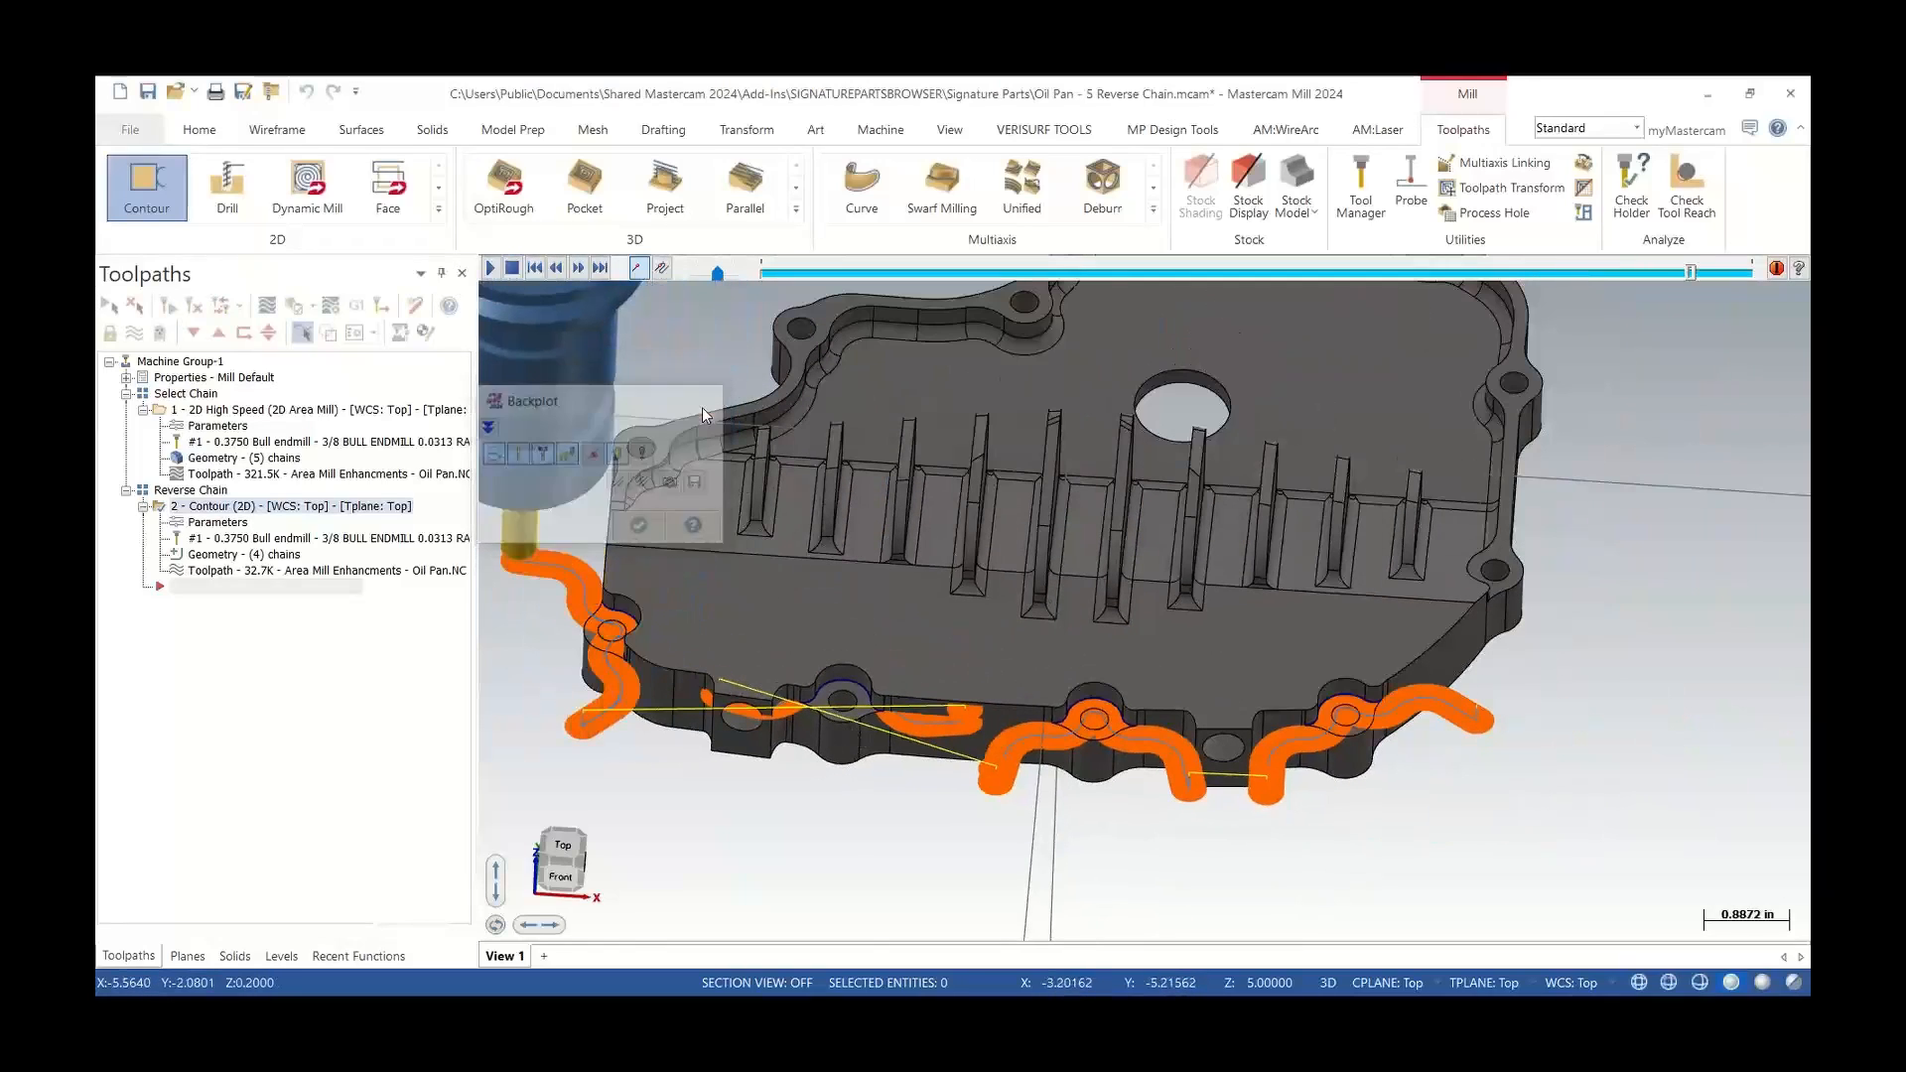
# Open the contour toolpath's chain geometry, reverse Chain 1, accept, and regenerate the toolpath
pyautogui.click(220, 556)
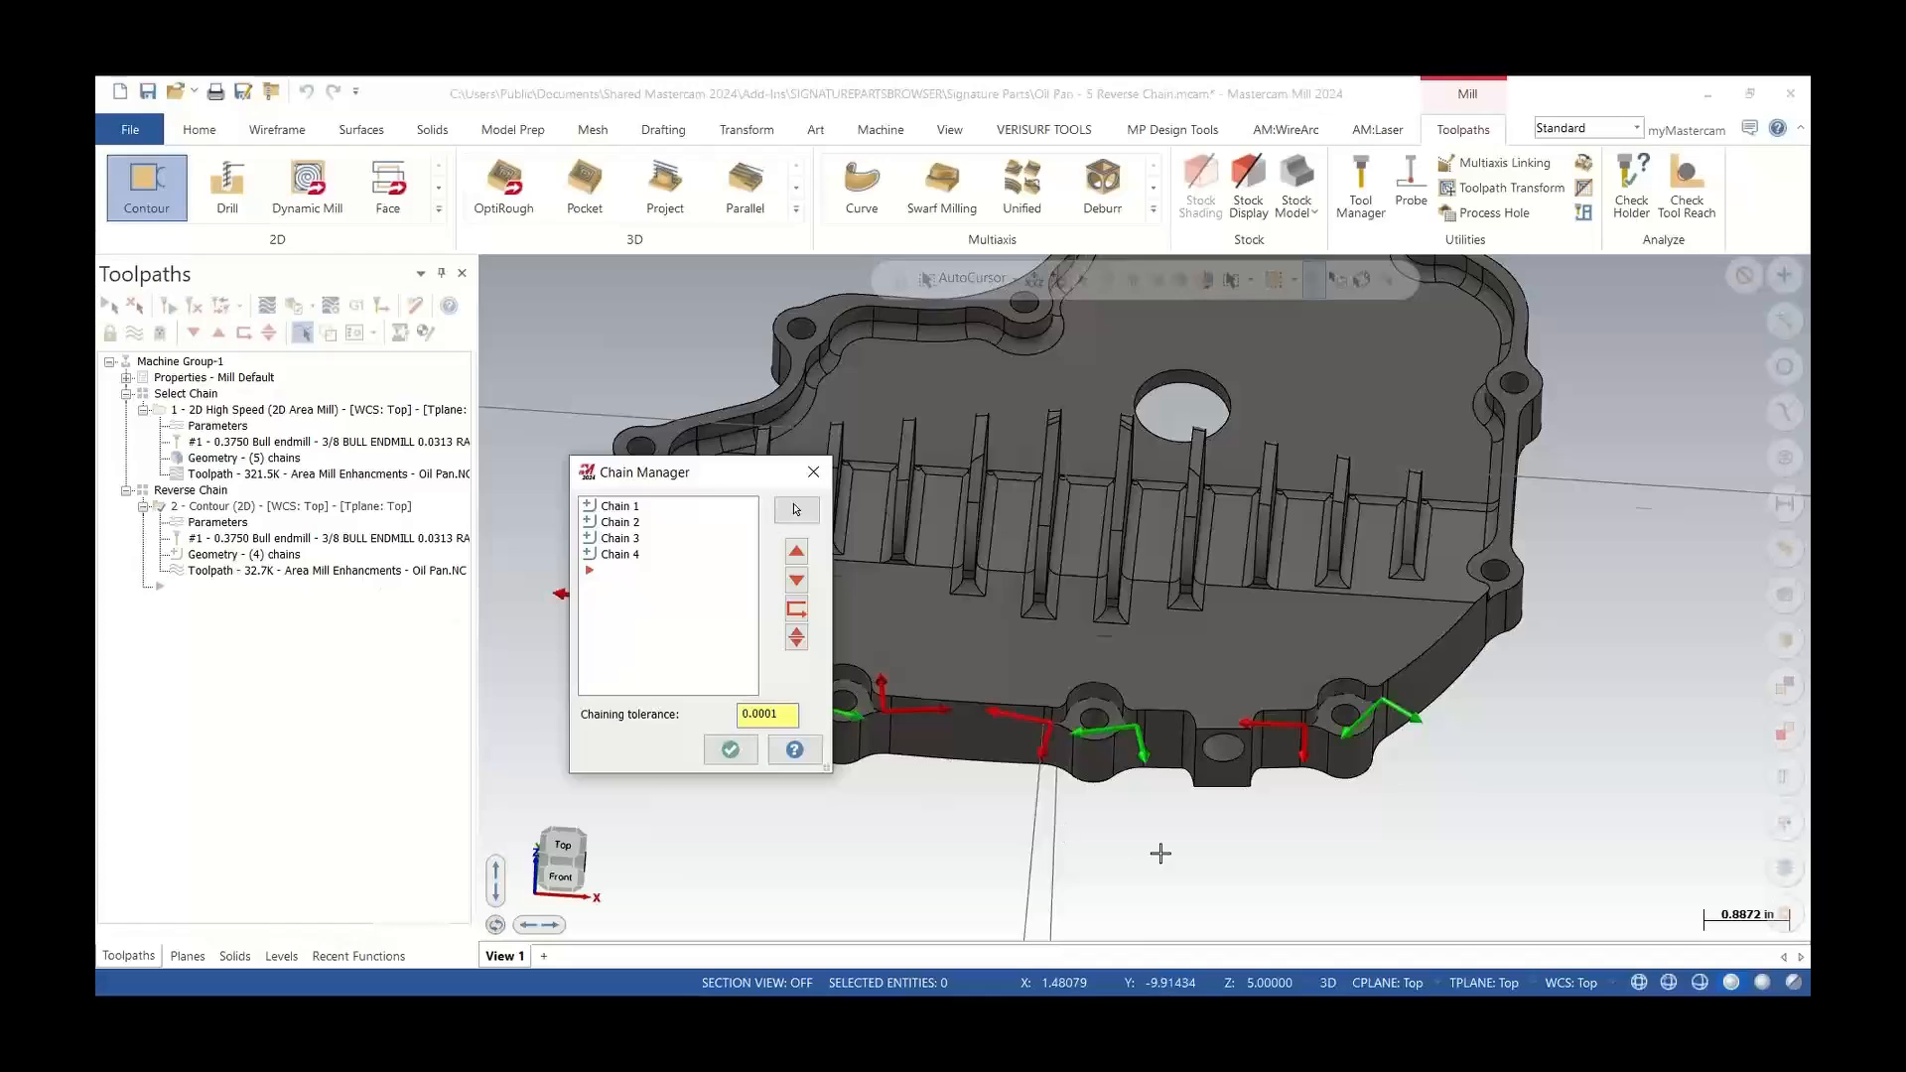
pyautogui.scroll(-3, 1158, 851)
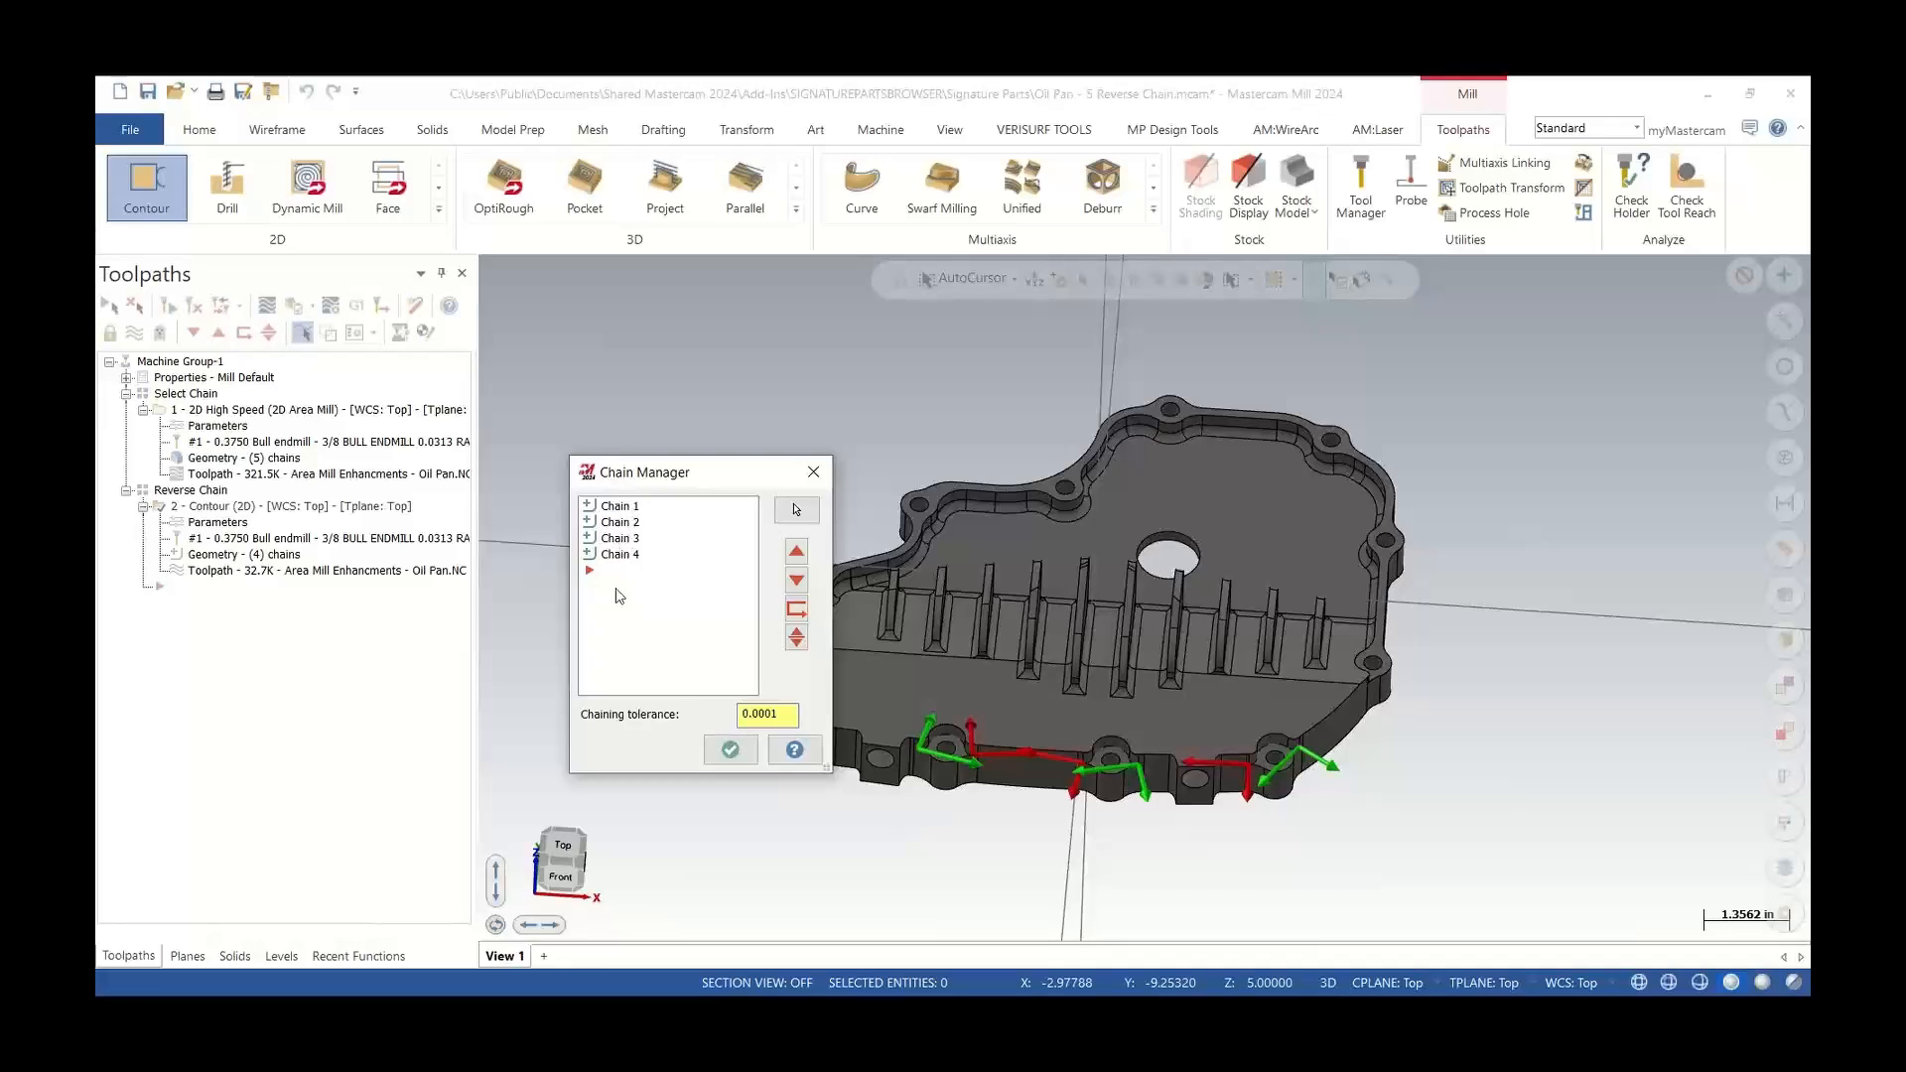
pyautogui.click(617, 507)
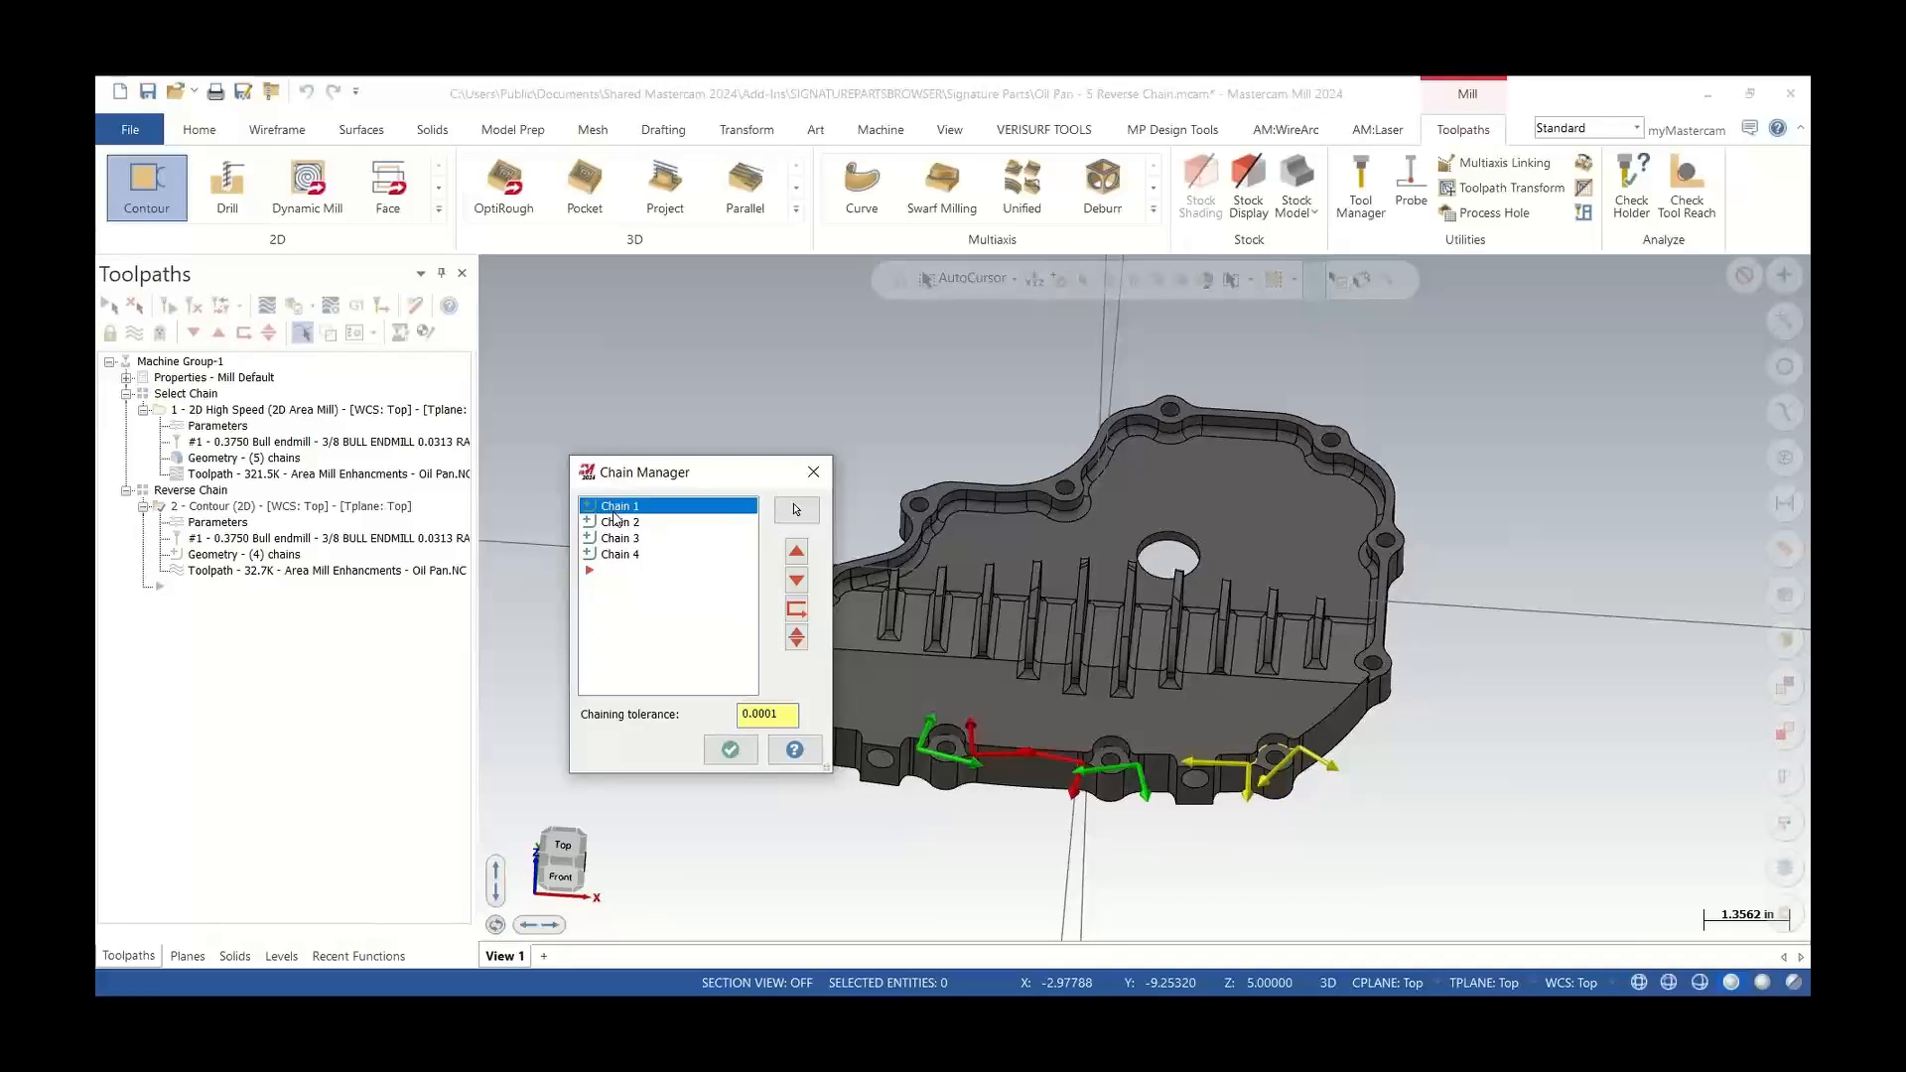
pyautogui.scroll(-4, 1242, 631)
pyautogui.scroll(4, 1023, 656)
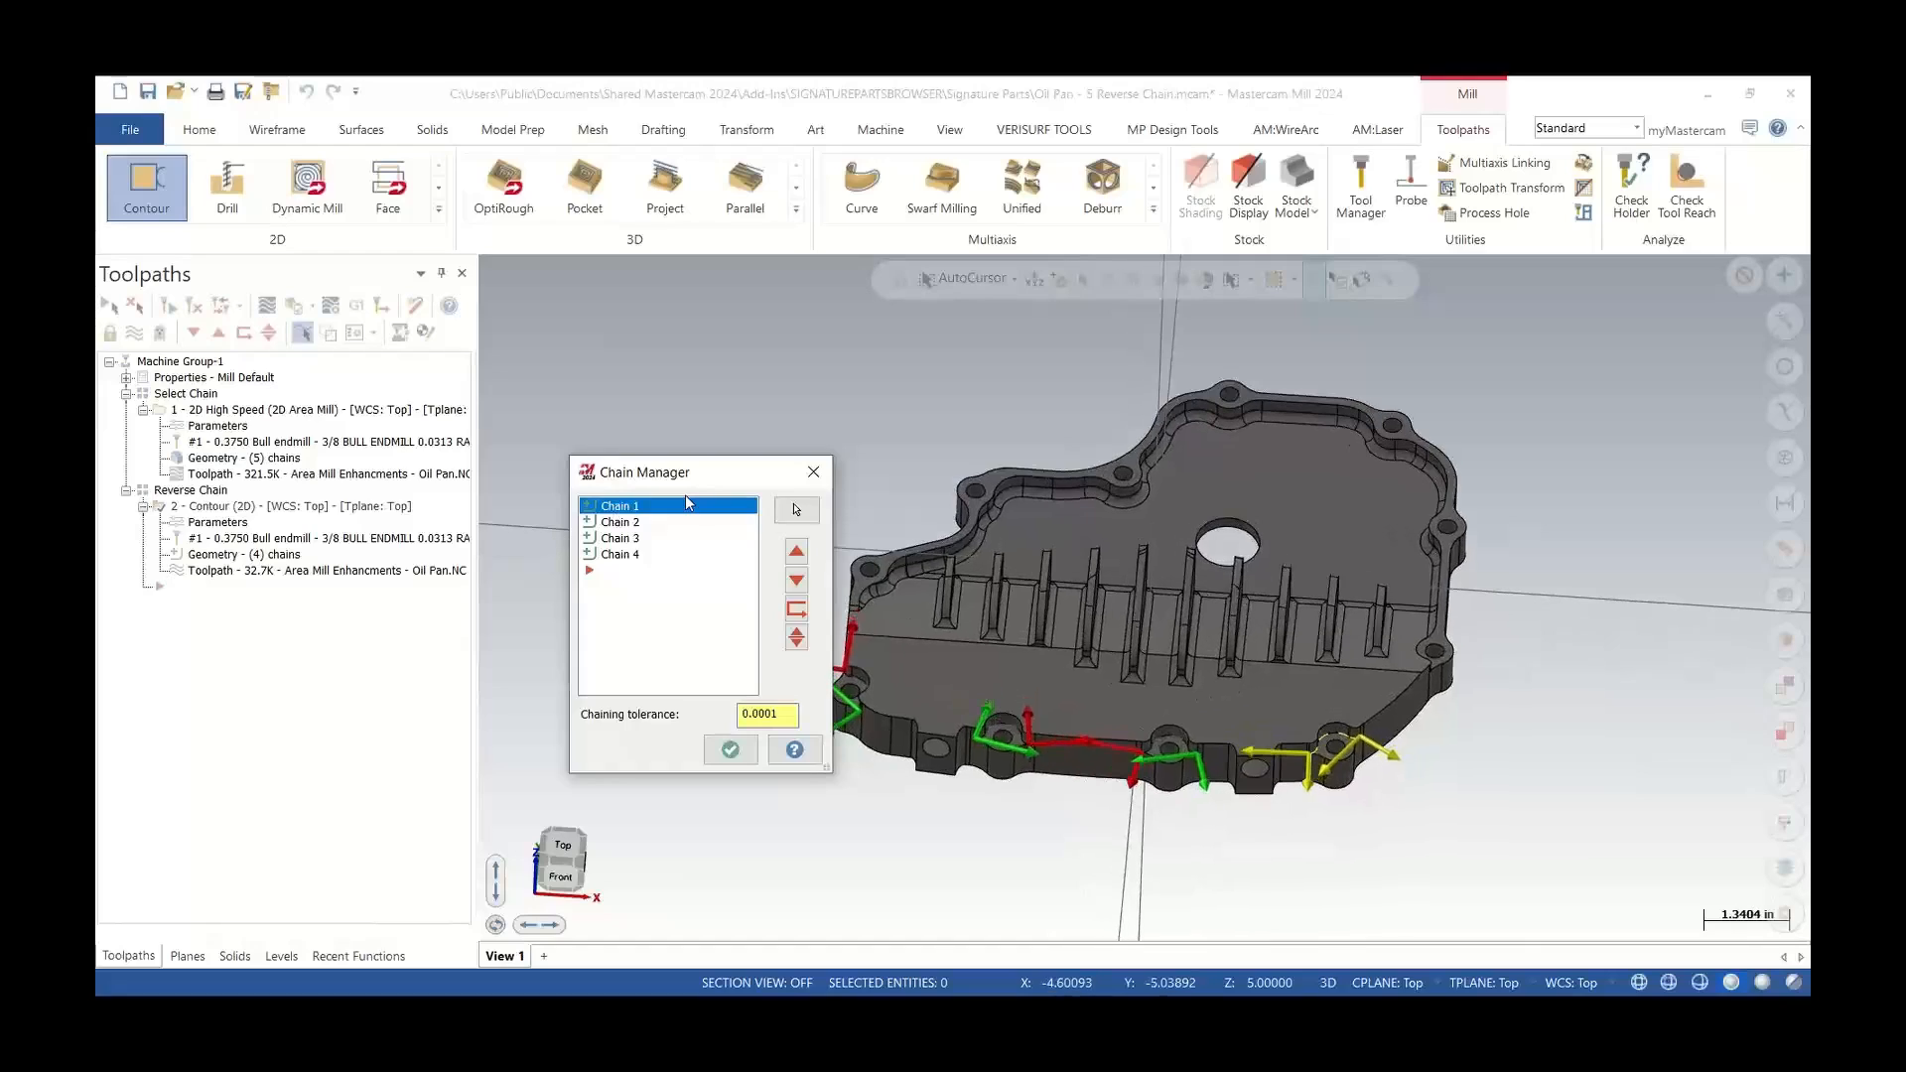
pyautogui.rightClick(661, 510)
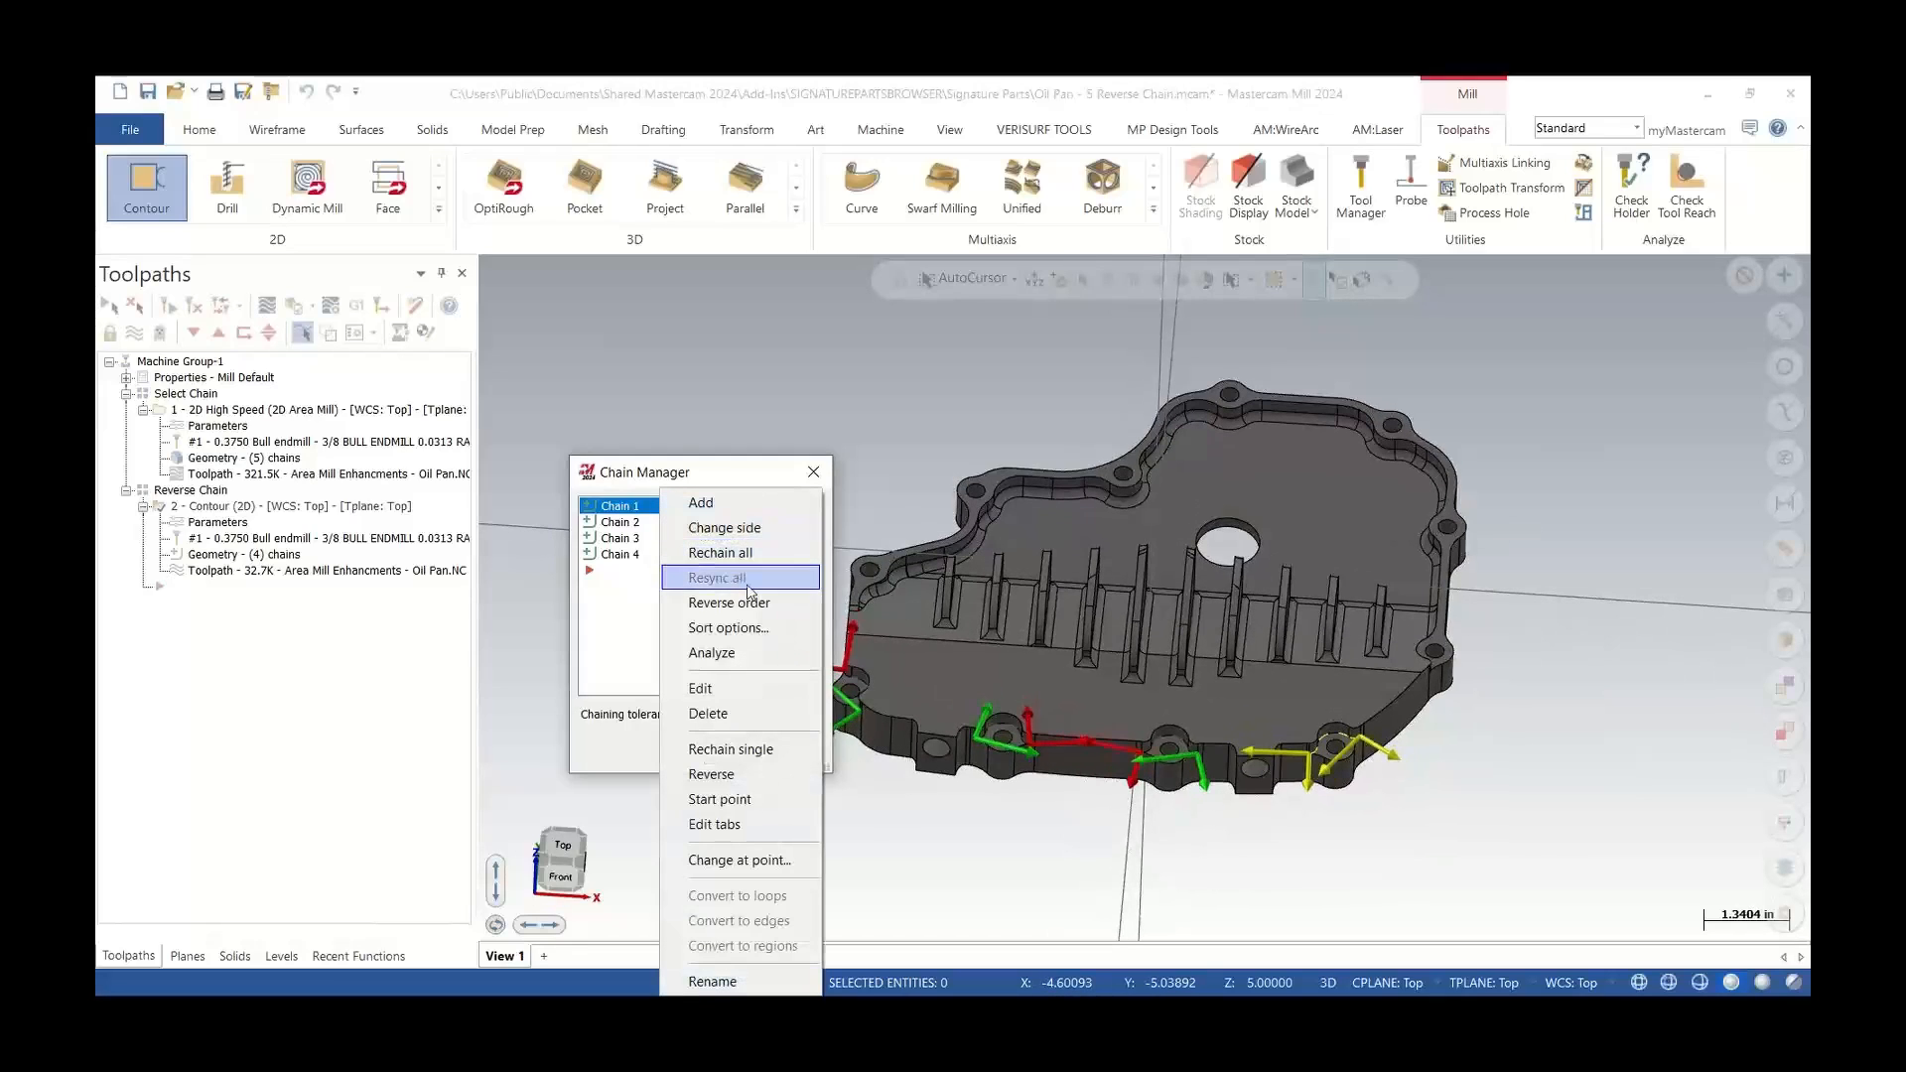
pyautogui.click(765, 775)
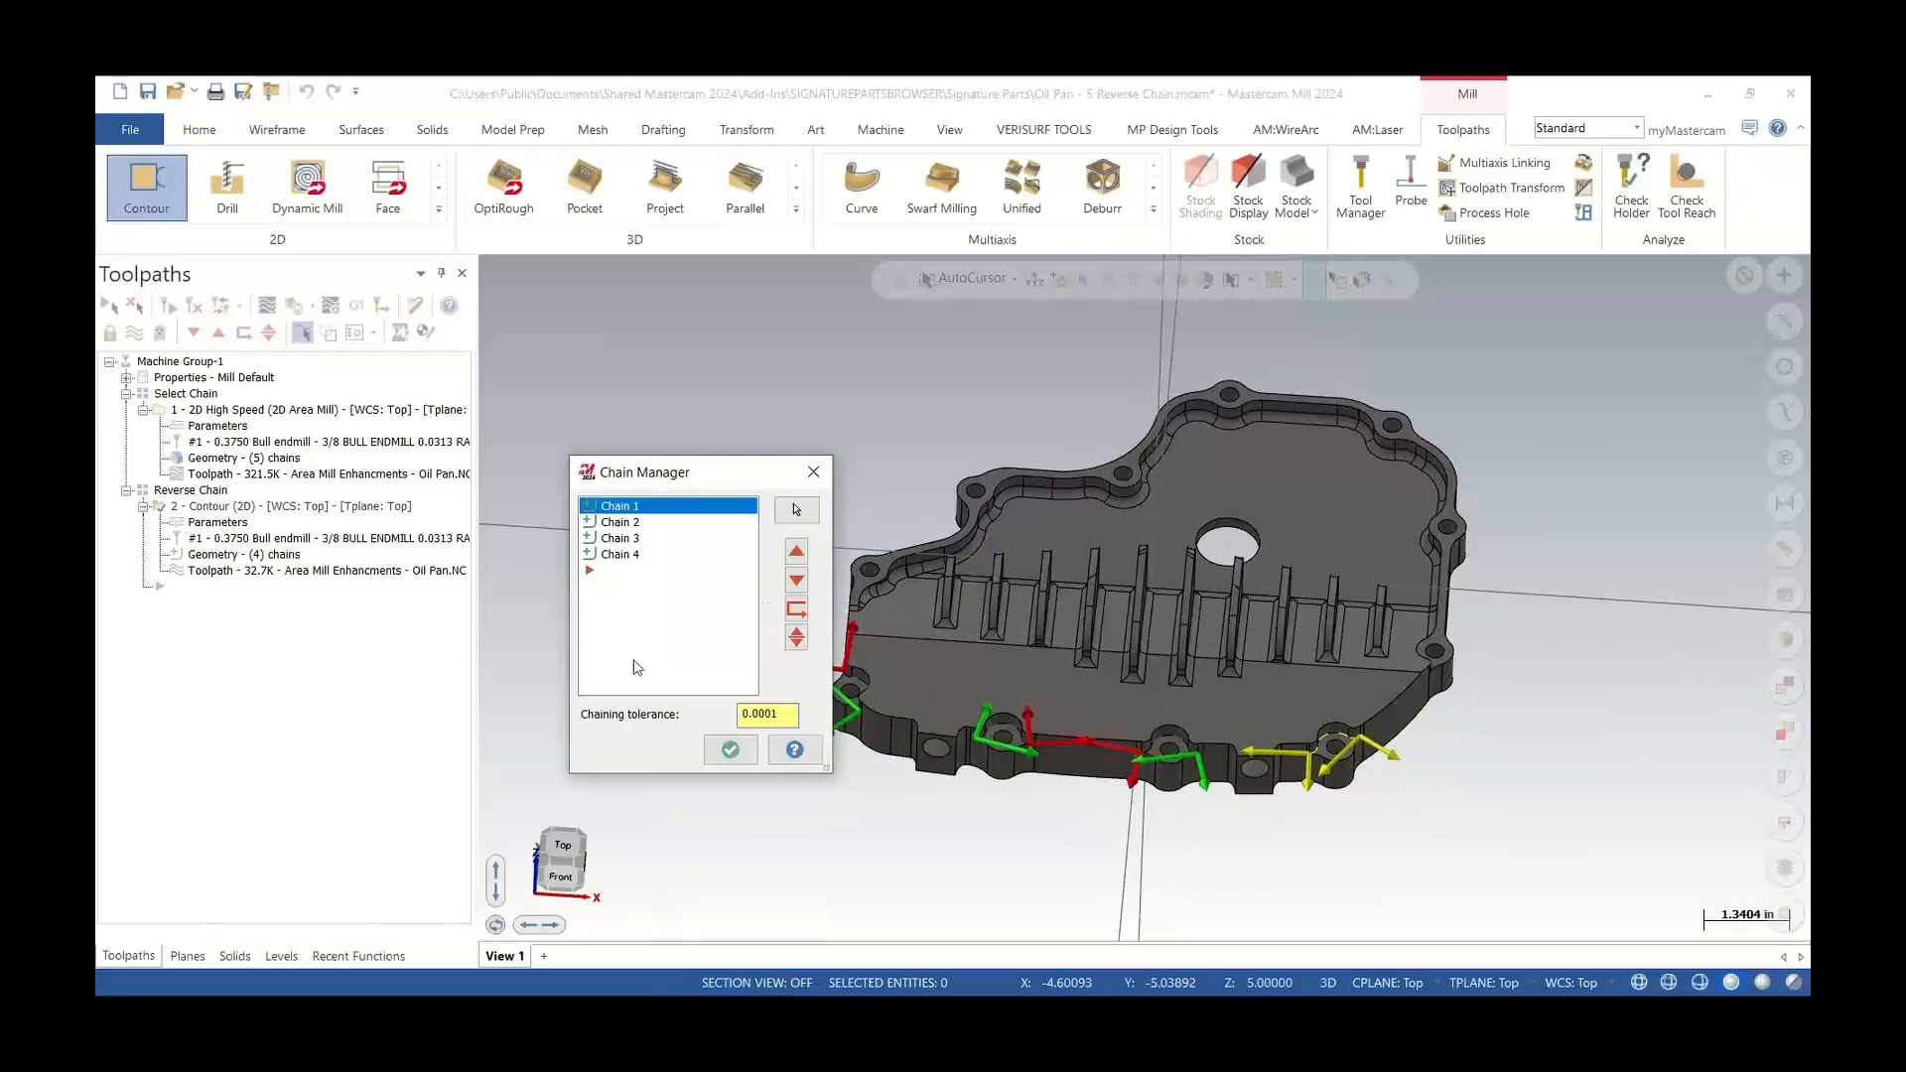
pyautogui.scroll(6, 967, 703)
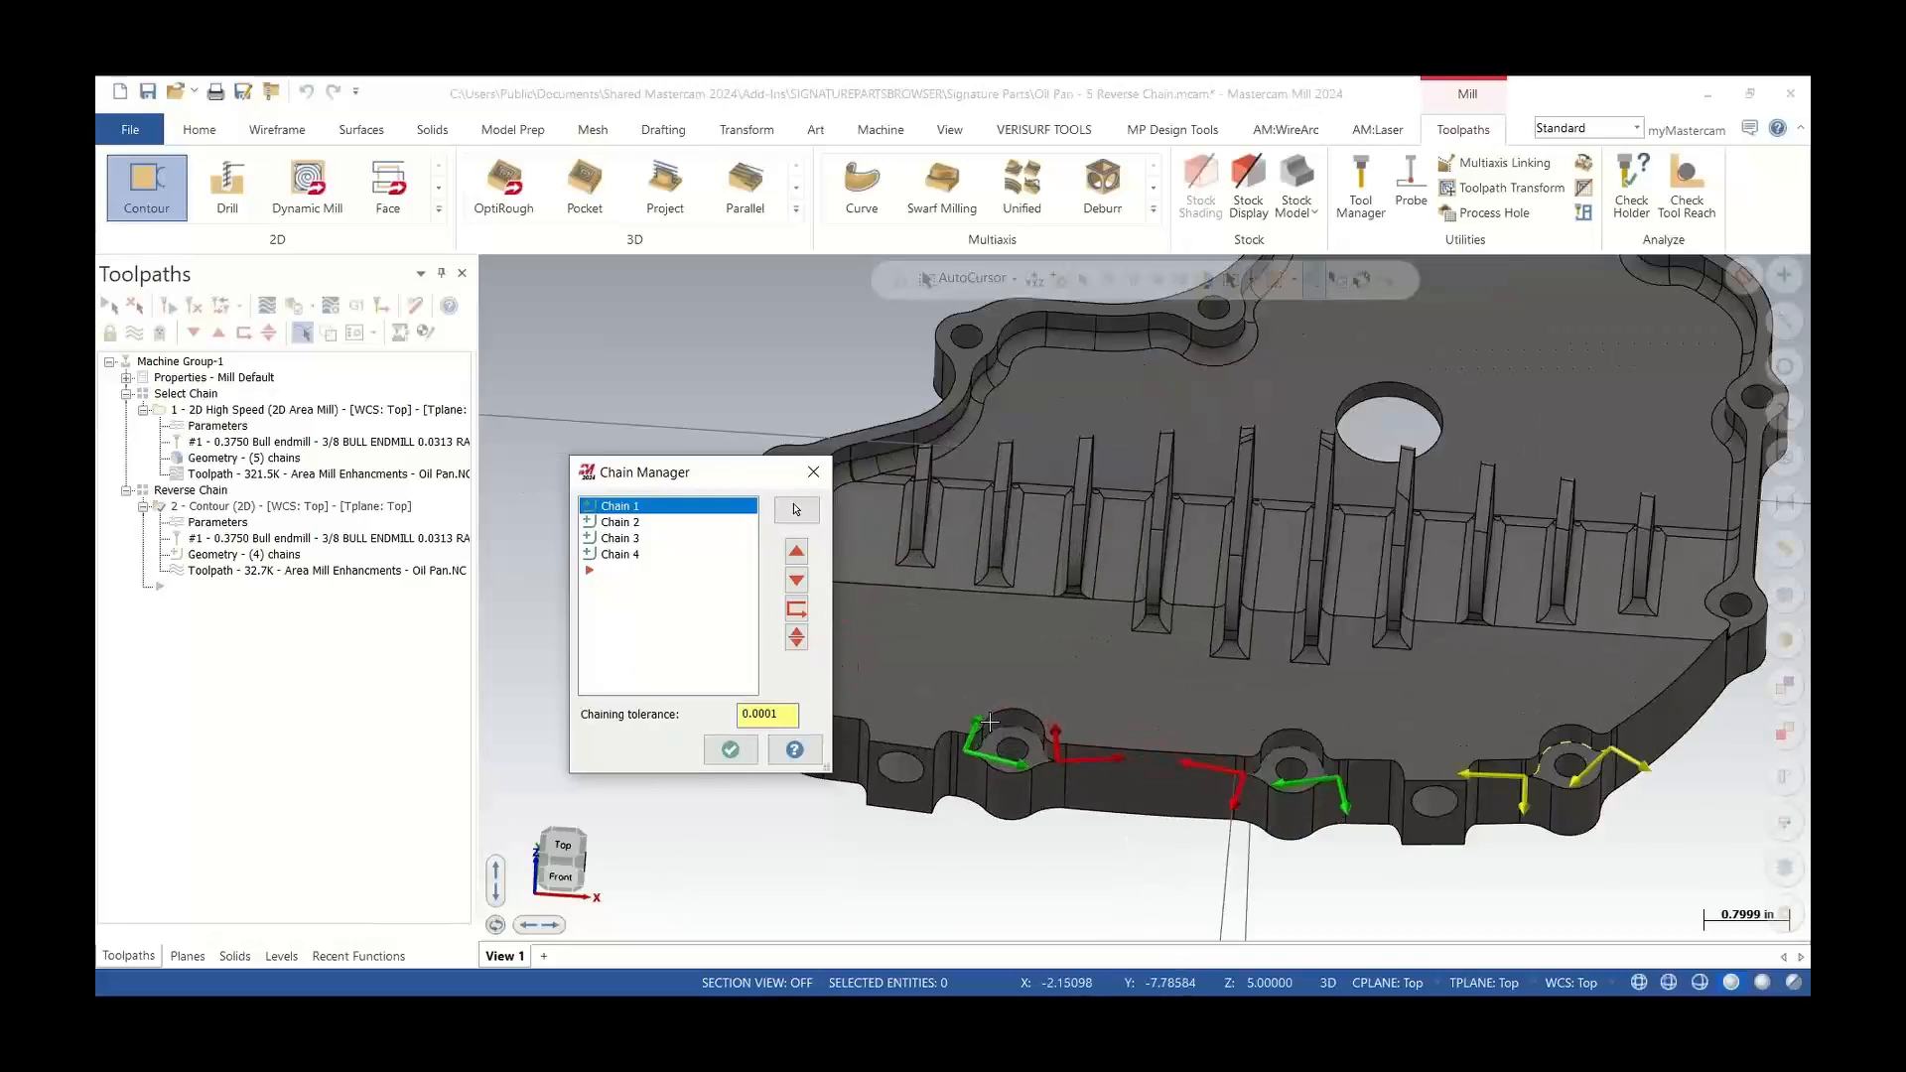
pyautogui.scroll(2, 1002, 783)
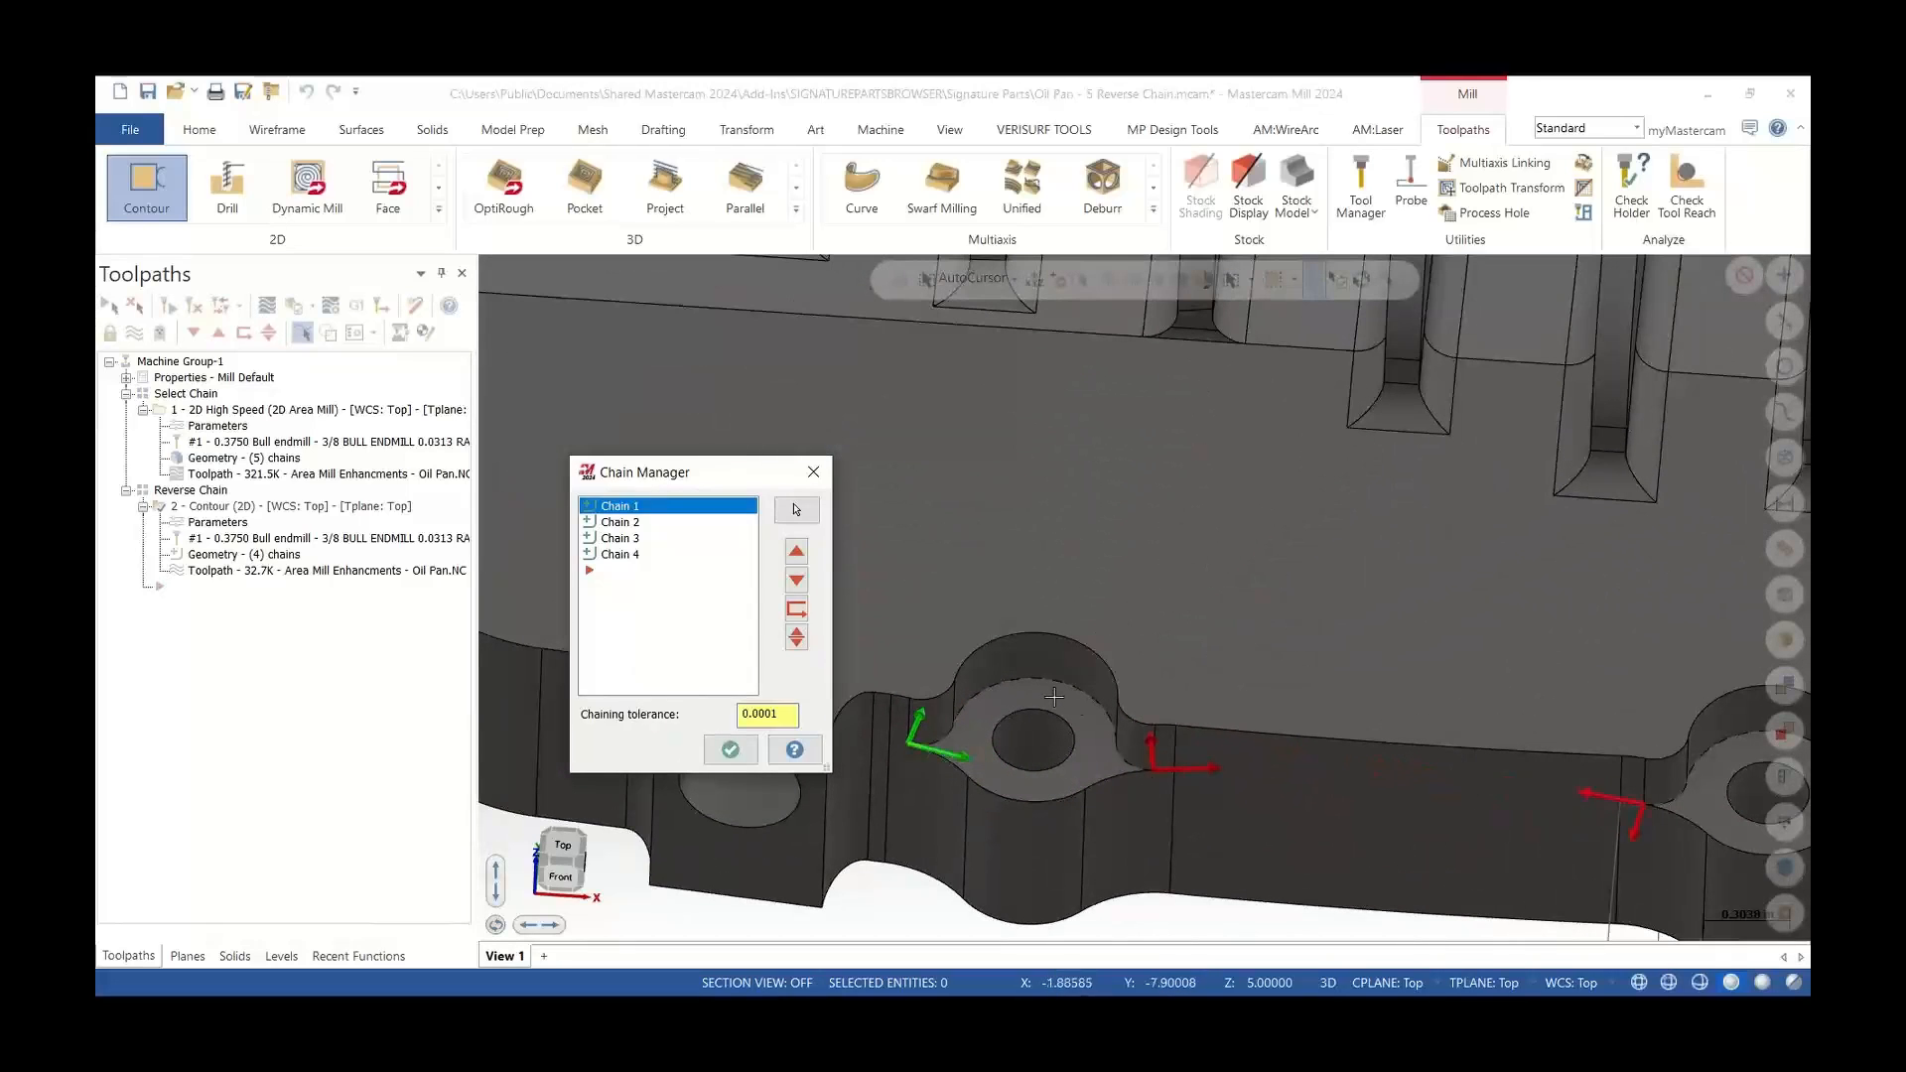
pyautogui.click(1190, 771)
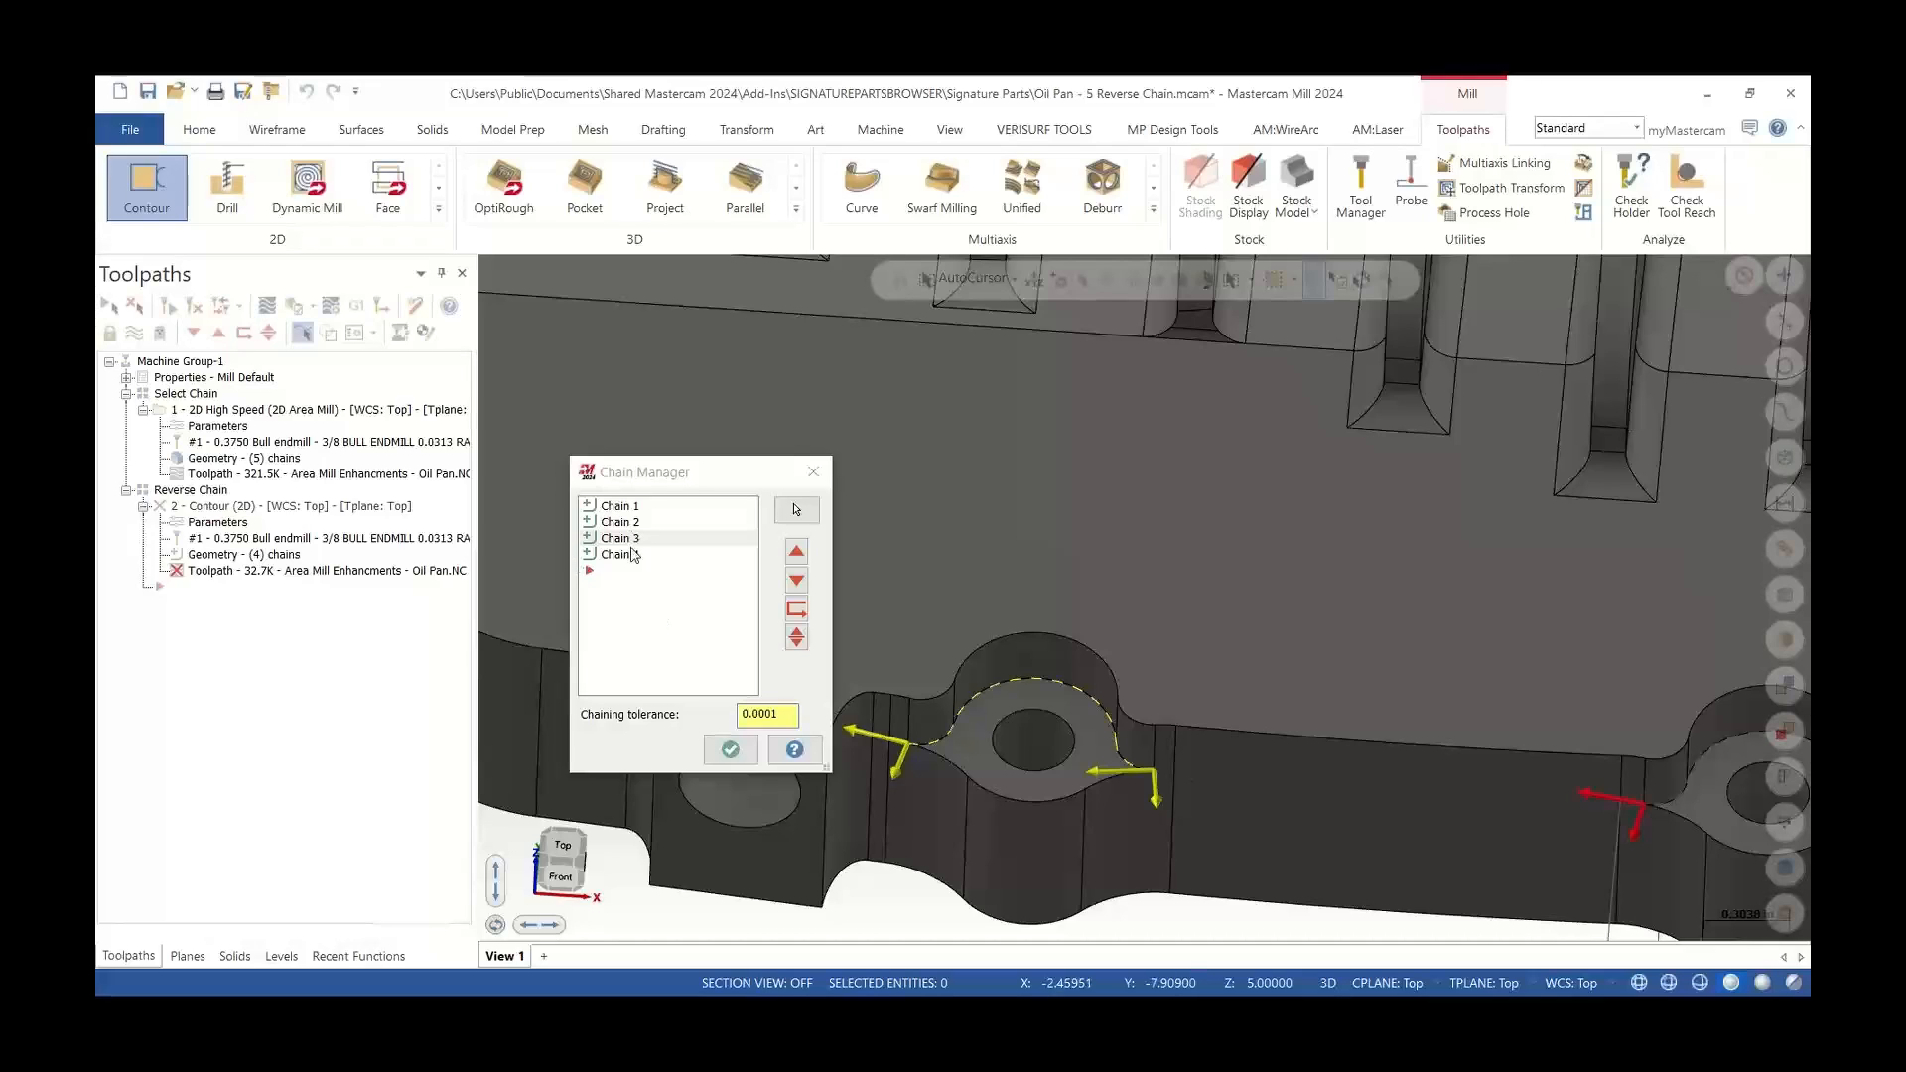
pyautogui.click(723, 752)
pyautogui.scroll(-5, 697, 692)
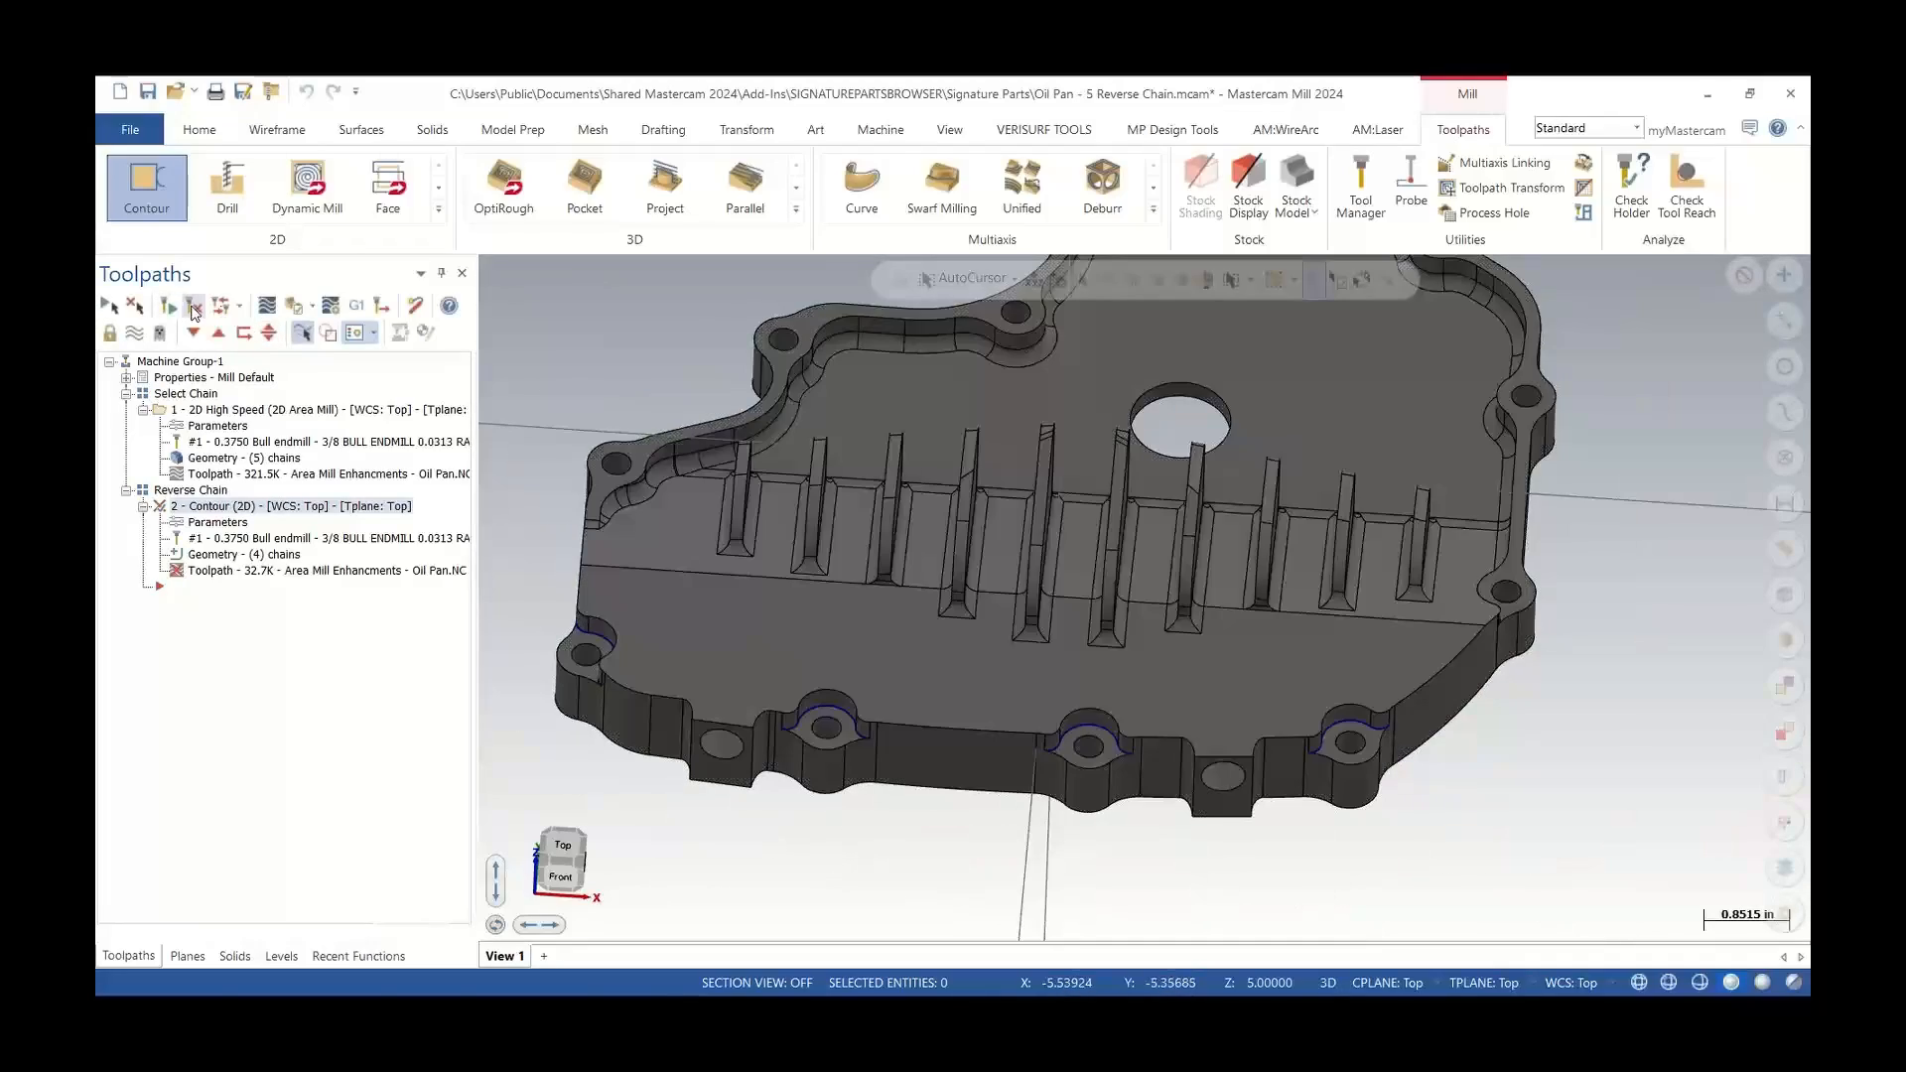
pyautogui.click(193, 307)
# Backplot the regenerated contour toolpath to examine its reversed cutting direction around the flange bosses
pyautogui.scroll(-3, 609, 522)
pyautogui.scroll(1, 662, 645)
pyautogui.moveTo(662, 645); pyautogui.dragTo(665, 683, button='middle')
pyautogui.click(267, 308)
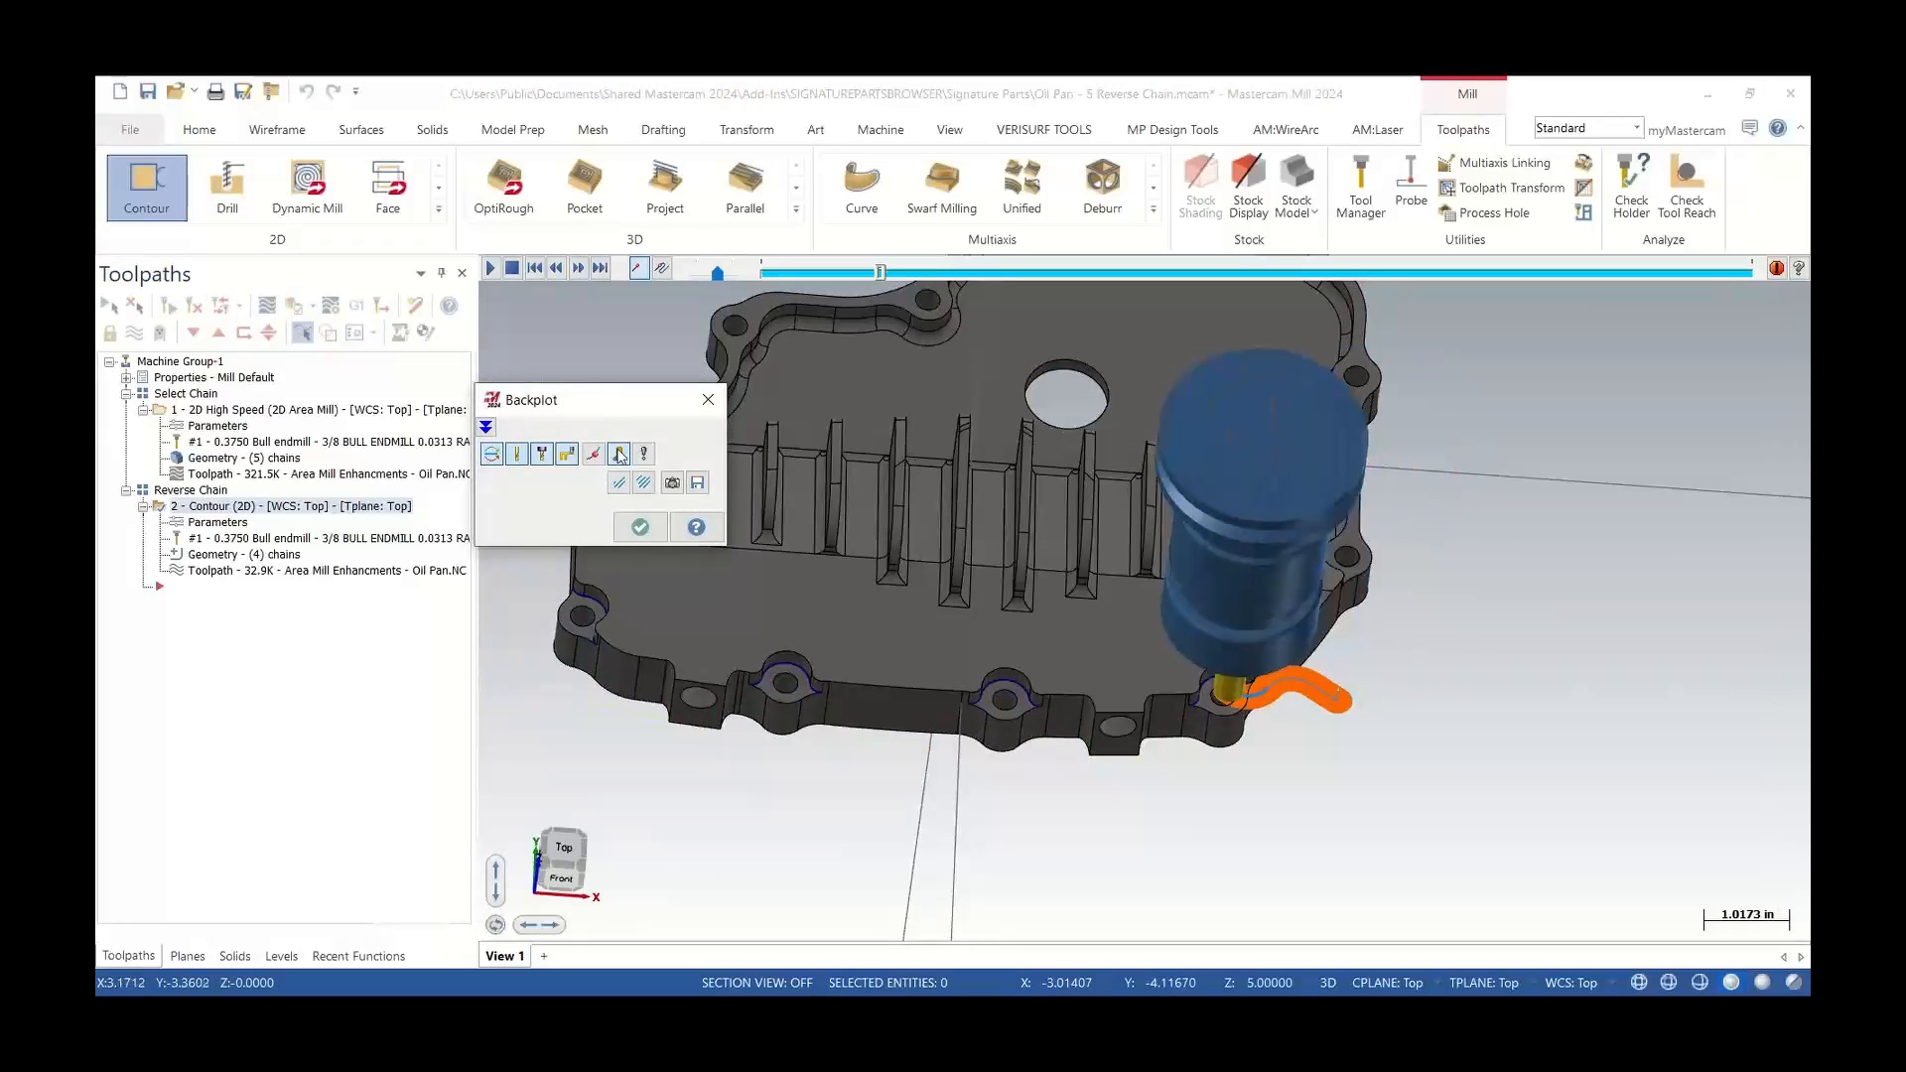
pyautogui.moveTo(1134, 688); pyautogui.dragTo(1055, 606, button='middle')
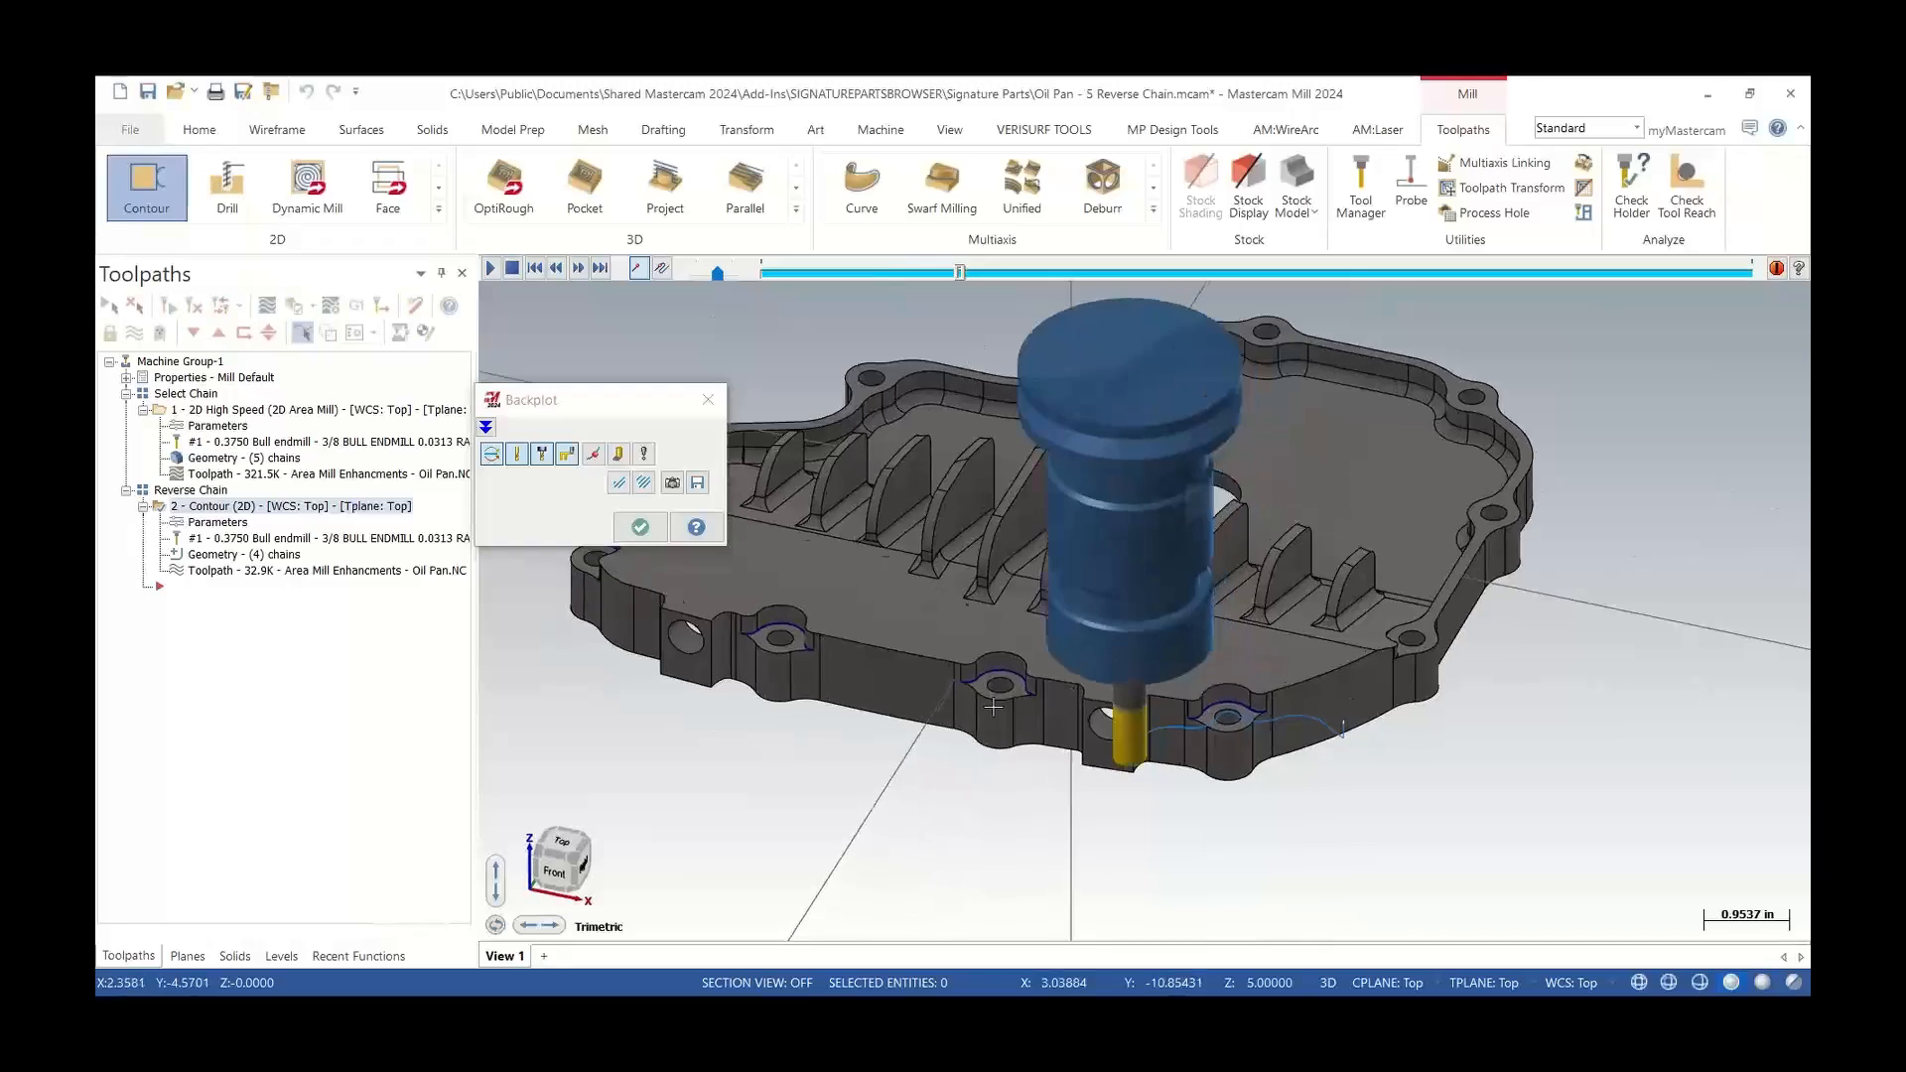
pyautogui.scroll(3, 1044, 695)
pyautogui.scroll(-1, 1046, 696)
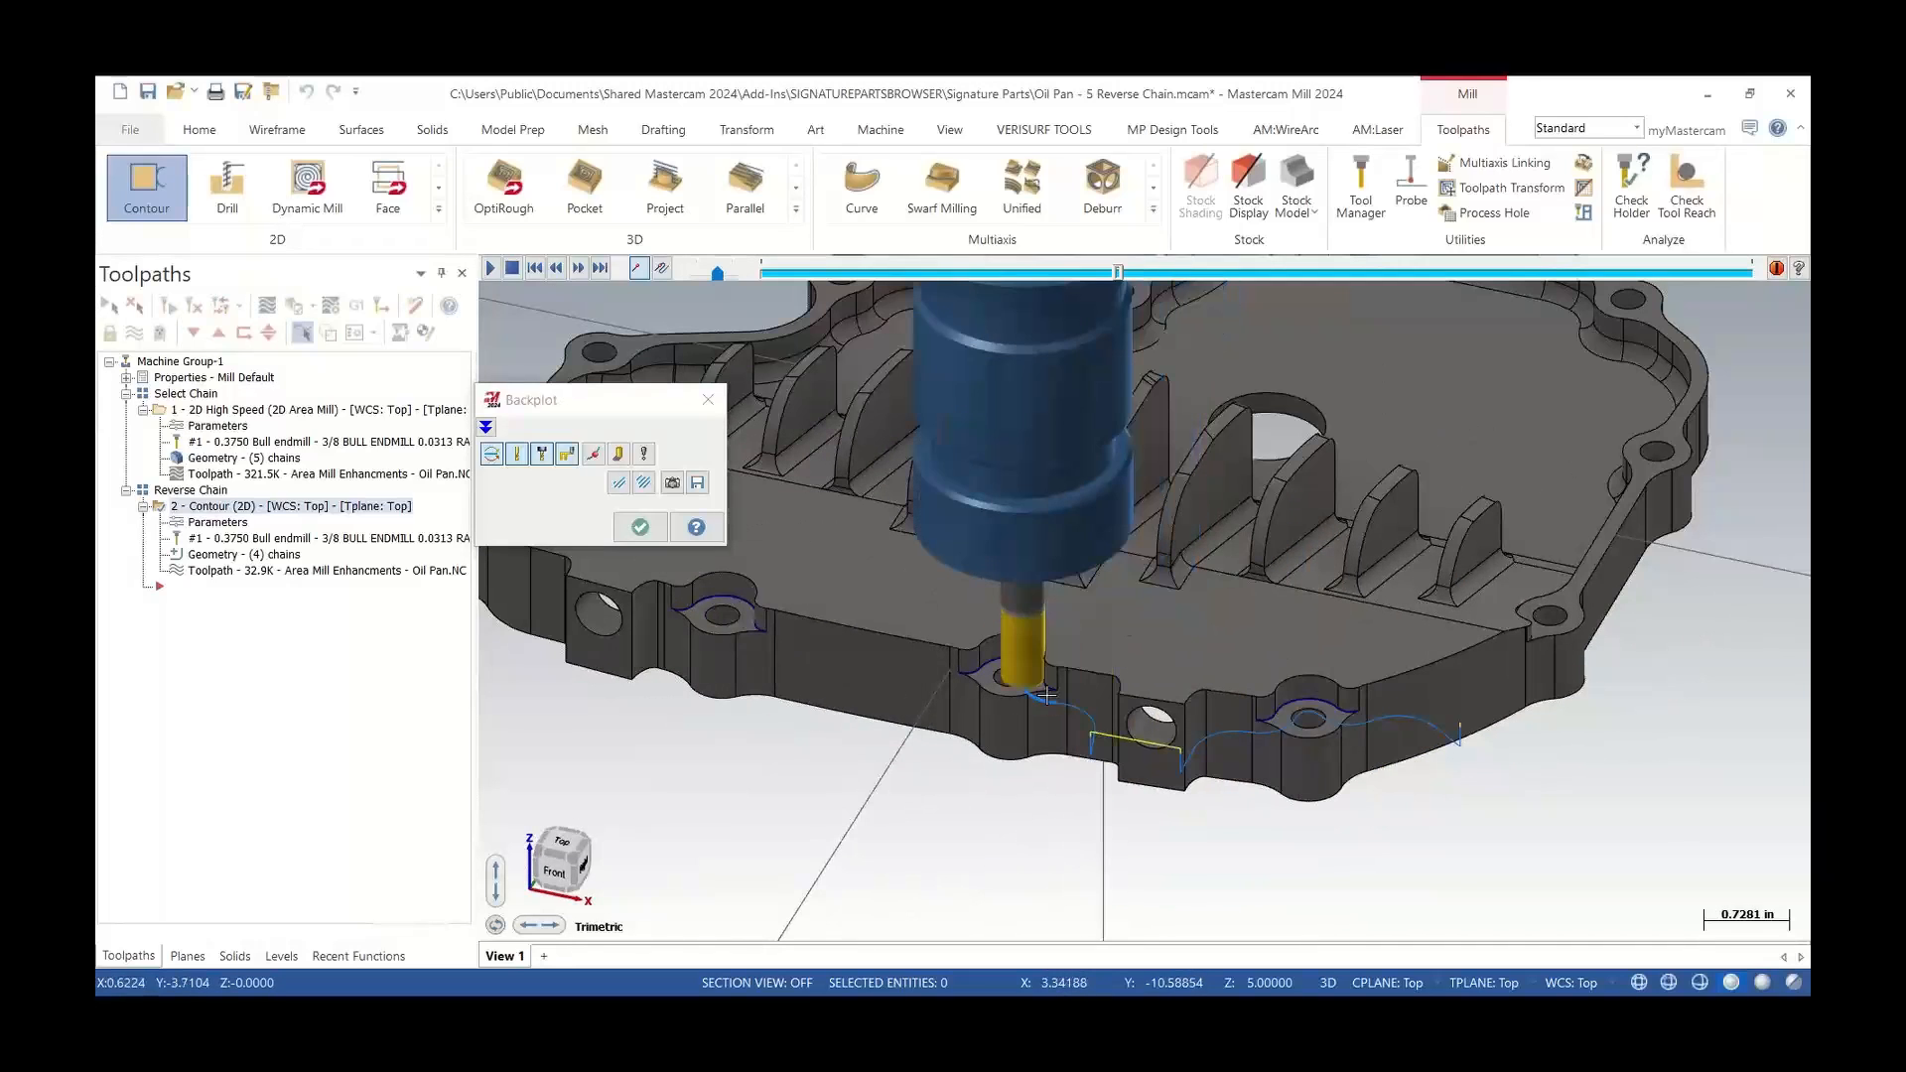
pyautogui.scroll(-2, 1047, 696)
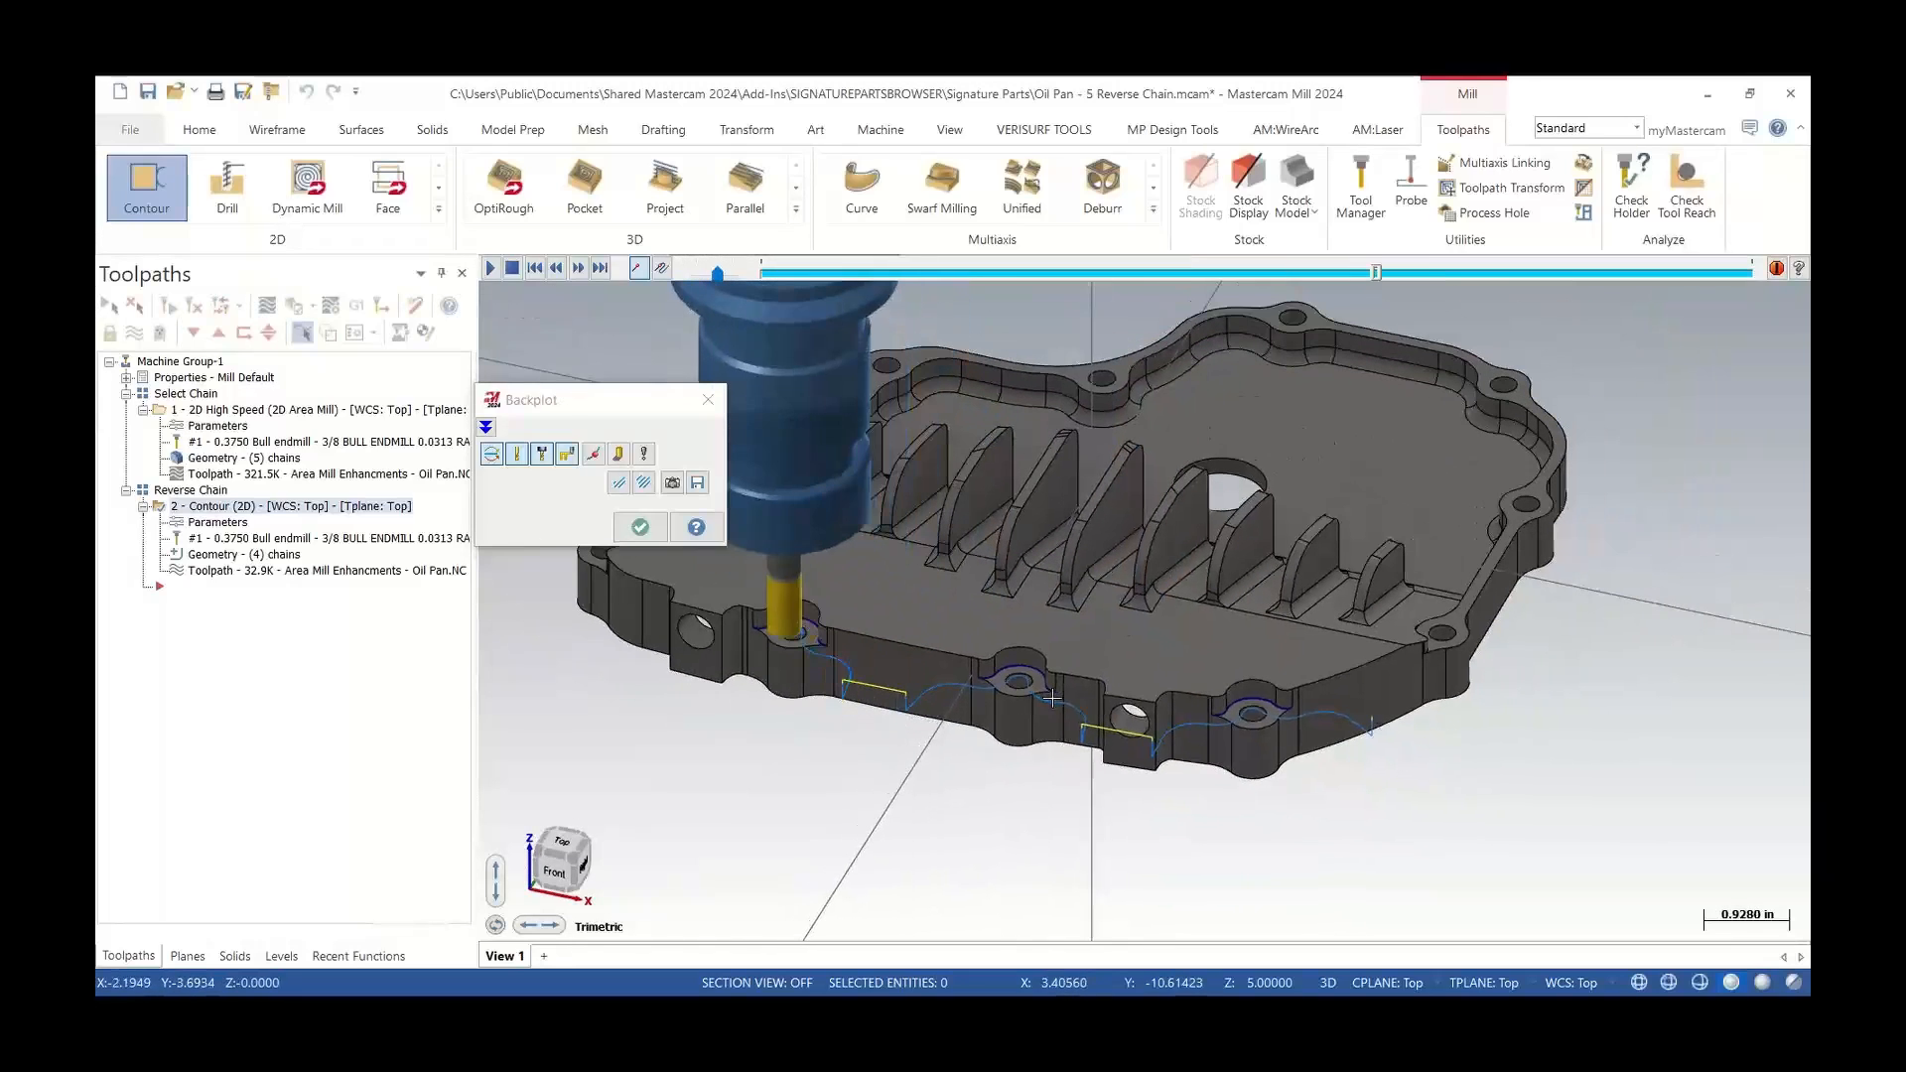
pyautogui.scroll(-1, 1021, 695)
pyautogui.scroll(-2, 1020, 695)
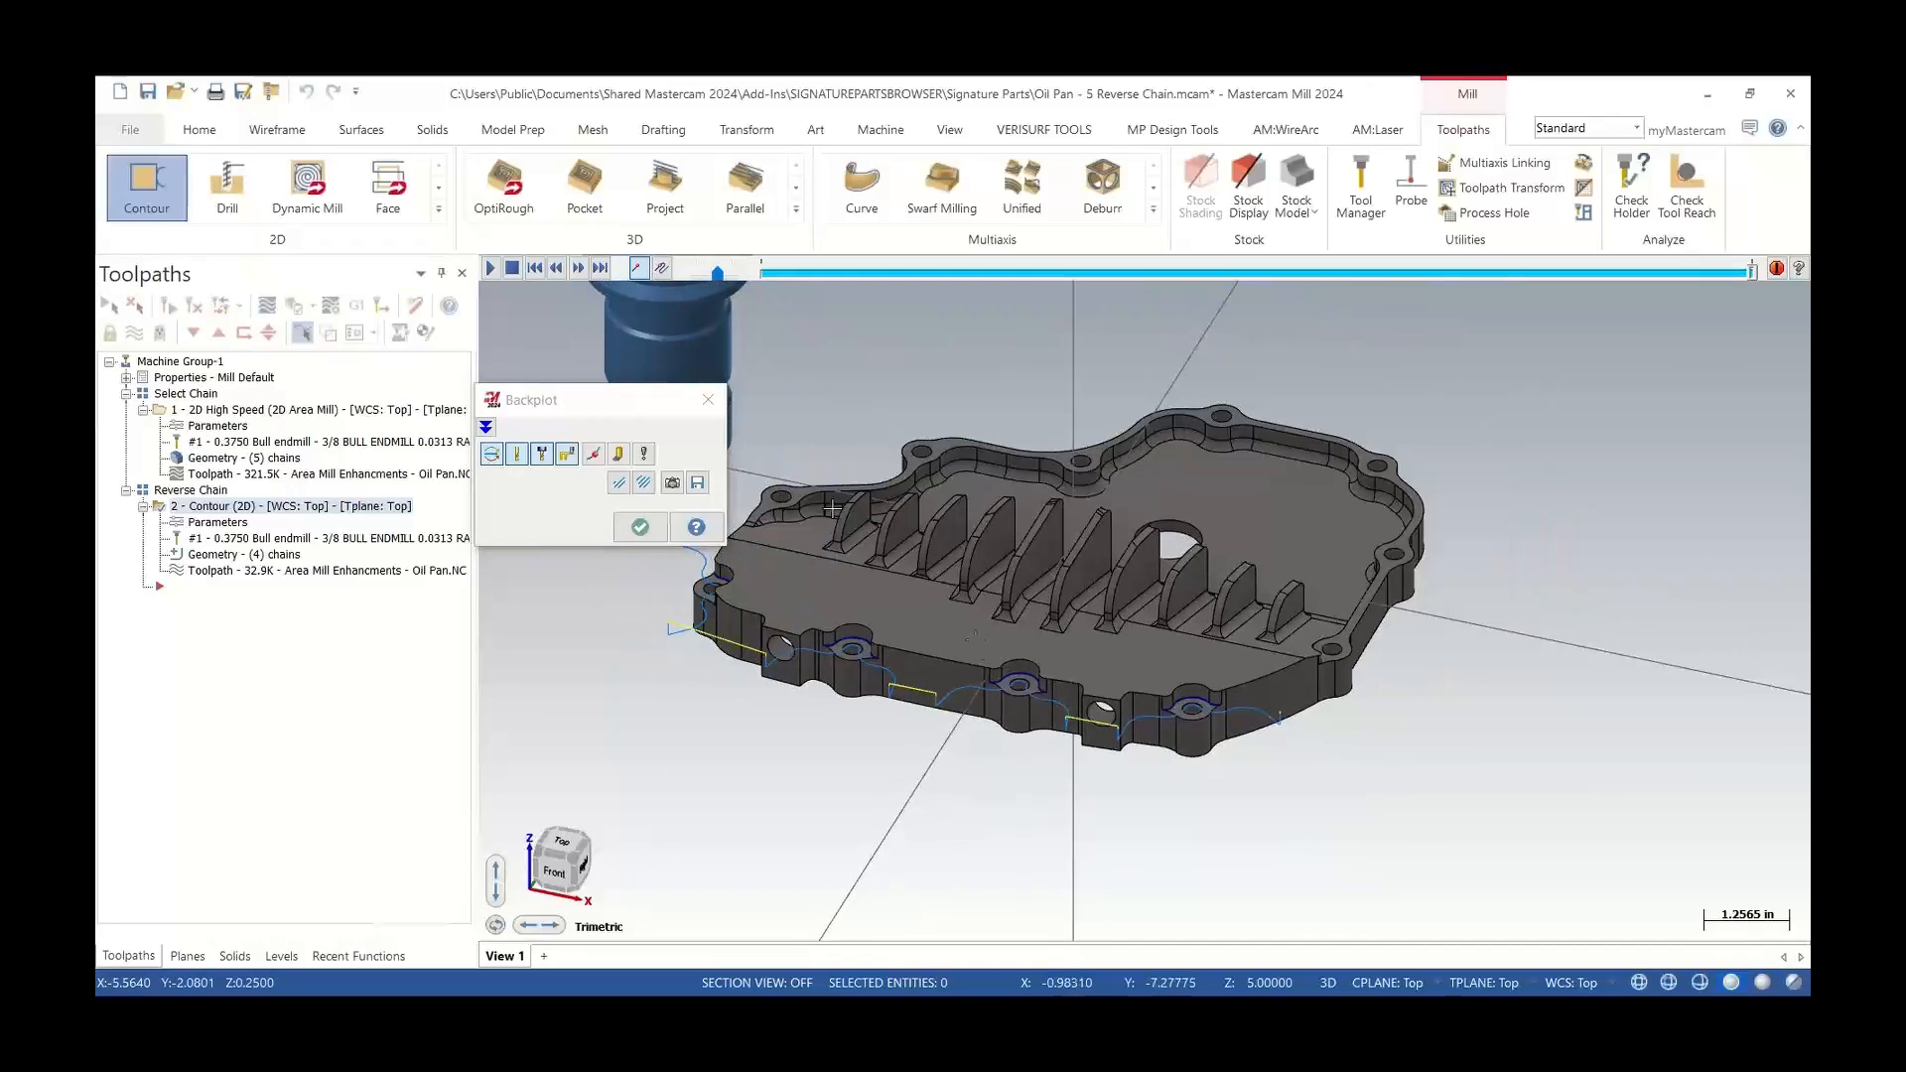
pyautogui.click(717, 407)
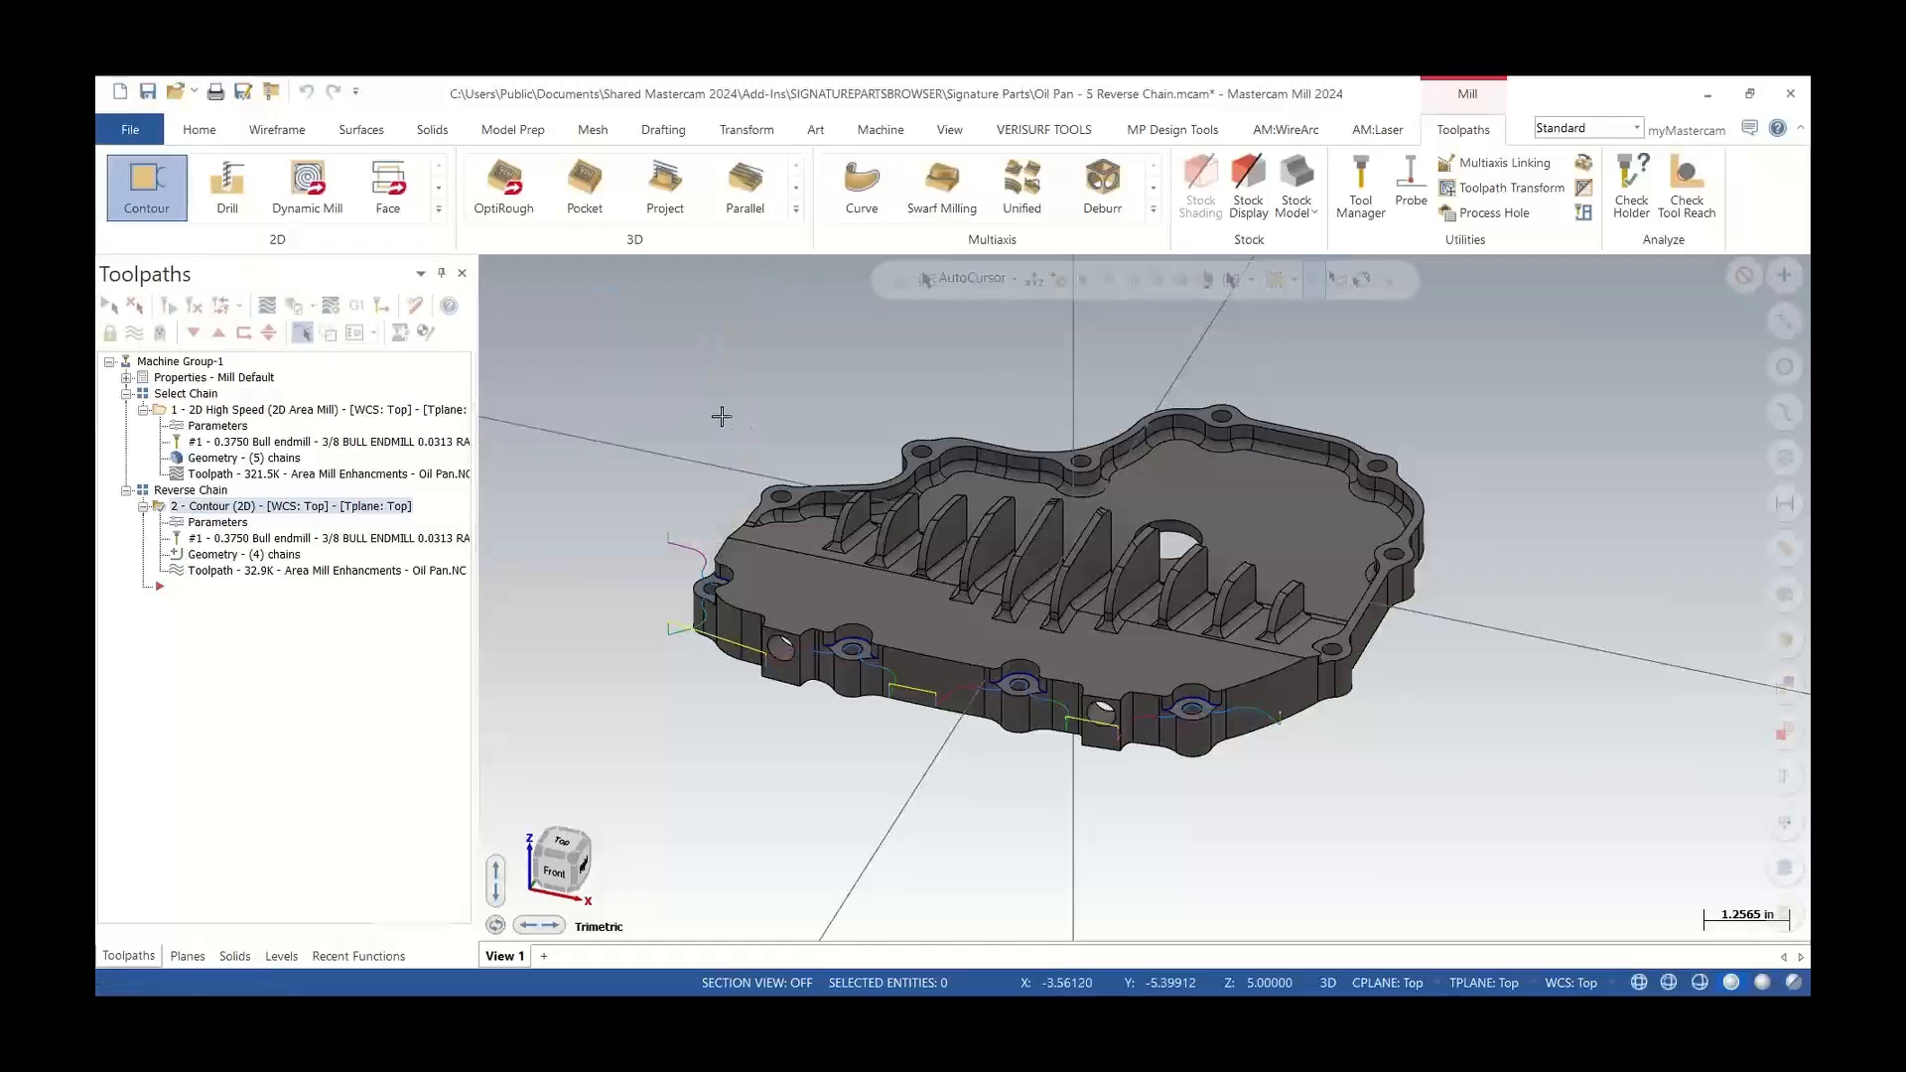
# Open the 2D High Speed toolpath's automatic region chains and expand the first solid chain
pyautogui.click(211, 412)
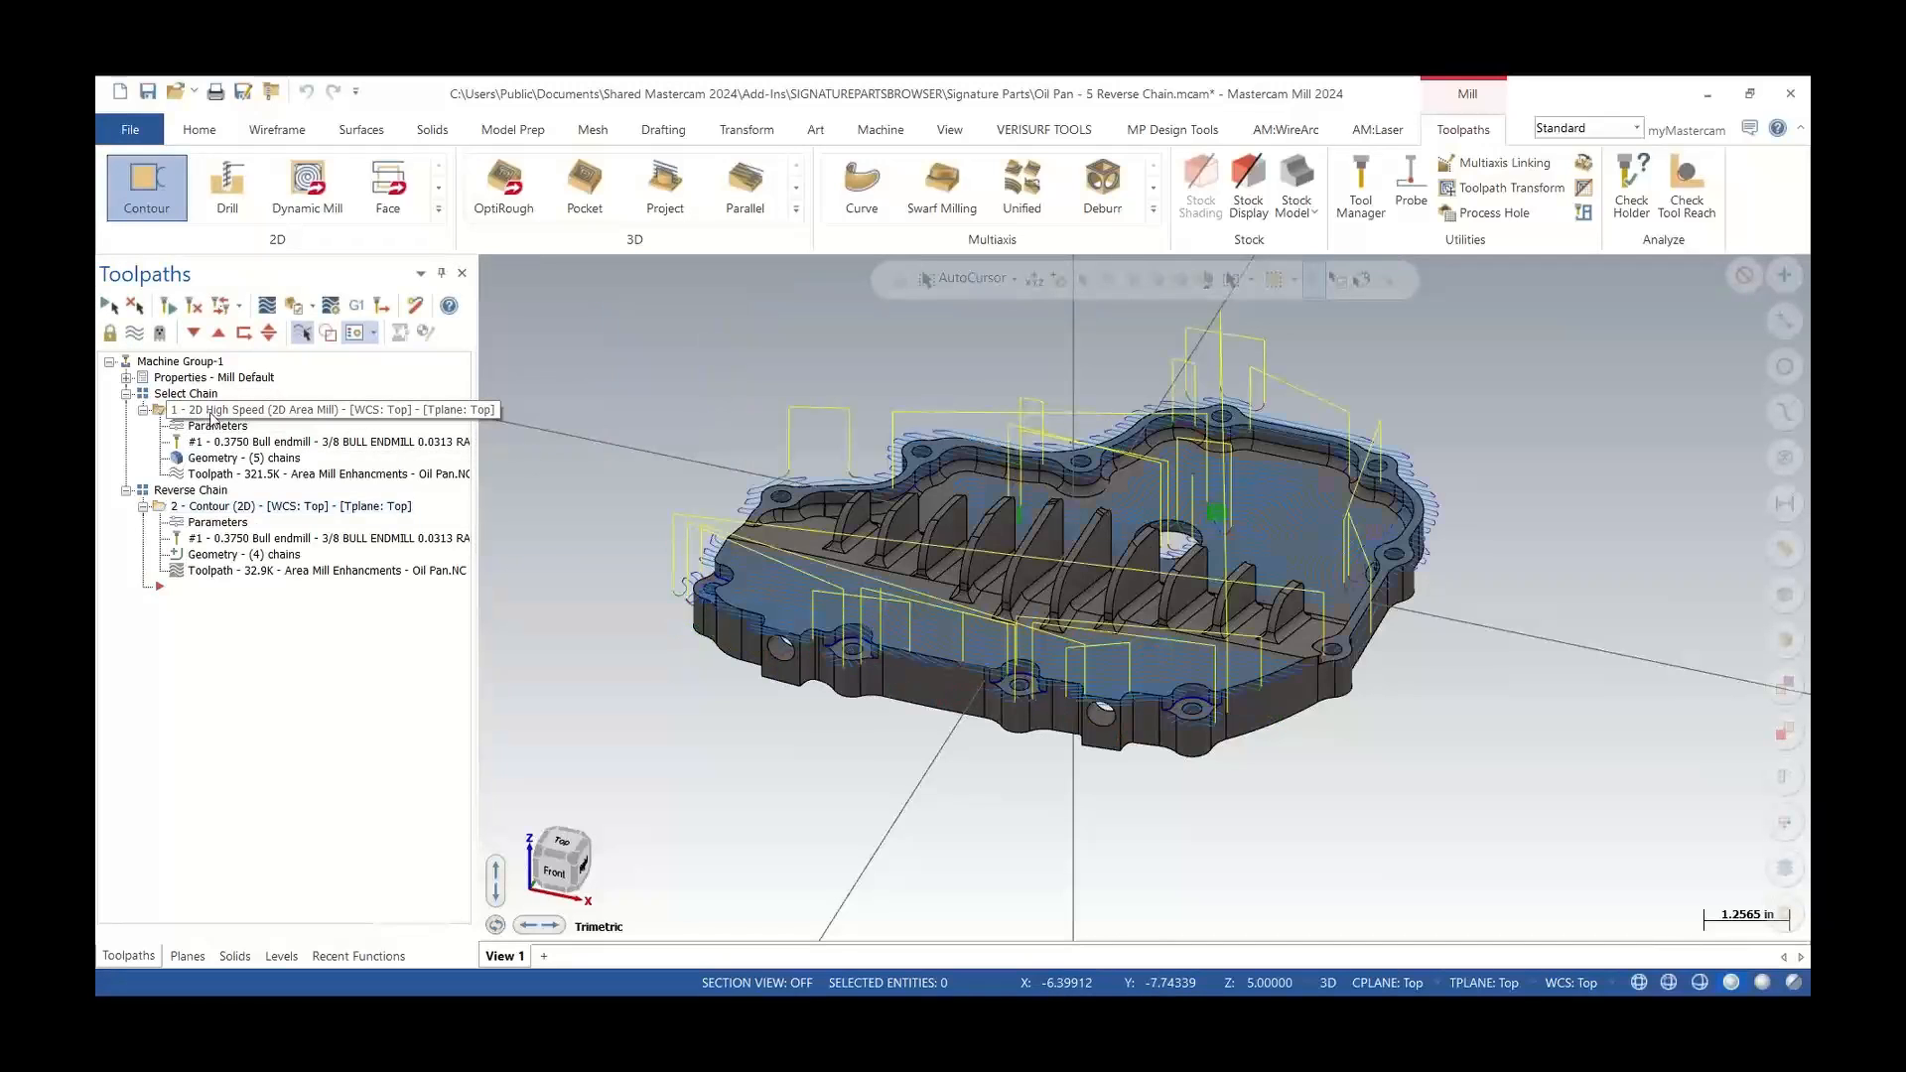
pyautogui.click(220, 457)
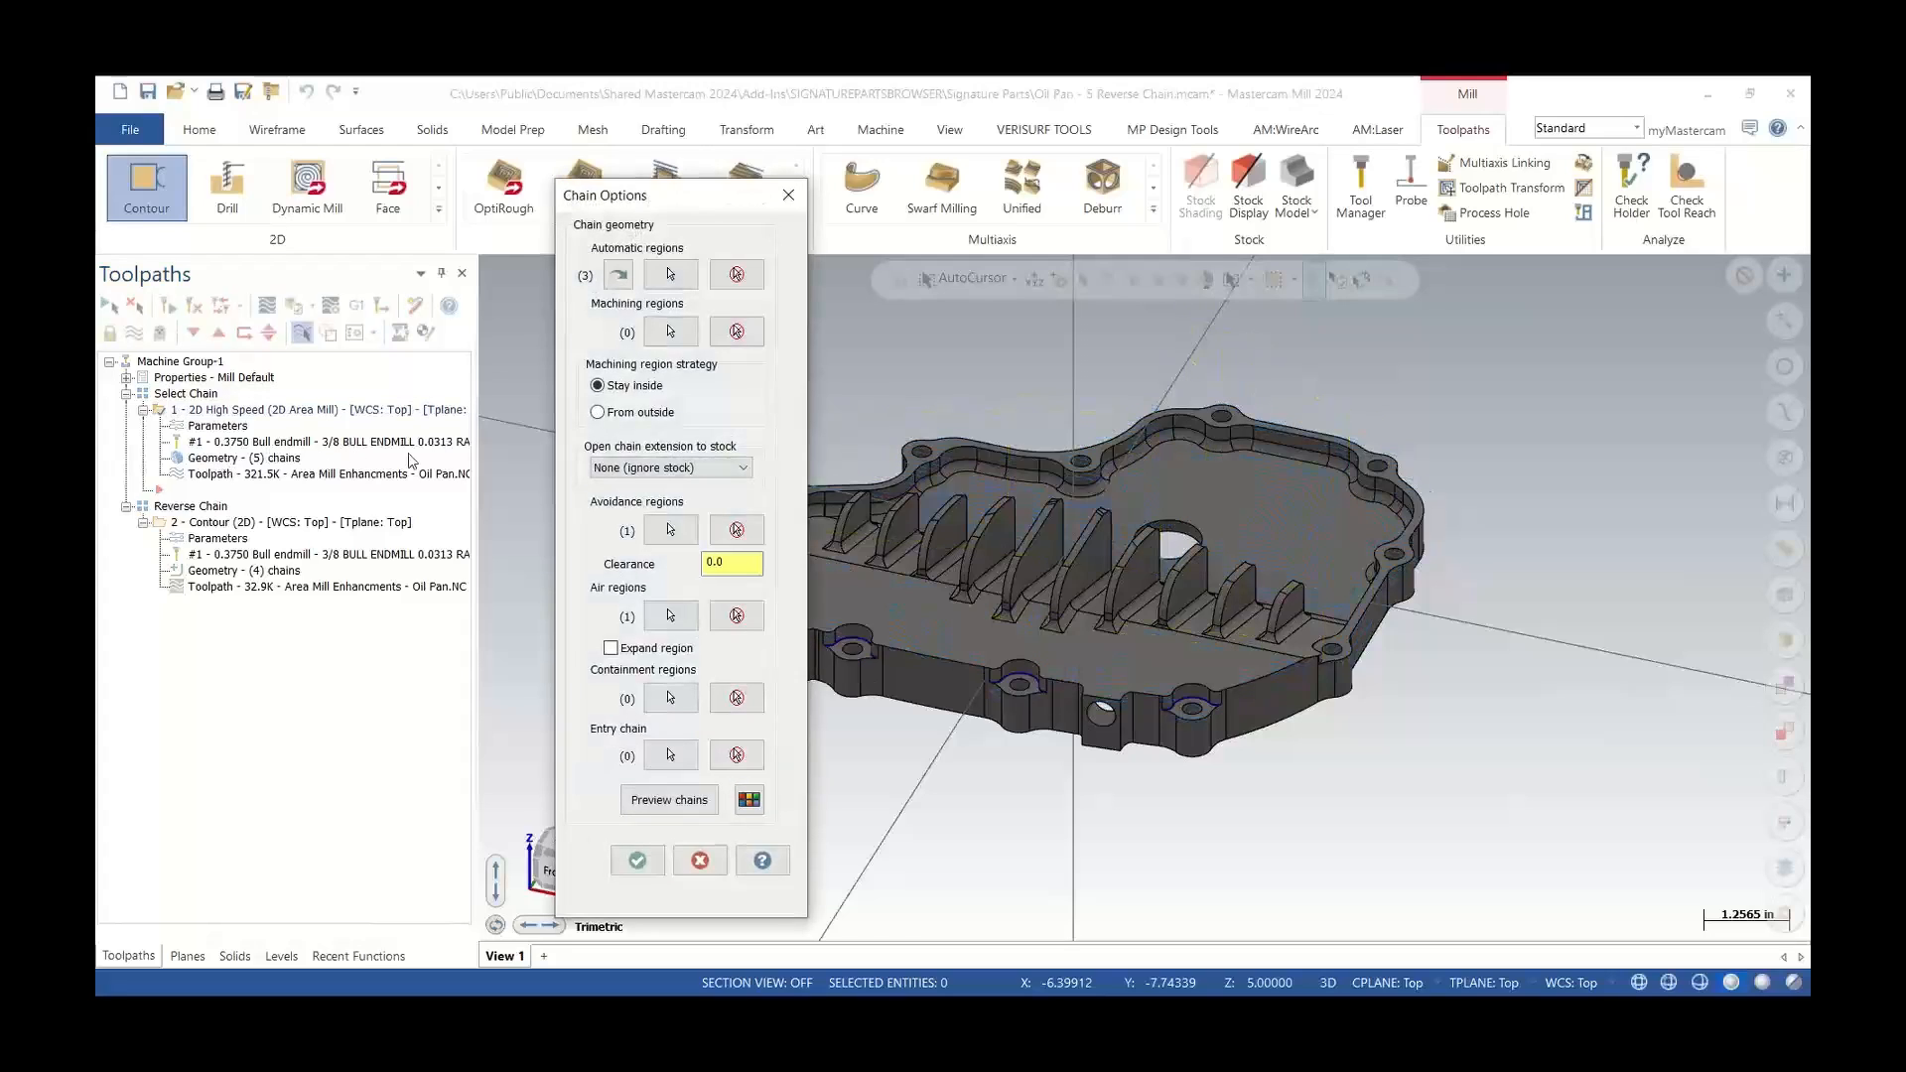
pyautogui.click(670, 275)
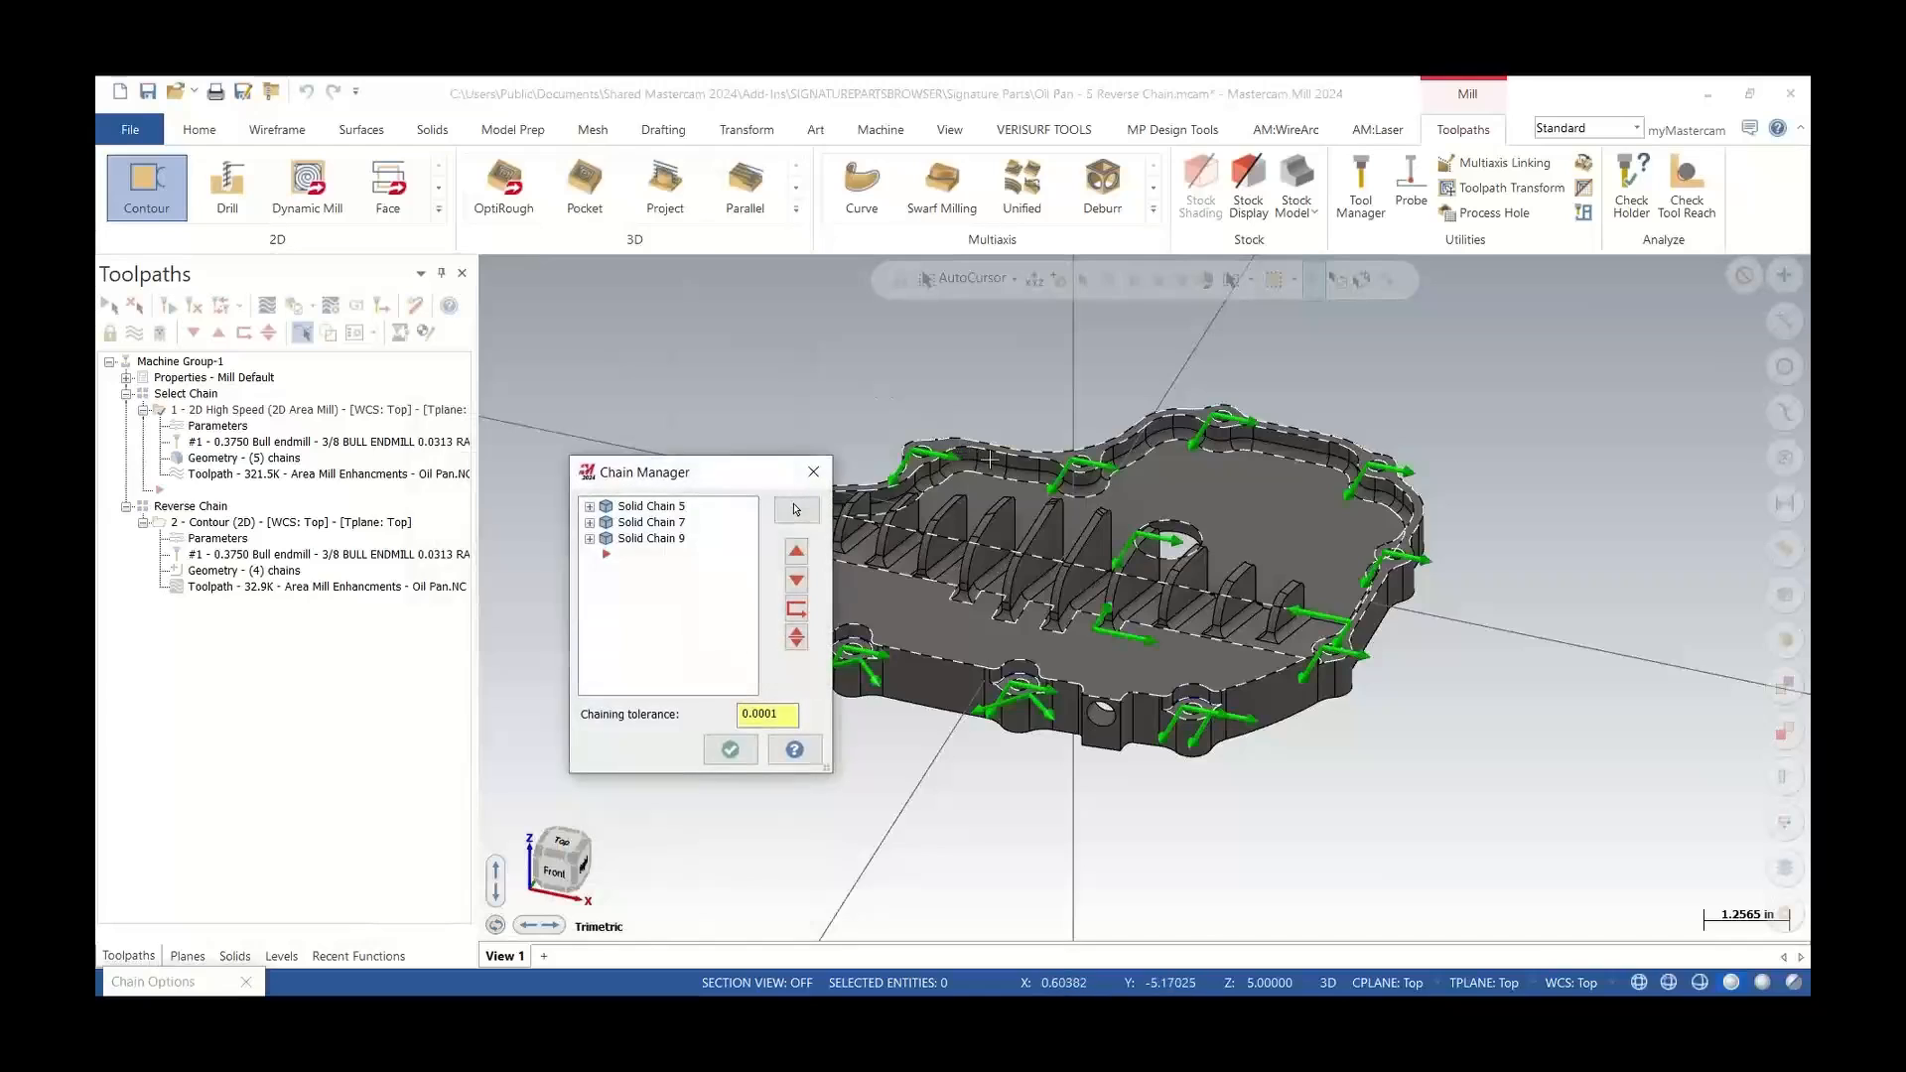
pyautogui.moveTo(990, 459); pyautogui.dragTo(938, 469, button='middle')
pyautogui.scroll(2, 938, 469)
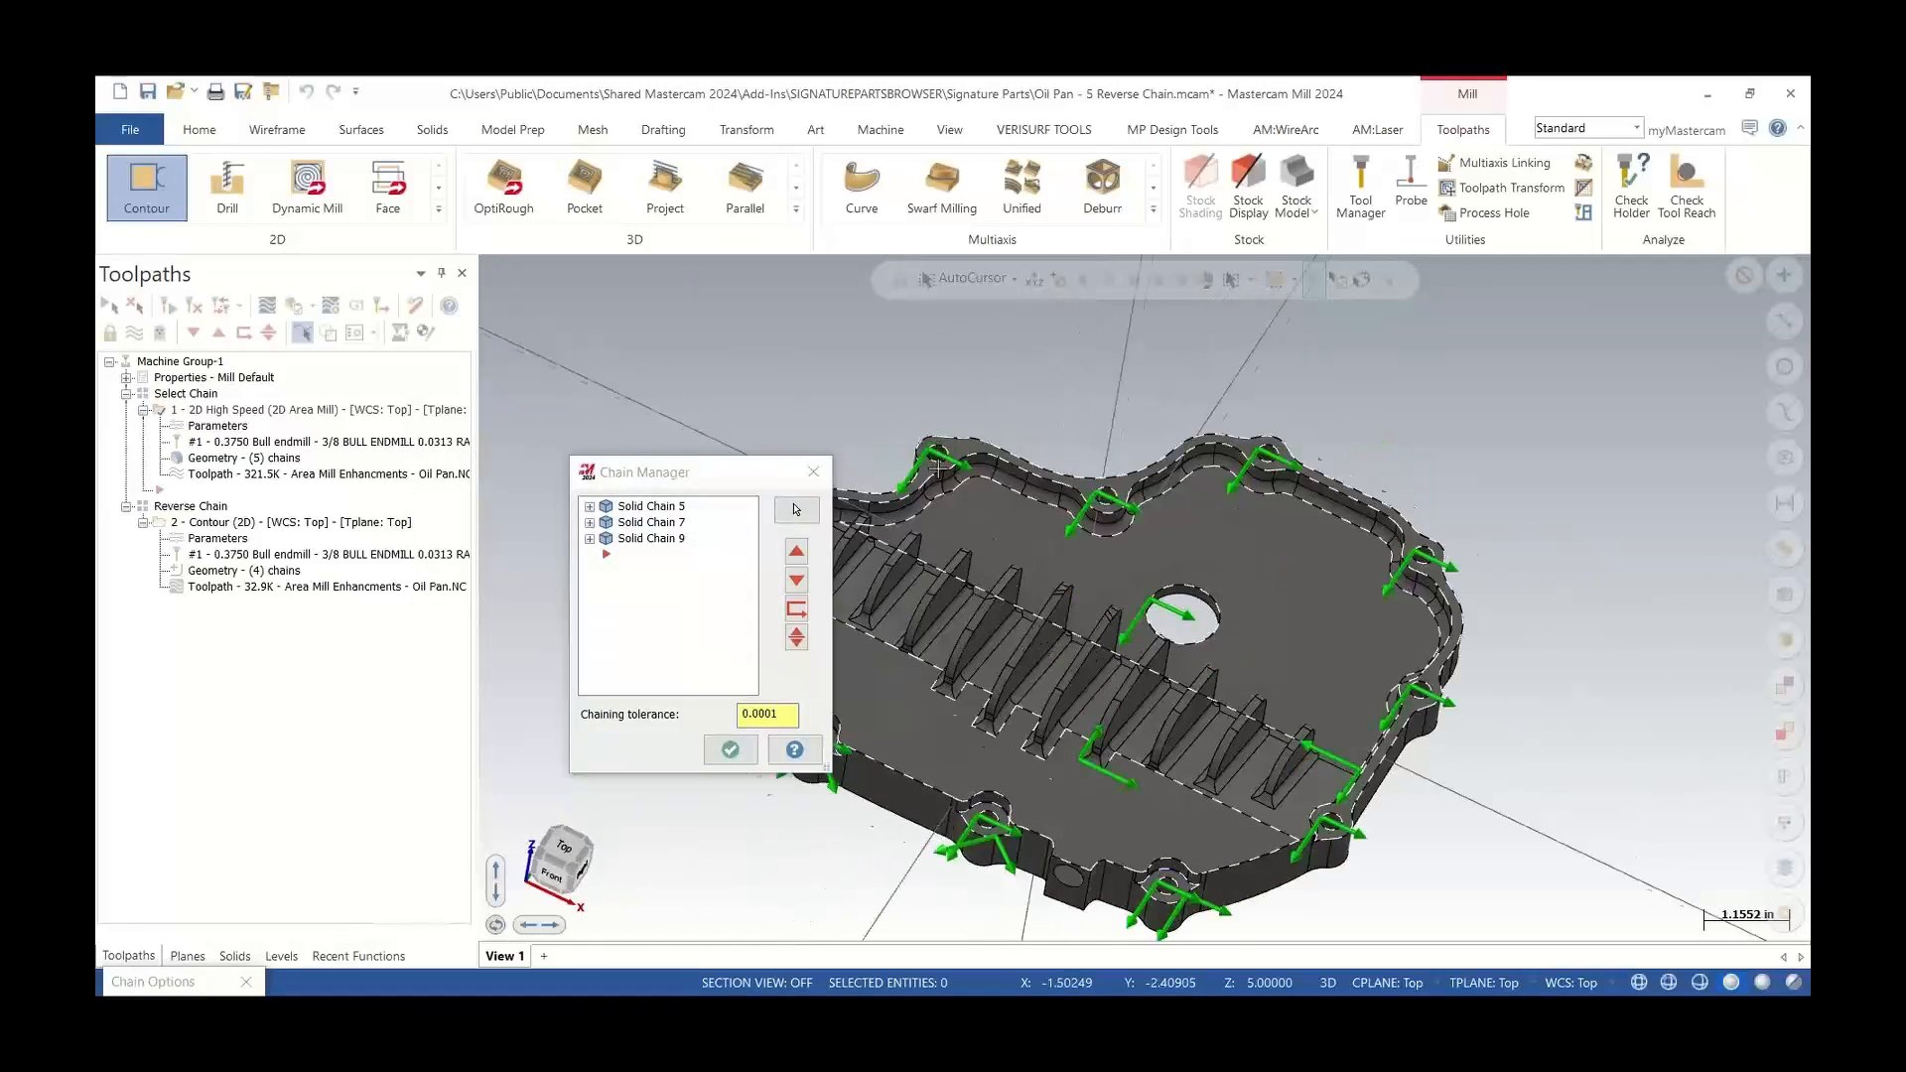
pyautogui.scroll(1, 939, 467)
pyautogui.click(589, 507)
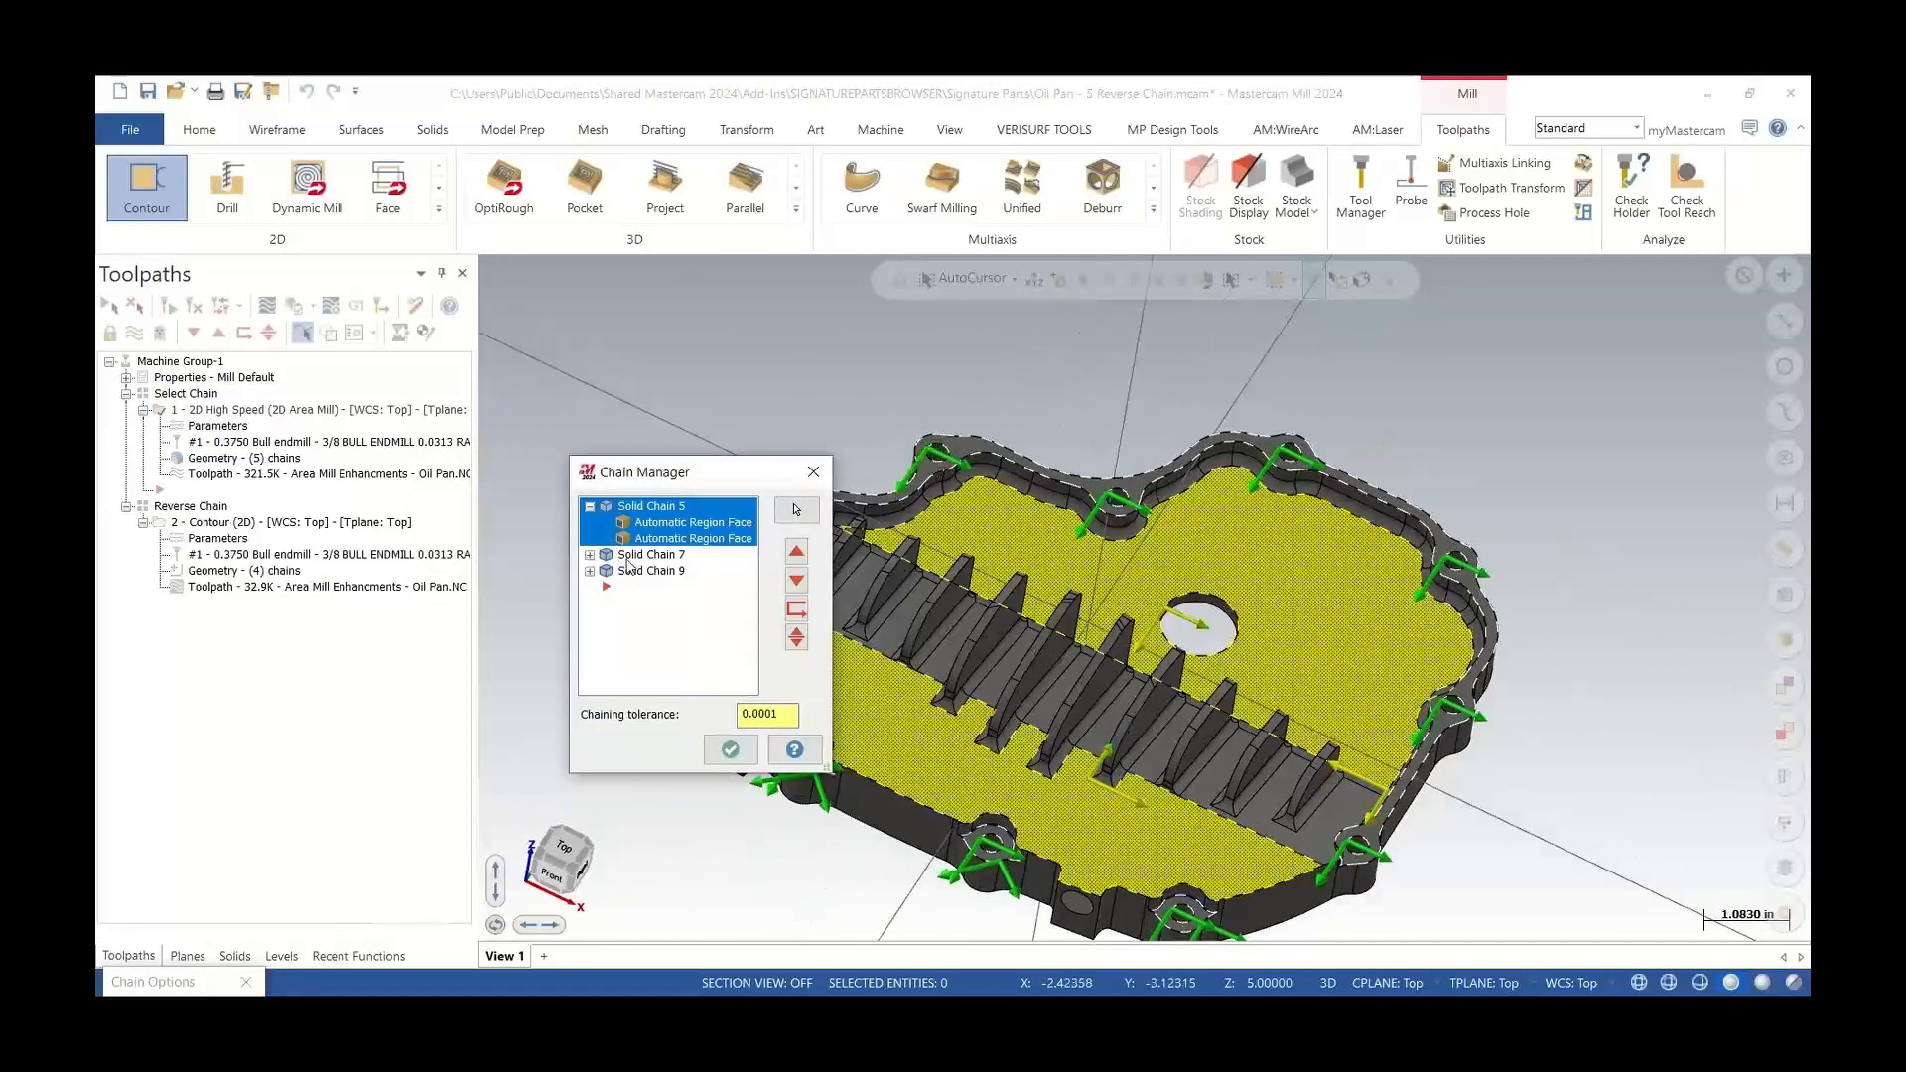
# Inspect the region faces of the remaining solid chains, then close the chain dialogs
pyautogui.click(911, 474)
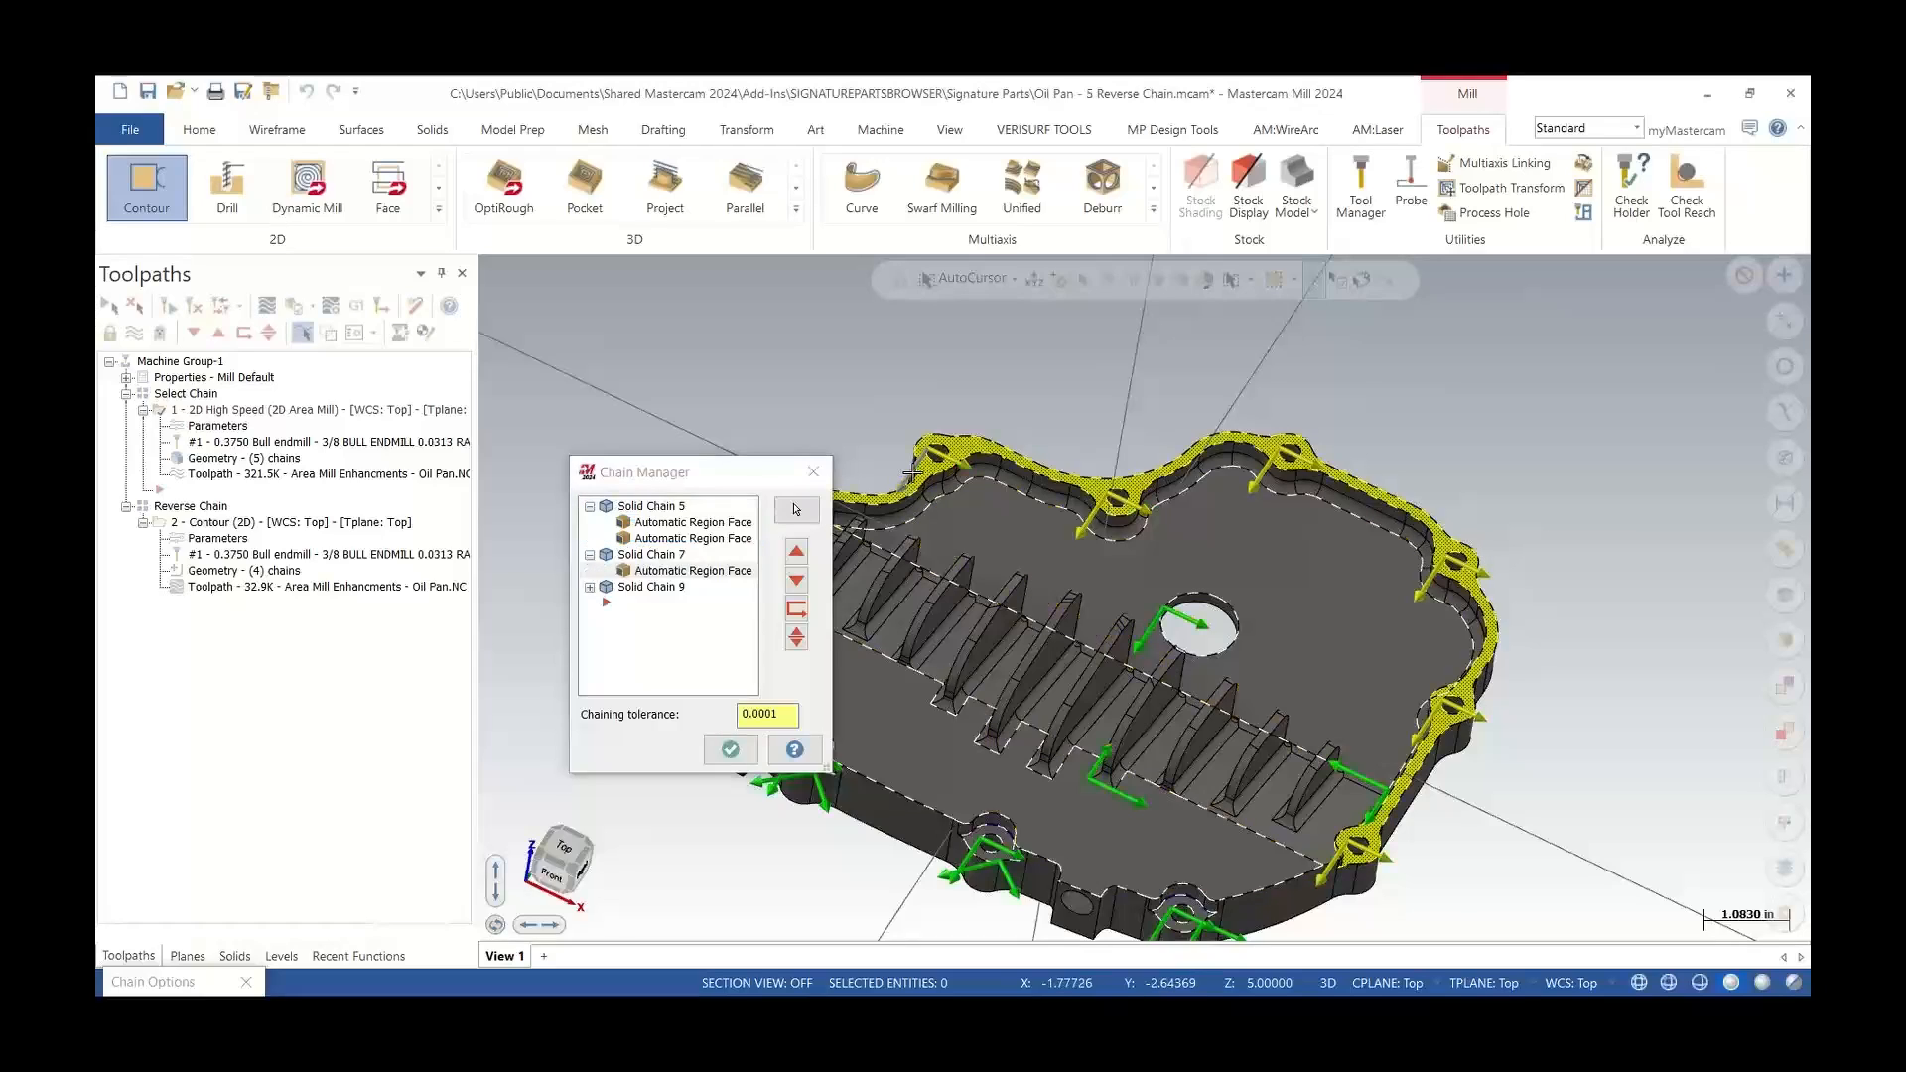
pyautogui.scroll(-4, 911, 474)
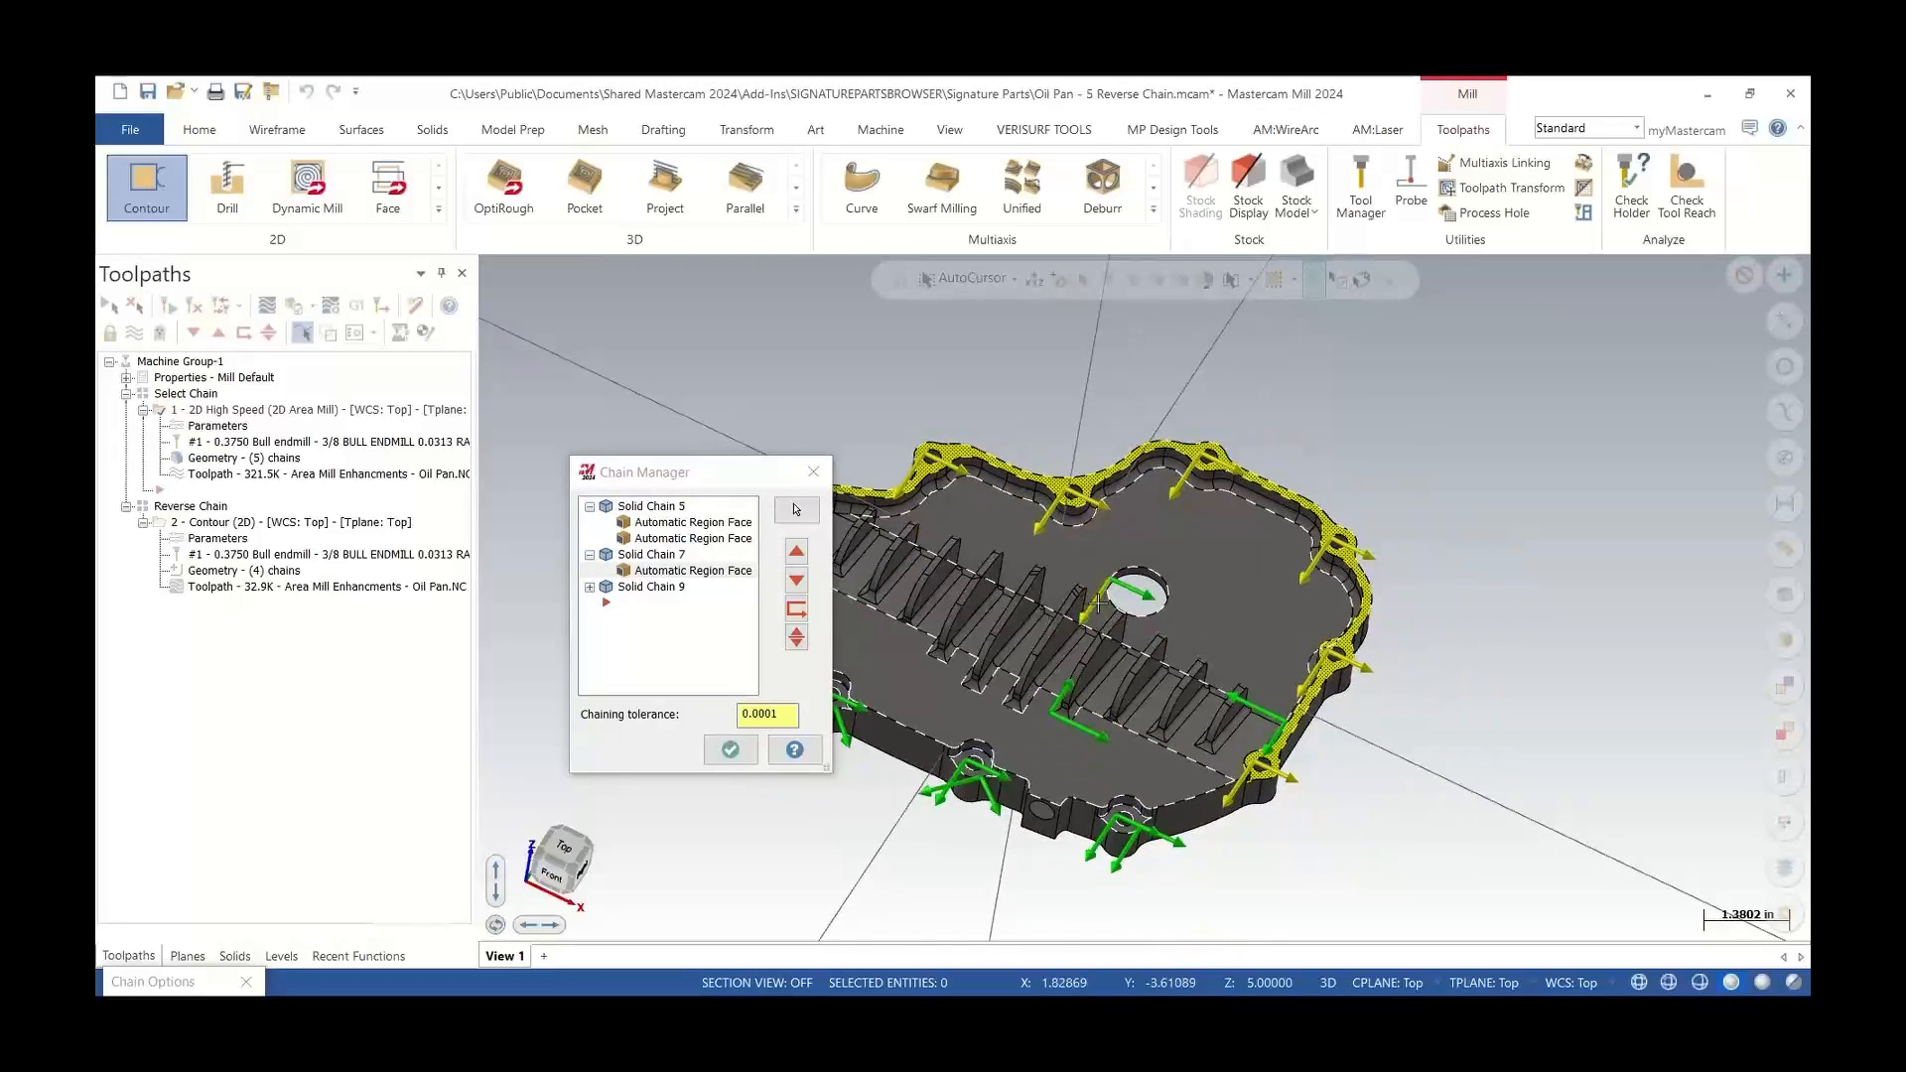
pyautogui.click(1072, 717)
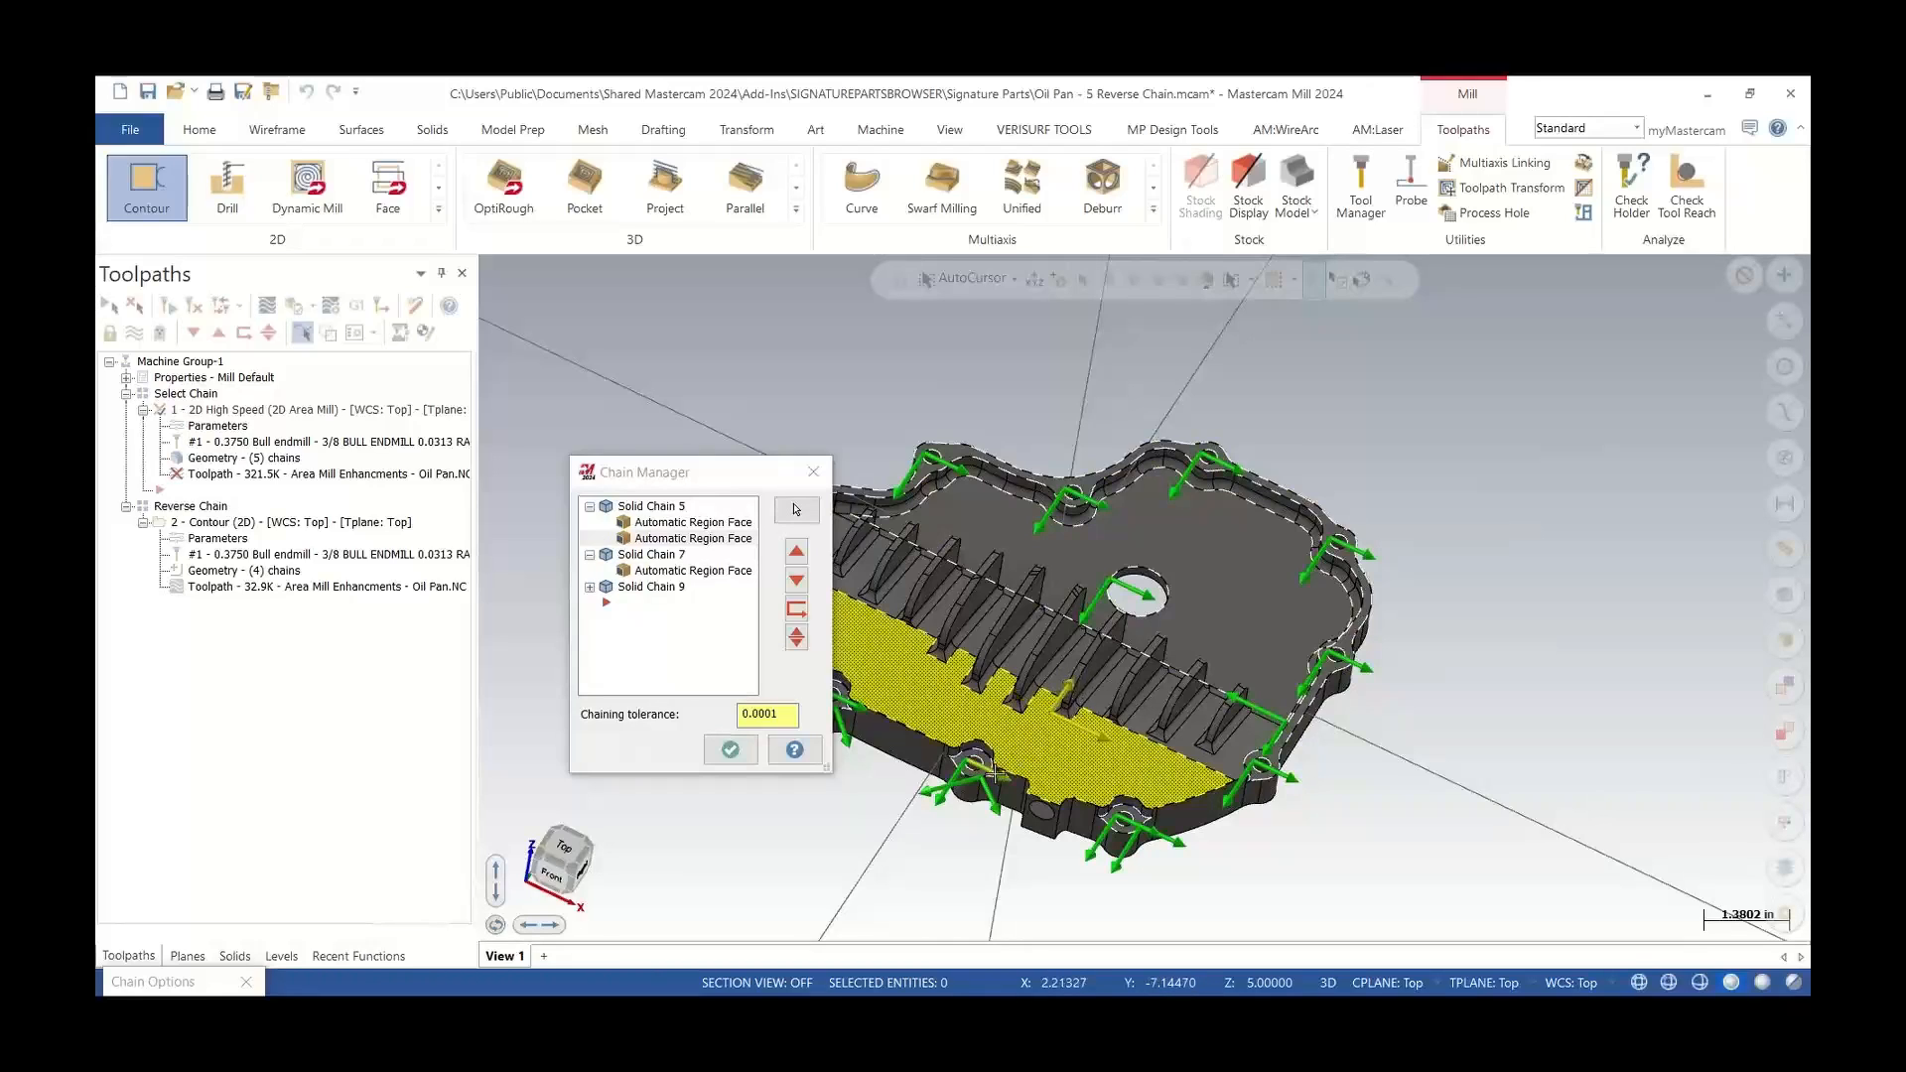
pyautogui.click(993, 770)
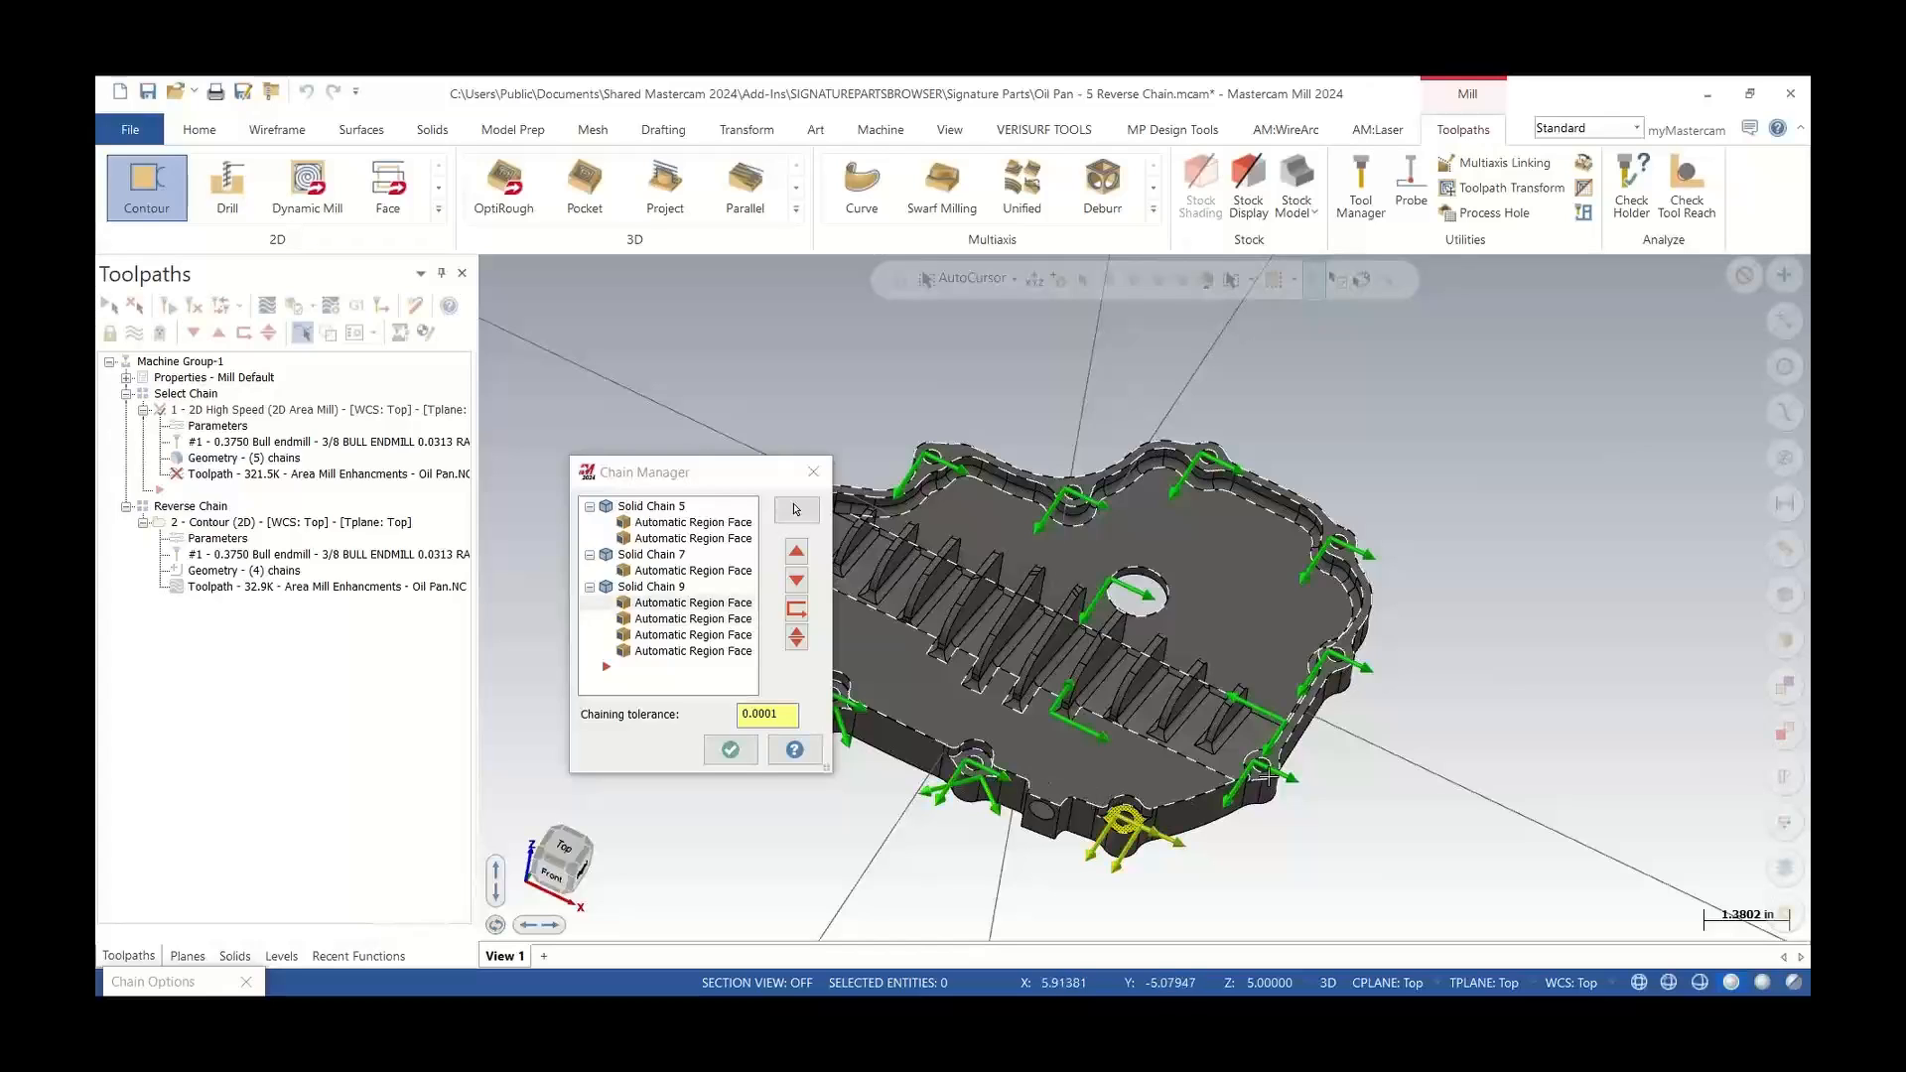
pyautogui.moveTo(1276, 767); pyautogui.dragTo(962, 685, button='middle')
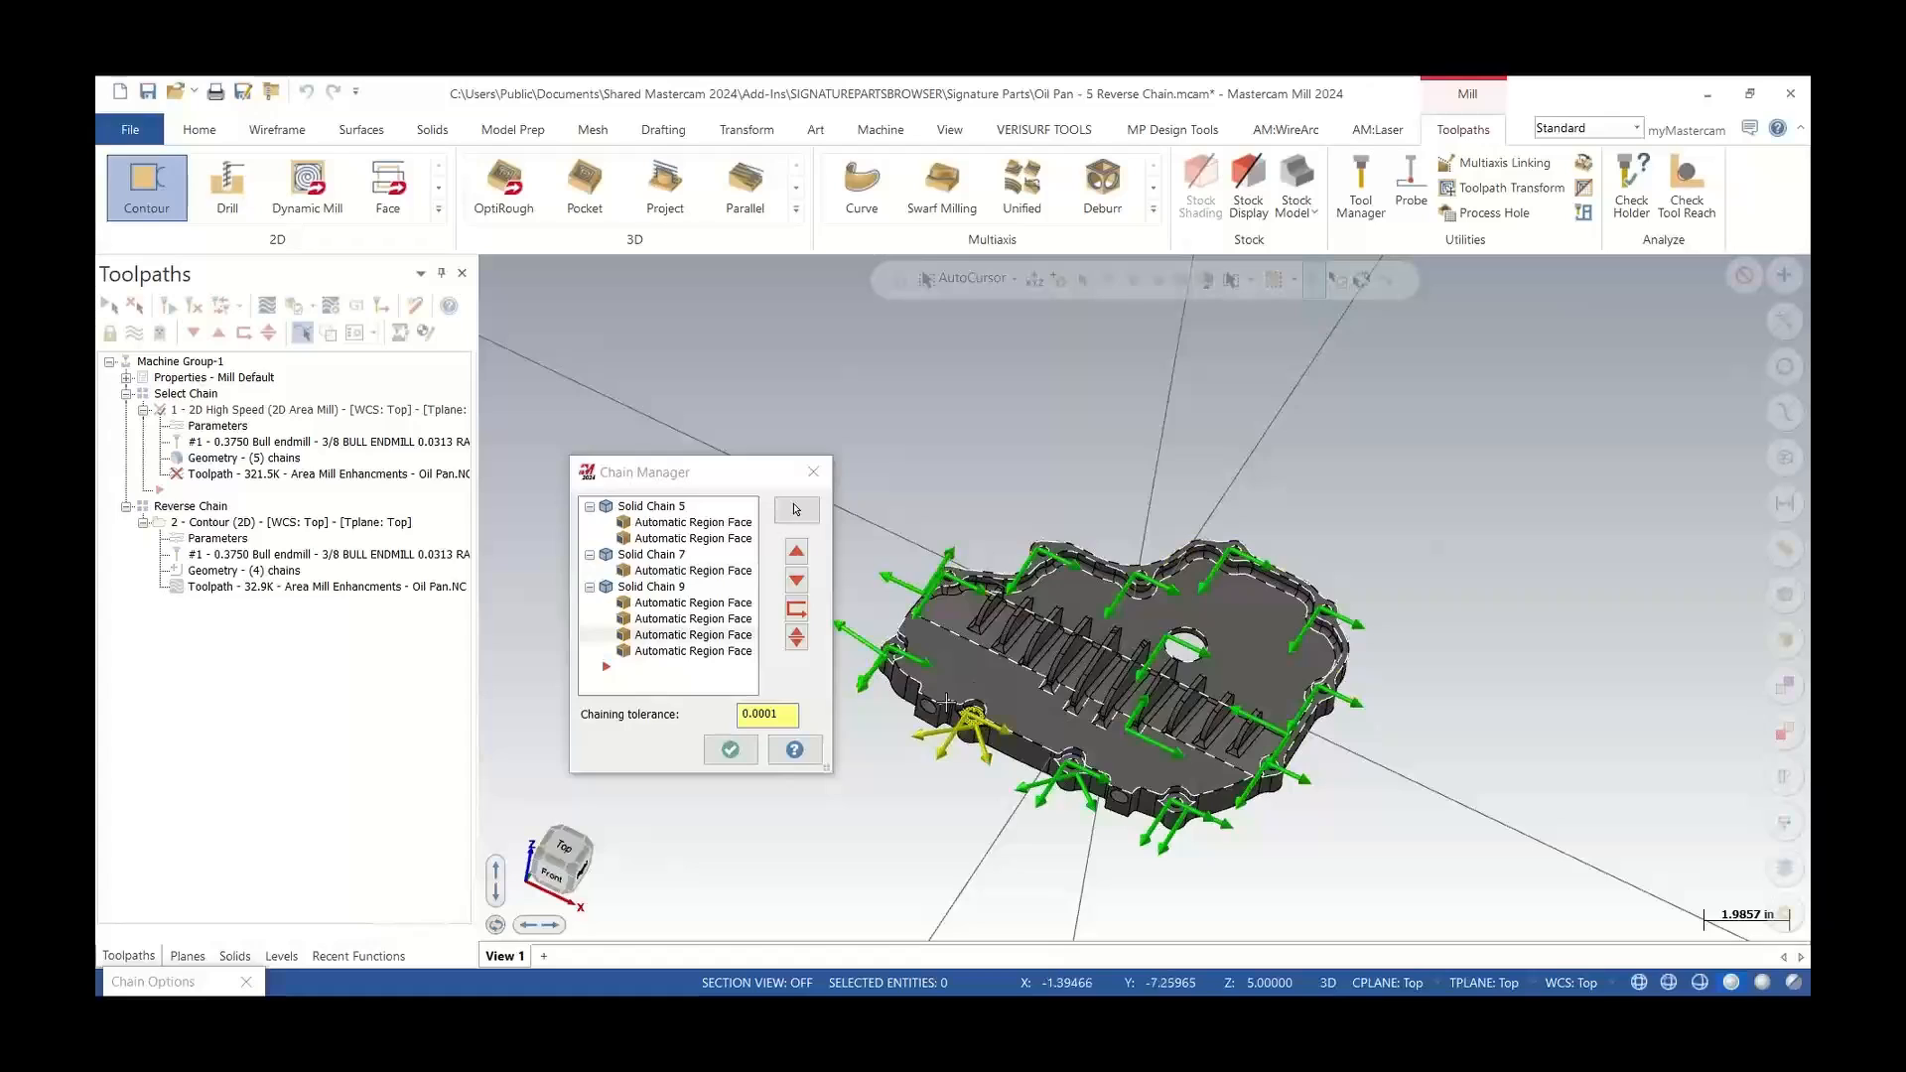
pyautogui.click(815, 475)
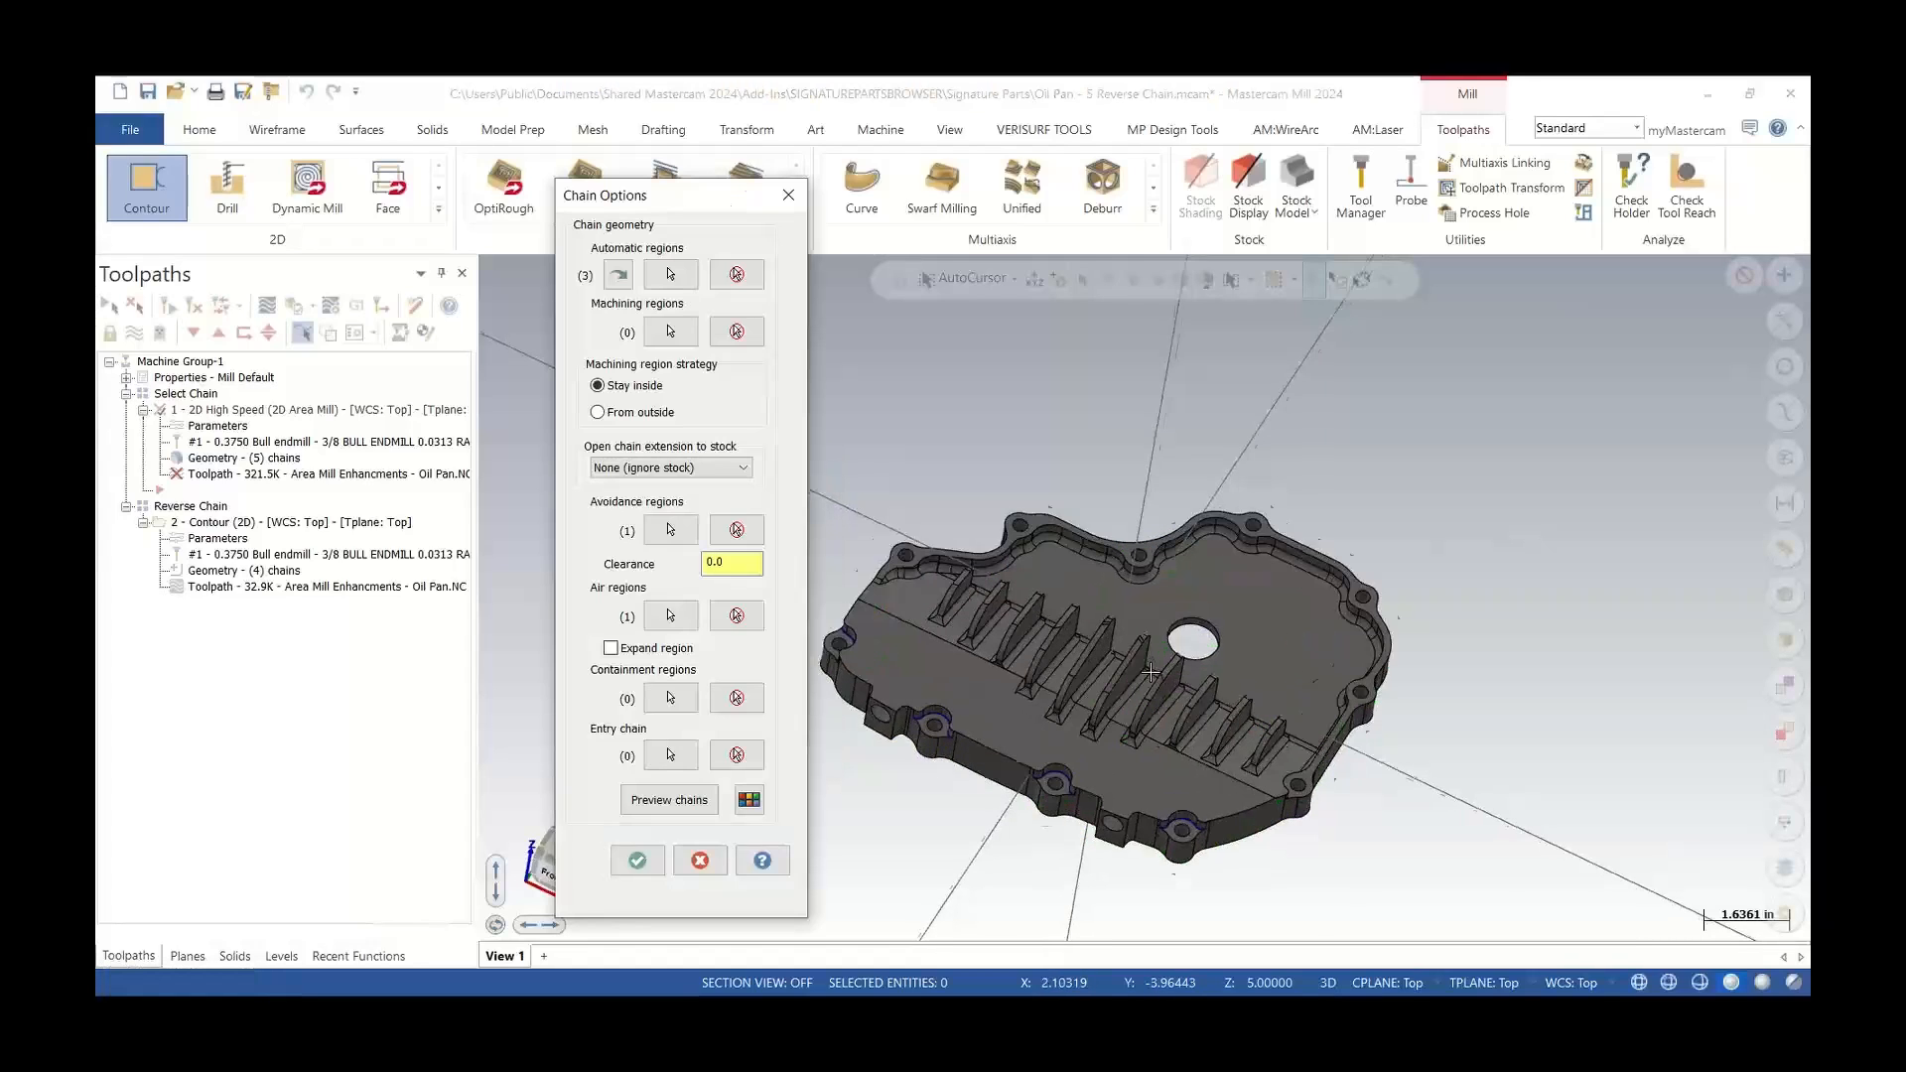
pyautogui.click(786, 203)
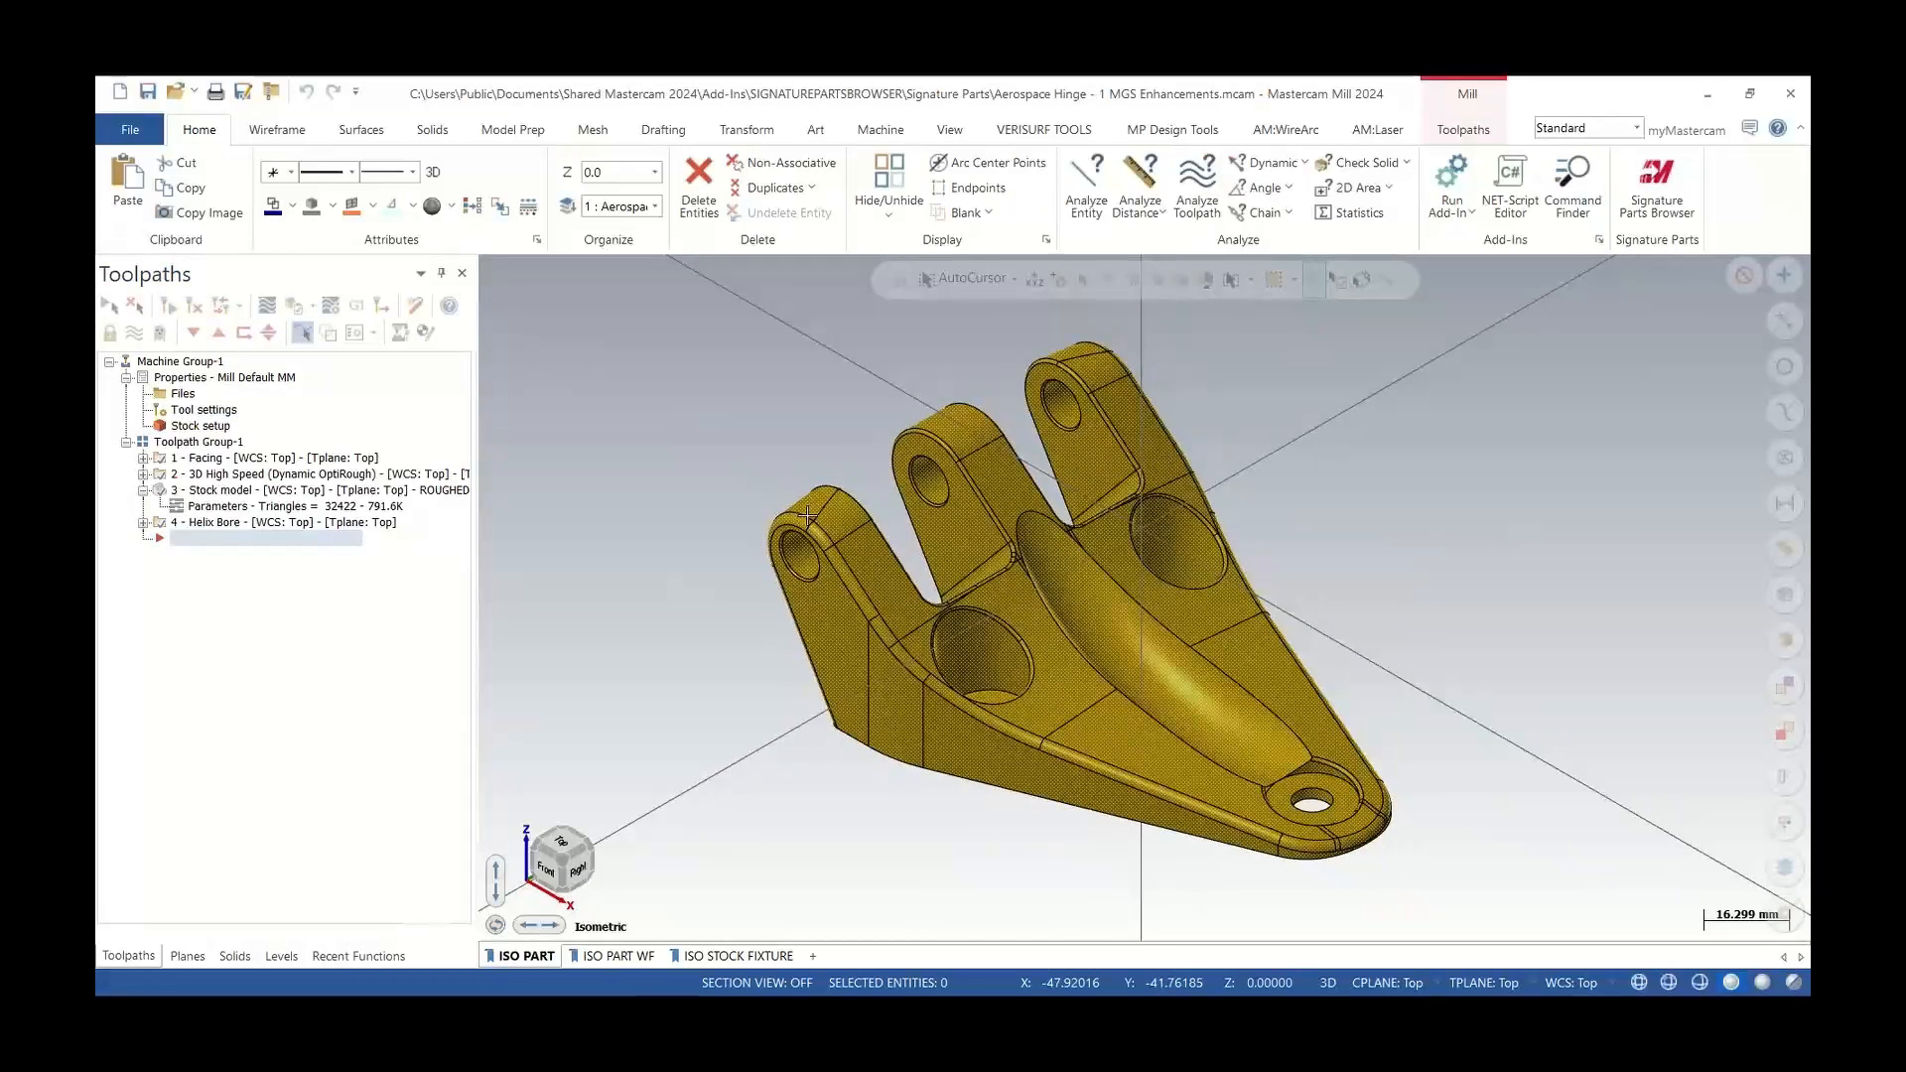
# Open the Machine Group Setup for the Aerospace Hinge part and review its Master Model and Workholding pages
pyautogui.click(182, 396)
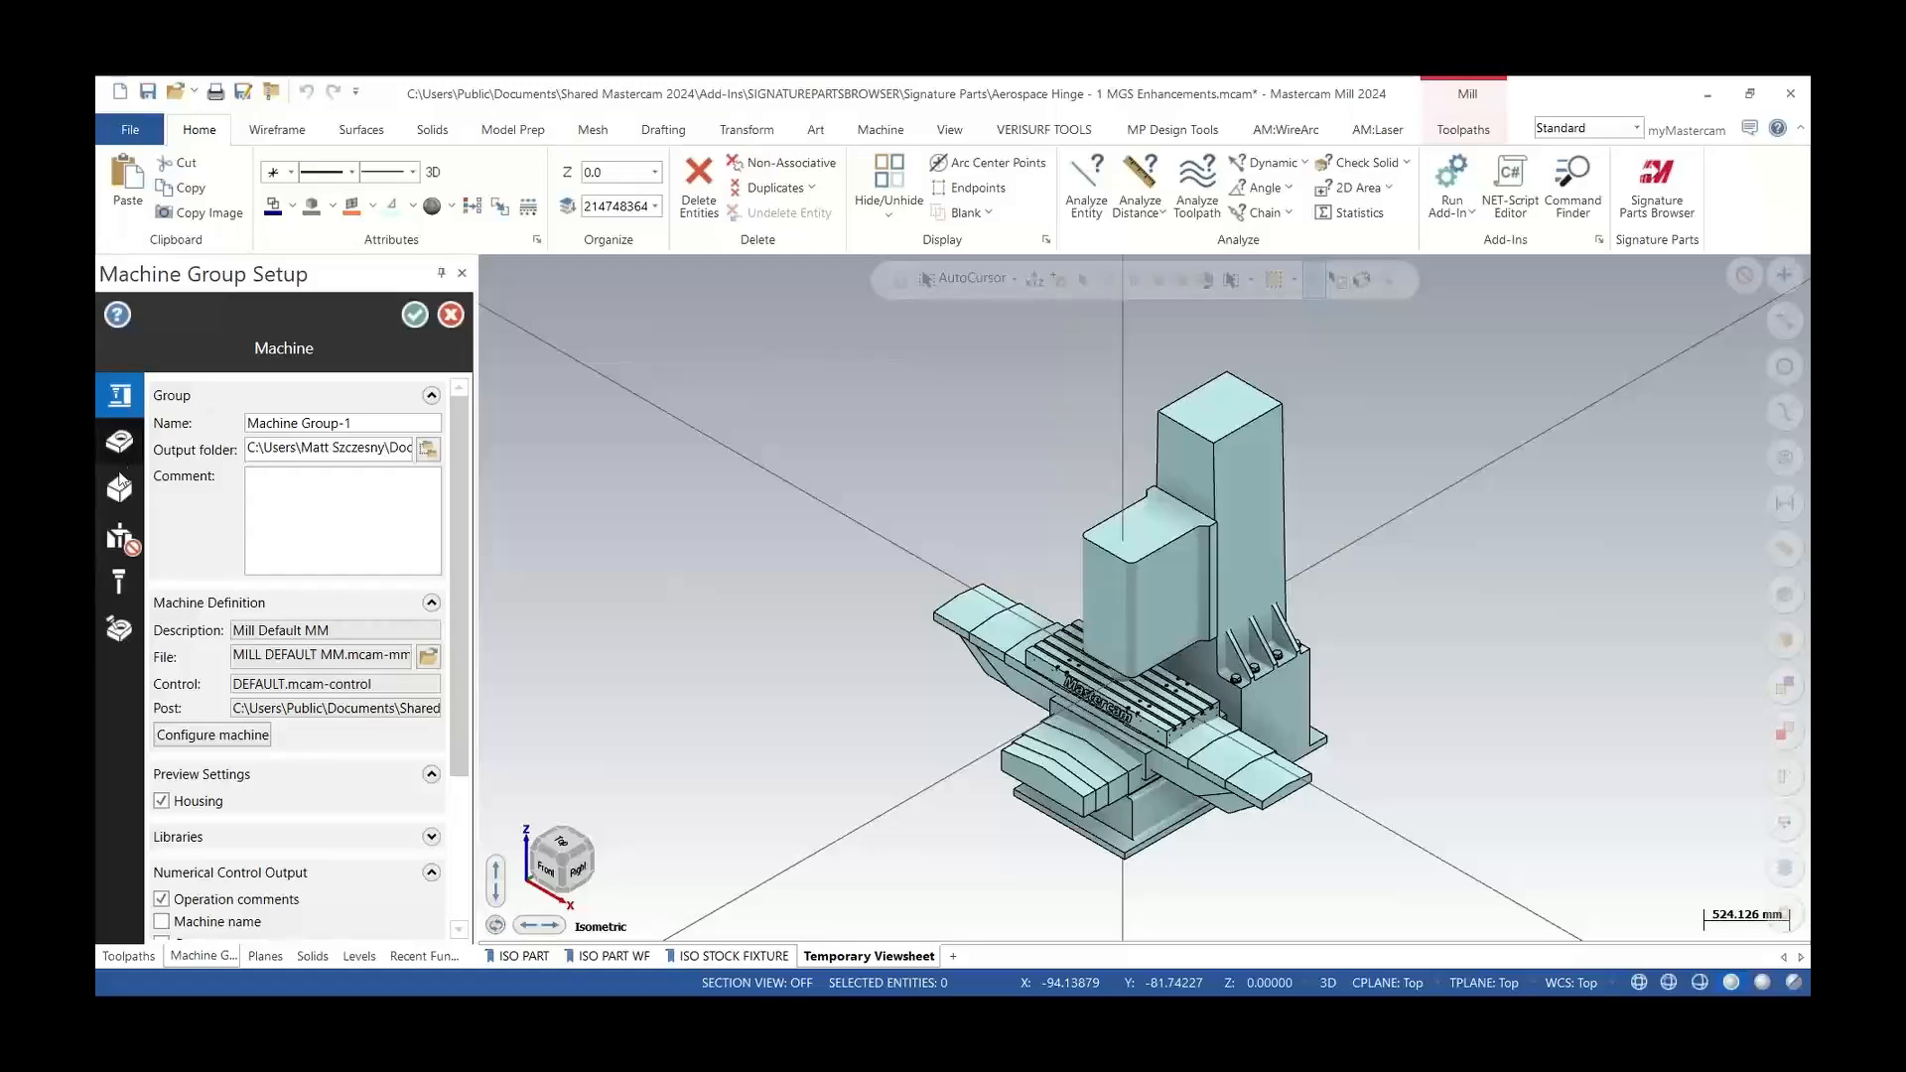
pyautogui.moveTo(131, 700)
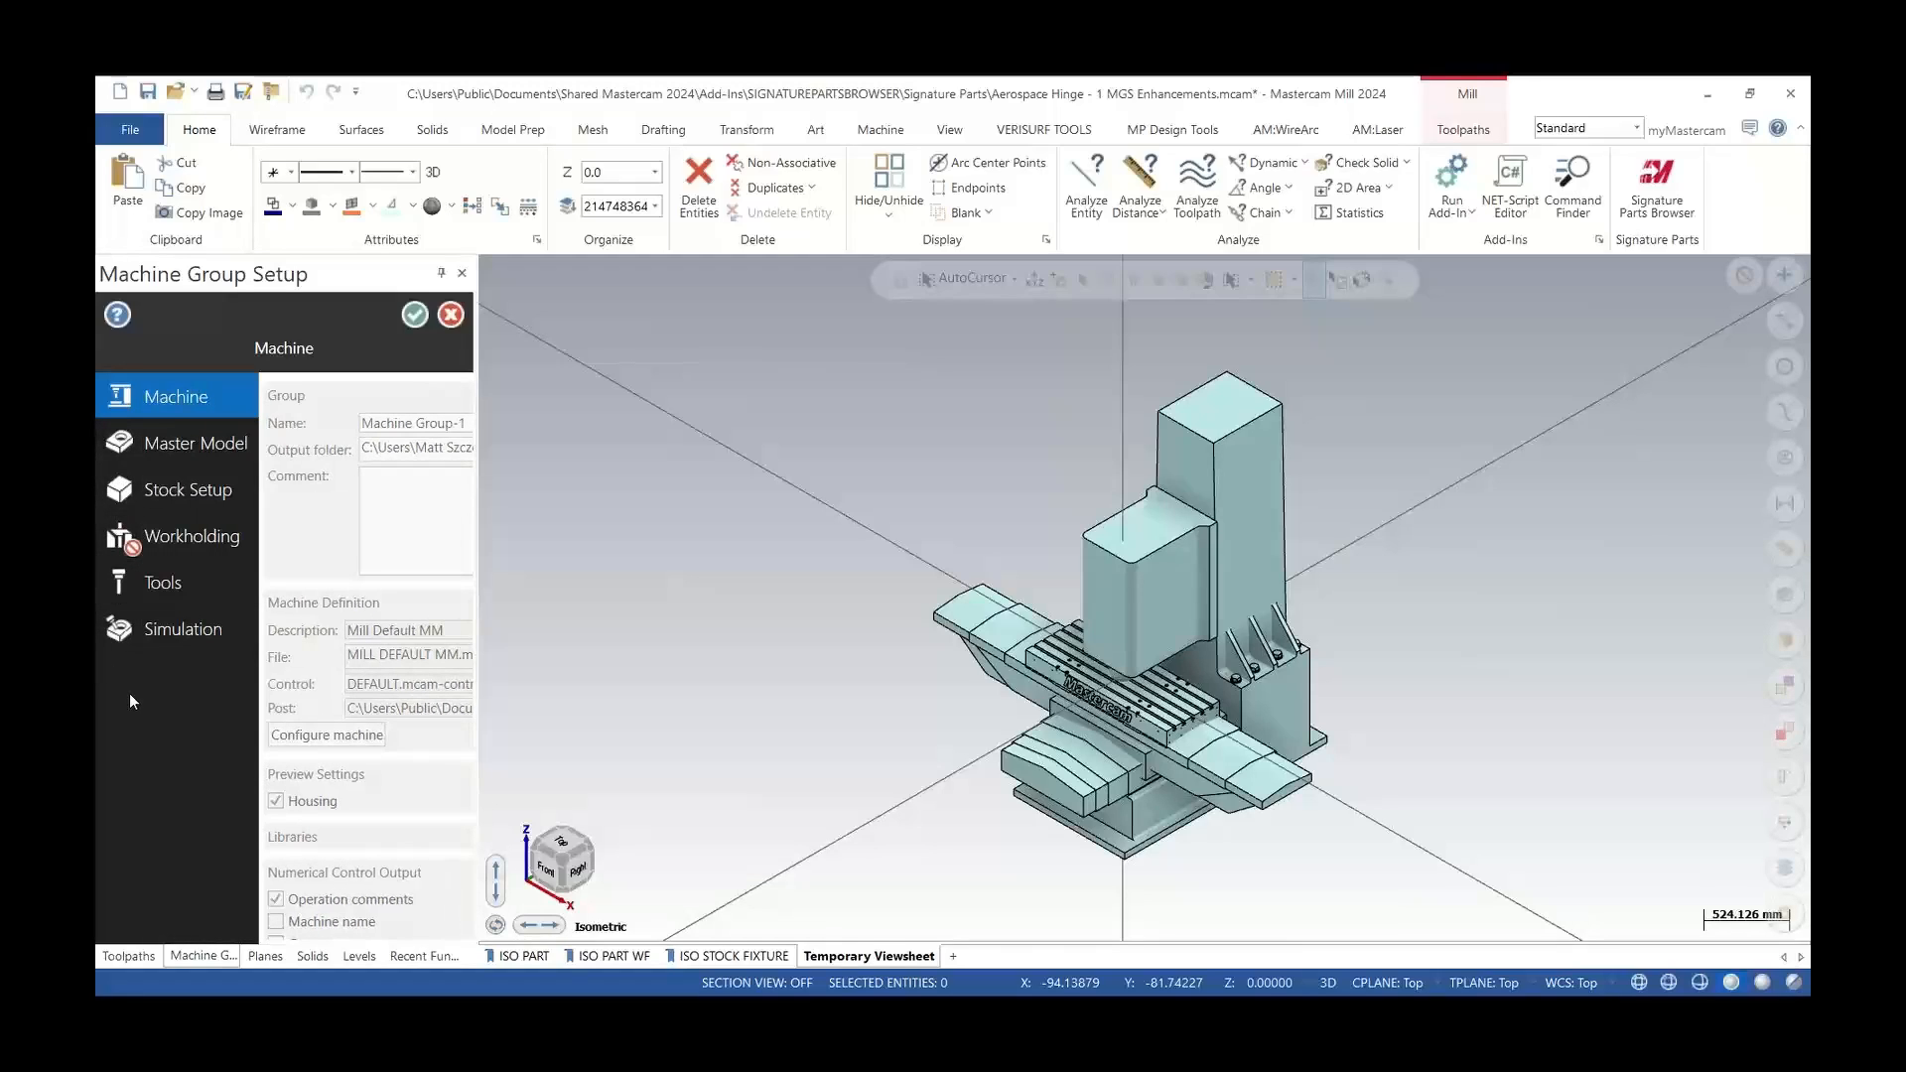
pyautogui.click(171, 439)
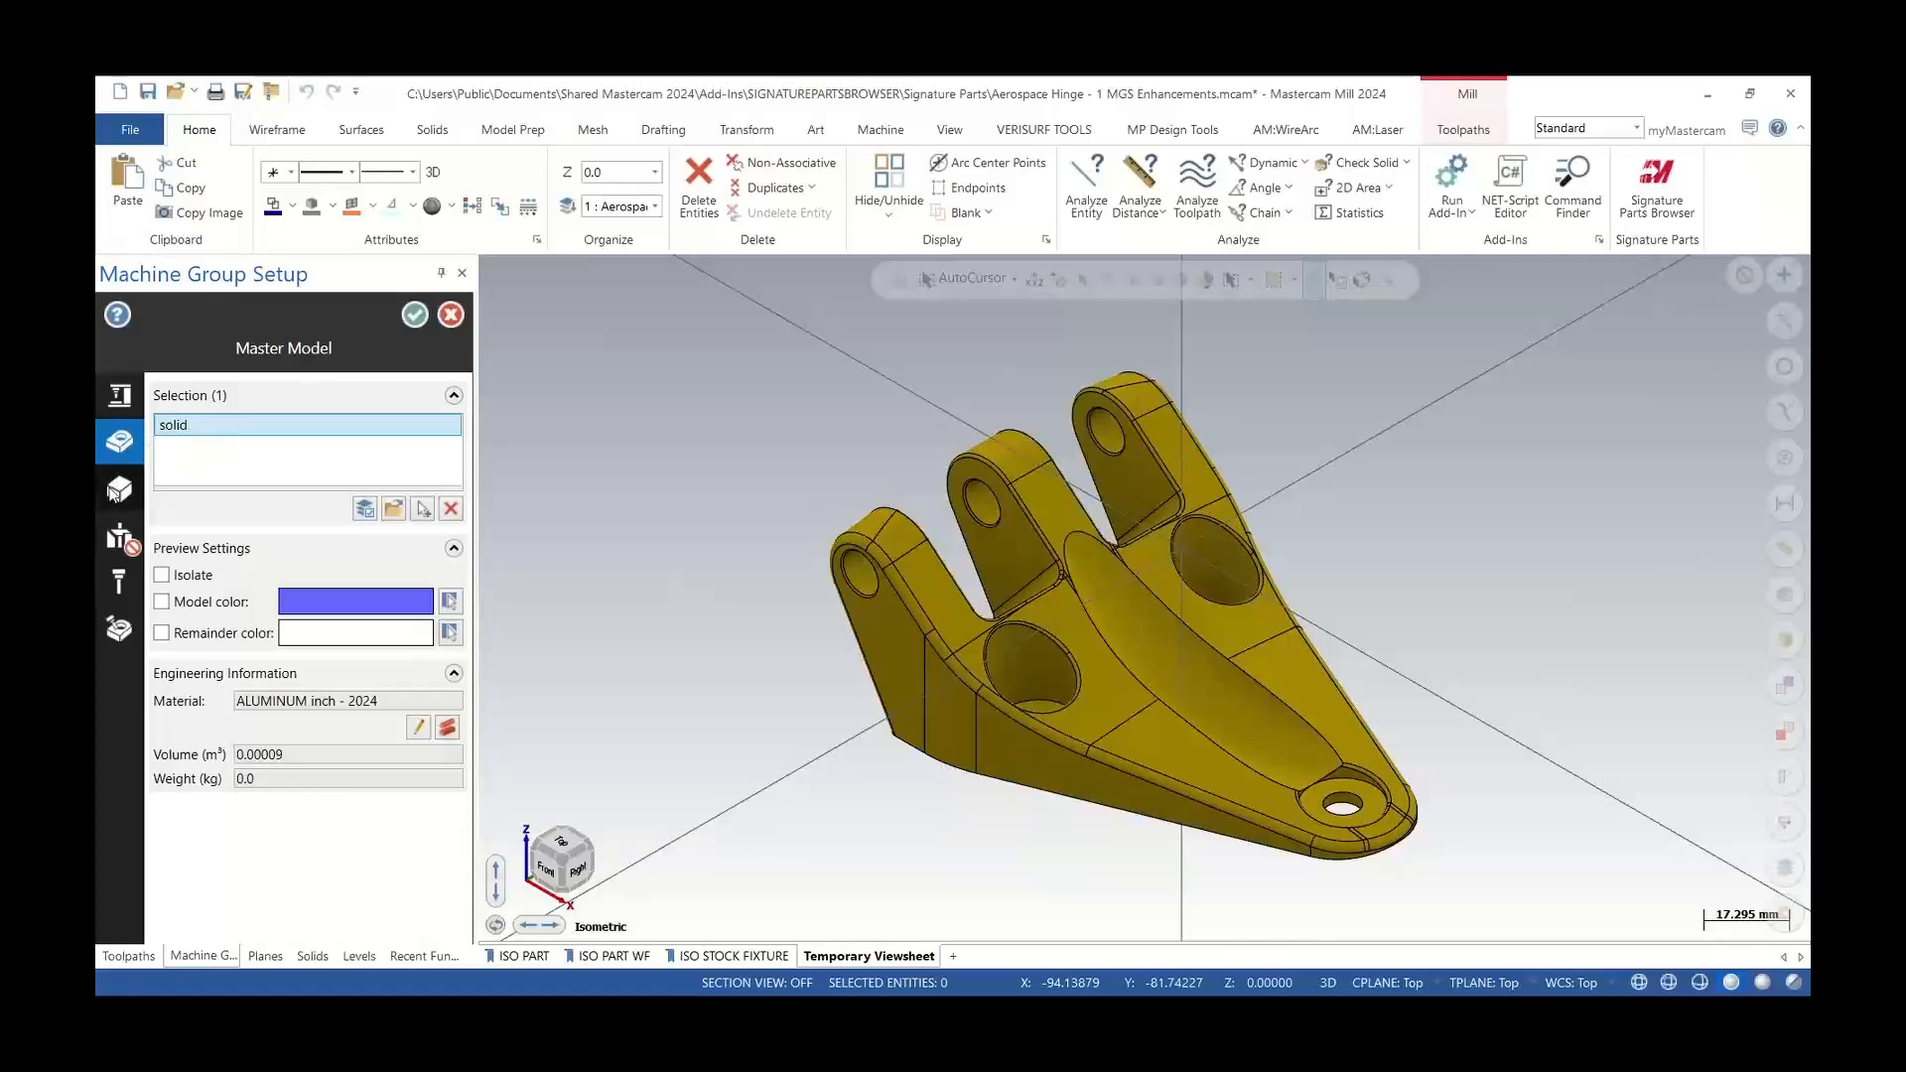
pyautogui.click(121, 541)
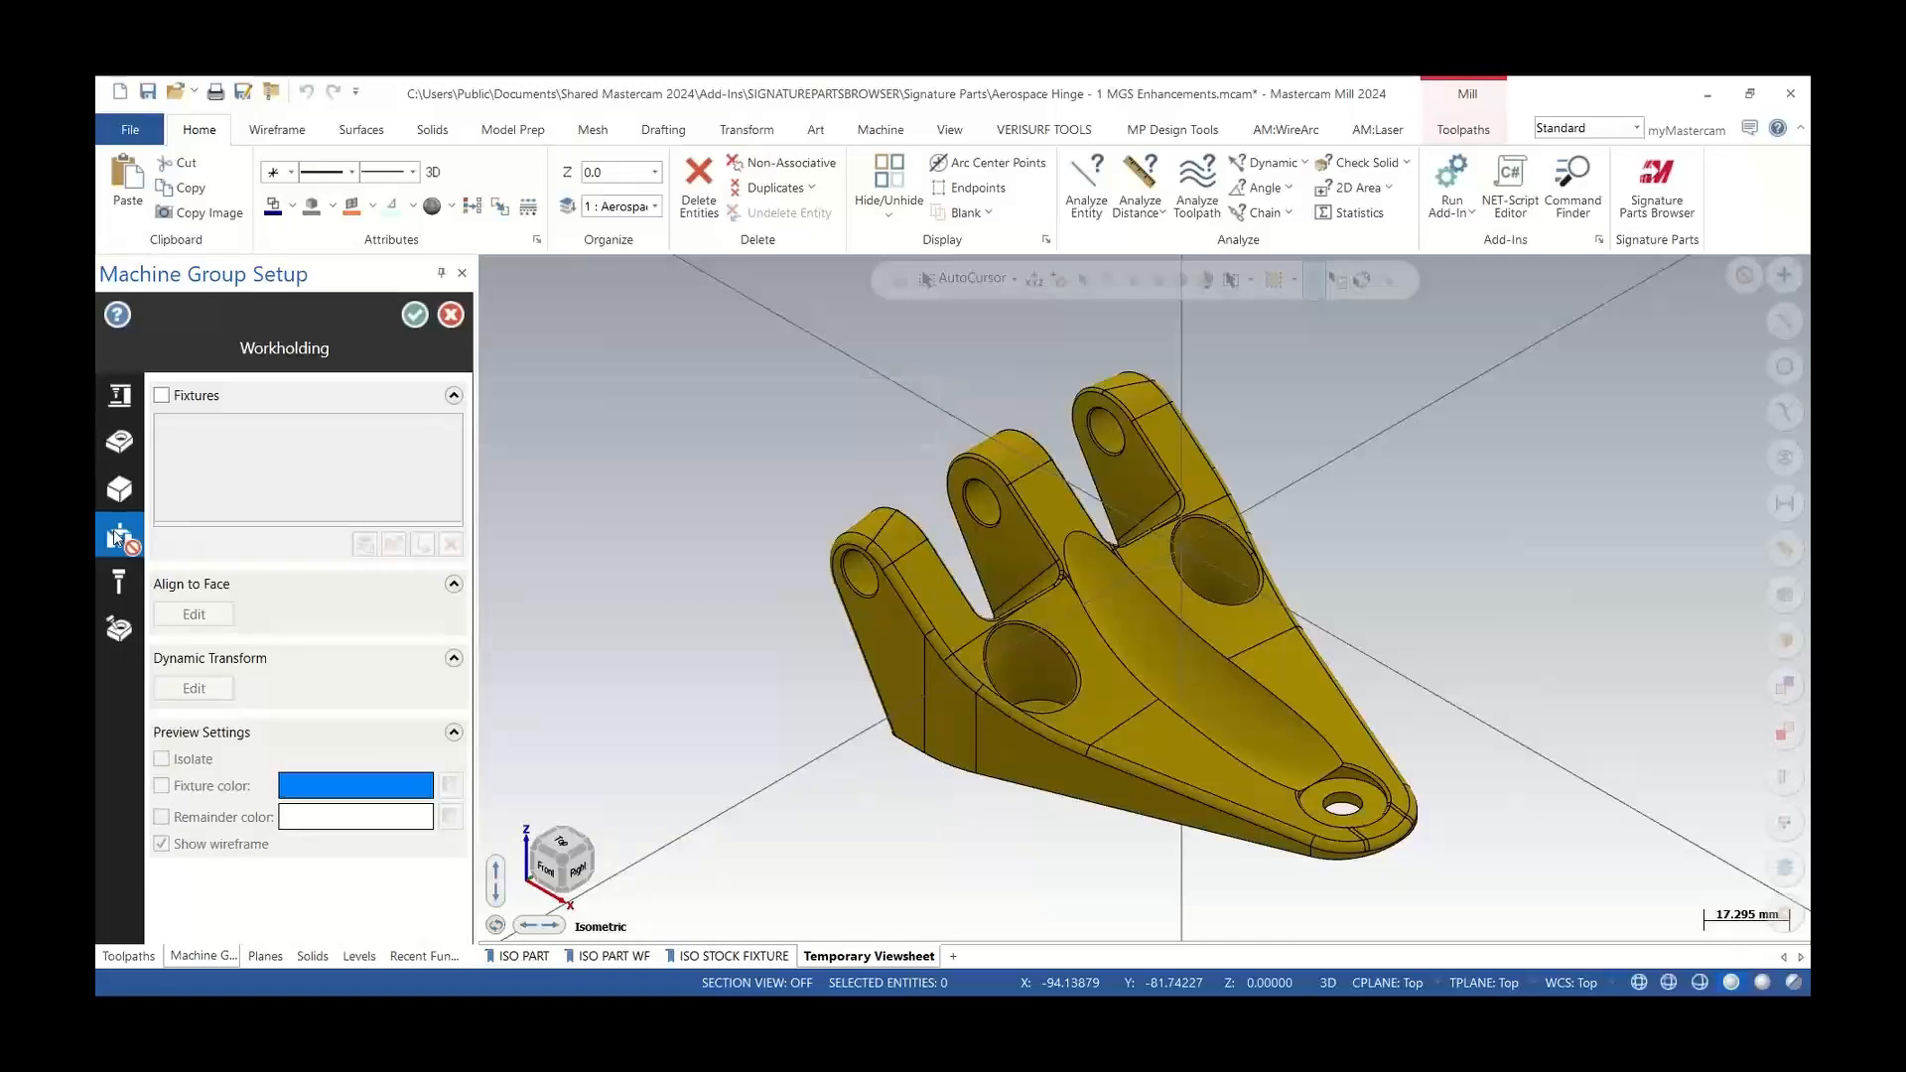
# Open the Stock Setup page of the machine group setup and switch to the ISO PART WF viewsheet
pyautogui.click(161, 397)
pyautogui.click(159, 396)
pyautogui.moveTo(135, 554)
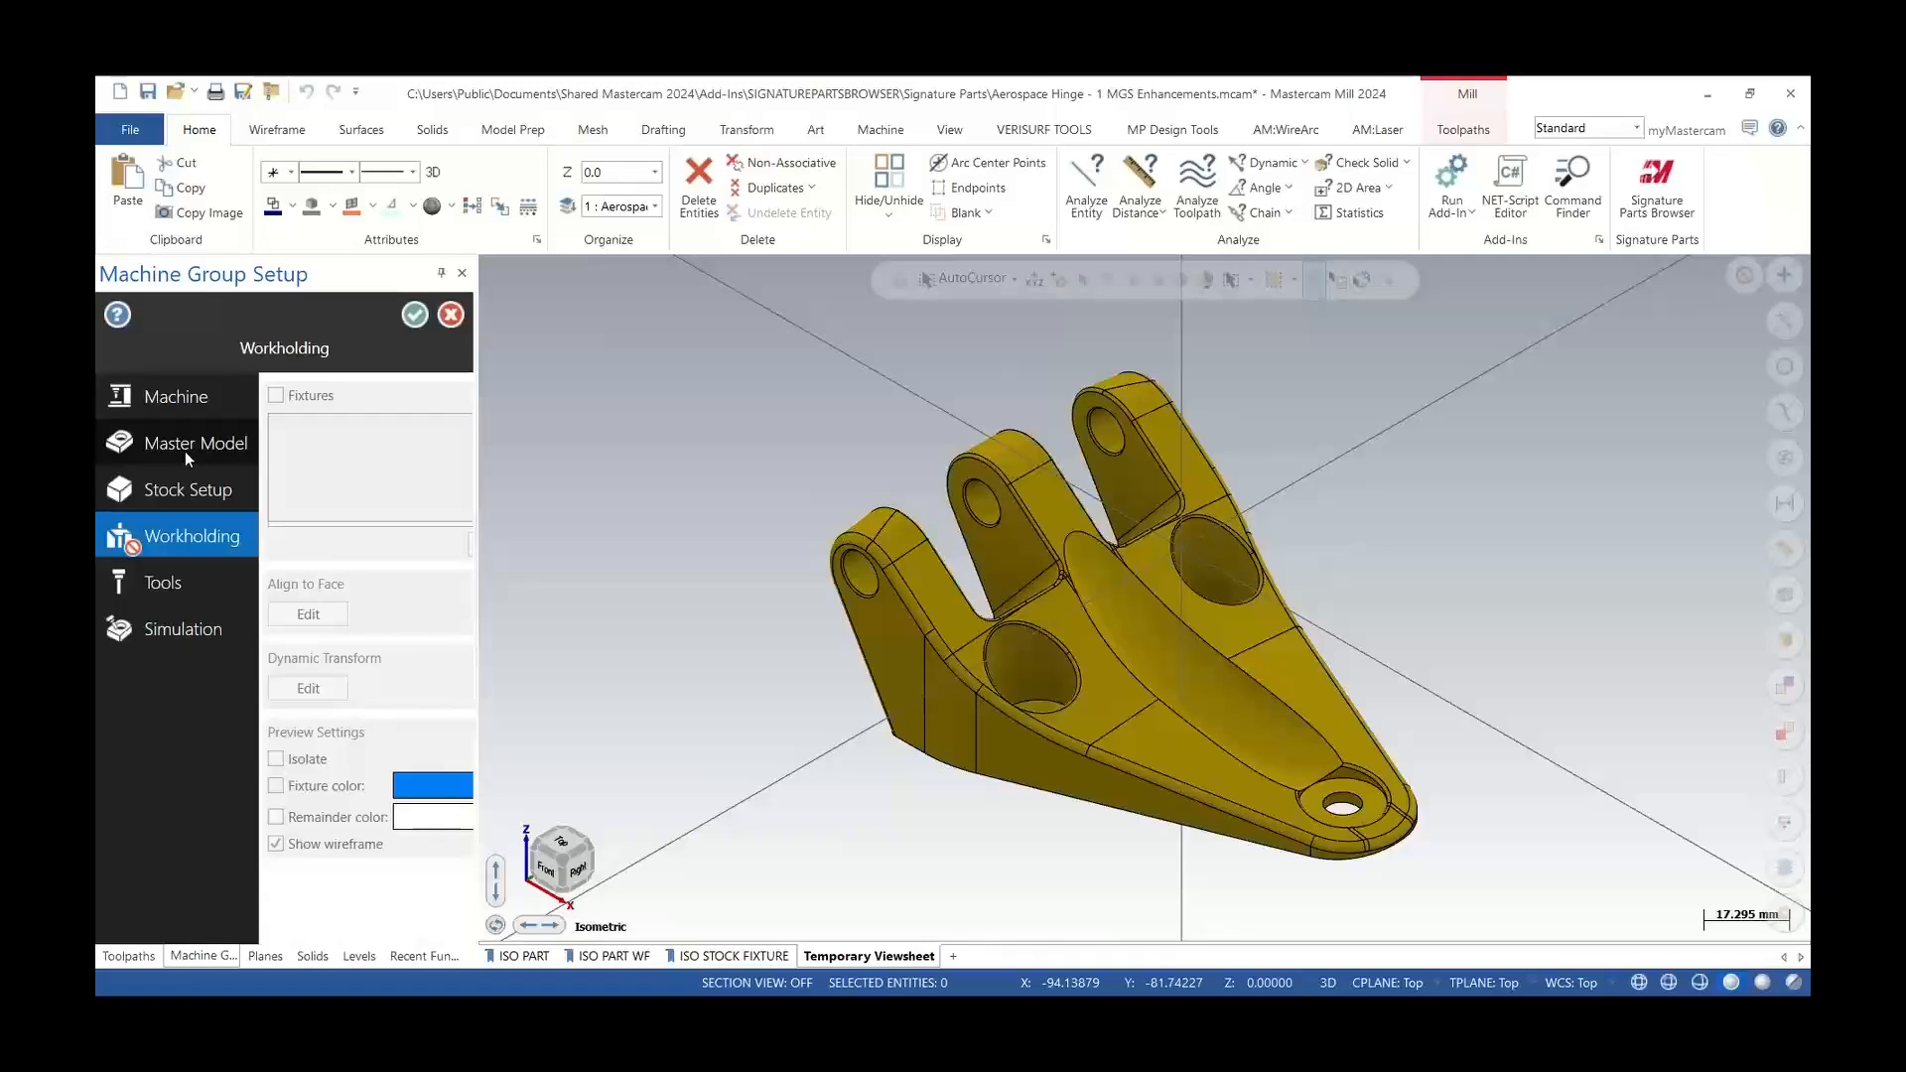
pyautogui.click(186, 491)
pyautogui.moveTo(181, 490)
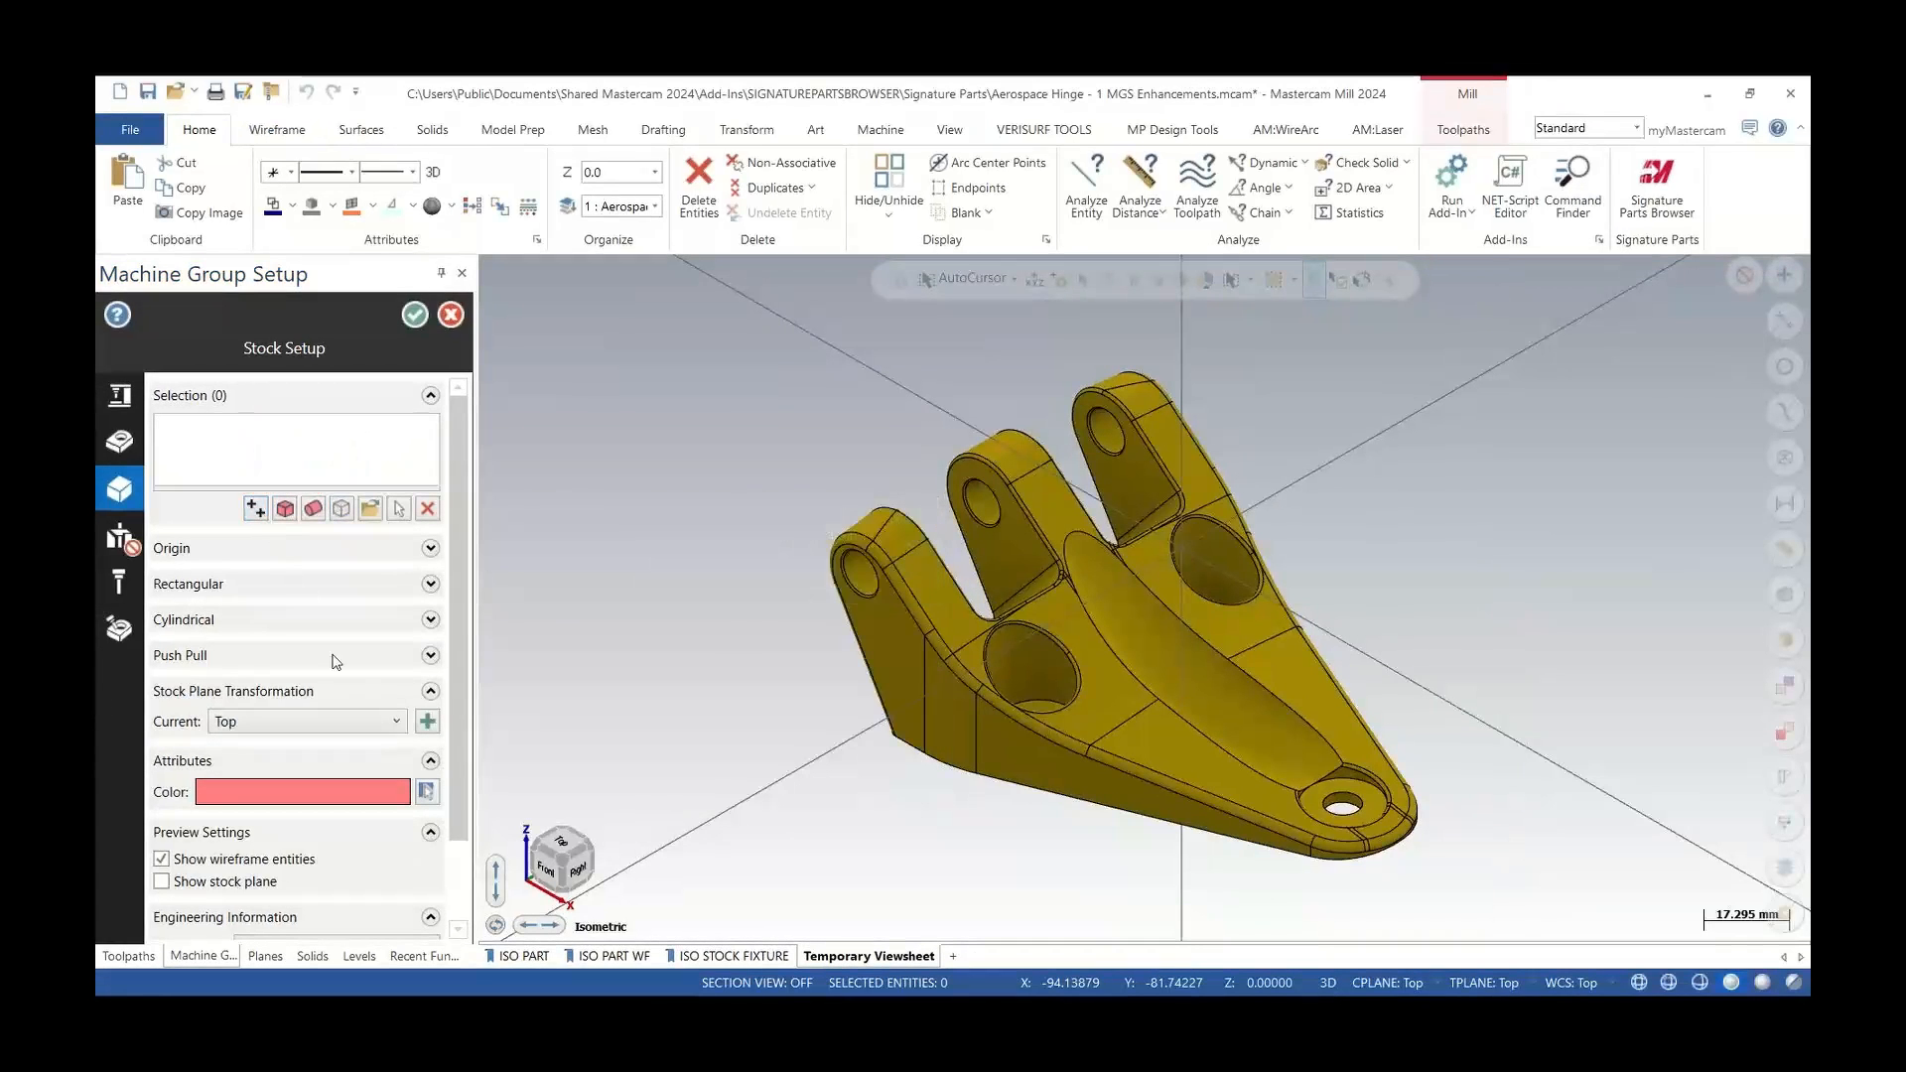
pyautogui.click(606, 957)
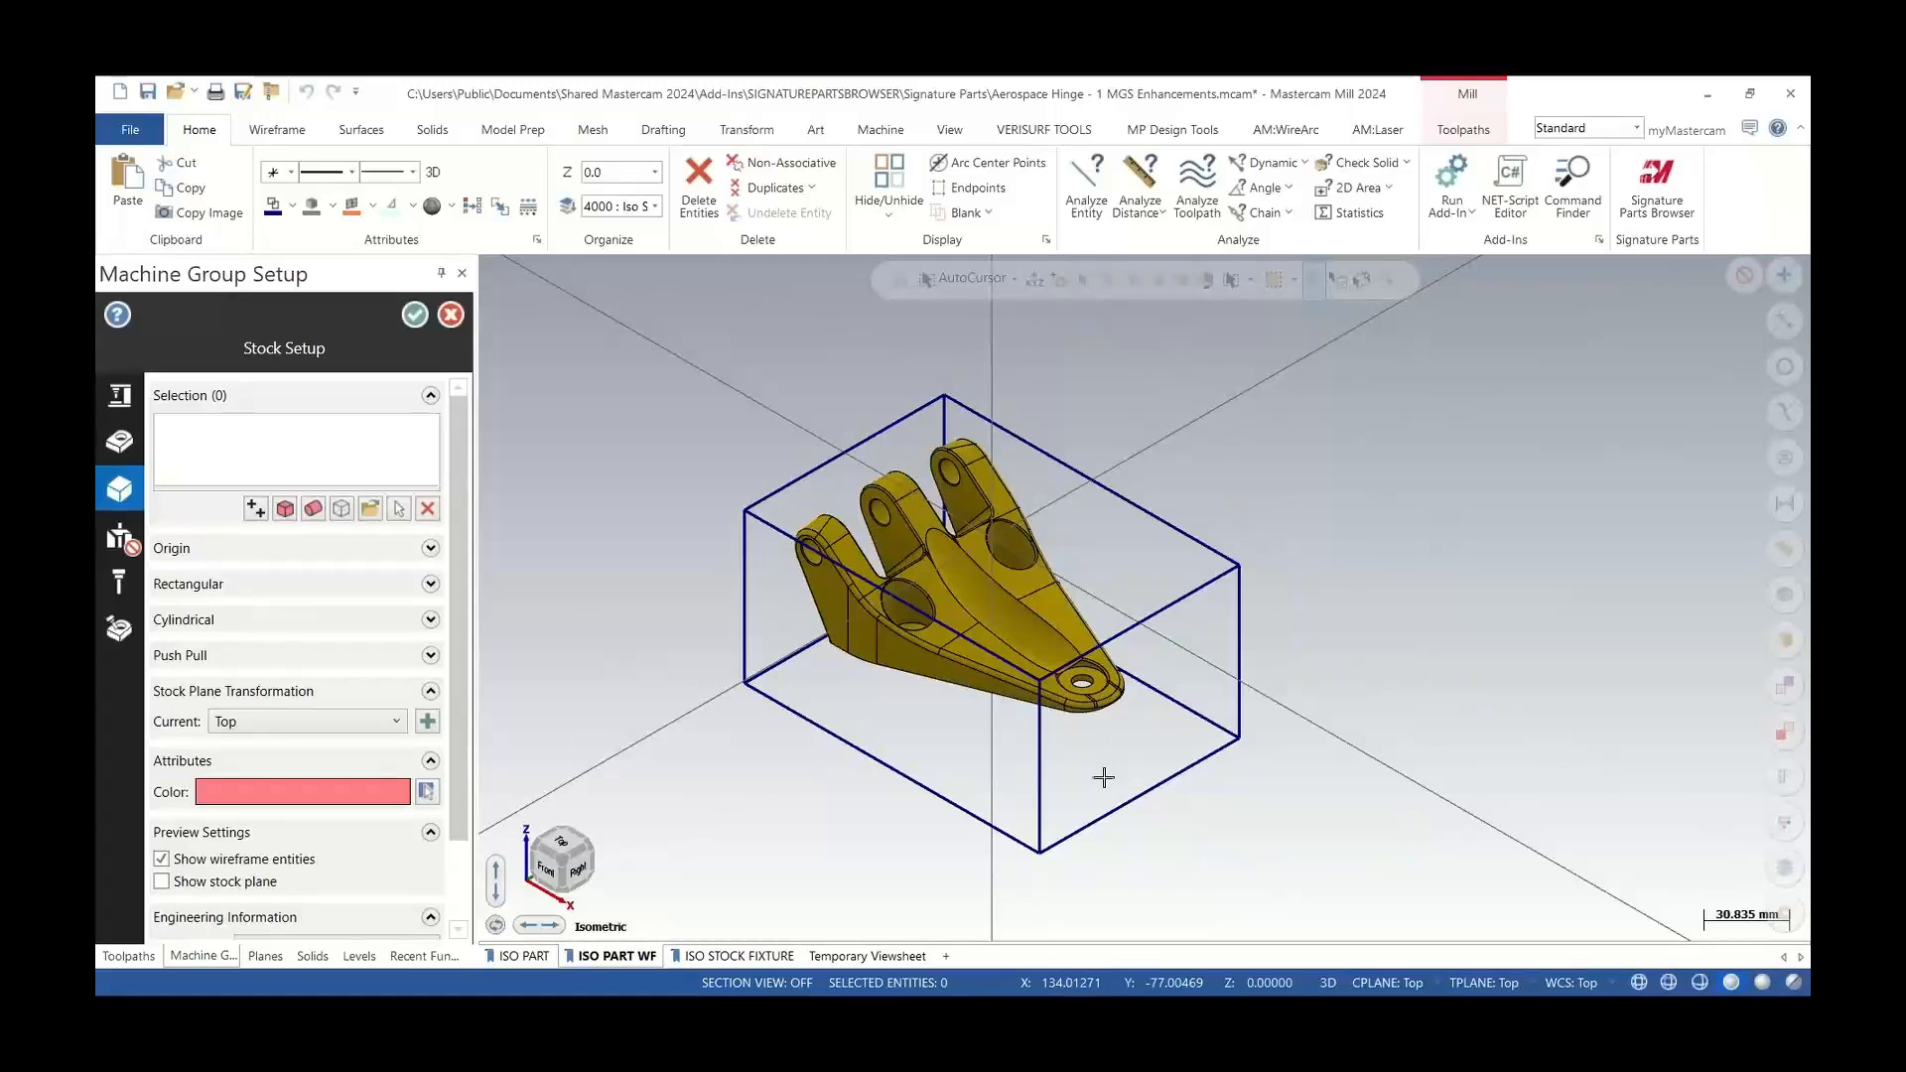
# Create a rectangular stock by picking two opposite corner points of the bounding box around the part
pyautogui.click(258, 509)
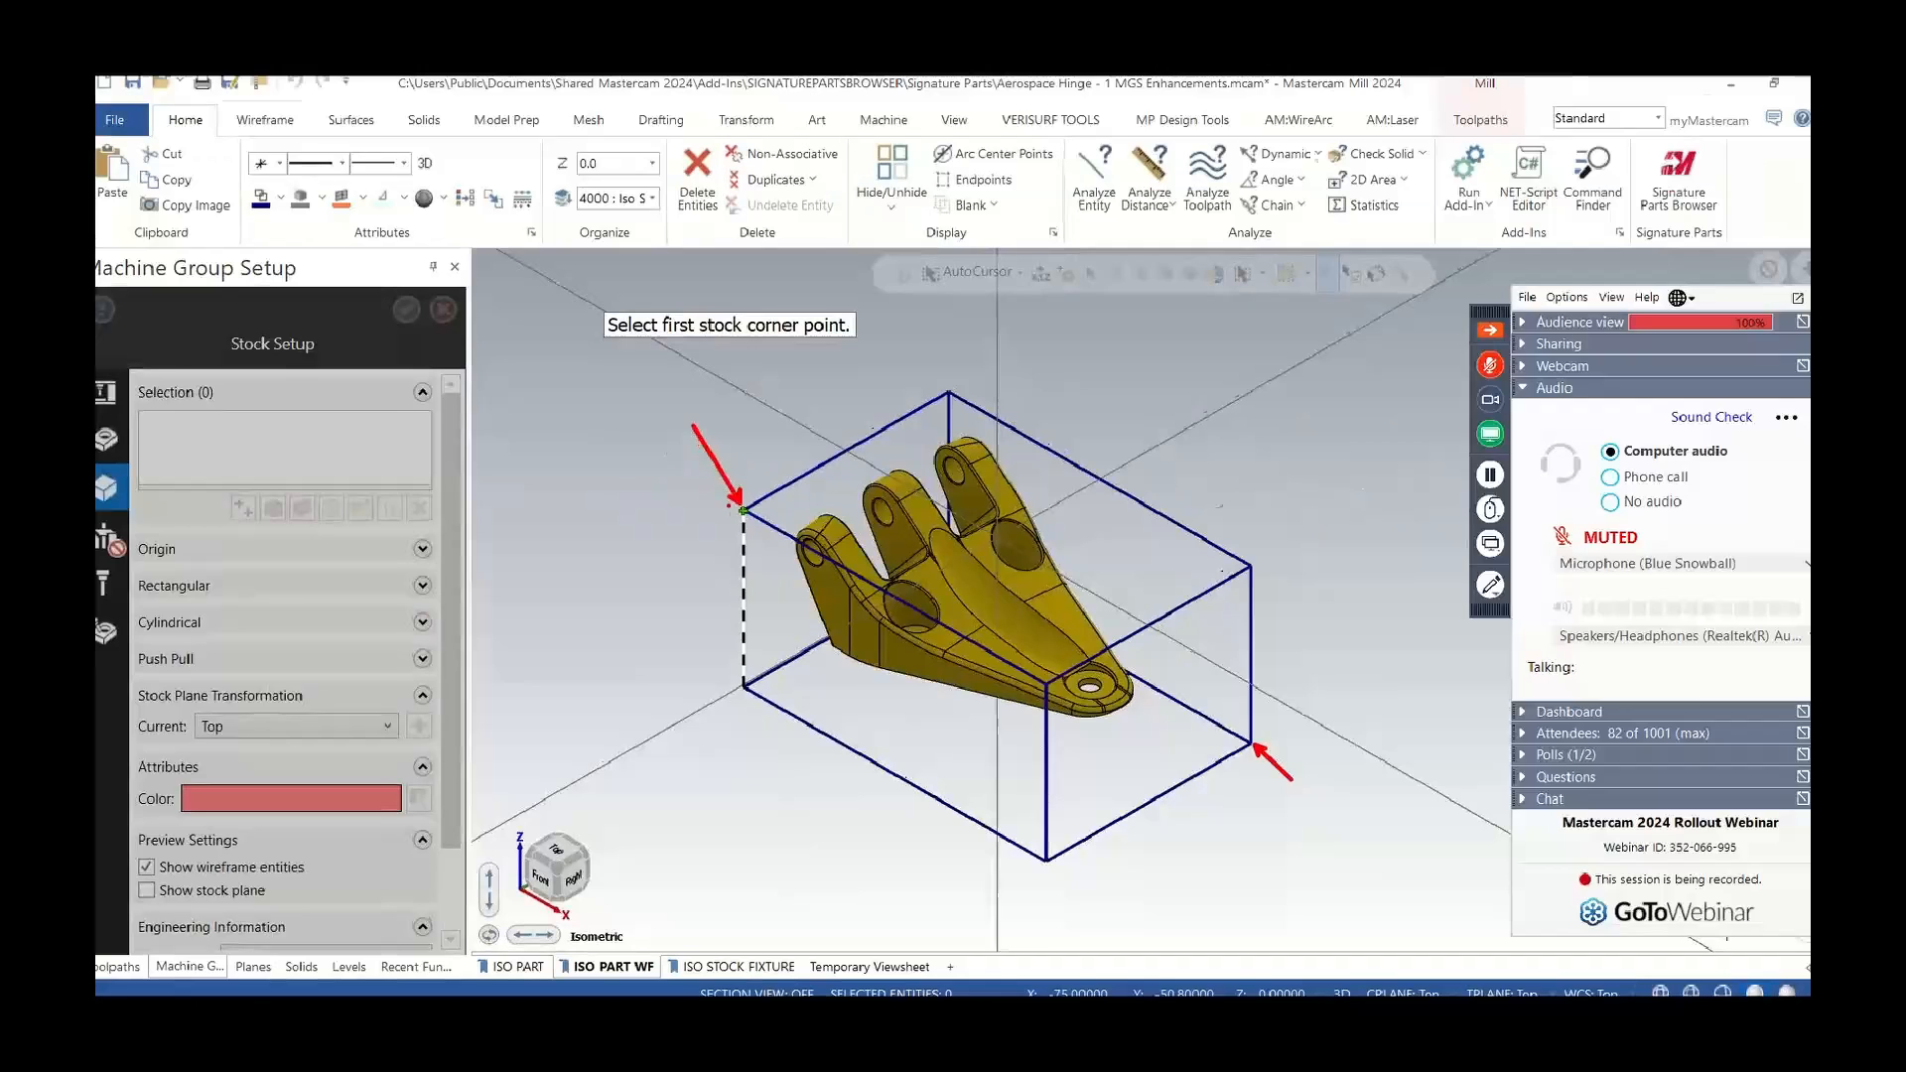
pyautogui.click(747, 510)
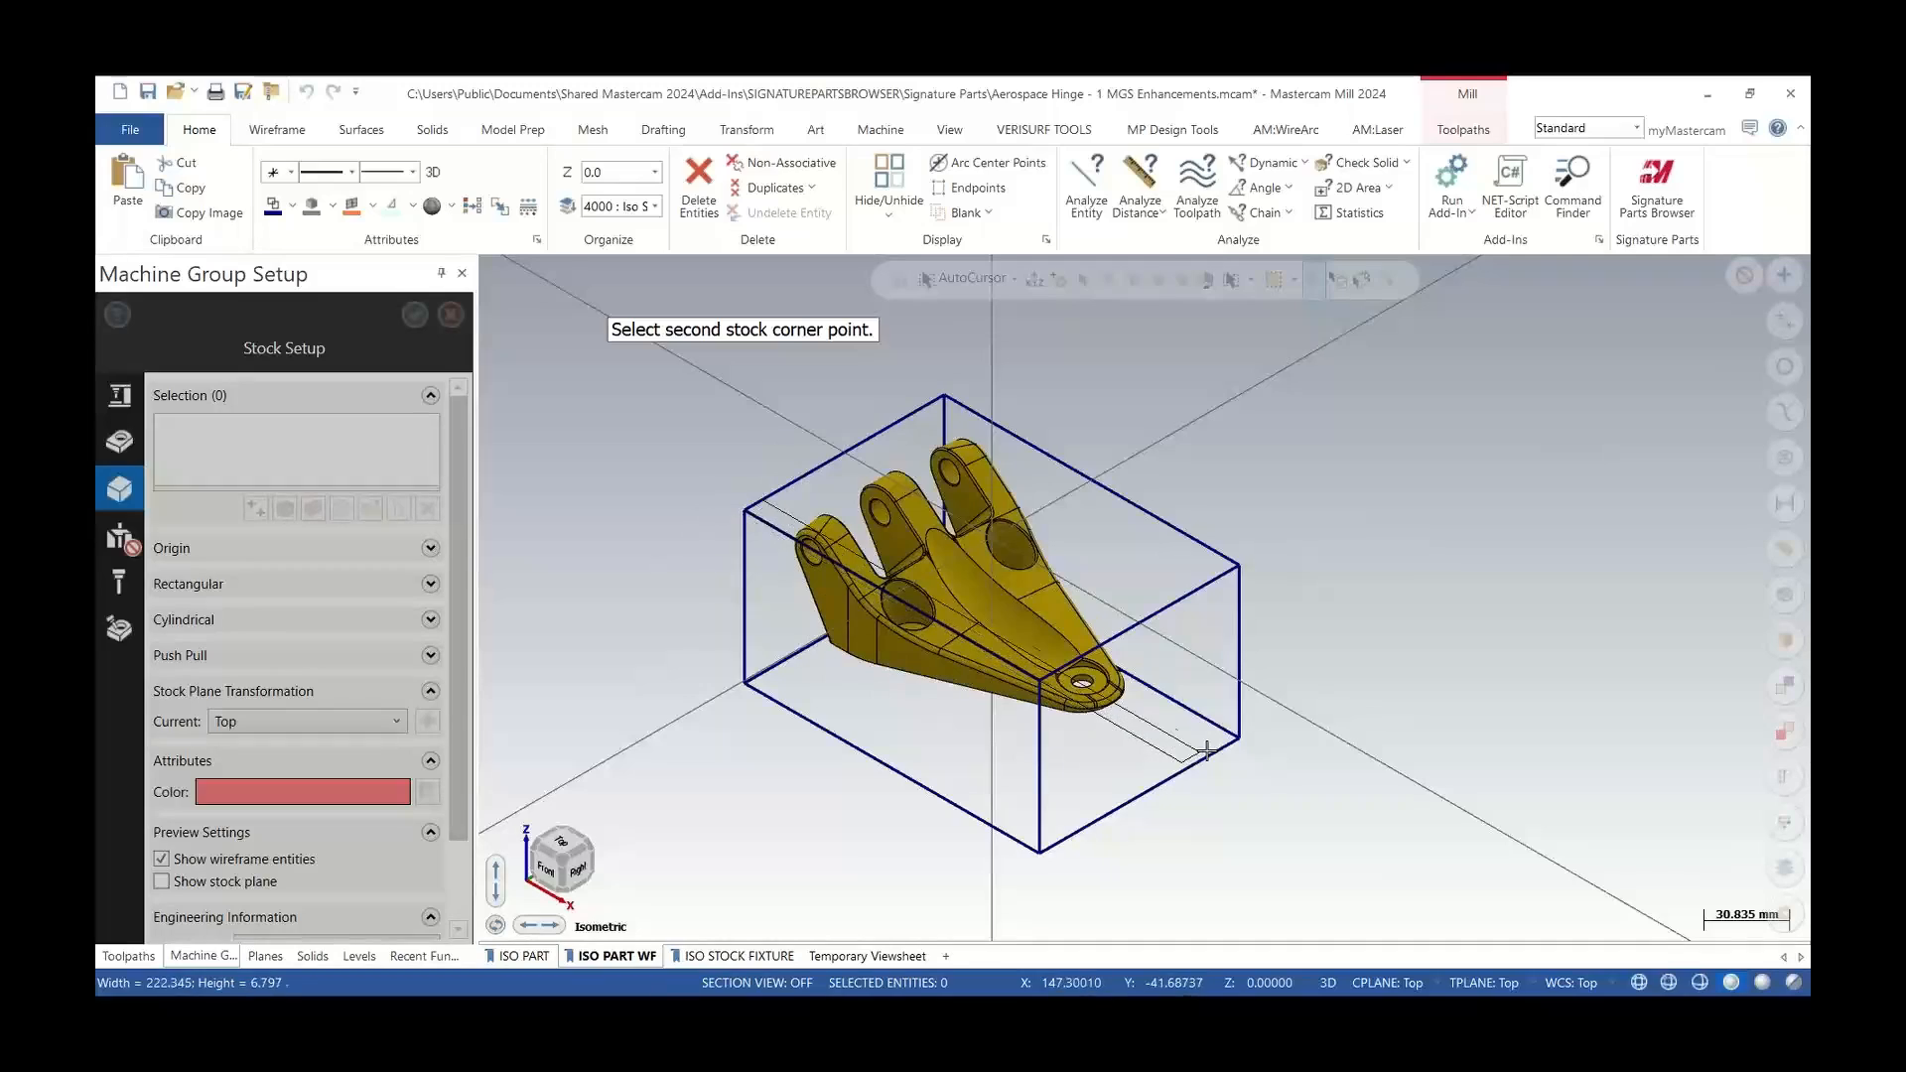
pyautogui.click(1238, 739)
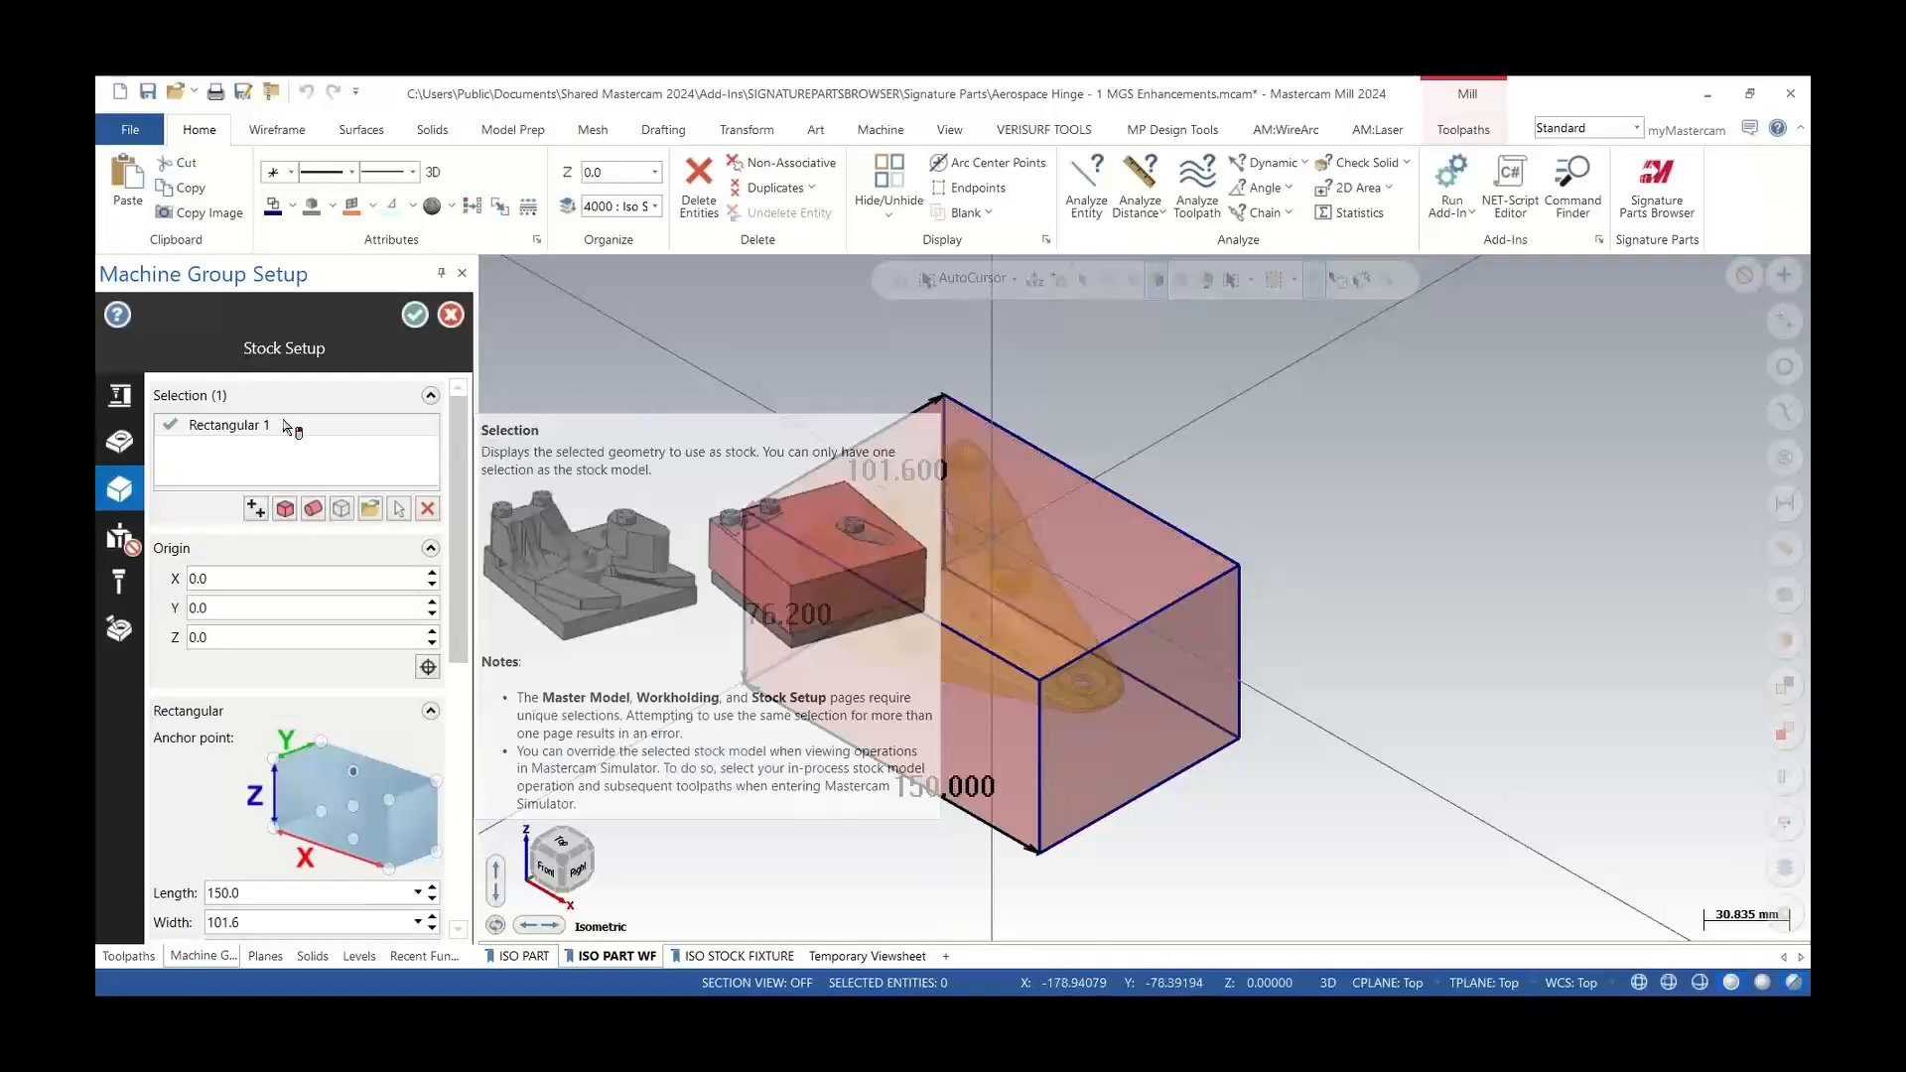
# Remove that stock and create a rectangular stock around the selected part solid instead
pyautogui.rightClick(285, 424)
pyautogui.click(353, 495)
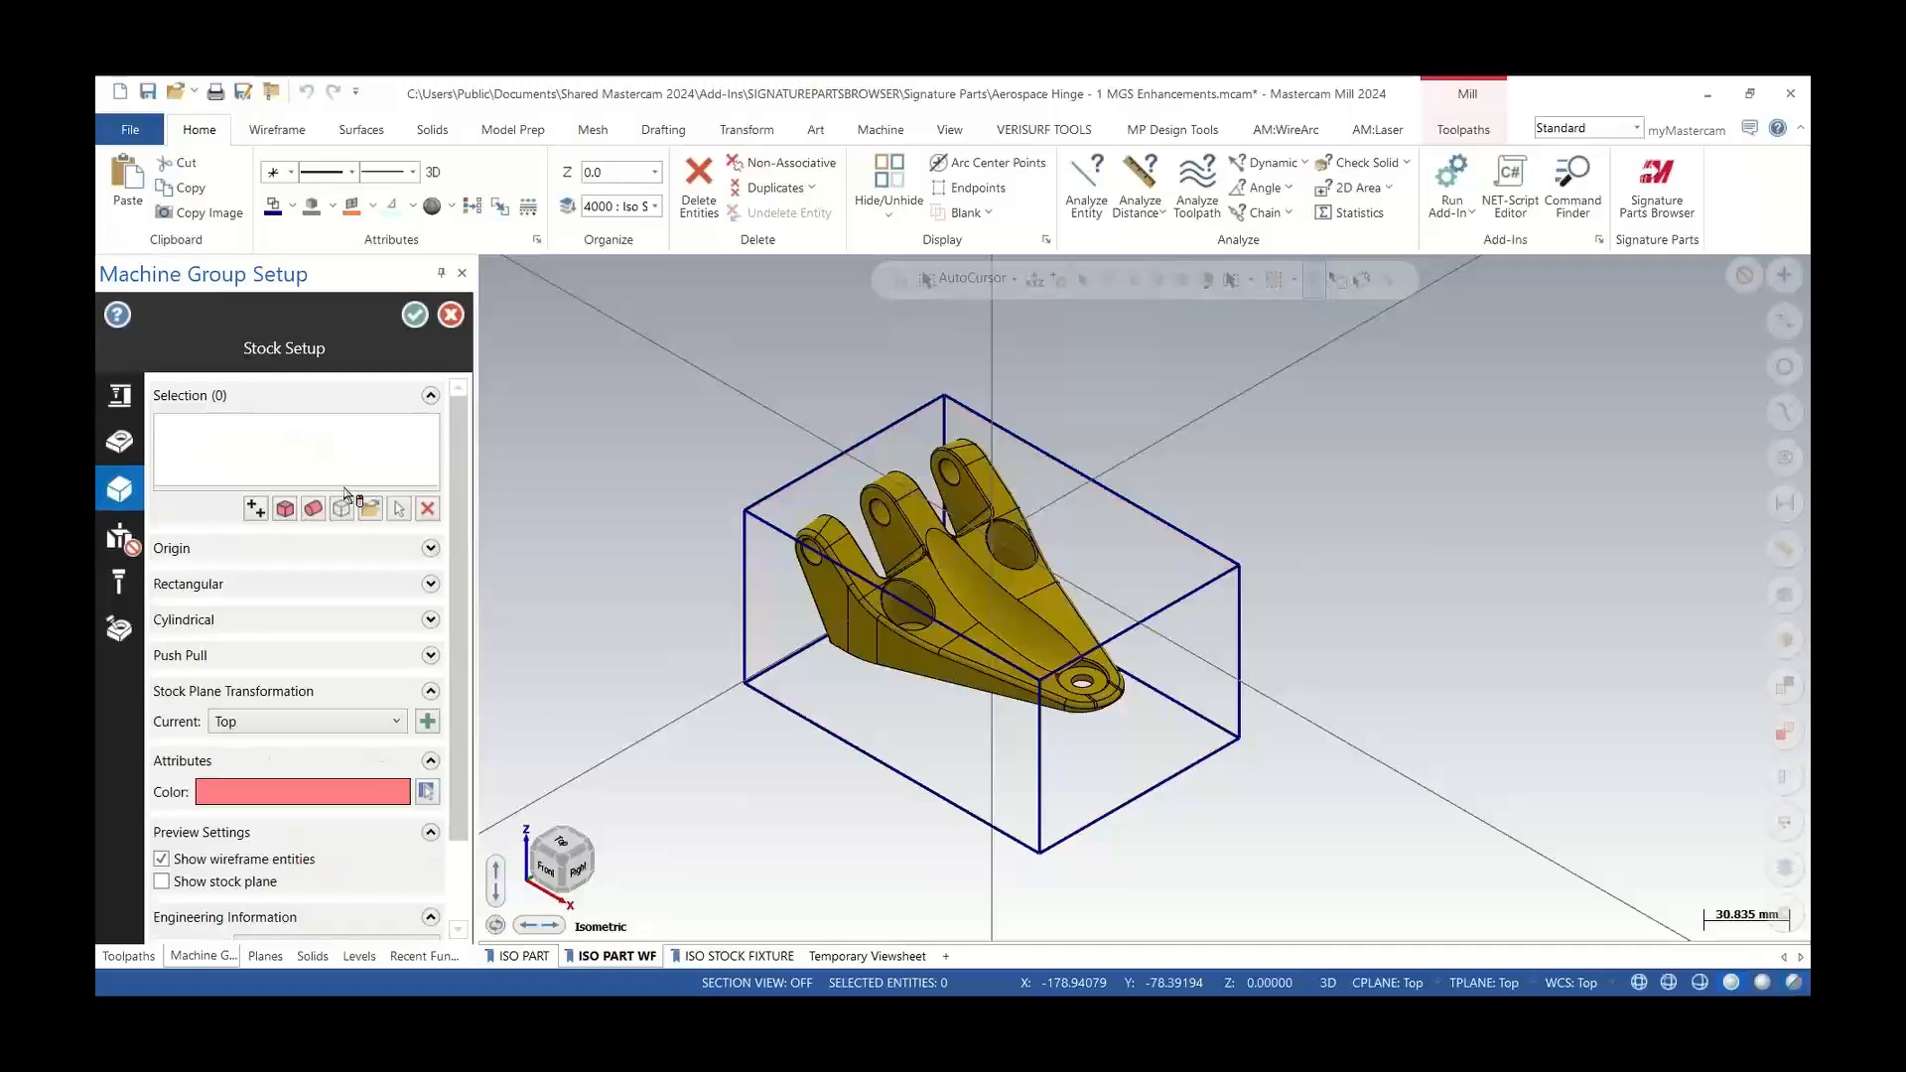
pyautogui.click(285, 510)
pyautogui.click(944, 556)
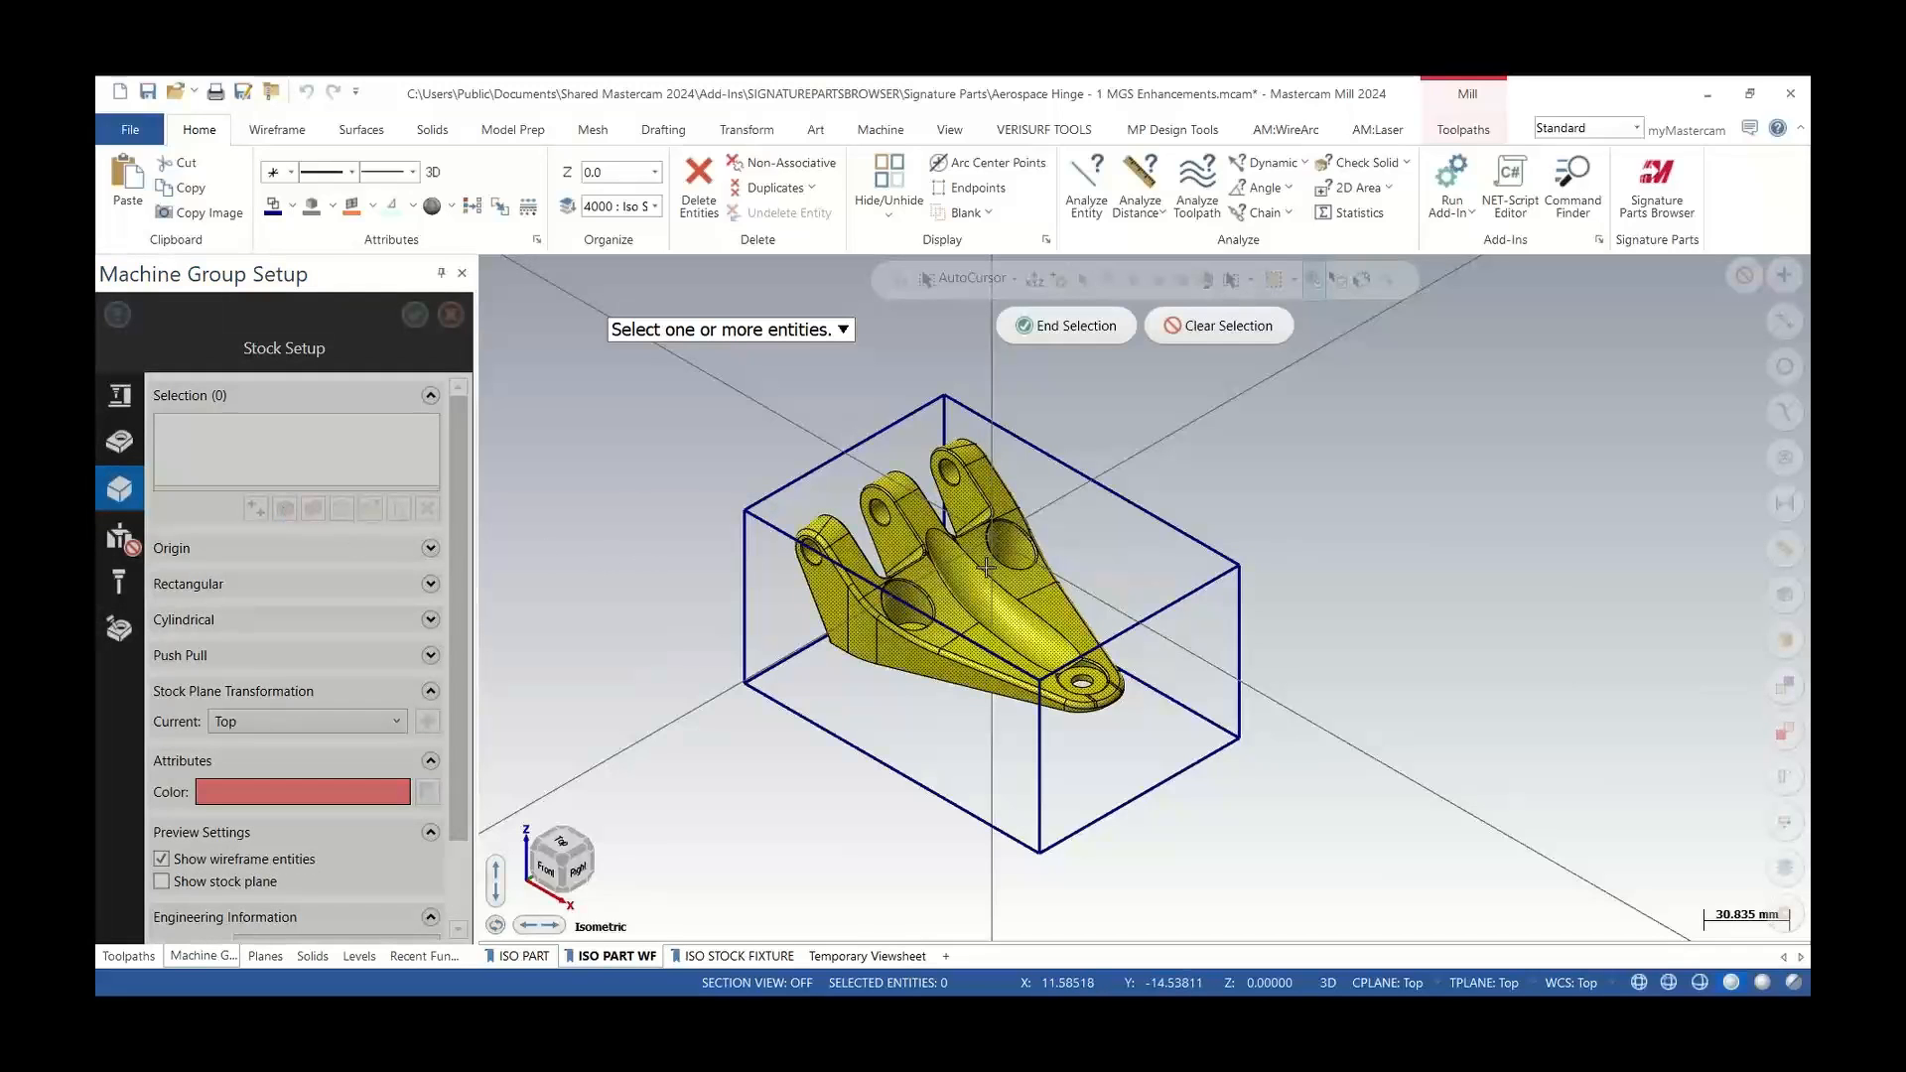
pyautogui.click(1067, 328)
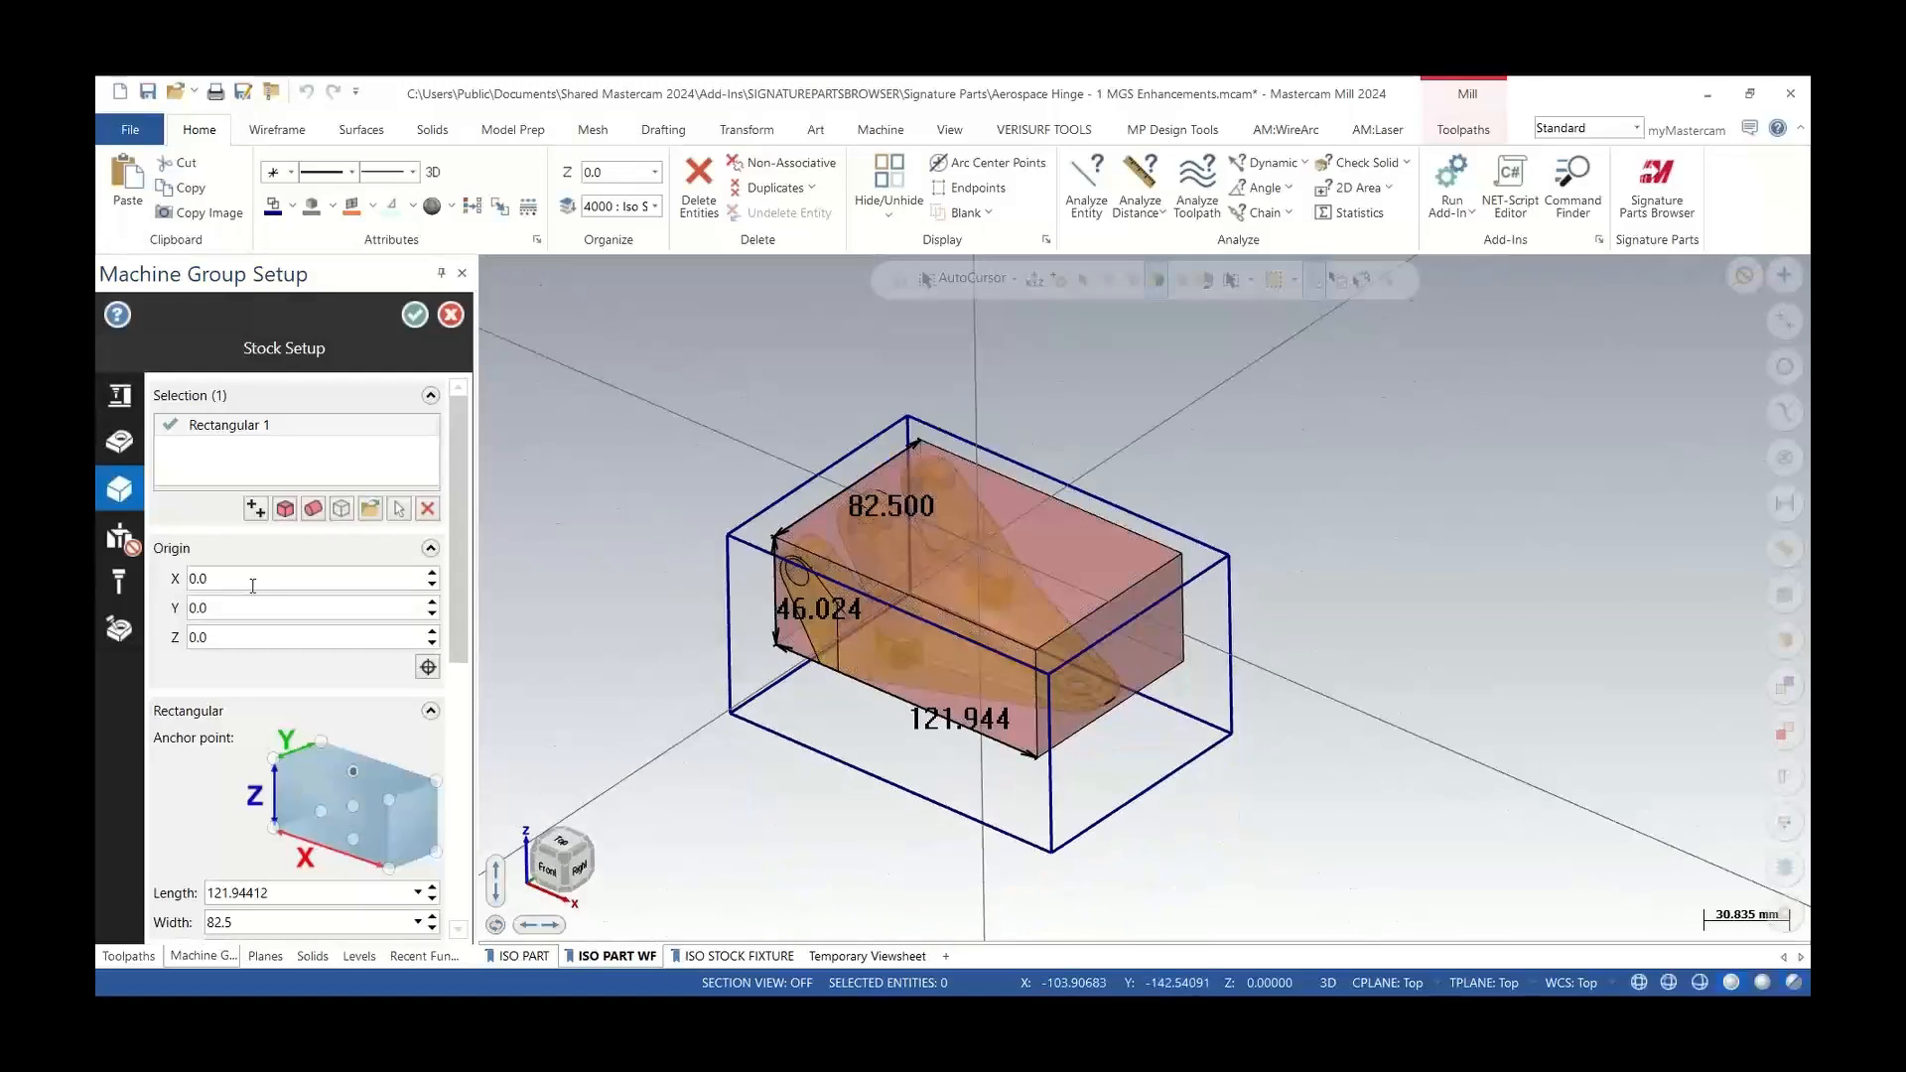
# Set the rectangular stock's length to 150, width to 100 and height to 75
pyautogui.scroll(-5, 433, 635)
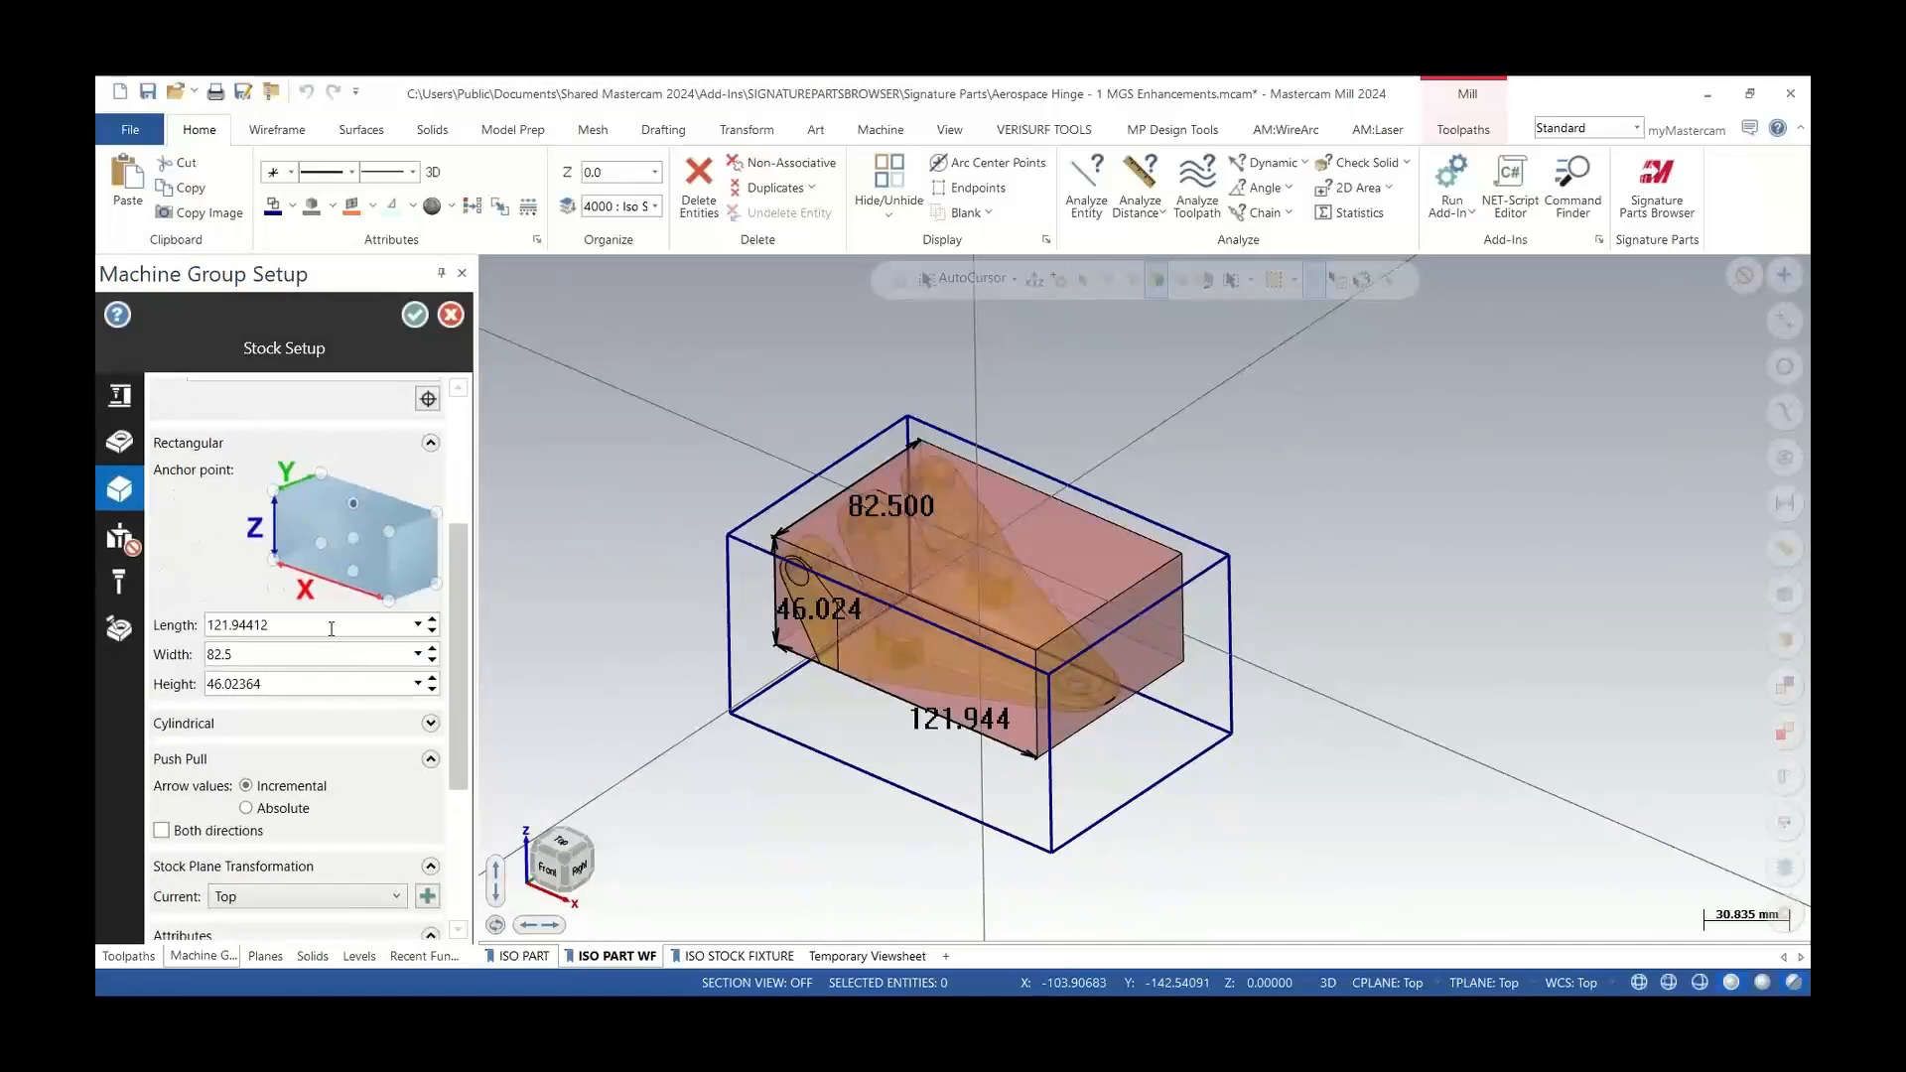
pyautogui.moveTo(331, 626); pyautogui.dragTo(190, 637)
pyautogui.write('1')
pyautogui.press('Tab')
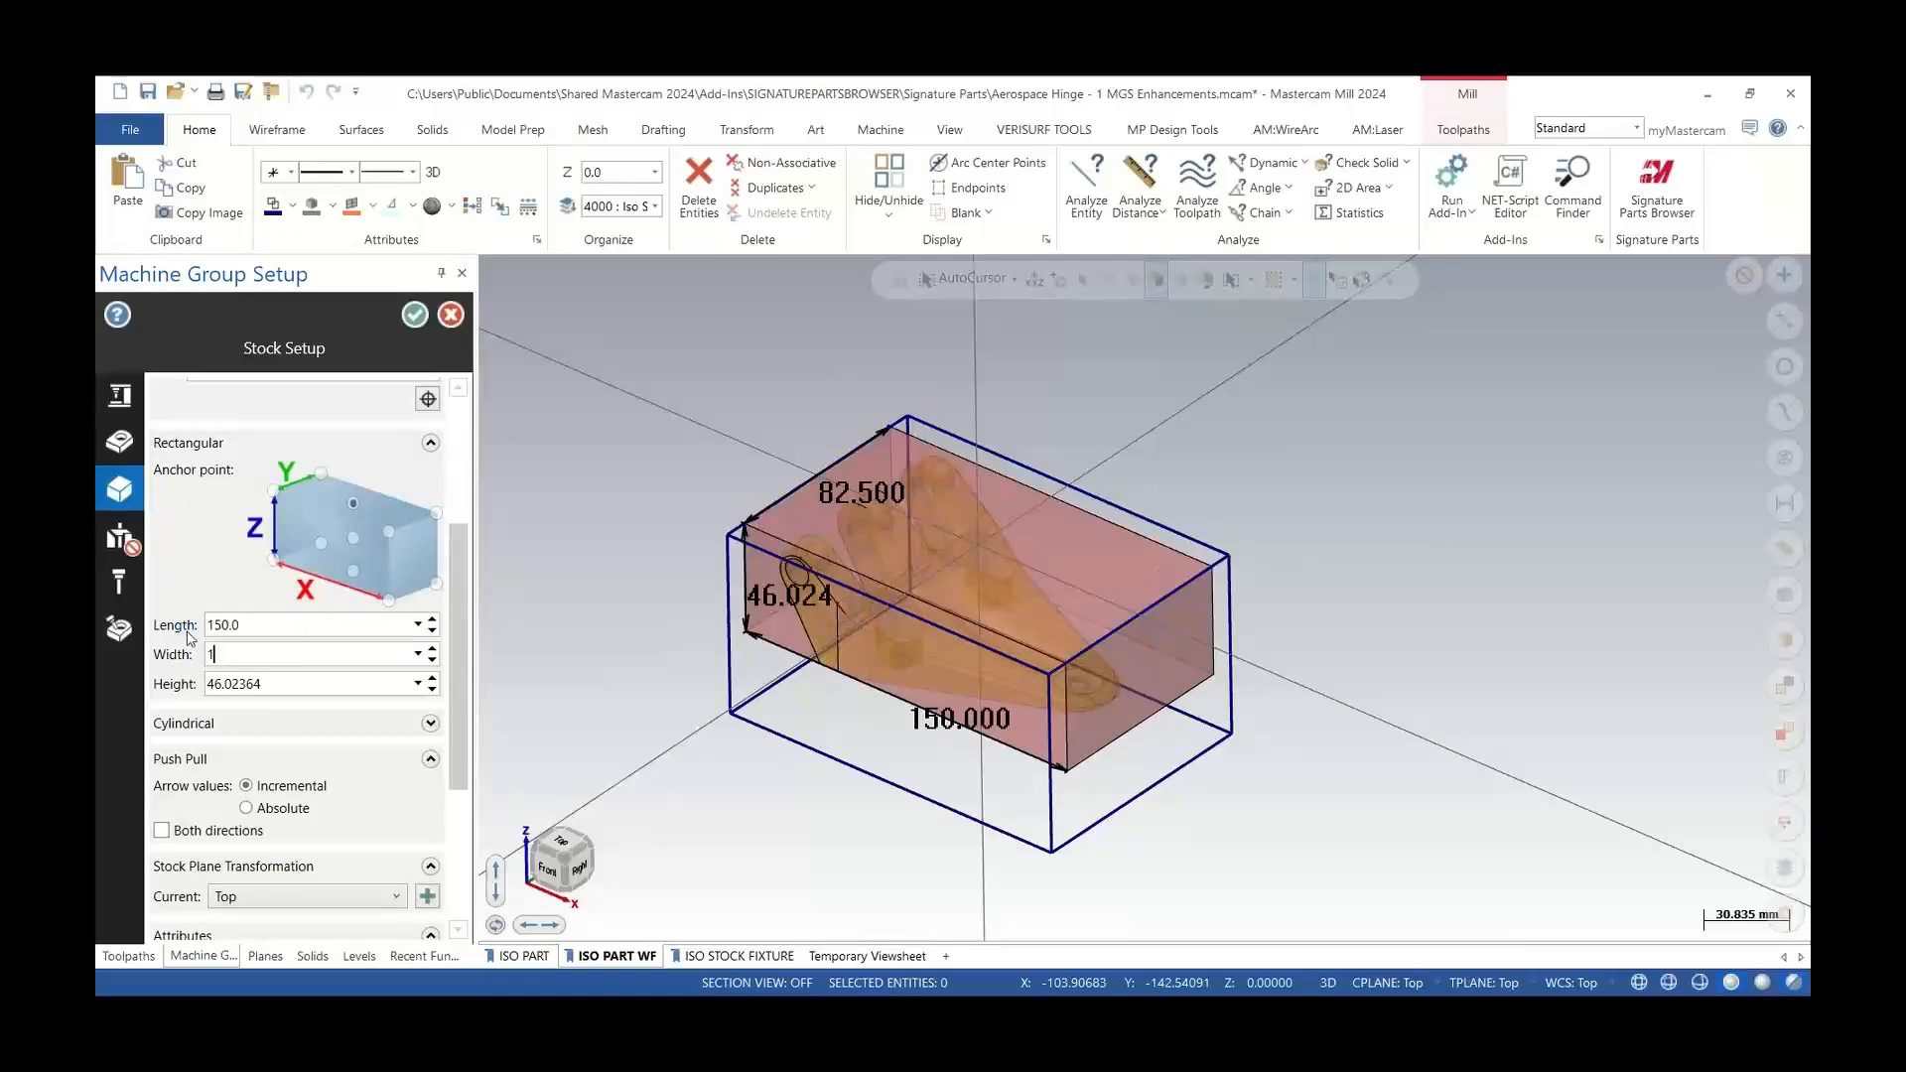
pyautogui.write('100')
pyautogui.press('Tab')
pyautogui.write('75')
pyautogui.press('Tab')
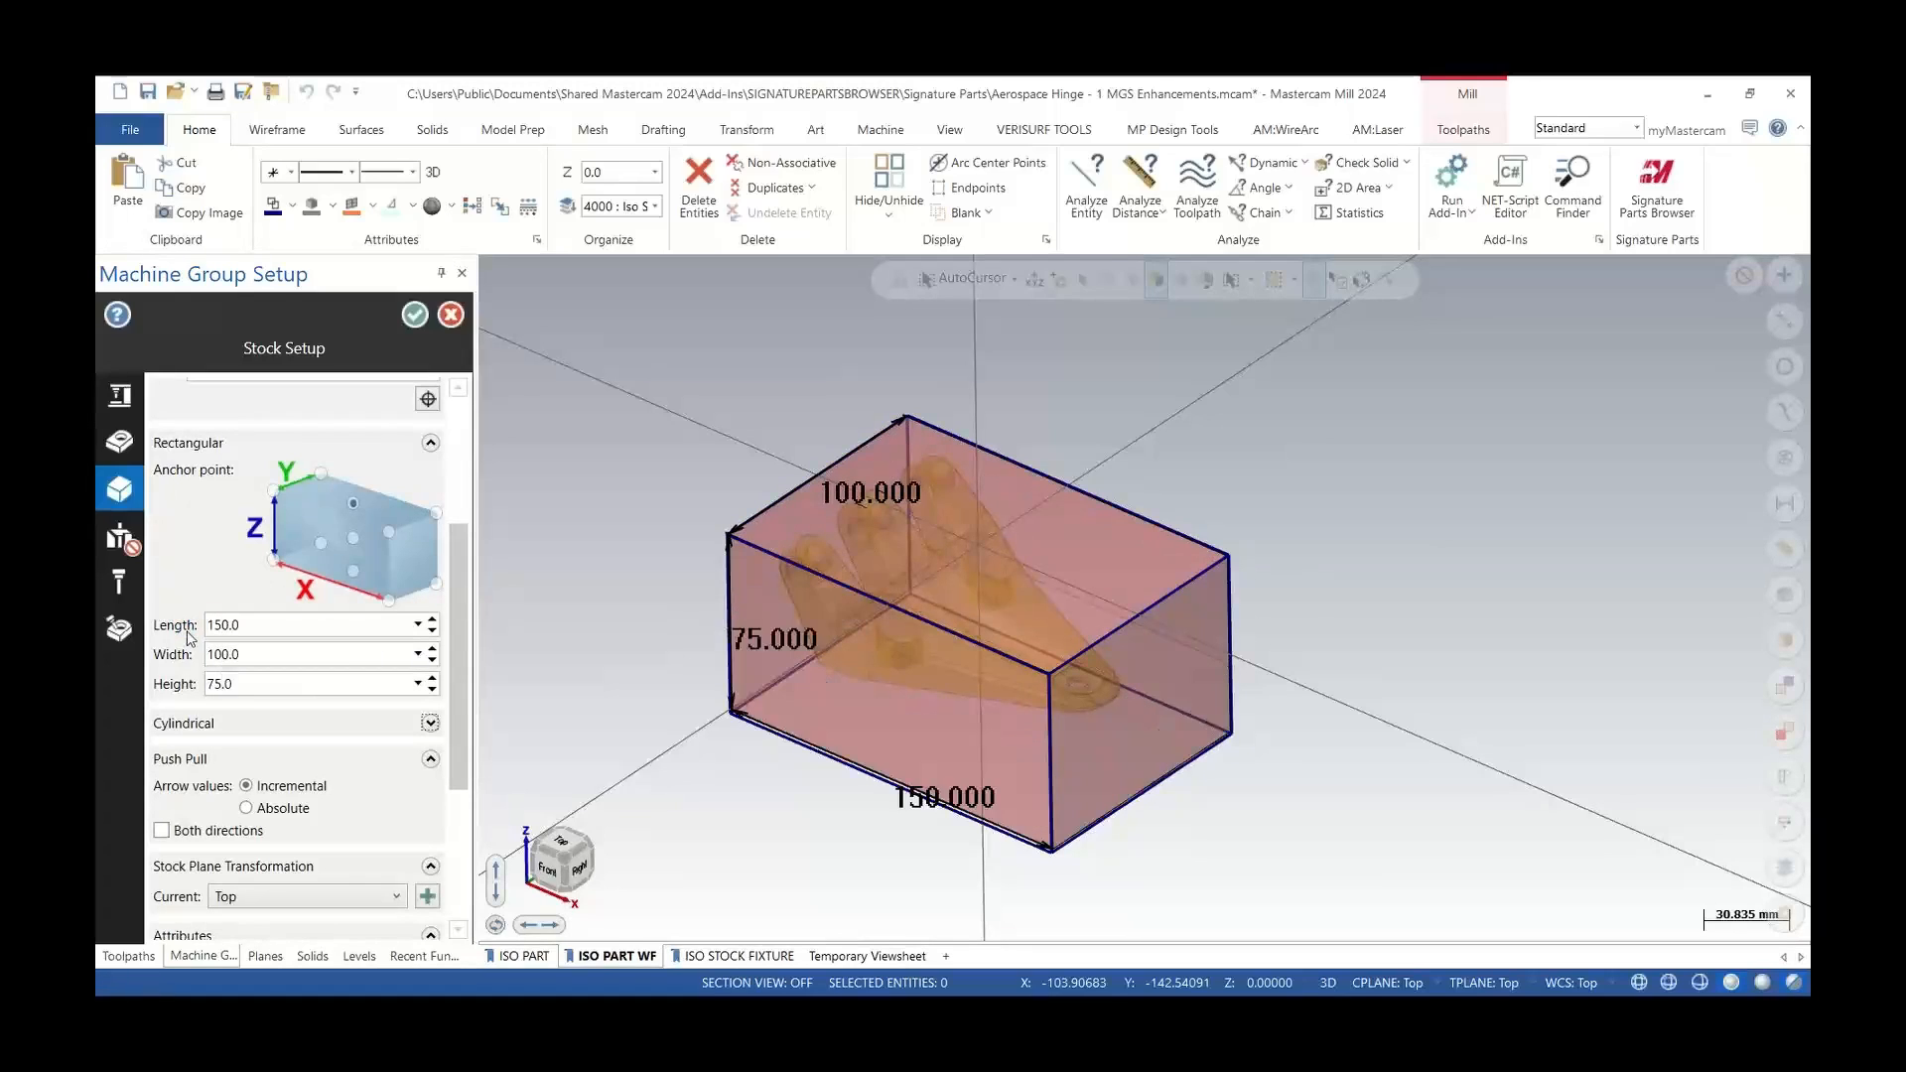
# Remove all stock selections and recreate the rectangular stock around the selected part solid
pyautogui.moveTo(1111, 672)
pyautogui.mouseDown(button='middle')
pyautogui.moveTo(1119, 615)
pyautogui.moveTo(1107, 668)
pyautogui.mouseUp(button='middle')
pyautogui.moveTo(465, 647); pyautogui.dragTo(463, 517)
pyautogui.rightClick(270, 433)
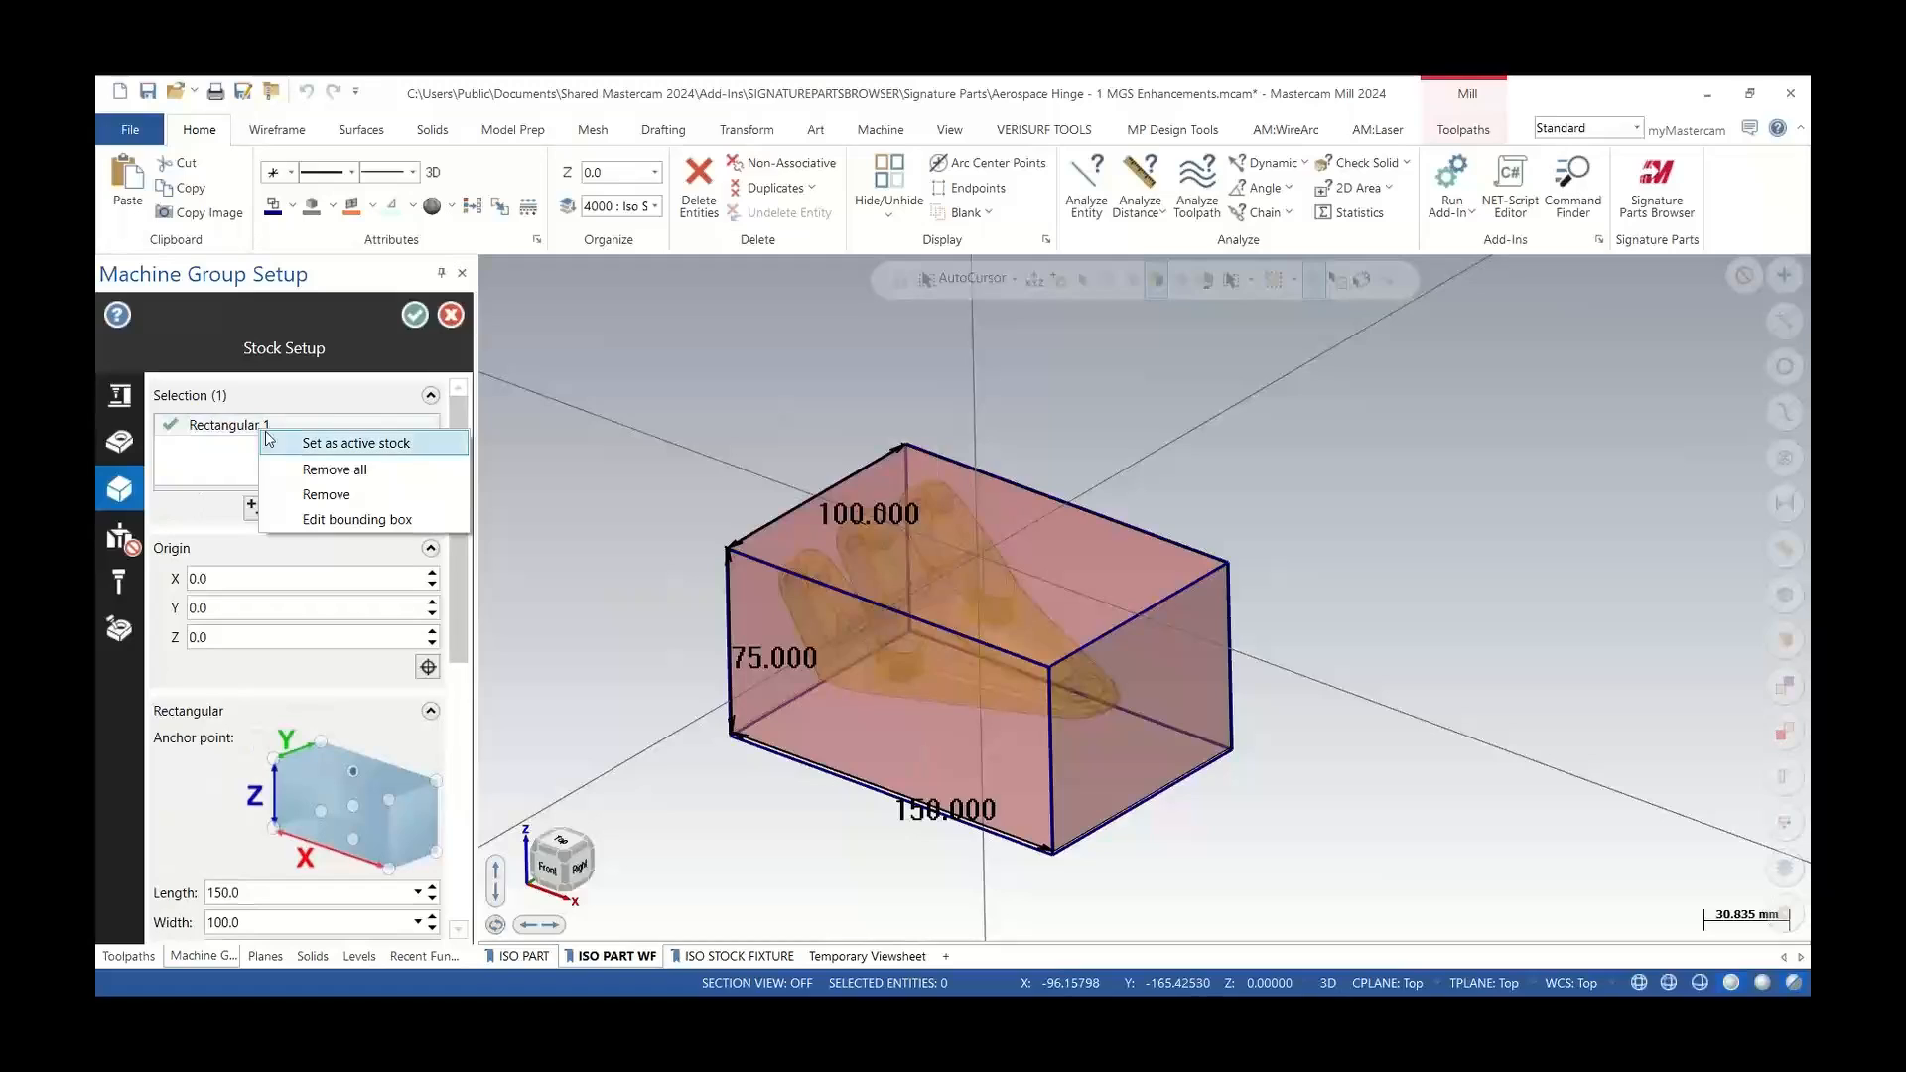
pyautogui.click(315, 481)
pyautogui.click(286, 508)
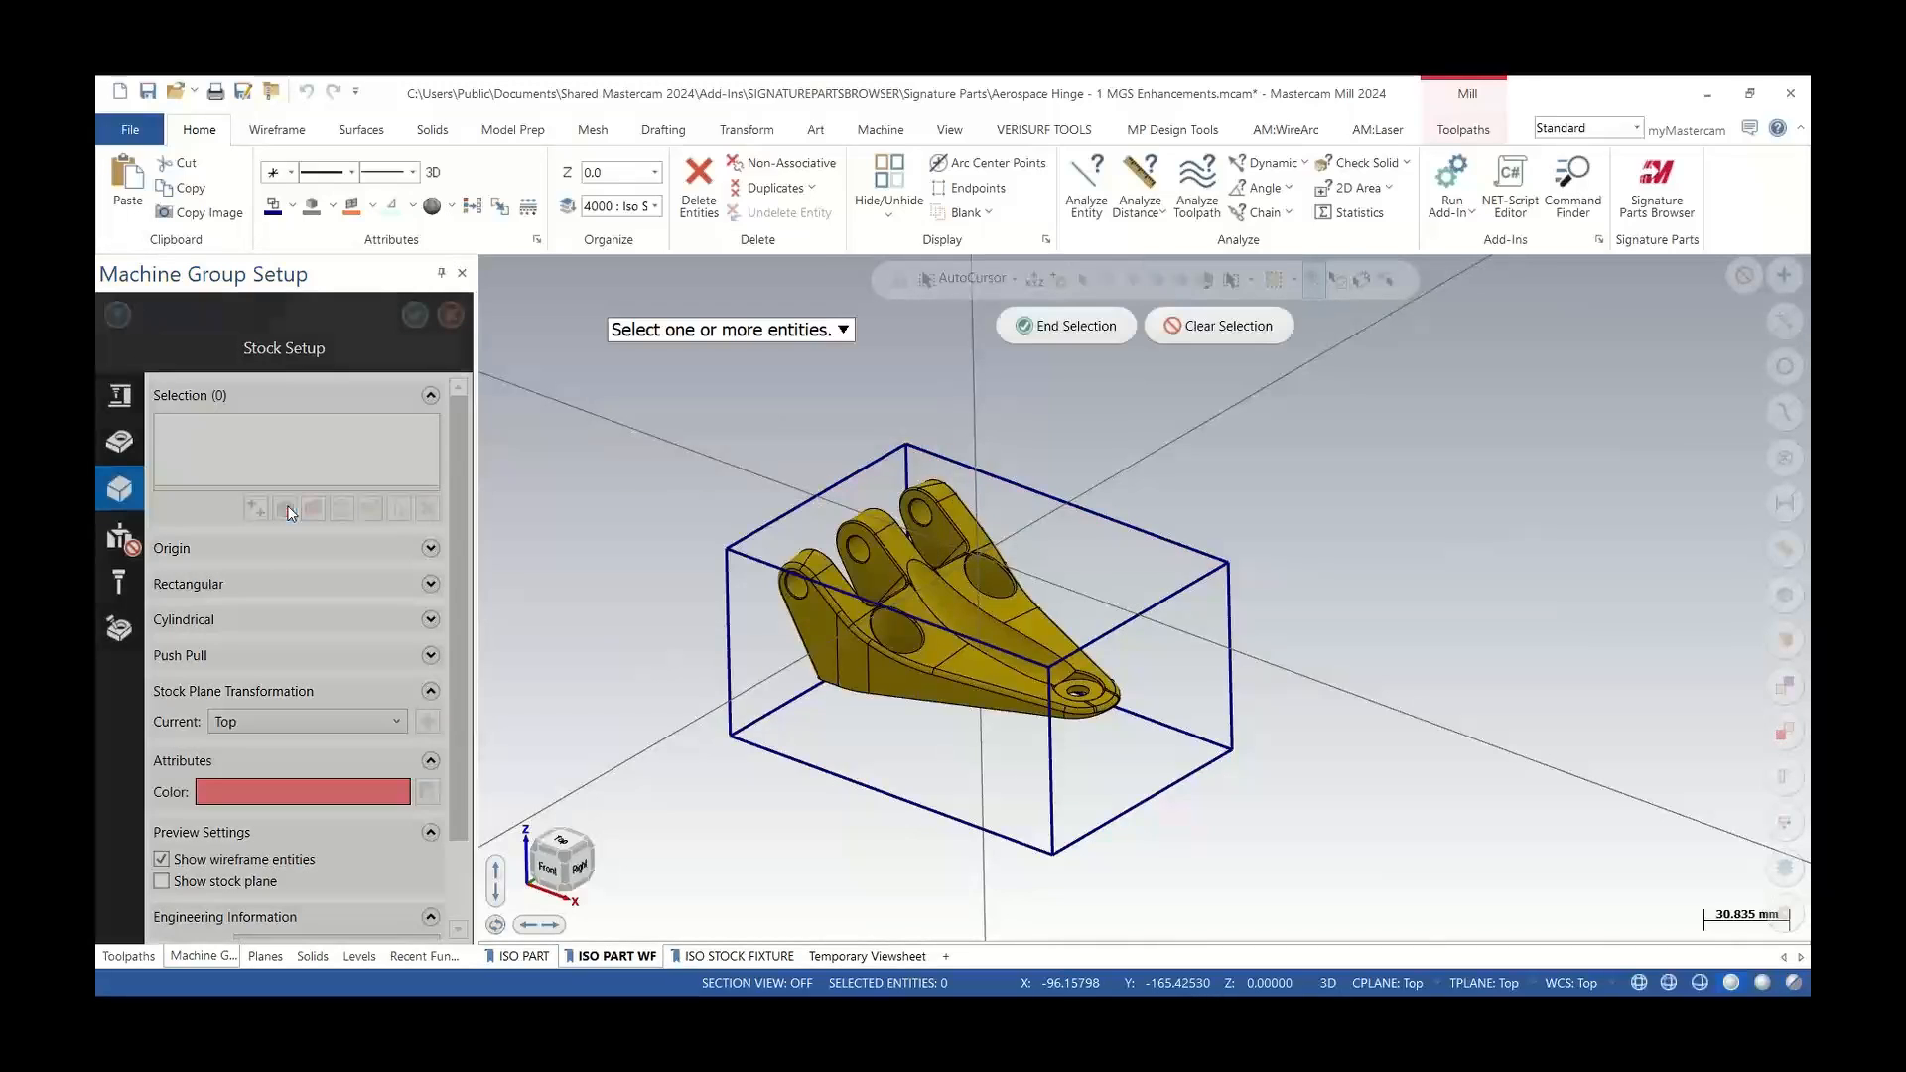
pyautogui.click(949, 590)
pyautogui.click(1072, 326)
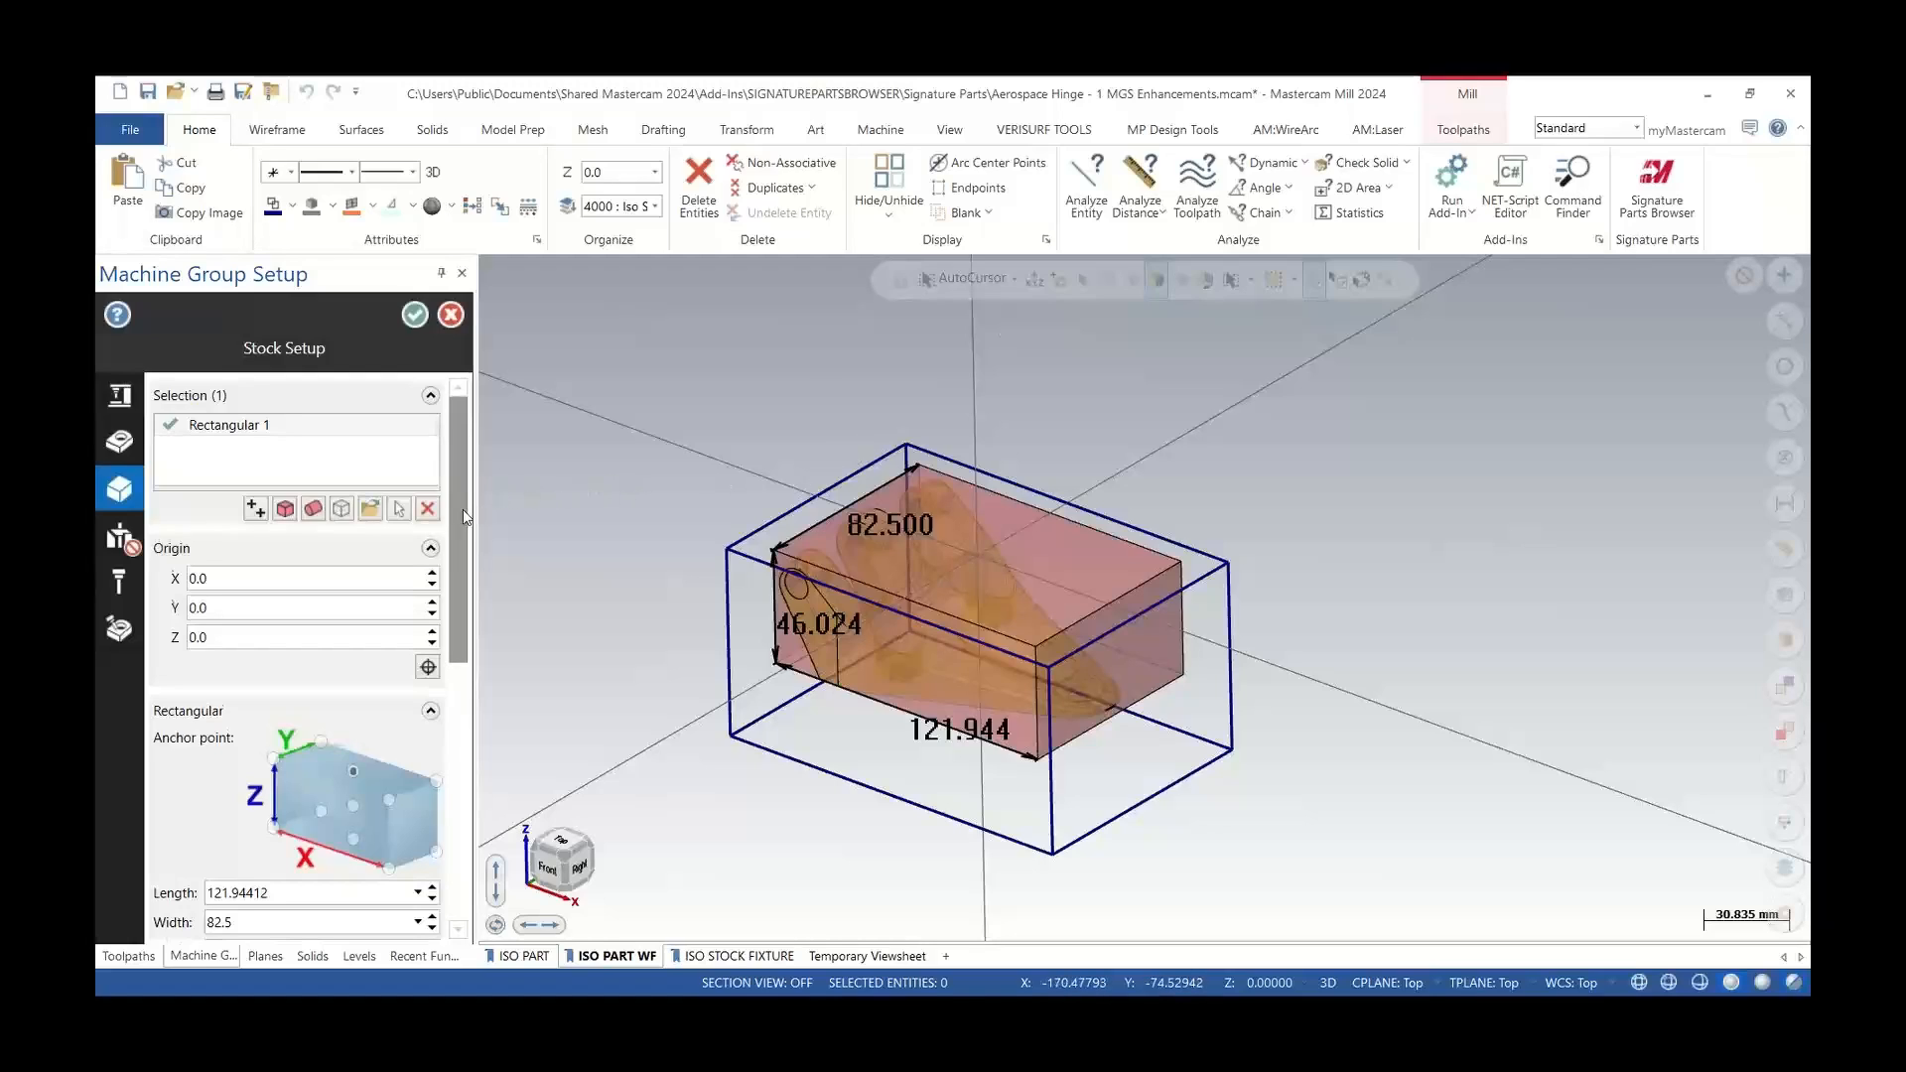
# Push-pull the stock's bottom face down to the corner point of the bounding box
pyautogui.moveTo(462, 509); pyautogui.dragTo(459, 701)
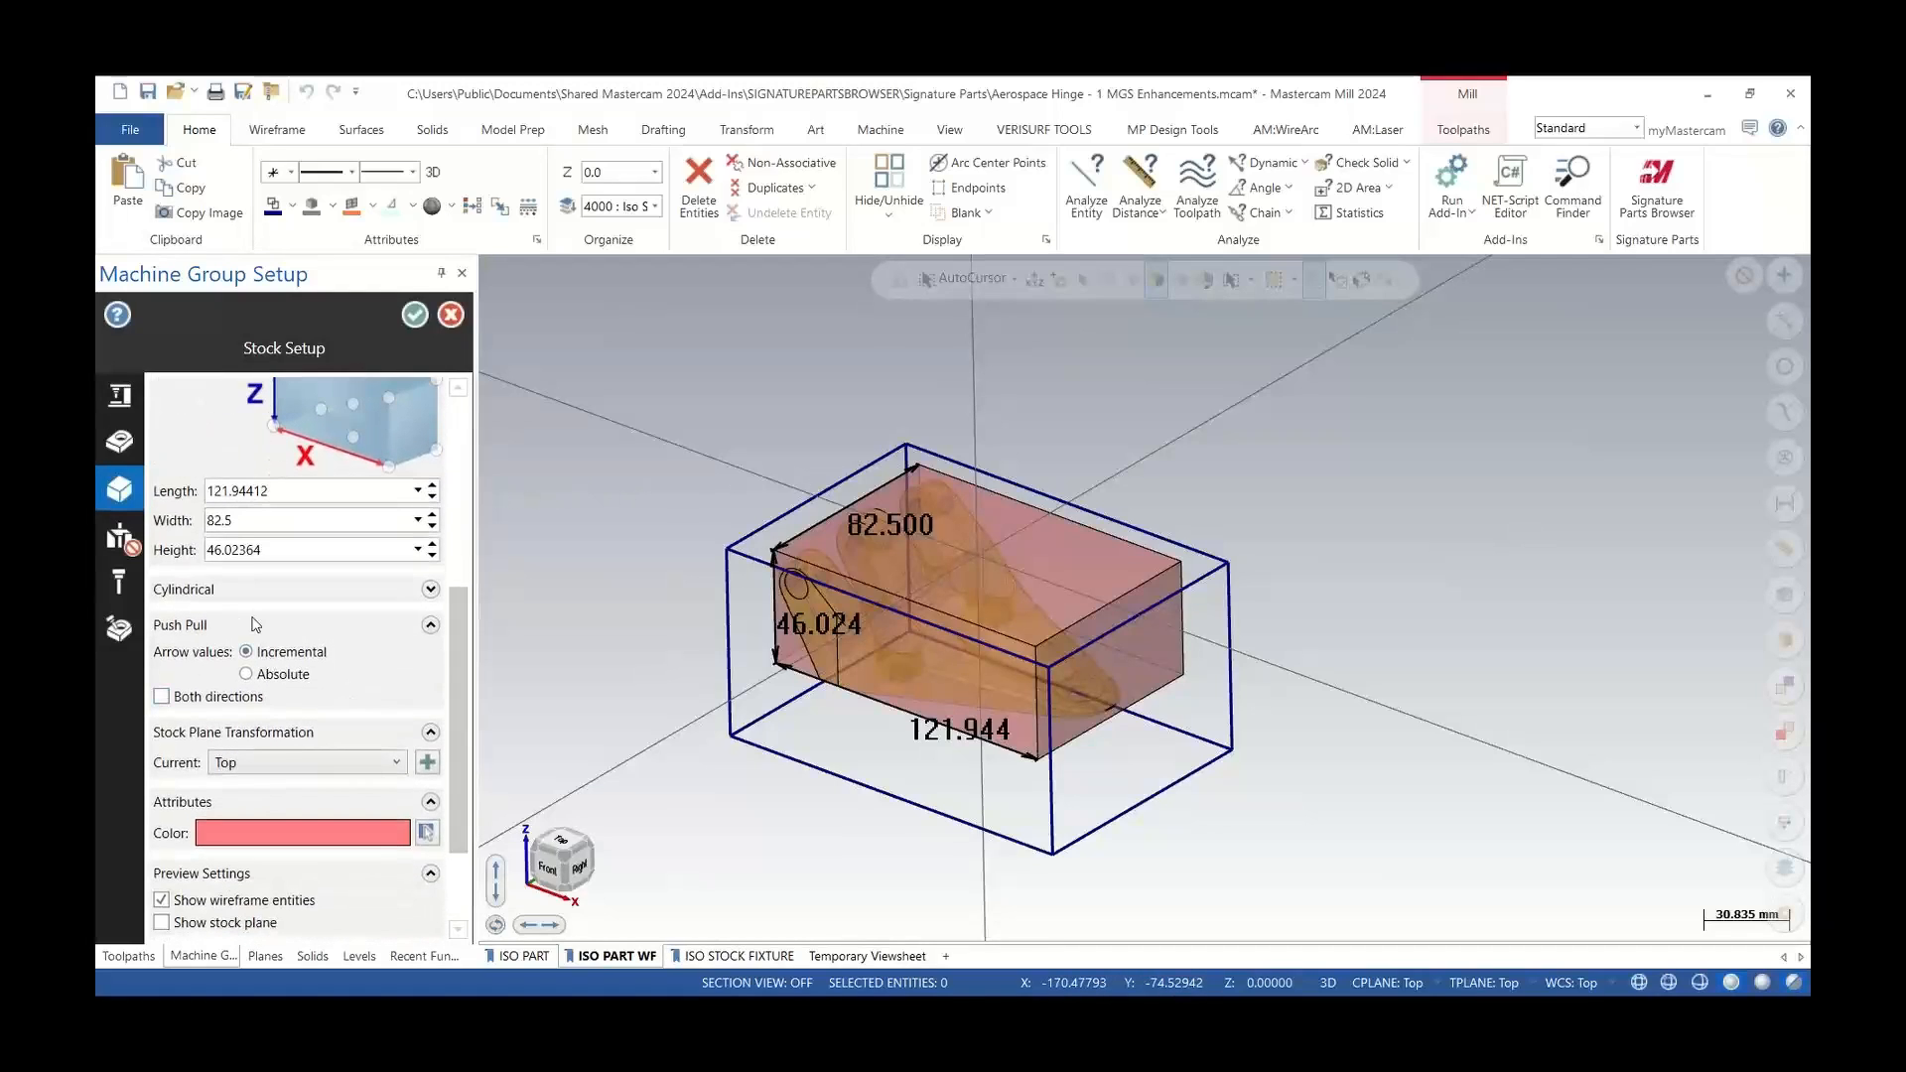
pyautogui.moveTo(618, 596); pyautogui.dragTo(1045, 669, button='middle')
pyautogui.click(1042, 663)
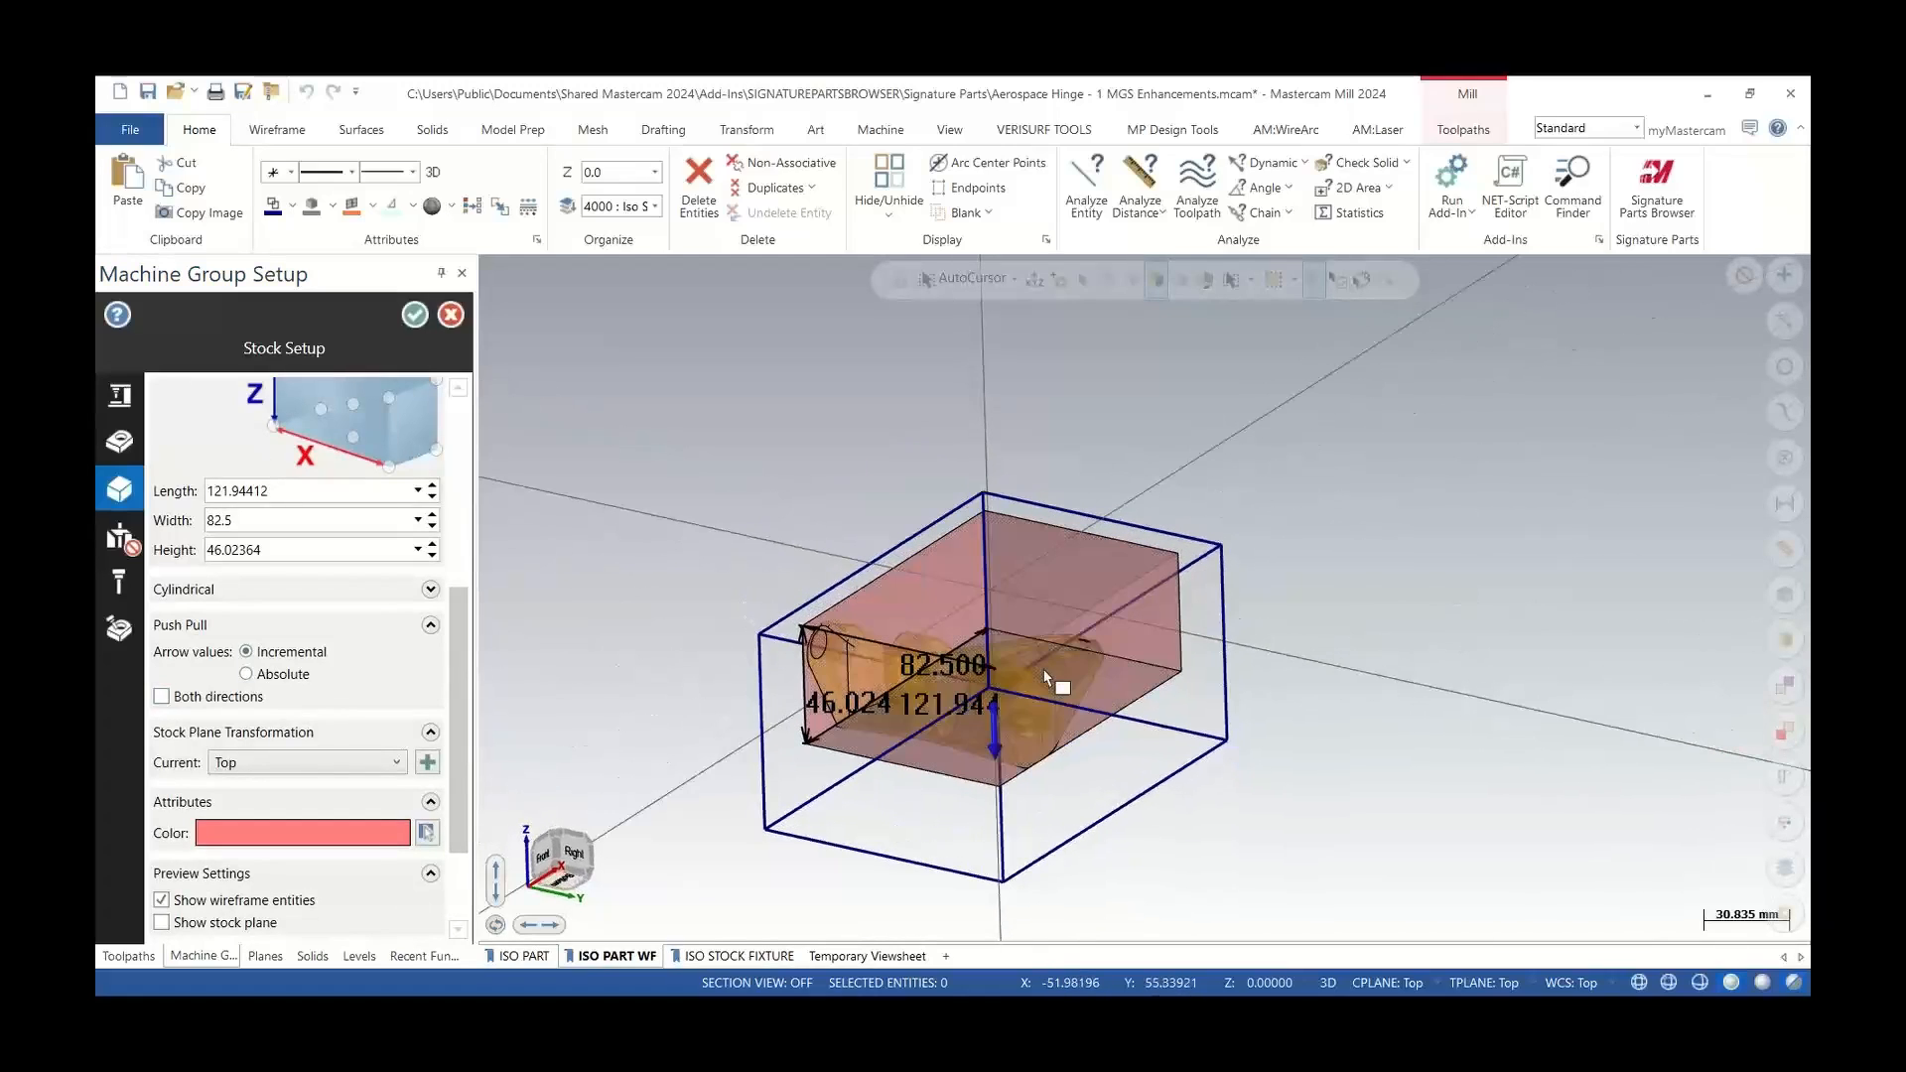
pyautogui.click(992, 728)
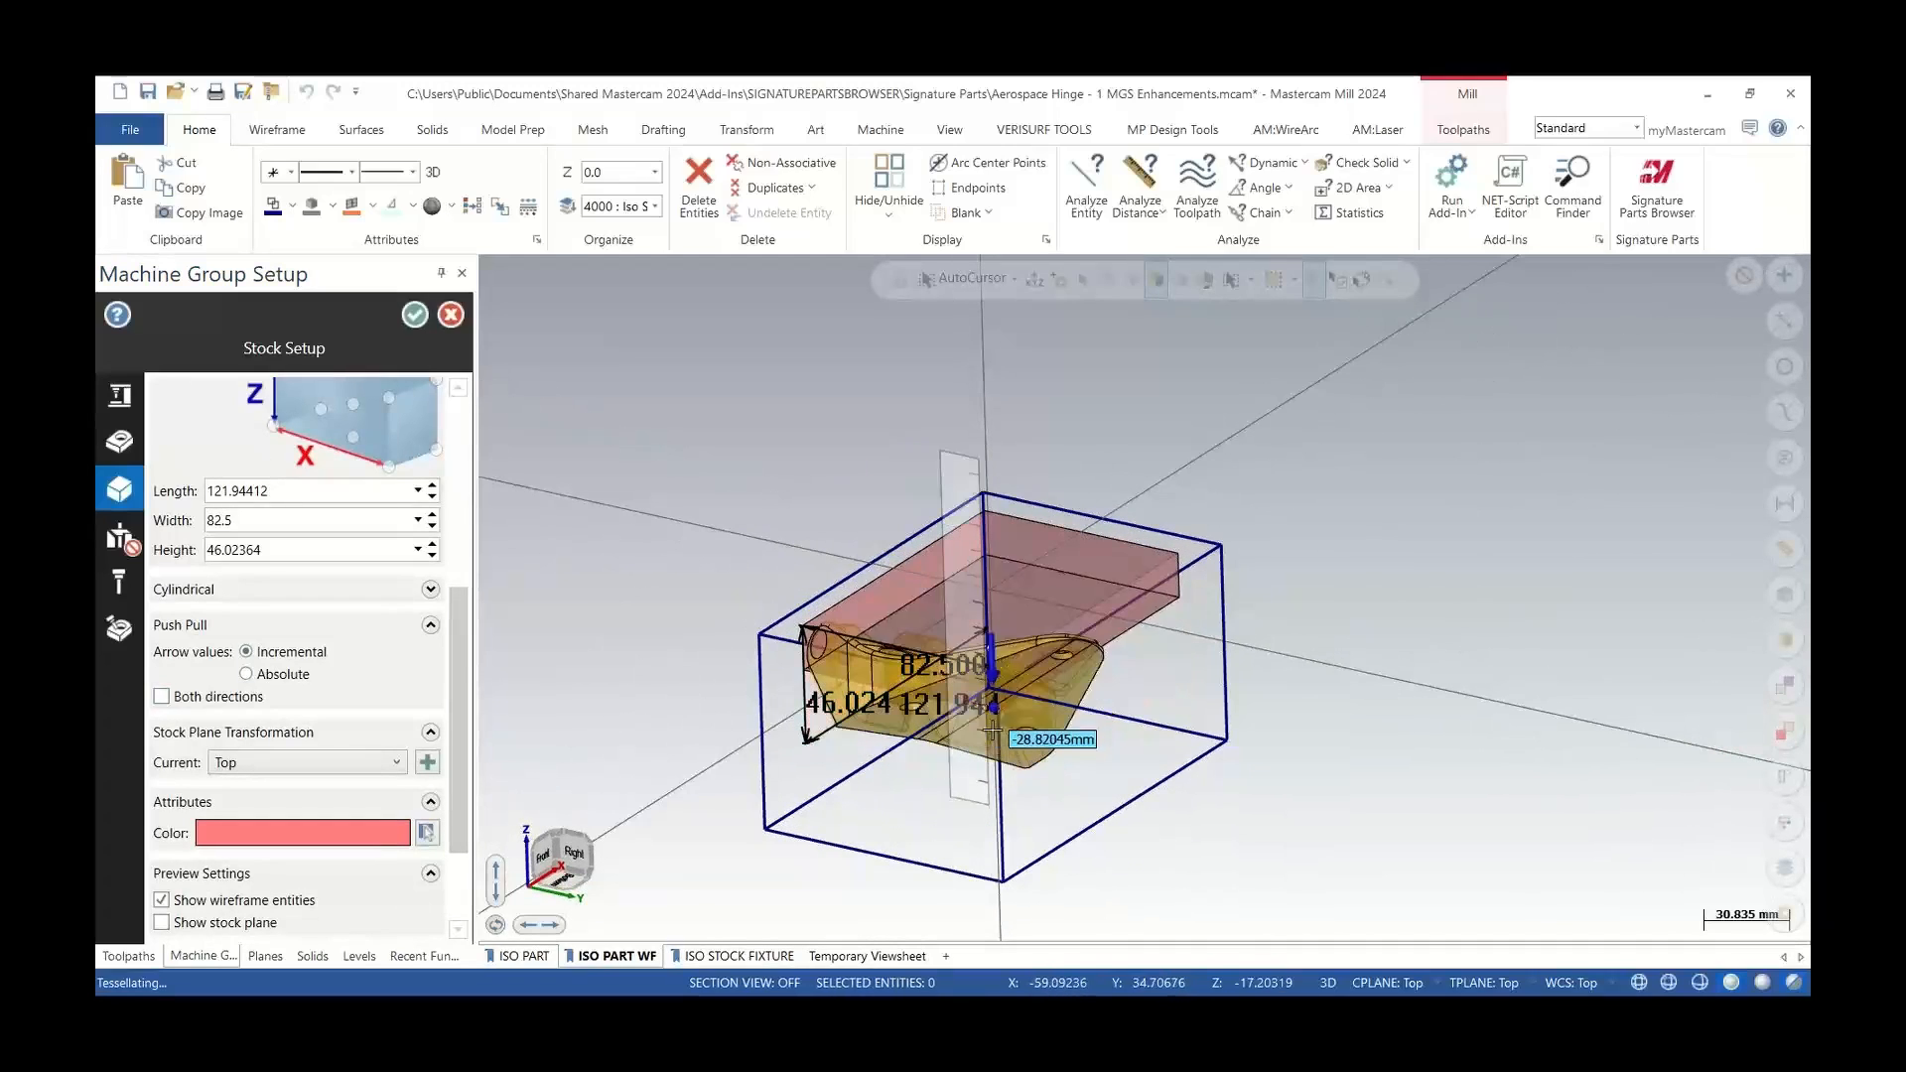
pyautogui.click(792, 824)
# Enable Both directions and push-pull the stock sides out to the bounding box corners
pyautogui.moveTo(1070, 631); pyautogui.dragTo(1060, 733, button='middle')
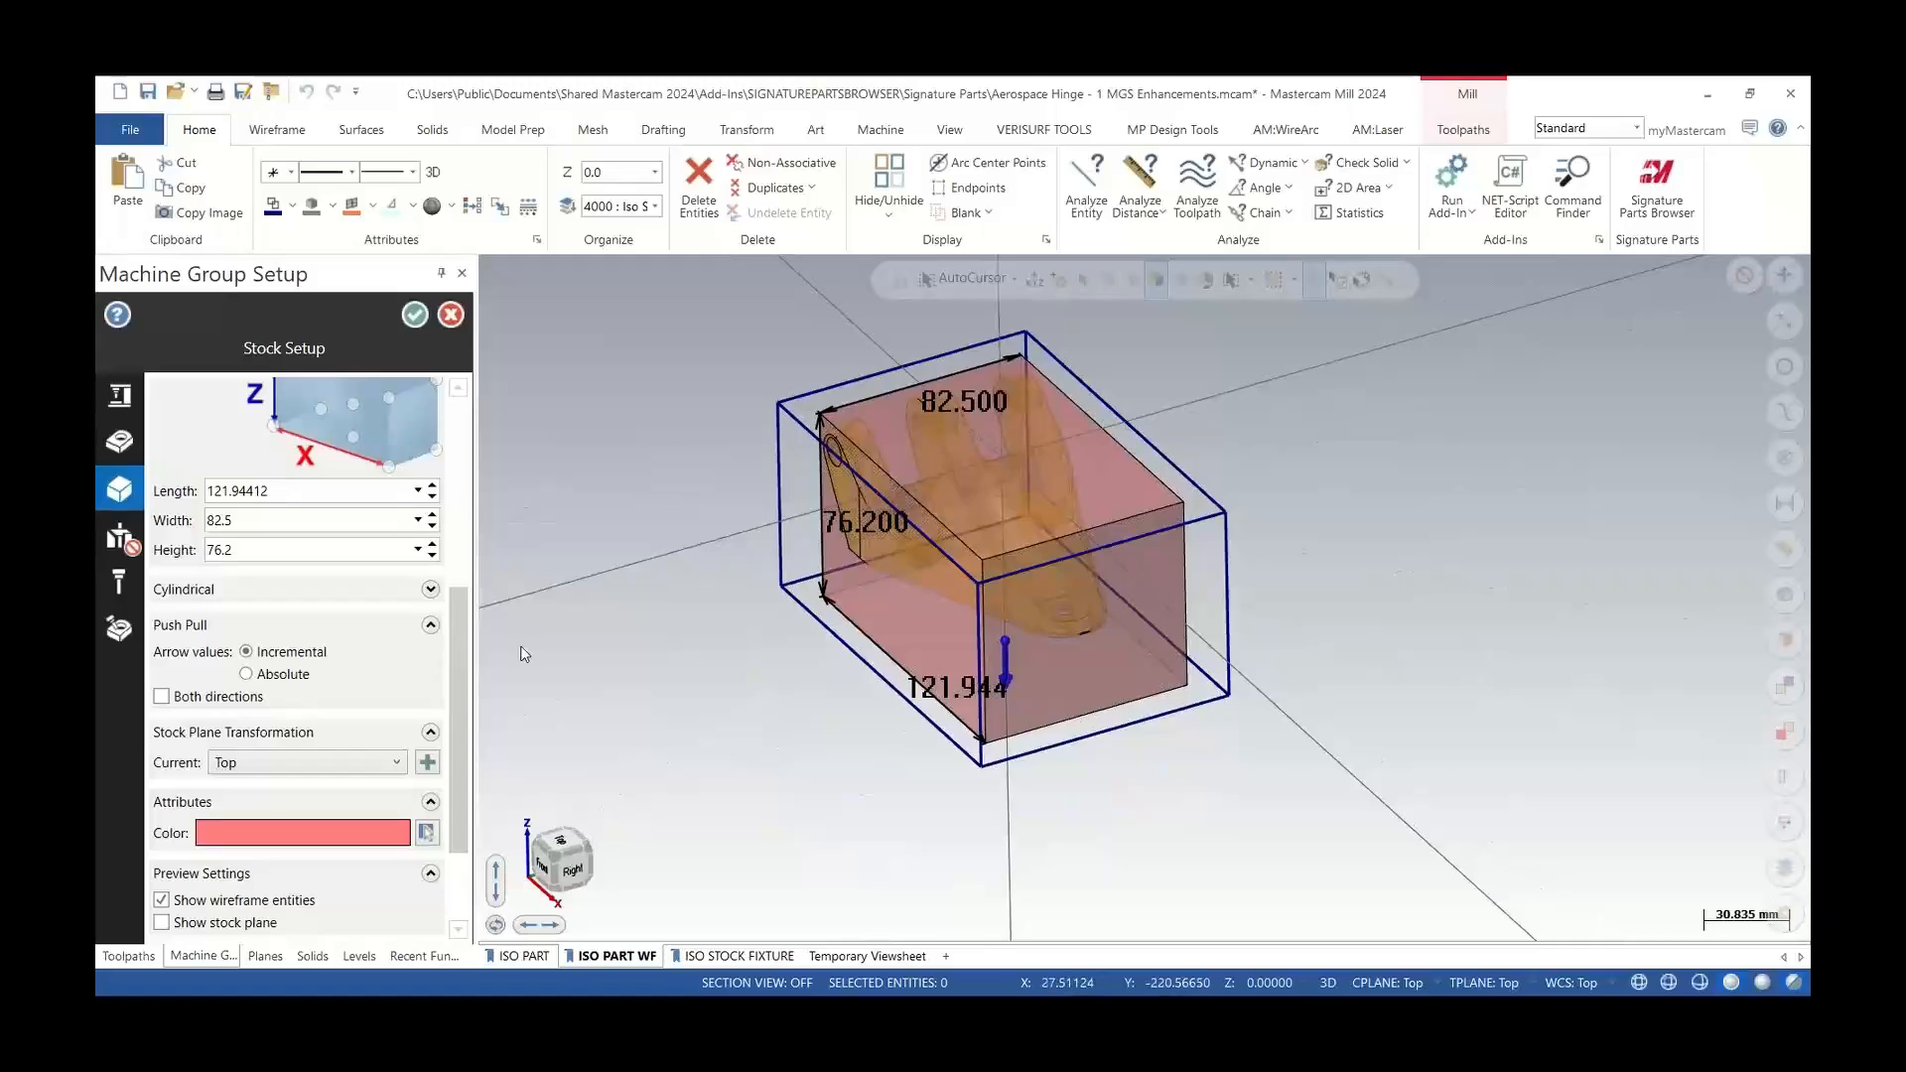
pyautogui.click(165, 699)
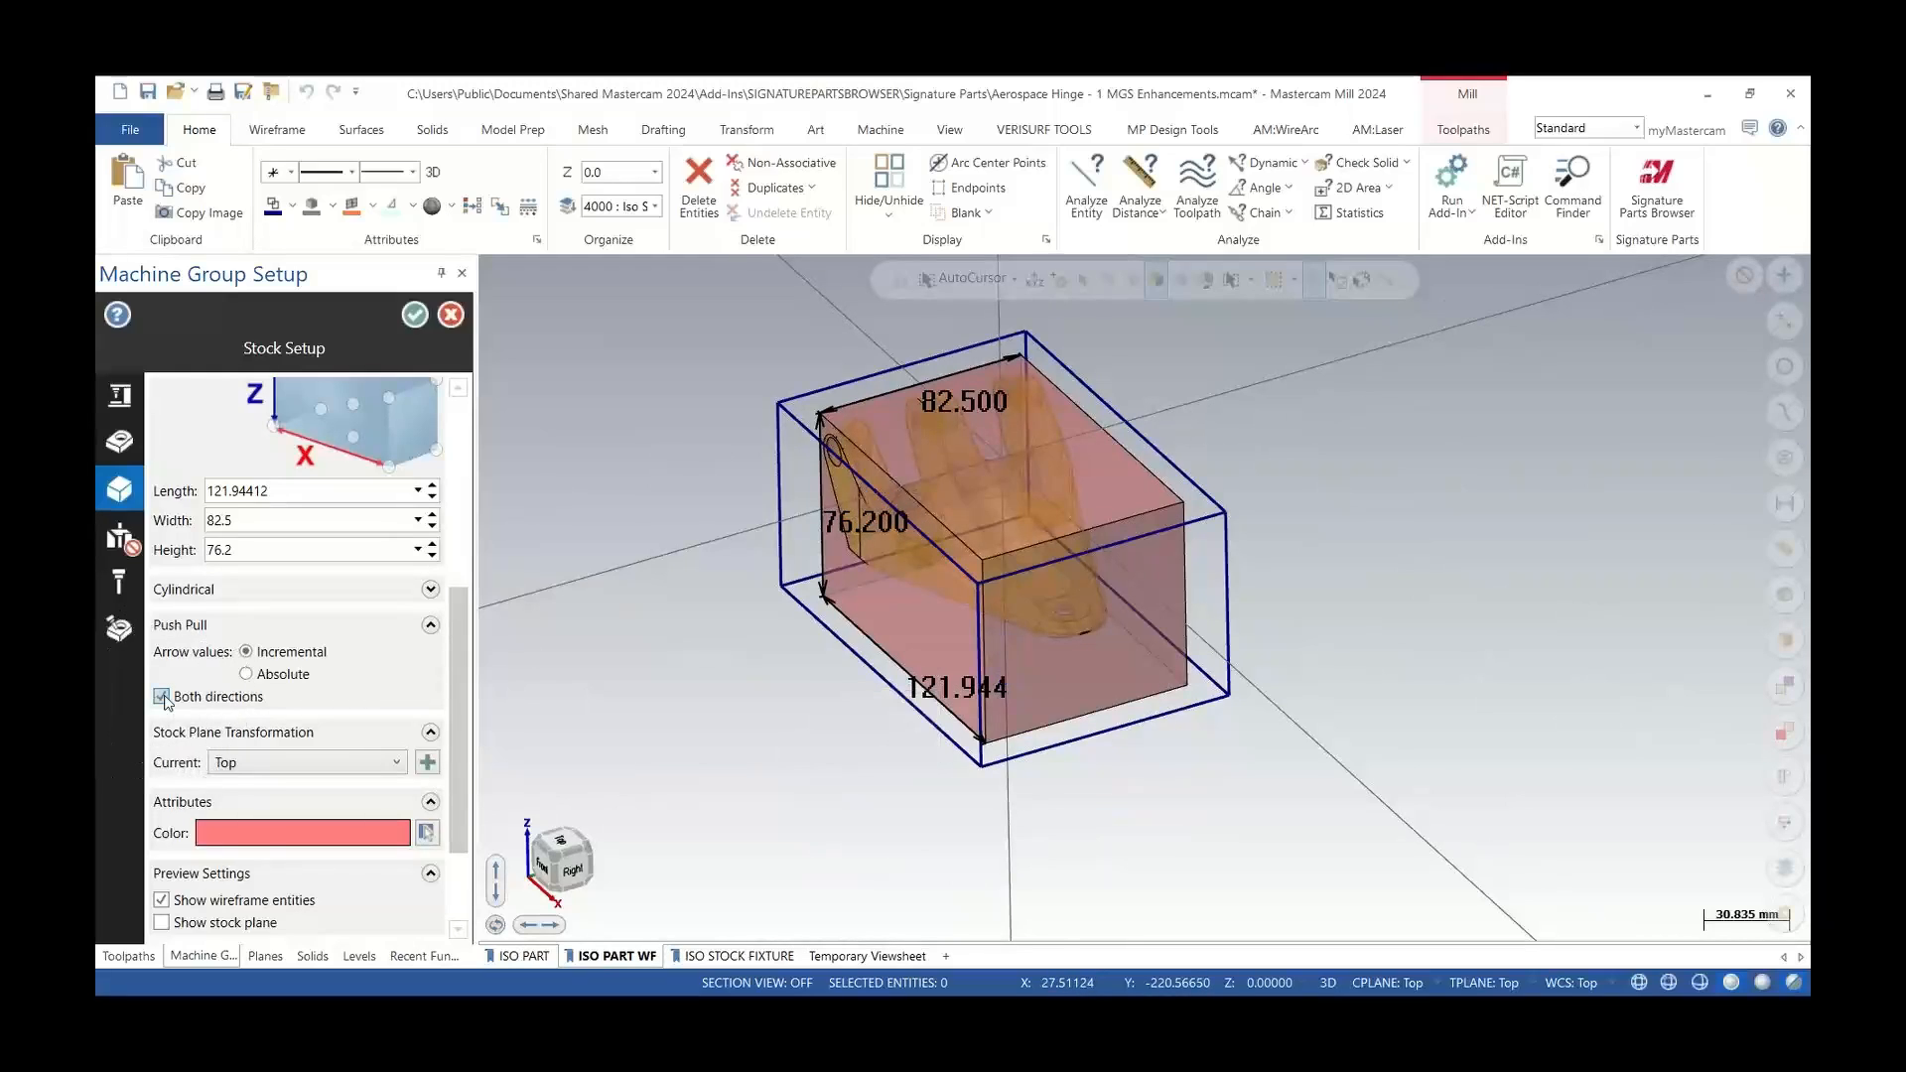
pyautogui.click(896, 584)
pyautogui.moveTo(890, 592); pyautogui.dragTo(780, 405)
pyautogui.moveTo(1191, 636); pyautogui.dragTo(1234, 517)
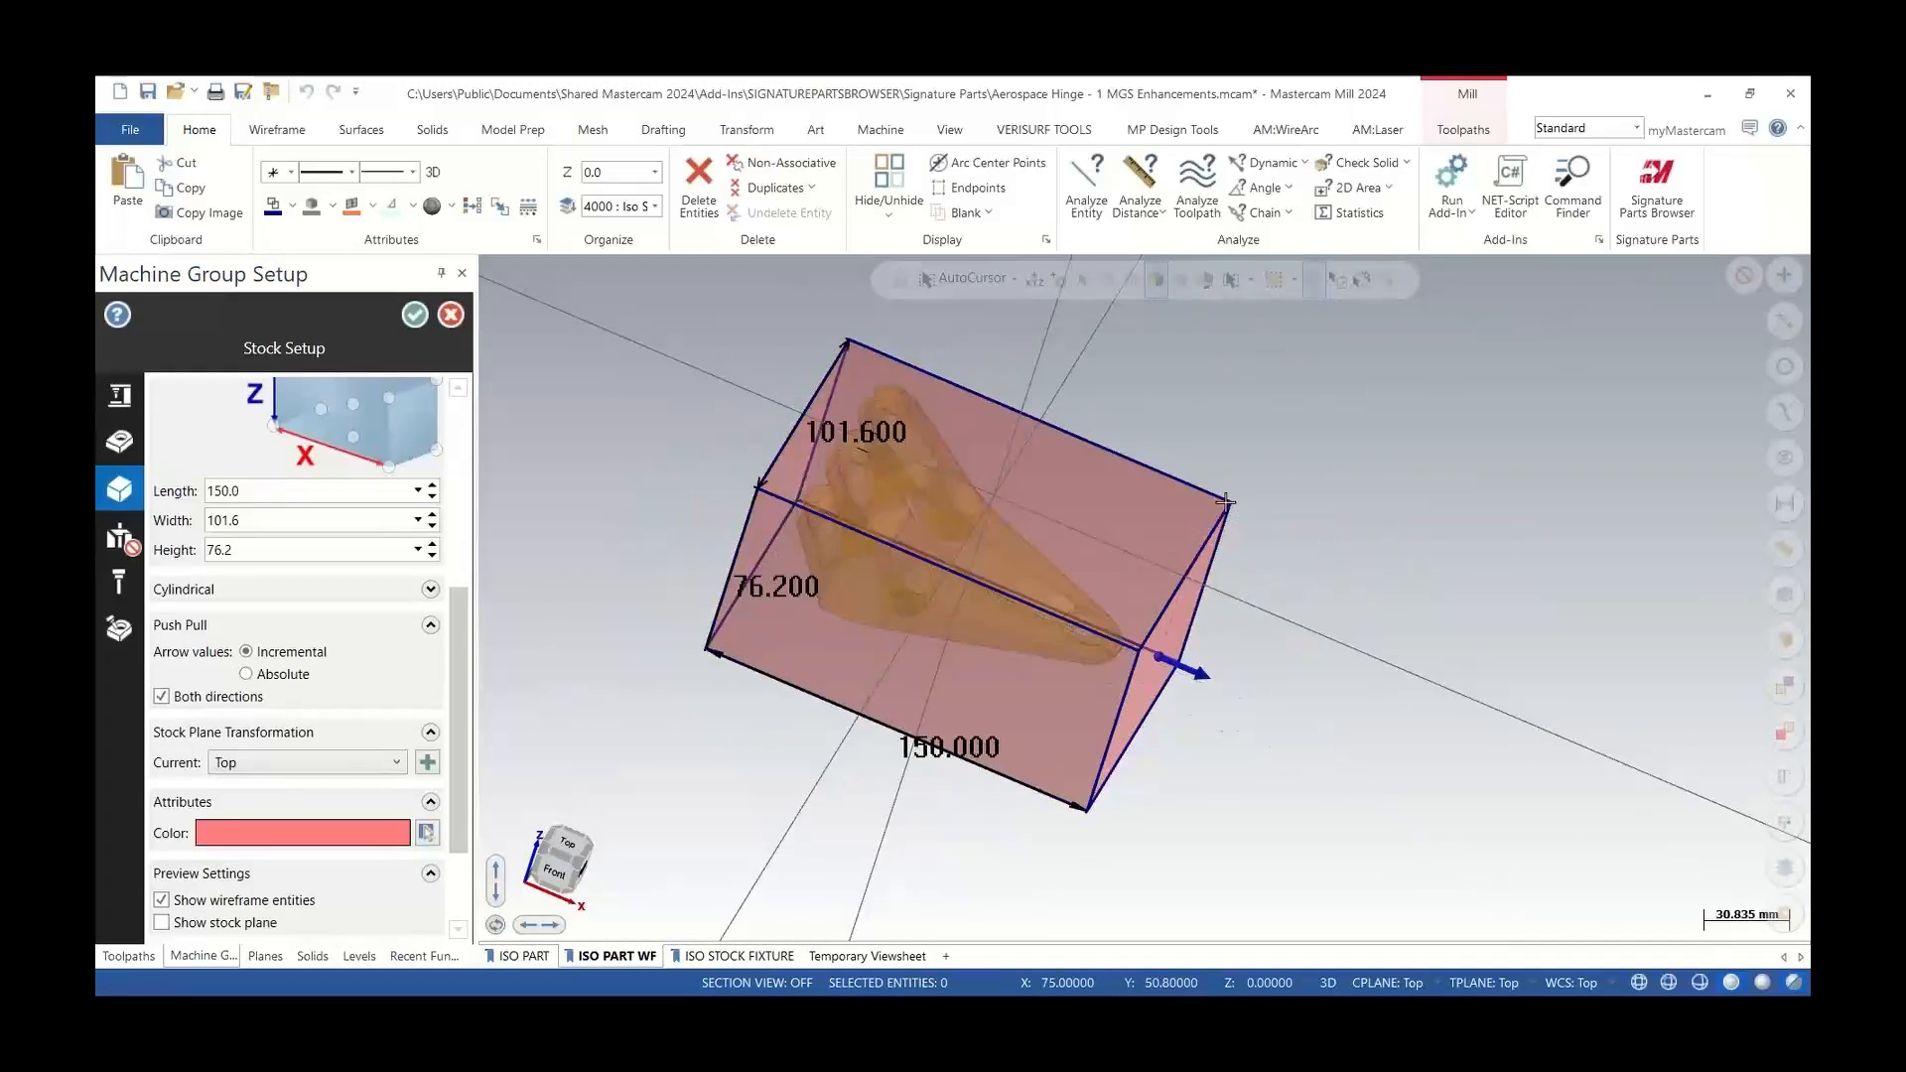
pyautogui.moveTo(1077, 608); pyautogui.dragTo(1047, 578, button='middle')
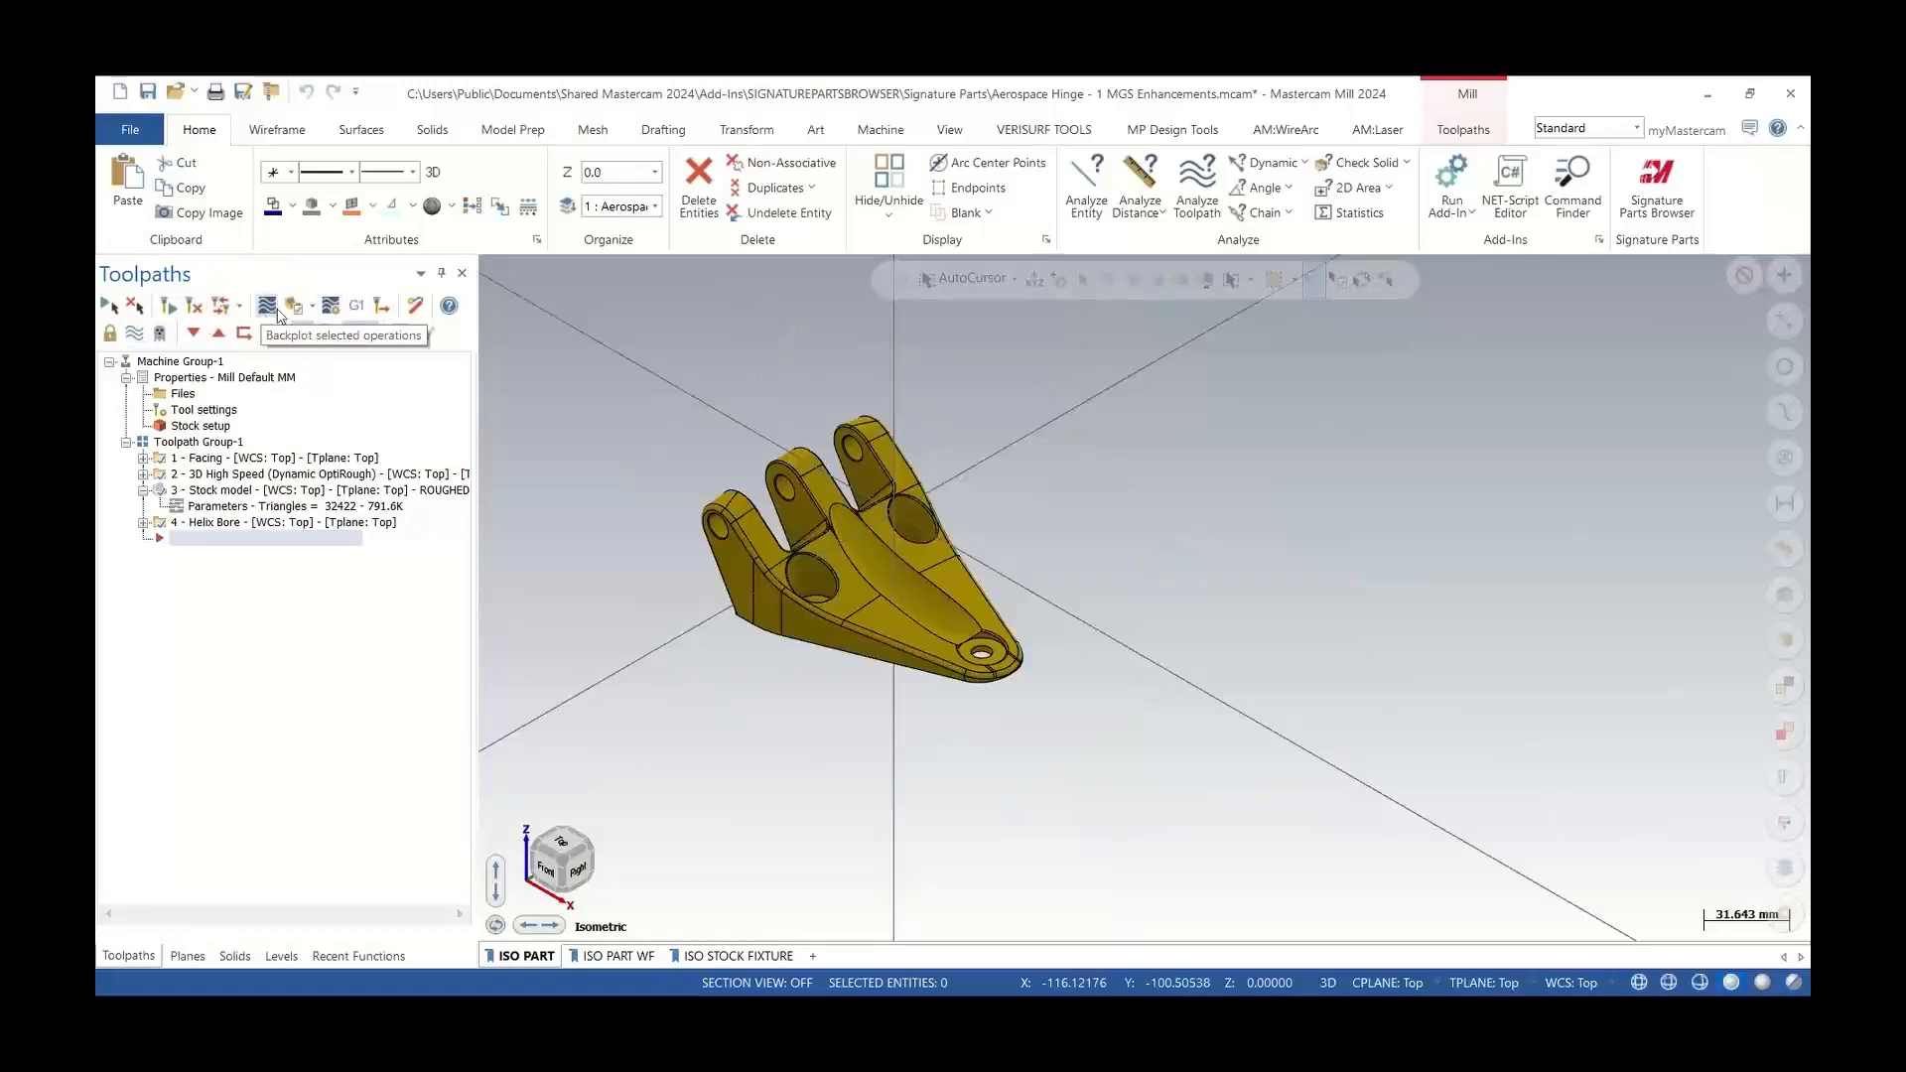
# Review the machine group's Simulation page and ROUGHED STOCK override model, then exit the setup without saving
pyautogui.click(185, 397)
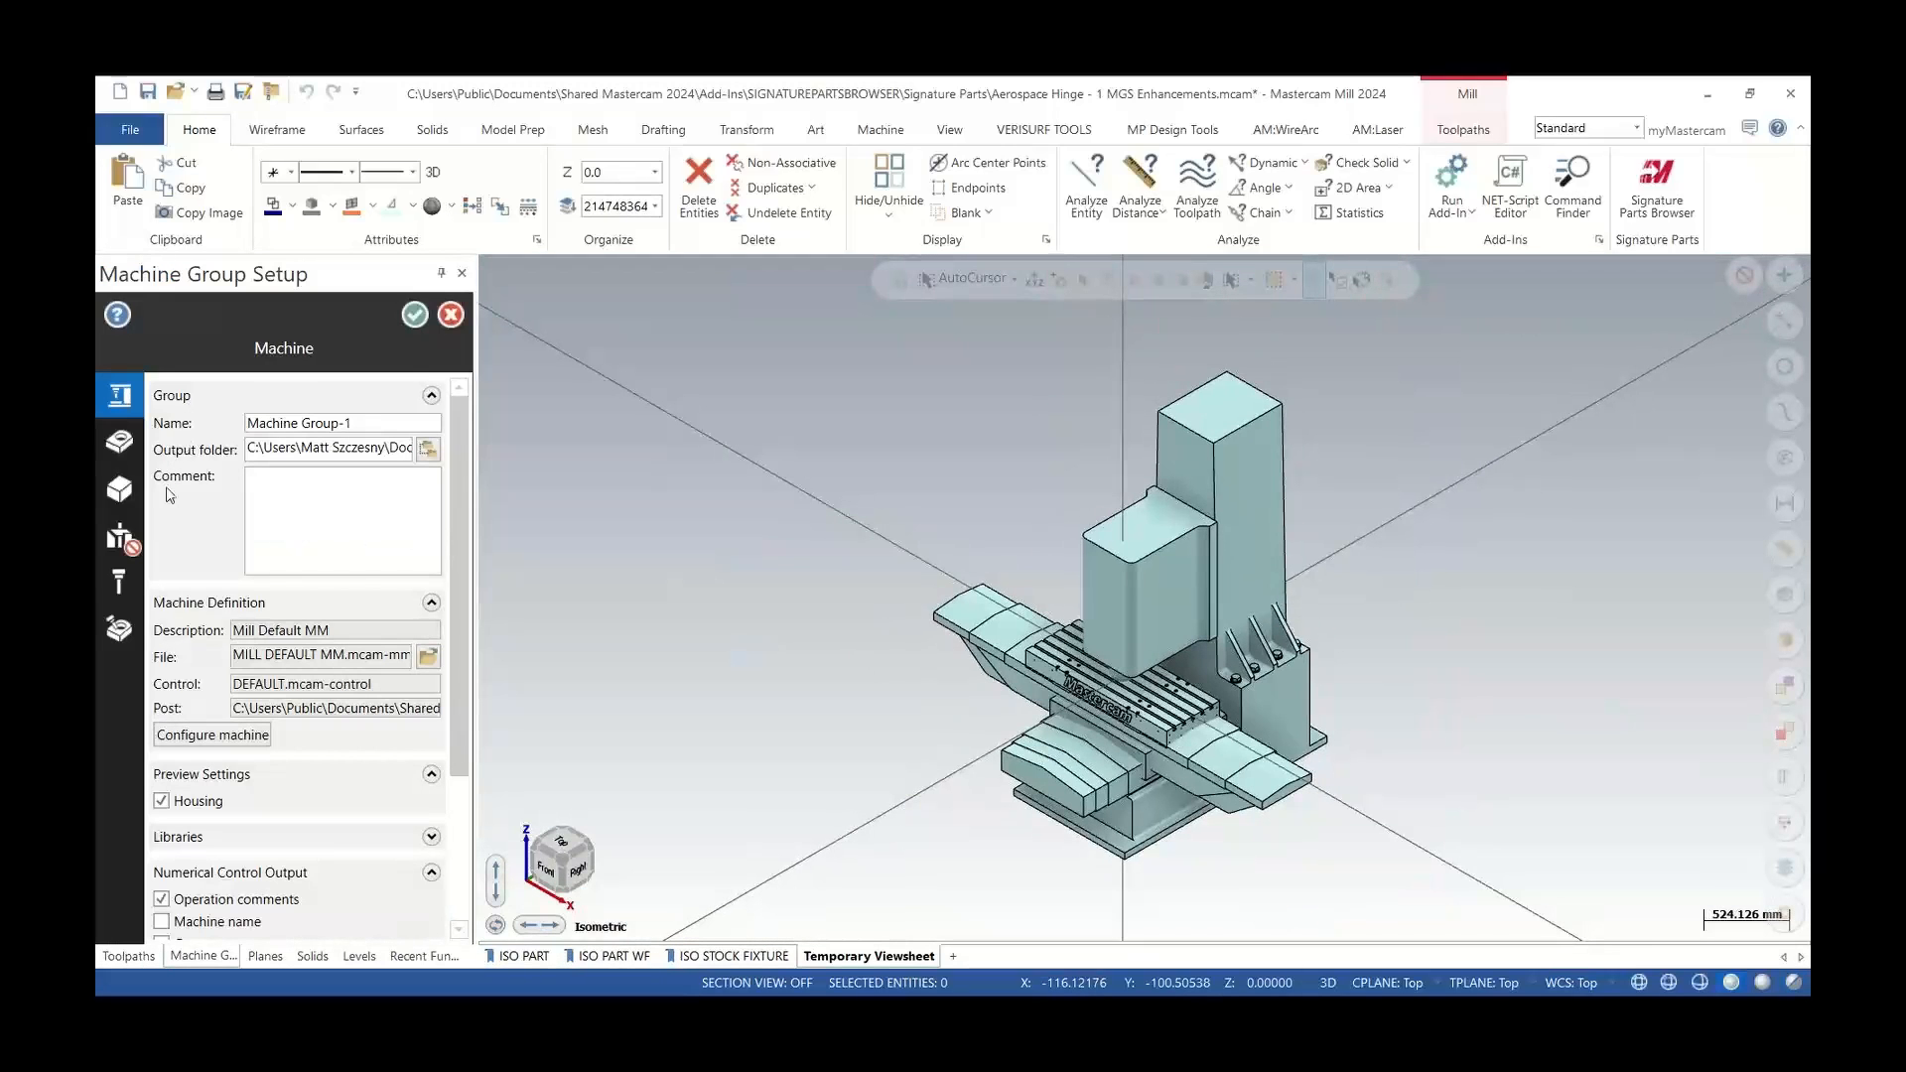
pyautogui.click(125, 636)
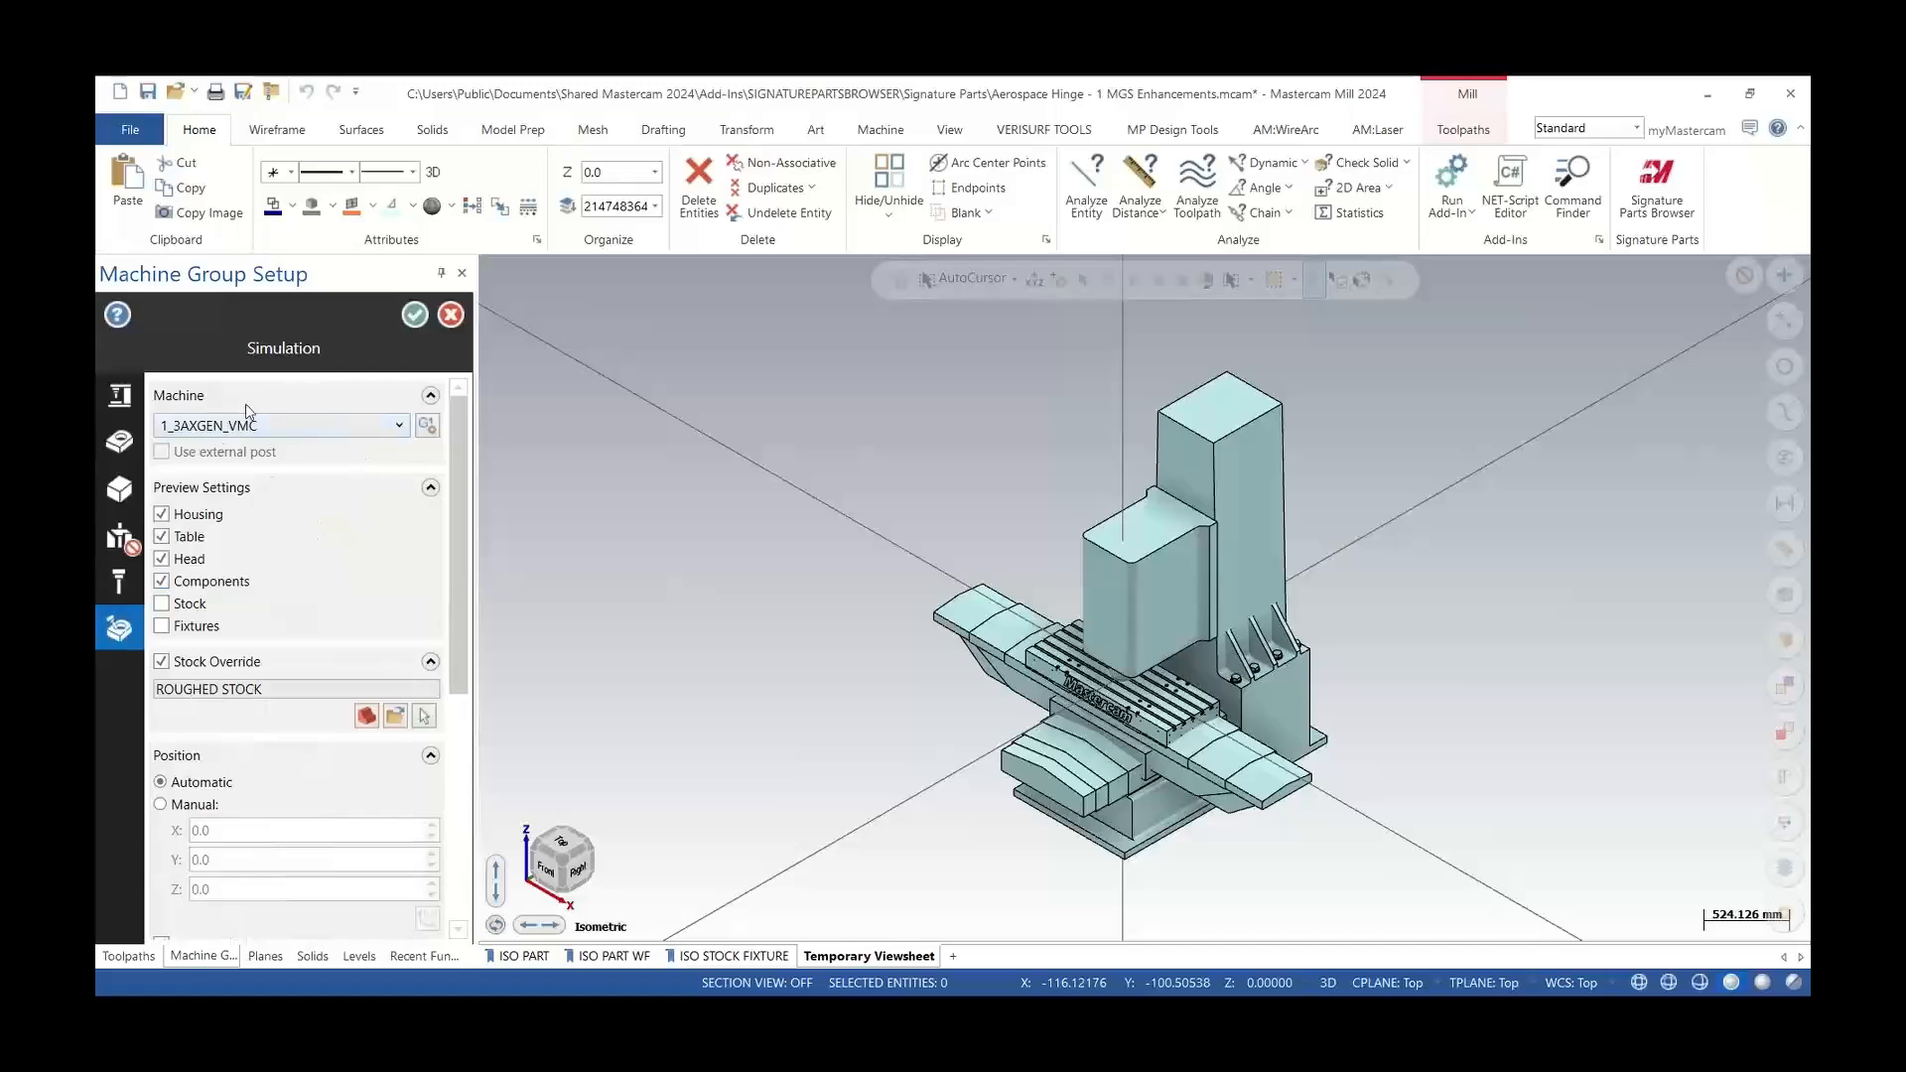
pyautogui.moveTo(328, 428)
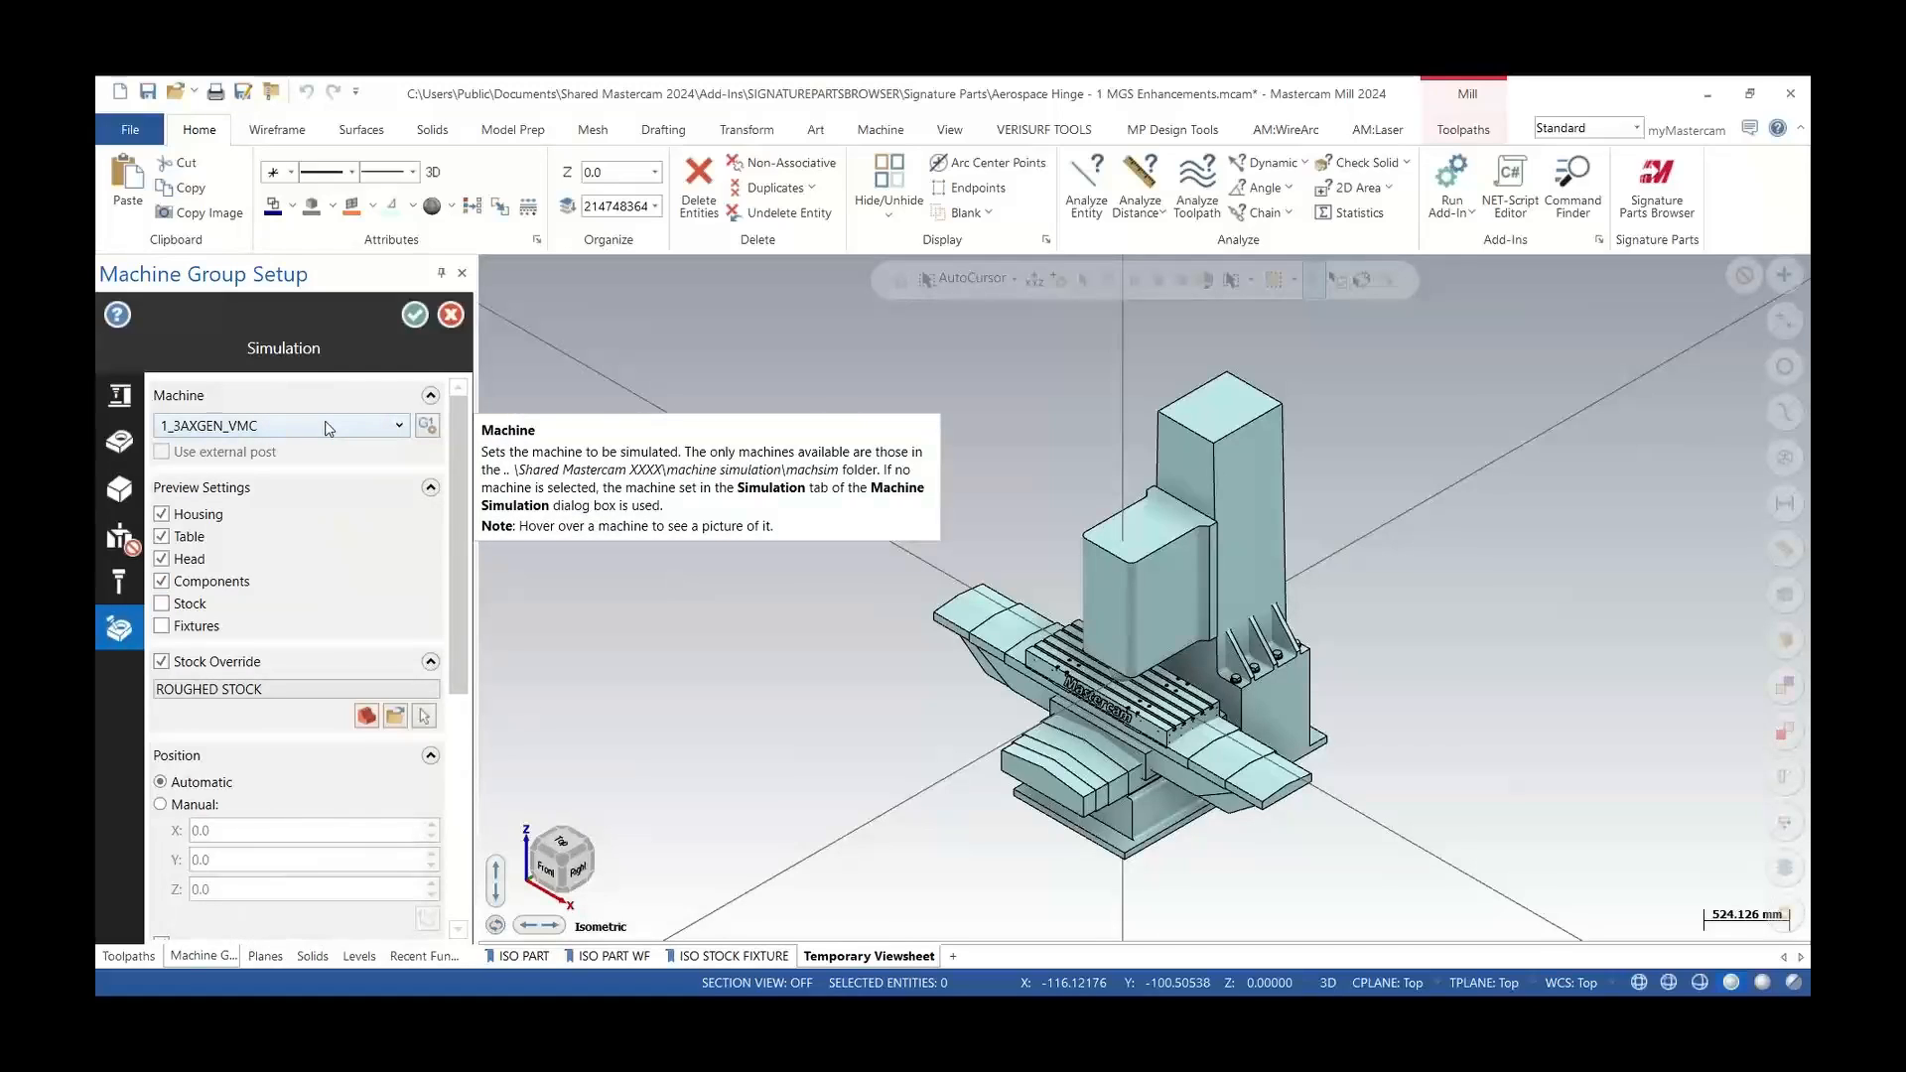
pyautogui.moveTo(199, 671)
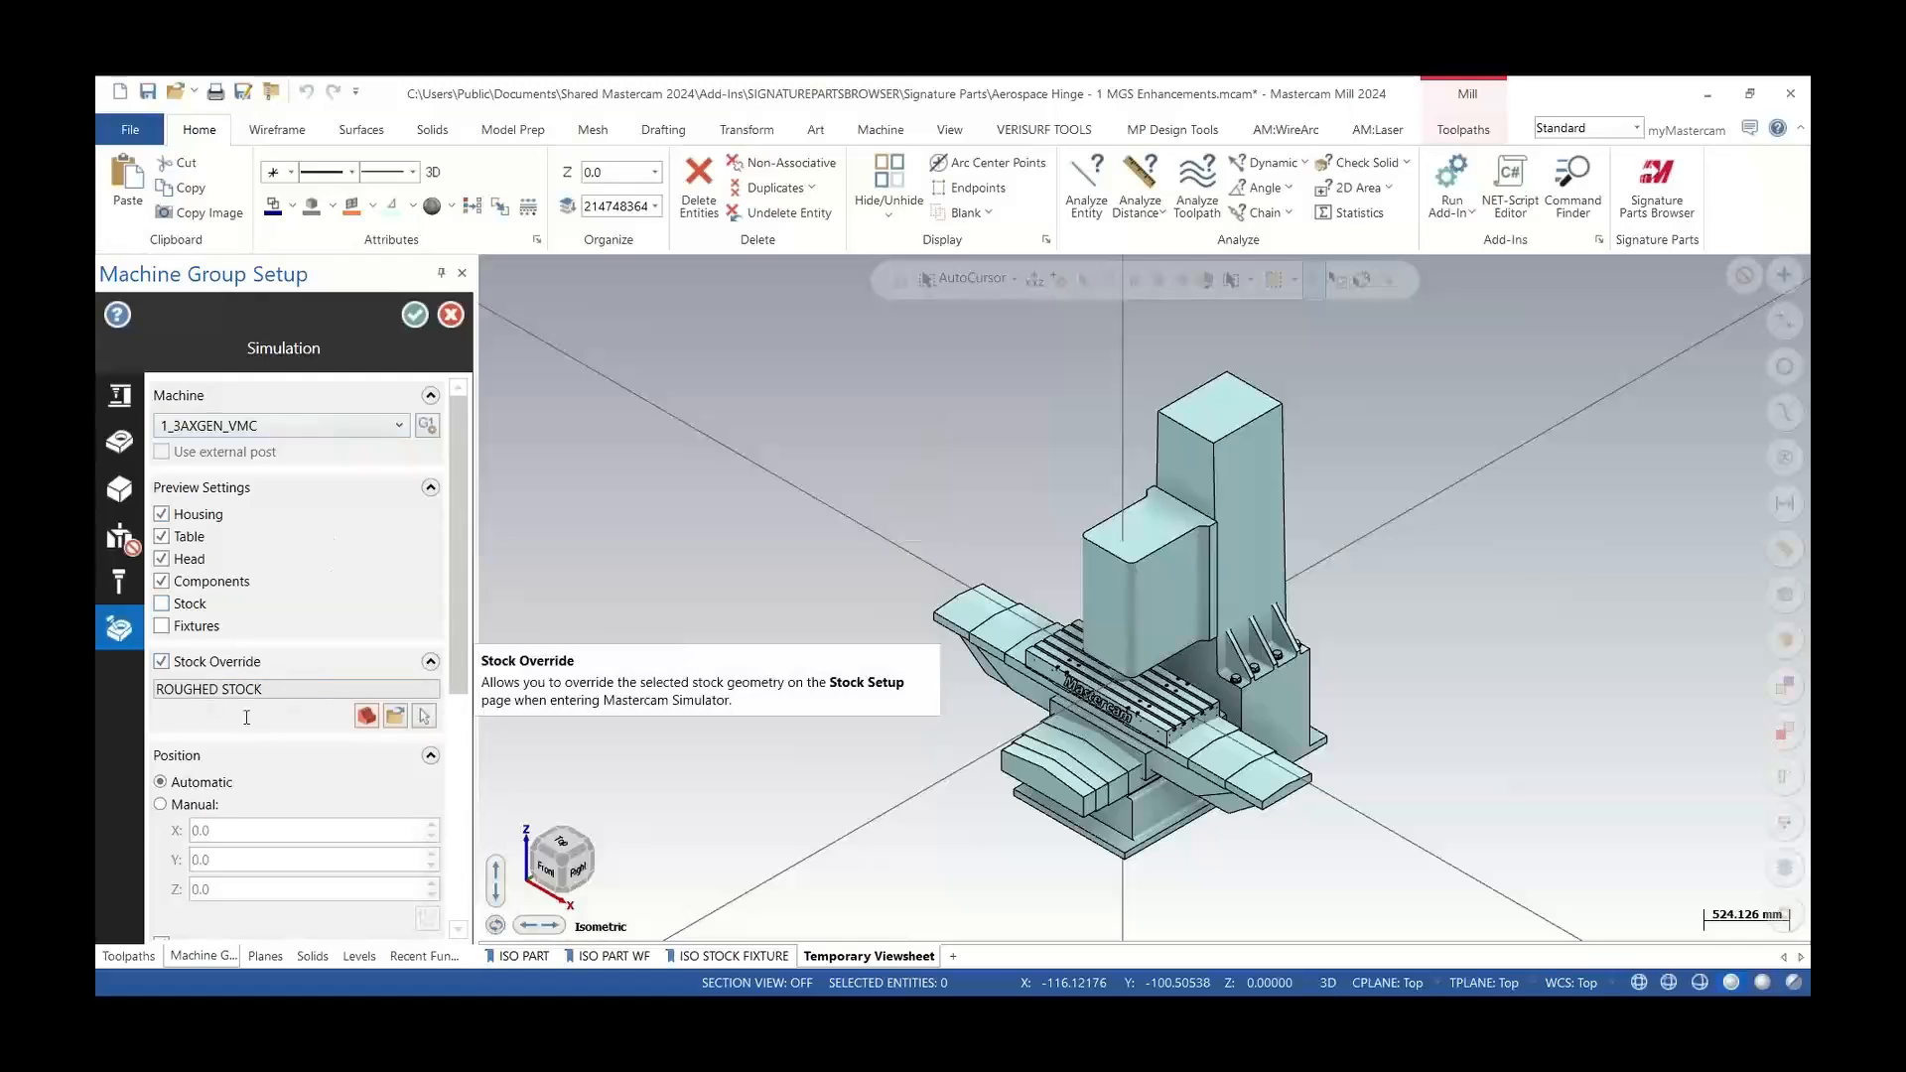
pyautogui.click(367, 716)
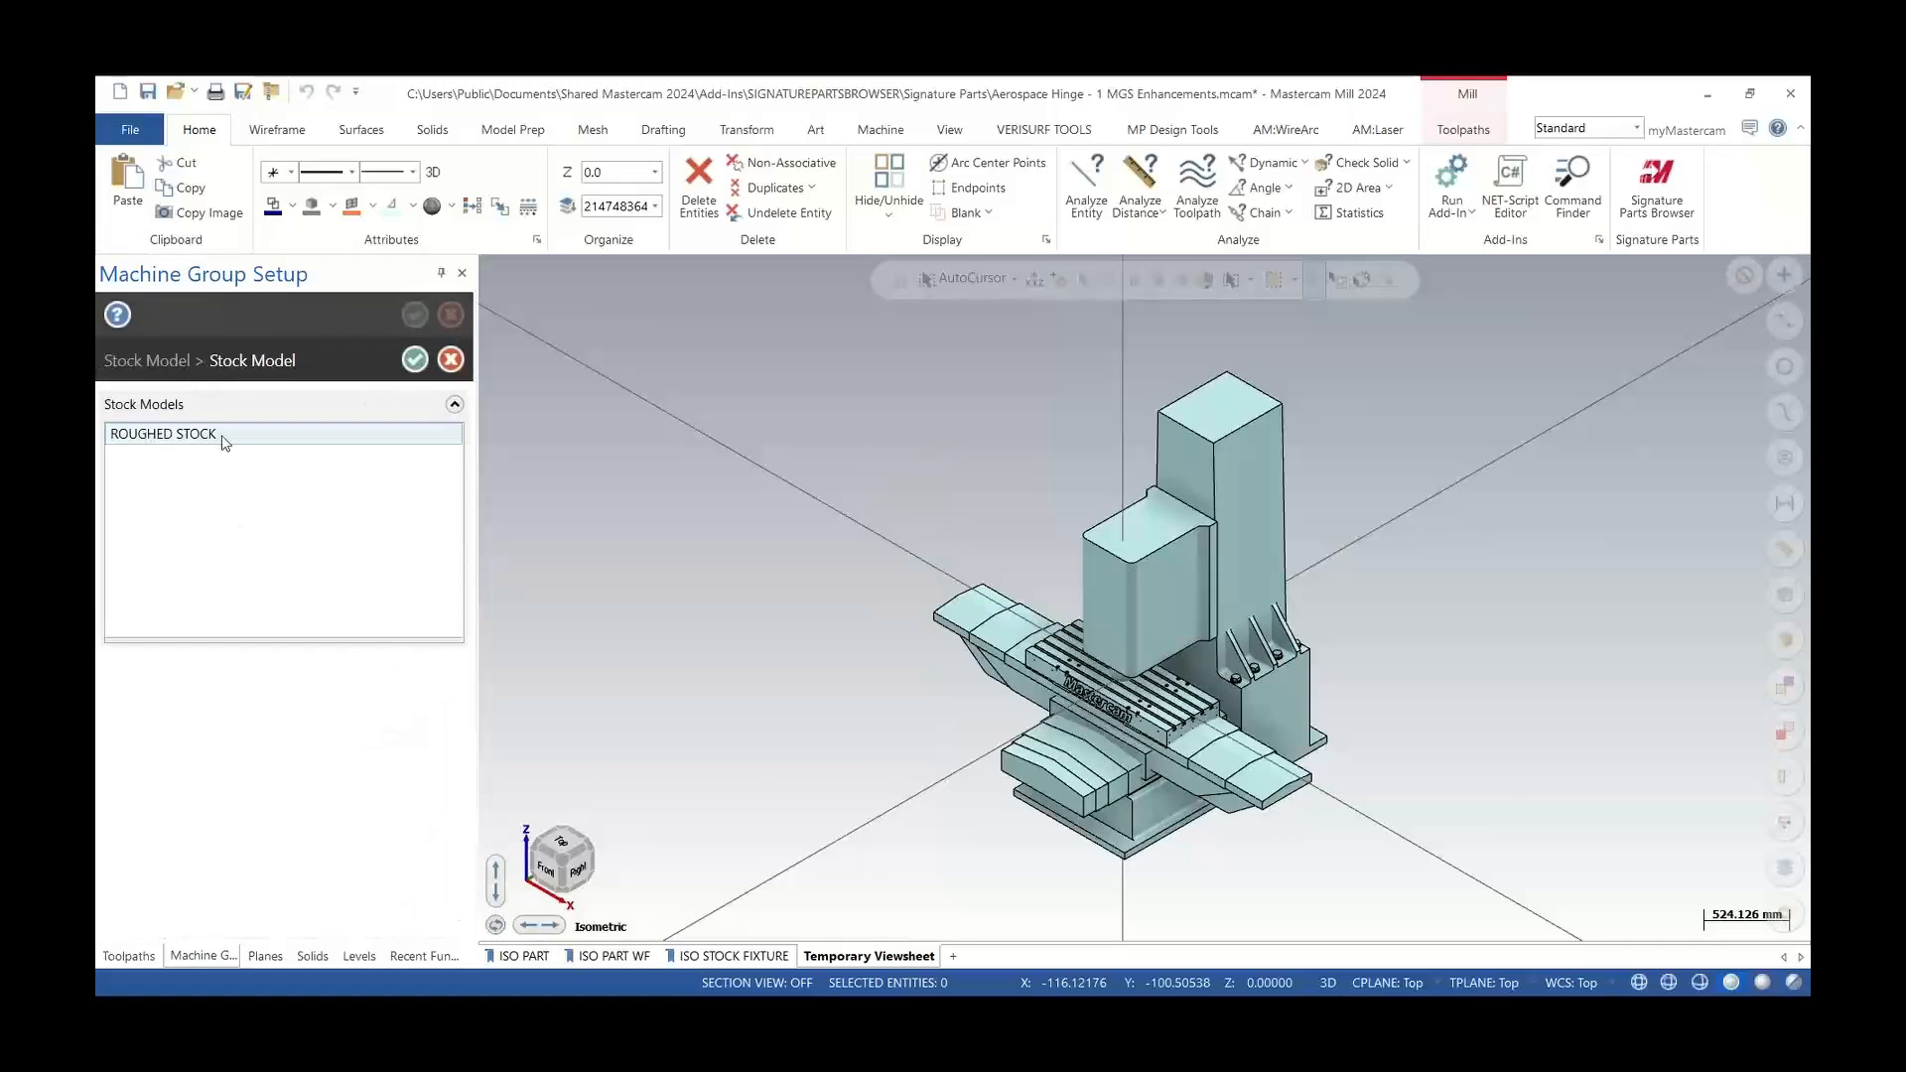
pyautogui.click(415, 360)
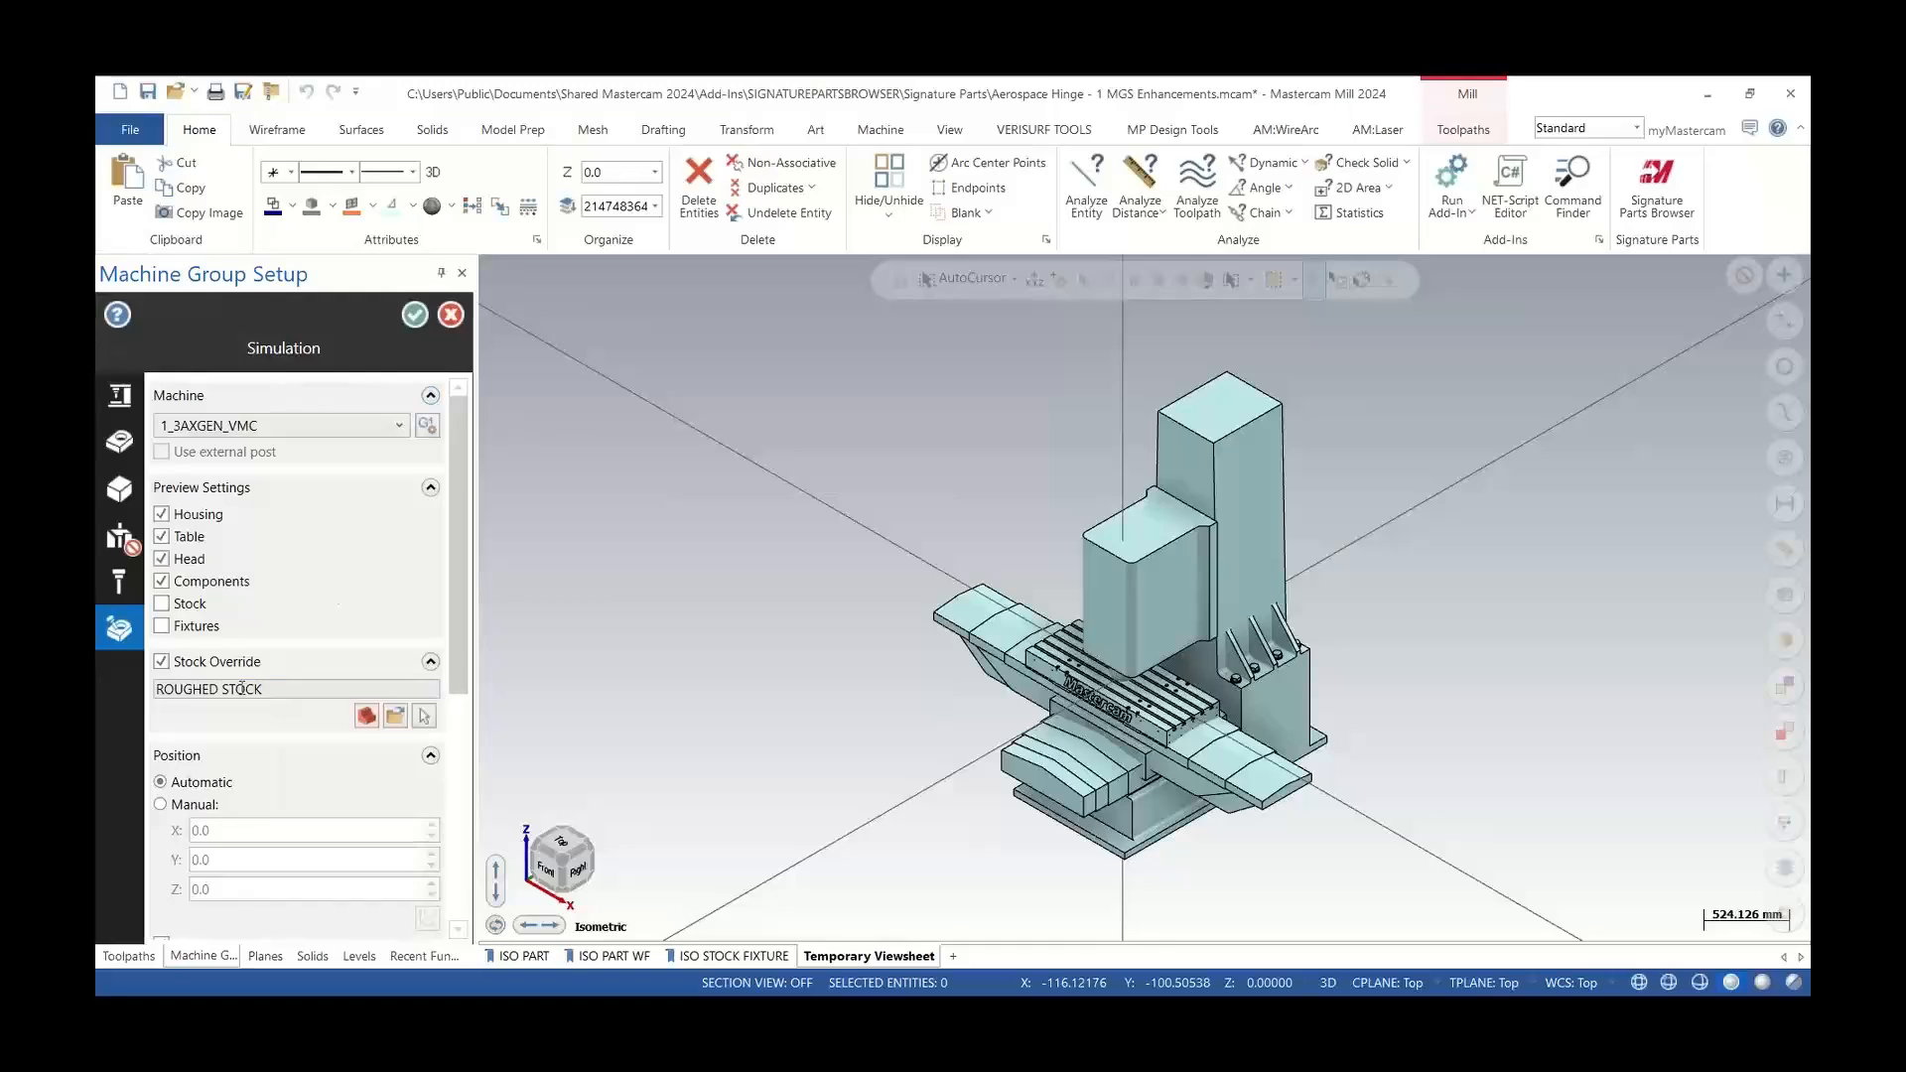
pyautogui.moveTo(173, 673)
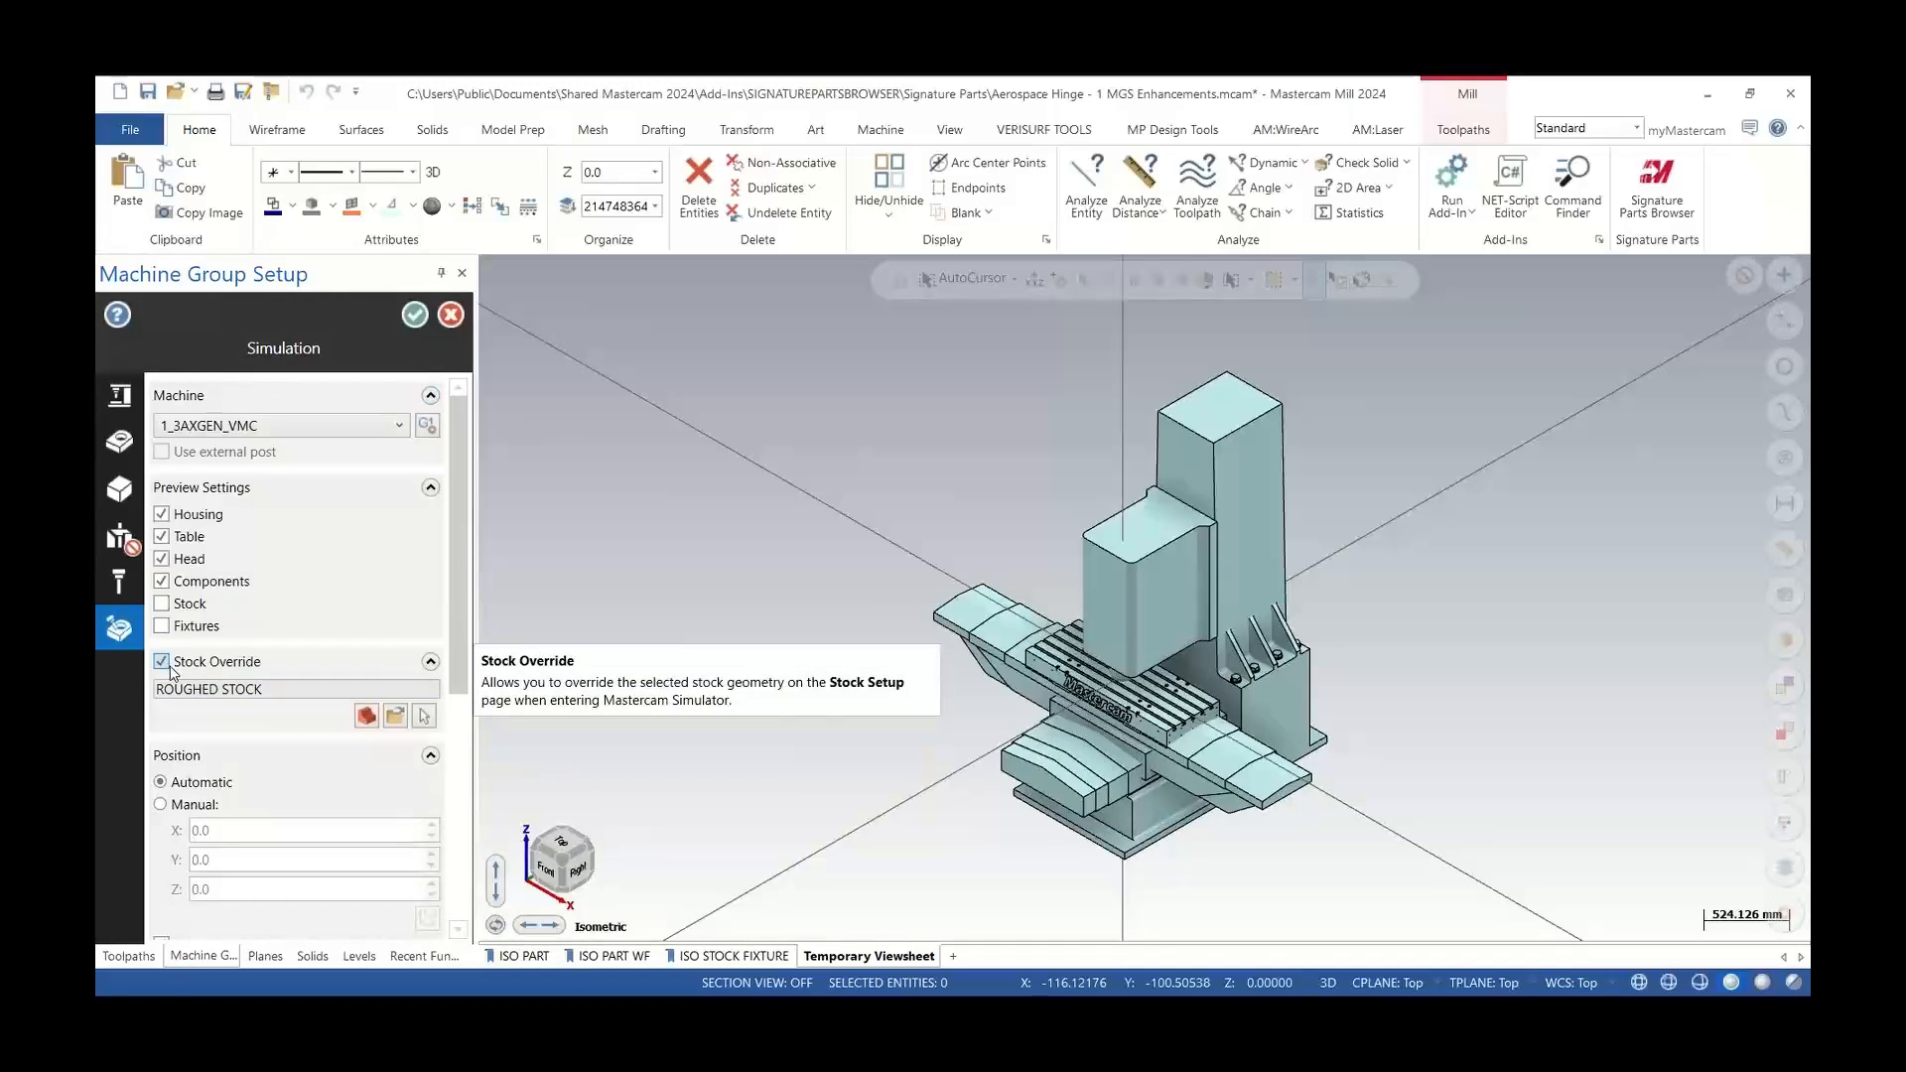
pyautogui.click(451, 315)
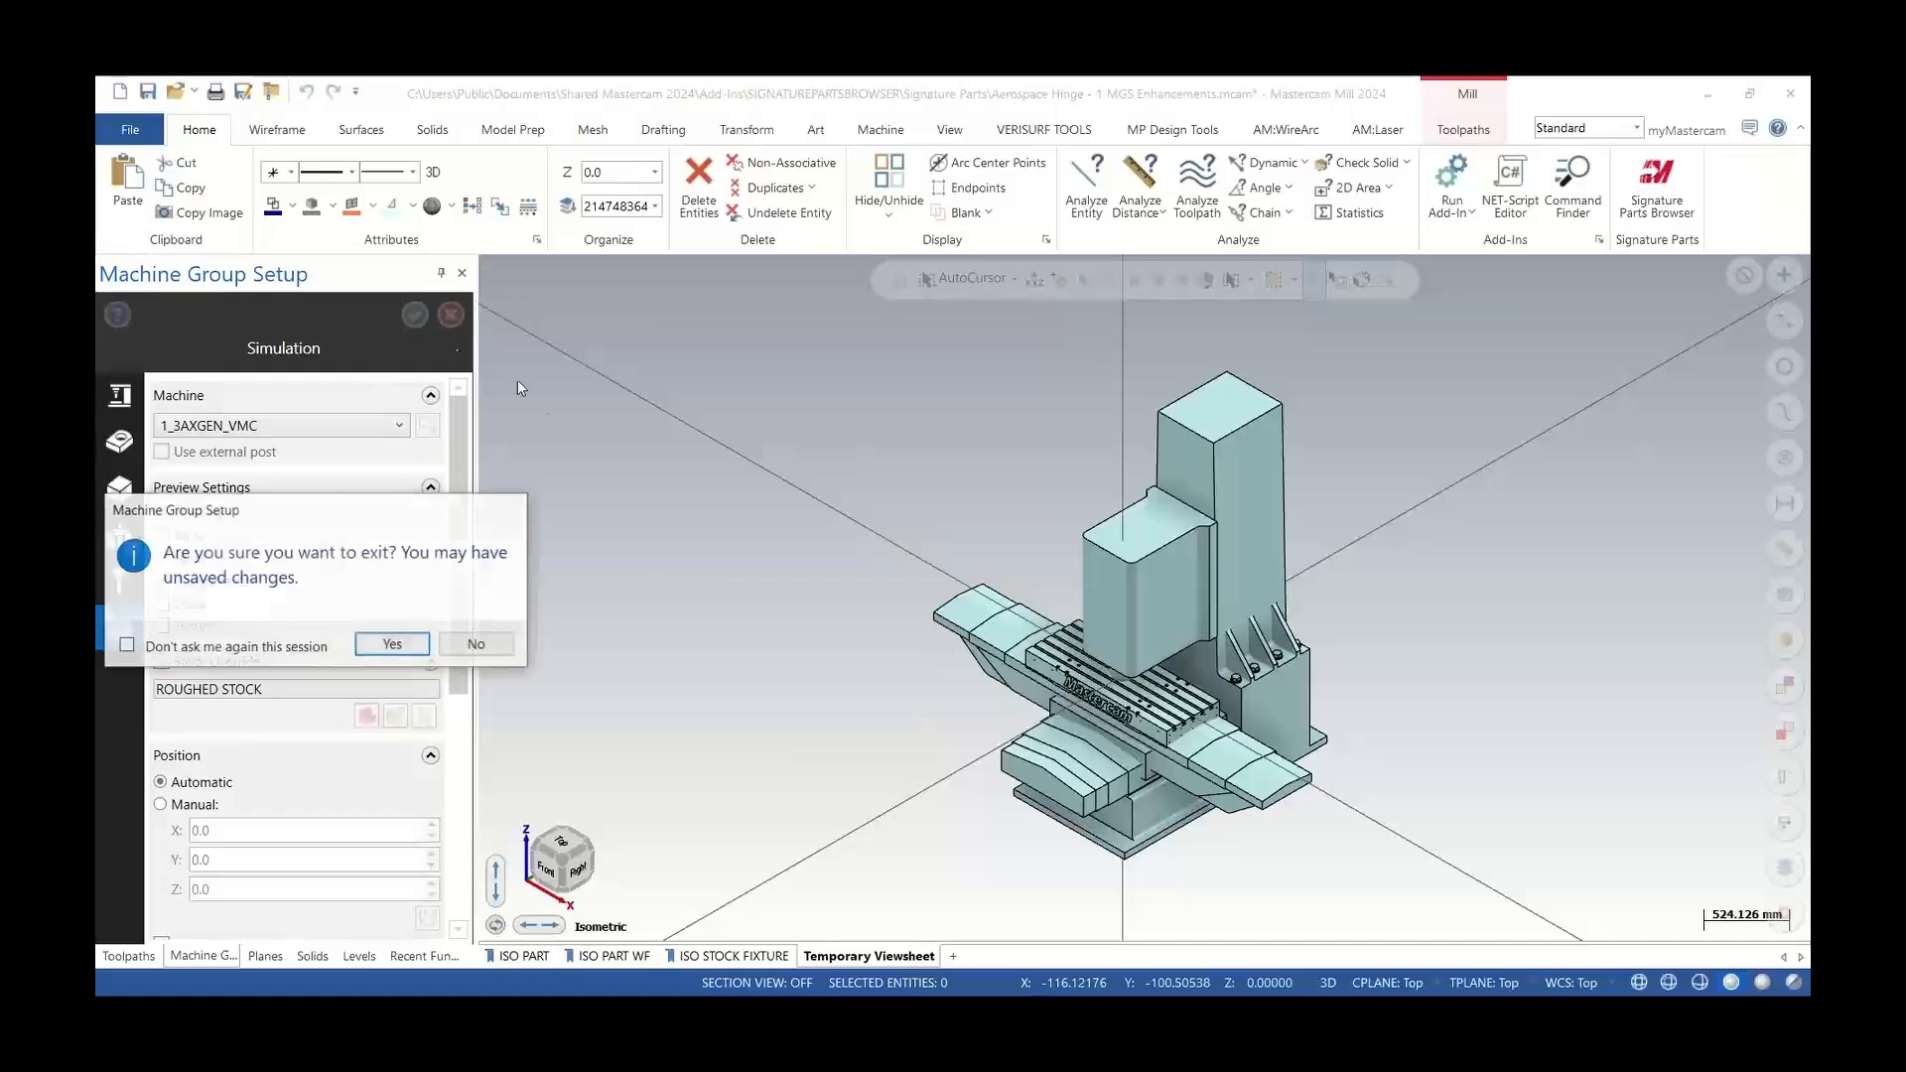
pyautogui.click(392, 643)
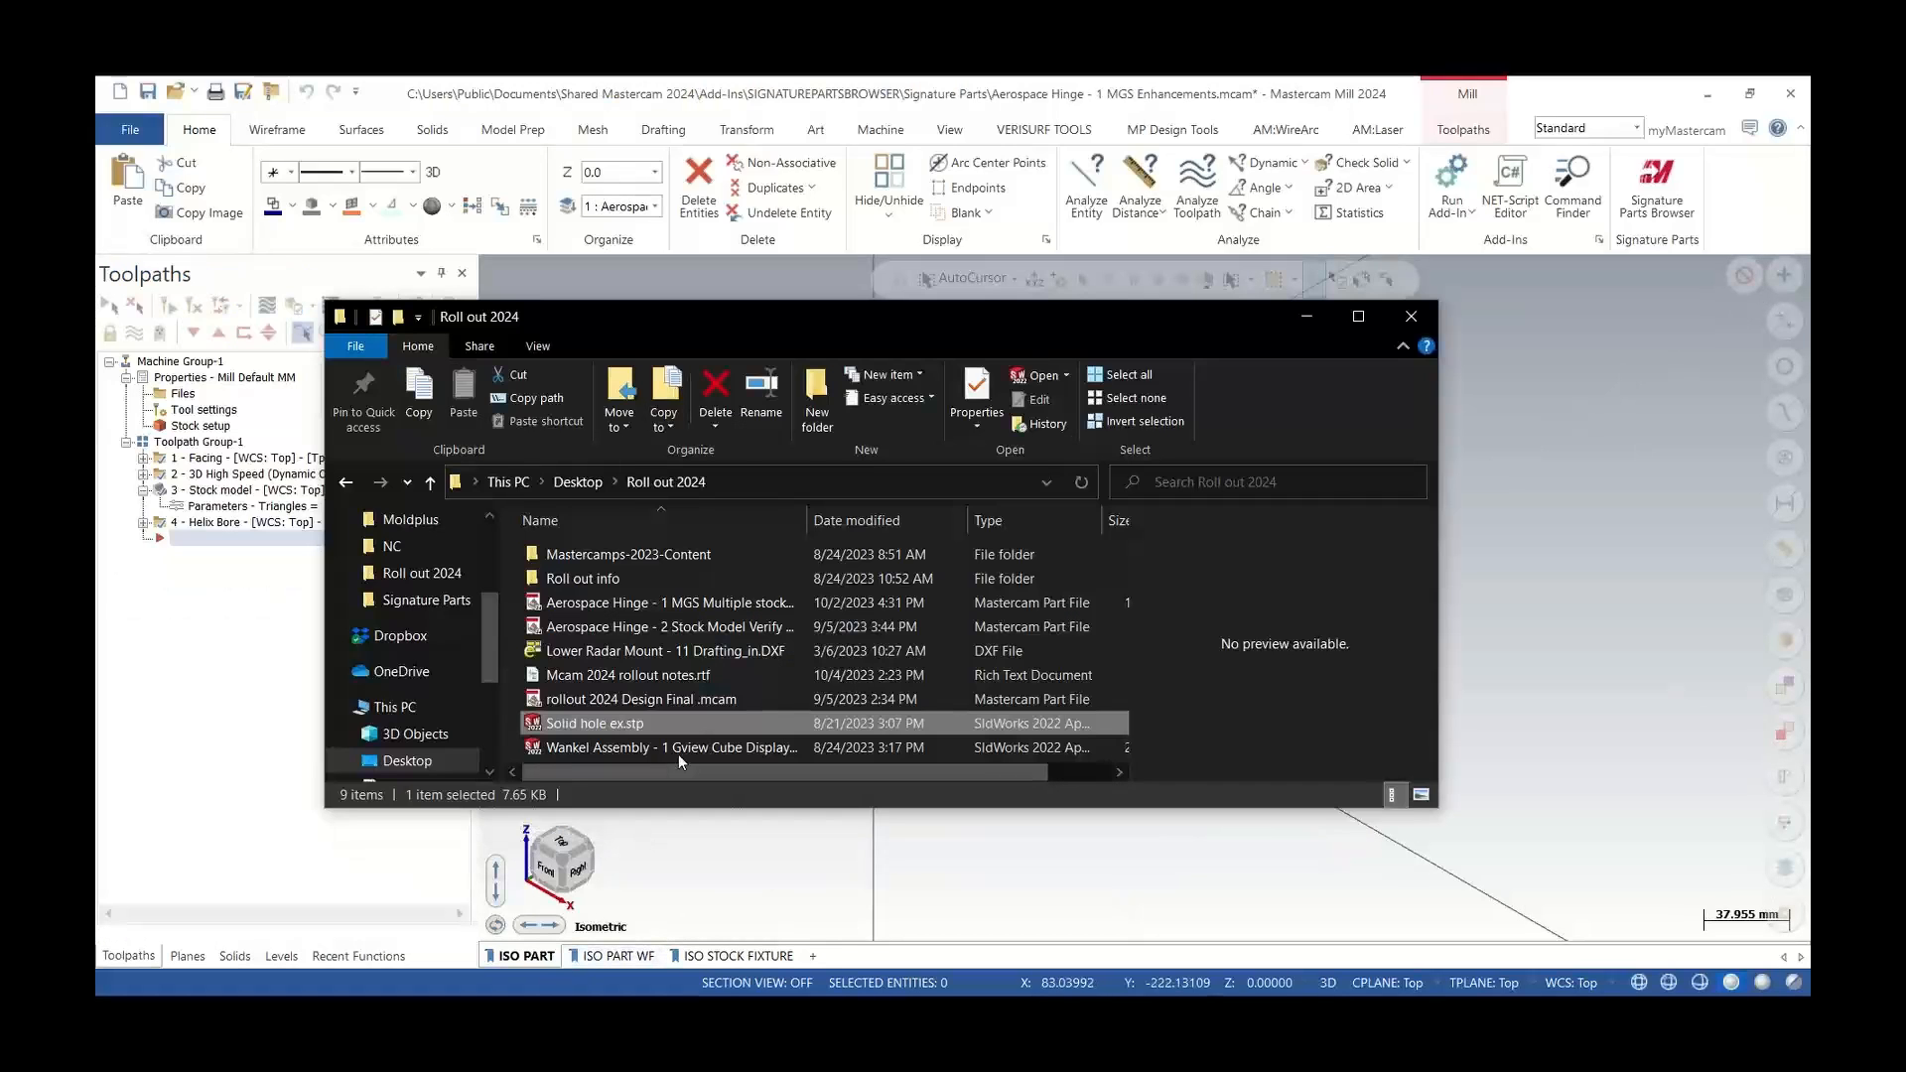
# Open the file 'Aerospace Hinge - 2 Stock Model Verify w mach sim' from the Roll out 2024 folder in Mastercam
pyautogui.click(697, 629)
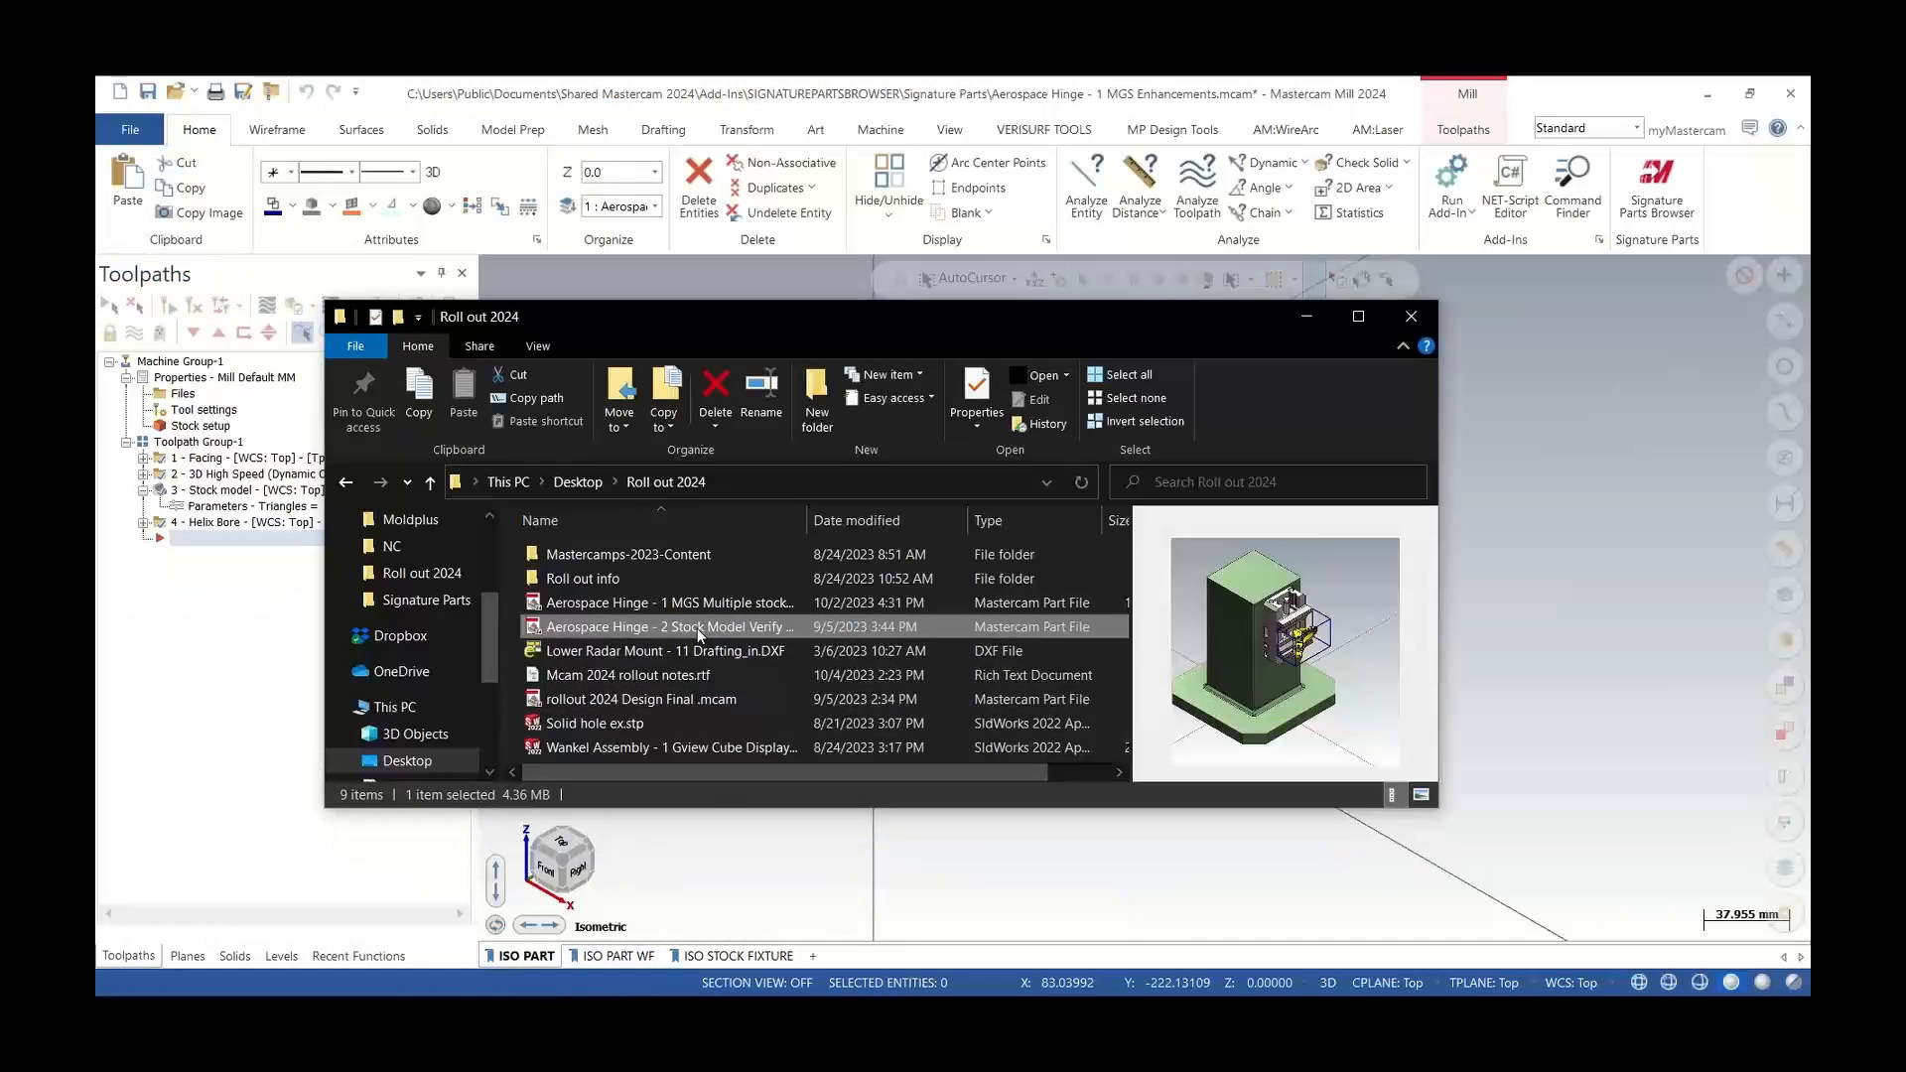
pyautogui.moveTo(687, 627); pyautogui.dragTo(775, 866)
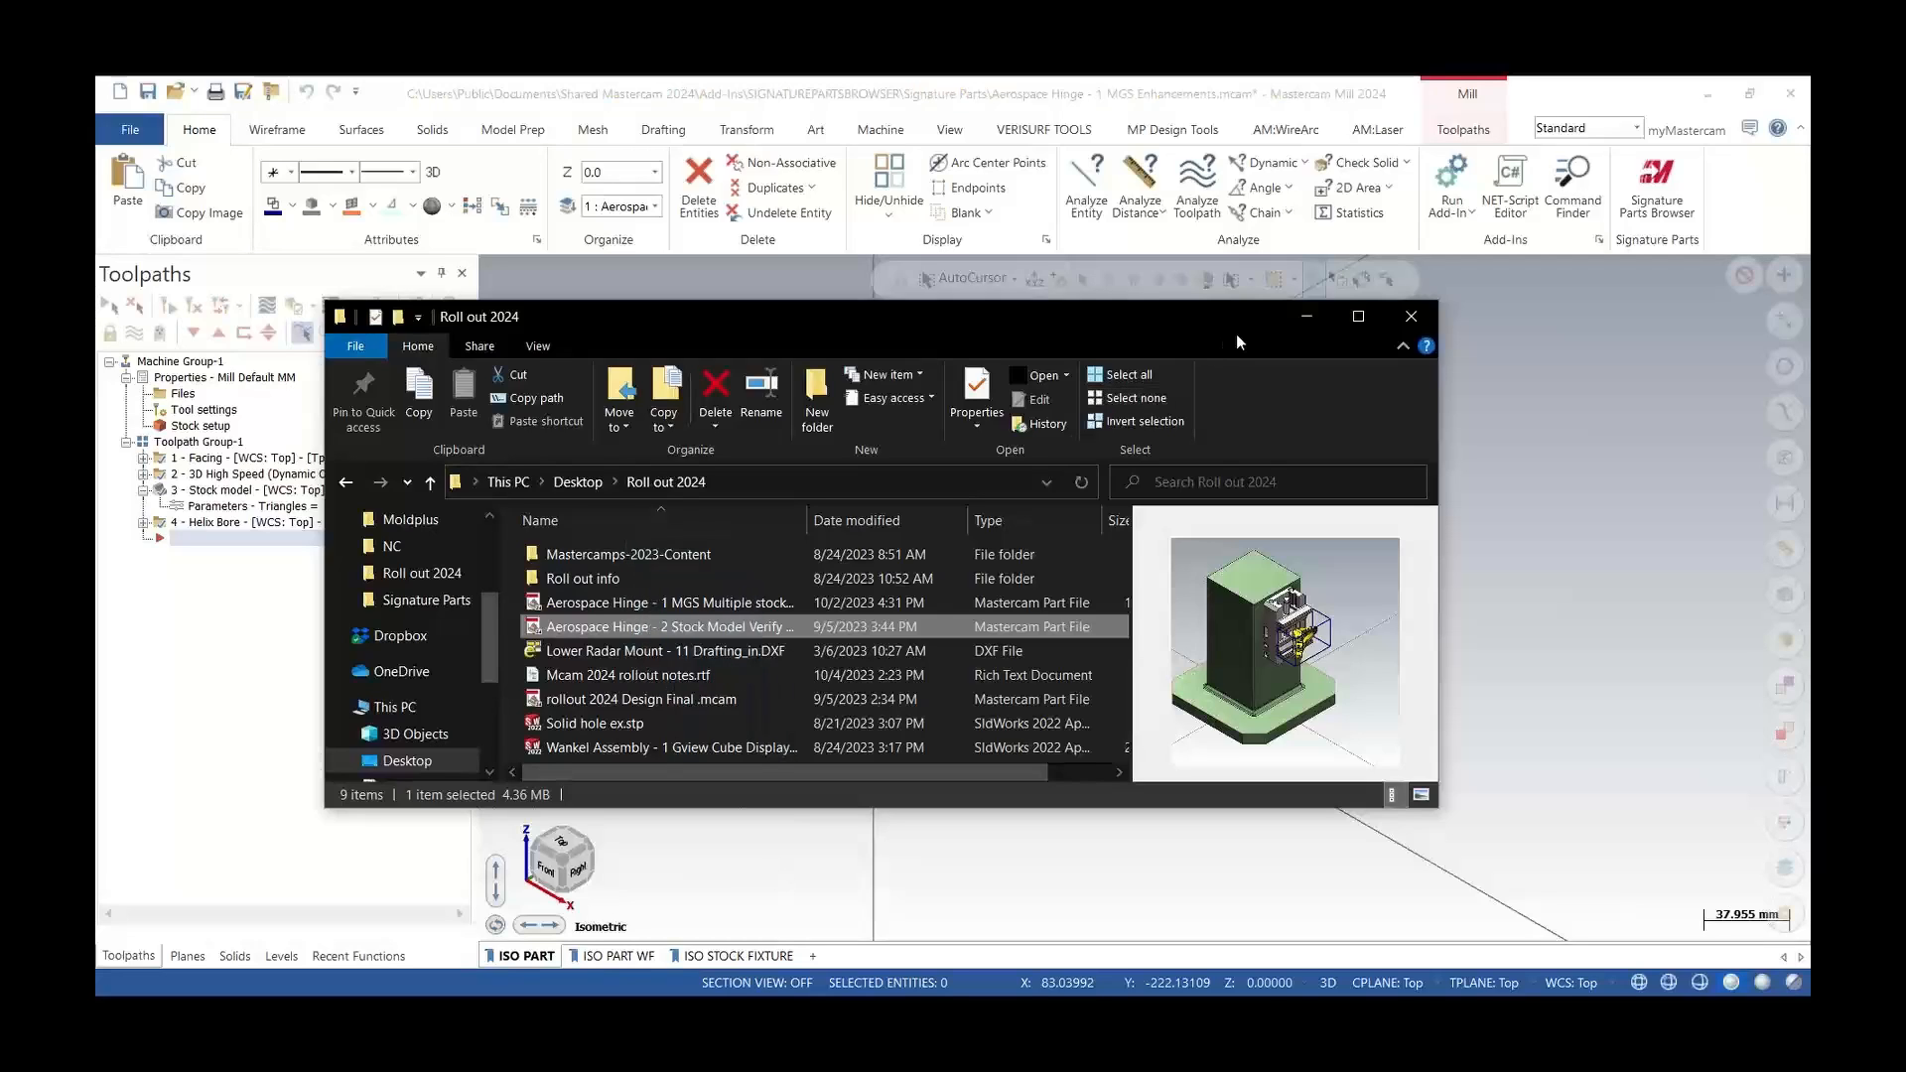
pyautogui.click(1305, 321)
pyautogui.click(1017, 584)
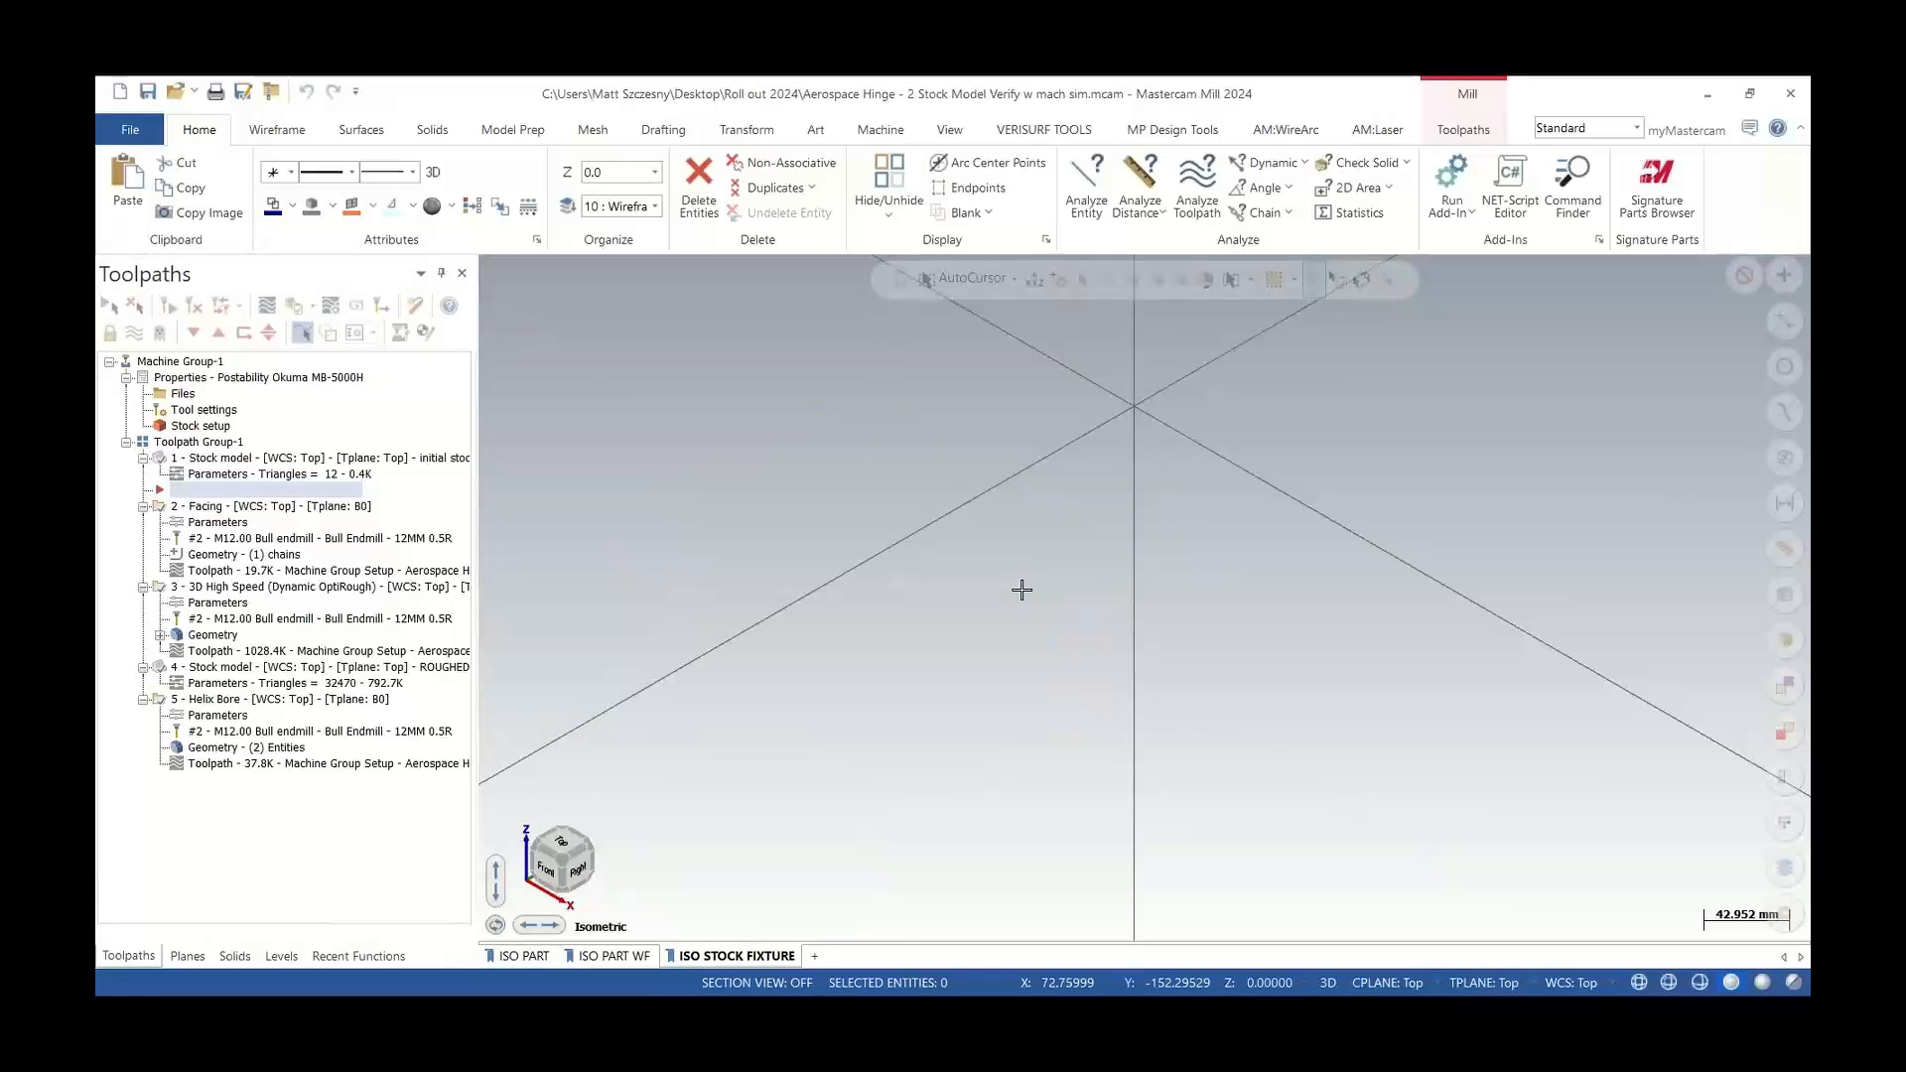
# Highlight the initial Stock model operation on the fixtured part and open the machine group's Stock setup
pyautogui.scroll(-6, 1022, 641)
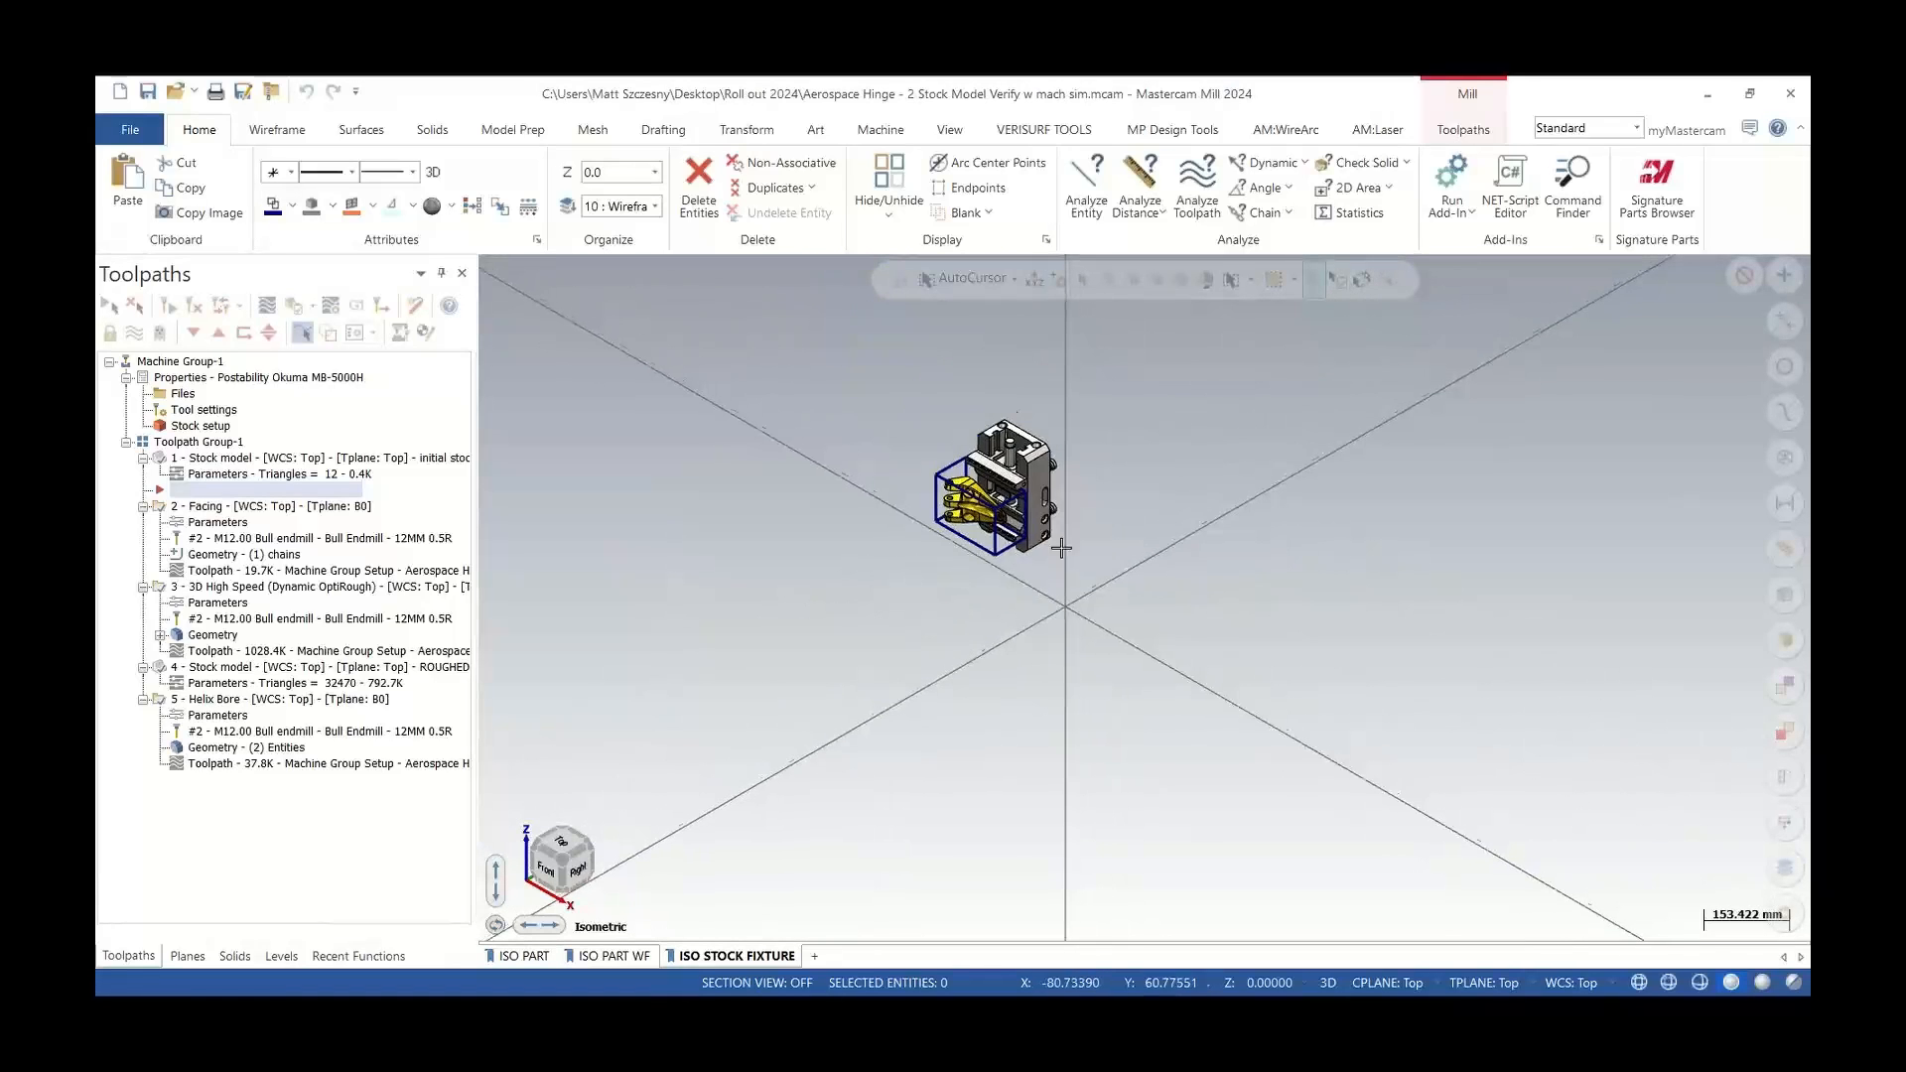
pyautogui.scroll(2, 1034, 446)
pyautogui.moveTo(1034, 446); pyautogui.dragTo(1251, 441, button='middle')
pyautogui.click(227, 459)
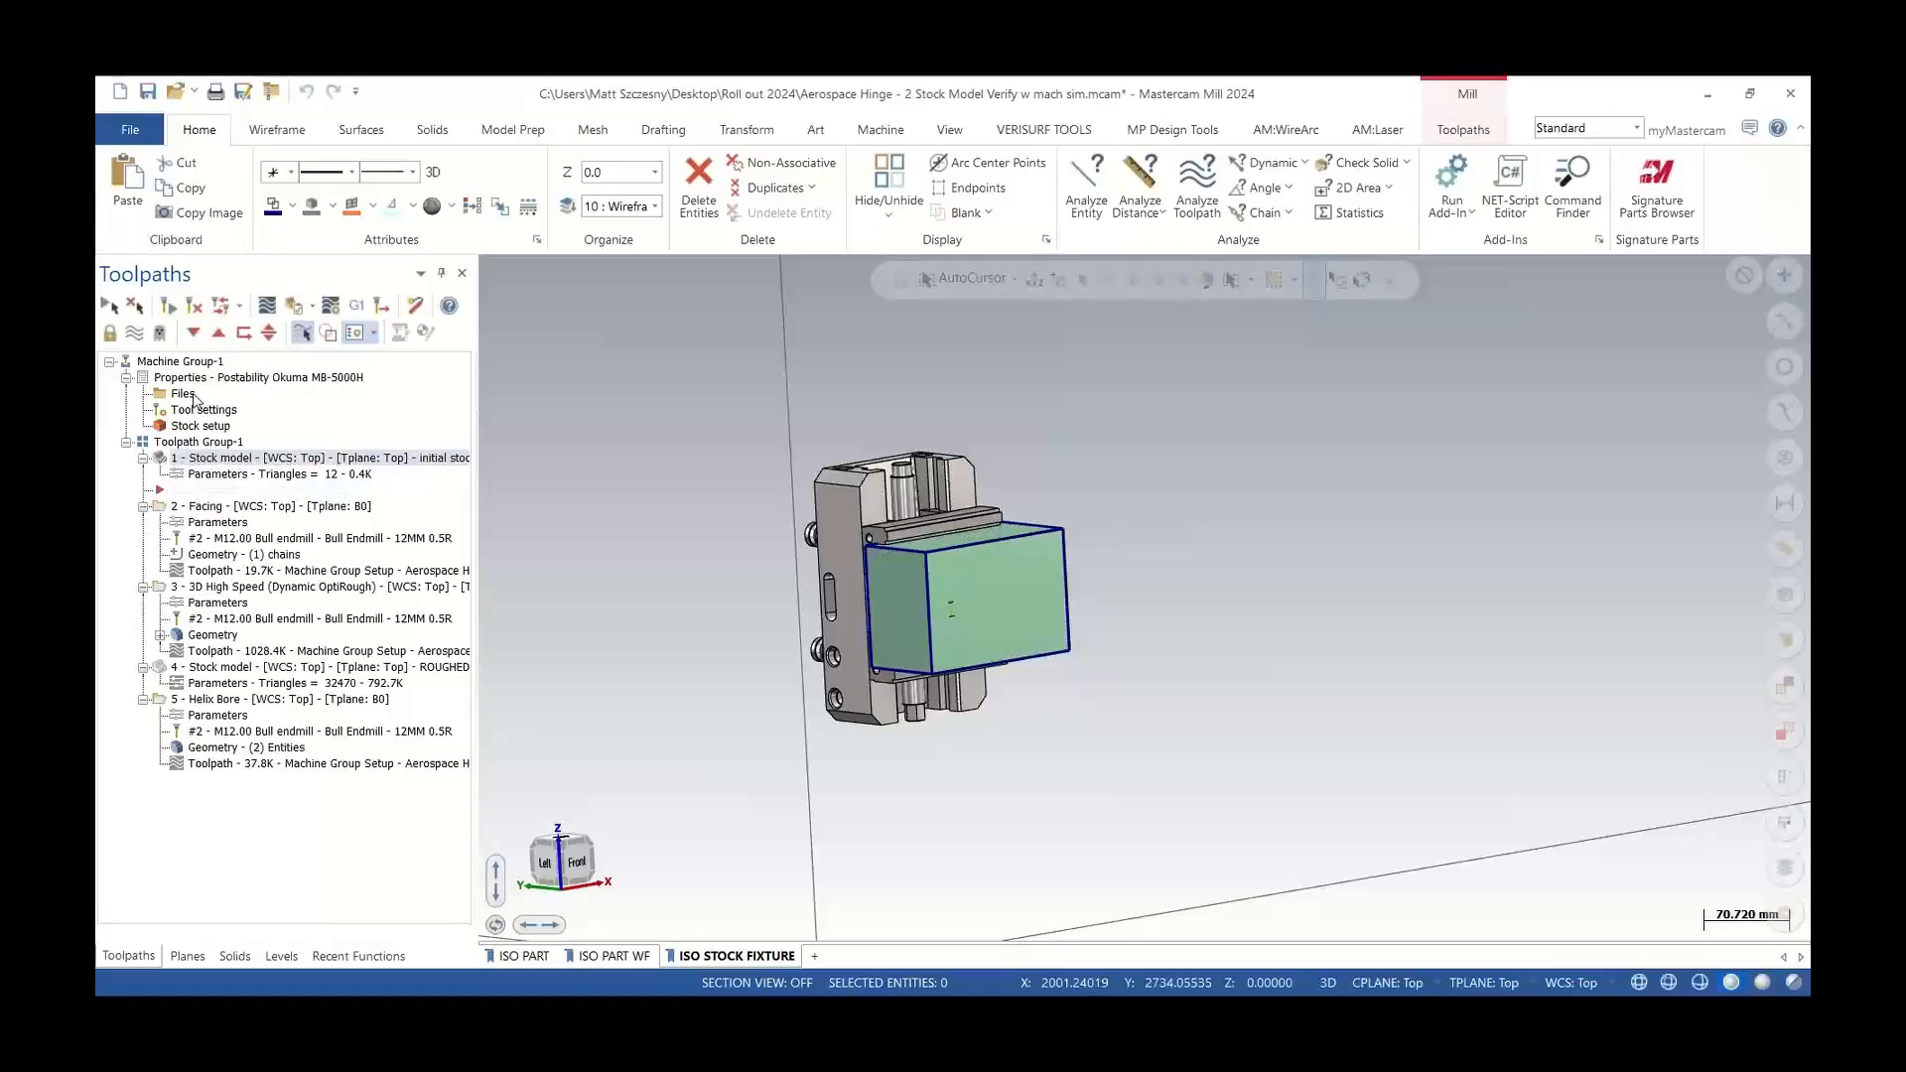
pyautogui.scroll(3, 545, 516)
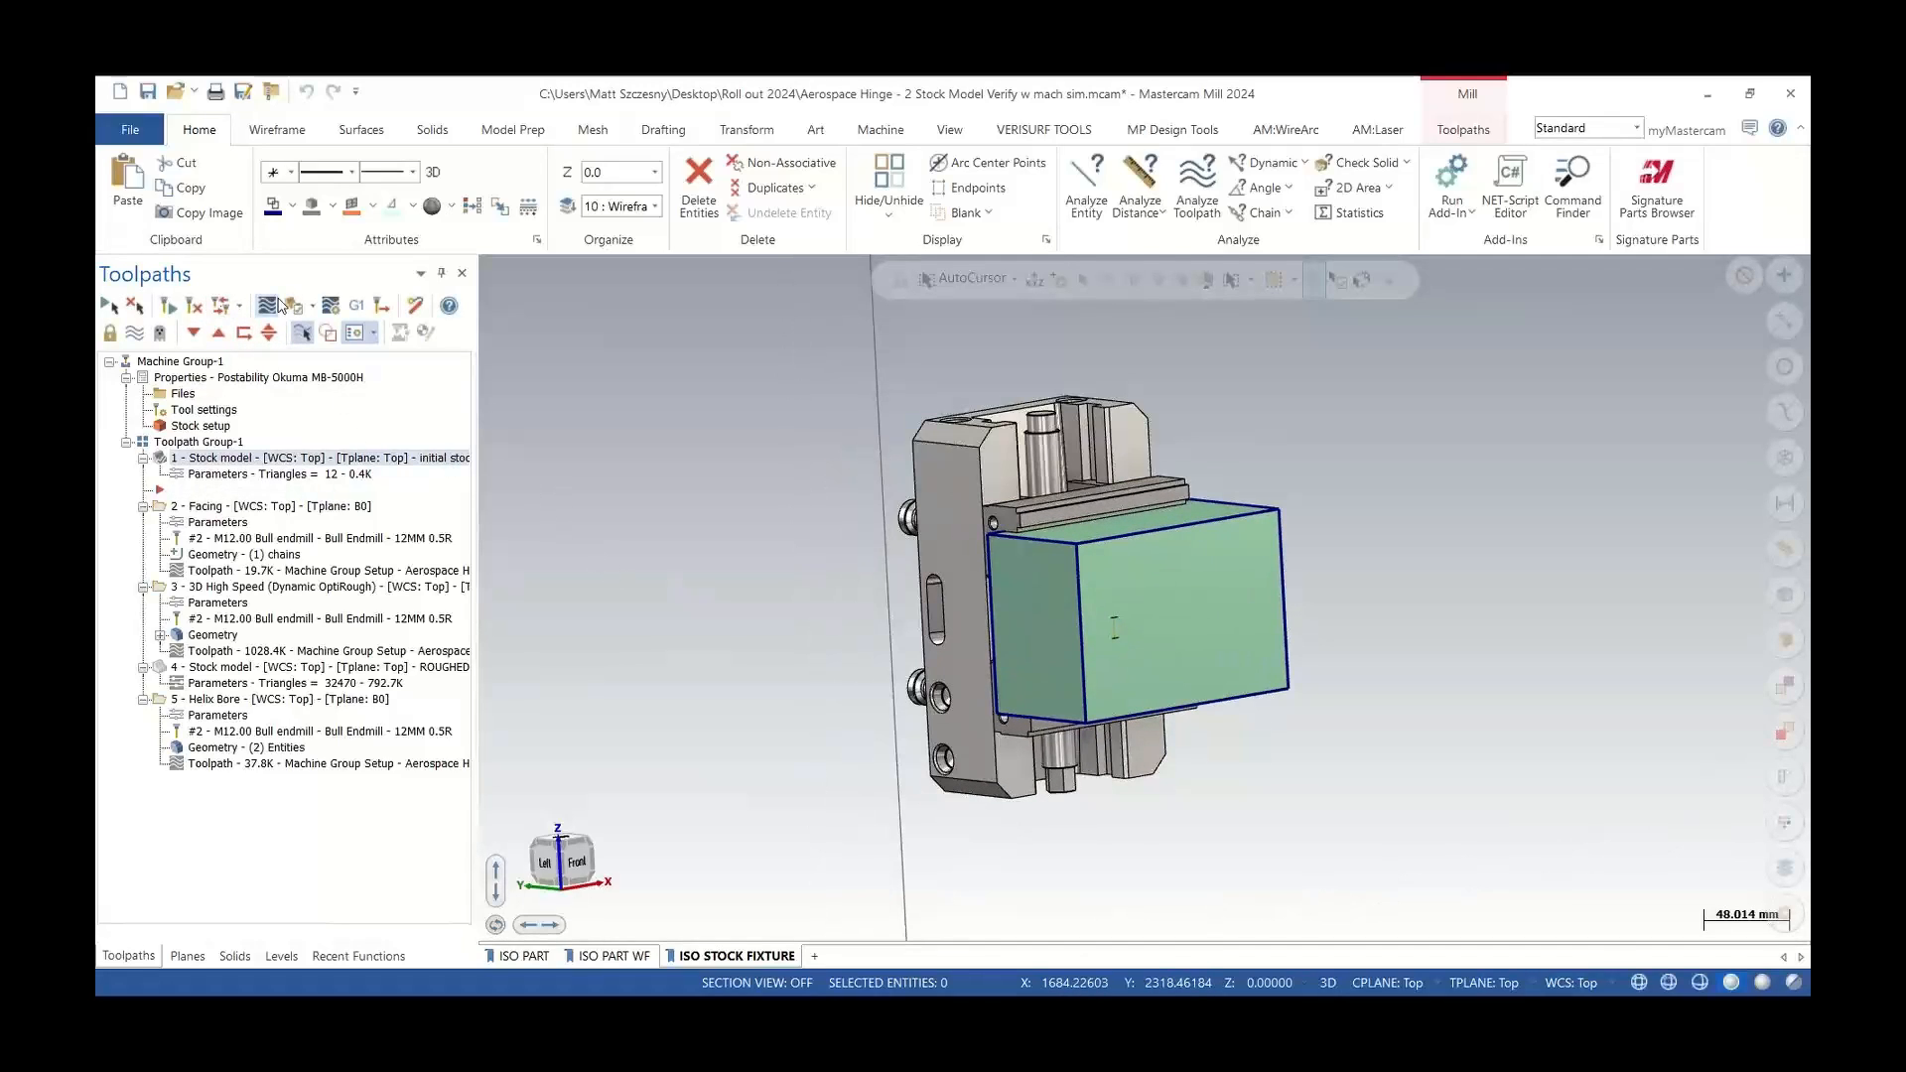
pyautogui.doubleClick(199, 426)
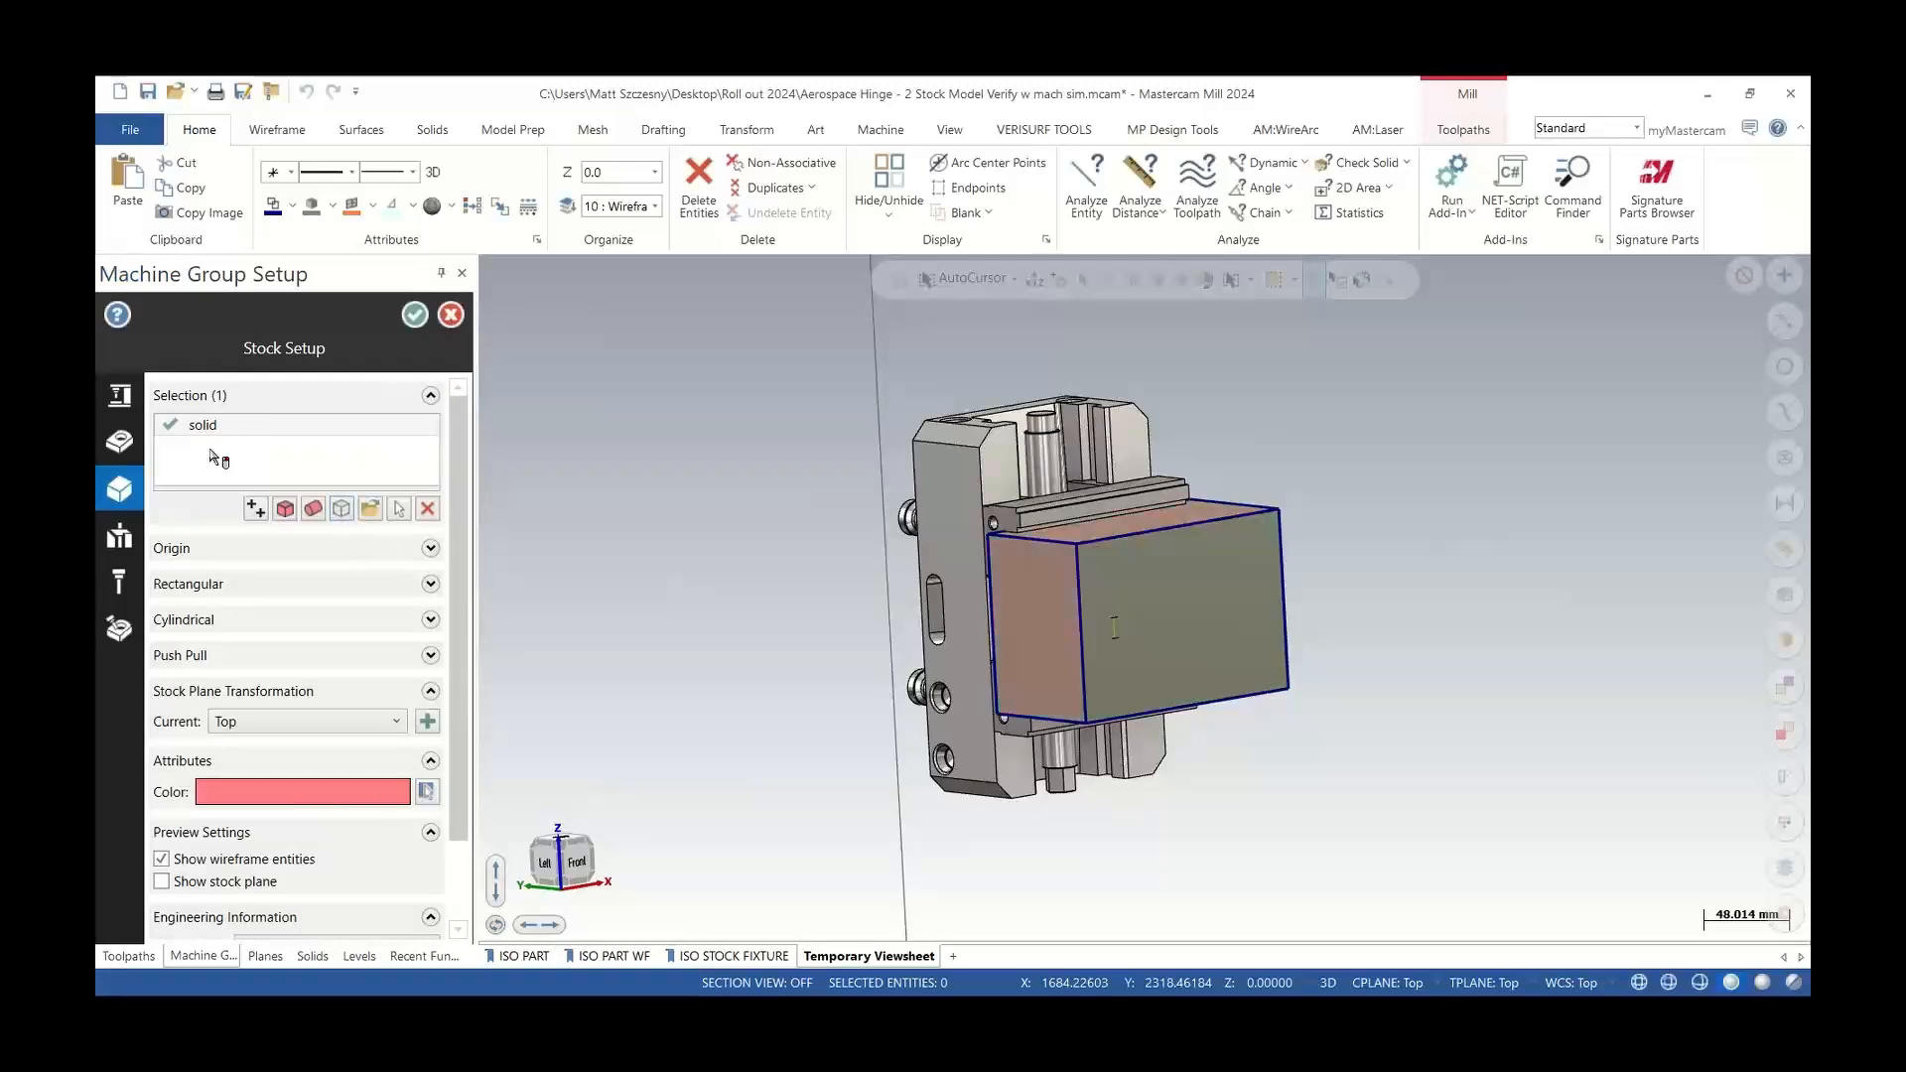
# Accept the stock setup and highlight the ROUGHED STOCK stock model operation in the toolpath tree
pyautogui.moveTo(217, 434)
pyautogui.click(415, 315)
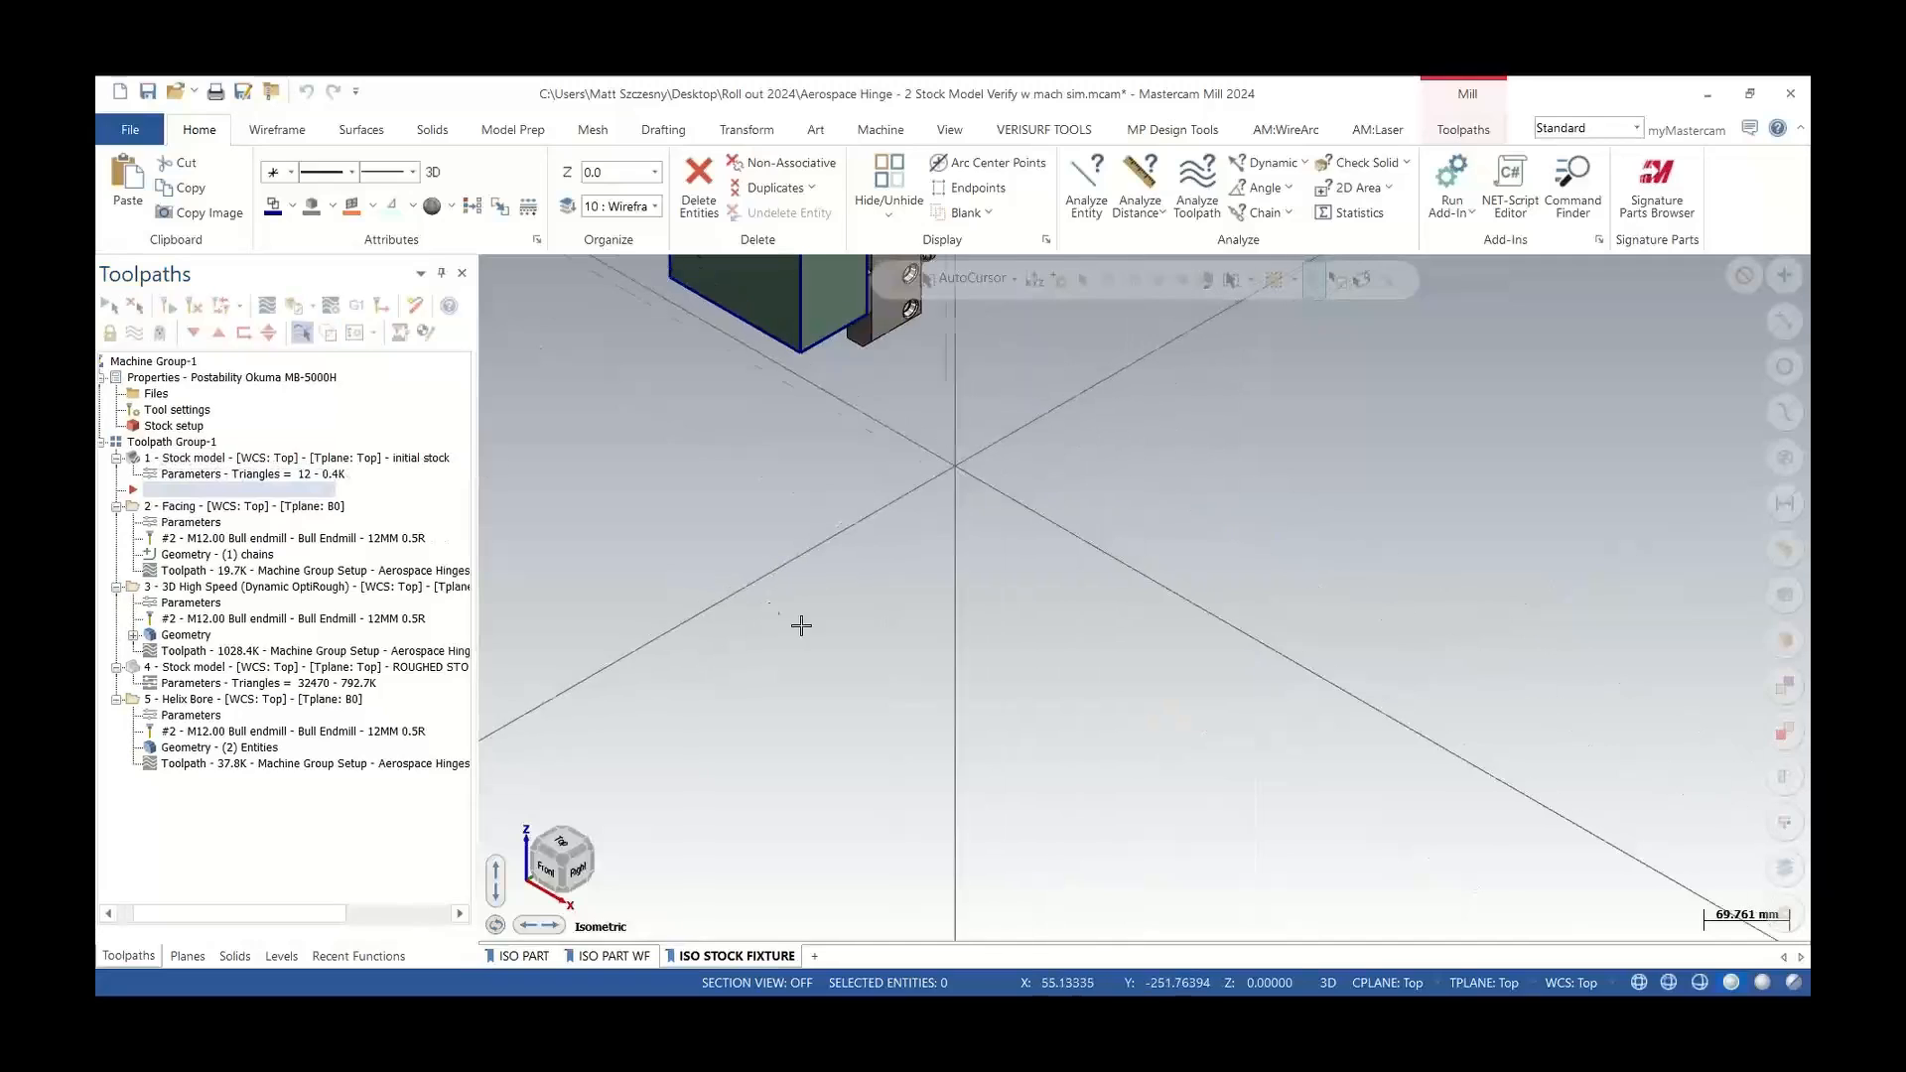
pyautogui.scroll(5, 765, 432)
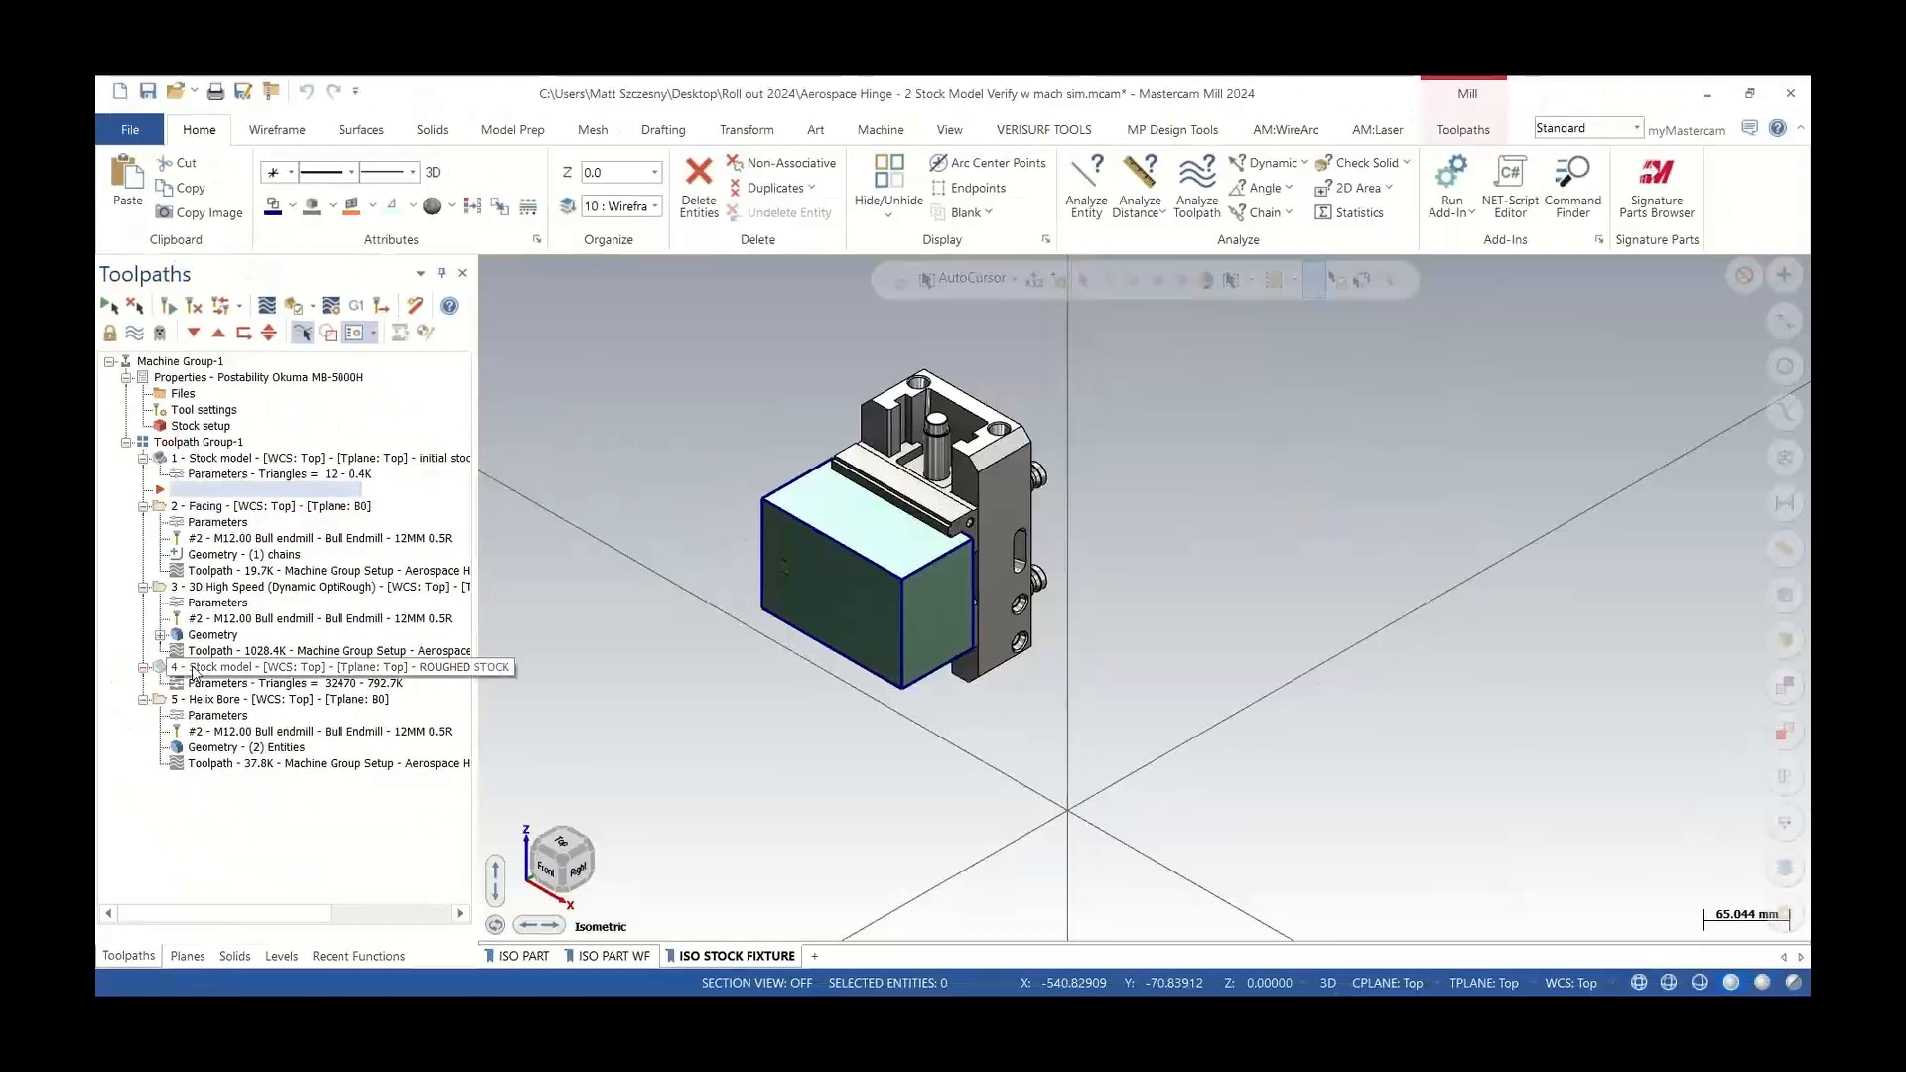
pyautogui.click(276, 835)
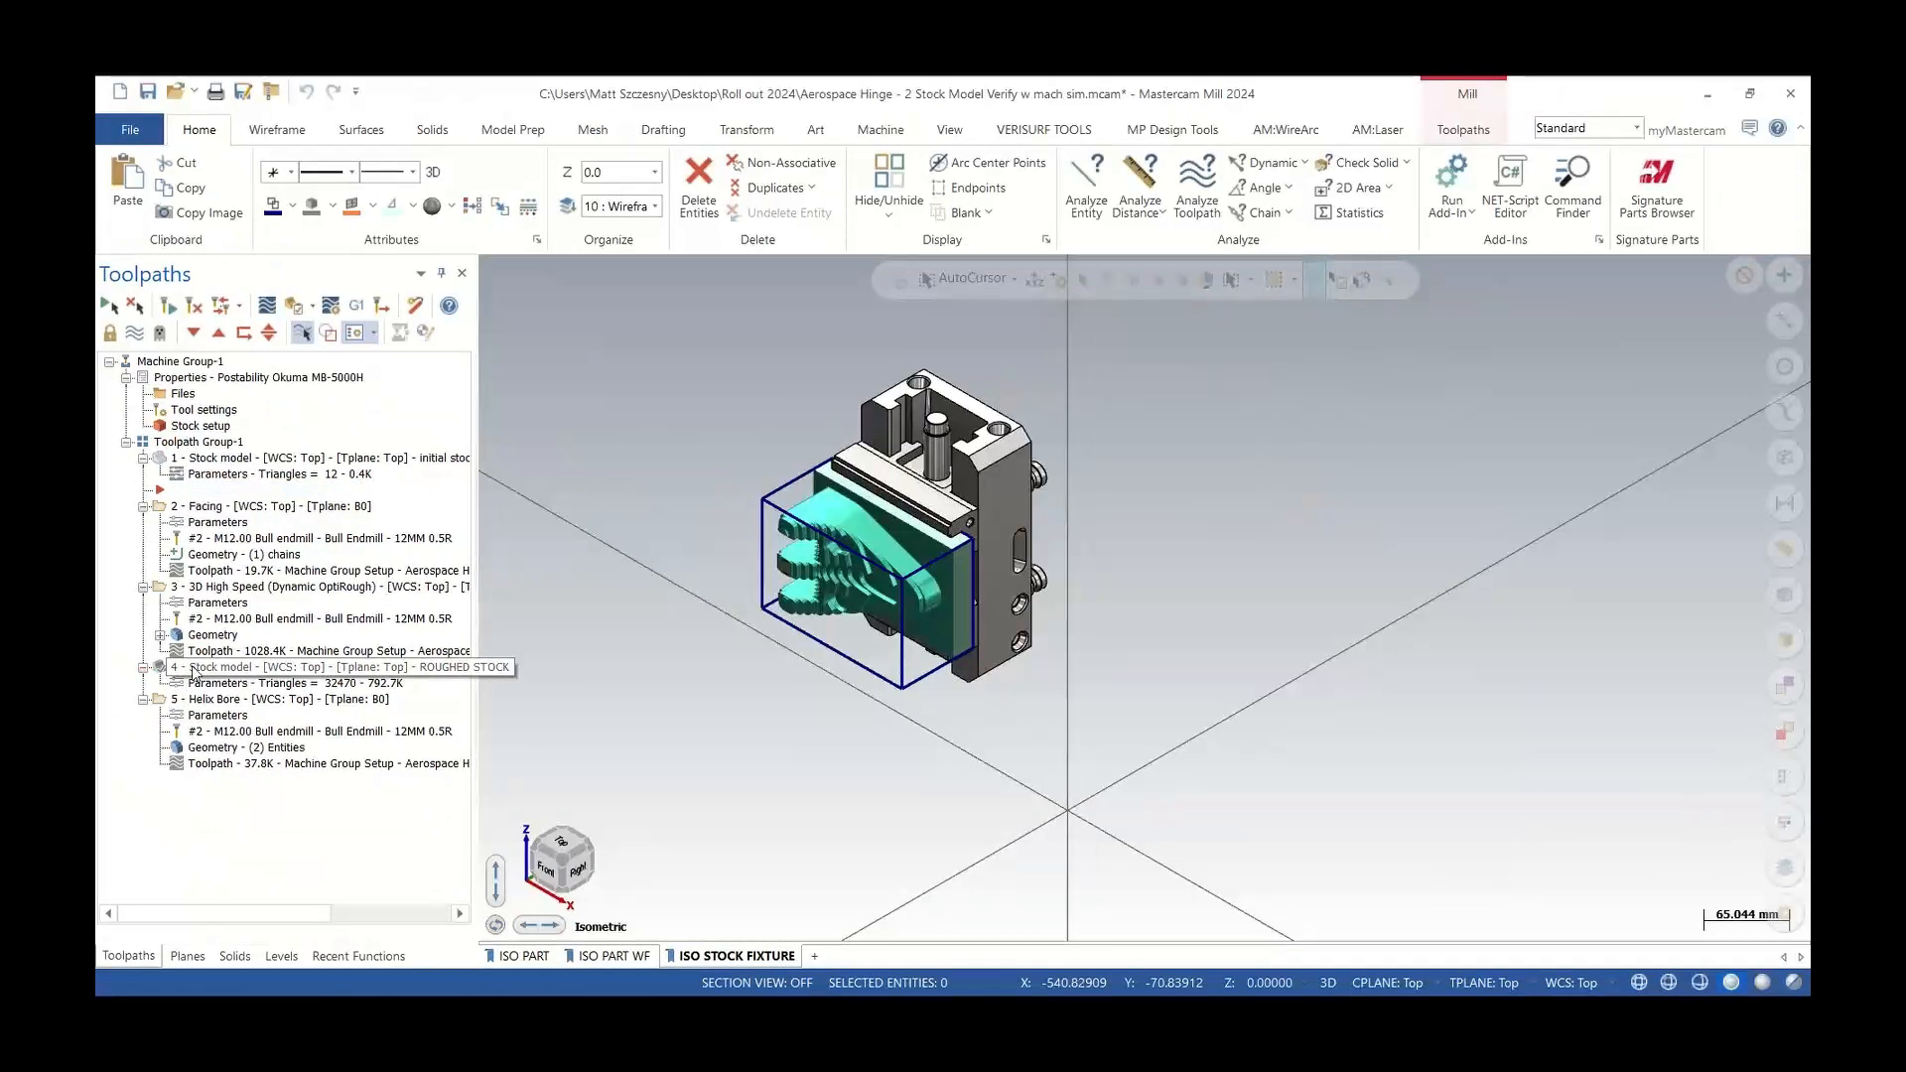
# Select the 3D High Speed operation and launch machine simulation for it alone, without posting all operations
pyautogui.click(224, 459)
pyautogui.click(224, 586)
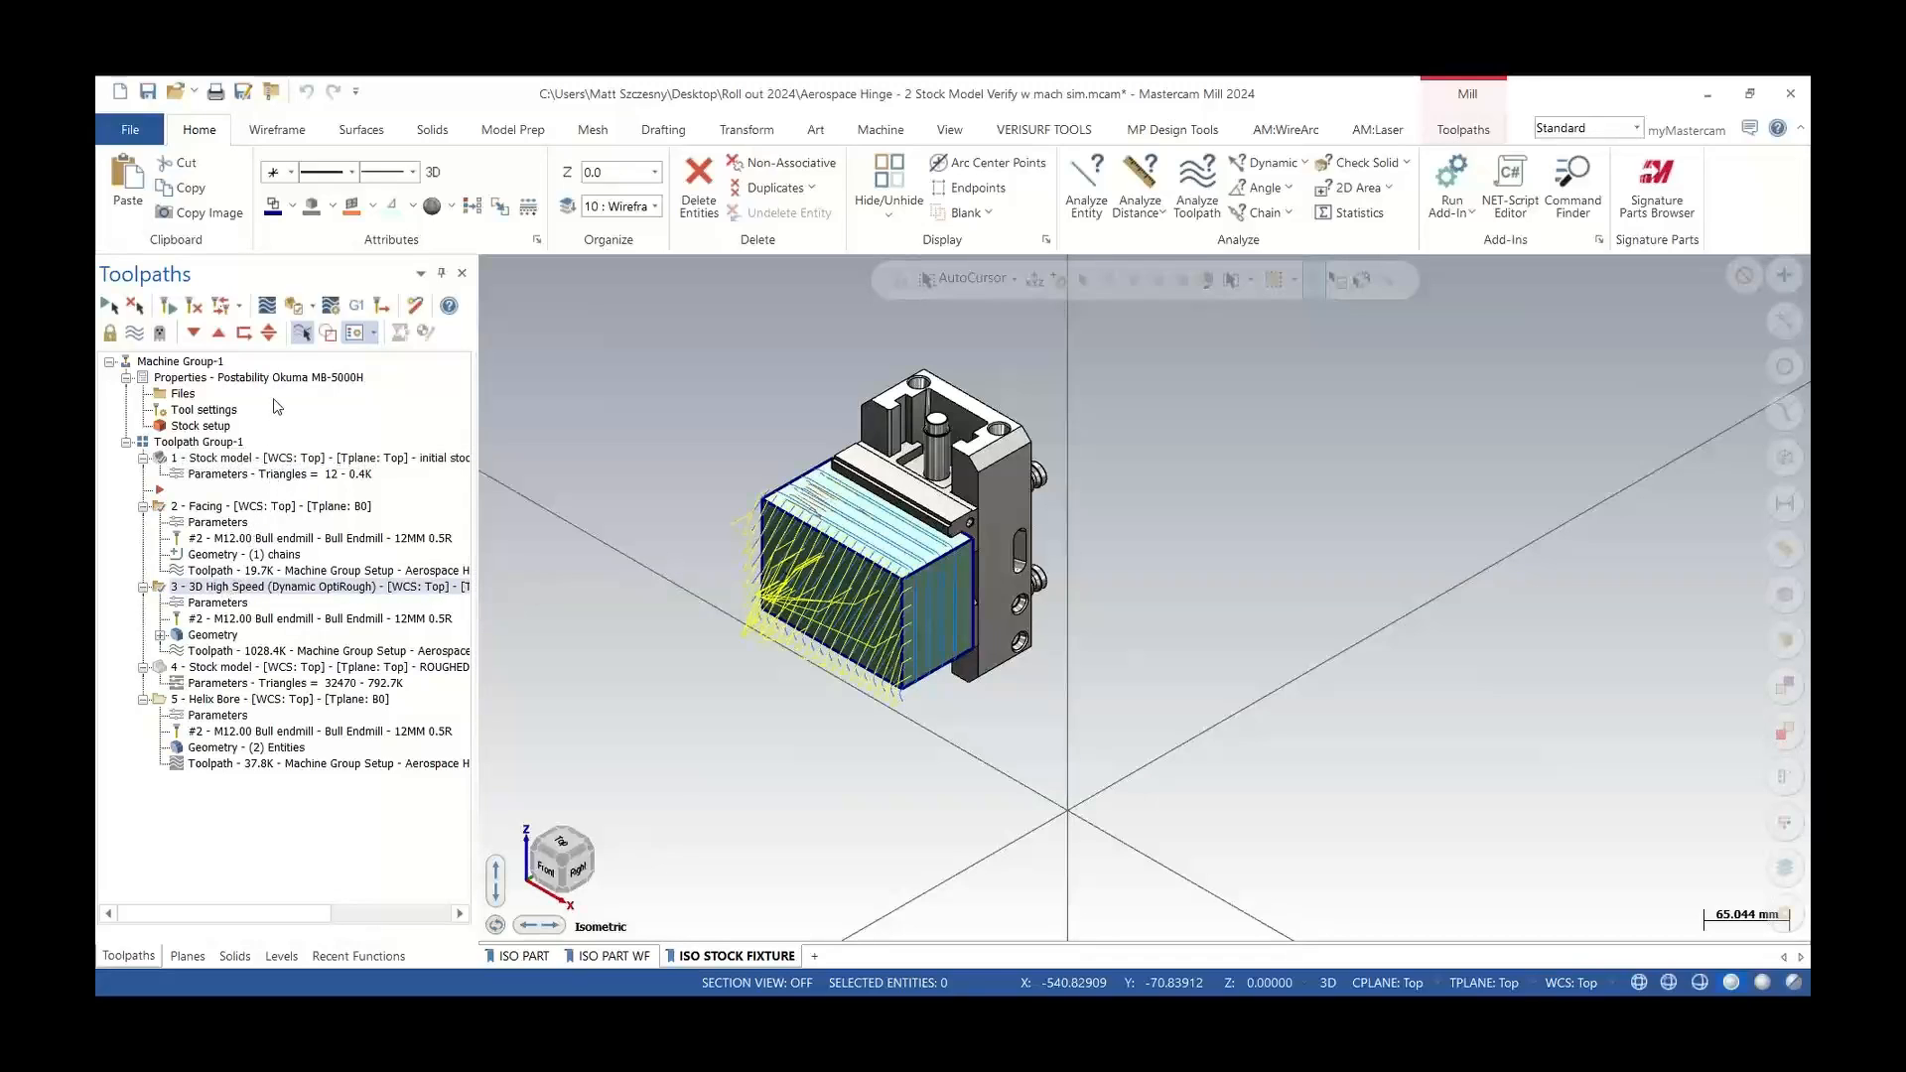
pyautogui.click(295, 308)
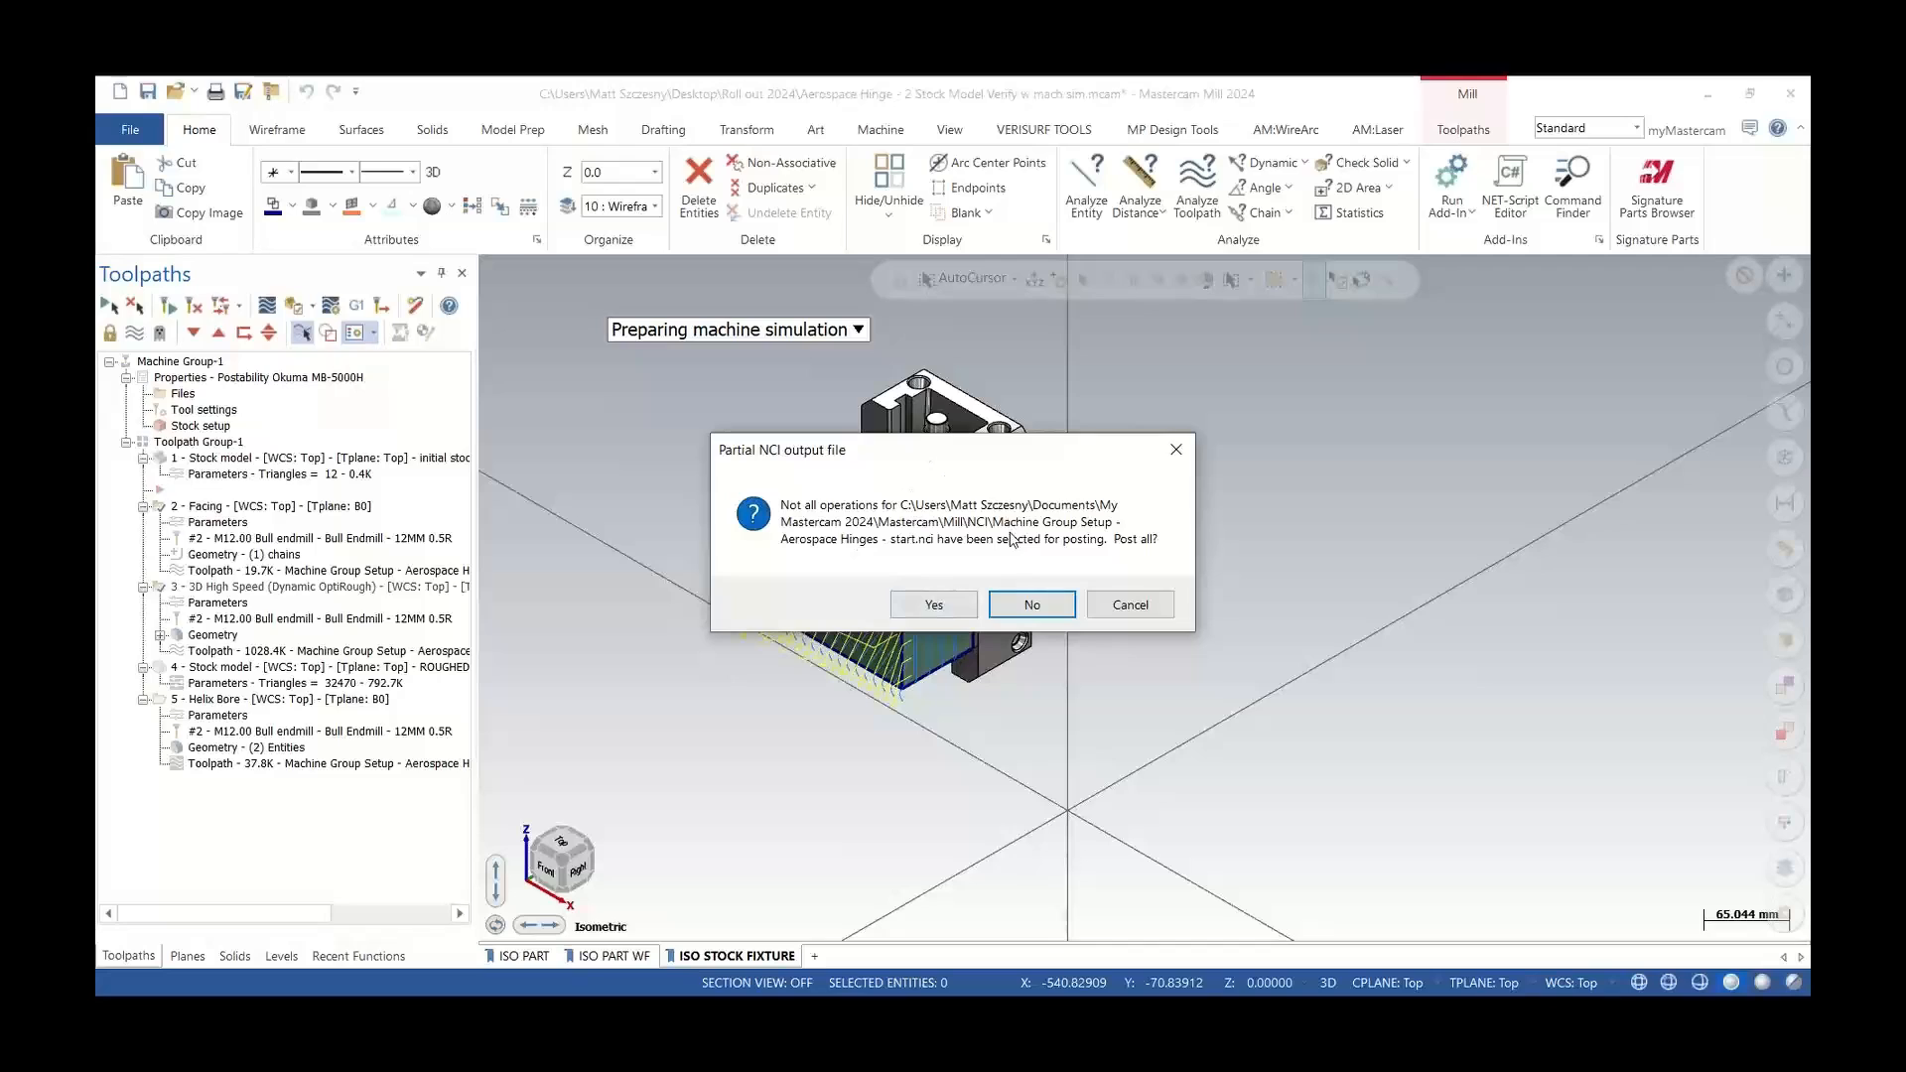
pyautogui.click(1033, 604)
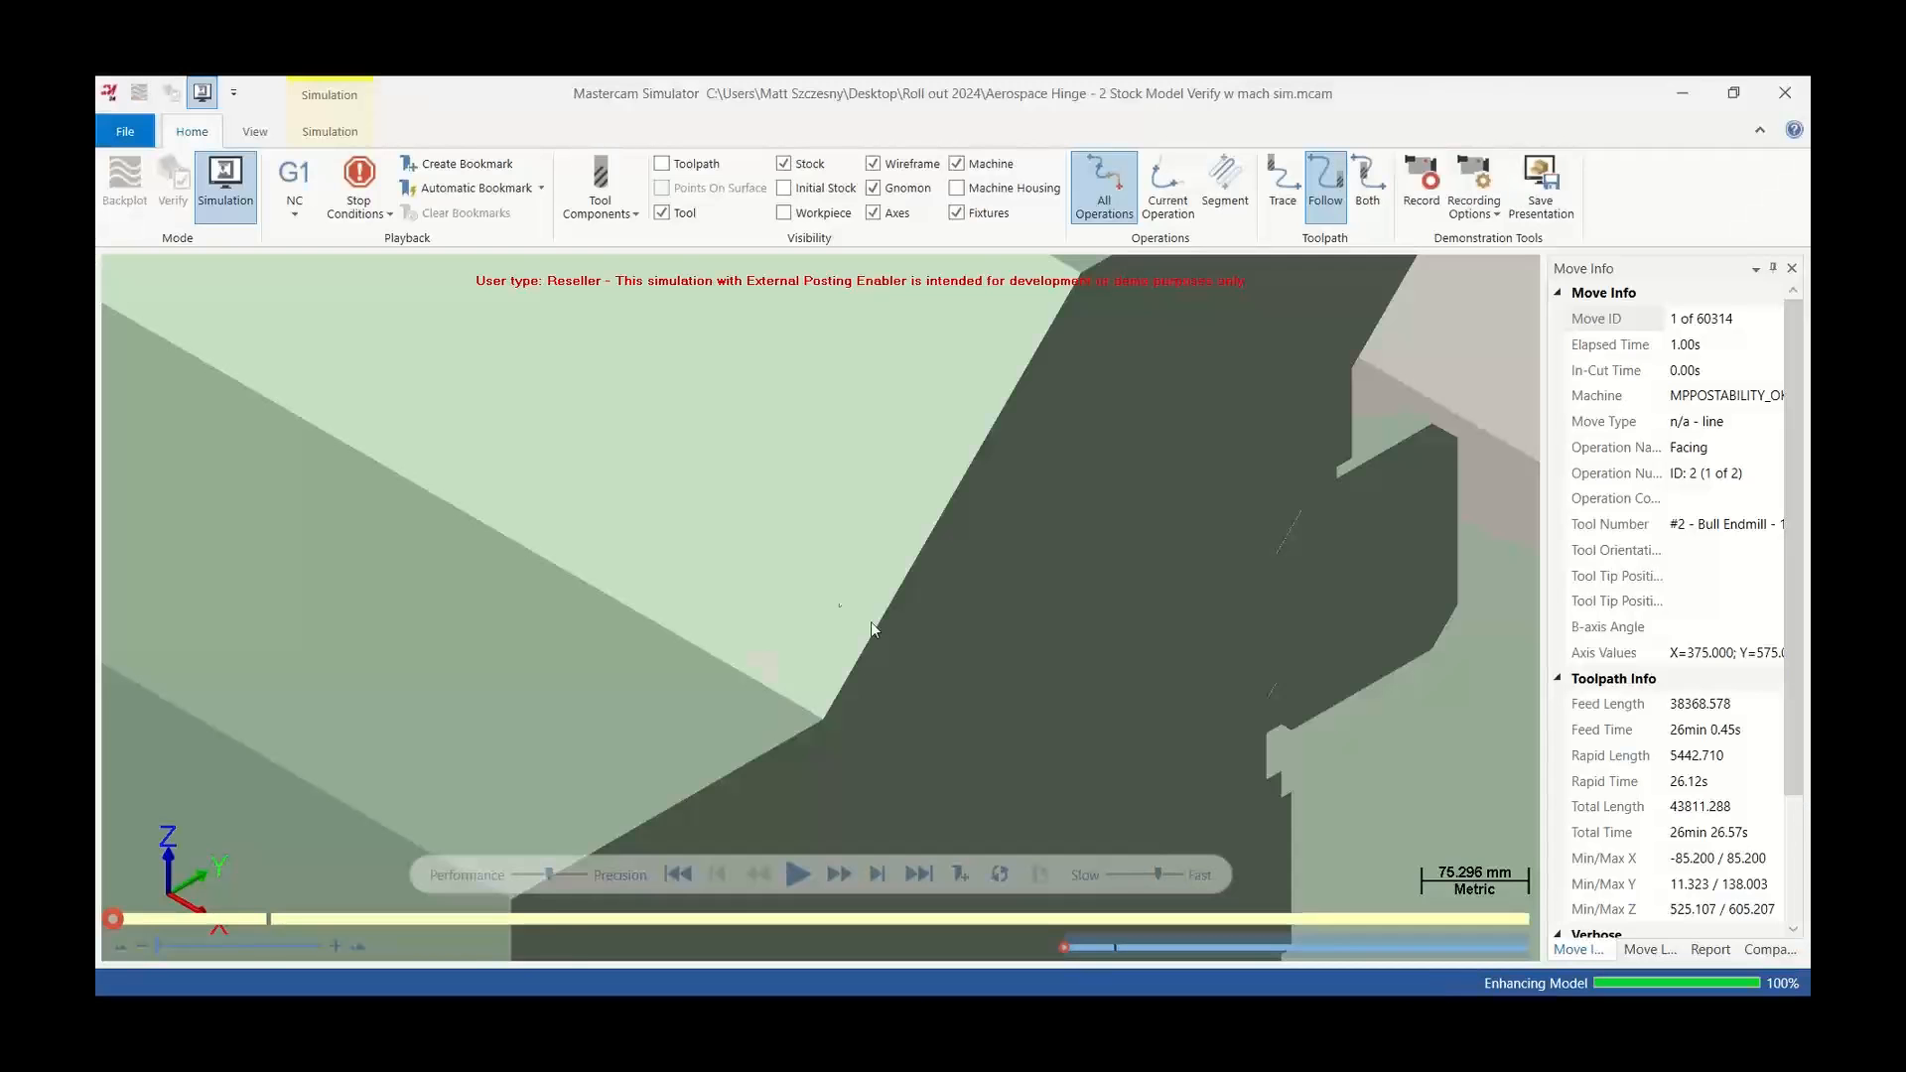
# Toggle the machine housing display on and back off in the simulator
pyautogui.scroll(-10, 872, 622)
pyautogui.moveTo(869, 619); pyautogui.dragTo(1046, 352, button='middle')
pyautogui.scroll(8, 986, 540)
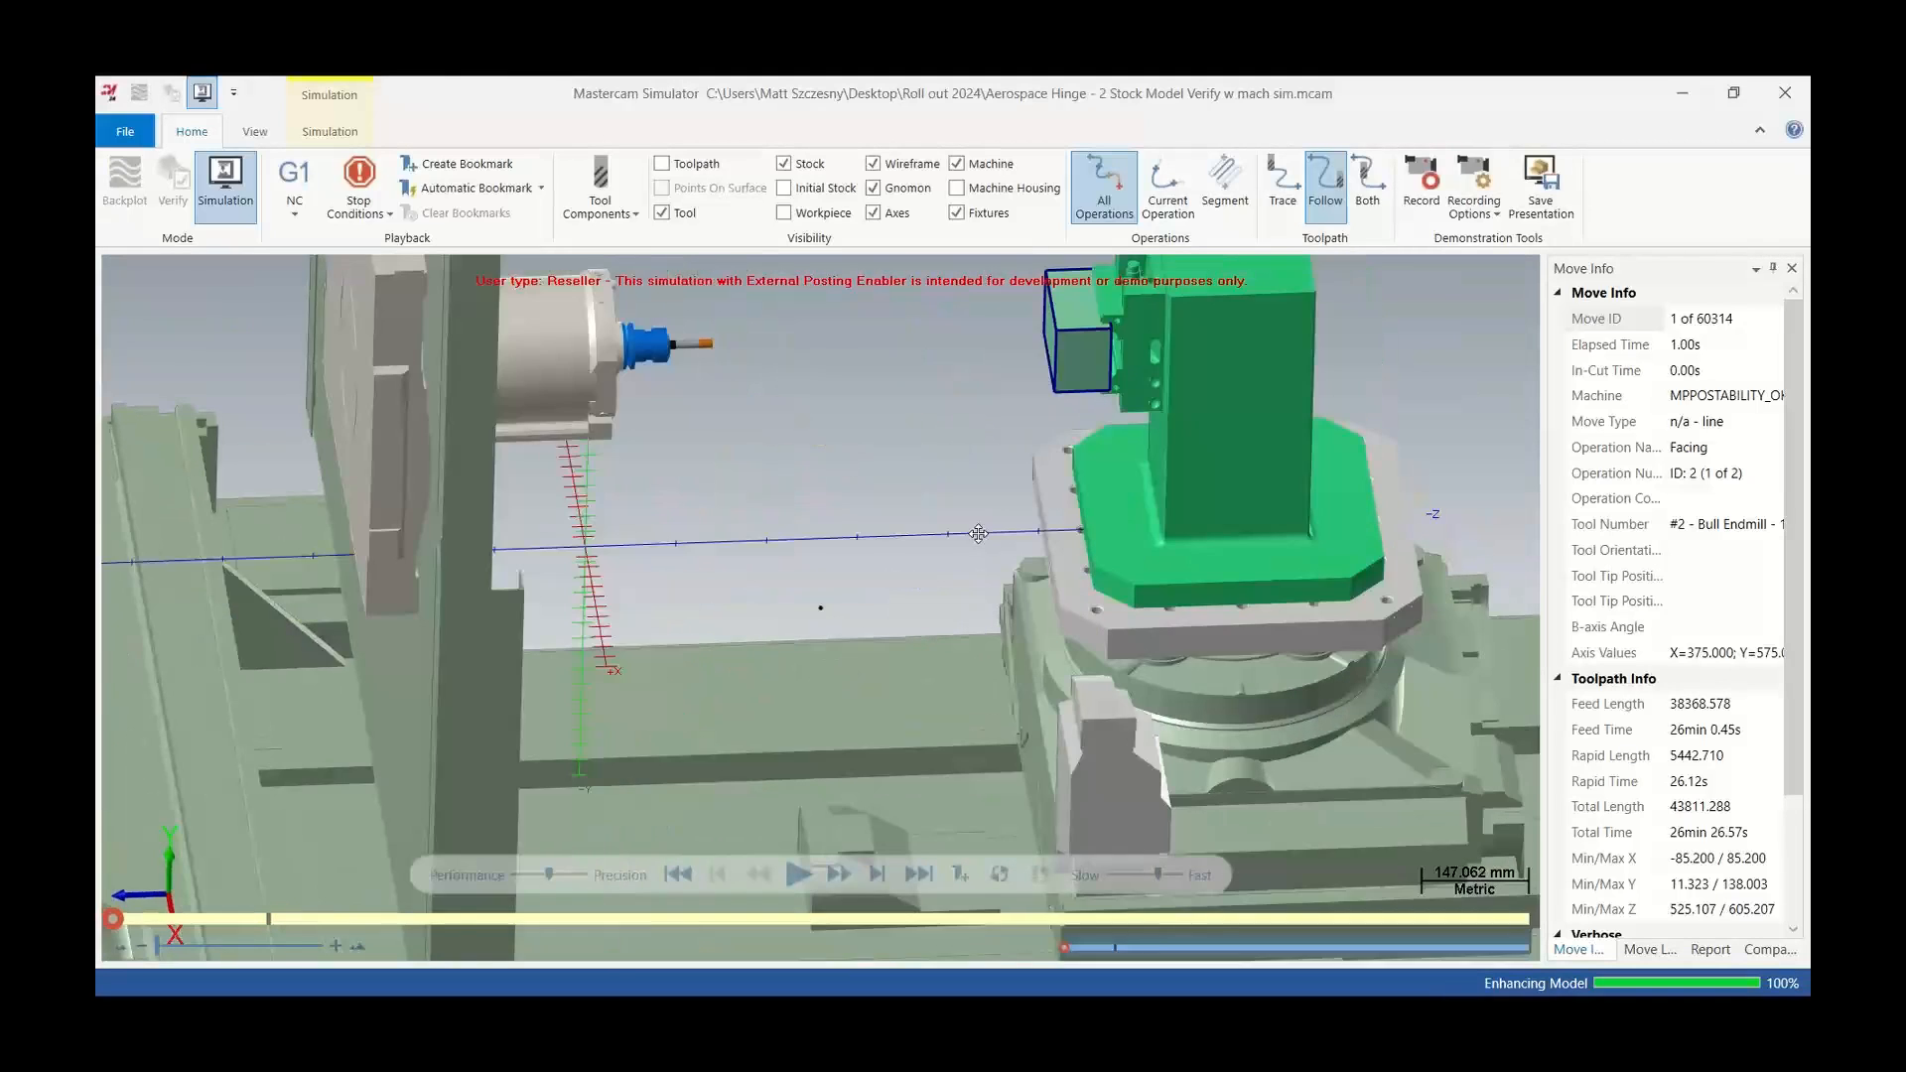
pyautogui.scroll(-6, 983, 533)
pyautogui.click(957, 188)
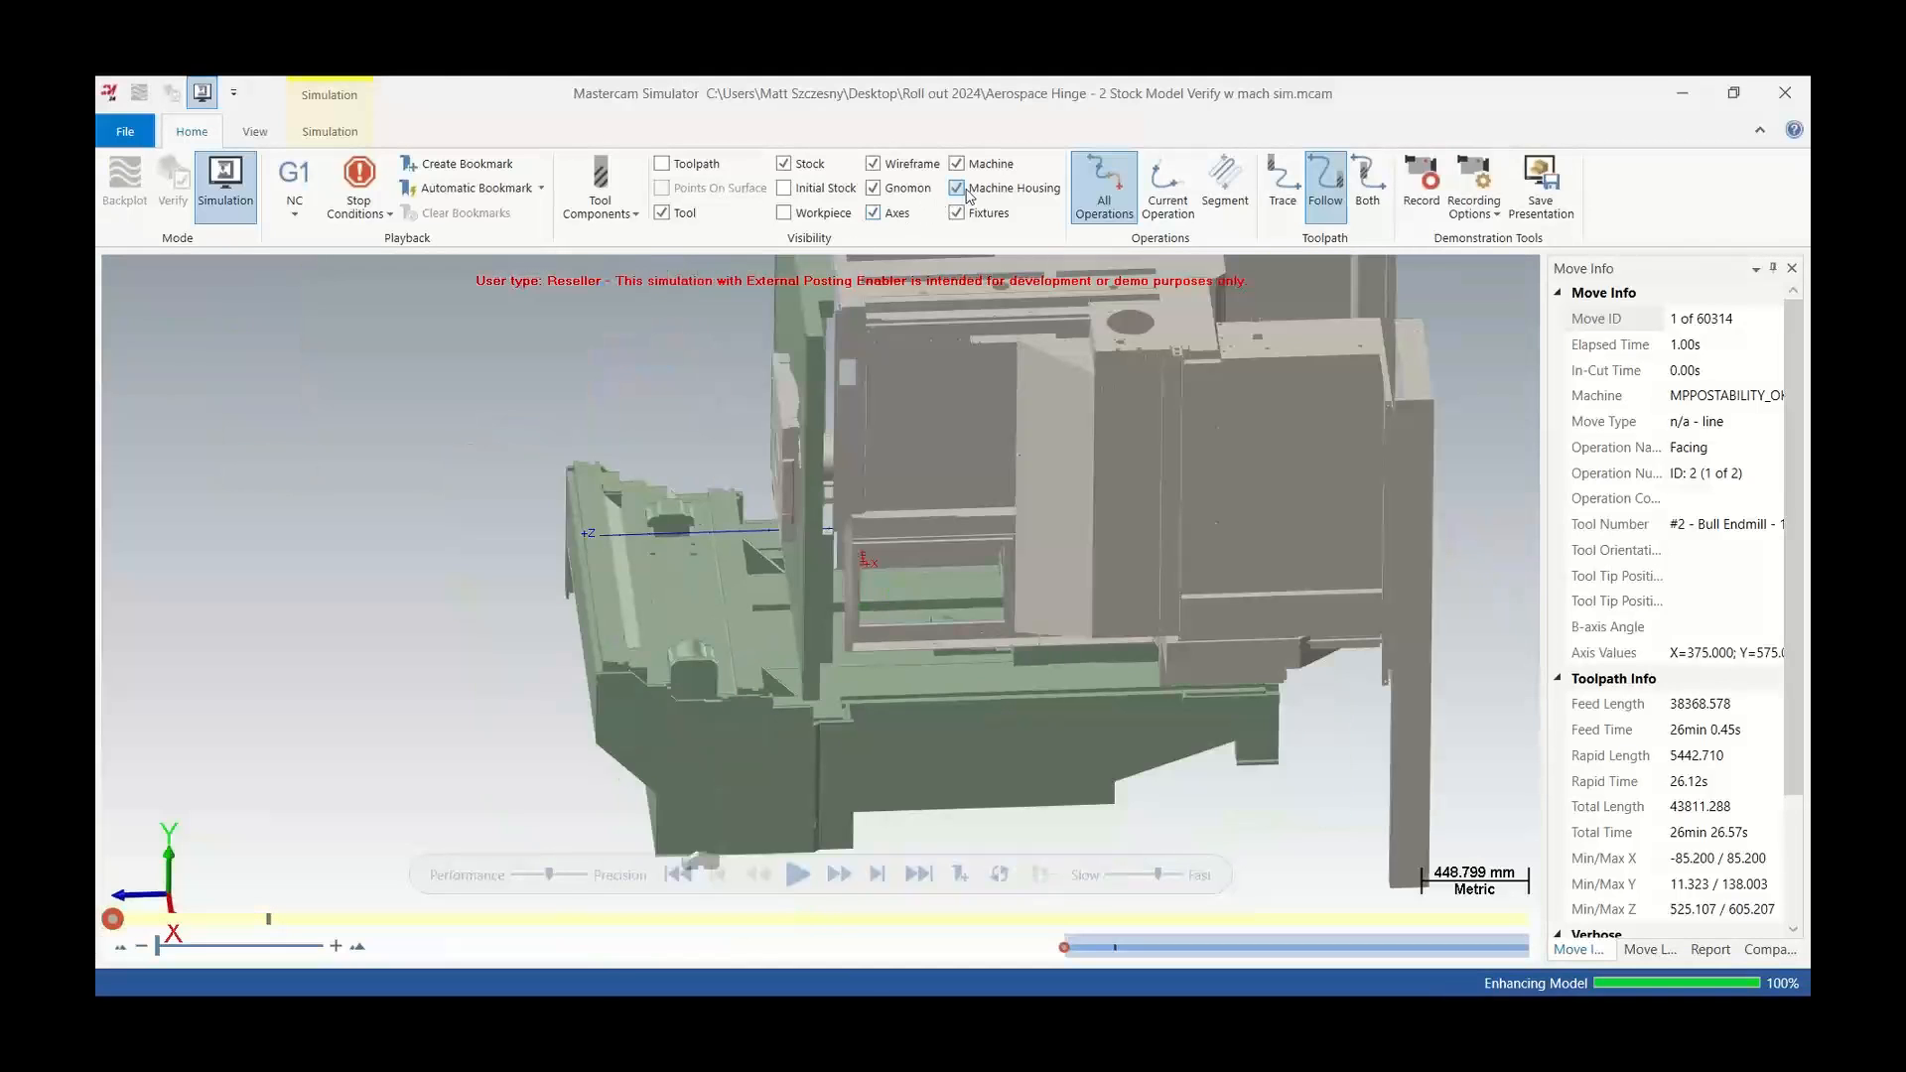
pyautogui.moveTo(993, 557); pyautogui.dragTo(991, 506, button='middle')
pyautogui.scroll(1, 991, 506)
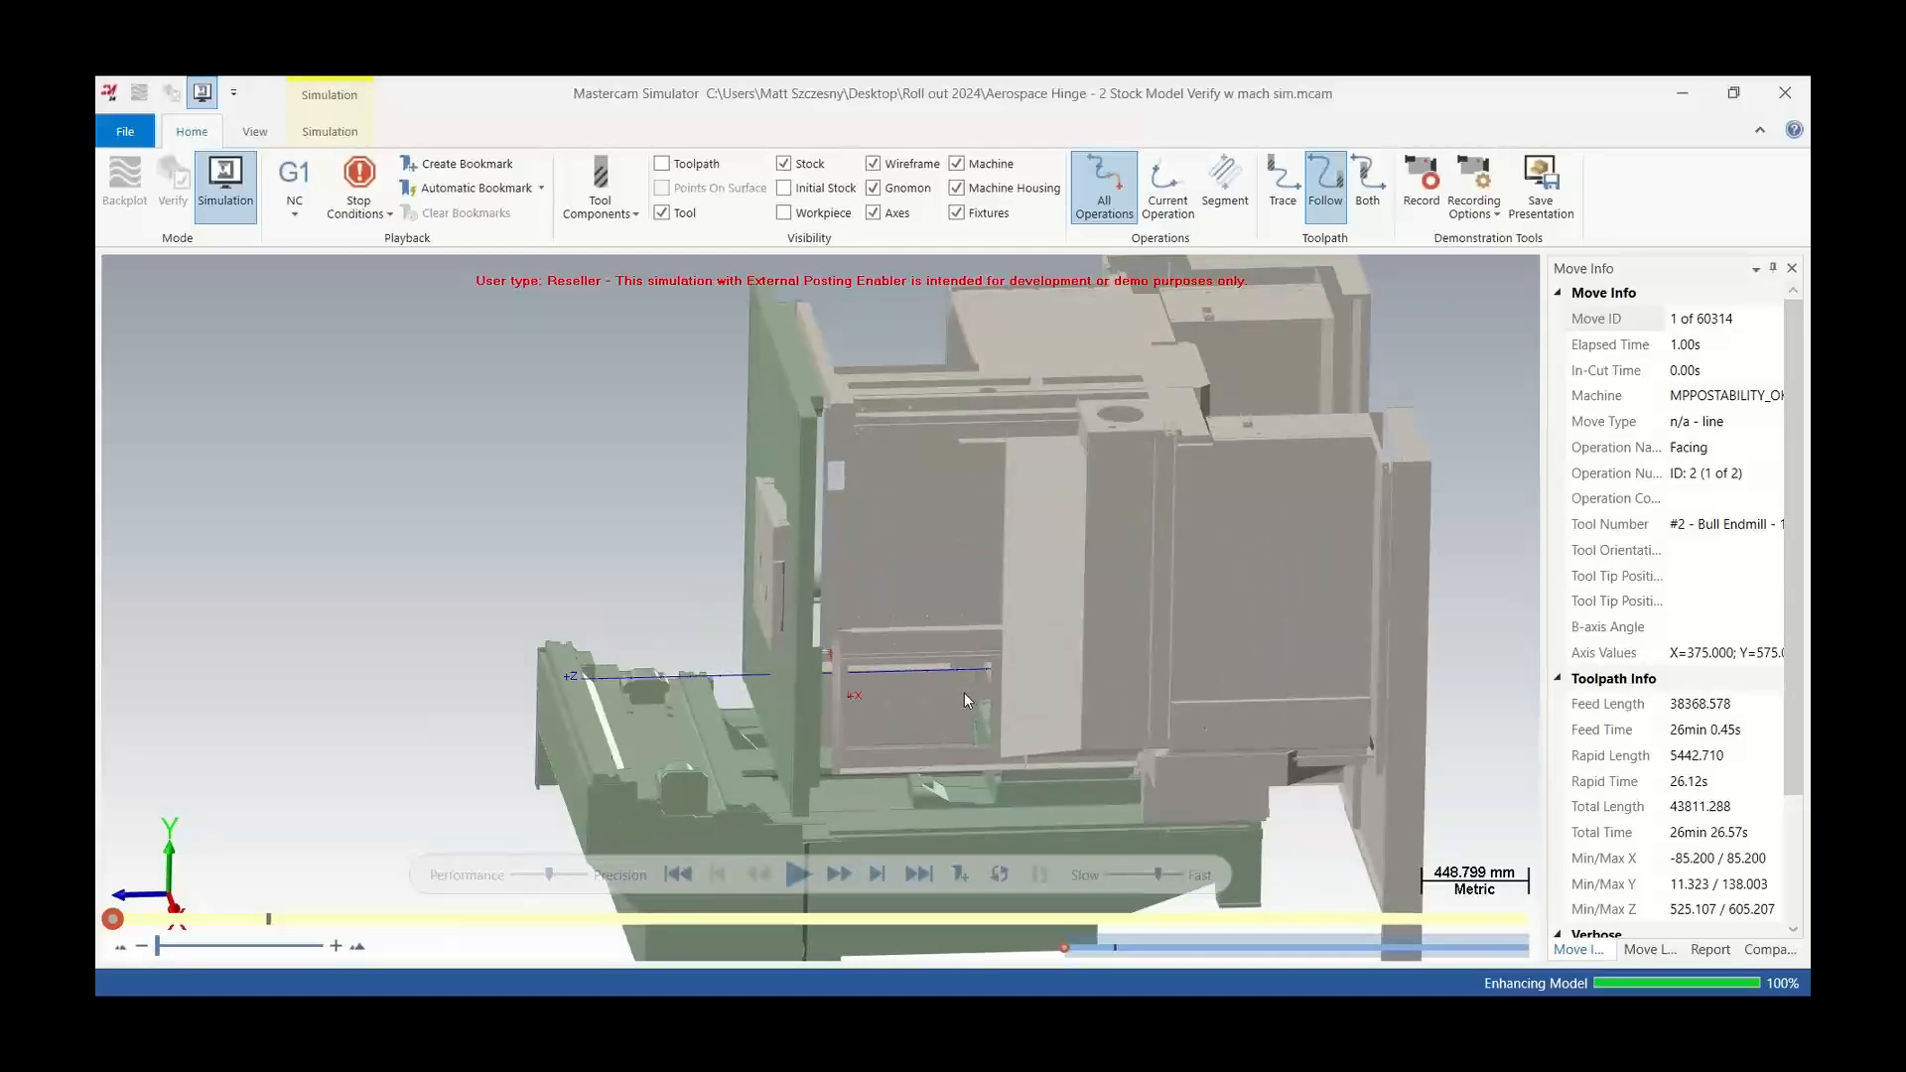
pyautogui.click(959, 192)
pyautogui.scroll(2, 1003, 646)
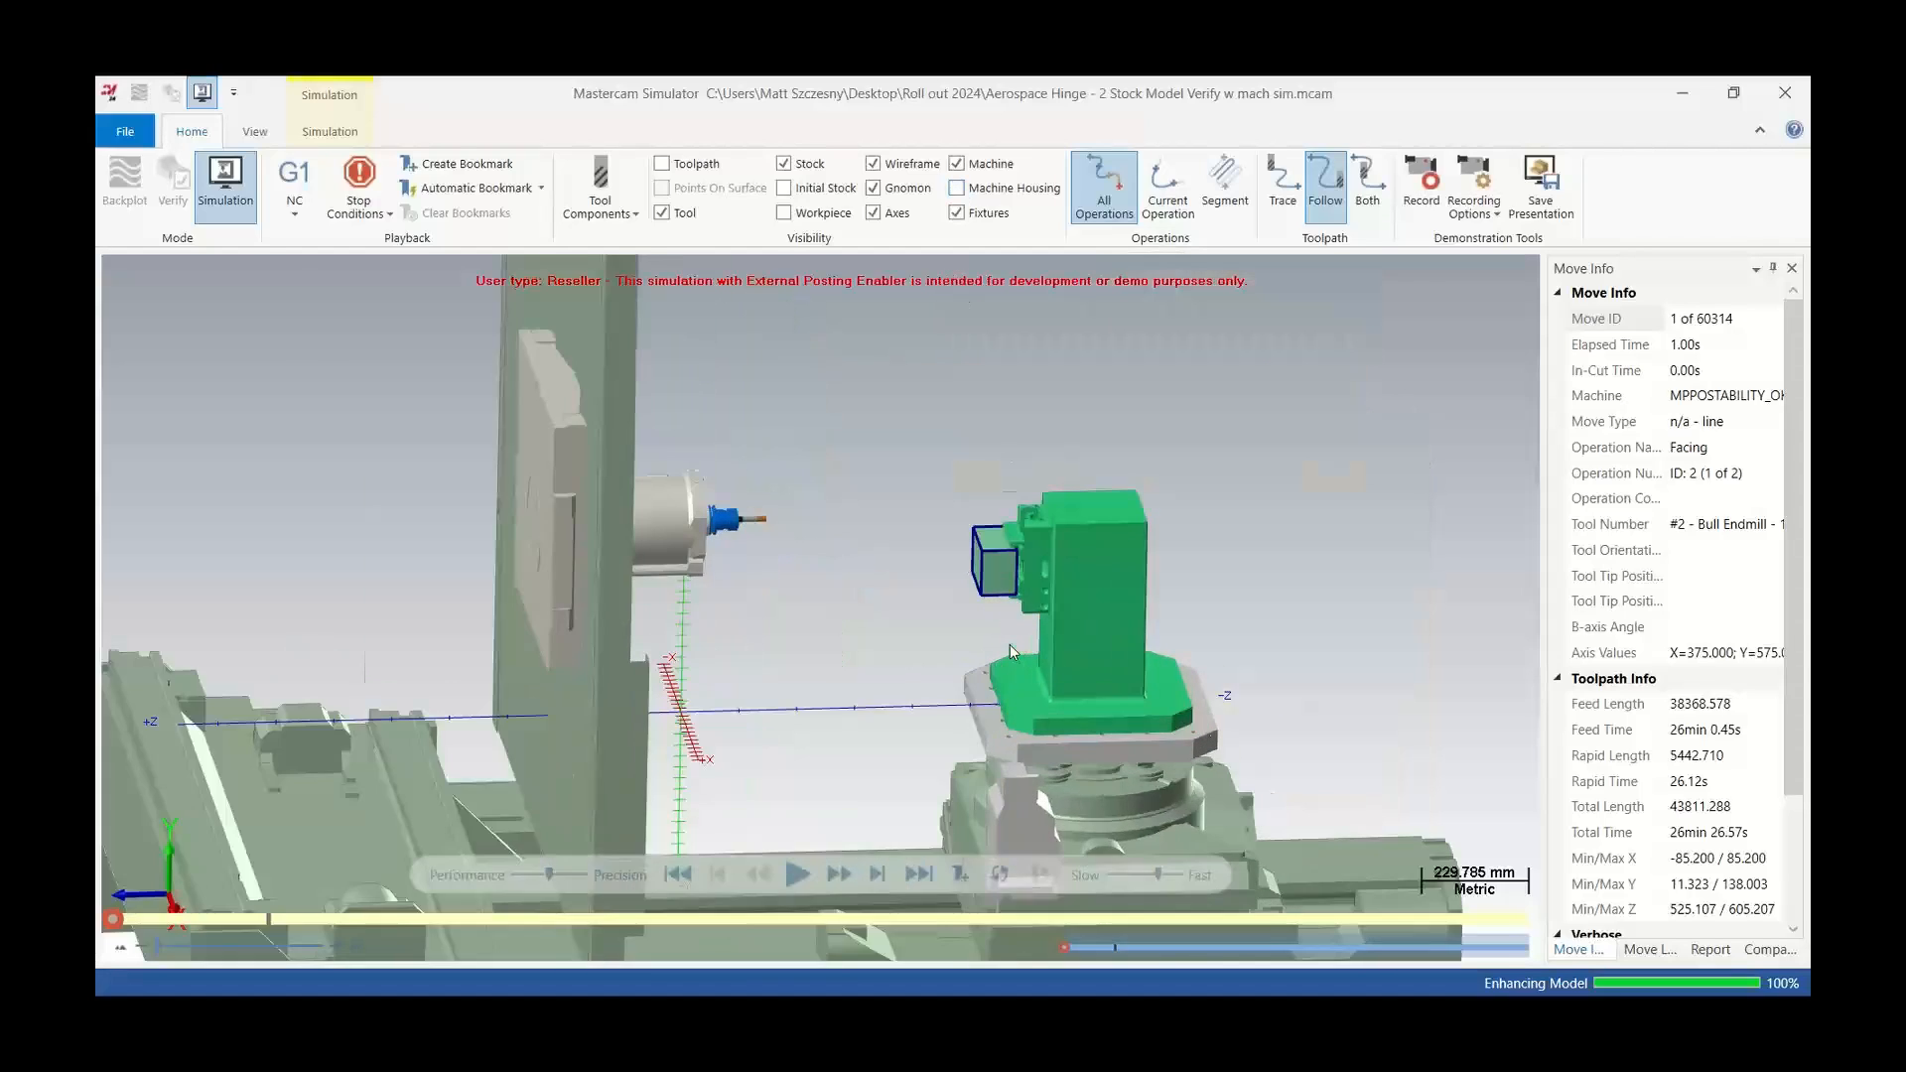
pyautogui.scroll(2, 980, 649)
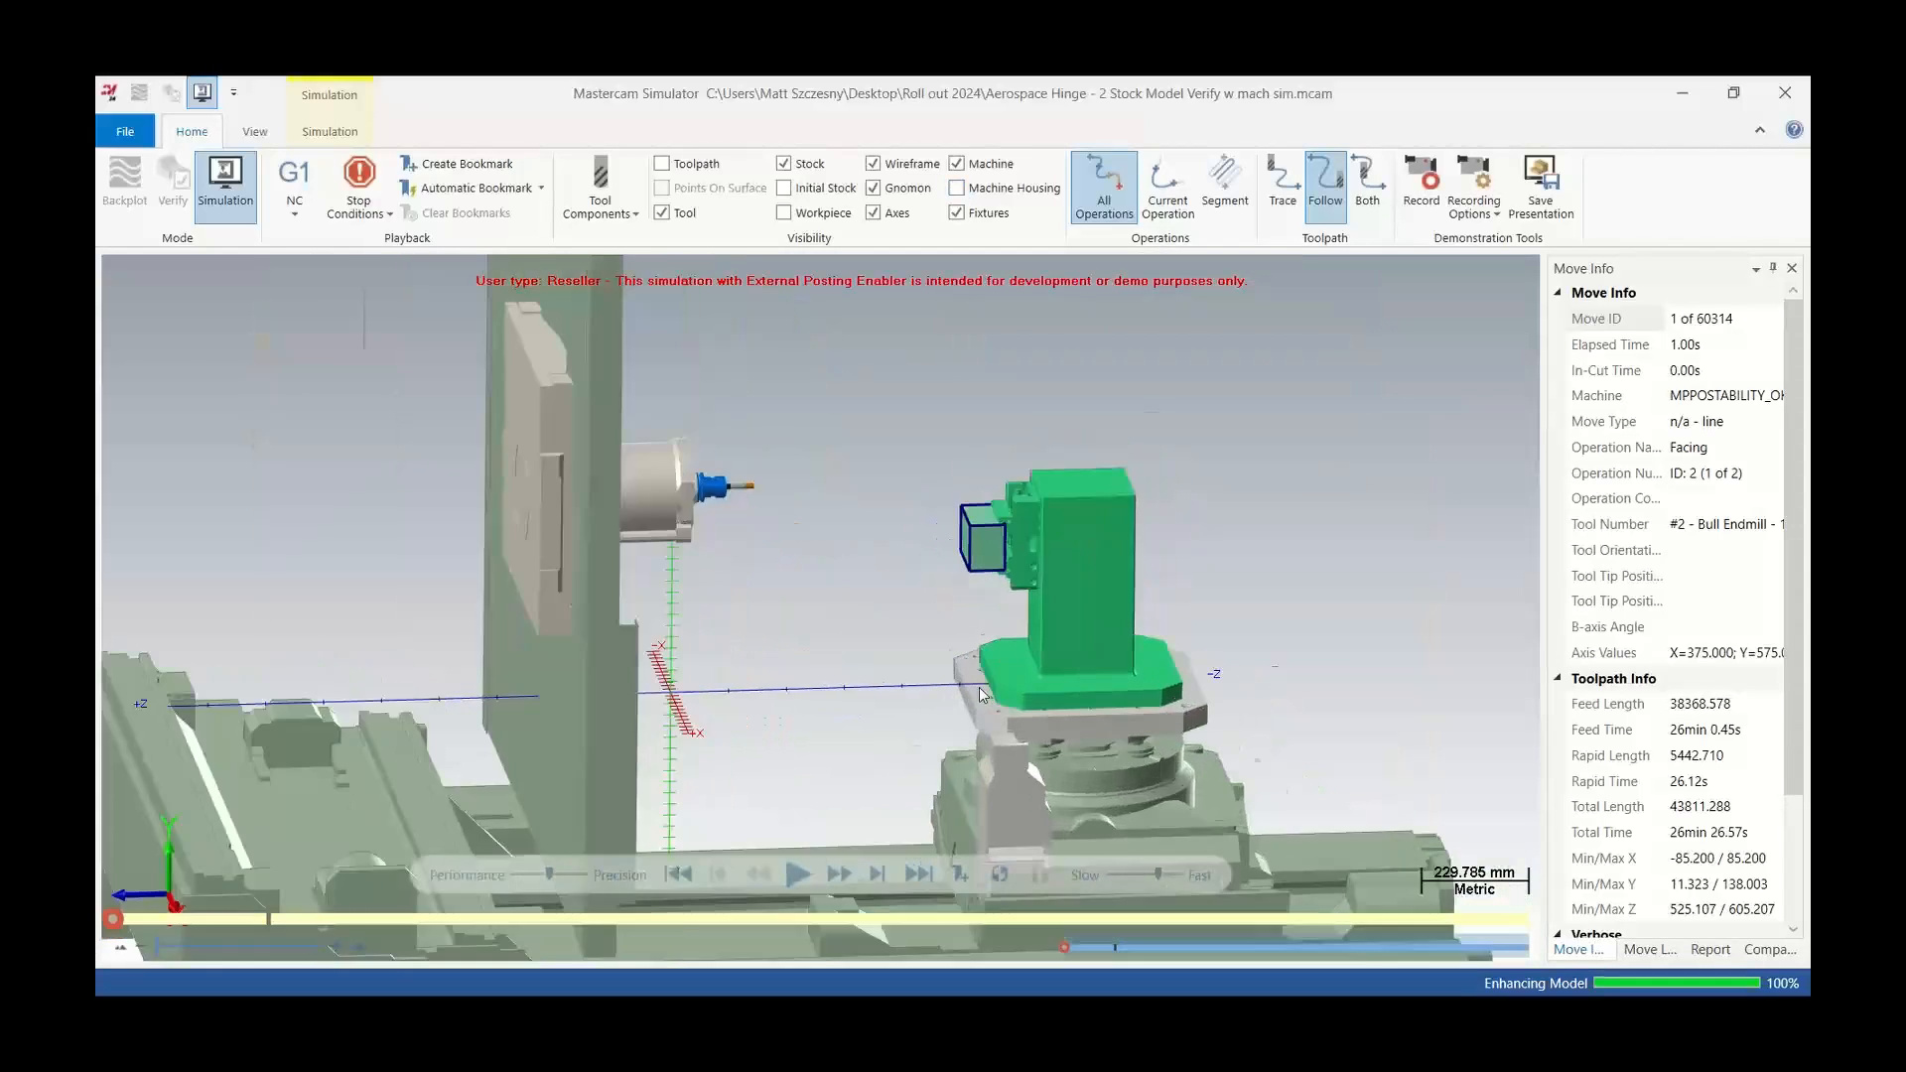
# Start the simulation playback and toggle Collision Checking
pyautogui.click(797, 875)
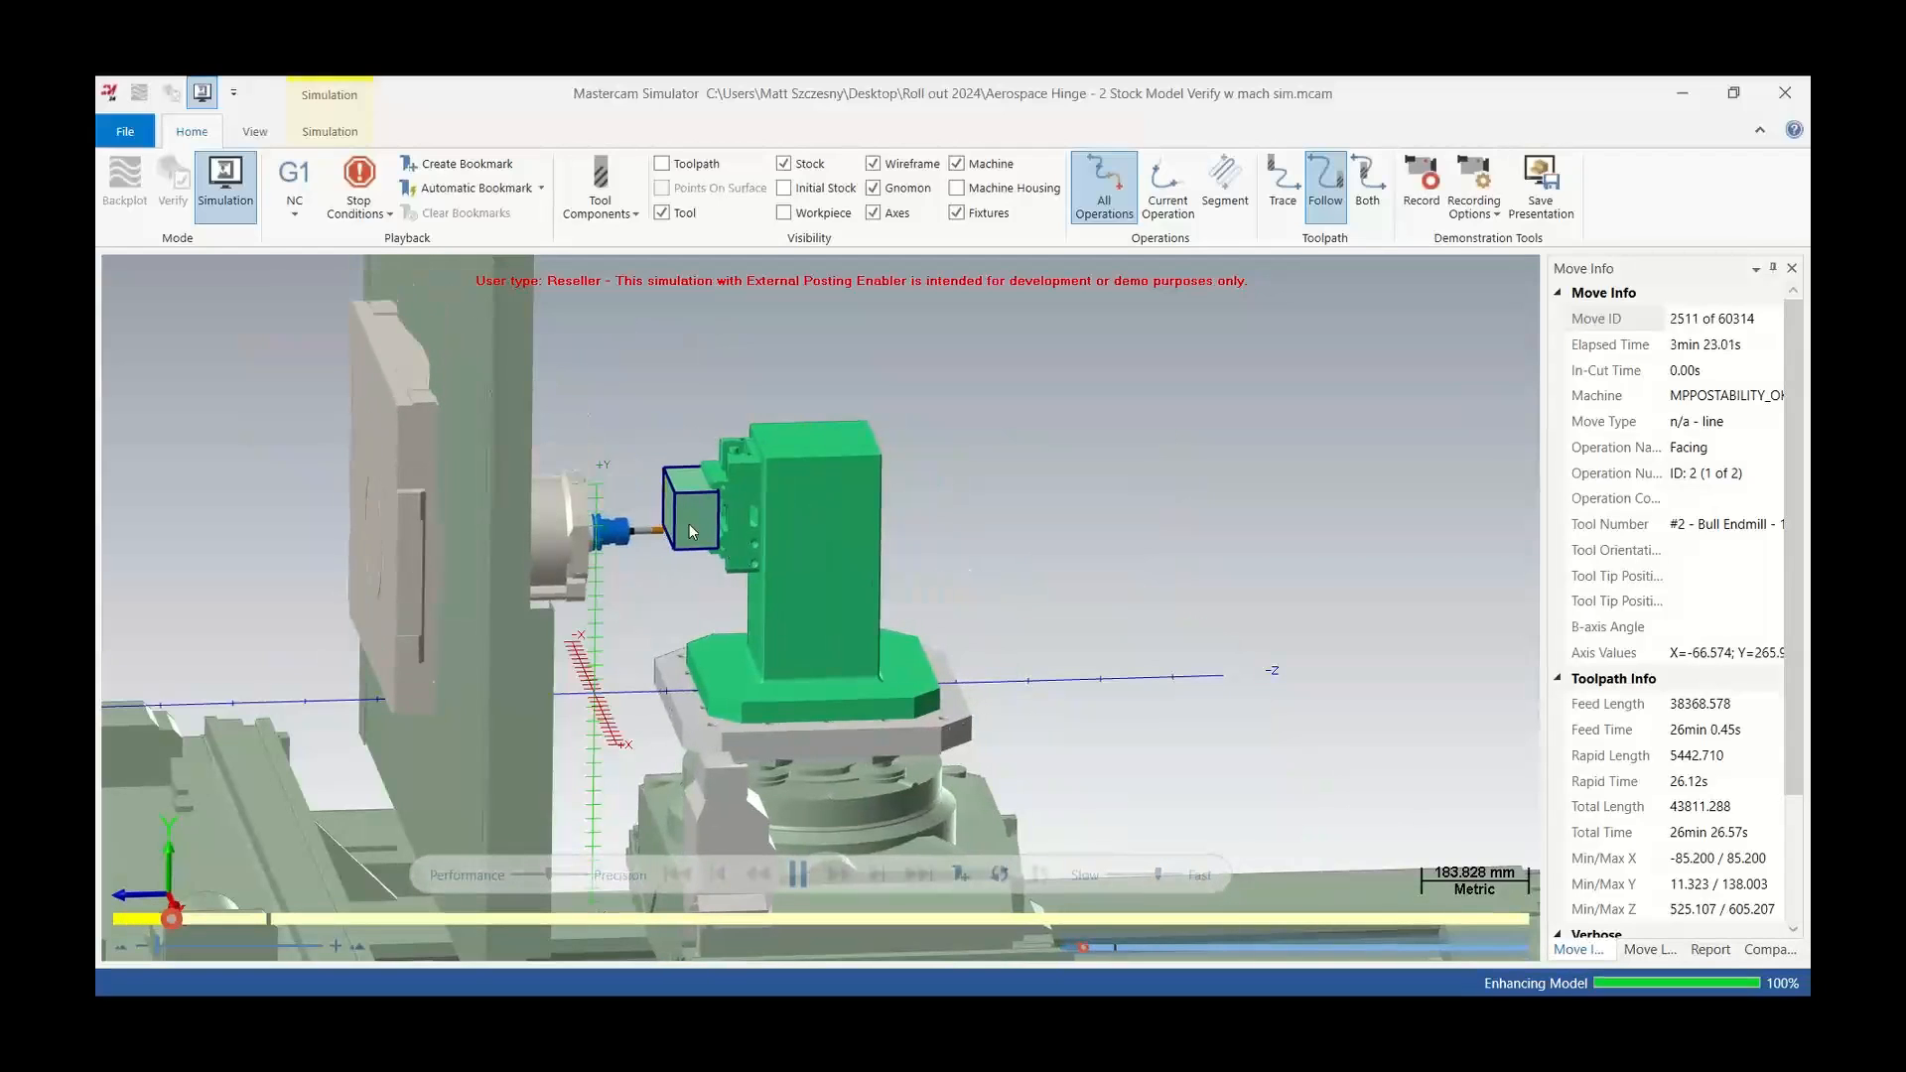
pyautogui.click(330, 131)
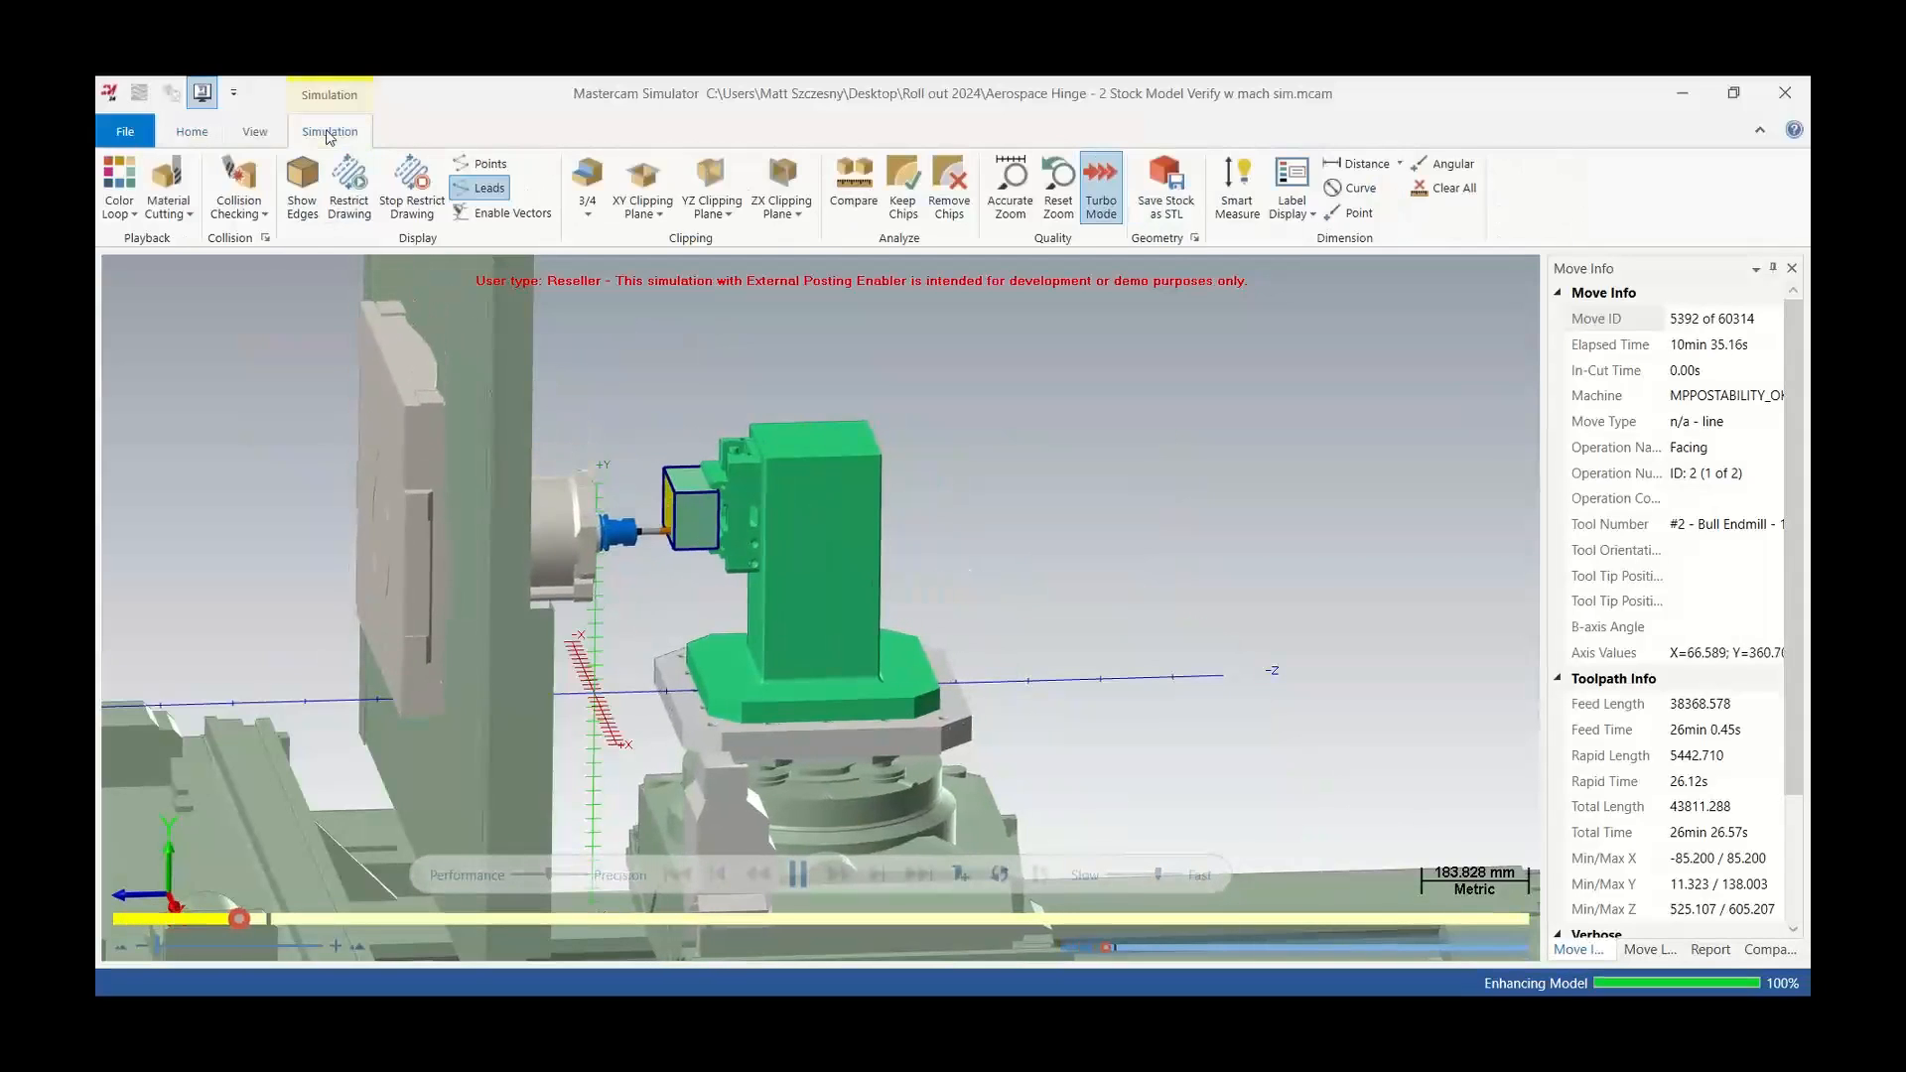
pyautogui.click(244, 173)
pyautogui.click(242, 181)
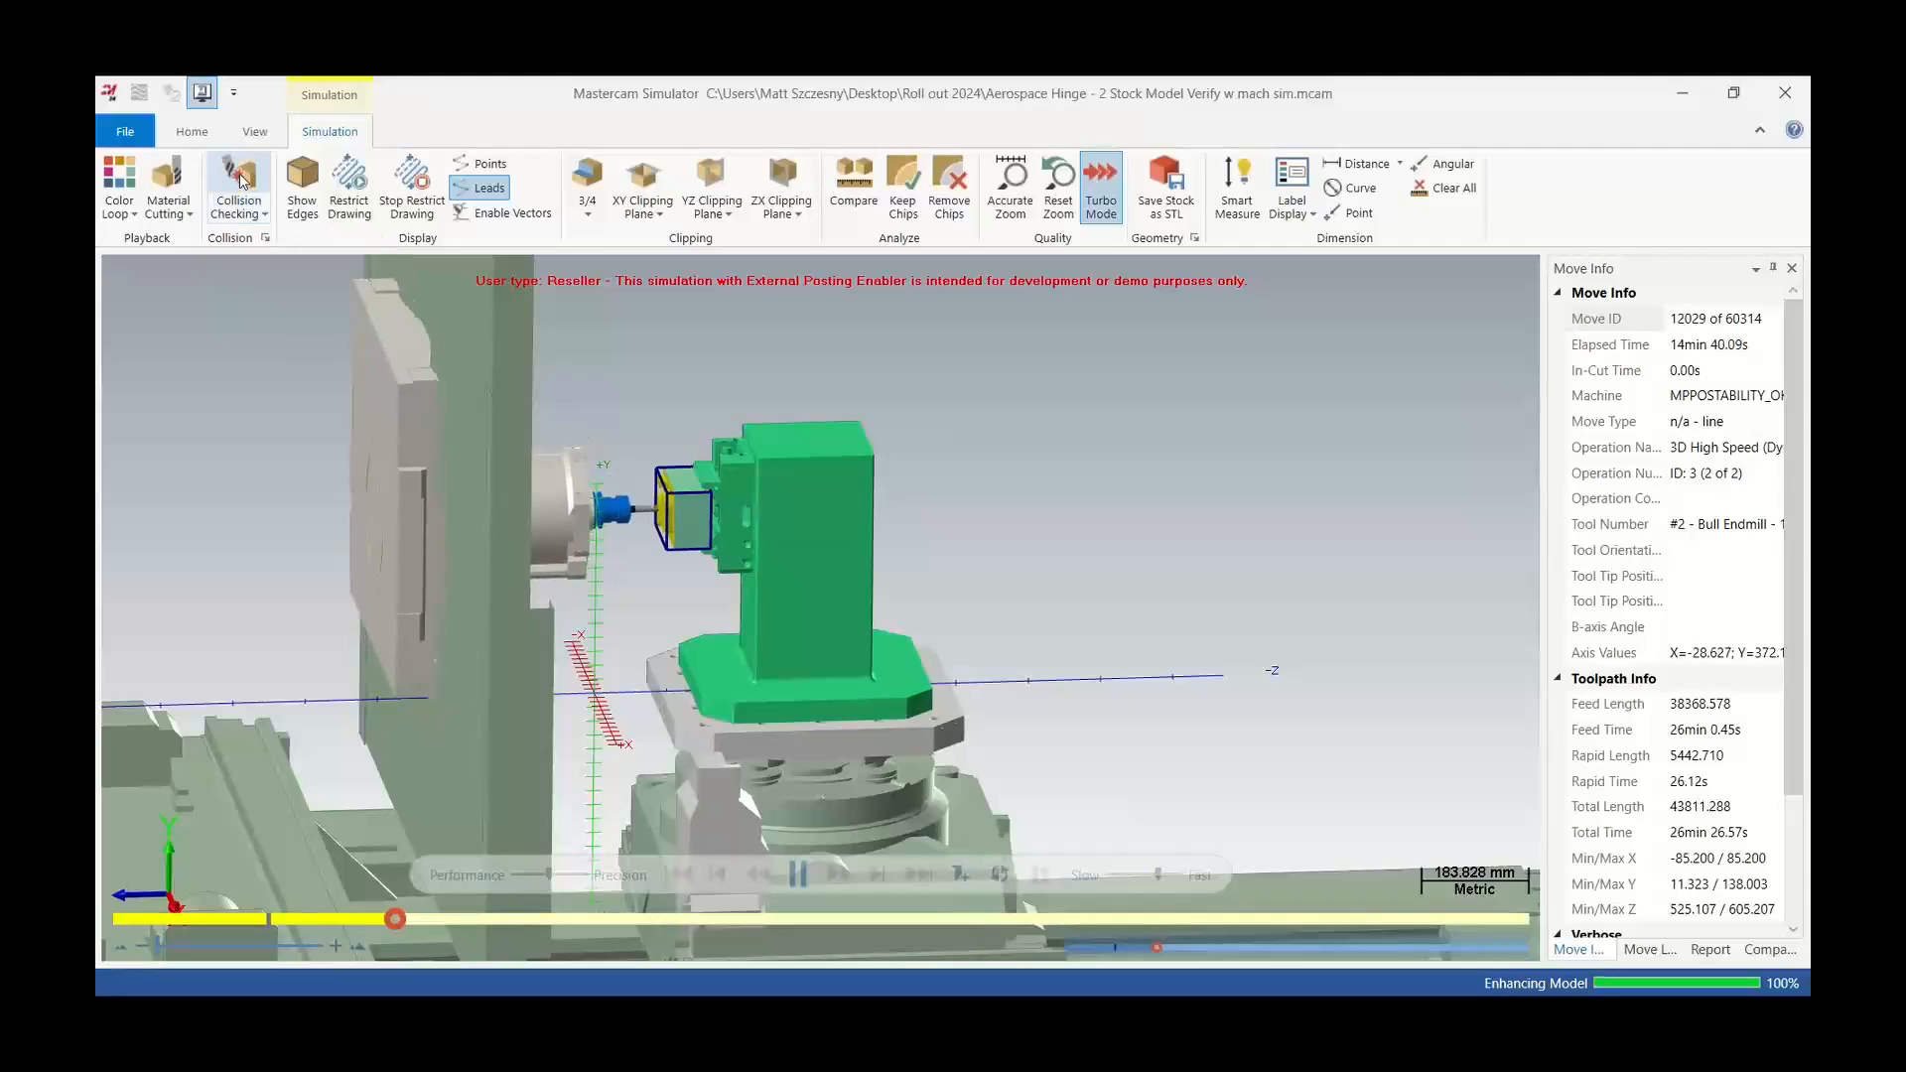
pyautogui.click(192, 131)
# Raise the playback speed, watch the roughing run to the end, and close the simulator
pyautogui.scroll(4, 594, 512)
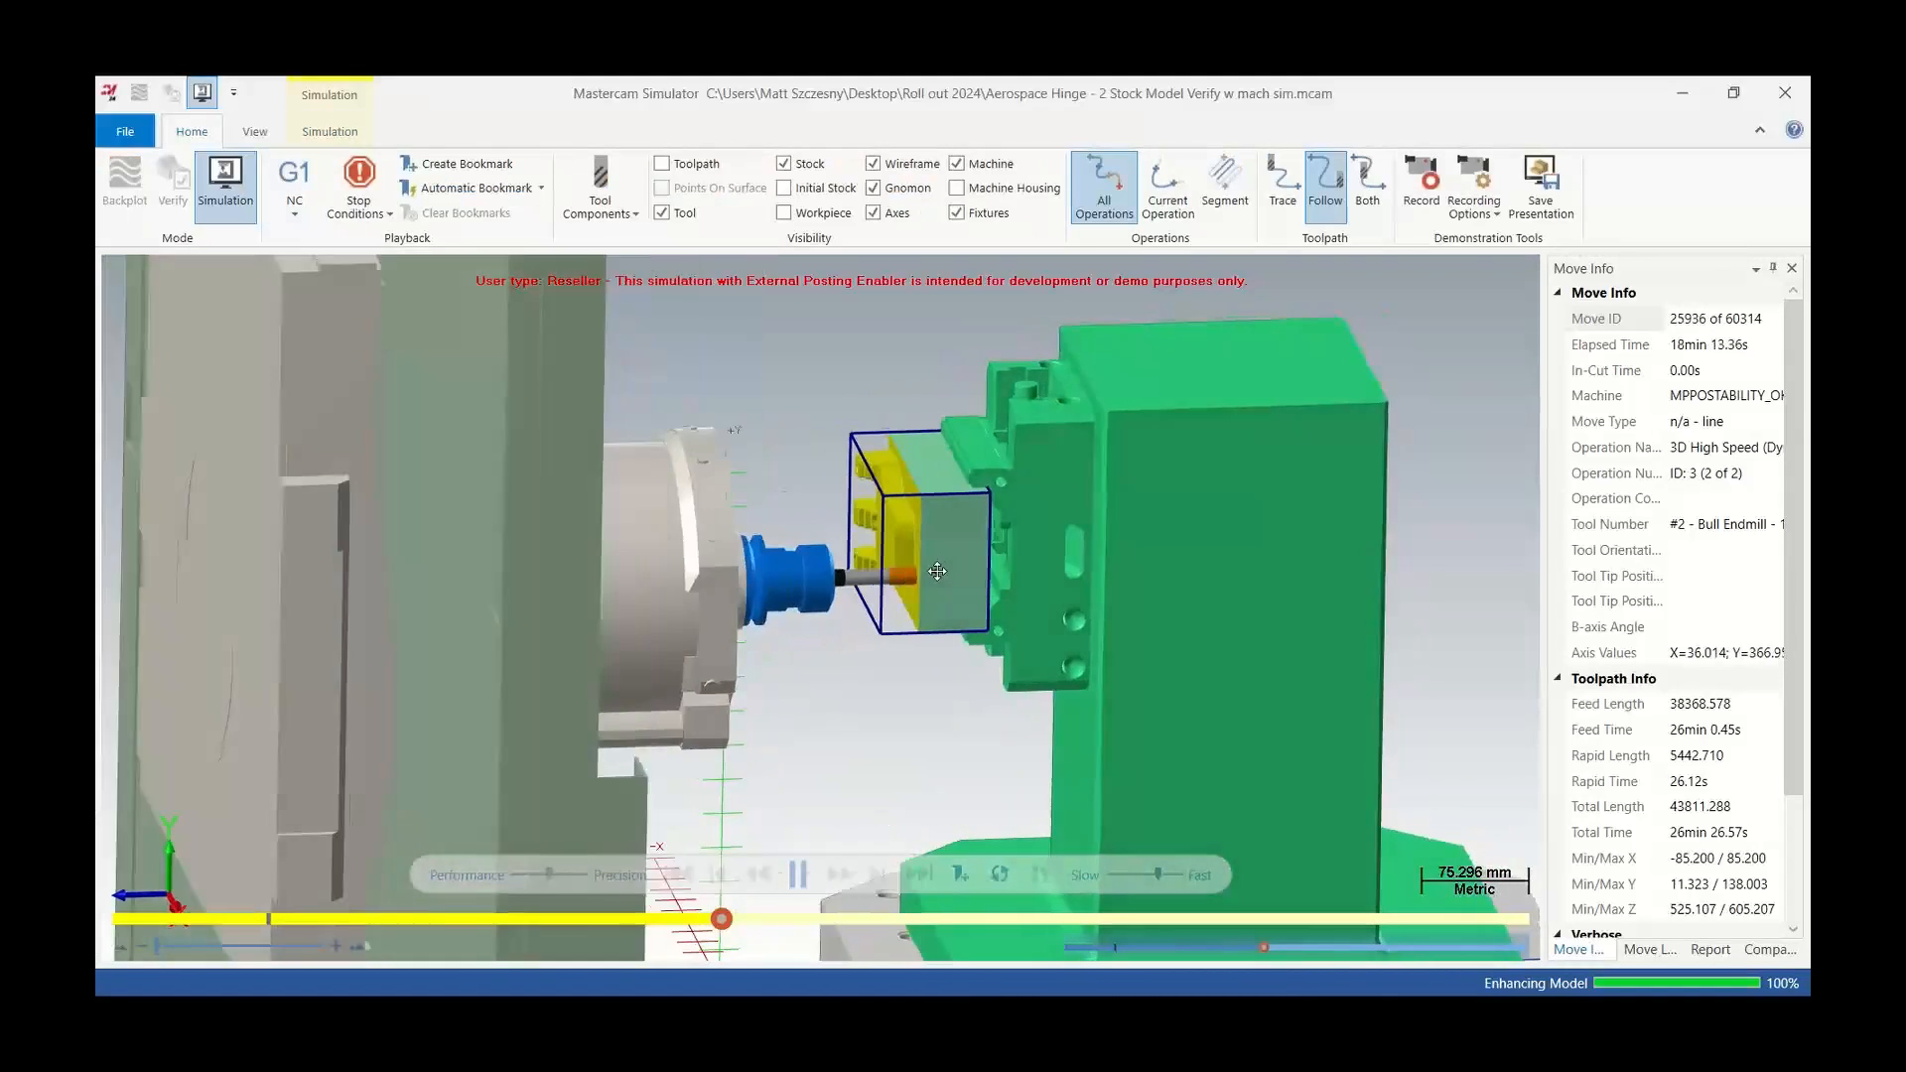
pyautogui.click(1176, 874)
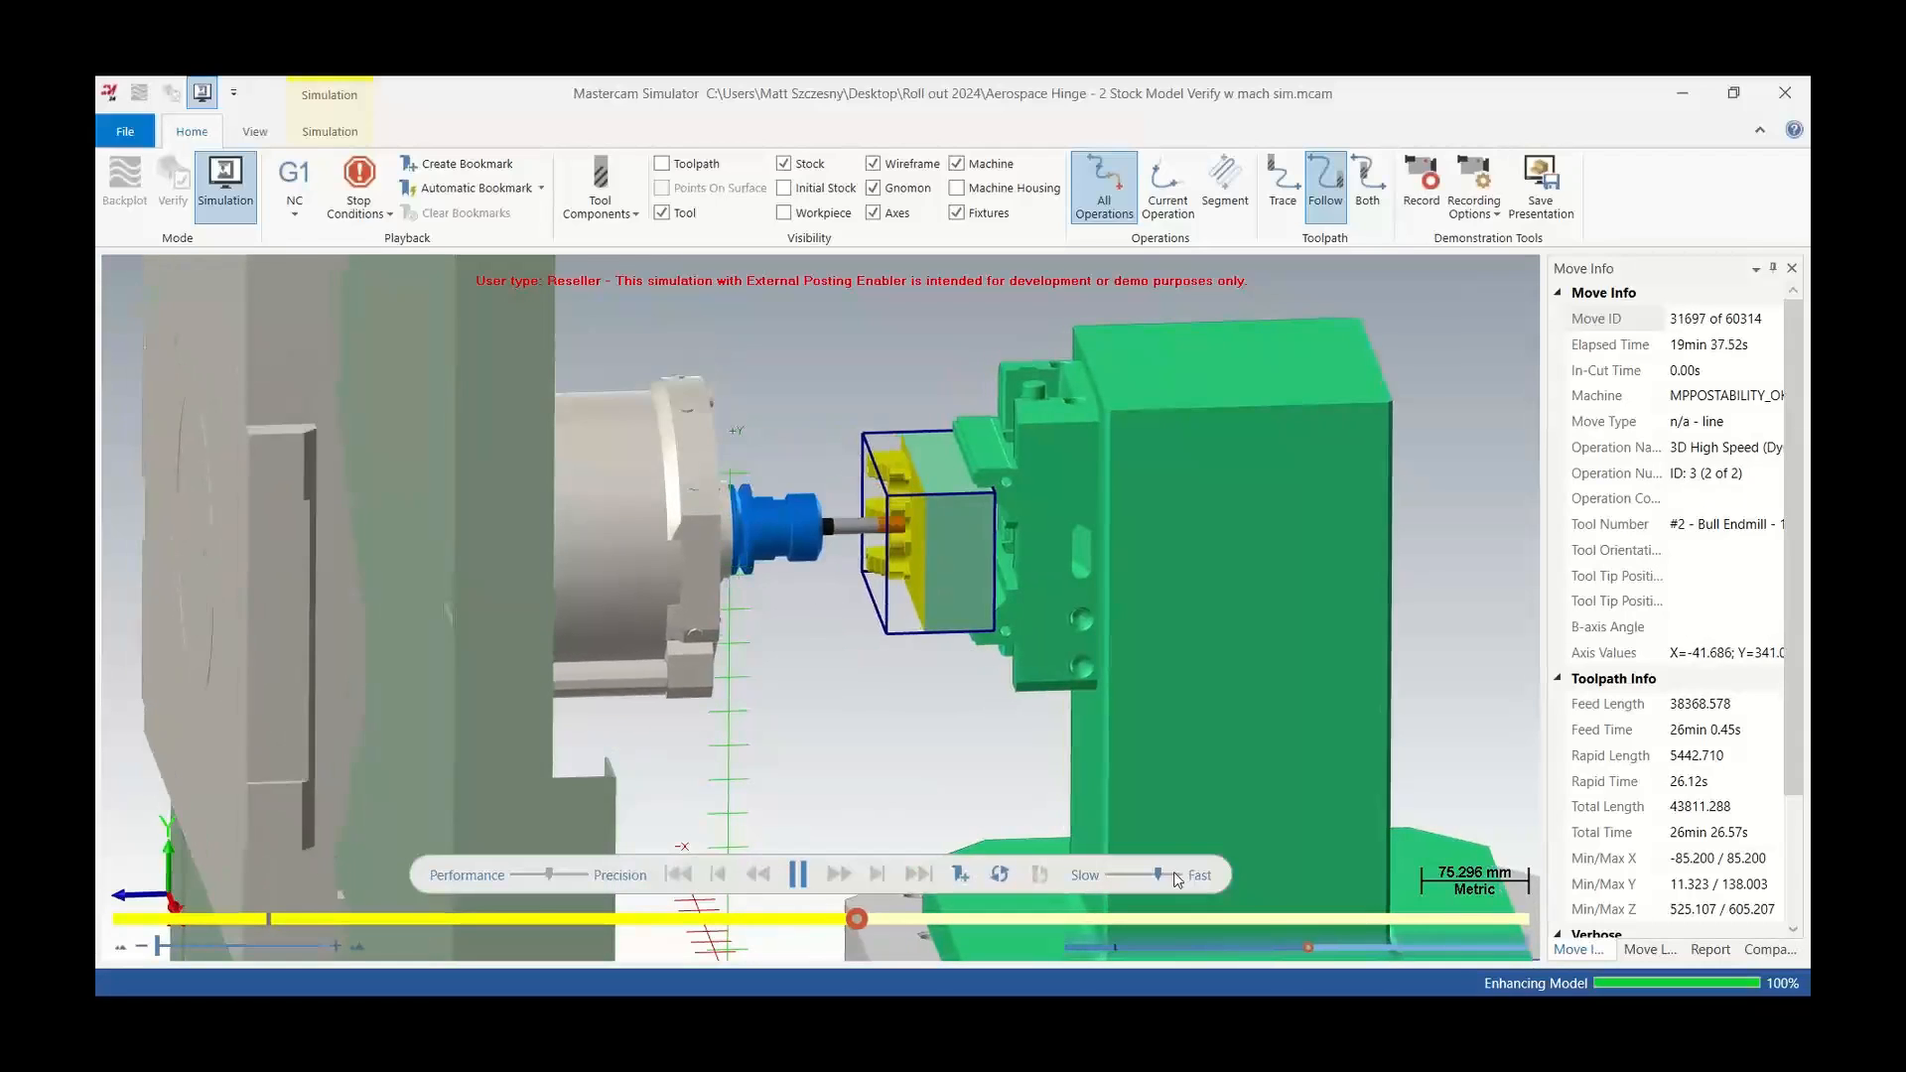
pyautogui.click(1147, 876)
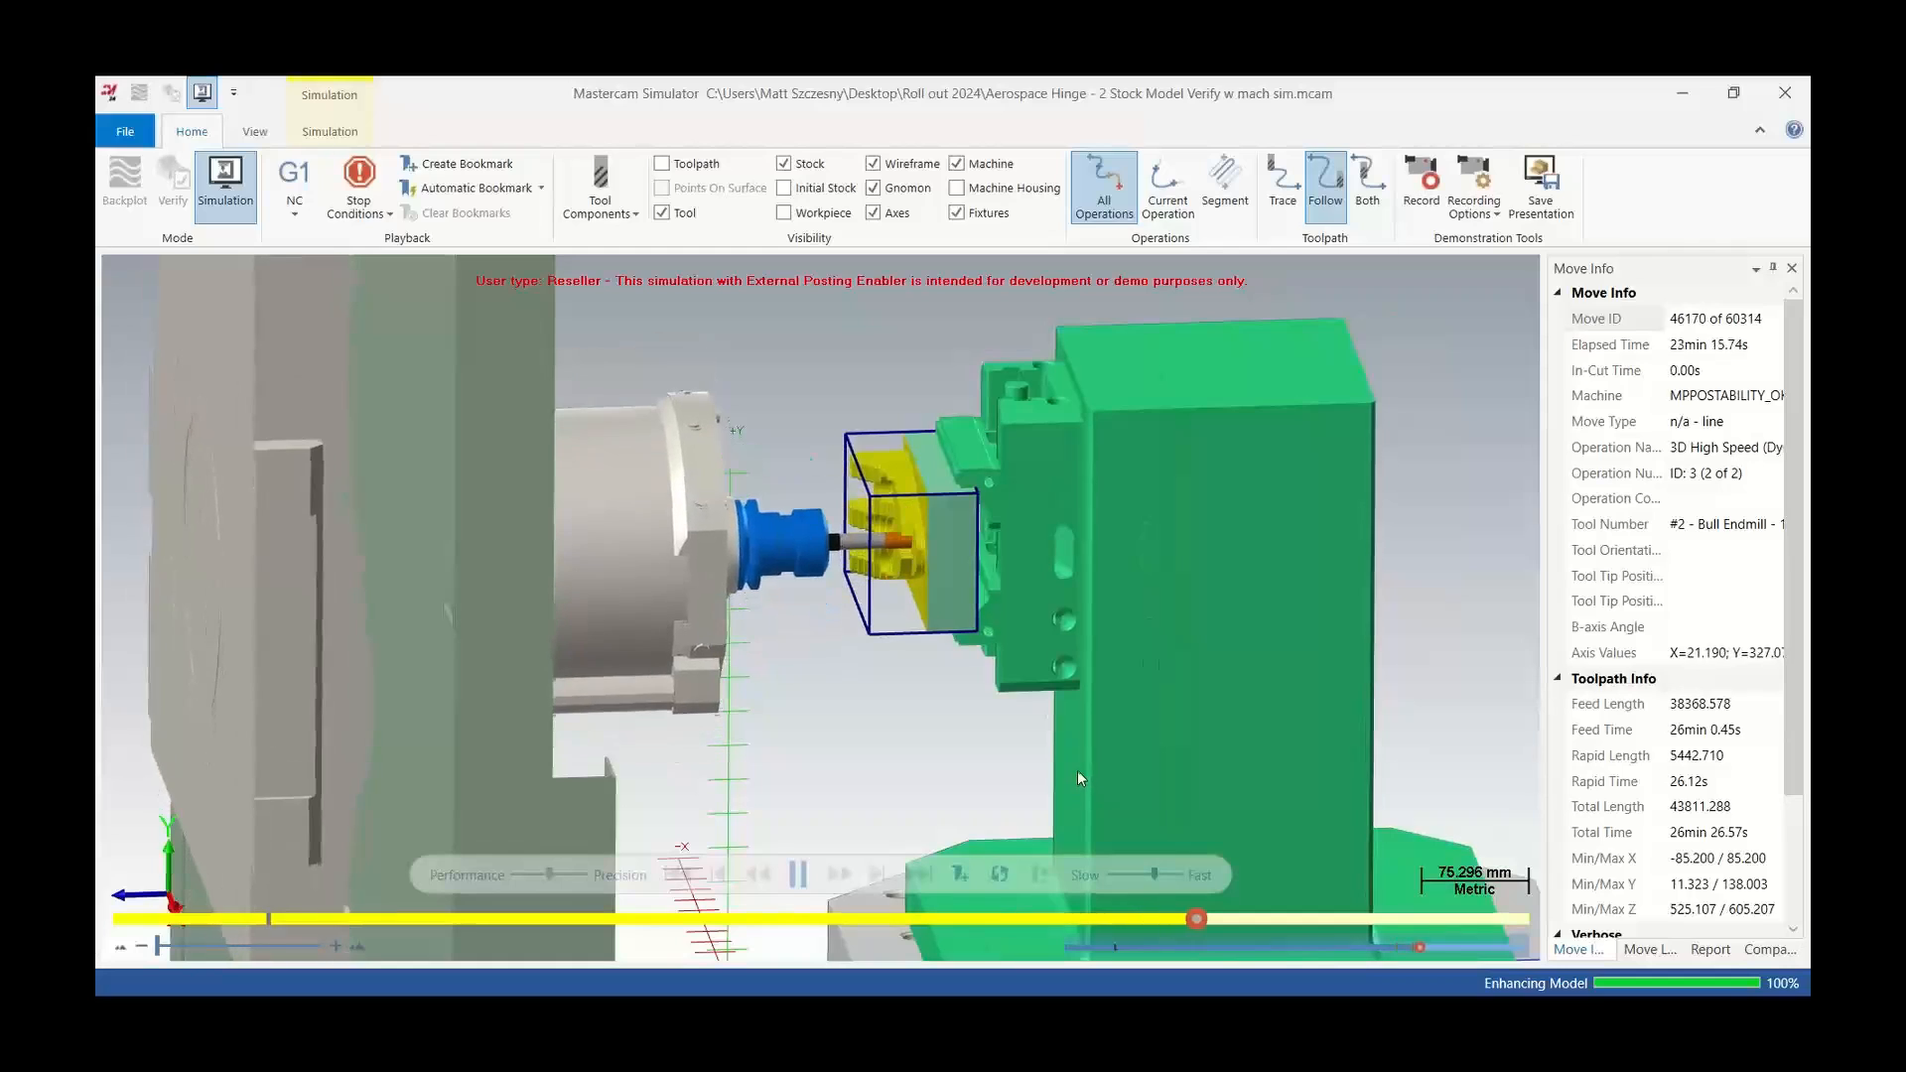
pyautogui.scroll(-3, 909, 606)
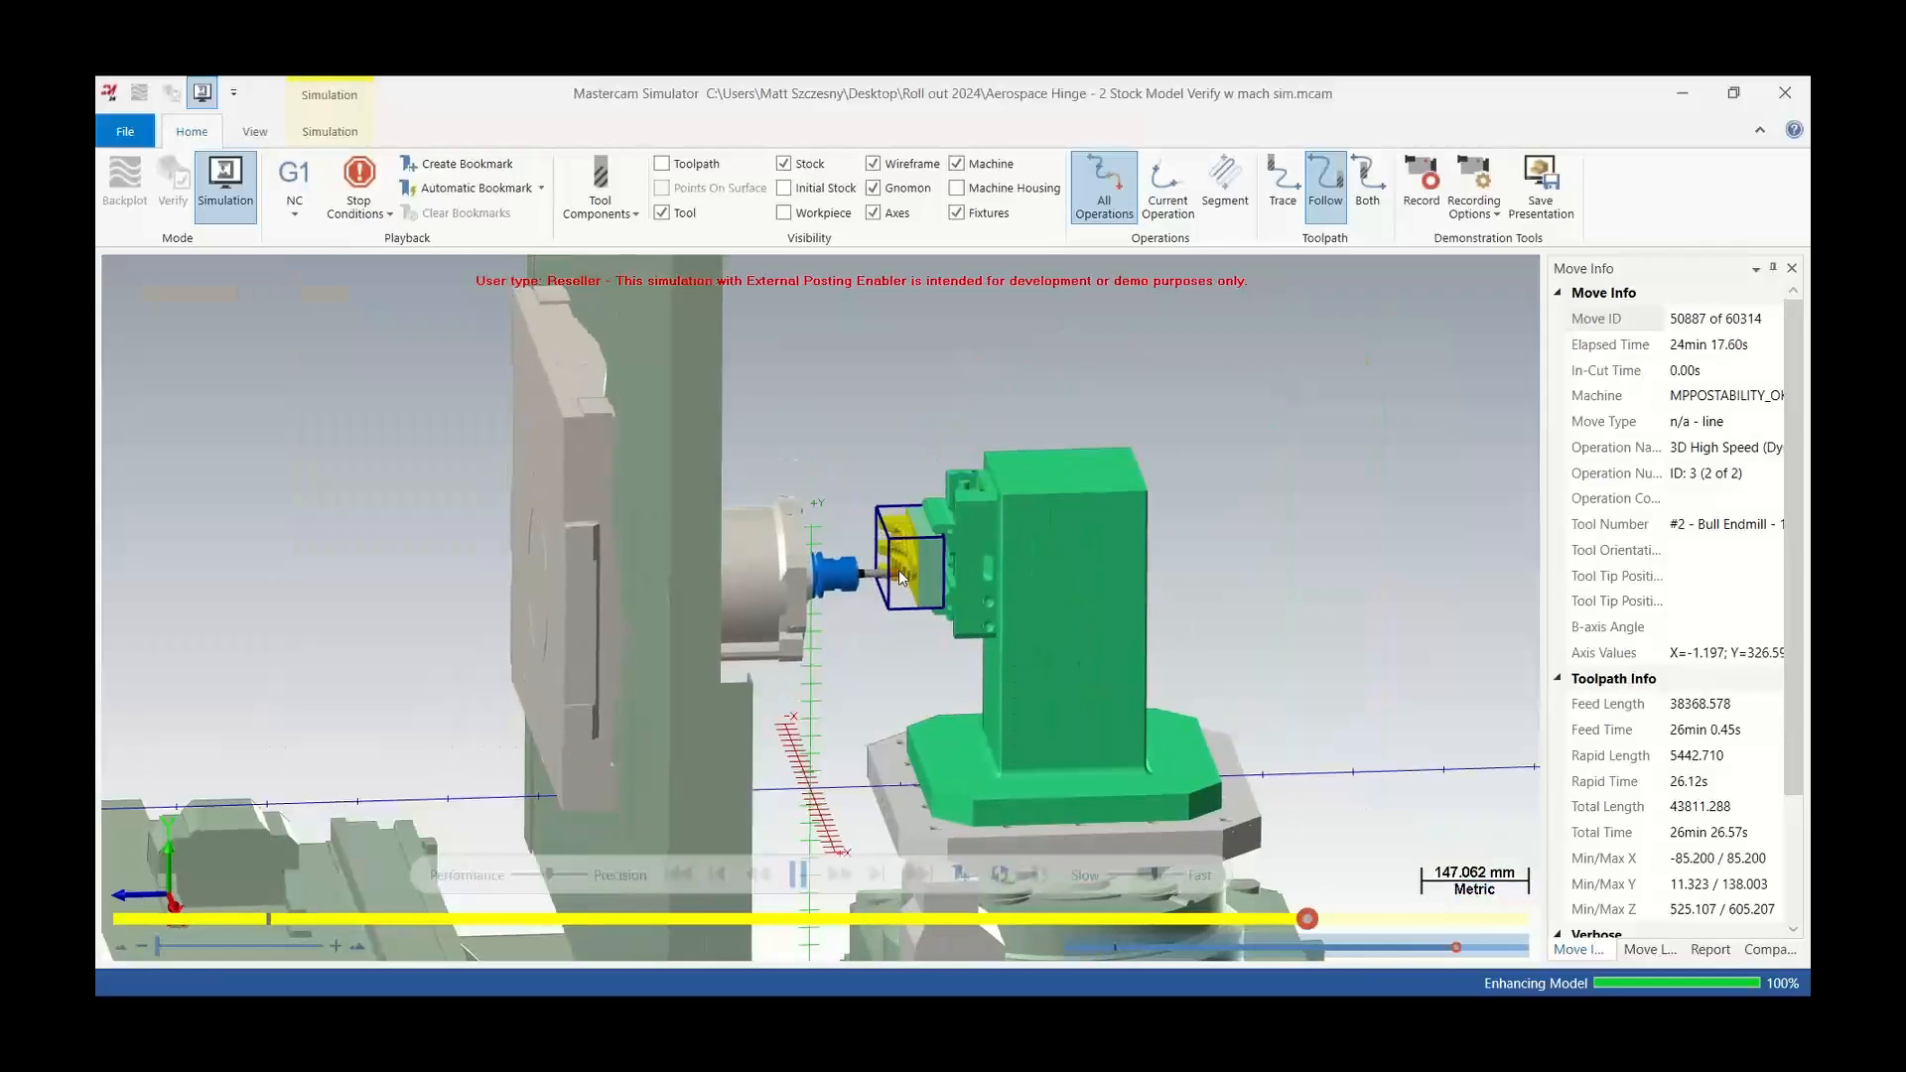
pyautogui.scroll(4, 900, 572)
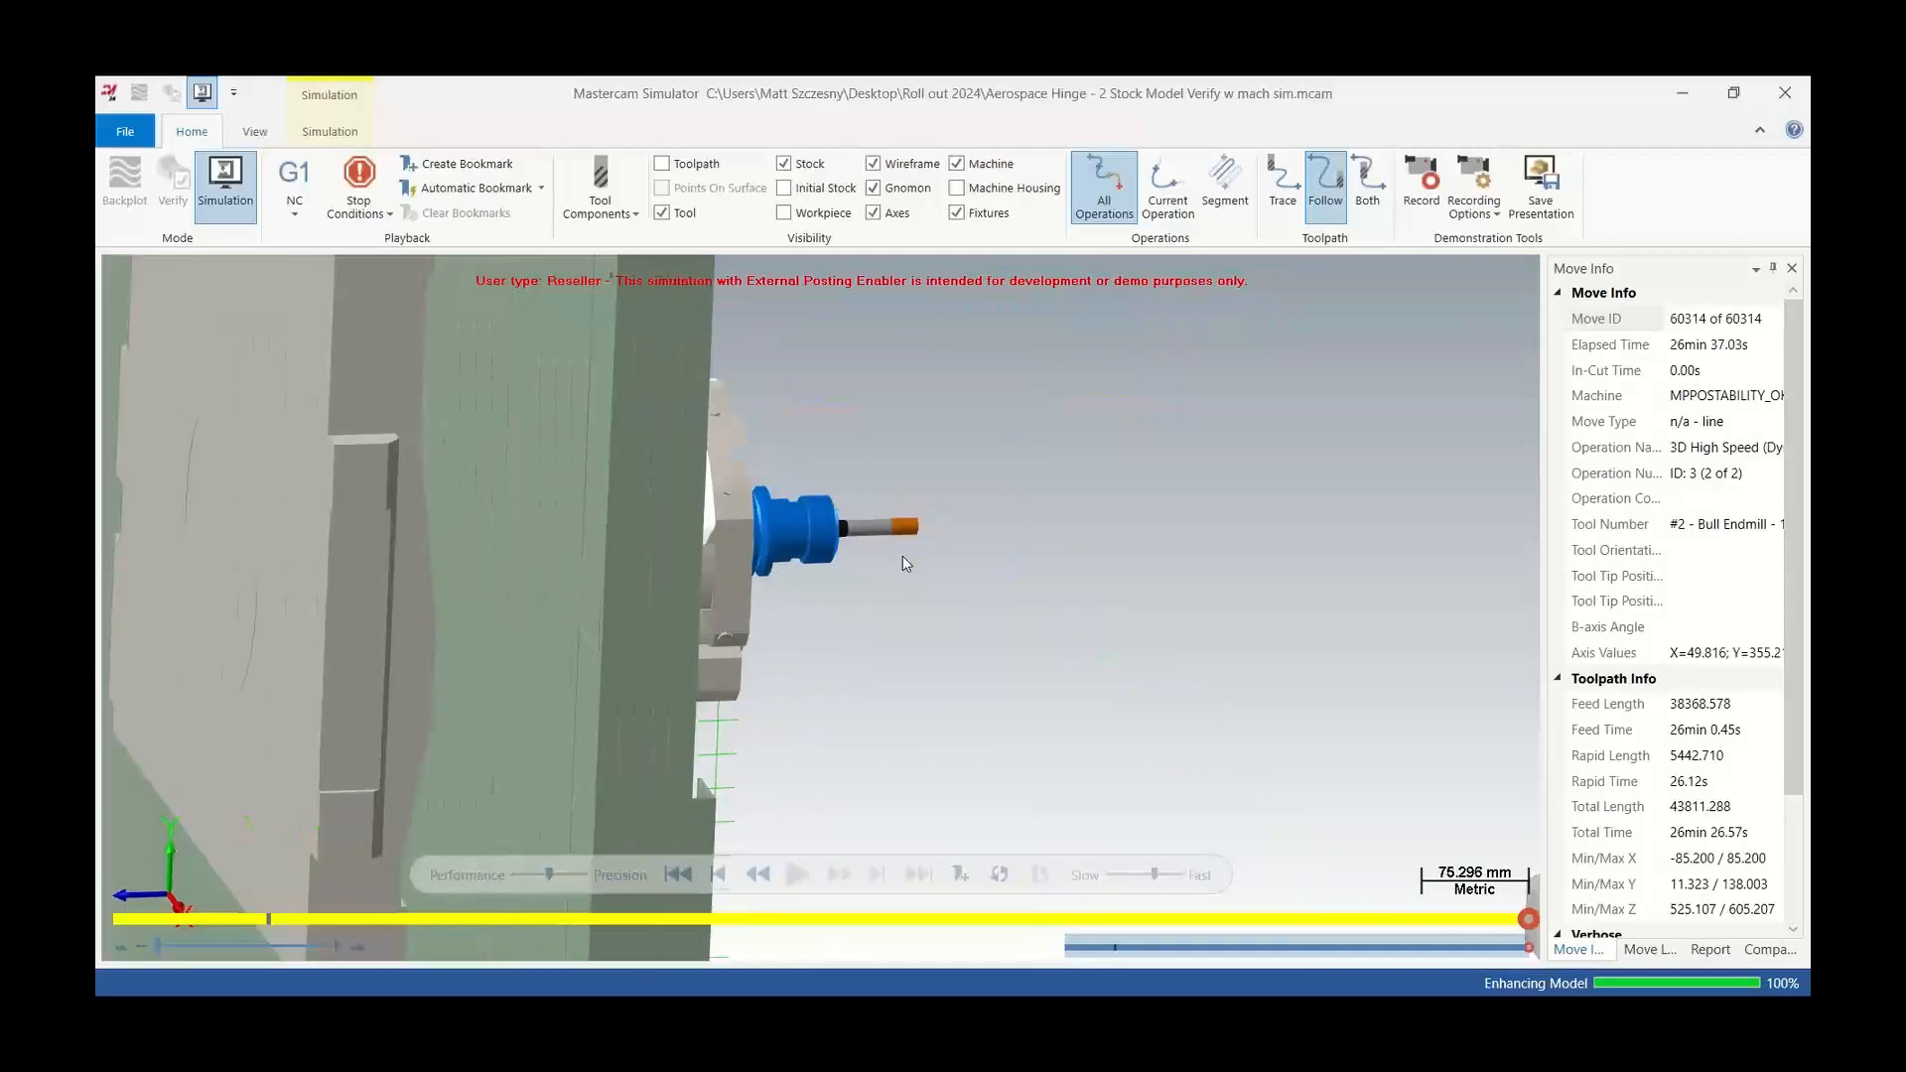
pyautogui.scroll(-4, 903, 556)
pyautogui.scroll(3, 1334, 533)
pyautogui.moveTo(1333, 533); pyautogui.dragTo(1316, 525, button='middle')
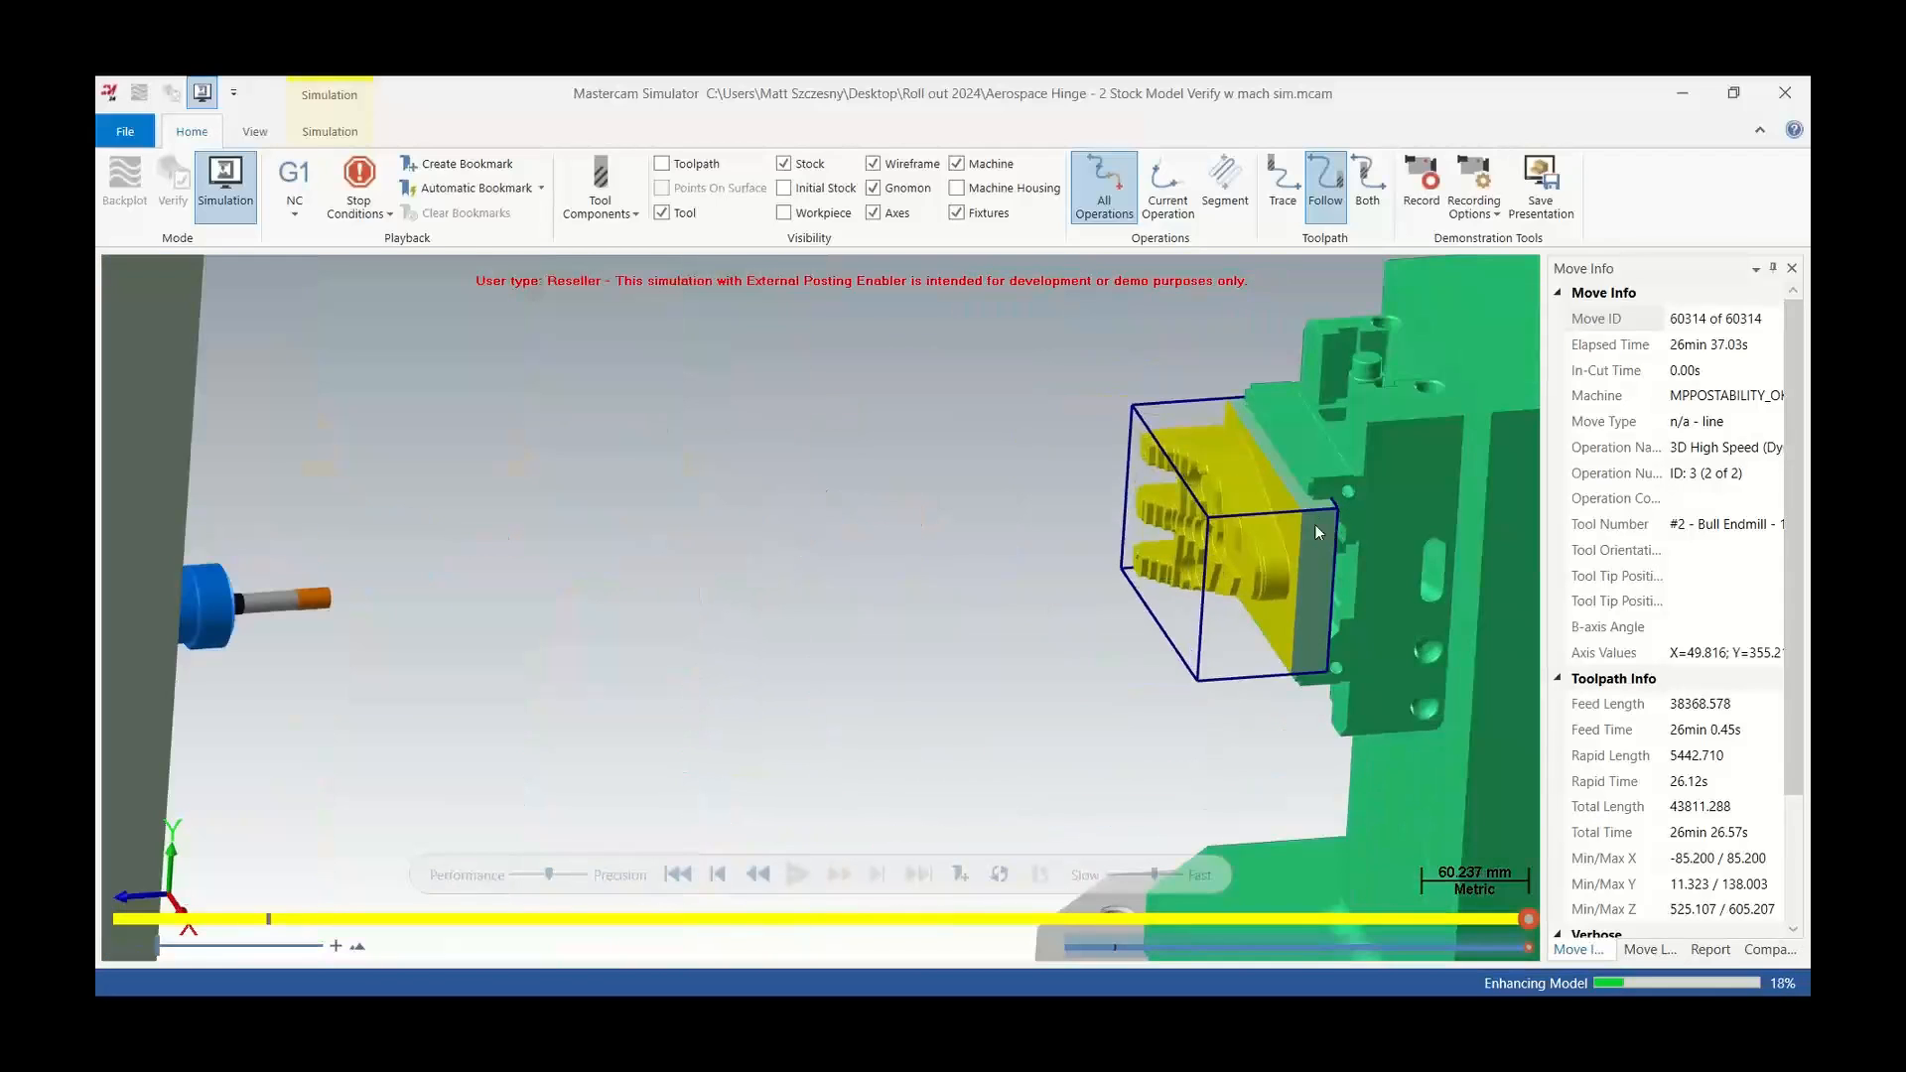
pyautogui.click(1765, 105)
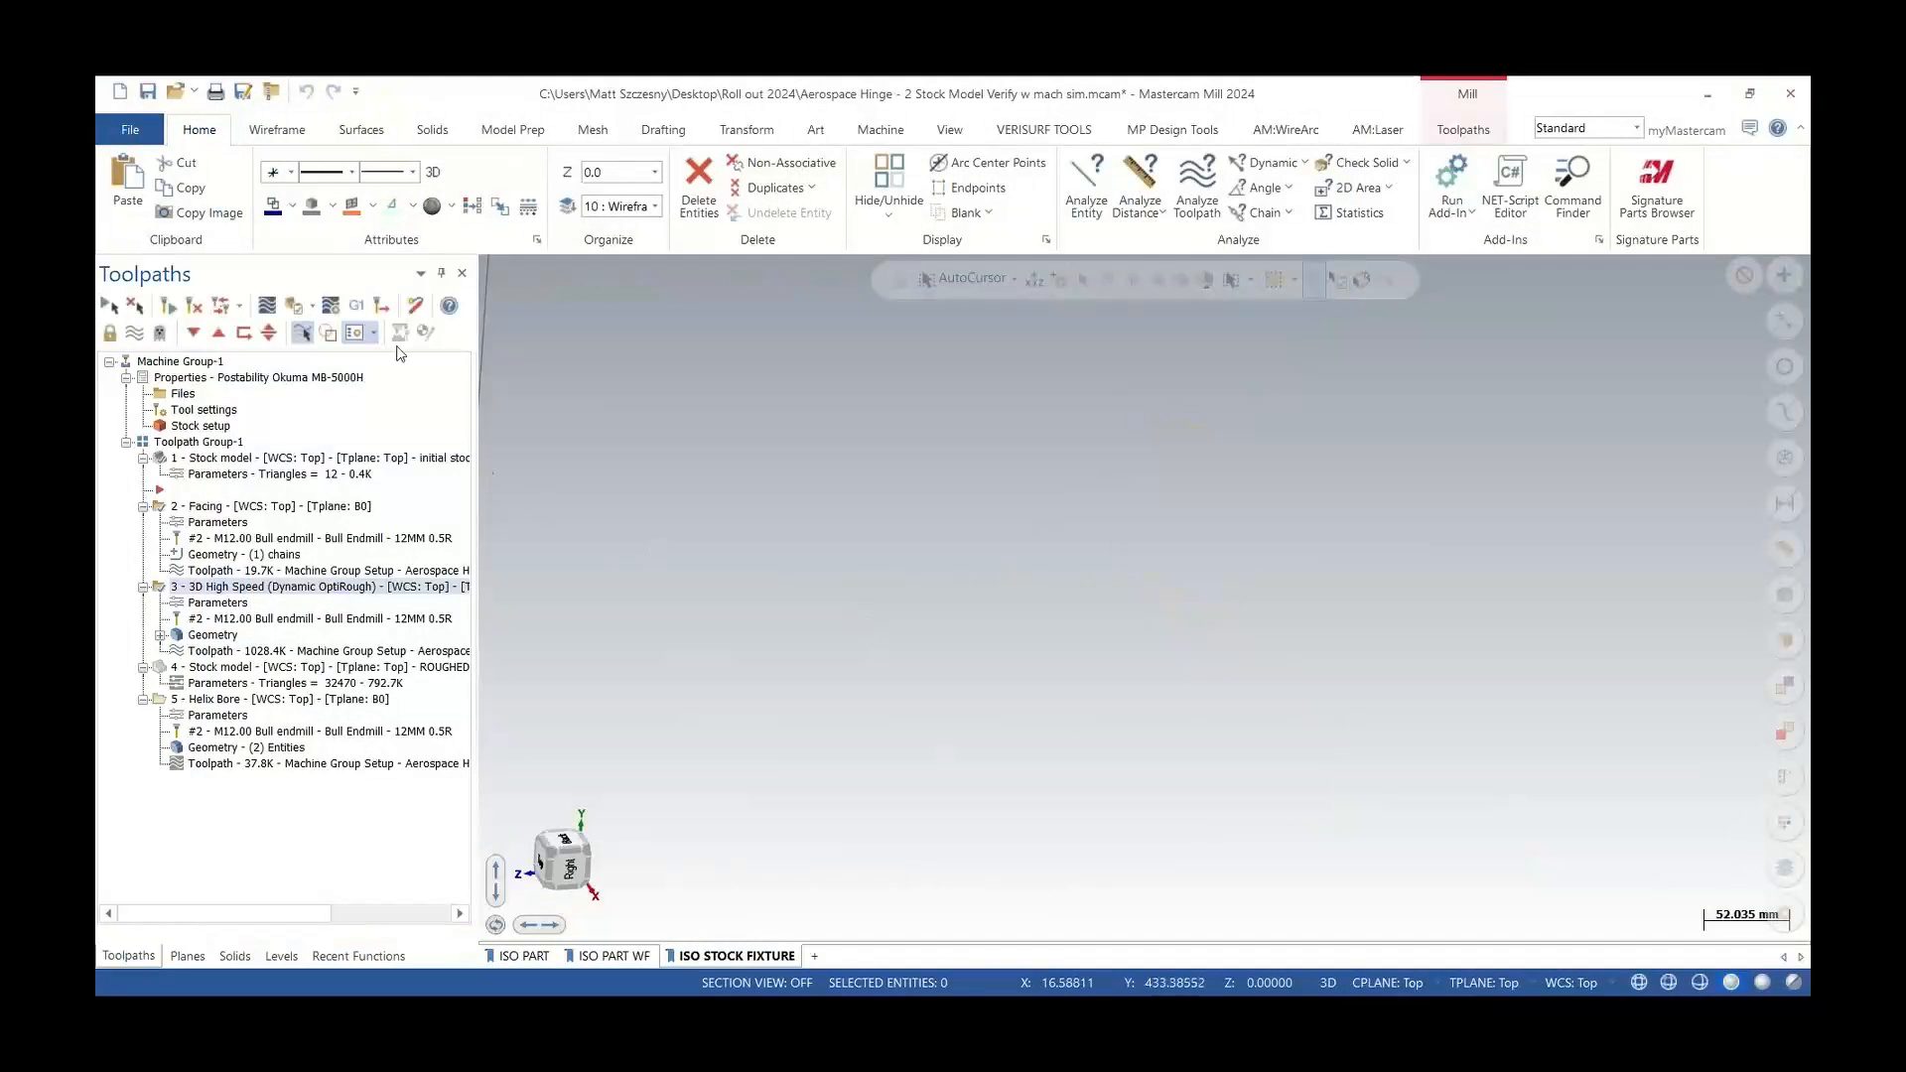
# Open the simulator options, turn off Stock Override for the machine group, and accept the setup
pyautogui.click(333, 311)
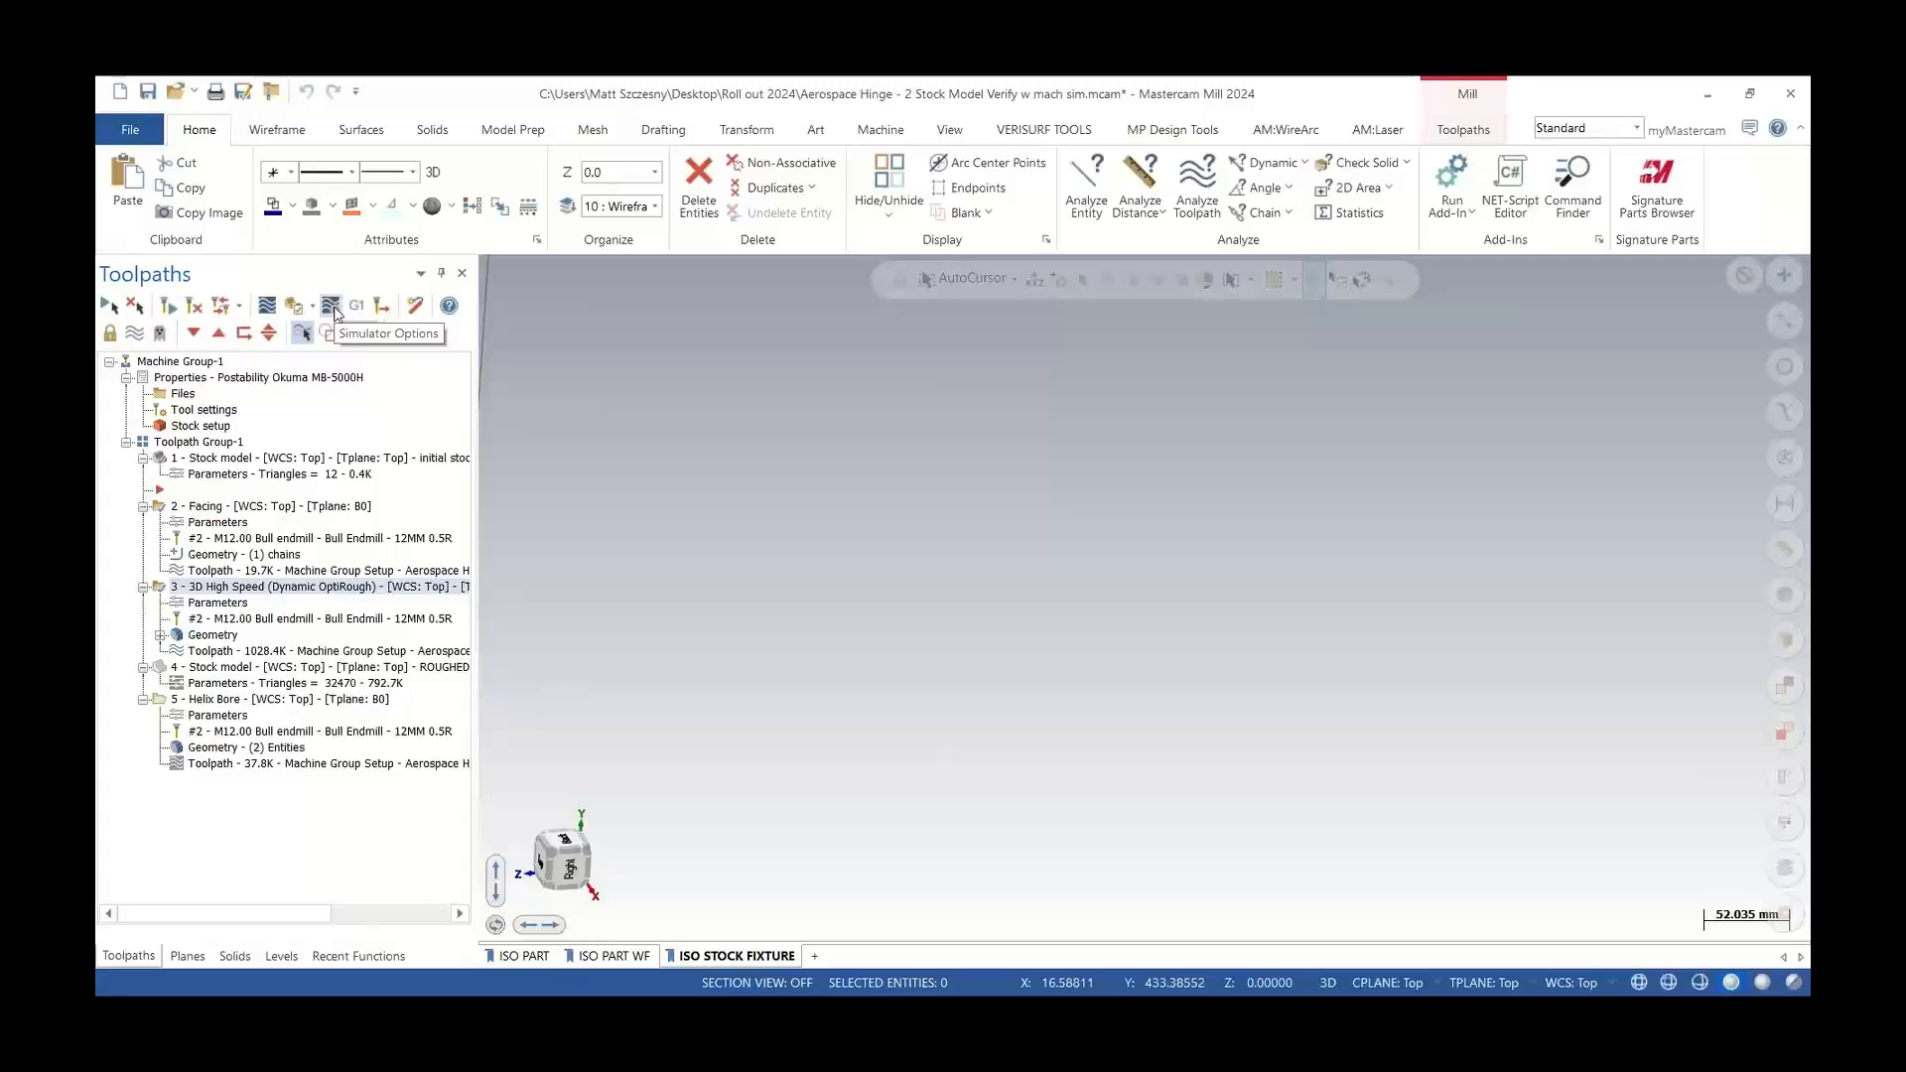
pyautogui.click(334, 310)
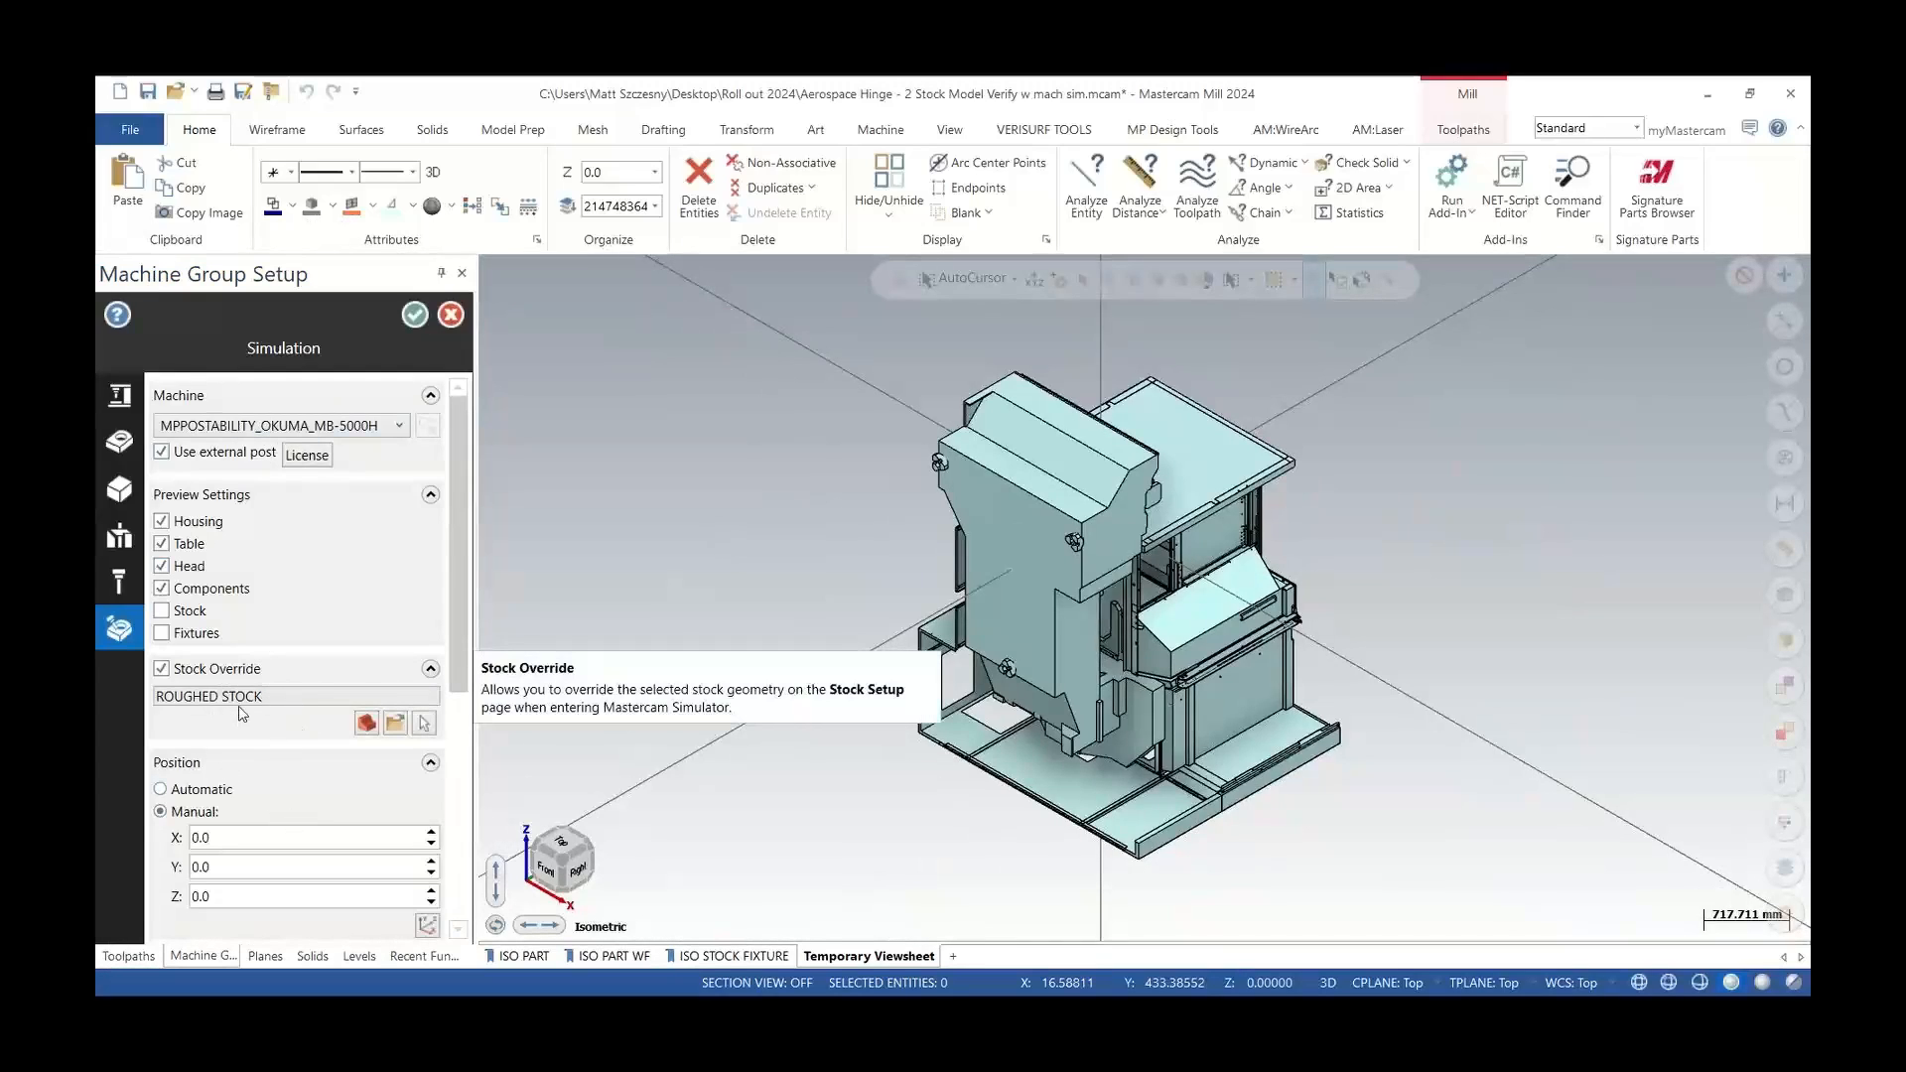
pyautogui.click(162, 672)
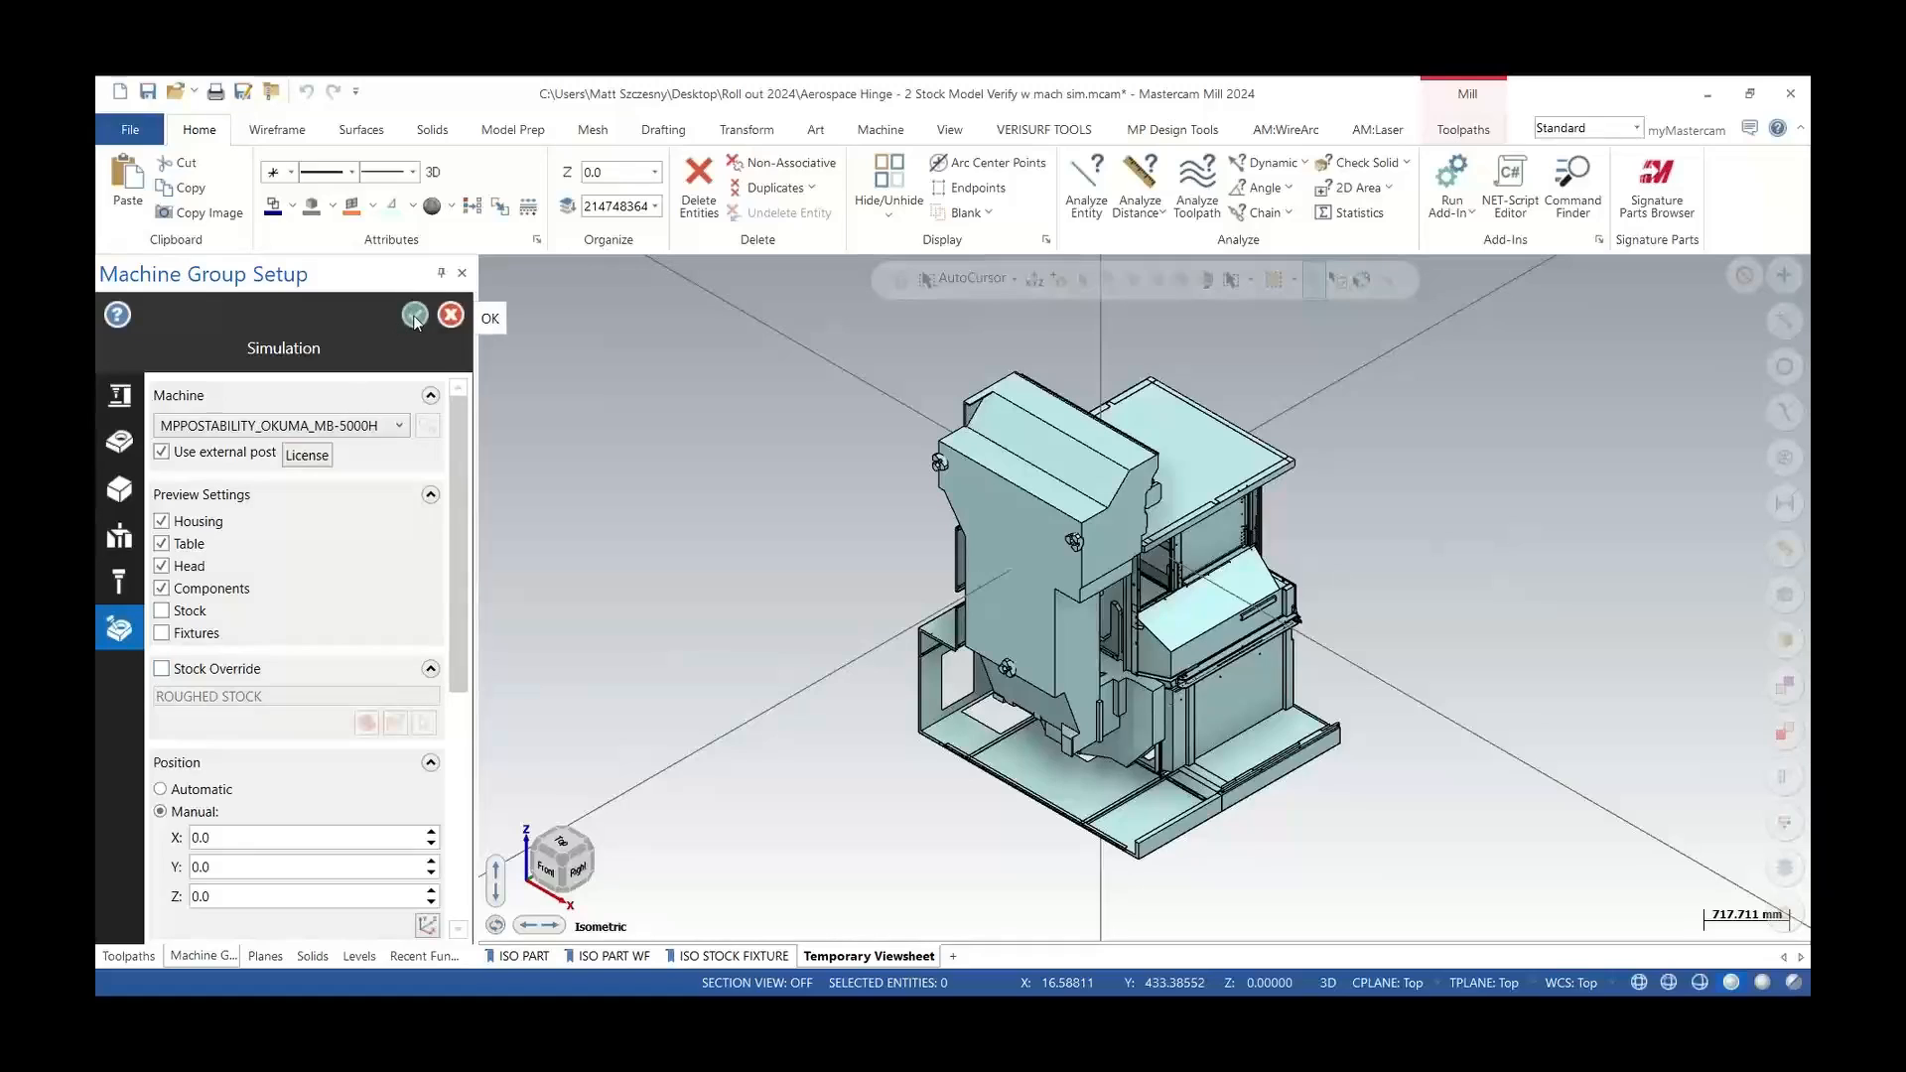
pyautogui.click(296, 430)
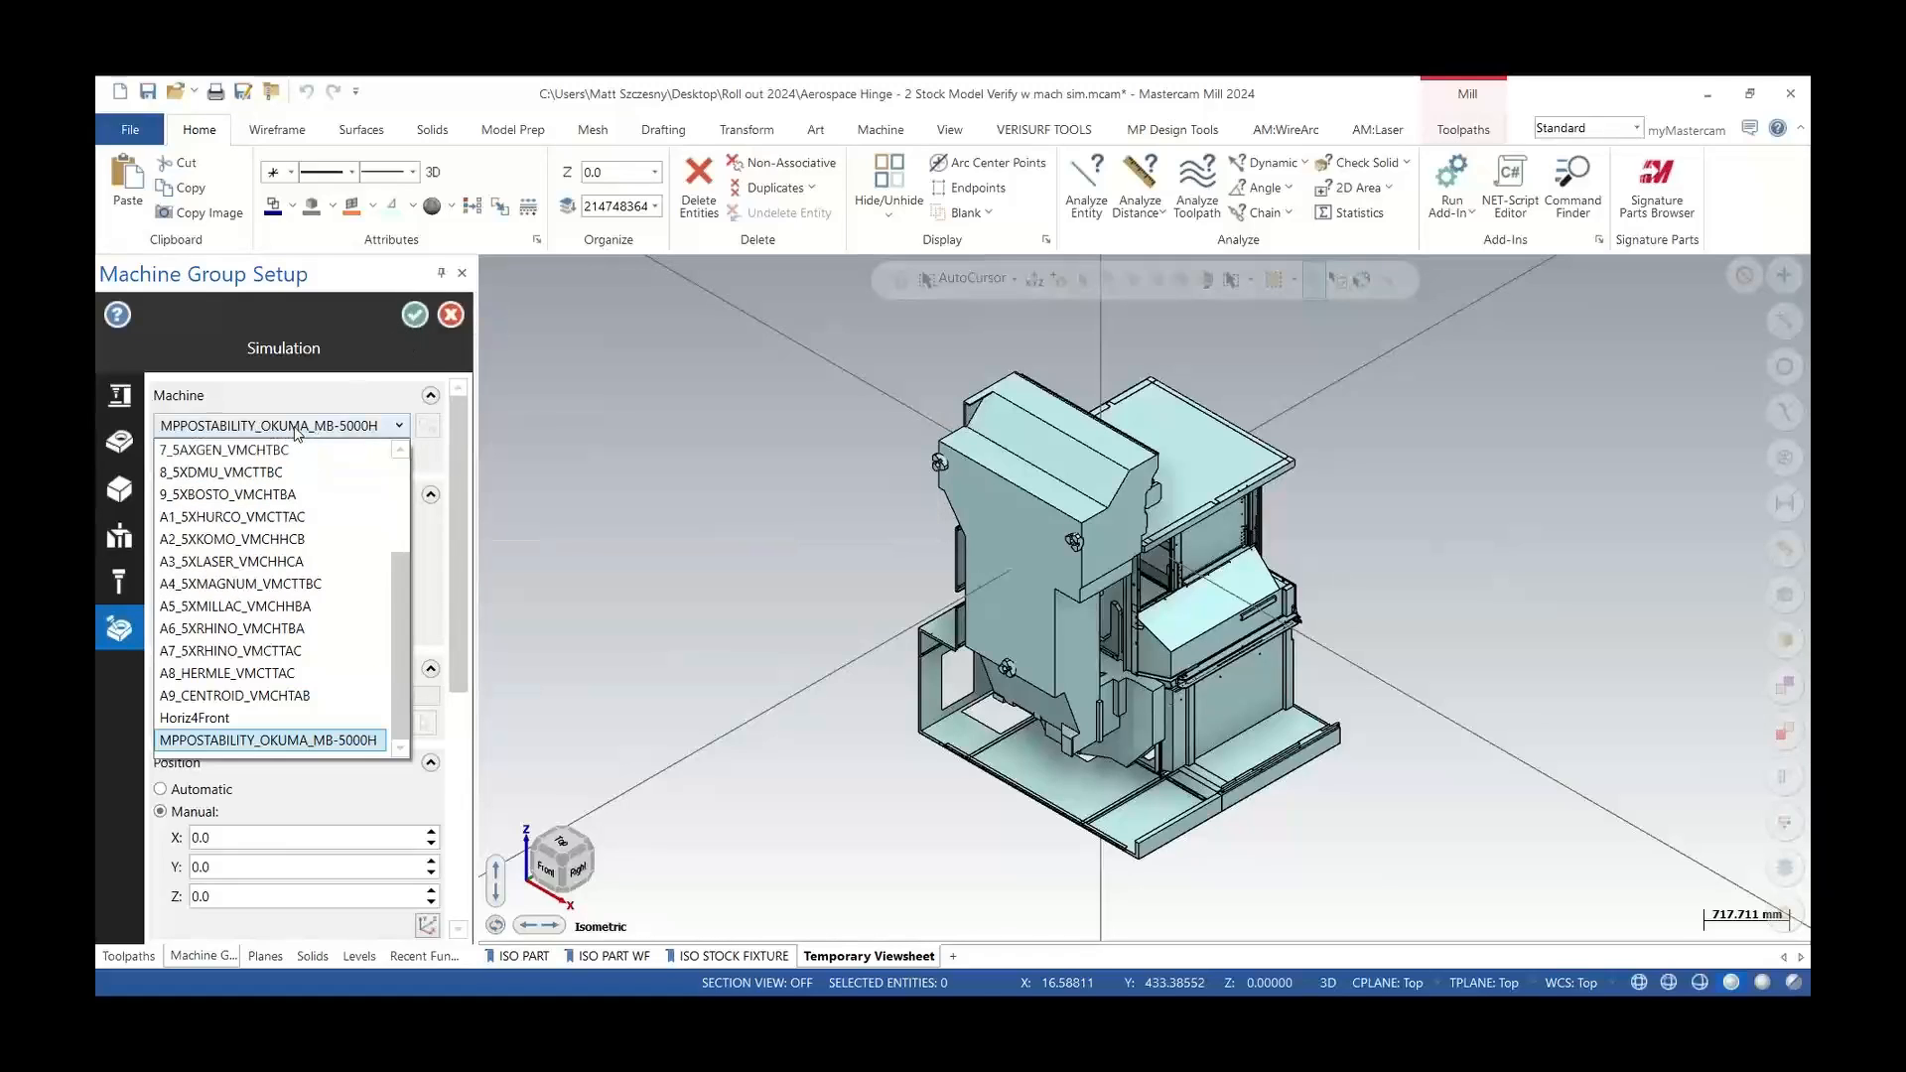
pyautogui.moveTo(273, 748)
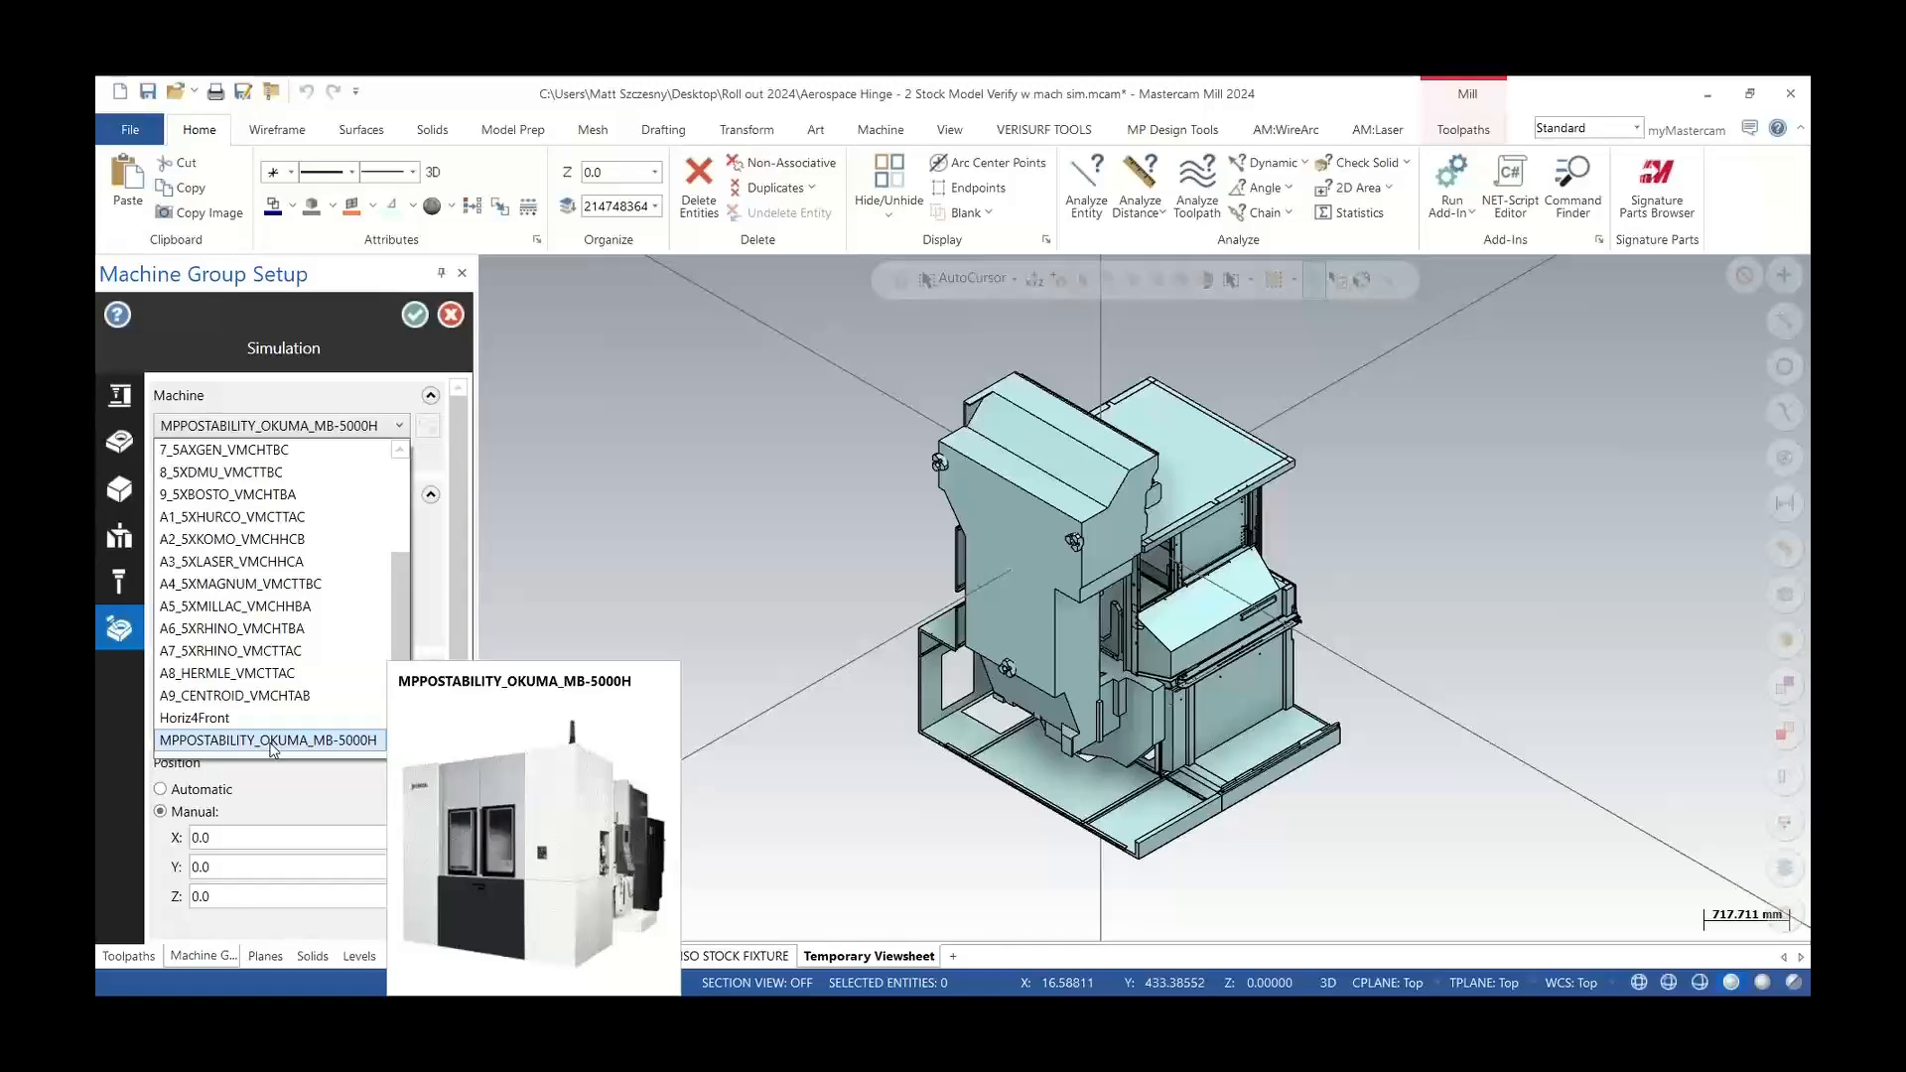
pyautogui.click(416, 318)
pyautogui.click(417, 323)
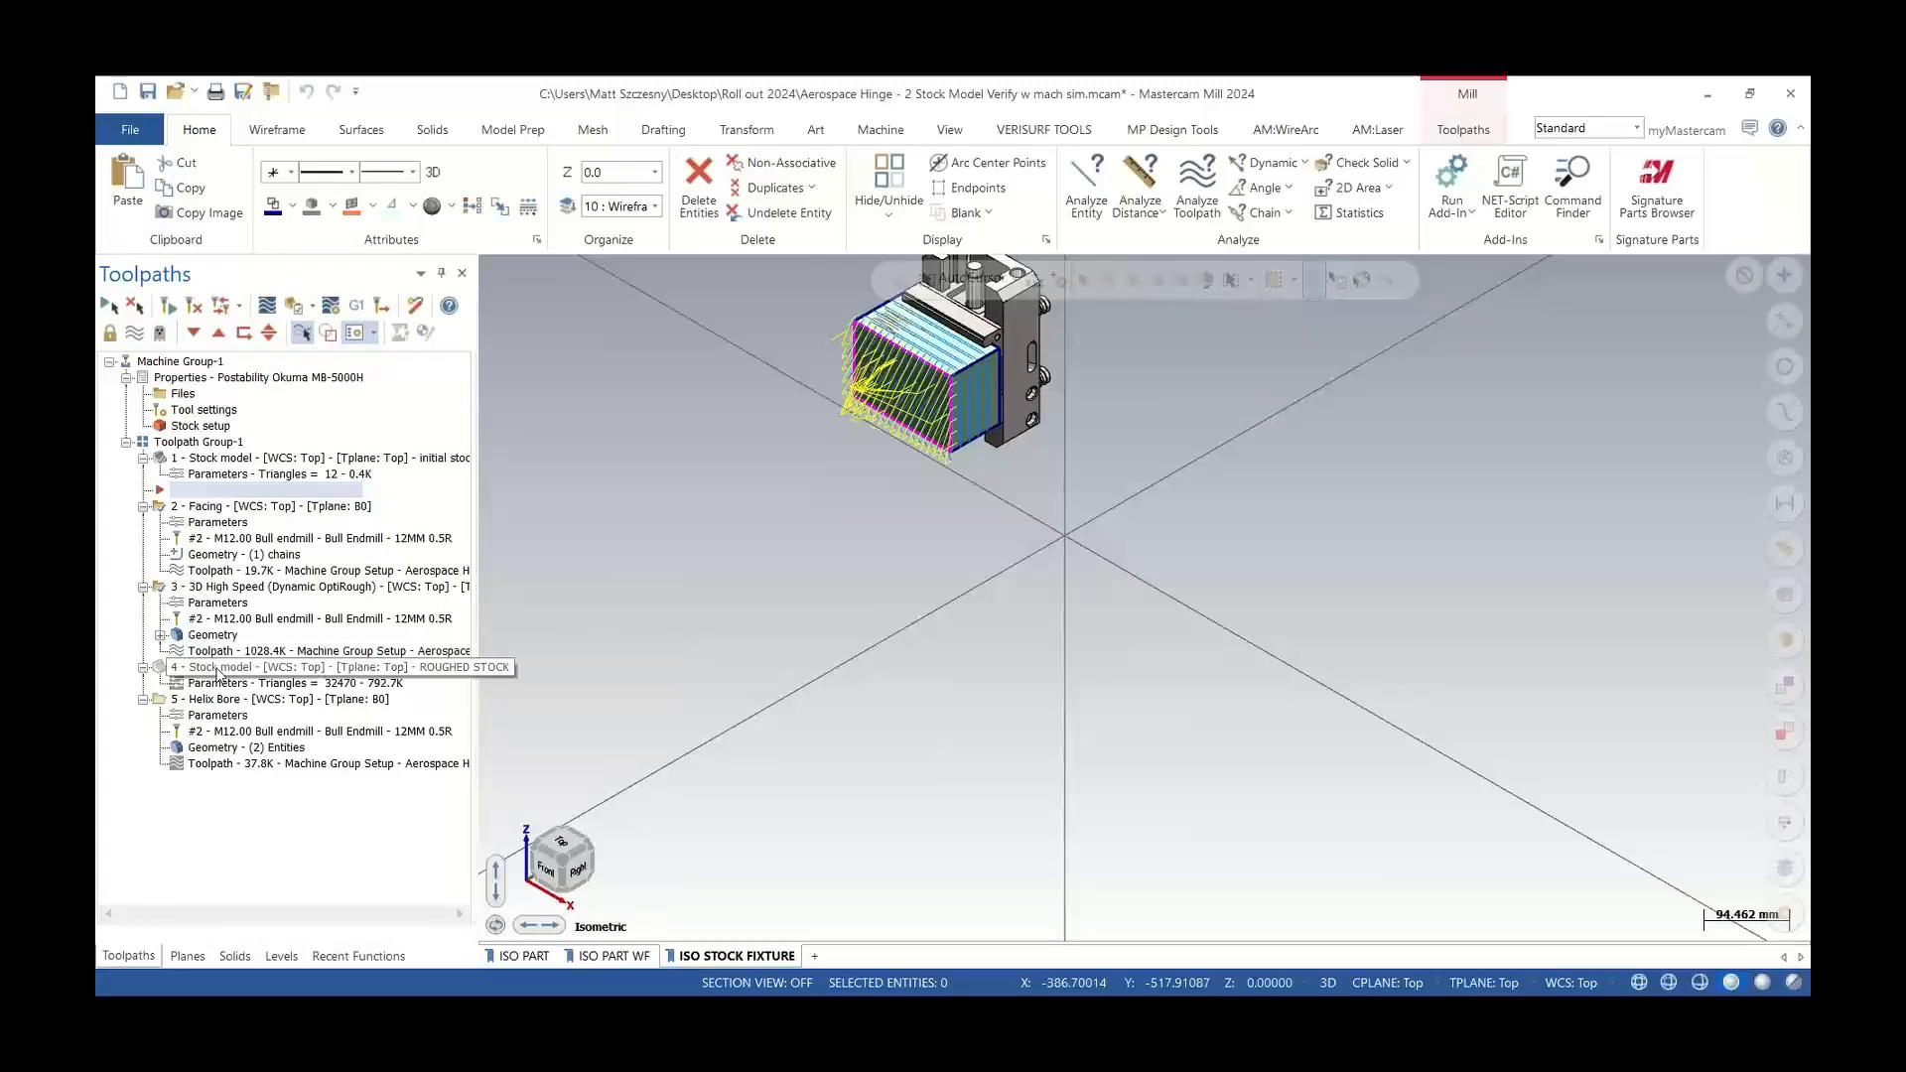
# Select the Helix Bore operation and launch machine simulation for it alone, without posting all operations
pyautogui.click(217, 669)
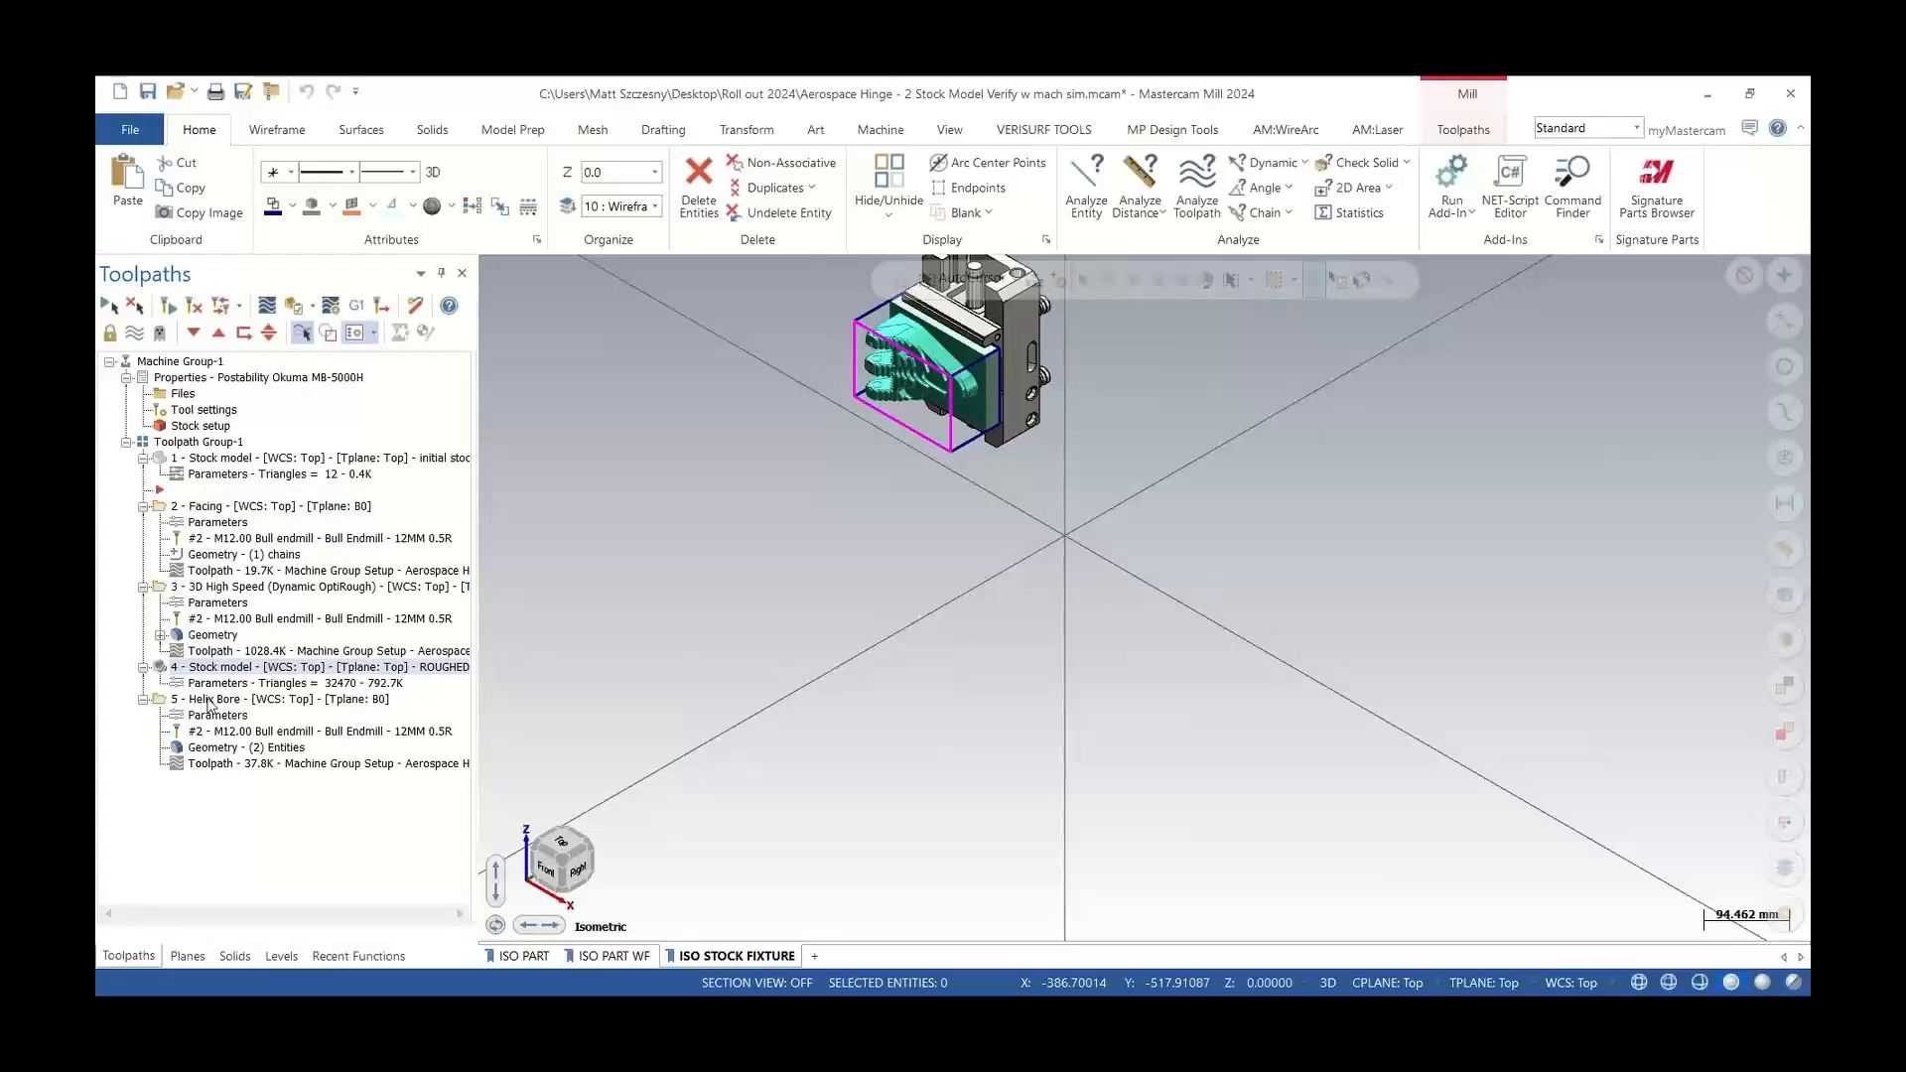
pyautogui.click(209, 700)
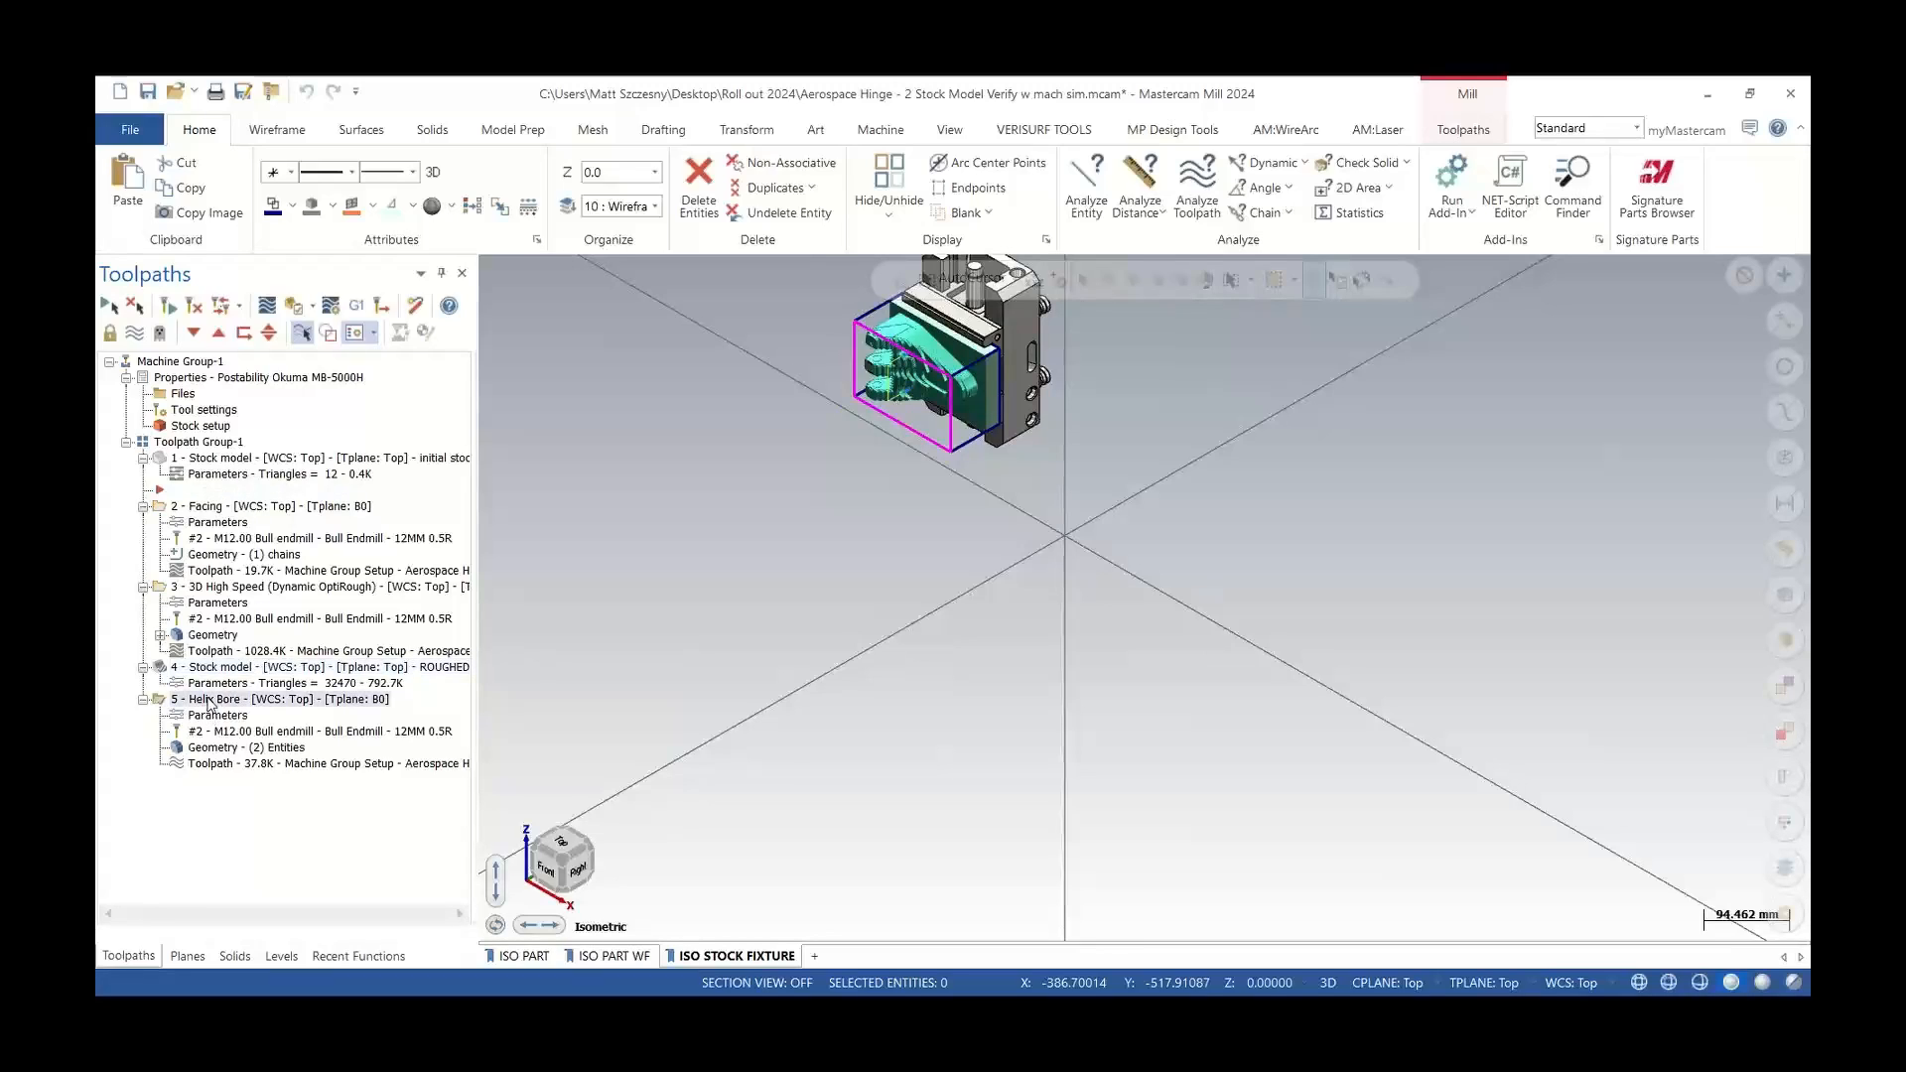
pyautogui.click(294, 309)
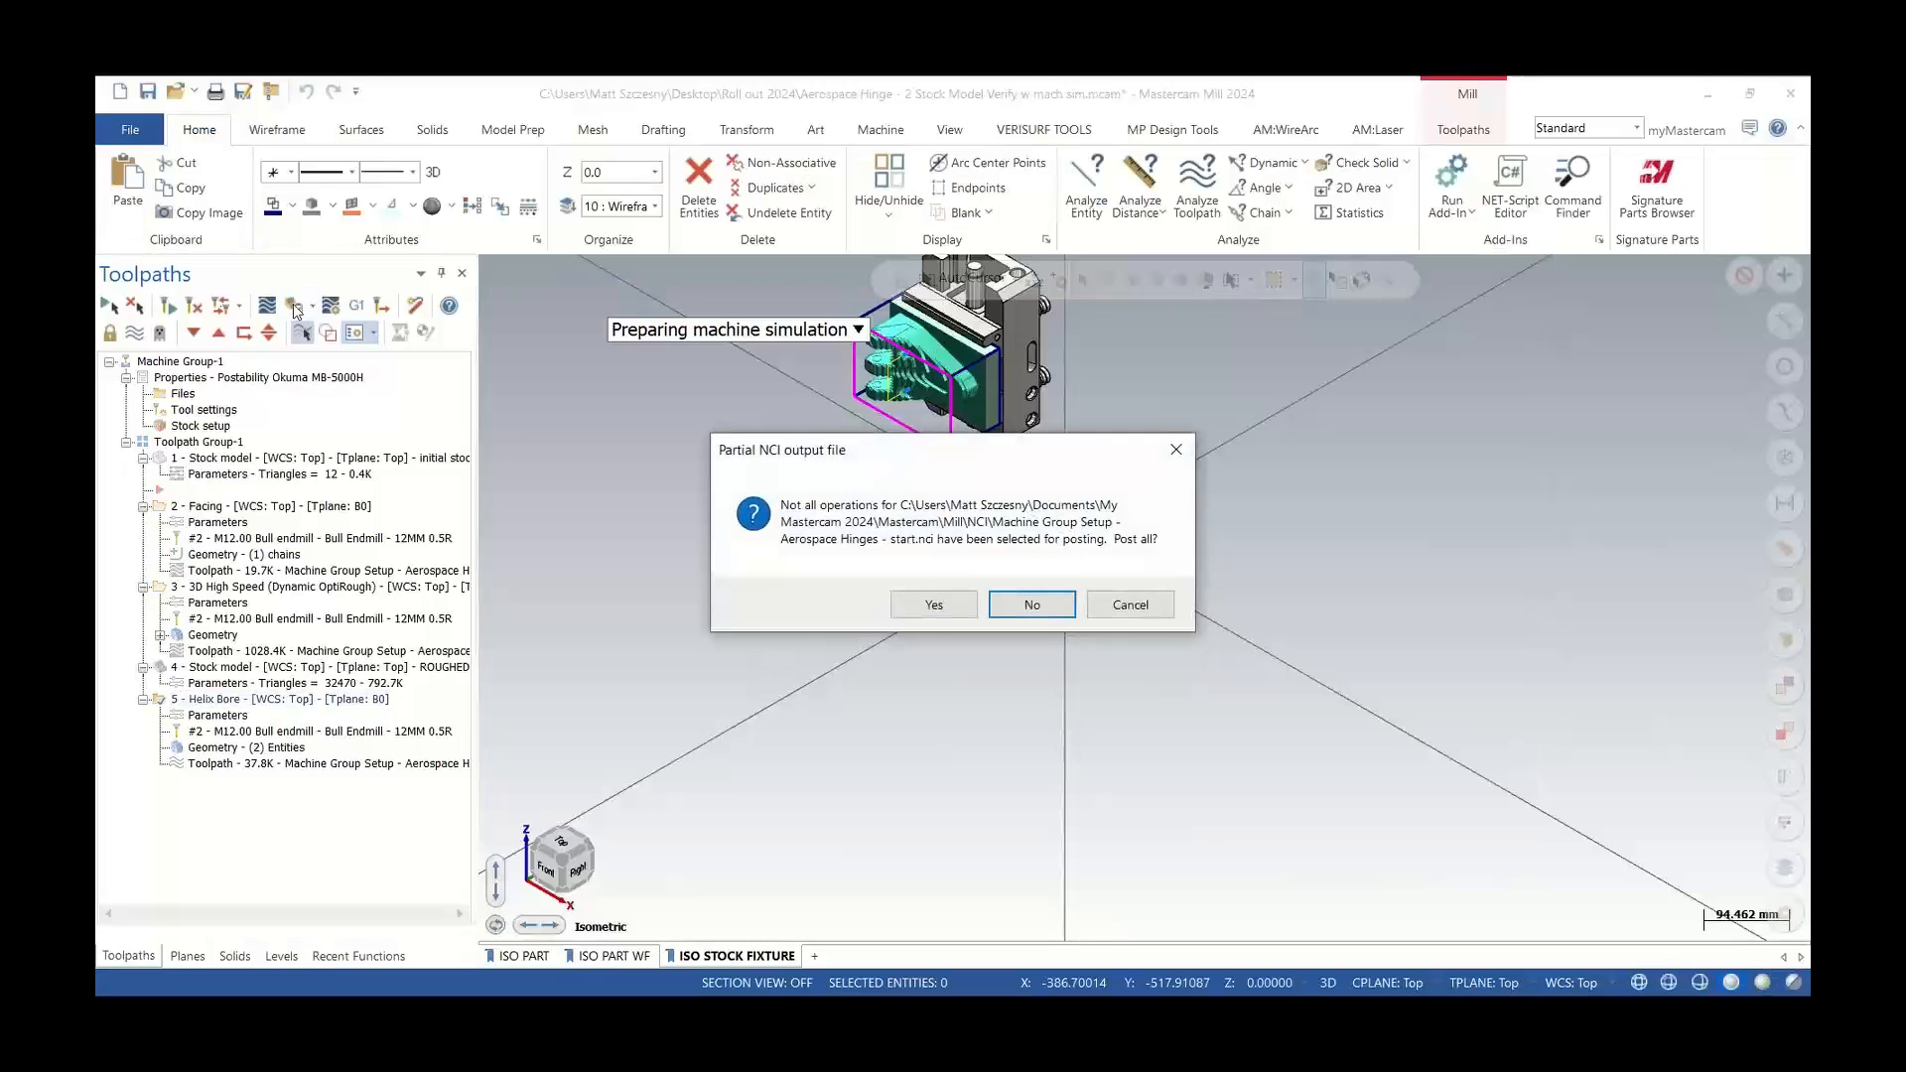
pyautogui.click(1034, 605)
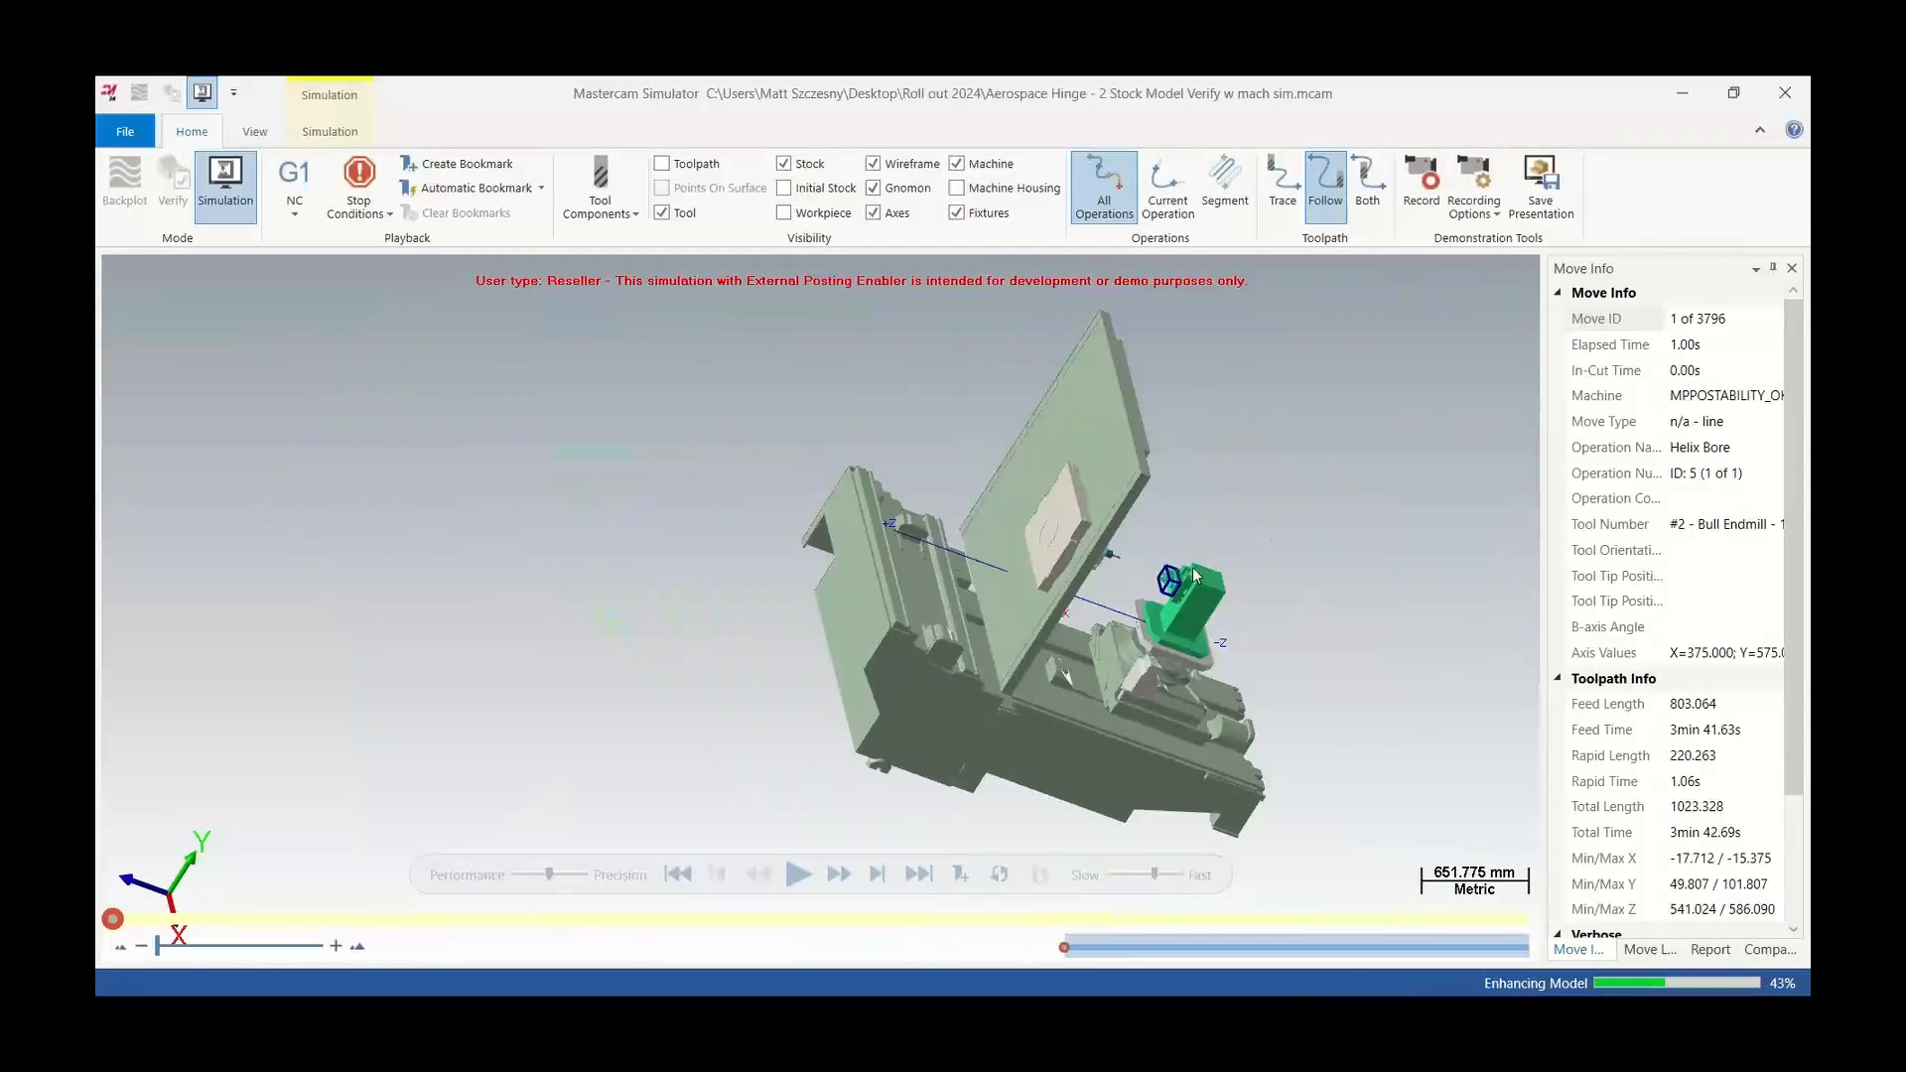
# Play the Helix Bore simulation at a faster speed and close the simulator
pyautogui.scroll(12, 1184, 573)
pyautogui.scroll(4, 1078, 596)
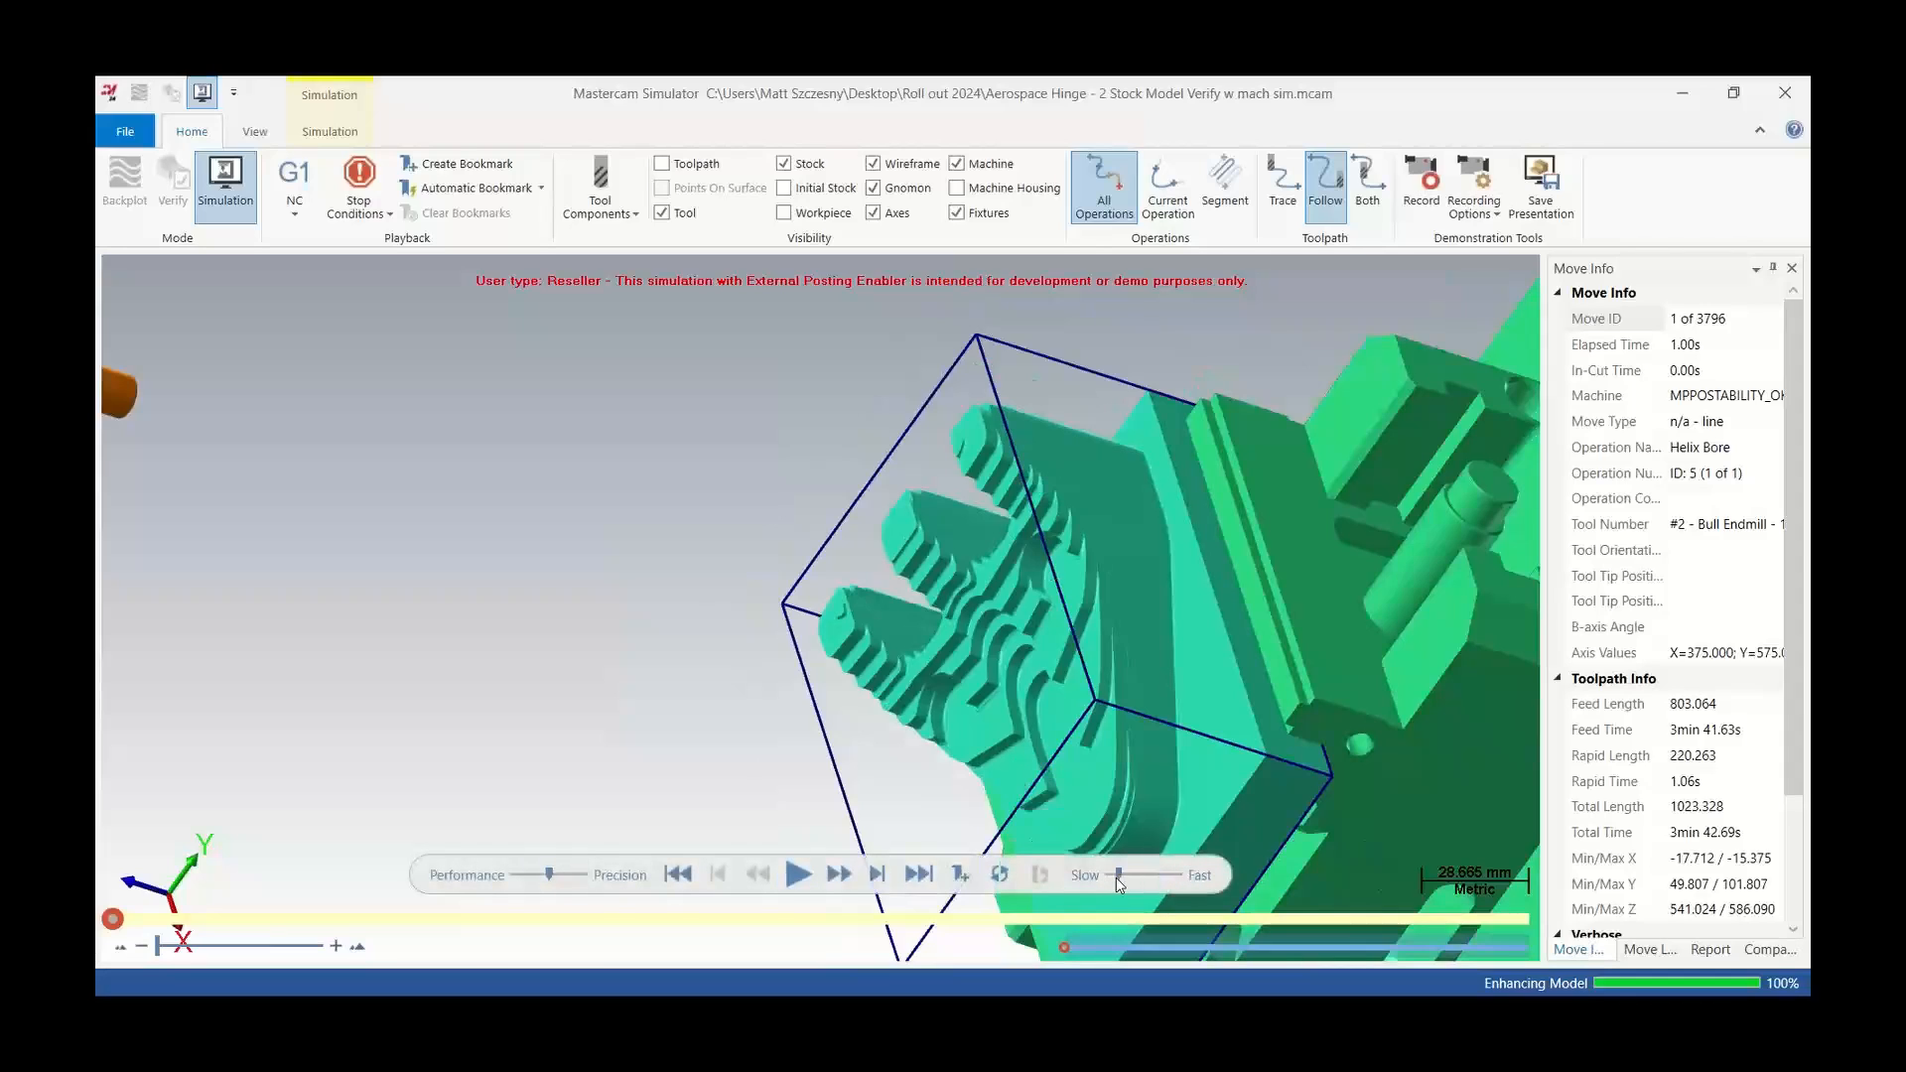
pyautogui.click(801, 873)
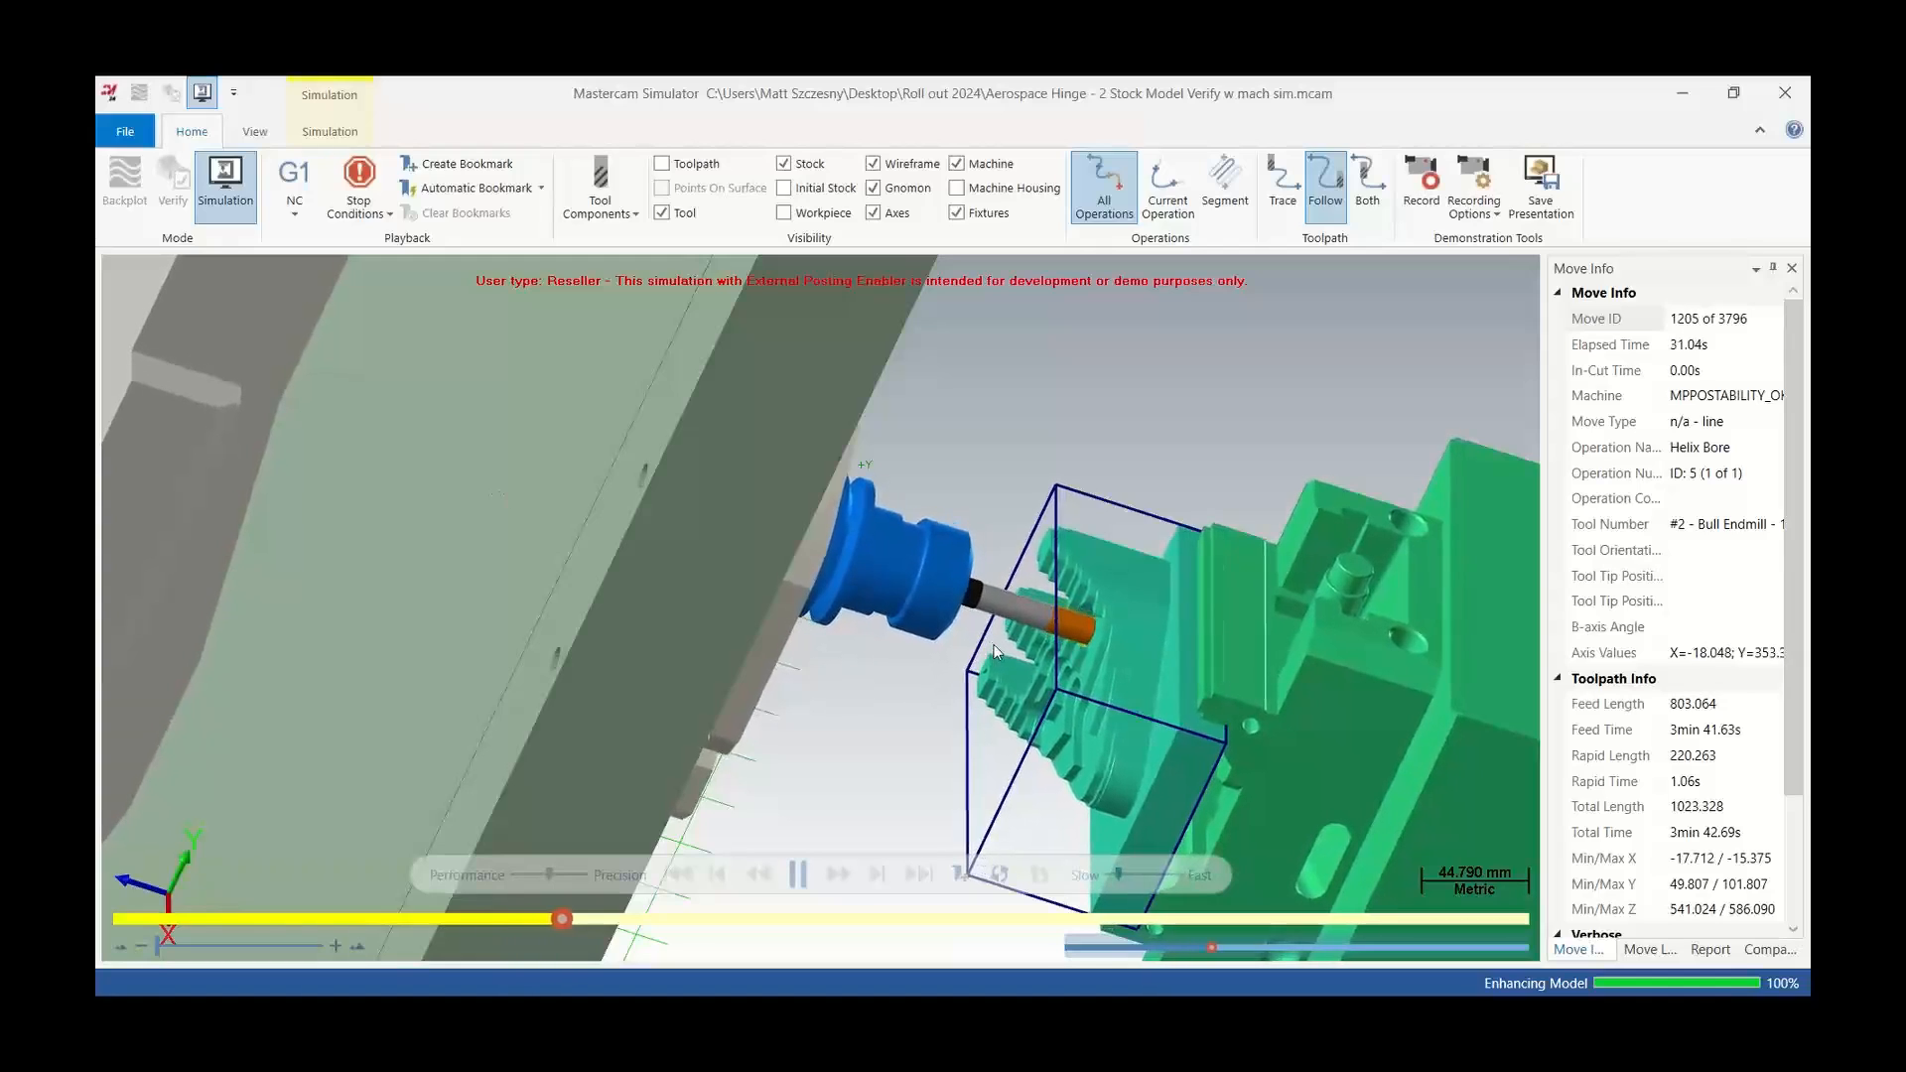
pyautogui.moveTo(1119, 874); pyautogui.dragTo(1131, 876)
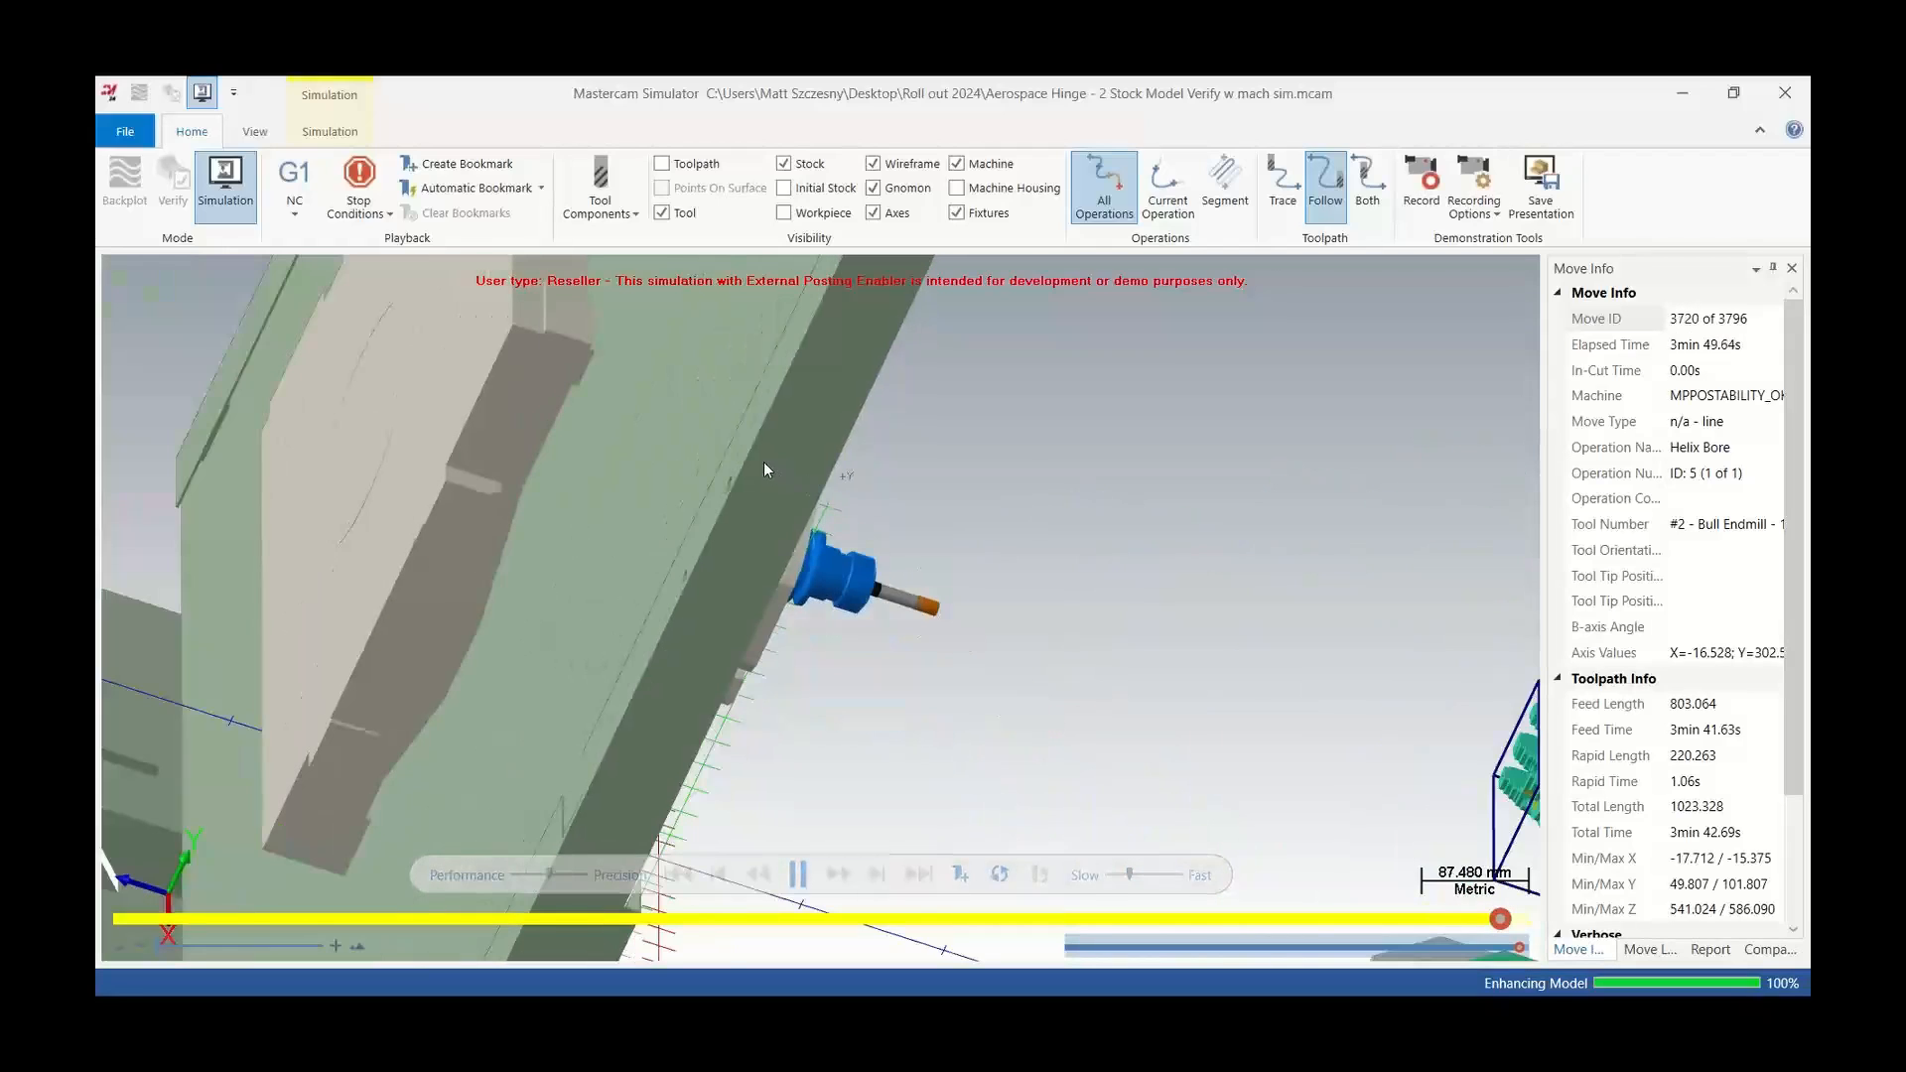
pyautogui.click(1786, 92)
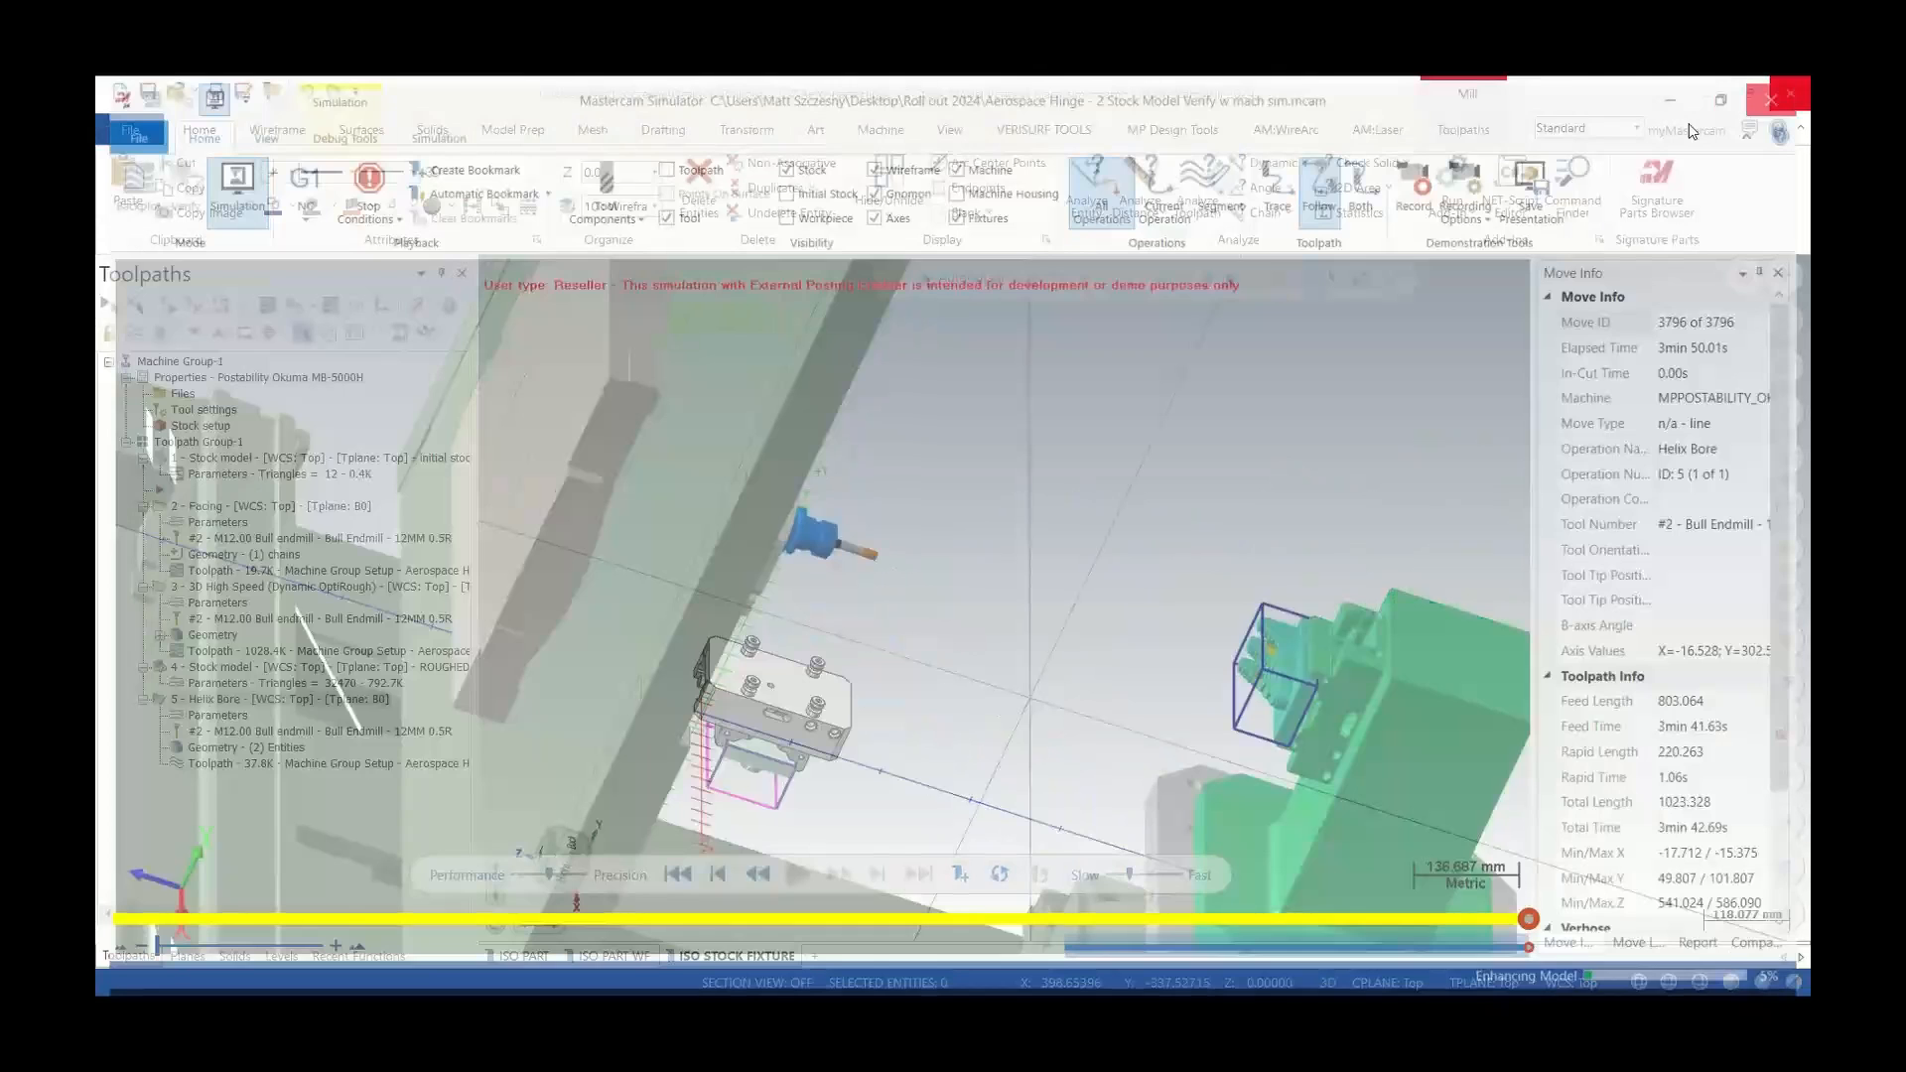
# Select the 3D High Speed and Helix Bore operations together and run machine simulation on just those two
pyautogui.moveTo(312, 667); pyautogui.dragTo(315, 791)
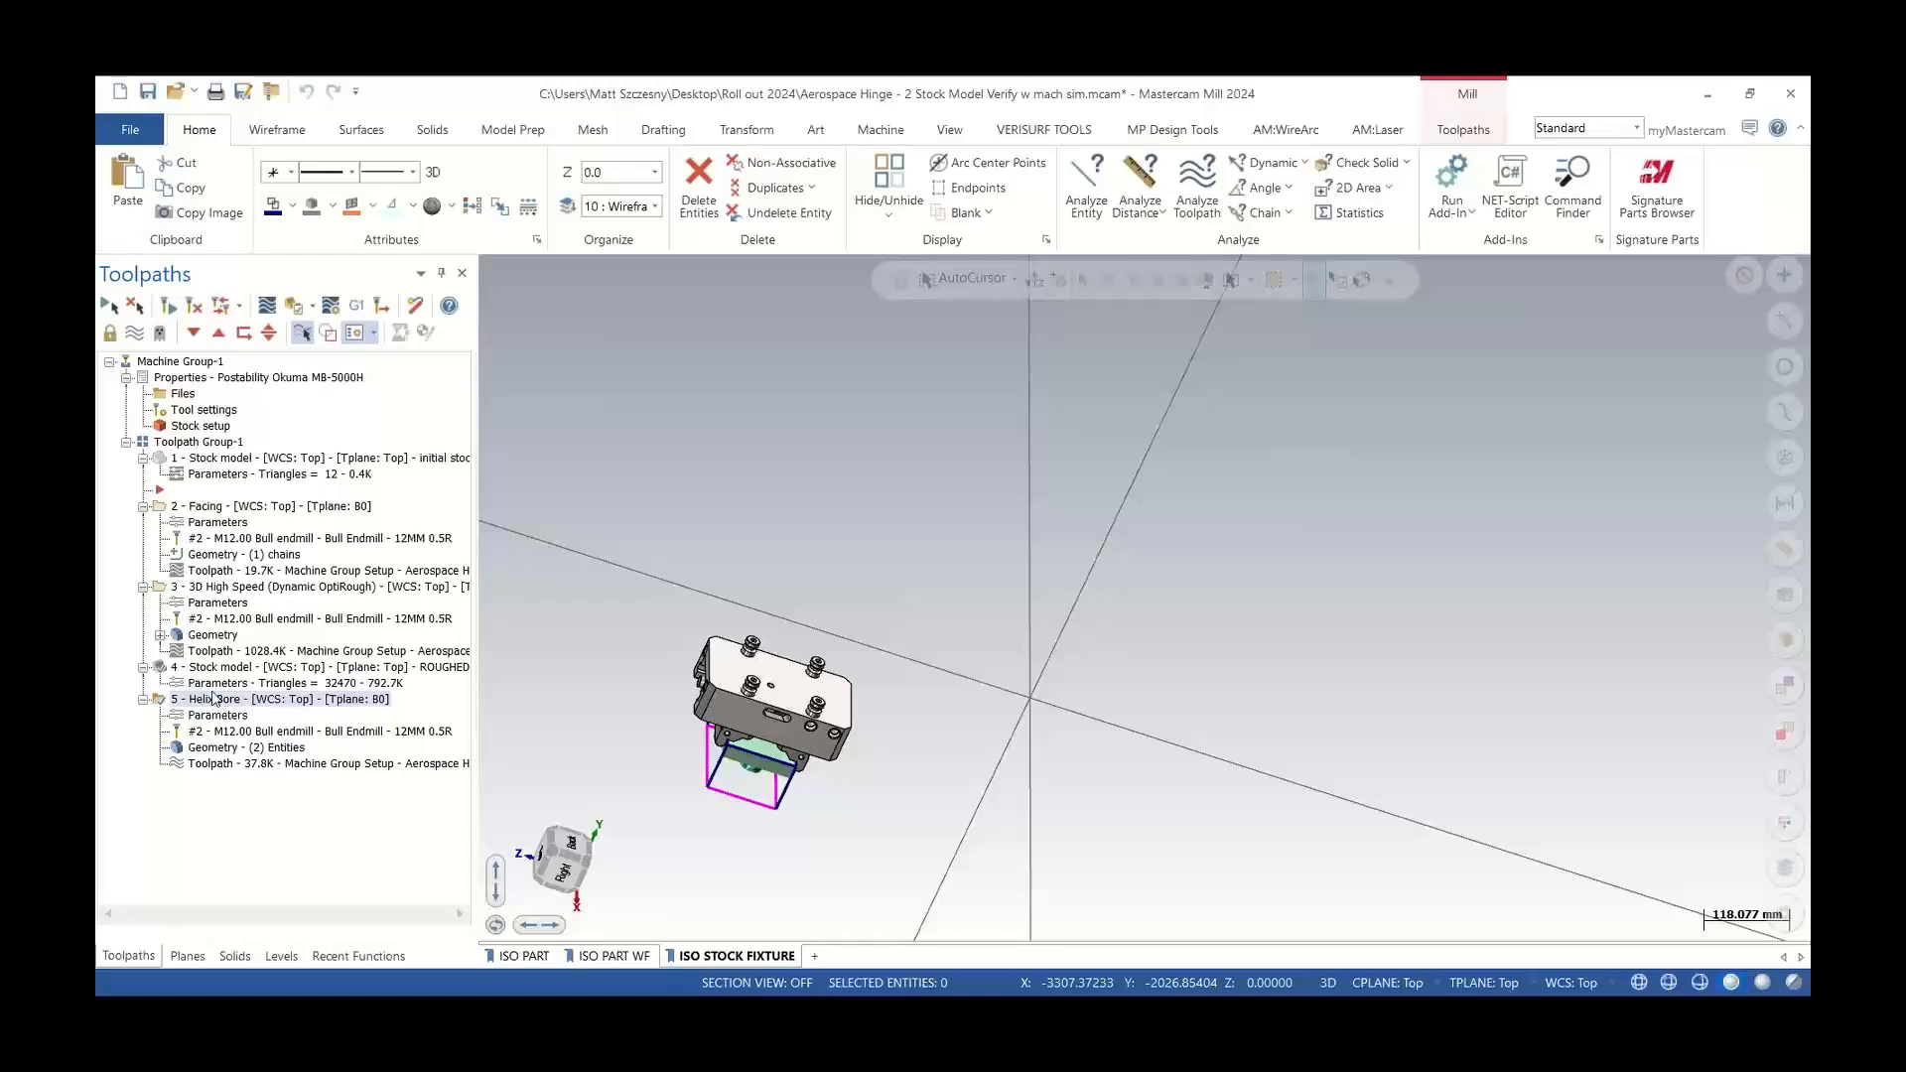
pyautogui.click(211, 586)
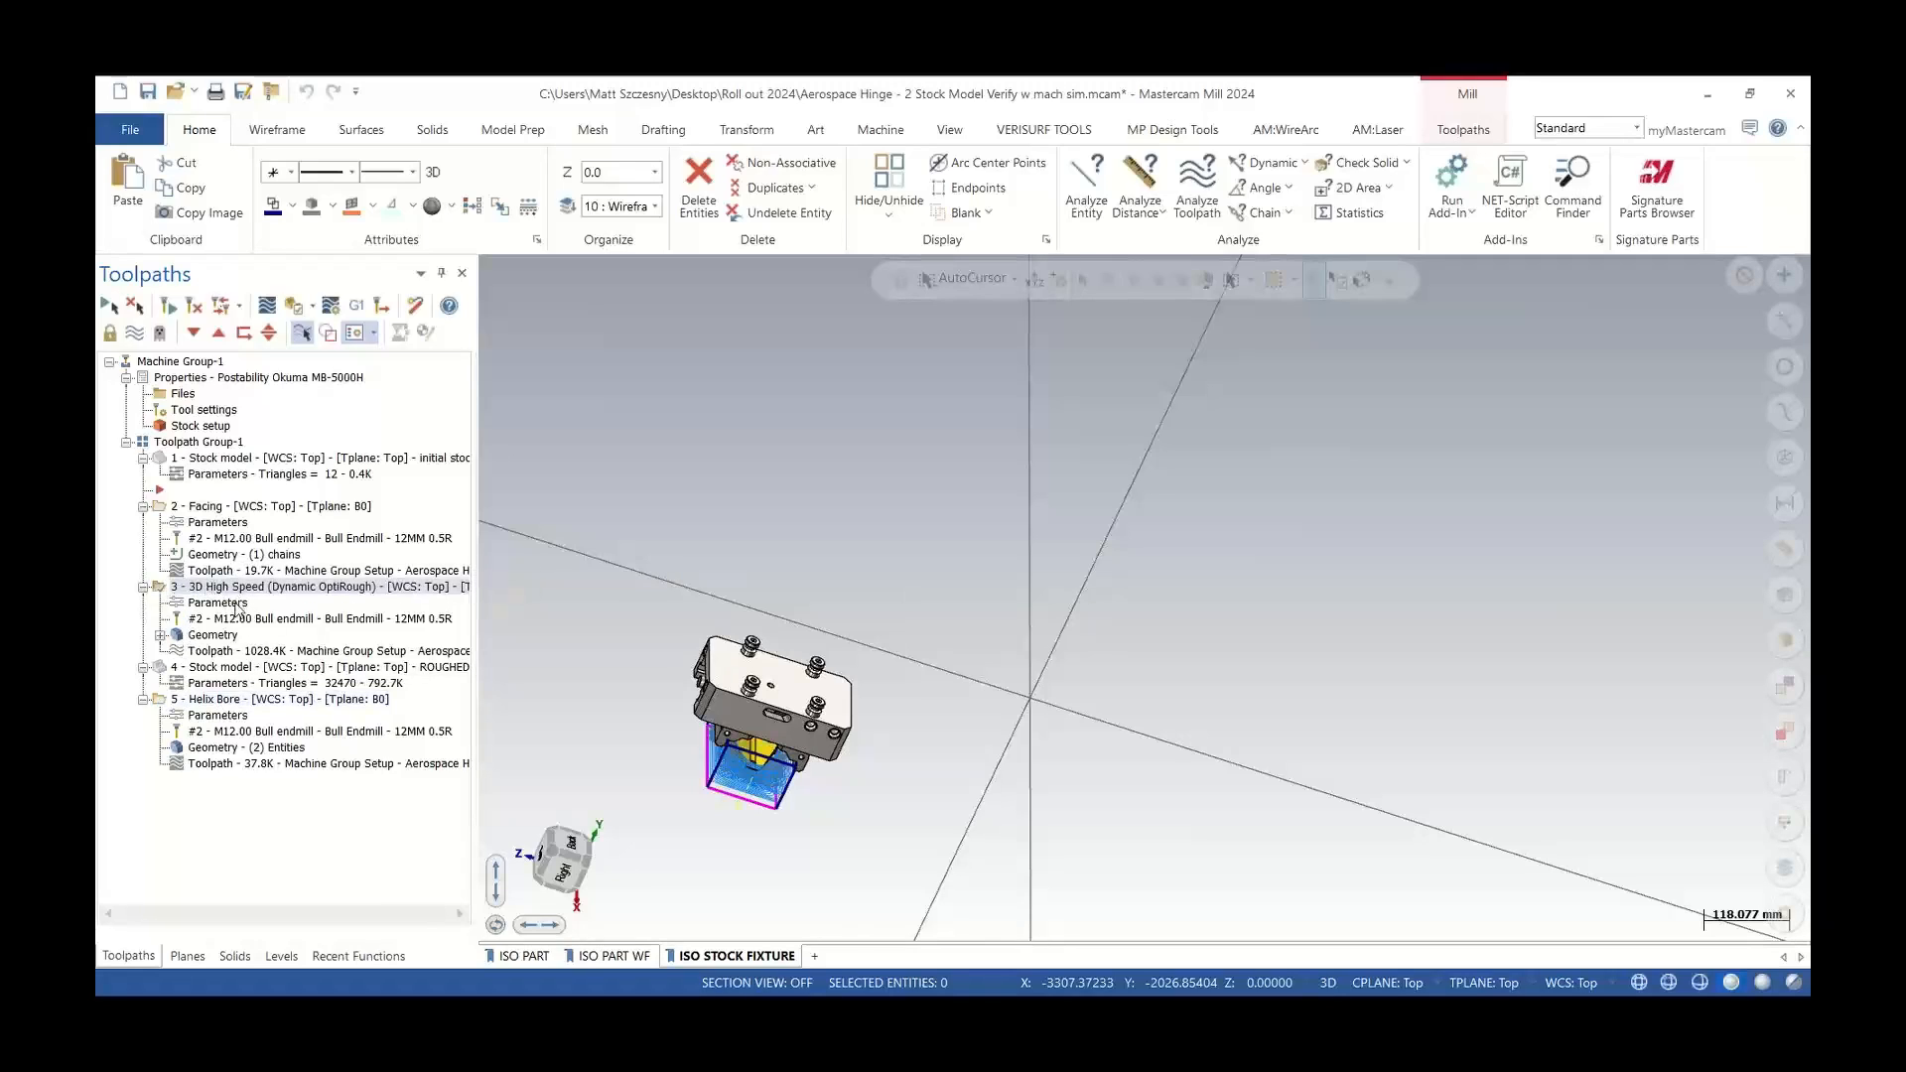
pyautogui.click(219, 700)
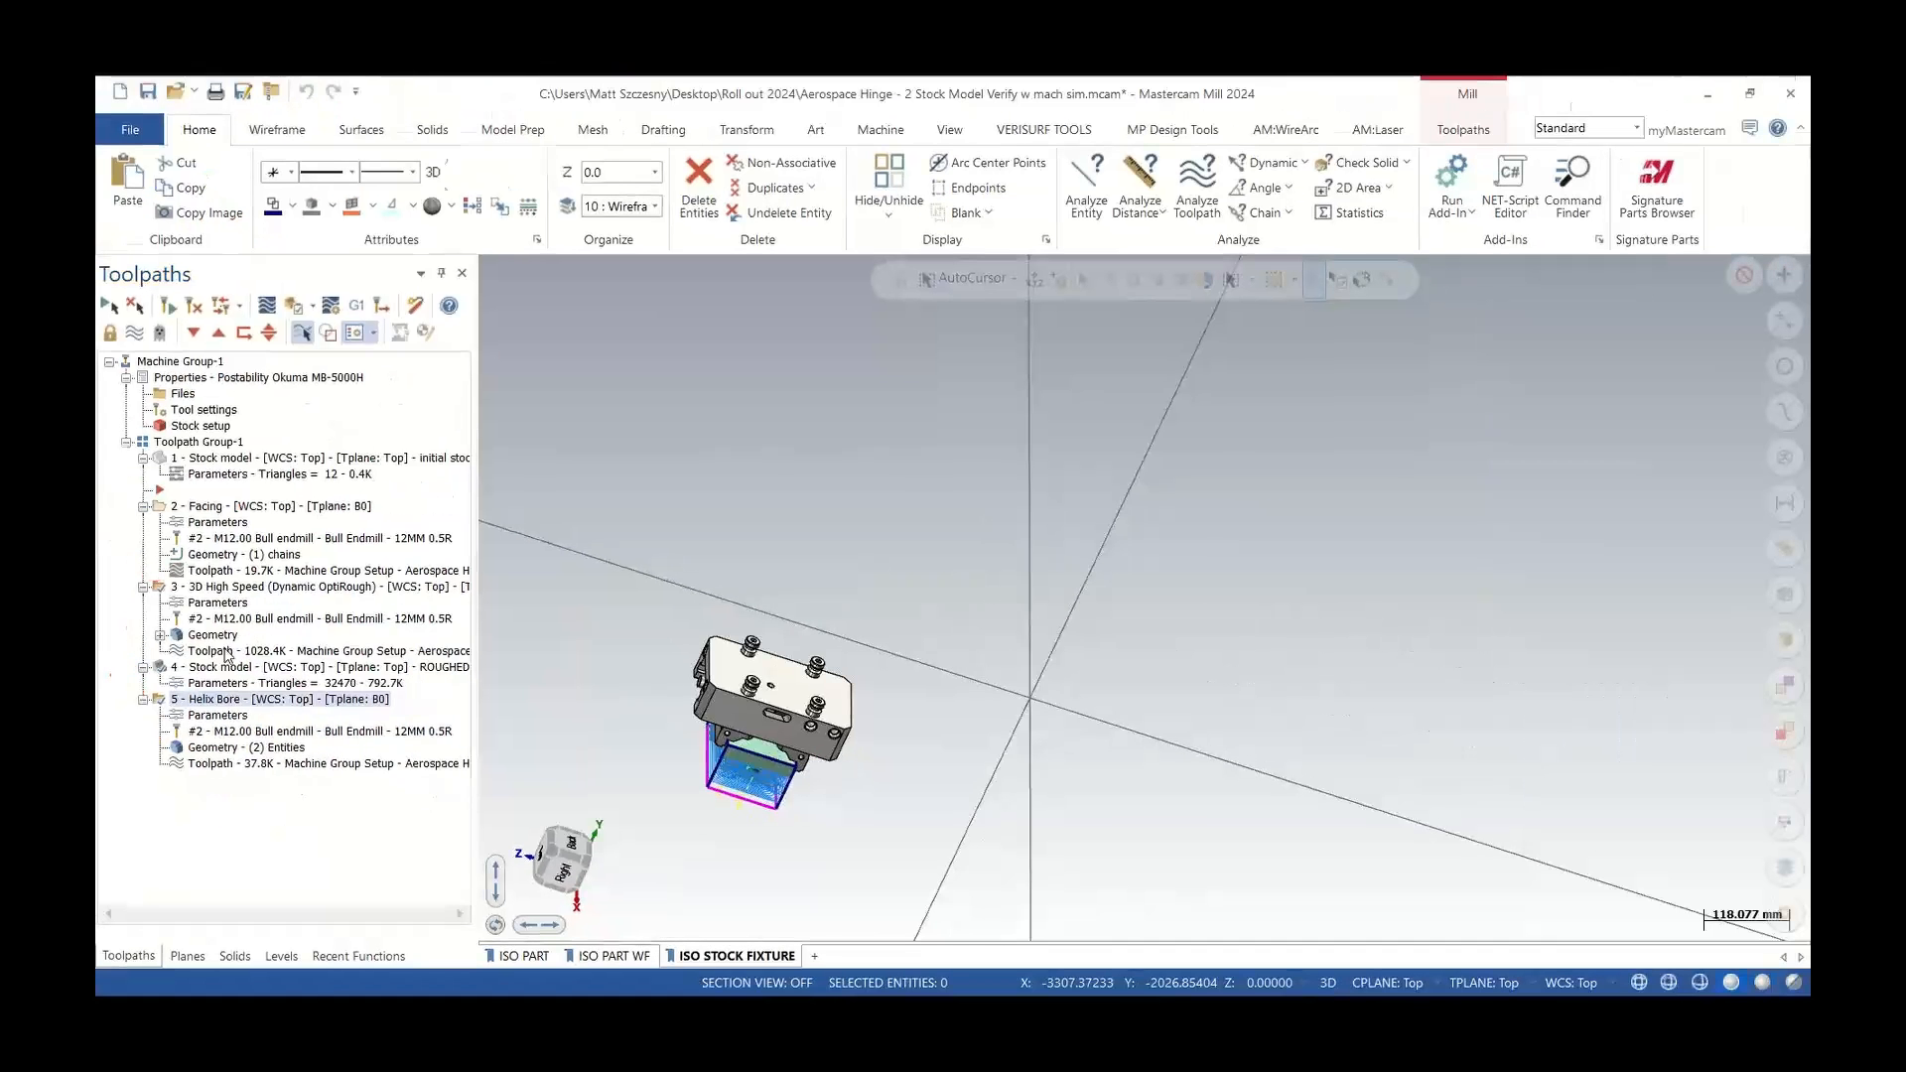
pyautogui.click(294, 305)
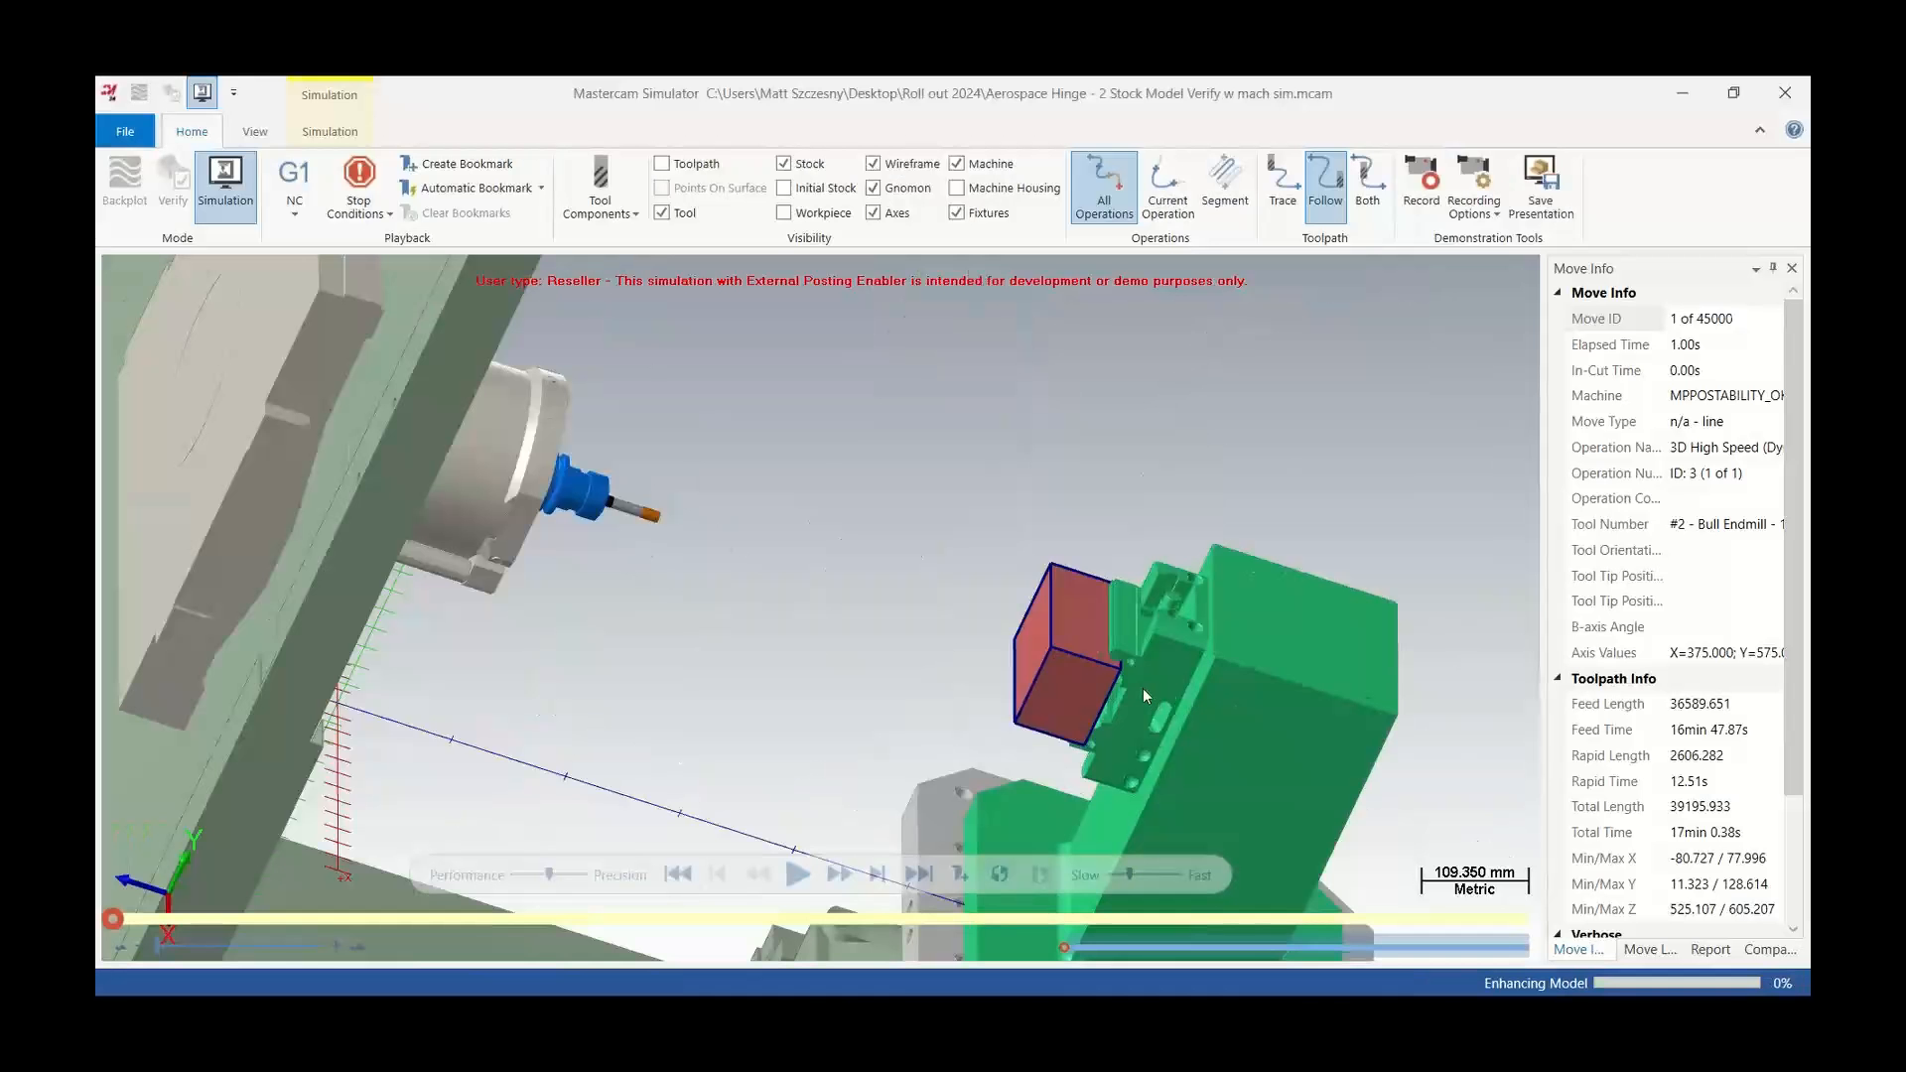
pyautogui.moveTo(1047, 627); pyautogui.dragTo(1099, 669, button='middle')
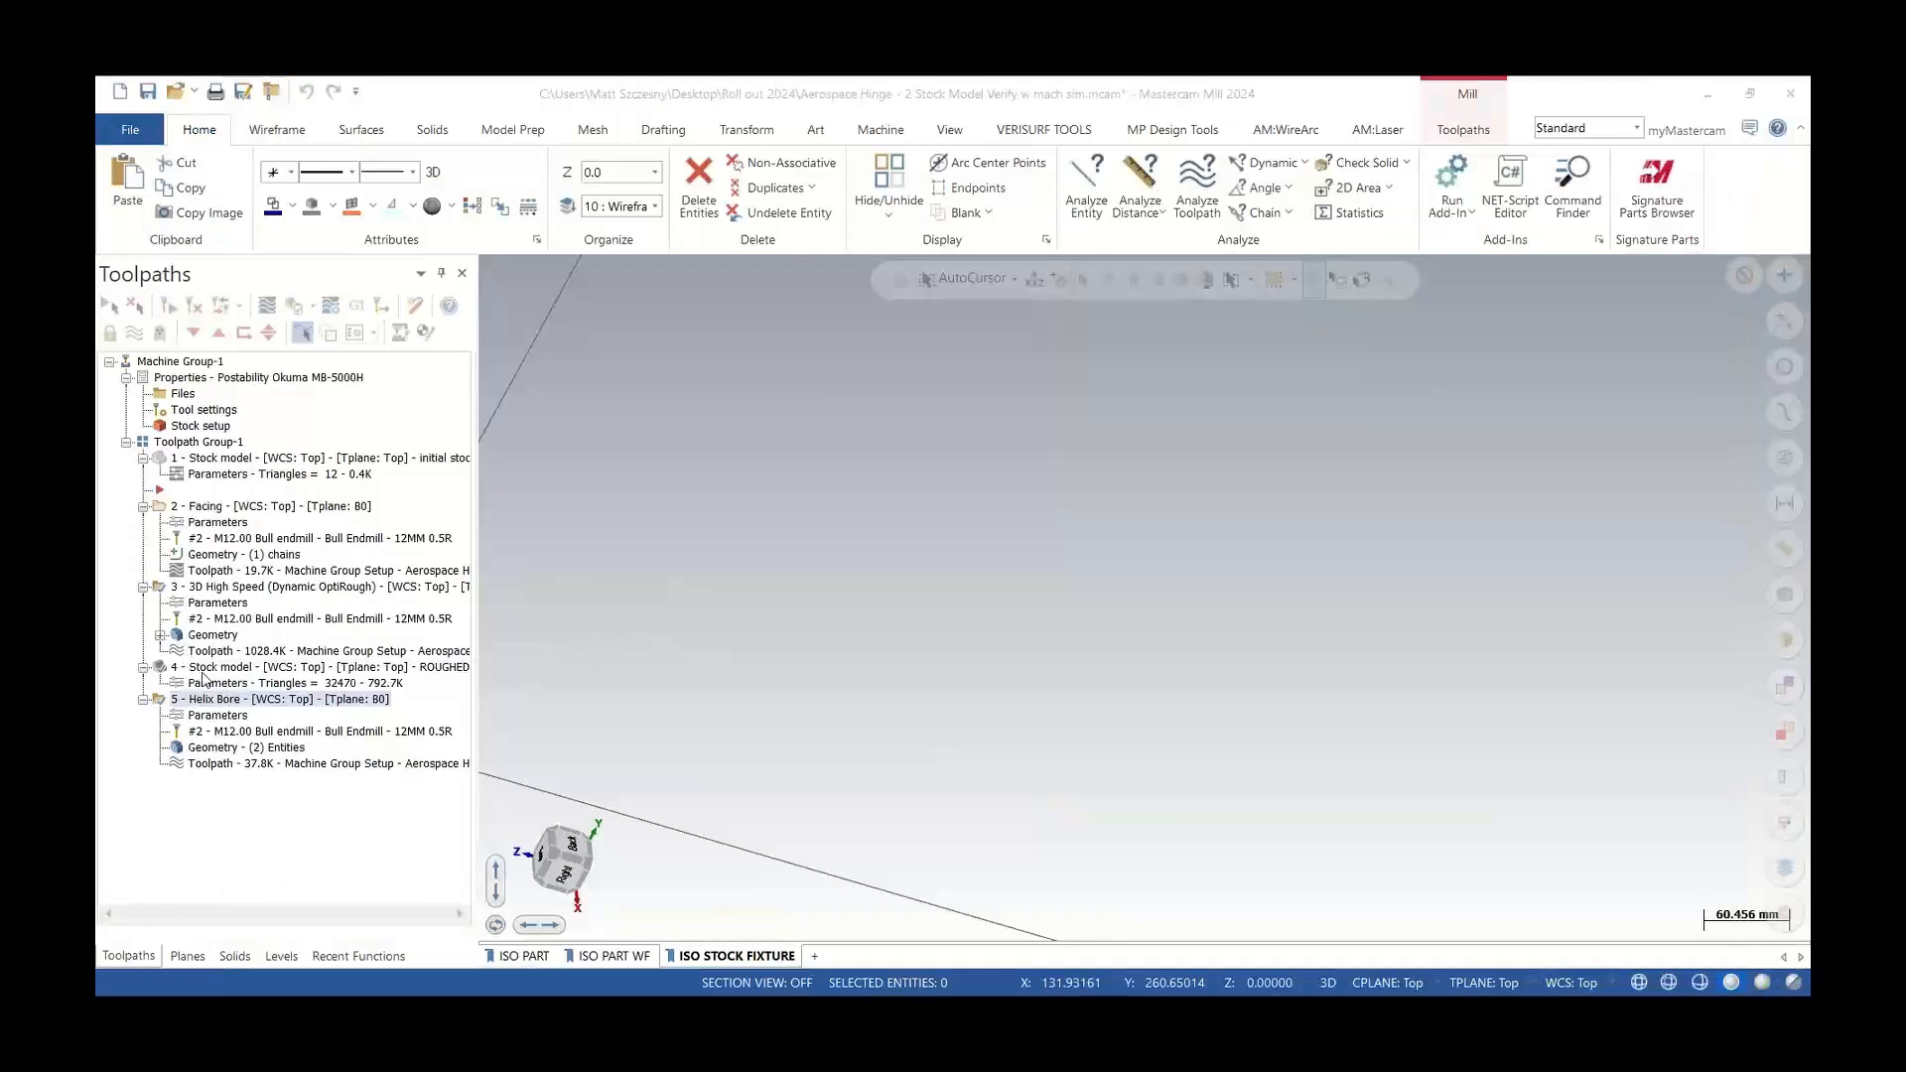
pyautogui.click(204, 673)
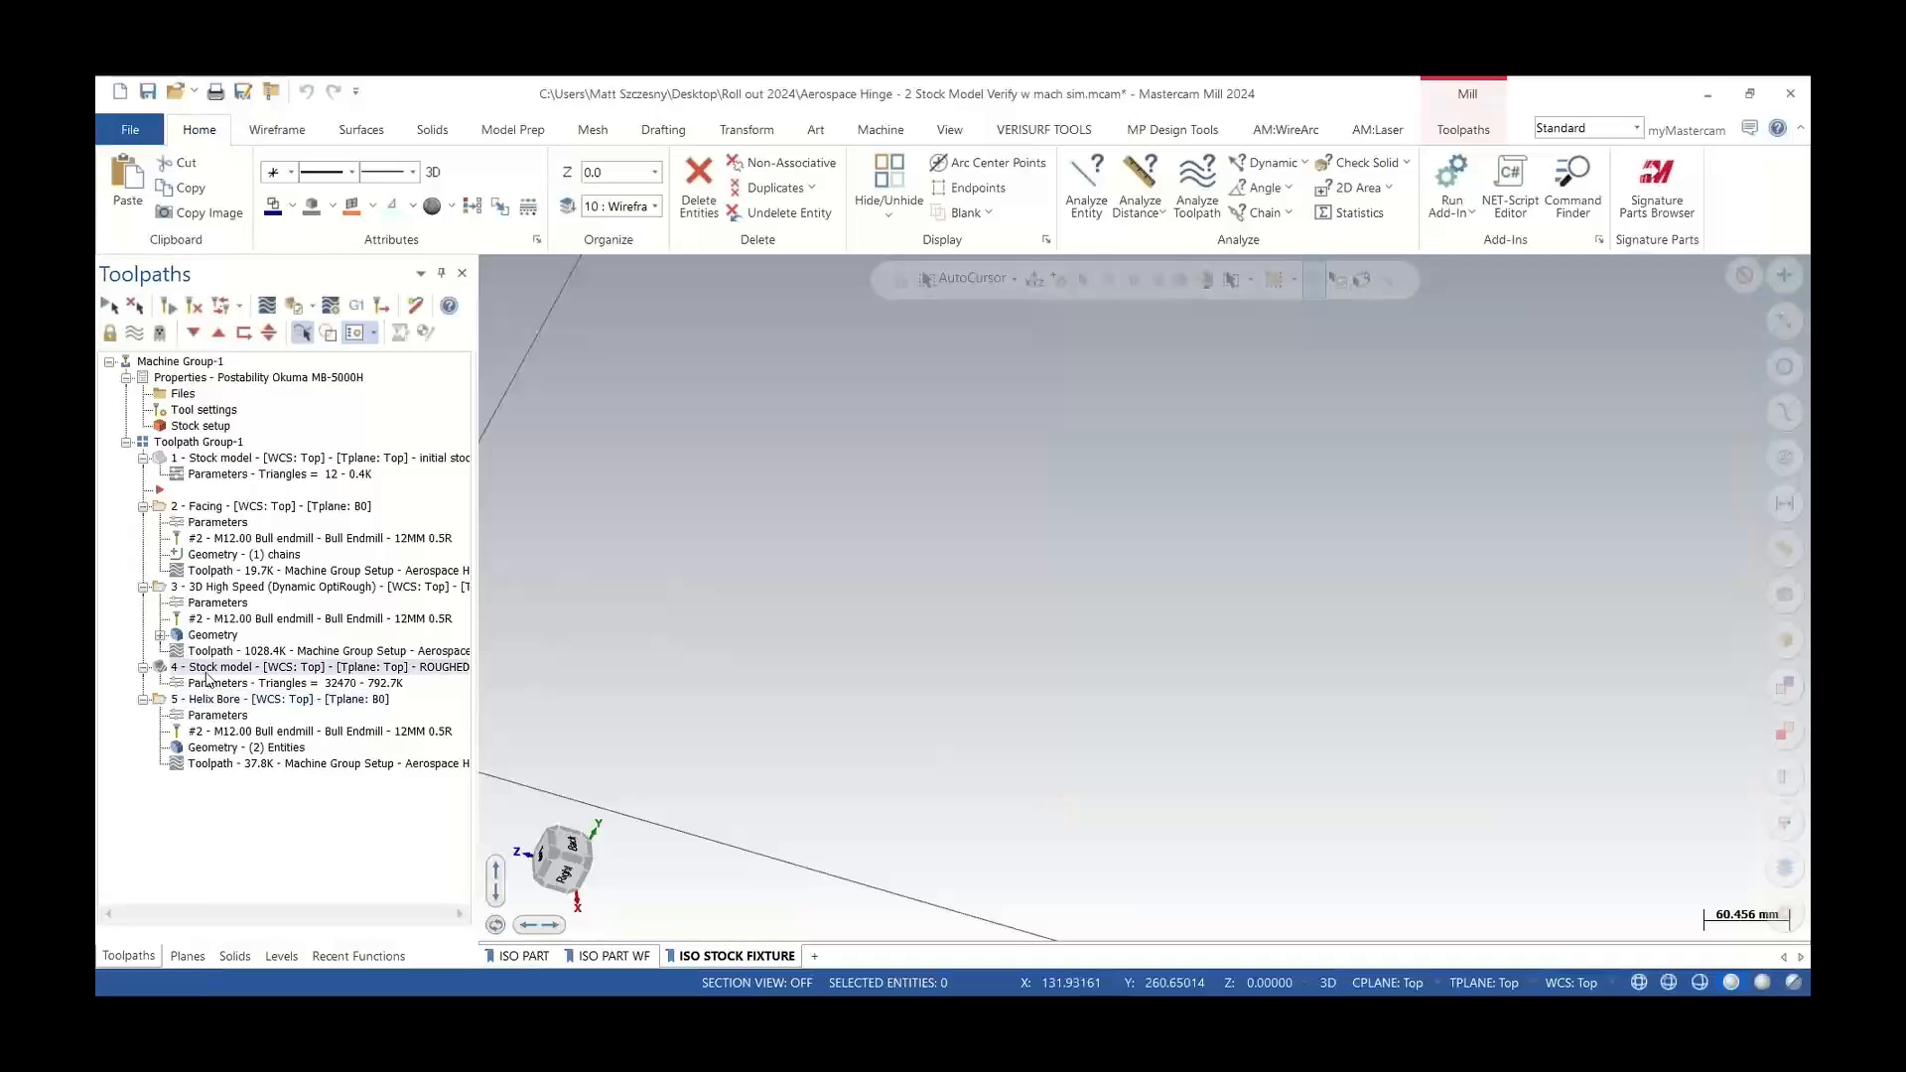
pyautogui.click(221, 700)
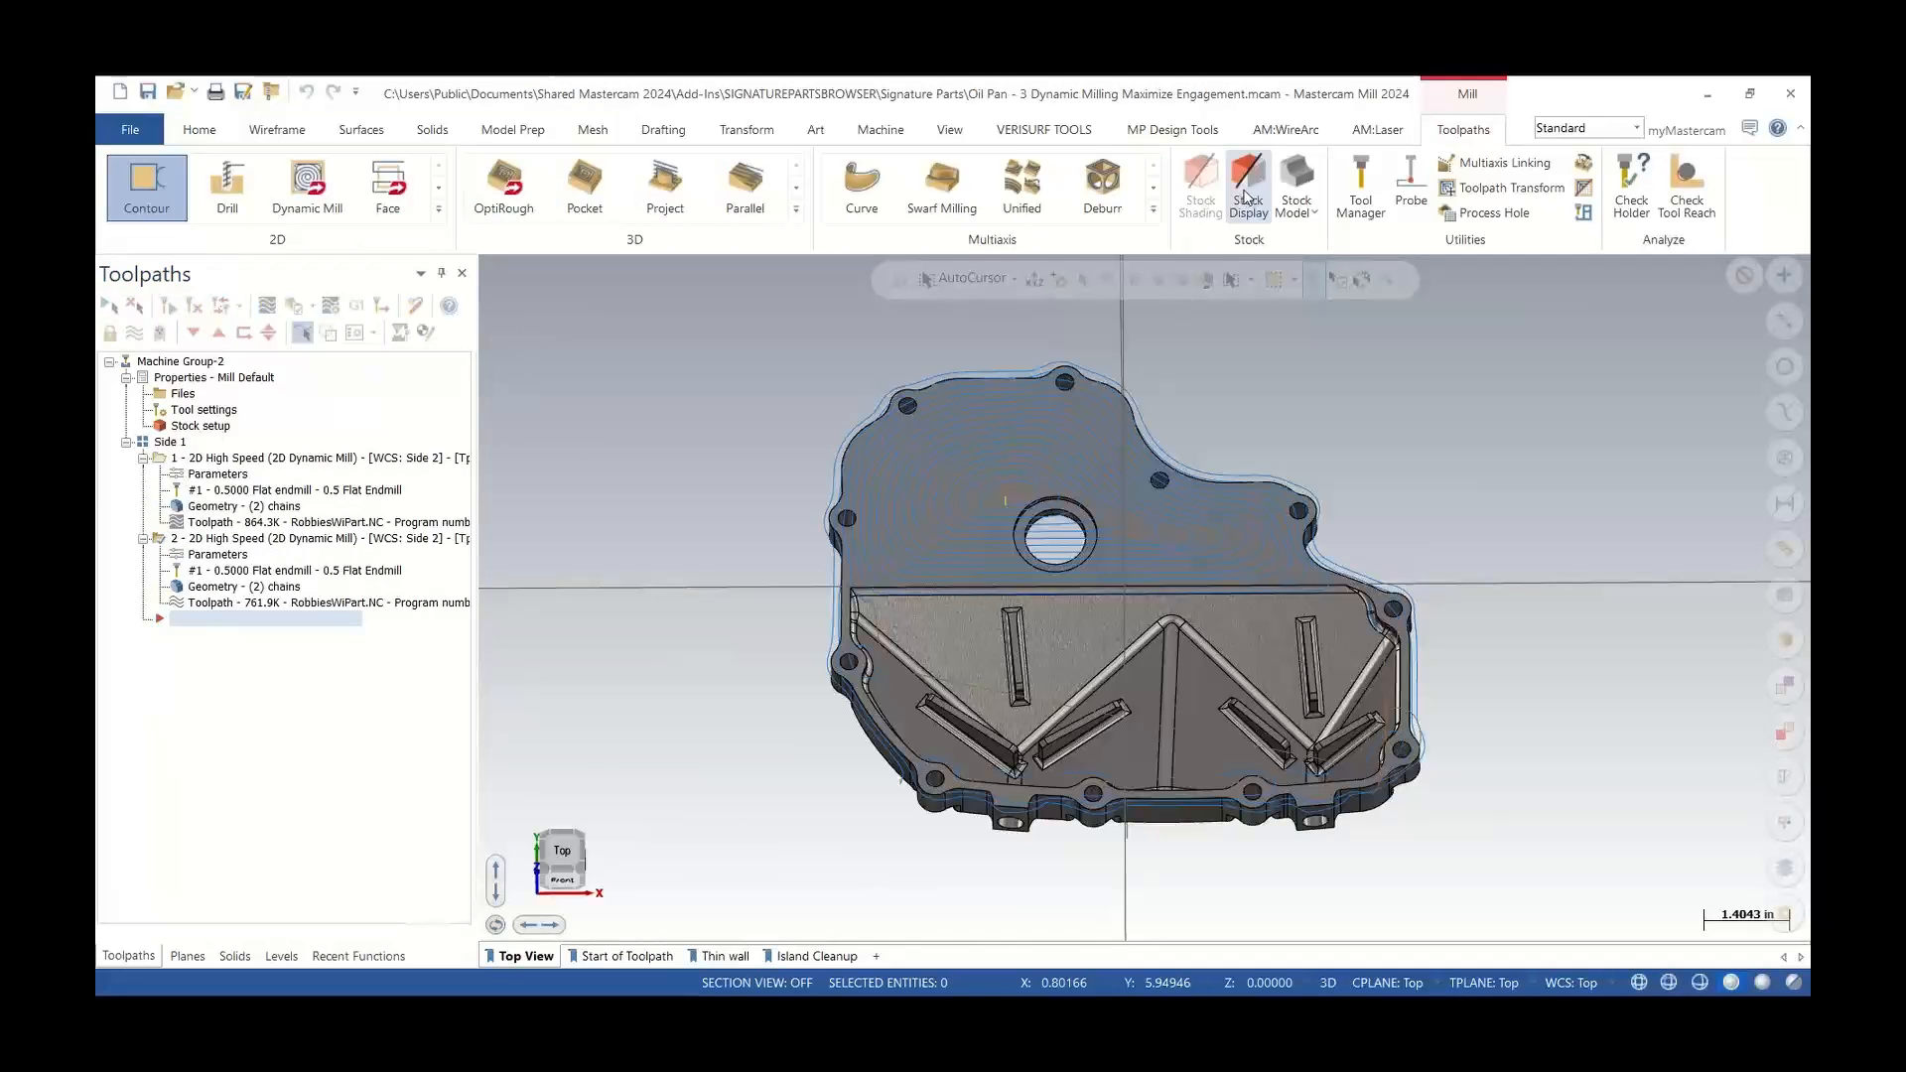
# Toggle the stock display on and off for the oil pan part, orbiting and zooming to inspect it
pyautogui.click(1248, 186)
pyautogui.moveTo(1099, 549); pyautogui.dragTo(1112, 502, button='middle')
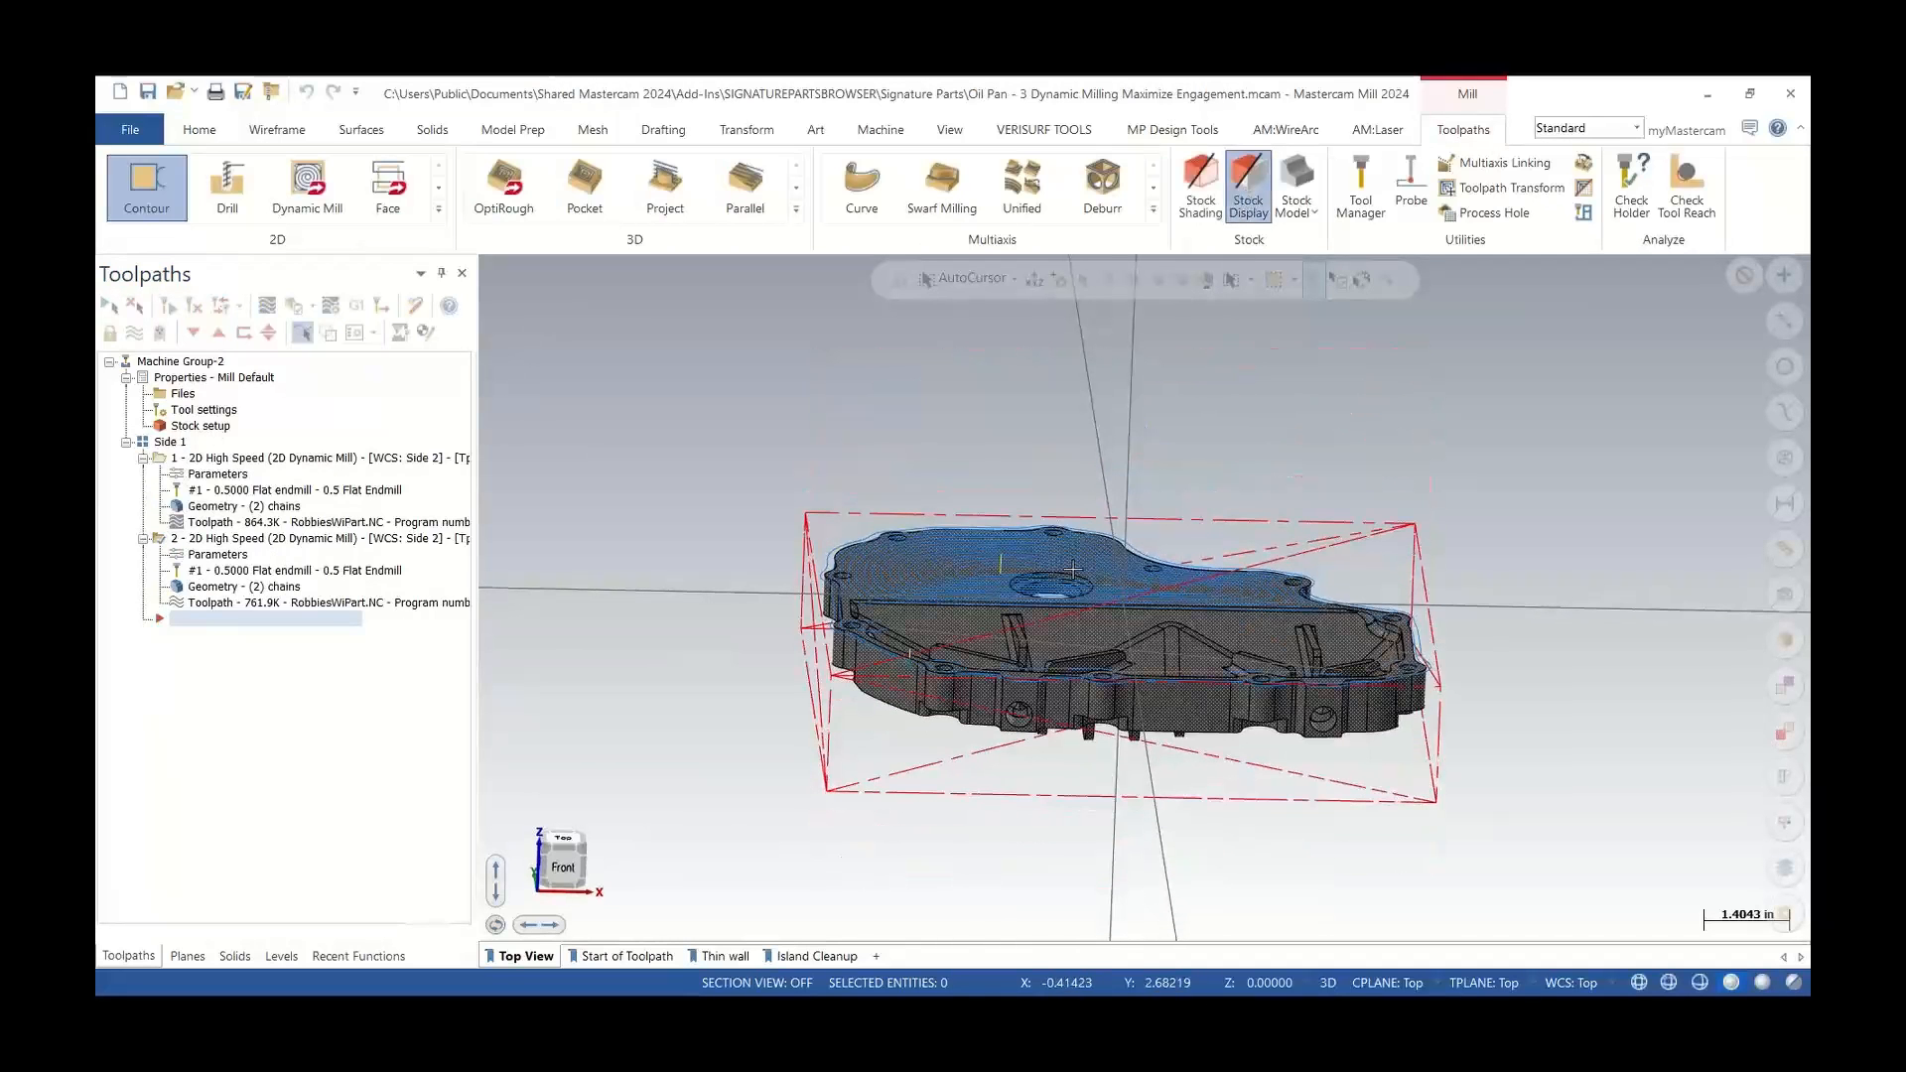
pyautogui.moveTo(1336, 557); pyautogui.dragTo(1306, 635, button='middle')
pyautogui.click(1247, 187)
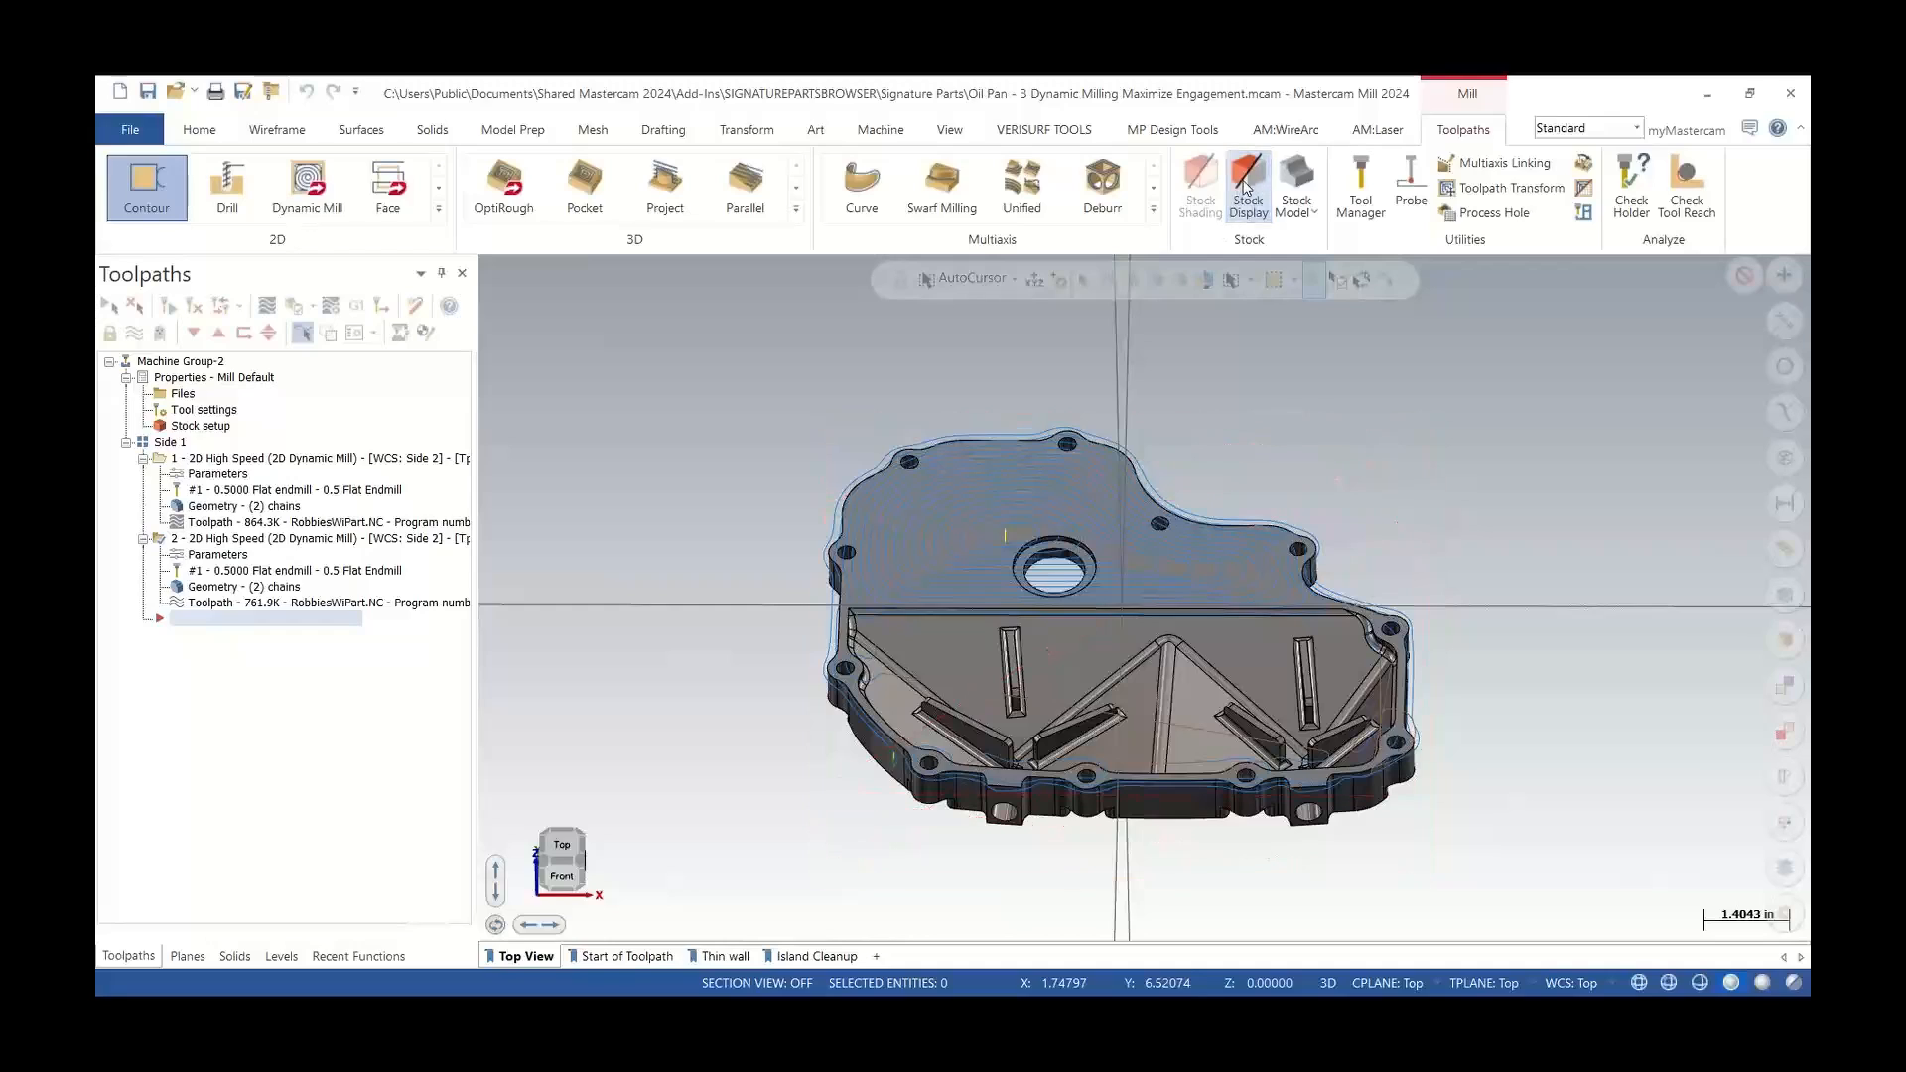
pyautogui.click(1247, 187)
pyautogui.click(1247, 187)
pyautogui.scroll(3, 1290, 613)
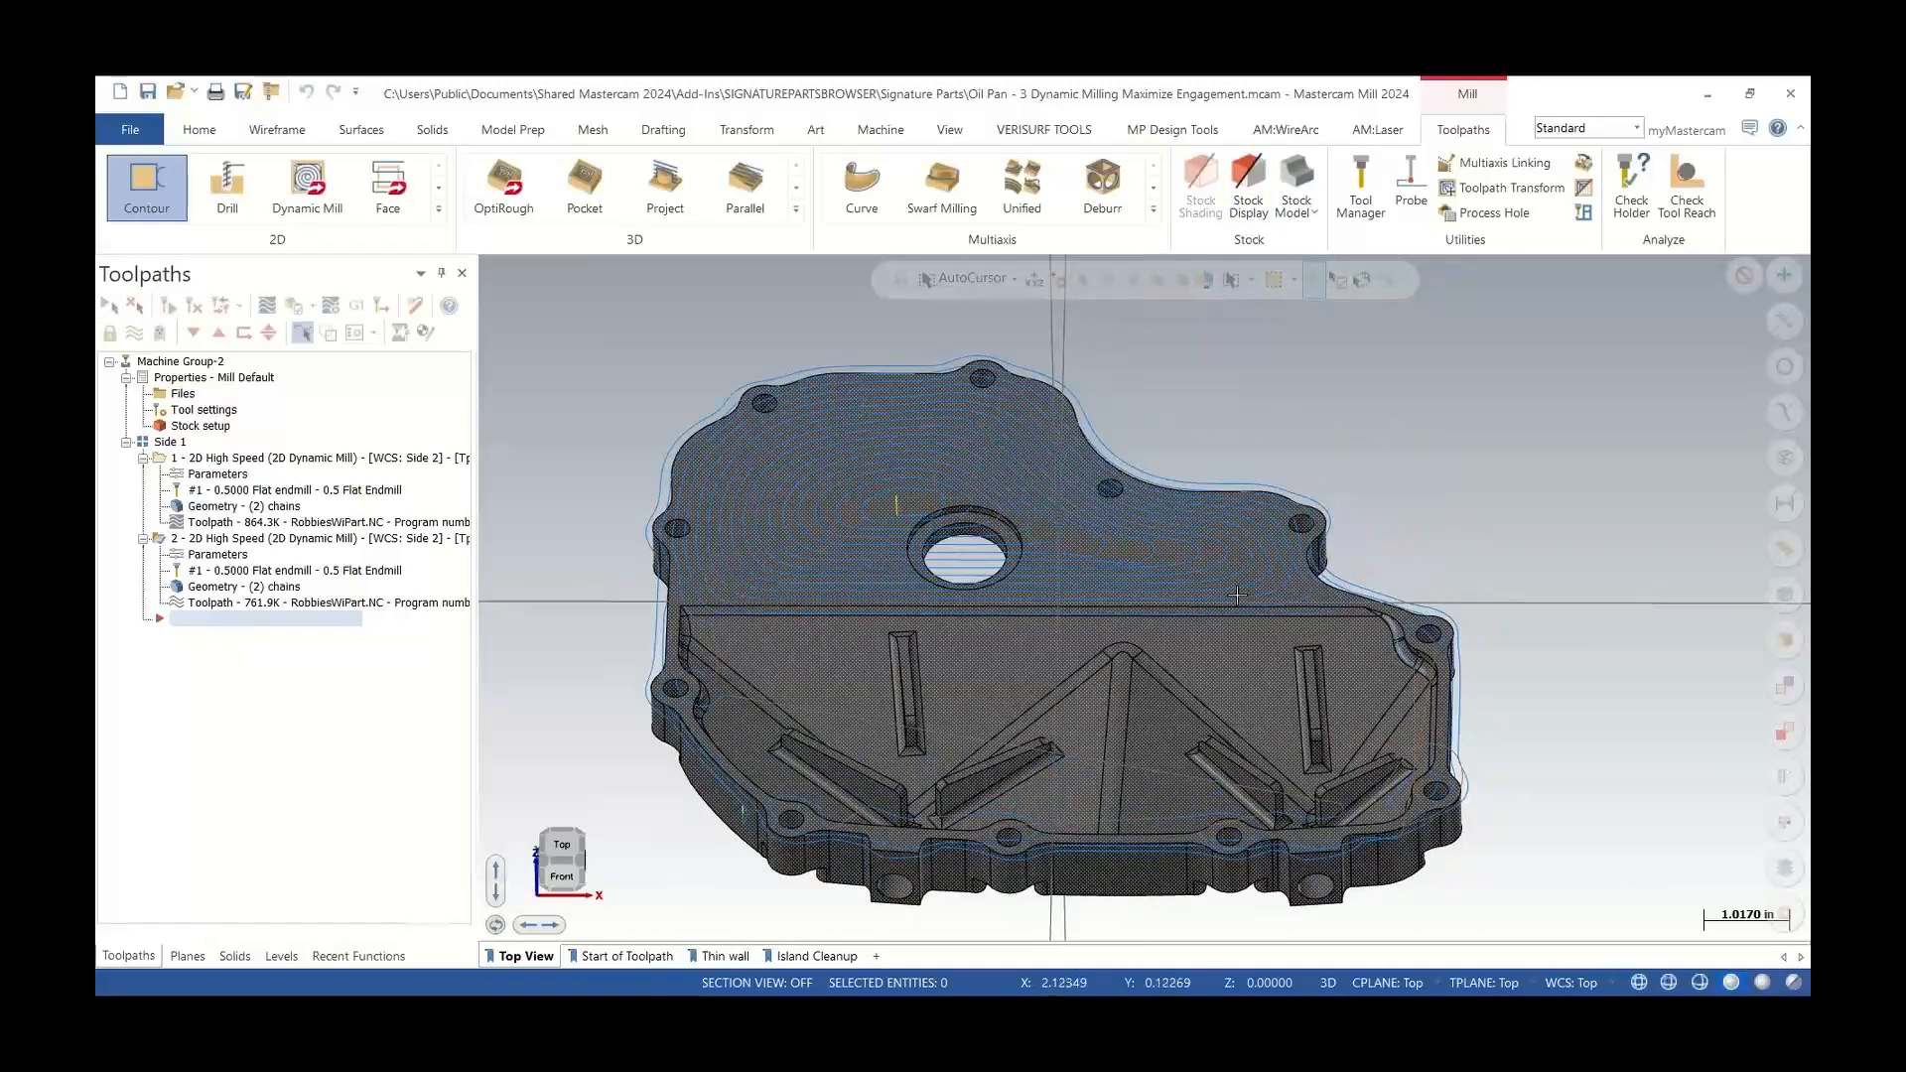
# Open the first 2D Dynamic Mill operation's parameters and browse its Tool and Cut Parameters pages
pyautogui.click(354, 333)
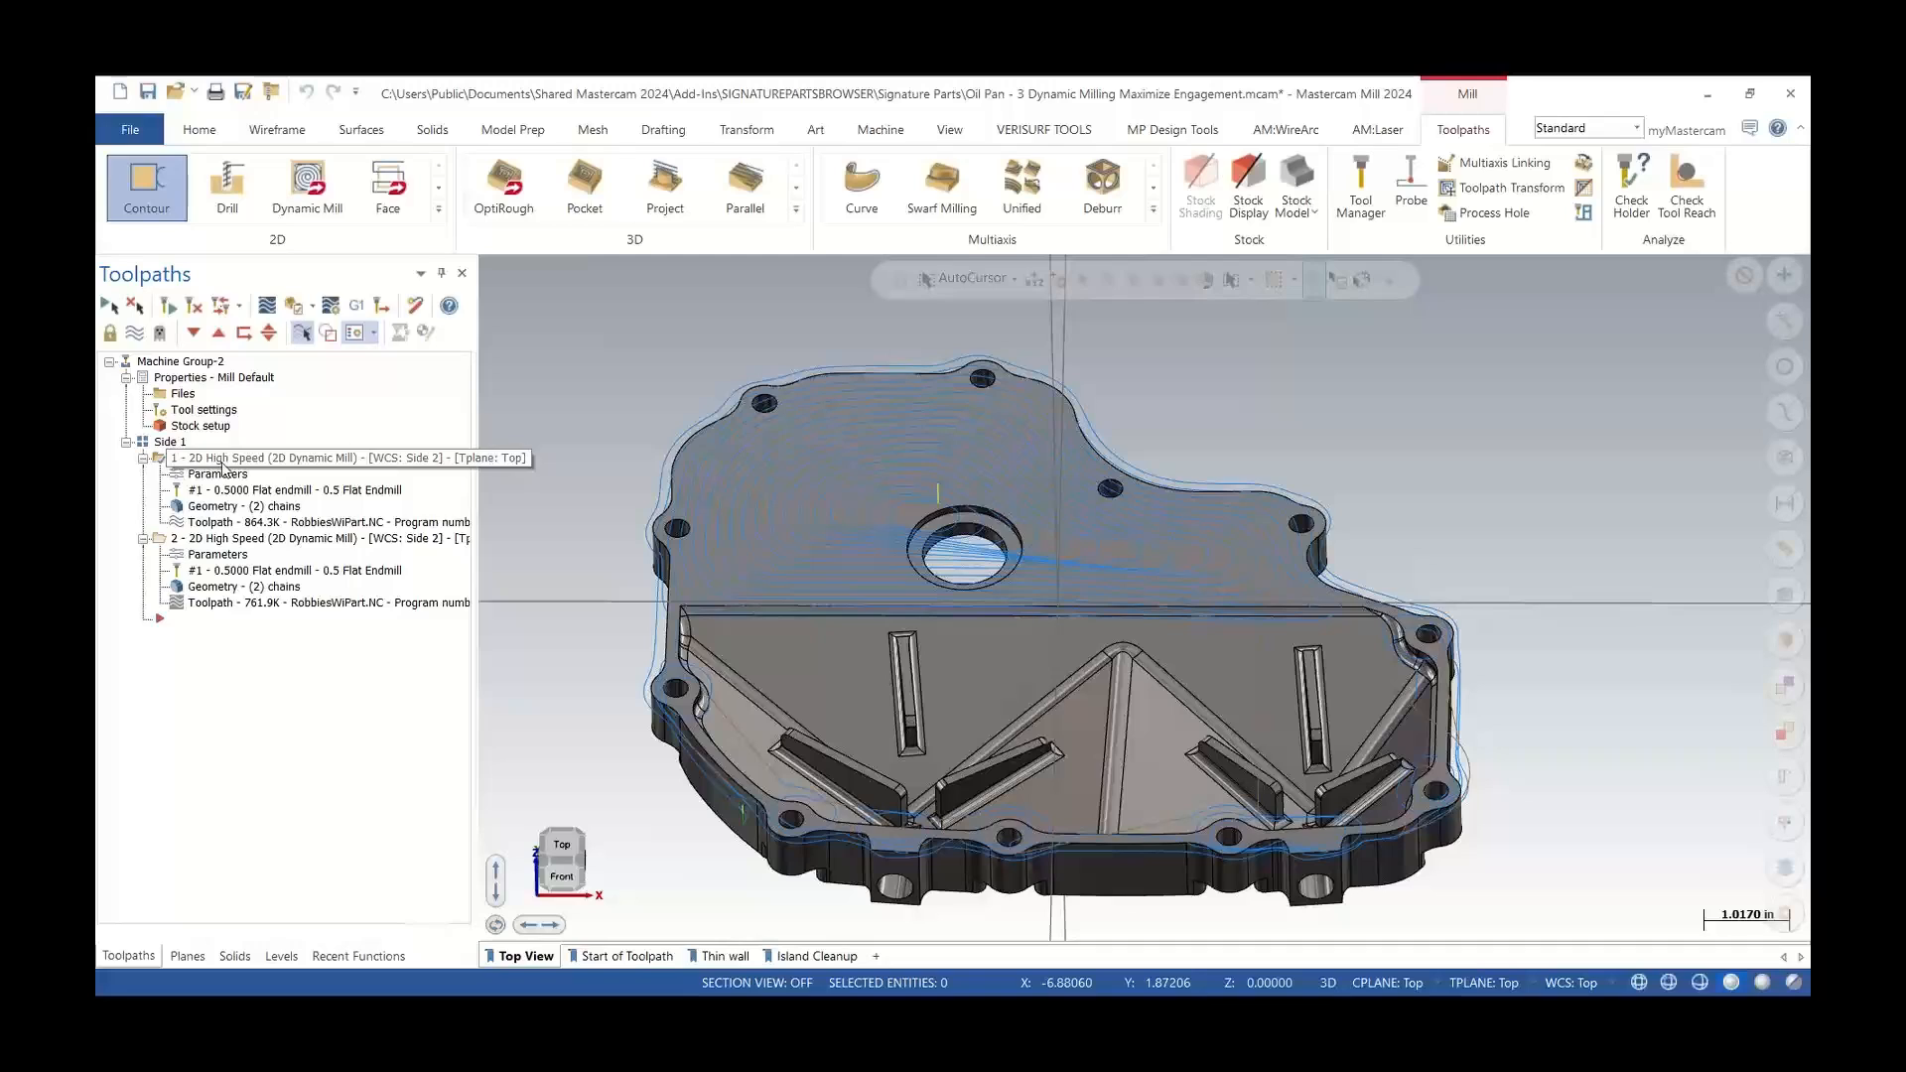
pyautogui.click(217, 475)
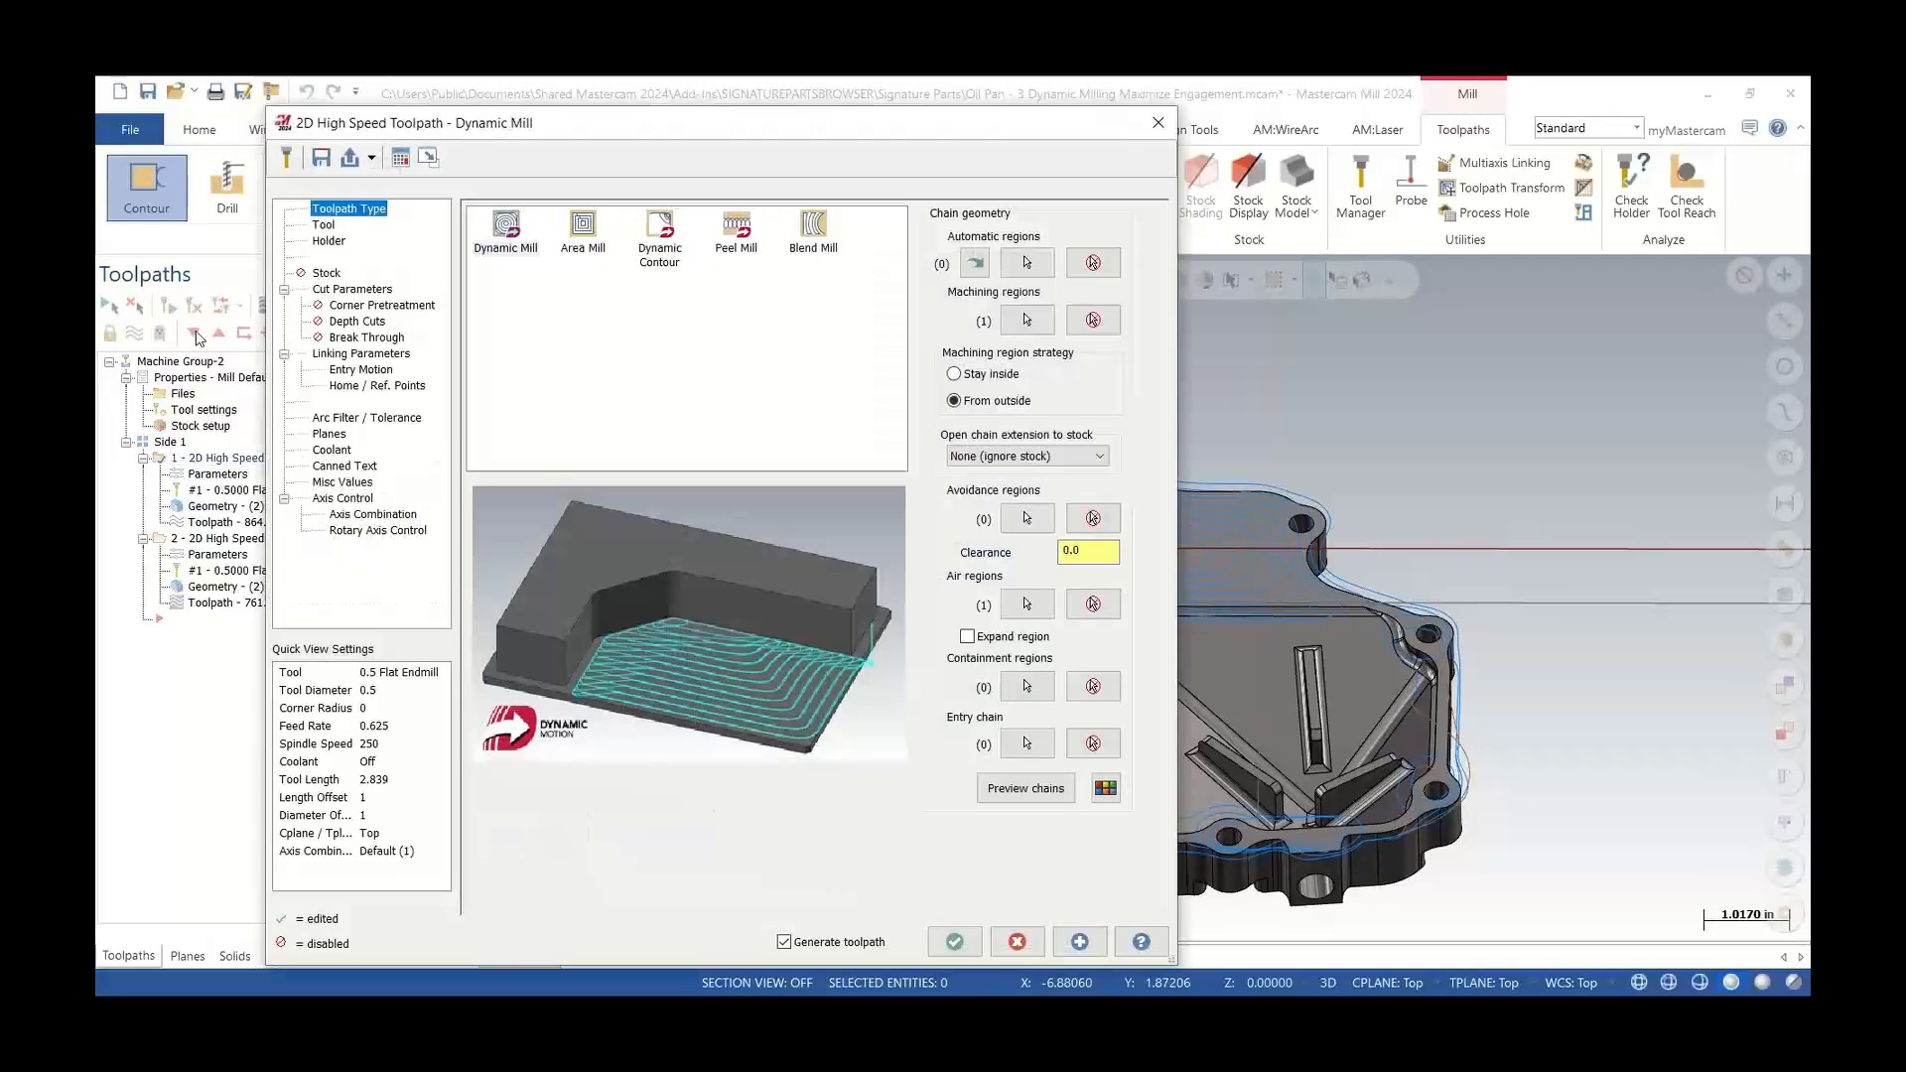
pyautogui.click(322, 226)
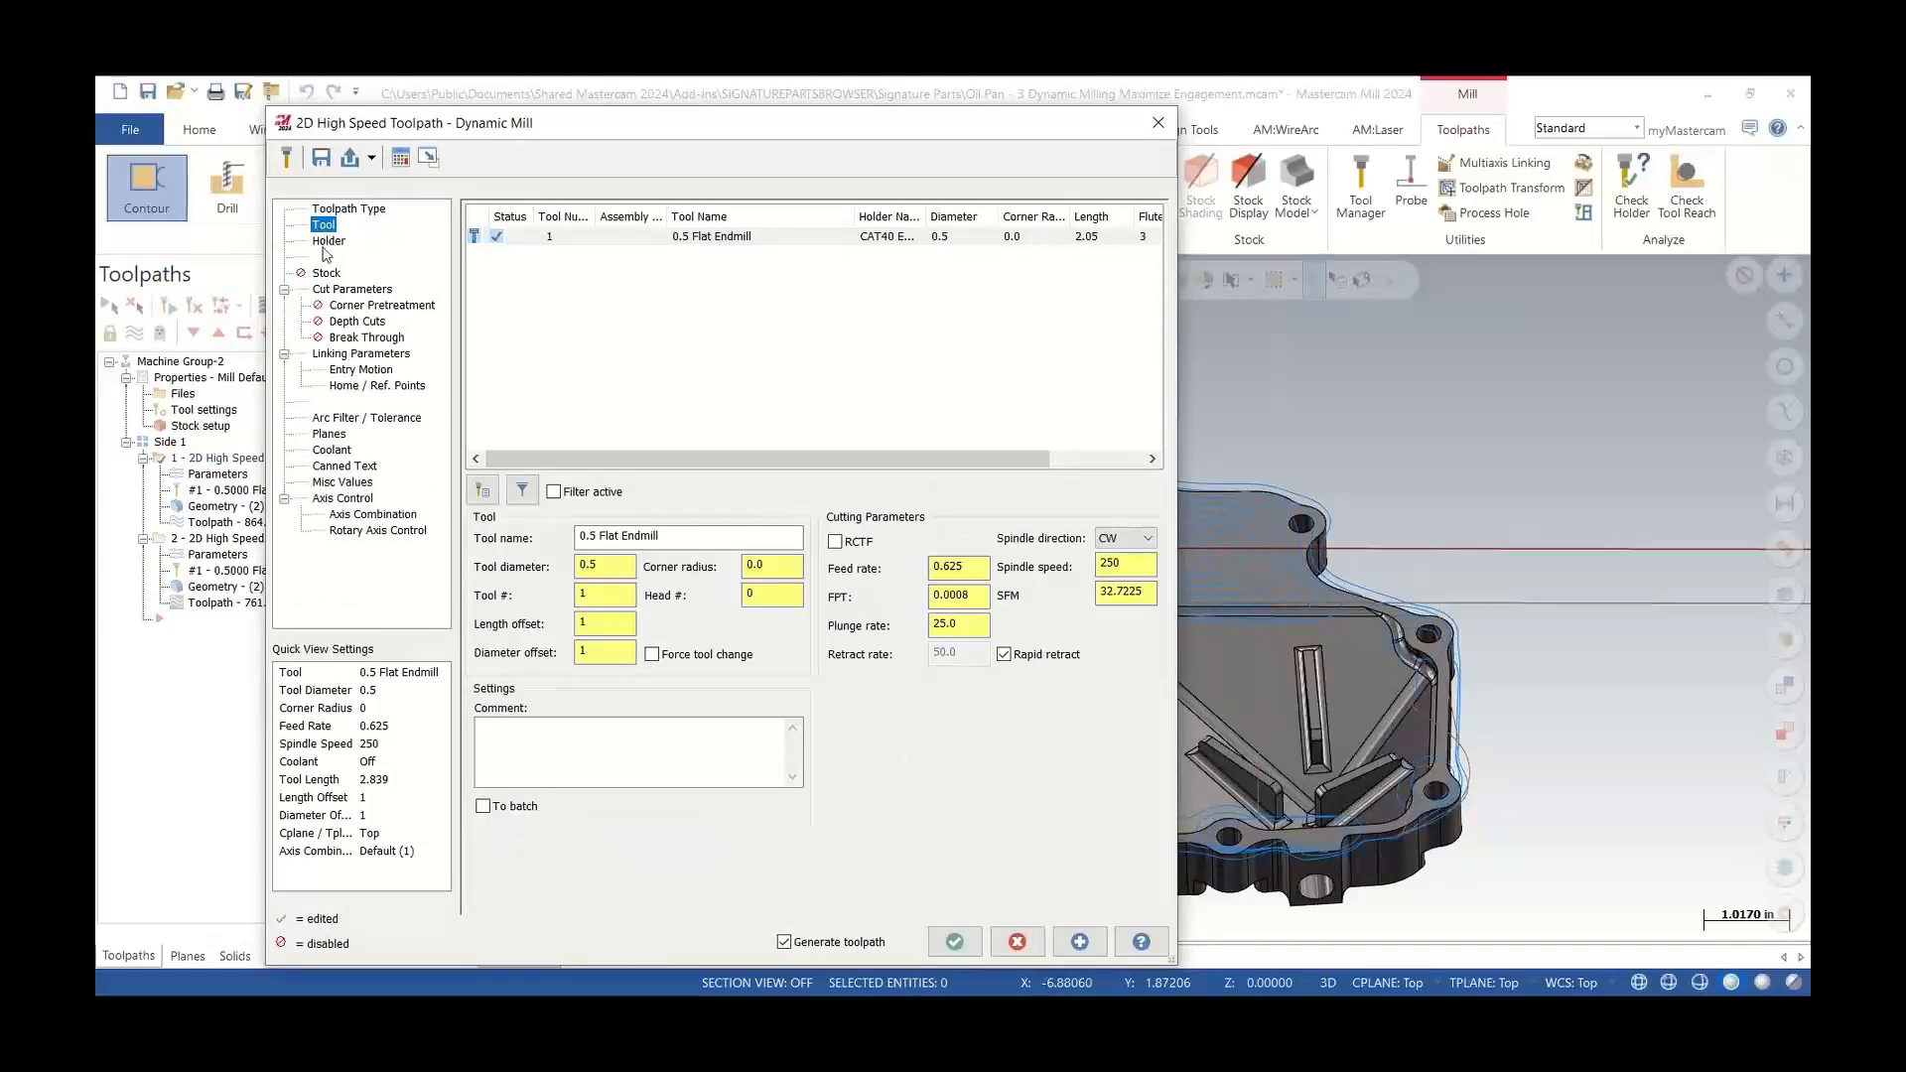
pyautogui.click(338, 290)
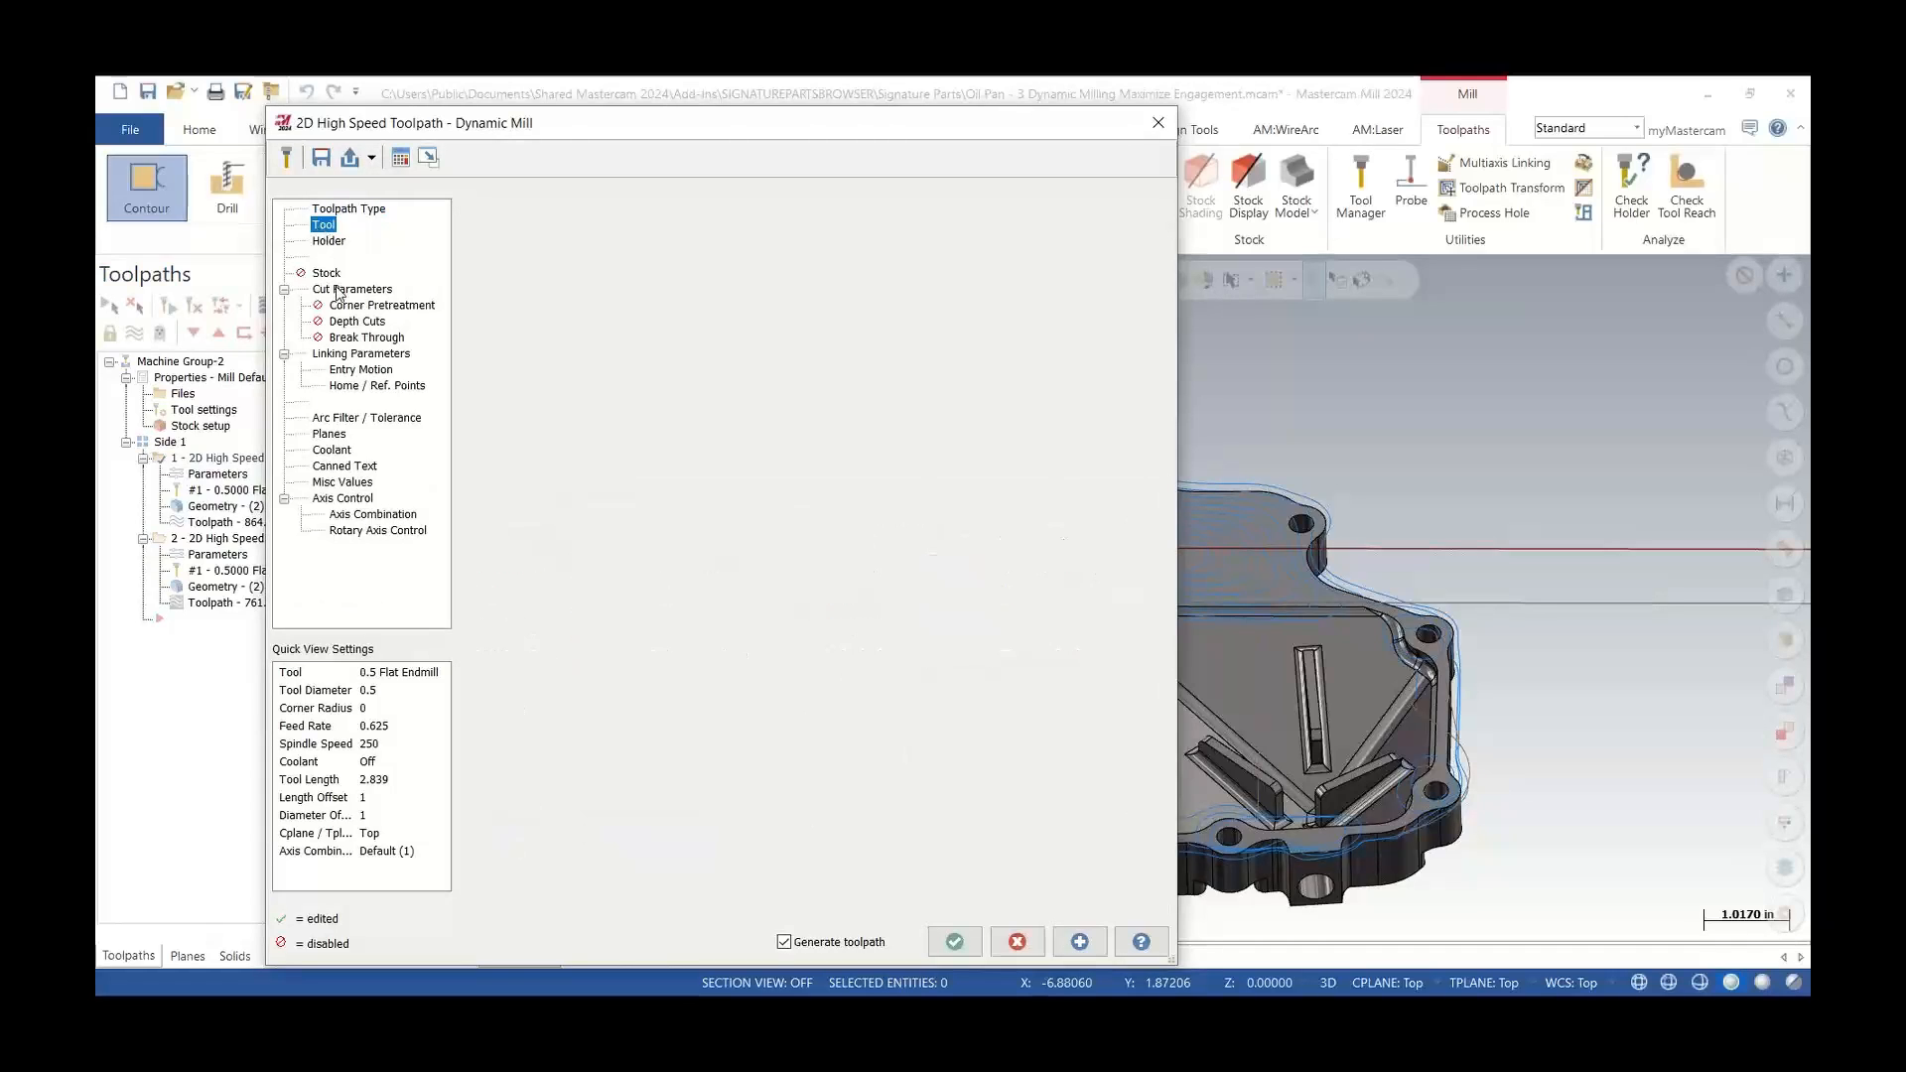
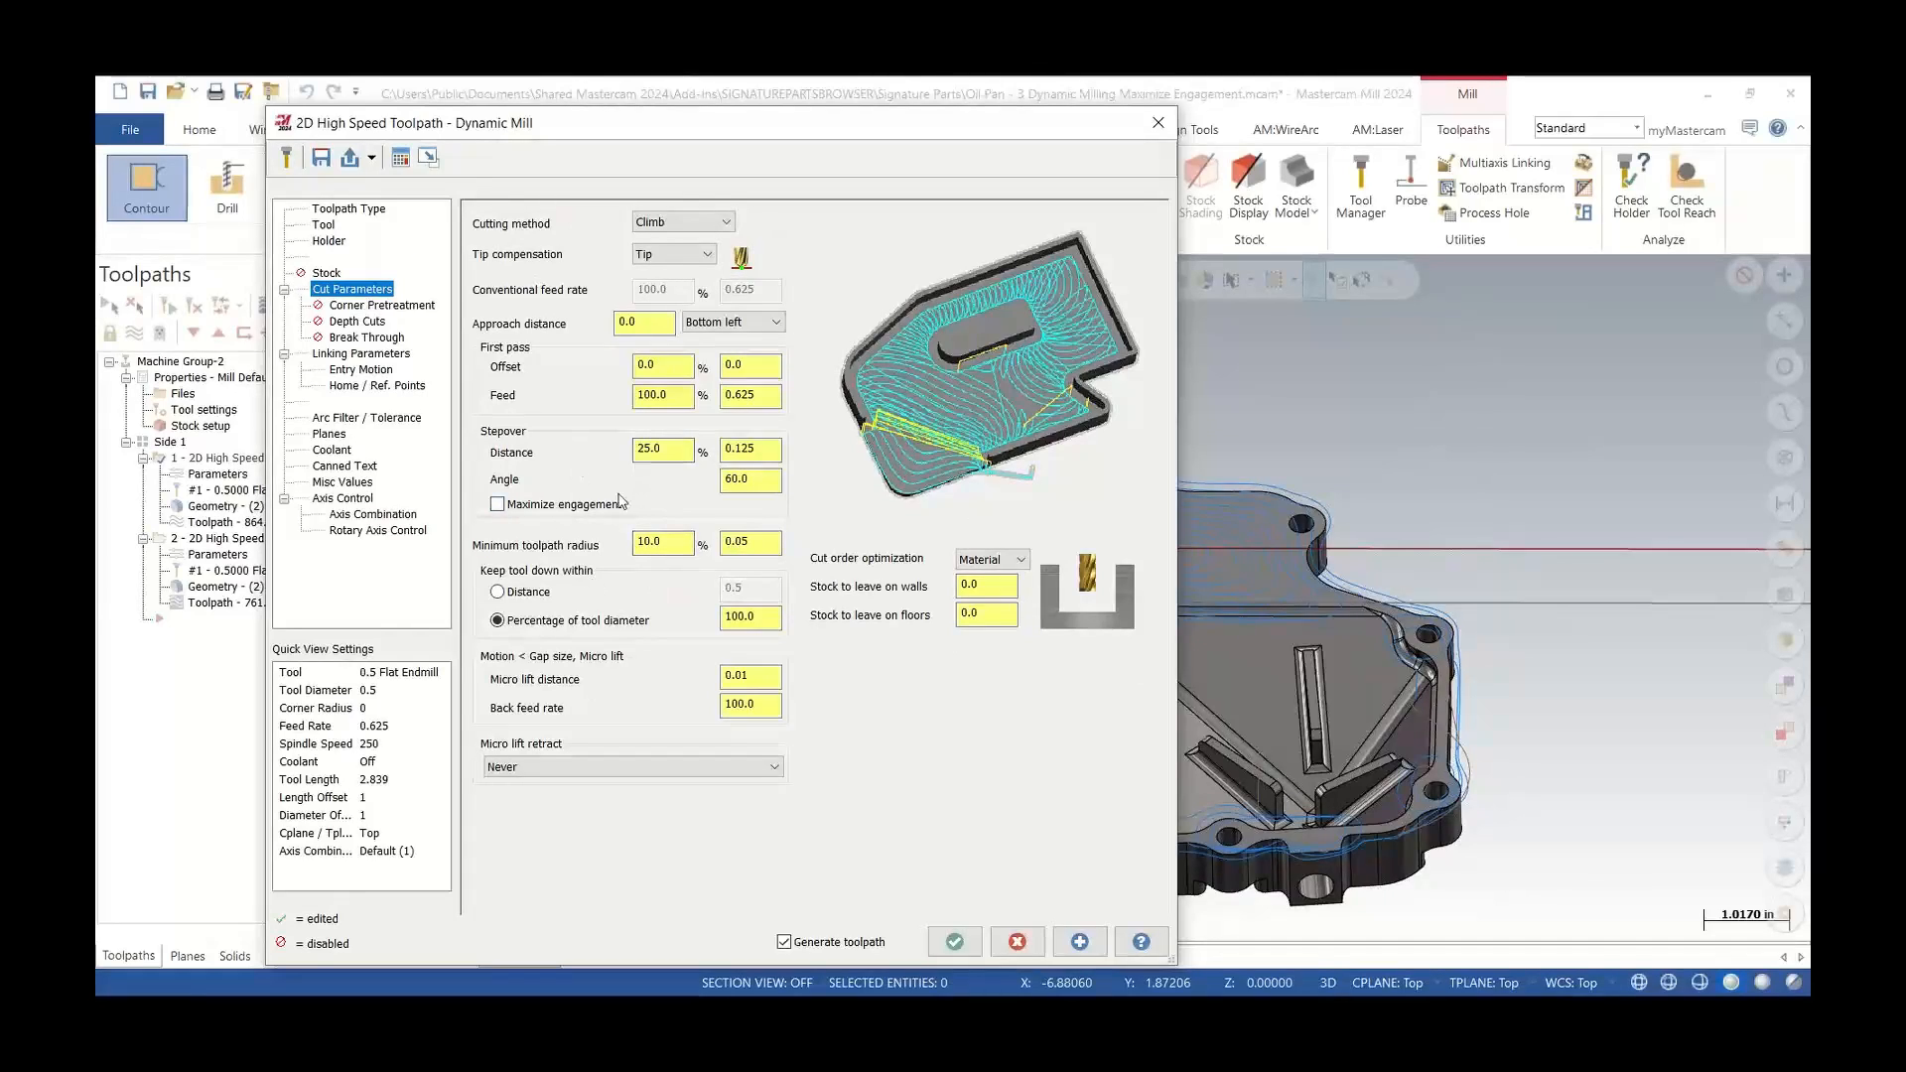
# Close the parameters dialog, switch to the Start of Toolpath saved view, and turn off the stock display
pyautogui.click(1162, 127)
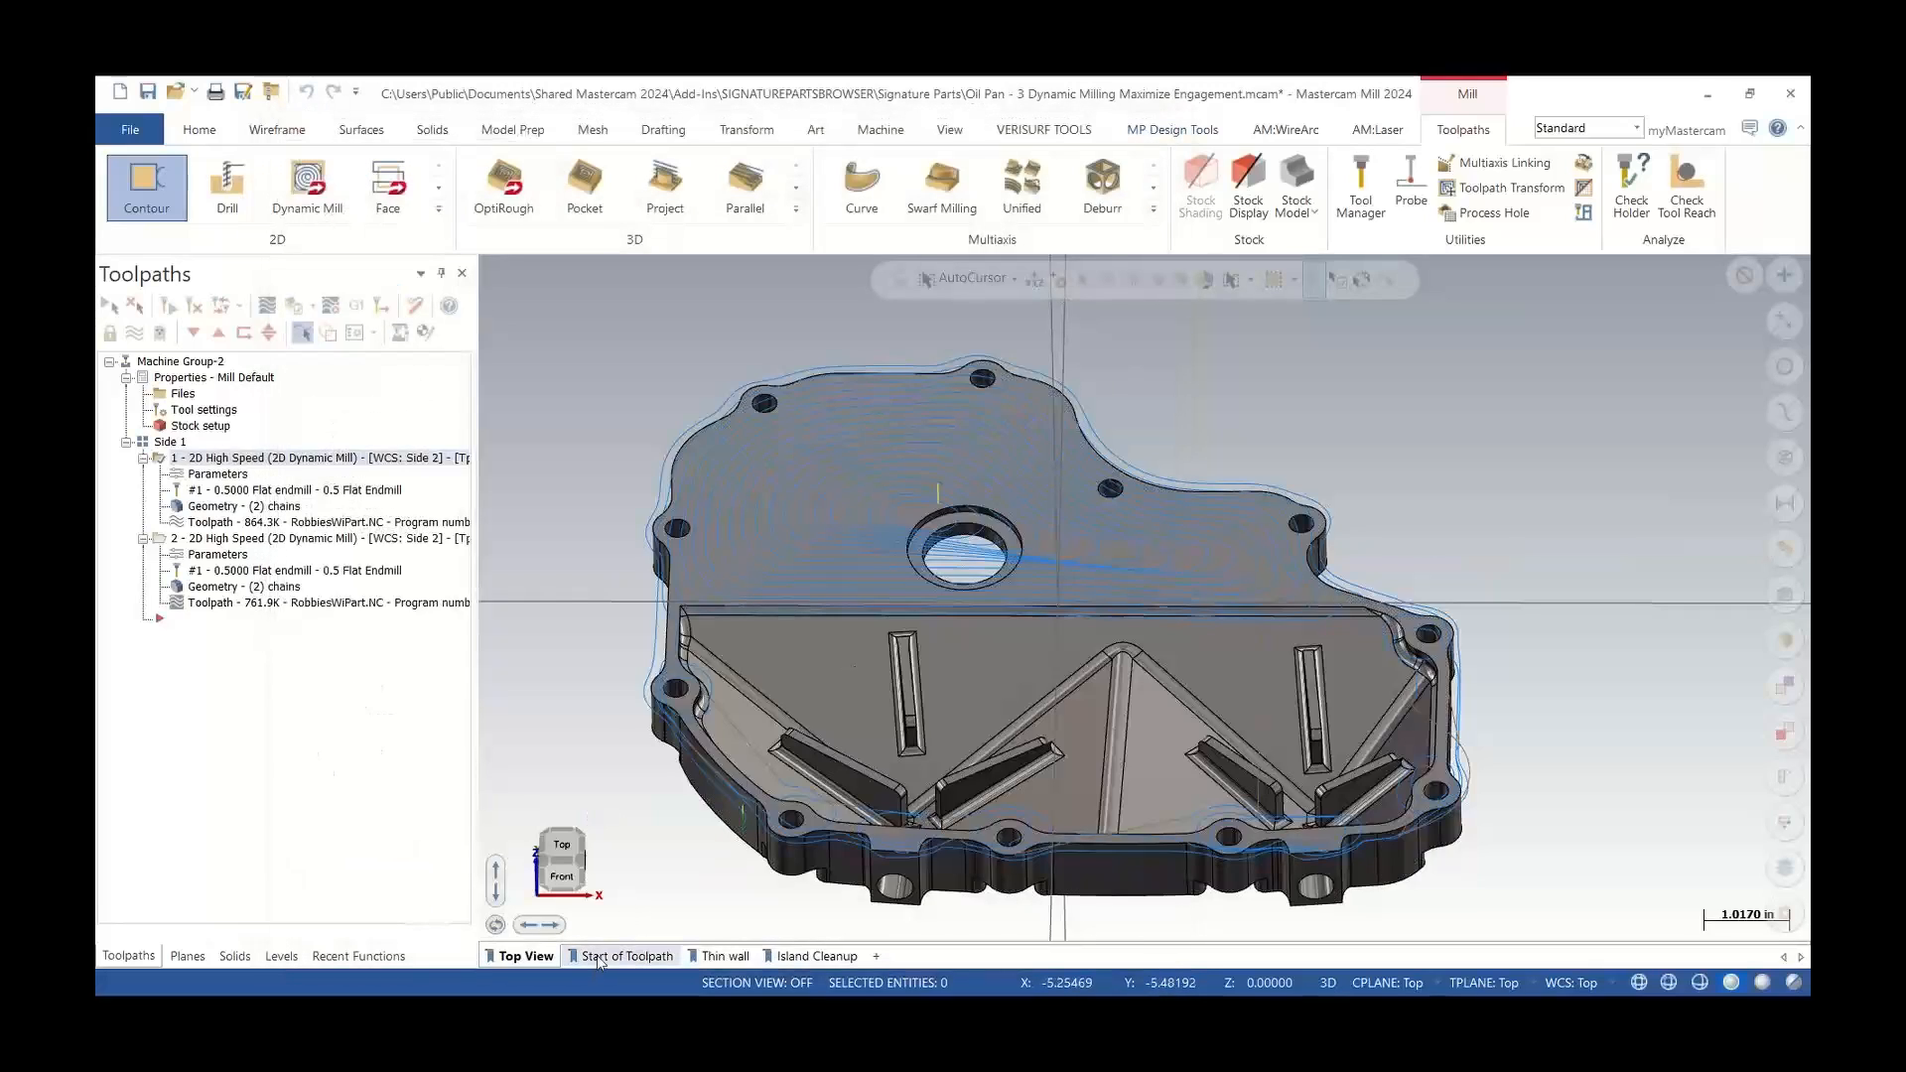
pyautogui.click(626, 956)
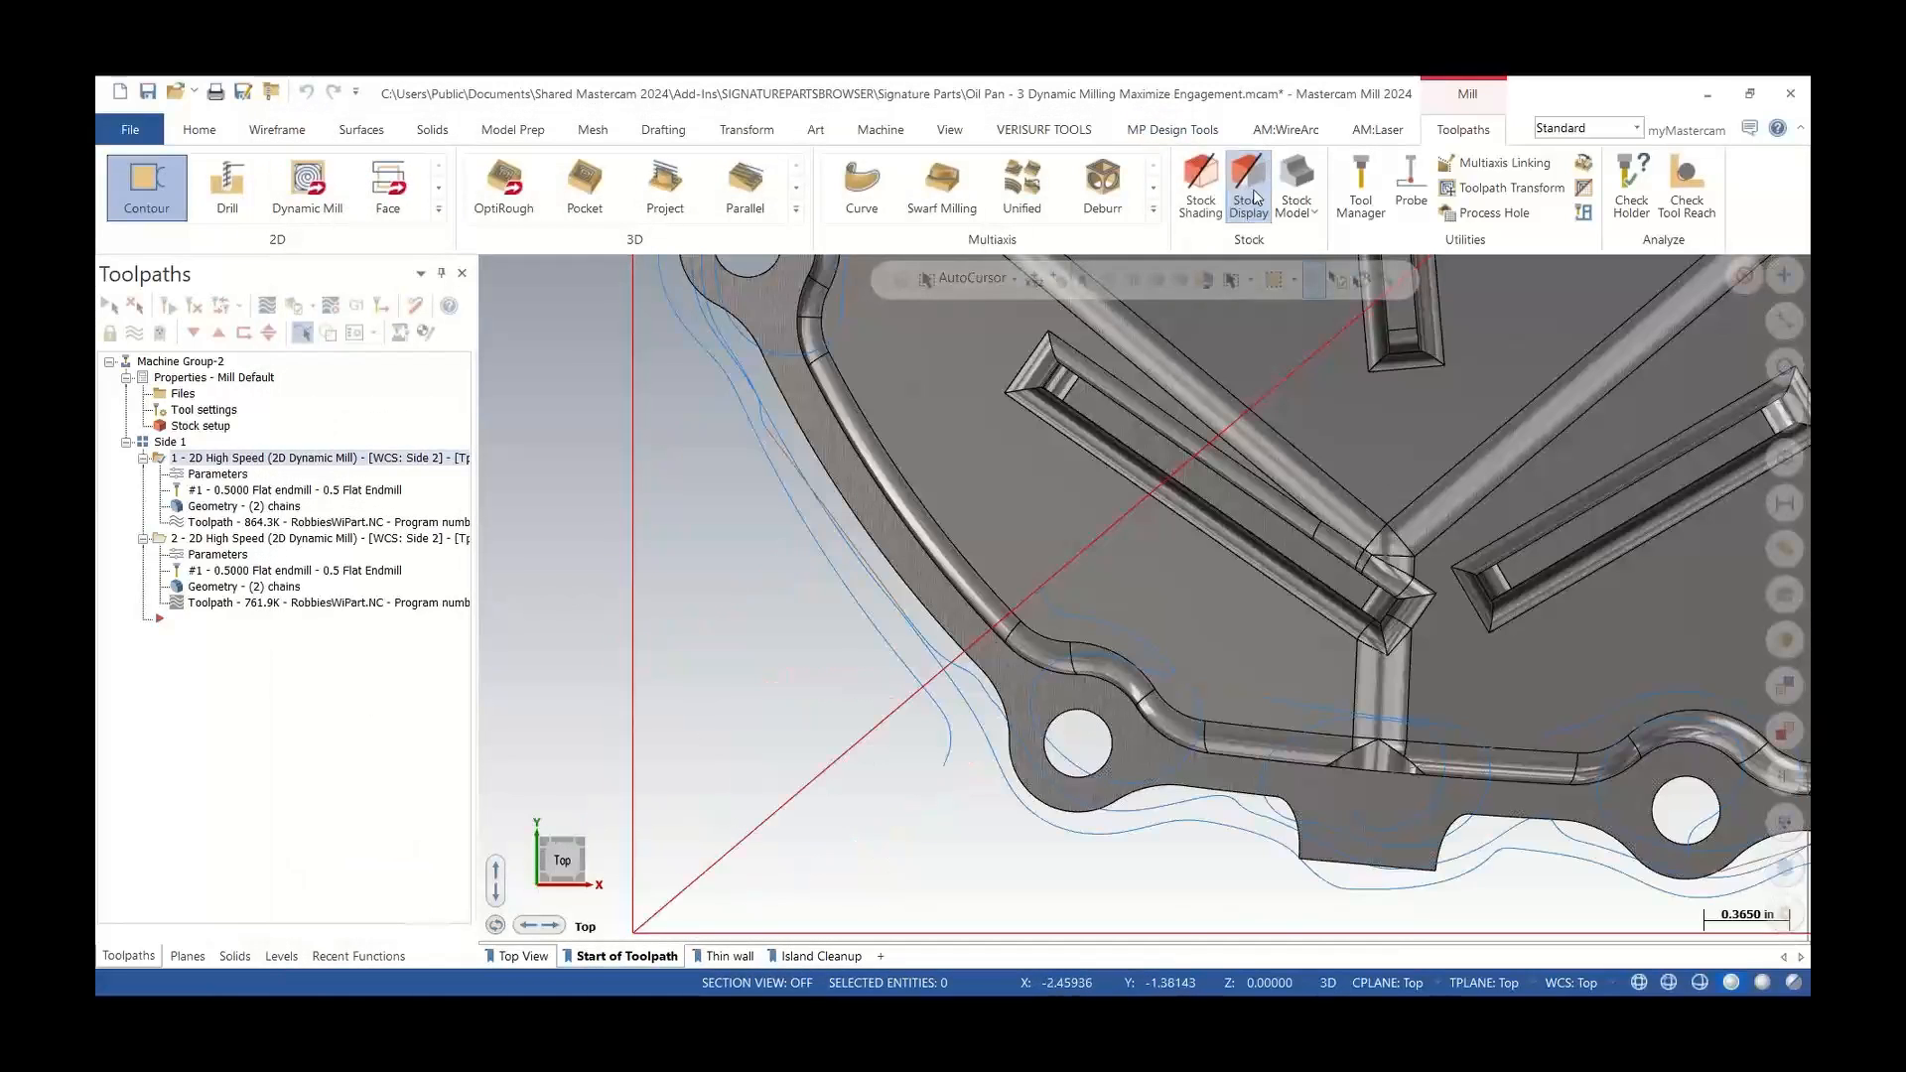
pyautogui.click(1248, 189)
# Backplot the first Dynamic Mill operation with the tool shown, stepping through its entry near the lower-left corner
pyautogui.click(267, 305)
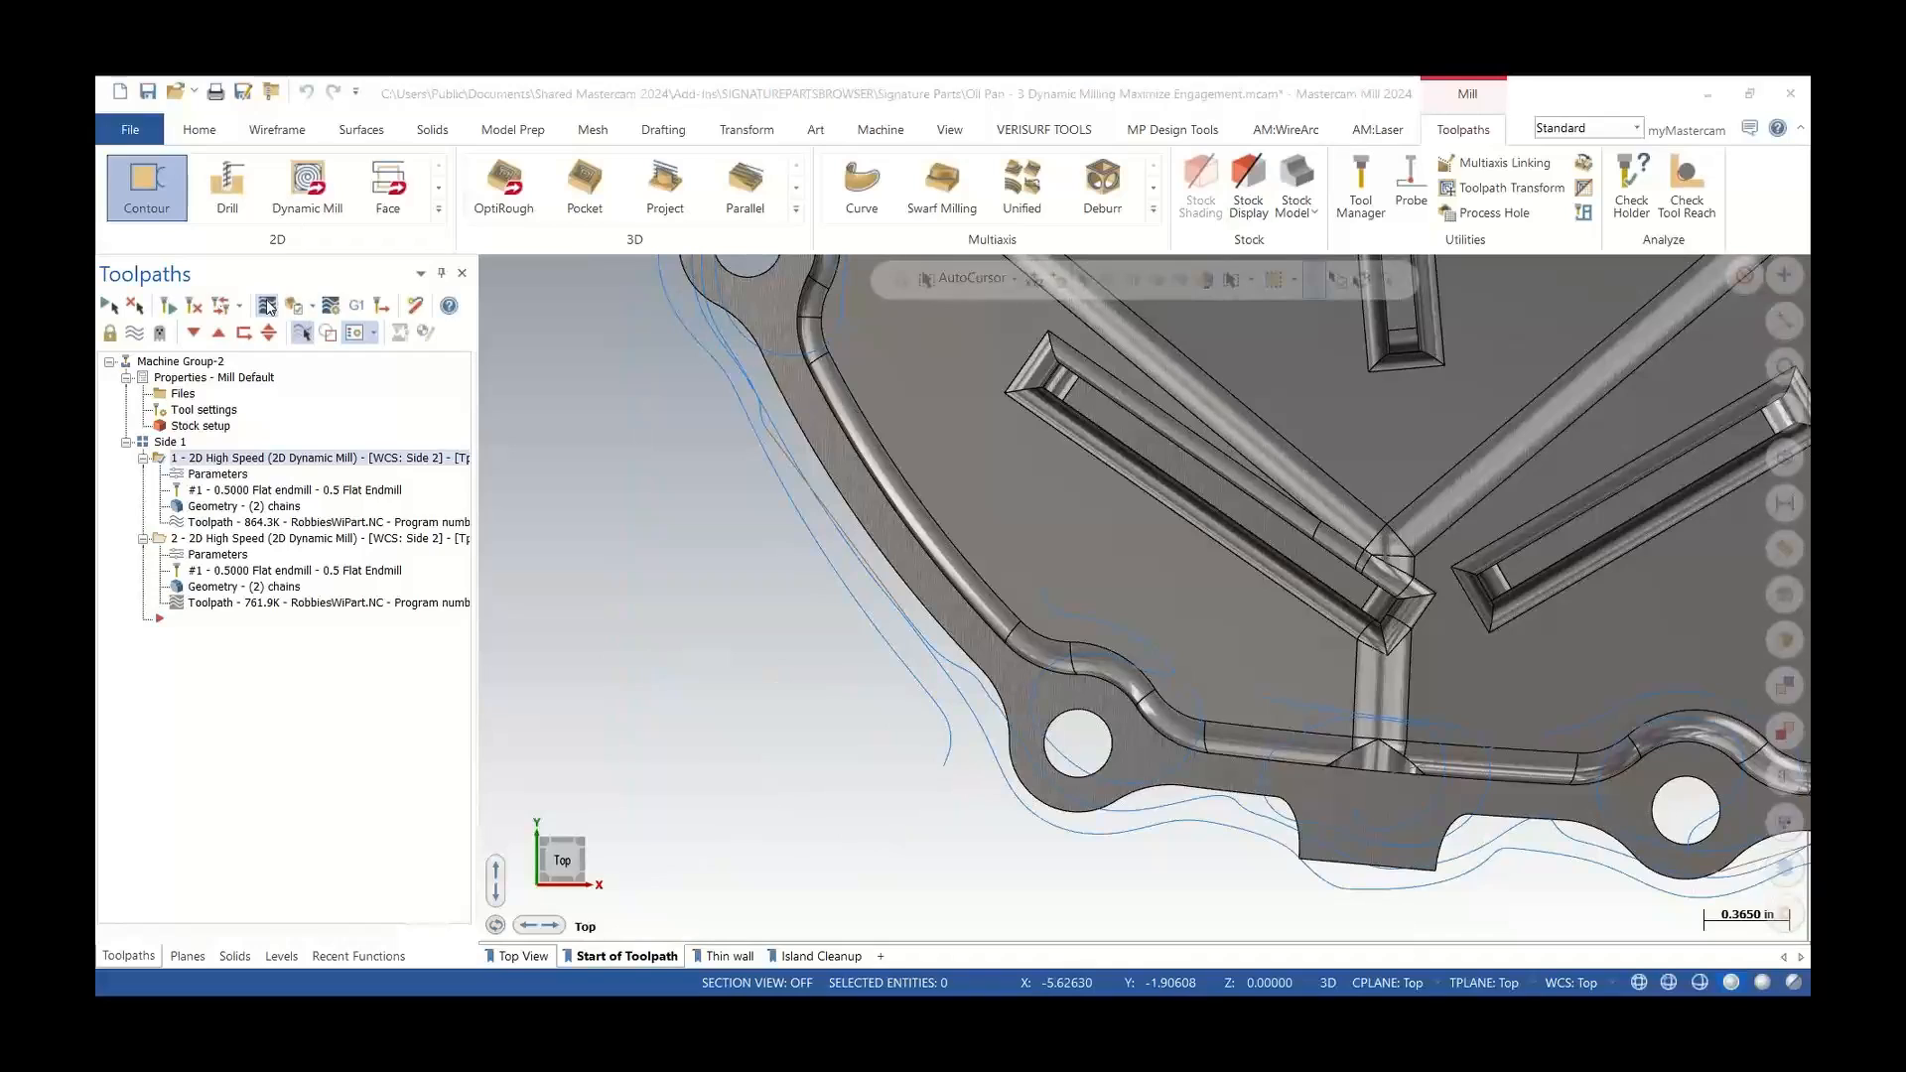
pyautogui.click(618, 455)
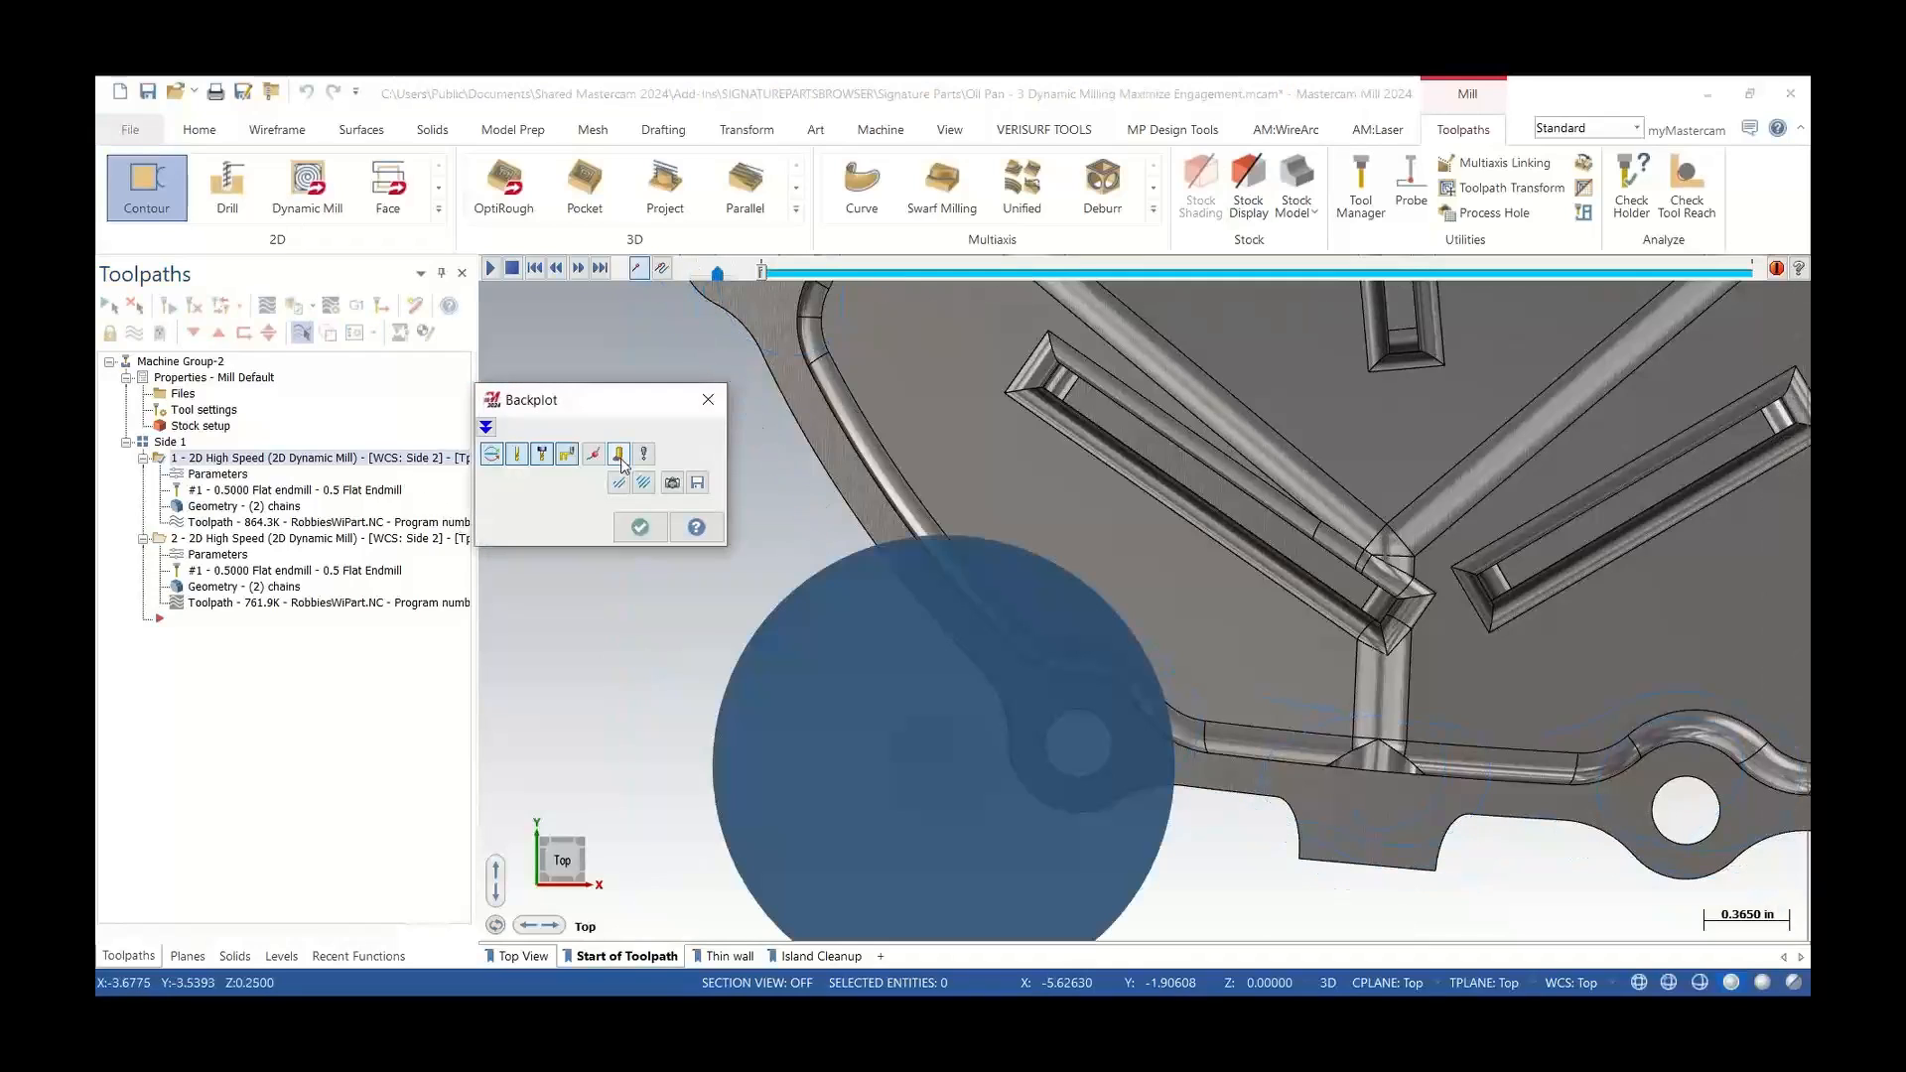
pyautogui.click(541, 455)
pyautogui.scroll(2, 941, 711)
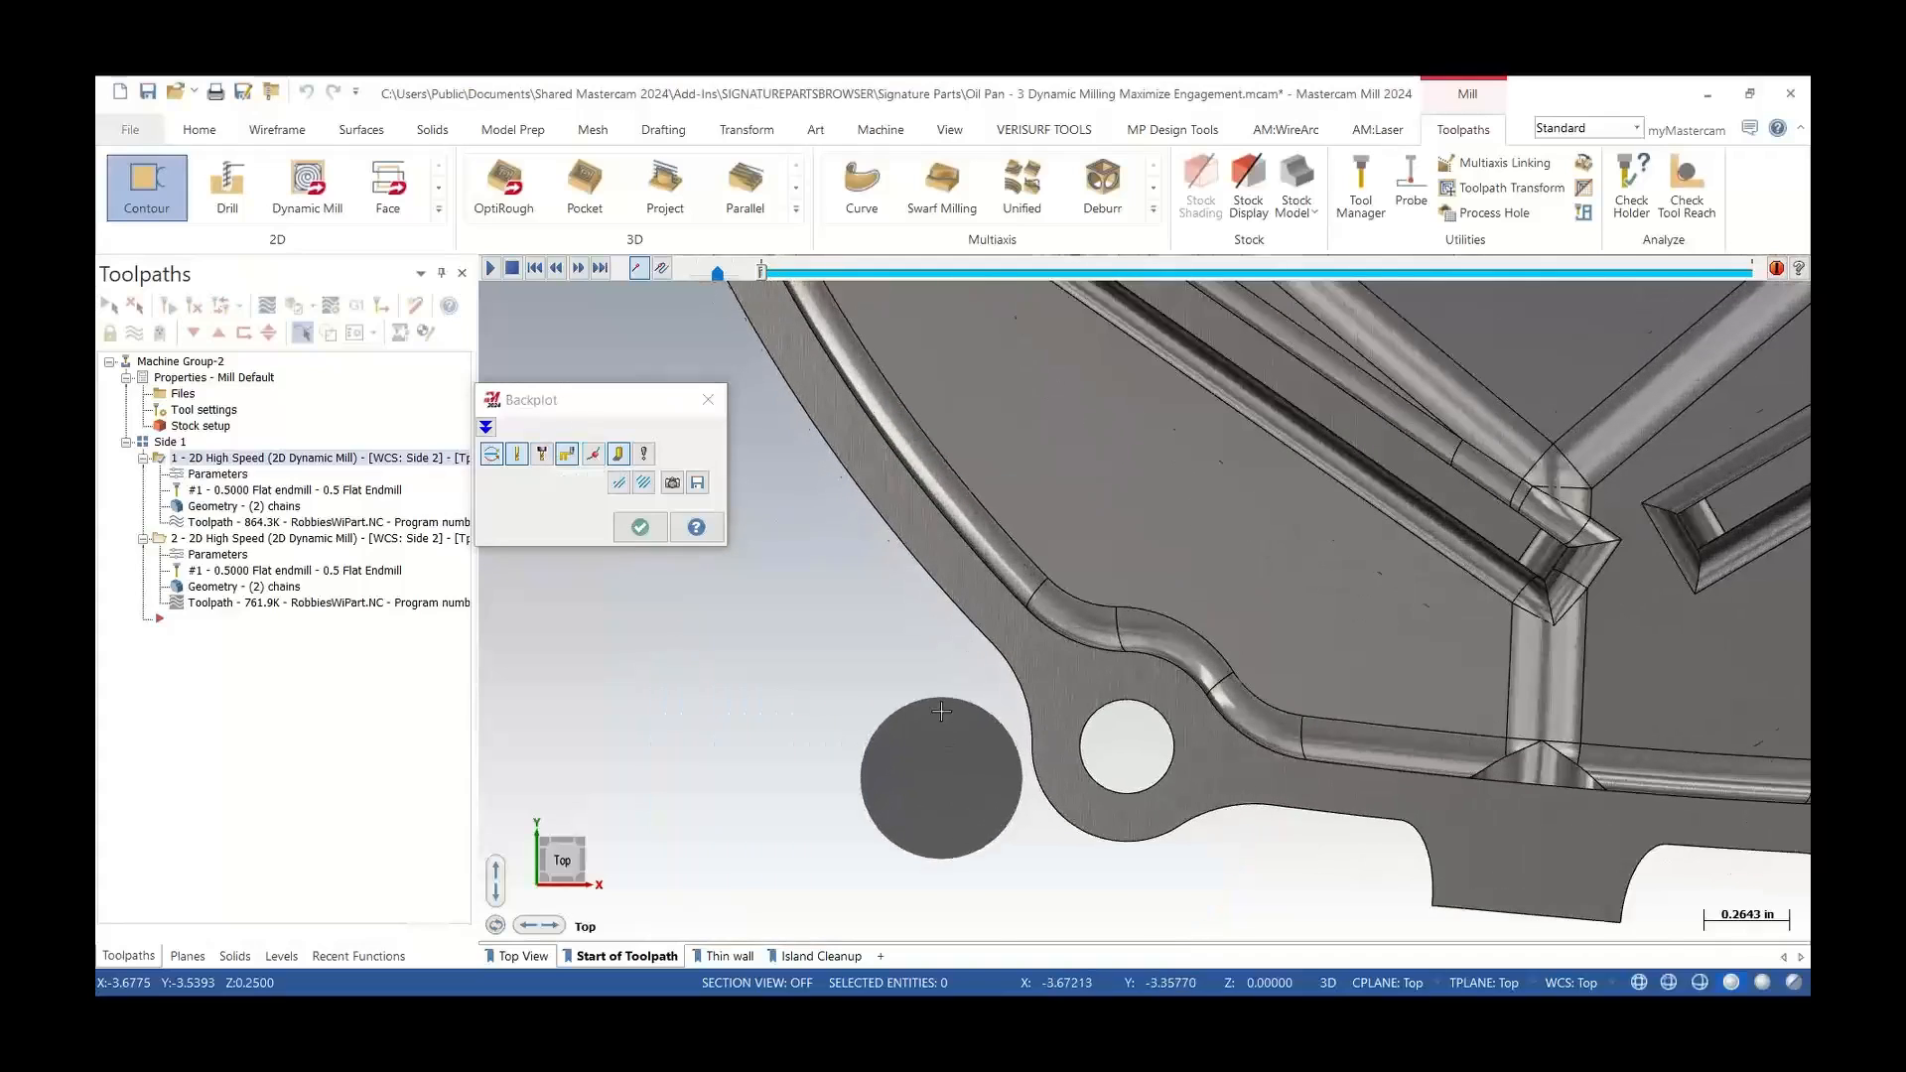
pyautogui.scroll(-1, 941, 711)
pyautogui.scroll(-1, 929, 754)
pyautogui.scroll(-1, 943, 856)
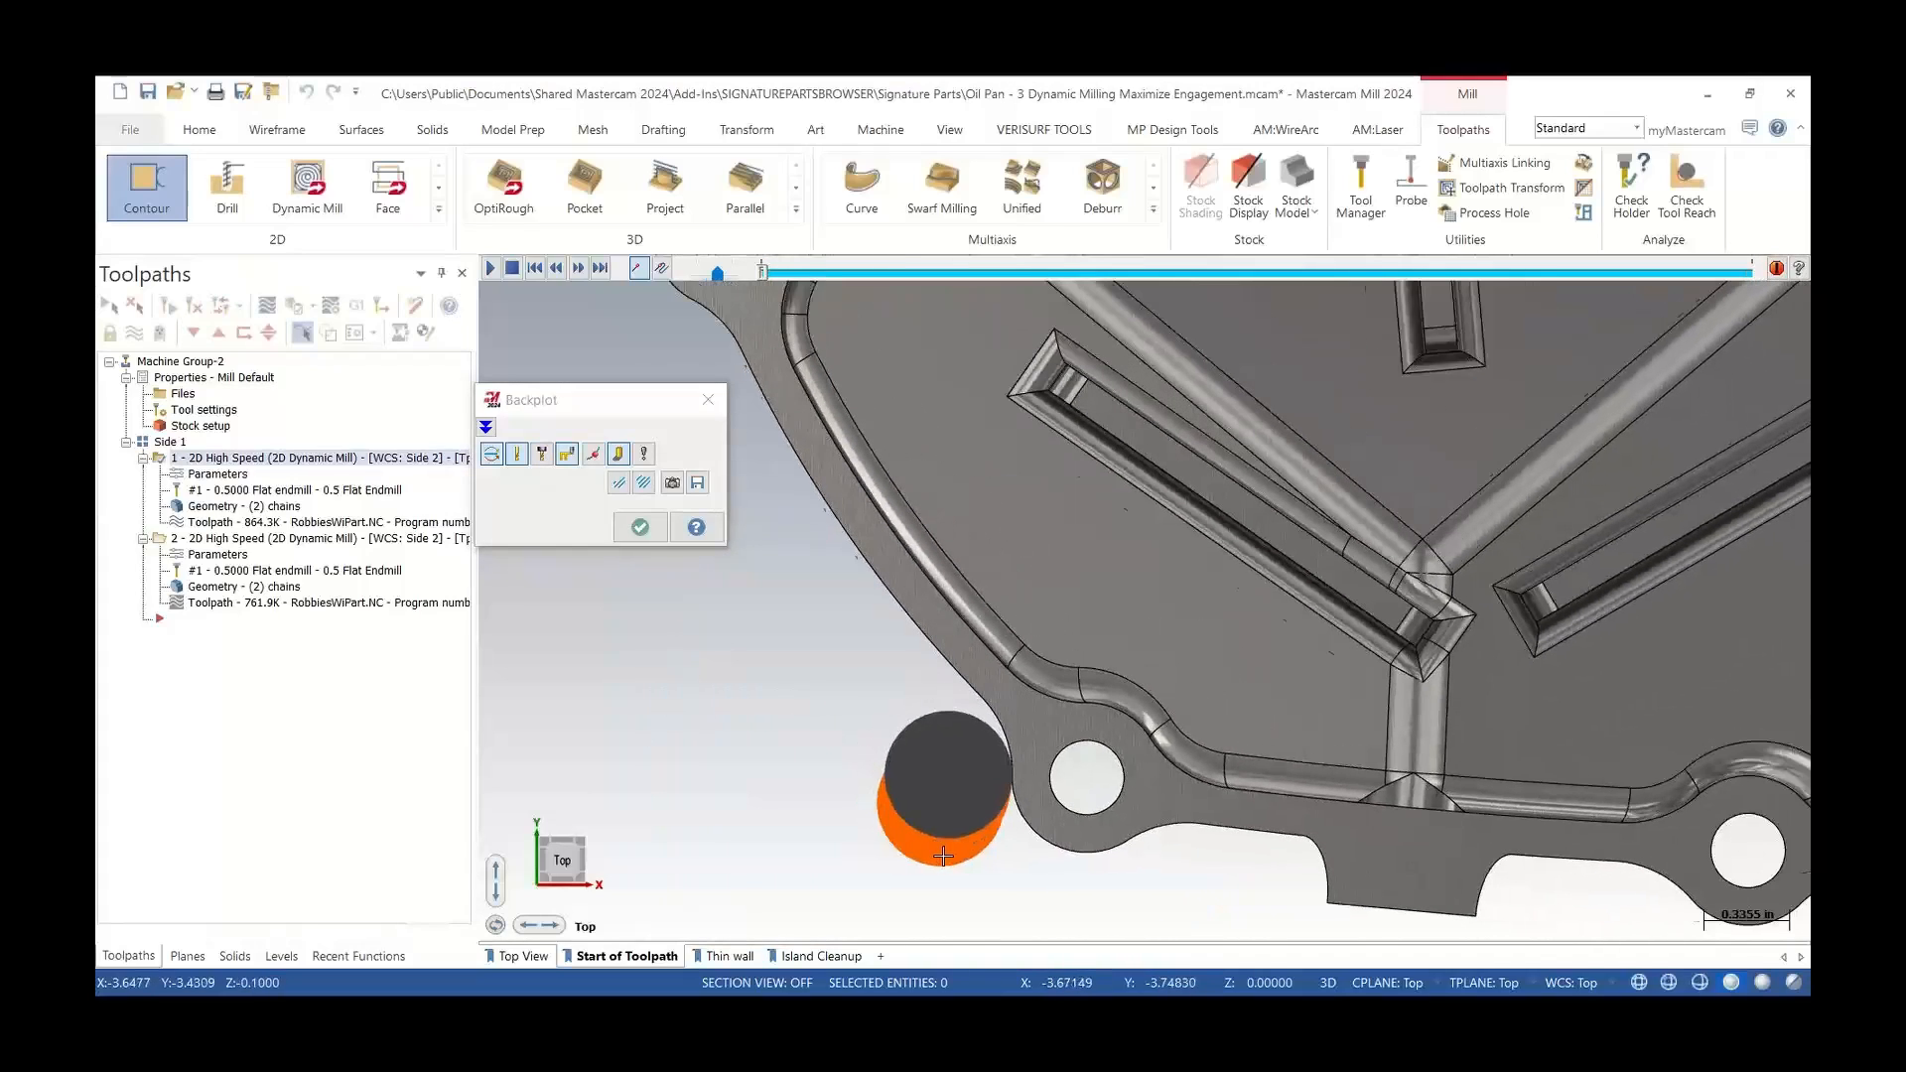
pyautogui.scroll(-1, 943, 856)
pyautogui.scroll(-1, 948, 856)
pyautogui.scroll(-1, 951, 856)
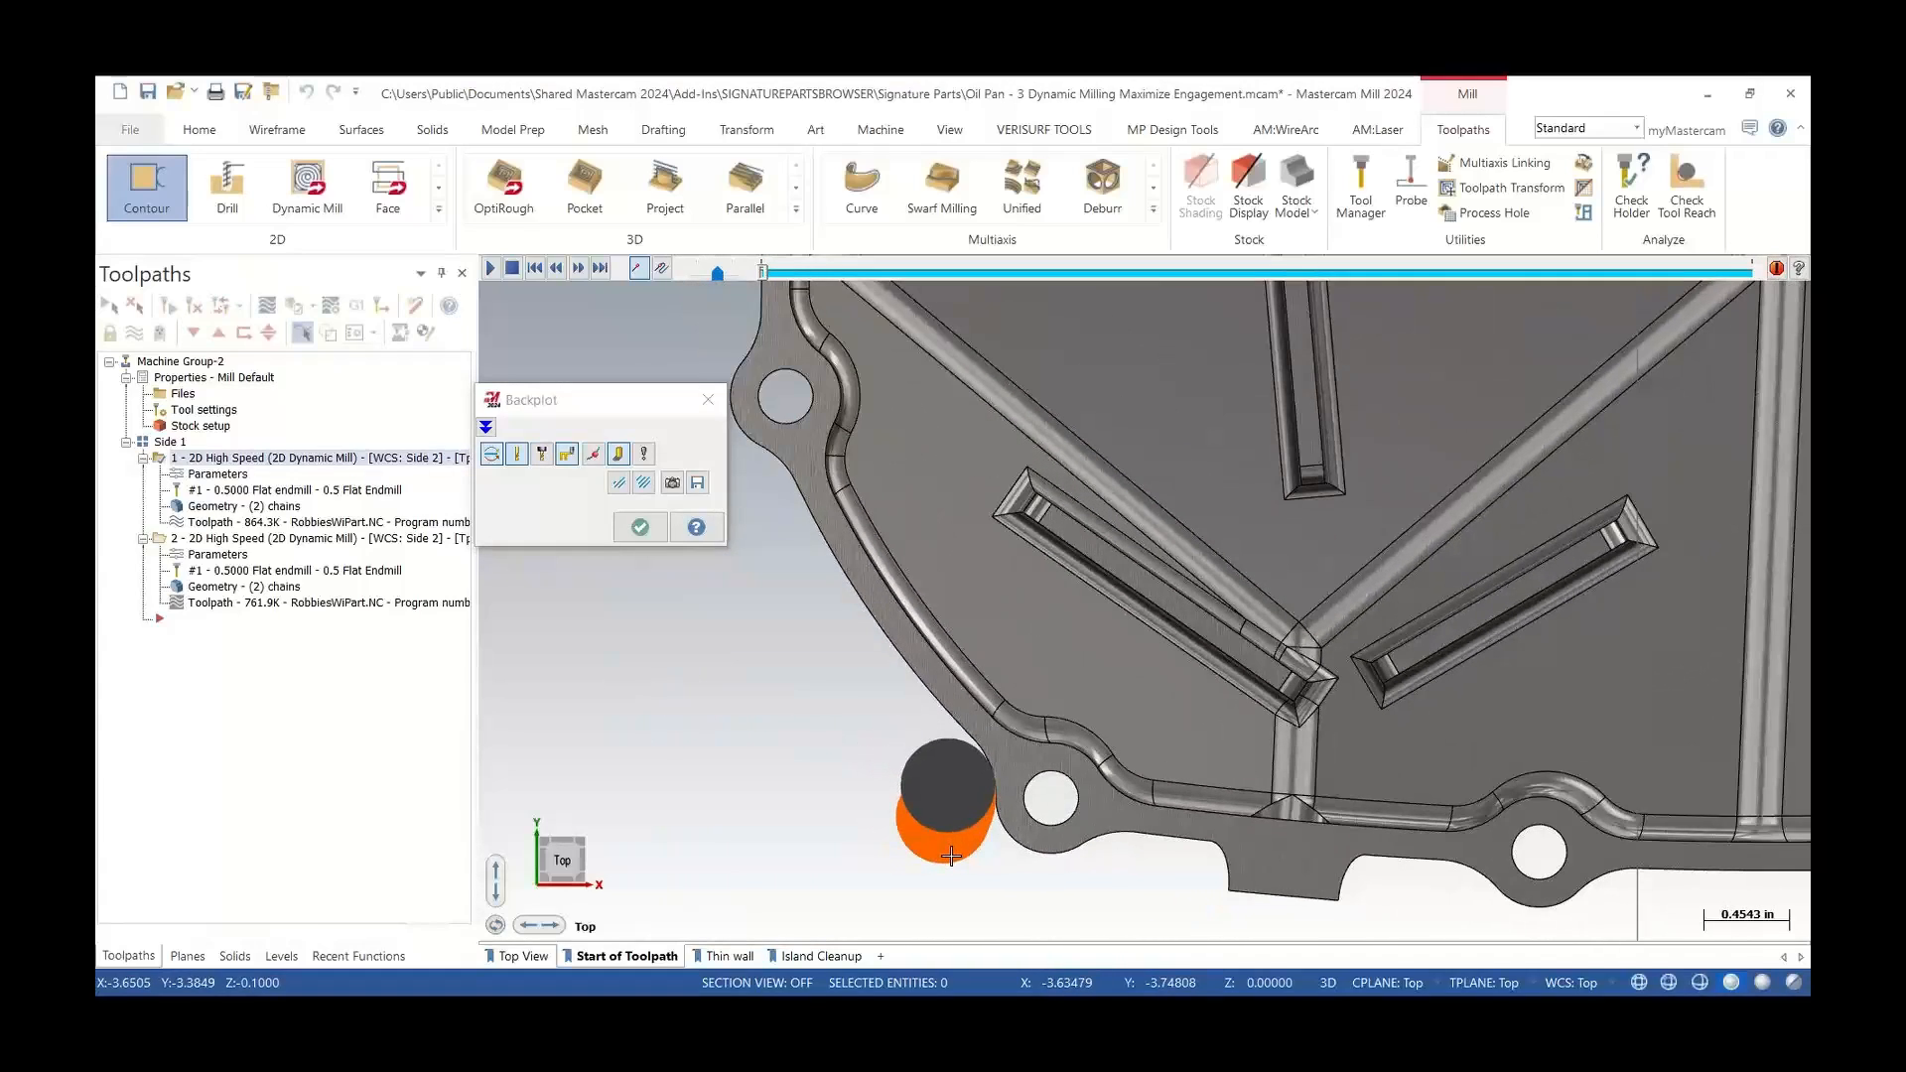
pyautogui.scroll(-1, 951, 856)
pyautogui.scroll(-1, 955, 855)
pyautogui.scroll(-1, 967, 851)
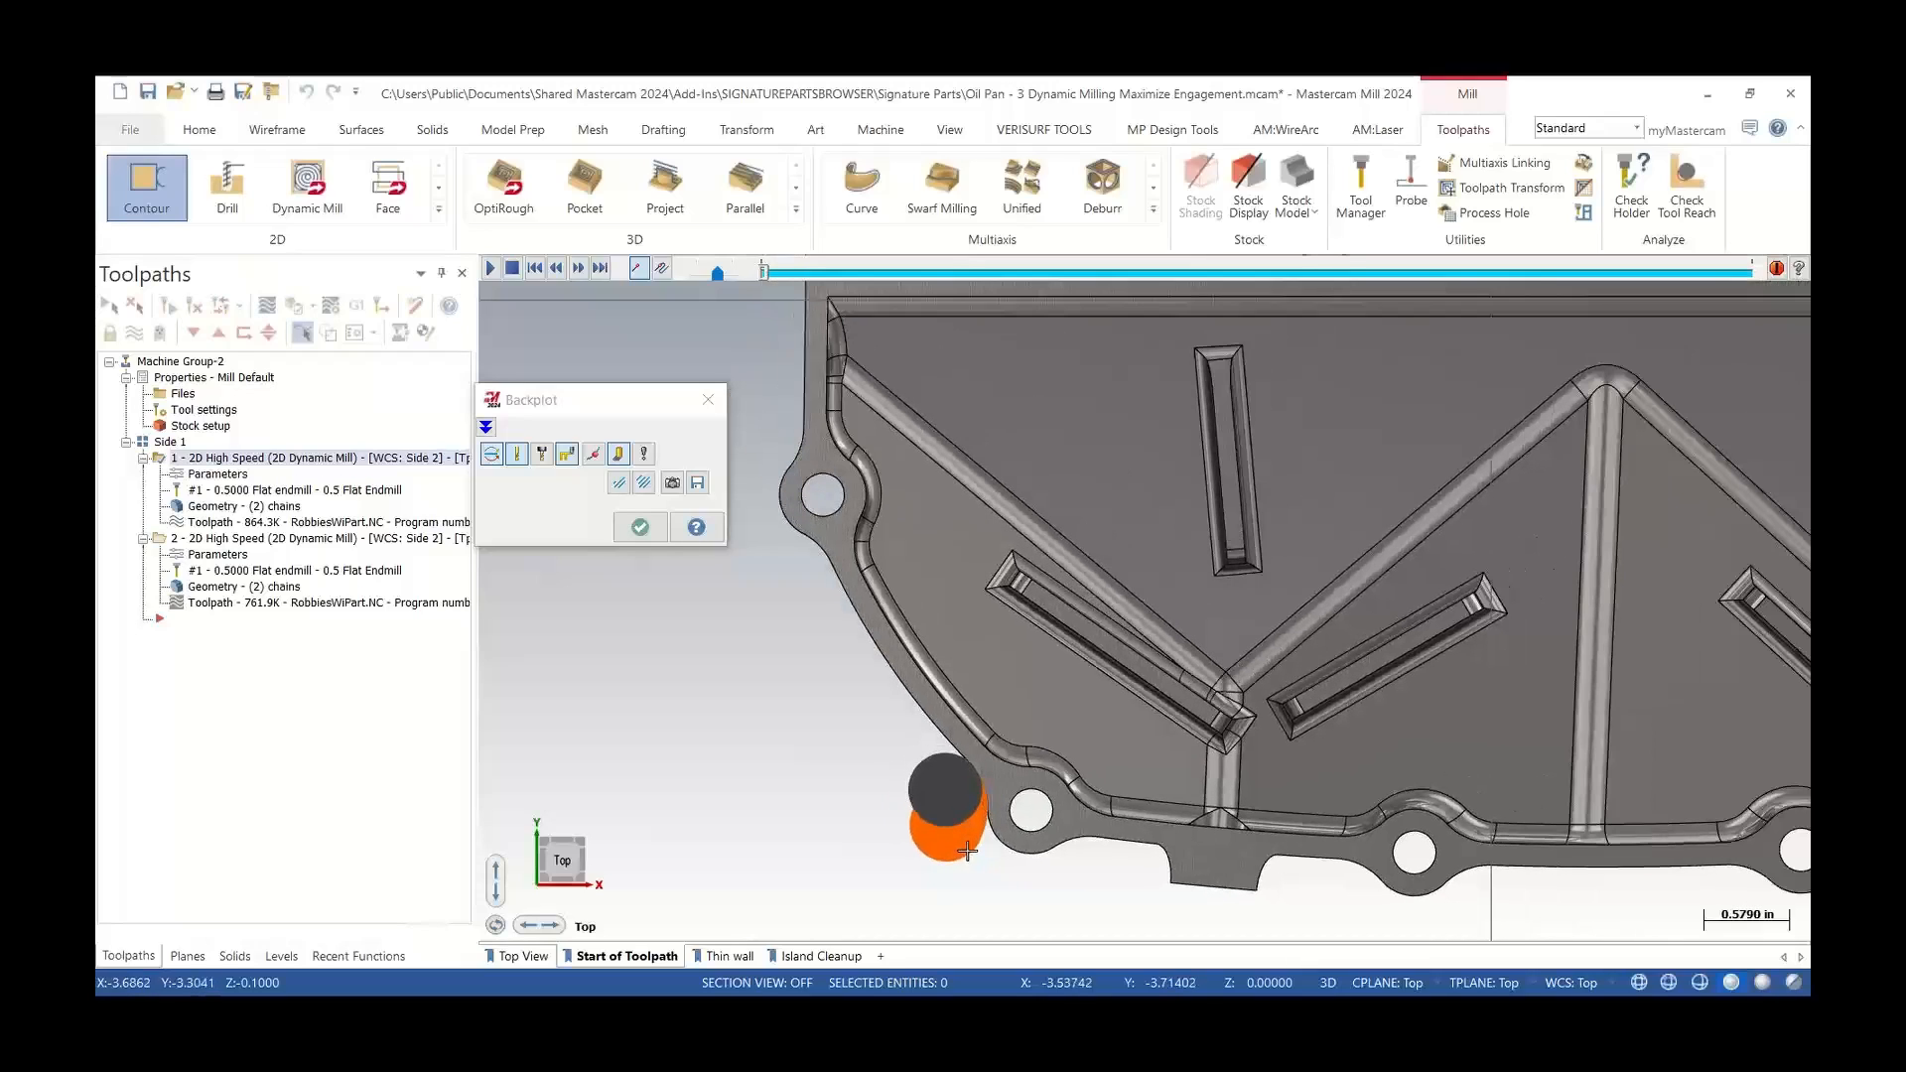
pyautogui.scroll(-1, 961, 835)
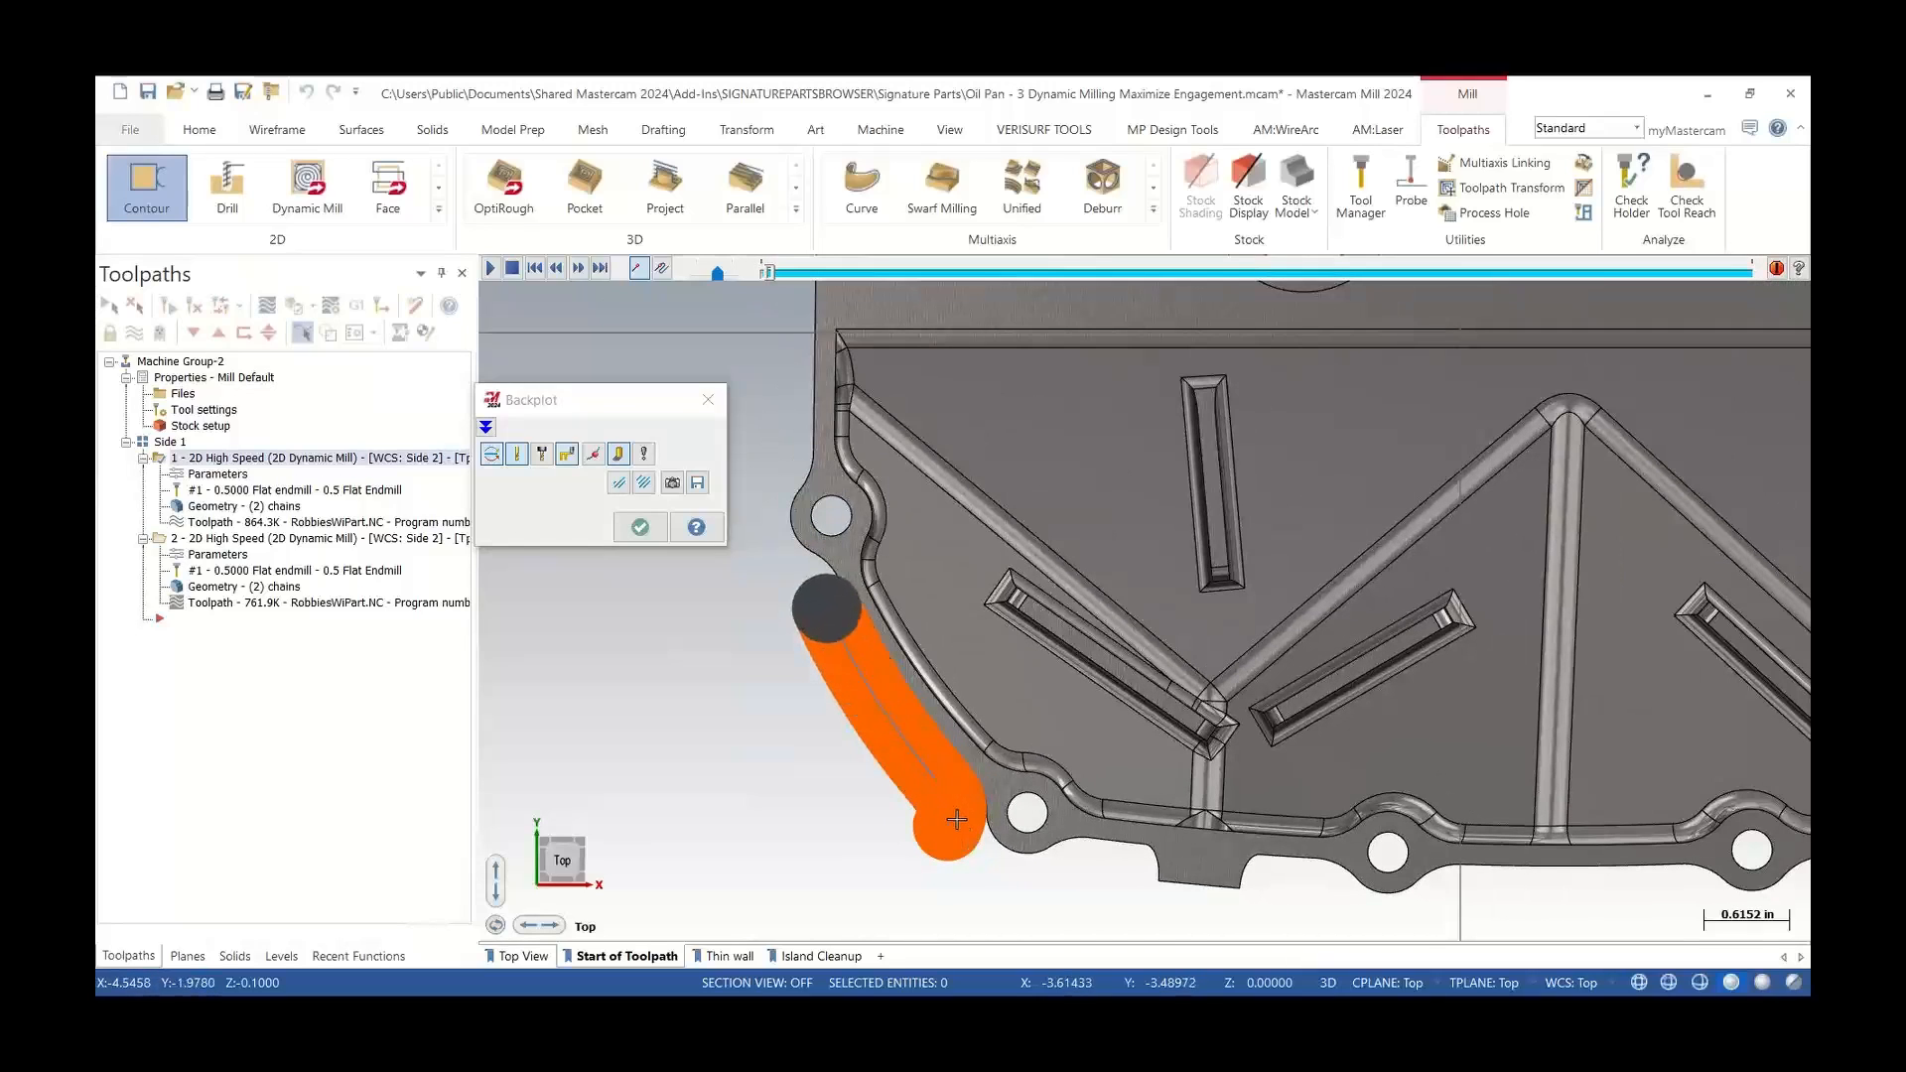
pyautogui.scroll(-1, 938, 710)
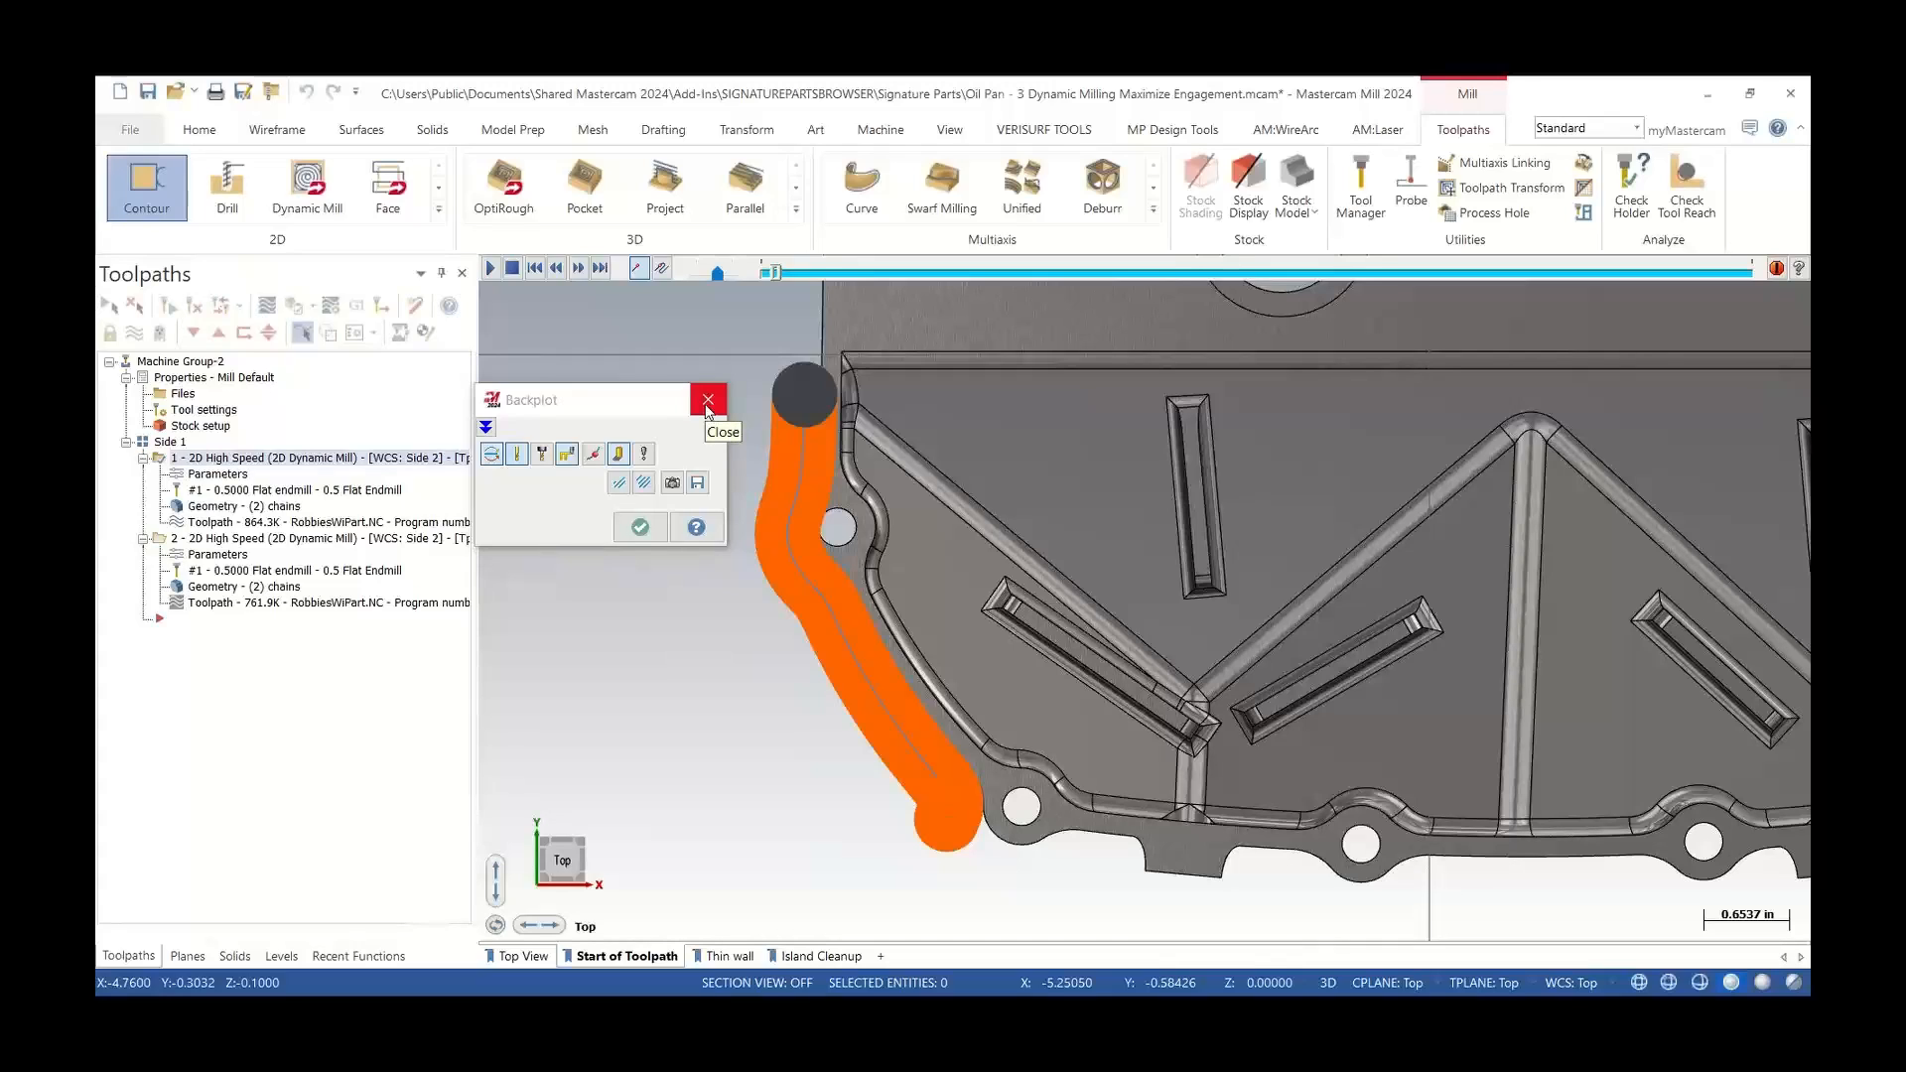
pyautogui.click(708, 401)
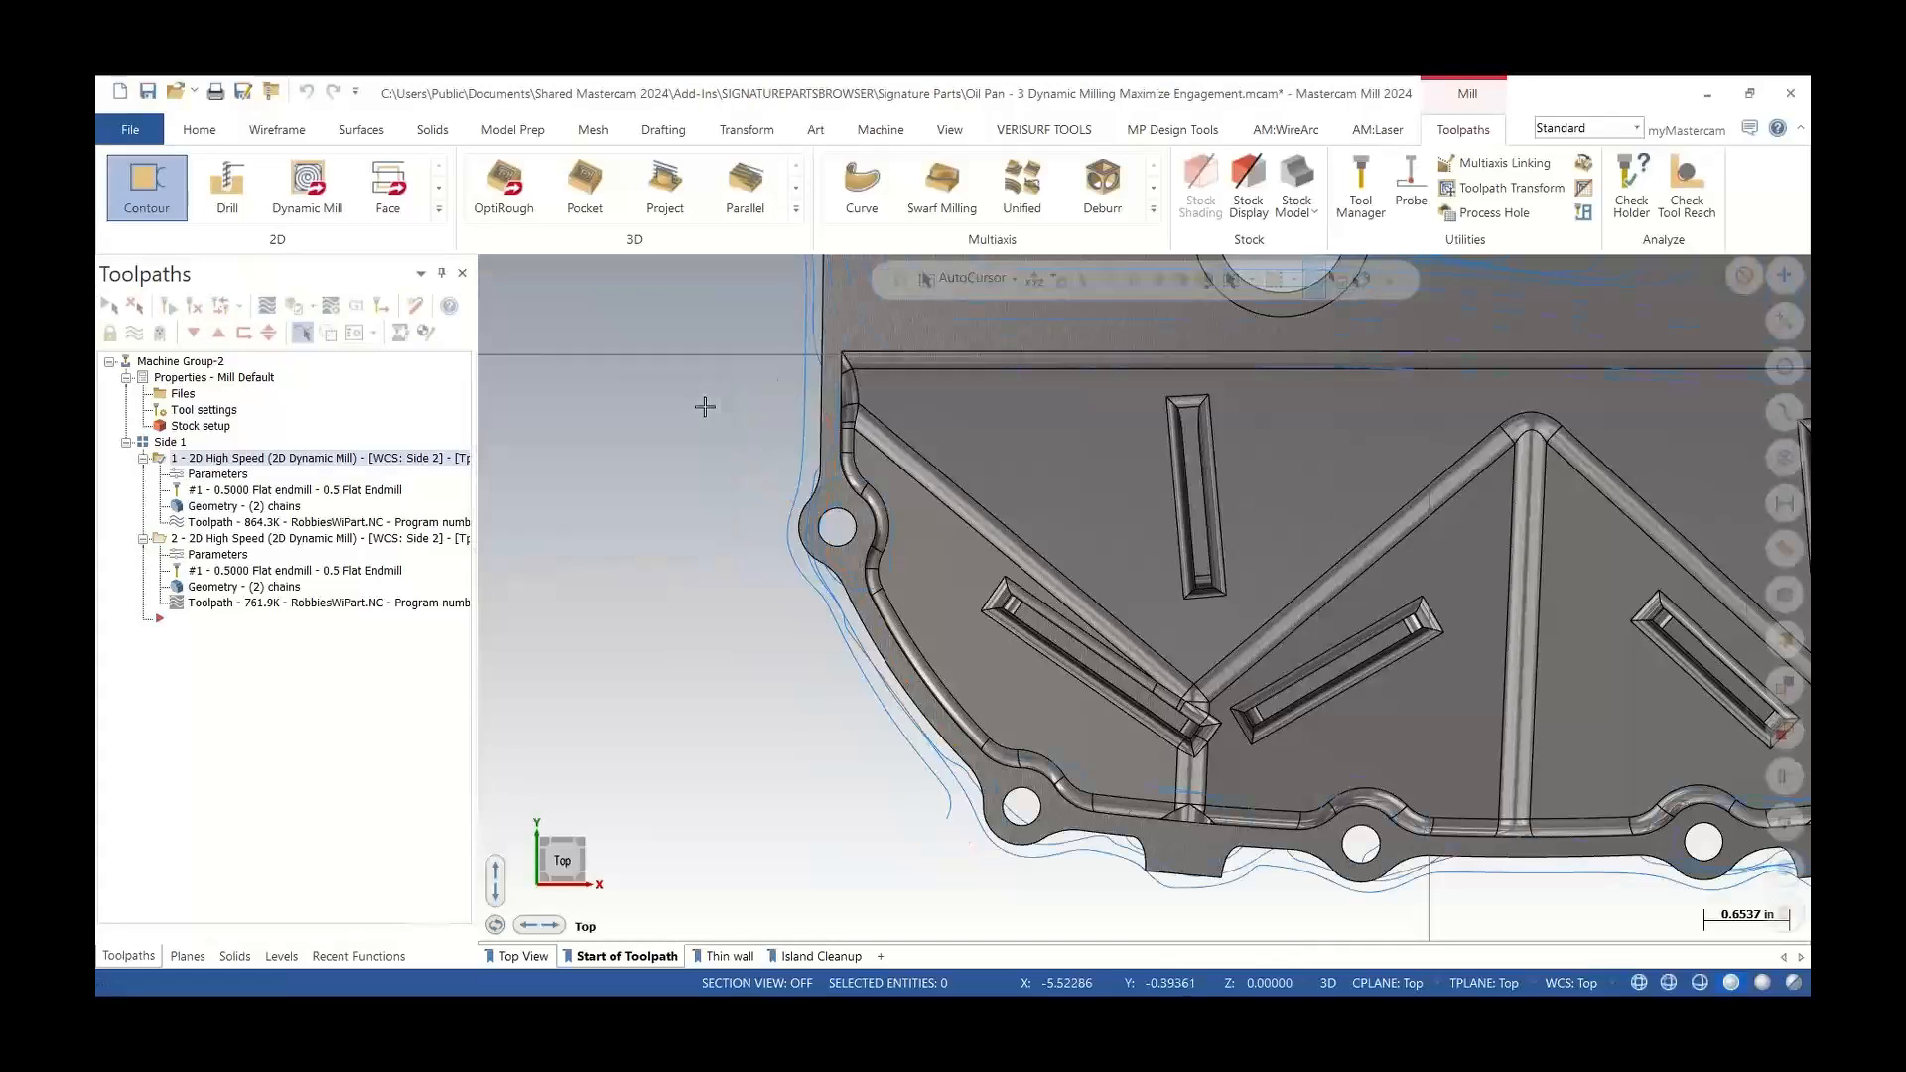
# Review the second Dynamic Mill operation's parameters, then backplot its entry near the same lower-left corner
pyautogui.click(238, 556)
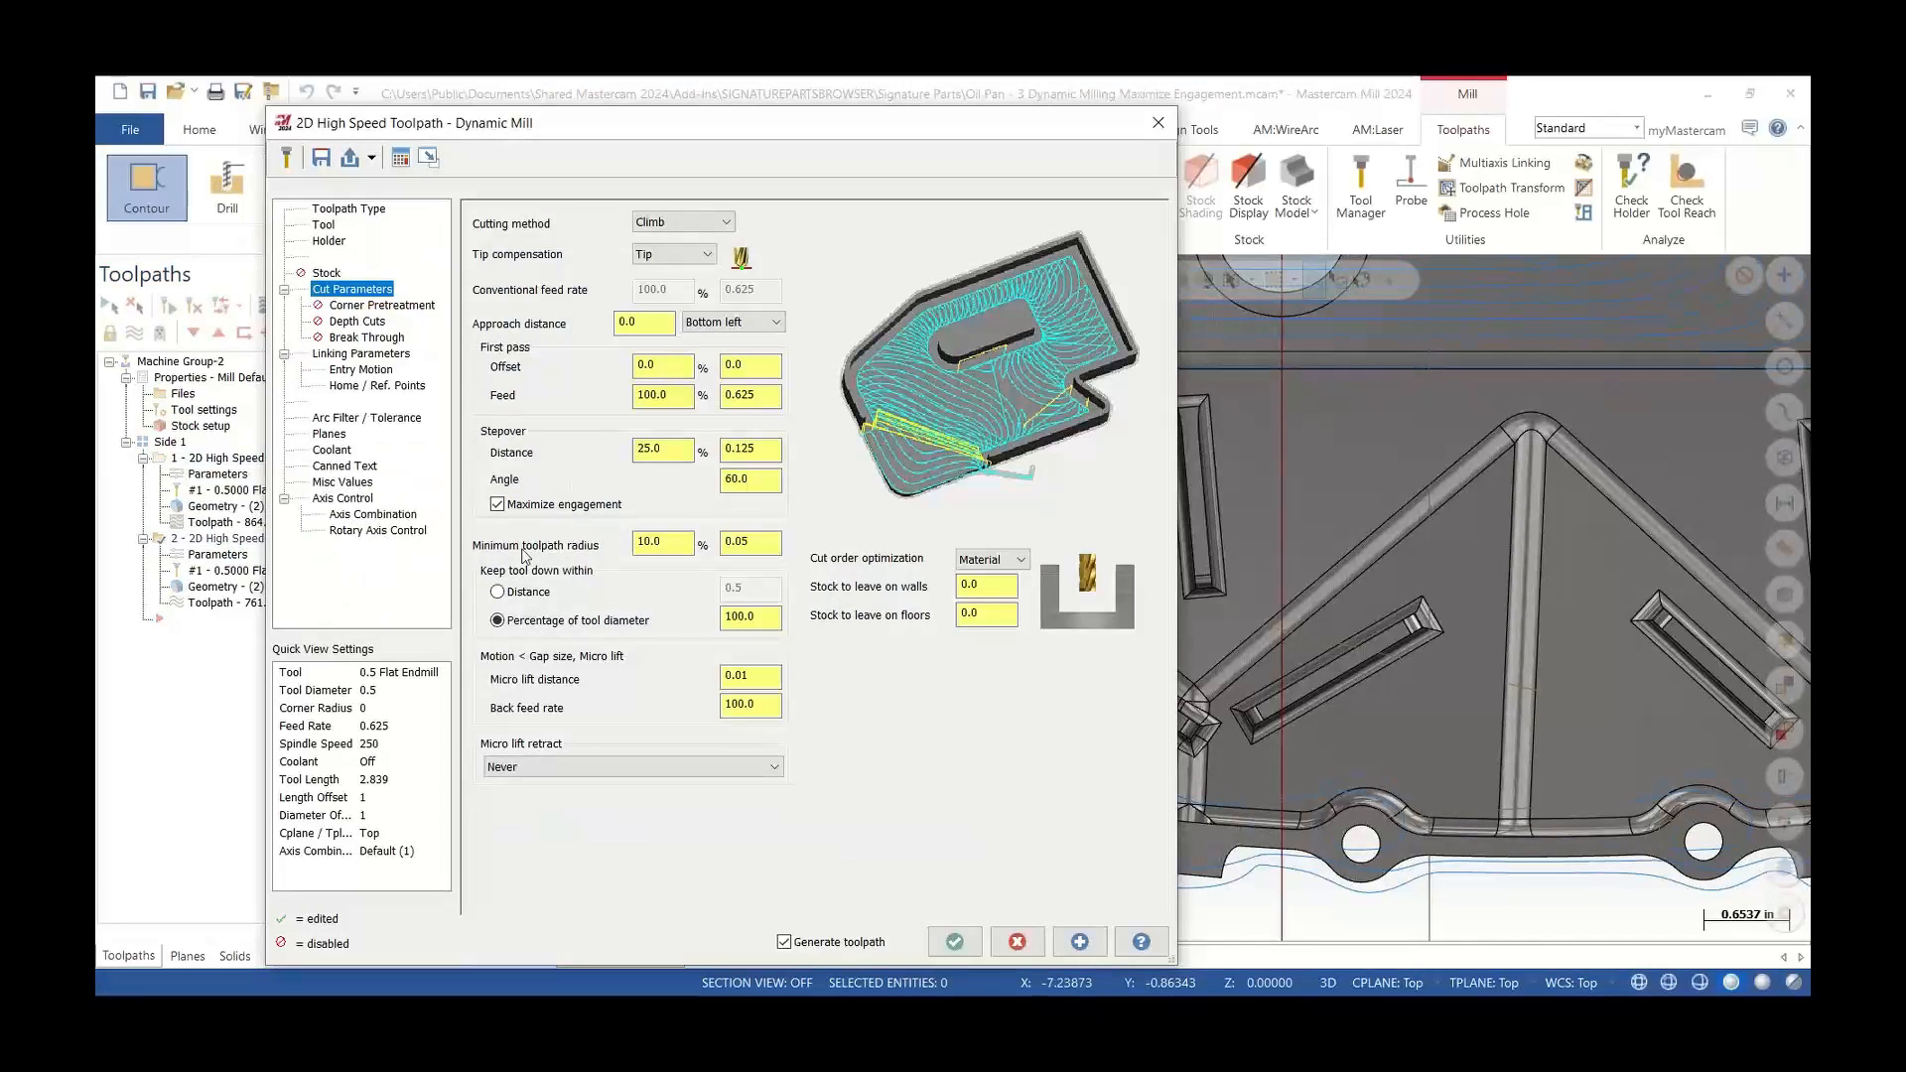
pyautogui.click(1158, 123)
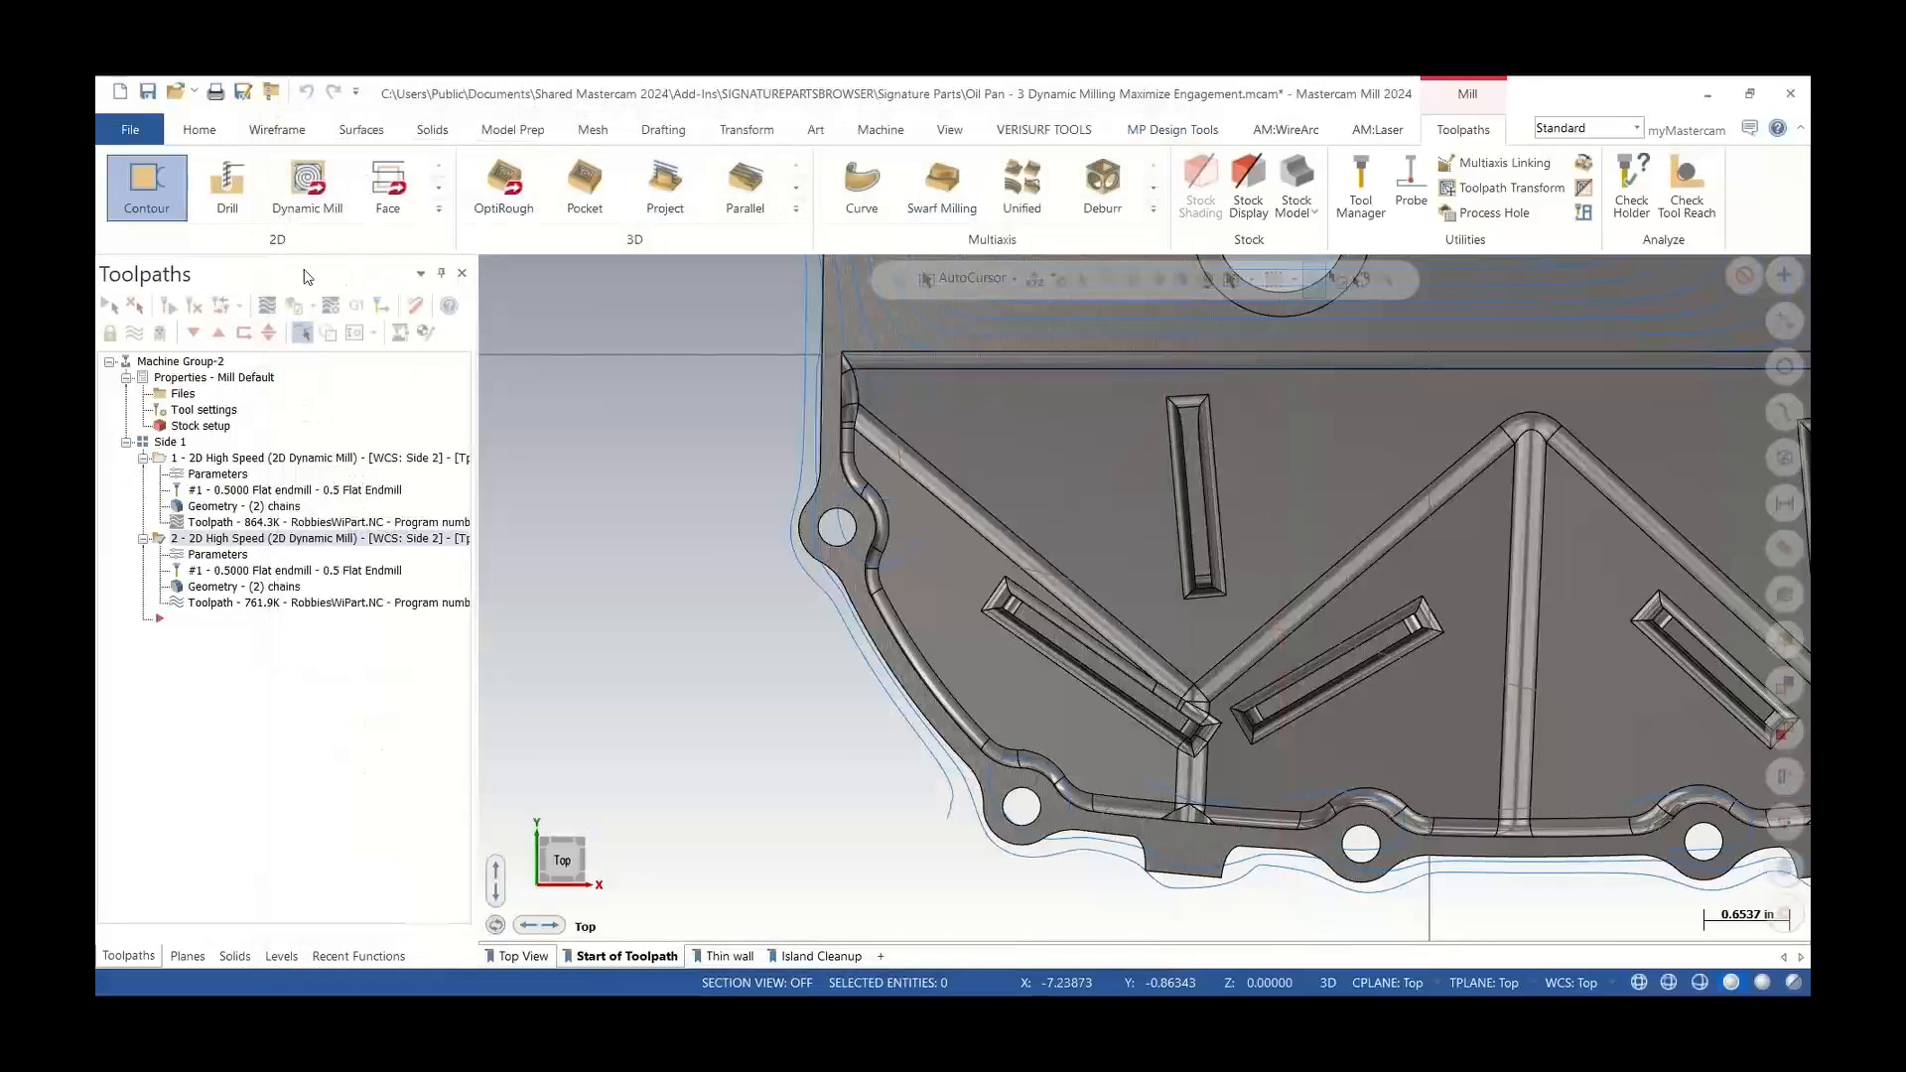
pyautogui.click(267, 305)
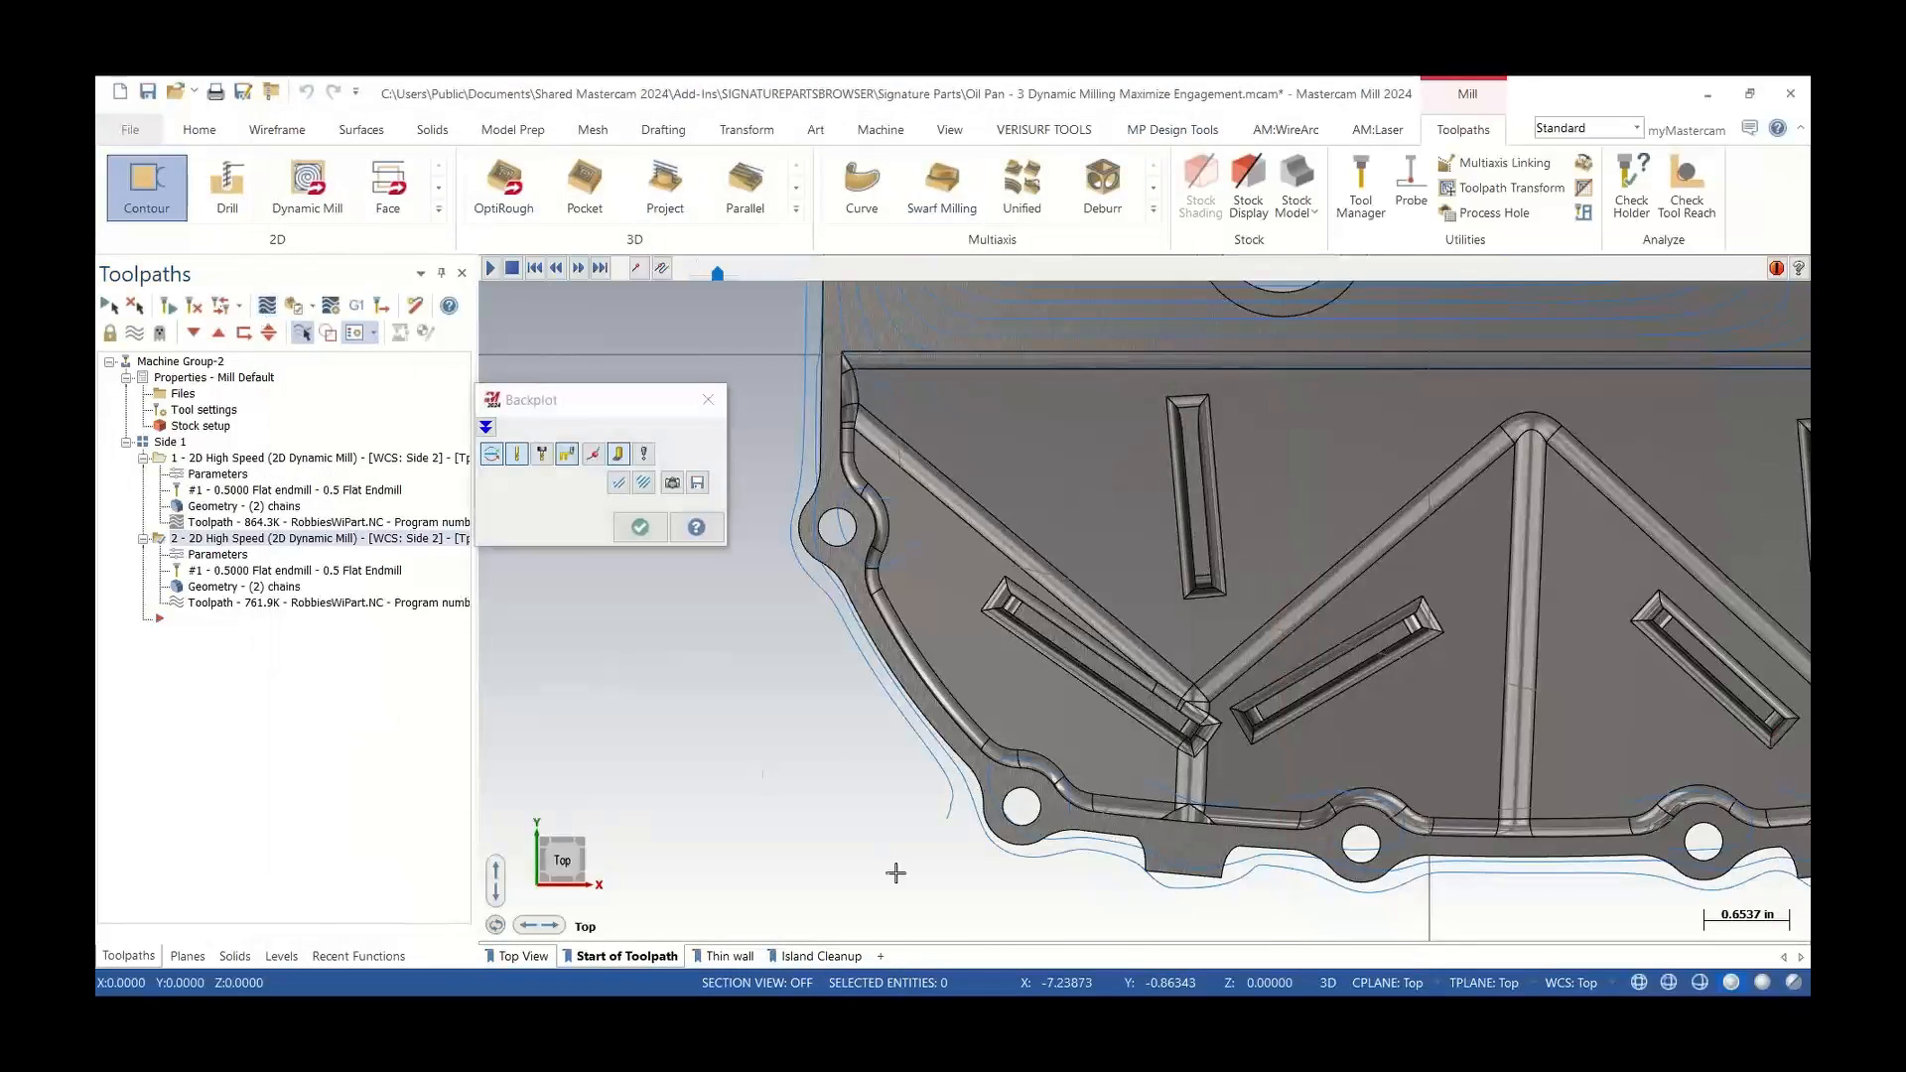
pyautogui.scroll(1, 944, 828)
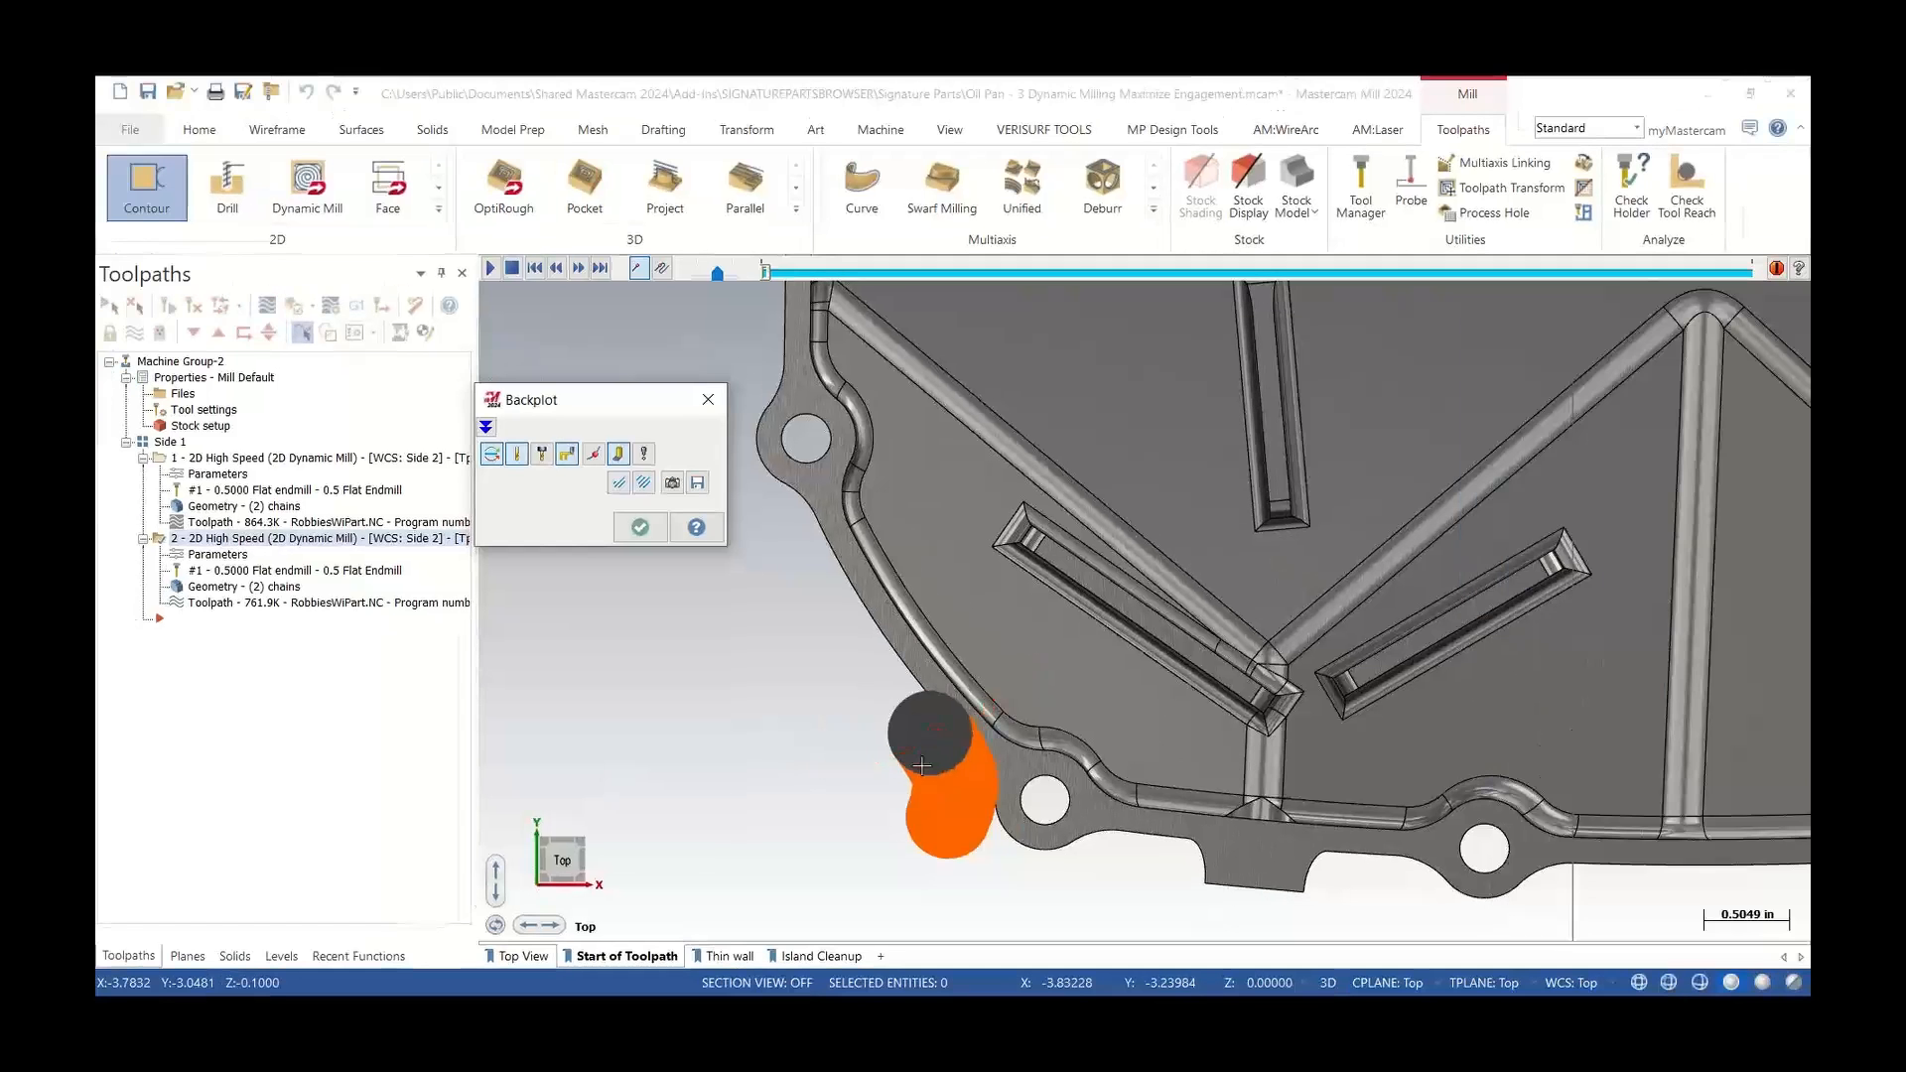
pyautogui.scroll(-4, 724, 795)
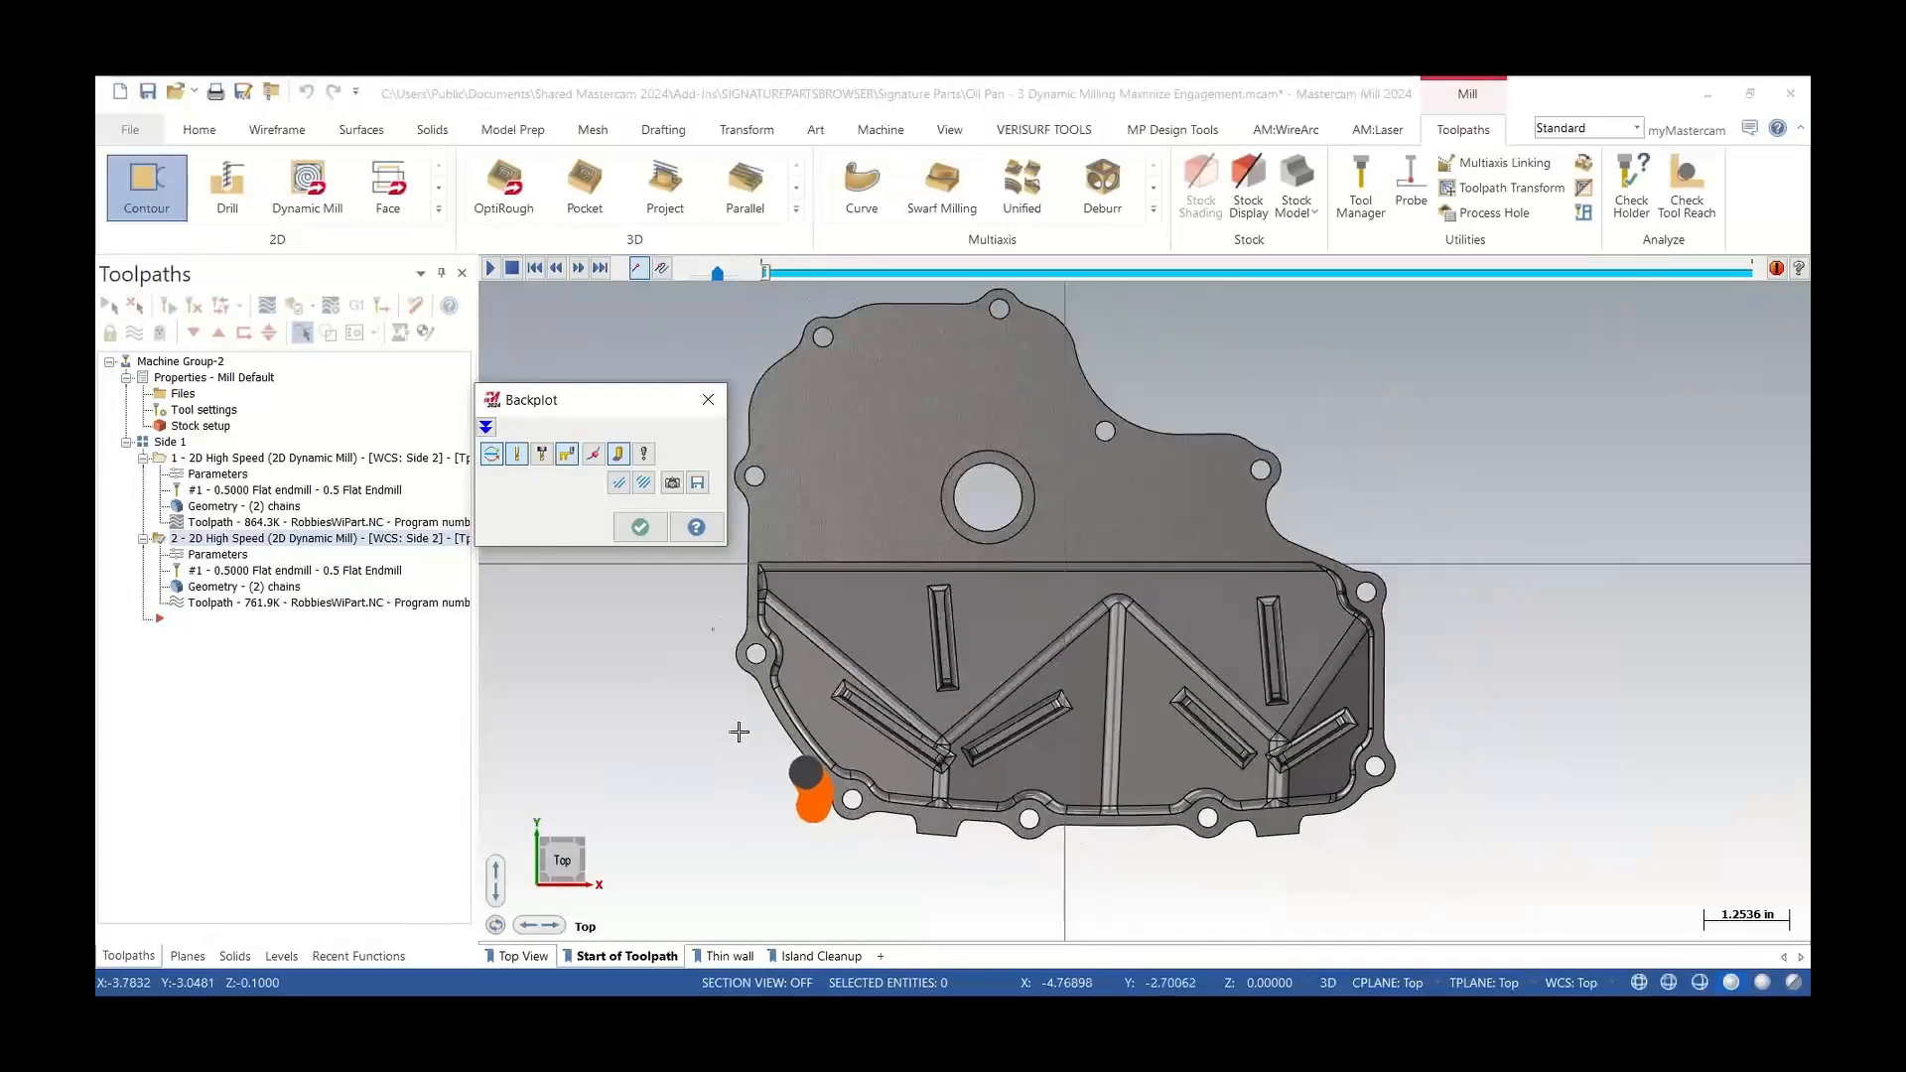
pyautogui.click(708, 399)
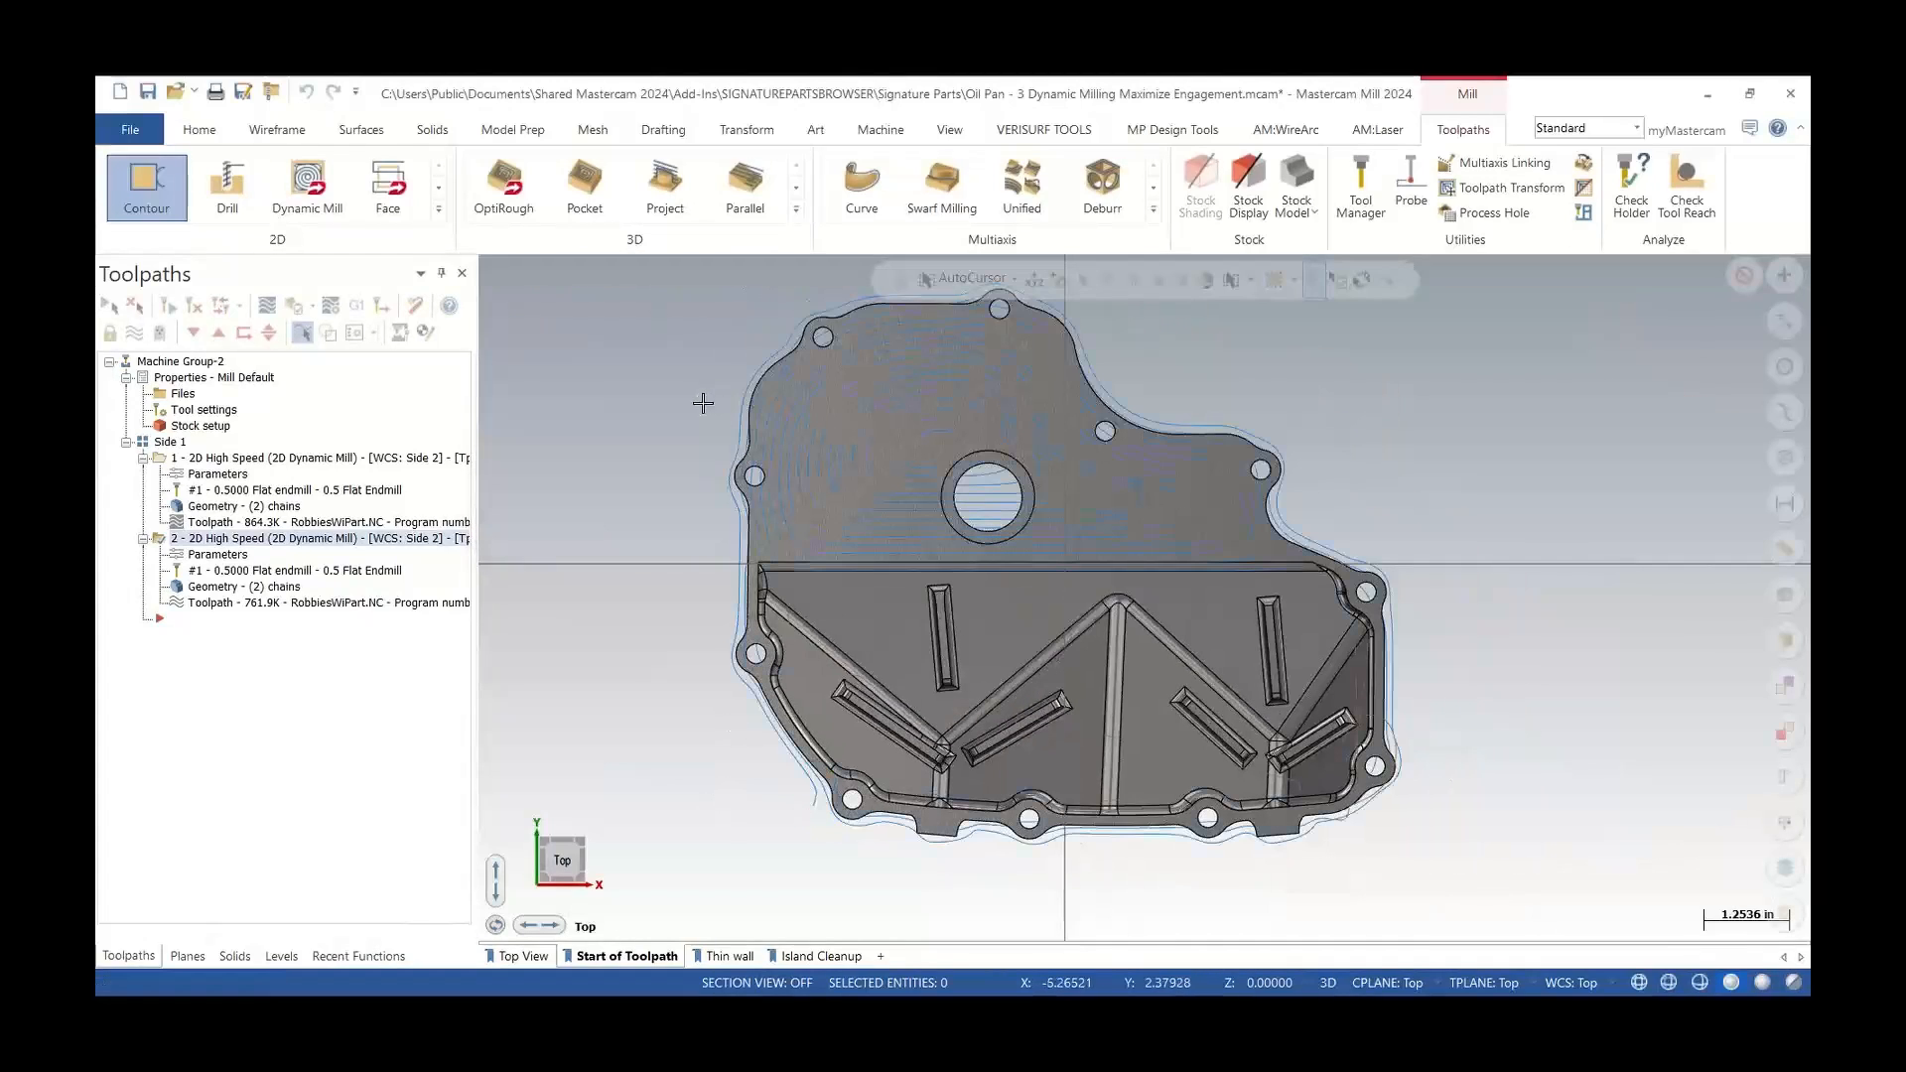
# Switch to the Thin wall saved view and backplot the first operation, scrubbing the toolpath along the thin wall
pyautogui.click(729, 957)
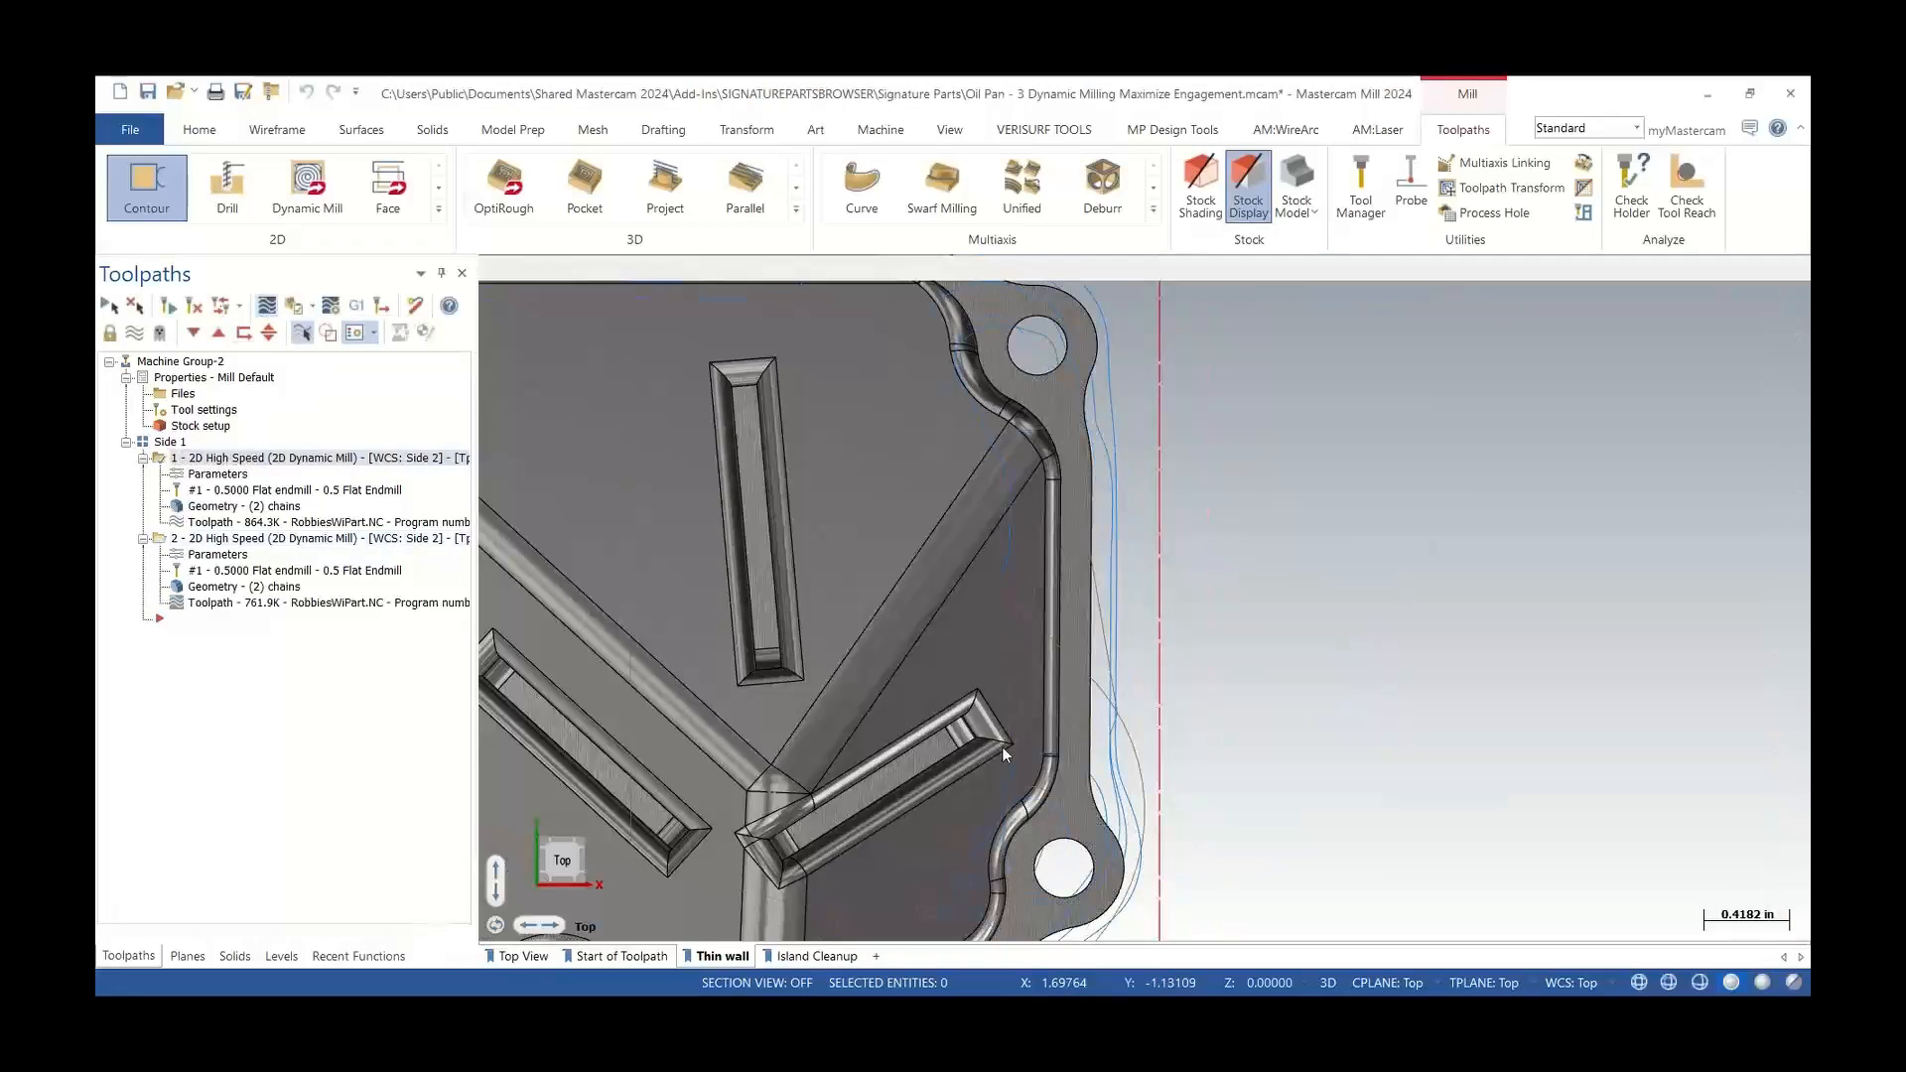
pyautogui.hotkey('alt', 't')
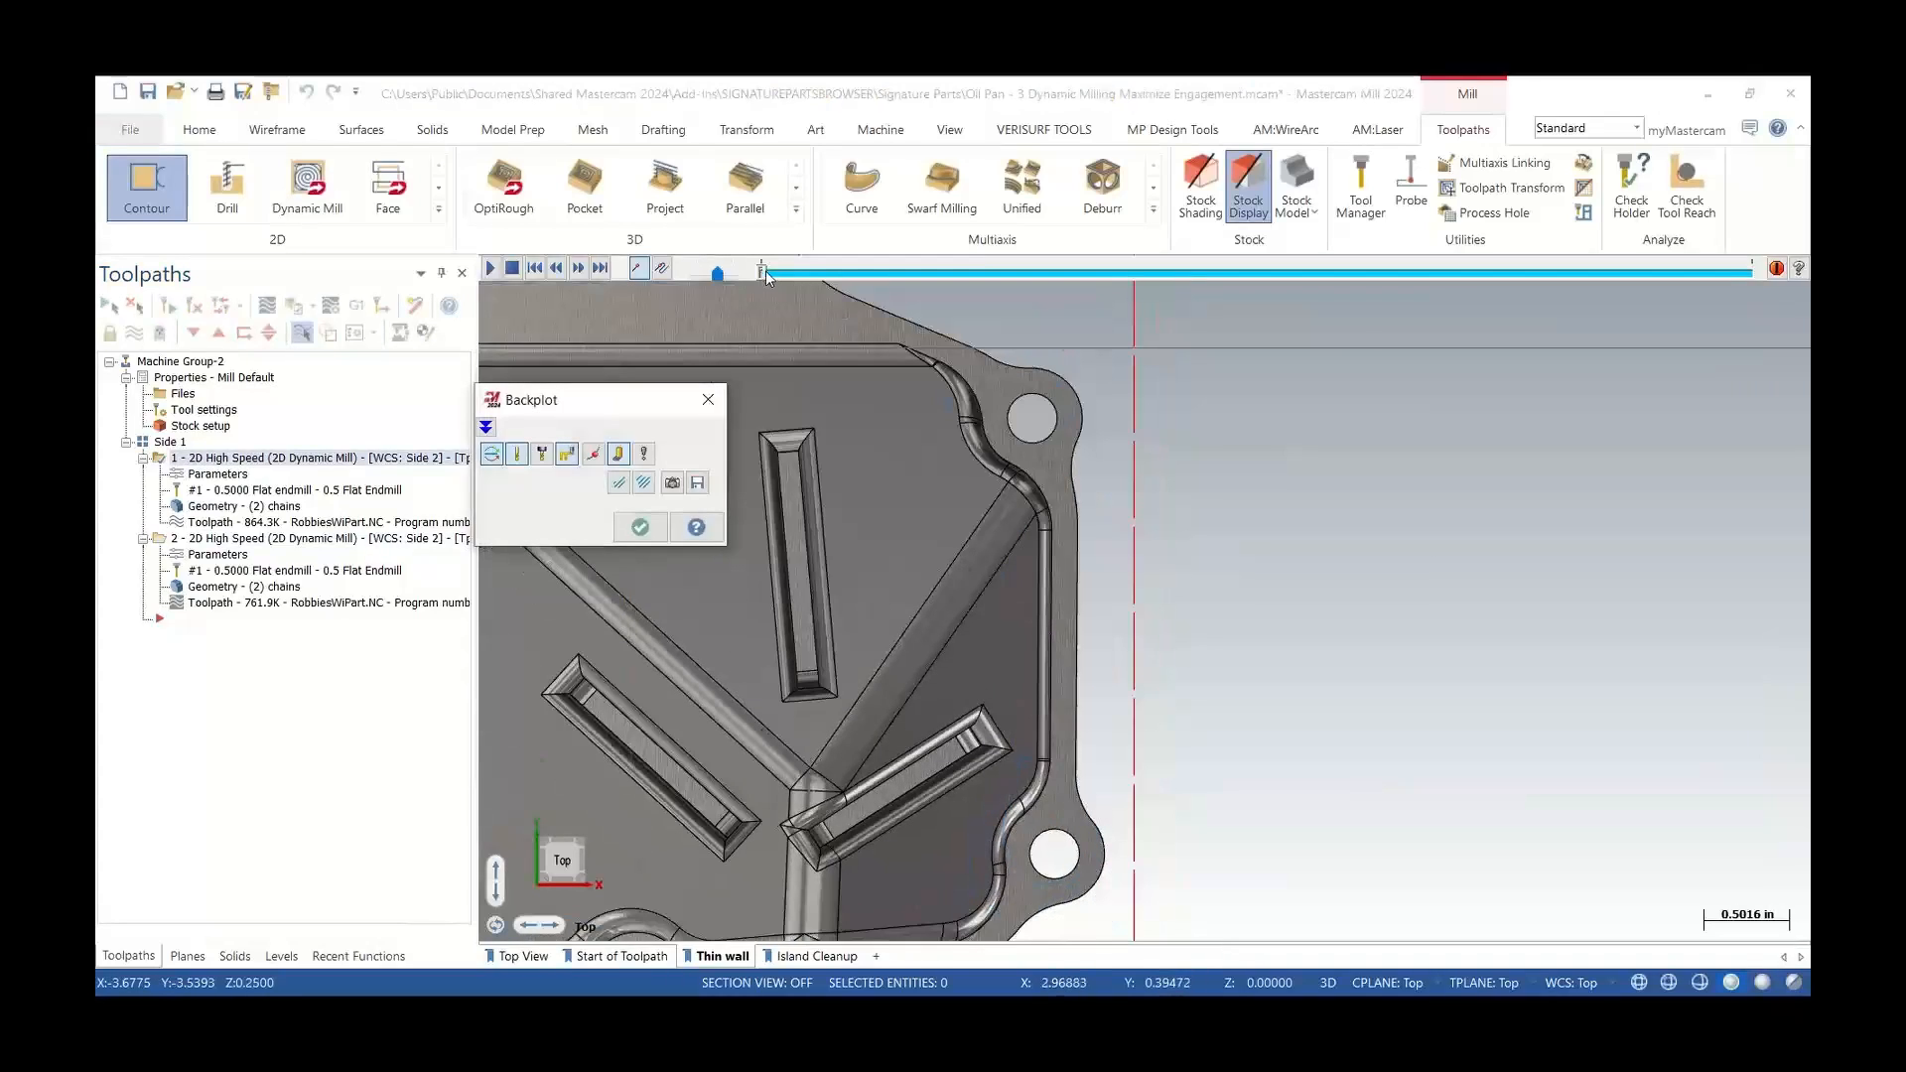
pyautogui.moveTo(765, 270); pyautogui.dragTo(872, 272)
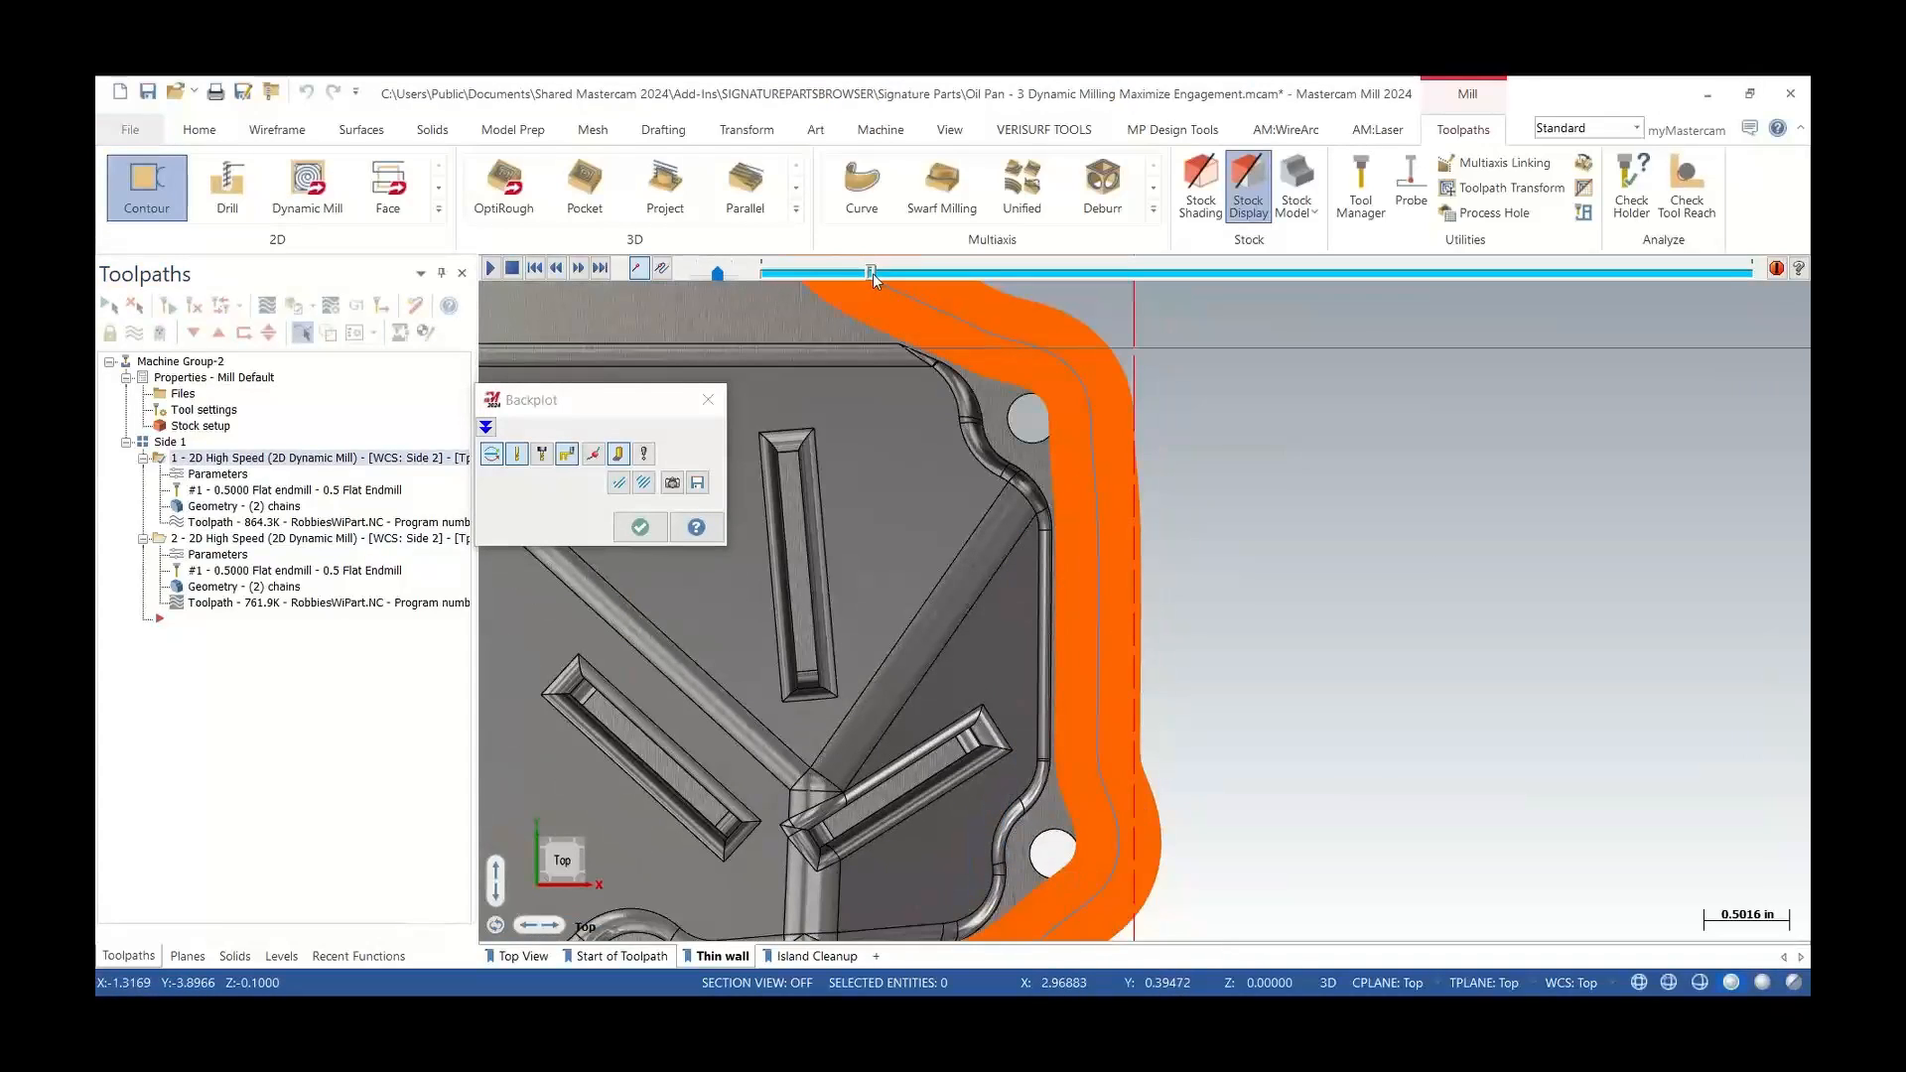
pyautogui.scroll(5, 1047, 633)
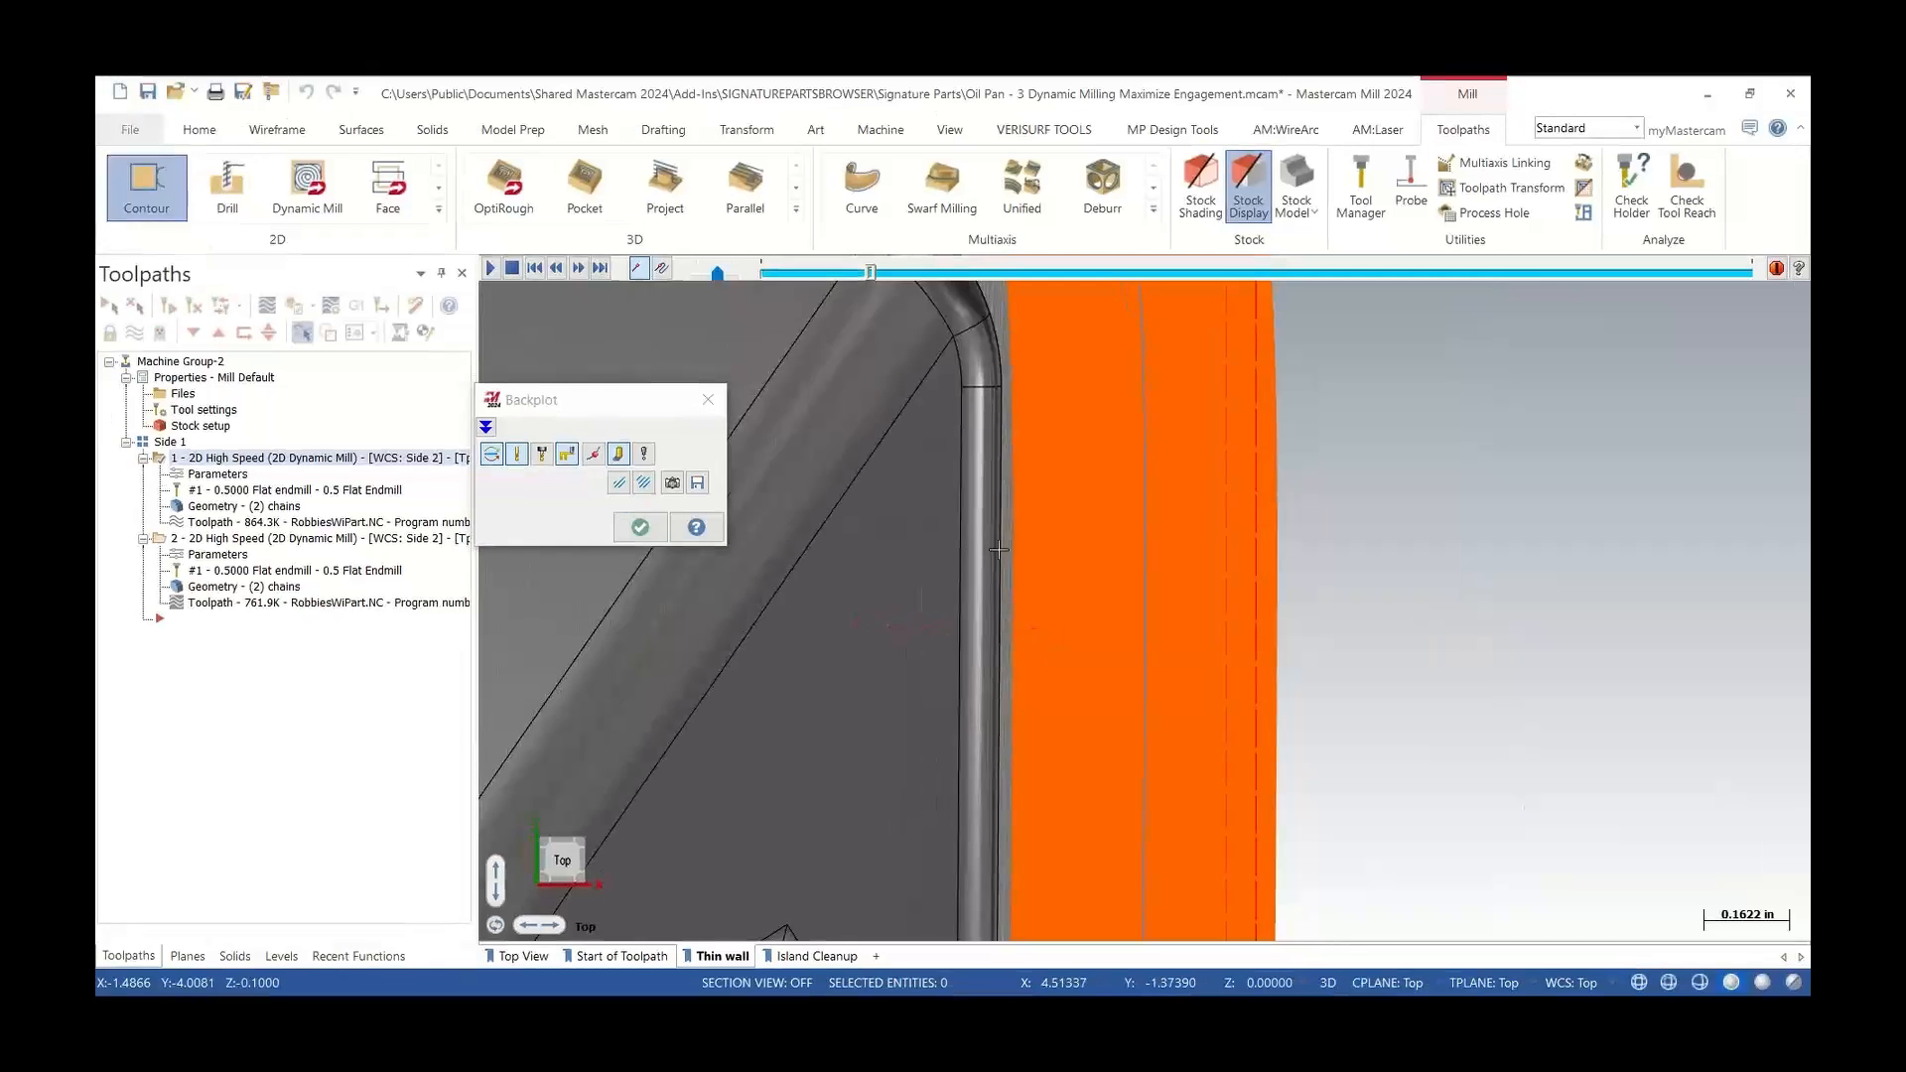
pyautogui.scroll(-3, 979, 502)
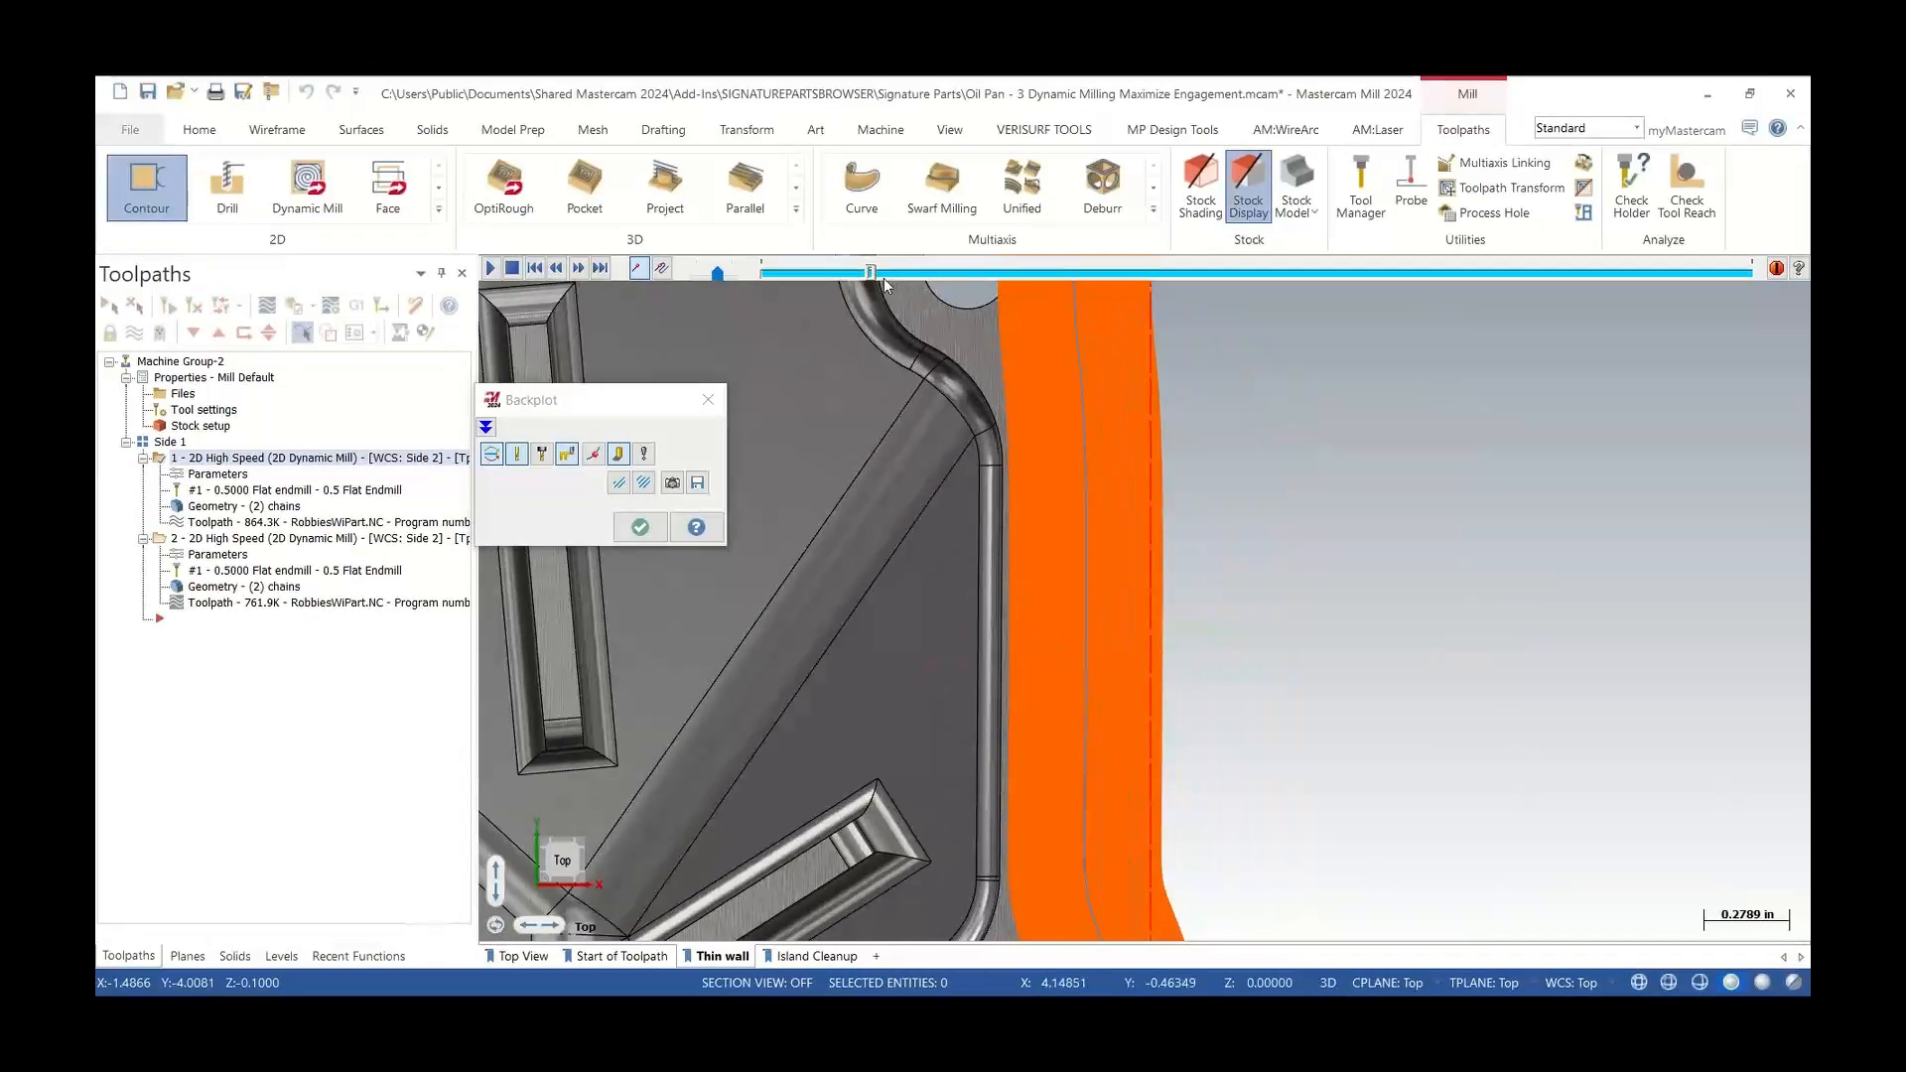
pyautogui.moveTo(872, 273); pyautogui.dragTo(950, 286)
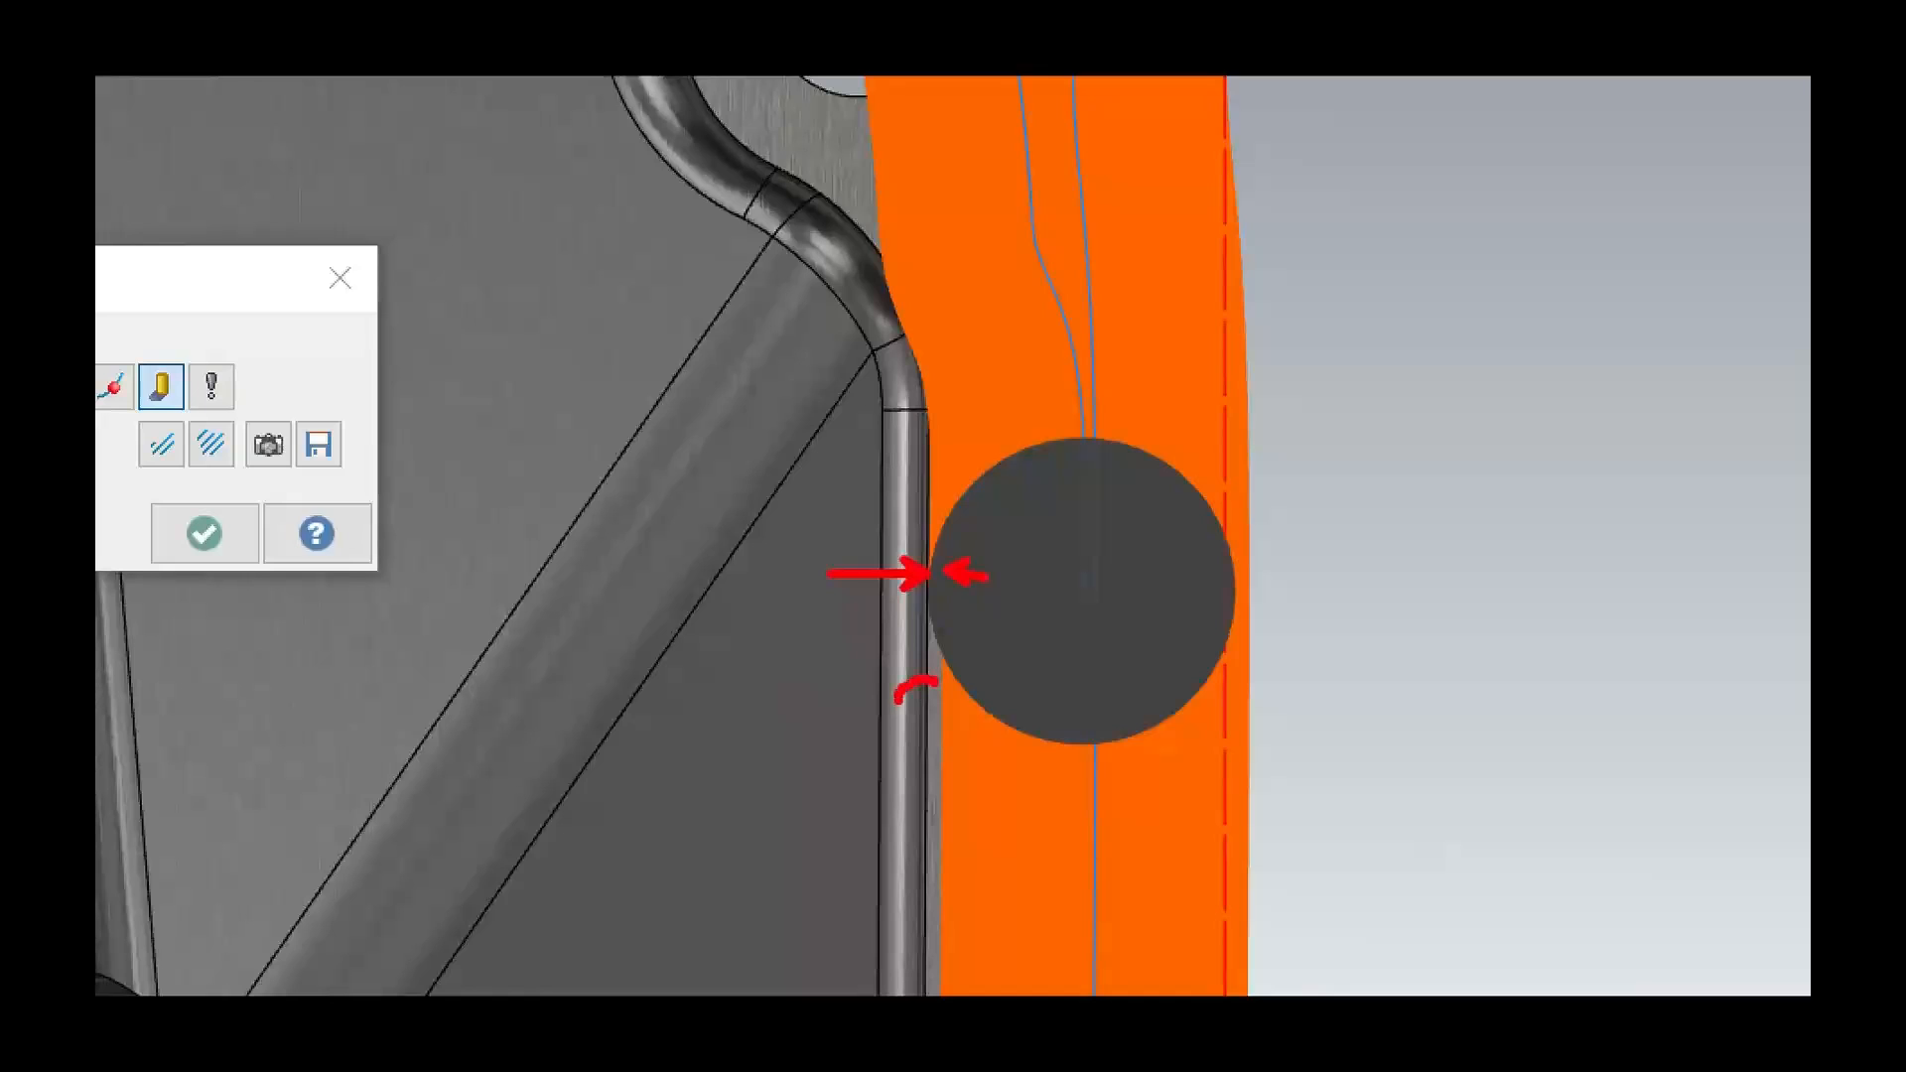
pyautogui.moveTo(928, 822); pyautogui.dragTo(950, 778)
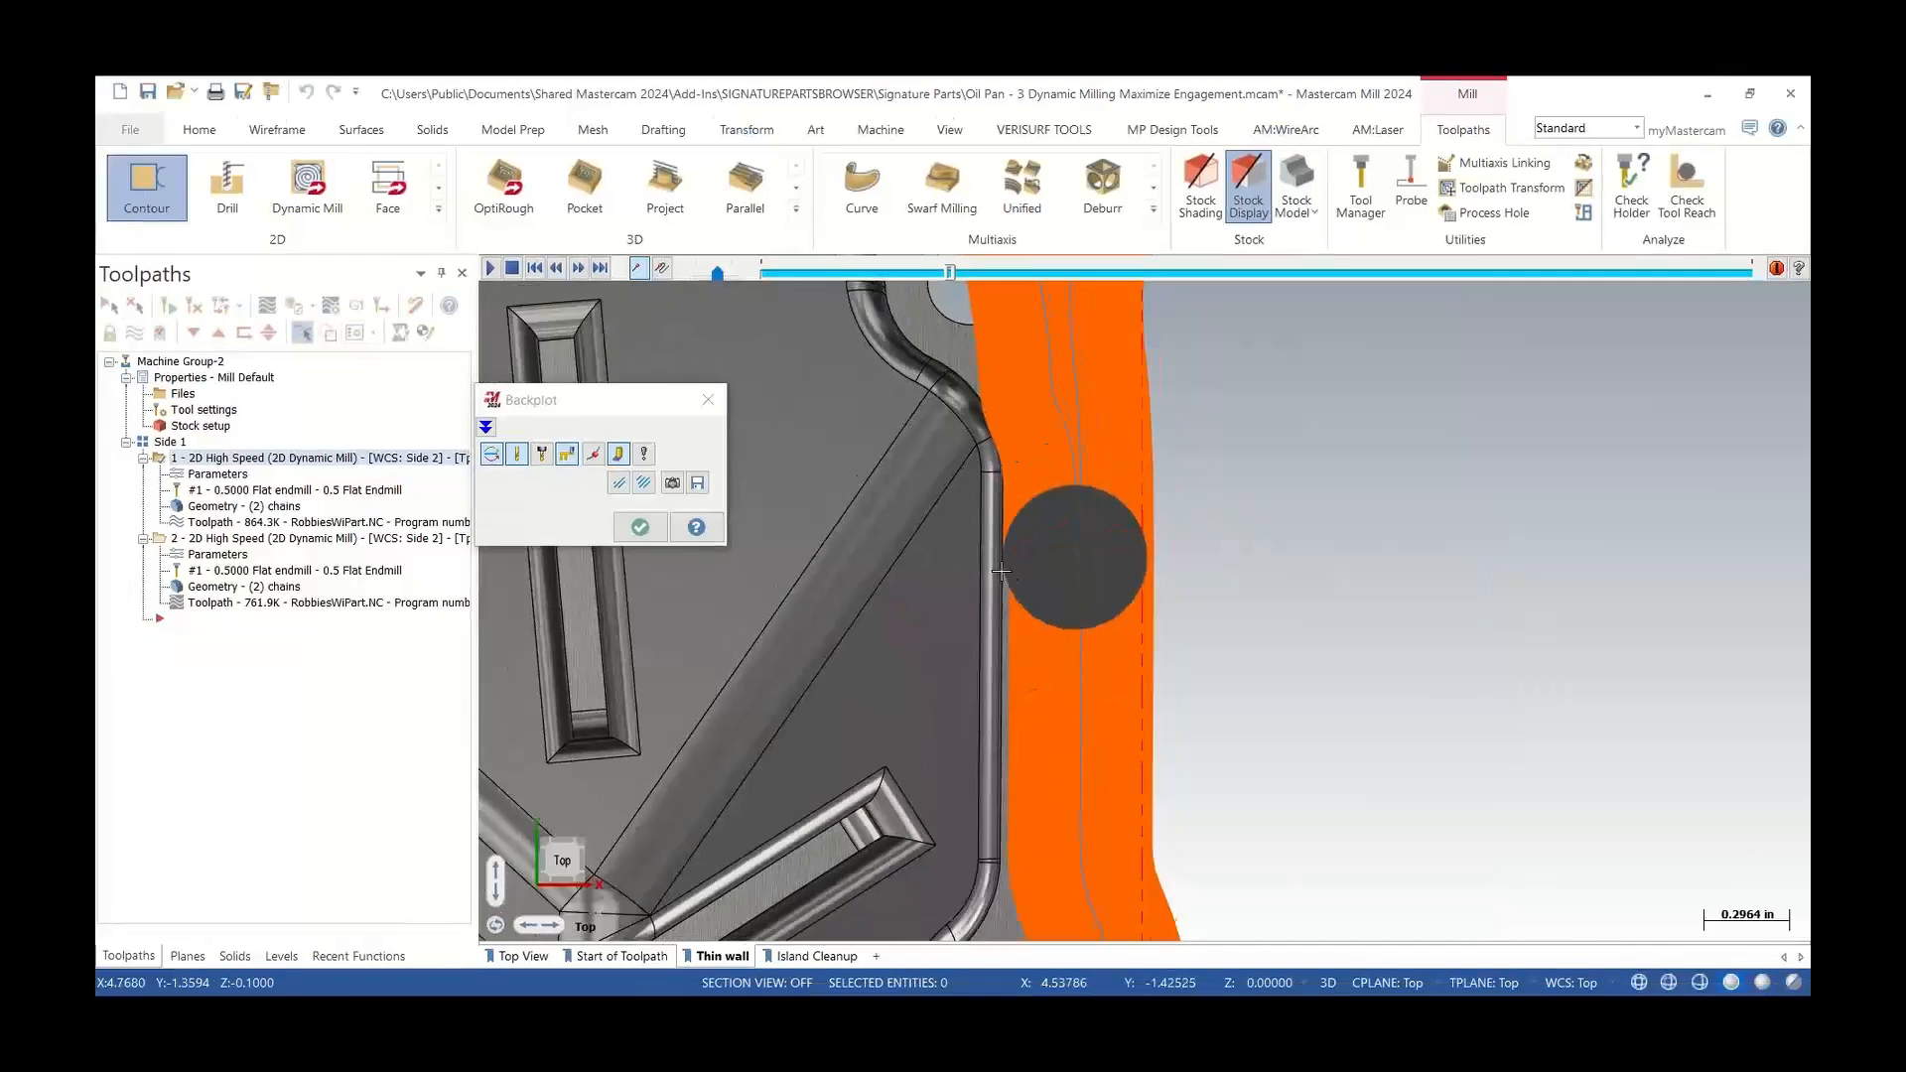
pyautogui.click(709, 398)
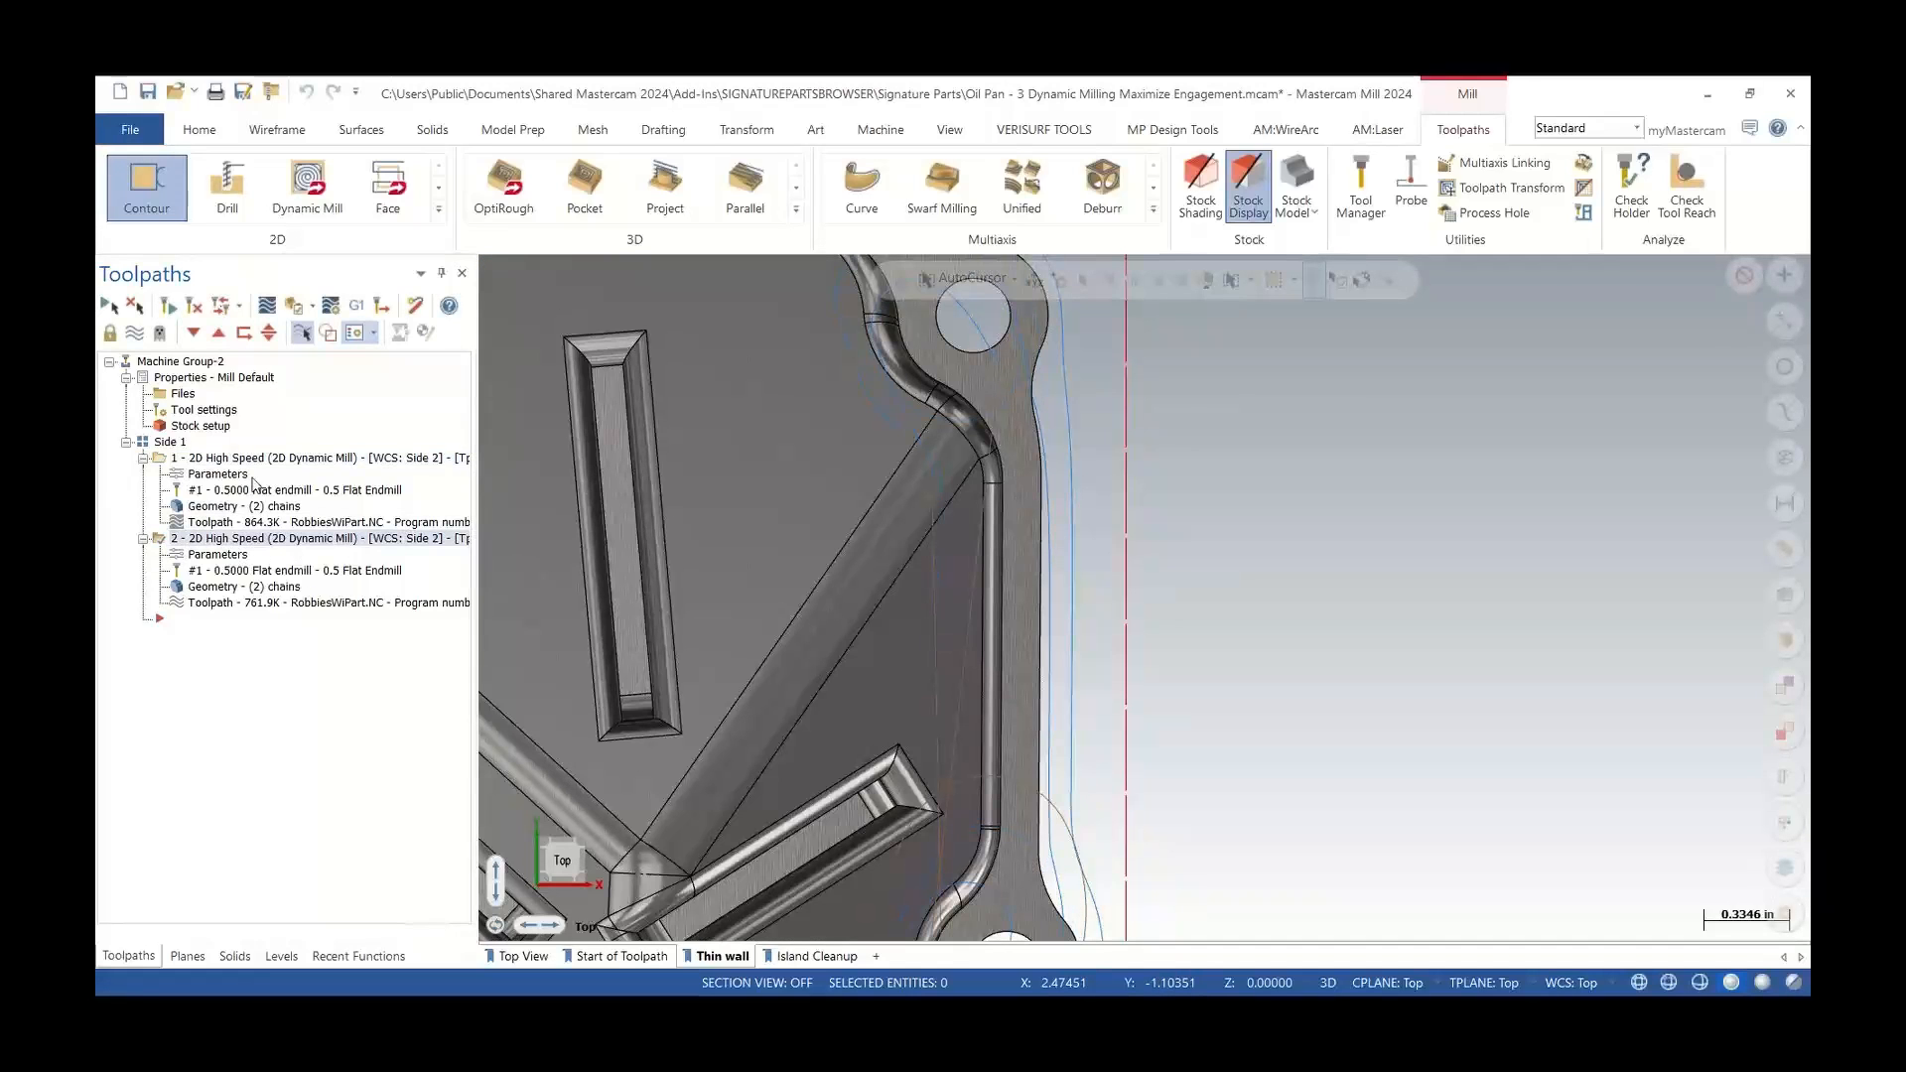
# Backplot the second operation along the thin wall, scrubbing the toolpath and zooming out
pyautogui.click(301, 334)
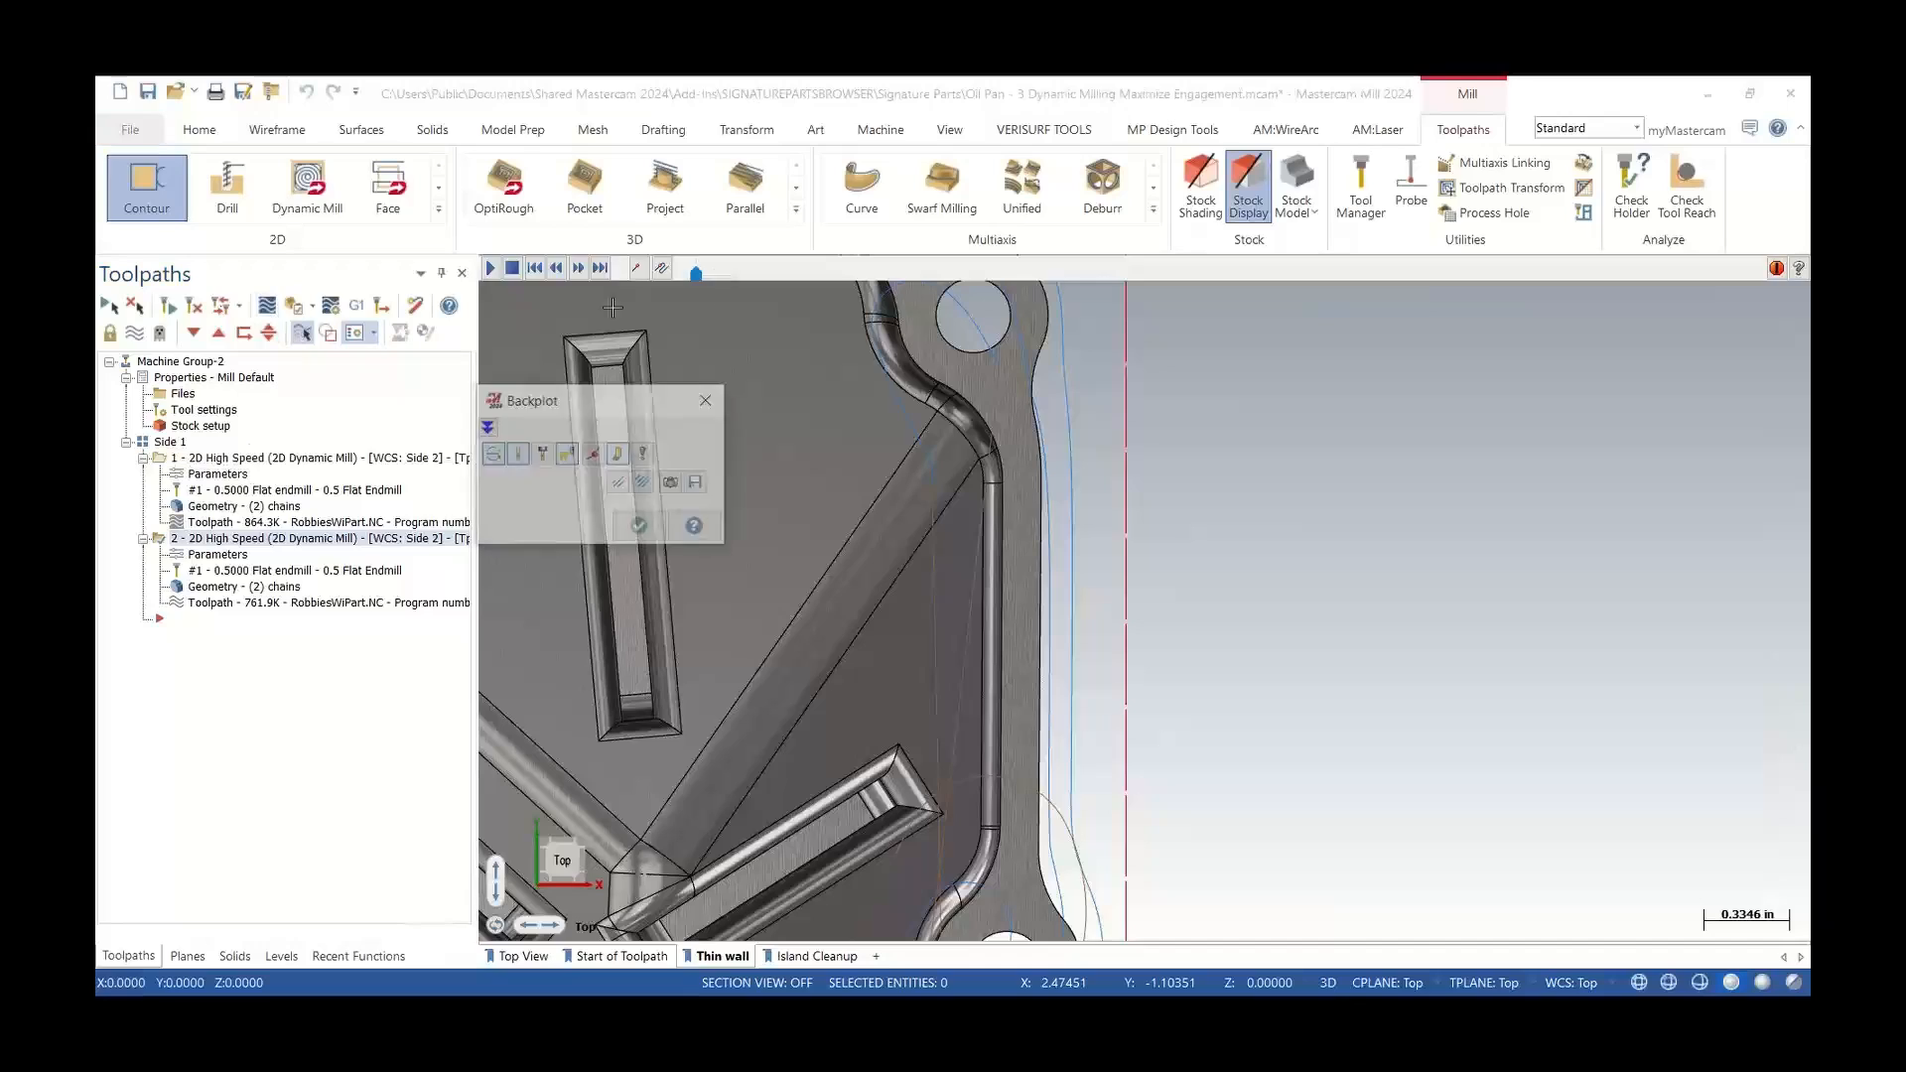
pyautogui.moveTo(777, 277); pyautogui.dragTo(979, 302)
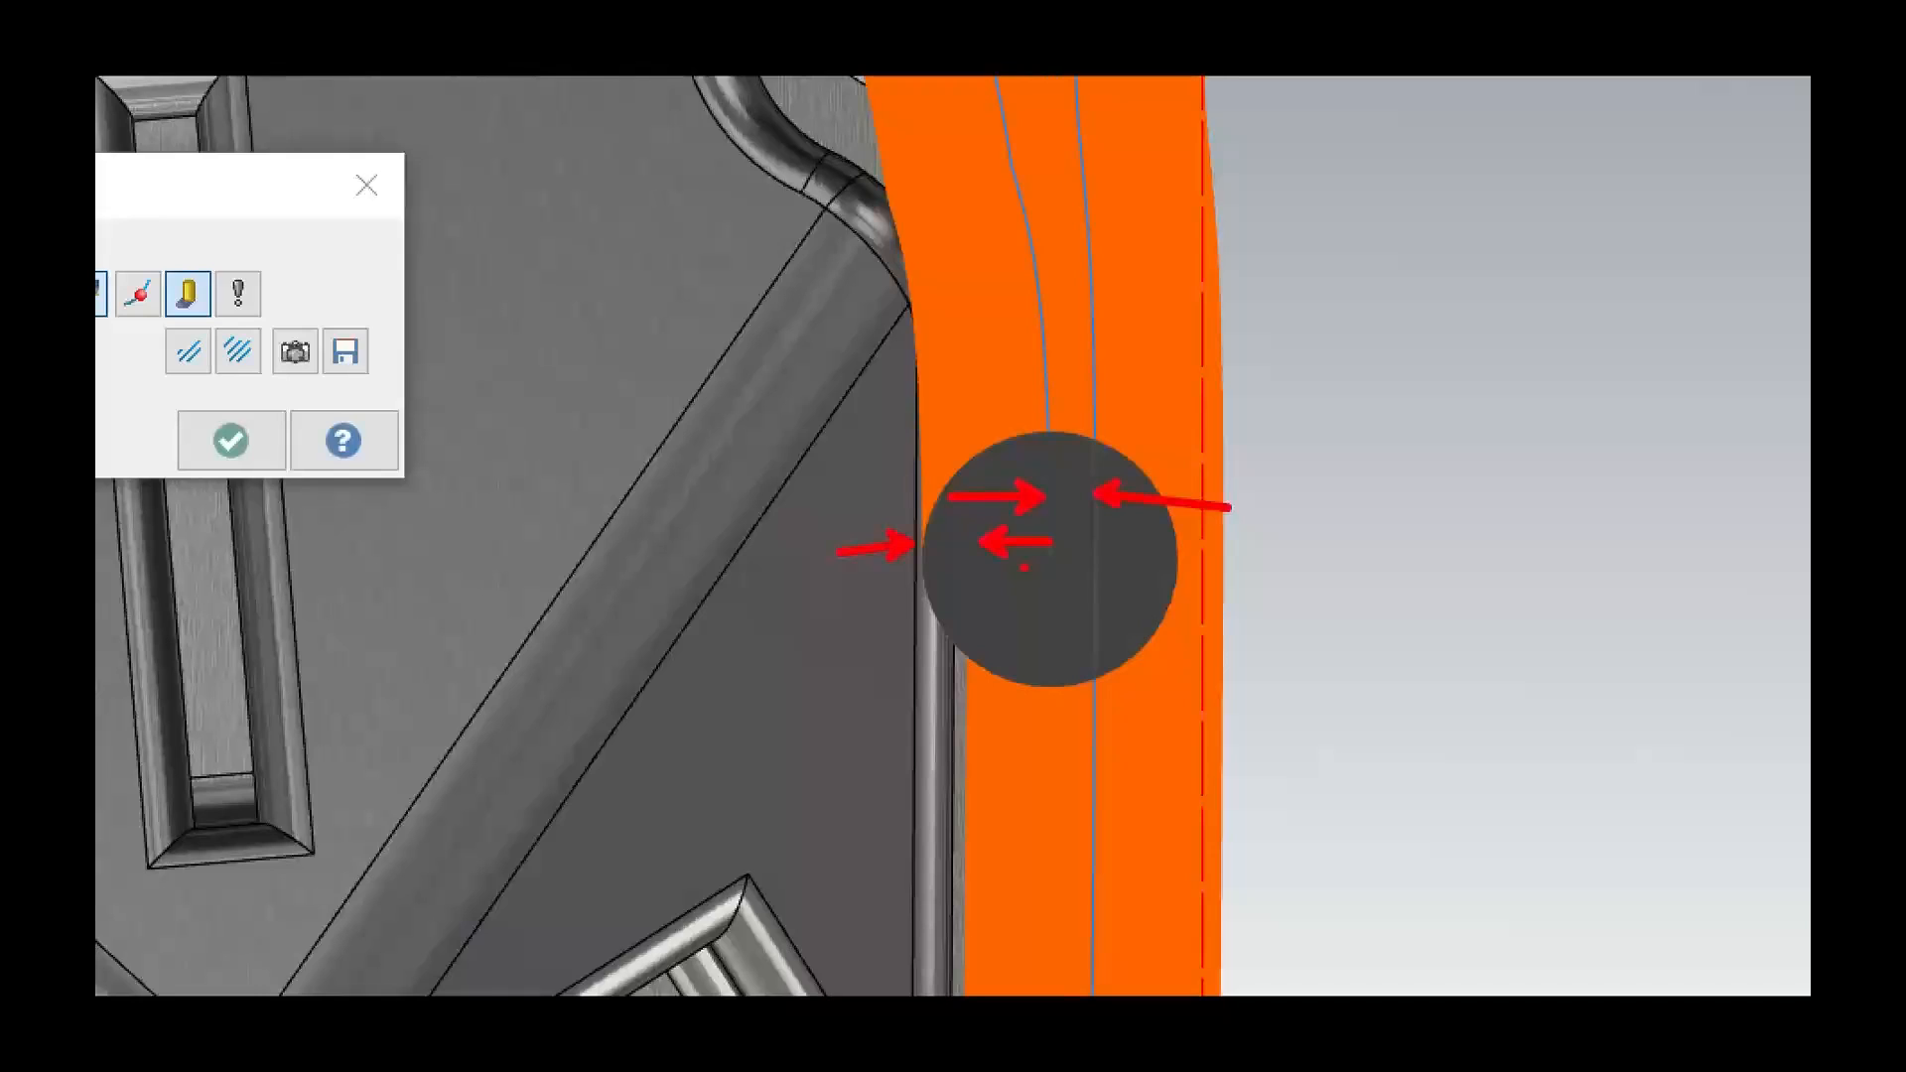
pyautogui.press('Escape')
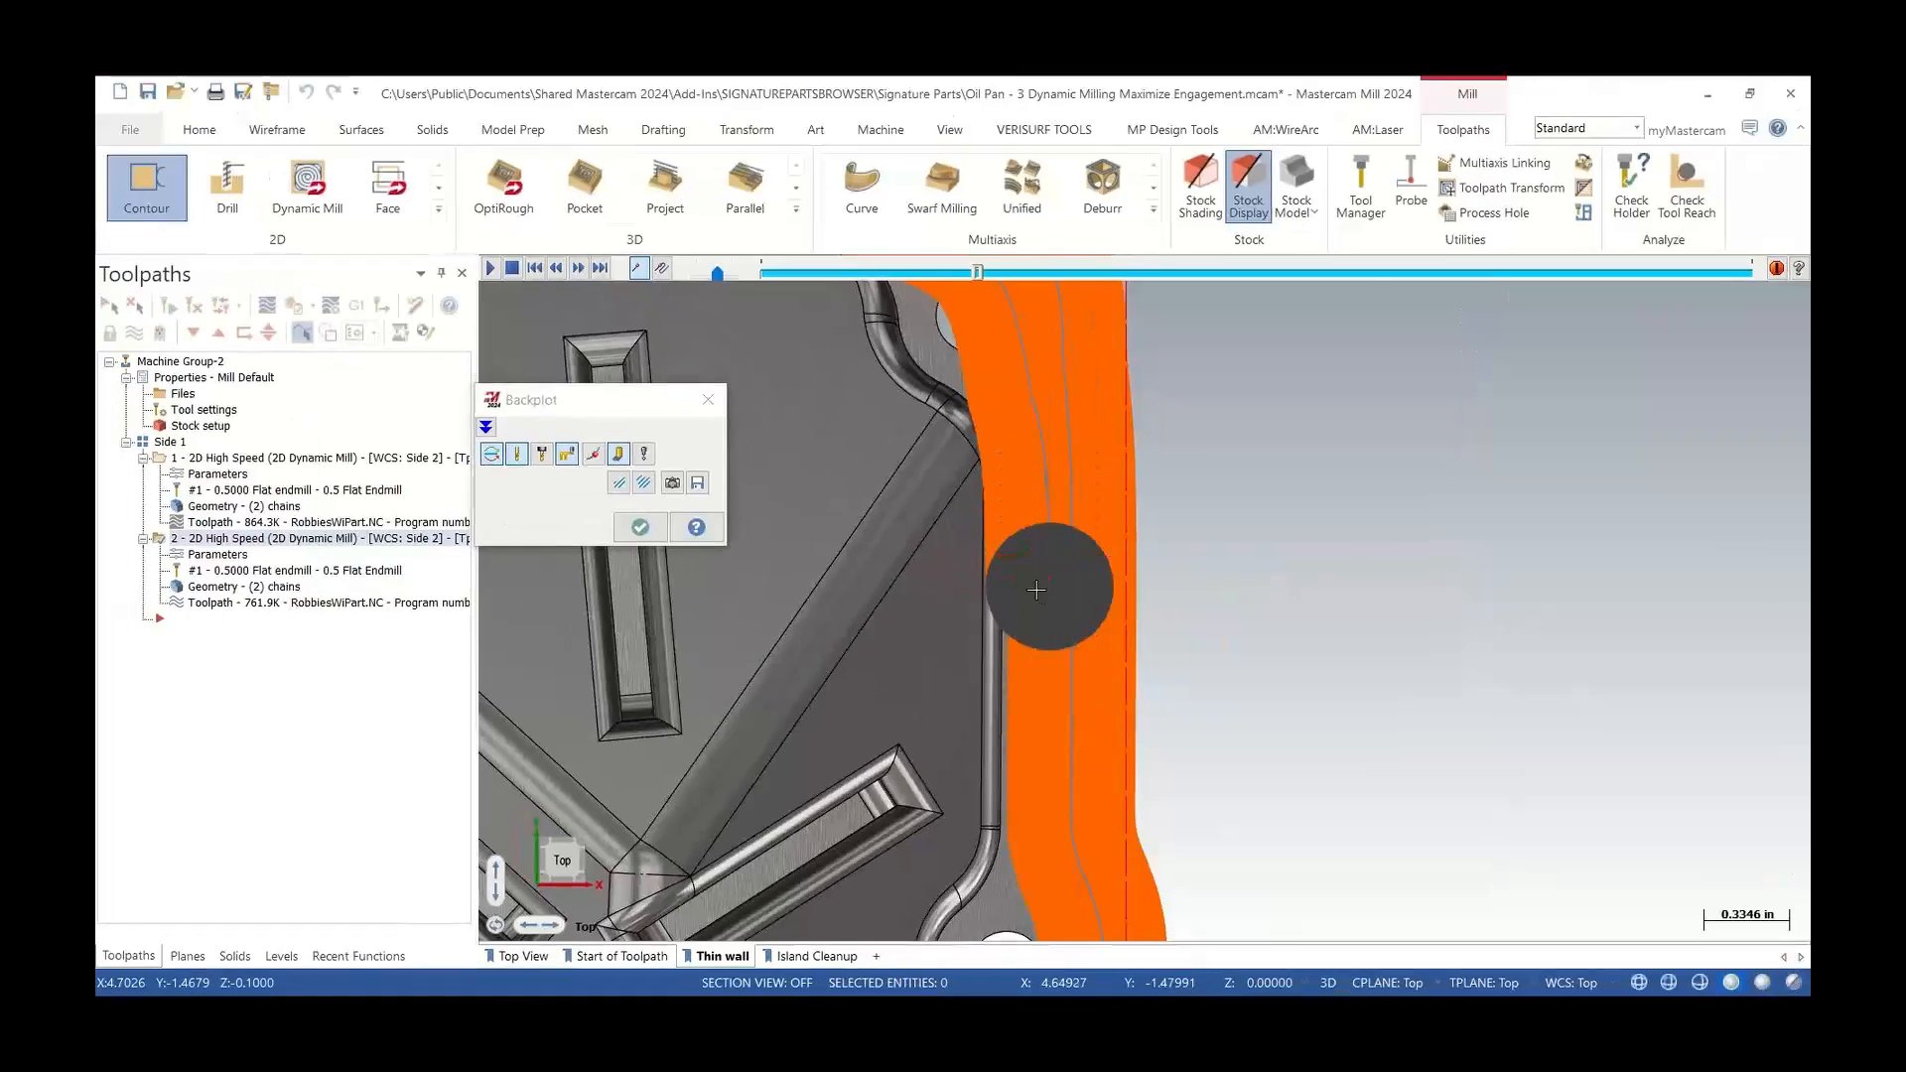
pyautogui.scroll(-4, 1063, 493)
pyautogui.scroll(-2, 1084, 523)
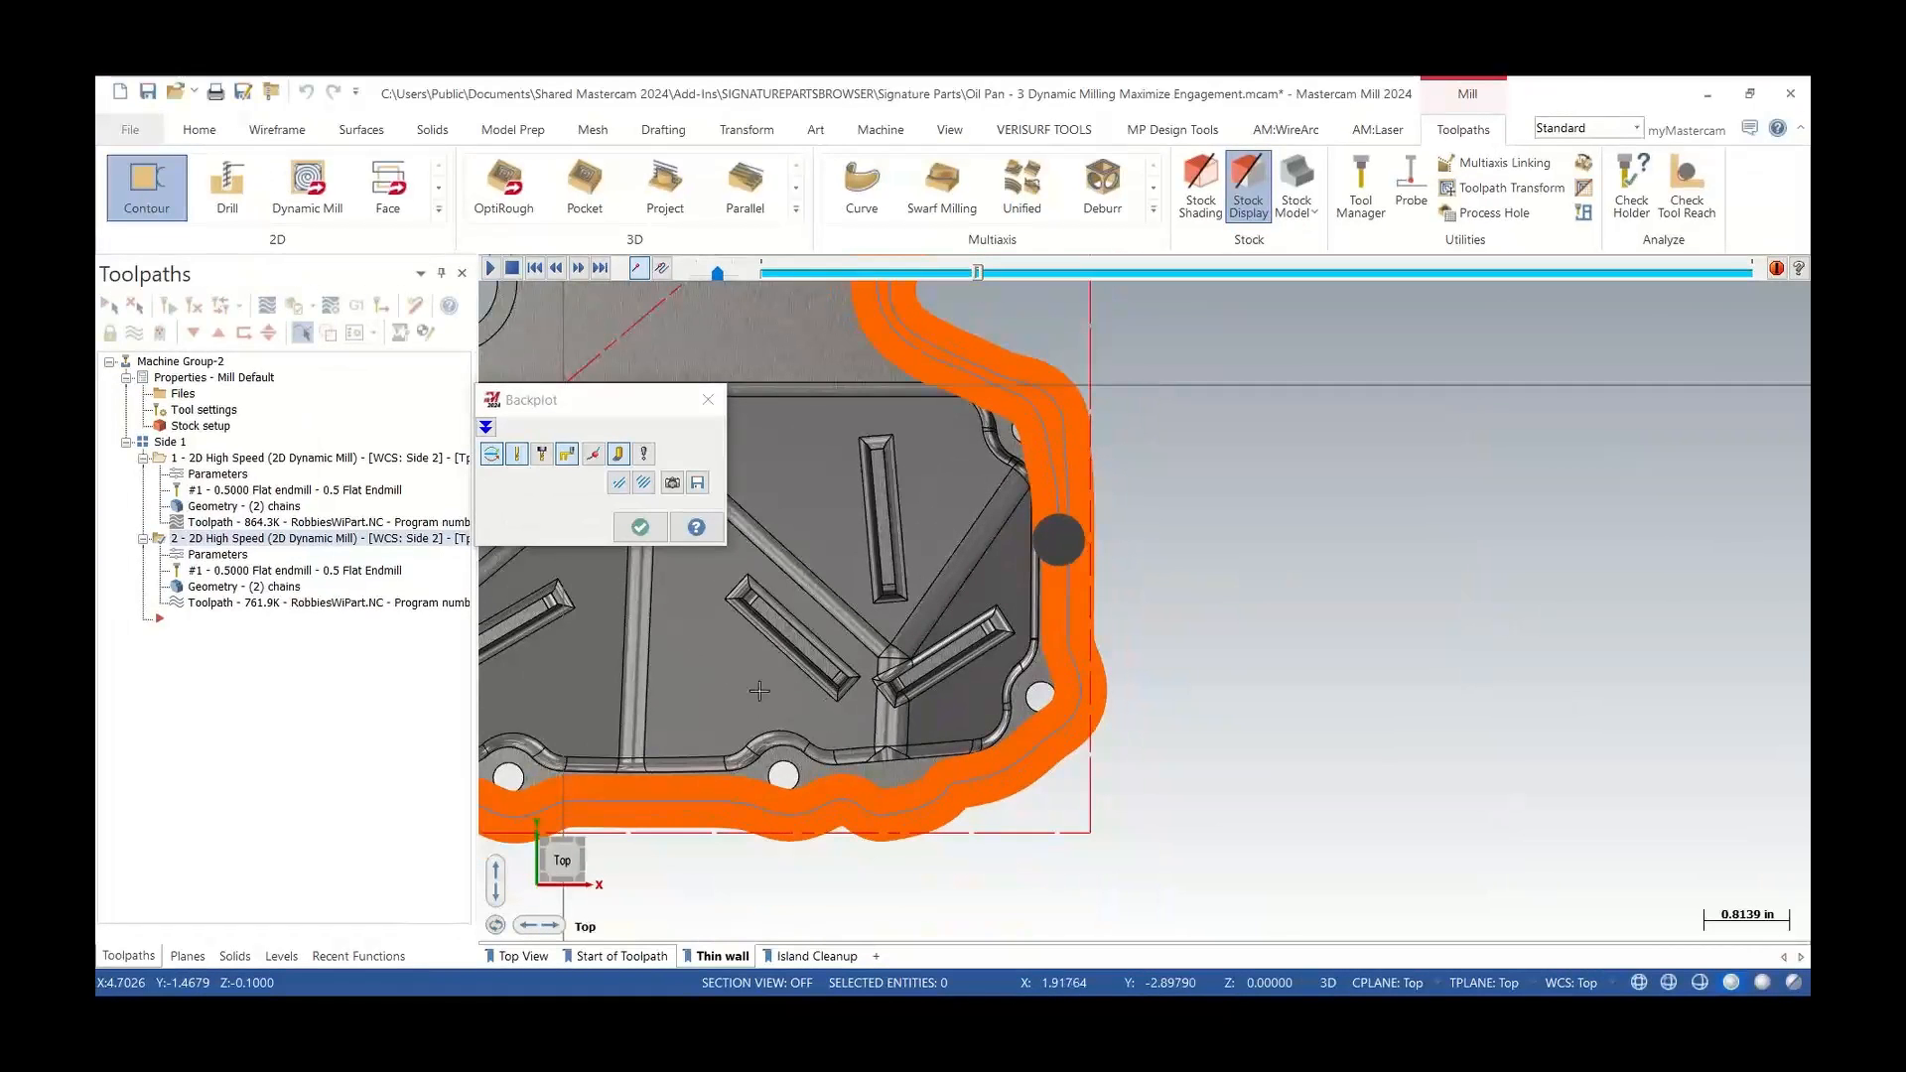
pyautogui.click(704, 402)
# Switch to the Island Cleanup saved view and backplot the first operation around the corner boss, then select the second operation
pyautogui.click(815, 958)
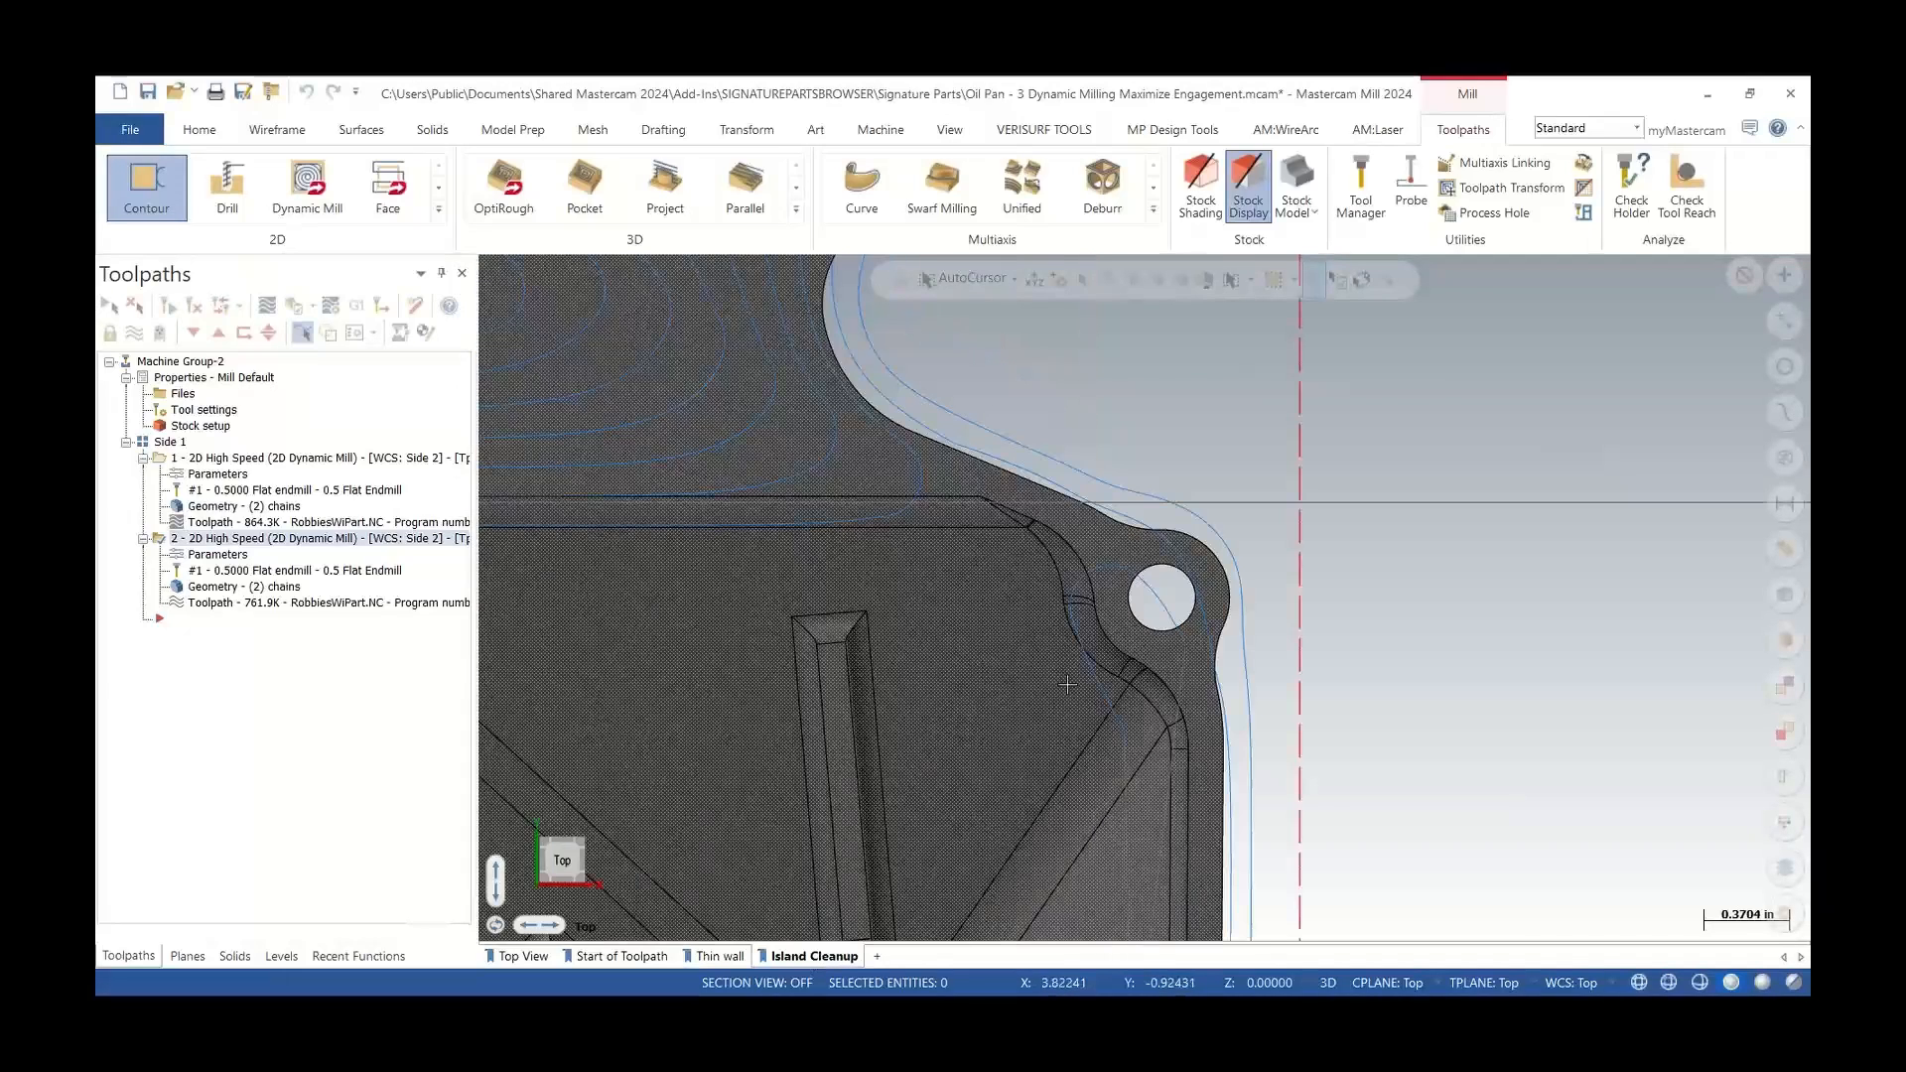
pyautogui.click(256, 463)
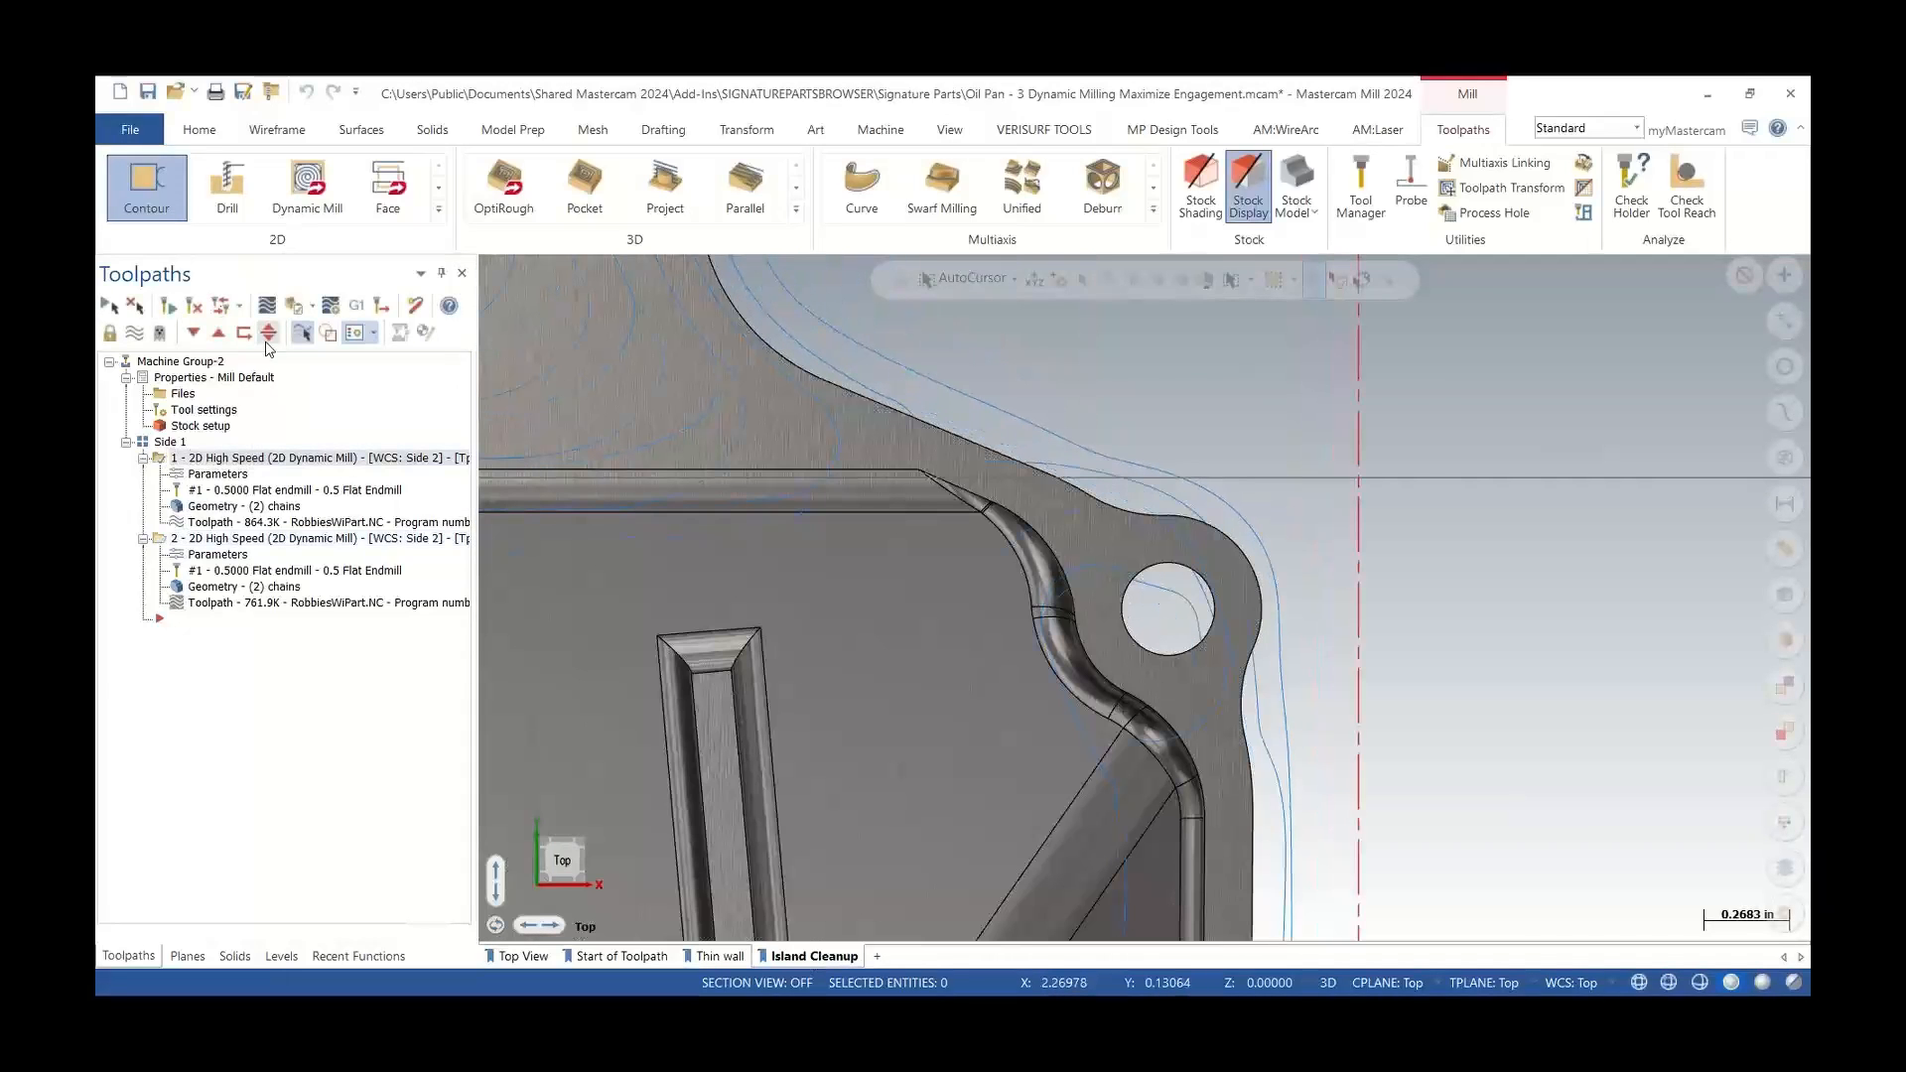
pyautogui.click(267, 305)
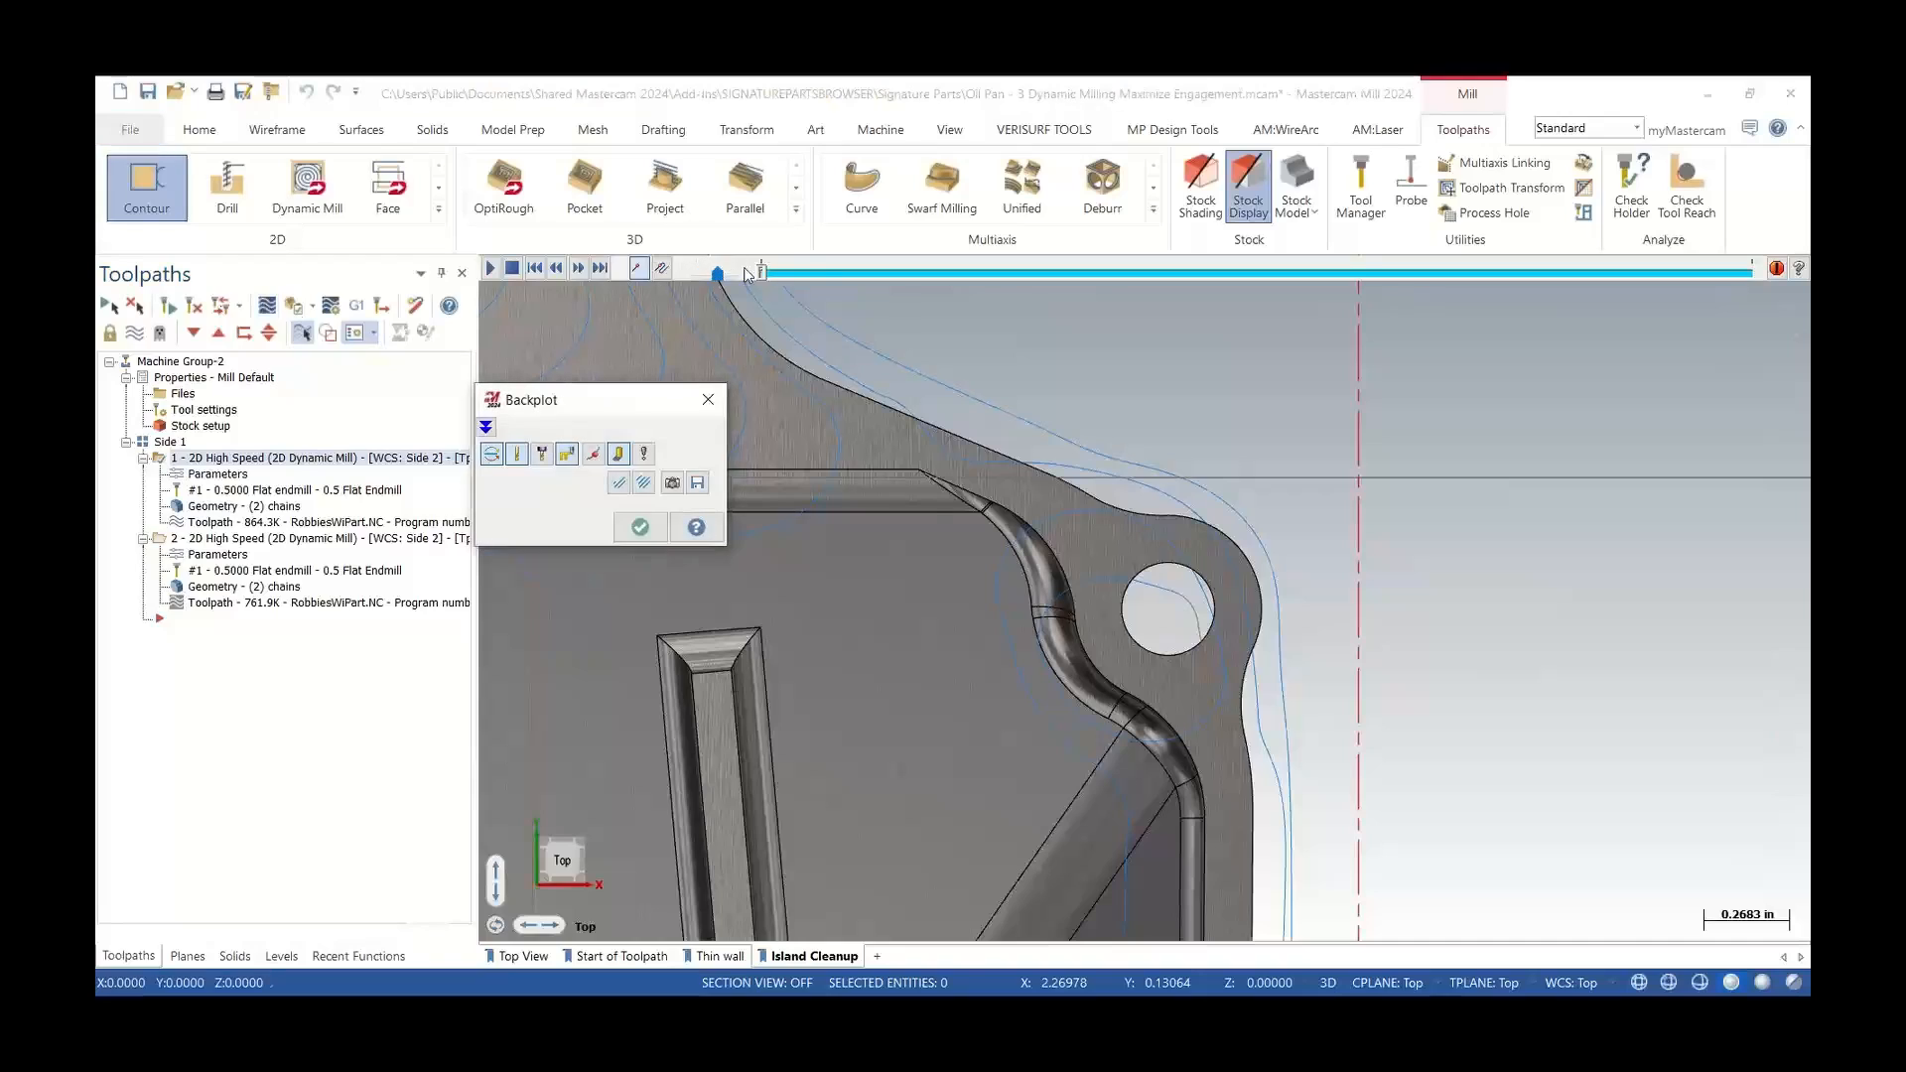
pyautogui.moveTo(814, 274); pyautogui.dragTo(976, 270)
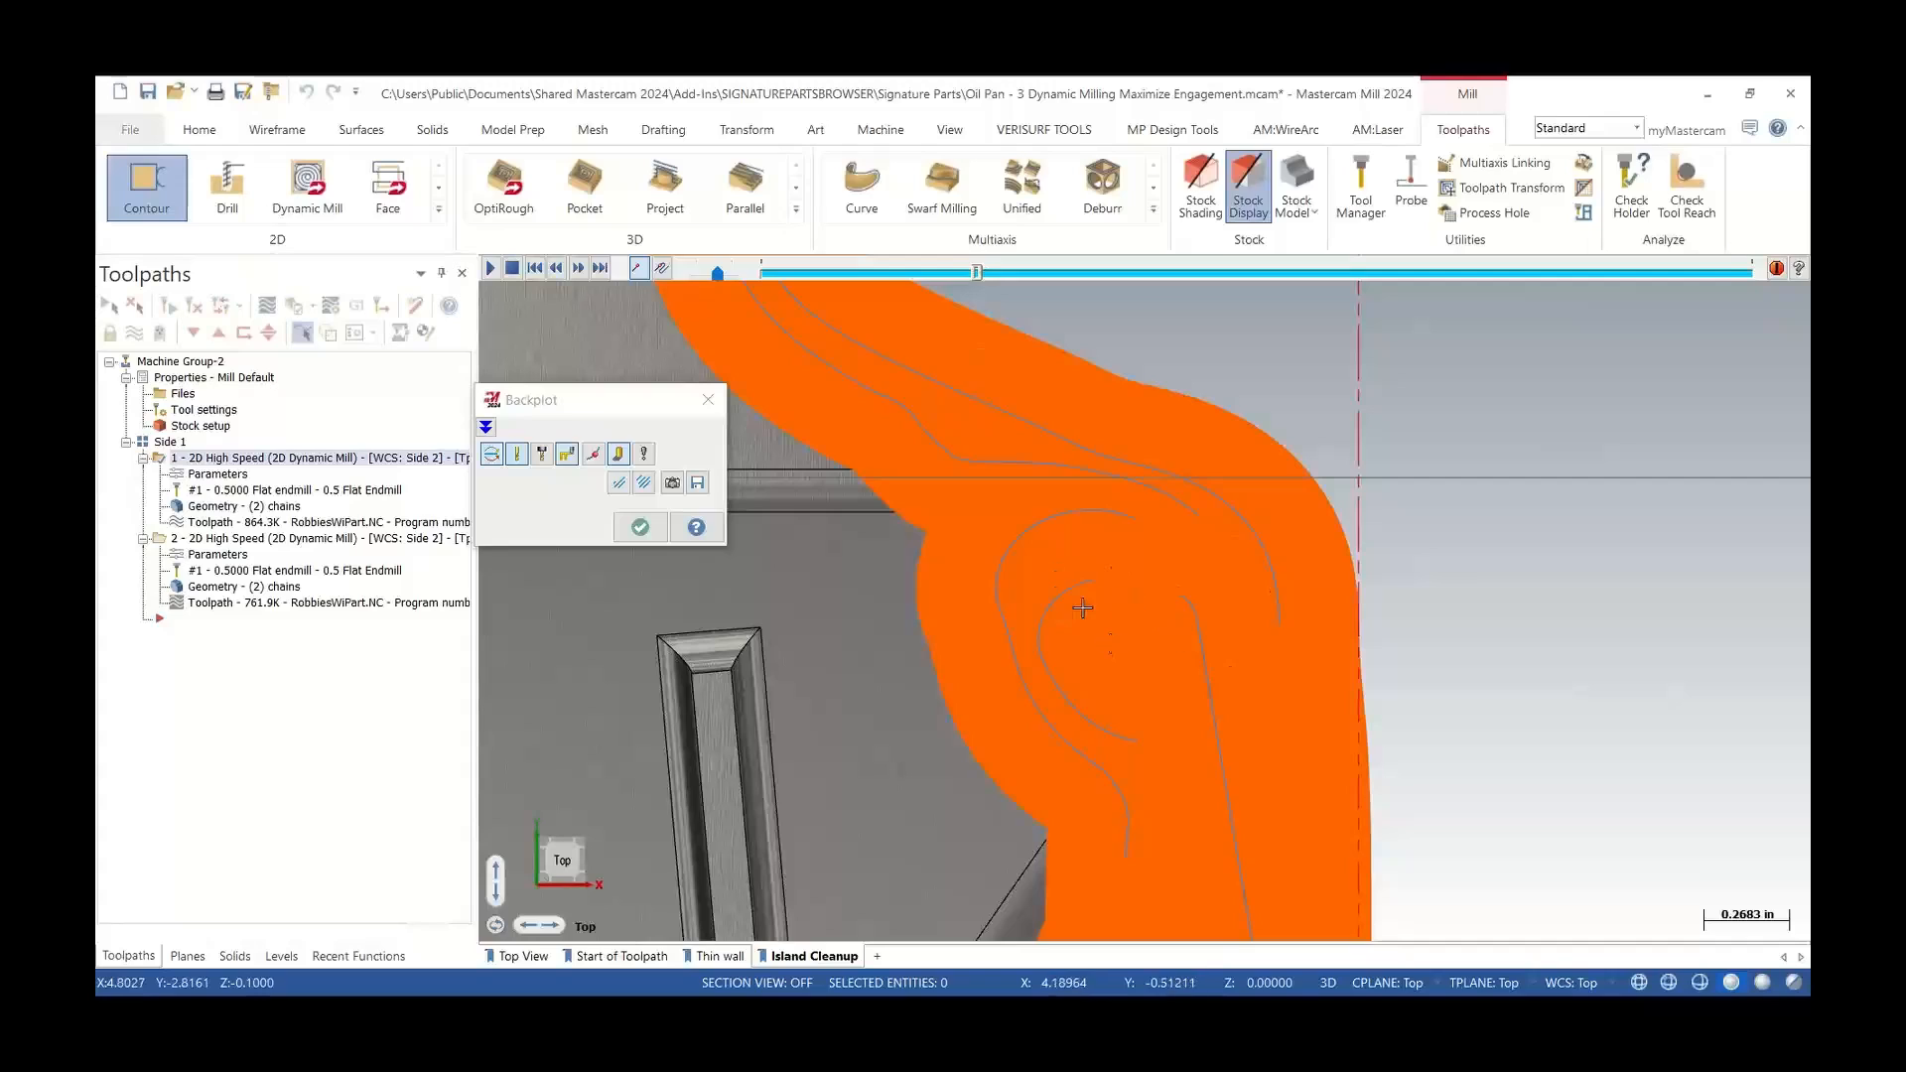
pyautogui.click(708, 399)
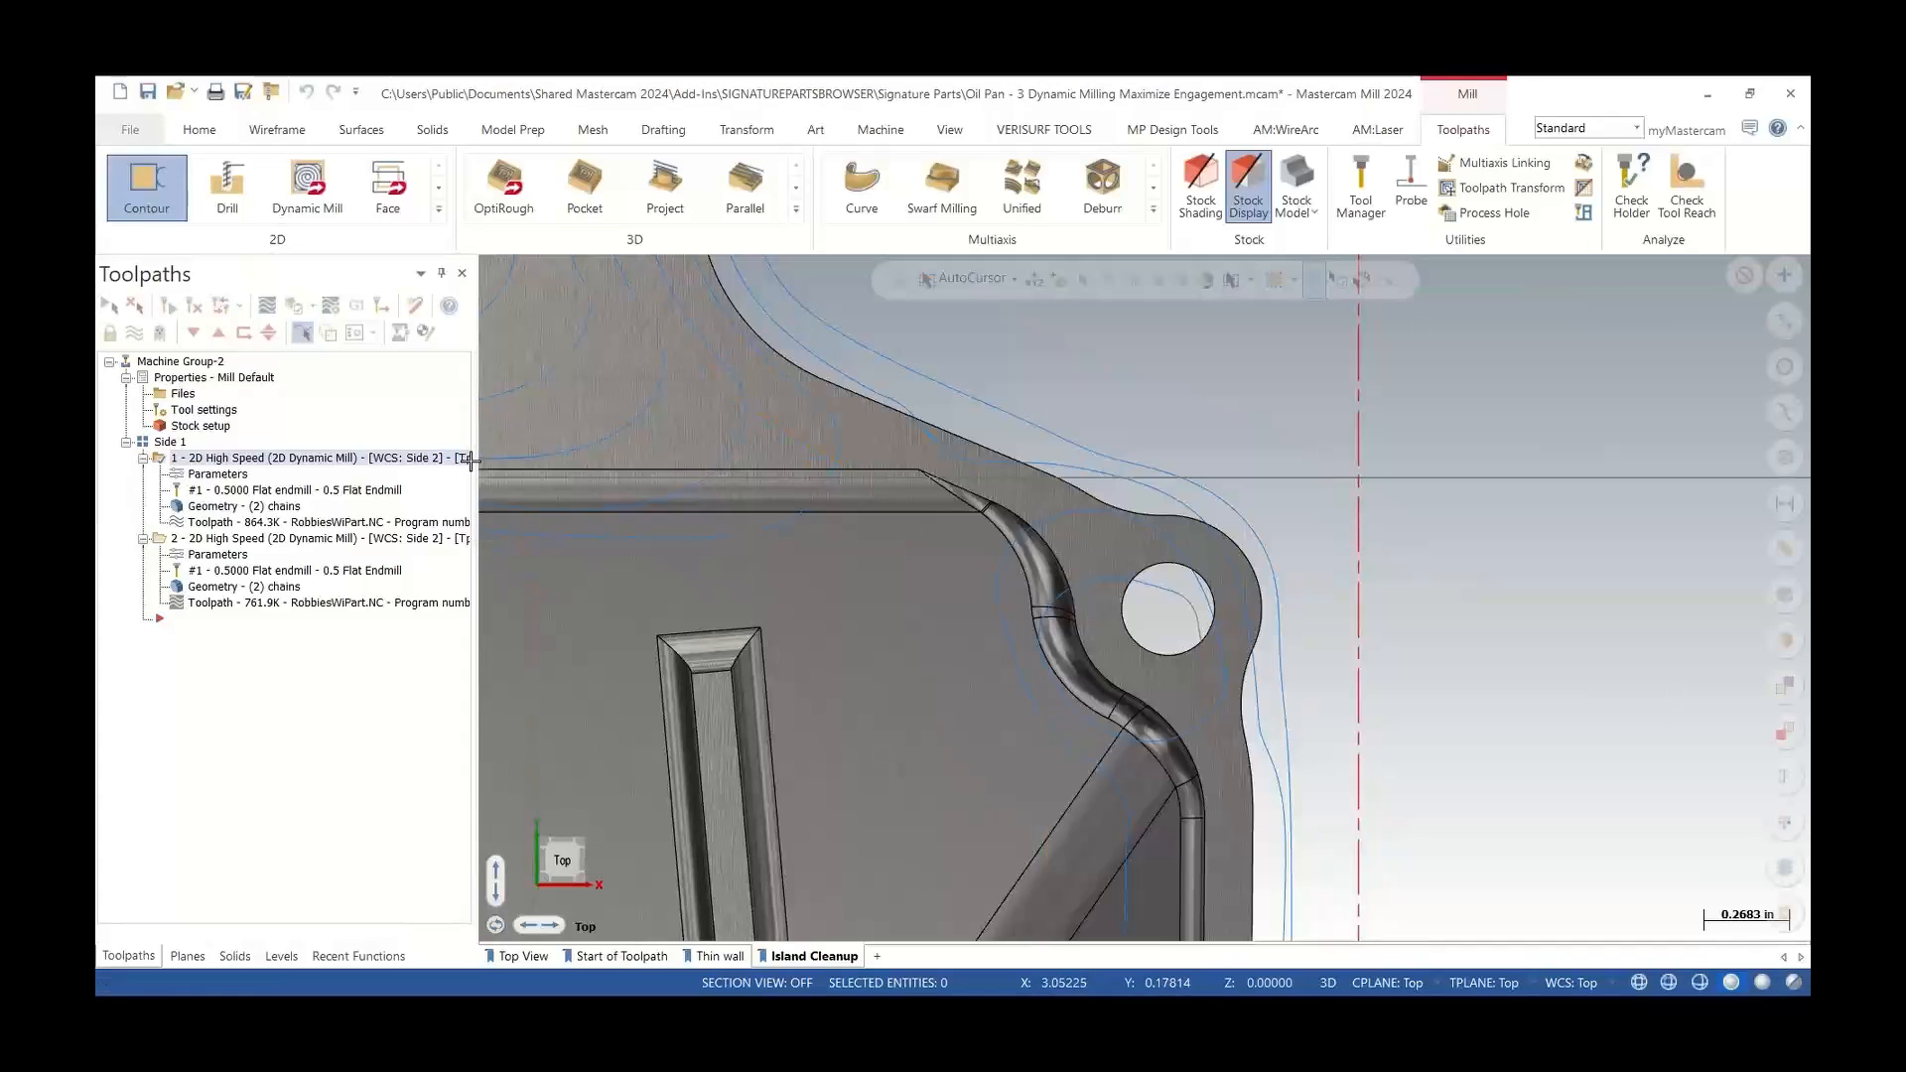
pyautogui.click(298, 538)
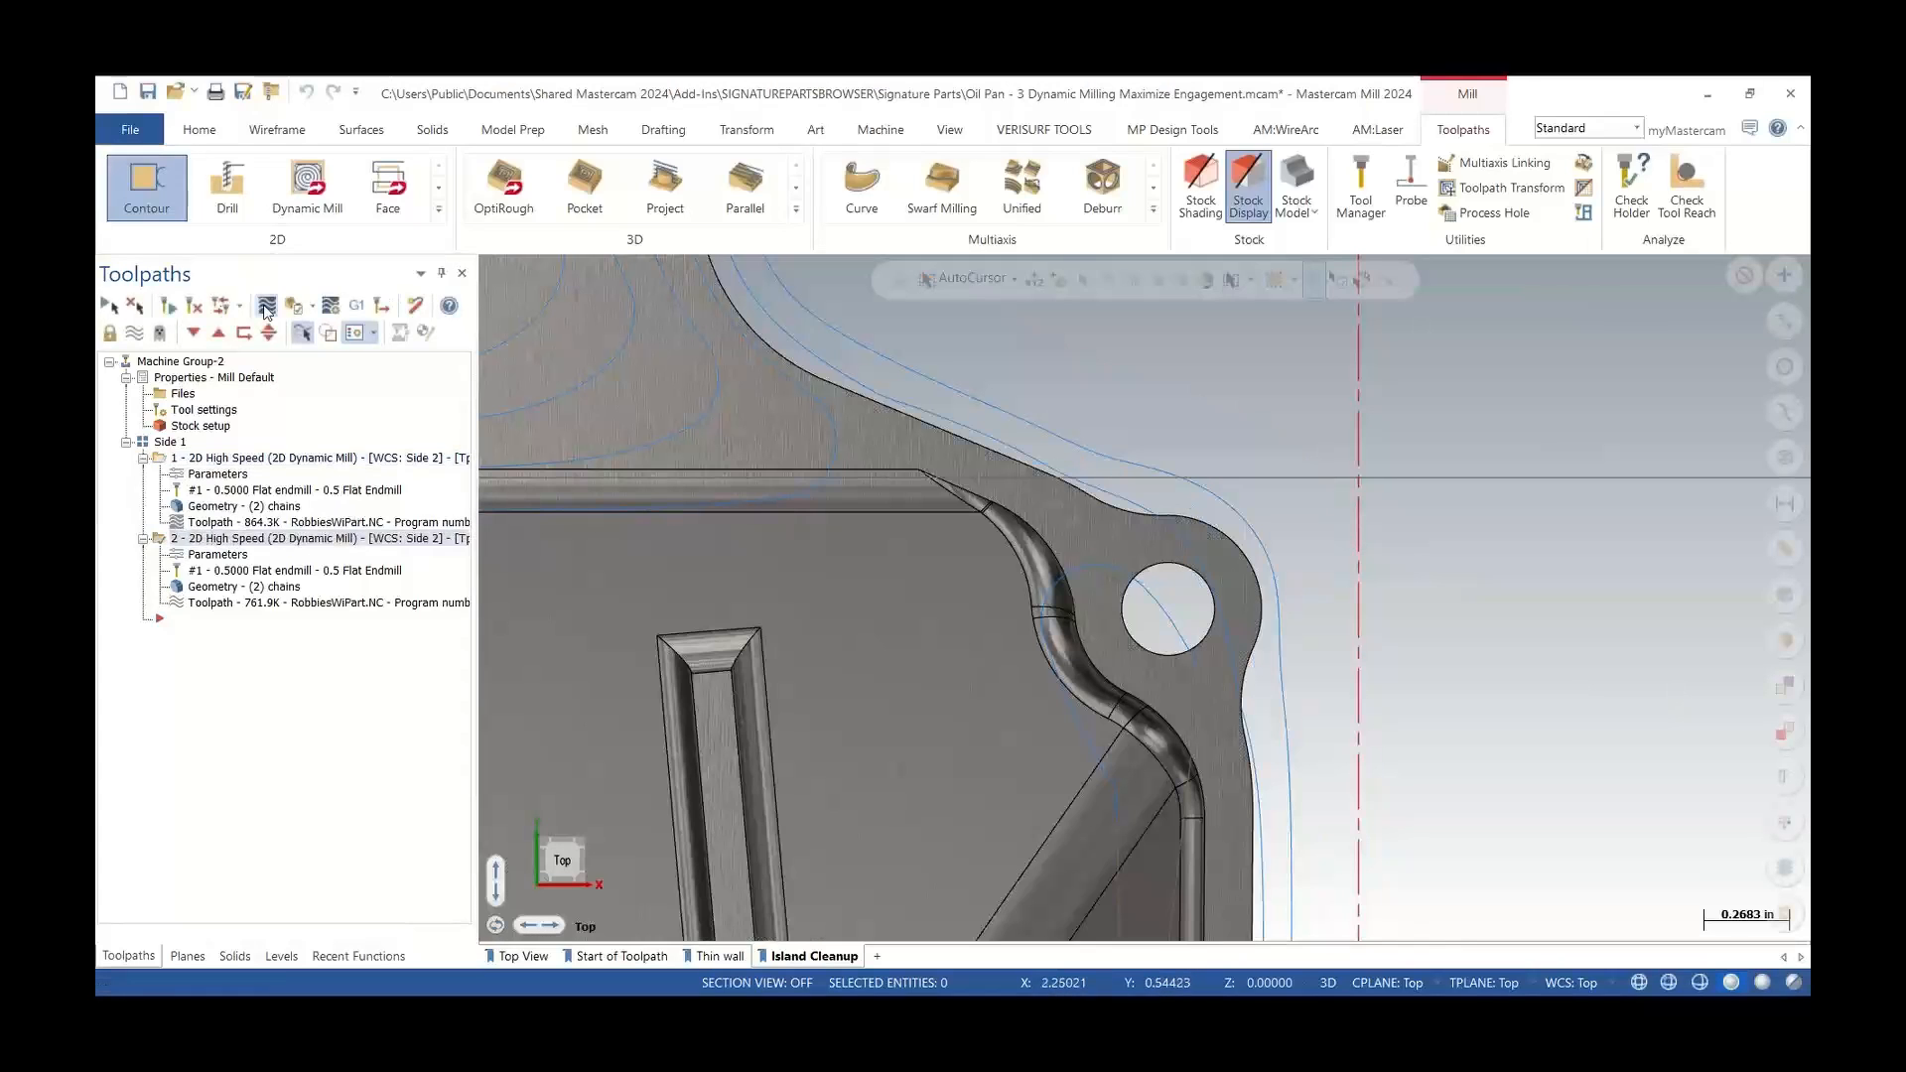
# Backplot the second operation around the corner boss, scrubbing the toolpath, then zoom out over the whole part
pyautogui.click(260, 307)
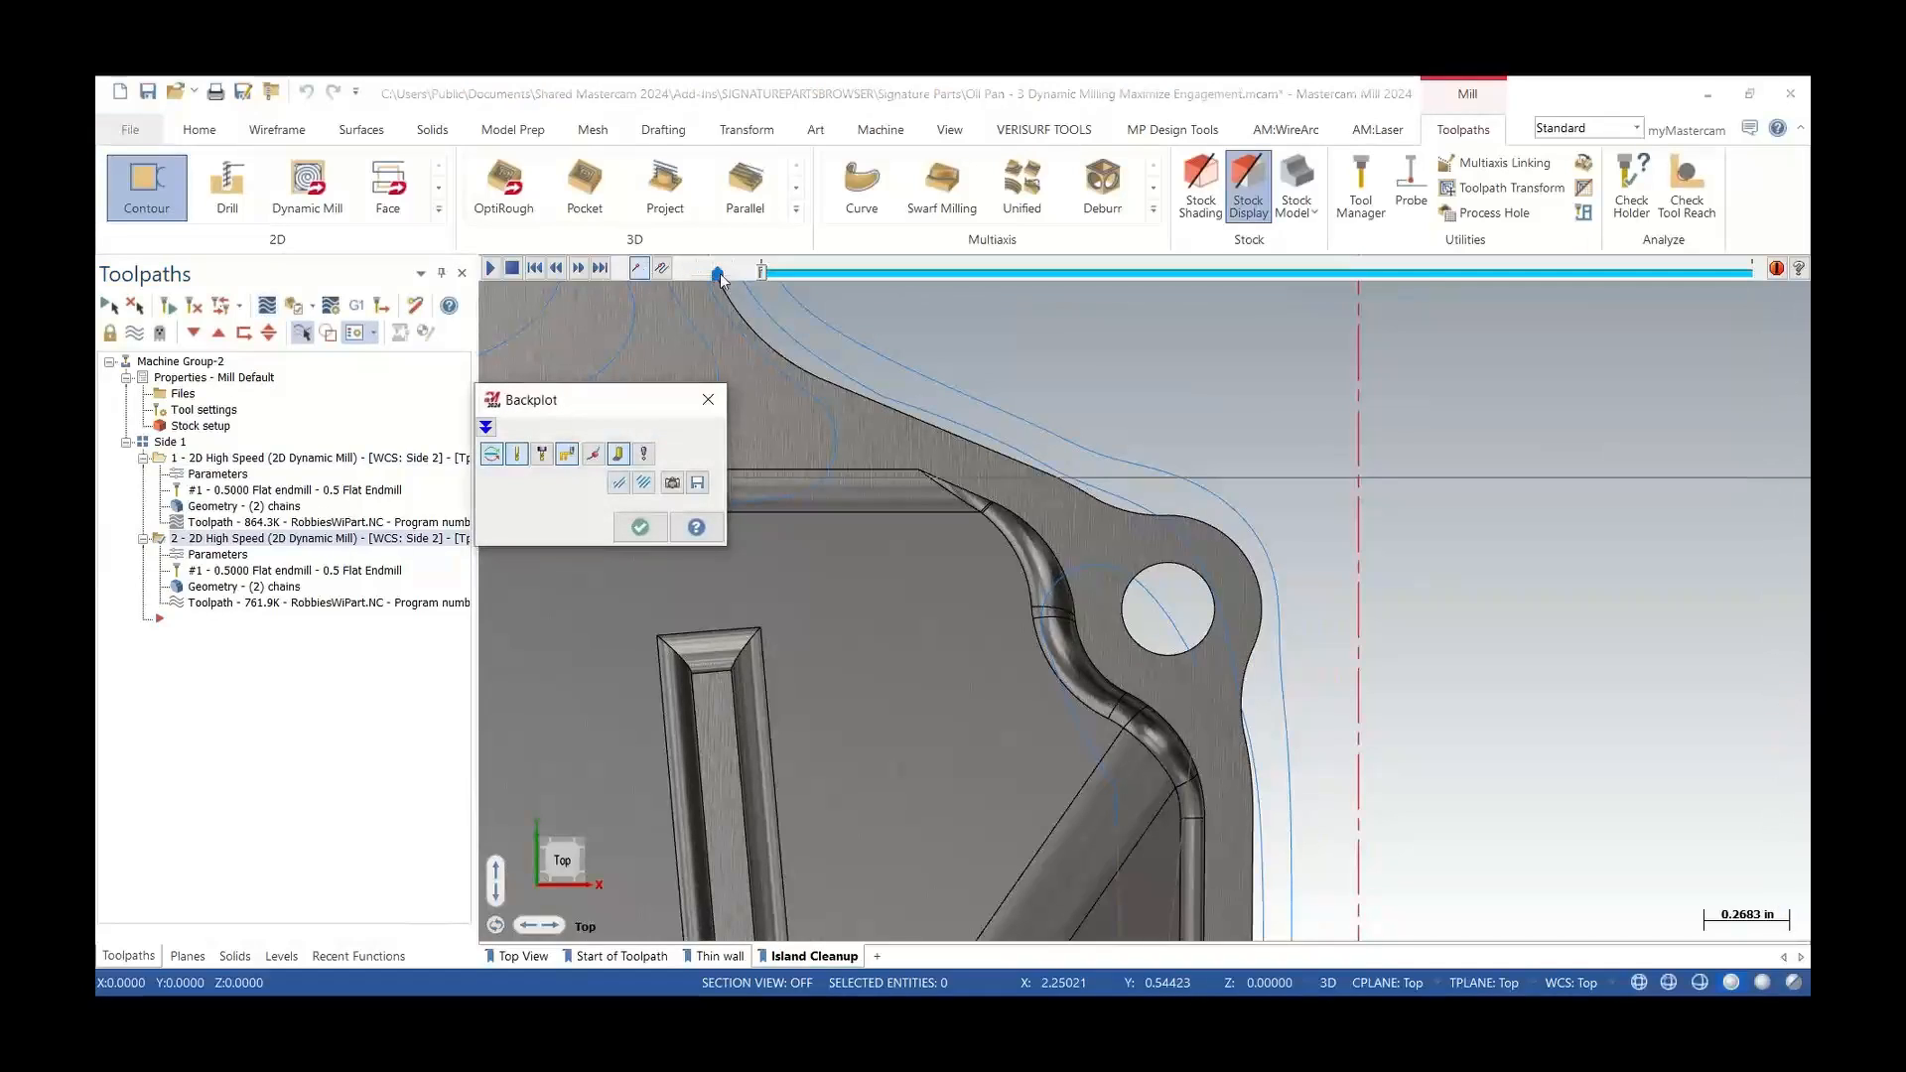
pyautogui.moveTo(763, 281); pyautogui.dragTo(1008, 277)
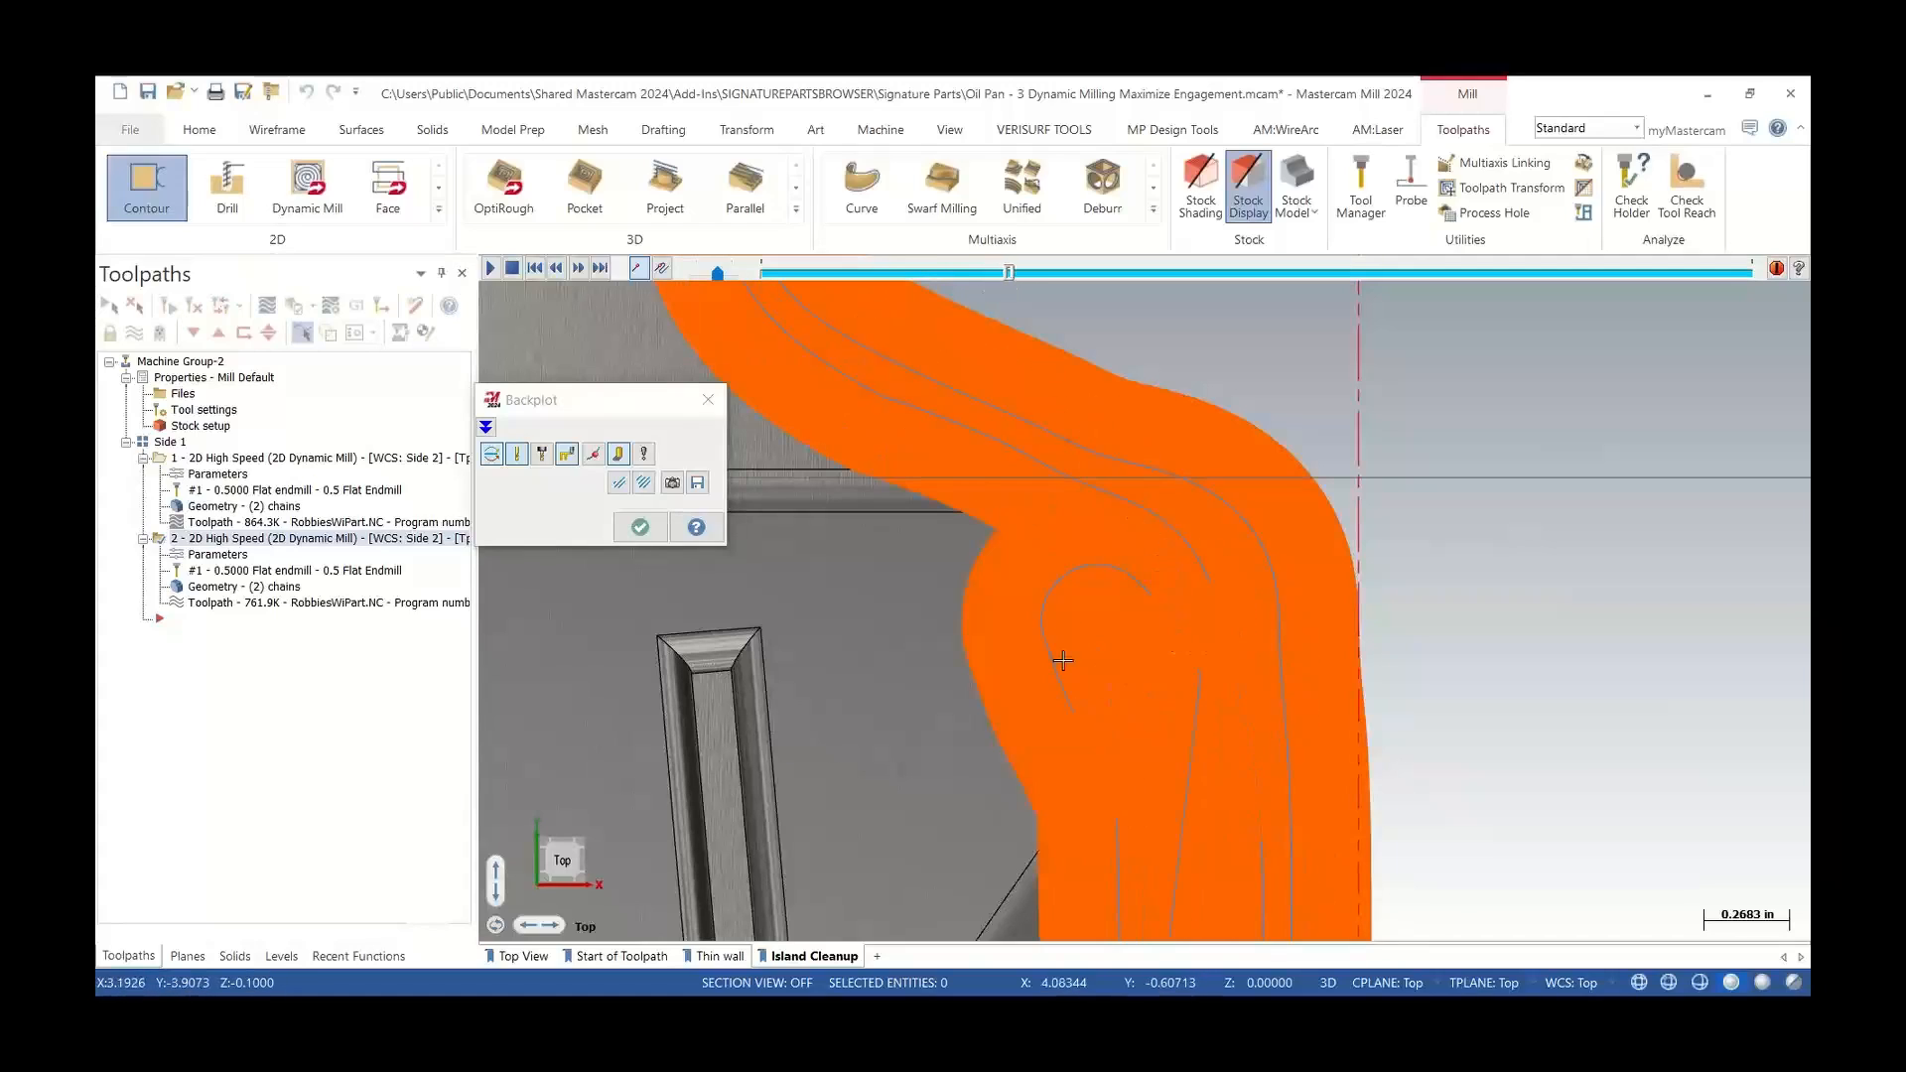
pyautogui.click(708, 399)
pyautogui.scroll(-3, 1291, 650)
pyautogui.scroll(-5, 1281, 656)
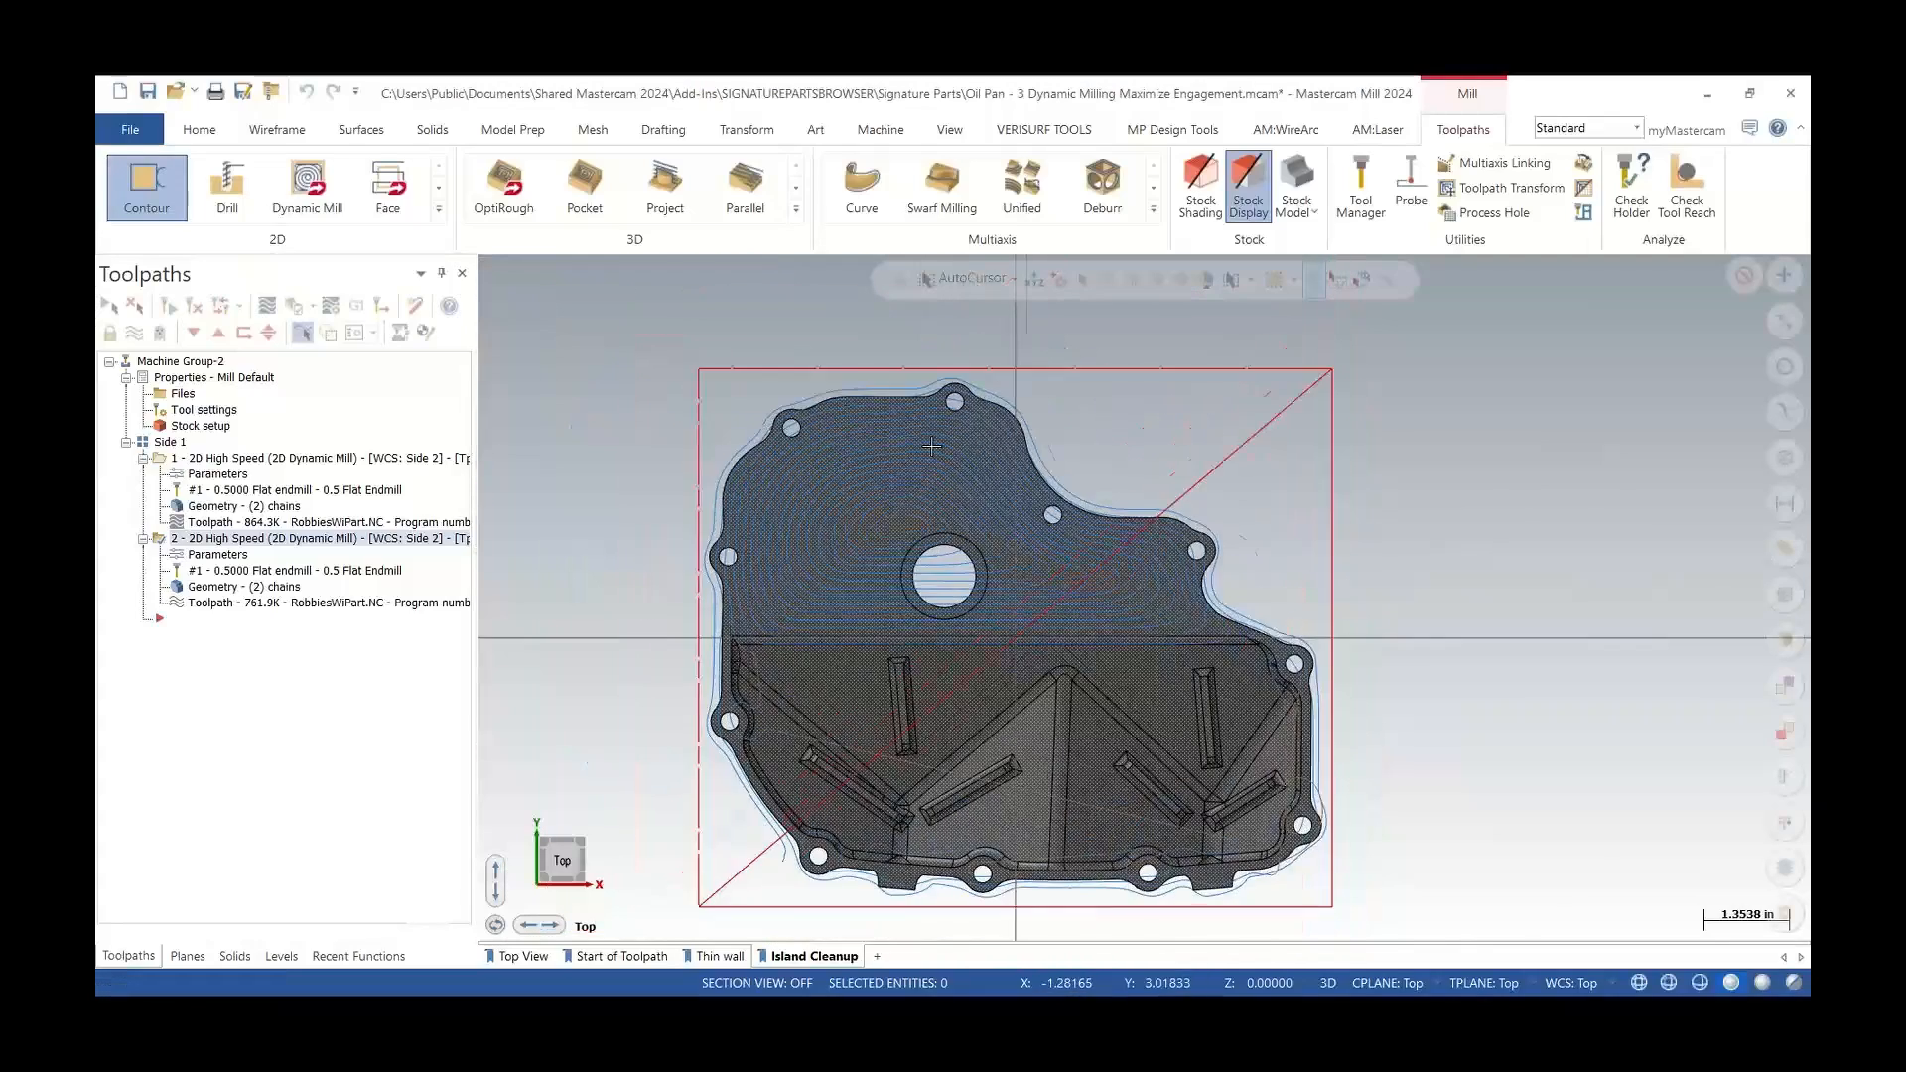
pyautogui.scroll(5, 976, 479)
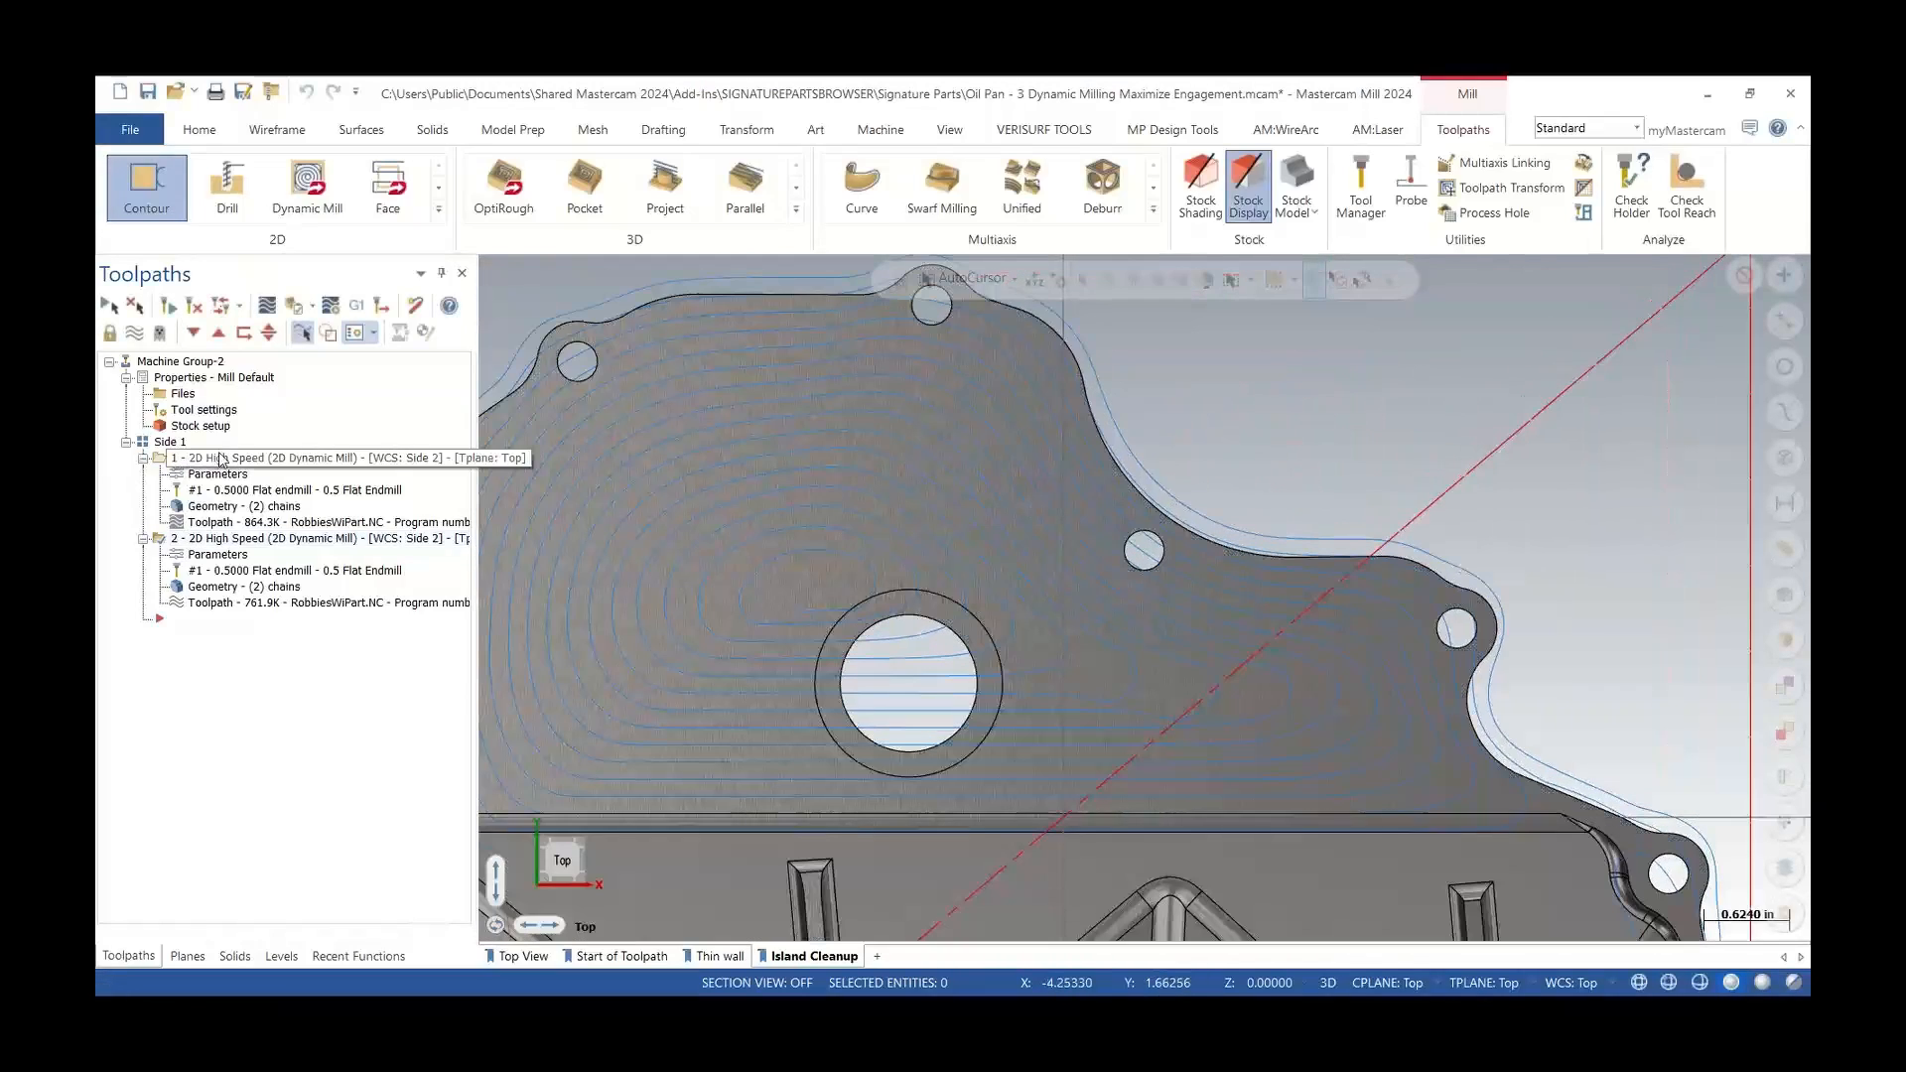
# Search the Signature Parts browser for "area" and open the Oil Pan - 4 Area Mill Enhancements part
pyautogui.click(220, 459)
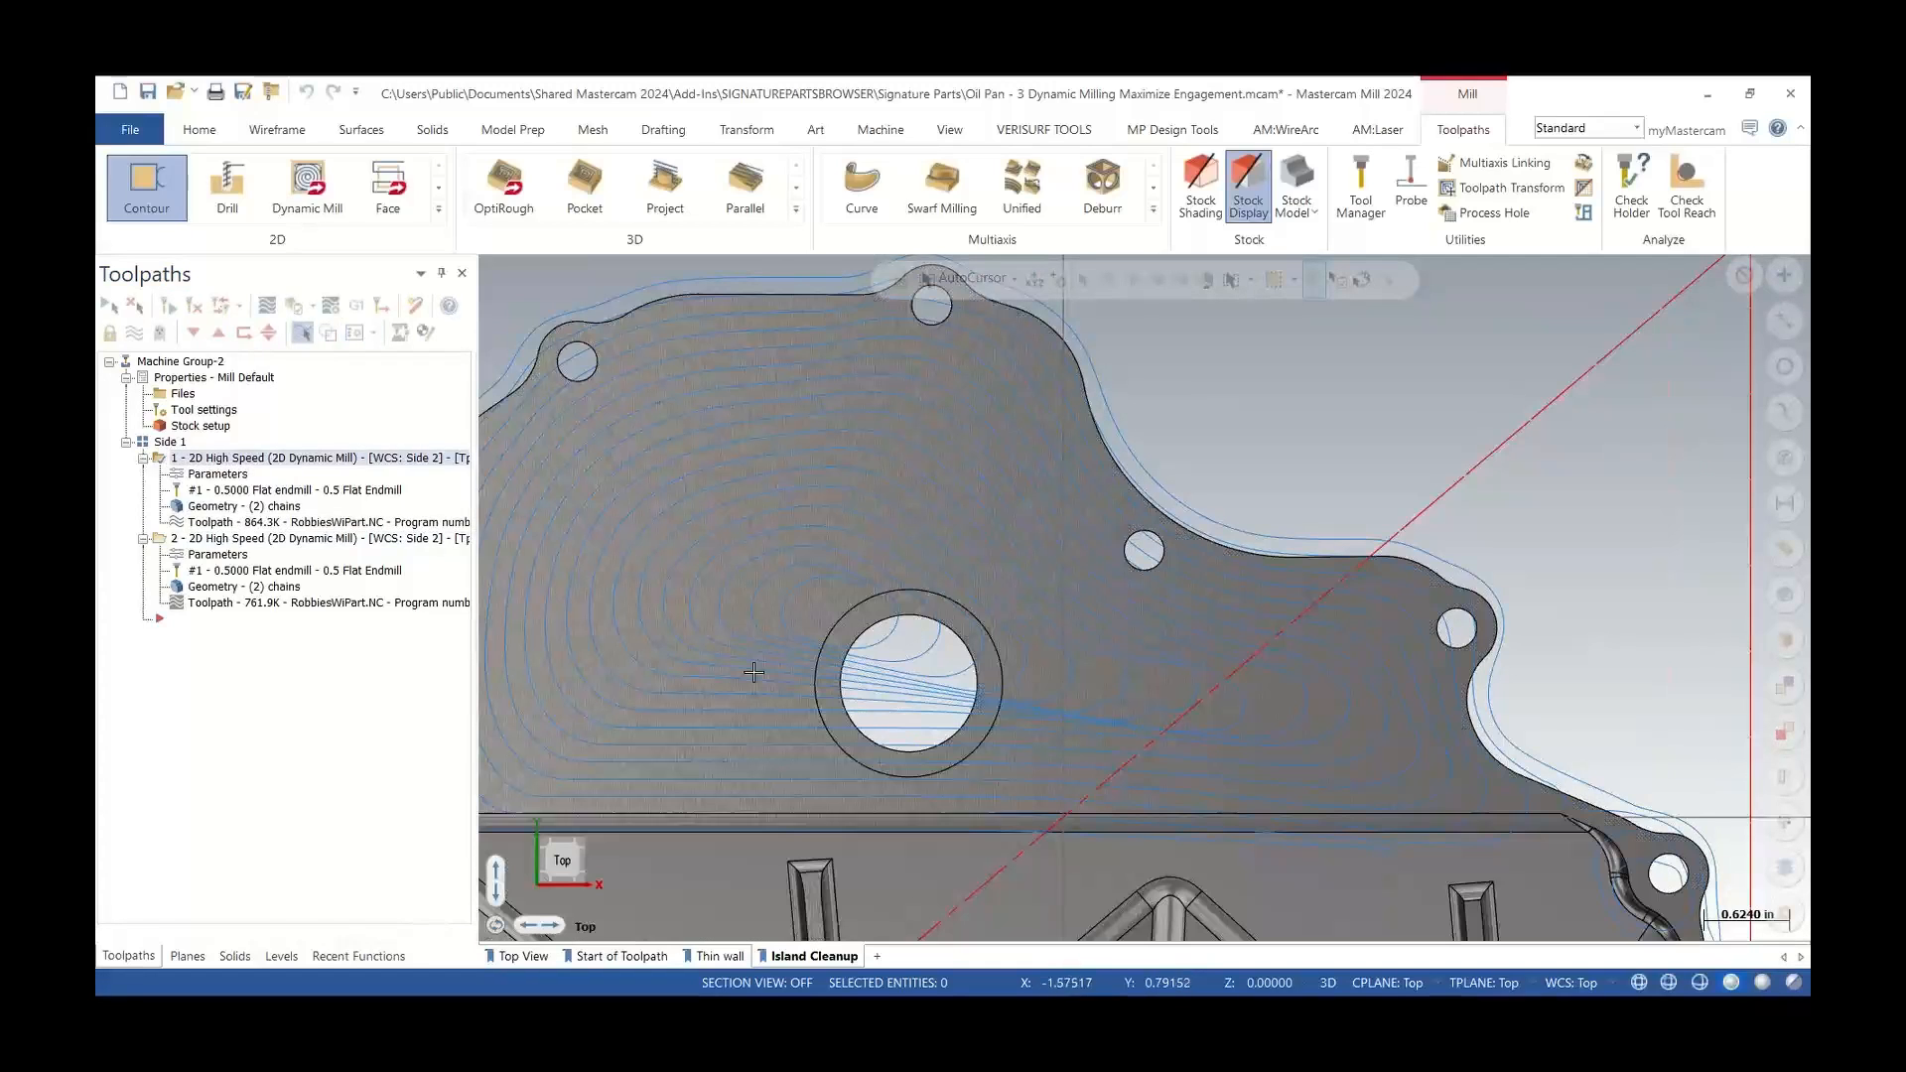
pyautogui.click(287, 539)
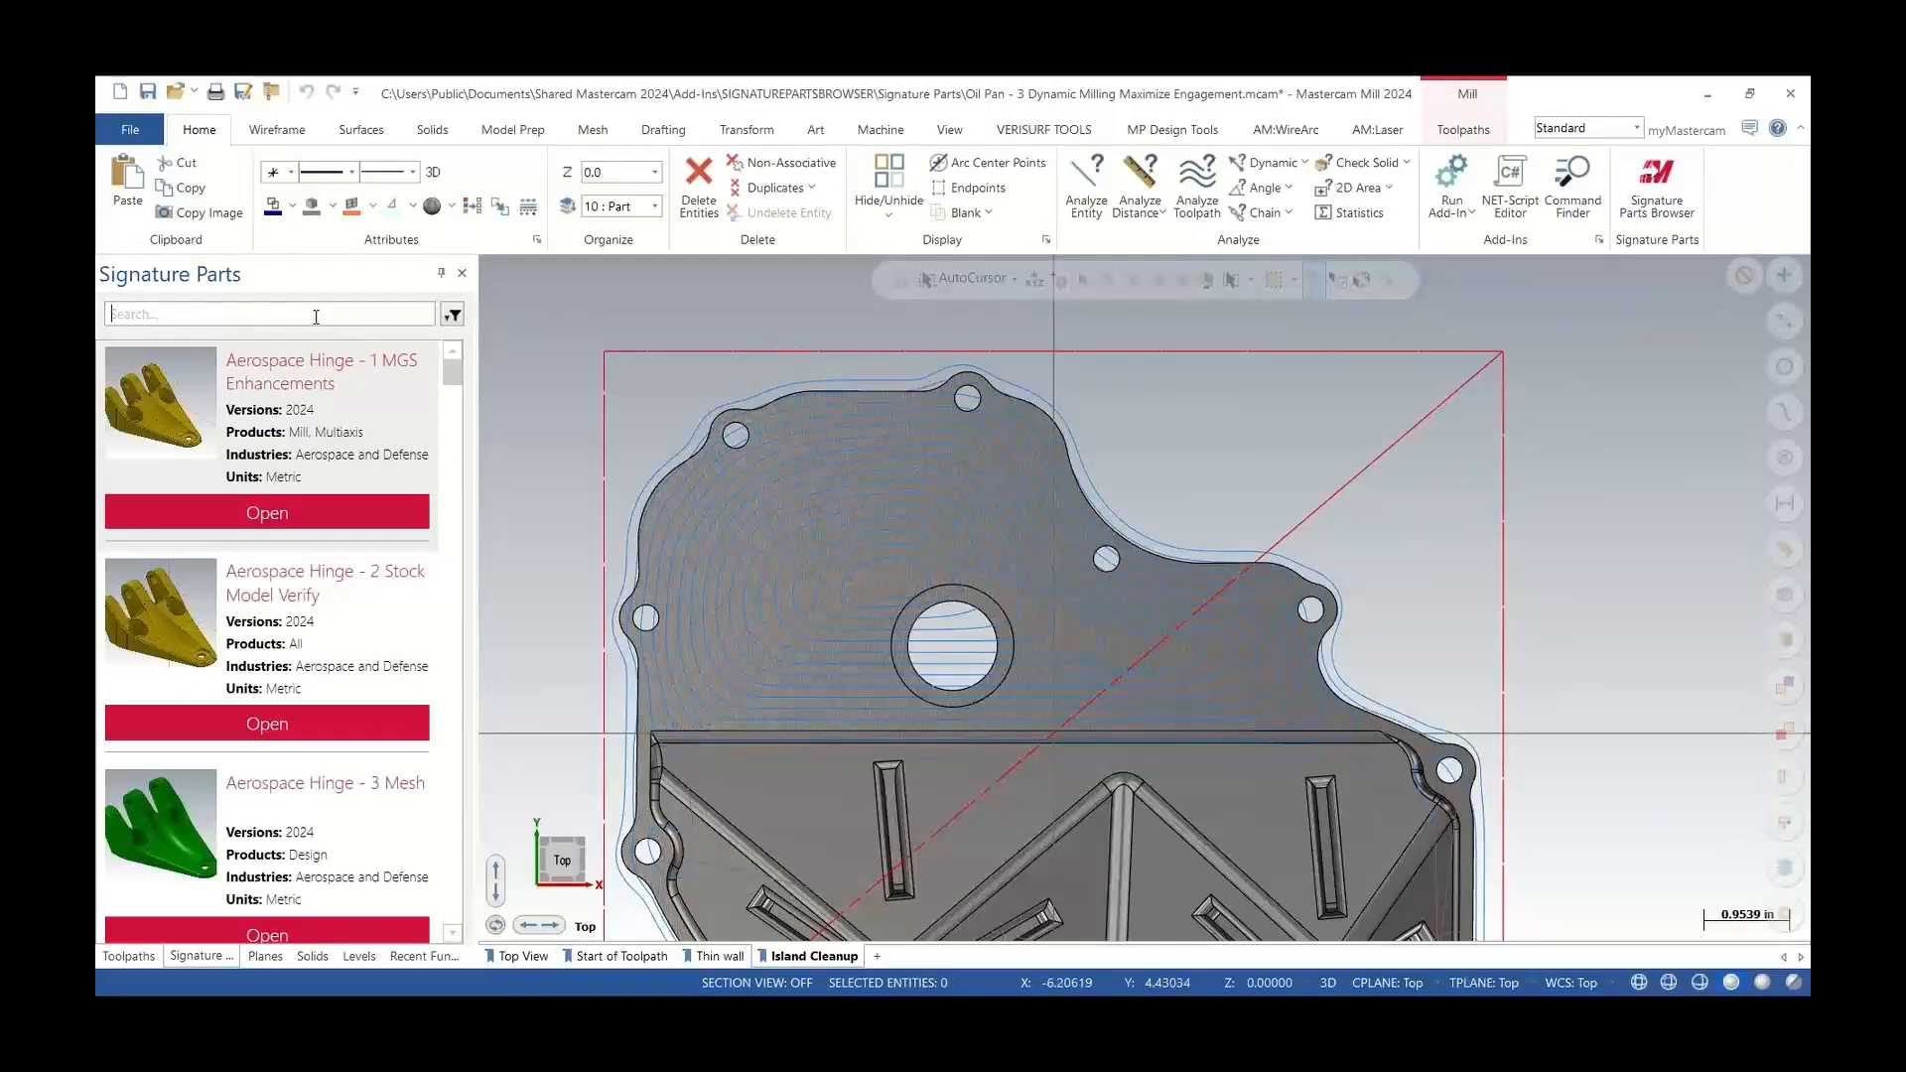
pyautogui.write('area')
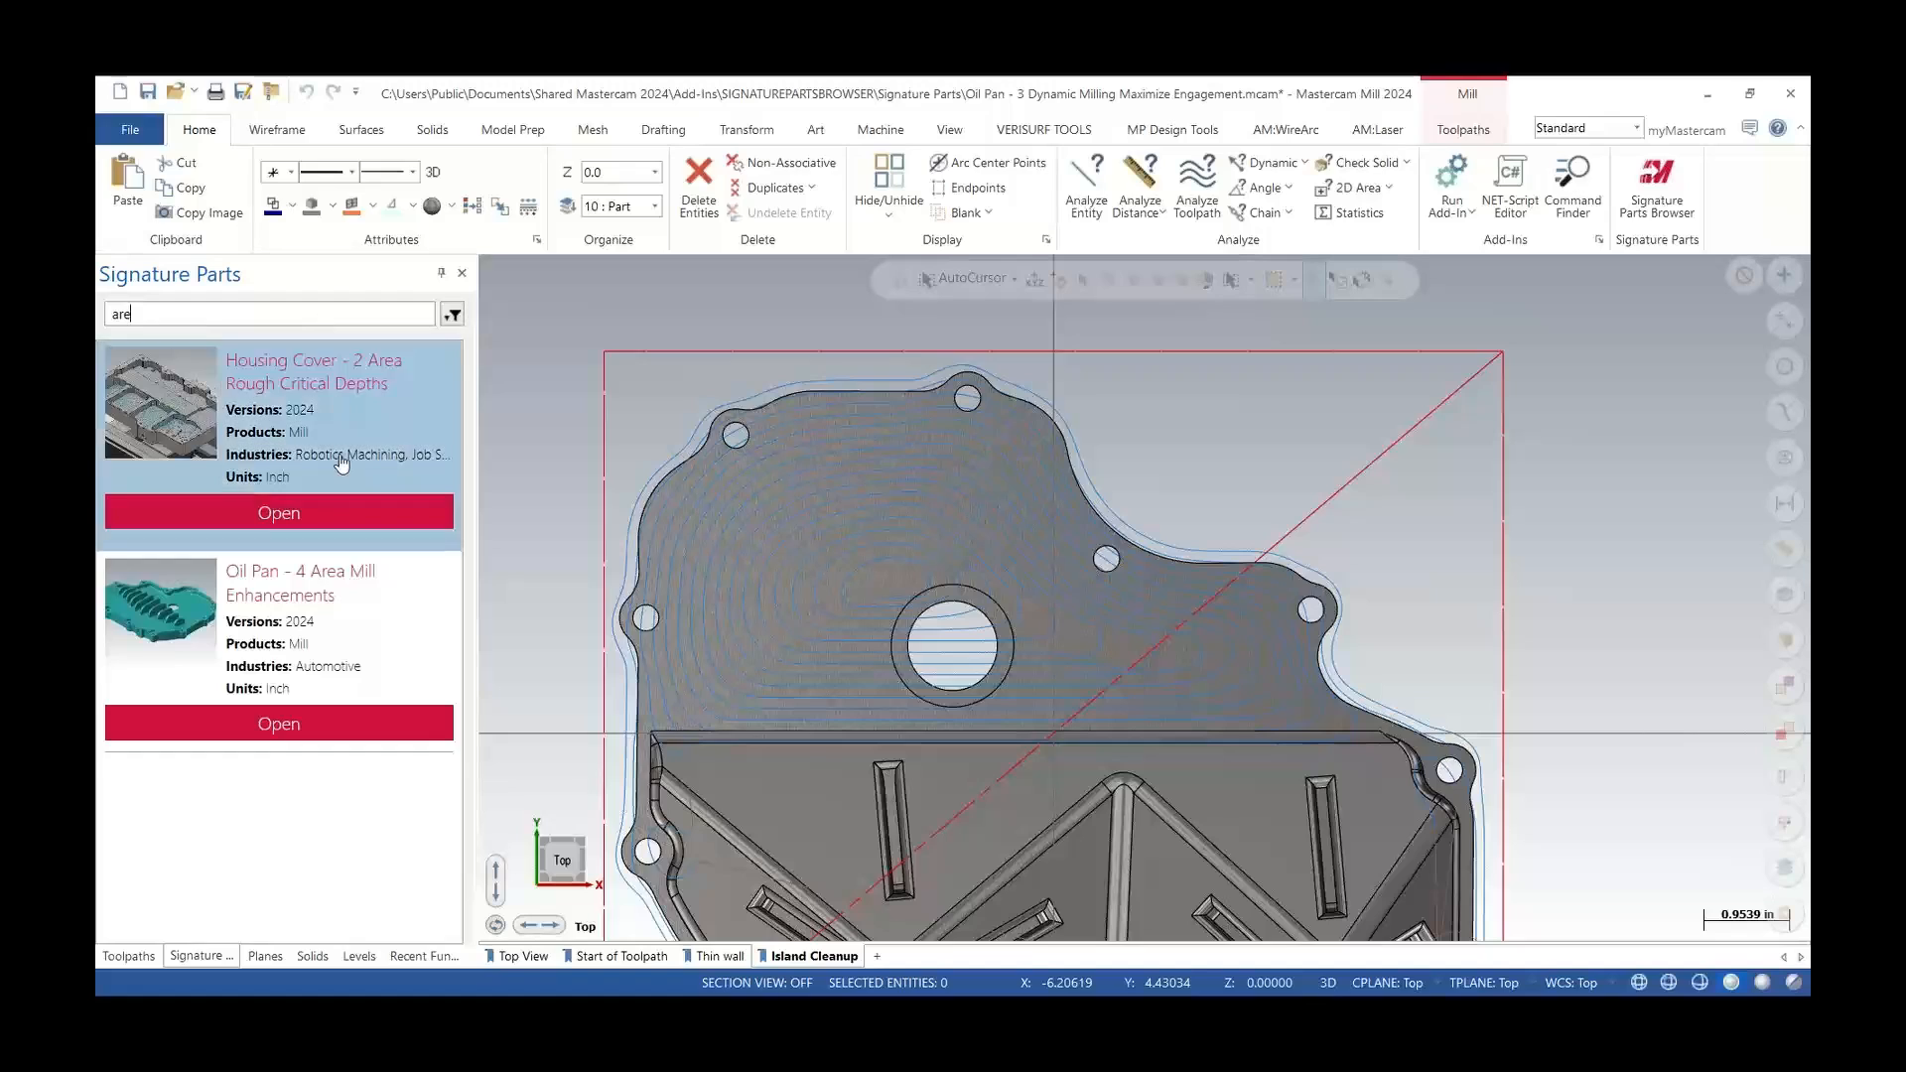
pyautogui.click(292, 736)
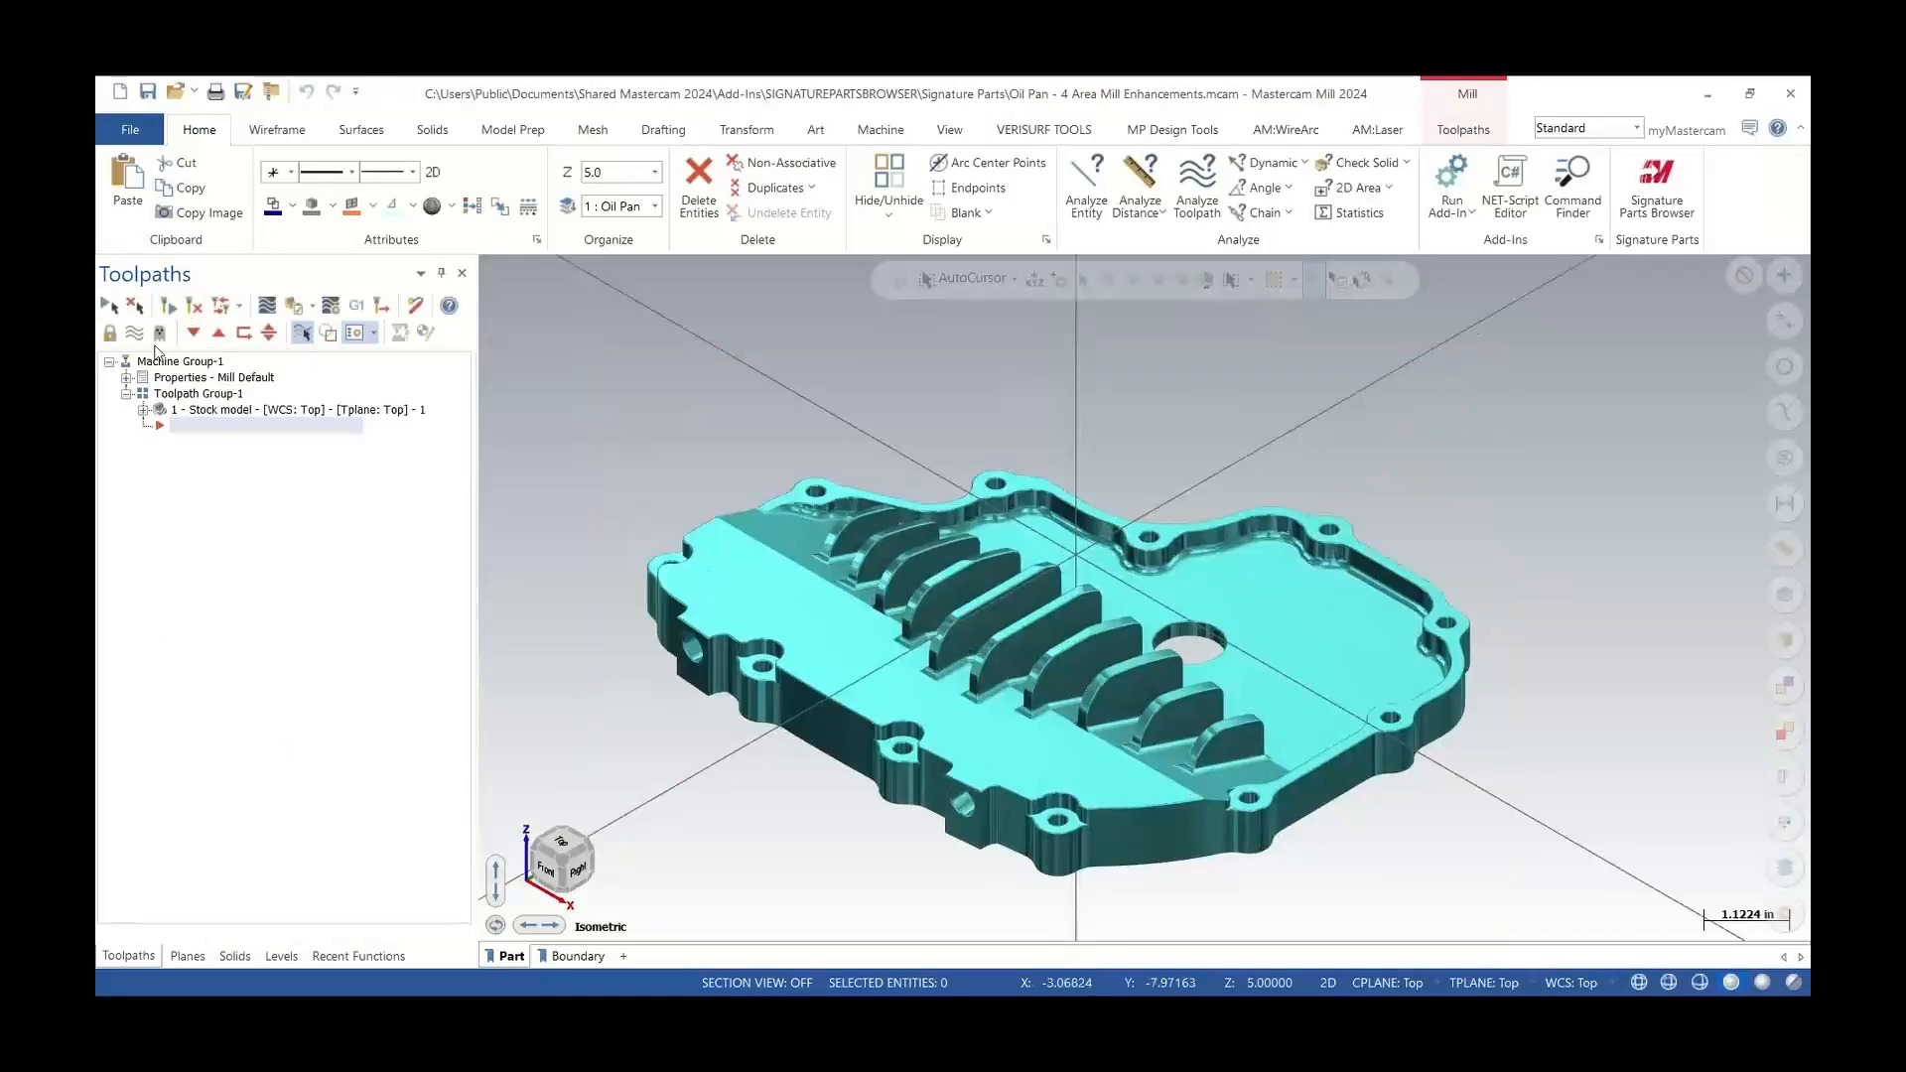
# Turn off the stock model display and orbit the oil pan into an isometric view
pyautogui.click(136, 338)
pyautogui.scroll(3, 1193, 567)
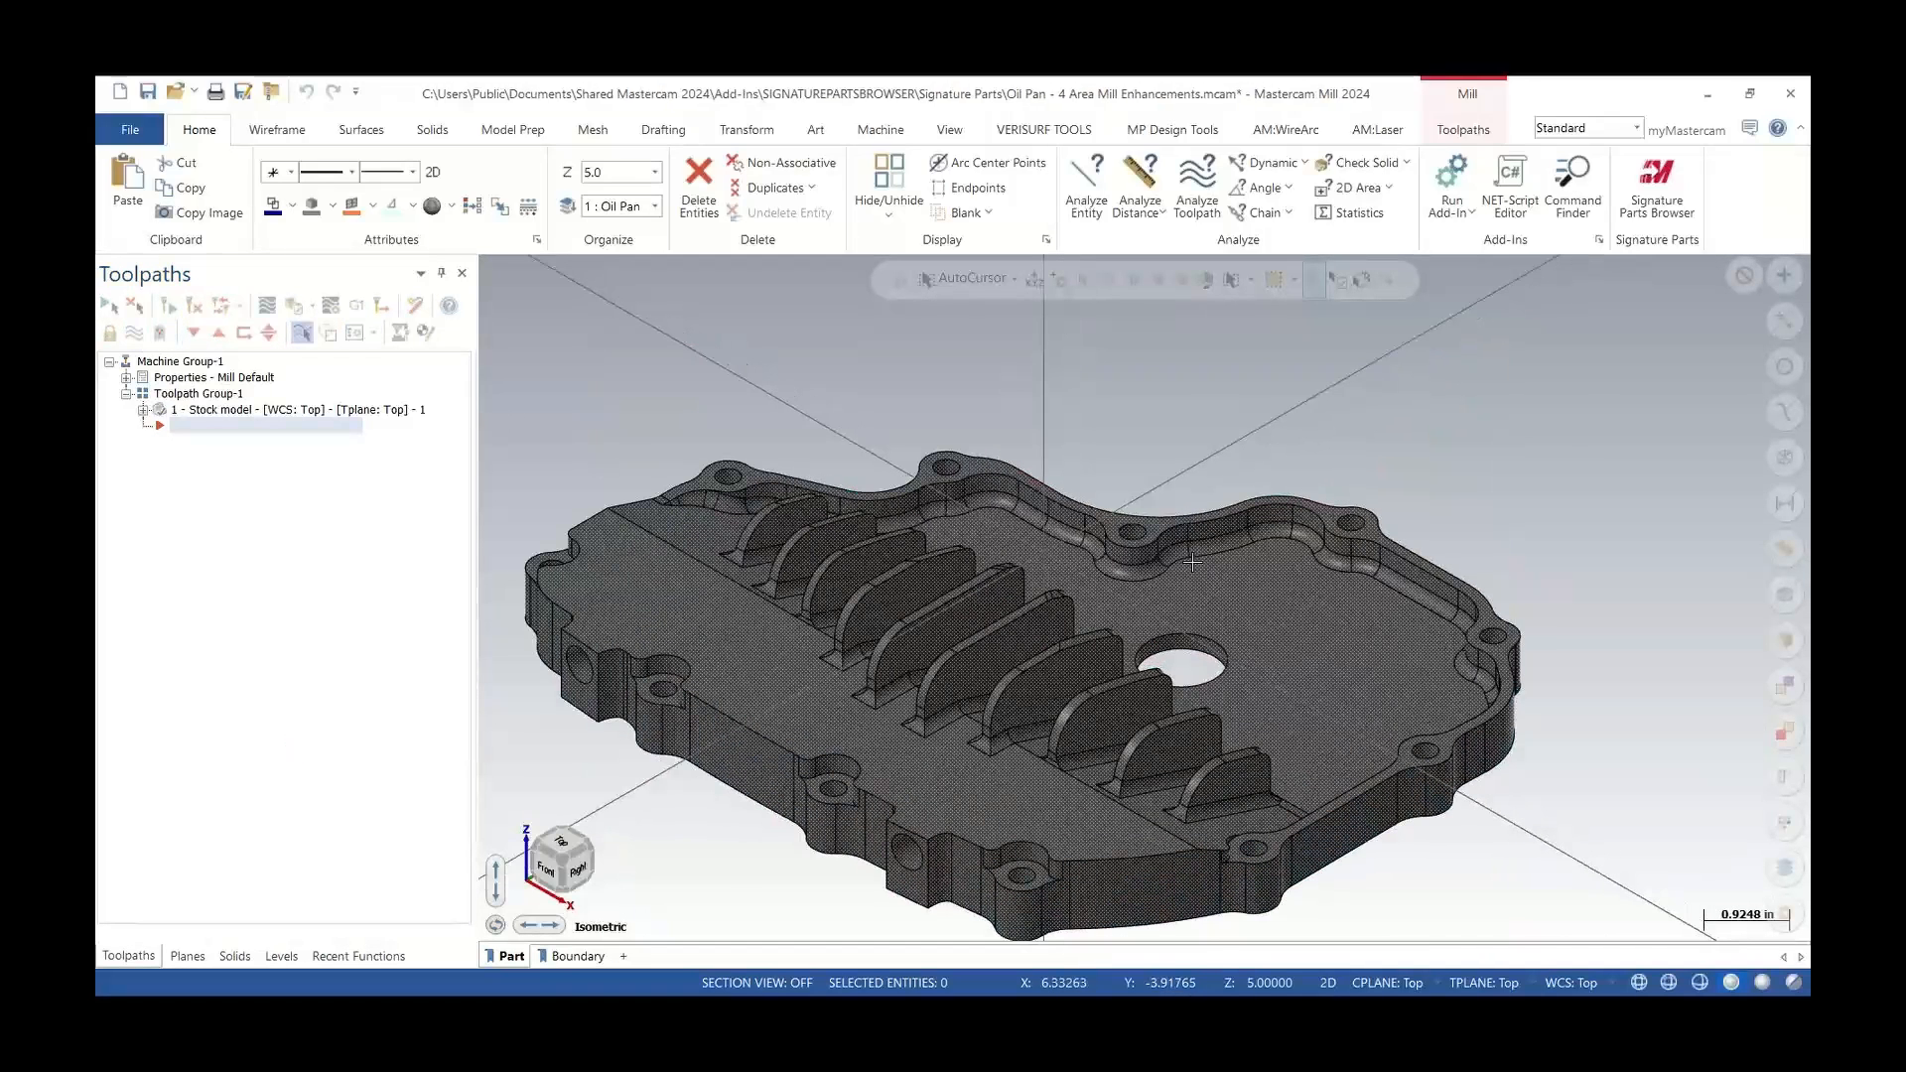
pyautogui.scroll(-3, 1192, 567)
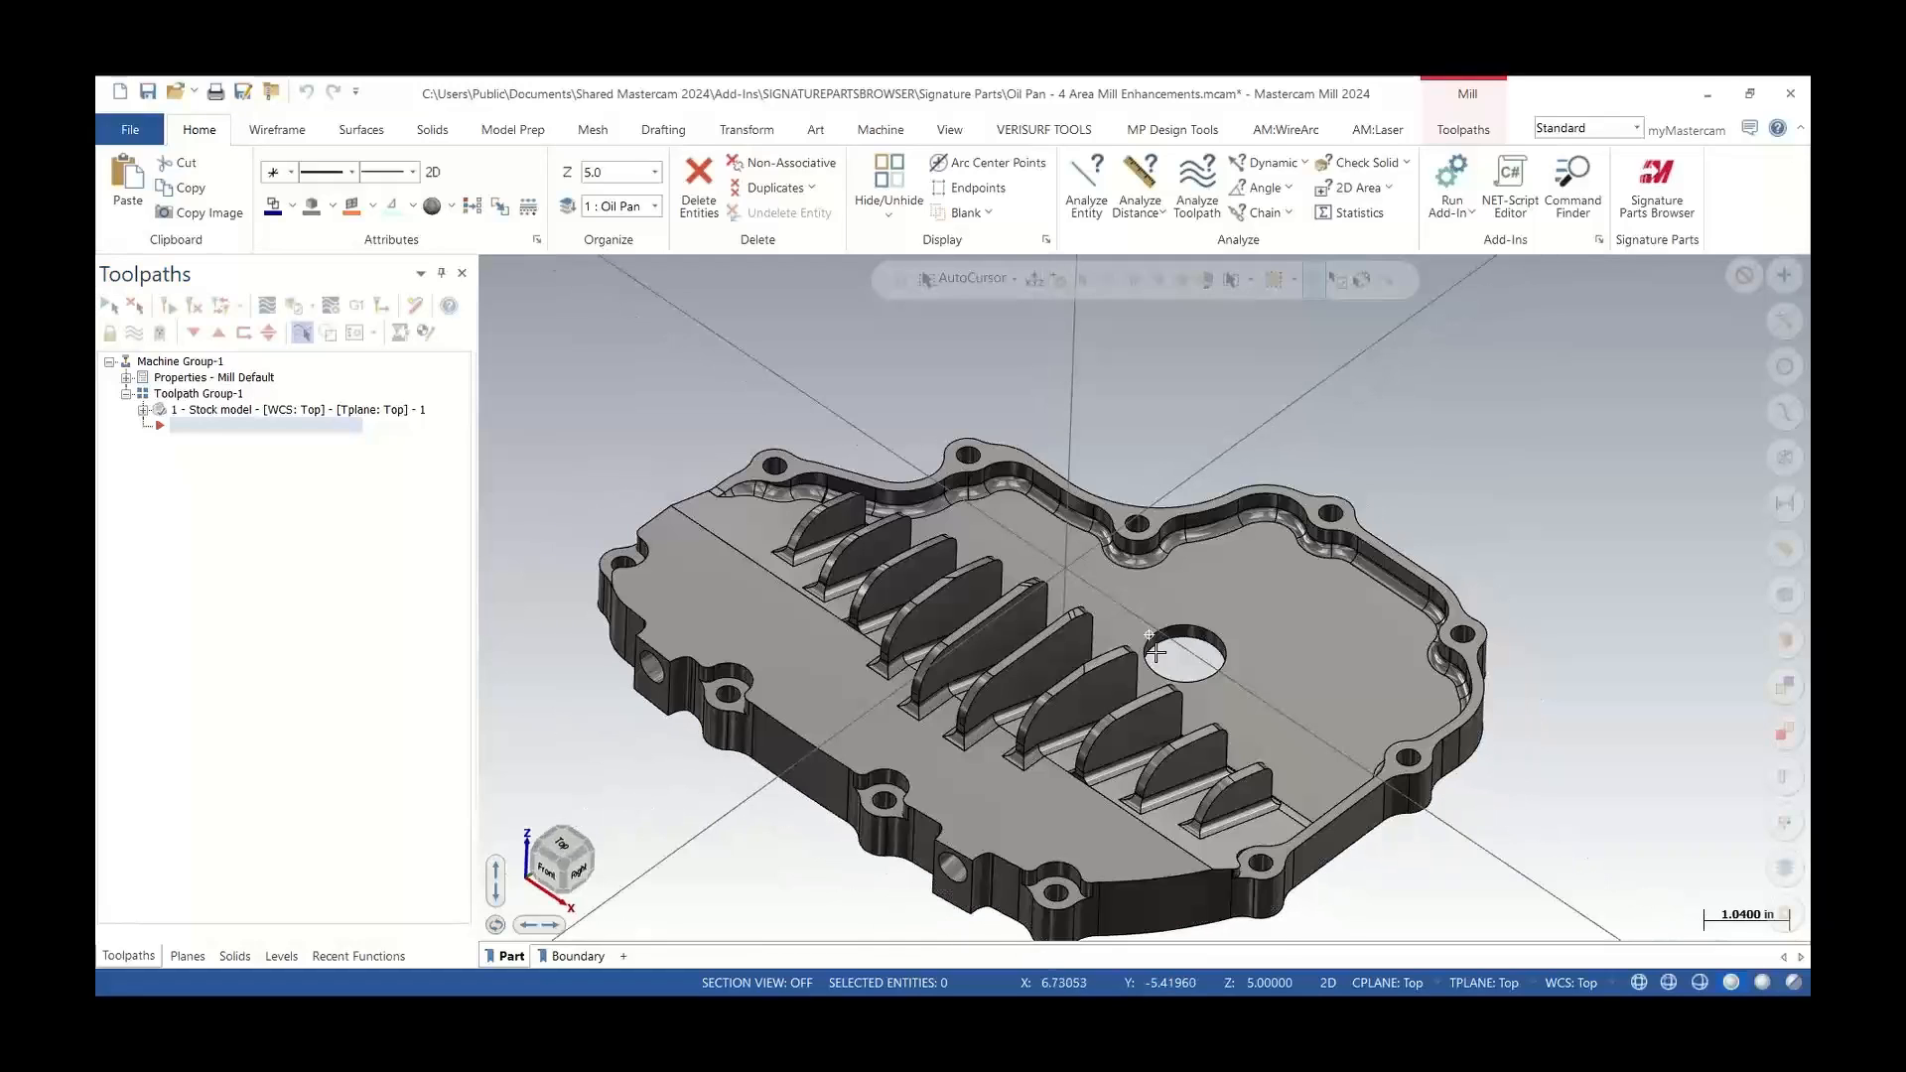
pyautogui.moveTo(1193, 567)
pyautogui.mouseDown(button='middle')
pyautogui.moveTo(1217, 621)
pyautogui.moveTo(1192, 673)
pyautogui.mouseUp(button='middle')
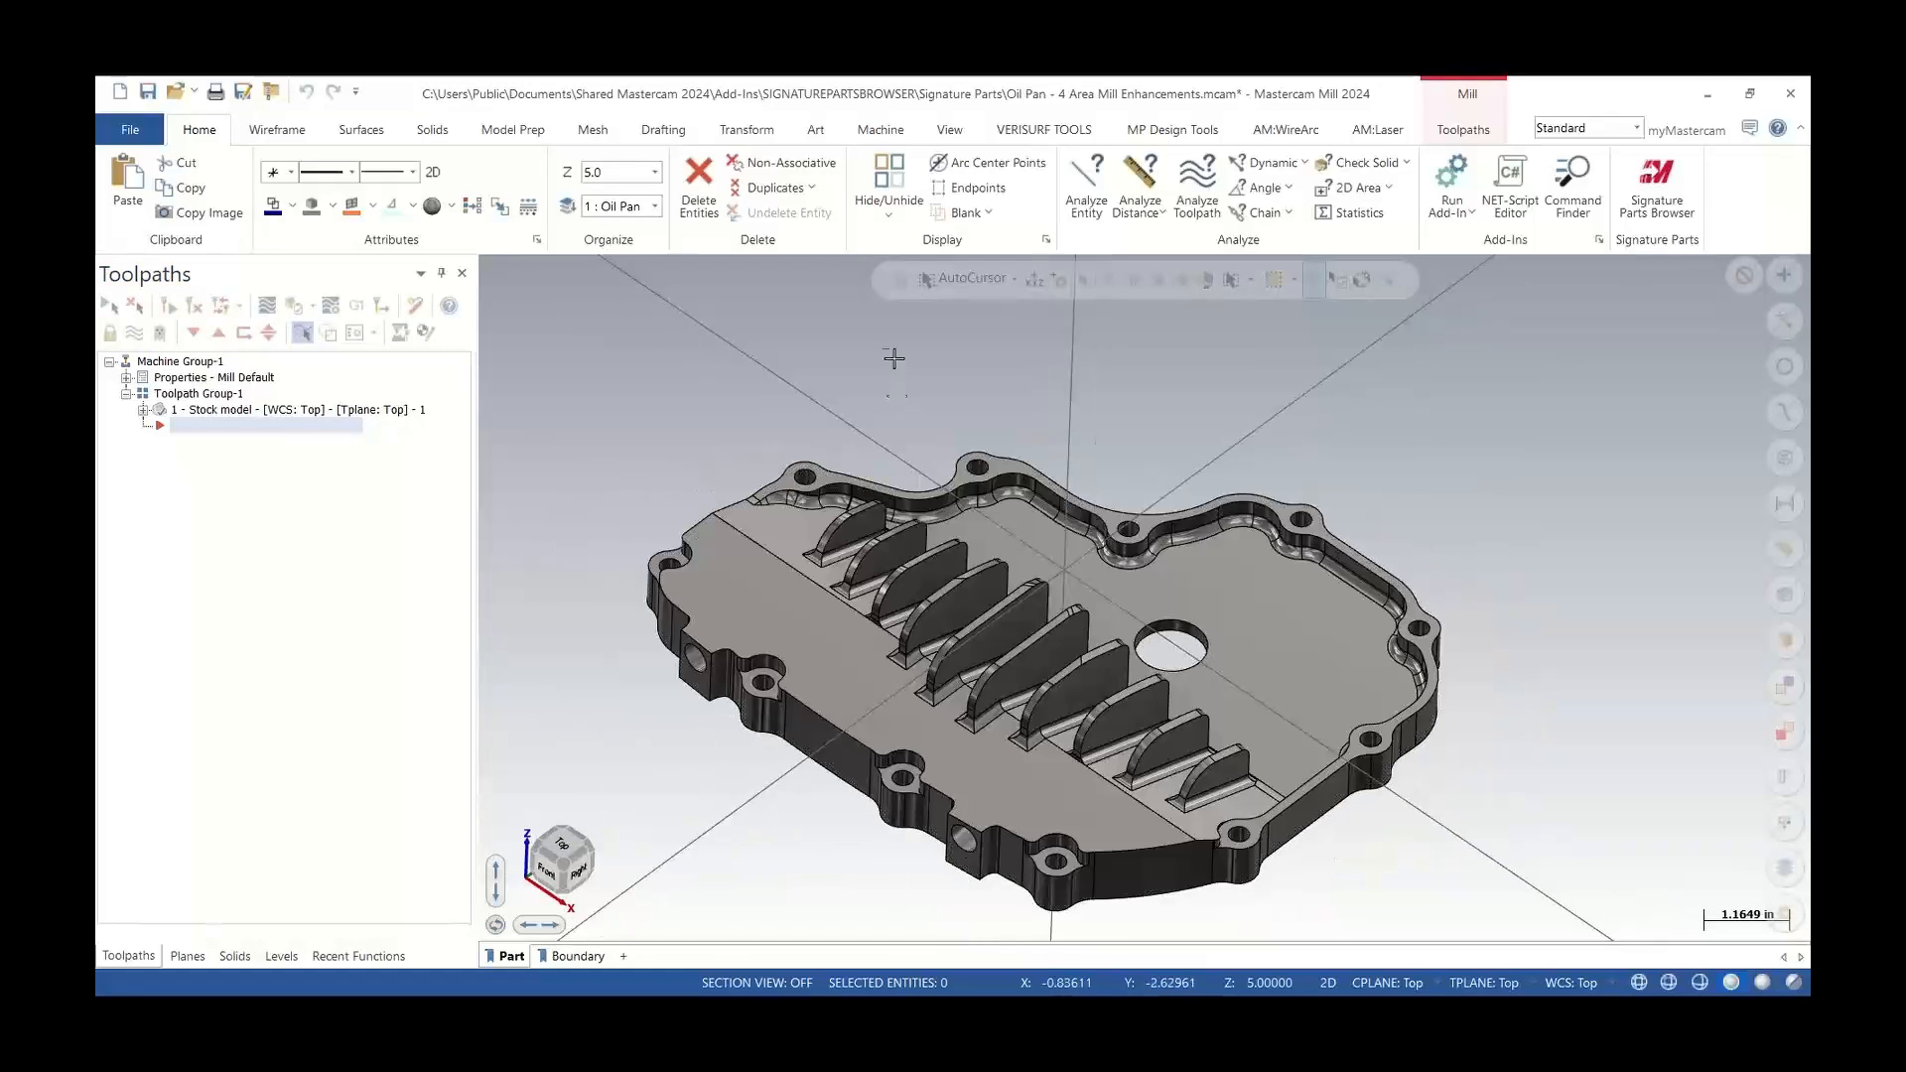
# Start a 2D Area Mill toolpath and select the pan's floor faces and bosses as automatic regions
pyautogui.click(1462, 130)
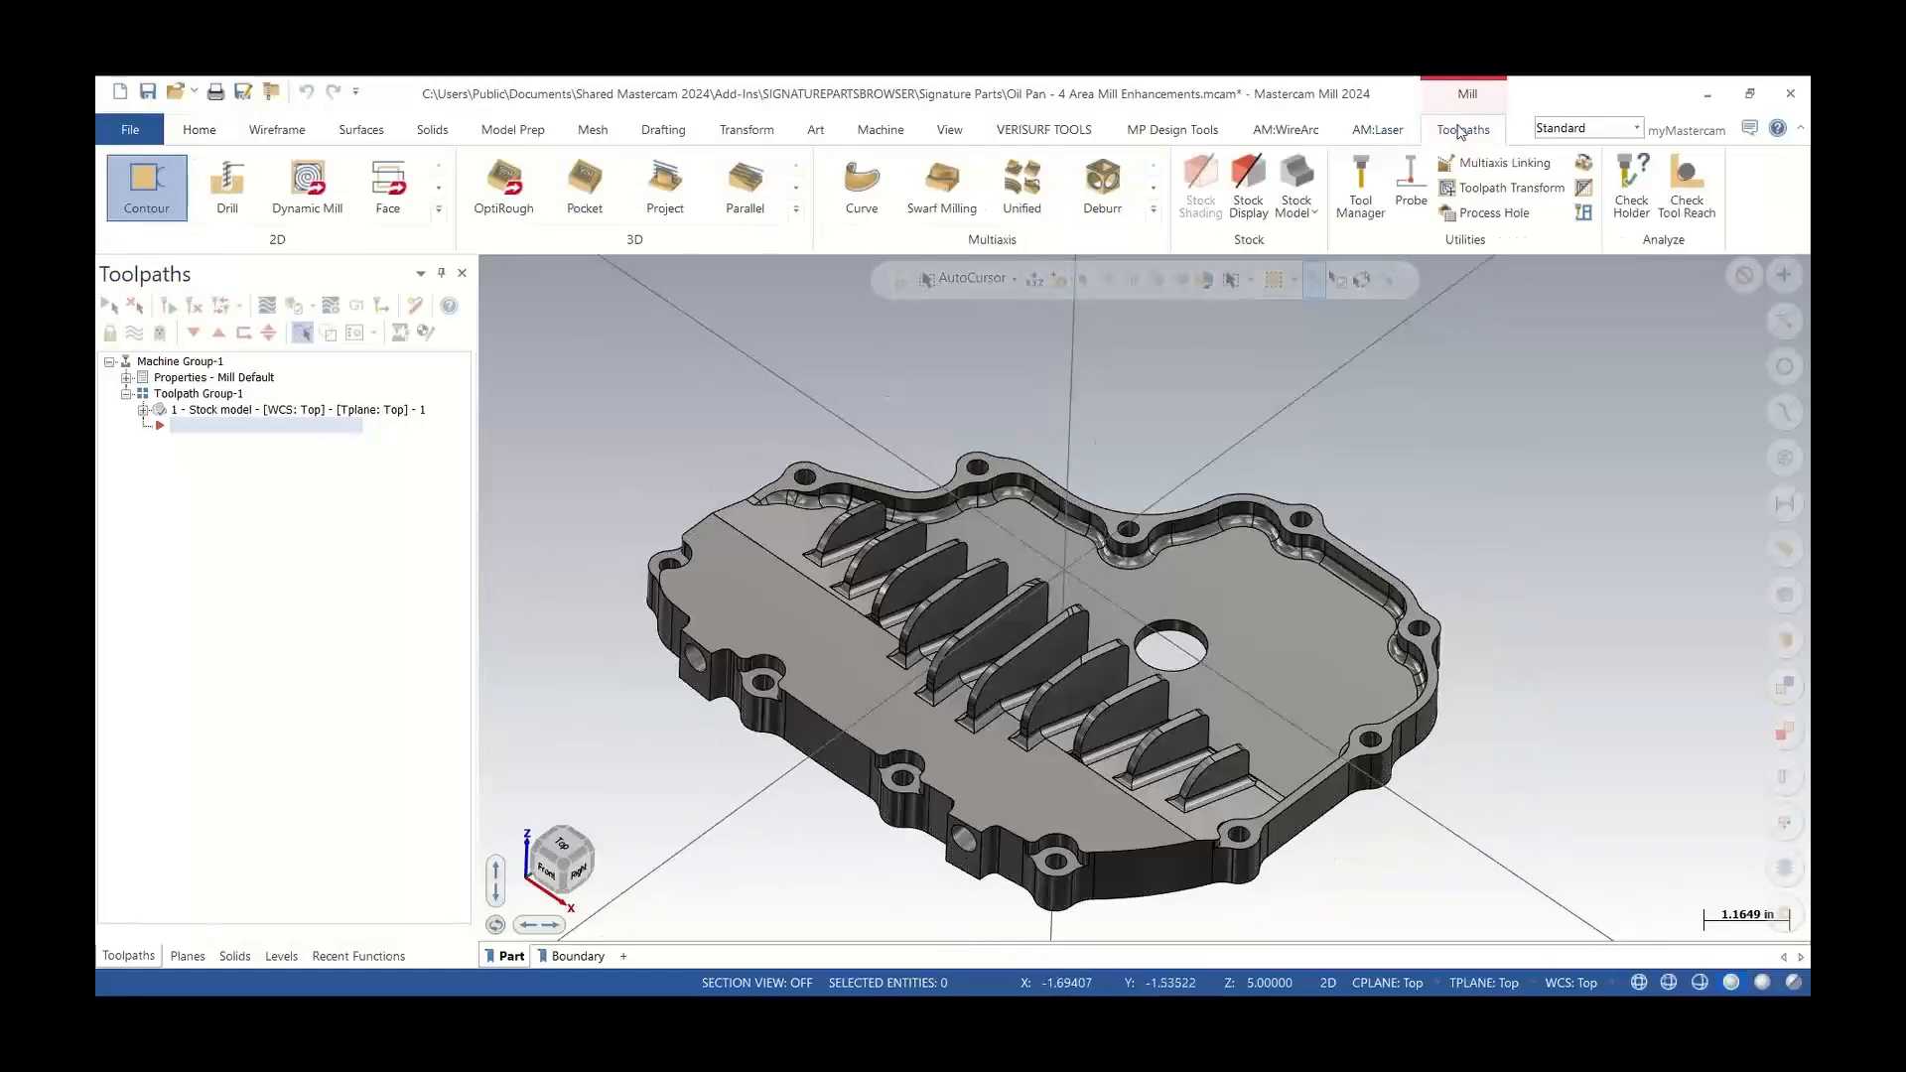
pyautogui.click(438, 209)
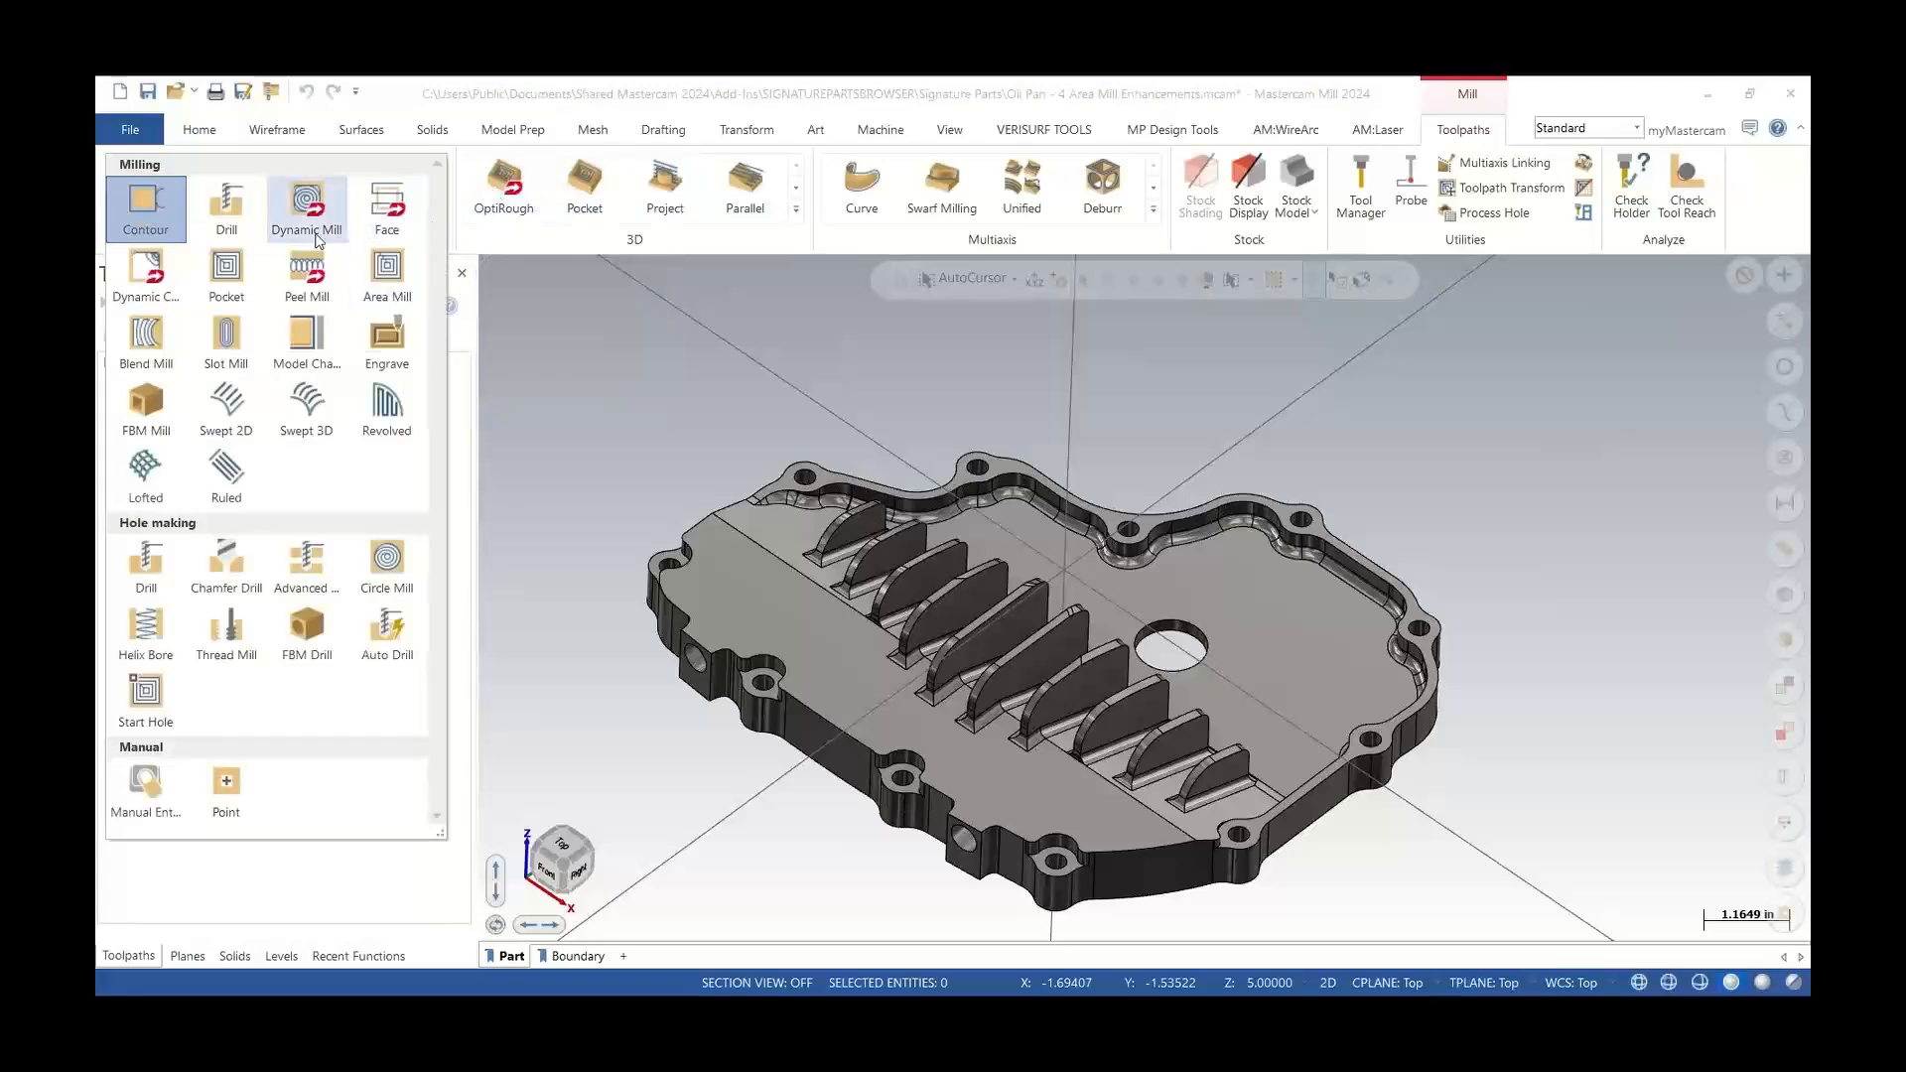
pyautogui.click(387, 266)
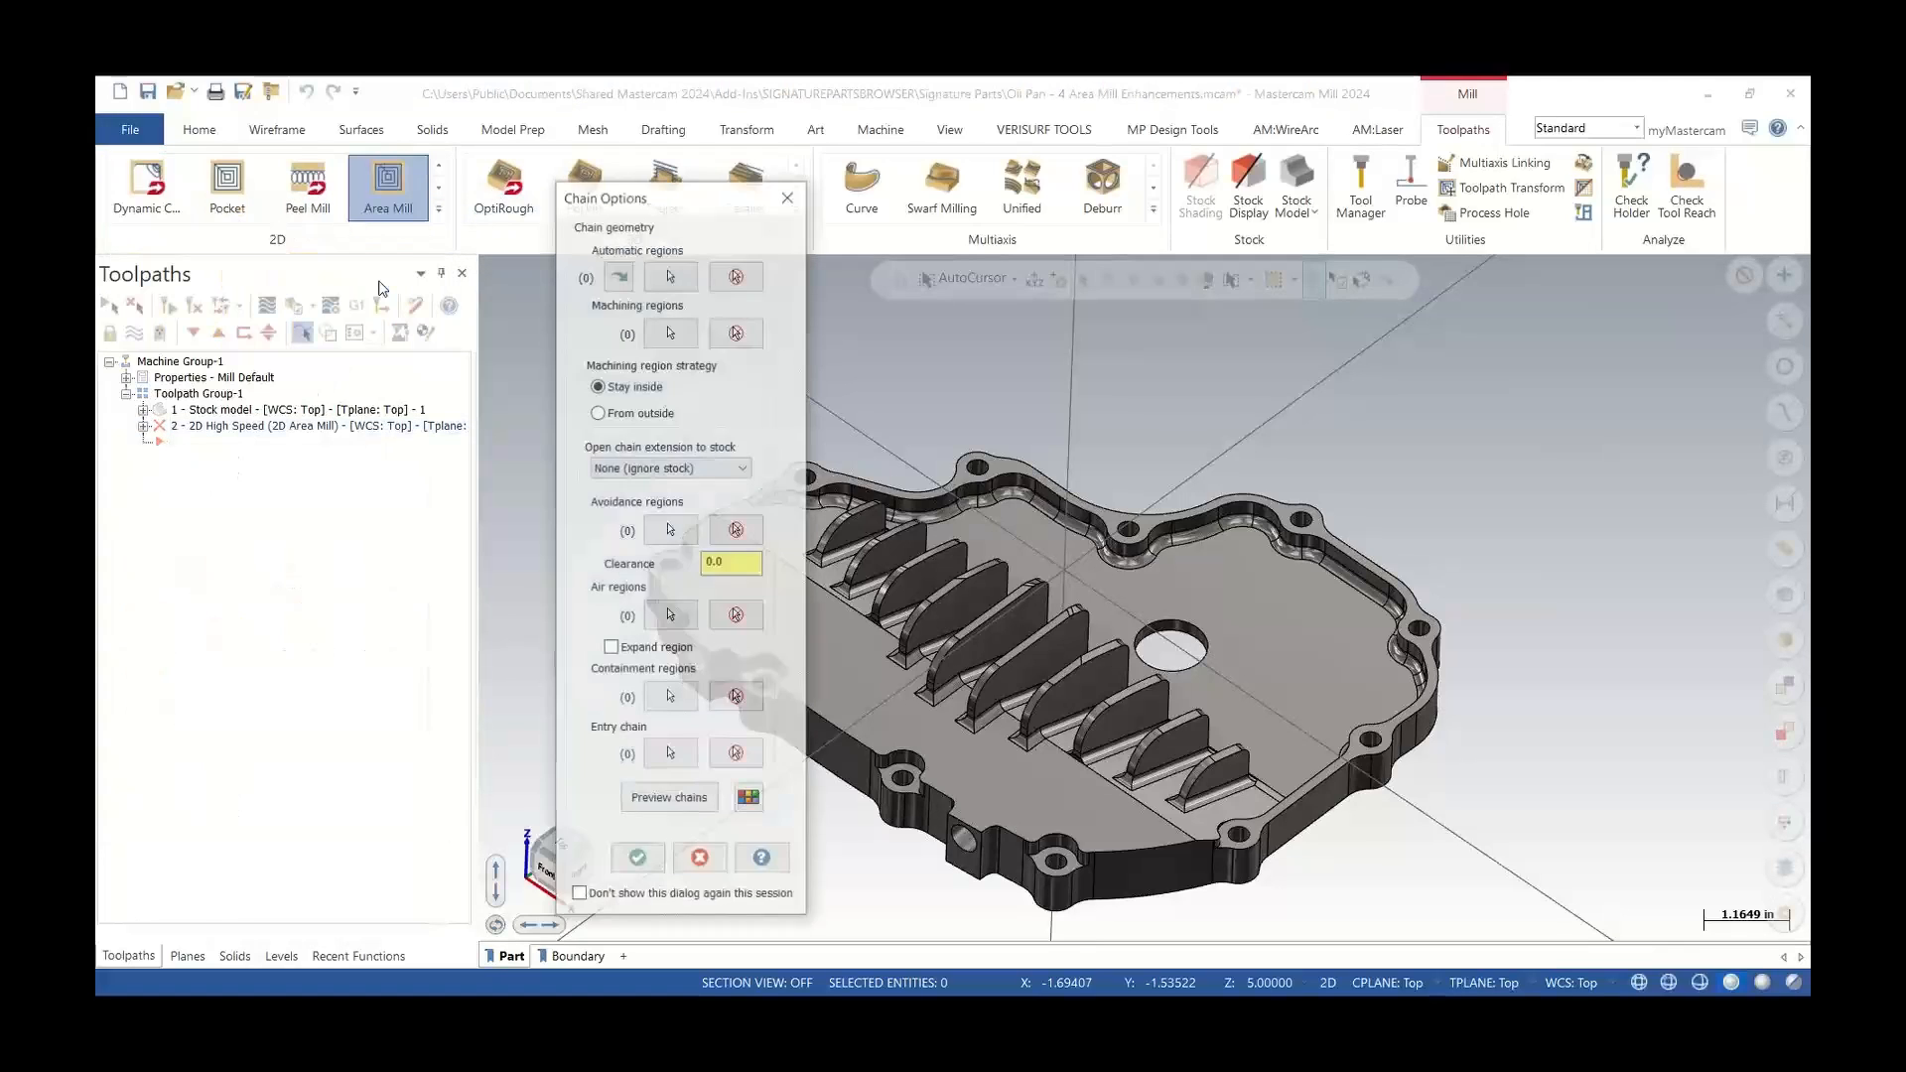
pyautogui.scroll(-2, 1195, 735)
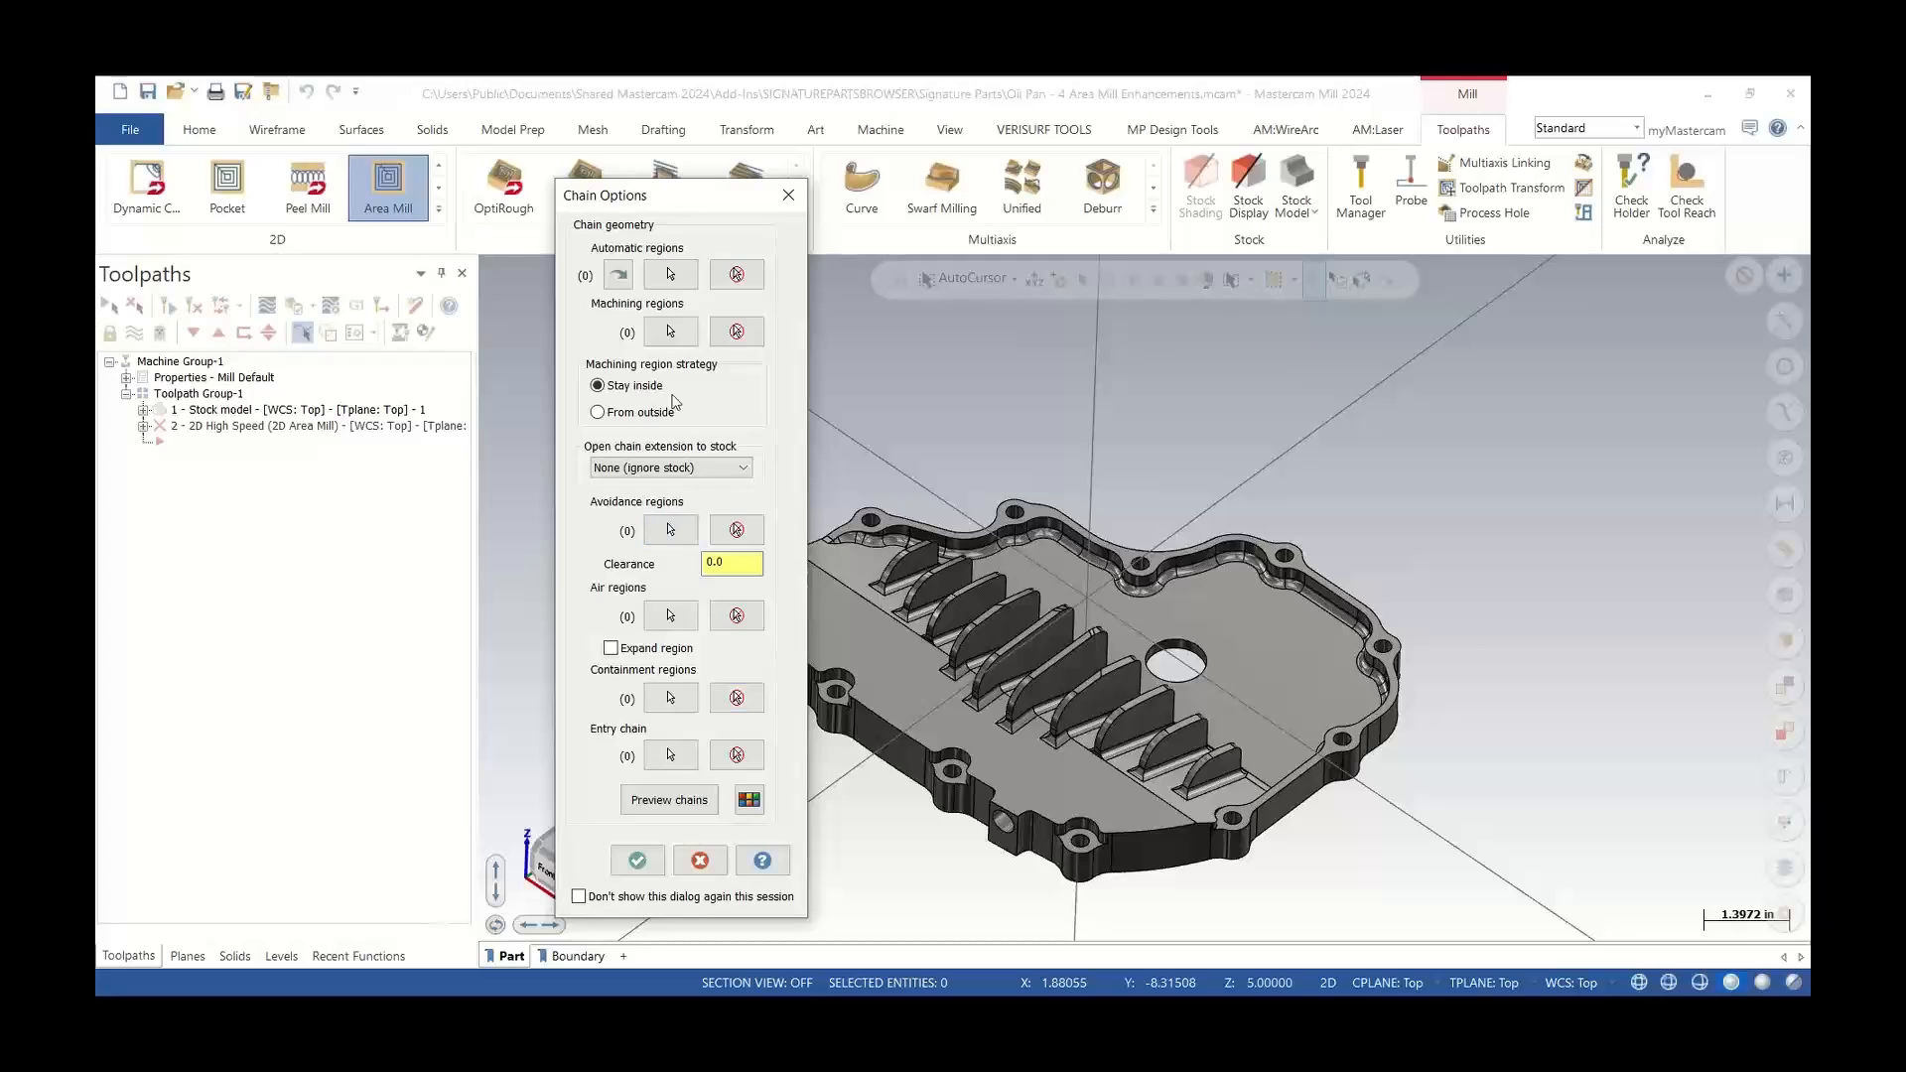
pyautogui.click(670, 276)
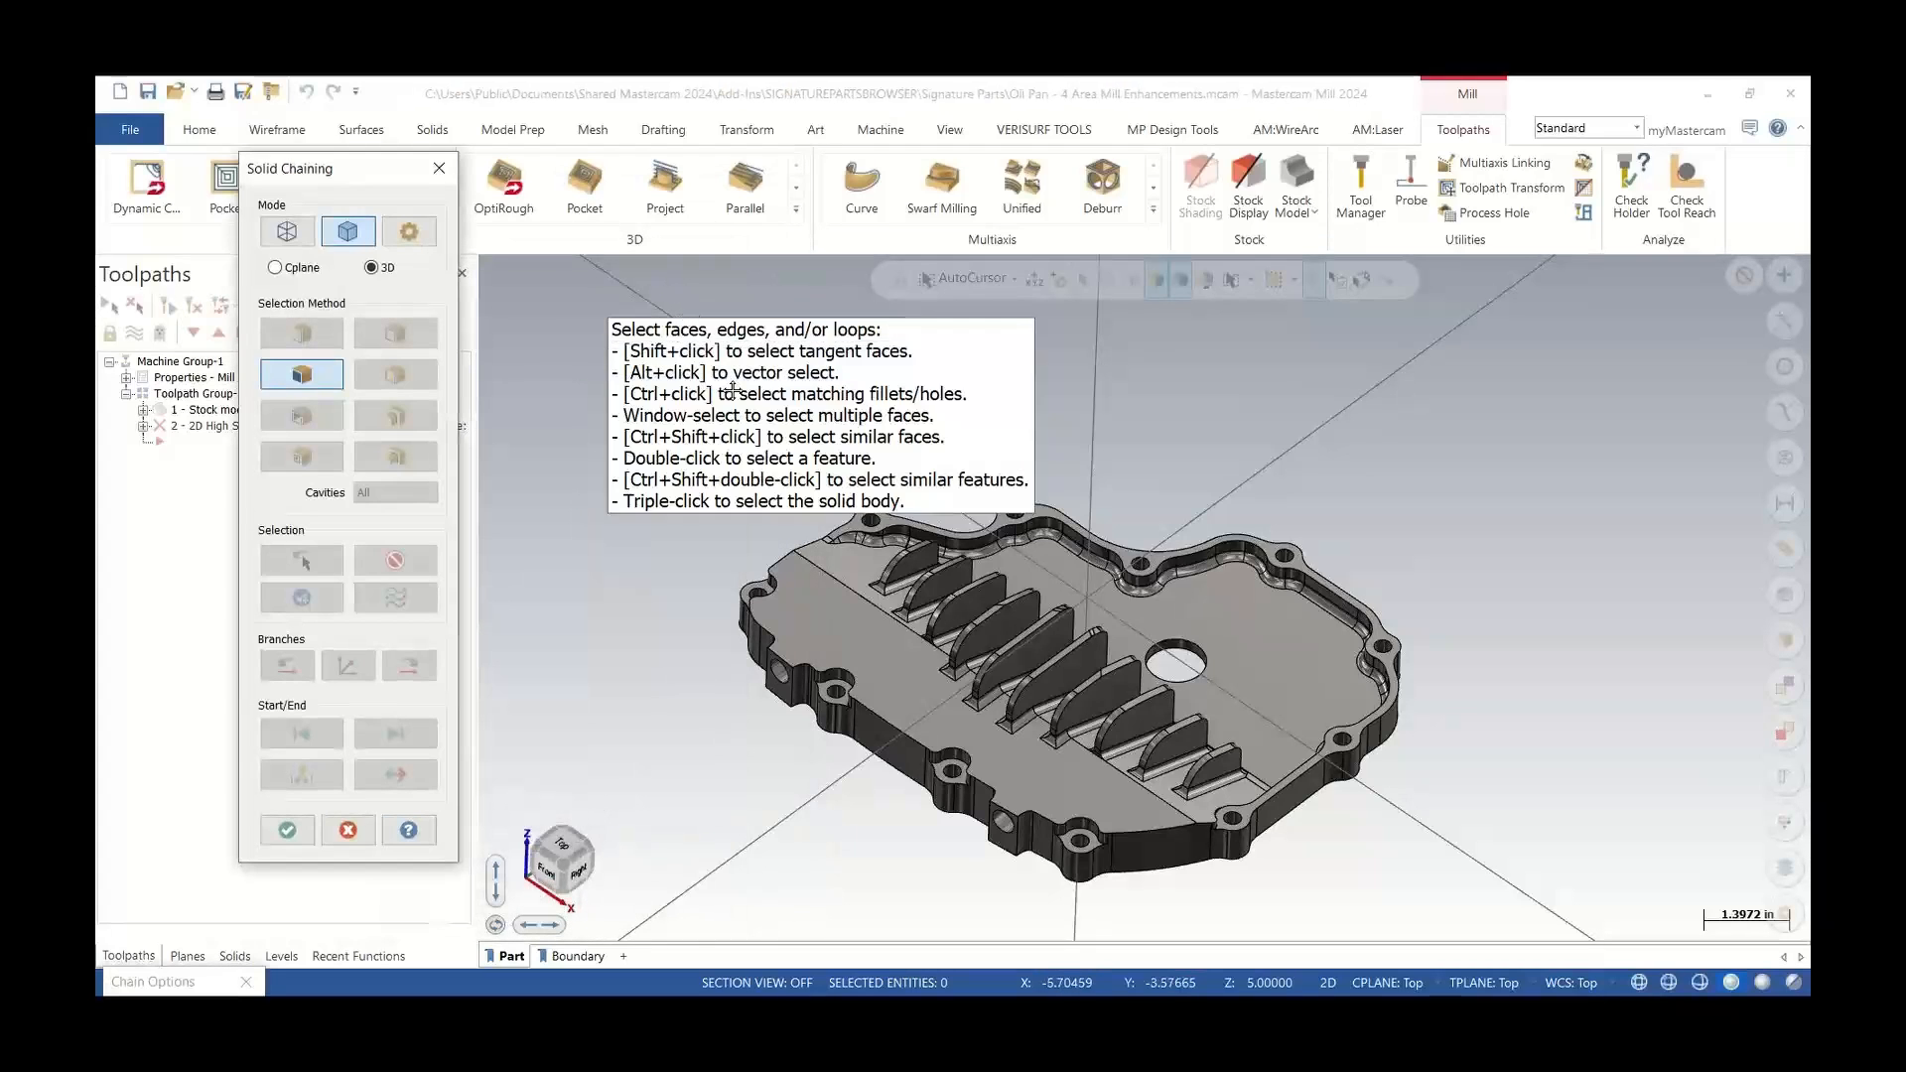
pyautogui.scroll(2, 1074, 610)
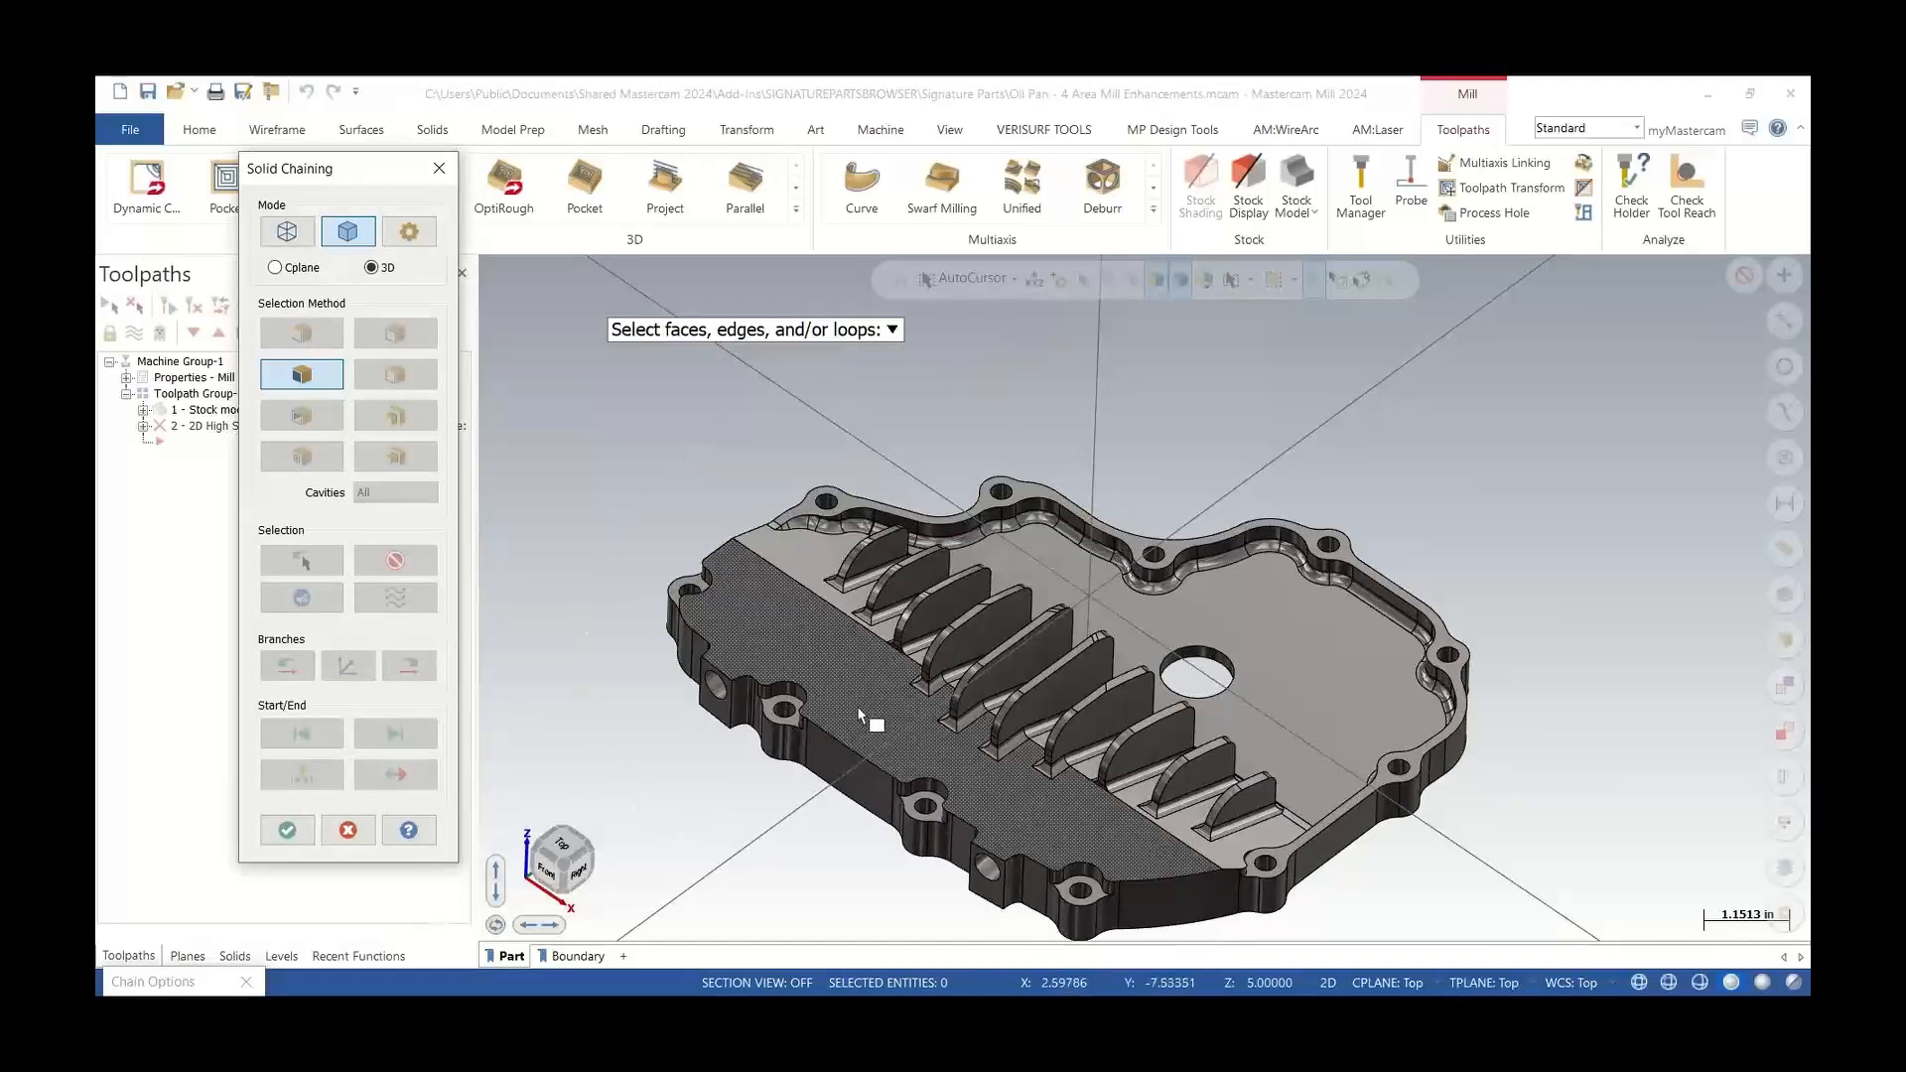
pyautogui.click(1018, 777)
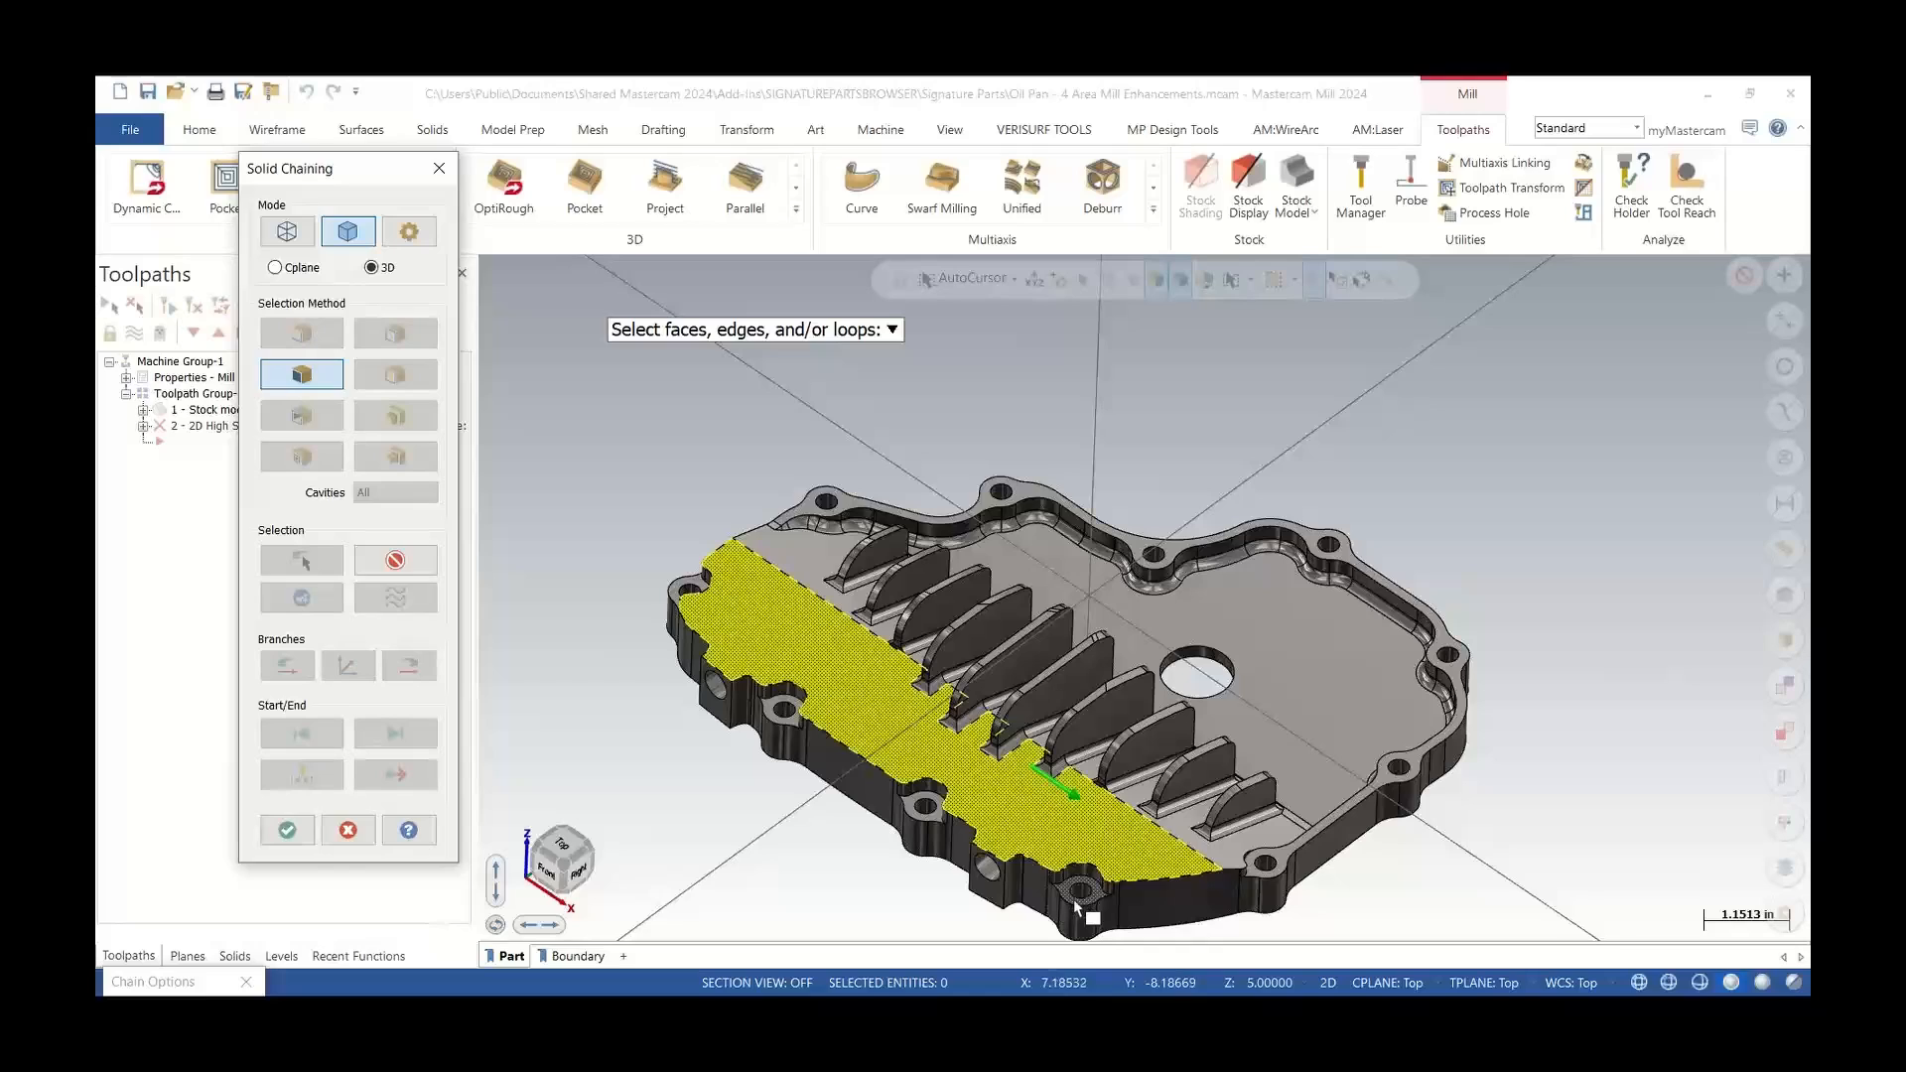
pyautogui.click(927, 816)
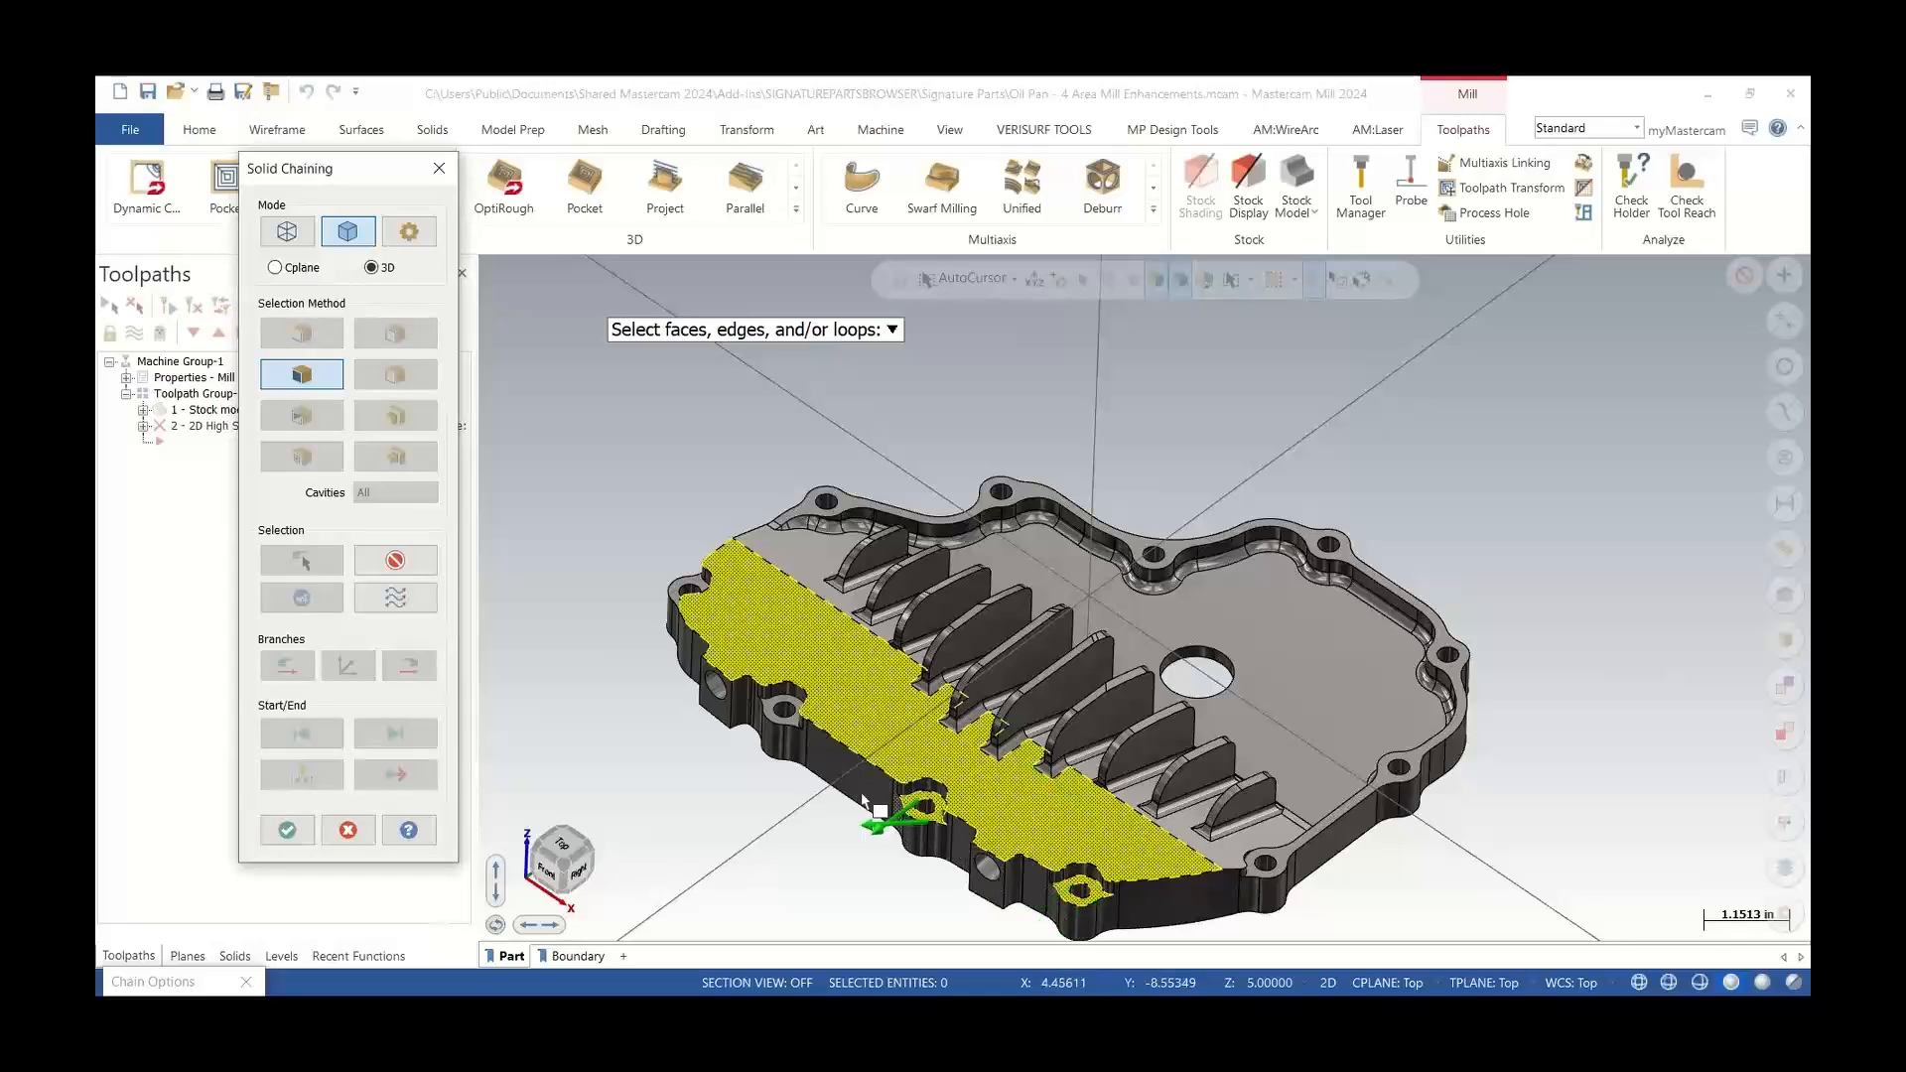
pyautogui.click(771, 711)
pyautogui.click(696, 592)
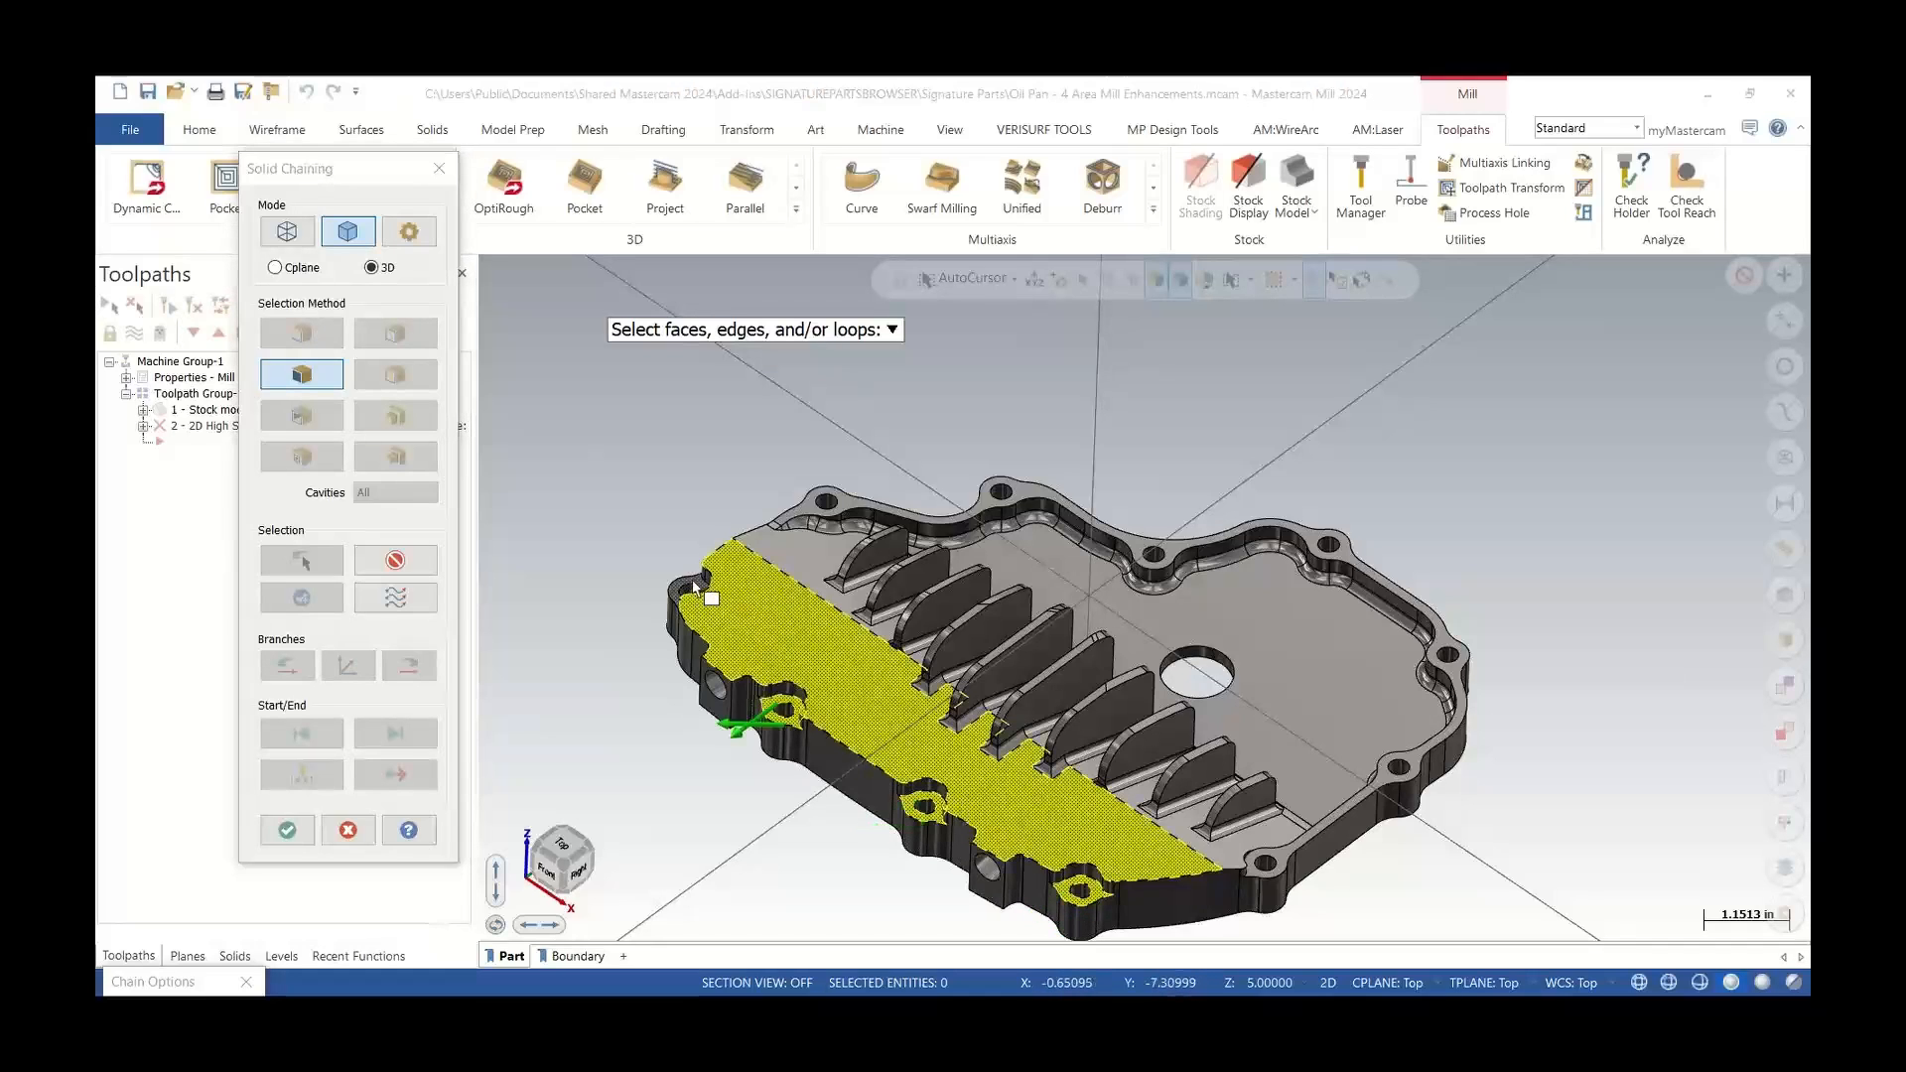
pyautogui.click(850, 500)
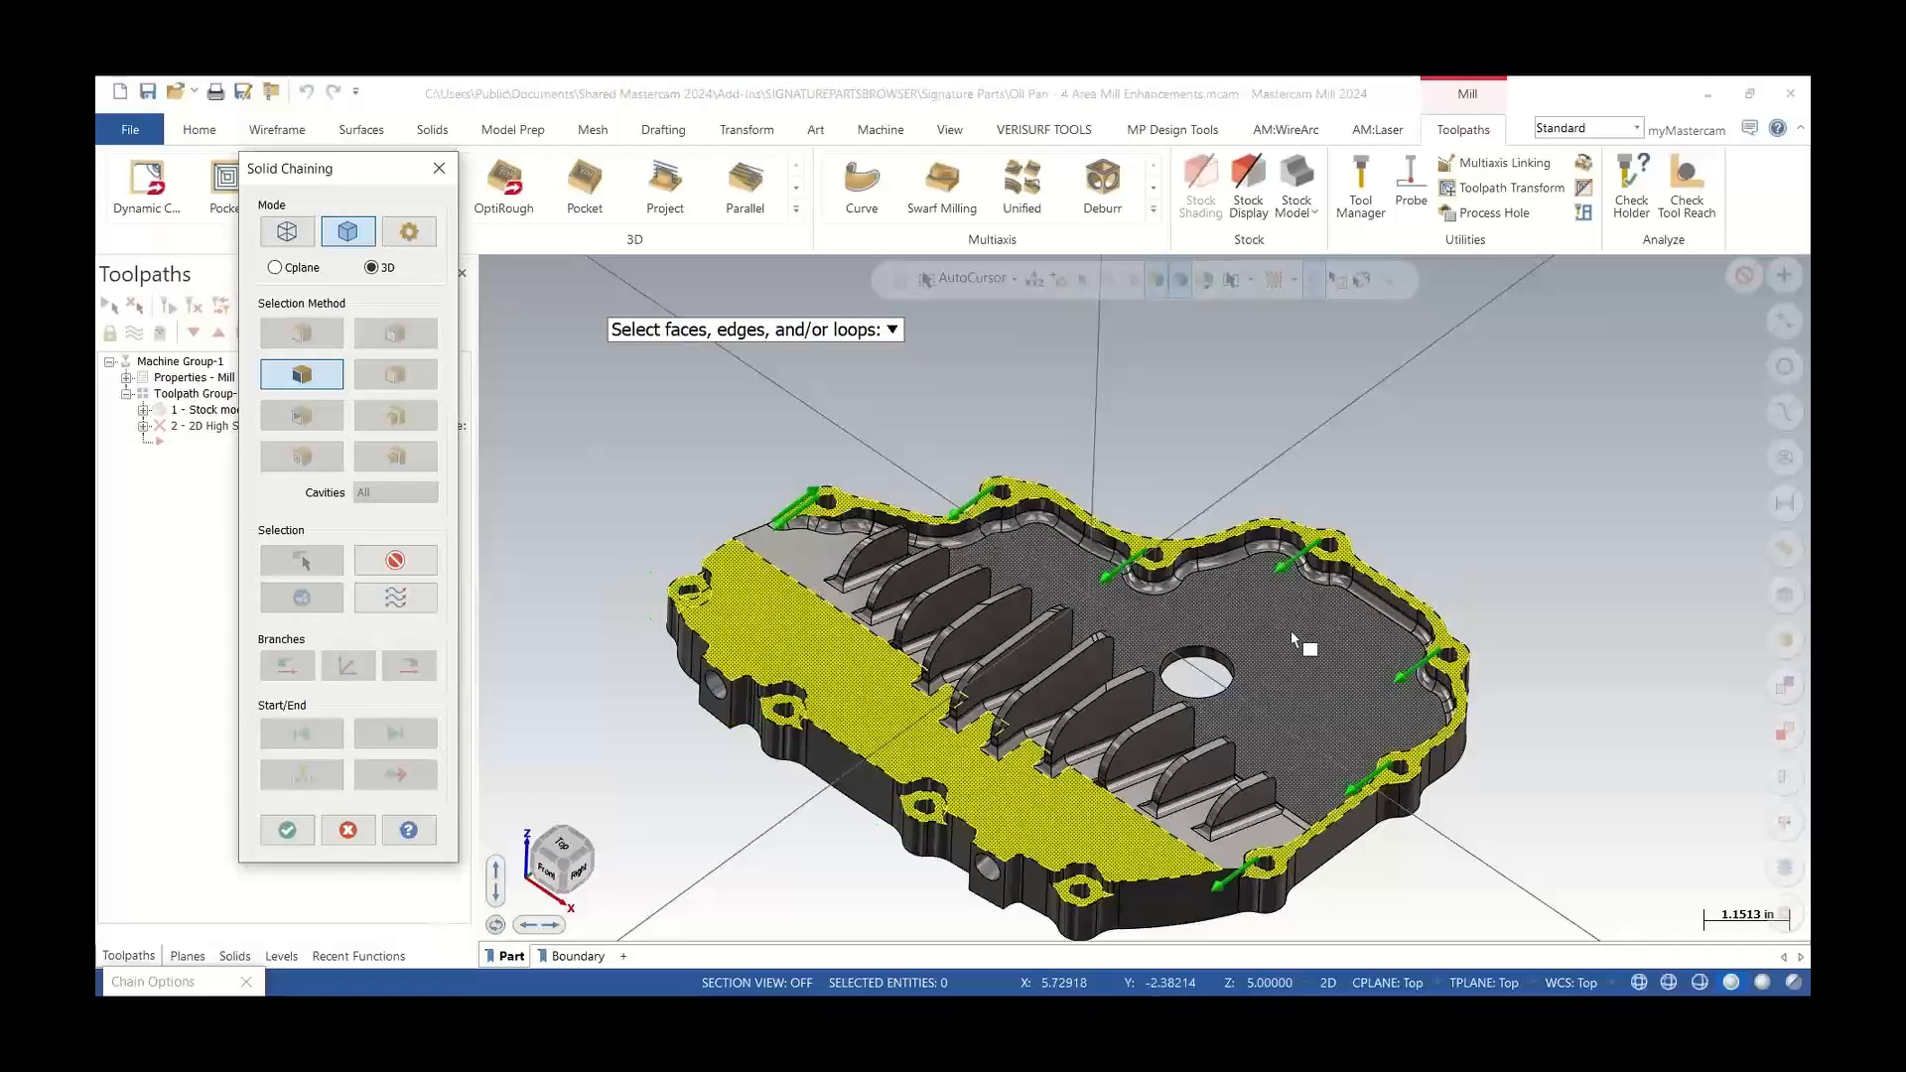
pyautogui.click(1248, 779)
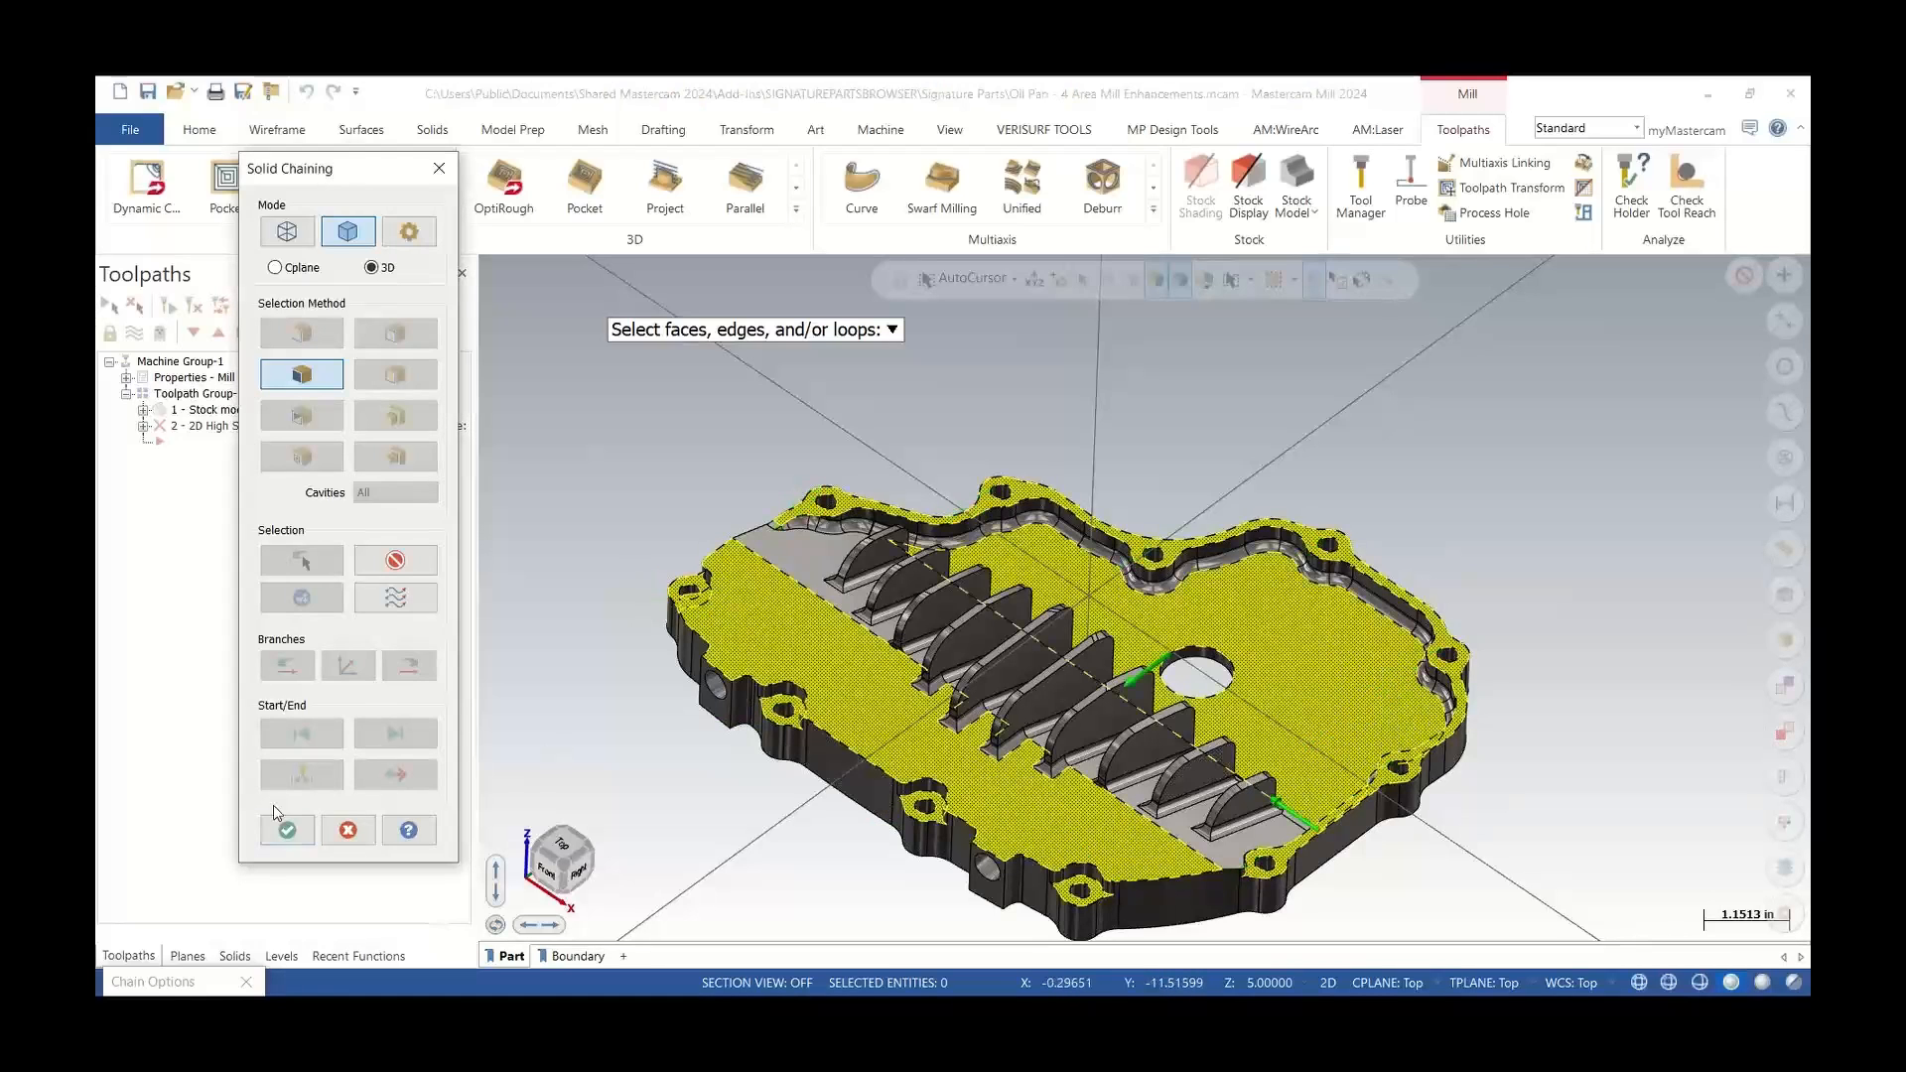
pyautogui.click(281, 834)
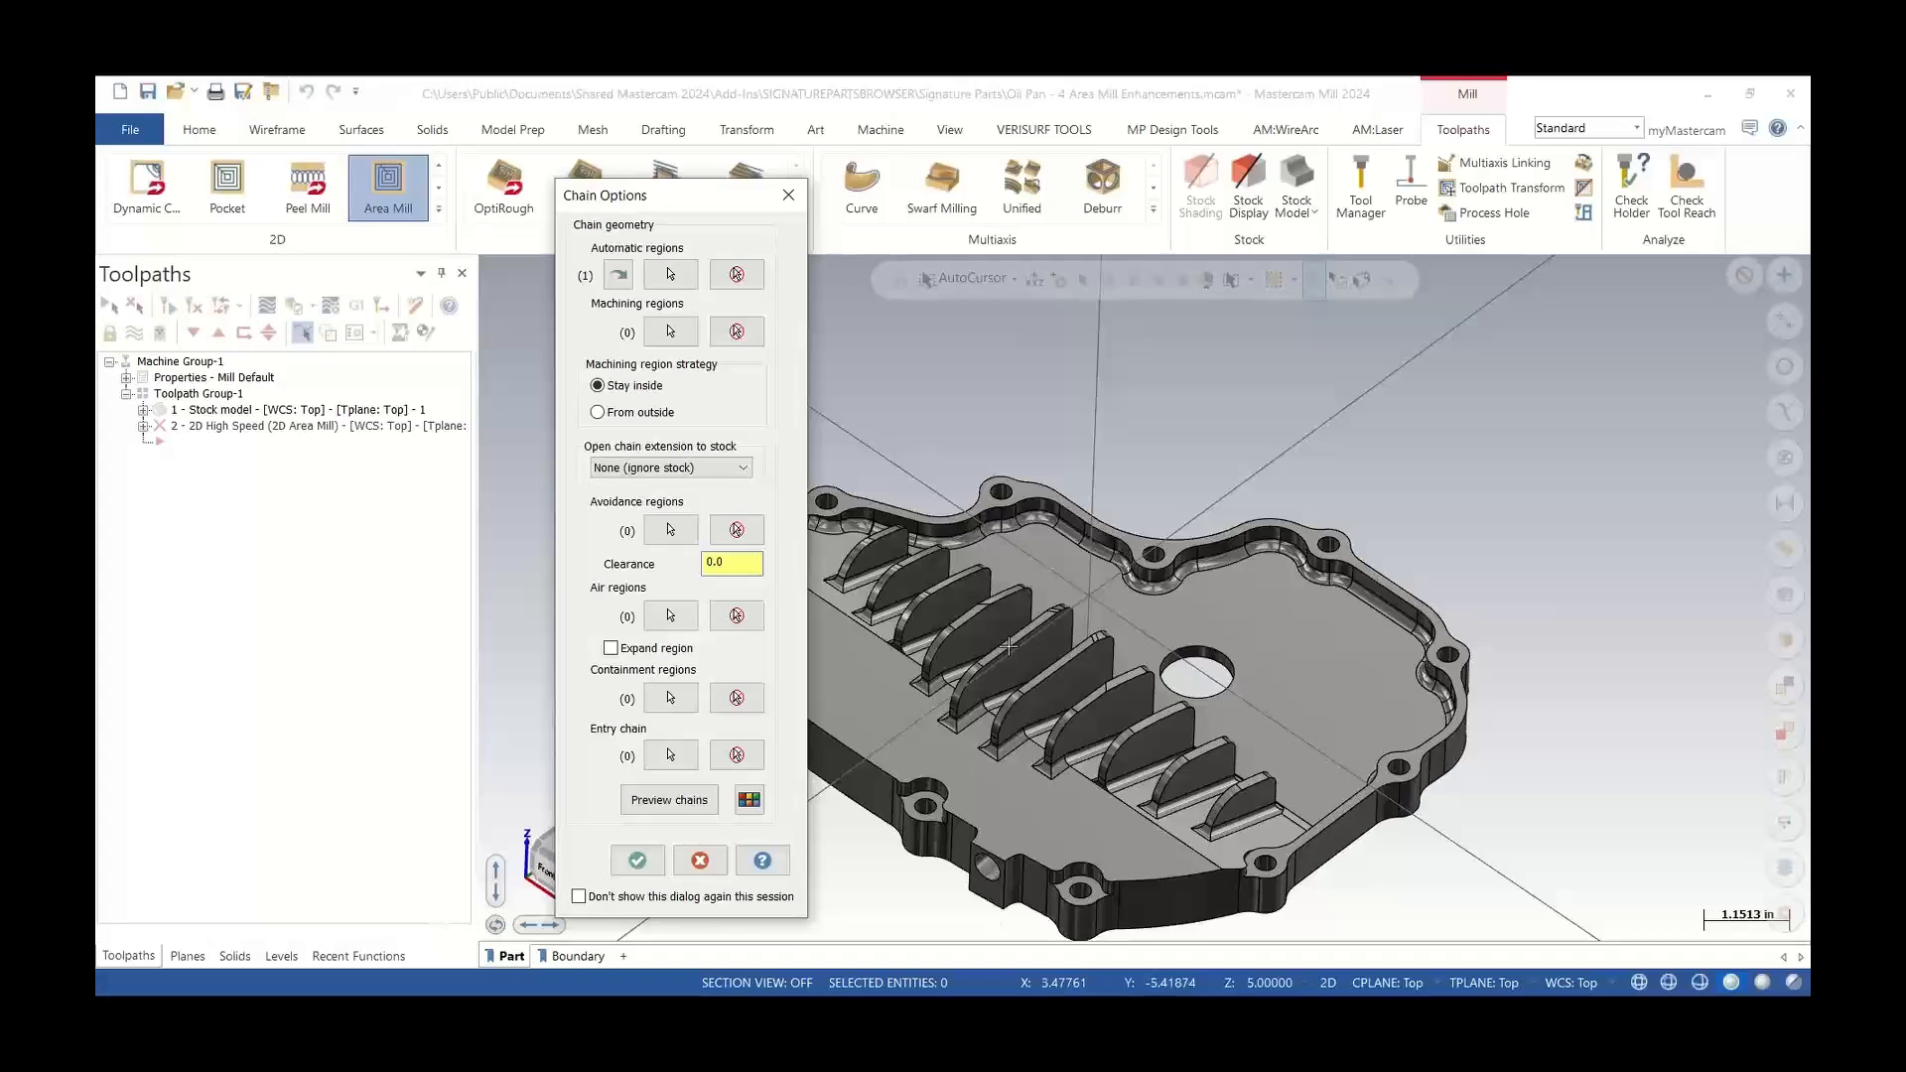
# Switch to the Boundary saved view and chain the orange boundary curve as the avoidance region
pyautogui.click(671, 529)
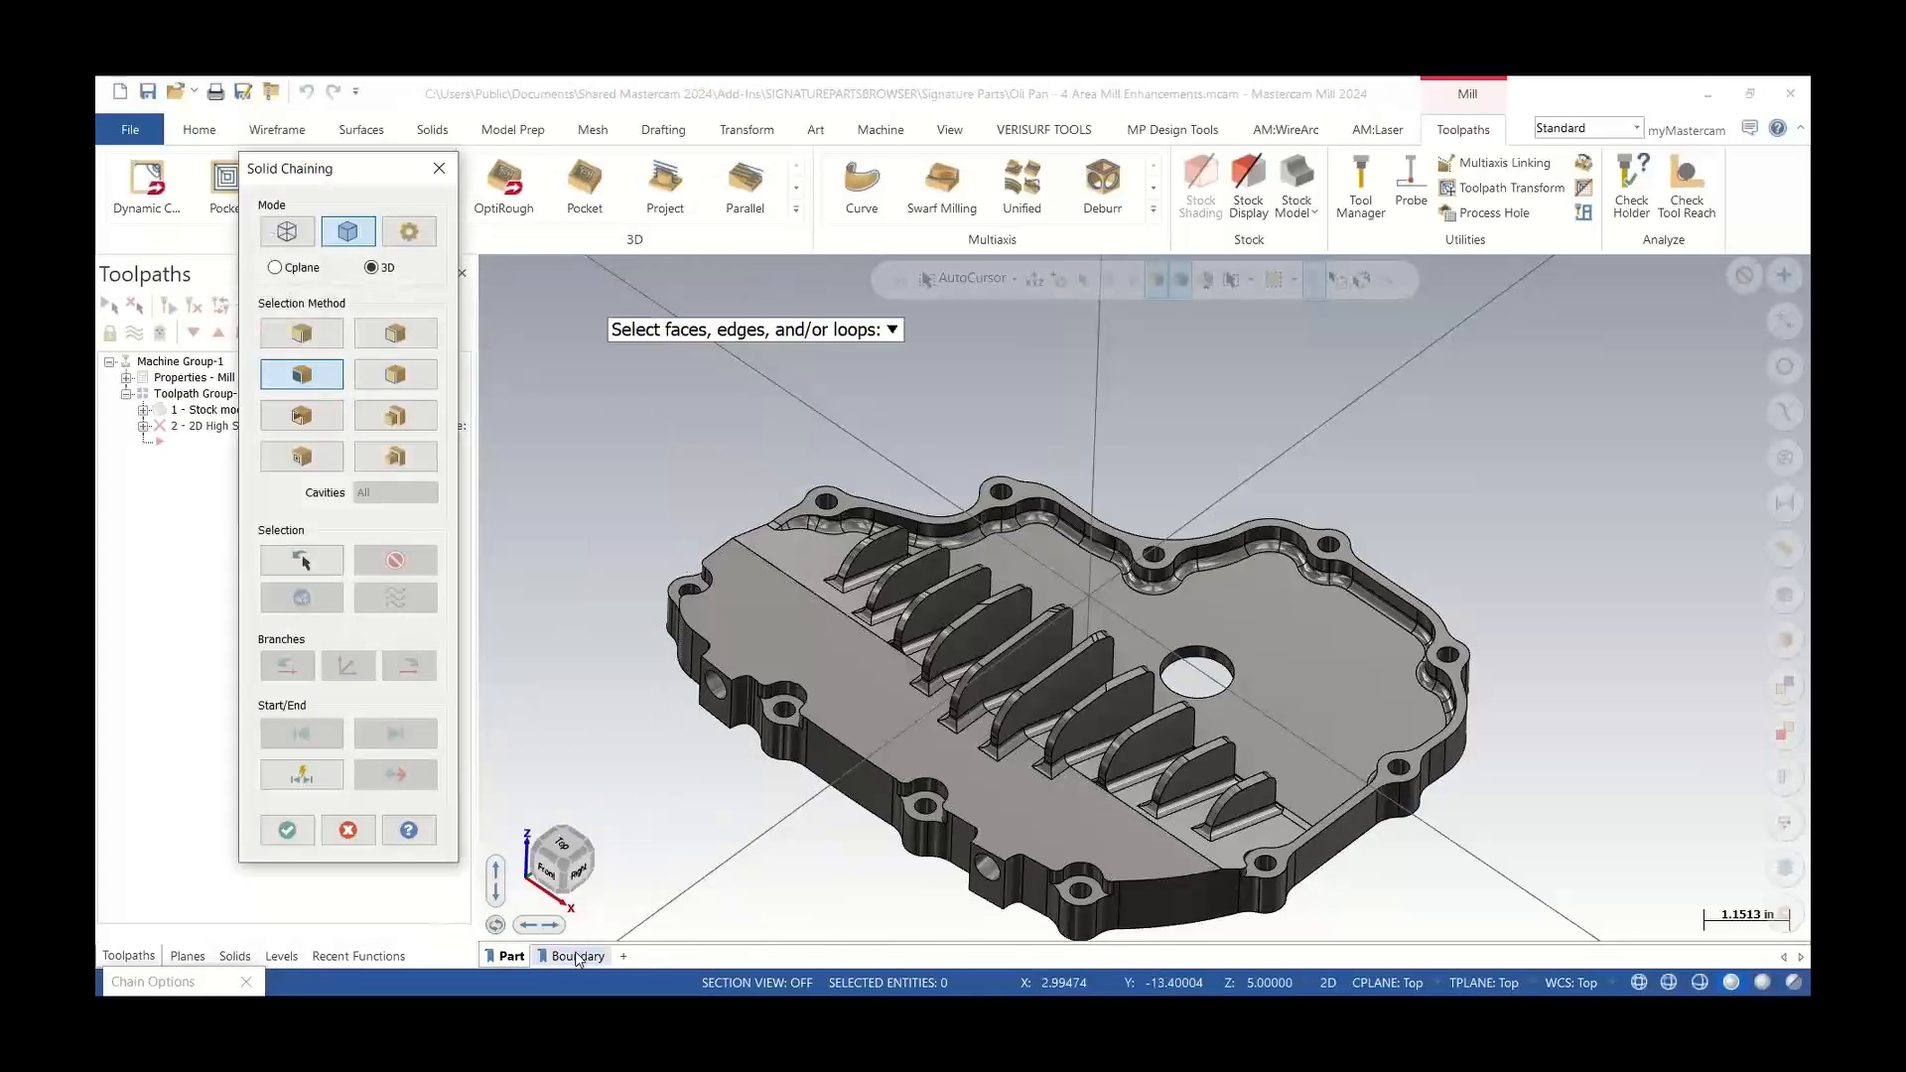
pyautogui.click(577, 958)
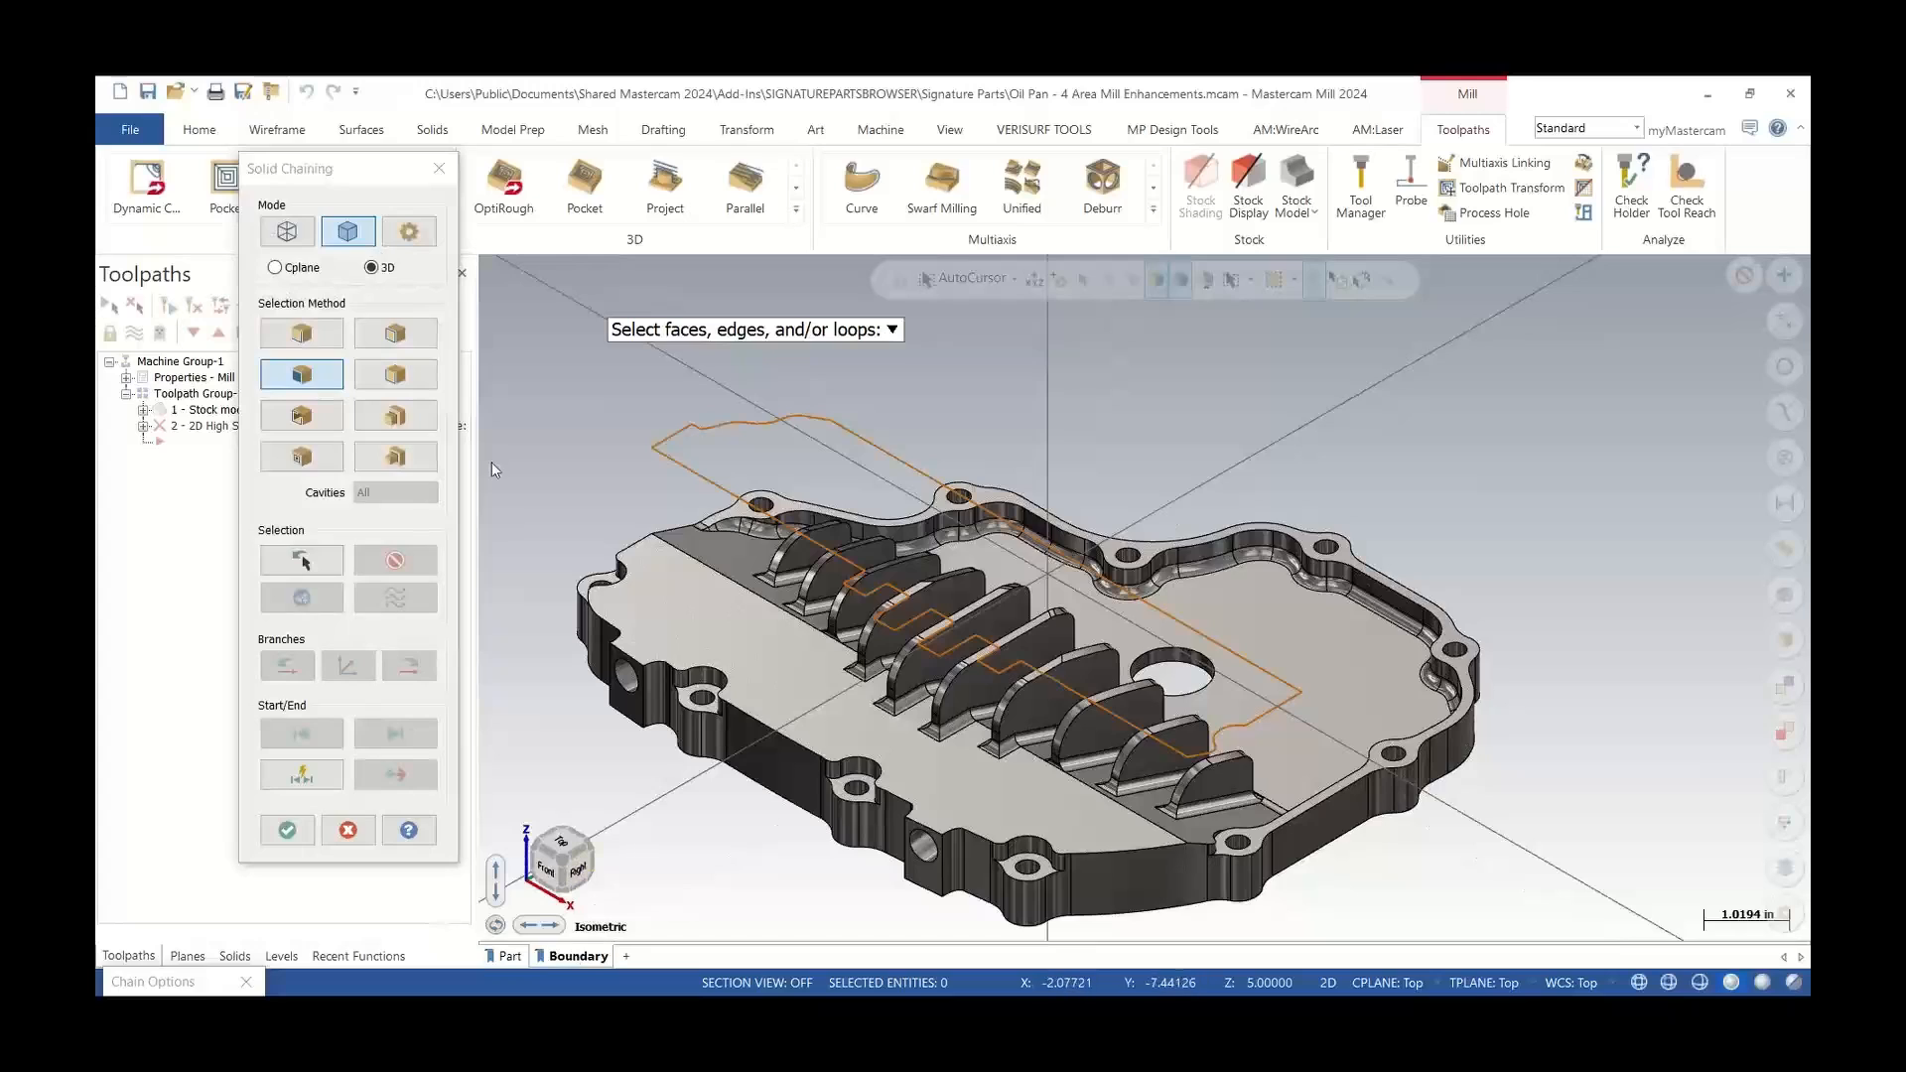
pyautogui.click(287, 231)
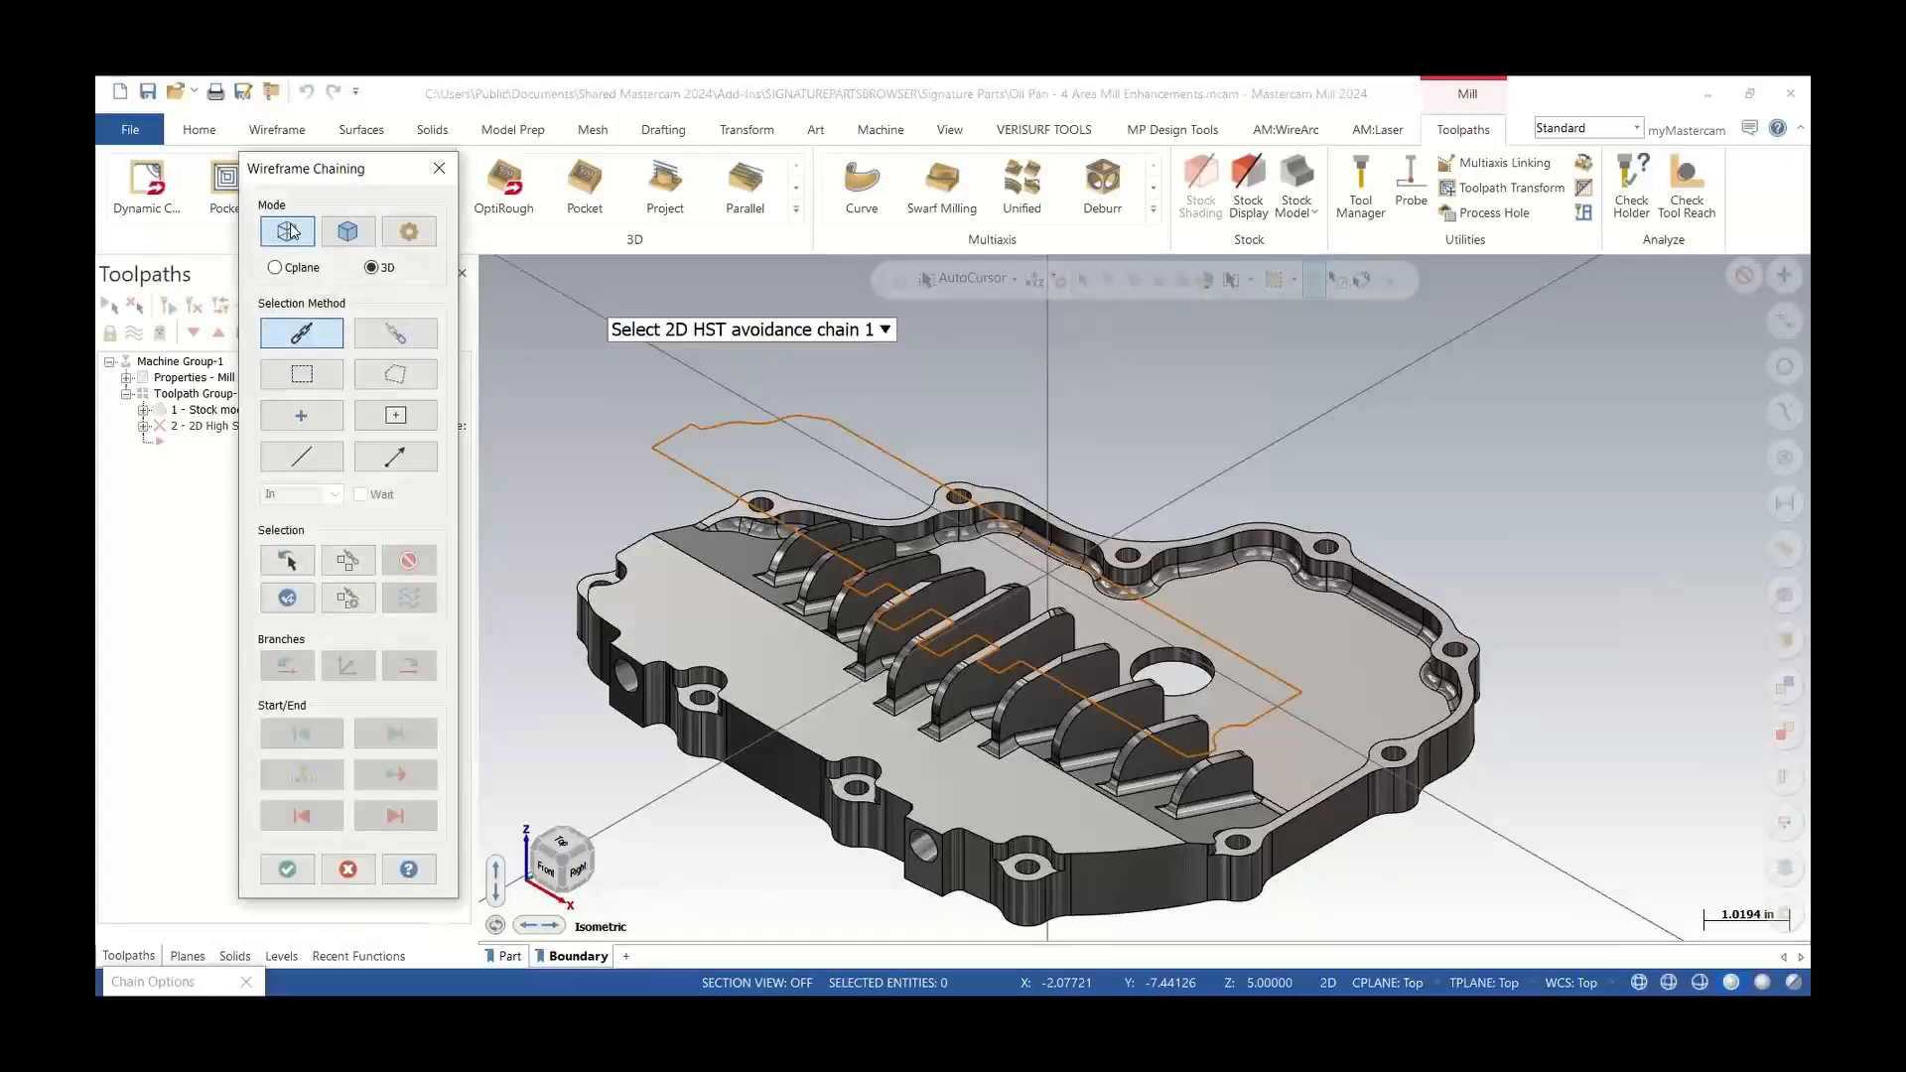
pyautogui.click(1266, 673)
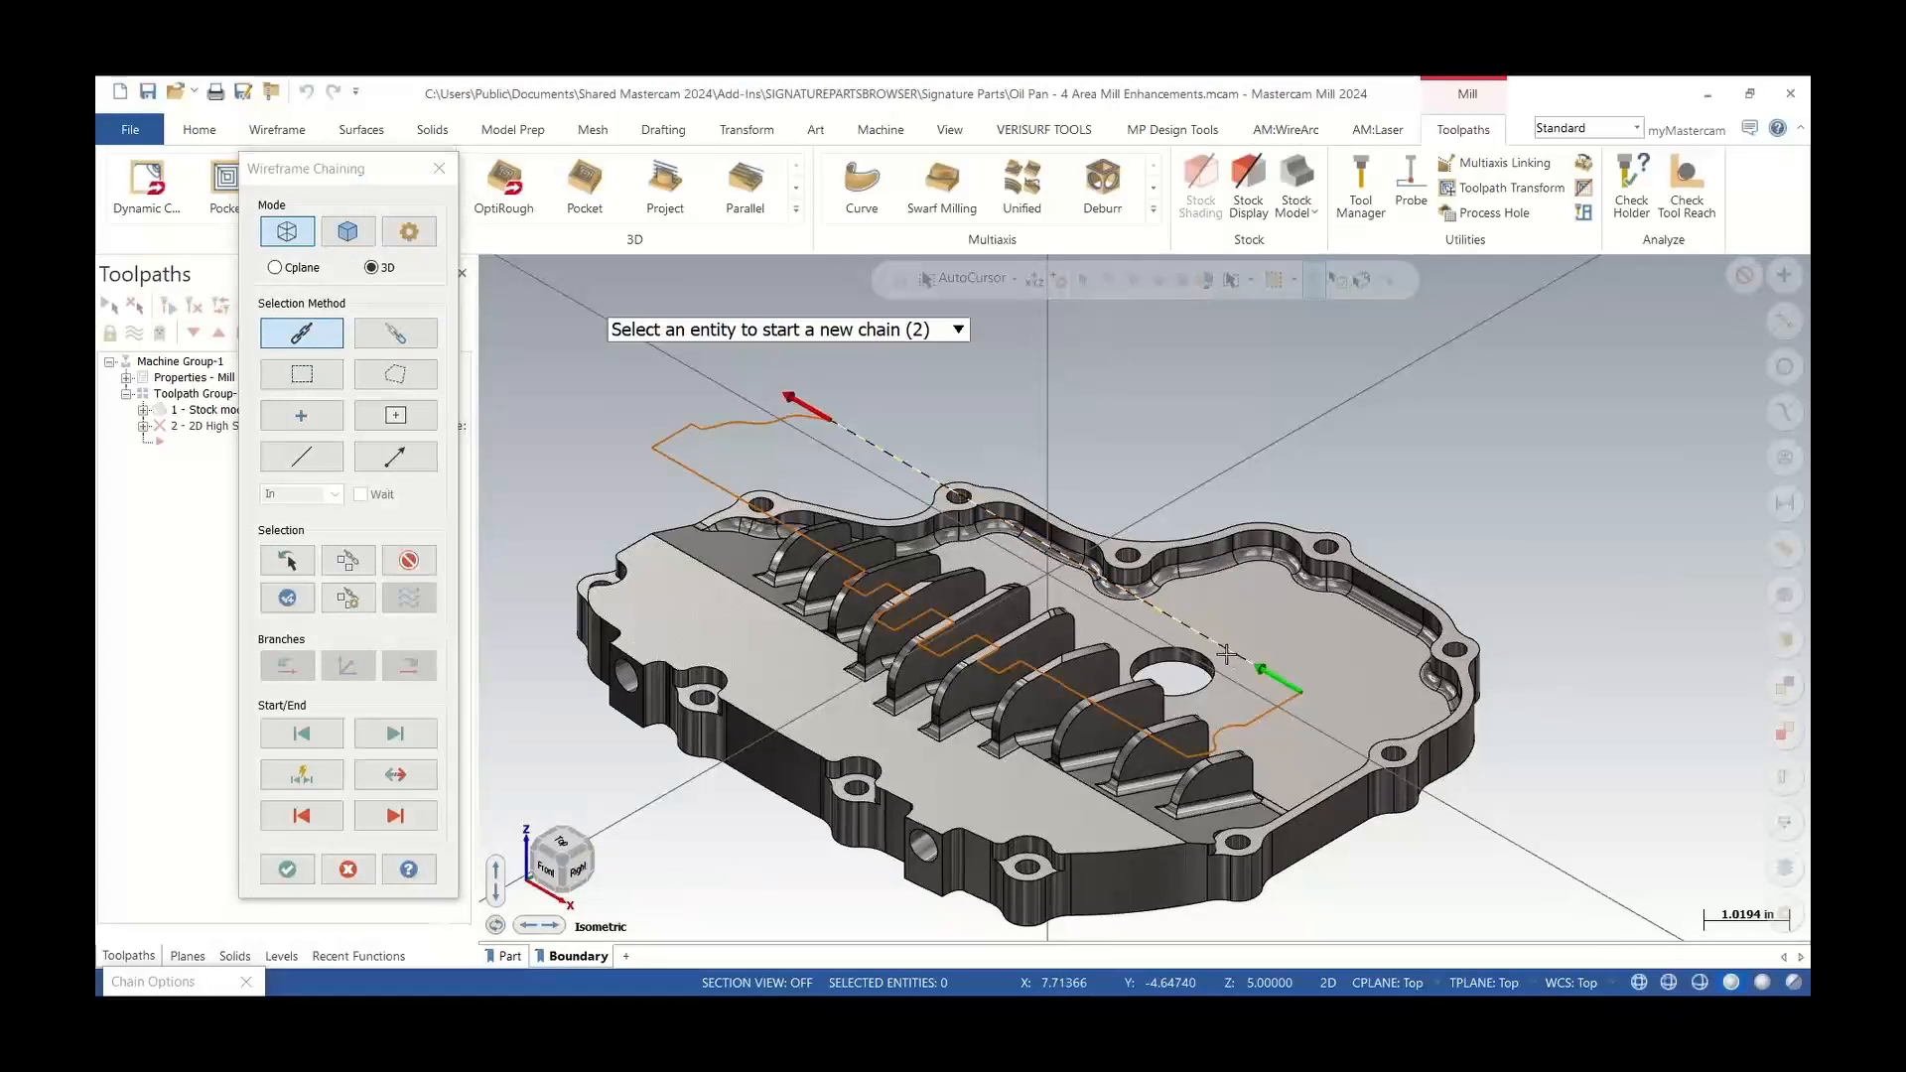
pyautogui.click(287, 869)
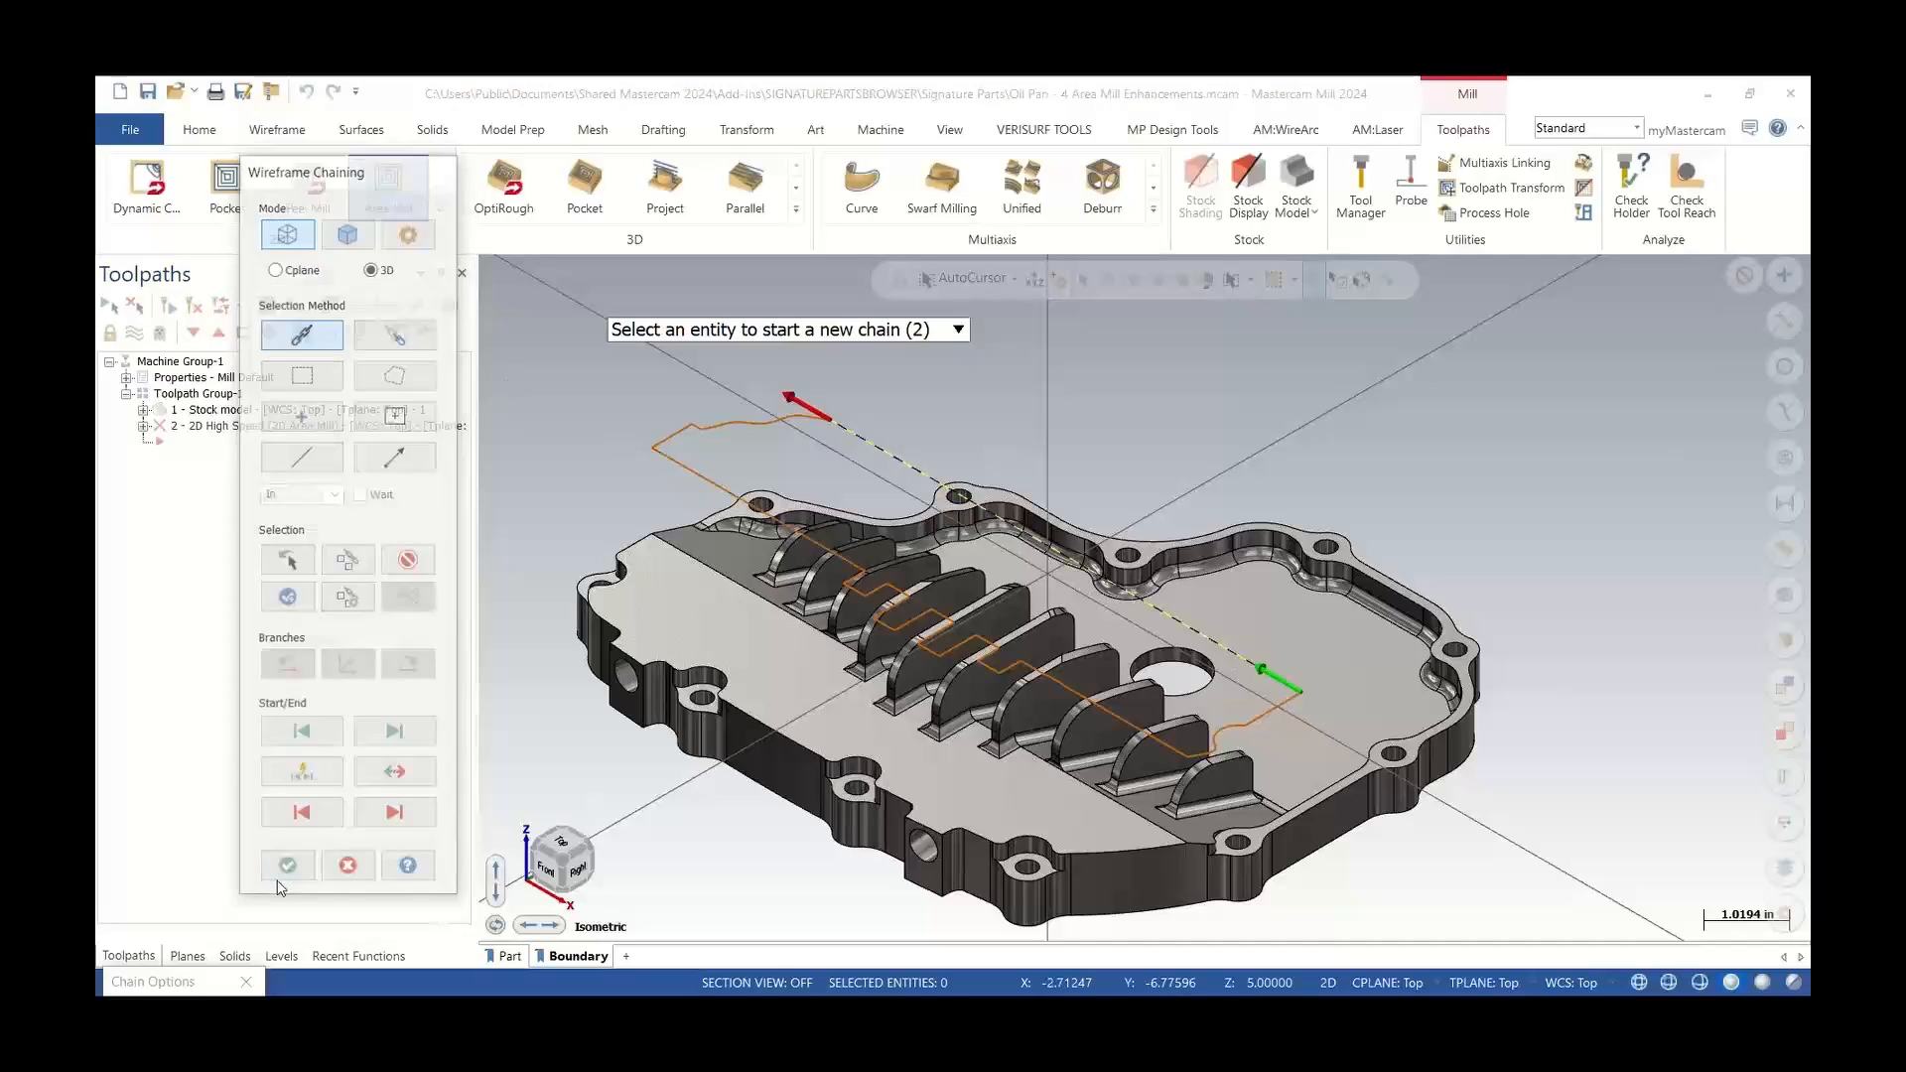
pyautogui.click(670, 529)
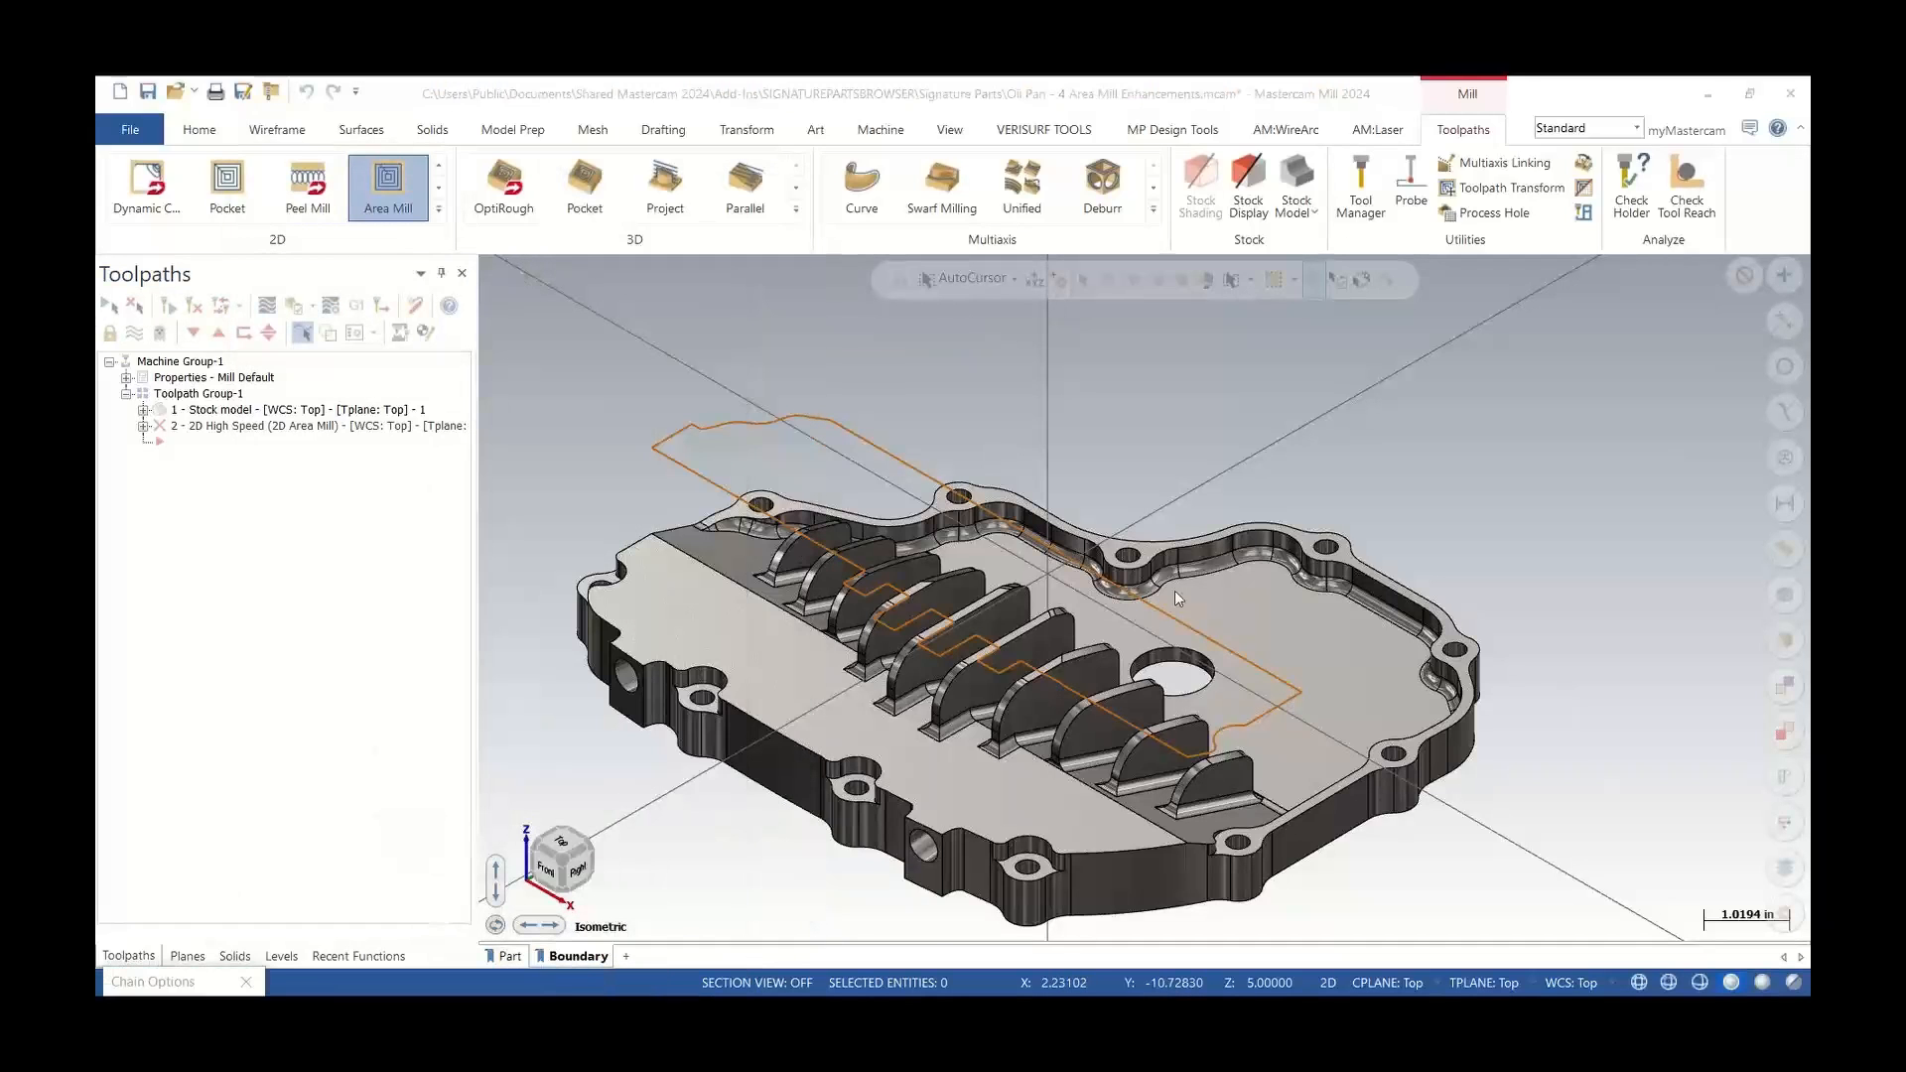
pyautogui.click(1235, 644)
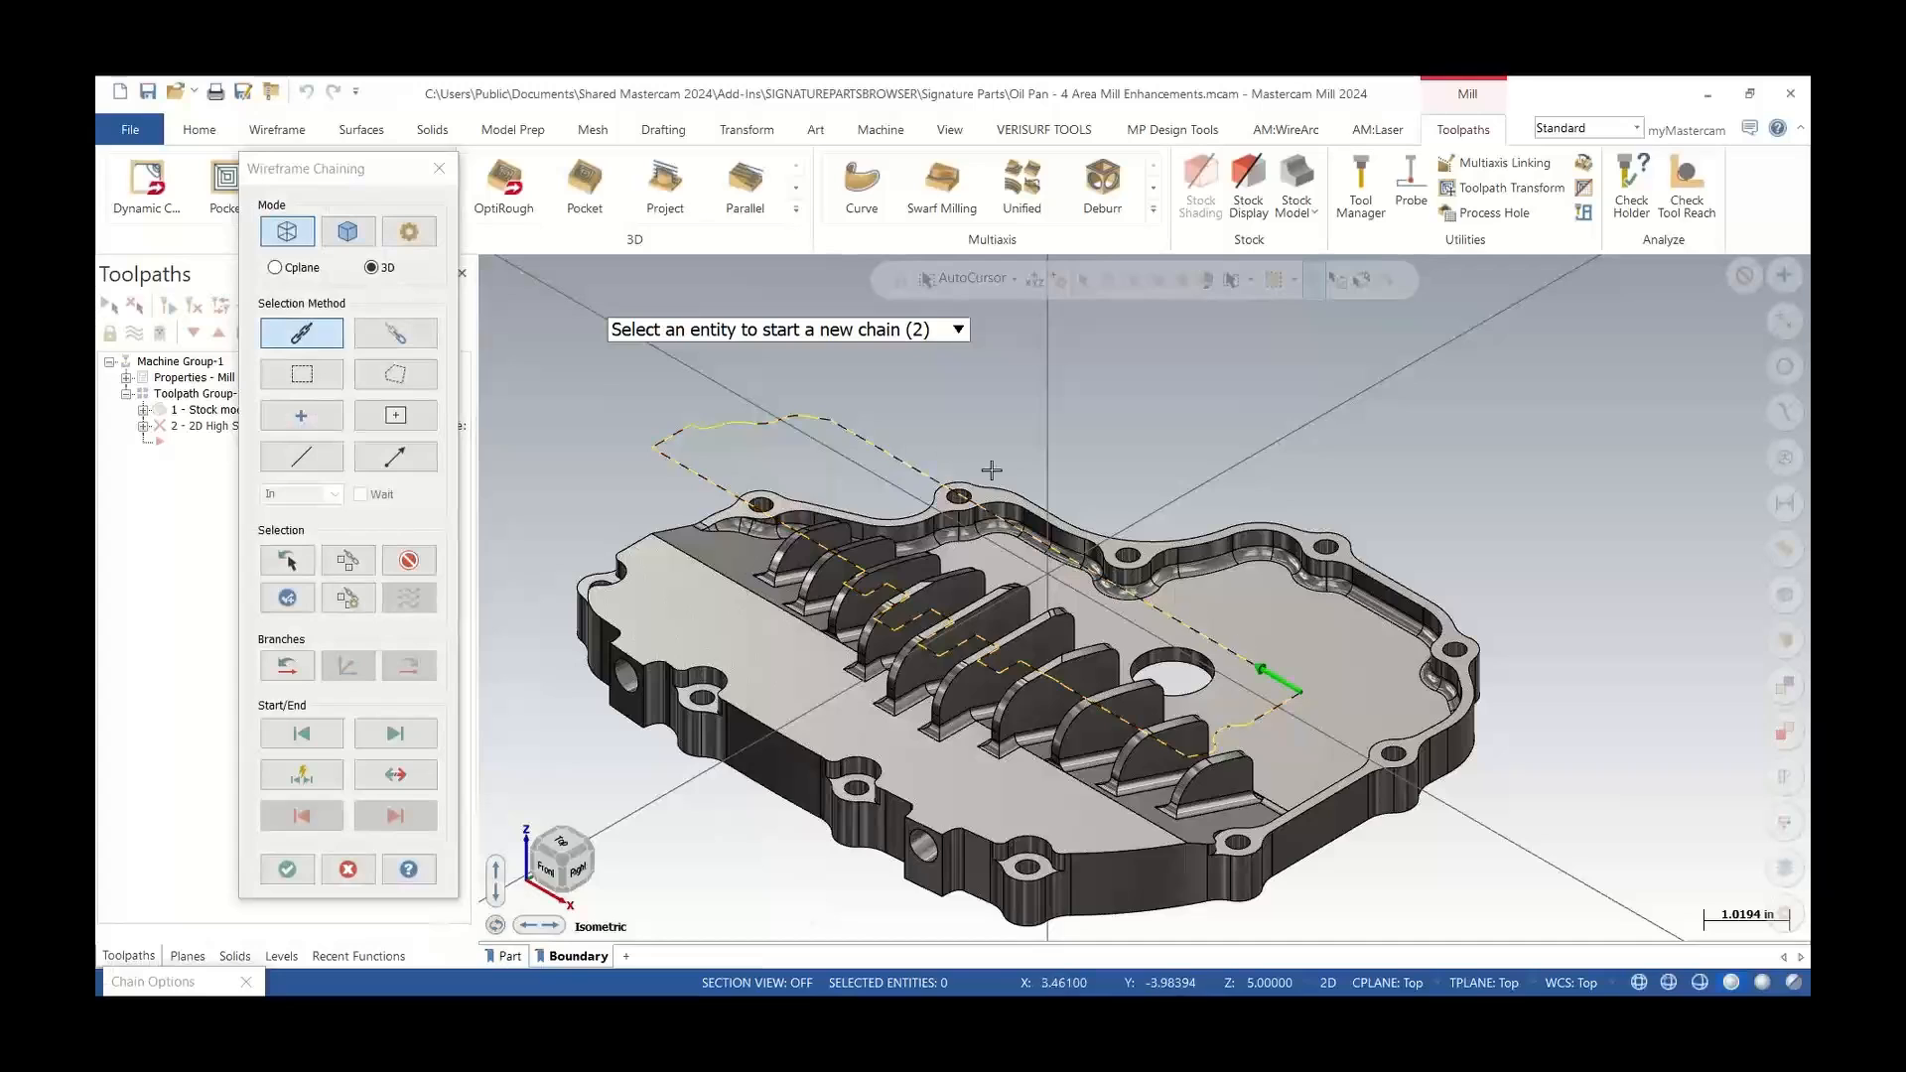
pyautogui.click(287, 869)
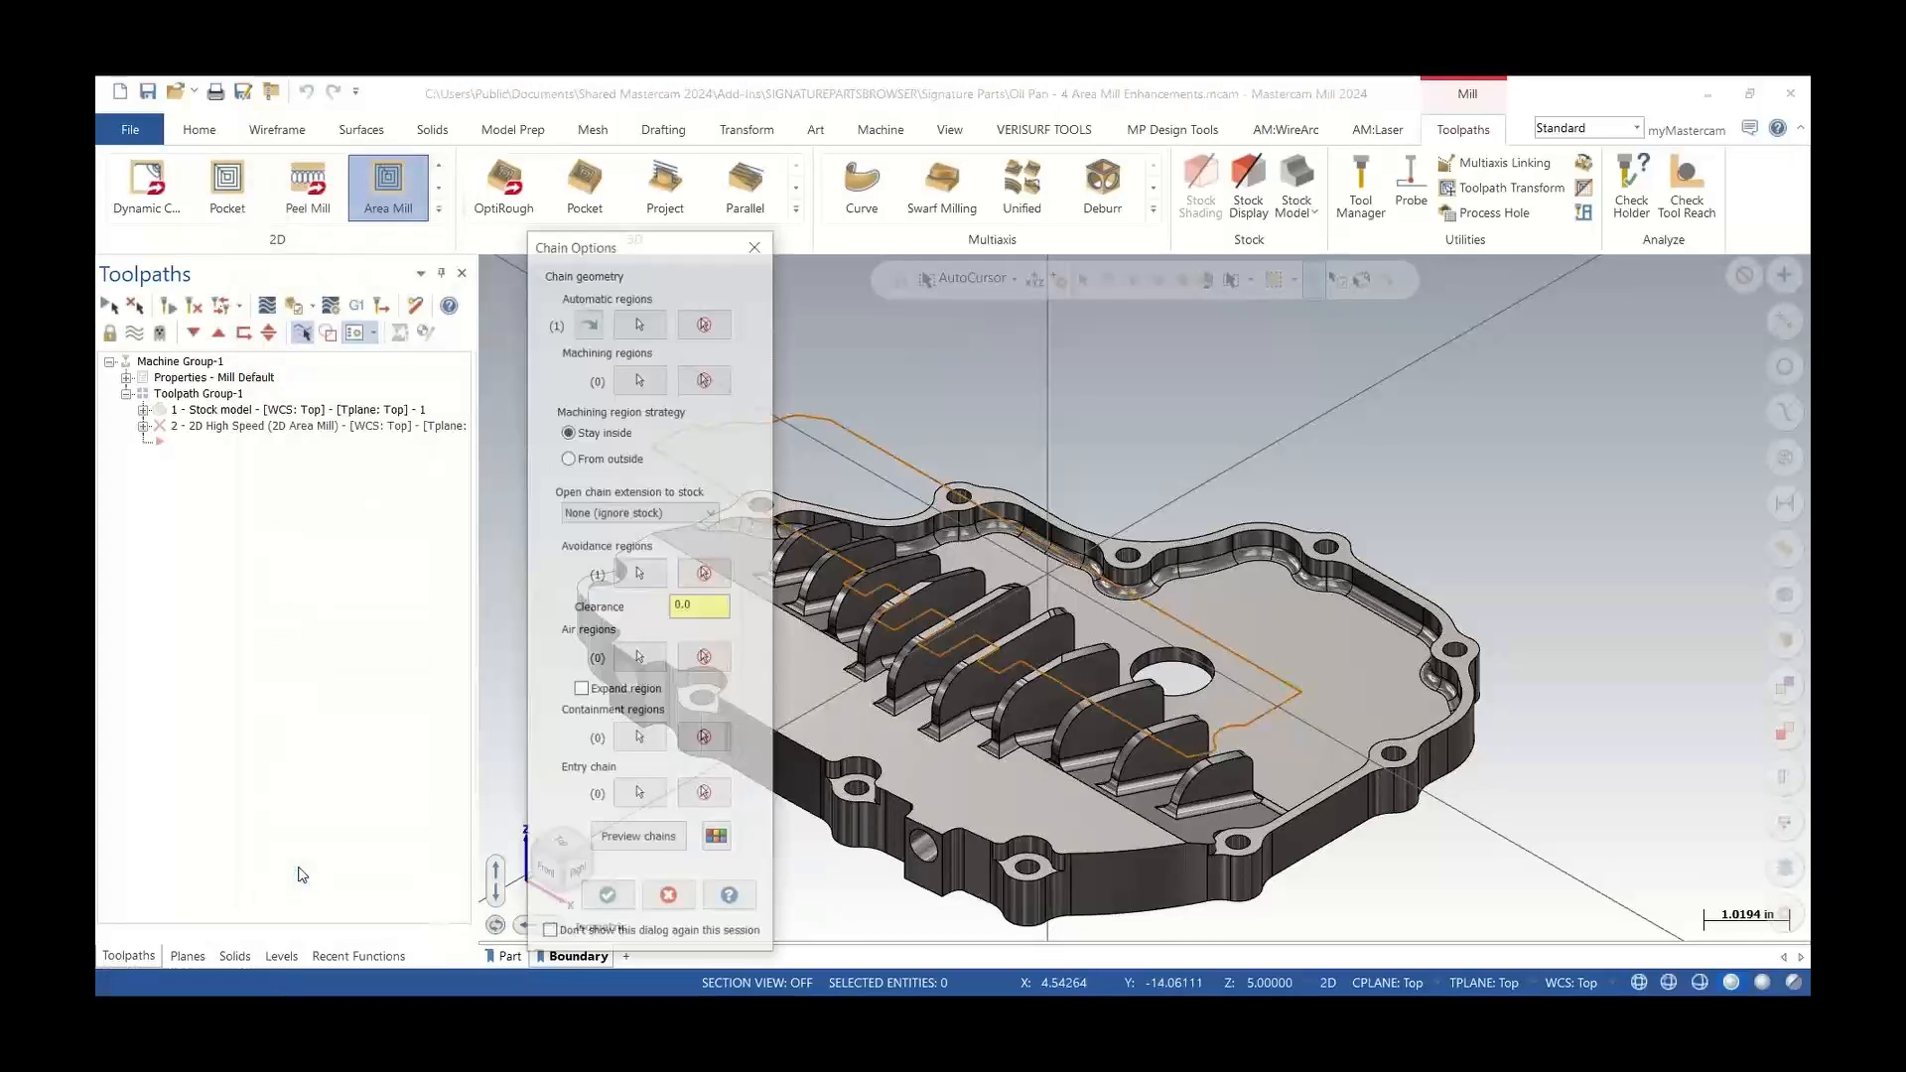
pyautogui.click(637, 860)
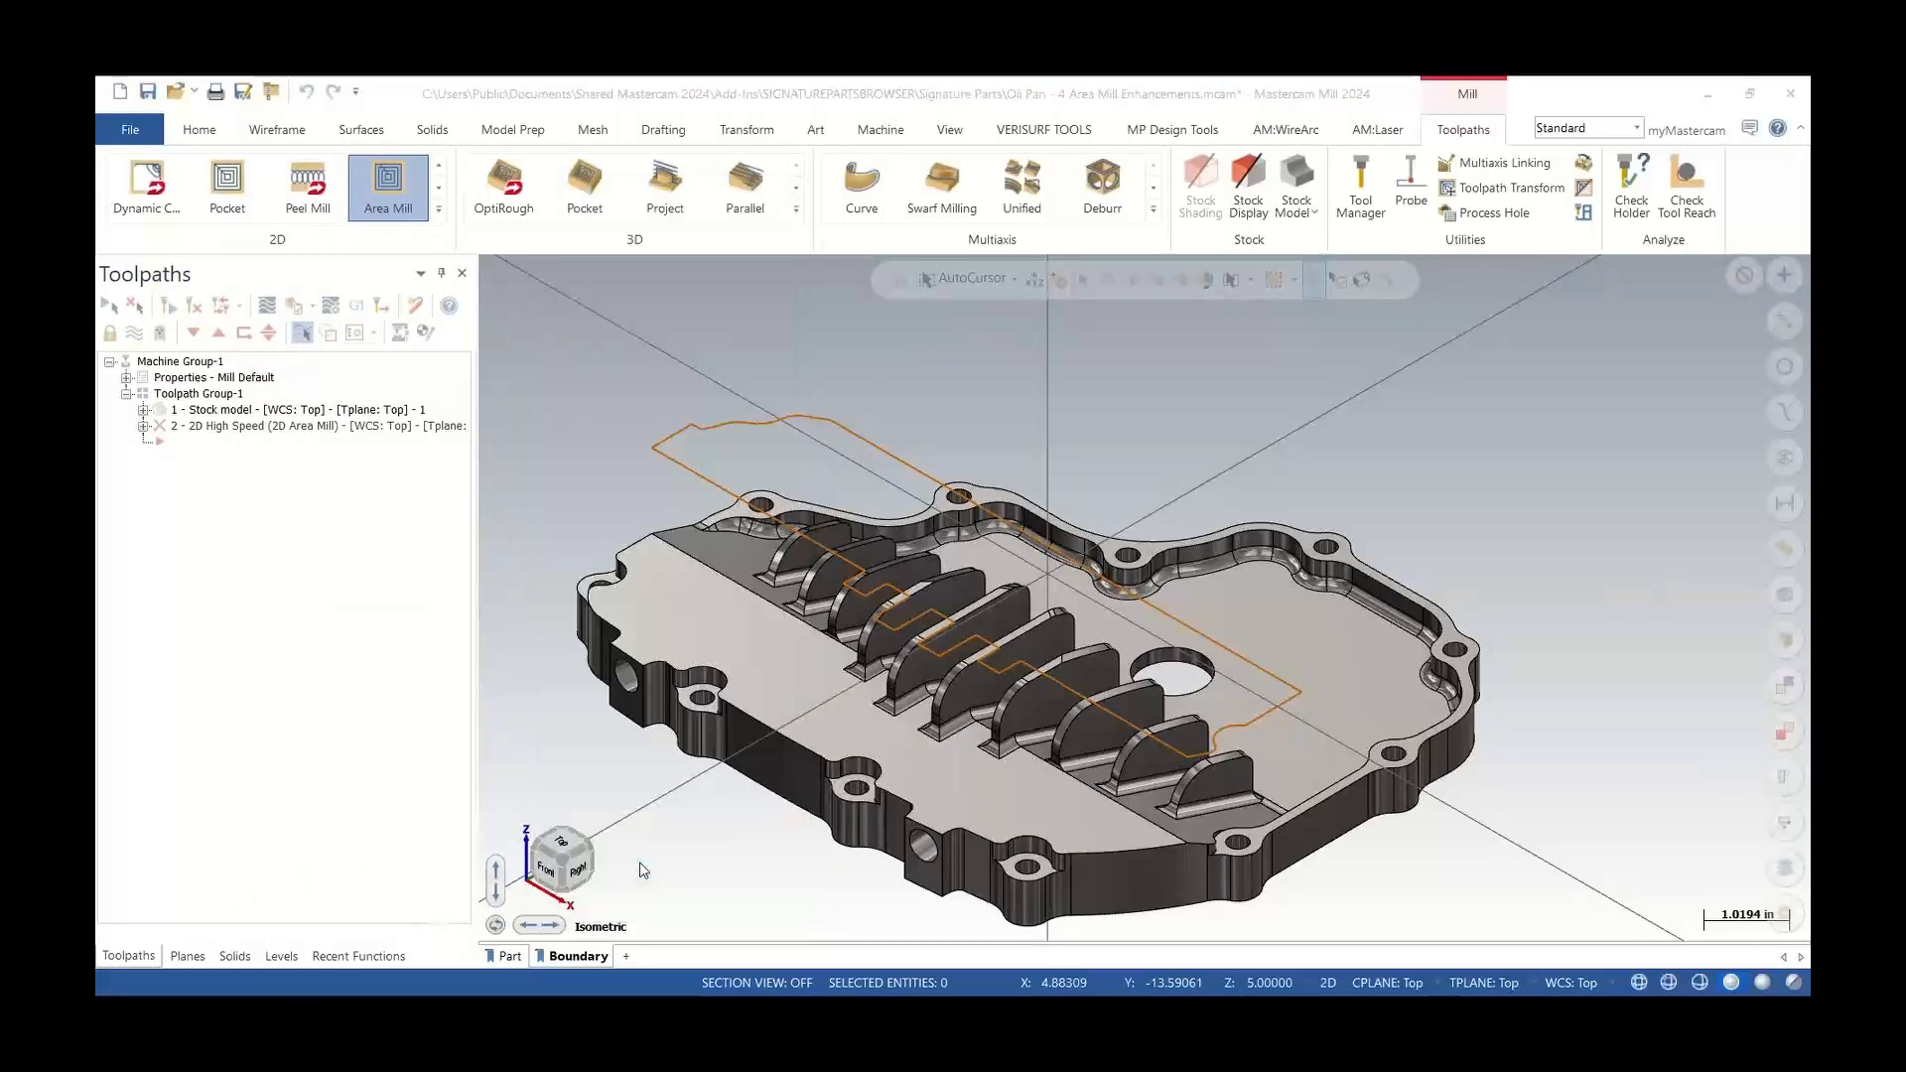
# Select the 3/8 bull endmill and set stock to leave on walls and floors to 0.0
pyautogui.click(324, 226)
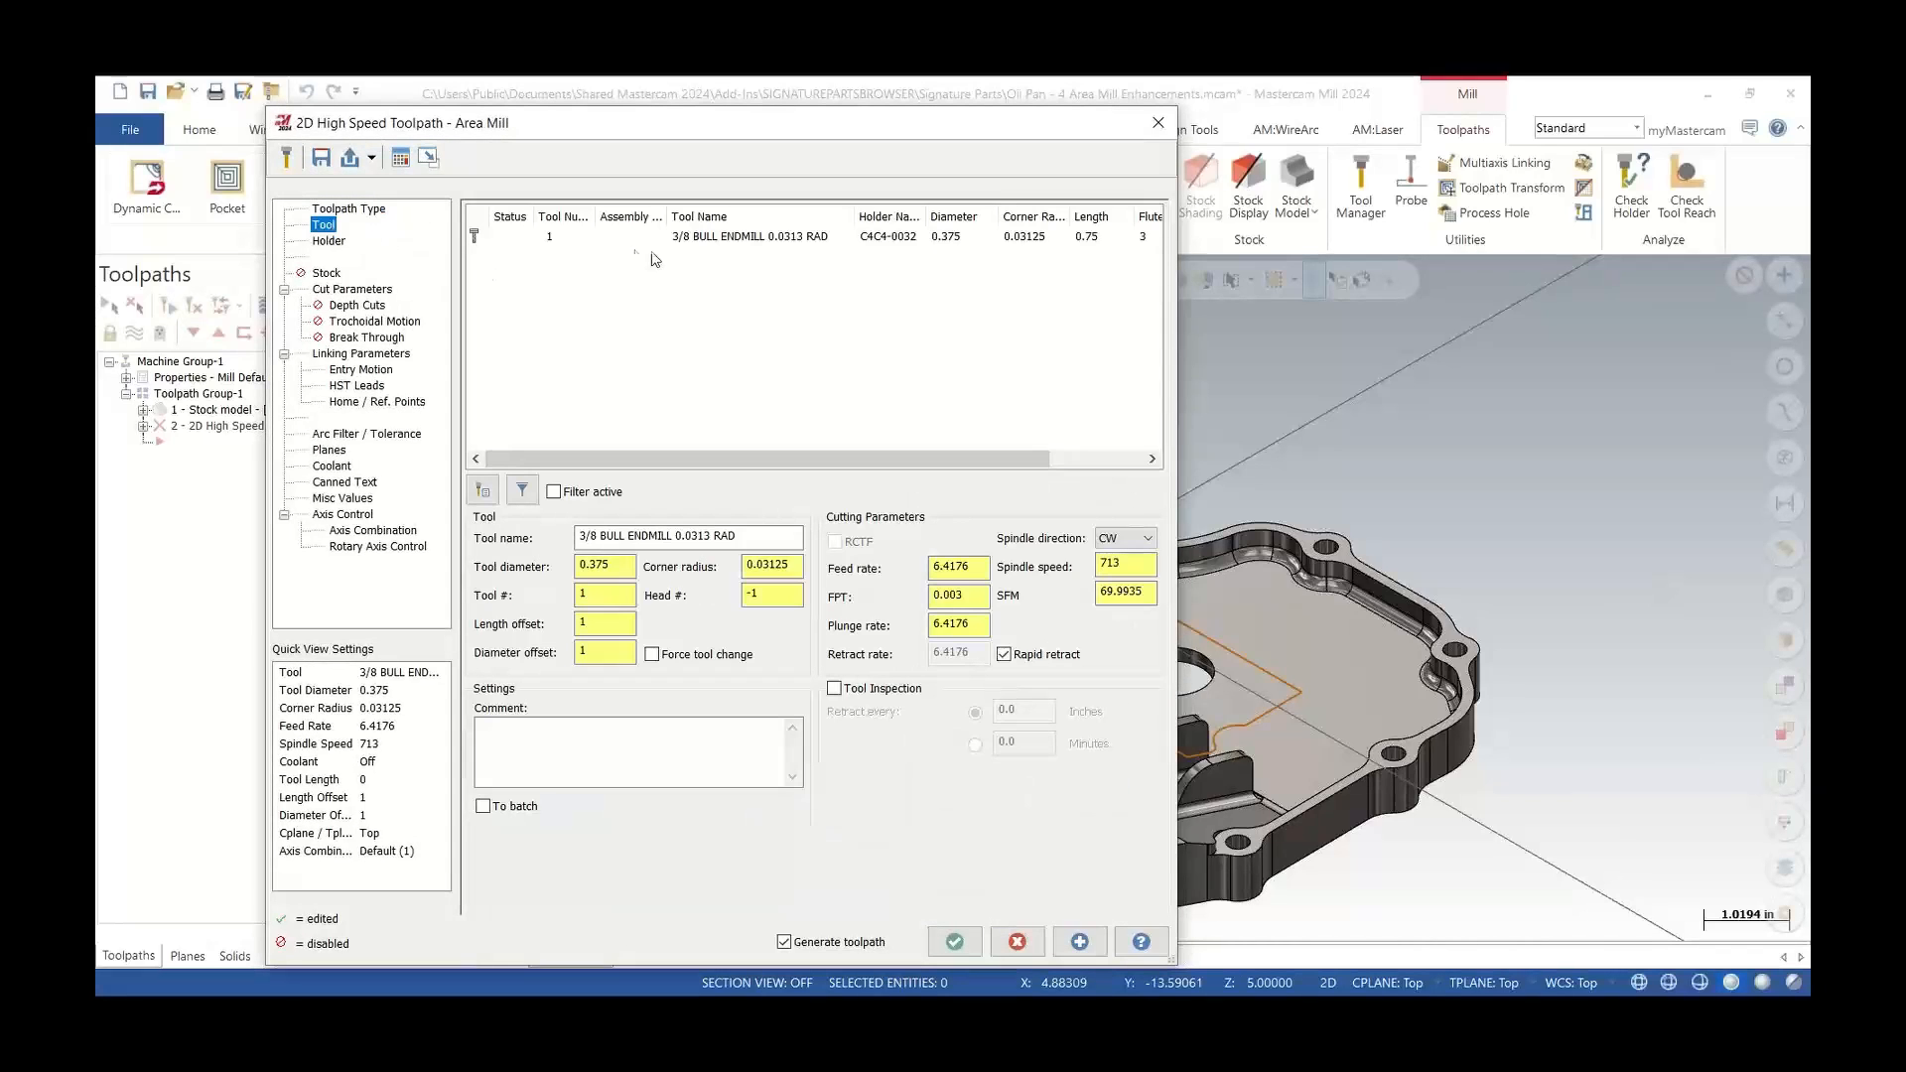
pyautogui.click(701, 239)
pyautogui.click(353, 290)
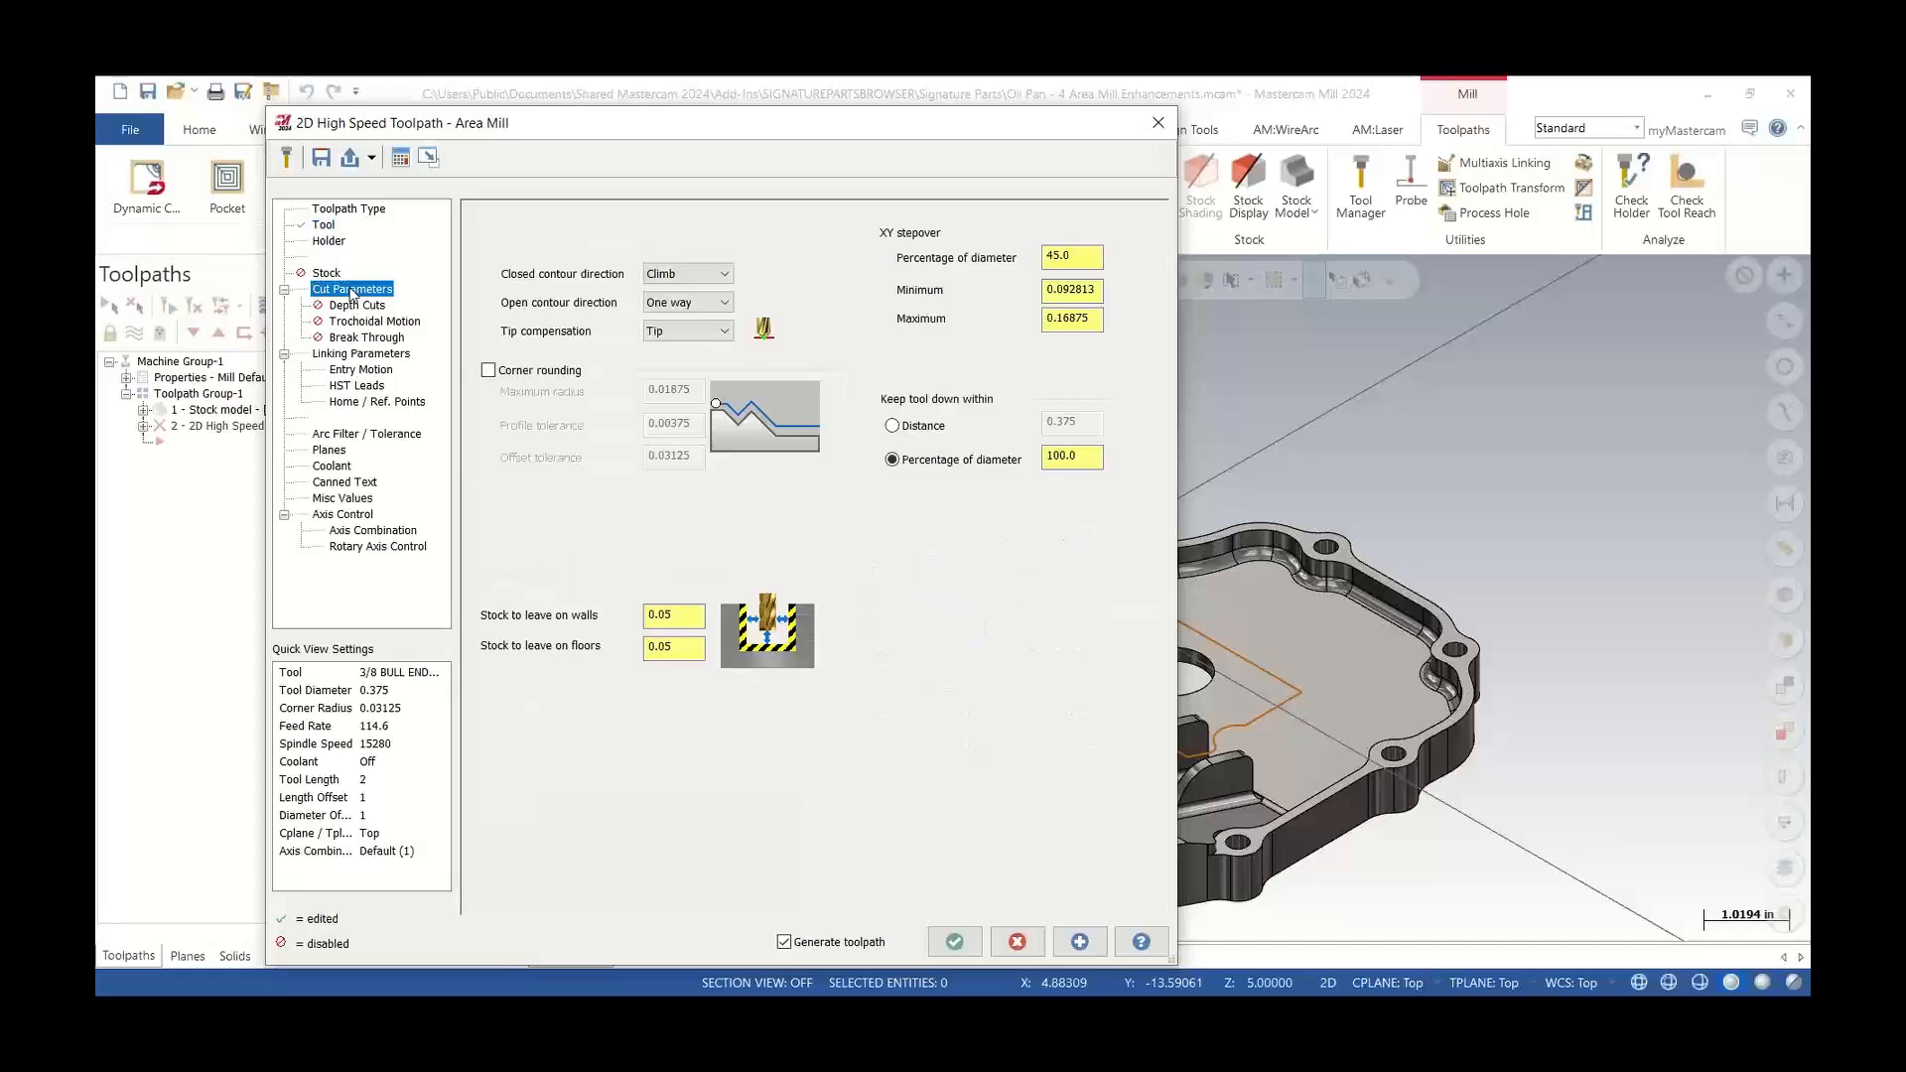
pyautogui.doubleClick(663, 615)
pyautogui.write('0.0')
pyautogui.doubleClick(663, 645)
pyautogui.write('0.0')
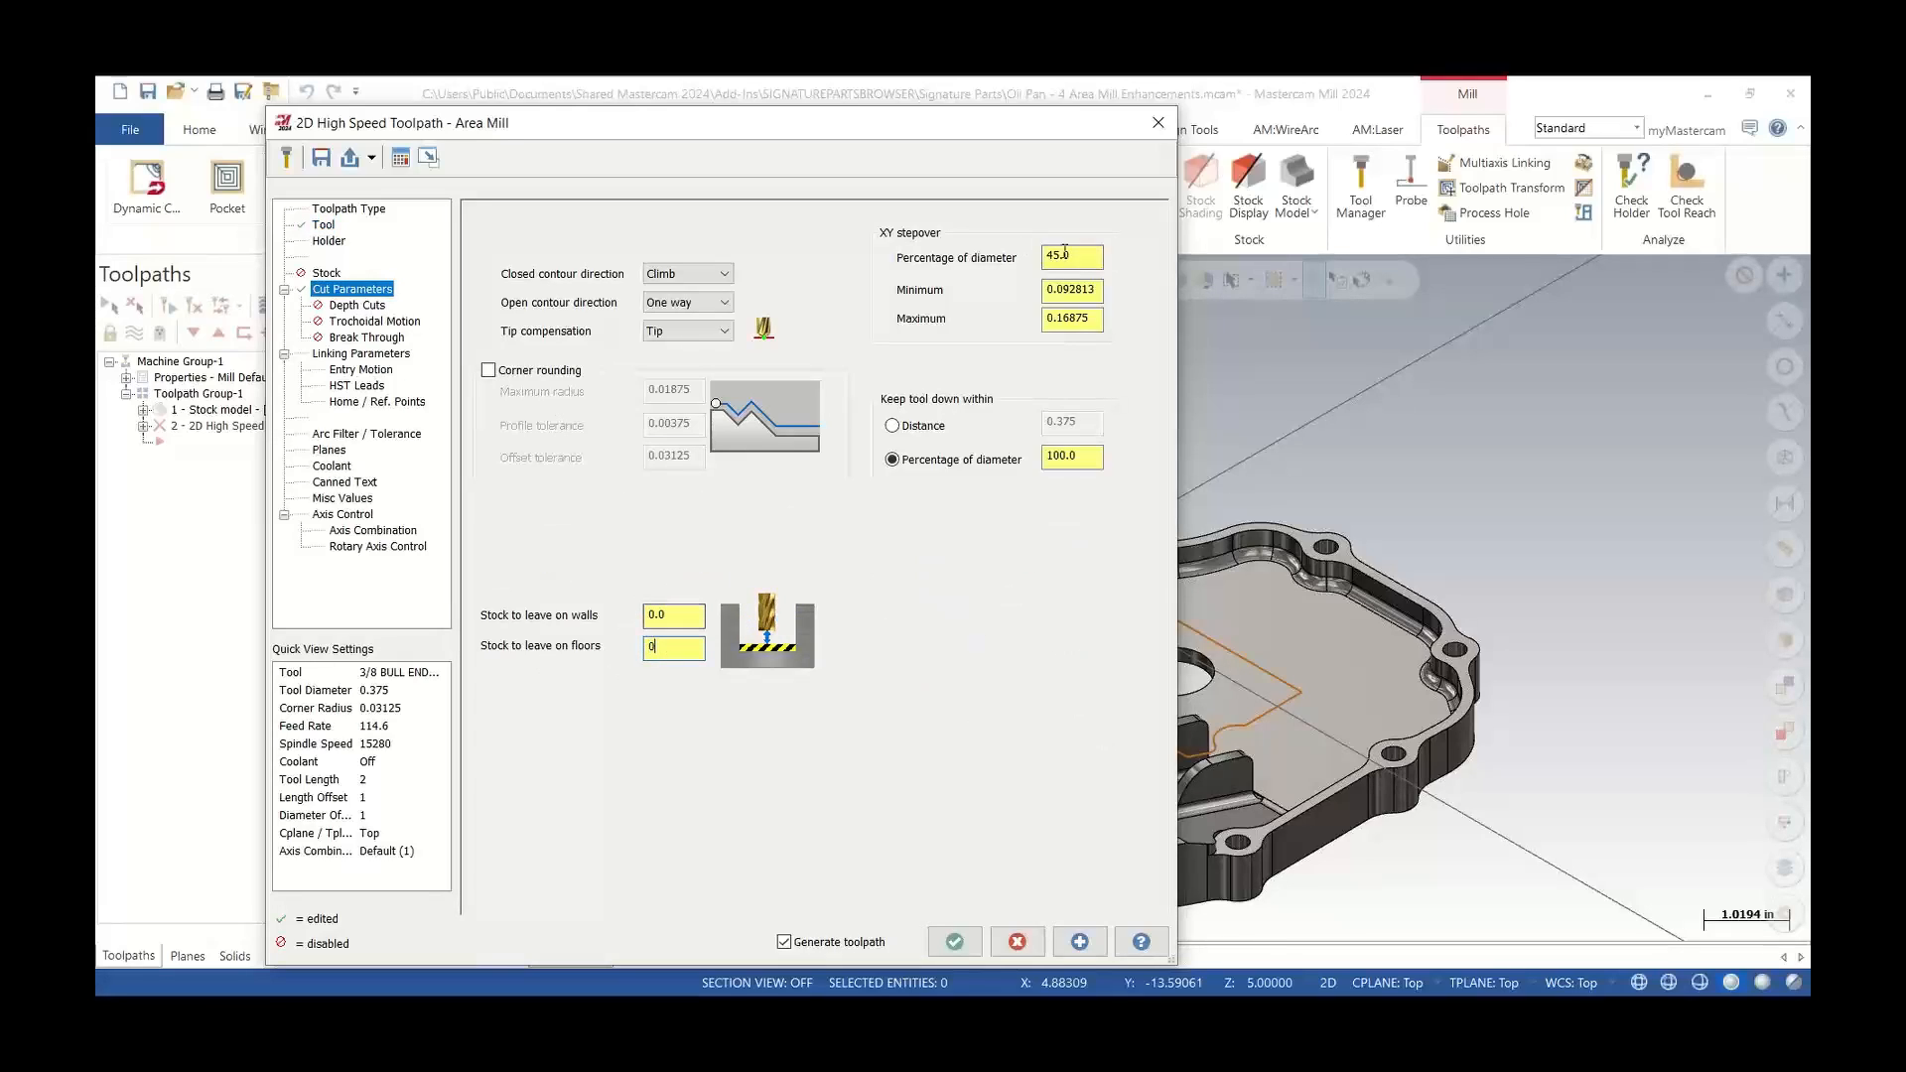
# Set the top of stock to 0.025 incremental in the Area Mill linking parameters
pyautogui.doubleClick(1058, 255)
pyautogui.click(357, 354)
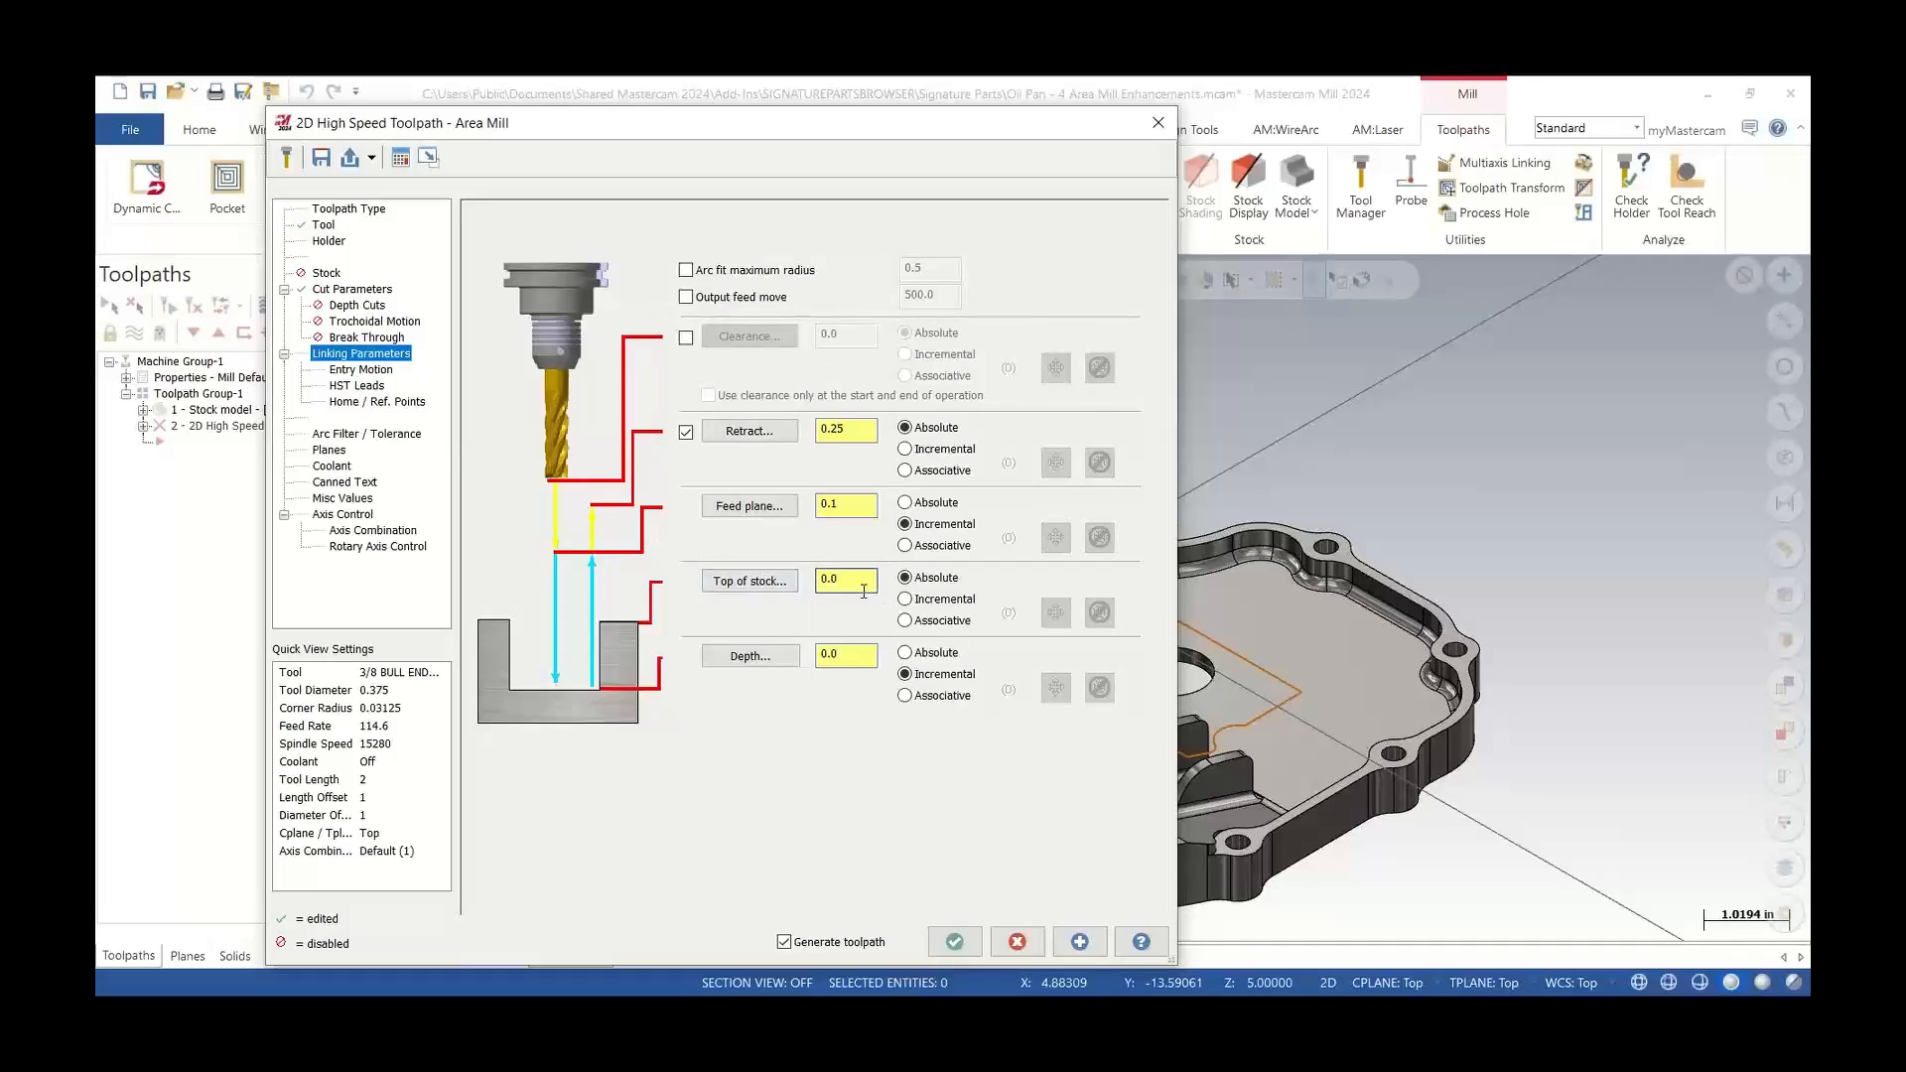
pyautogui.click(904, 599)
pyautogui.doubleClick(842, 579)
pyautogui.write('.025')
# Enable the clearance plane at 2.0 absolute and generate the Area Mill toolpath
pyautogui.click(686, 338)
pyautogui.doubleClick(873, 336)
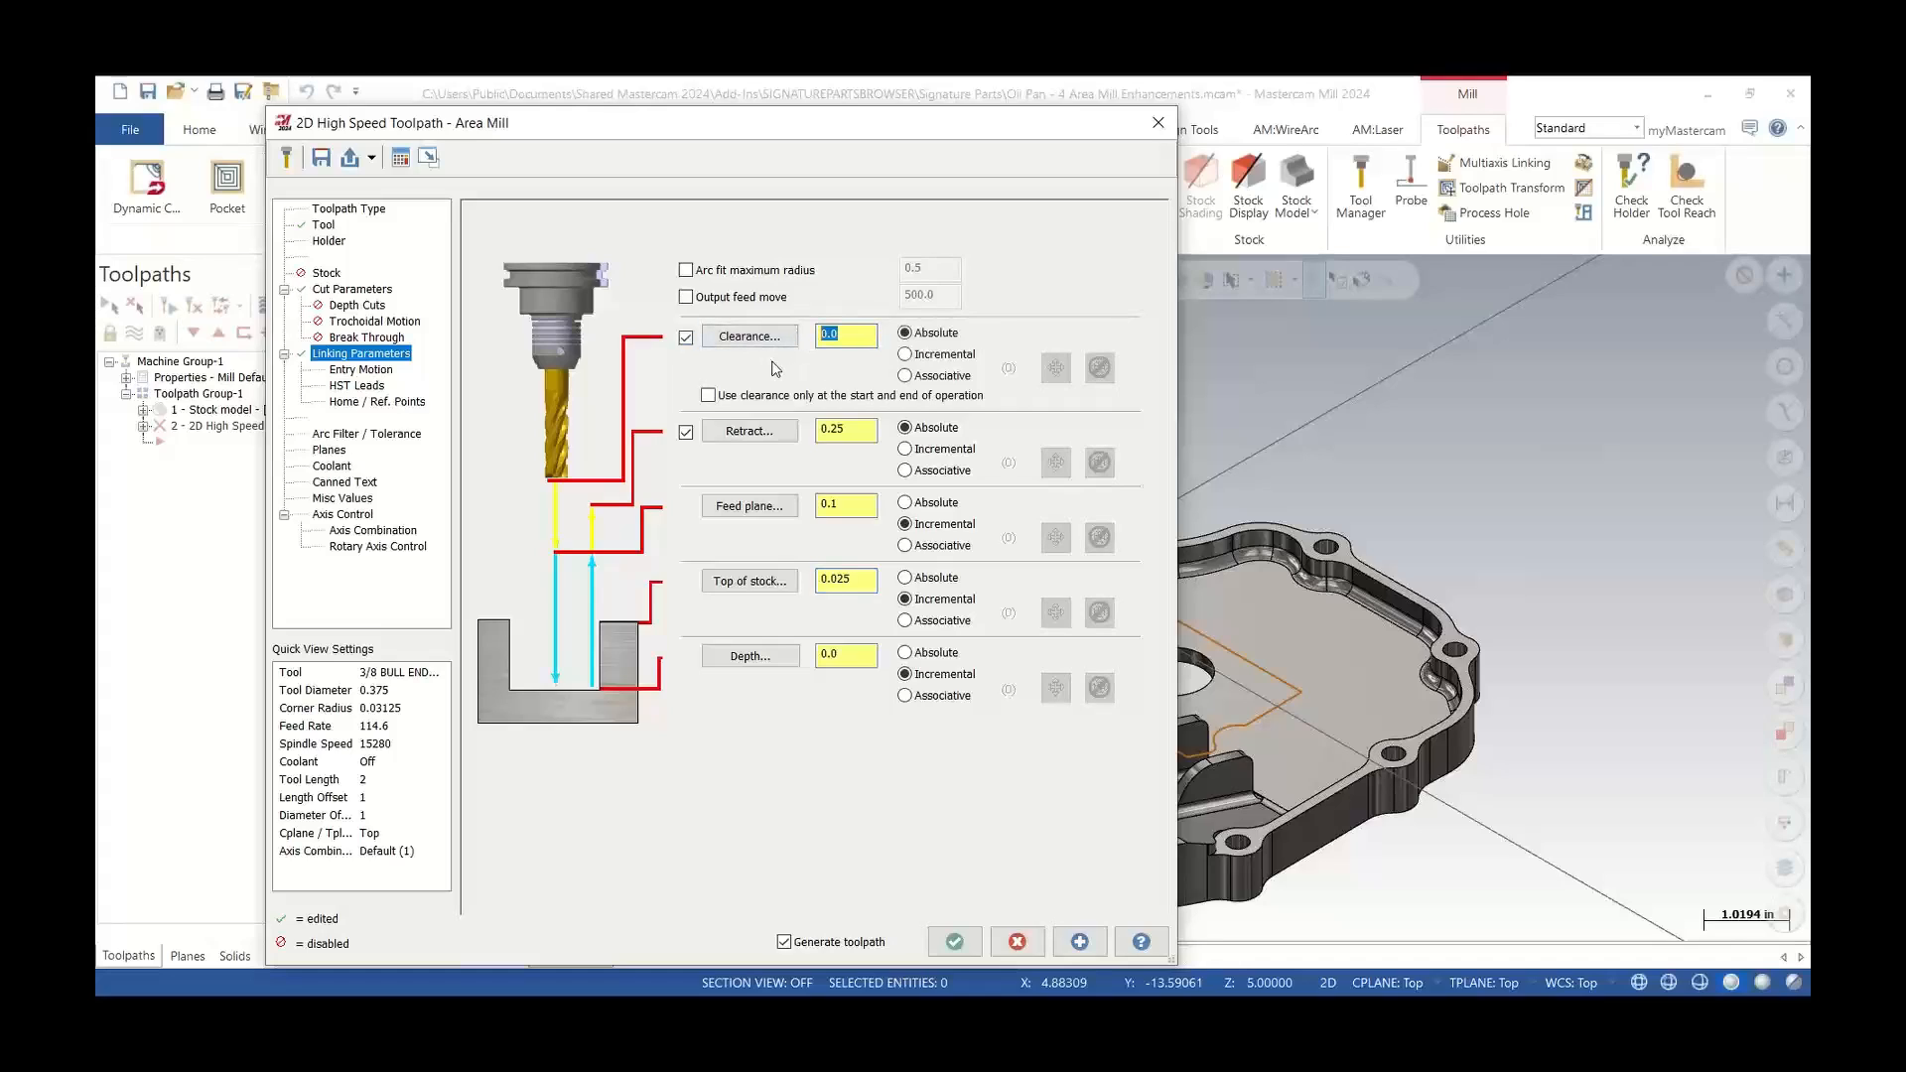
pyautogui.write('2')
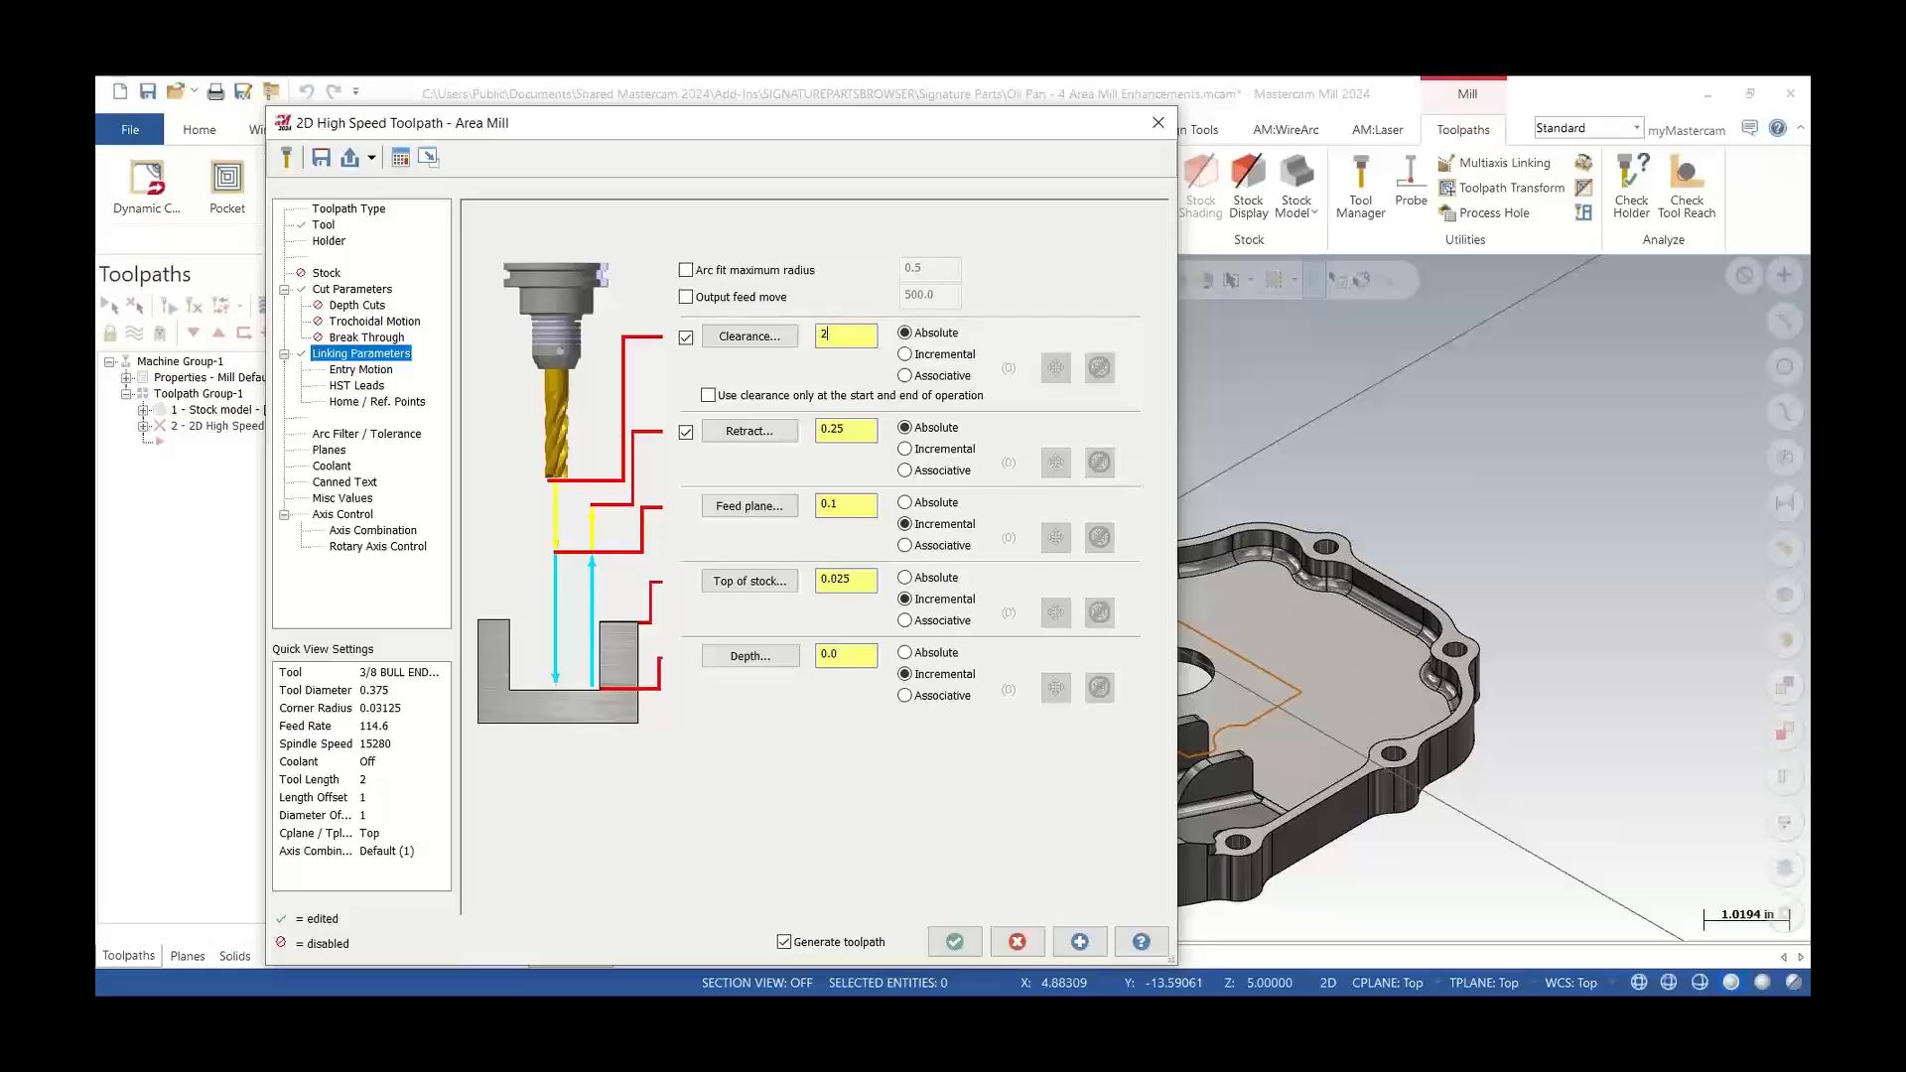
pyautogui.click(954, 942)
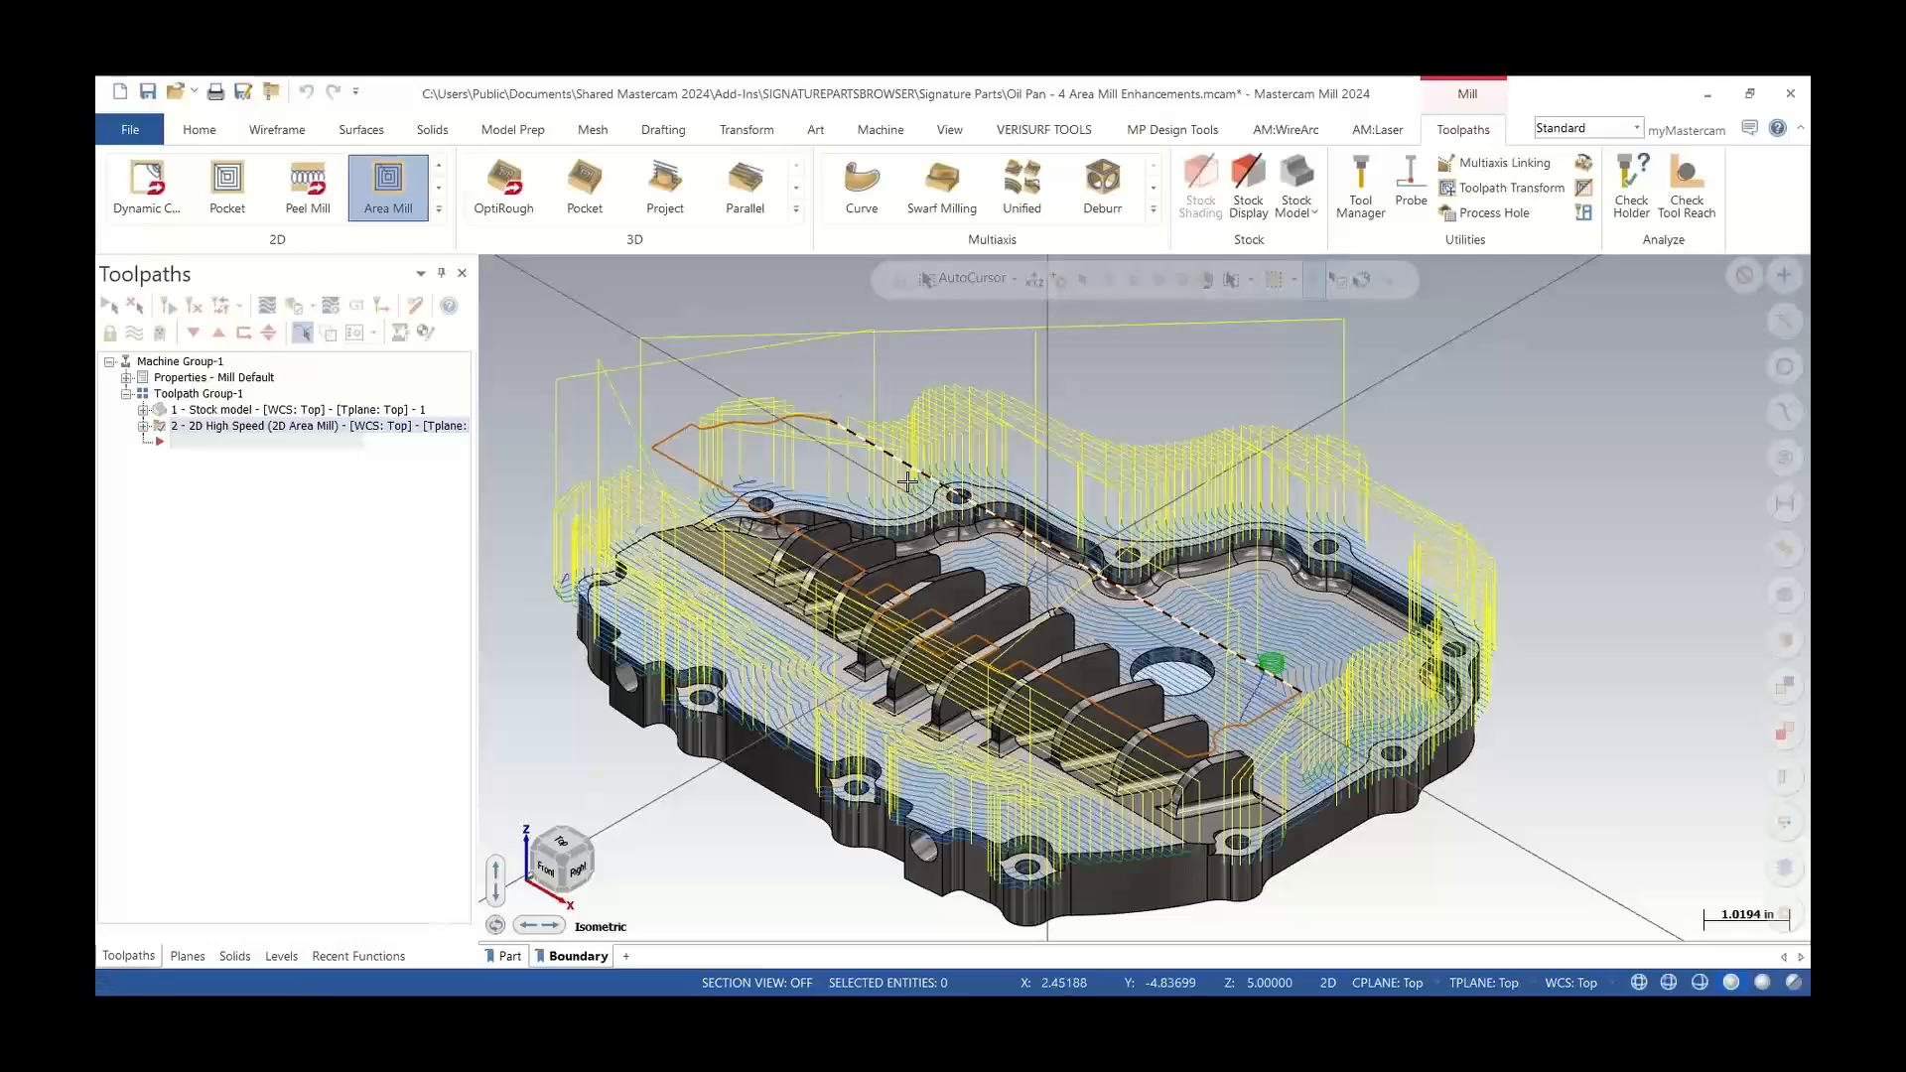
# Copy the Area Mill toolpath and place the copy after the original
pyautogui.scroll(-2, 909, 476)
pyautogui.scroll(2, 1089, 543)
pyautogui.moveTo(1087, 543)
pyautogui.mouseDown(button='middle')
pyautogui.moveTo(1087, 584)
pyautogui.moveTo(1087, 514)
pyautogui.moveTo(1087, 546)
pyautogui.mouseUp(button='middle')
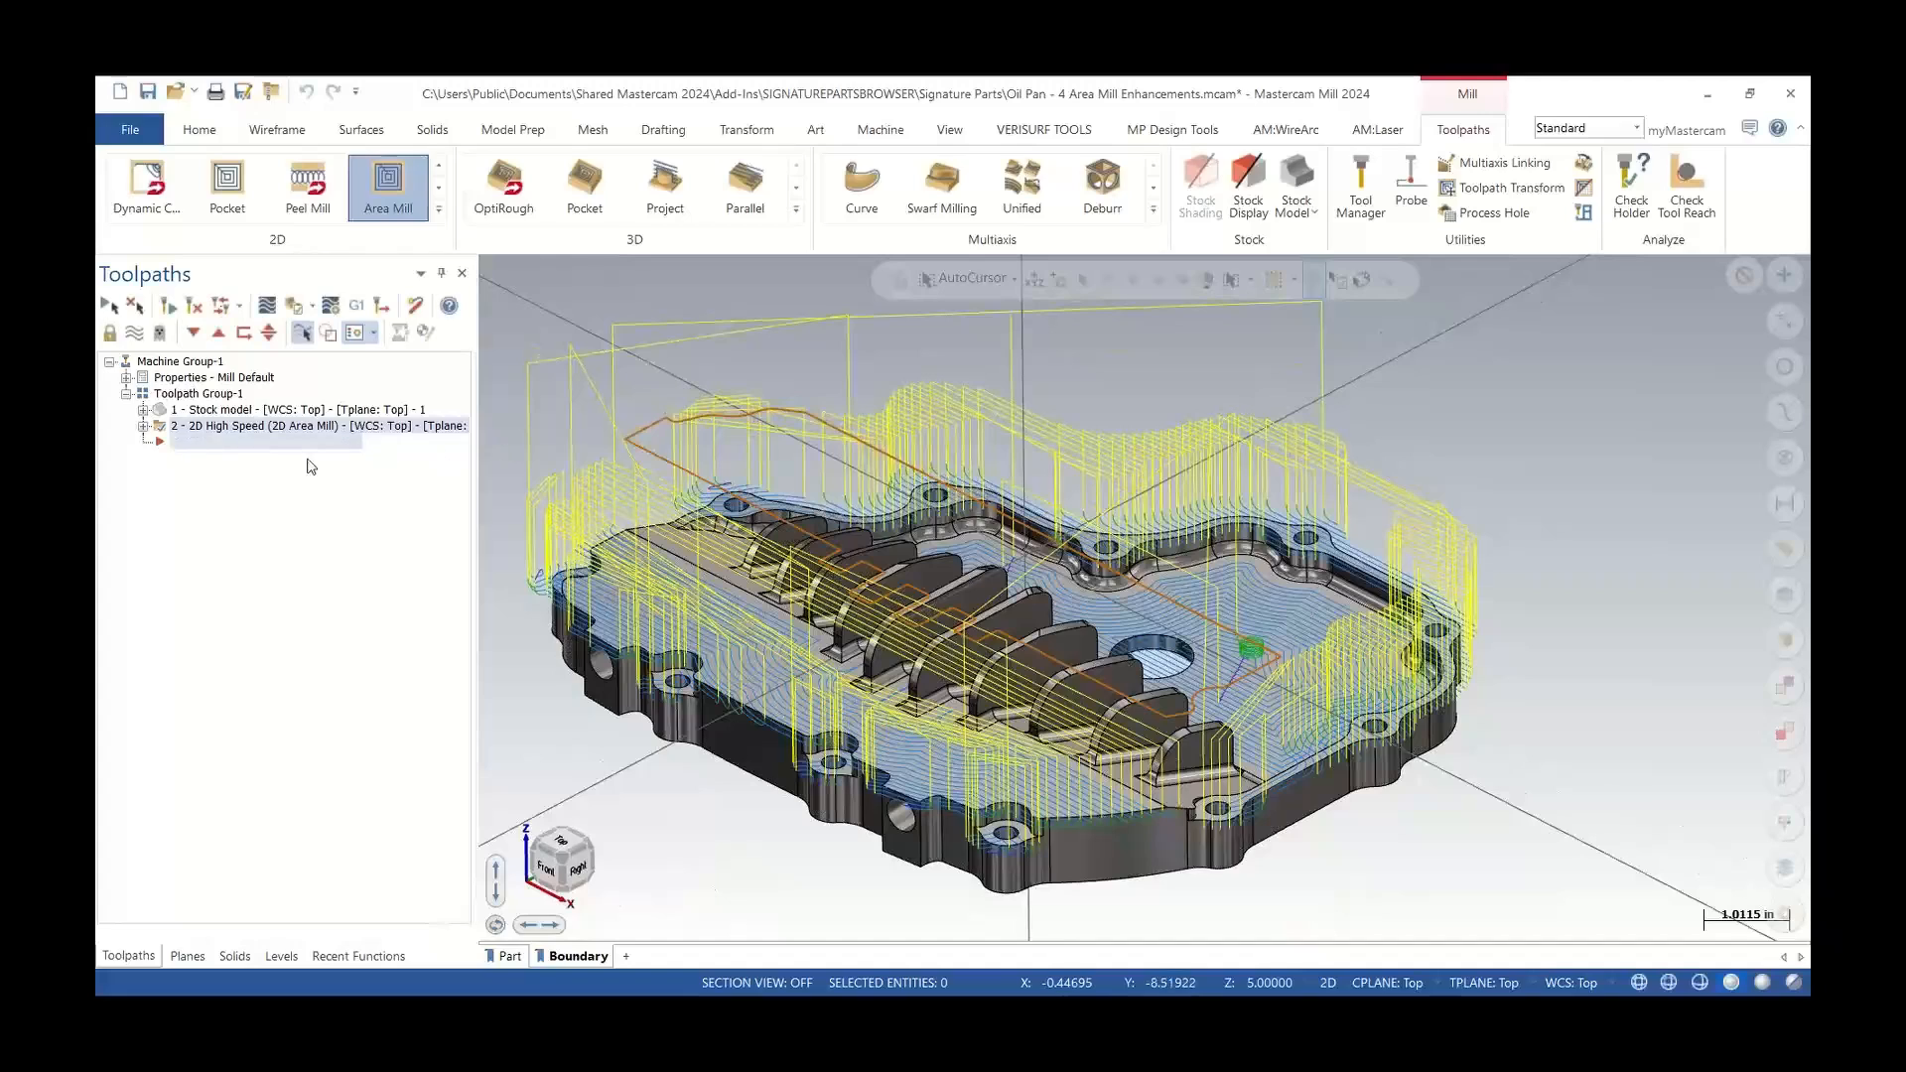
pyautogui.moveTo(213, 429); pyautogui.dragTo(243, 467, button='right')
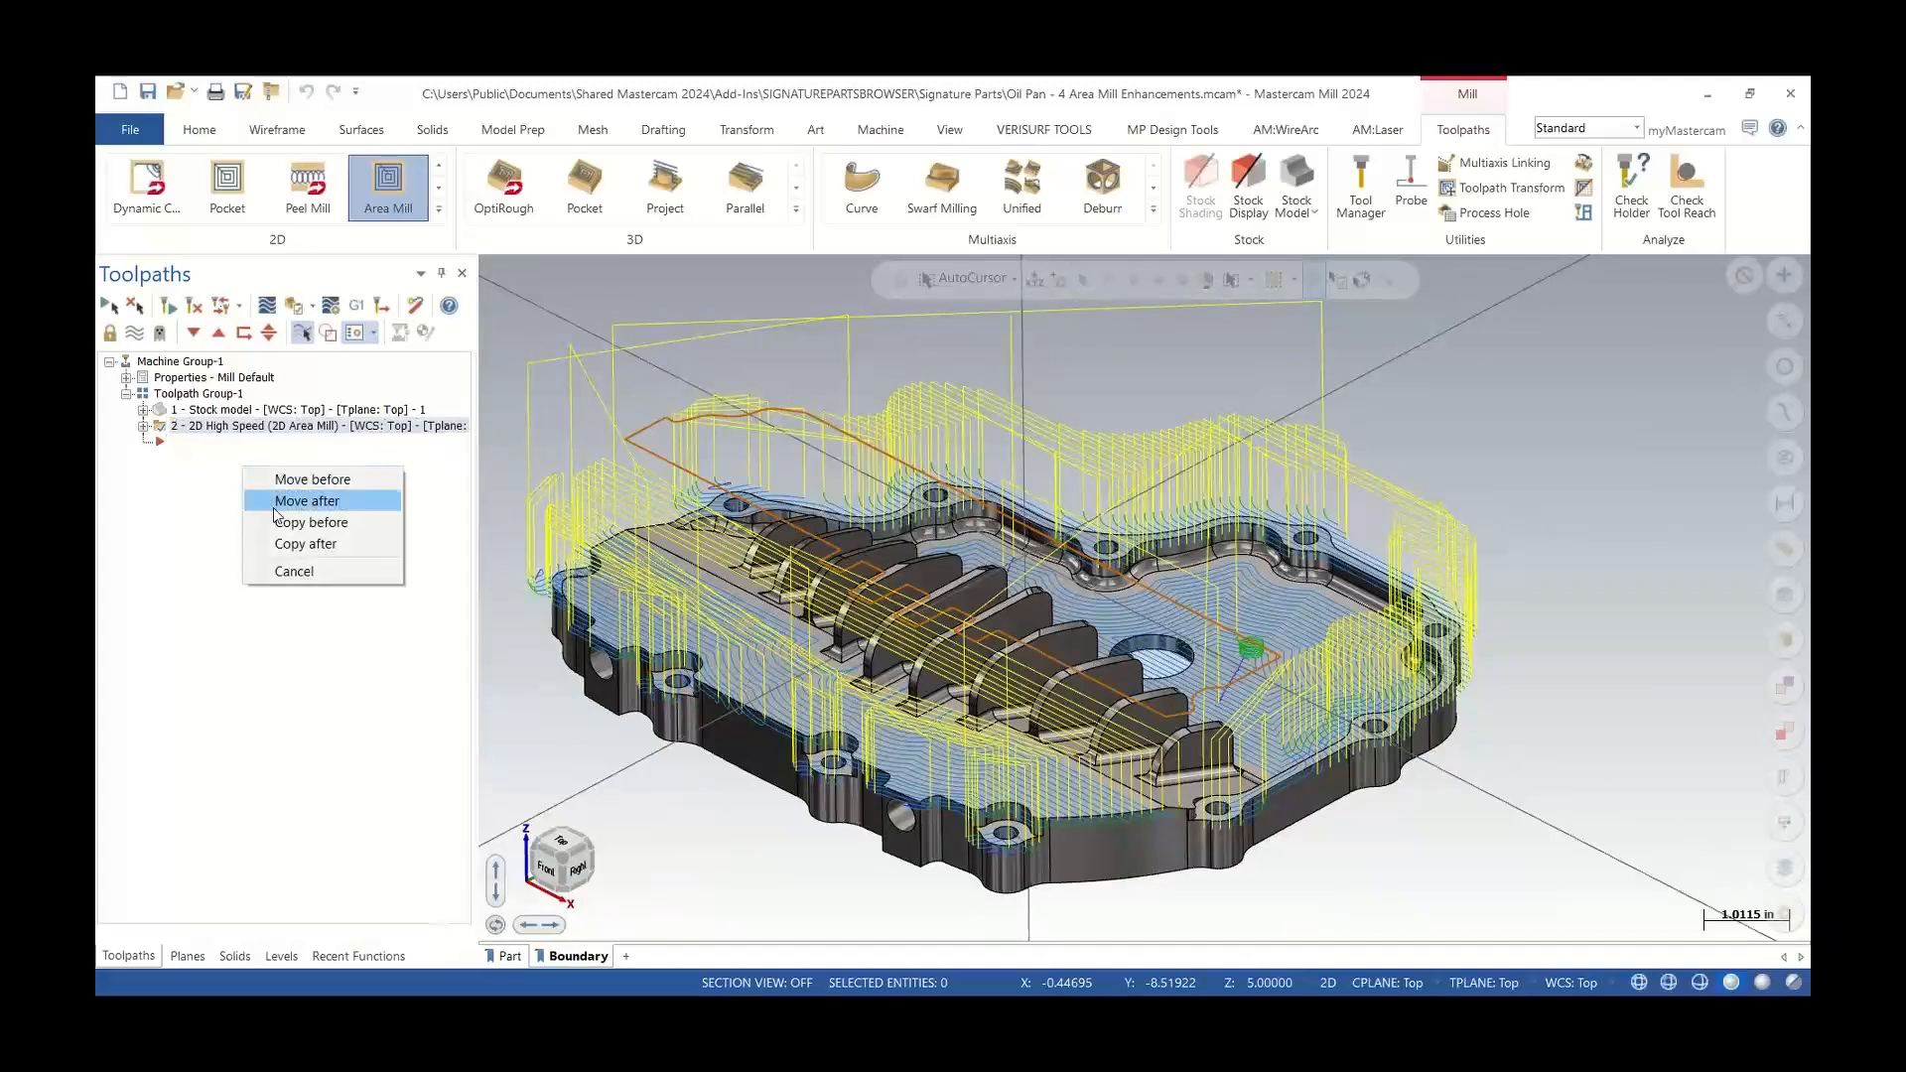
pyautogui.click(300, 544)
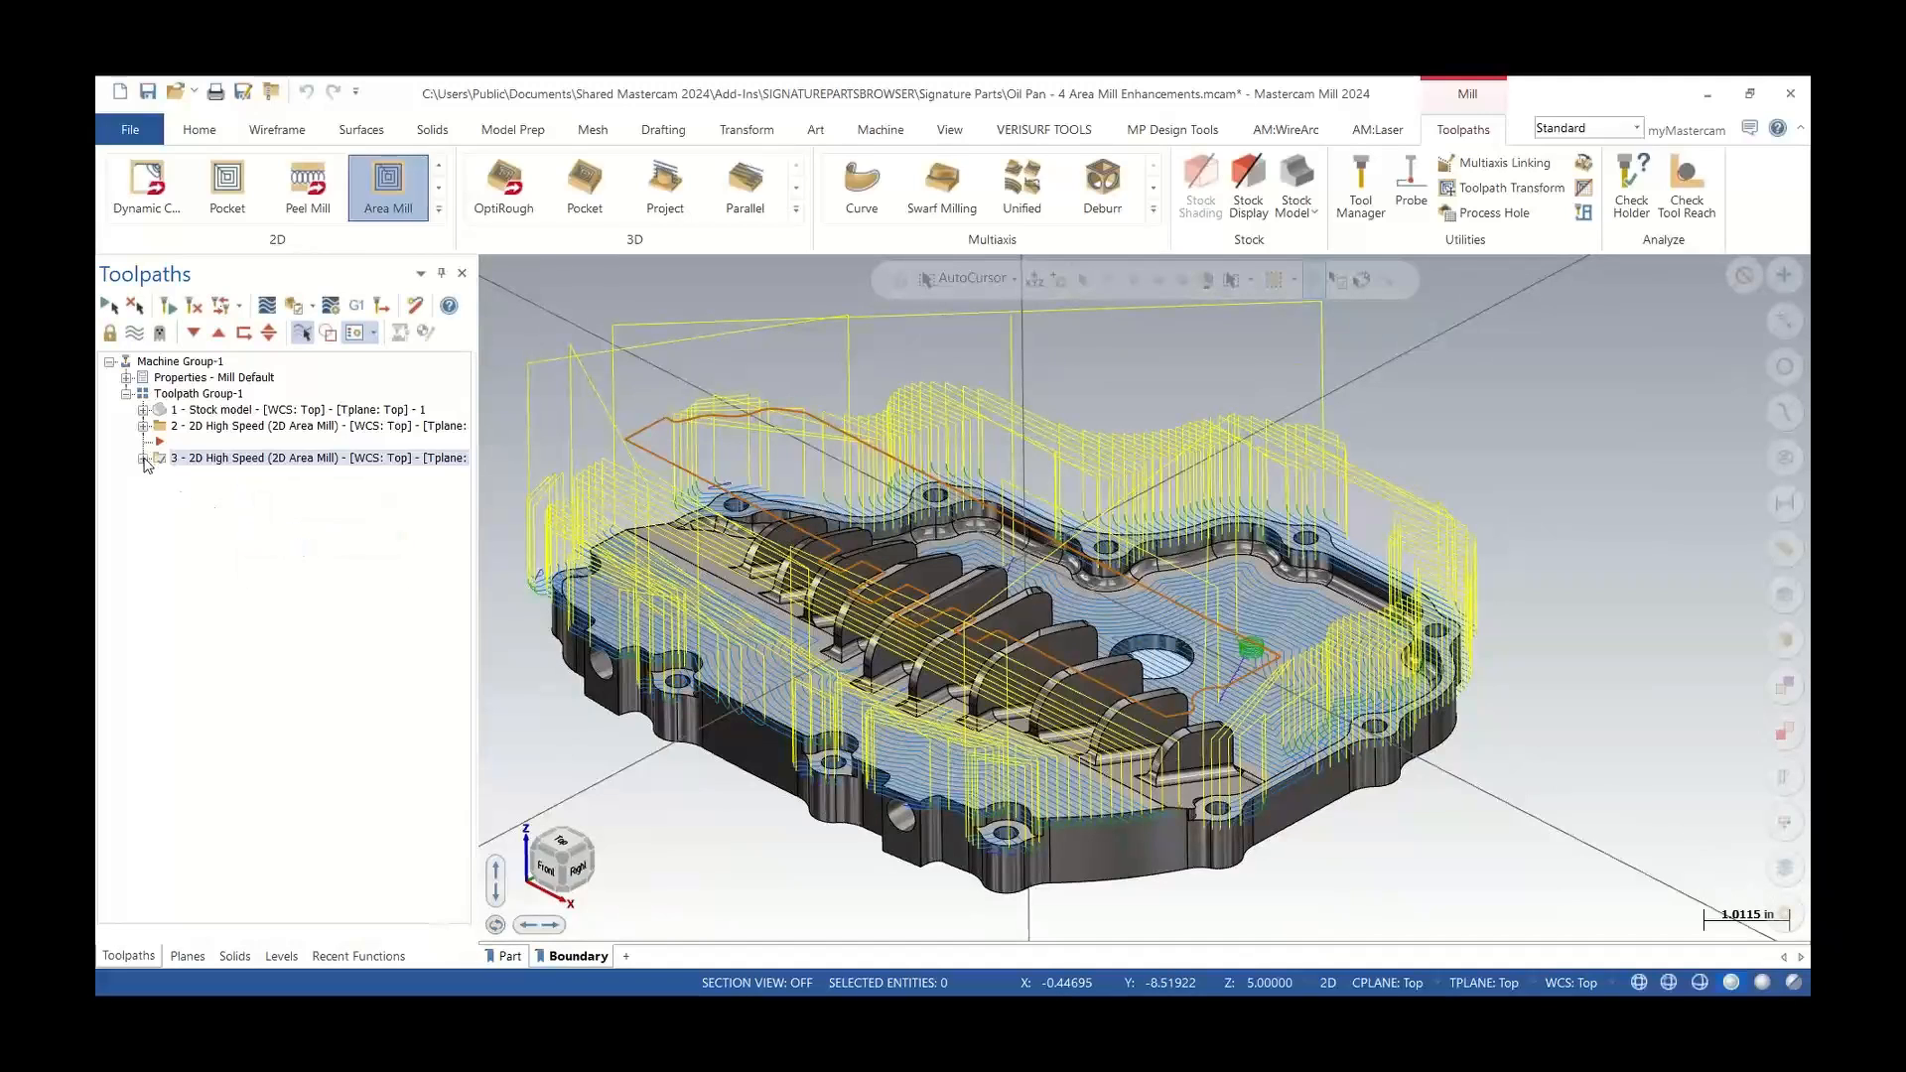
# Set the copied toolpath's open contour direction to Zigzag and regenerate it
pyautogui.click(143, 459)
pyautogui.click(204, 476)
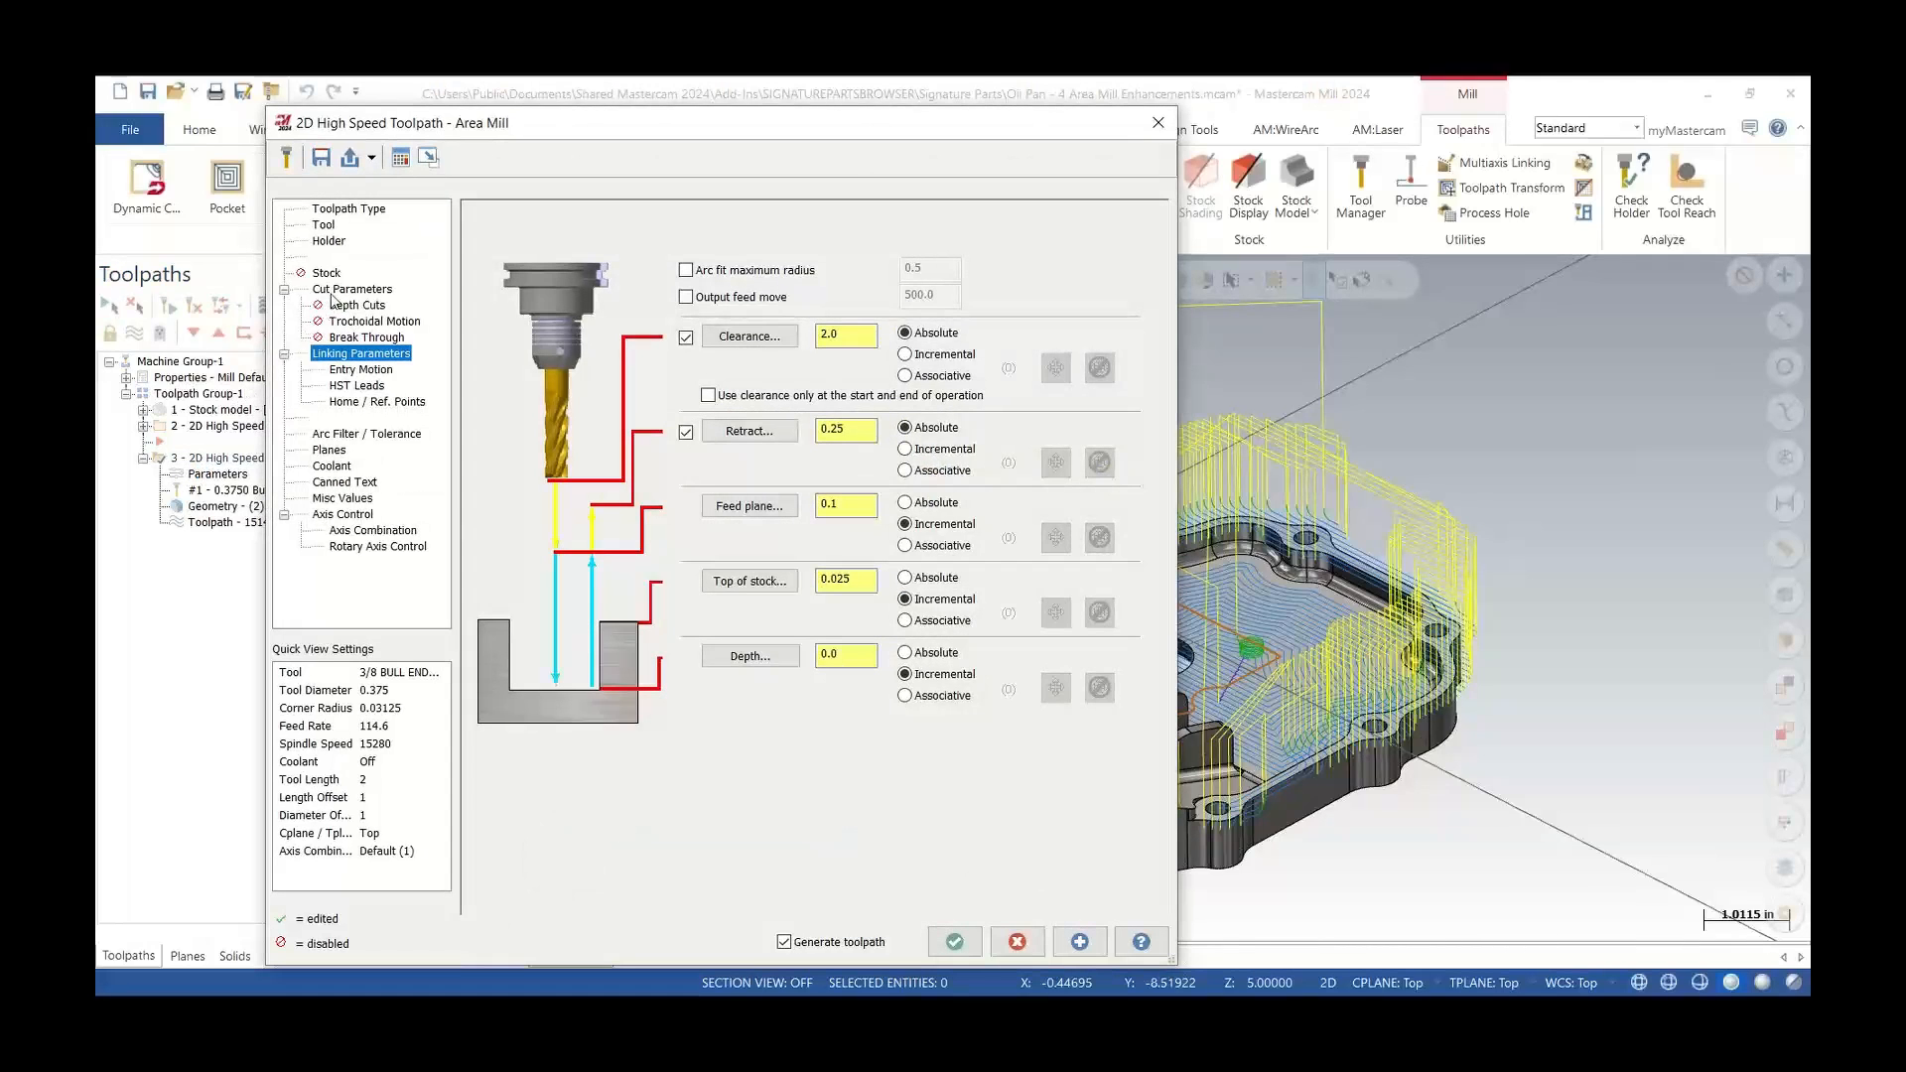
pyautogui.click(332, 292)
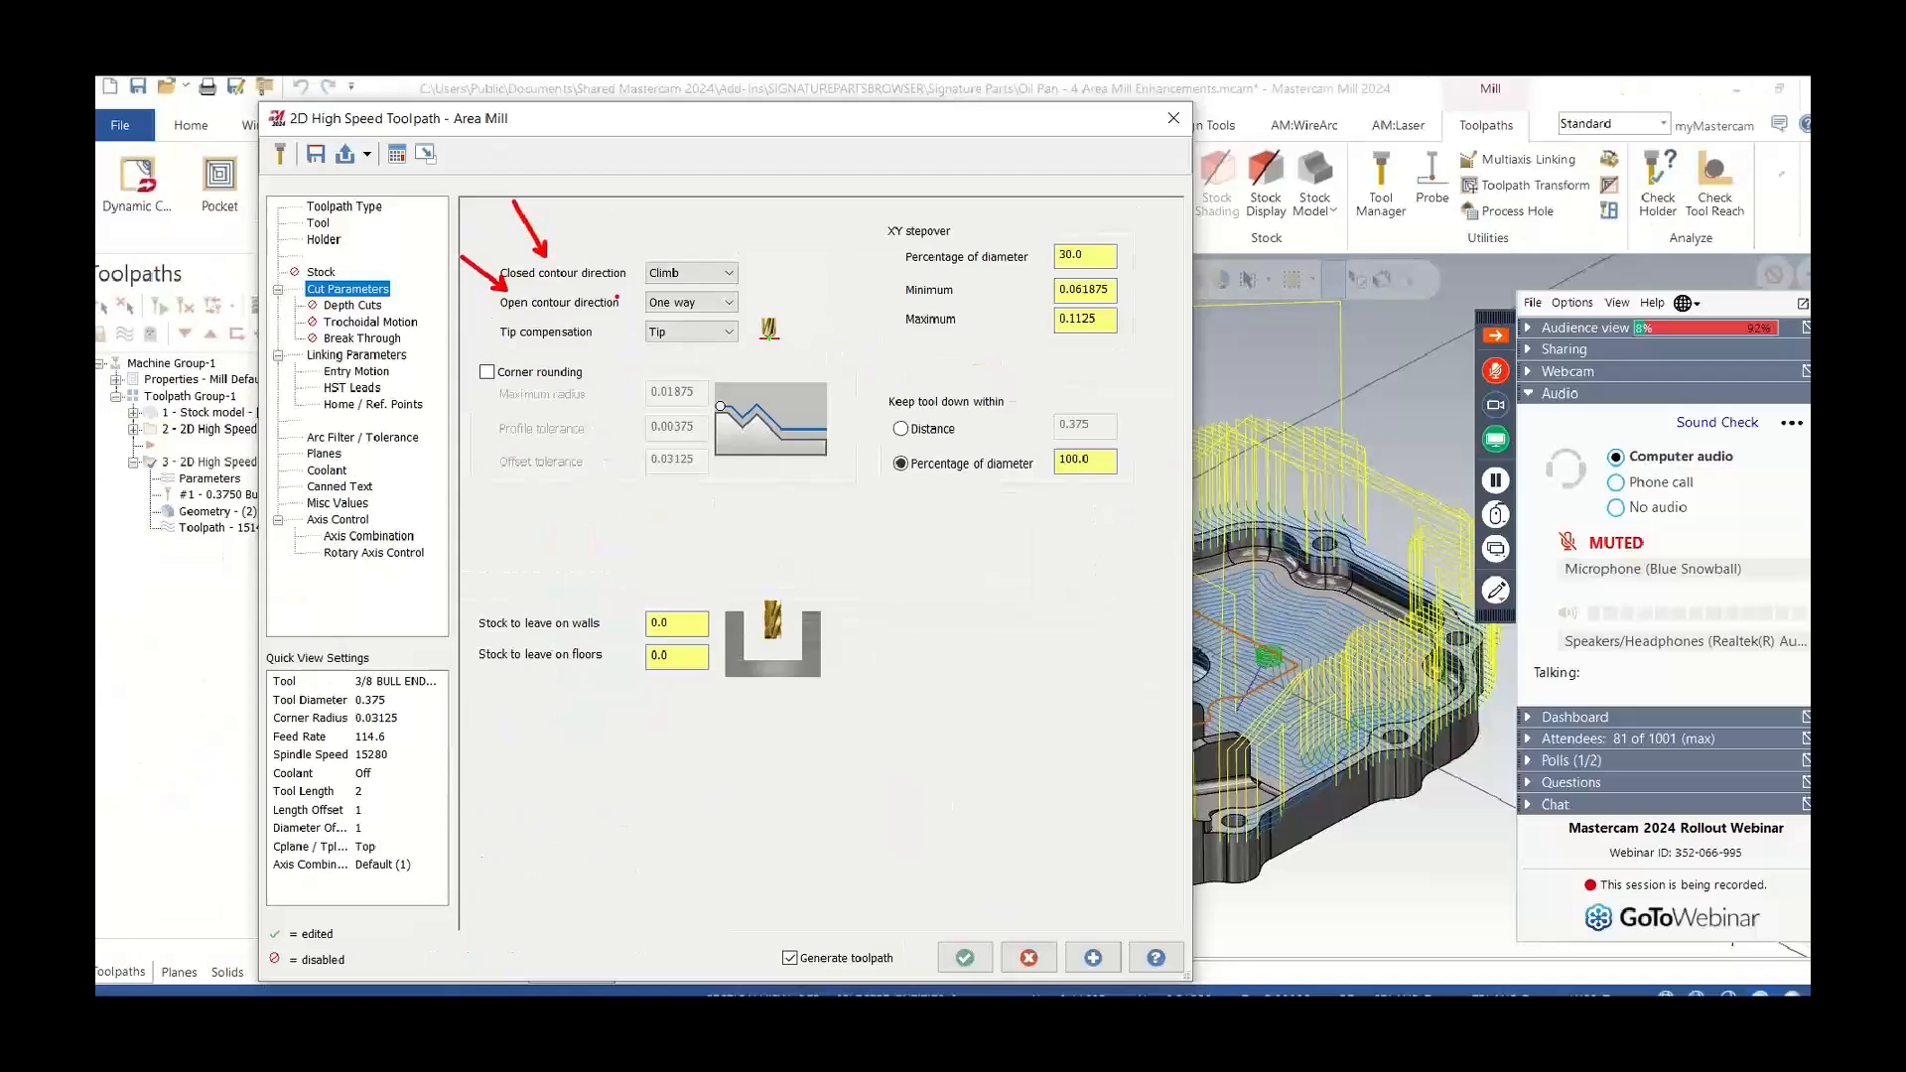
pyautogui.click(845, 335)
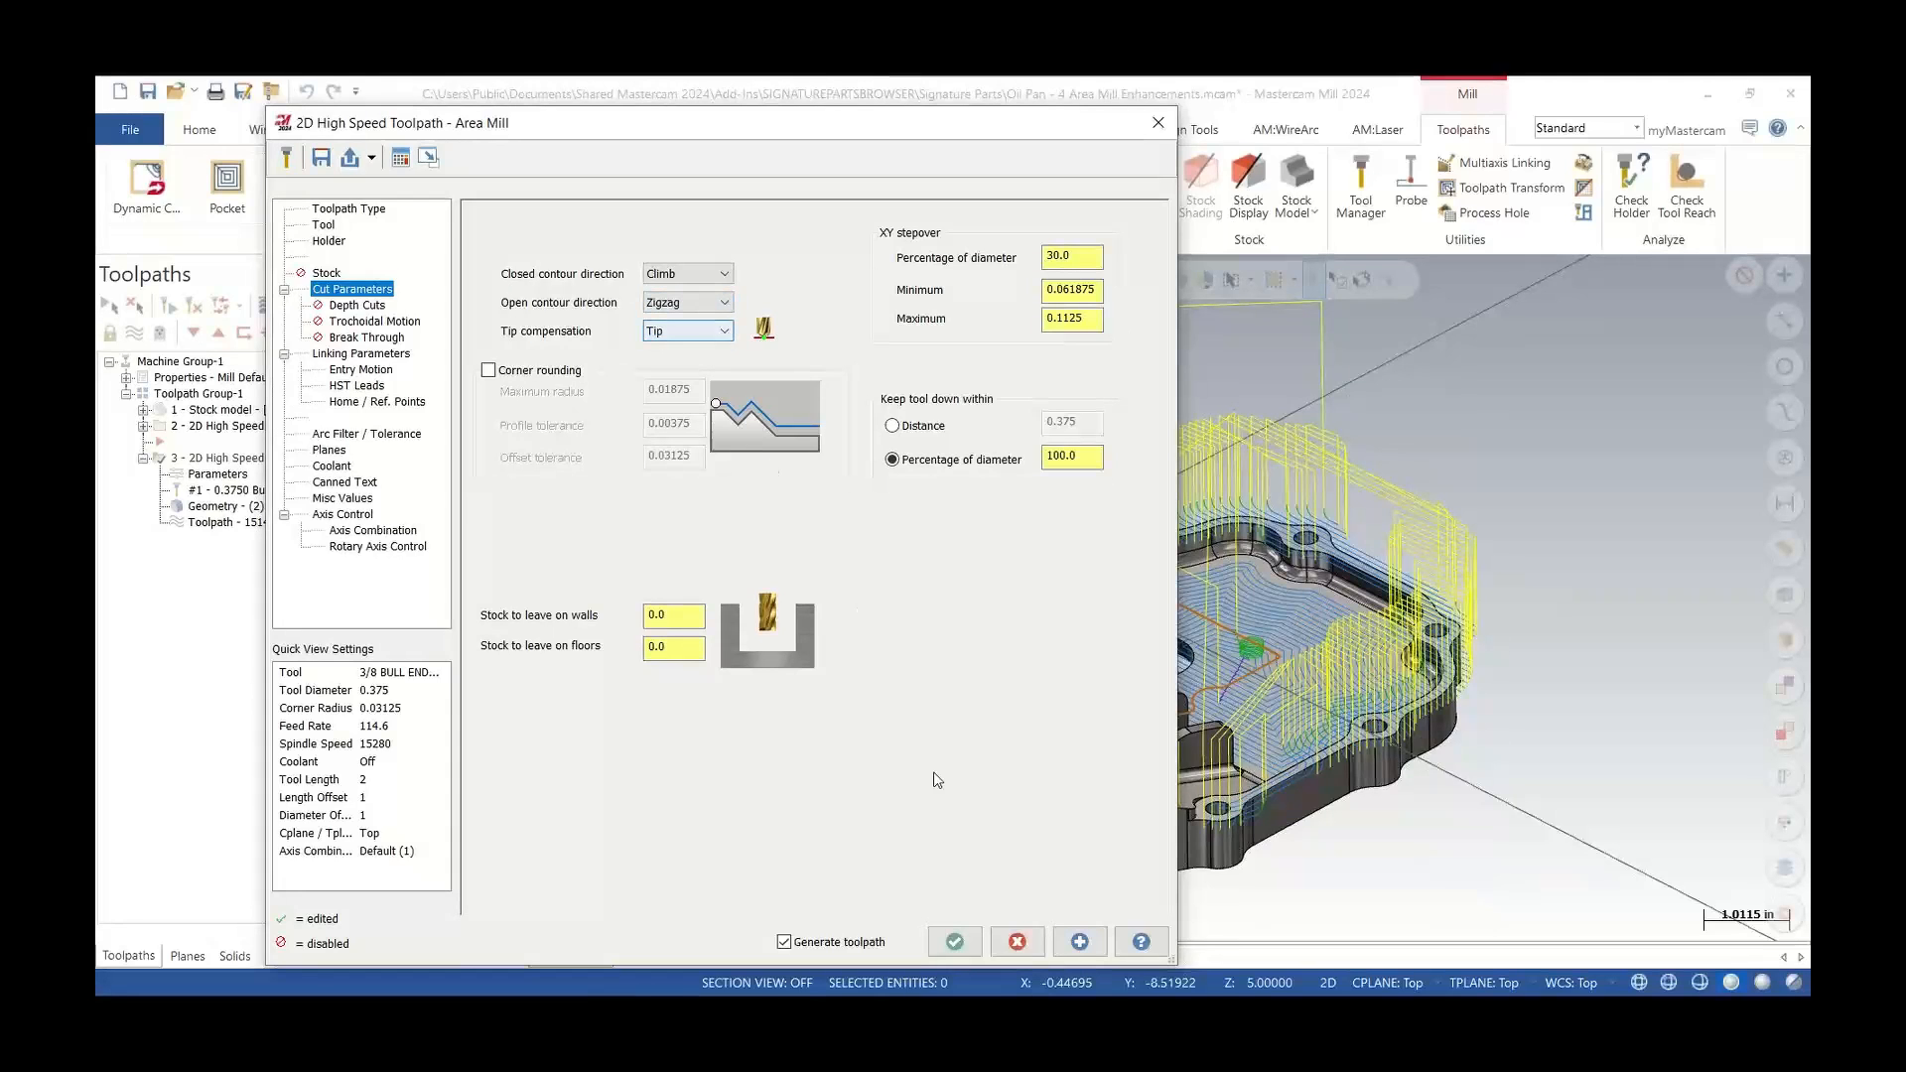
pyautogui.click(954, 943)
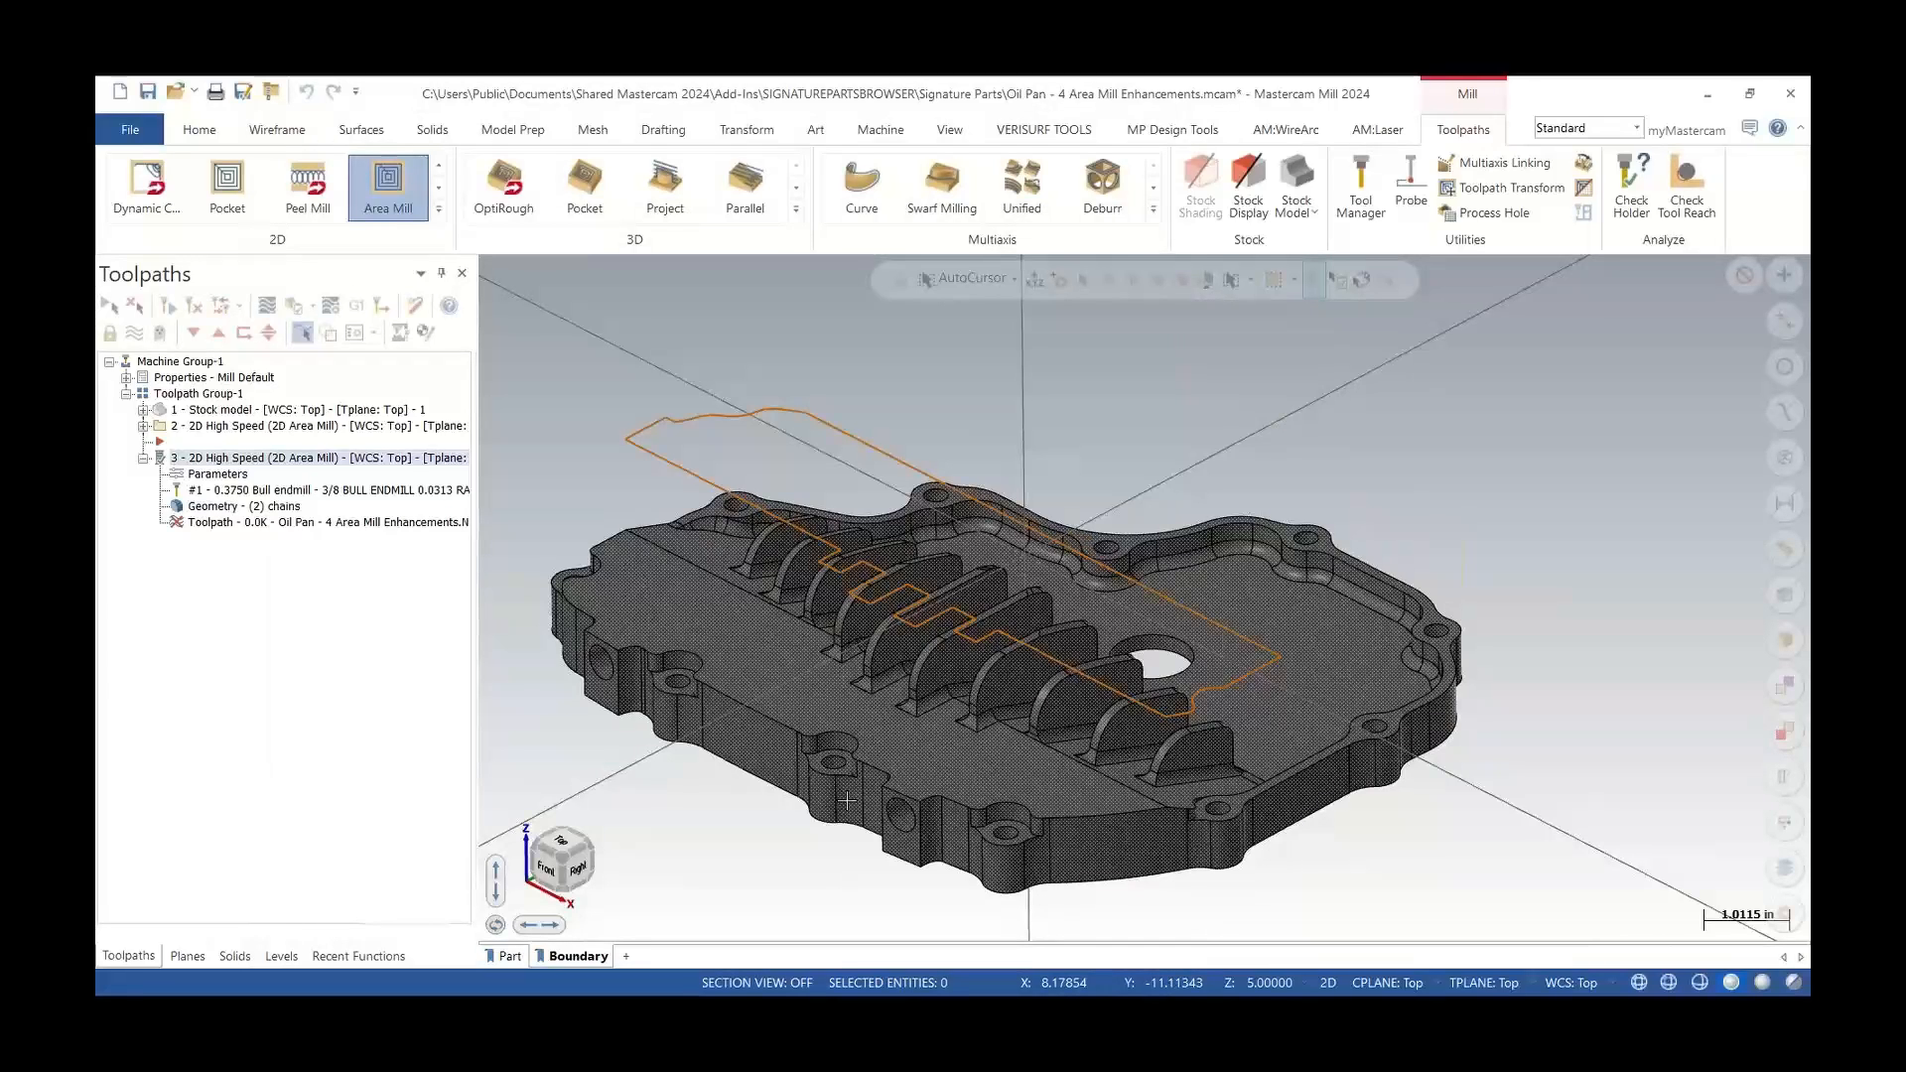
# Compare the original and copied Area Mill toolpaths by selecting each in turn
pyautogui.moveTo(847, 800); pyautogui.dragTo(849, 630, button='middle')
pyautogui.click(209, 427)
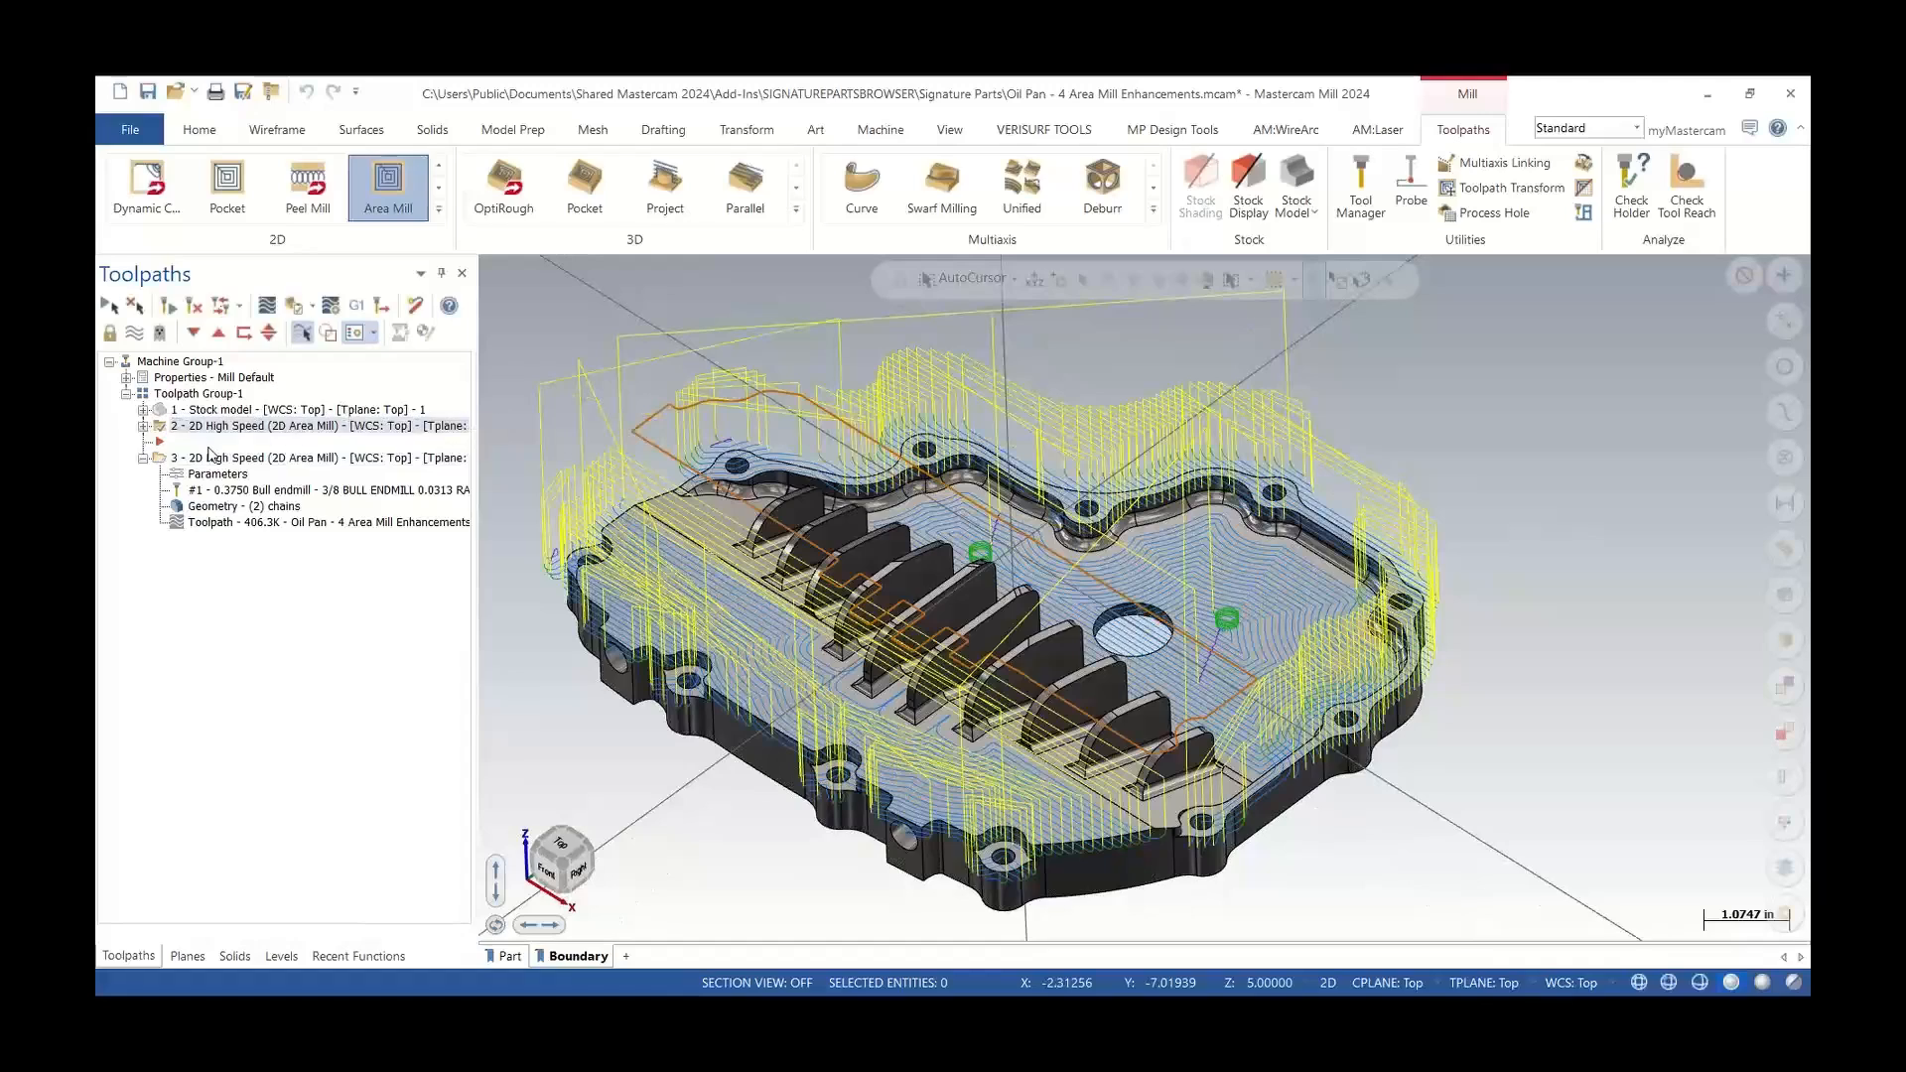
pyautogui.click(209, 460)
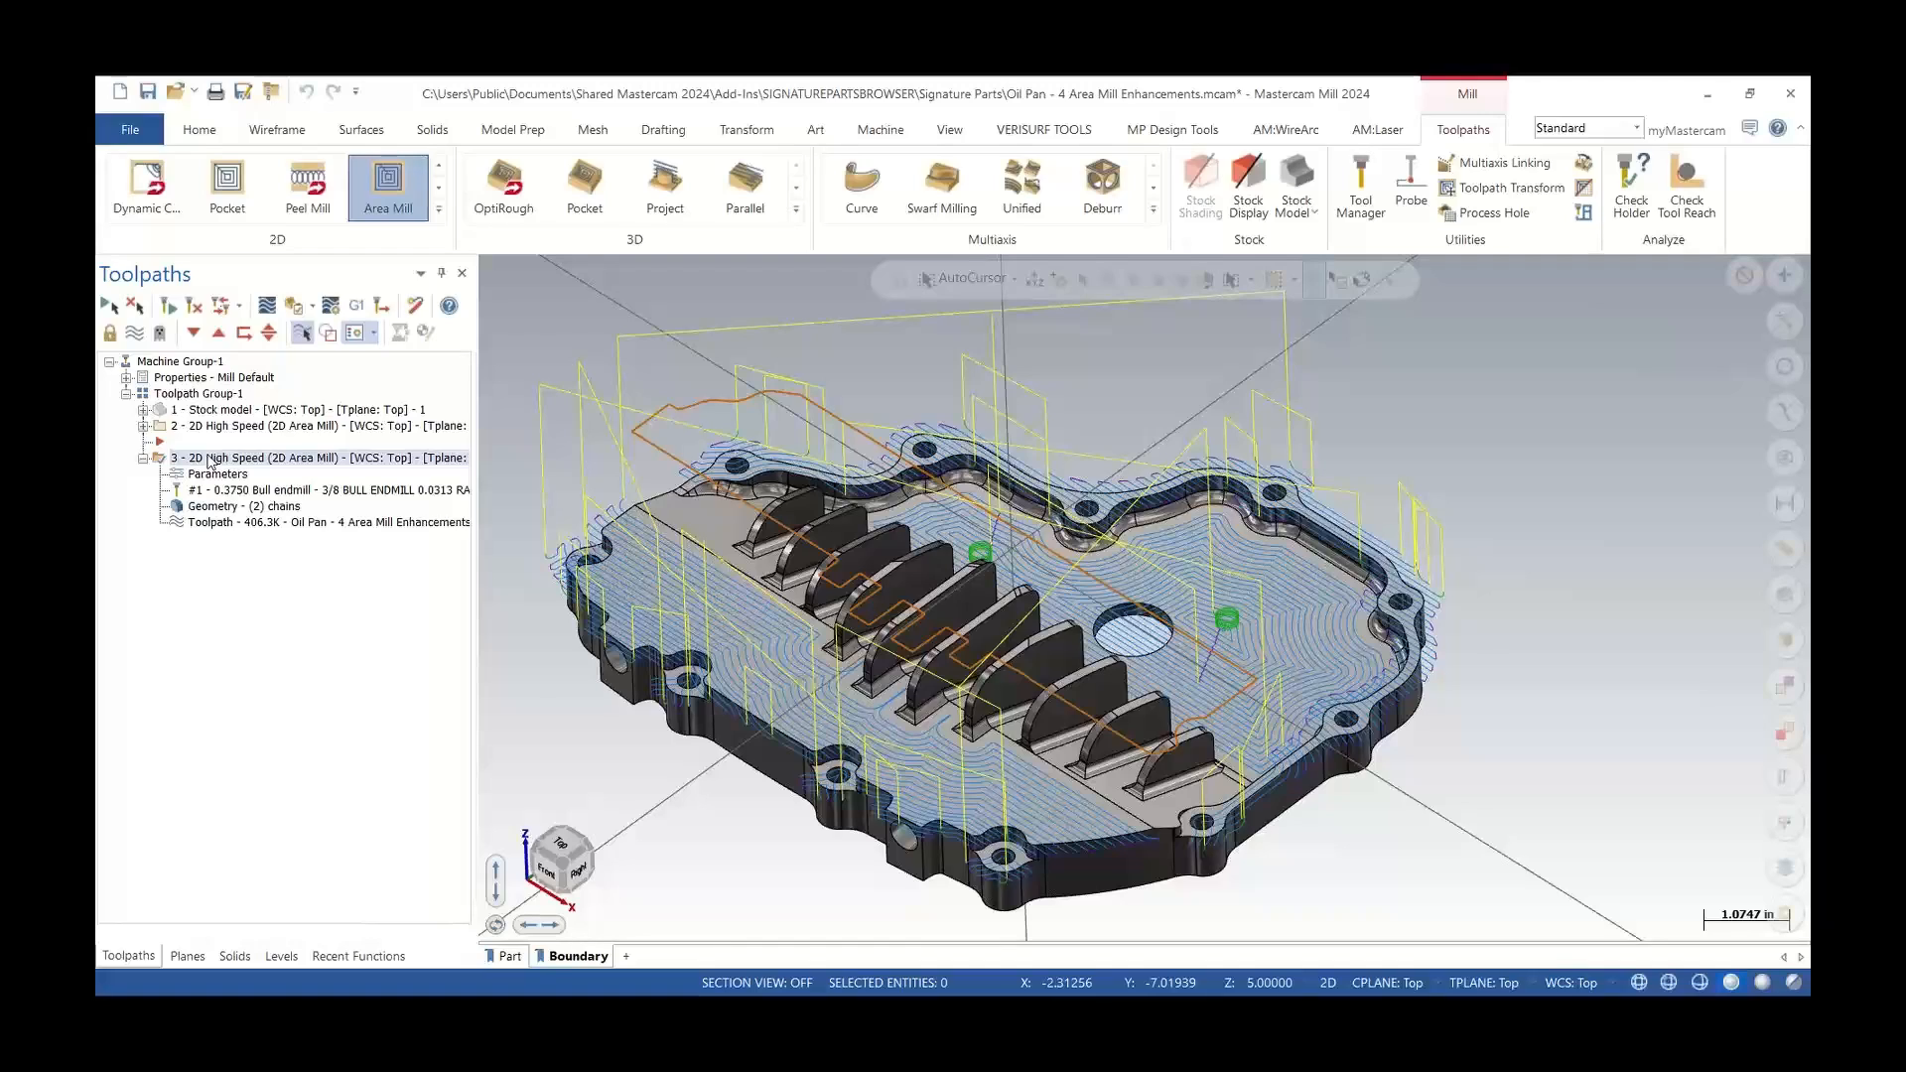
# Set the copy's HST leads to vertical arc entry 0, horizontal arc entry 0.25 and sweep angle 60, then regenerate
pyautogui.click(219, 477)
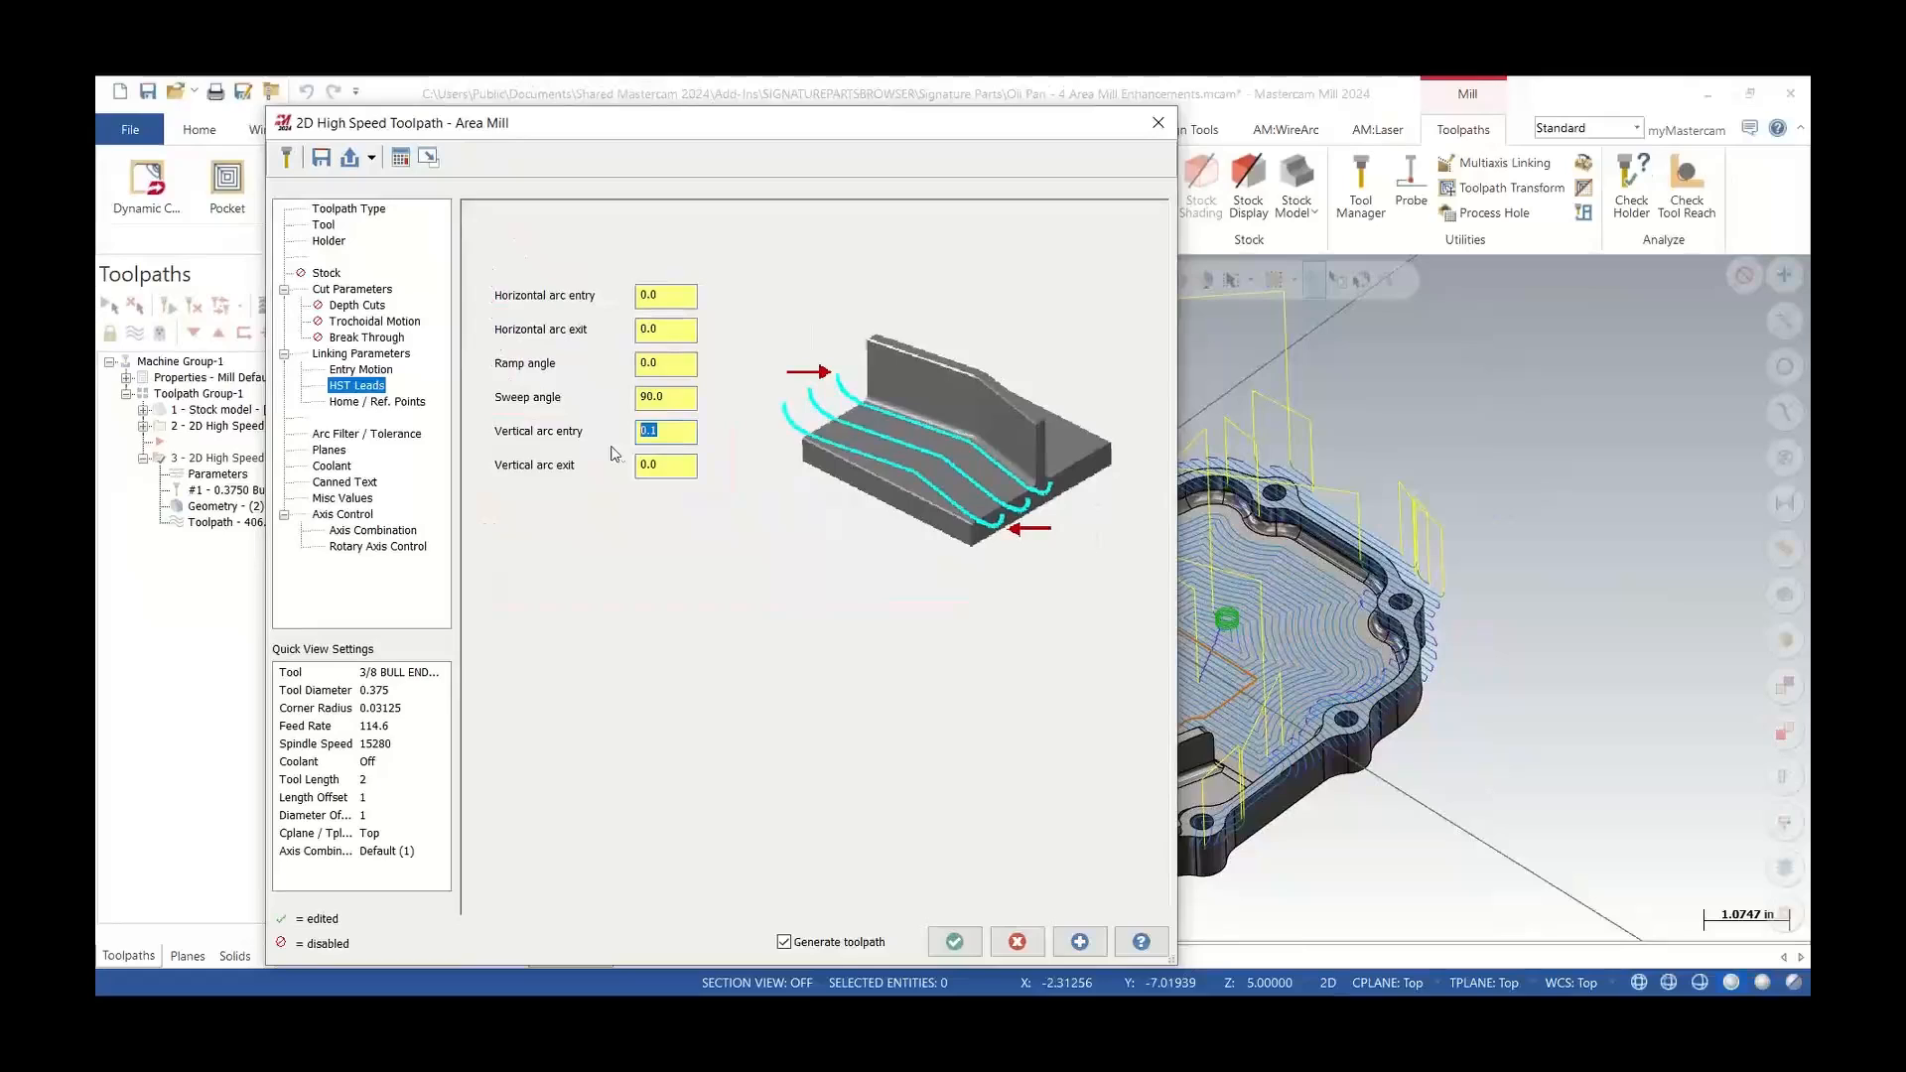
pyautogui.write('0')
pyautogui.hotkey('shift', 'Tab')
pyautogui.hotkey('shift', 'Tab')
pyautogui.hotkey('shift', 'Tab')
pyautogui.hotkey('shift', 'Tab')
pyautogui.write('.25')
pyautogui.moveTo(655, 393); pyautogui.dragTo(554, 413)
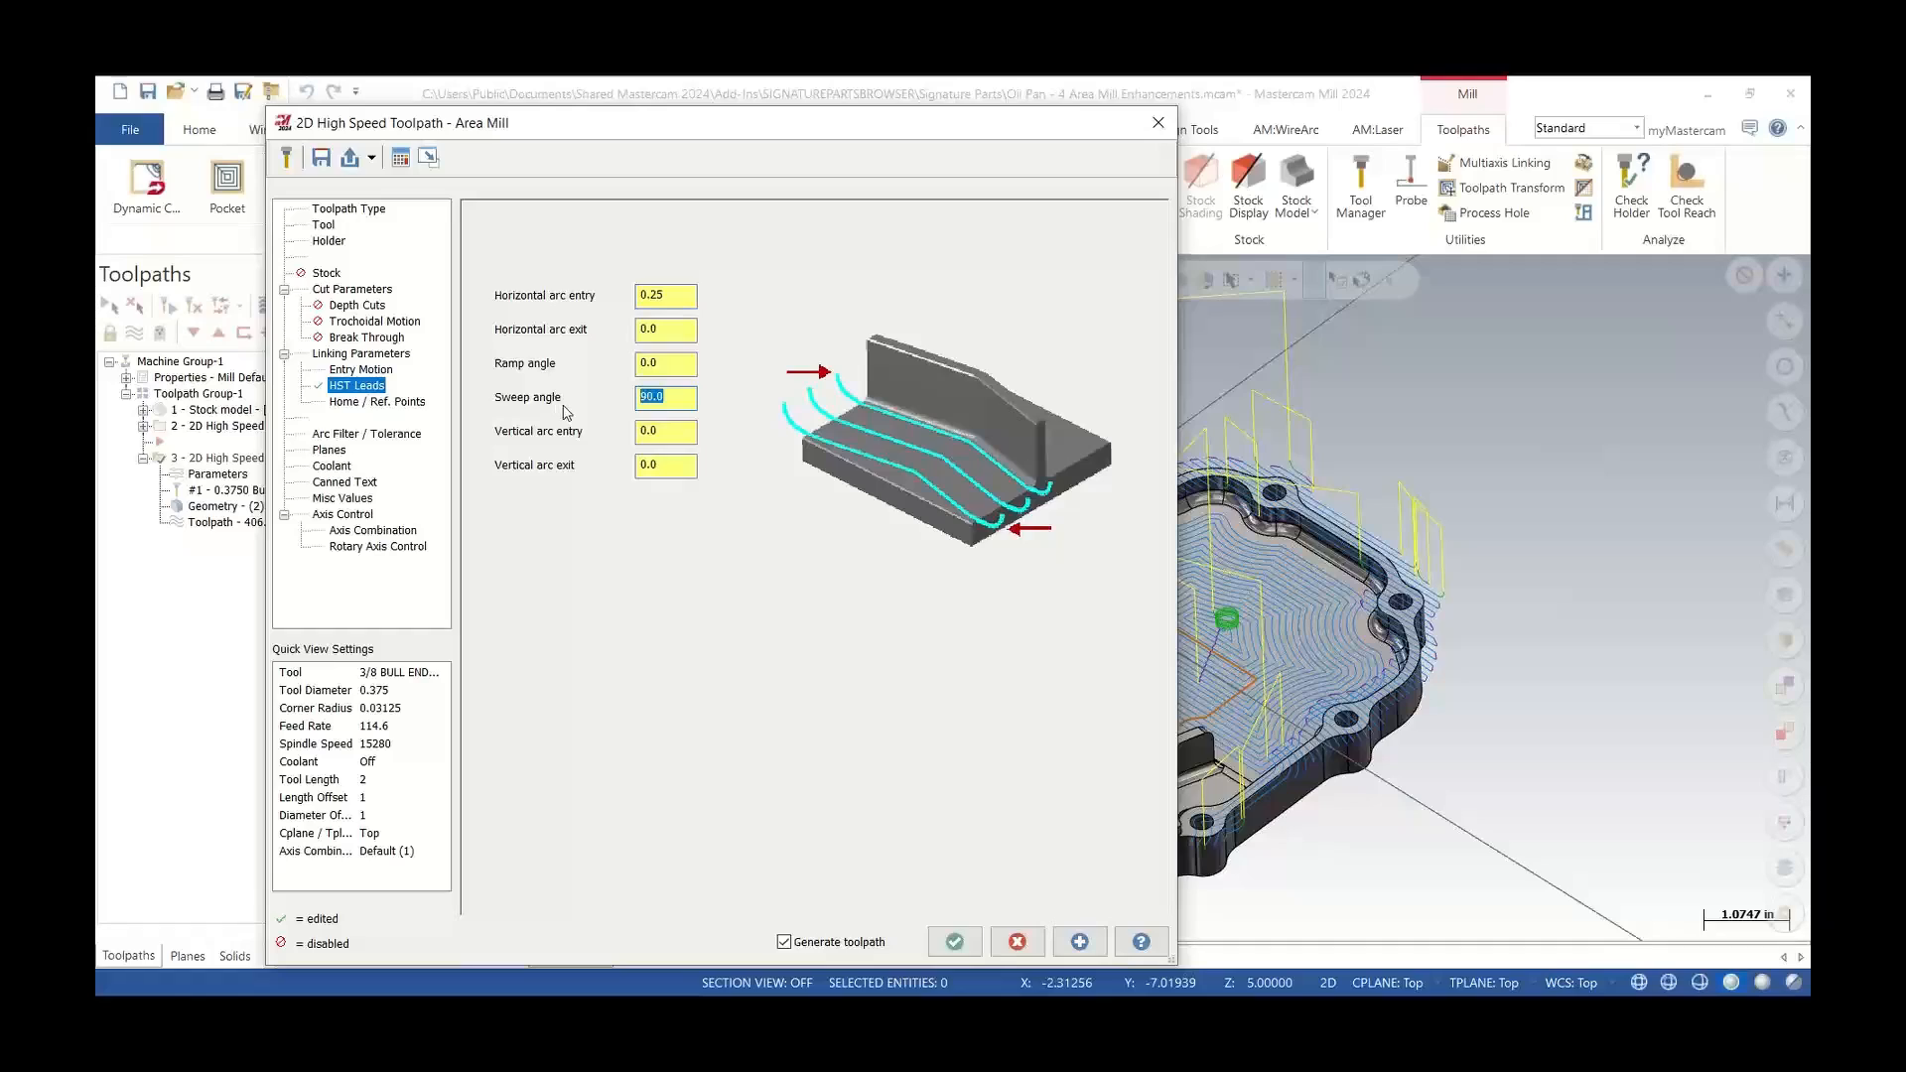
pyautogui.write('60')
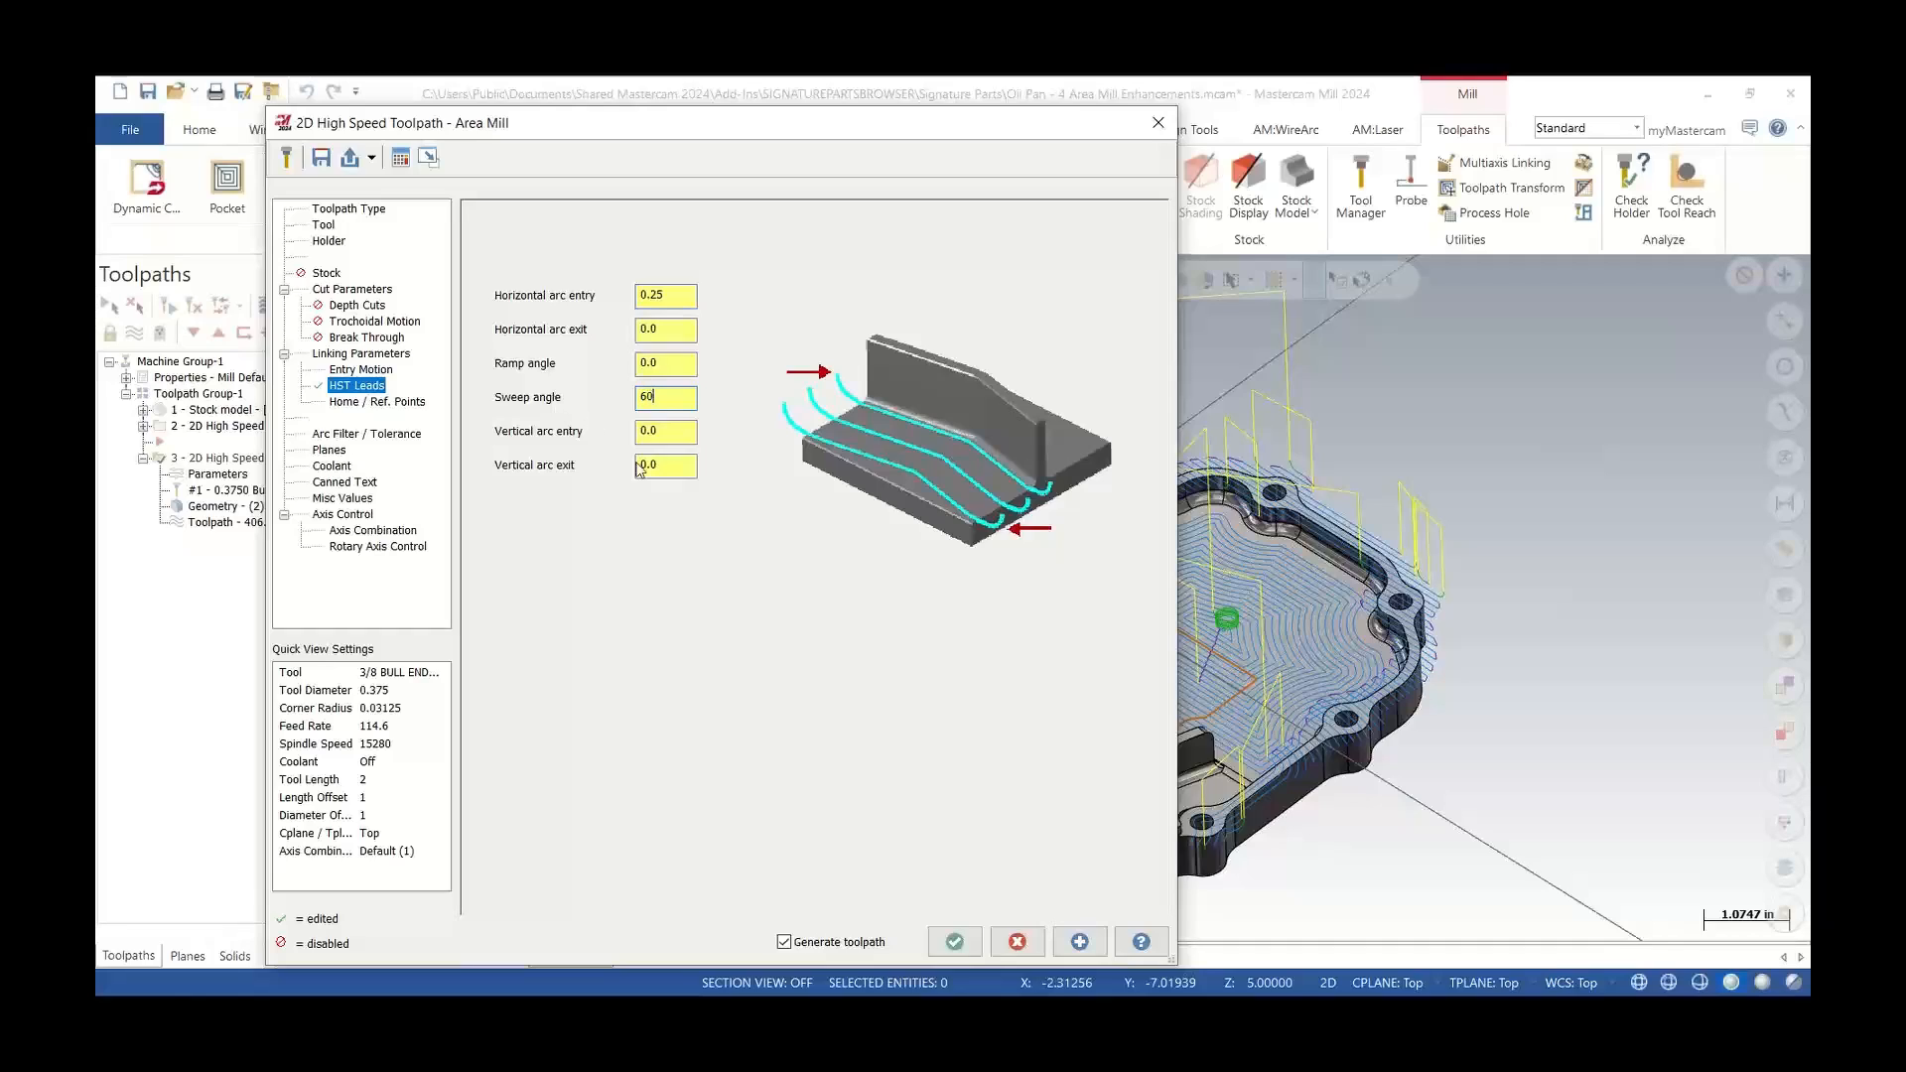
pyautogui.click(951, 942)
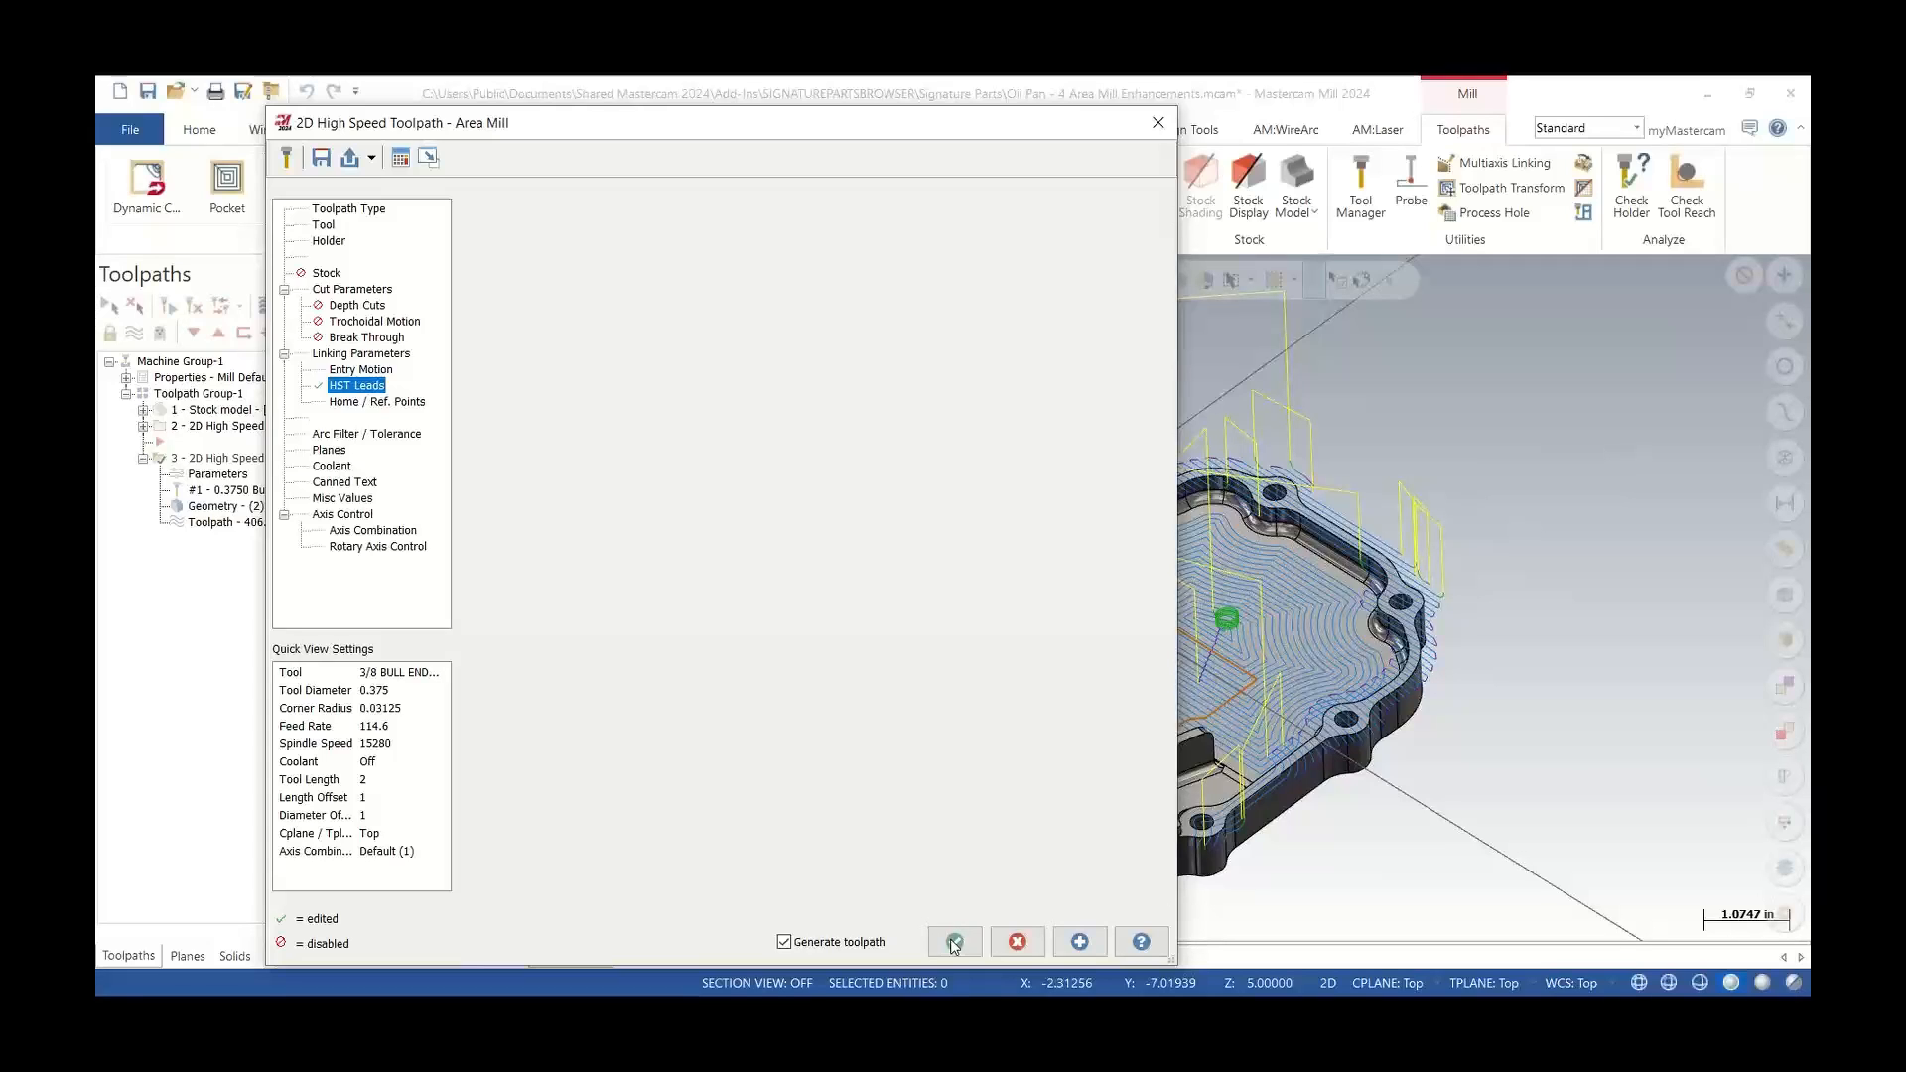
pyautogui.click(954, 941)
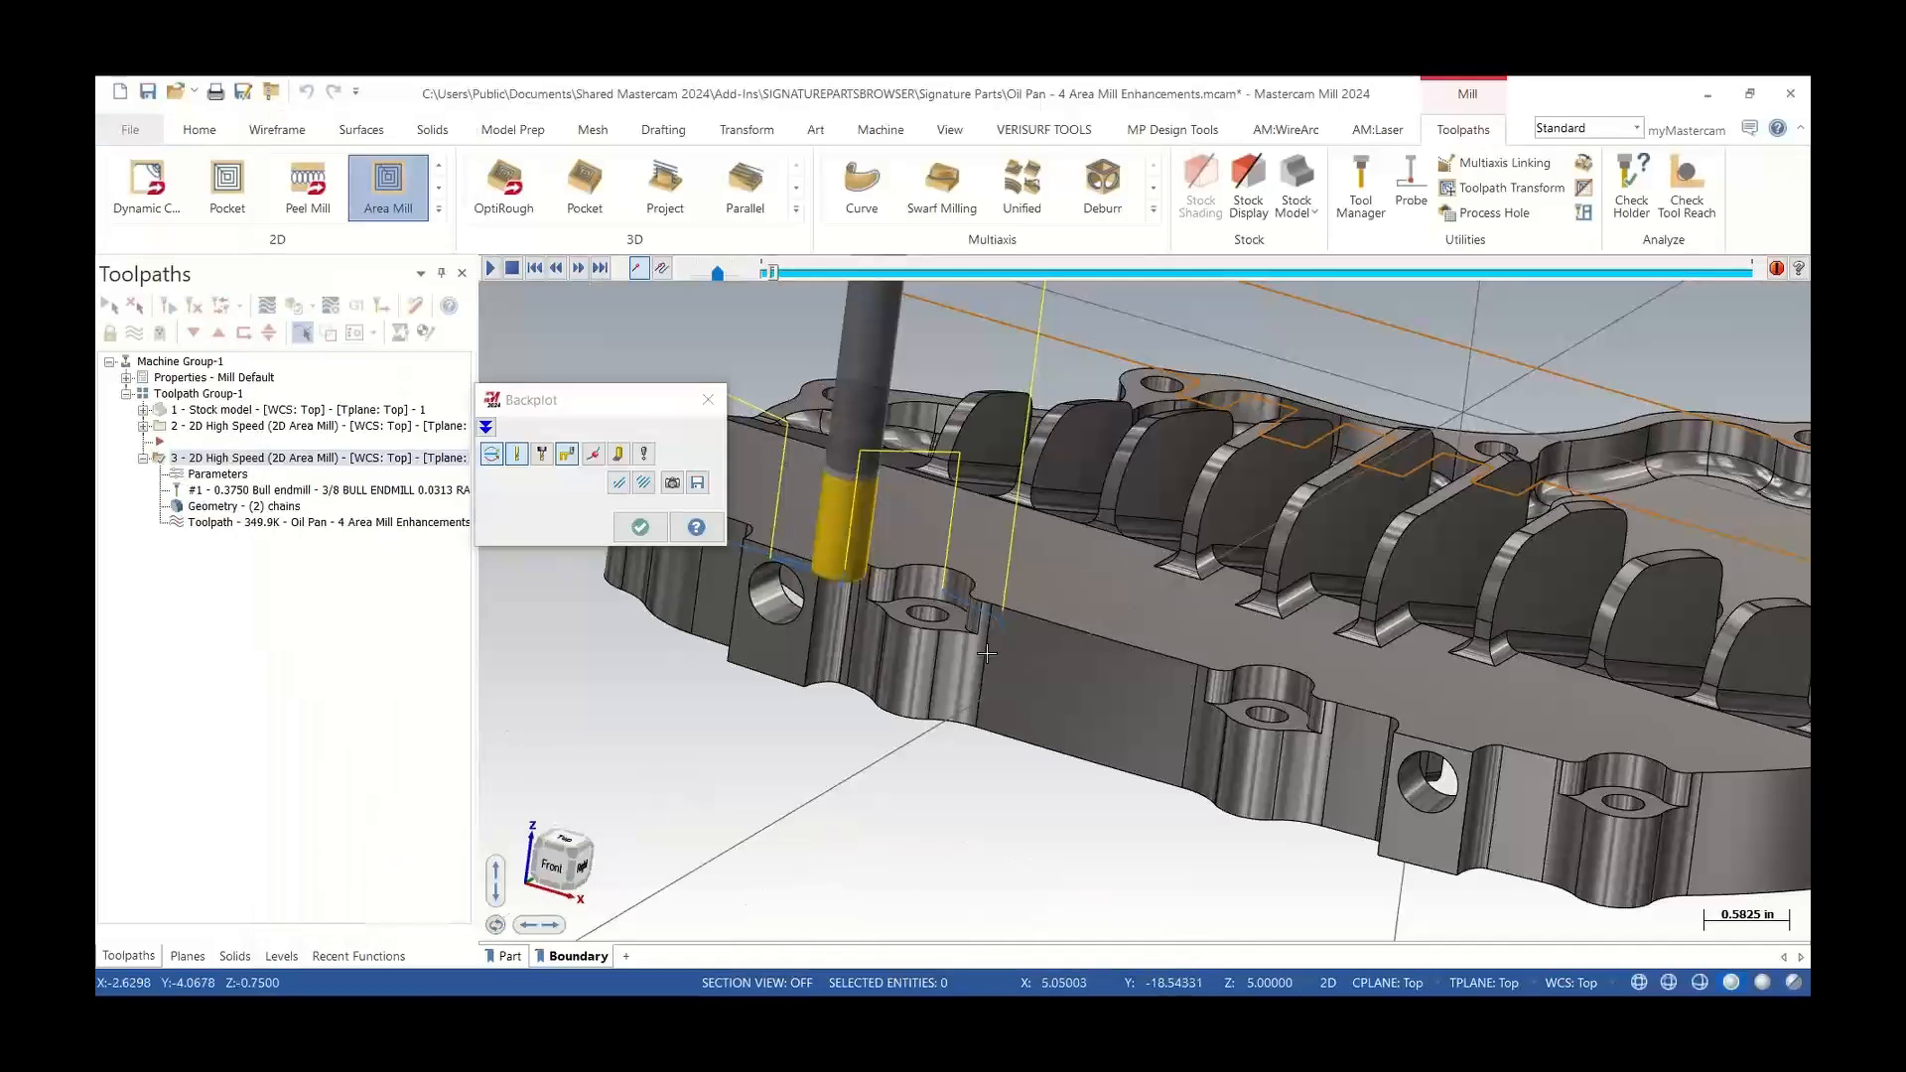
# Inspect the backplotted toolpath along the pan's edge and close the Backplot dialog
pyautogui.moveTo(963, 696)
pyautogui.mouseDown(button='middle')
pyautogui.moveTo(979, 700)
pyautogui.moveTo(925, 679)
pyautogui.mouseUp(button='middle')
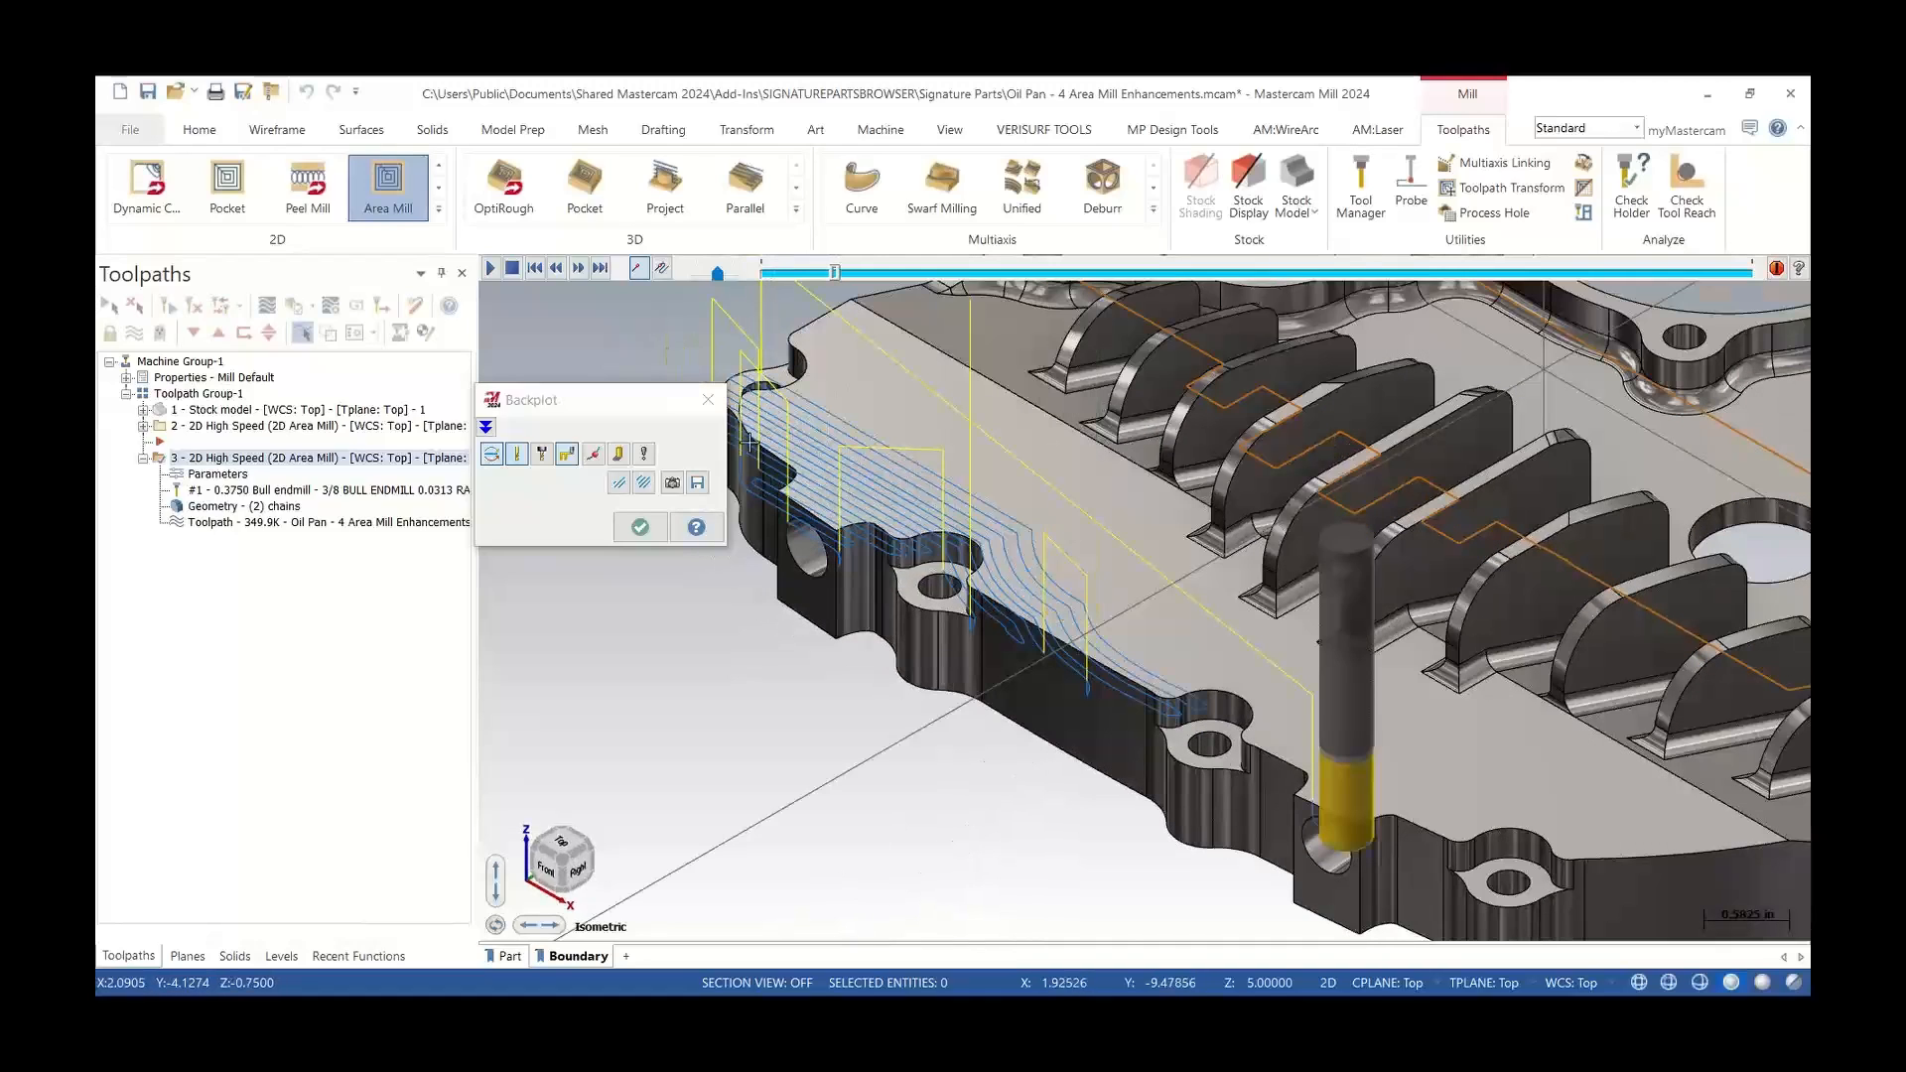
pyautogui.click(714, 407)
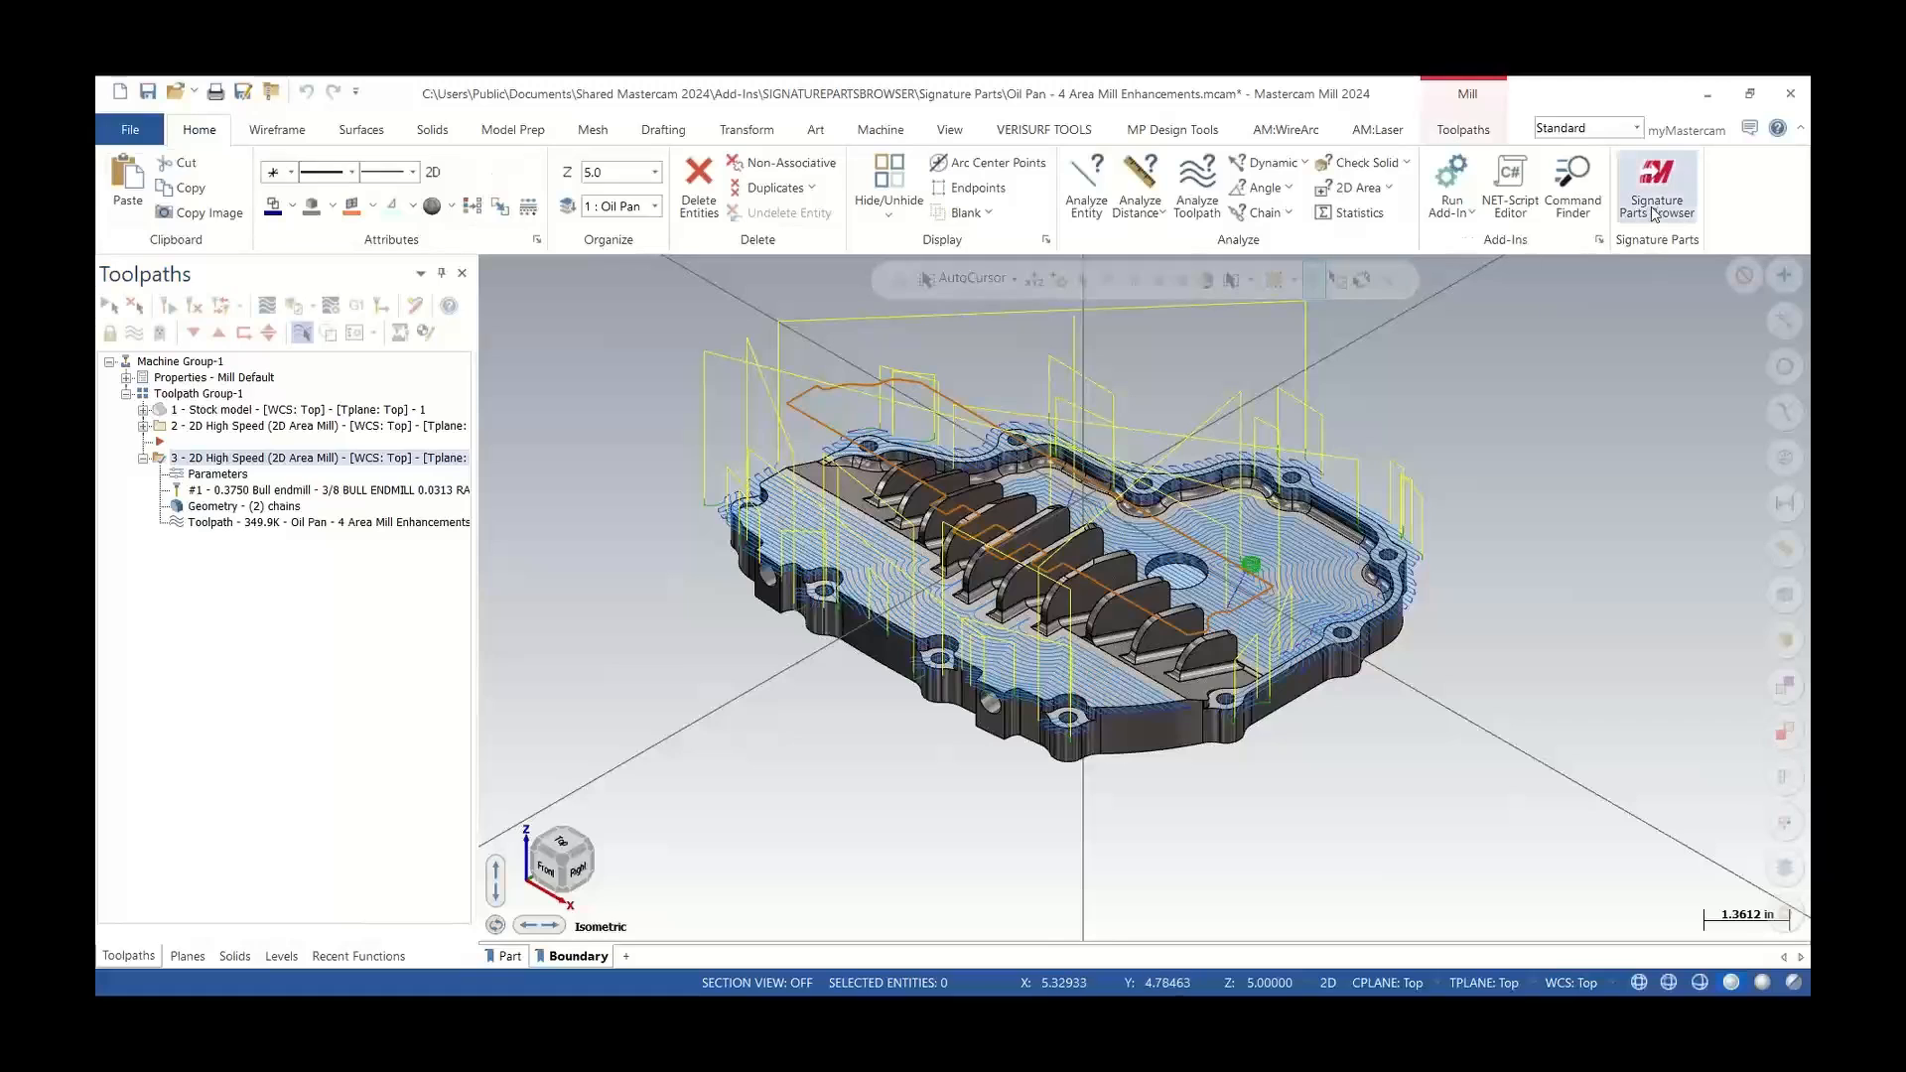
# Open the Housing Cover Area Rough Critical Depths part and display it in the Front Section View with sectioning on
pyautogui.click(1655, 209)
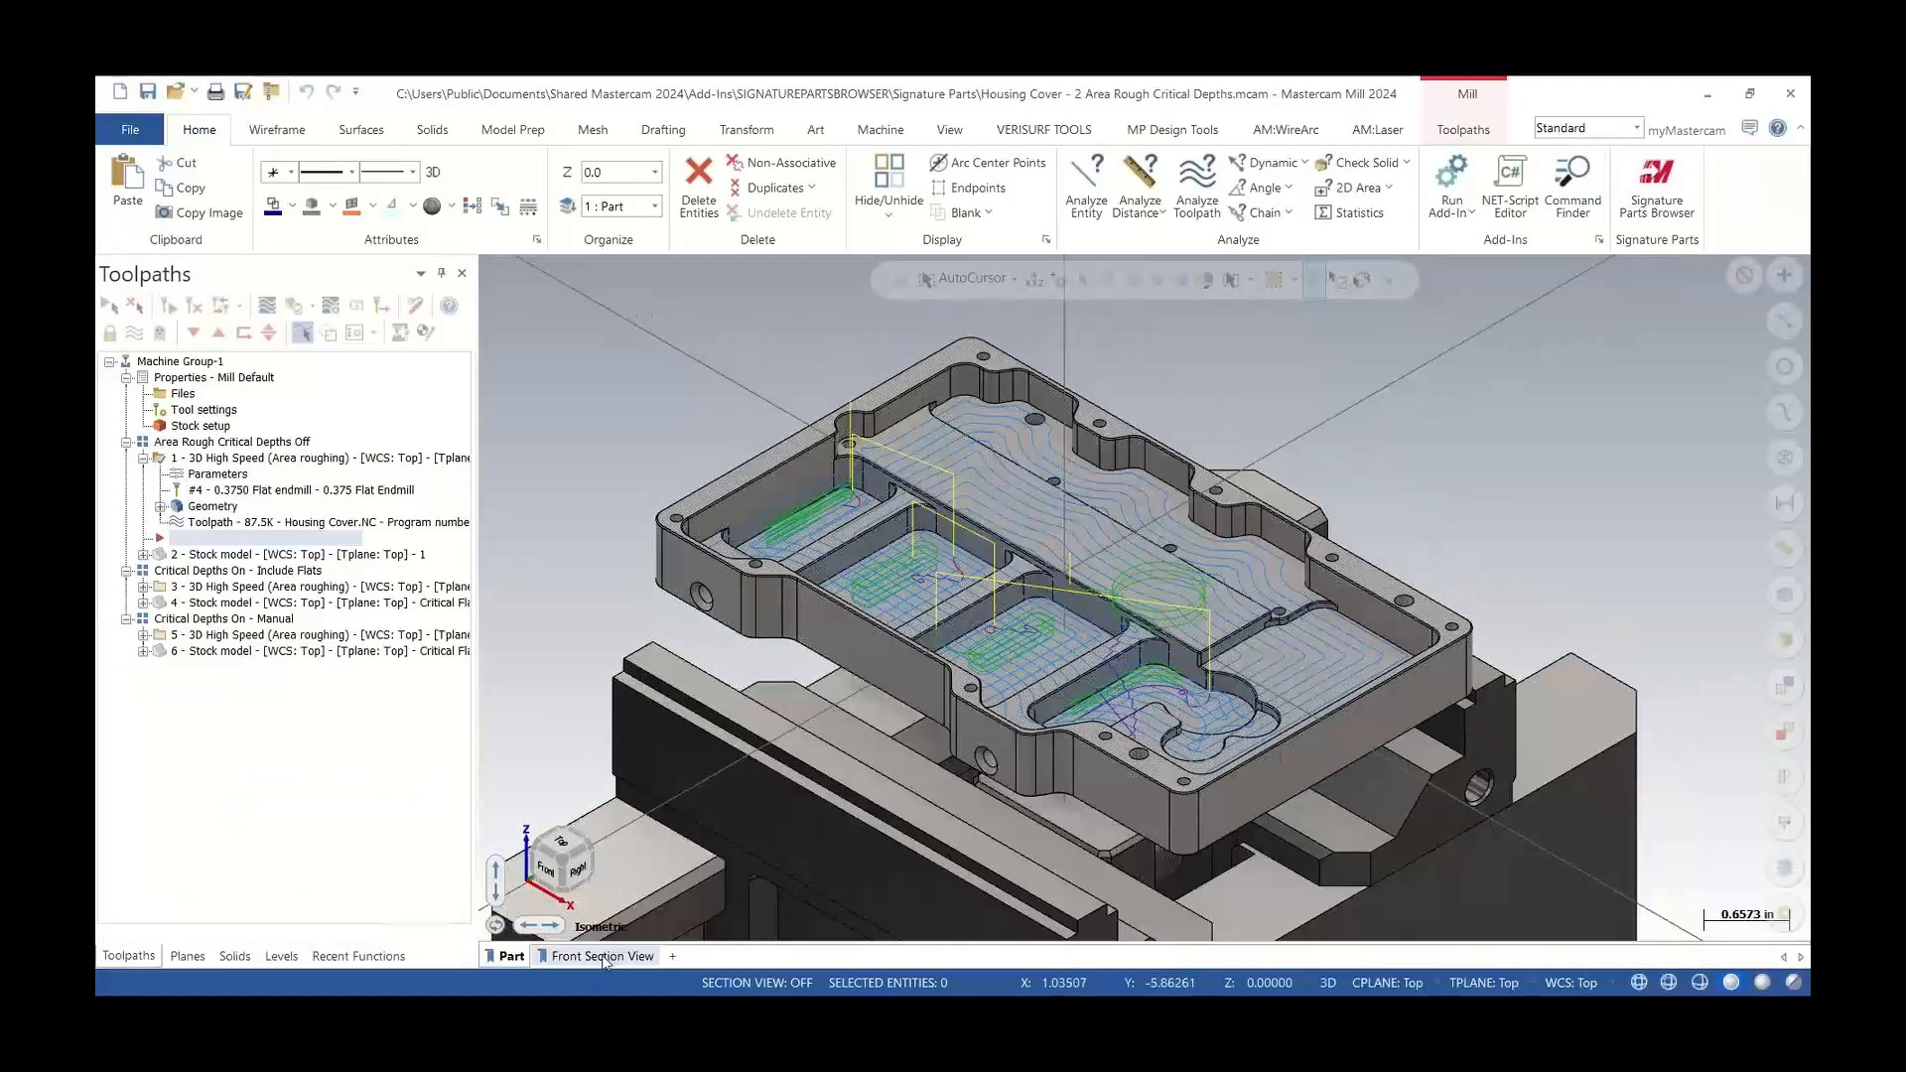
pyautogui.moveTo(639, 891)
pyautogui.mouseDown(button='middle')
pyautogui.moveTo(650, 932)
pyautogui.moveTo(632, 883)
pyautogui.moveTo(640, 908)
pyautogui.mouseUp(button='middle')
pyautogui.click(603, 956)
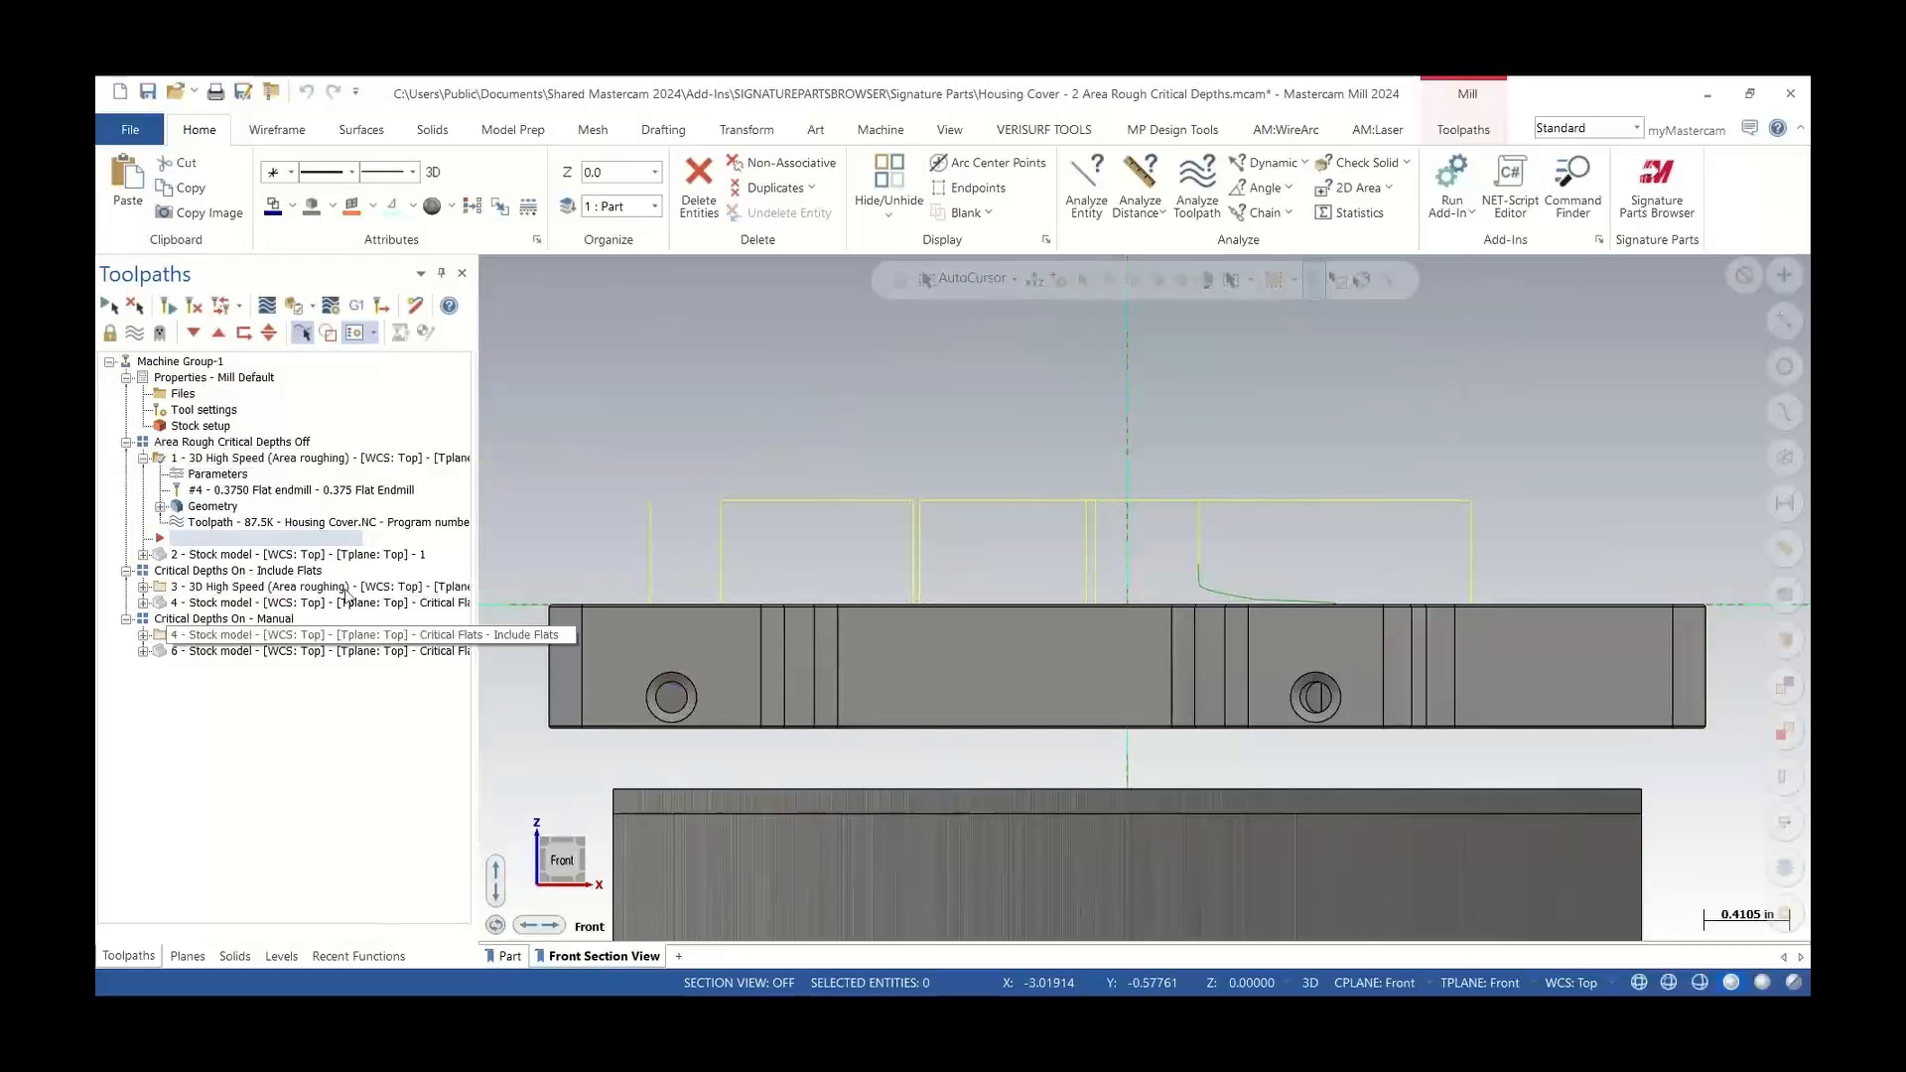
pyautogui.click(193, 959)
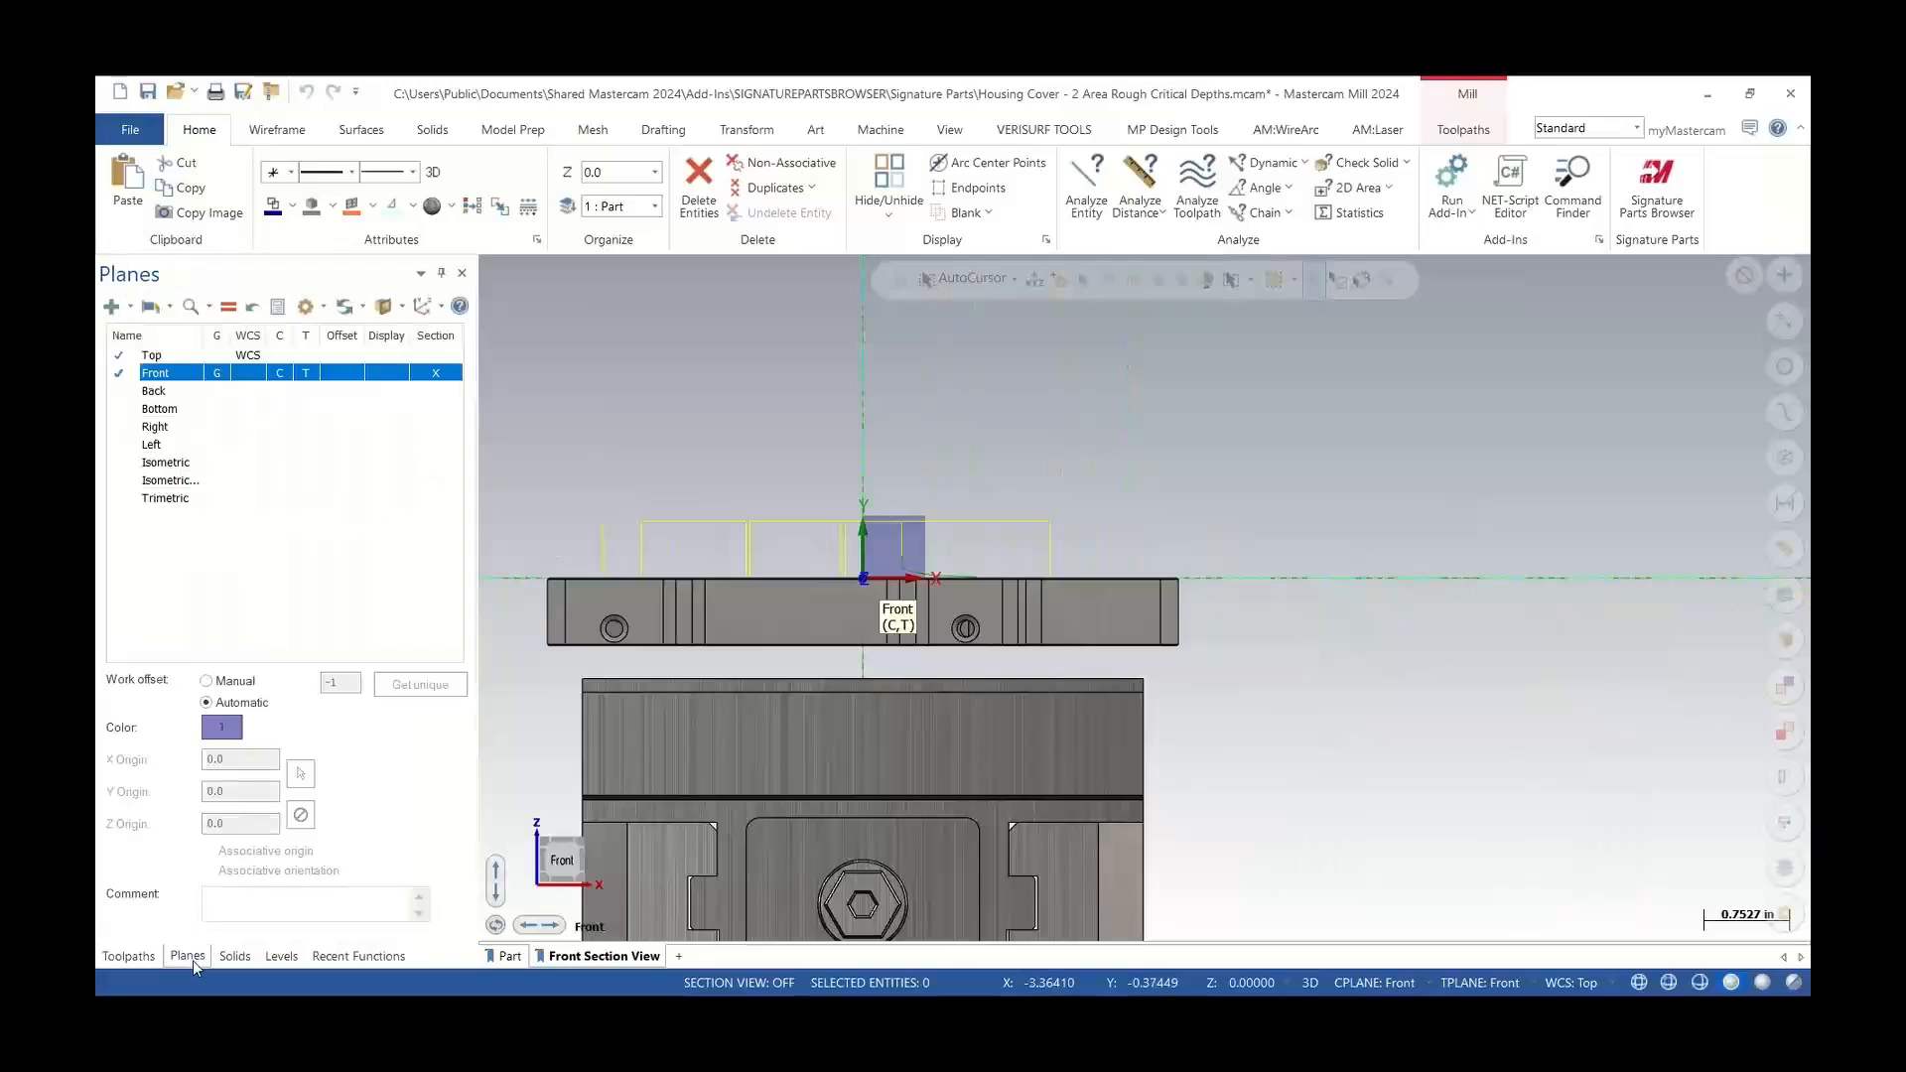
pyautogui.click(384, 306)
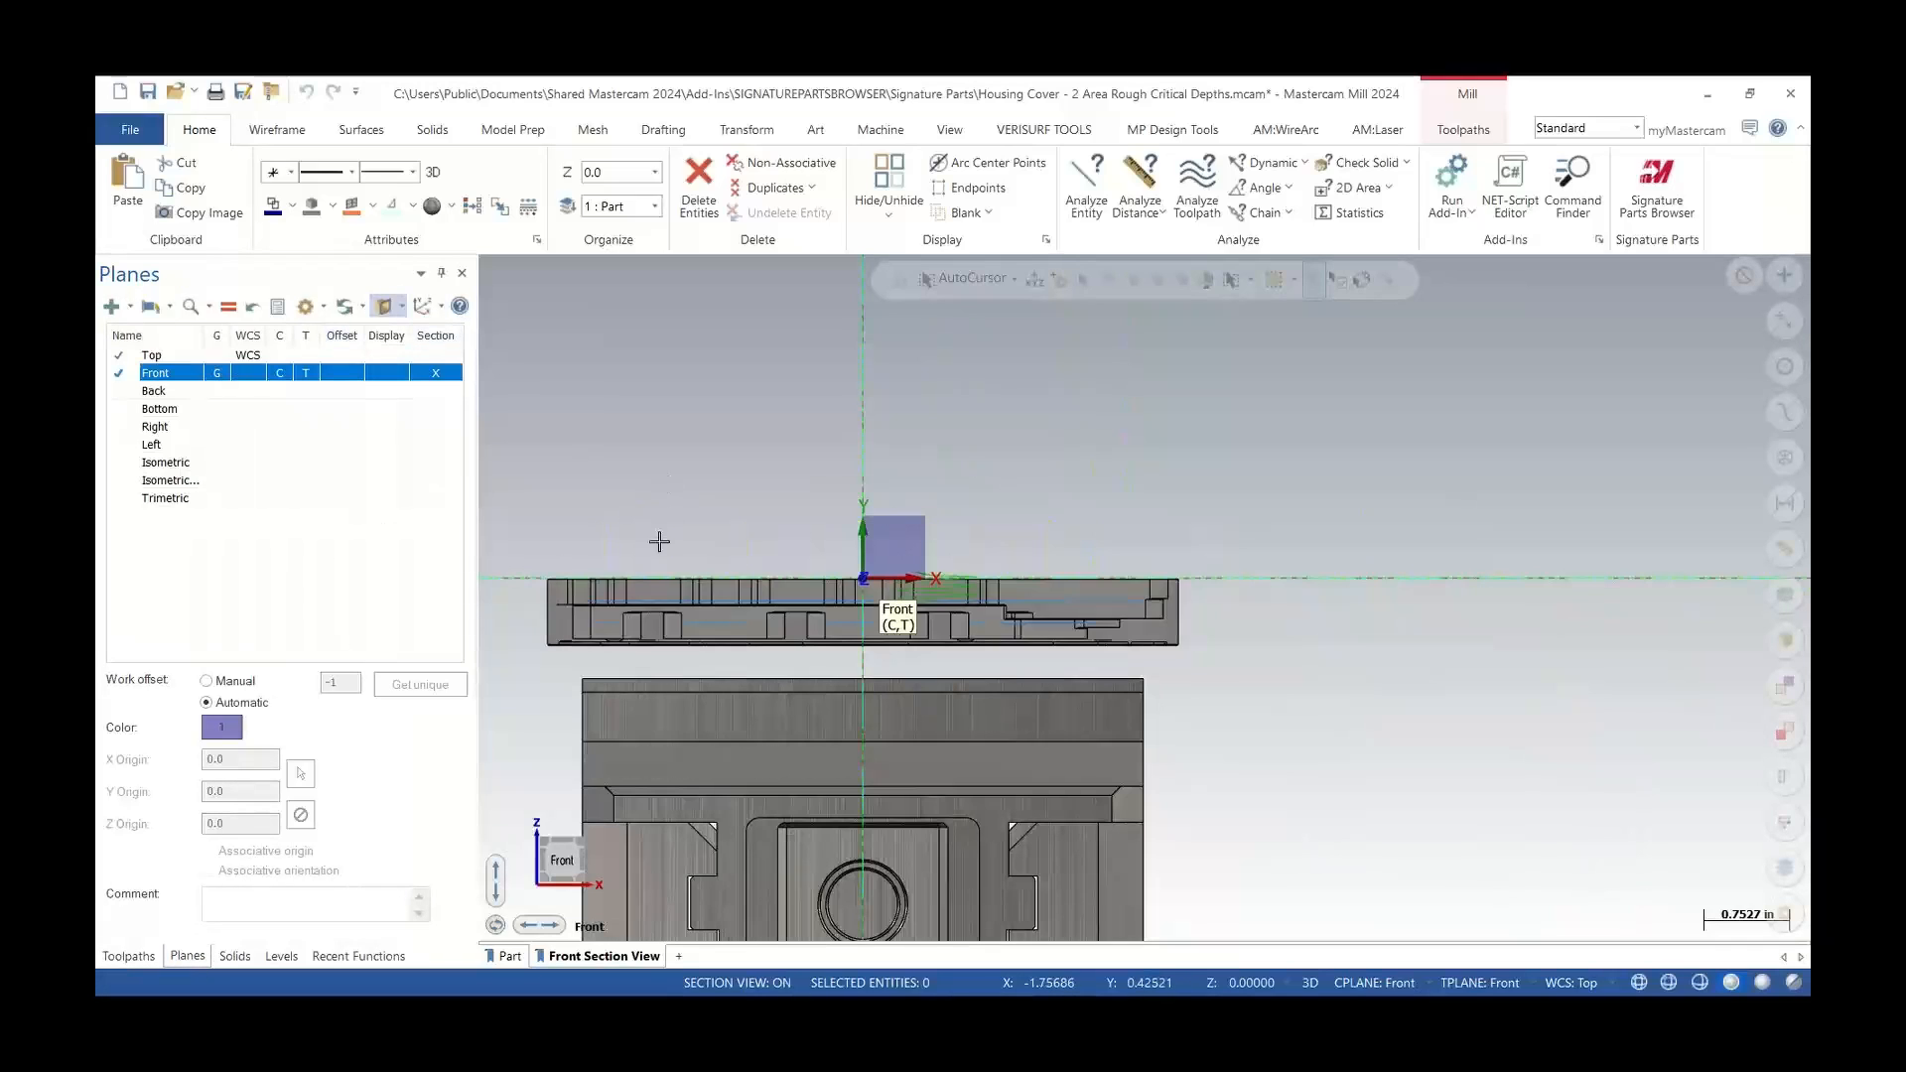
pyautogui.scroll(3, 659, 541)
pyautogui.click(130, 957)
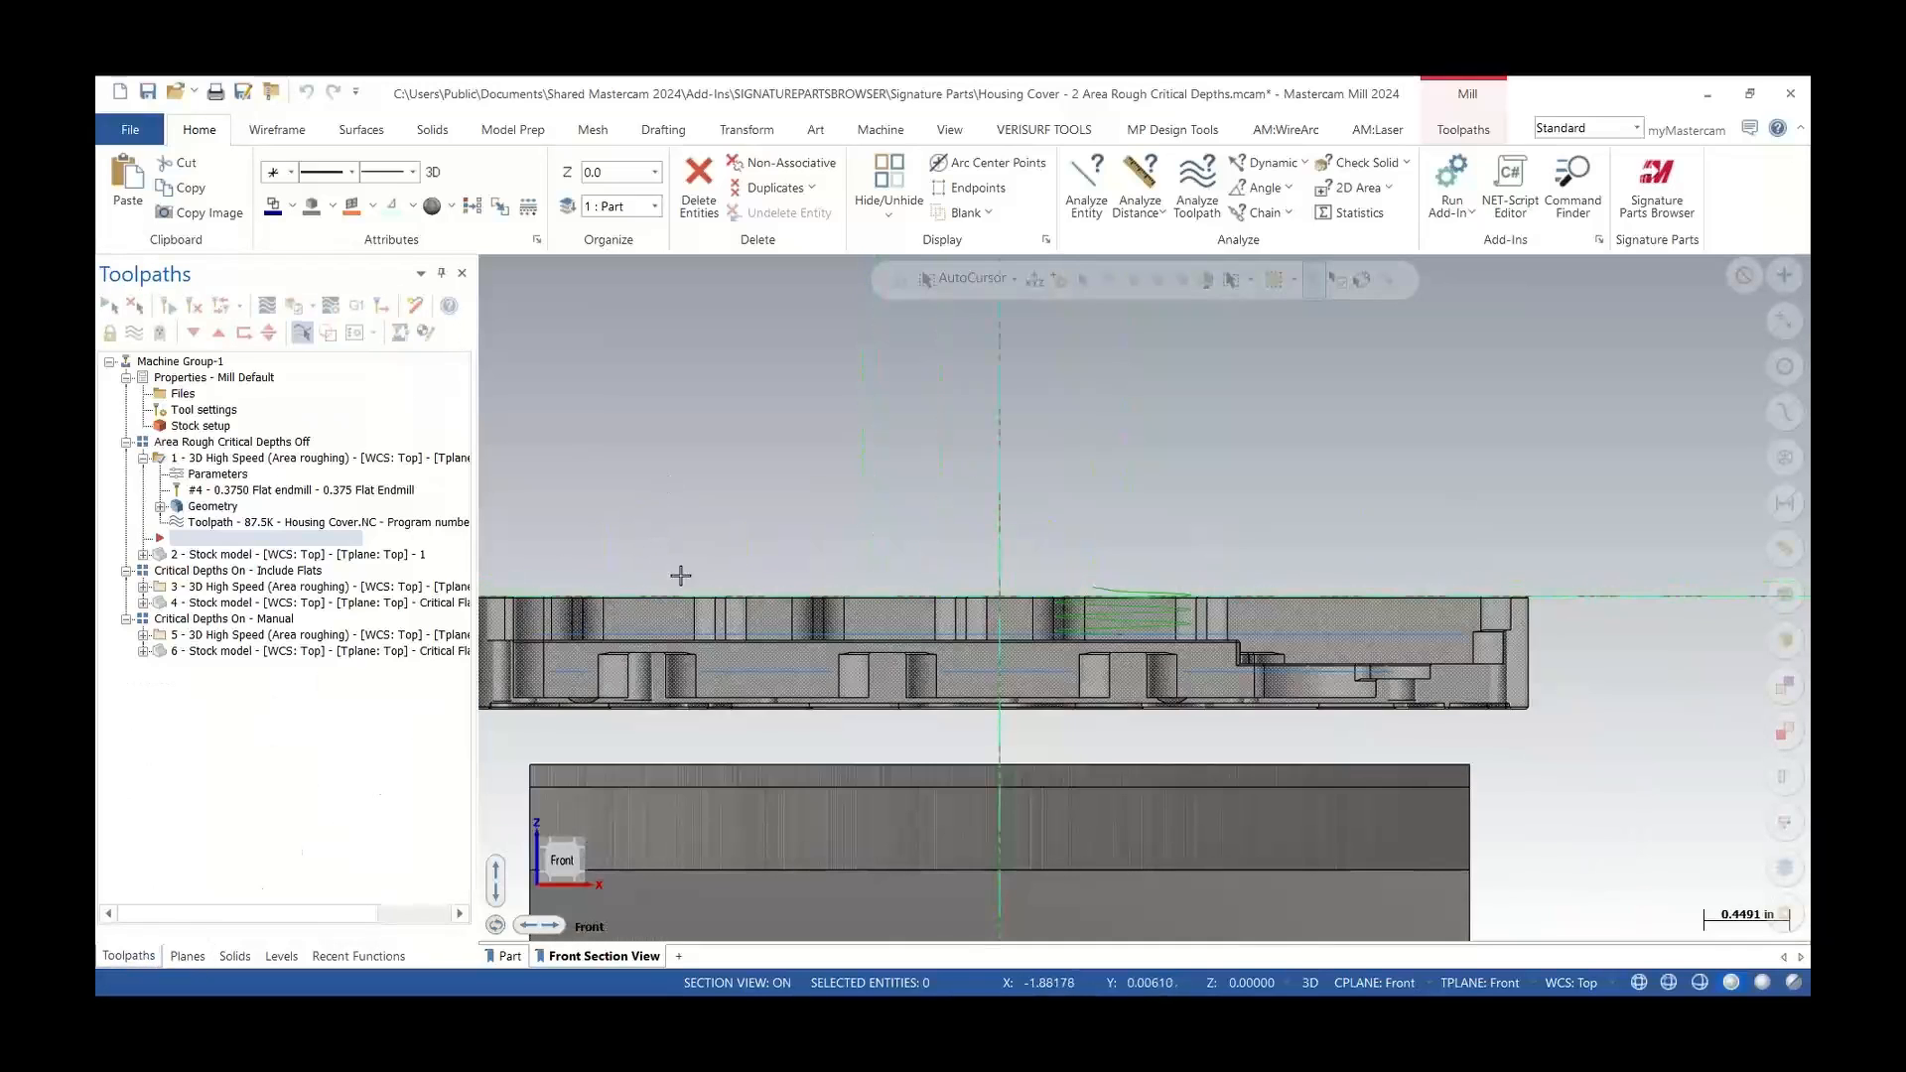
pyautogui.scroll(-2, 693, 480)
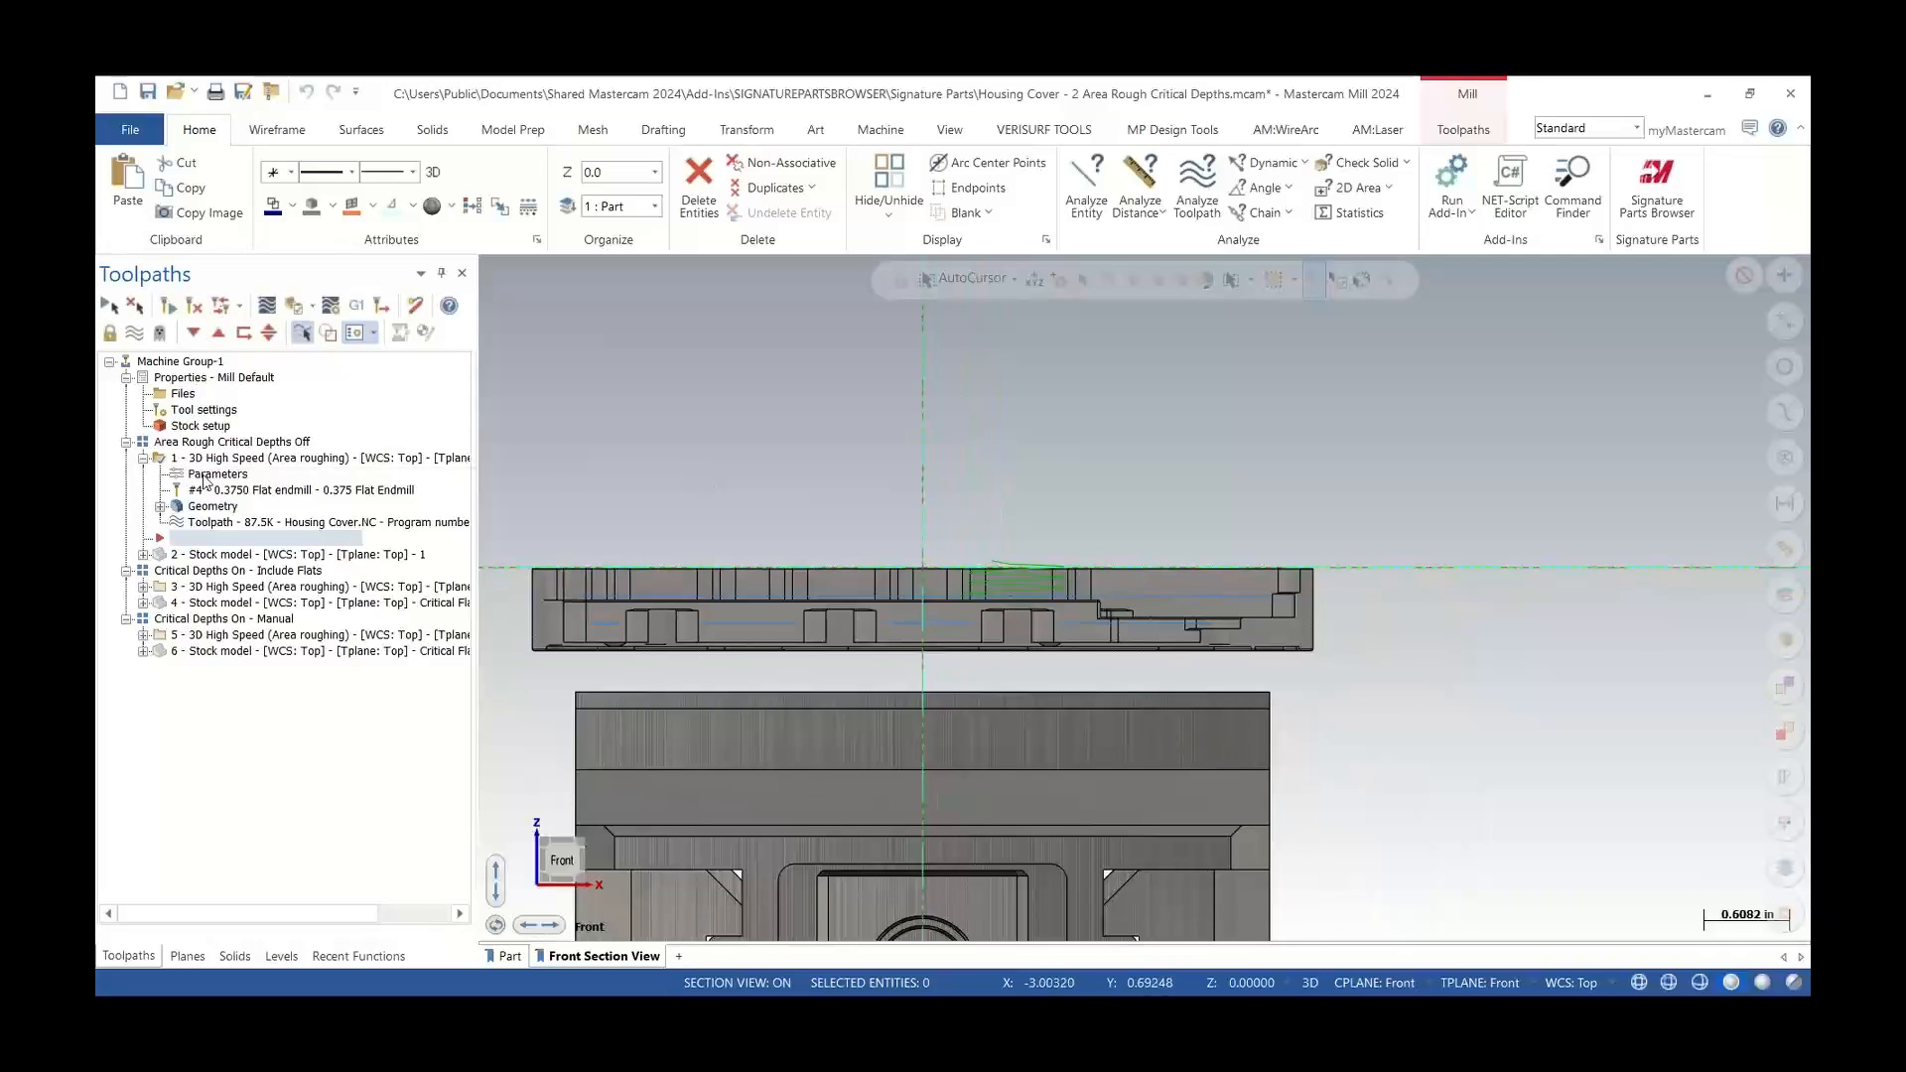
# Review the first Area Roughing toolpath's cut parameters and model geometry, then cancel the dialog
pyautogui.click(206, 475)
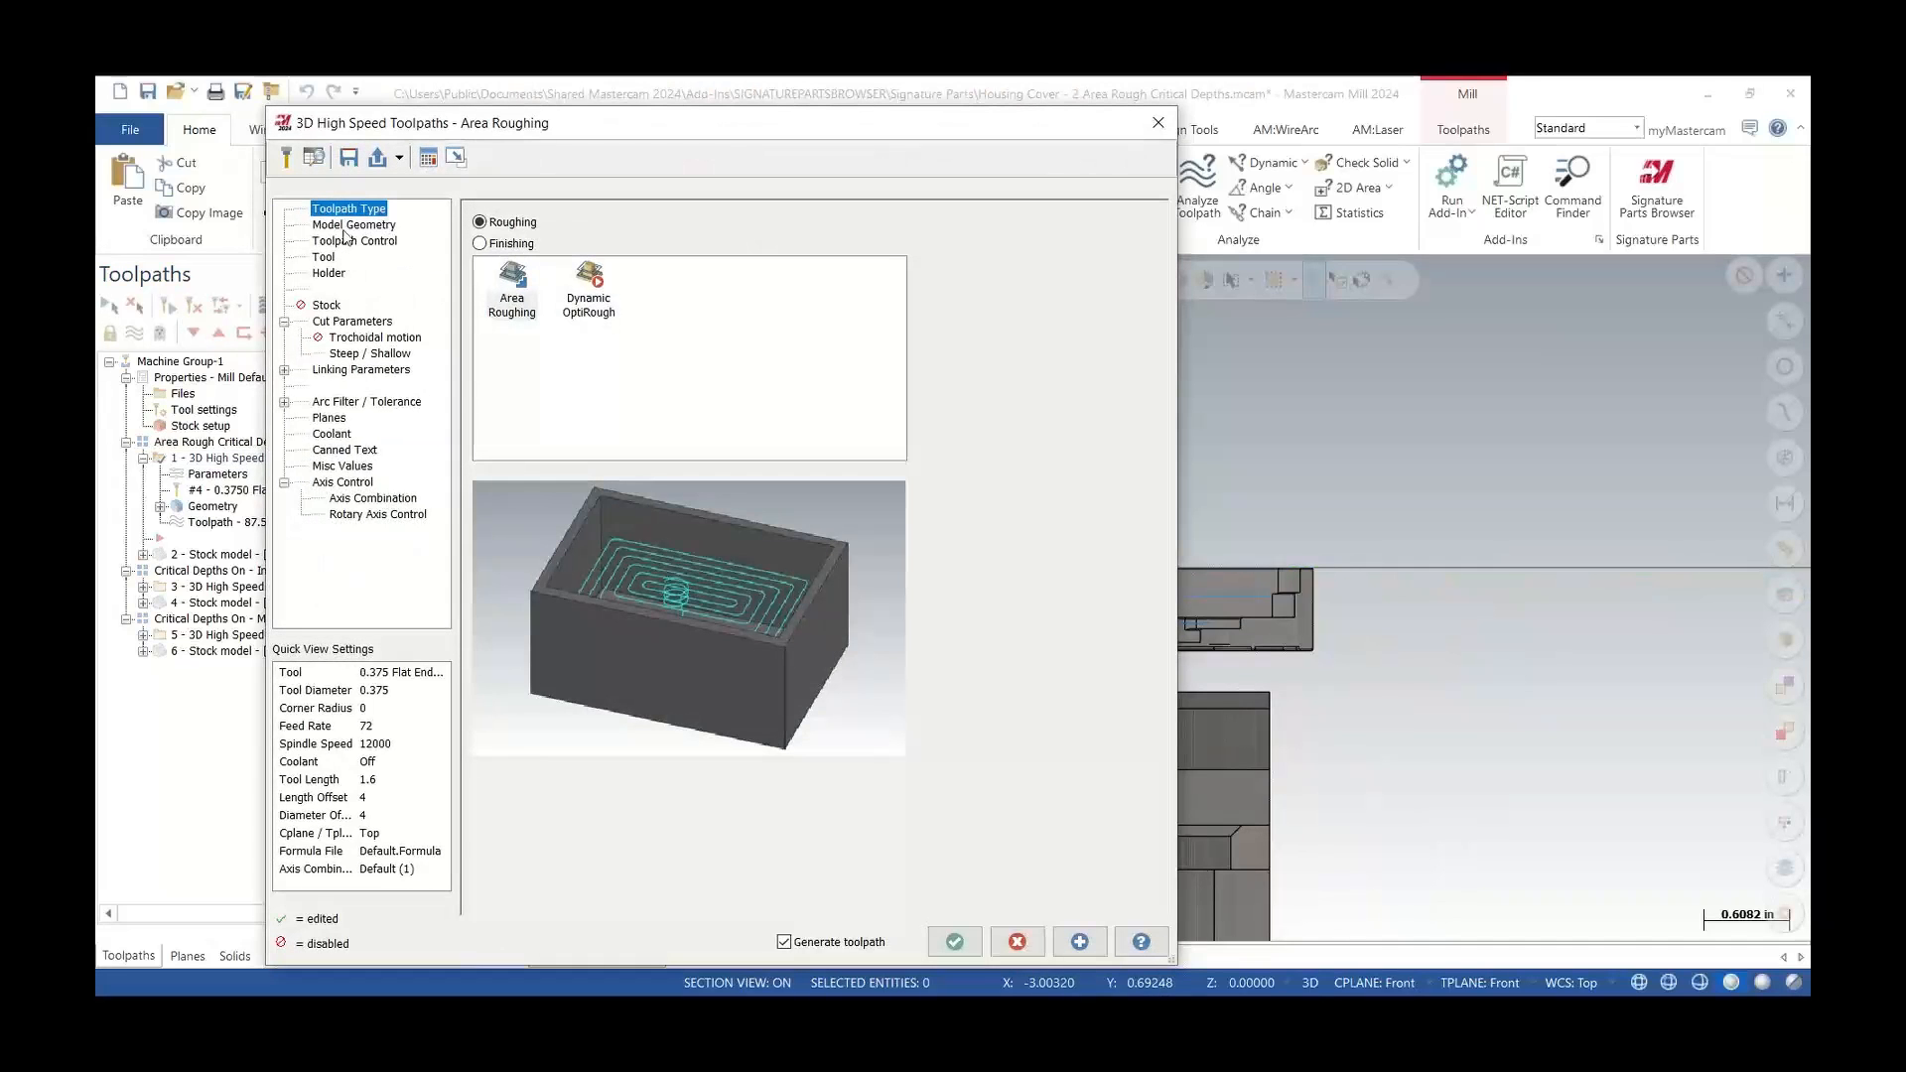
pyautogui.click(347, 322)
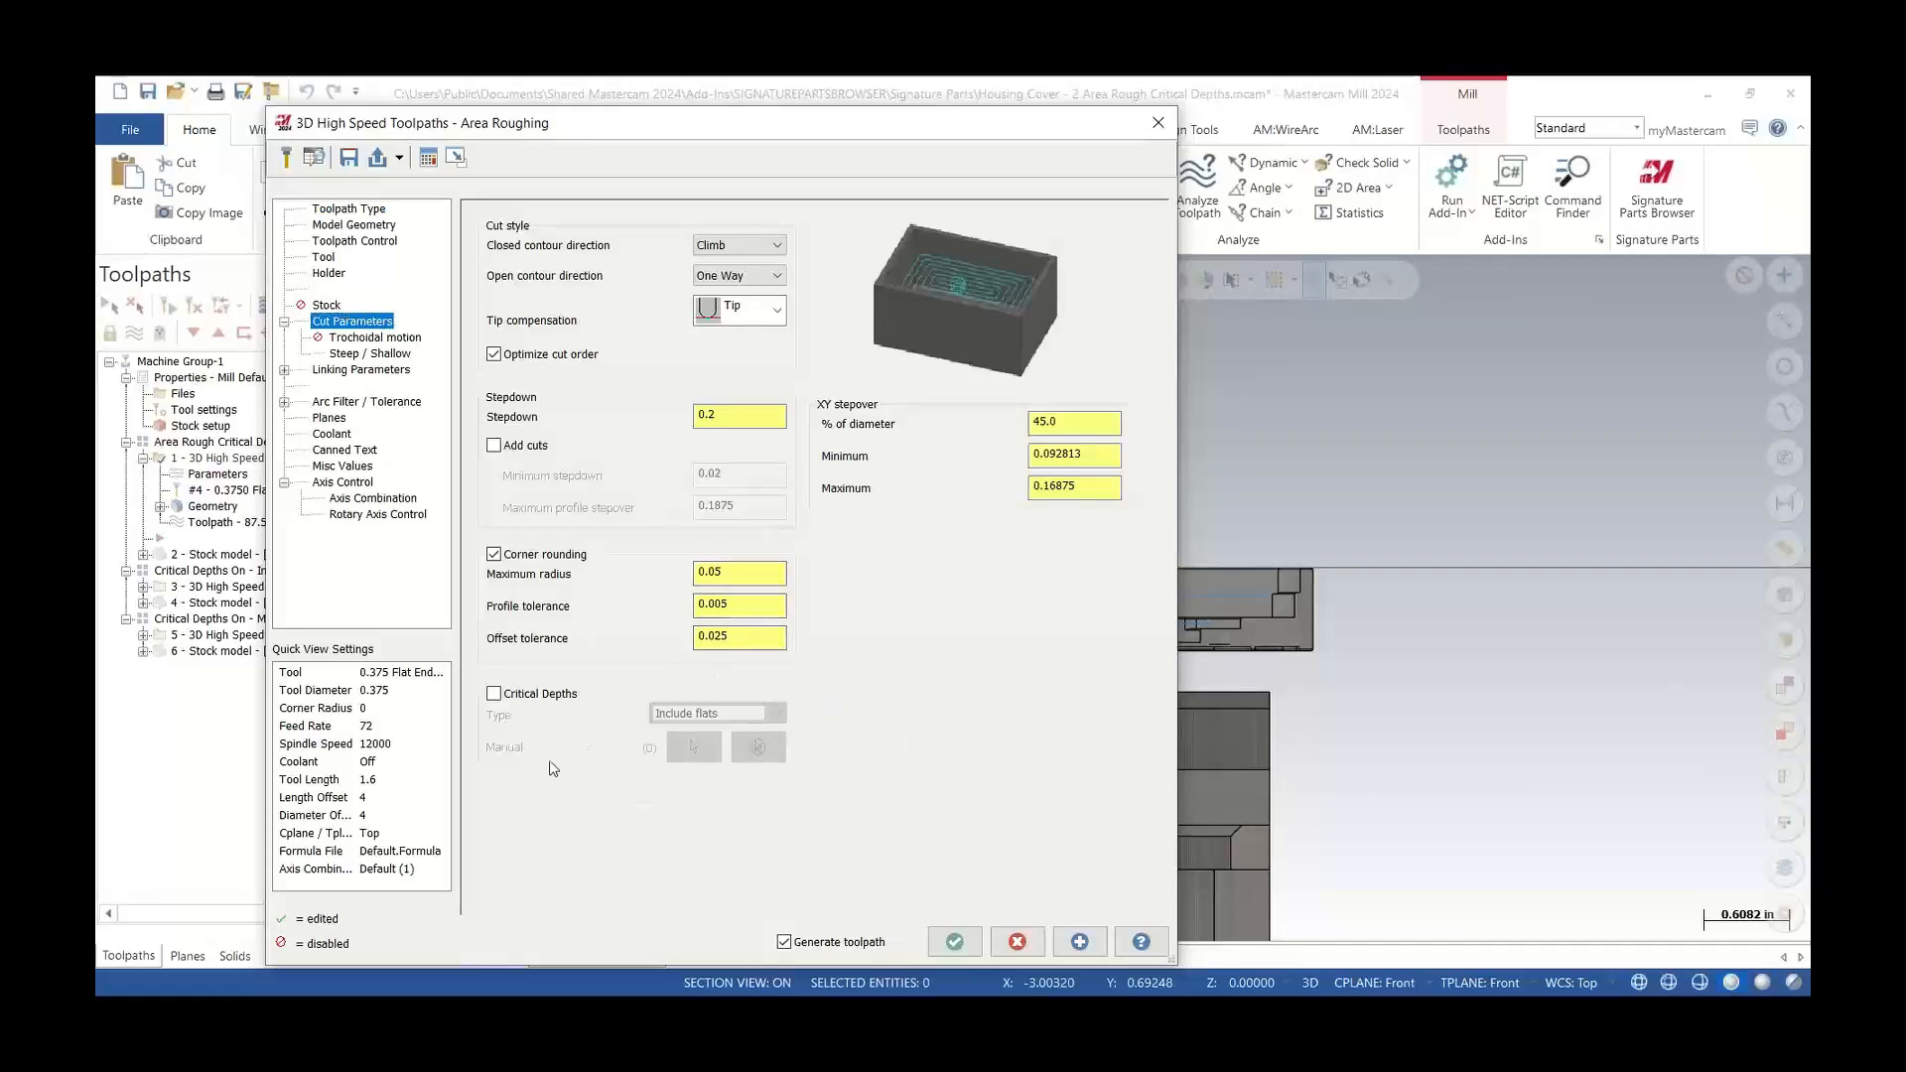
pyautogui.doubleClick(752, 414)
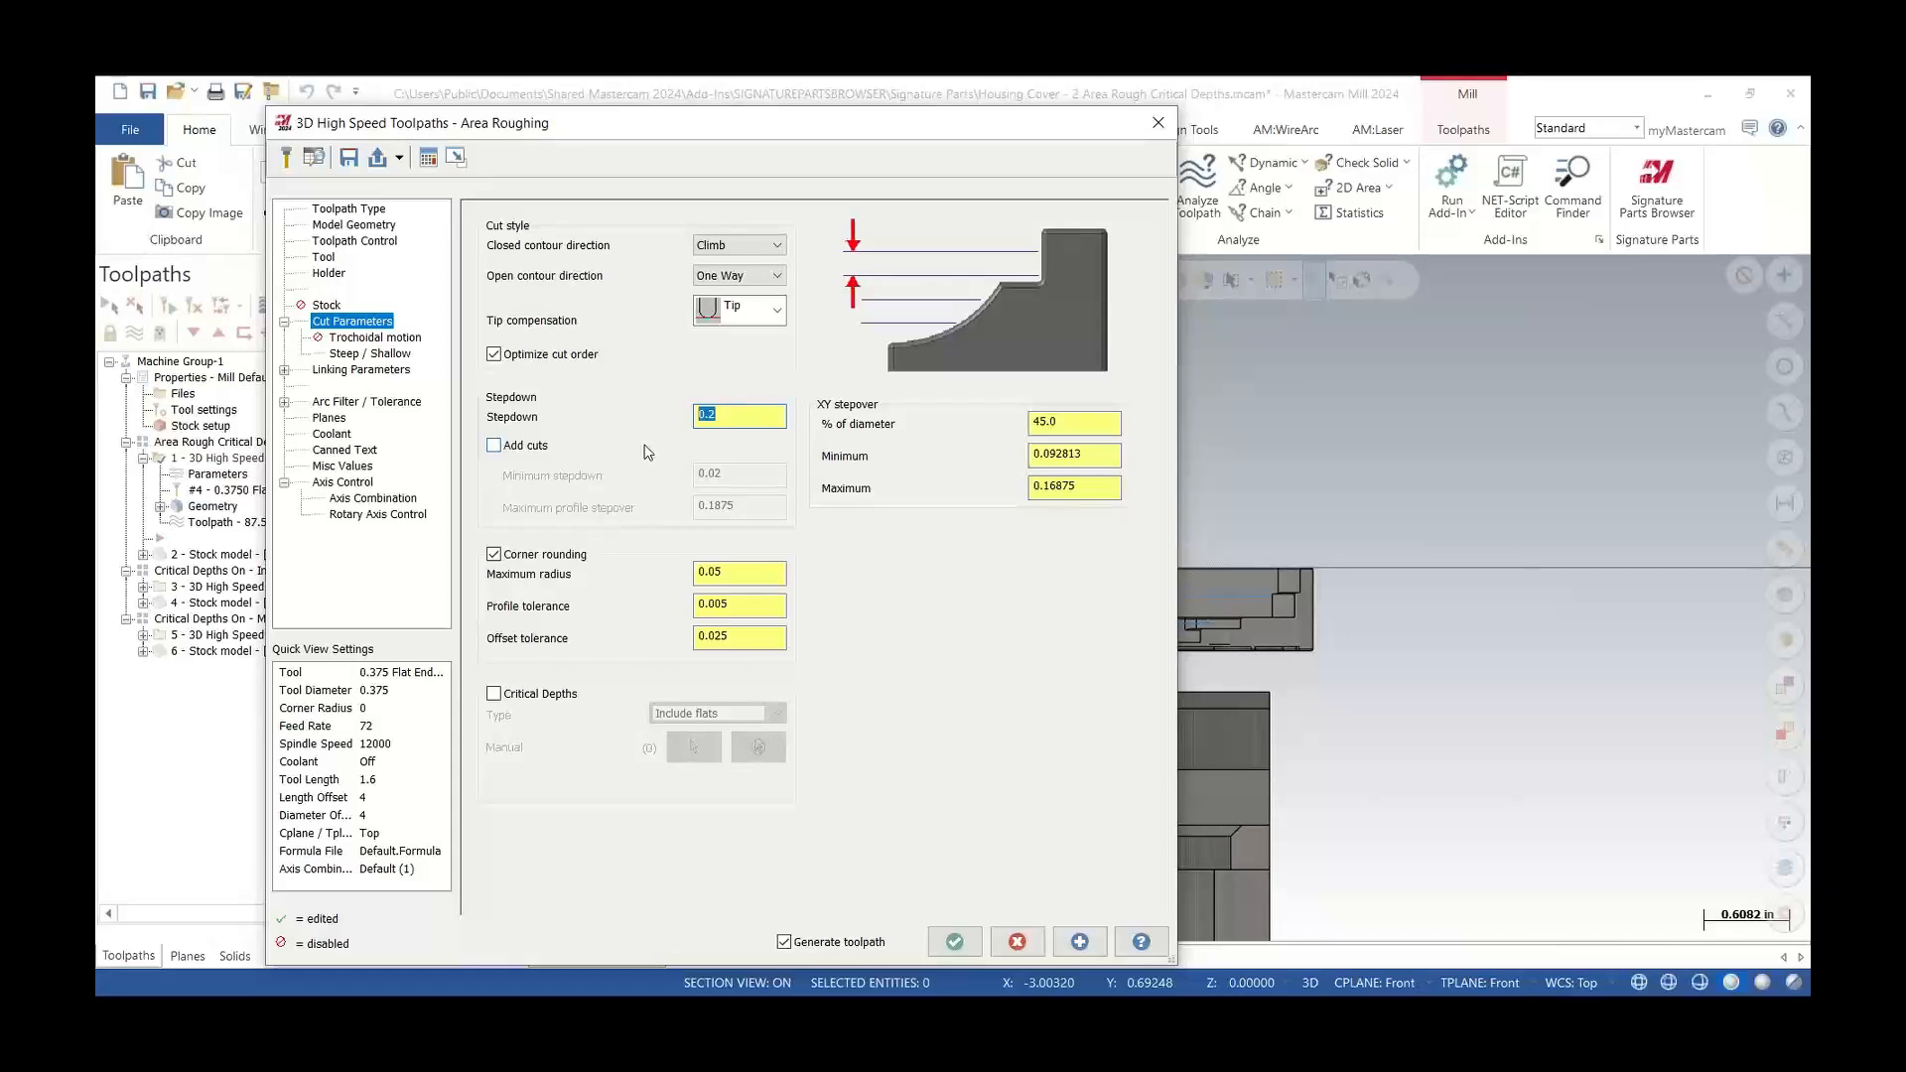
pyautogui.click(350, 226)
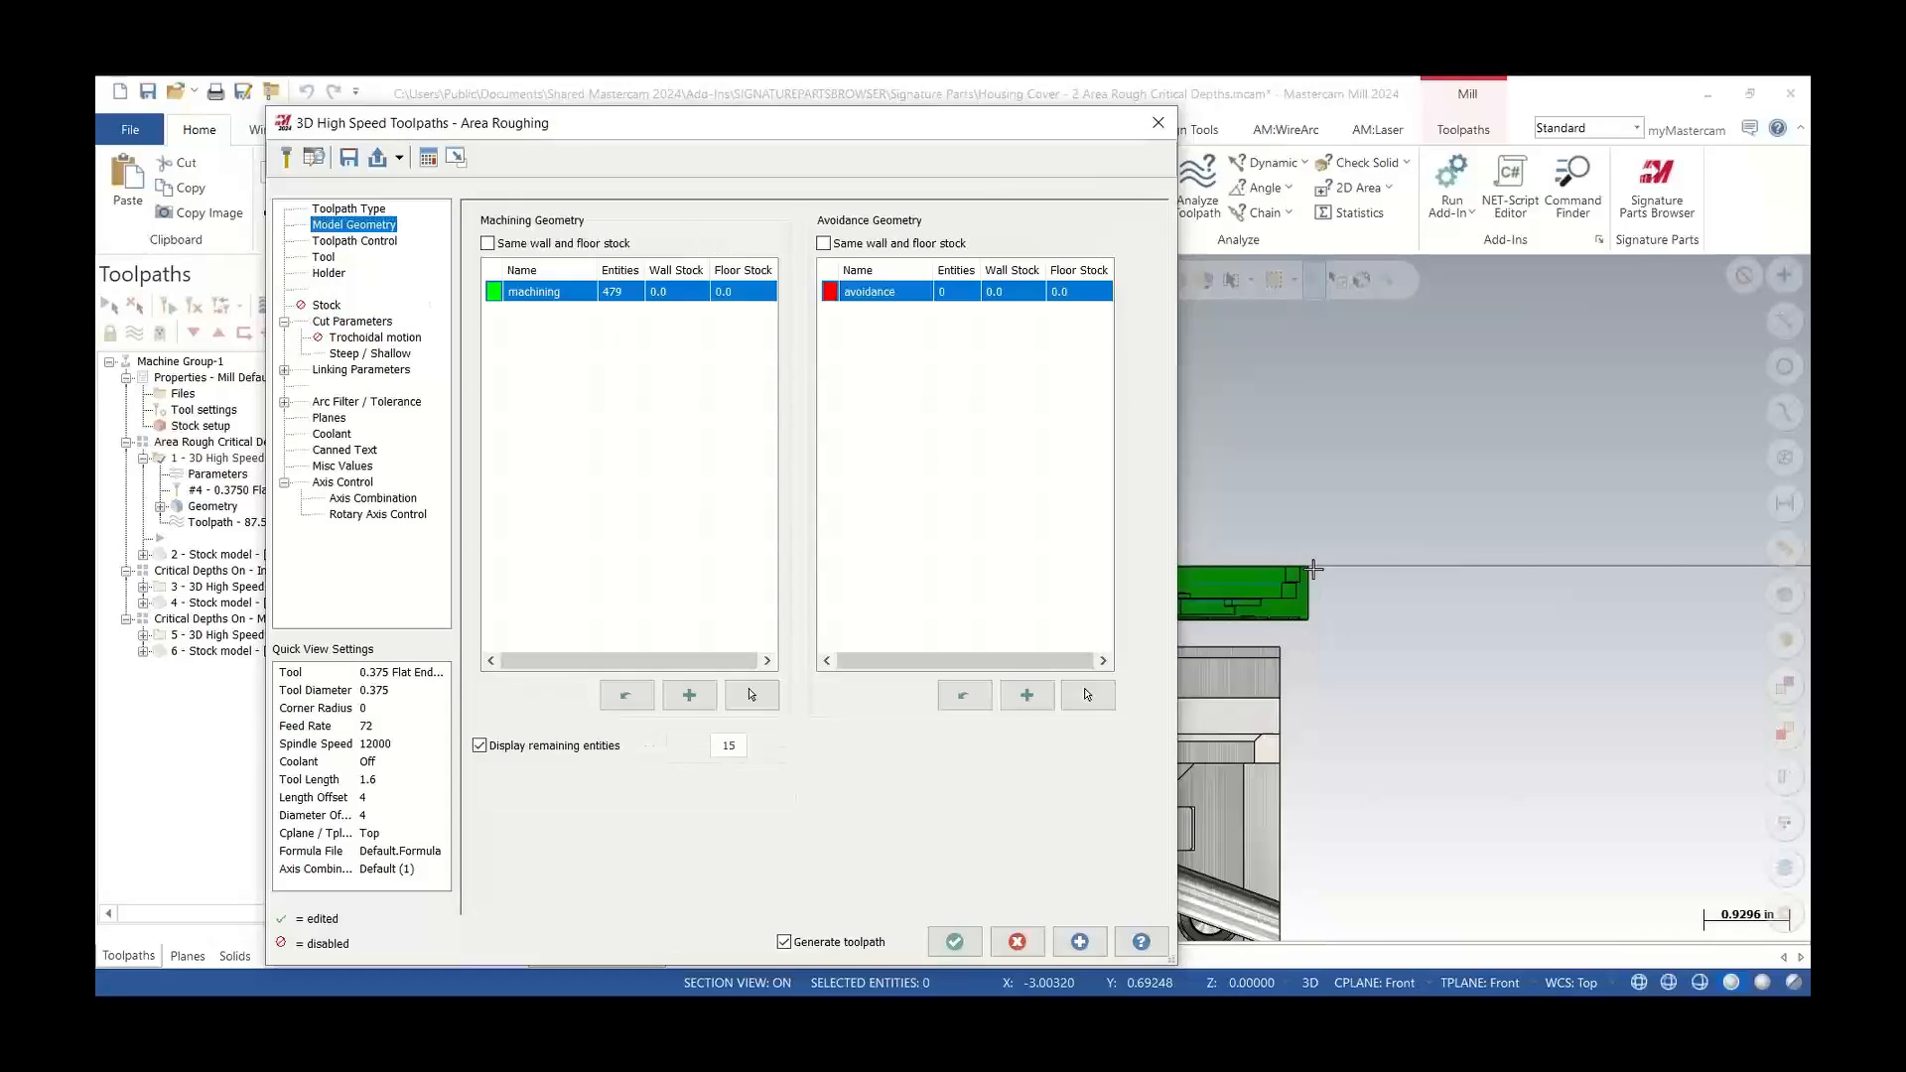
pyautogui.scroll(-5, 1347, 703)
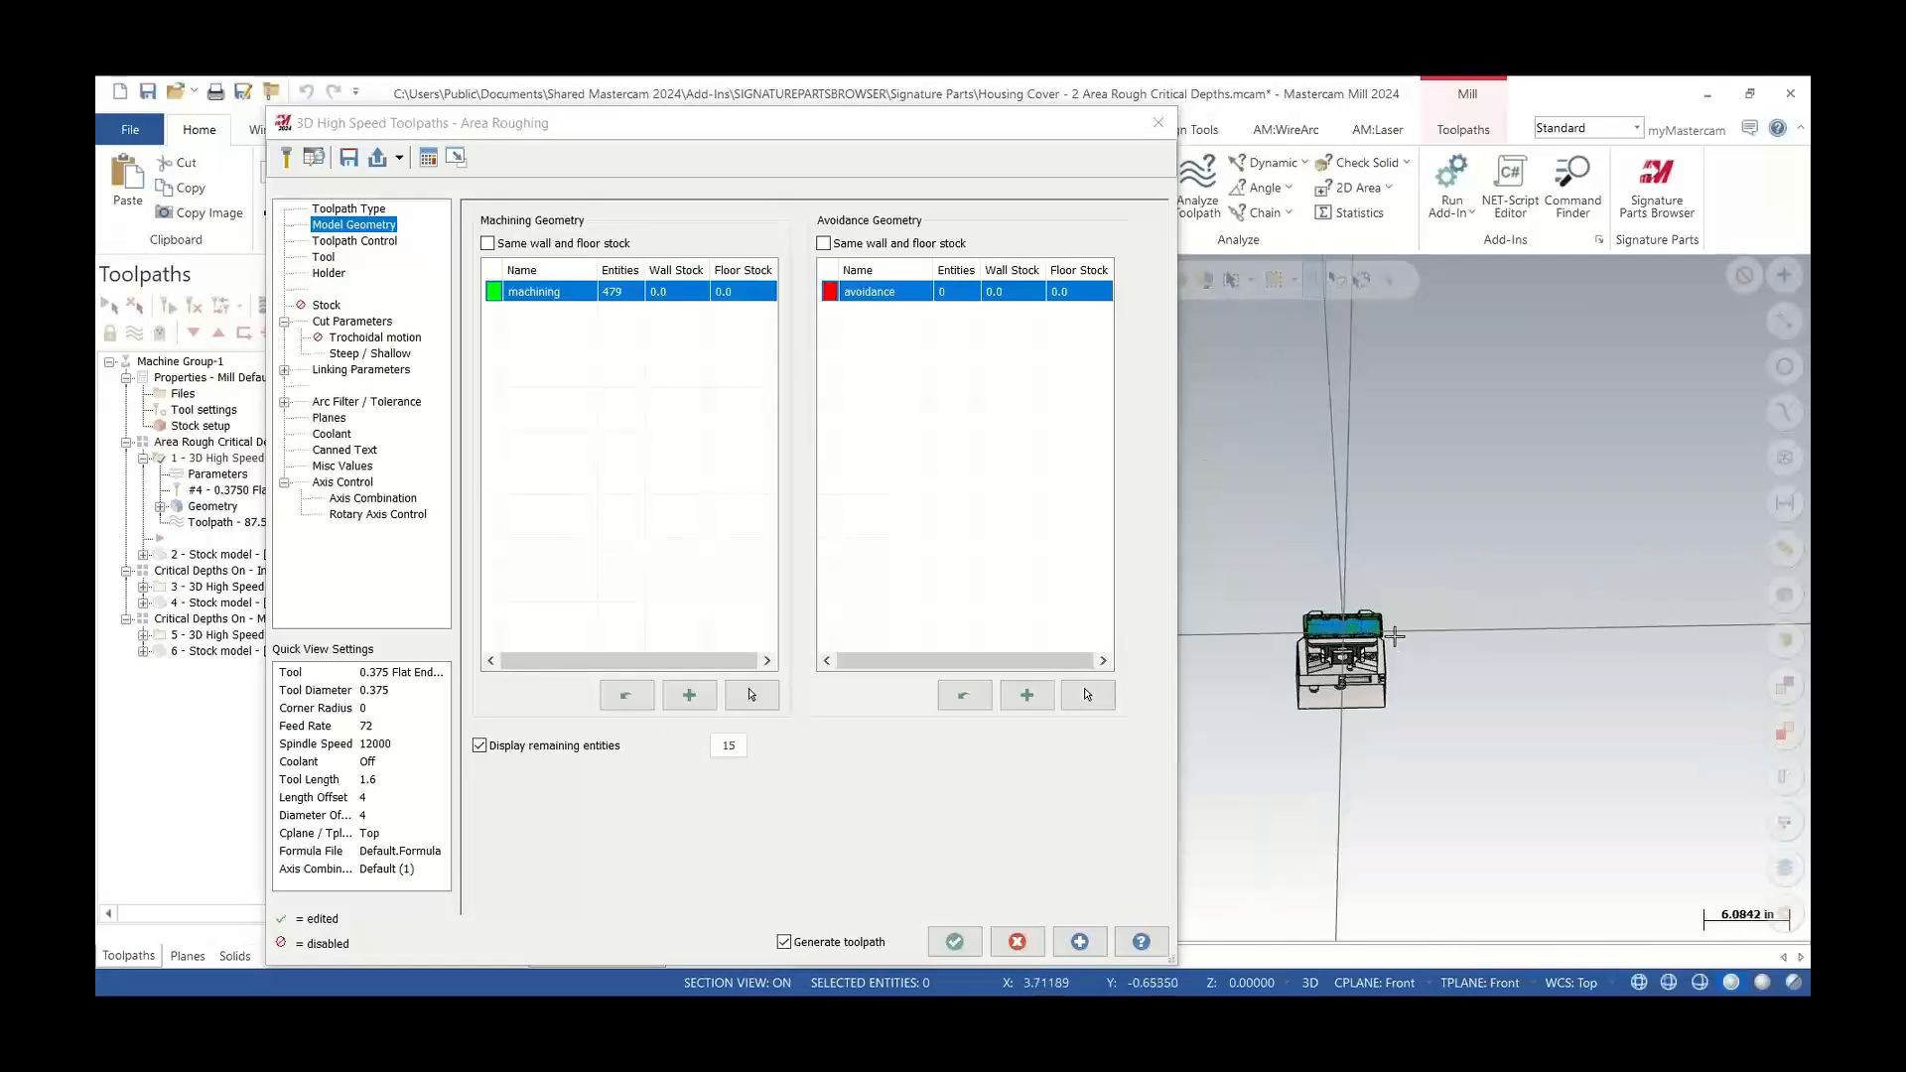
pyautogui.scroll(3, 1380, 636)
pyautogui.scroll(2, 1381, 633)
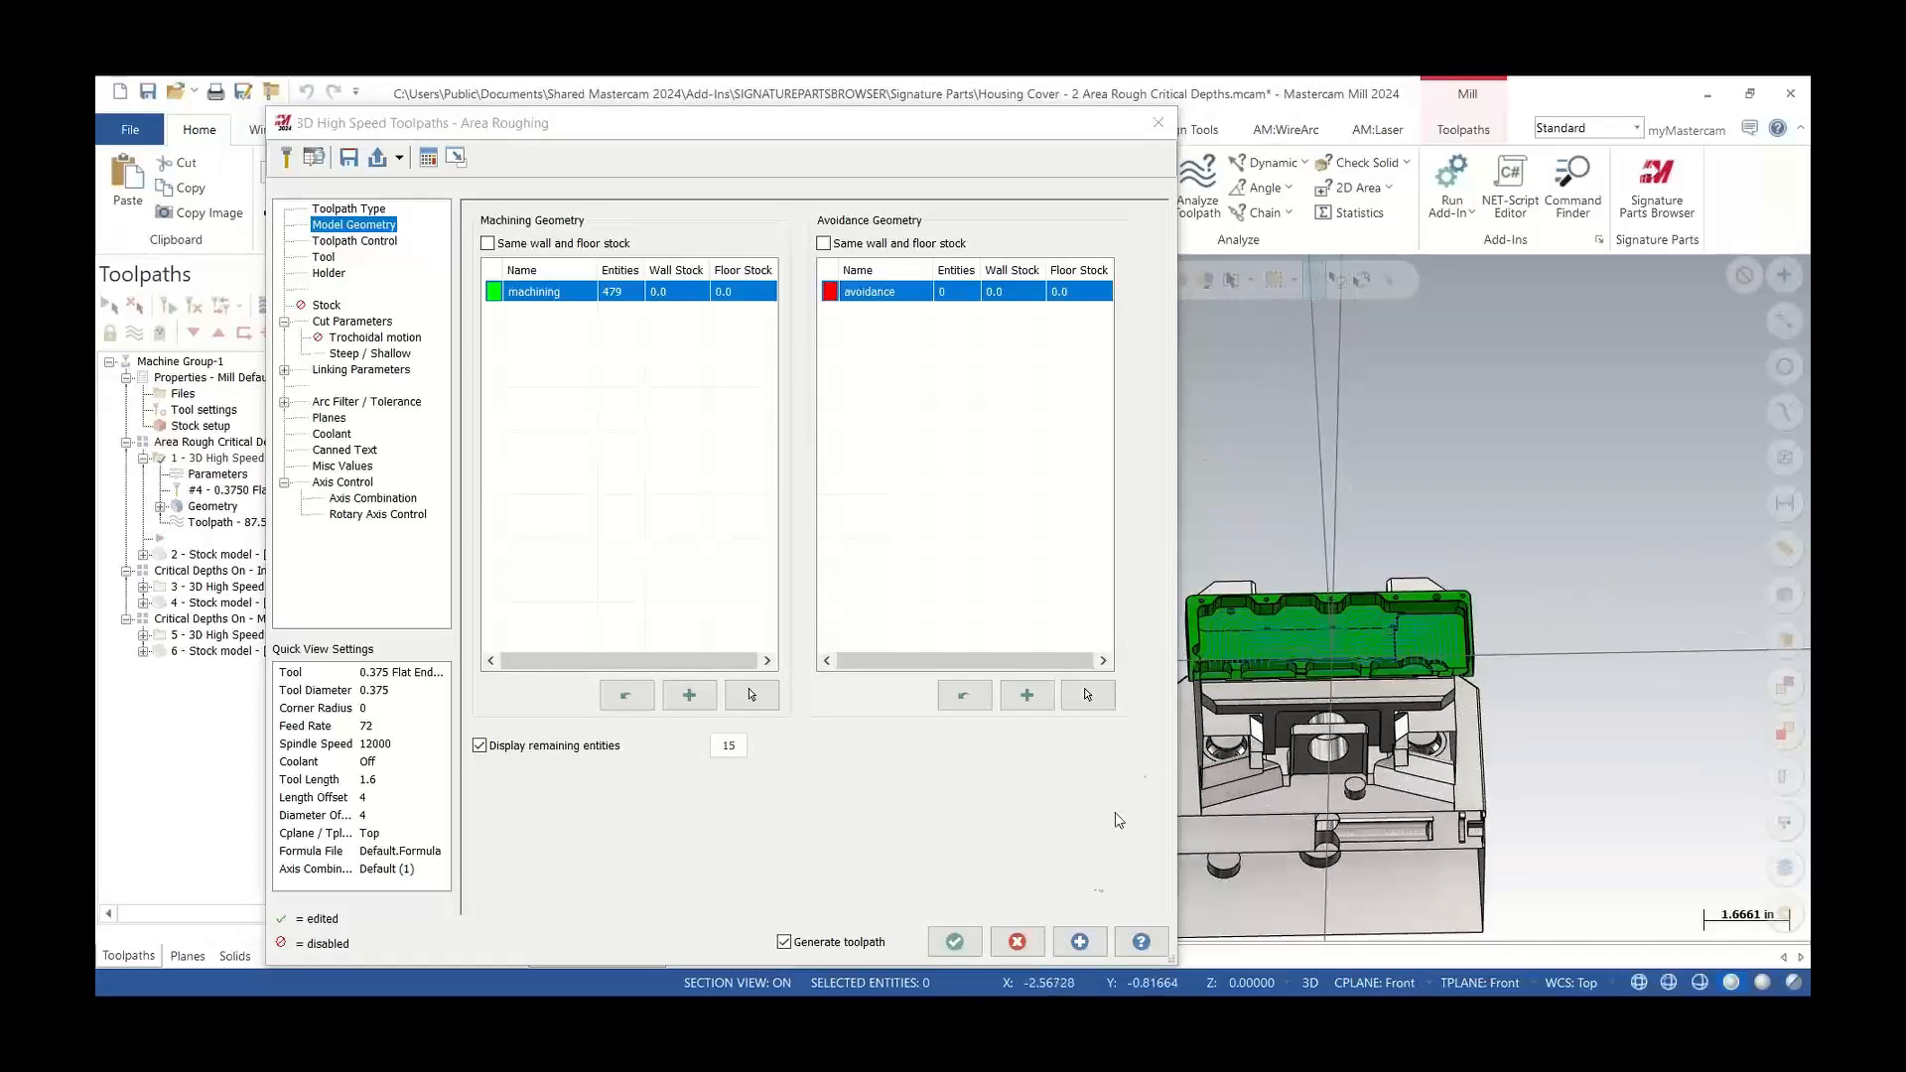
pyautogui.click(1018, 940)
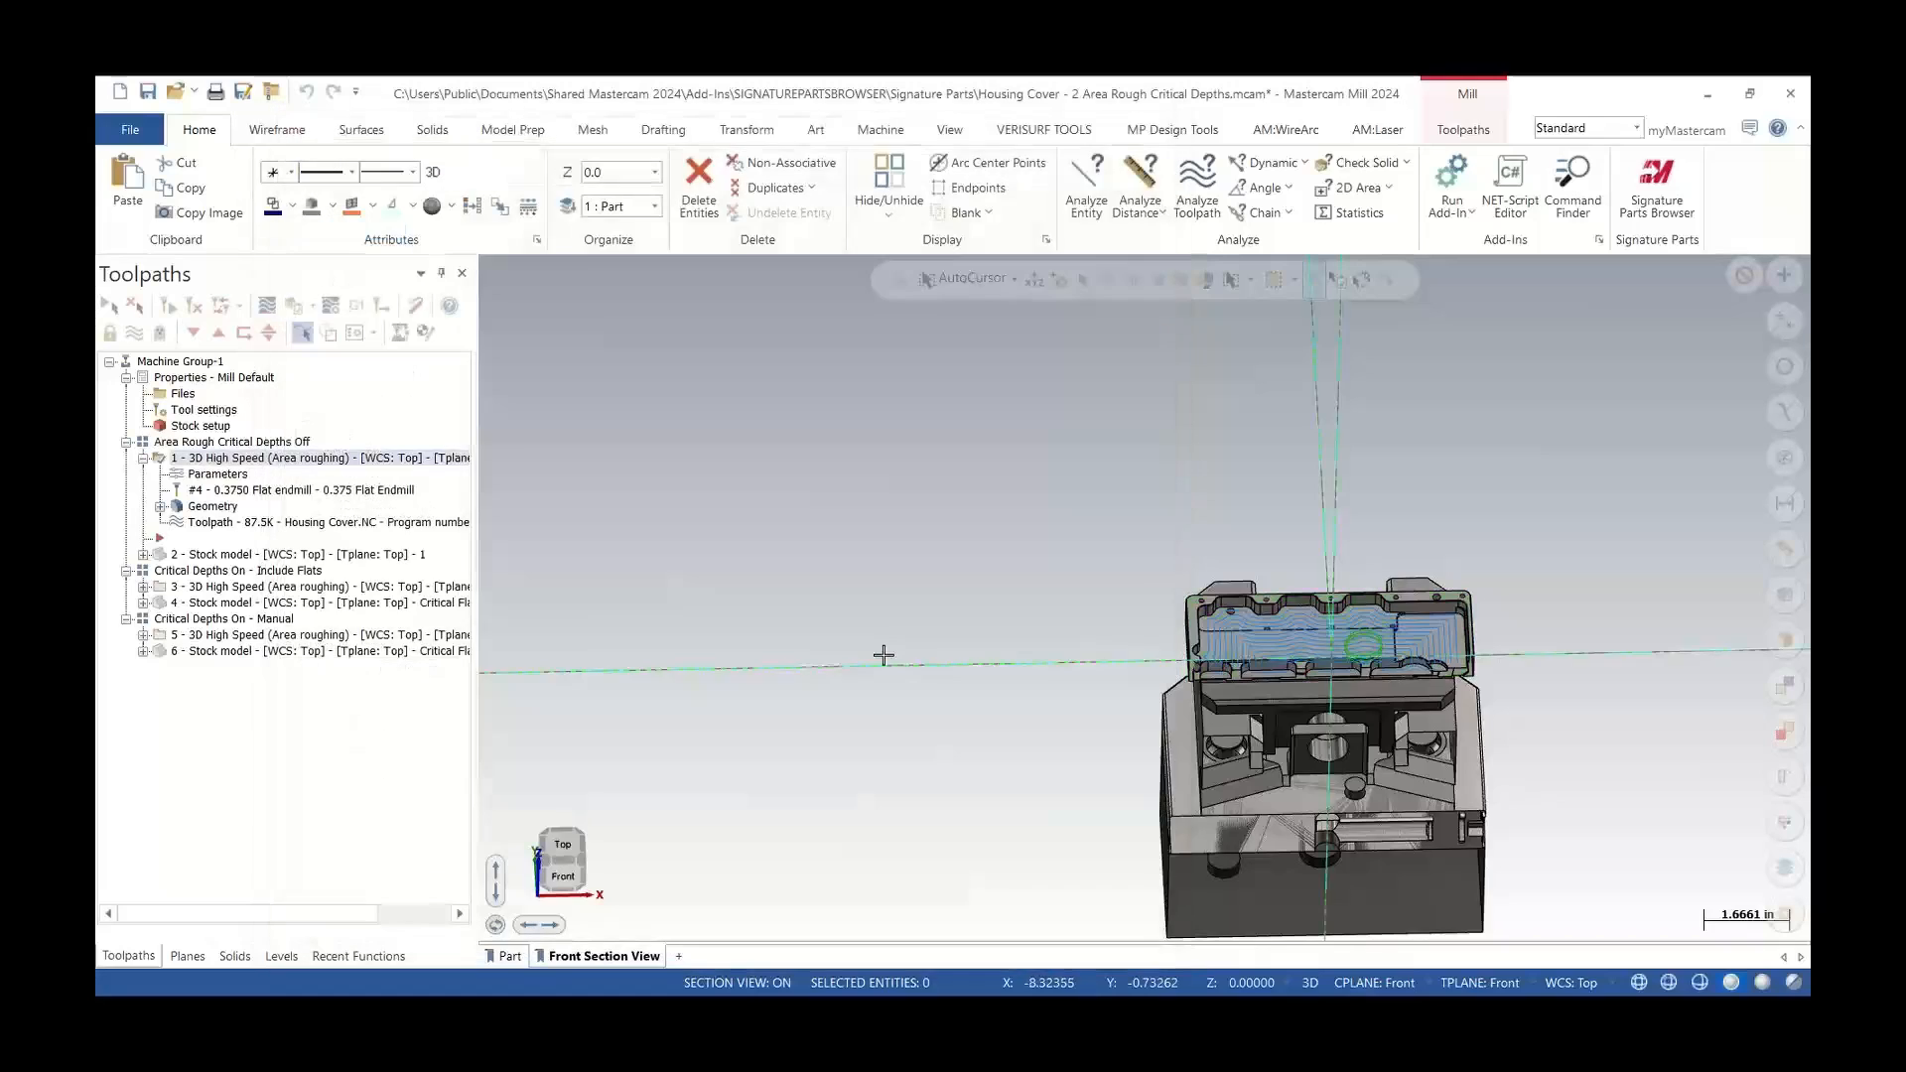
pyautogui.scroll(-2, 883, 655)
pyautogui.scroll(4, 1370, 609)
pyautogui.moveTo(1168, 664); pyautogui.dragTo(1157, 586, button='middle')
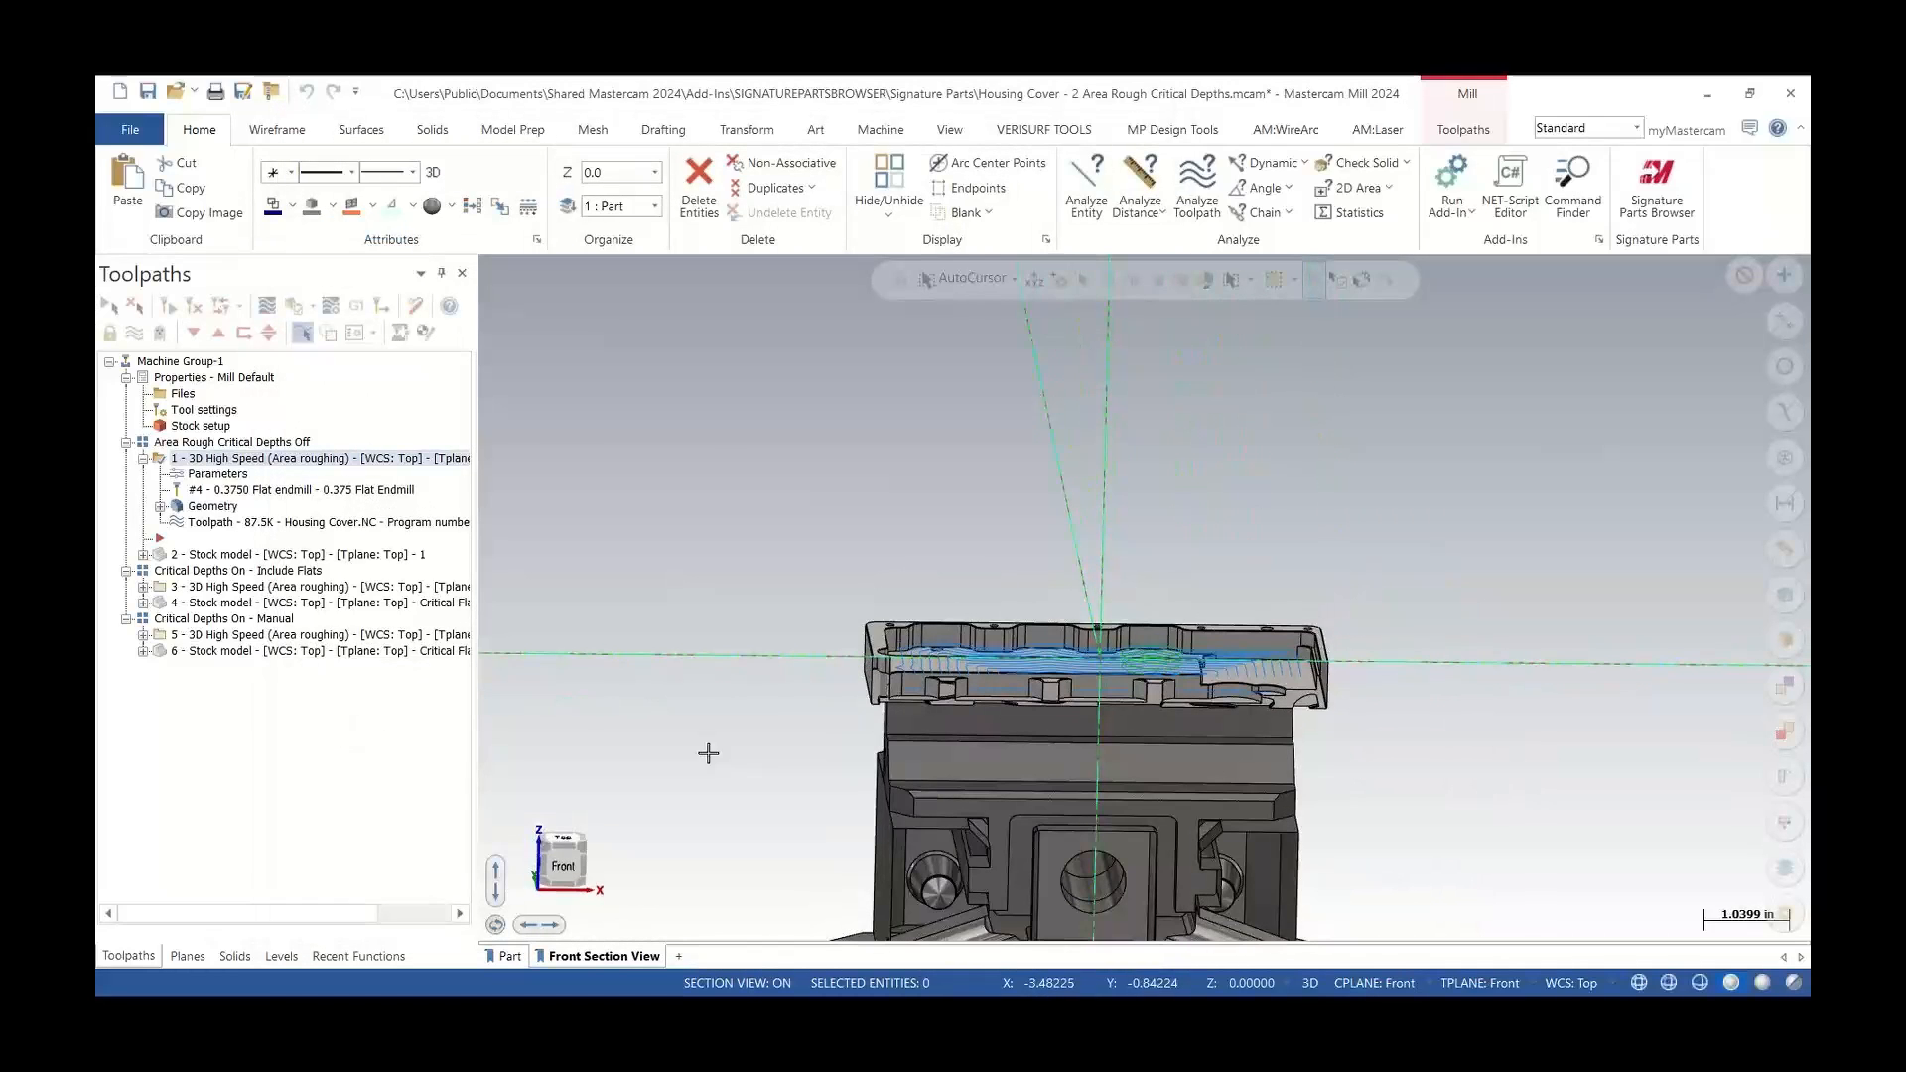
# Switch to the Front view and backplot the first Area Roughing toolpath to the end, then close the Backplot dialog
pyautogui.click(565, 867)
pyautogui.scroll(2, 1146, 730)
pyautogui.scroll(1, 1122, 580)
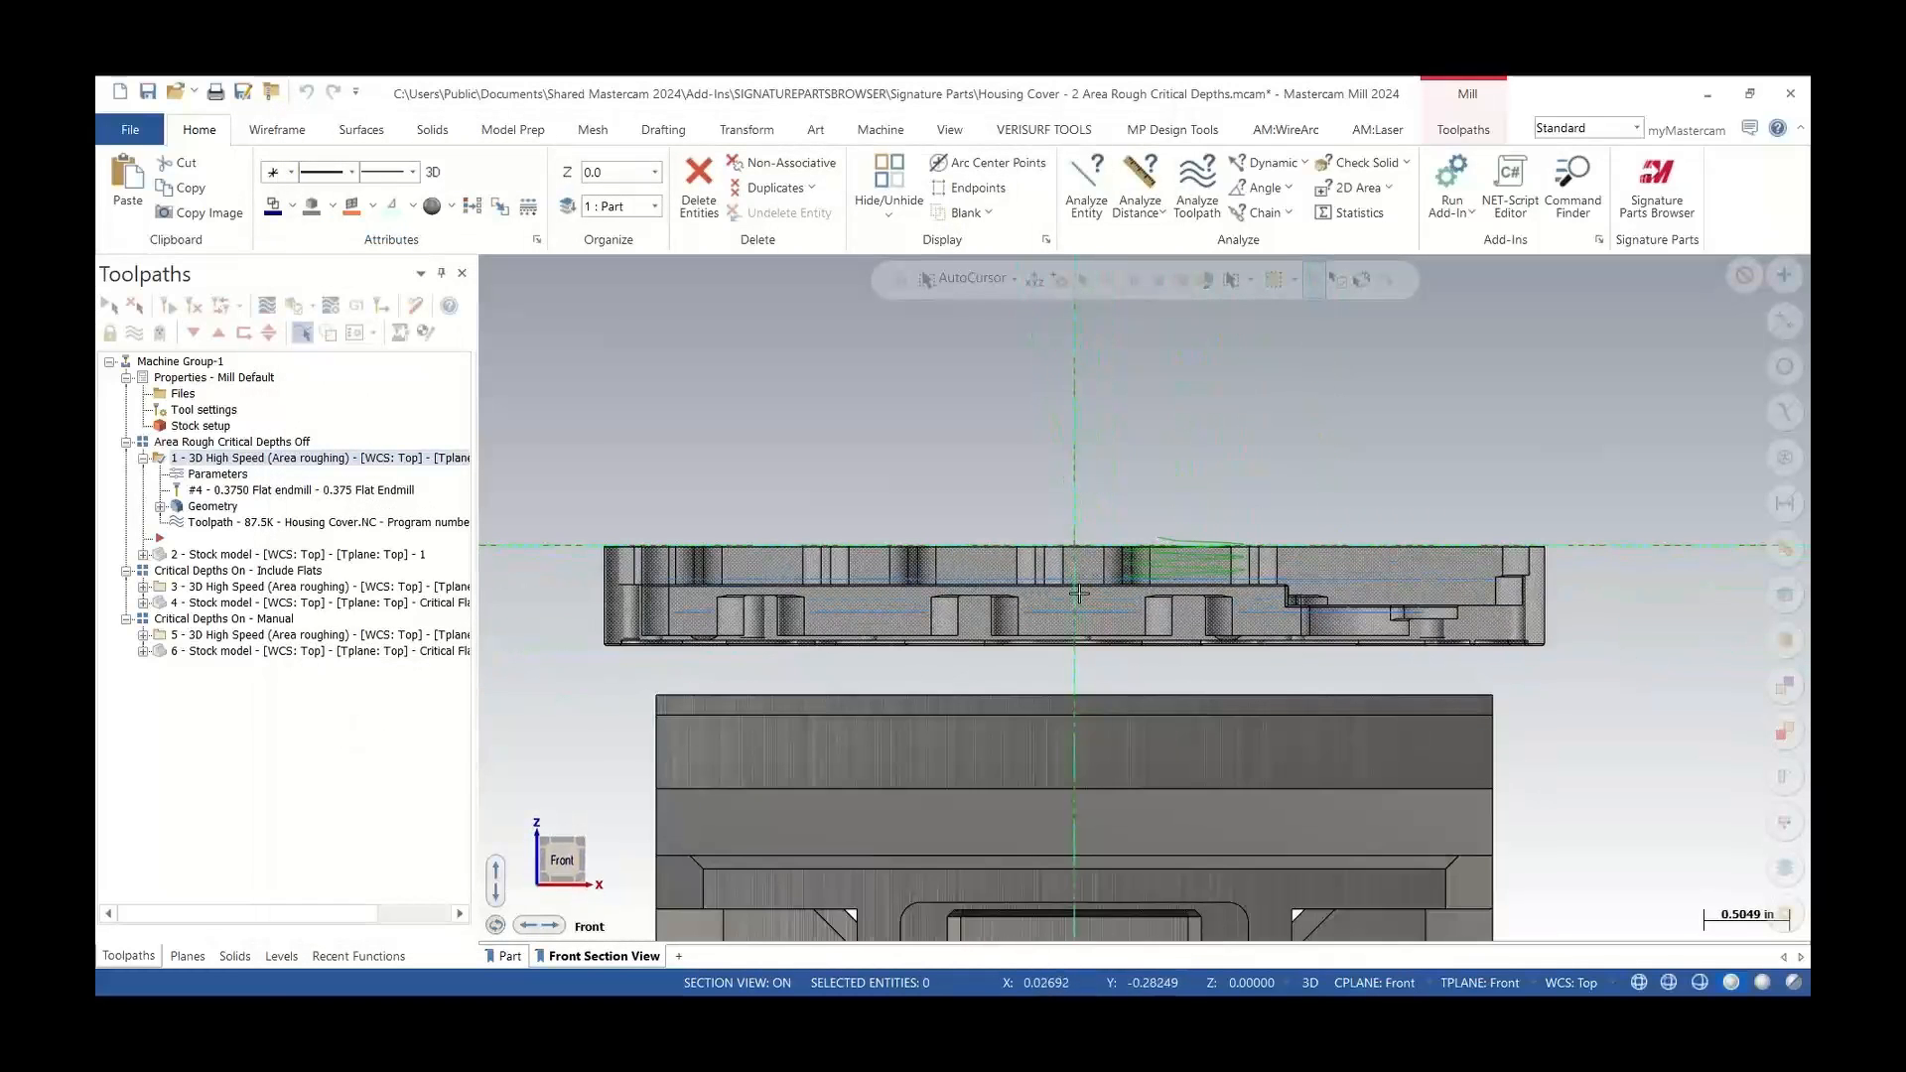
pyautogui.keyDown('shift'); pyautogui.moveTo(1079, 594); pyautogui.dragTo(903, 626, button='middle'); pyautogui.keyUp('shift')
pyautogui.click(267, 305)
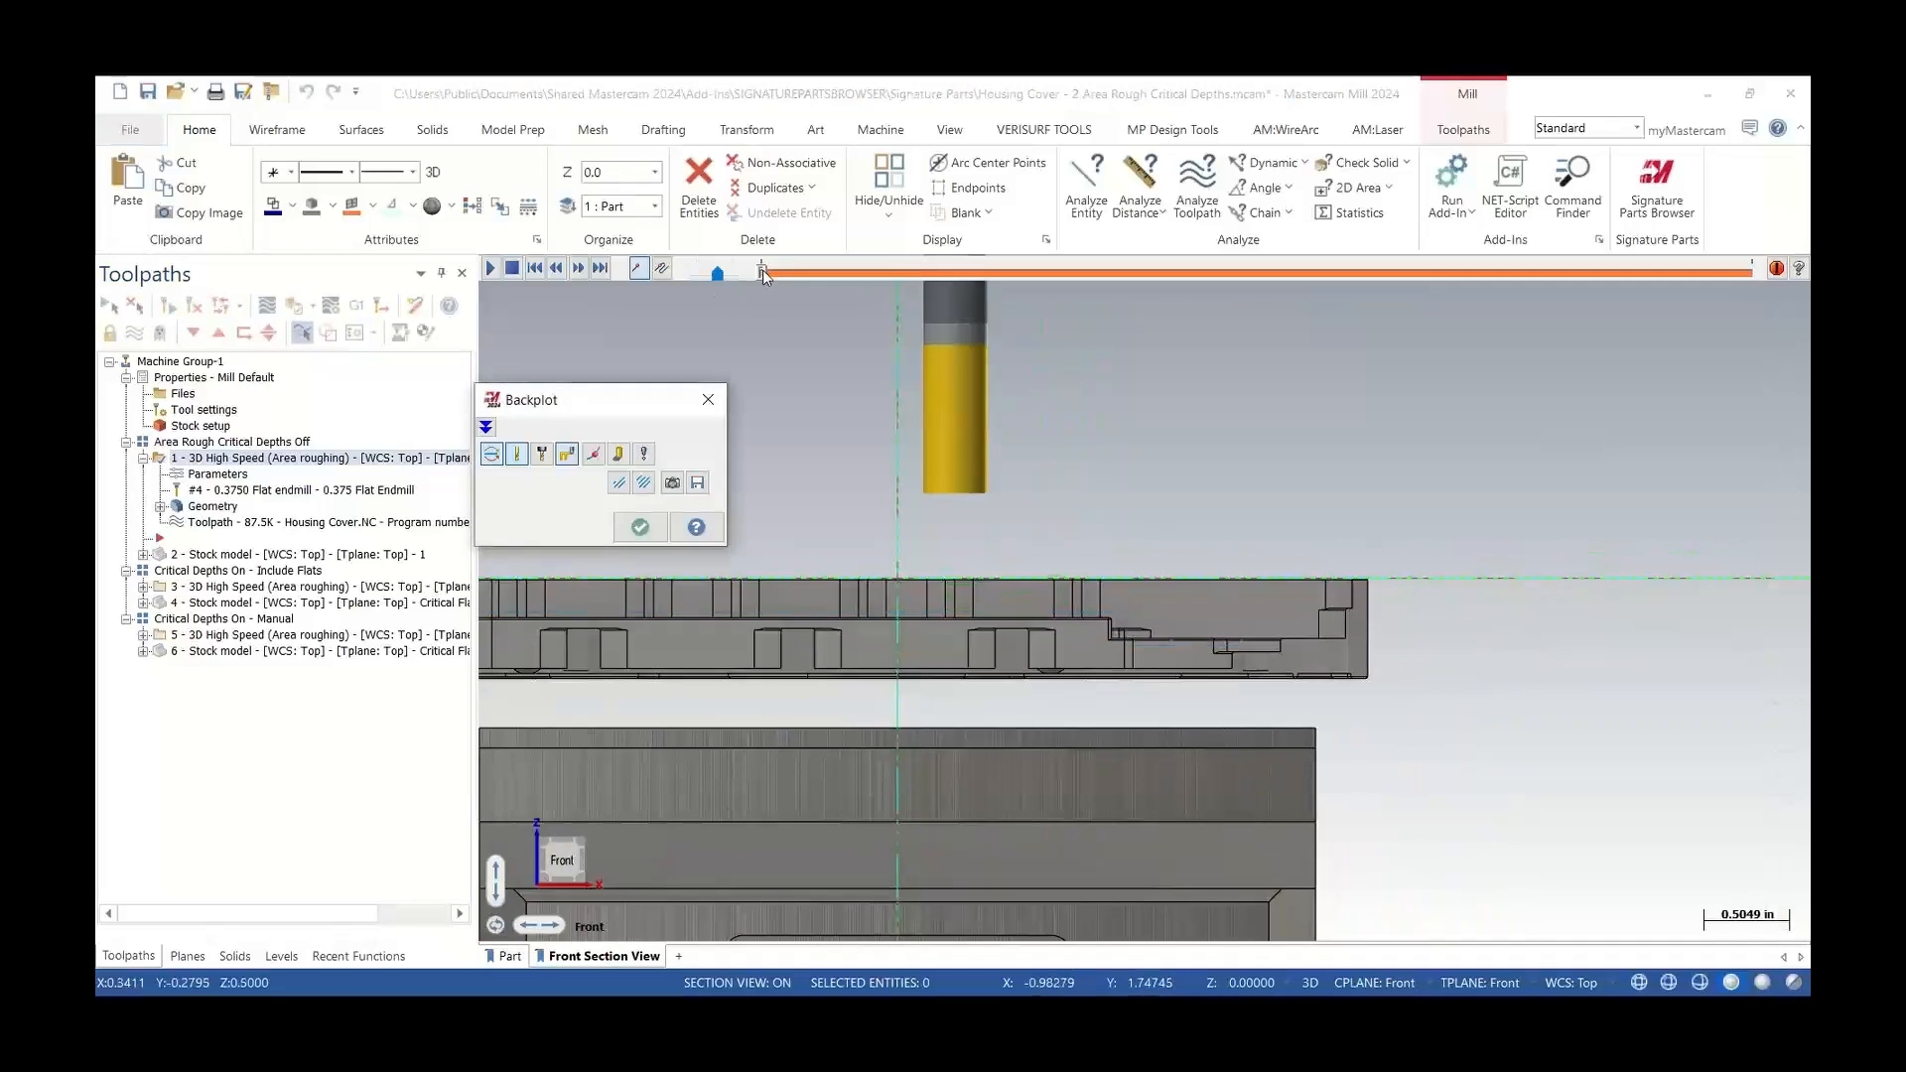
pyautogui.moveTo(763, 270); pyautogui.dragTo(860, 307)
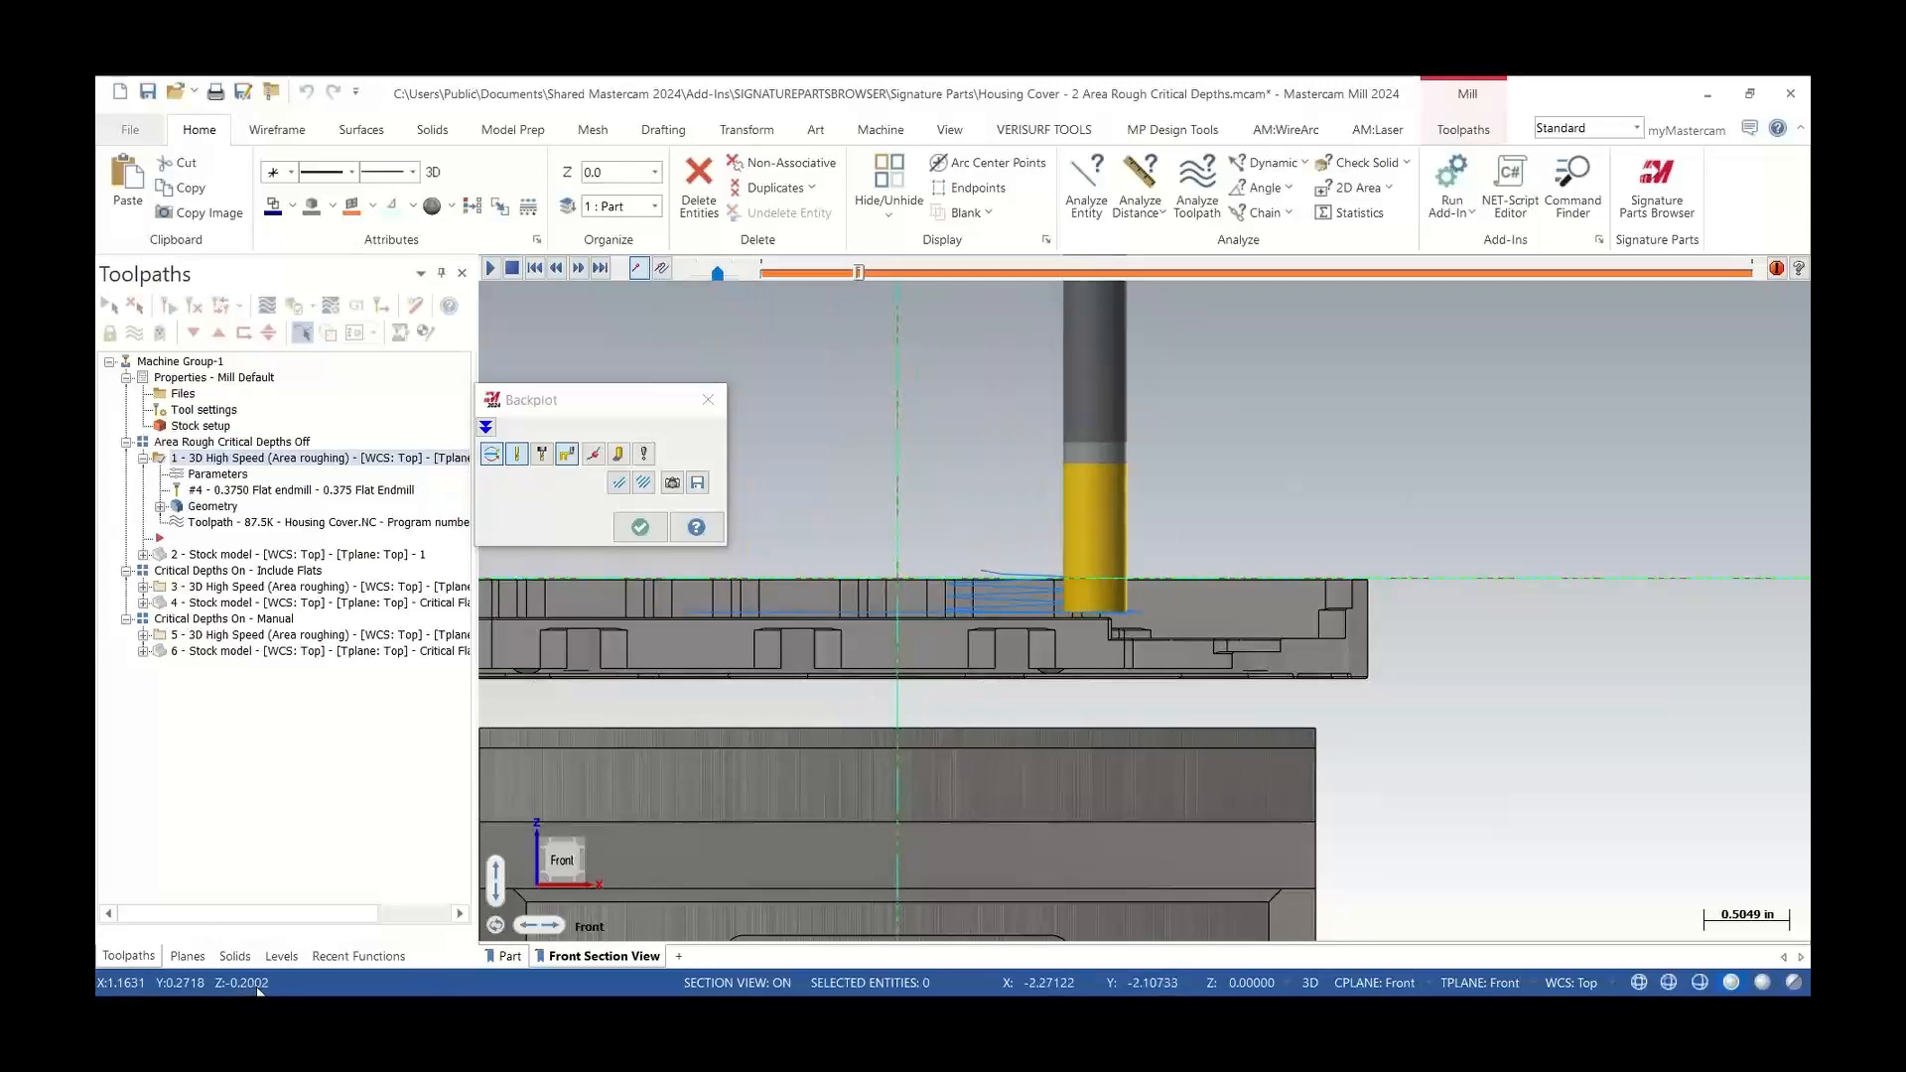
pyautogui.scroll(3, 919, 667)
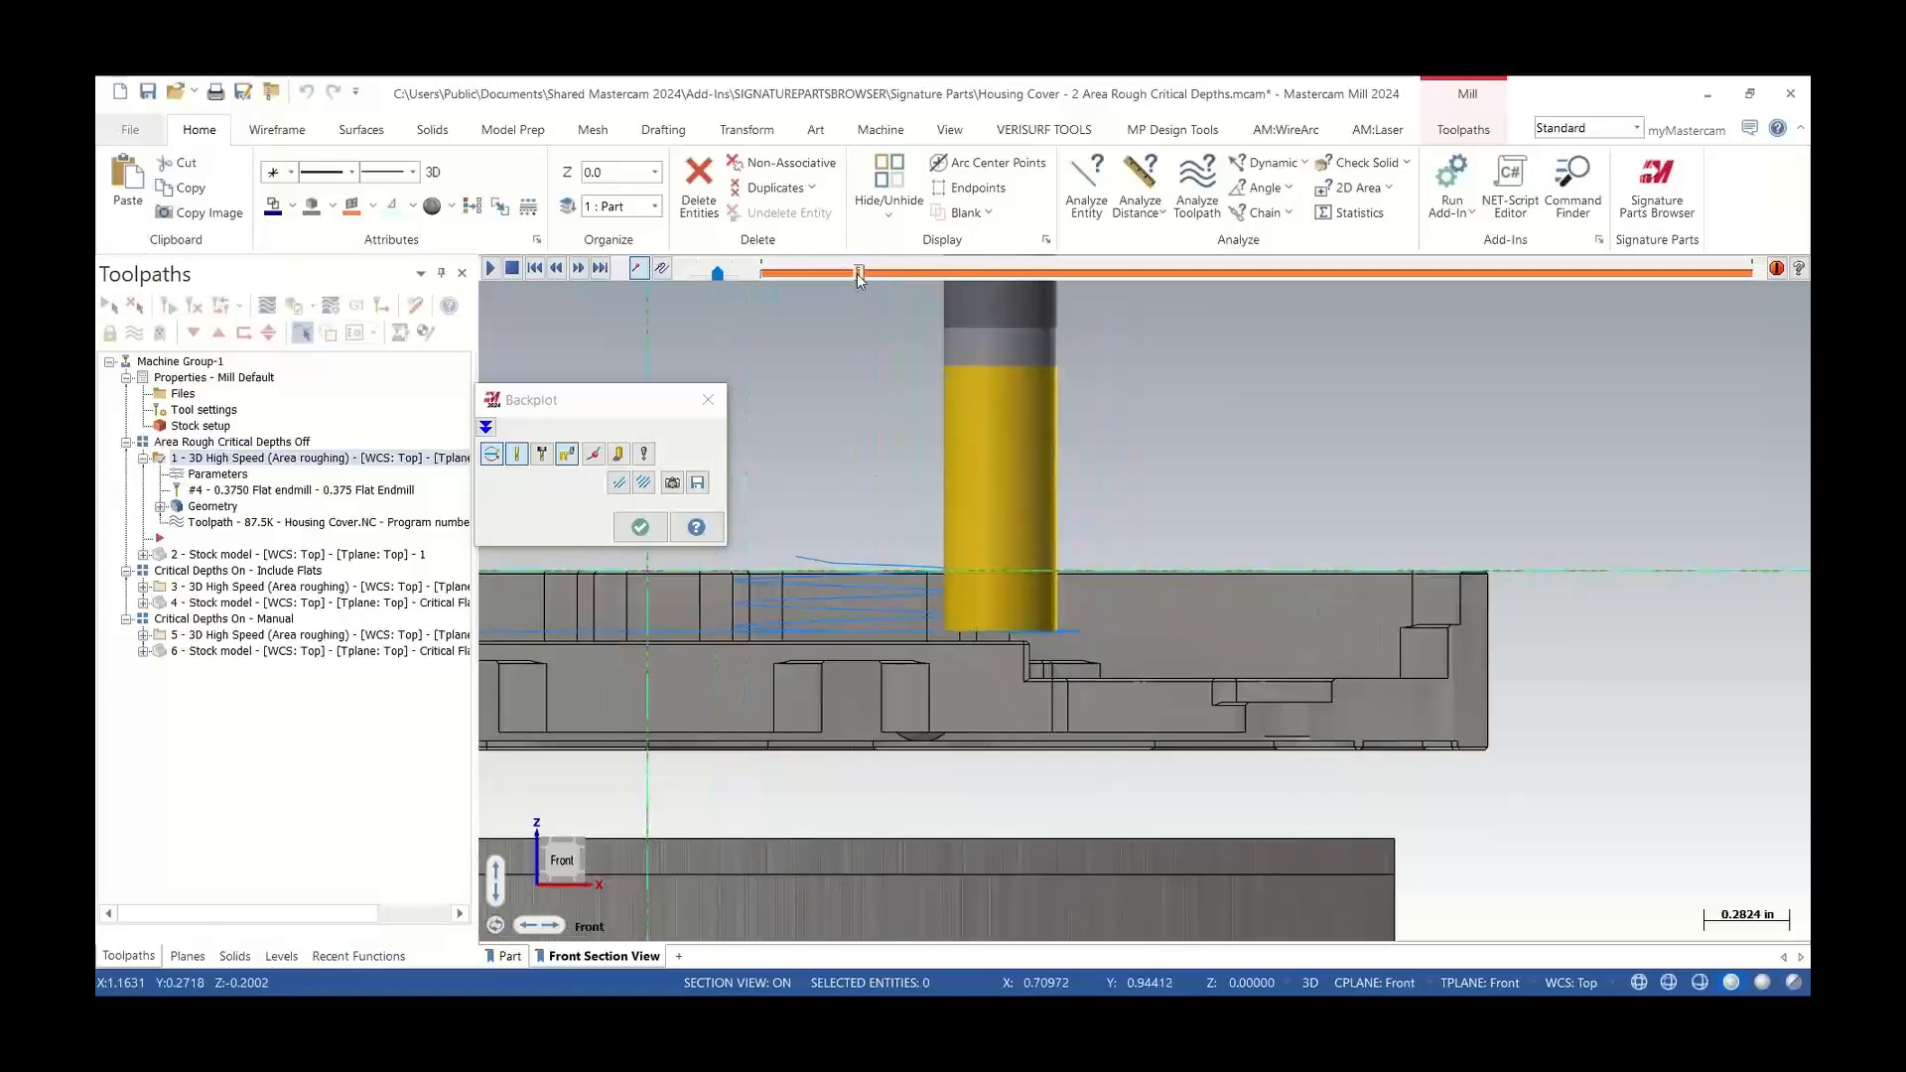
pyautogui.moveTo(859, 272); pyautogui.dragTo(1625, 295)
pyautogui.scroll(-2, 1195, 642)
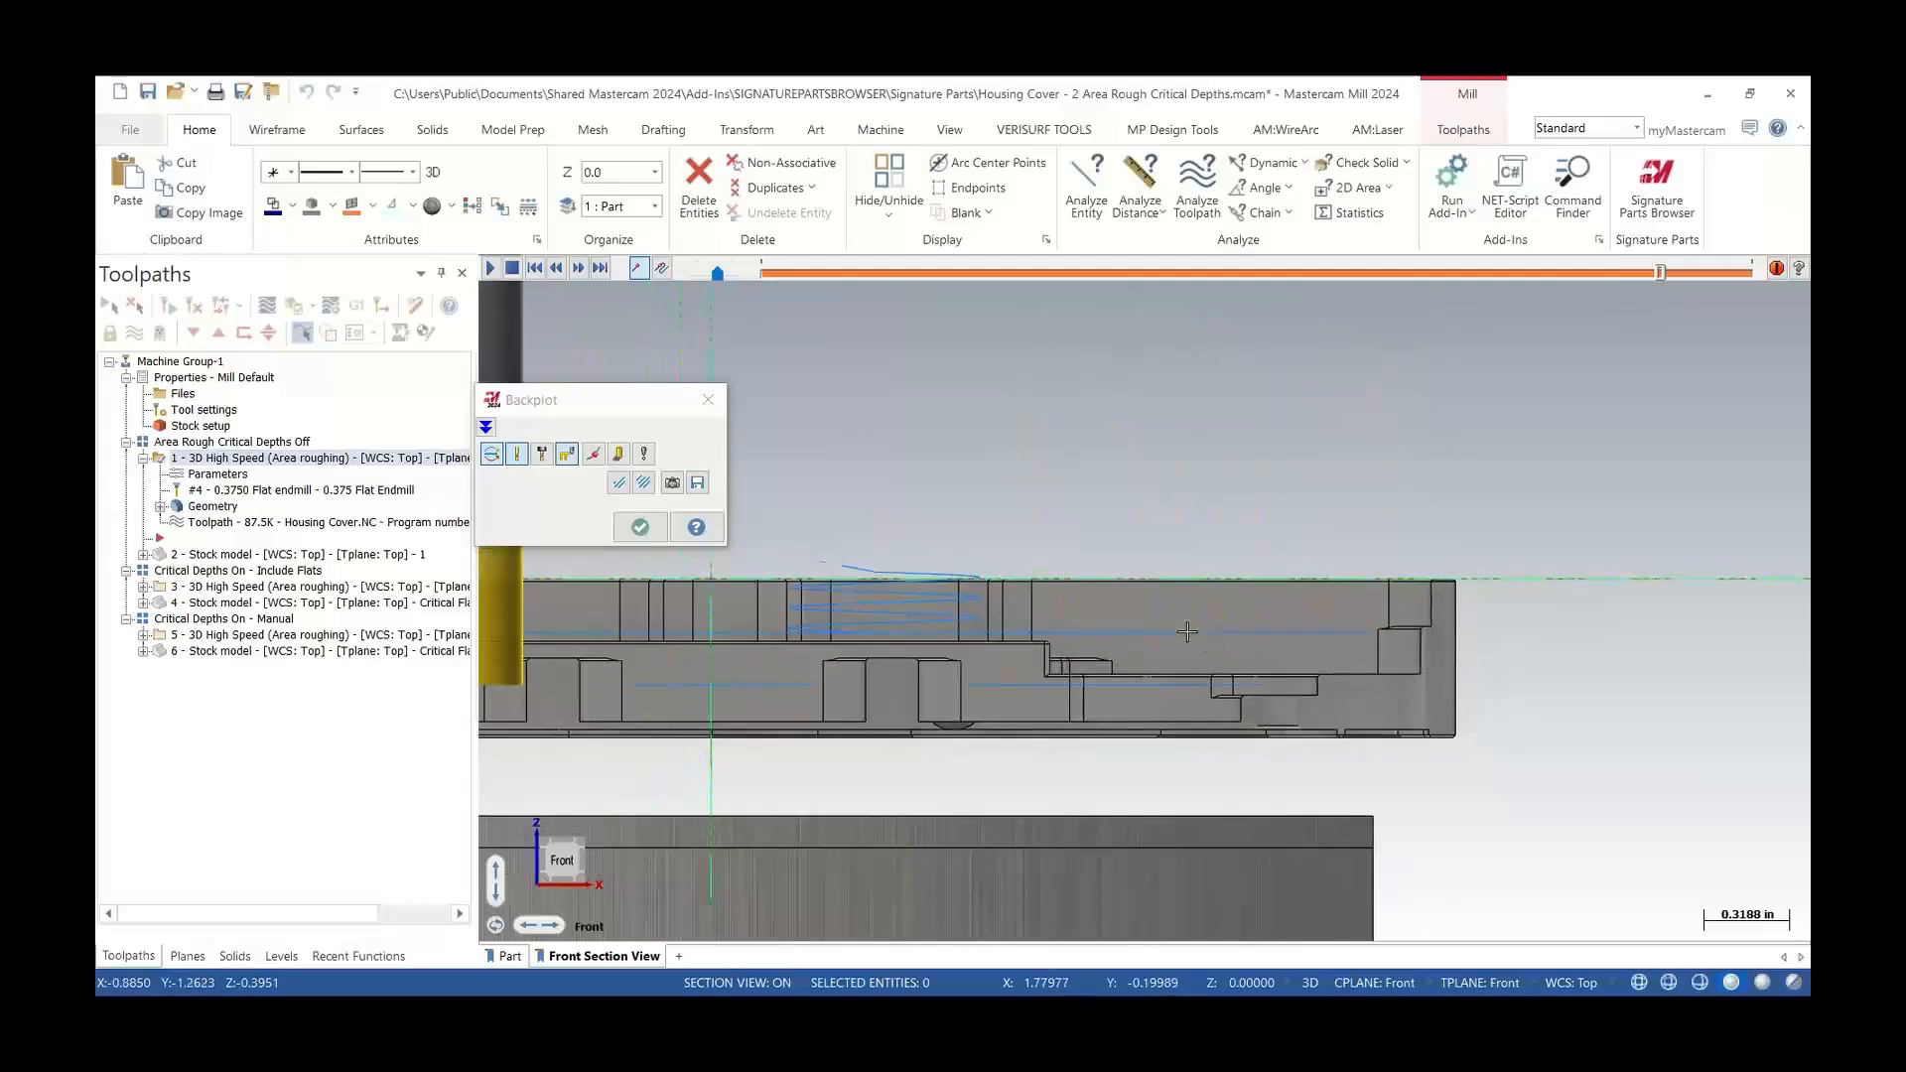
pyautogui.click(708, 399)
# Display the stock model of the Critical Depths Off toolpath and inspect the remaining material on the part
pyautogui.scroll(-3, 1071, 625)
pyautogui.moveTo(1077, 631); pyautogui.dragTo(1022, 752, button='middle')
pyautogui.click(228, 556)
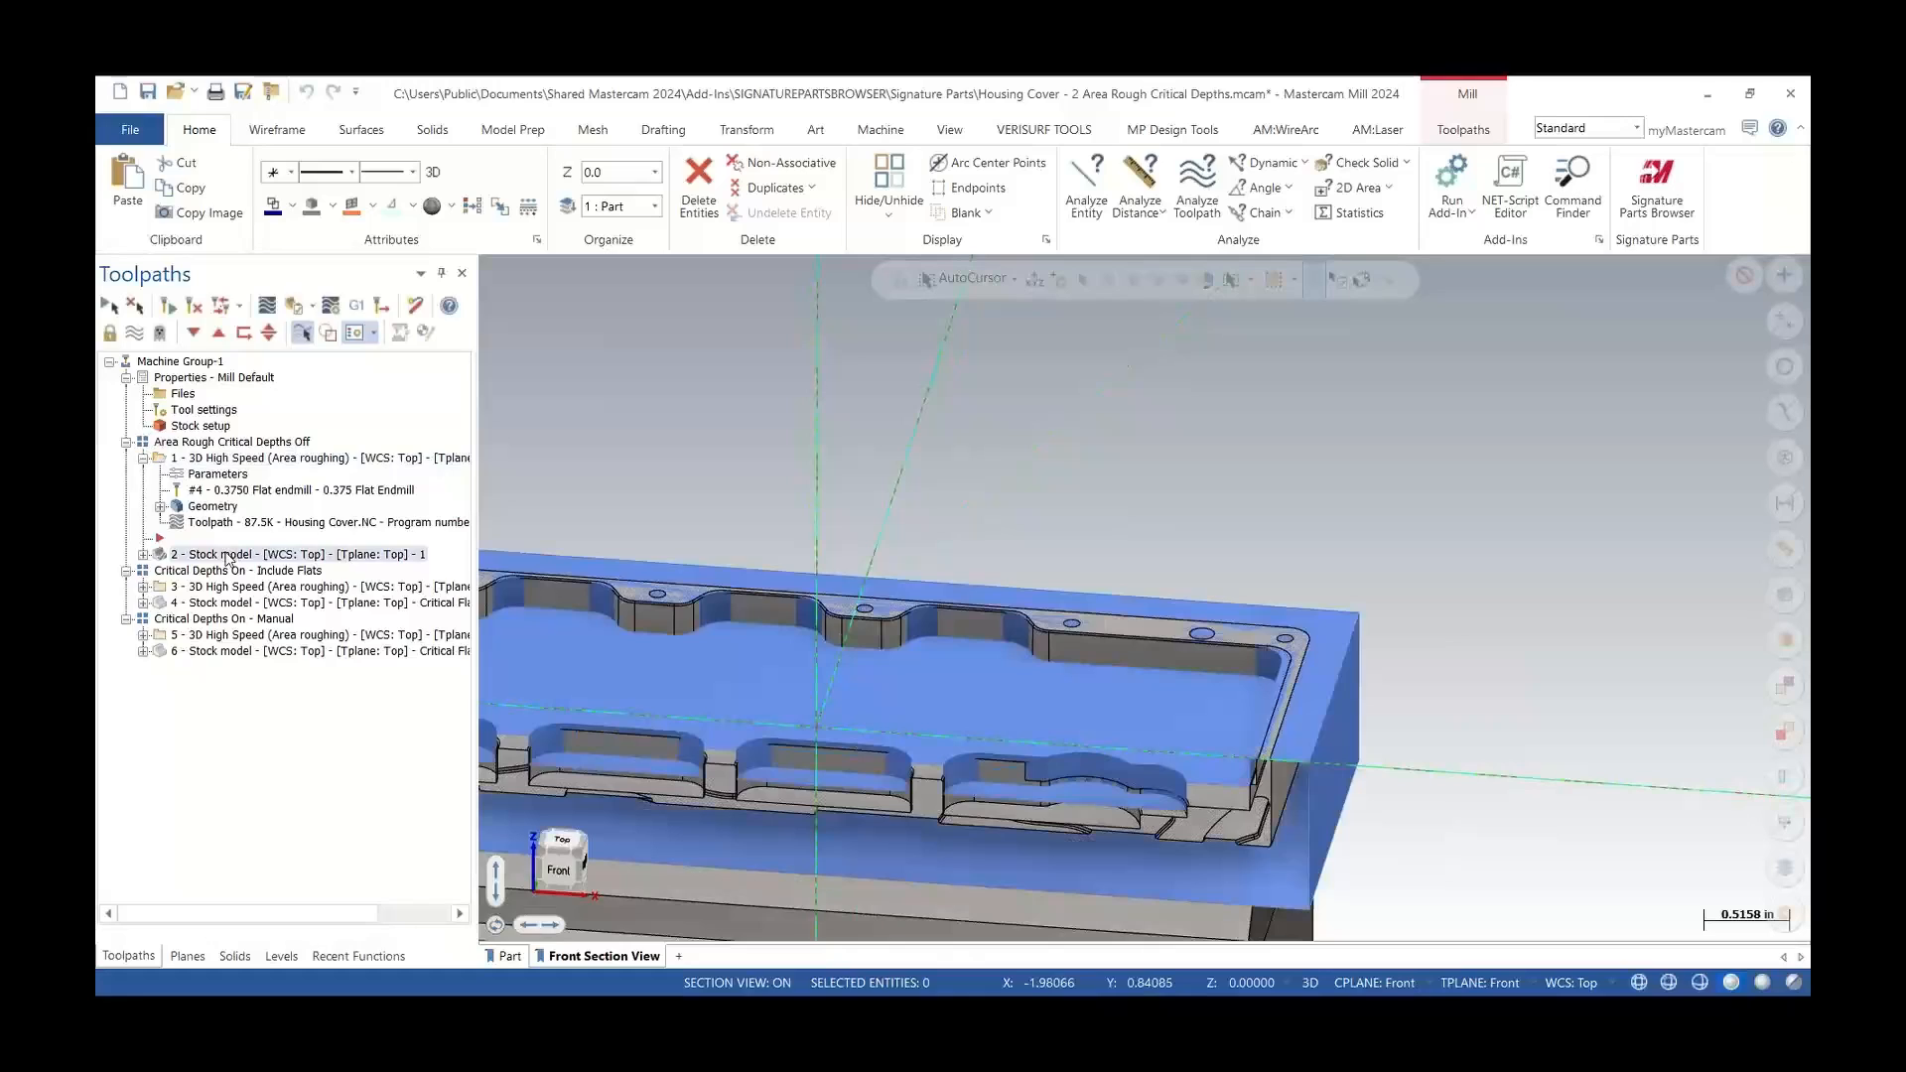
pyautogui.scroll(2, 957, 703)
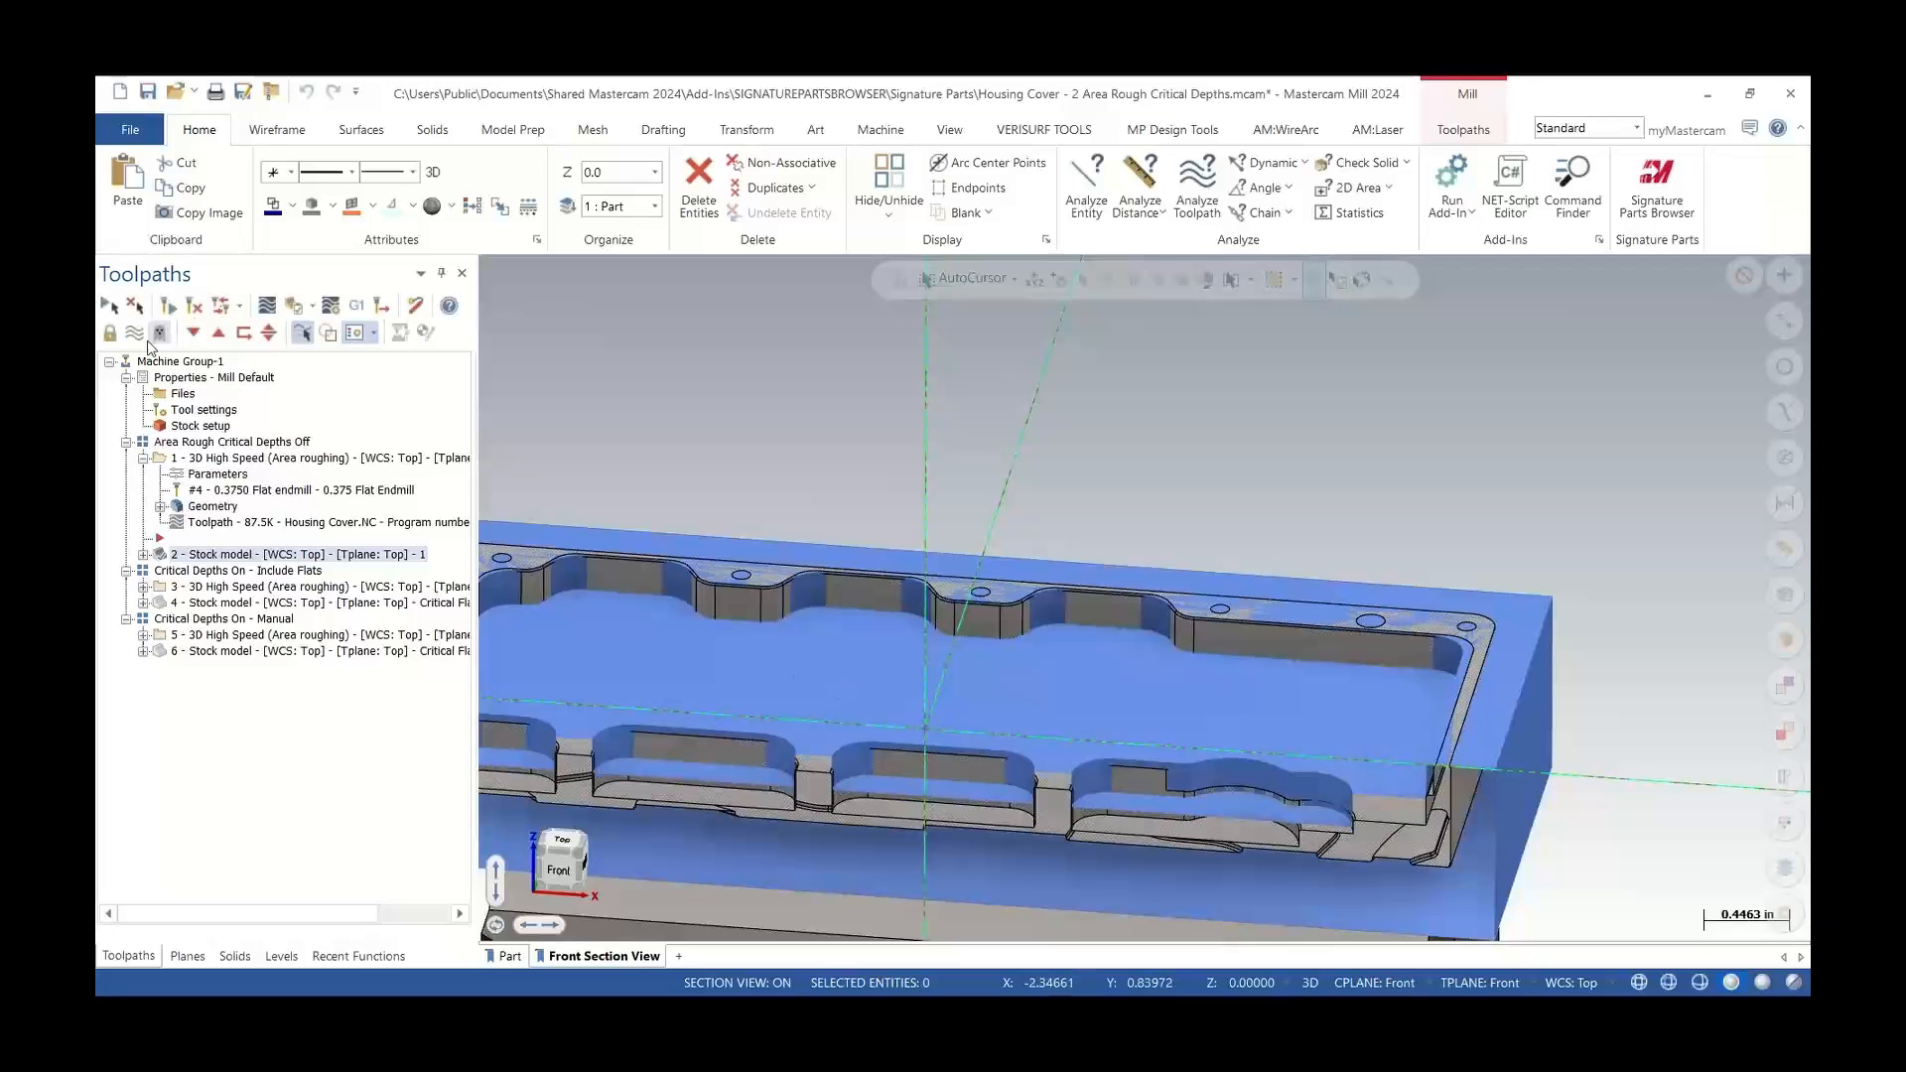
pyautogui.click(143, 340)
pyautogui.moveTo(881, 675); pyautogui.dragTo(904, 730, button='middle')
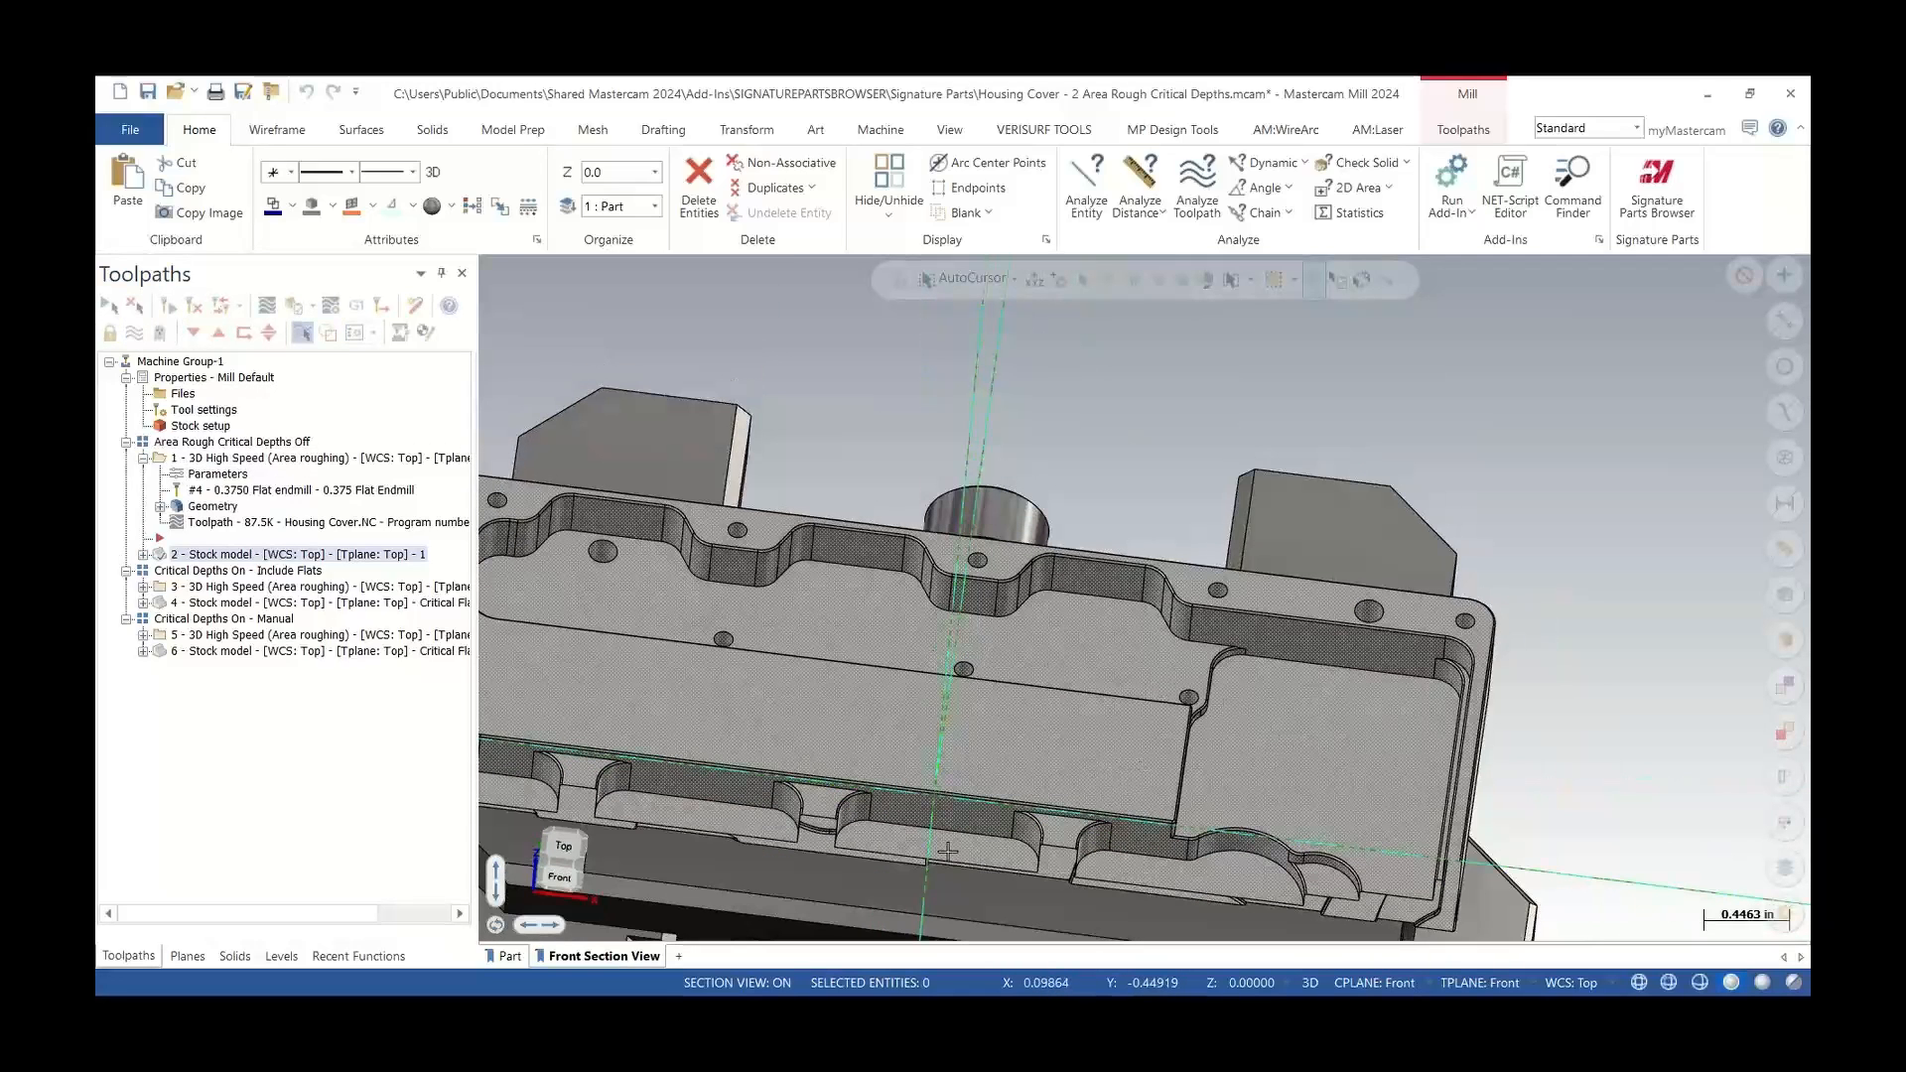
# Open the Include Flats Area Roughing toolpath's cut parameters, review the Critical Depths type Include flats, and cancel the dialog
pyautogui.click(143, 587)
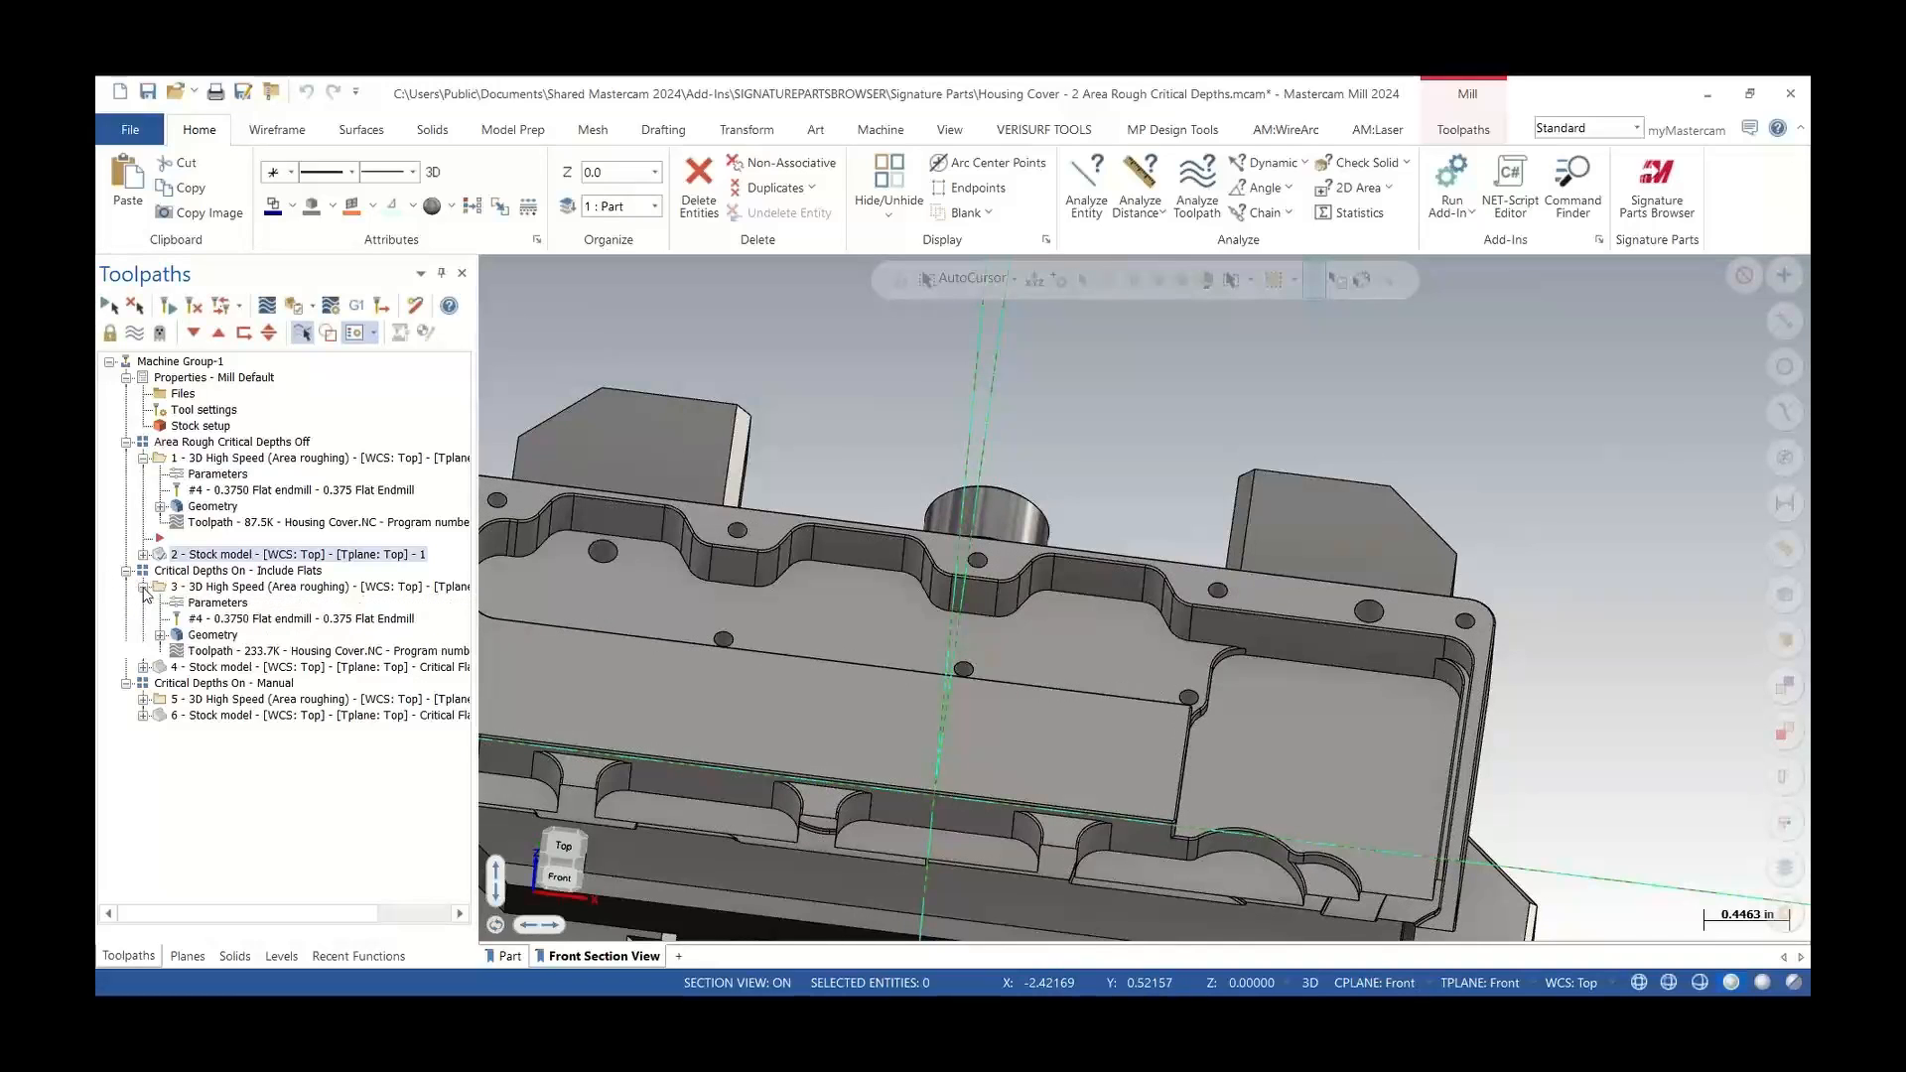
pyautogui.click(213, 604)
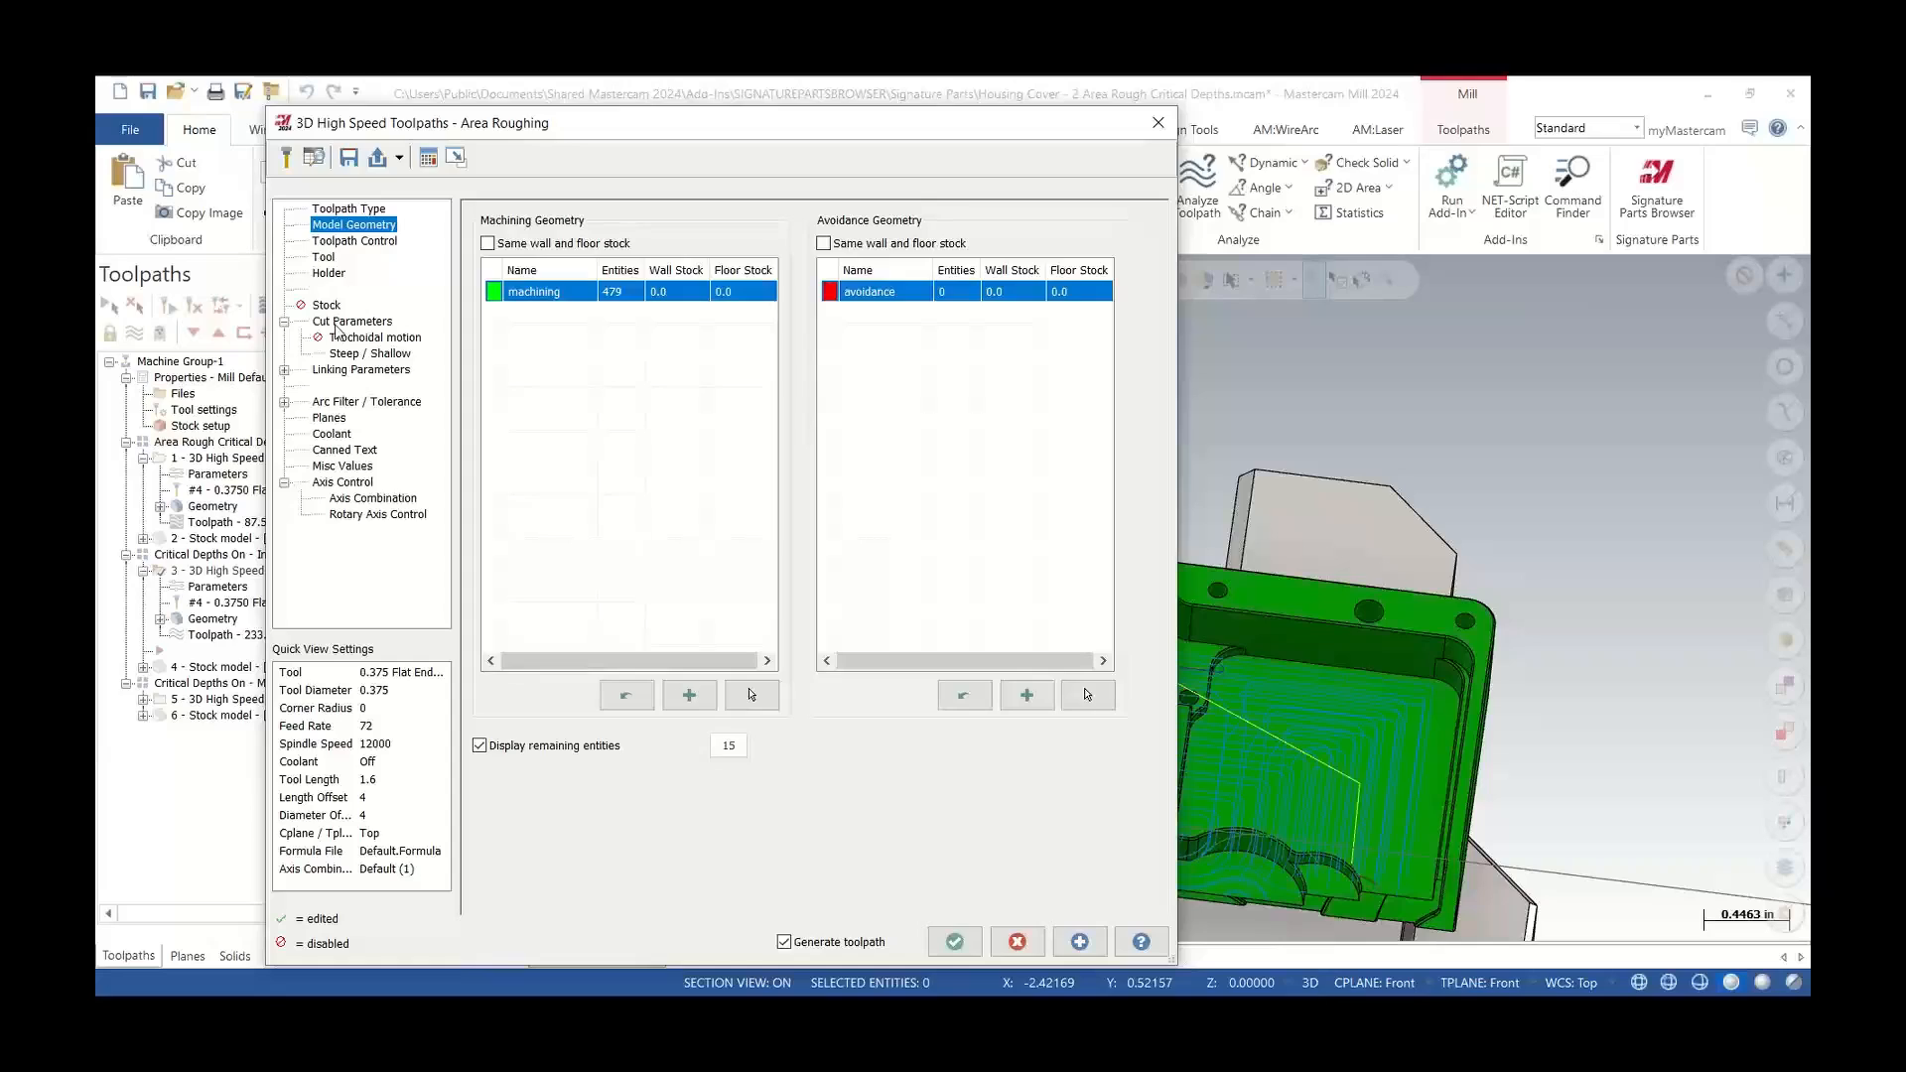
pyautogui.click(351, 322)
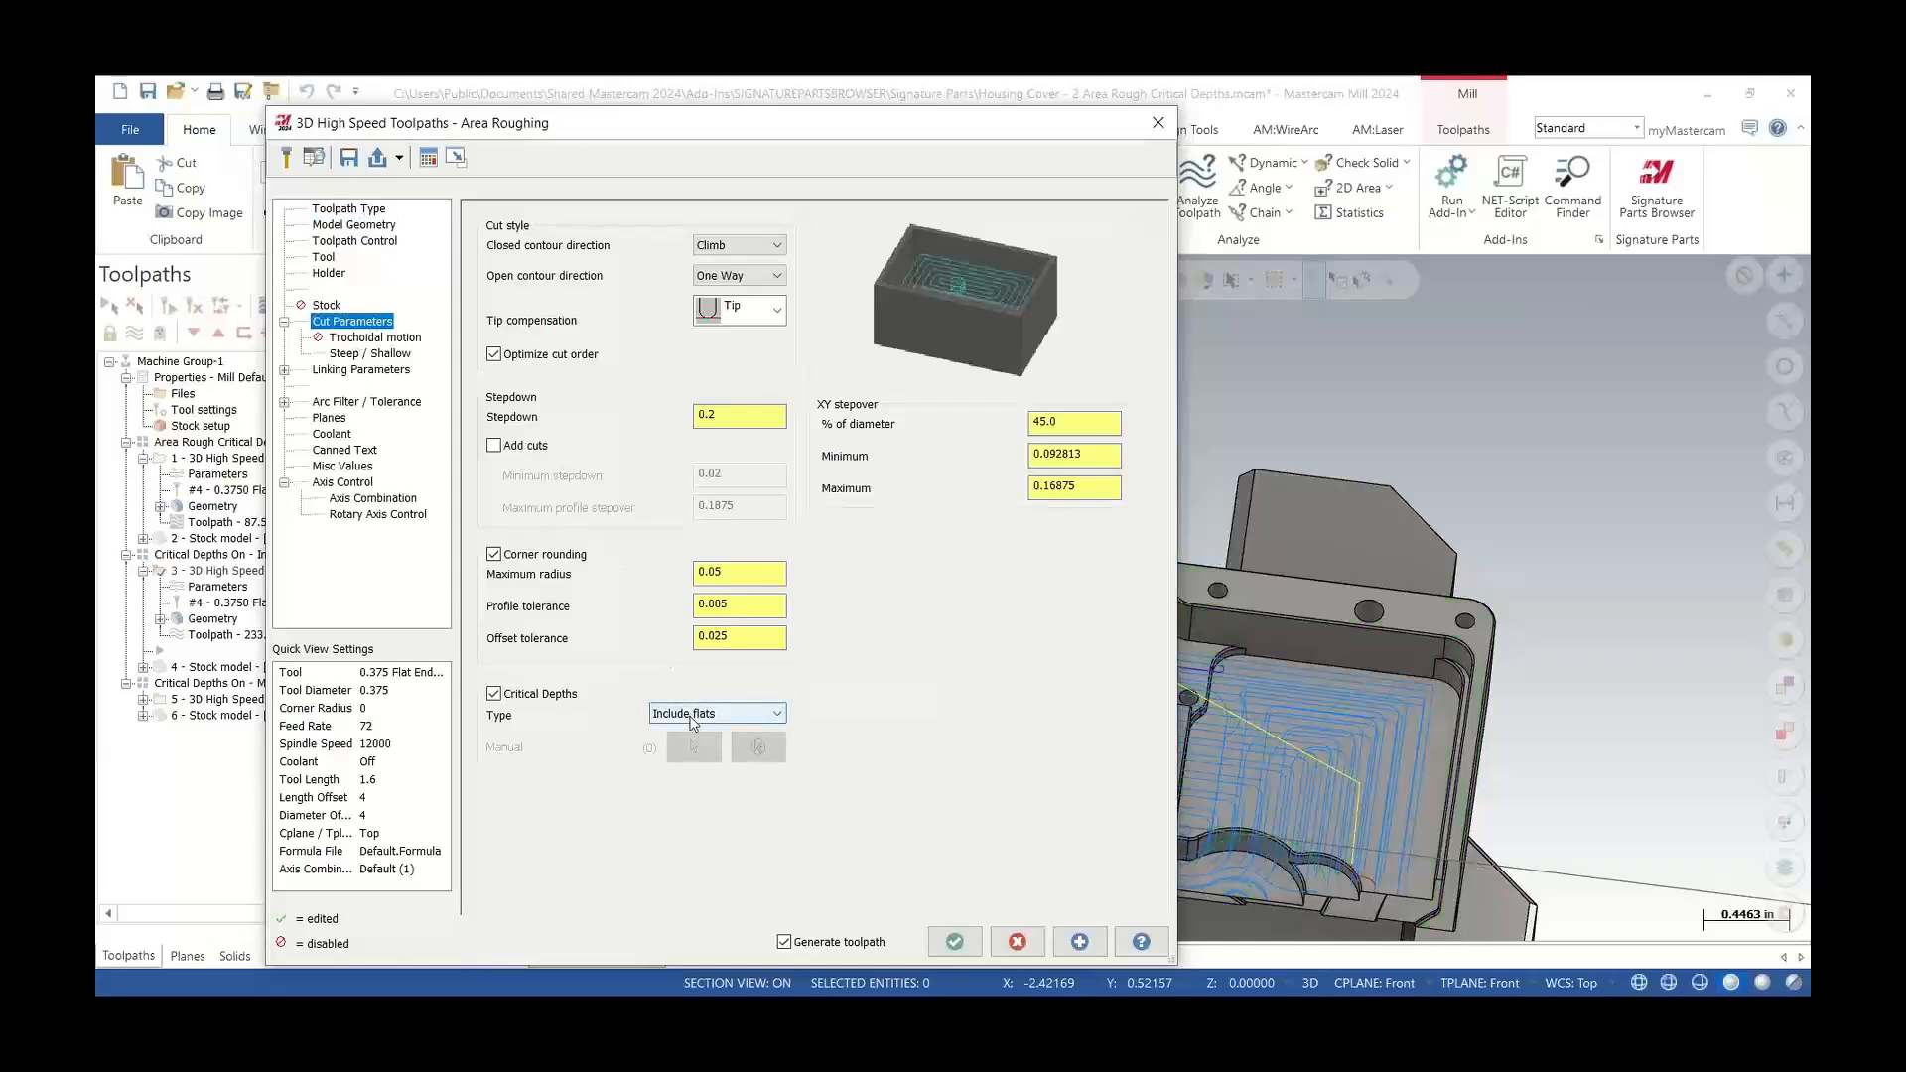
pyautogui.click(692, 715)
pyautogui.click(692, 715)
pyautogui.click(1015, 940)
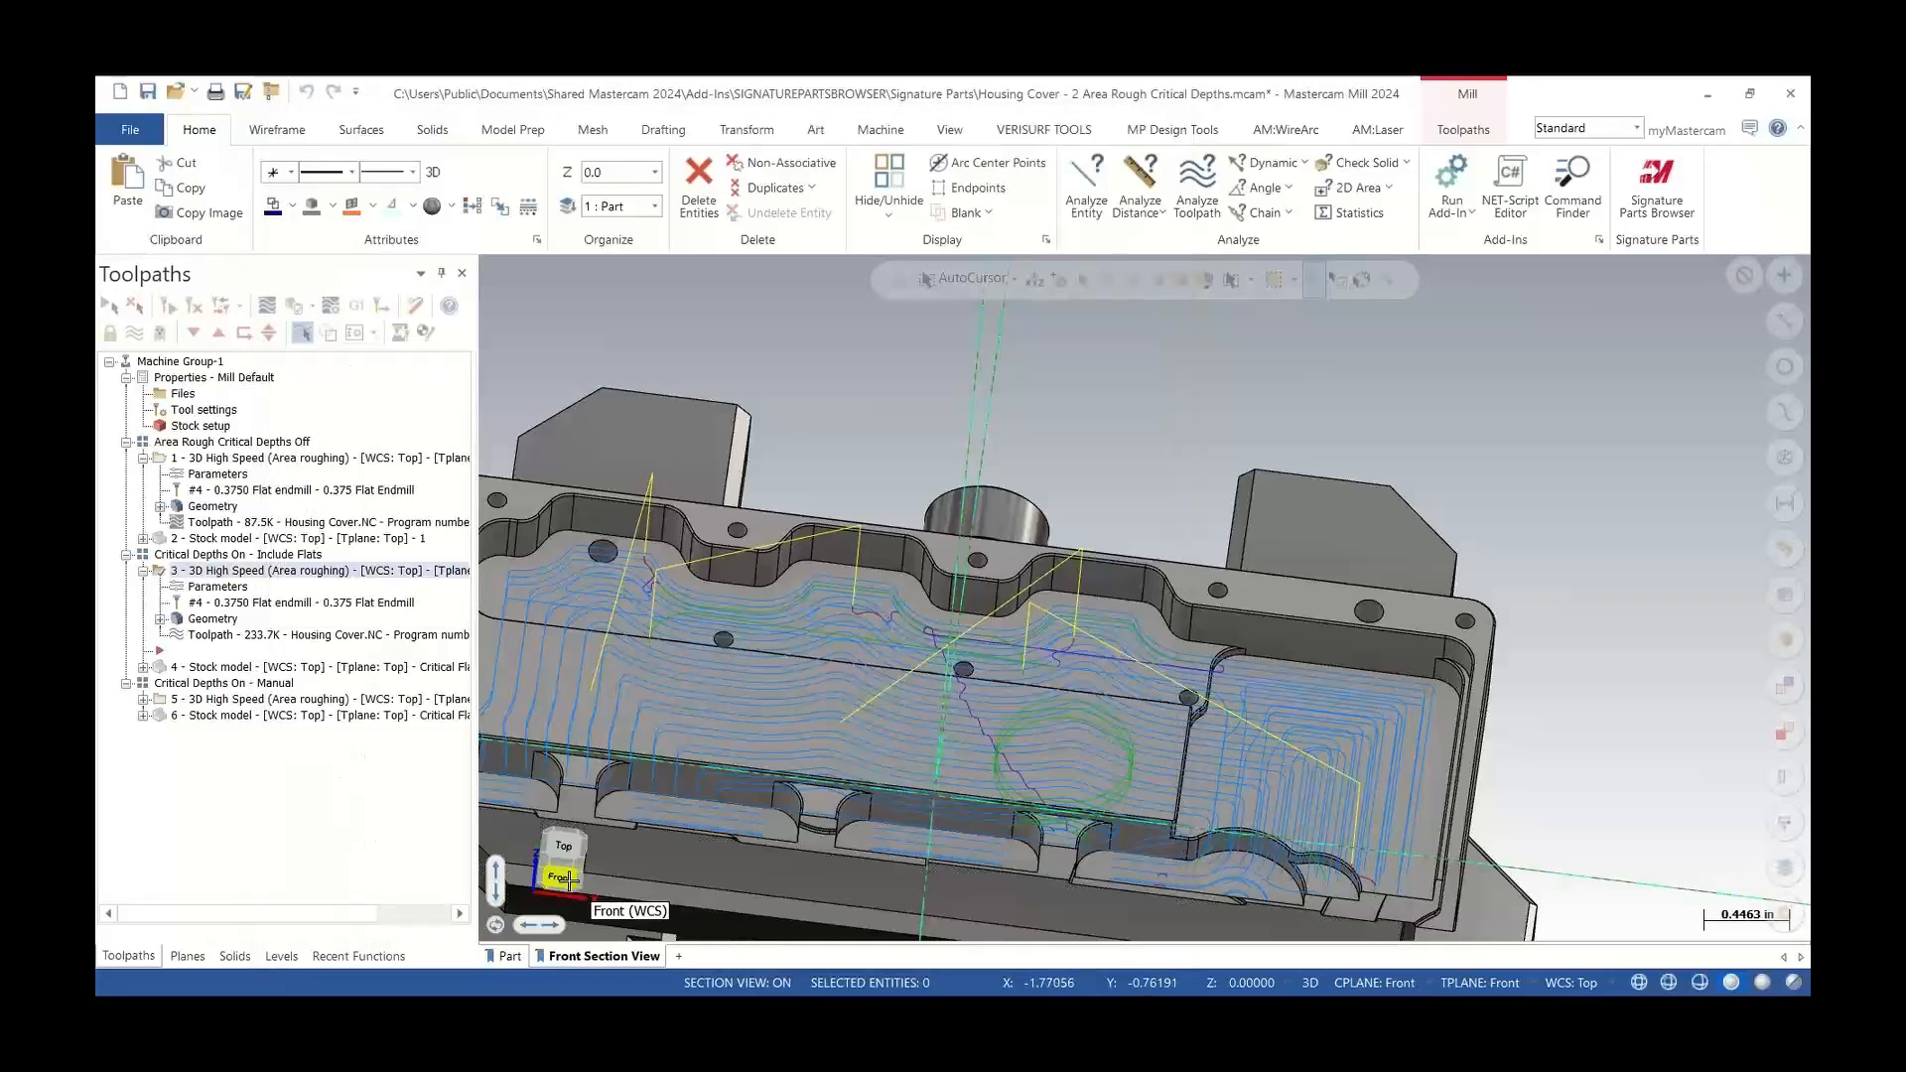
# Backplot the Include Flats toolpath in the Front view, inspecting the cuts at the step levels, then close the Backplot dialog
pyautogui.click(560, 877)
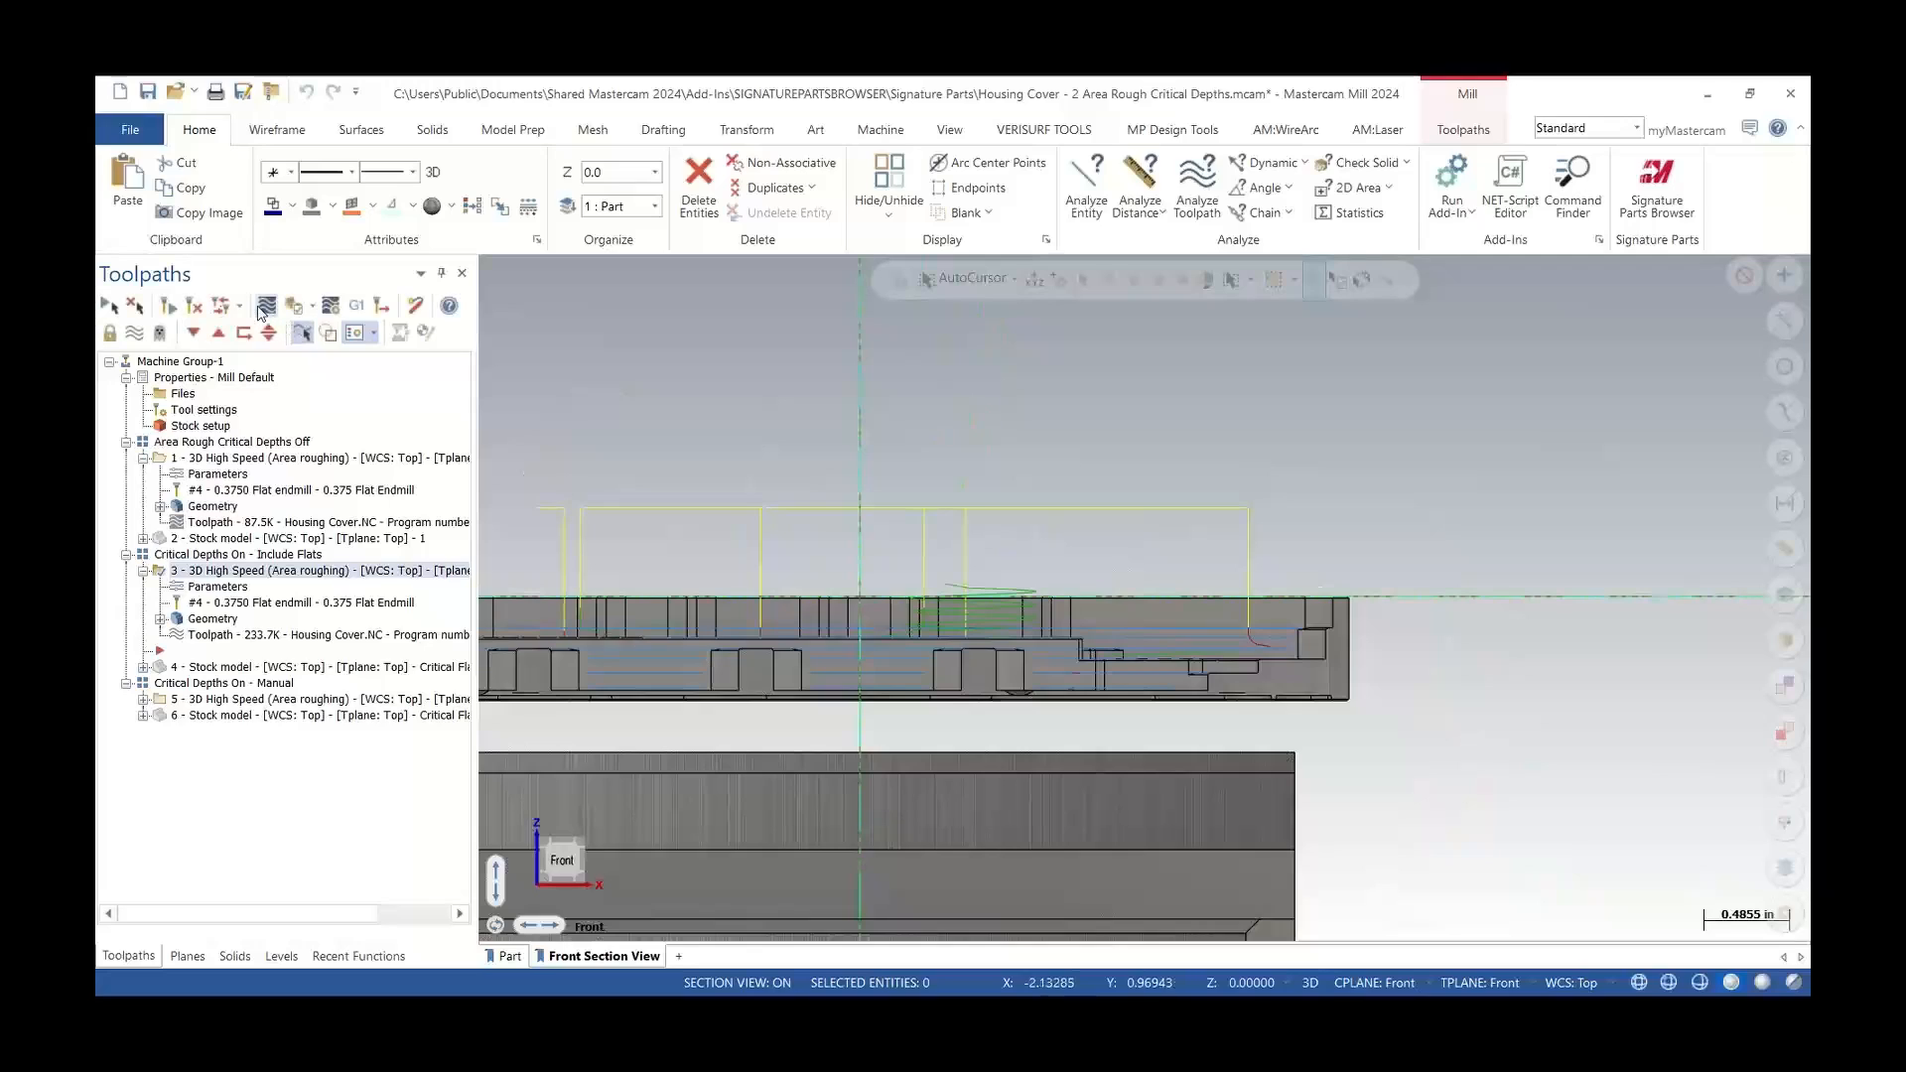
pyautogui.click(262, 310)
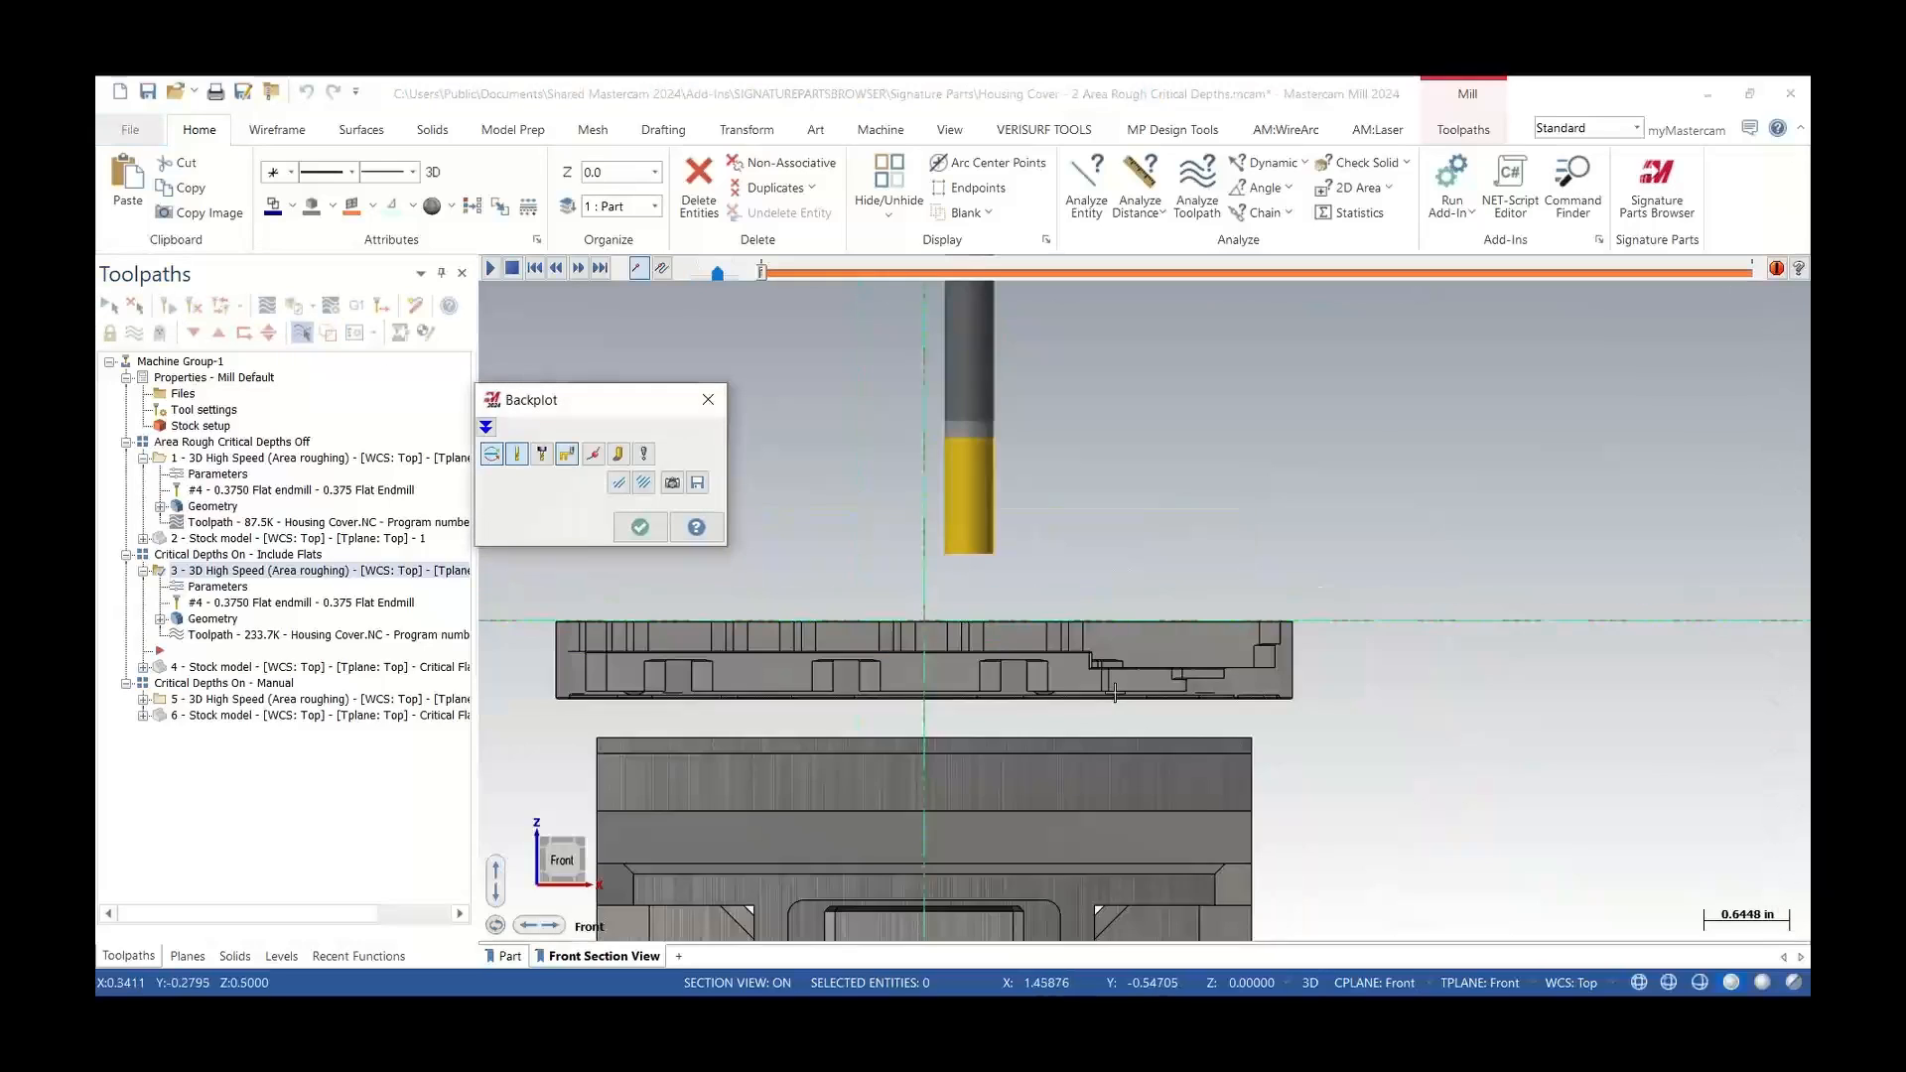
pyautogui.scroll(3, 1021, 637)
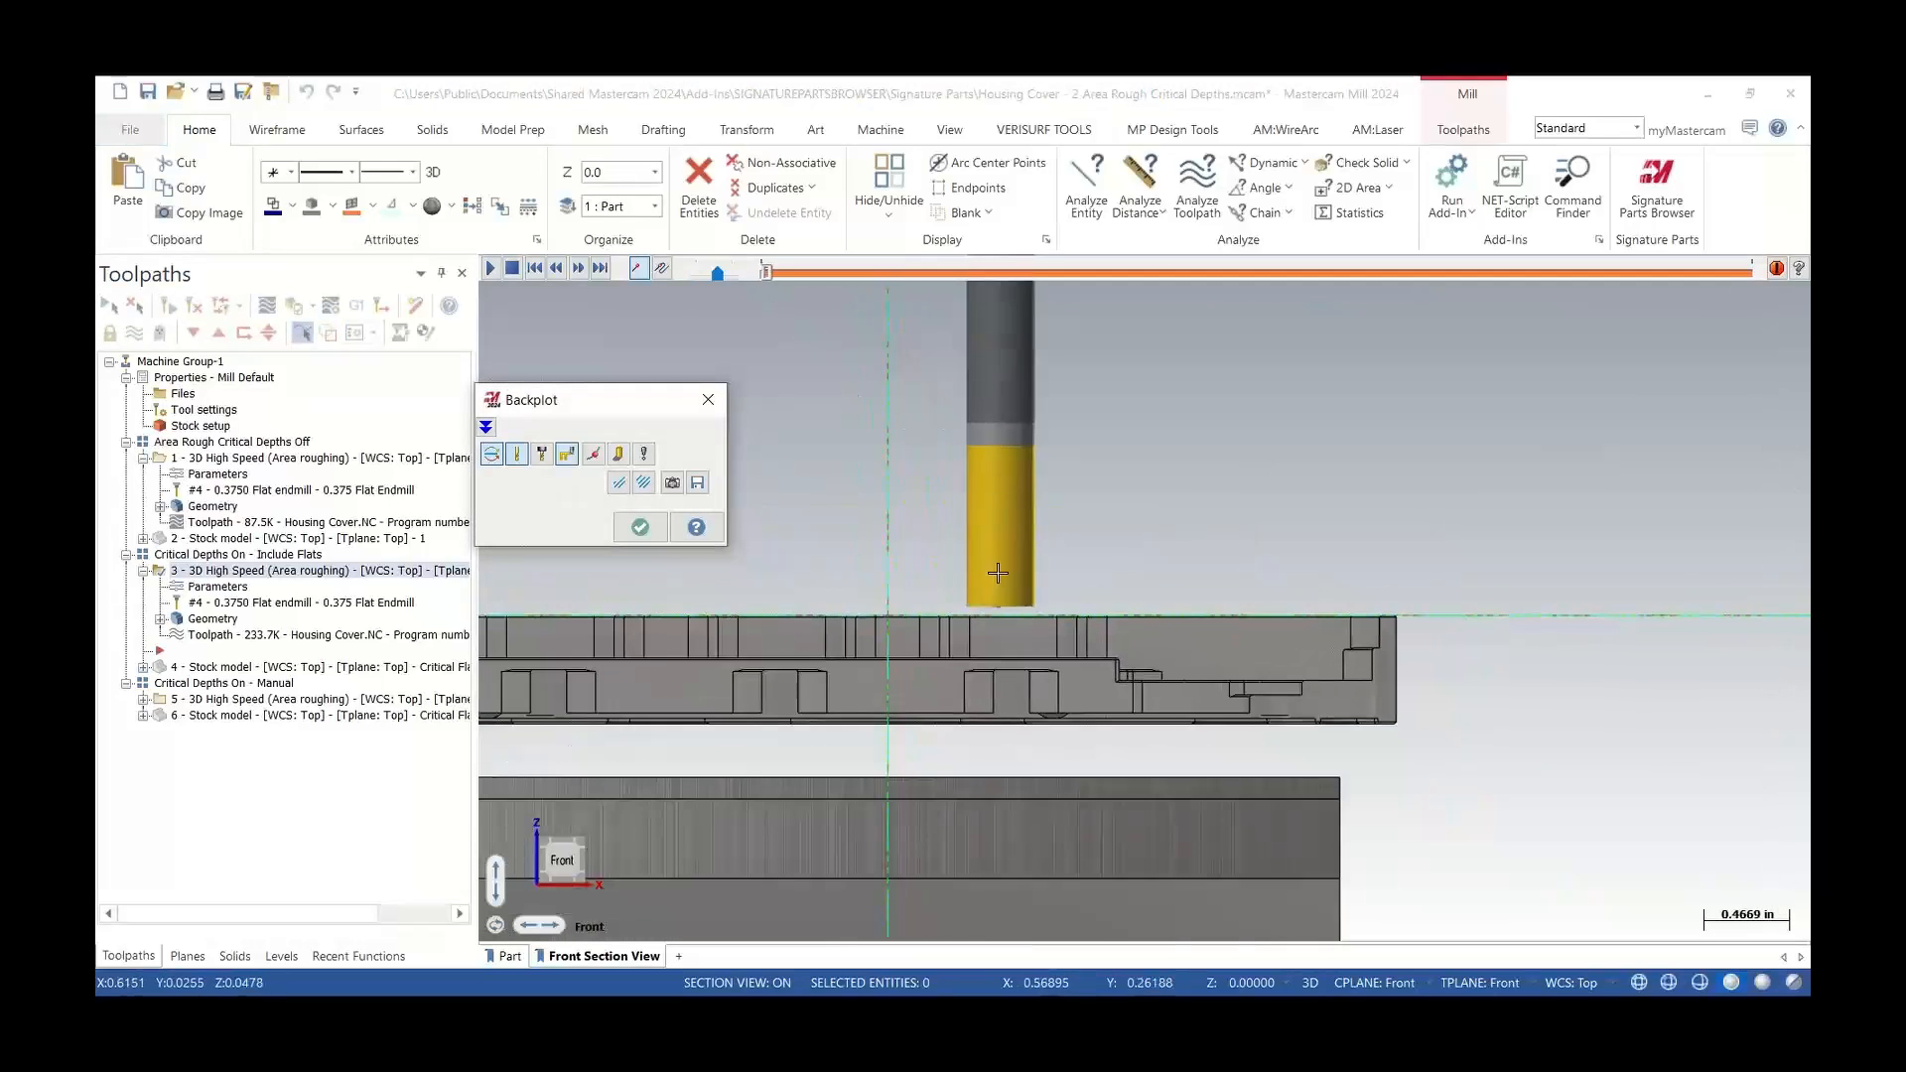
pyautogui.scroll(1, 1127, 665)
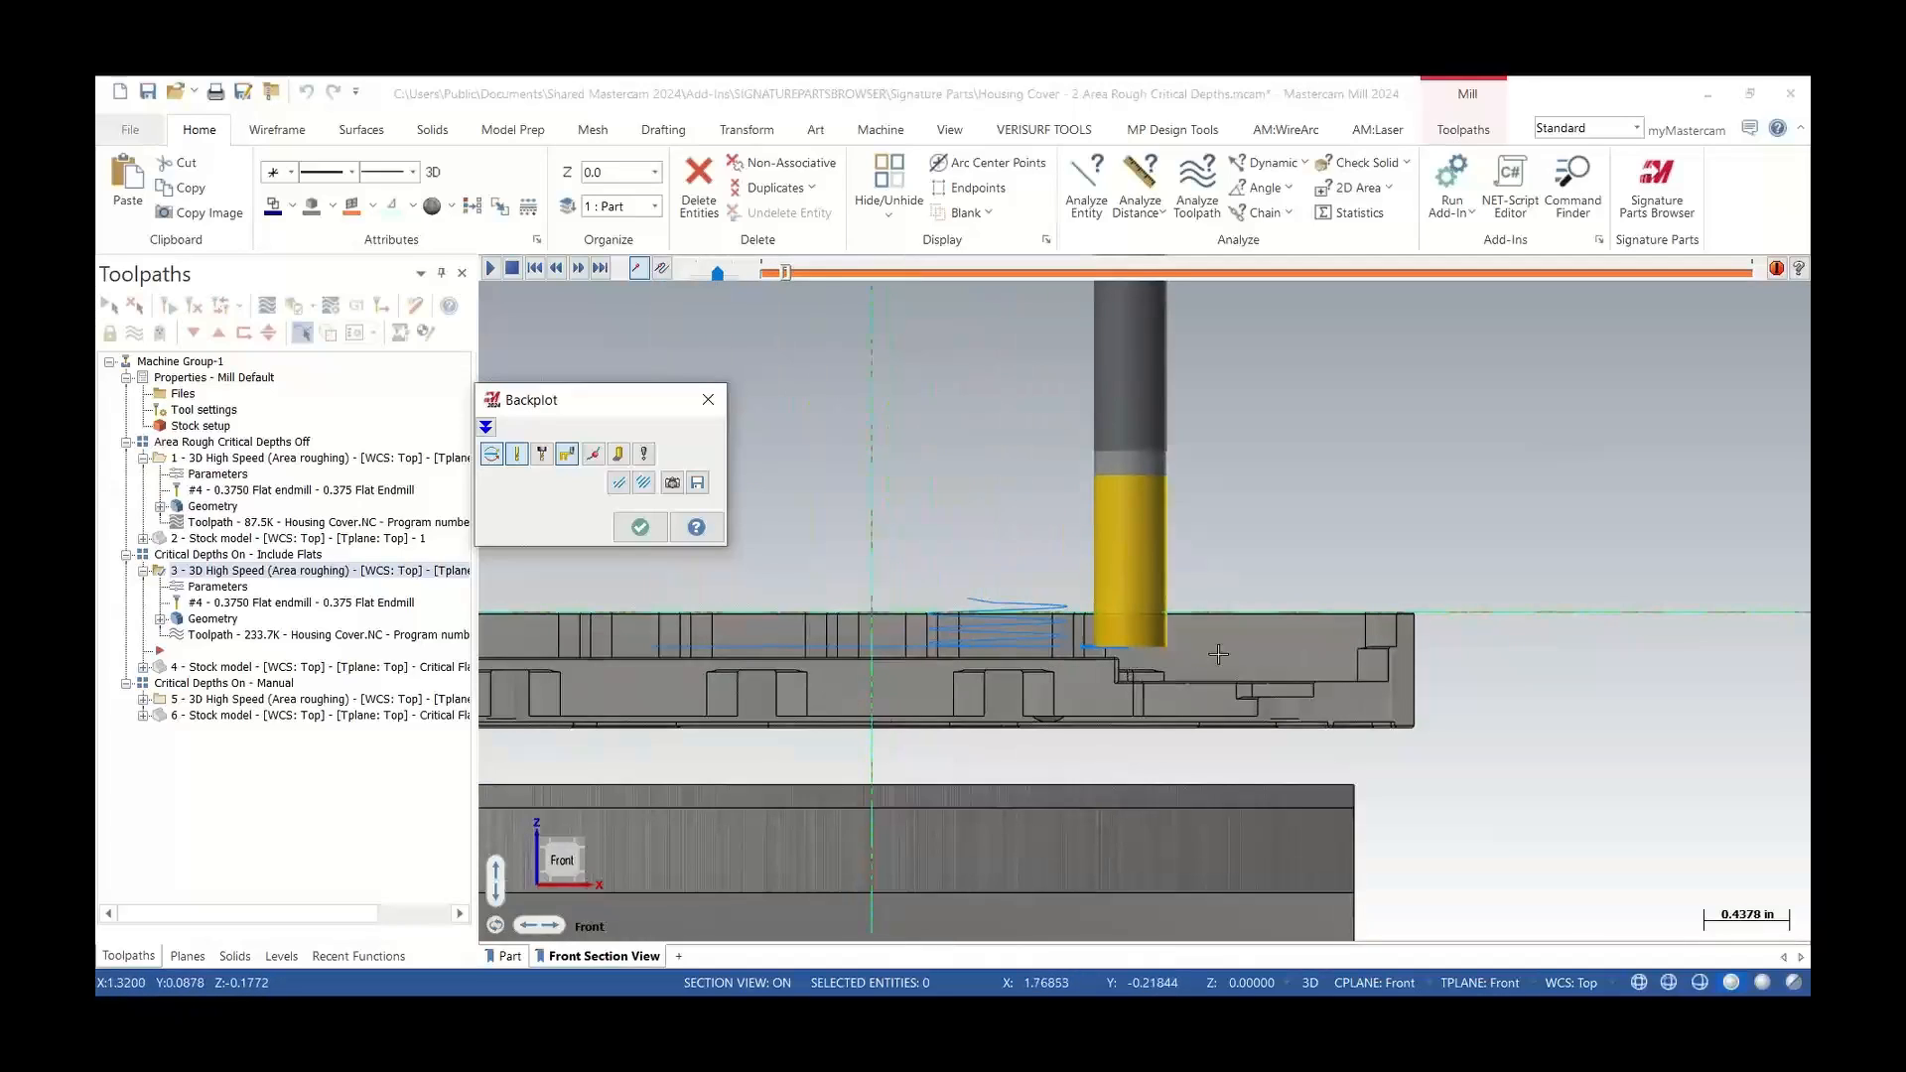
pyautogui.scroll(3, 1218, 654)
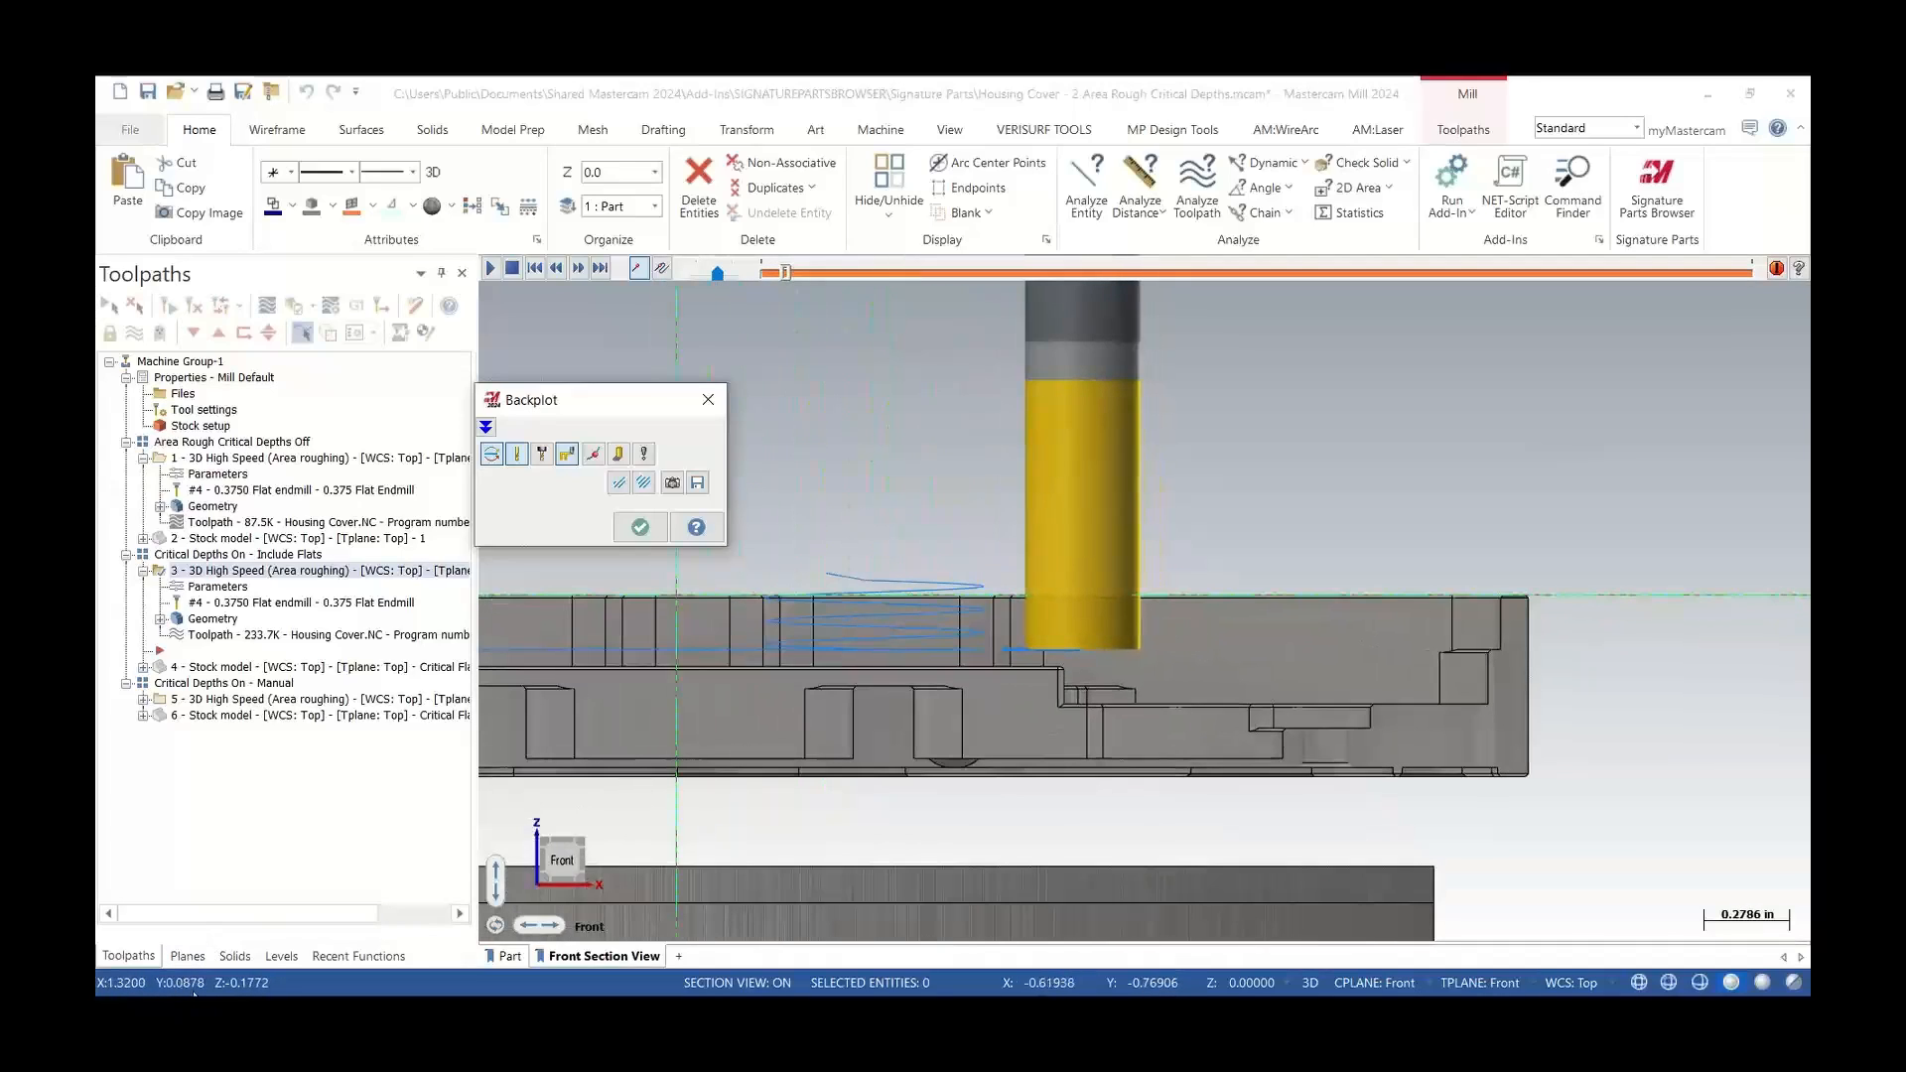
pyautogui.scroll(-3, 556, 753)
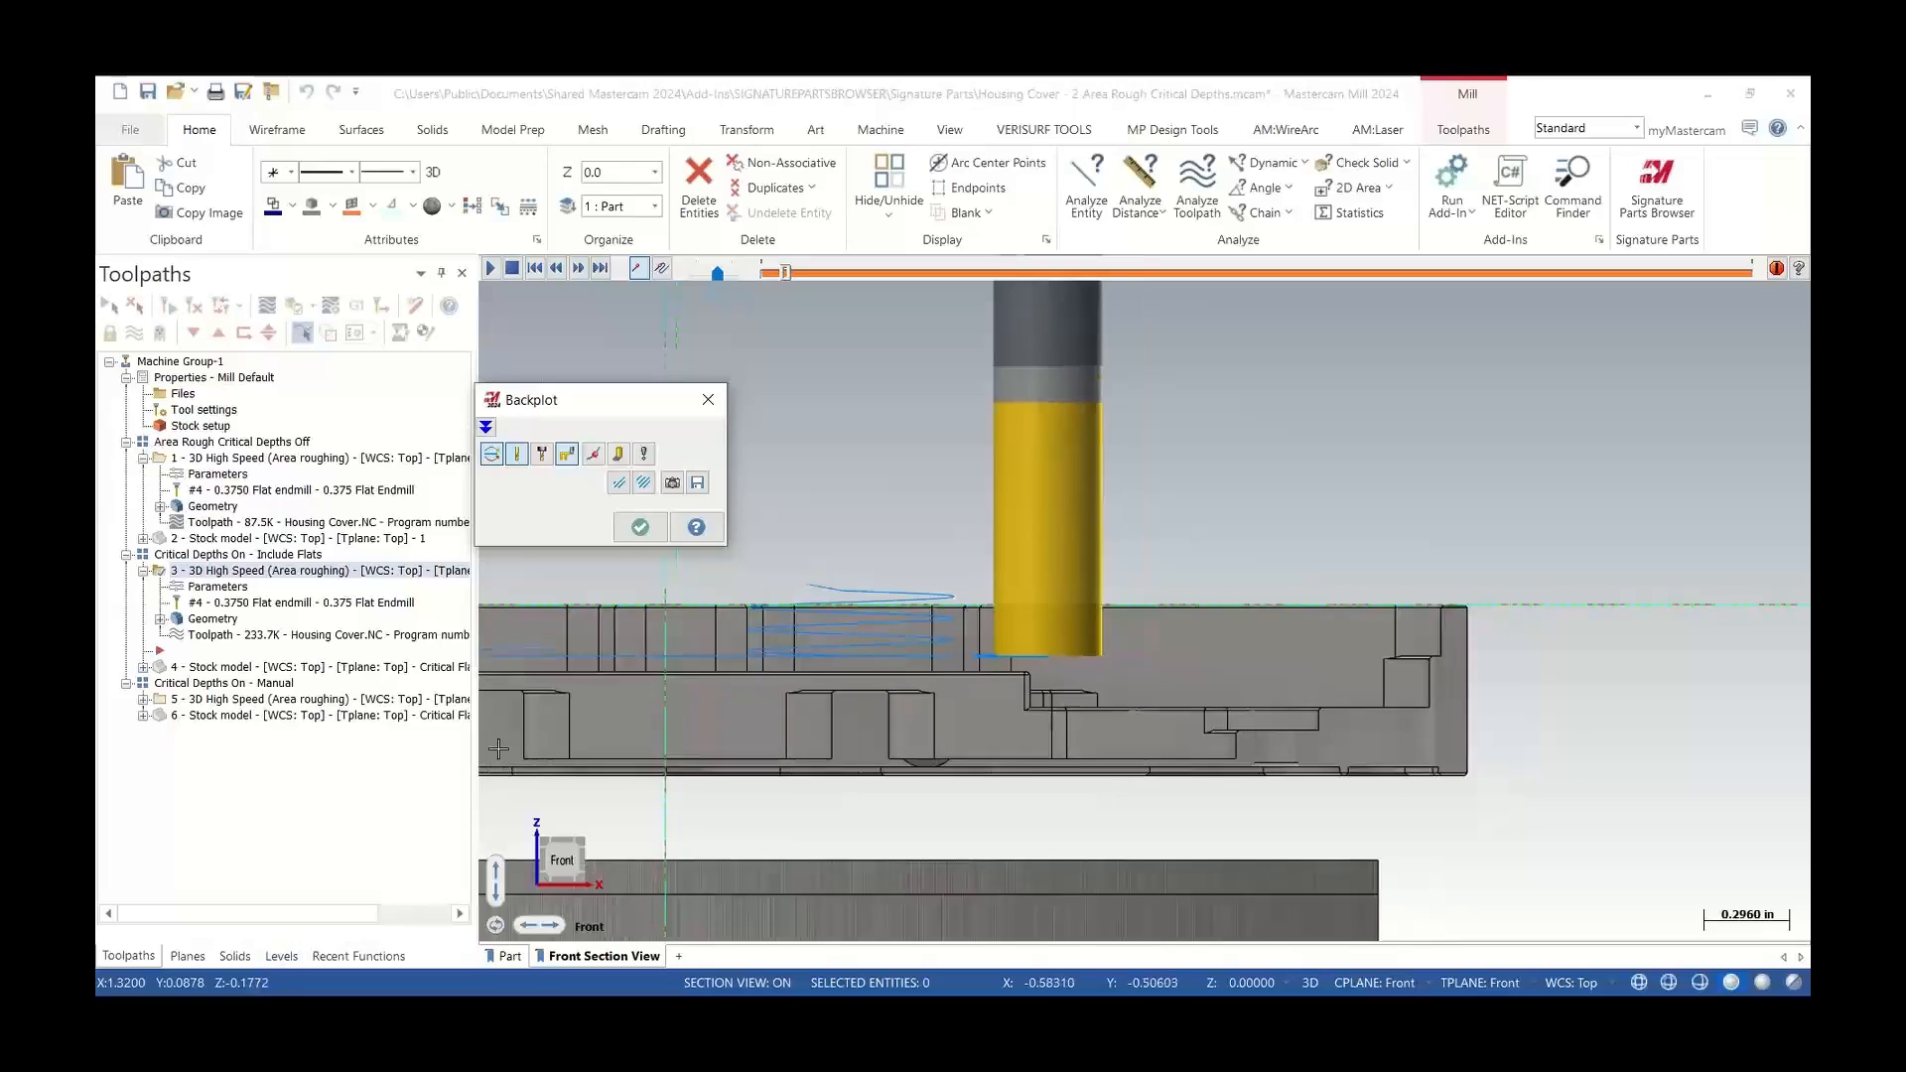
pyautogui.scroll(4, 1242, 685)
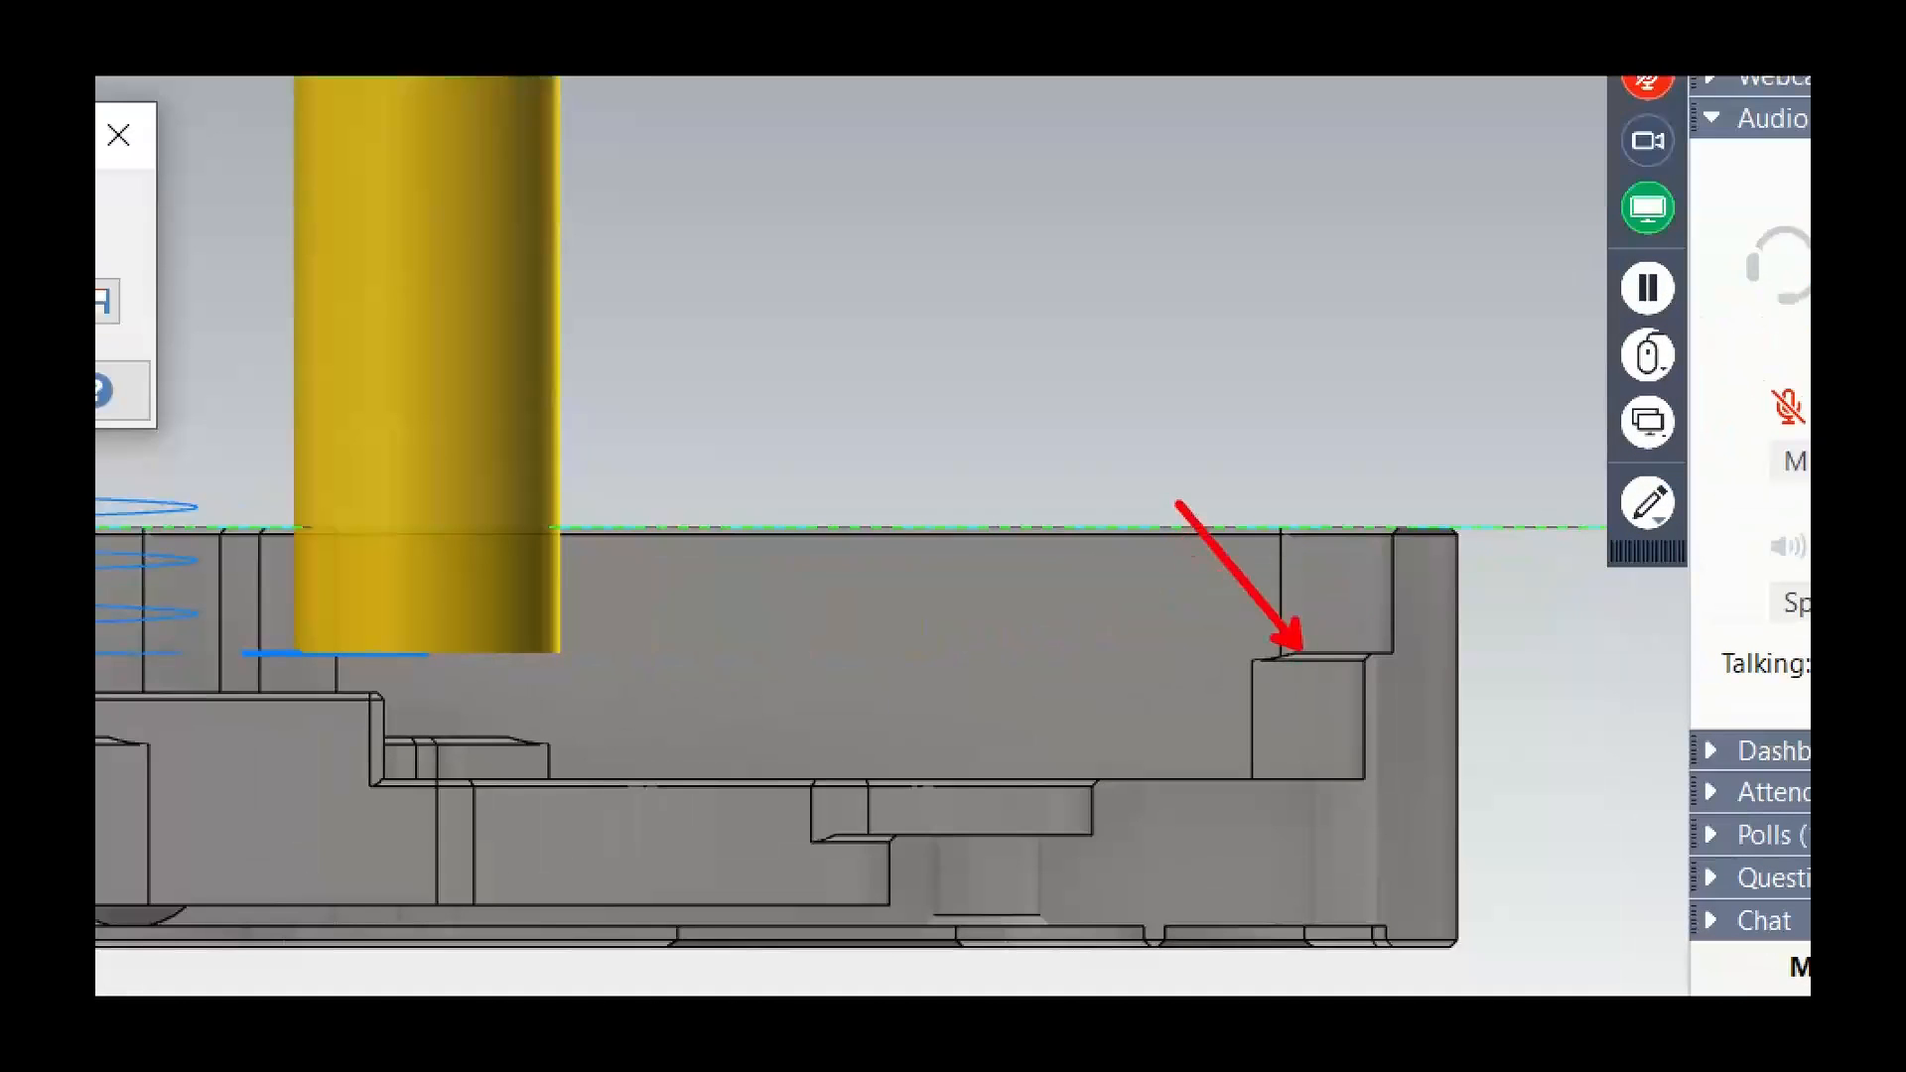
pyautogui.scroll(-2, 1287, 705)
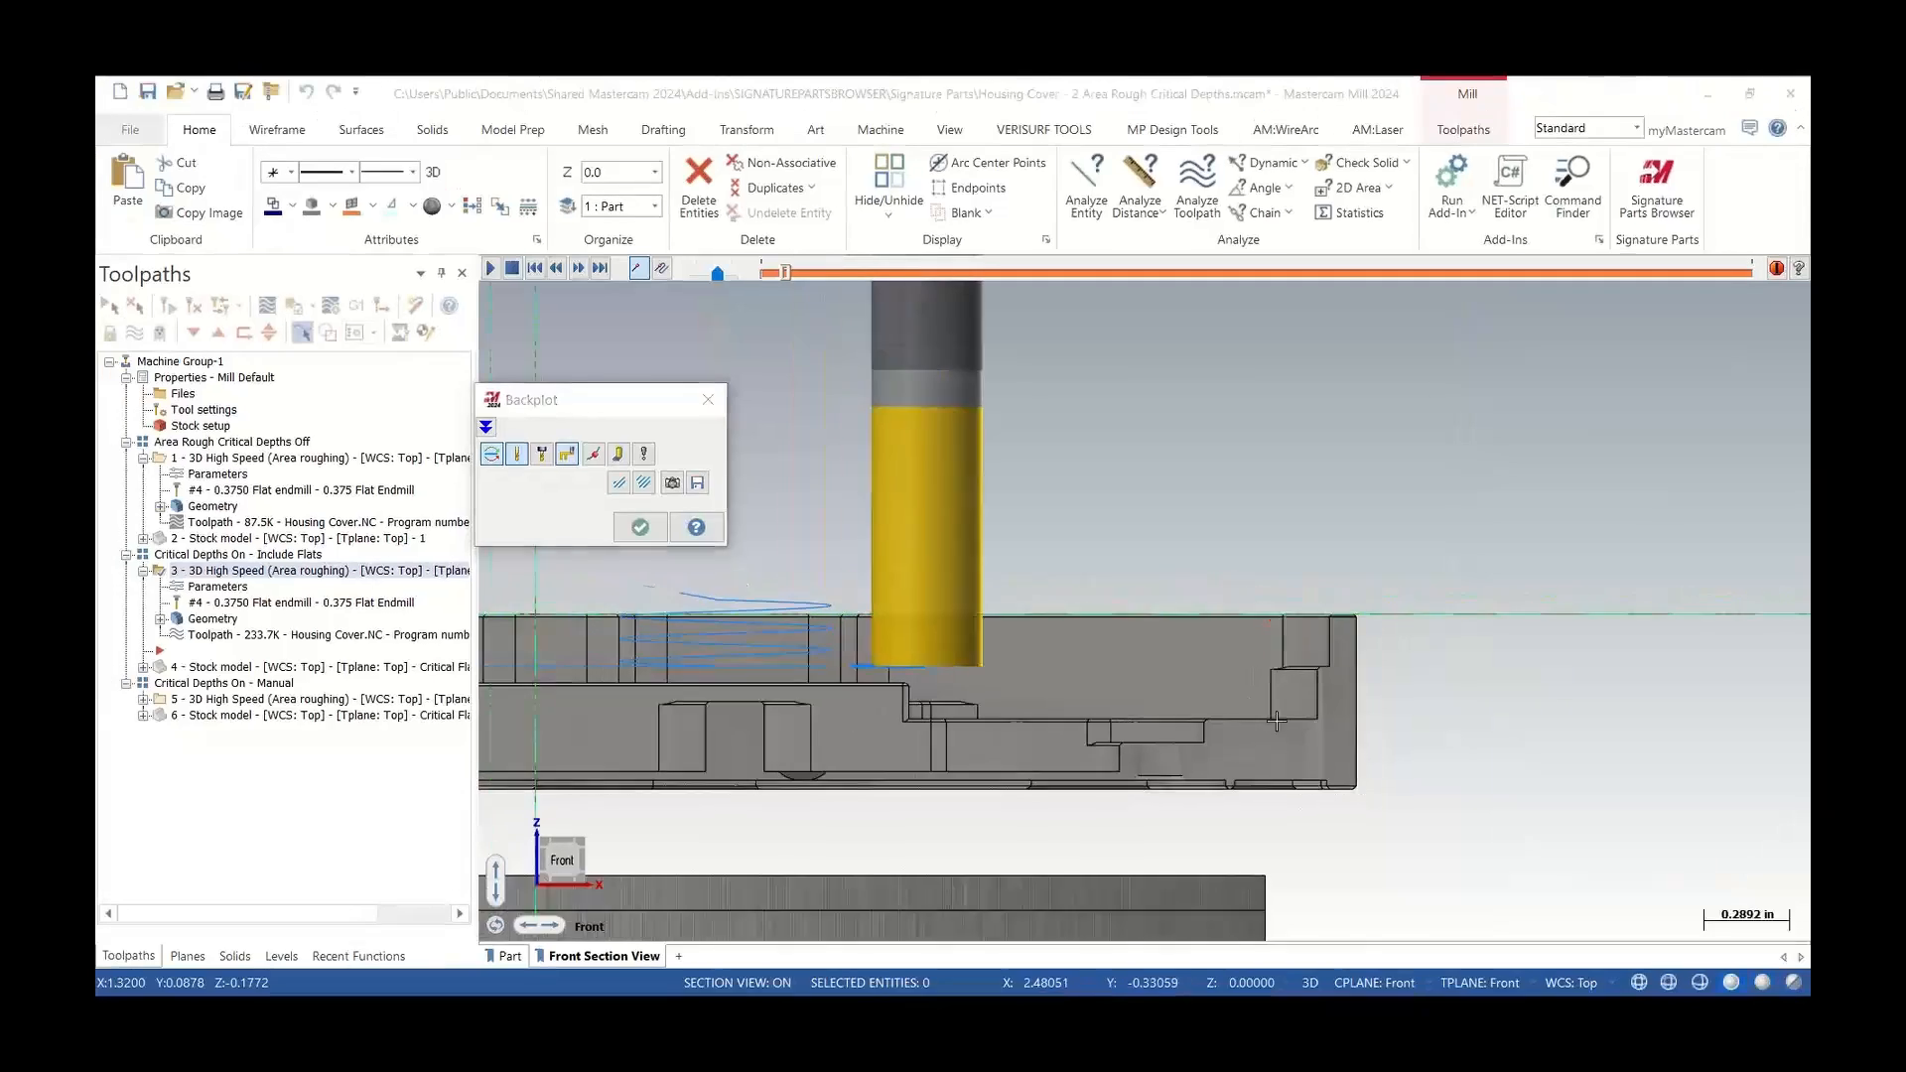
pyautogui.moveTo(1287, 705); pyautogui.dragTo(1293, 781, button='middle')
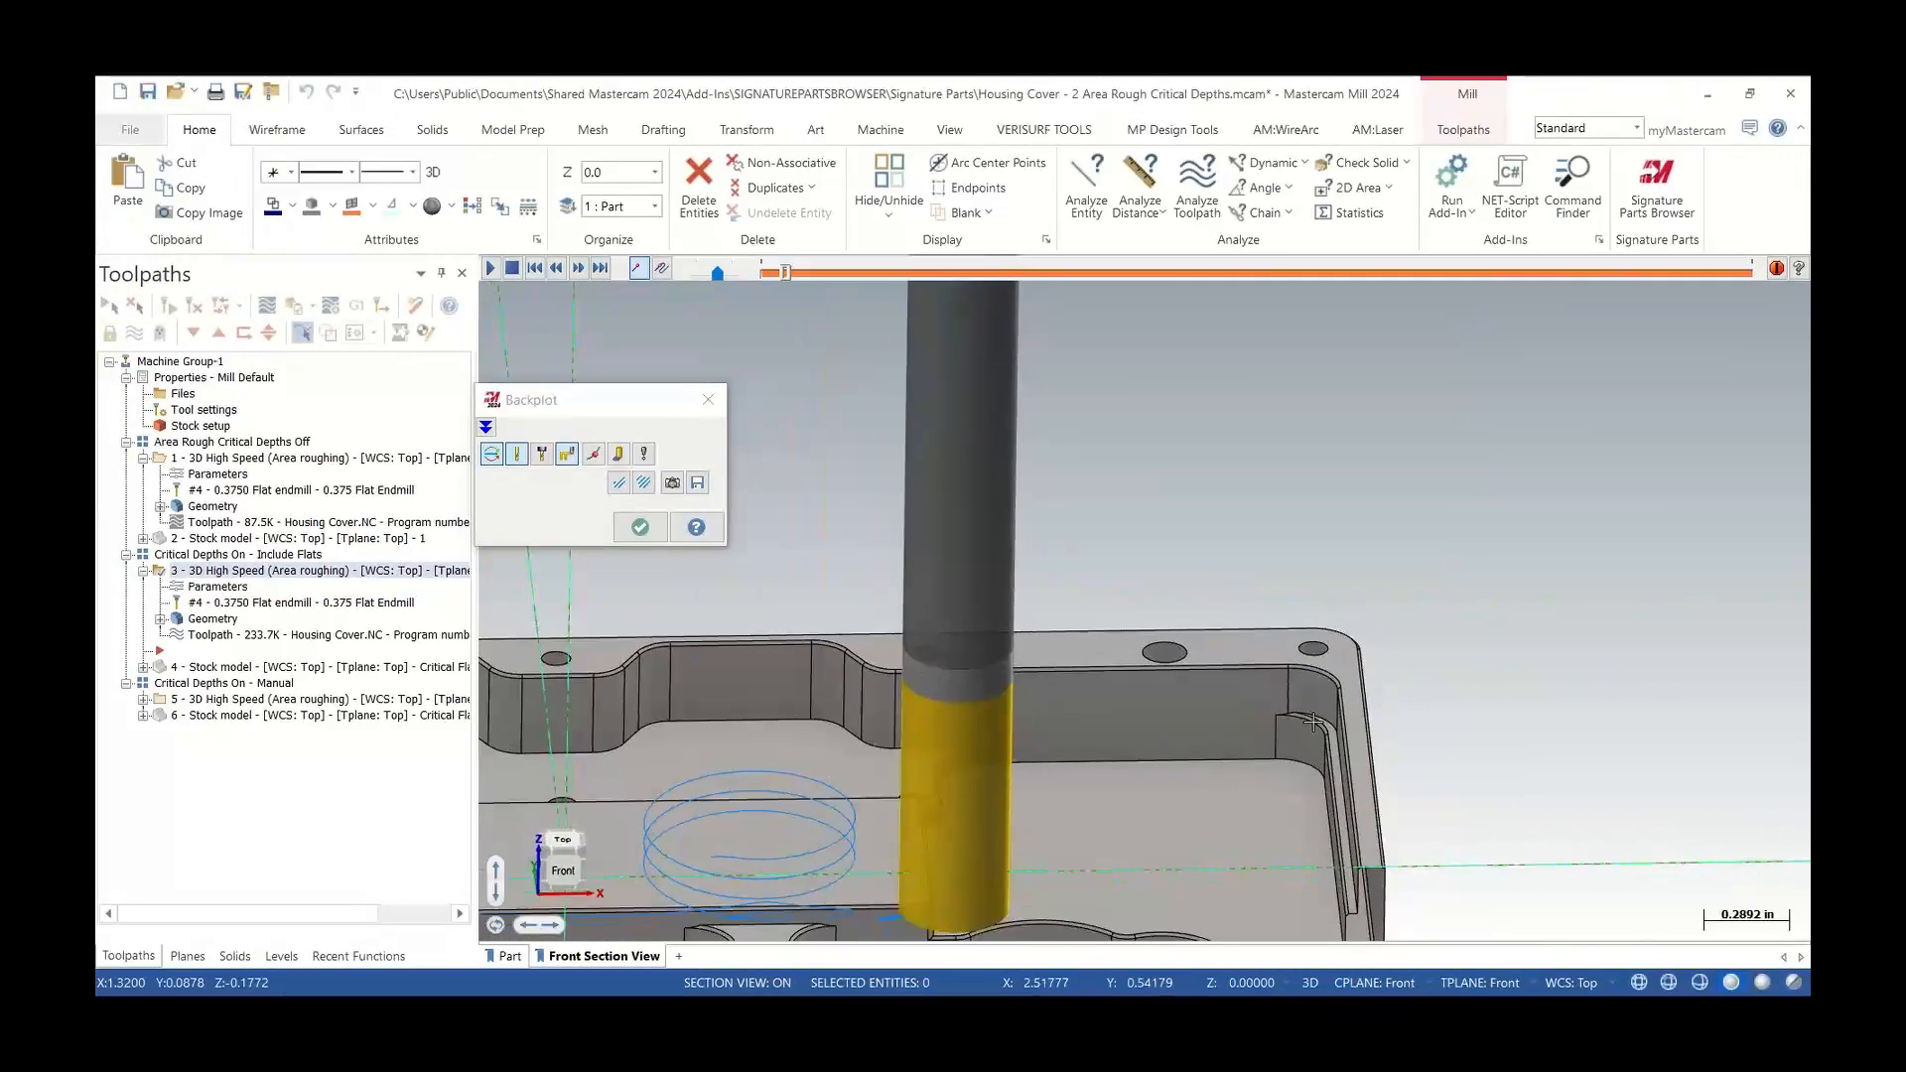
pyautogui.scroll(-3, 1285, 621)
pyautogui.moveTo(1234, 715); pyautogui.dragTo(1216, 598, button='middle')
pyautogui.moveTo(791, 282)
pyautogui.mouseDown()
pyautogui.moveTo(1299, 387)
pyautogui.moveTo(1422, 349)
pyautogui.mouseUp()
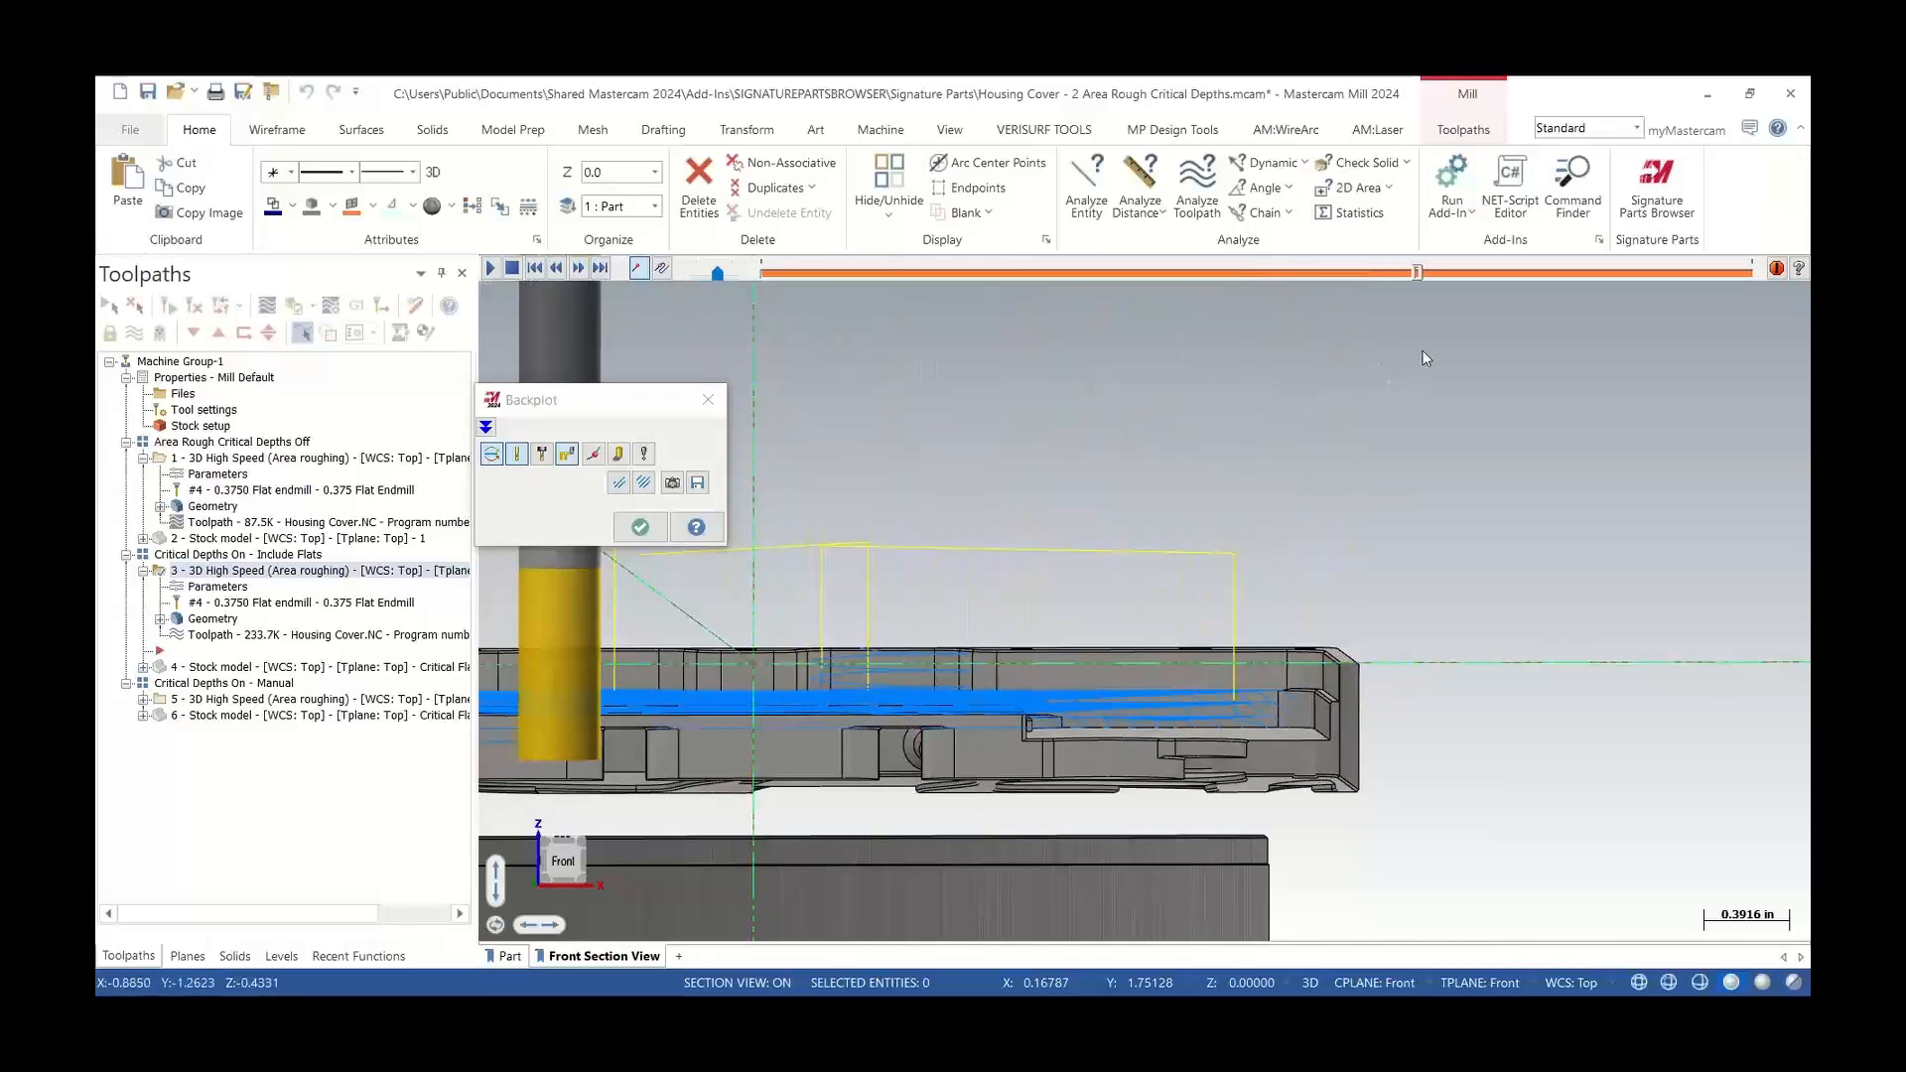
pyautogui.scroll(-2, 1296, 606)
pyautogui.moveTo(1425, 272); pyautogui.dragTo(1754, 274)
pyautogui.click(708, 400)
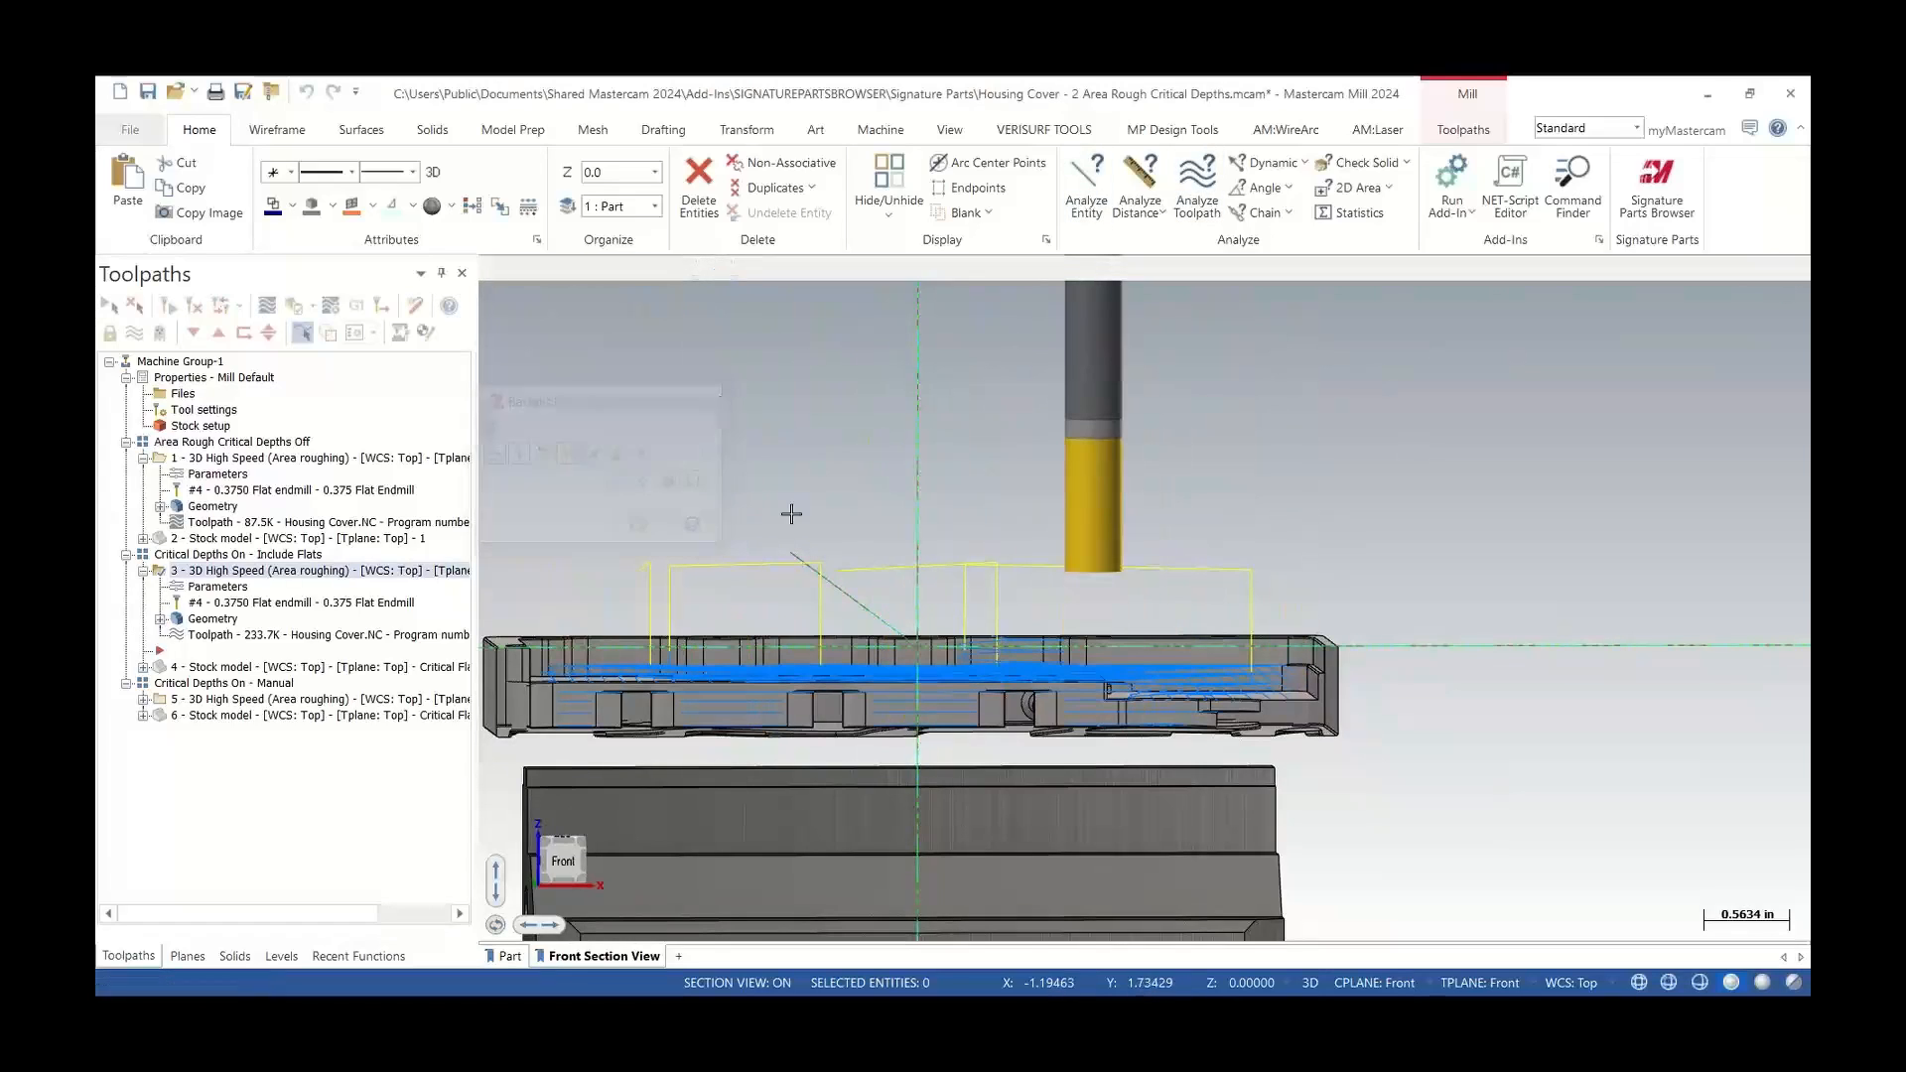
# Display the Include Flats stock model and inspect the remaining material around the pockets
pyautogui.moveTo(787, 510); pyautogui.dragTo(875, 728, button='middle')
pyautogui.click(228, 667)
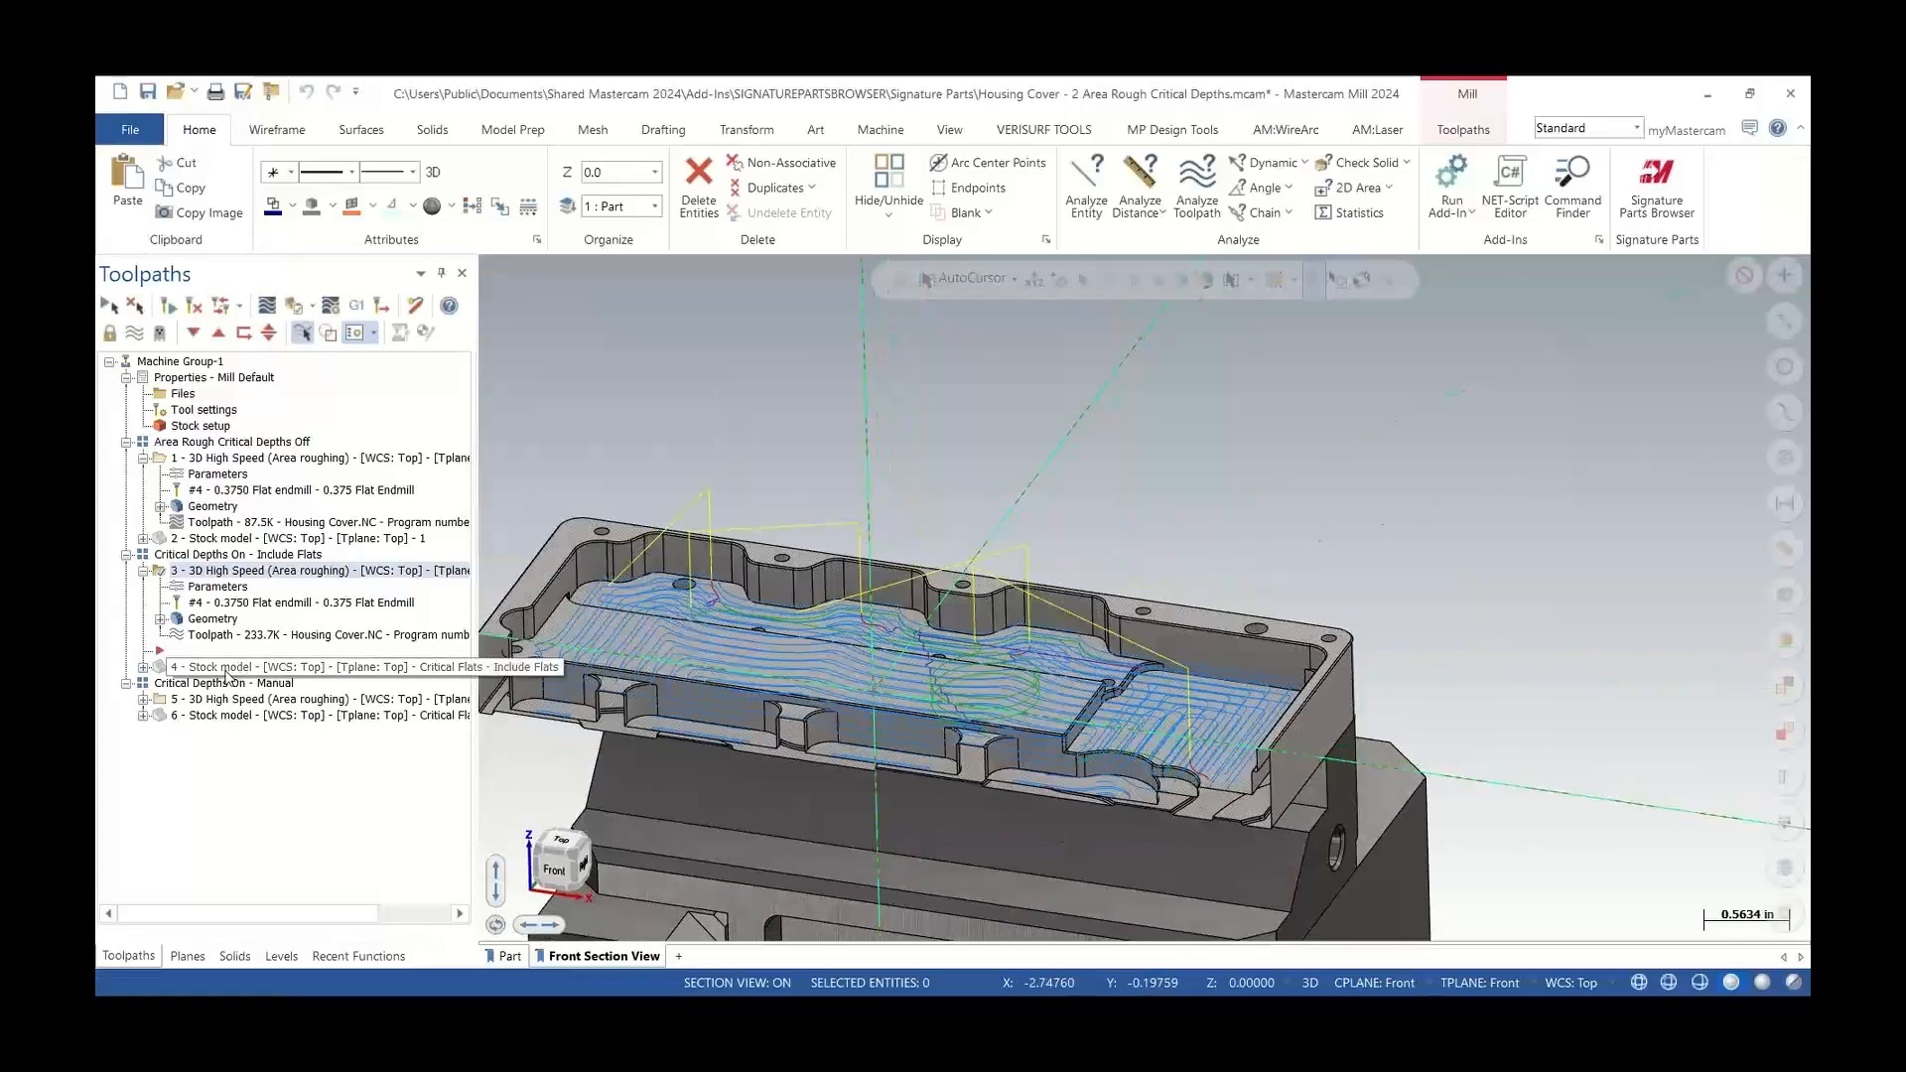
pyautogui.scroll(2, 956, 685)
pyautogui.moveTo(956, 735)
pyautogui.mouseDown(button='middle')
pyautogui.moveTo(946, 787)
pyautogui.moveTo(978, 733)
pyautogui.mouseUp(button='middle')
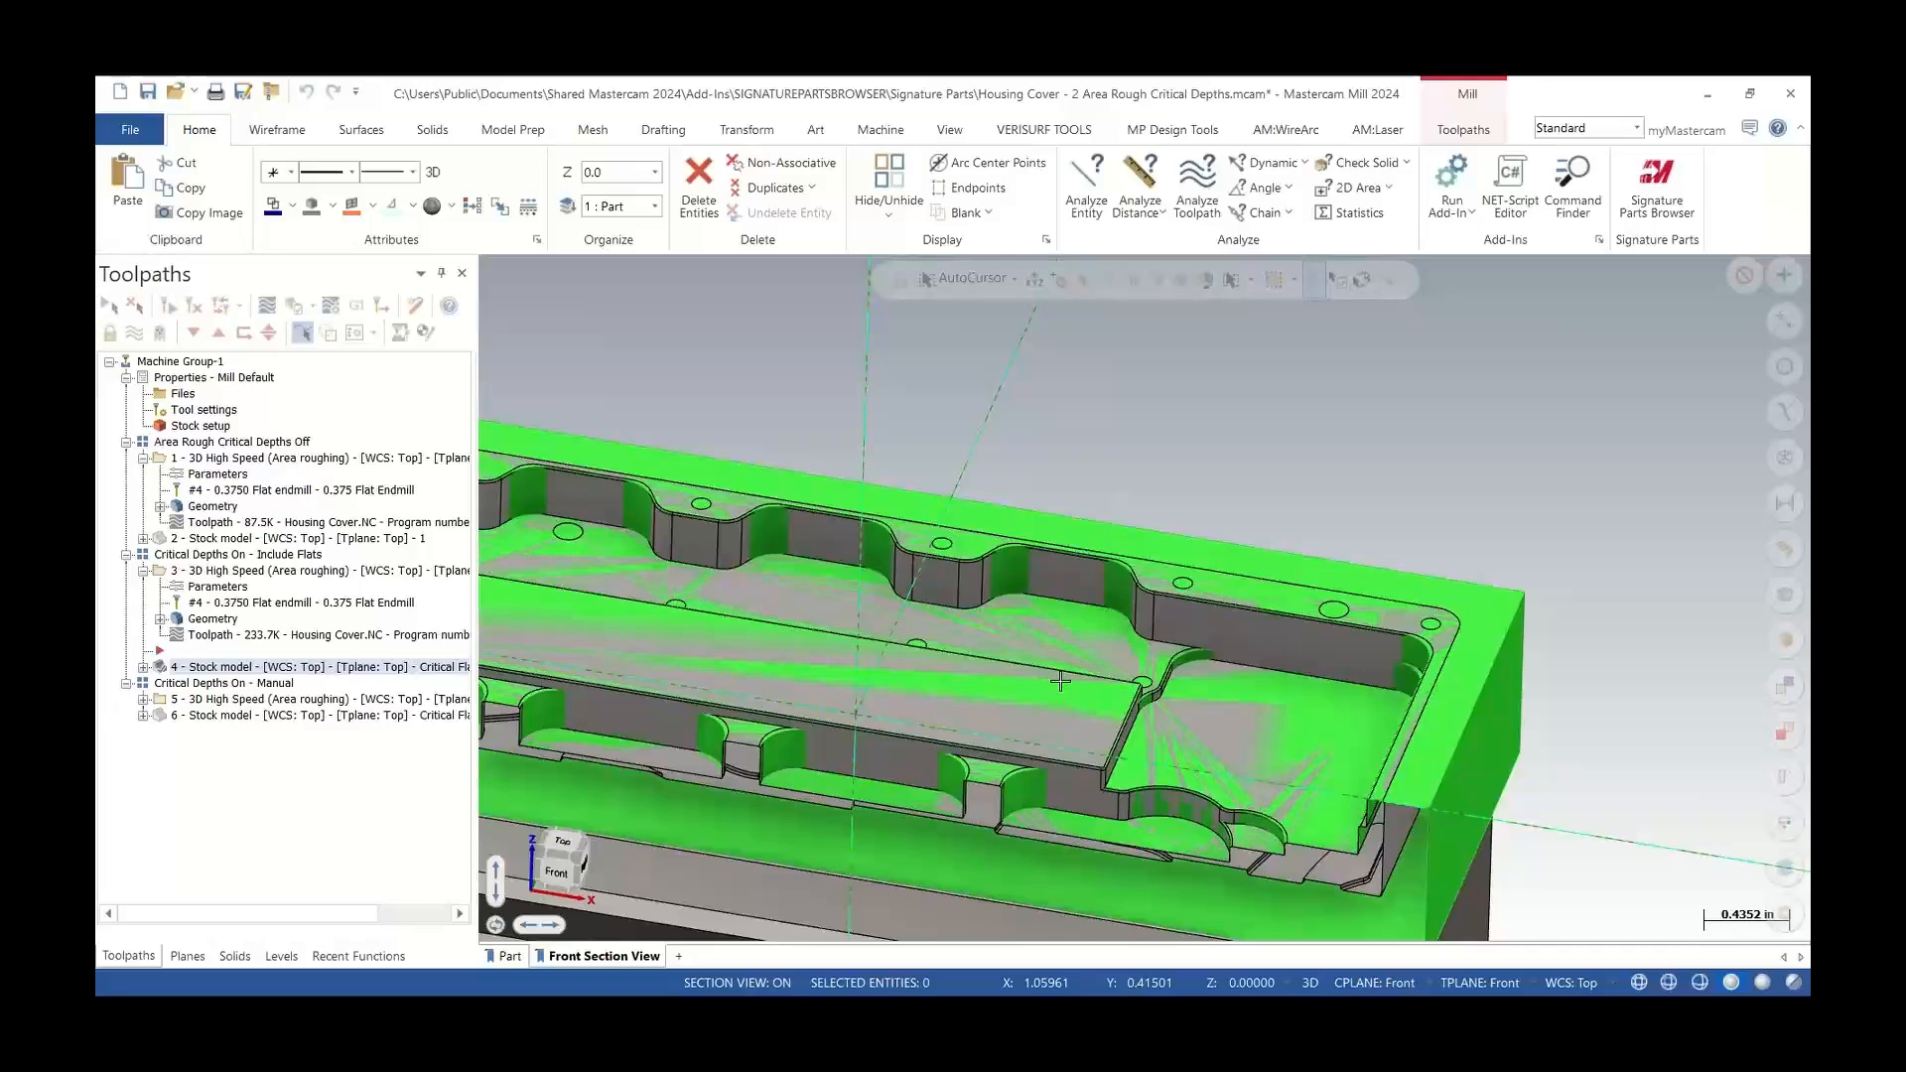
pyautogui.moveTo(1443, 636); pyautogui.dragTo(776, 561, button='middle')
pyautogui.scroll(-2, 776, 561)
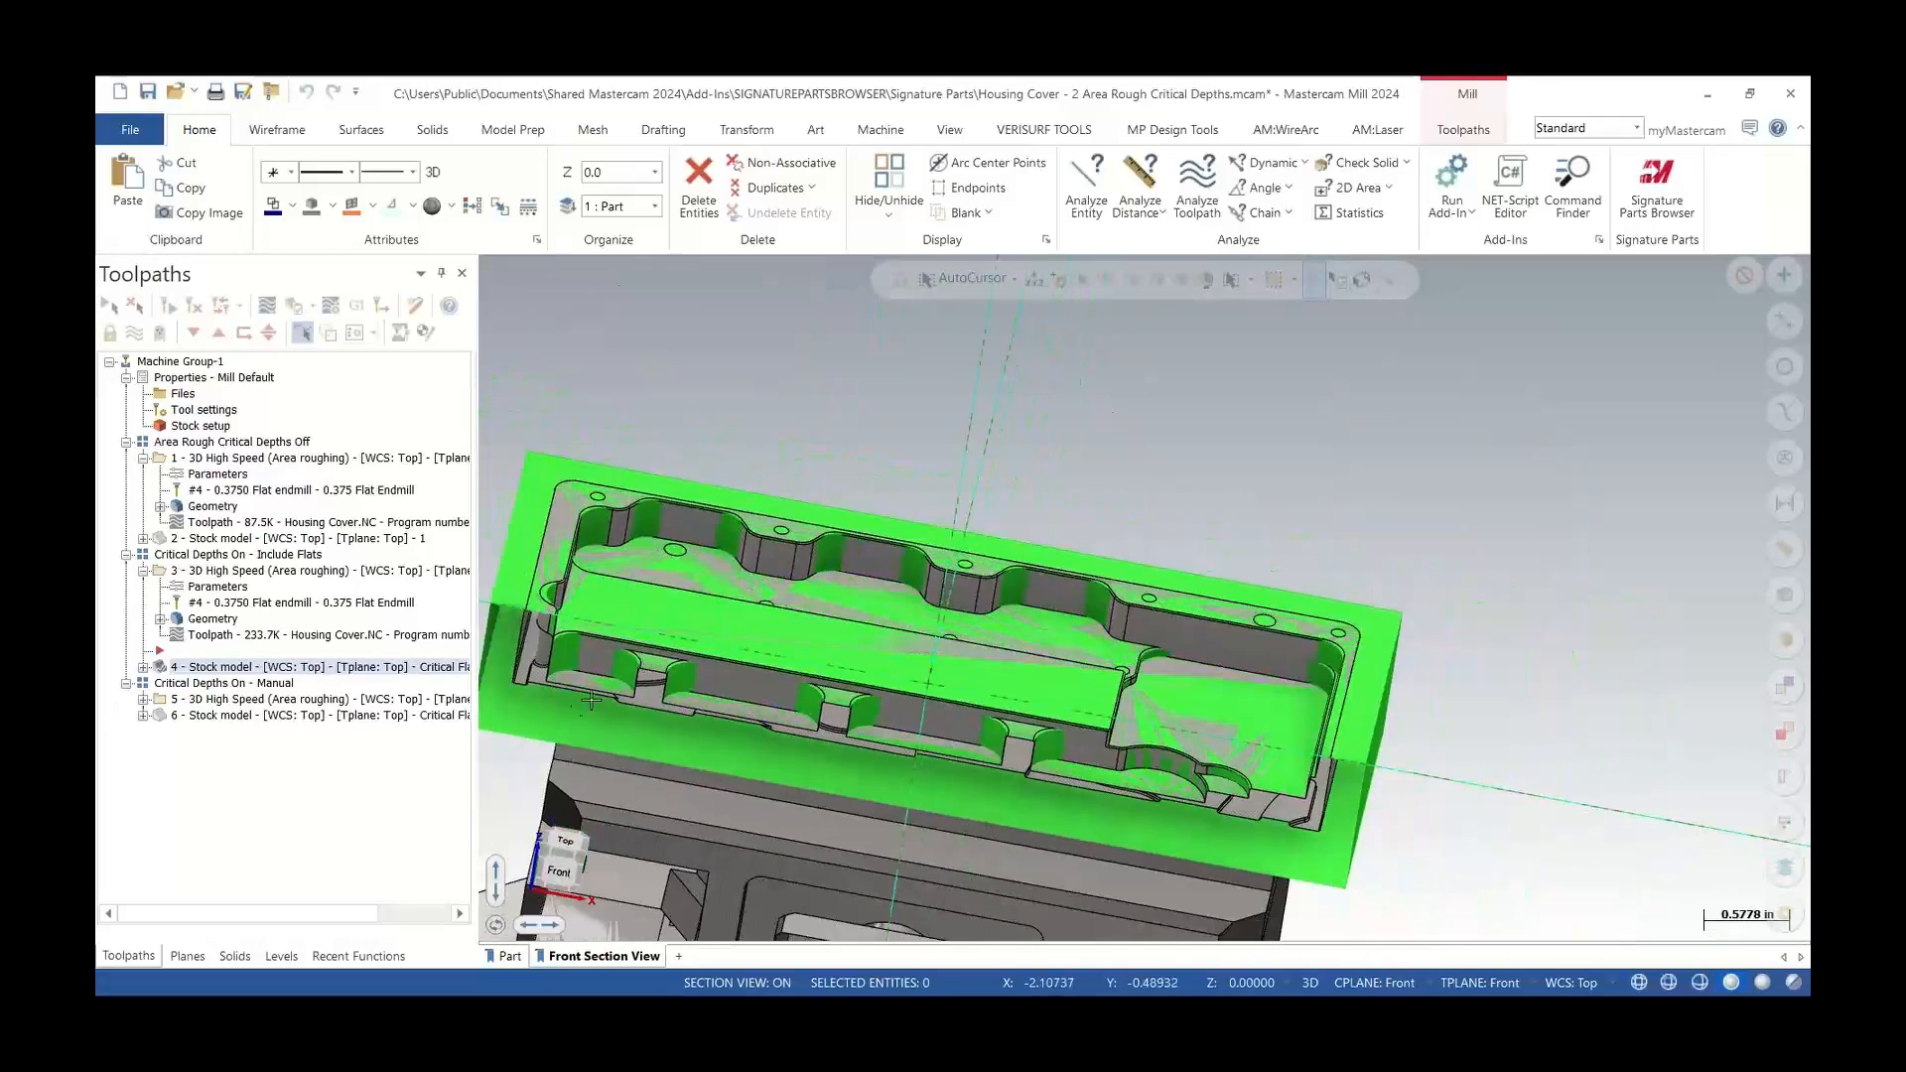
# Open the Manual critical depths toolpath's parameters and clear its existing manual critical depth points
pyautogui.click(143, 700)
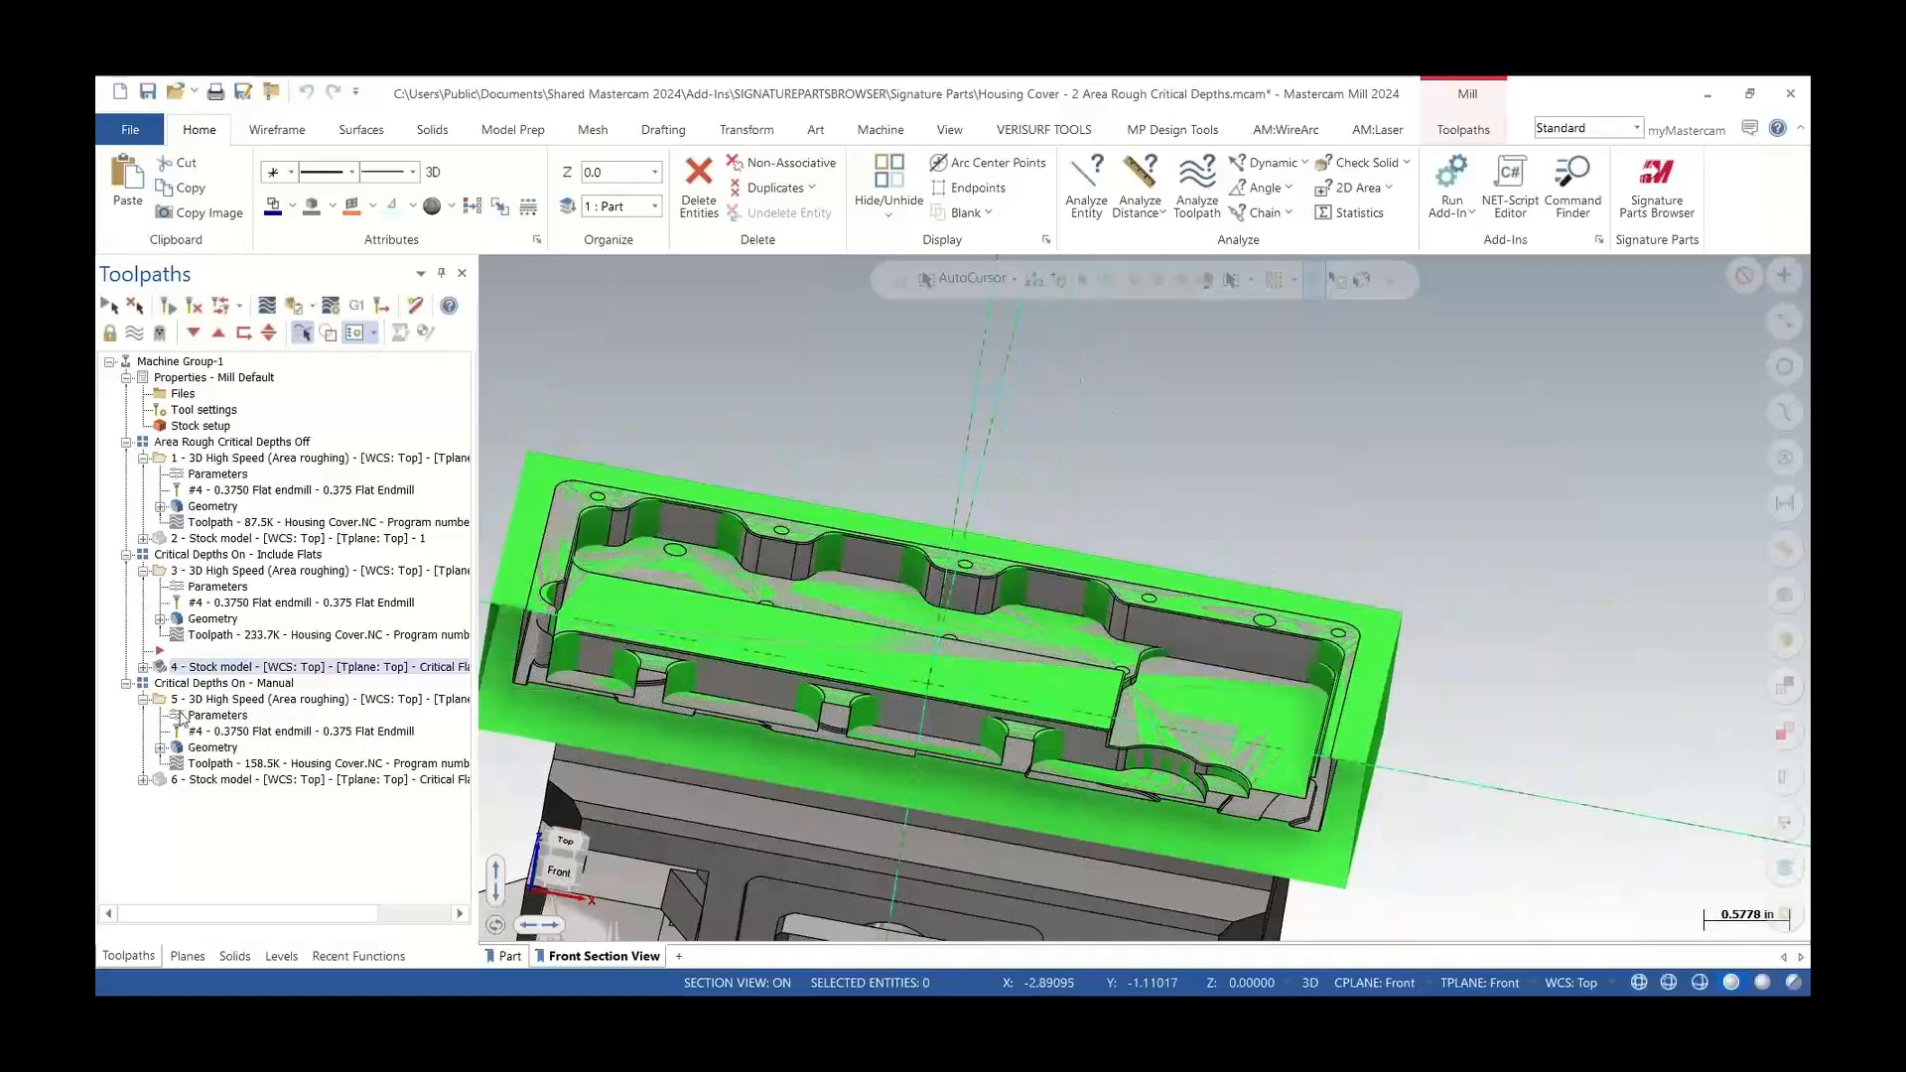
pyautogui.click(215, 716)
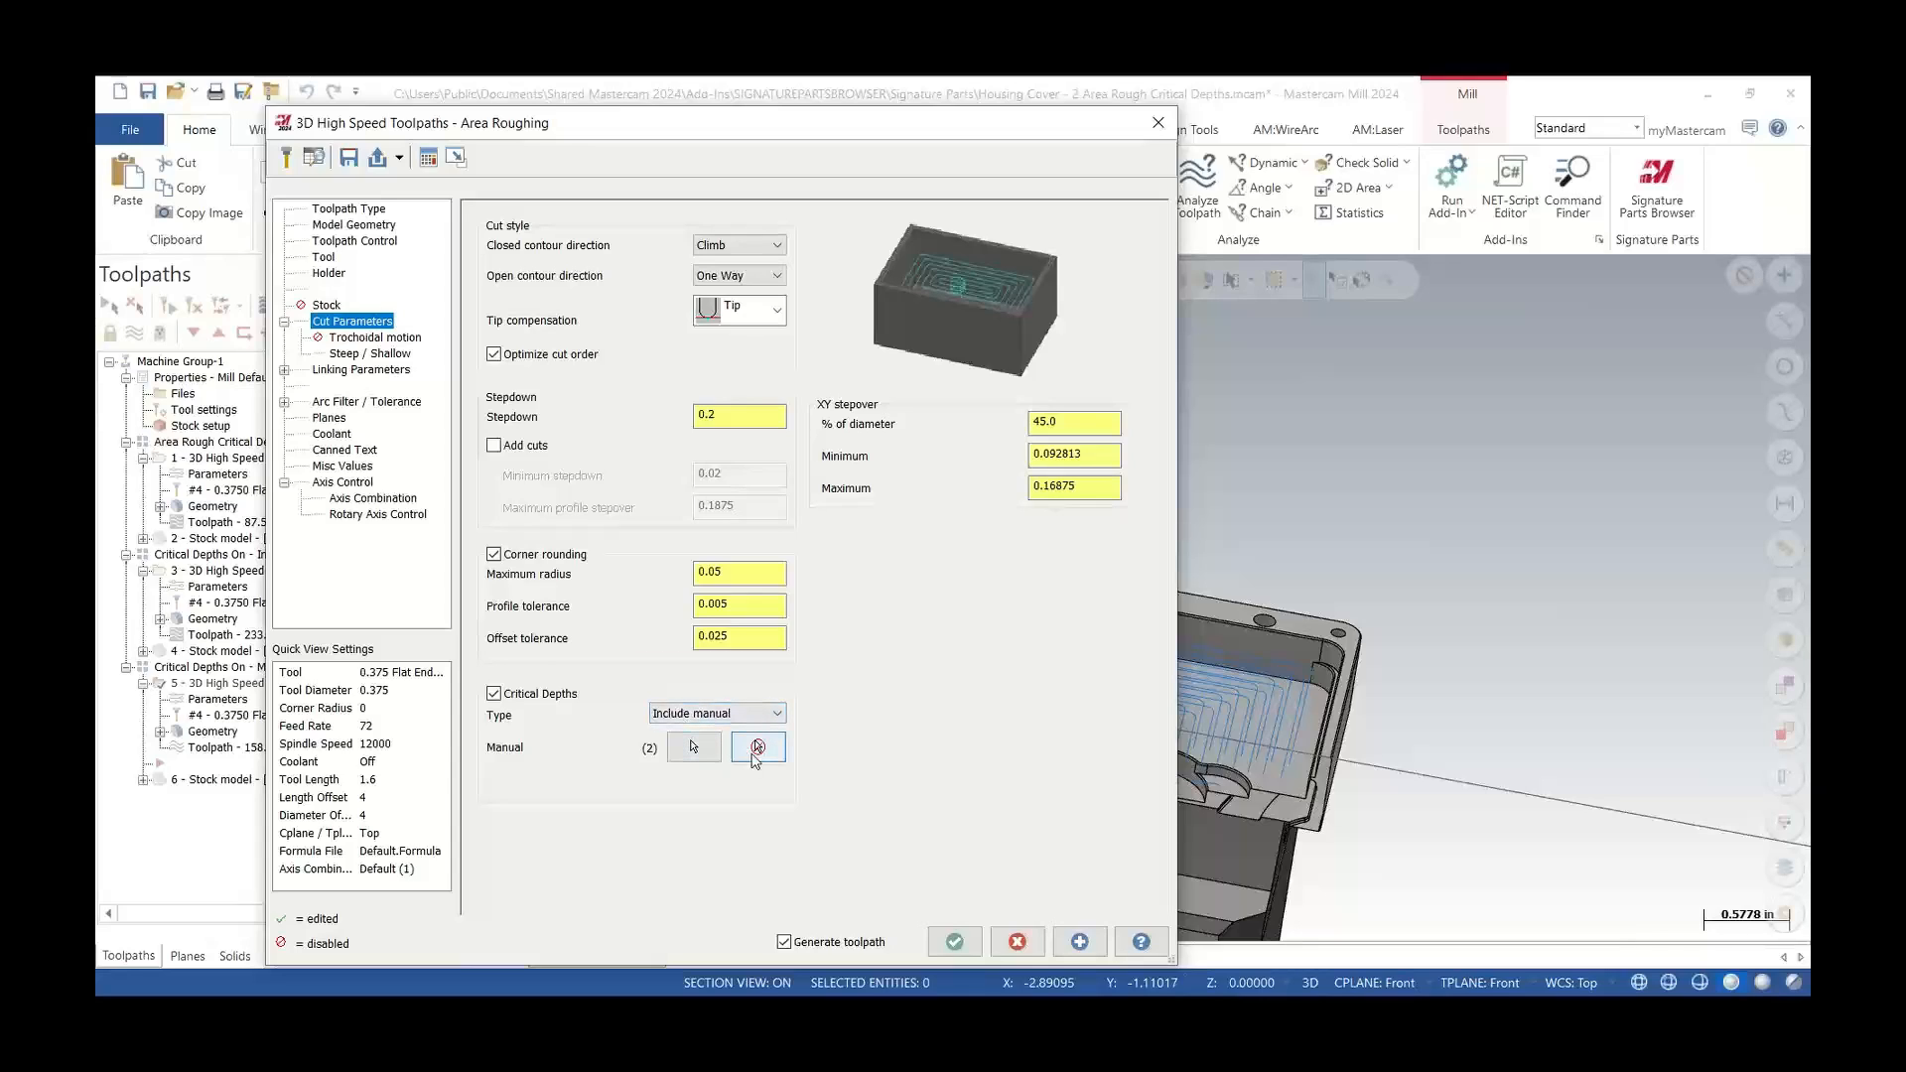
pyautogui.click(758, 747)
# Pick two points on the part's step edges as manual critical depths, end the selection, and accept the toolpath
pyautogui.click(692, 746)
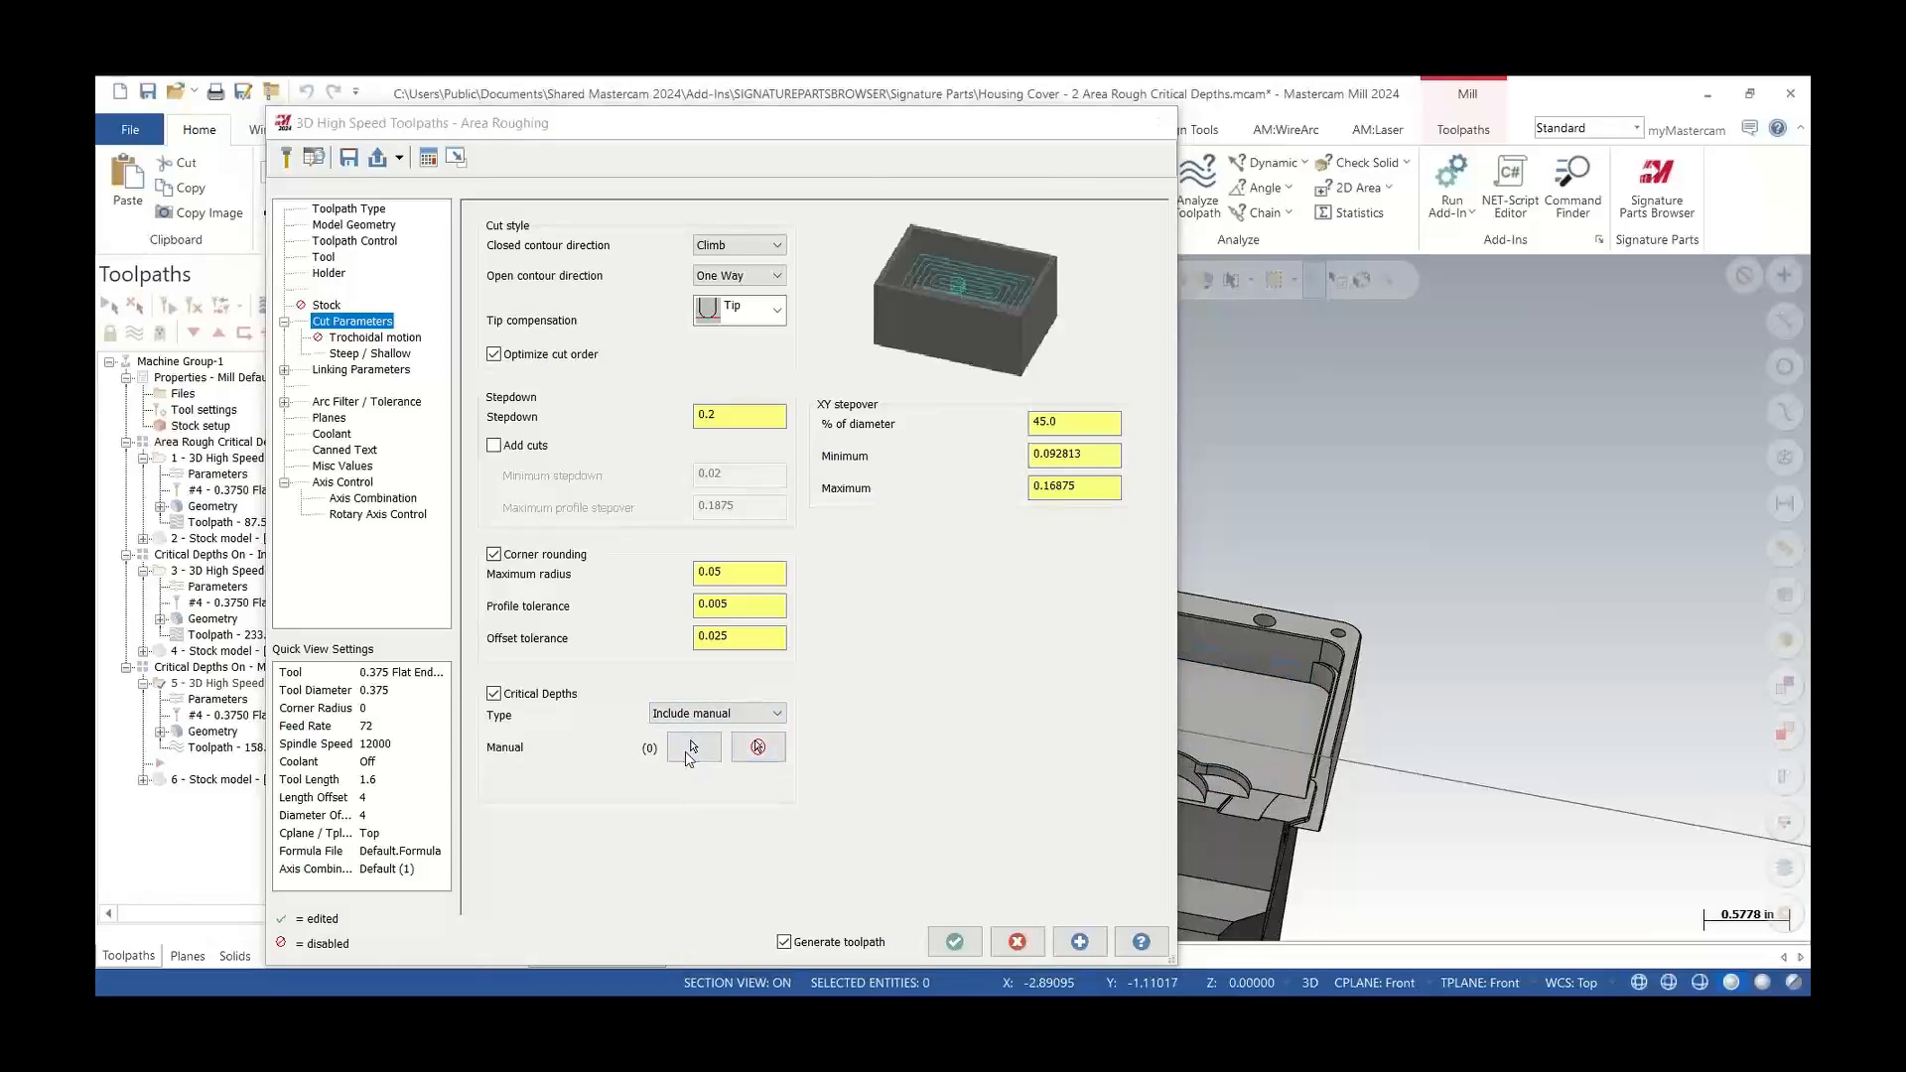
pyautogui.scroll(3, 986, 729)
pyautogui.scroll(3, 1045, 717)
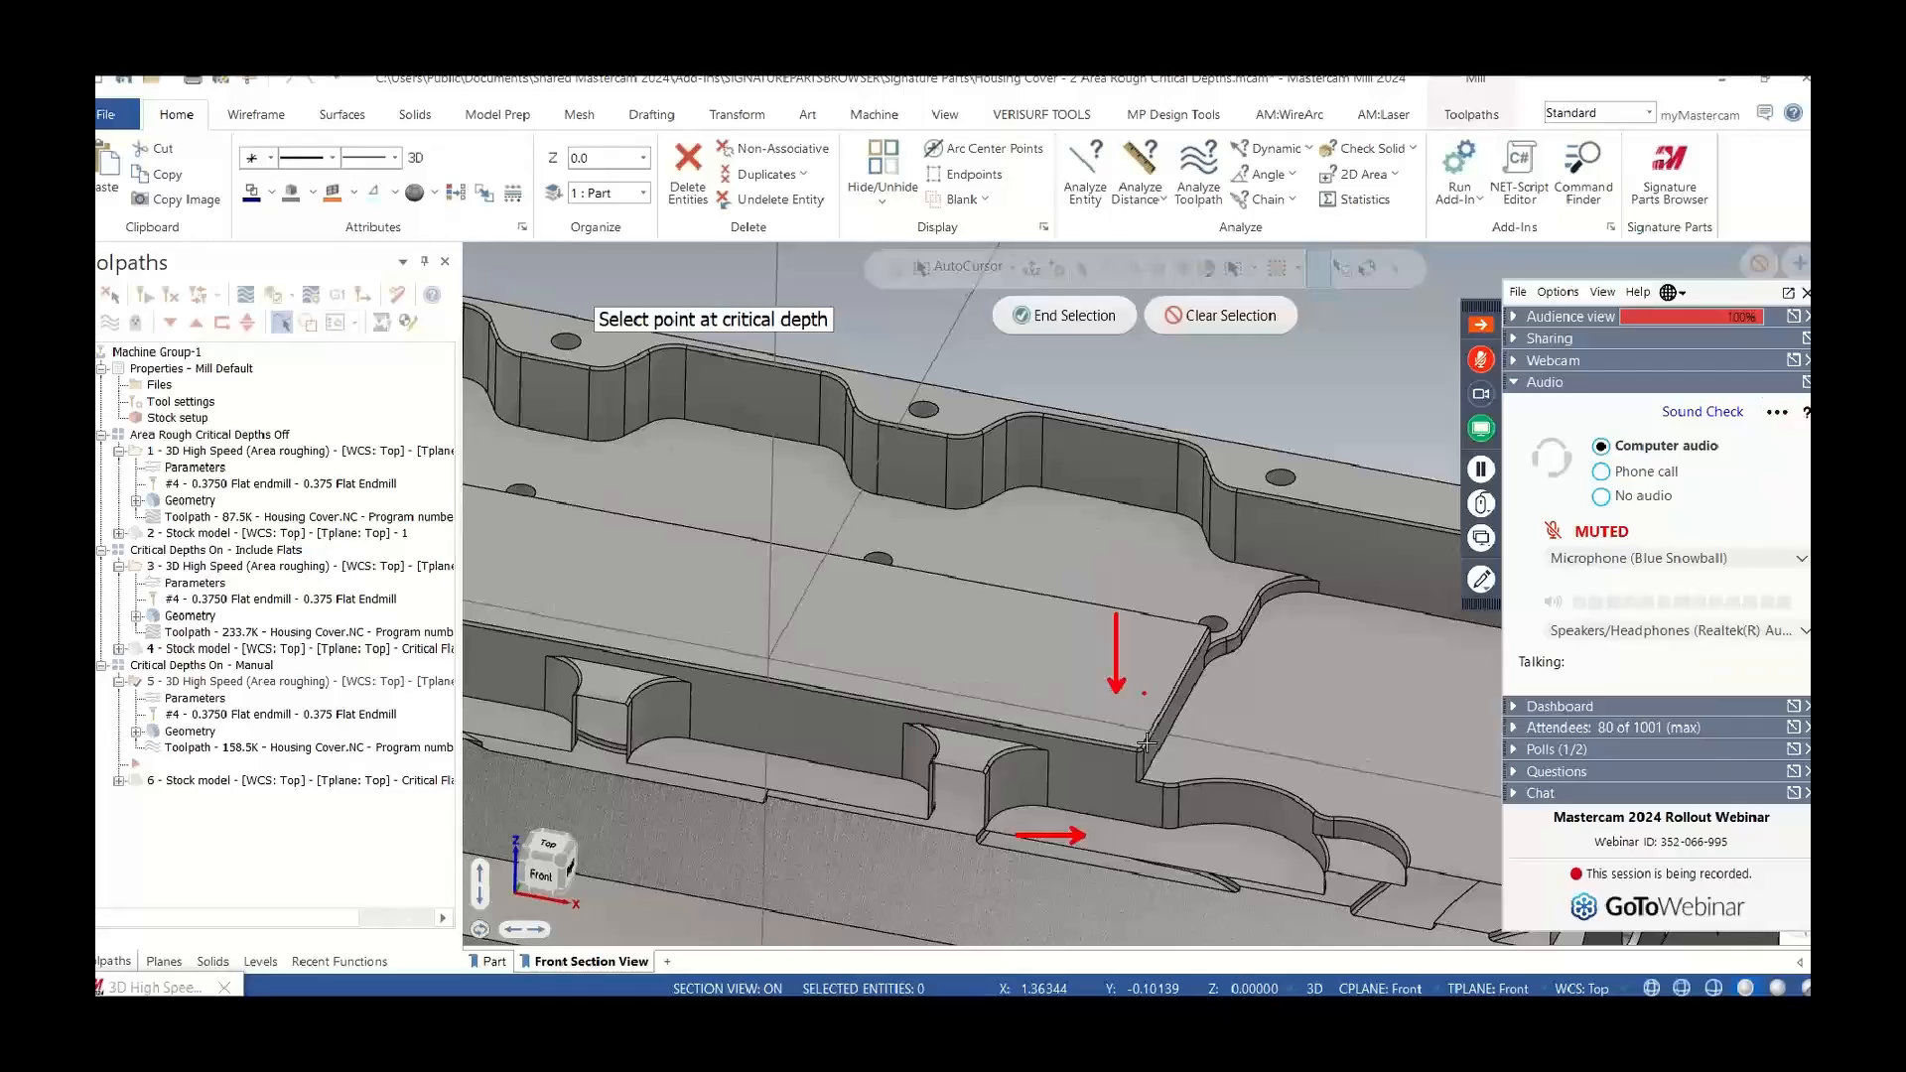
pyautogui.scroll(5, 1112, 721)
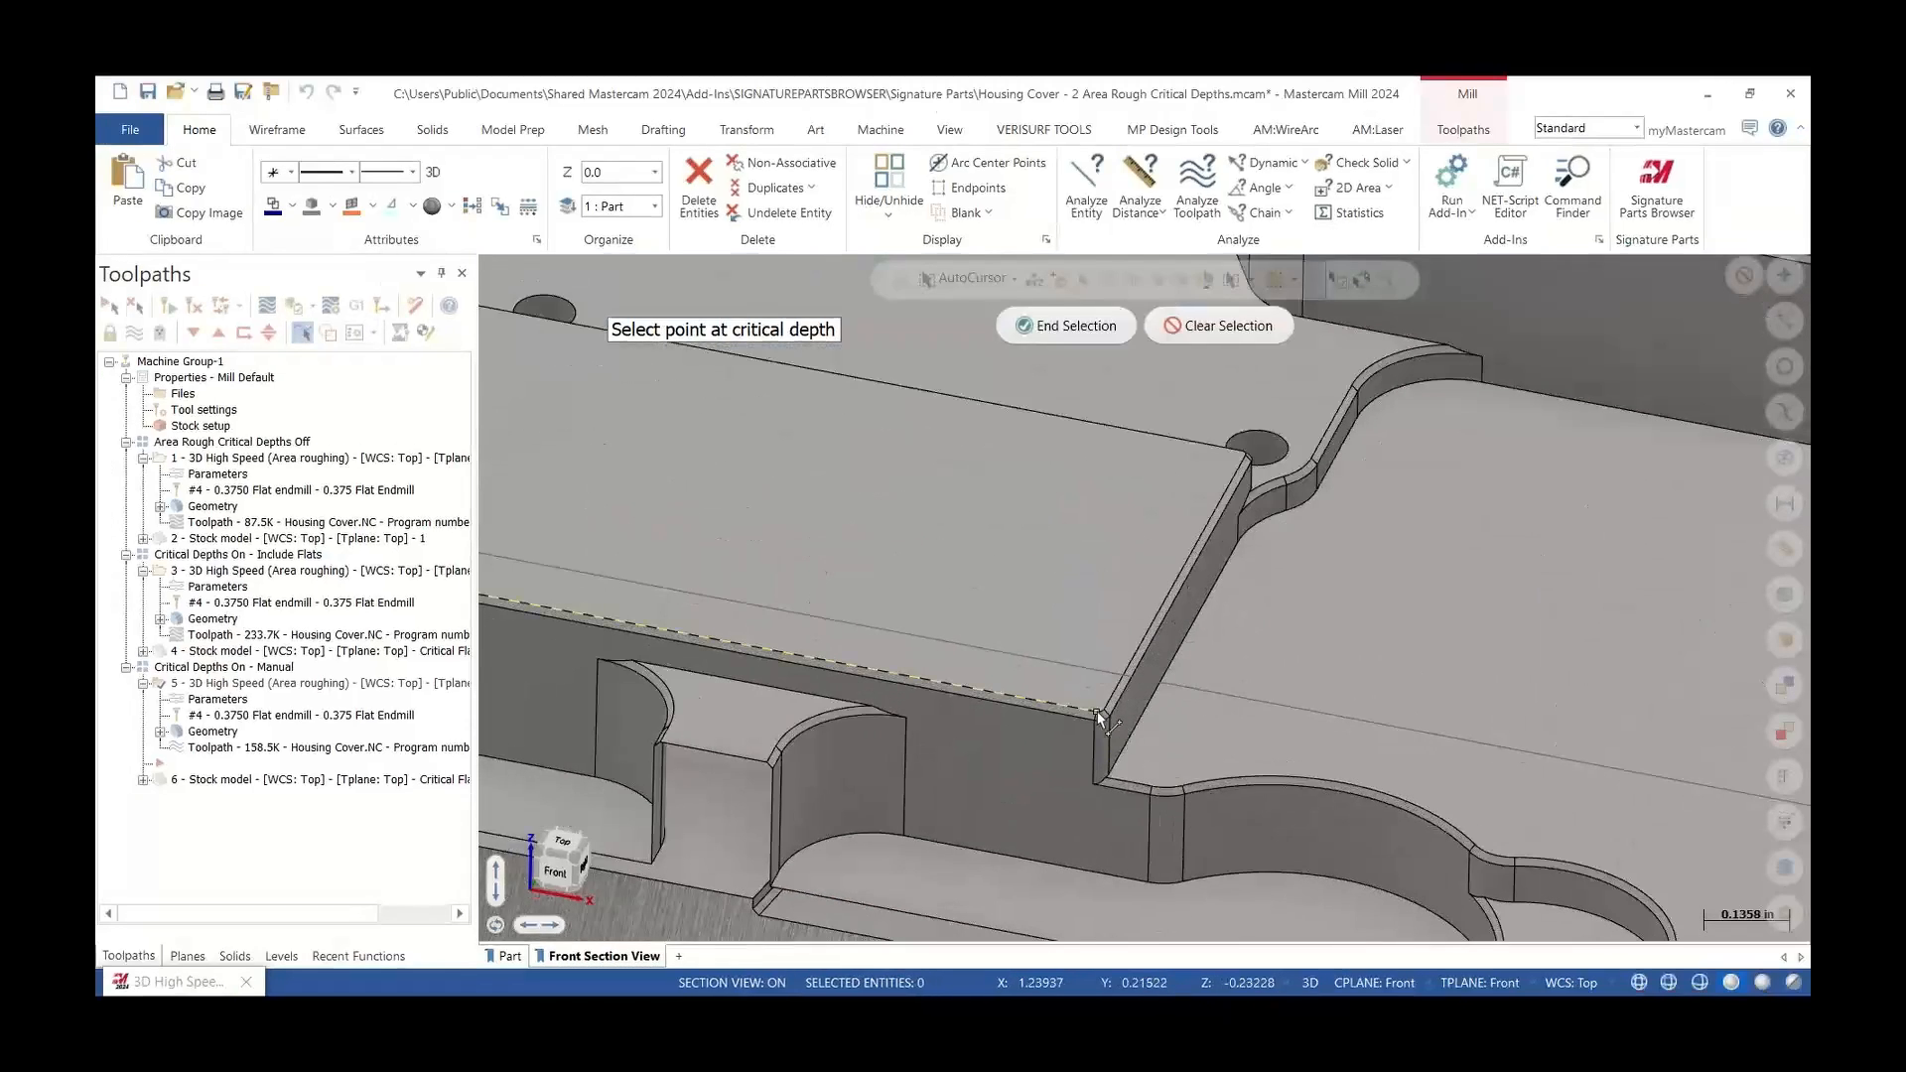
pyautogui.click(1097, 711)
pyautogui.scroll(-2, 1023, 611)
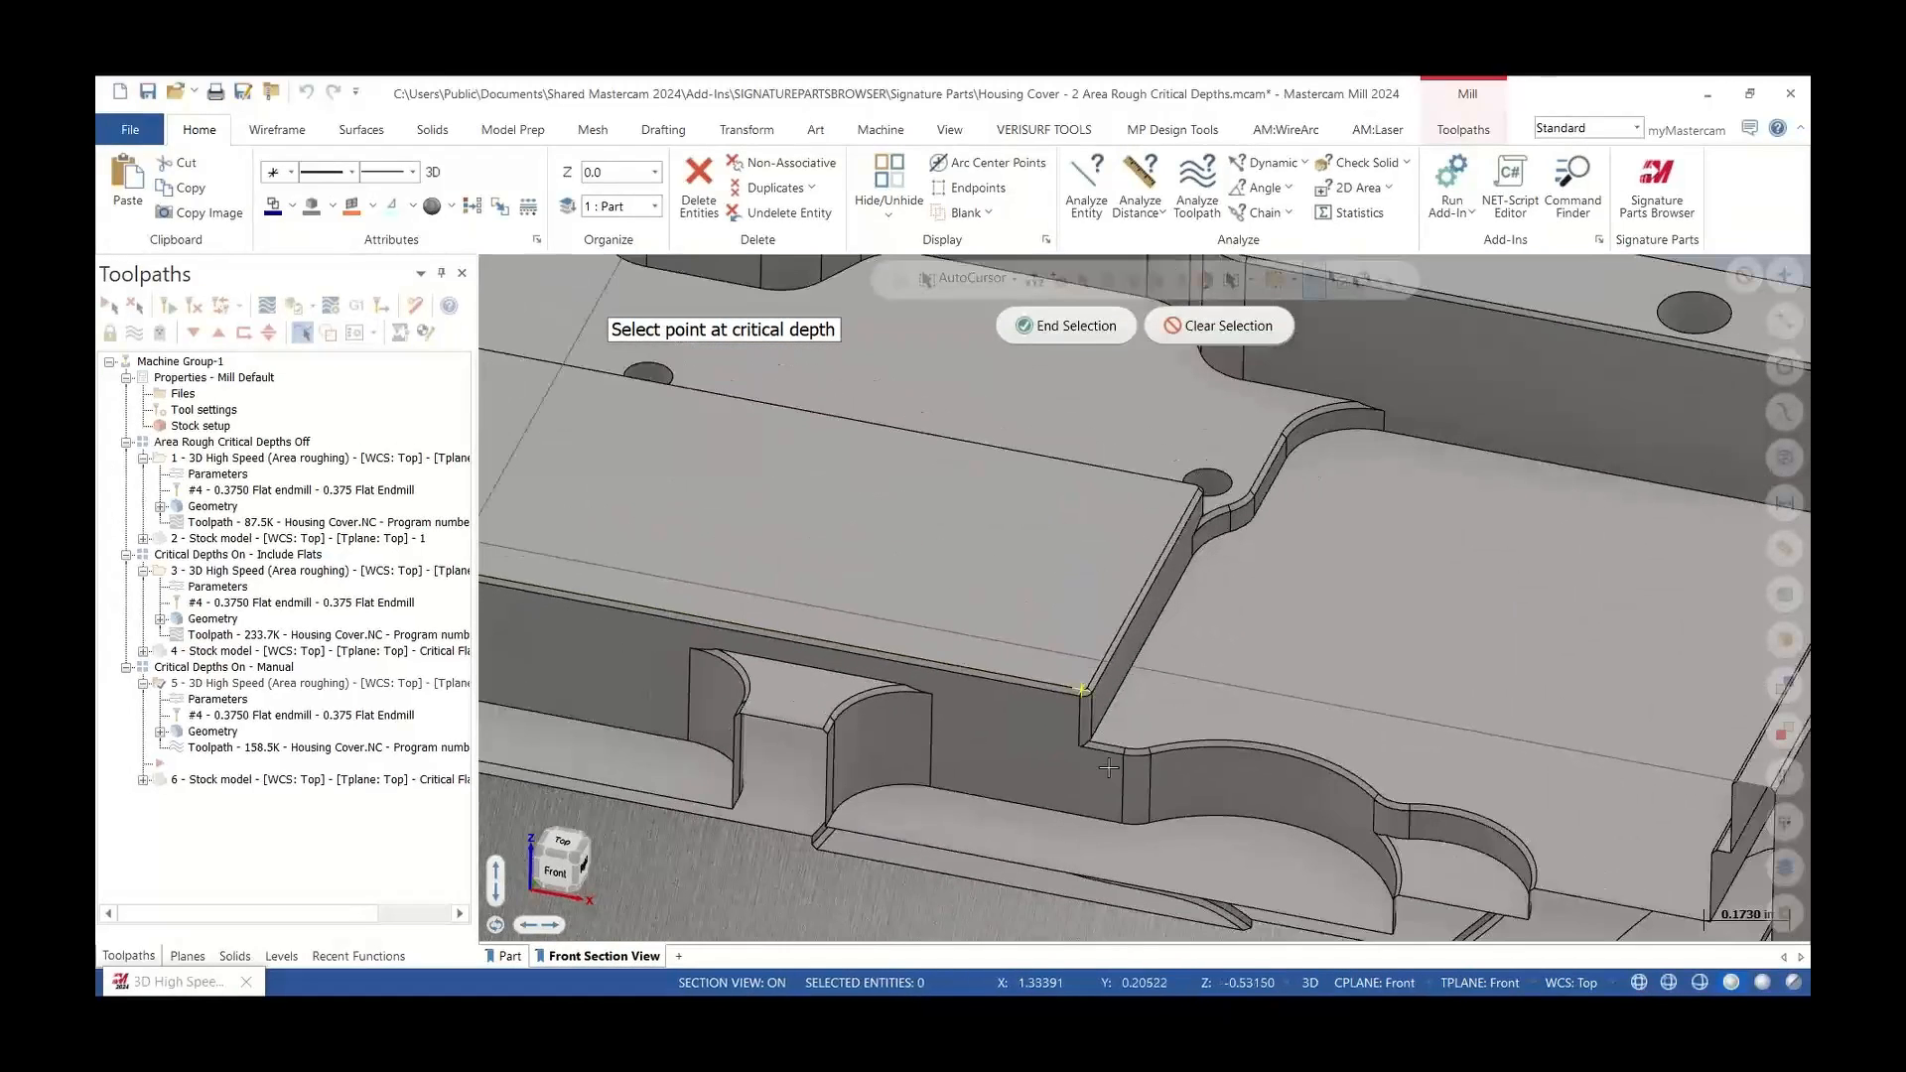
pyautogui.click(1150, 823)
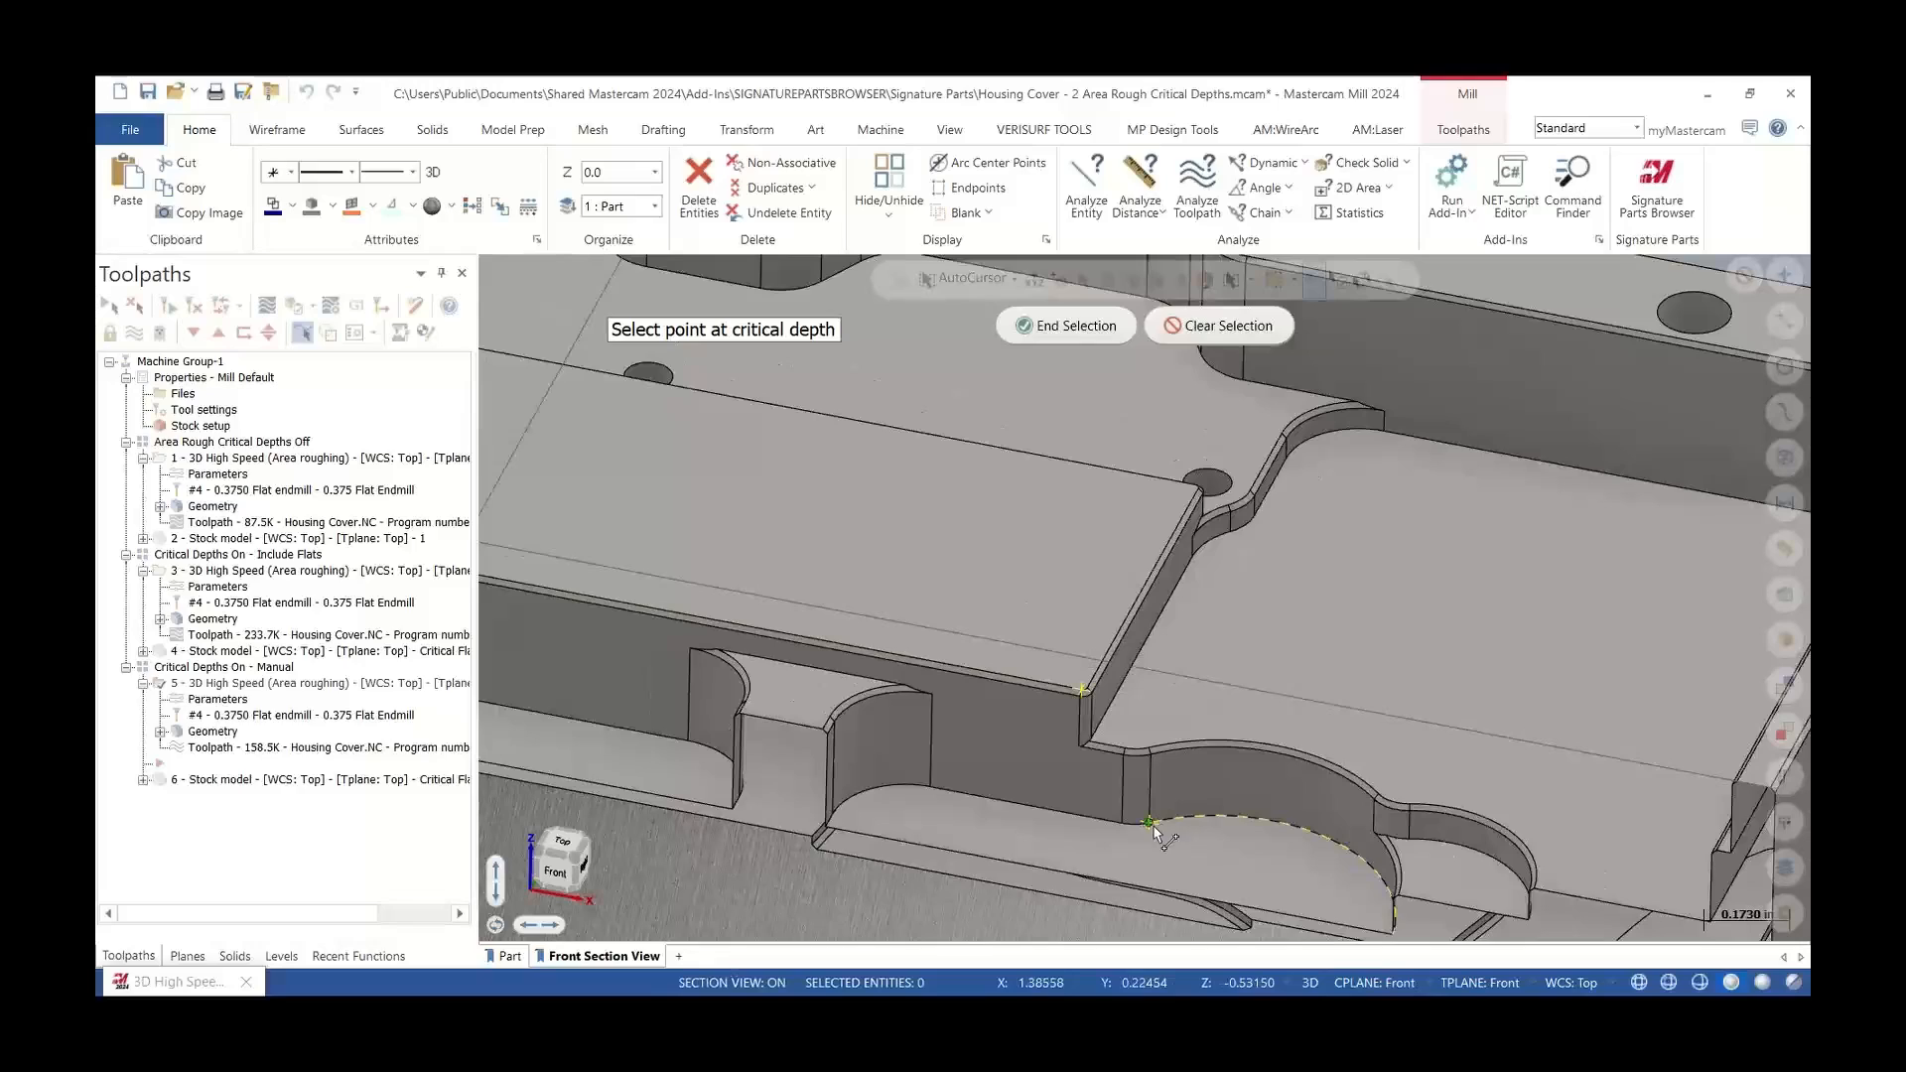
pyautogui.click(1079, 332)
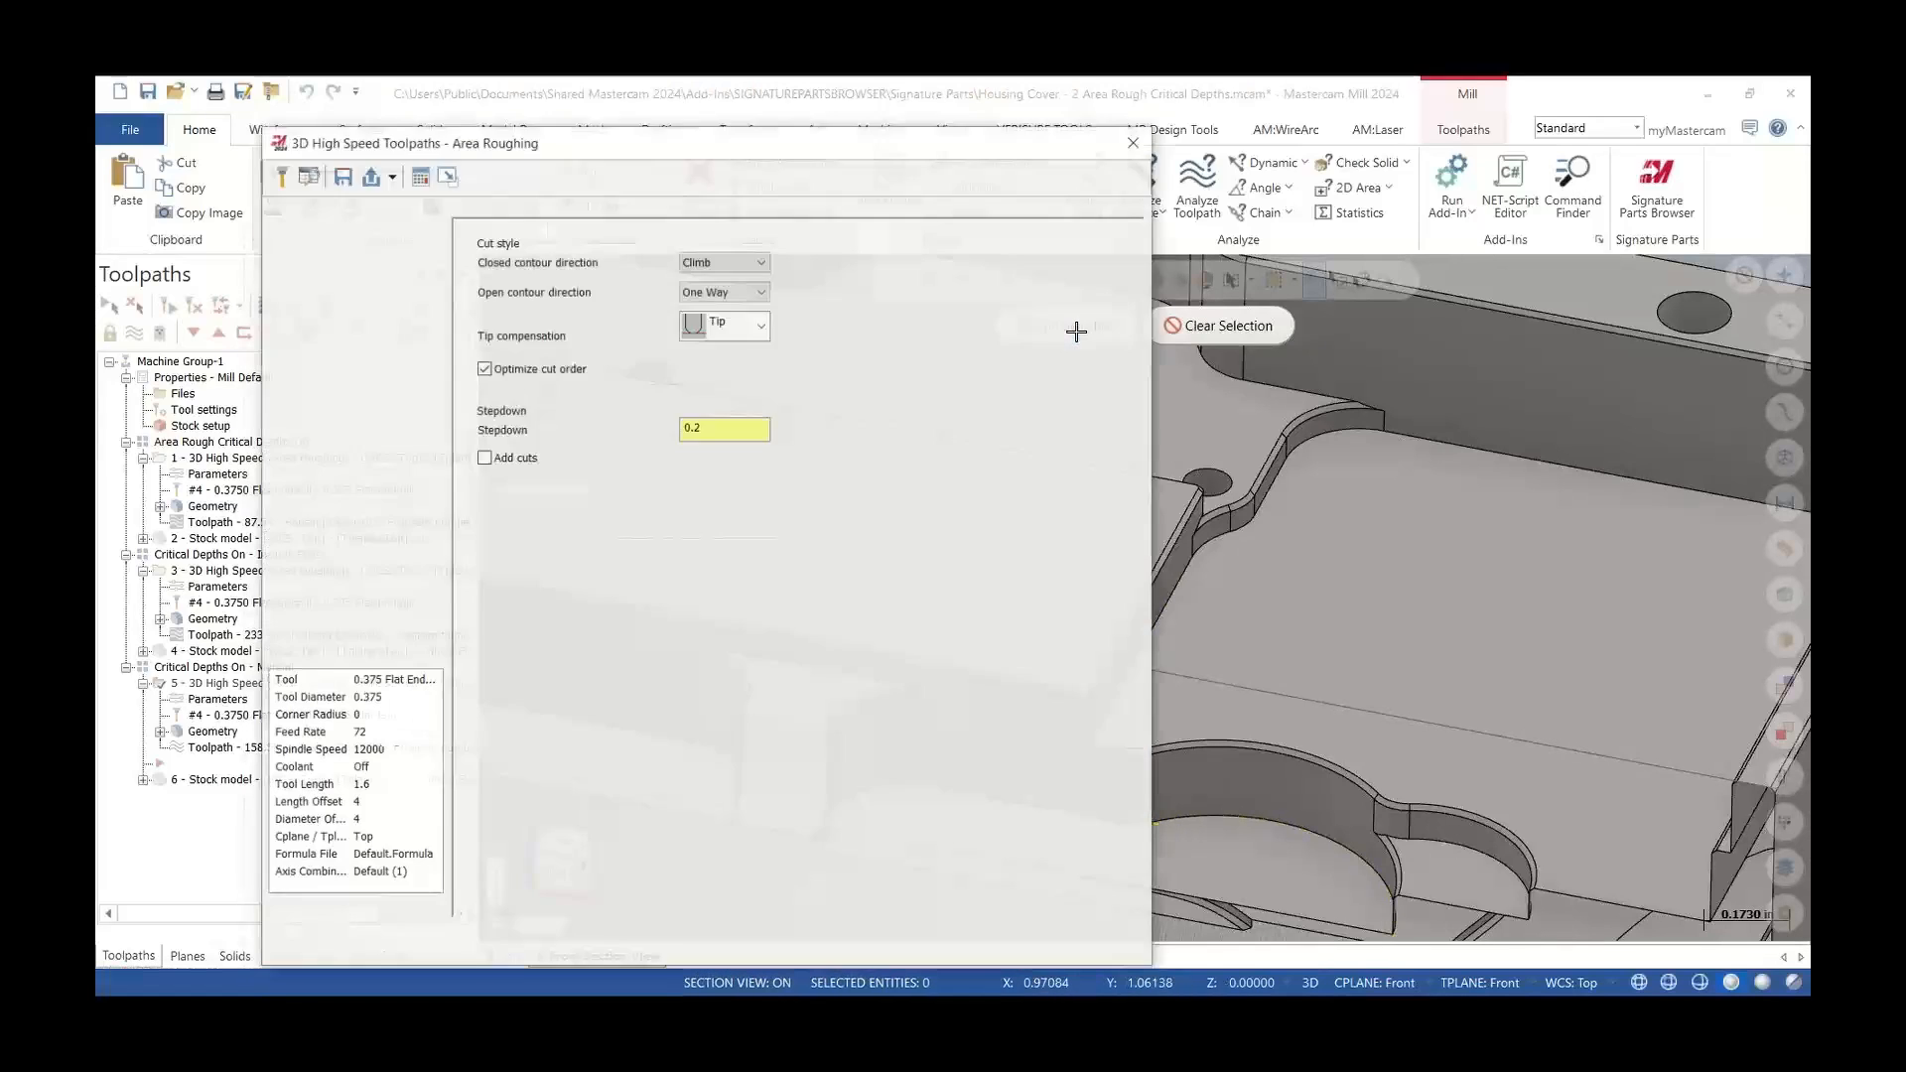
pyautogui.click(955, 941)
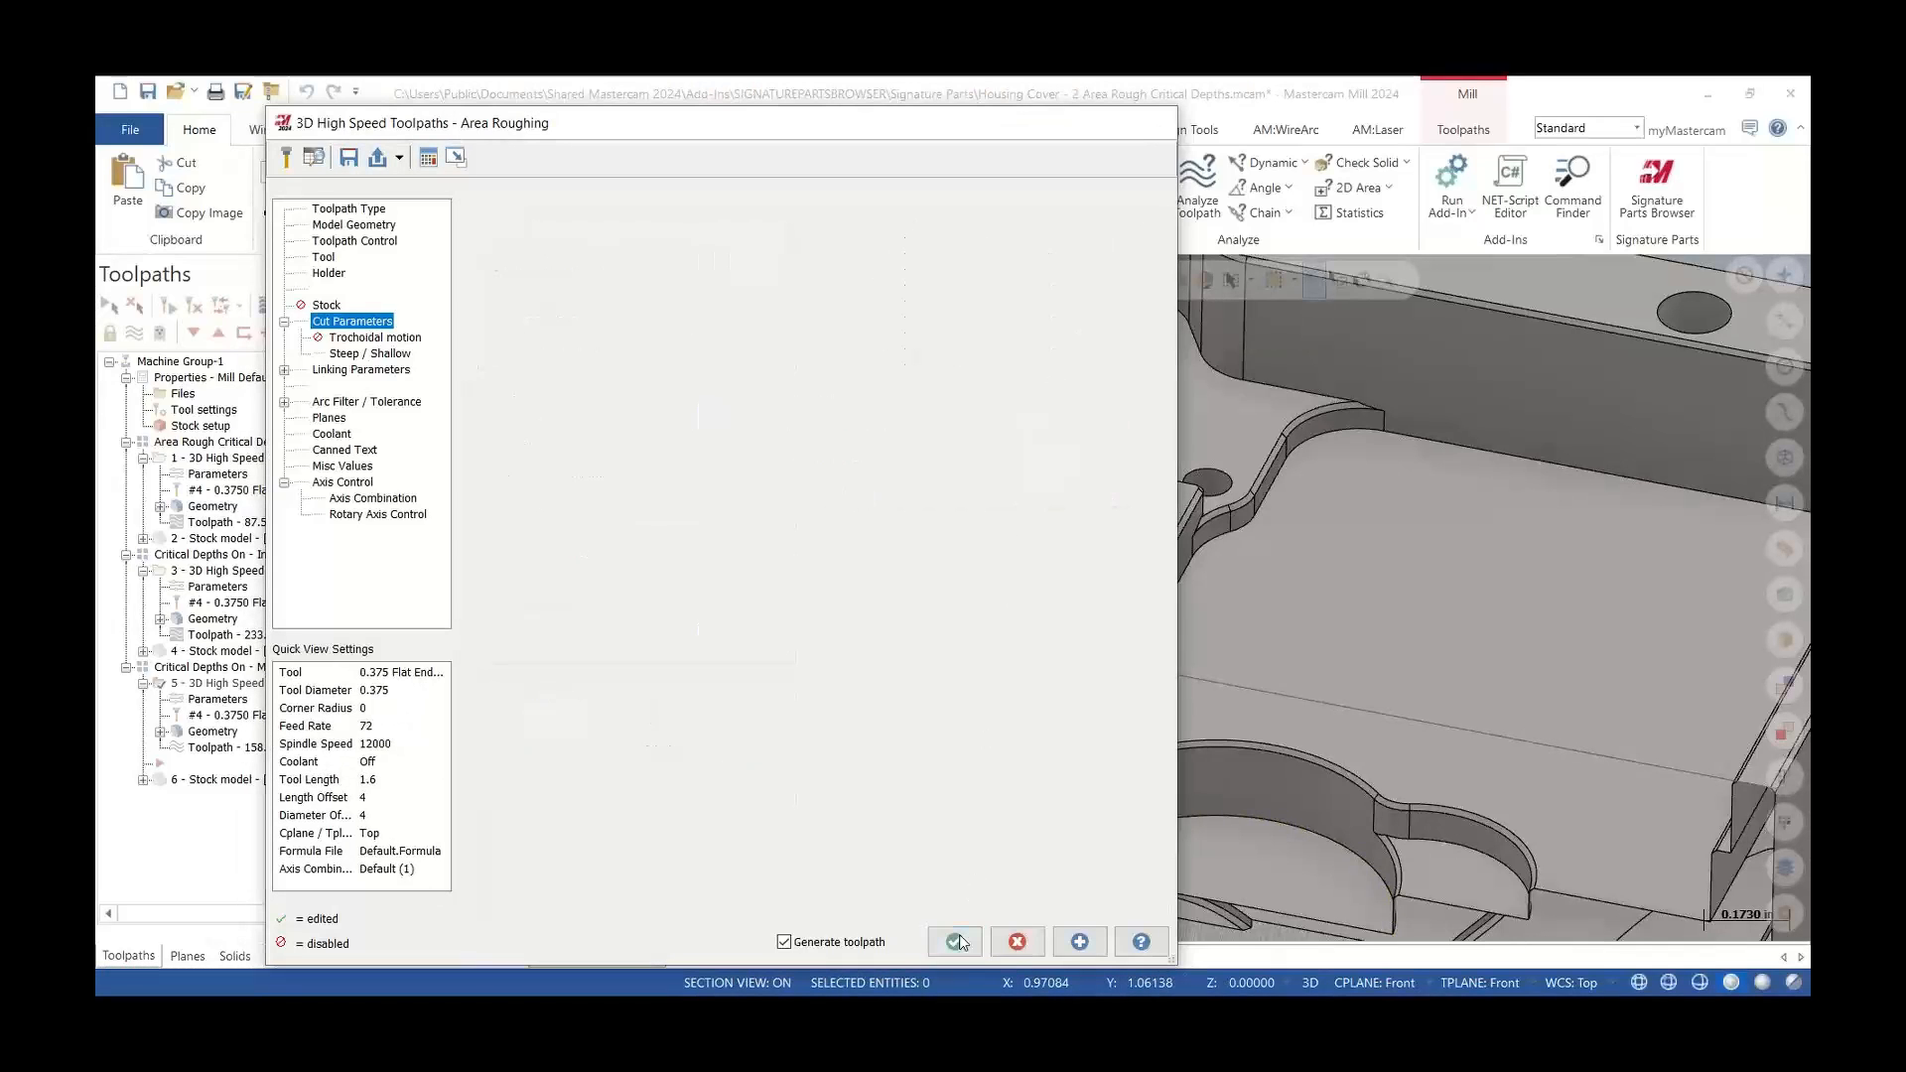
# Hide the toolpath display and inspect the Manual critical depths stock model at the part's step edges
pyautogui.scroll(-2, 925, 809)
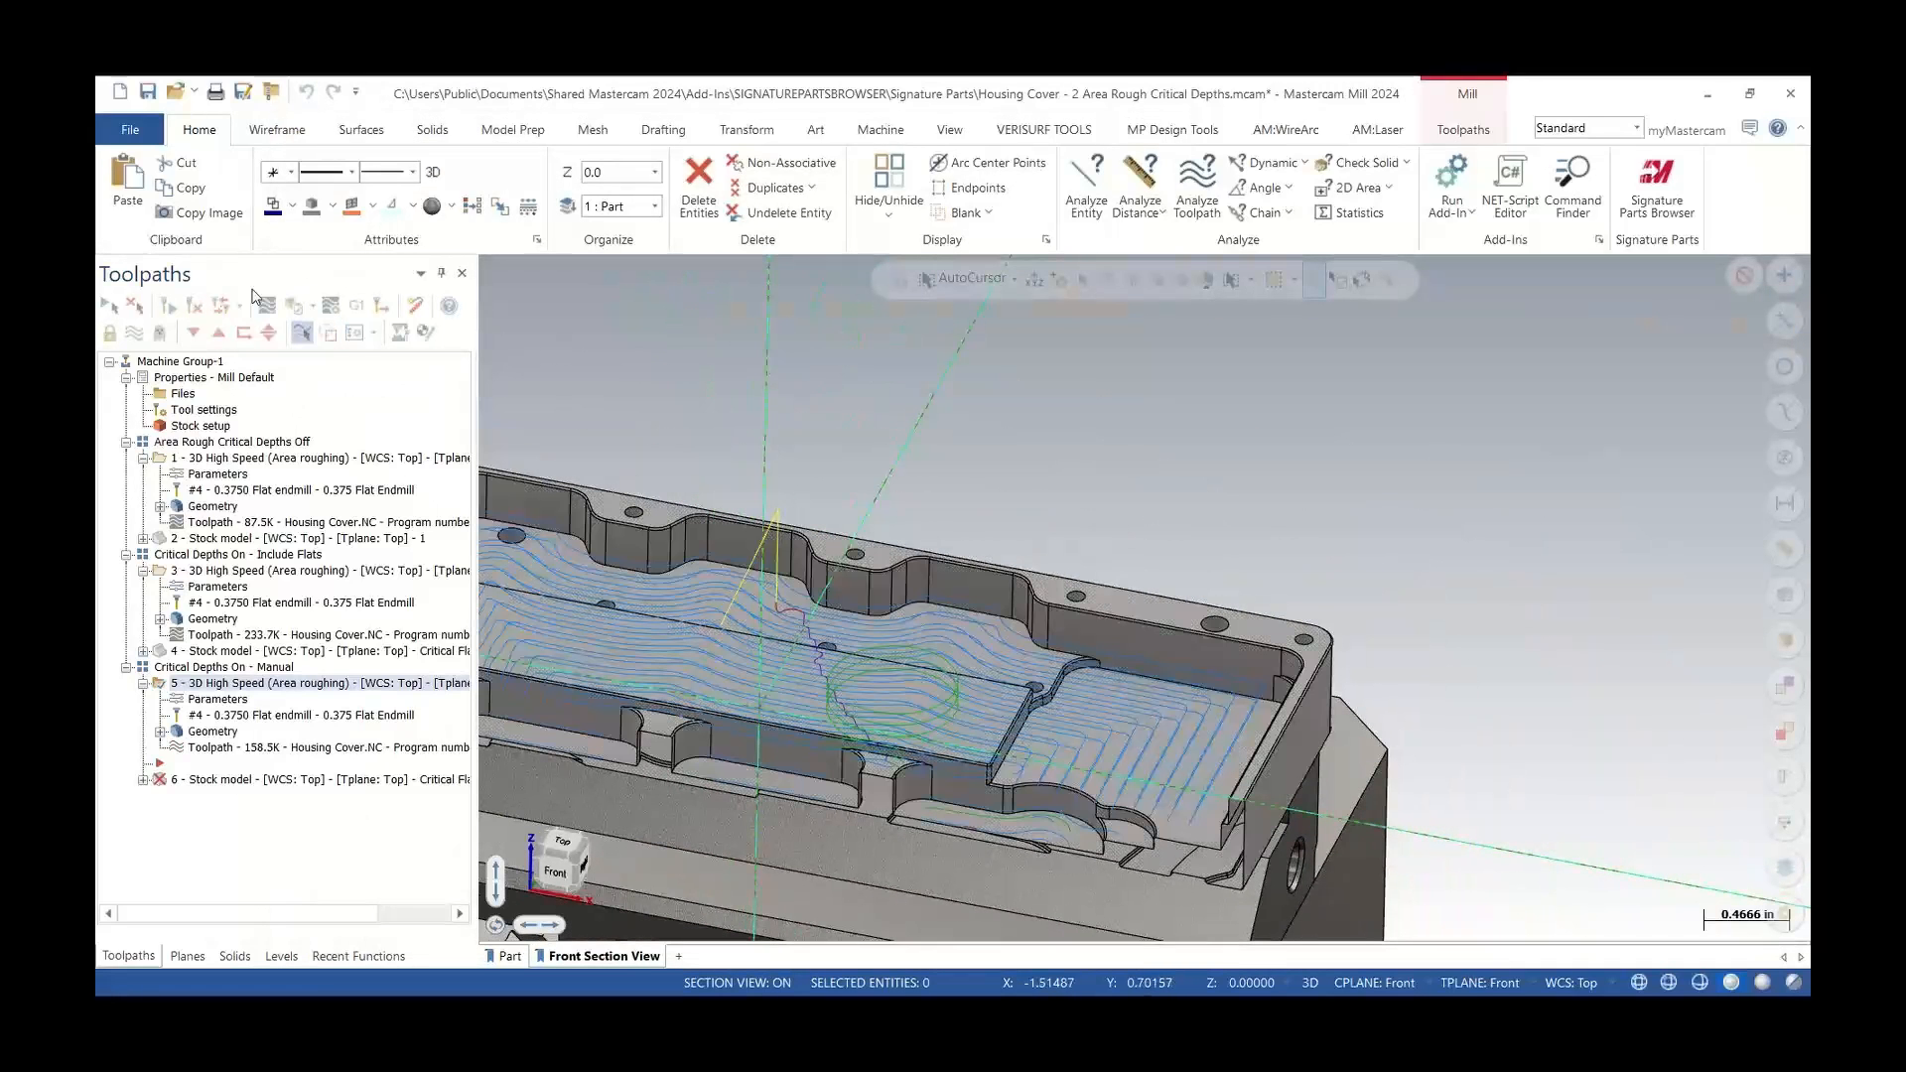
pyautogui.click(194, 307)
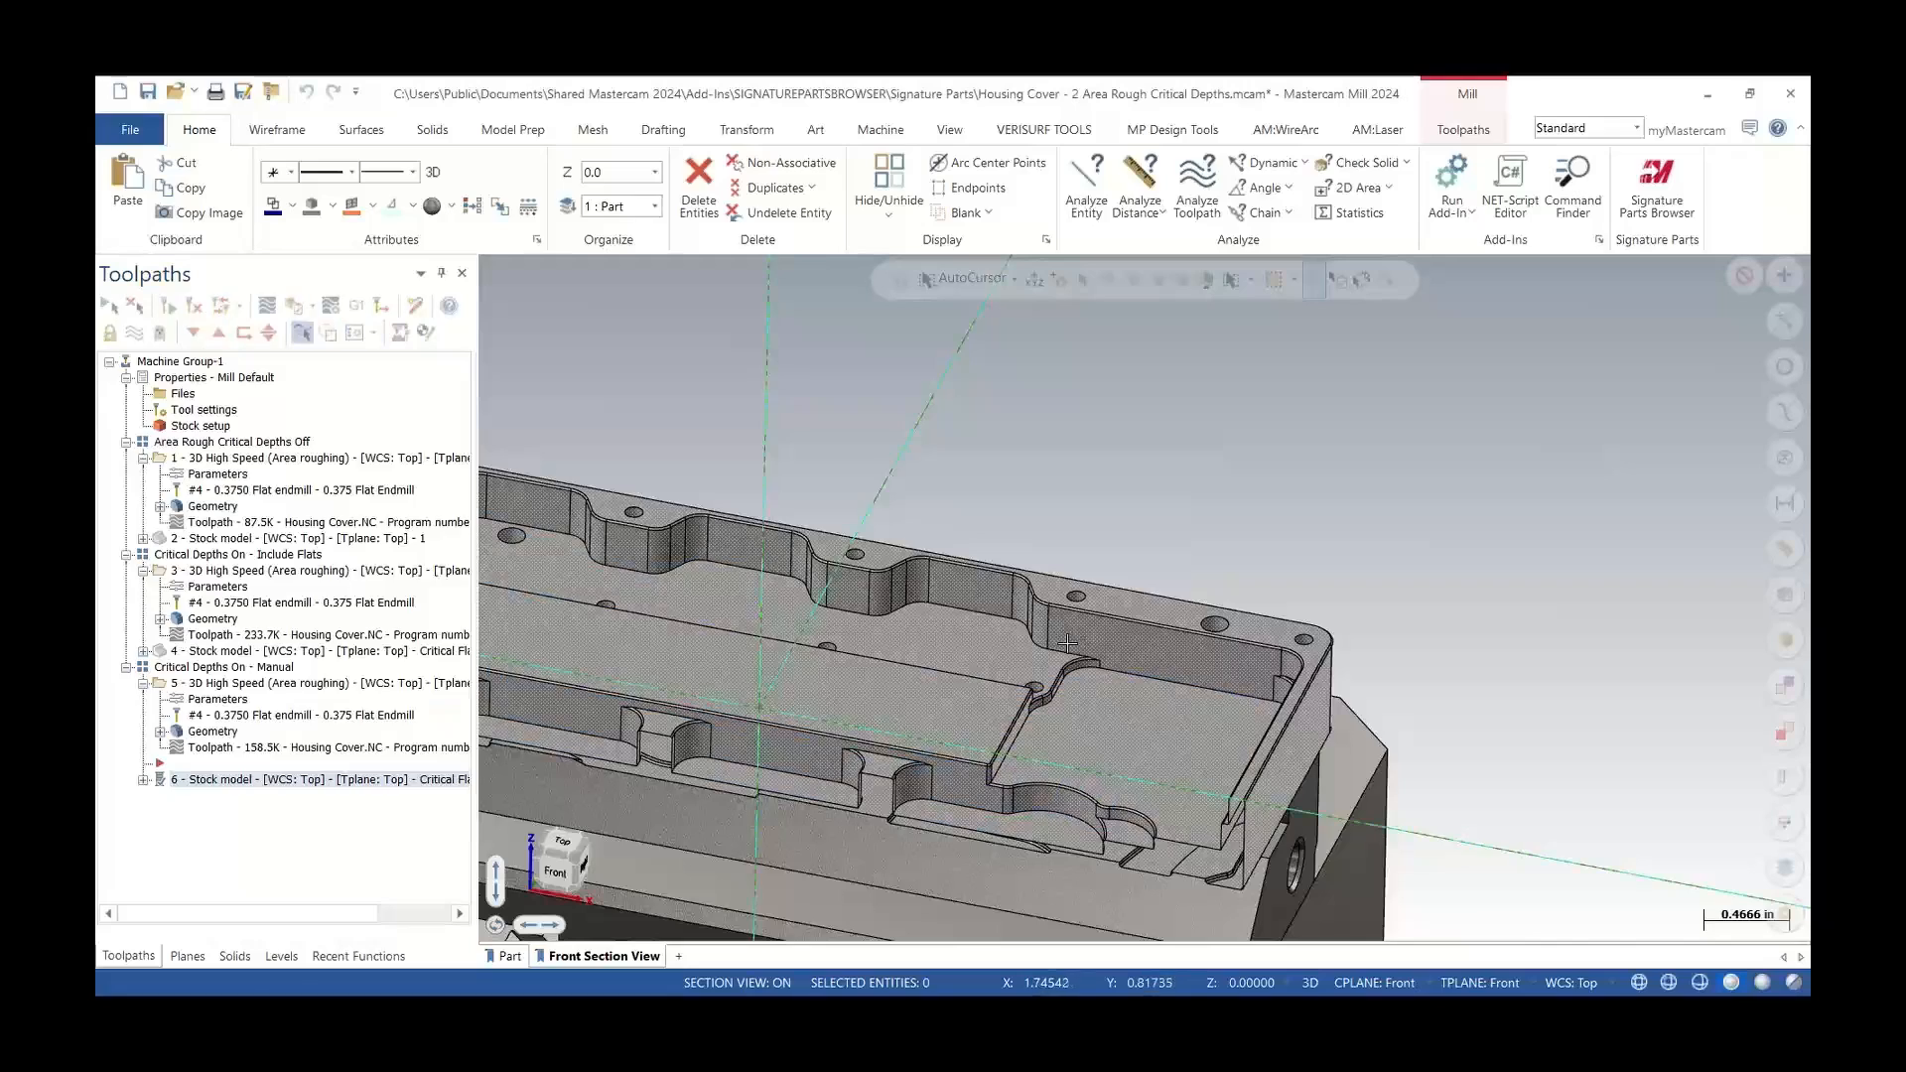
pyautogui.scroll(2, 926, 685)
pyautogui.scroll(3, 1041, 799)
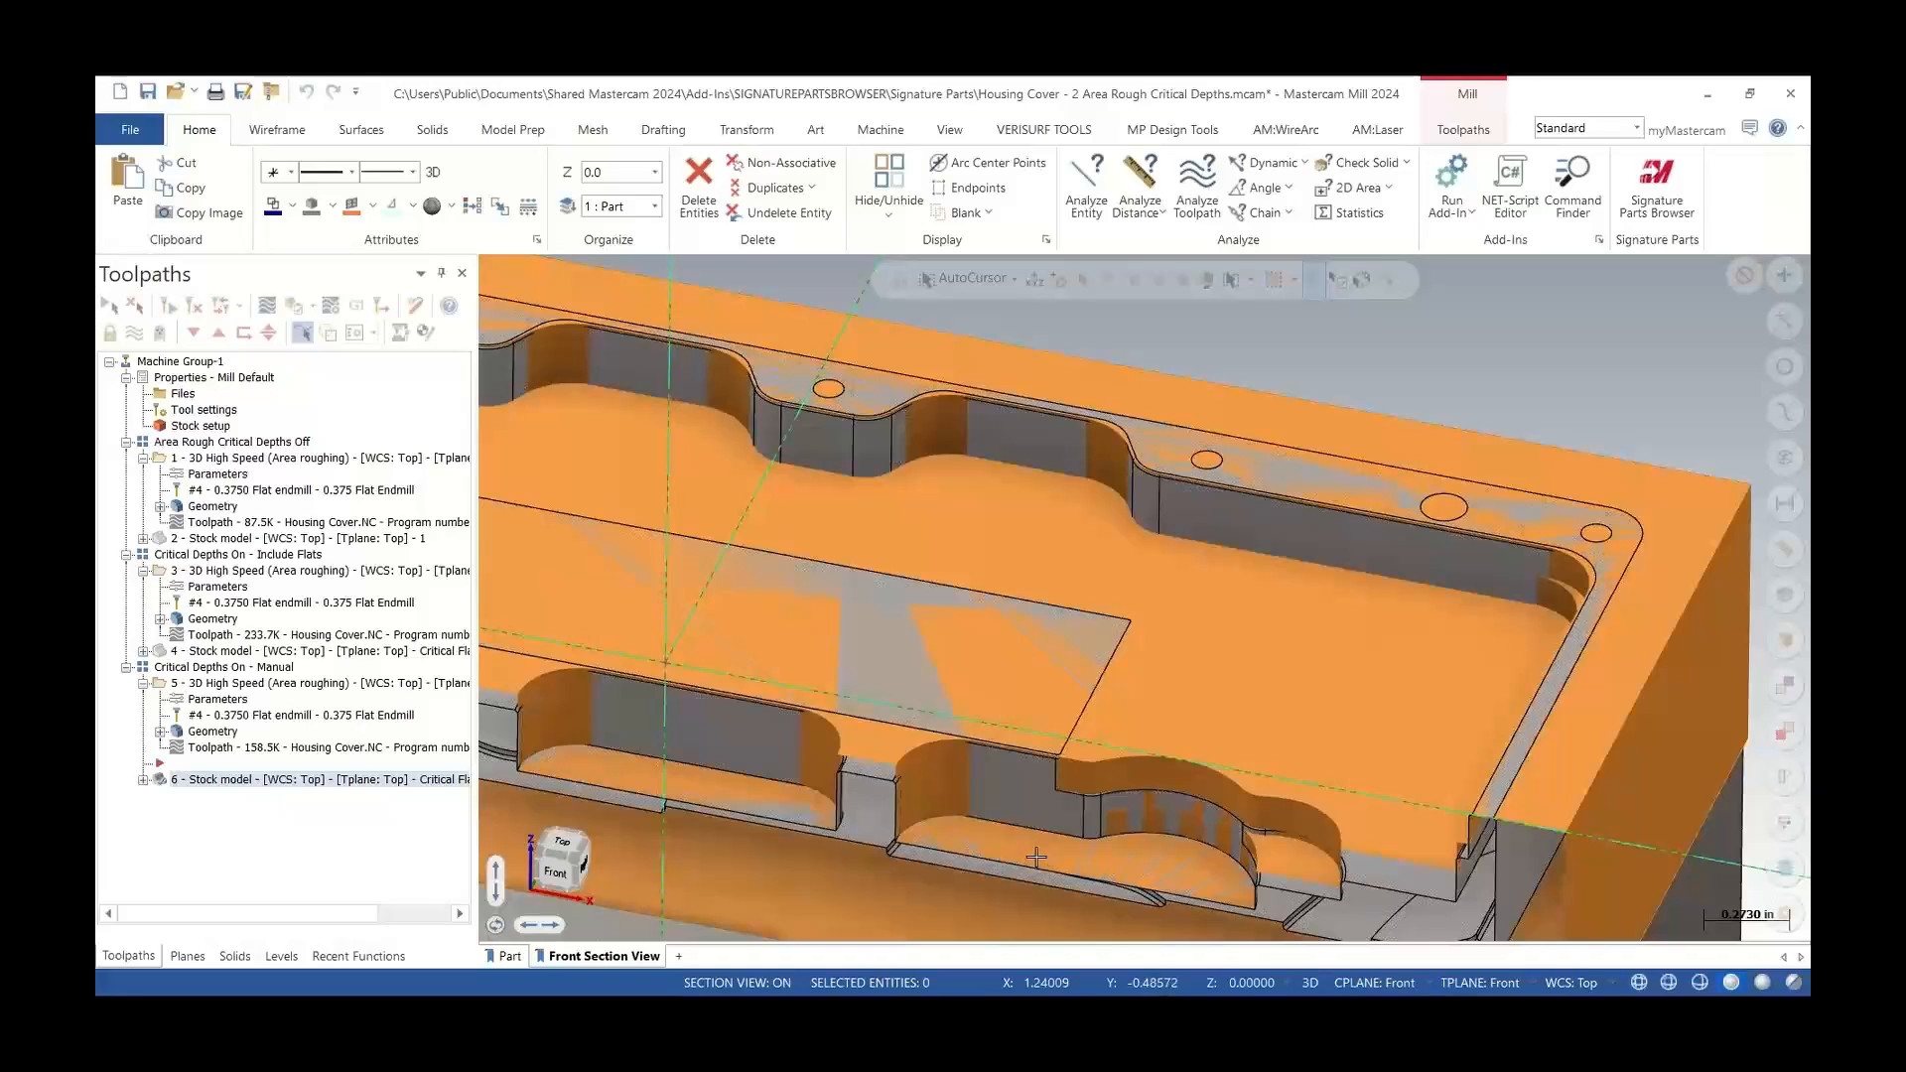
pyautogui.hotkey('ctrl', '1')
pyautogui.click(1023, 559)
pyautogui.keyDown('ctrl'); pyautogui.keyDown('shift'); pyautogui.moveTo(1022, 559); pyautogui.dragTo(1194, 370); pyautogui.keyUp('shift'); pyautogui.keyUp('ctrl')
pyautogui.keyDown('ctrl'); pyautogui.keyDown('shift'); pyautogui.moveTo(1027, 843); pyautogui.dragTo(811, 897); pyautogui.keyUp('shift'); pyautogui.keyUp('ctrl')
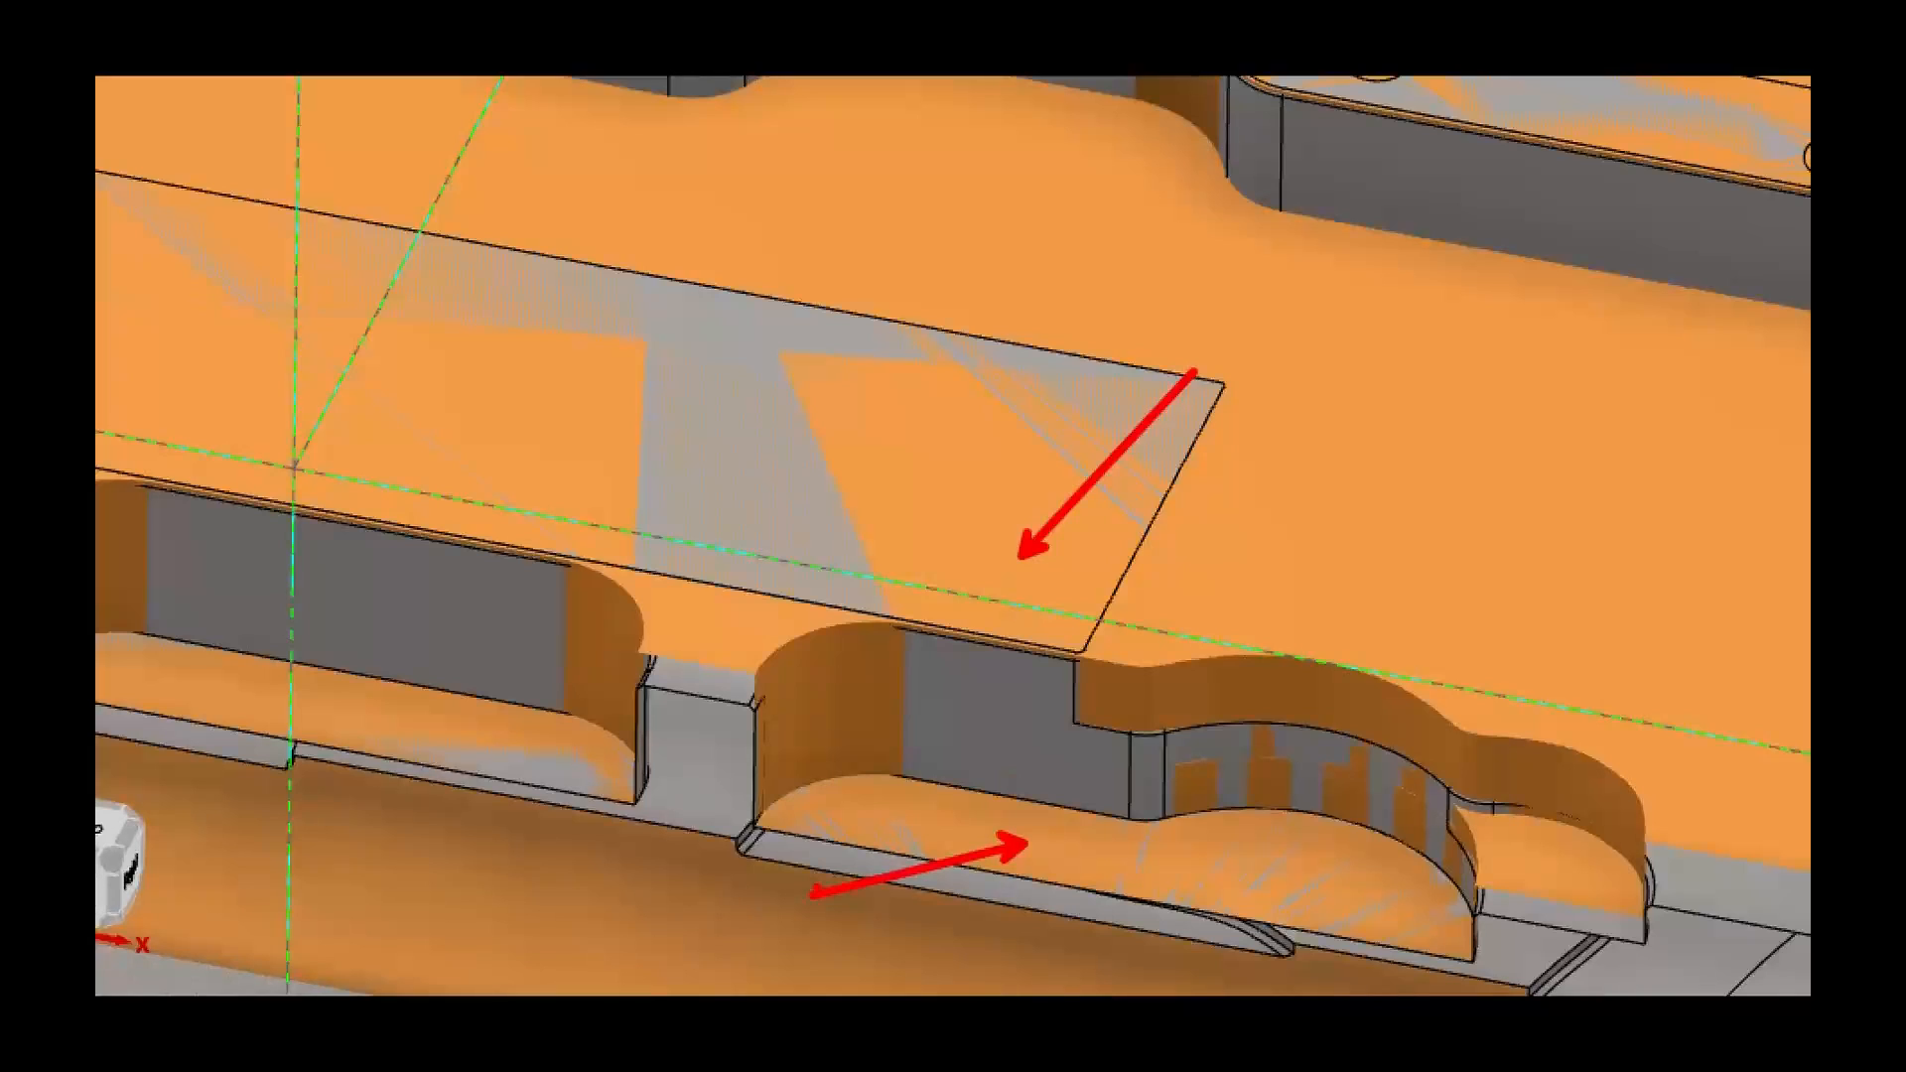
pyautogui.press('Escape')
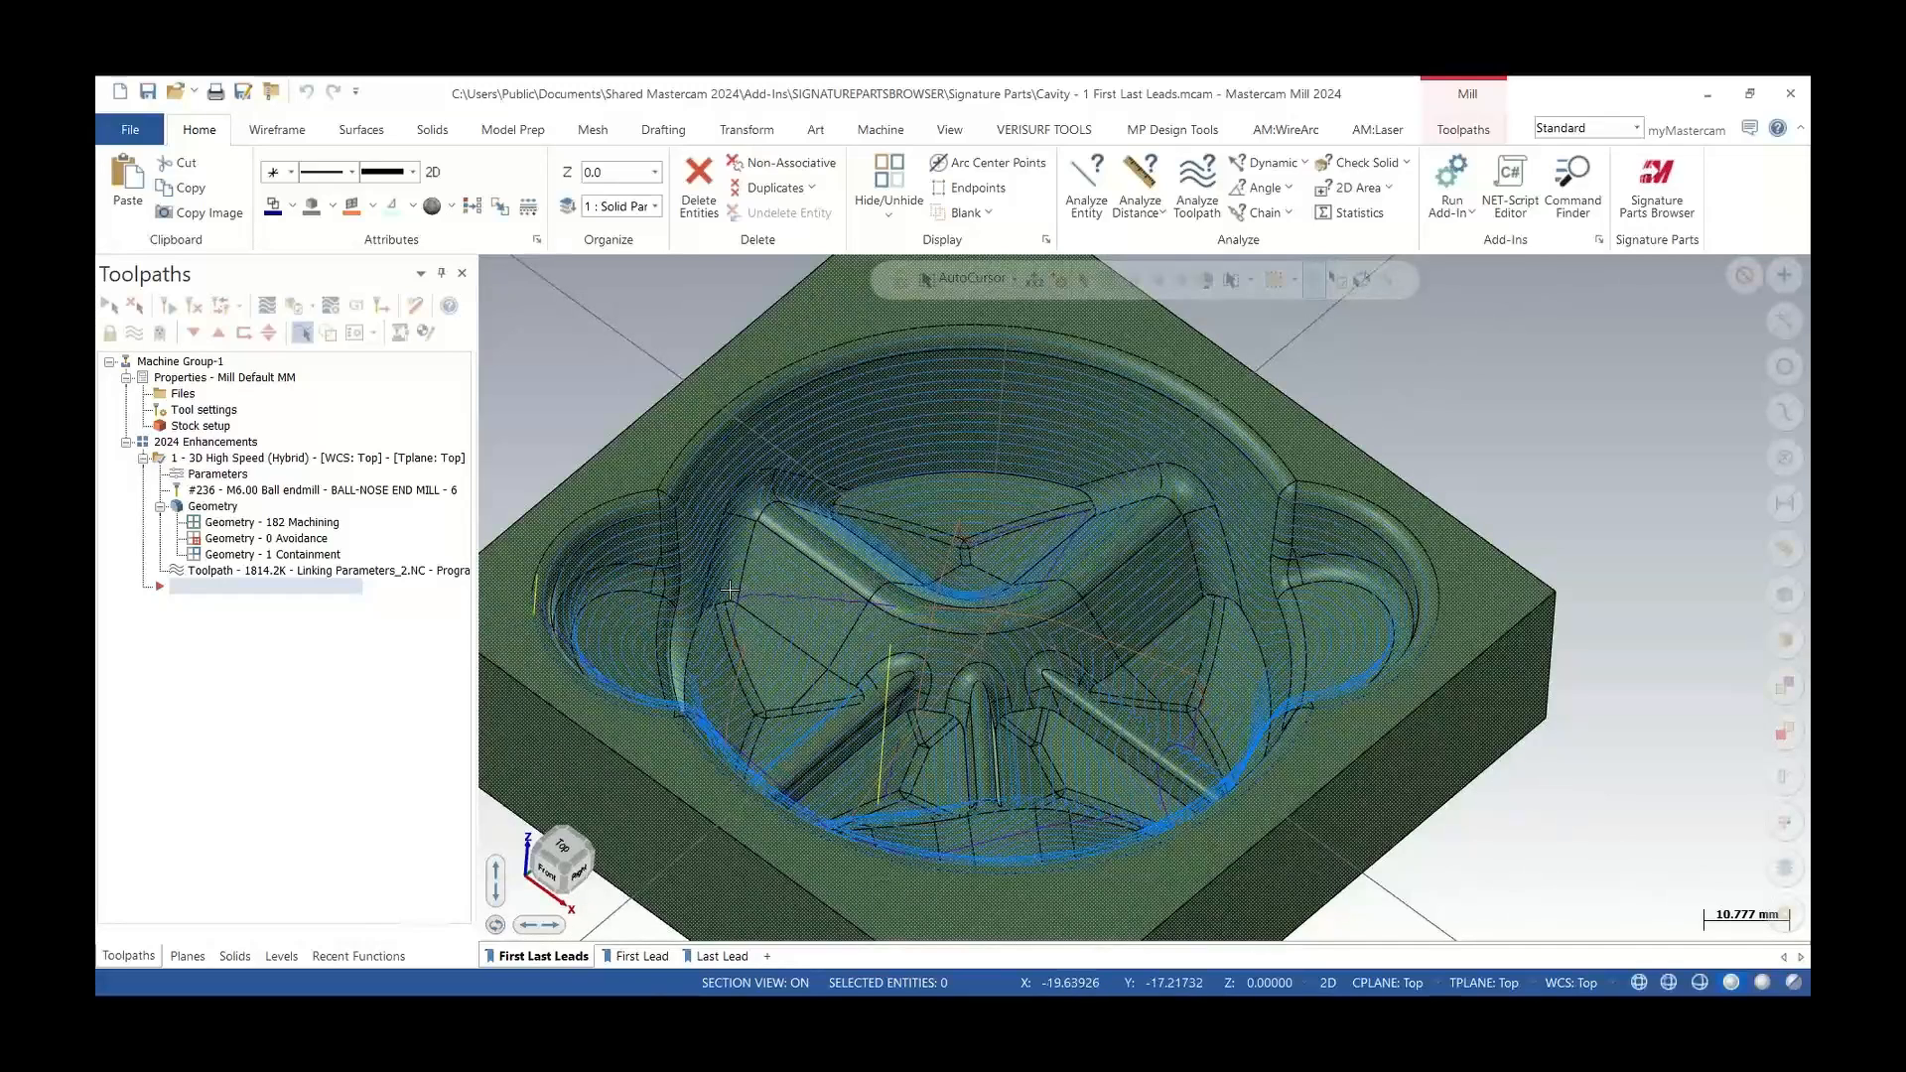
# Open the Hybrid toolpath's parameters, review its model geometry and linking lead settings, and close the dialog
pyautogui.click(210, 479)
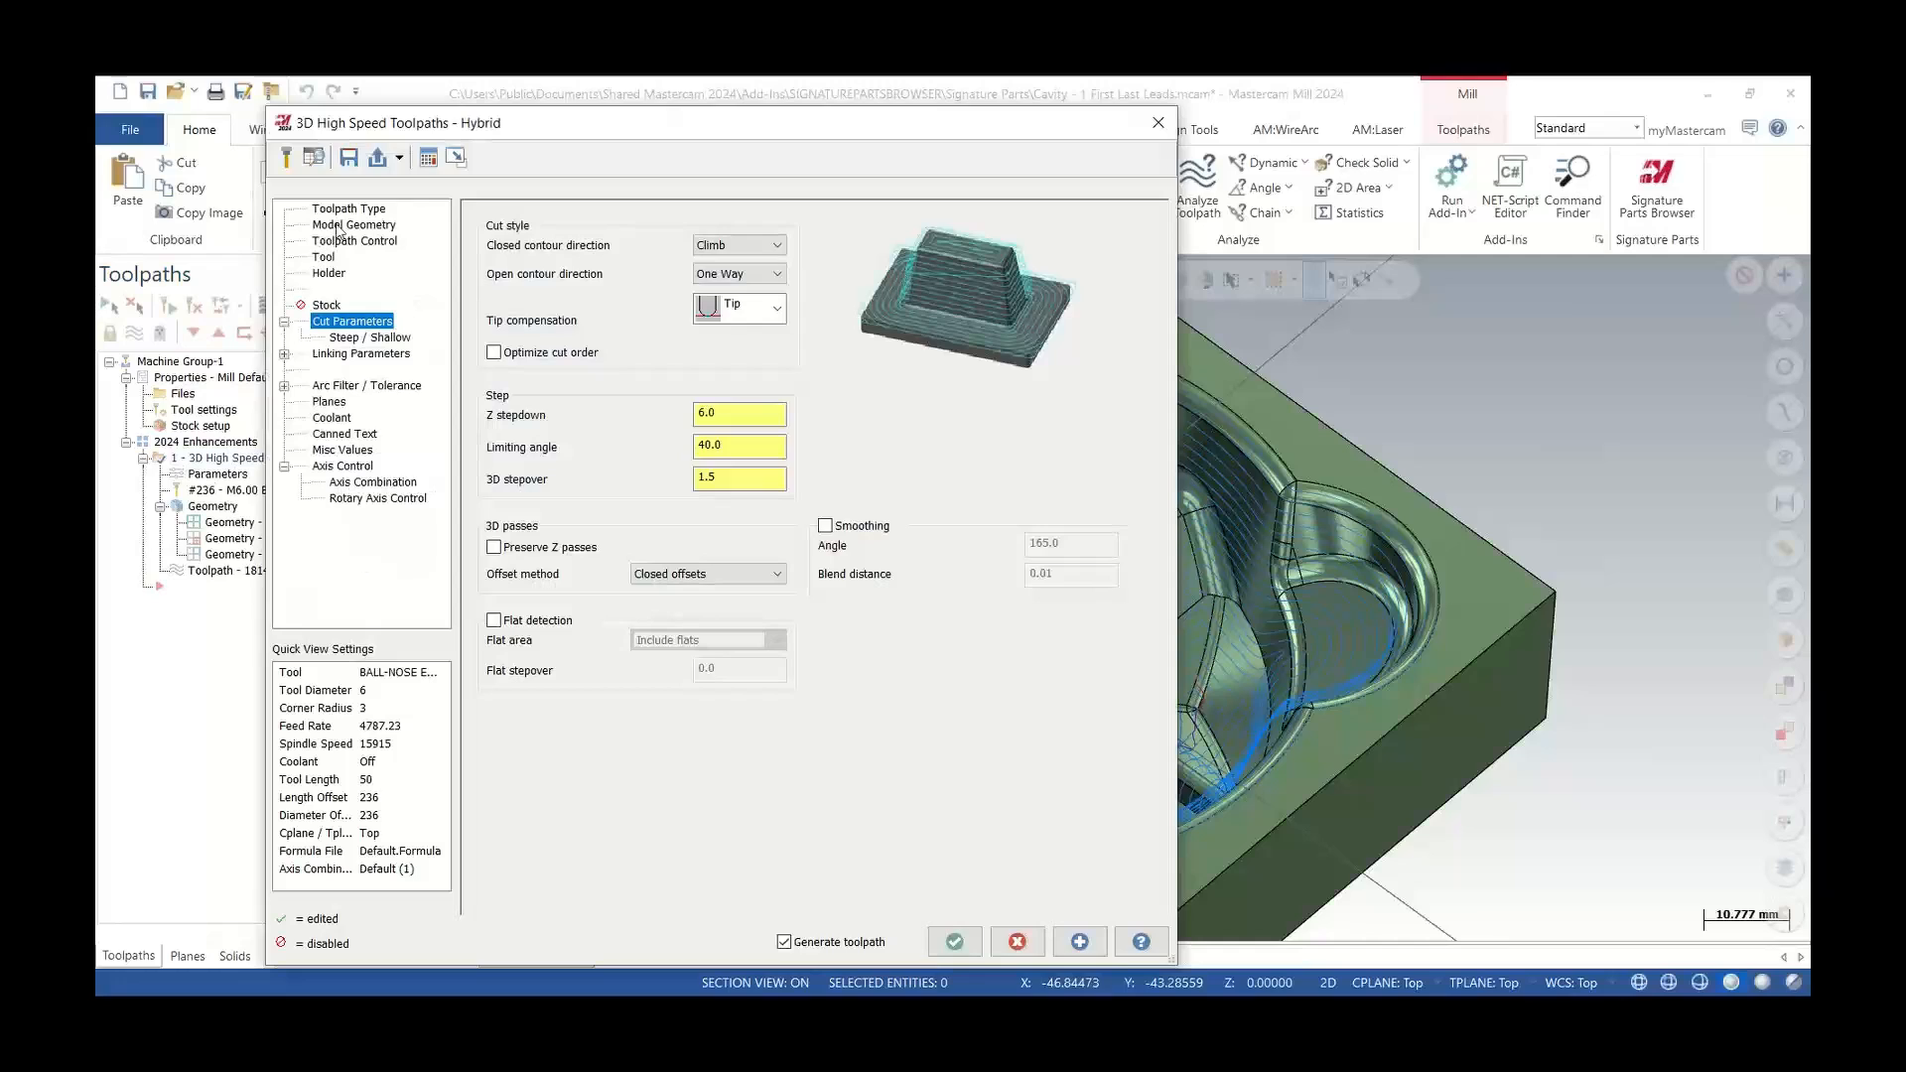
pyautogui.click(338, 227)
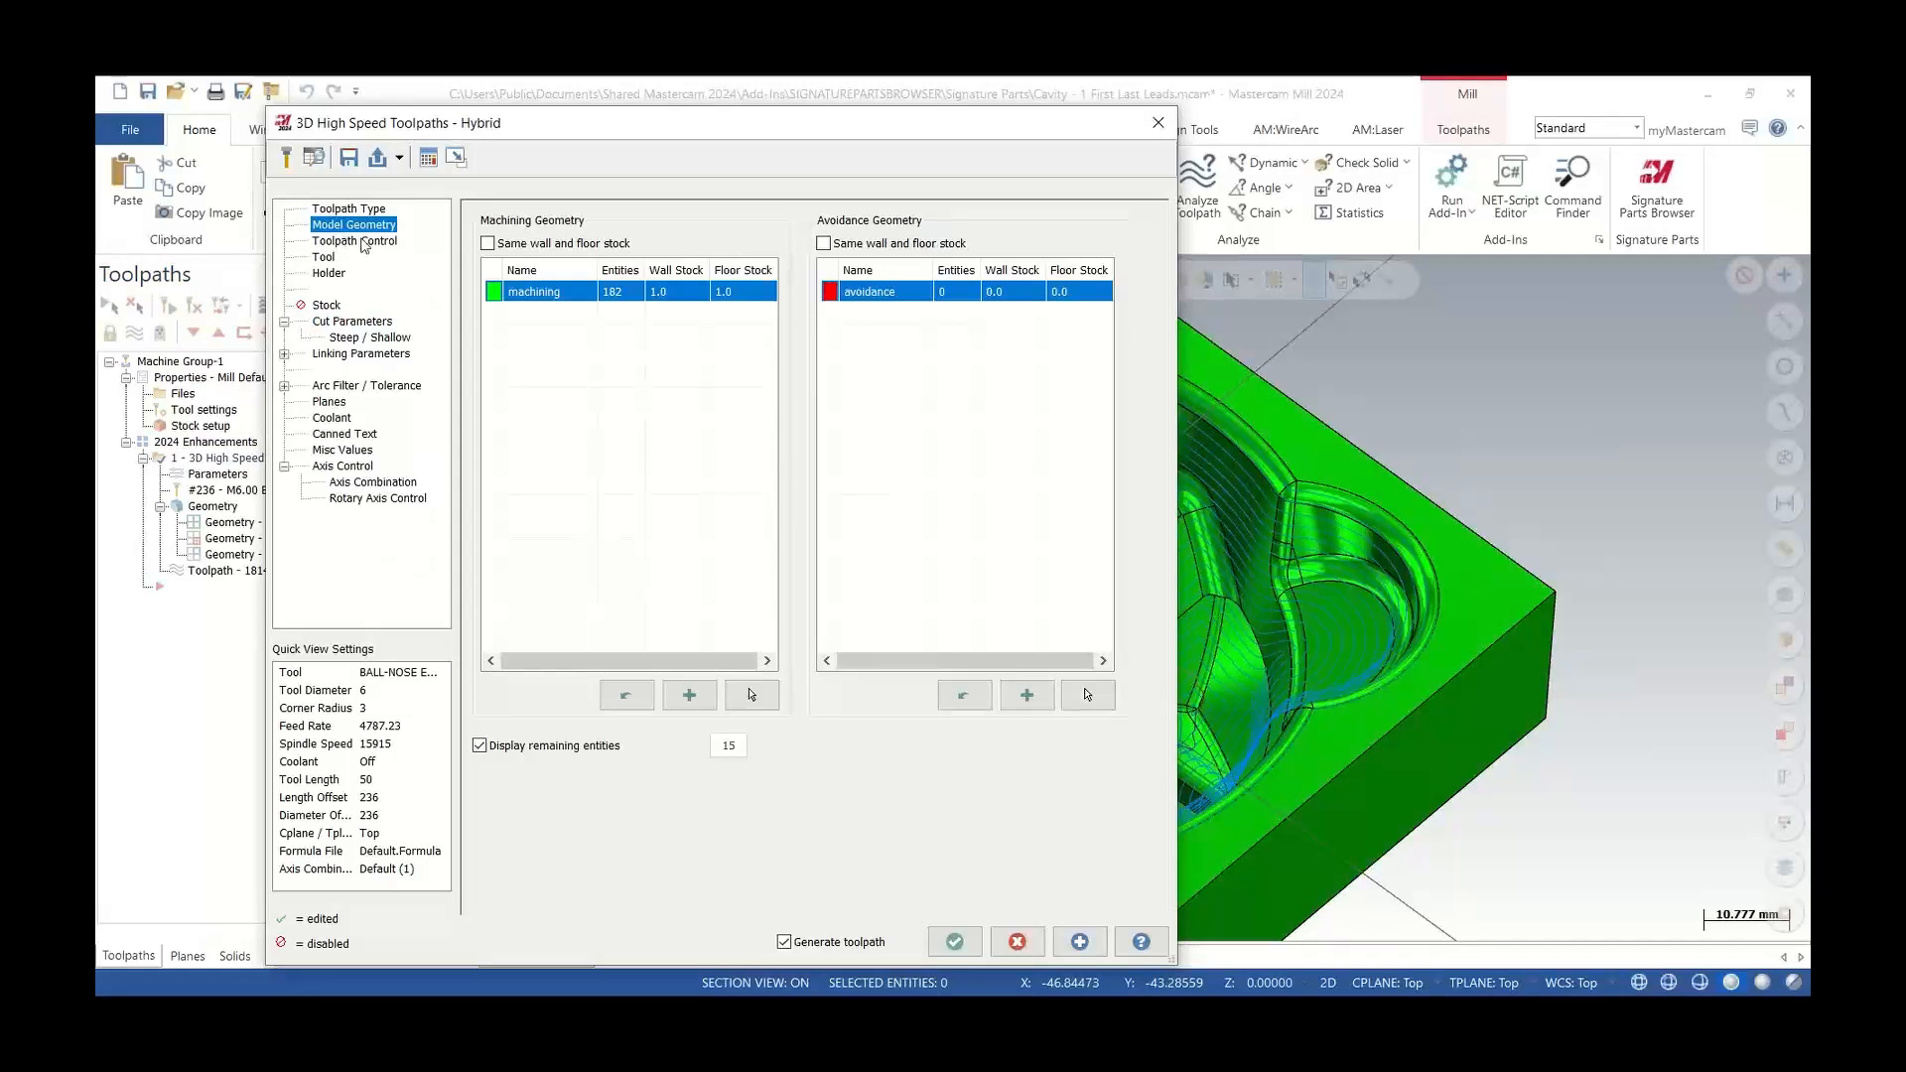
pyautogui.scroll(-8, 1174, 597)
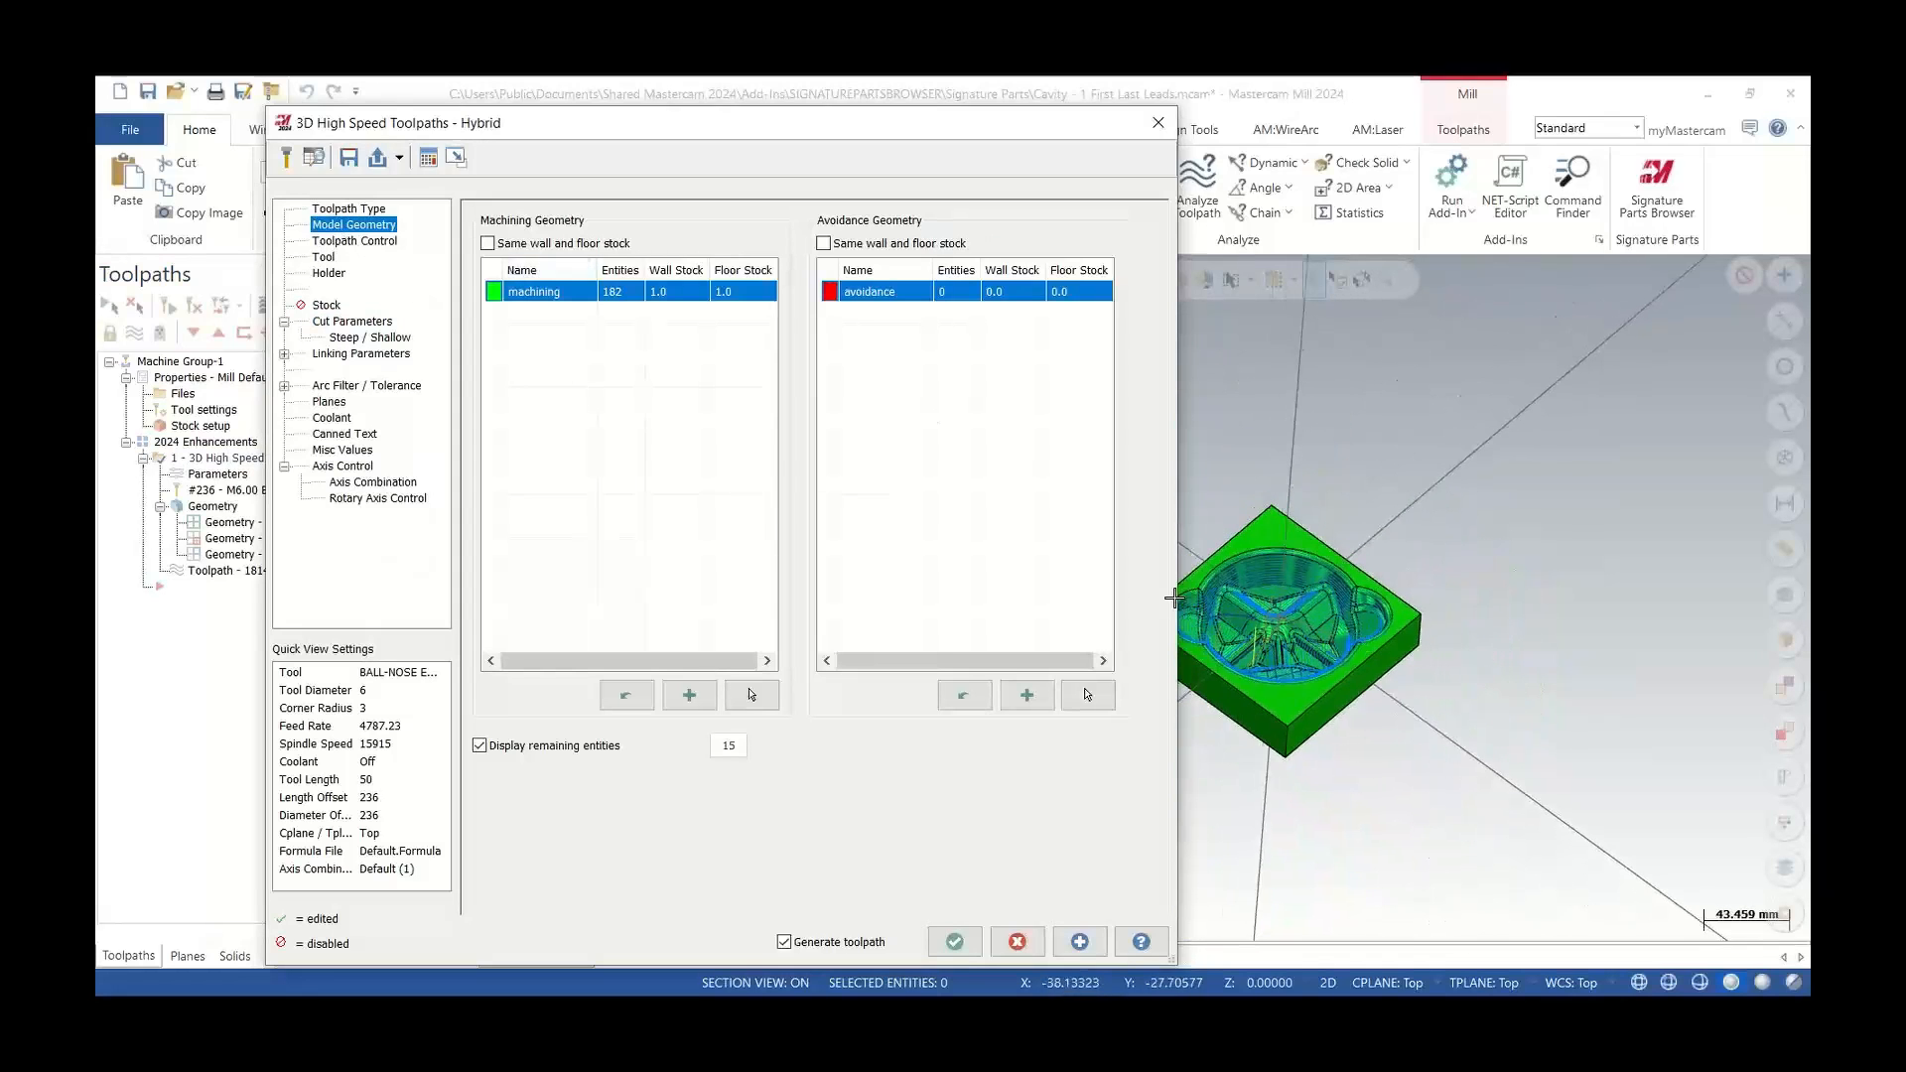
pyautogui.scroll(4, 1175, 597)
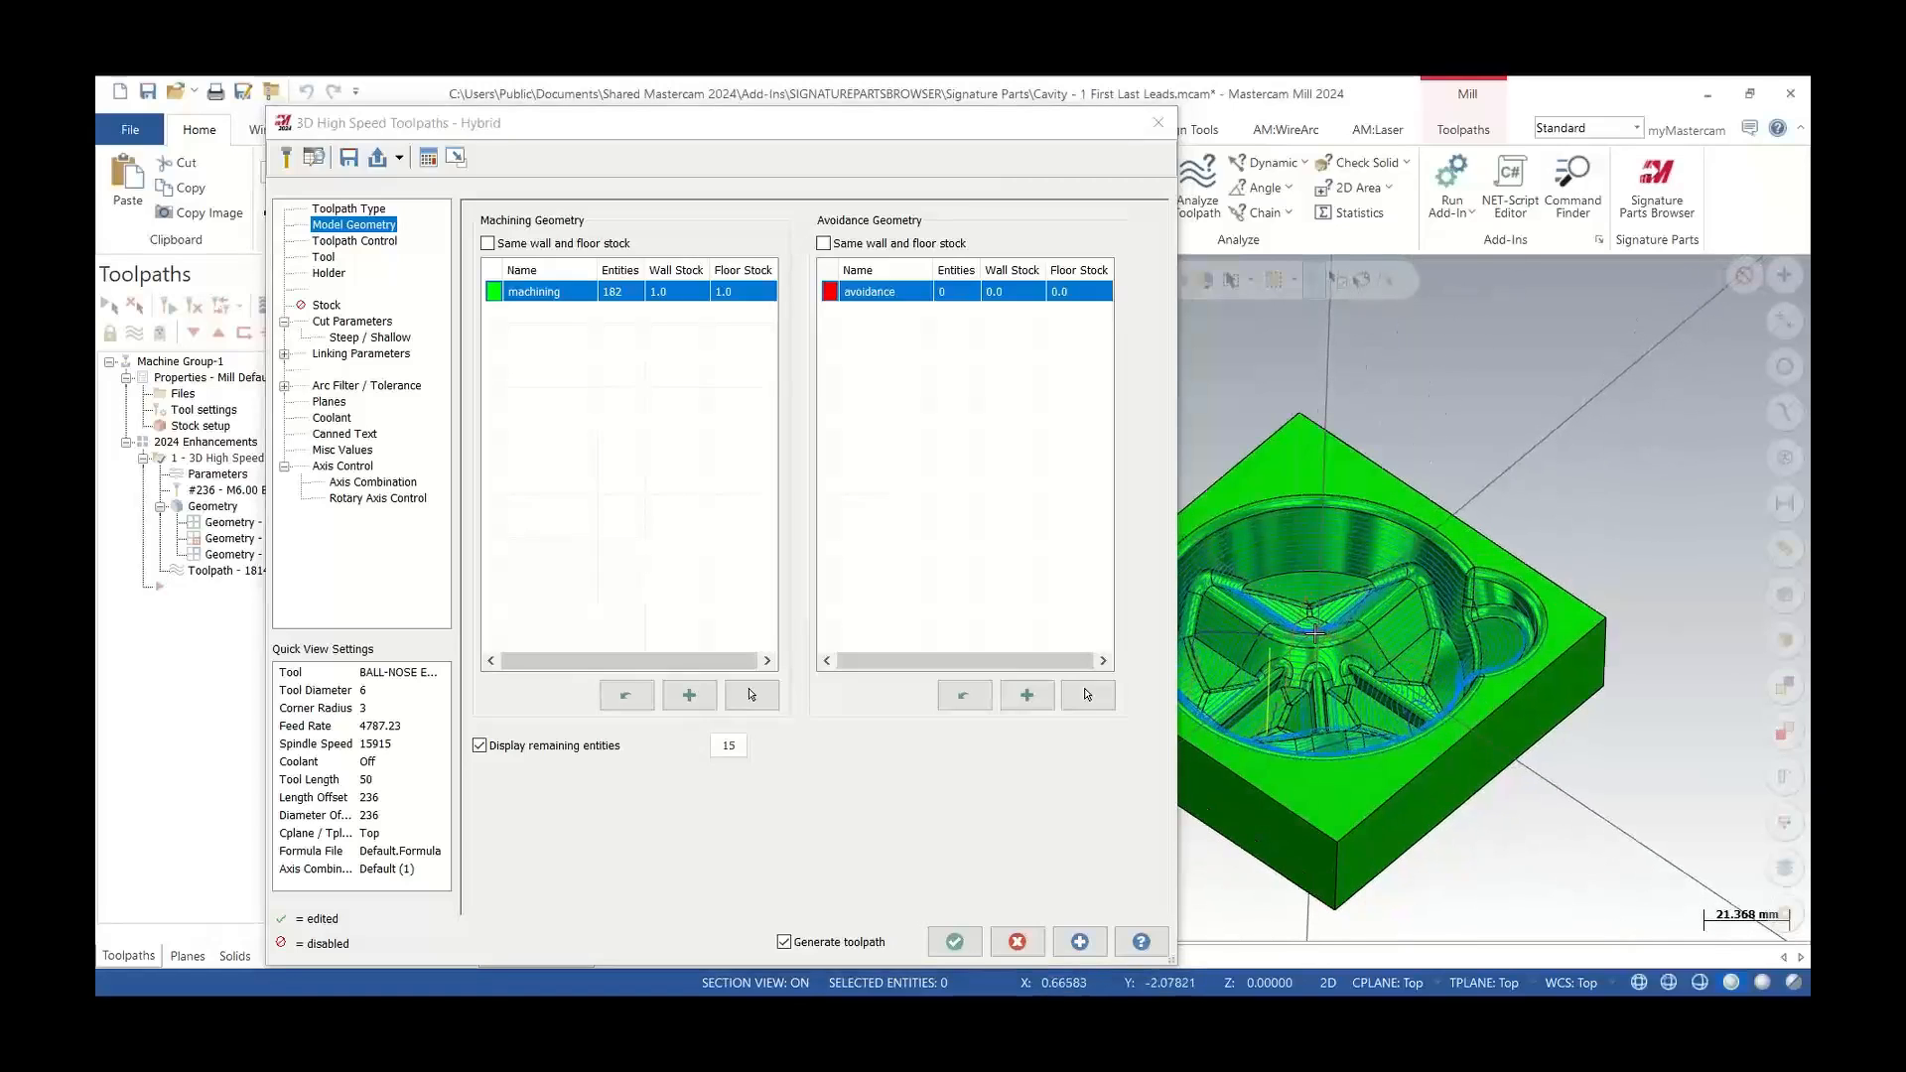
pyautogui.scroll(1, 1316, 632)
pyautogui.moveTo(998, 130); pyautogui.dragTo(764, 113)
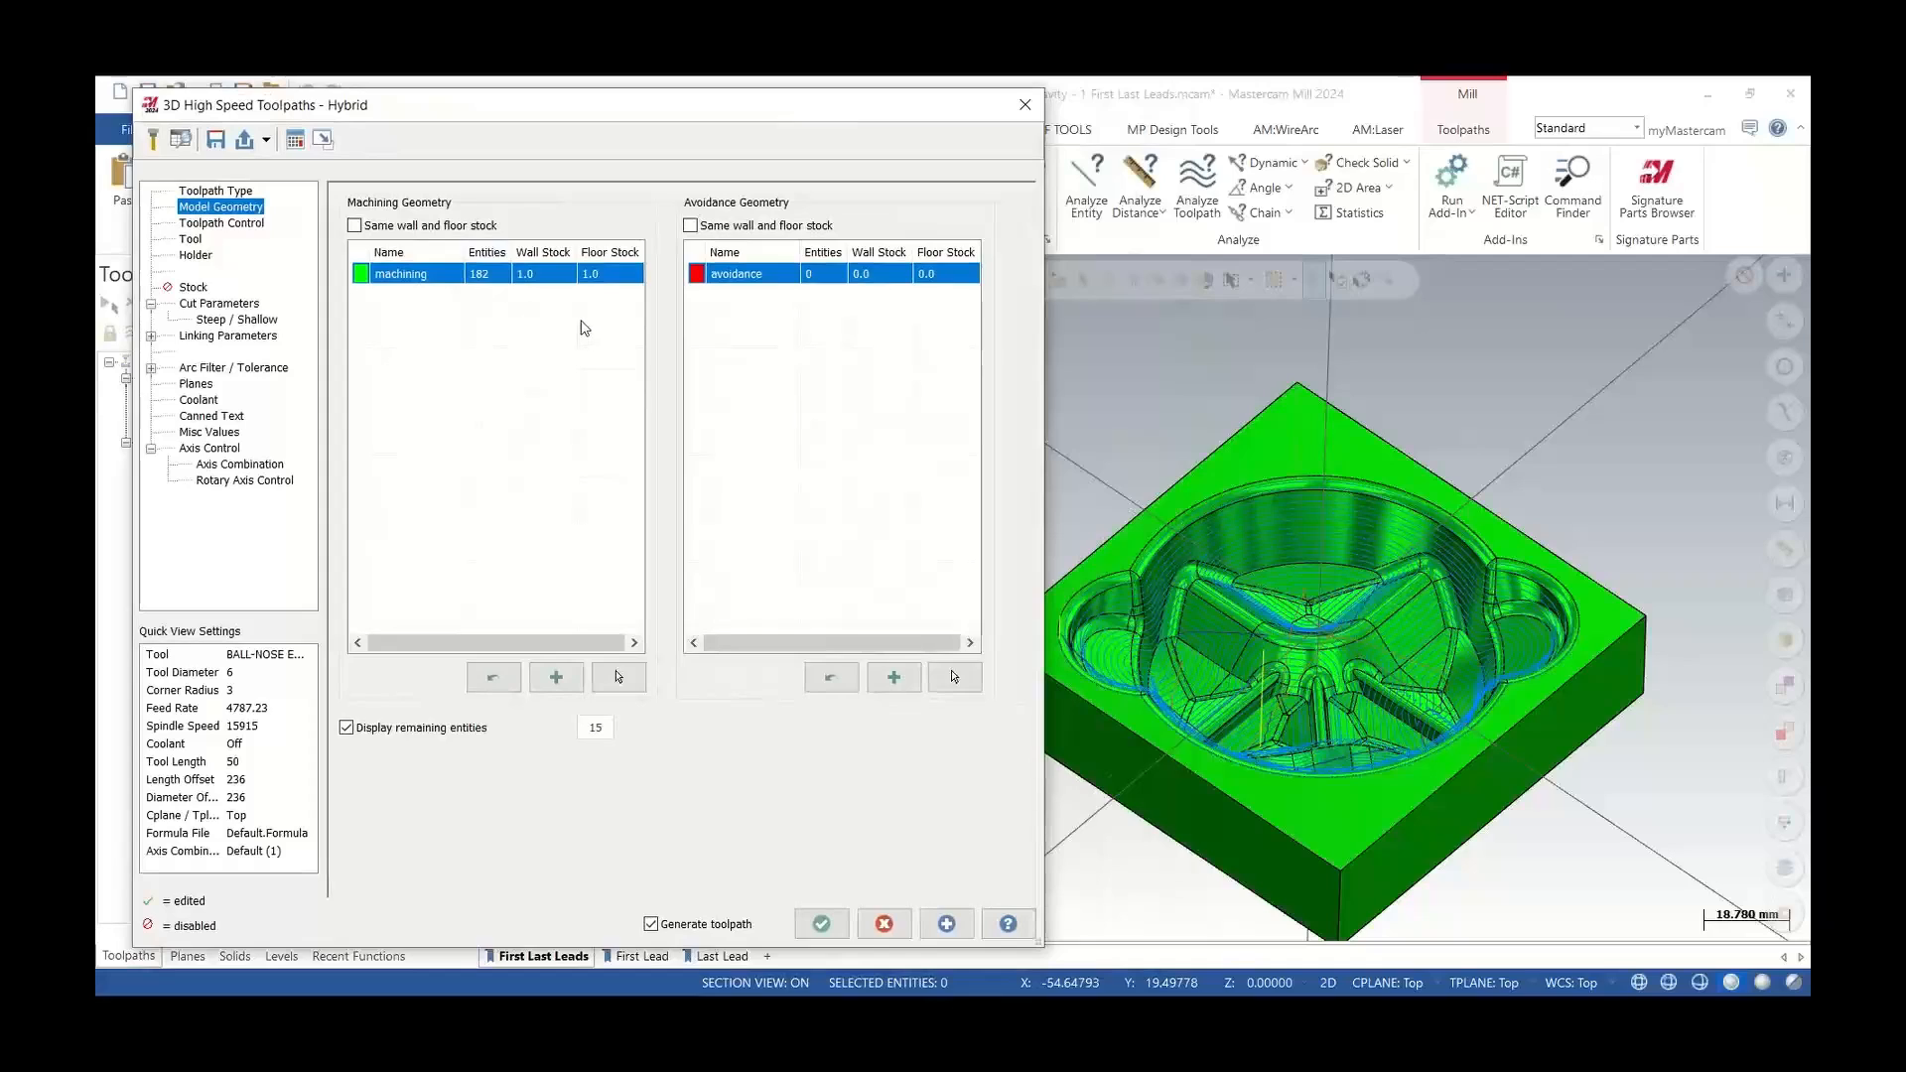
pyautogui.click(217, 307)
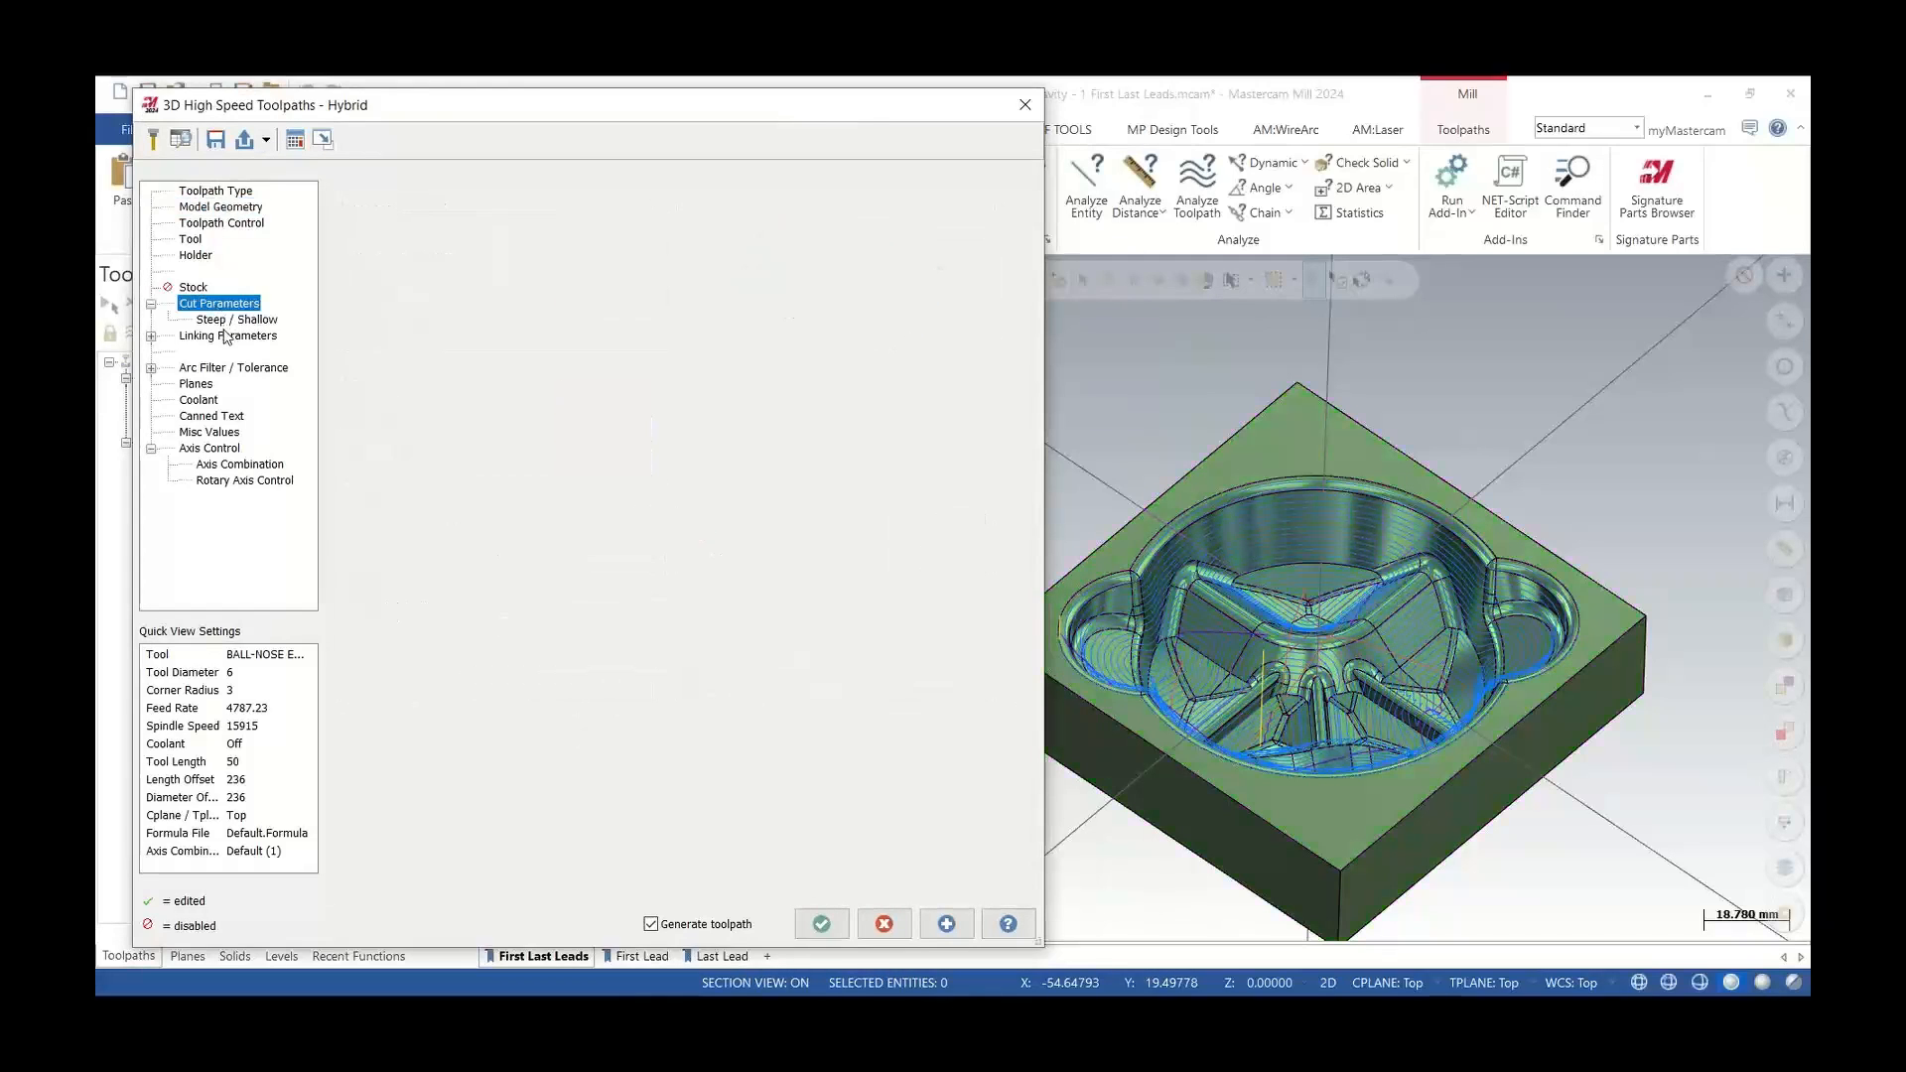
pyautogui.click(225, 337)
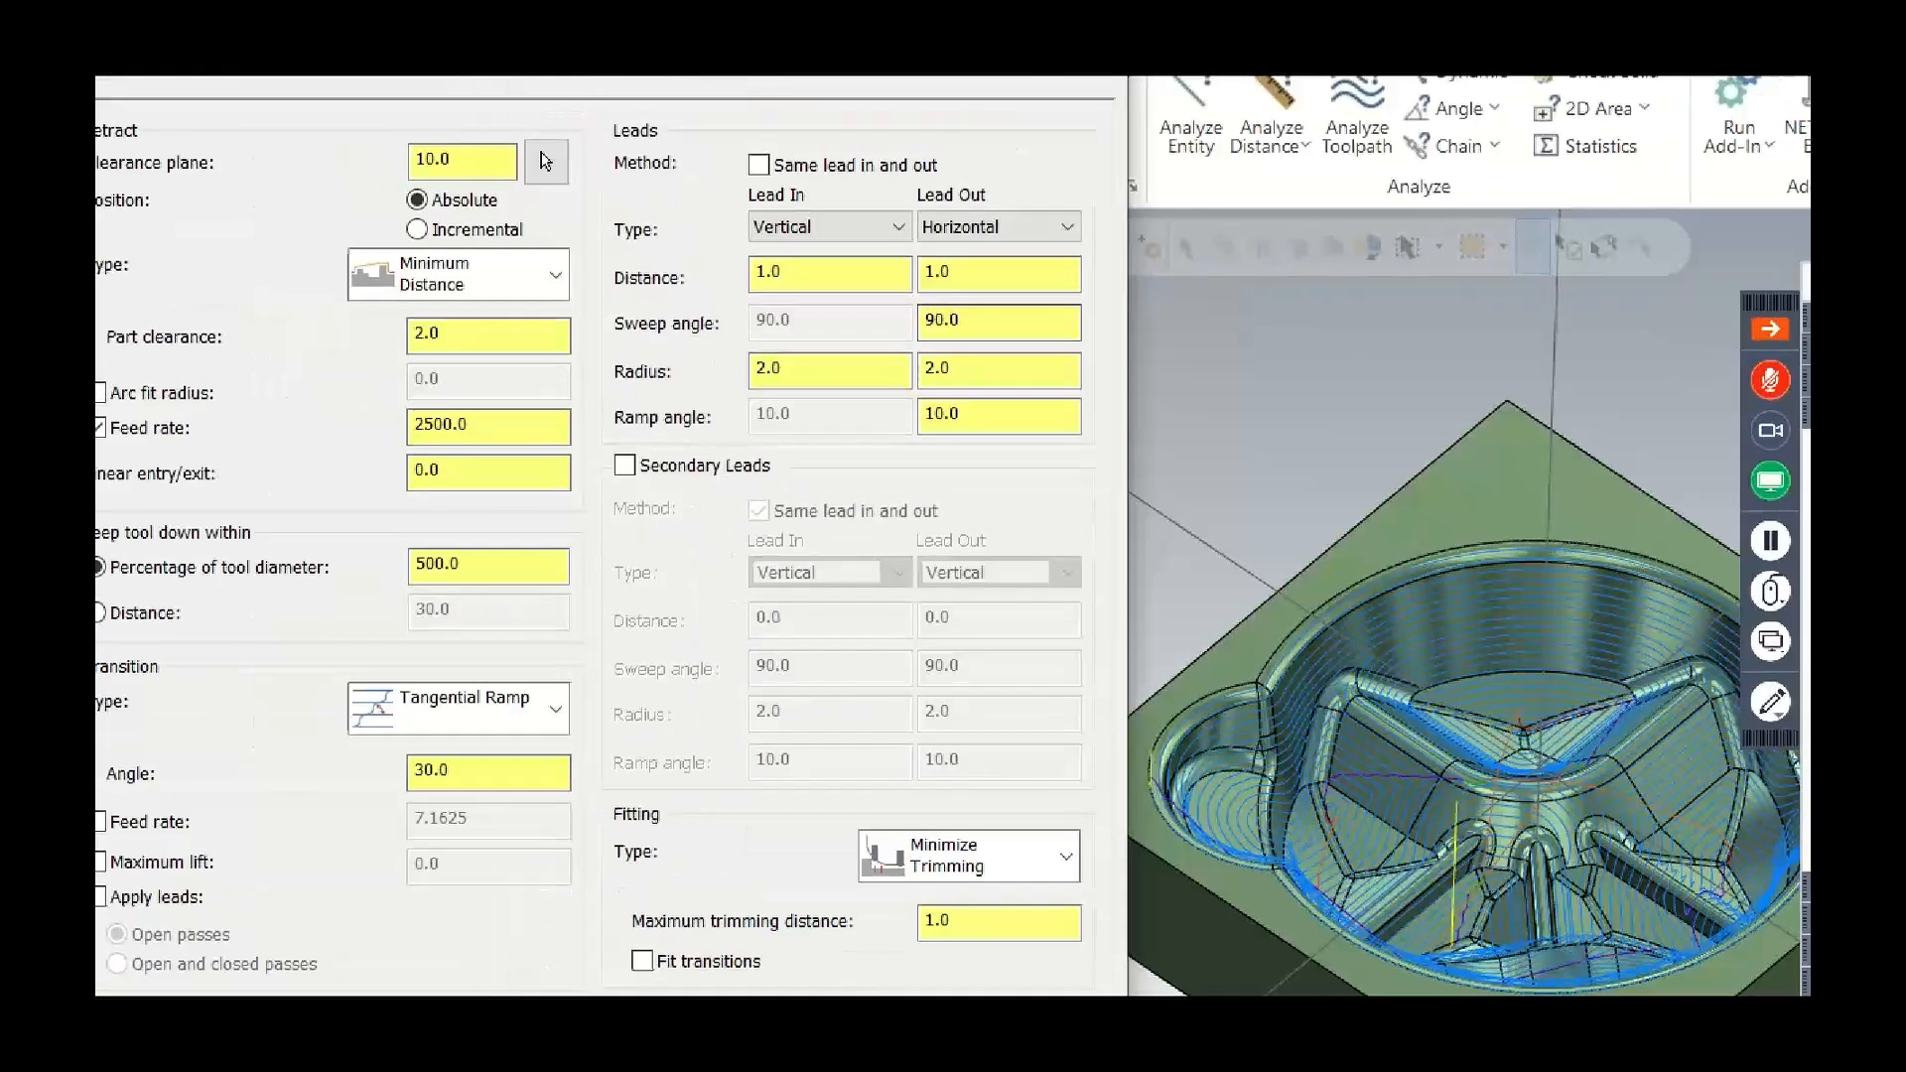
pyautogui.moveTo(604, 112)
pyautogui.mouseDown()
pyautogui.moveTo(928, 774)
pyautogui.moveTo(1123, 994)
pyautogui.mouseUp()
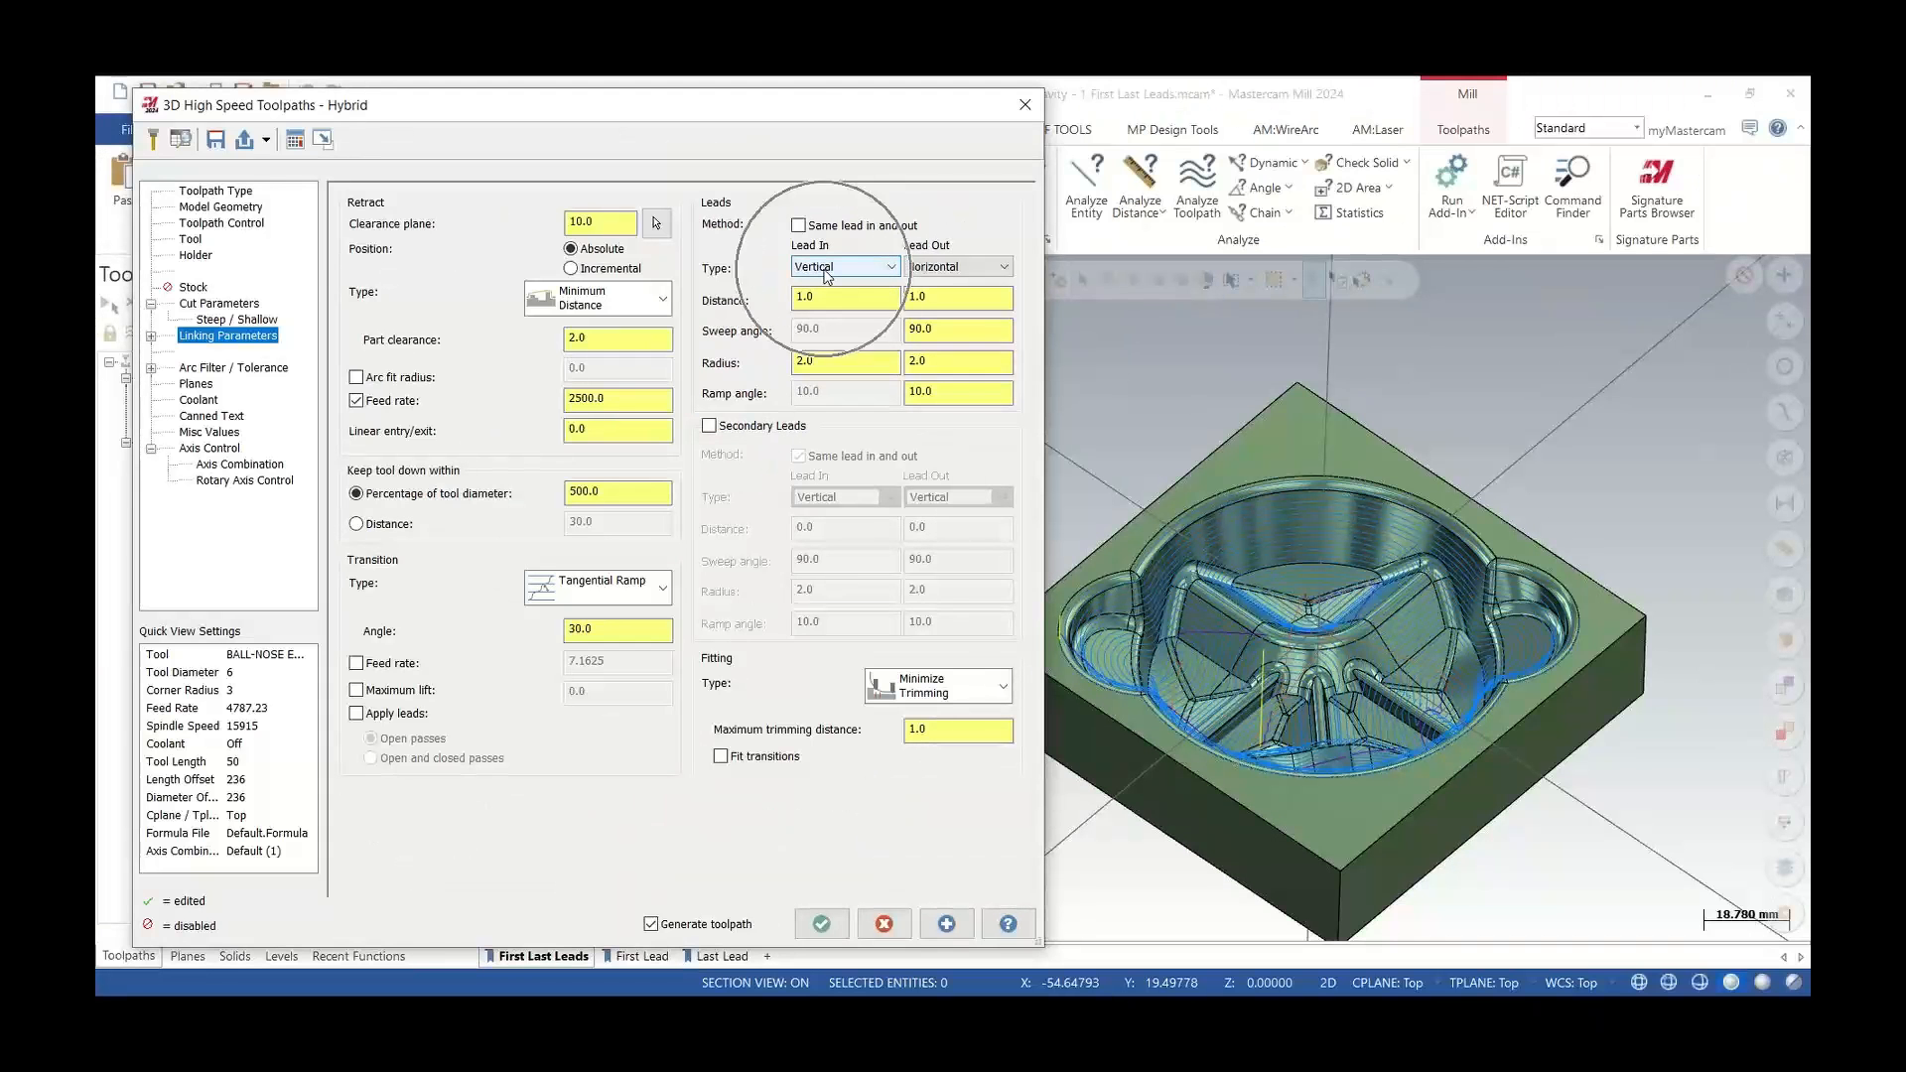
pyautogui.click(1026, 117)
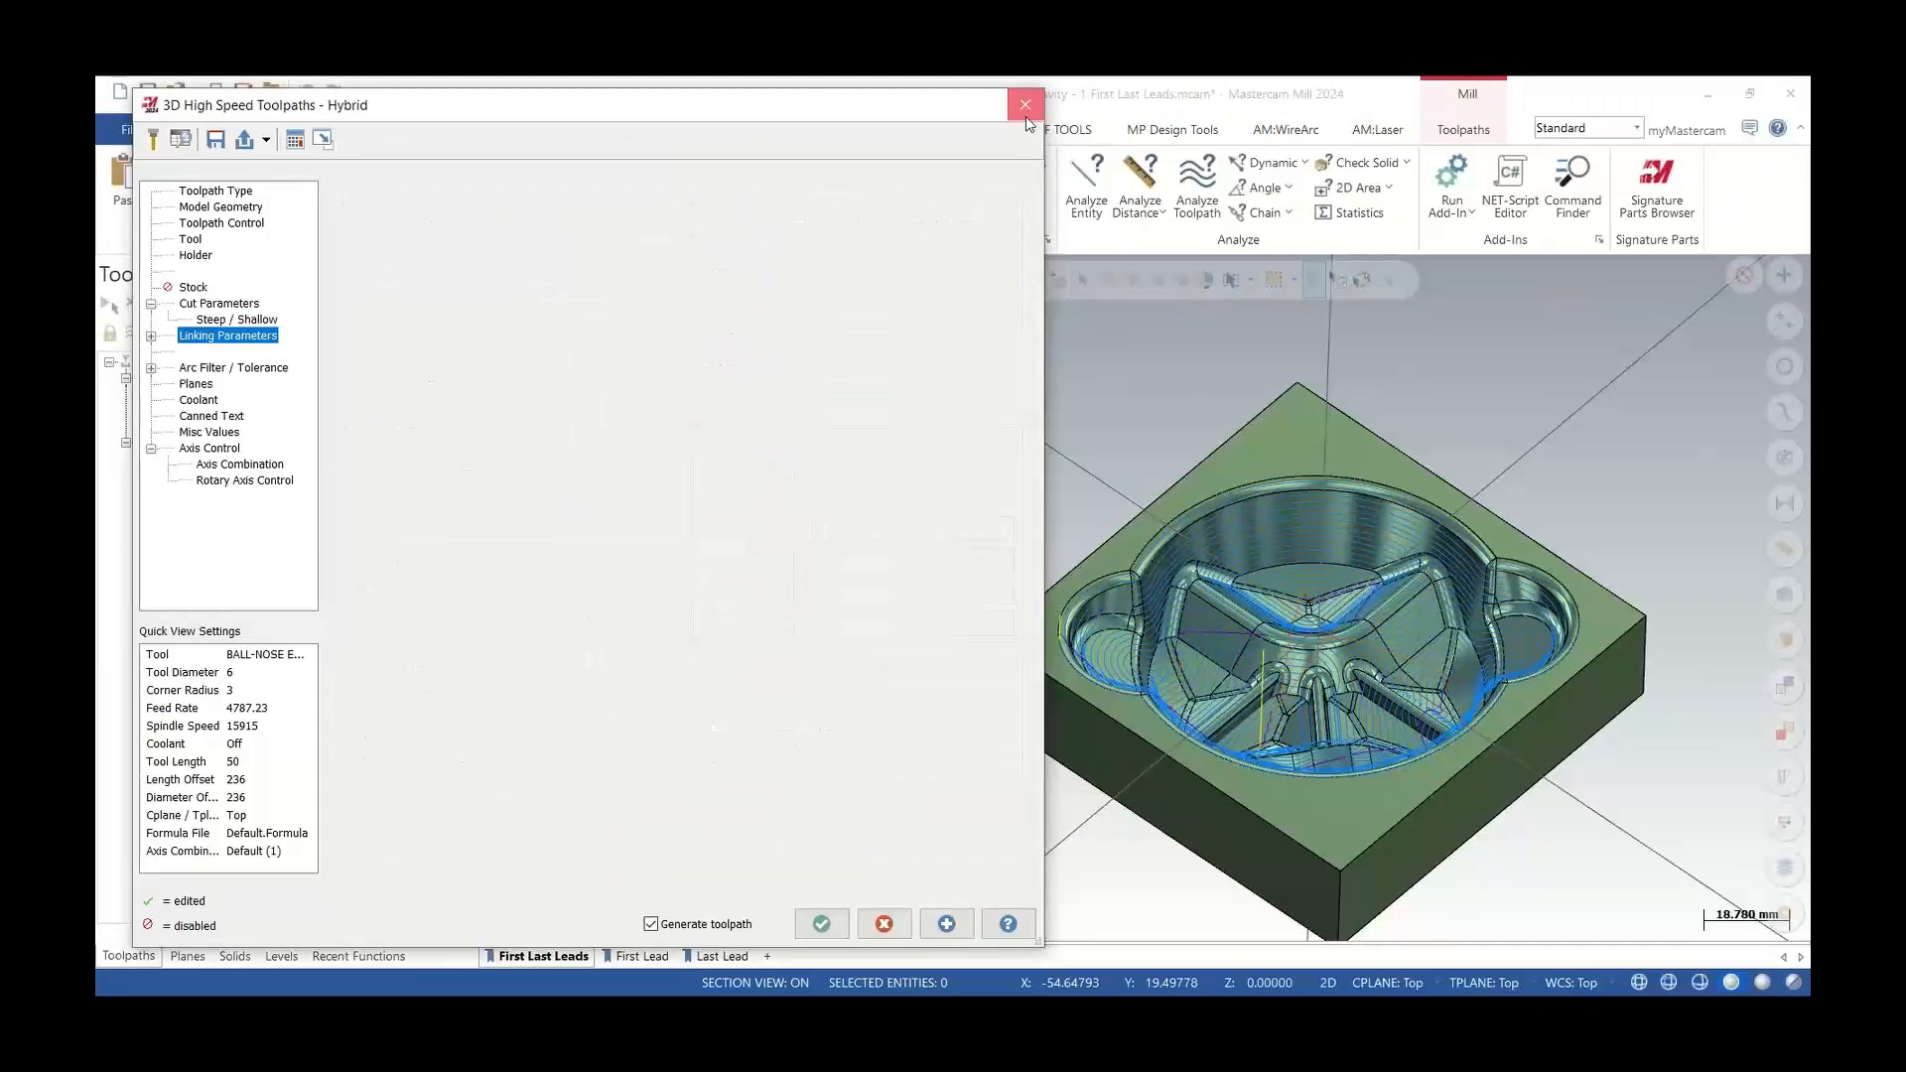
# Zoom in on the Hybrid toolpath's first lead in the First Lead view, backplotting it briefly
pyautogui.scroll(8, 1288, 682)
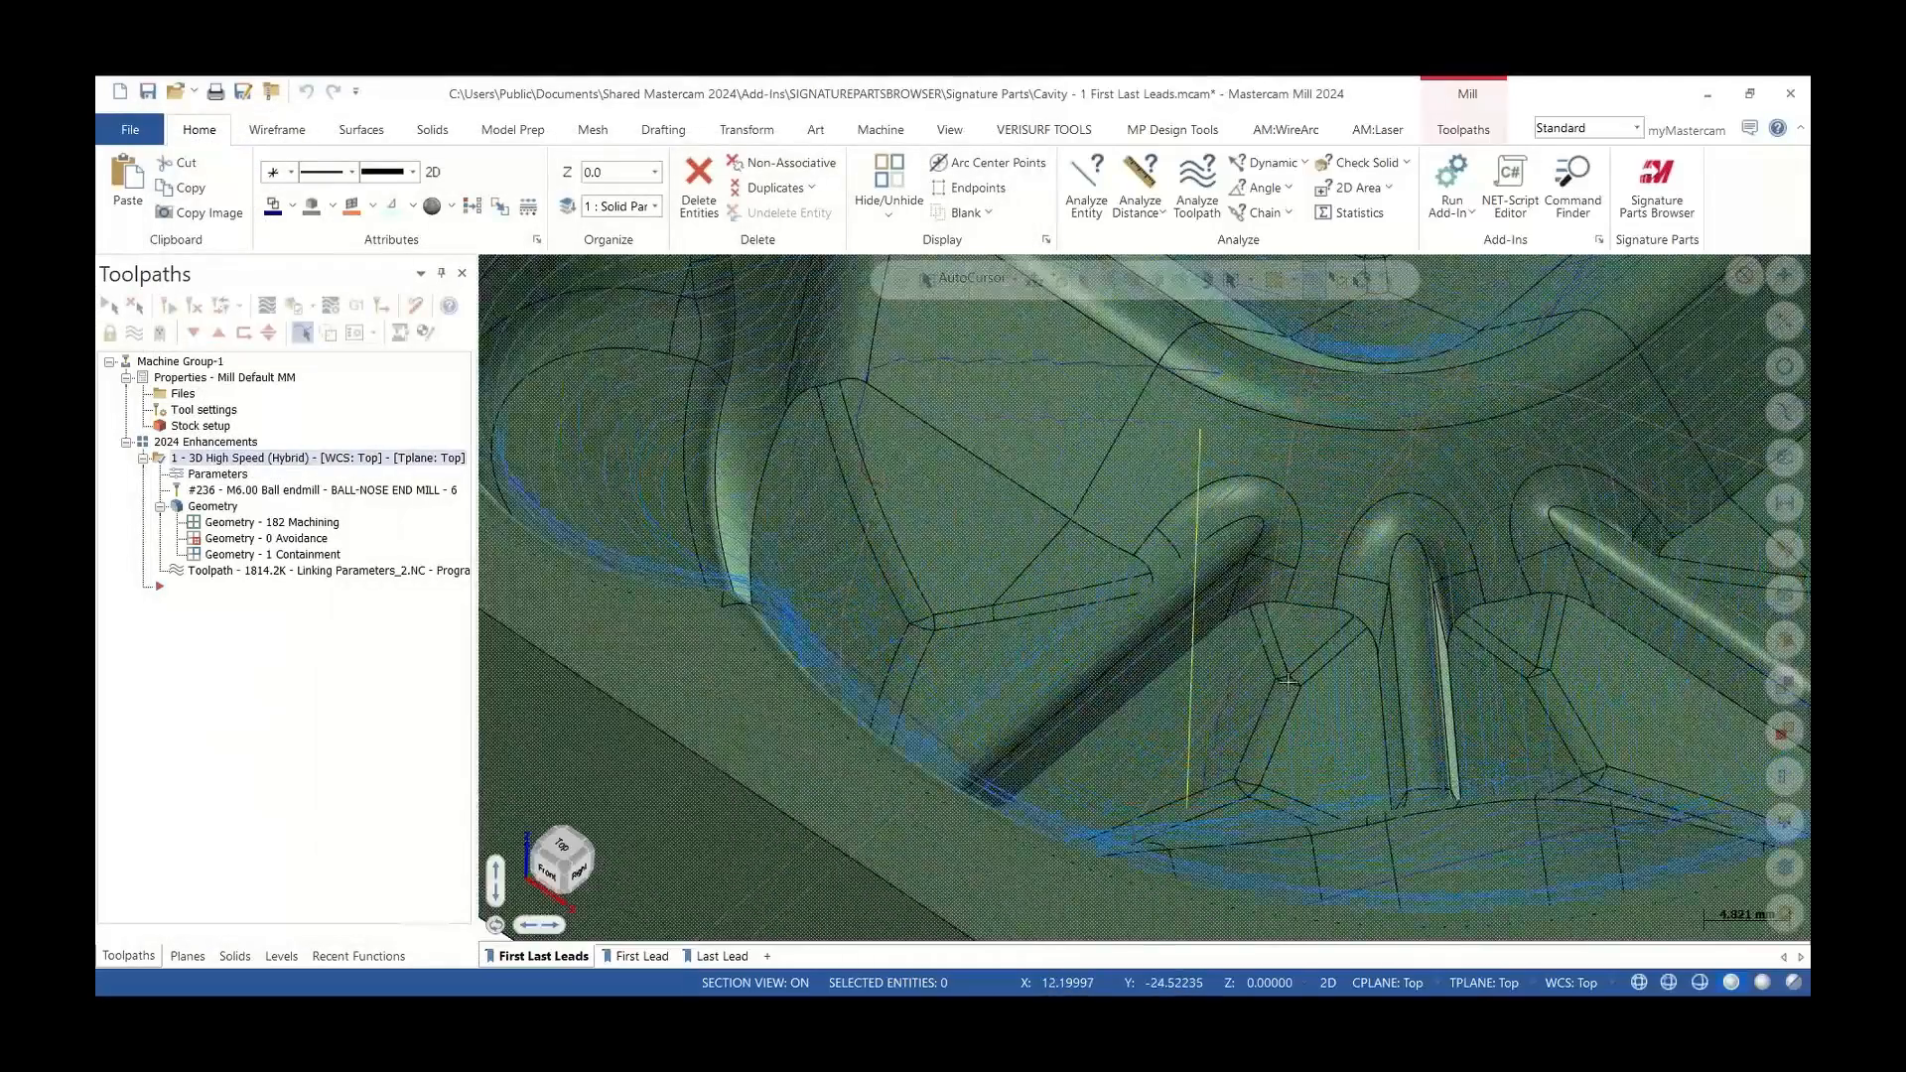
pyautogui.moveTo(1288, 682); pyautogui.dragTo(1217, 681, button='middle')
pyautogui.scroll(2, 1217, 681)
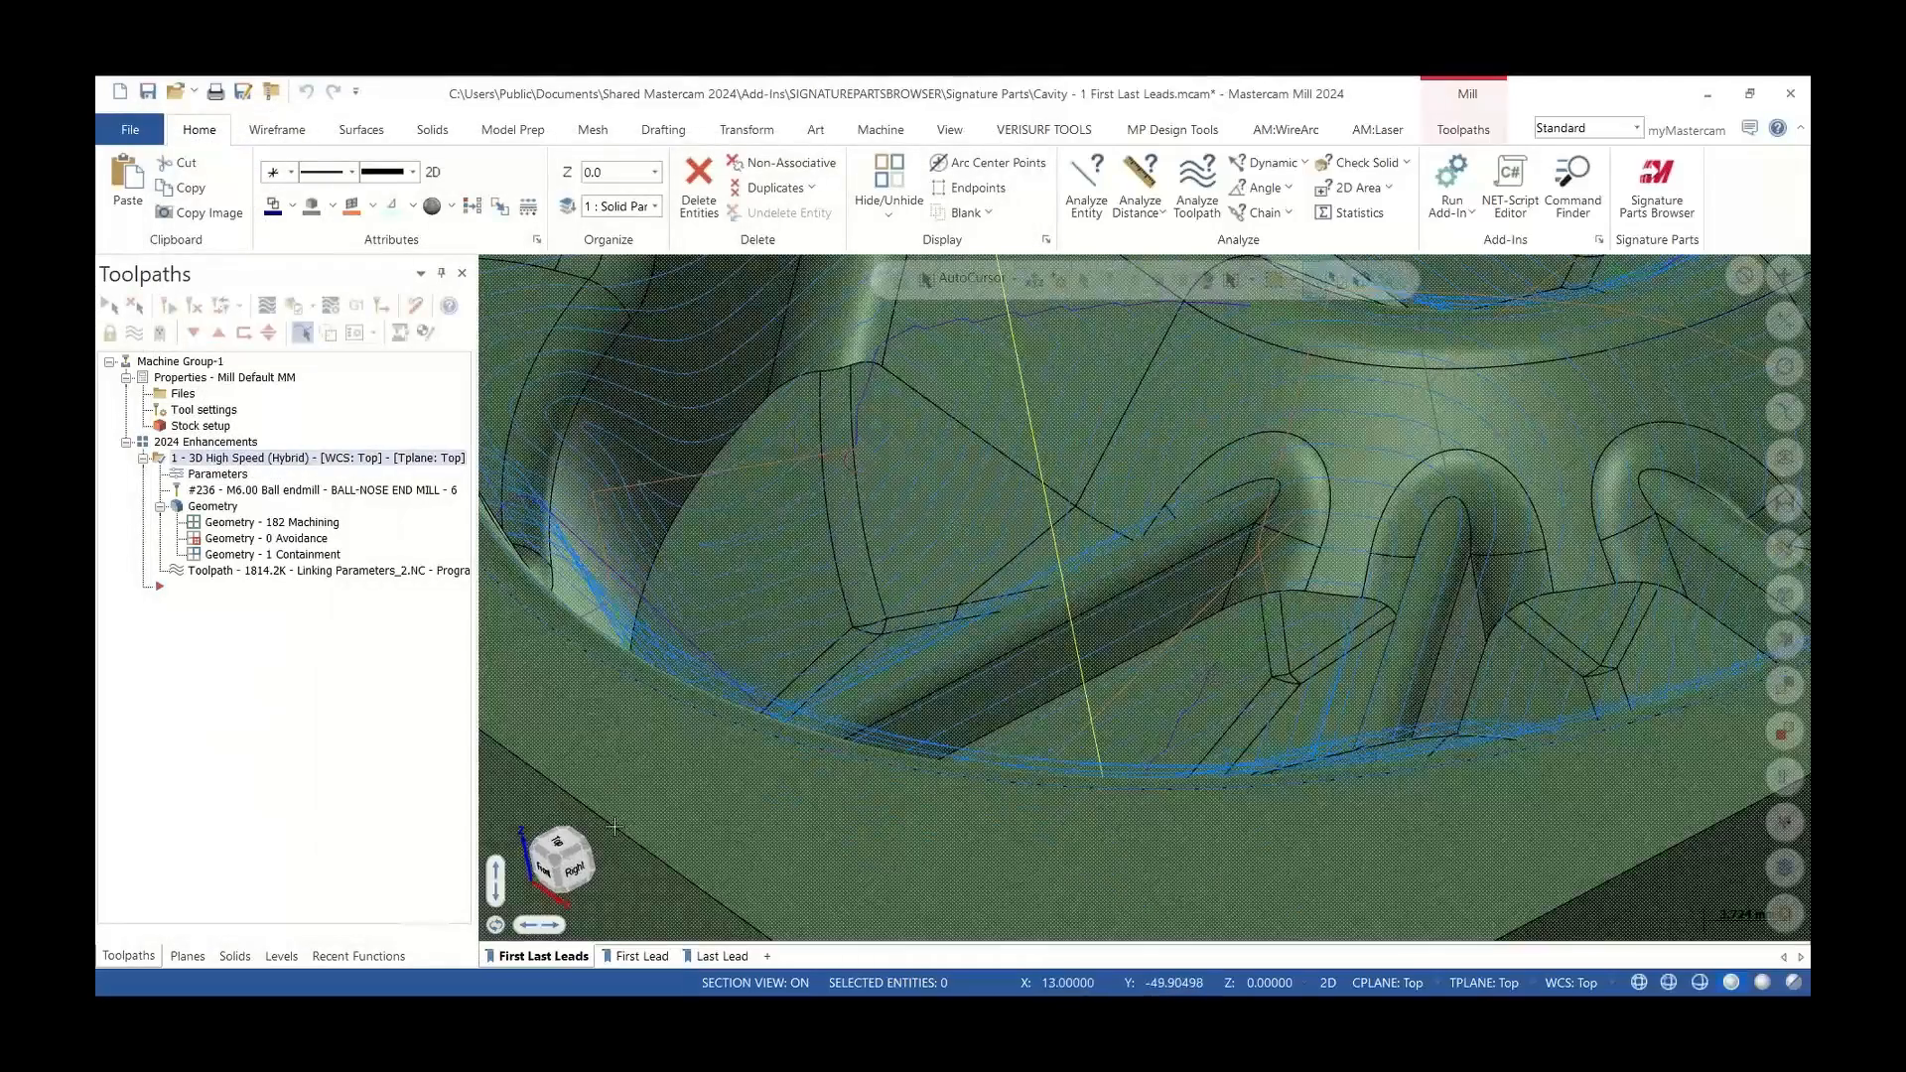
pyautogui.click(641, 956)
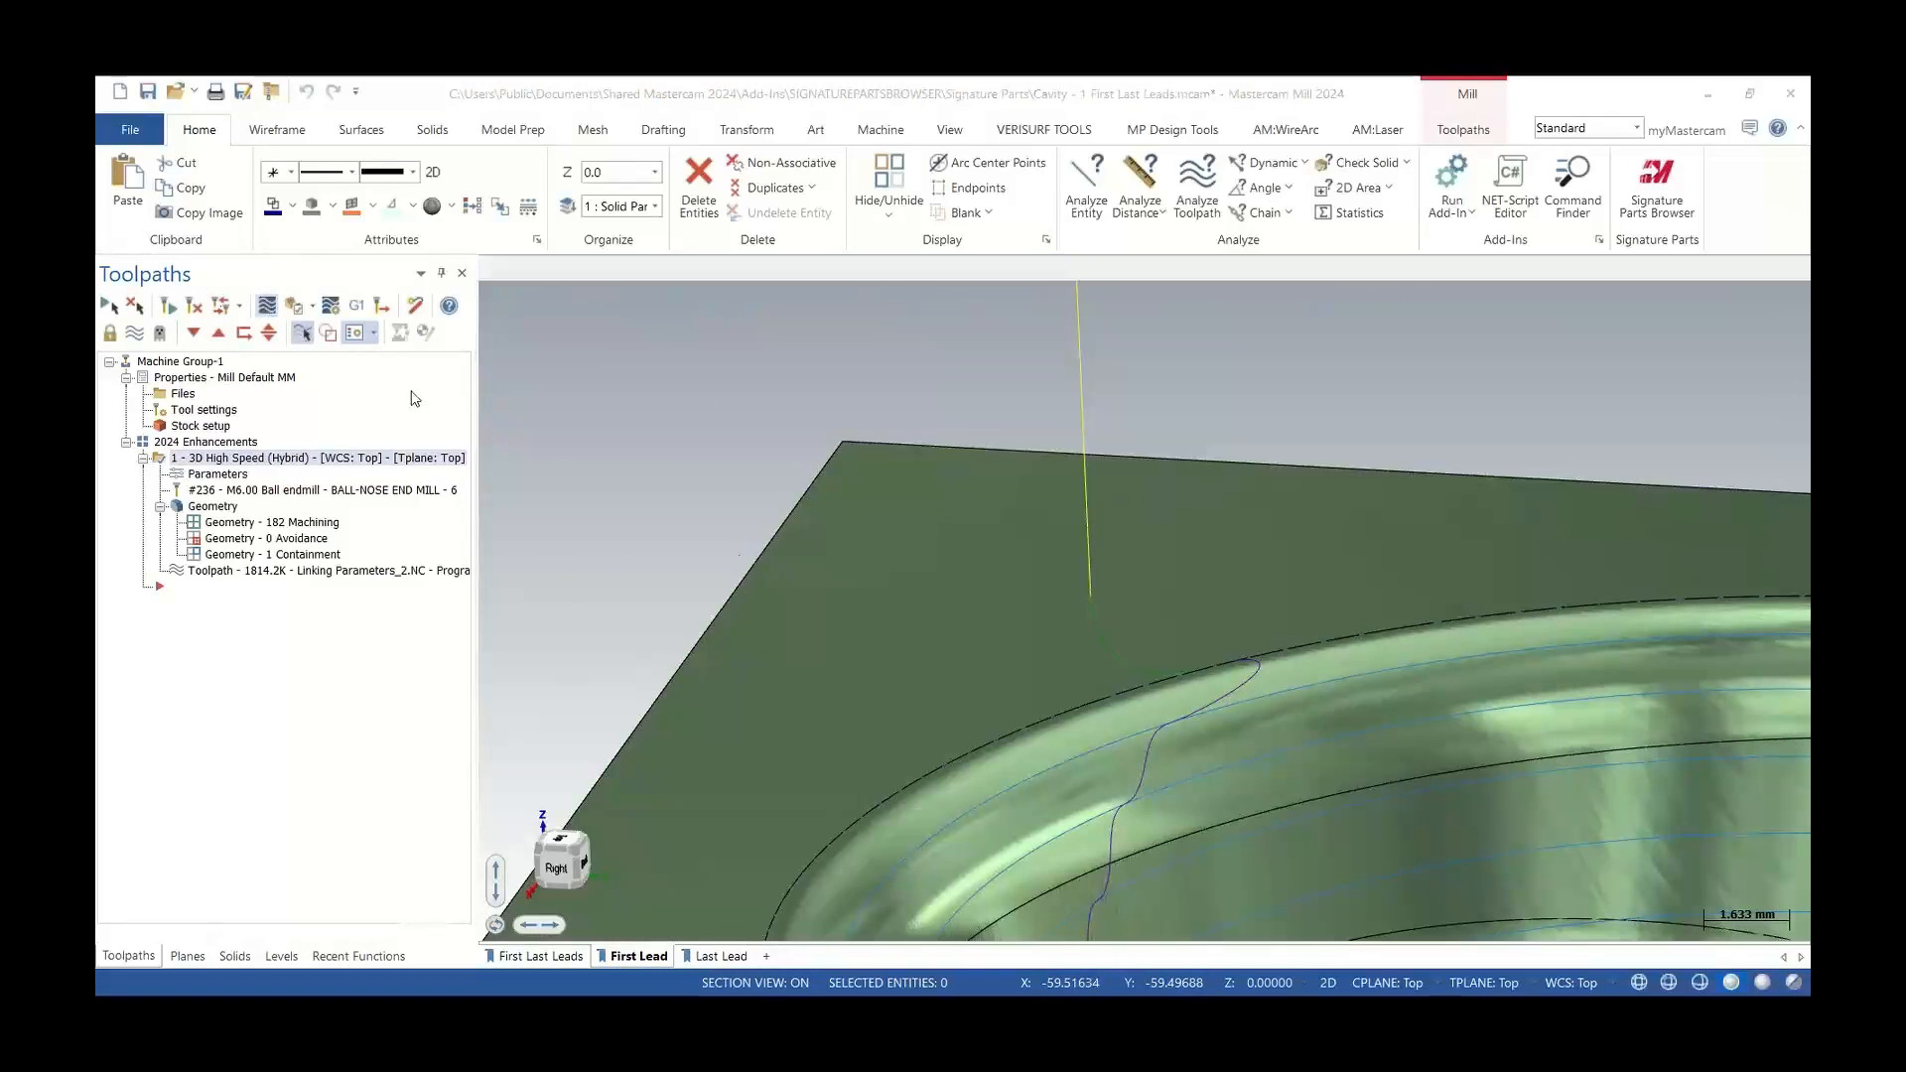
pyautogui.press('s')
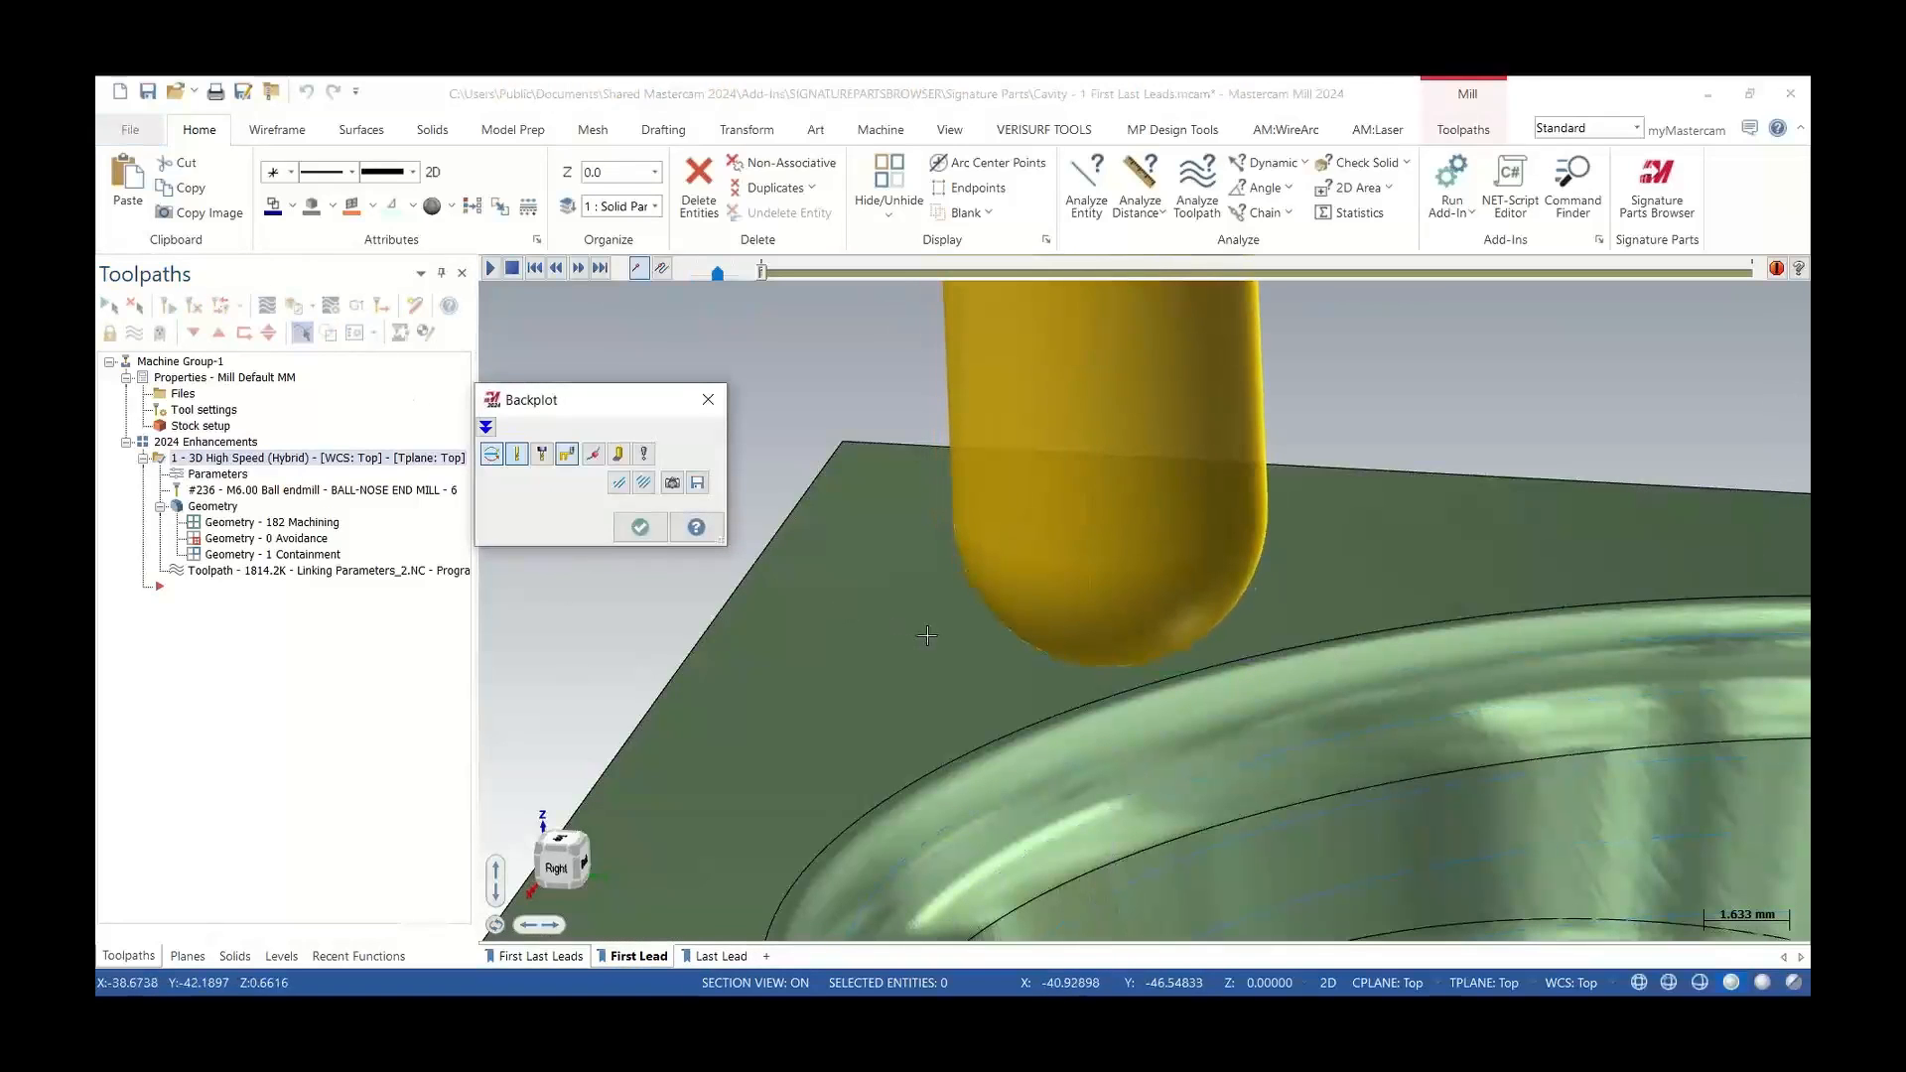
pyautogui.scroll(-1, 813, 520)
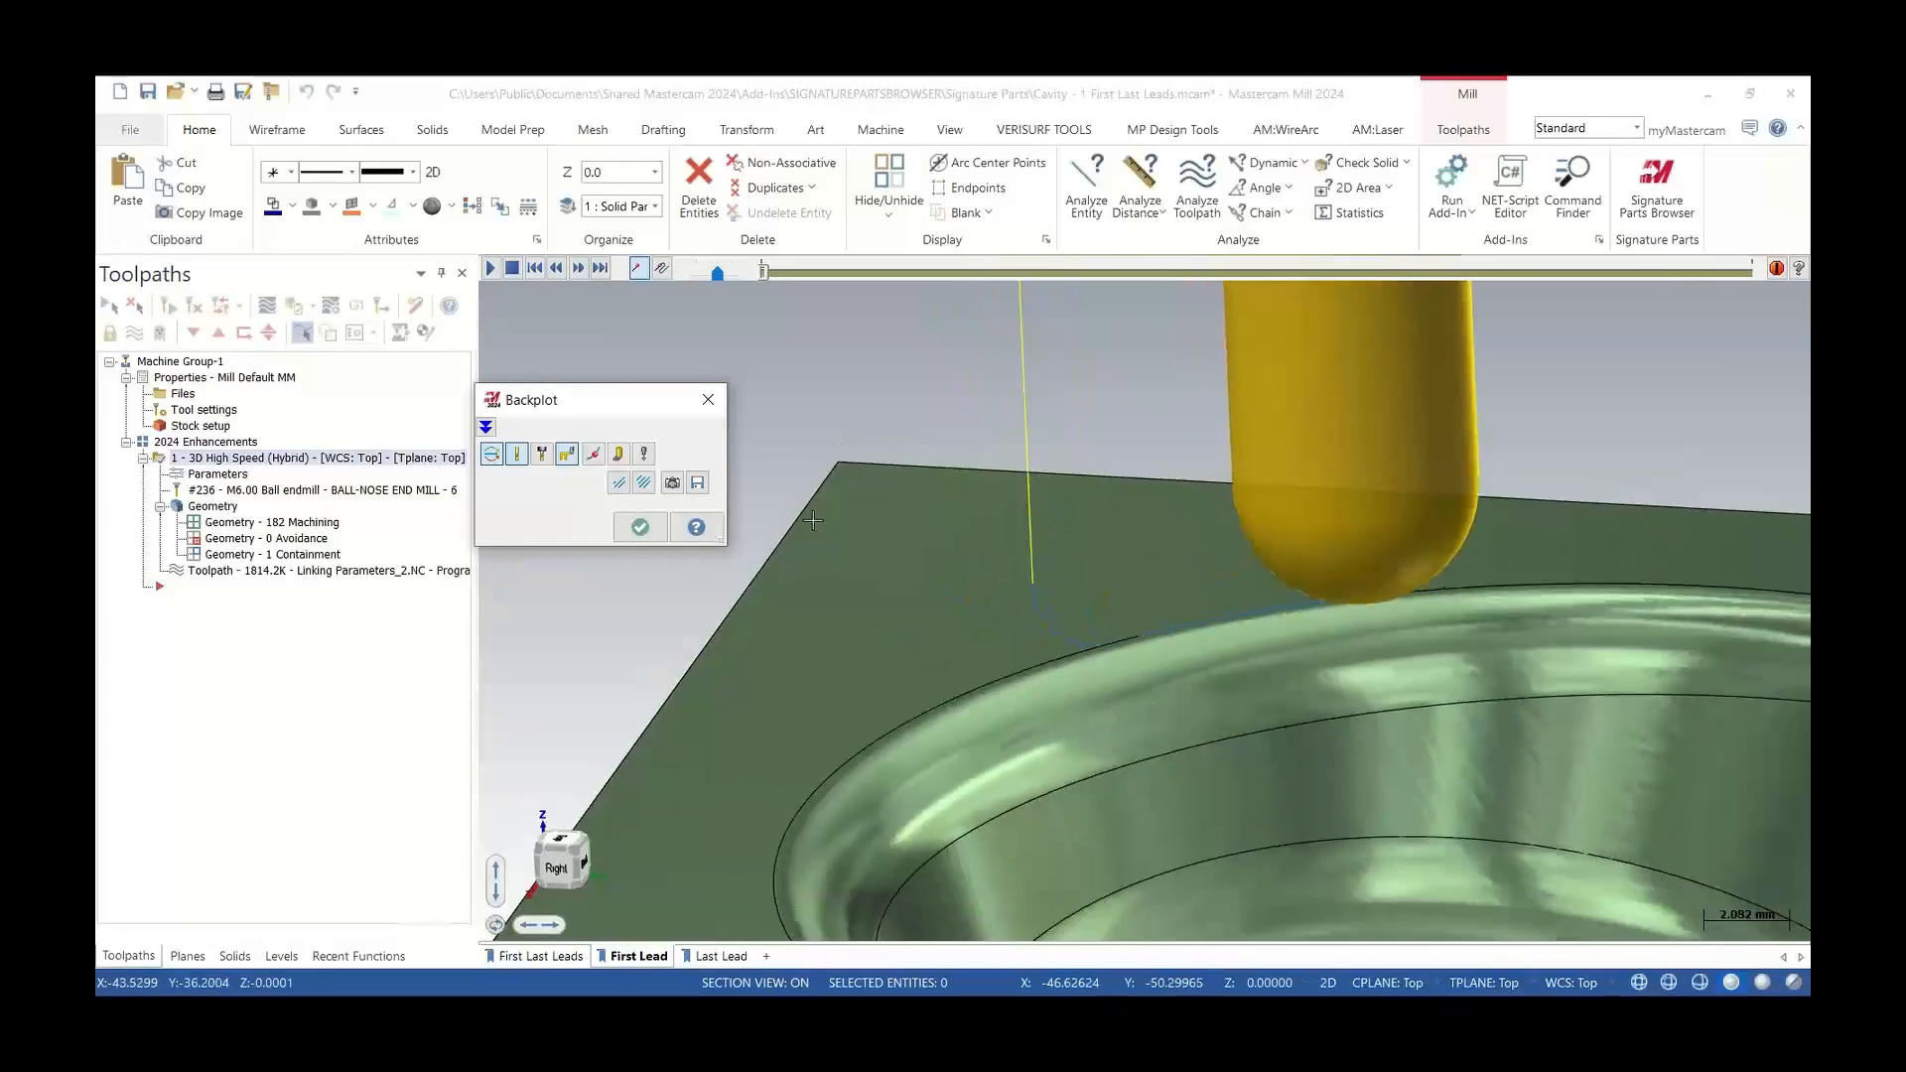
pyautogui.scroll(-7, 812, 520)
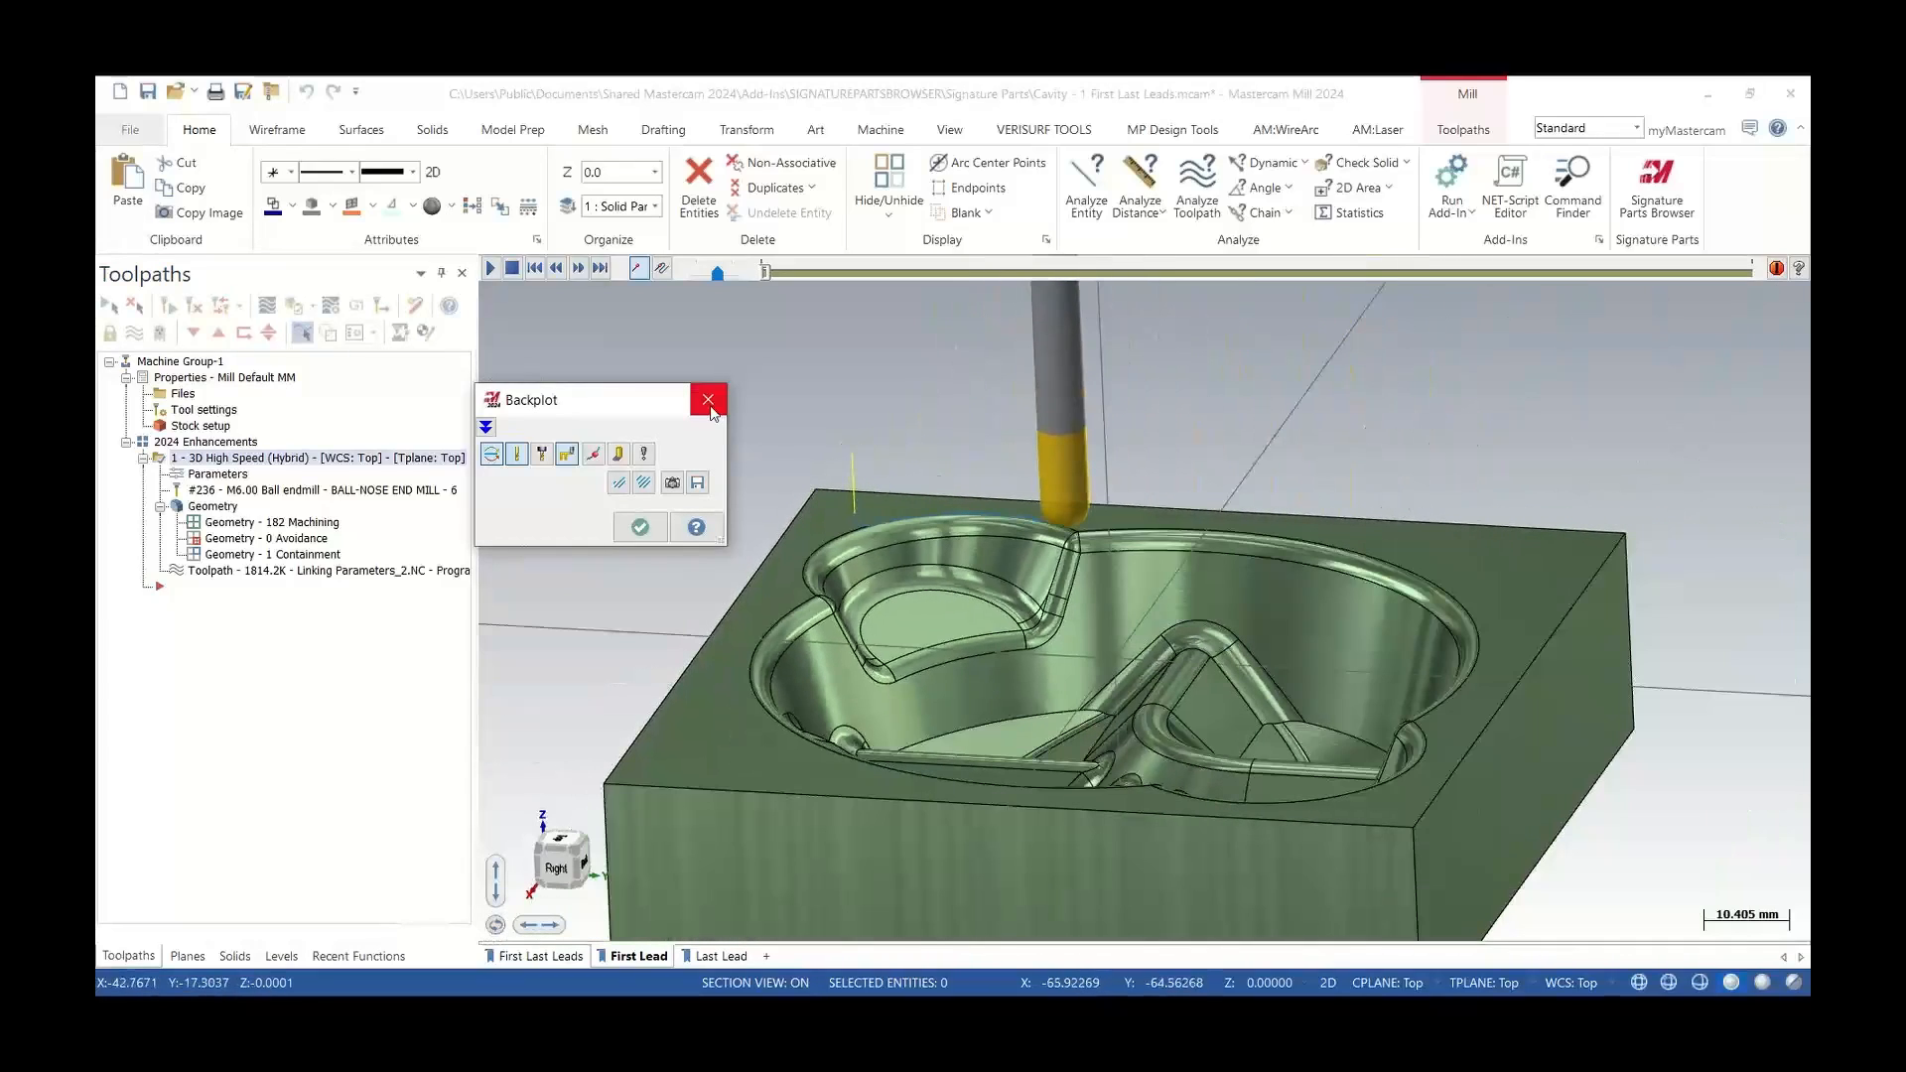
pyautogui.click(708, 400)
pyautogui.scroll(3, 1118, 763)
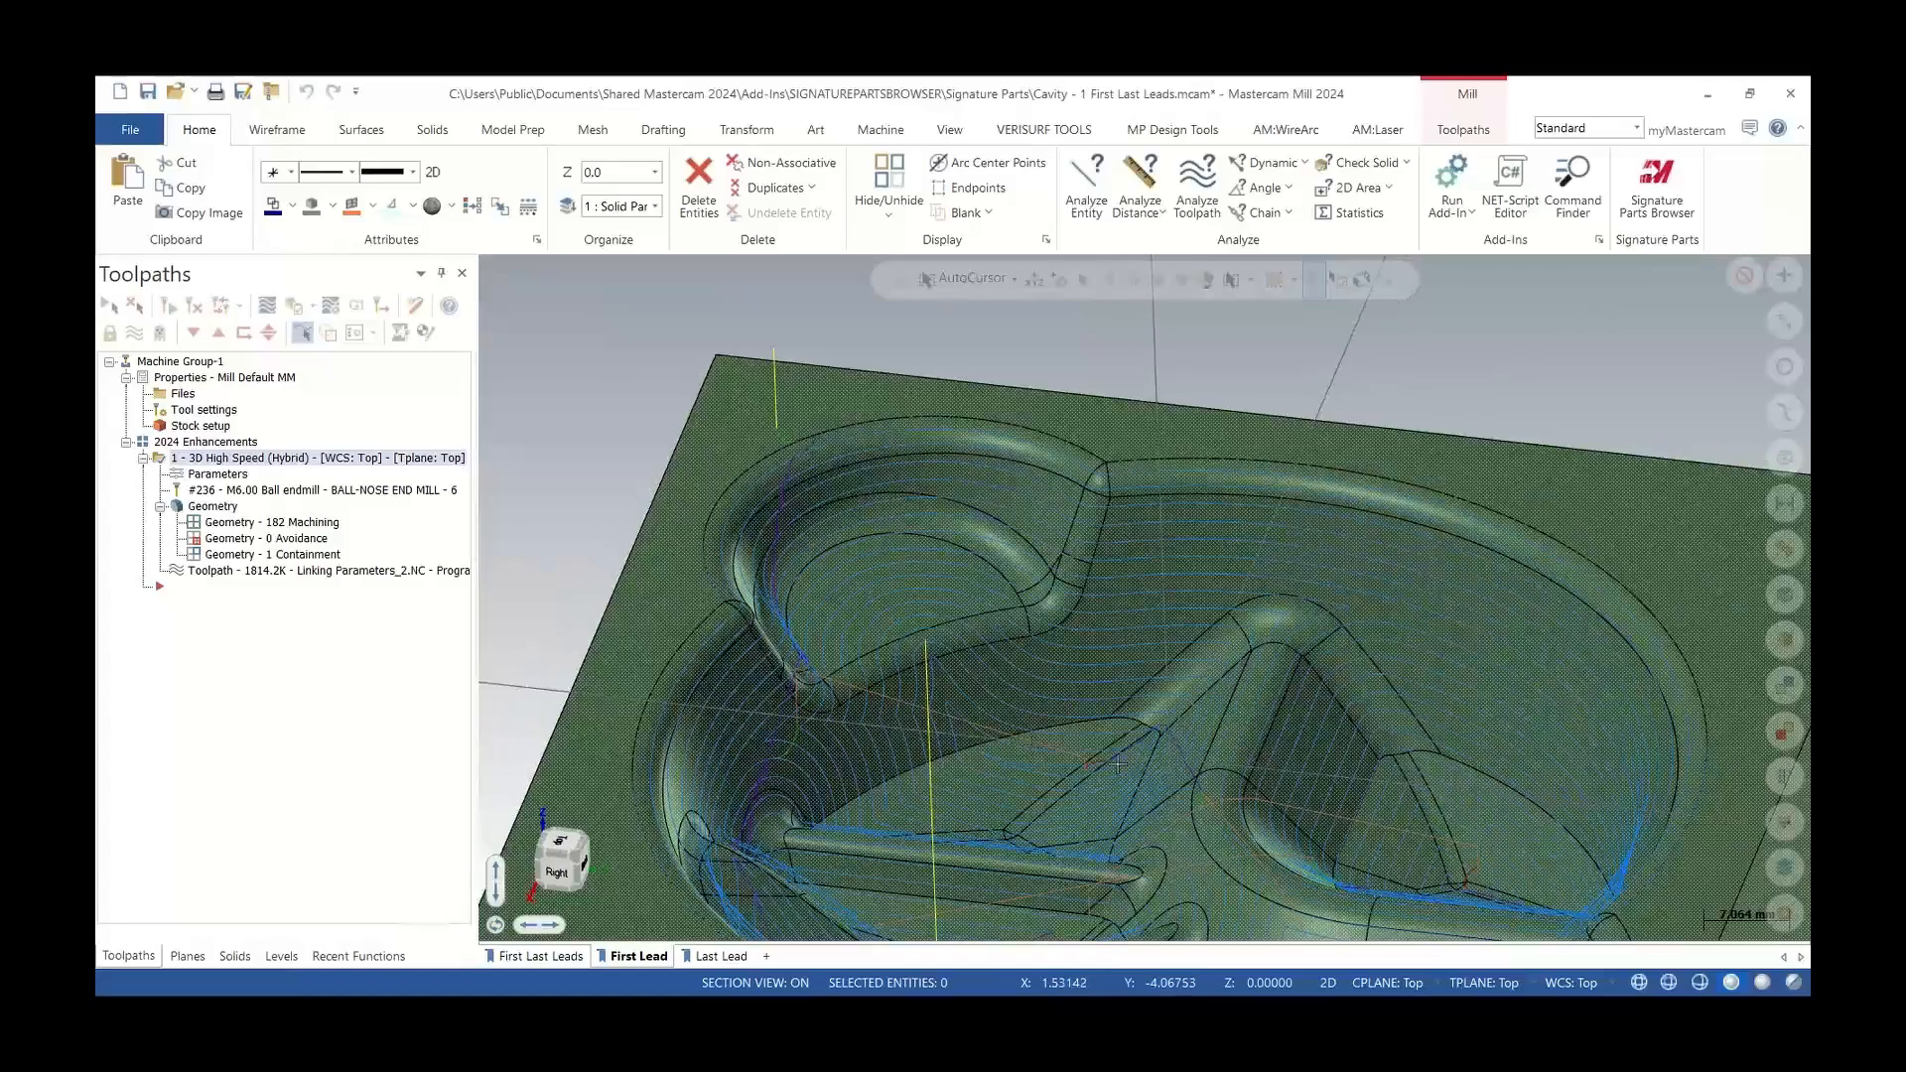
pyautogui.scroll(7, 1118, 765)
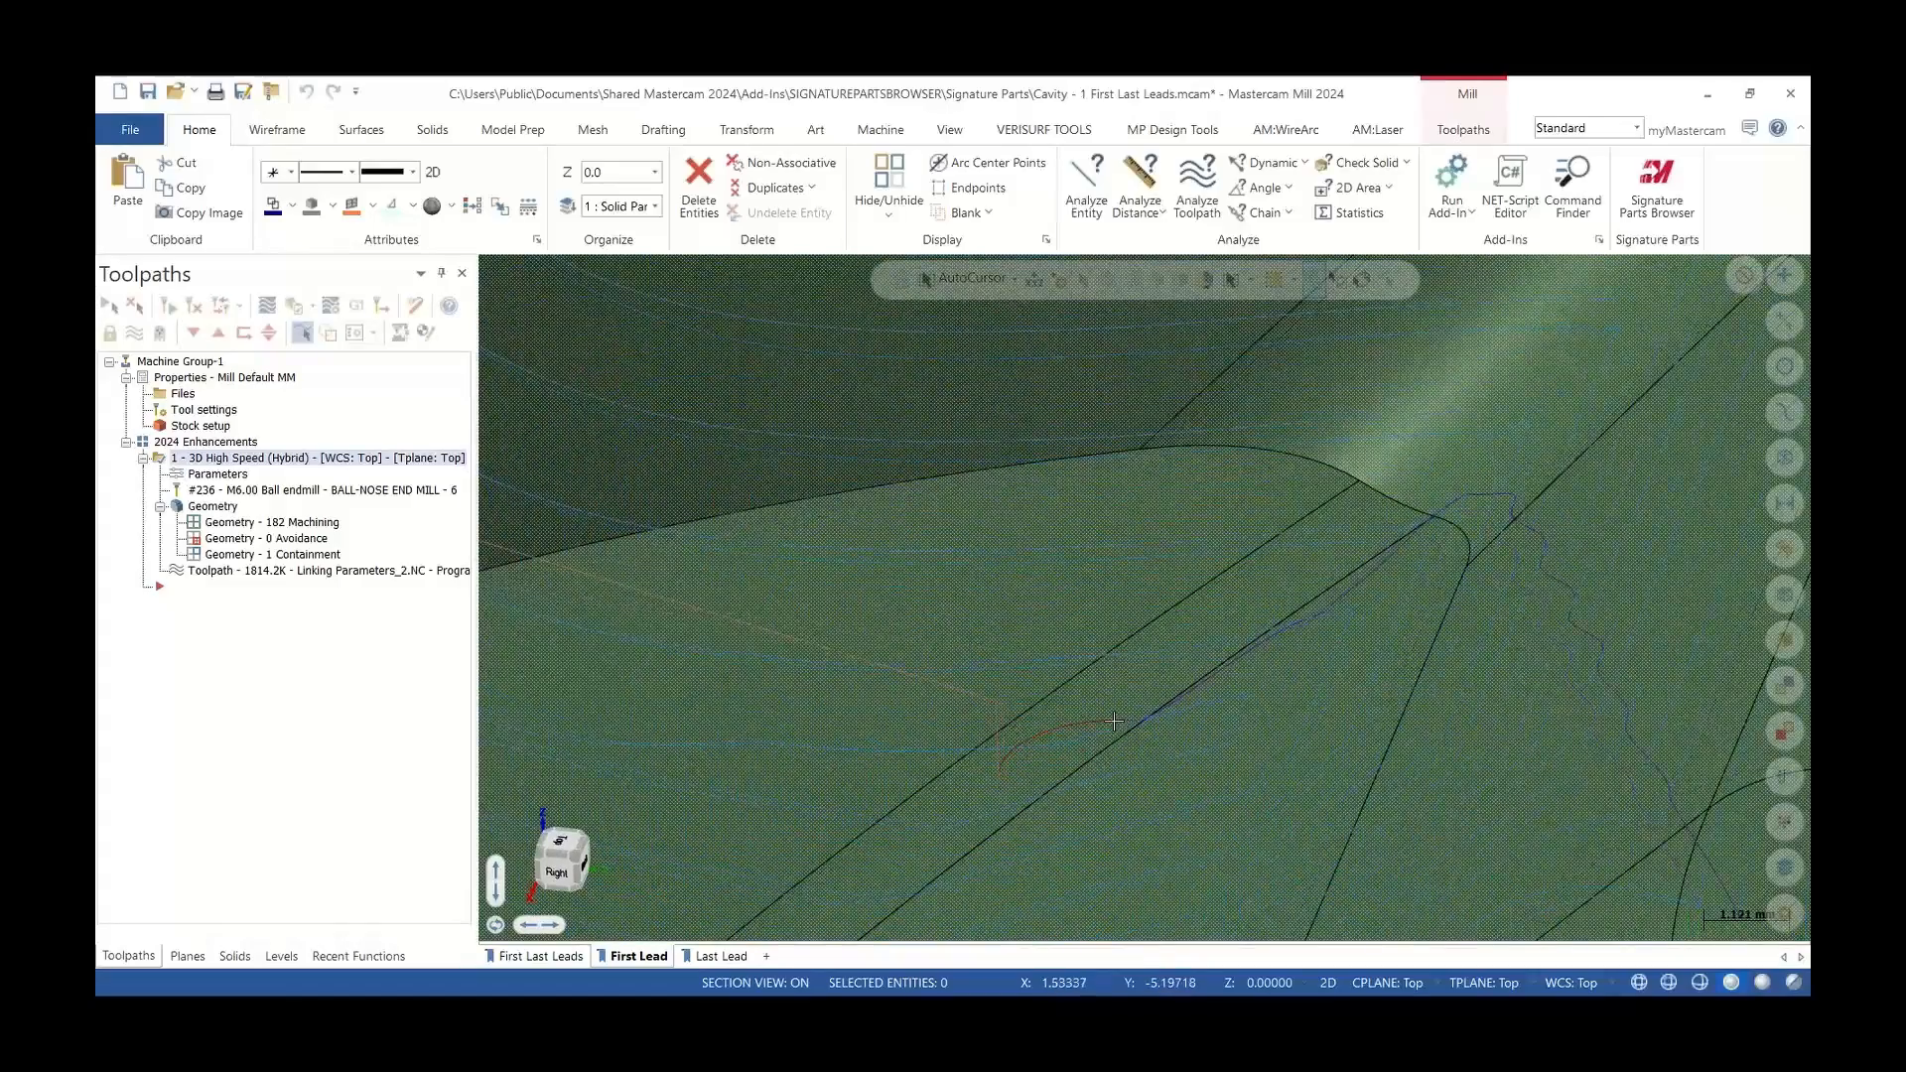
pyautogui.scroll(-8, 910, 569)
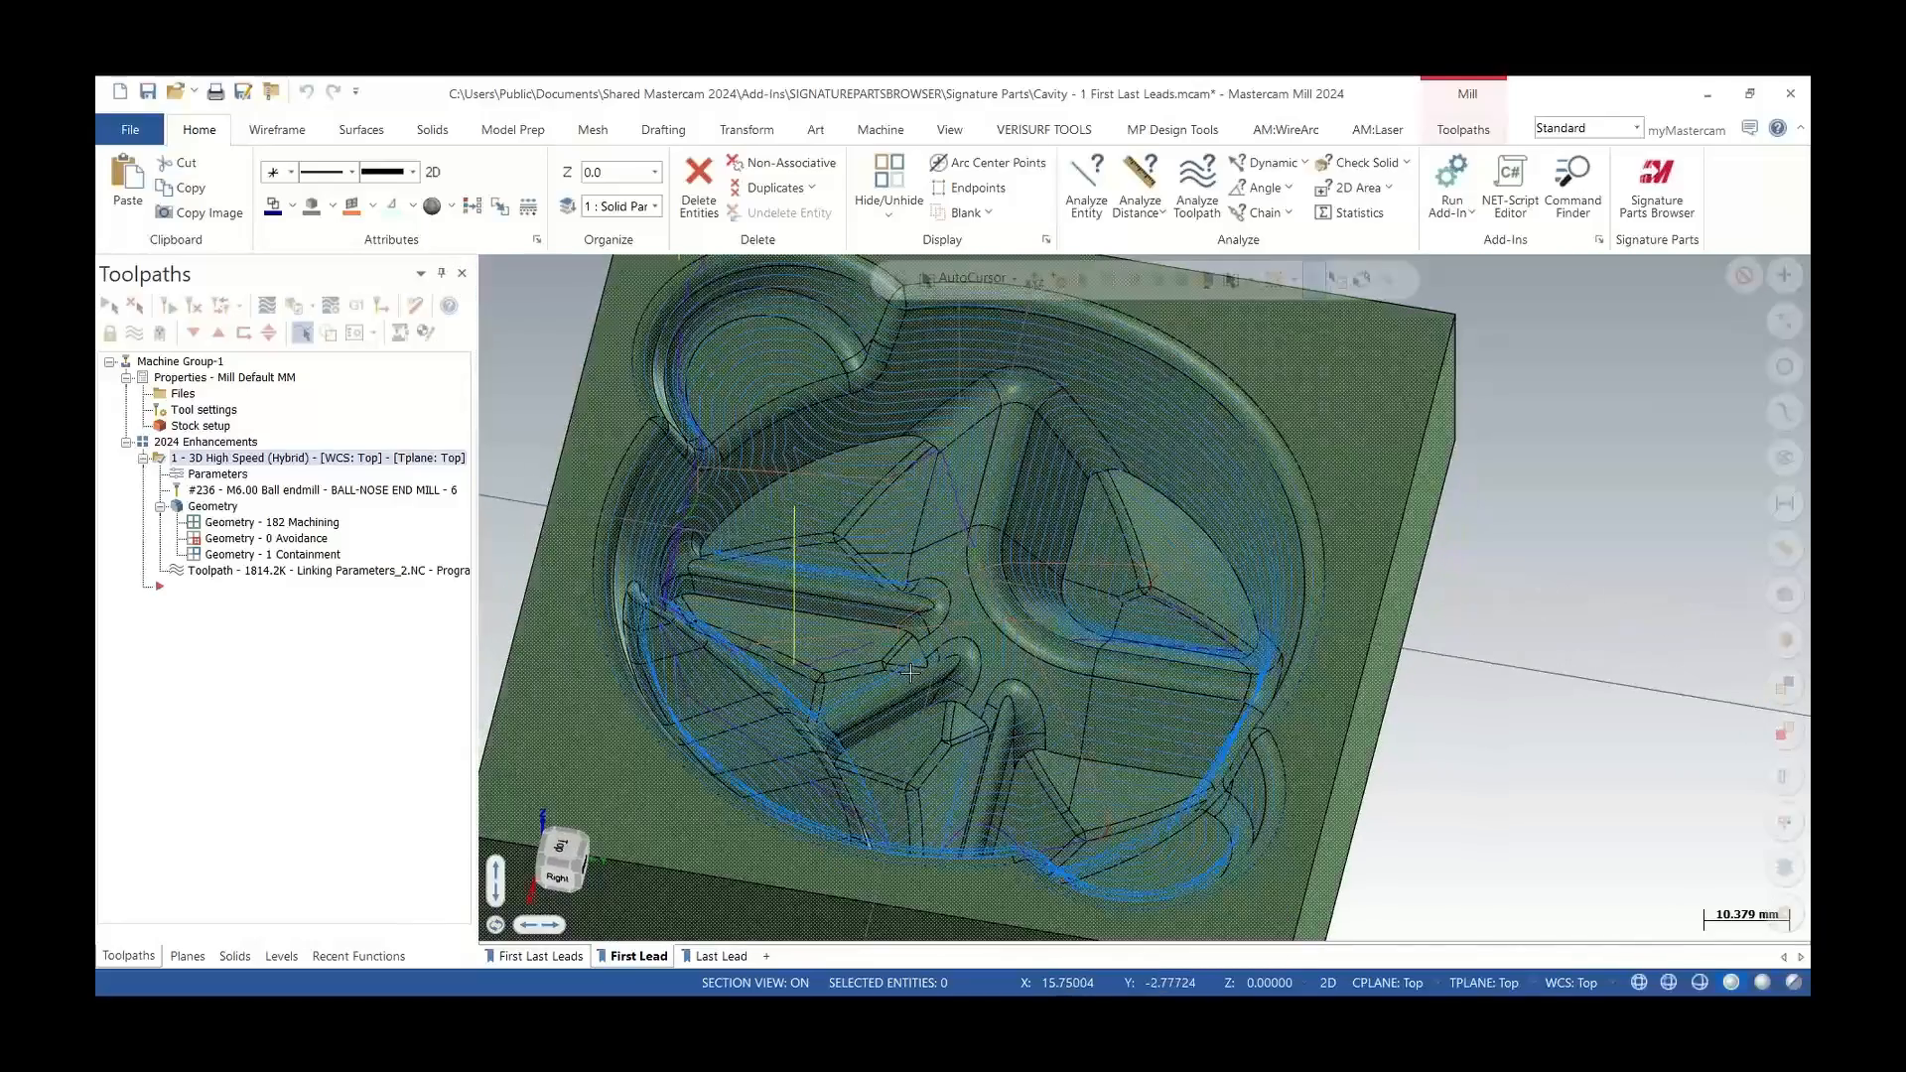
# Backplot the Hybrid toolpath's last lead in the Last Lead view, stepping through the final moves
pyautogui.click(721, 957)
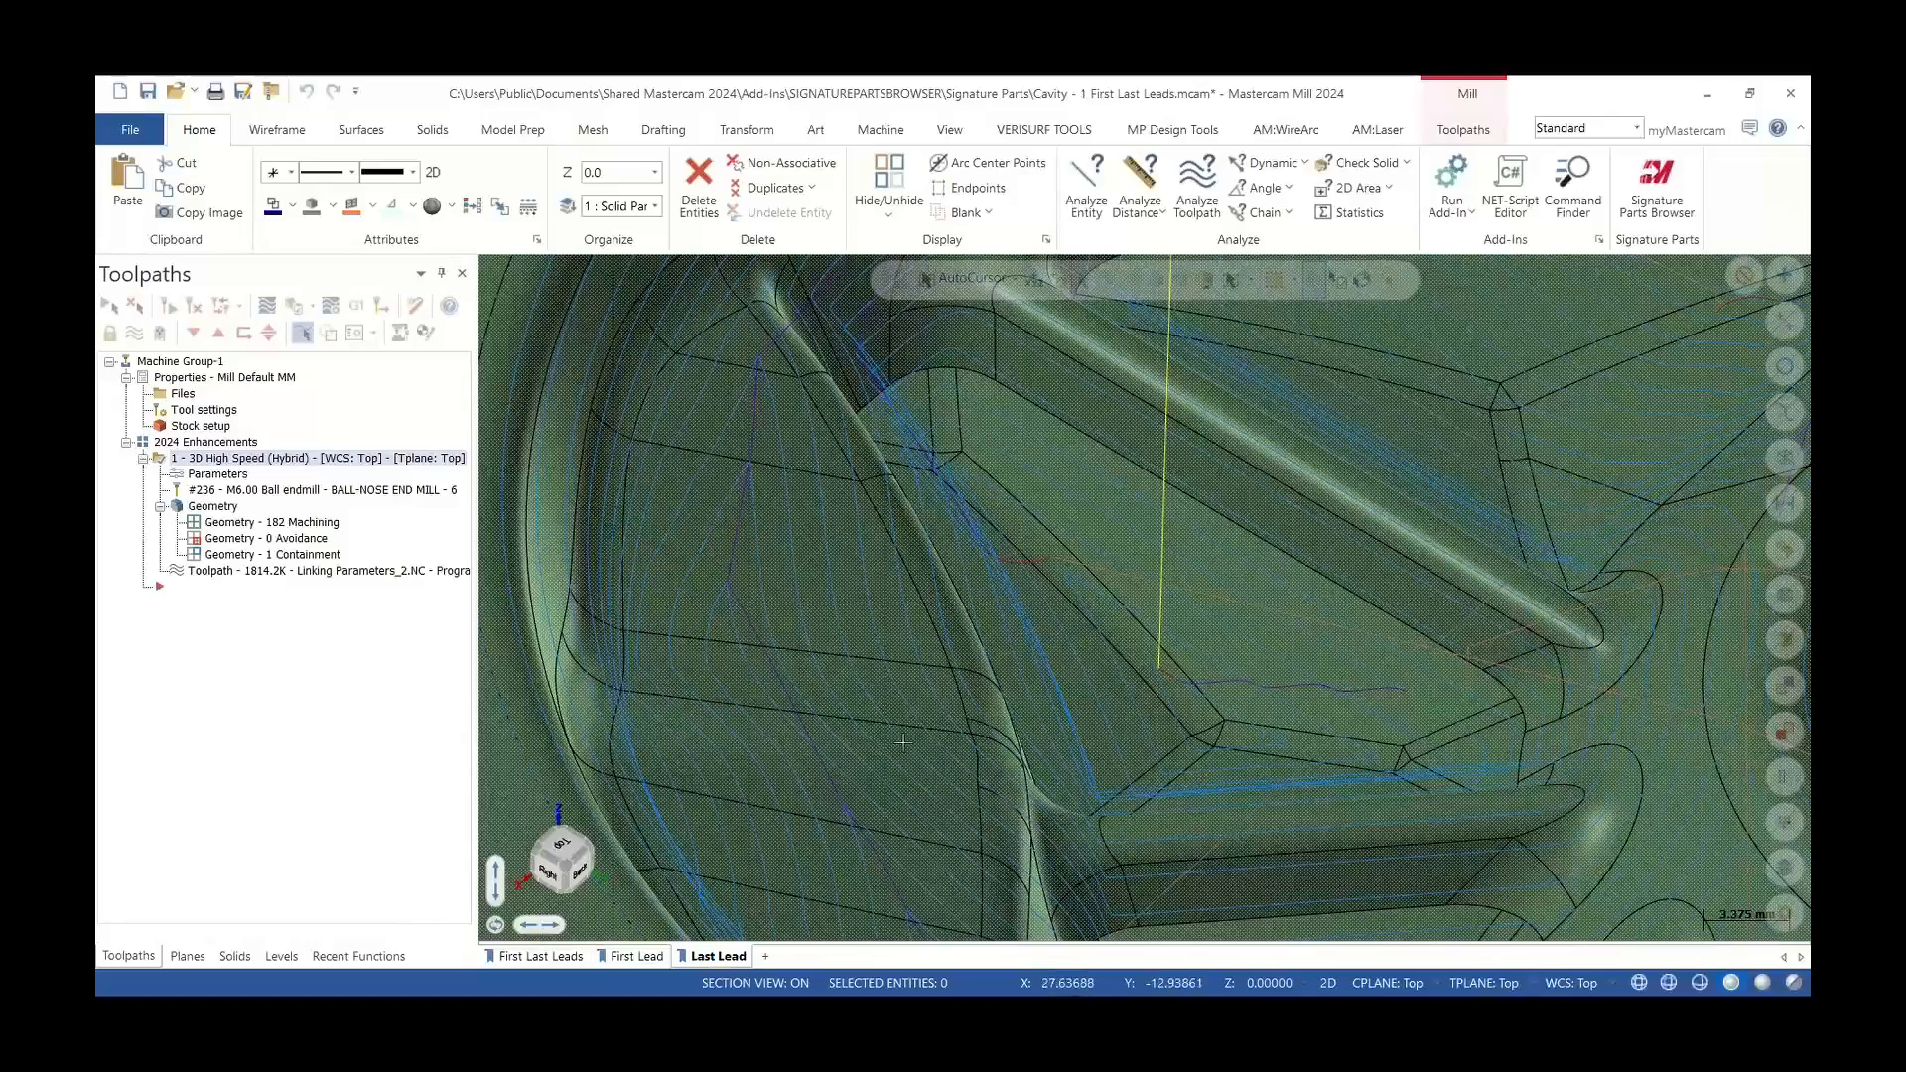
pyautogui.scroll(4, 1185, 660)
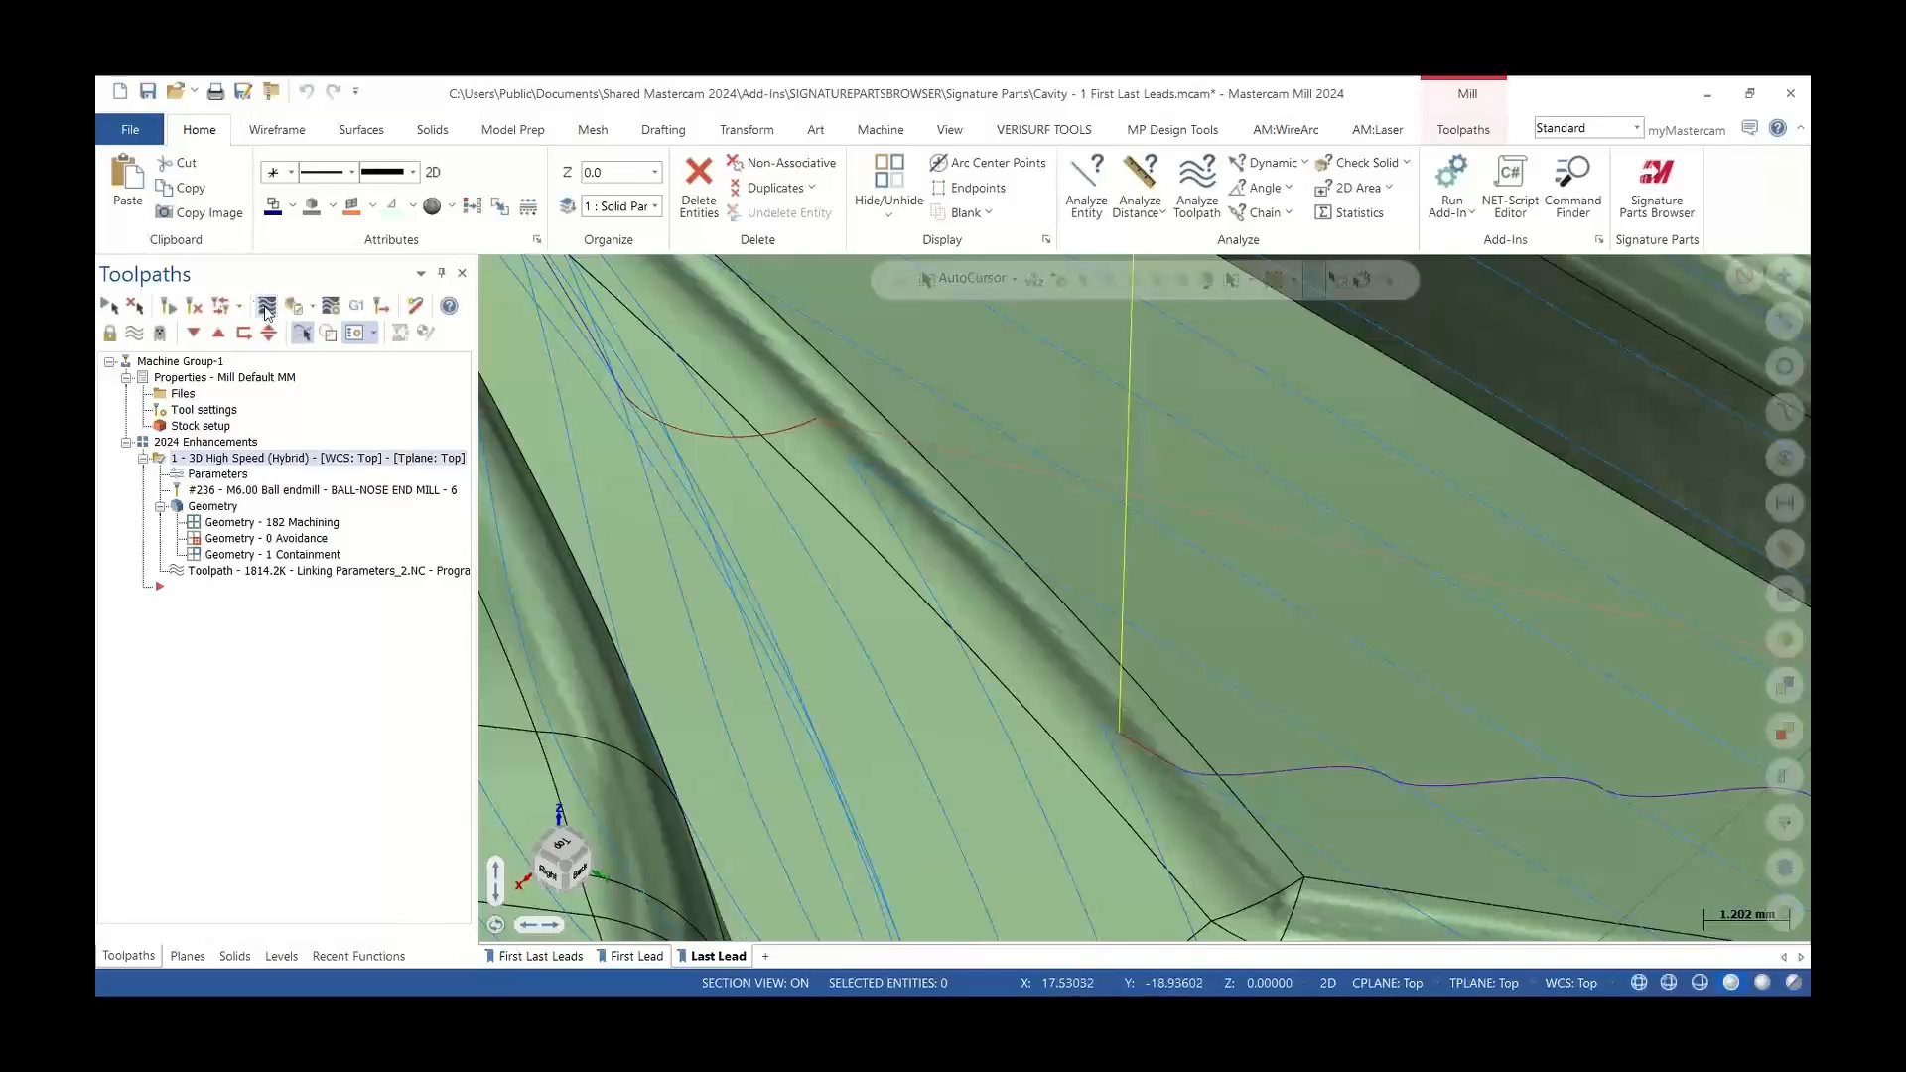
pyautogui.click(267, 306)
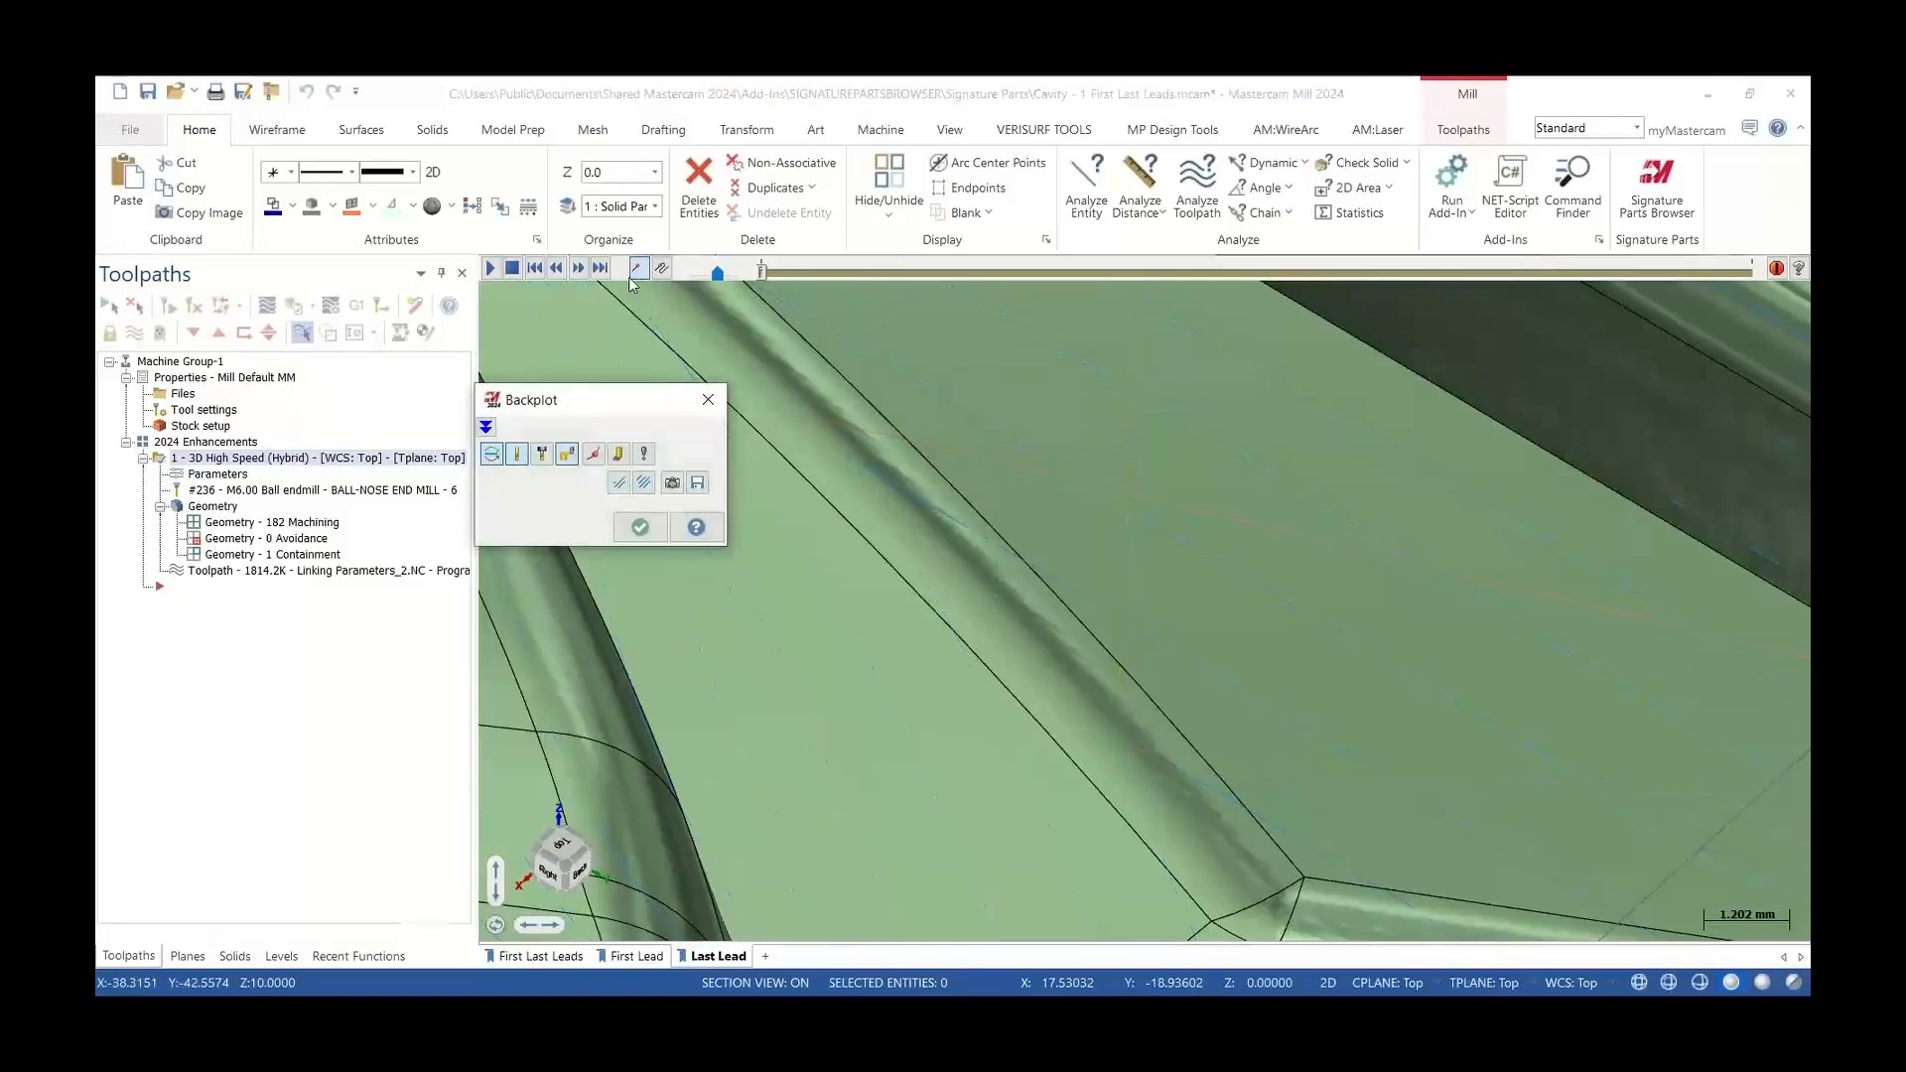
pyautogui.click(596, 273)
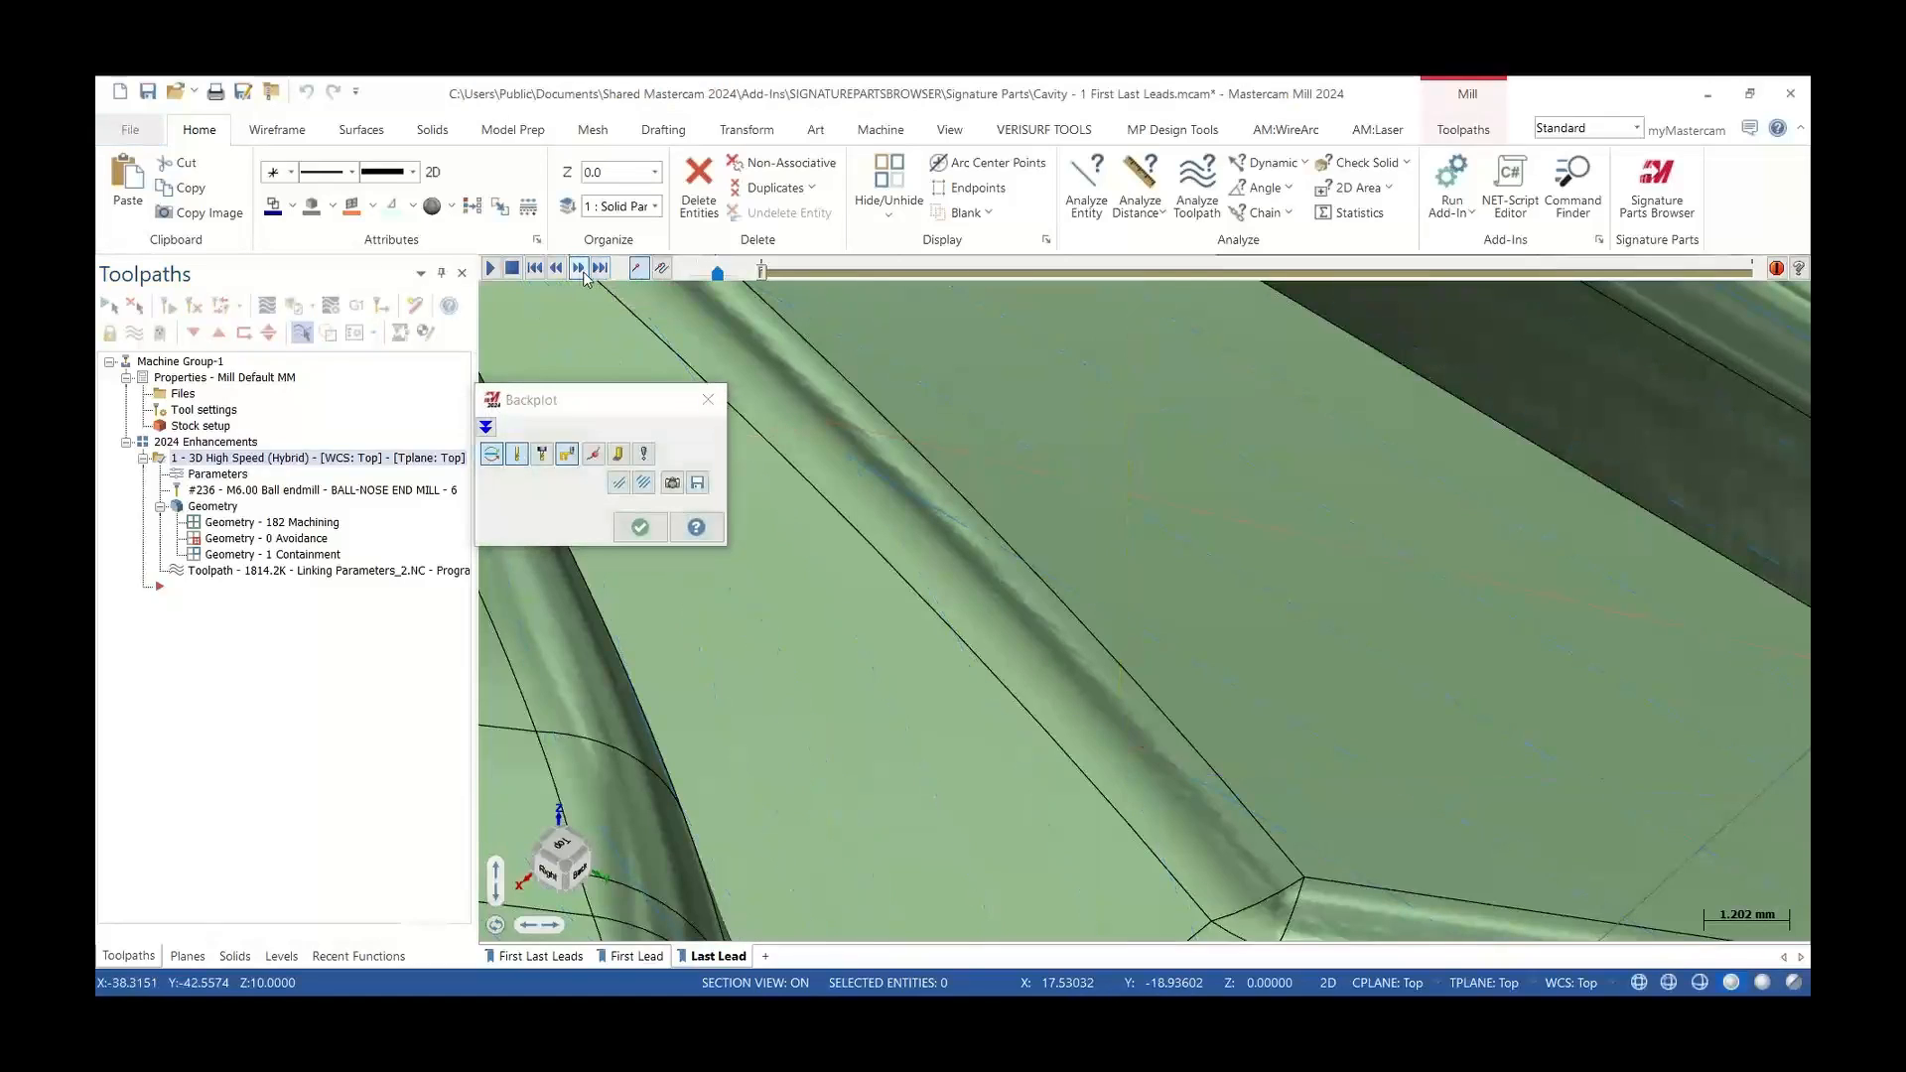
pyautogui.moveTo(761, 272); pyautogui.dragTo(1749, 274)
pyautogui.scroll(-6, 830, 508)
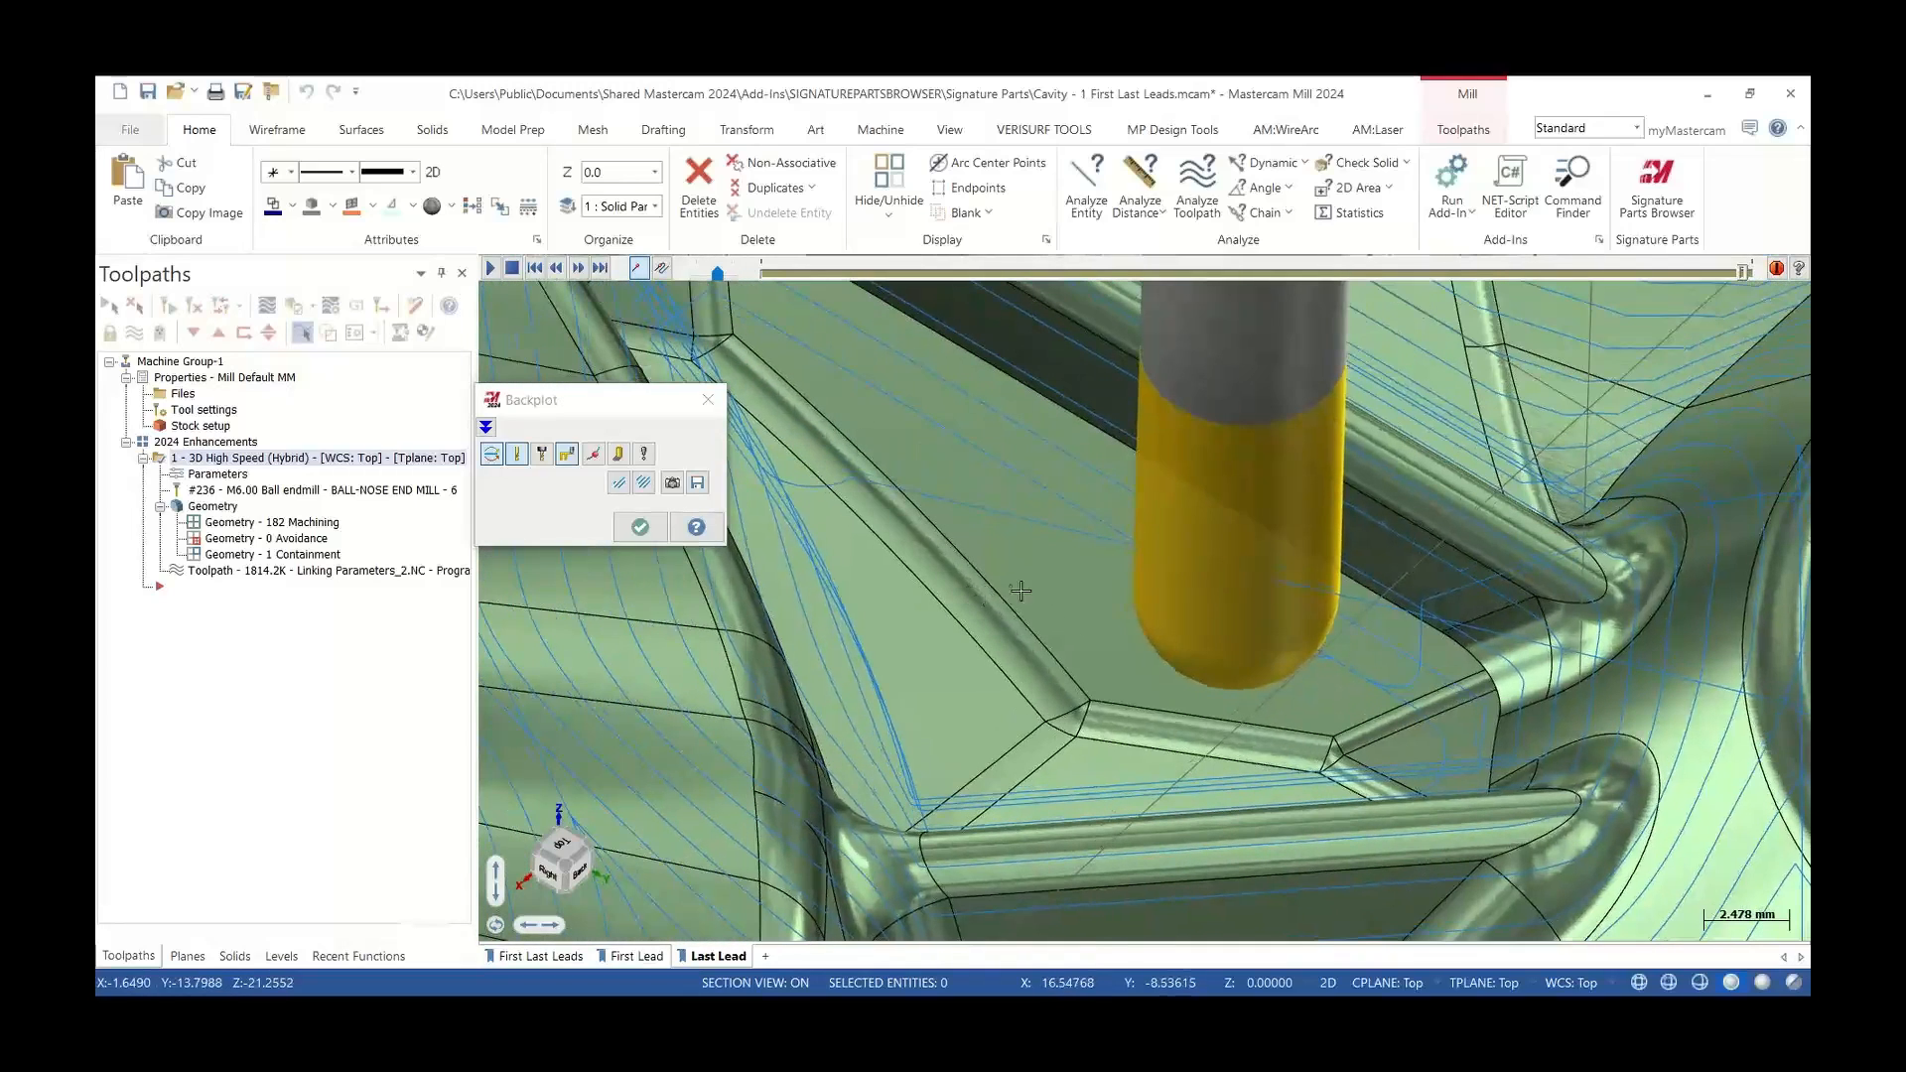
pyautogui.scroll(2, 1144, 541)
pyautogui.press('s')
pyautogui.press('s')
pyautogui.press('s')
pyautogui.press('s')
pyautogui.press('s')
pyautogui.press('s')
pyautogui.press('s')
pyautogui.press('s')
pyautogui.press('s')
pyautogui.press('s')
pyautogui.press('s')
pyautogui.press('s')
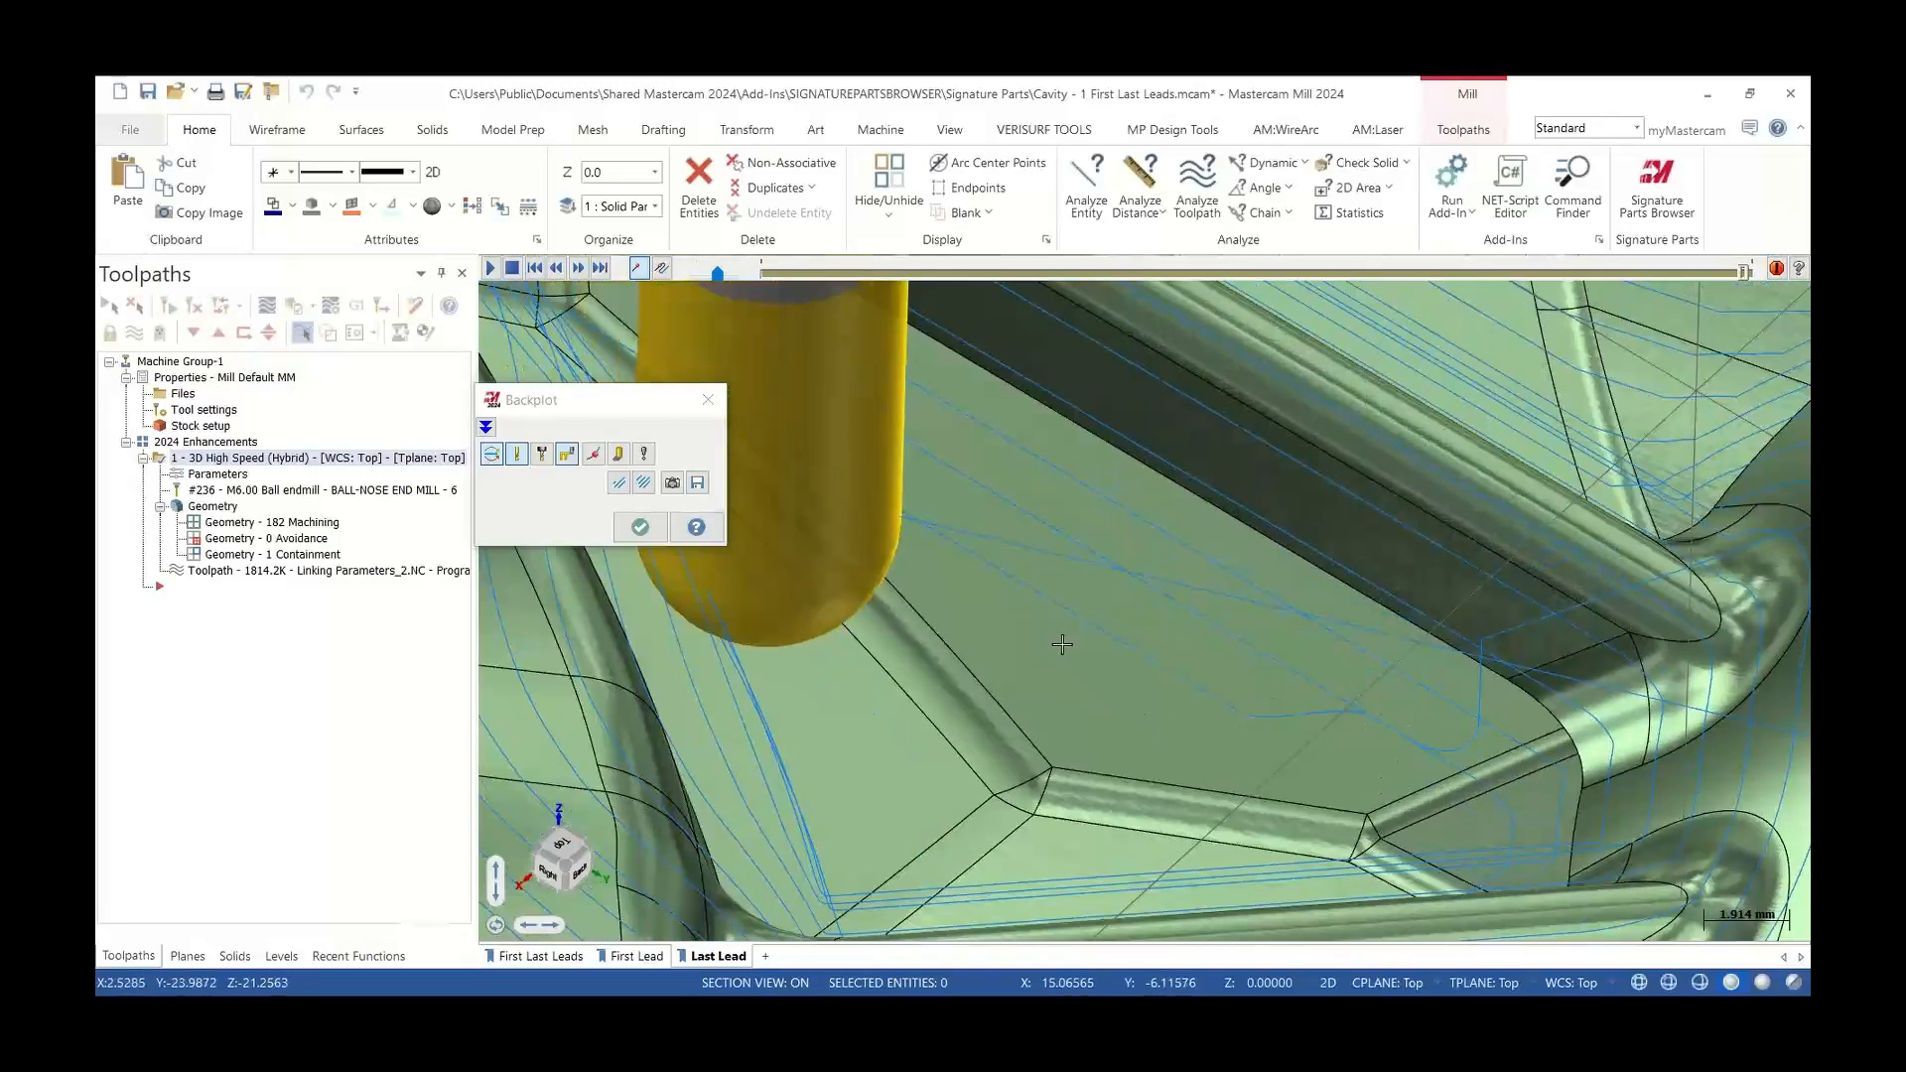
pyautogui.press('s')
pyautogui.press('s')
pyautogui.press('s')
pyautogui.press('s')
pyautogui.press('s')
pyautogui.press('s')
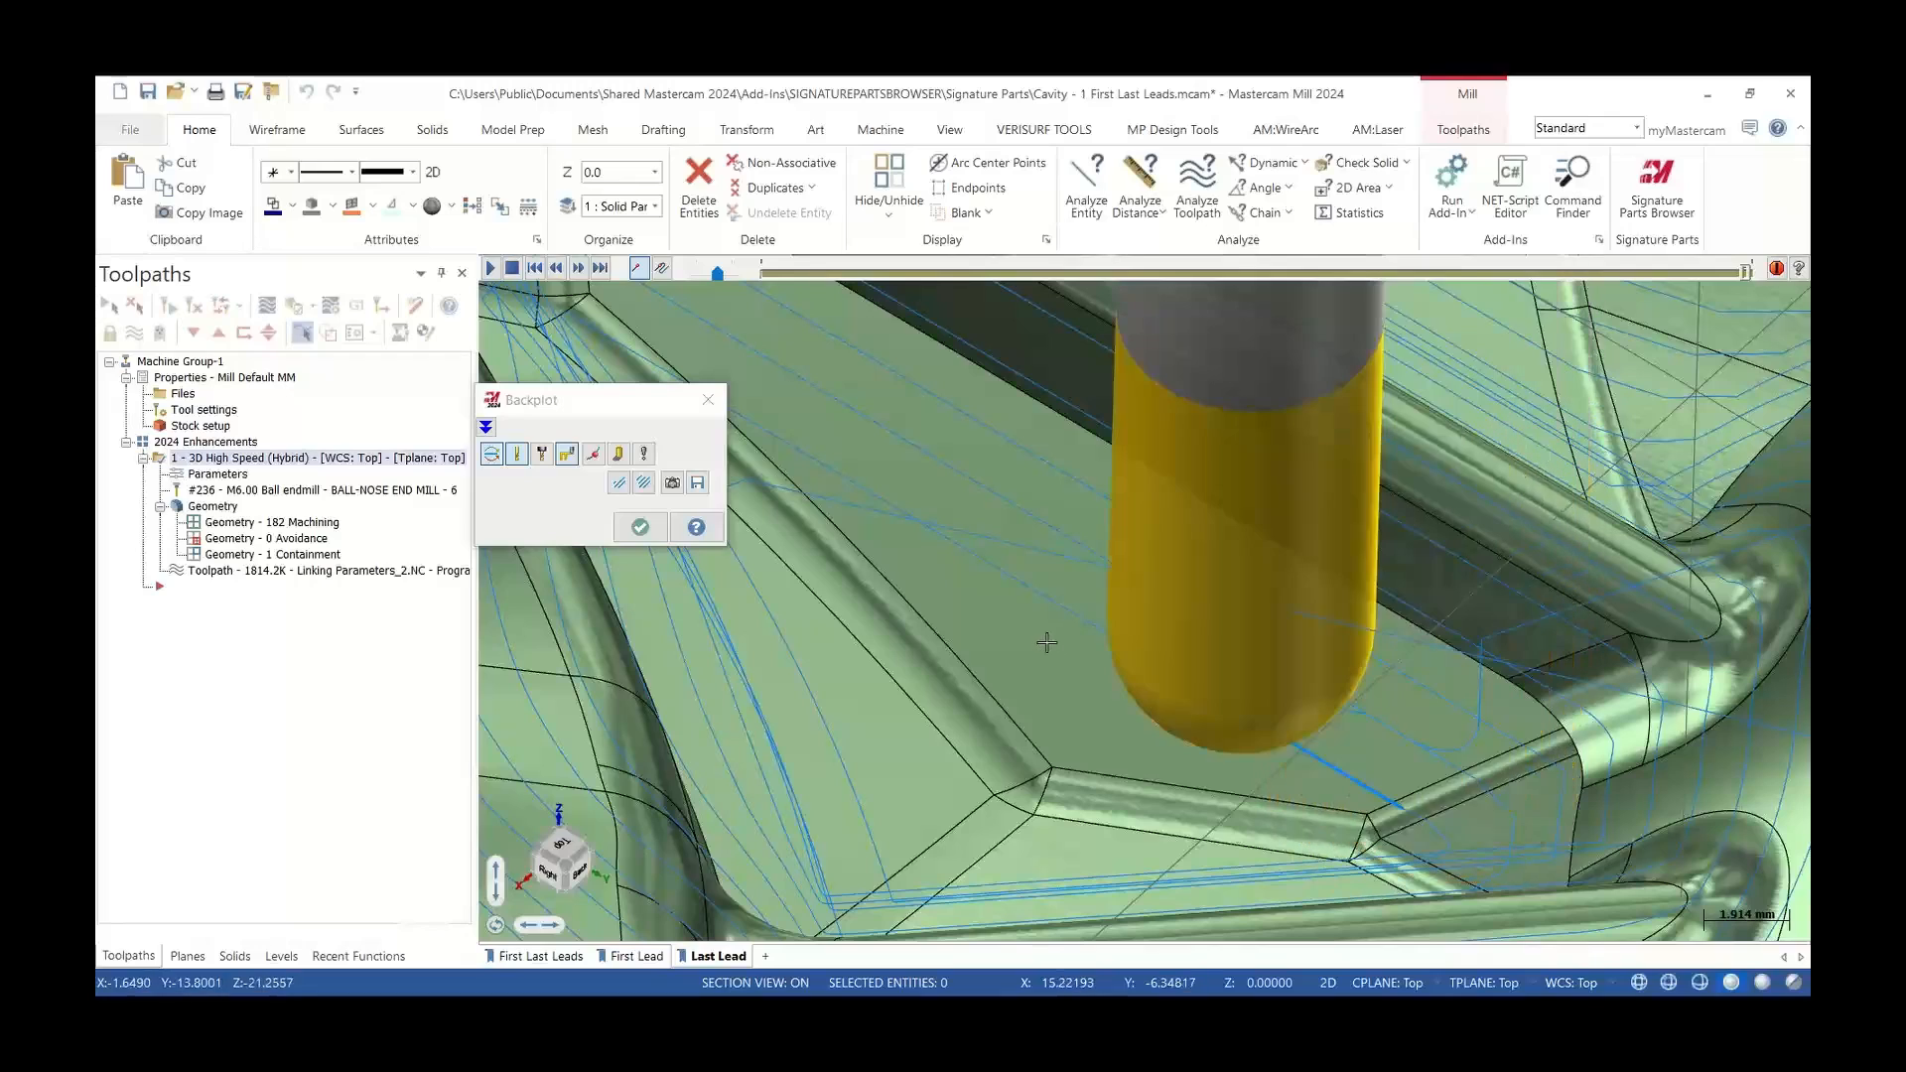
pyautogui.scroll(-1, 1047, 636)
pyautogui.press('s')
pyautogui.press('s')
pyautogui.press('s')
pyautogui.press('s')
pyautogui.press('s')
pyautogui.press('s')
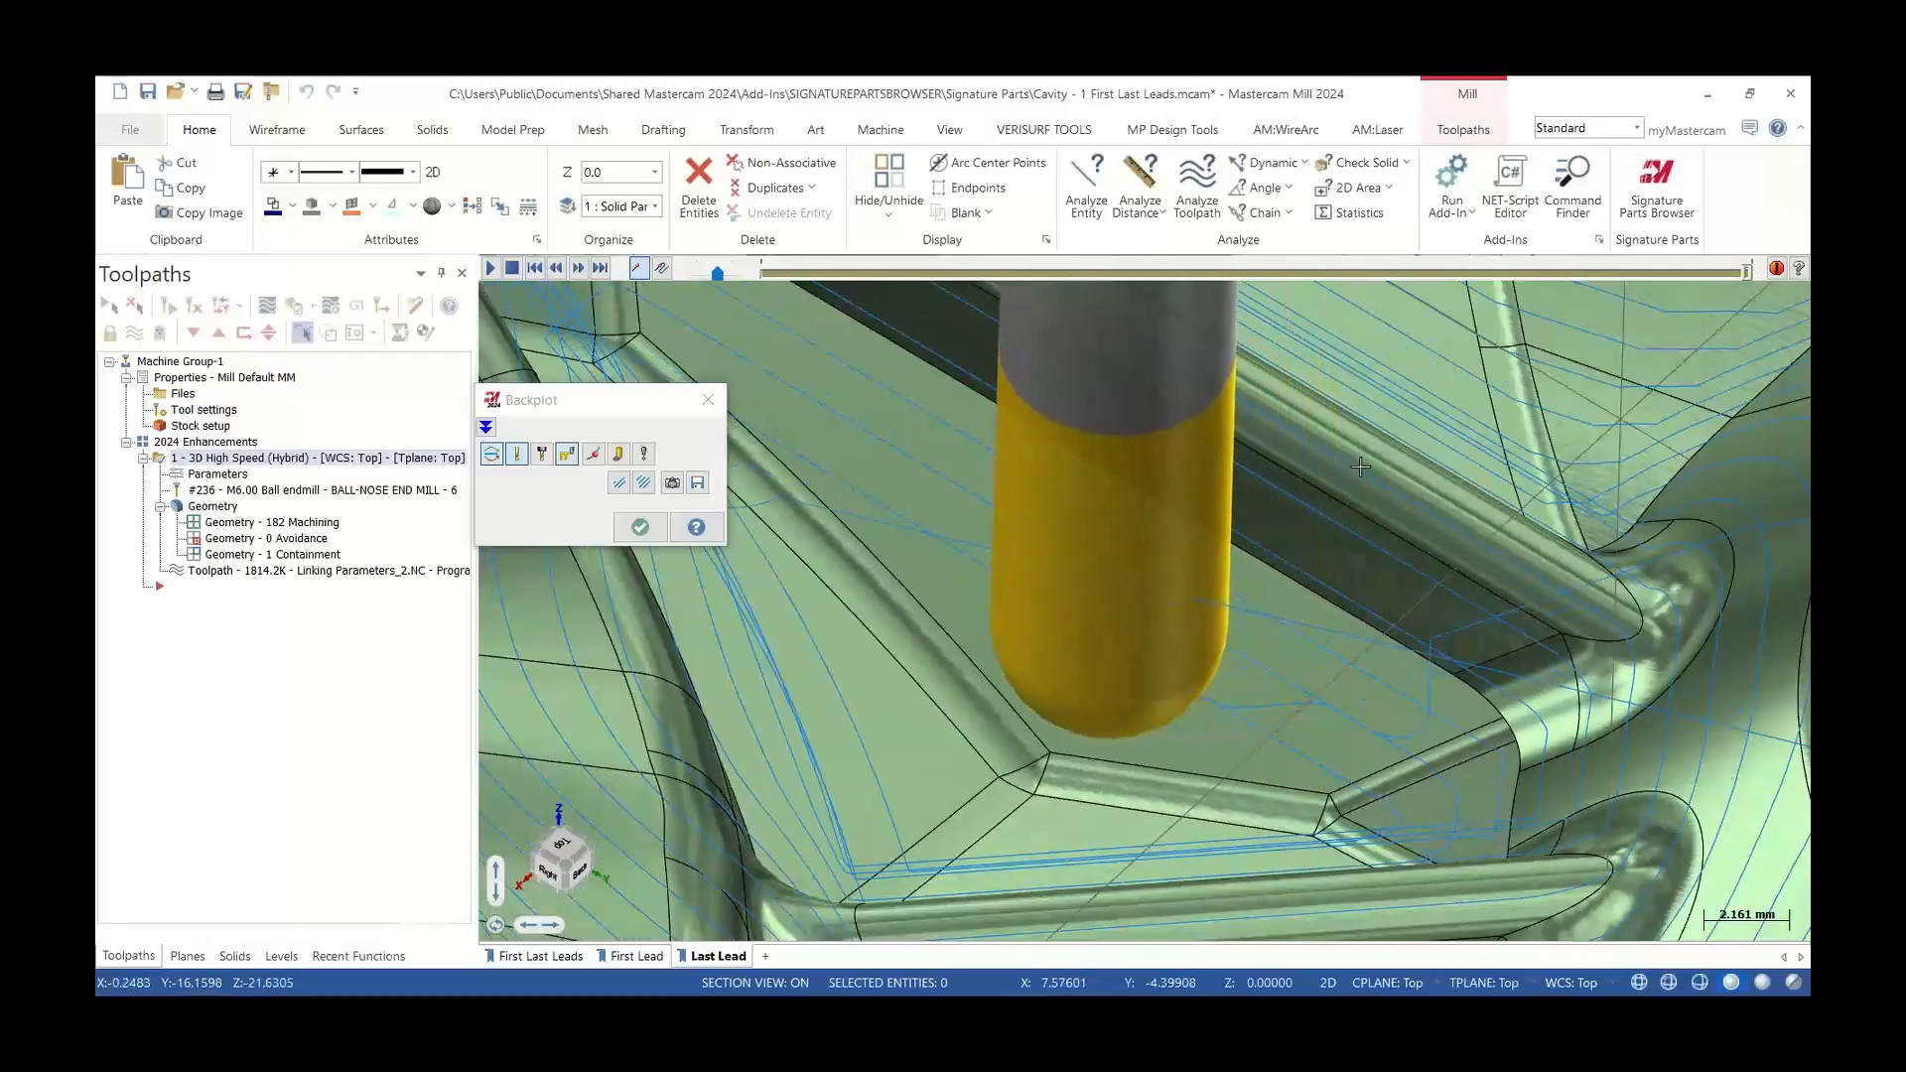
pyautogui.press('s')
pyautogui.press('s')
pyautogui.press('s')
pyautogui.press('s')
pyautogui.press('s')
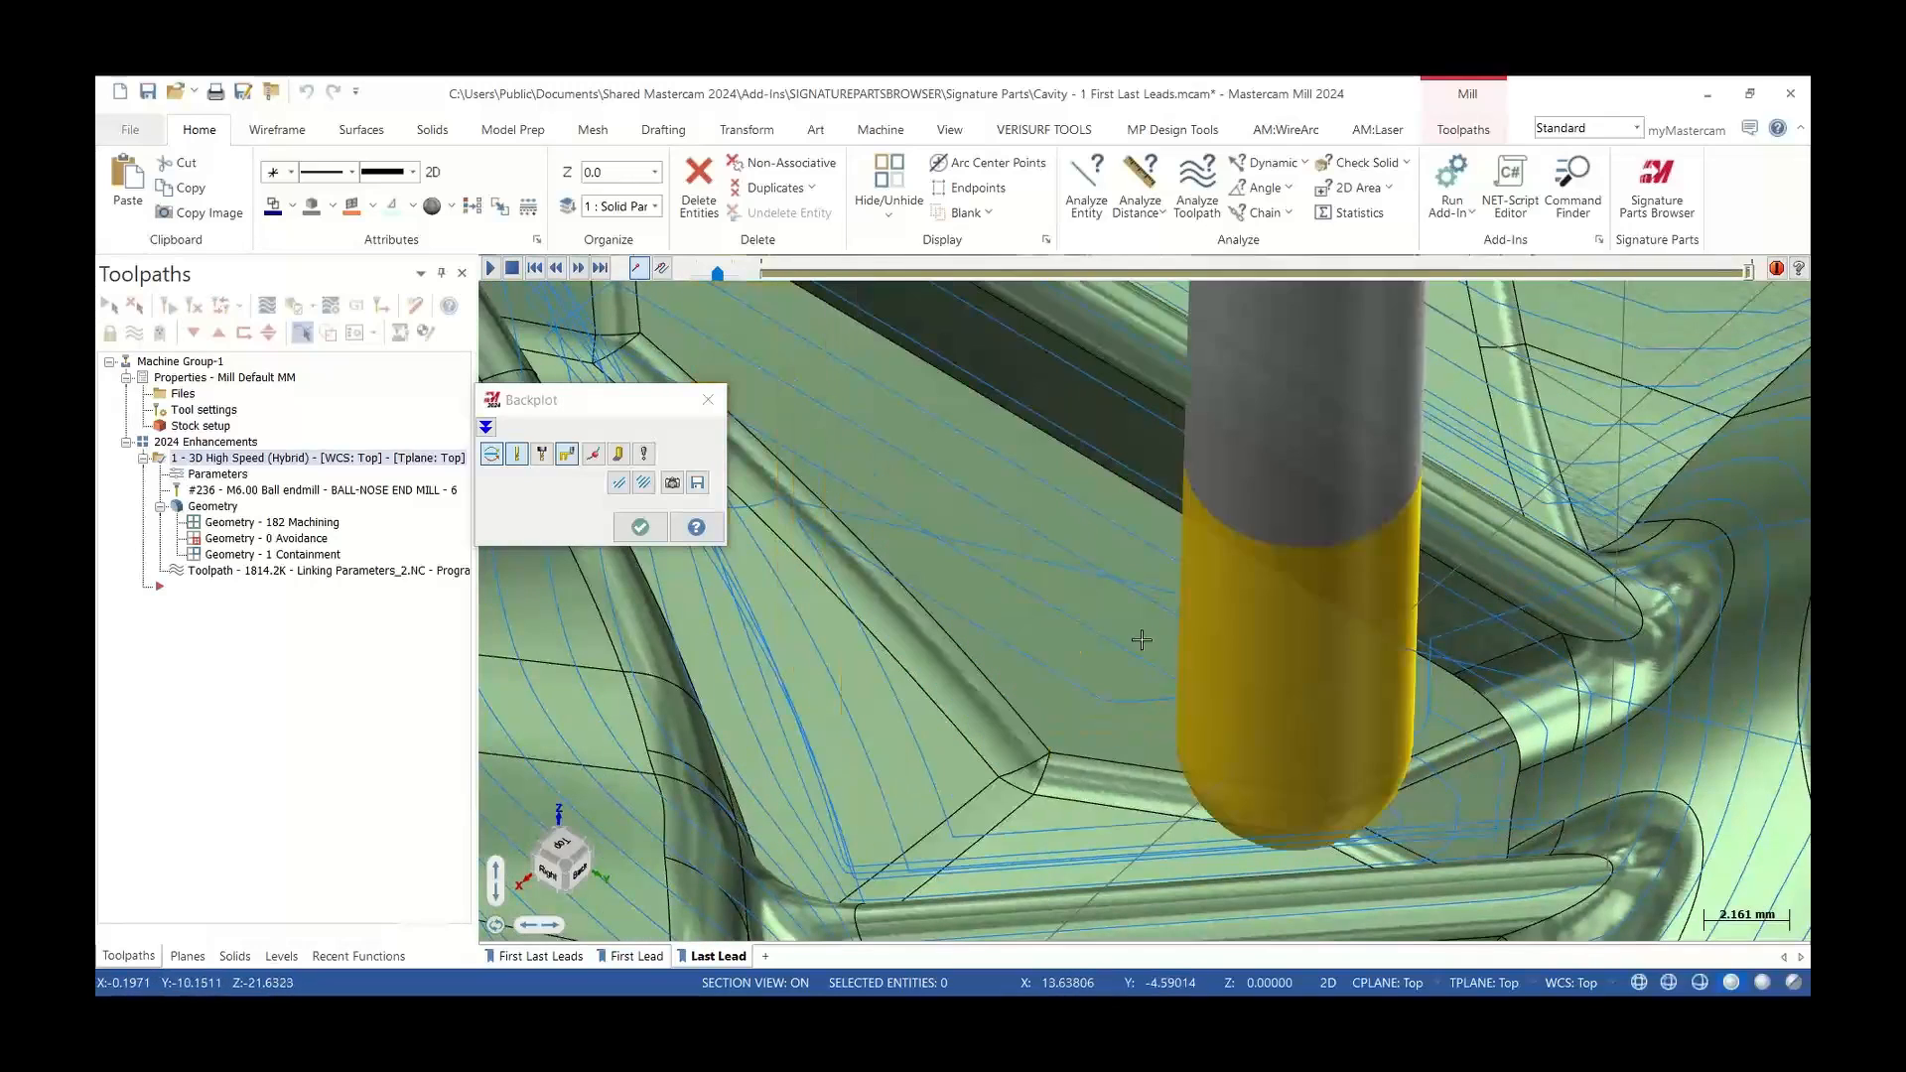
pyautogui.press('s')
pyautogui.press('s')
pyautogui.press('s')
pyautogui.press('s')
pyautogui.press('s')
pyautogui.press('s')
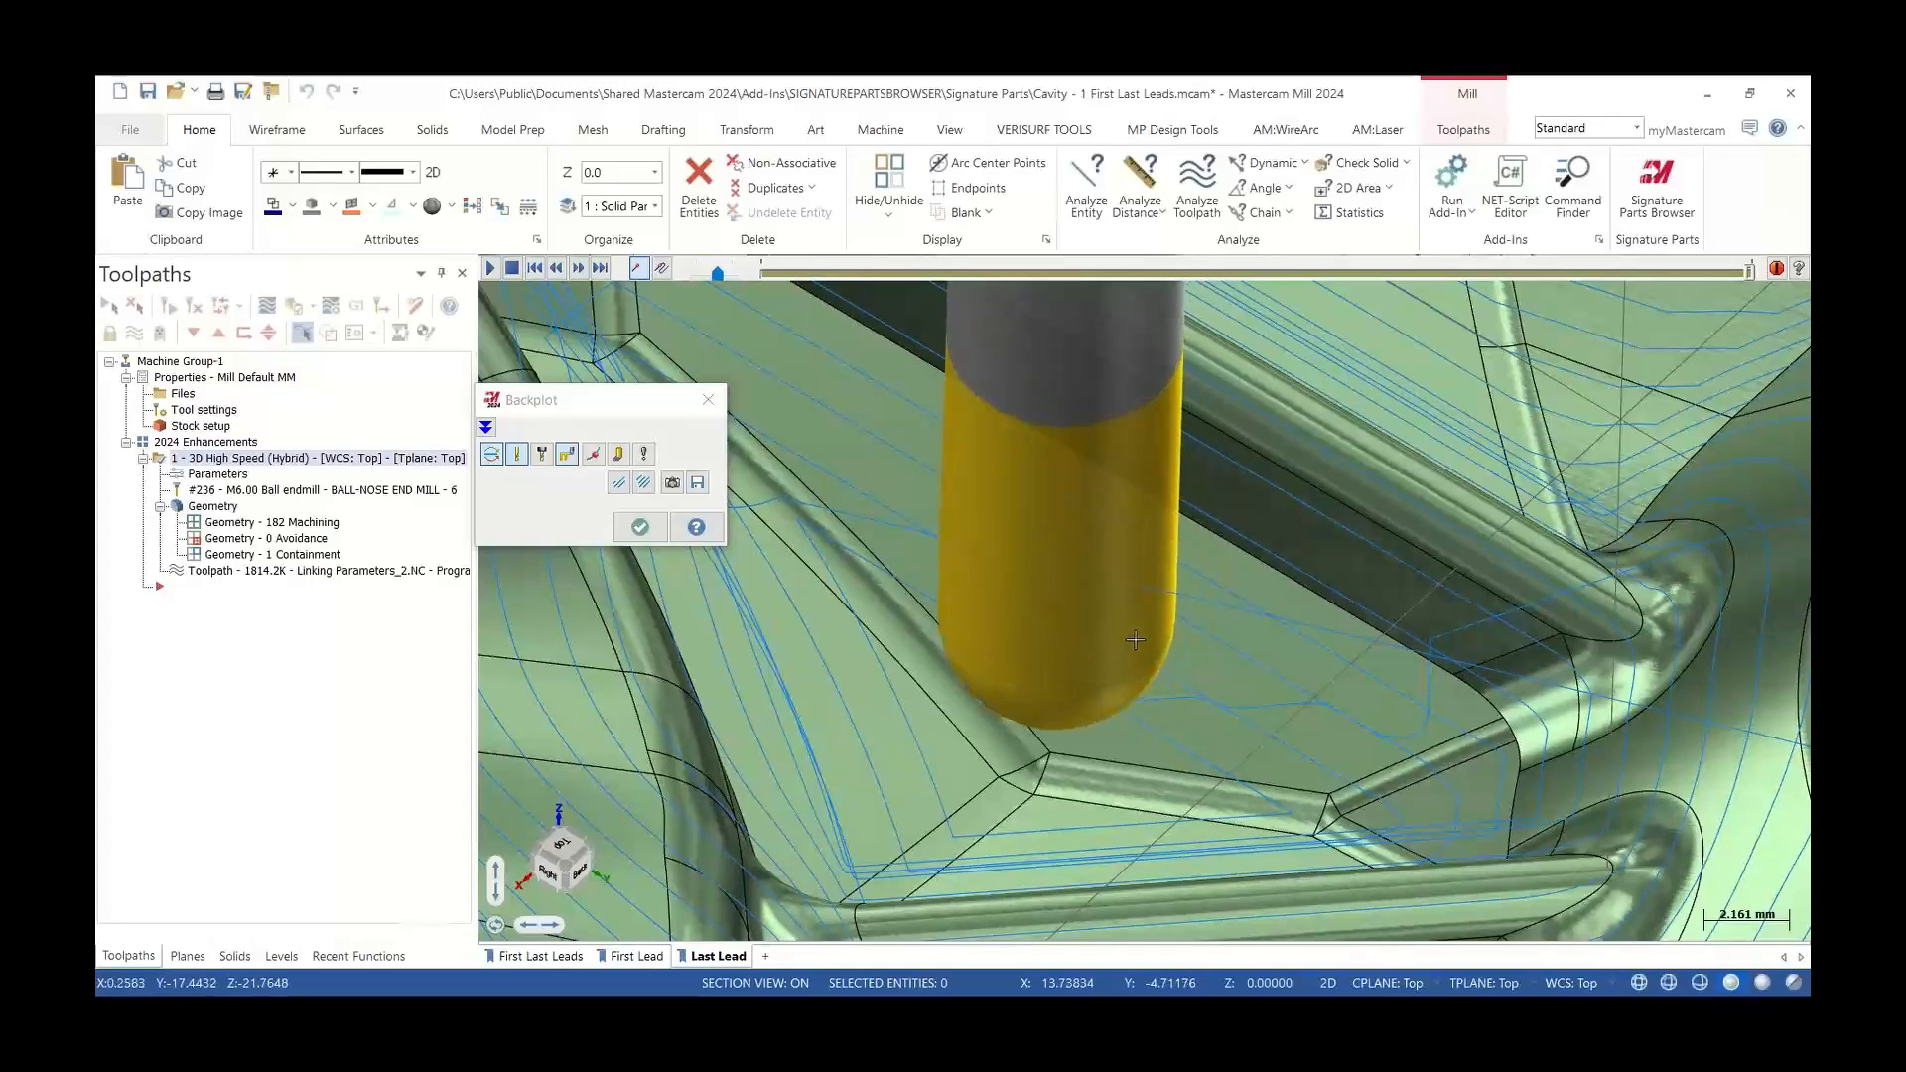
pyautogui.press('s')
pyautogui.press('s')
pyautogui.press('s')
pyautogui.press('s')
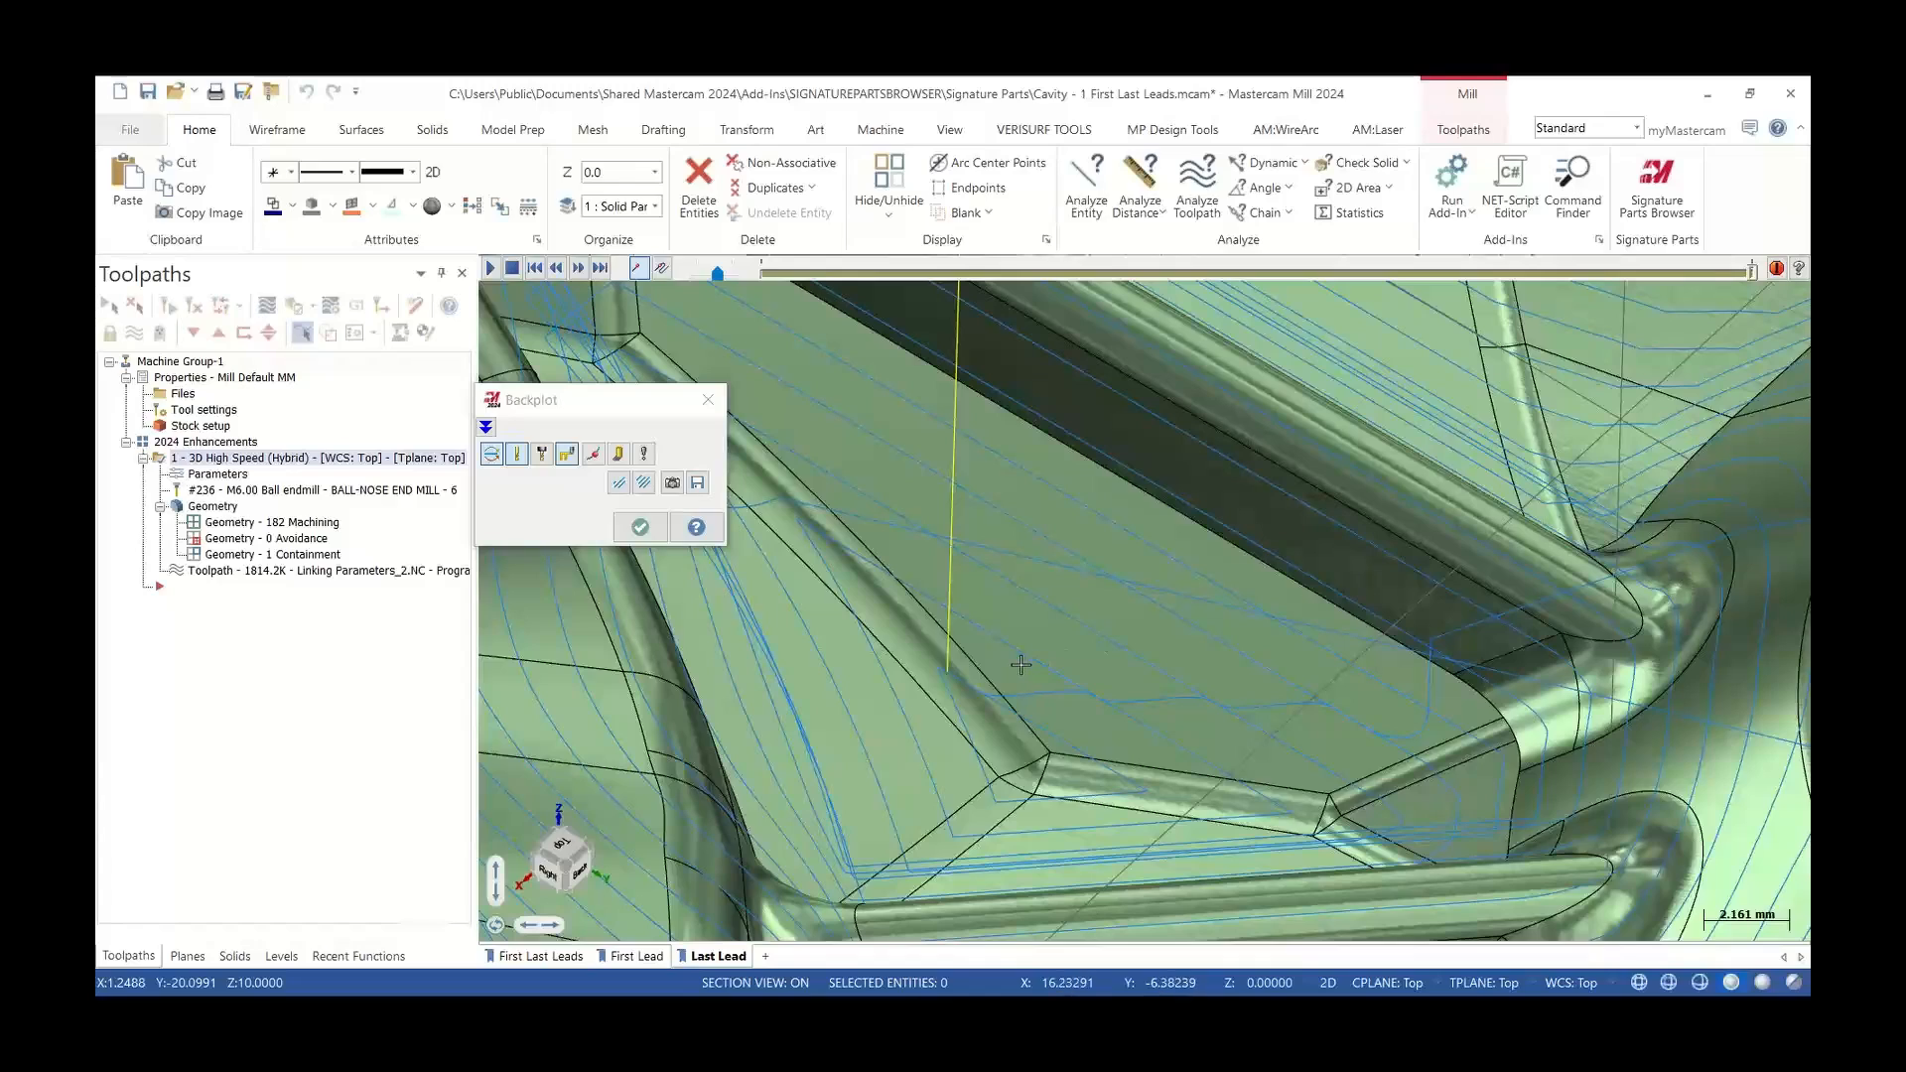
pyautogui.press('s')
pyautogui.press('s')
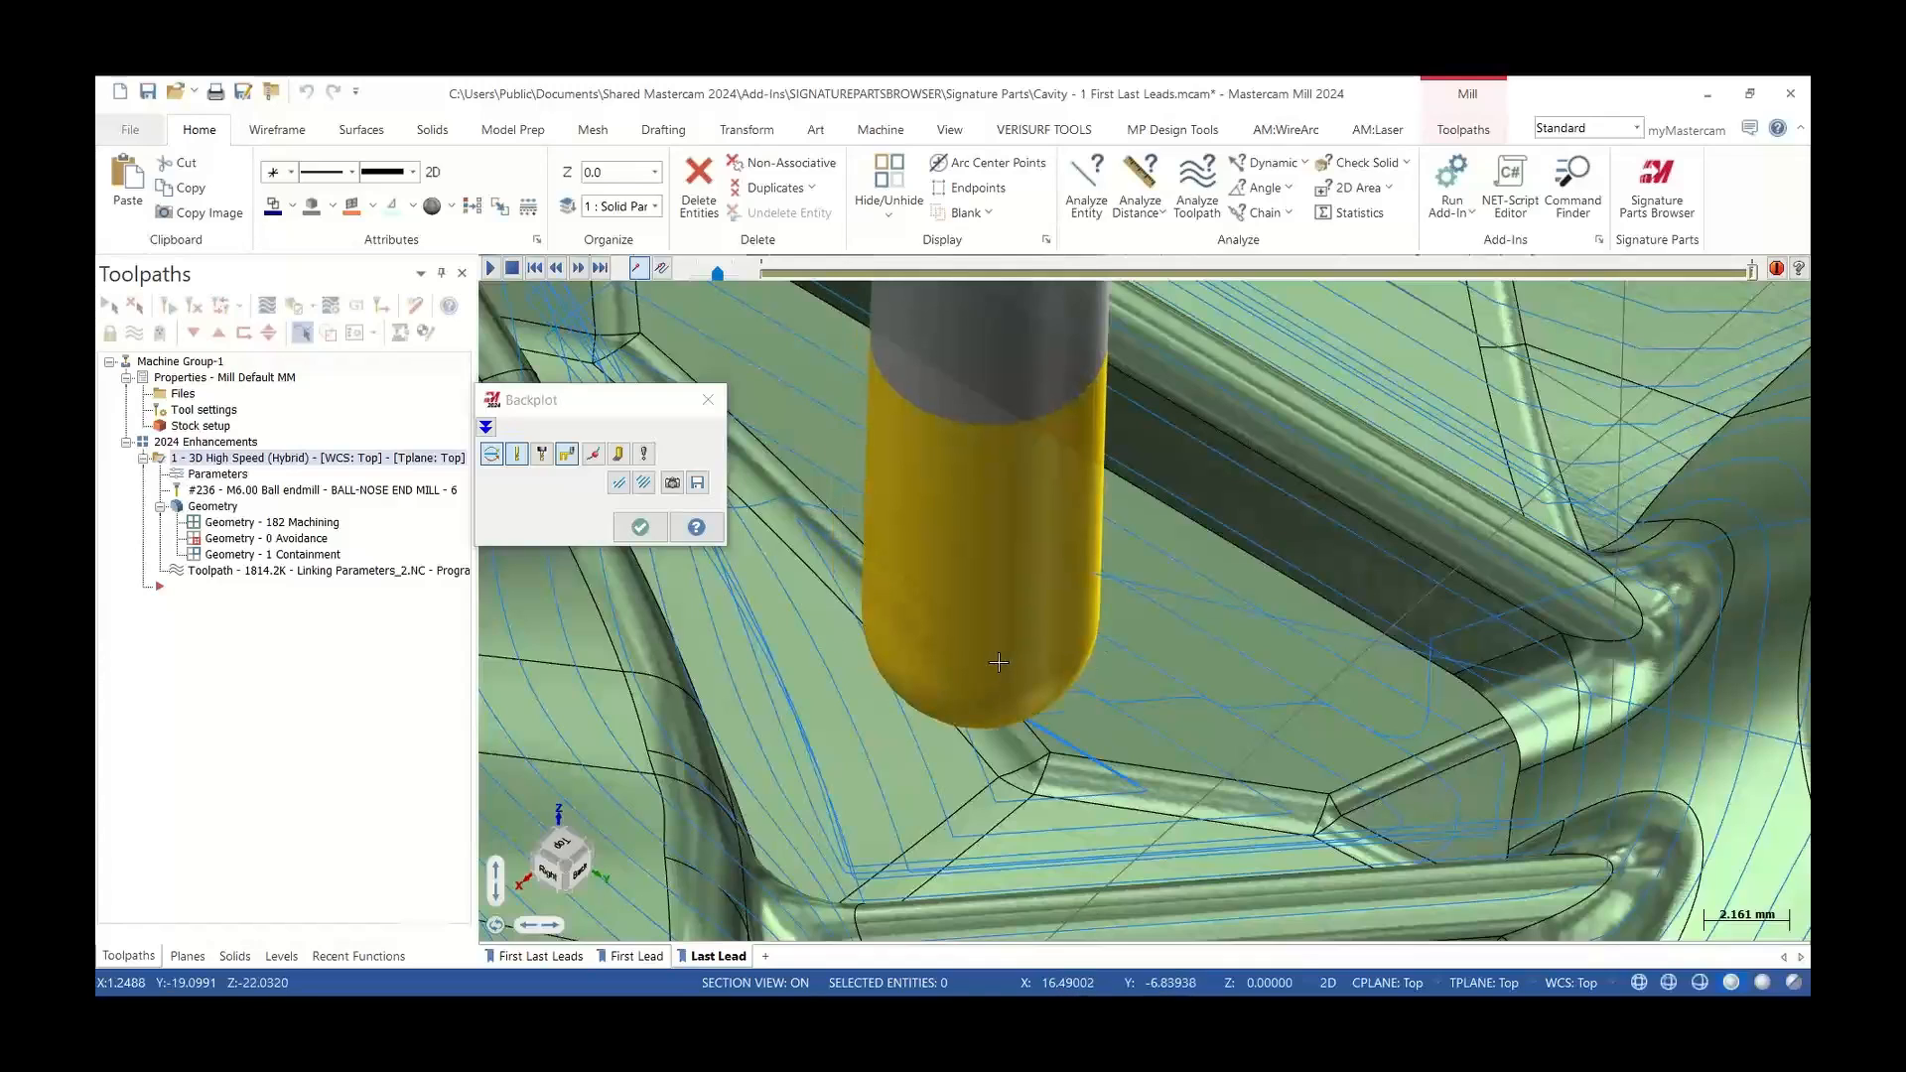
pyautogui.press('s')
pyautogui.press('s')
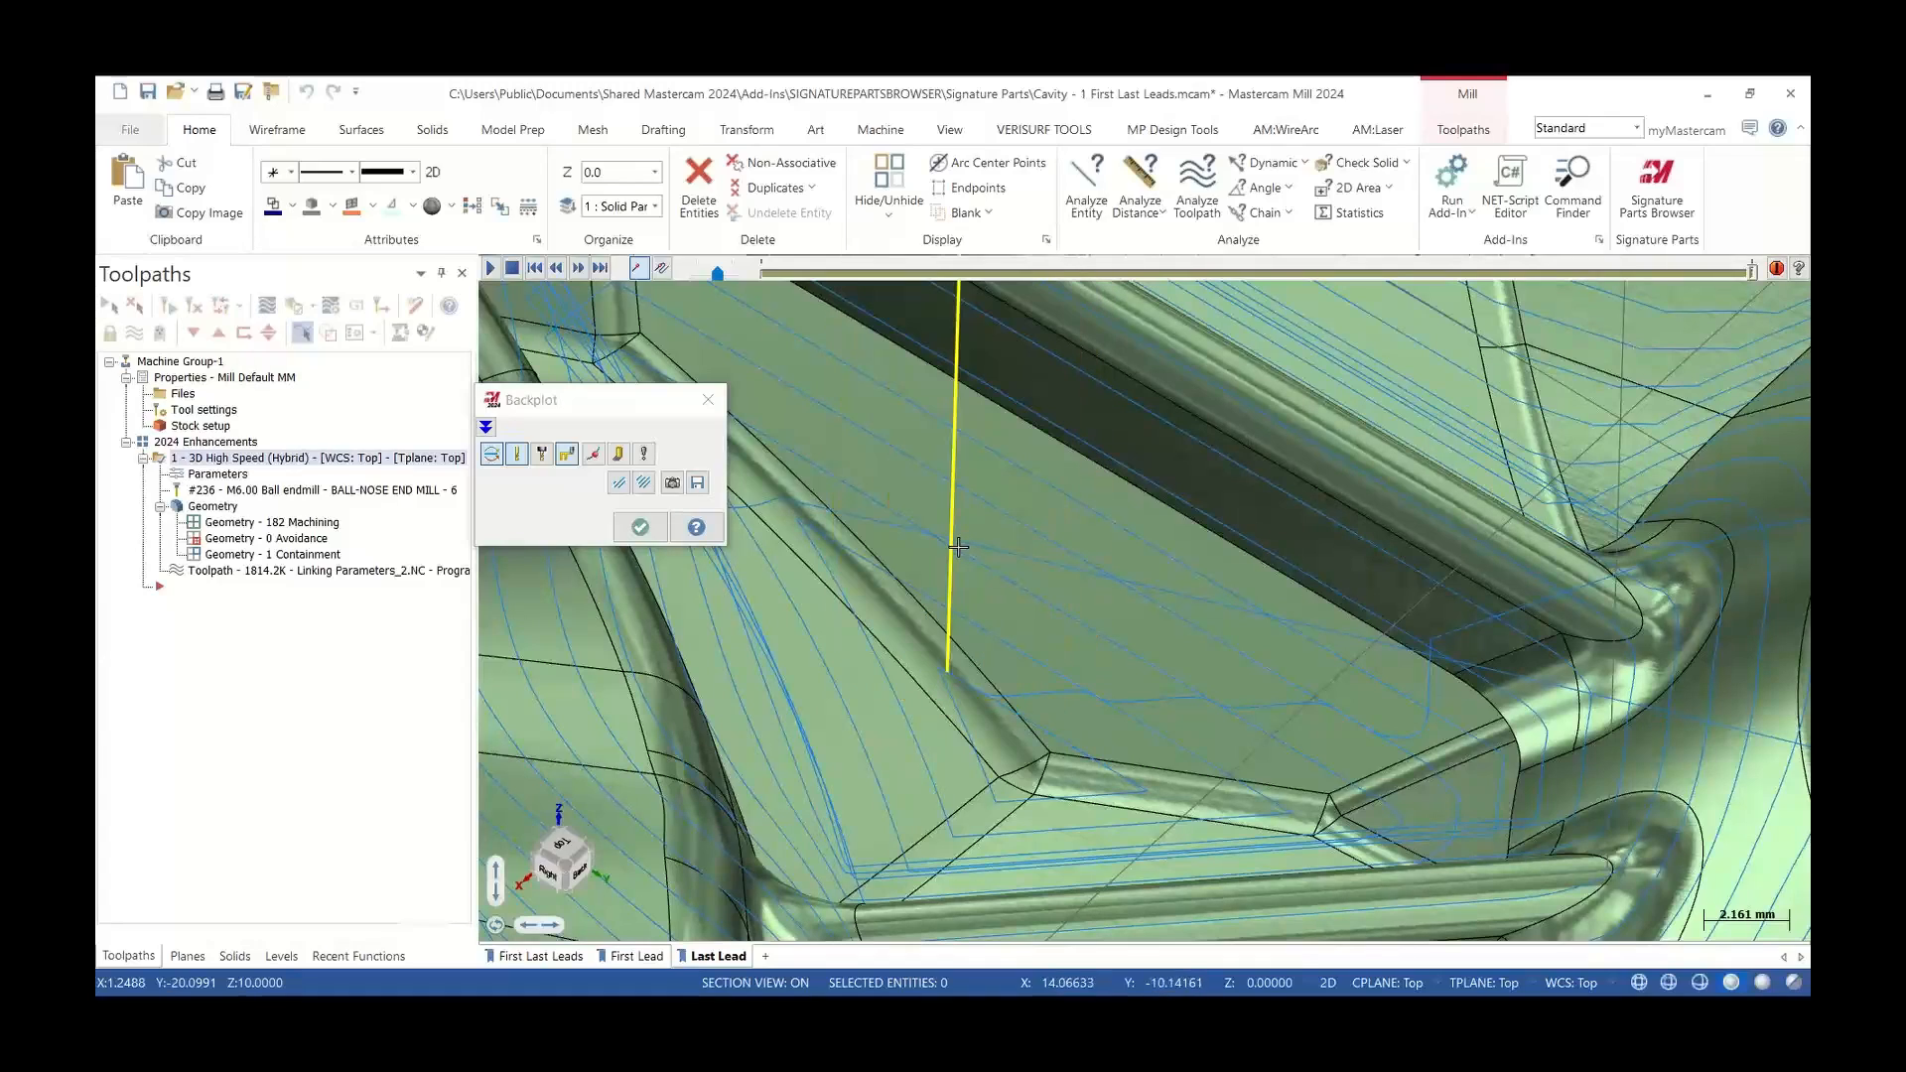
pyautogui.click(704, 407)
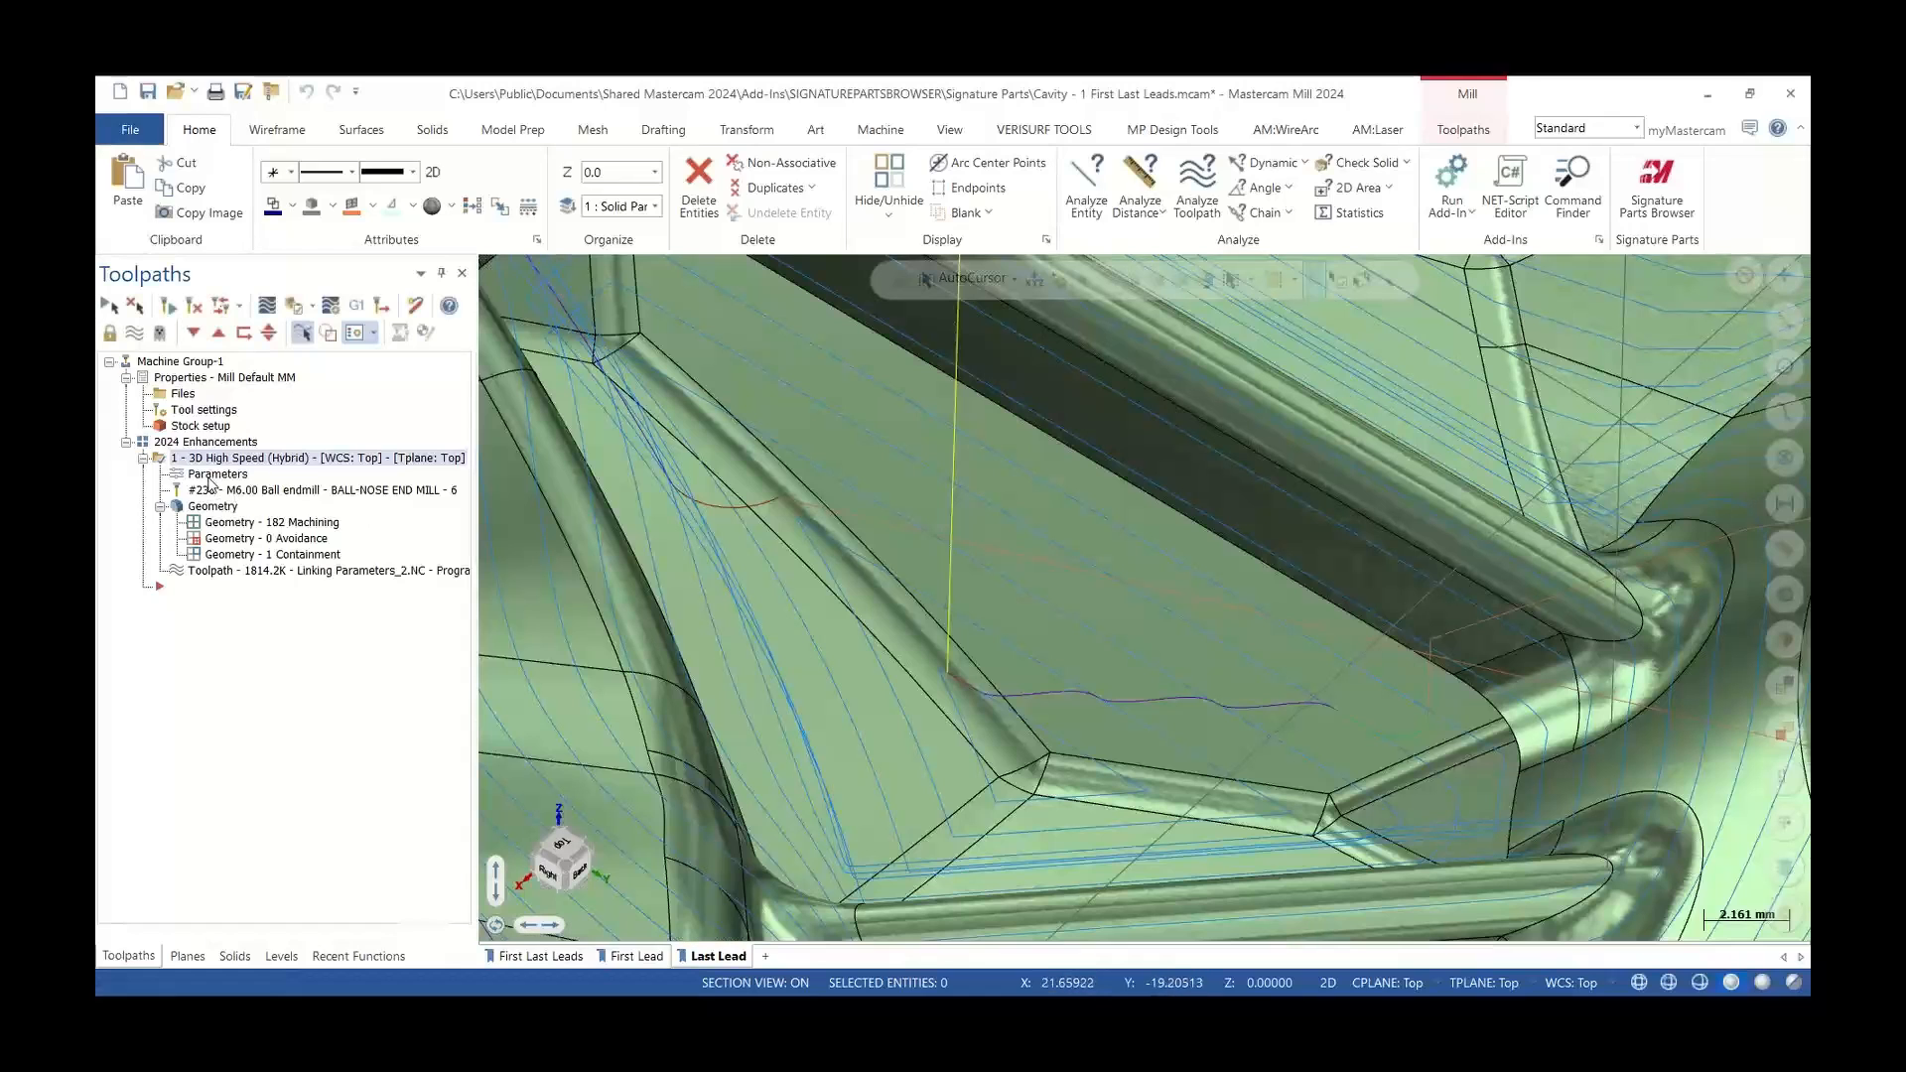
# Enable a Vertical lead out in the Hybrid toolpath's First/Last Leads parameters and regenerate the toolpath
pyautogui.doubleClick(210, 477)
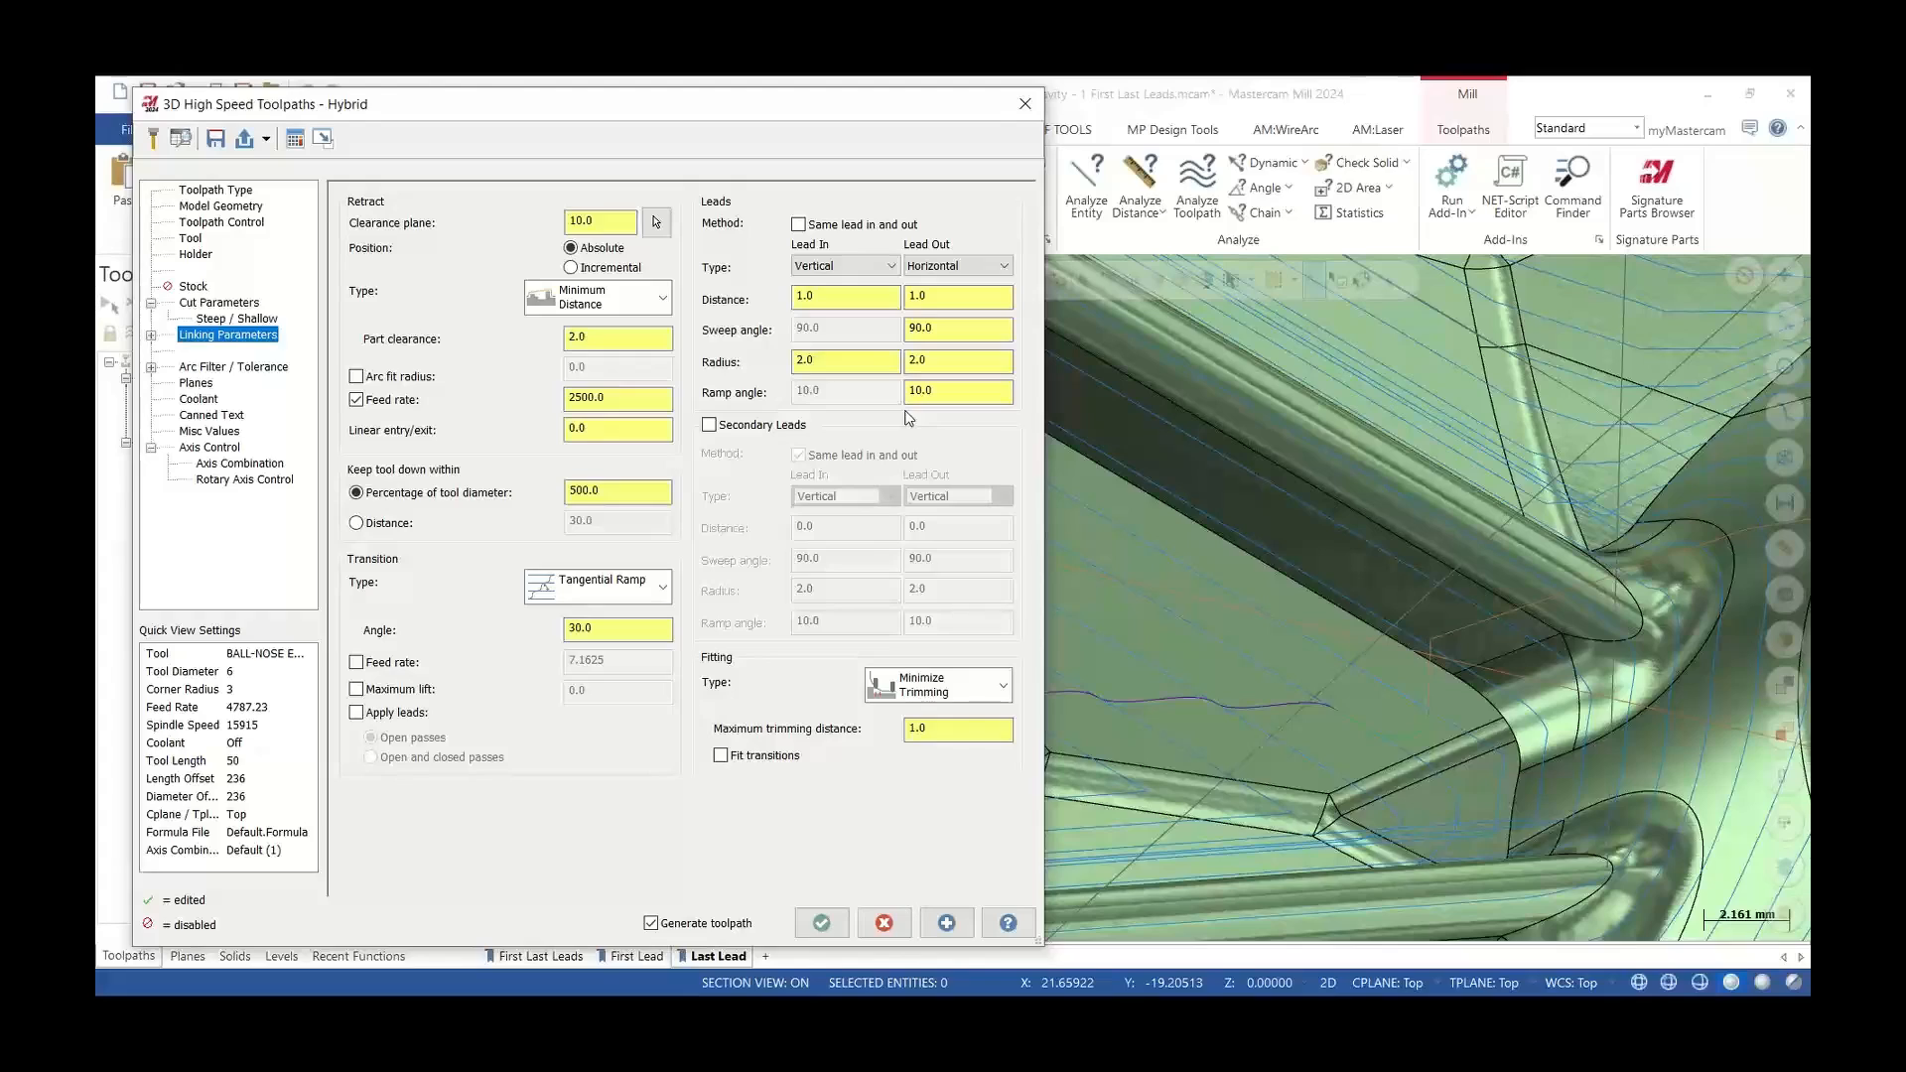
pyautogui.click(151, 337)
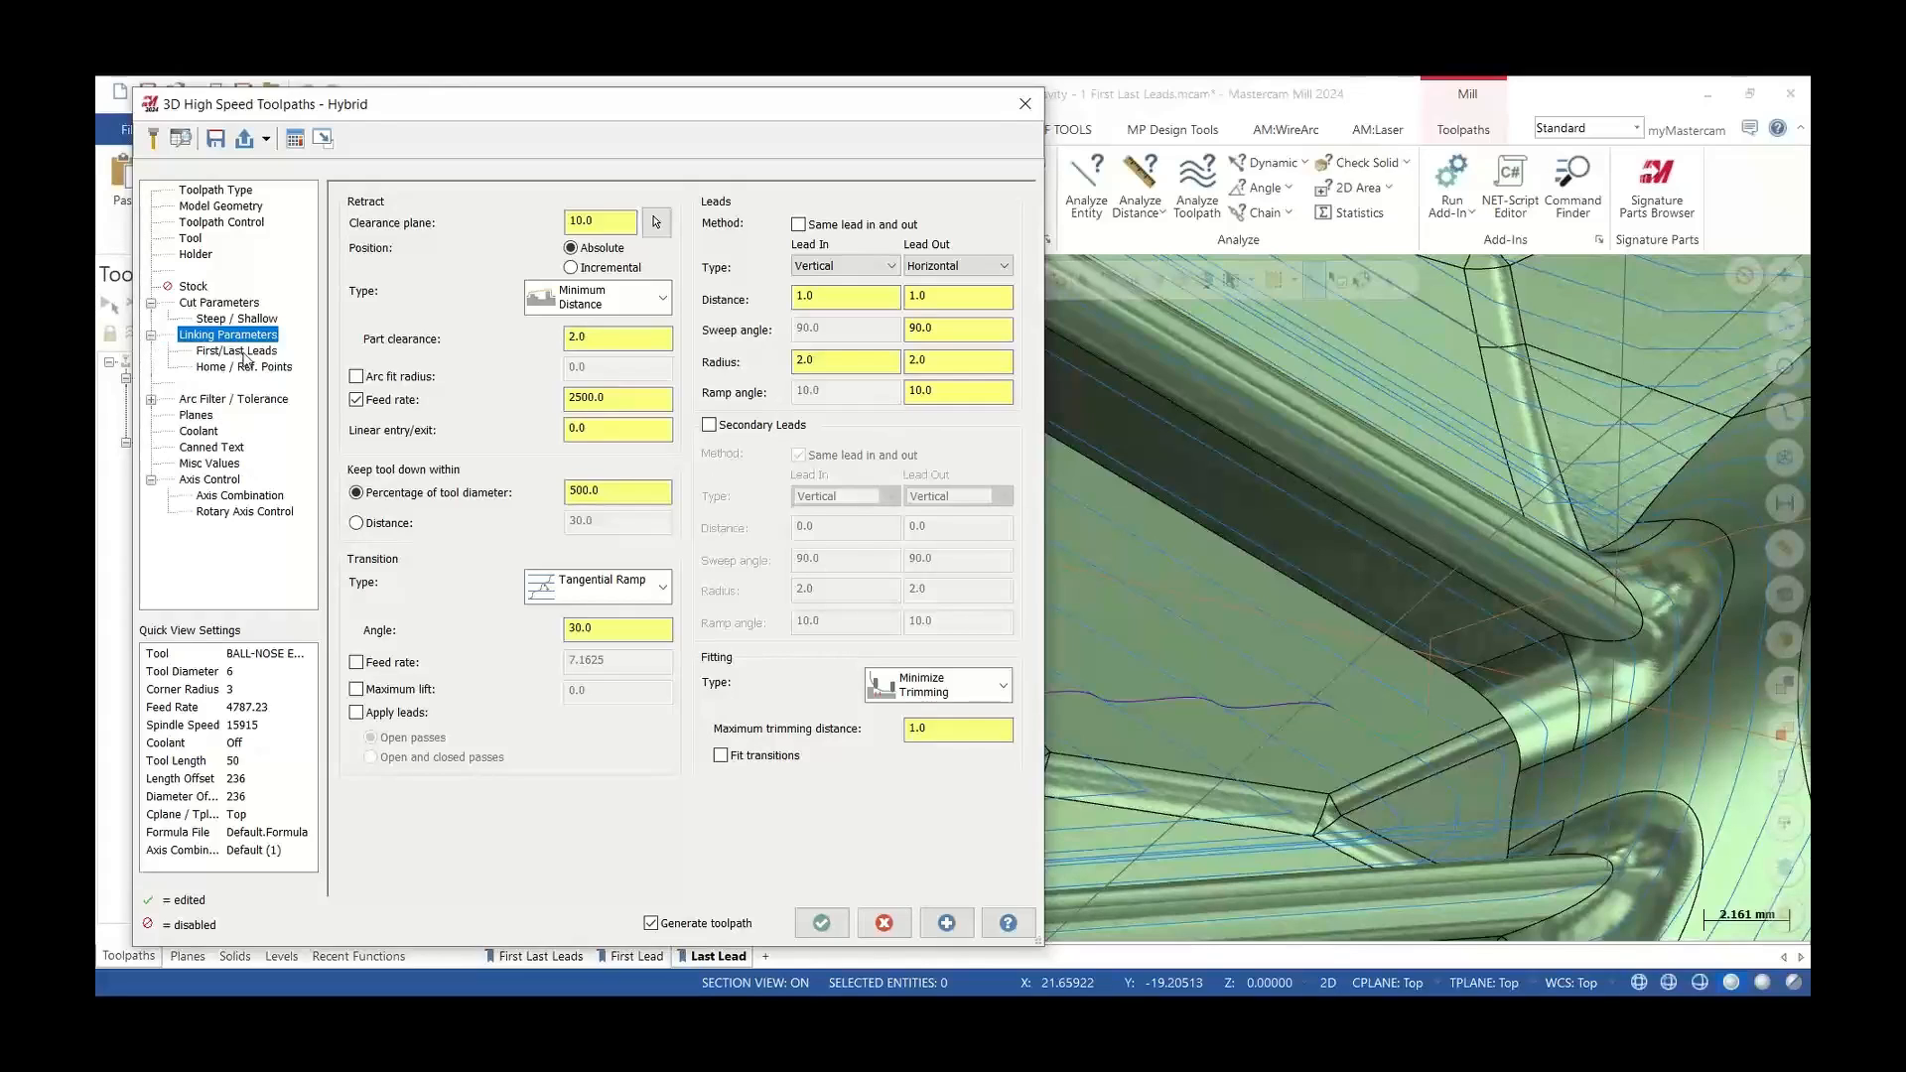
pyautogui.click(245, 355)
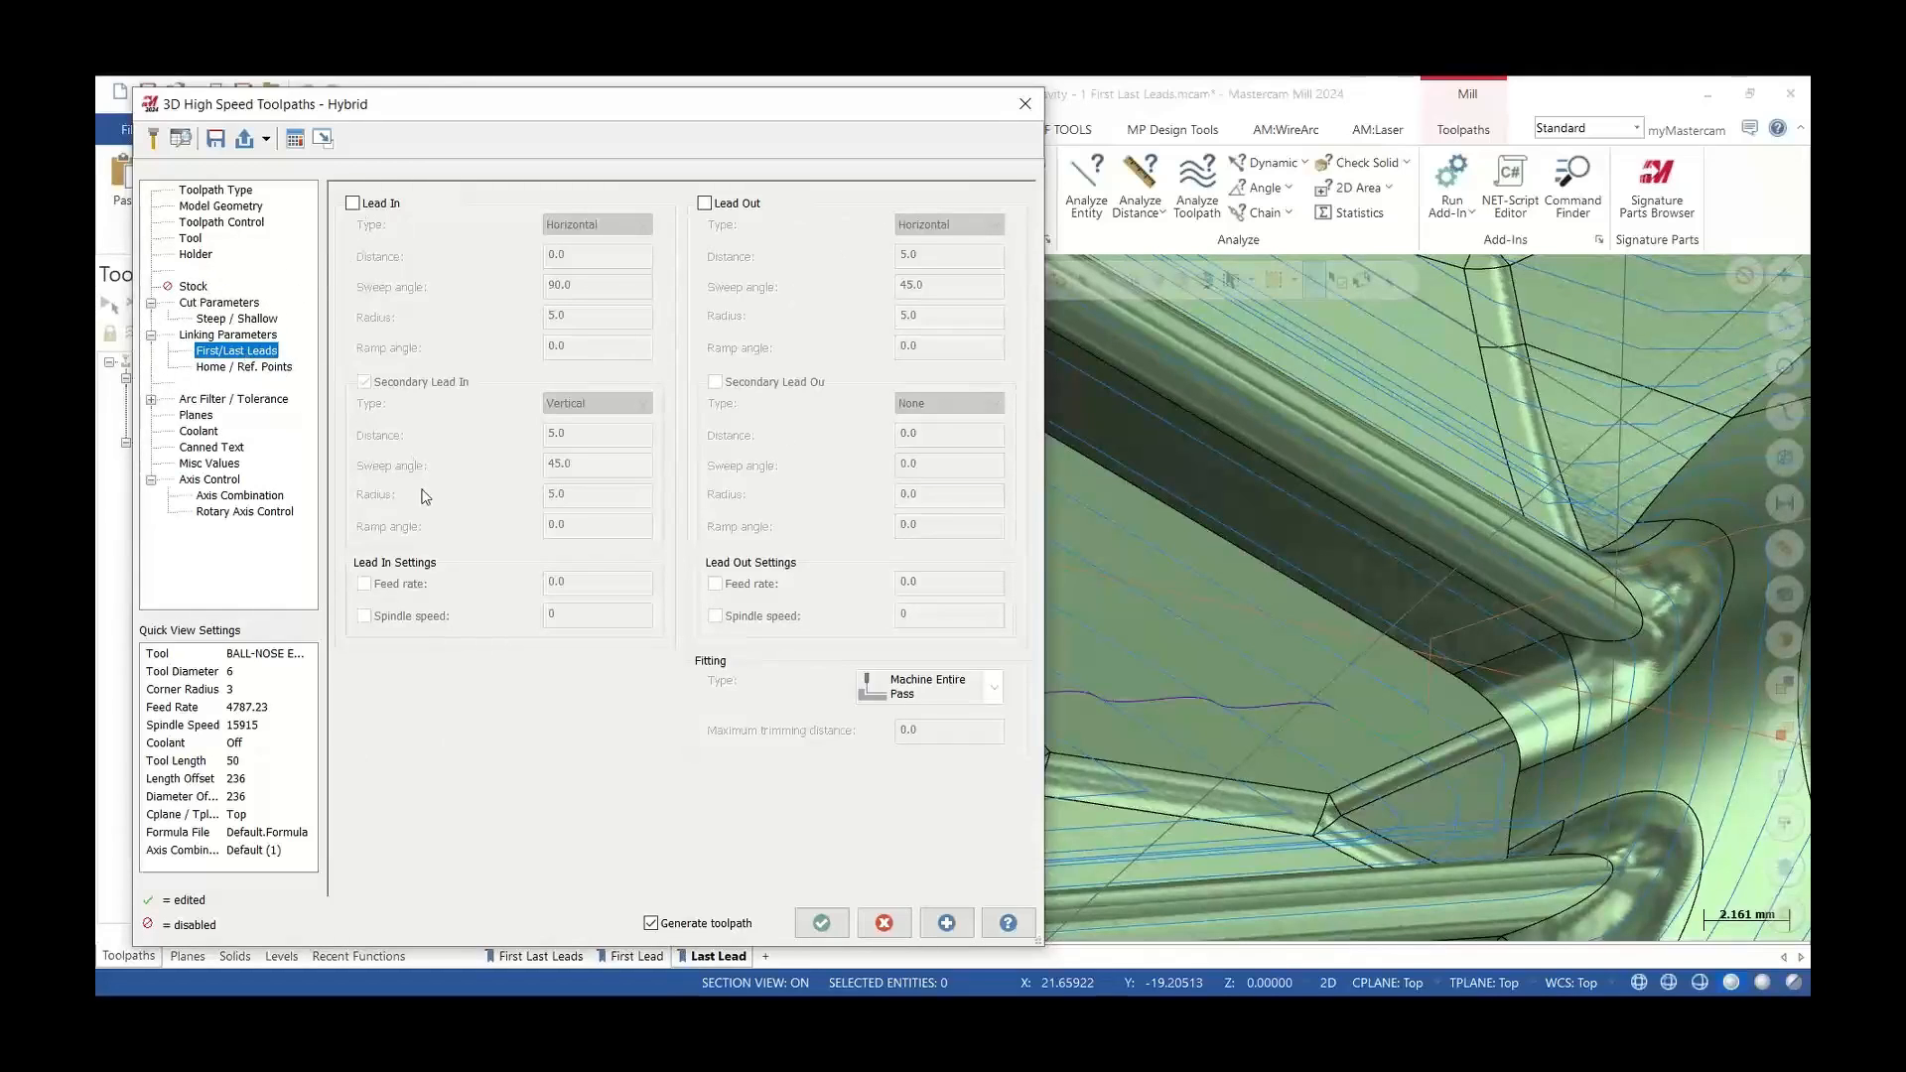
pyautogui.click(704, 204)
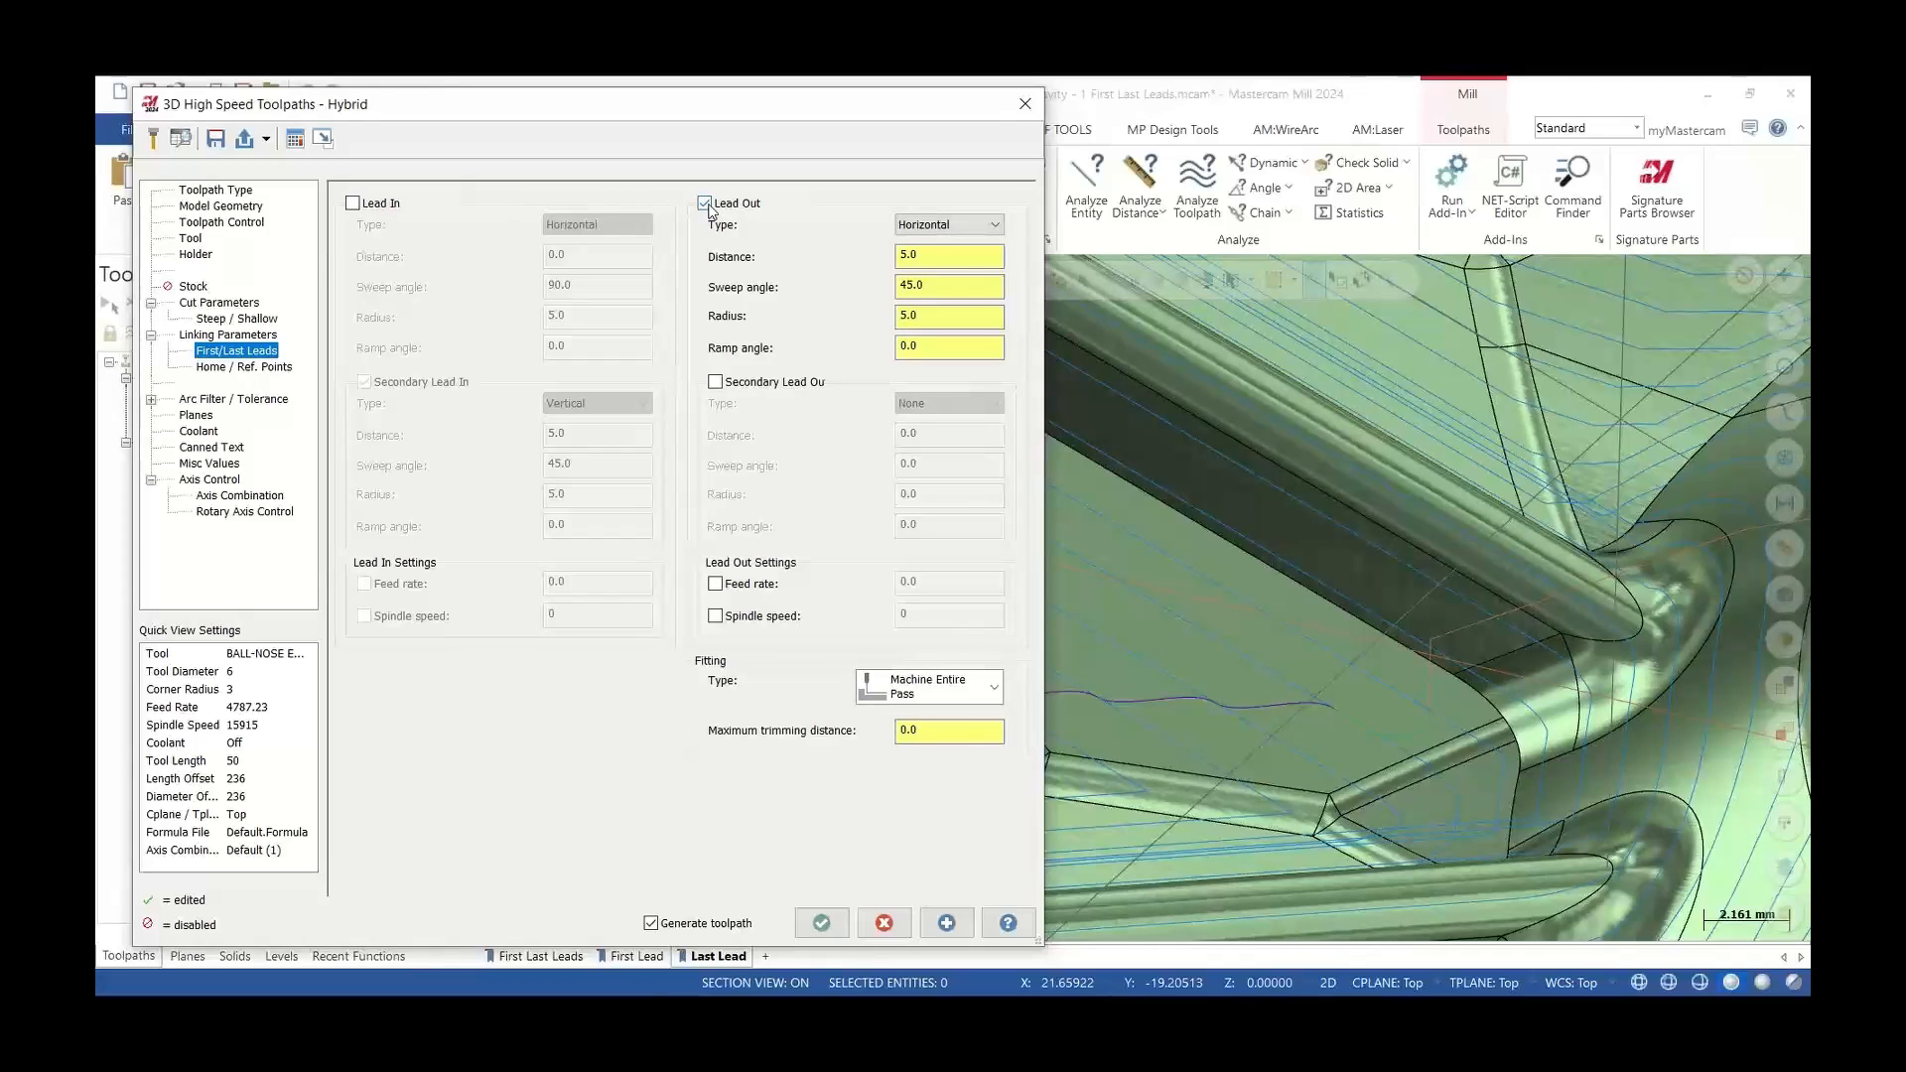
pyautogui.click(948, 224)
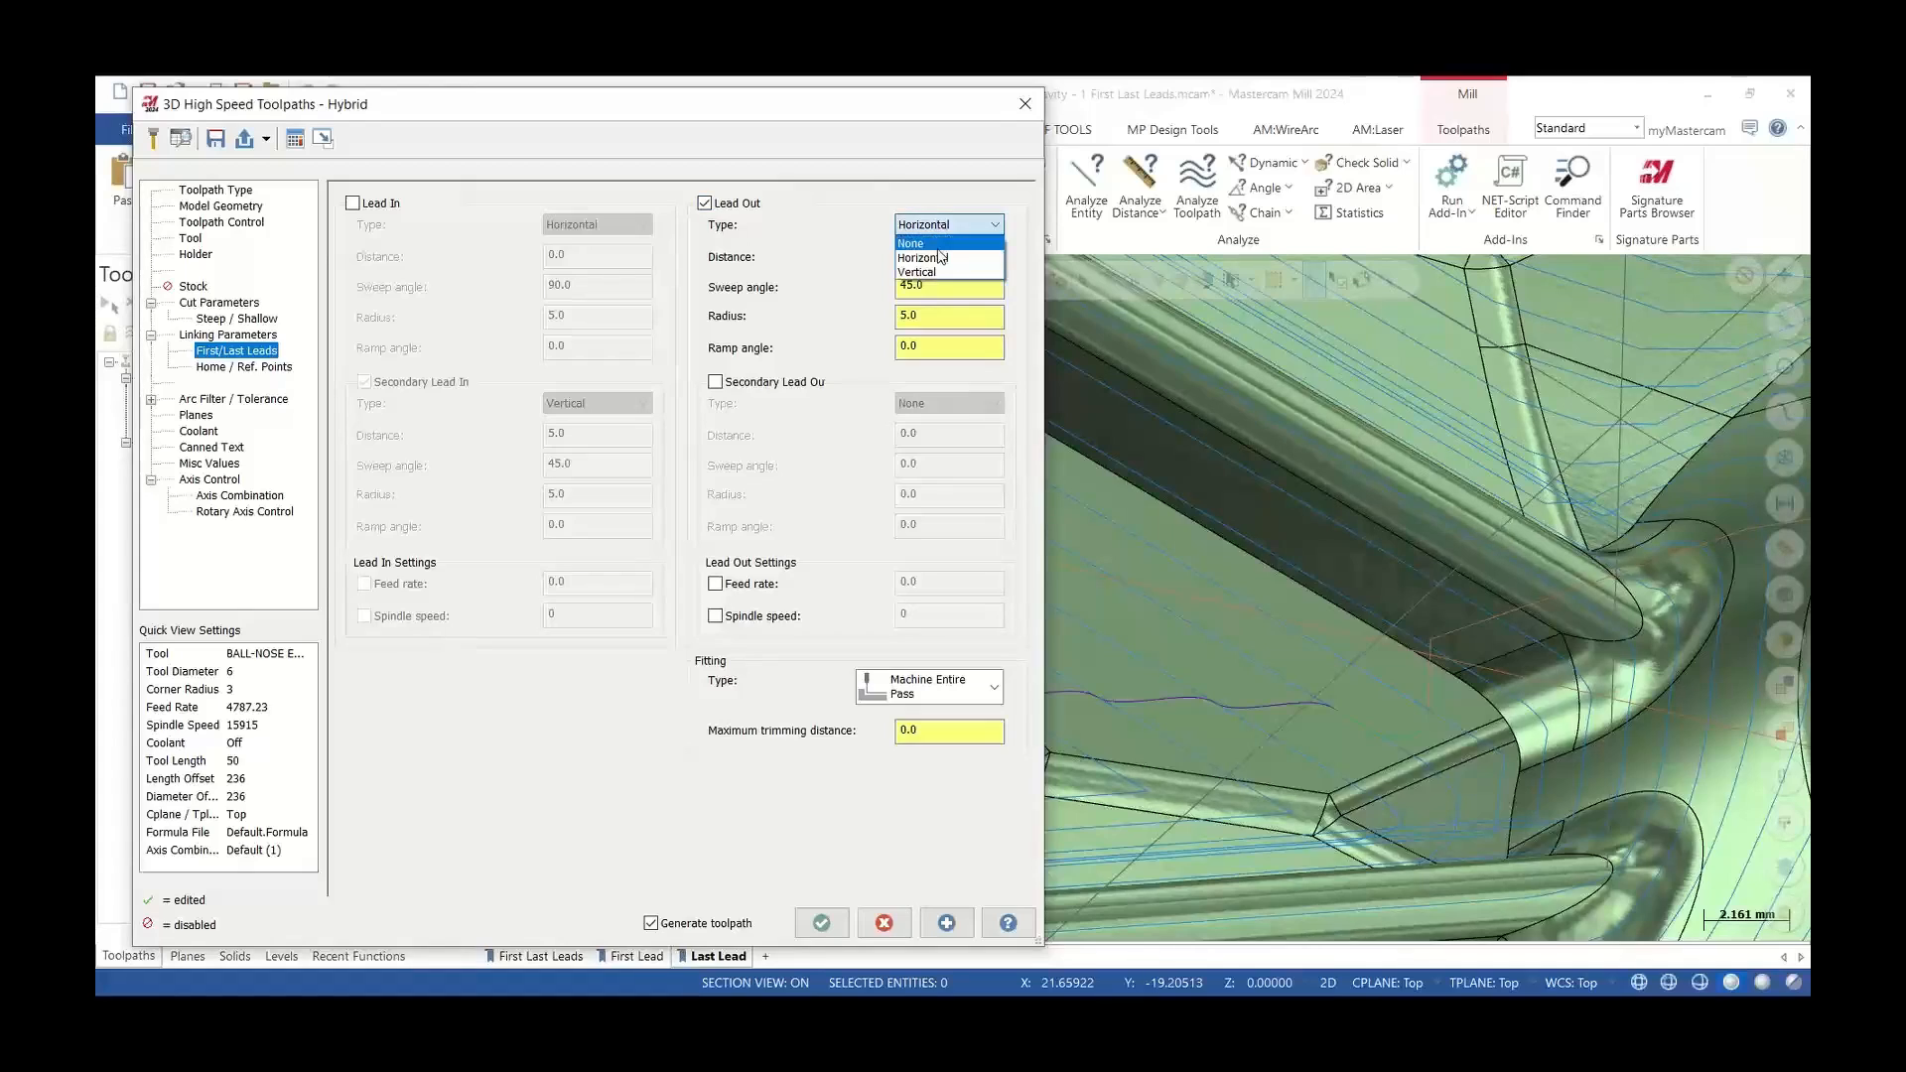
pyautogui.click(937, 266)
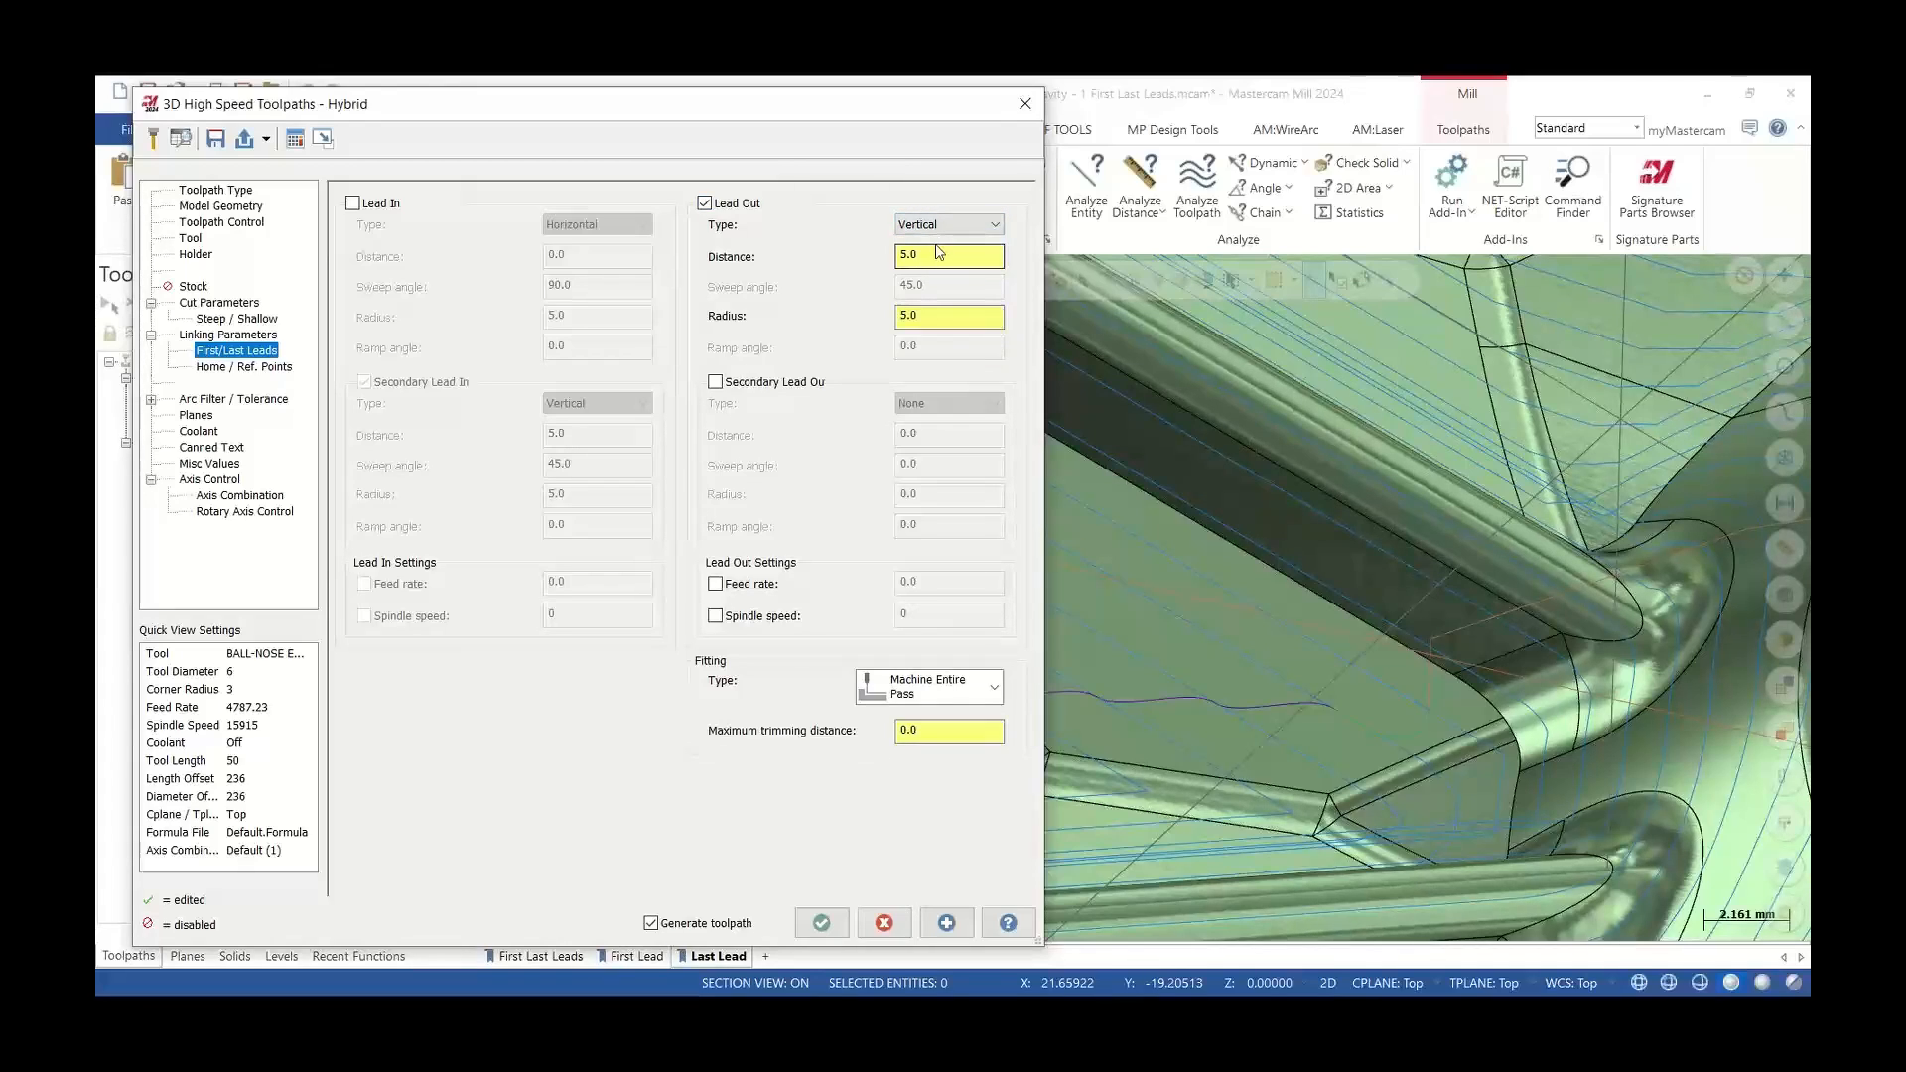
pyautogui.click(822, 922)
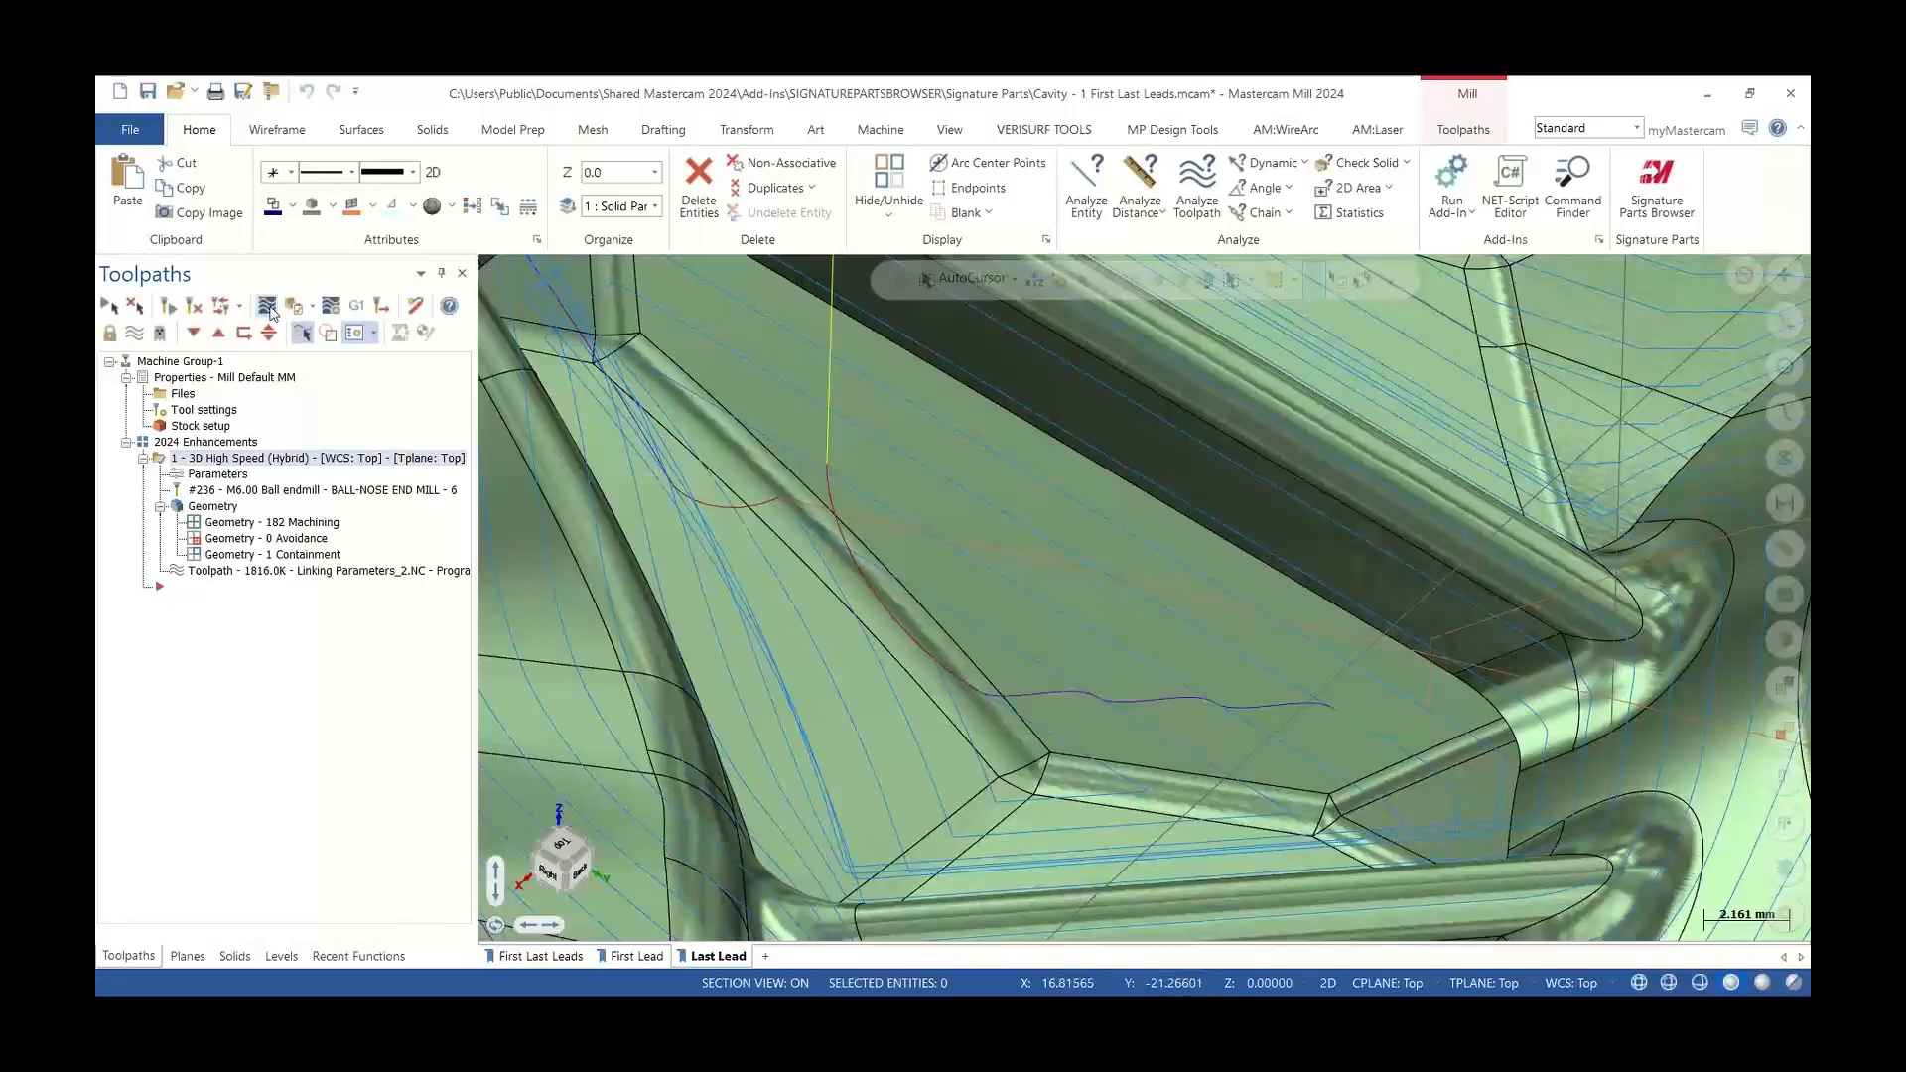
# Backplot the regenerated toolpath's new last lead, rotating the view around it
pyautogui.click(269, 306)
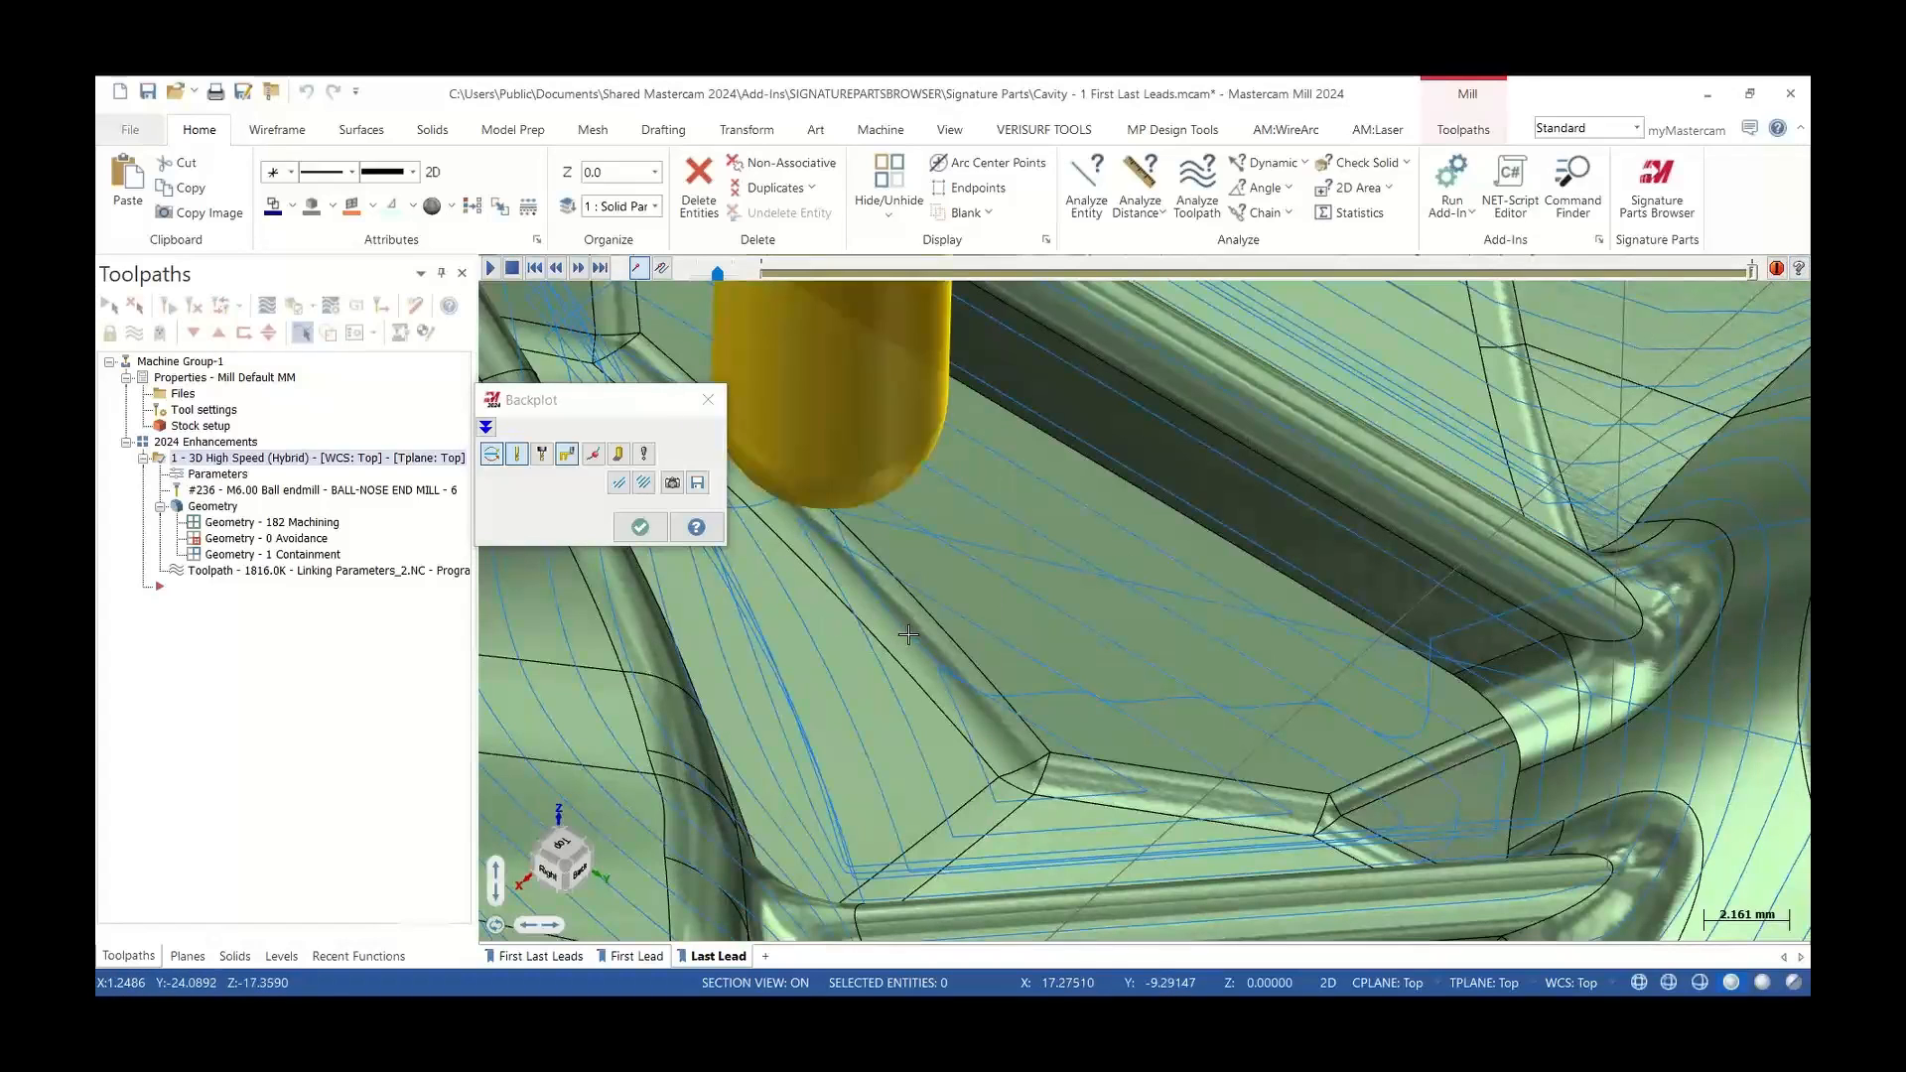
pyautogui.press('b')
pyautogui.press('b')
pyautogui.press('b')
pyautogui.press('b')
pyautogui.moveTo(1004, 646)
pyautogui.mouseDown(button='middle')
pyautogui.moveTo(1050, 613)
pyautogui.moveTo(1017, 638)
pyautogui.moveTo(994, 597)
pyautogui.mouseUp(button='middle')
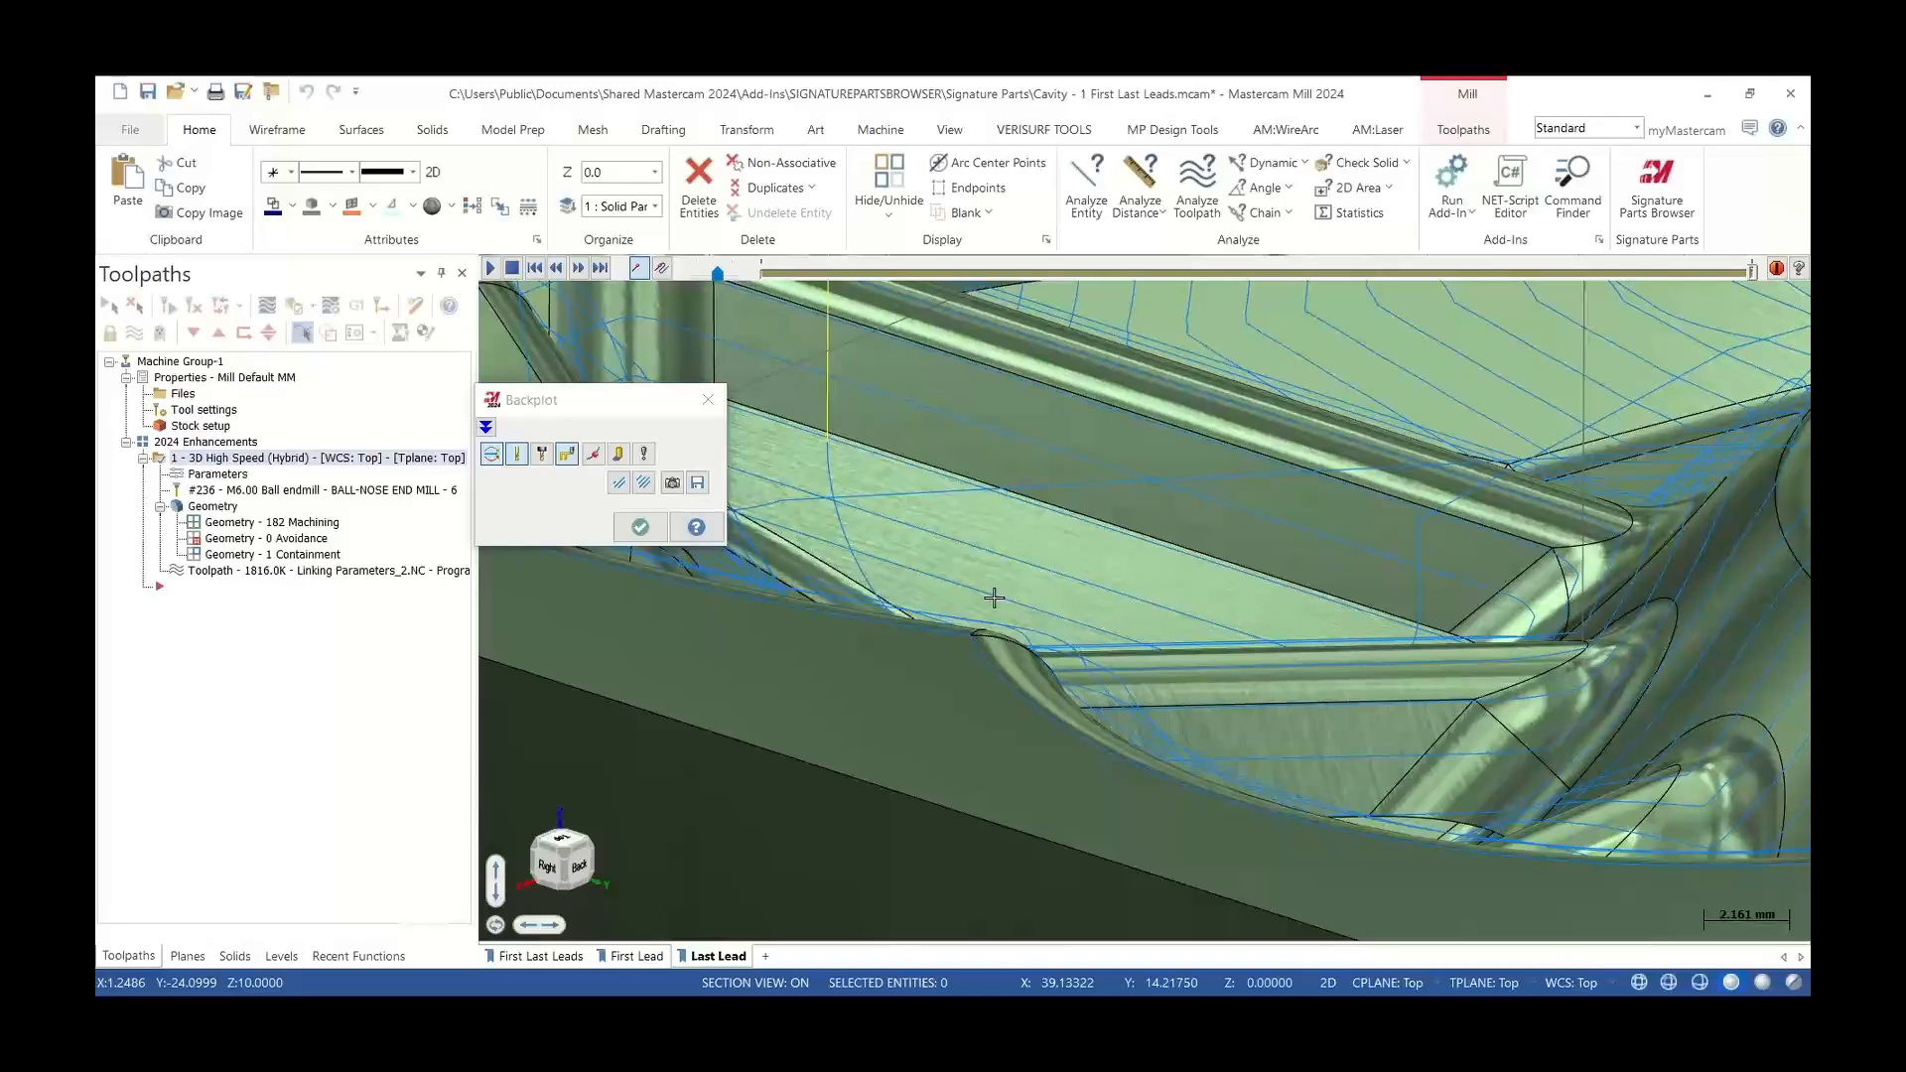
pyautogui.click(708, 399)
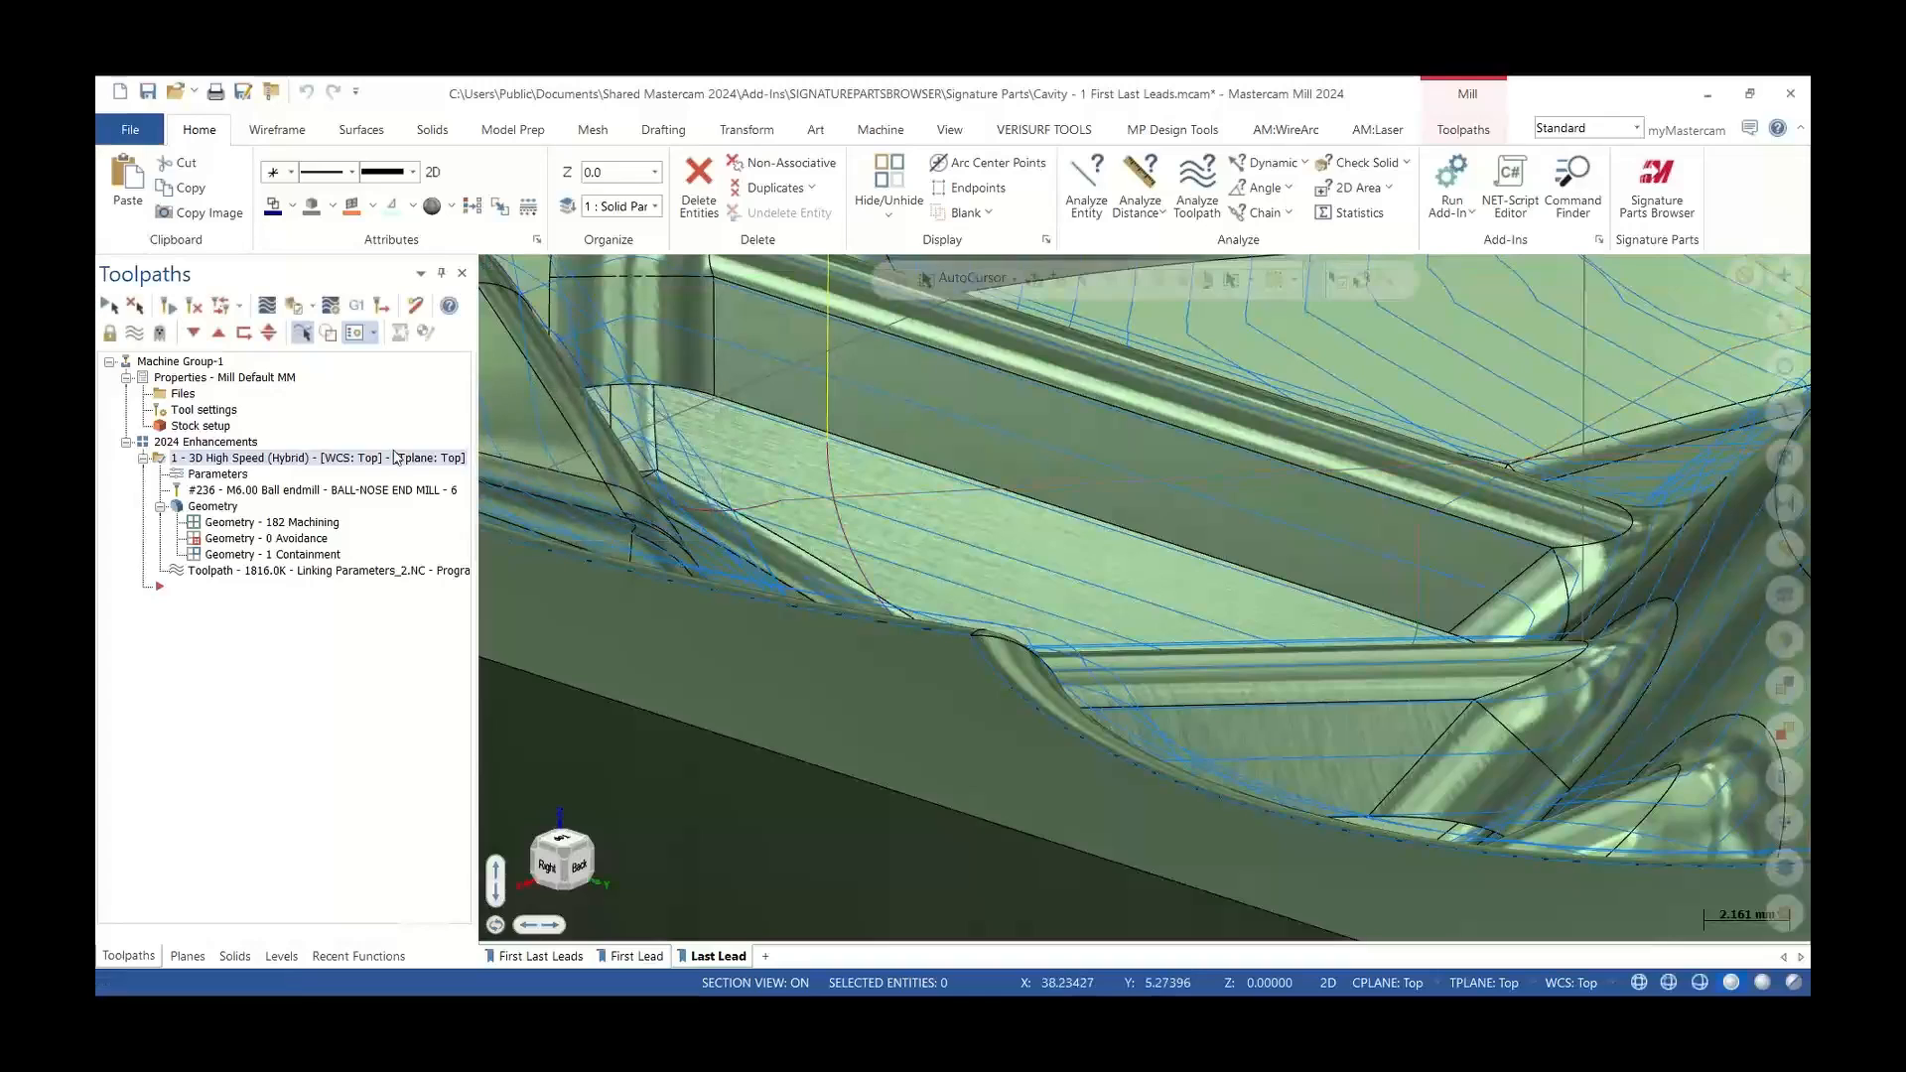
# Reopen the Hybrid toolpath's parameters to review the lead out settings, then close the dialog
pyautogui.click(231, 473)
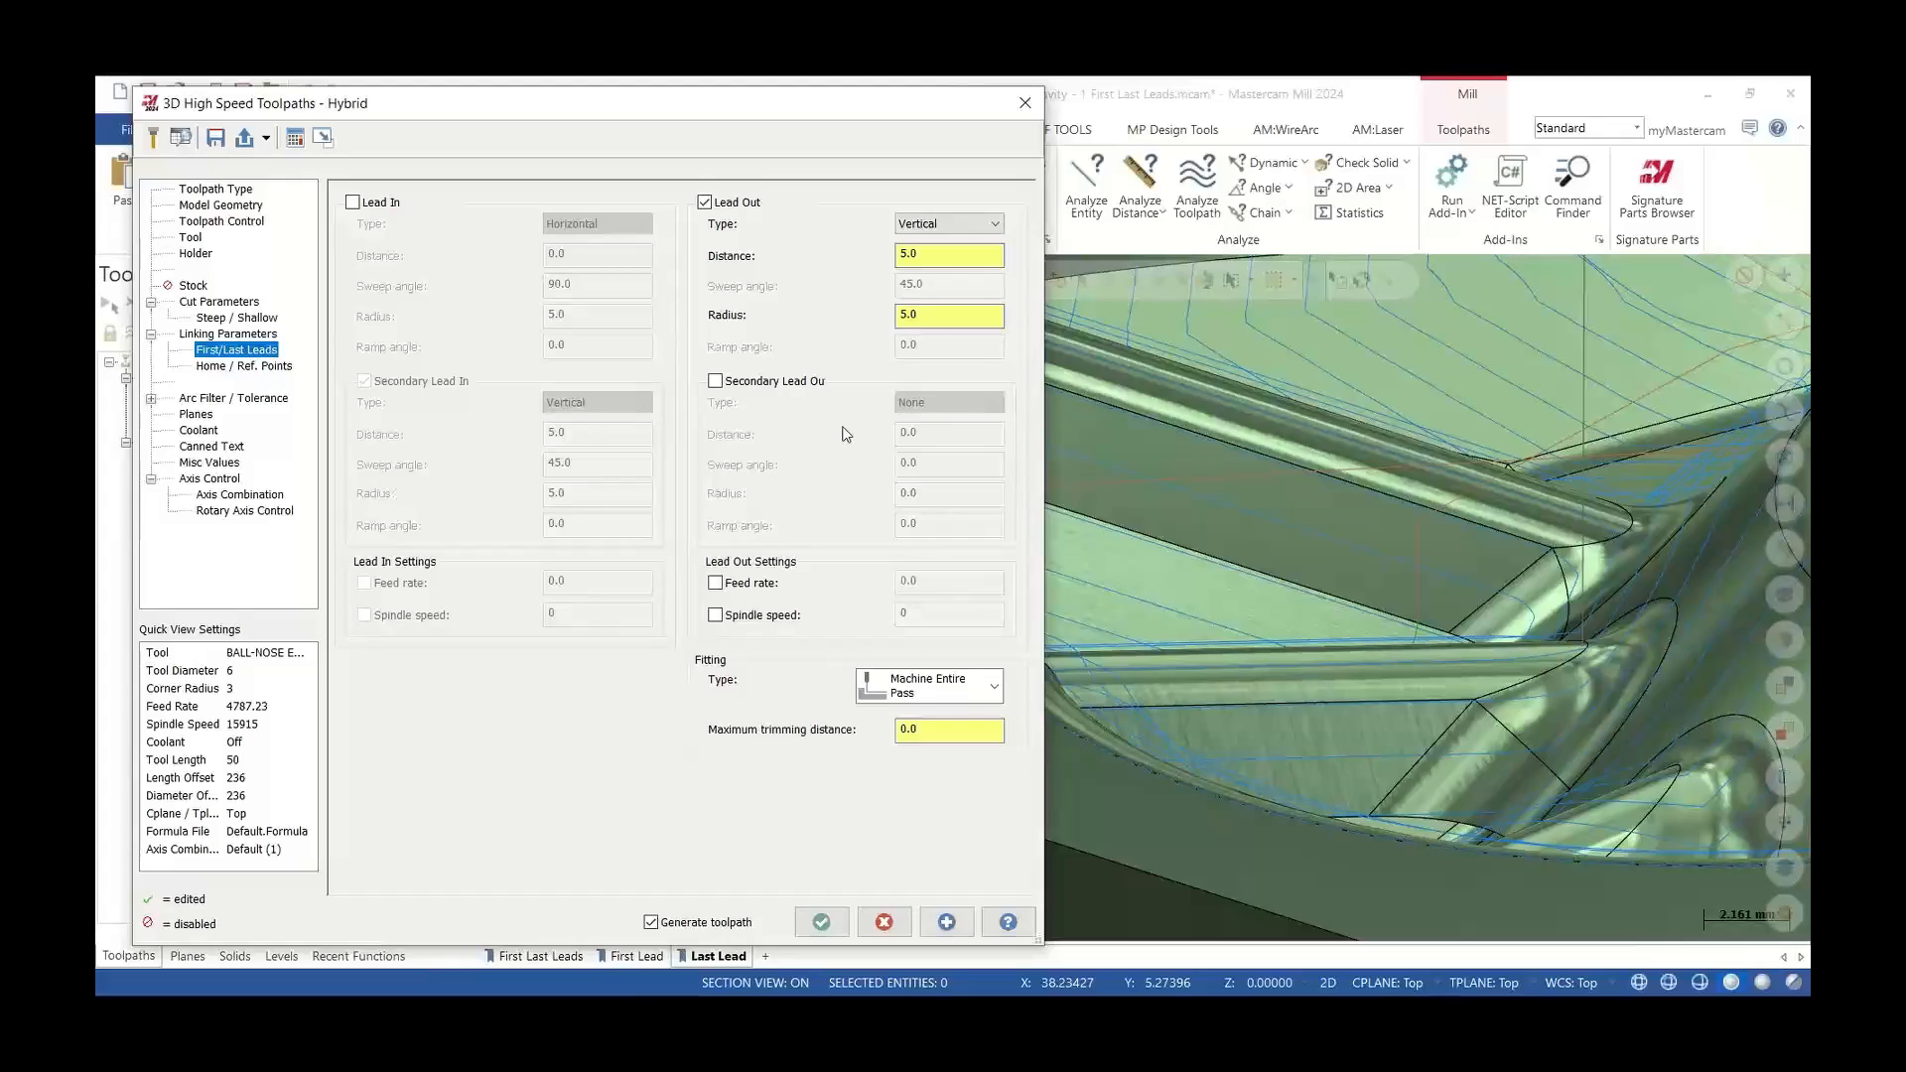
pyautogui.click(1025, 103)
pyautogui.scroll(-2, 959, 597)
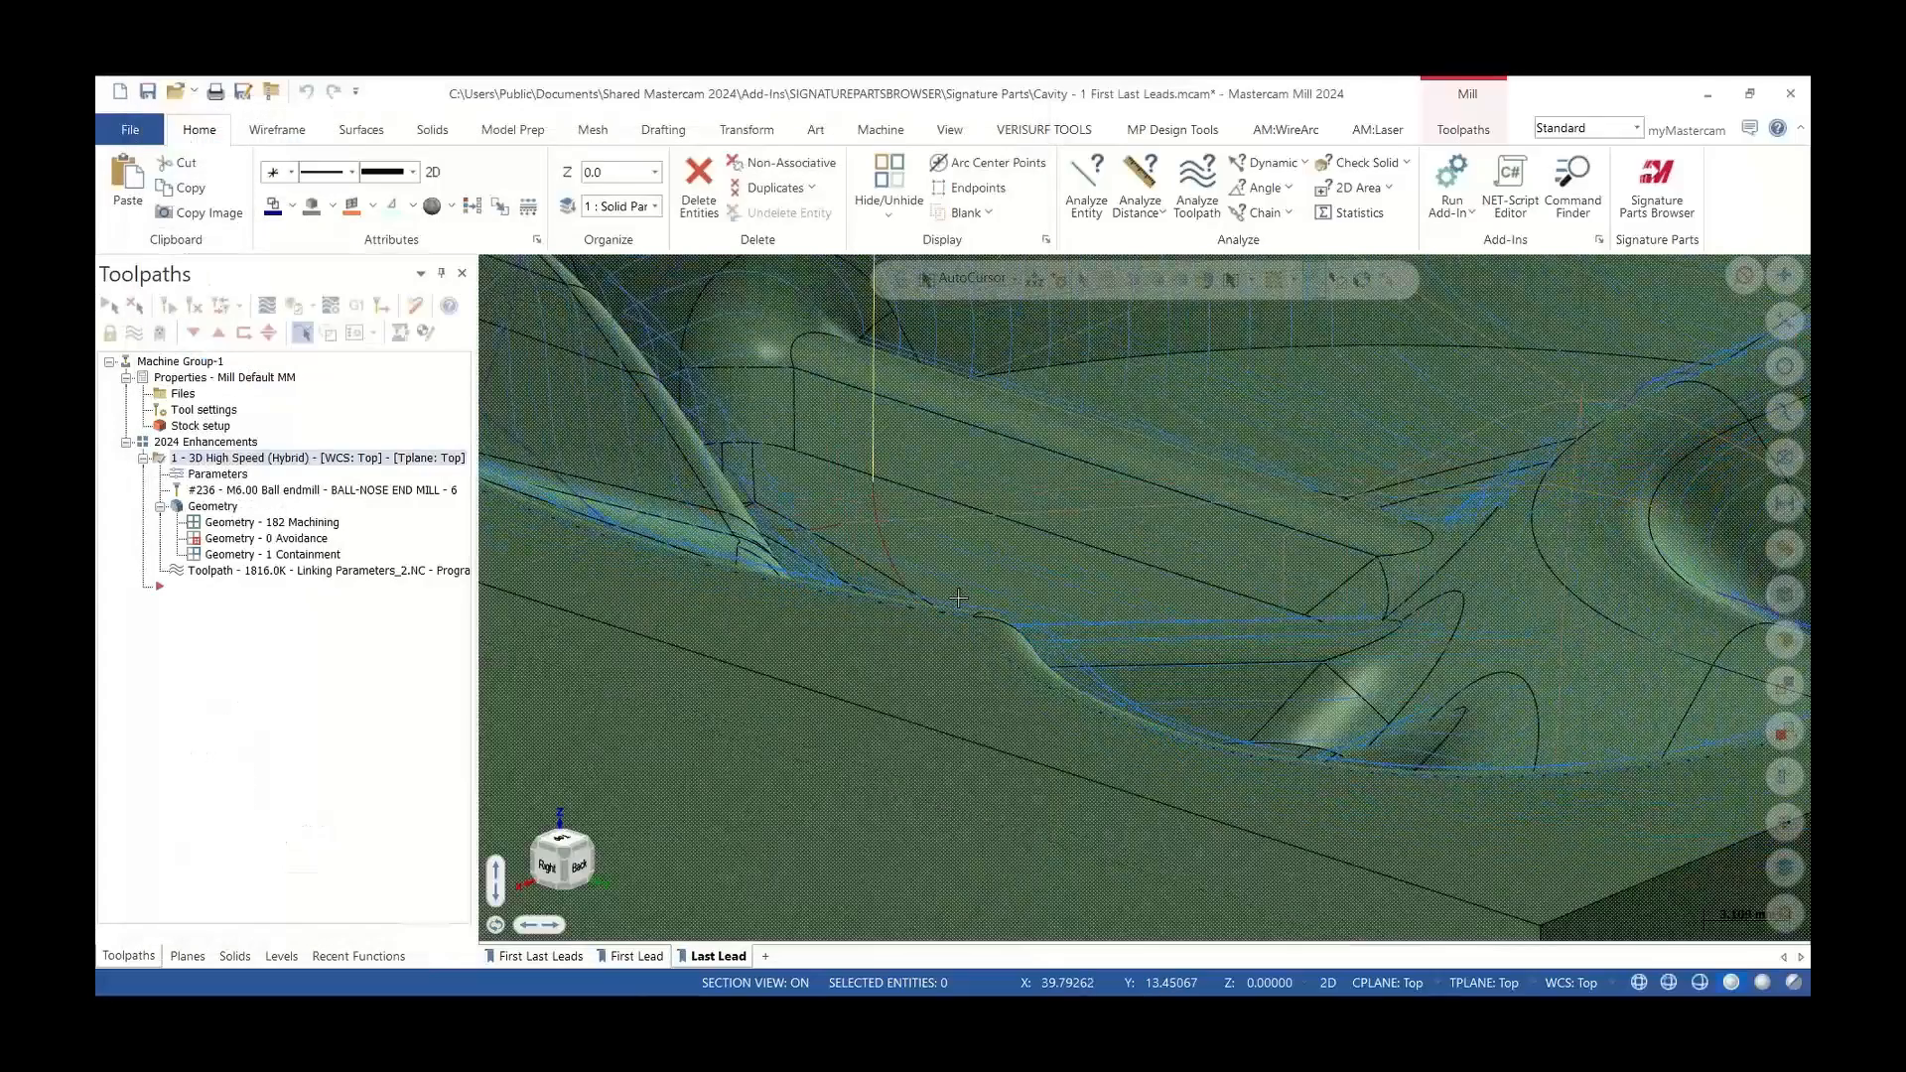
pyautogui.scroll(-3, 959, 597)
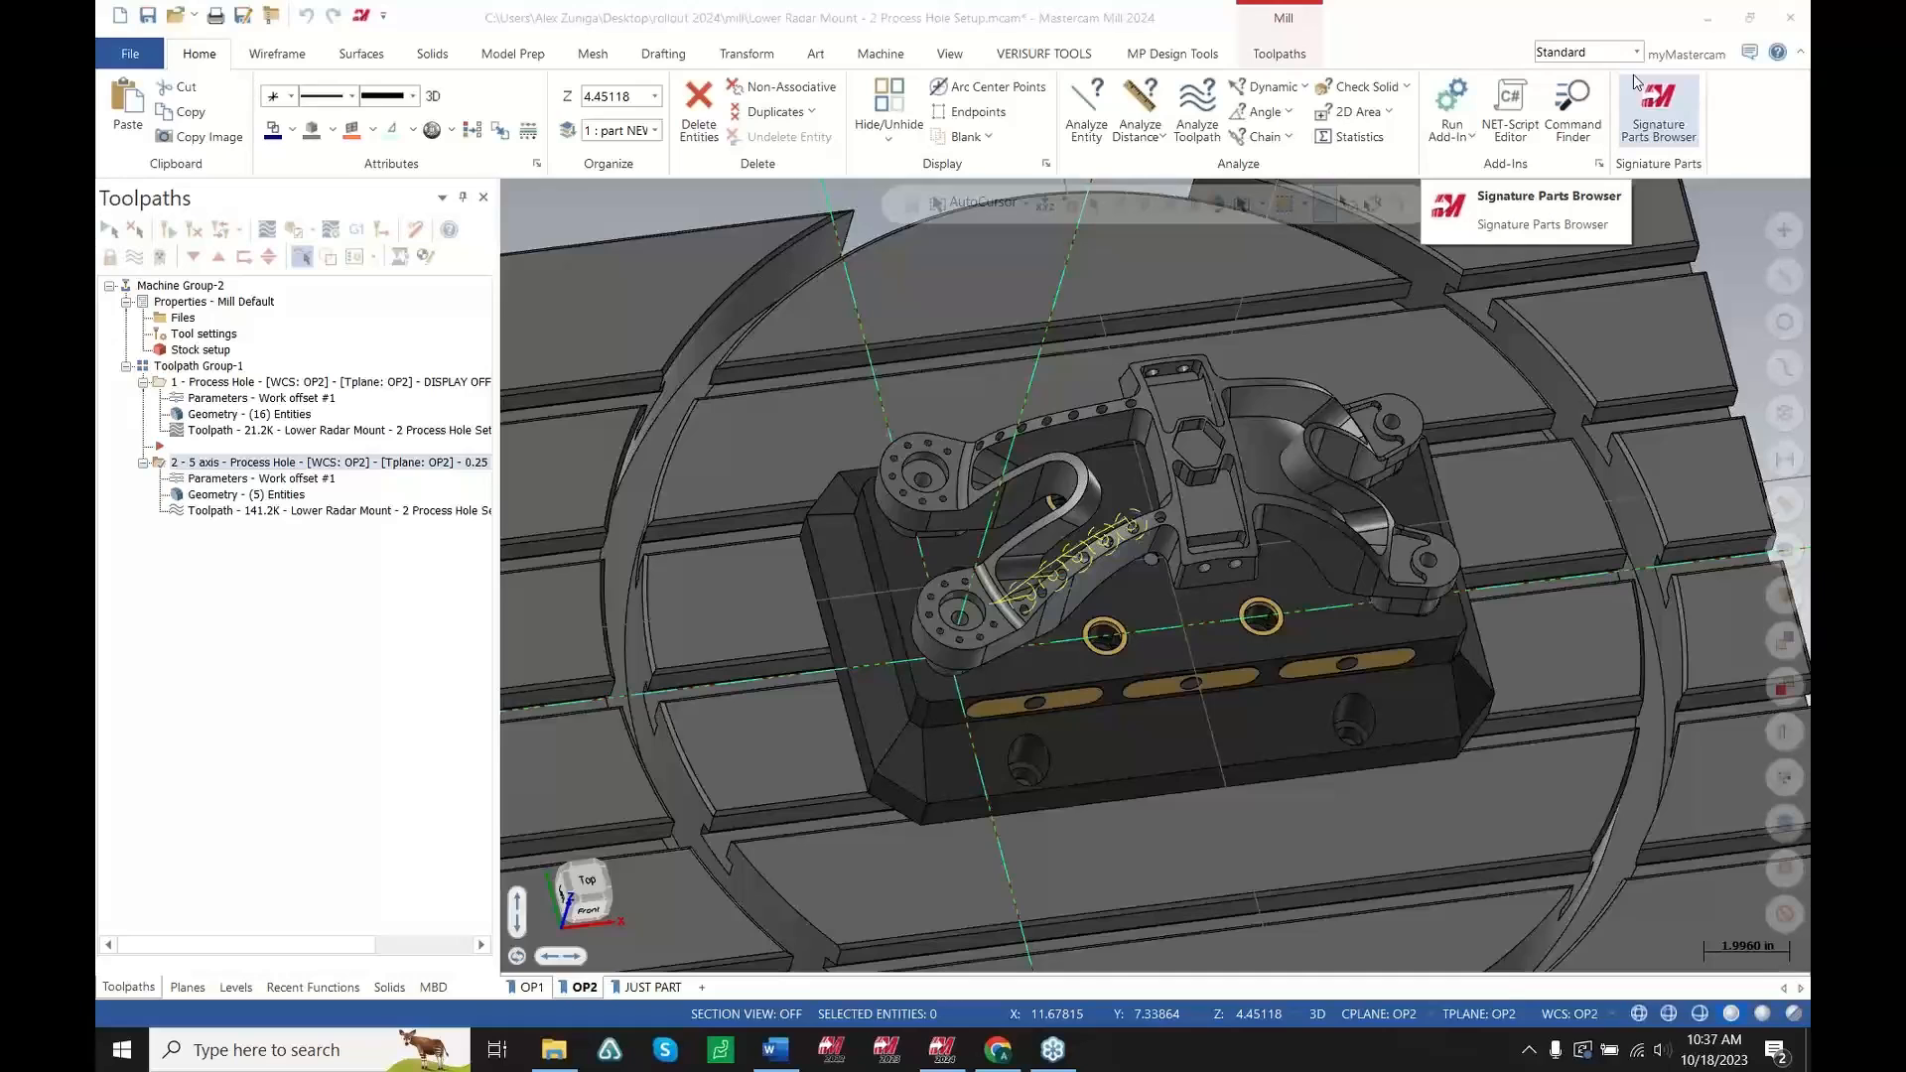
# Start a Process Hole operation and select the bolt-hole pattern on the upper lug of the radar mount
pyautogui.scroll(2, 1159, 515)
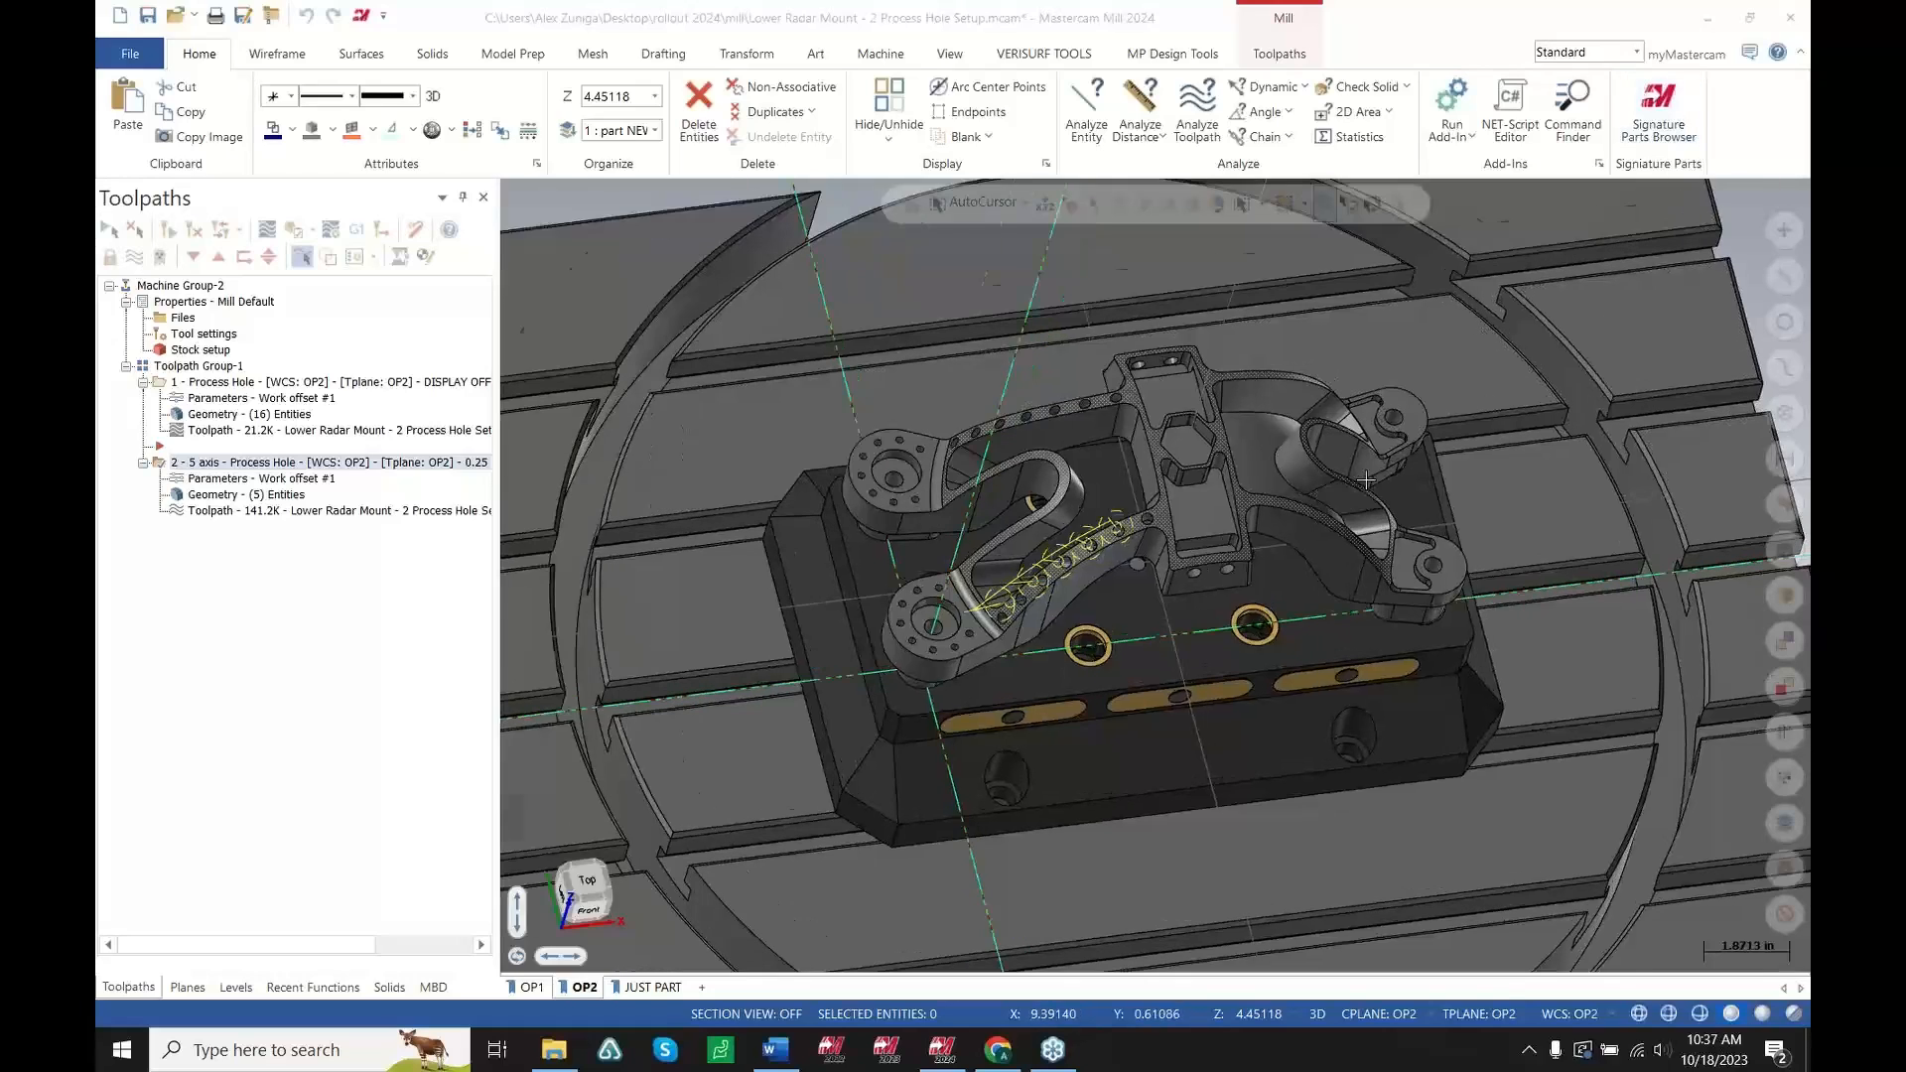
pyautogui.scroll(-2, 1132, 543)
pyautogui.scroll(2, 1132, 543)
pyautogui.moveTo(1132, 543); pyautogui.dragTo(1088, 508, button='middle')
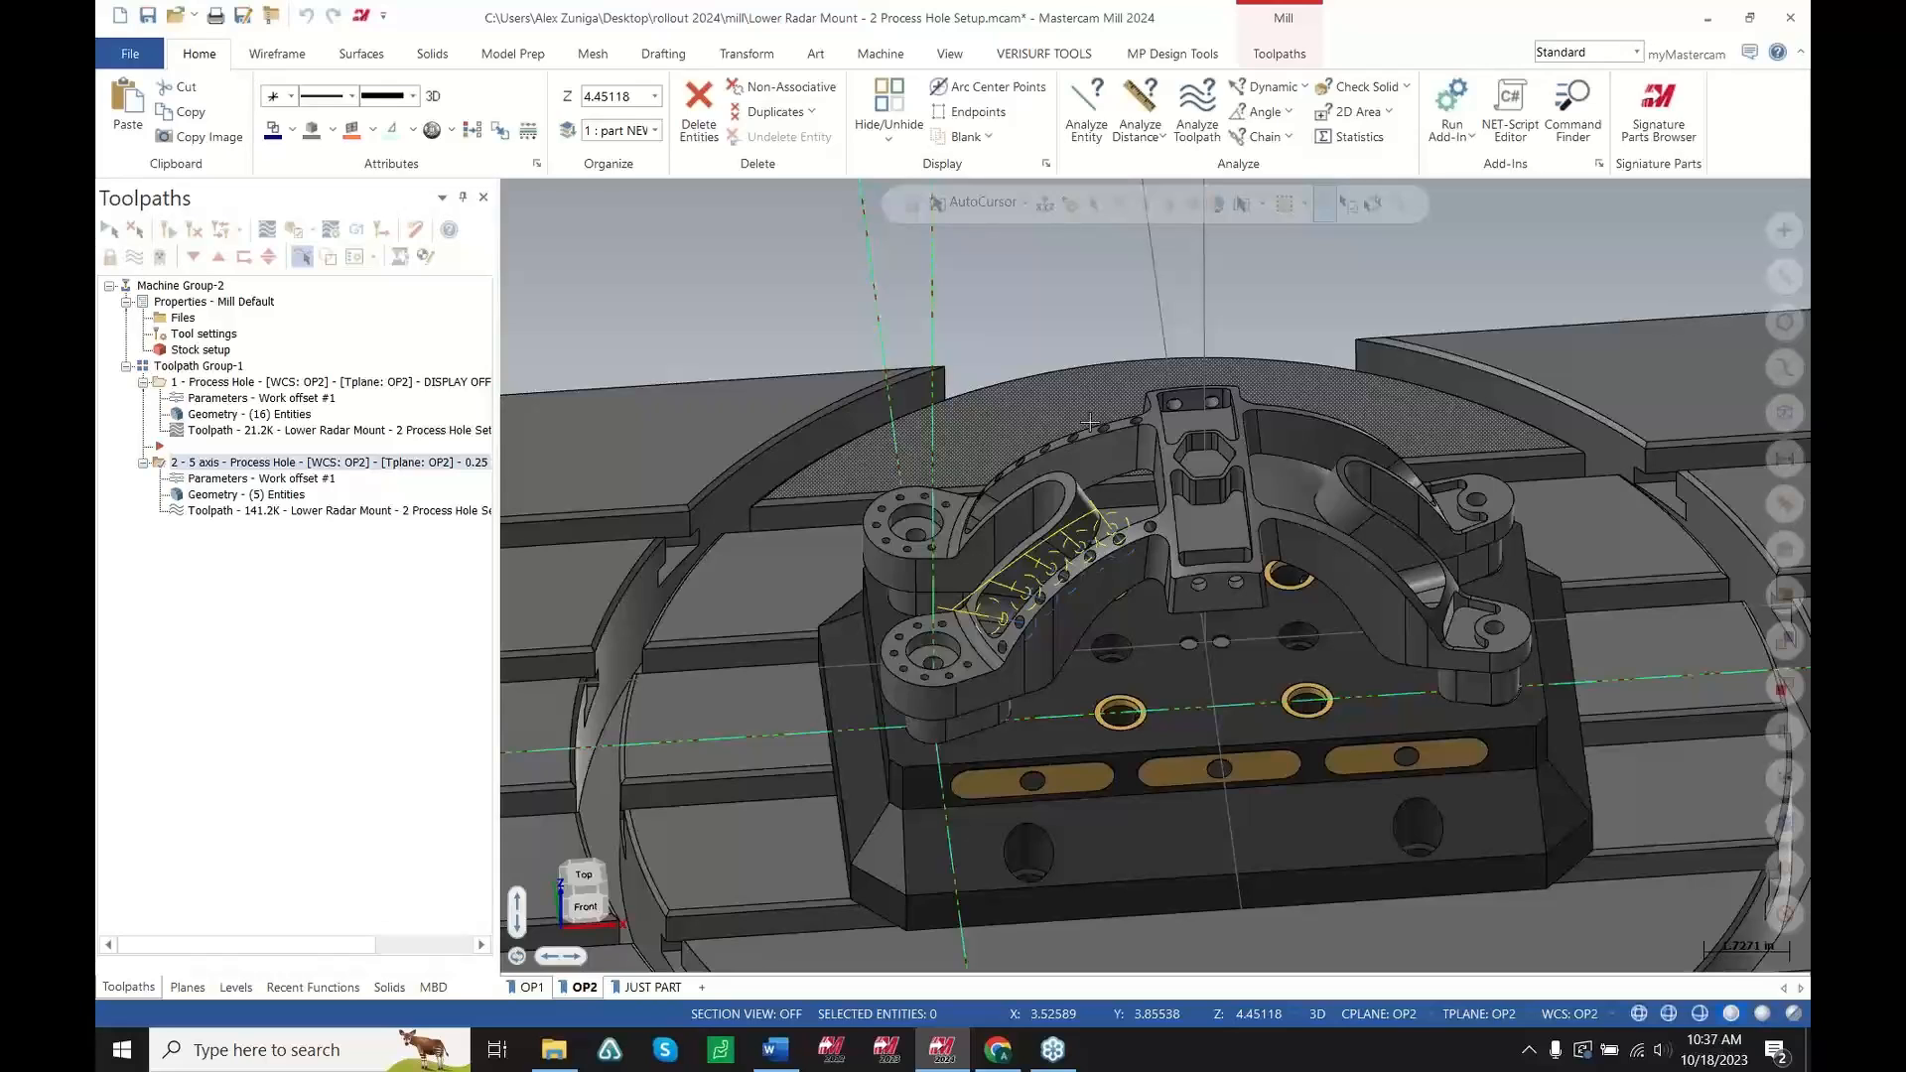
pyautogui.scroll(9, 967, 534)
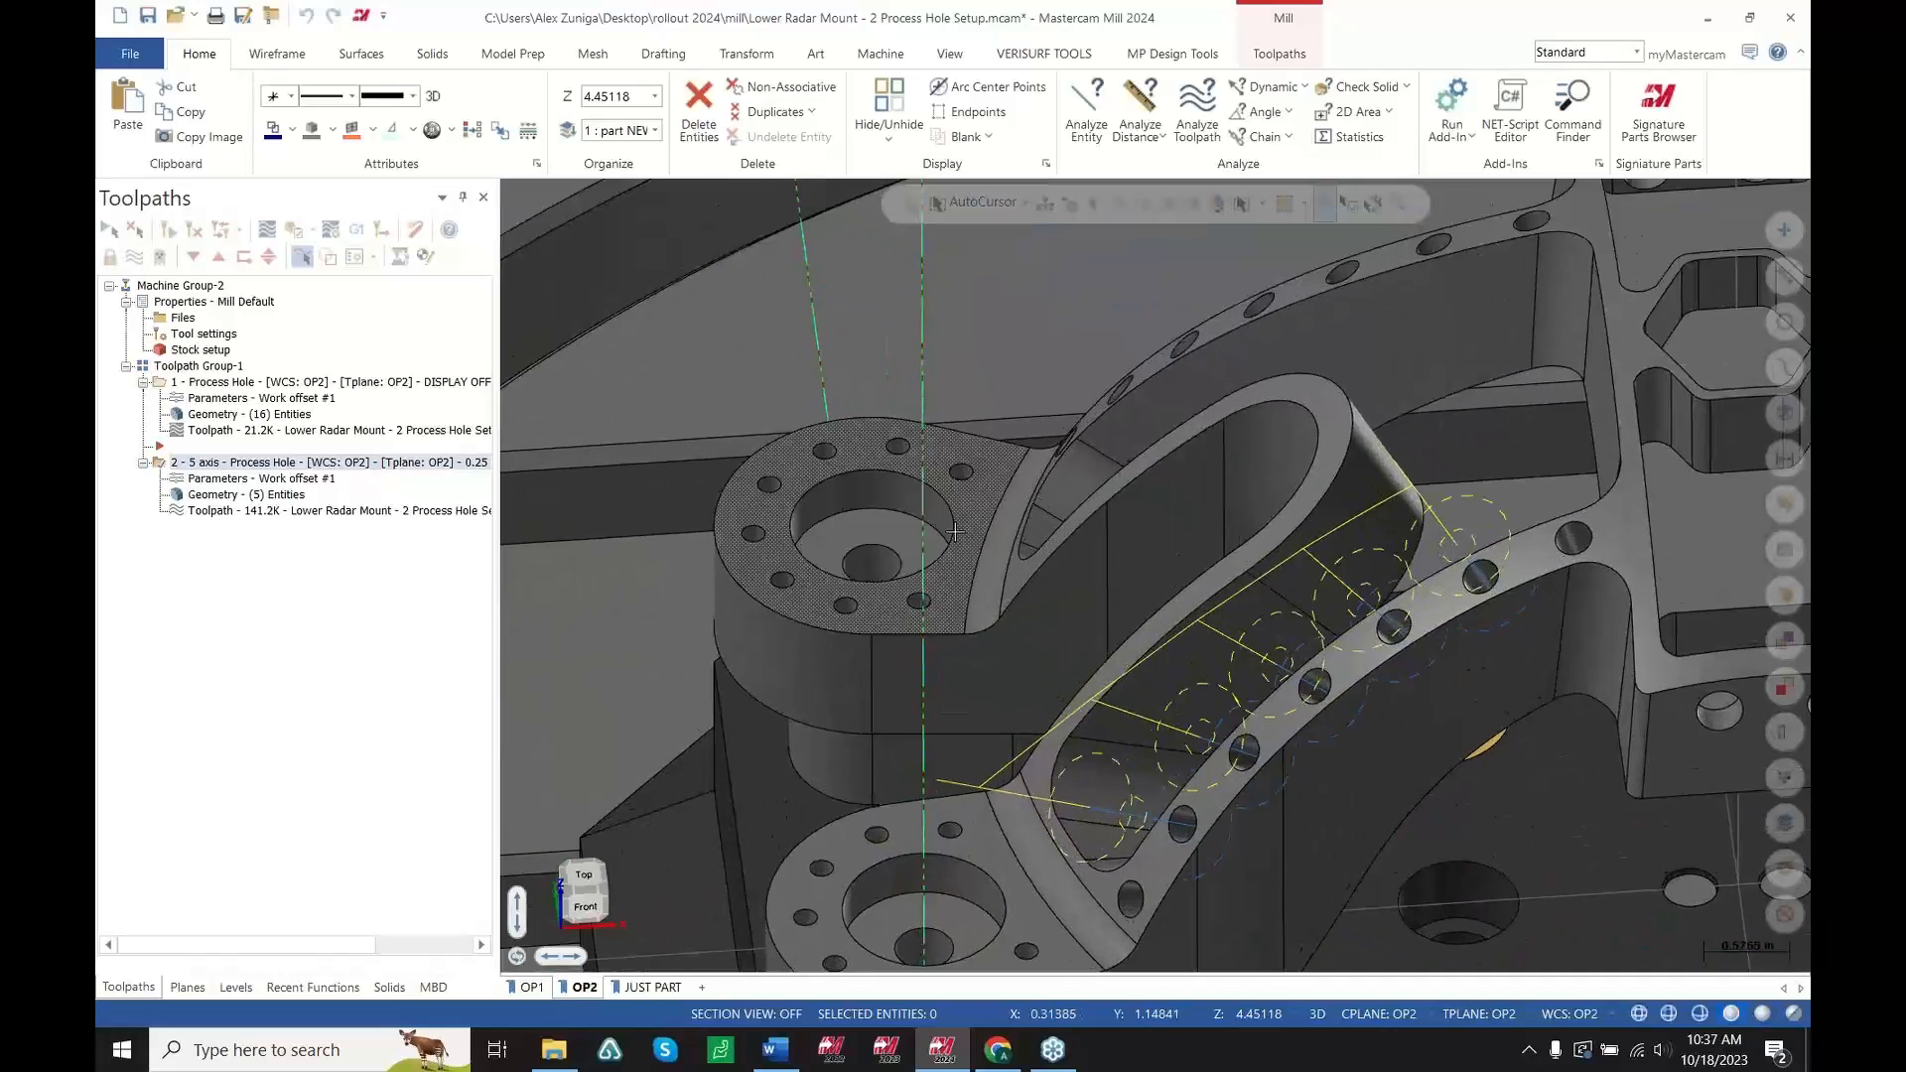
pyautogui.moveTo(967, 534)
pyautogui.mouseDown(button='middle')
pyautogui.moveTo(1028, 550)
pyautogui.moveTo(1015, 542)
pyautogui.mouseUp(button='middle')
pyautogui.scroll(-1, 1012, 469)
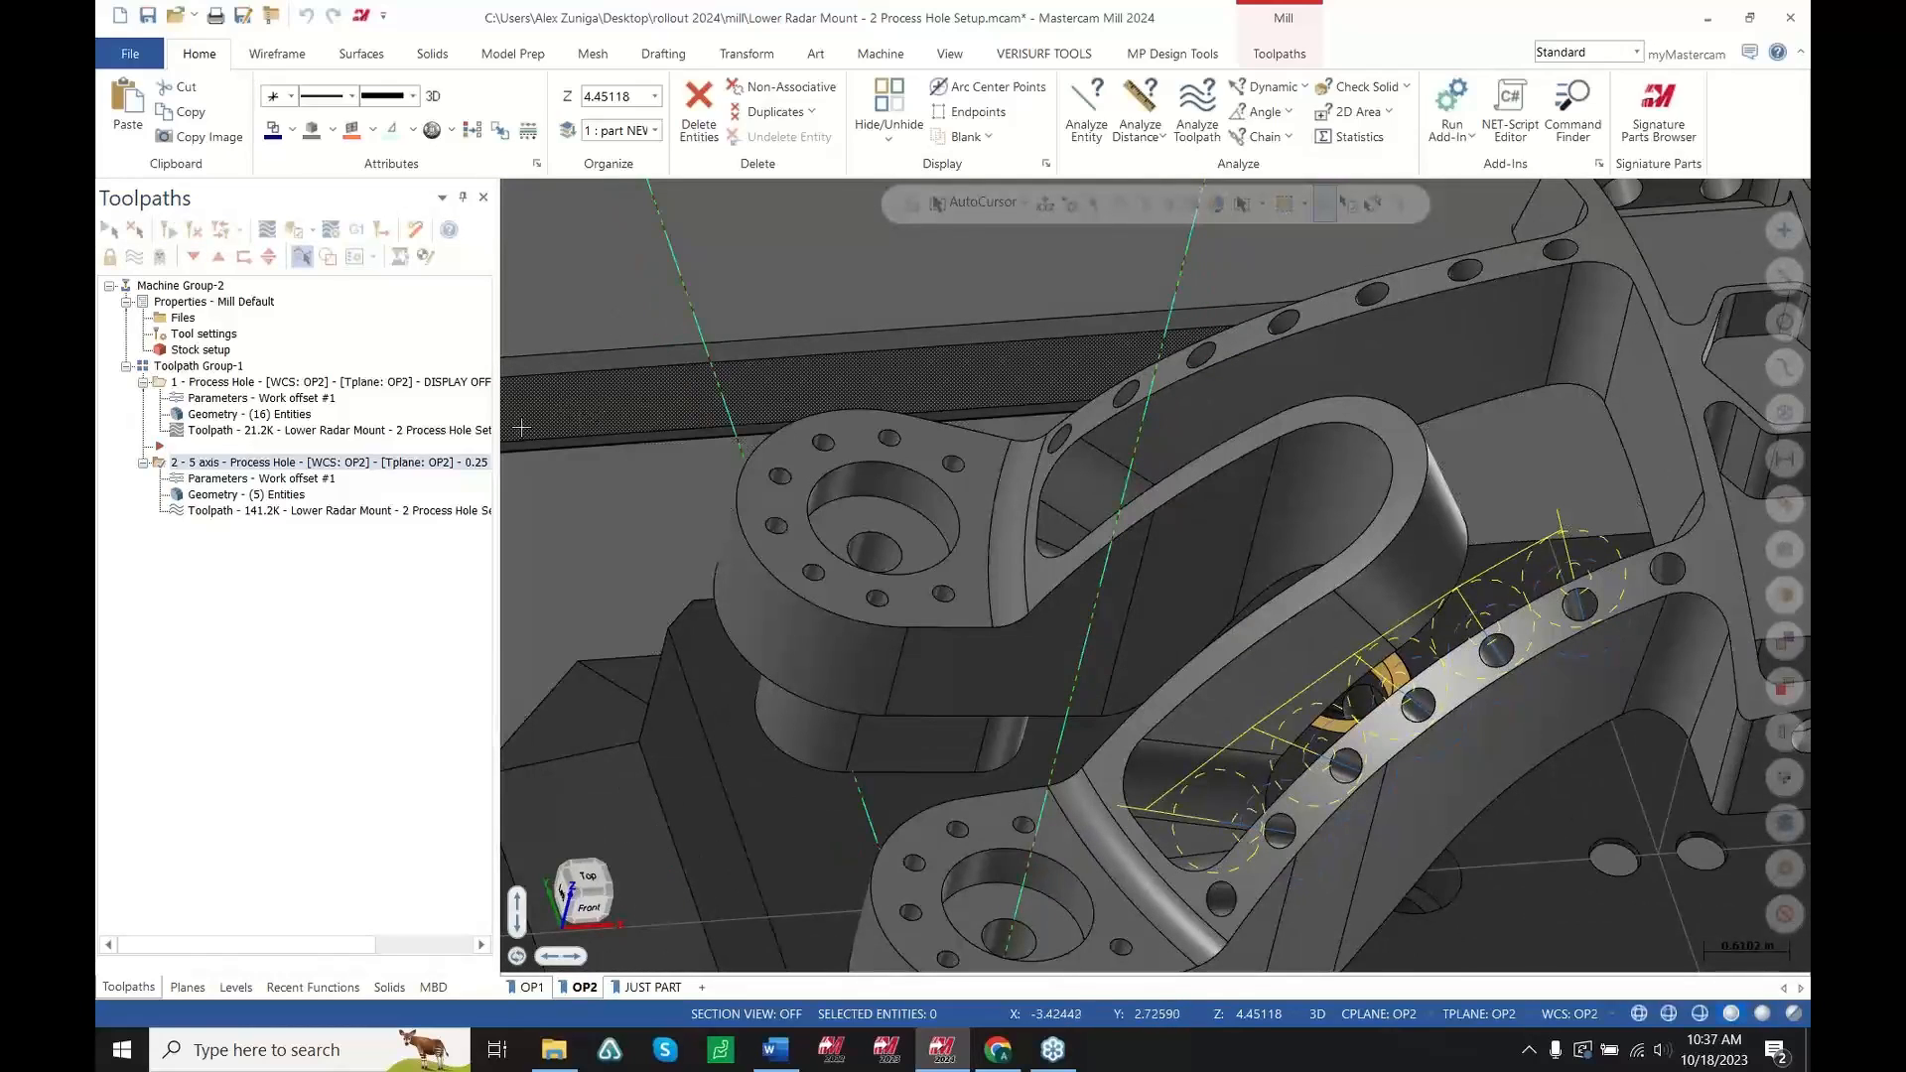
pyautogui.click(1264, 59)
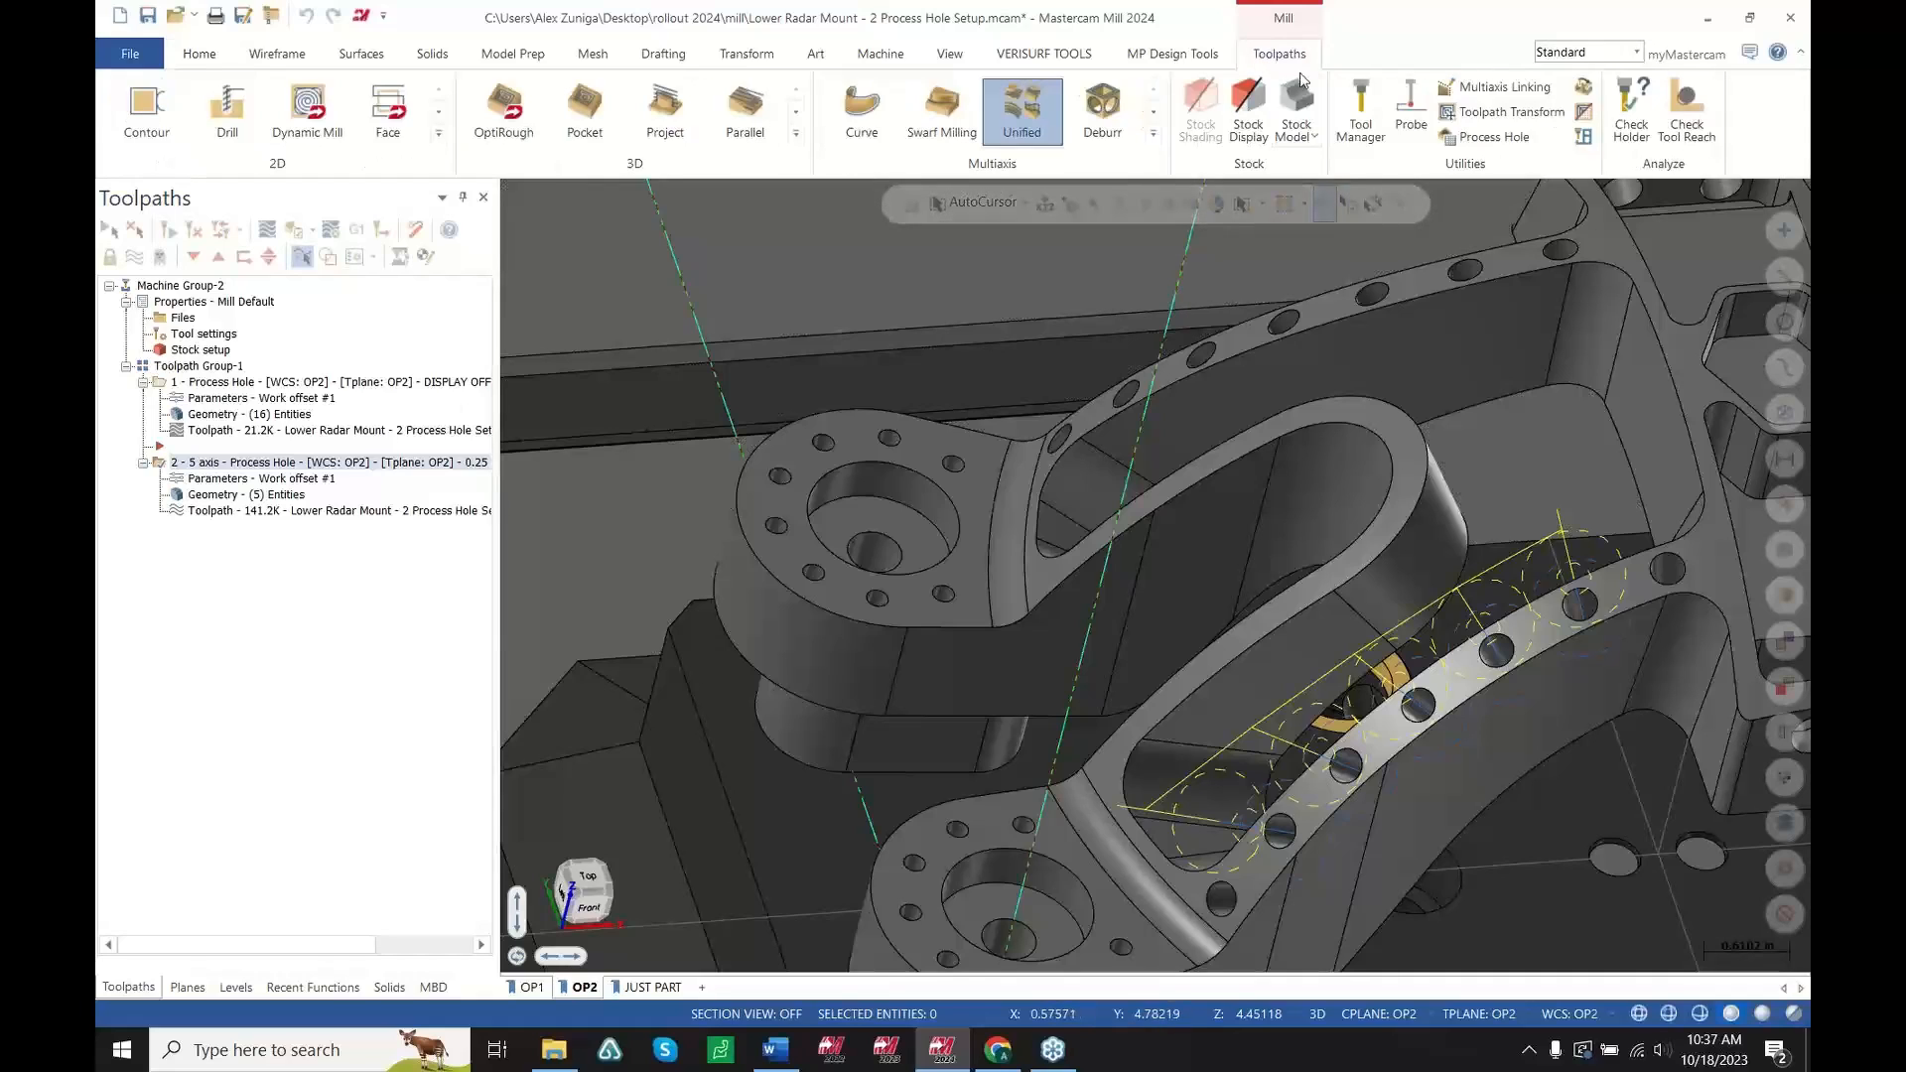
pyautogui.click(1463, 141)
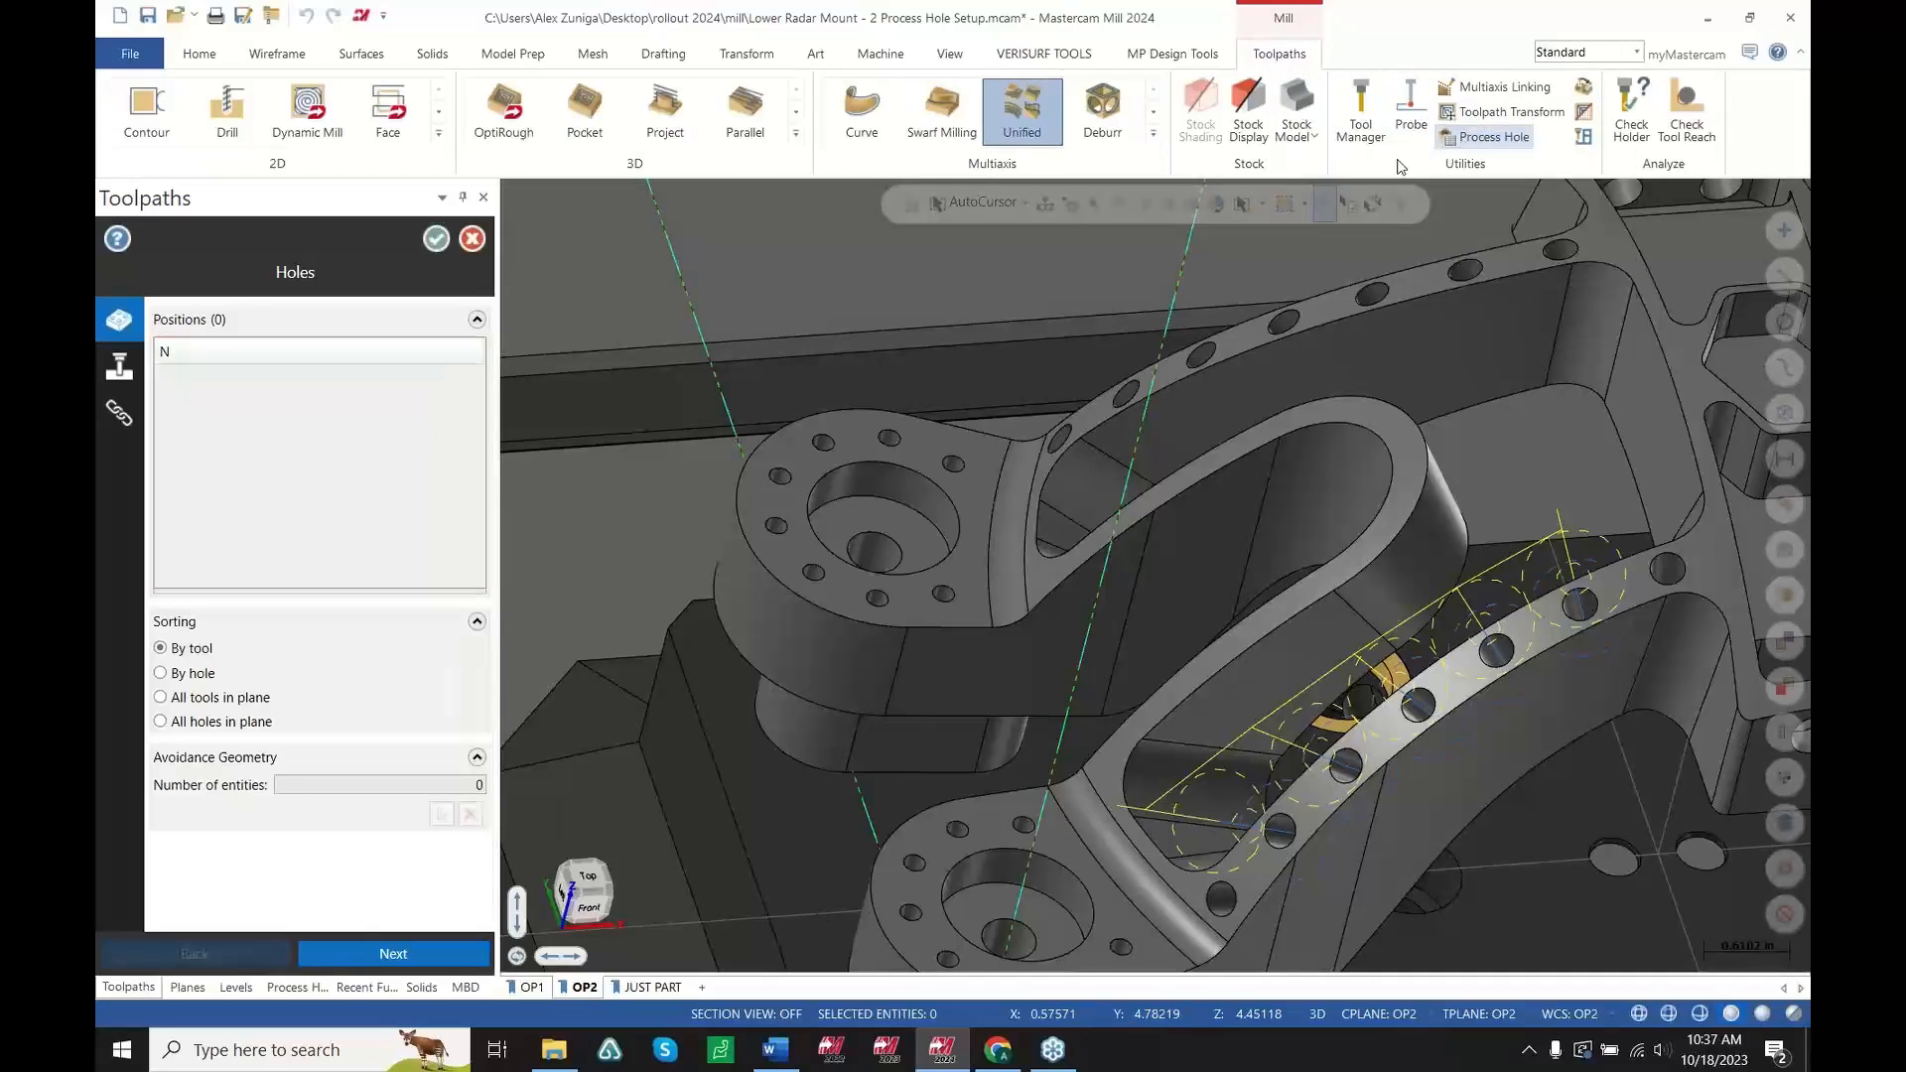
pyautogui.scroll(3, 997, 397)
pyautogui.click(955, 483)
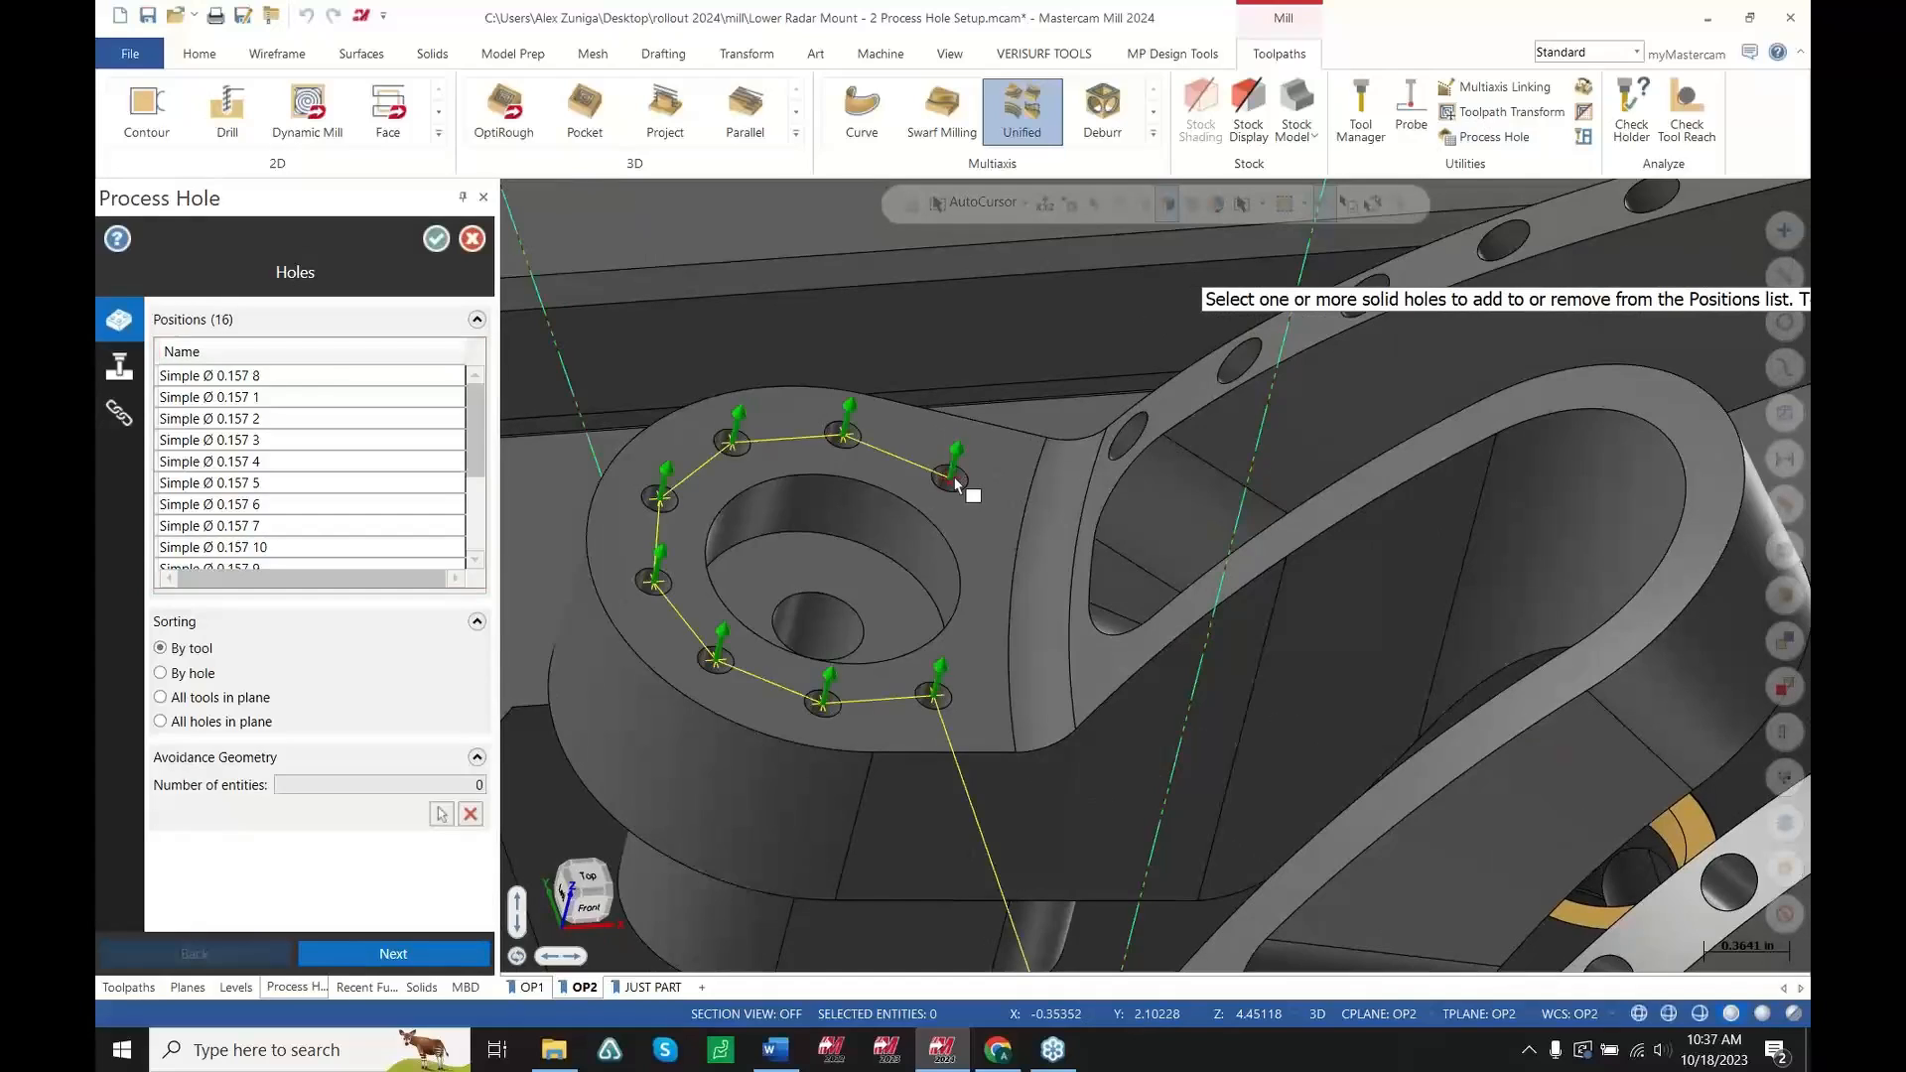
pyautogui.moveTo(1074, 445); pyautogui.dragTo(860, 536, button='middle')
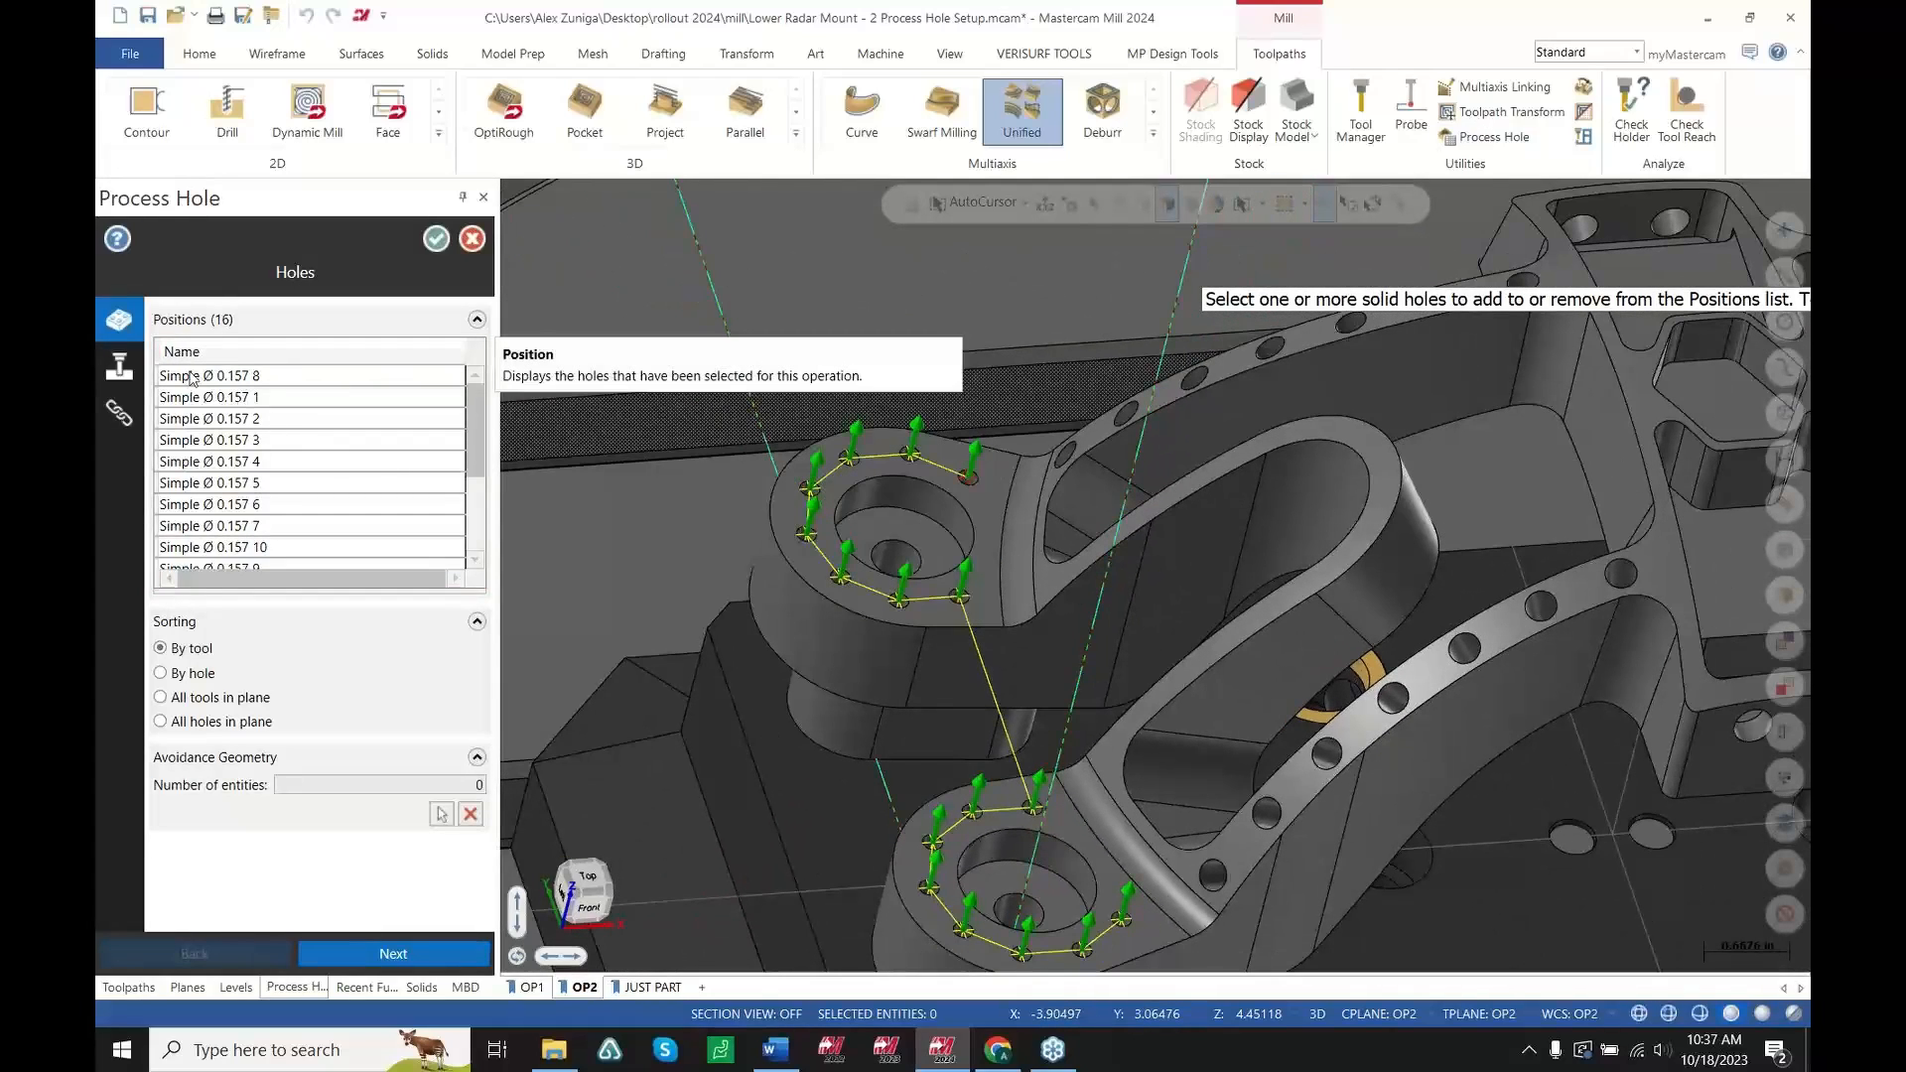
# Apply the 4mm simple process with Minimum height linking and accept the Process Hole operation
pyautogui.click(119, 367)
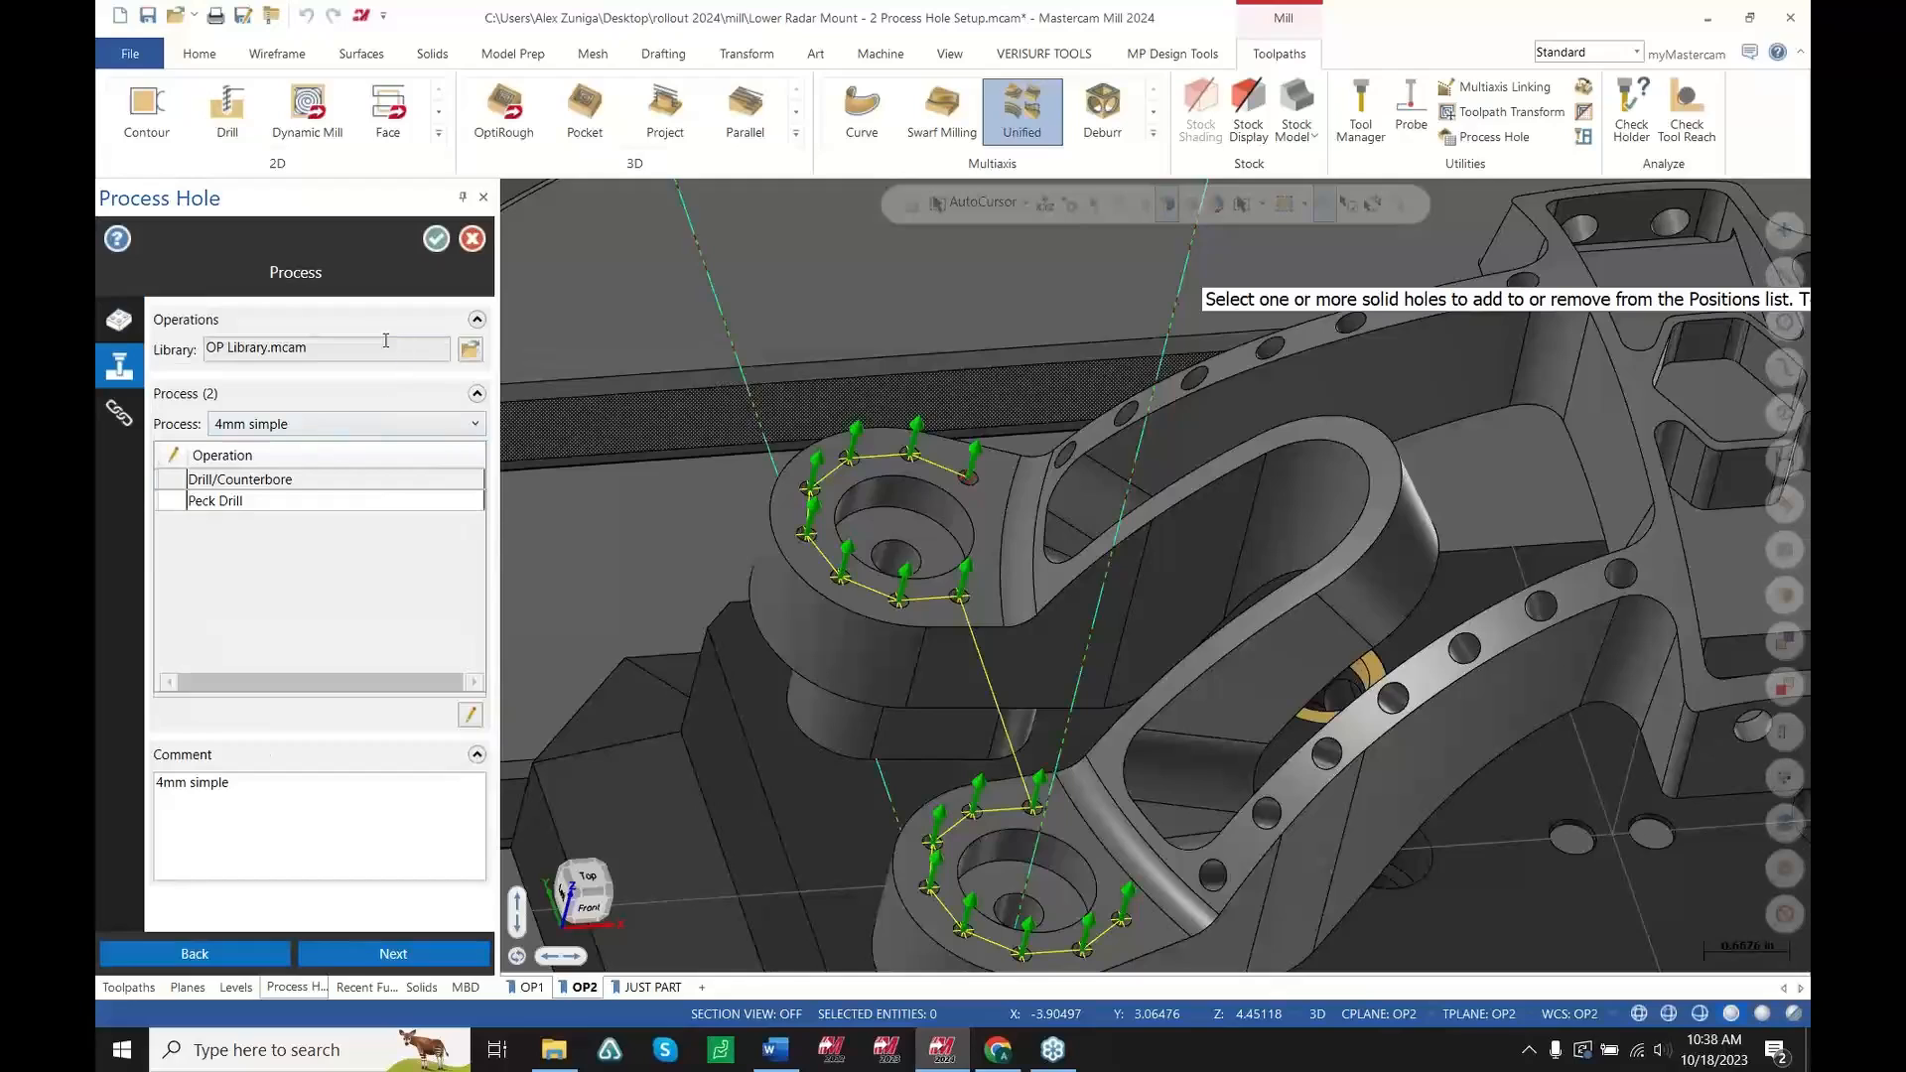
pyautogui.click(467, 427)
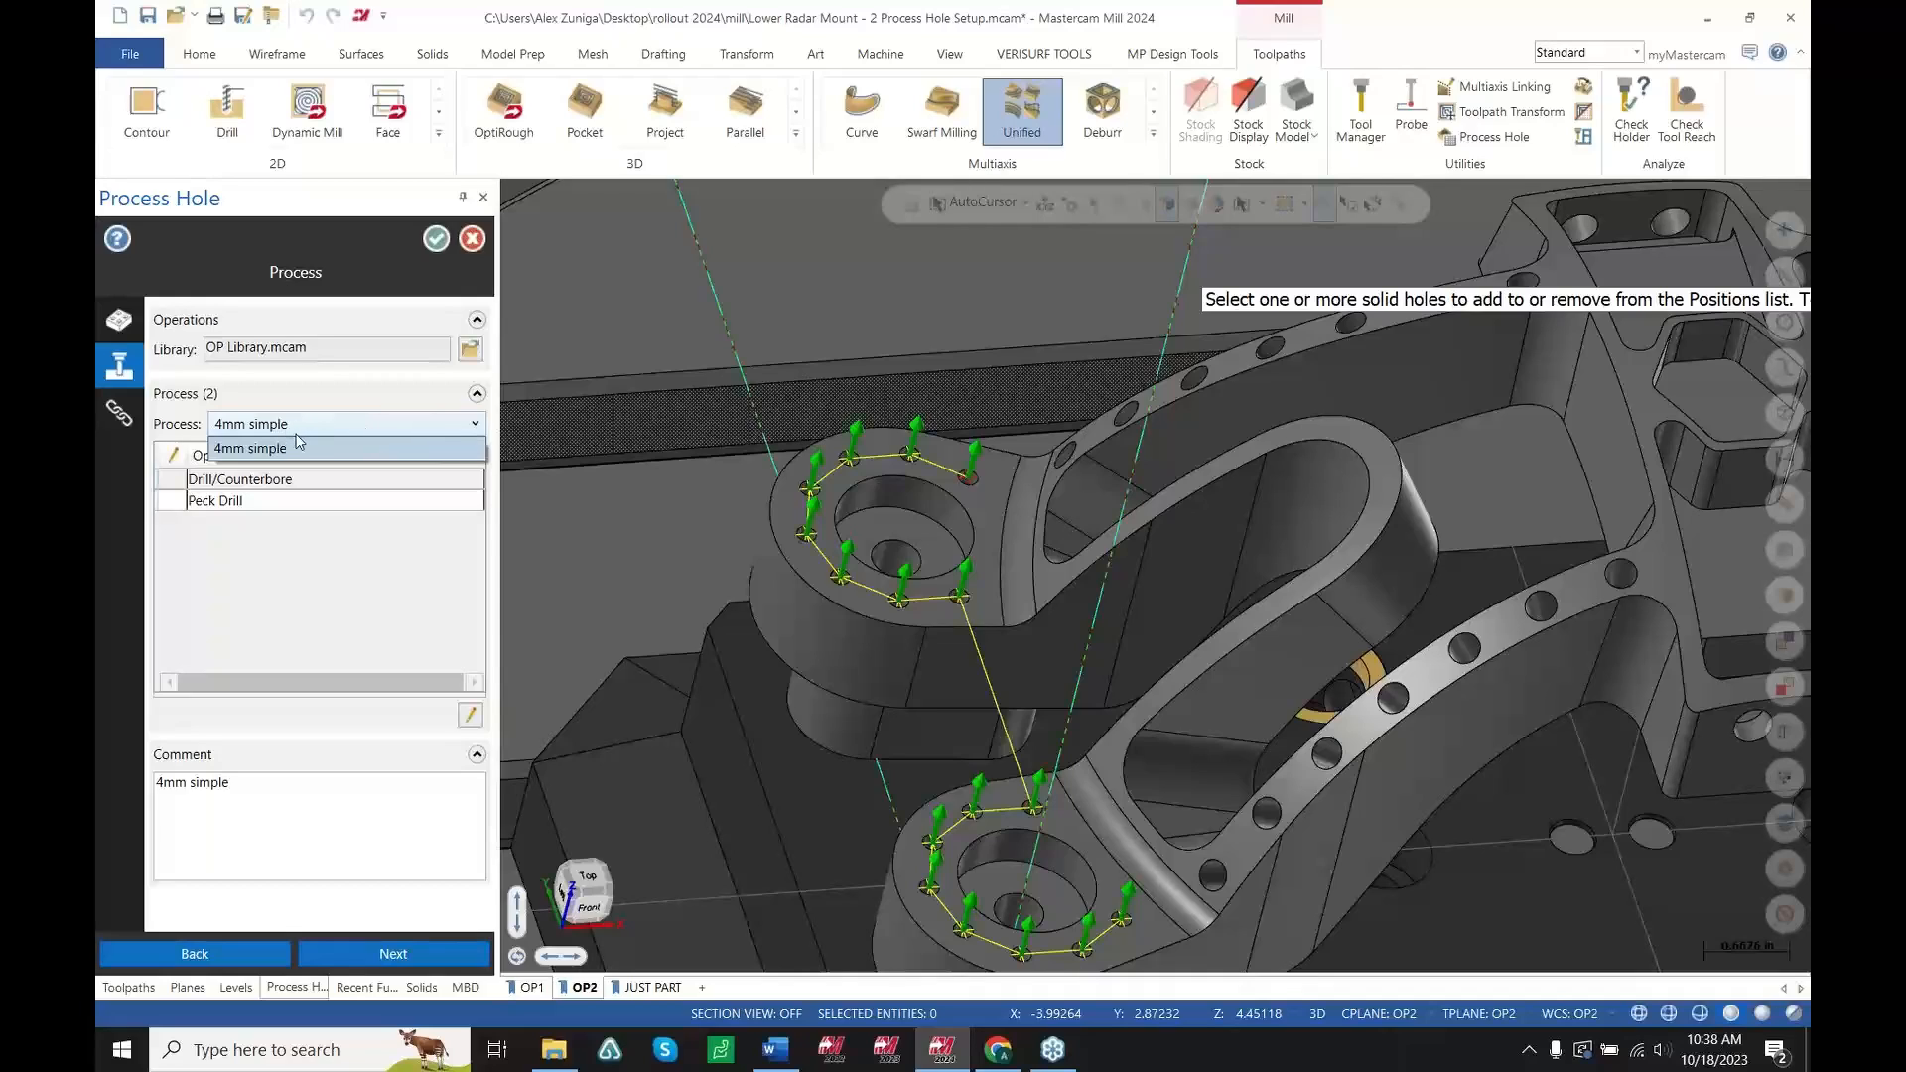
pyautogui.click(334, 602)
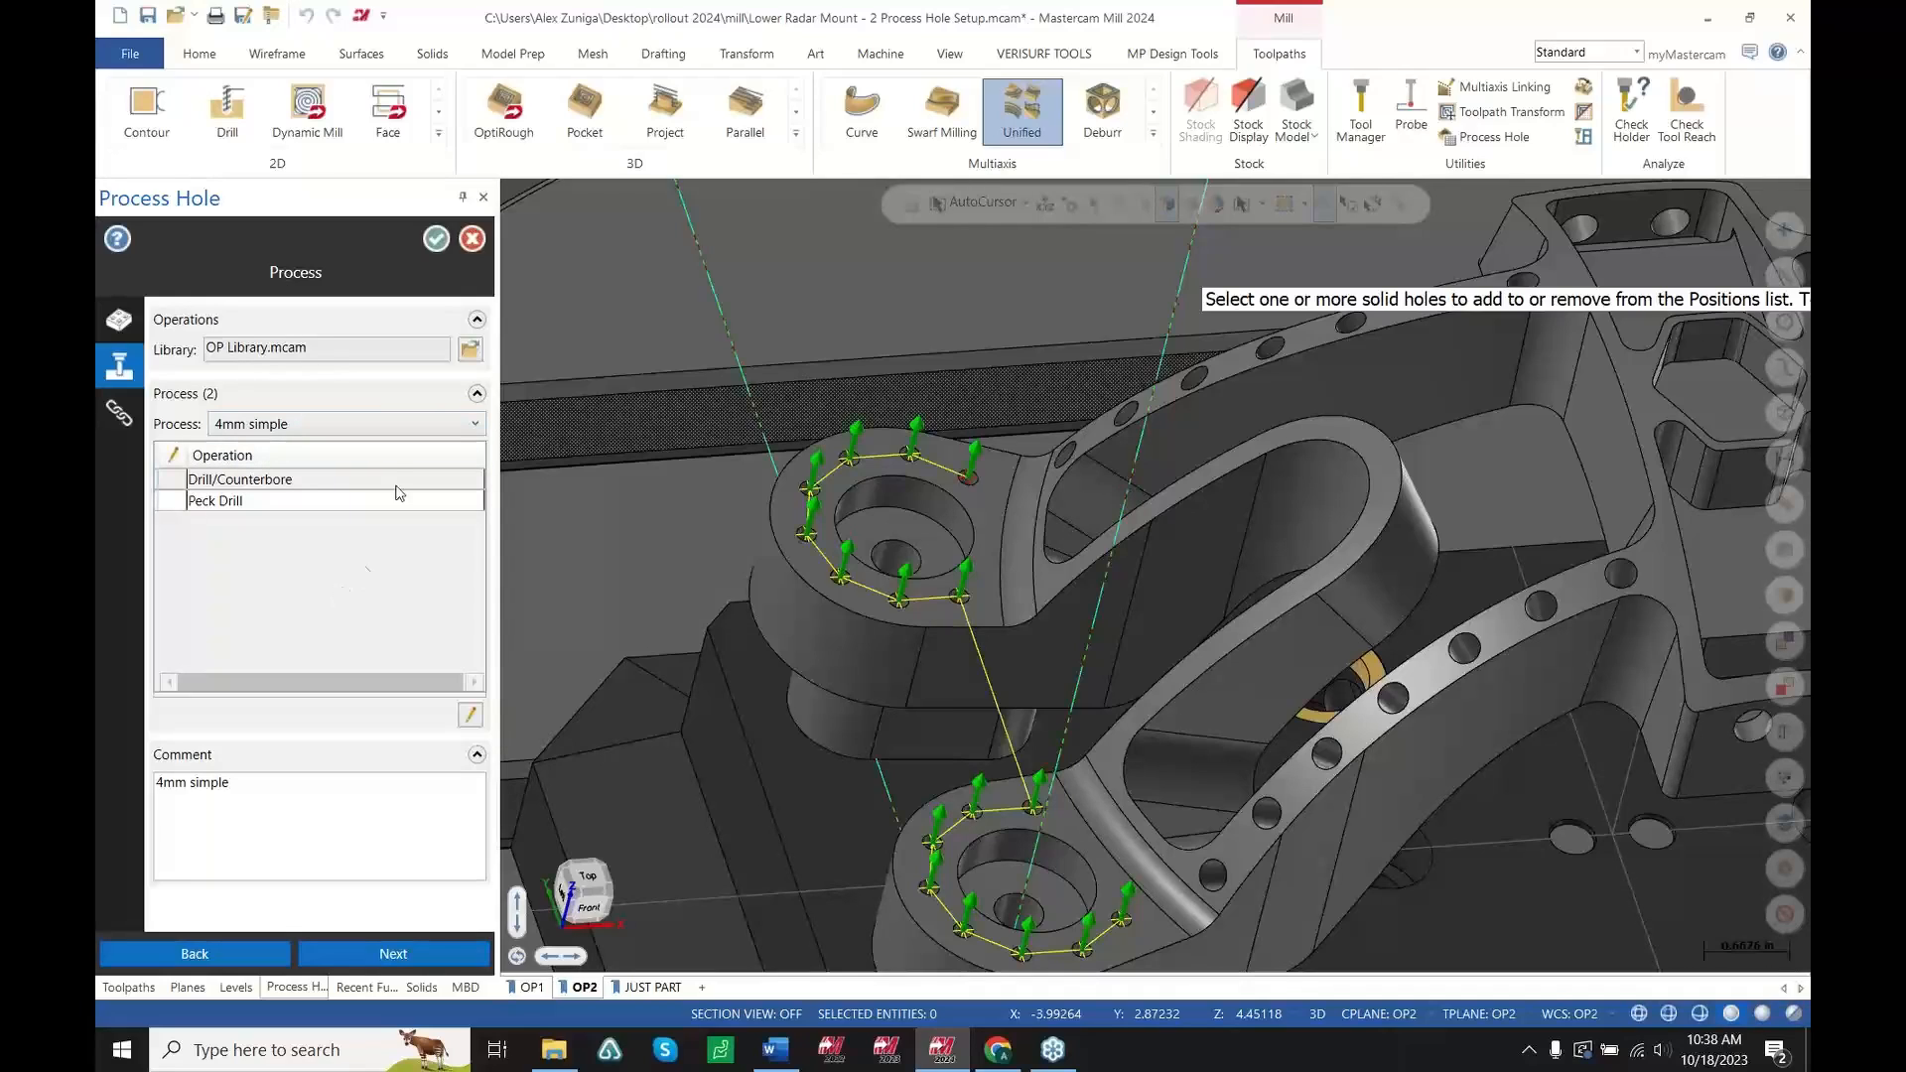
pyautogui.click(283, 428)
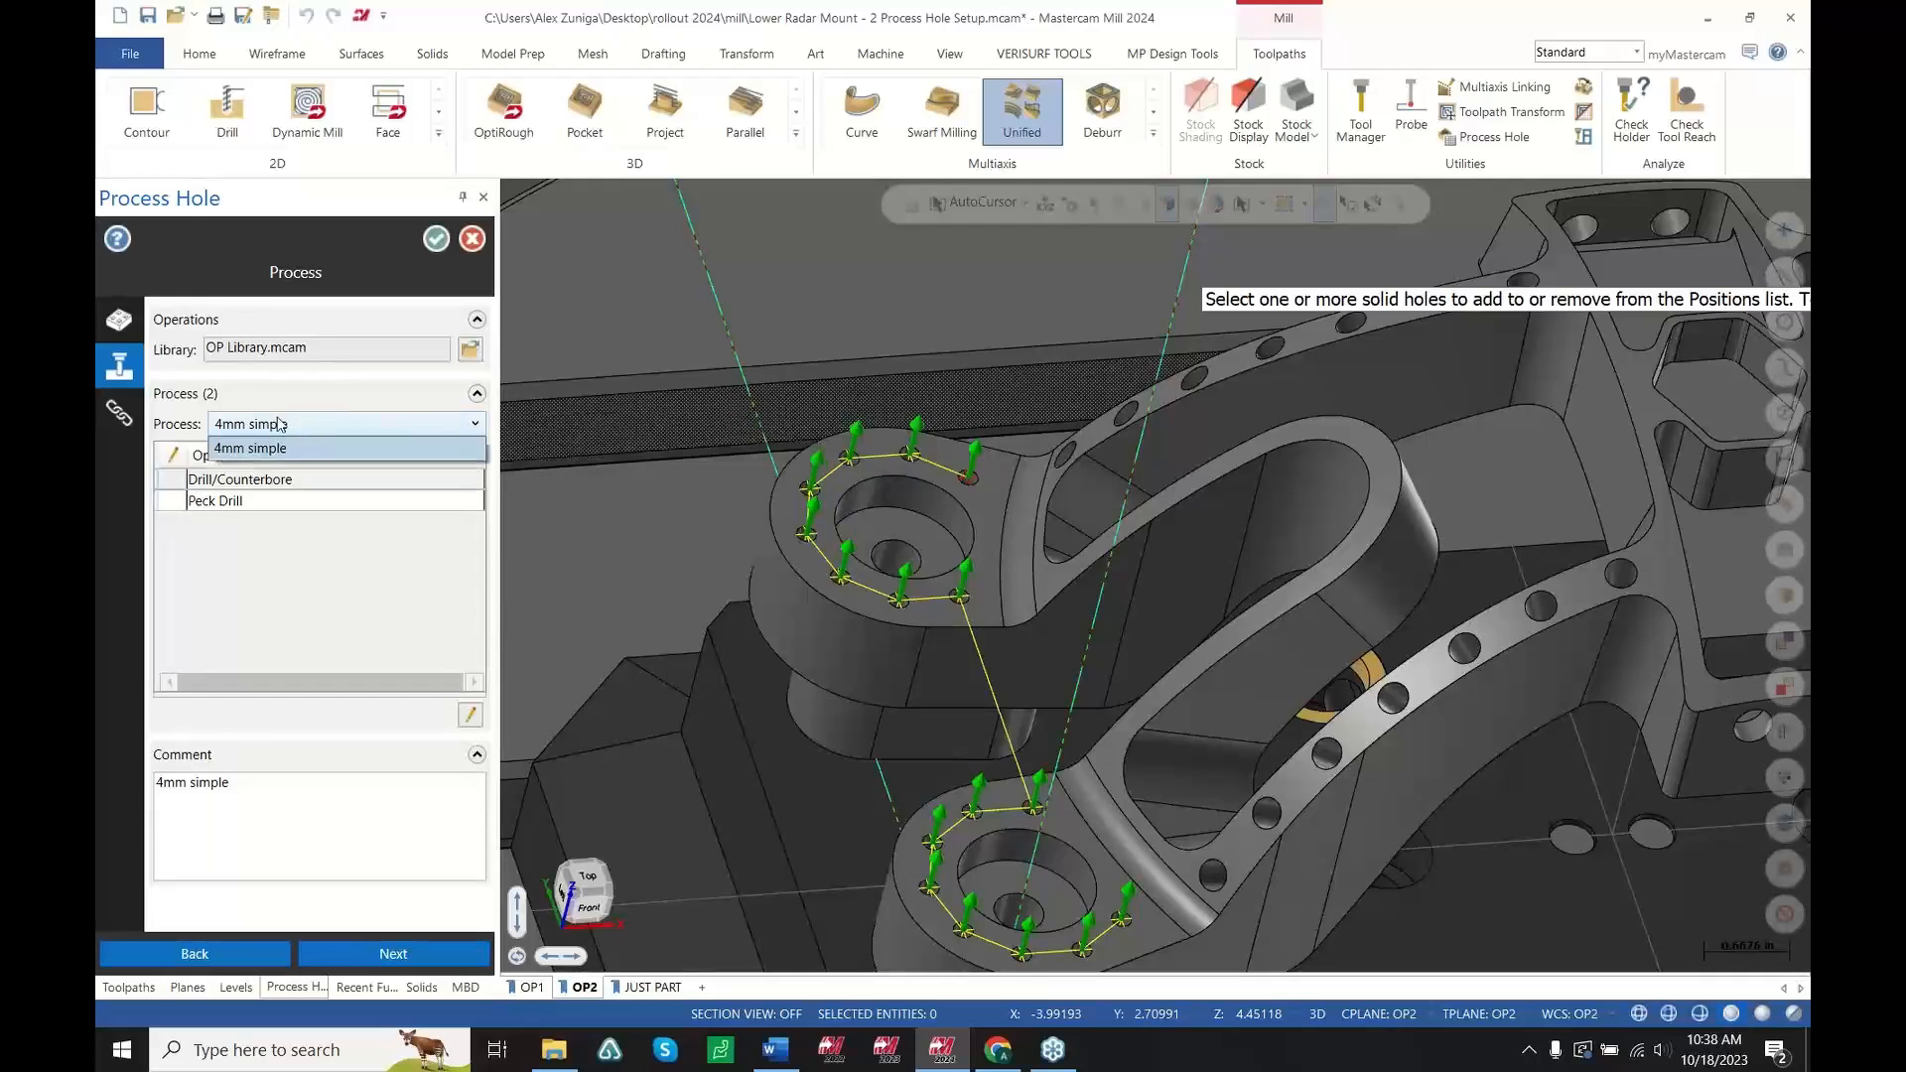
pyautogui.click(281, 424)
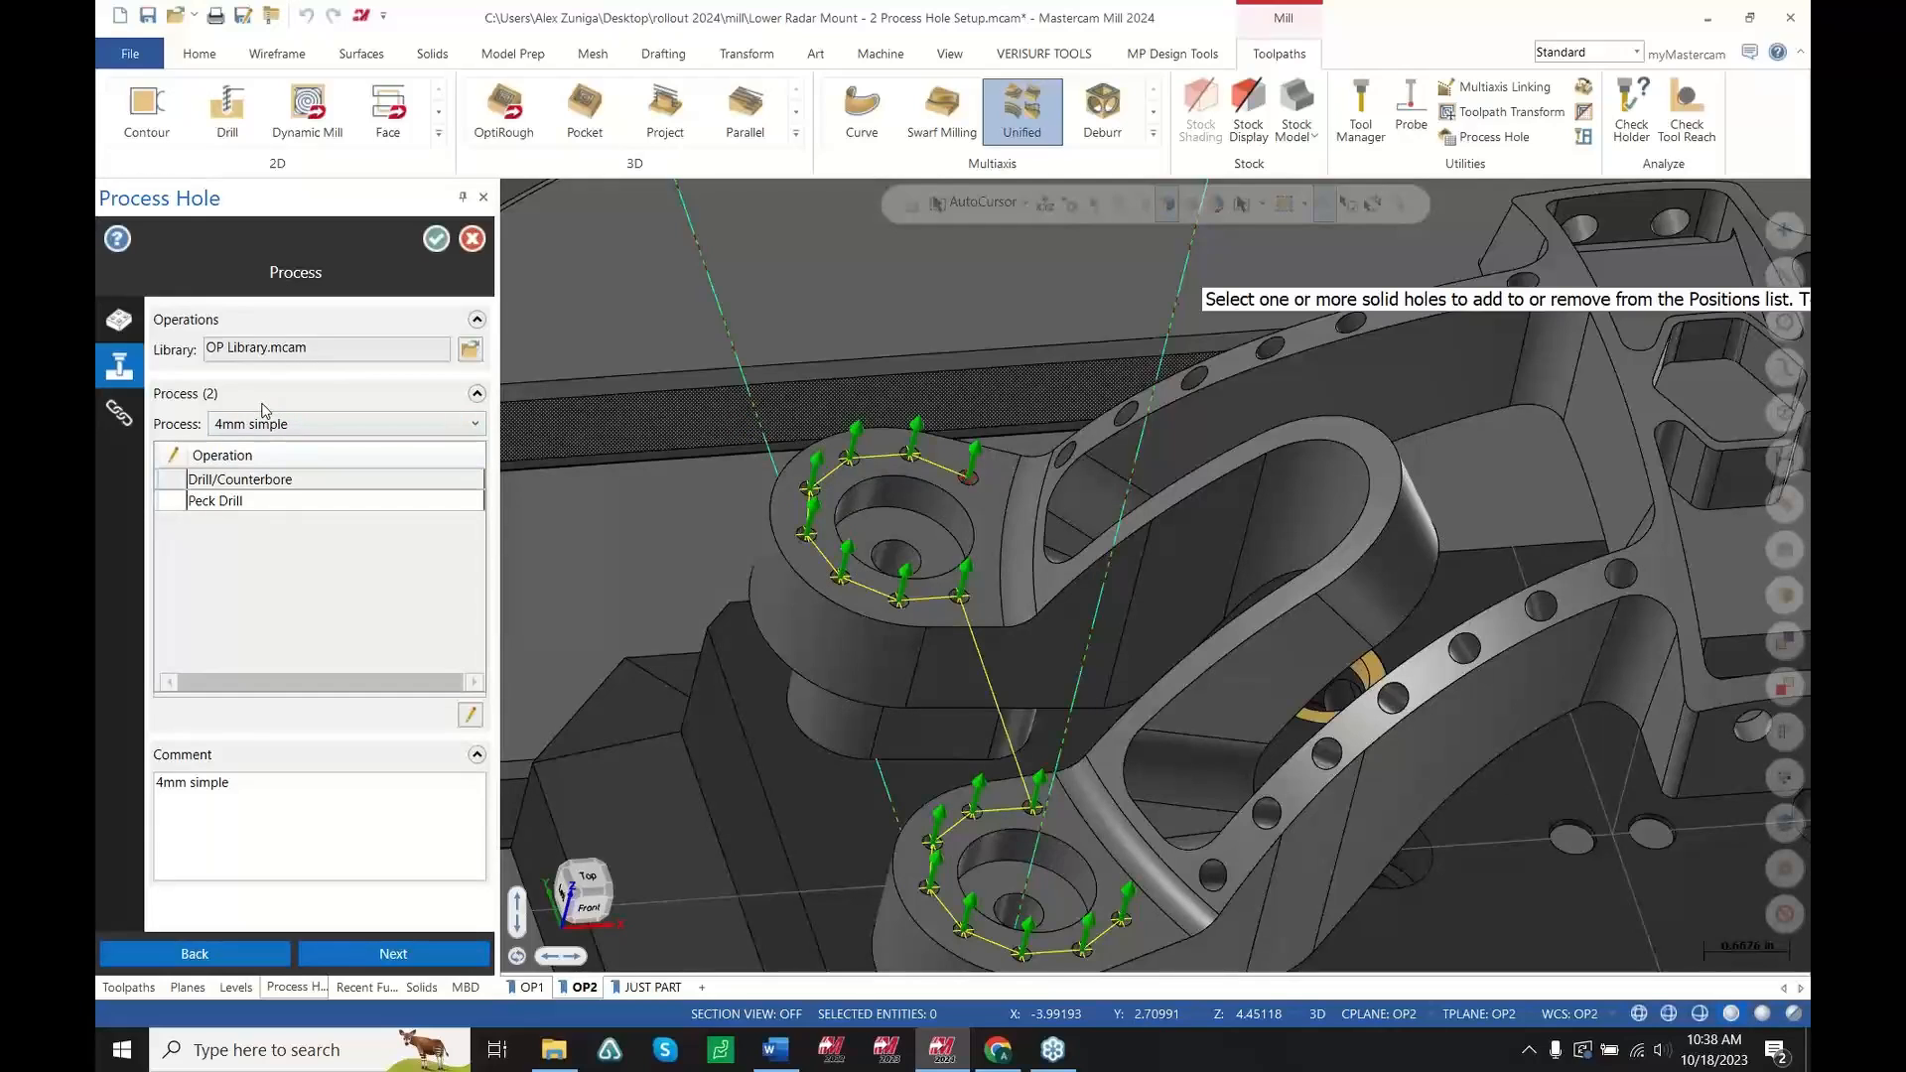
pyautogui.click(137, 415)
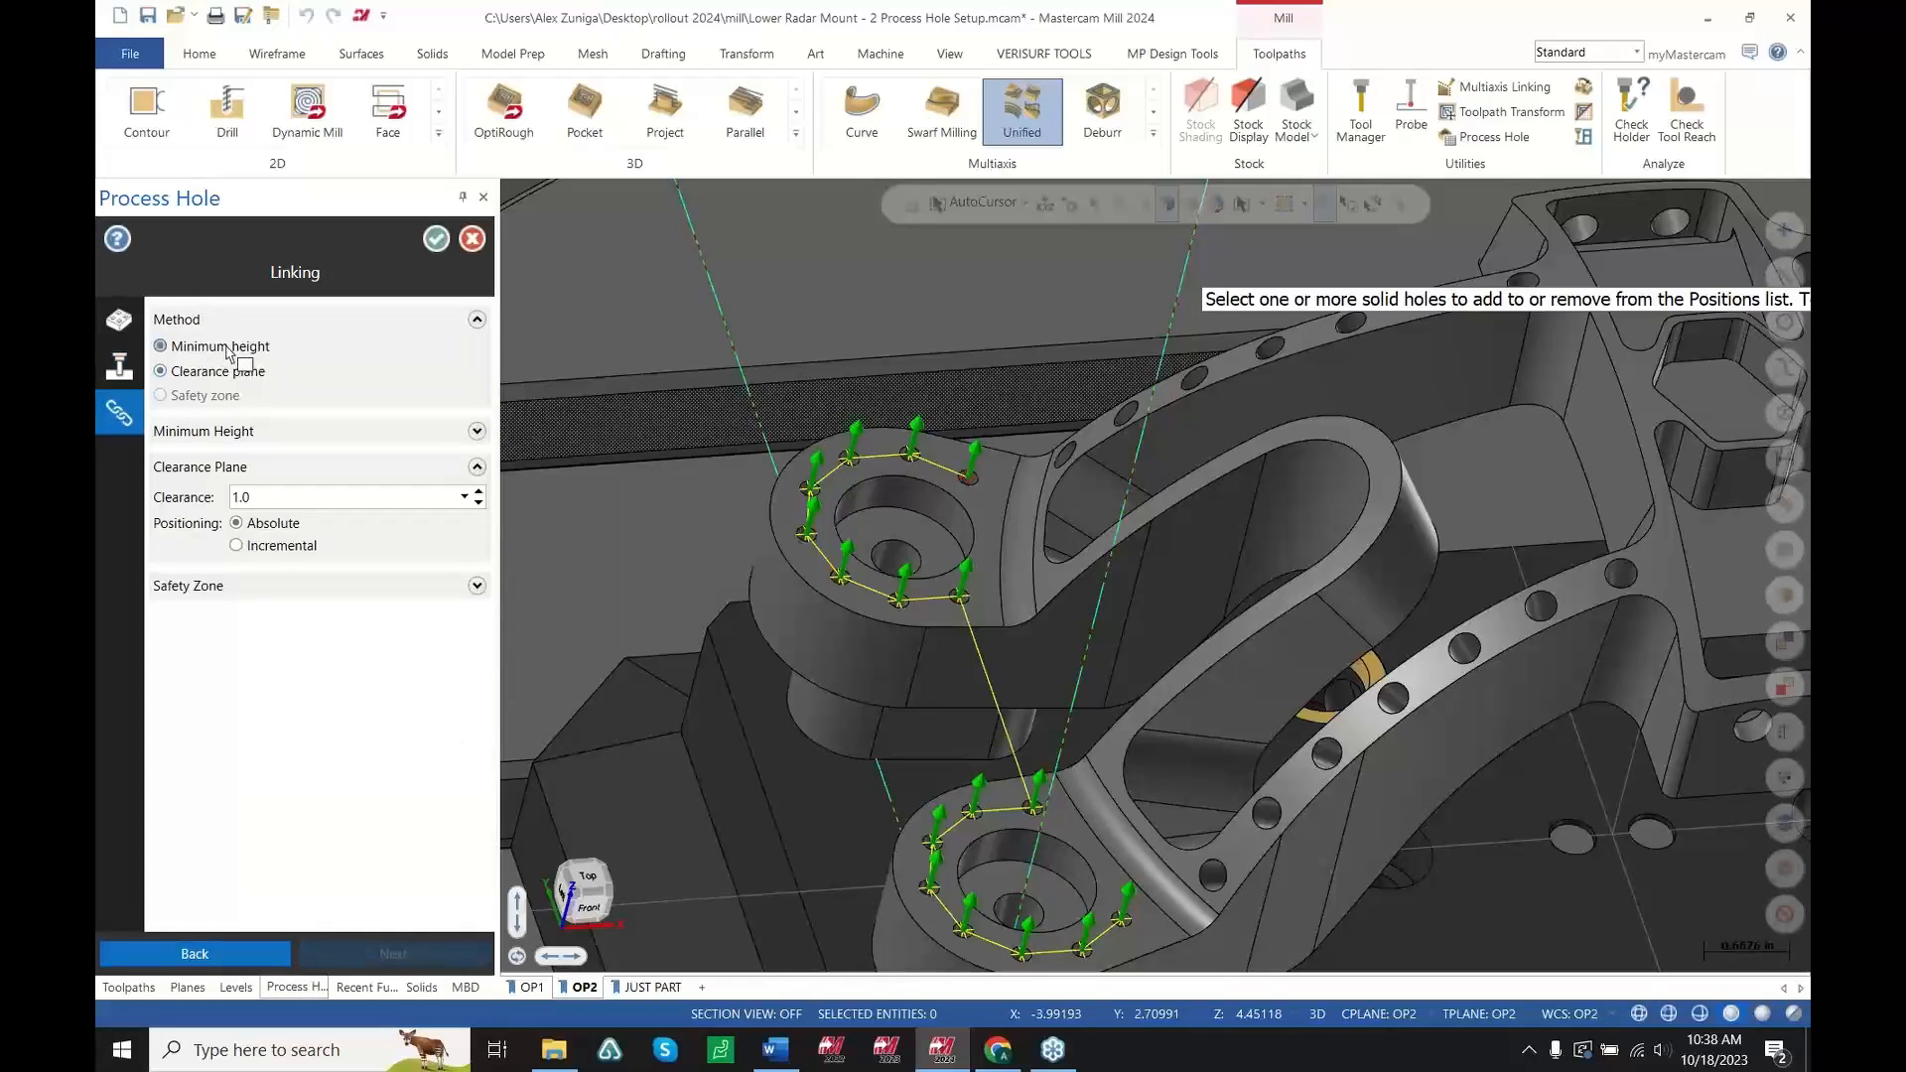
pyautogui.click(226, 346)
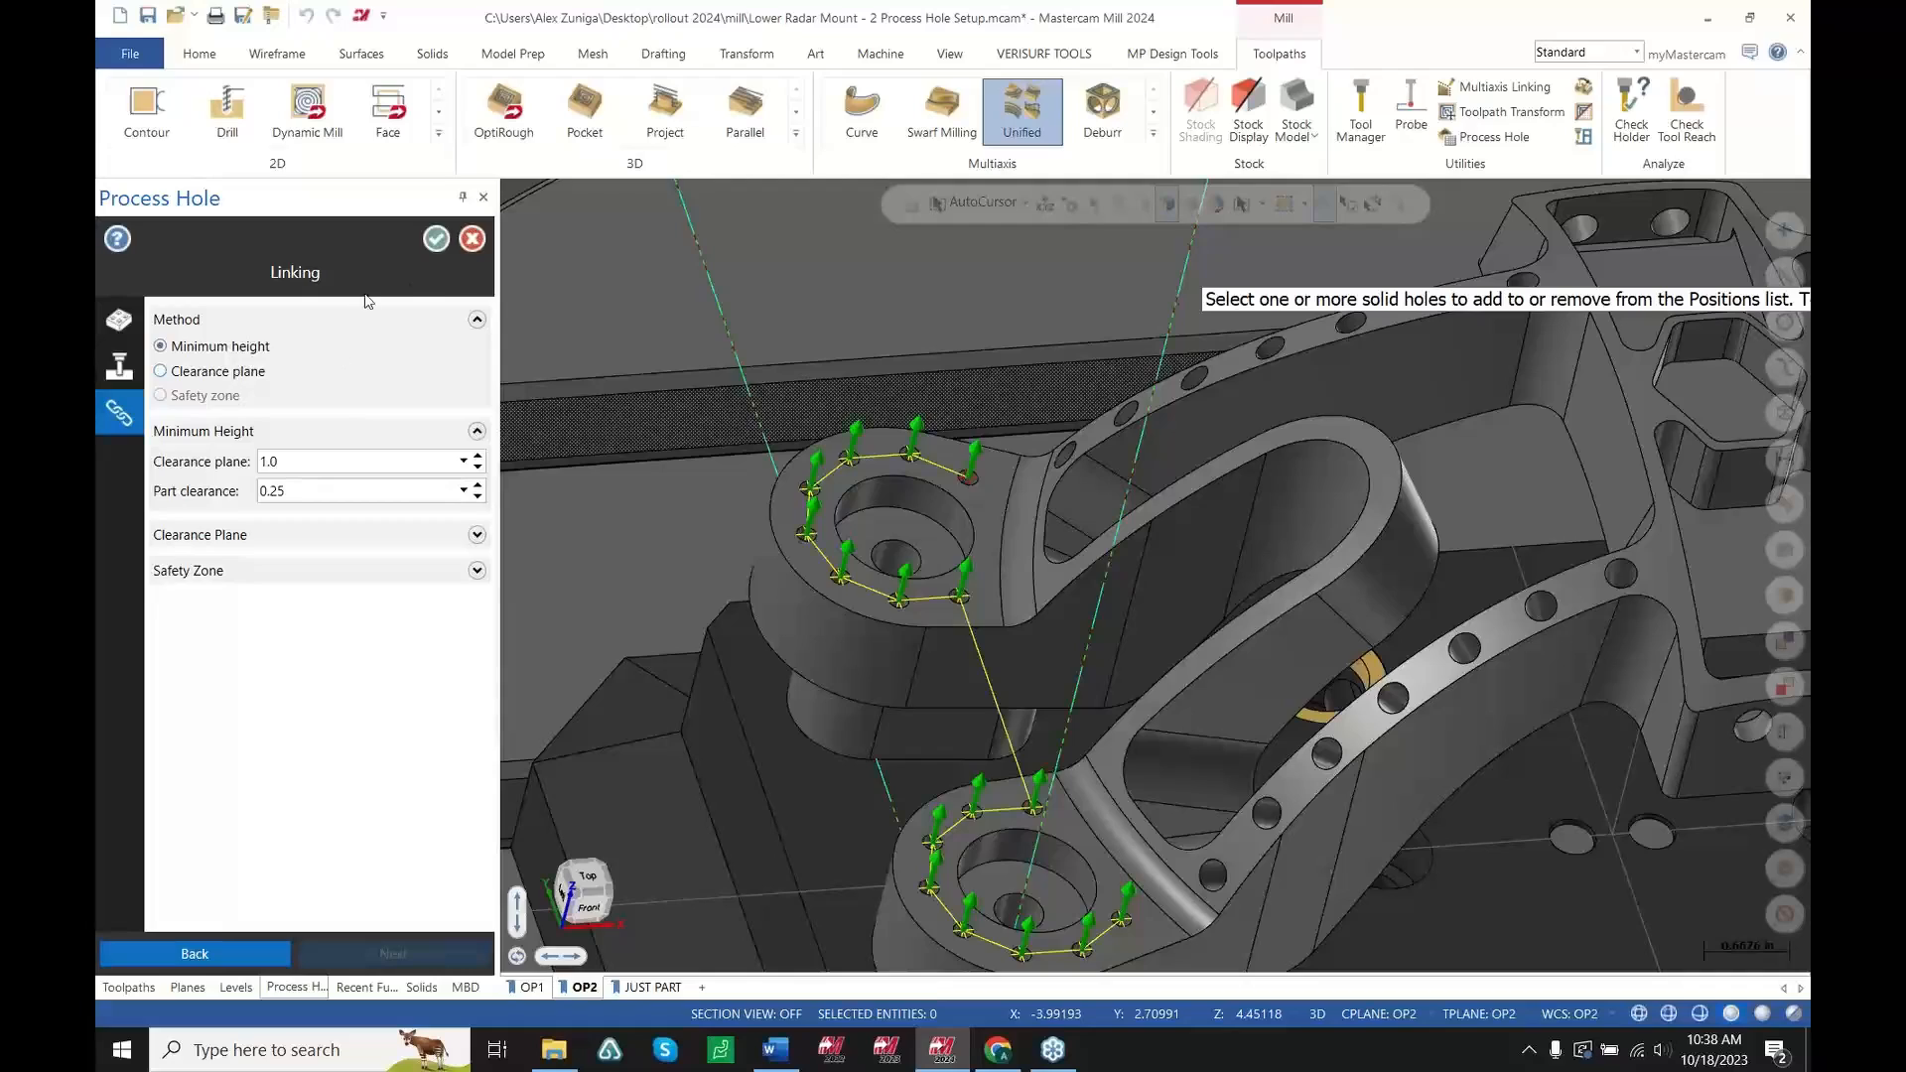
pyautogui.click(119, 366)
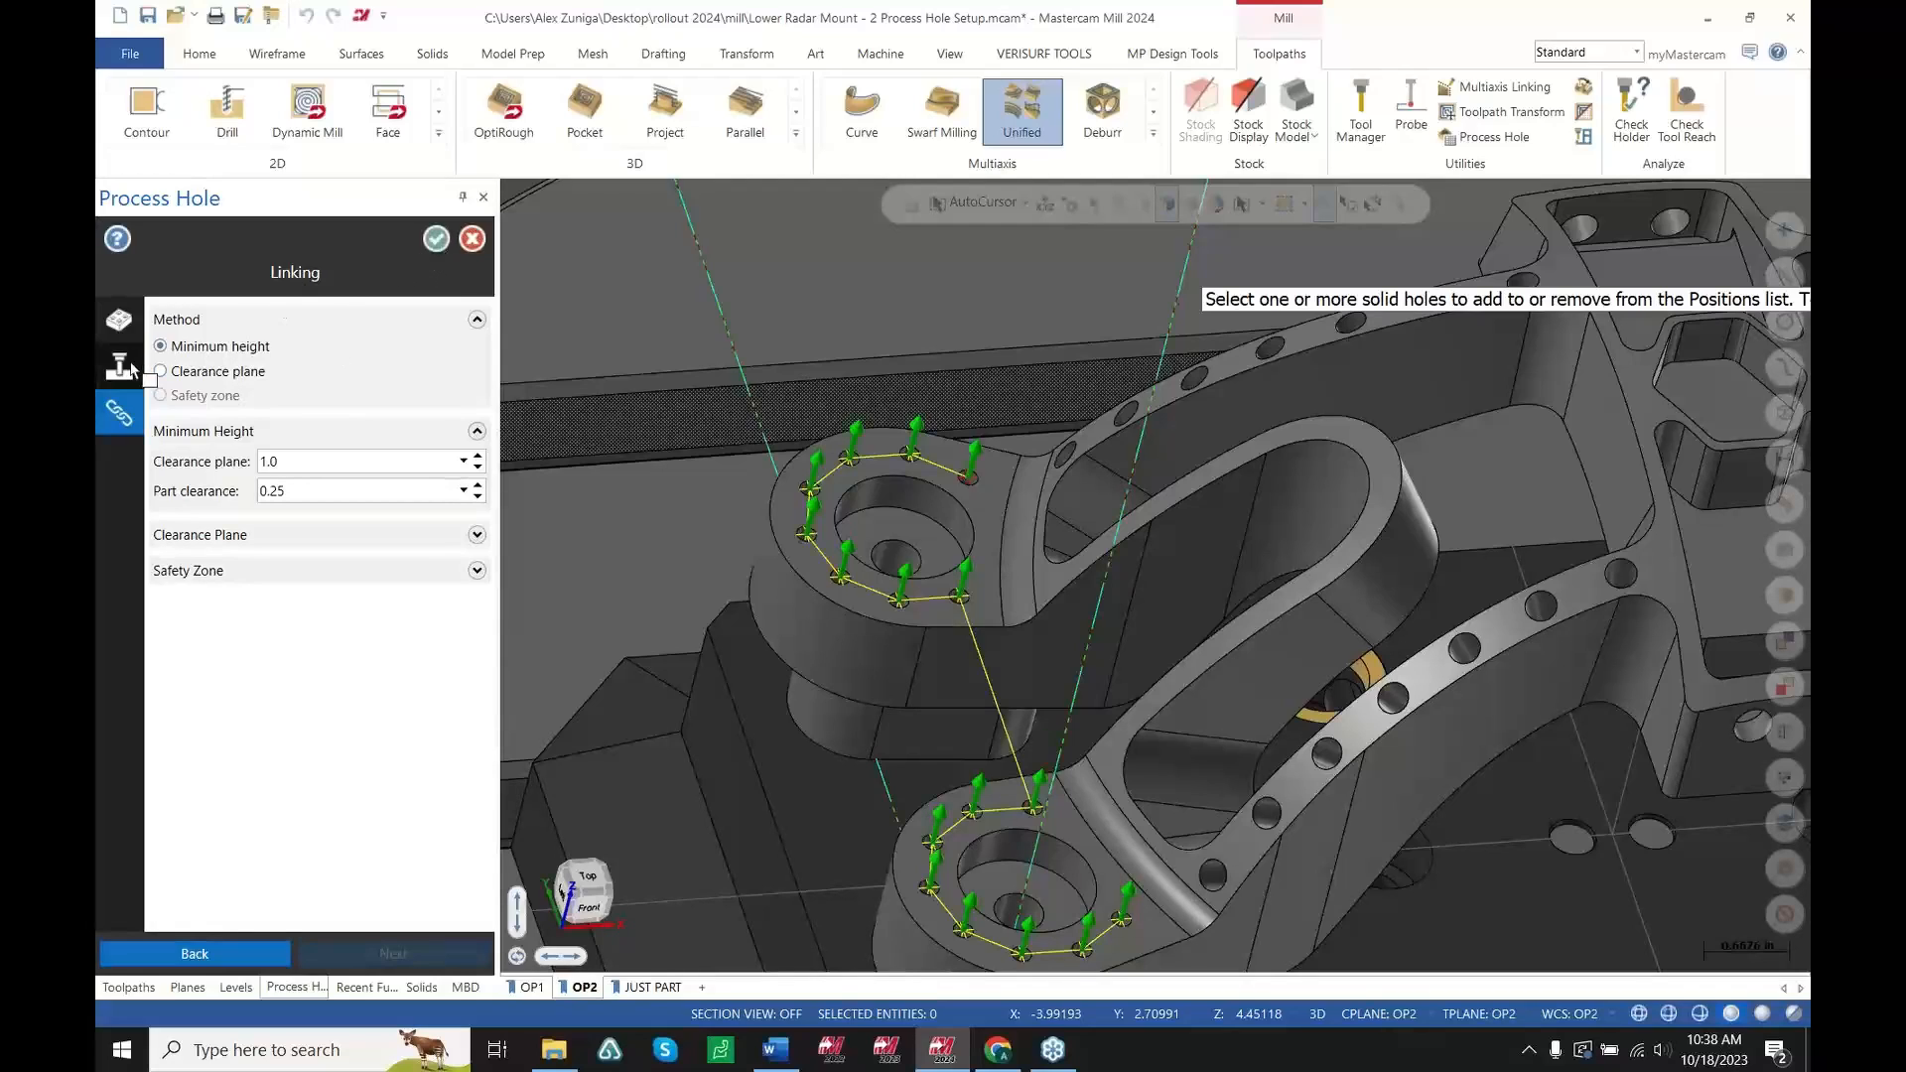
pyautogui.click(436, 239)
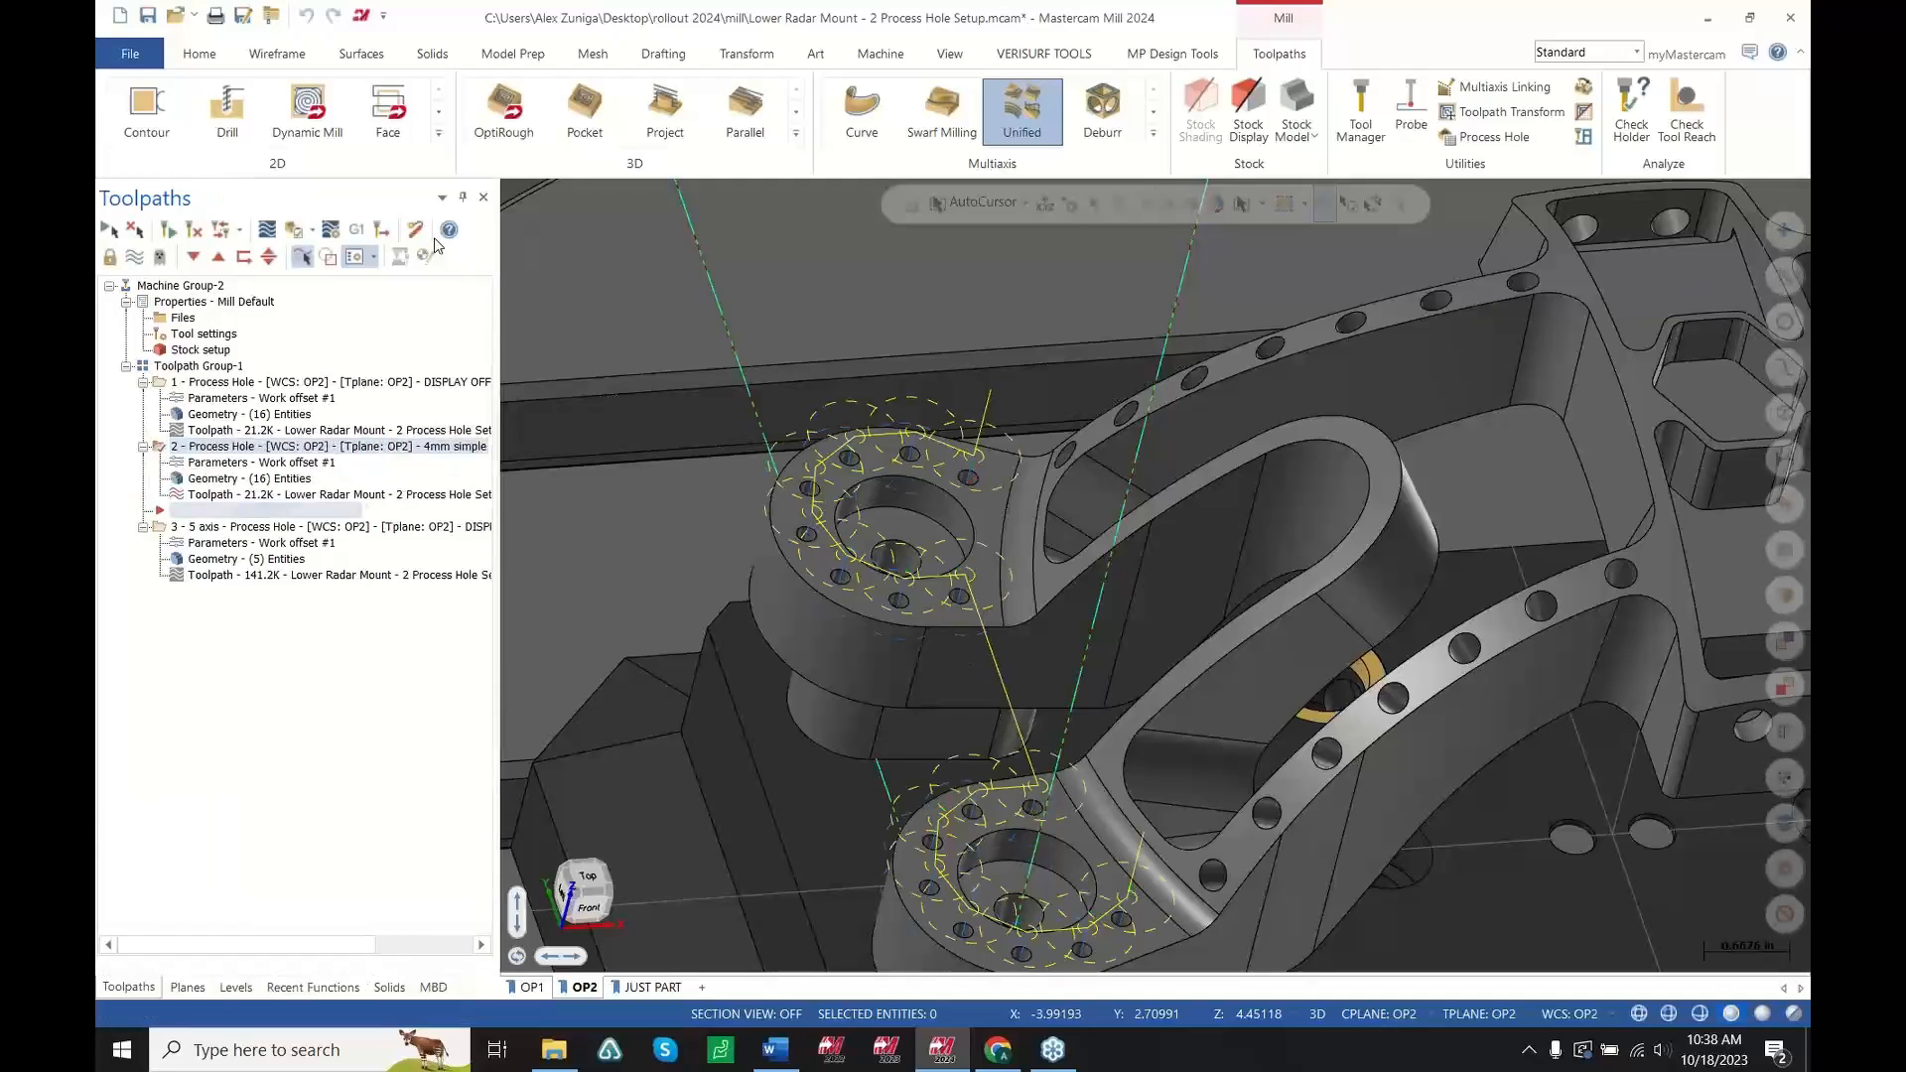
# Backplot the new 4mm simple Process Hole toolpath across both lug hole patterns
pyautogui.scroll(2, 968, 477)
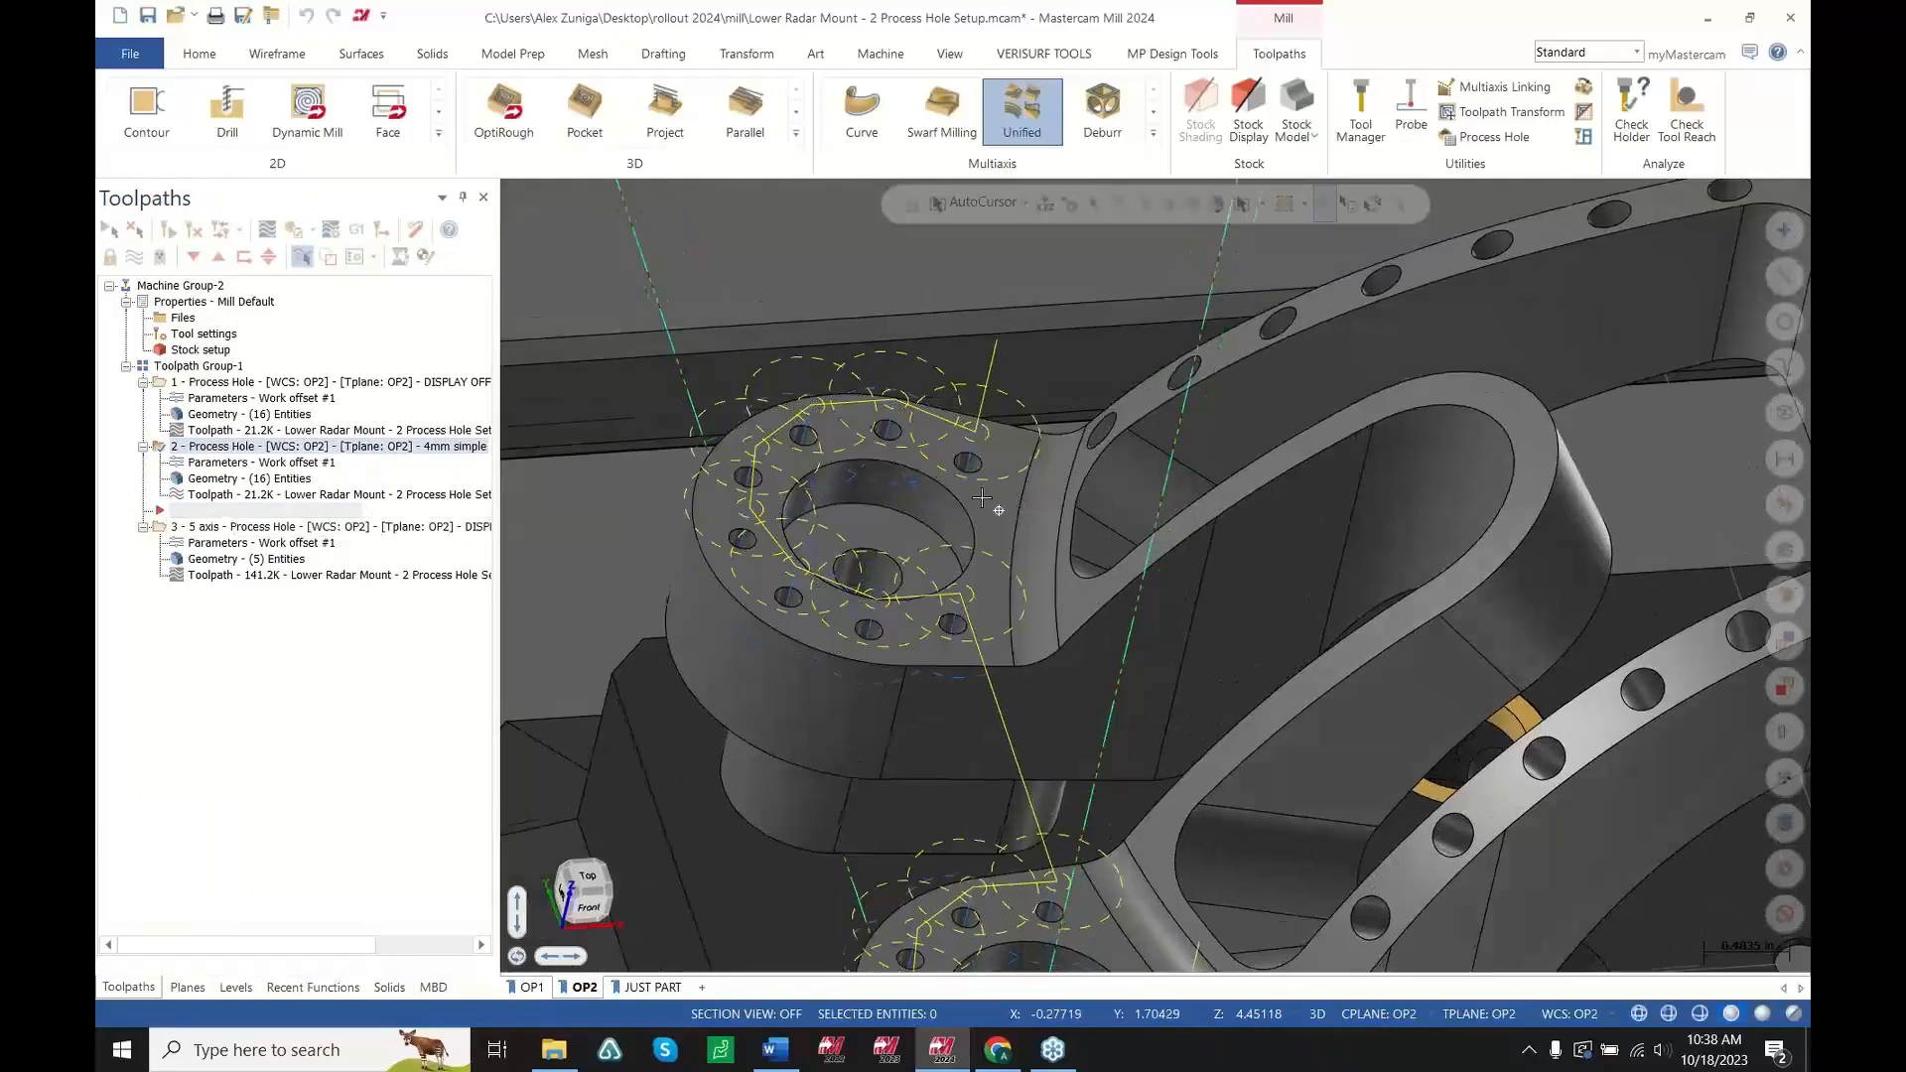
pyautogui.moveTo(958, 487); pyautogui.dragTo(998, 437, button='middle')
pyautogui.click(415, 500)
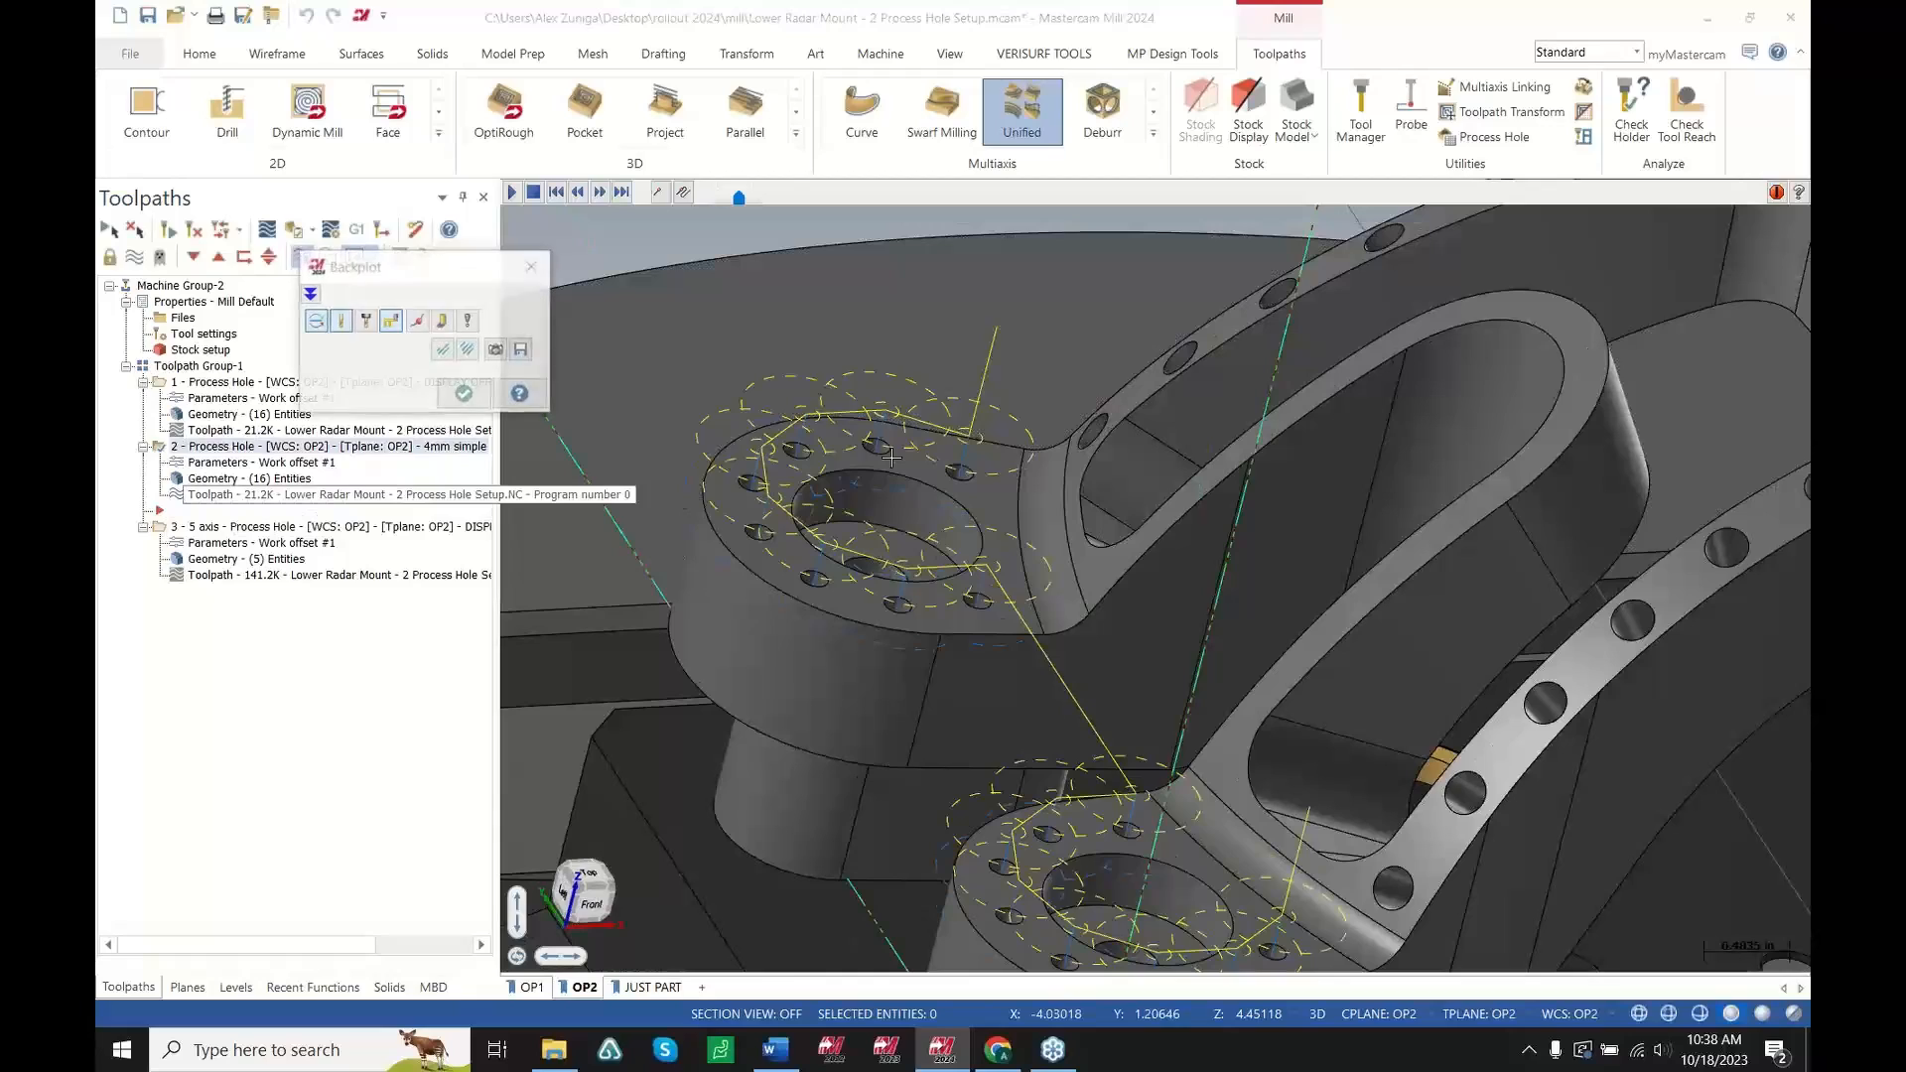
pyautogui.moveTo(785, 198); pyautogui.dragTo(1750, 477)
pyautogui.scroll(-2, 1146, 463)
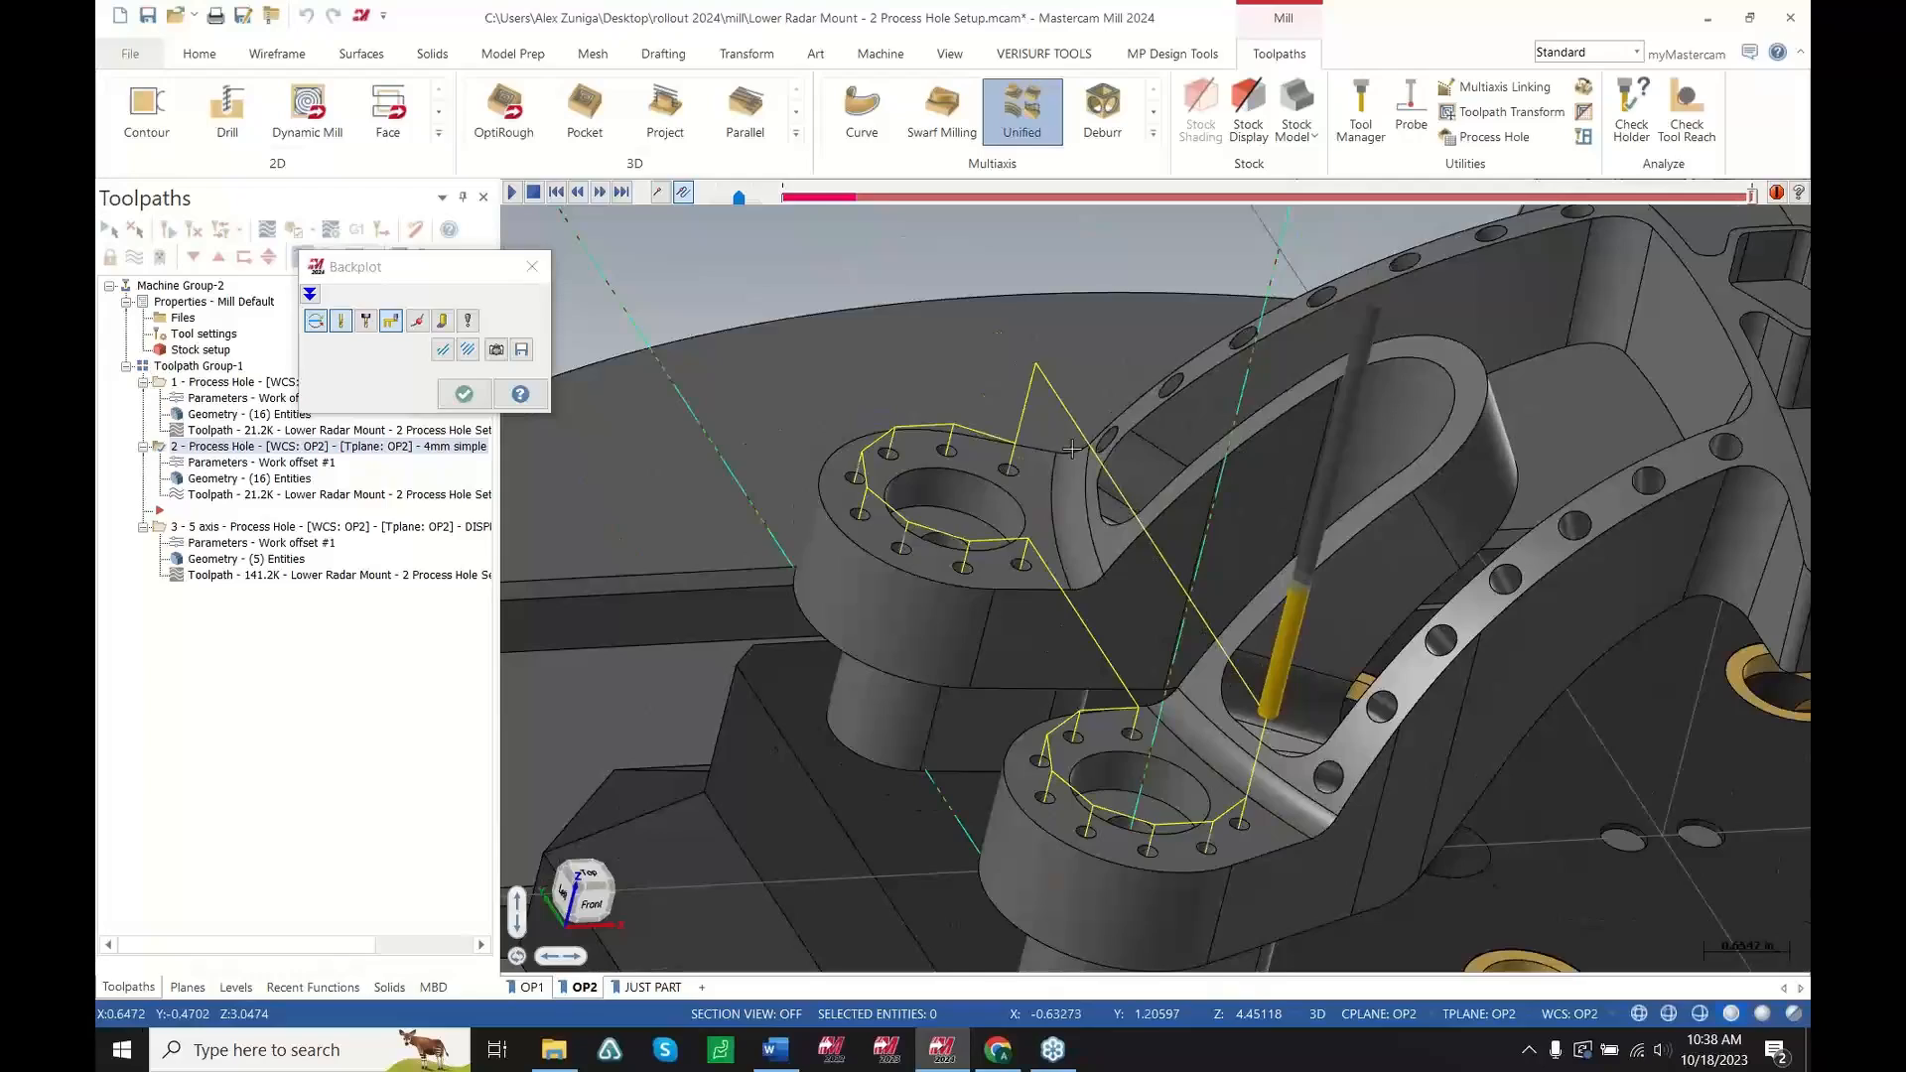
pyautogui.click(464, 394)
# Backplot the 5-axis Process Hole toolpath along the arm's angled holes
pyautogui.click(434, 531)
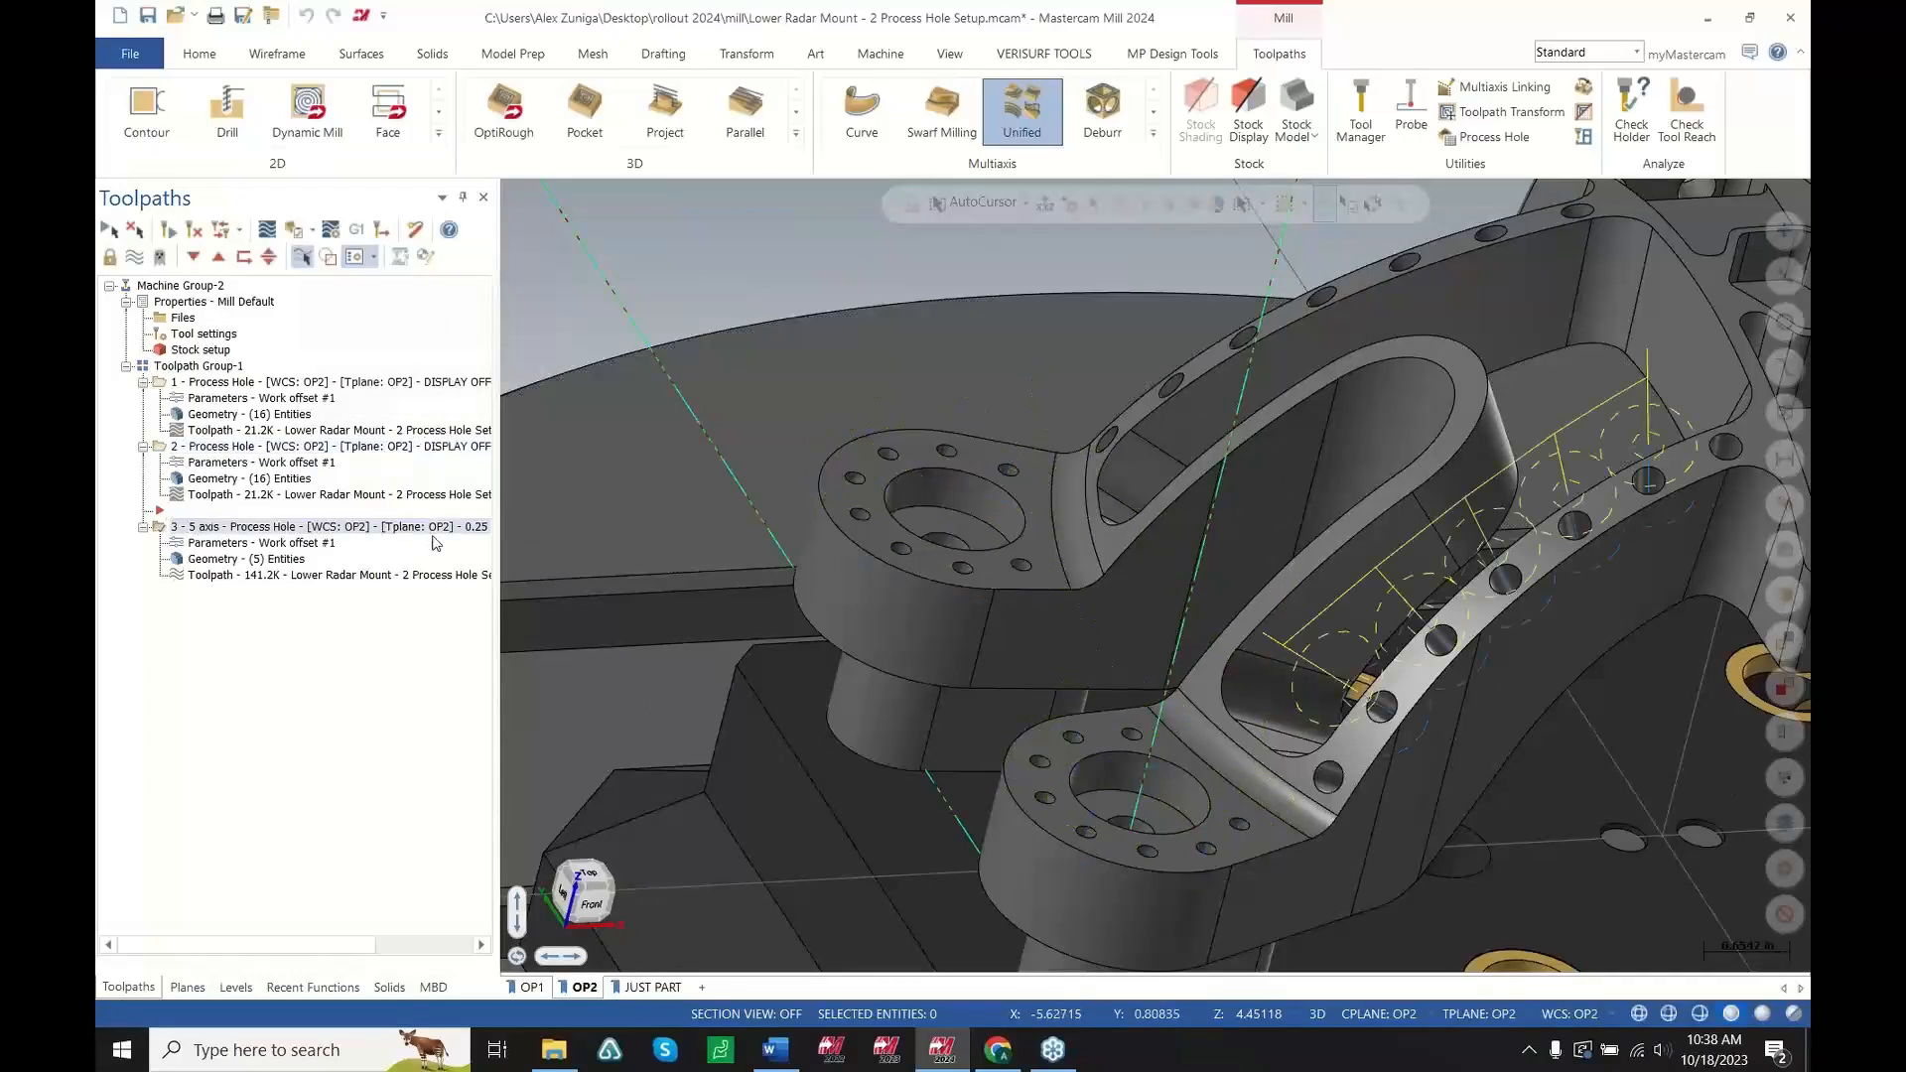
pyautogui.scroll(-3, 1112, 735)
pyautogui.scroll(5, 1529, 725)
pyautogui.moveTo(1380, 542); pyautogui.dragTo(1336, 558, button='middle')
pyautogui.scroll(3, 1470, 508)
pyautogui.scroll(-2, 1478, 505)
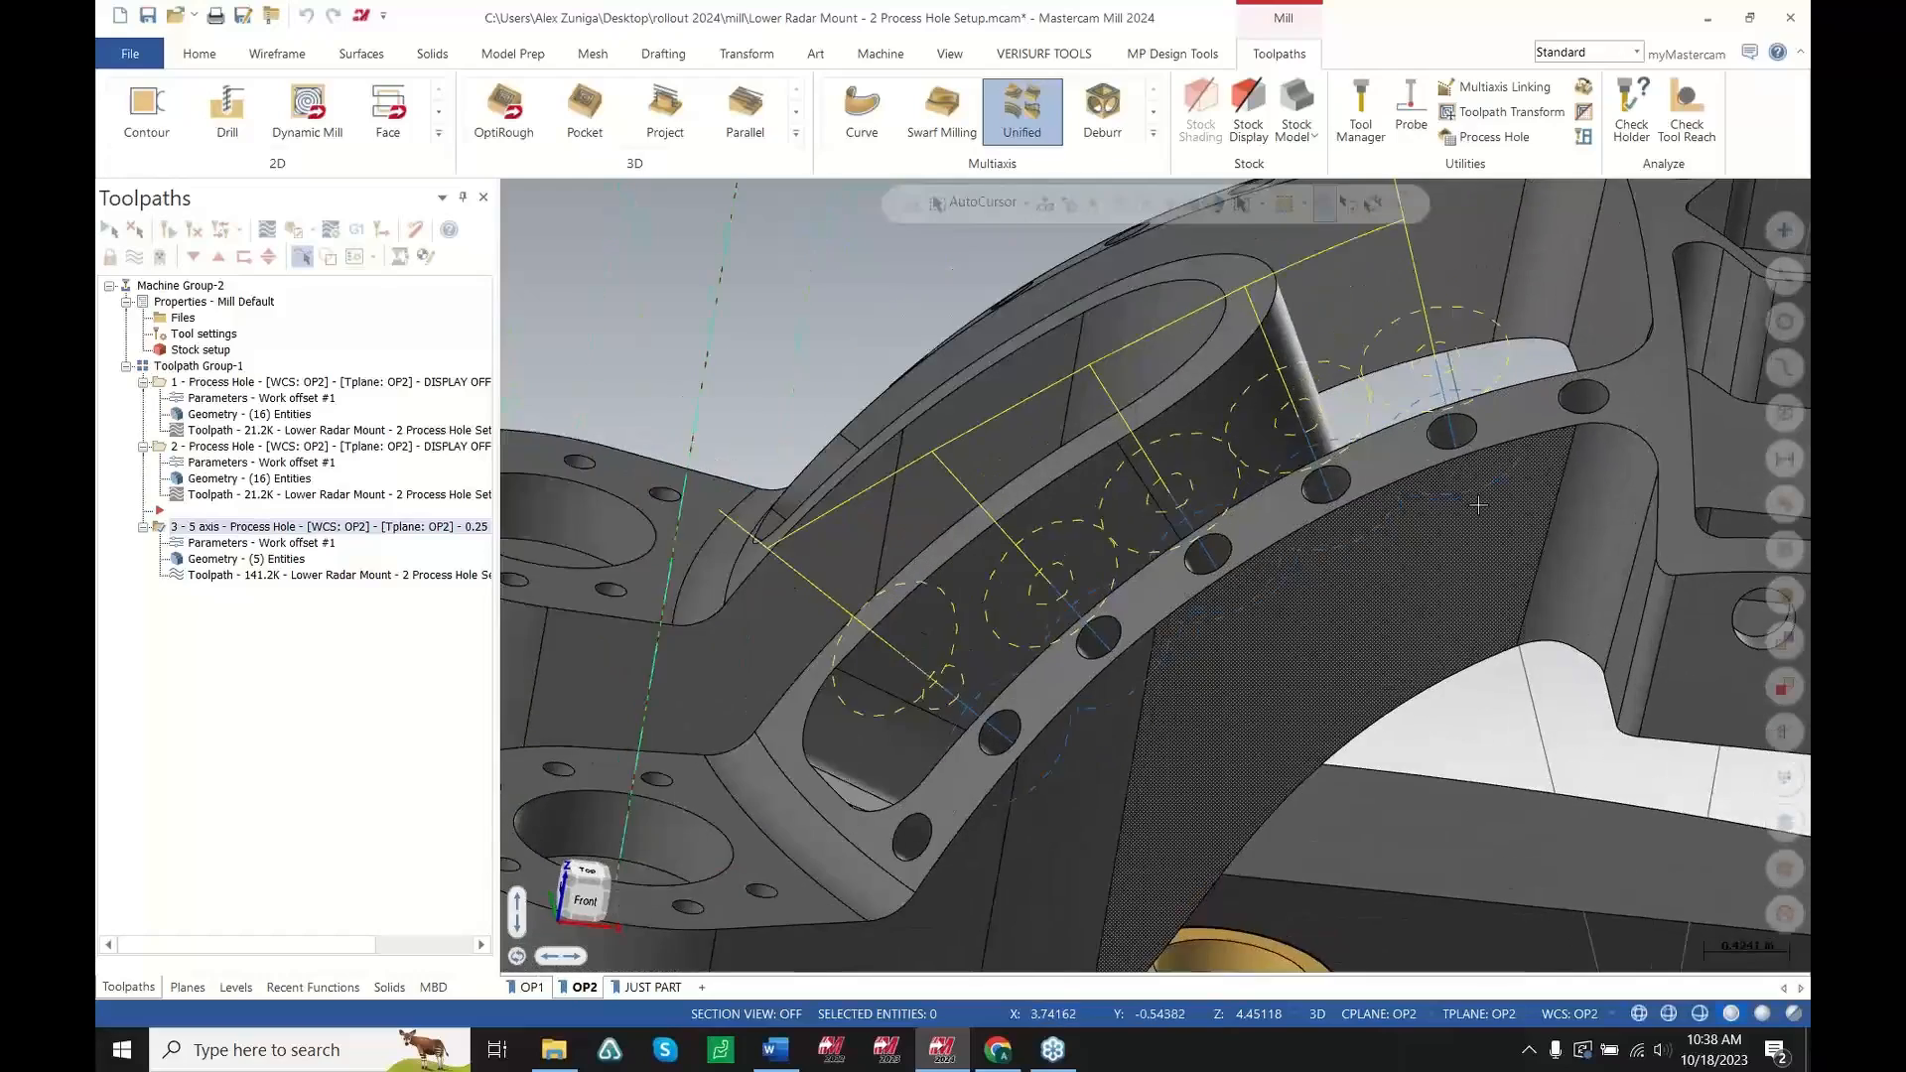
pyautogui.scroll(-2, 1479, 506)
pyautogui.scroll(3, 1449, 531)
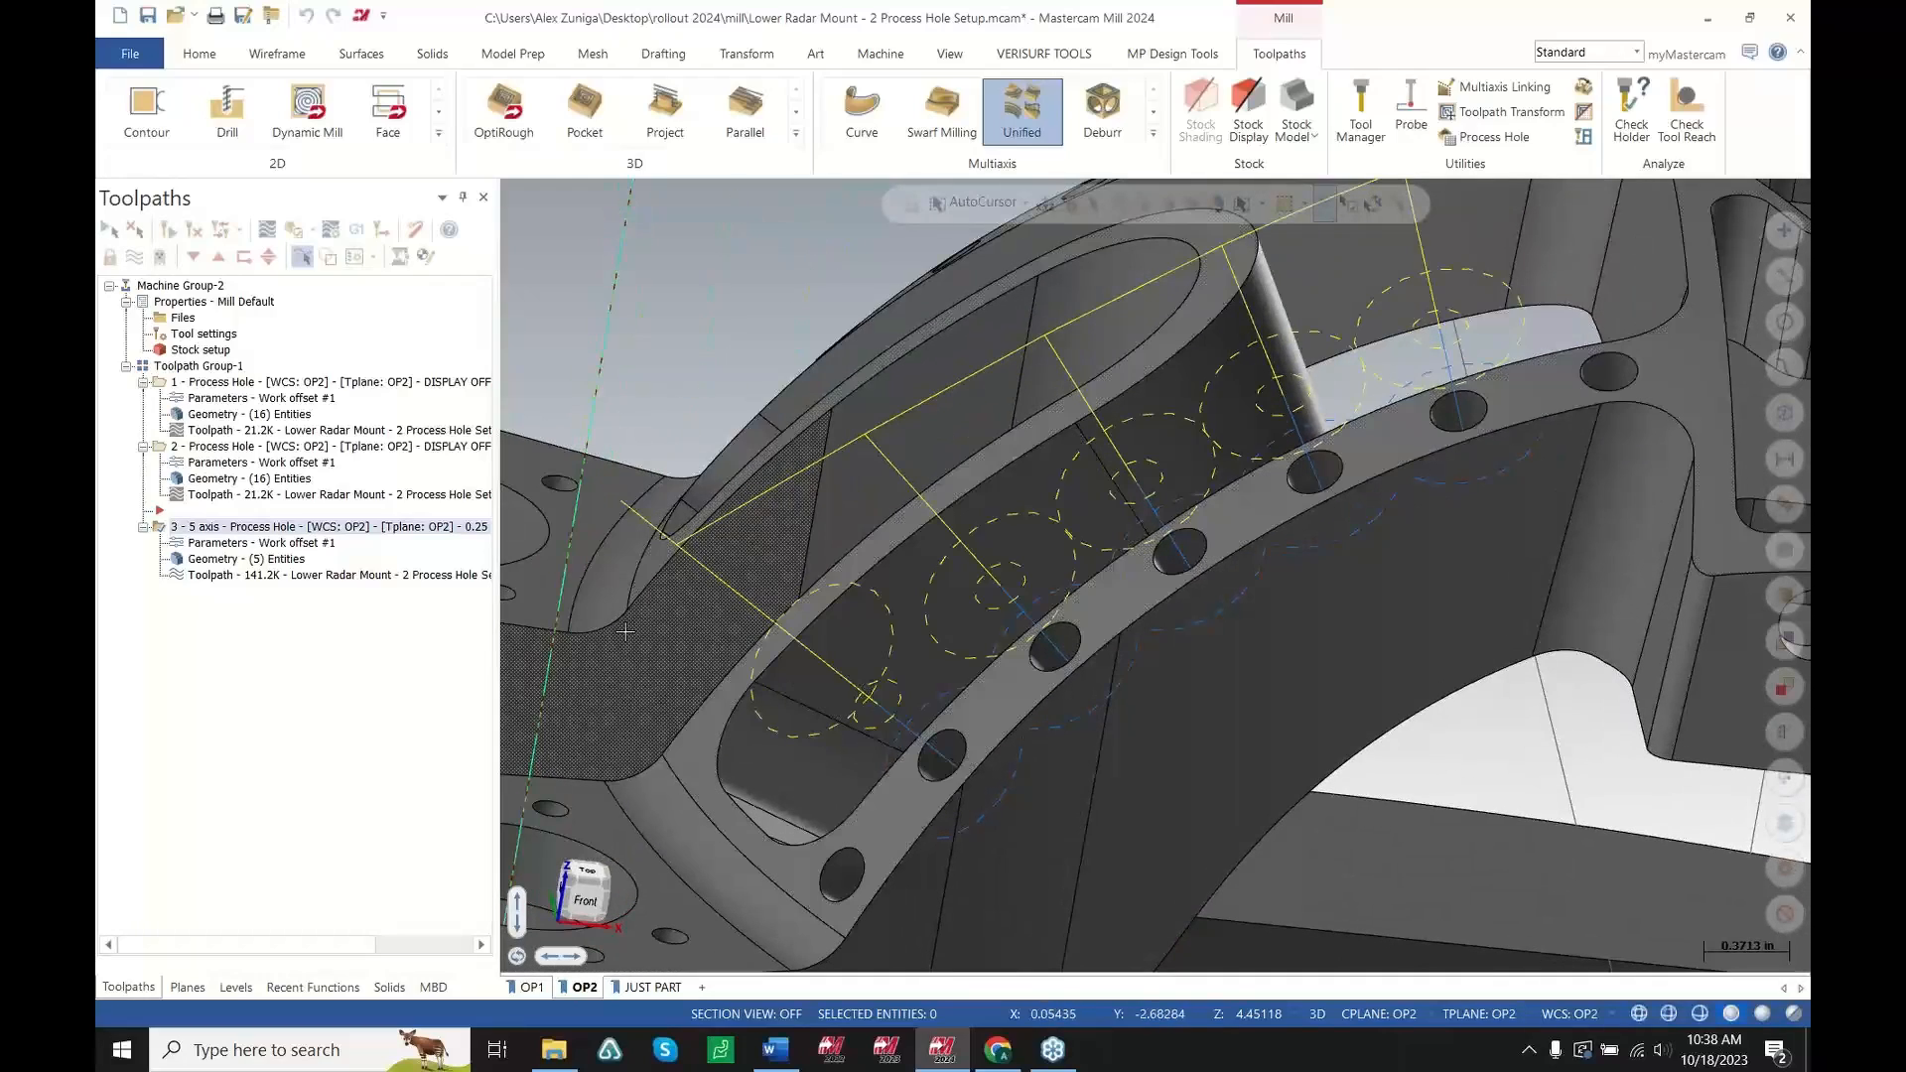
pyautogui.hotkey('alt', 't')
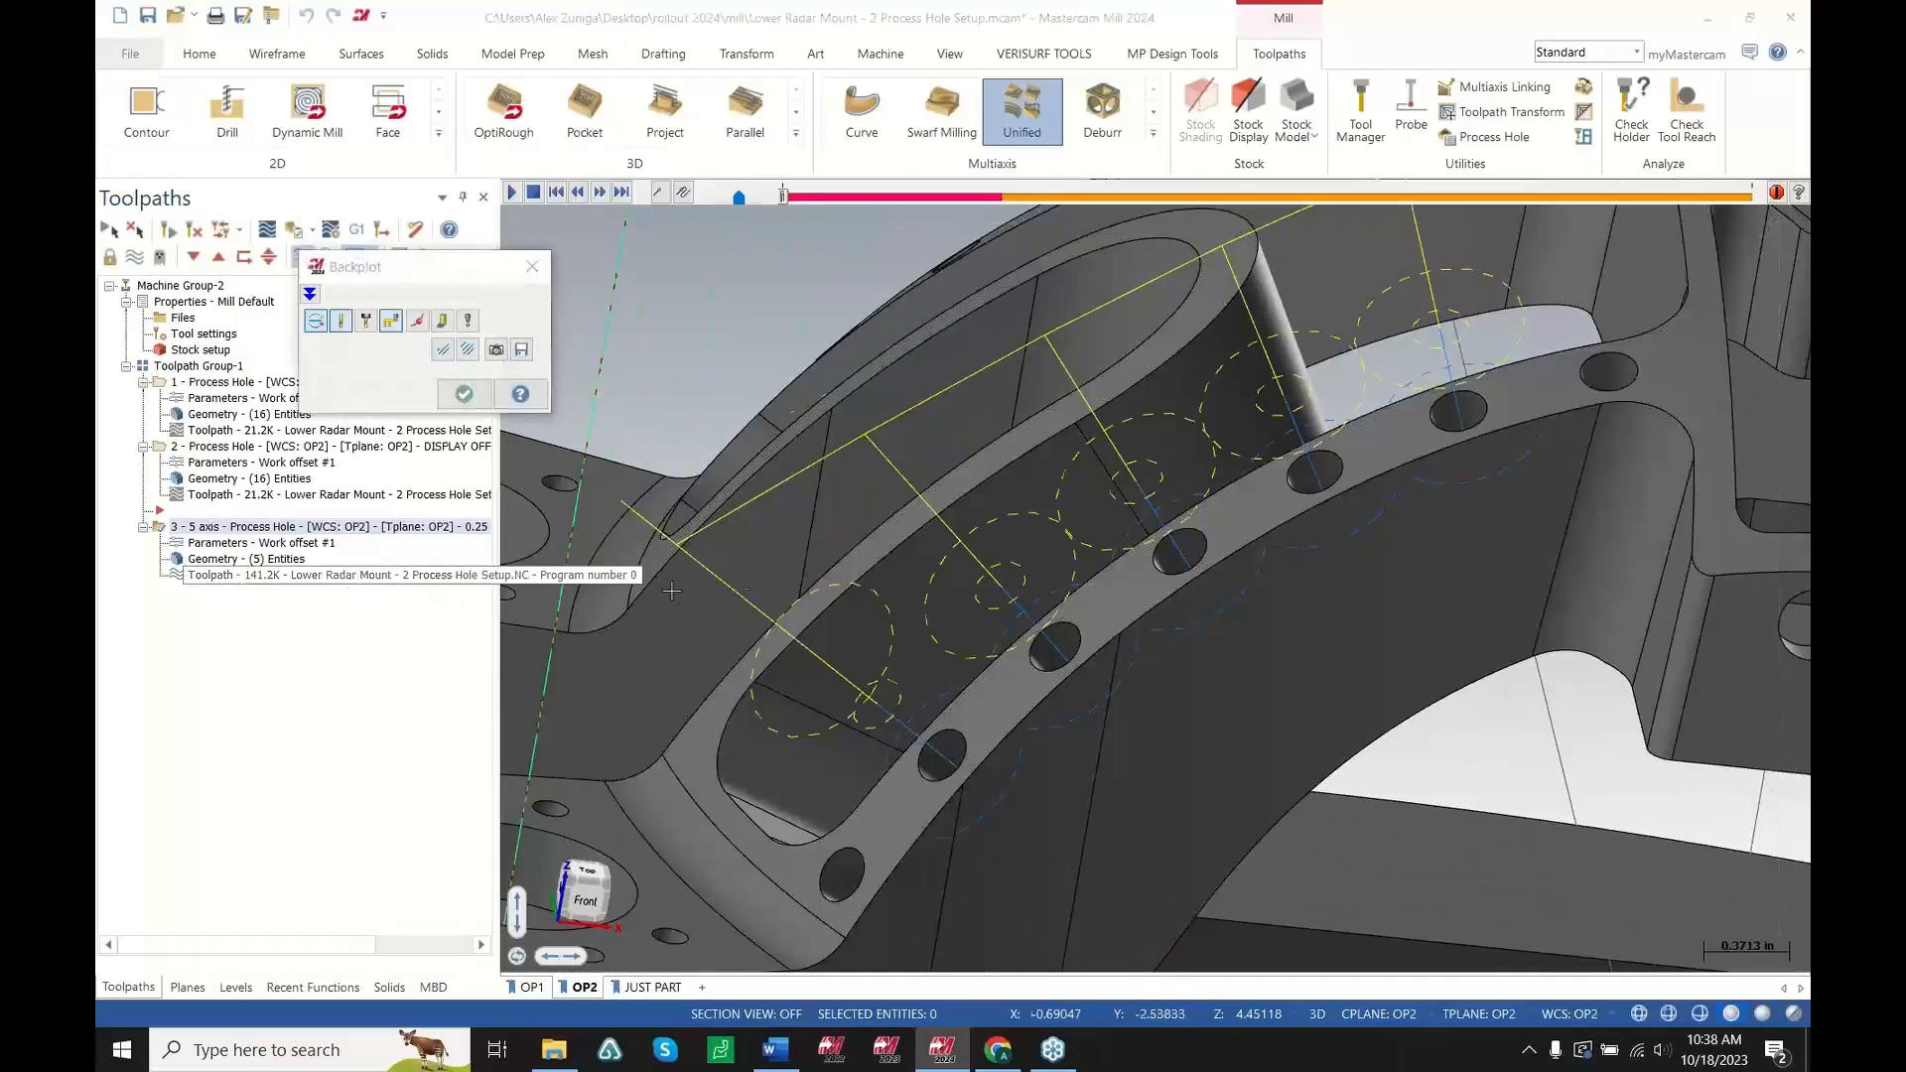
pyautogui.scroll(-4, 812, 288)
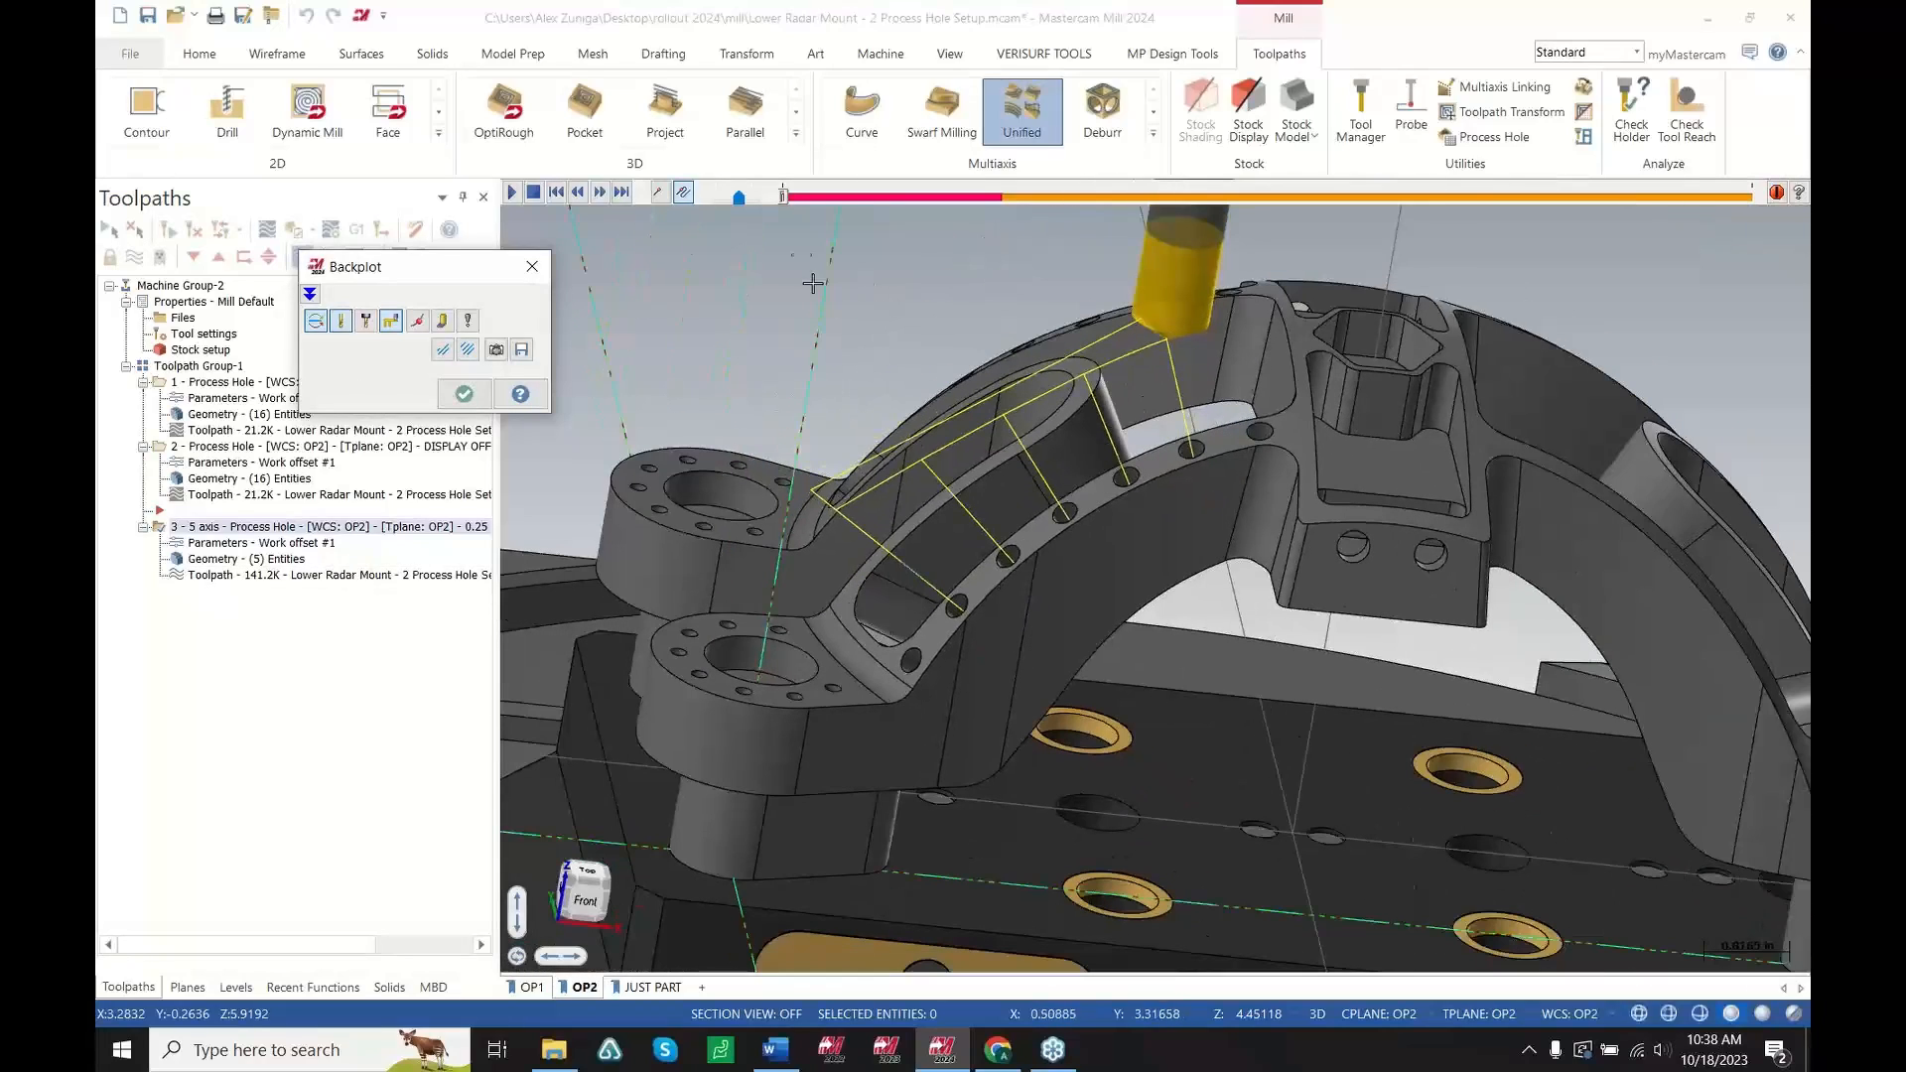
pyautogui.moveTo(786, 197); pyautogui.dragTo(1798, 351)
pyautogui.press('Escape')
# Open the 5-axis Process Hole parameters to review its available processes, then cancel the dialog
pyautogui.click(328, 542)
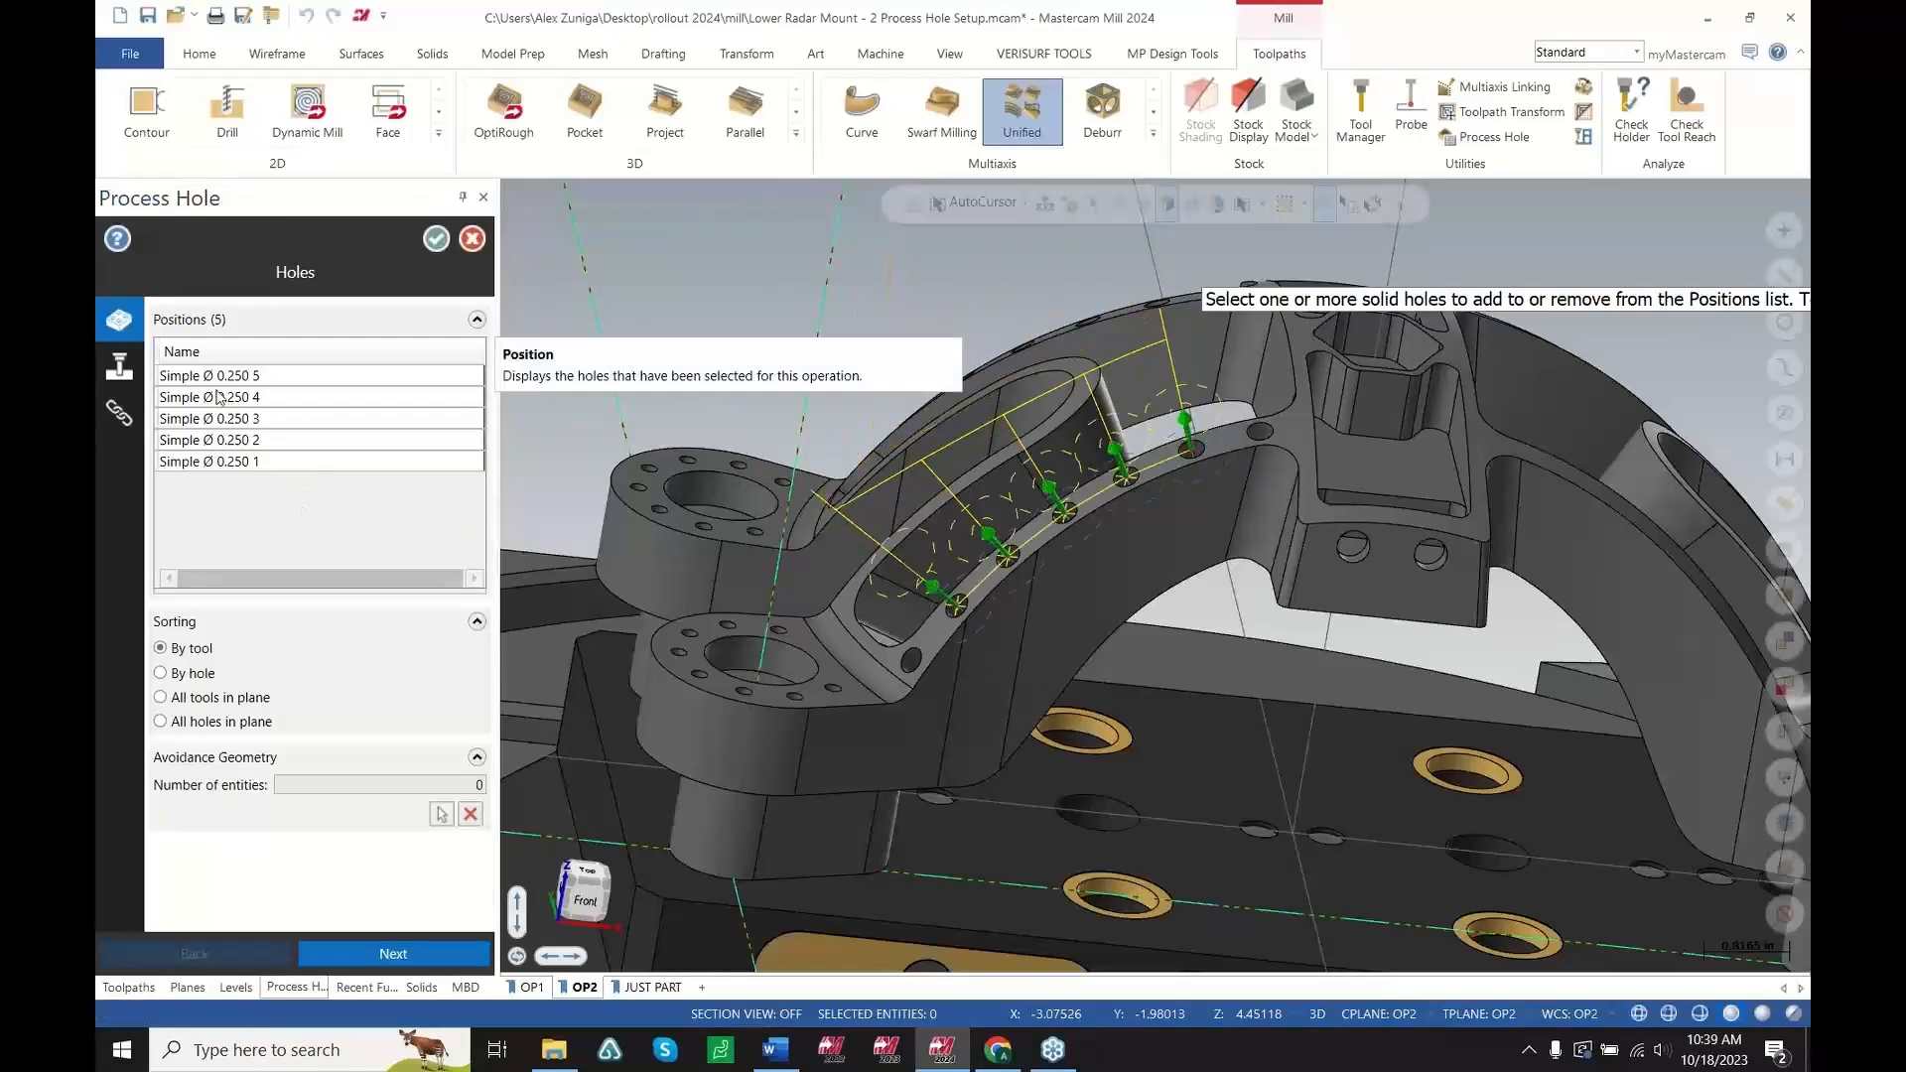
pyautogui.click(119, 366)
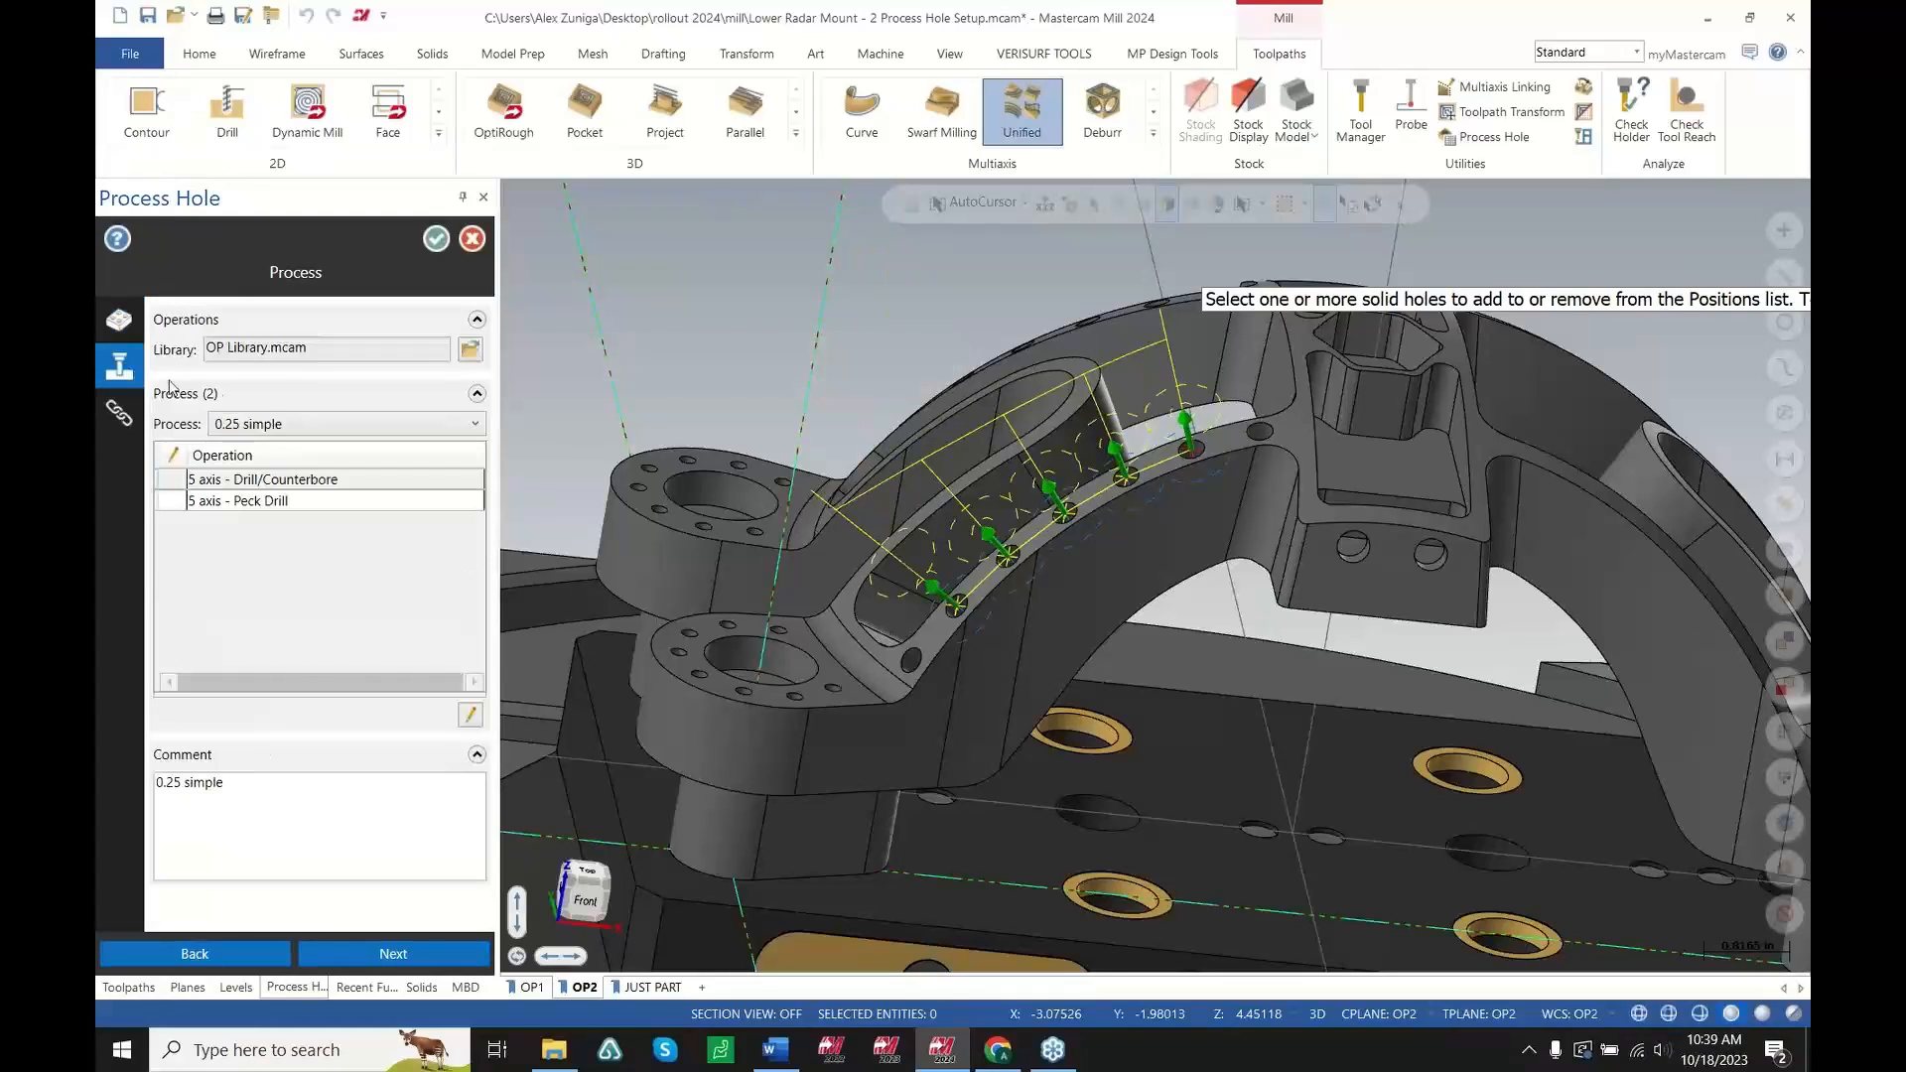
pyautogui.scroll(3, 981, 582)
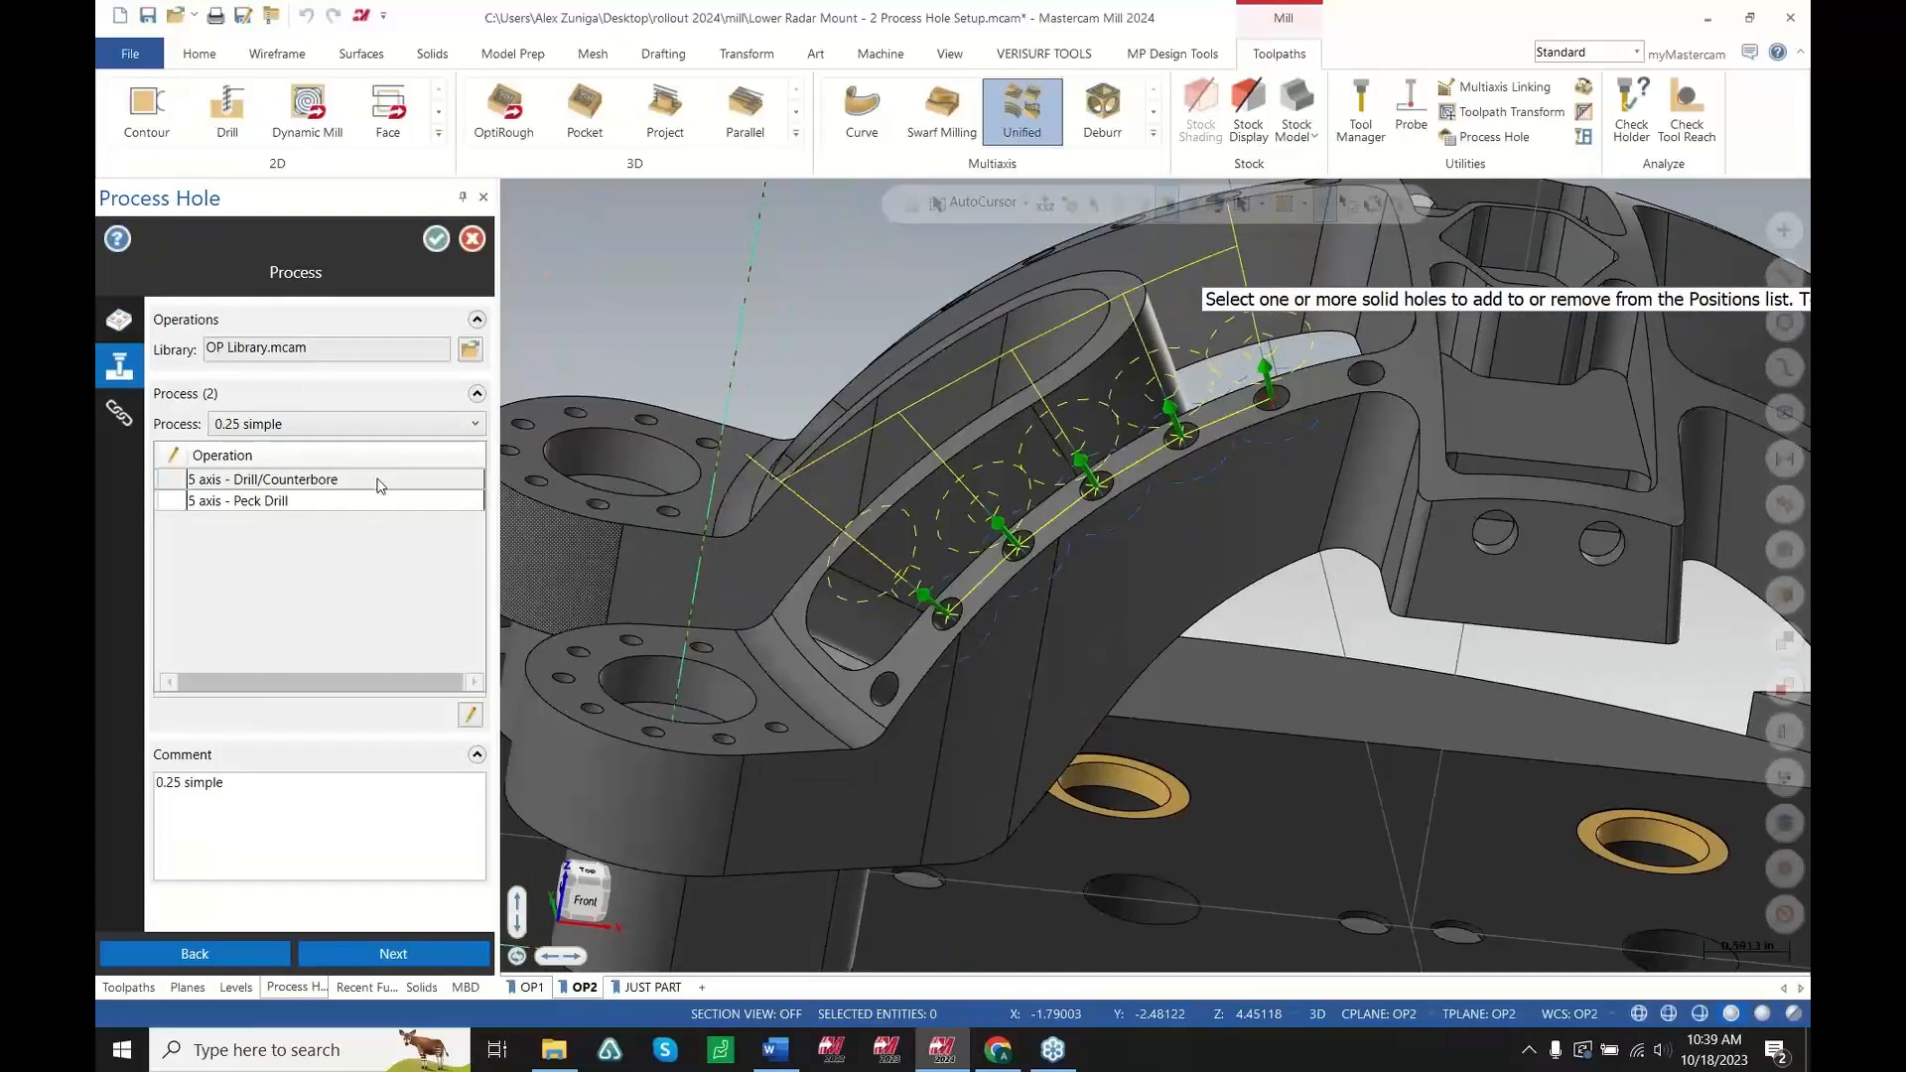
pyautogui.click(390, 421)
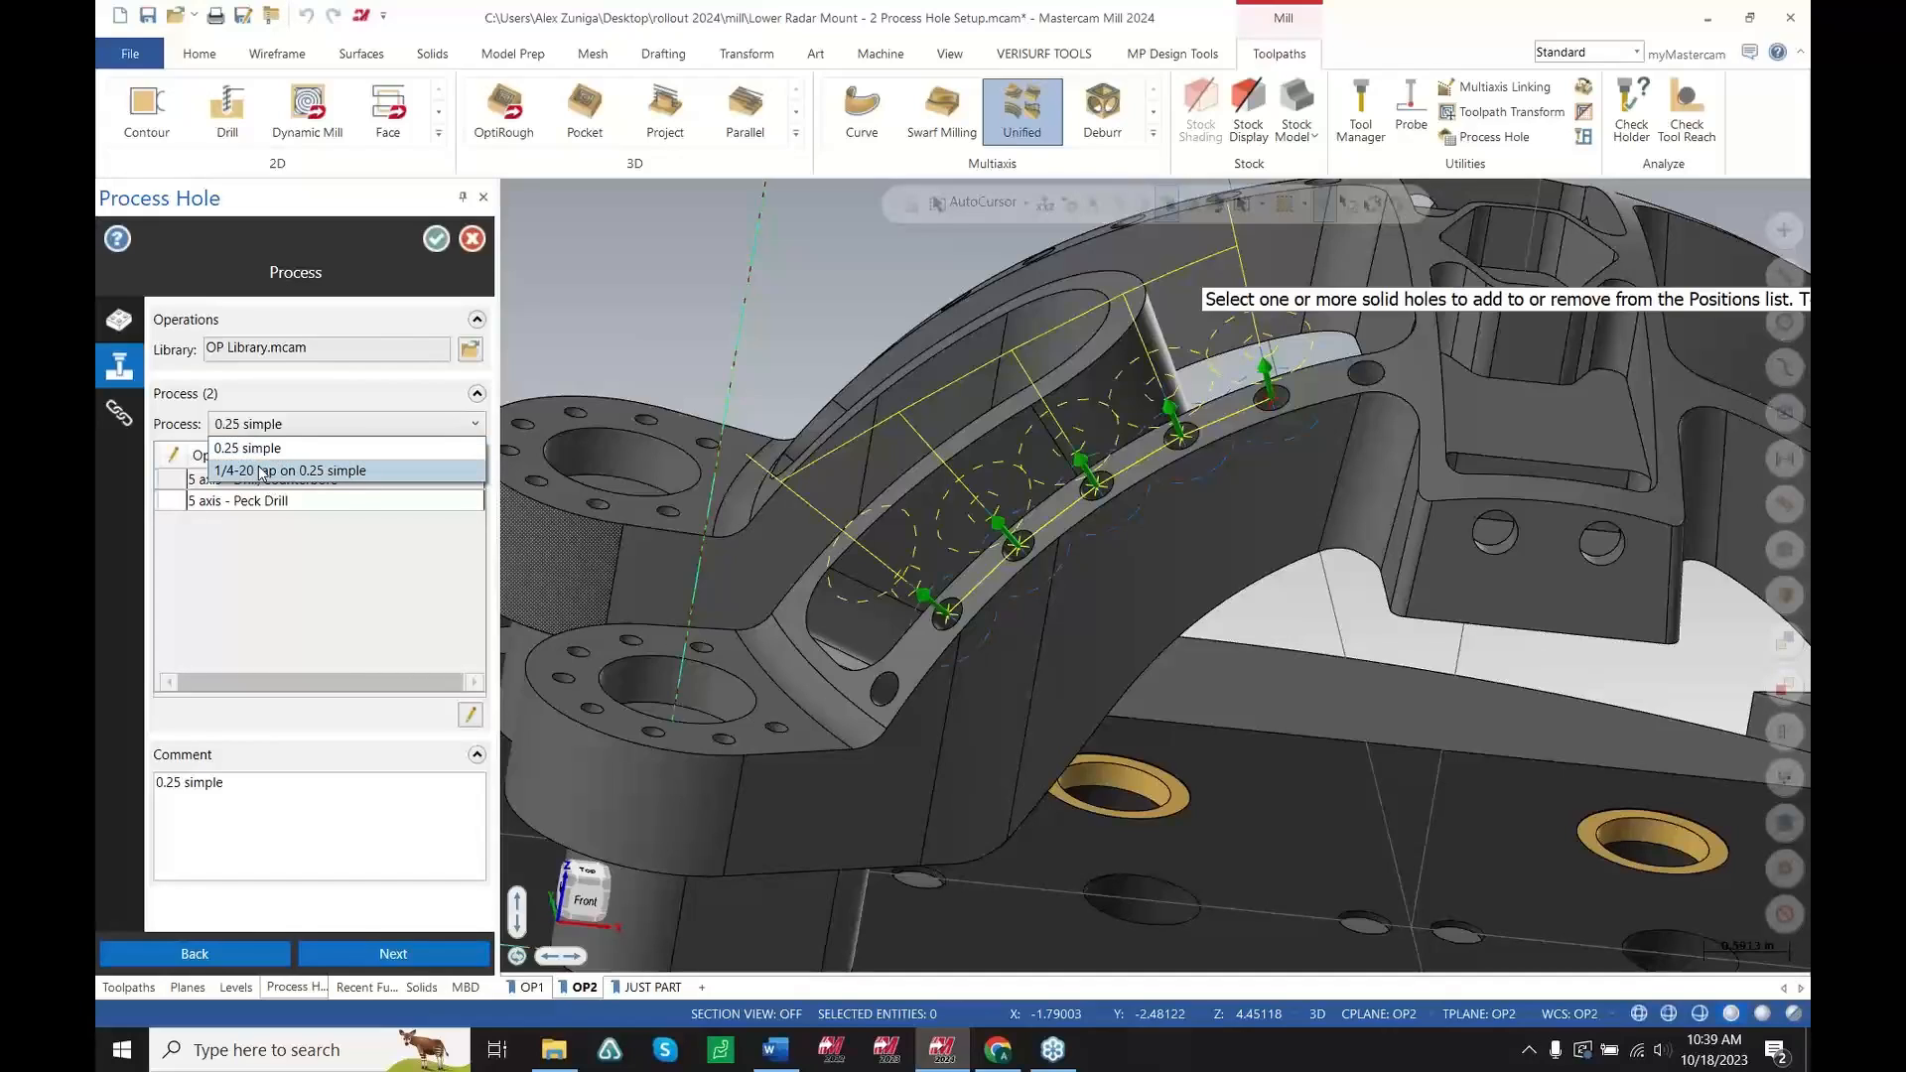
pyautogui.click(513, 511)
pyautogui.click(475, 240)
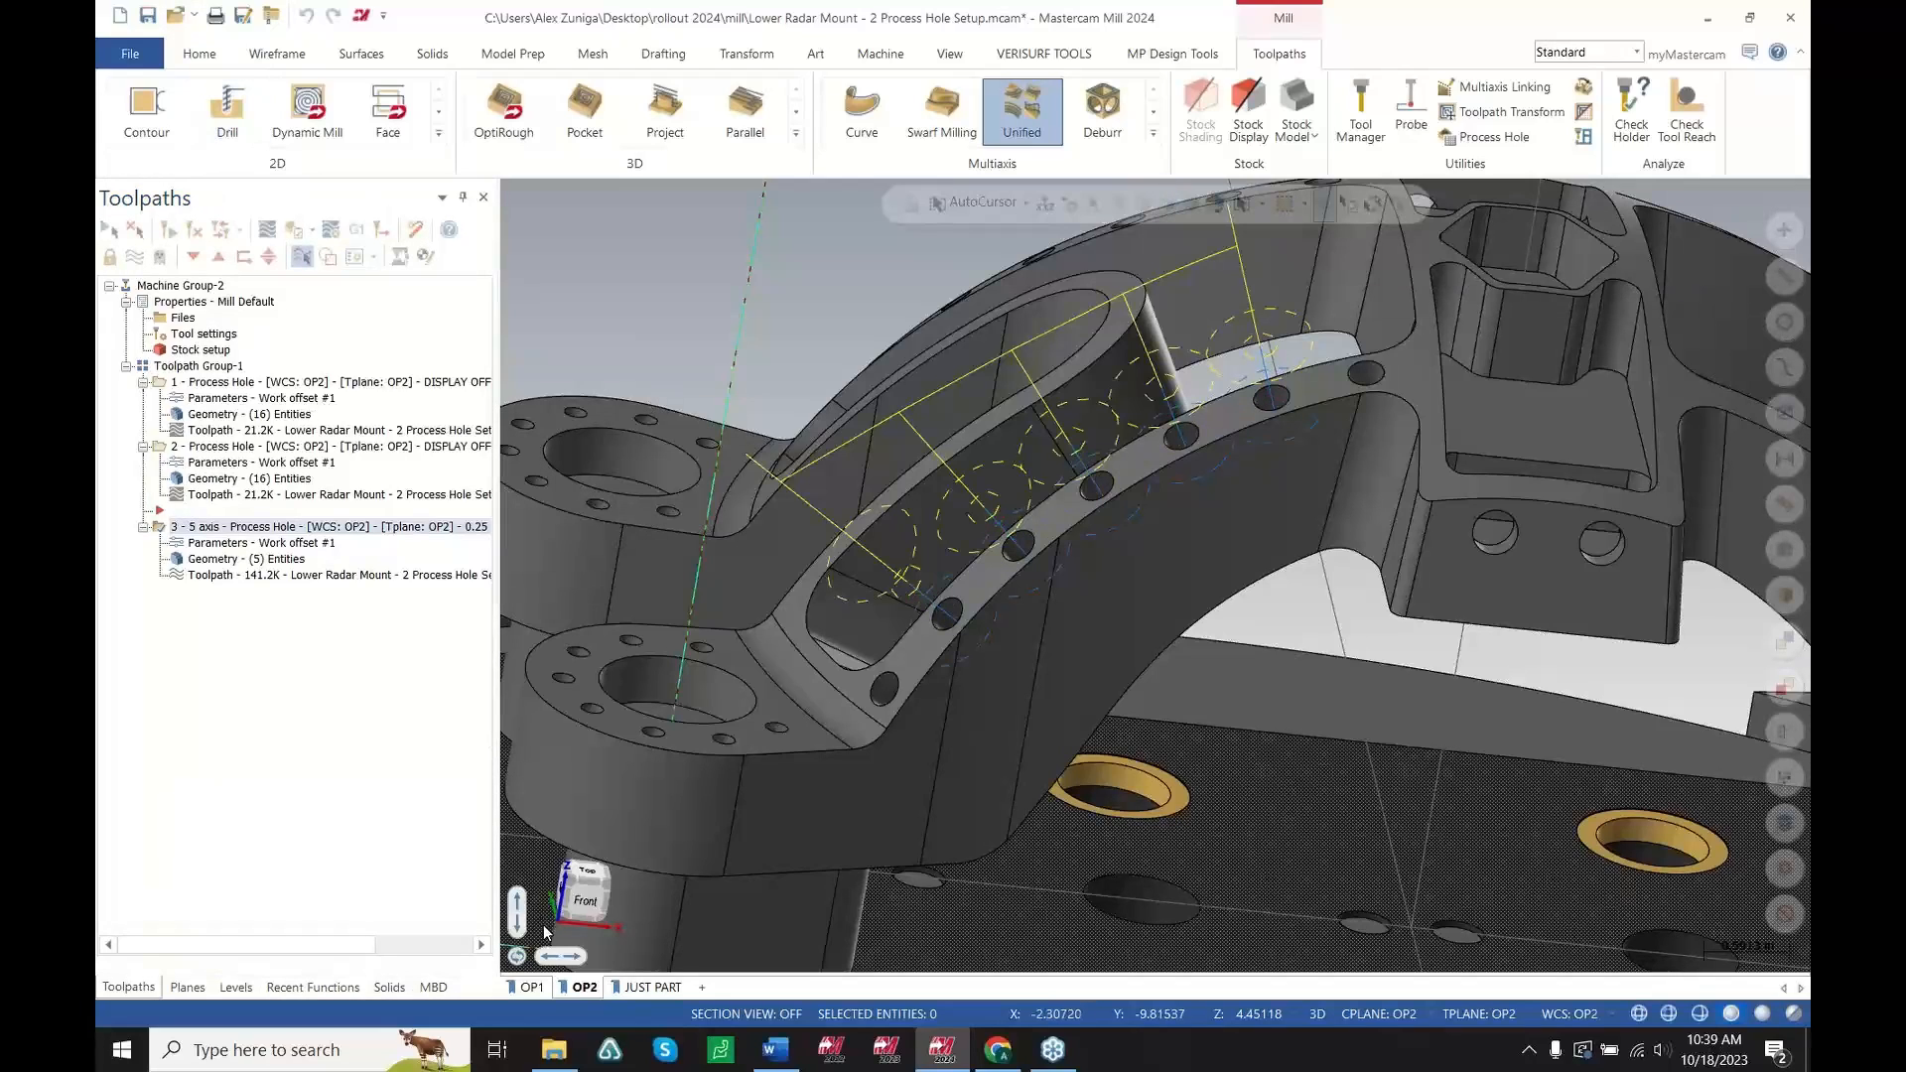
# Open OP Library.mcam from the mill folder and browse its Inch Blind and Metric Through hole template sheets
pyautogui.click(565, 1065)
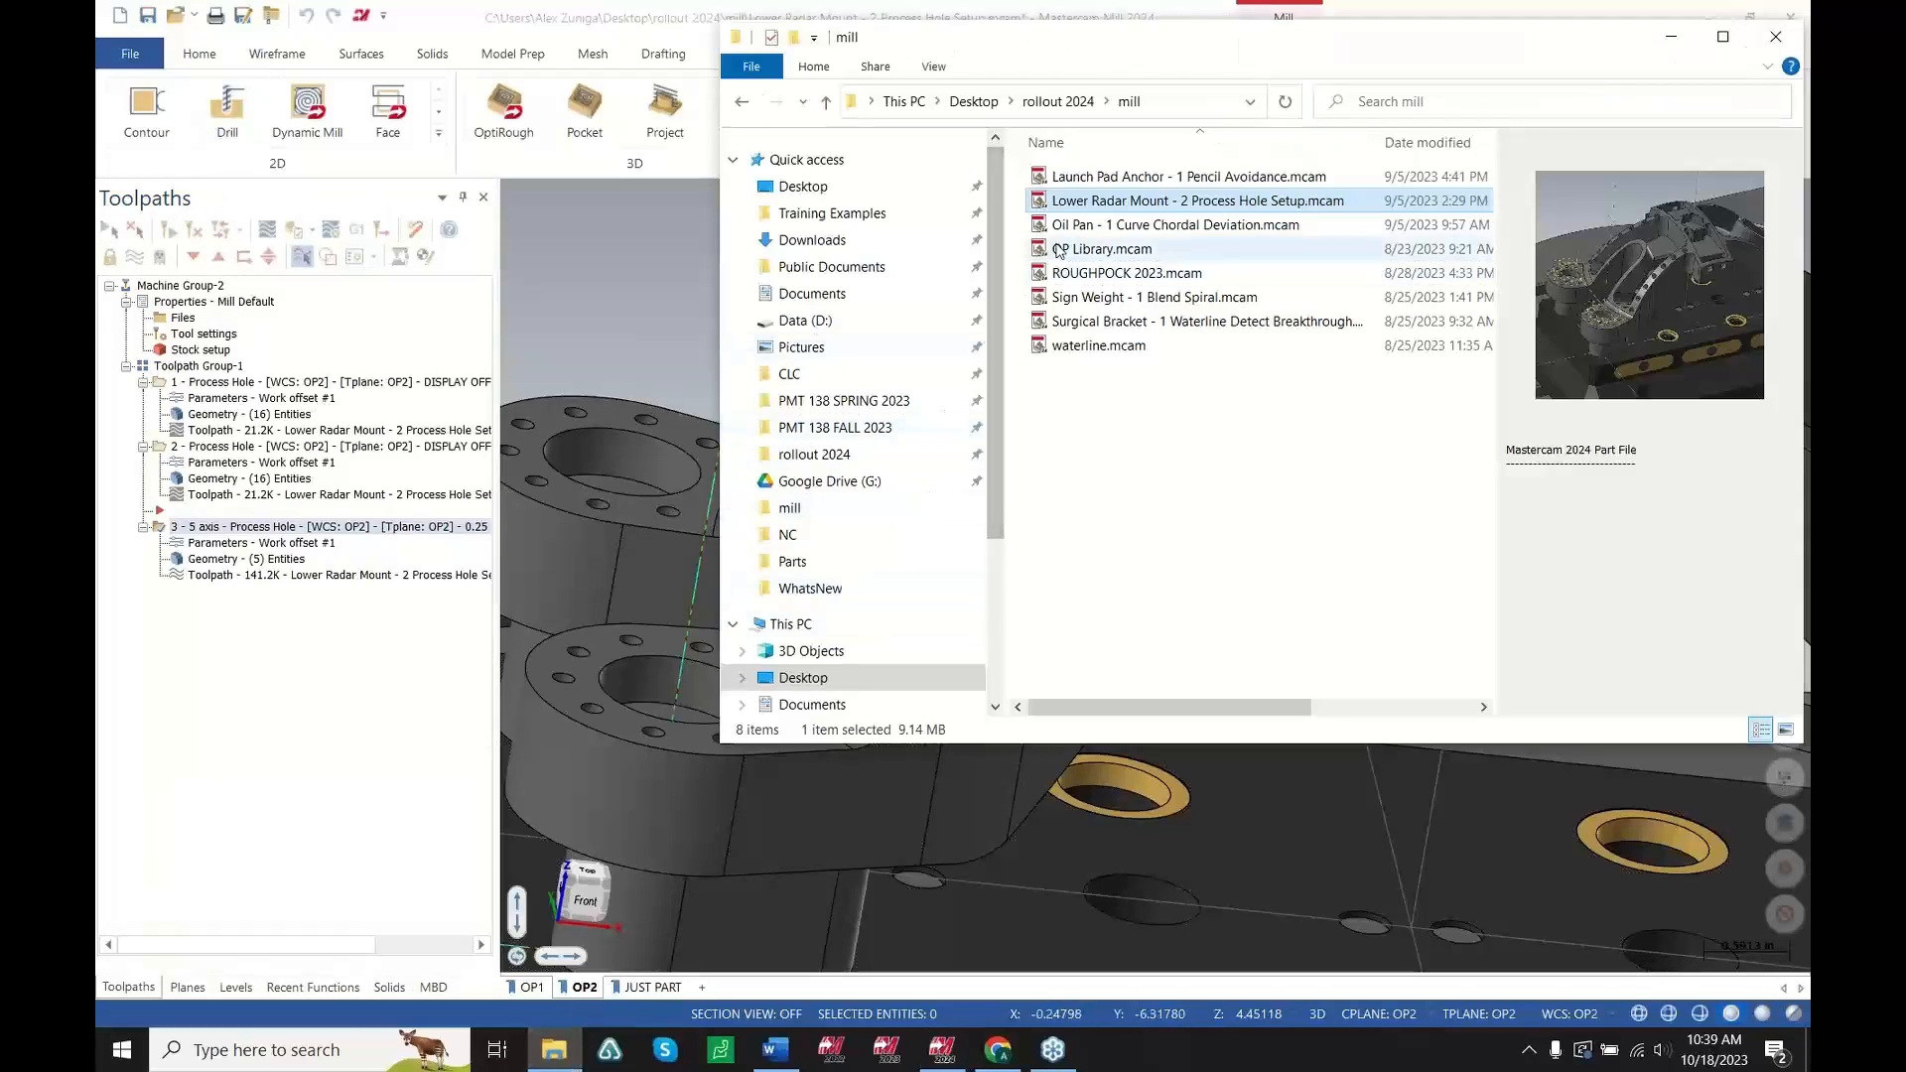
pyautogui.moveTo(1070, 249); pyautogui.dragTo(634, 290)
pyautogui.click(1012, 565)
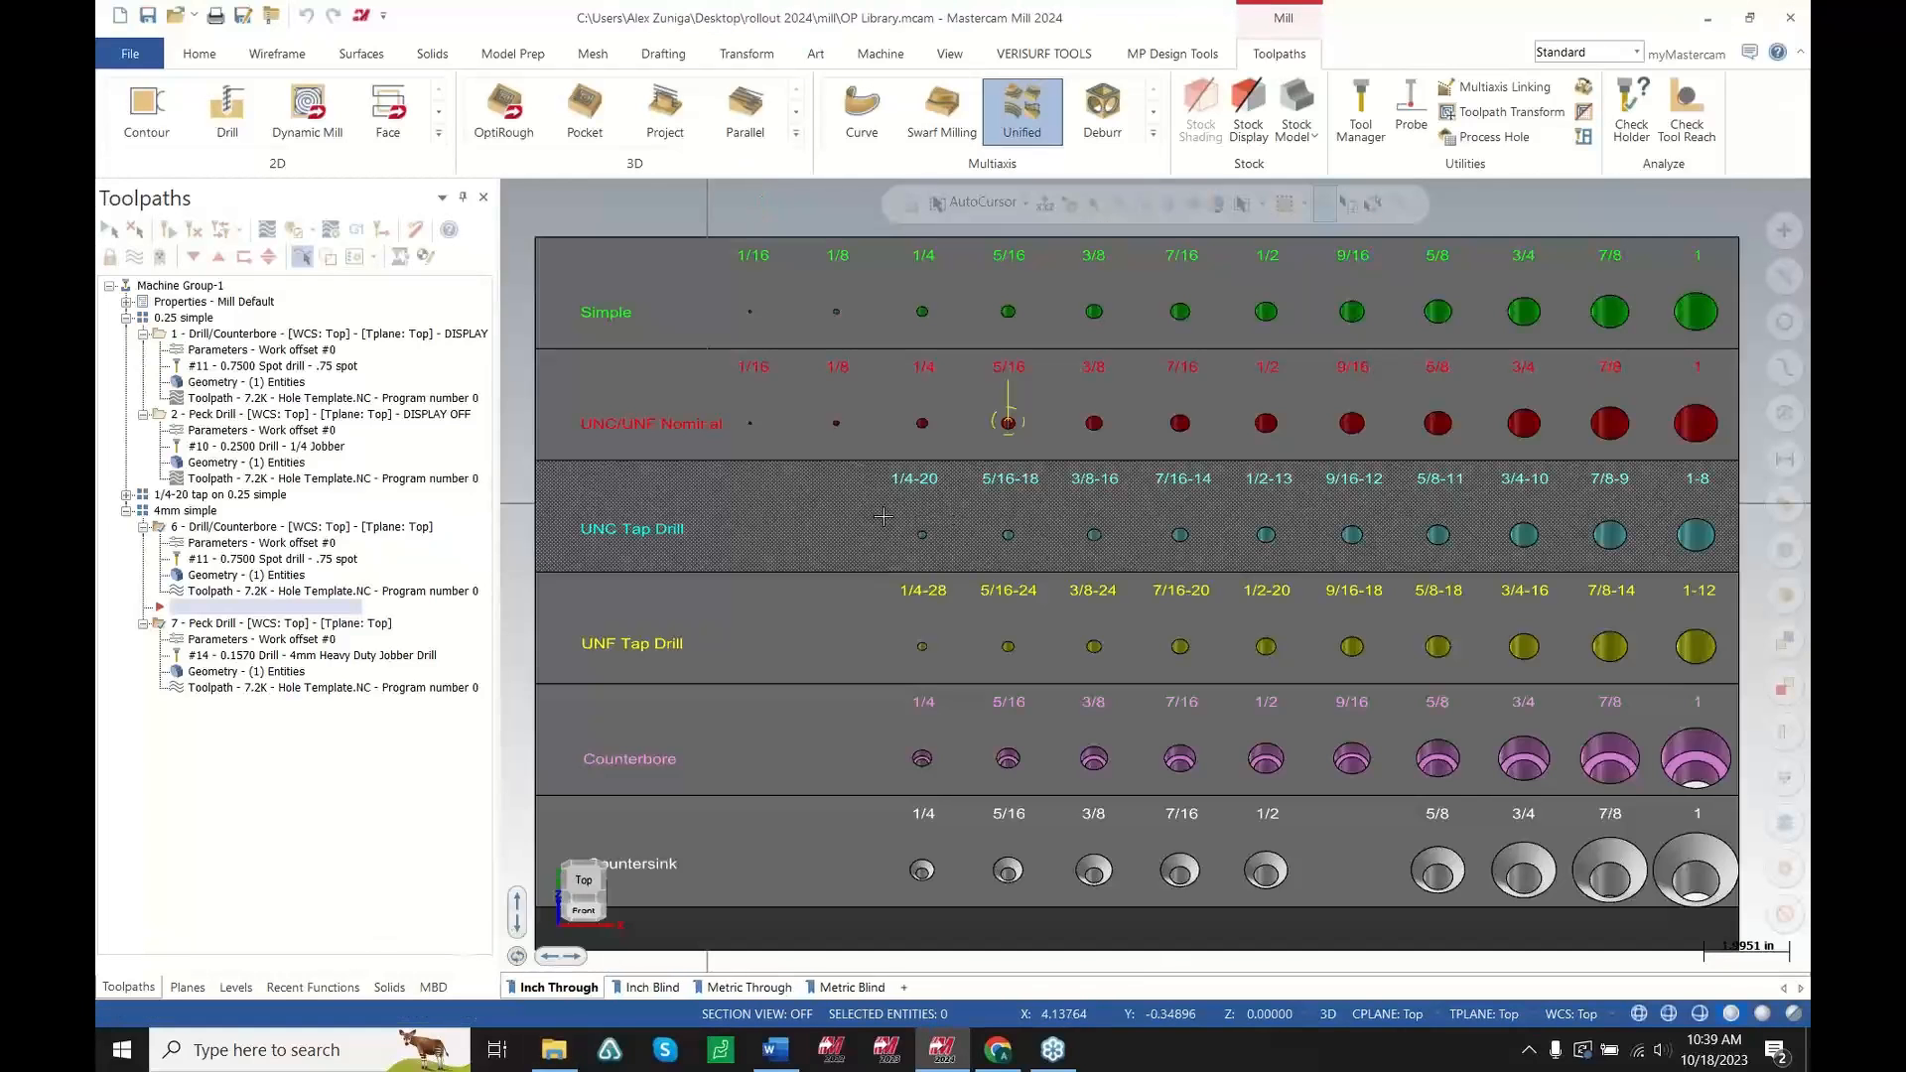
pyautogui.moveTo(900, 500)
pyautogui.mouseDown(button='middle')
pyautogui.moveTo(1034, 593)
pyautogui.moveTo(924, 481)
pyautogui.mouseUp(button='middle')
pyautogui.scroll(1, 924, 482)
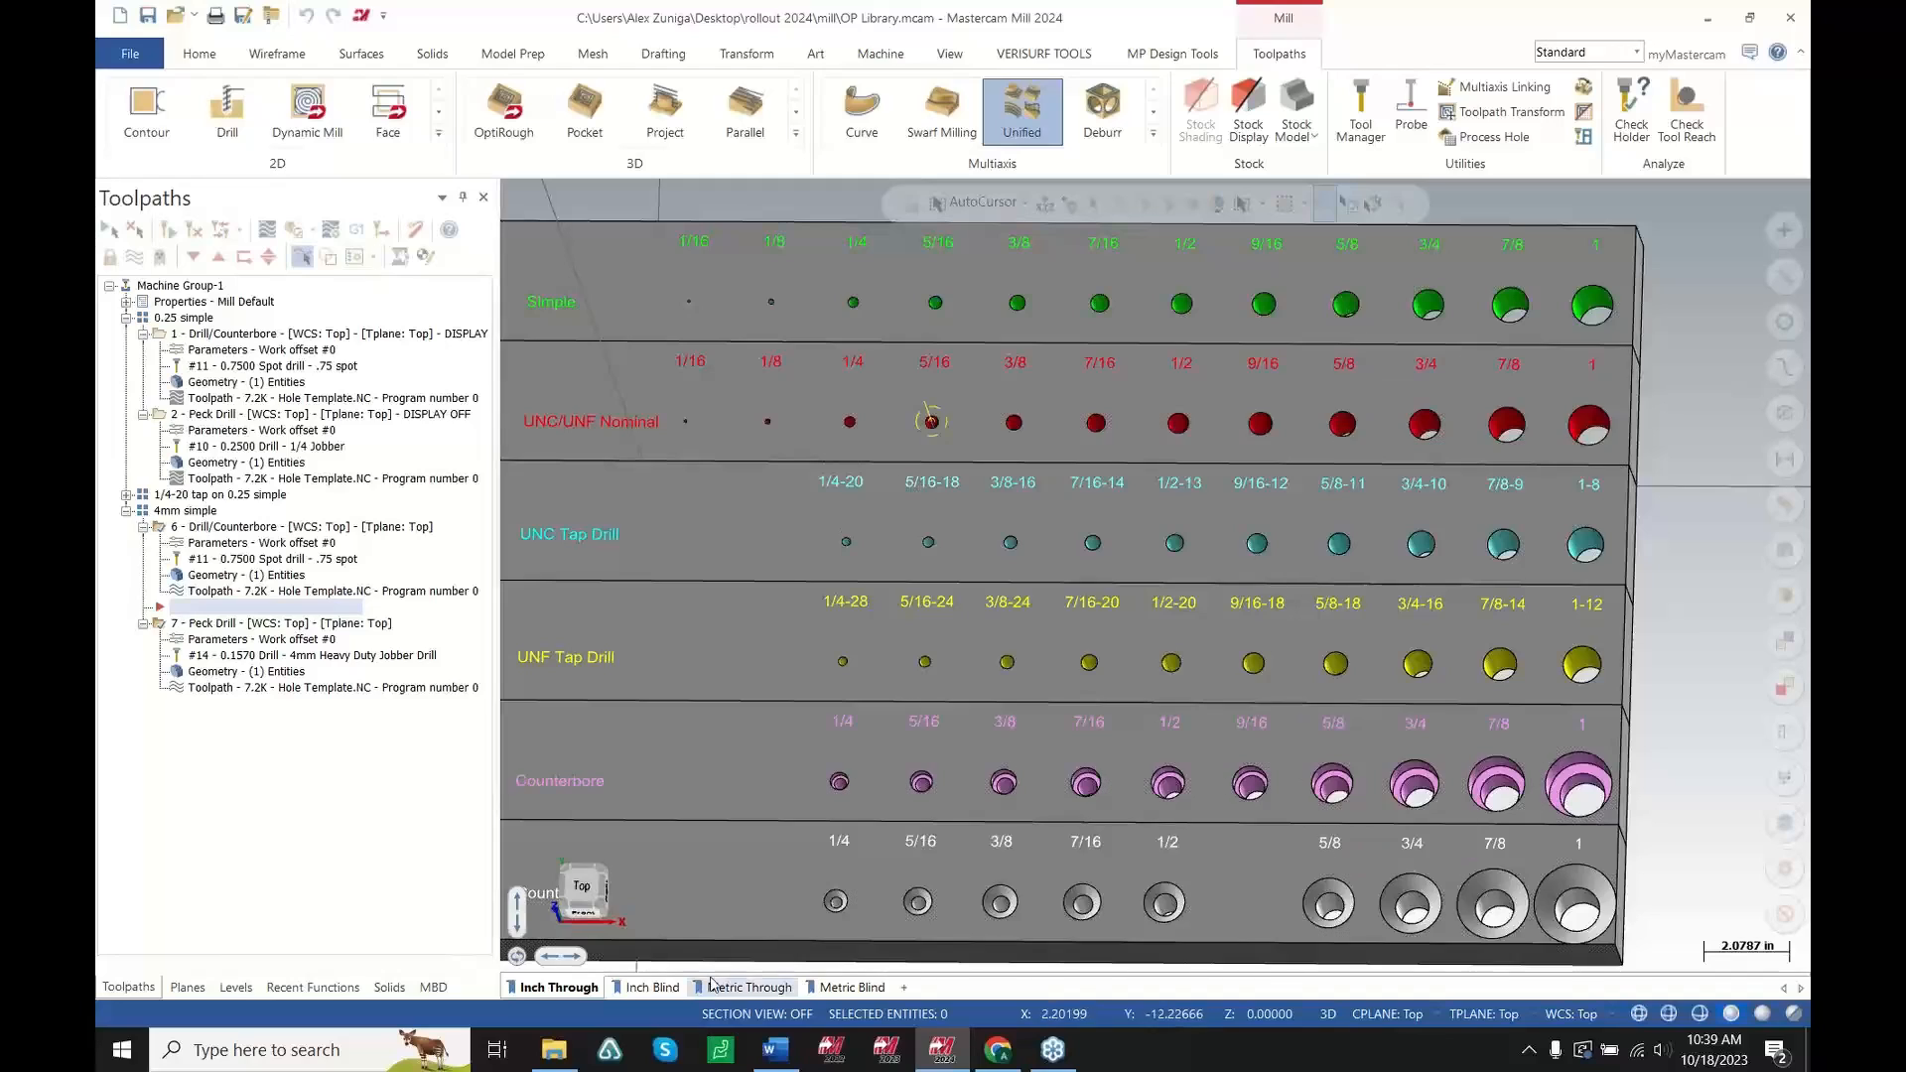
pyautogui.click(654, 988)
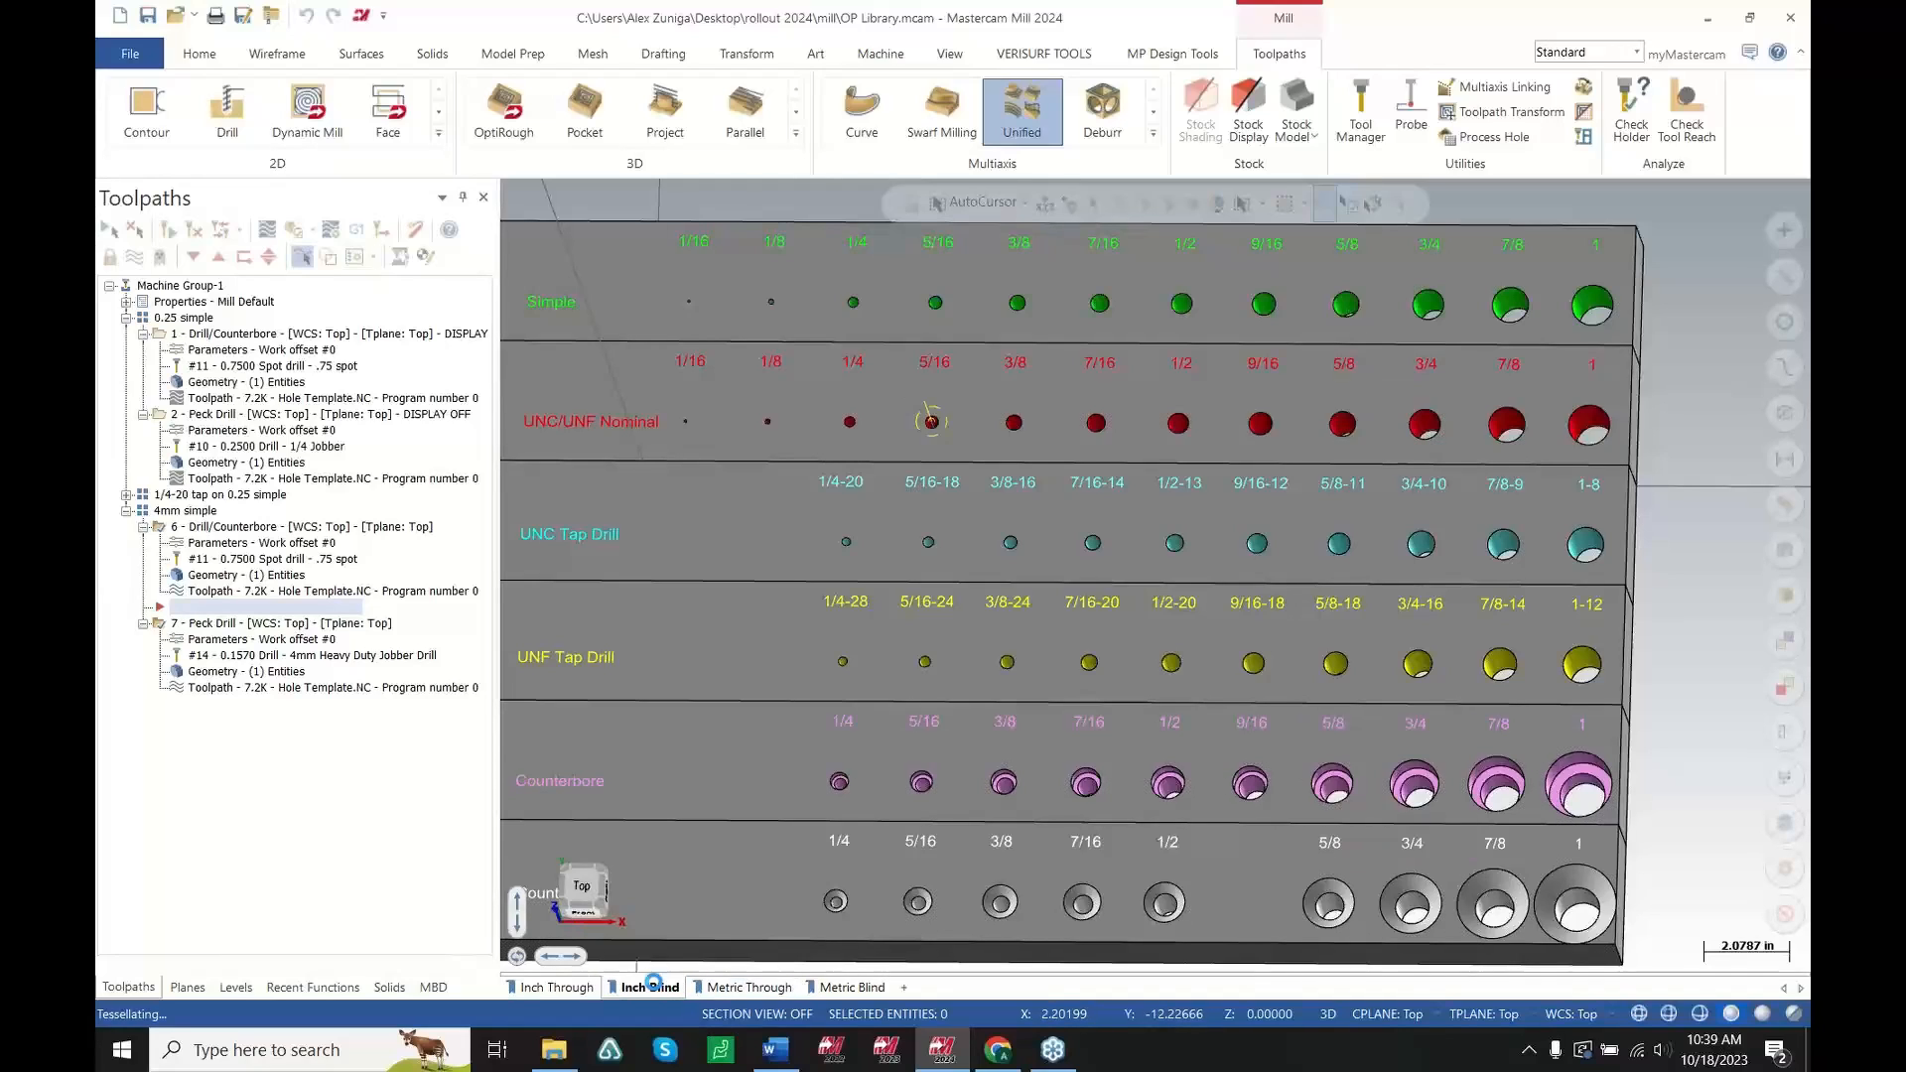
pyautogui.click(737, 989)
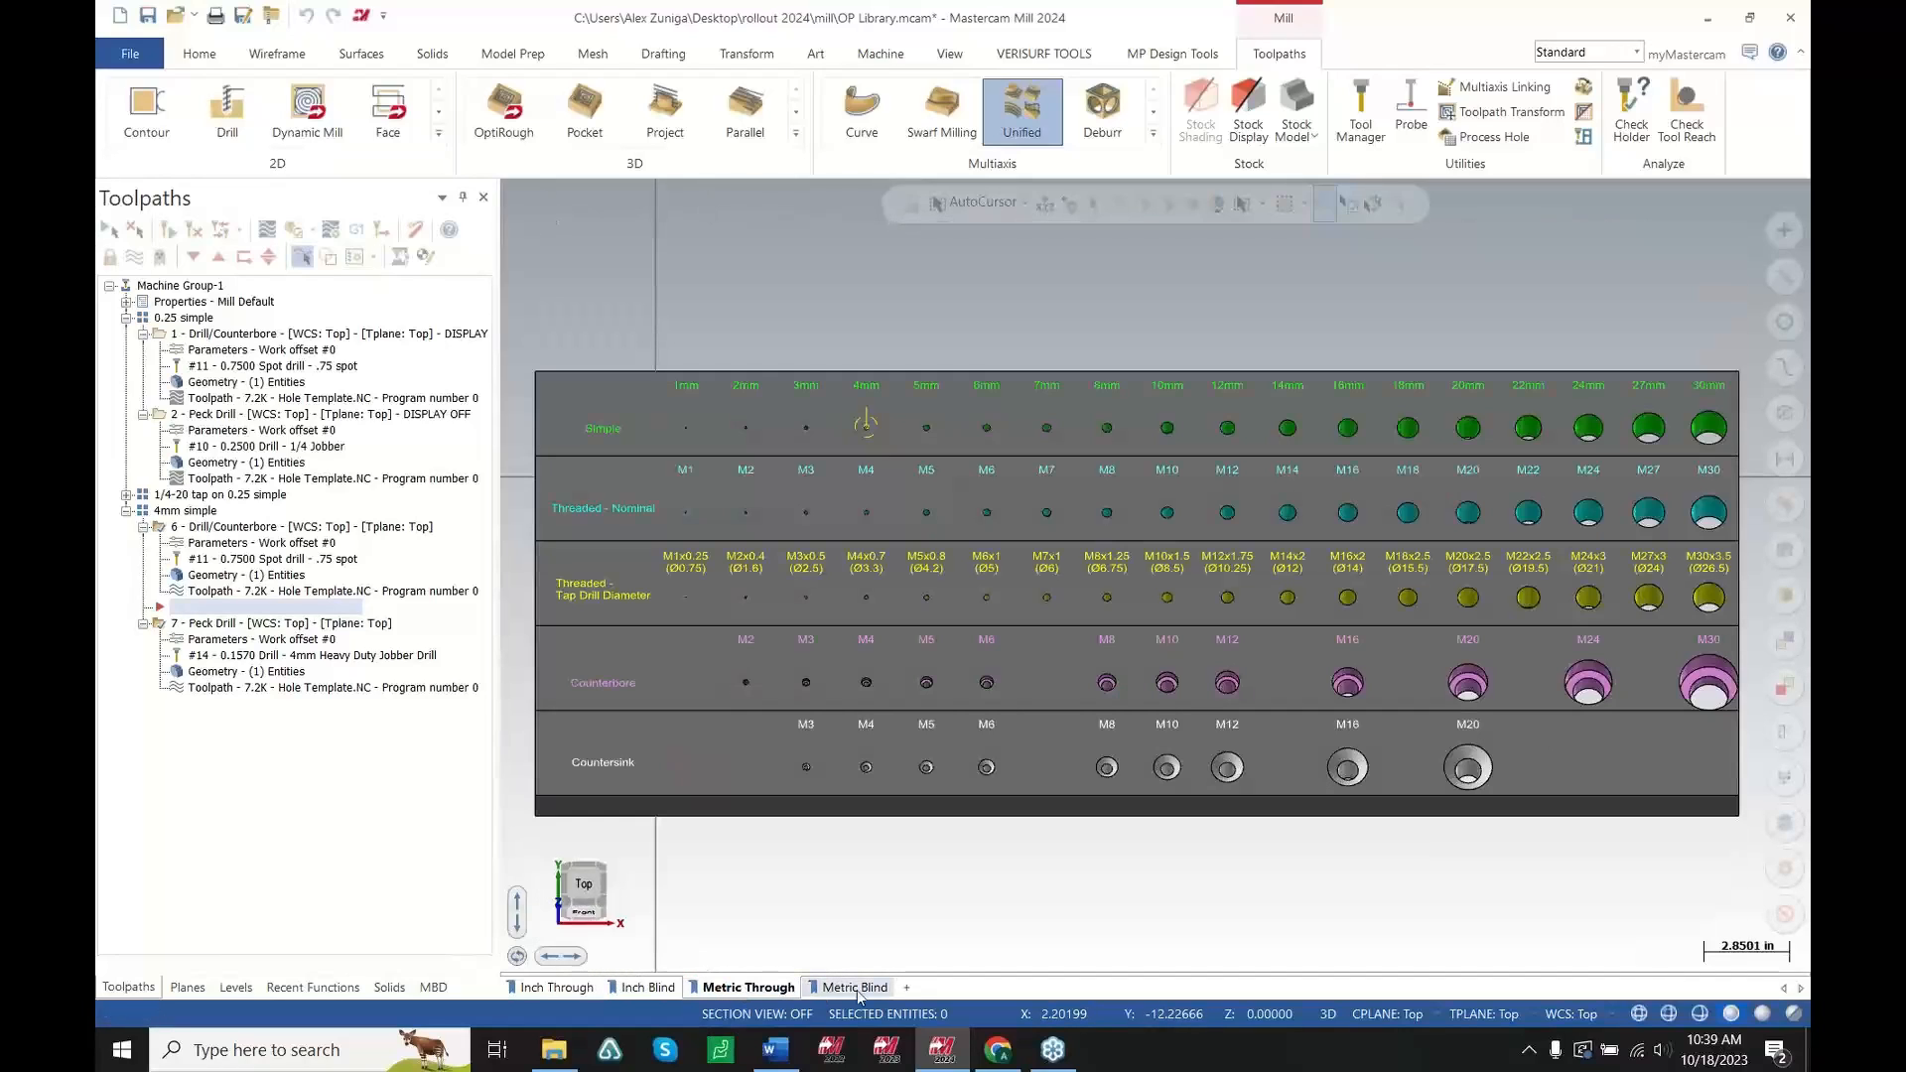
# Browse the Metric Blind and Metric Through hole template sheets
pyautogui.click(850, 988)
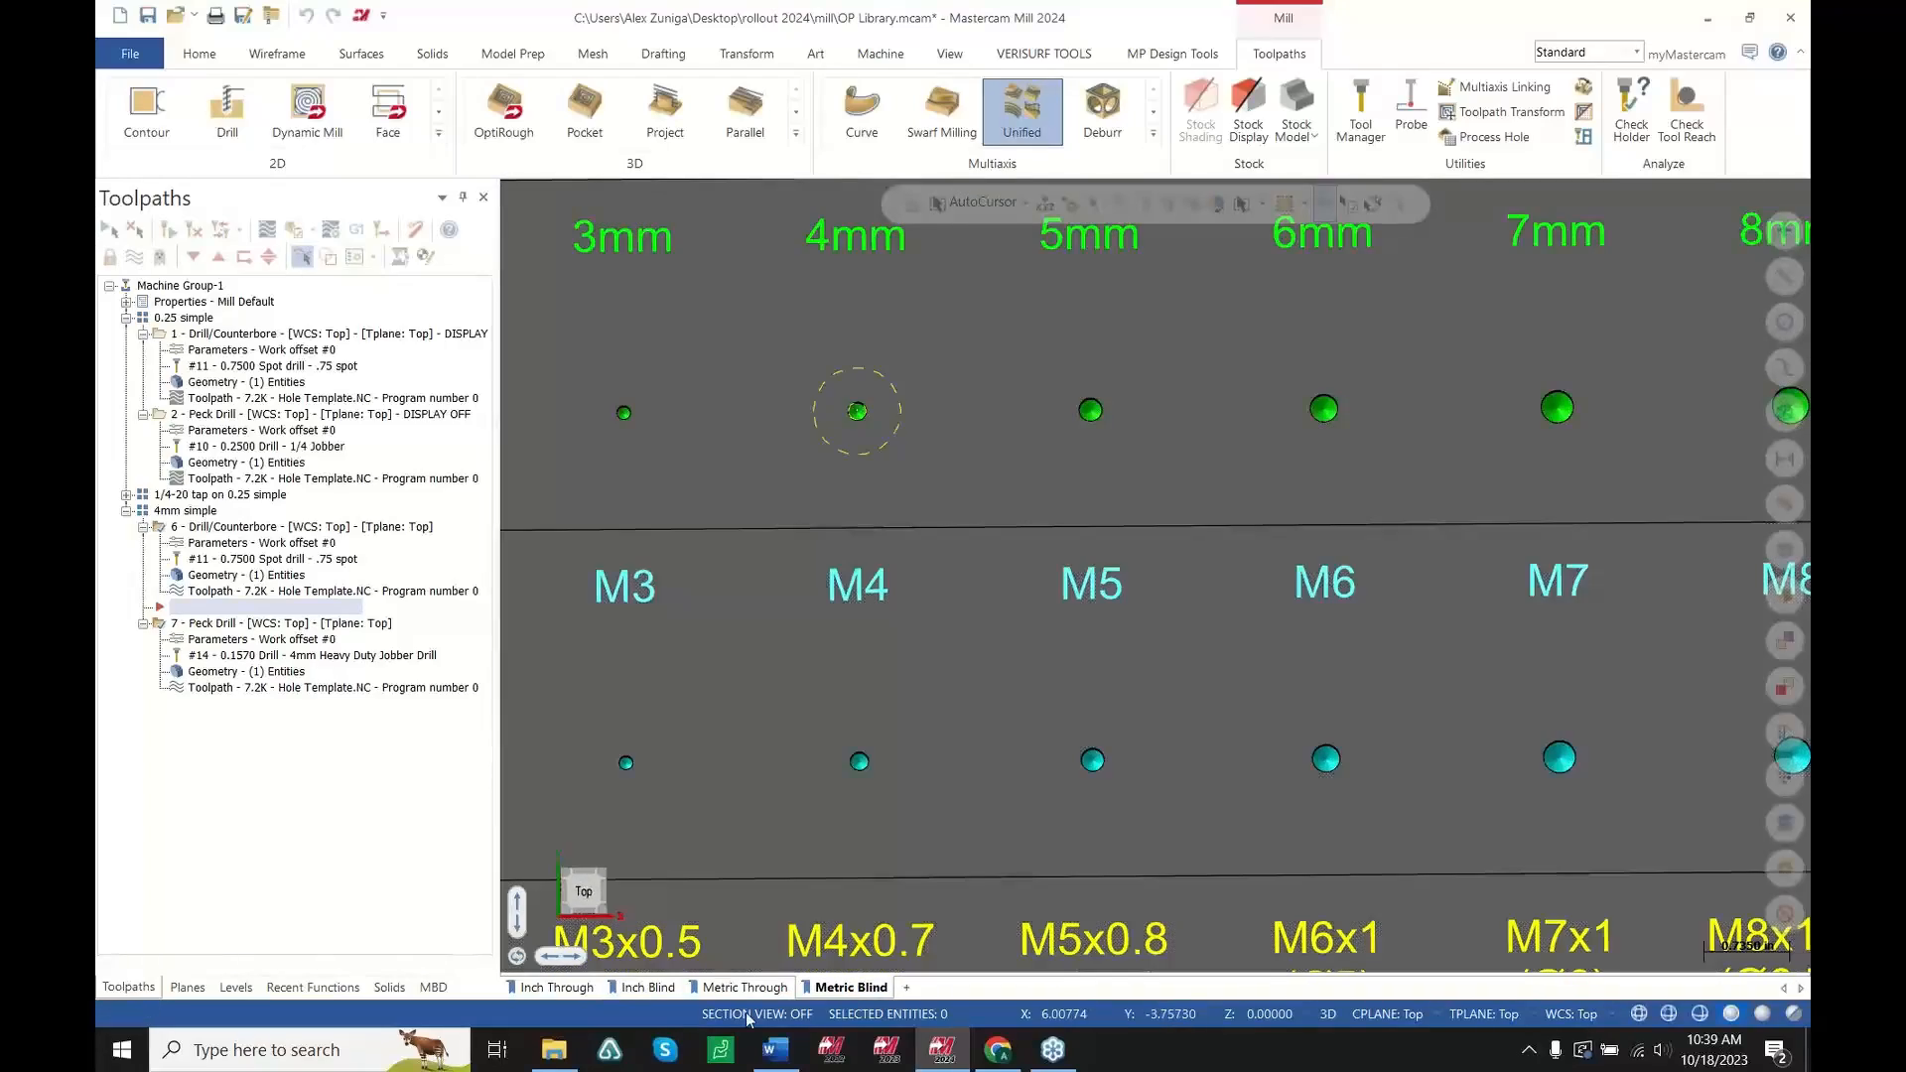
pyautogui.click(745, 988)
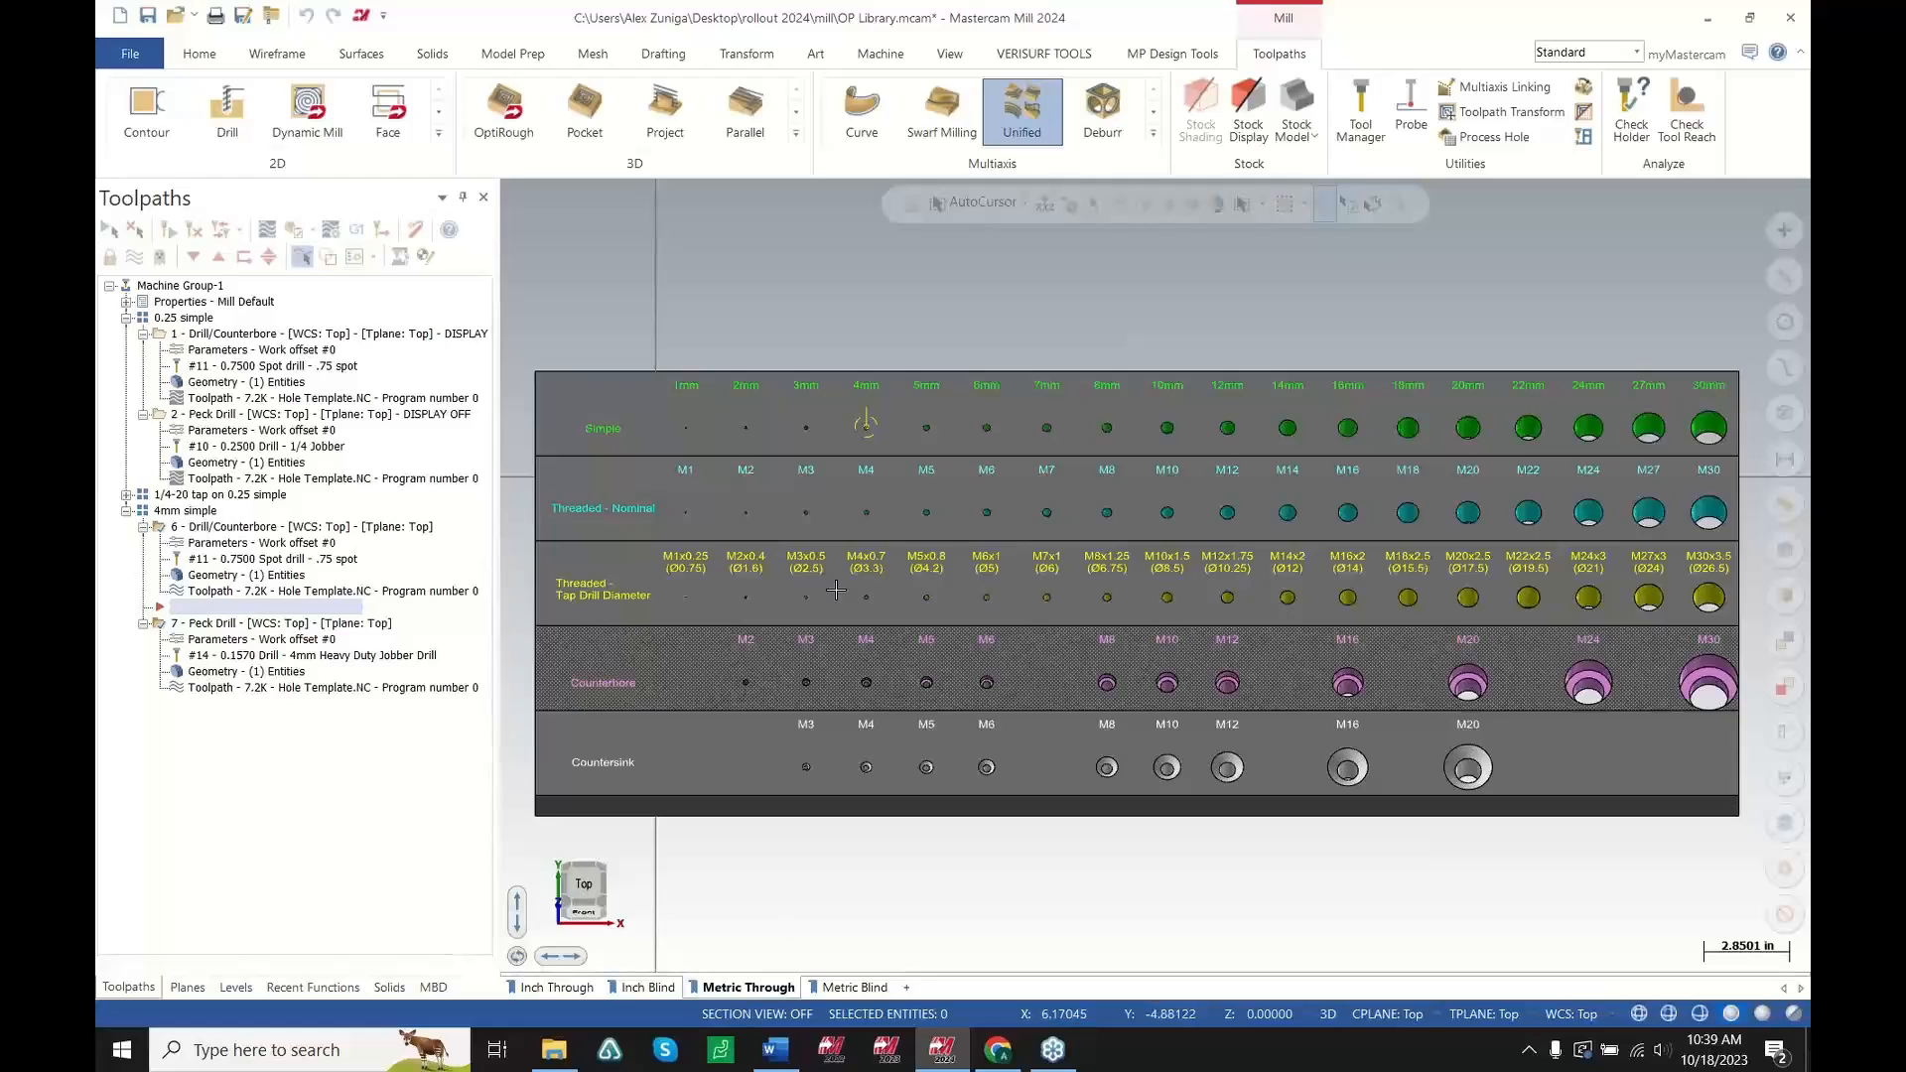
pyautogui.scroll(2, 902, 382)
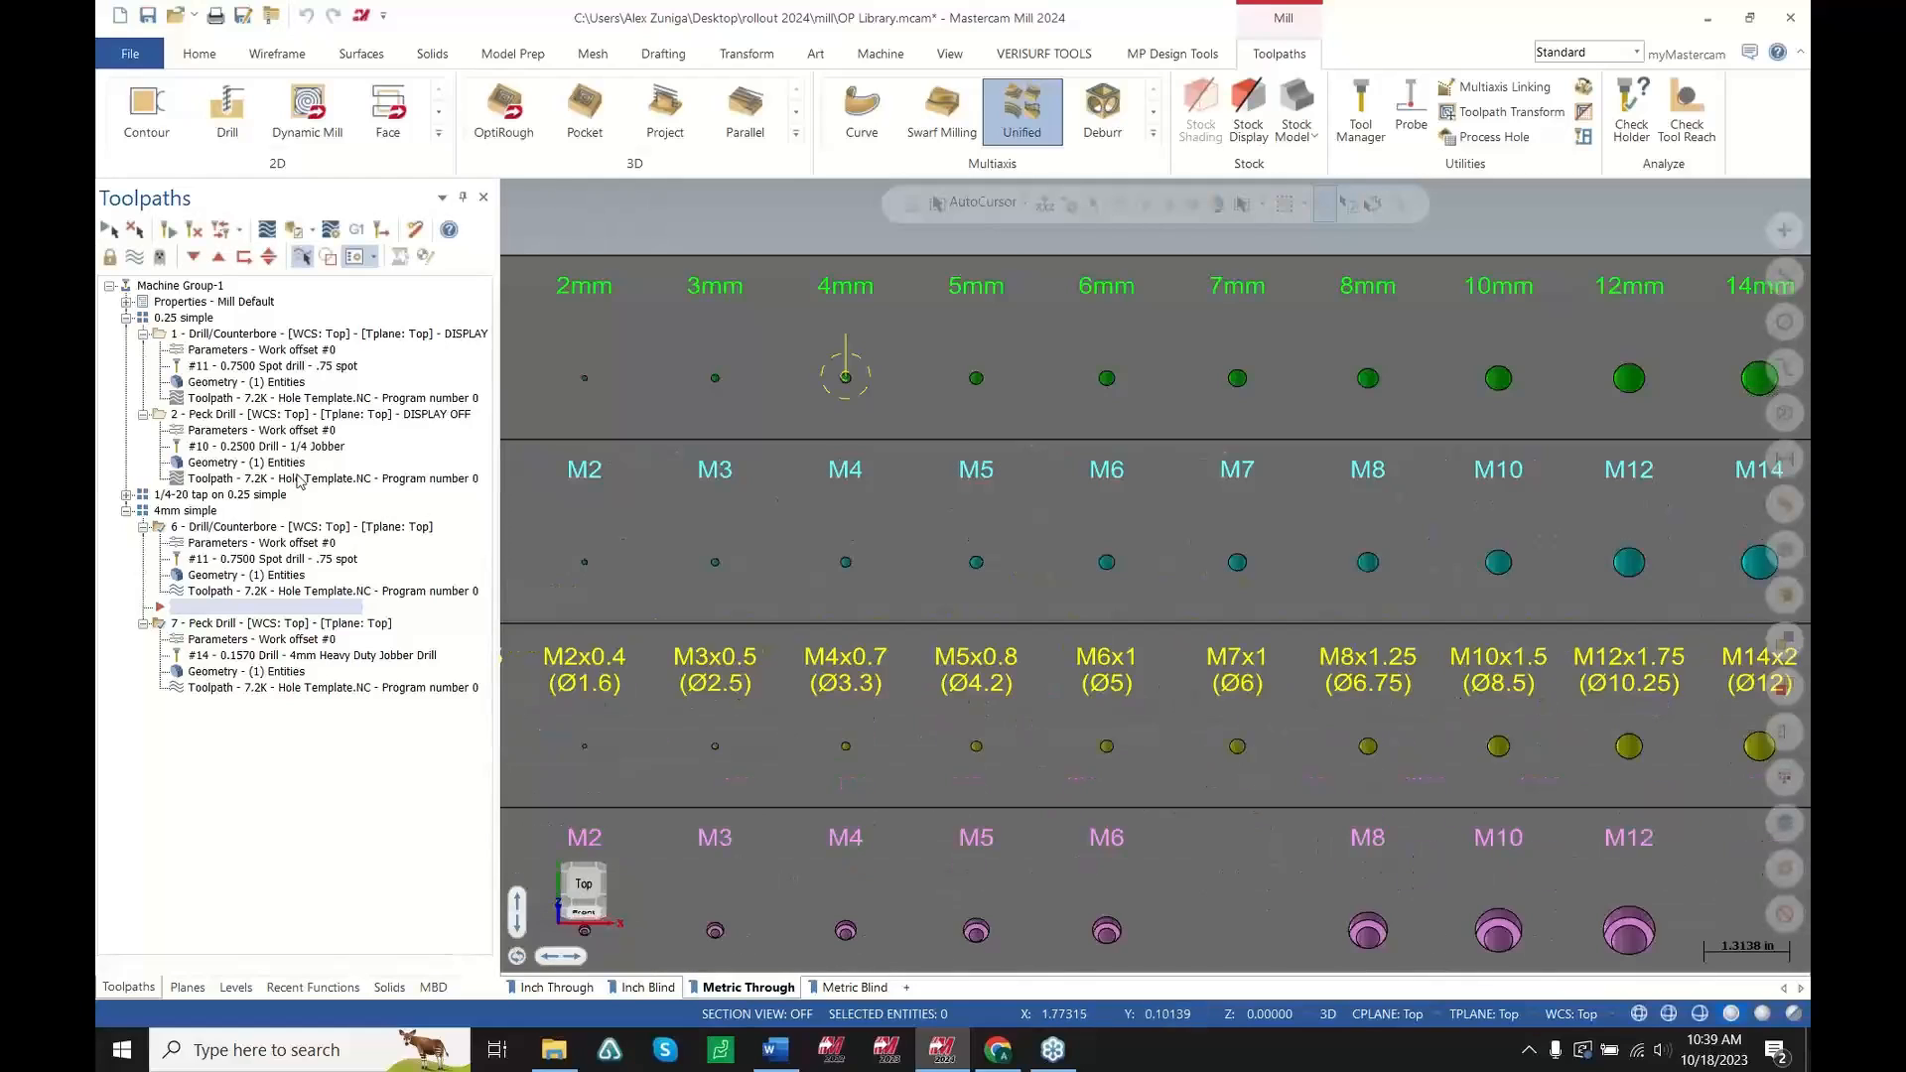
# Select the 4mm simple, 1/4-20 tap on 0.25 simple and 0.25 simple toolpath groups on the Inch Through sheet
pyautogui.click(173, 512)
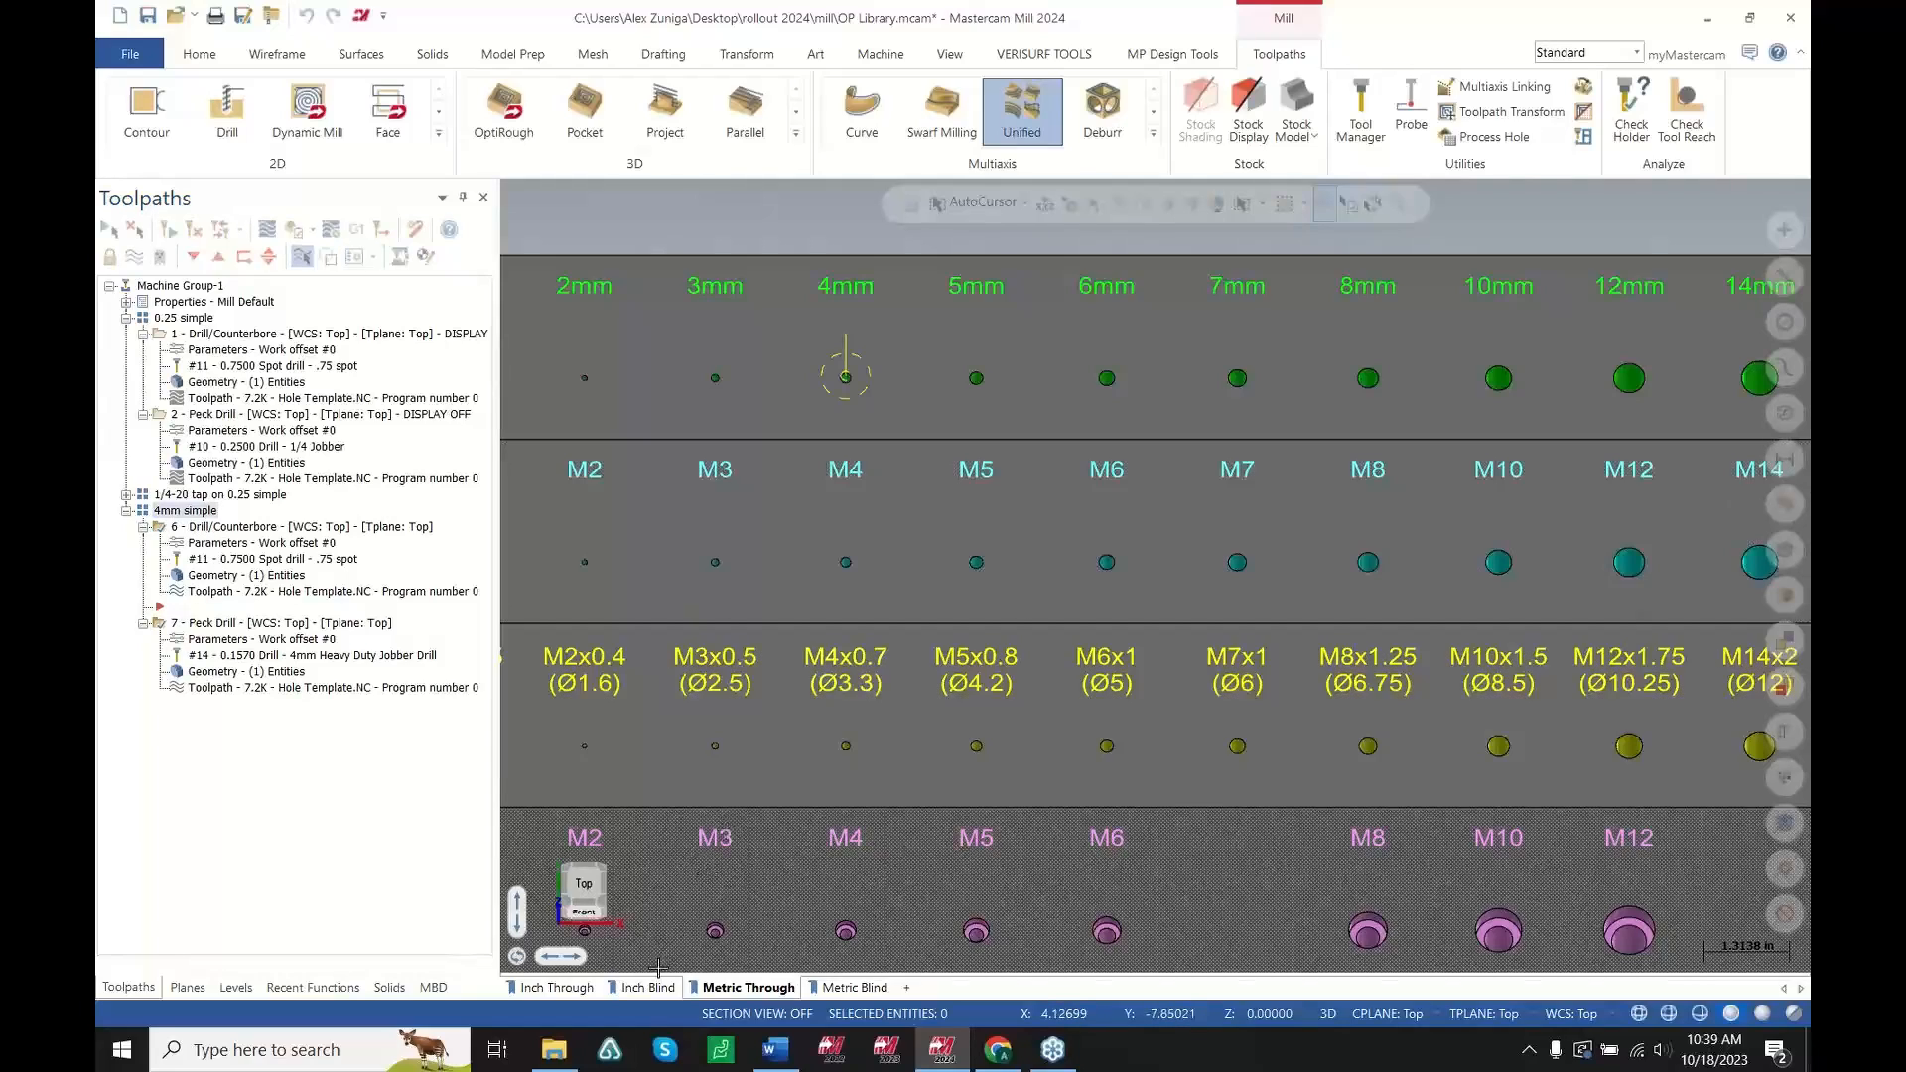
pyautogui.click(587, 988)
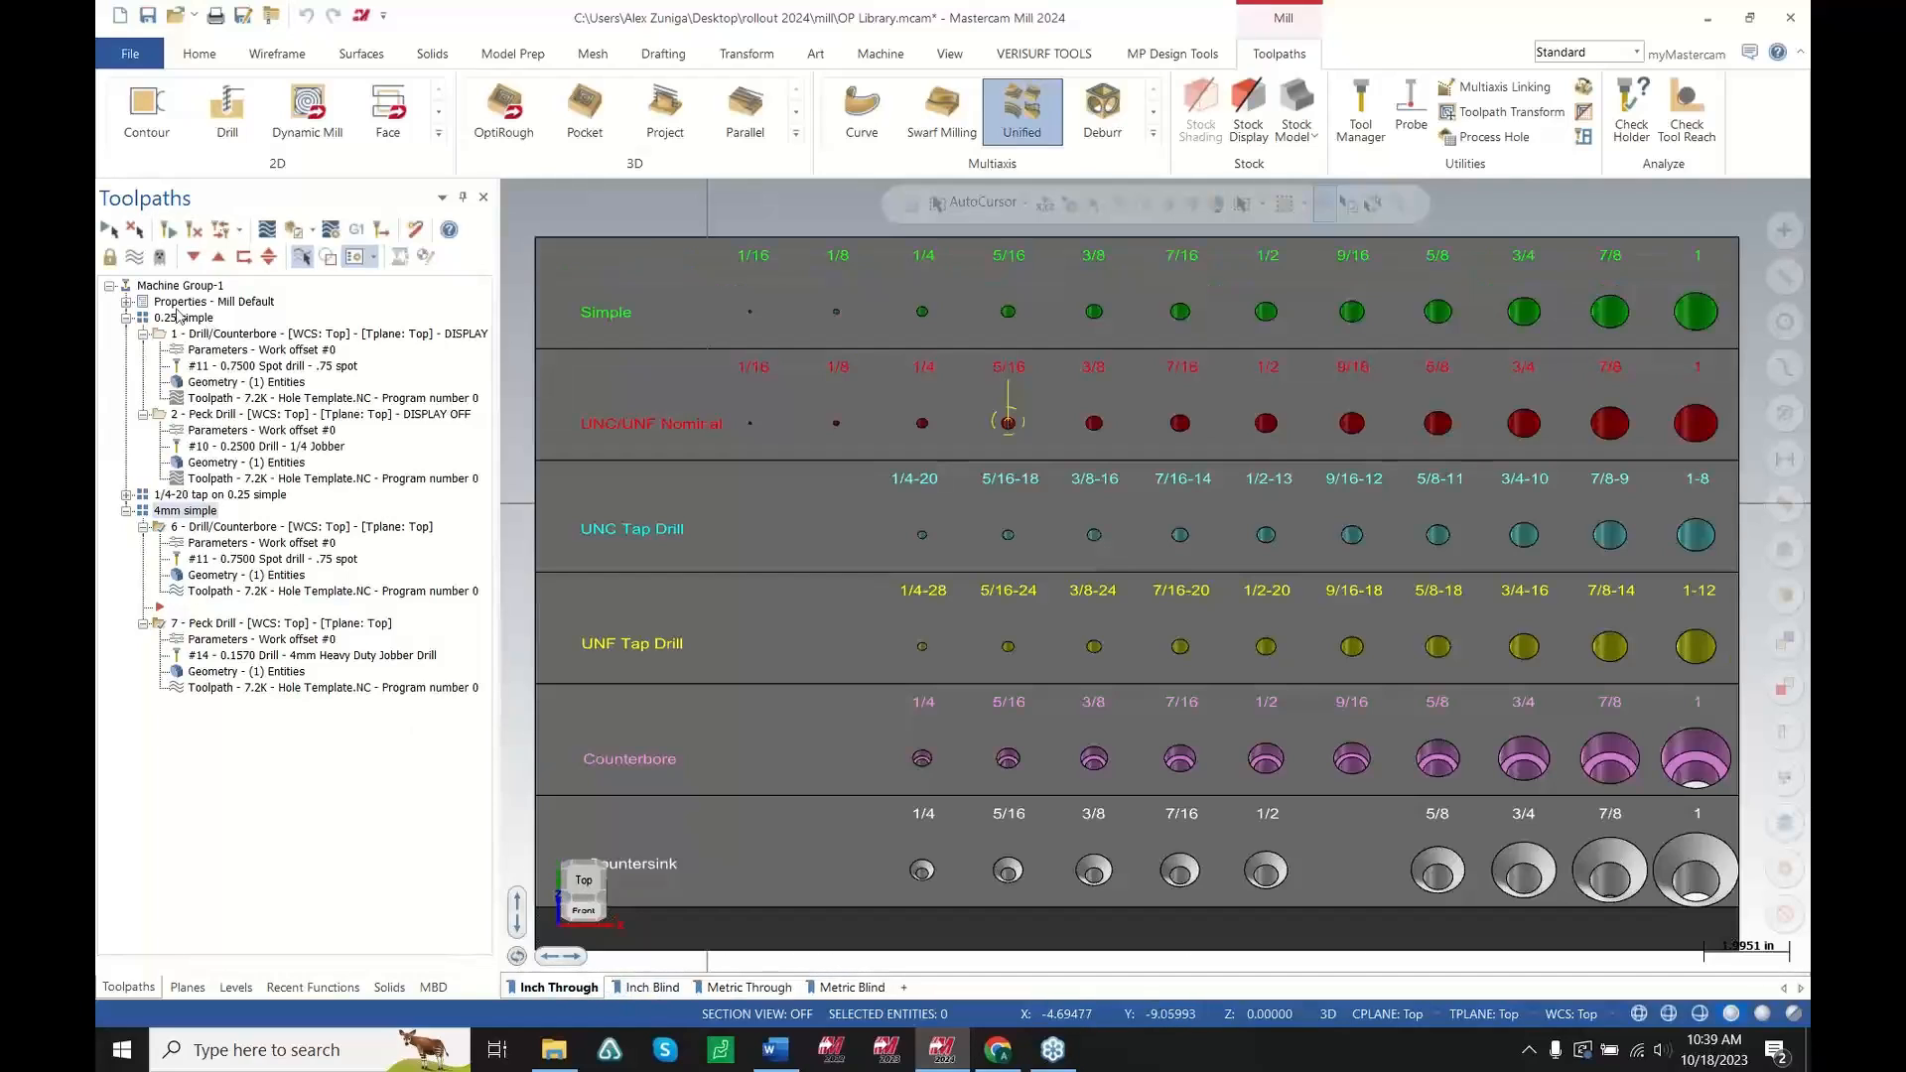
pyautogui.click(127, 495)
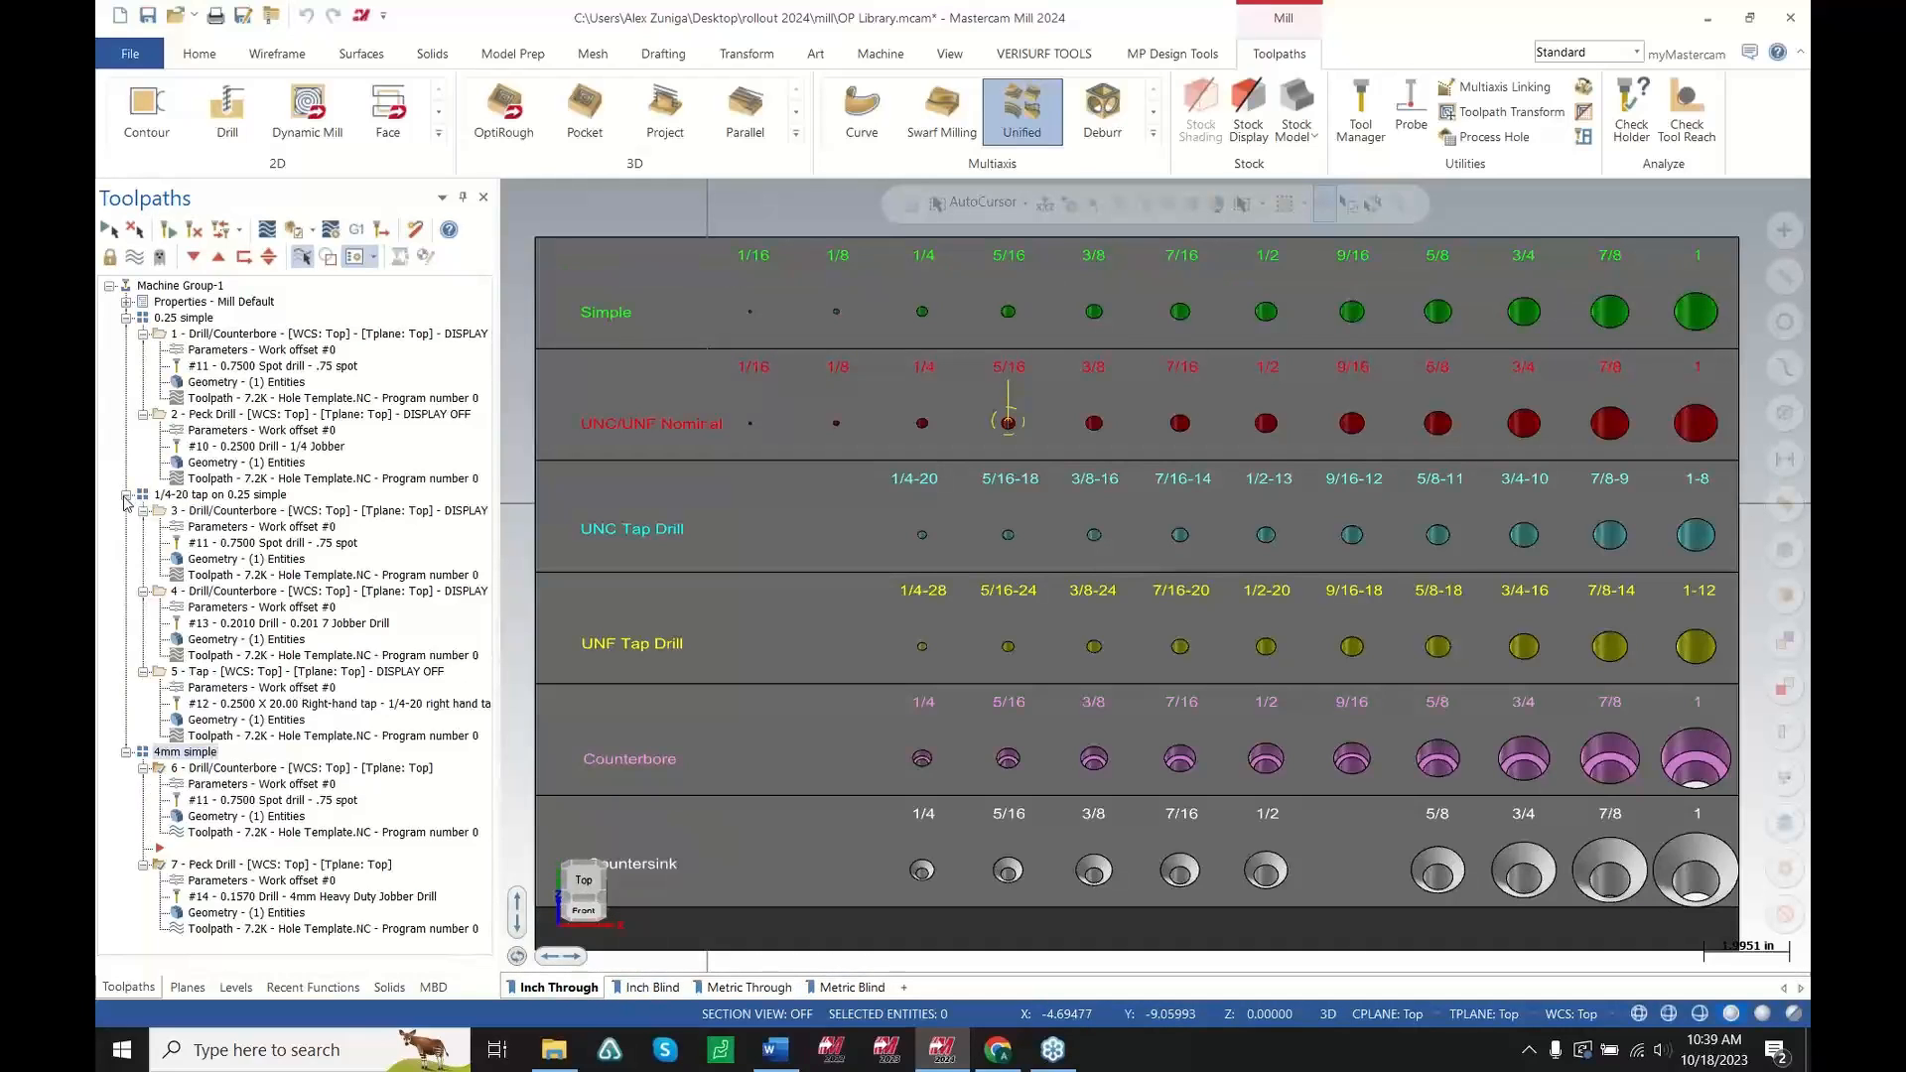
pyautogui.click(191, 495)
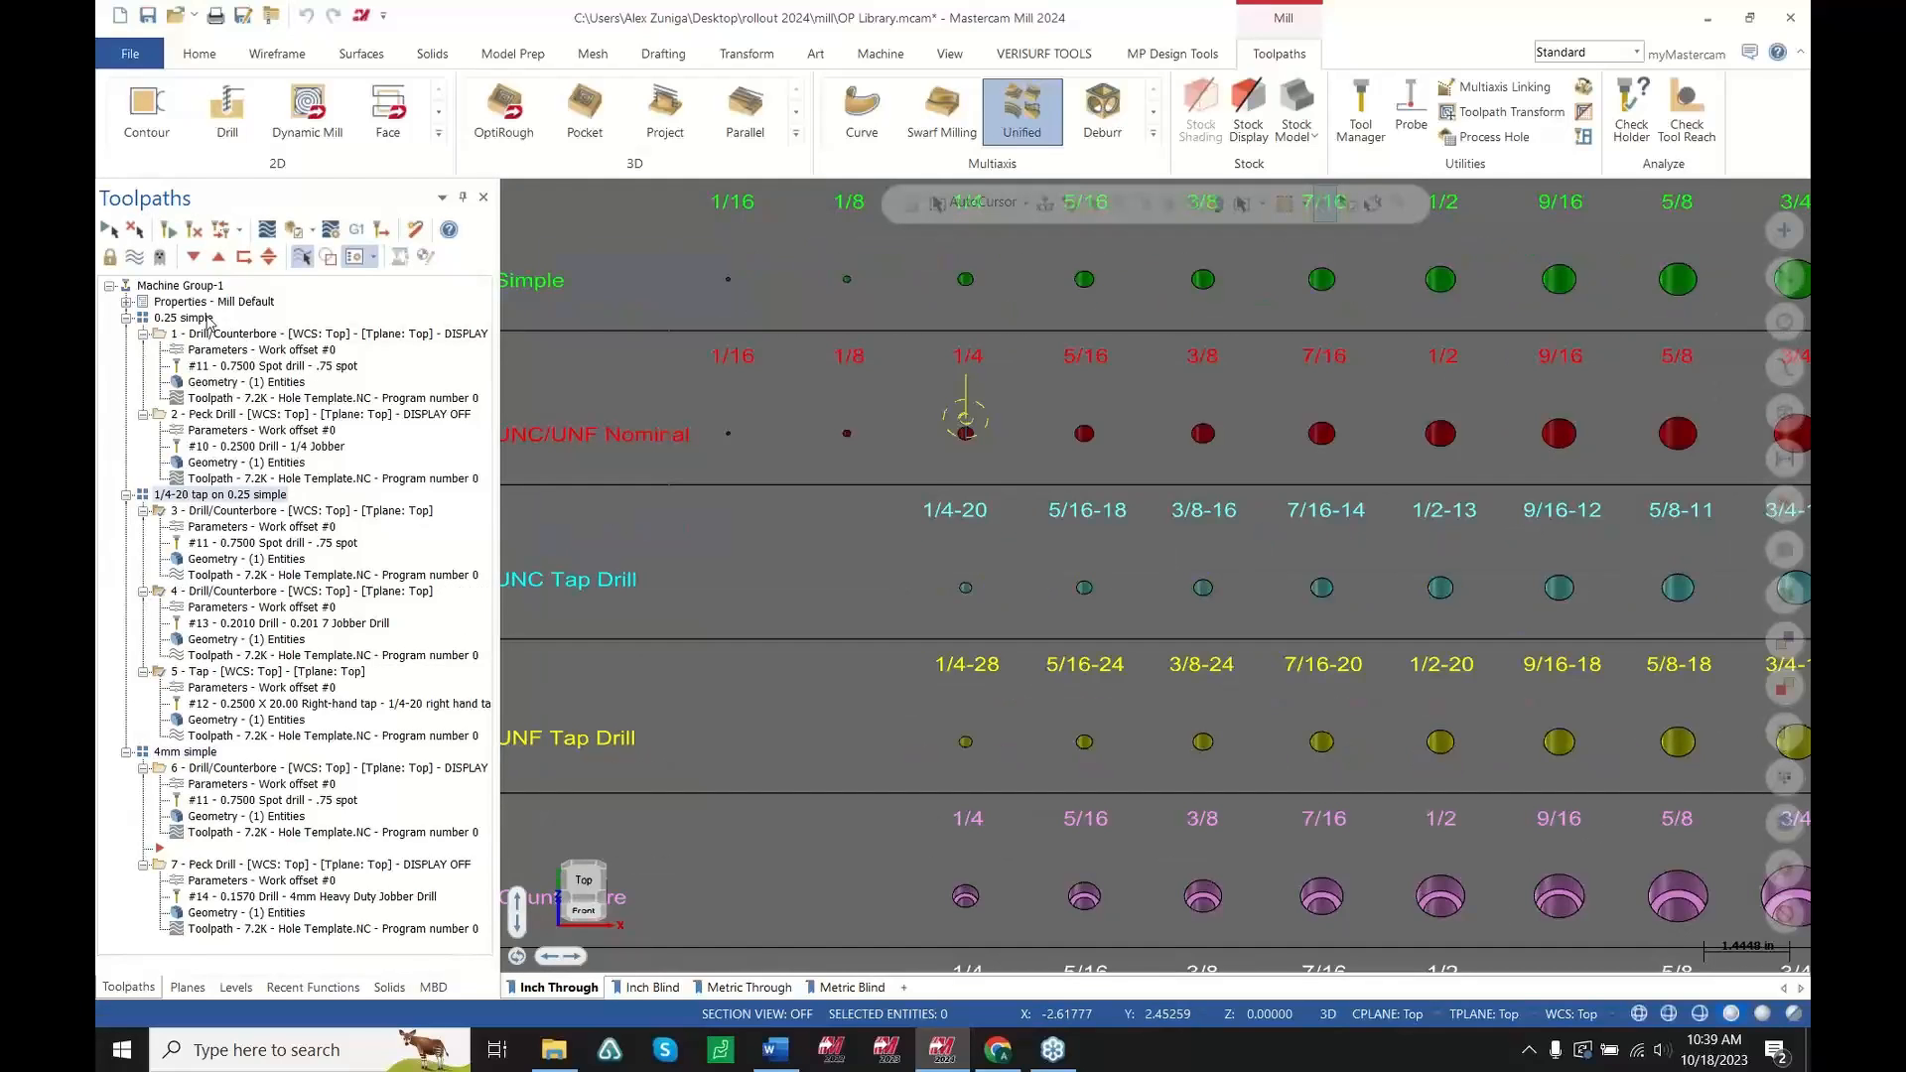
pyautogui.click(188, 319)
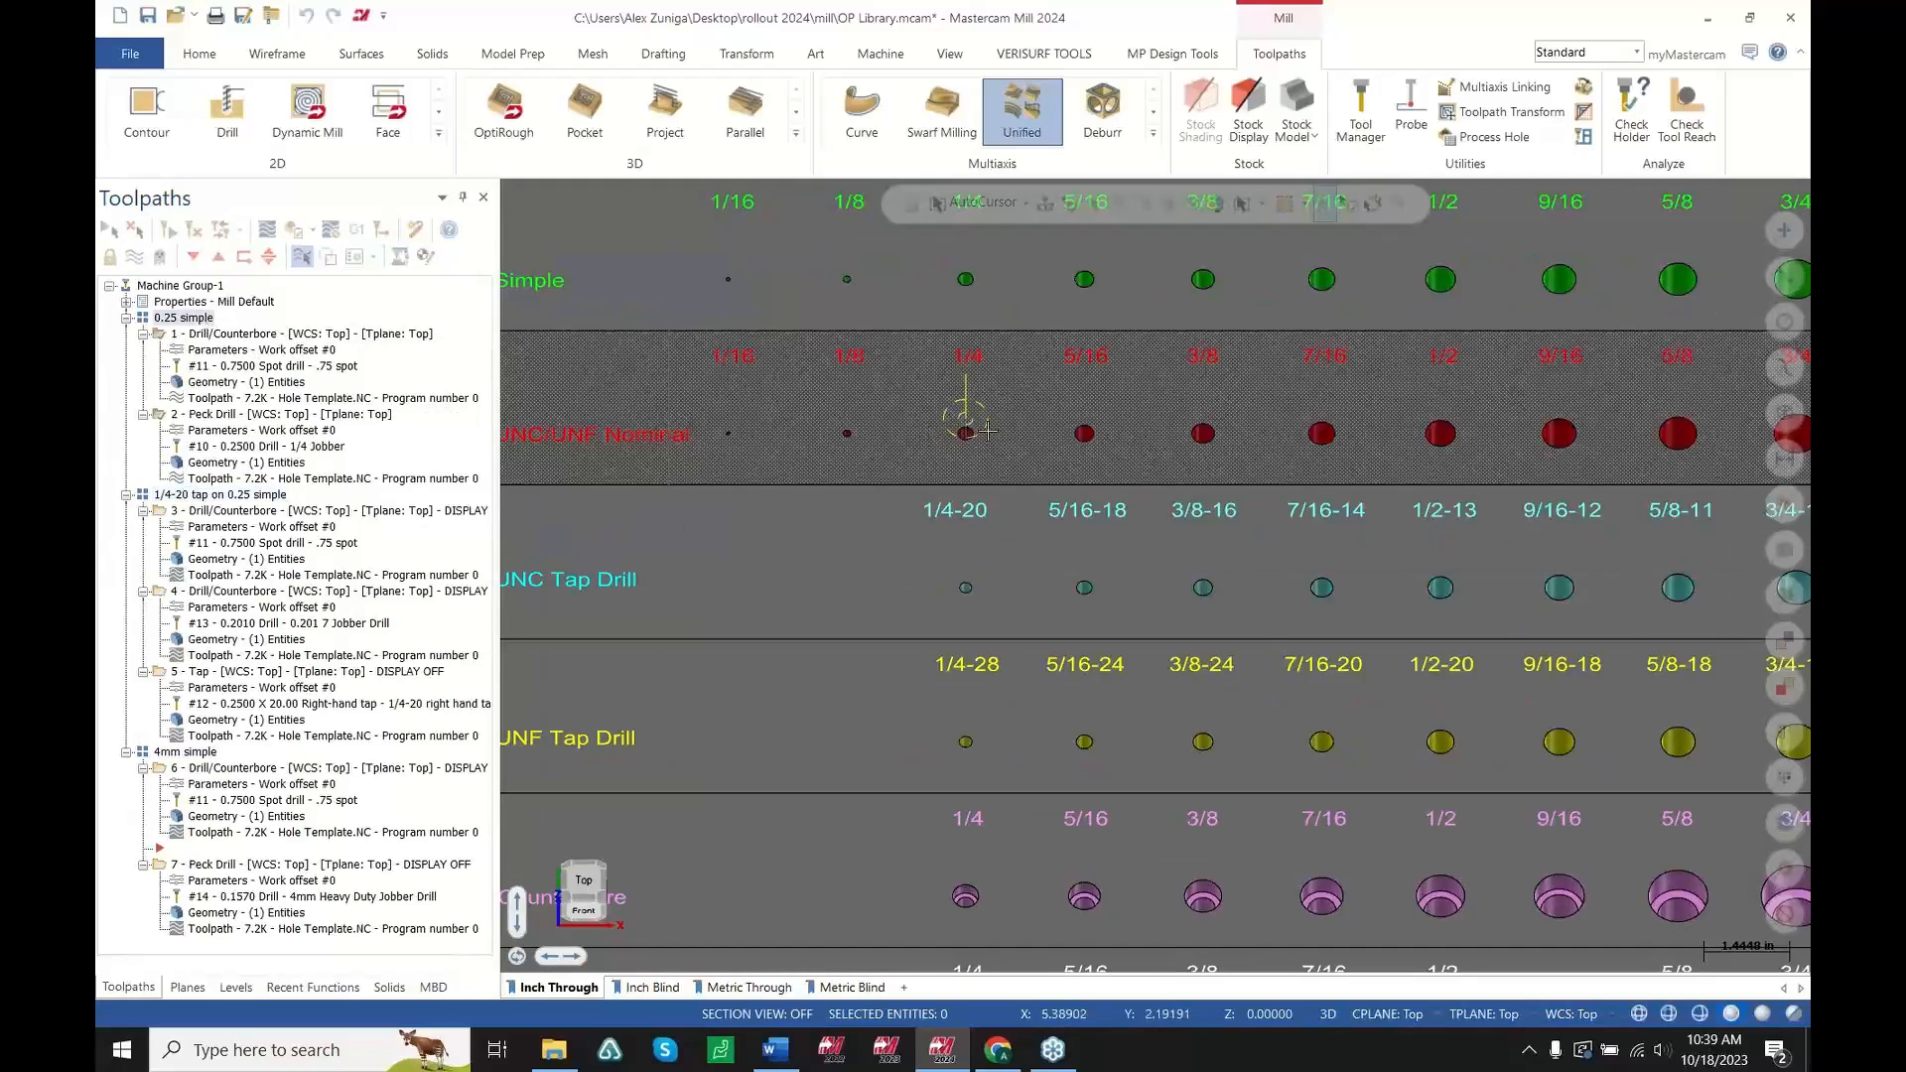
# Inspect the displayed template toolpaths on the Inch Through sheet, then select the 1/4-20 tap group
pyautogui.moveTo(988, 431); pyautogui.dragTo(981, 488, button='middle')
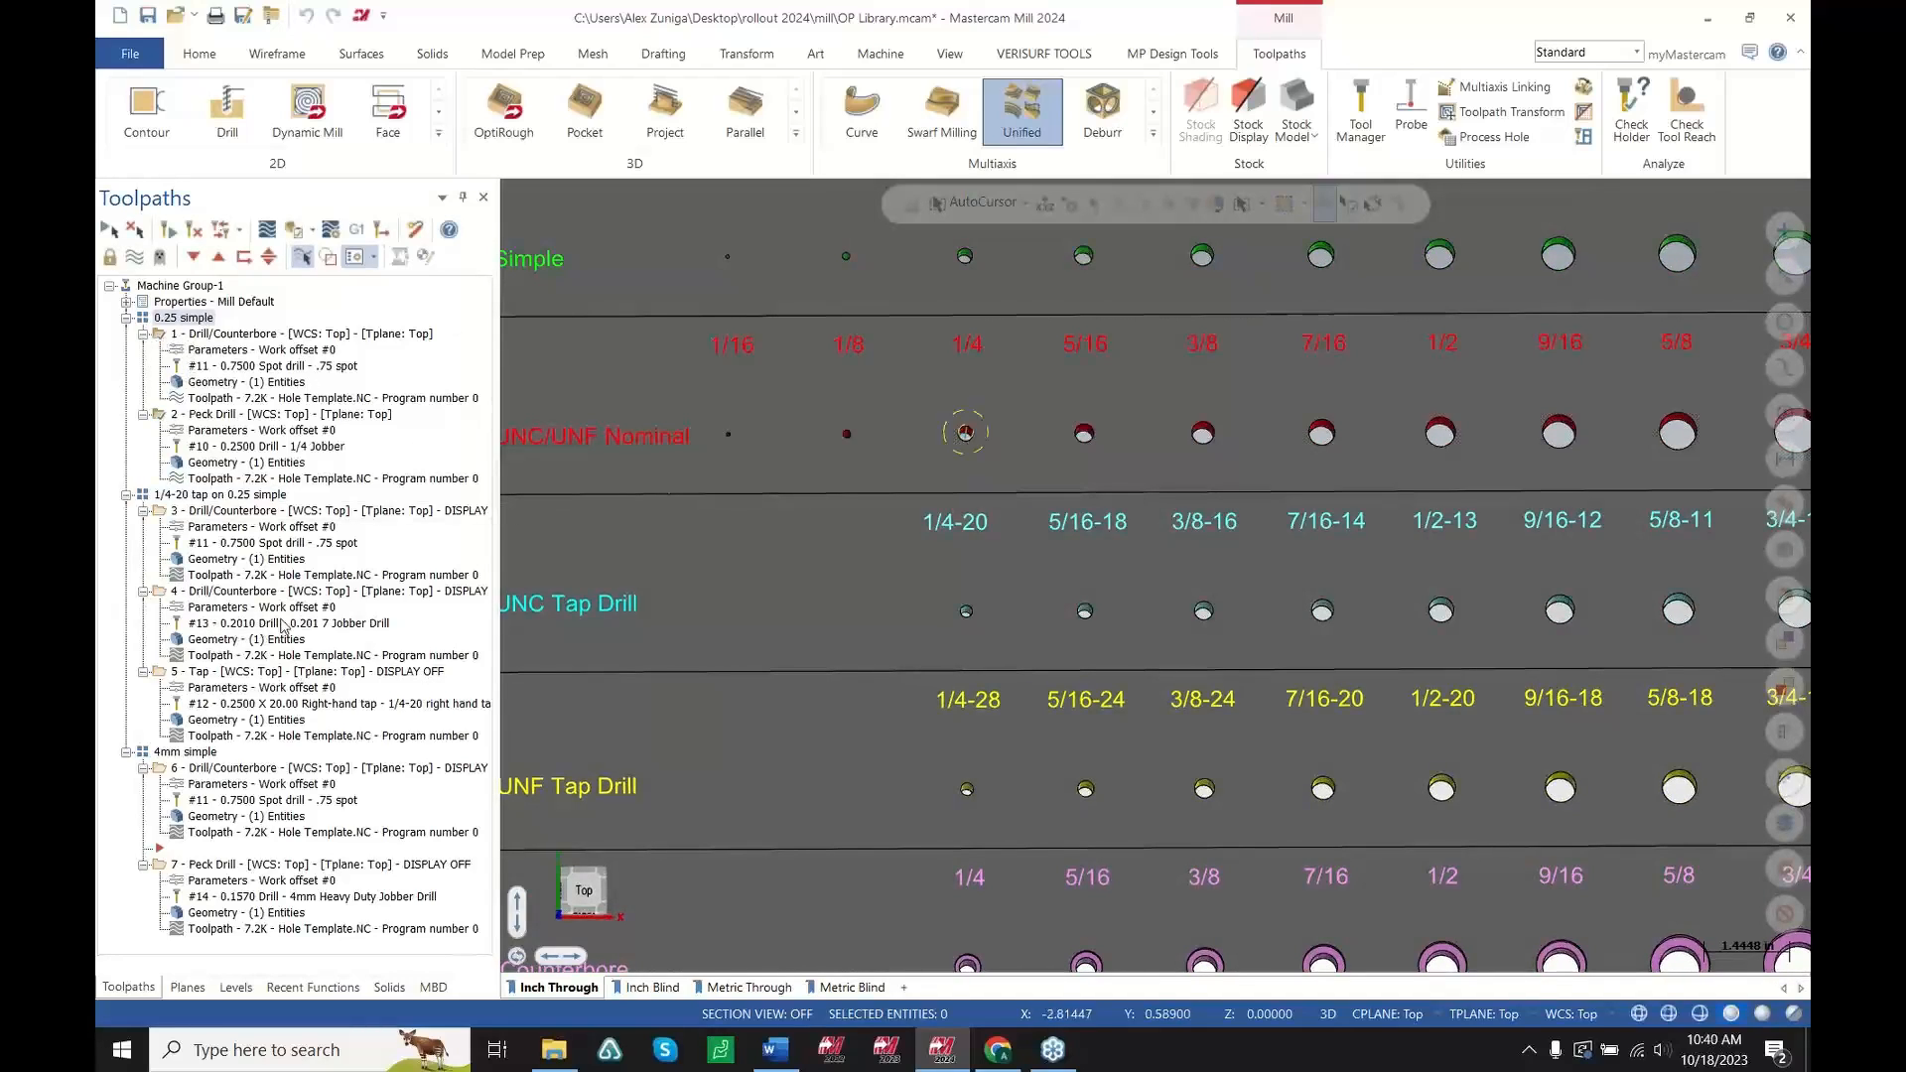
pyautogui.scroll(-2, 261, 556)
pyautogui.scroll(2, 178, 524)
pyautogui.scroll(-4, 842, 497)
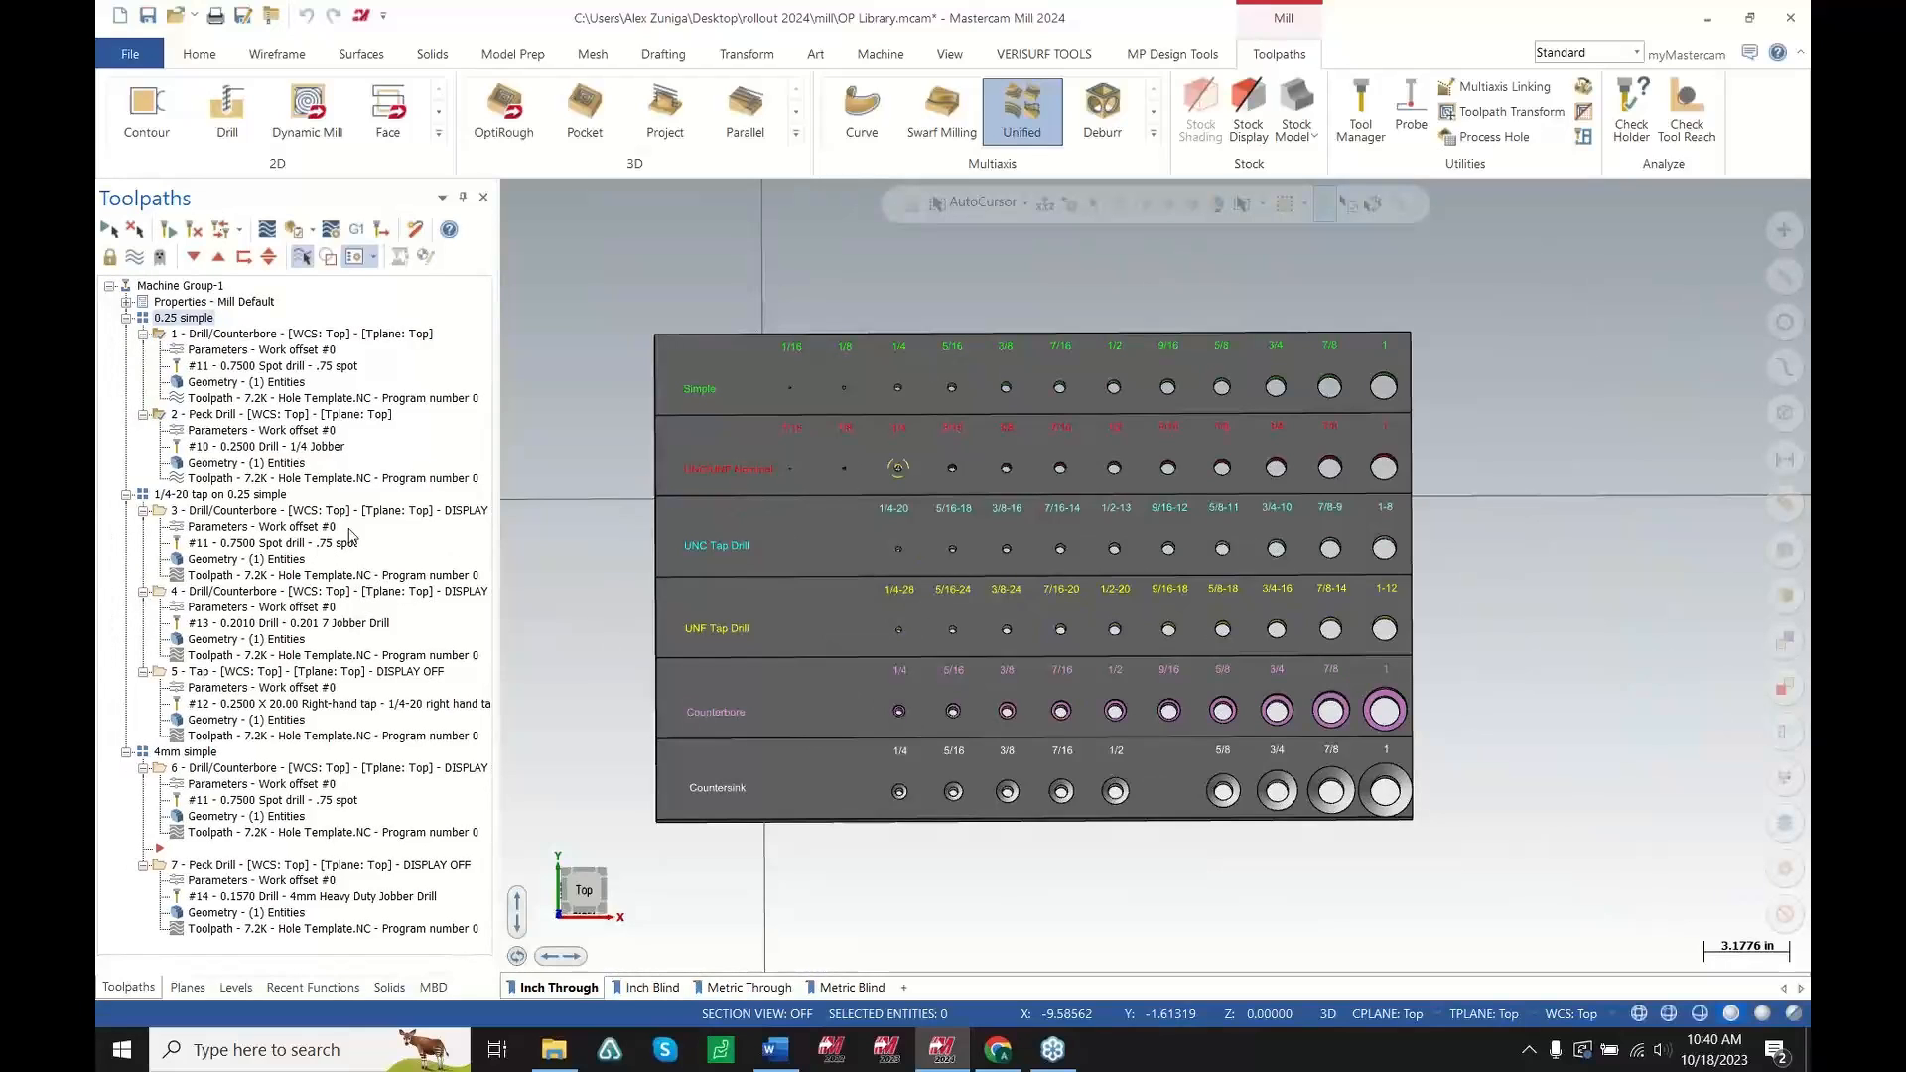
pyautogui.scroll(2, 980, 478)
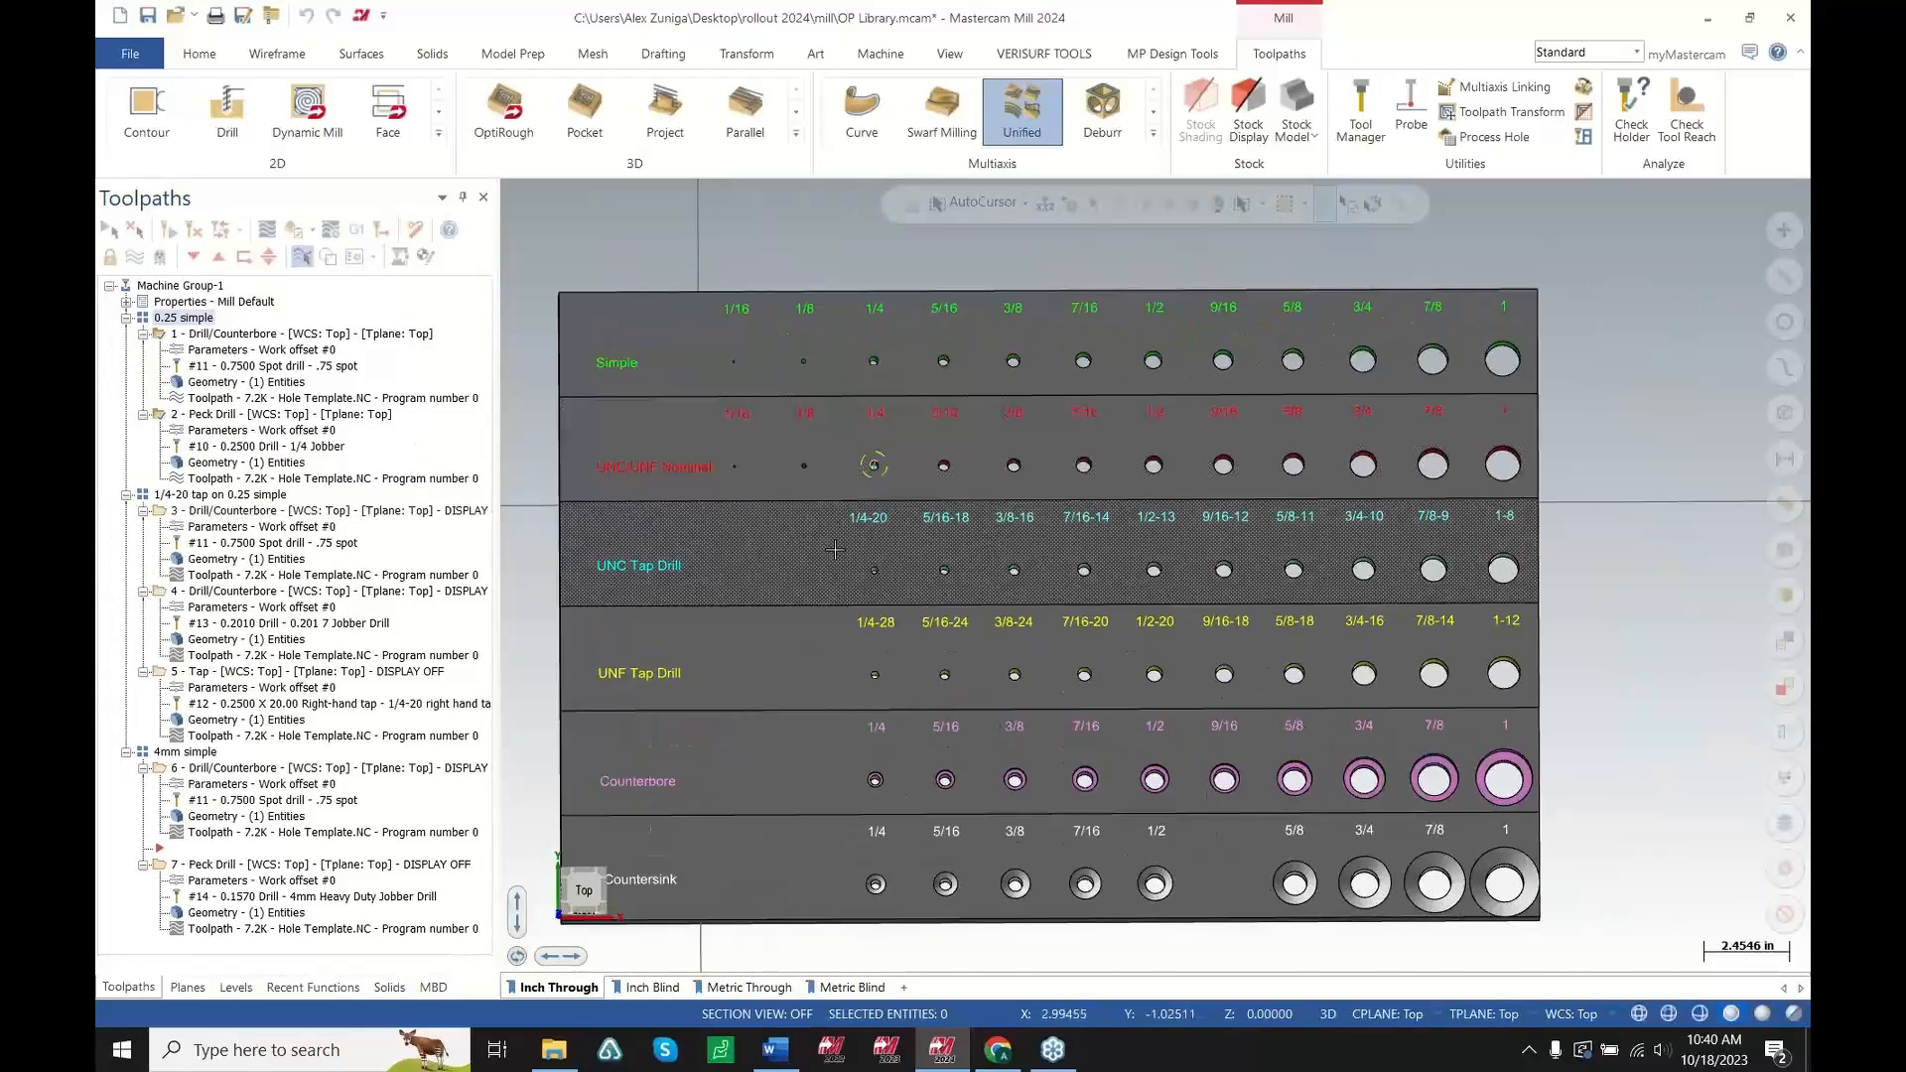
pyautogui.moveTo(790, 554); pyautogui.dragTo(993, 505, button='middle')
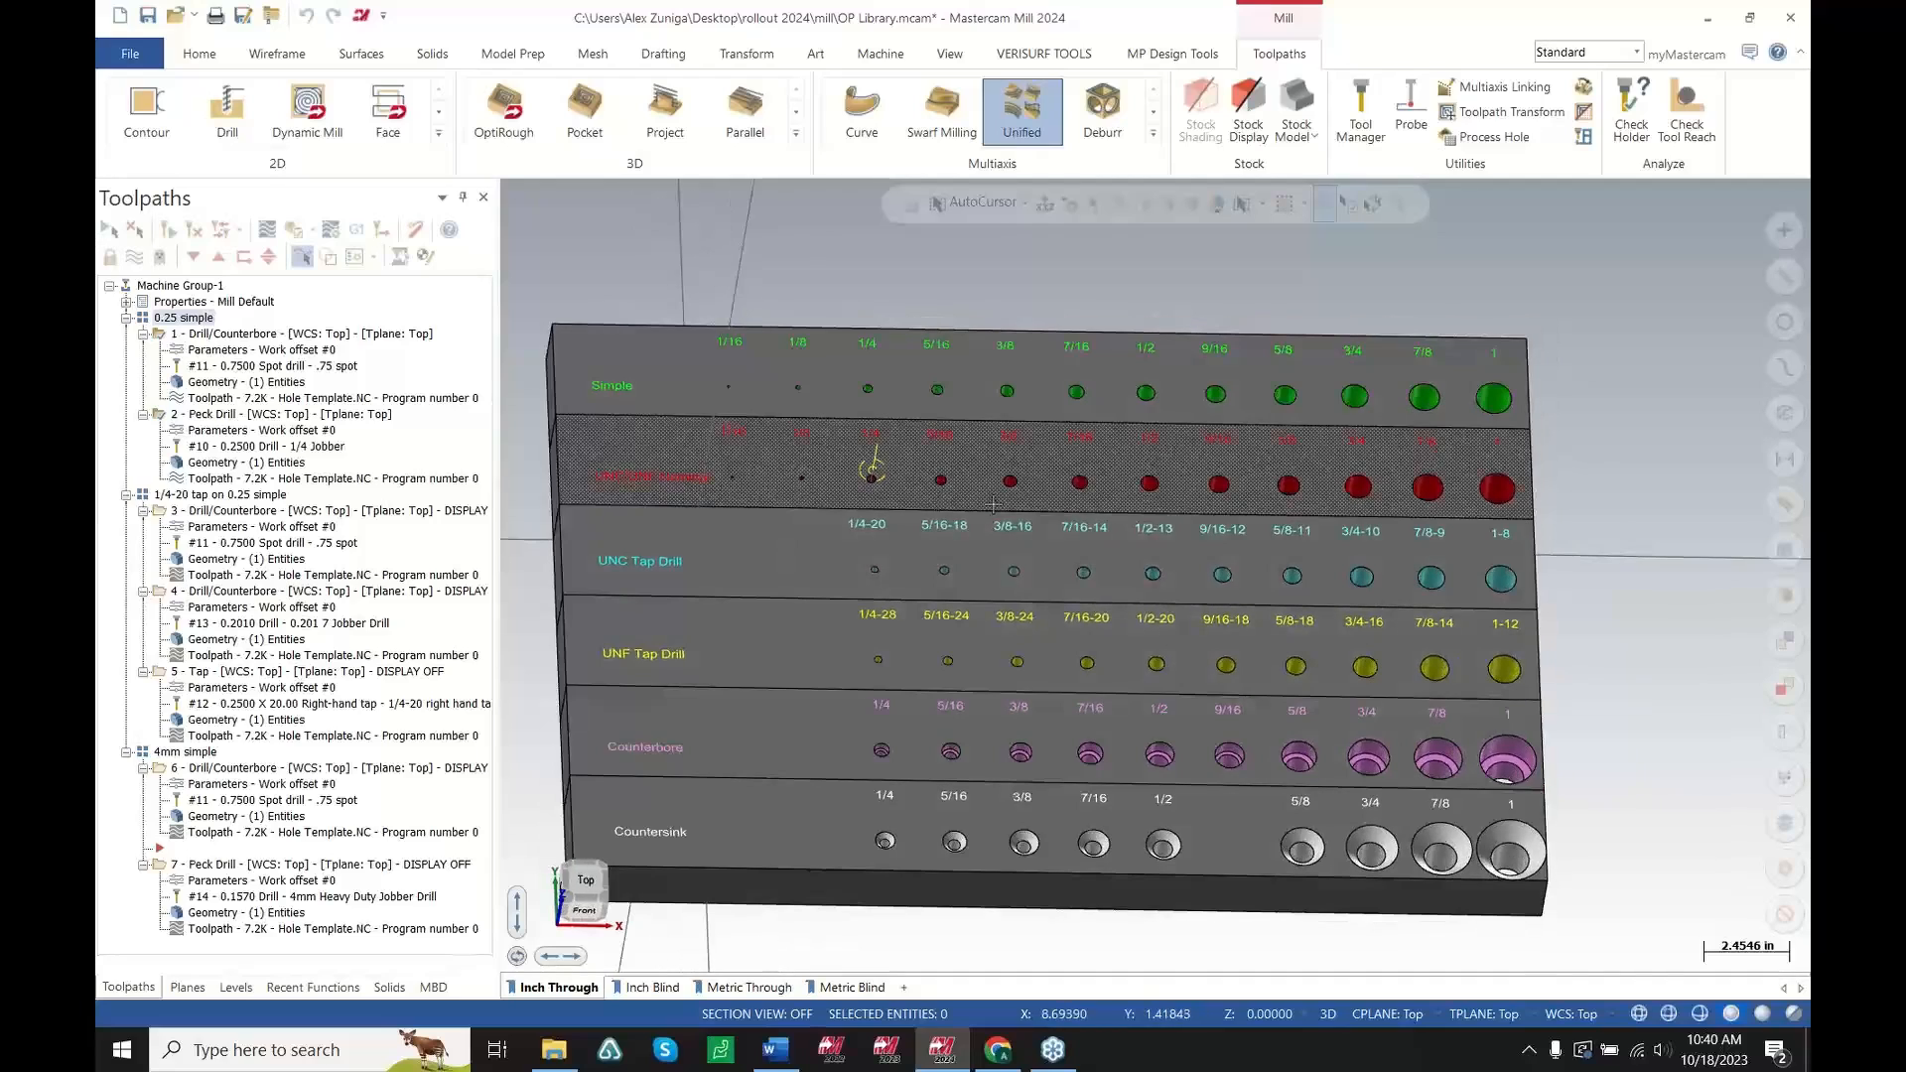
pyautogui.scroll(2, 955, 494)
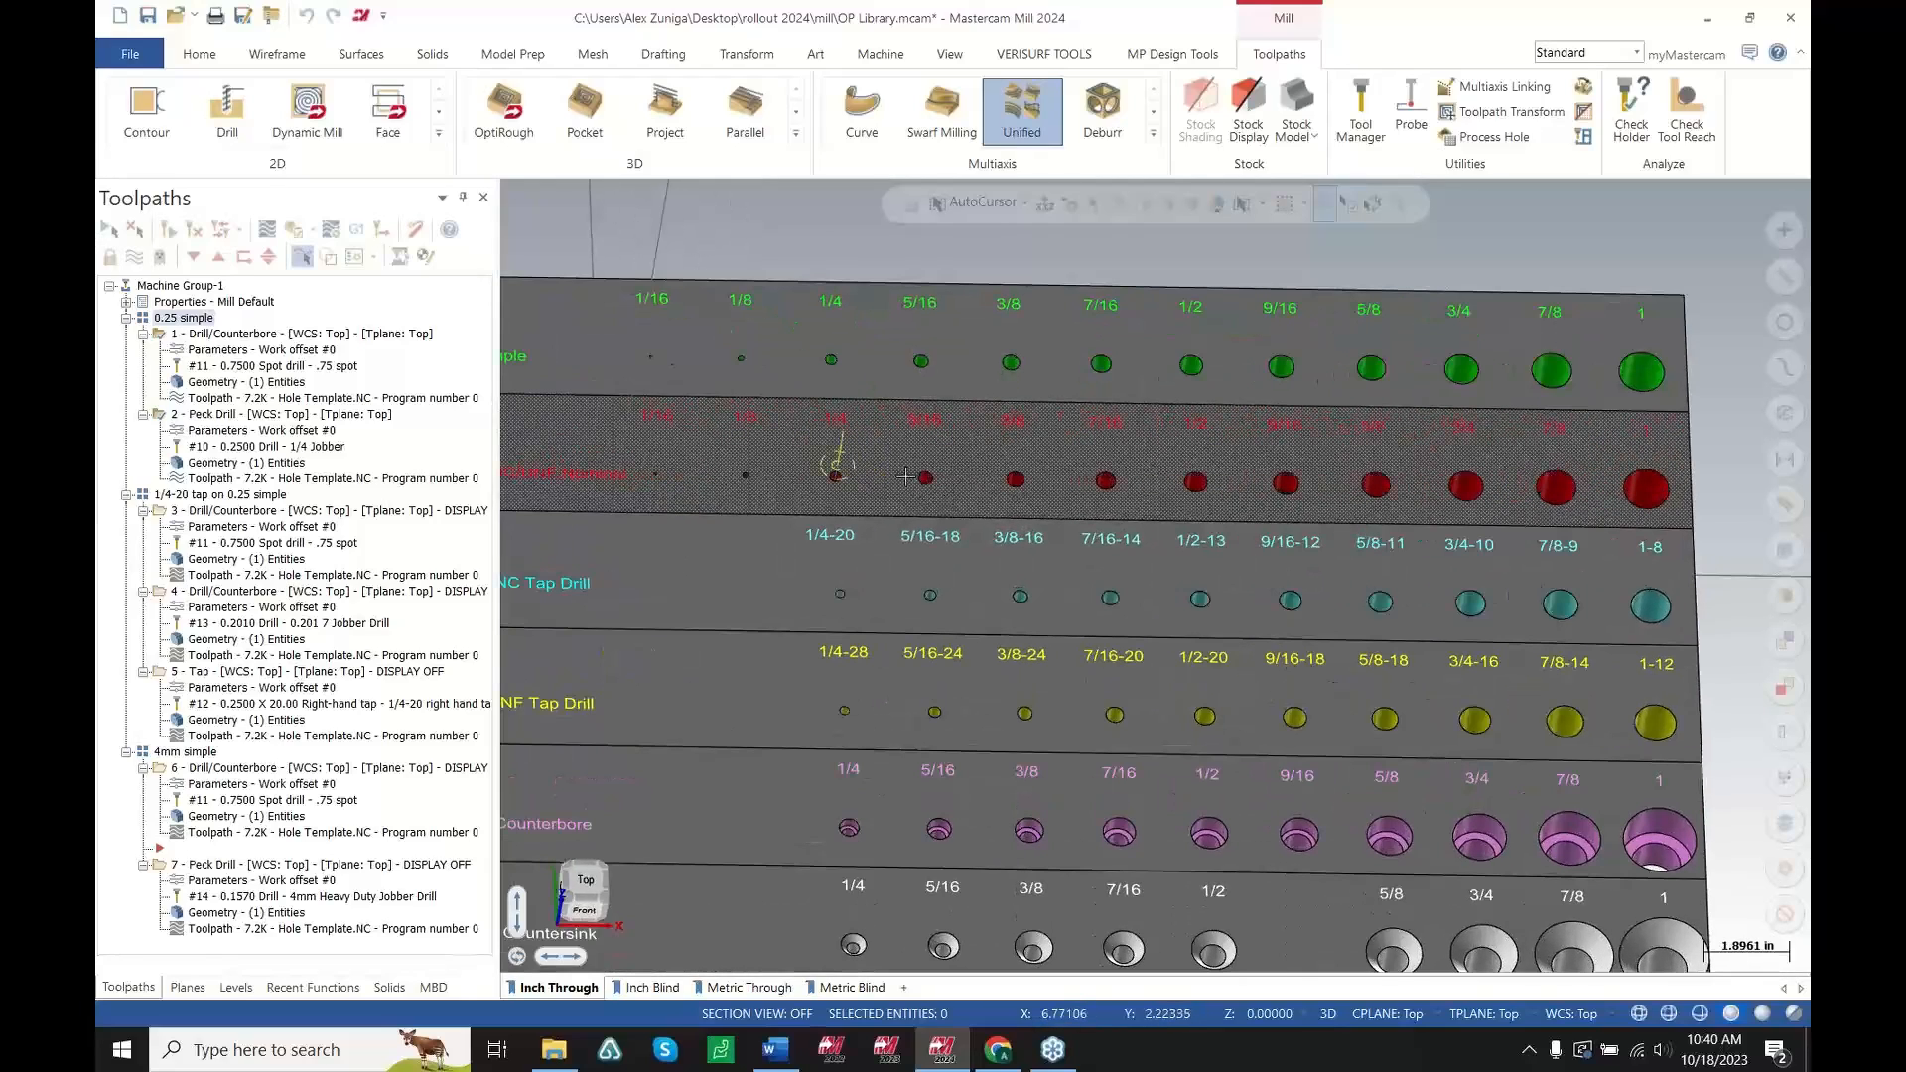
pyautogui.scroll(-1, 829, 467)
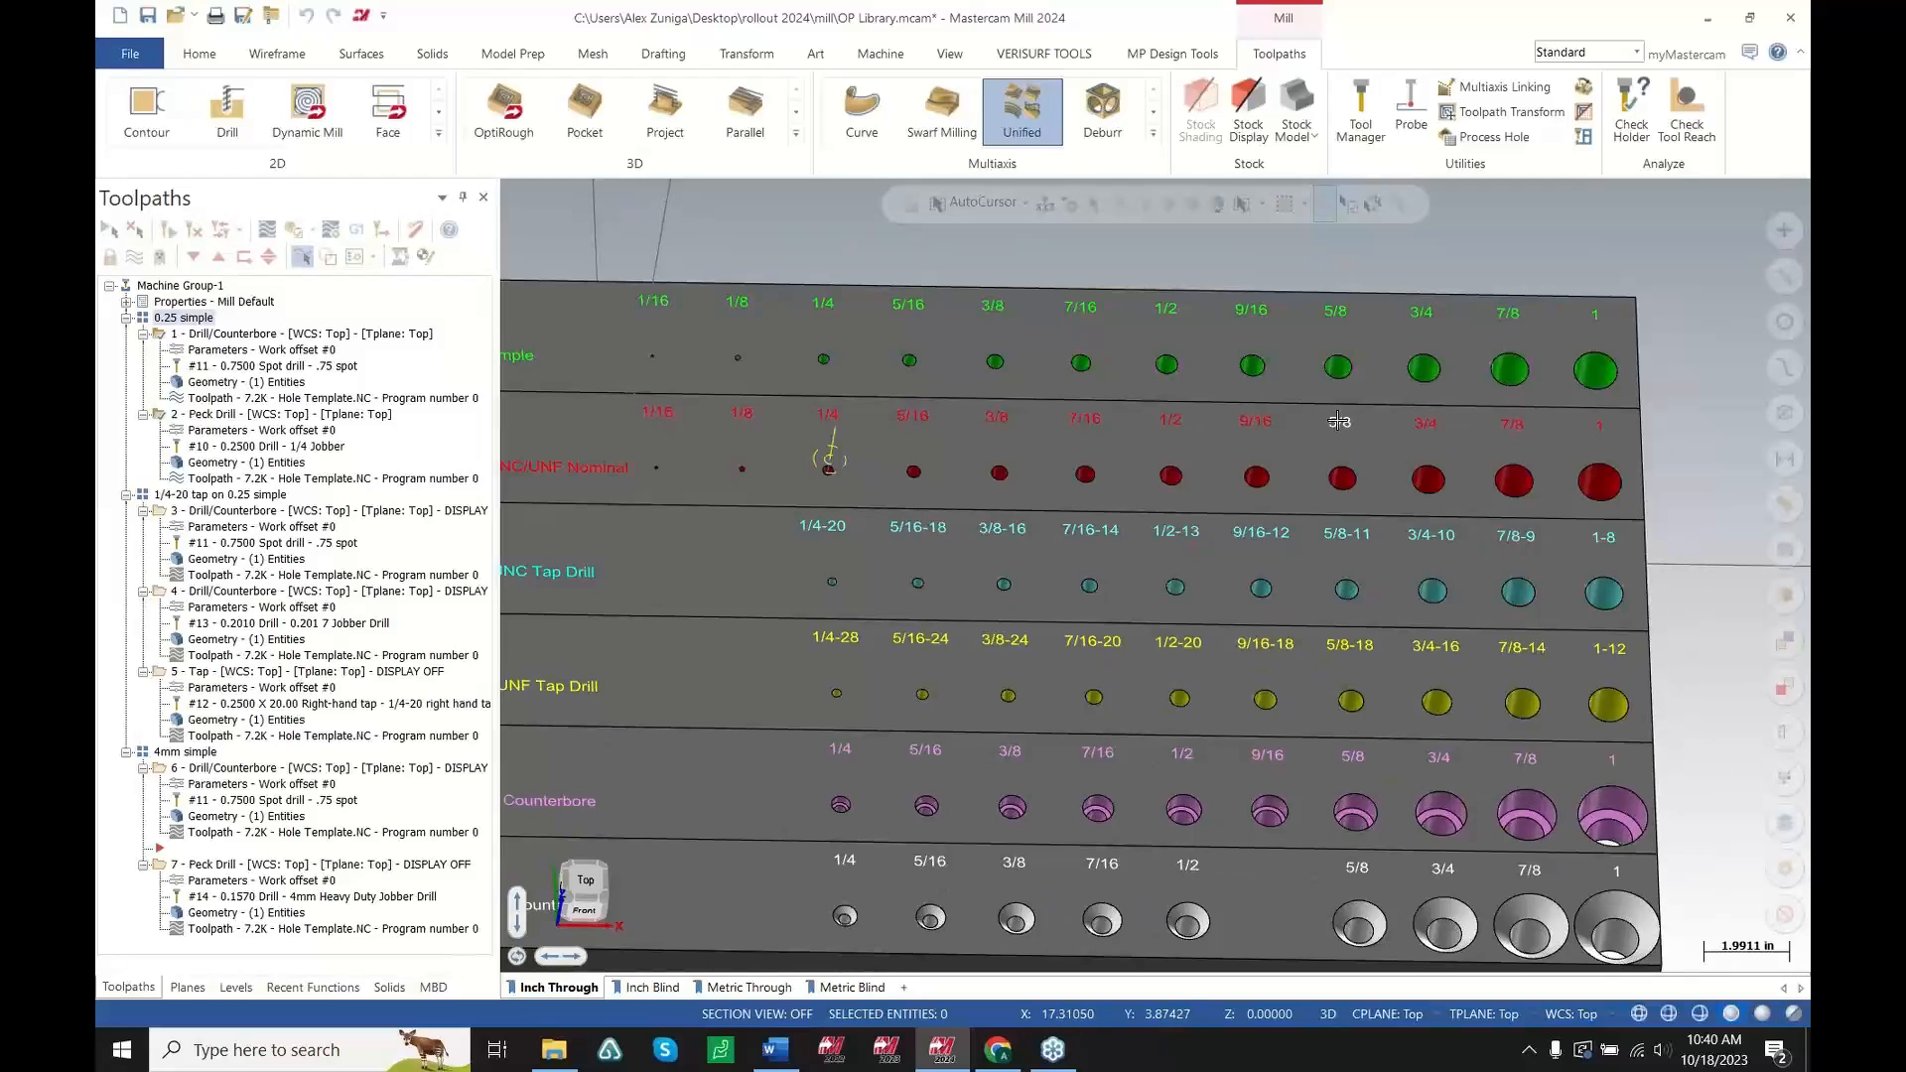
pyautogui.scroll(2, 851, 448)
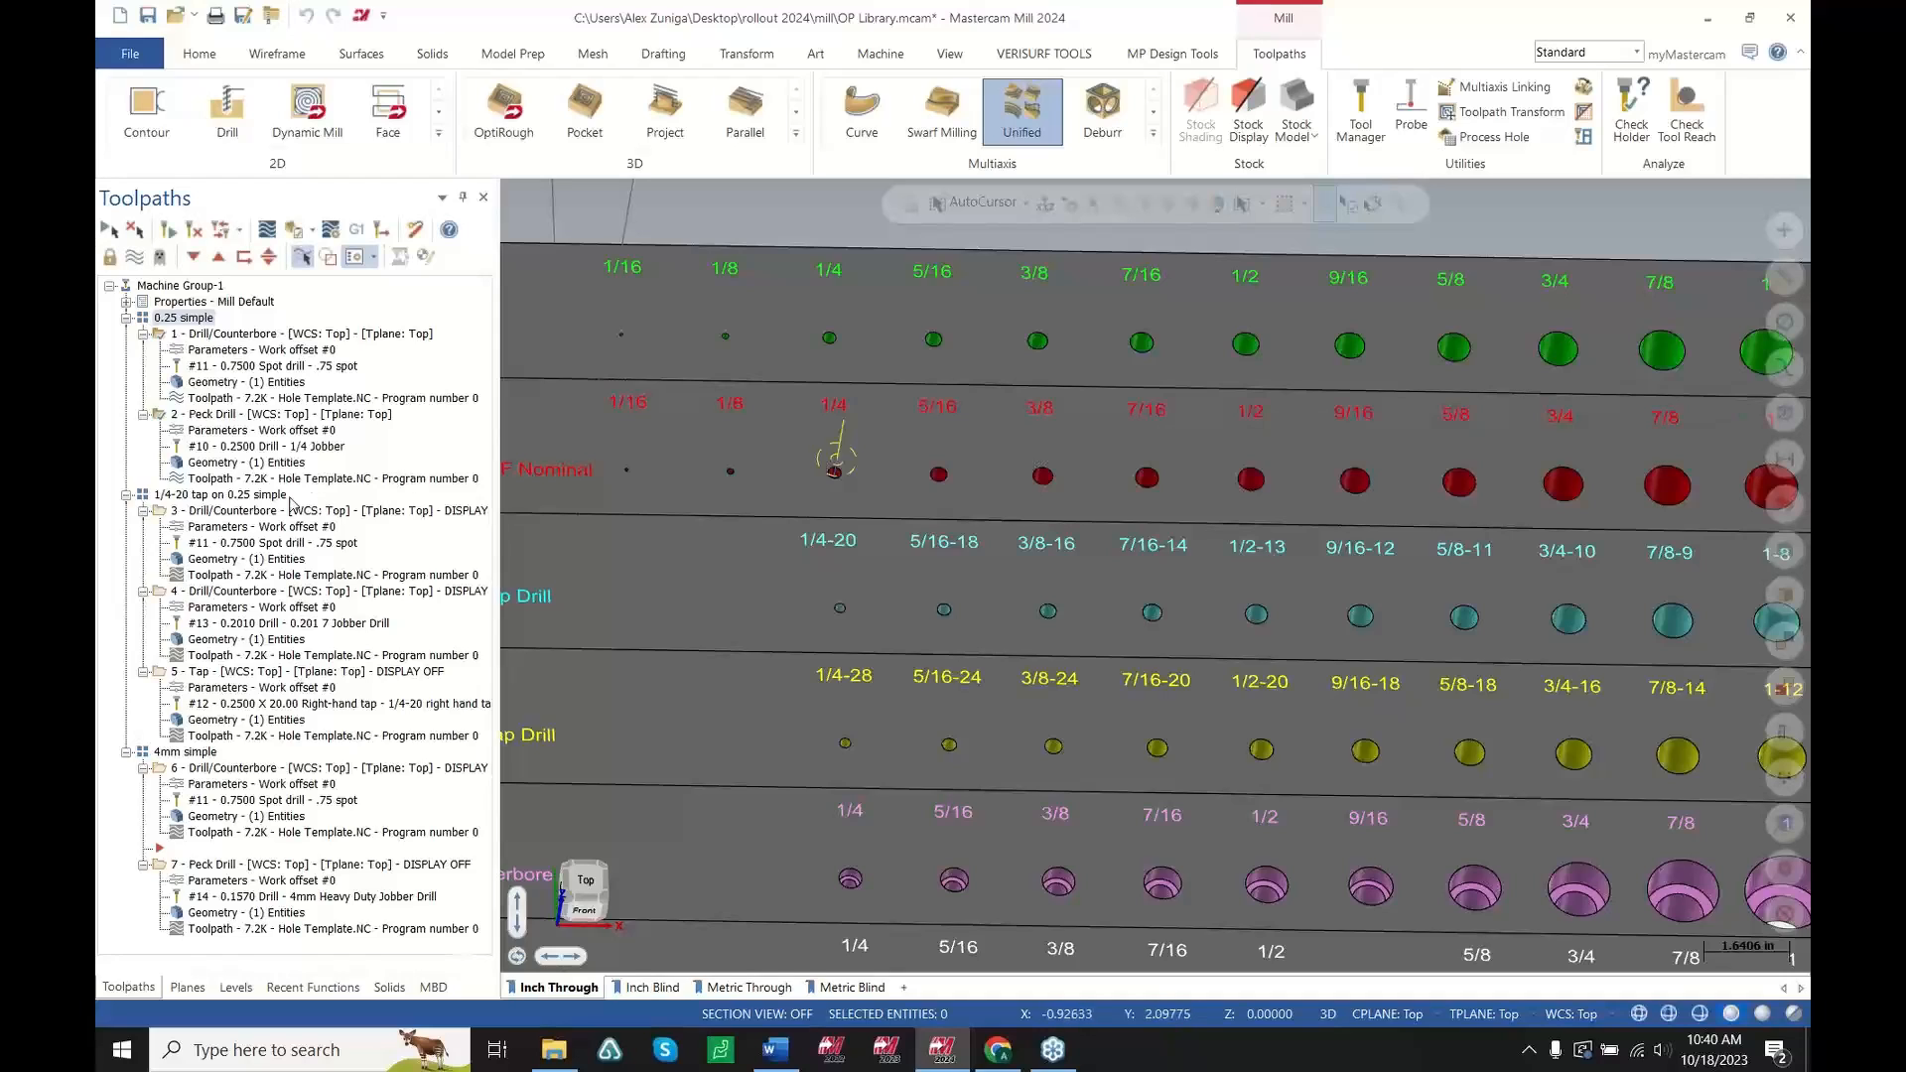
pyautogui.click(259, 495)
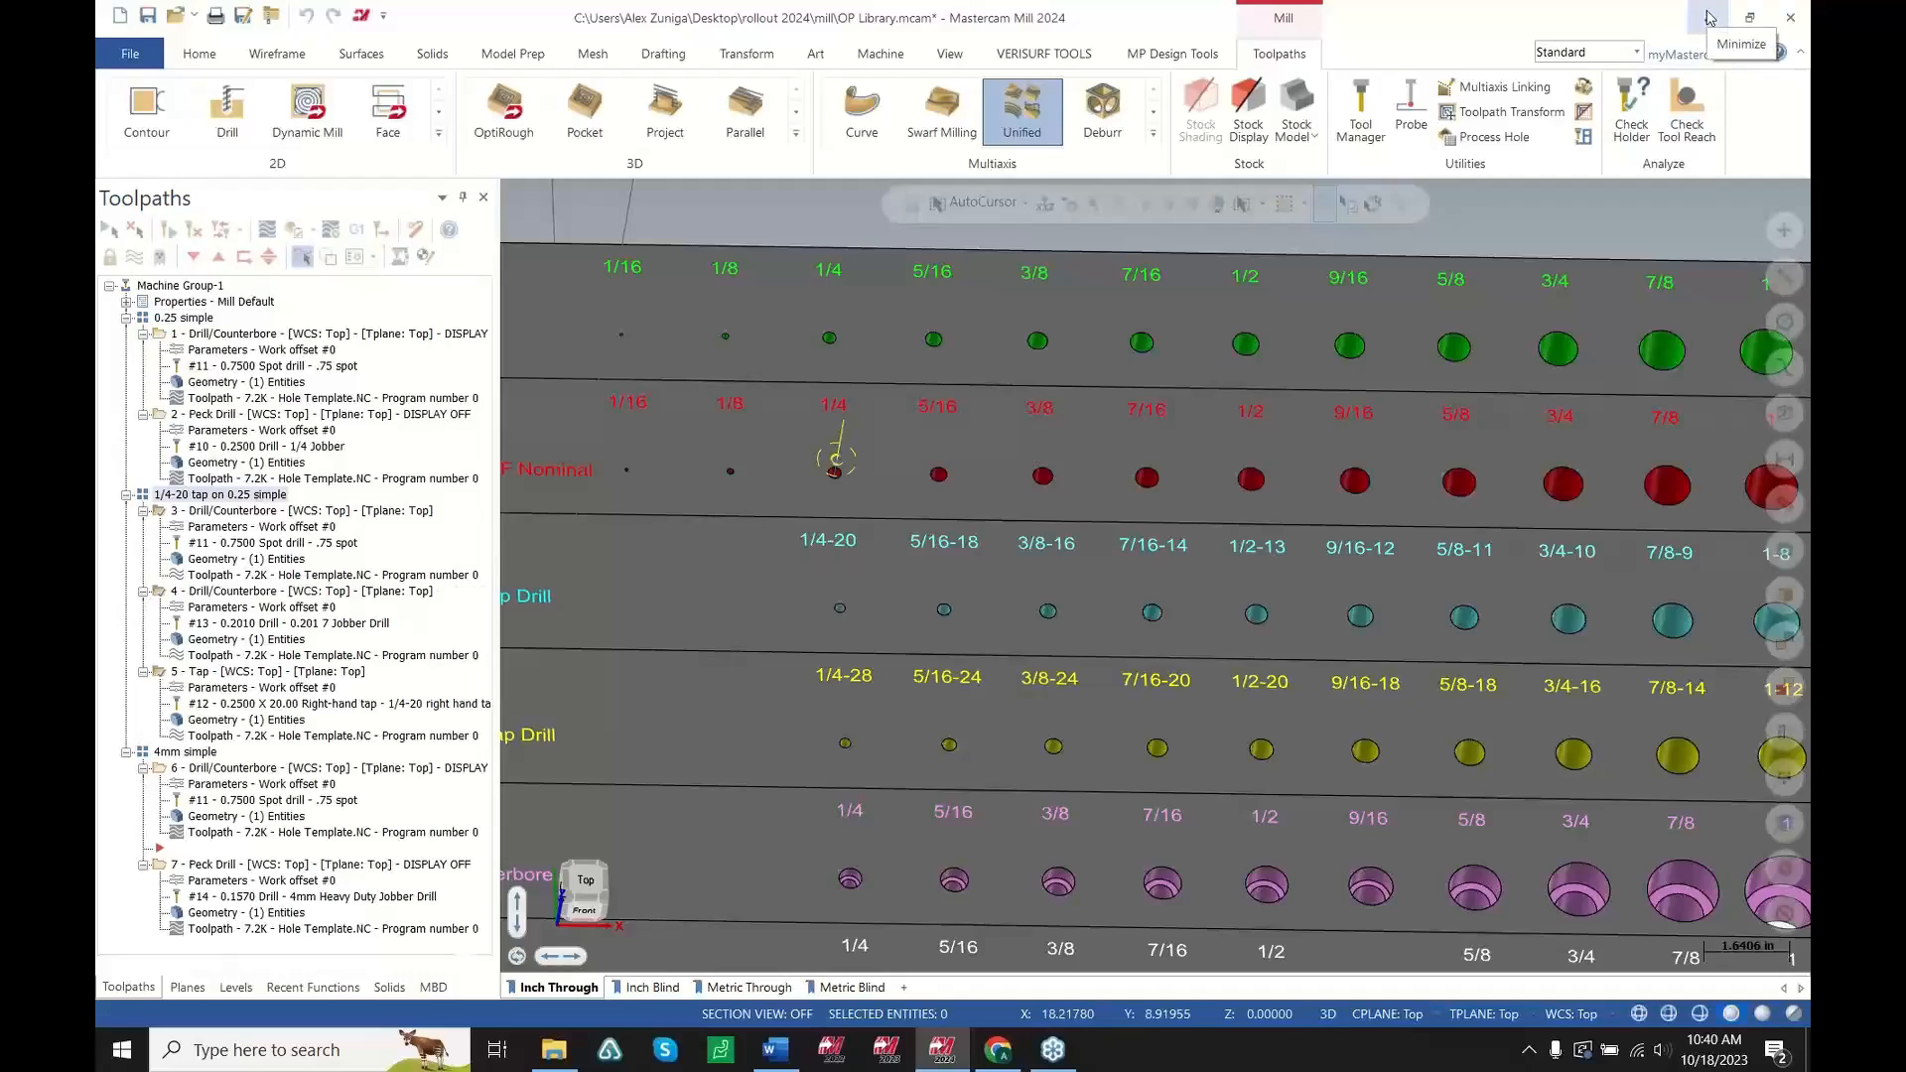
# Switch to the ROUGHPOCK 2023 file and zoom into the centre of the 3D high speed toolpaths
pyautogui.click(1704, 19)
pyautogui.scroll(-2, 1166, 534)
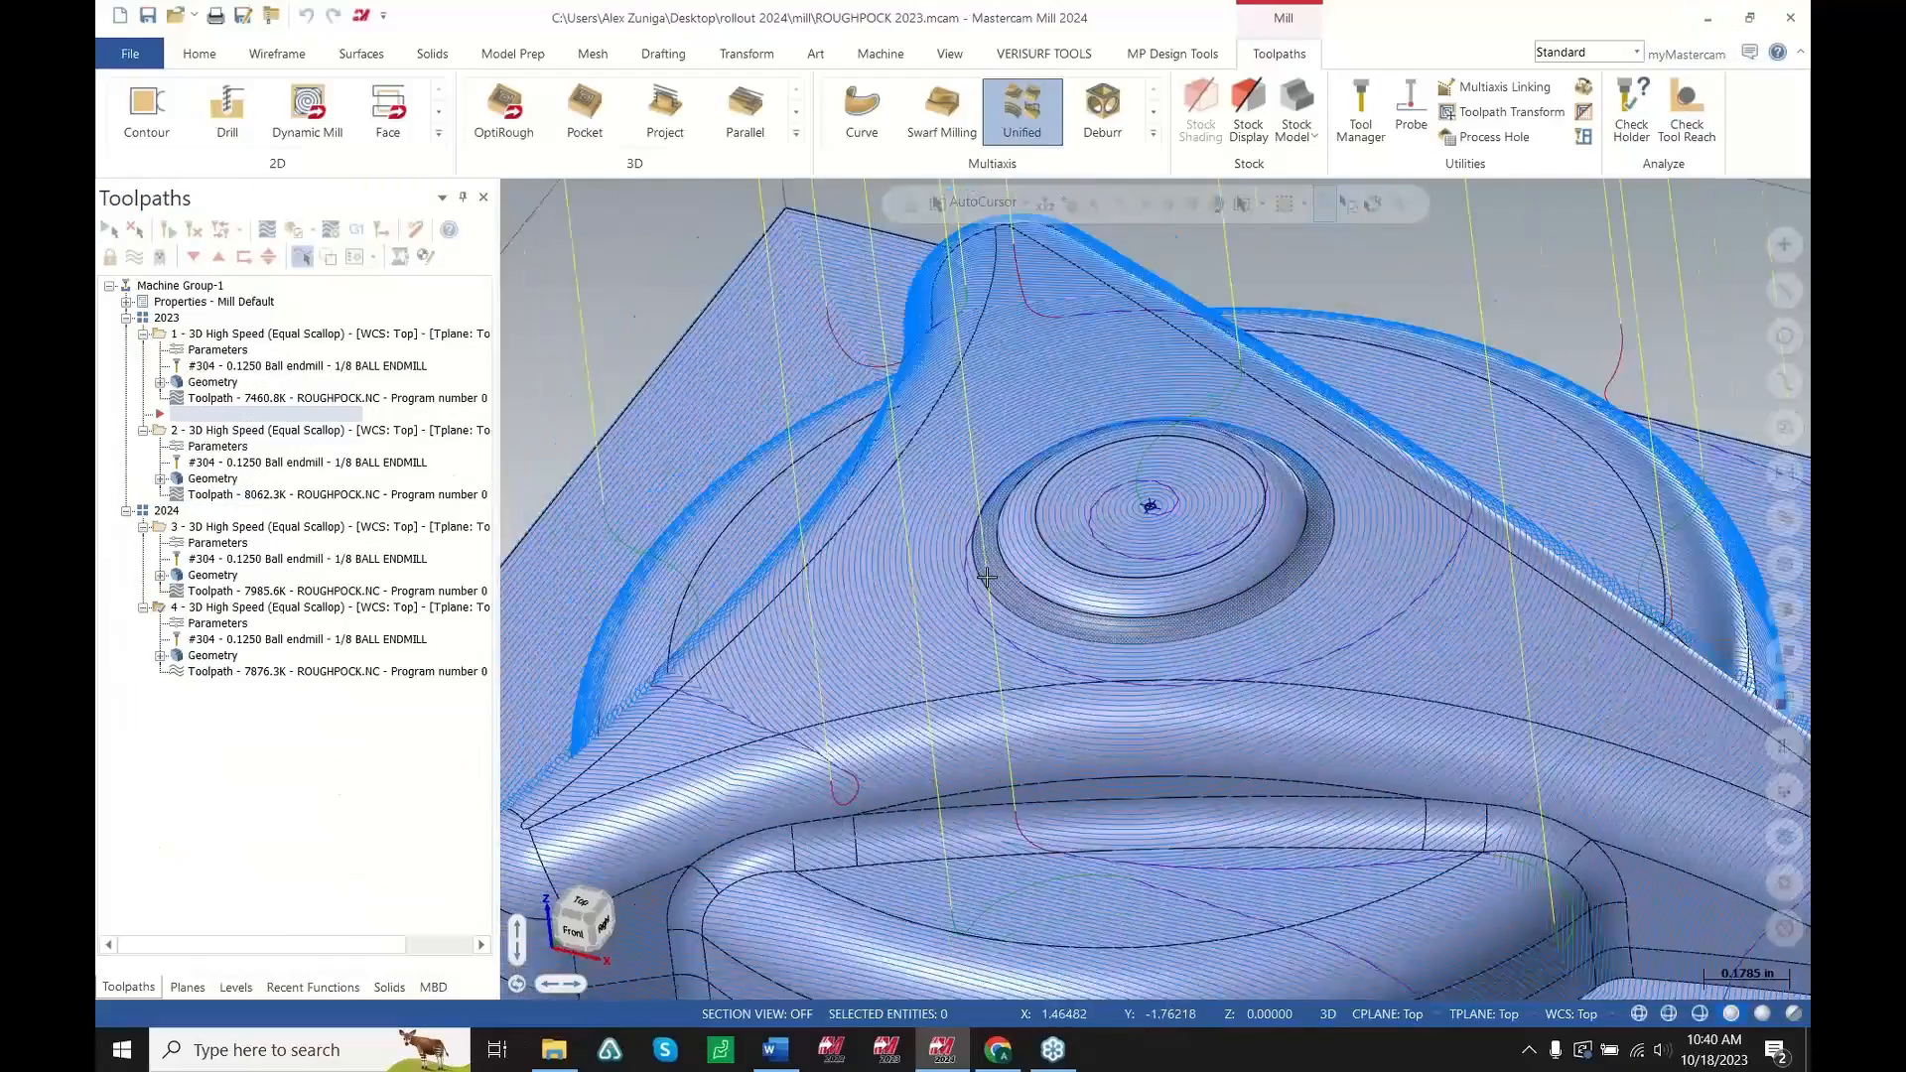
pyautogui.scroll(2, 1165, 534)
pyautogui.scroll(5, 1092, 525)
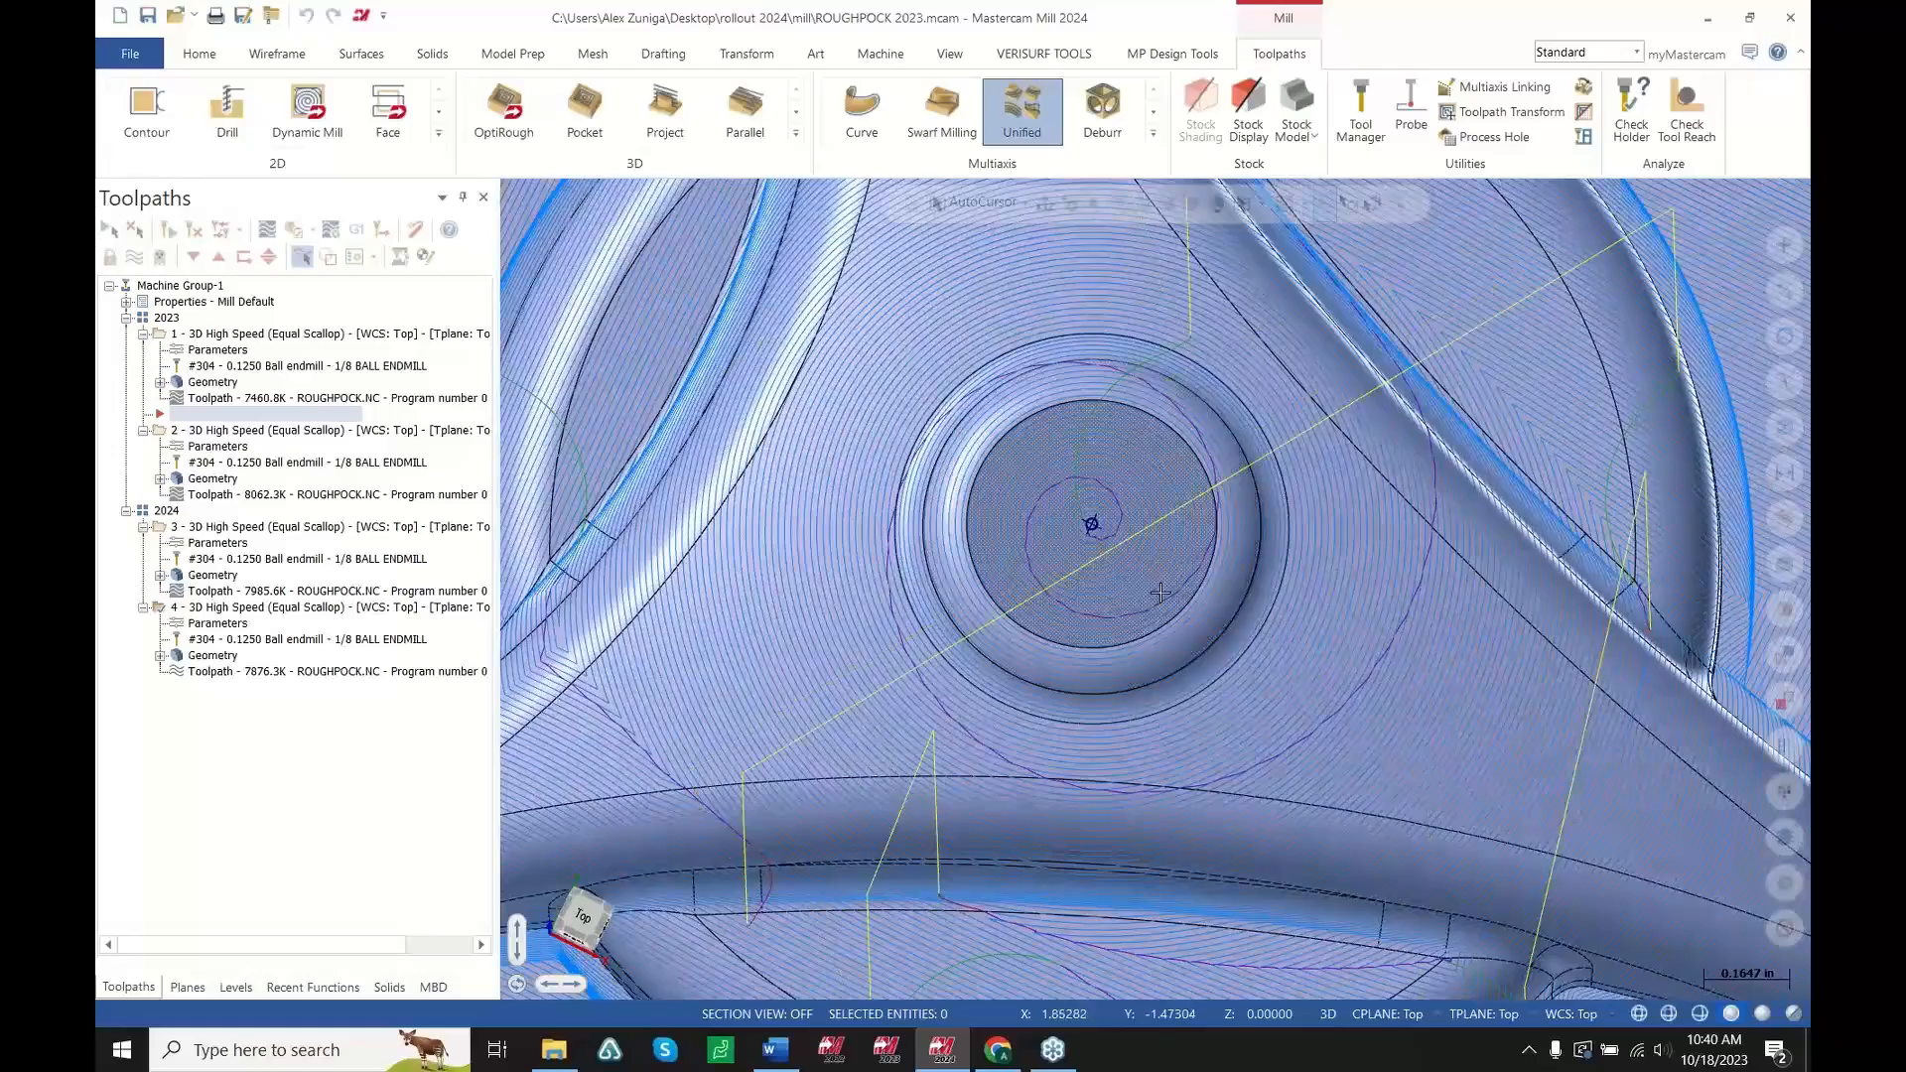
pyautogui.scroll(4, 1020, 520)
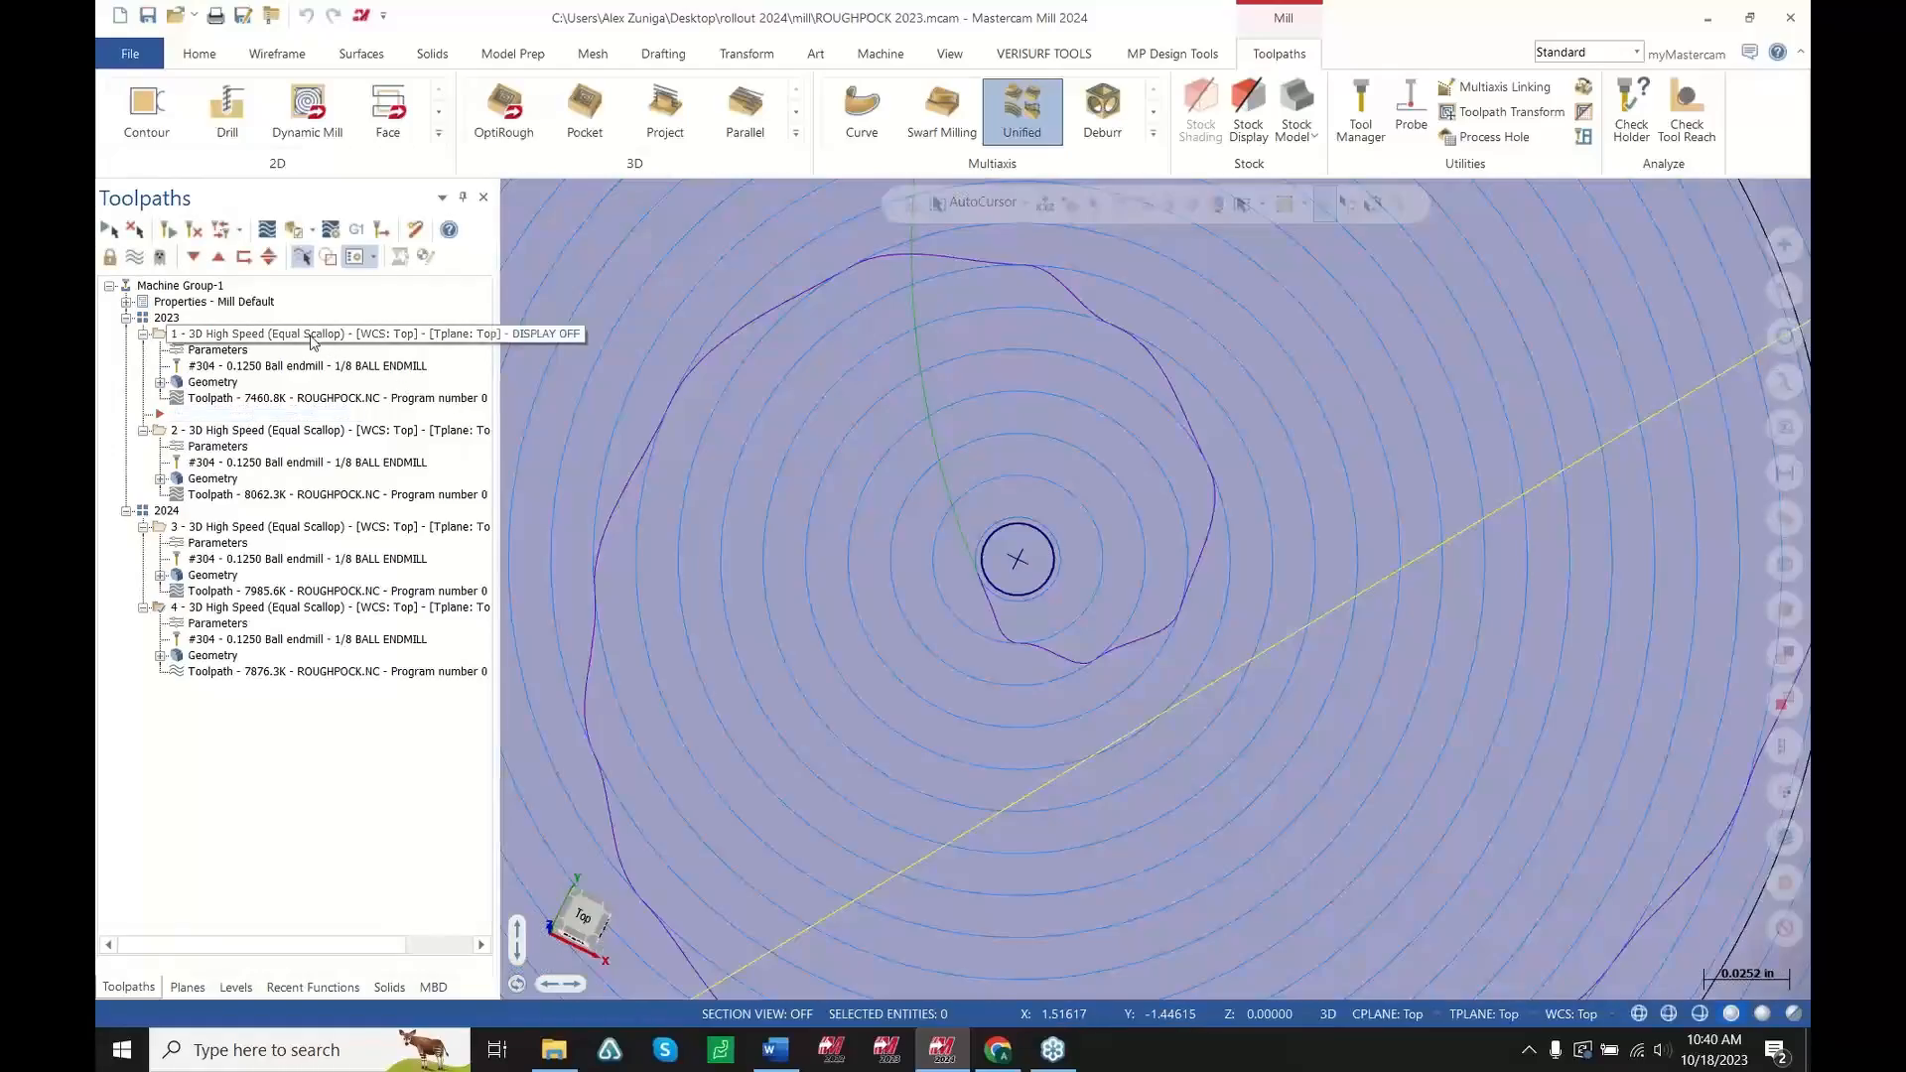
# Select the first 2023 3D High Speed (Equal Scallop) toolpath and examine its entry at the part centre
pyautogui.click(312, 340)
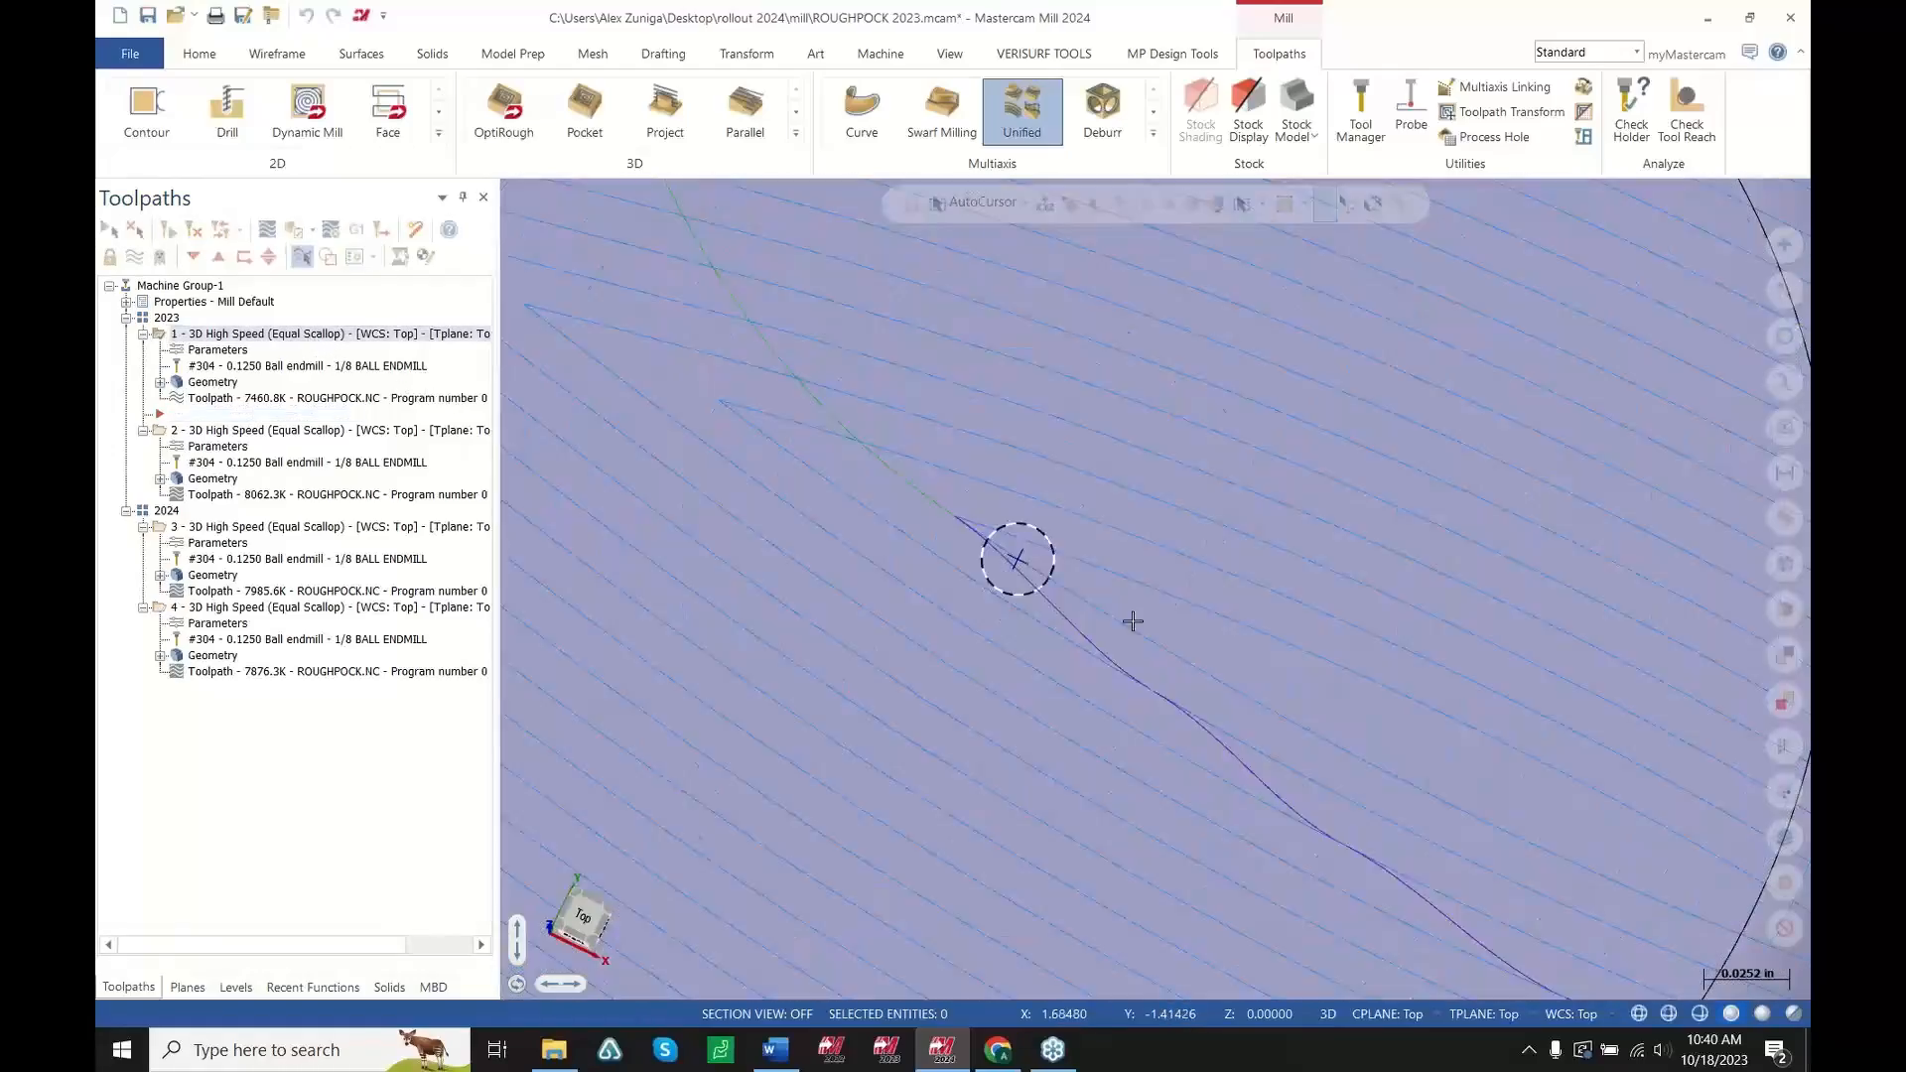
pyautogui.scroll(-5, 1233, 665)
pyautogui.scroll(-5, 1028, 562)
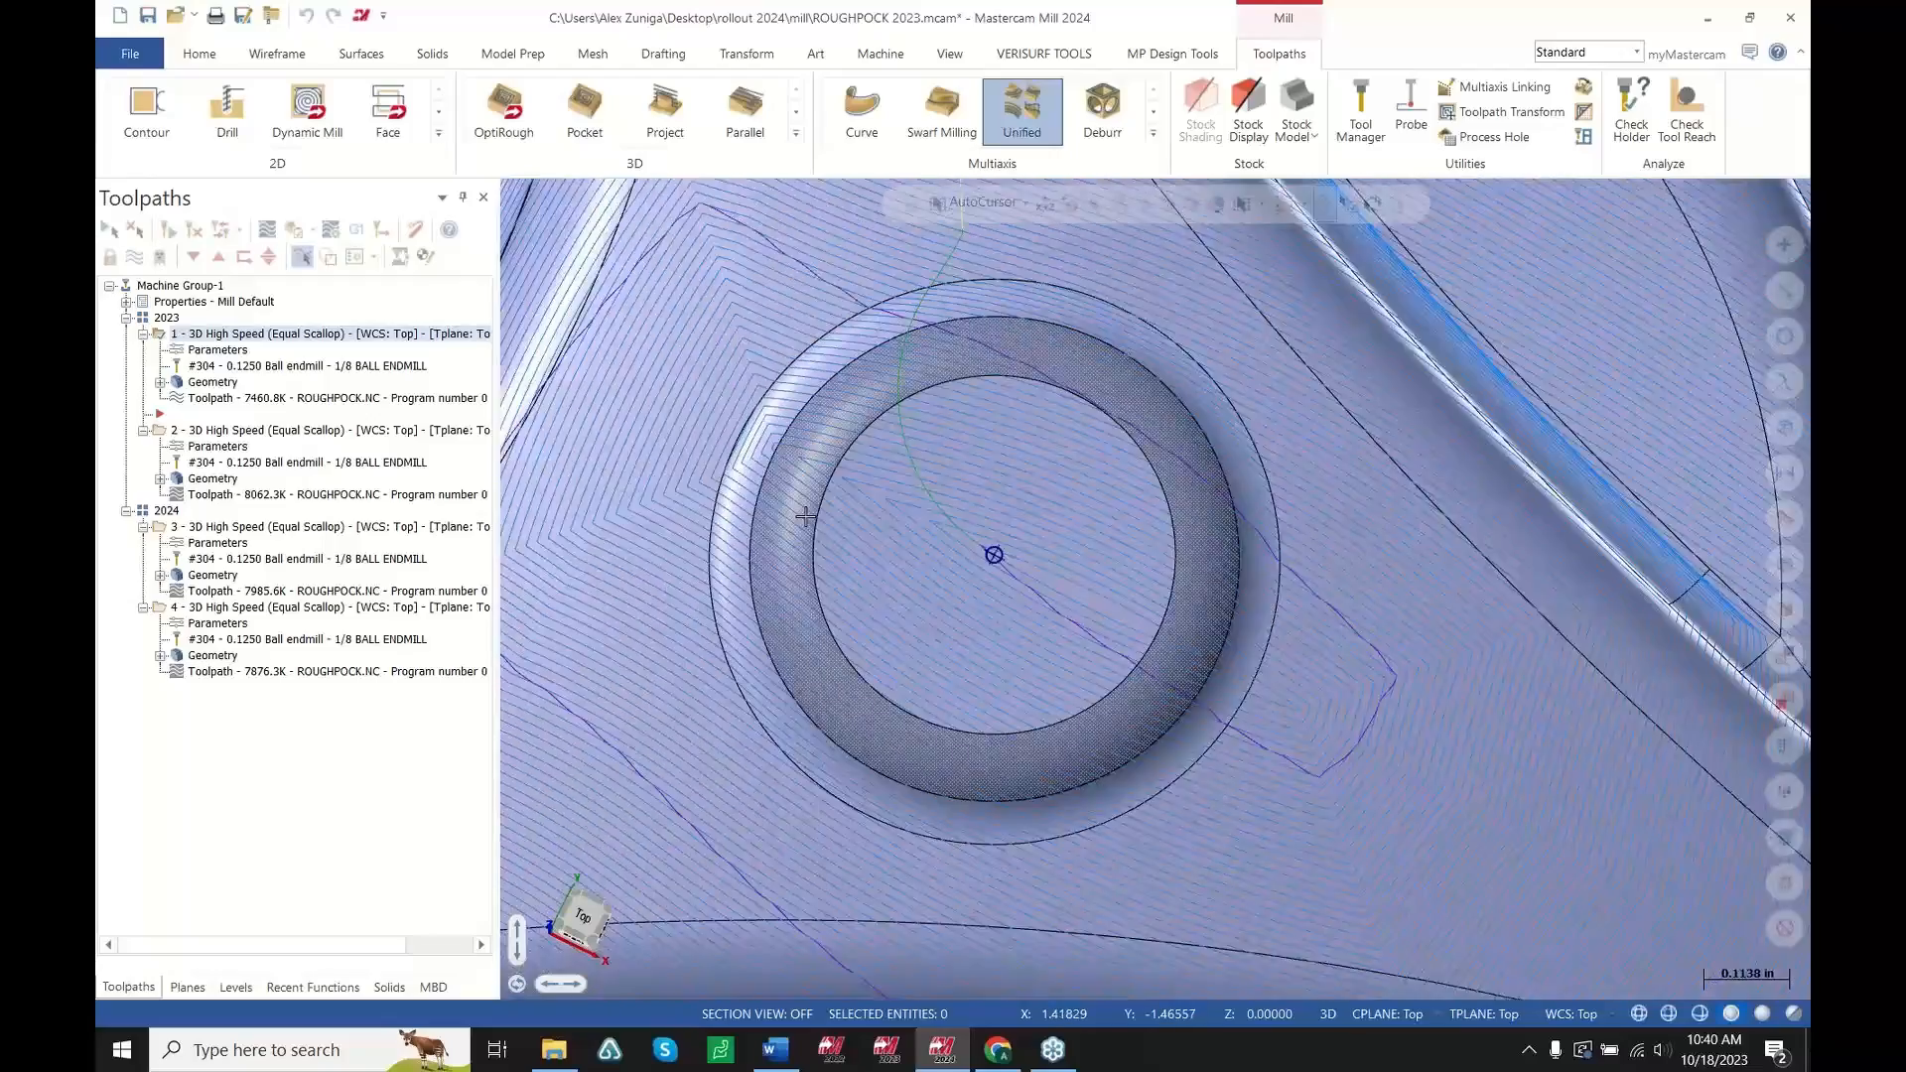
pyautogui.moveTo(800, 524); pyautogui.dragTo(796, 574, button='middle')
pyautogui.scroll(-4, 814, 566)
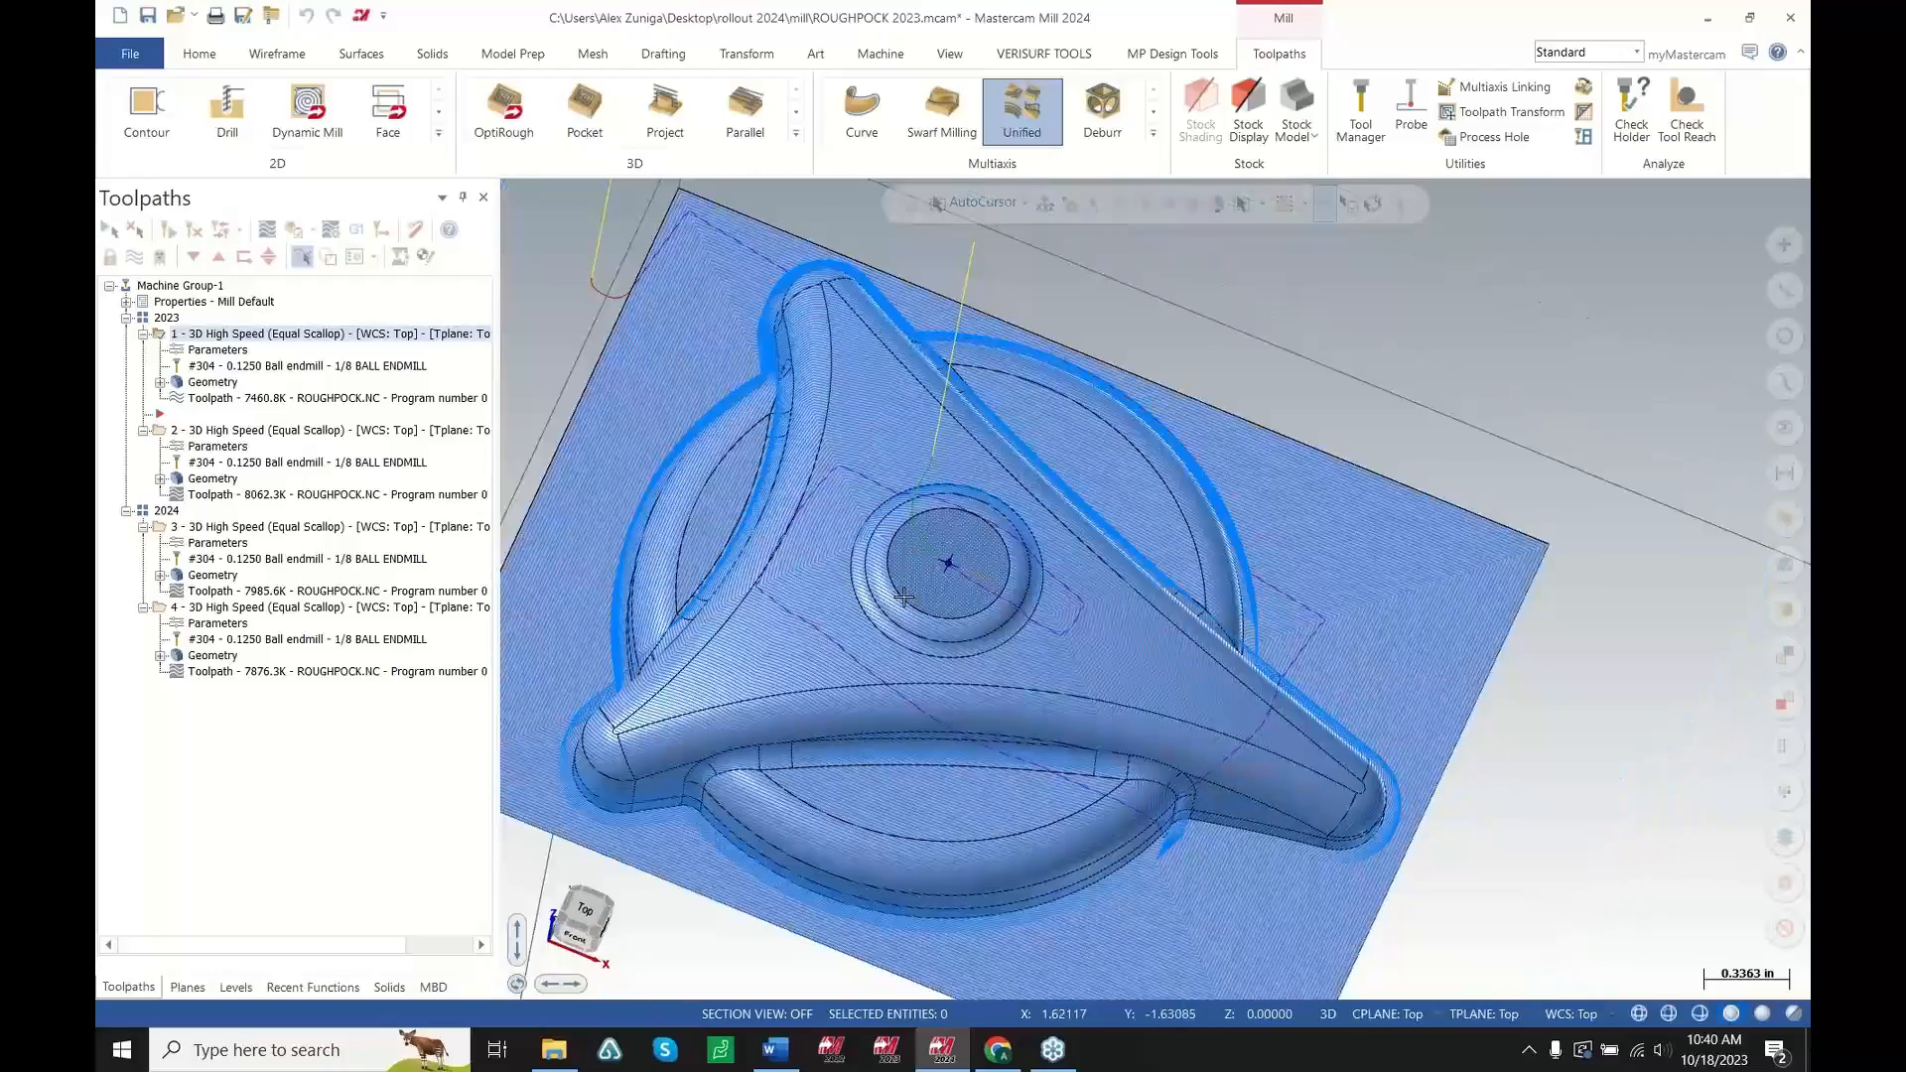
pyautogui.scroll(3, 846, 556)
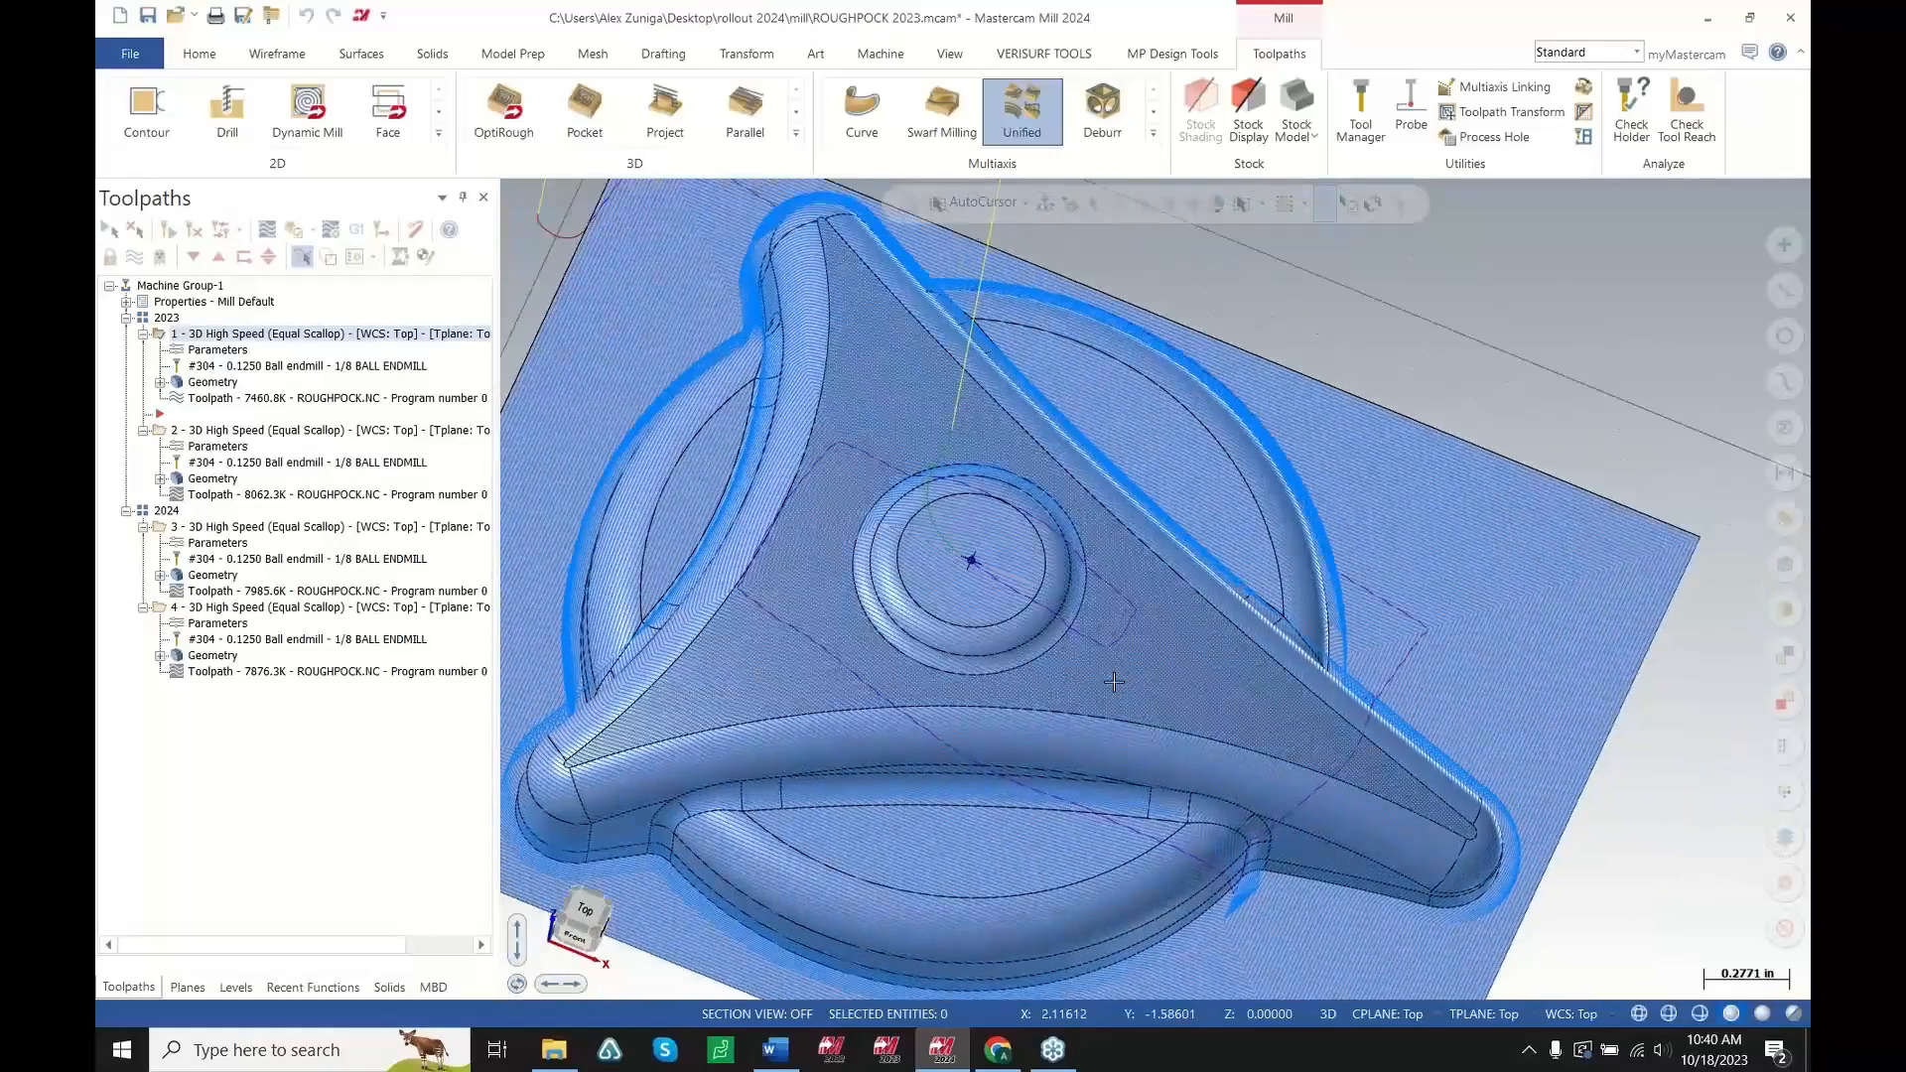
pyautogui.scroll(5, 1225, 770)
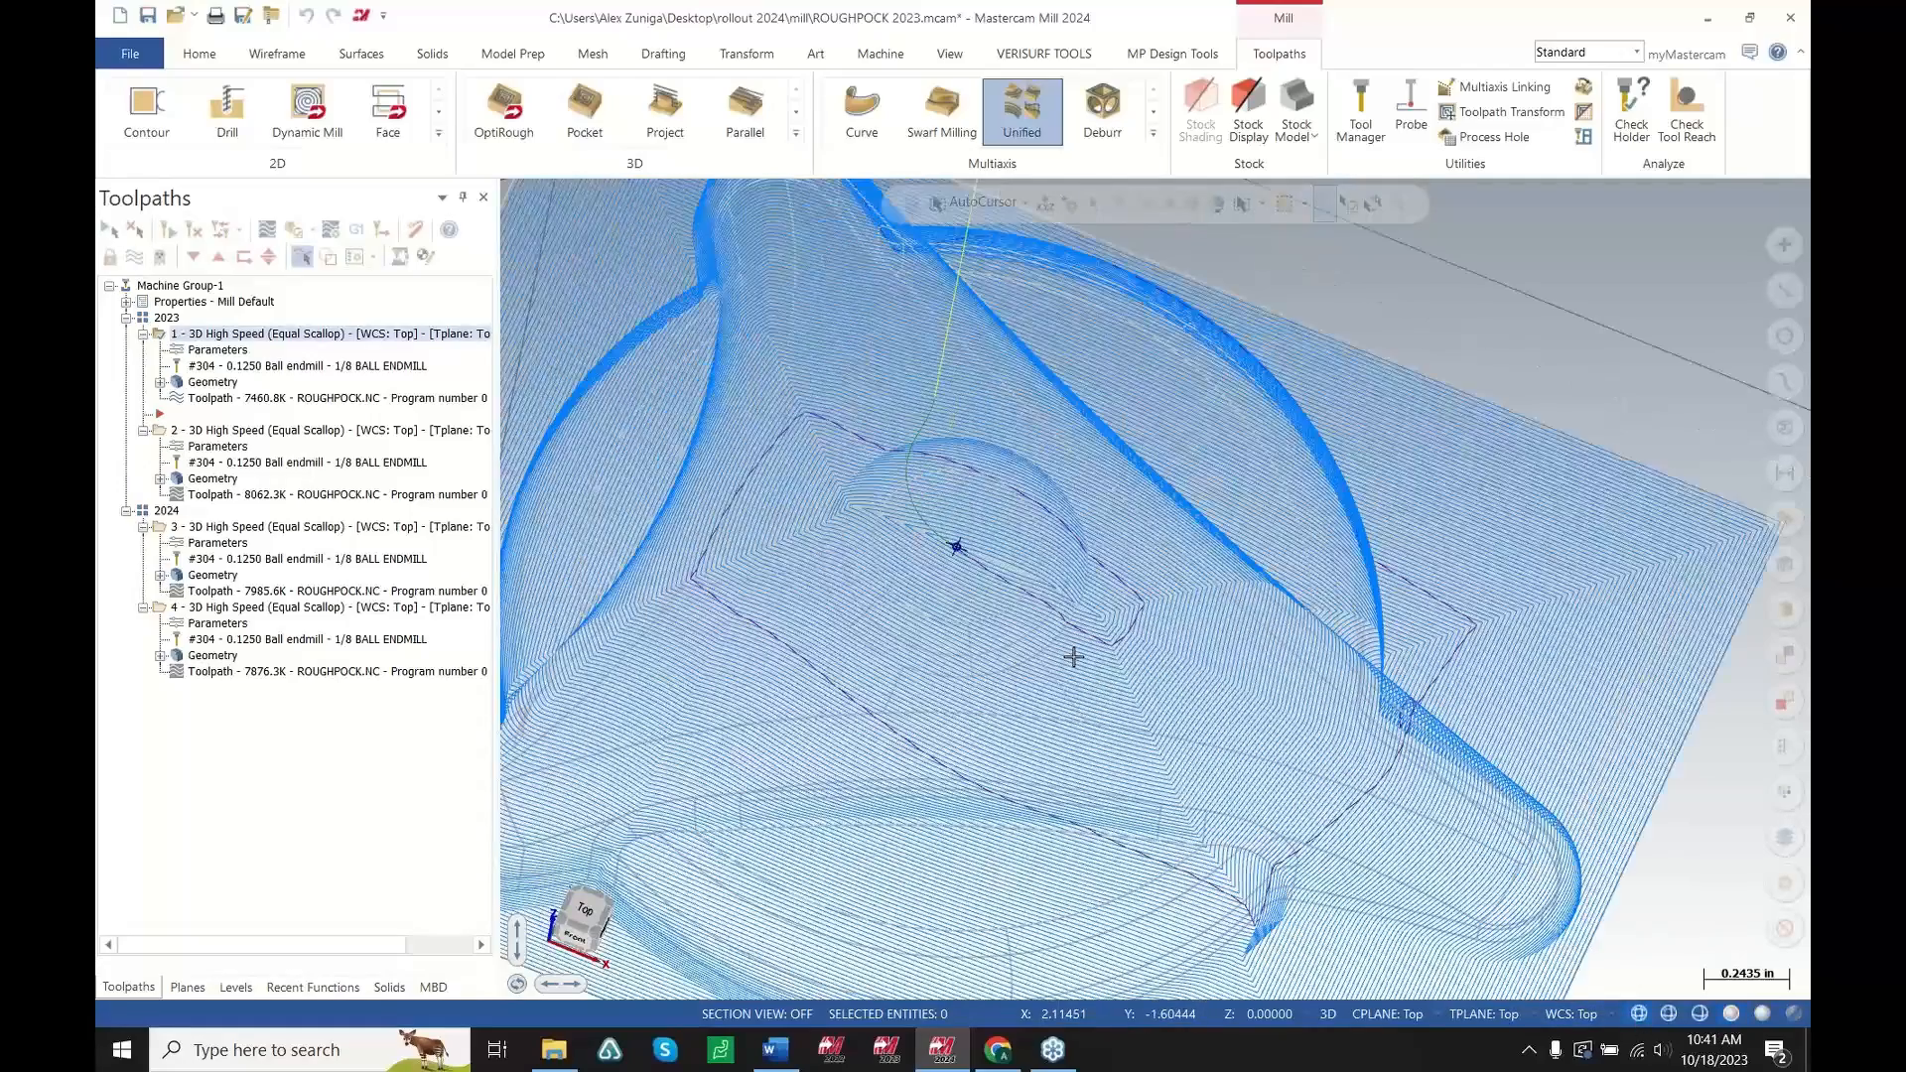
pyautogui.scroll(2, 1338, 697)
pyautogui.scroll(-5, 1523, 731)
pyautogui.scroll(4, 1017, 546)
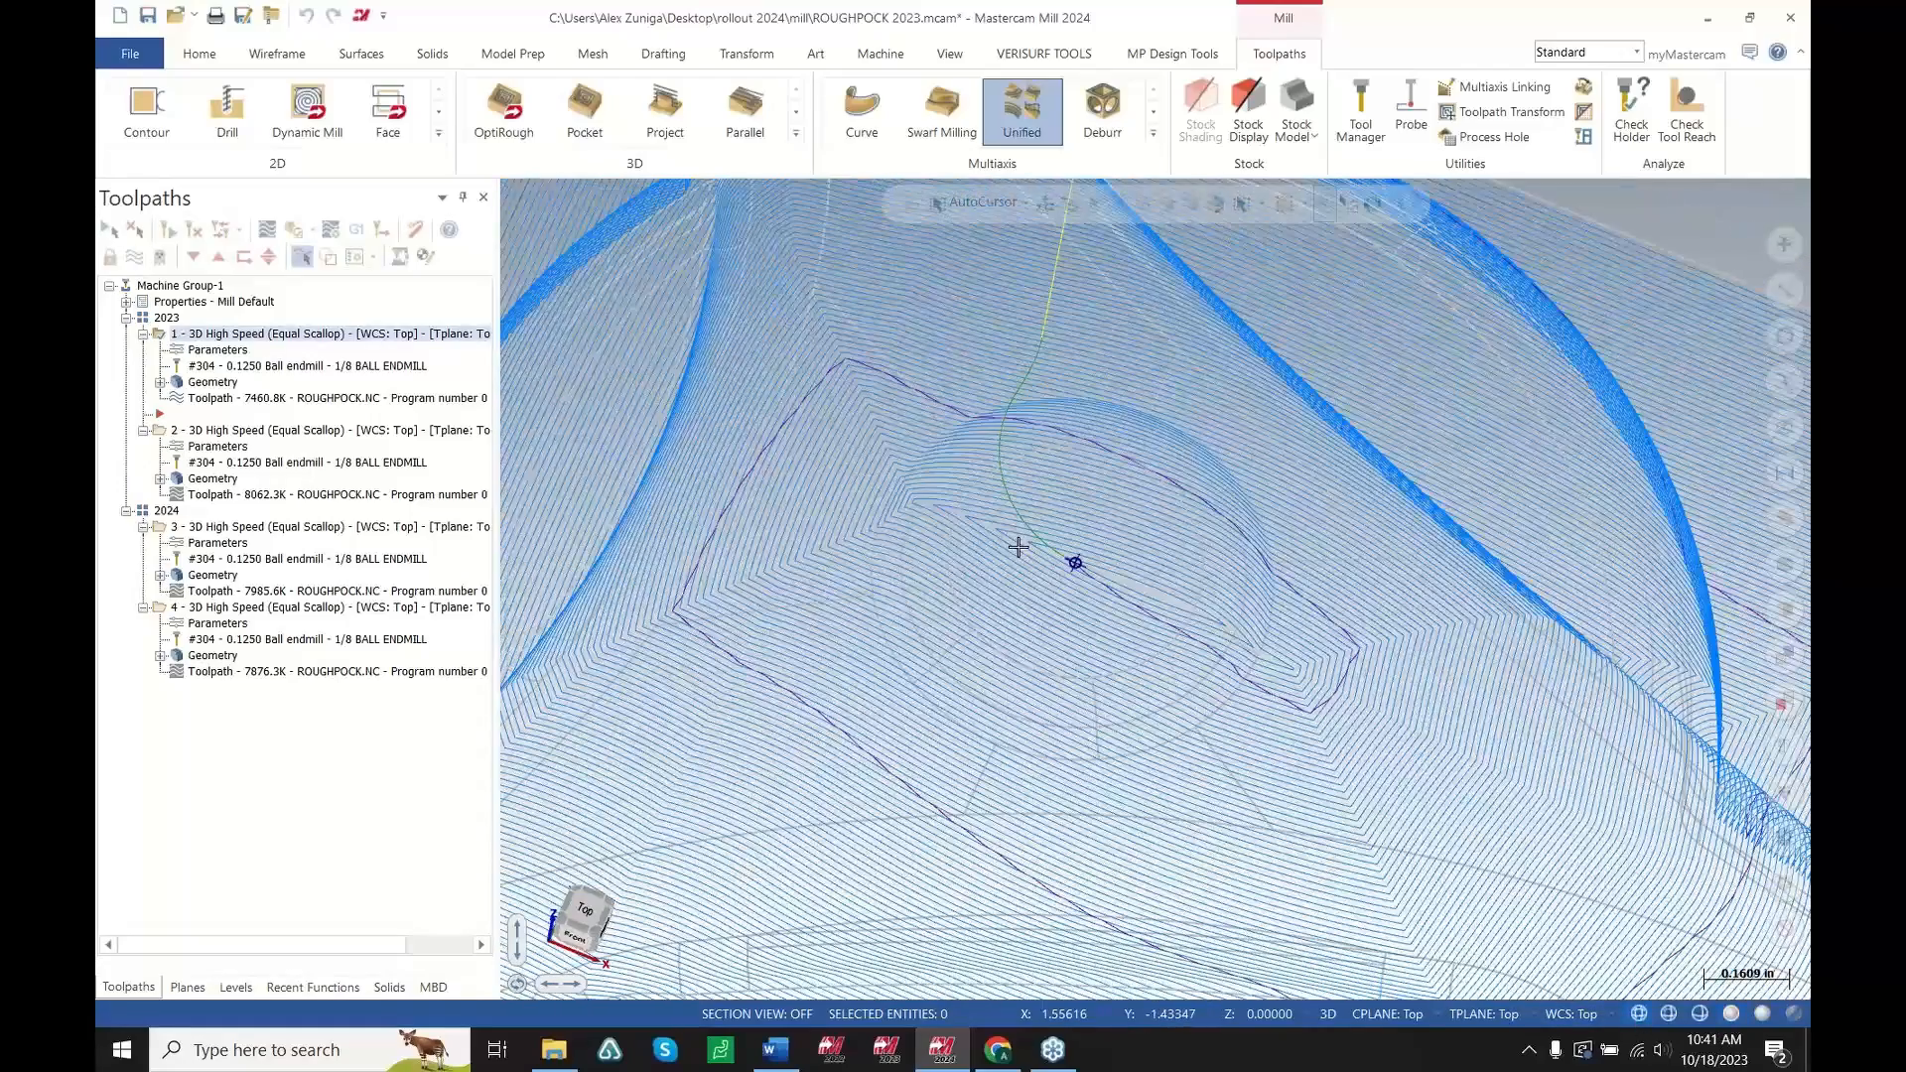
pyautogui.moveTo(1210, 618); pyautogui.dragTo(893, 464, button='middle')
pyautogui.scroll(-10, 1205, 618)
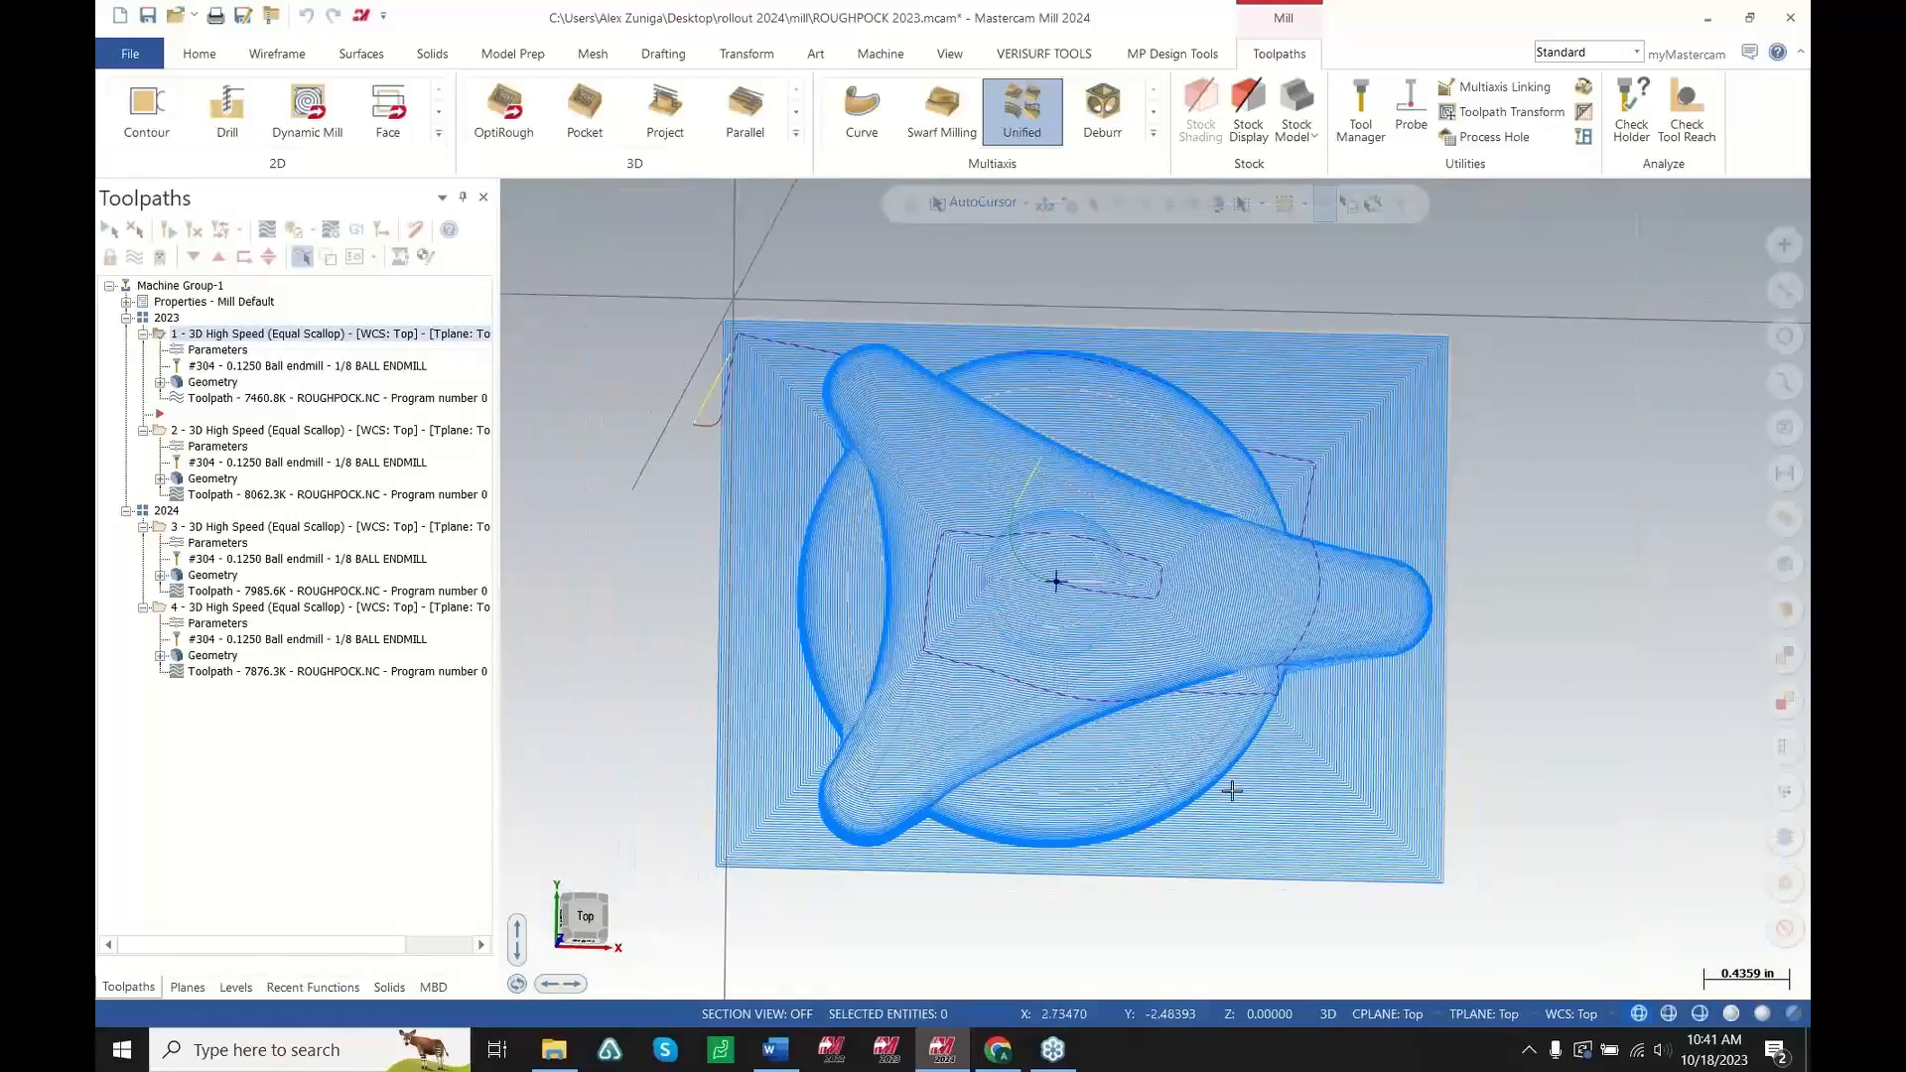
pyautogui.scroll(5, 1099, 596)
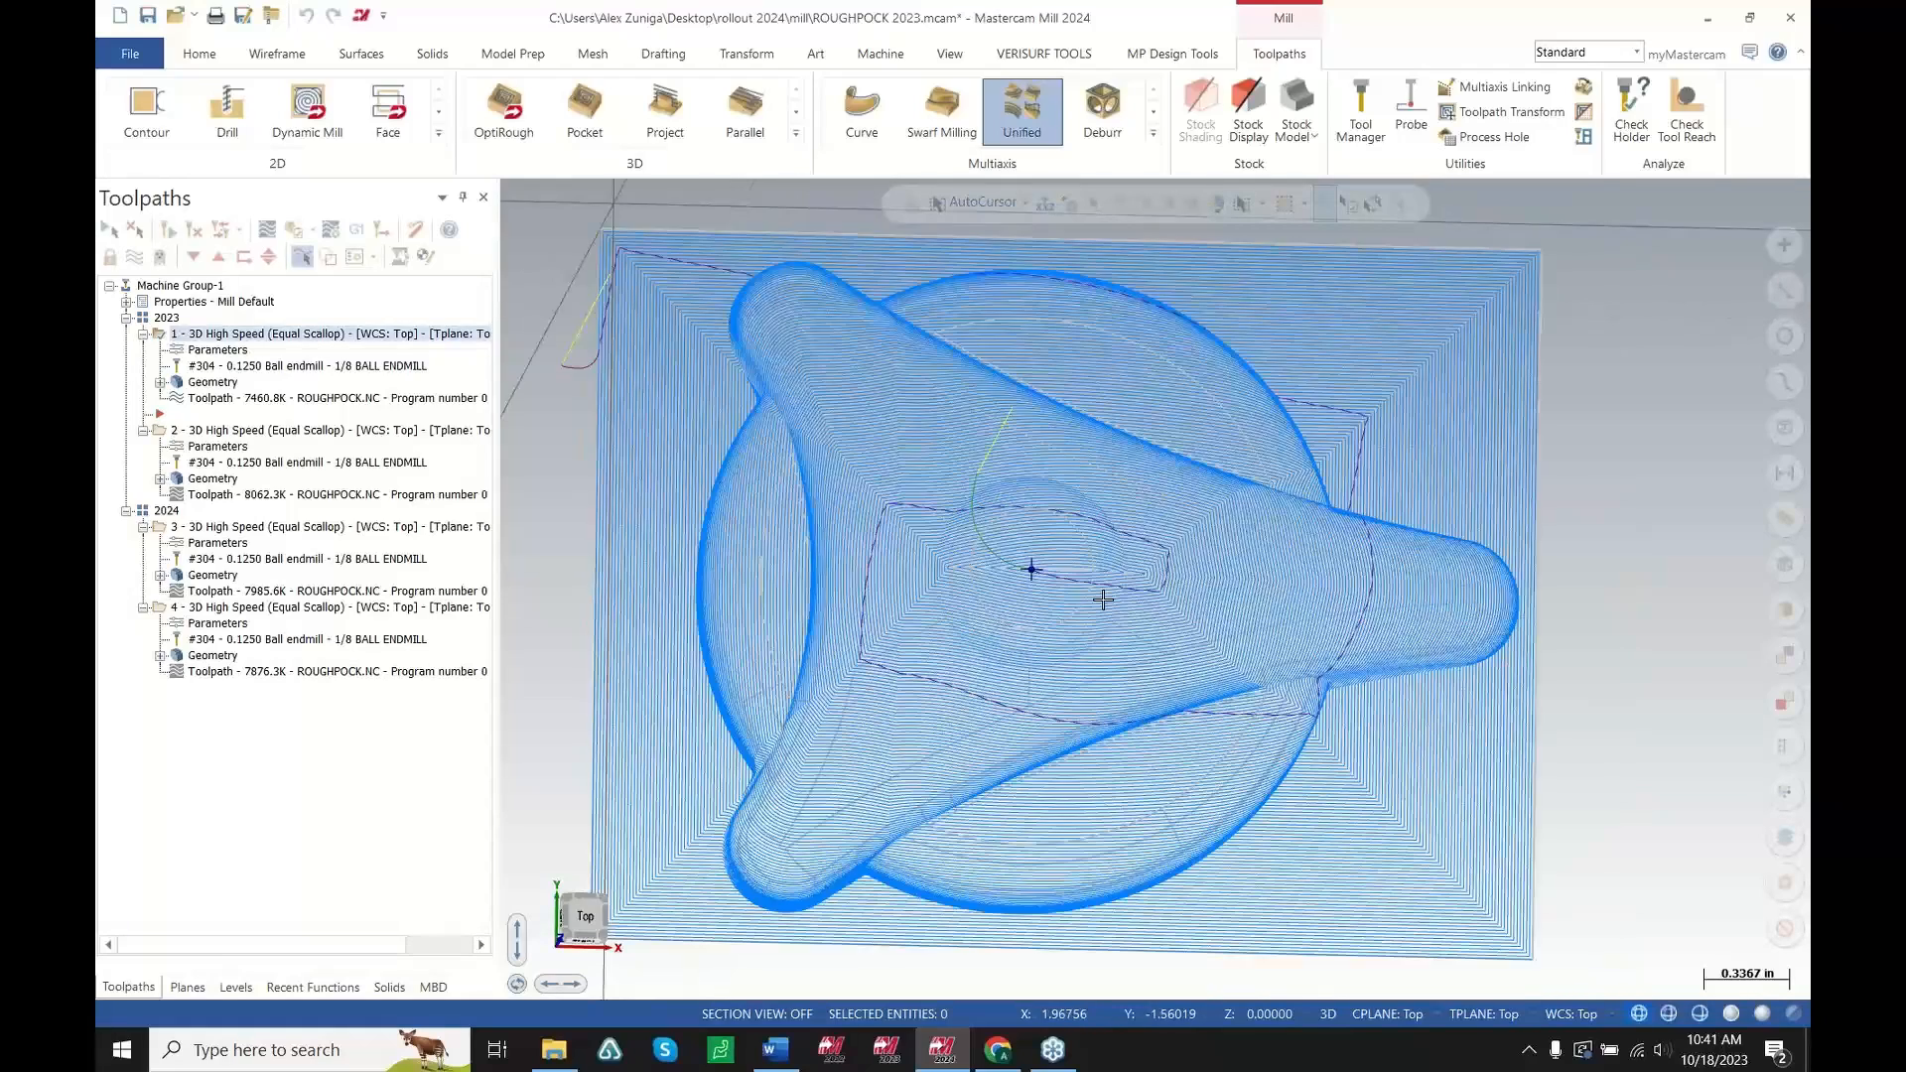
# Select the second 2023 3D High Speed (Equal Scallop) toolpath and examine its entry at the part centre
pyautogui.click(327, 433)
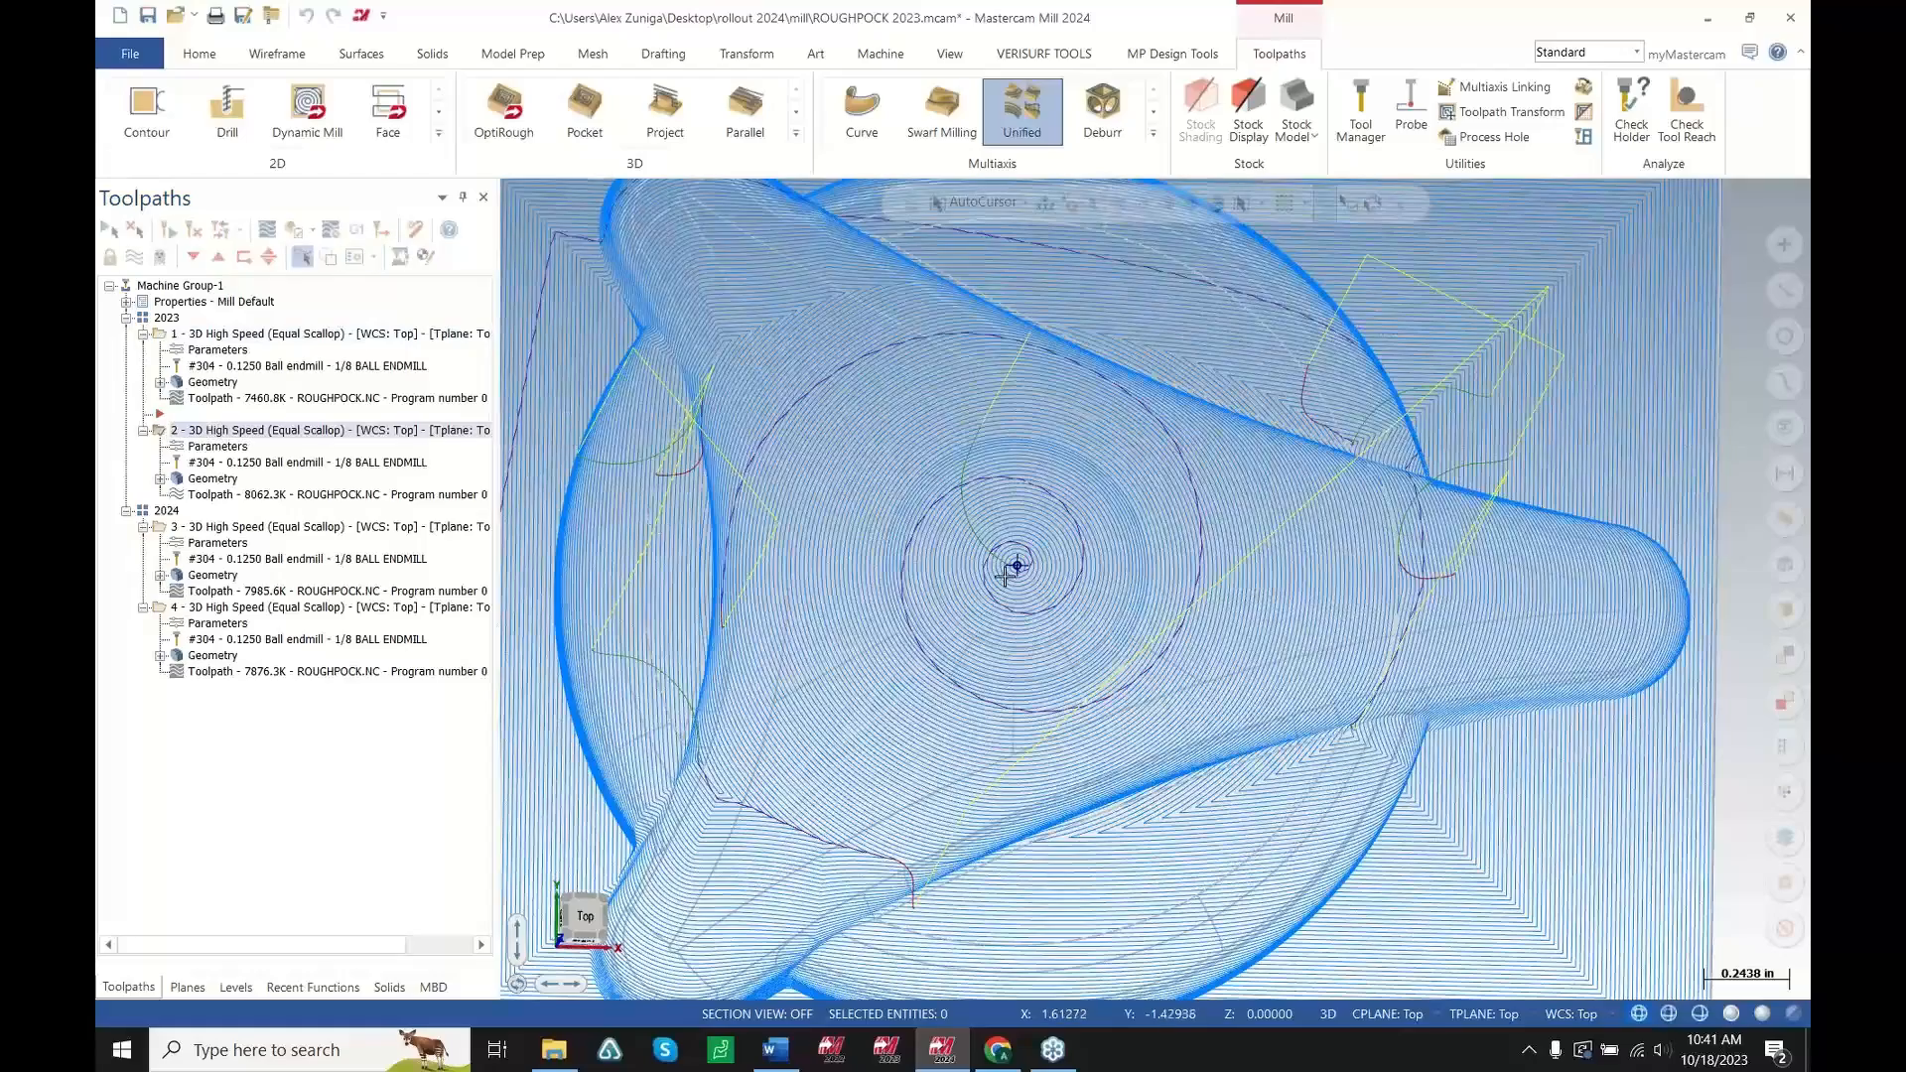
pyautogui.scroll(10, 1035, 608)
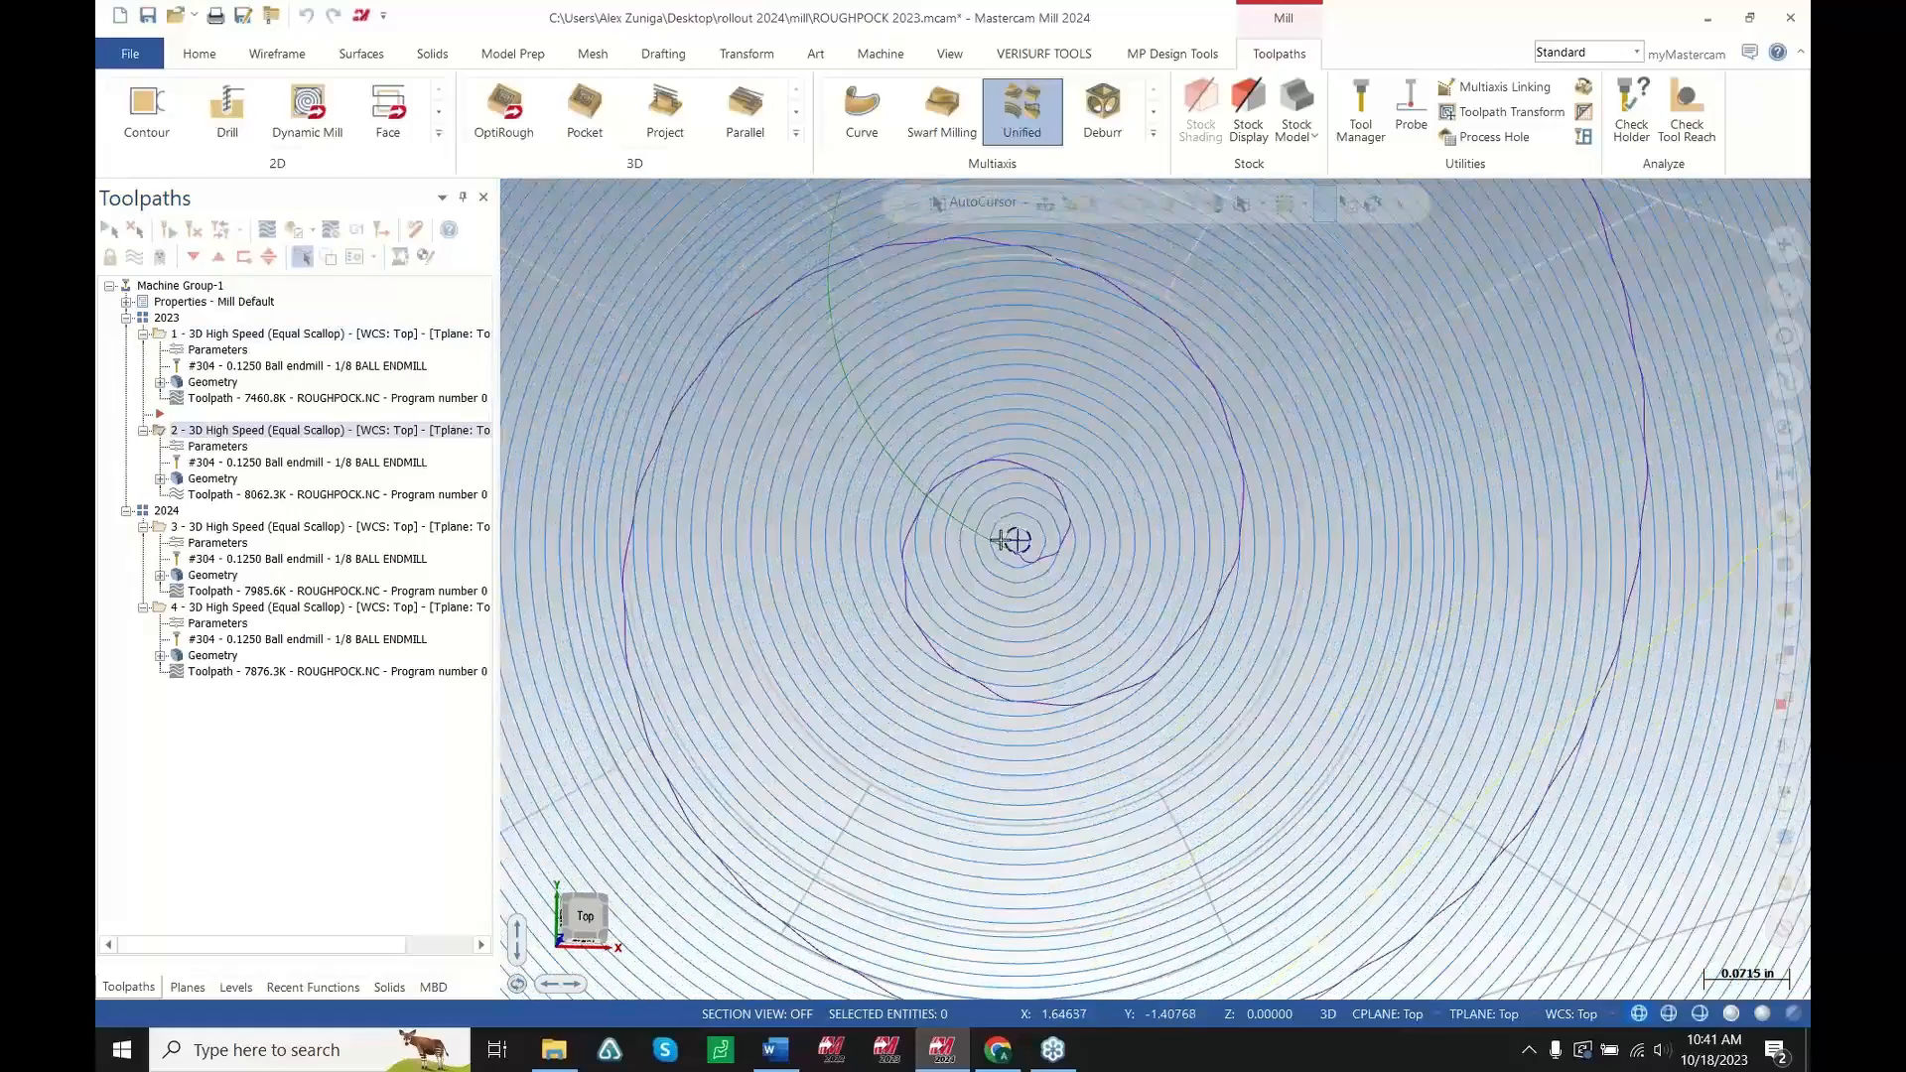
pyautogui.scroll(-1, 1005, 537)
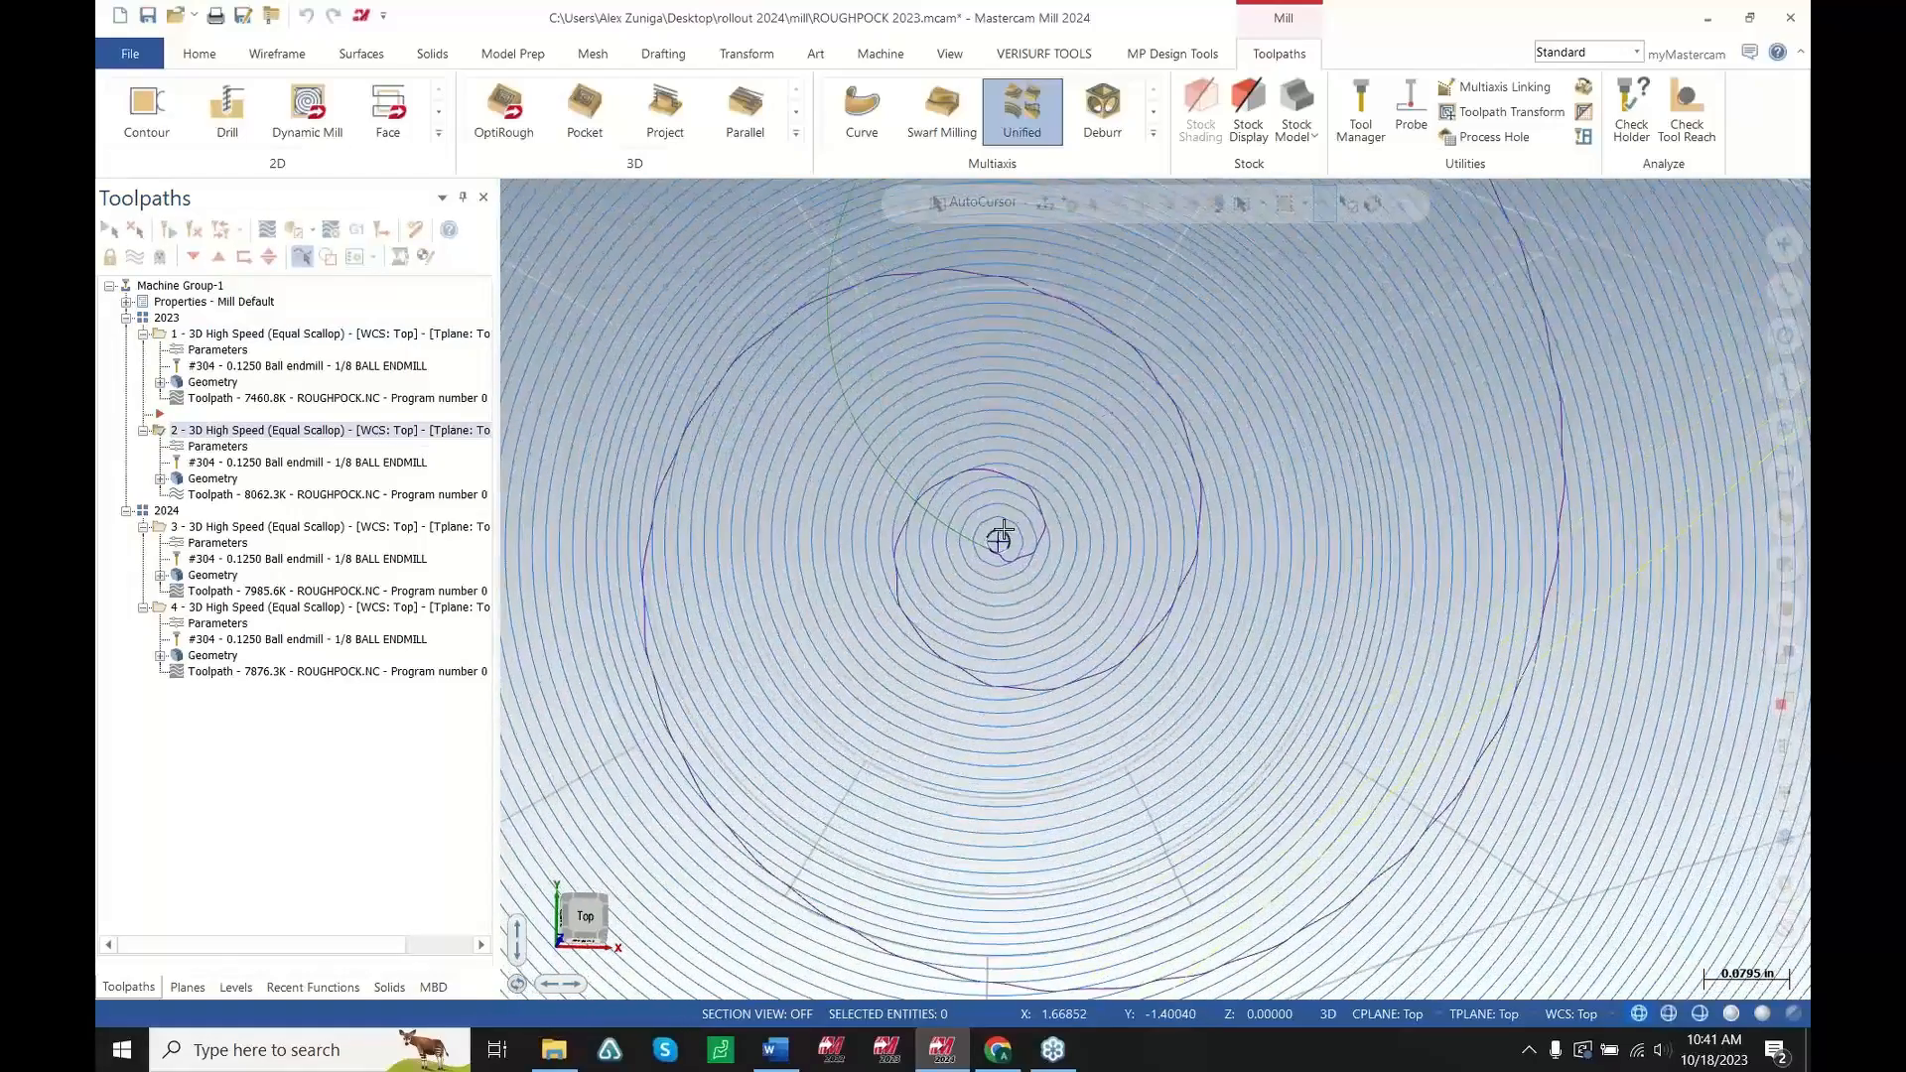
pyautogui.scroll(15, 1005, 537)
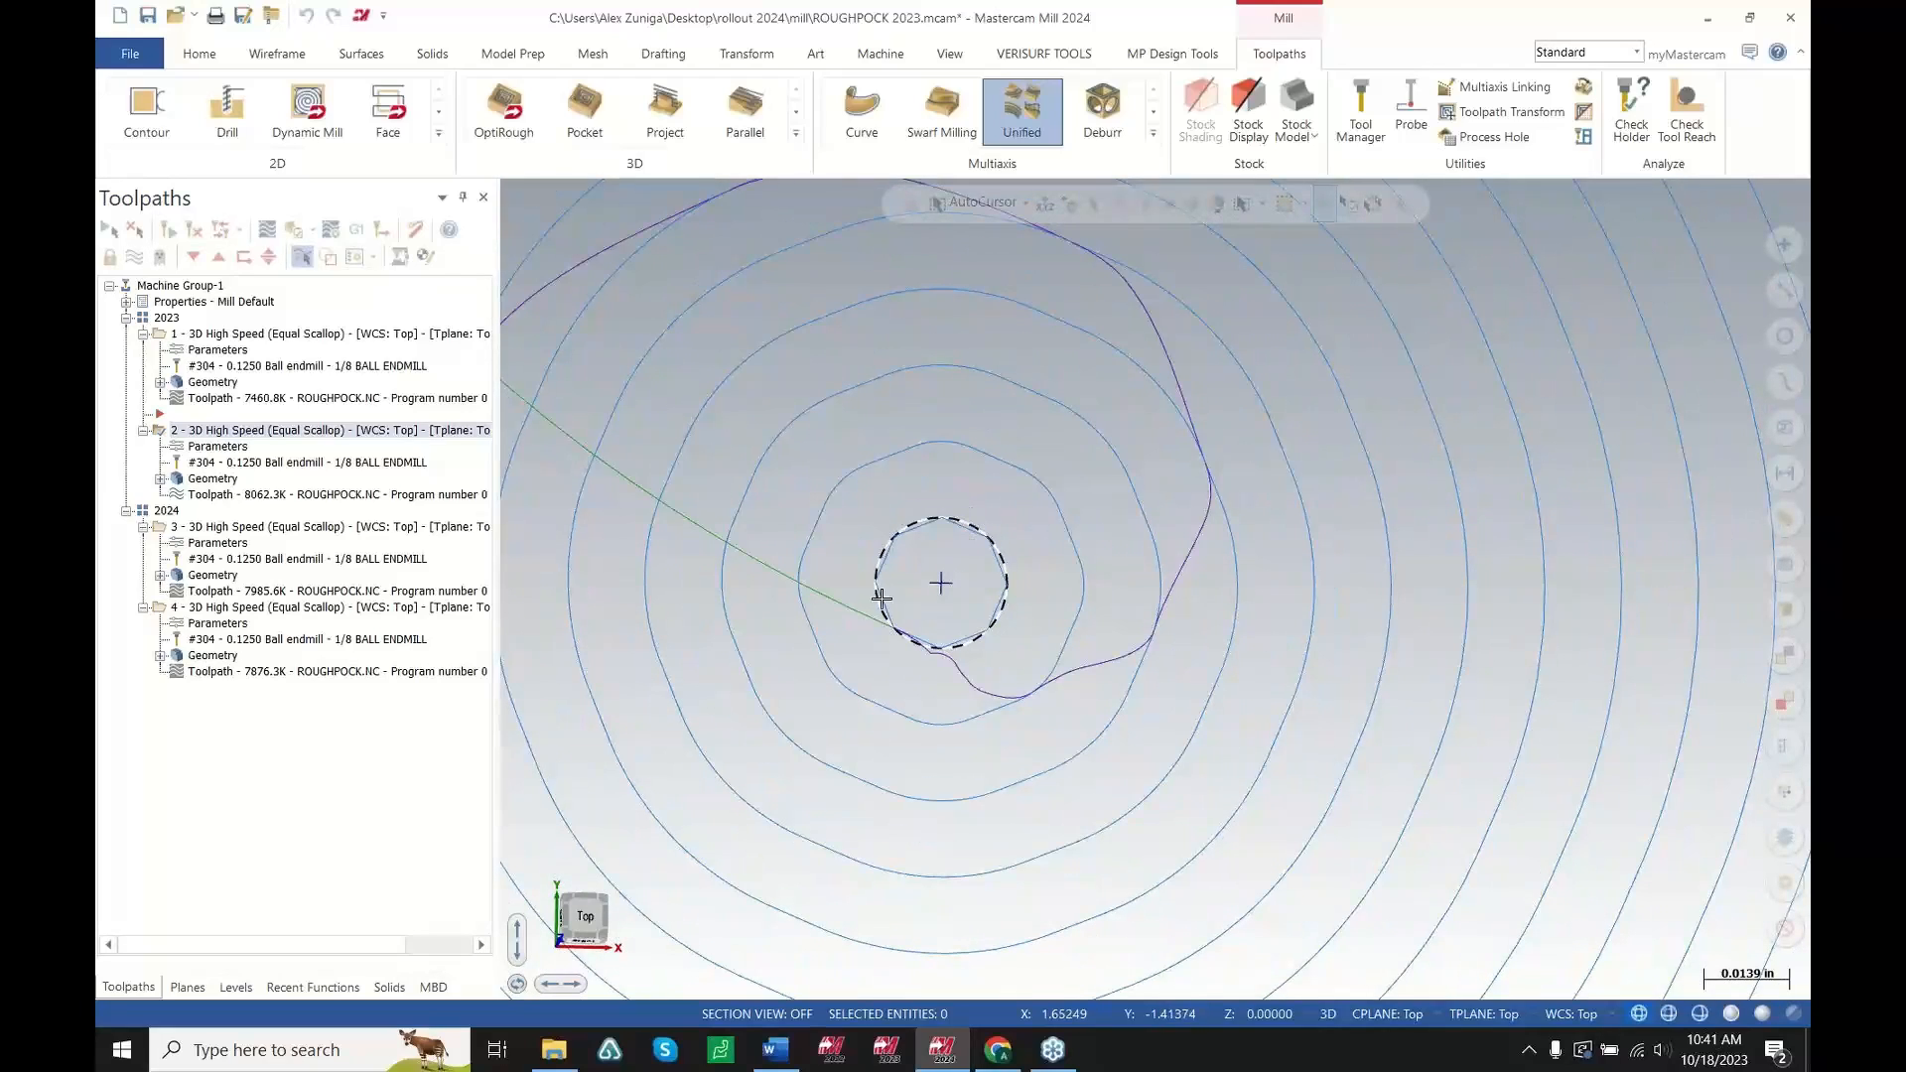
pyautogui.scroll(-10, 938, 627)
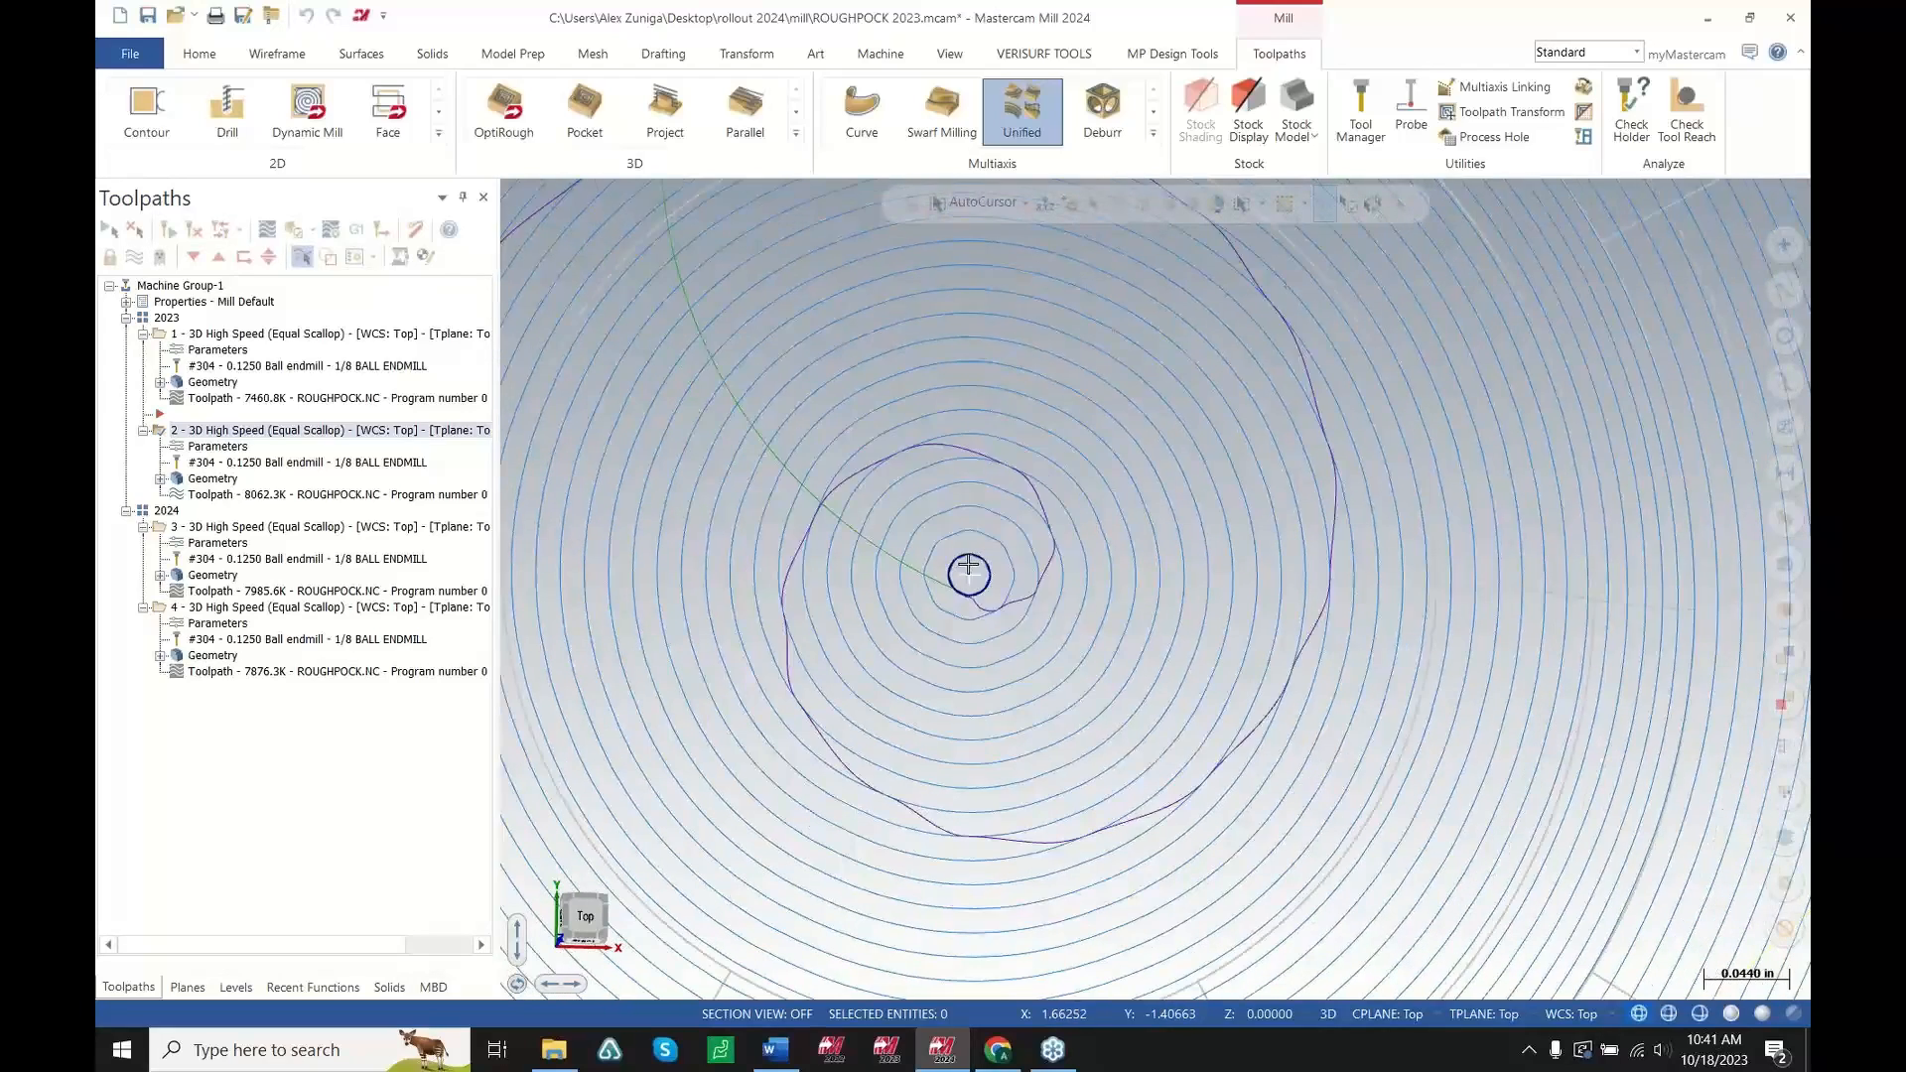
pyautogui.scroll(-5, 1033, 553)
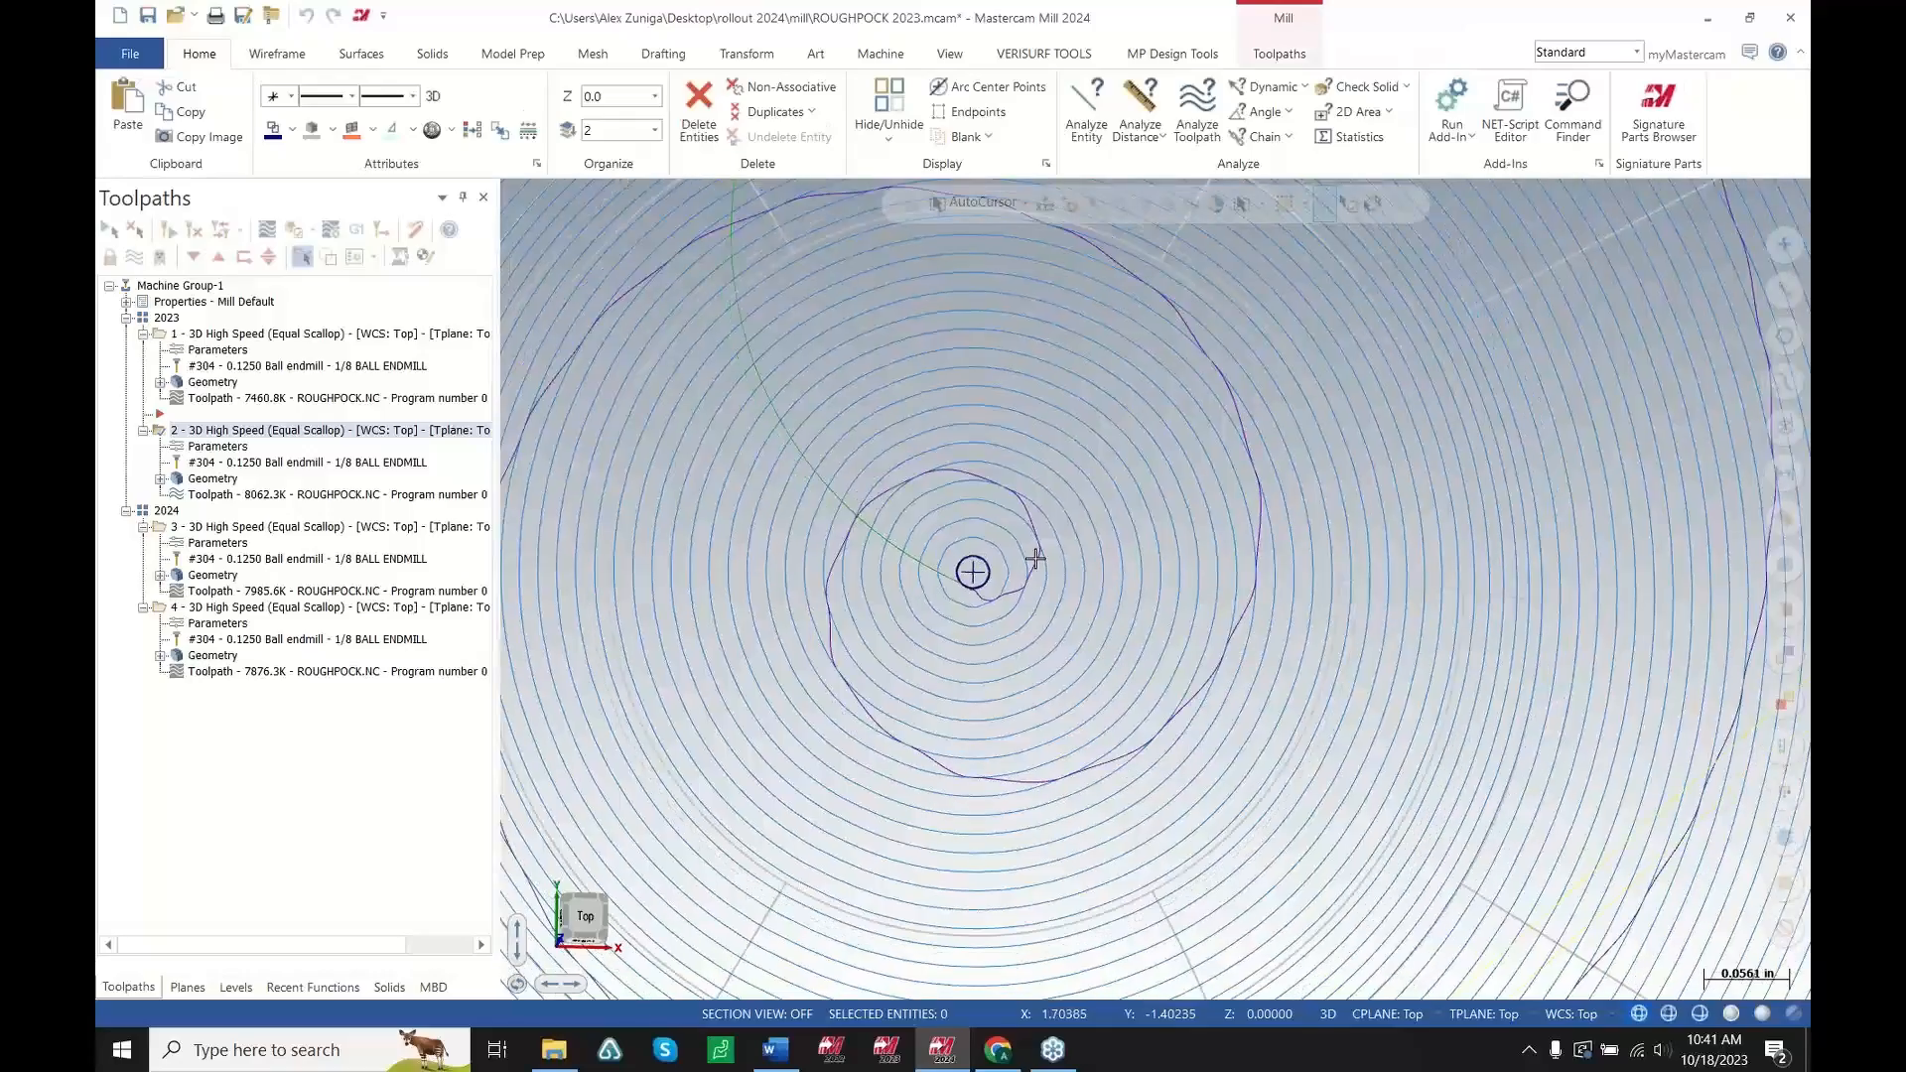
pyautogui.scroll(-9, 991, 585)
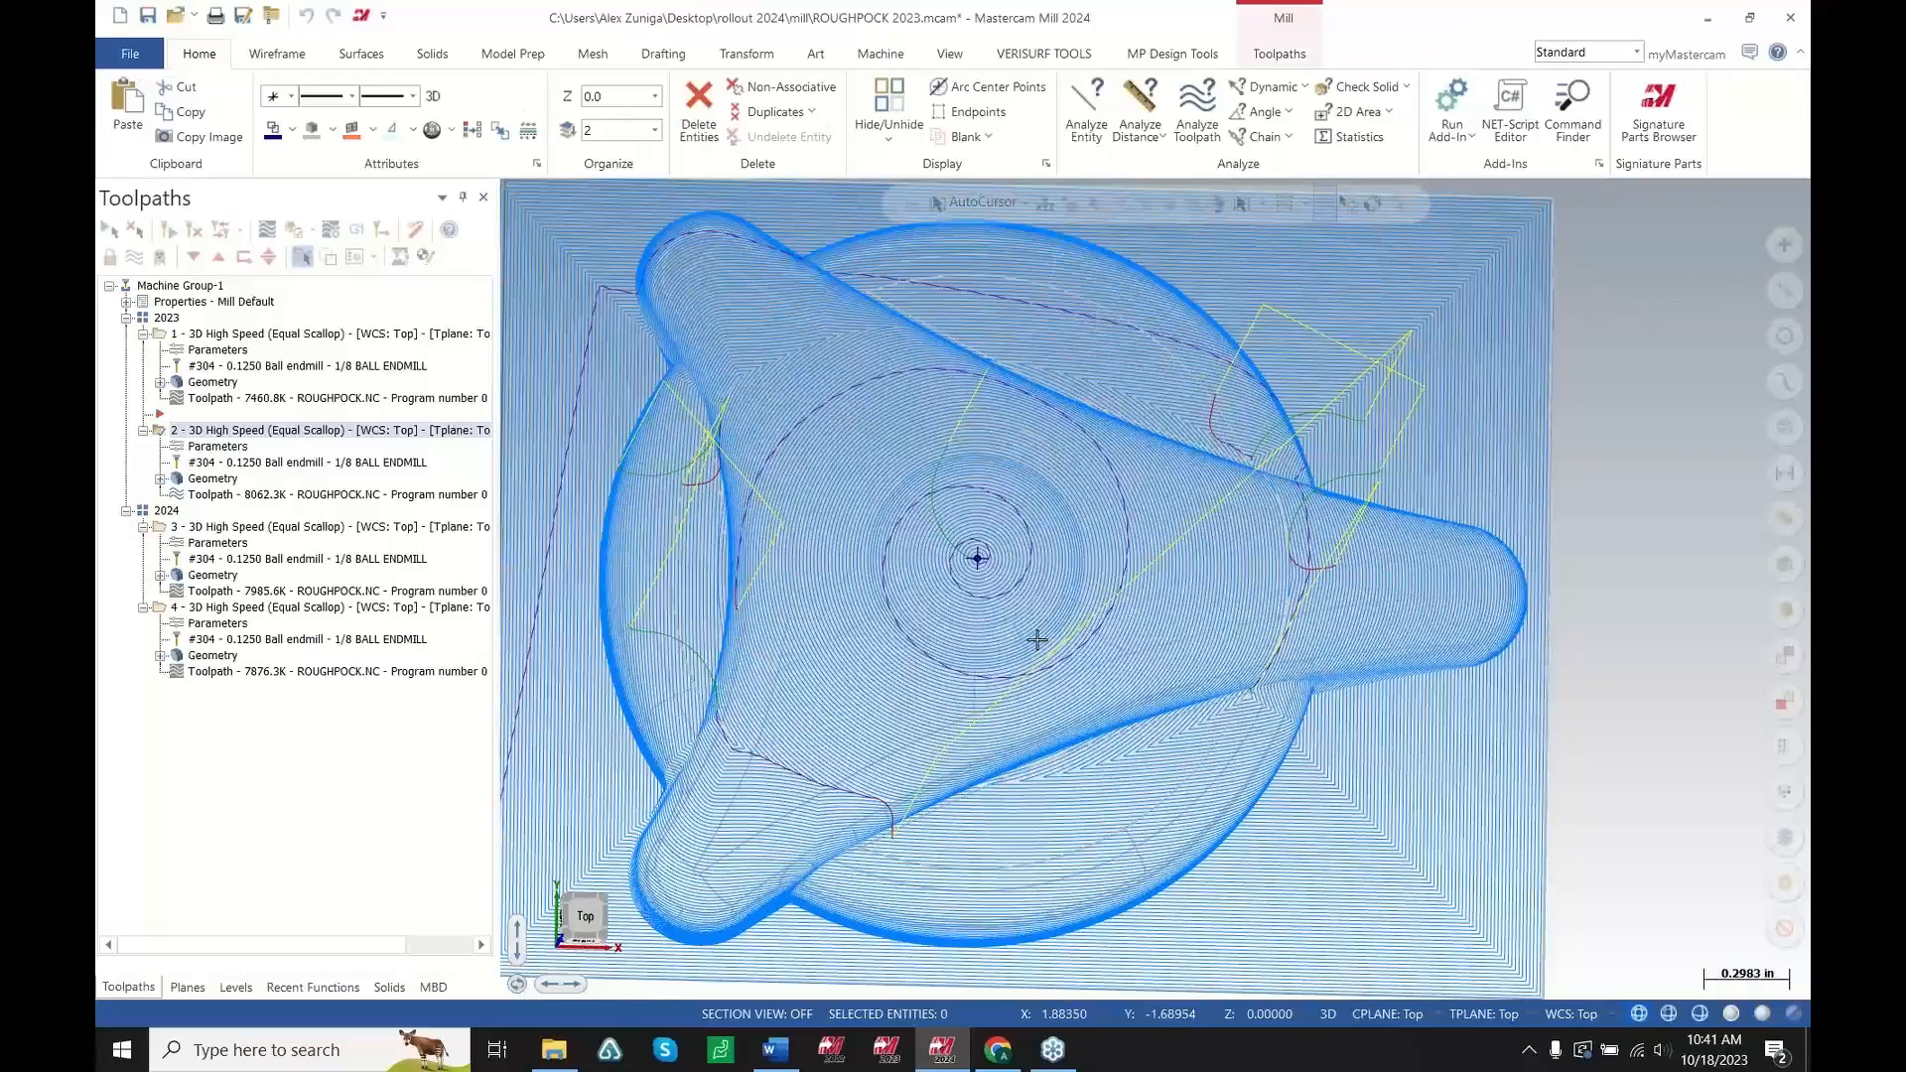
pyautogui.moveTo(991, 586)
pyautogui.mouseDown(button='middle')
pyautogui.moveTo(984, 568)
pyautogui.moveTo(1021, 646)
pyautogui.moveTo(1000, 621)
pyautogui.mouseUp(button='middle')
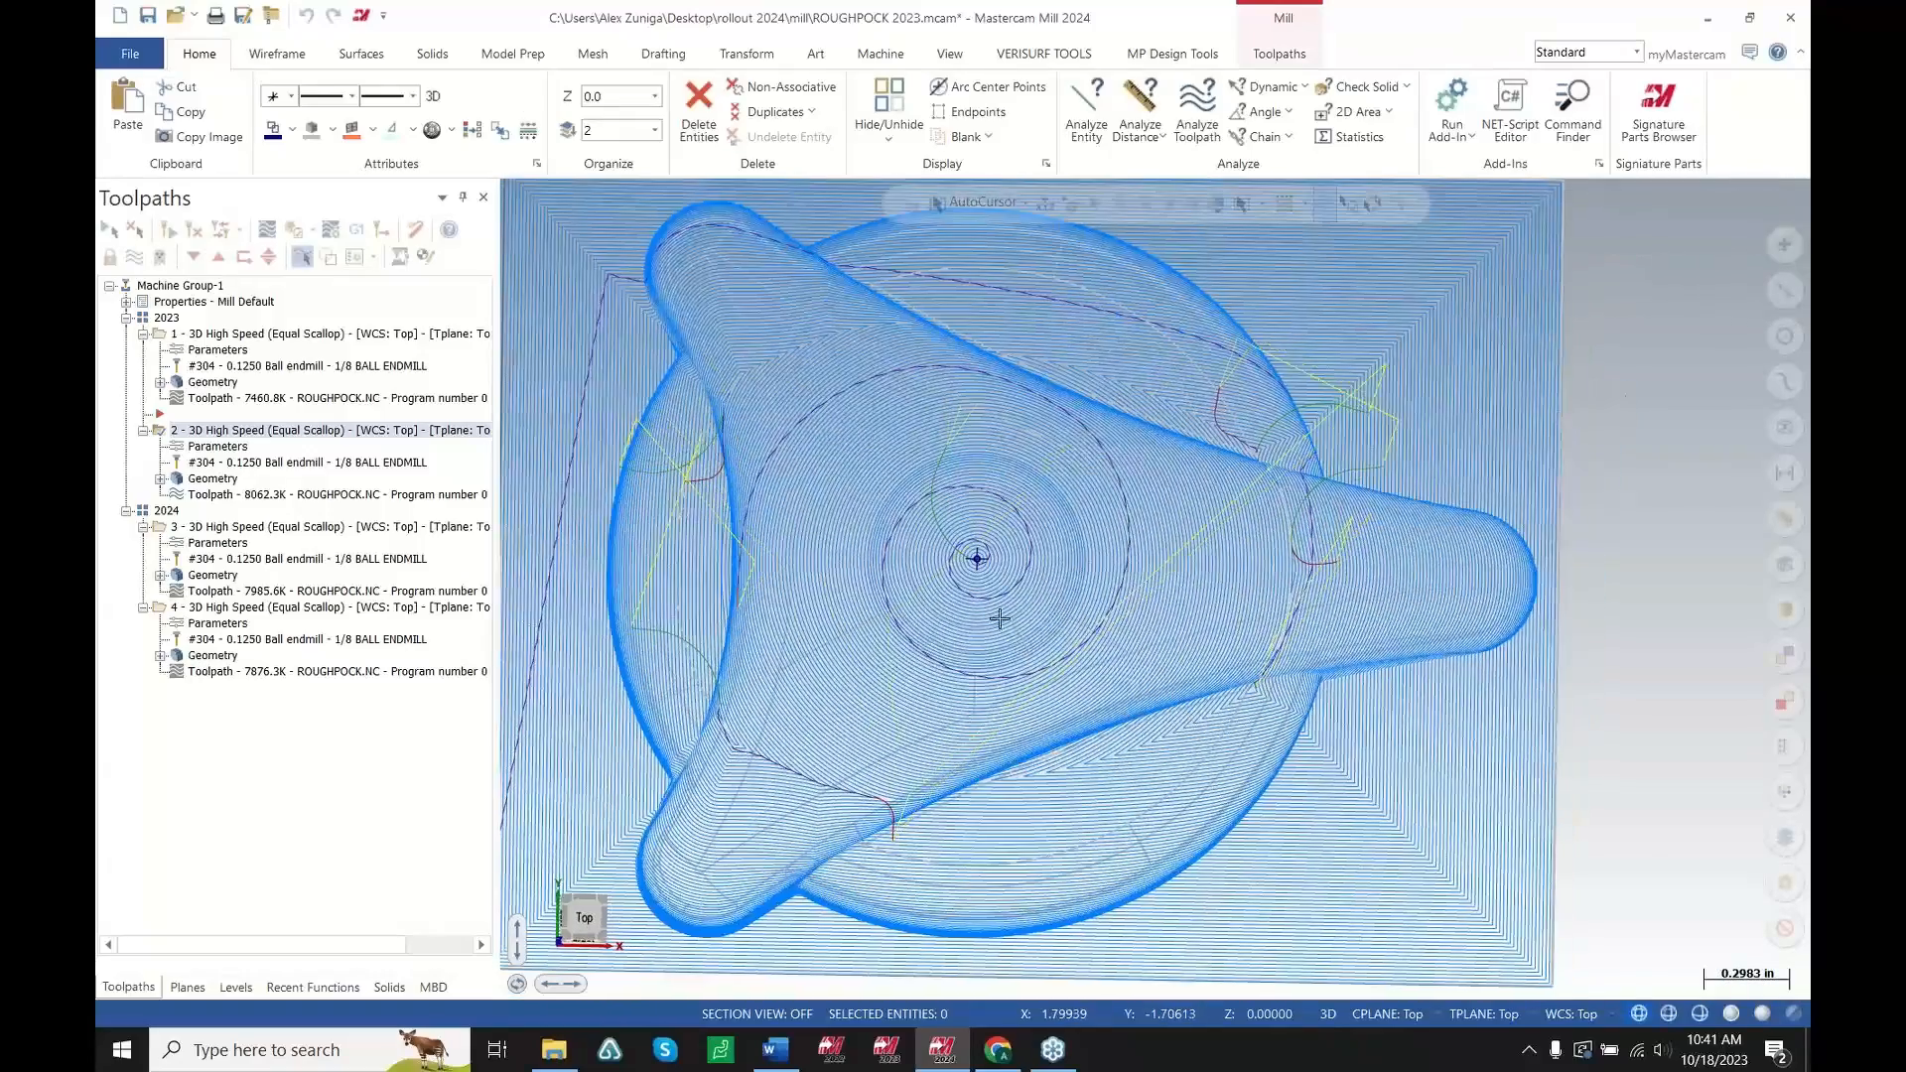
# Zoom deep into the part centre to examine the faceted circular entry of the 2023 toolpath
pyautogui.scroll(1, 970, 548)
pyautogui.scroll(20, 970, 548)
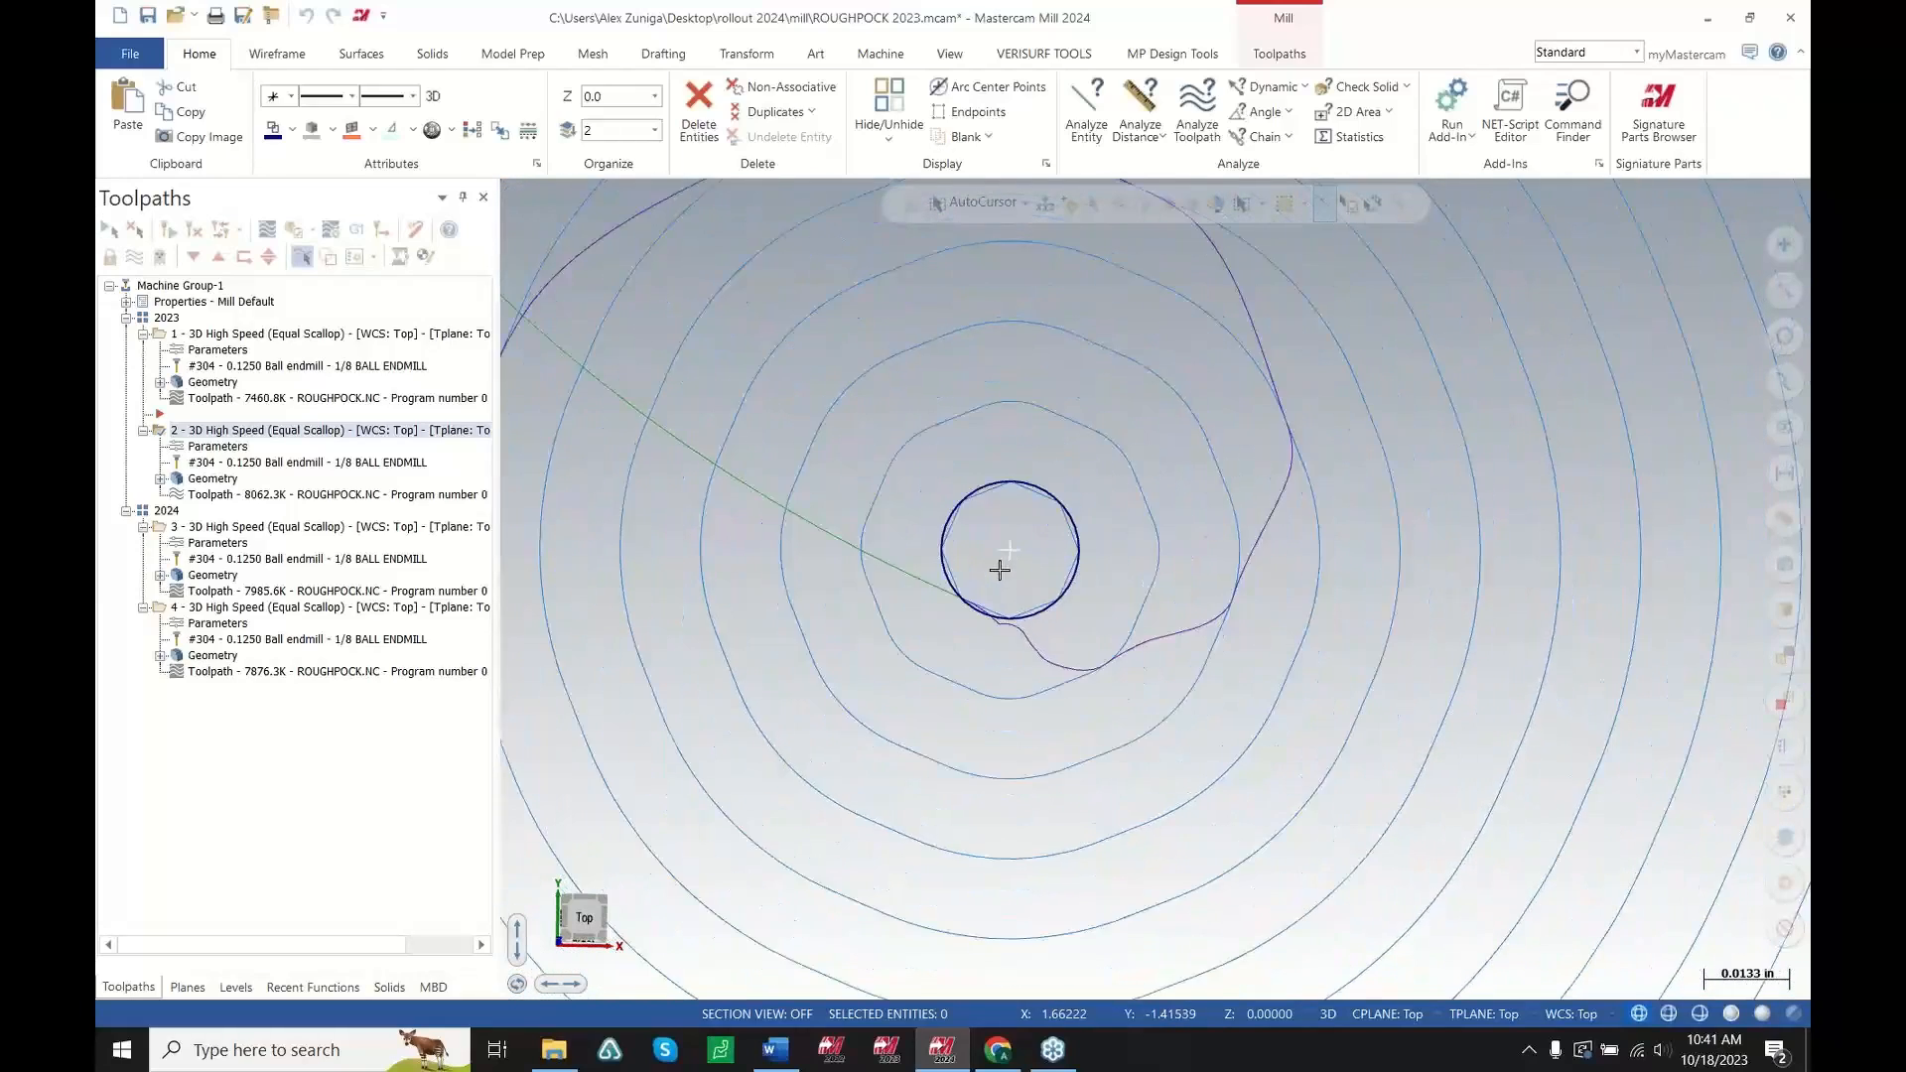
pyautogui.scroll(6, 996, 498)
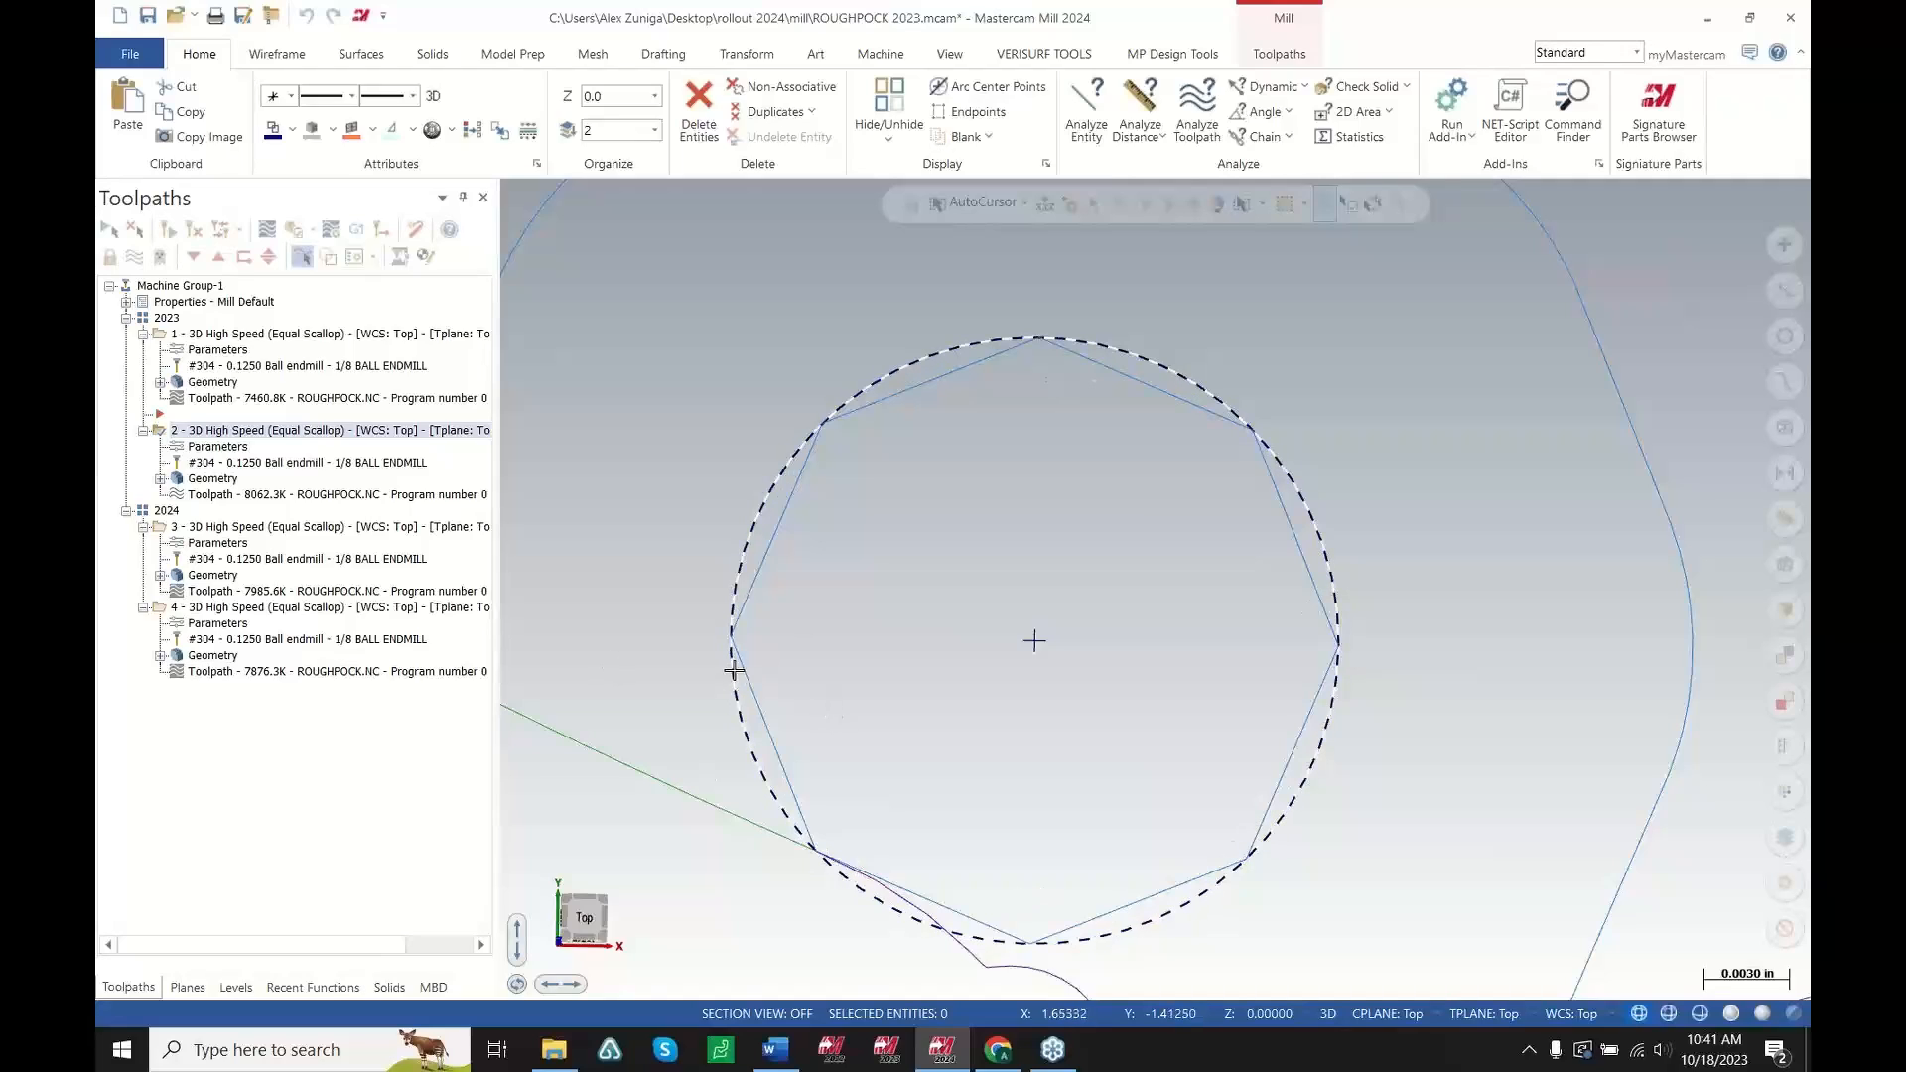
pyautogui.scroll(-3, 1128, 651)
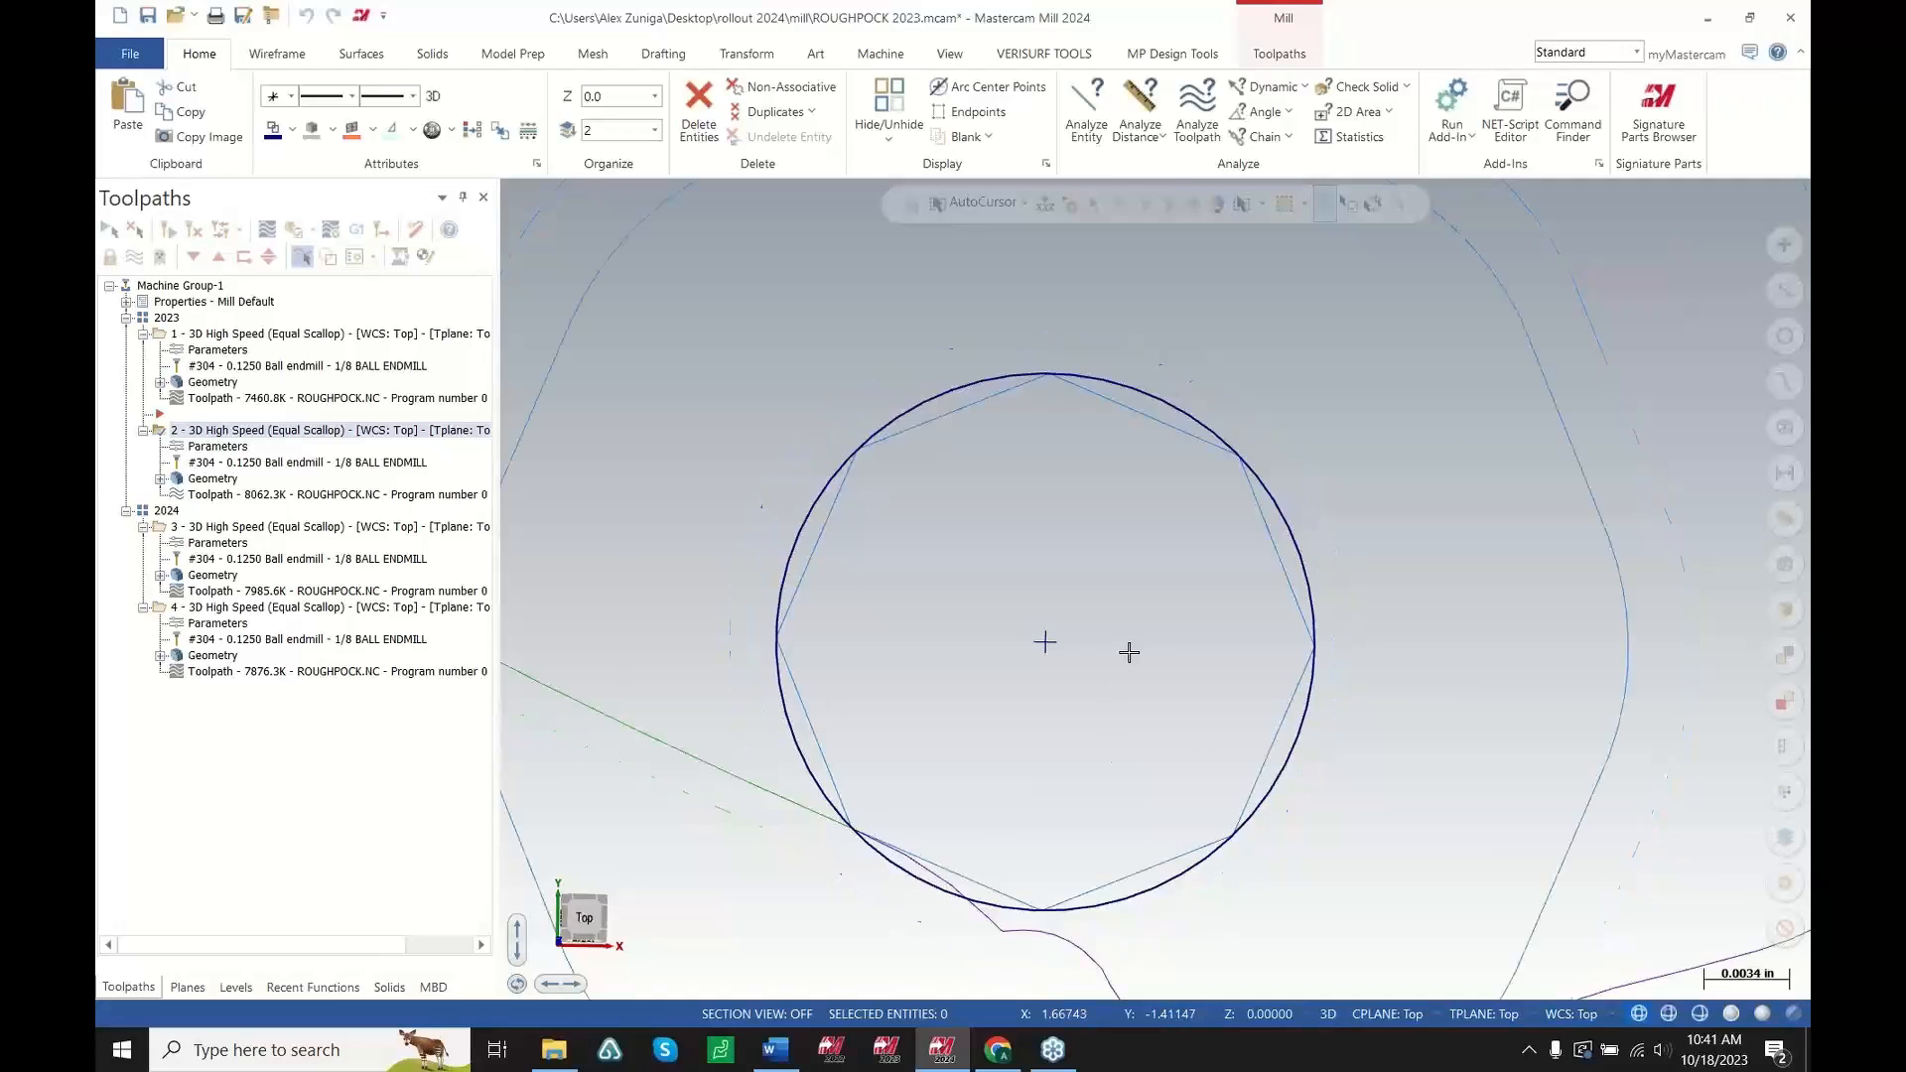
# Open the second 2023 toolpath's parameters and review its Arc Filter / Tolerance settings without changing them
pyautogui.click(207, 445)
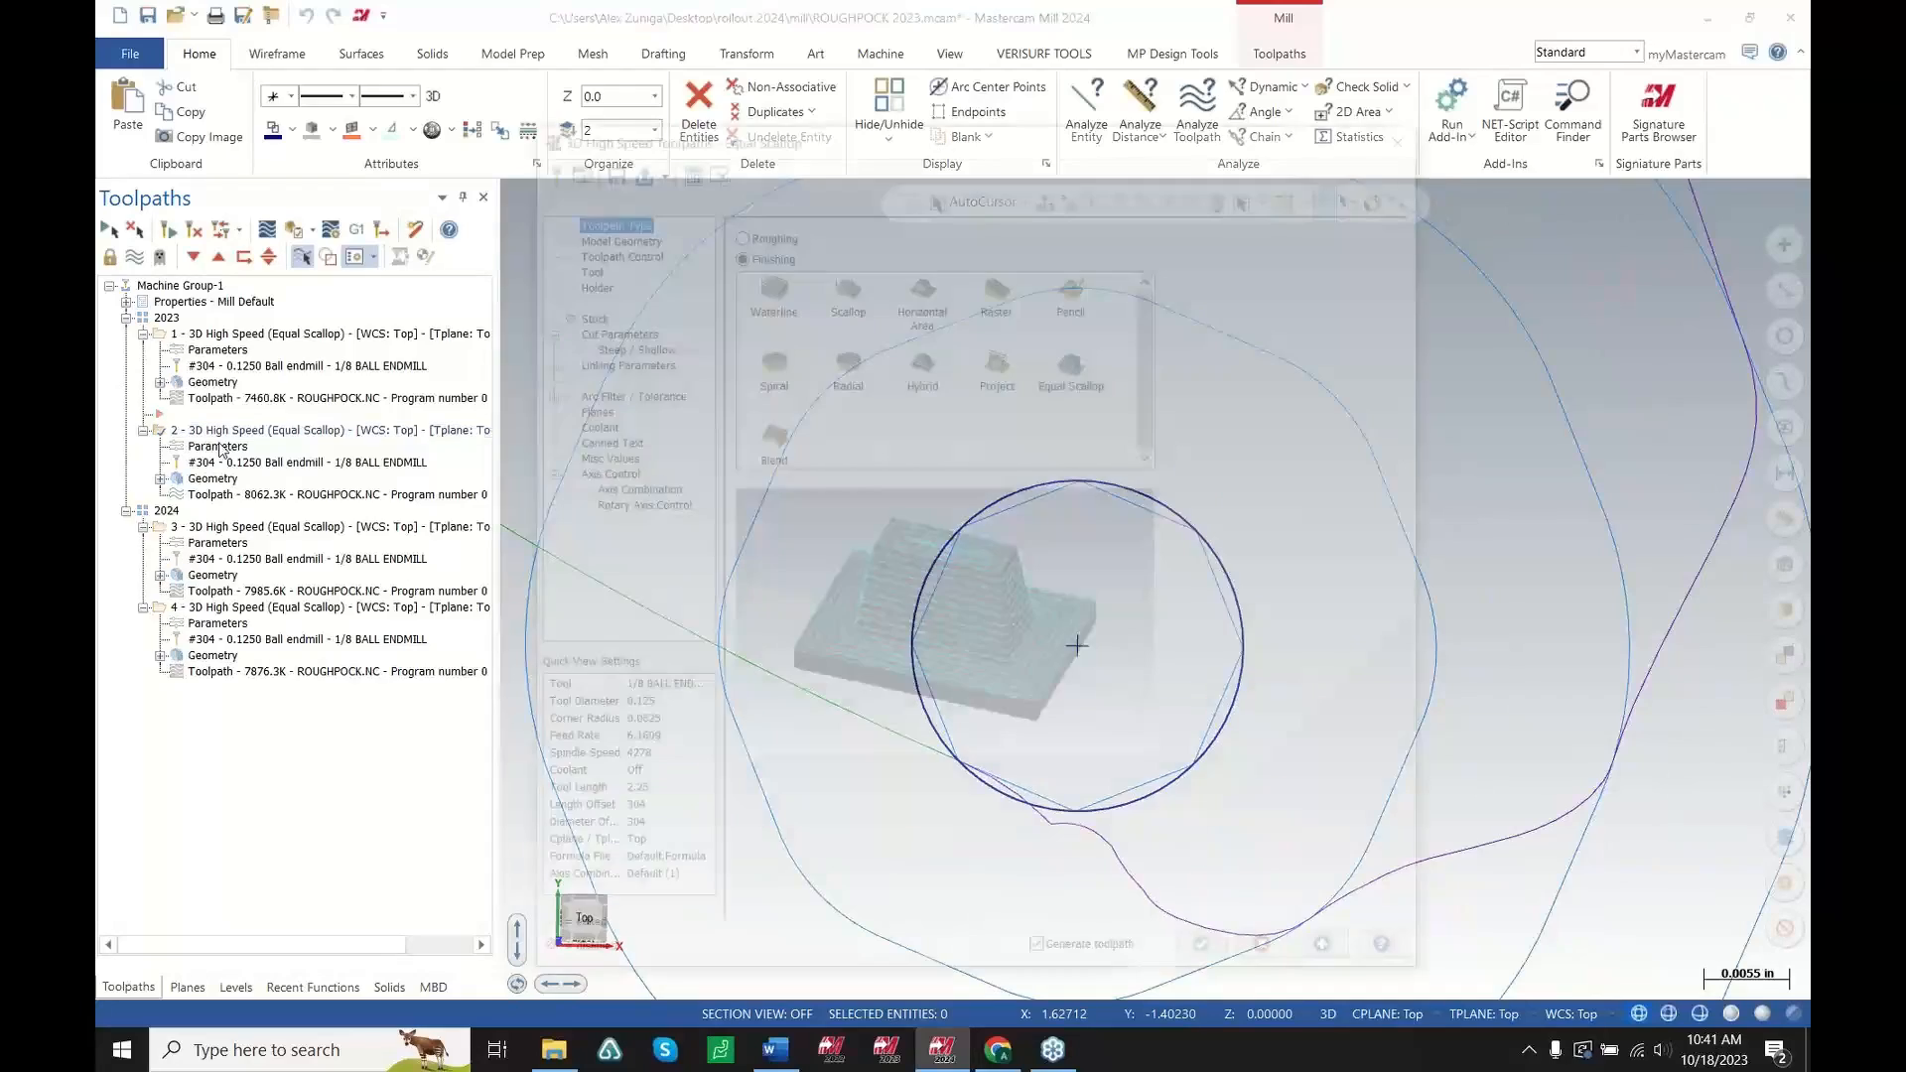
pyautogui.click(594, 393)
pyautogui.click(1120, 249)
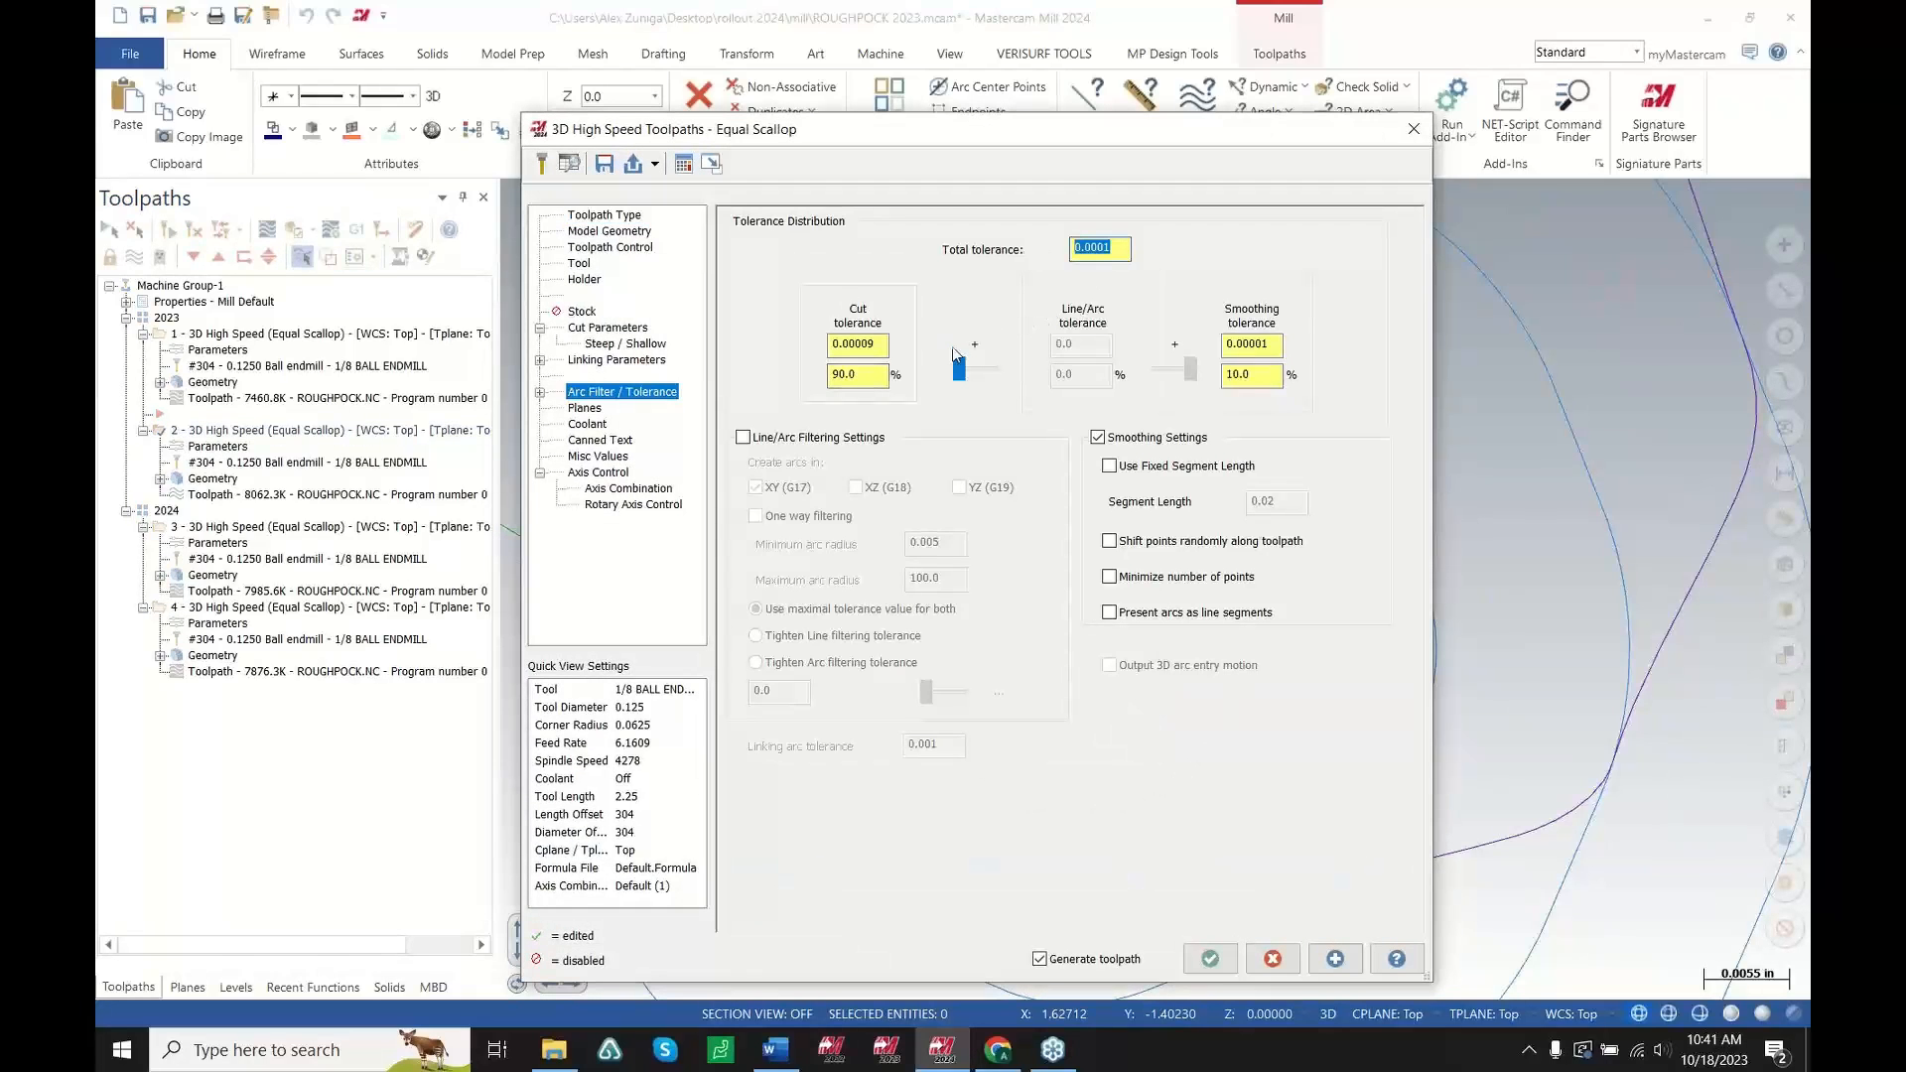
pyautogui.click(892, 345)
pyautogui.click(1279, 959)
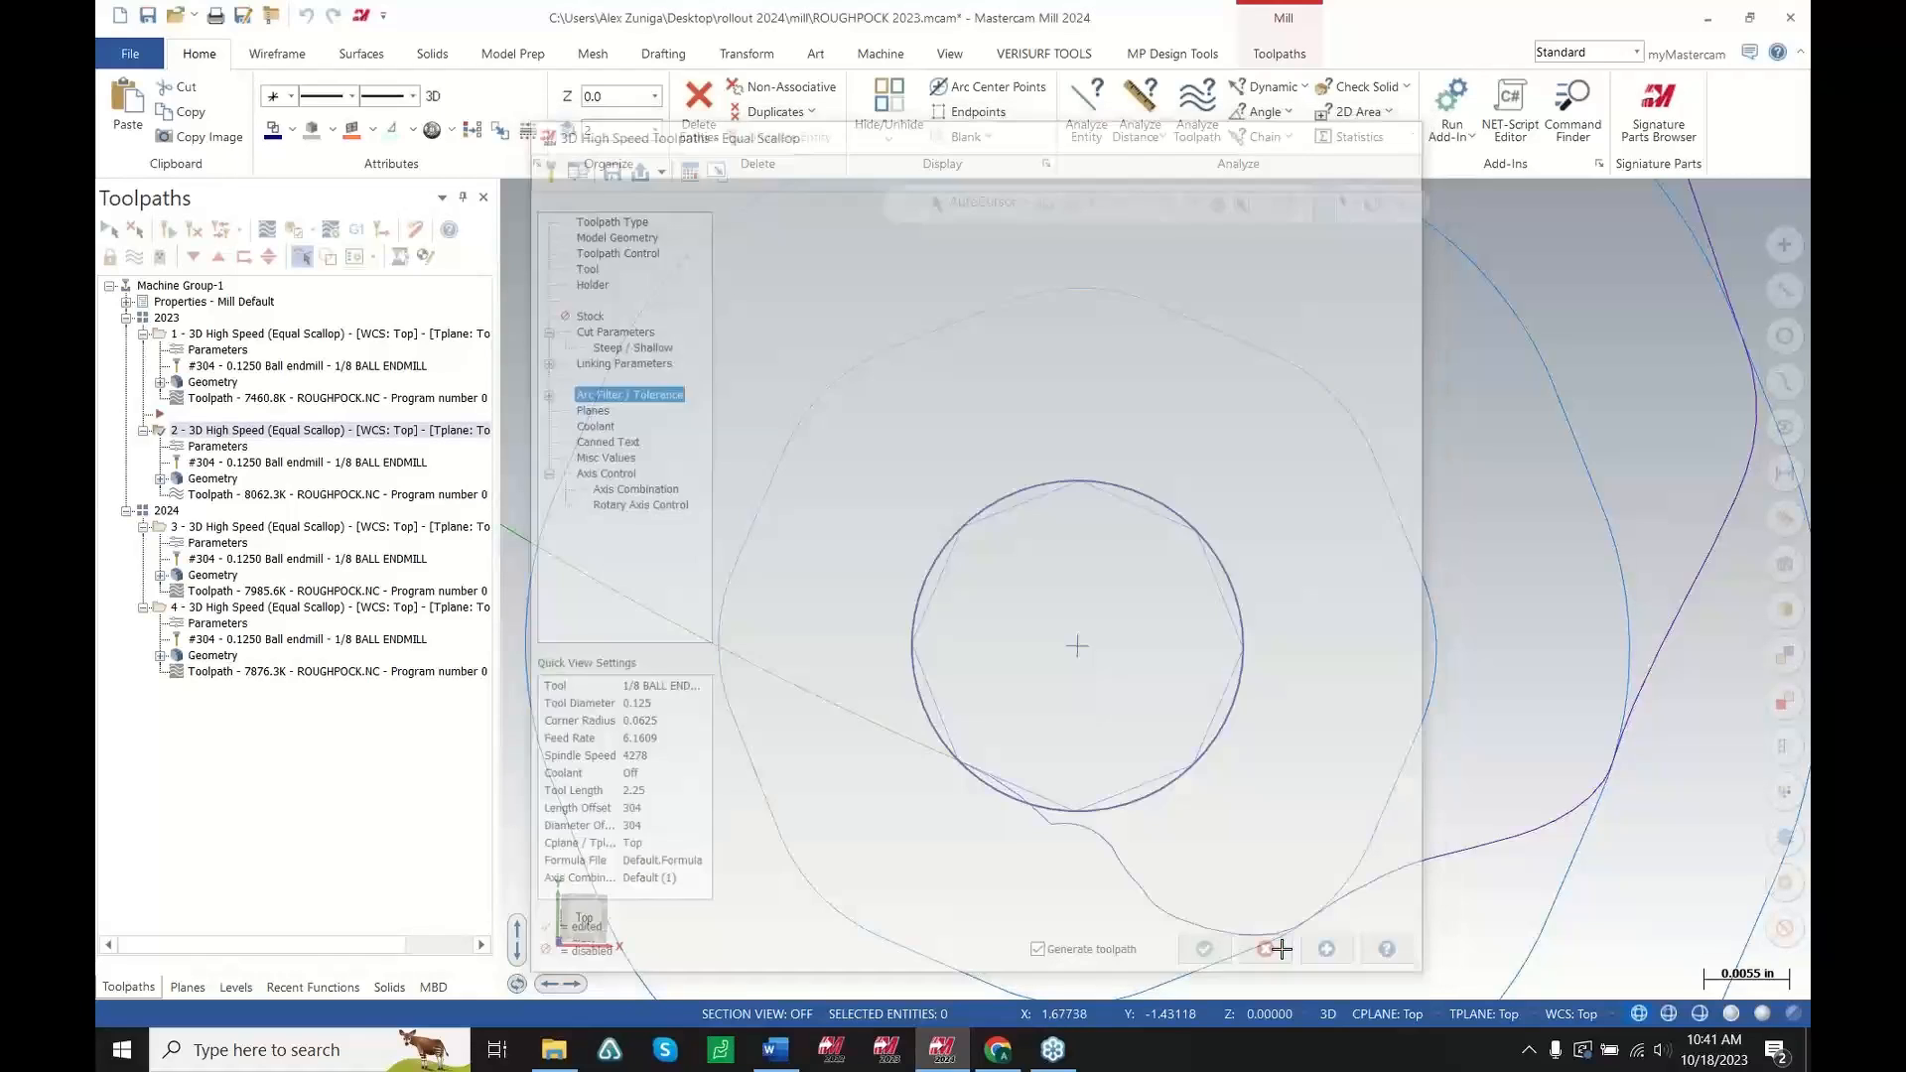
pyautogui.scroll(-1, 1213, 653)
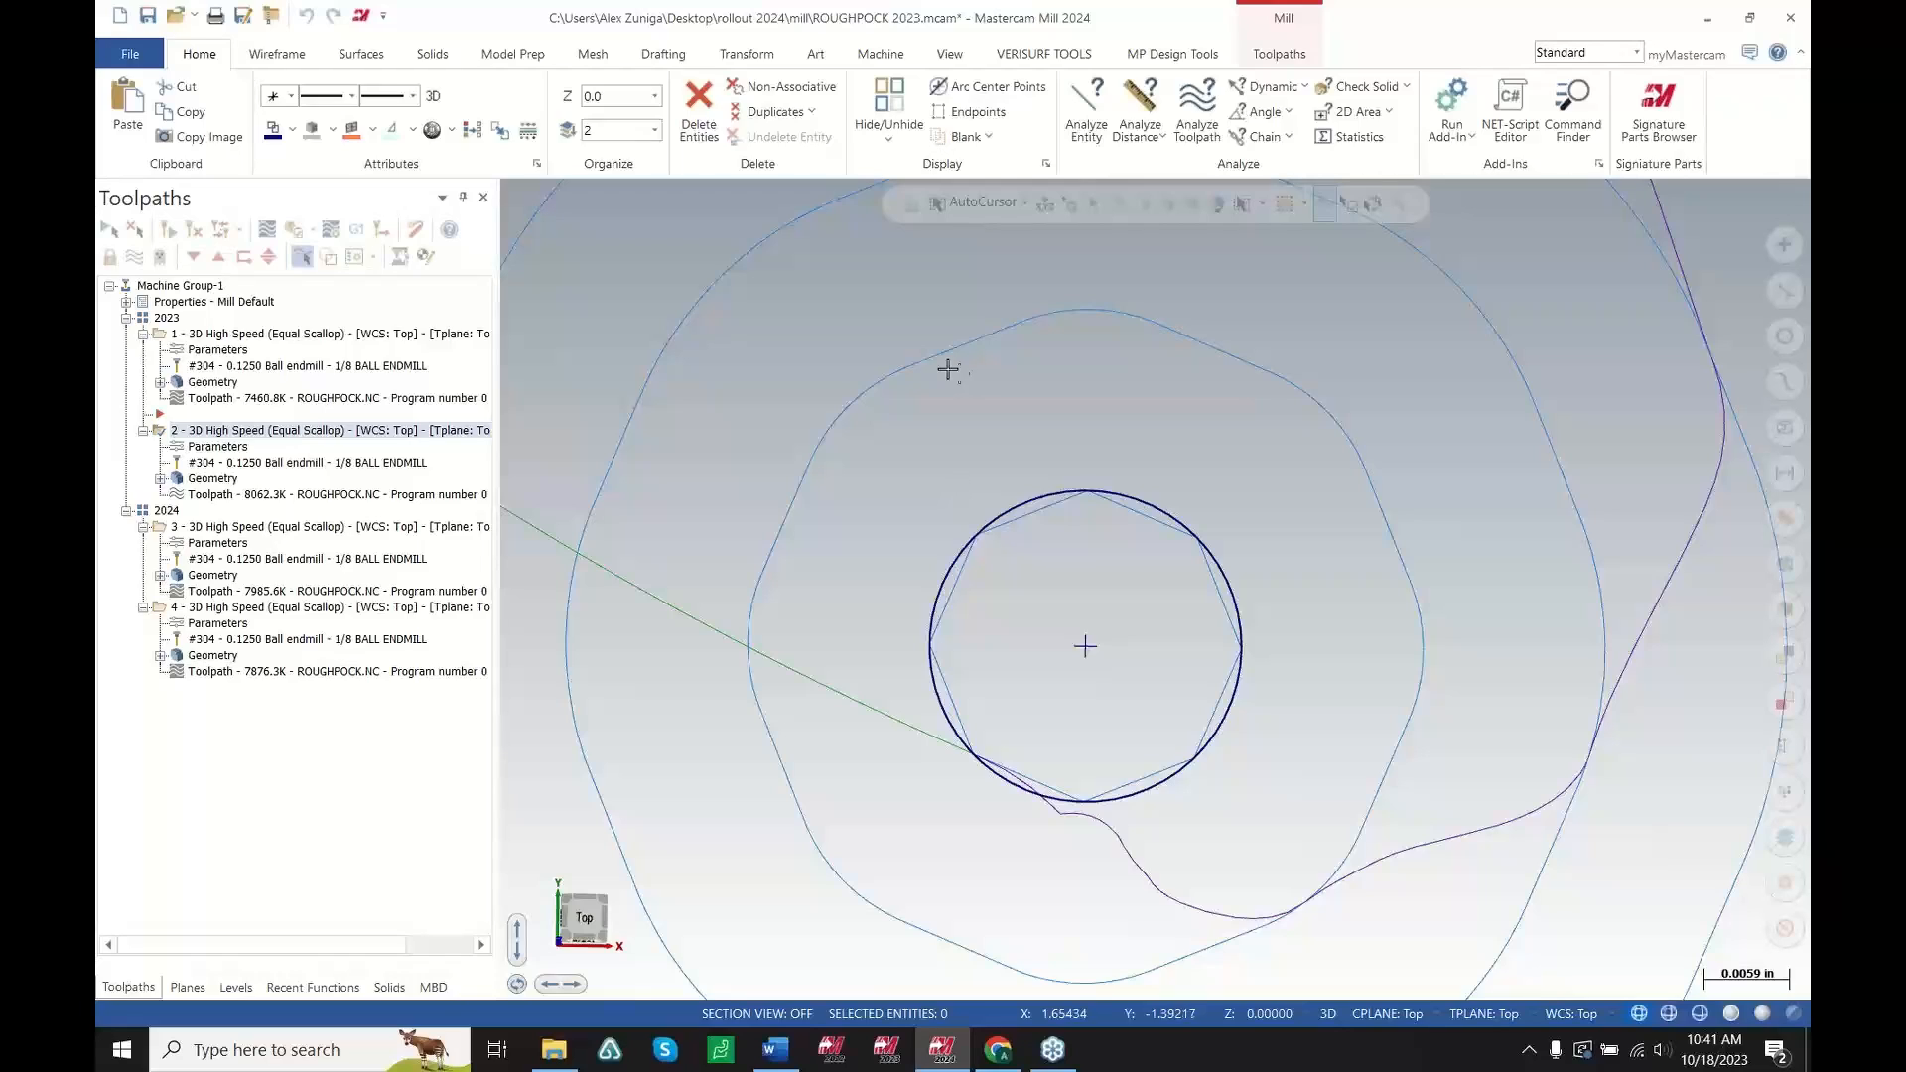
# Select the first 2024 3D High Speed (Equal Scallop) toolpath and examine its entry at the part centre
pyautogui.scroll(-1, 1027, 419)
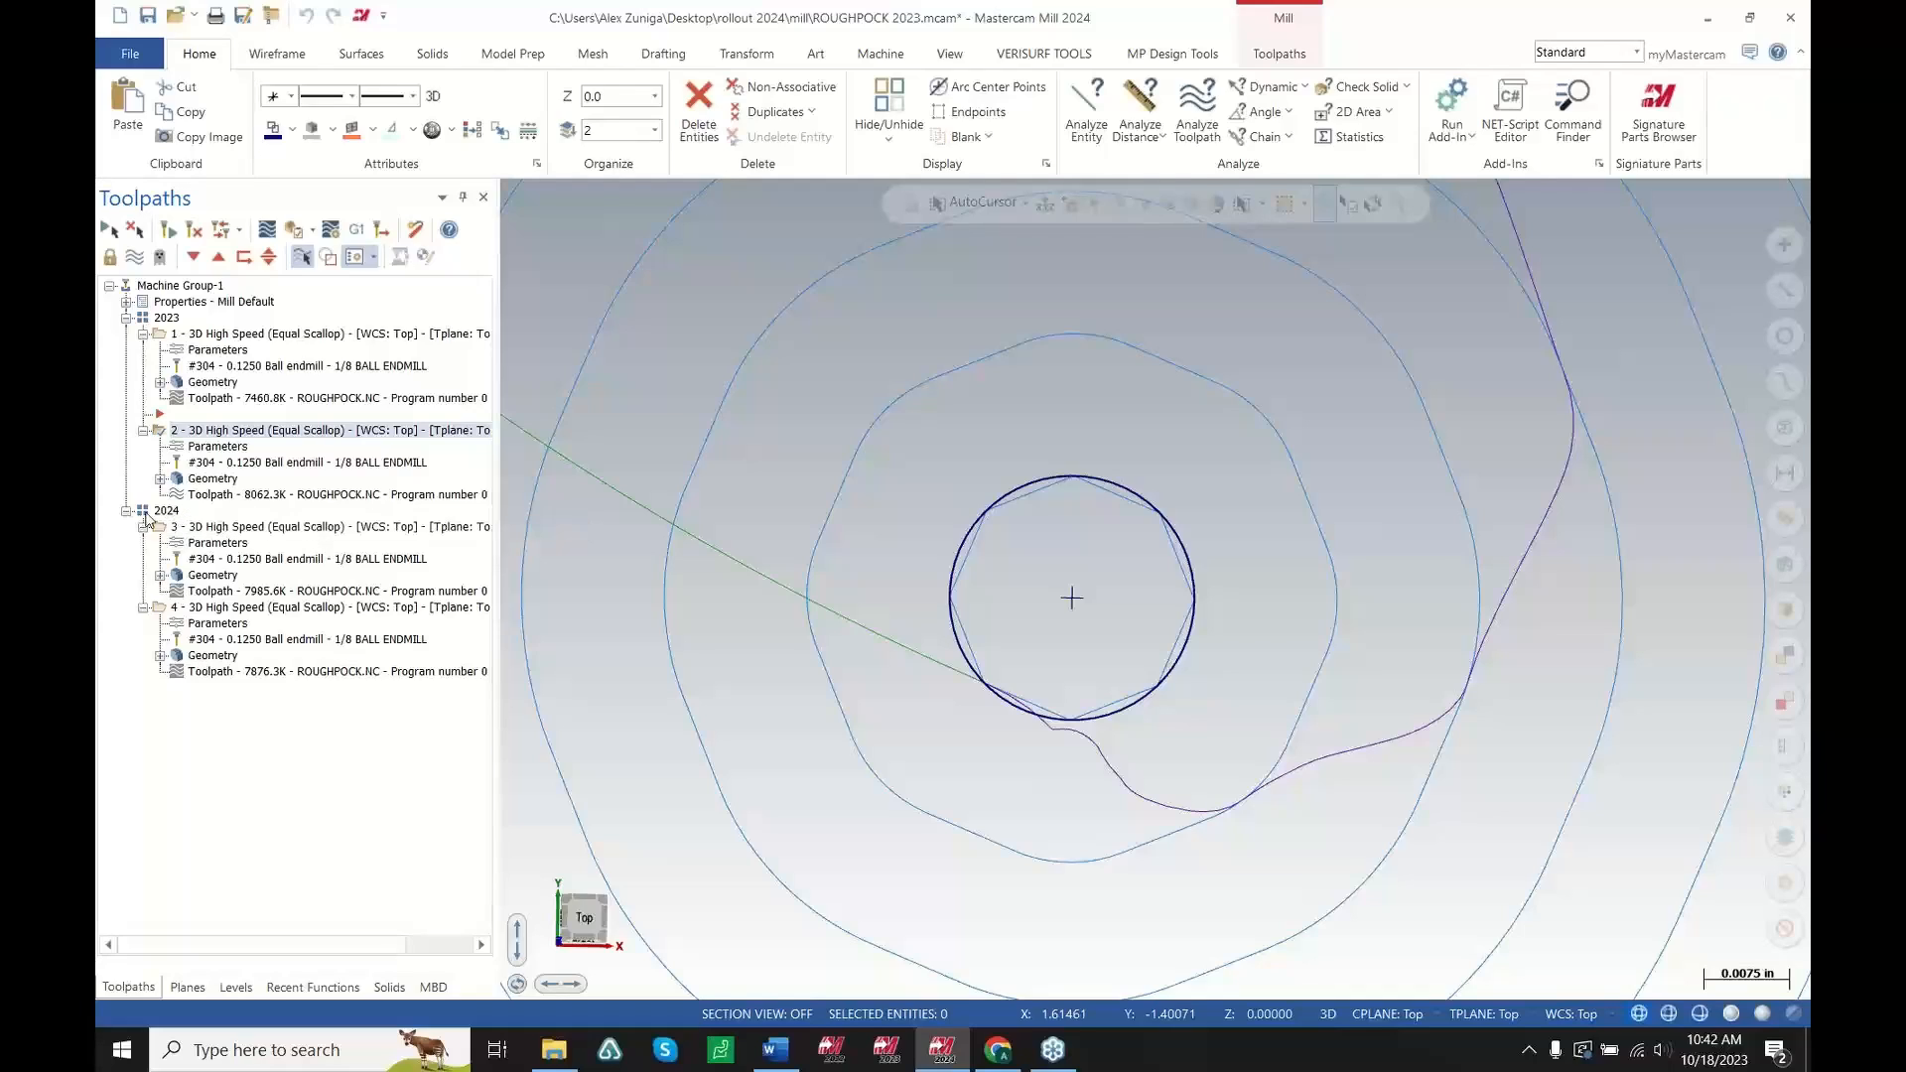
pyautogui.click(197, 533)
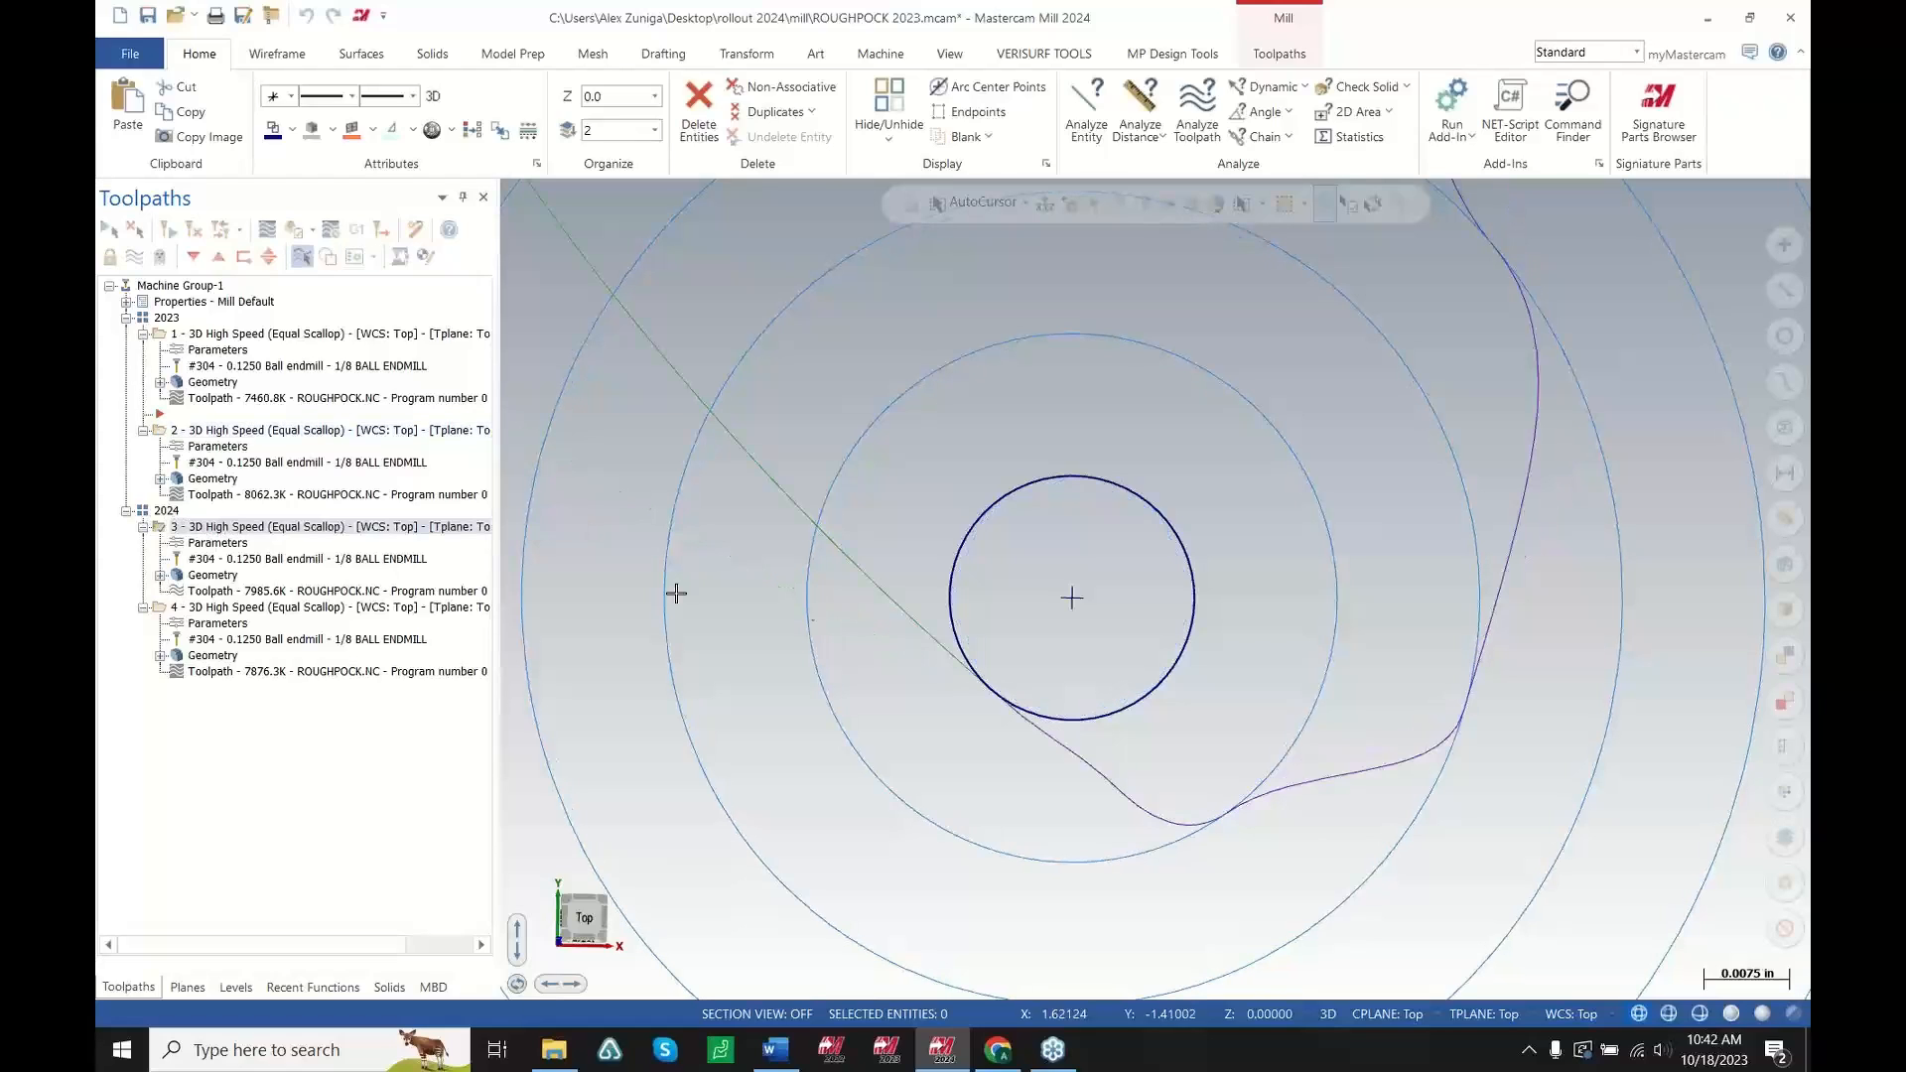
pyautogui.scroll(-1, 1172, 559)
pyautogui.scroll(-1, 931, 656)
pyautogui.scroll(1, 1122, 556)
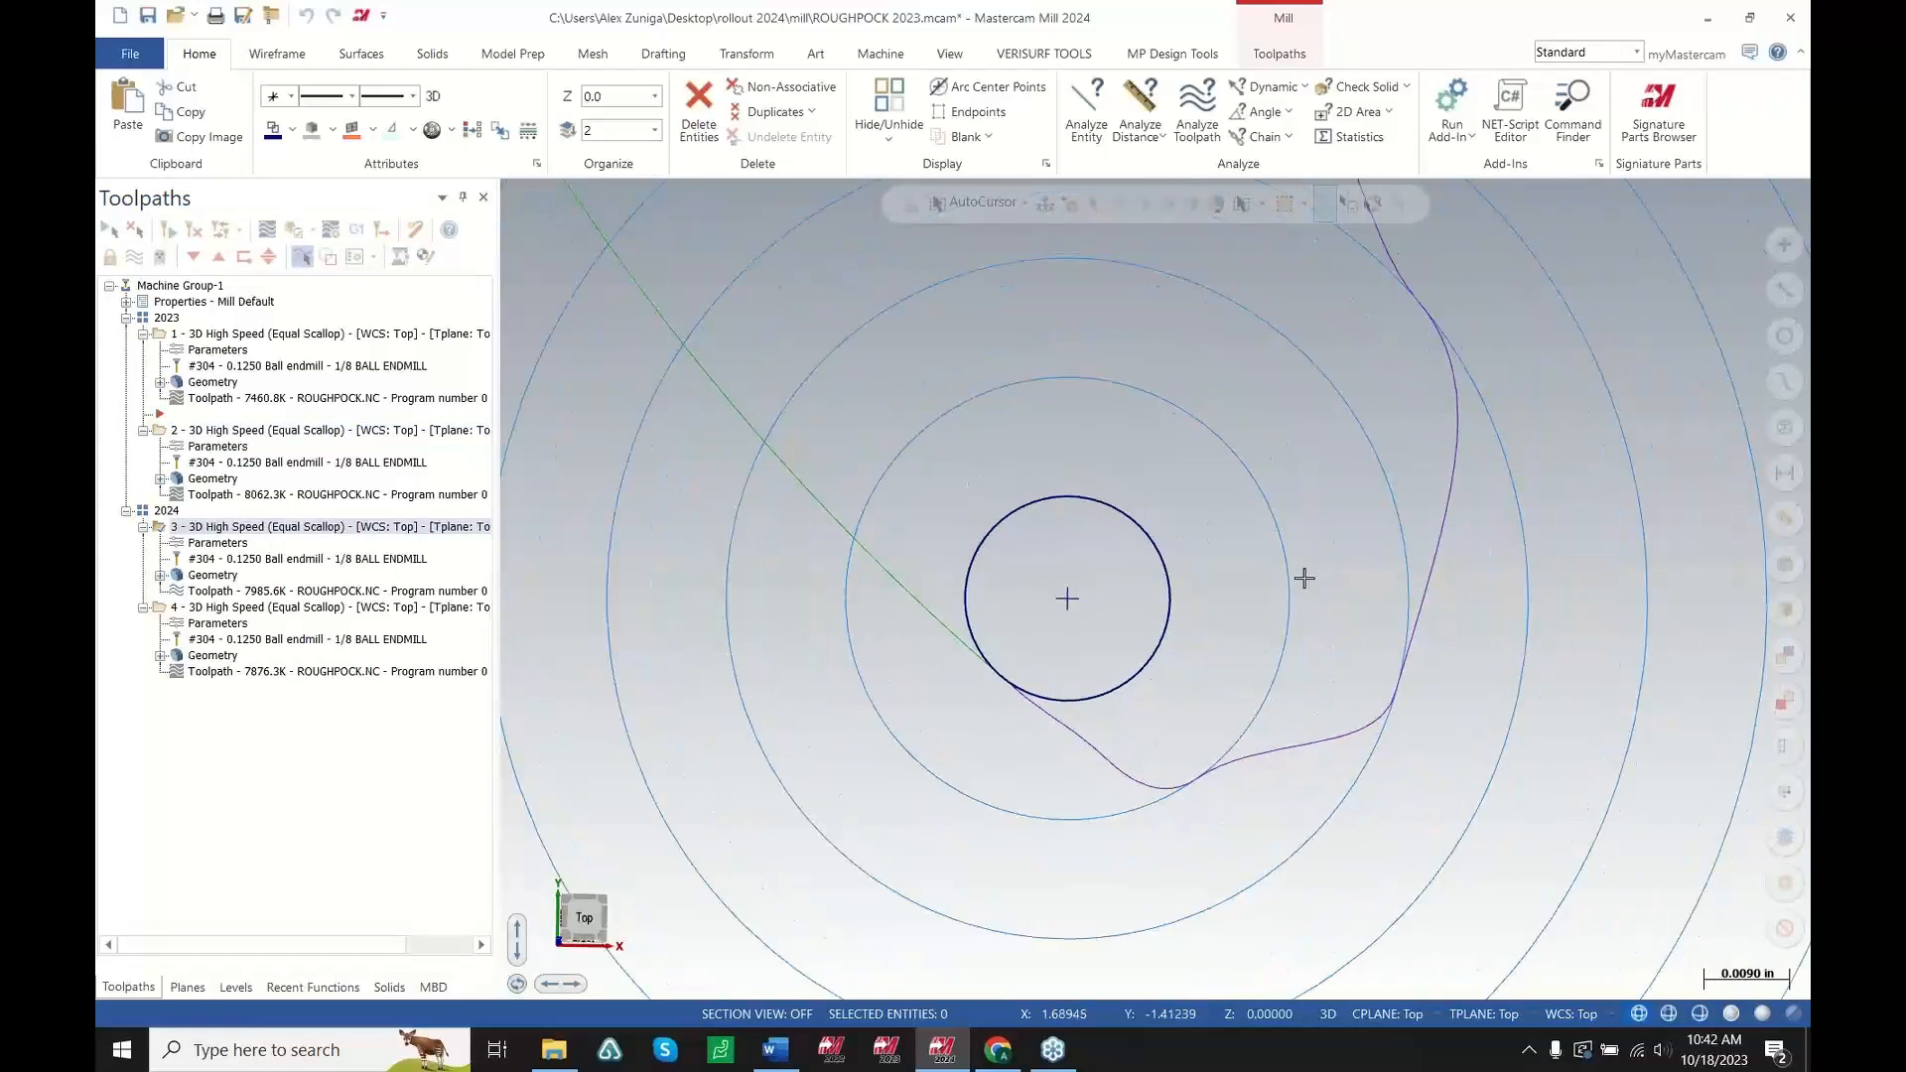
pyautogui.scroll(2, 1065, 577)
pyautogui.scroll(-1, 1034, 572)
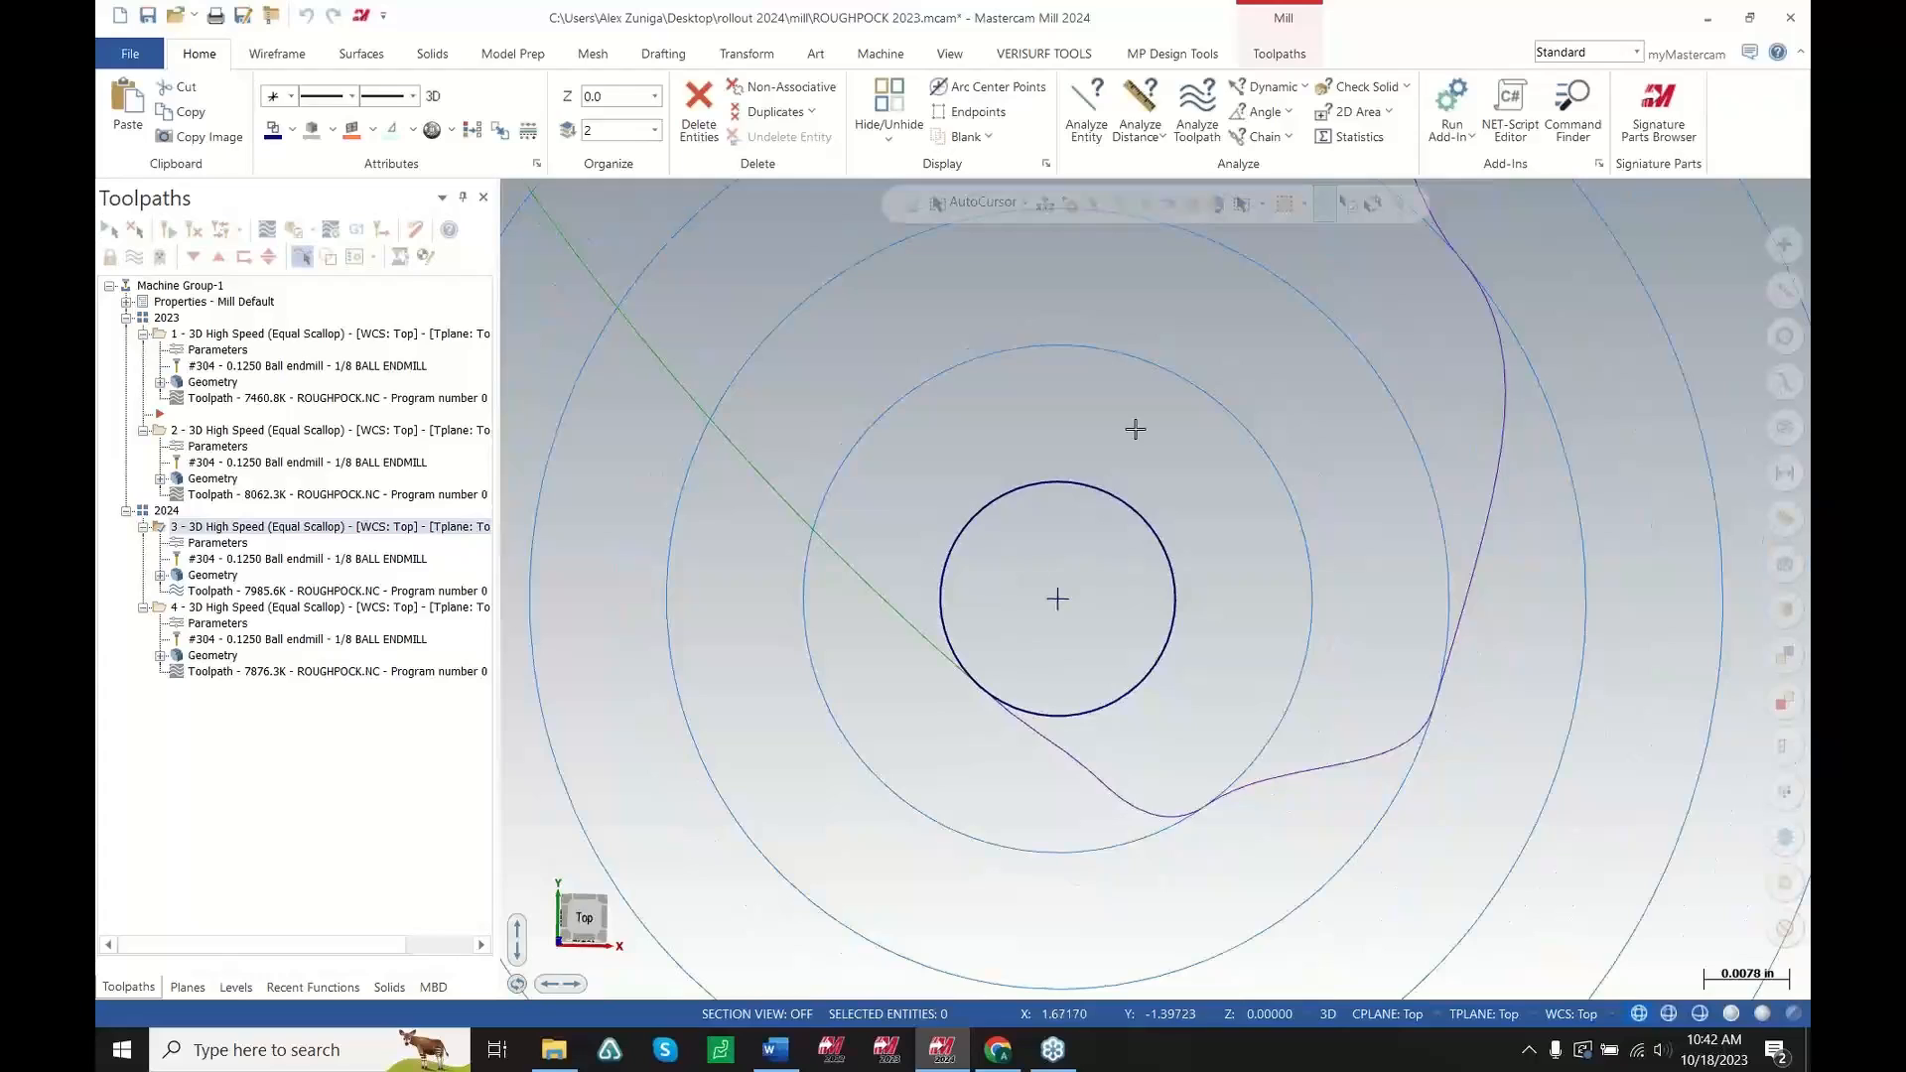
# Switch between the second 2023 and first 2024 toolpaths to compare their entries at the part centre
pyautogui.click(298, 431)
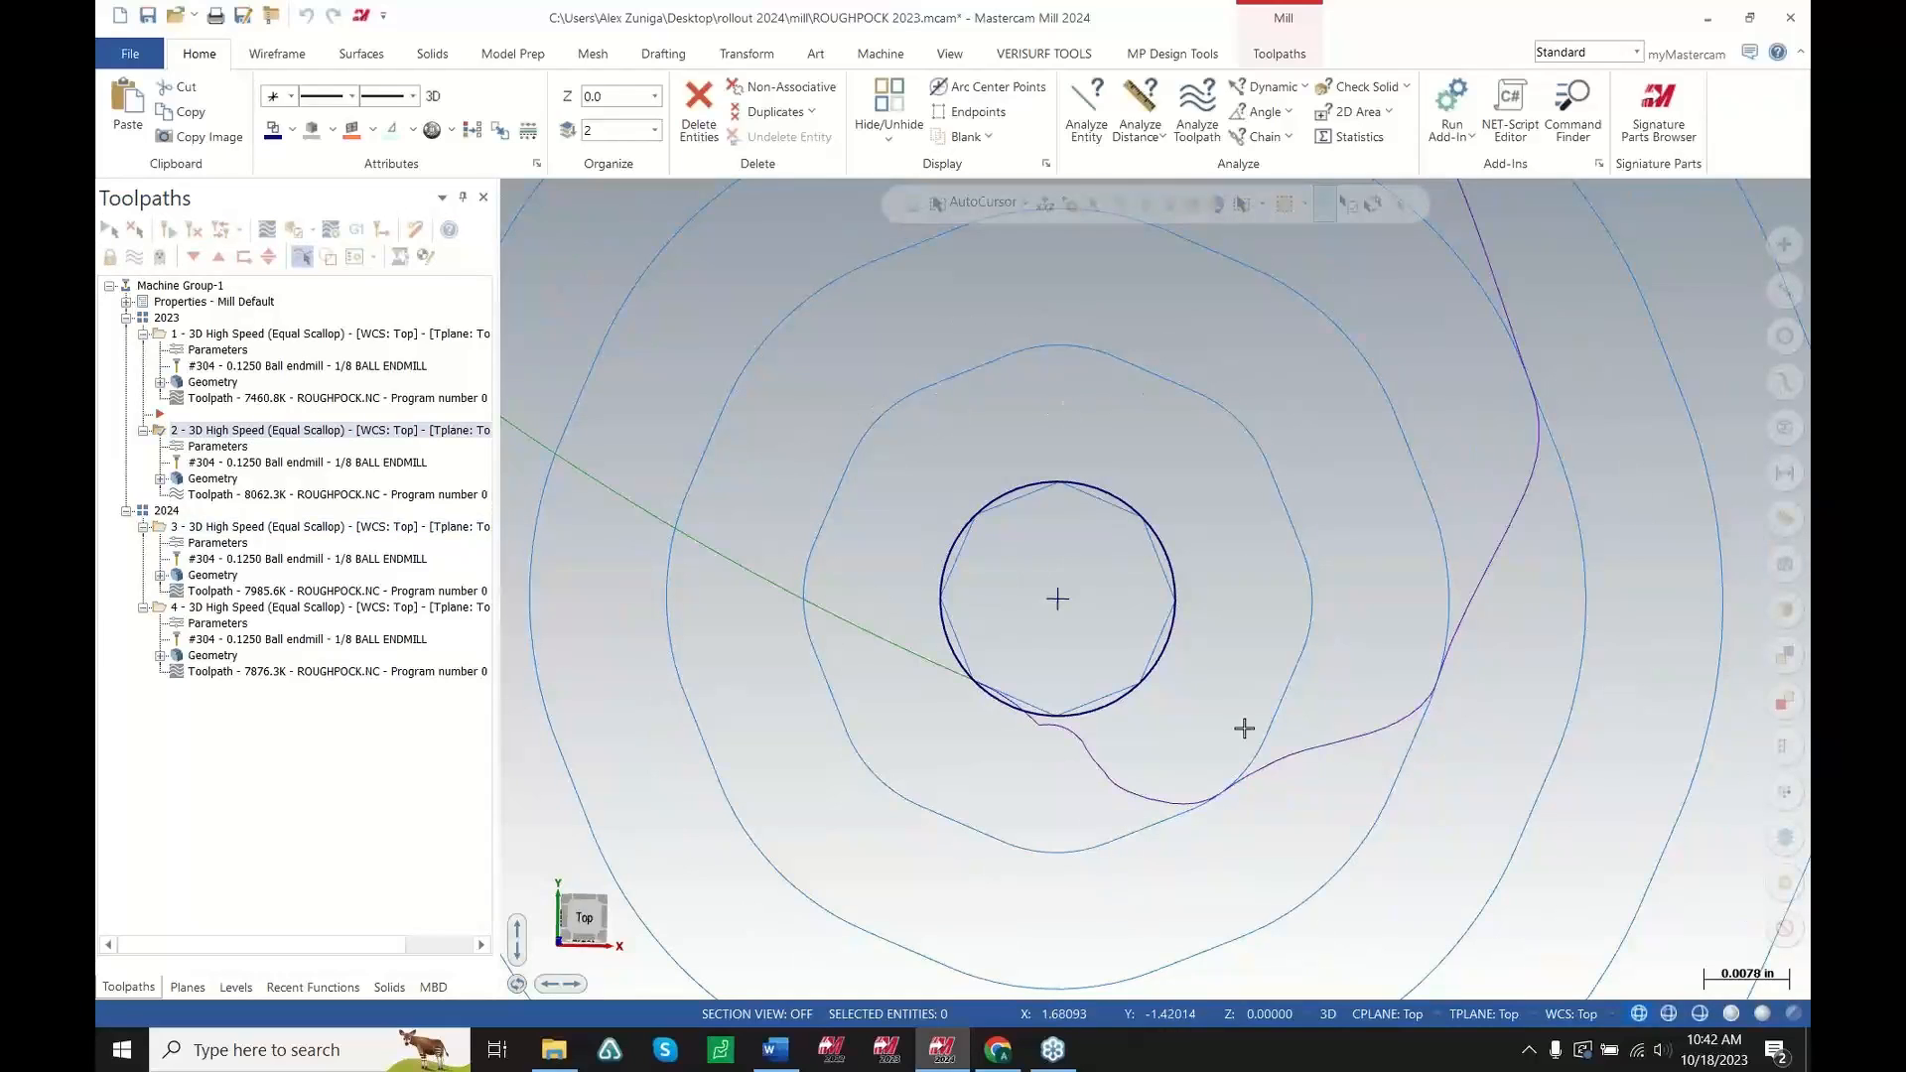
pyautogui.click(437, 527)
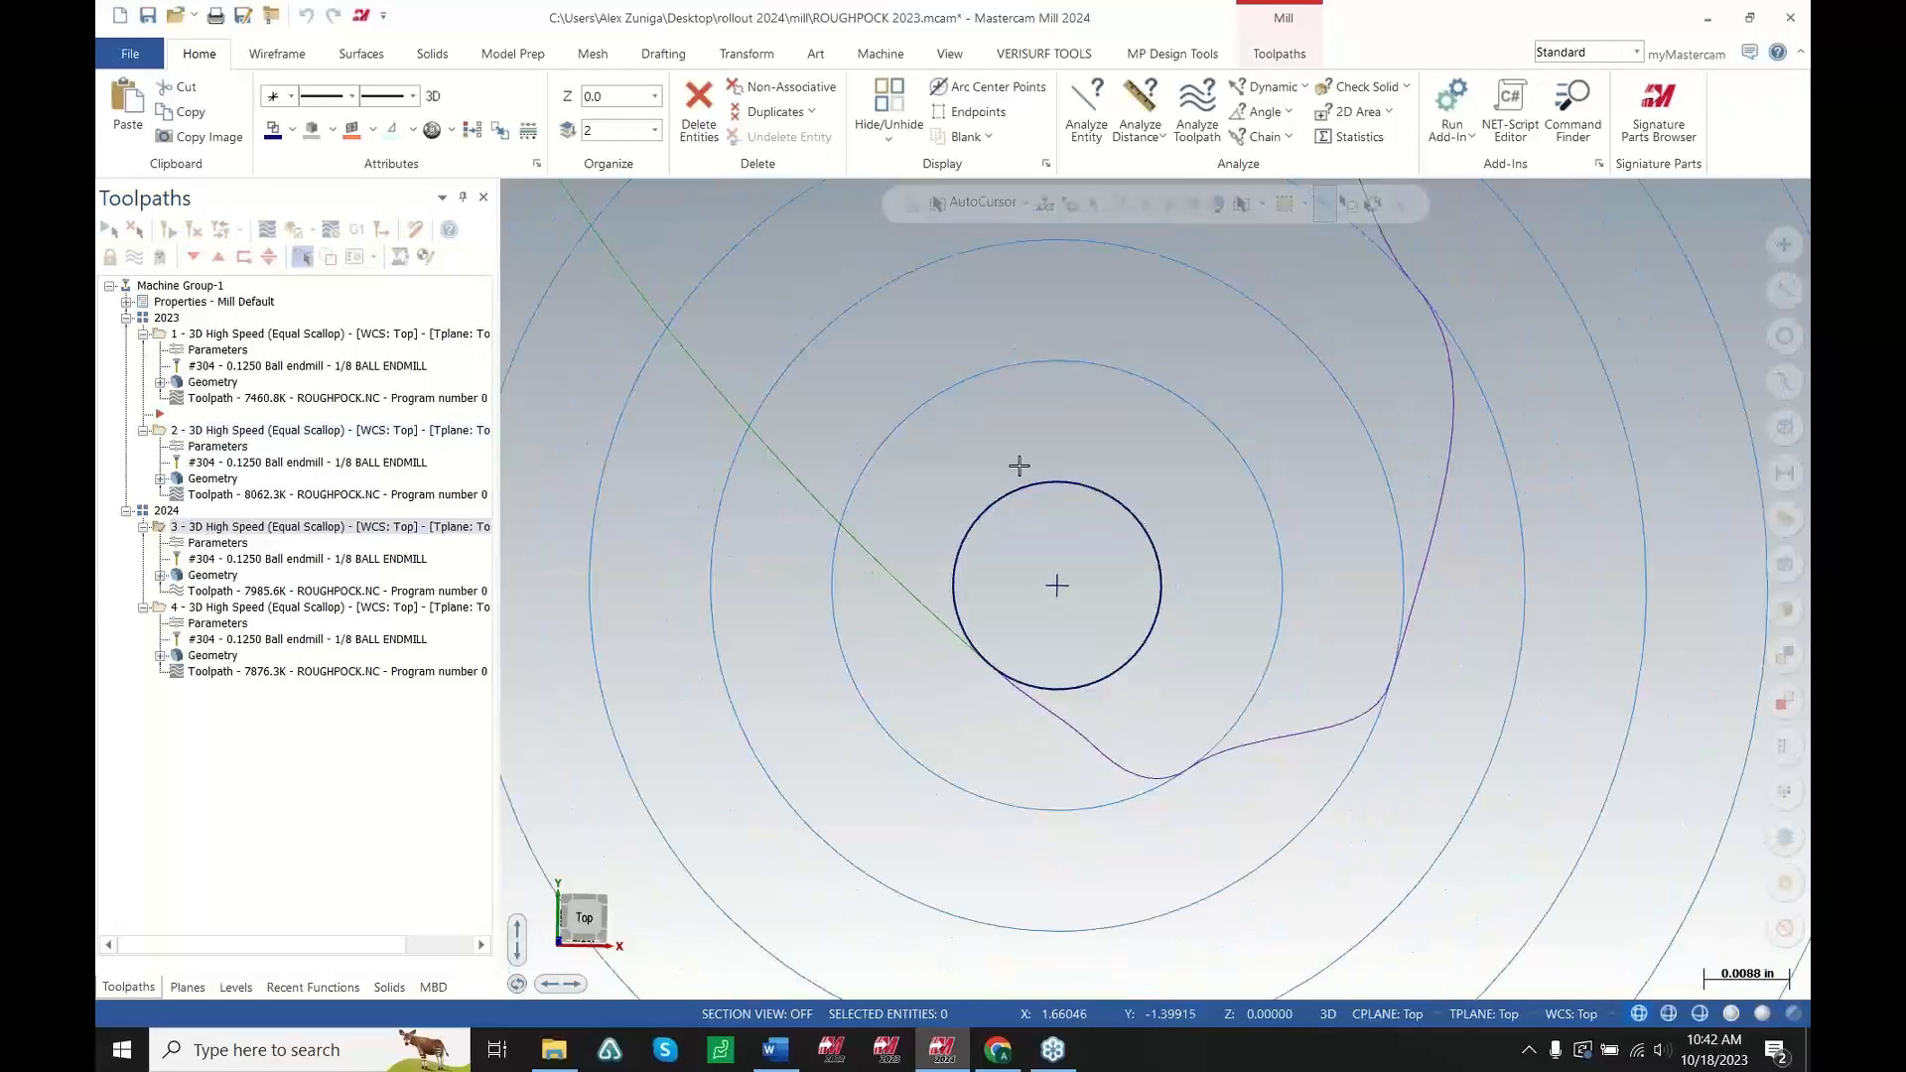
pyautogui.scroll(-4, 983, 452)
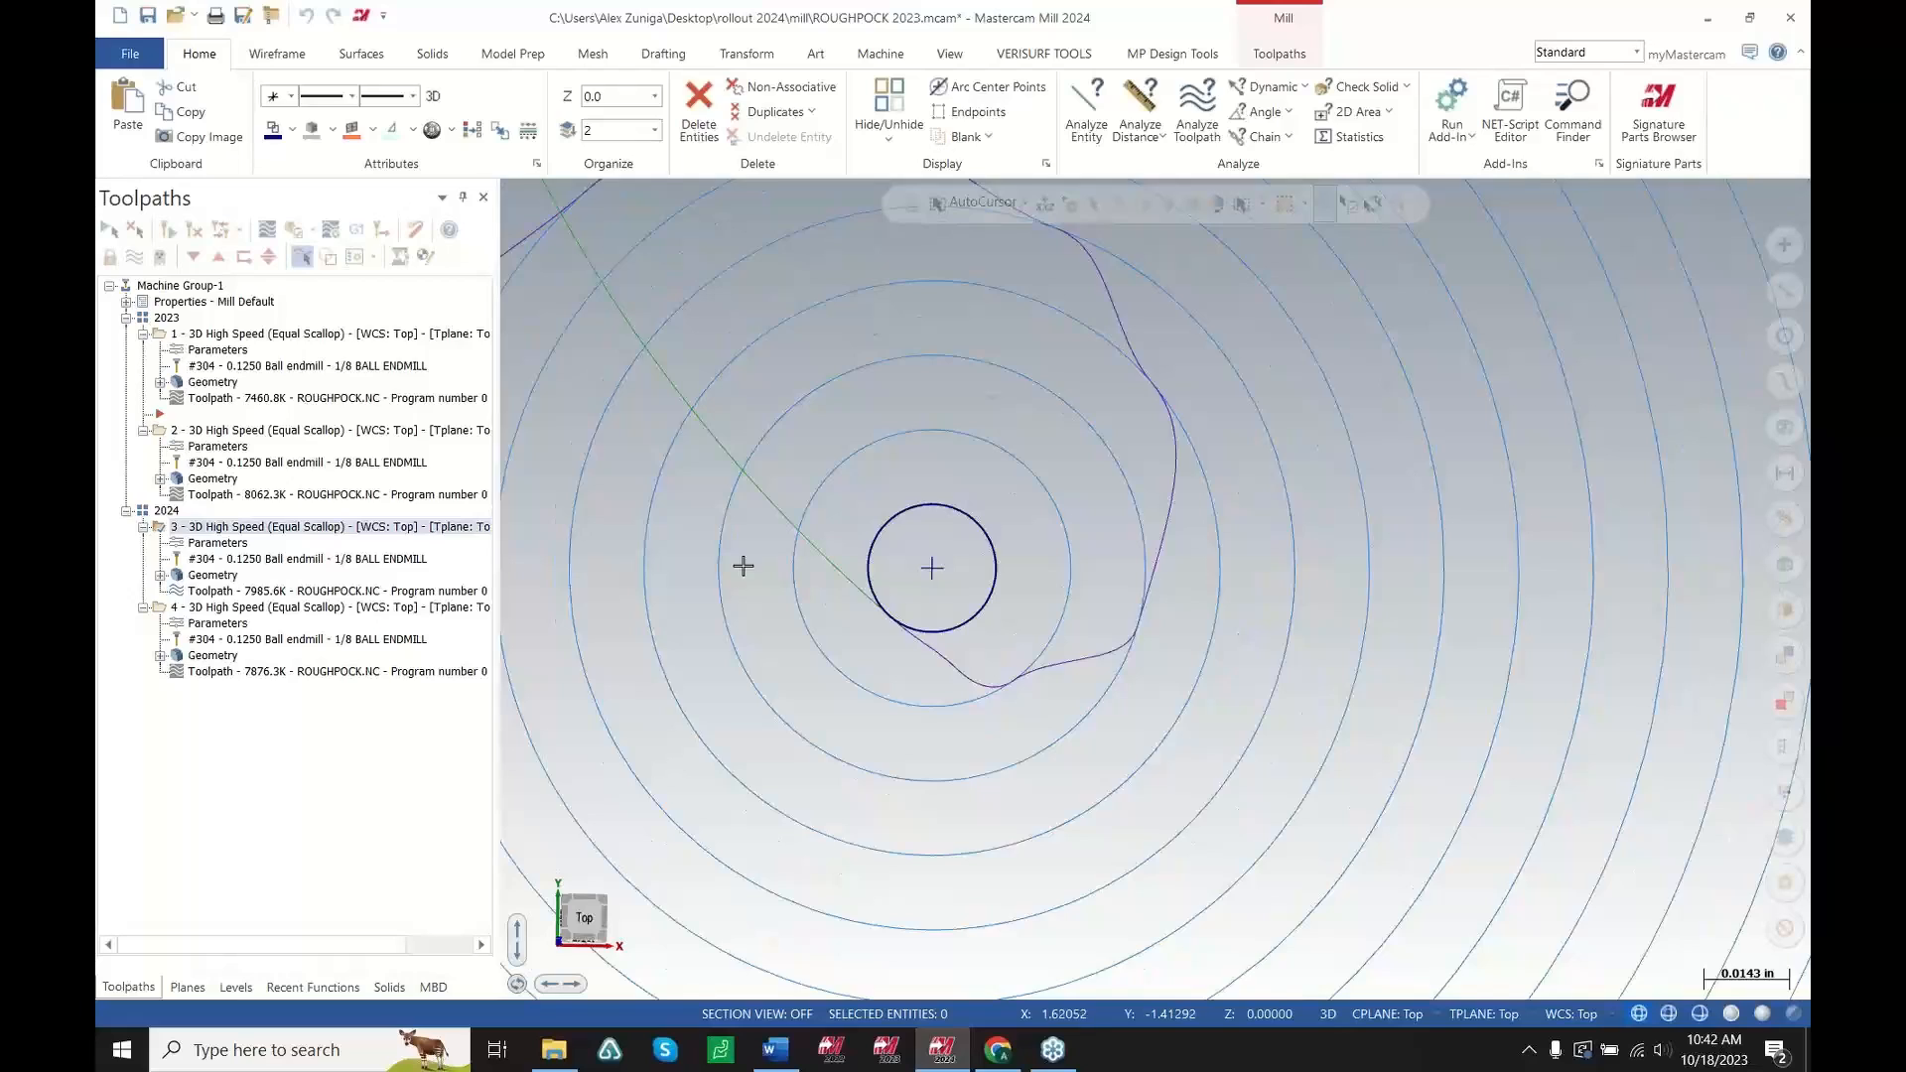
pyautogui.scroll(4, 931, 568)
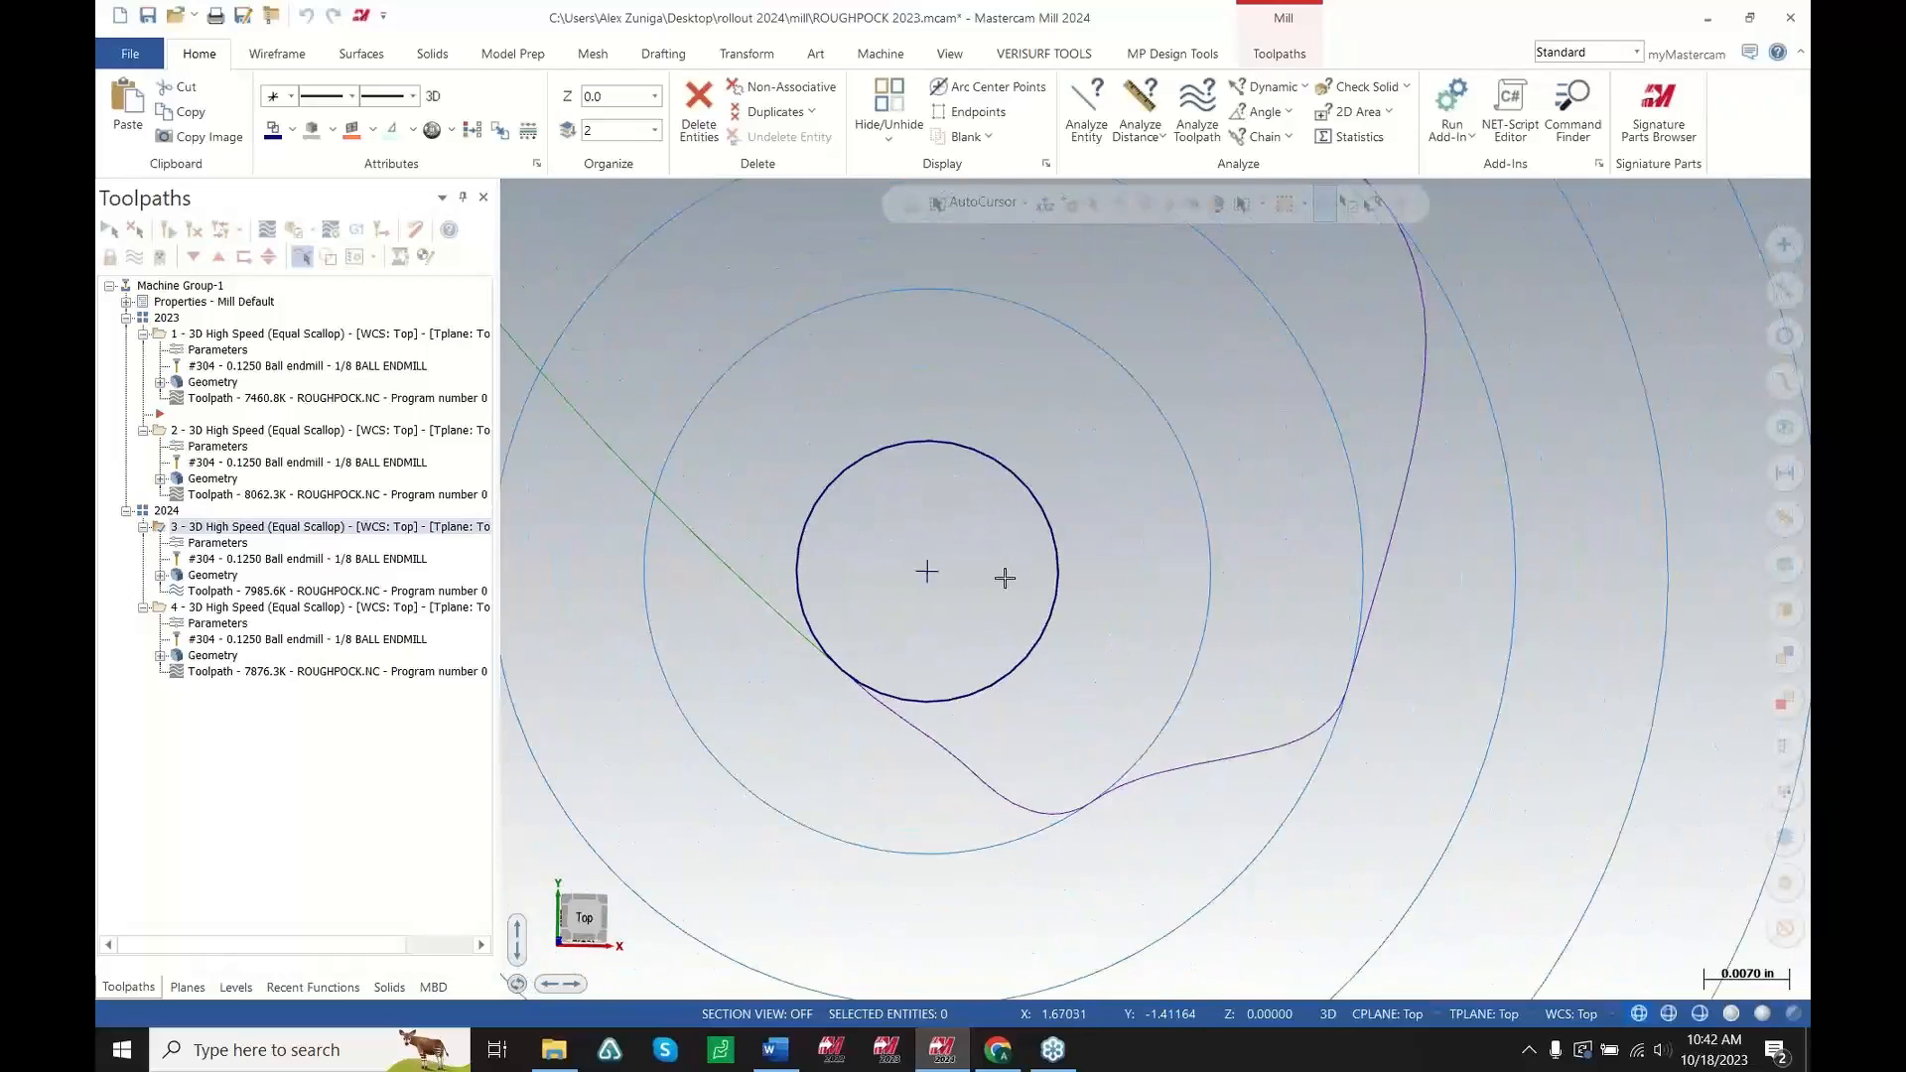
pyautogui.scroll(-5, 1029, 542)
pyautogui.scroll(4, 966, 537)
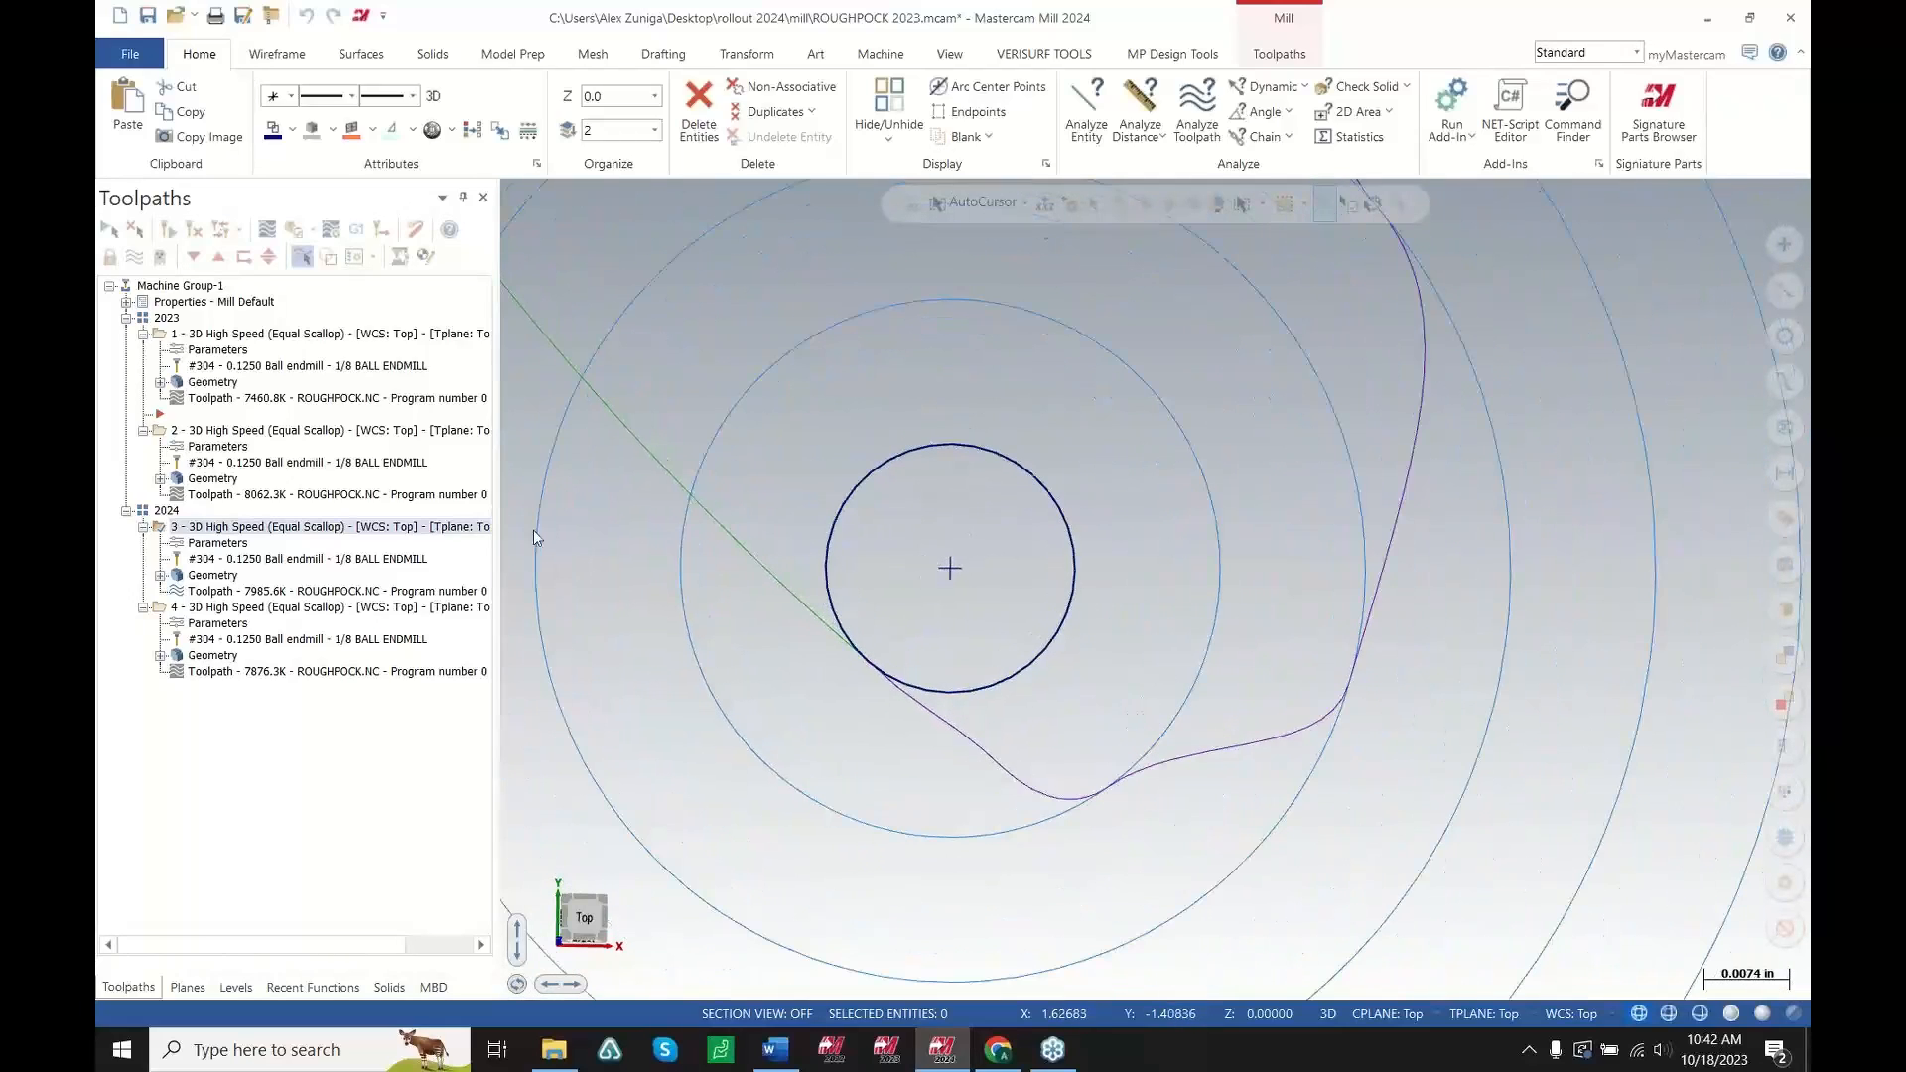
# Open the first 2024 toolpath's parameters and review its Toolpath Control curve chain, closing without changes
pyautogui.click(217, 542)
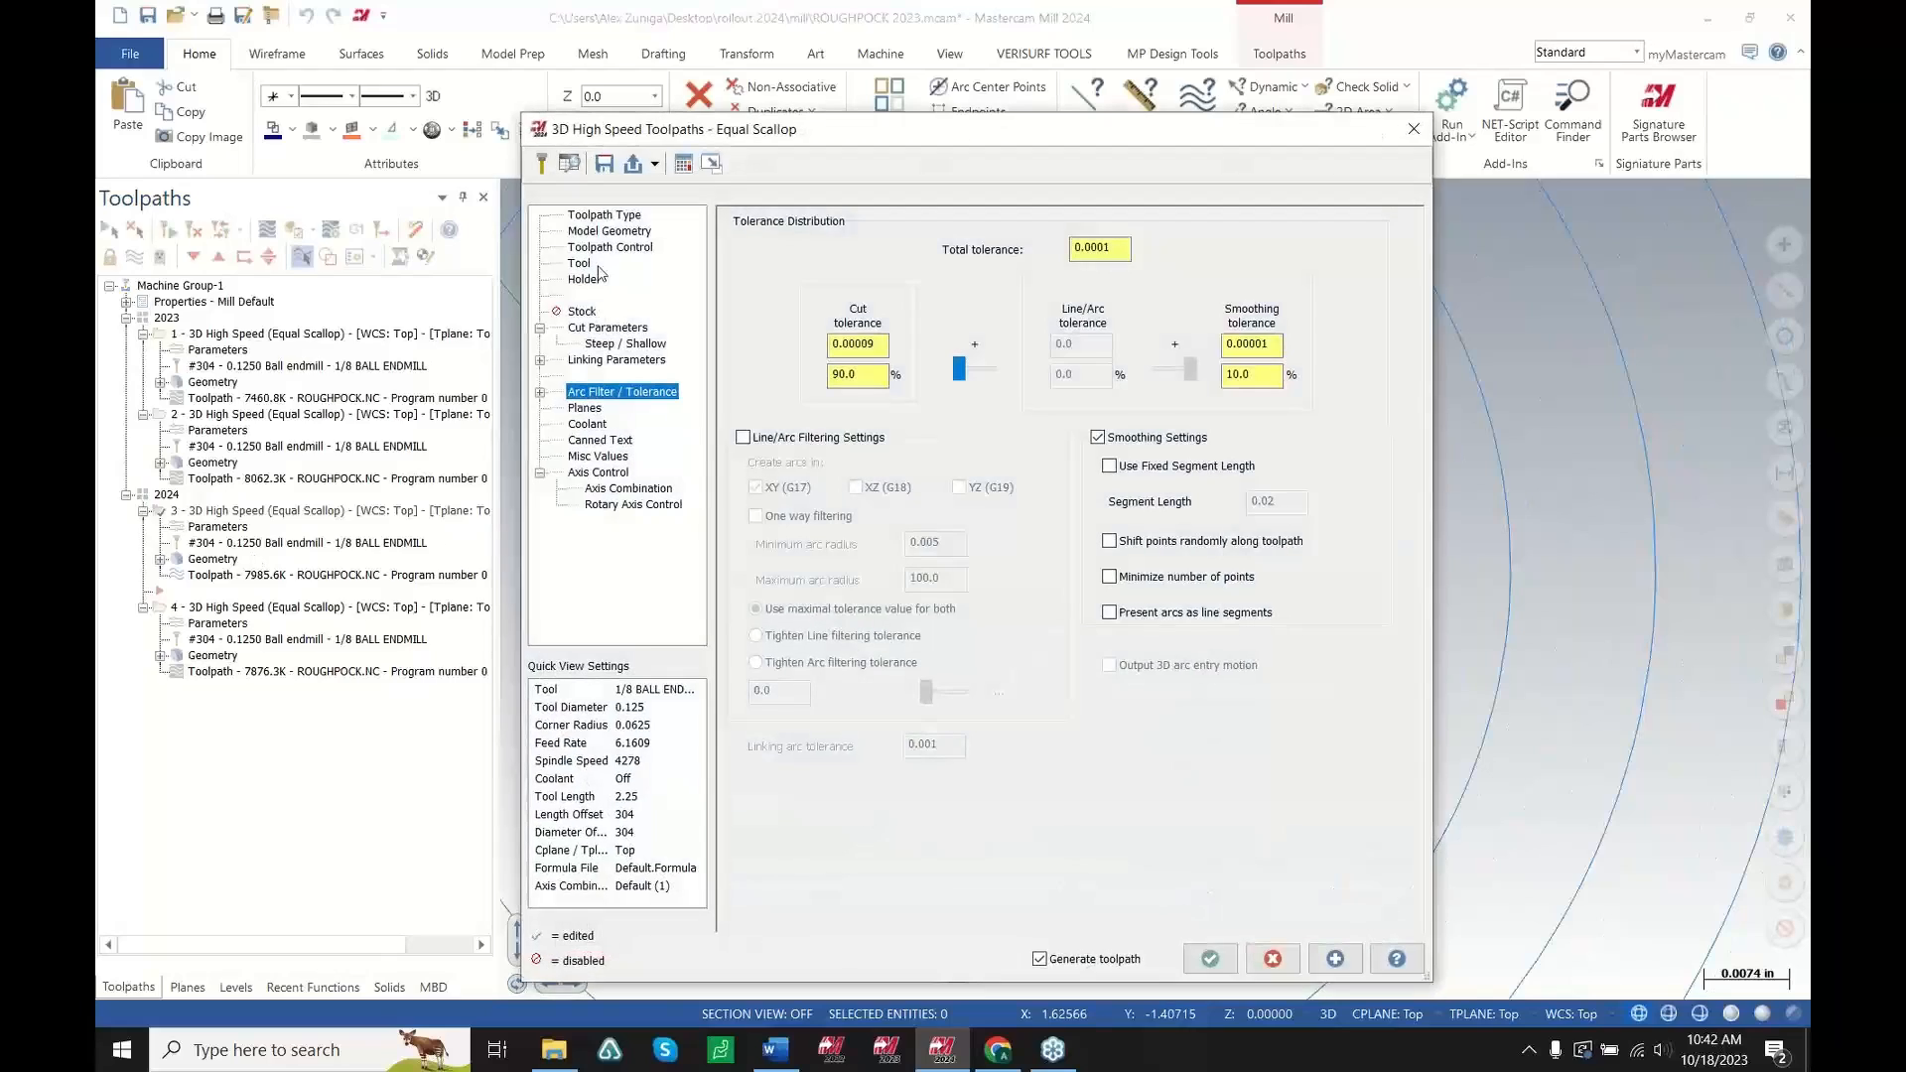
pyautogui.click(597, 247)
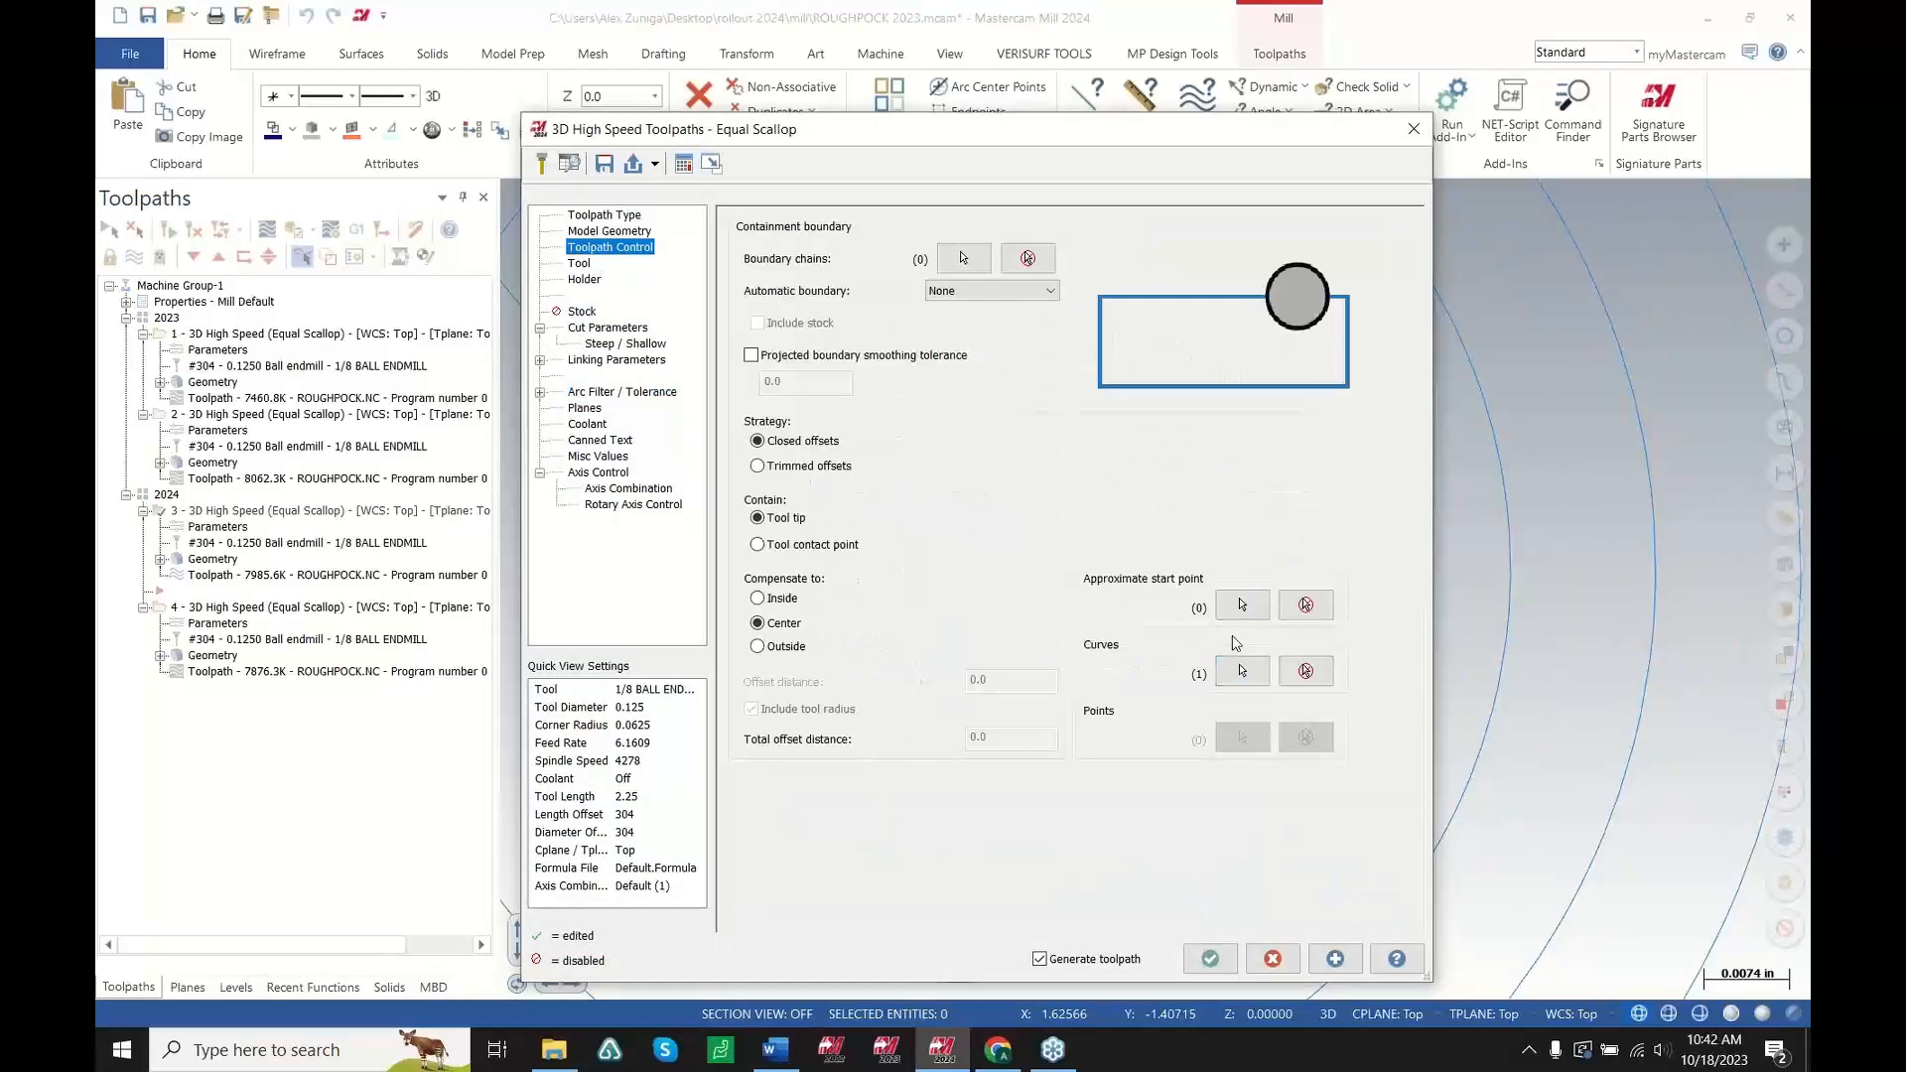
pyautogui.click(1243, 672)
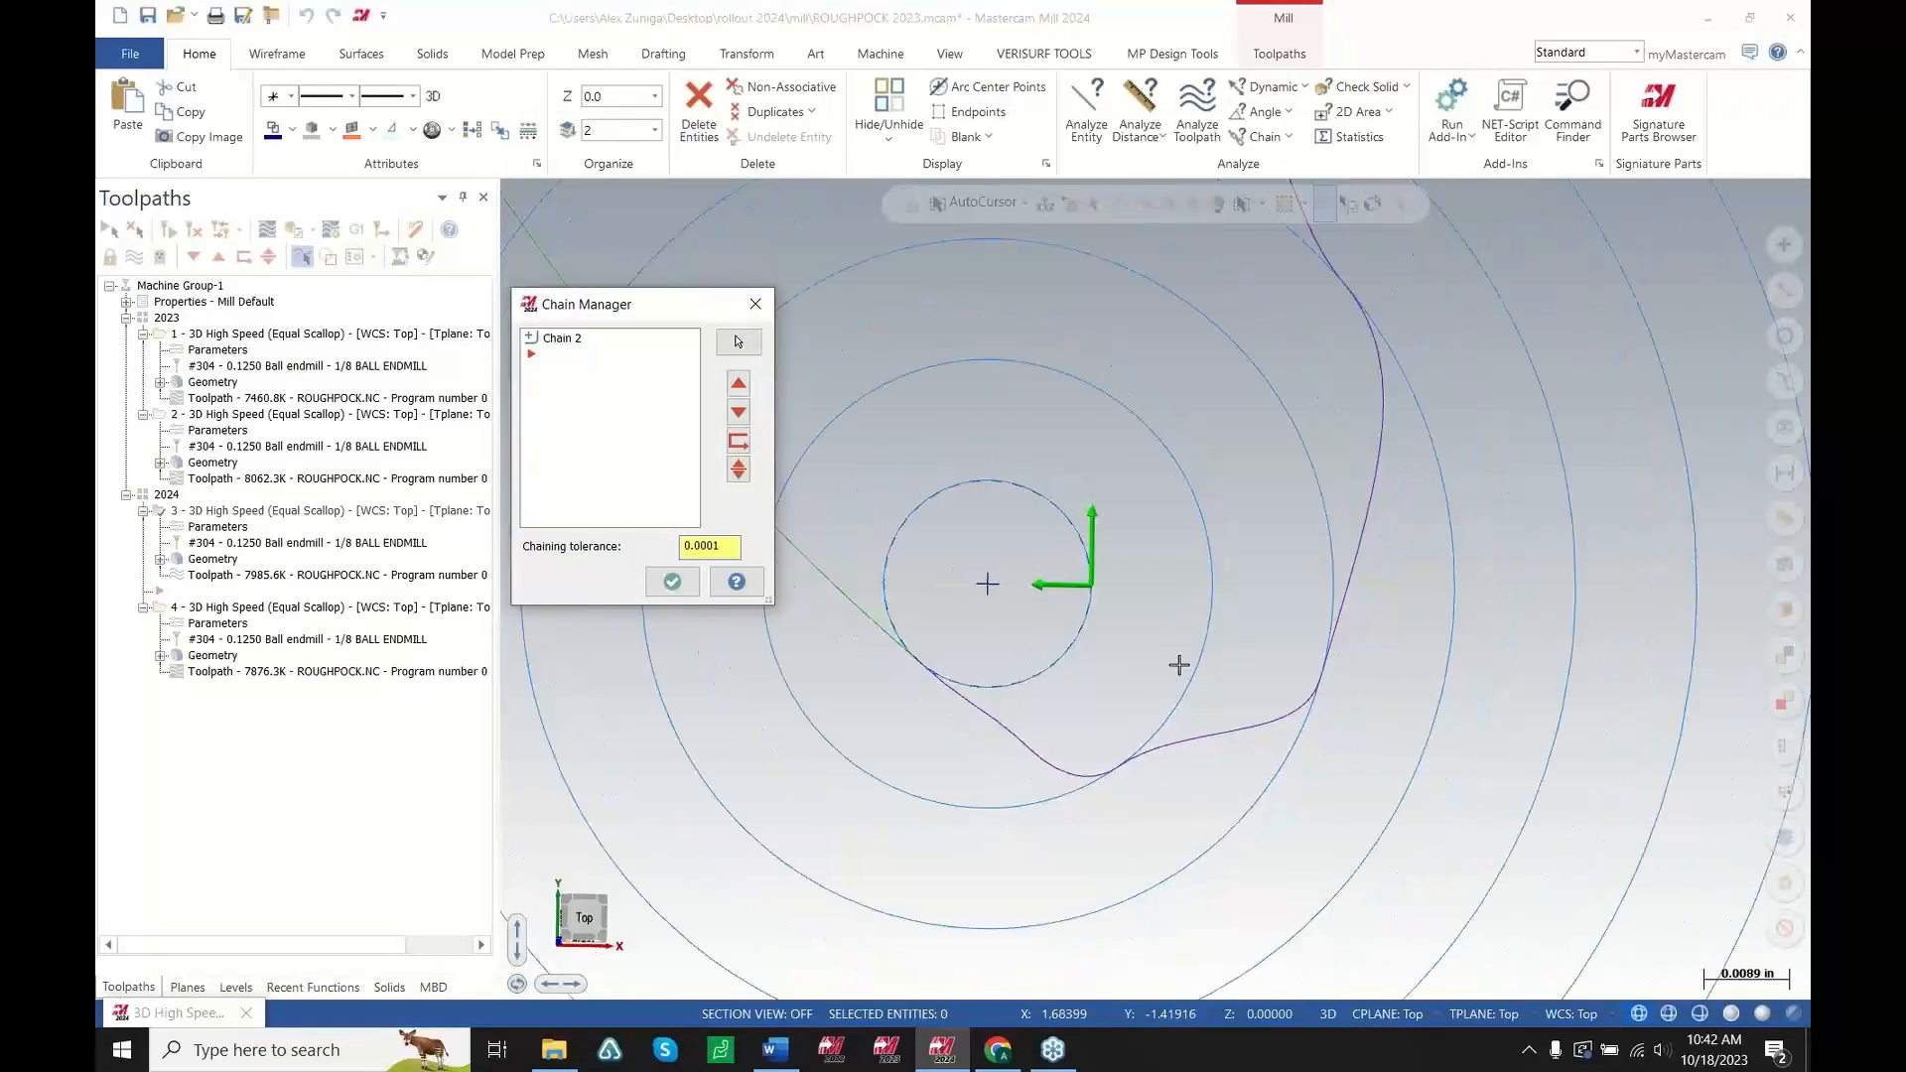
pyautogui.scroll(-10, 1180, 665)
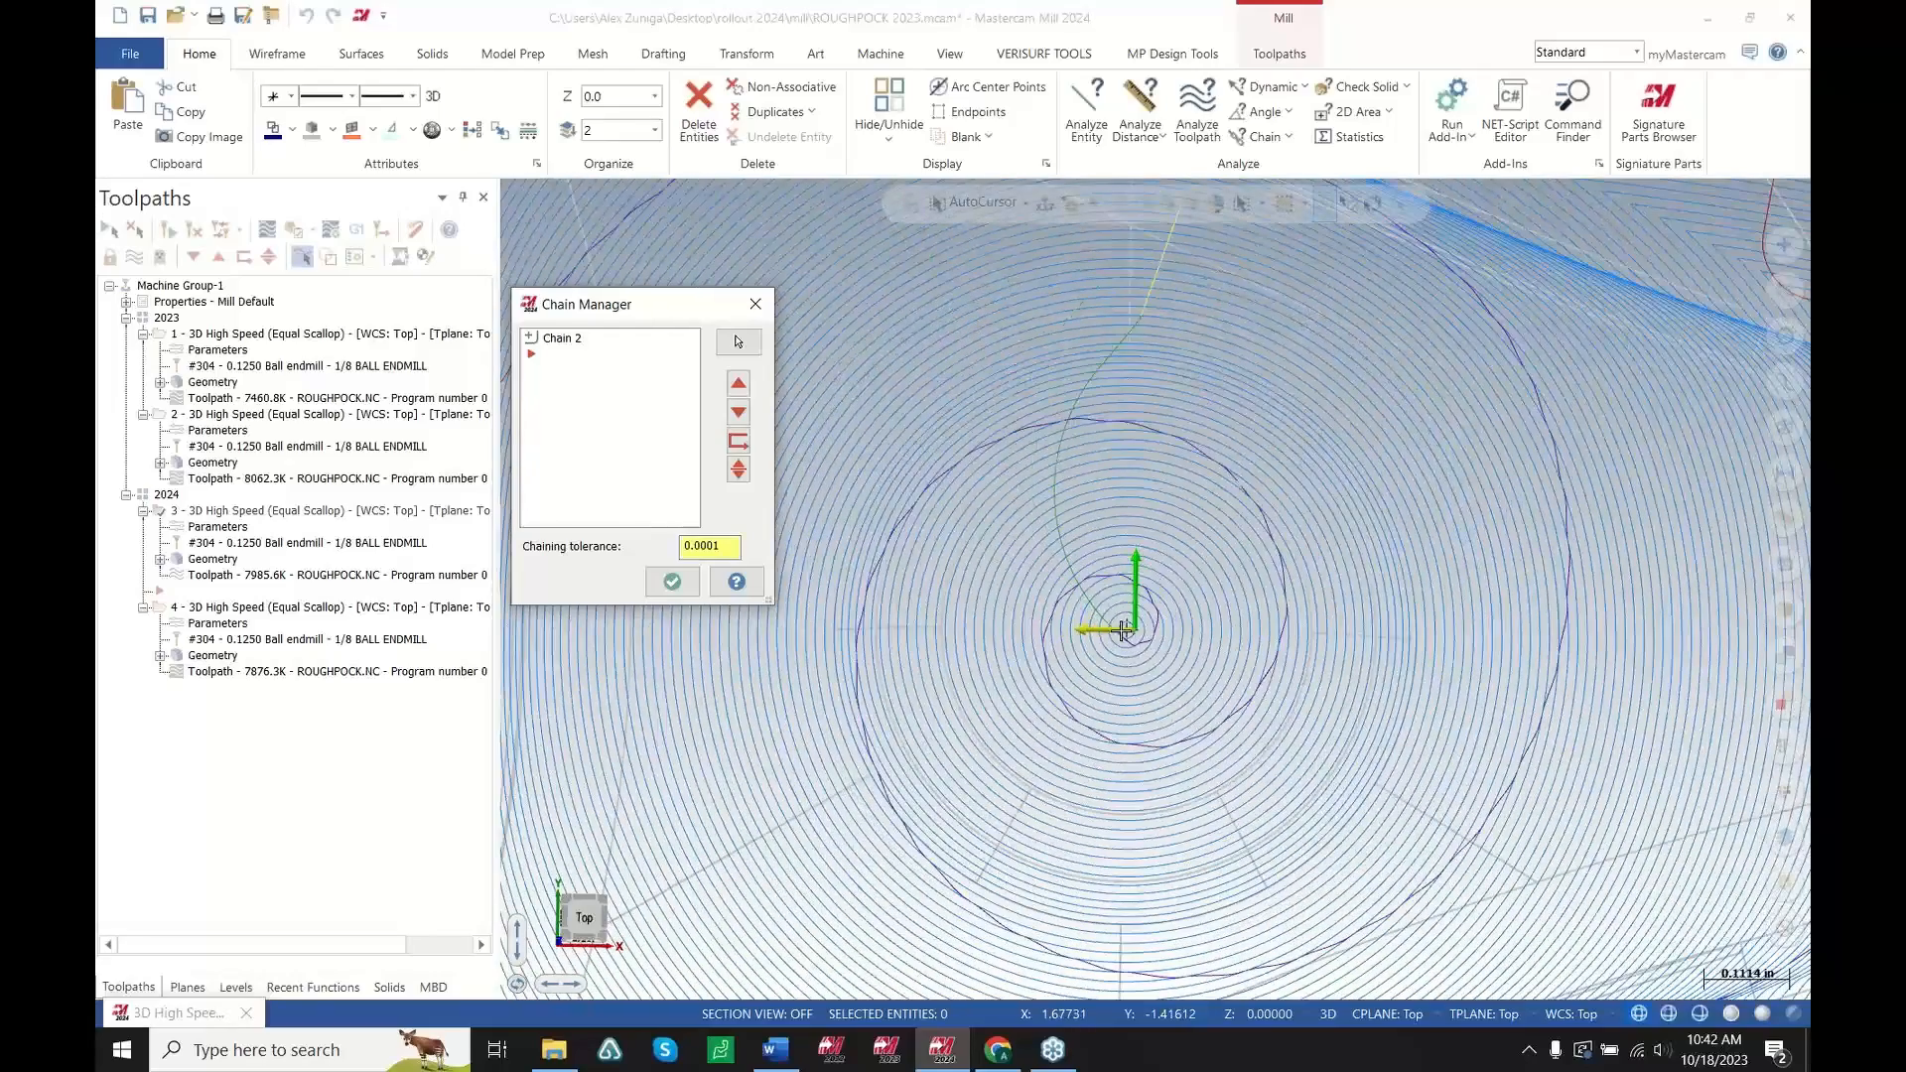
pyautogui.press('Escape')
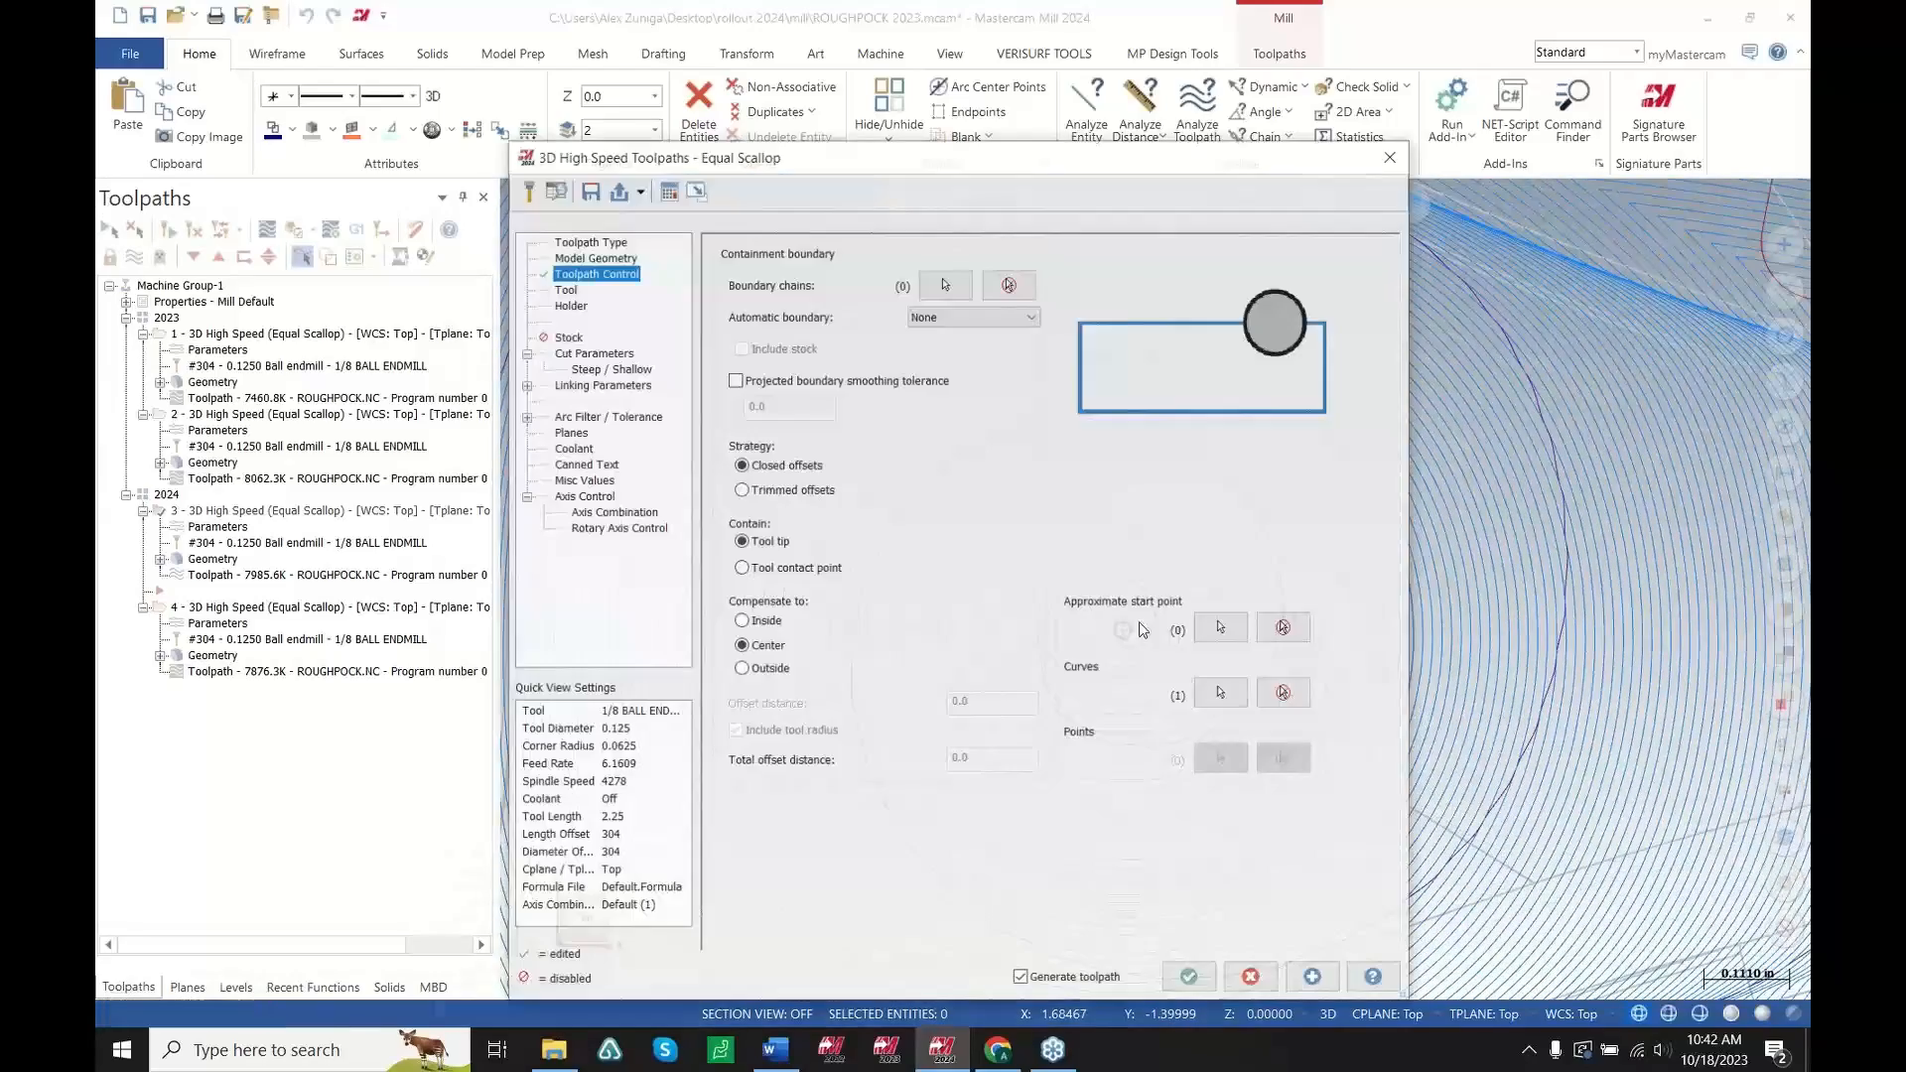
pyautogui.press('Escape')
pyautogui.scroll(10, 1120, 610)
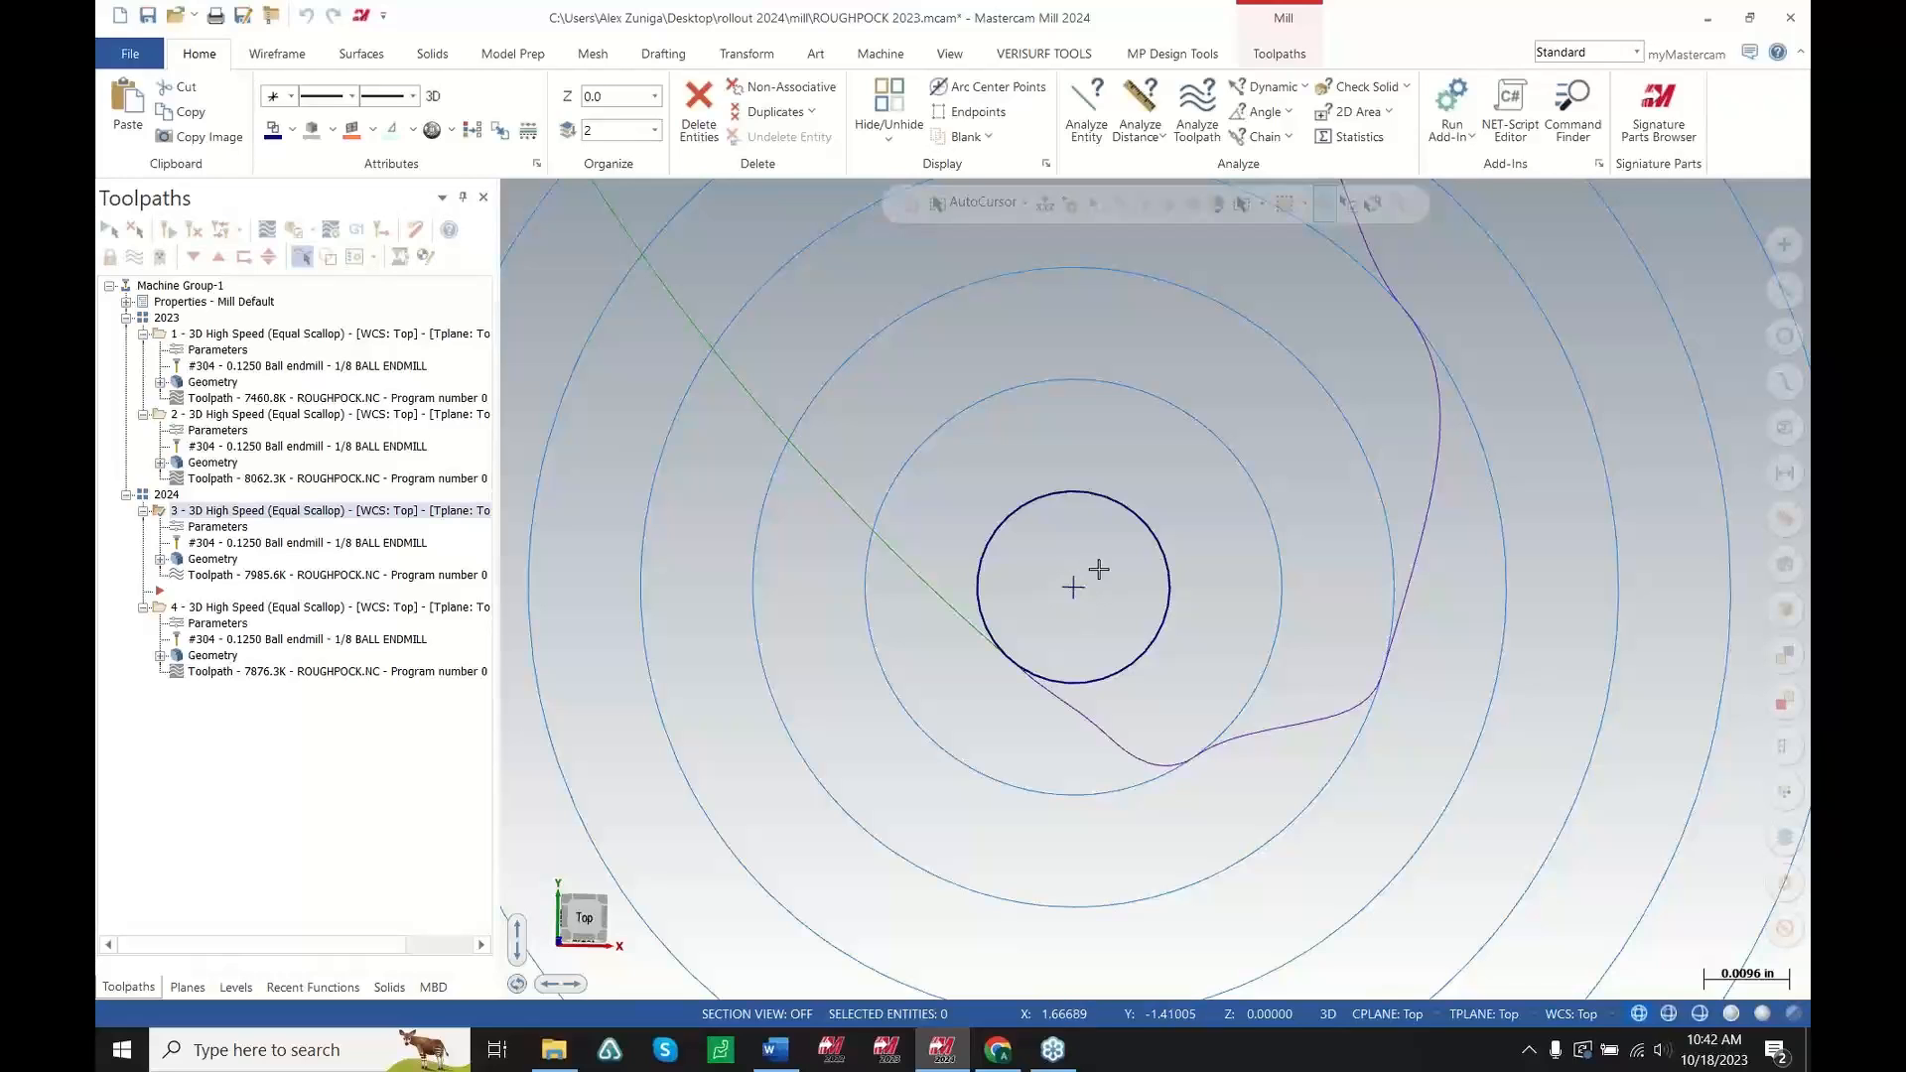
# Select the second 2024 toolpath and examine its entry at the part centre and across the whole part
pyautogui.scroll(-2, 1106, 631)
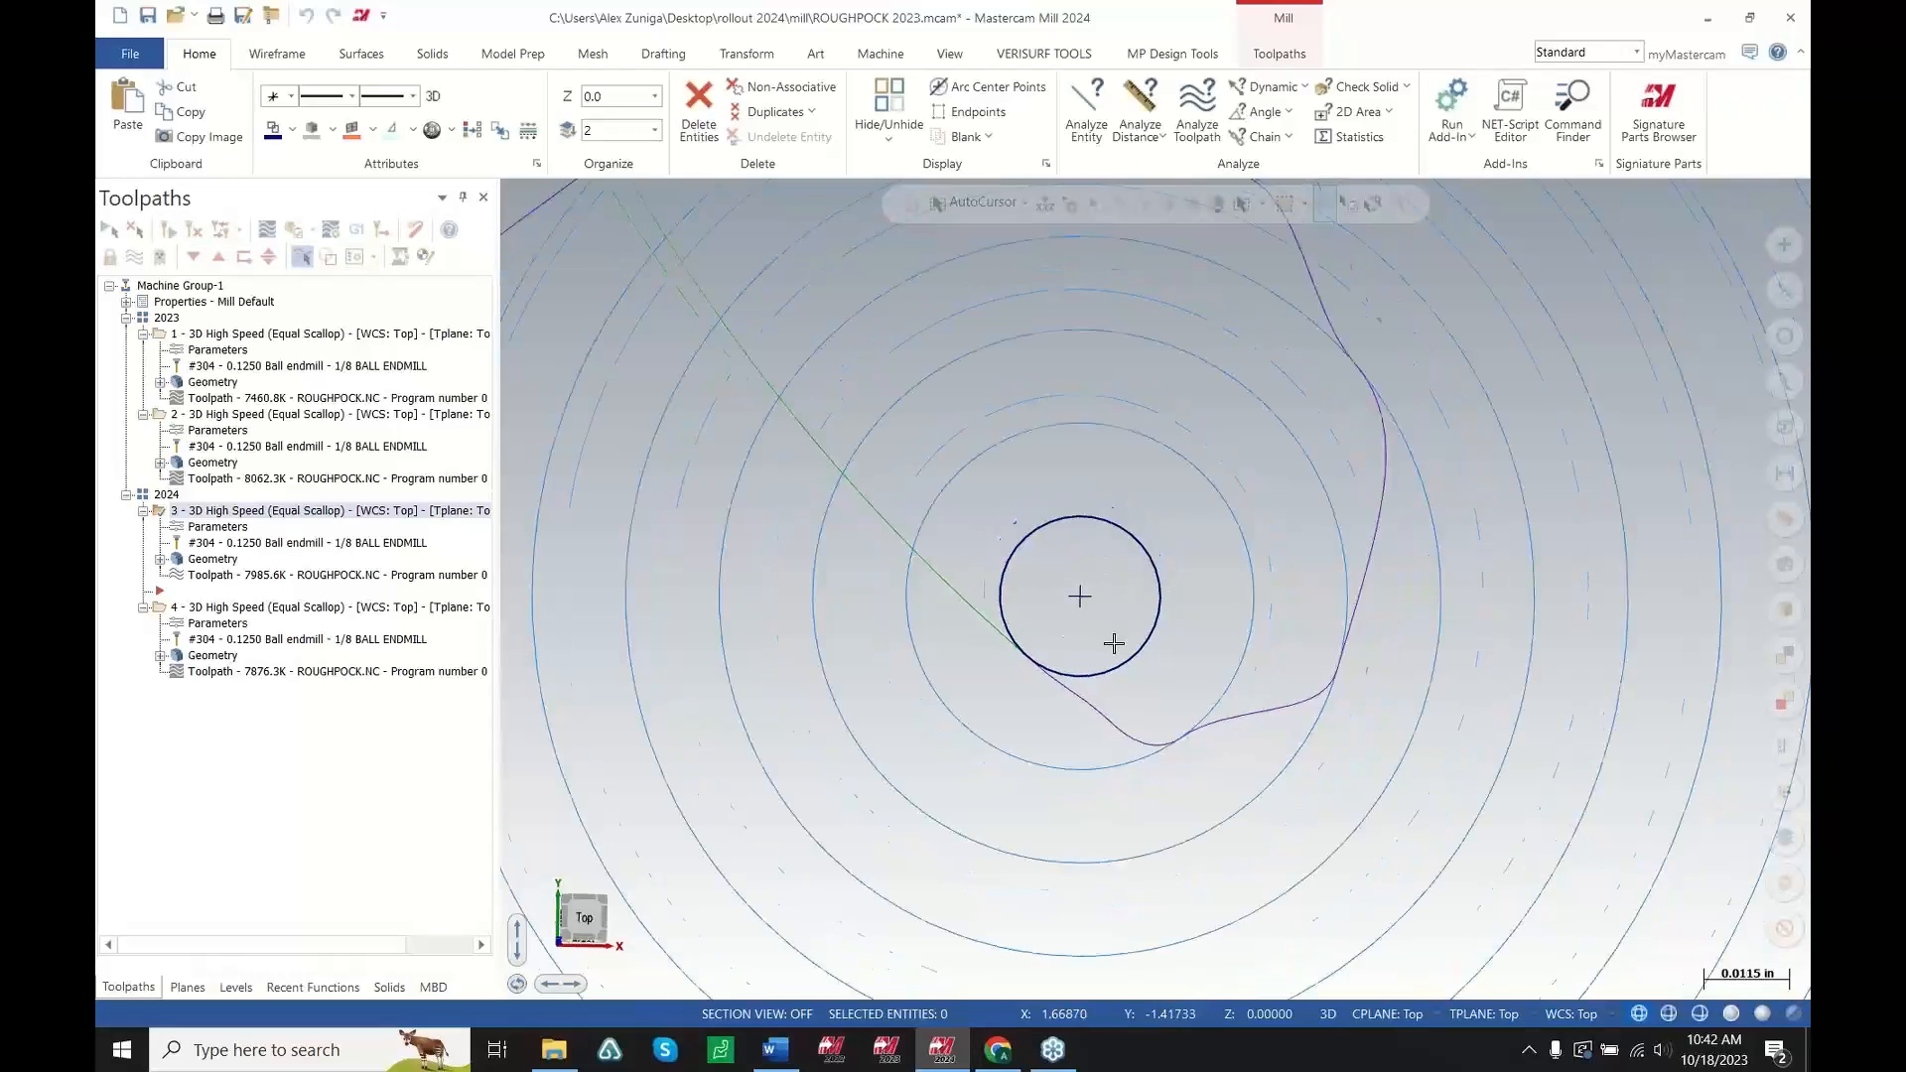
pyautogui.scroll(-1, 1085, 605)
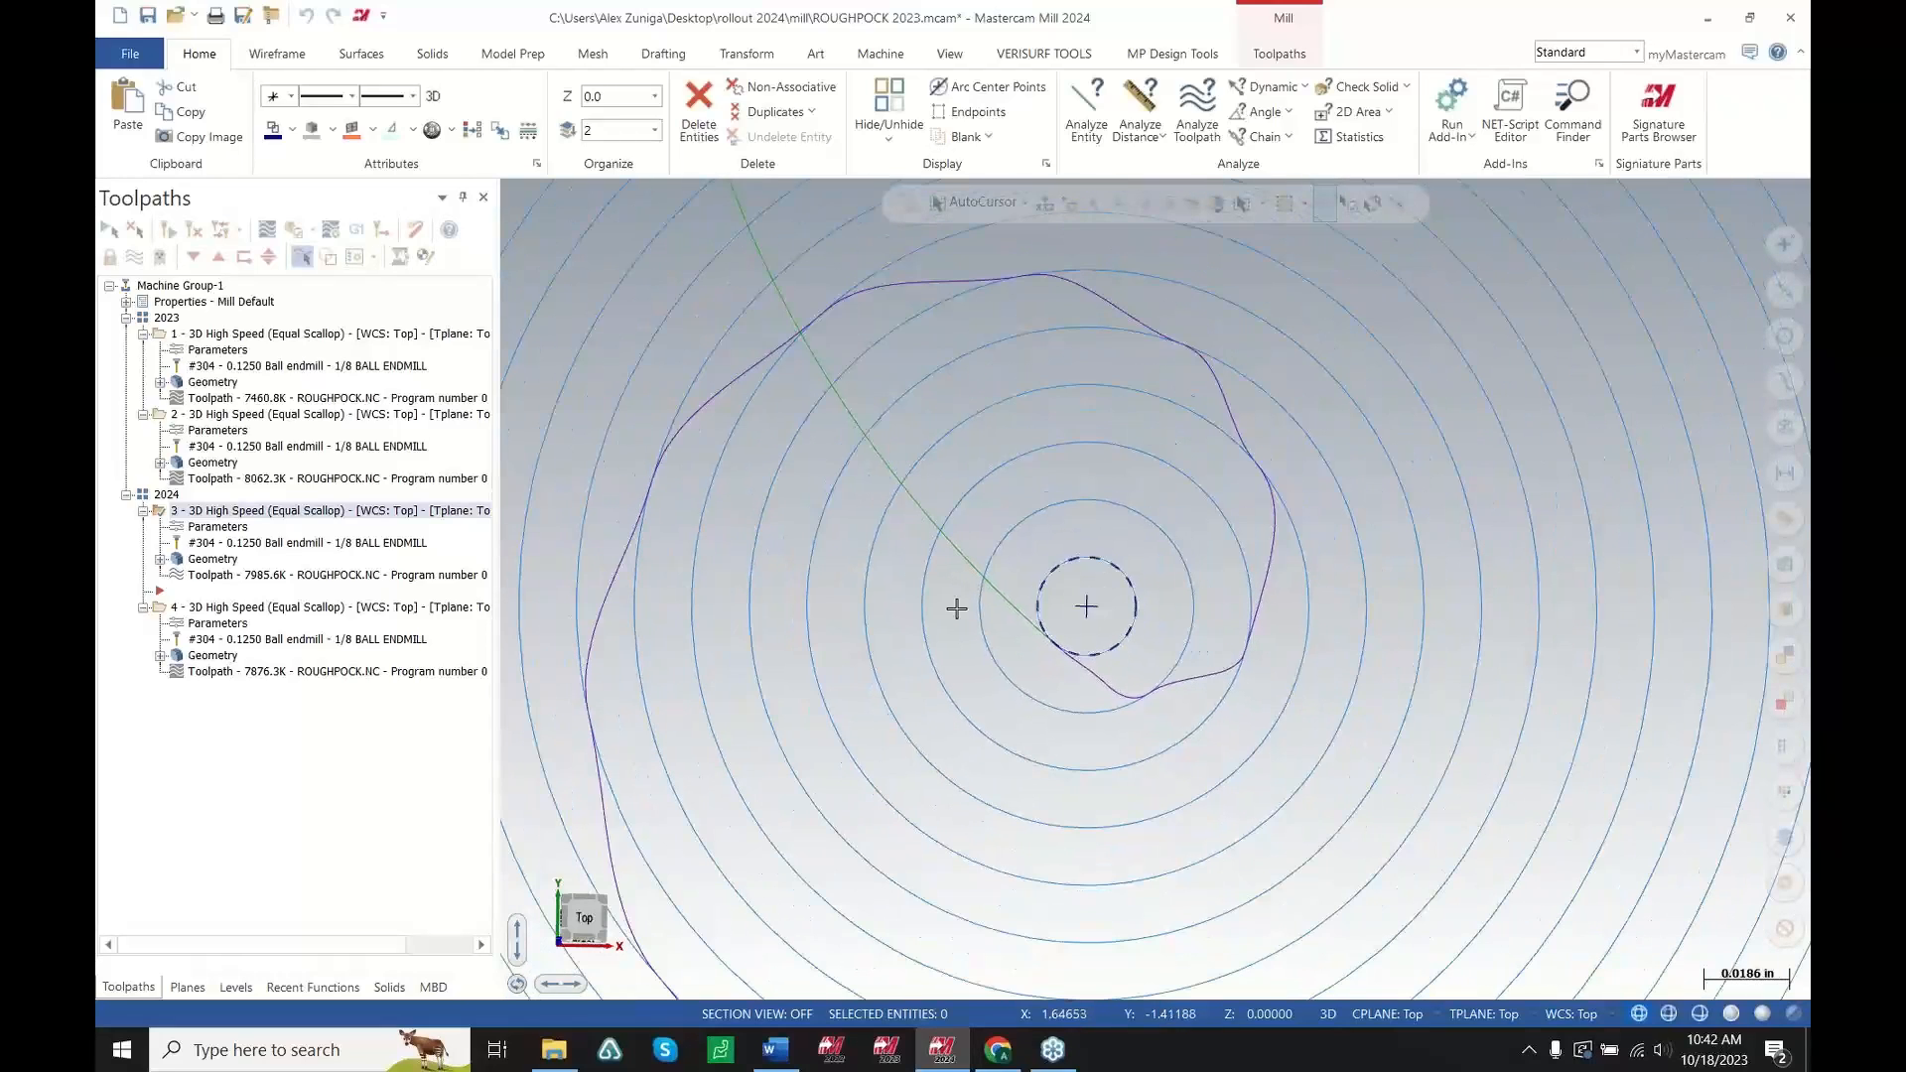
pyautogui.click(277, 609)
pyautogui.scroll(3, 1133, 608)
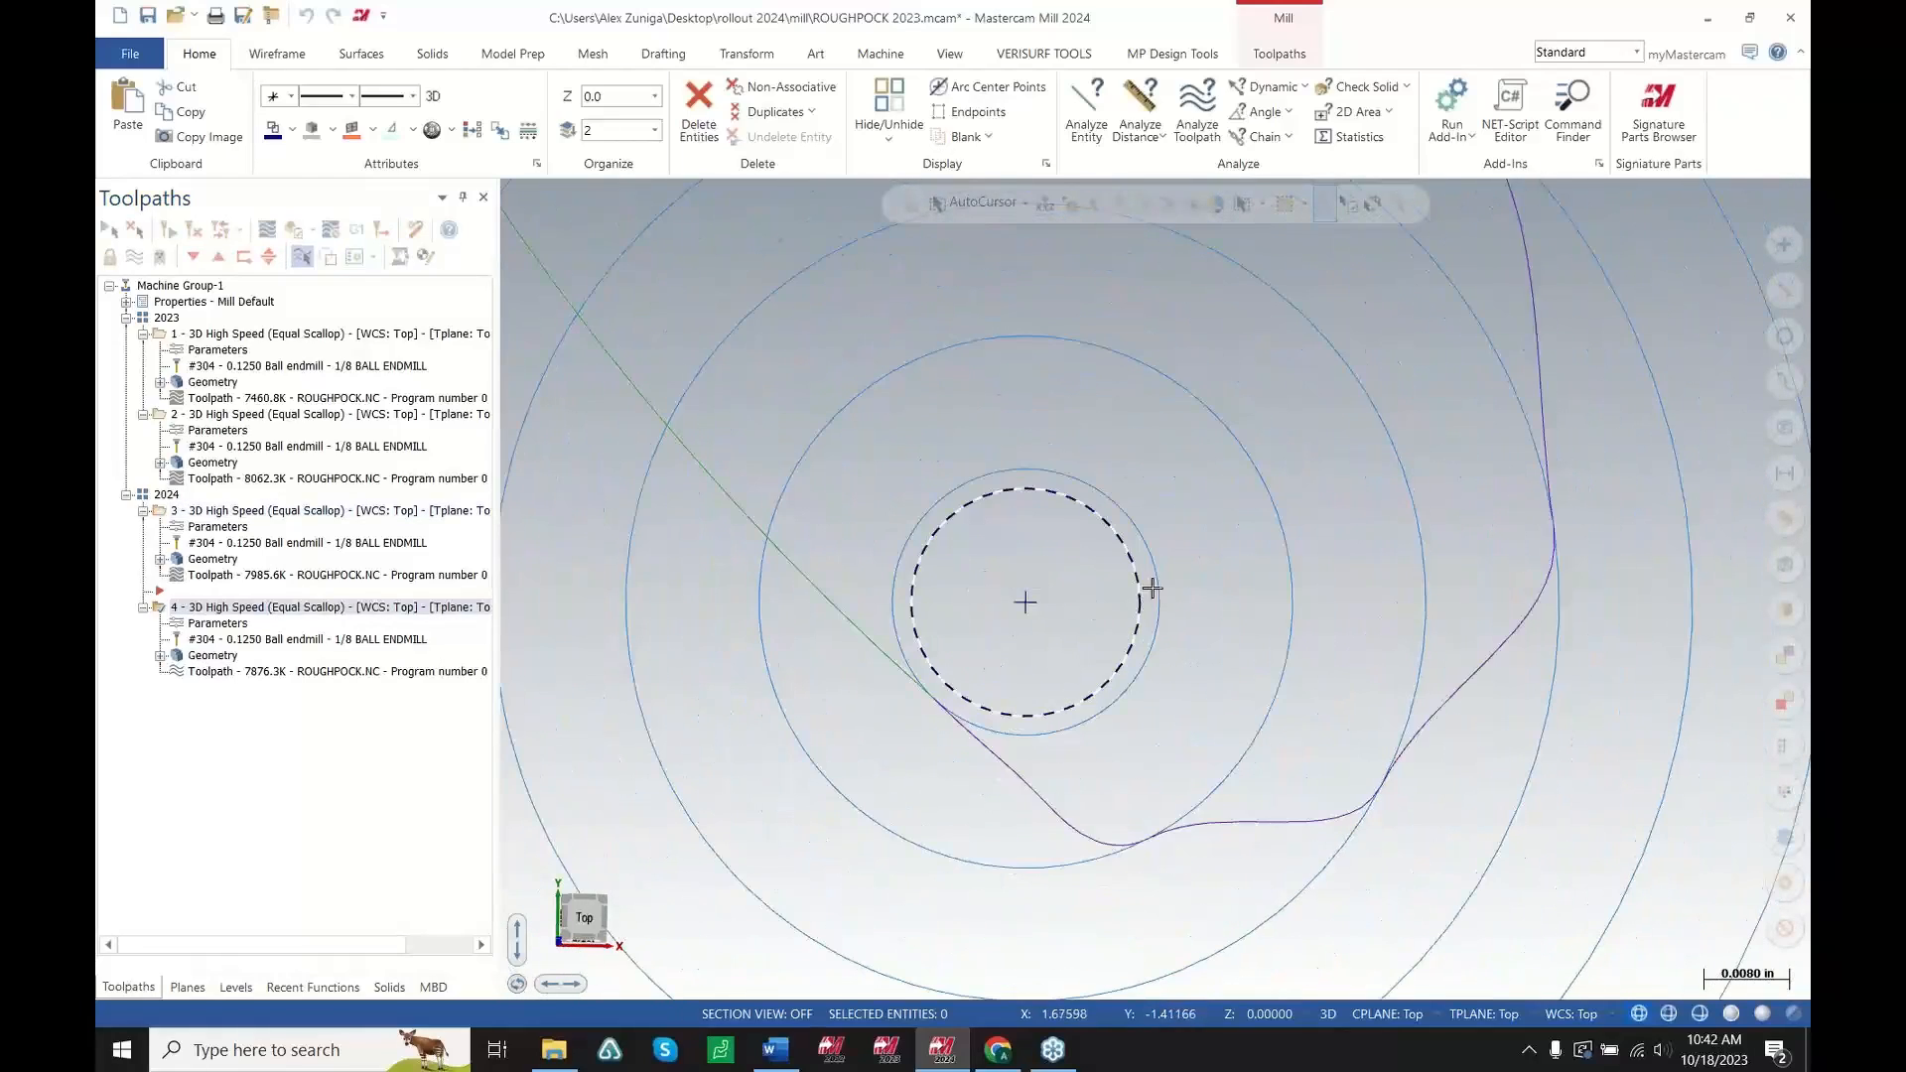
pyautogui.scroll(-5, 1152, 588)
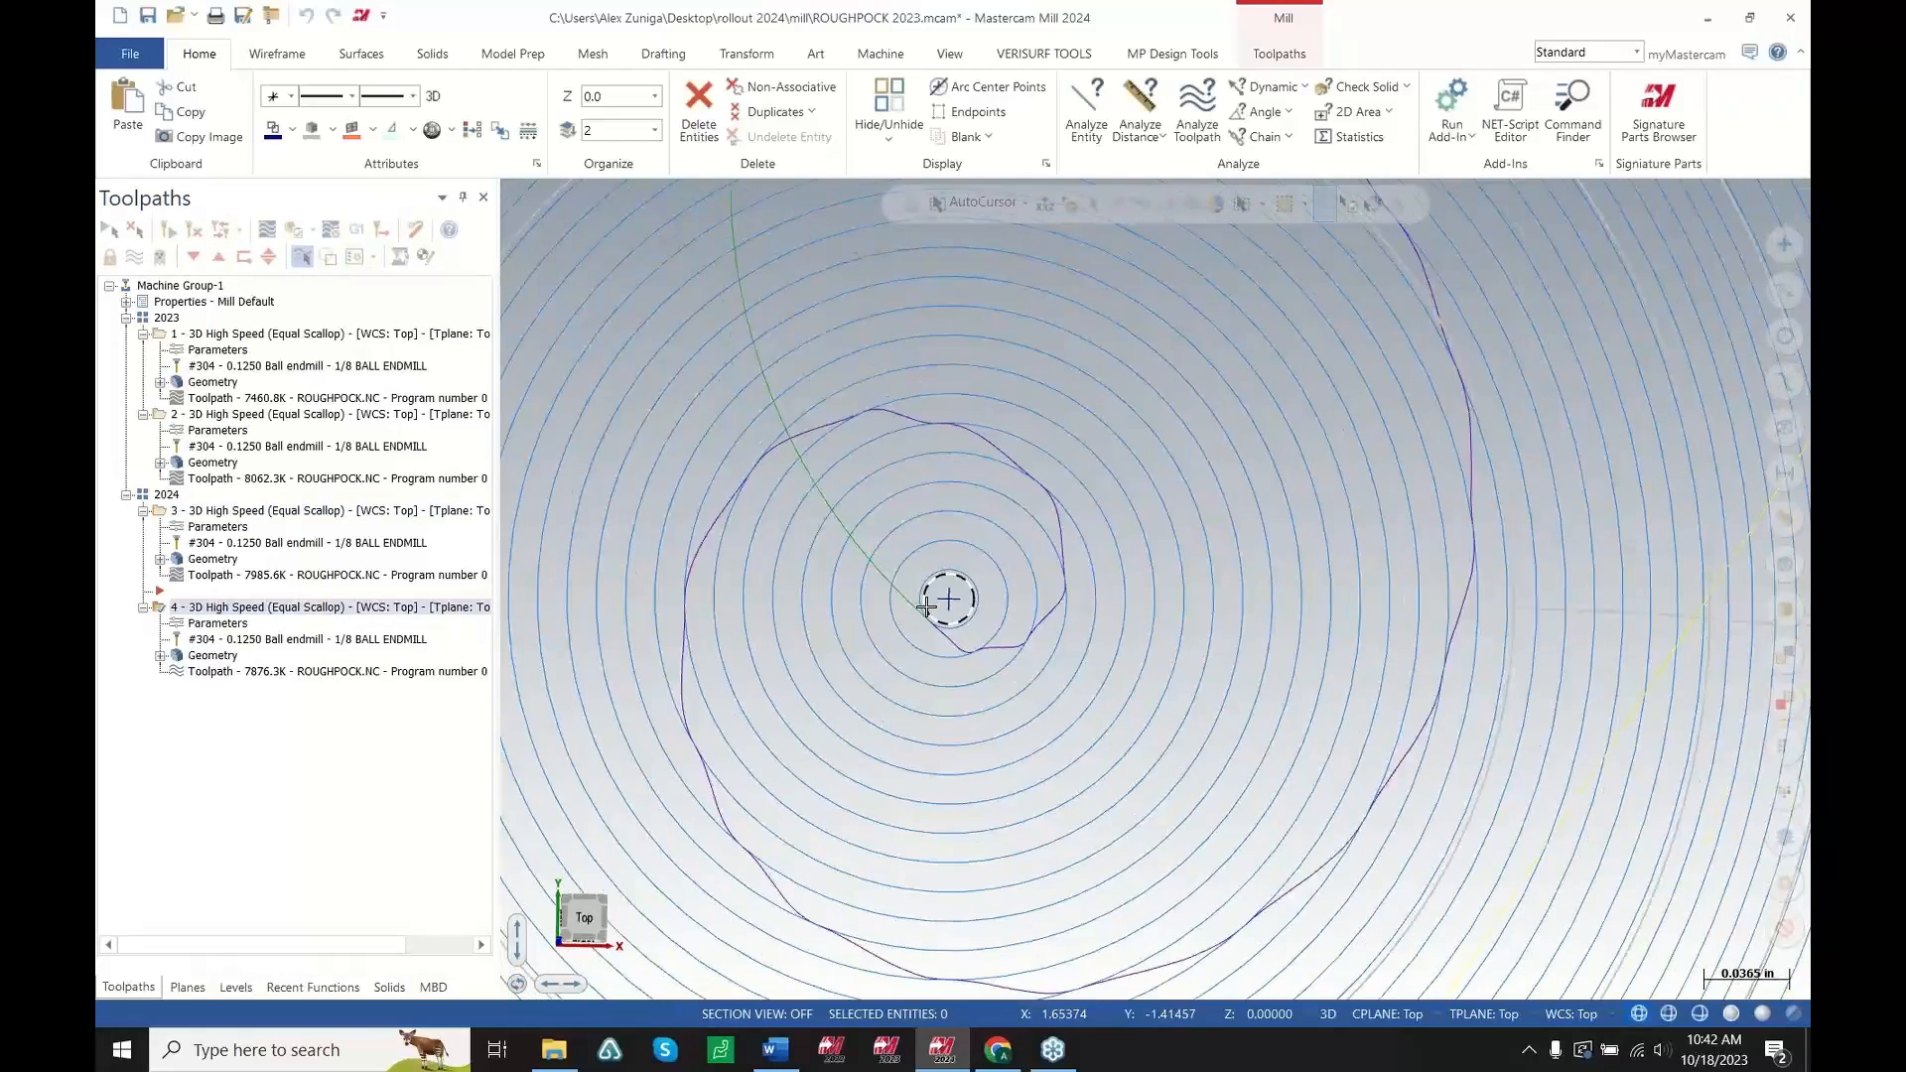
pyautogui.scroll(-6, 926, 605)
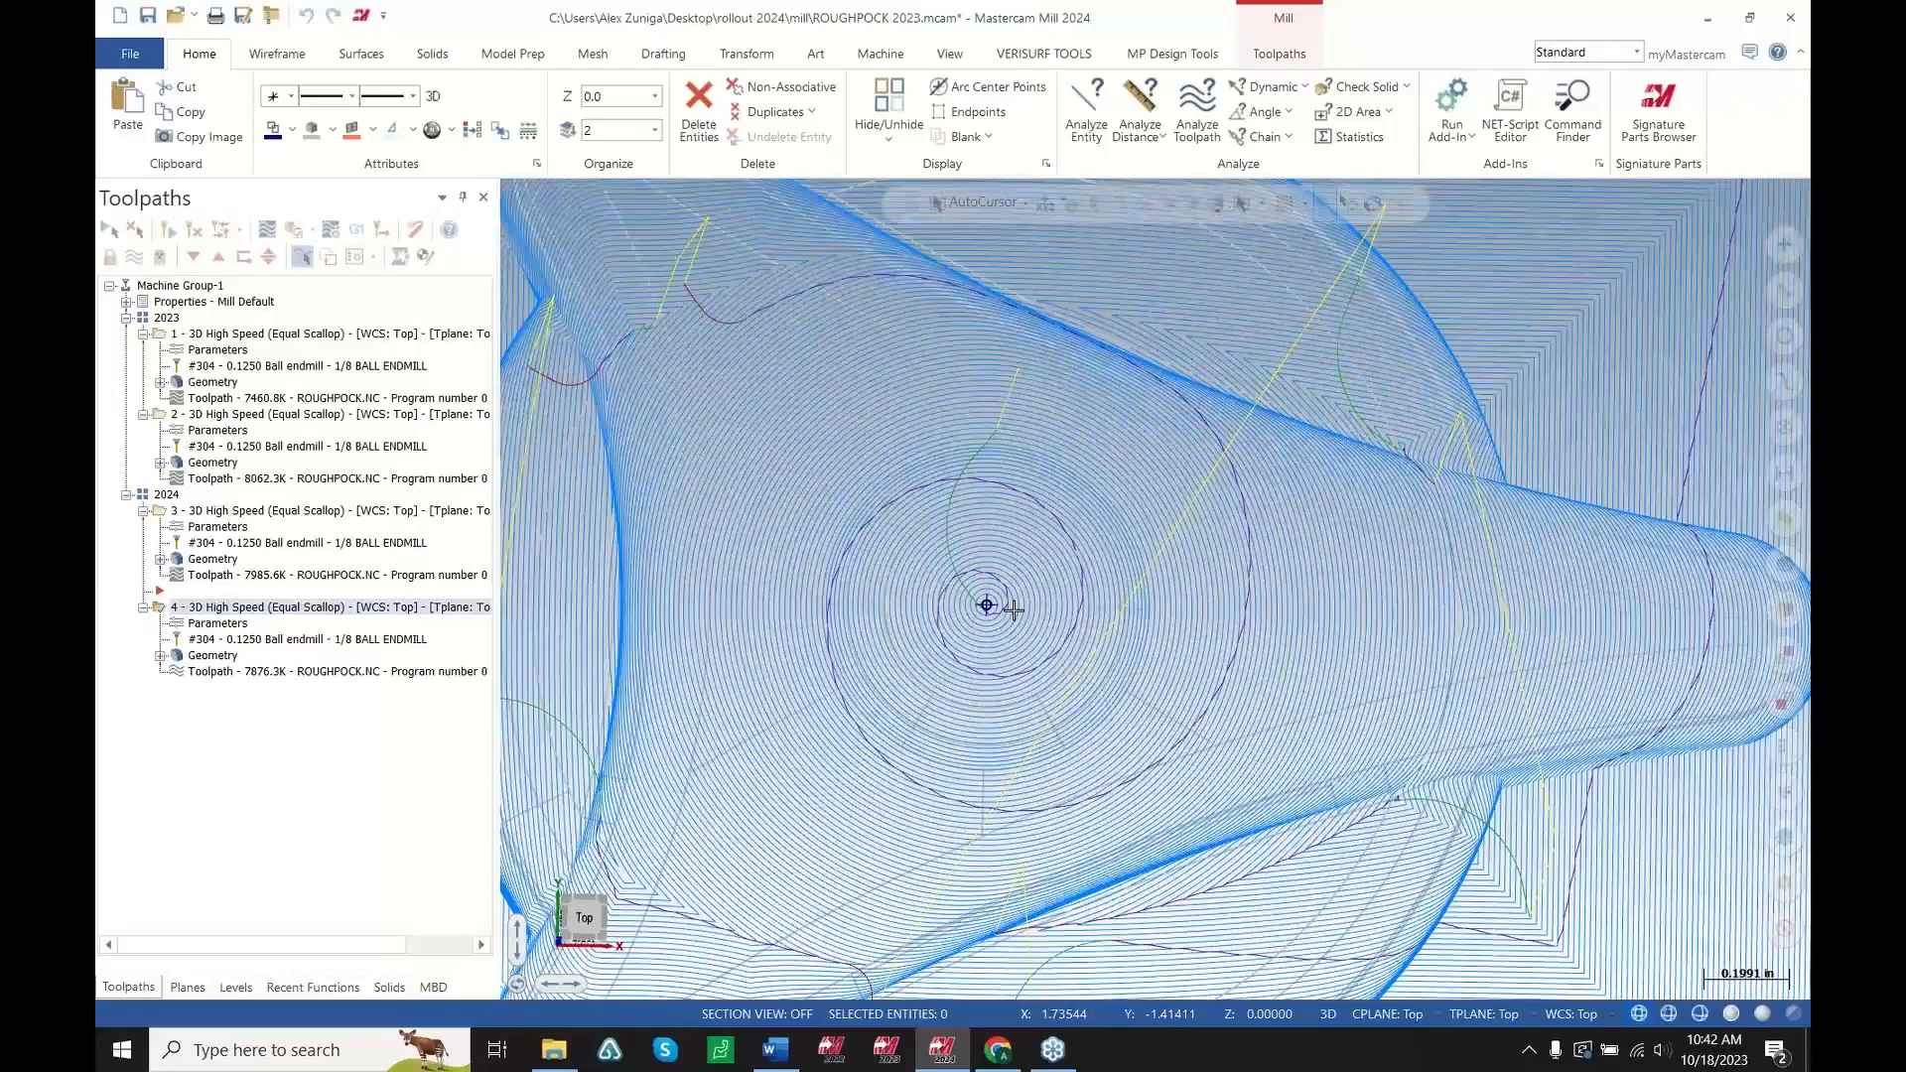
pyautogui.scroll(-2, 1013, 610)
pyautogui.moveTo(1013, 620); pyautogui.dragTo(957, 599, button='middle')
pyautogui.scroll(-2, 1007, 677)
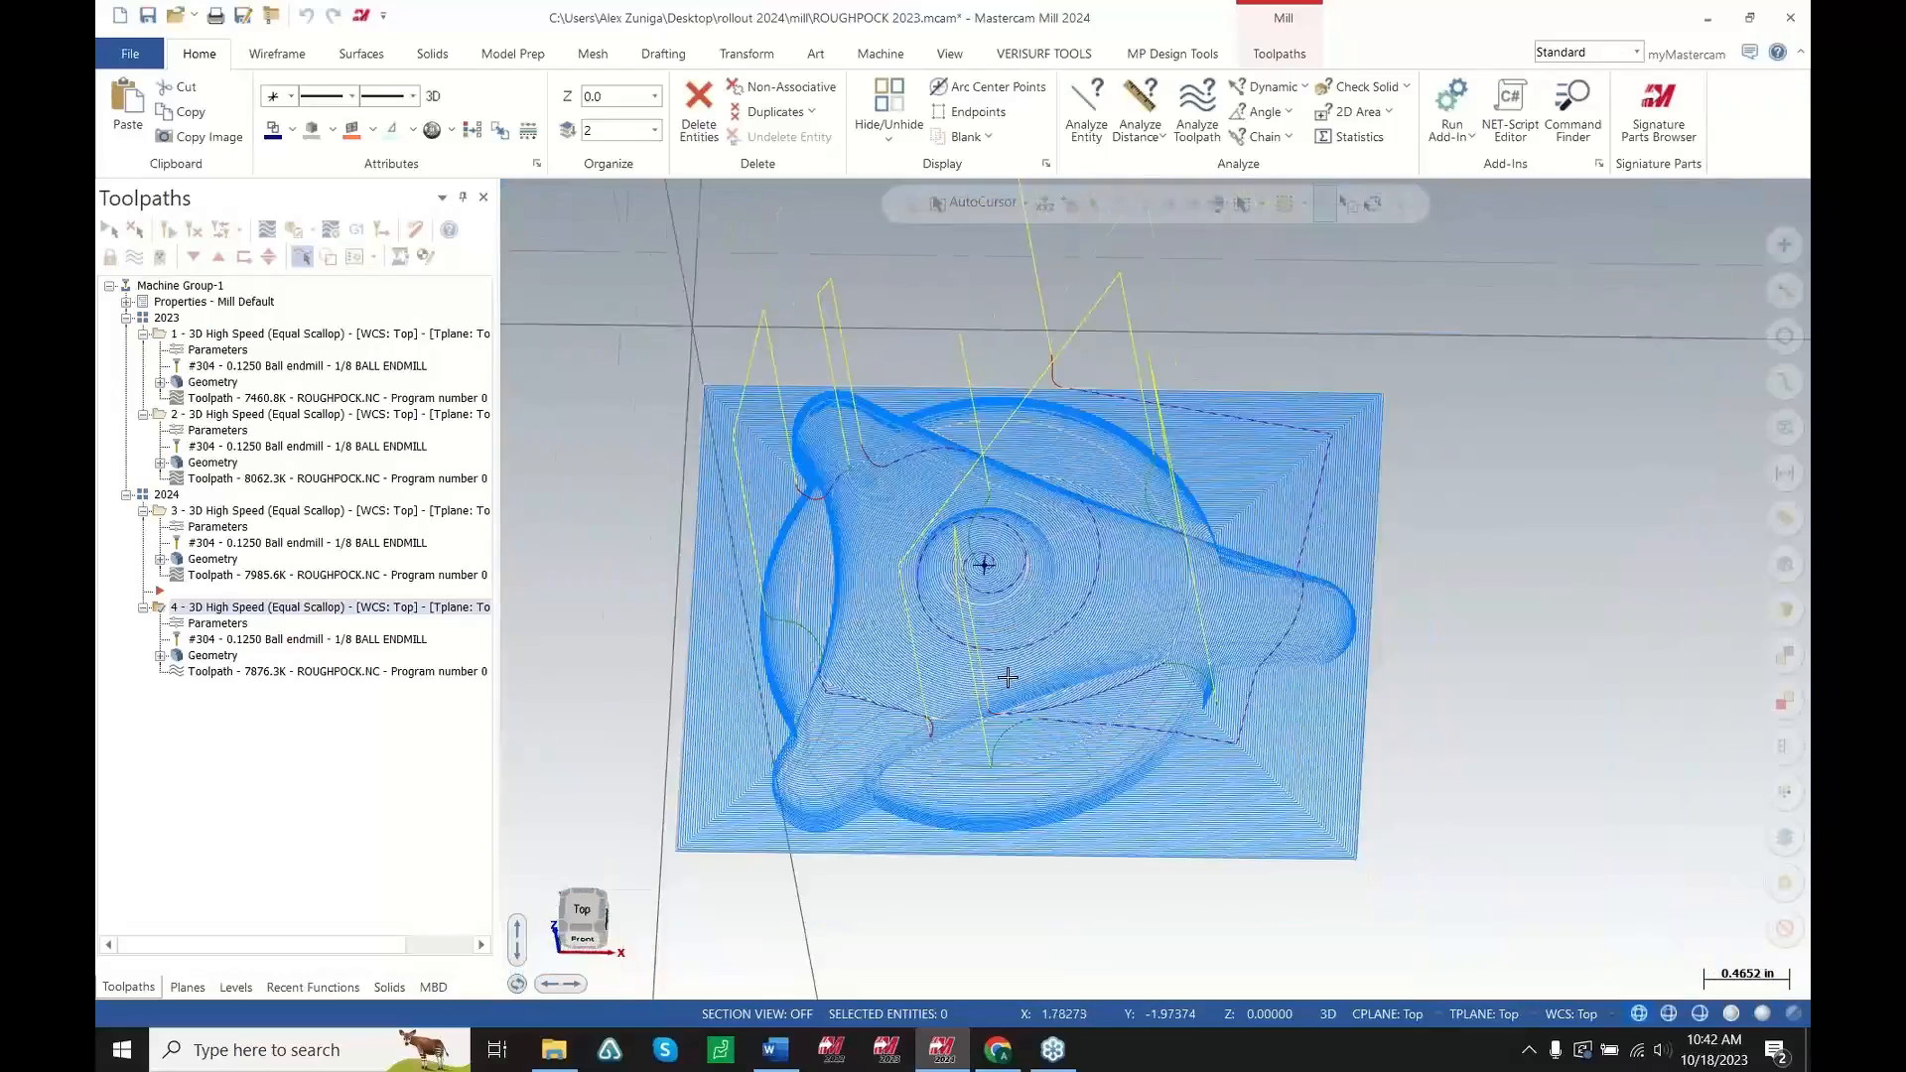
pyautogui.scroll(3, 1008, 677)
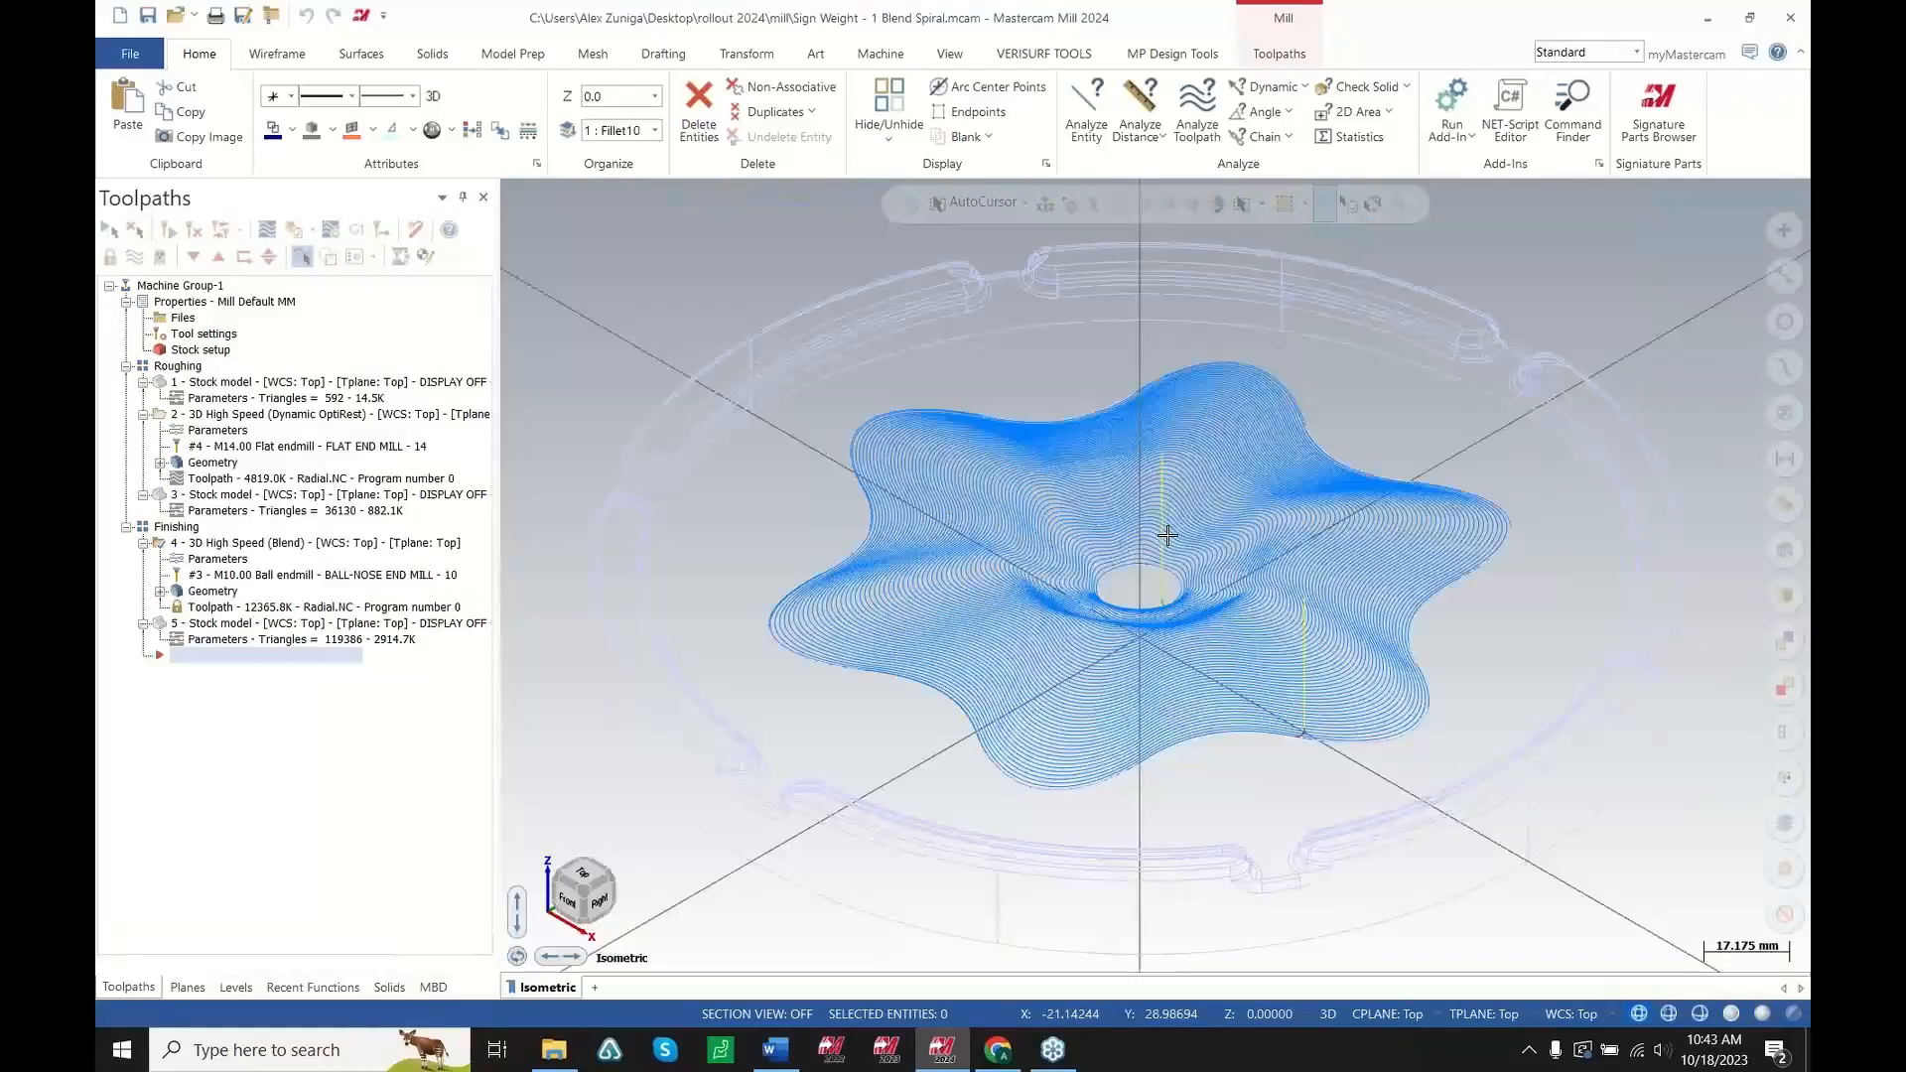
pyautogui.scroll(5, 1232, 595)
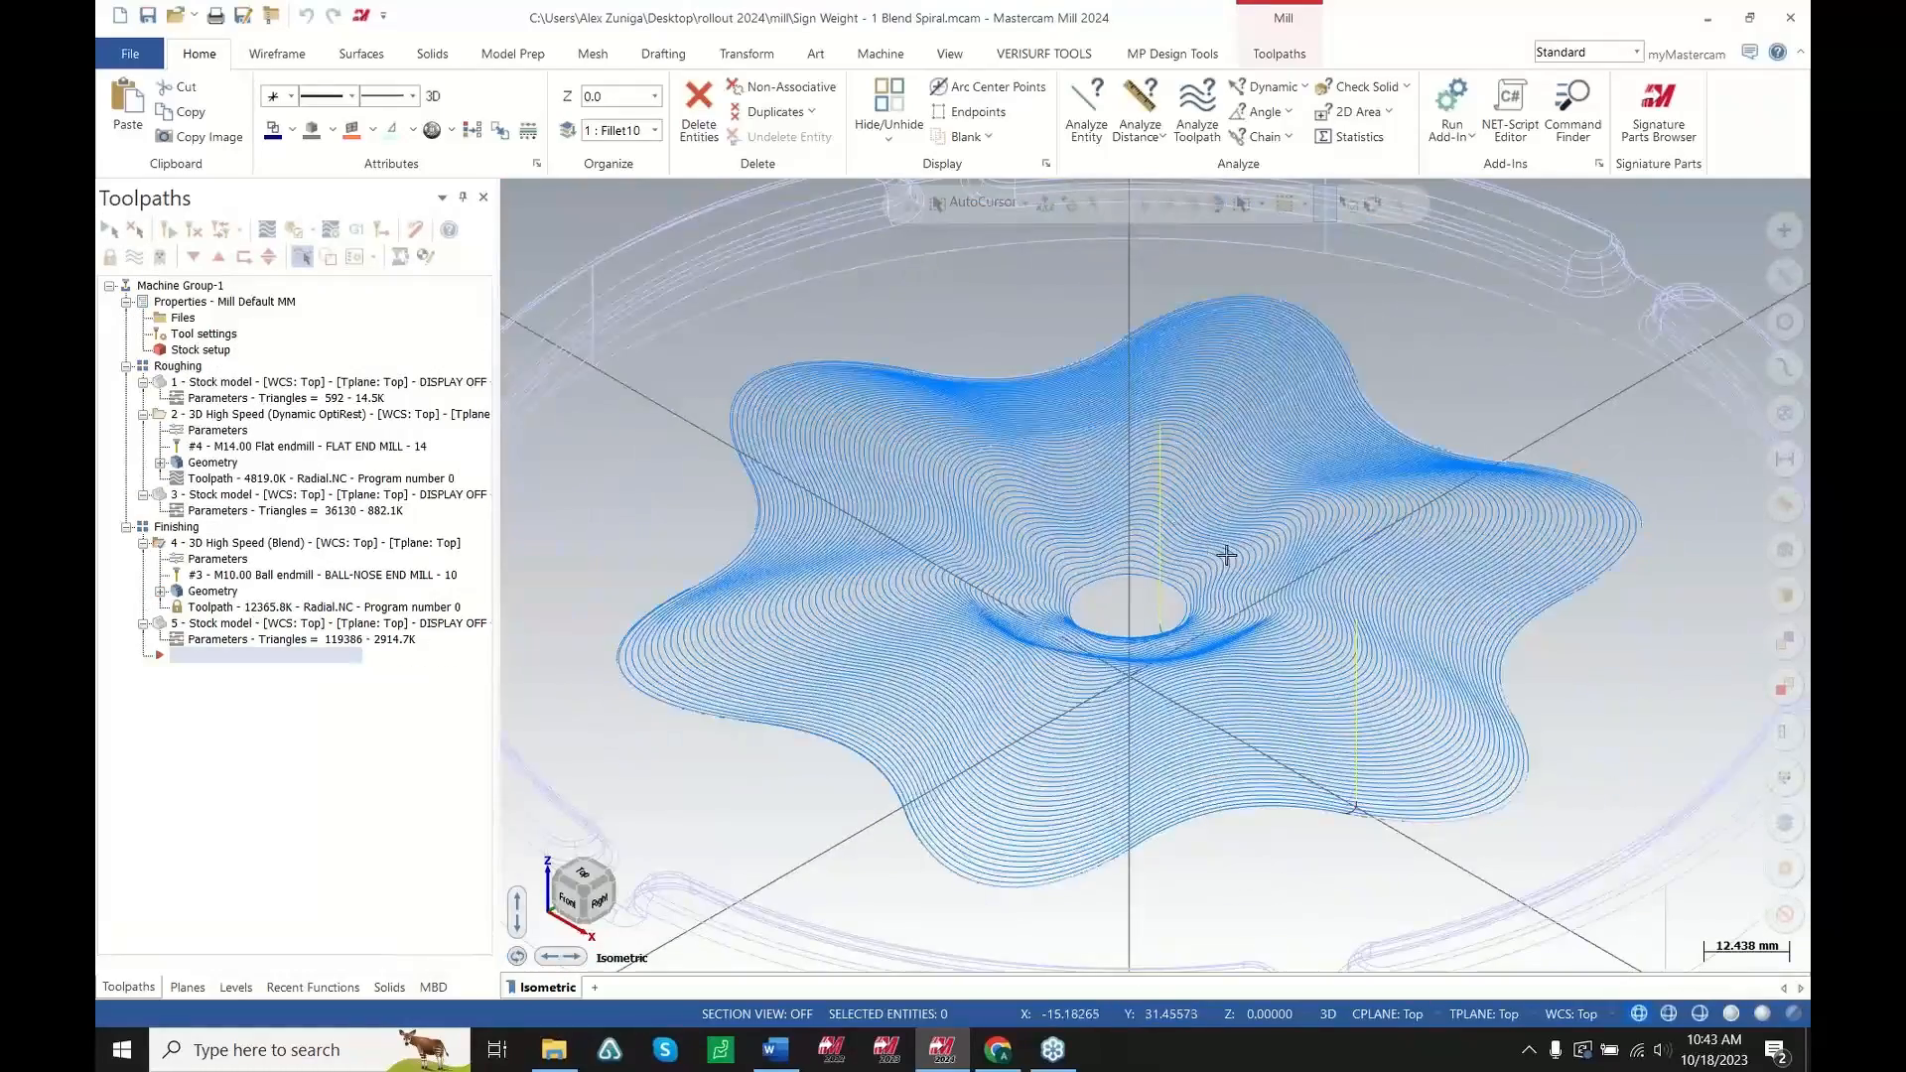
# Select the 3D High Speed (Blend) finishing toolpath and backplot its entry at the part centre
pyautogui.moveTo(1261, 686); pyautogui.dragTo(1225, 669, button='middle')
pyautogui.scroll(5, 1182, 634)
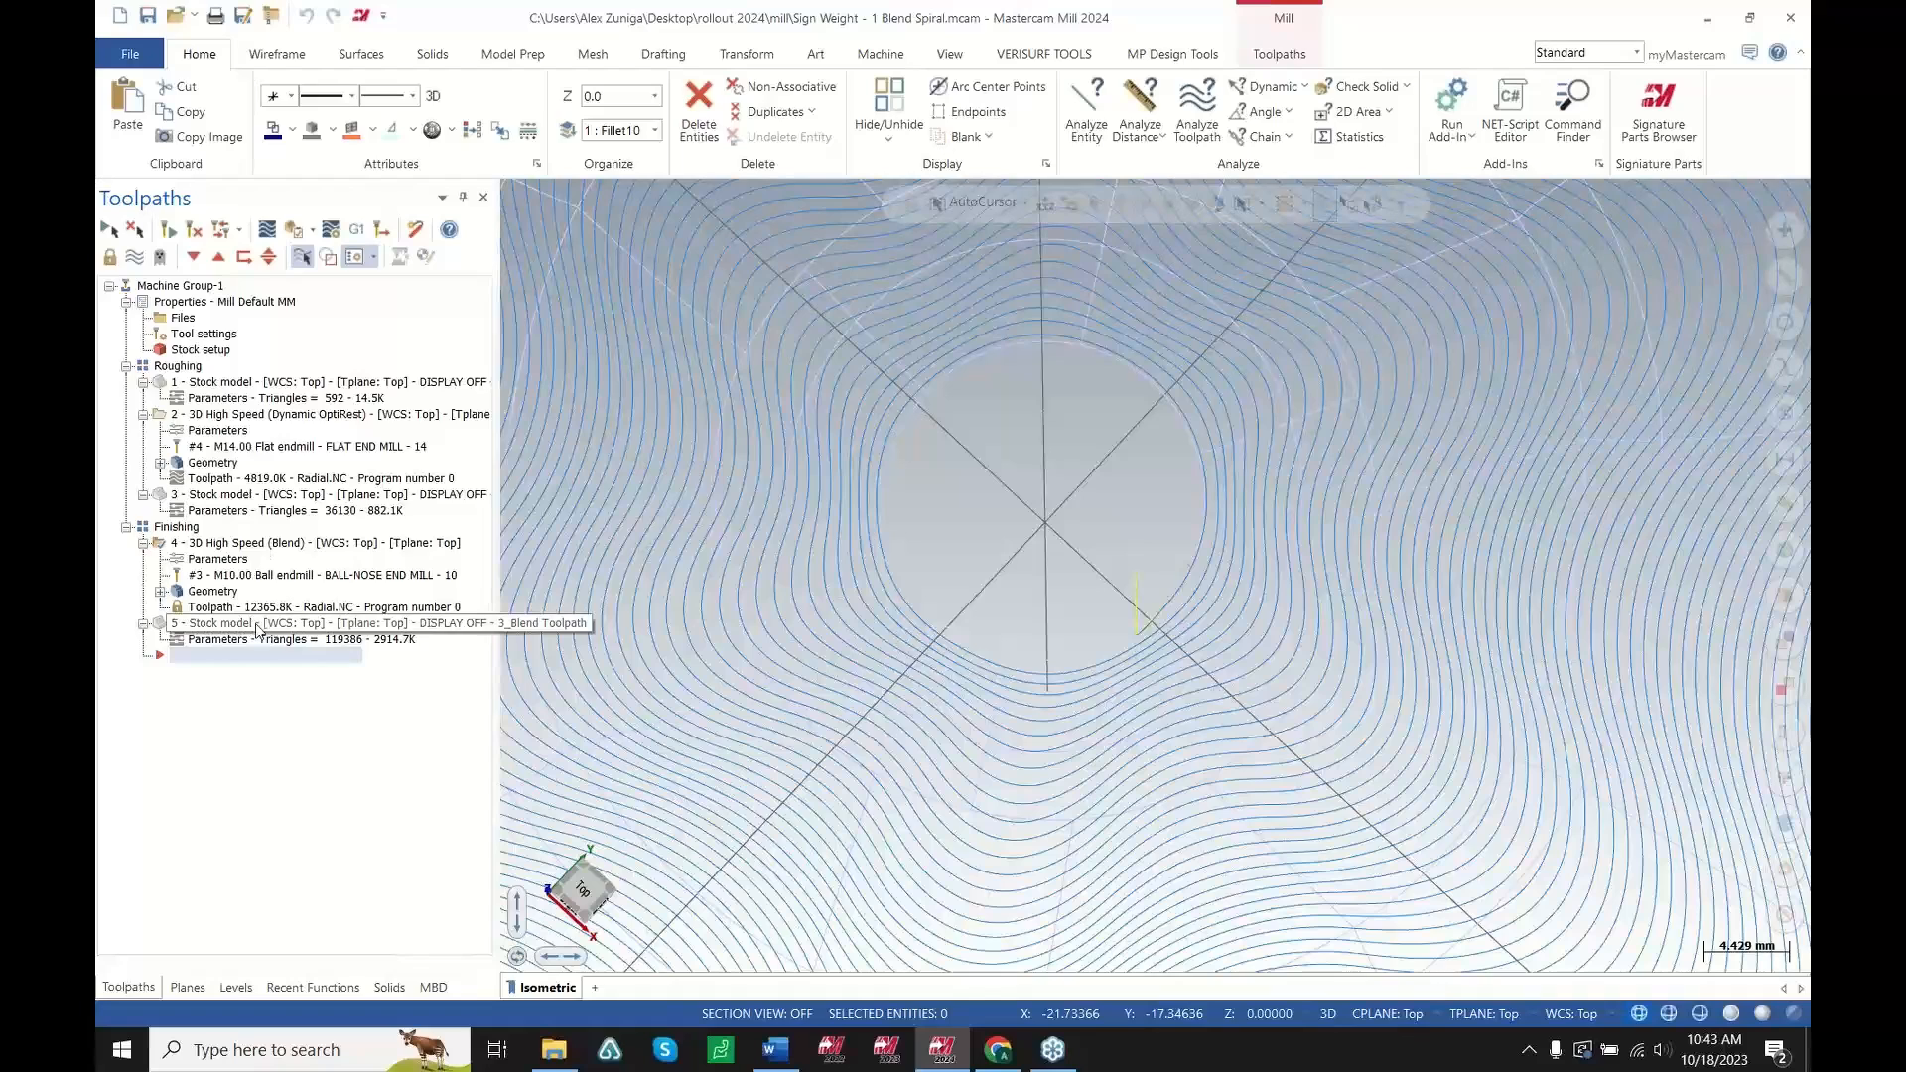
pyautogui.click(253, 544)
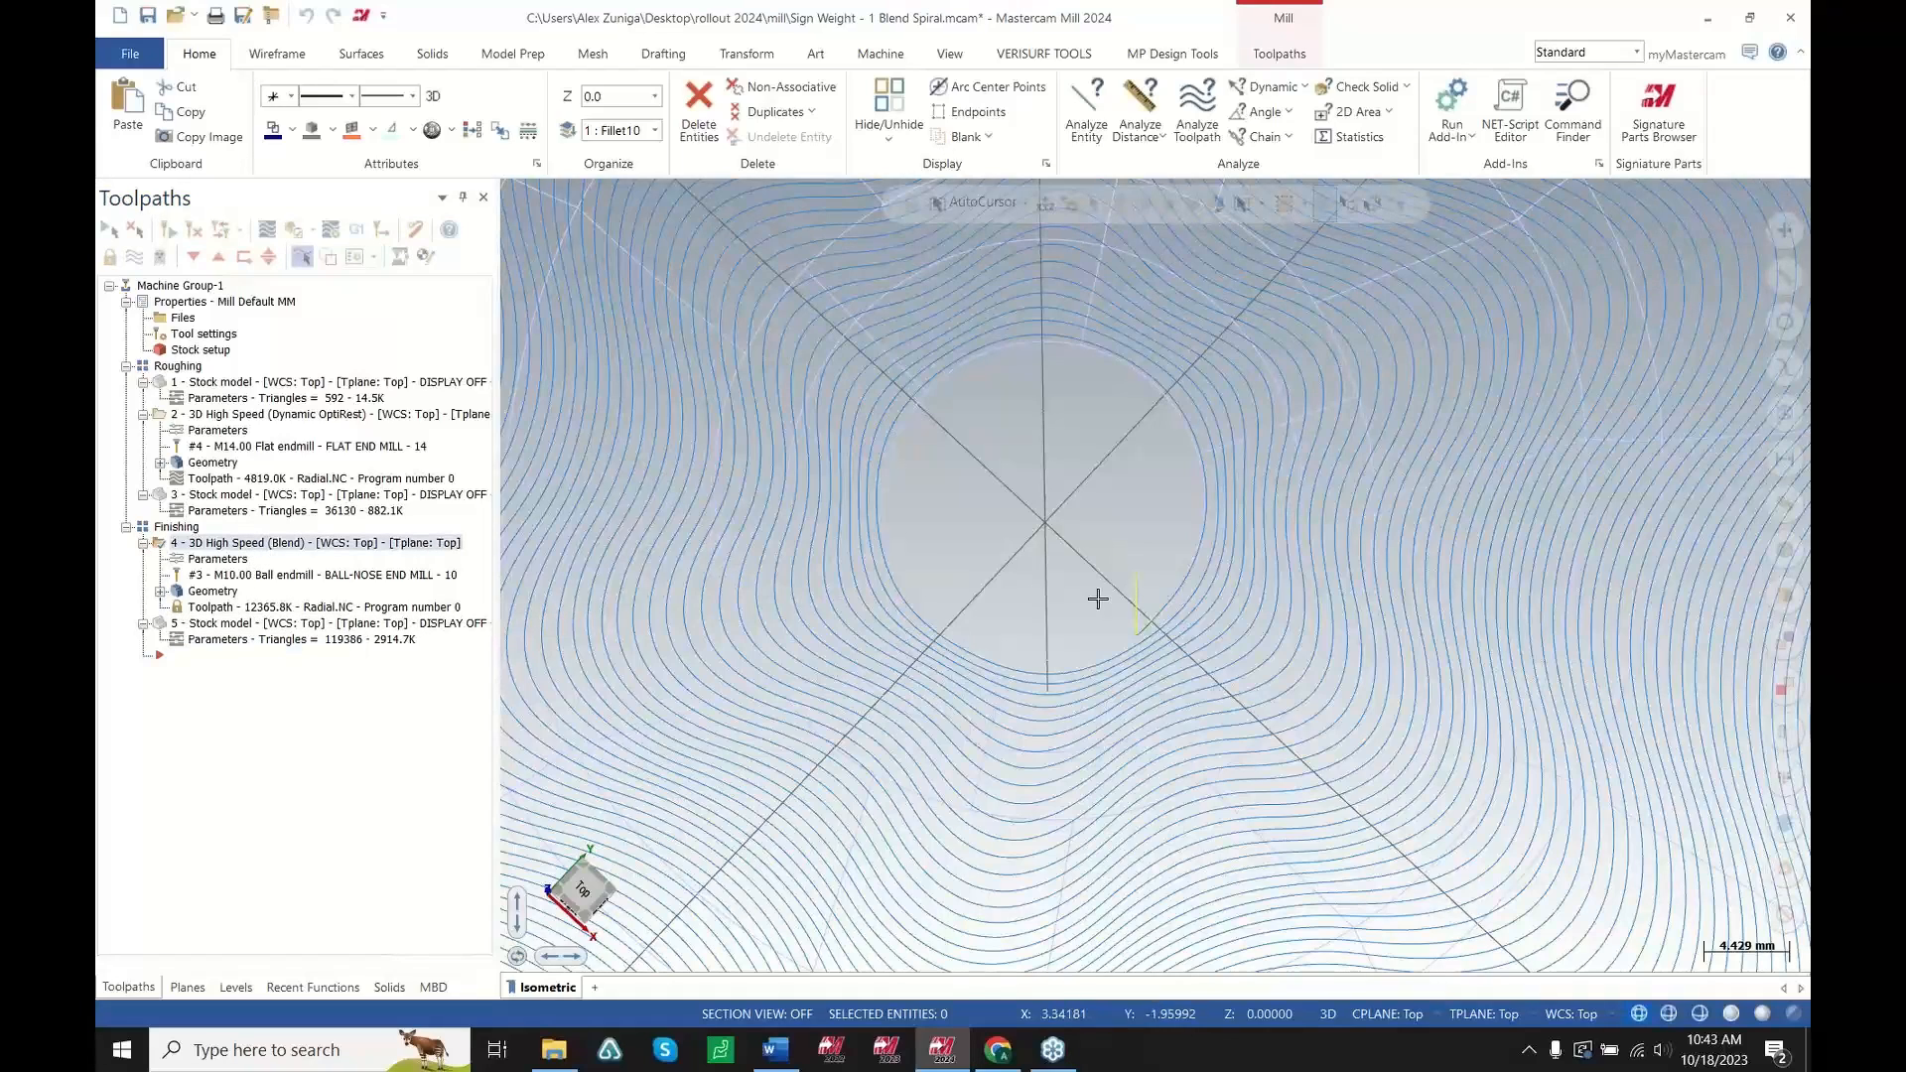
pyautogui.scroll(5, 1182, 583)
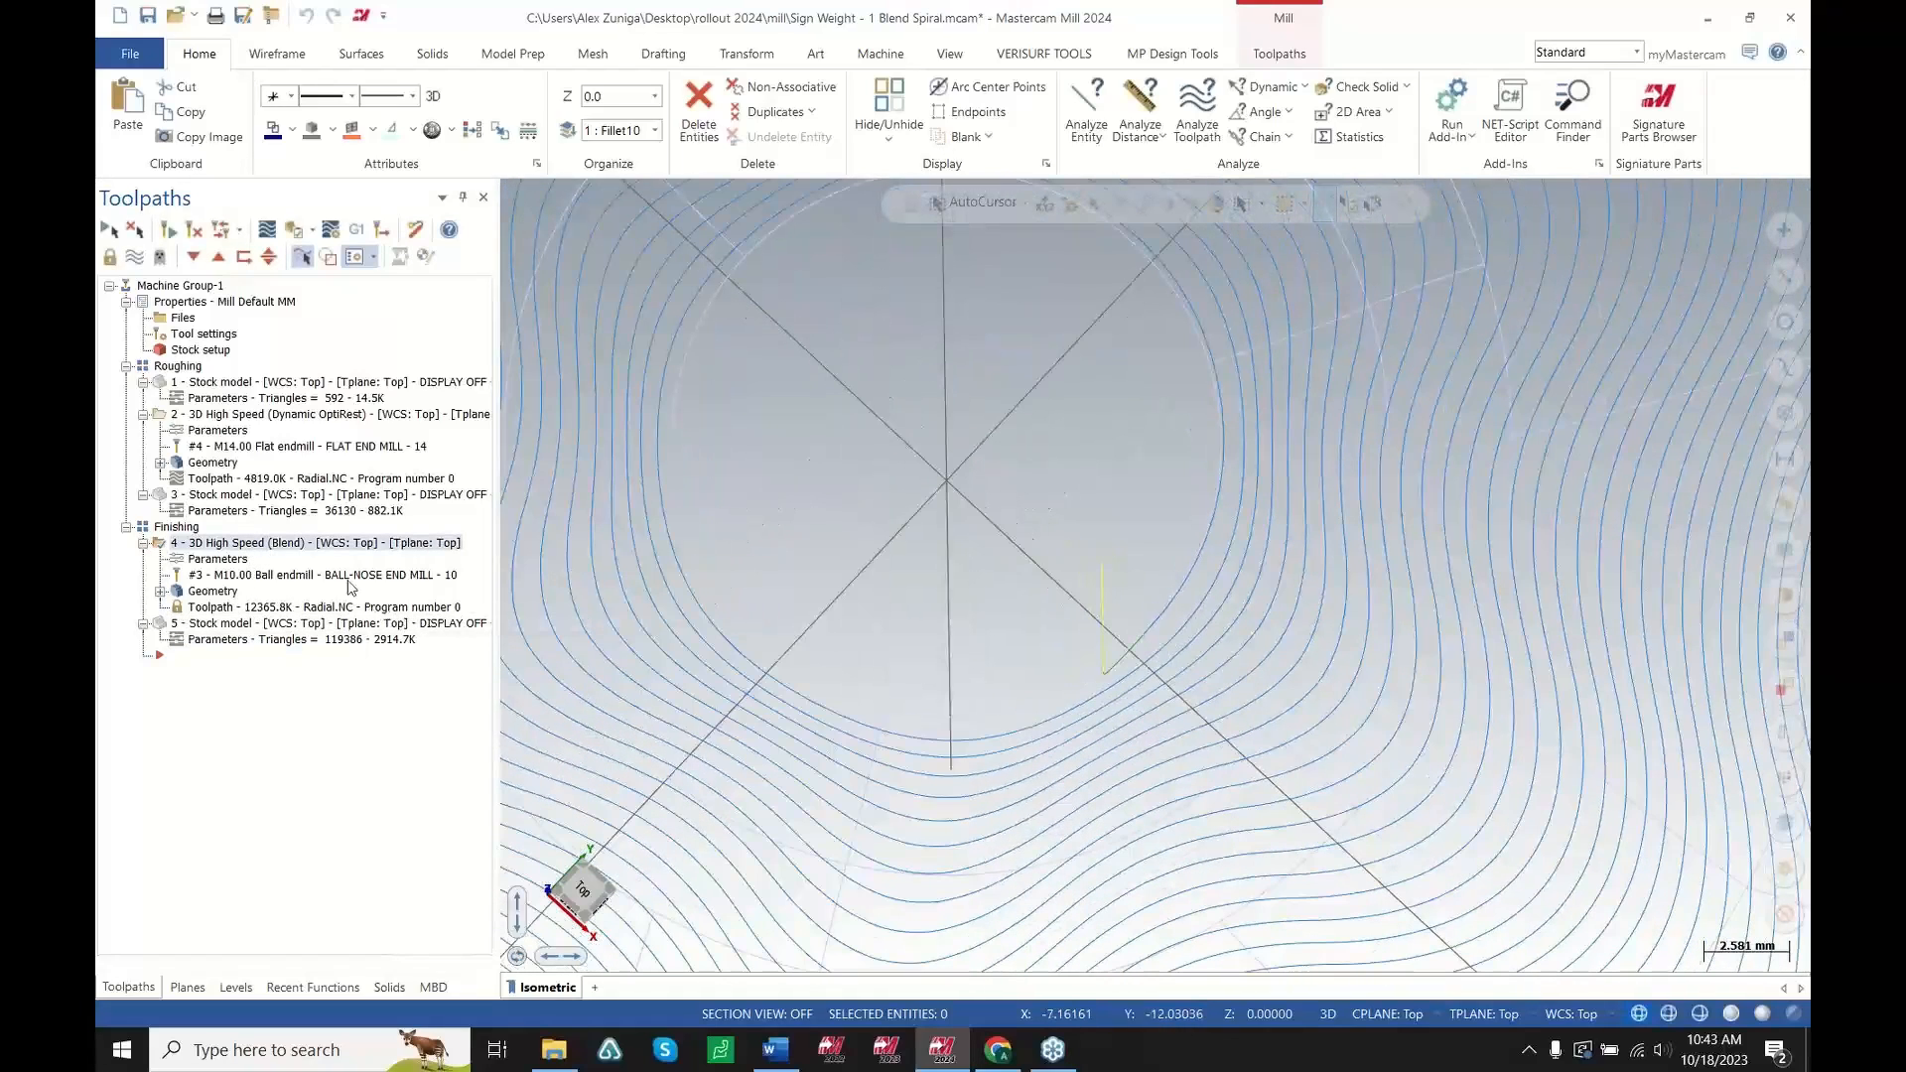
pyautogui.click(267, 229)
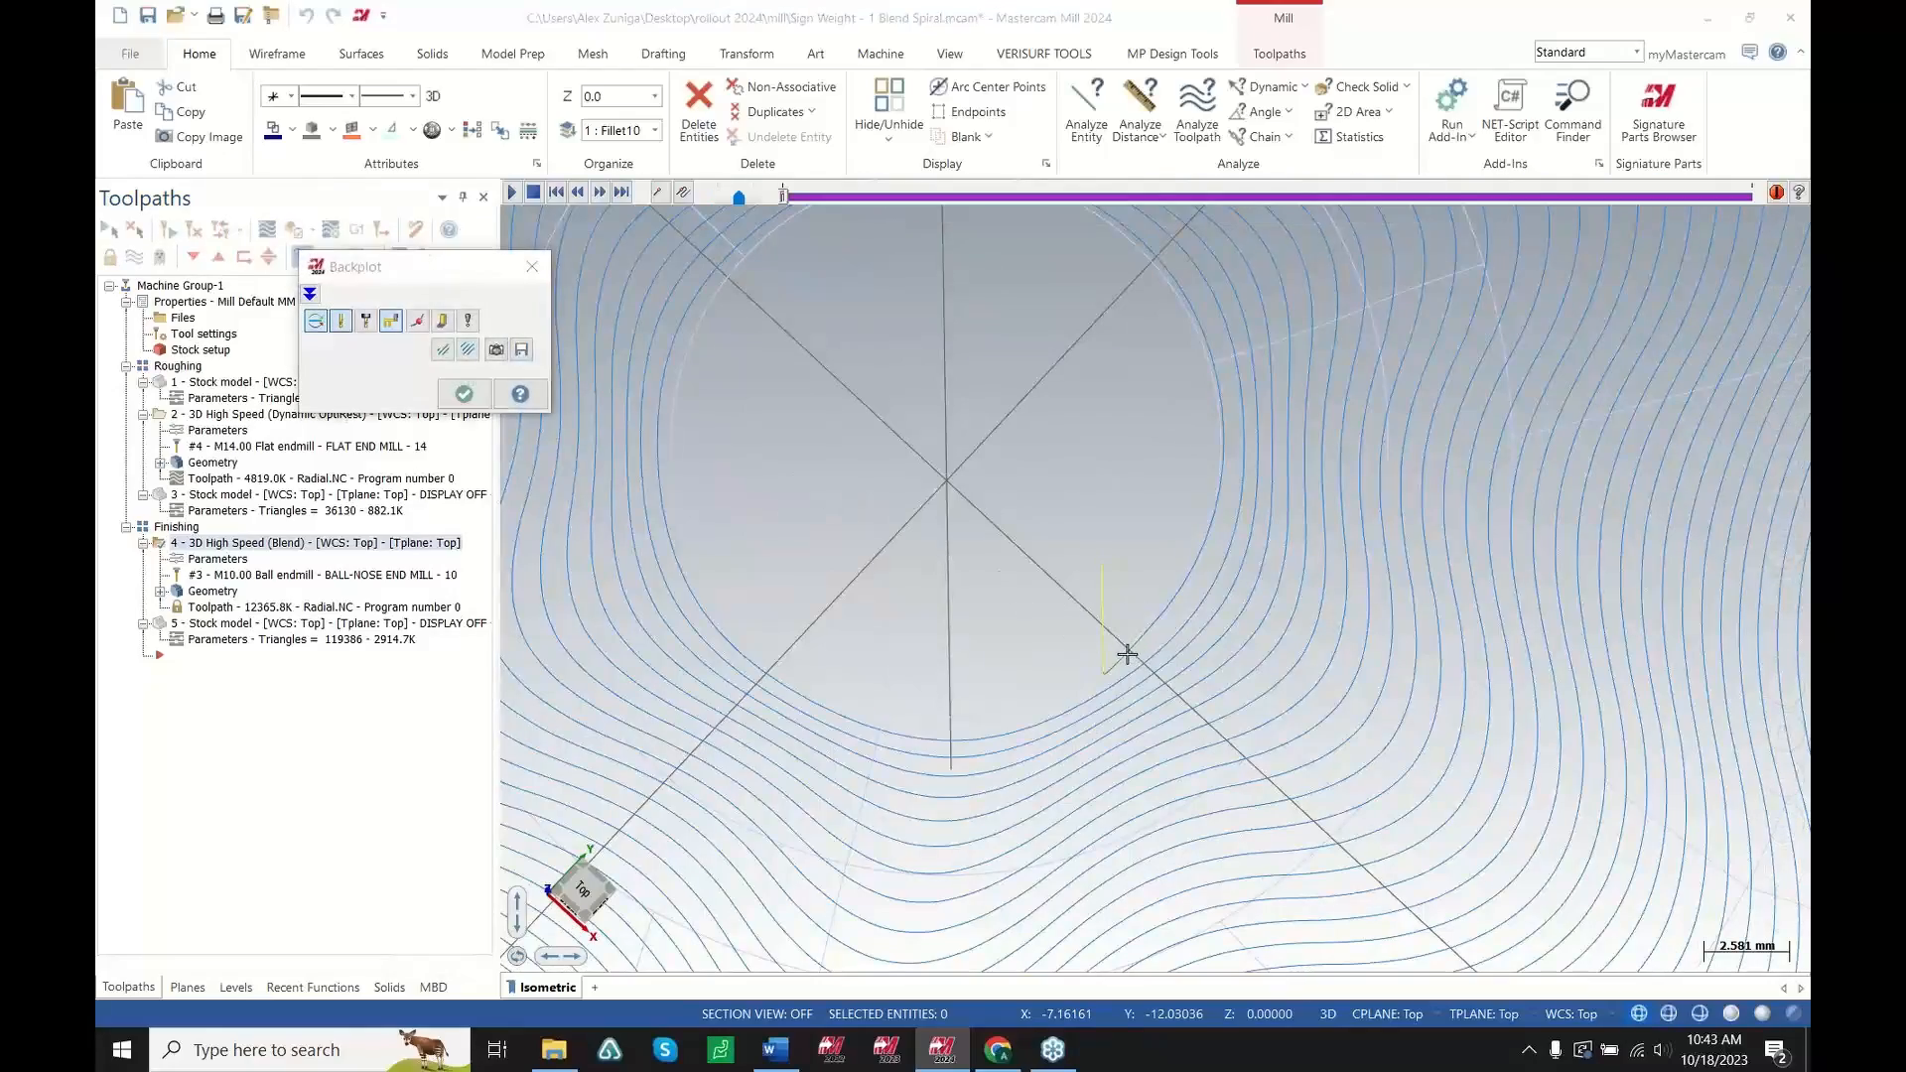
pyautogui.scroll(-1, 1127, 655)
pyautogui.moveTo(1111, 678); pyautogui.dragTo(1056, 638, button='middle')
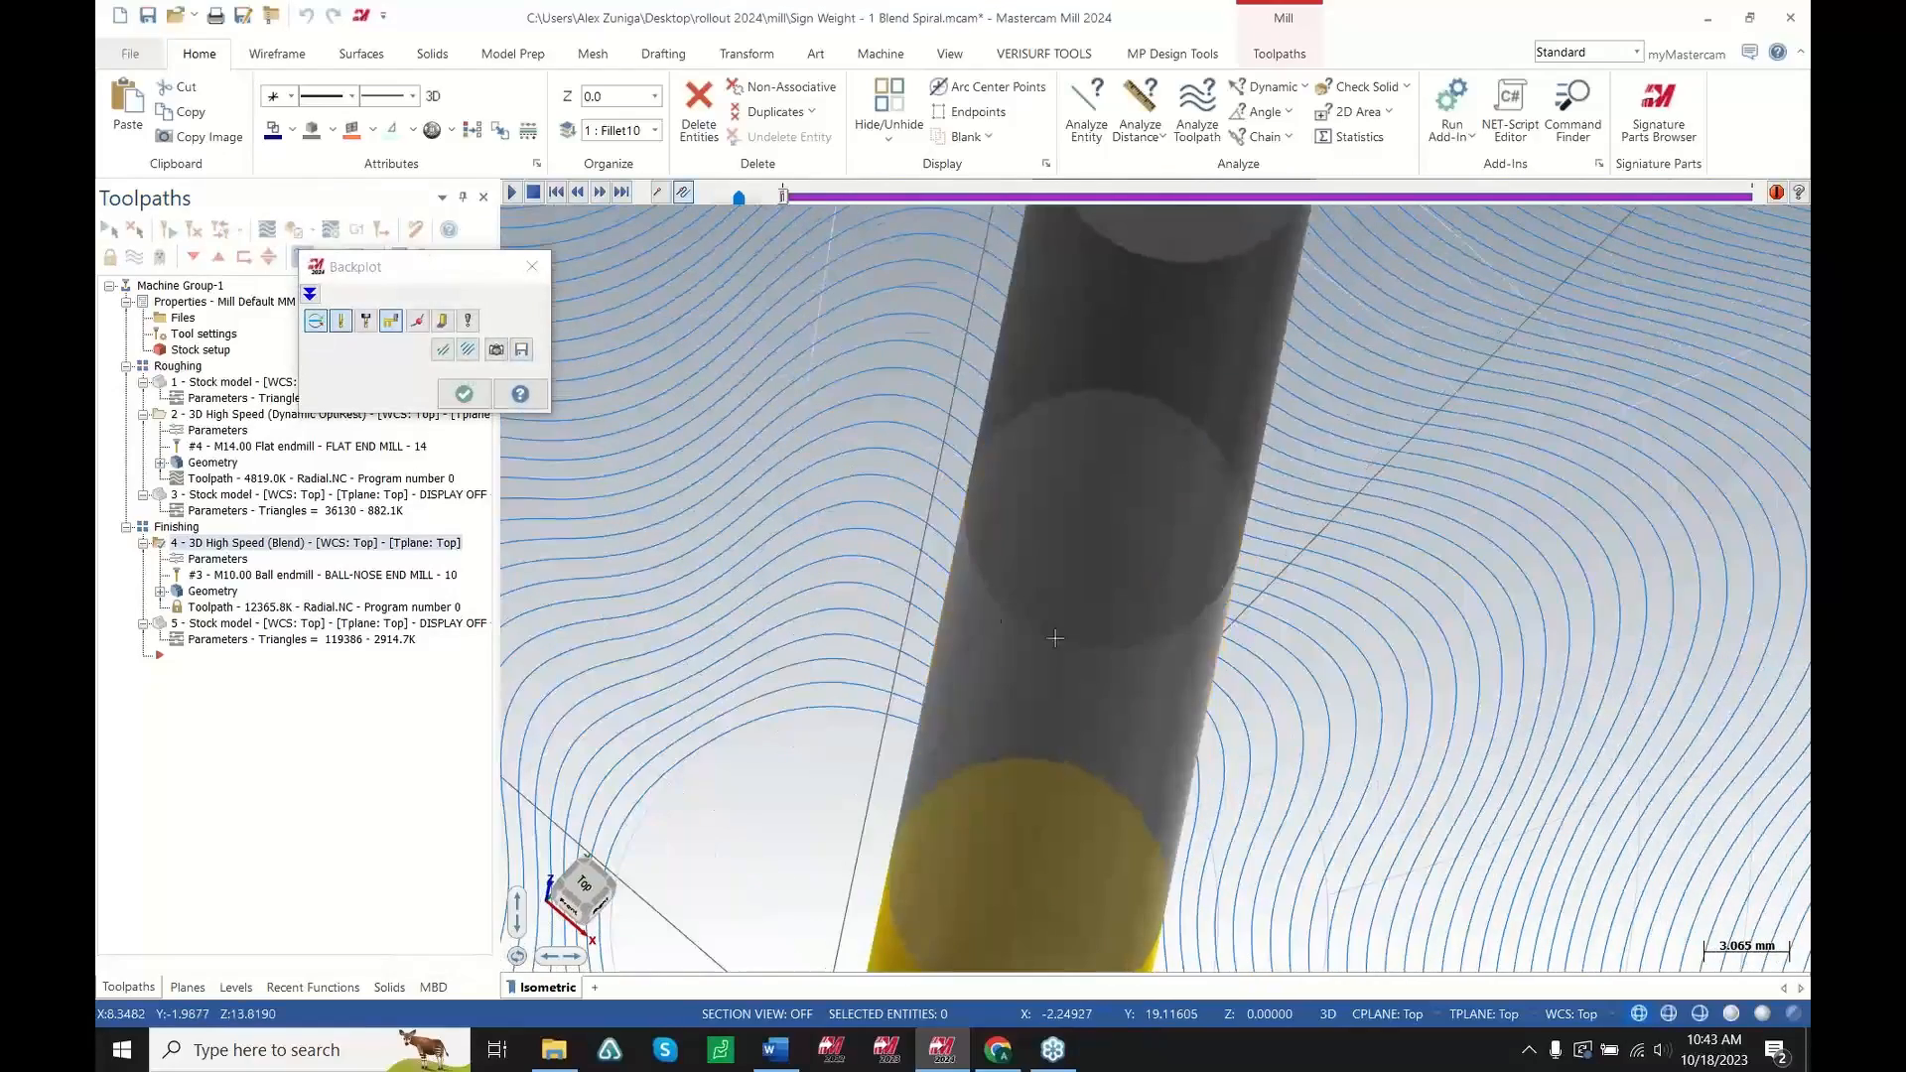
pyautogui.scroll(-5, 940, 609)
pyautogui.scroll(2, 908, 832)
pyautogui.press('s')
pyautogui.press('s')
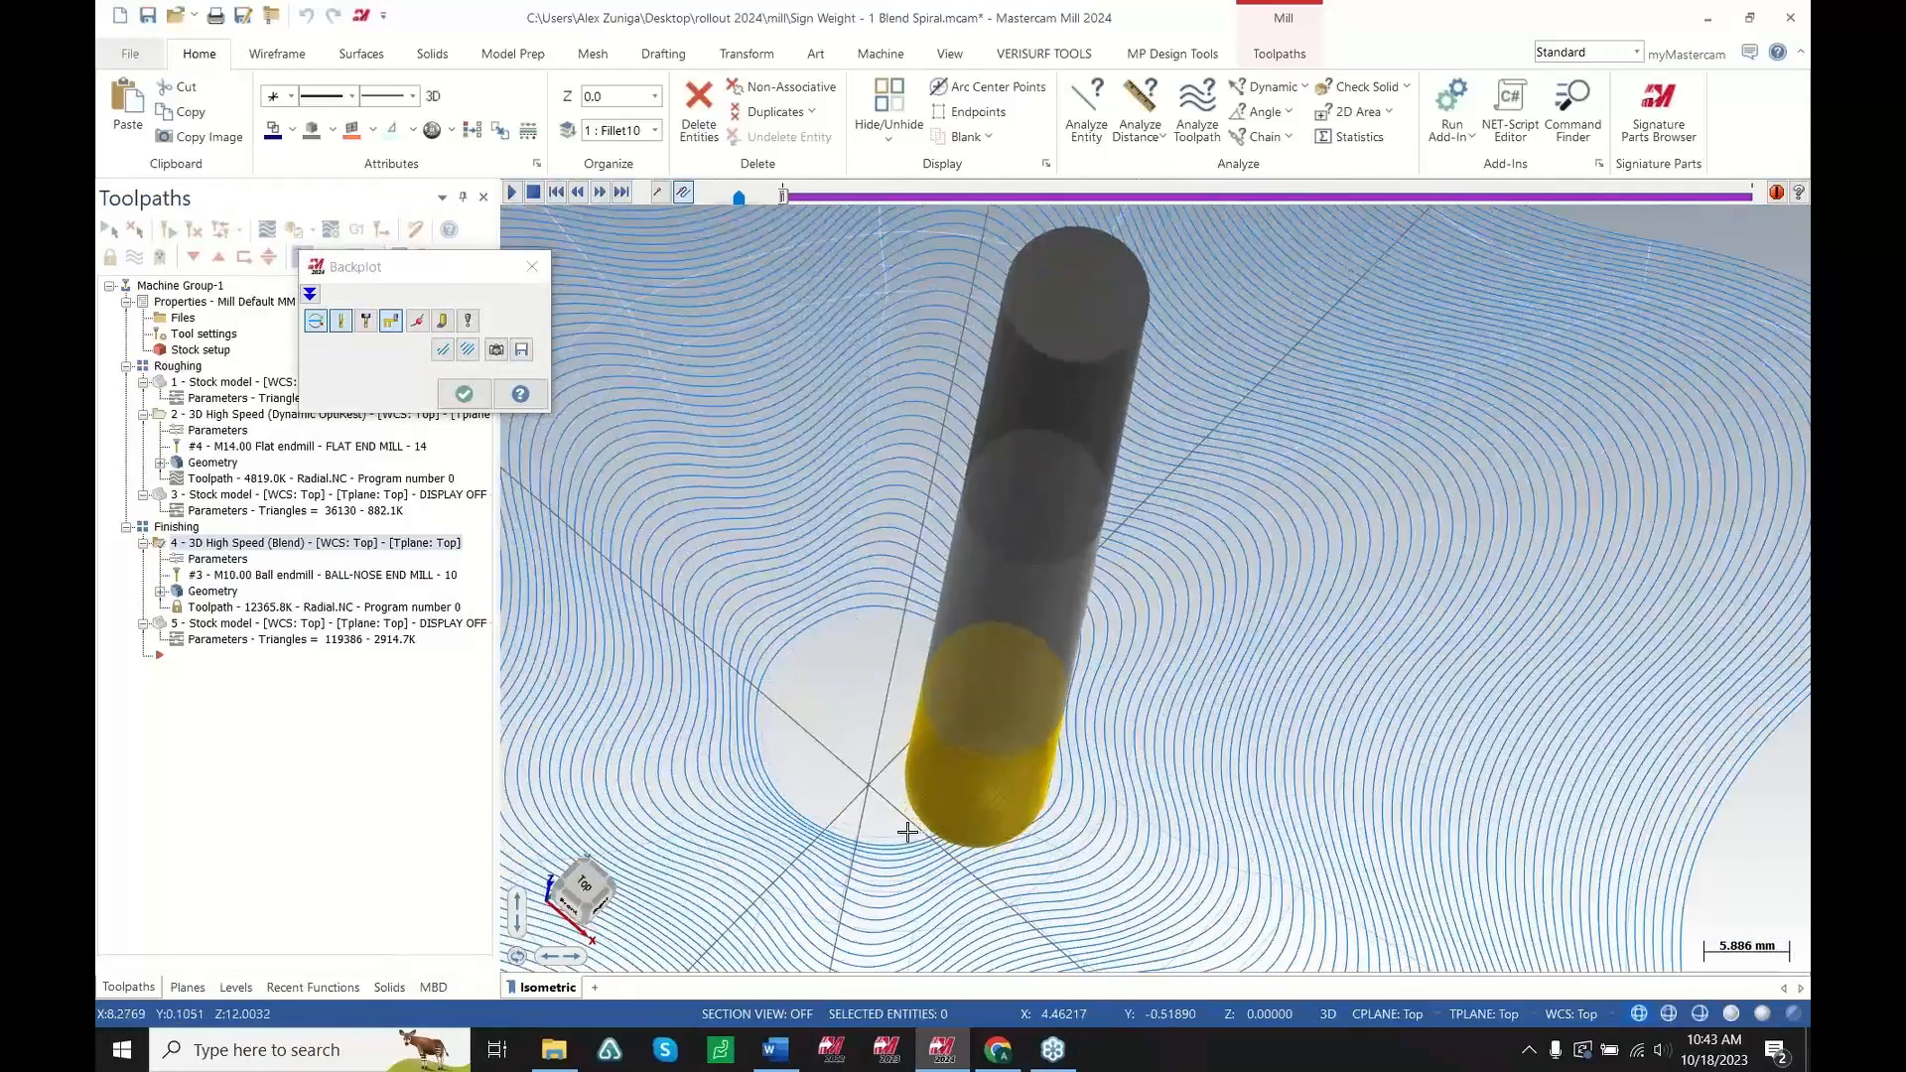
pyautogui.moveTo(784, 196)
pyautogui.mouseDown()
pyautogui.moveTo(834, 199)
pyautogui.moveTo(807, 198)
pyautogui.mouseUp()
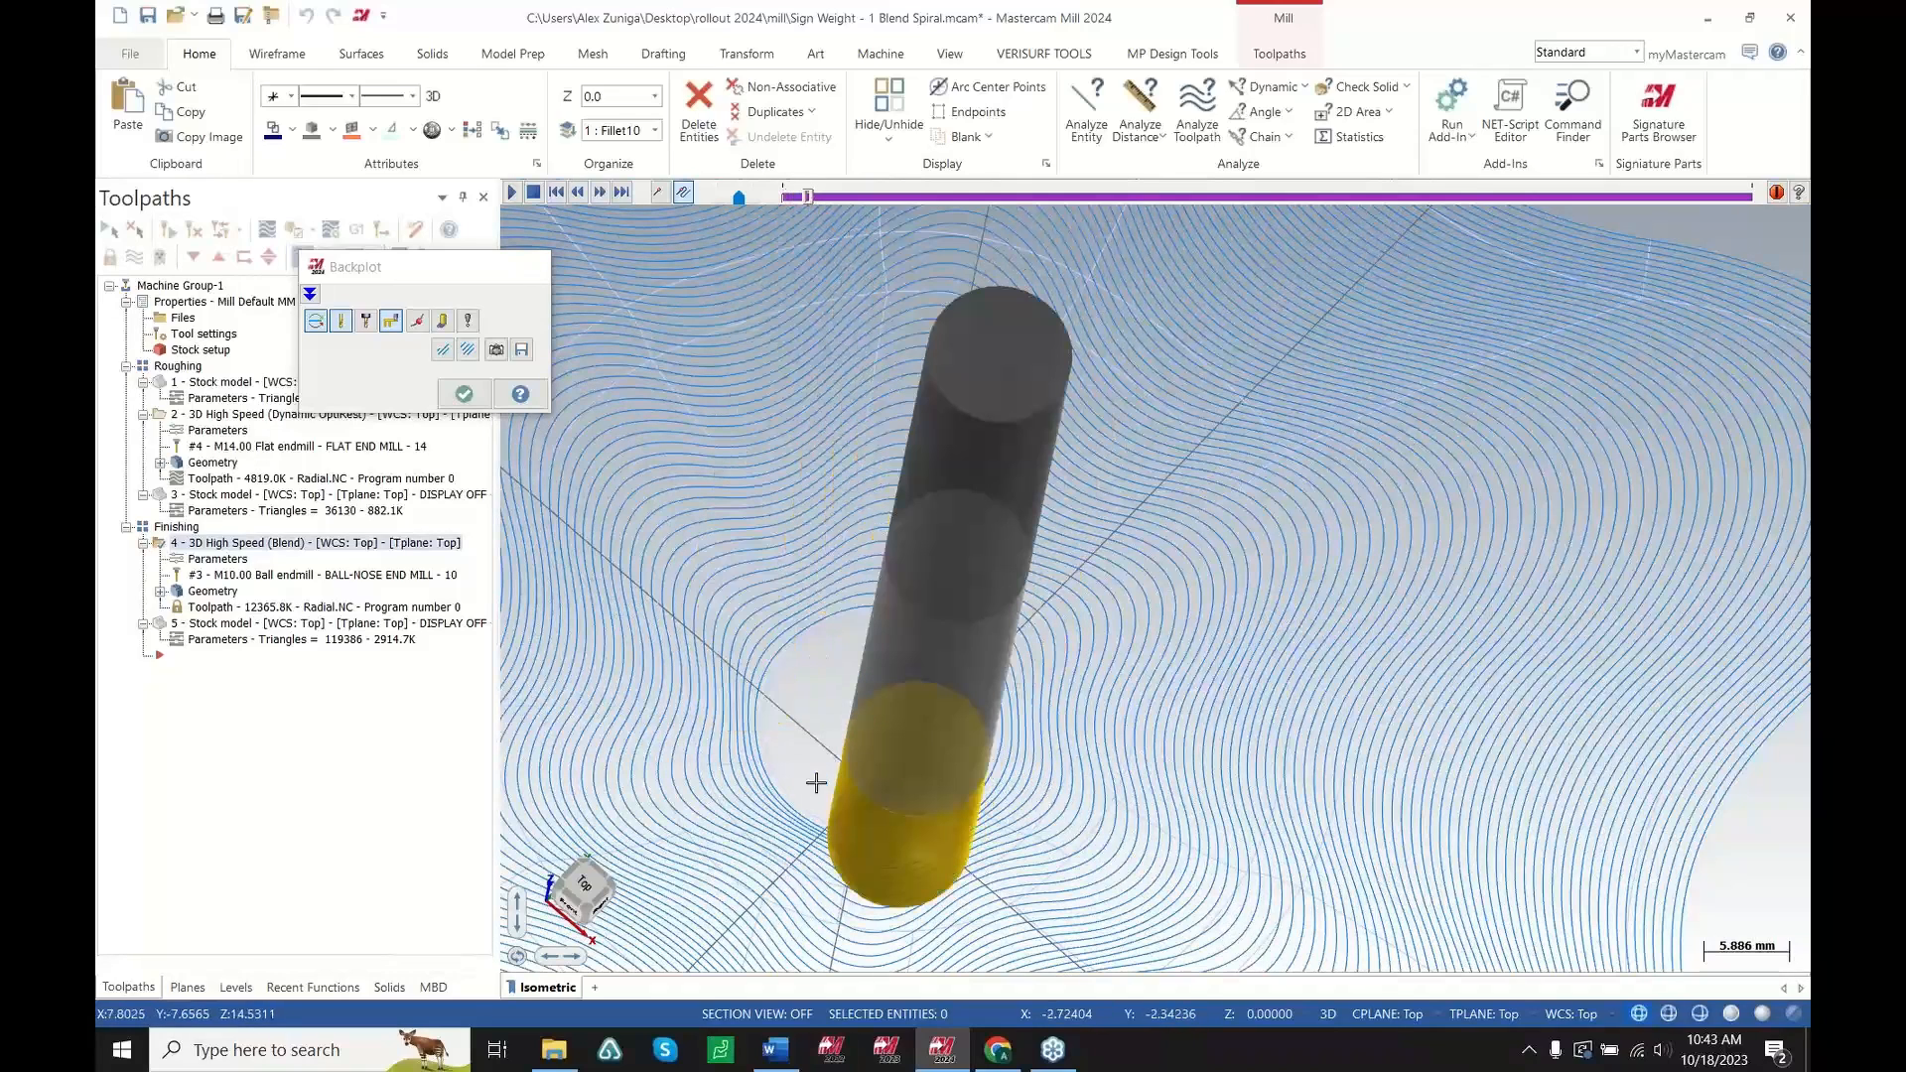
pyautogui.press('Escape')
pyautogui.scroll(5, 830, 808)
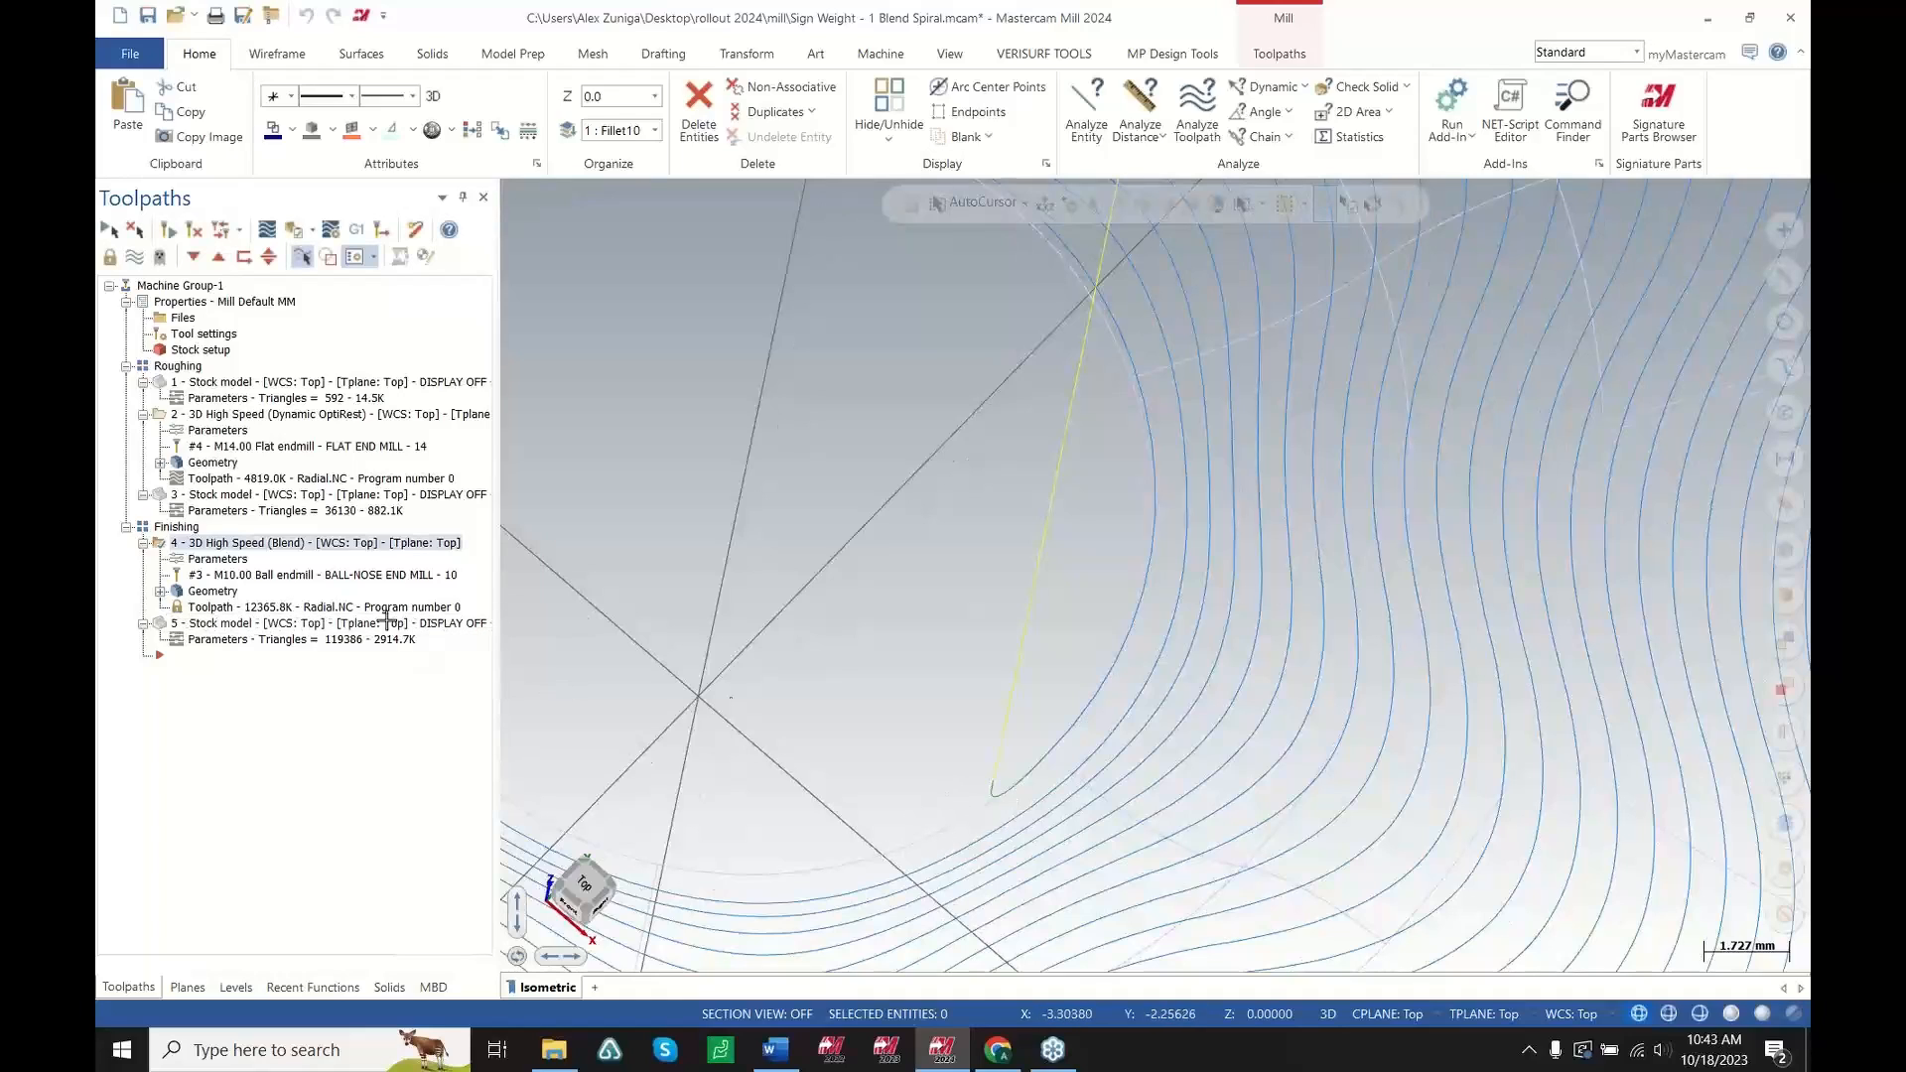
# Shade the part and toggle the finishing stock model display to inspect the centre surface finish
pyautogui.click(1730, 1012)
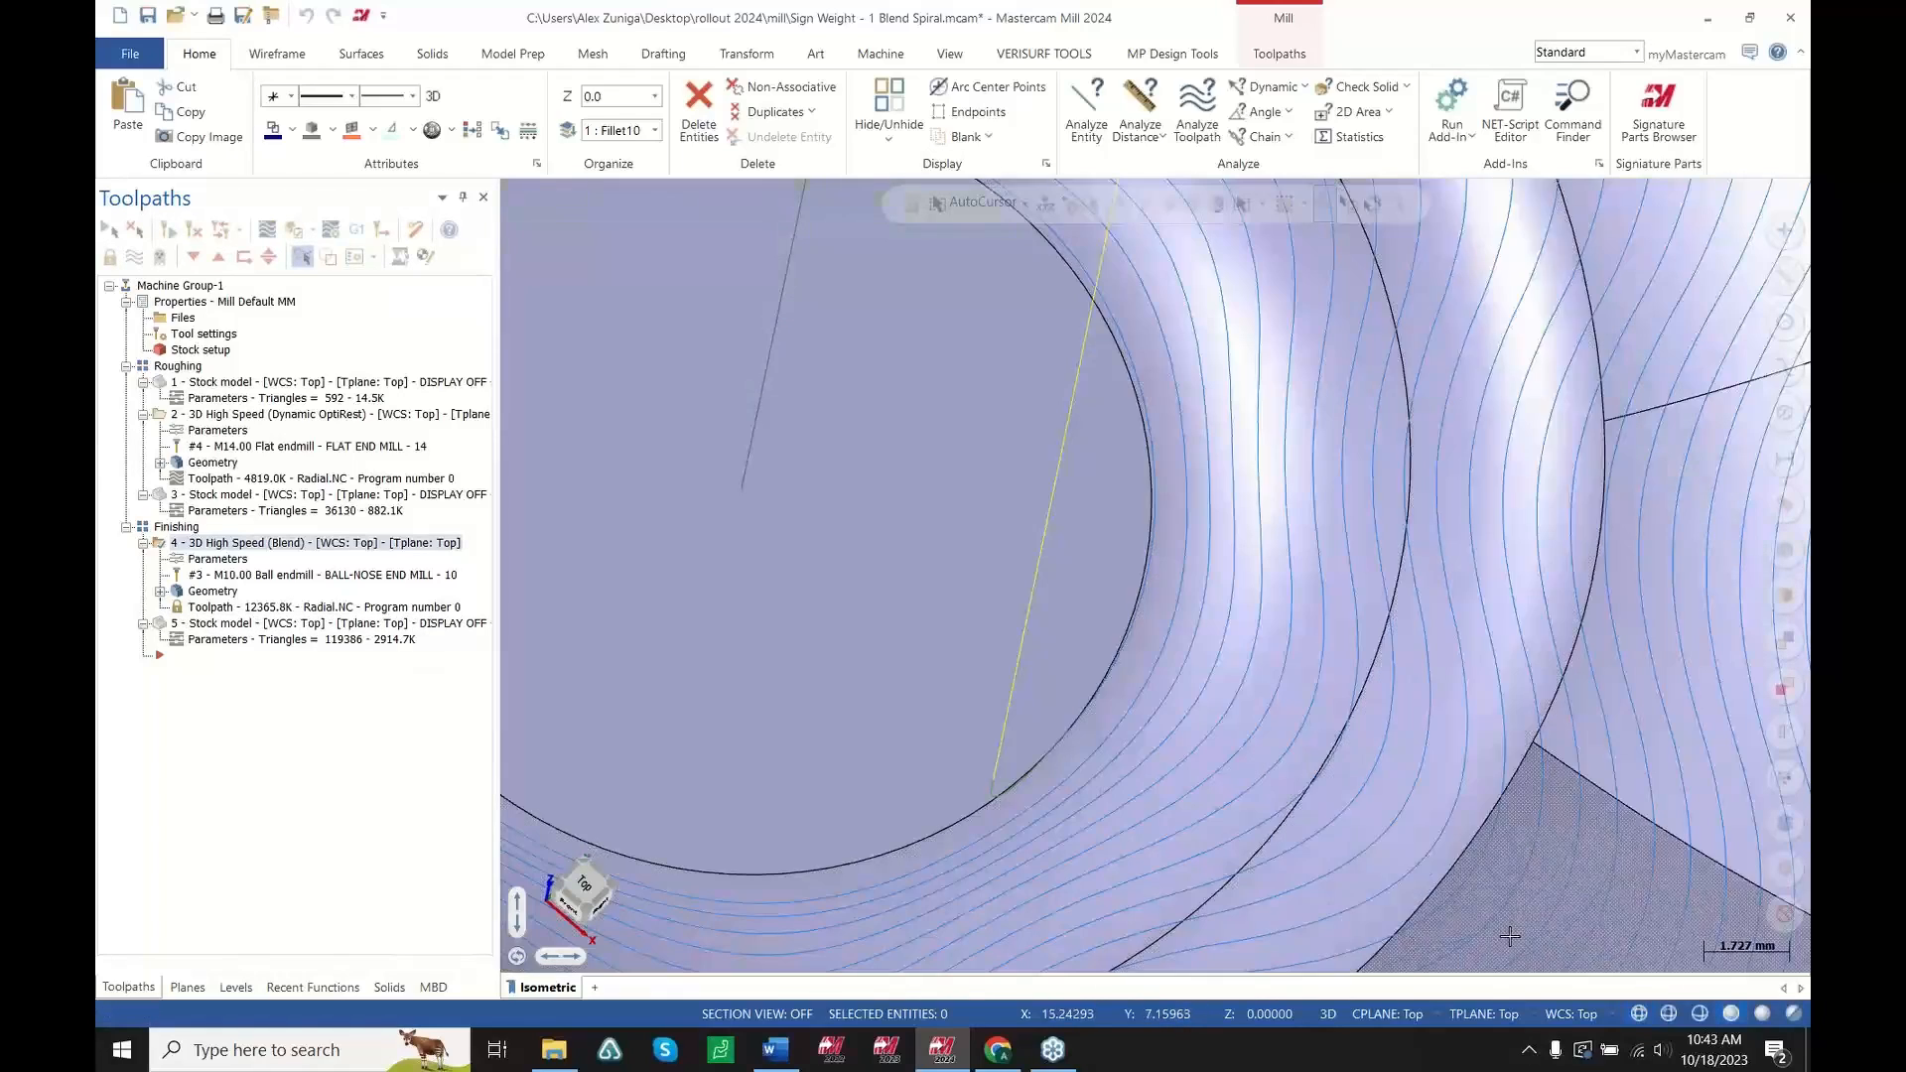
pyautogui.click(337, 623)
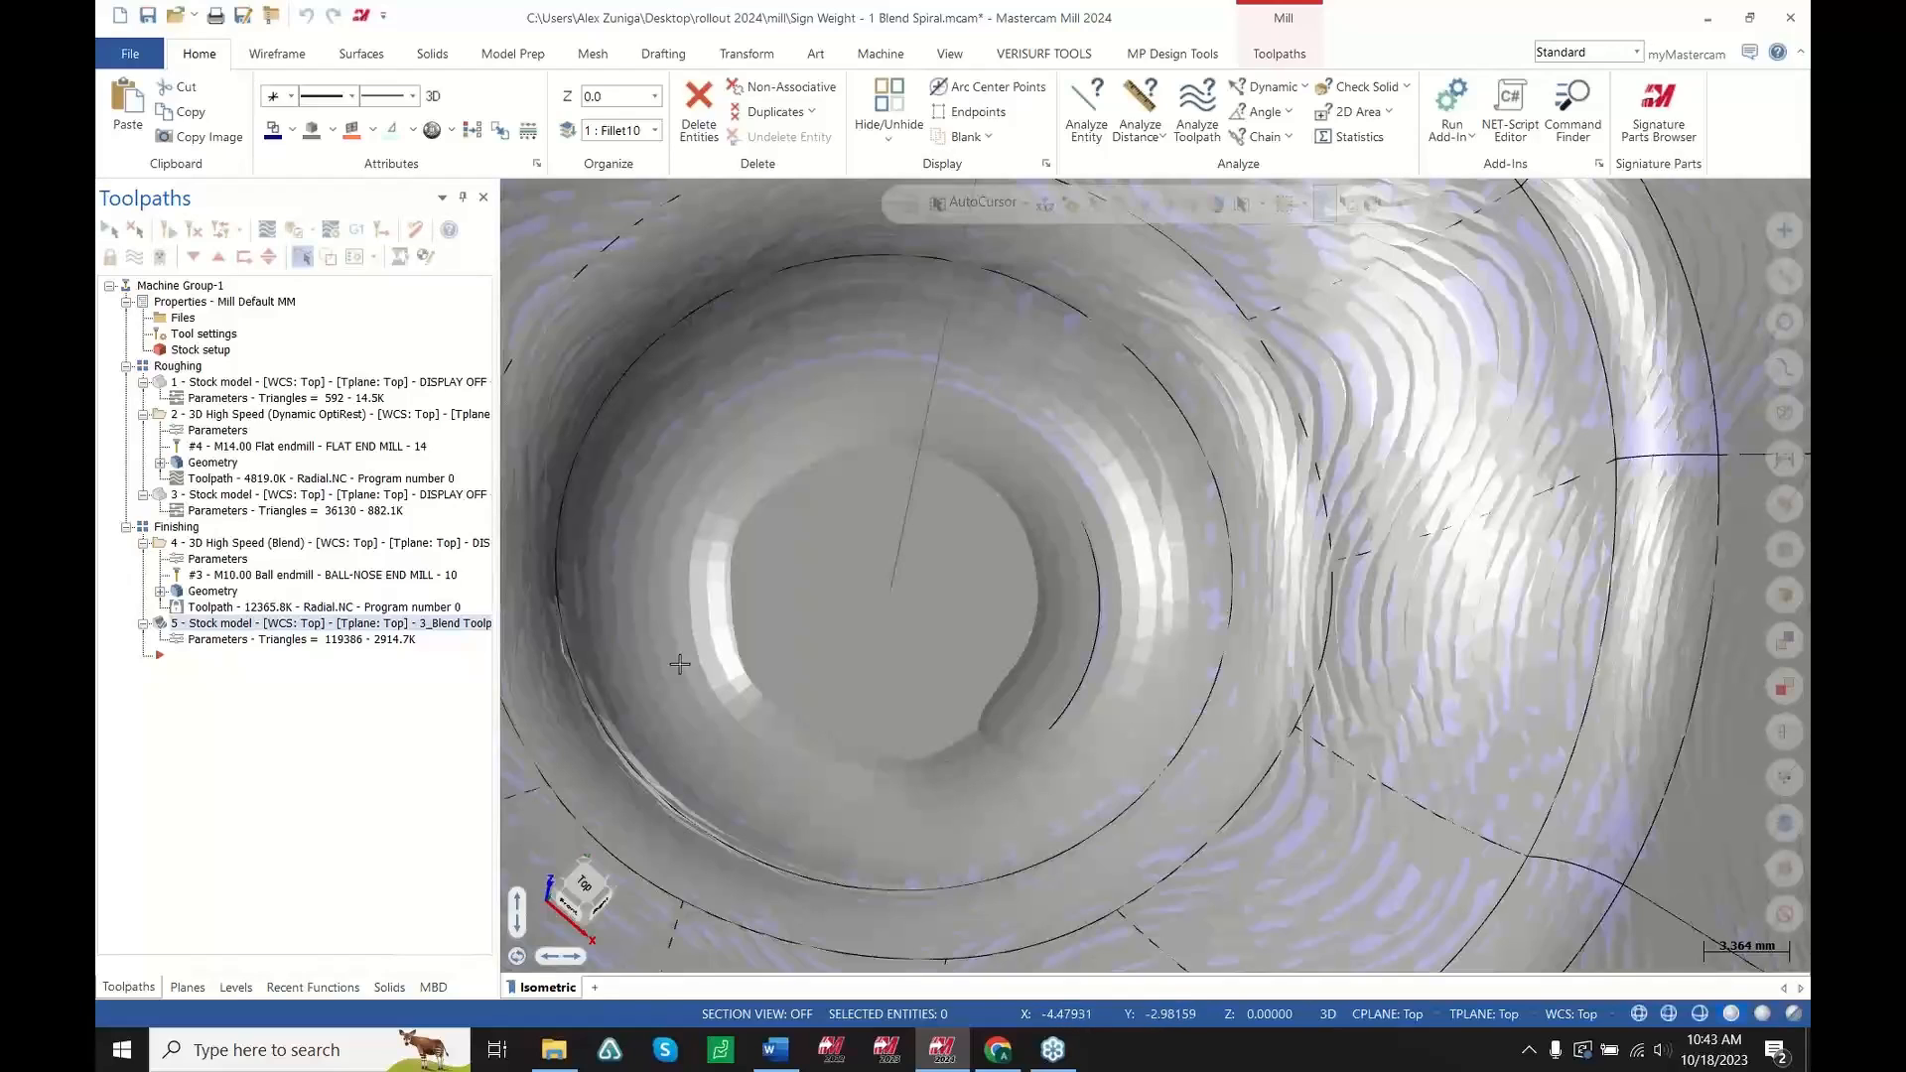
pyautogui.click(397, 546)
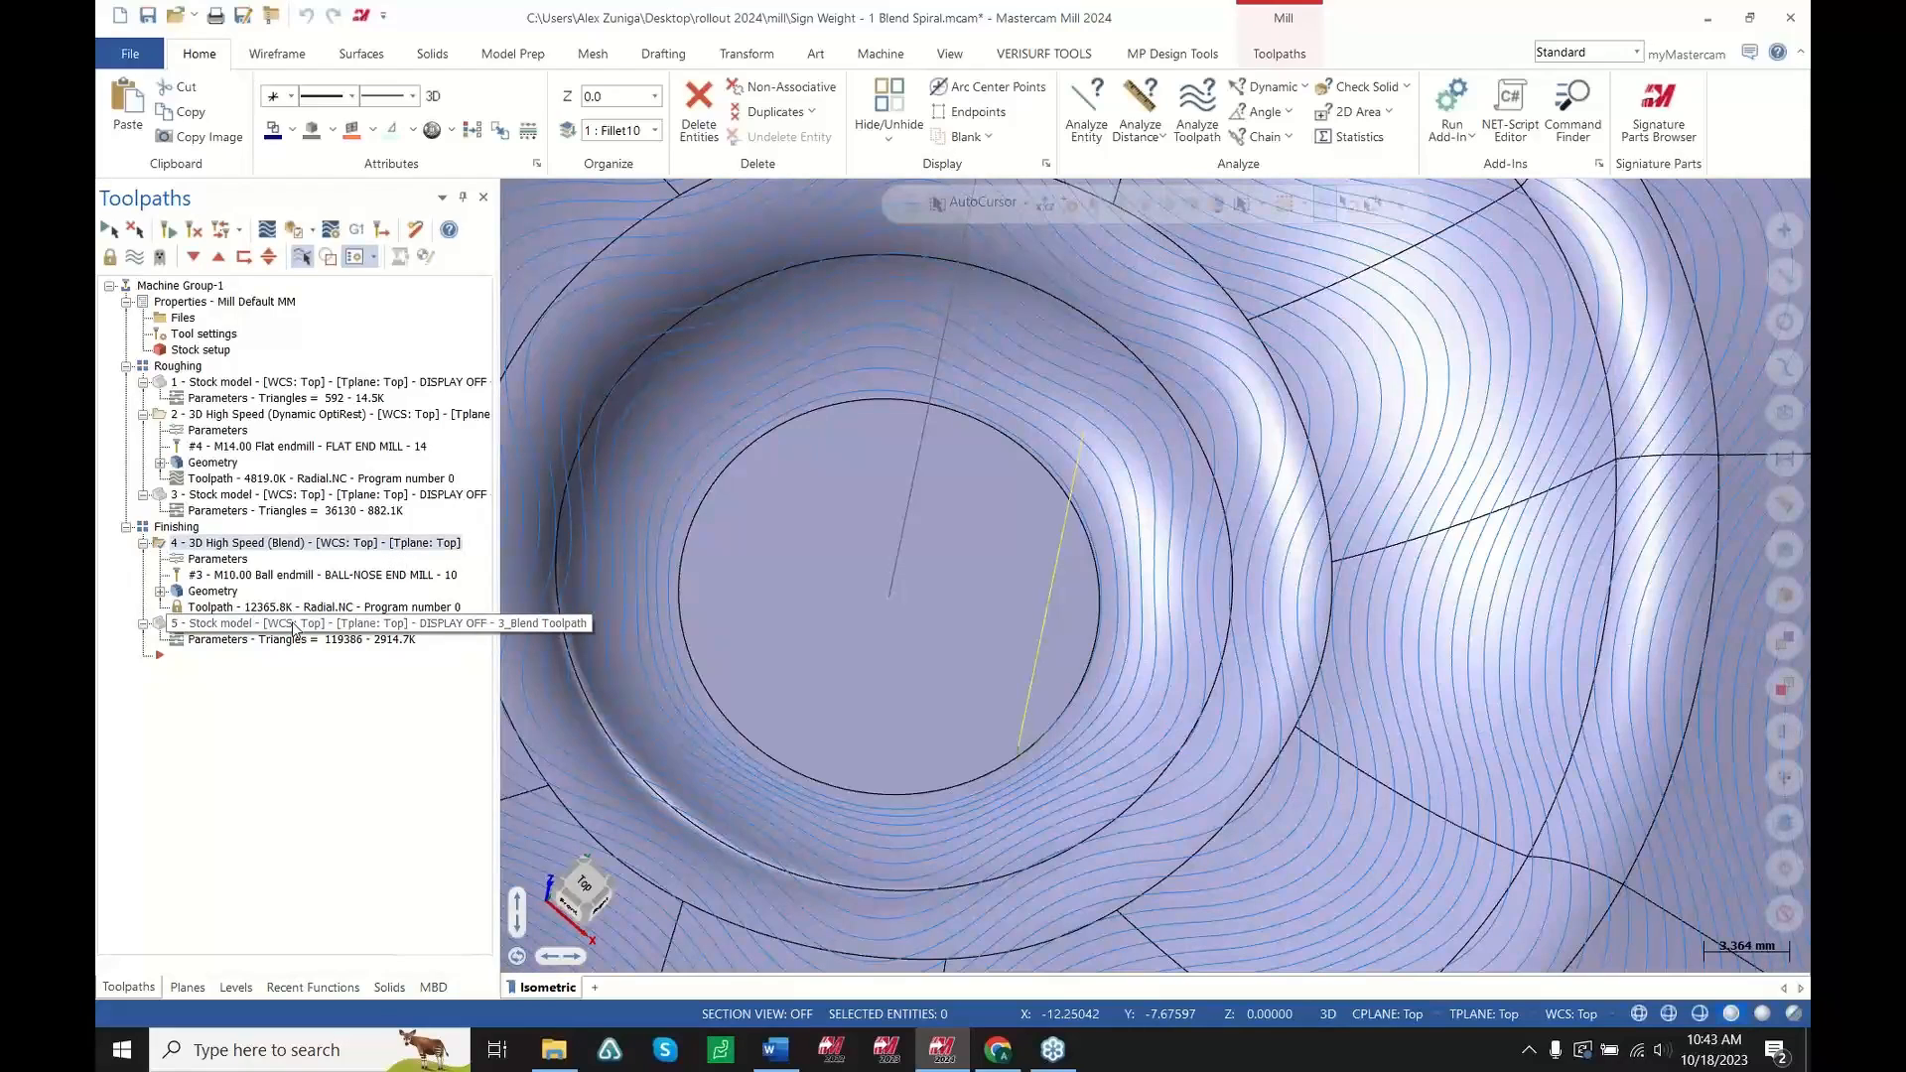
# Regenerate the 3D High Speed (Blend) finishing toolpath and inspect its entry at the part centre
pyautogui.click(111, 257)
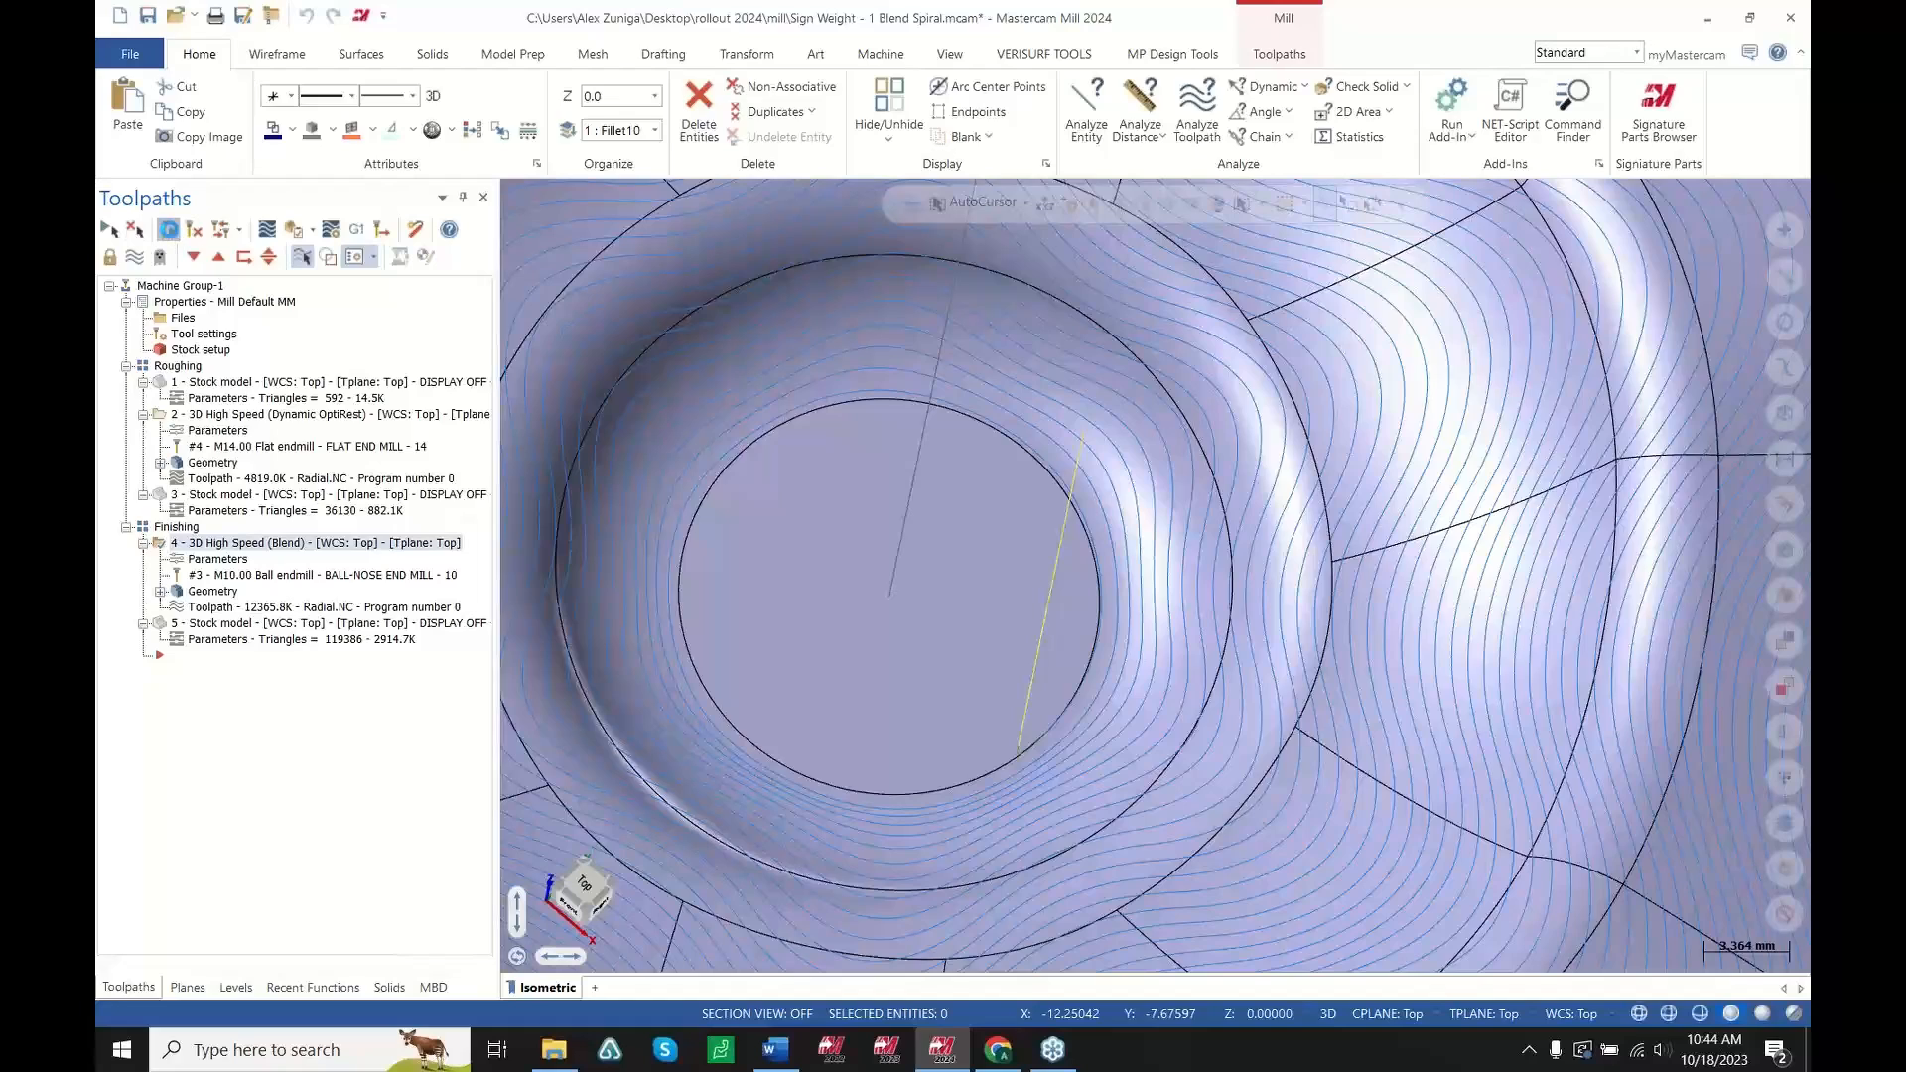
pyautogui.click(169, 229)
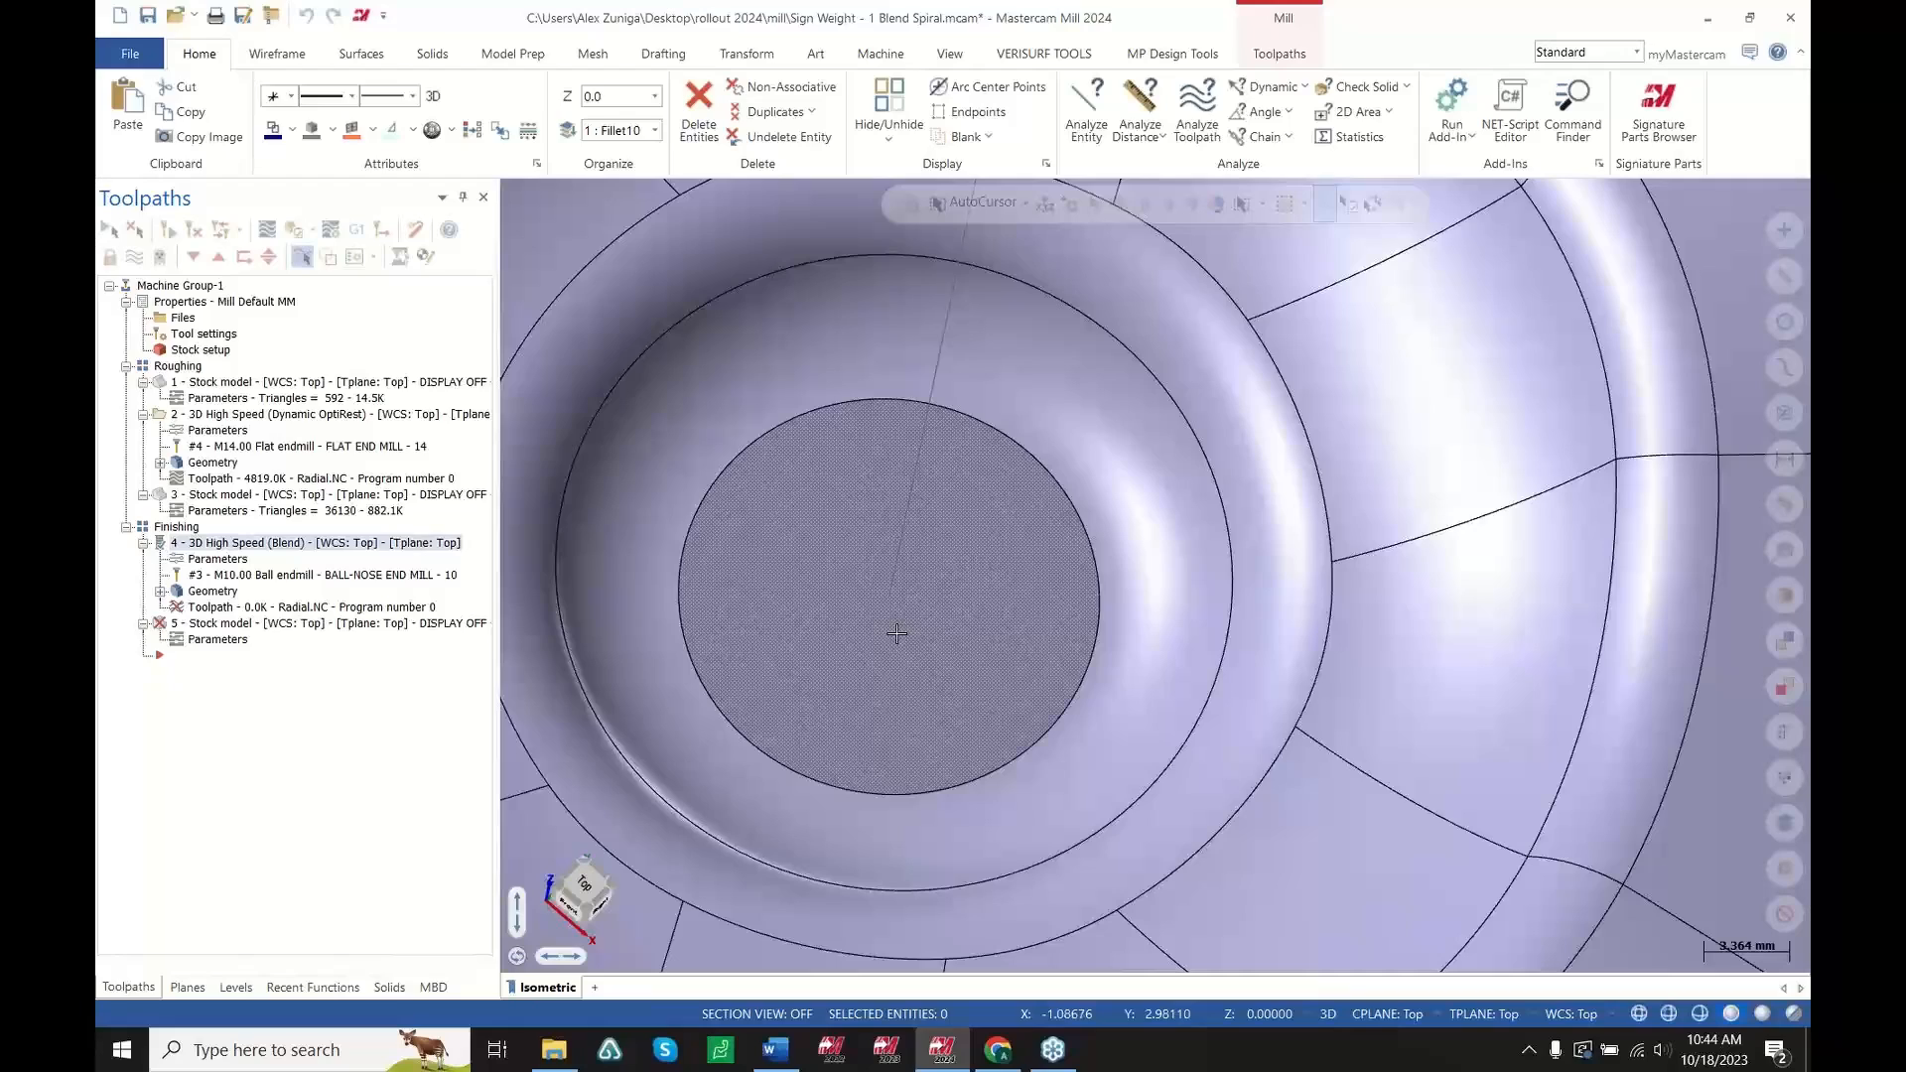
pyautogui.scroll(3, 993, 745)
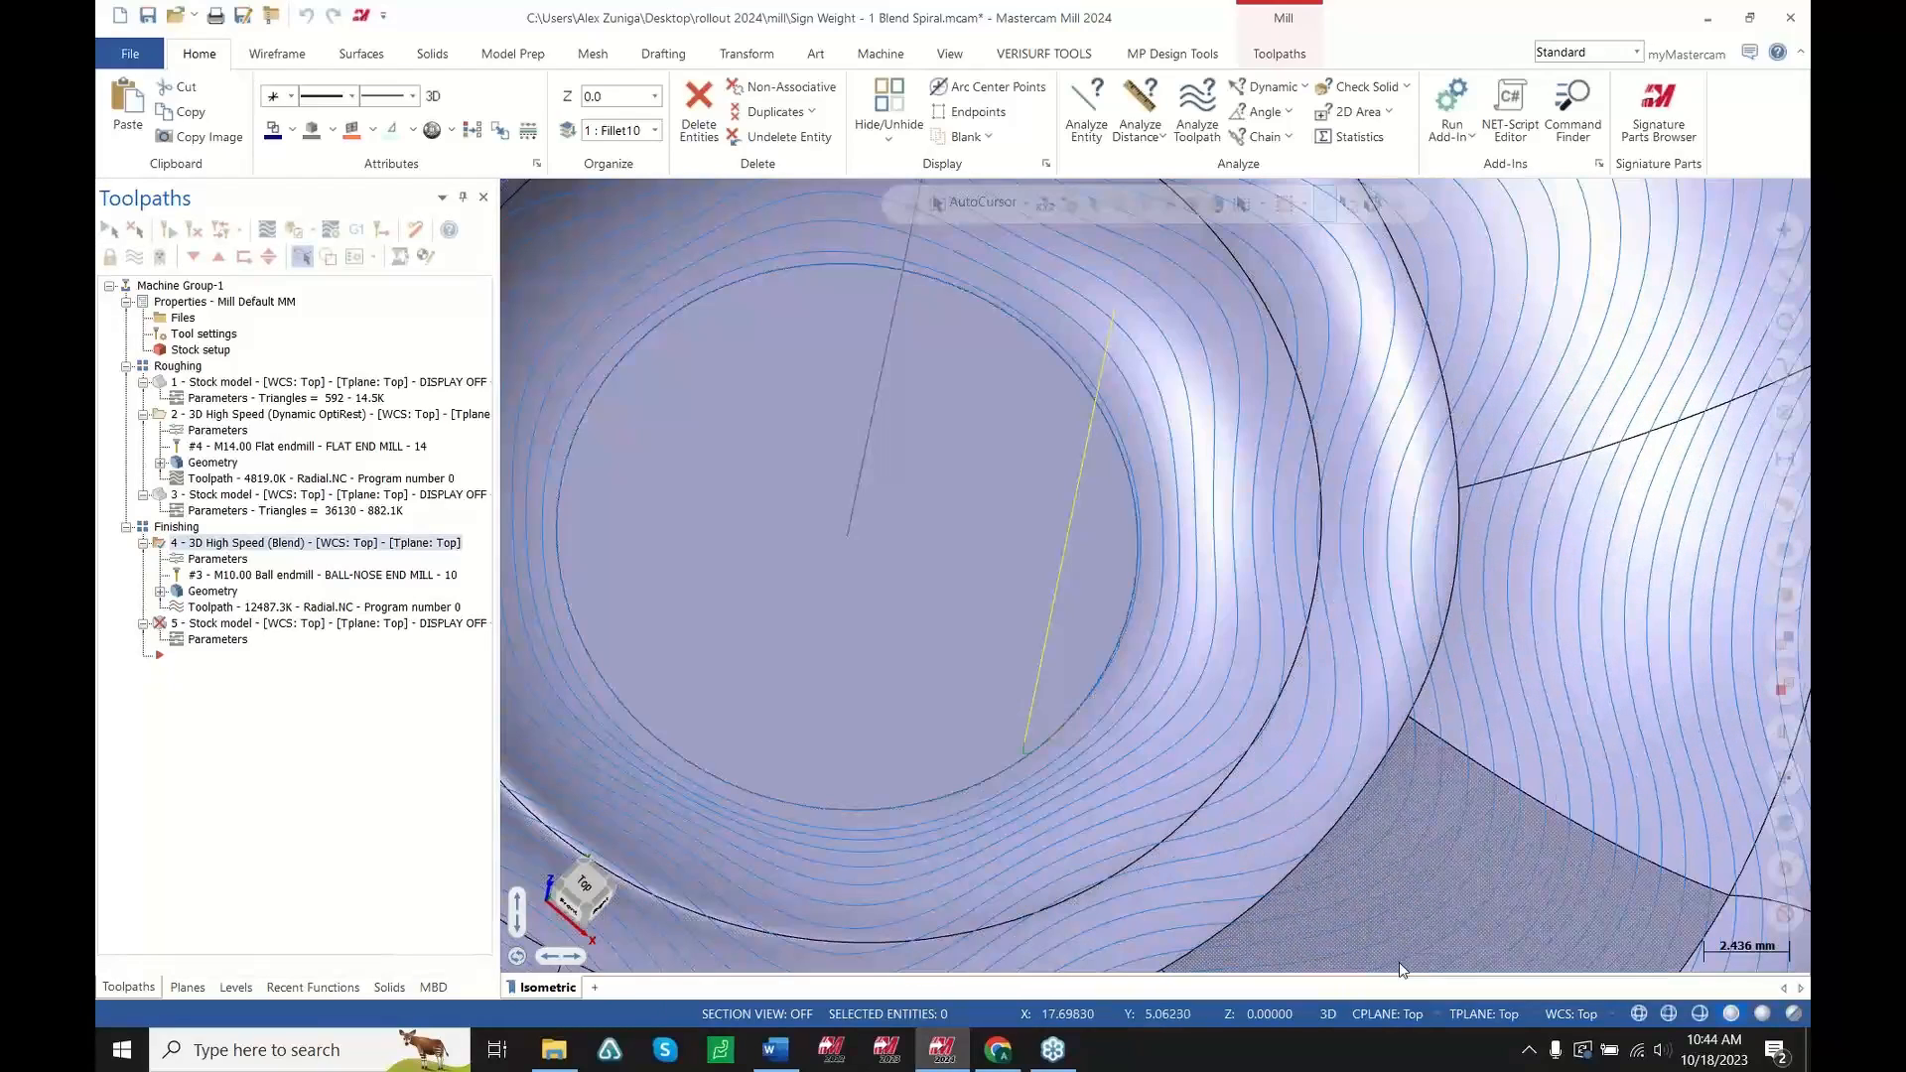
pyautogui.click(1638, 1016)
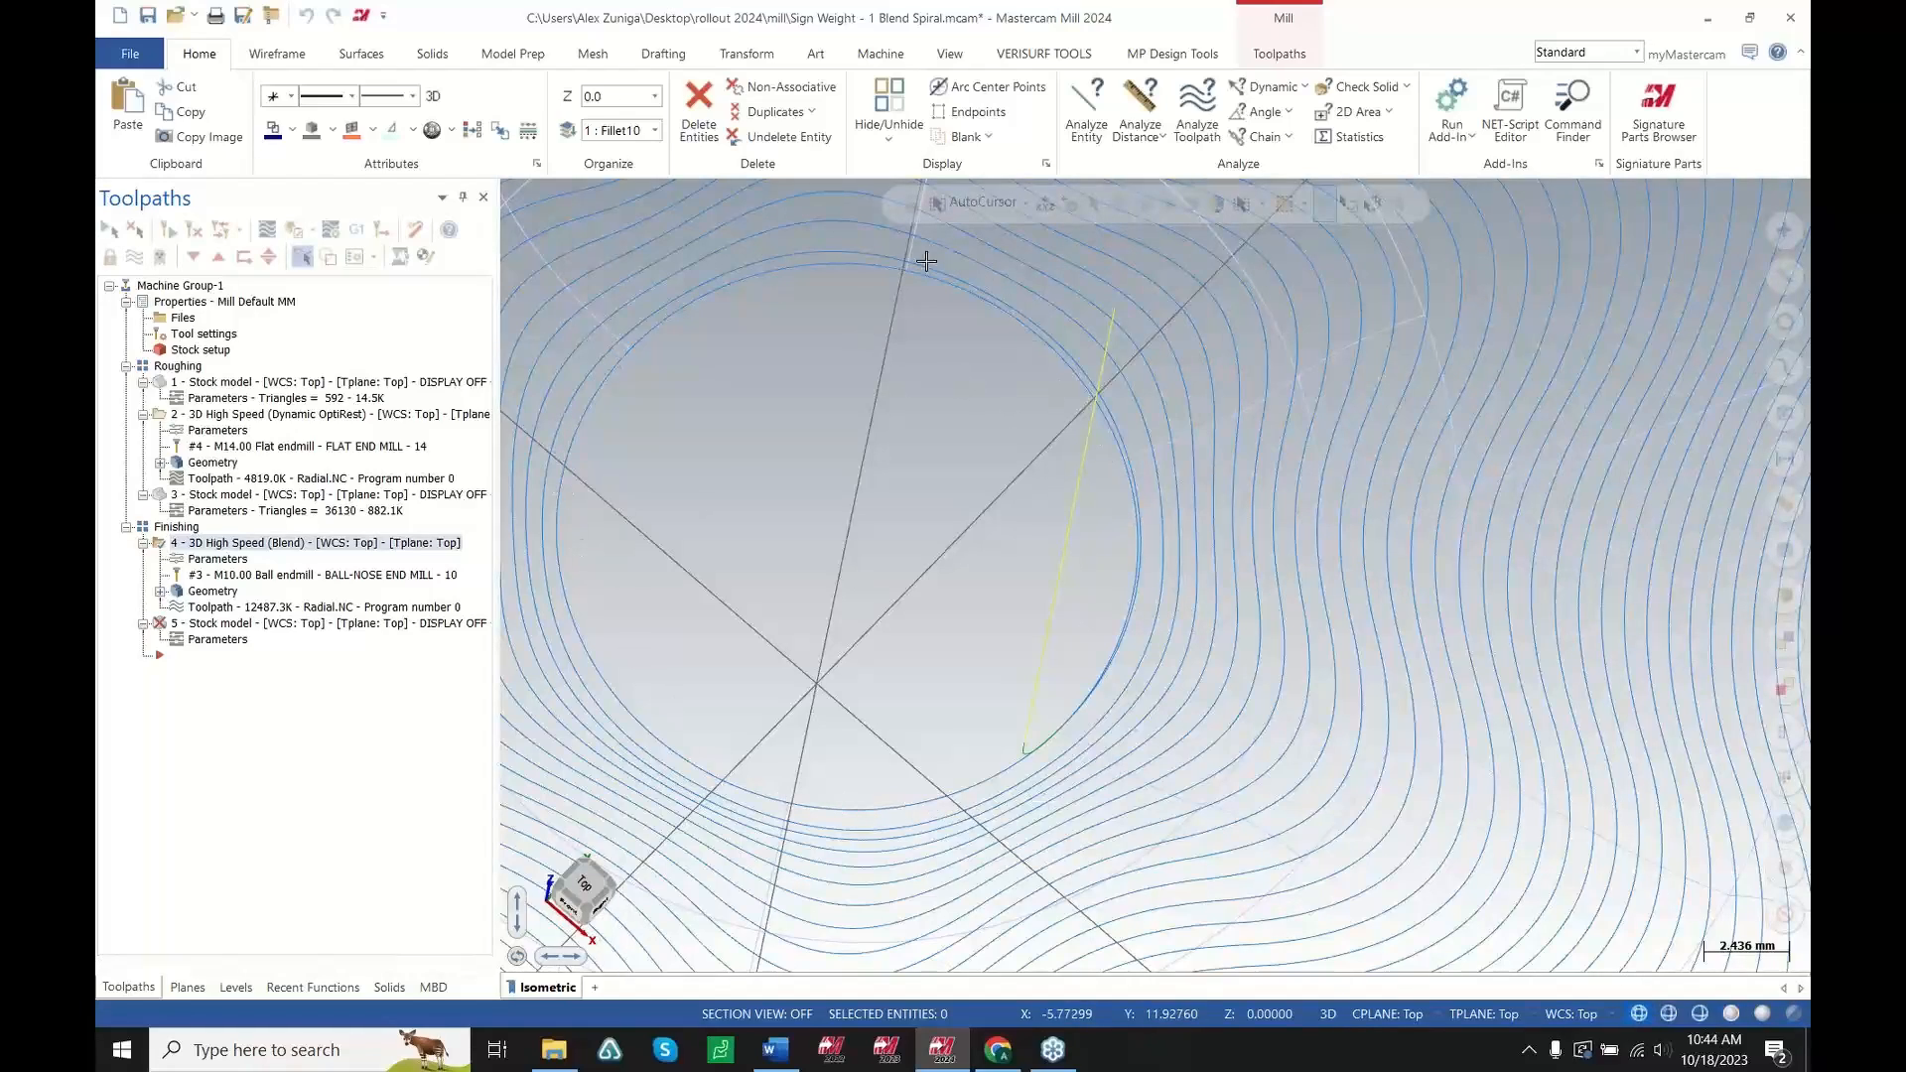
# Regenerate the finishing stock model and zoom in to inspect the centre surface finish
pyautogui.click(203, 624)
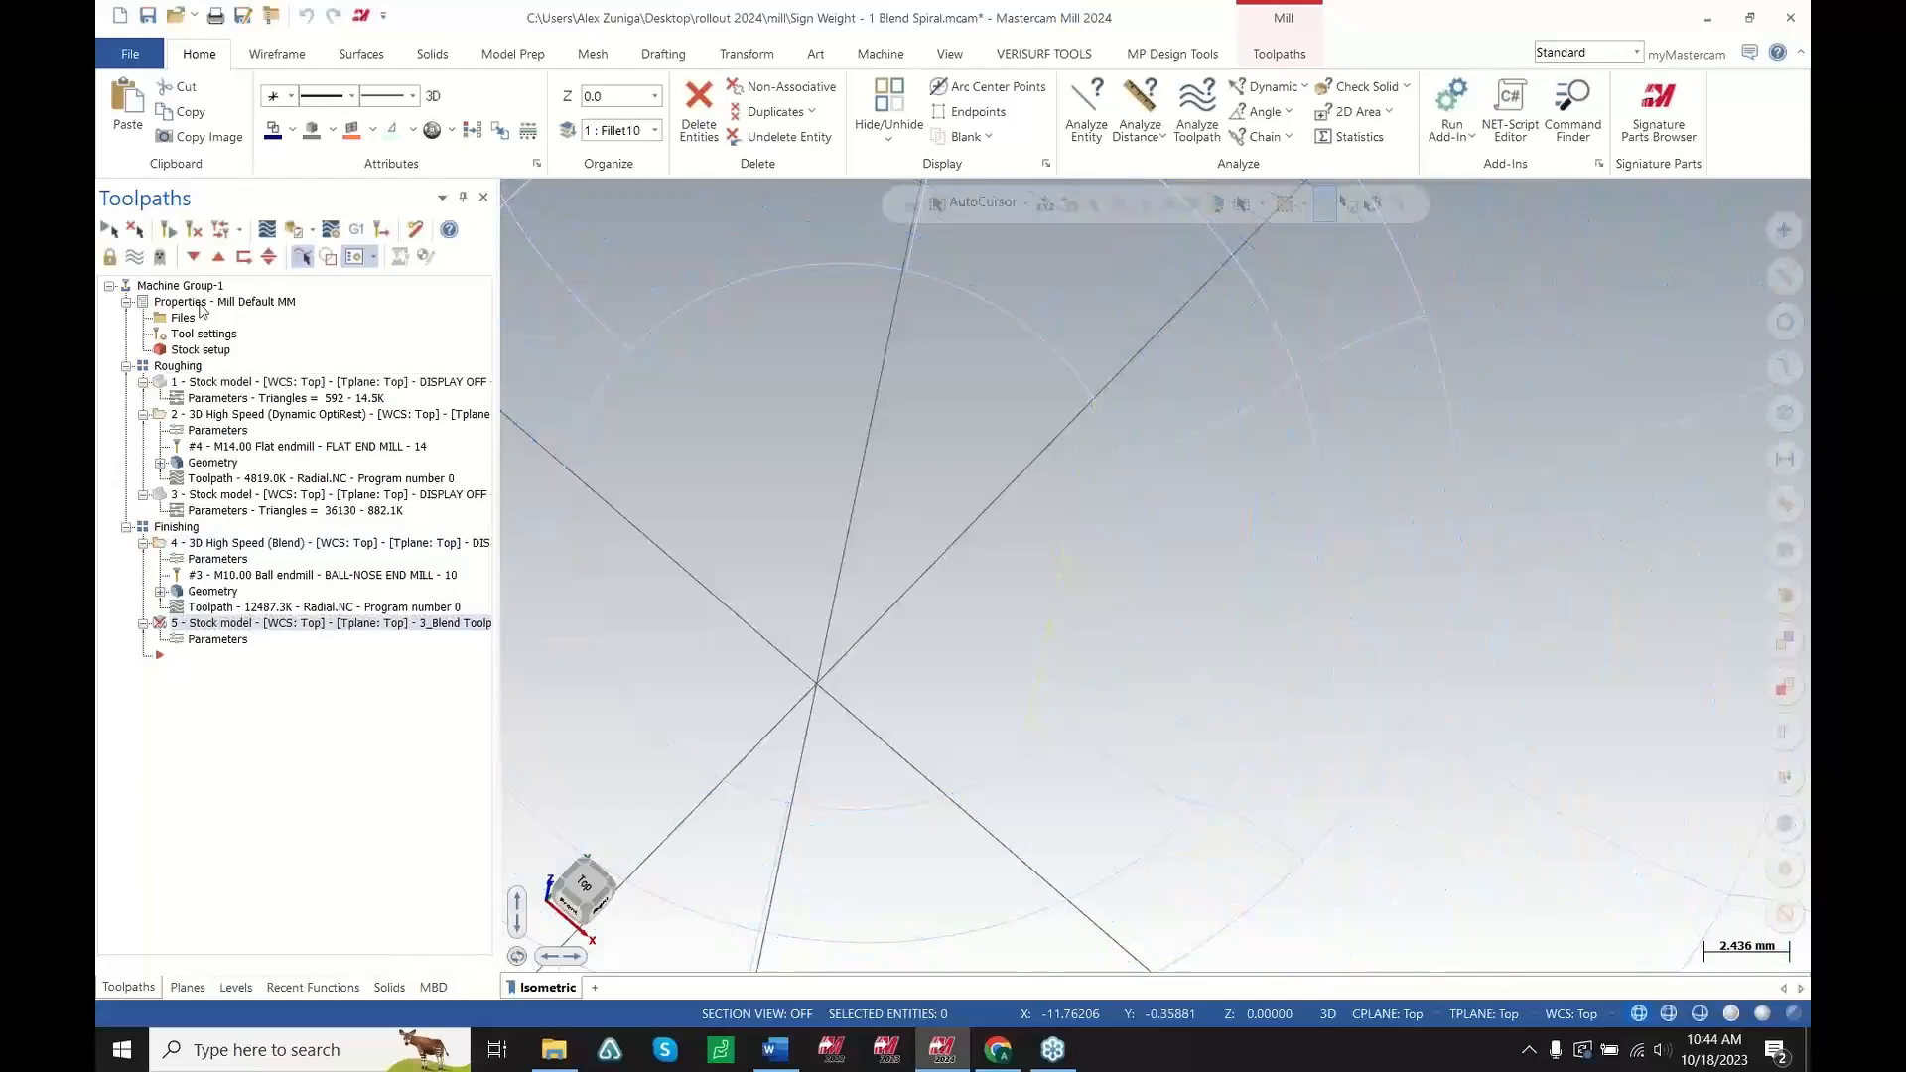
pyautogui.click(167, 233)
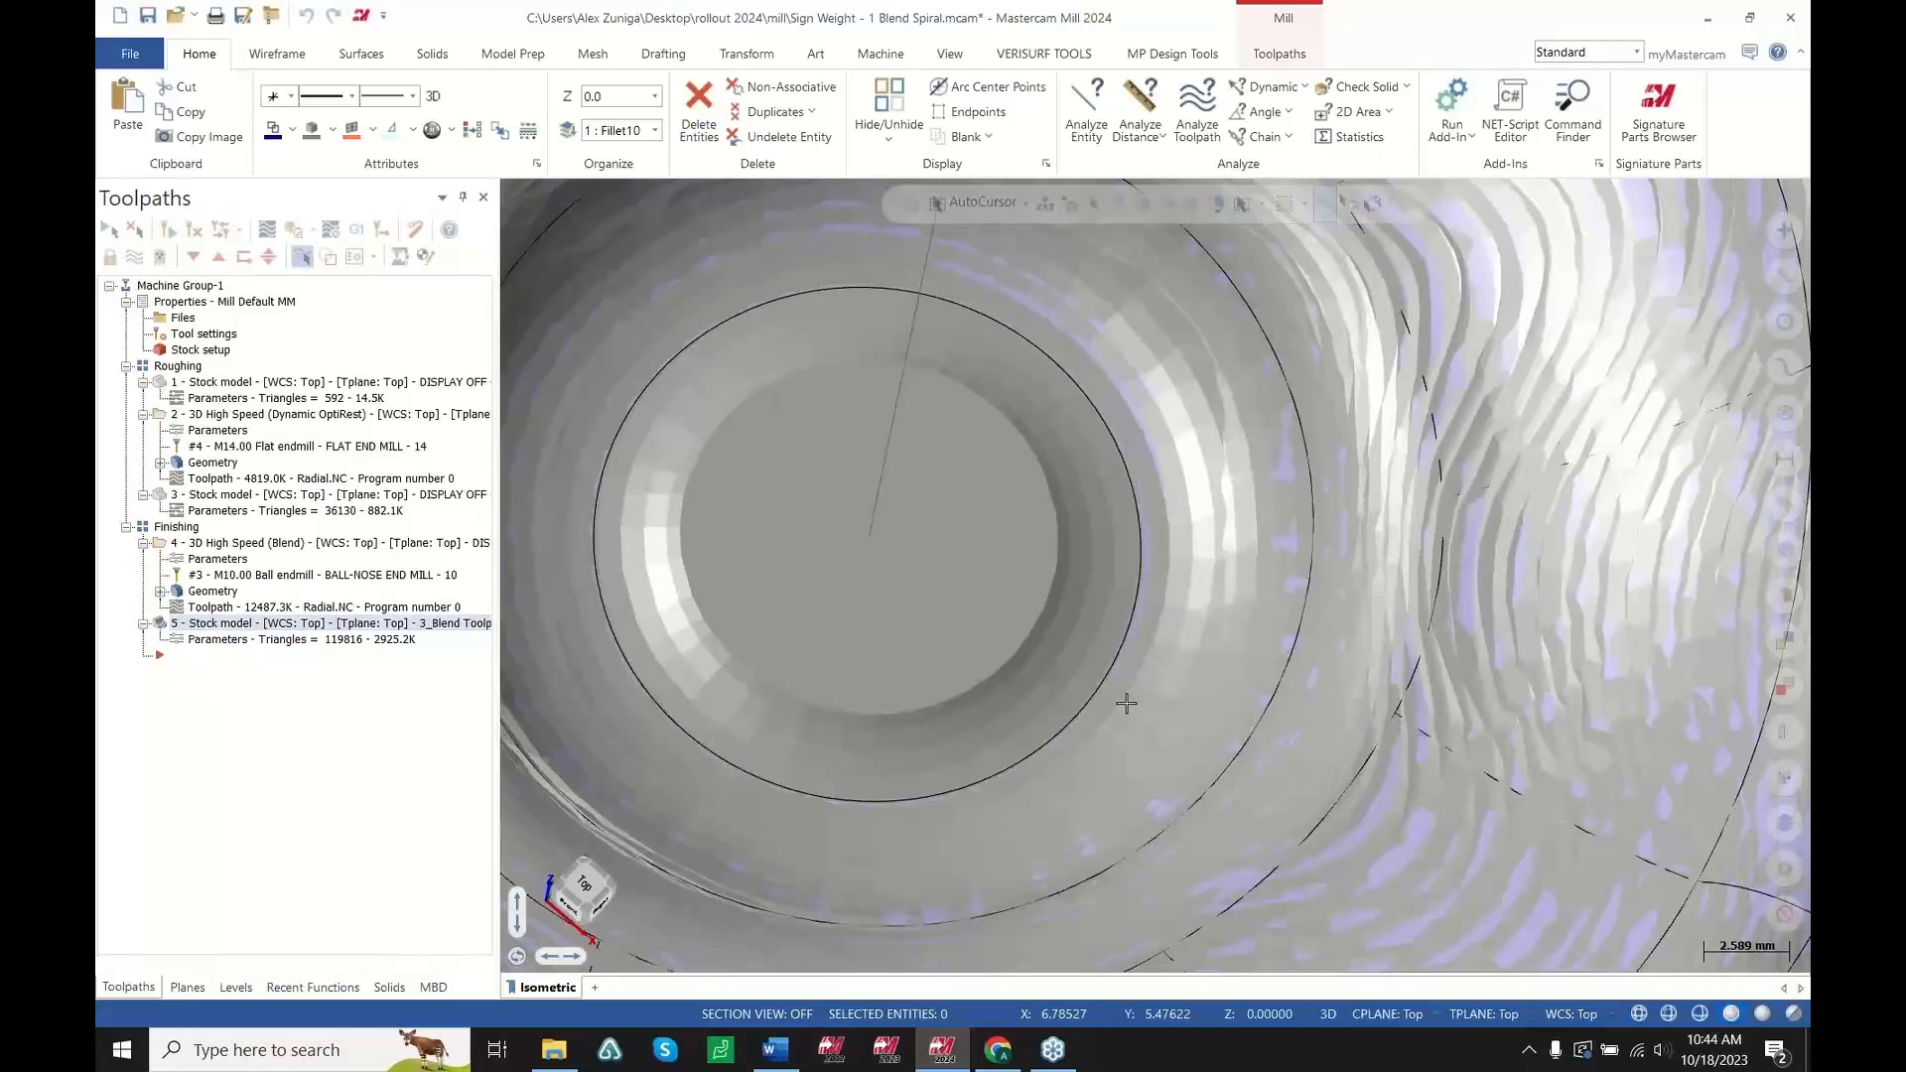
pyautogui.scroll(-3, 934, 695)
pyautogui.scroll(3, 921, 700)
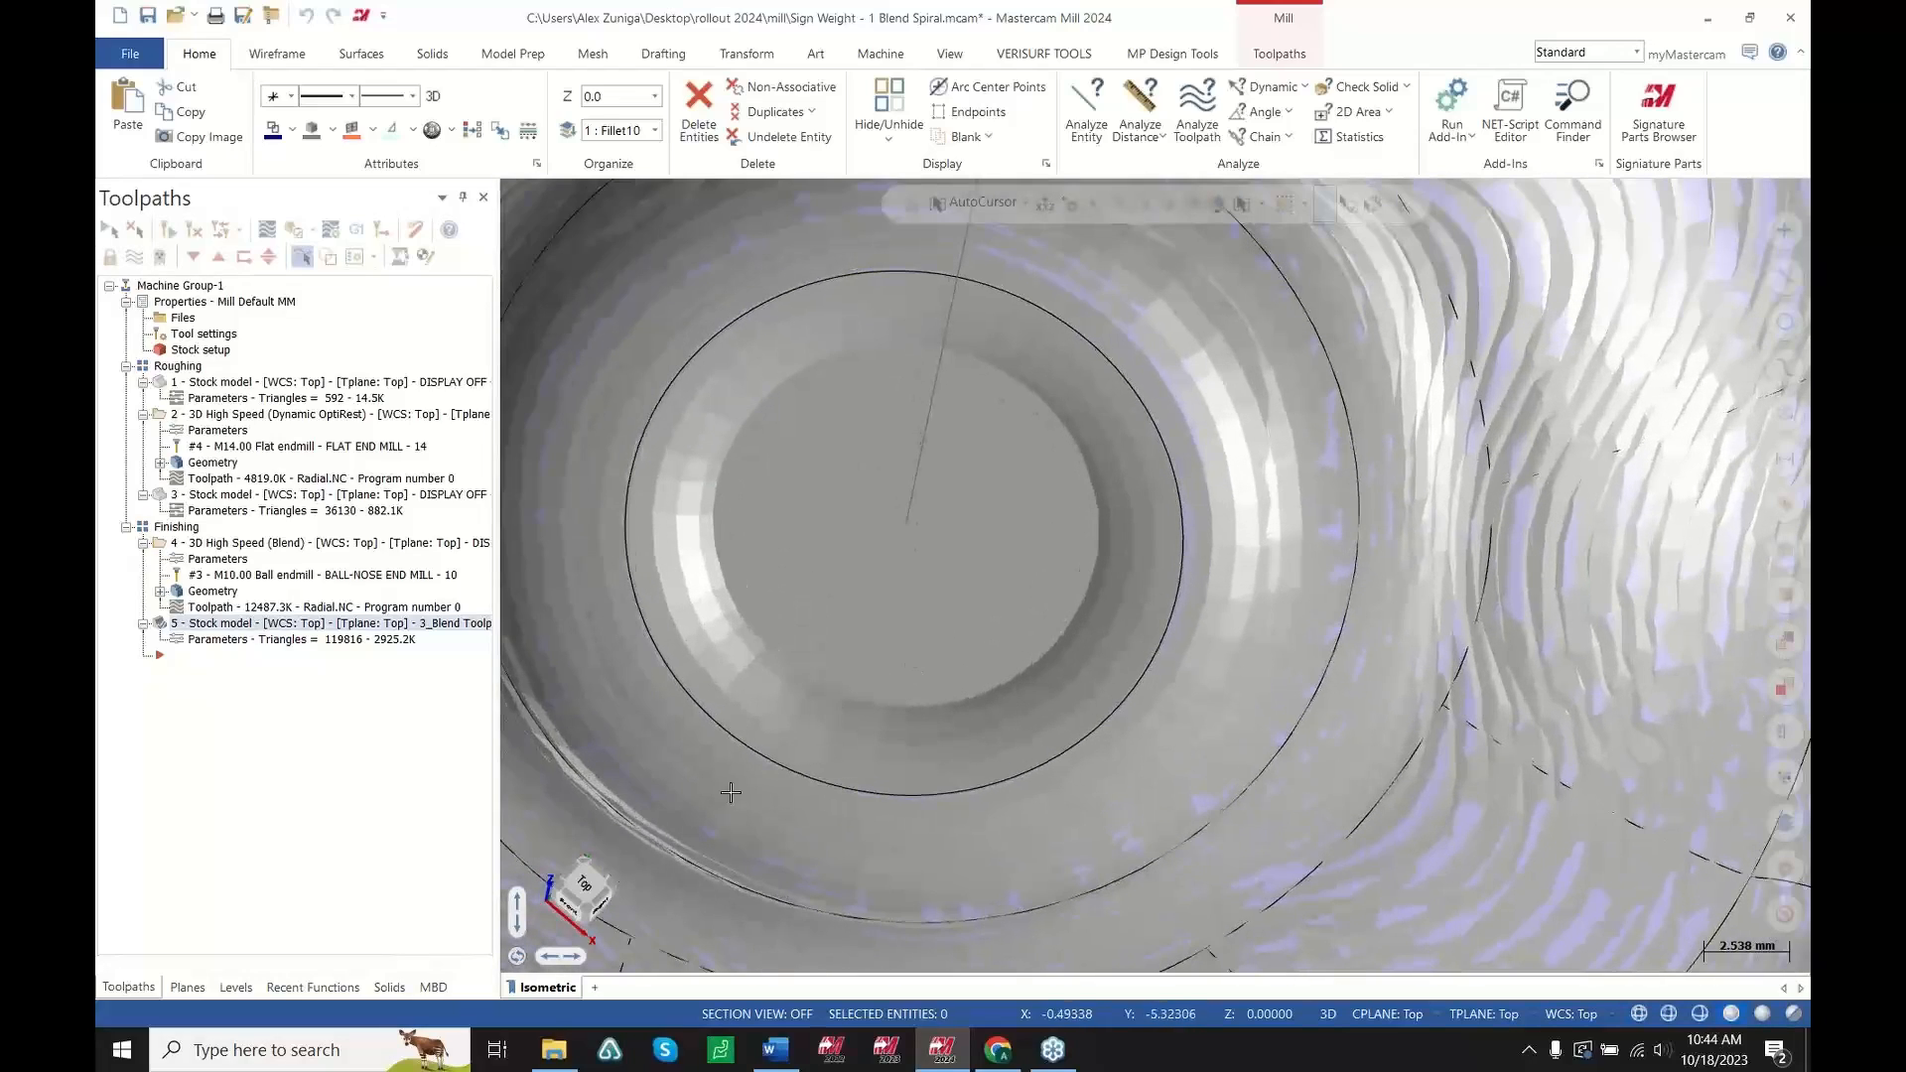
# Open the Surgical Bracket - 1 Waterline Detect Breakthrough file and rotate the part into view
pyautogui.moveTo(549, 1059)
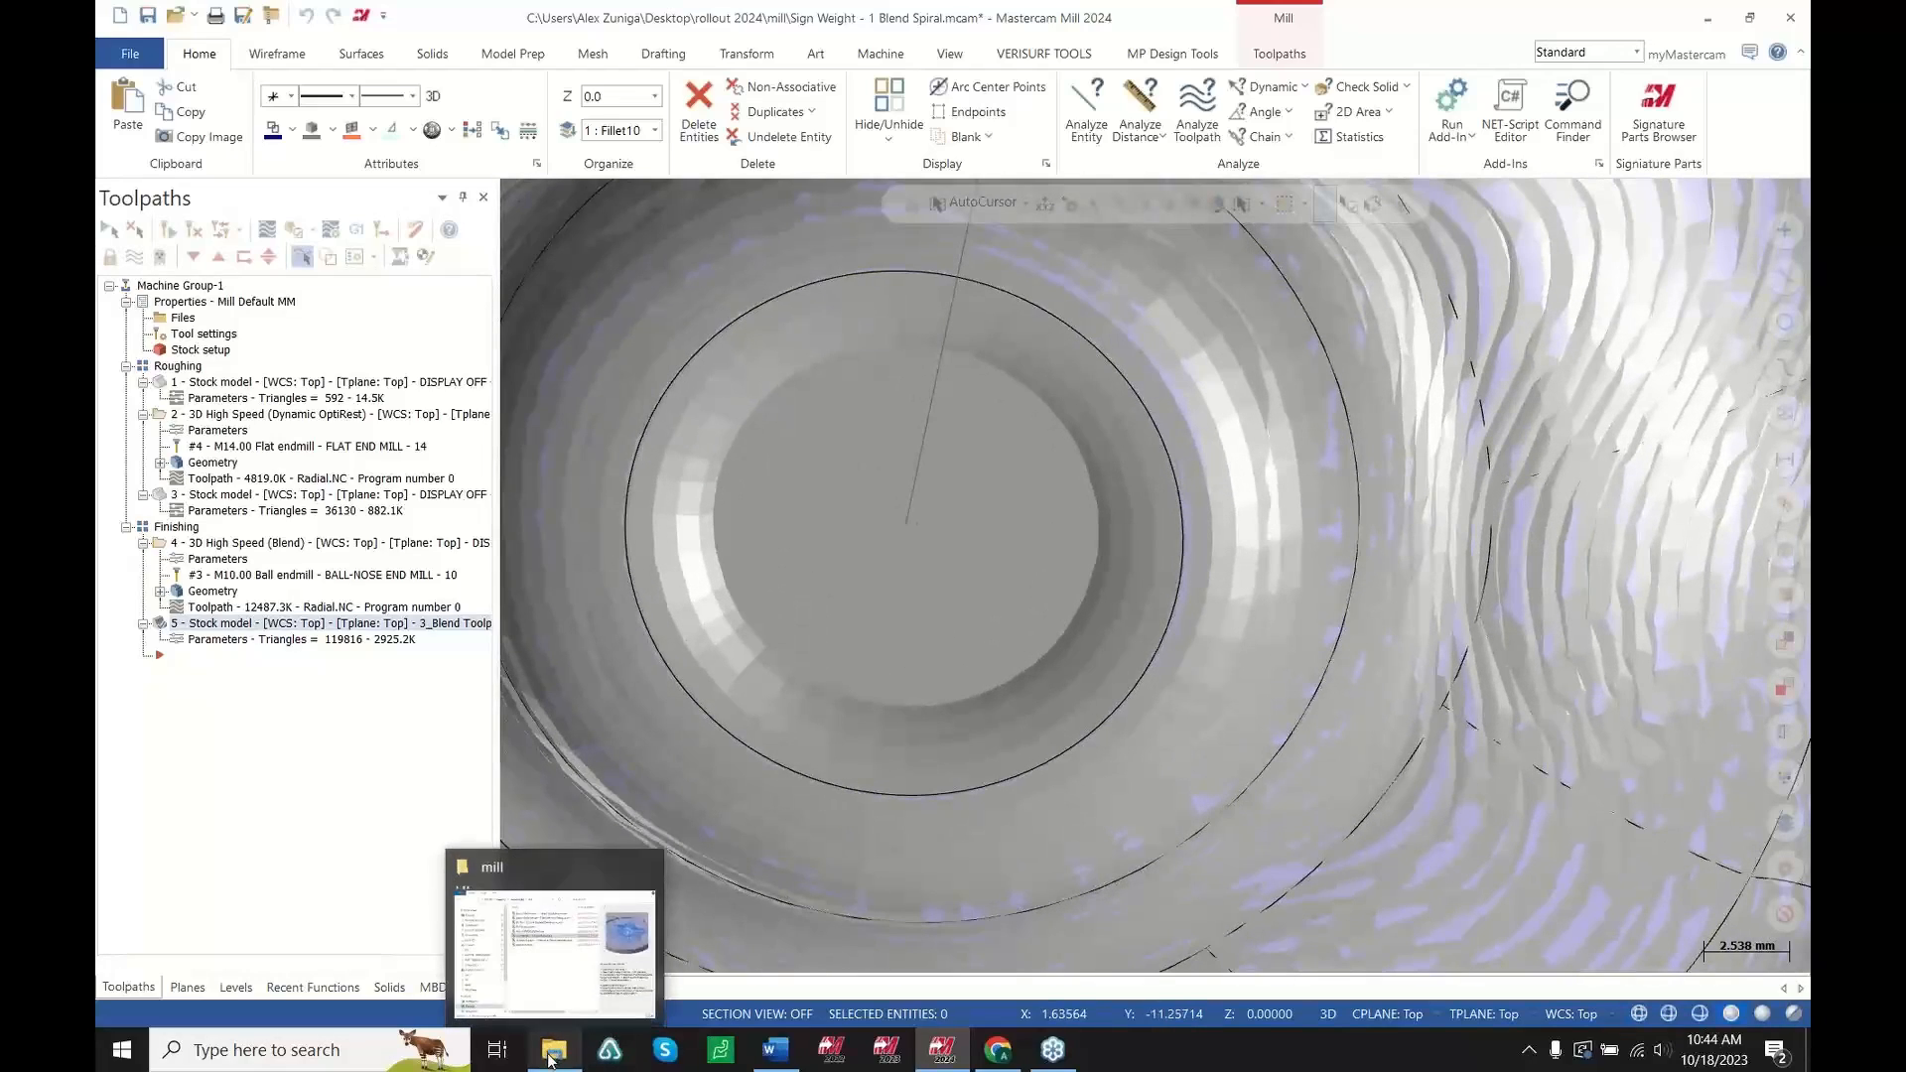
pyautogui.click(983, 568)
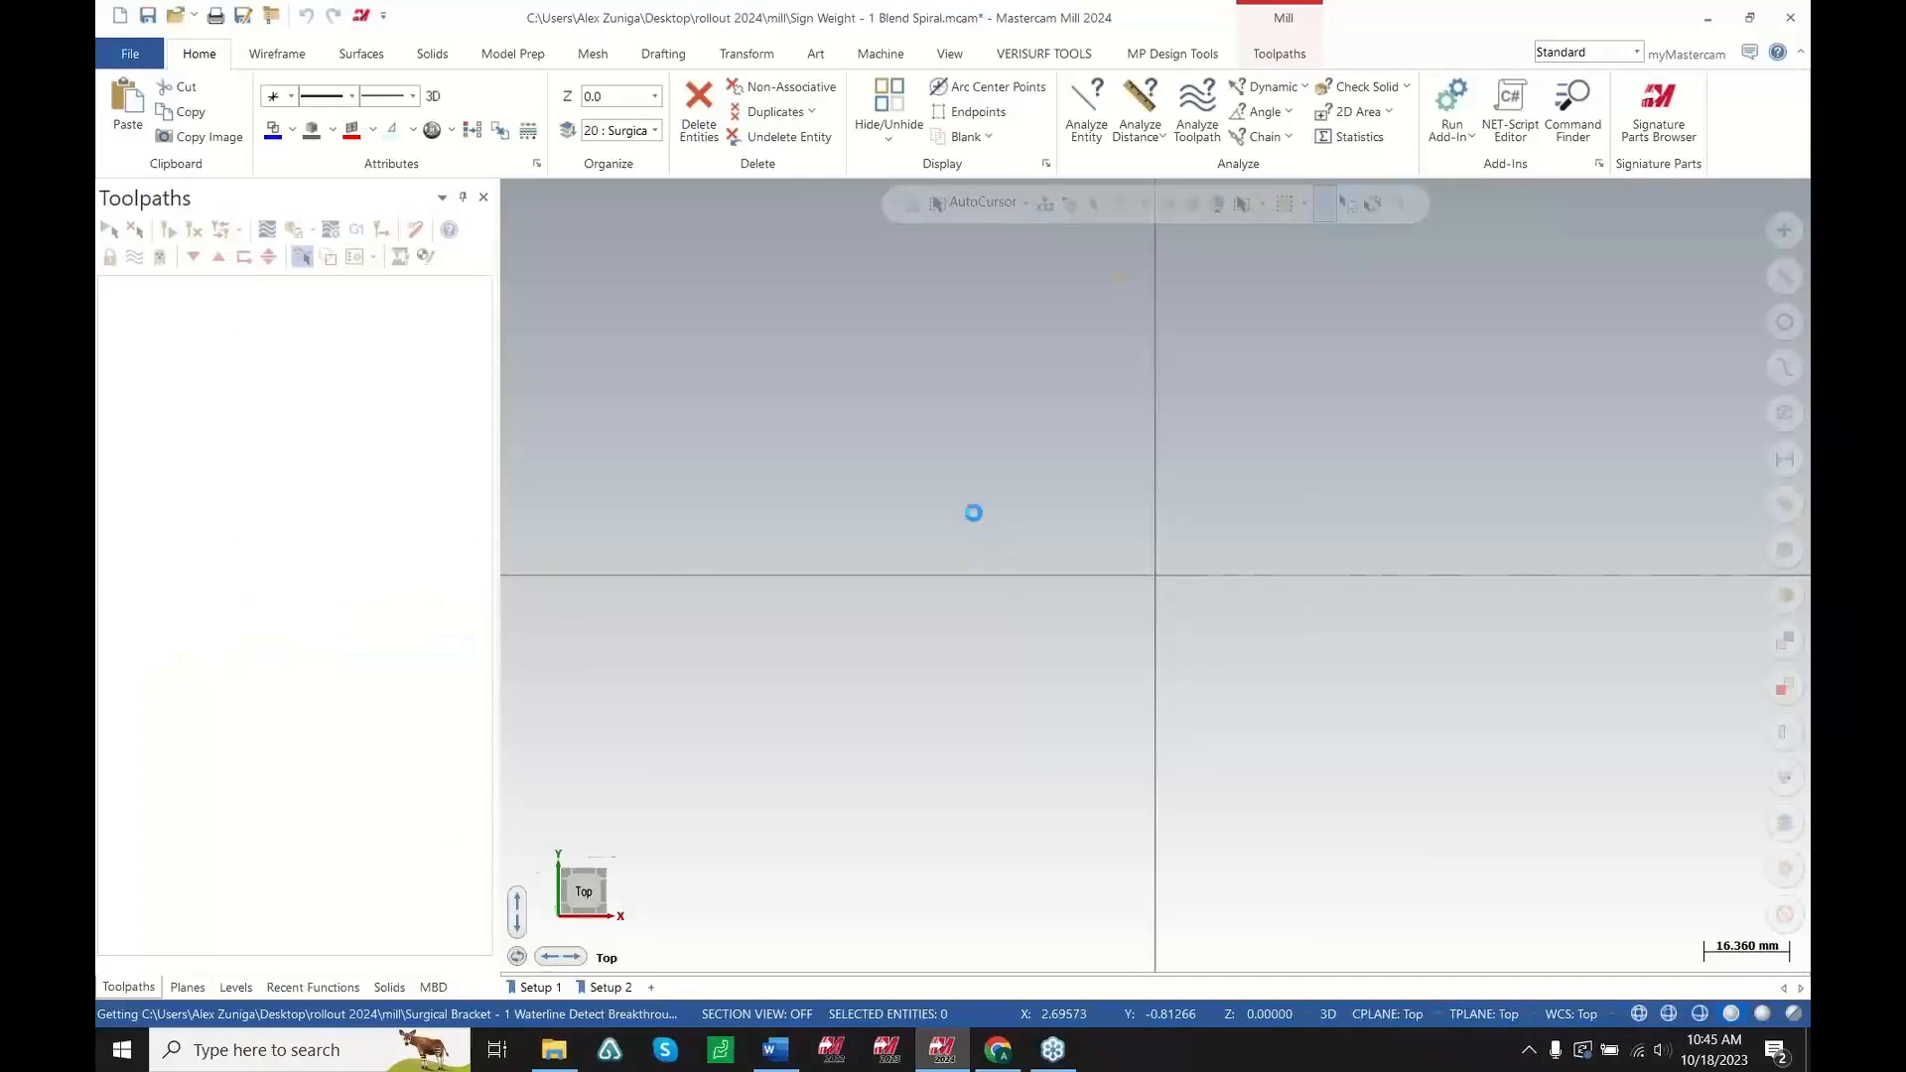
pyautogui.scroll(2, 1023, 571)
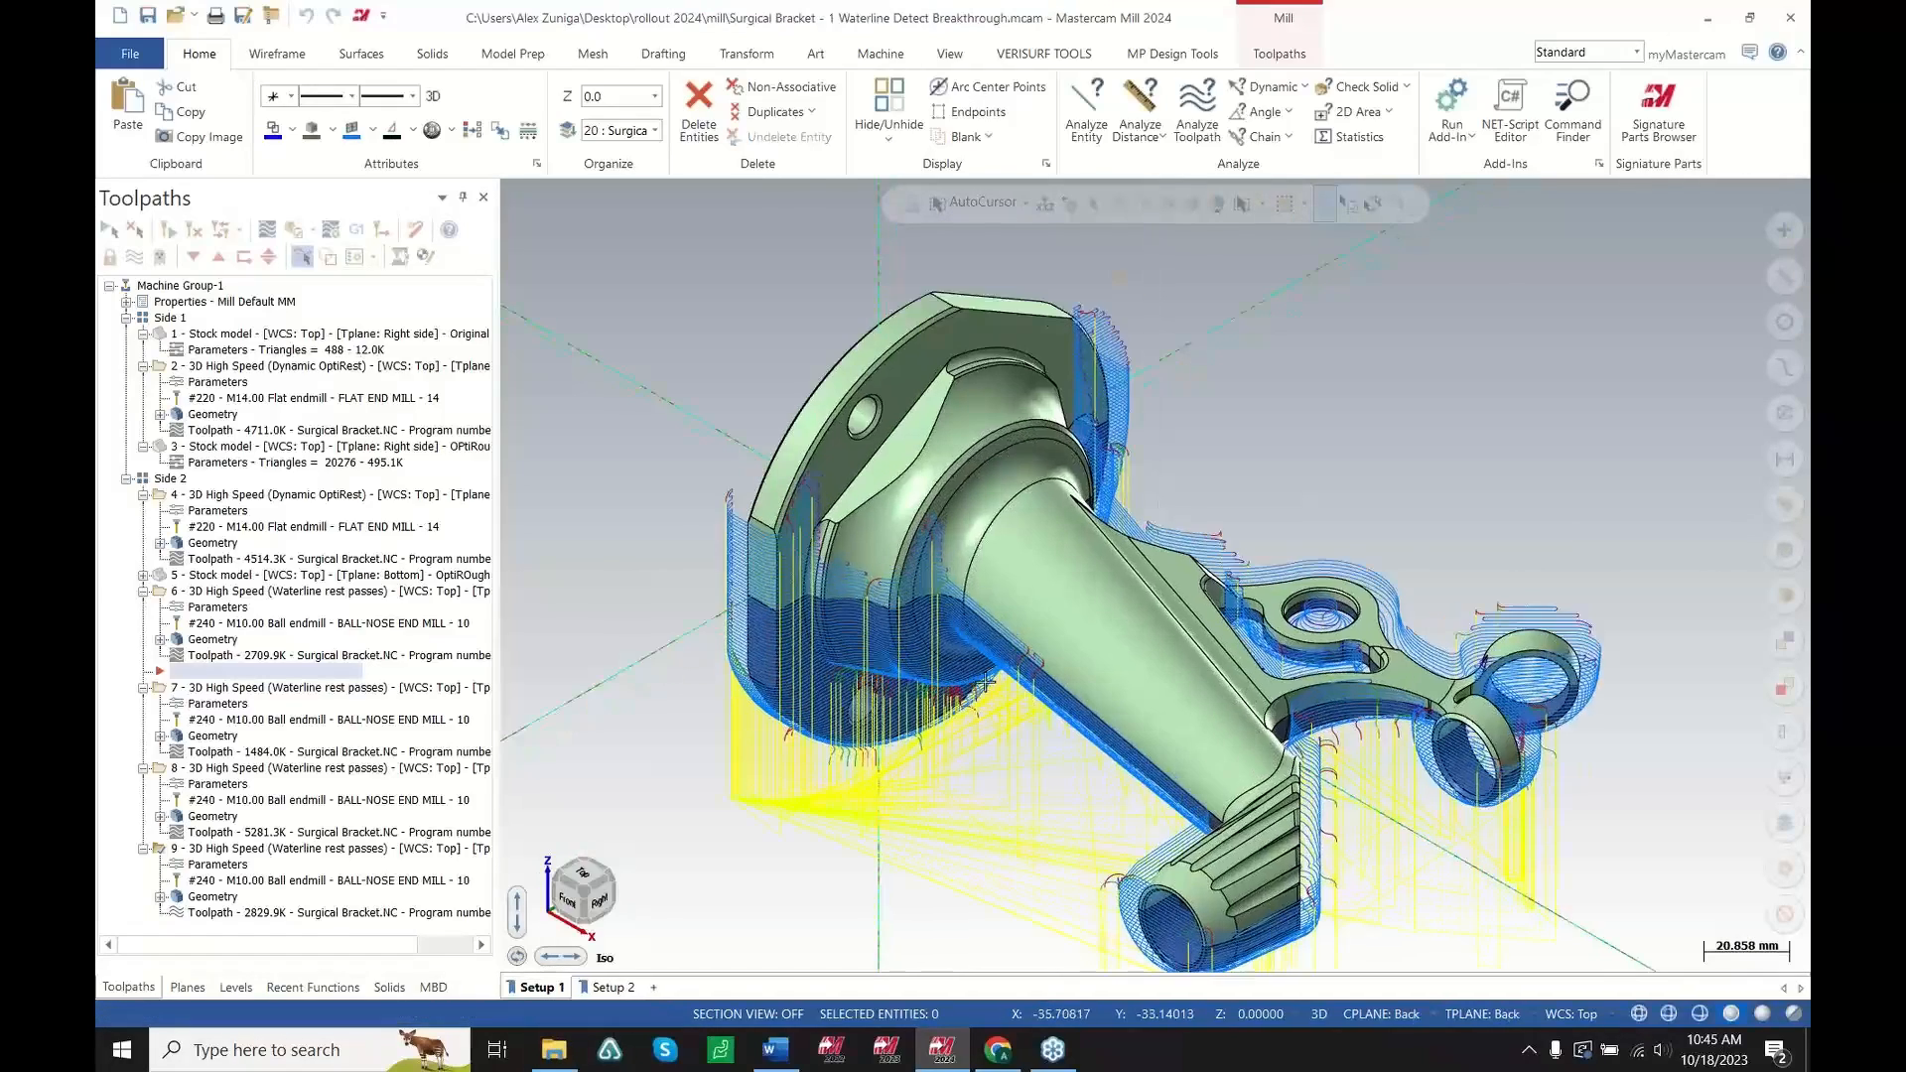
pyautogui.moveTo(1025, 576); pyautogui.dragTo(953, 462, button='middle')
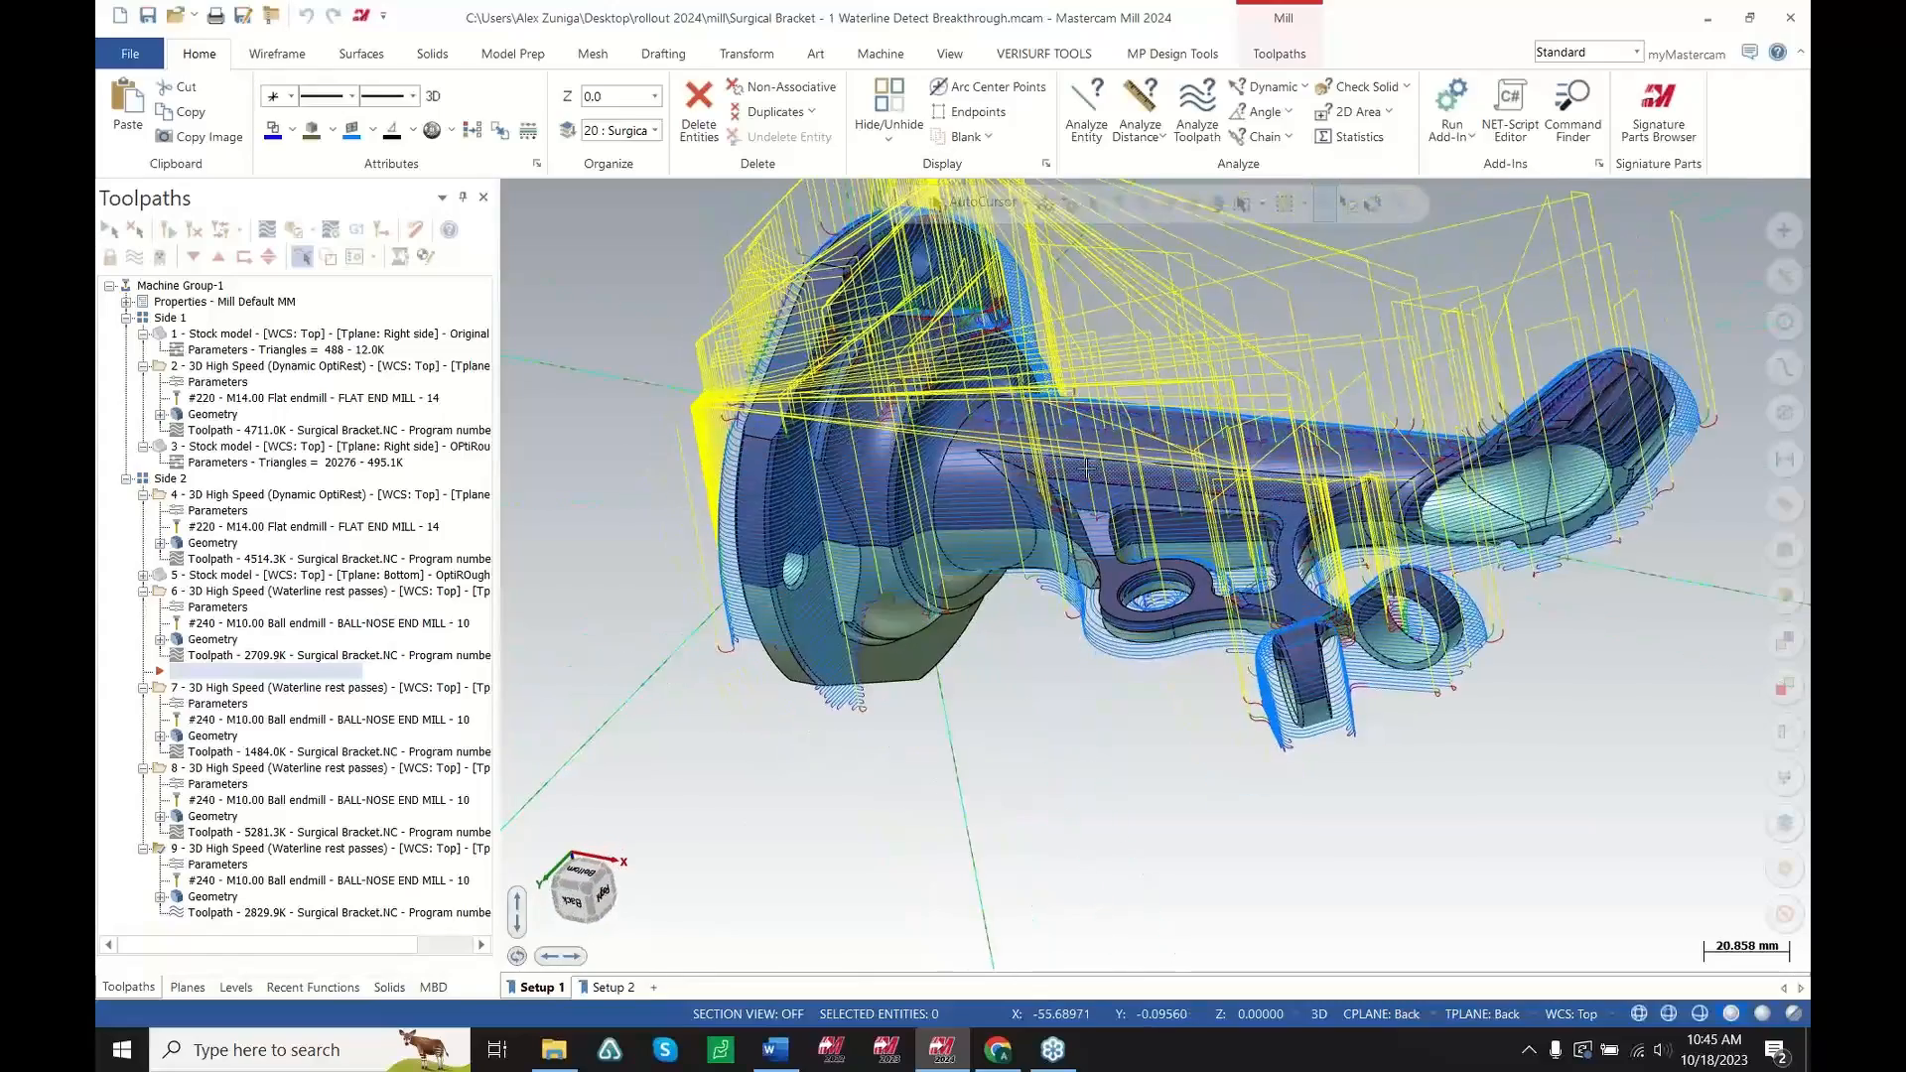
# Display the Side 2 Dynamic OptiRest toolpath, its stock model and the first Waterline rest pass on the part
pyautogui.scroll(2, 921, 467)
pyautogui.click(249, 495)
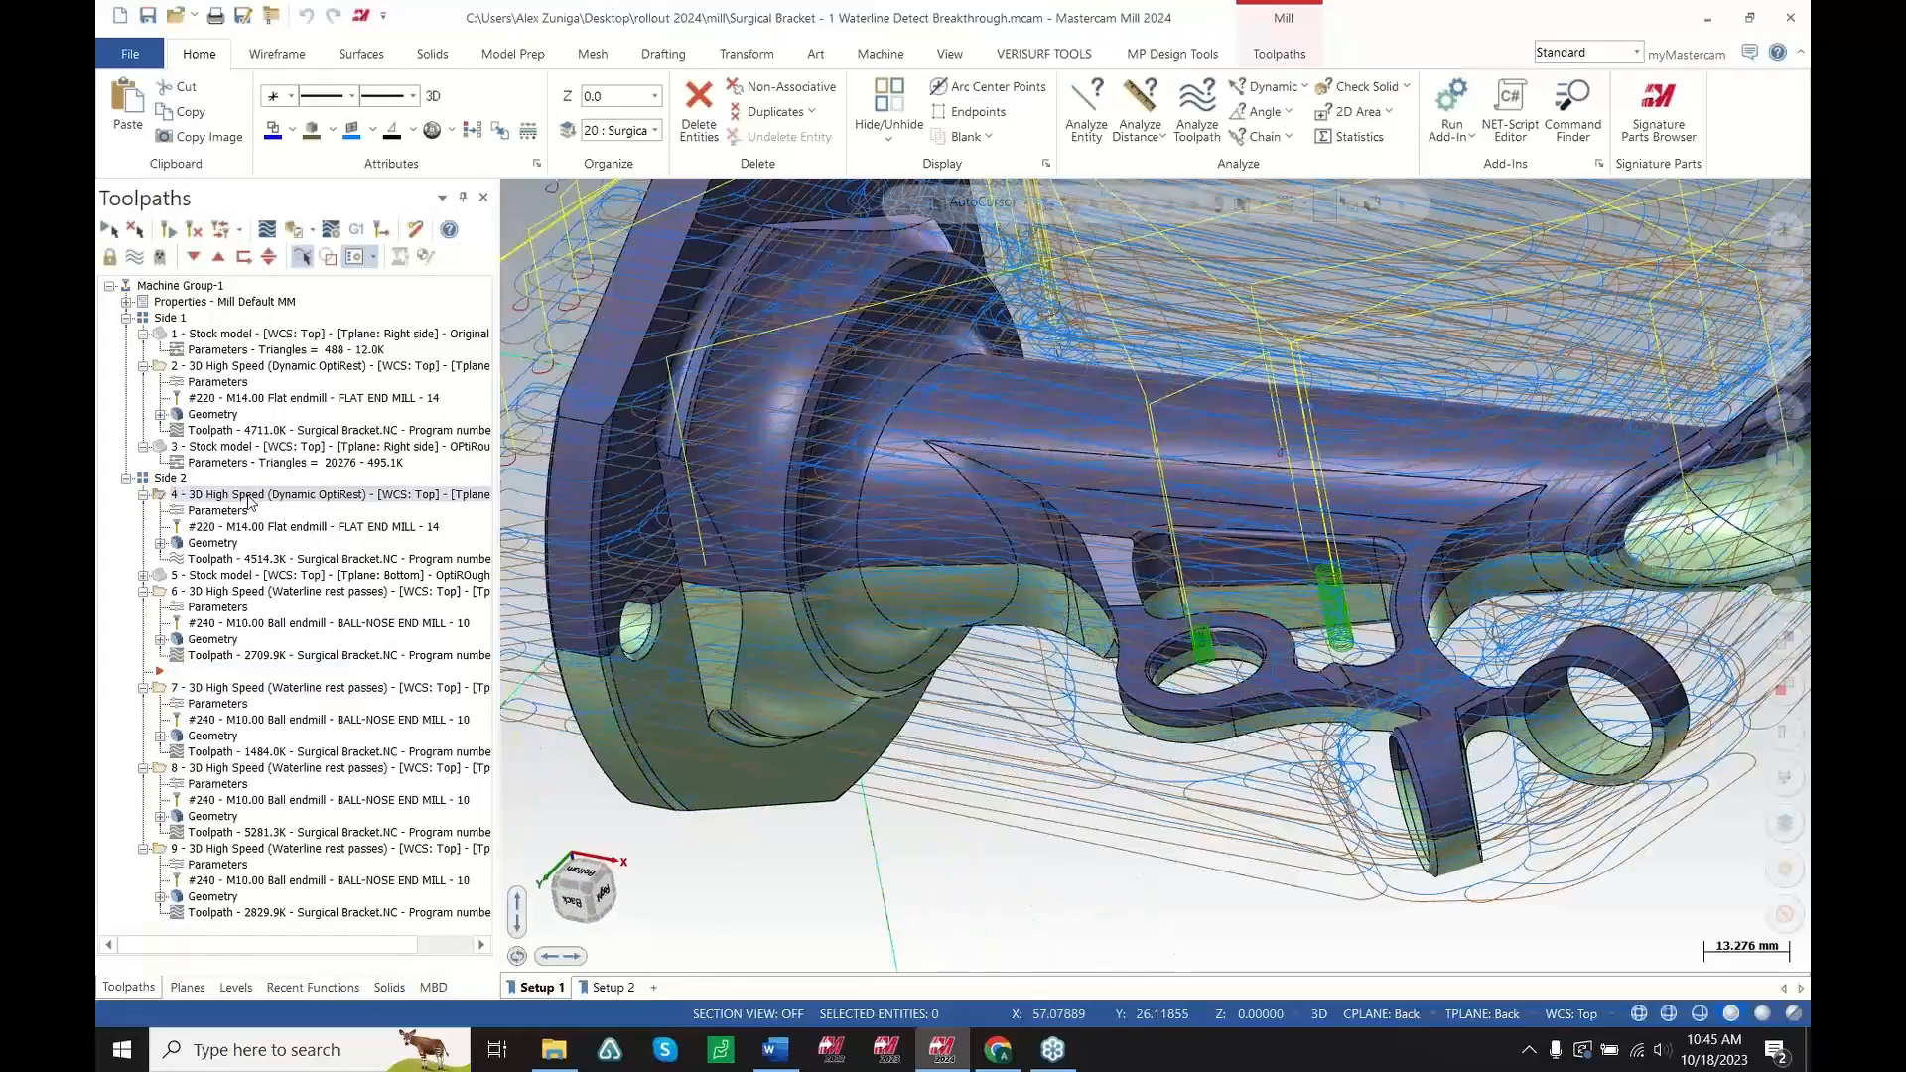
pyautogui.scroll(-2, 670, 564)
pyautogui.click(298, 574)
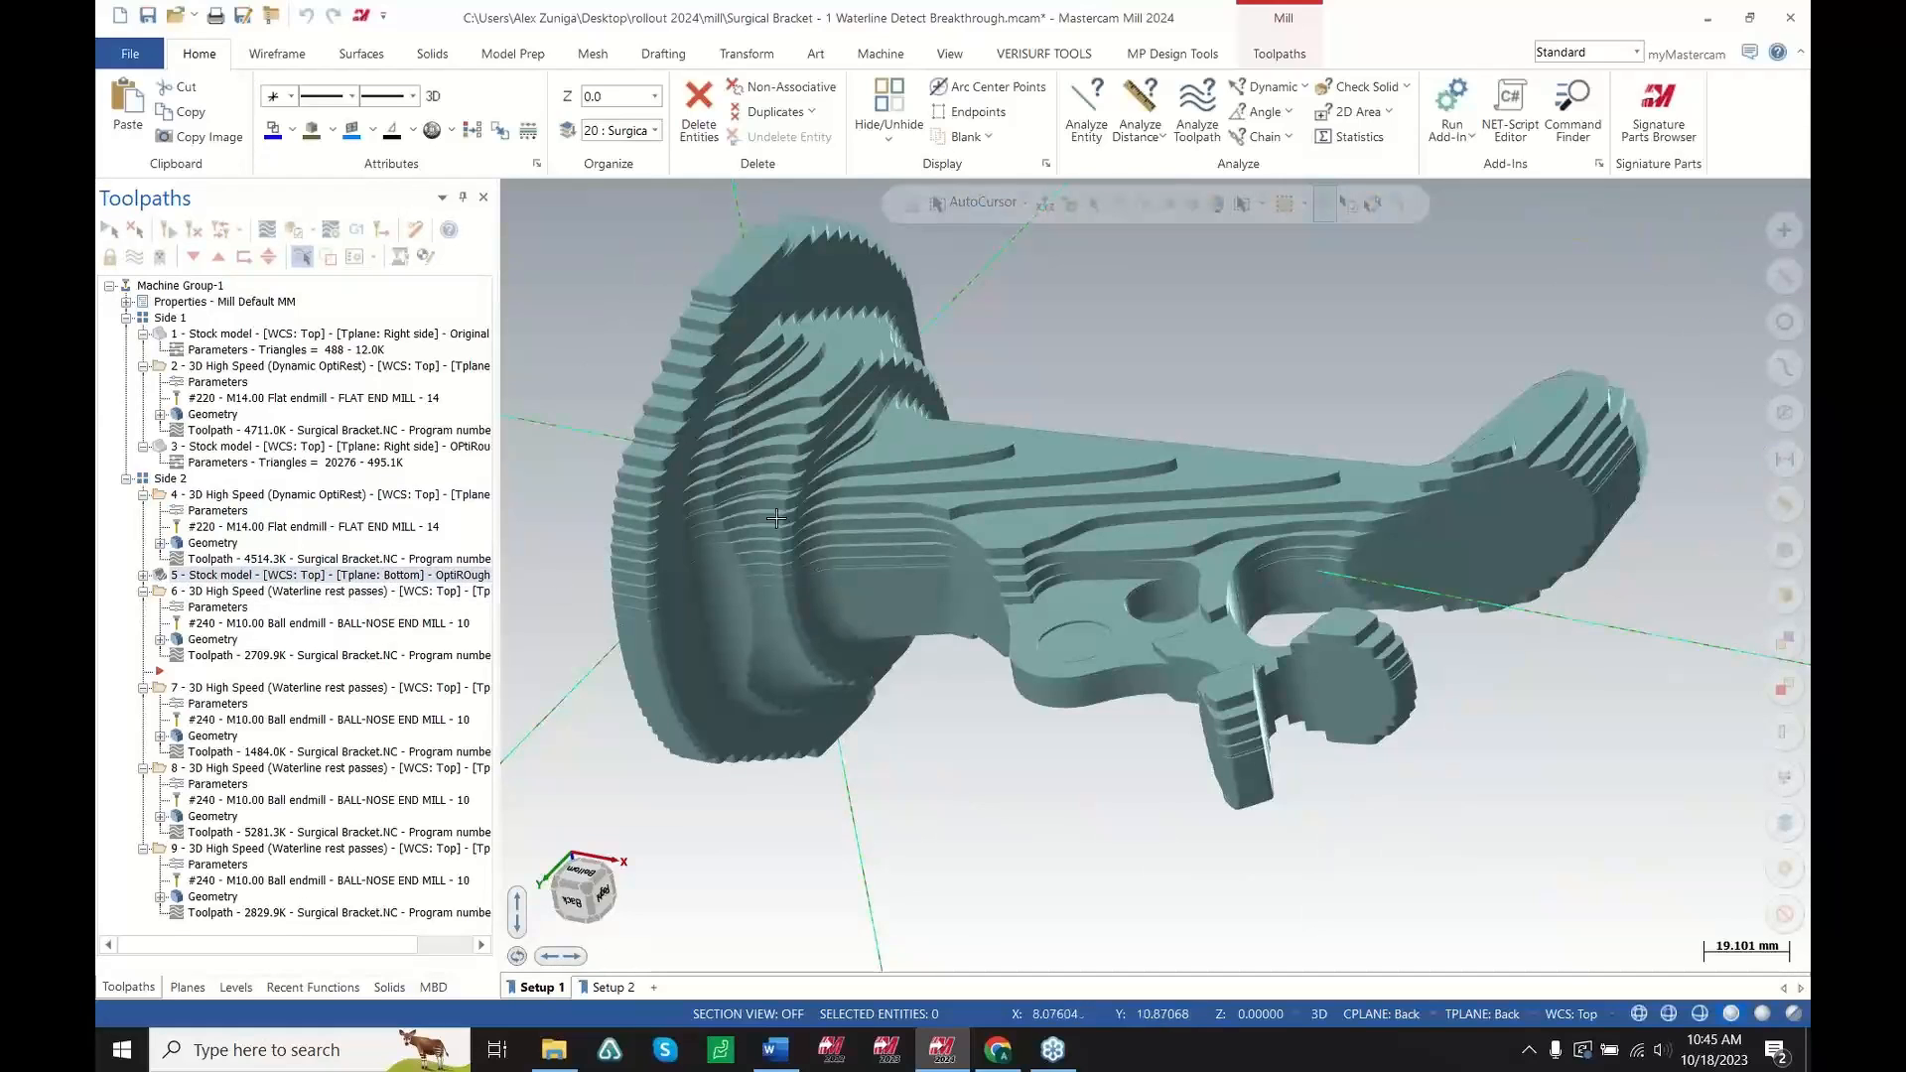
pyautogui.scroll(2, 861, 601)
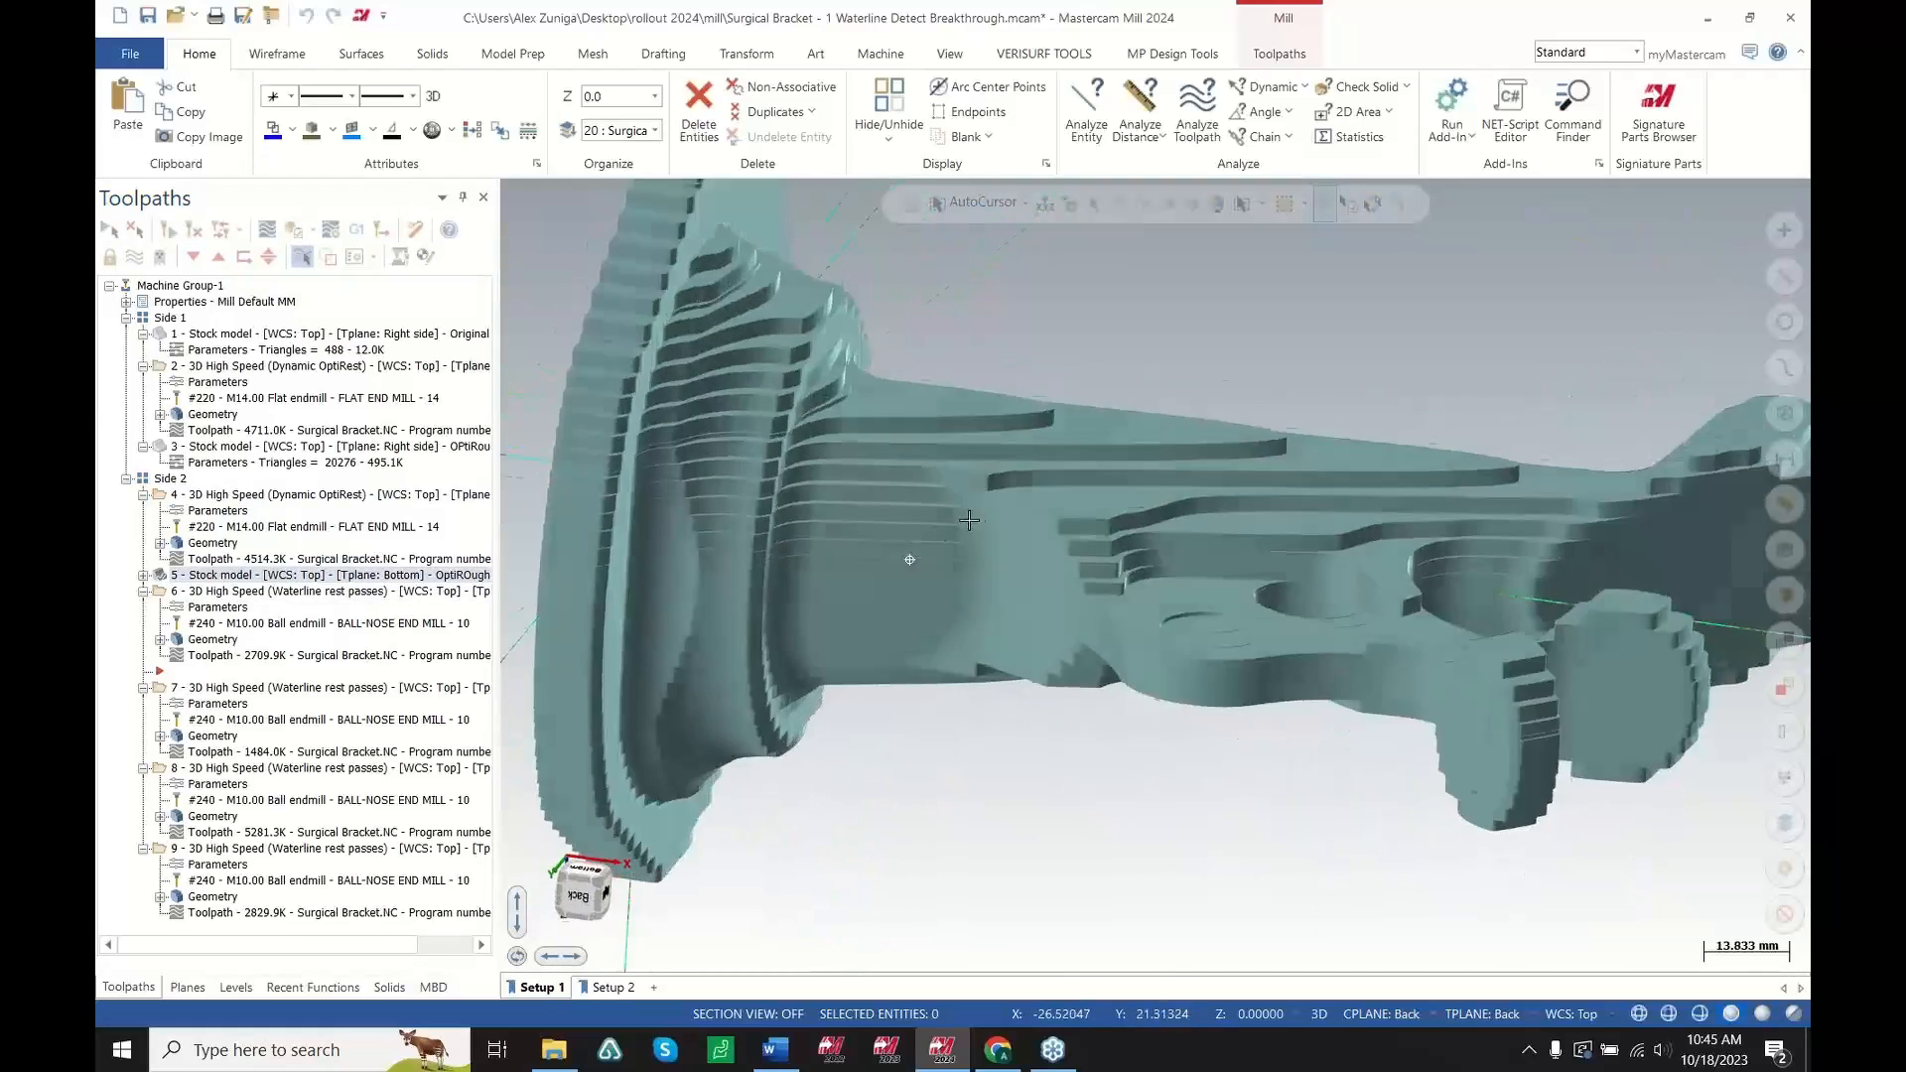
pyautogui.scroll(-2, 674, 504)
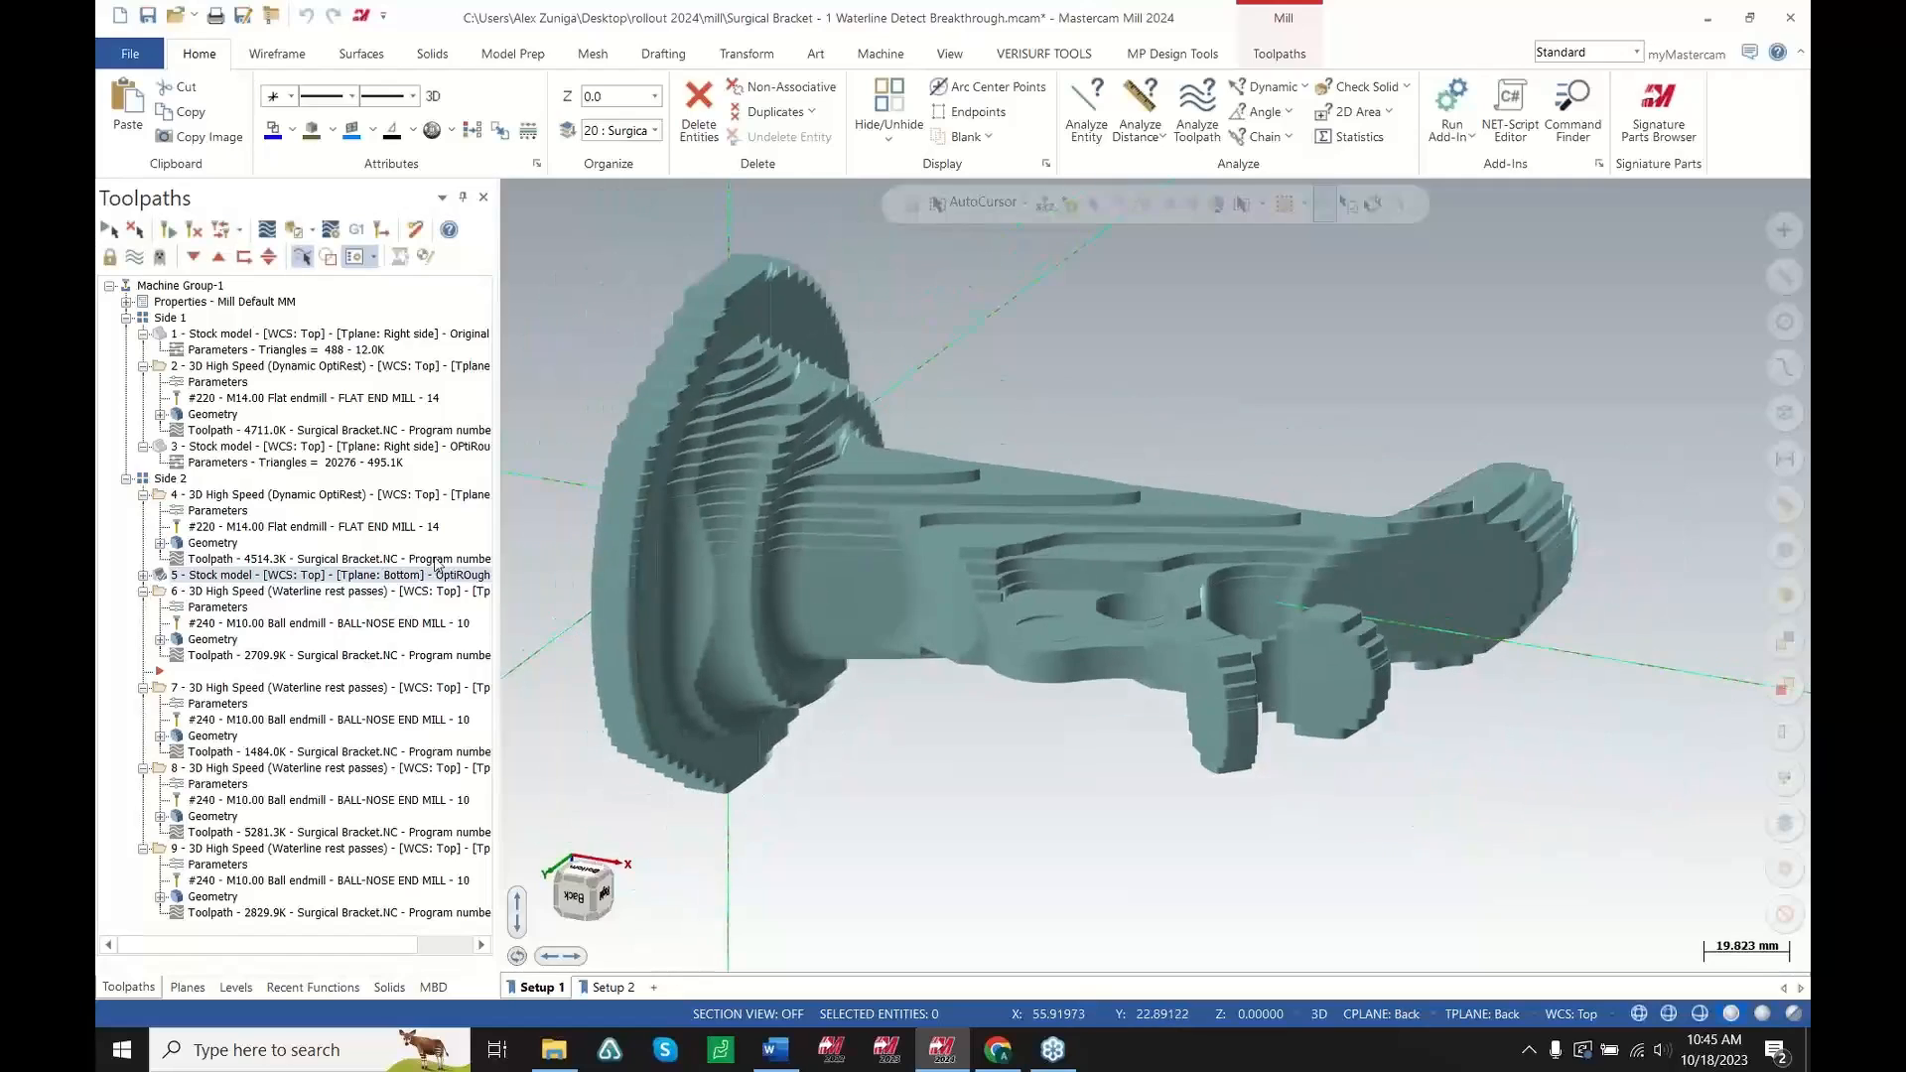
pyautogui.click(273, 601)
pyautogui.moveTo(755, 586); pyautogui.dragTo(791, 590, button='middle')
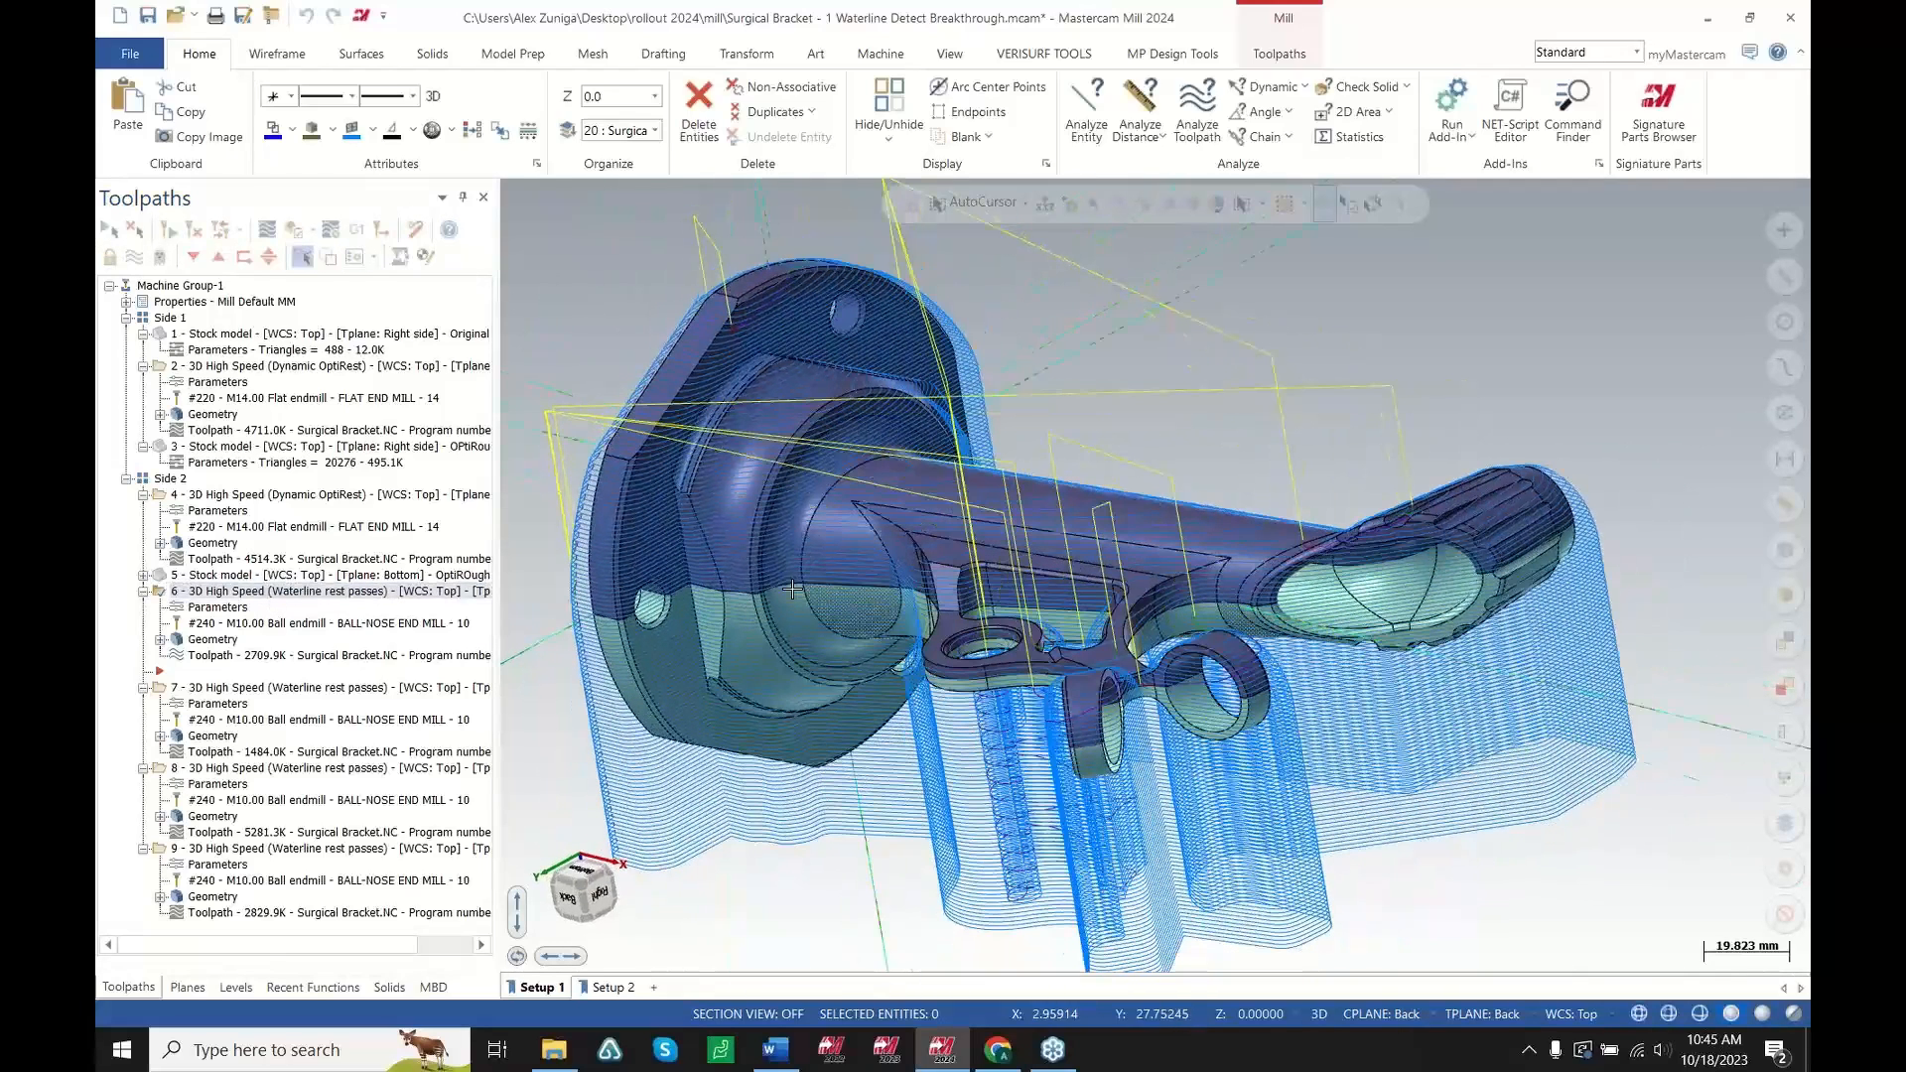
pyautogui.moveTo(1002, 606); pyautogui.dragTo(1171, 598, button='middle')
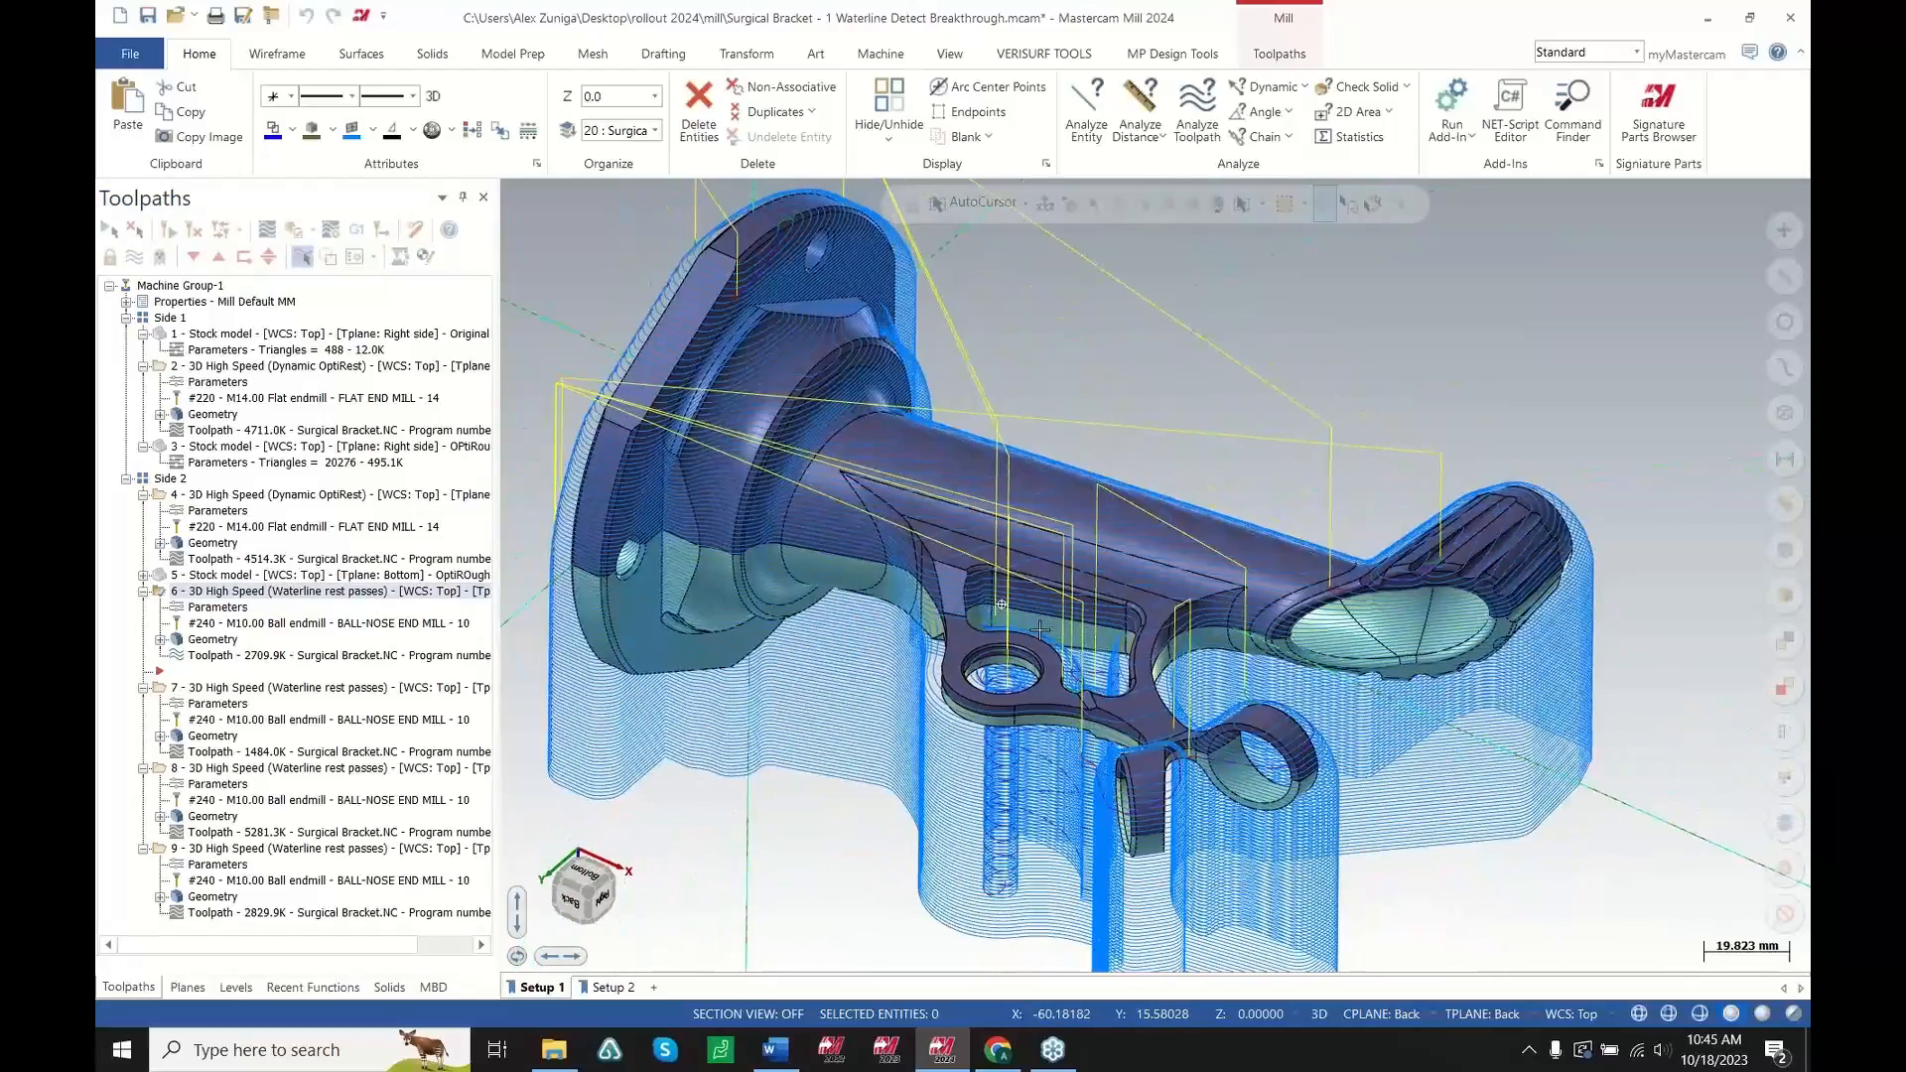
# Open the second Waterline rest pass parameters and review the Stock page's Detect stock break through option
pyautogui.click(219, 704)
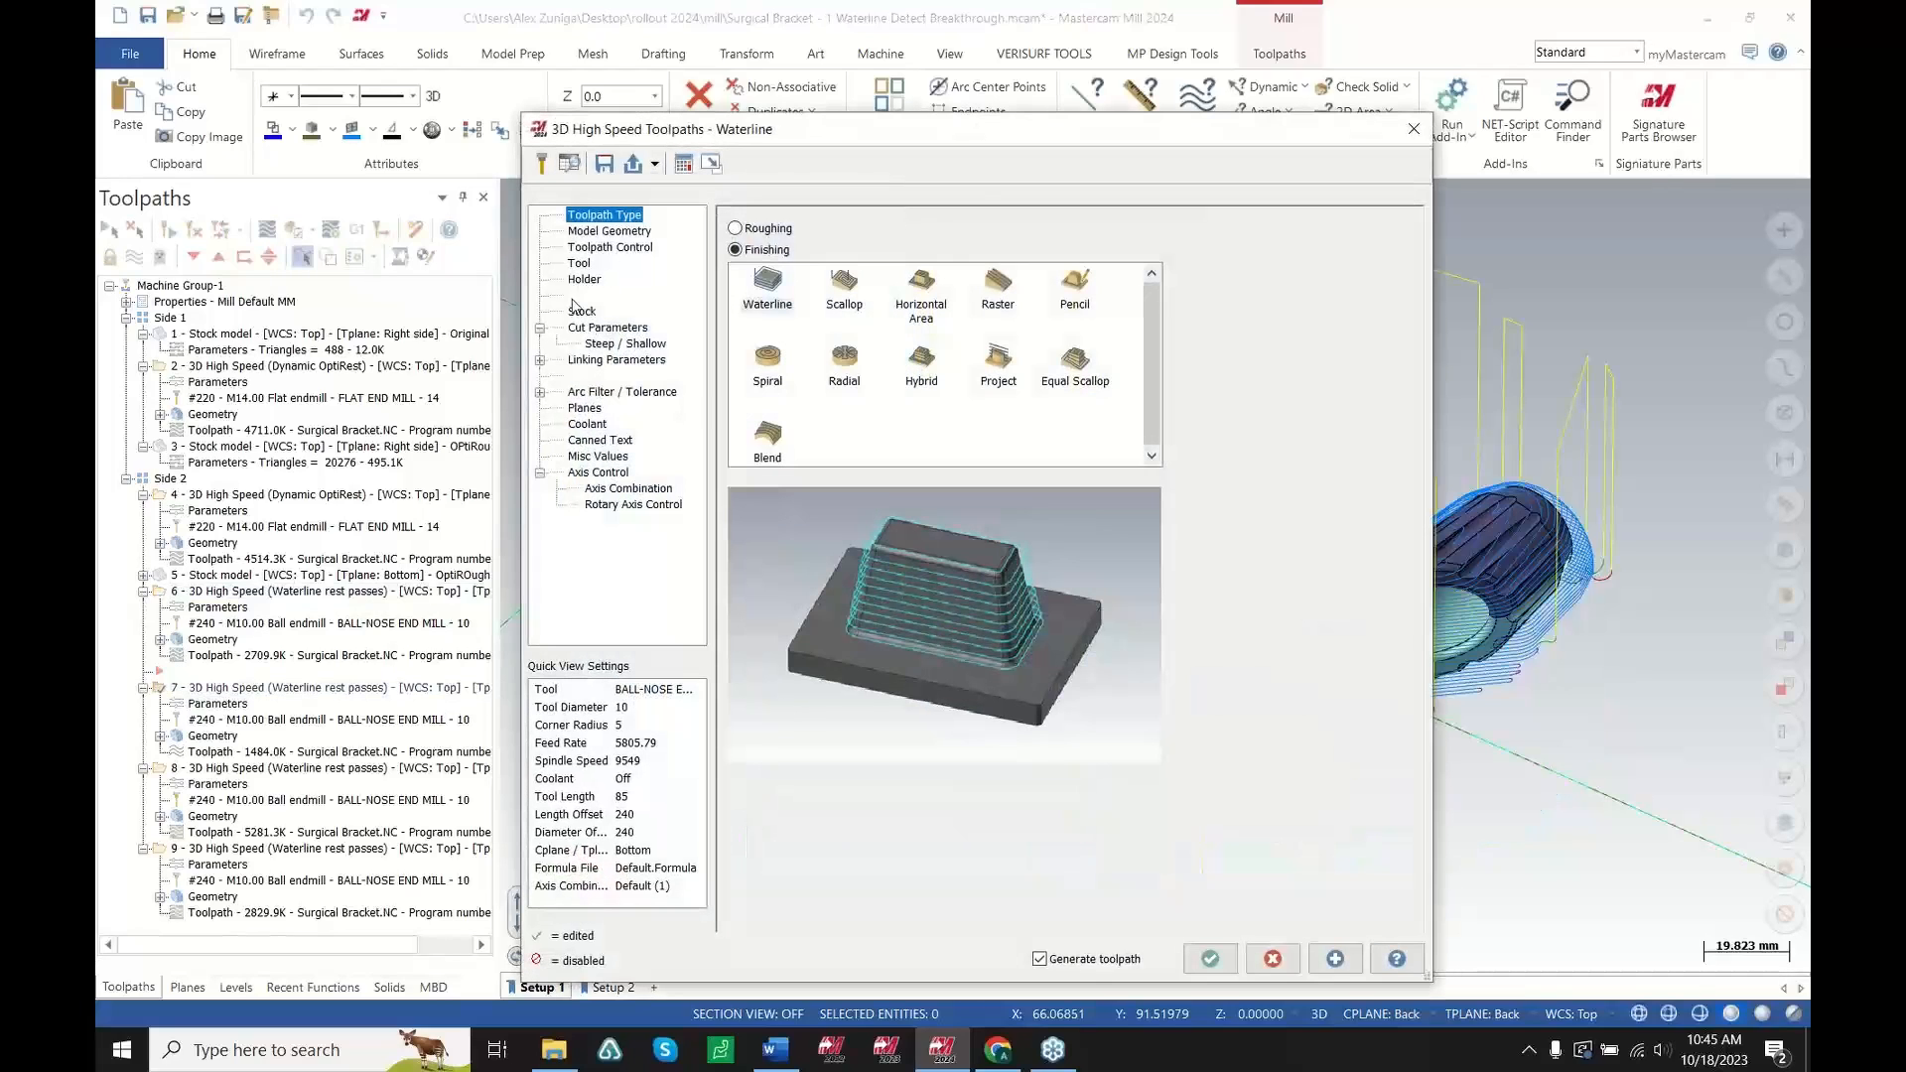
pyautogui.click(582, 313)
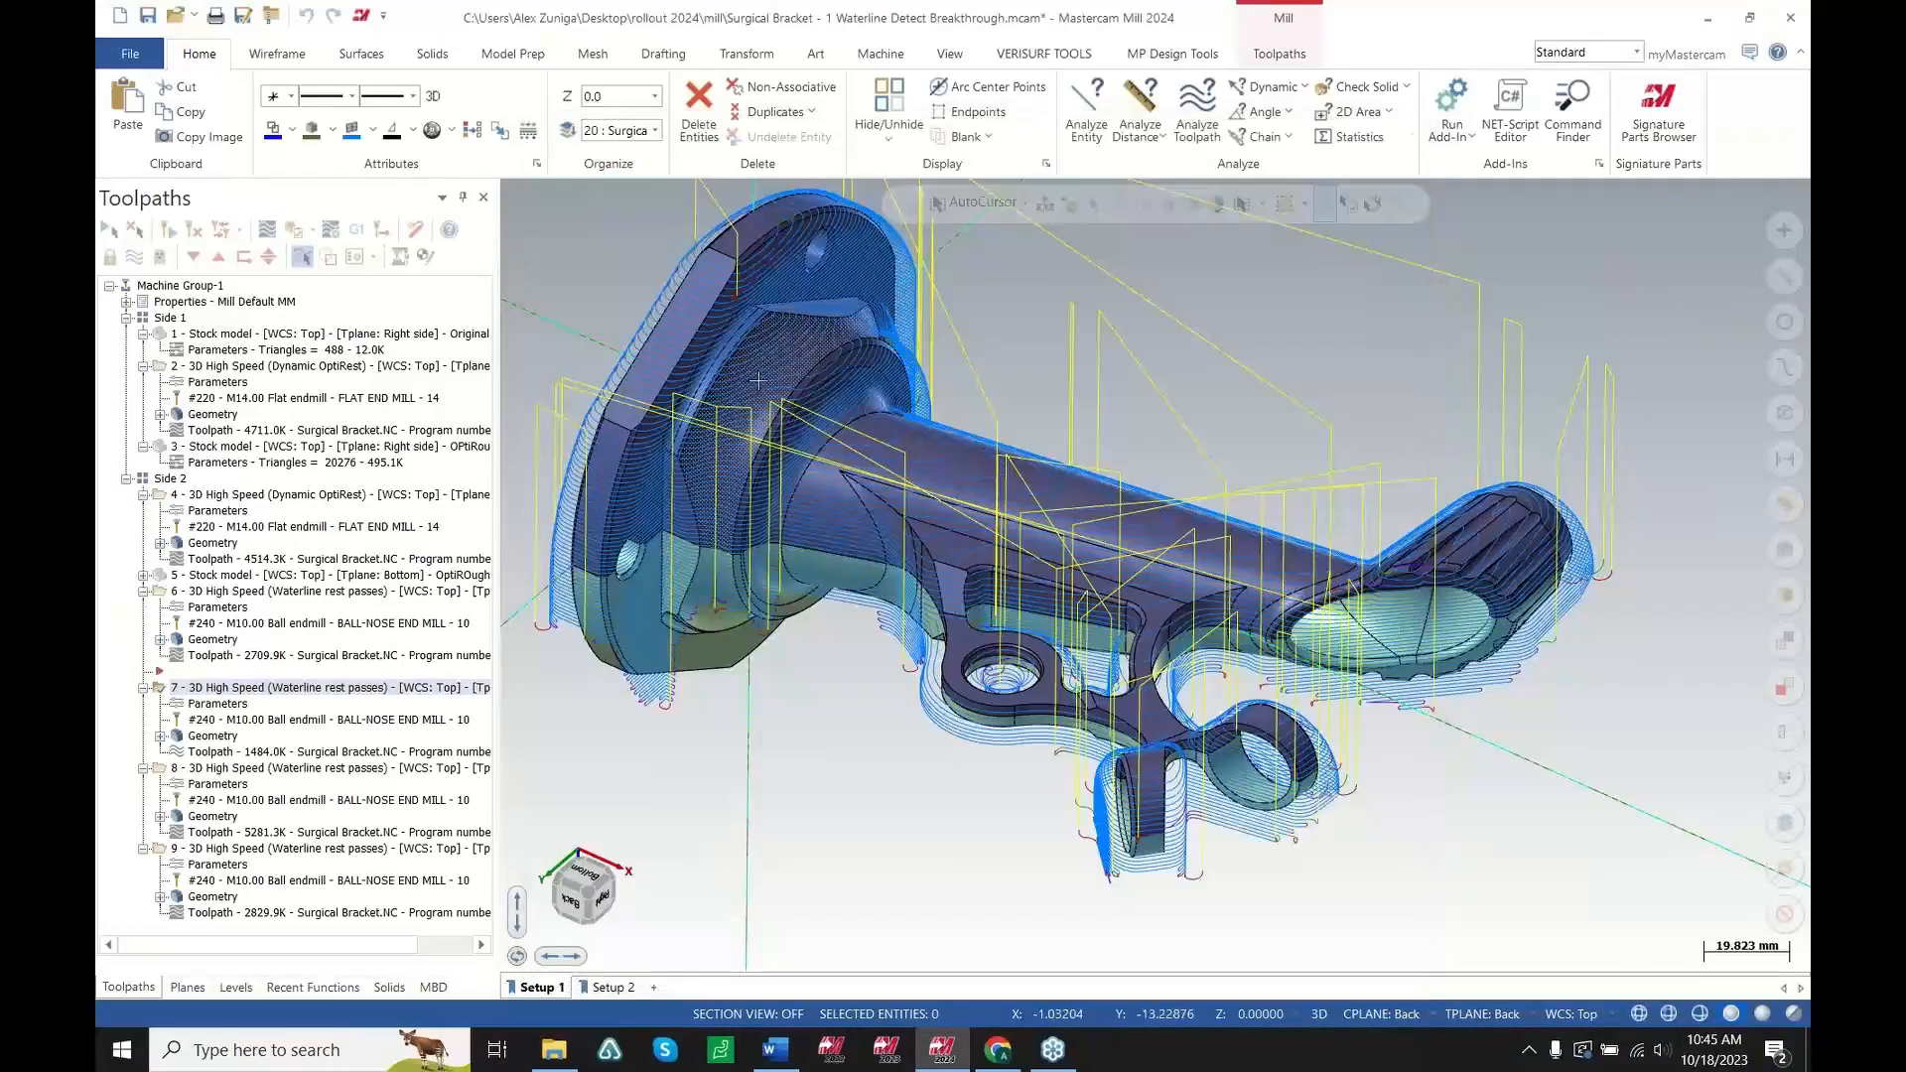
pyautogui.scroll(4, 807, 517)
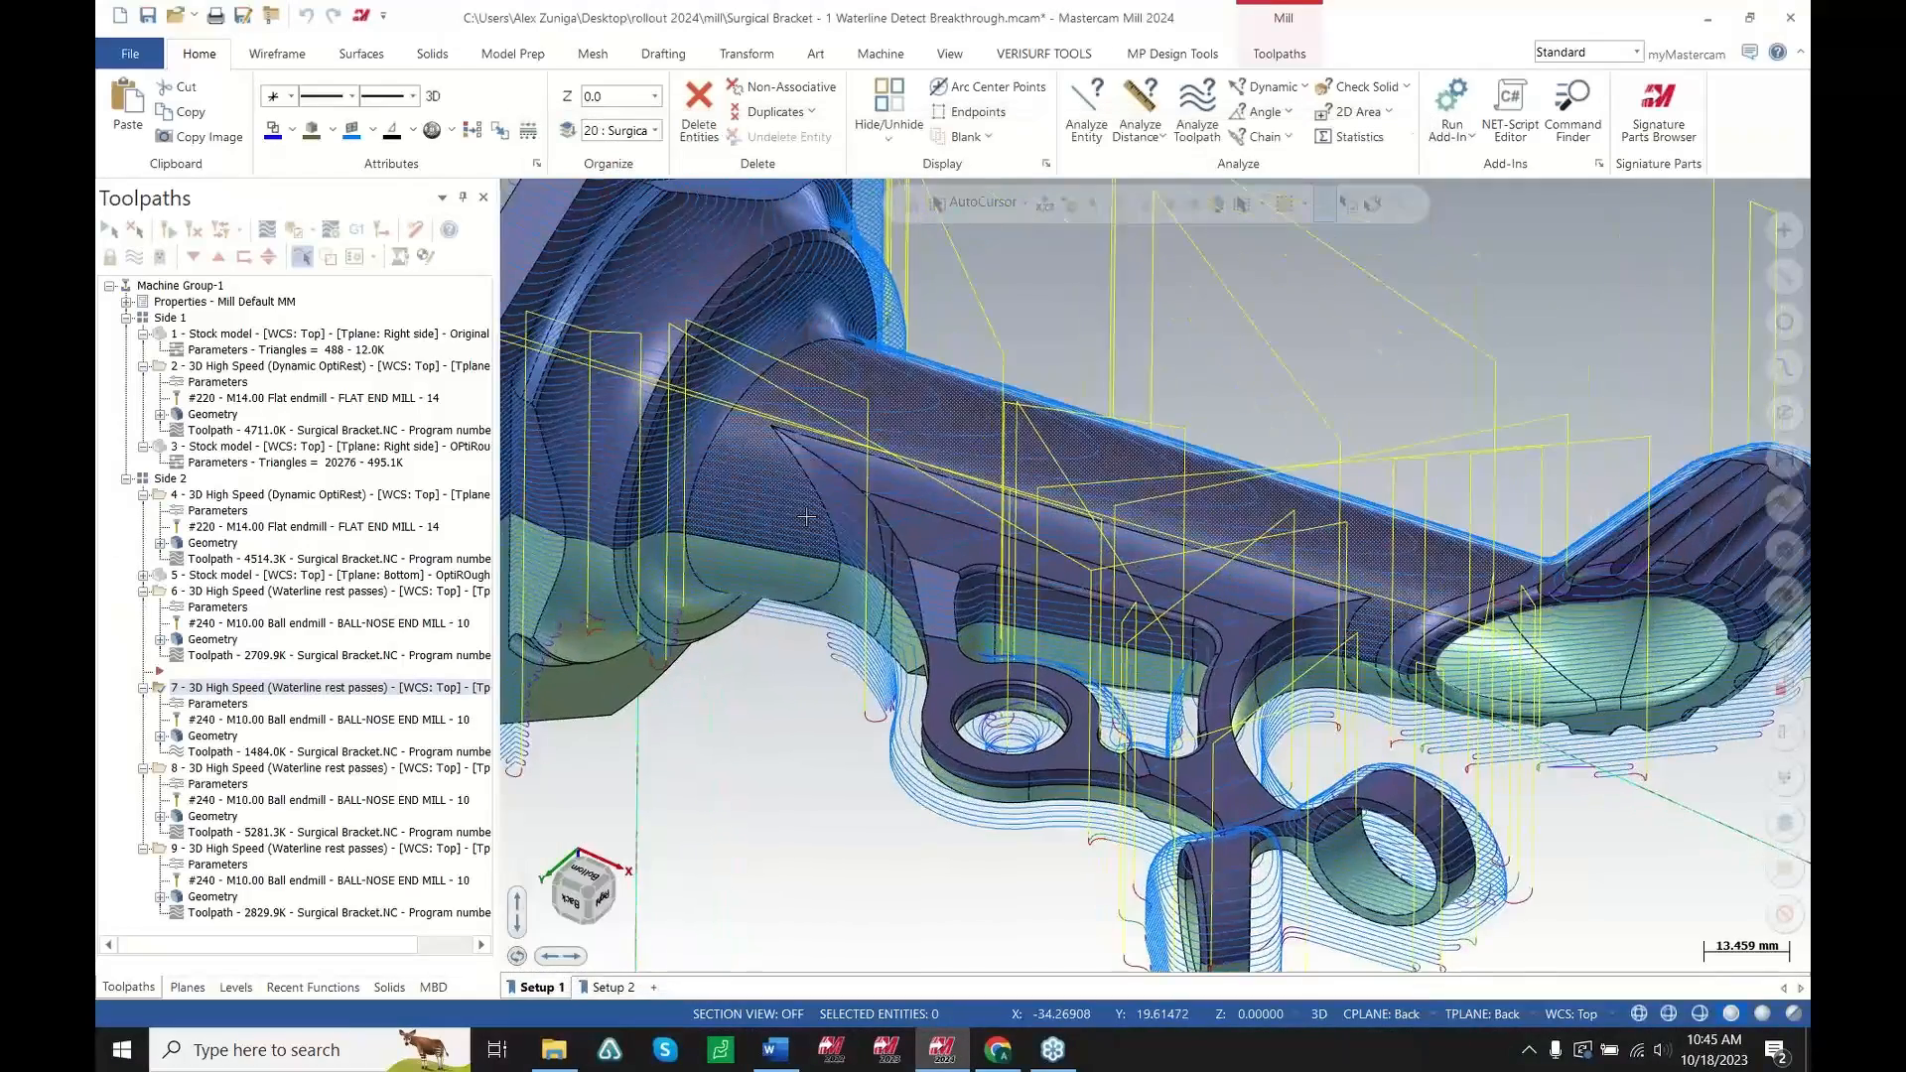
pyautogui.moveTo(806, 517); pyautogui.dragTo(735, 725, button='middle')
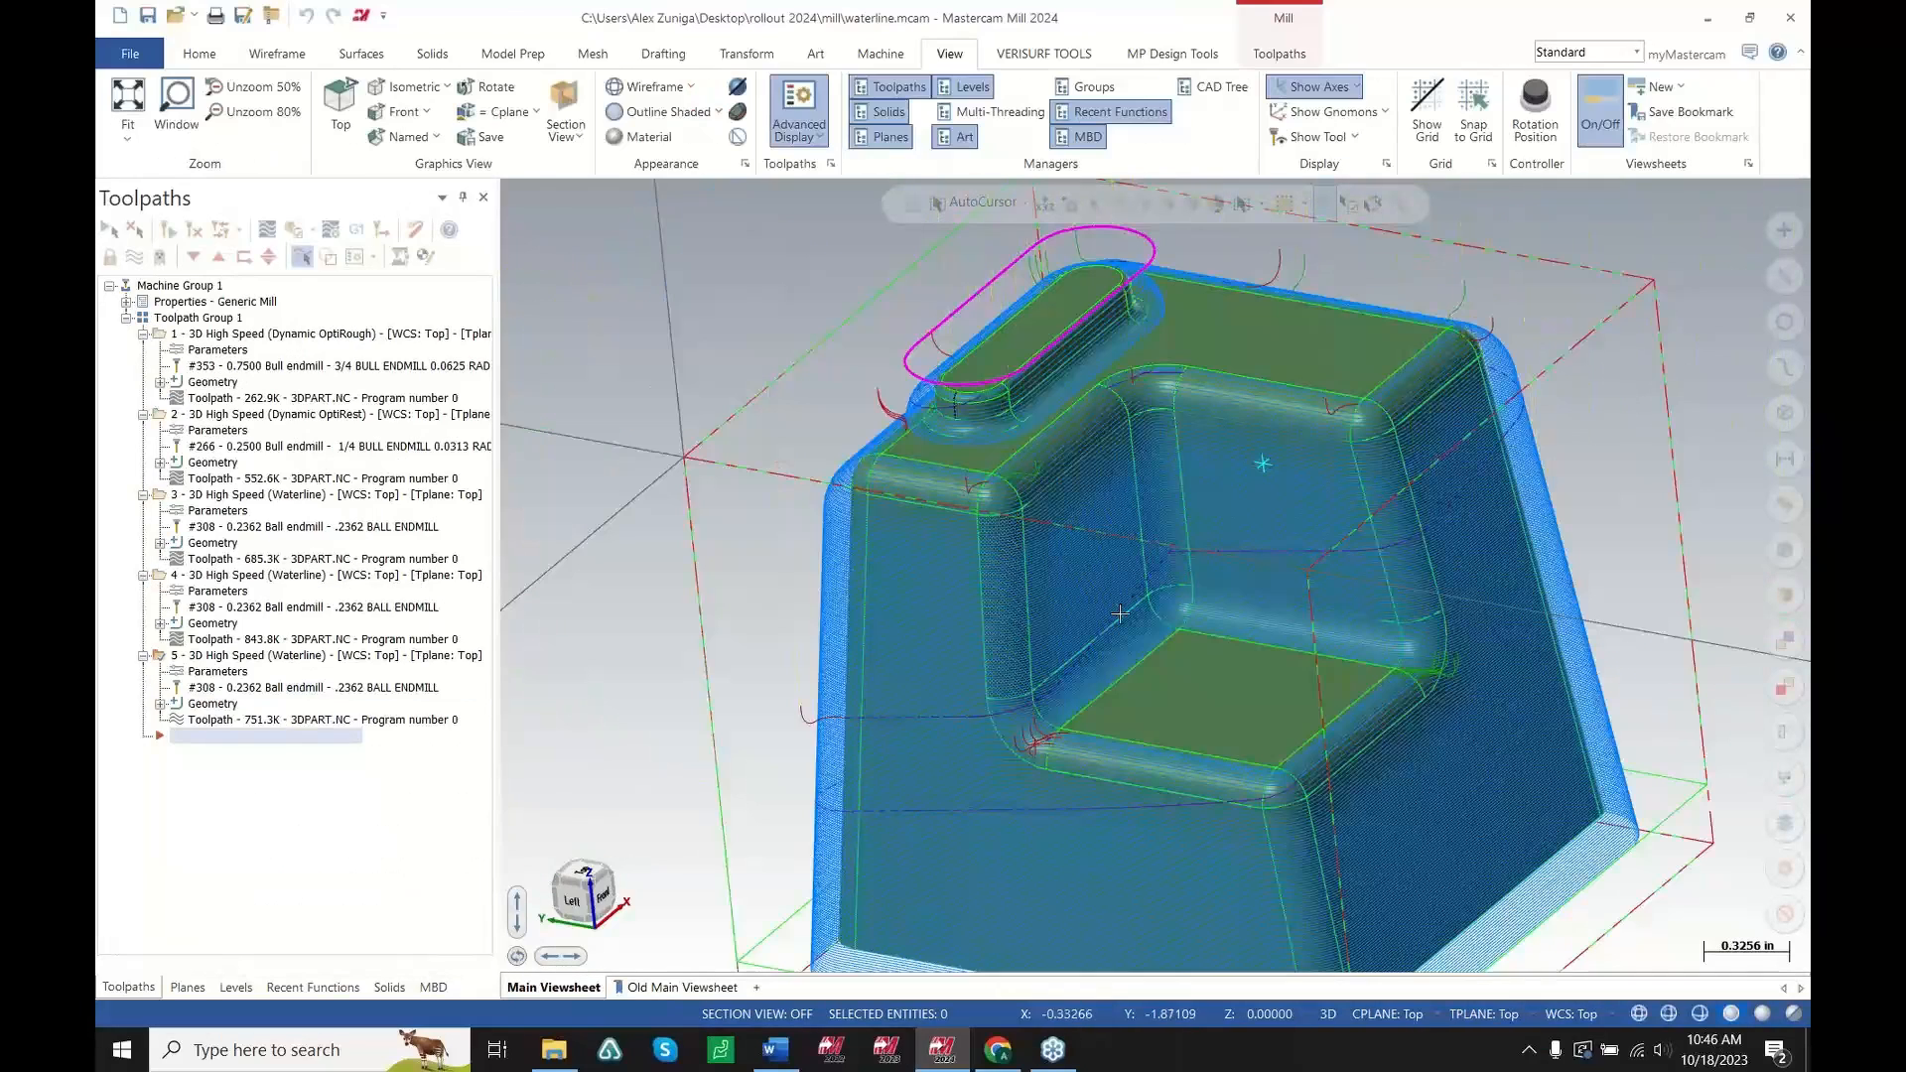
# Select the first 3D High Speed (Waterline) toolpath and zoom into a corner fillet to examine its passes
pyautogui.moveTo(1187, 720)
pyautogui.mouseDown(button='middle')
pyautogui.moveTo(1183, 784)
pyautogui.moveTo(1177, 699)
pyautogui.mouseUp(button='middle')
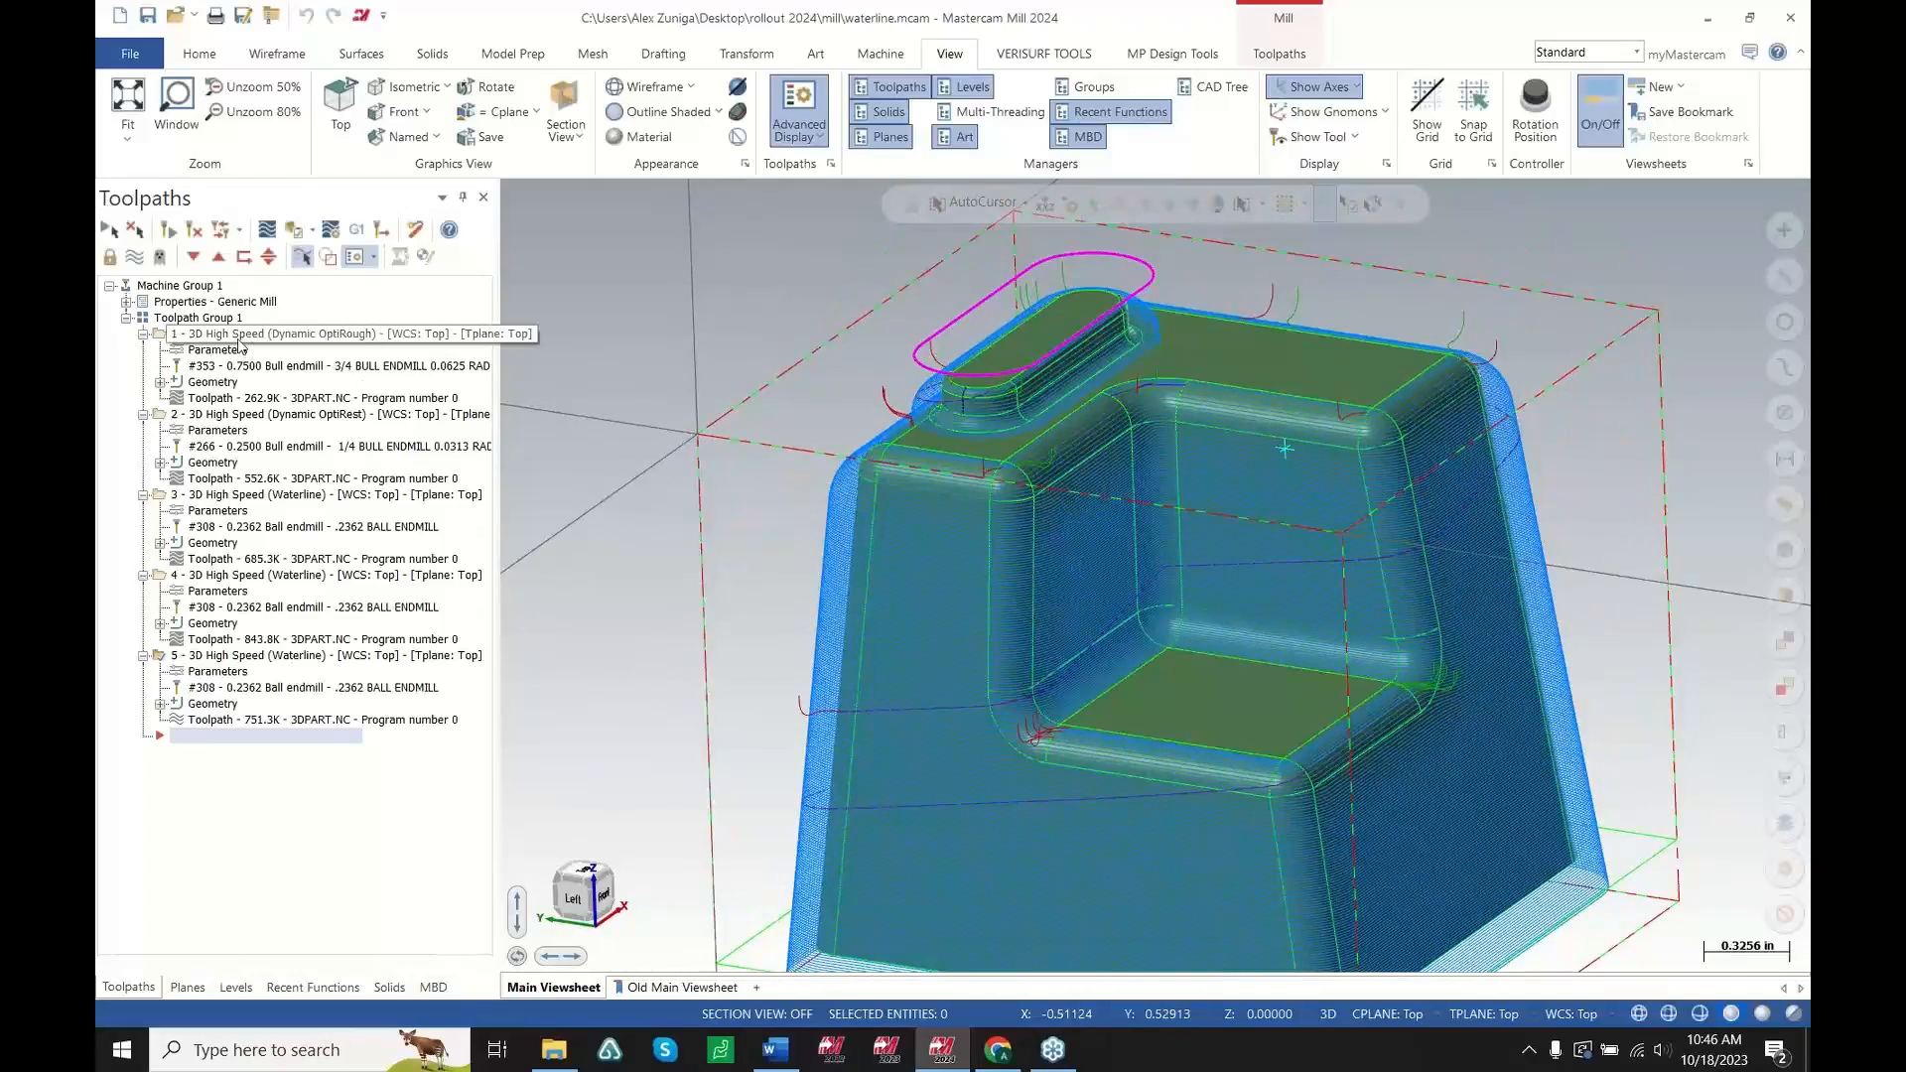
pyautogui.click(235, 497)
pyautogui.scroll(5, 976, 371)
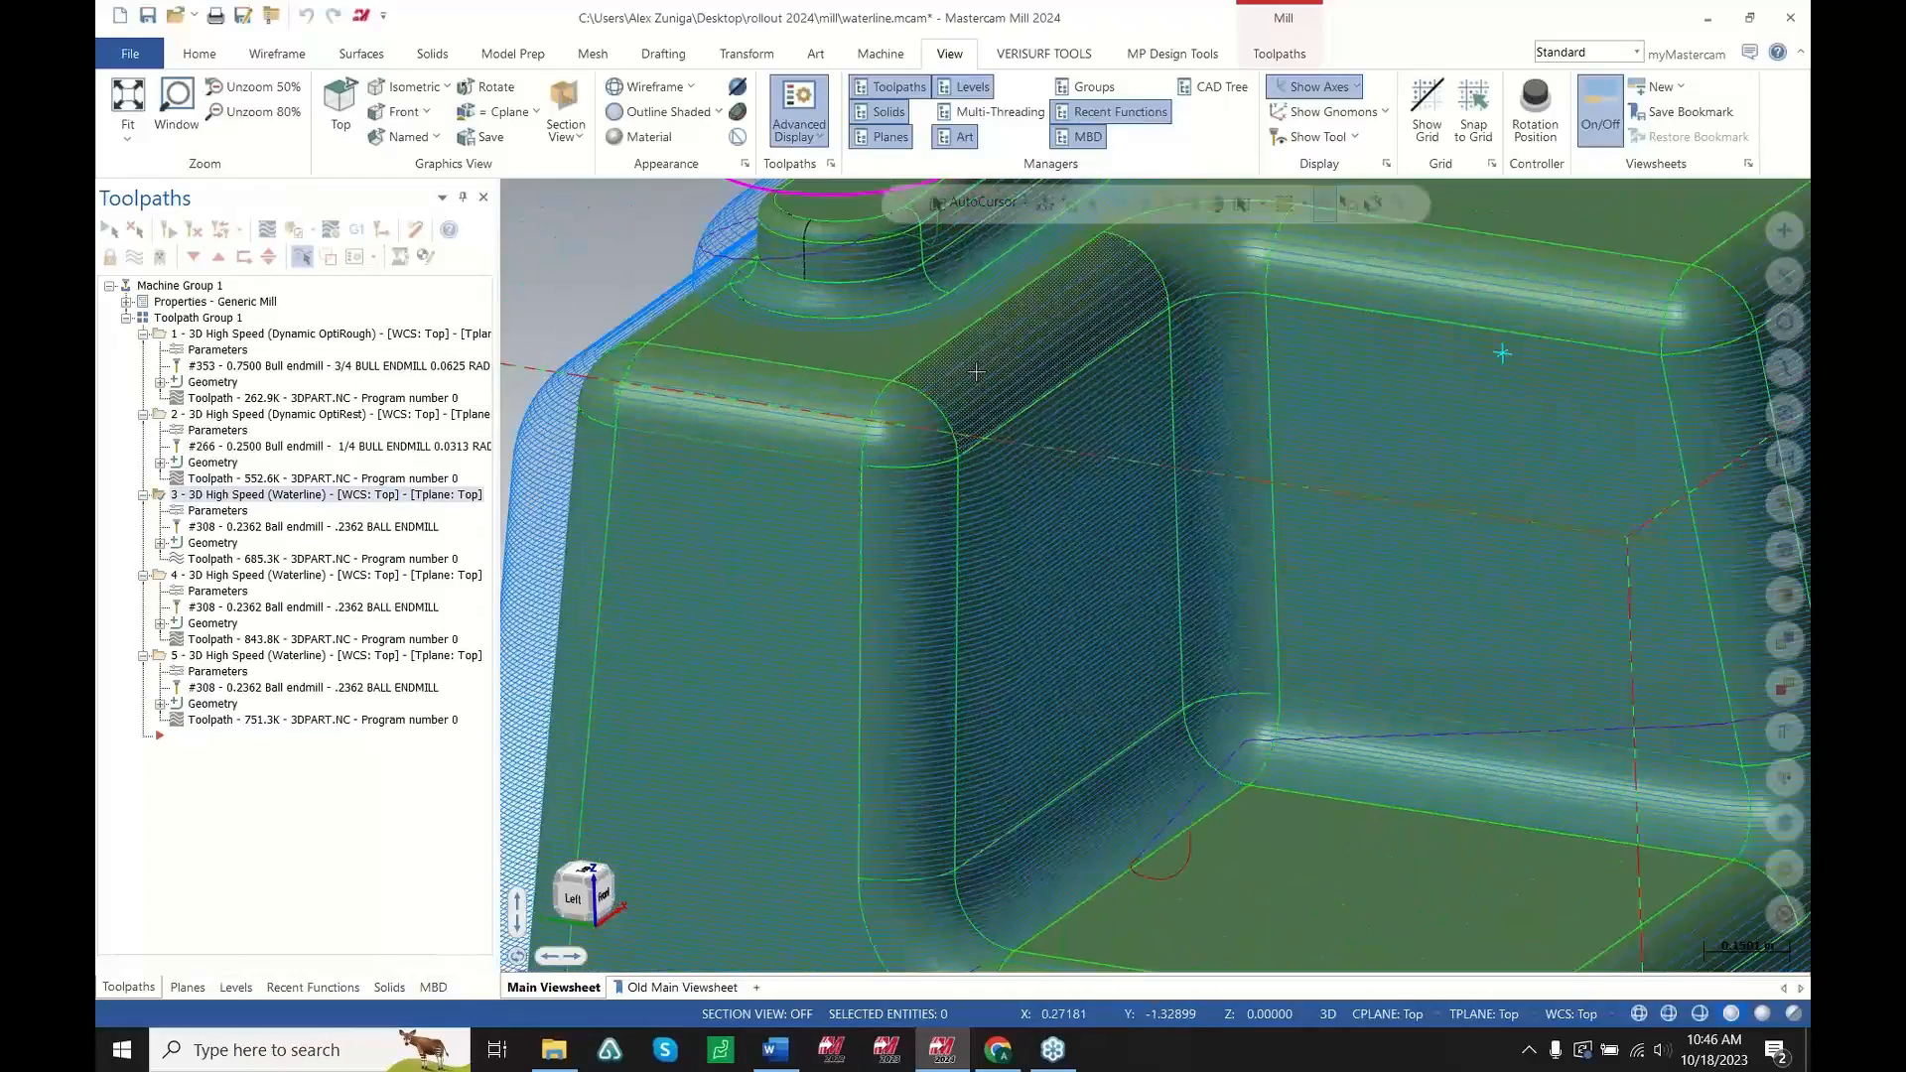
pyautogui.scroll(3, 976, 372)
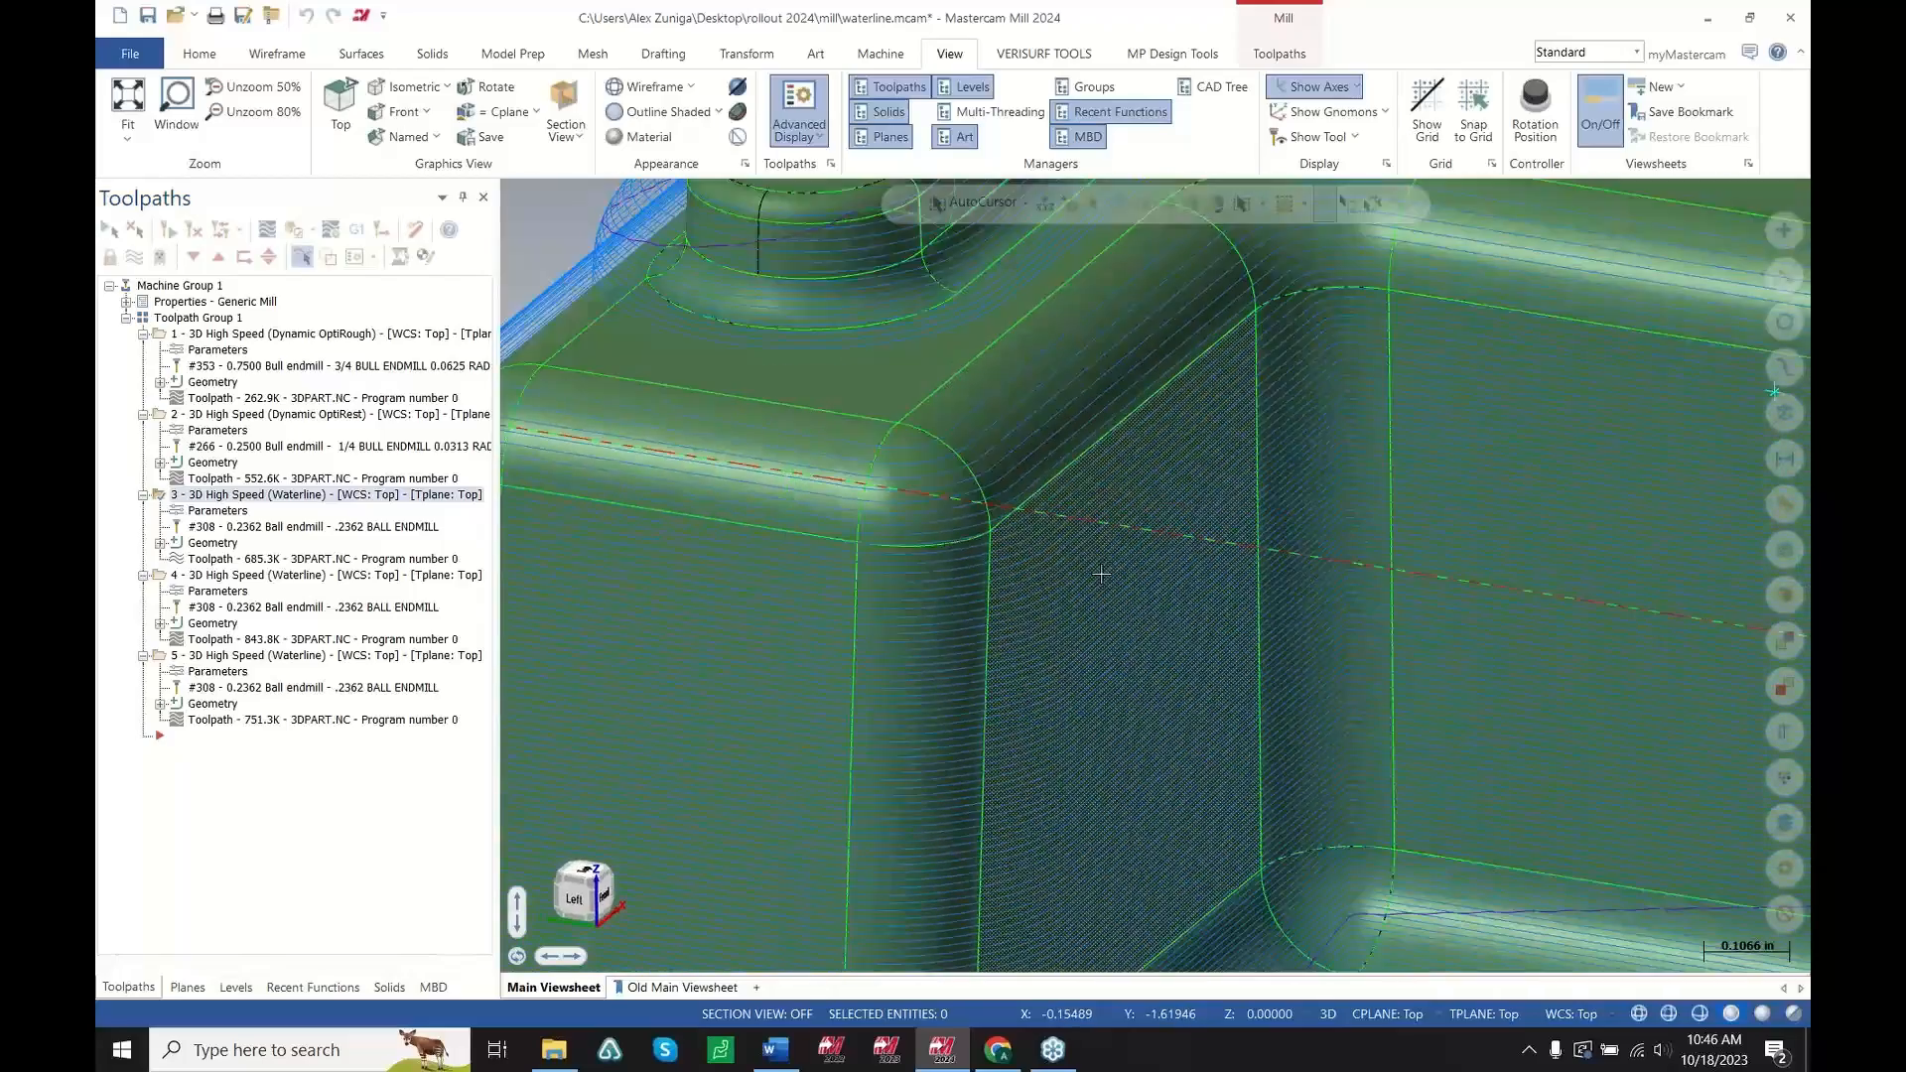
pyautogui.scroll(-3, 1101, 574)
pyautogui.scroll(8, 1013, 496)
pyautogui.moveTo(993, 480); pyautogui.dragTo(1049, 452, button='middle')
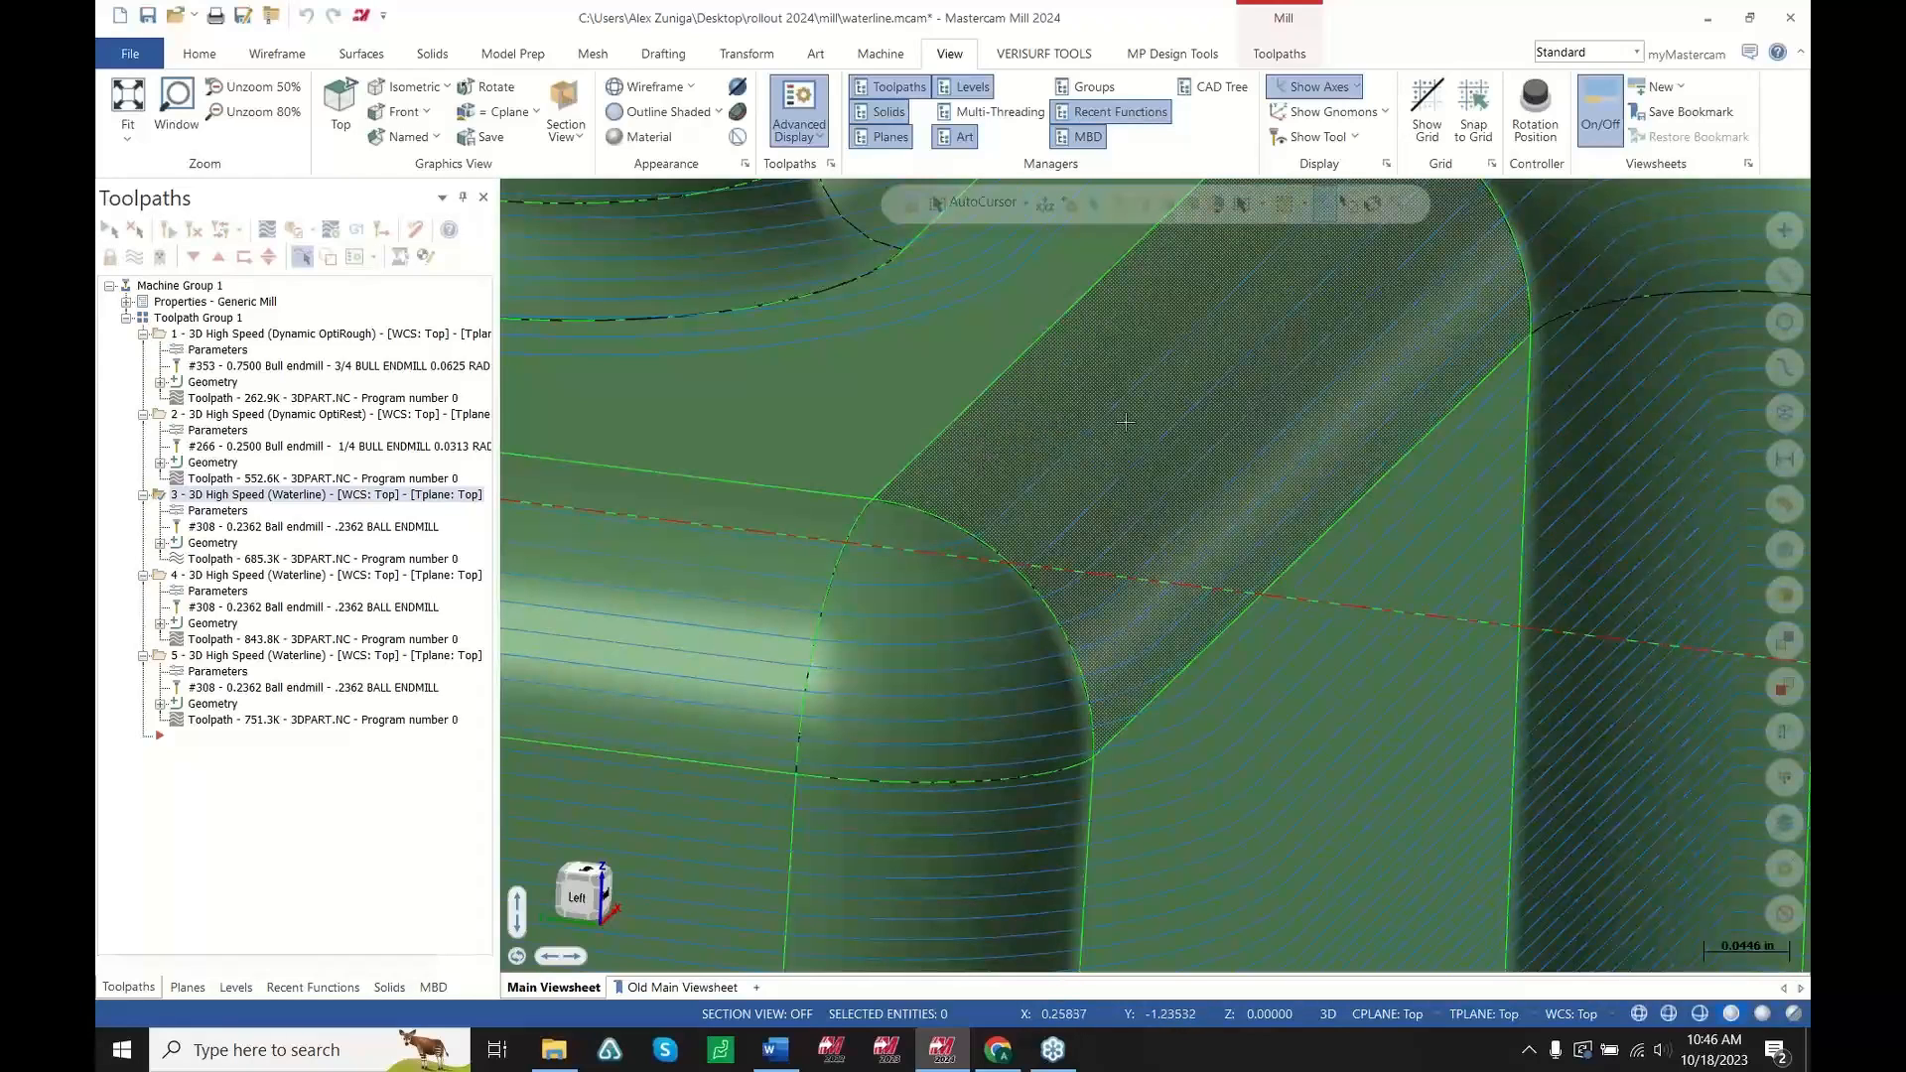
pyautogui.scroll(-3, 1126, 422)
pyautogui.moveTo(1082, 544)
pyautogui.mouseDown(button='middle')
pyautogui.moveTo(1139, 514)
pyautogui.moveTo(1061, 403)
pyautogui.mouseUp(button='middle')
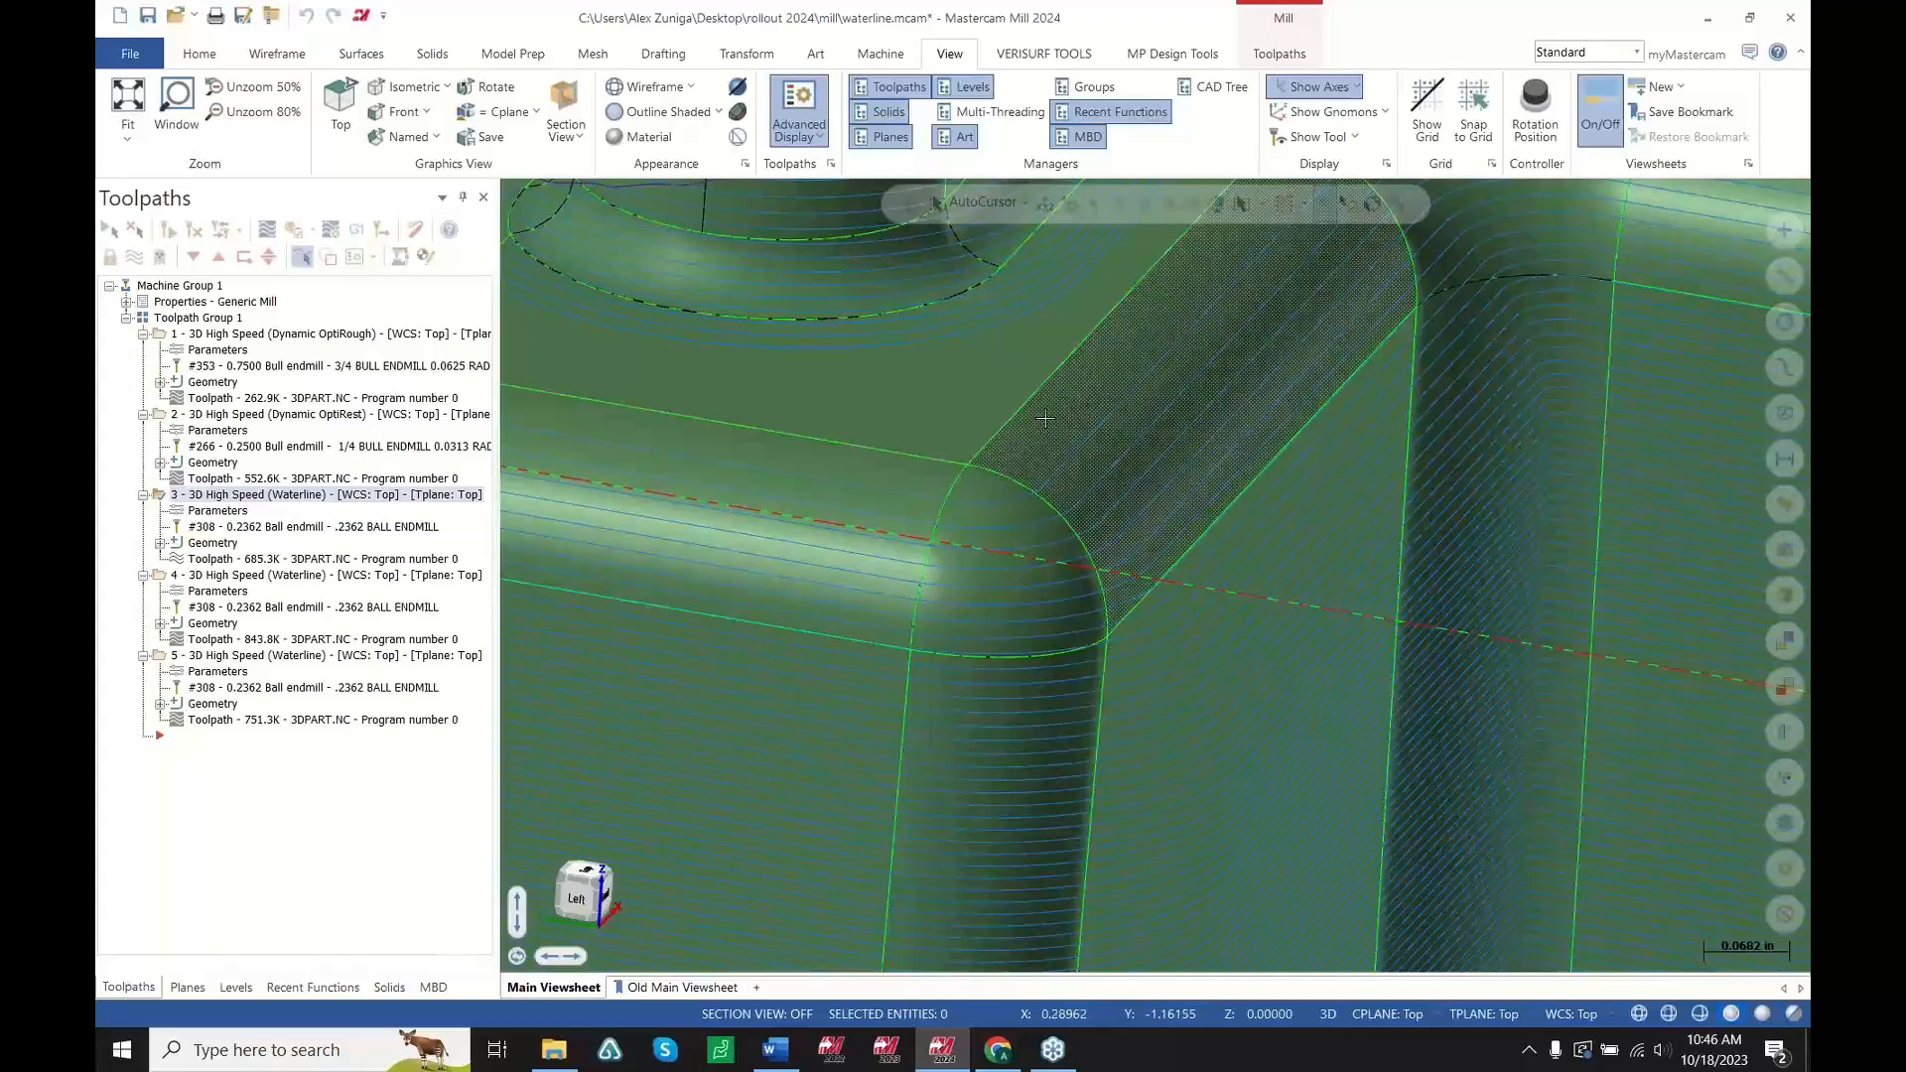
pyautogui.moveTo(1045, 418); pyautogui.dragTo(980, 464, button='middle')
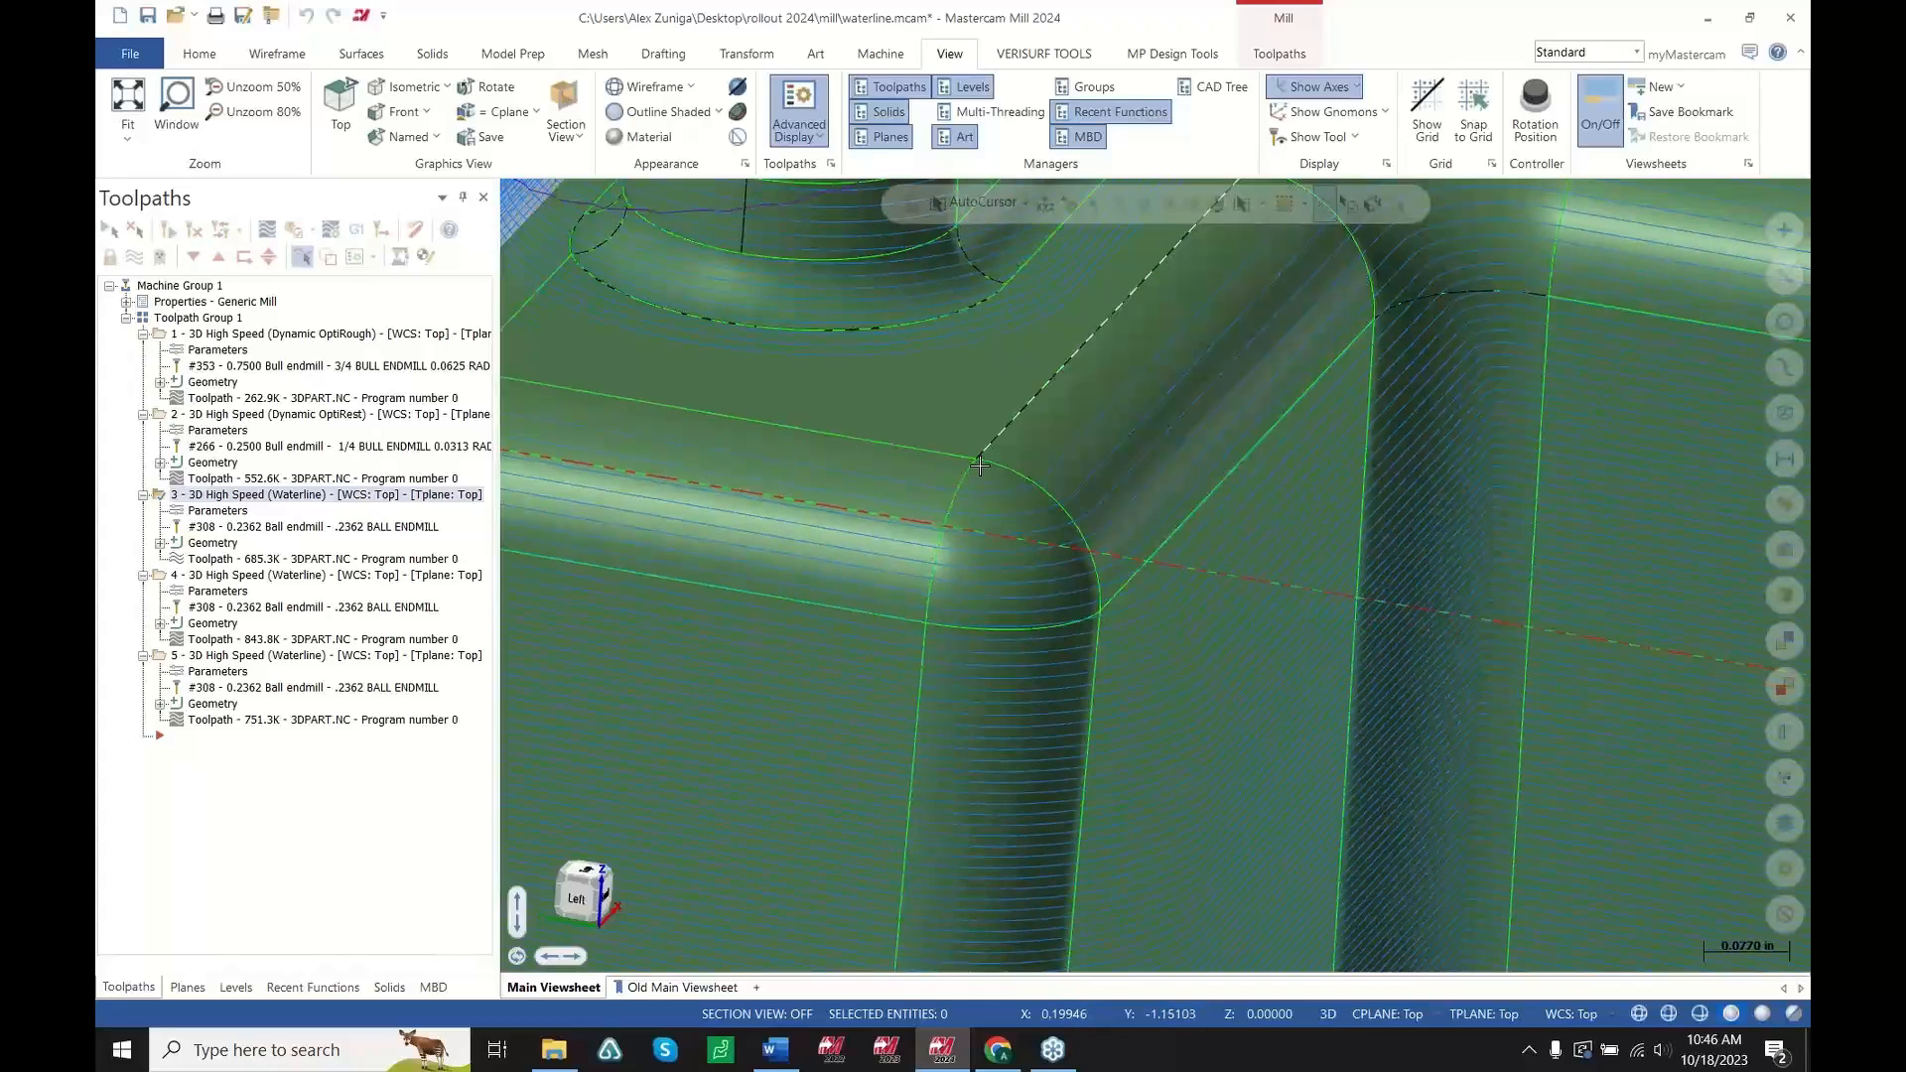
# Open the second Waterline toolpath's Cut Parameters page and close it without changes
pyautogui.click(222, 593)
pyautogui.click(608, 327)
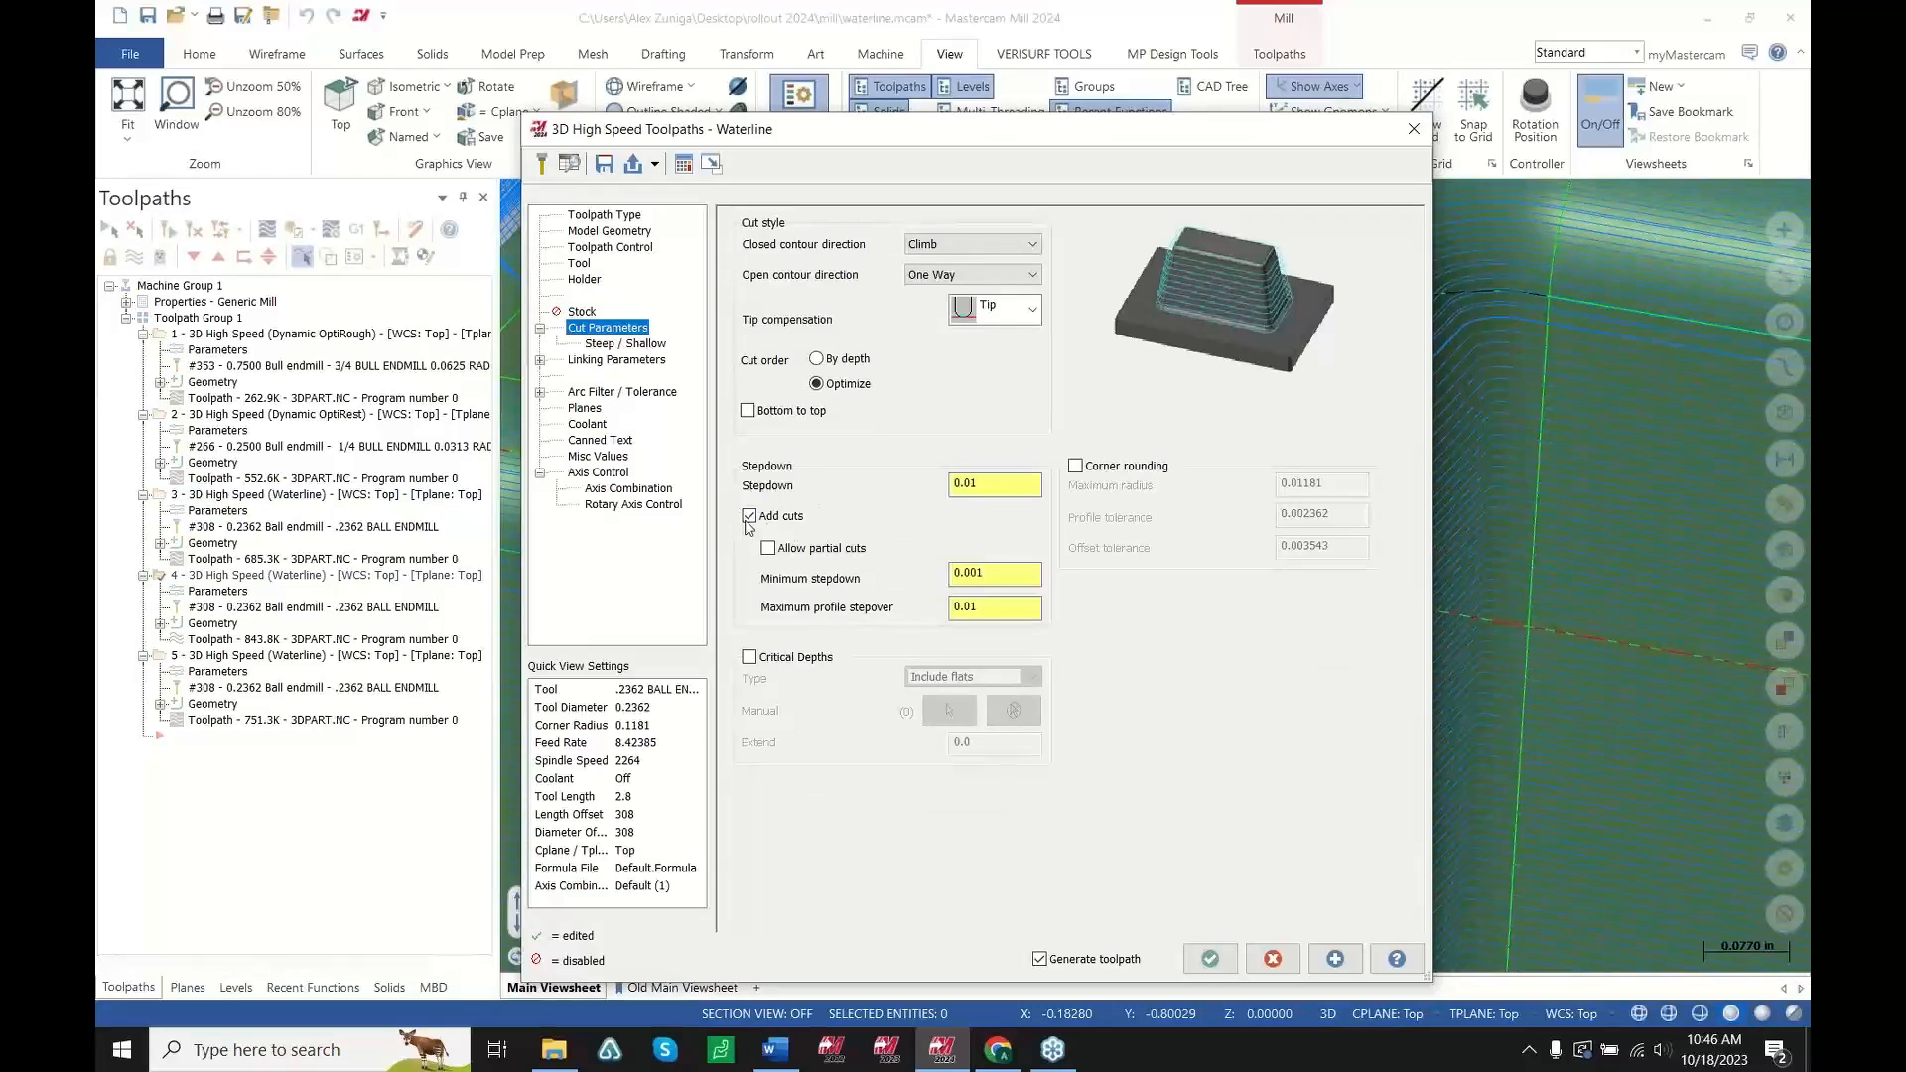
pyautogui.click(1275, 960)
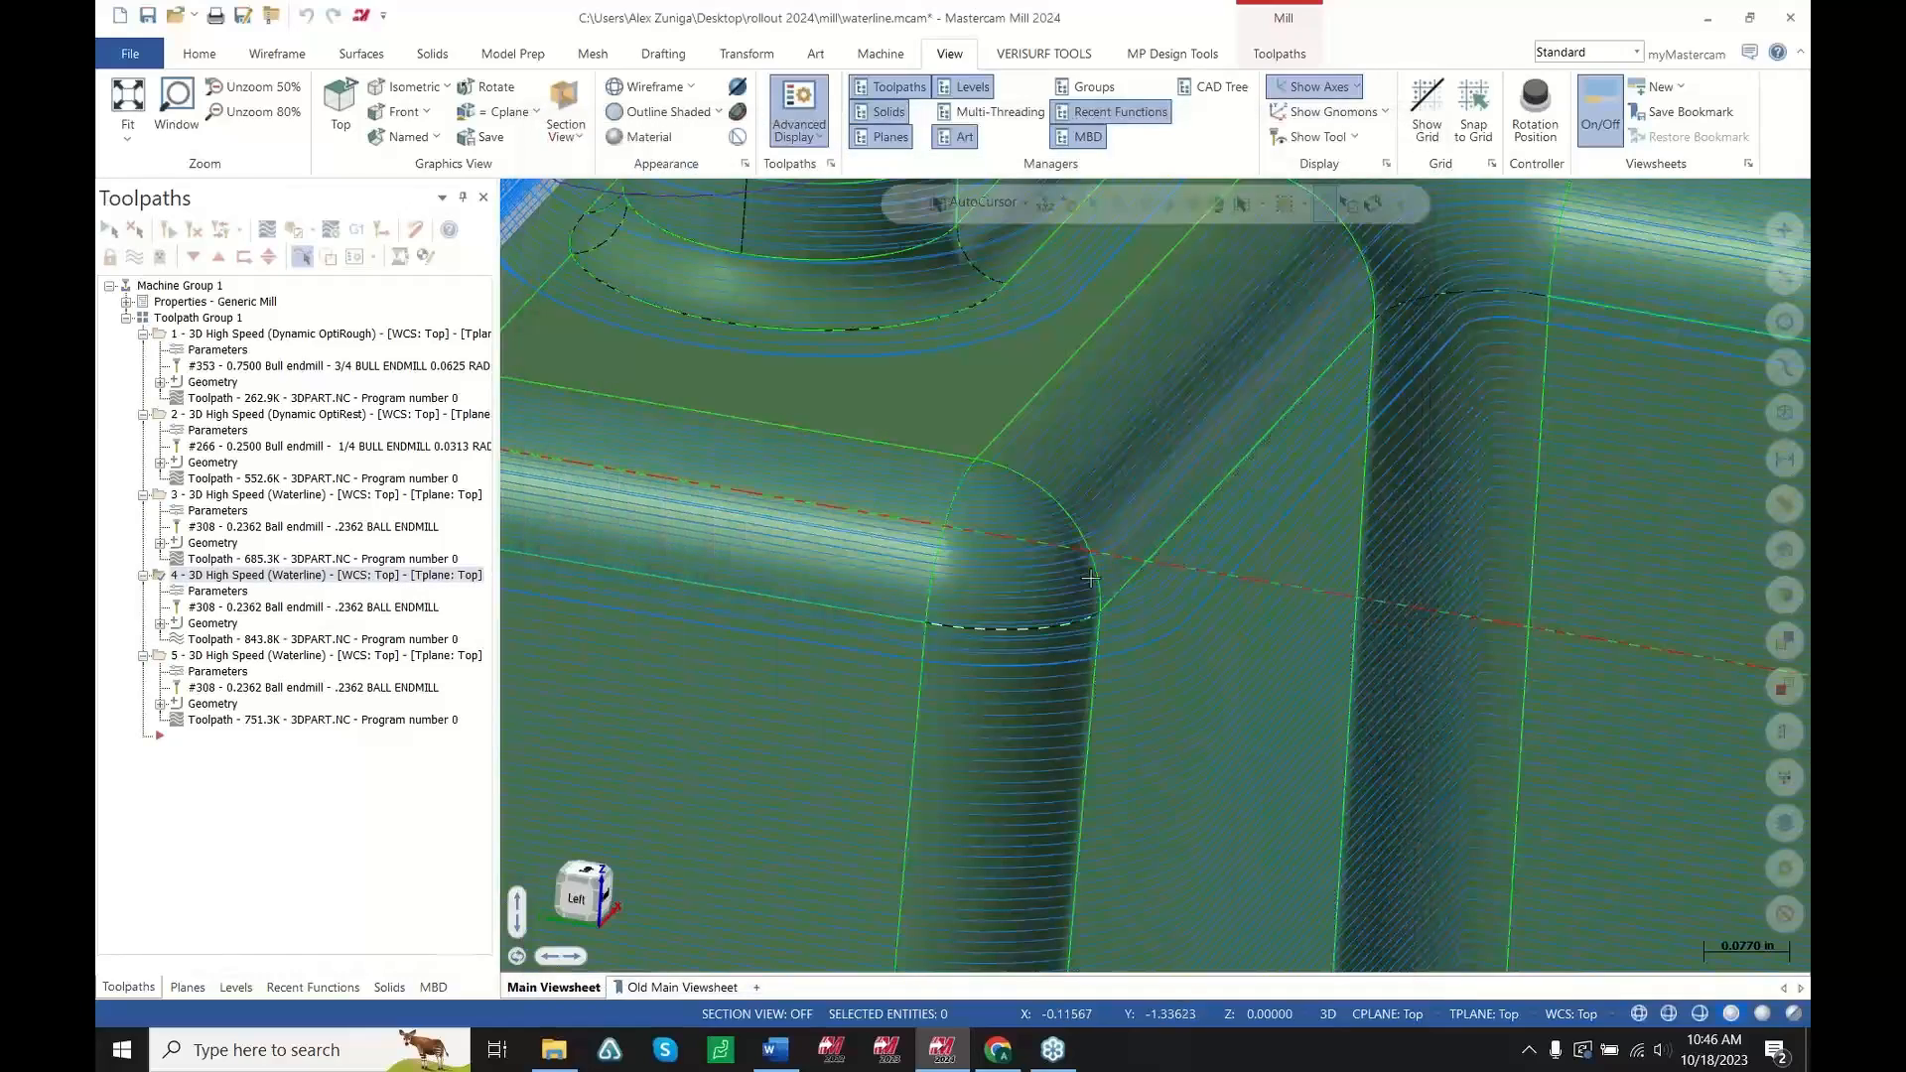
# Zoom and rotate around the corner fillets to examine the second Waterline toolpath's pass transitions
pyautogui.scroll(5, 1070, 533)
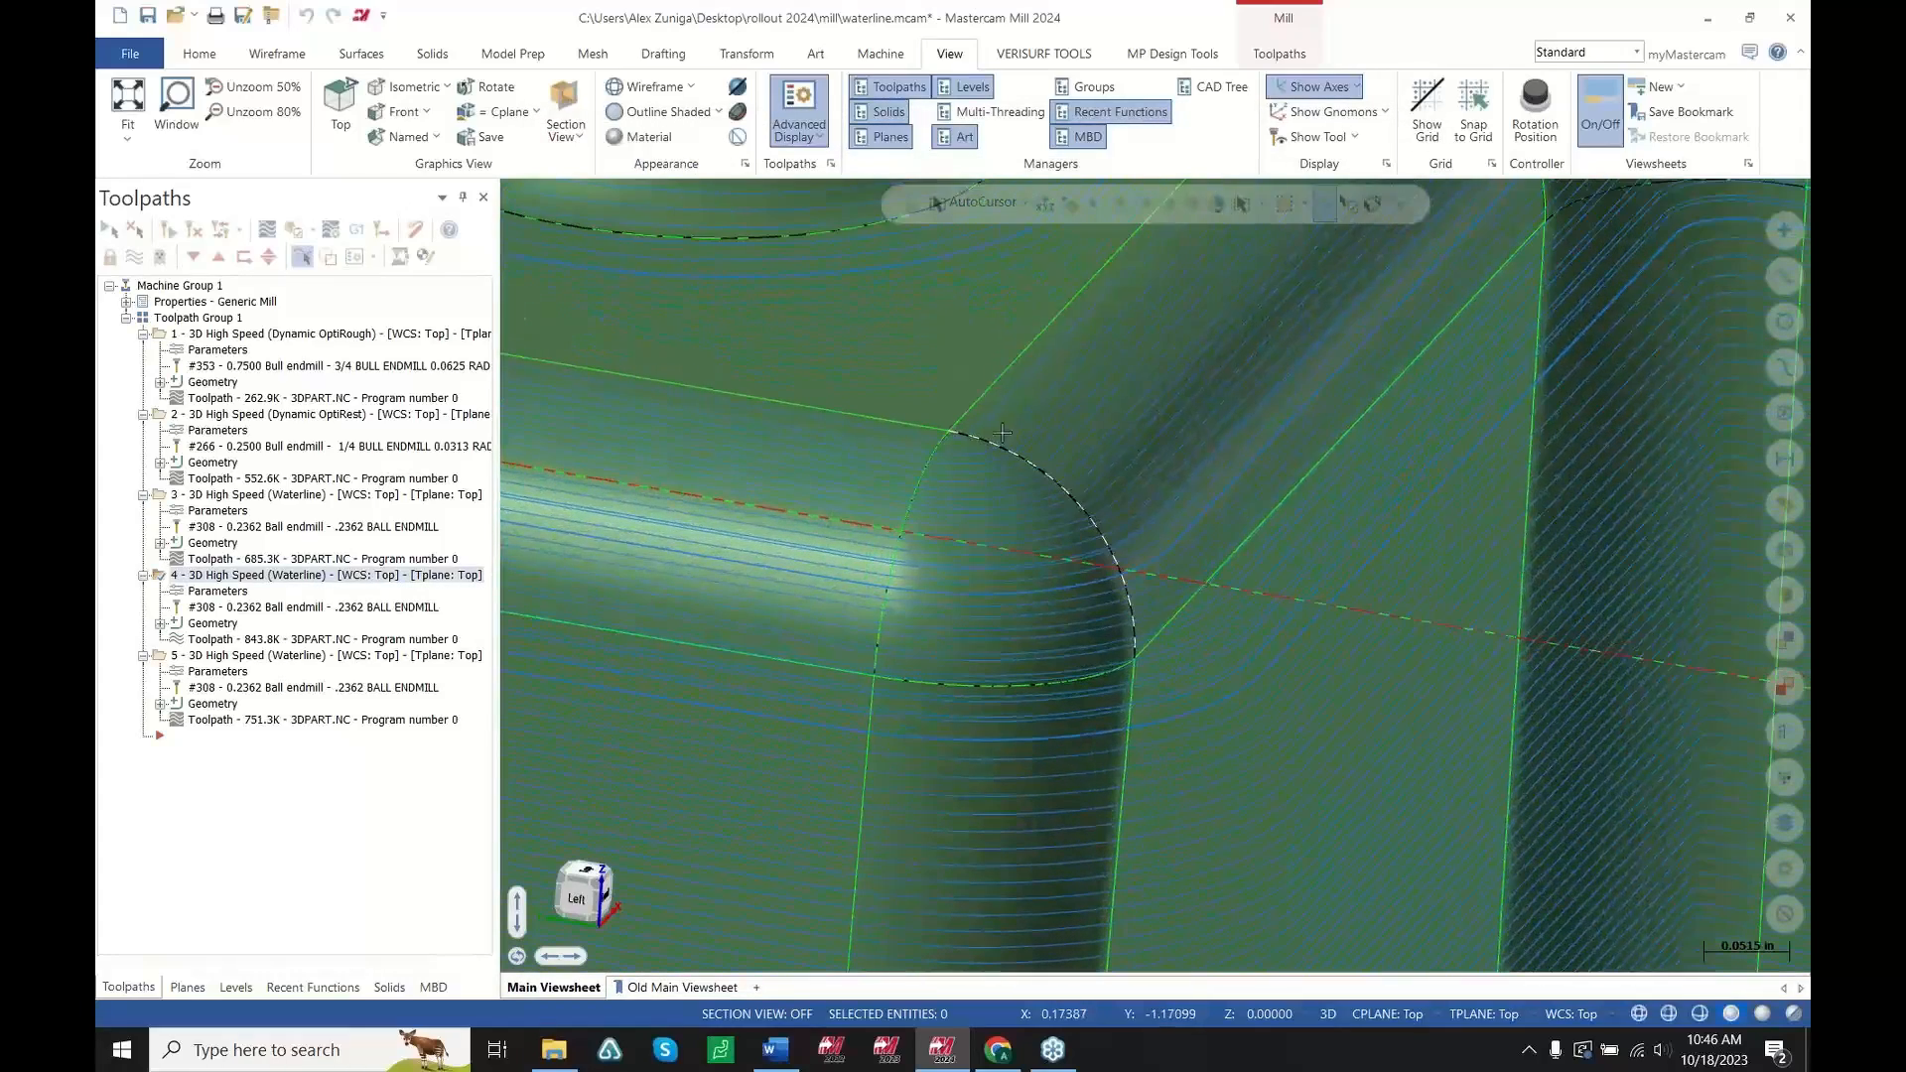
pyautogui.scroll(-8, 1055, 415)
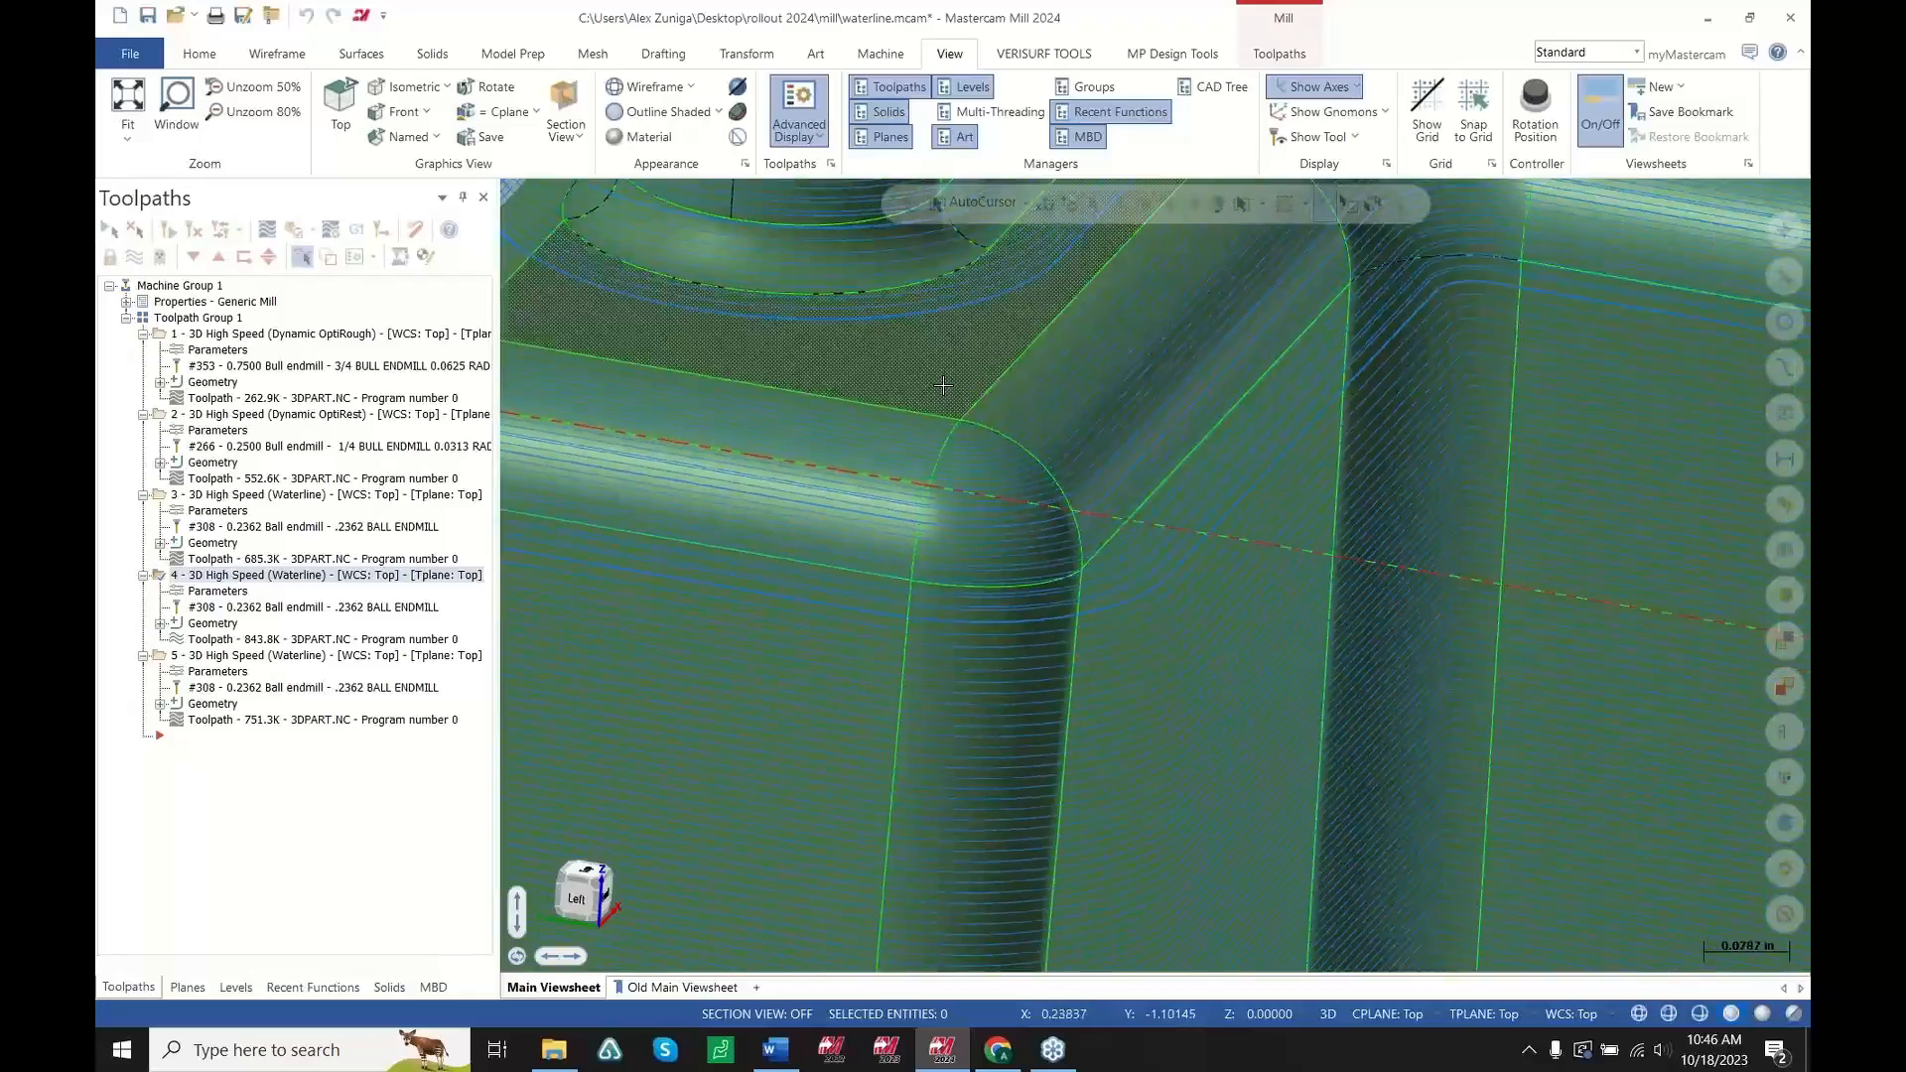
pyautogui.scroll(3, 962, 730)
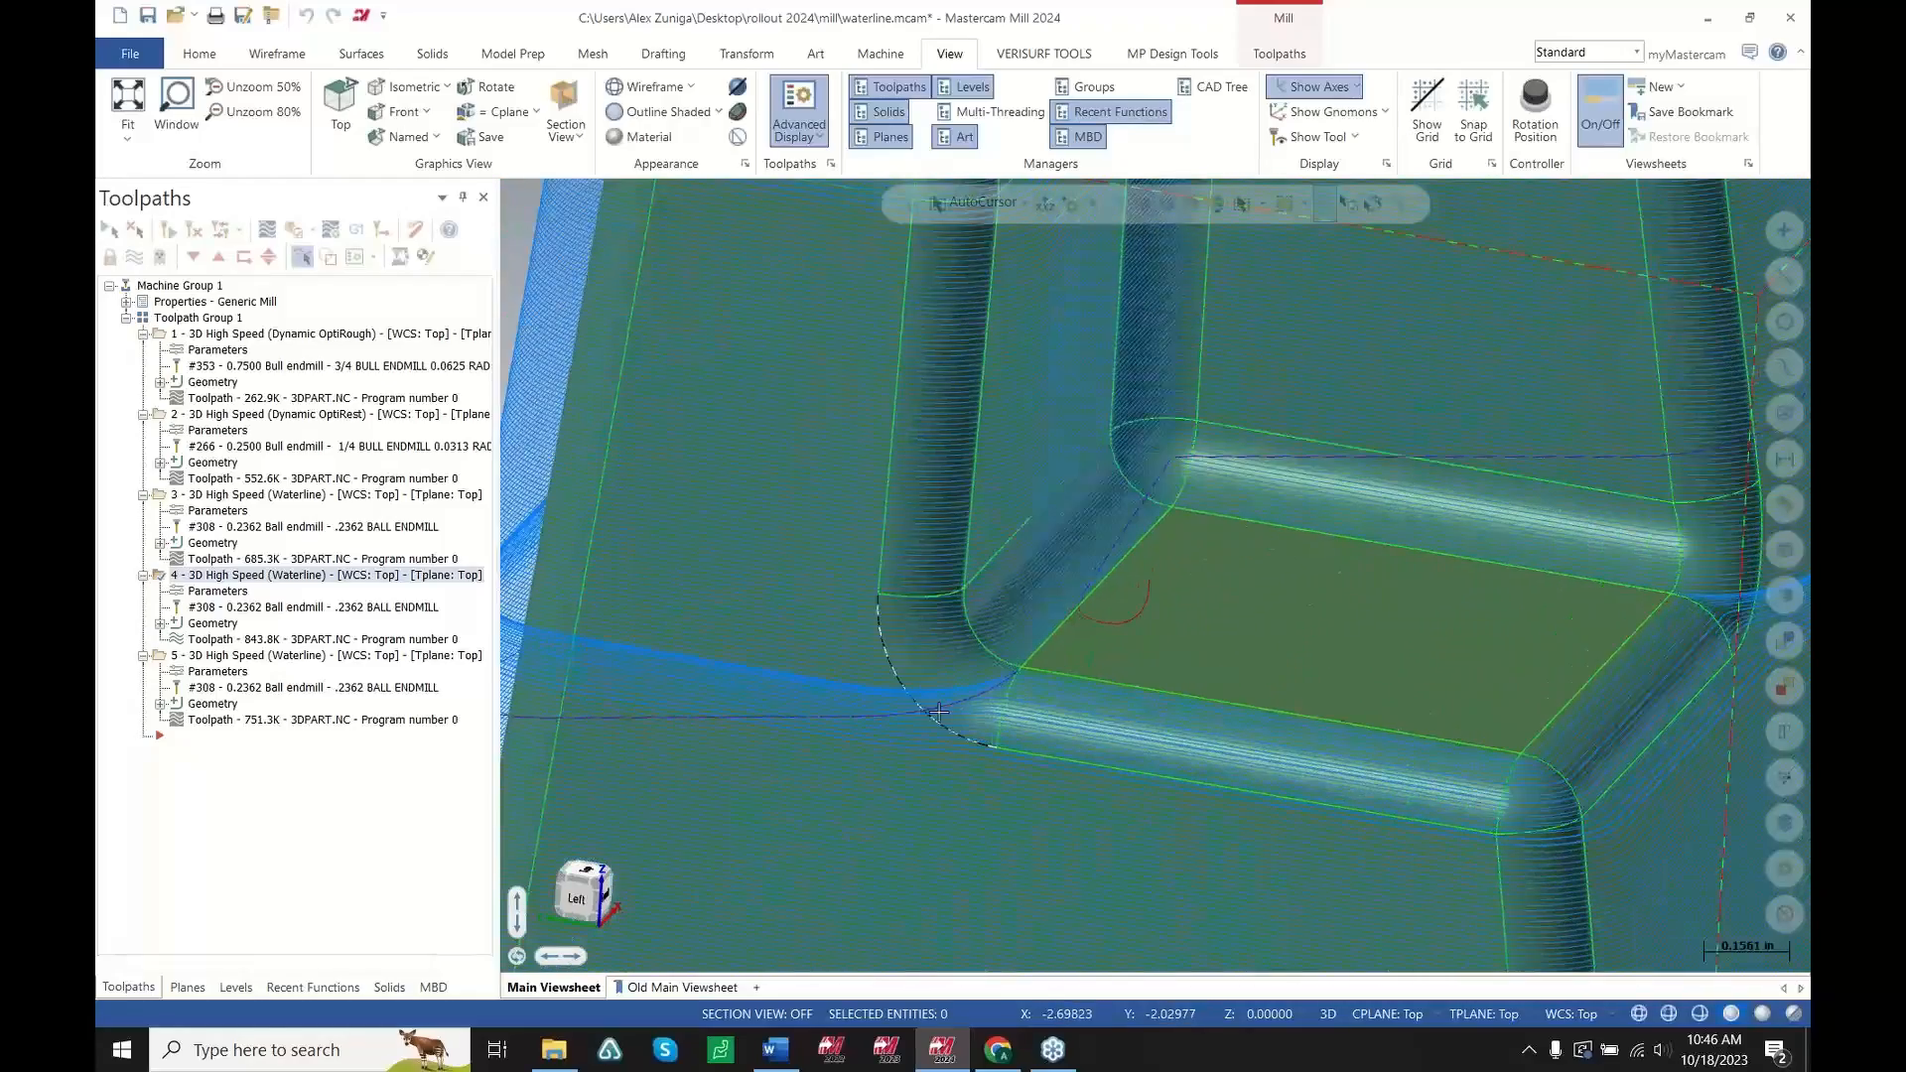
pyautogui.scroll(3, 1142, 744)
pyautogui.scroll(-1, 1183, 754)
pyautogui.scroll(2, 892, 745)
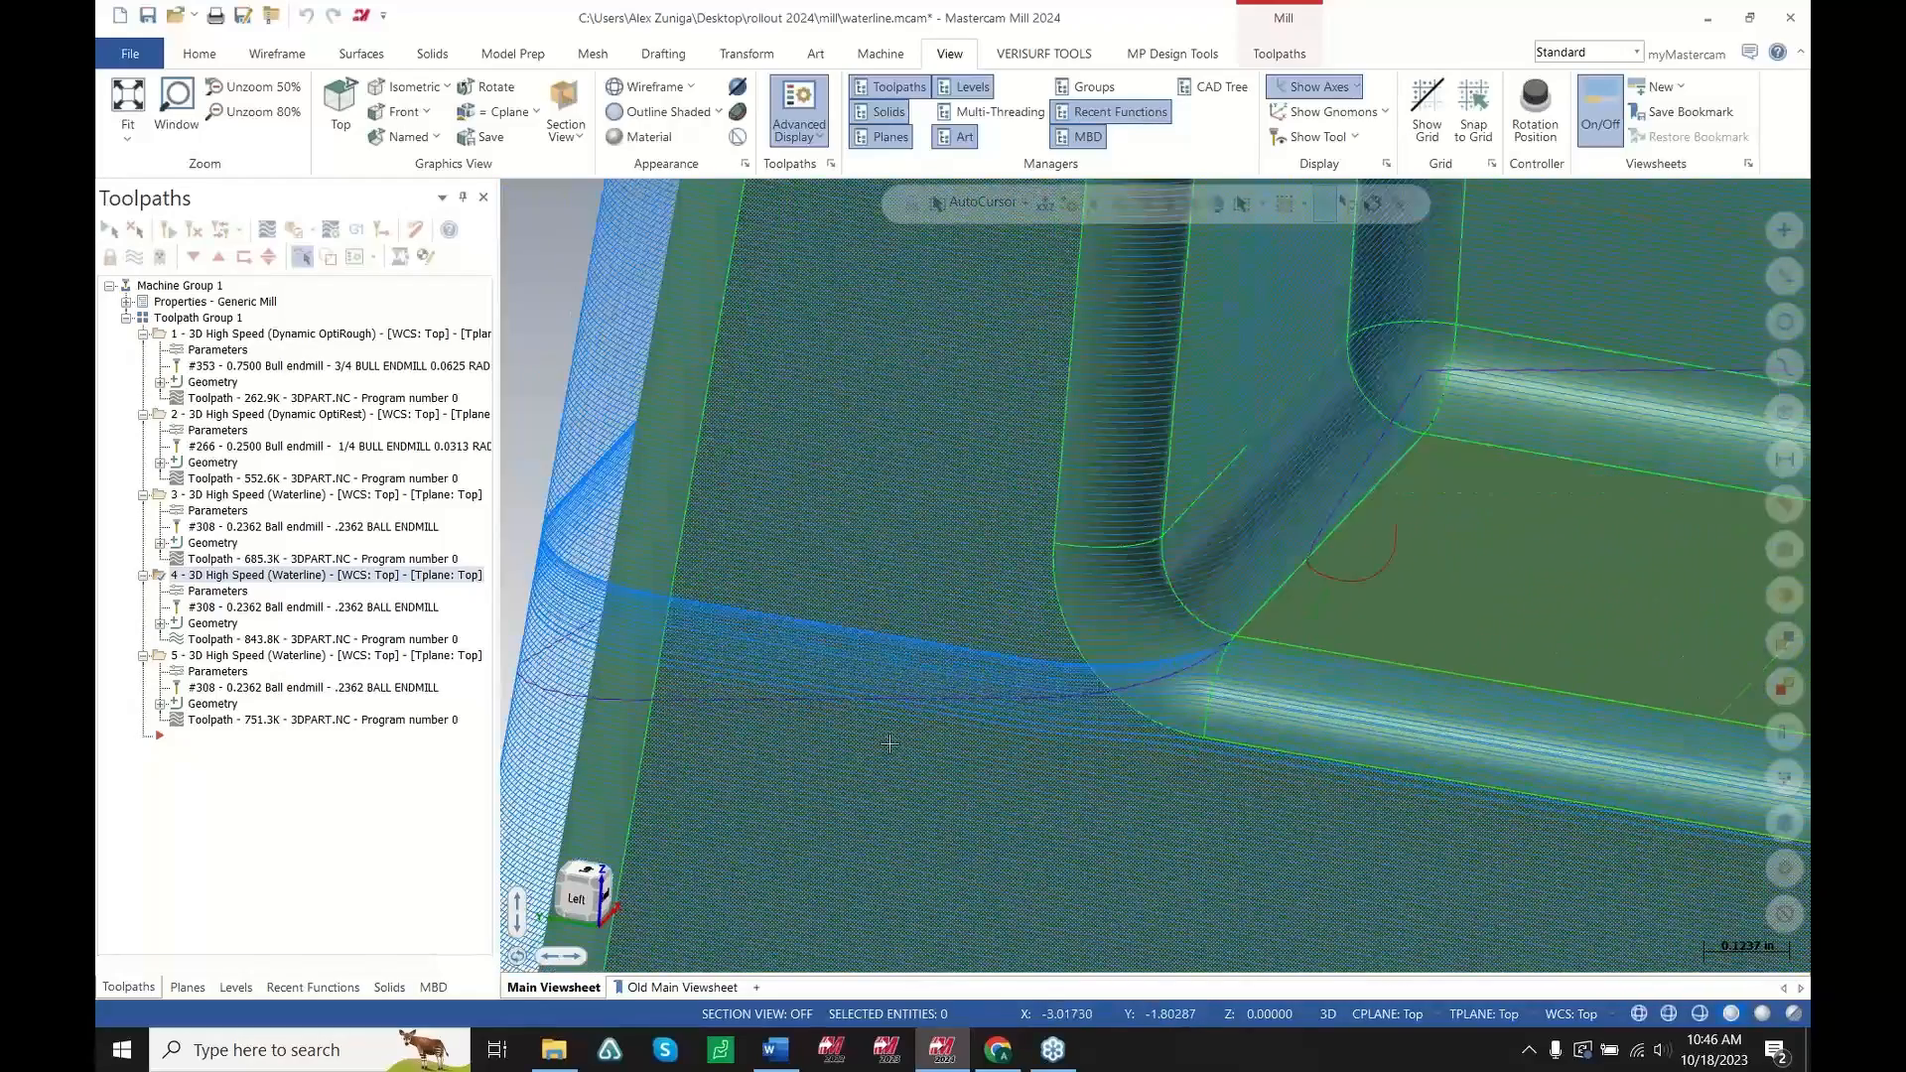
pyautogui.moveTo(981, 723); pyautogui.dragTo(963, 679, button='middle')
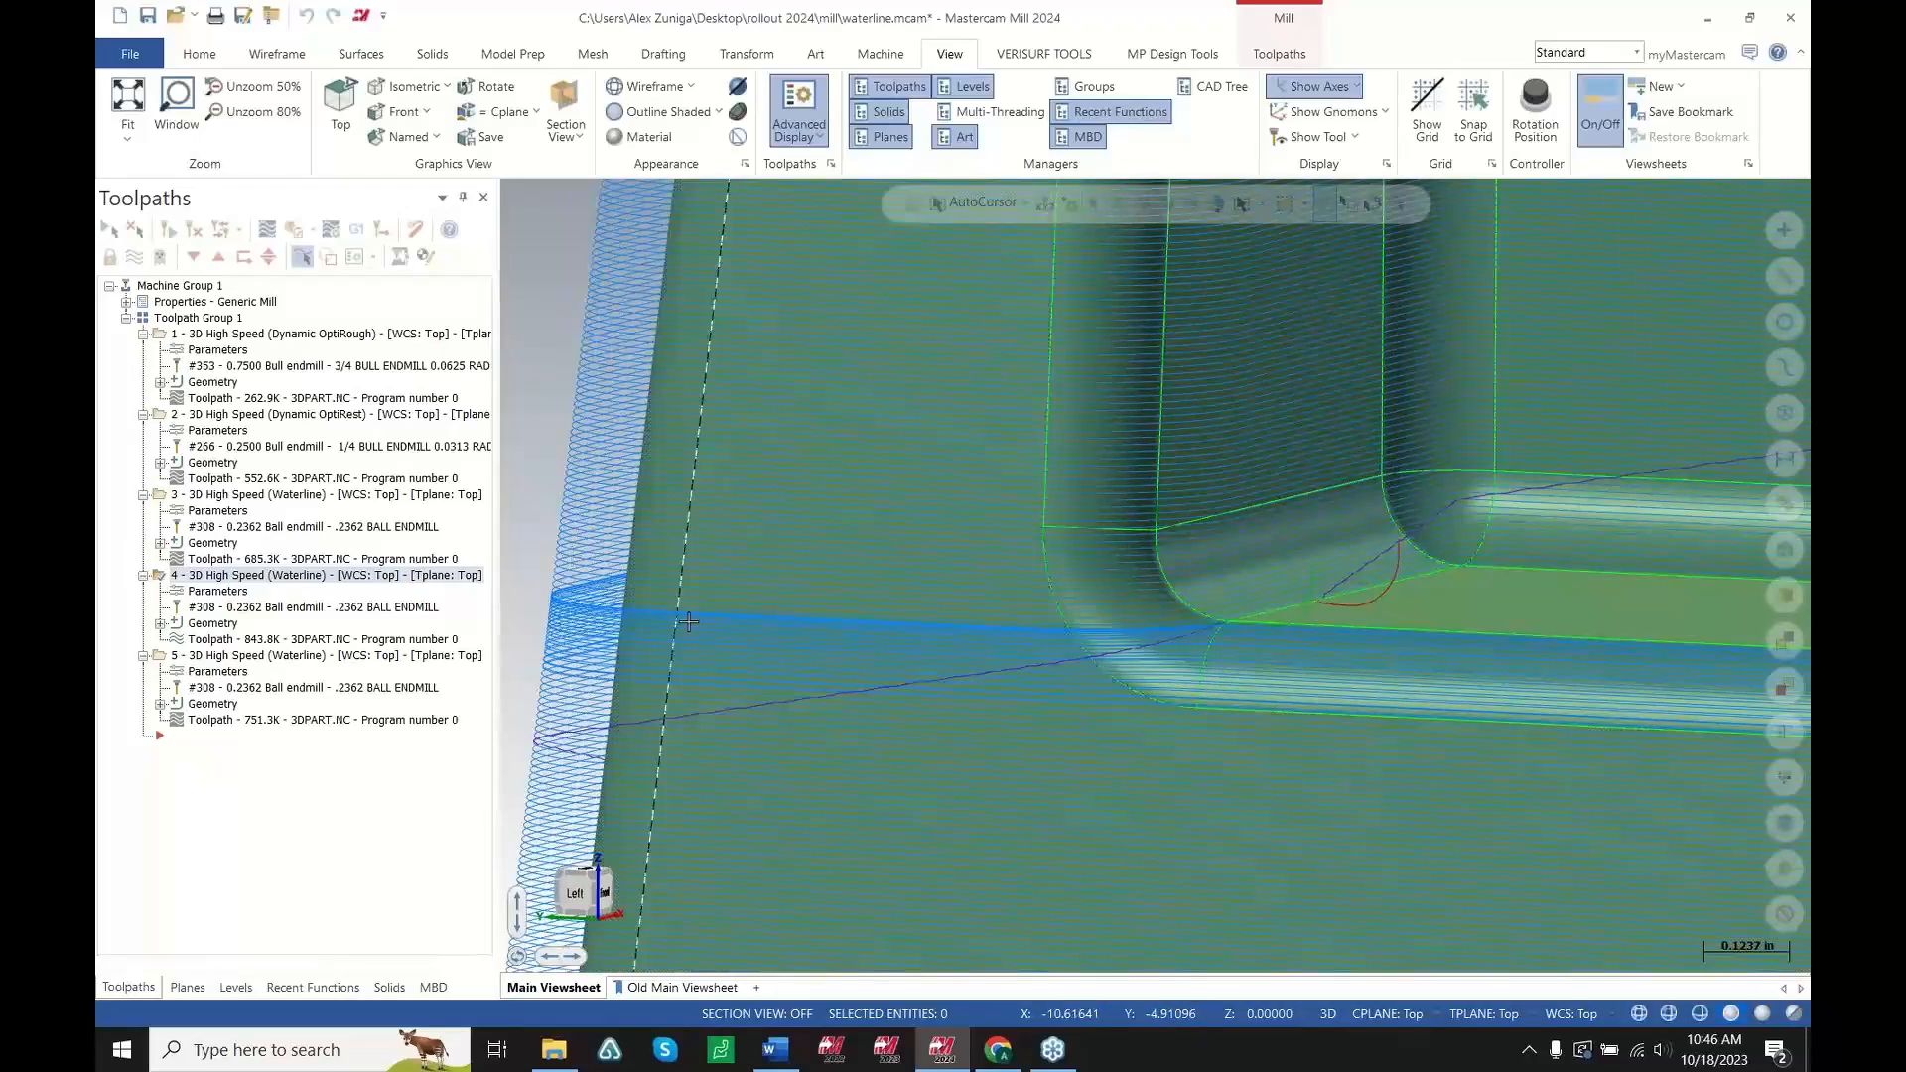
pyautogui.moveTo(1049, 632); pyautogui.dragTo(1047, 634, button='middle')
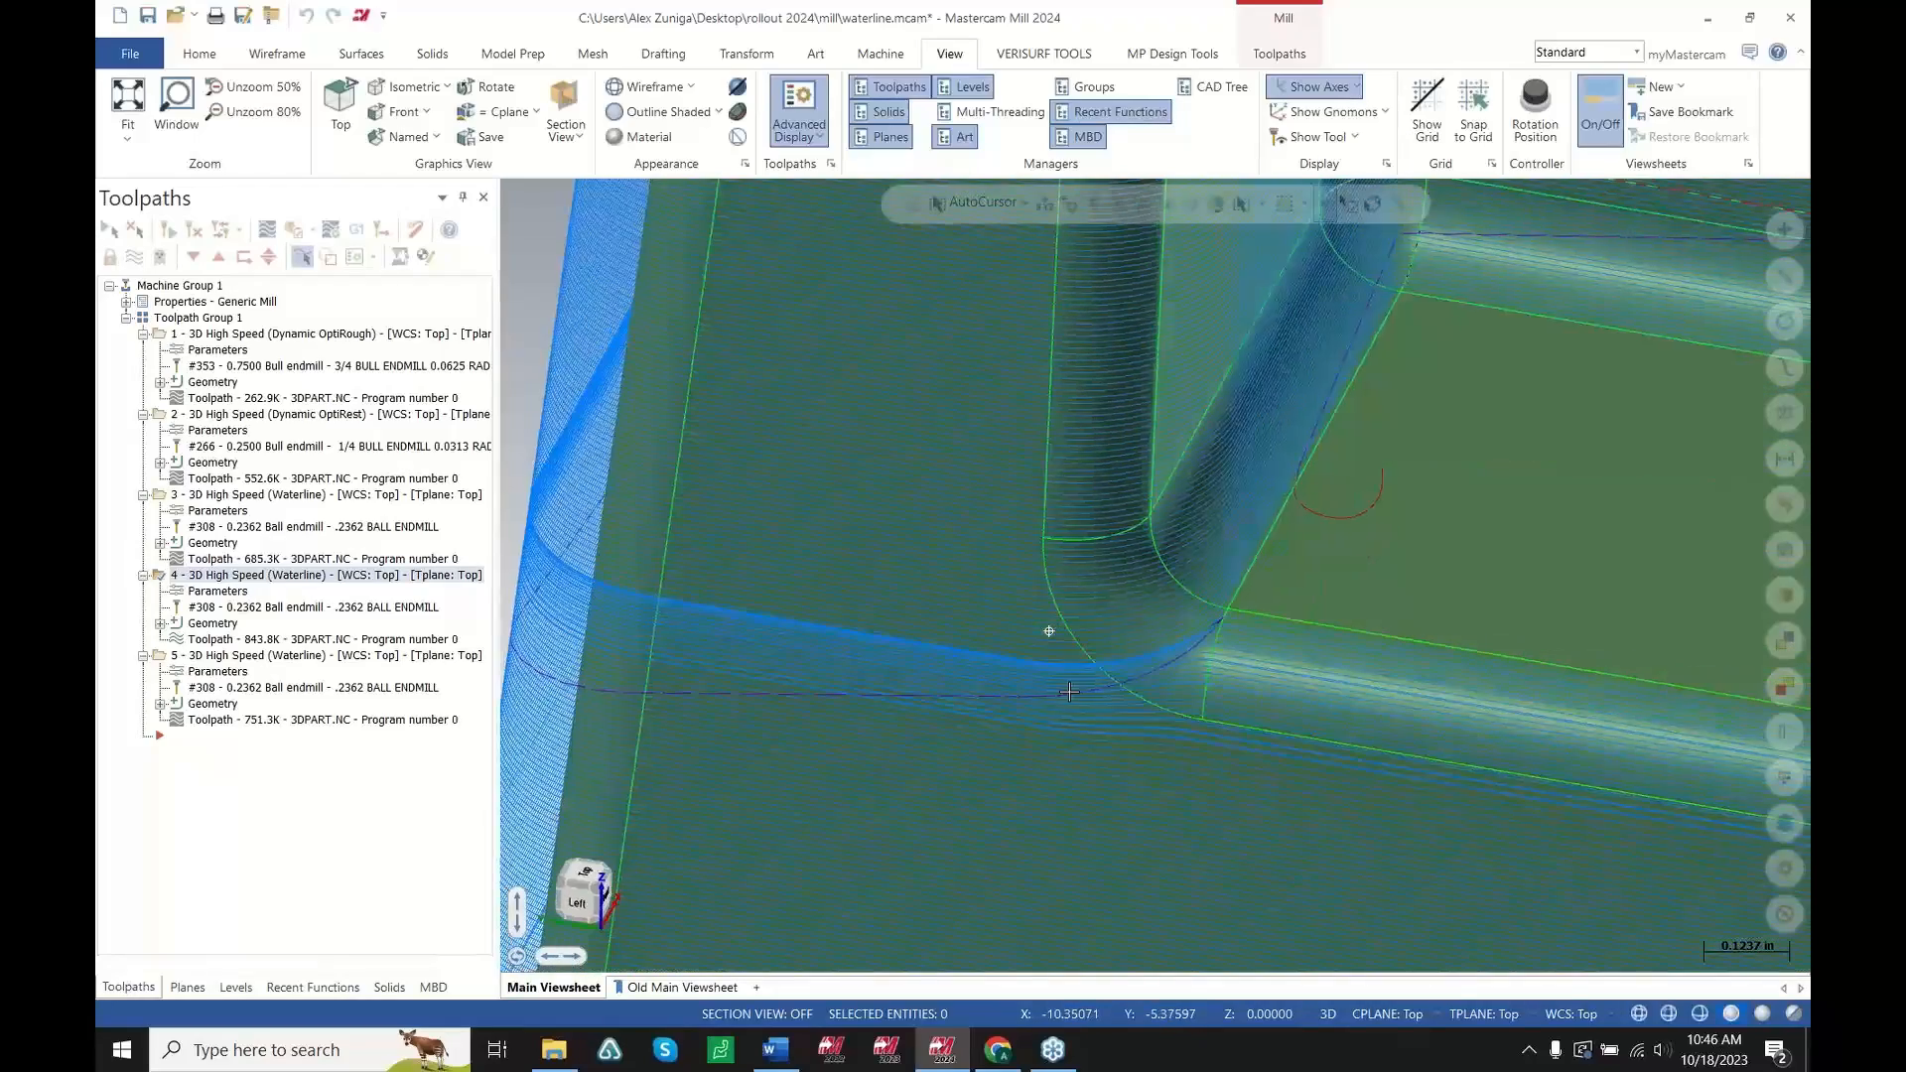
pyautogui.scroll(-2, 827, 677)
pyautogui.scroll(-5, 827, 676)
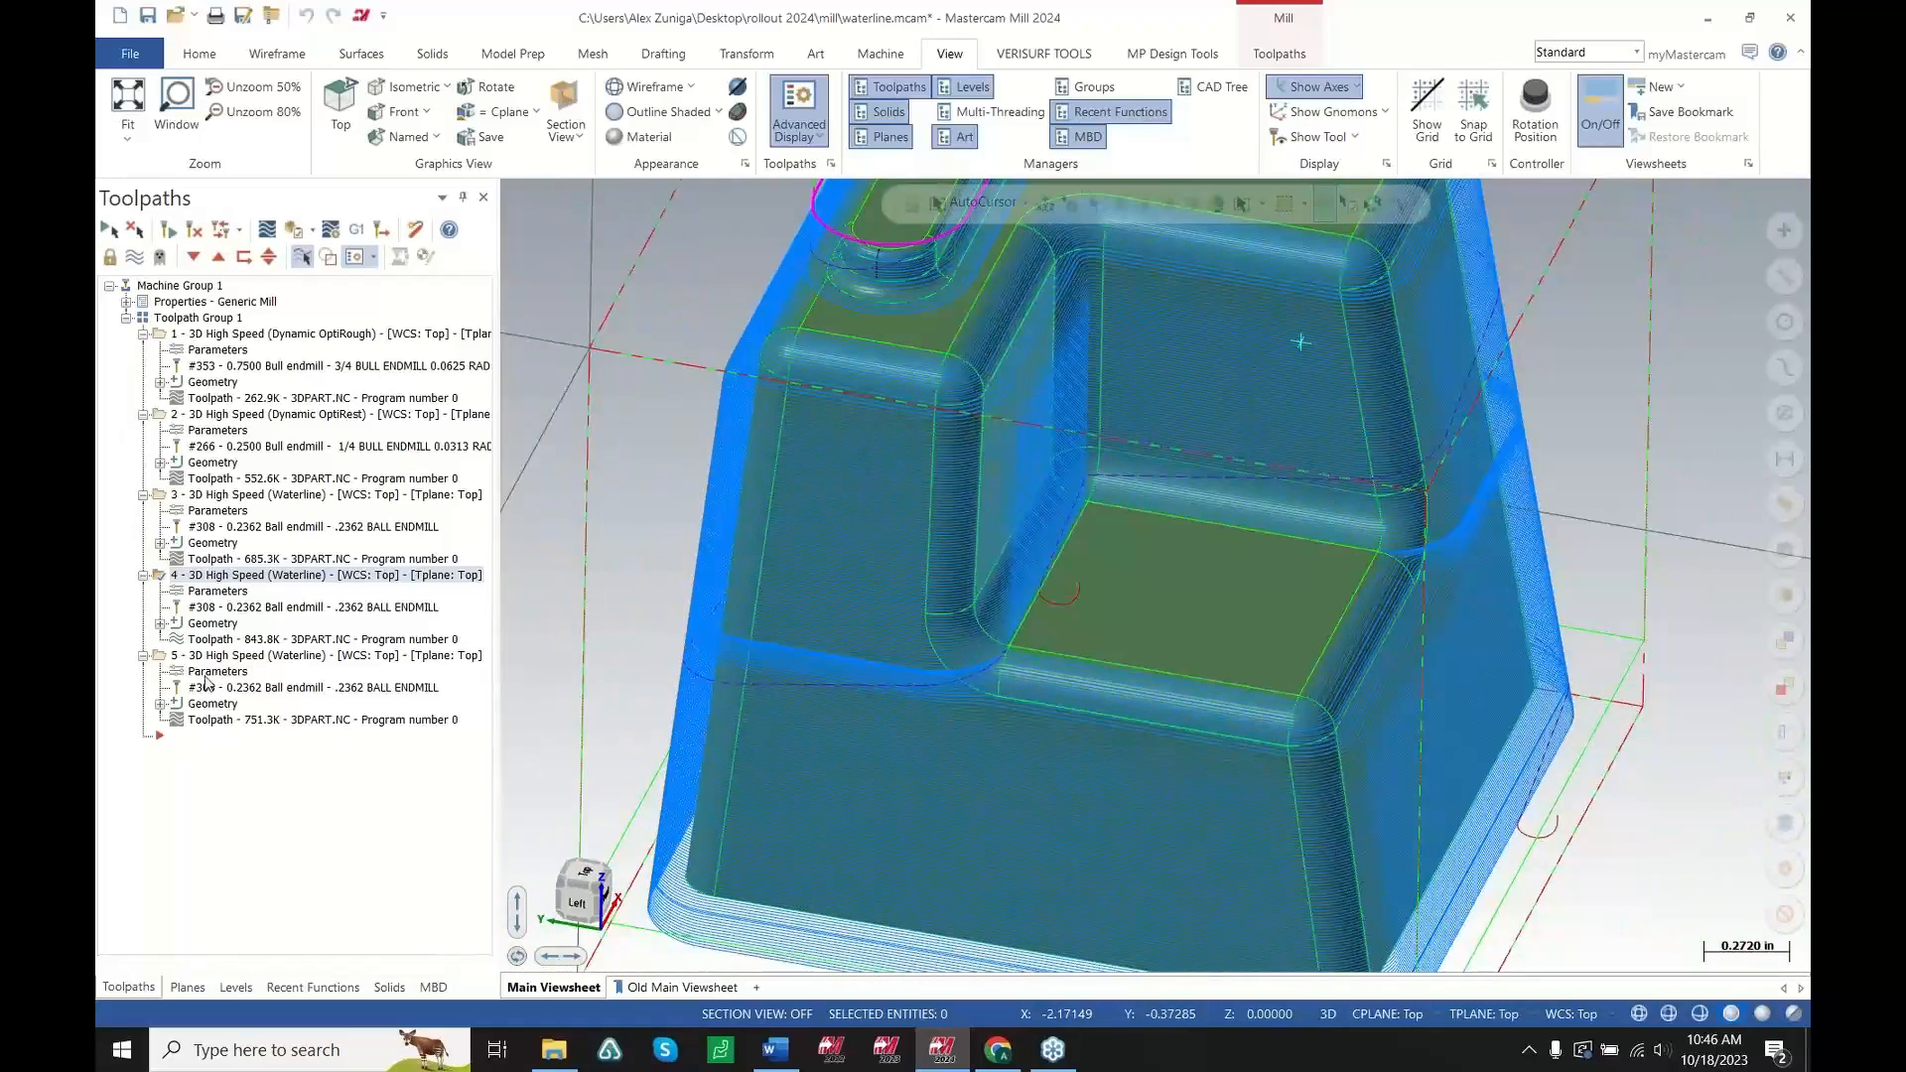
# Select the second Waterline toolpath and zoom in and out around a corner fillet to examine its passes
pyautogui.click(218, 593)
pyautogui.click(286, 662)
pyautogui.scroll(-3, 854, 755)
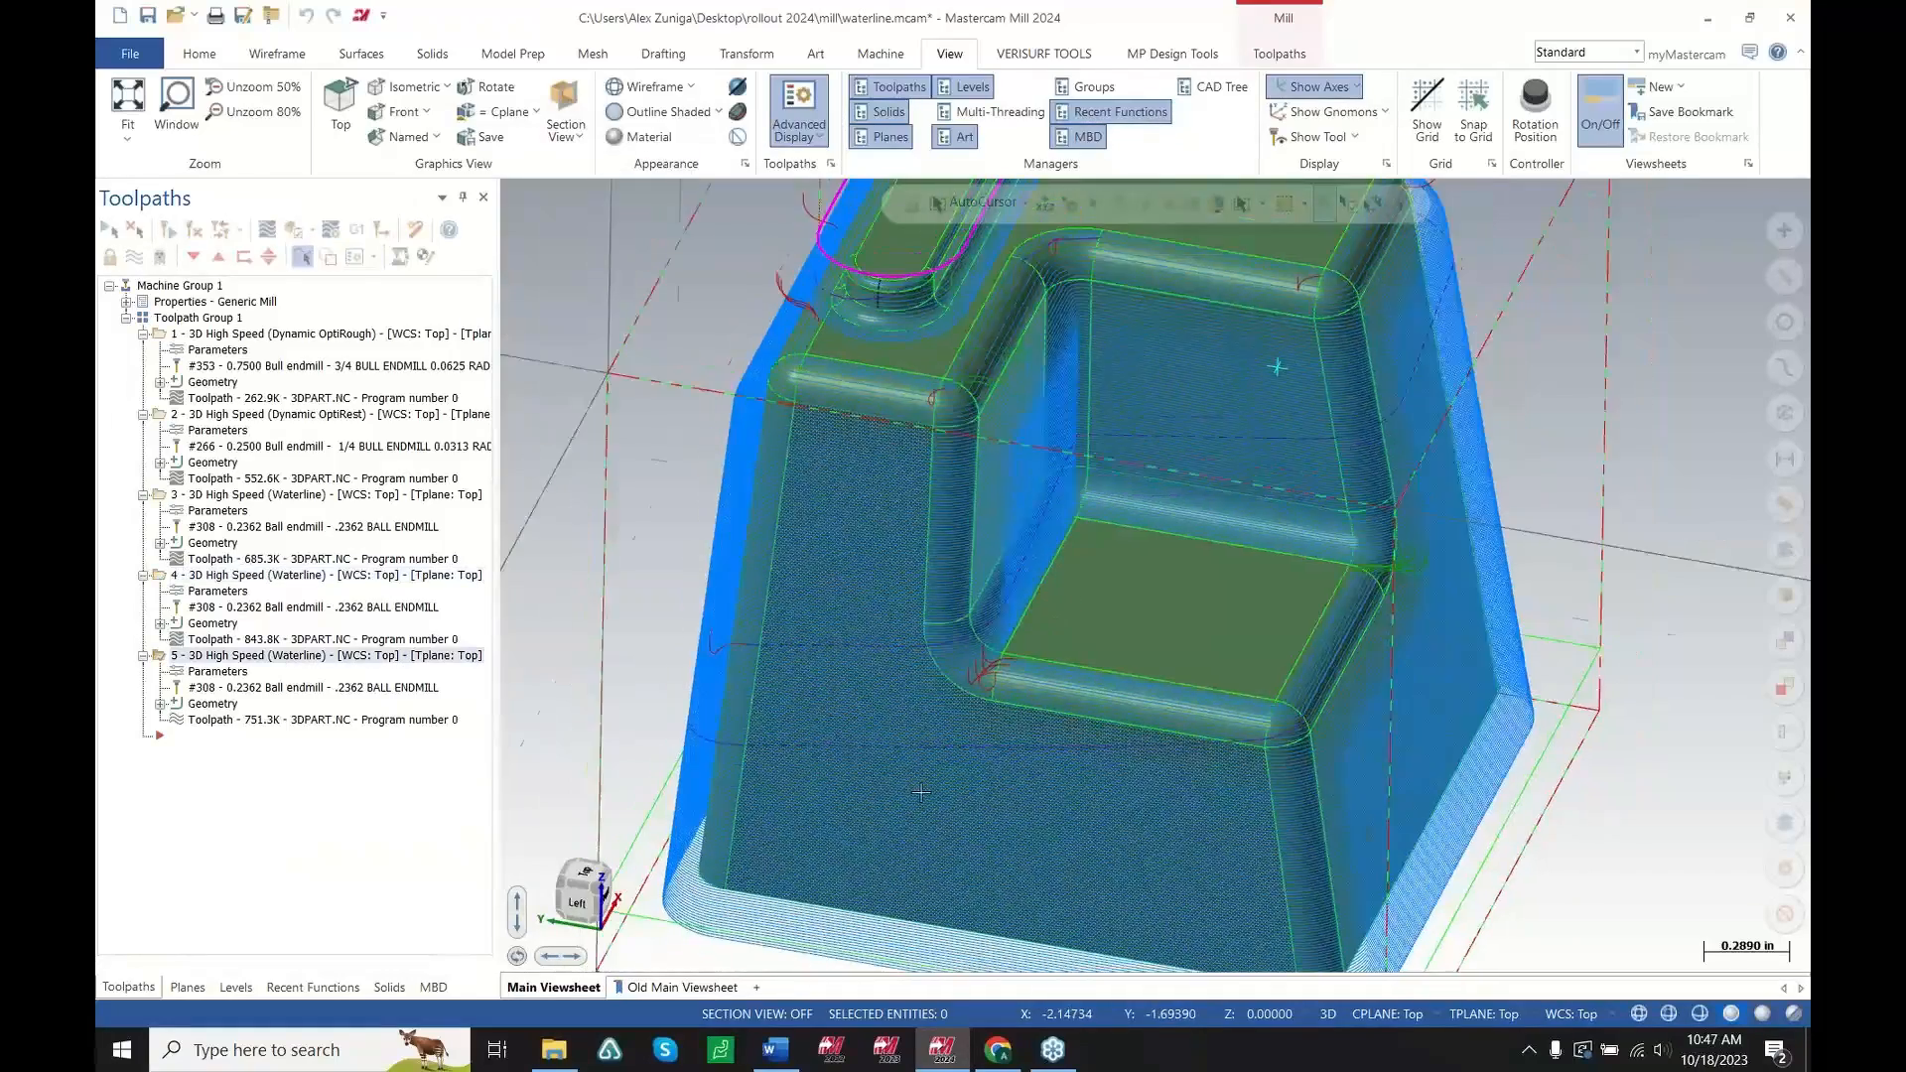
pyautogui.scroll(4, 933, 718)
pyautogui.scroll(8, 933, 718)
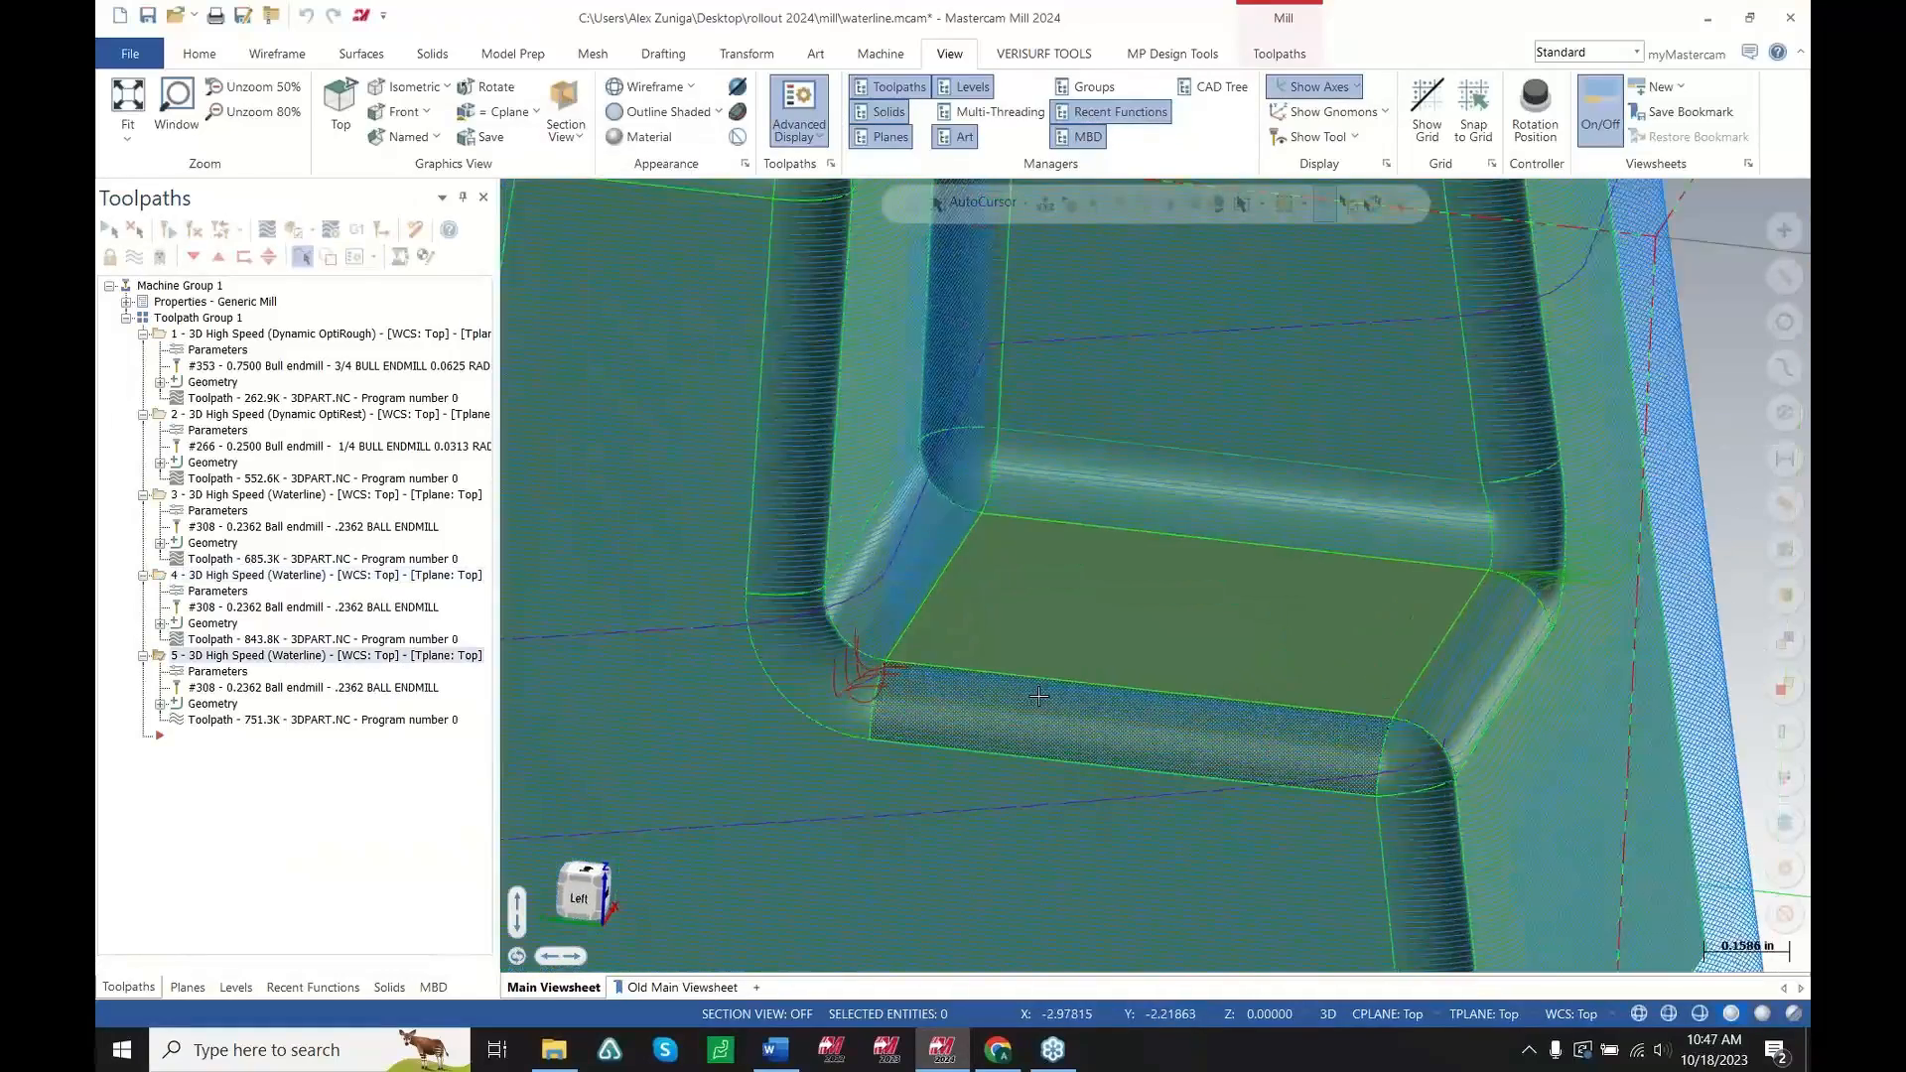
pyautogui.scroll(2, 949, 665)
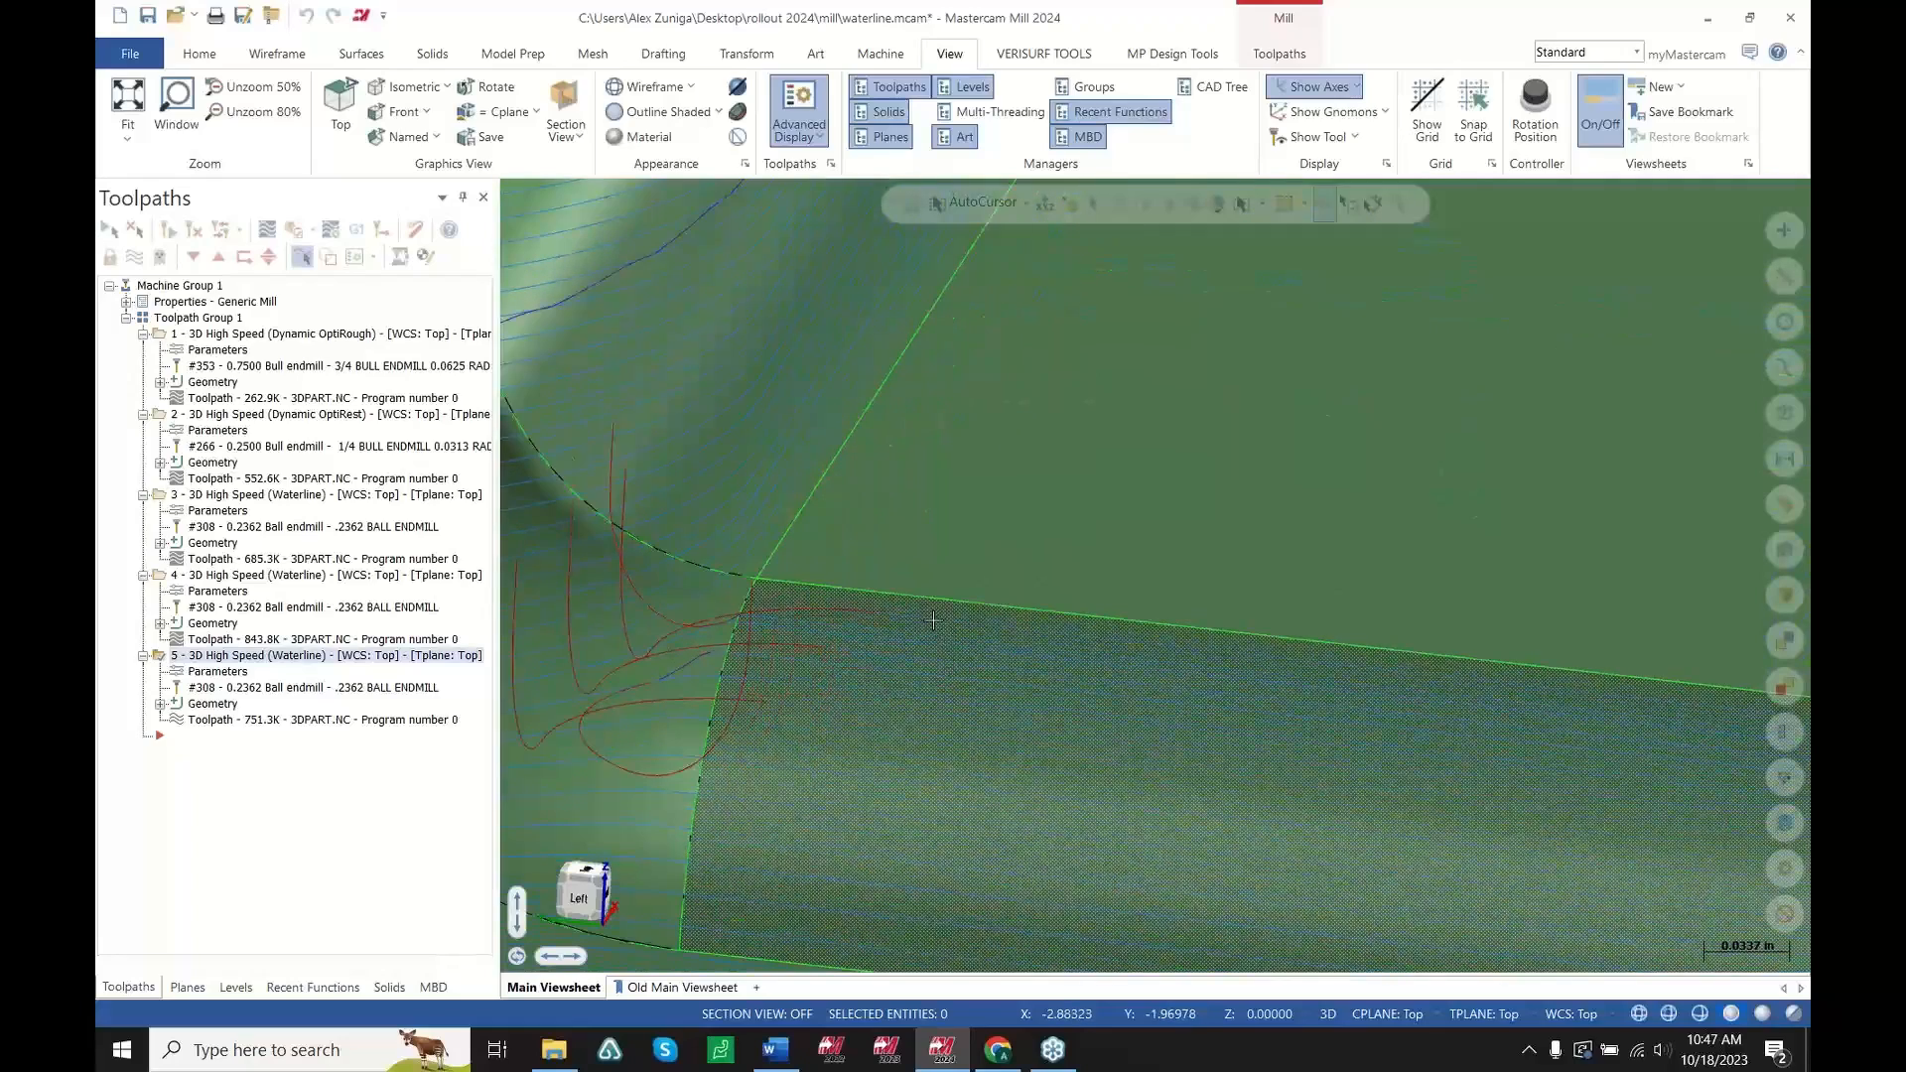
pyautogui.scroll(-3, 840, 732)
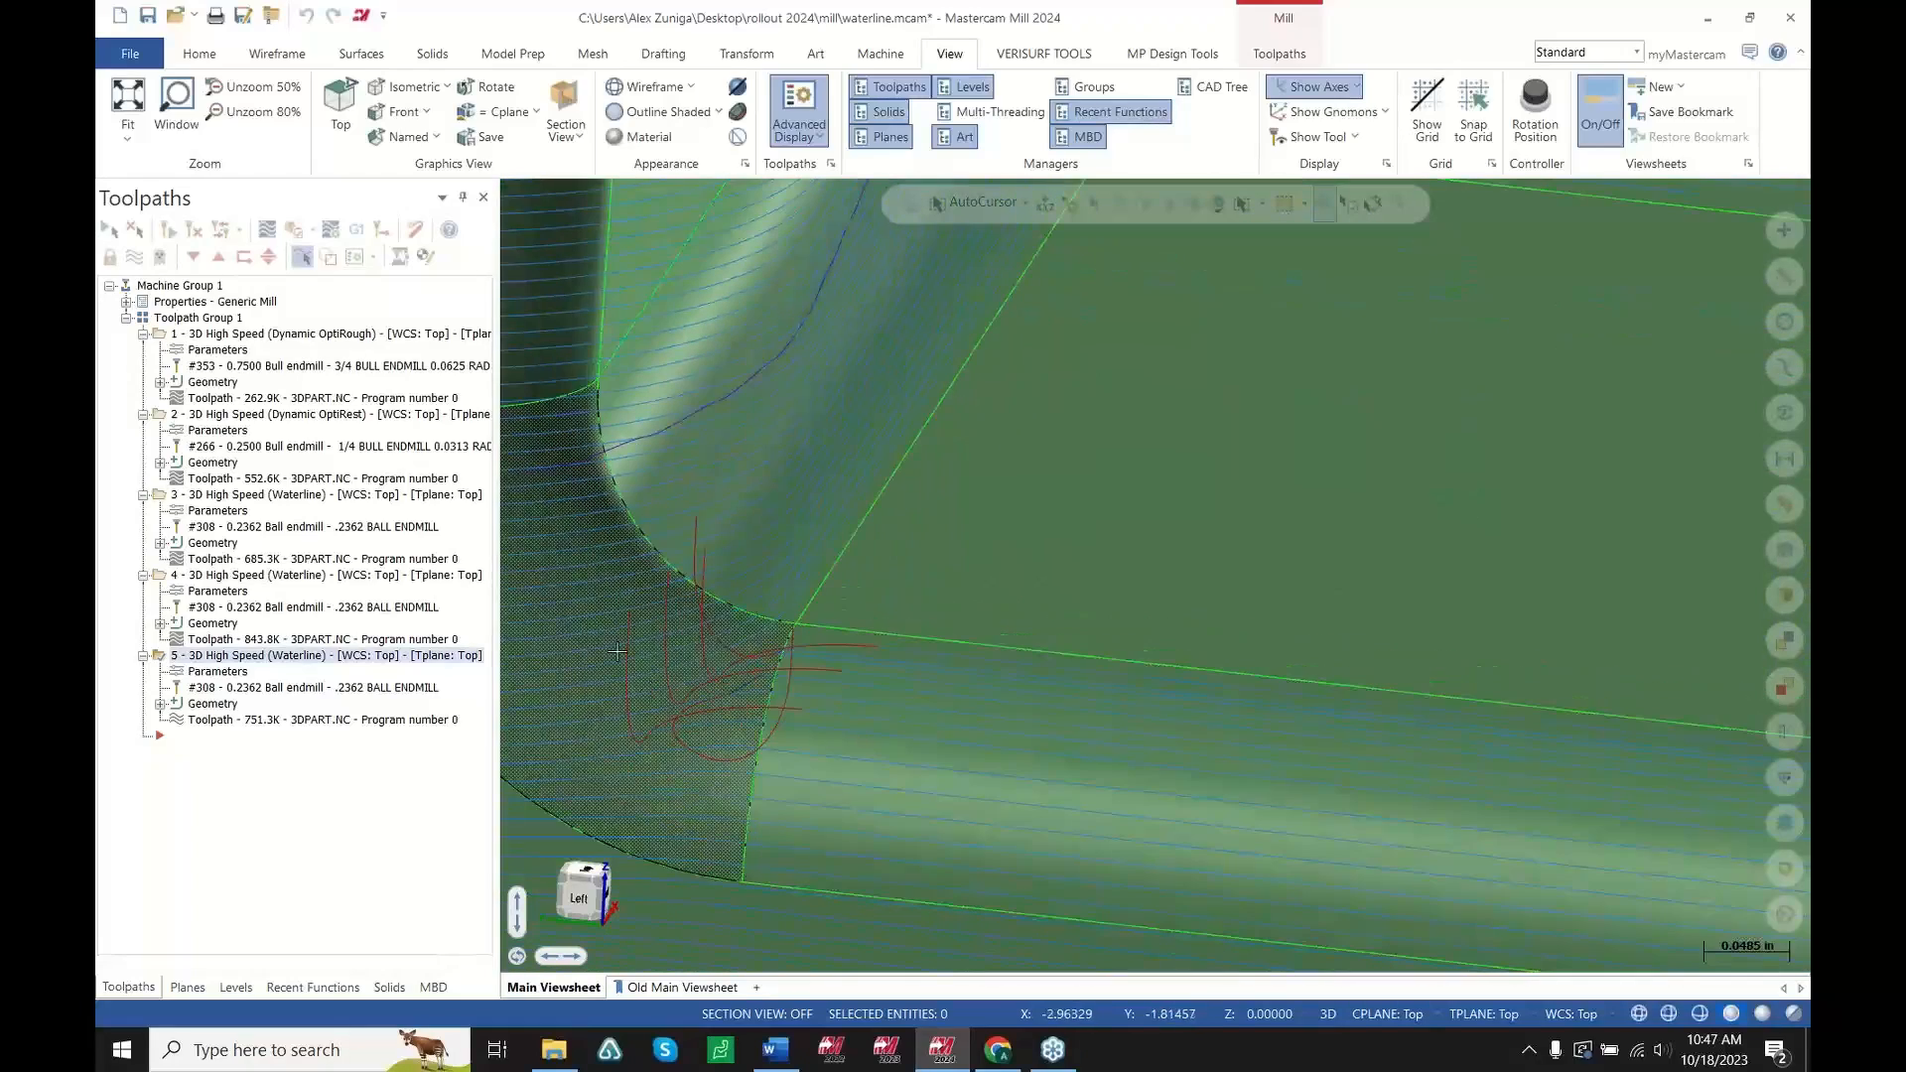
pyautogui.scroll(-4, 838, 737)
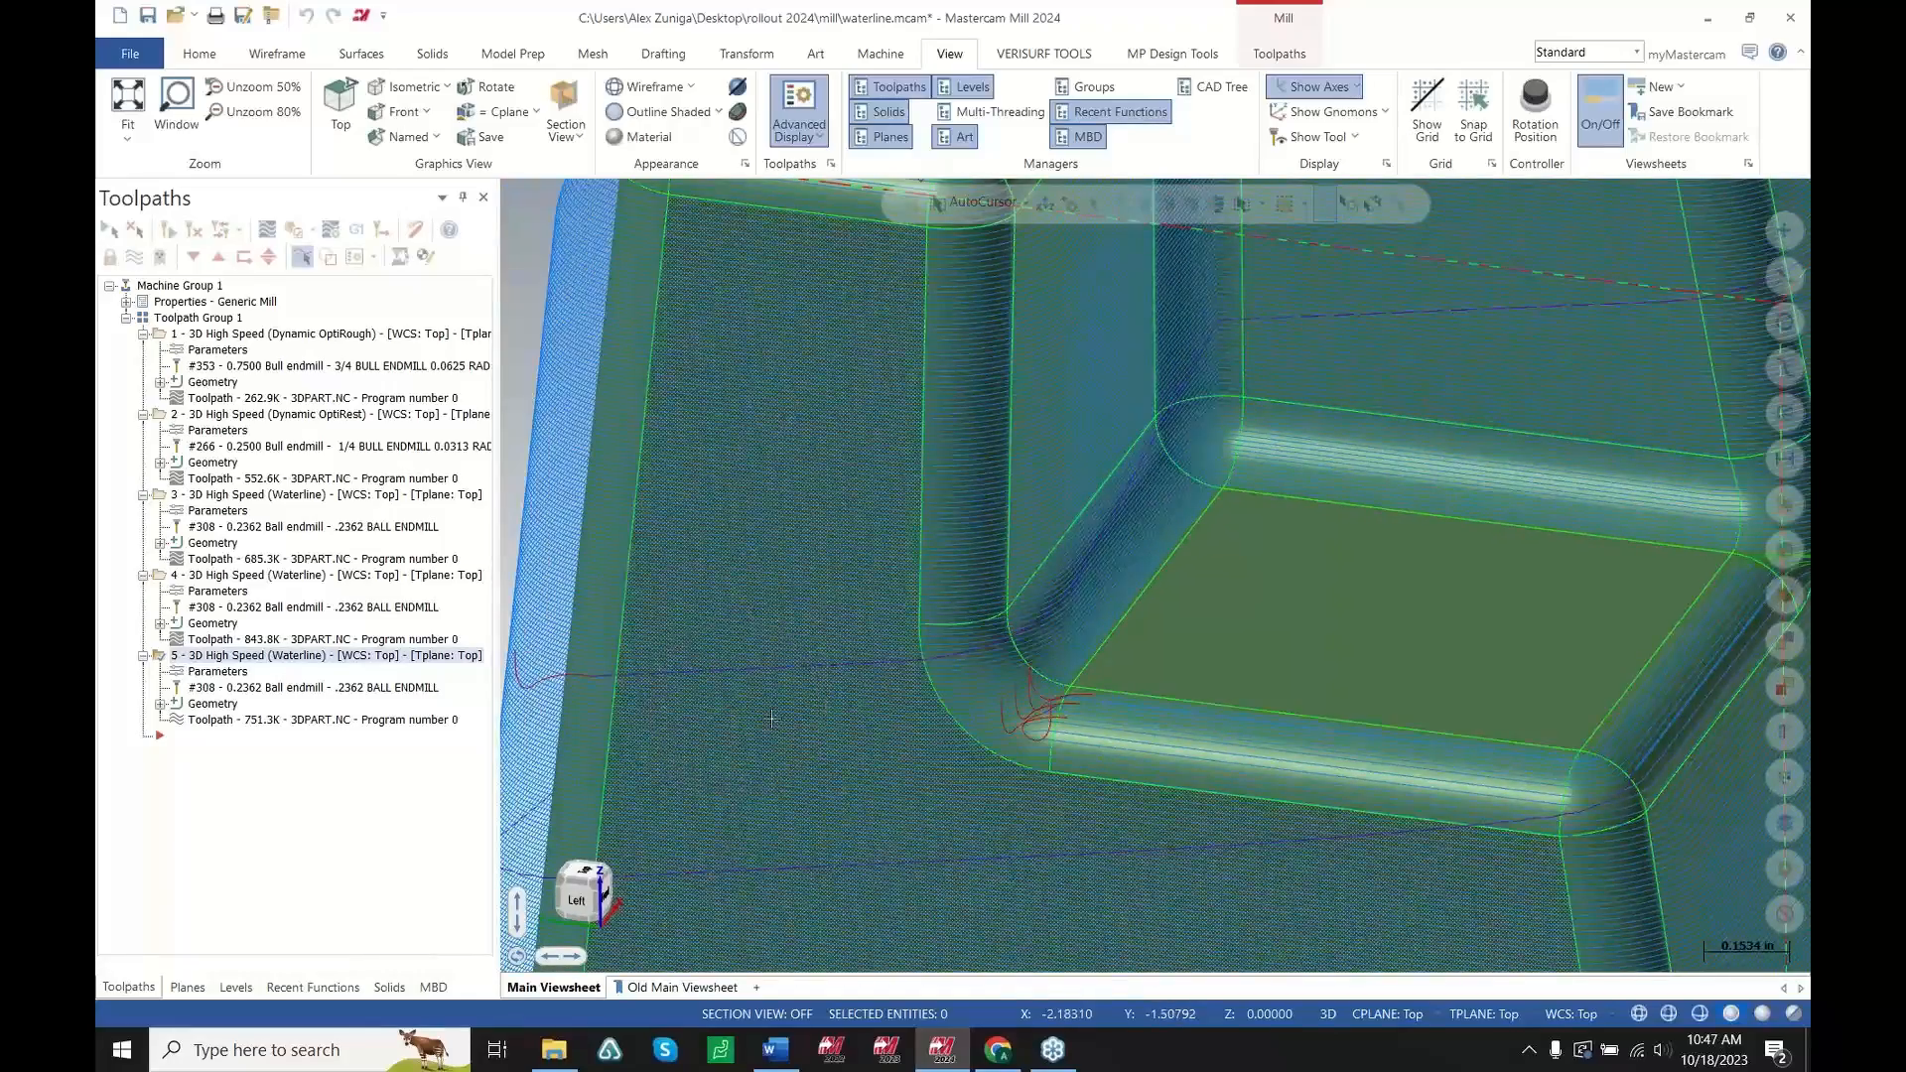
pyautogui.scroll(-2, 632, 618)
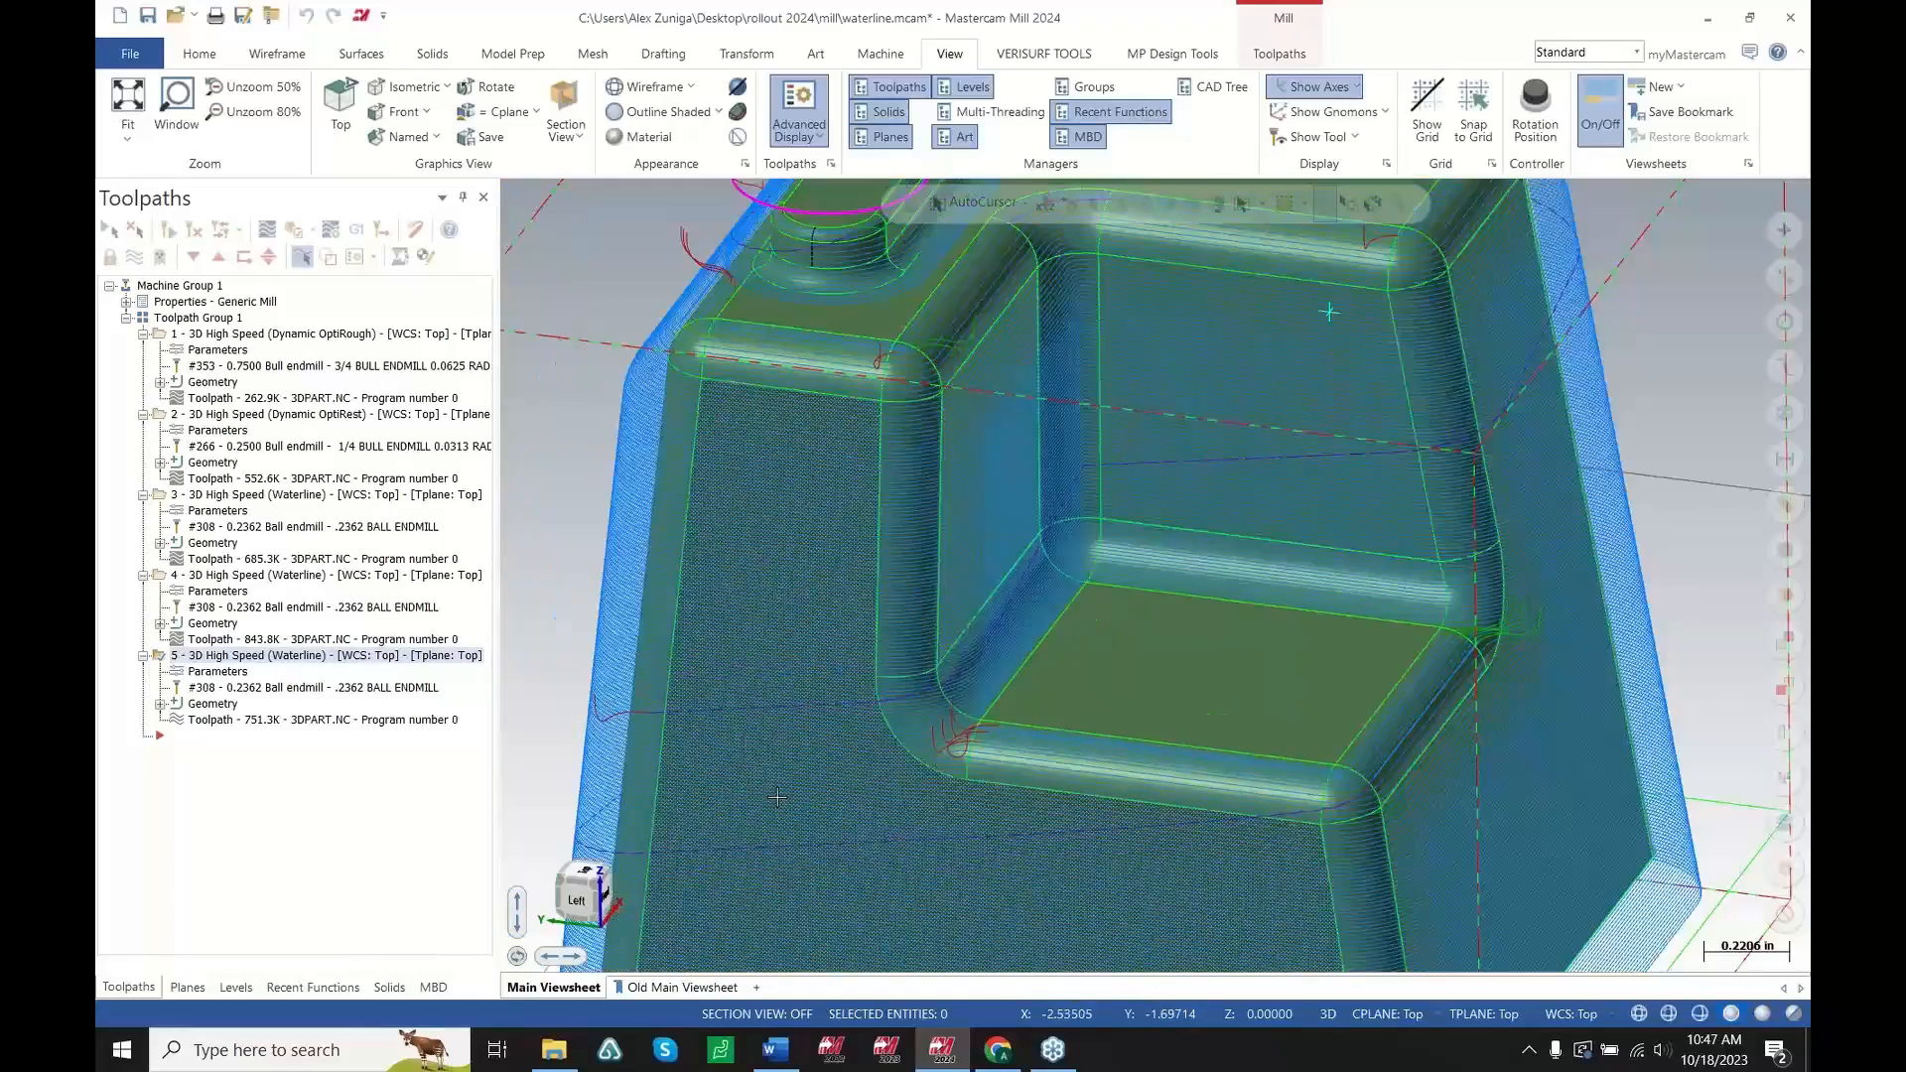
# Close waterline.mcam without saving and open the Launch Pad Anchor Pencil Avoidance file, accepting the units switch
pyautogui.click(1791, 18)
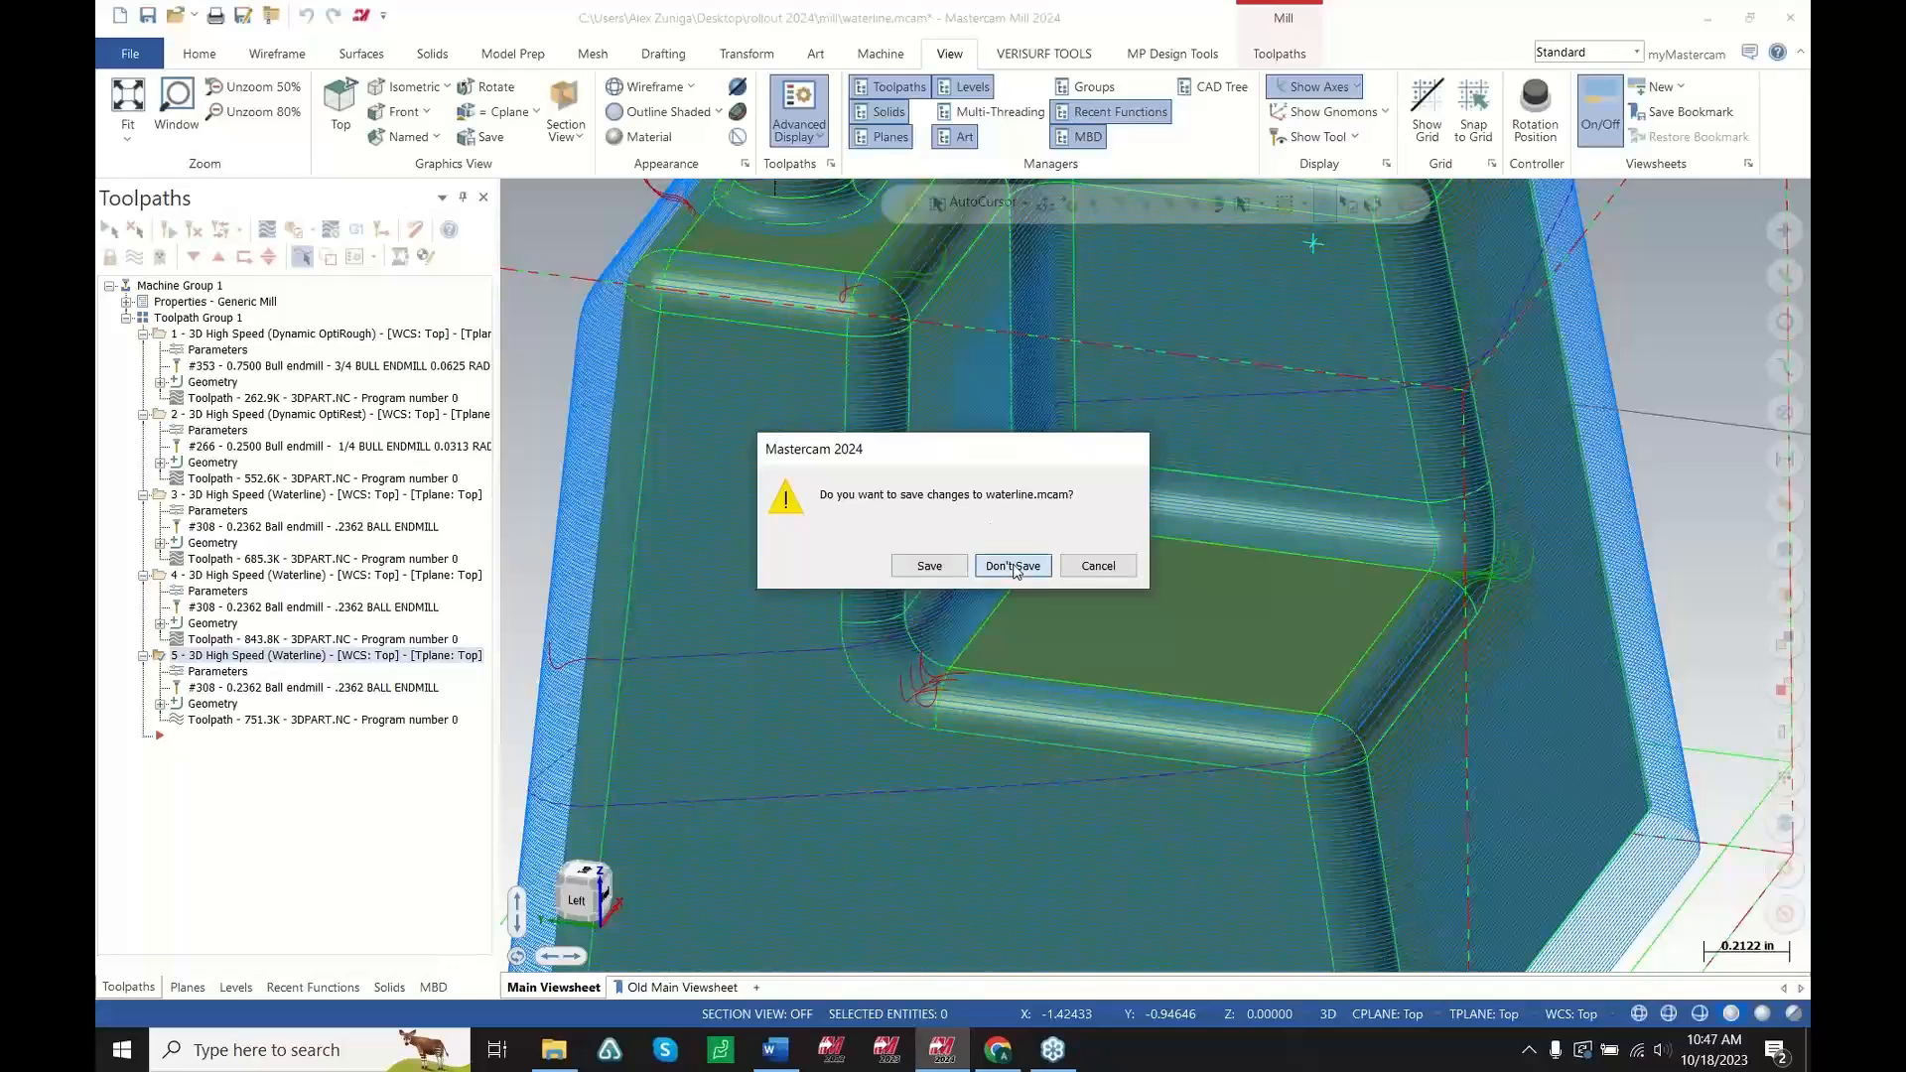
pyautogui.click(1013, 566)
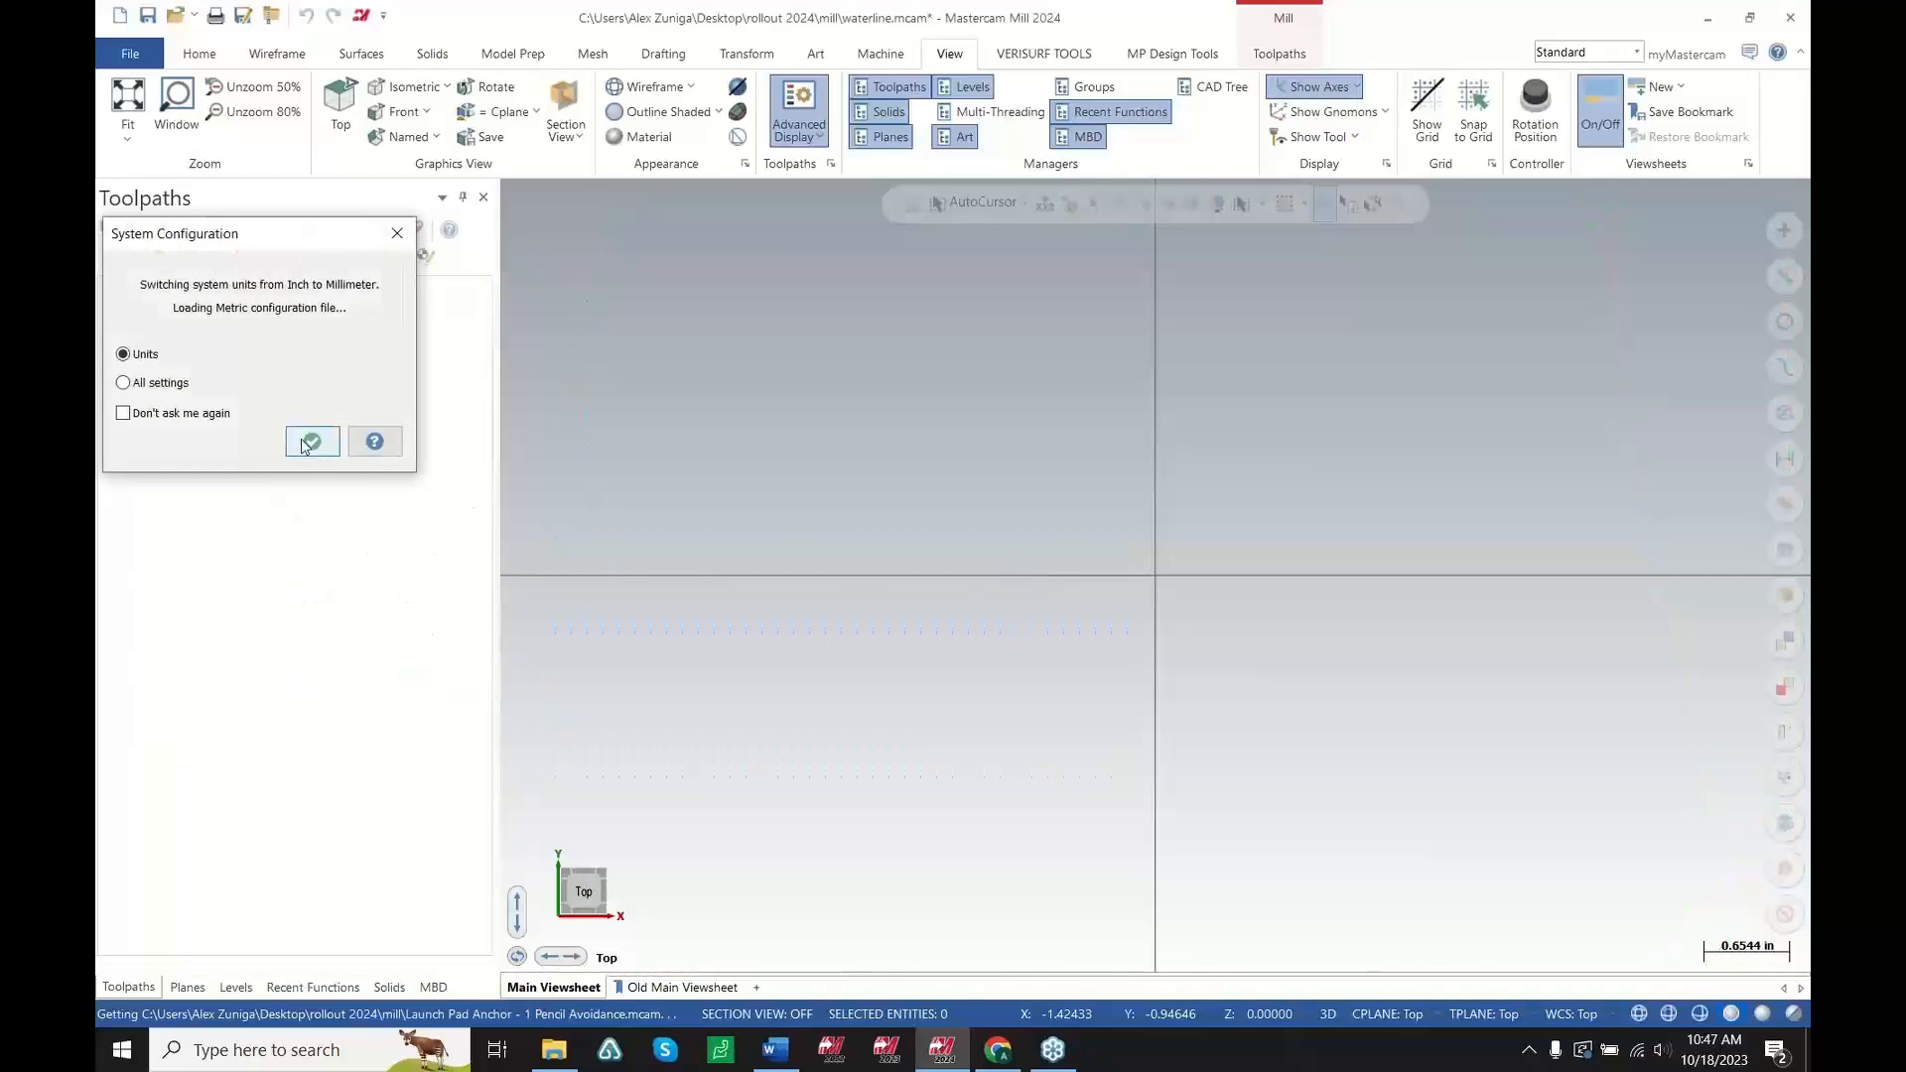
pyautogui.click(310, 441)
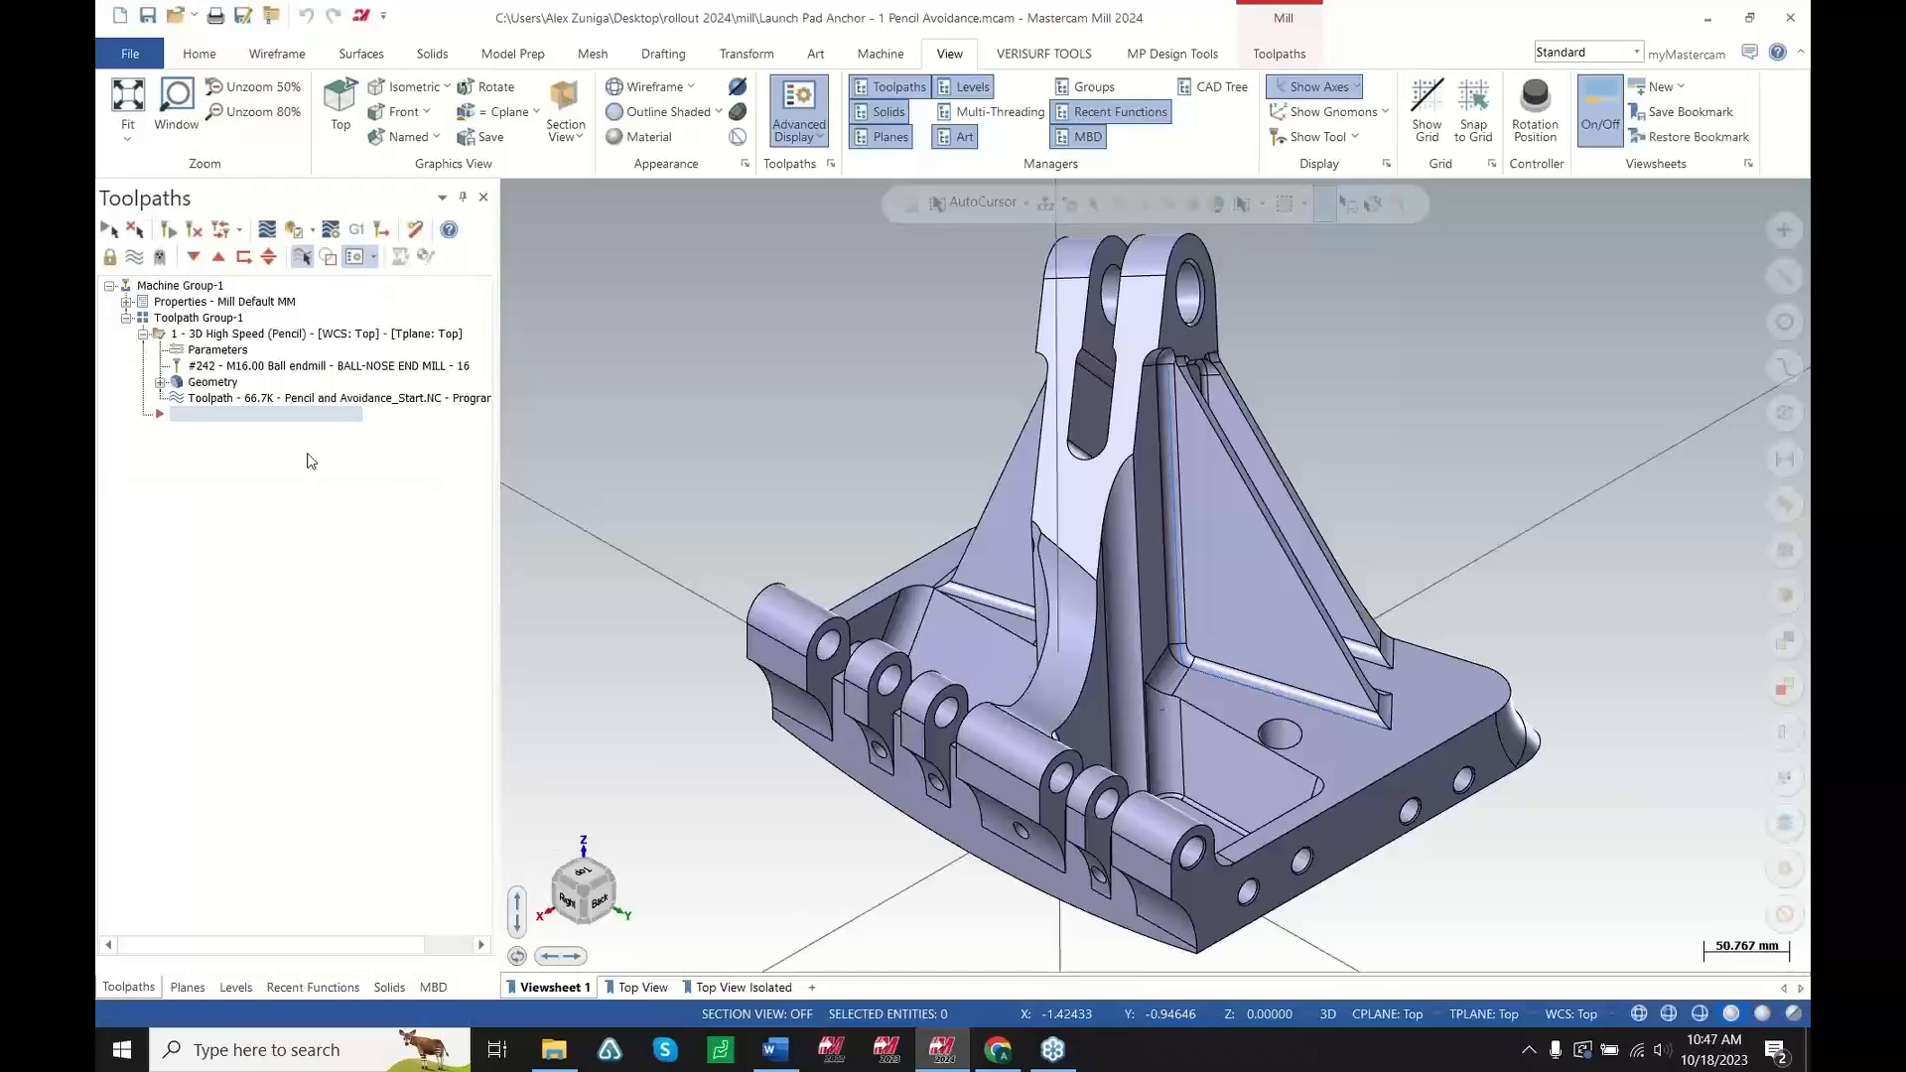
# Zoom and rotate around the ribs and floor of the anchor part to examine the model
pyautogui.scroll(5, 1410, 661)
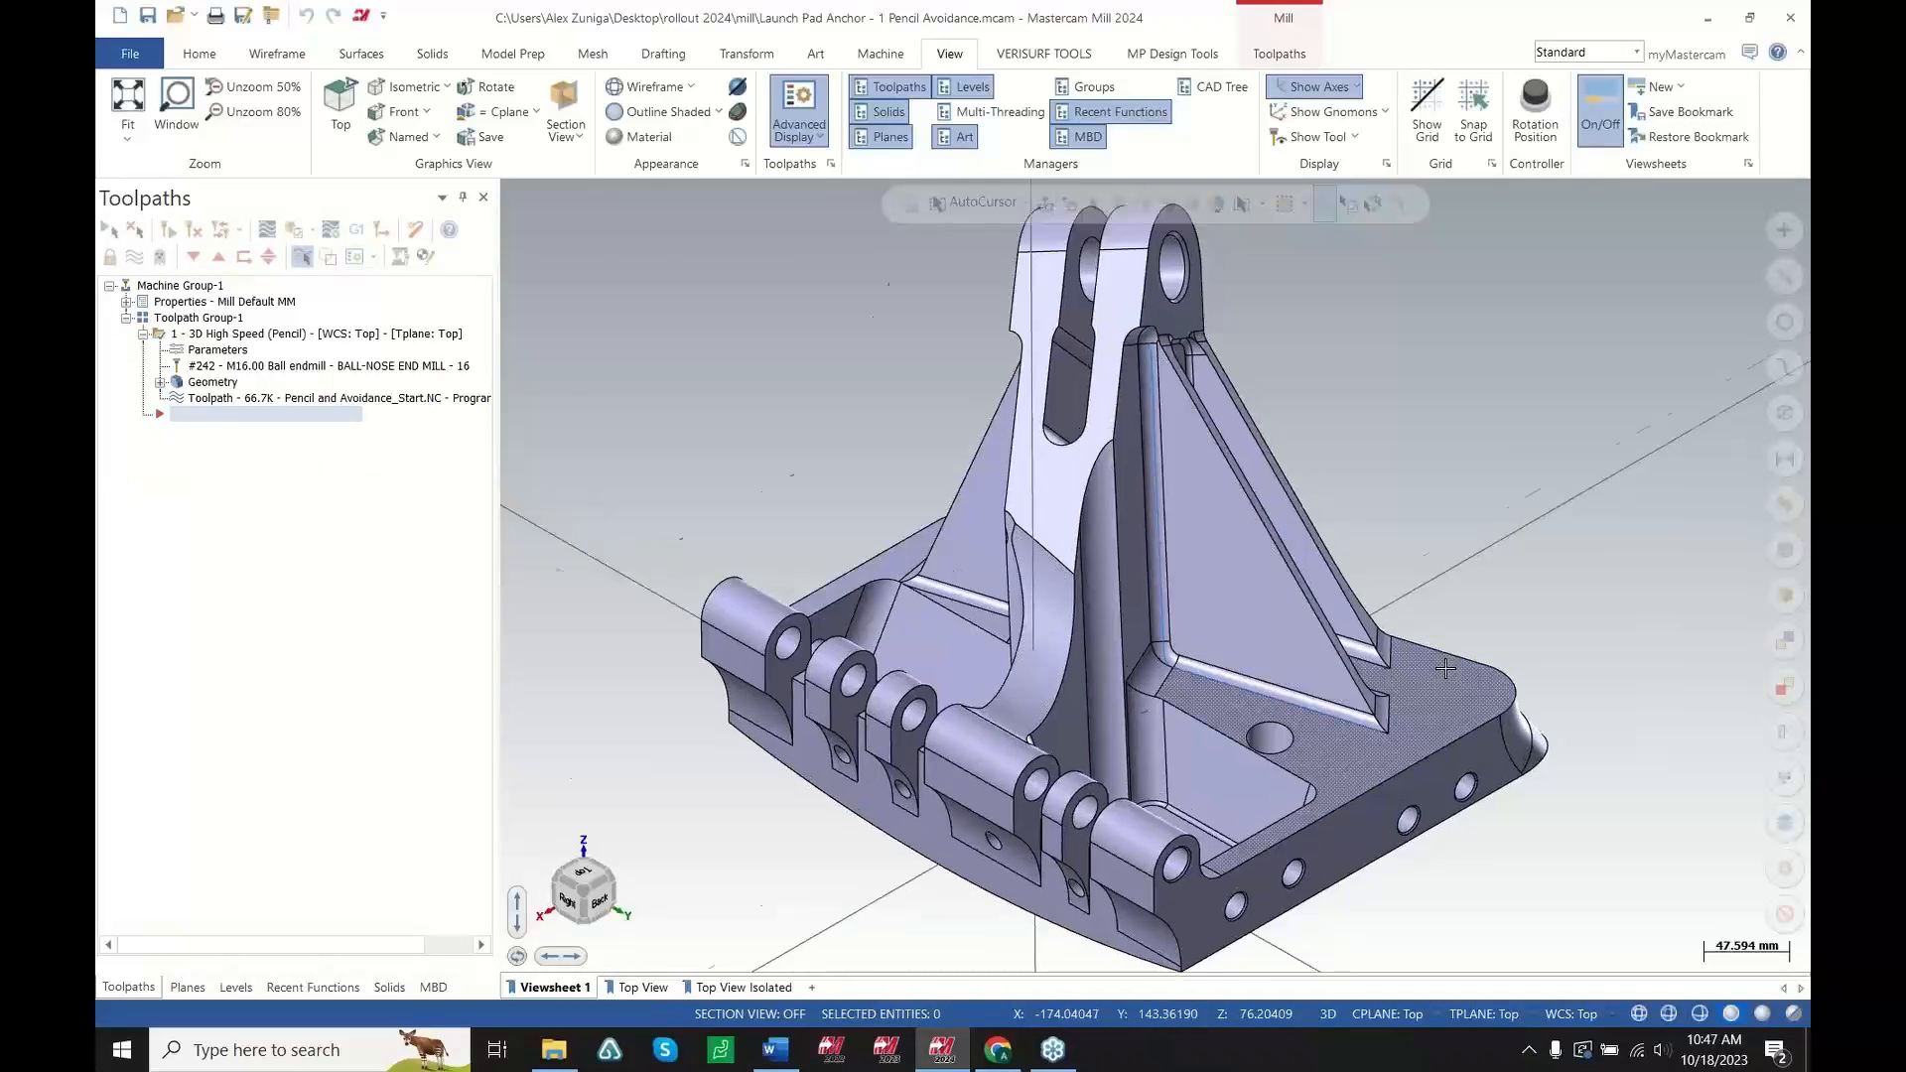
pyautogui.moveTo(1410, 661); pyautogui.dragTo(506, 361, button='middle')
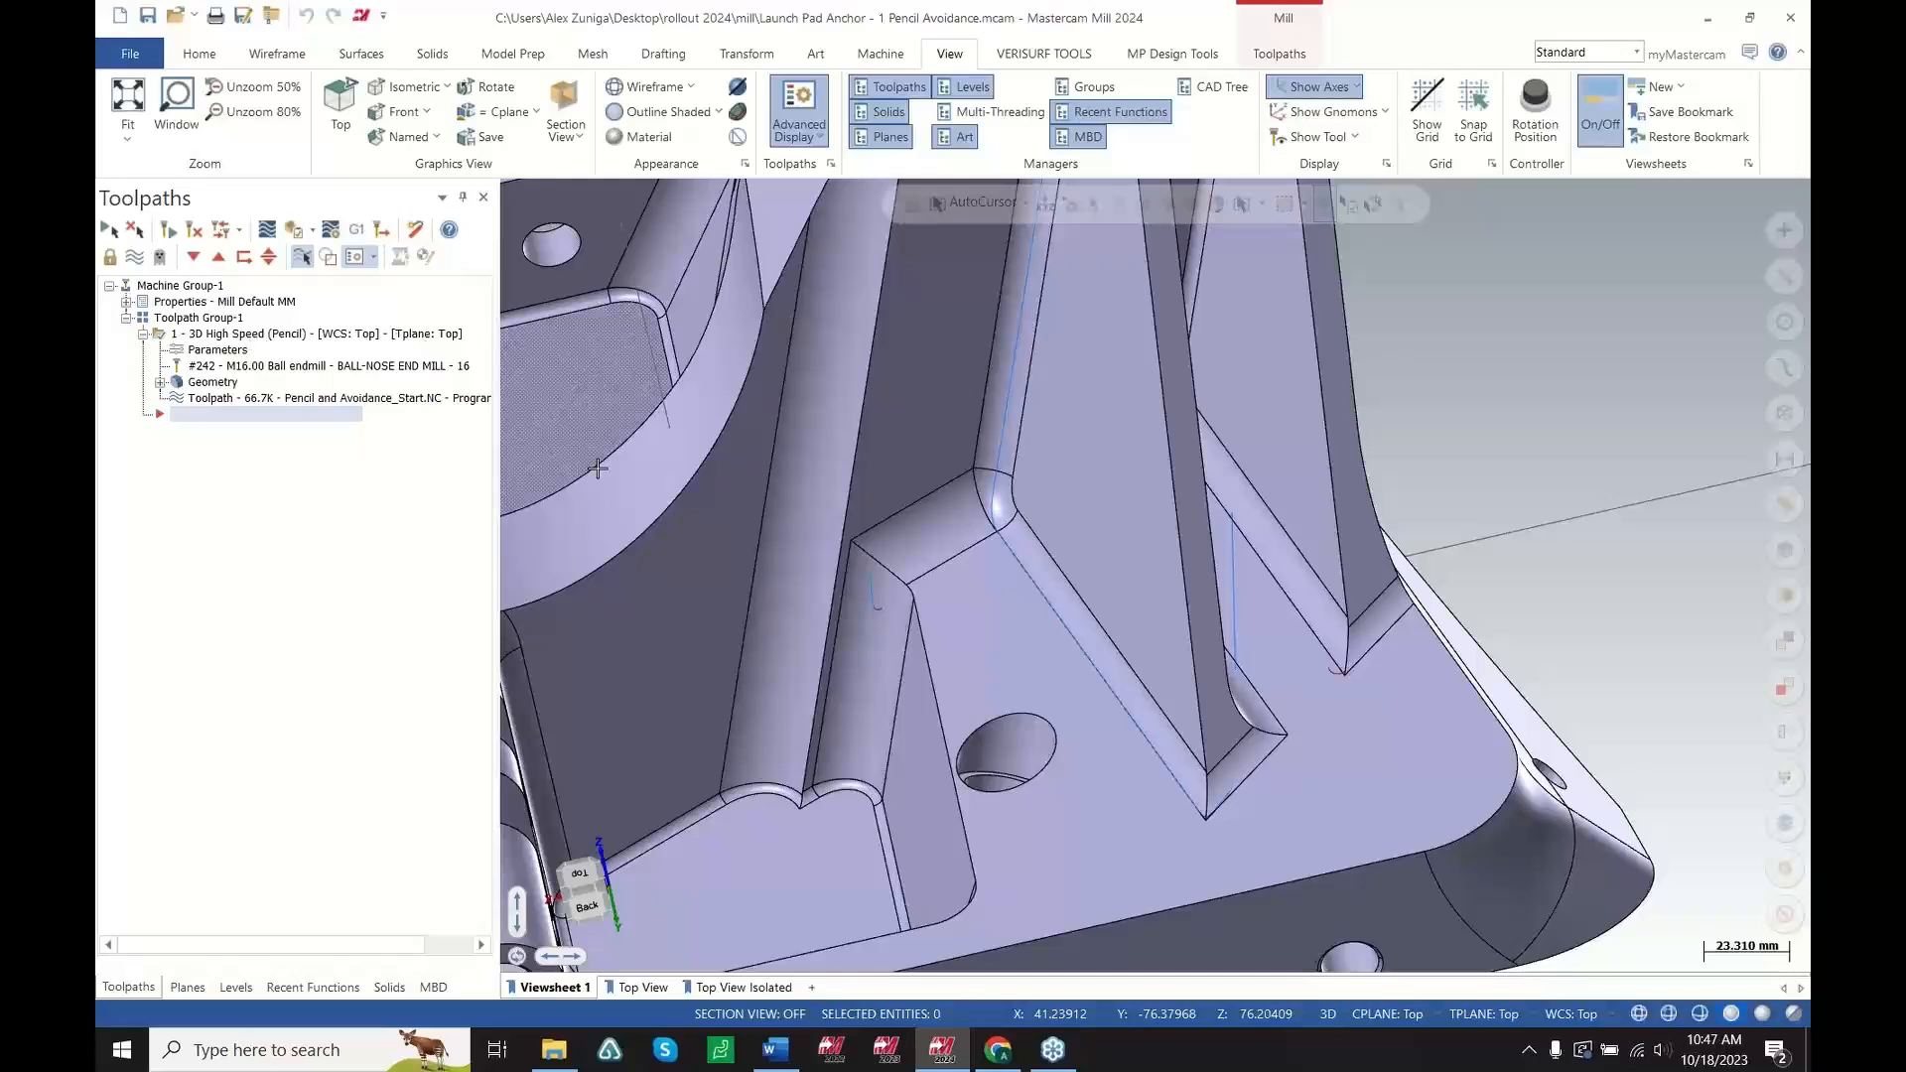
pyautogui.scroll(-1, 1152, 620)
pyautogui.moveTo(1152, 621); pyautogui.dragTo(1142, 659, button='middle')
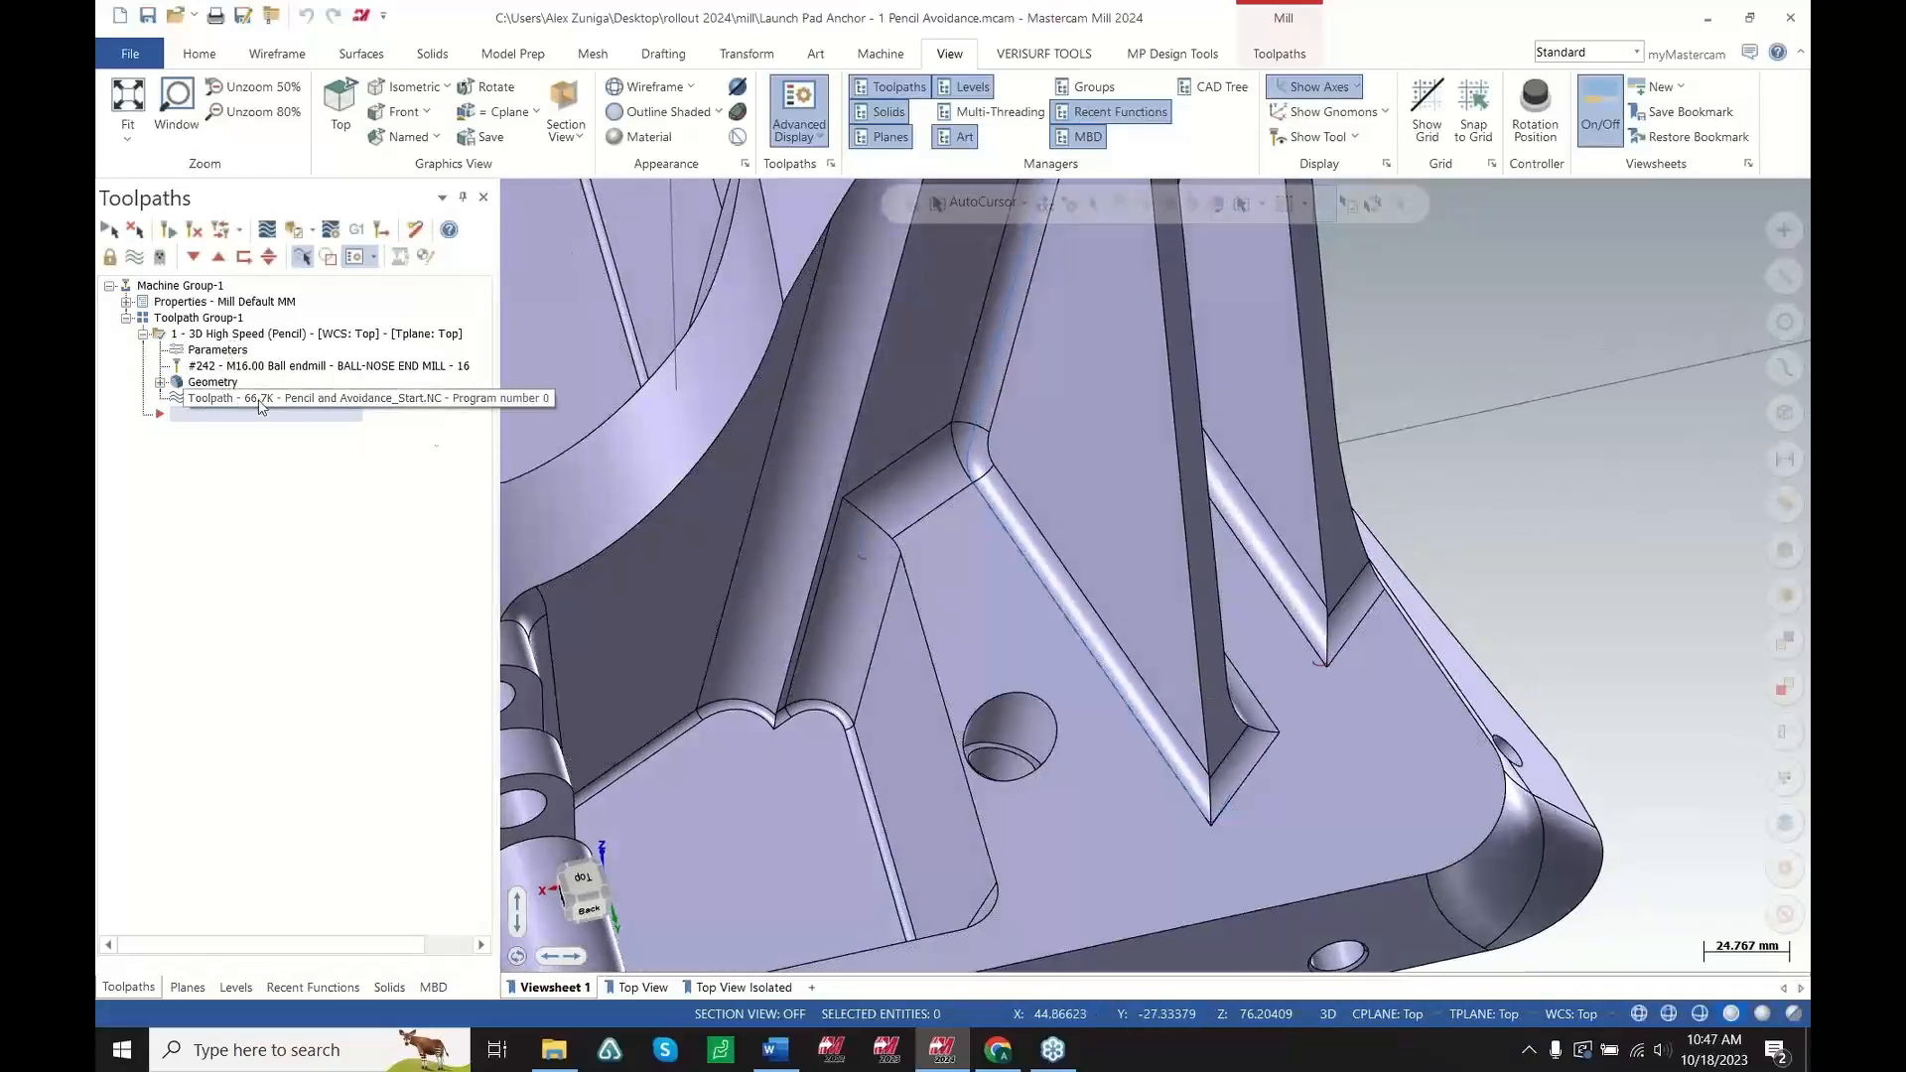
pyautogui.moveTo(1256, 539); pyautogui.dragTo(1217, 559, button='middle')
pyautogui.scroll(-10, 1087, 723)
pyautogui.scroll(4, 1259, 510)
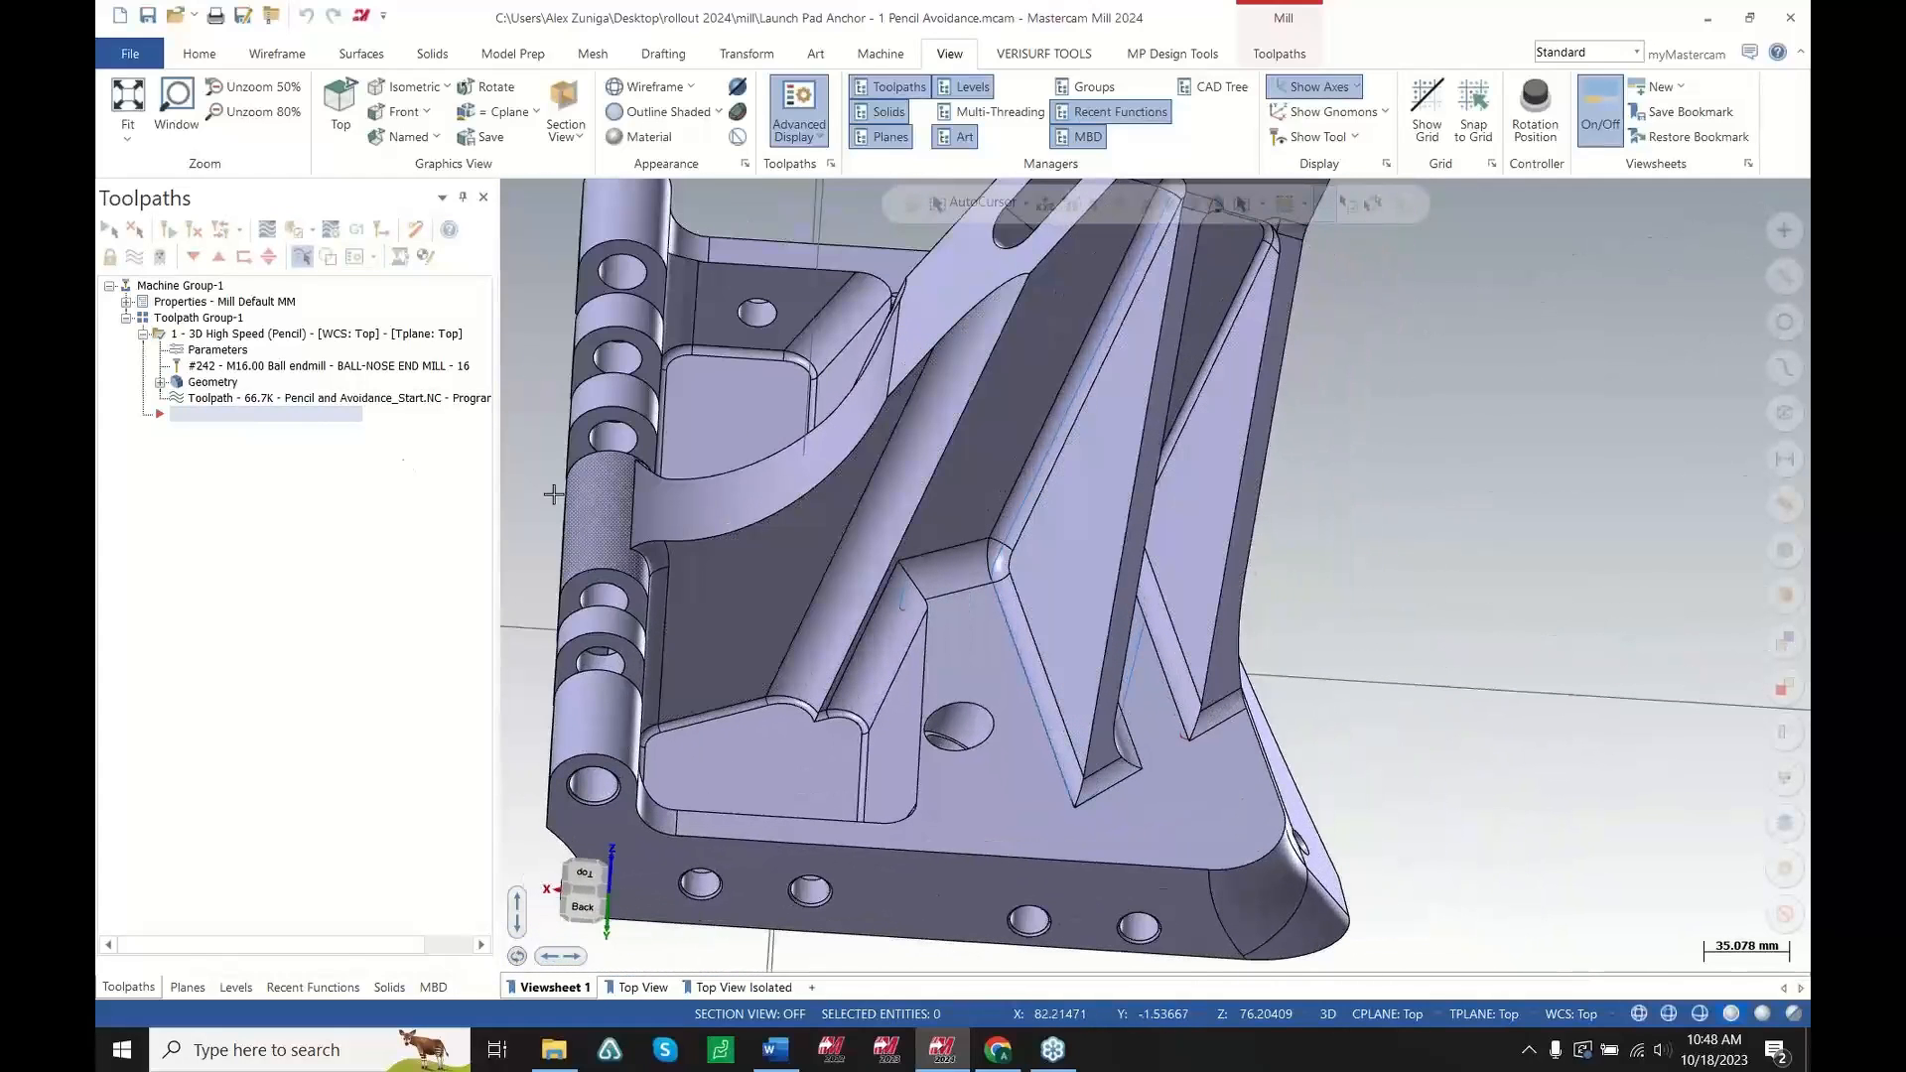
# Backplot the 3D High Speed Pencil toolpath and examine its tool moves between the ribs
pyautogui.click(343, 402)
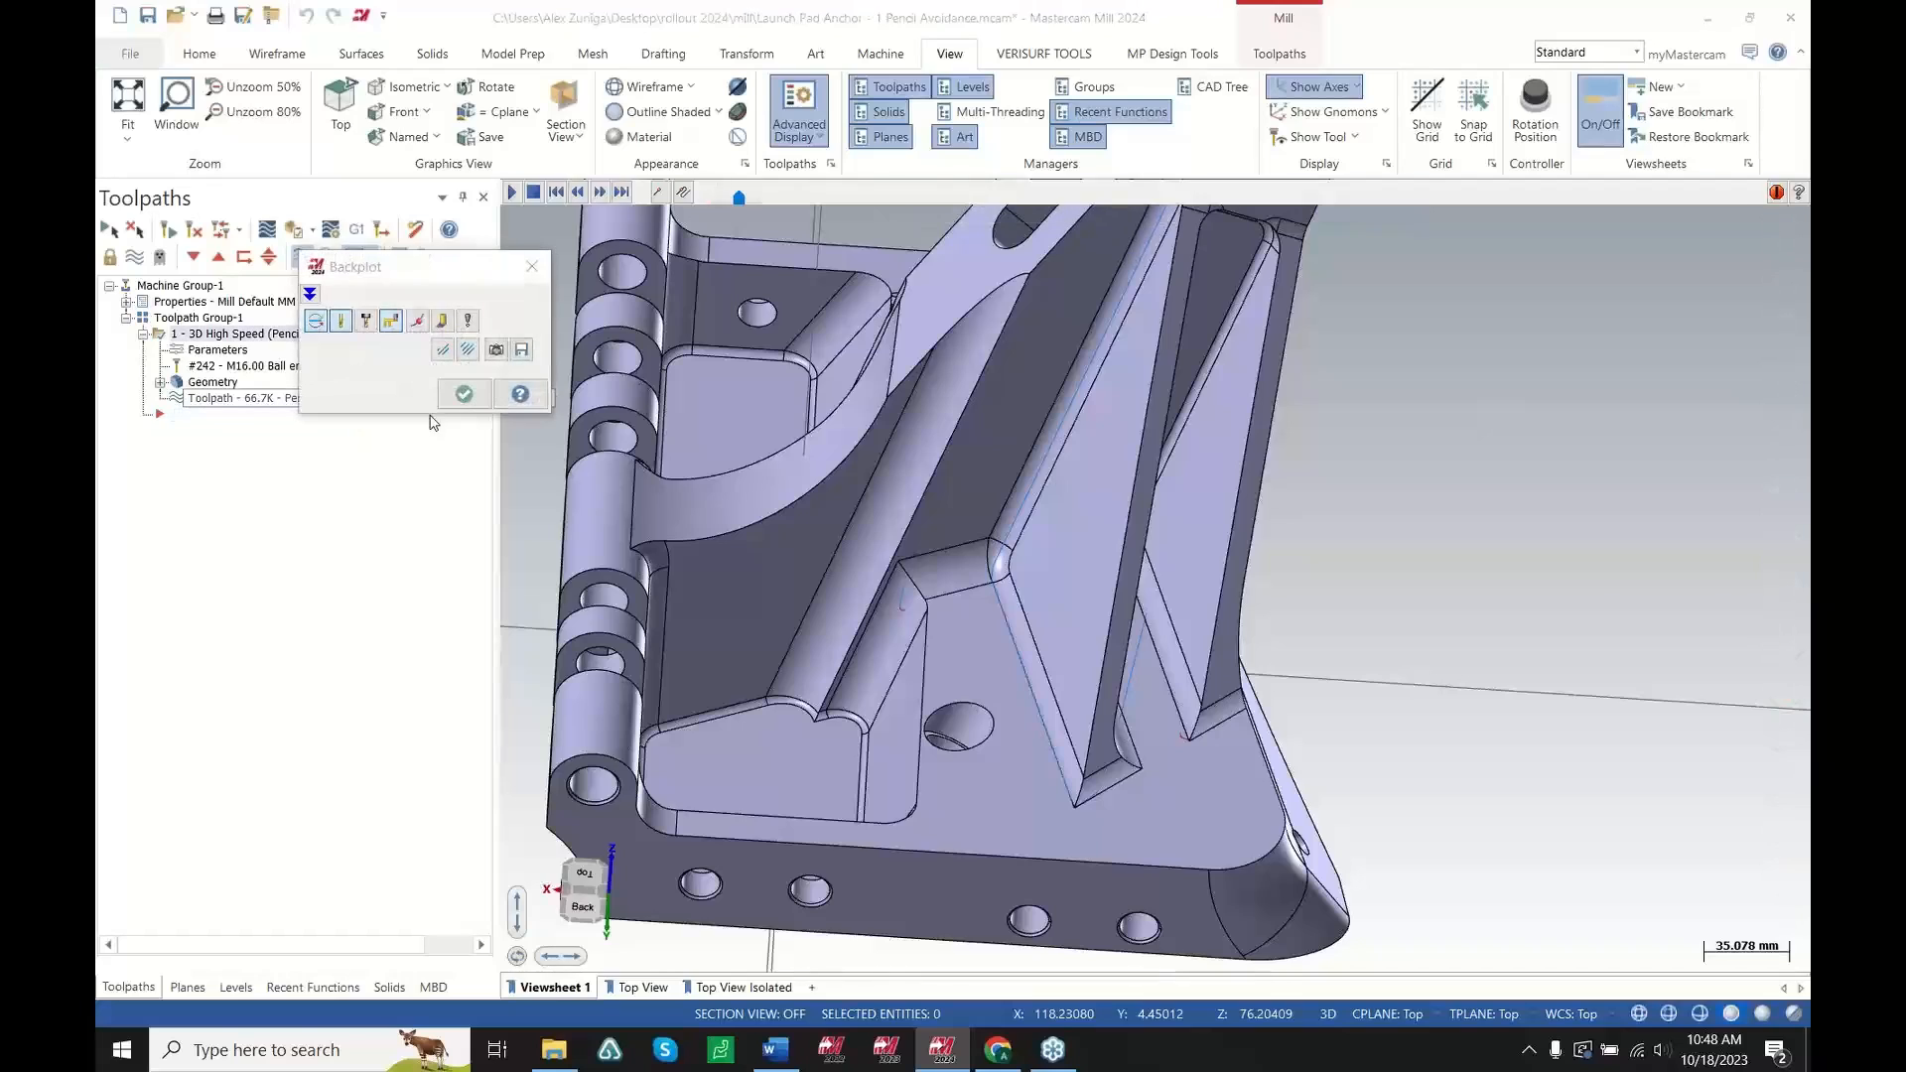
pyautogui.moveTo(1094, 425); pyautogui.dragTo(1075, 562, button='middle')
pyautogui.scroll(2, 1075, 562)
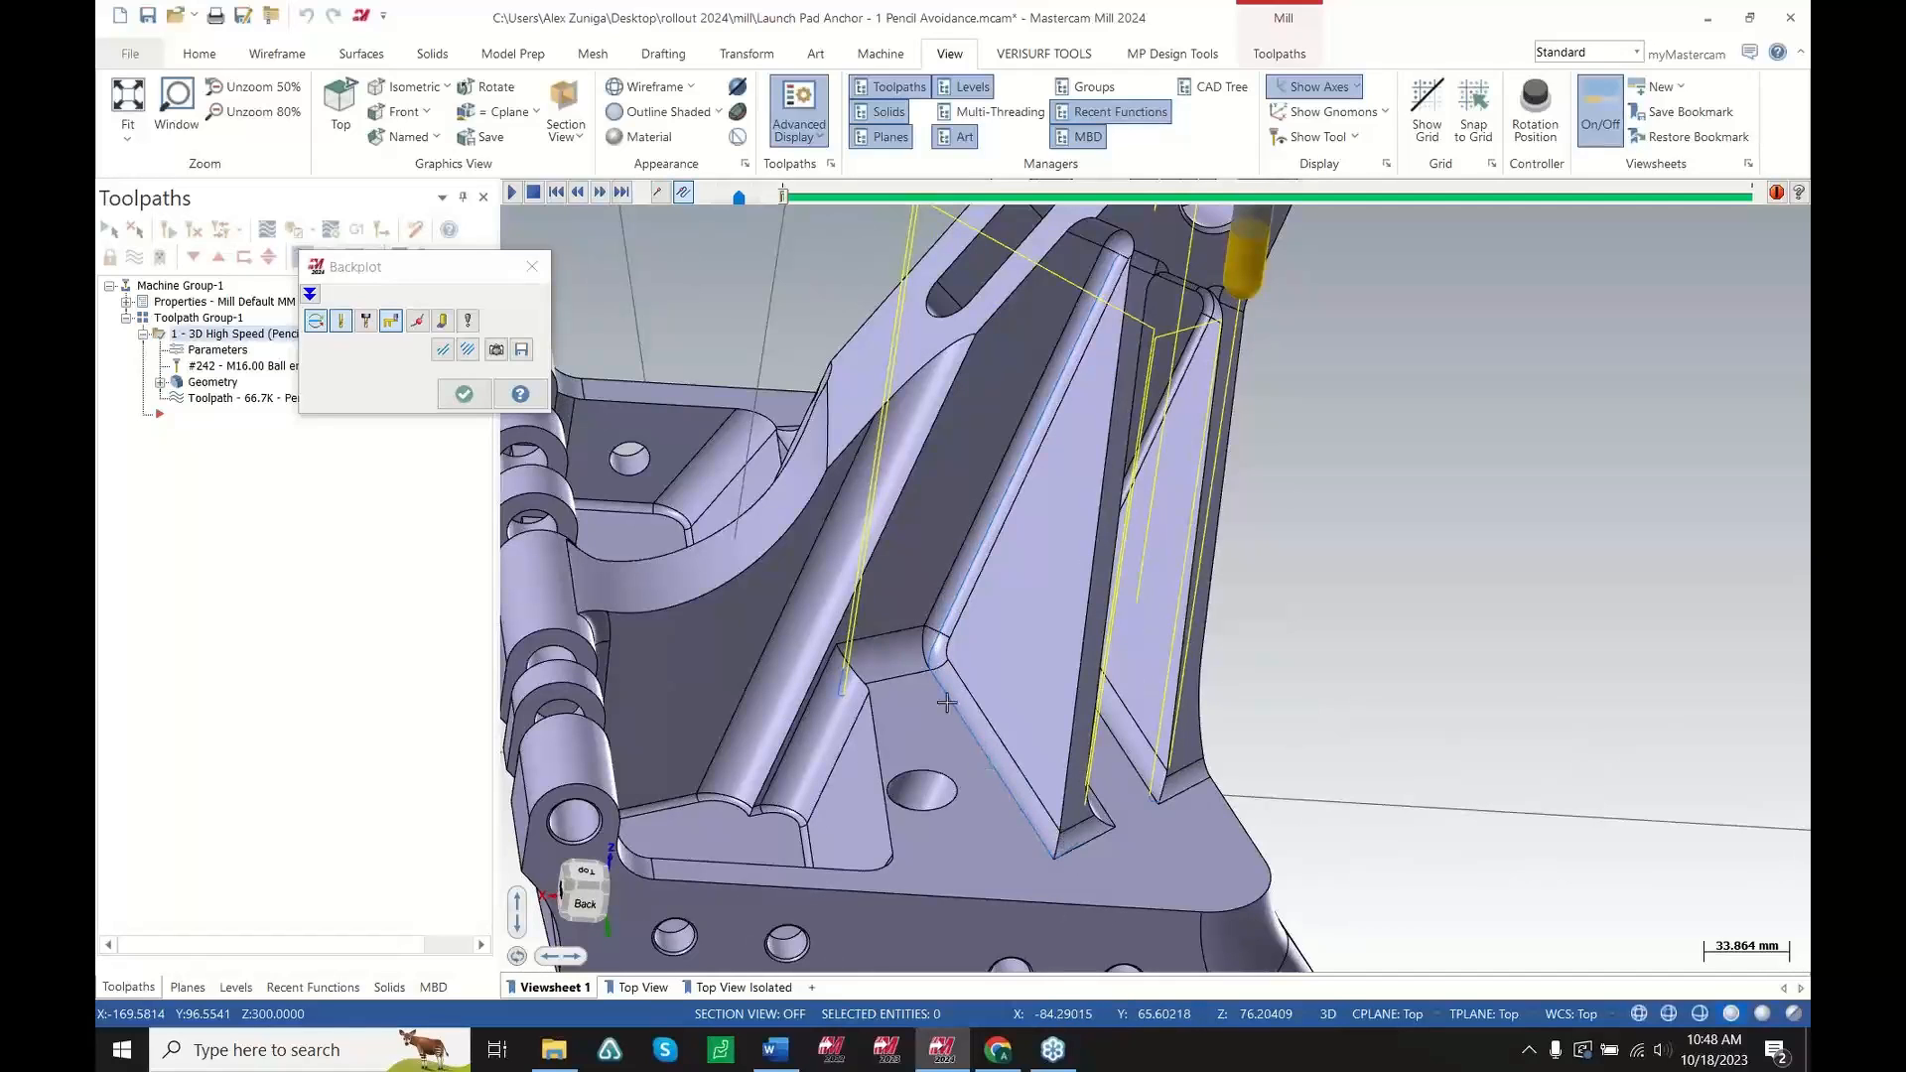
pyautogui.moveTo(1094, 527); pyautogui.dragTo(1039, 552, button='middle')
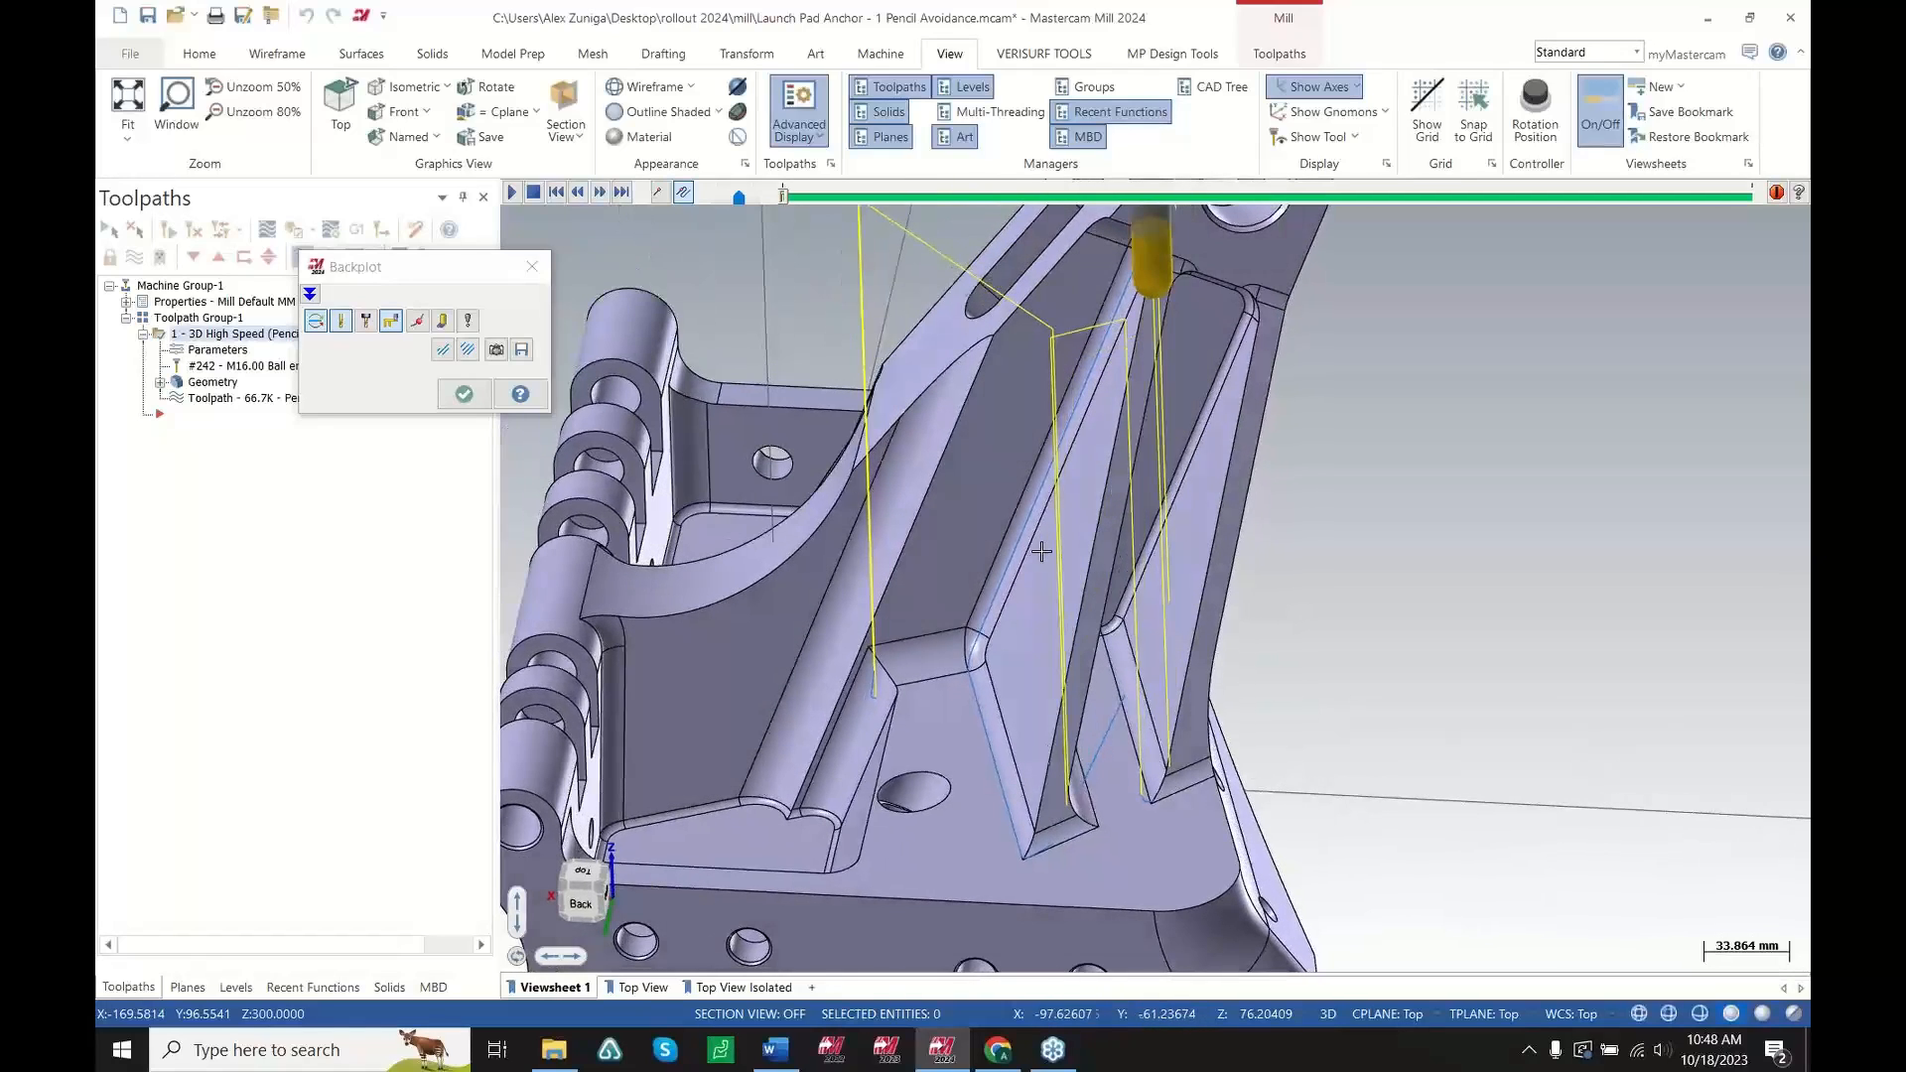
pyautogui.scroll(3, 1141, 798)
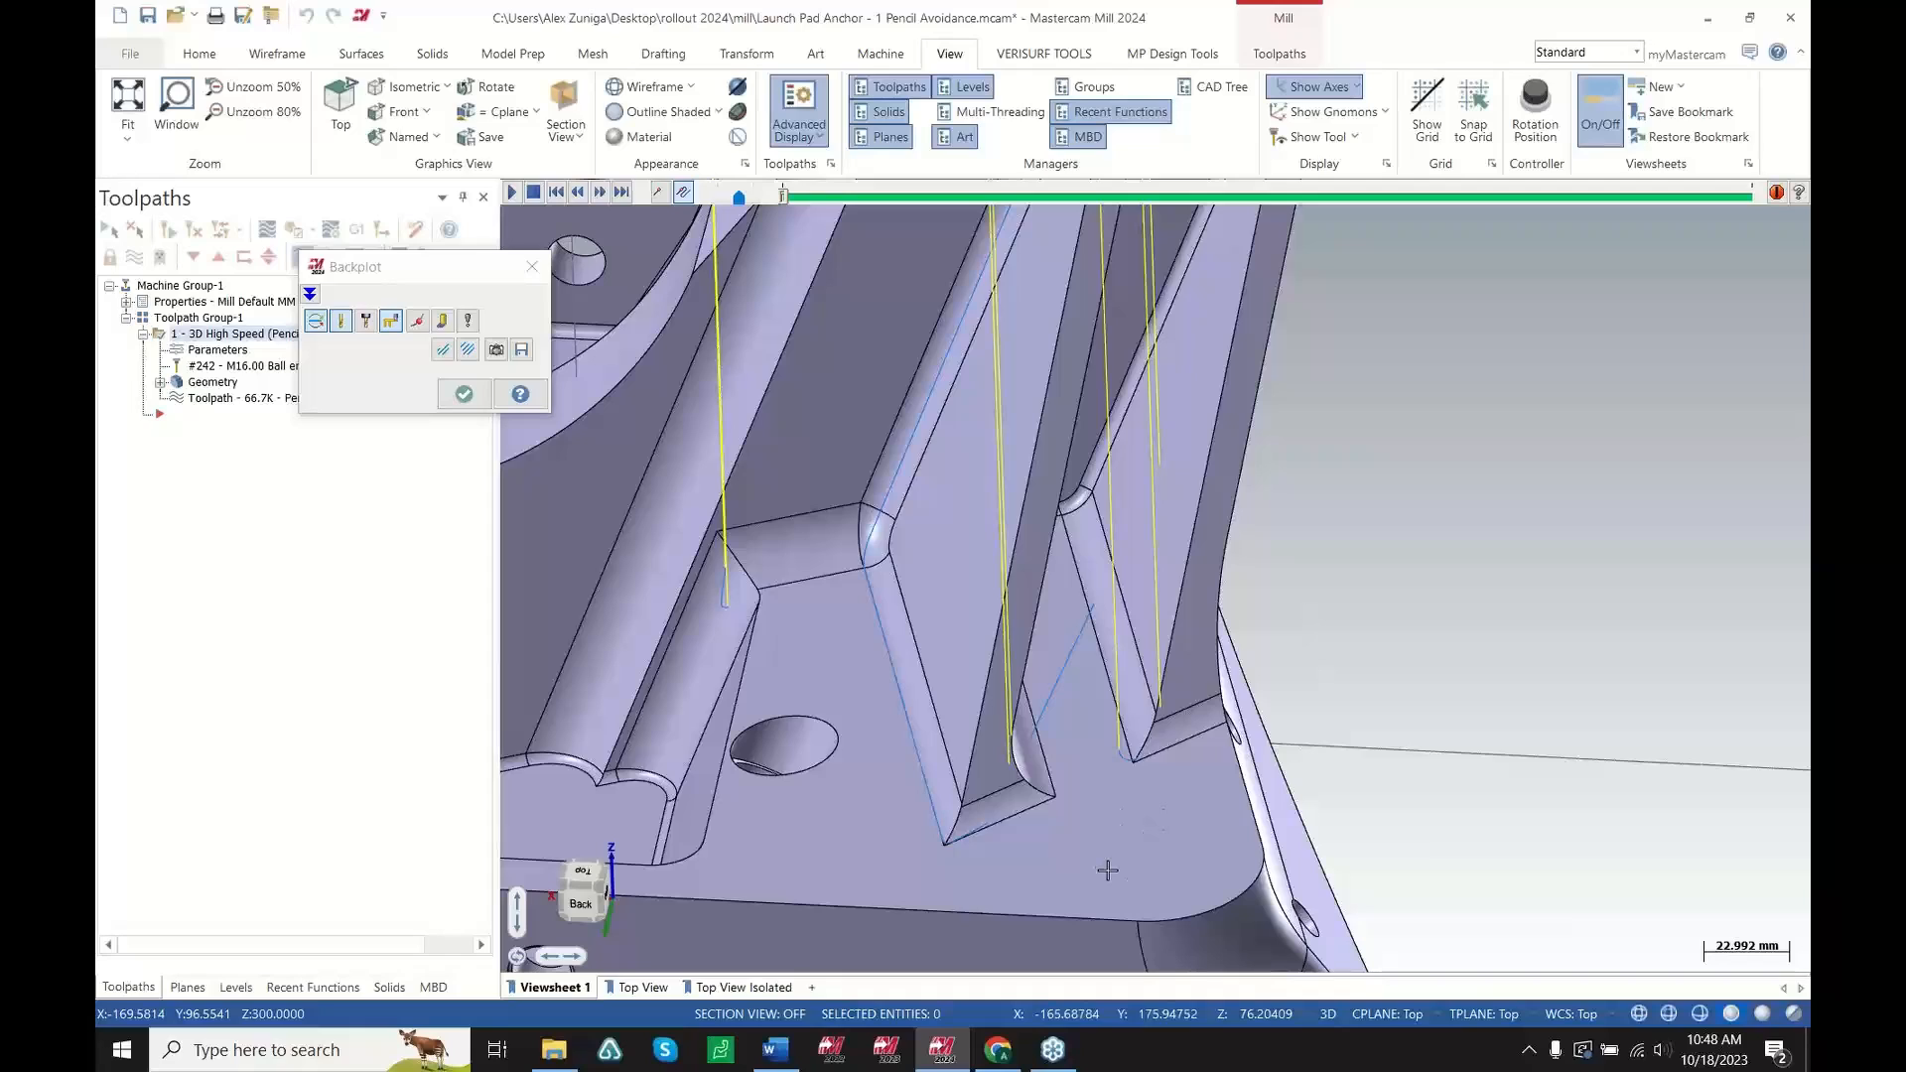
pyautogui.click(532, 266)
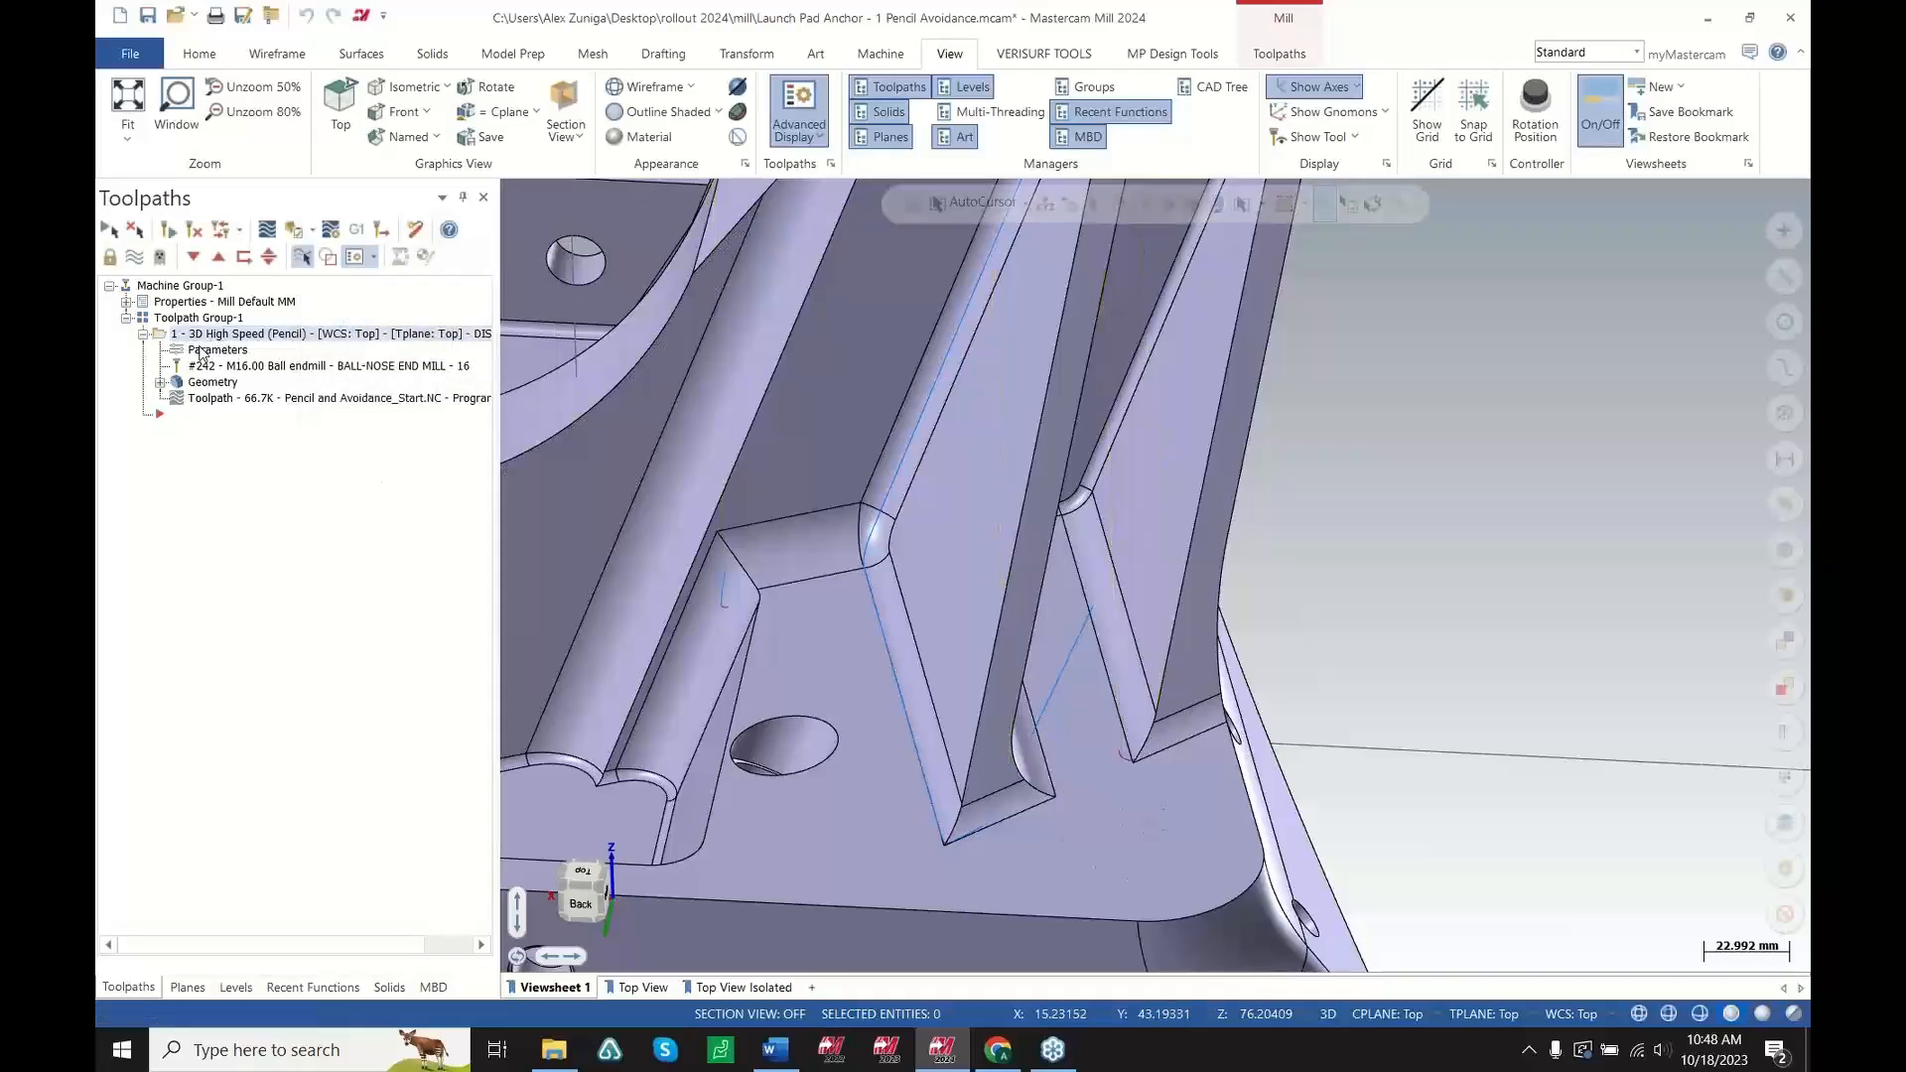
# Open the Pencil toolpath's Model Geometry page and examine the highlighted machining surfaces on the part
pyautogui.click(201, 352)
pyautogui.click(605, 231)
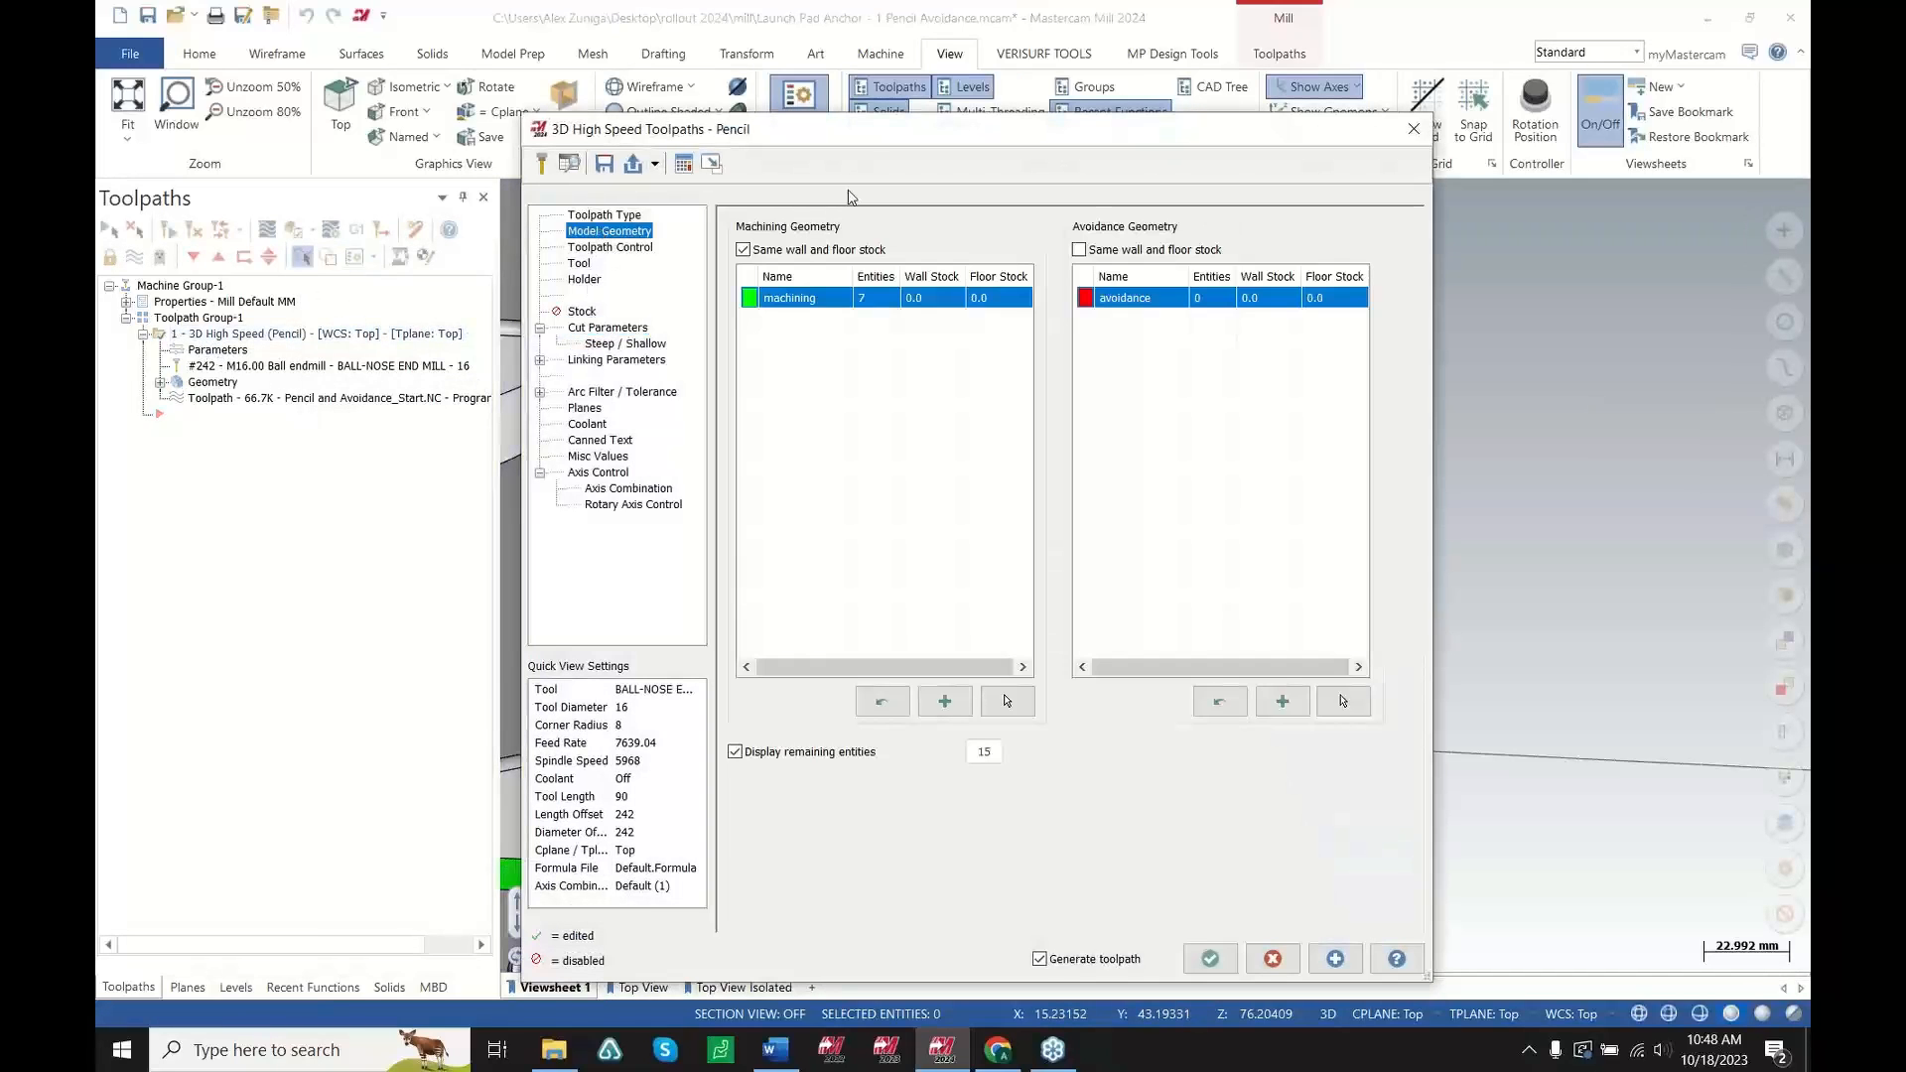
pyautogui.moveTo(884, 134); pyautogui.dragTo(96, 263)
pyautogui.scroll(-3, 1532, 656)
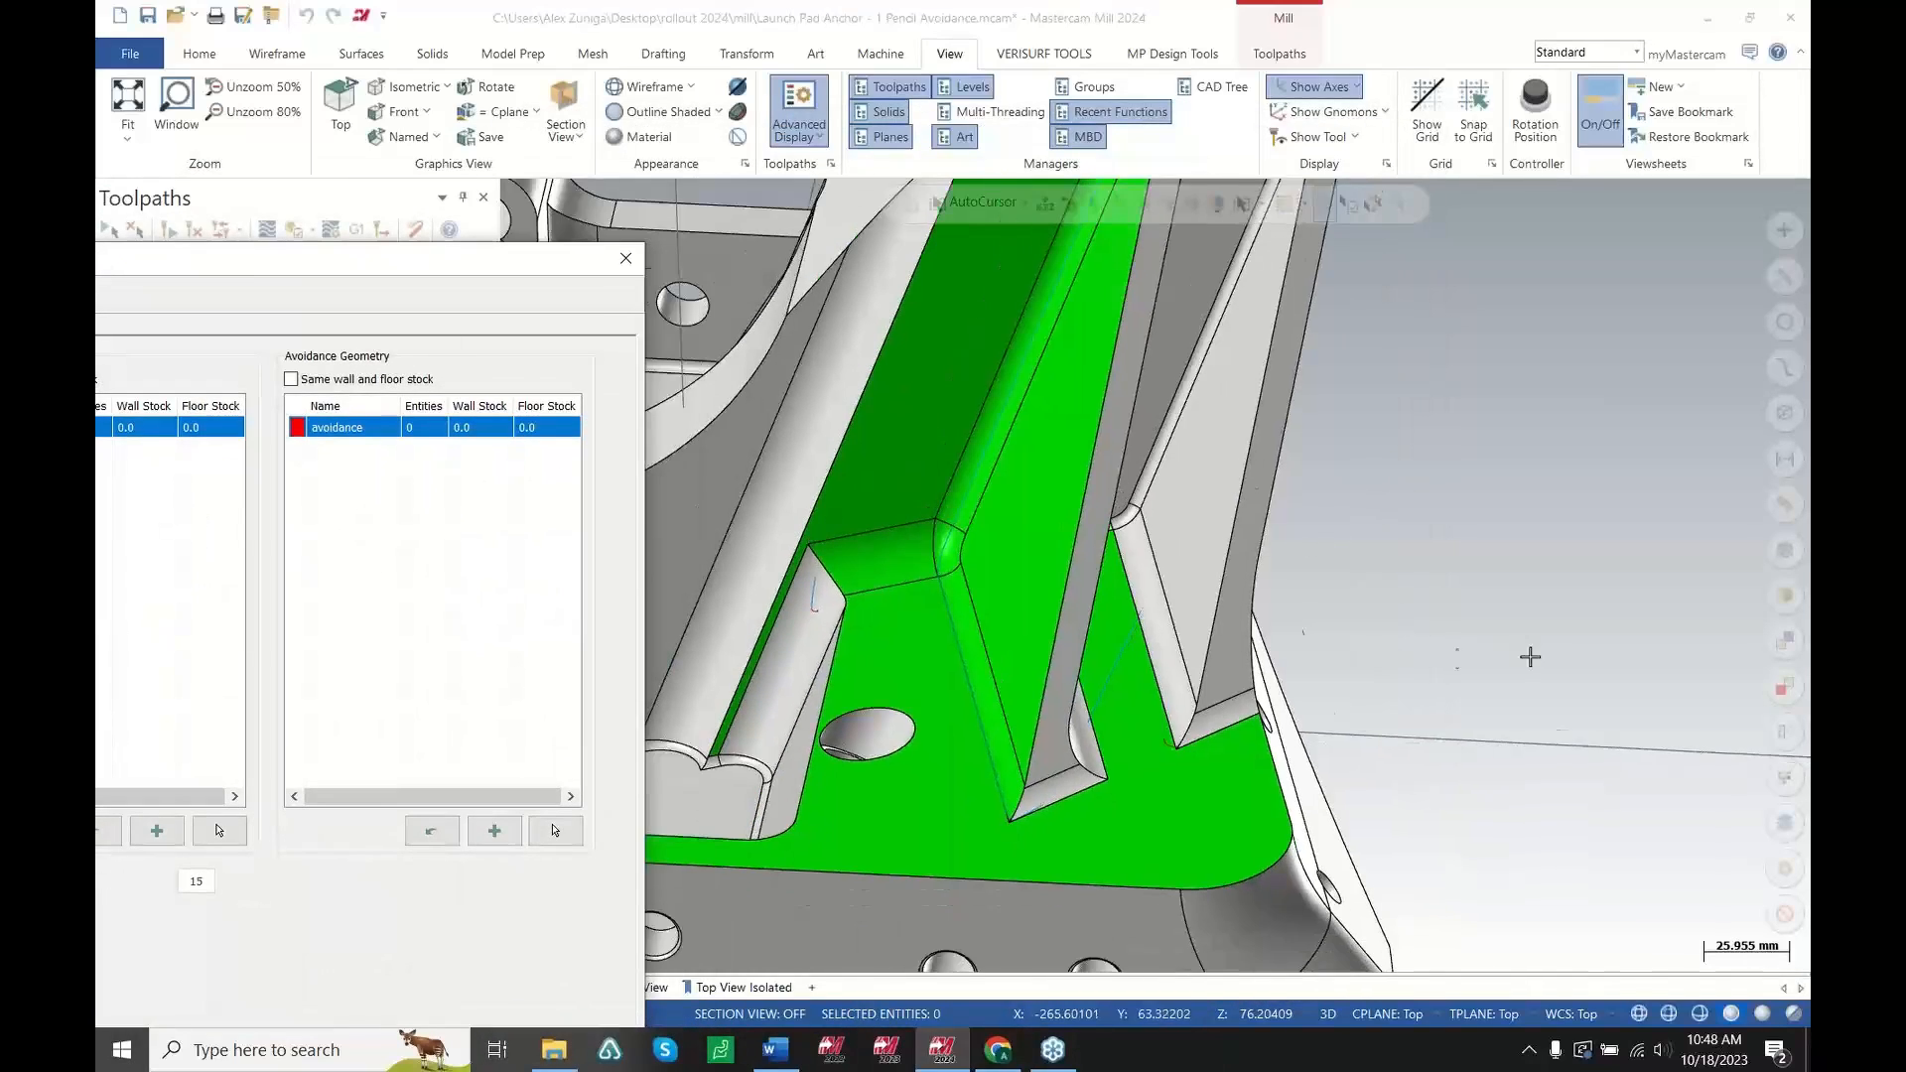
pyautogui.scroll(-1, 1198, 757)
pyautogui.moveTo(1093, 711); pyautogui.dragTo(1058, 766, button='middle')
pyautogui.scroll(1, 1123, 662)
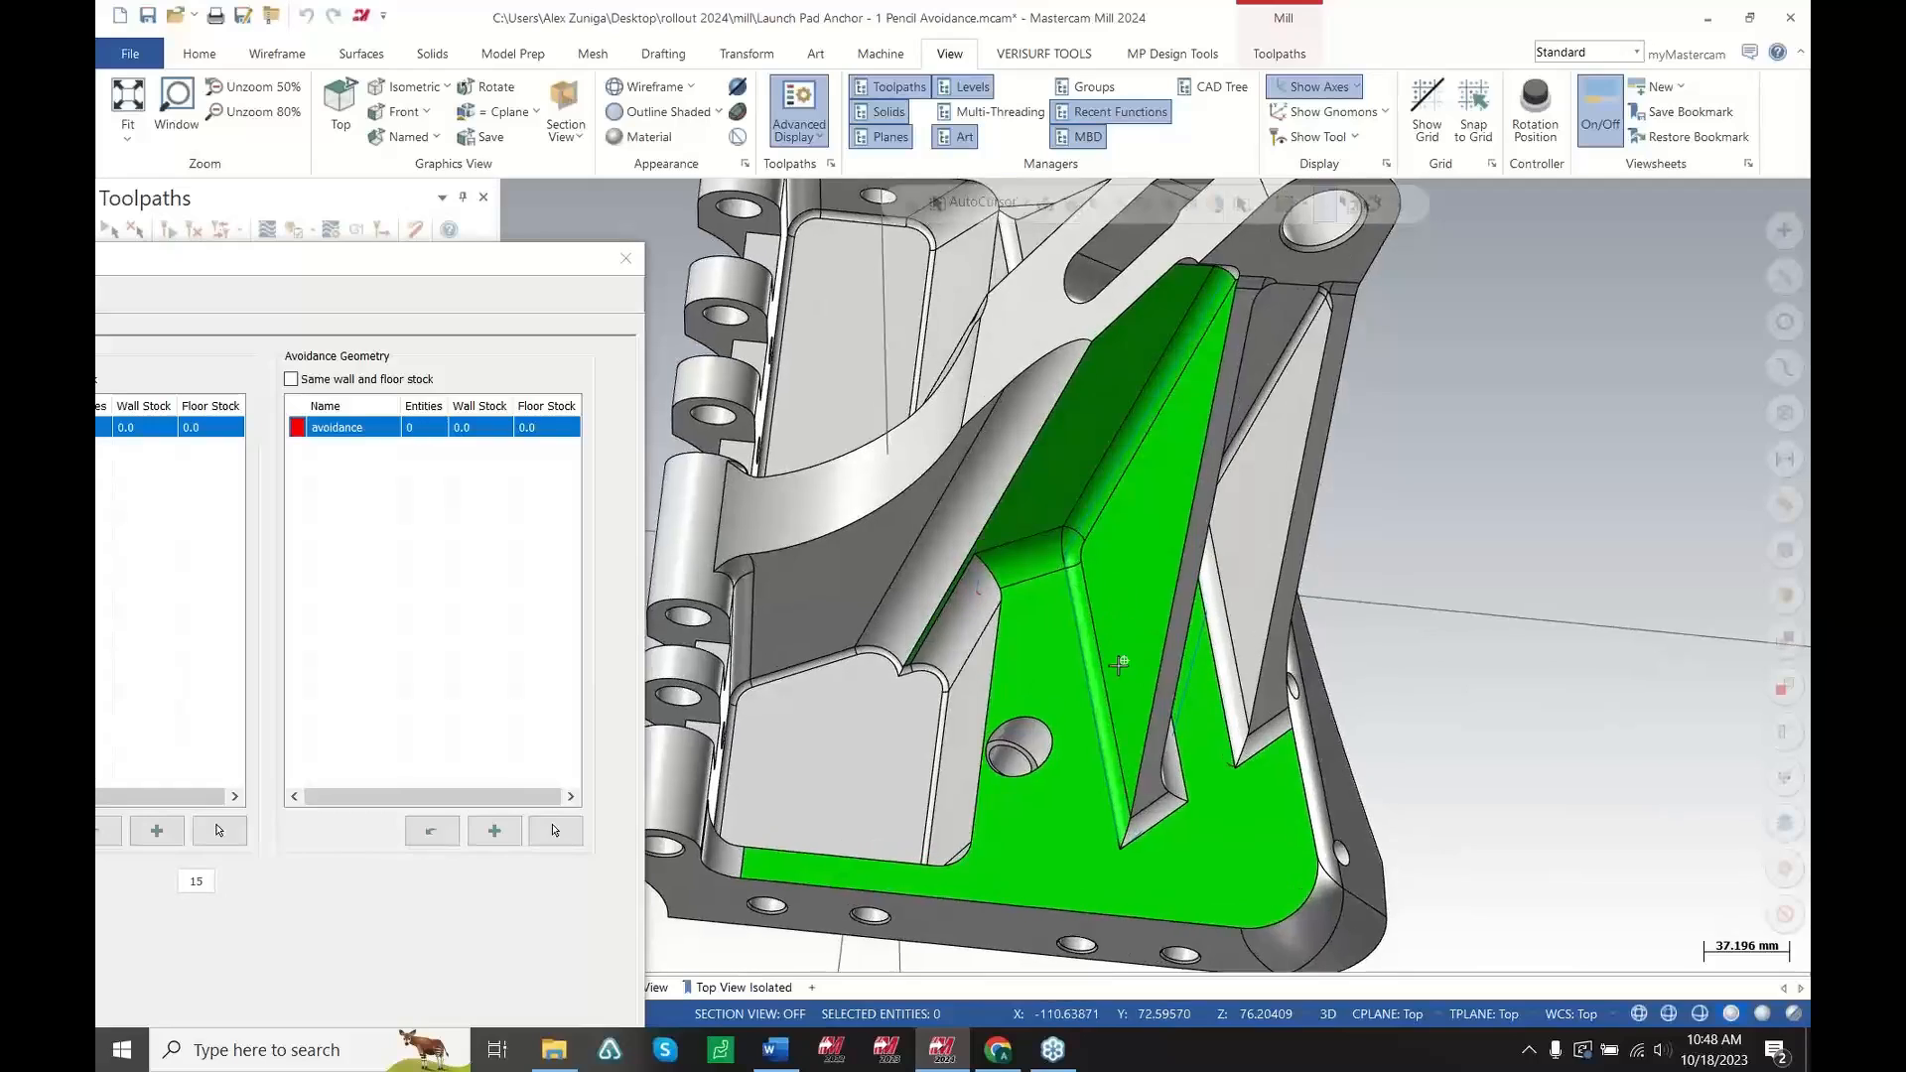
pyautogui.moveTo(1124, 660); pyautogui.dragTo(866, 508, button='middle')
pyautogui.scroll(1, 1191, 668)
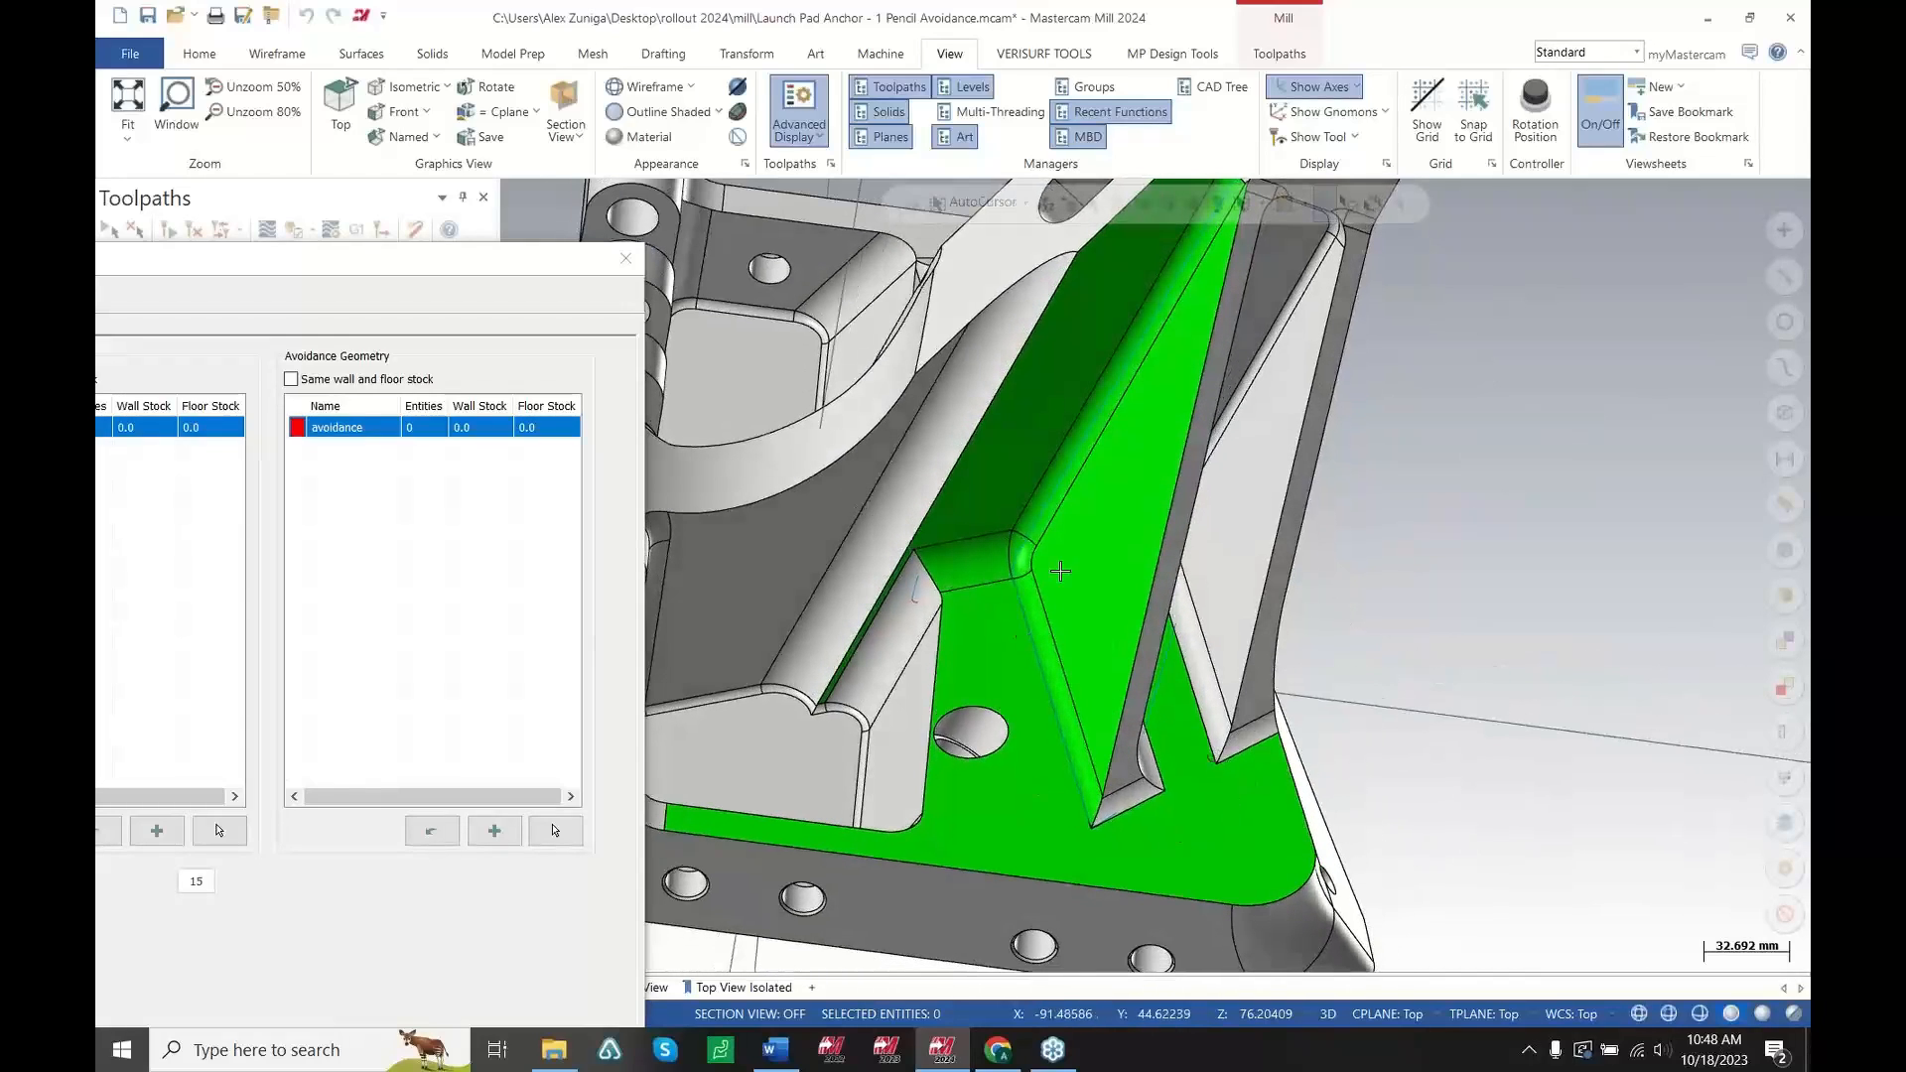
pyautogui.press('Escape')
# Backplot the Pencil toolpath again and rotate around the ribs to follow the tool motion
pyautogui.click(403, 405)
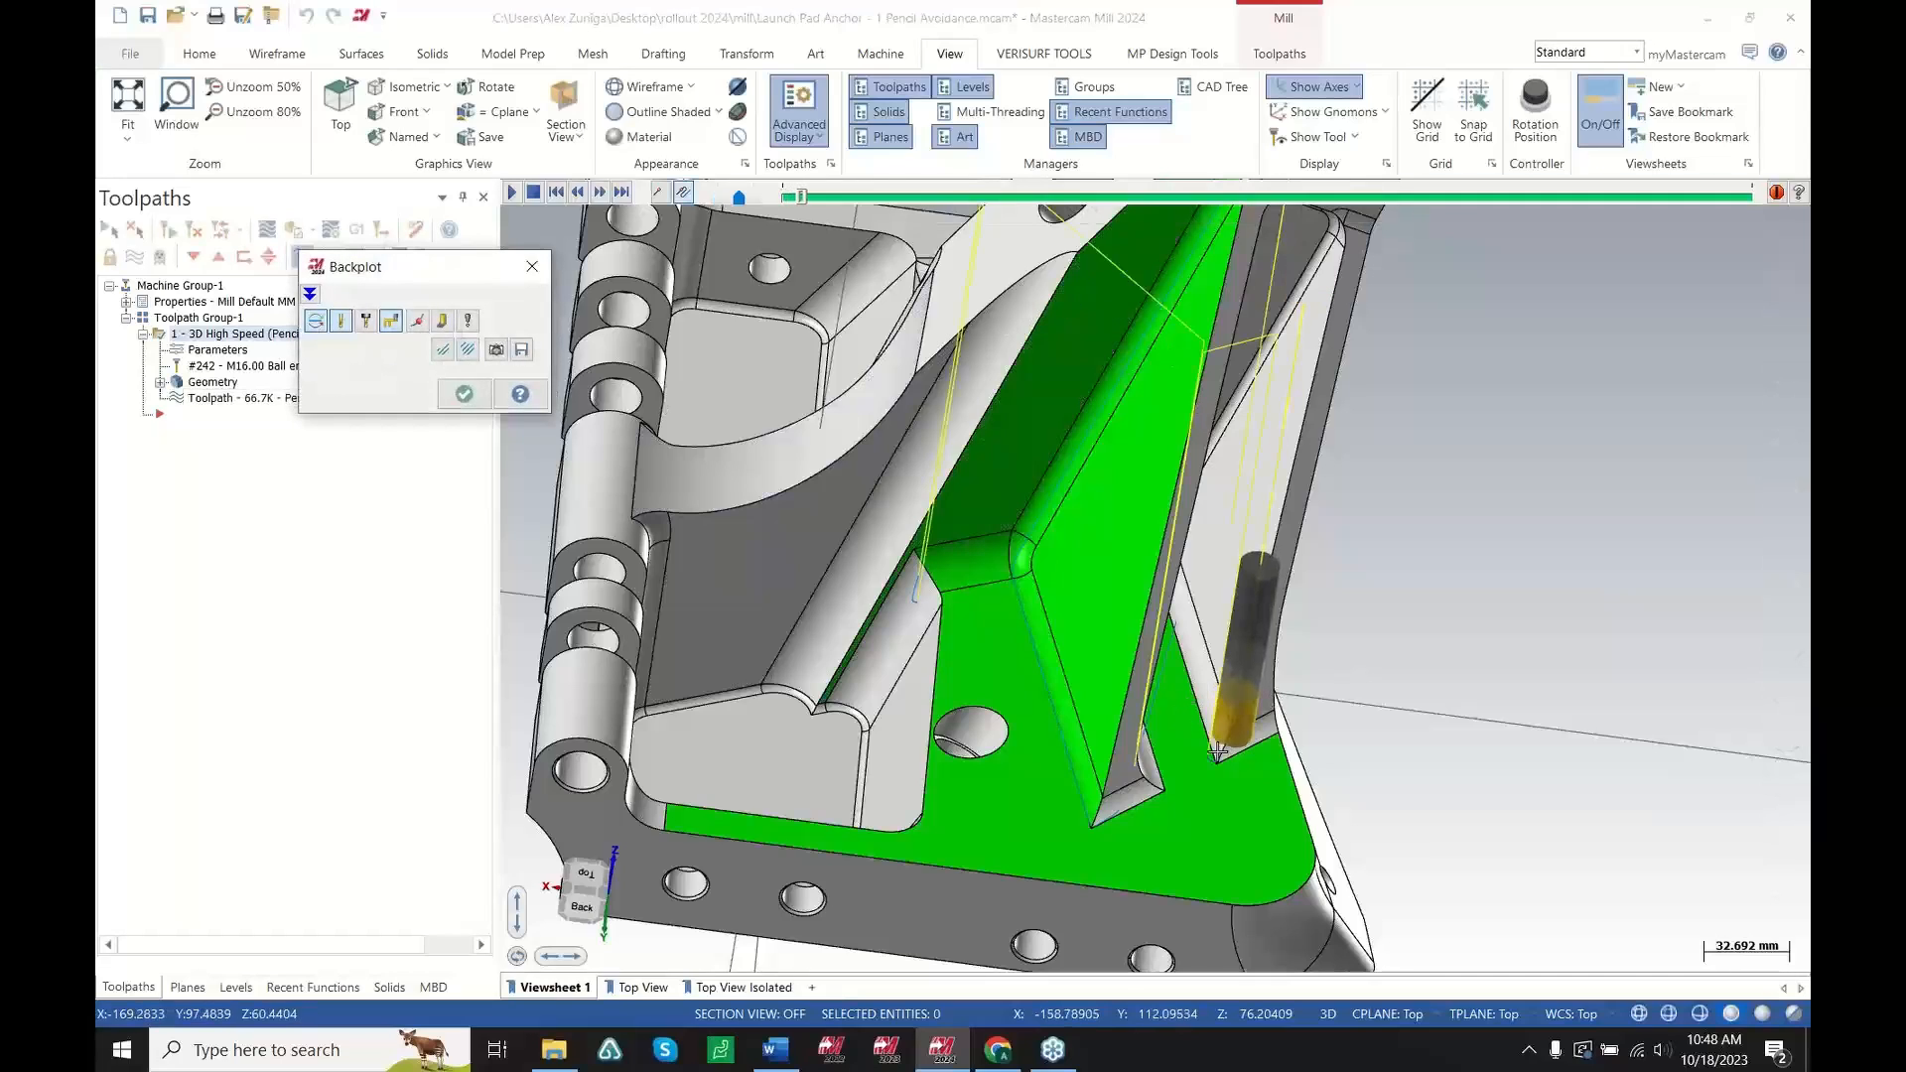
pyautogui.scroll(1, 1211, 767)
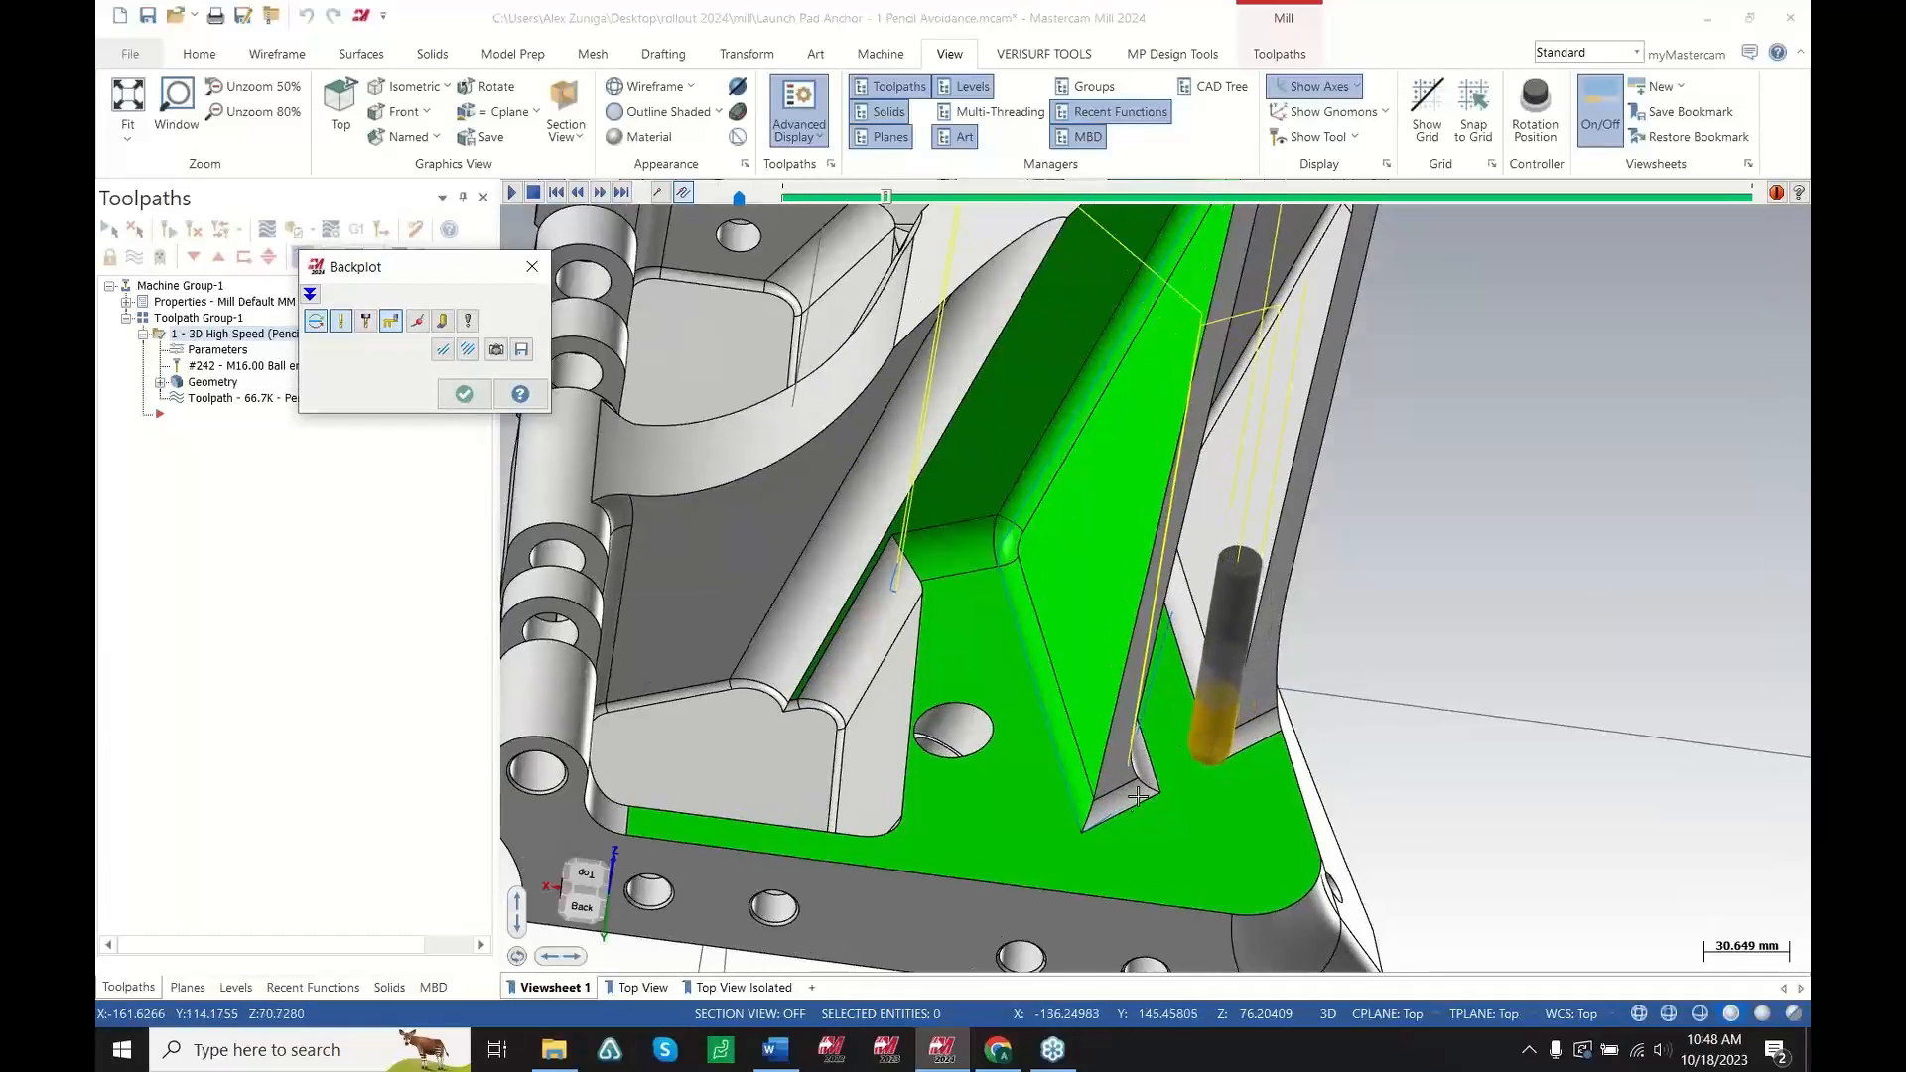
pyautogui.moveTo(1137, 796); pyautogui.dragTo(1128, 802, button='middle')
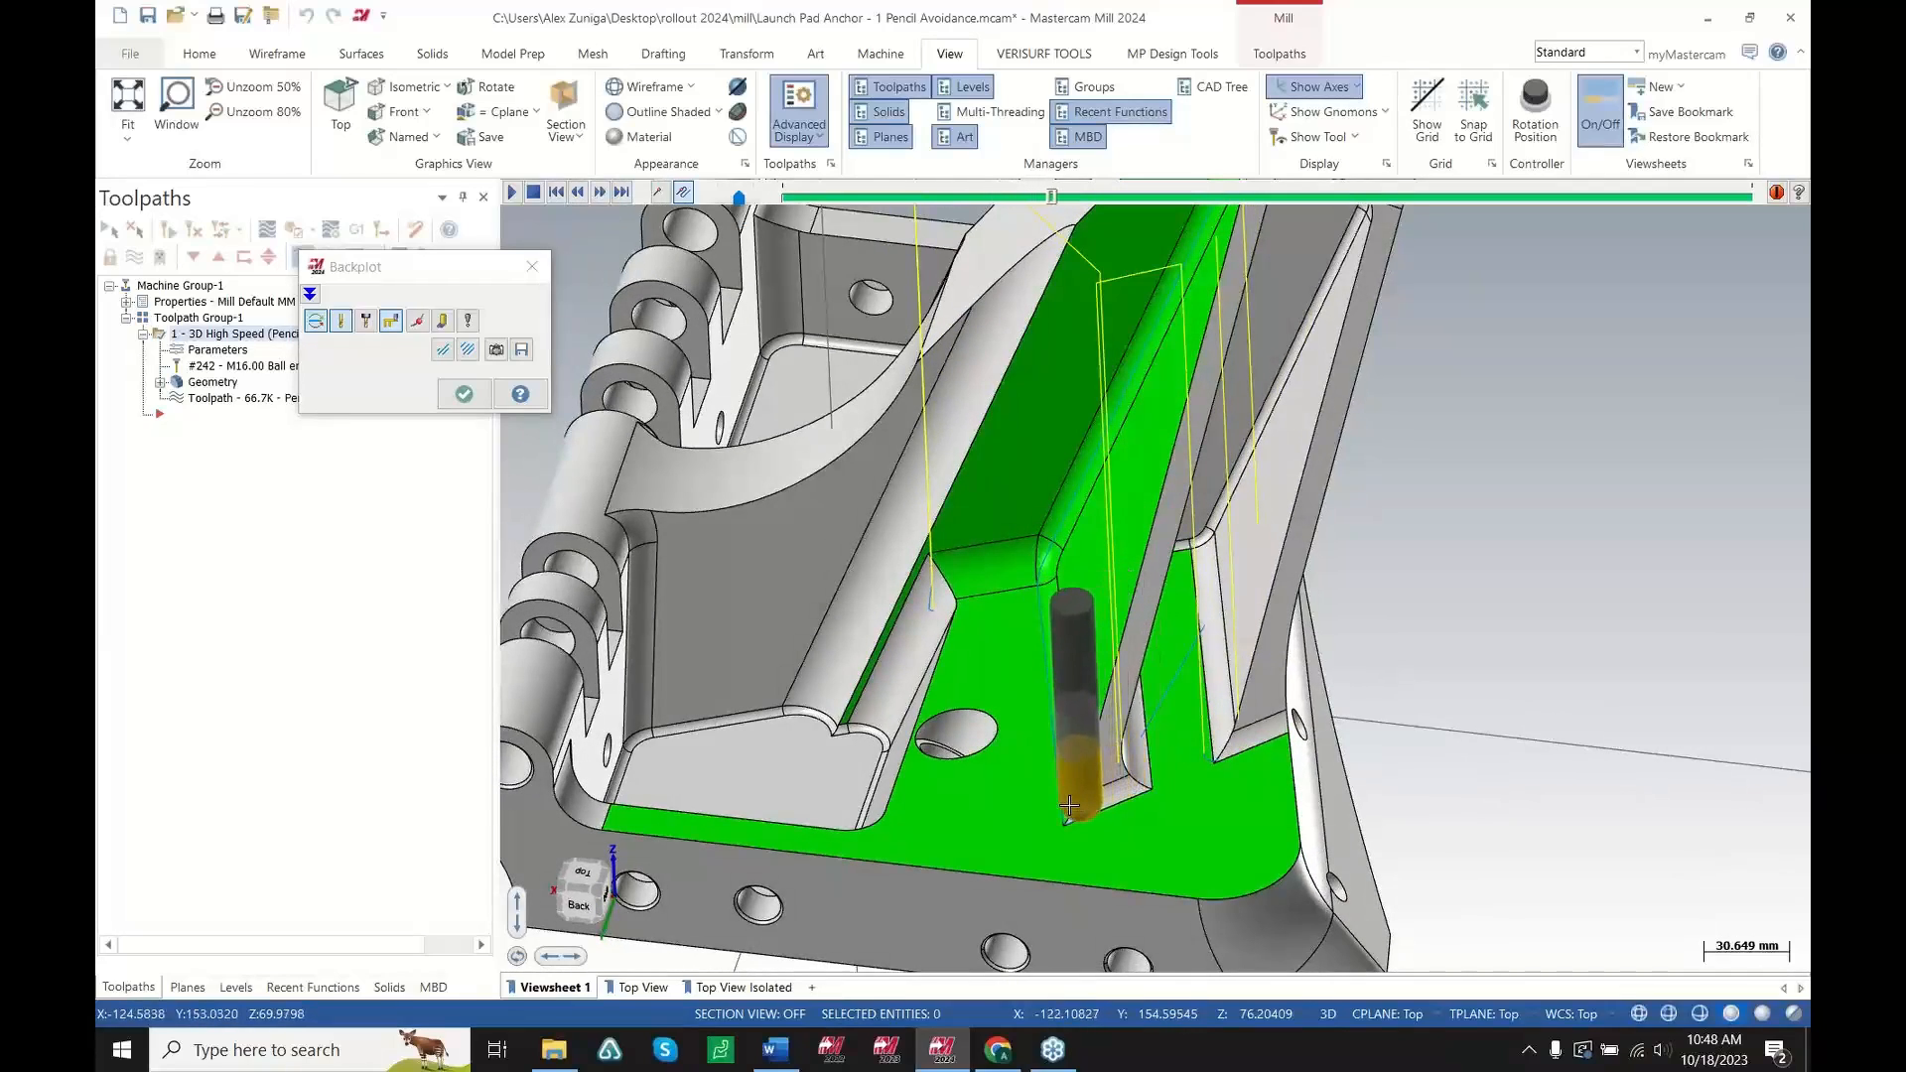
pyautogui.moveTo(1073, 728); pyautogui.dragTo(922, 562, button='middle')
pyautogui.scroll(-4, 922, 562)
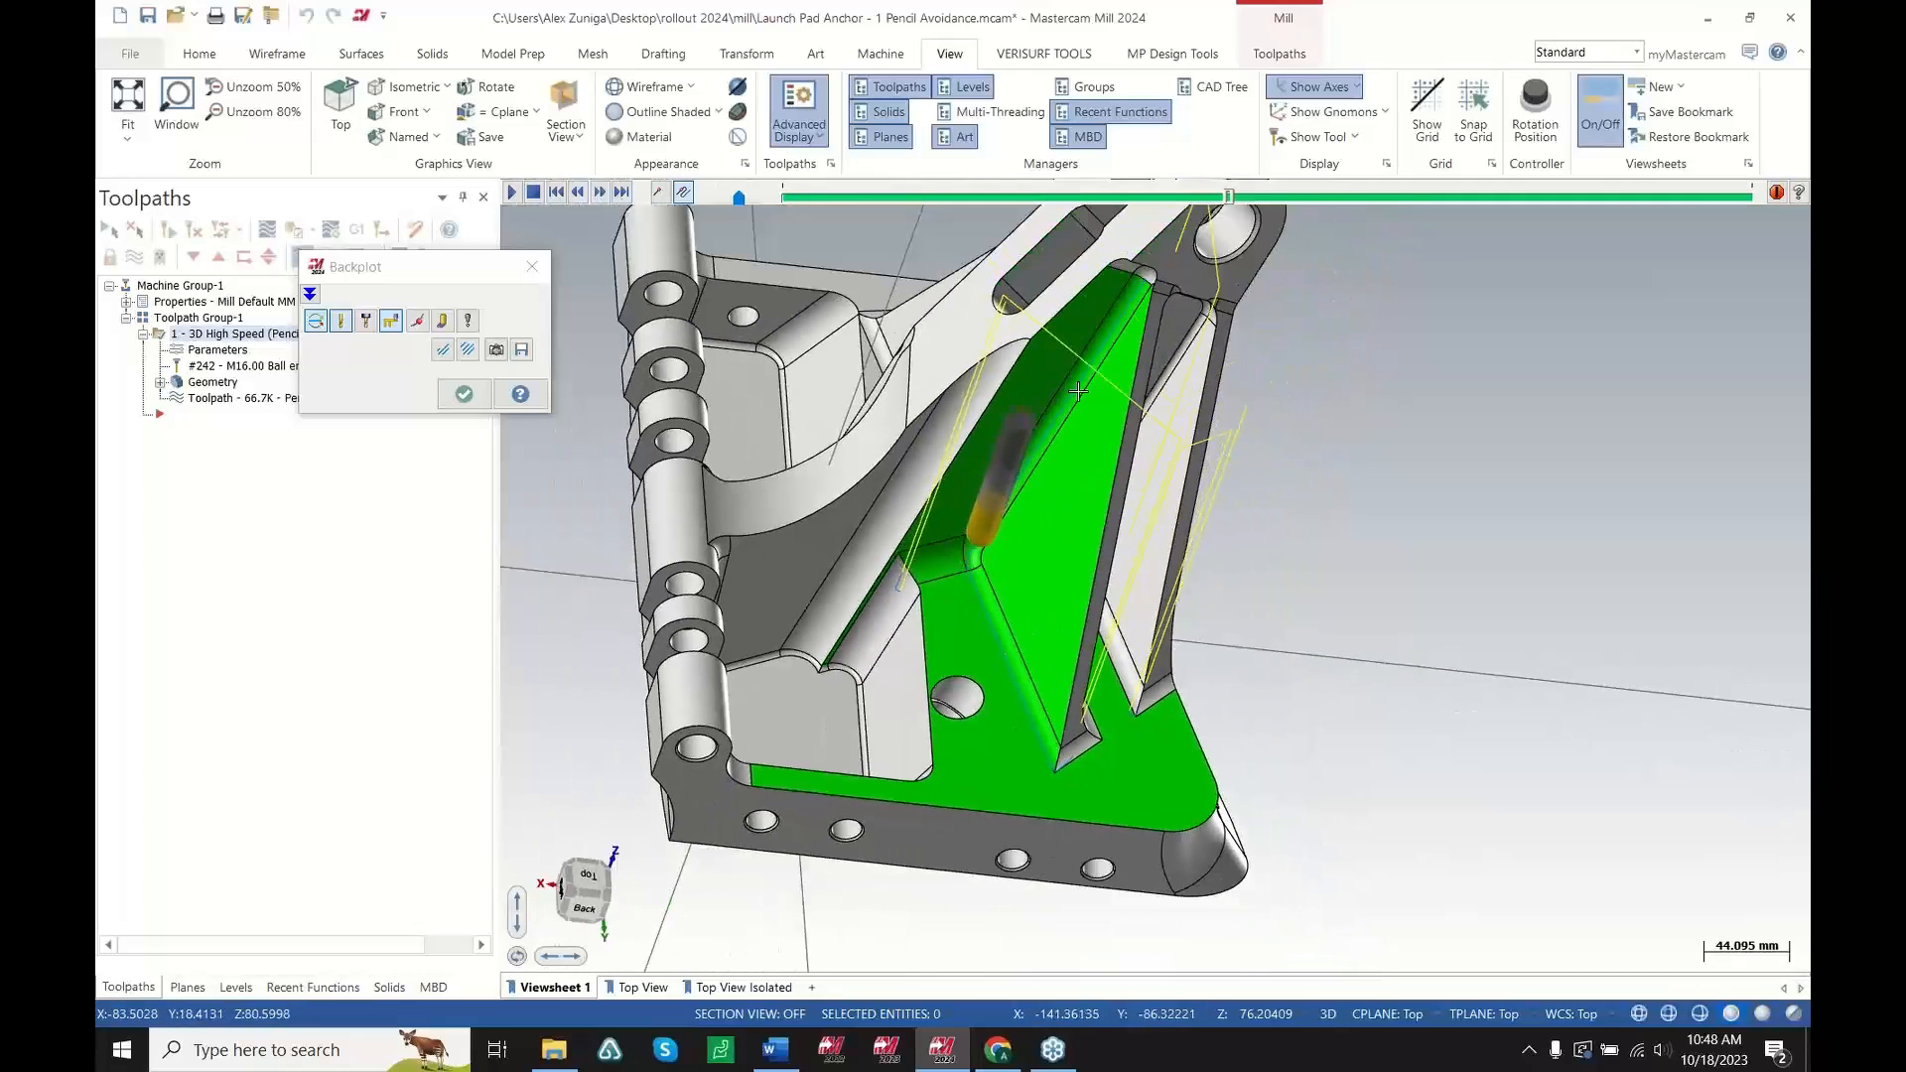
pyautogui.scroll(1, 1061, 404)
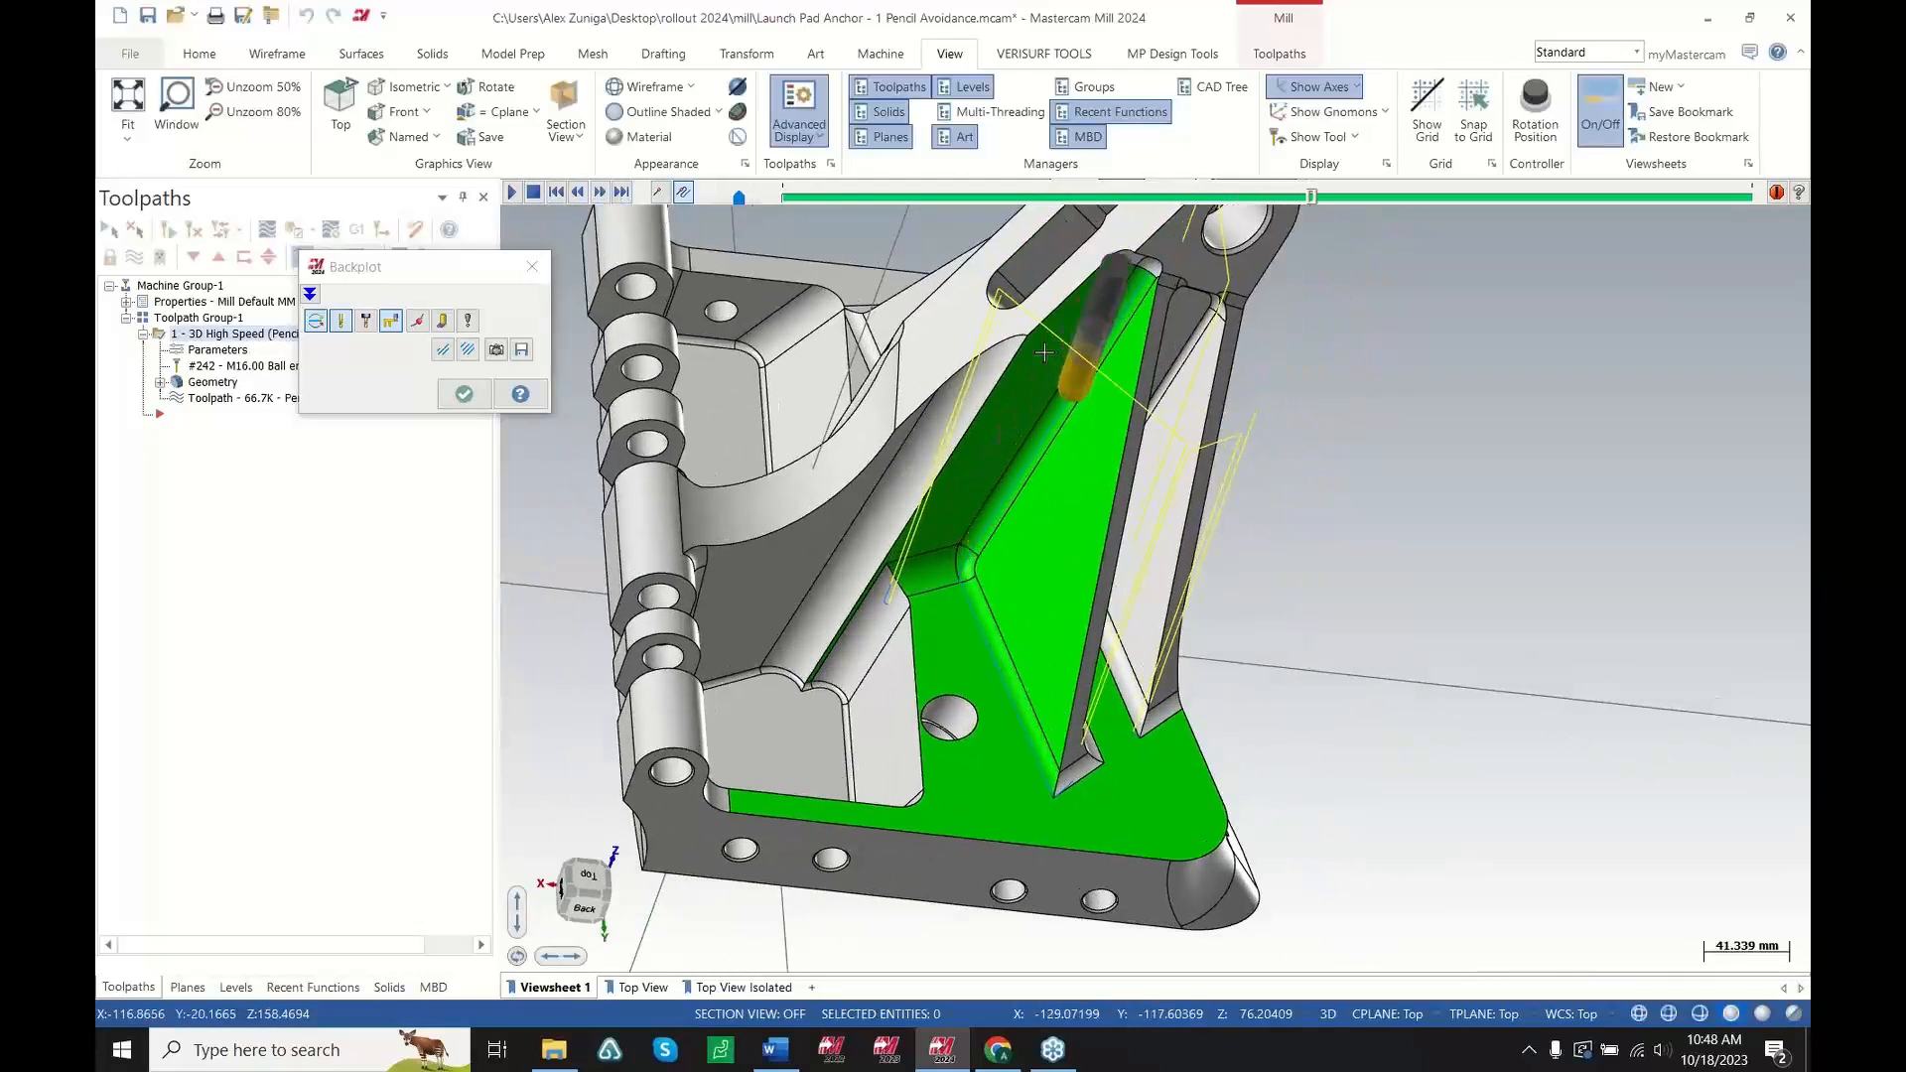
pyautogui.scroll(2, 1139, 330)
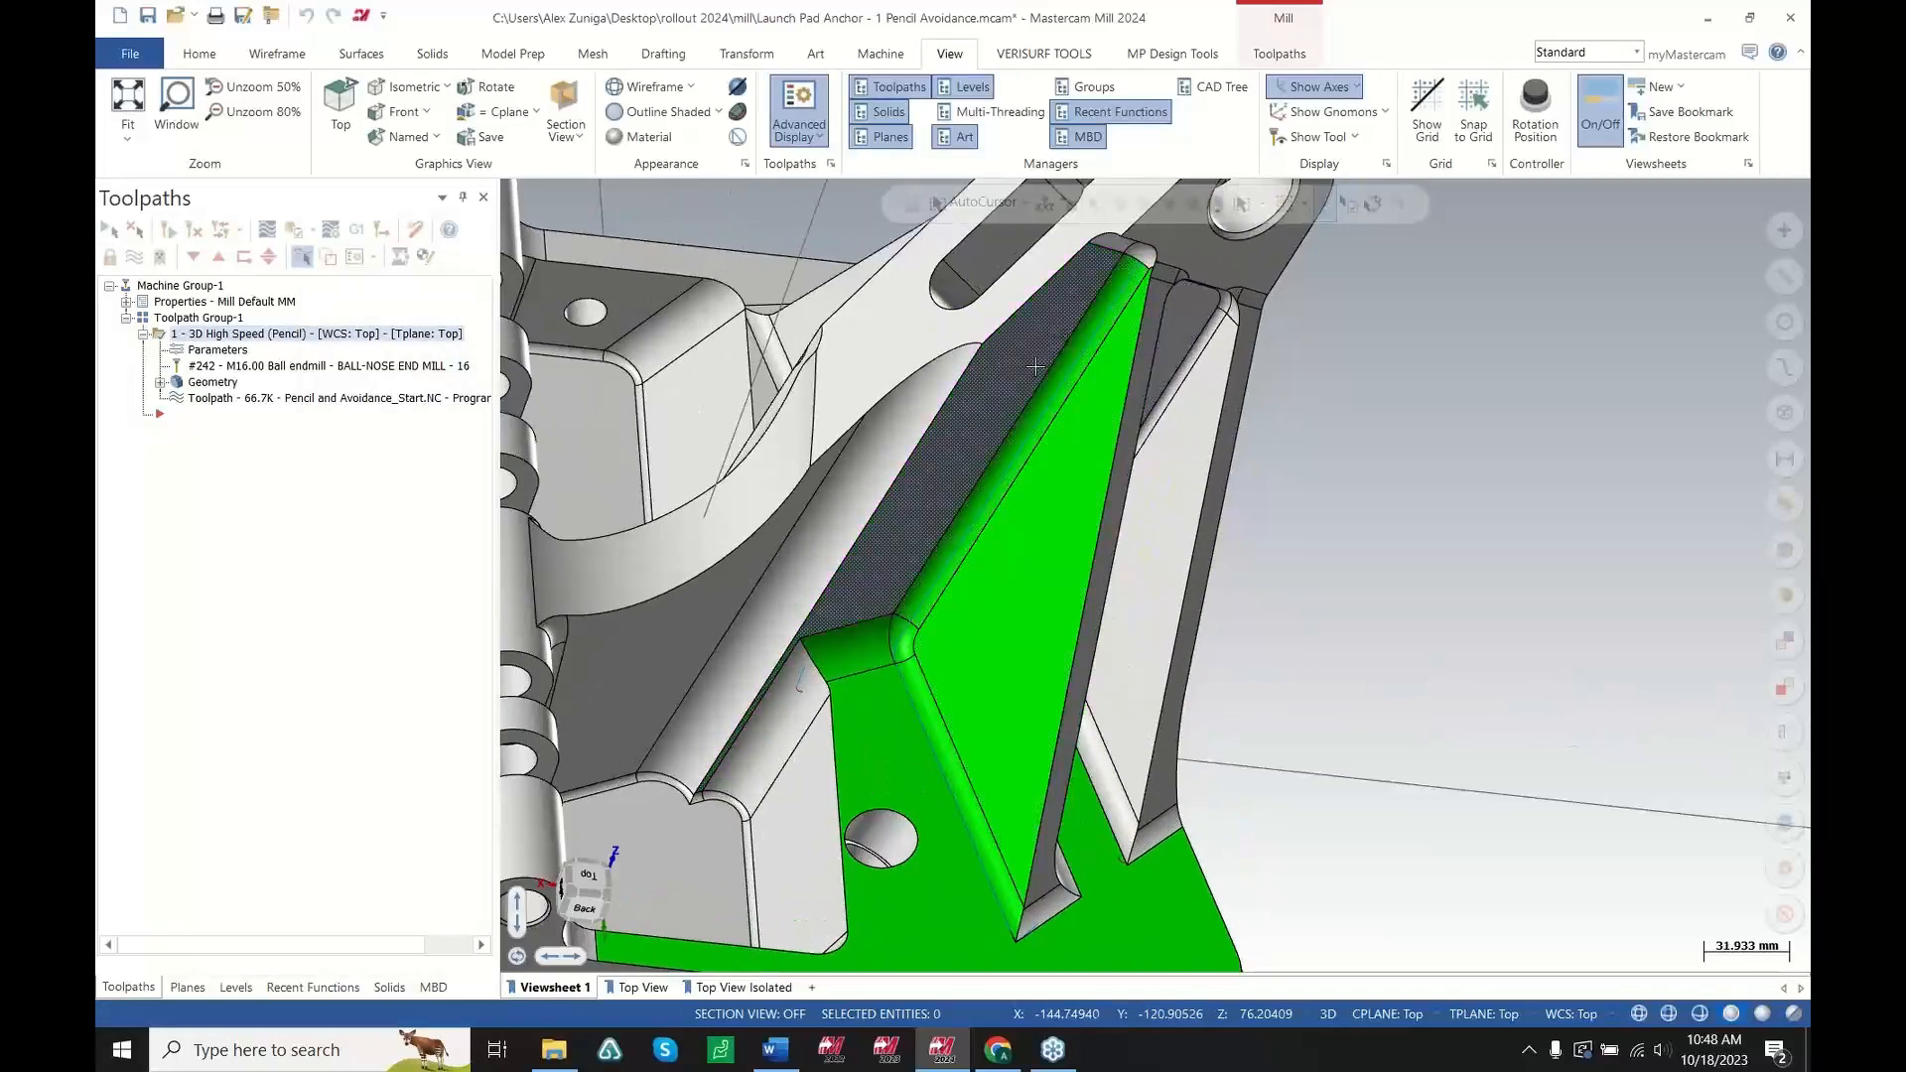
pyautogui.moveTo(1057, 372); pyautogui.dragTo(994, 596, button='middle')
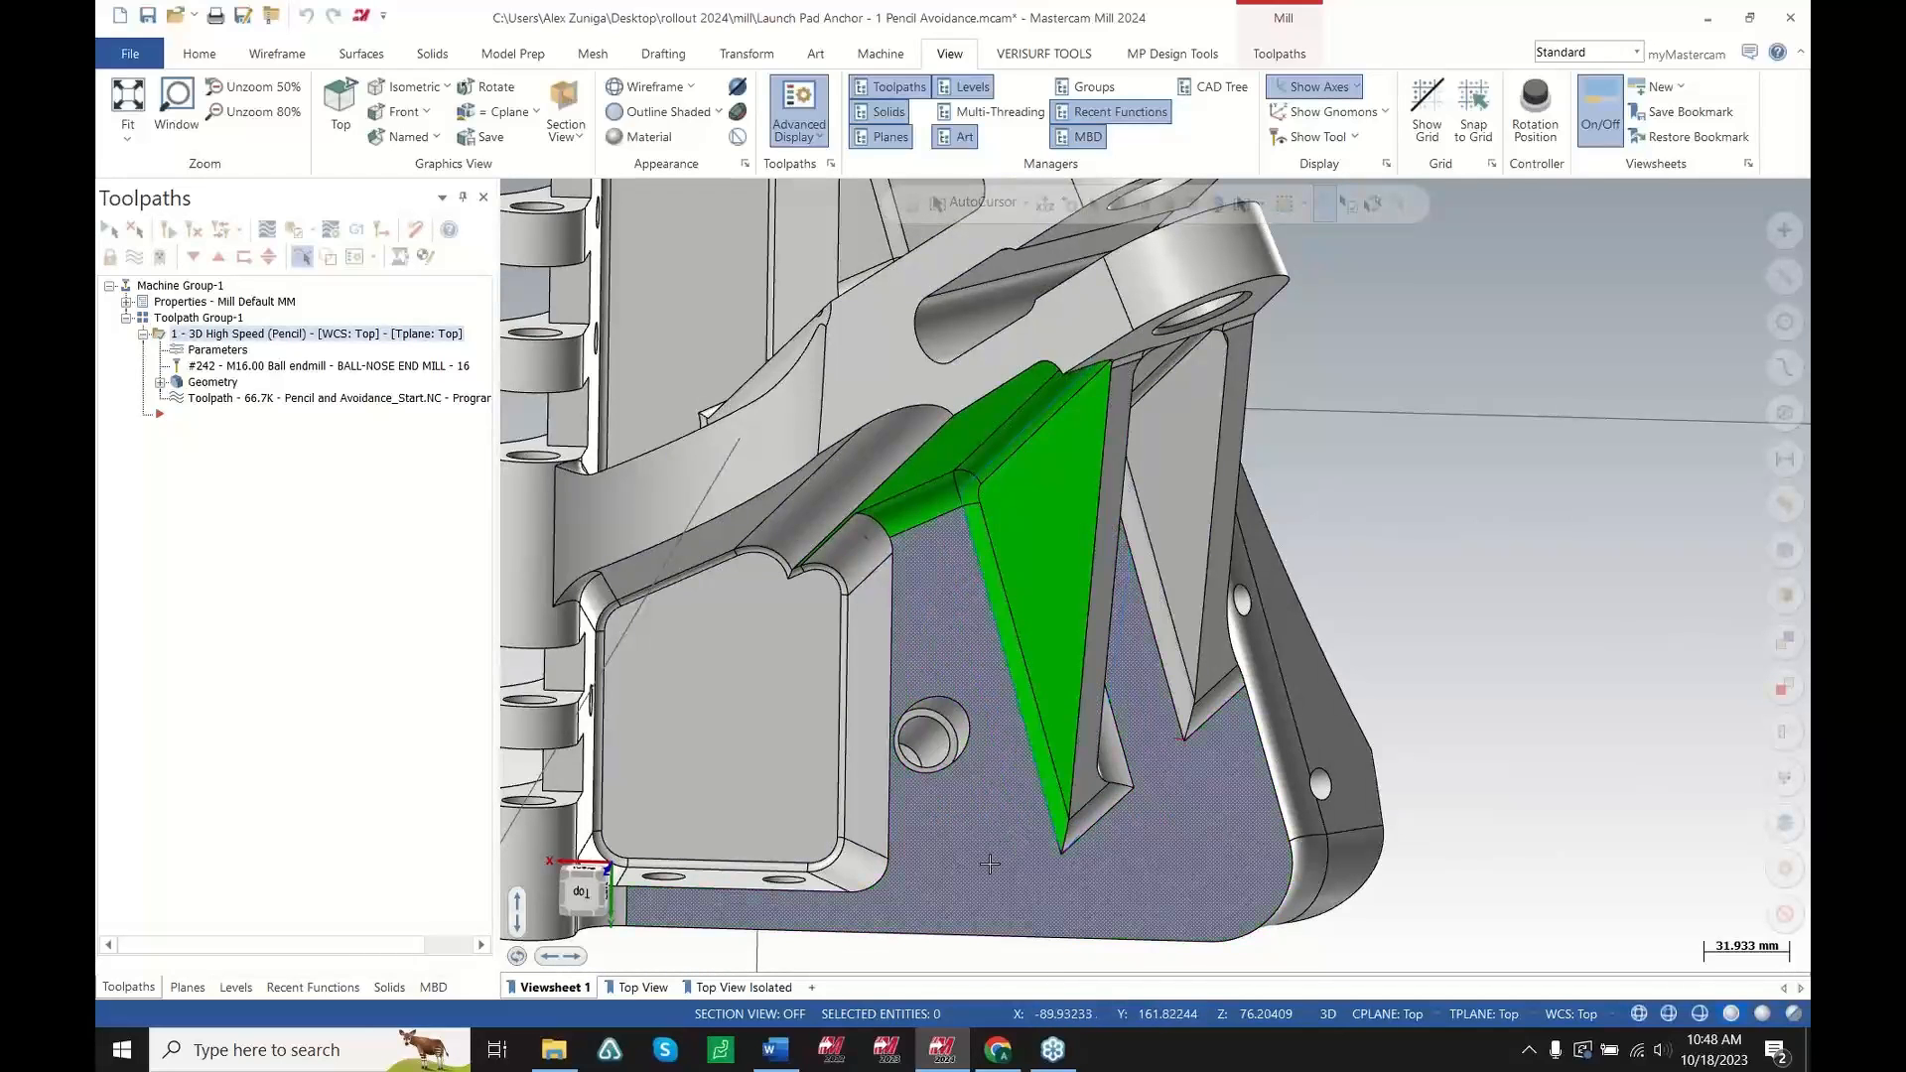
# Add all remaining entities to the avoidance geometry group on the Model Geometry page and regenerate the toolpath
pyautogui.click(211, 383)
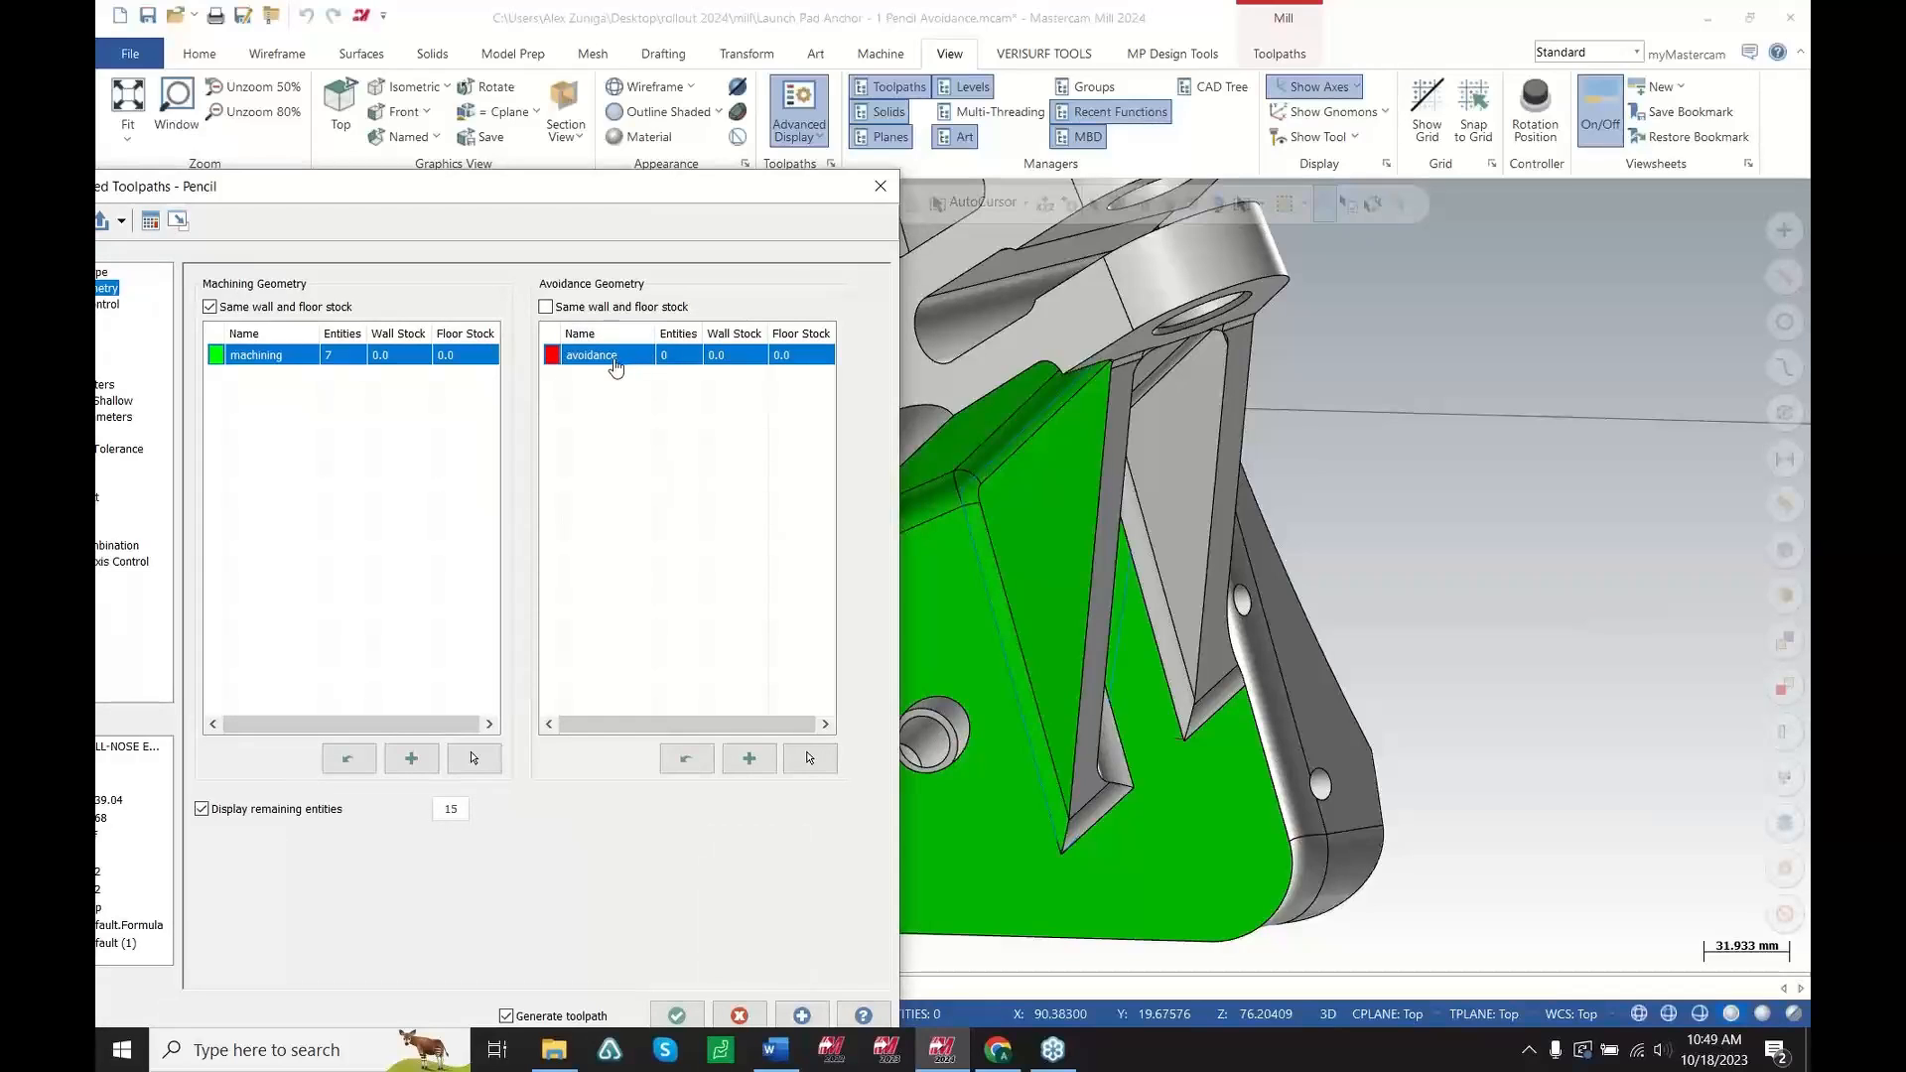
pyautogui.rightClick(616, 368)
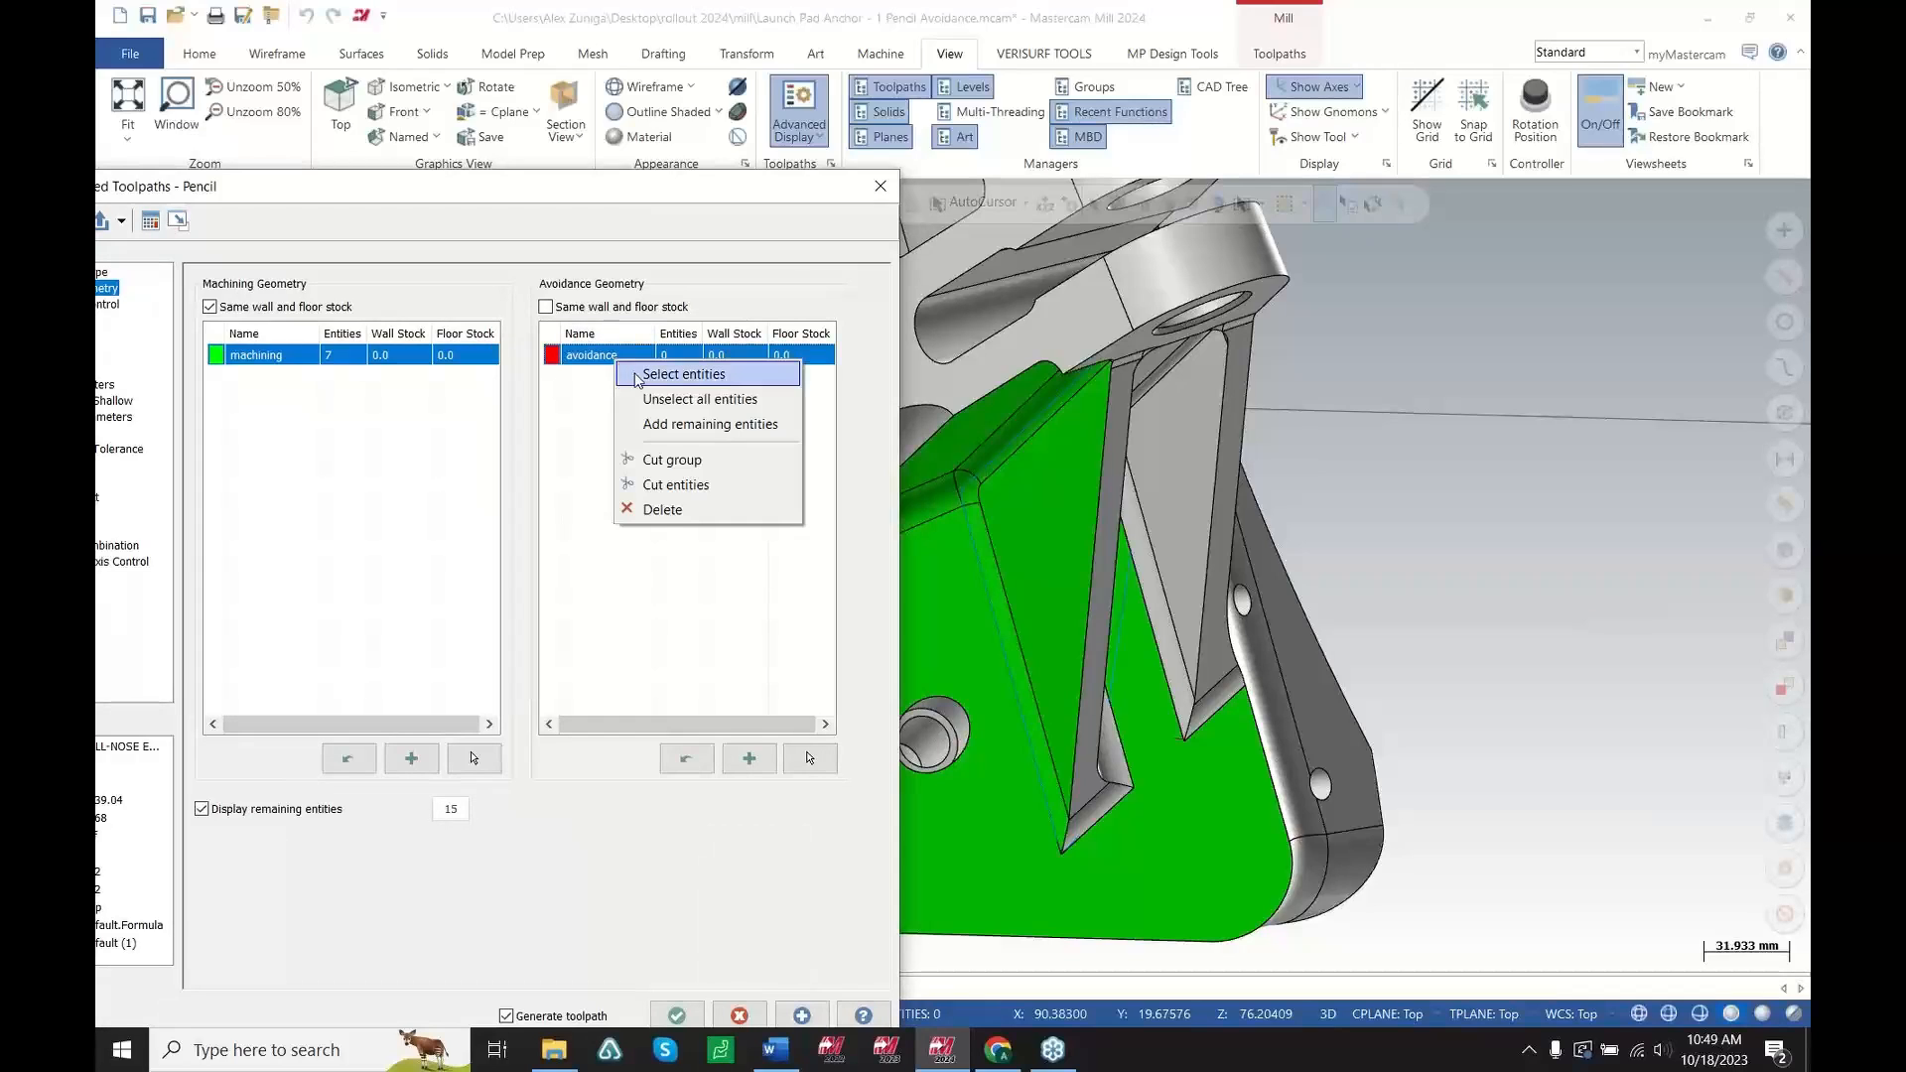
pyautogui.click(708, 424)
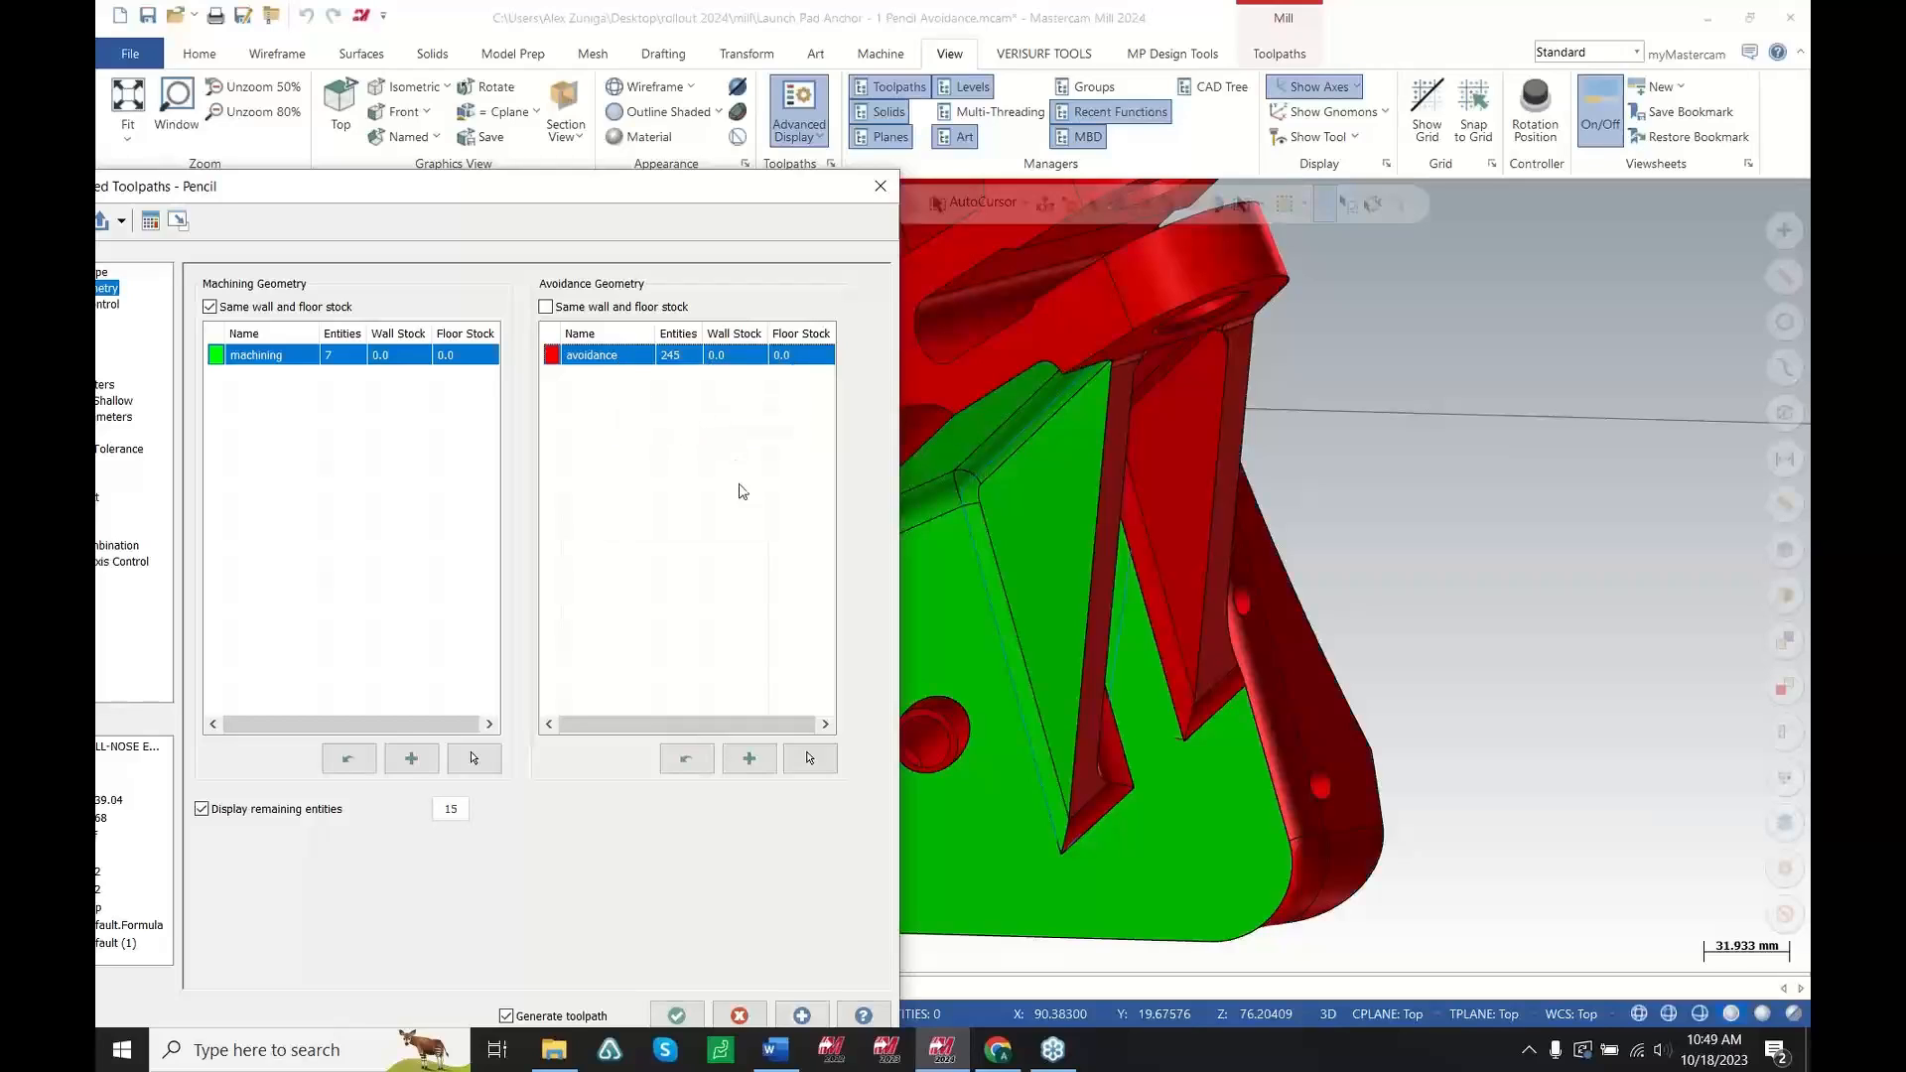
pyautogui.click(679, 1015)
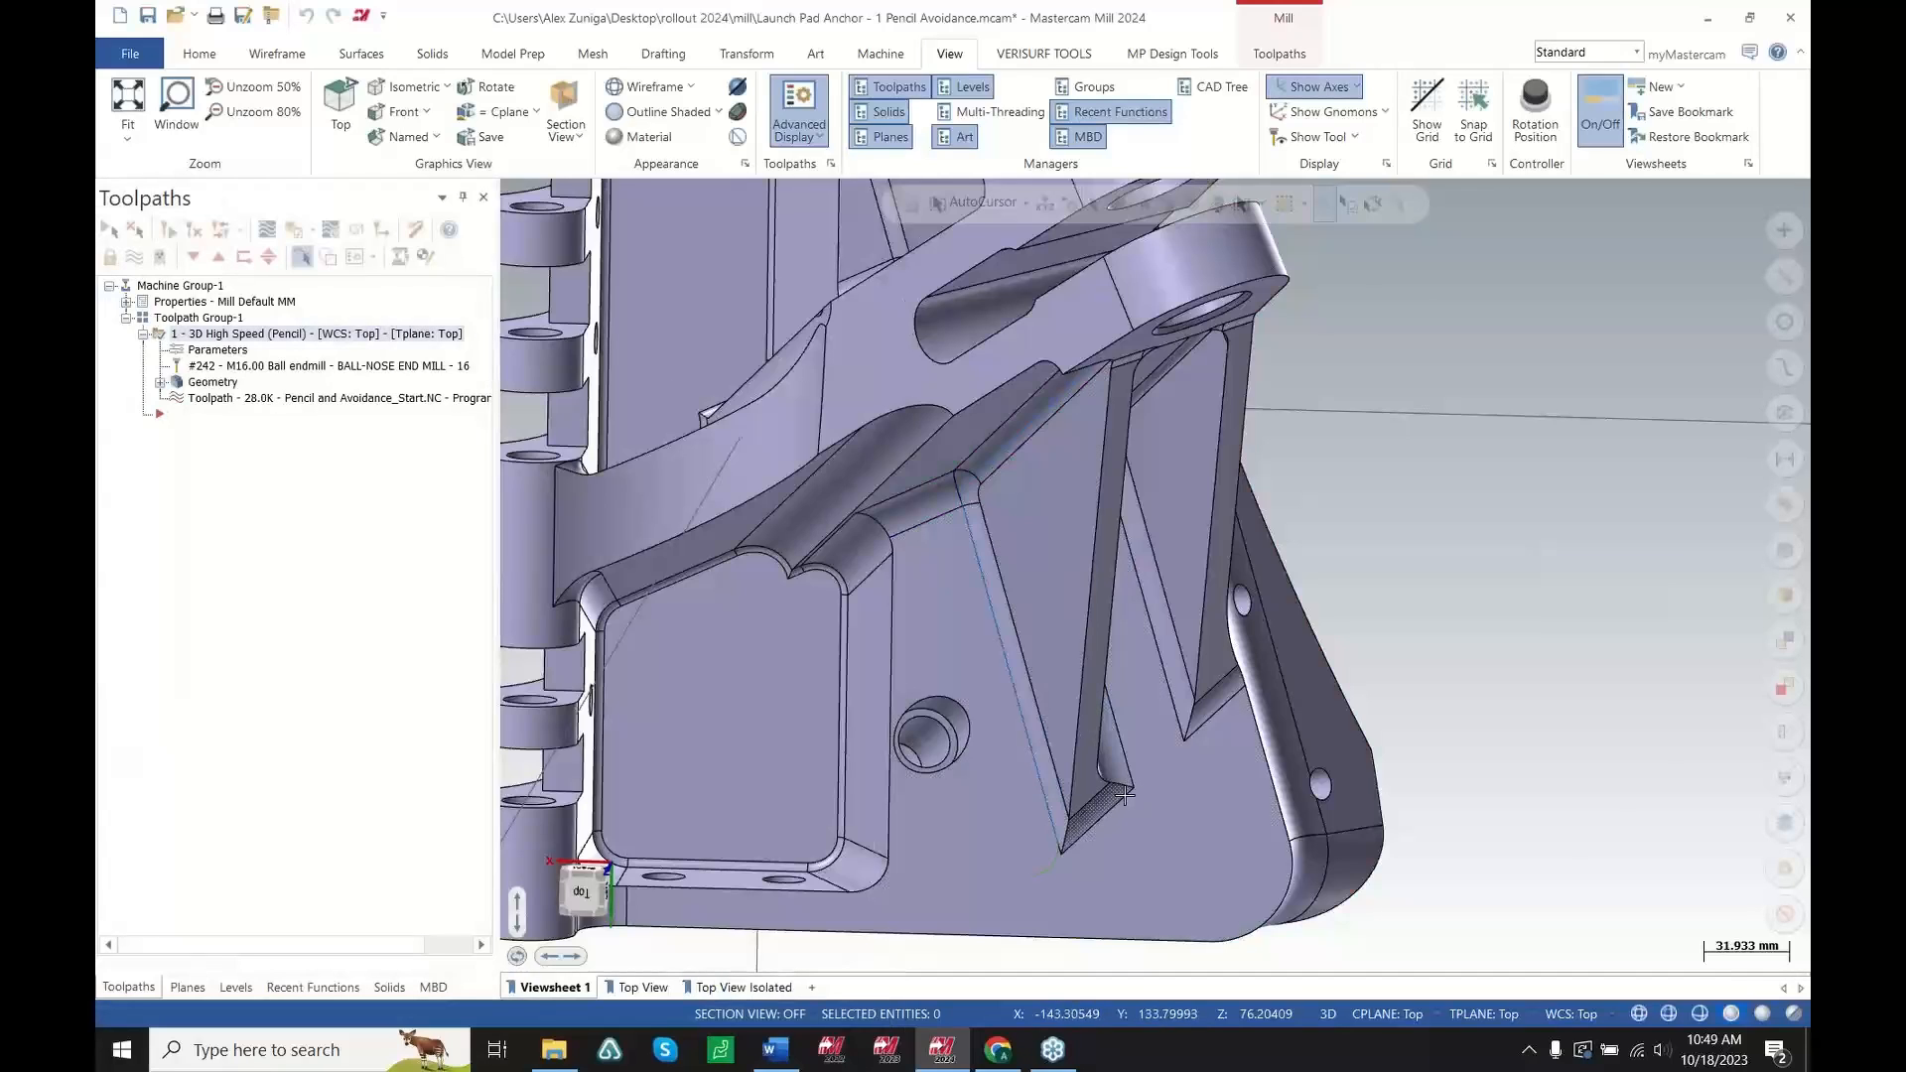
# Backplot the Pencil toolpath once more and rotate the view to follow the tool between the ribs
pyautogui.moveTo(993, 638); pyautogui.dragTo(1098, 709, button='middle')
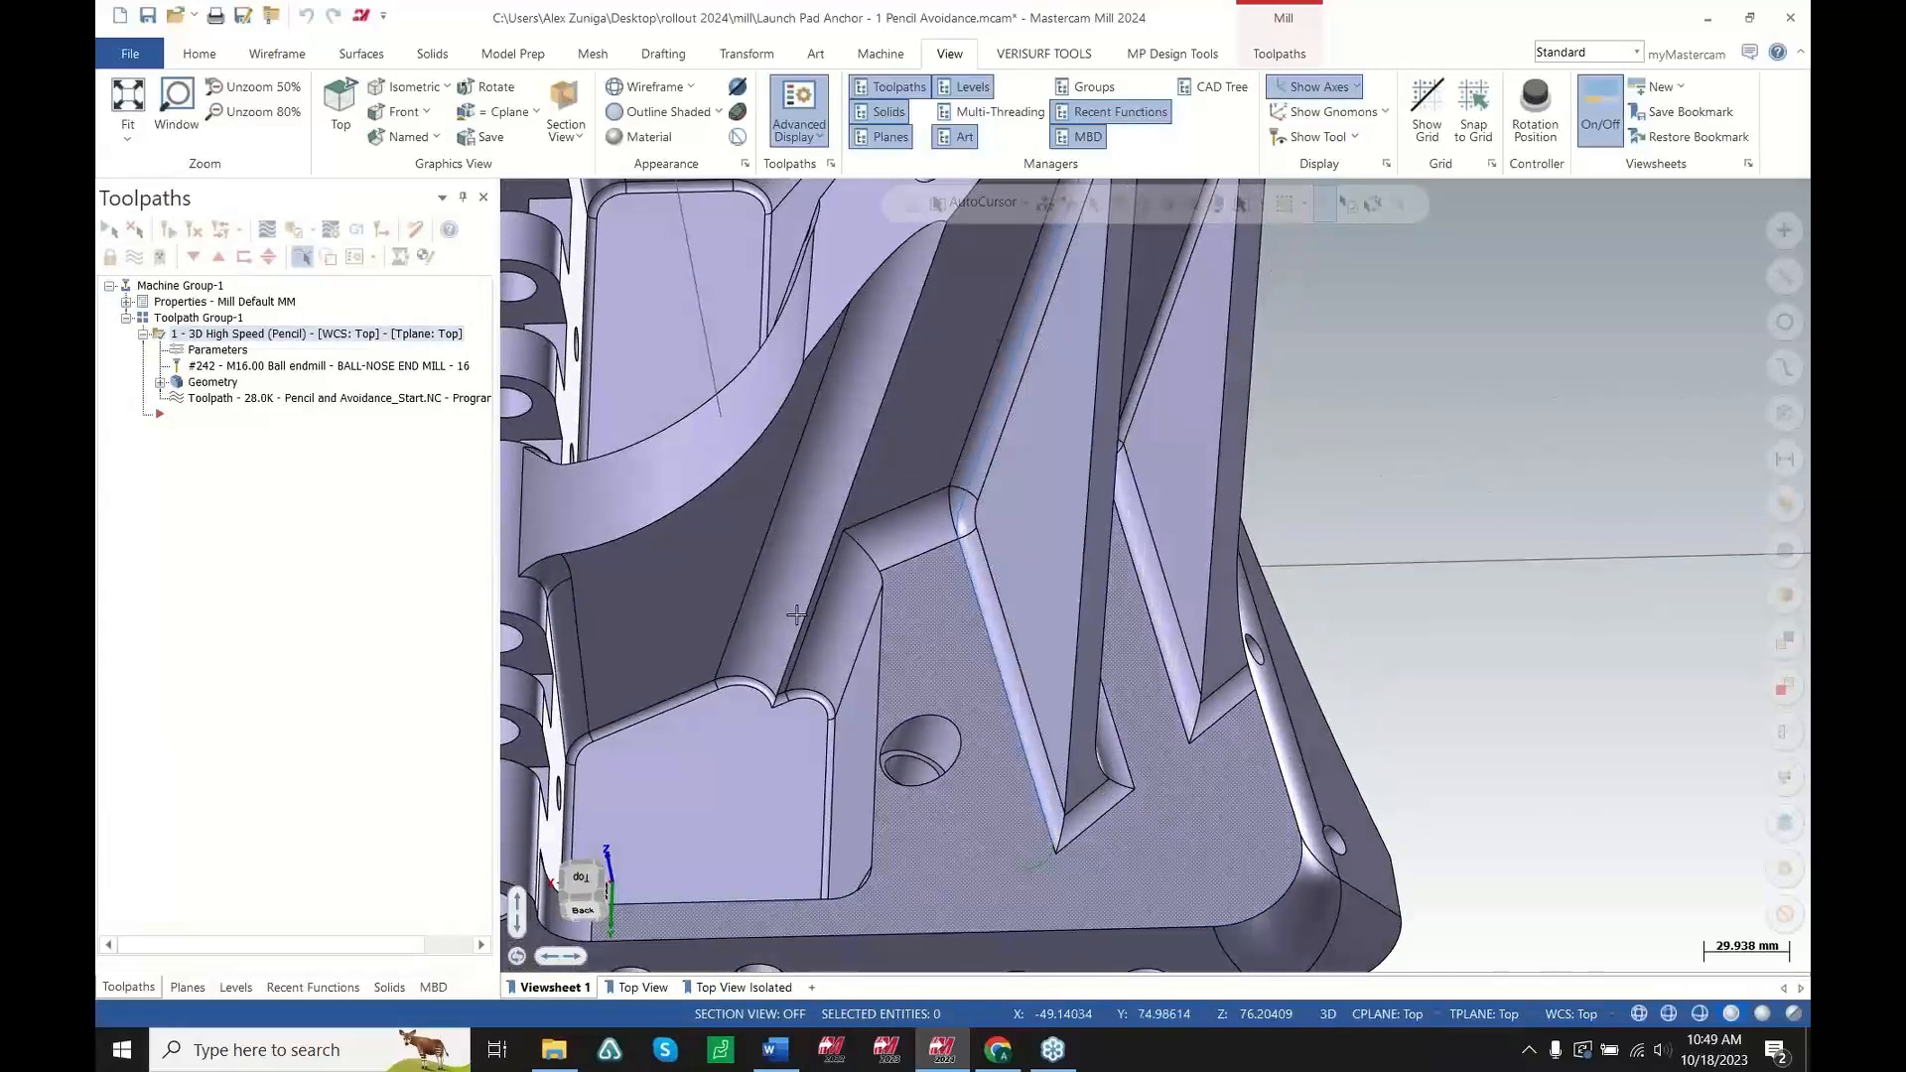
pyautogui.click(362, 398)
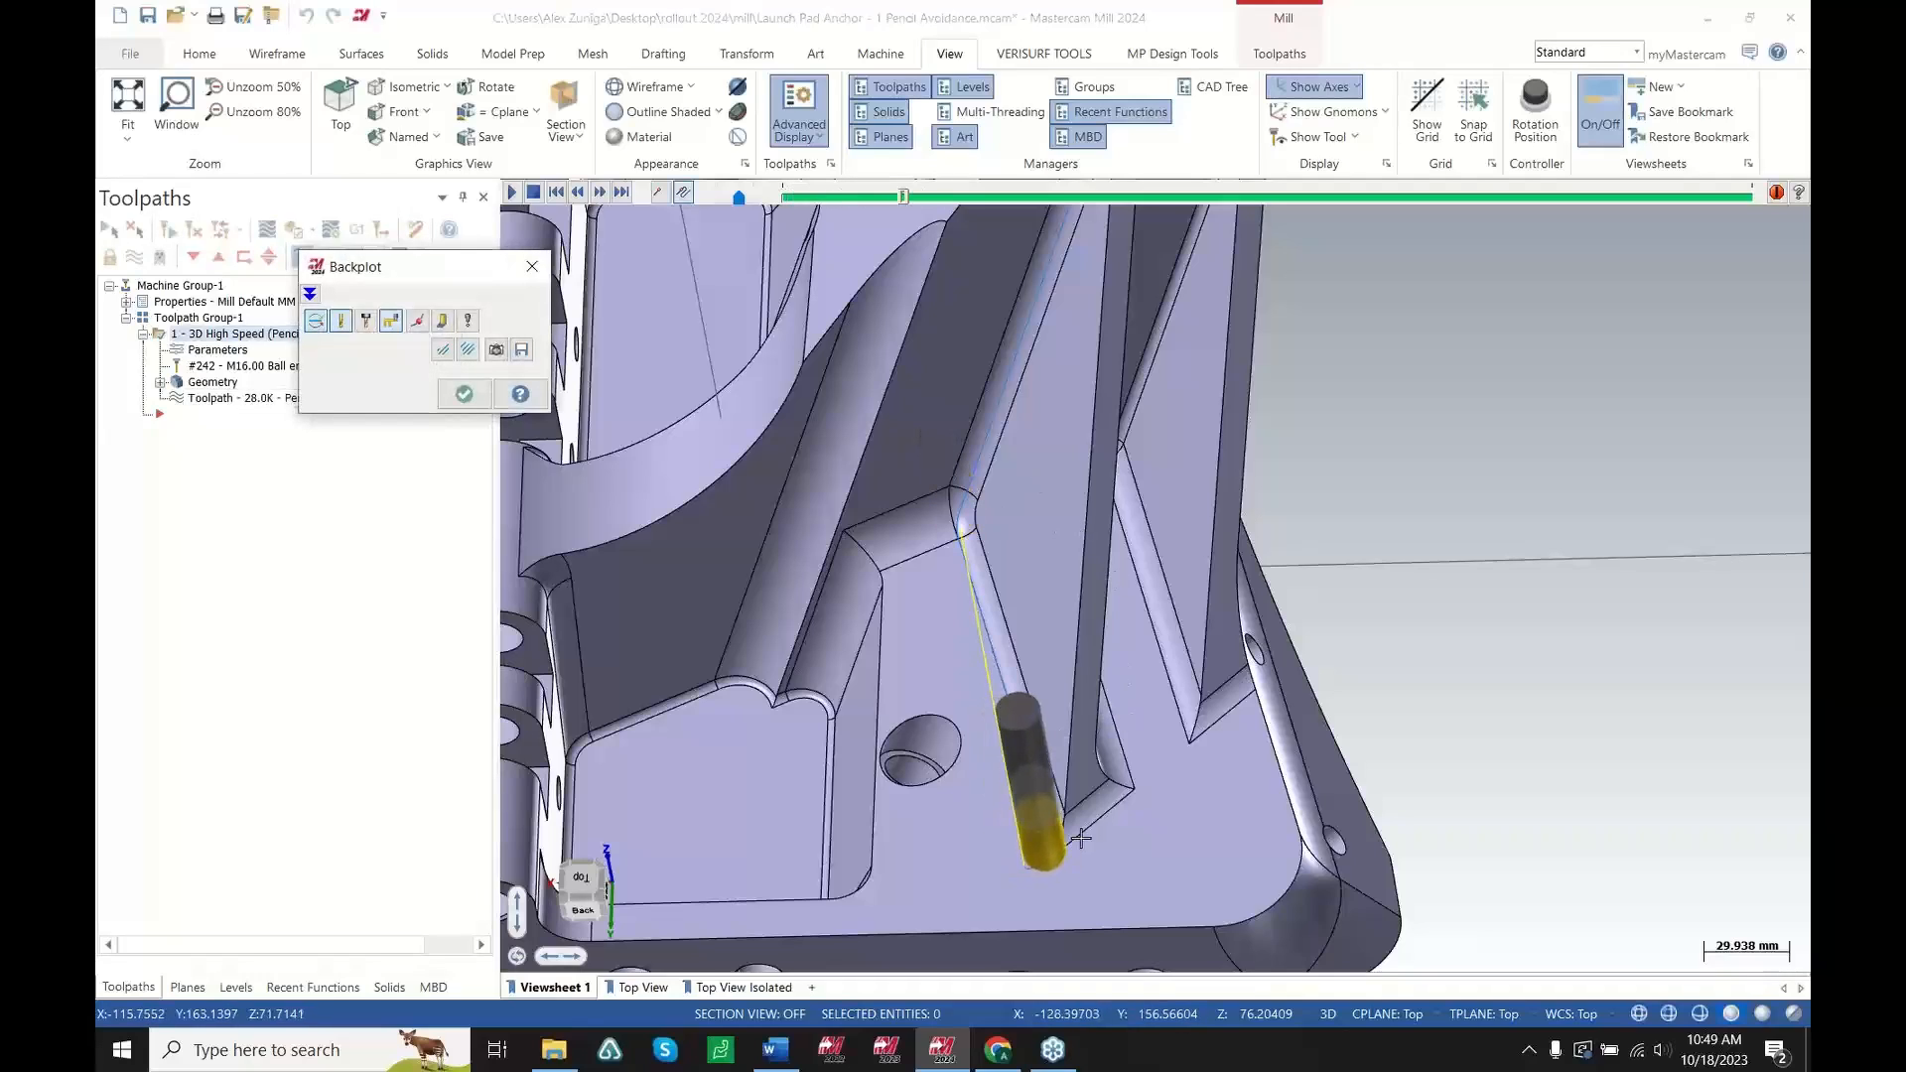
pyautogui.scroll(-2, 1050, 851)
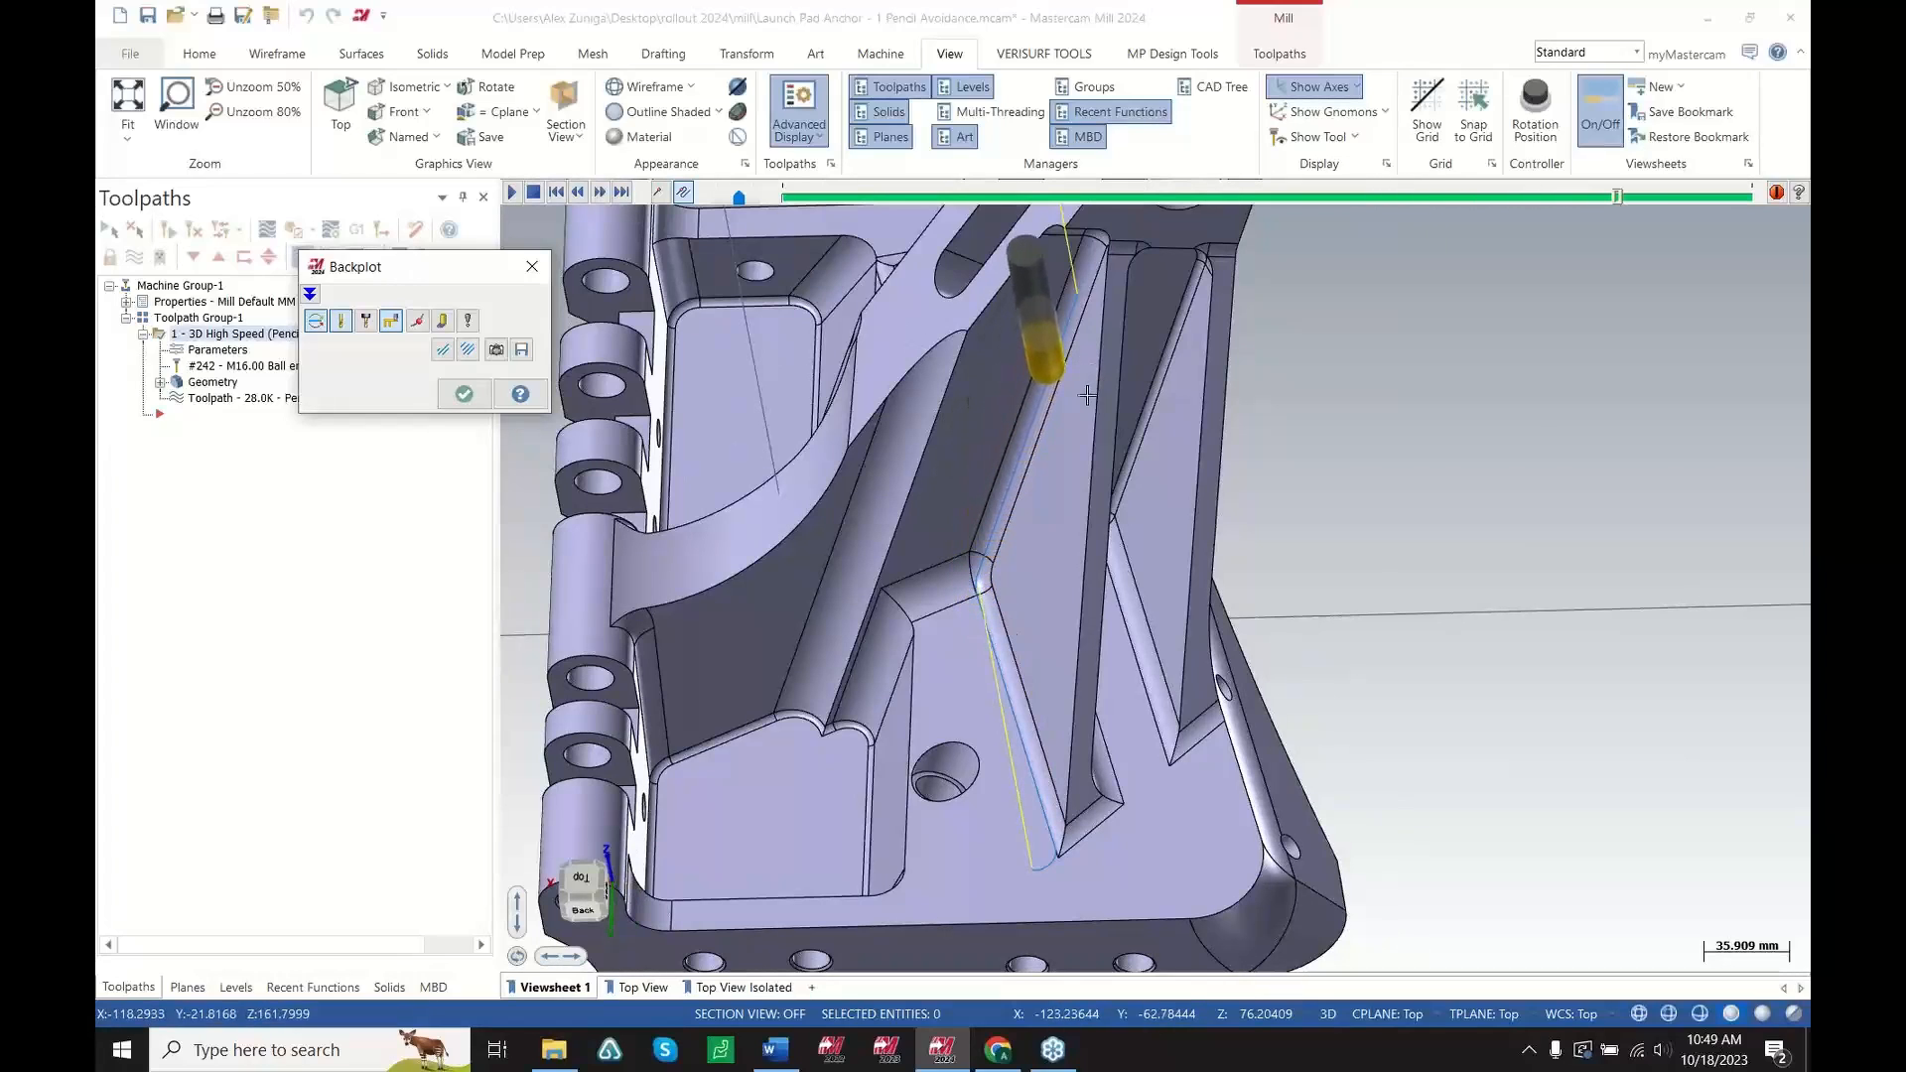
pyautogui.moveTo(1064, 326)
pyautogui.mouseDown(button='middle')
pyautogui.moveTo(1221, 297)
pyautogui.moveTo(1092, 325)
pyautogui.mouseUp(button='middle')
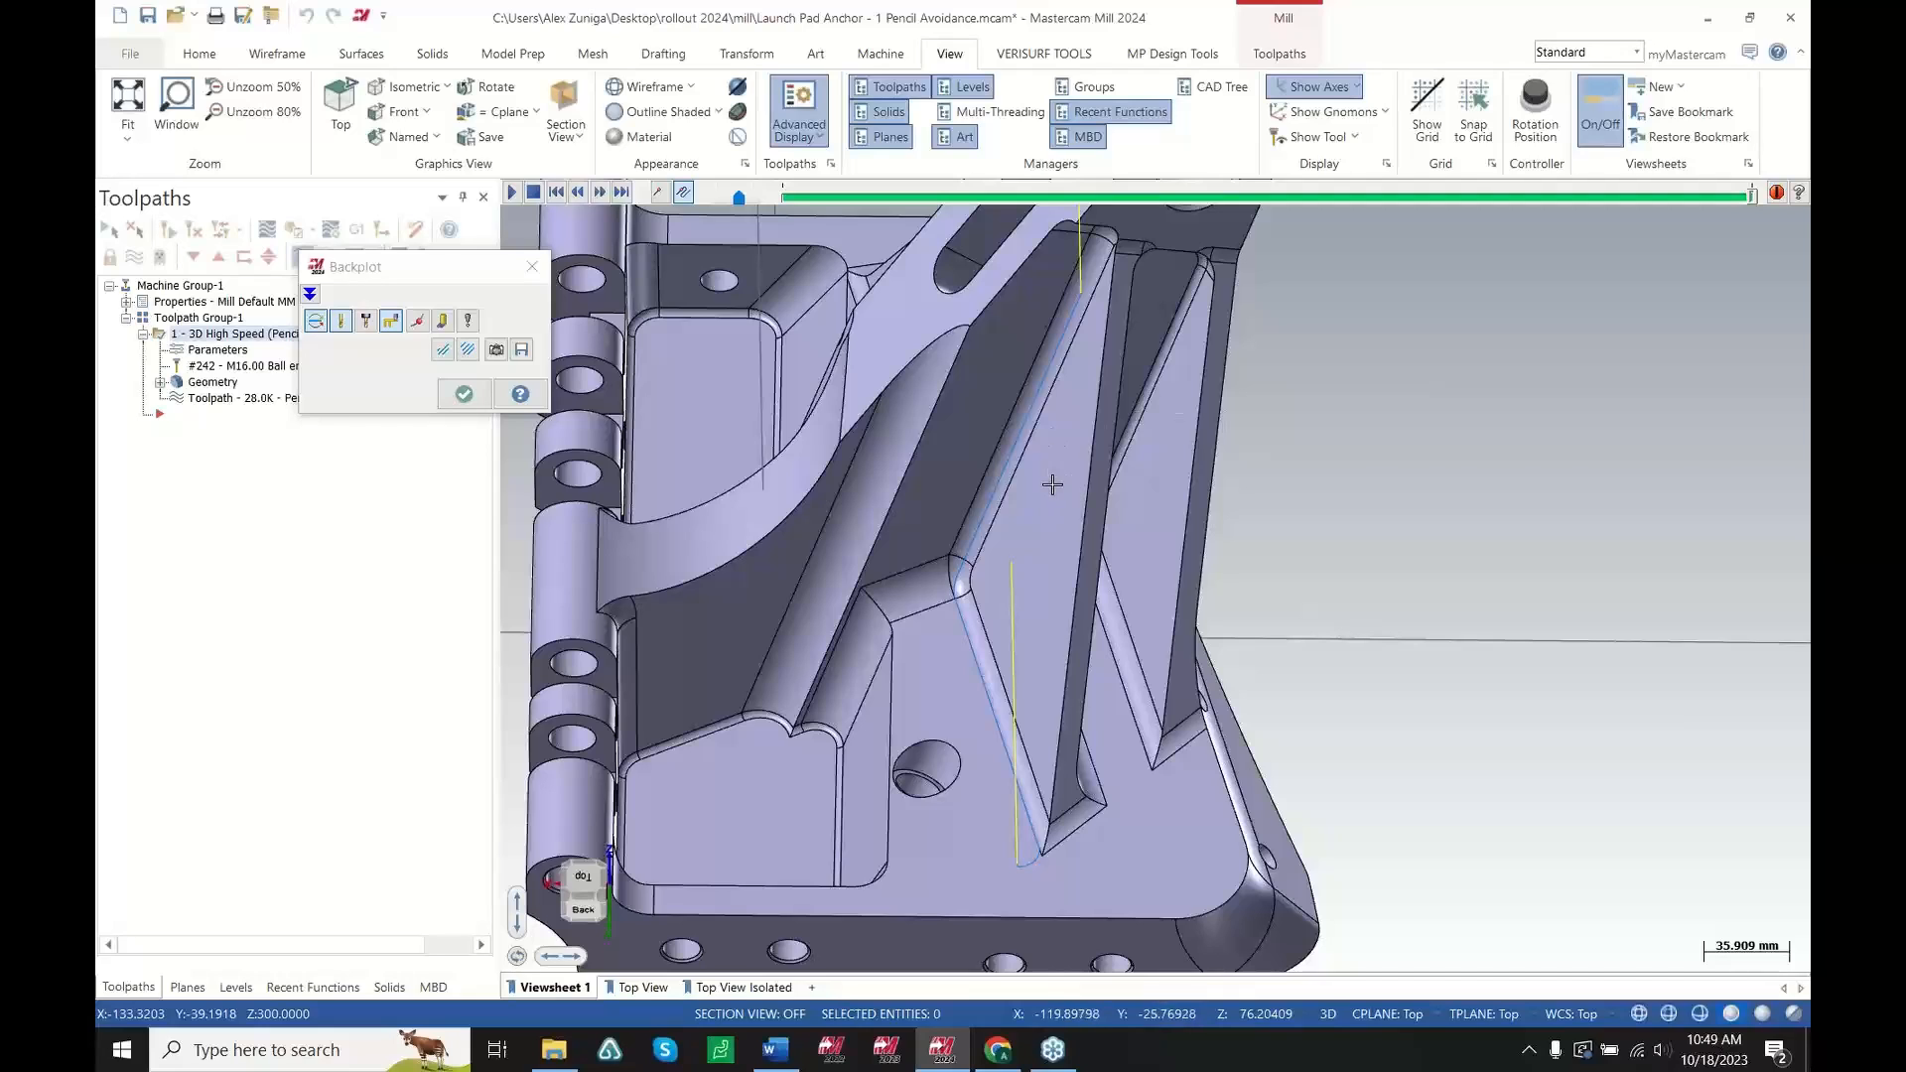
pyautogui.press('Escape')
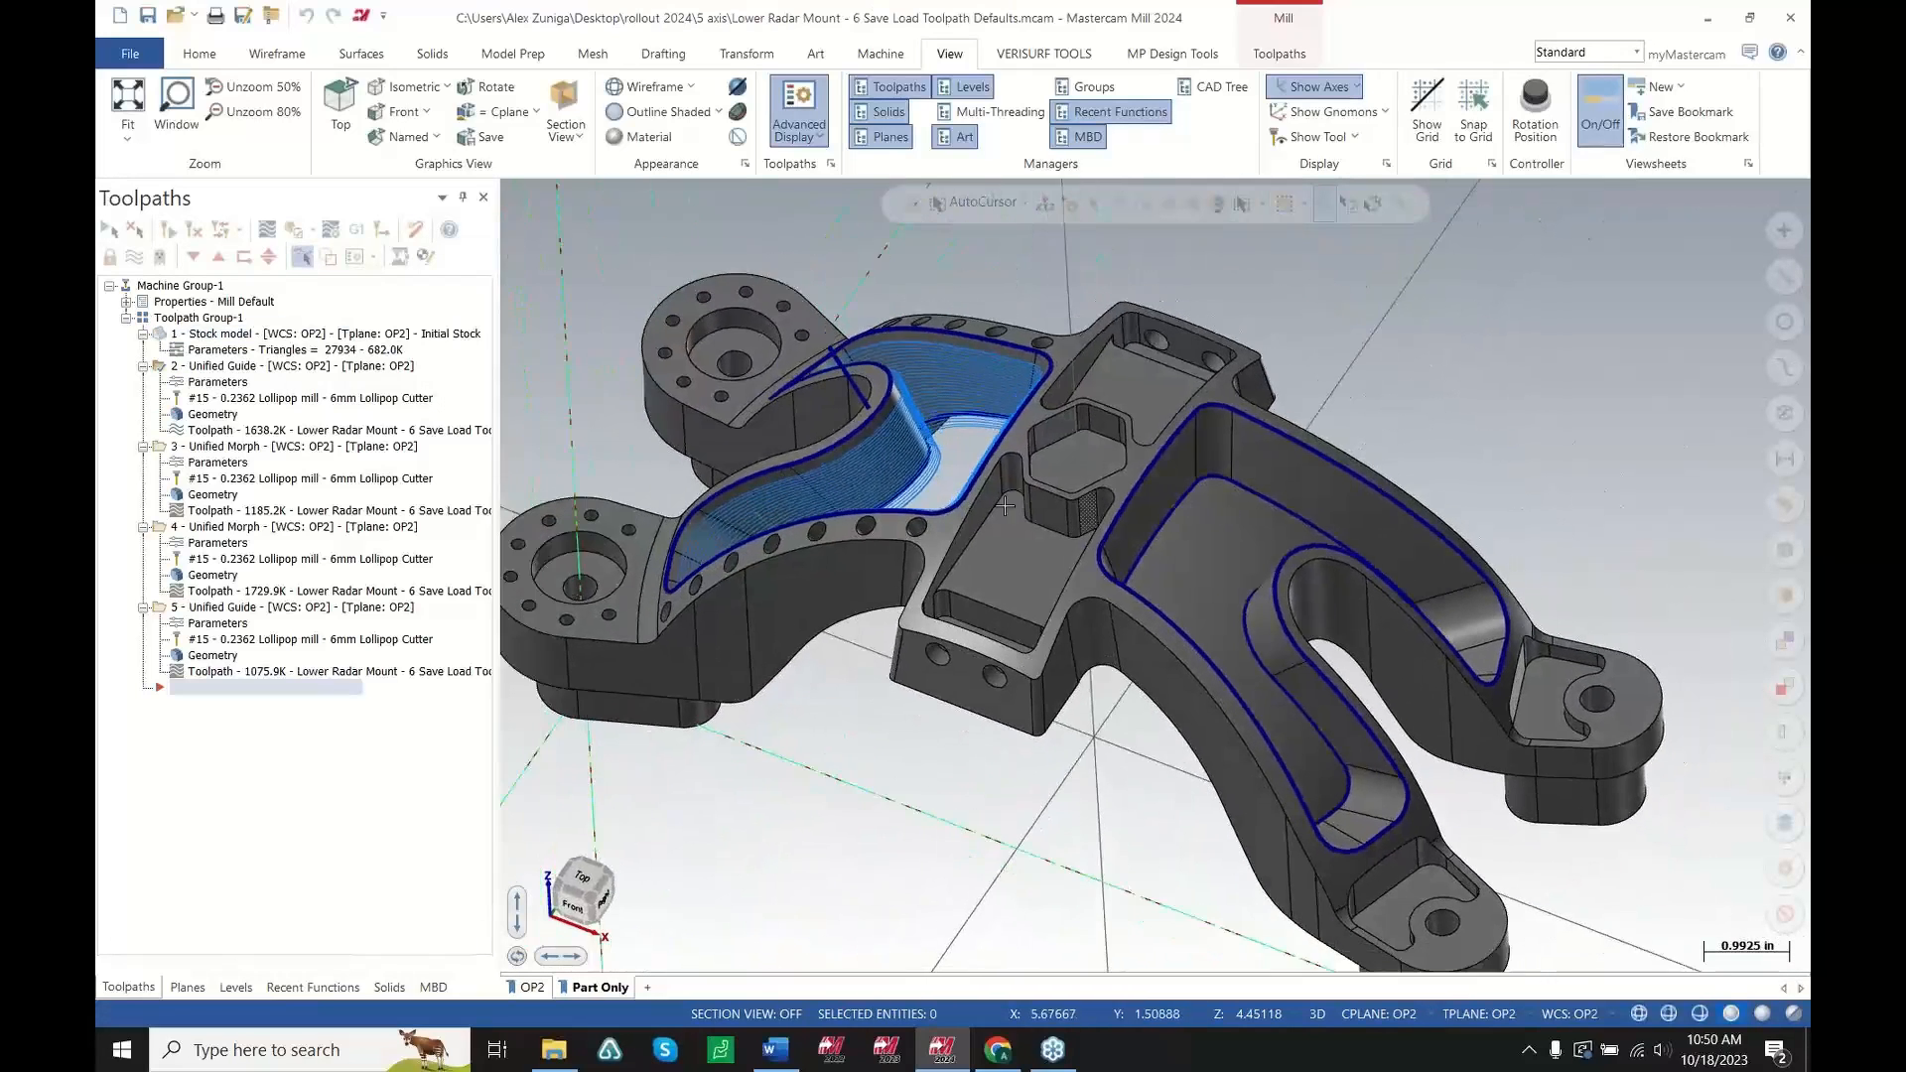
# Rotate around the radar mount part and highlight the Unified Guide and Unified Morph toolpaths to examine them
pyautogui.moveTo(1005, 506)
pyautogui.mouseDown(button='middle')
pyautogui.moveTo(1070, 529)
pyautogui.moveTo(943, 442)
pyautogui.mouseUp(button='middle')
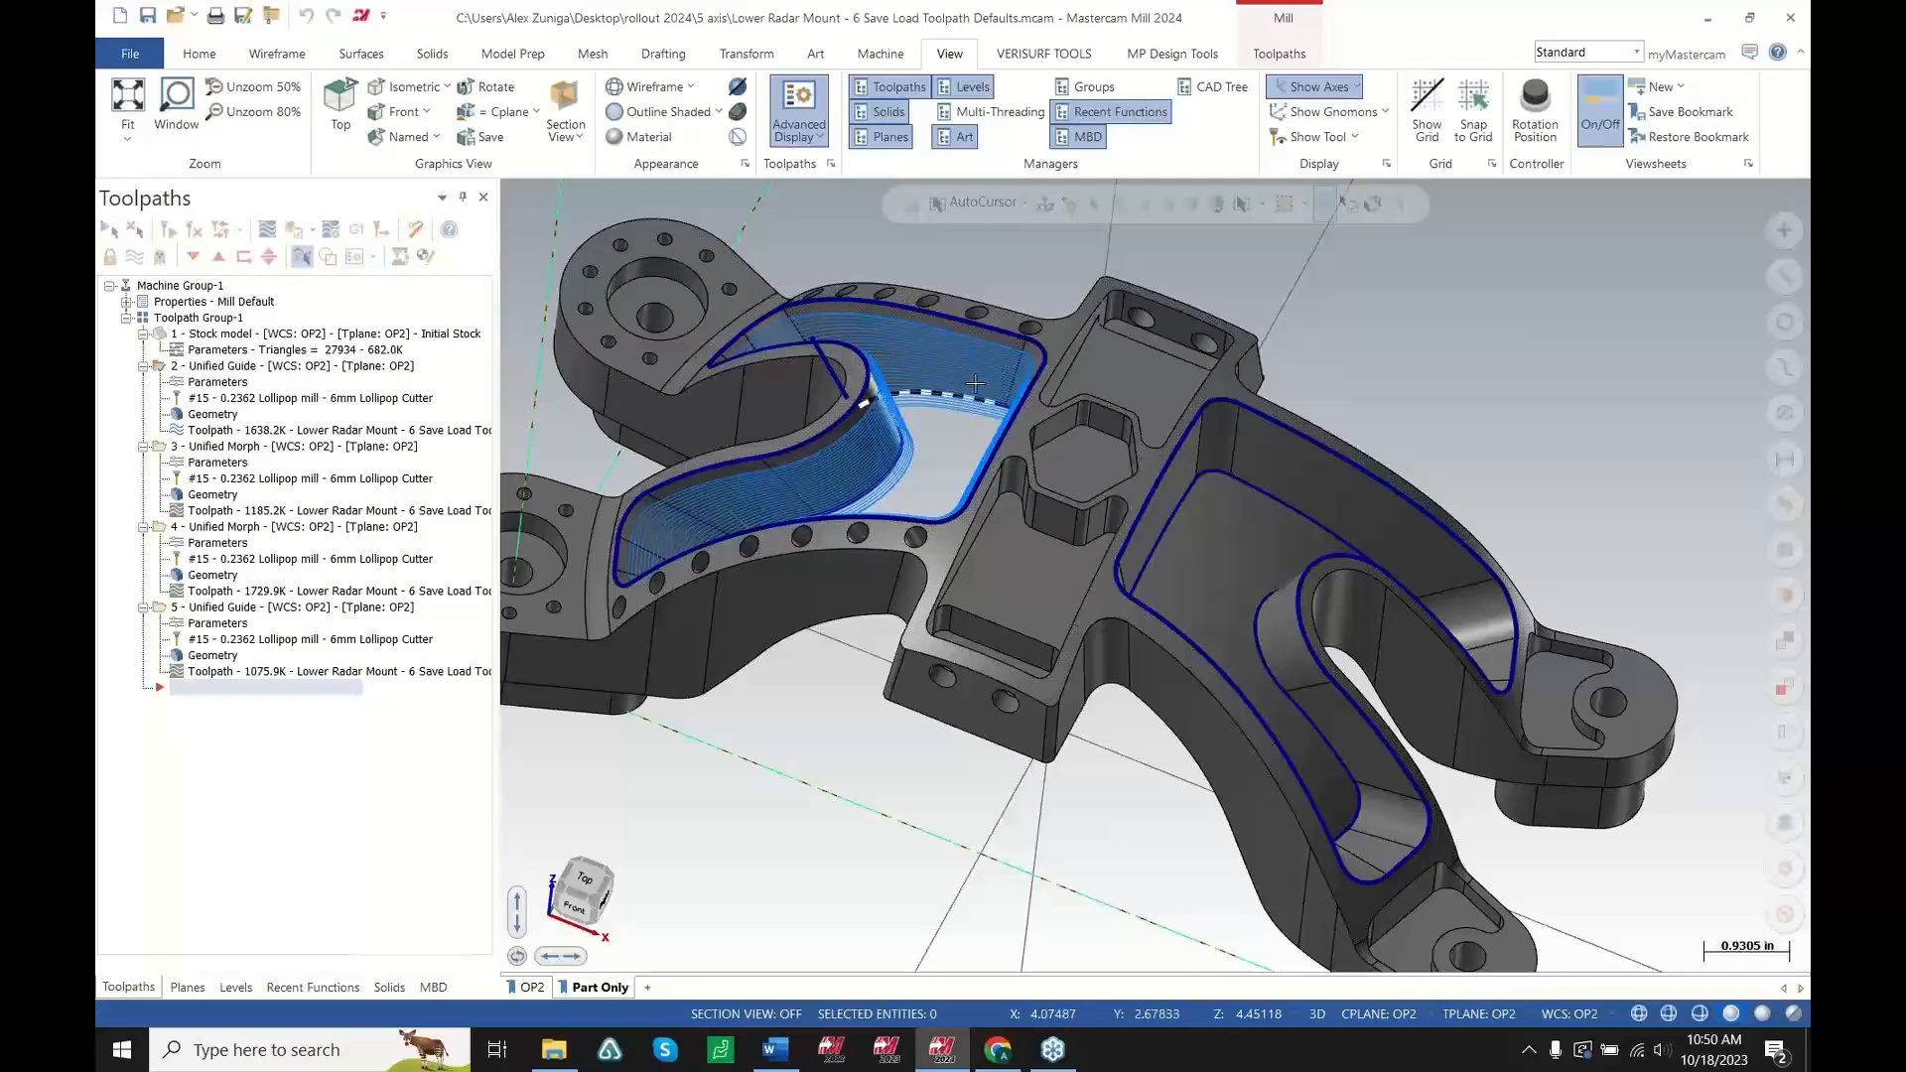
pyautogui.scroll(5, 1046, 386)
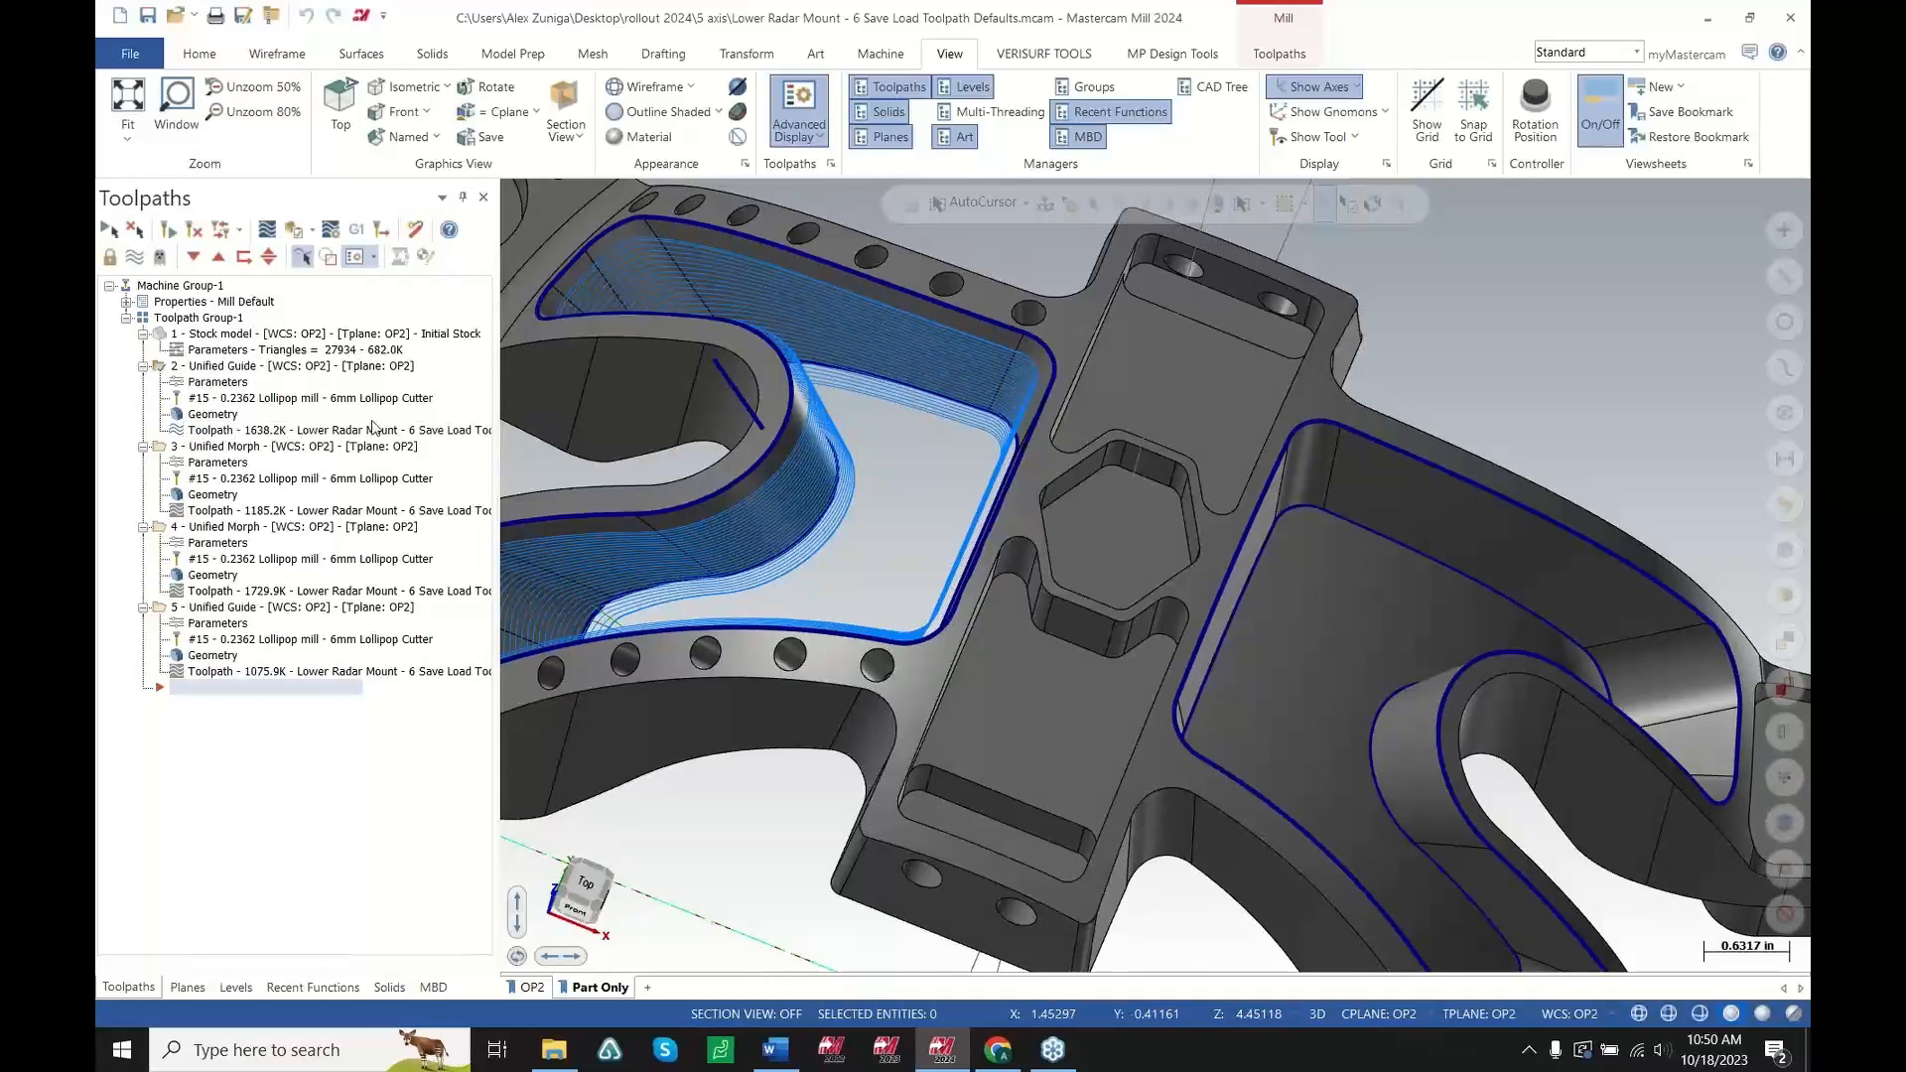
pyautogui.click(228, 449)
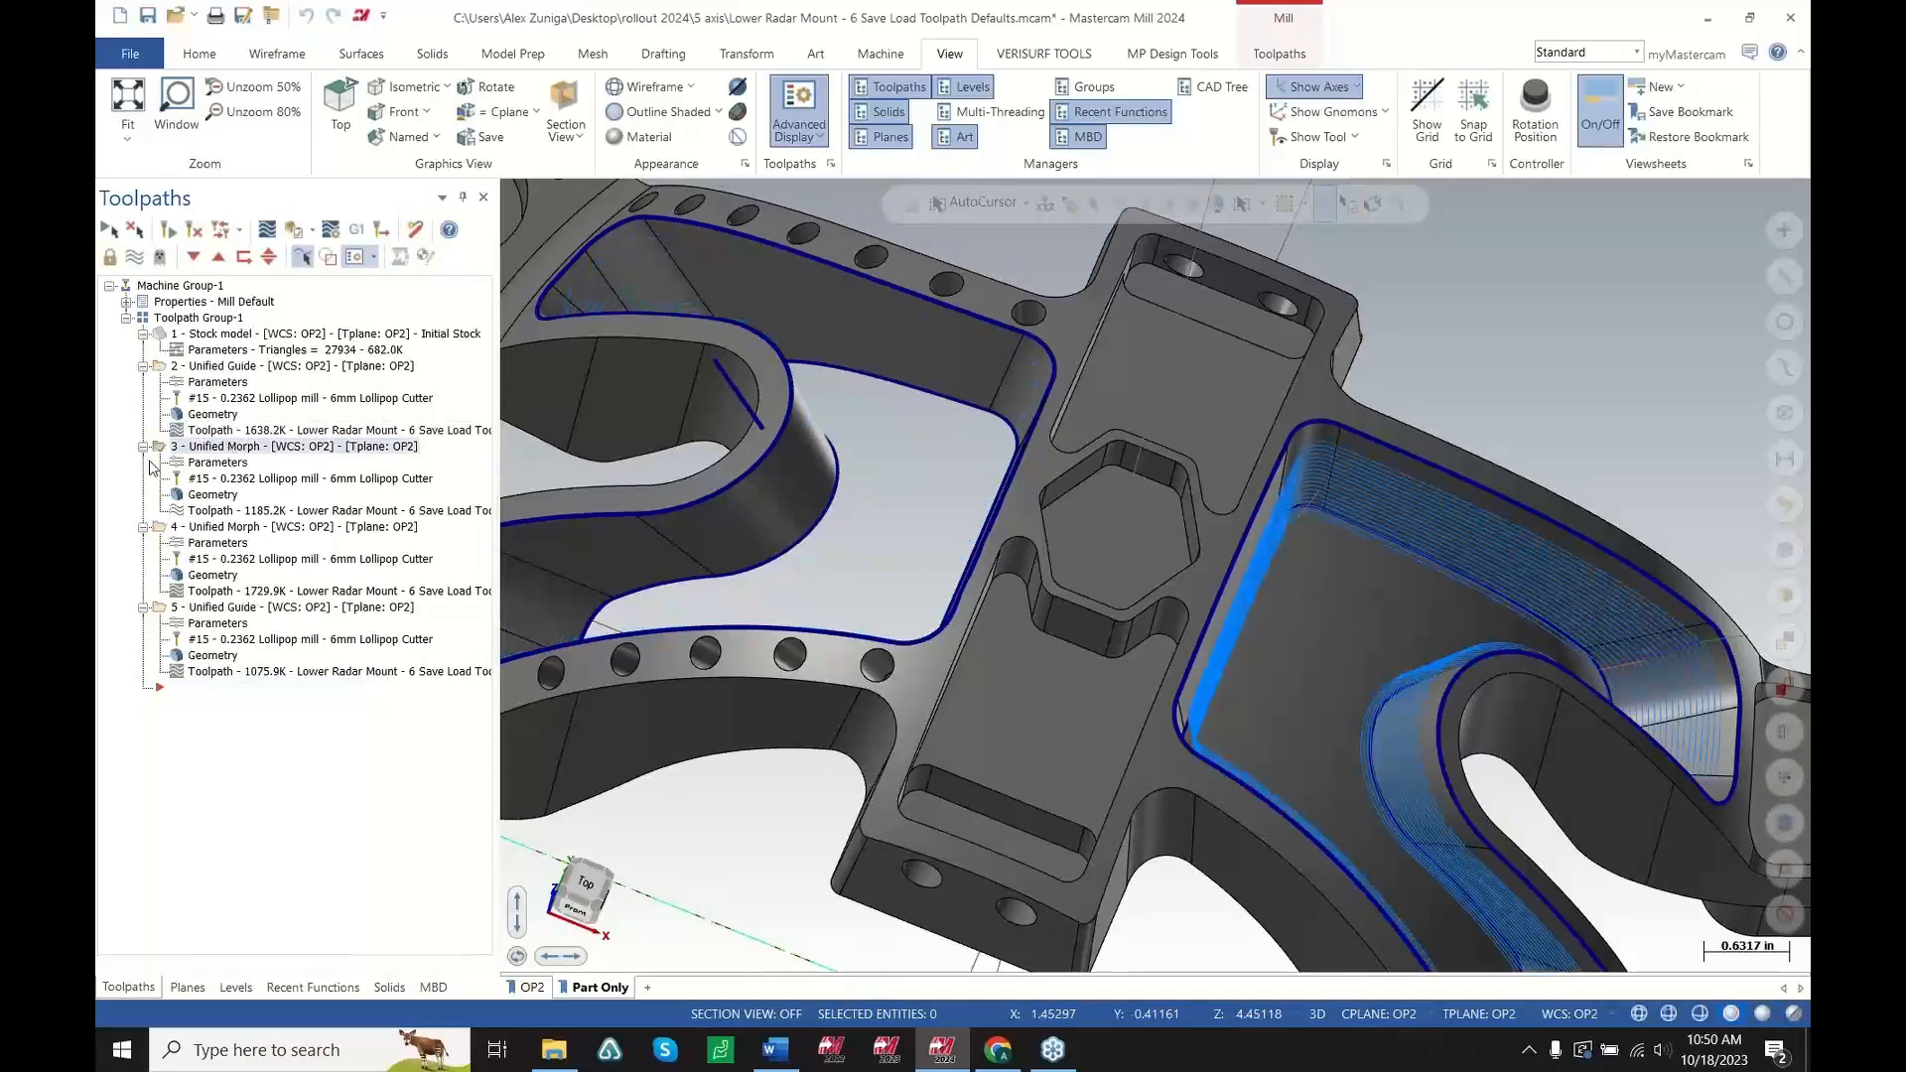
pyautogui.scroll(-3, 1191, 725)
pyautogui.scroll(2, 1456, 682)
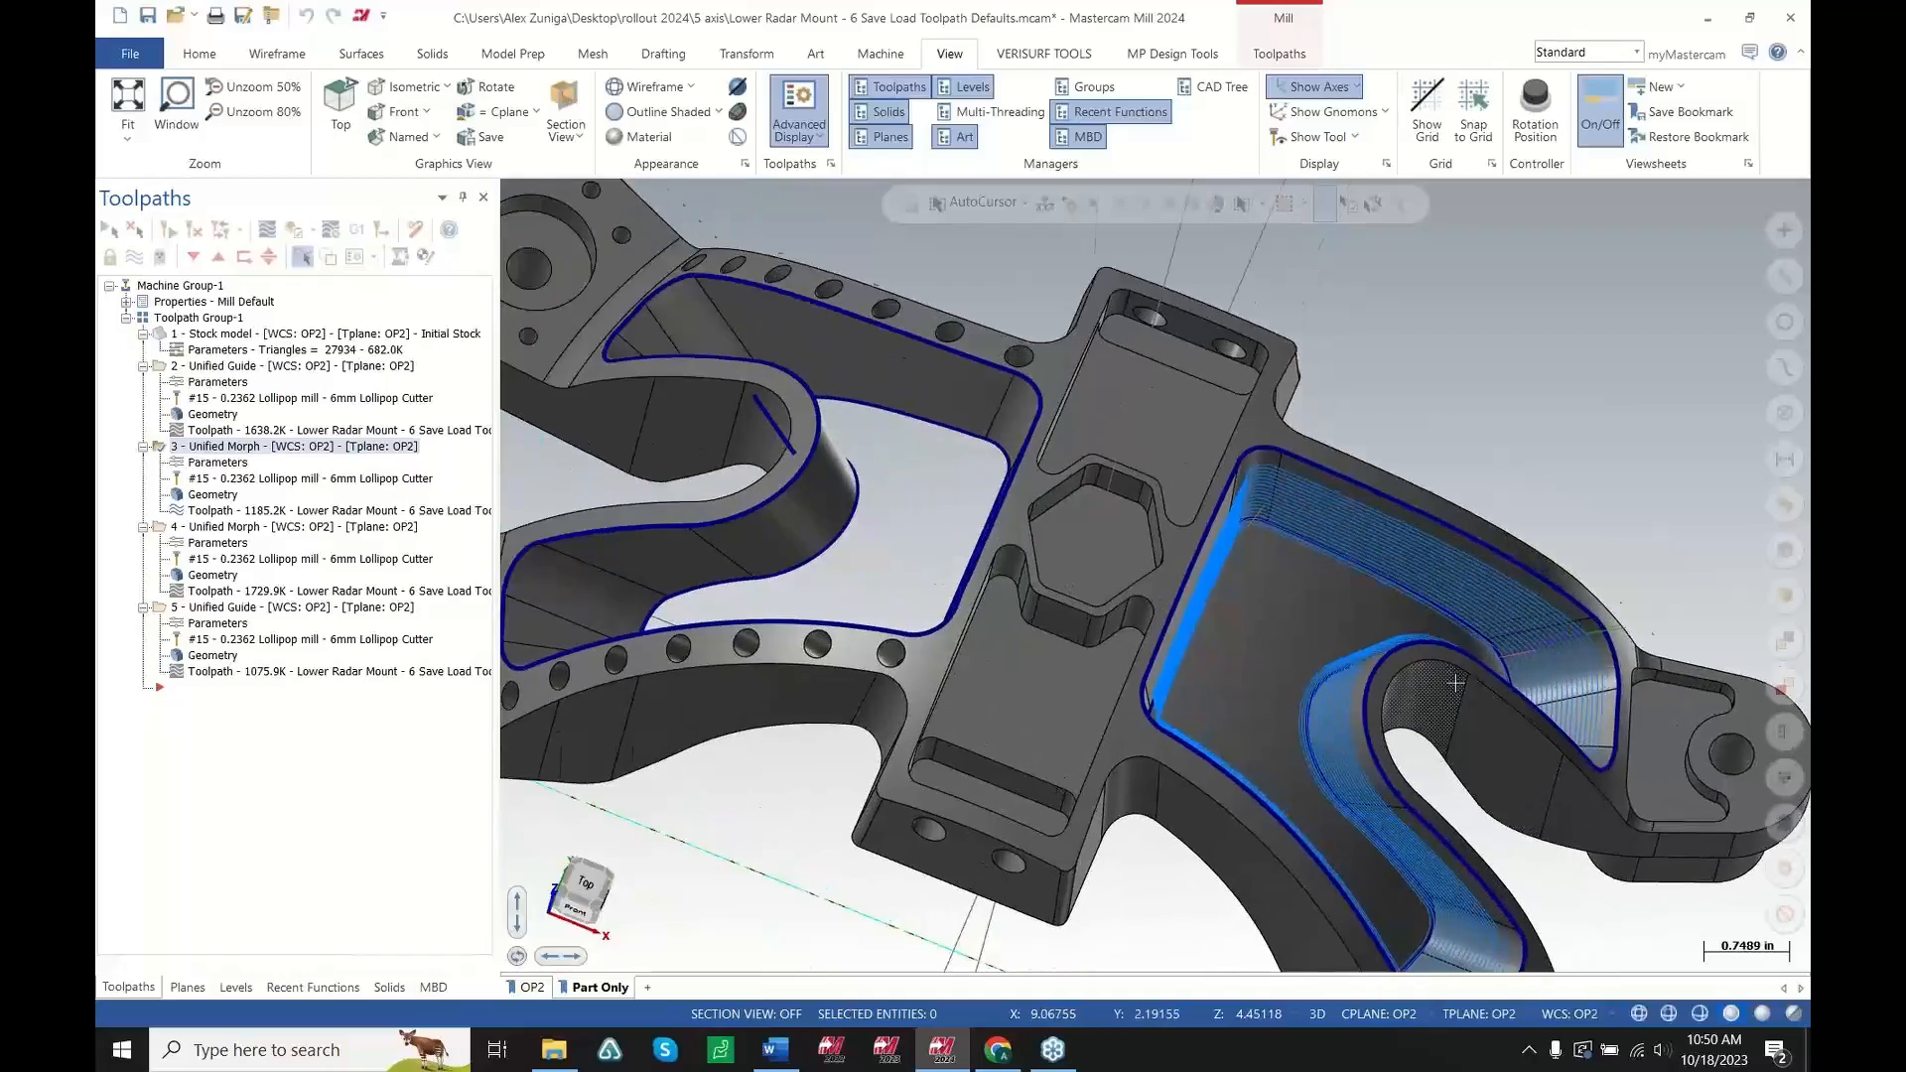
pyautogui.moveTo(1458, 682); pyautogui.dragTo(1415, 784, button='middle')
pyautogui.scroll(-4, 1681, 821)
pyautogui.scroll(4, 1107, 599)
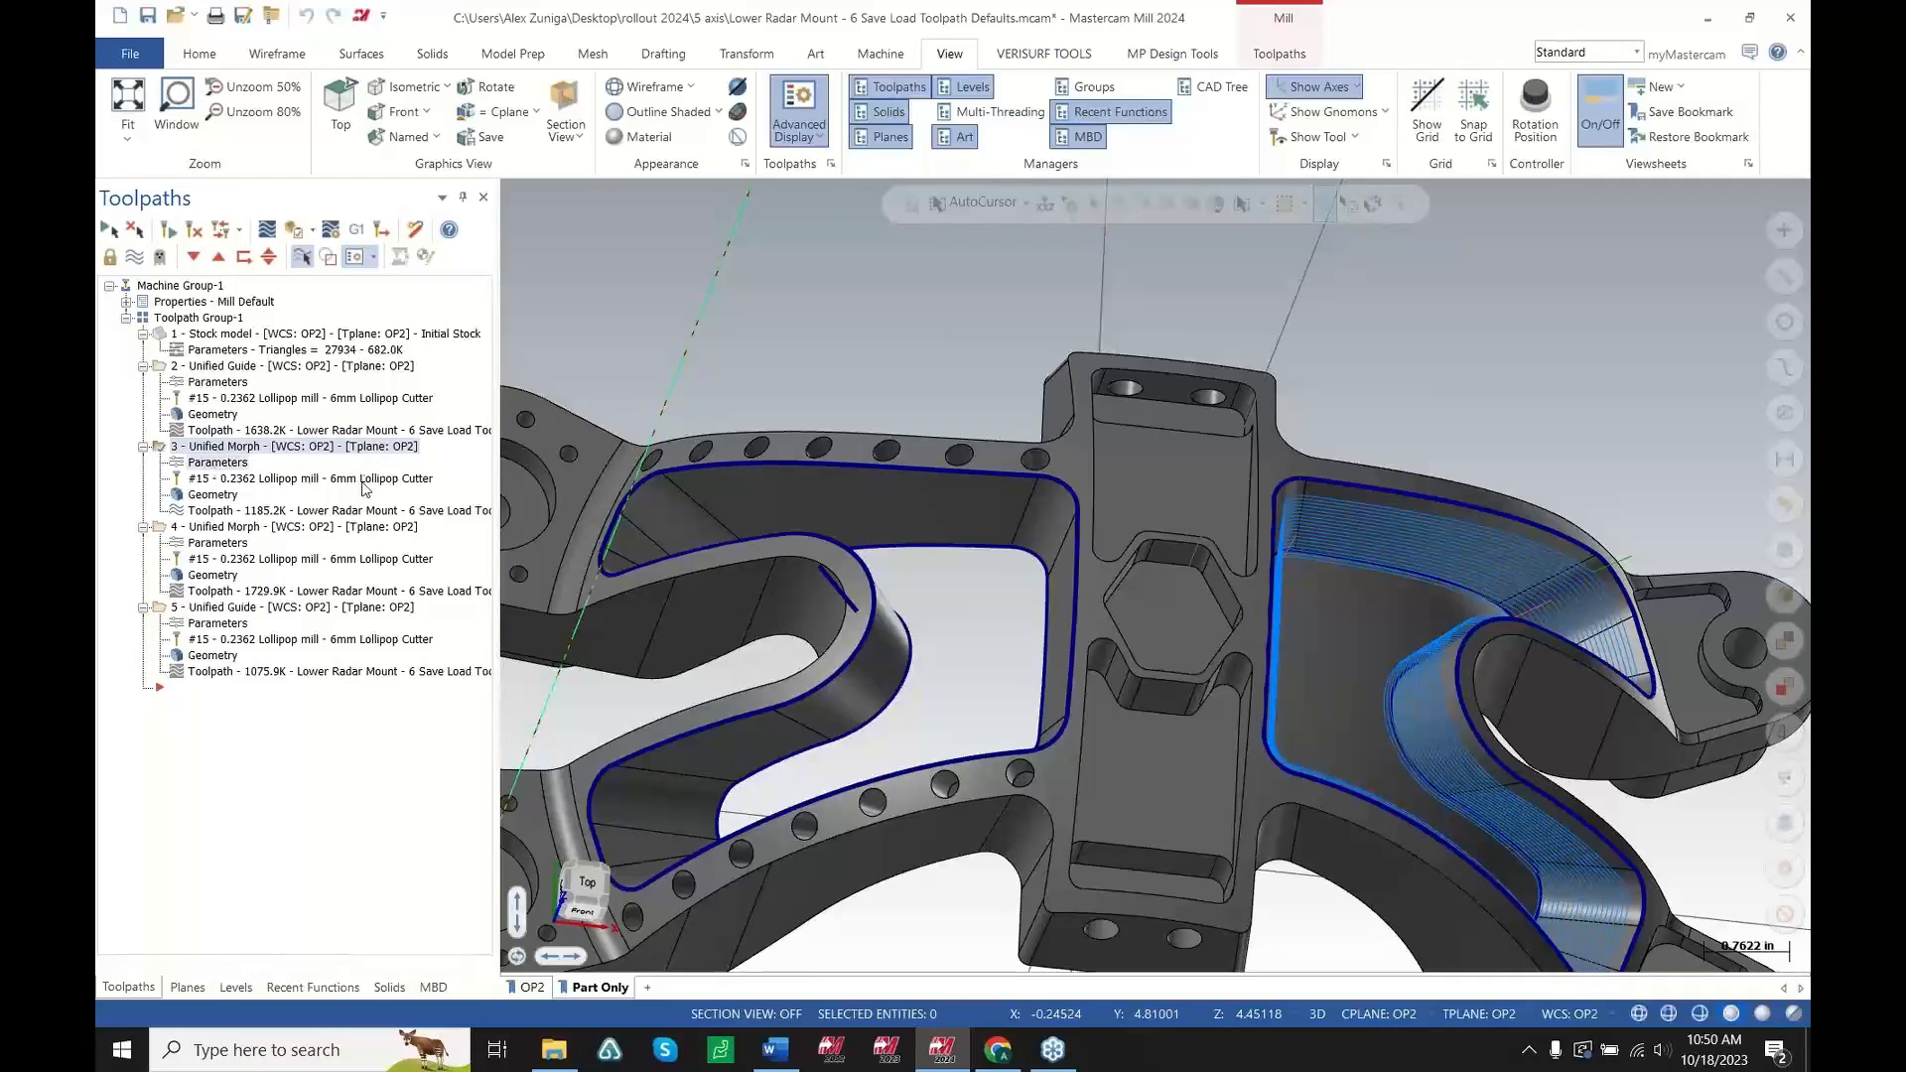
# Open the Unified Morph toolpath's parameters, review its Cut Pattern, Tool Axis Control and Collision Control pages, and cancel
pyautogui.click(195, 462)
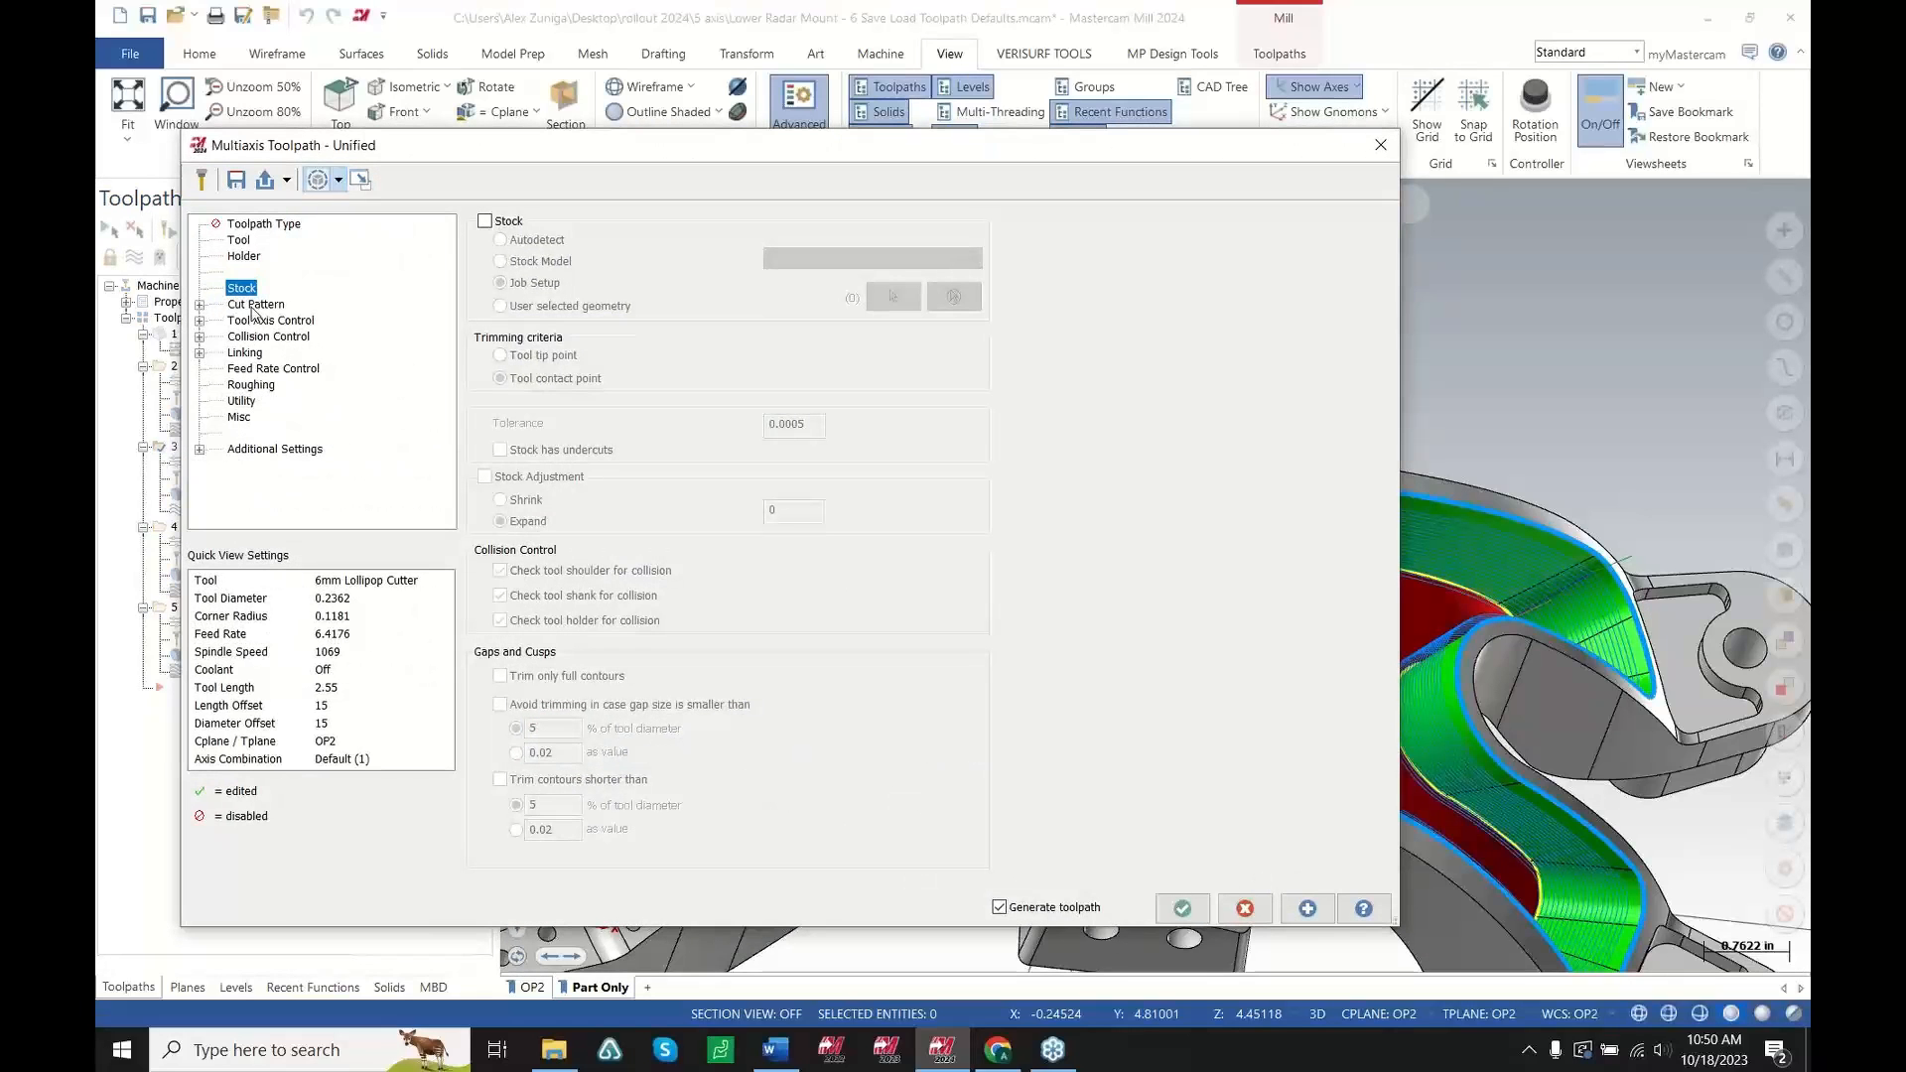
pyautogui.click(257, 305)
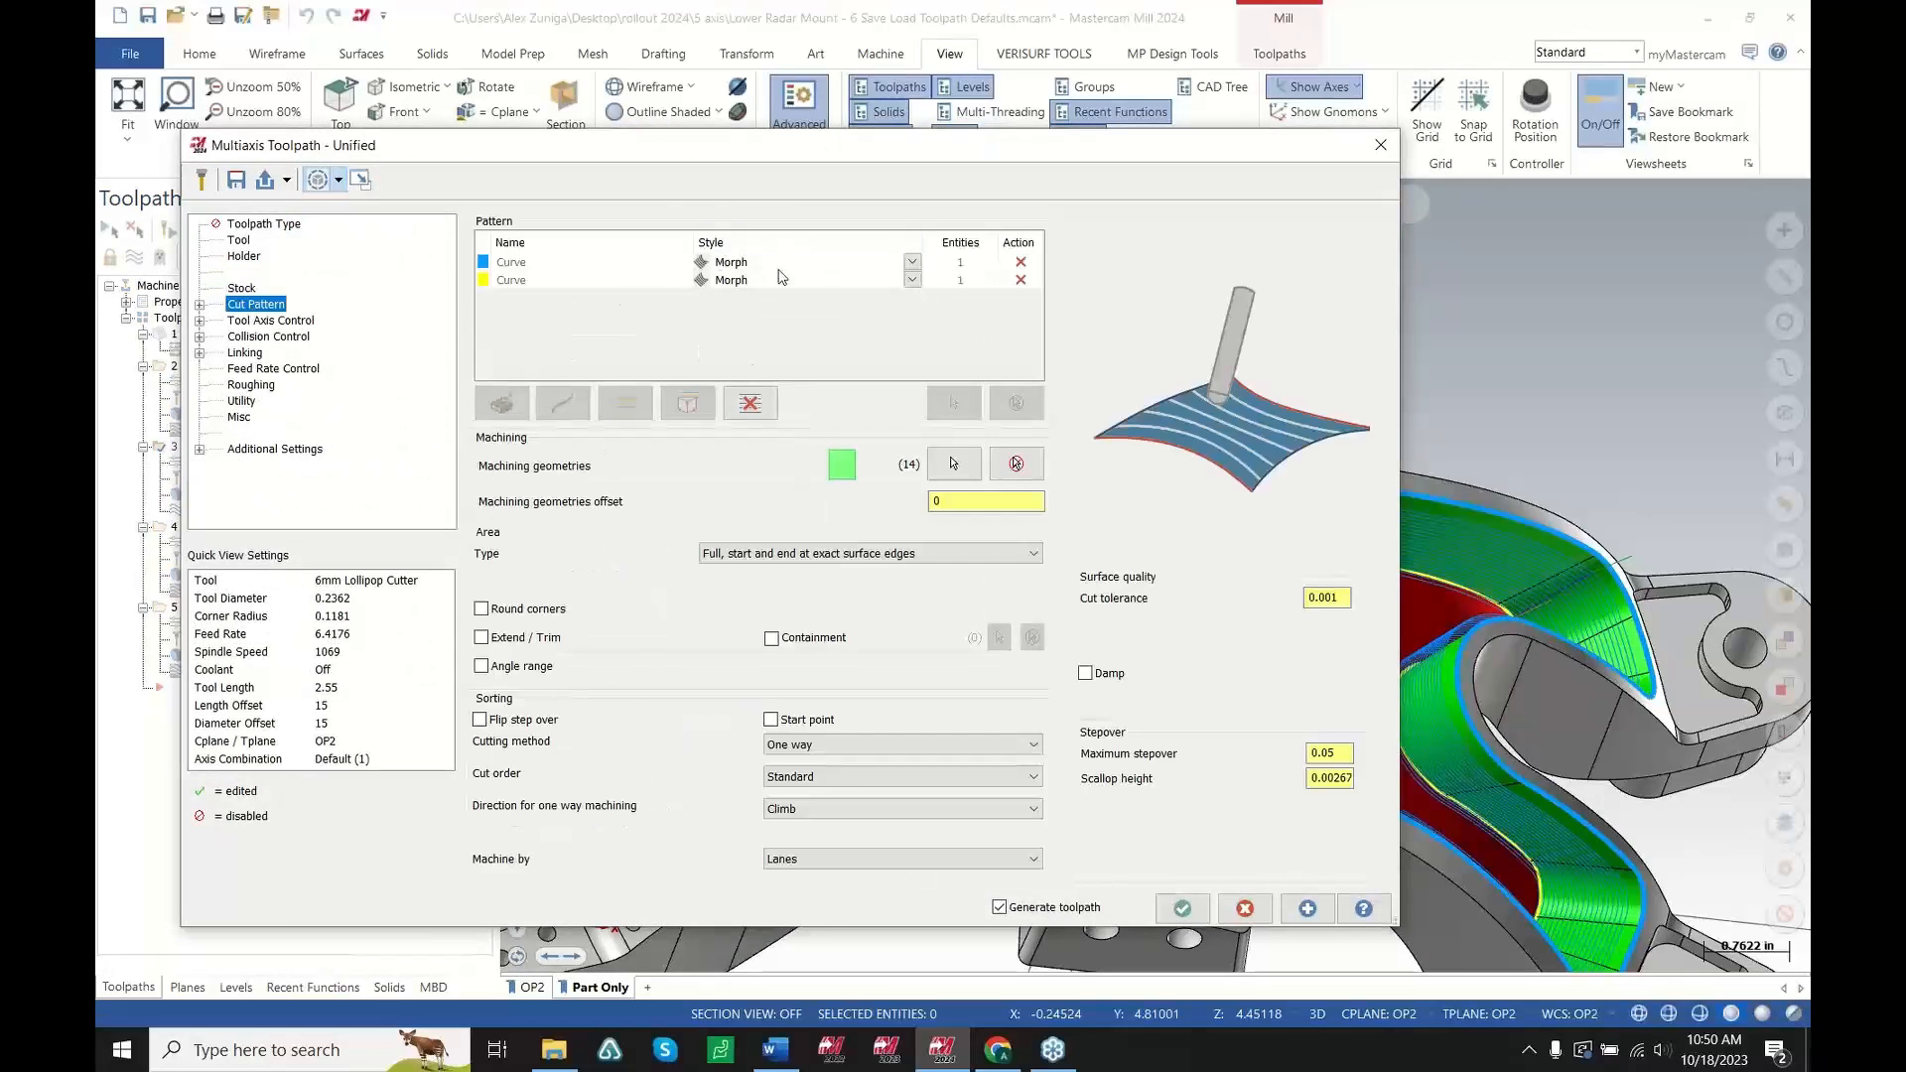
pyautogui.click(264, 321)
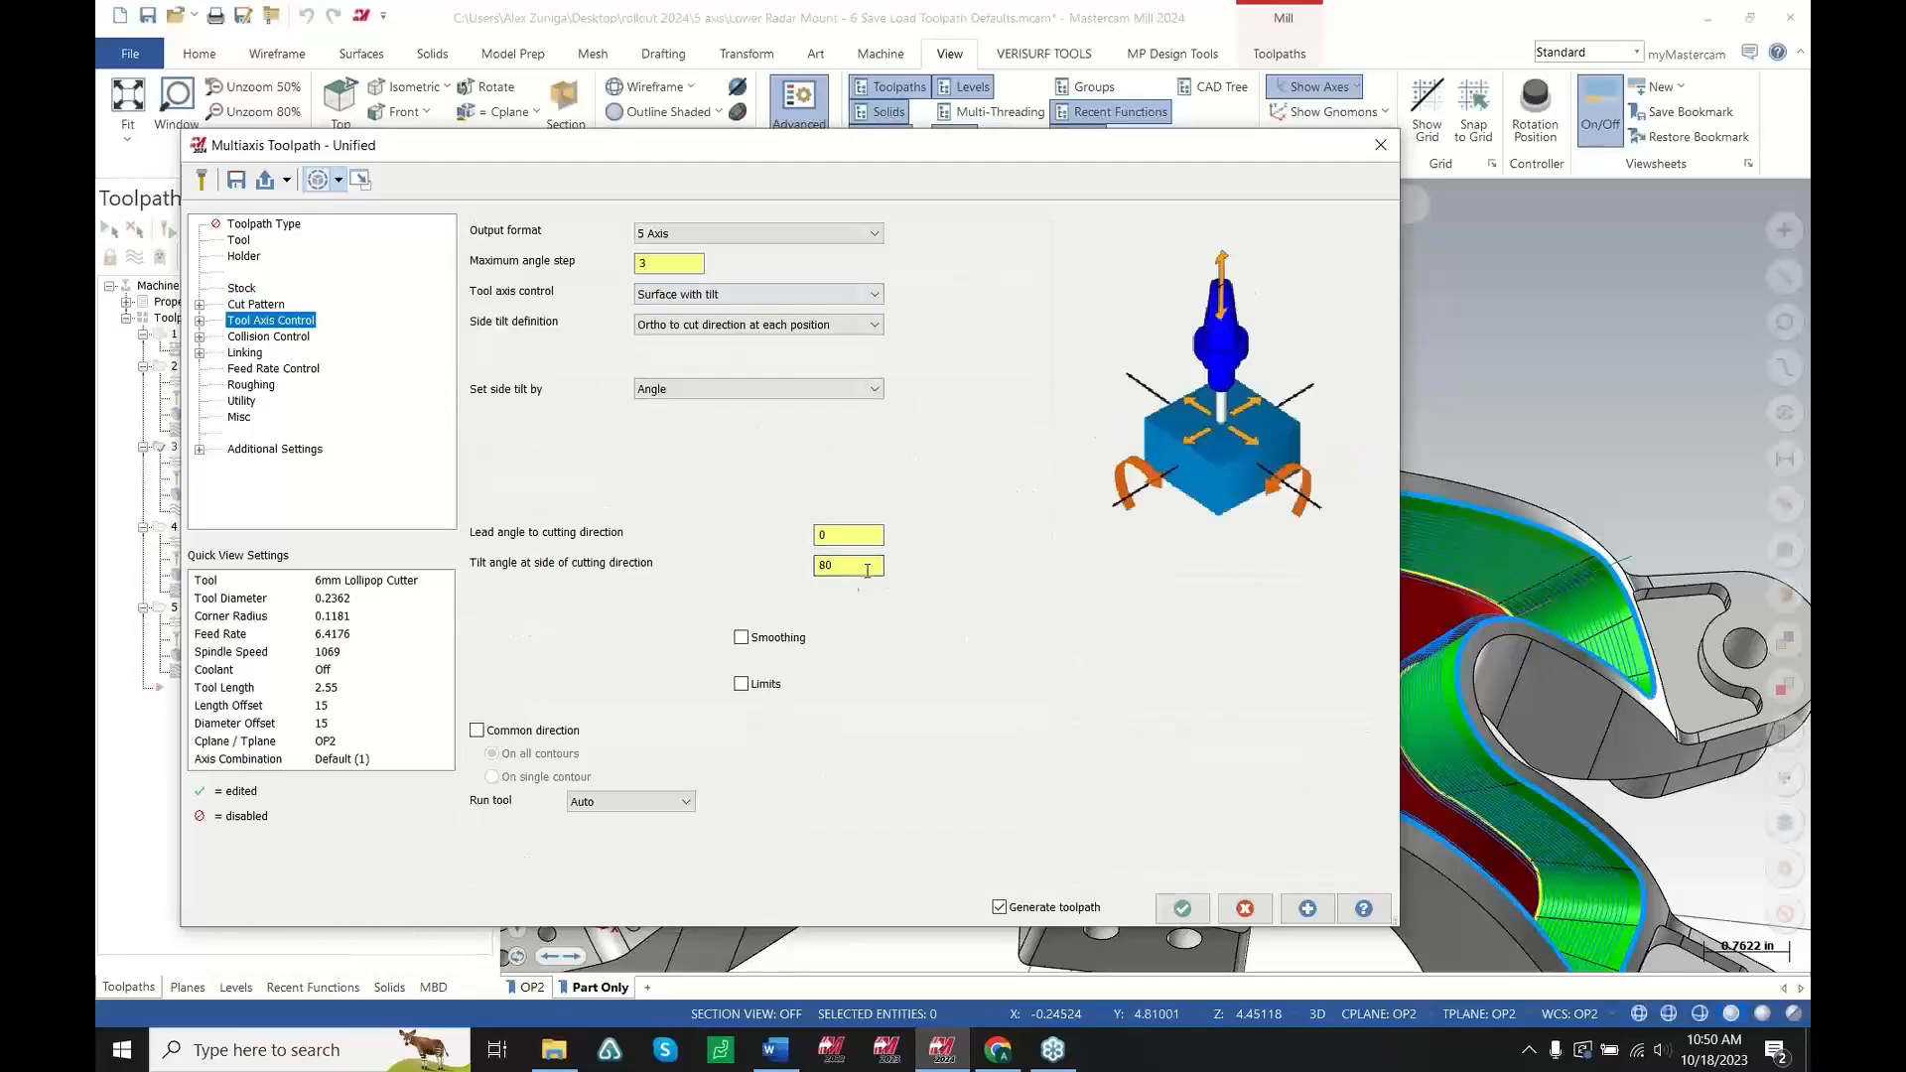
pyautogui.click(290, 338)
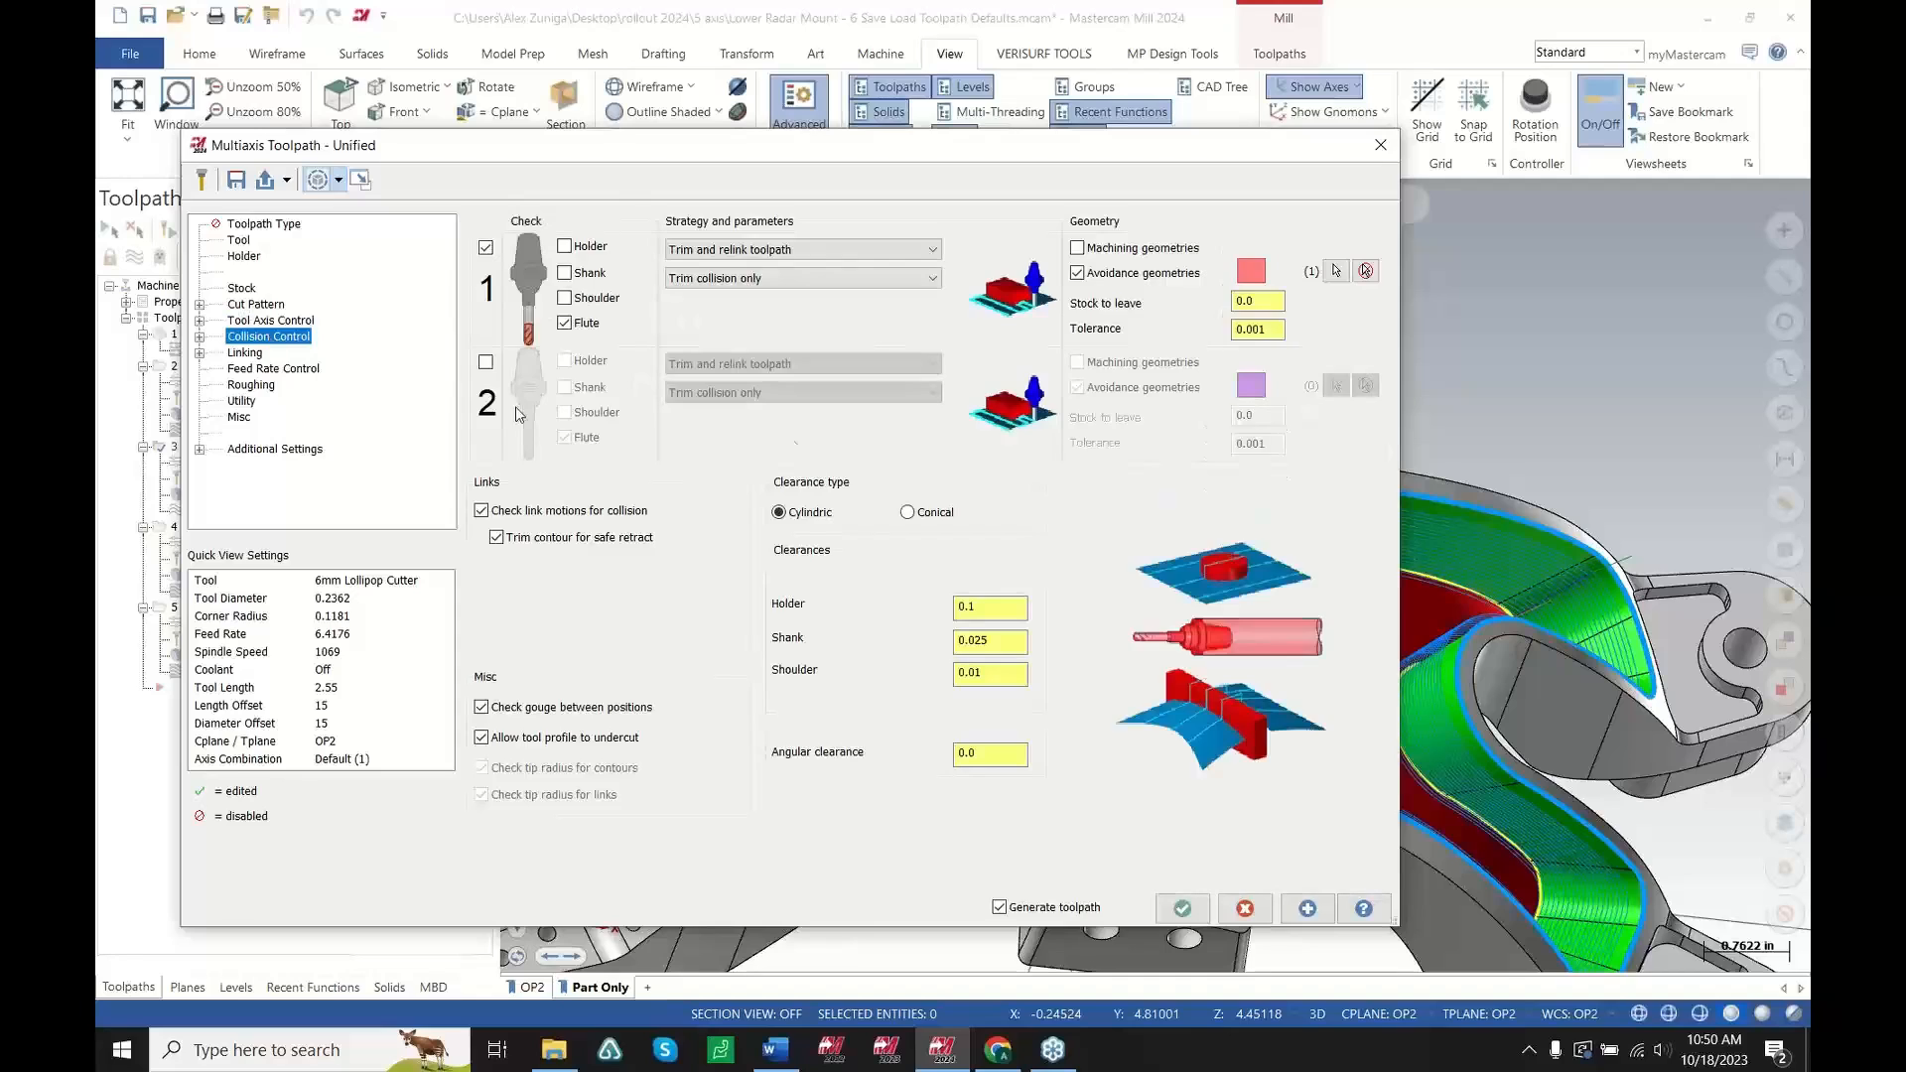
pyautogui.click(1248, 906)
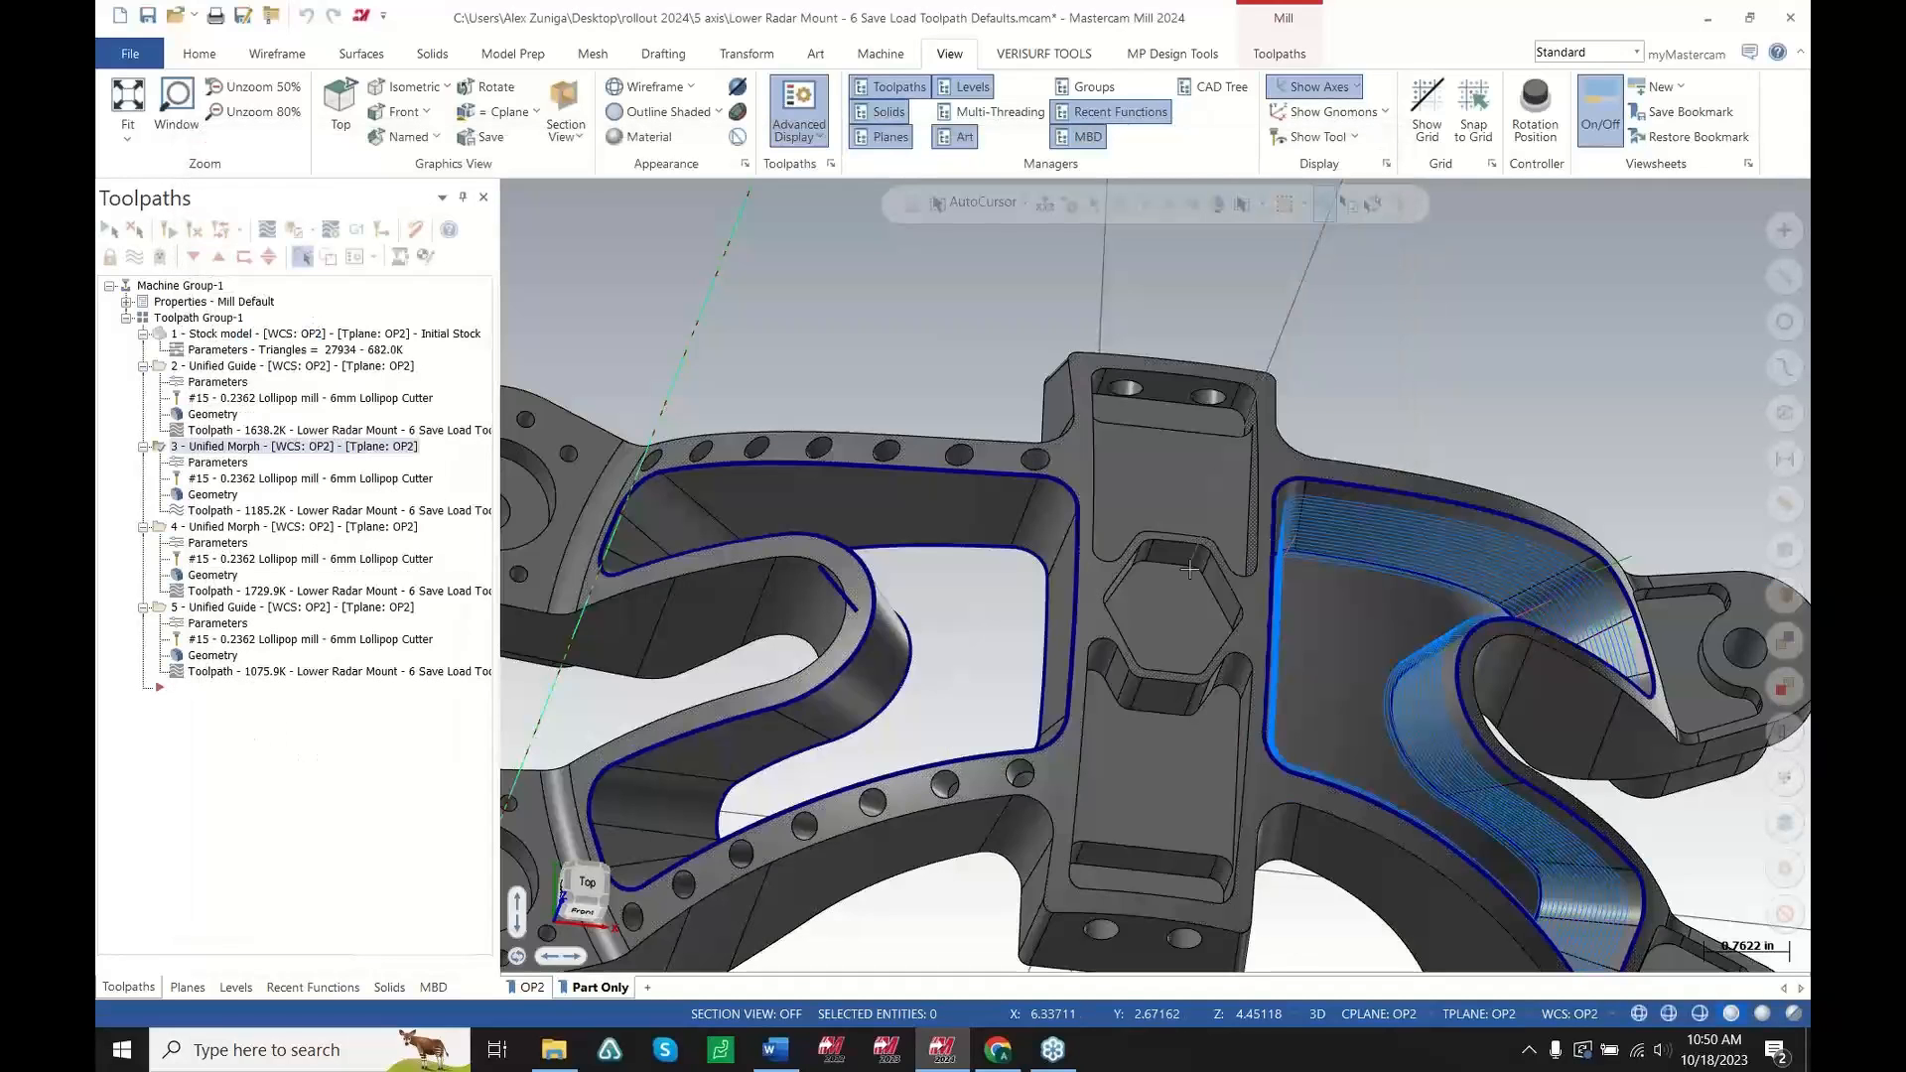
# Start a new Unified multiaxis toolpath on the radar mount
pyautogui.scroll(-3, 1189, 569)
pyautogui.scroll(3, 1241, 541)
pyautogui.moveTo(1238, 540); pyautogui.dragTo(1179, 545, button='middle')
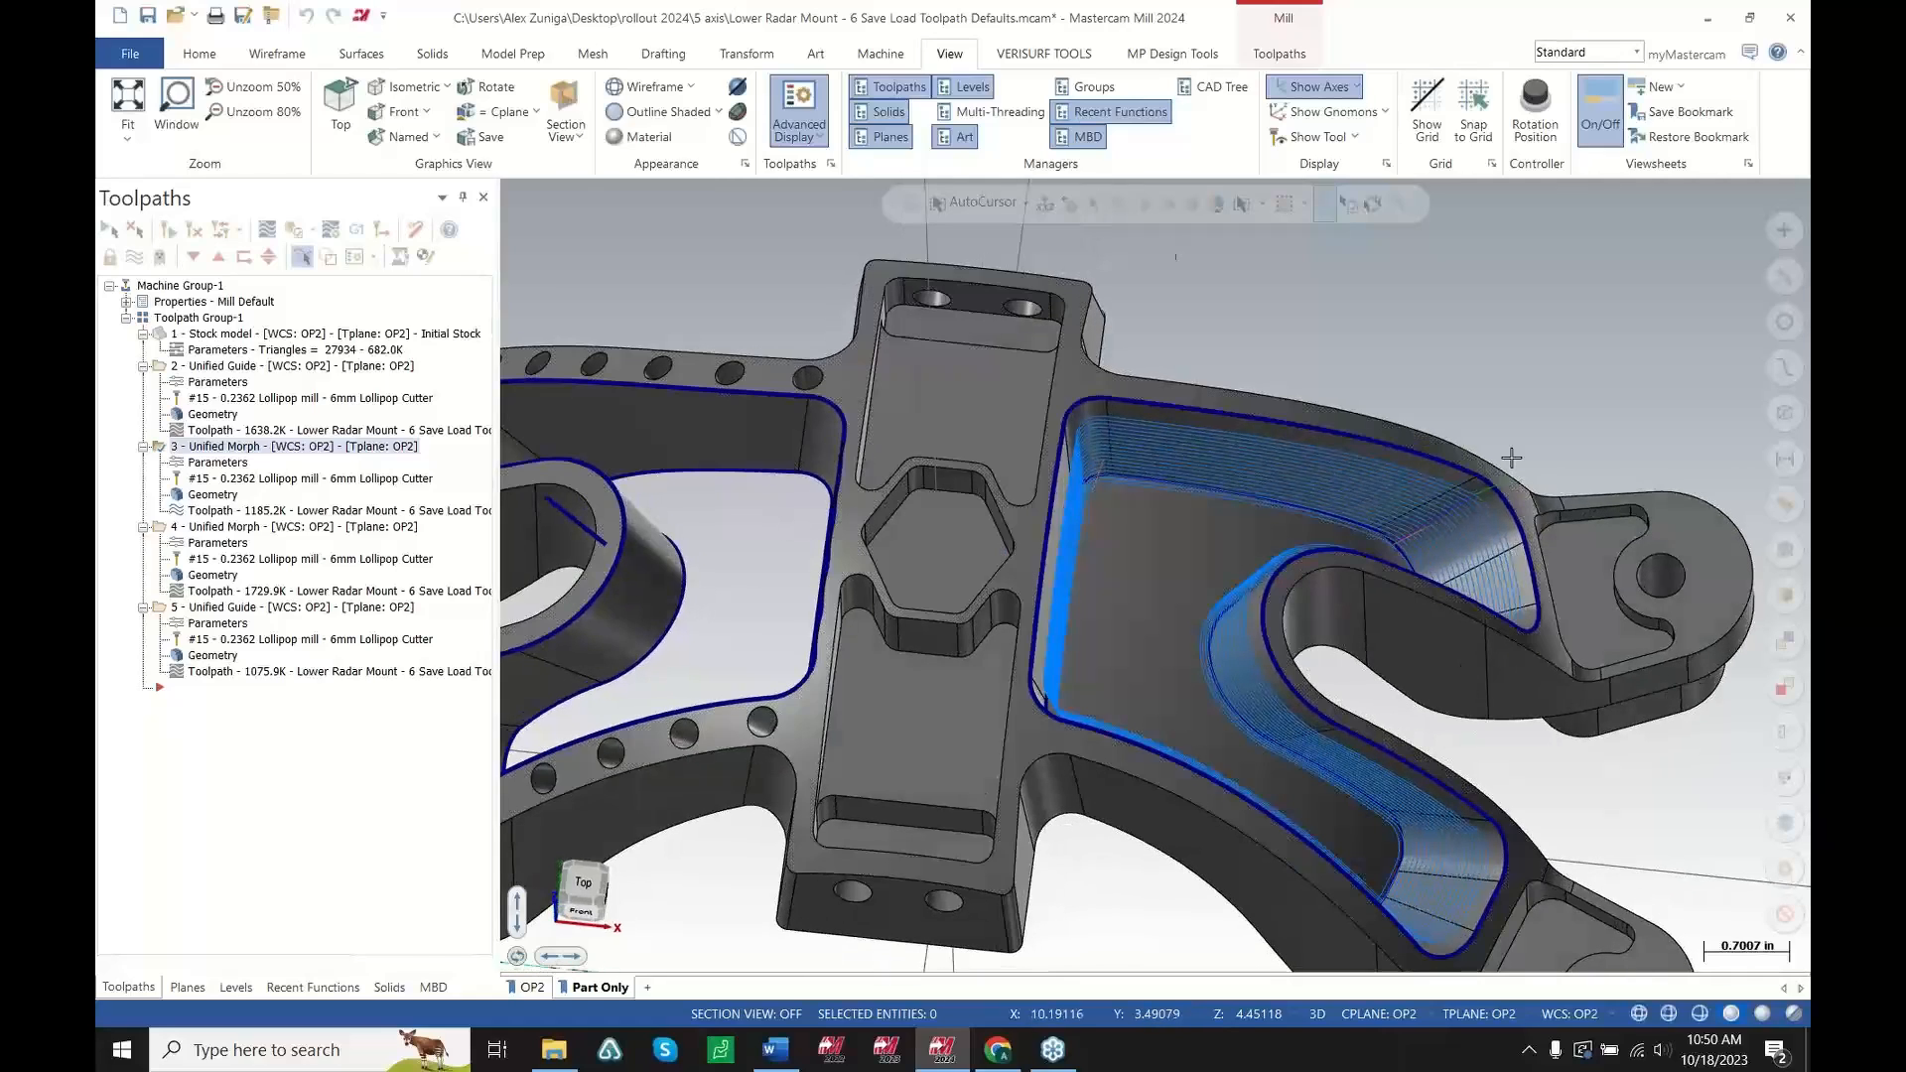
pyautogui.scroll(-1, 1511, 458)
pyautogui.click(1279, 54)
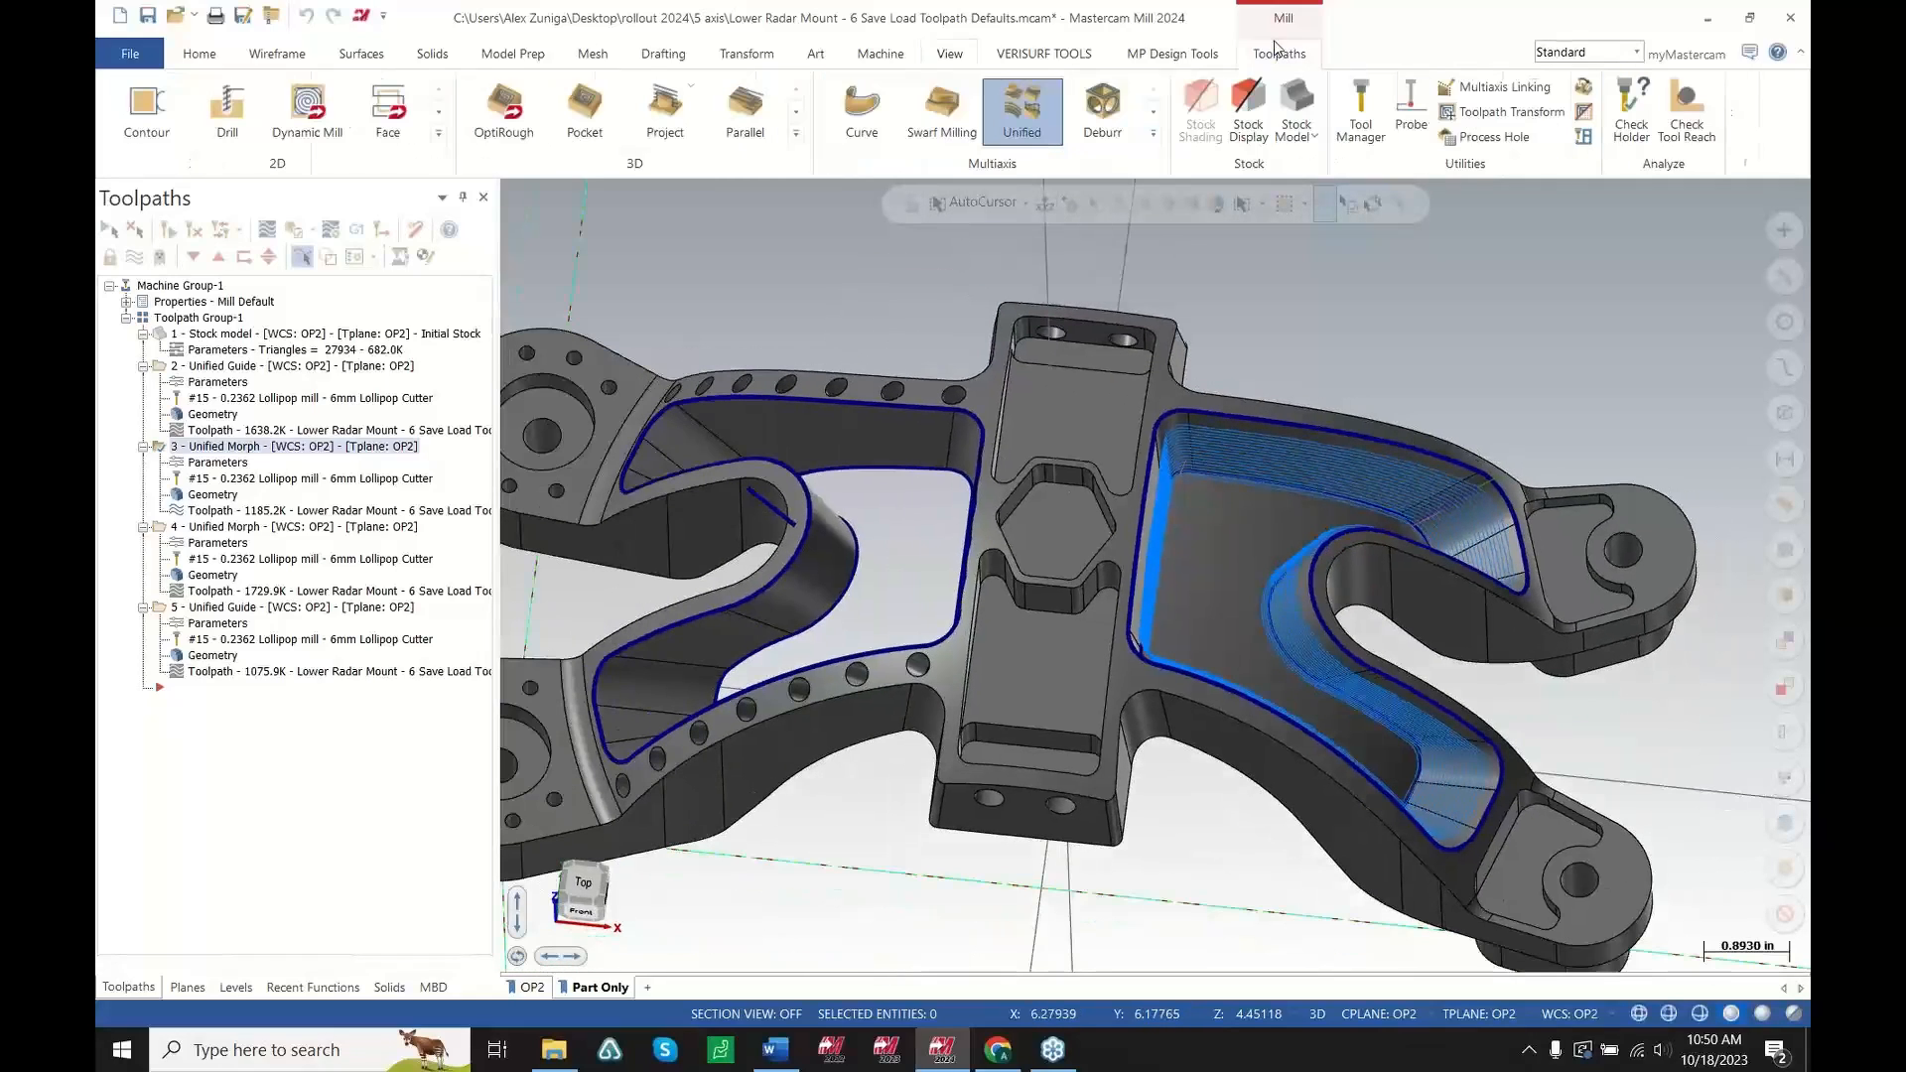
pyautogui.click(1022, 117)
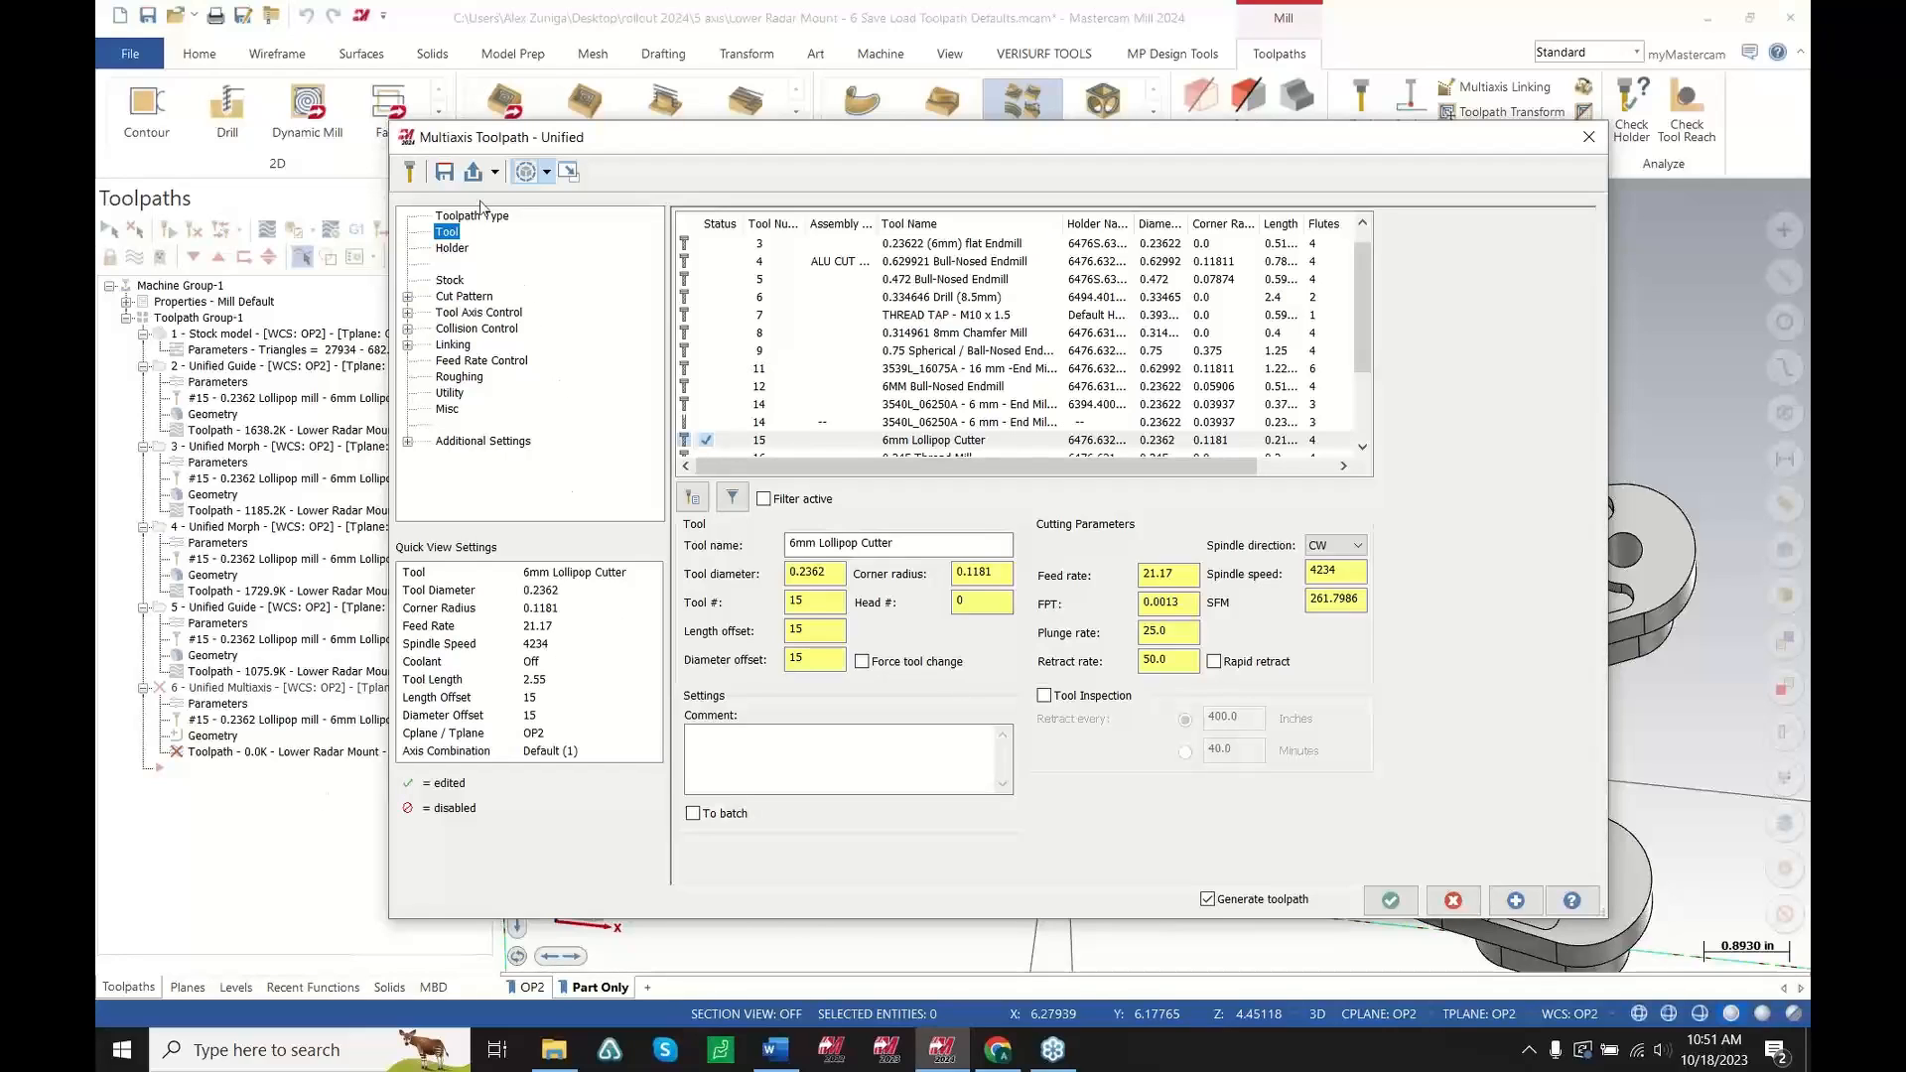
# Load the "new morph" operation settings from the 5 axis .mcam-operations library into the toolpath
pyautogui.moveTo(515, 136); pyautogui.dragTo(505, 132)
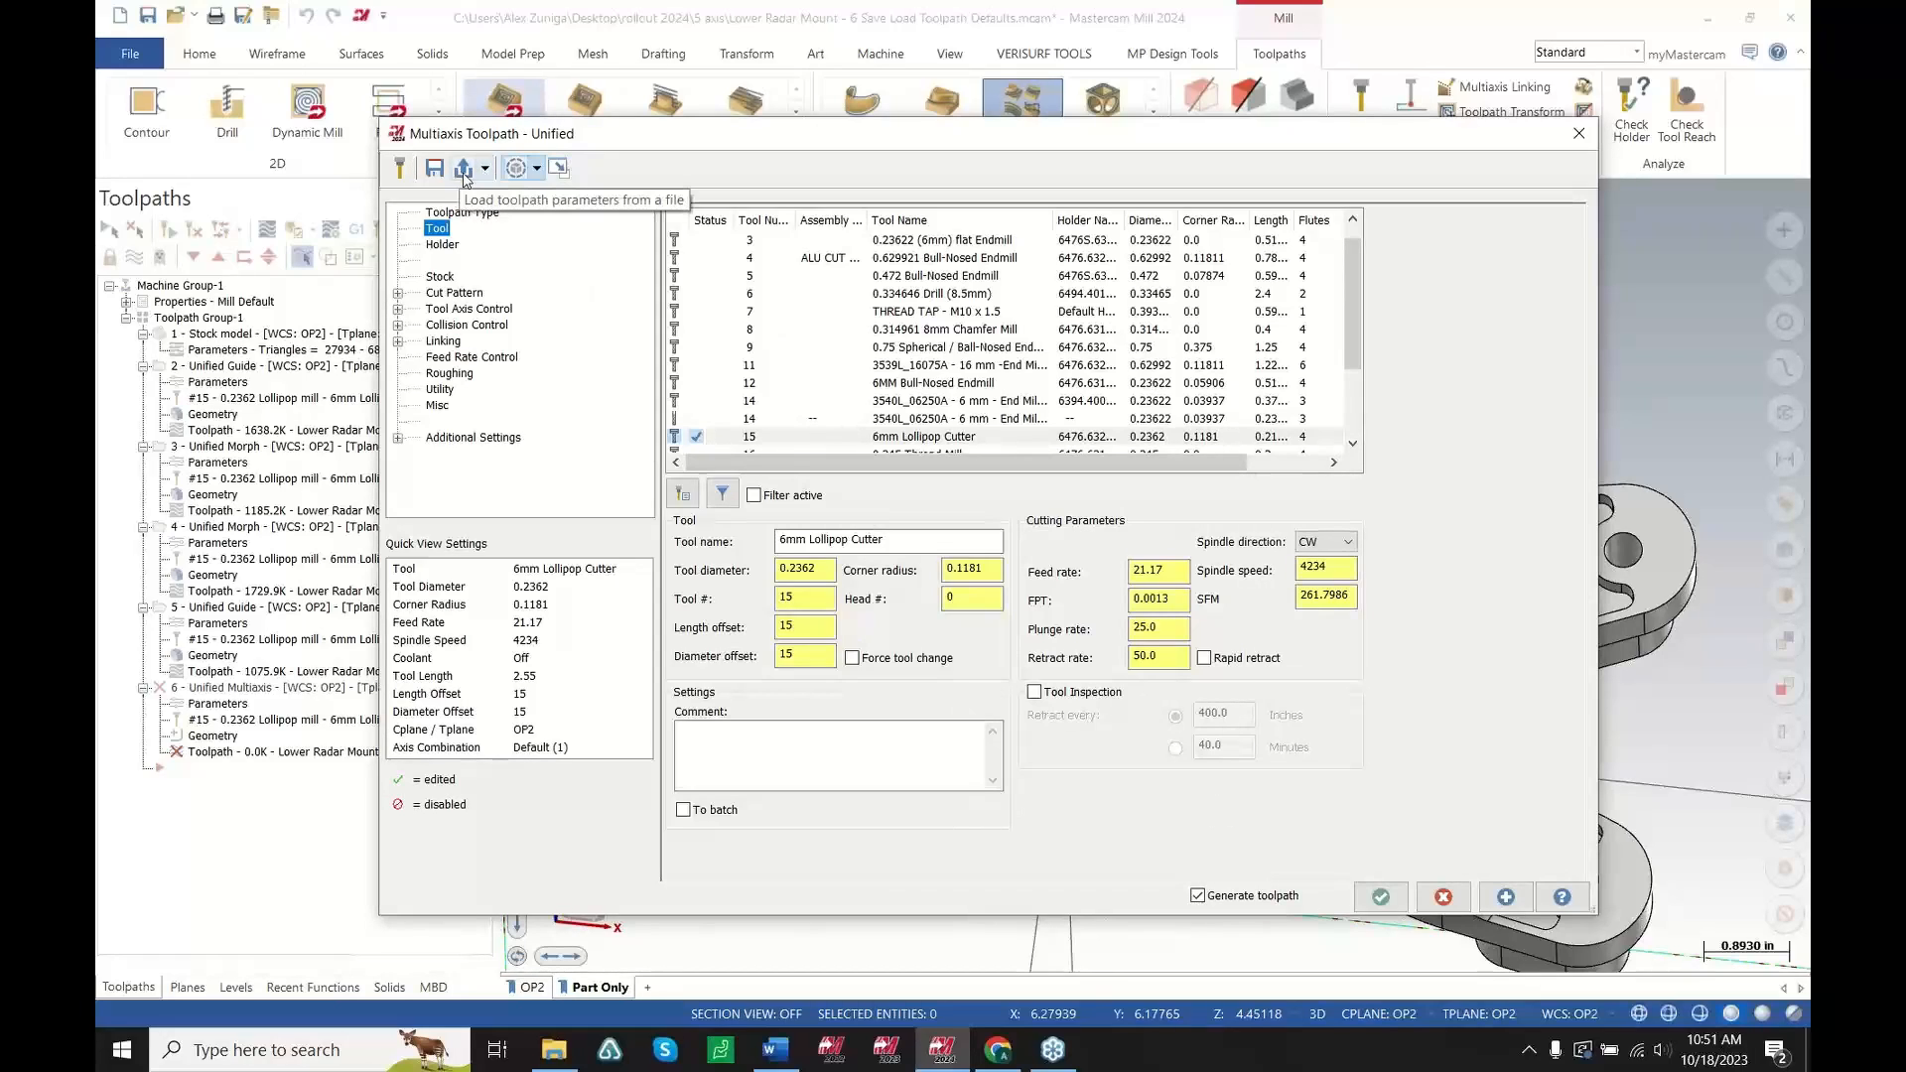
pyautogui.click(461, 169)
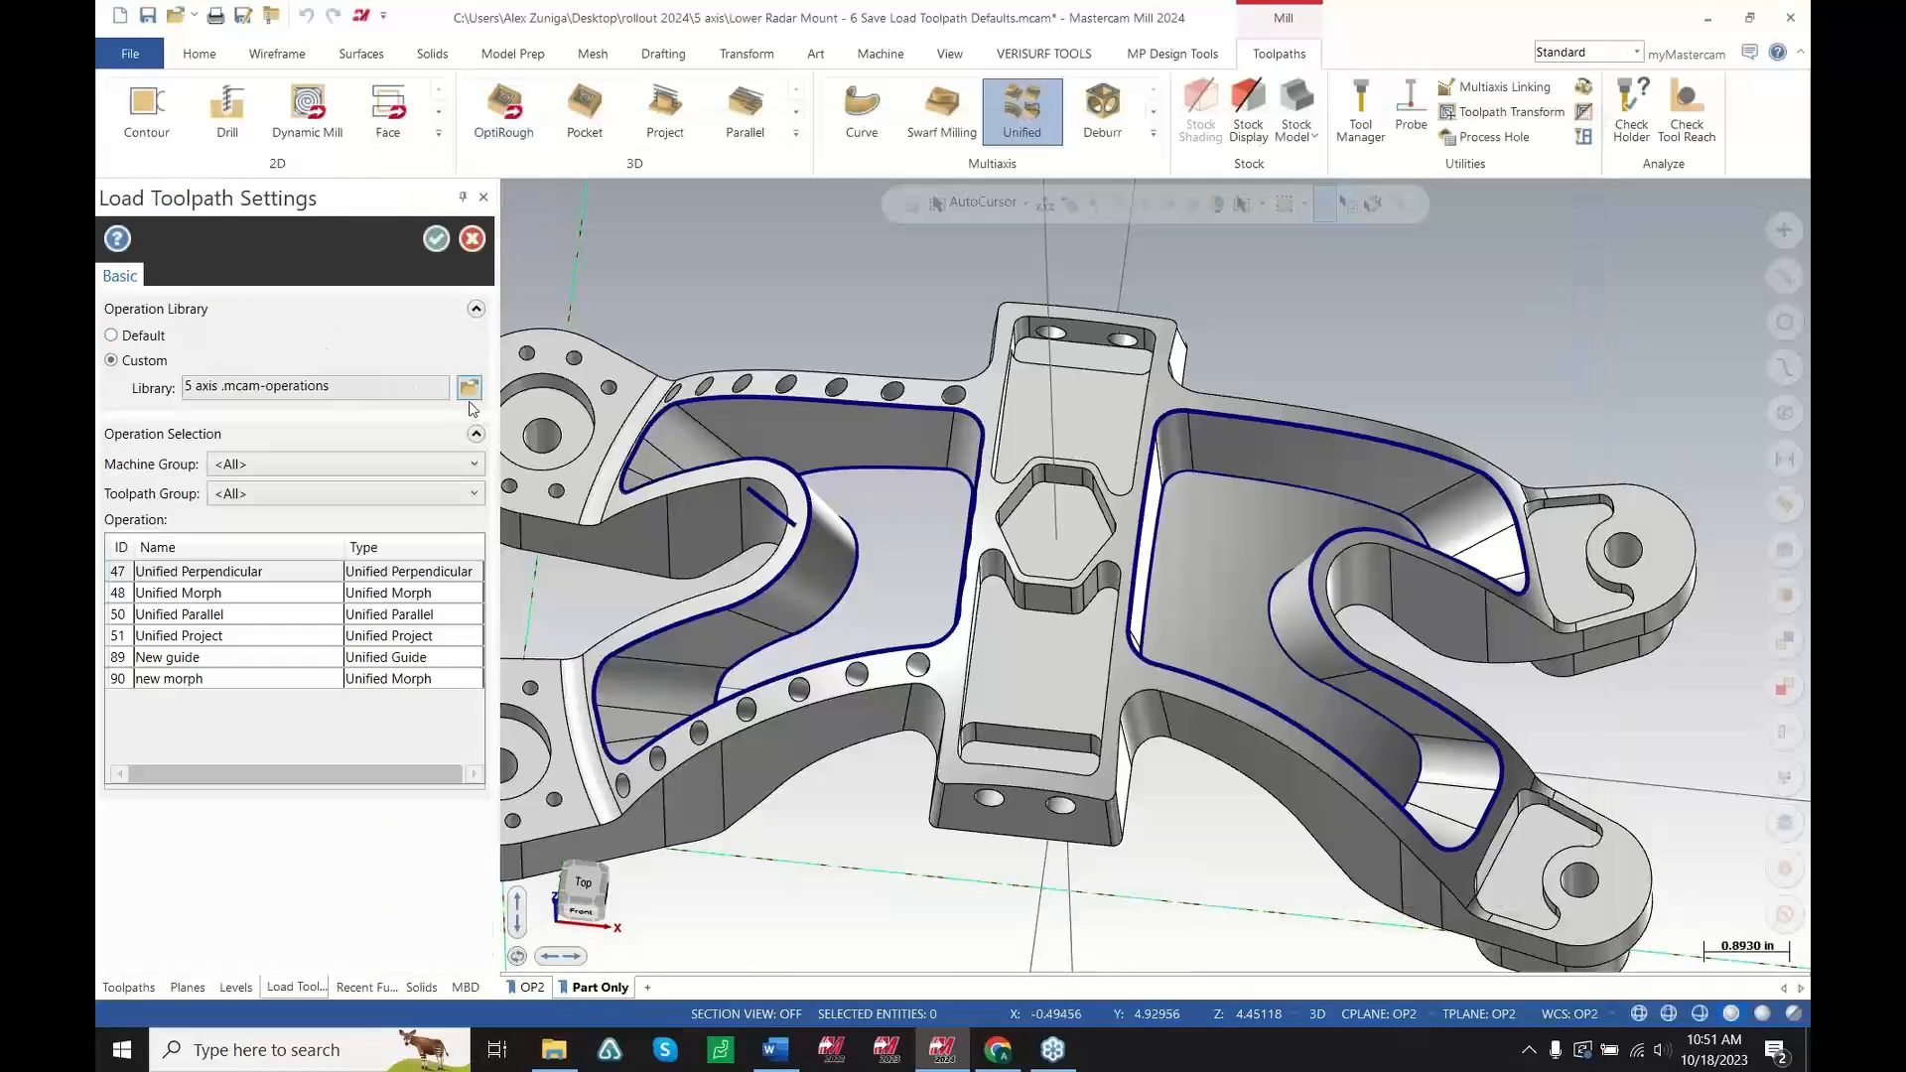
pyautogui.click(473, 392)
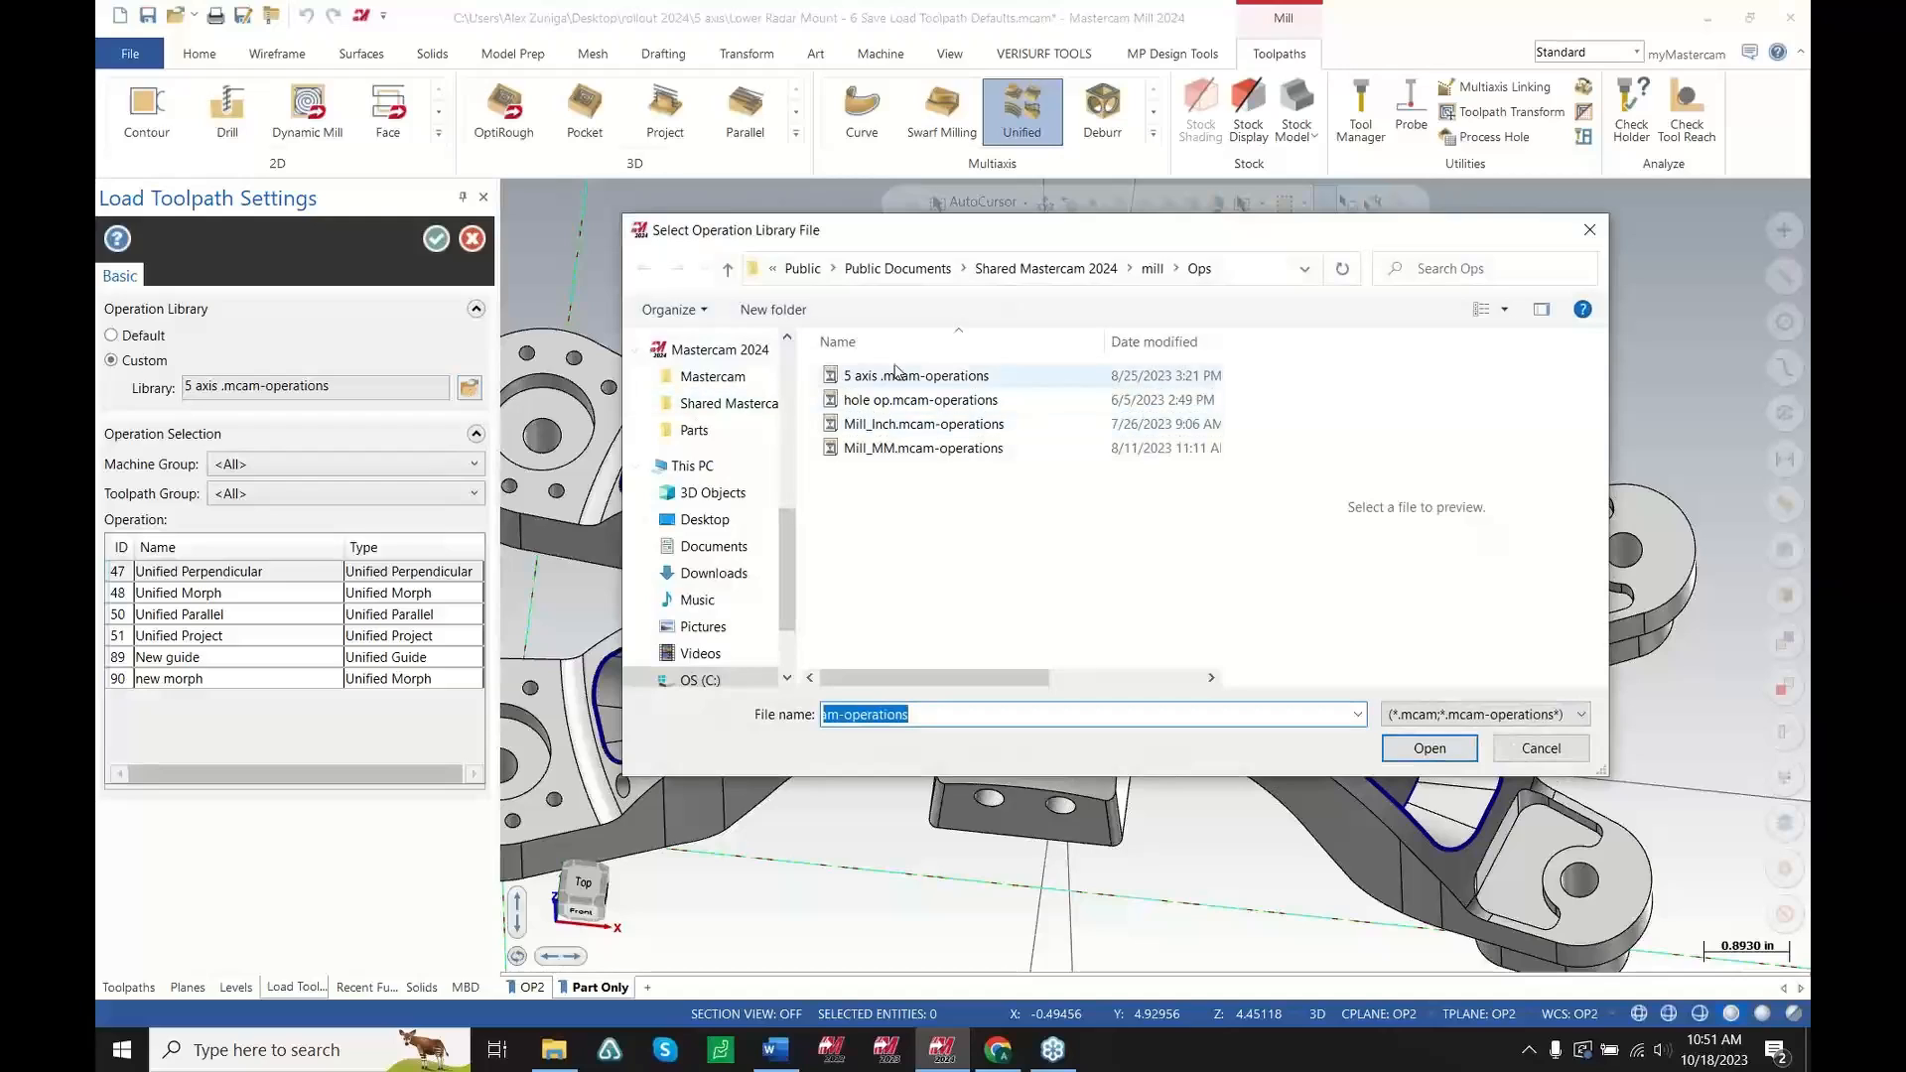
pyautogui.doubleClick(869, 379)
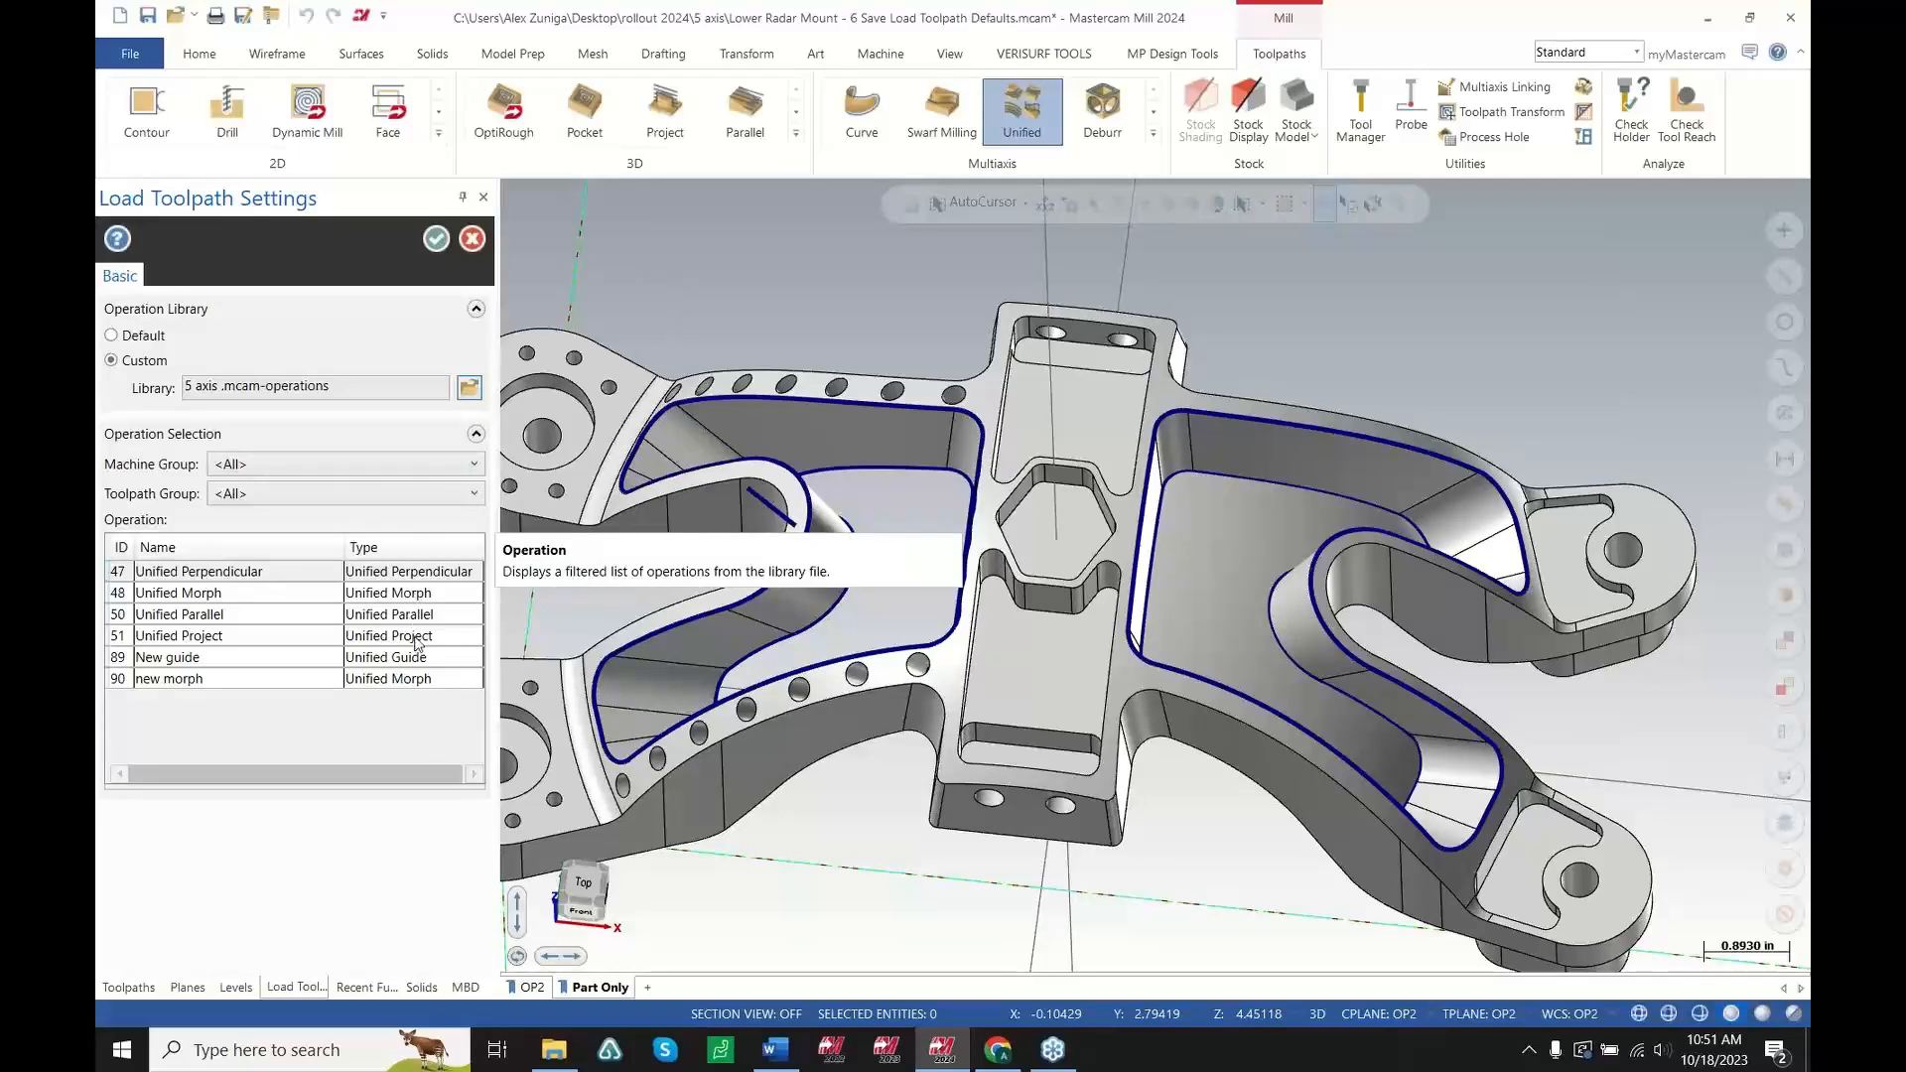
pyautogui.click(375, 680)
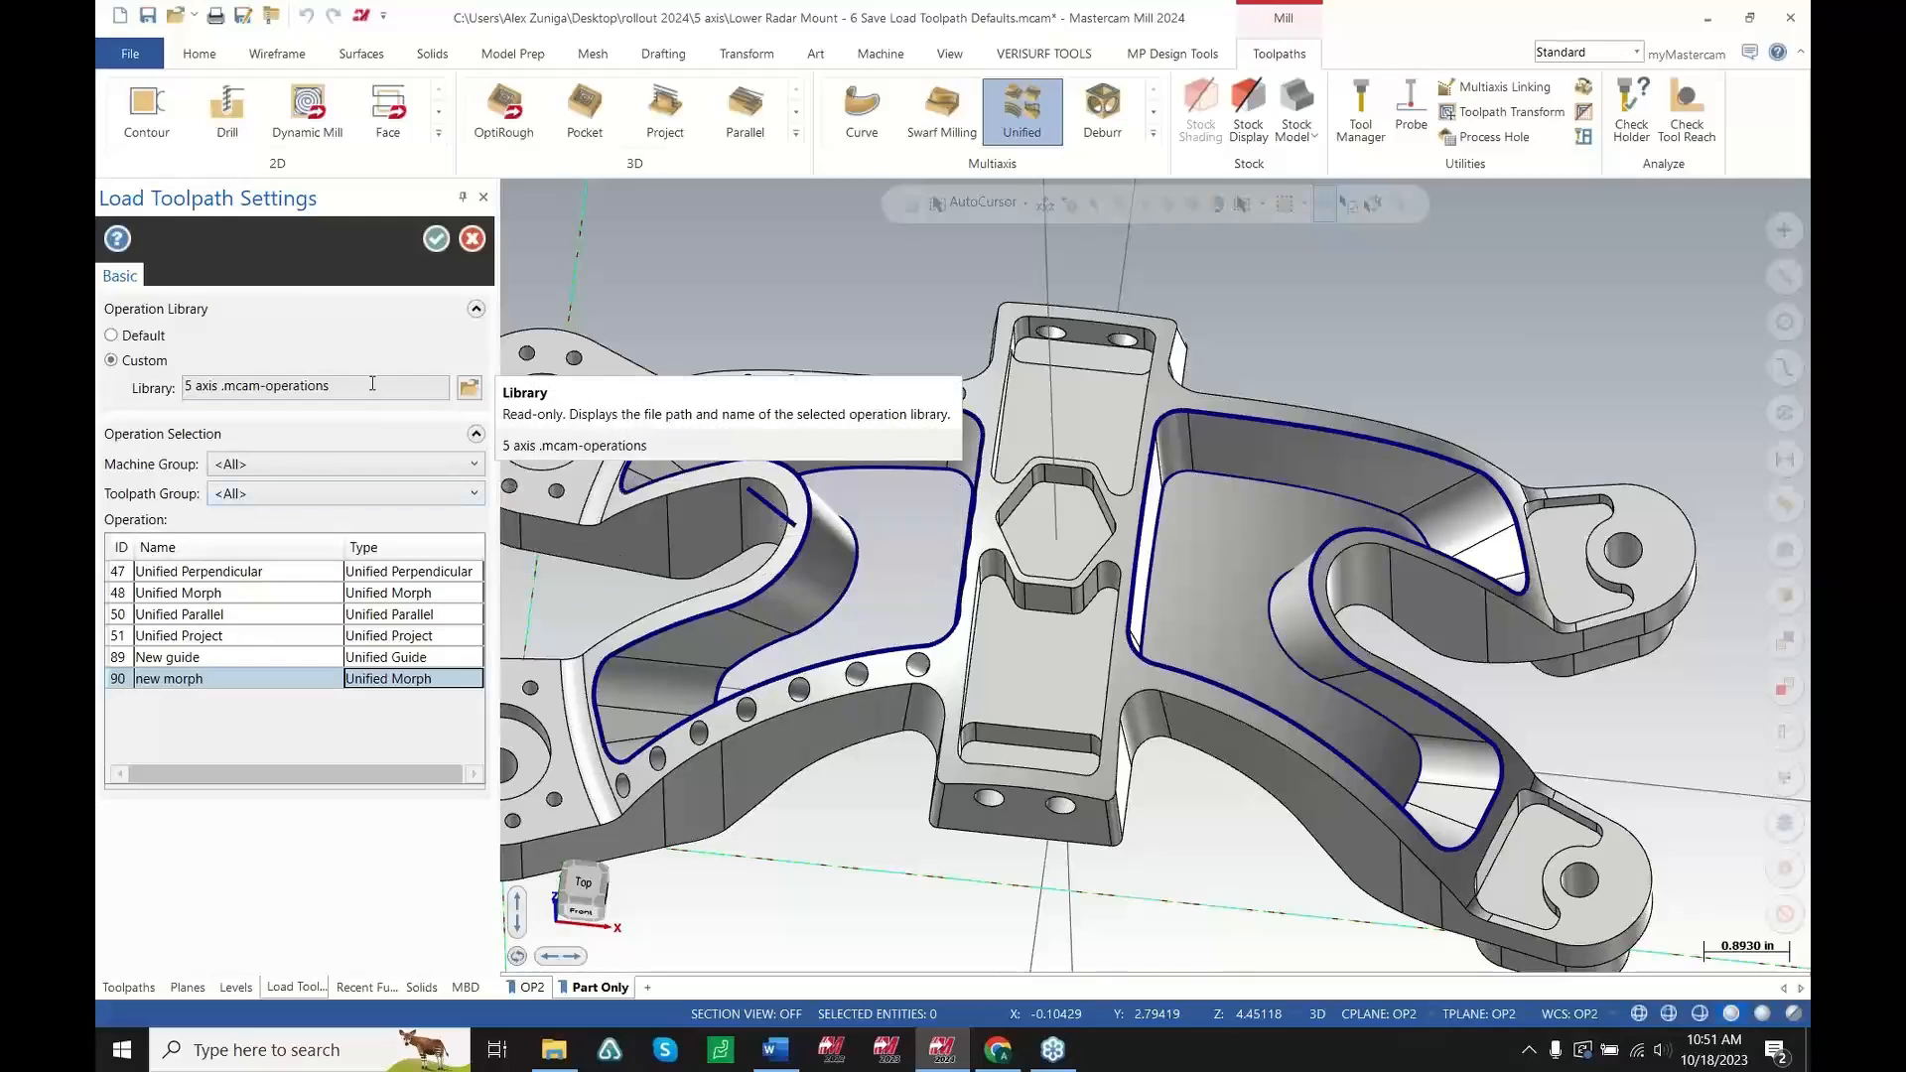
pyautogui.click(318, 393)
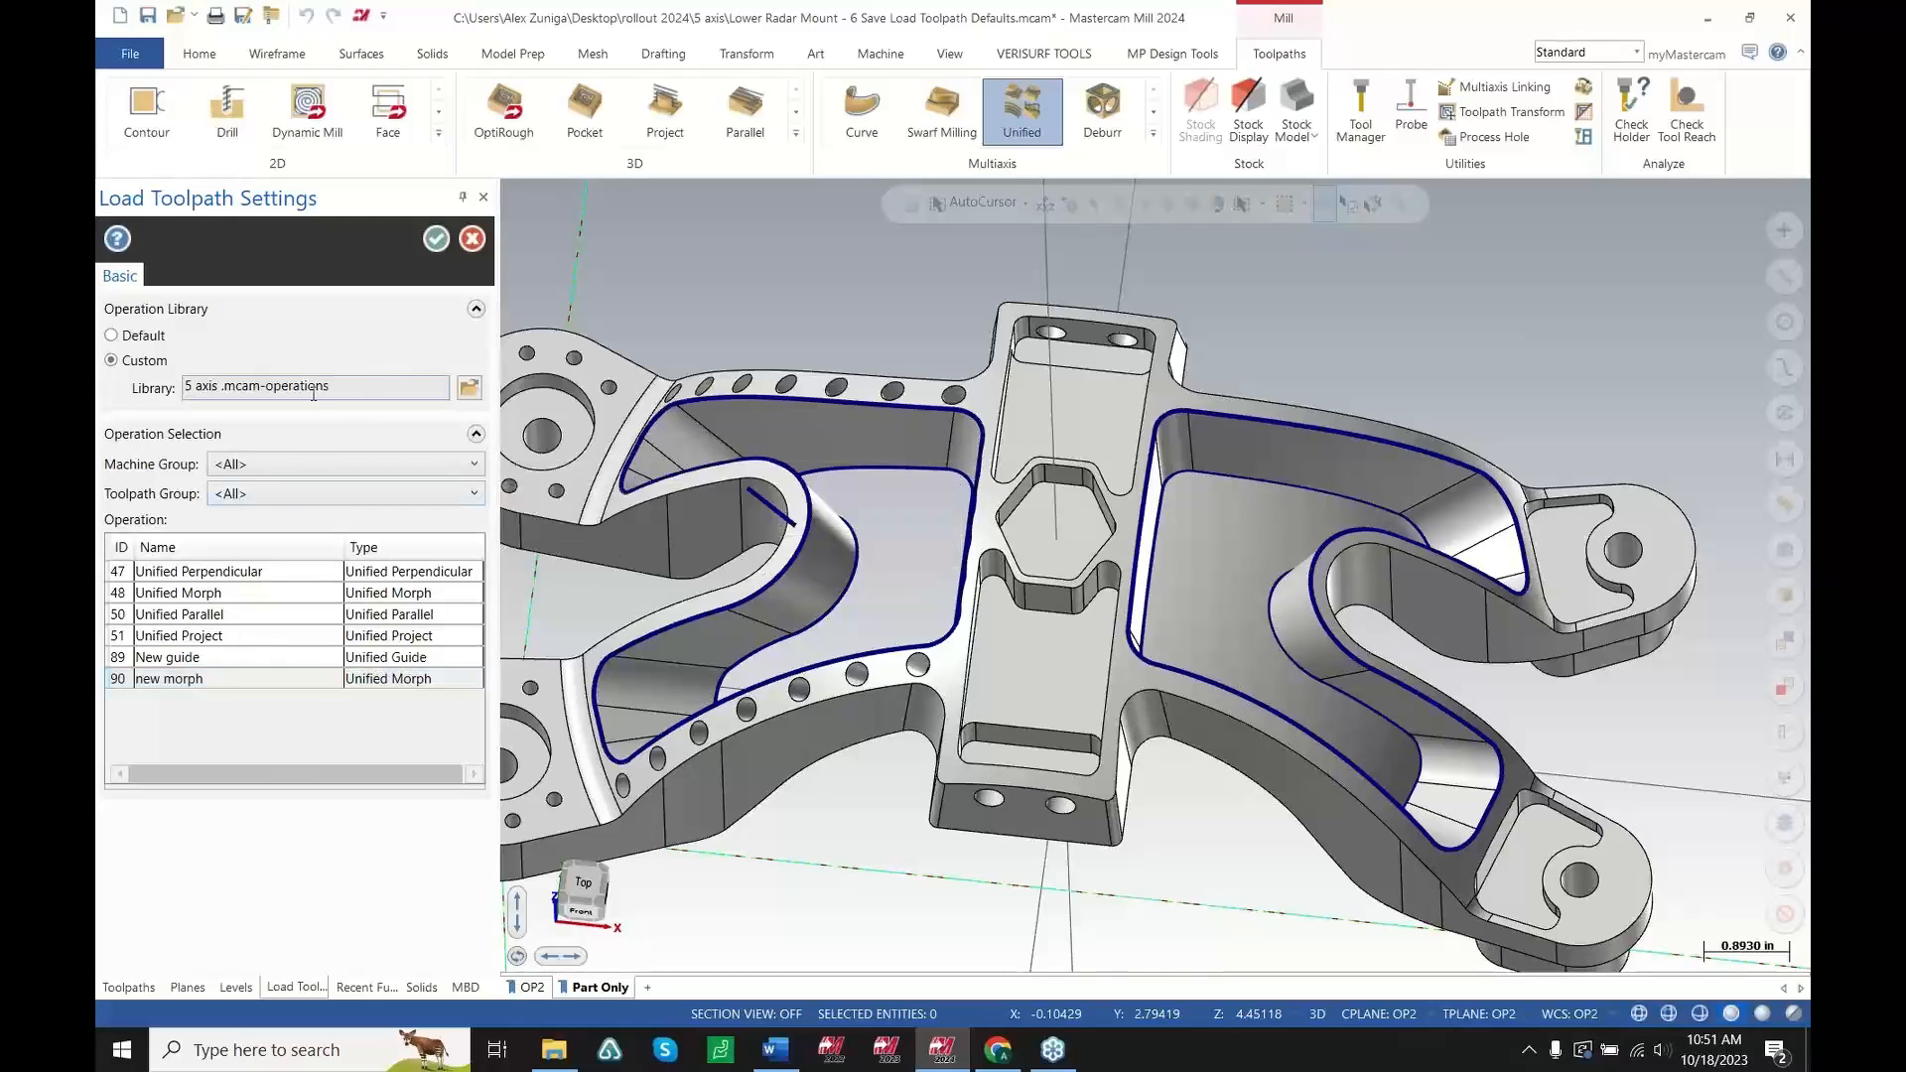
pyautogui.click(435, 239)
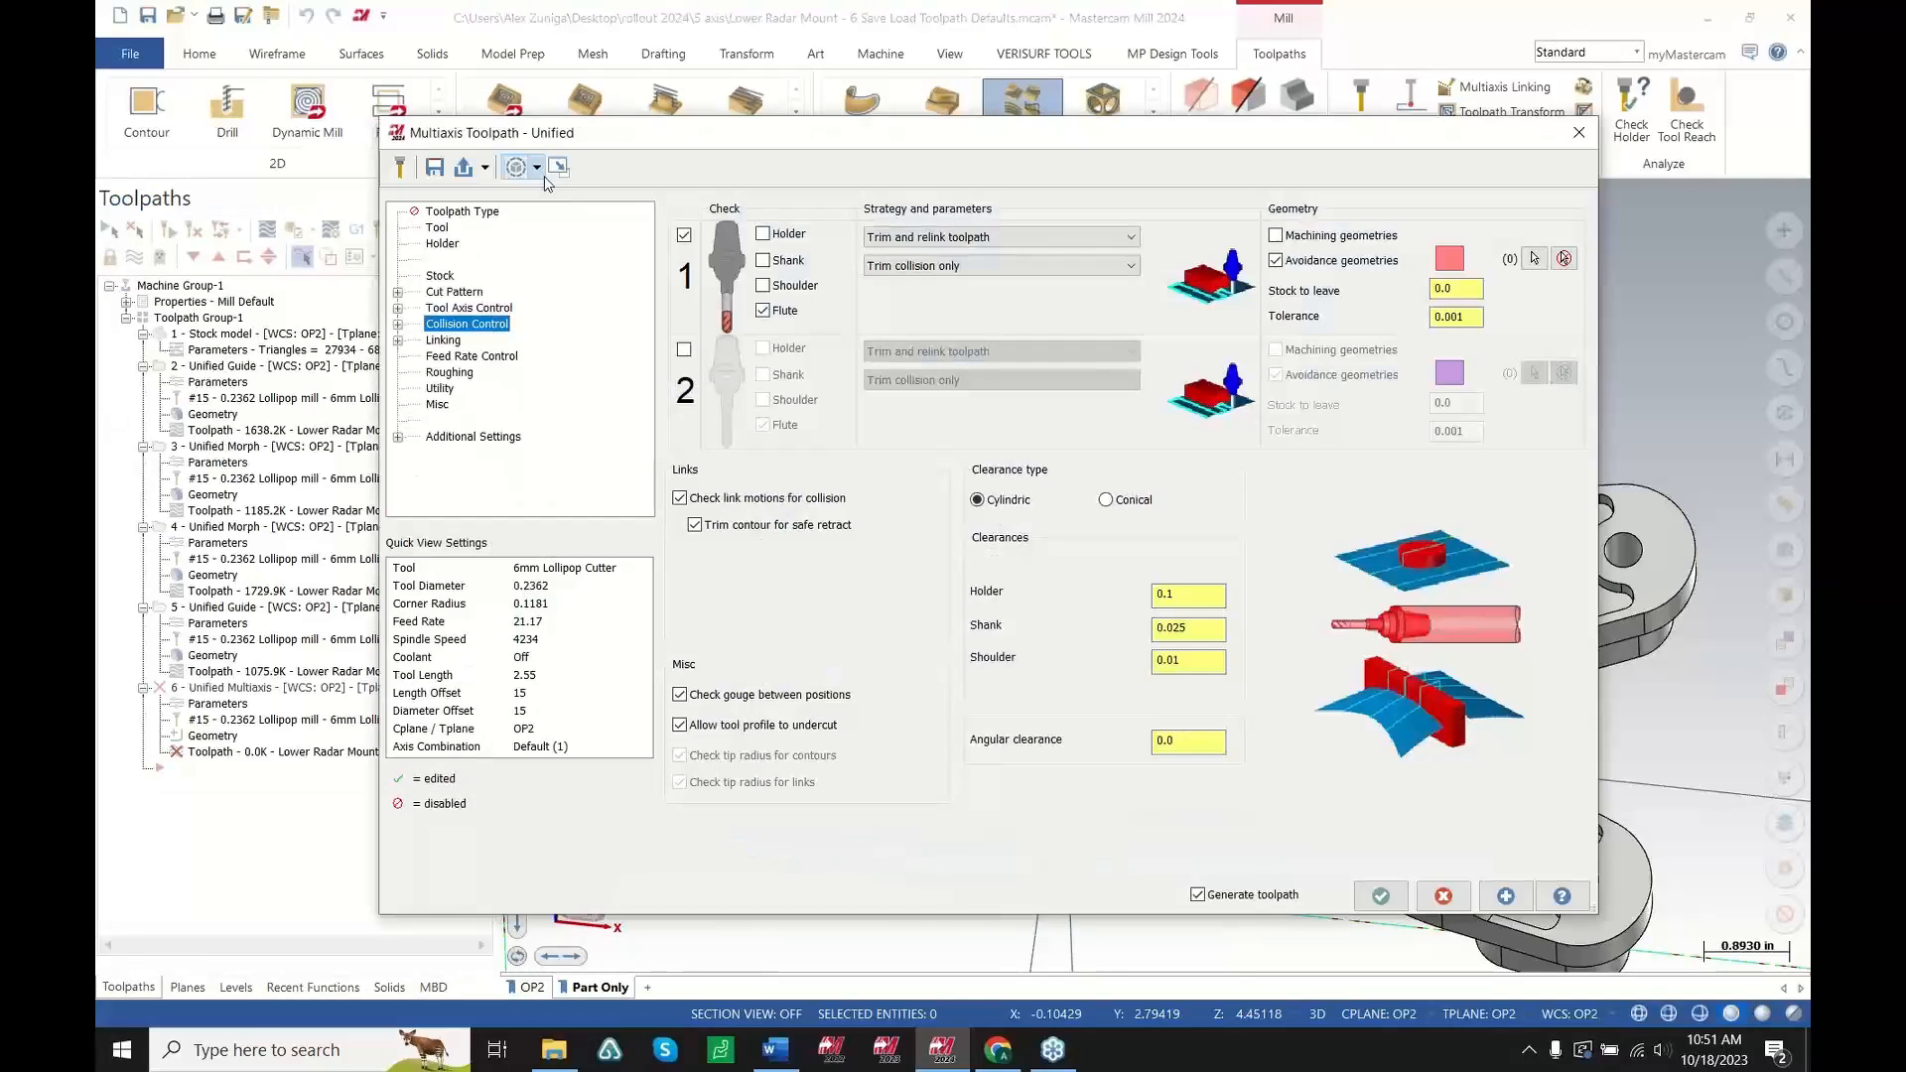
# Apply the "90 - new morph" toolpath default and keep the dialog open
pyautogui.click(484, 167)
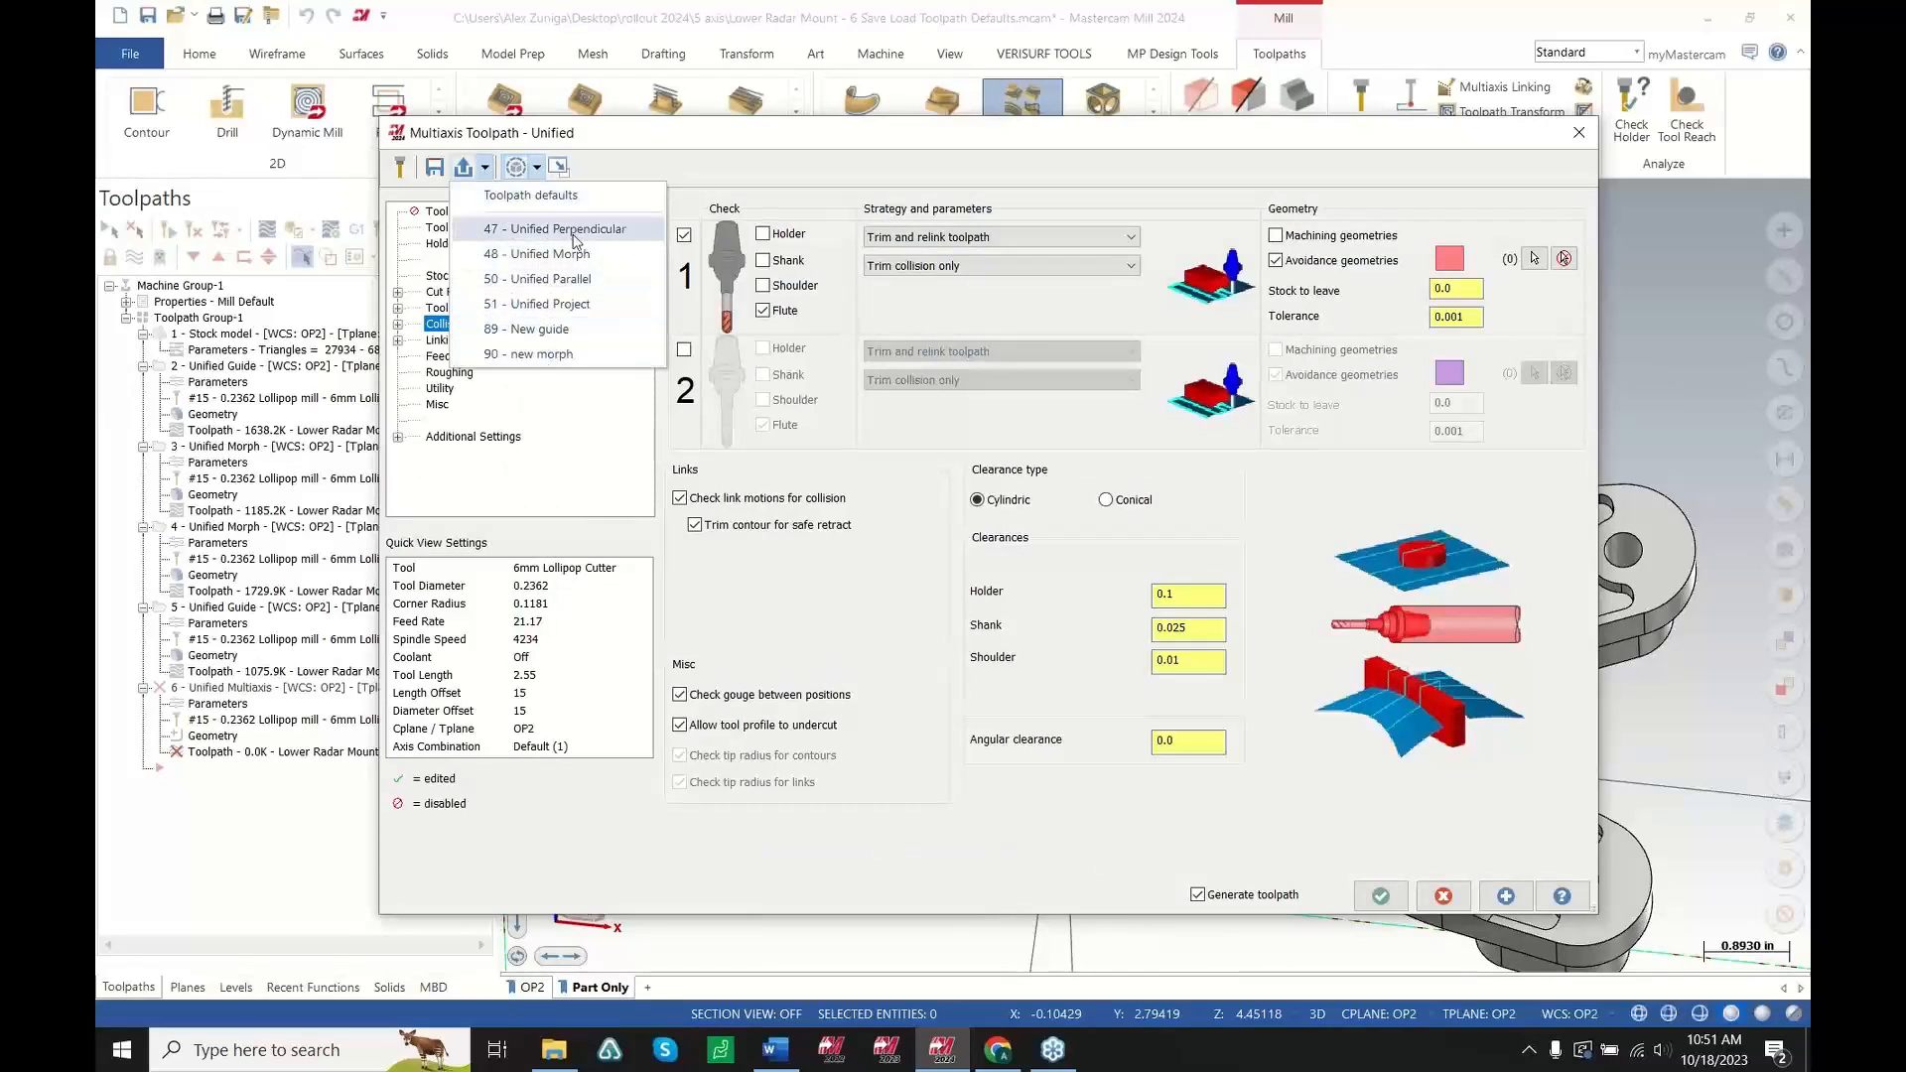
pyautogui.click(533, 349)
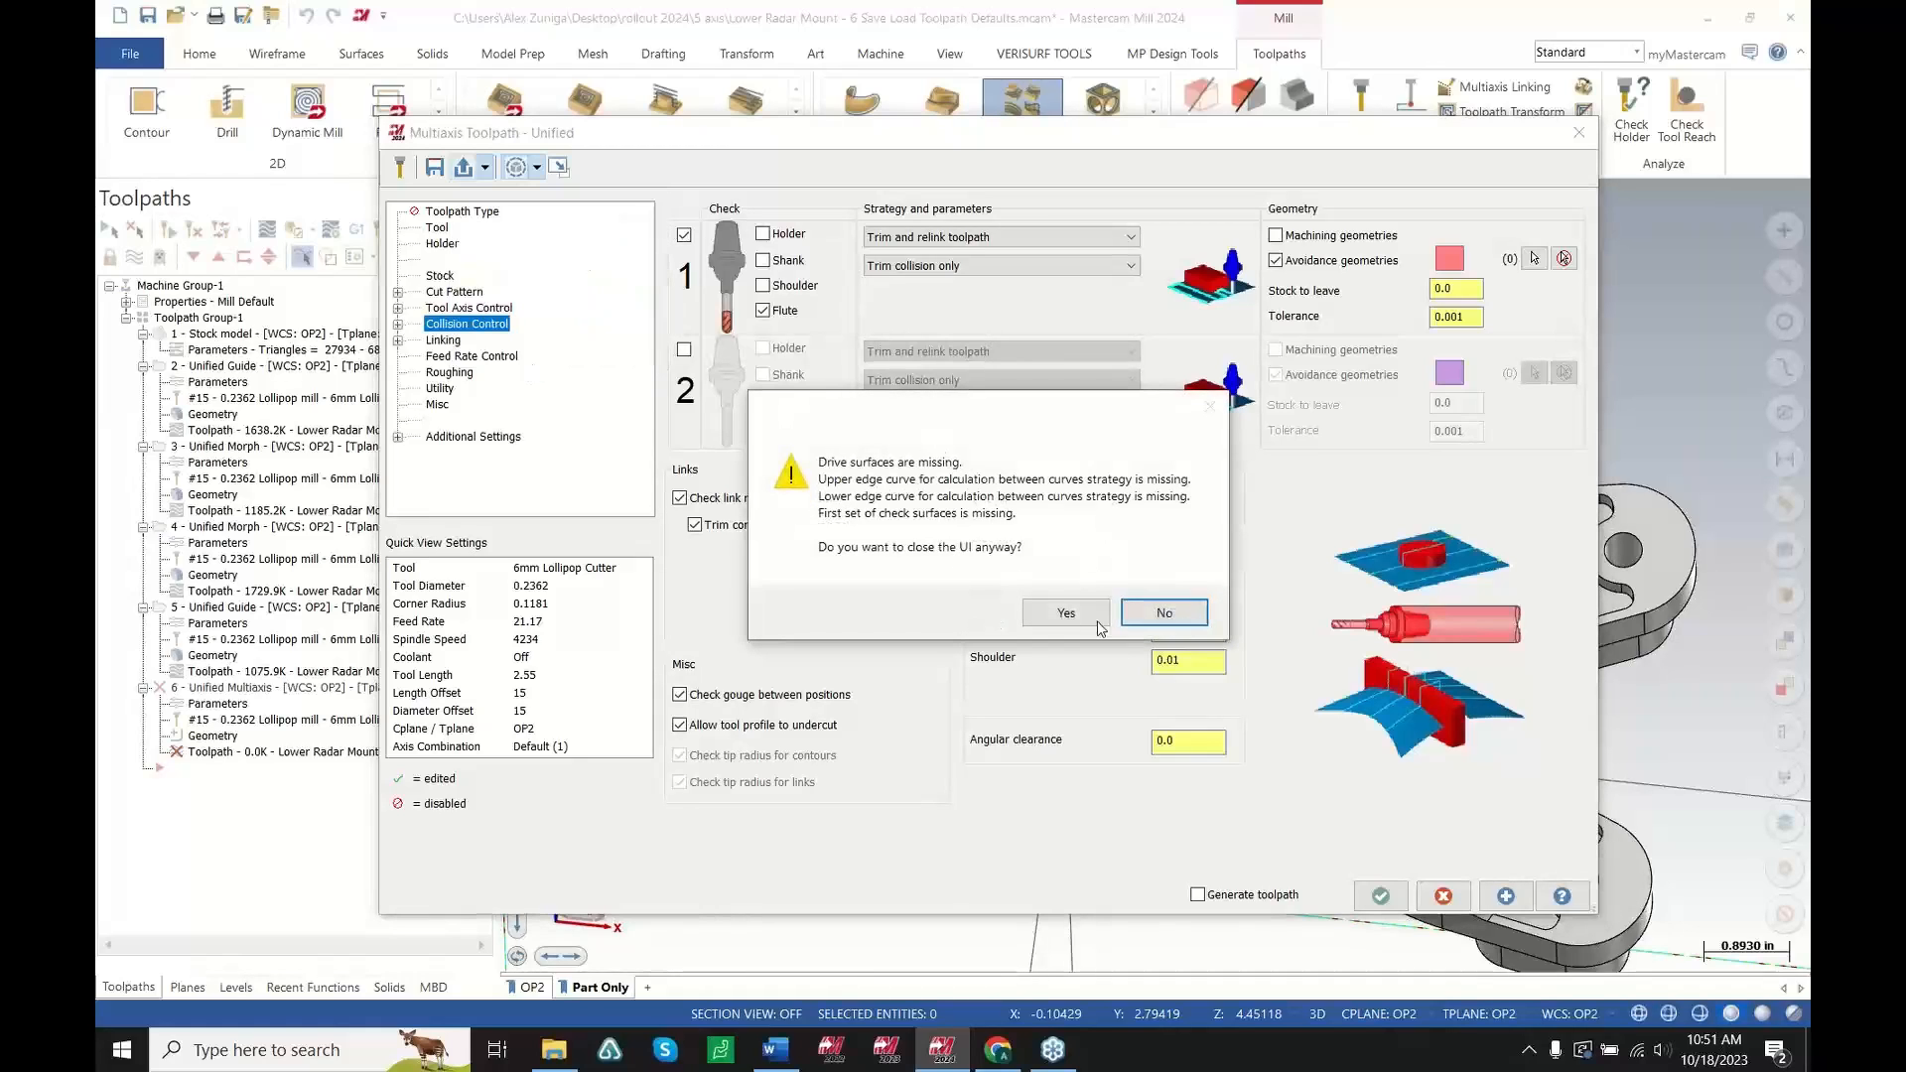
pyautogui.click(1162, 612)
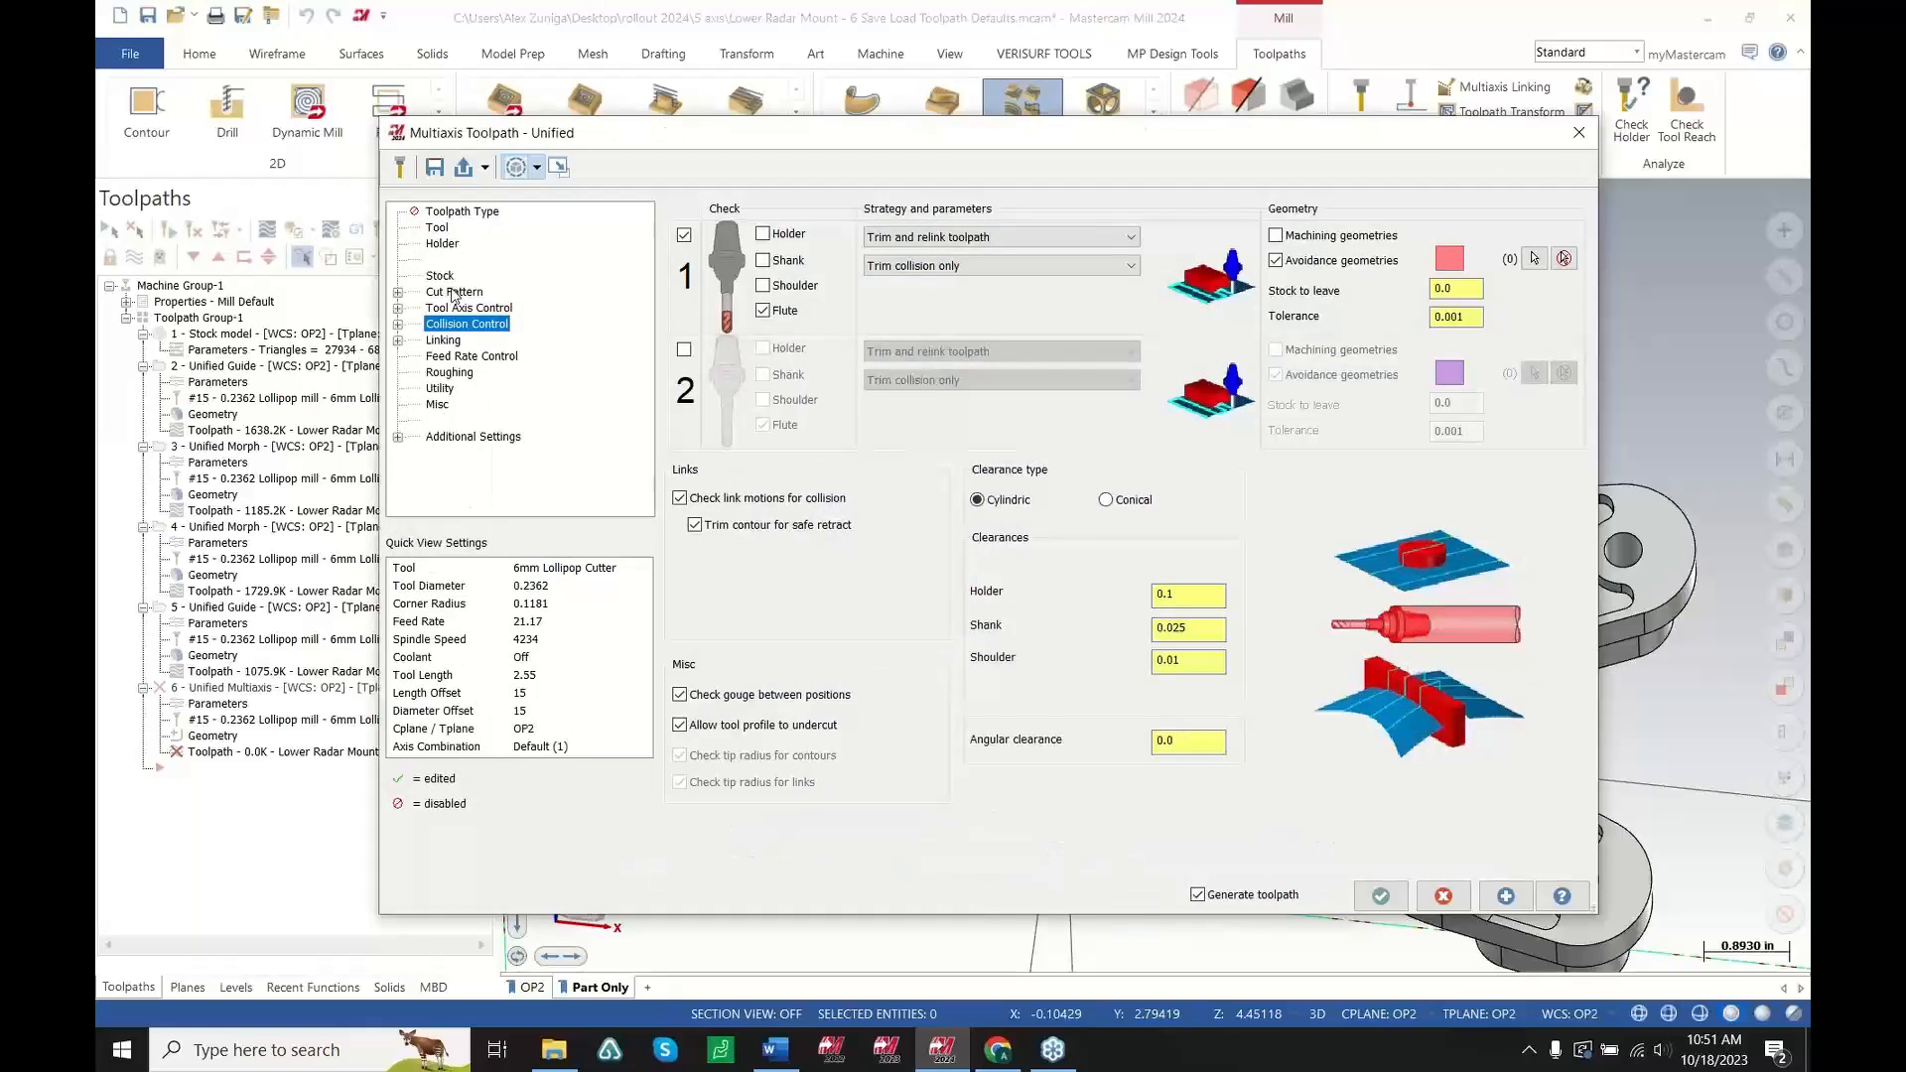
# Review the loaded Cut Pattern, Tool Axis Control and Collision Control pages of the new Unified toolpath
pyautogui.click(453, 292)
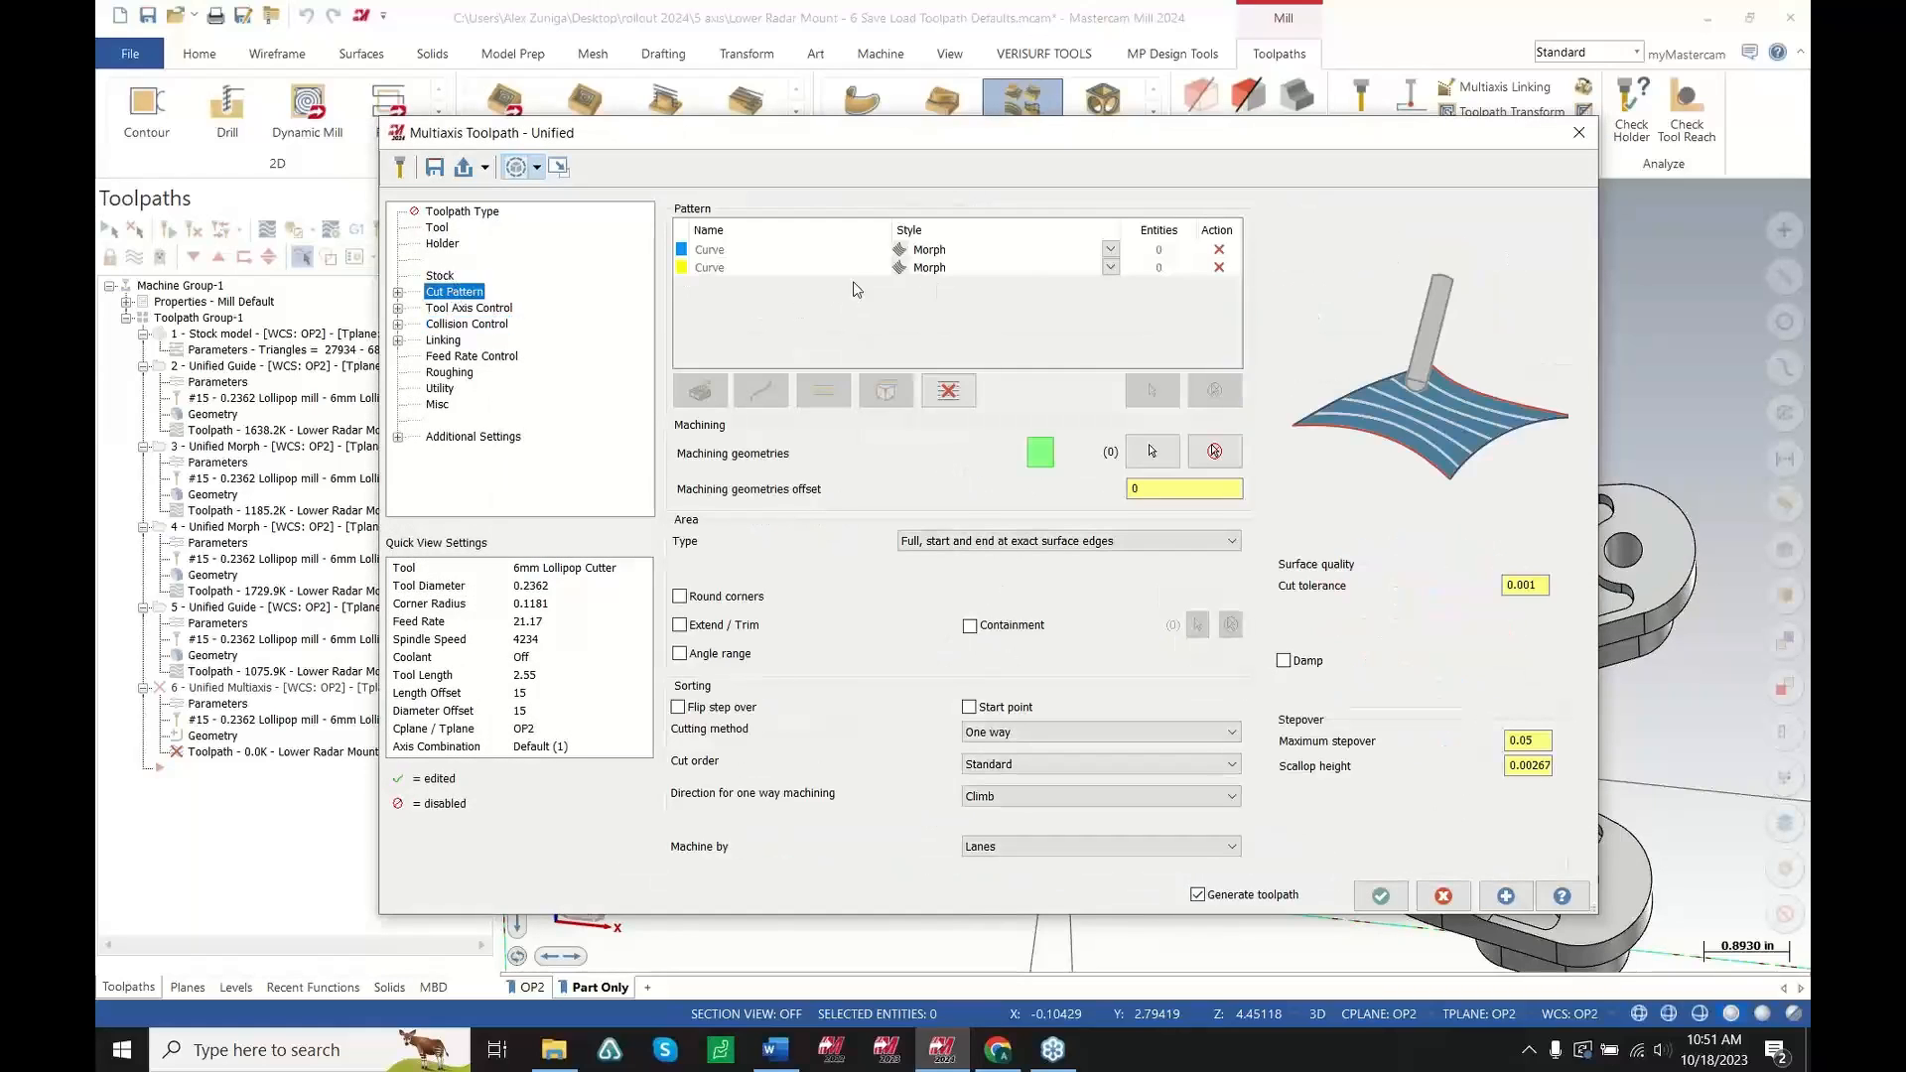
pyautogui.click(462, 309)
pyautogui.click(1077, 554)
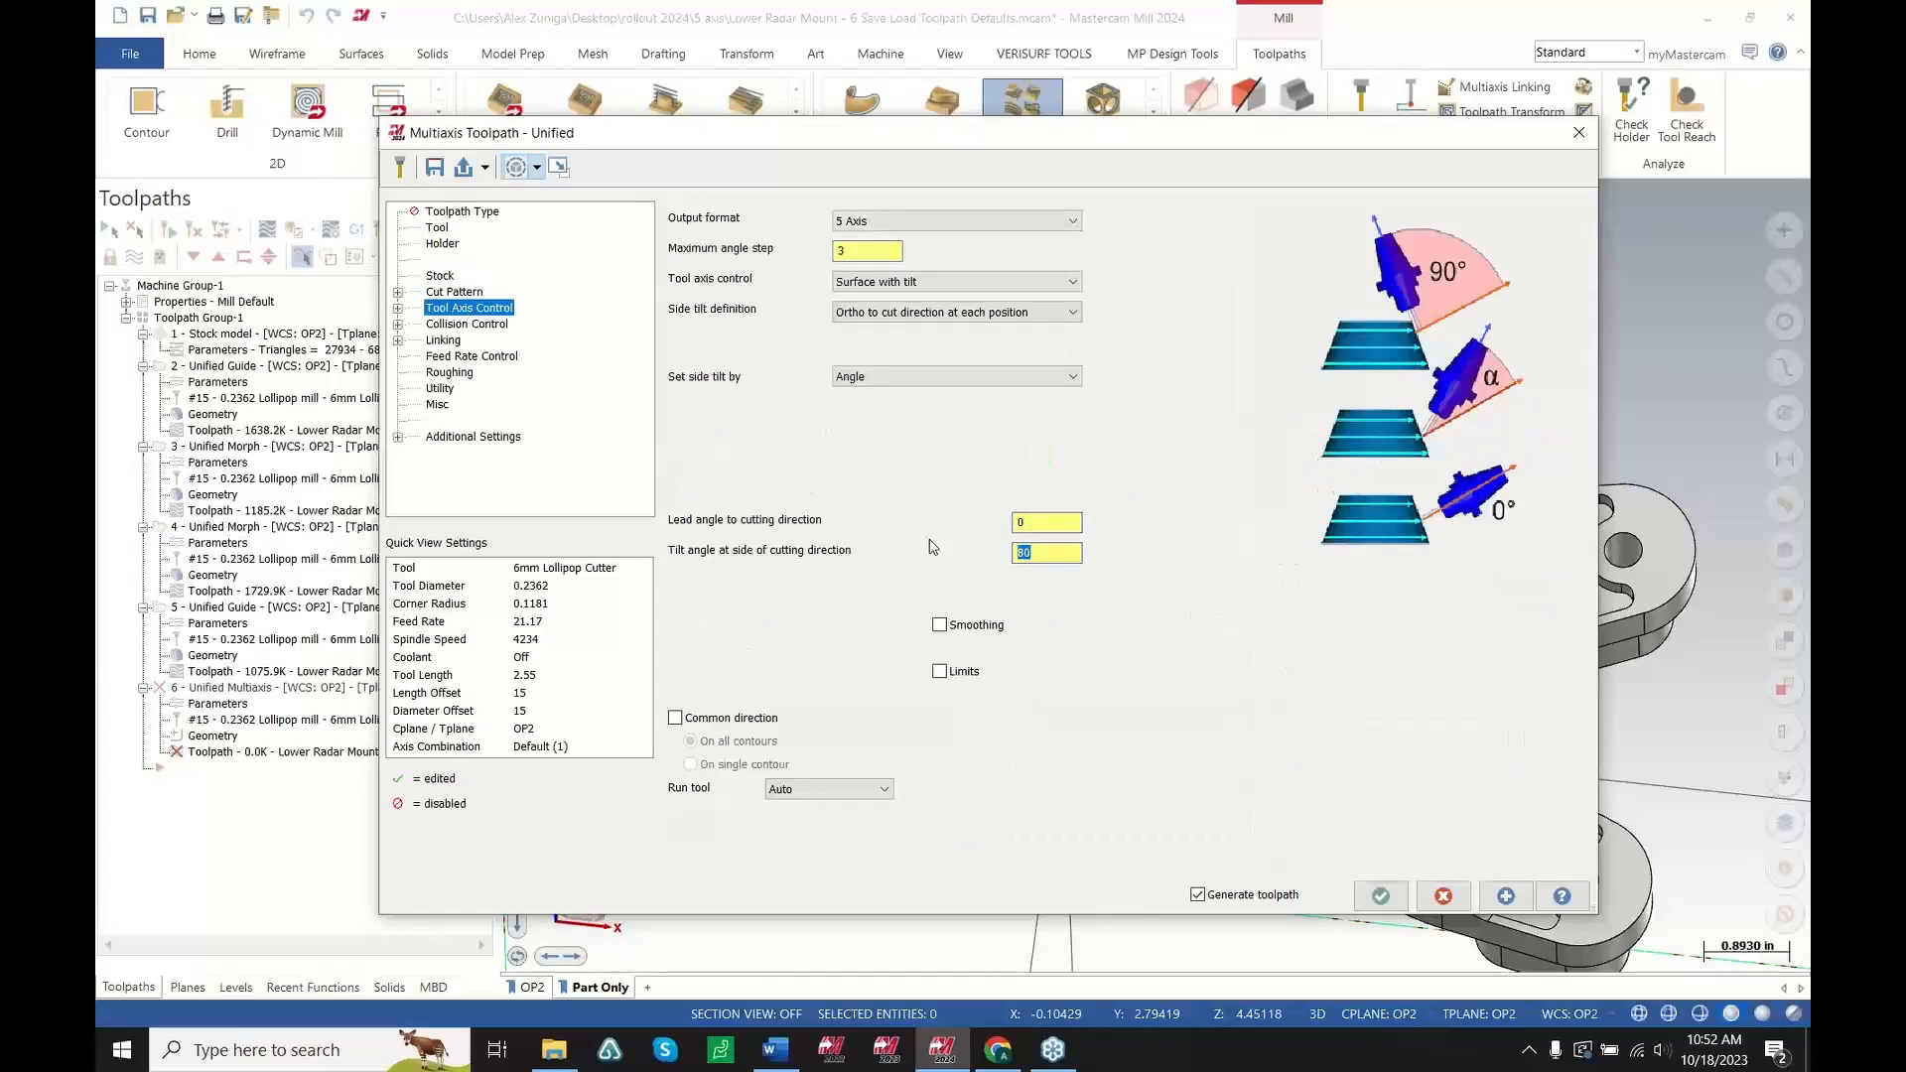
pyautogui.click(465, 324)
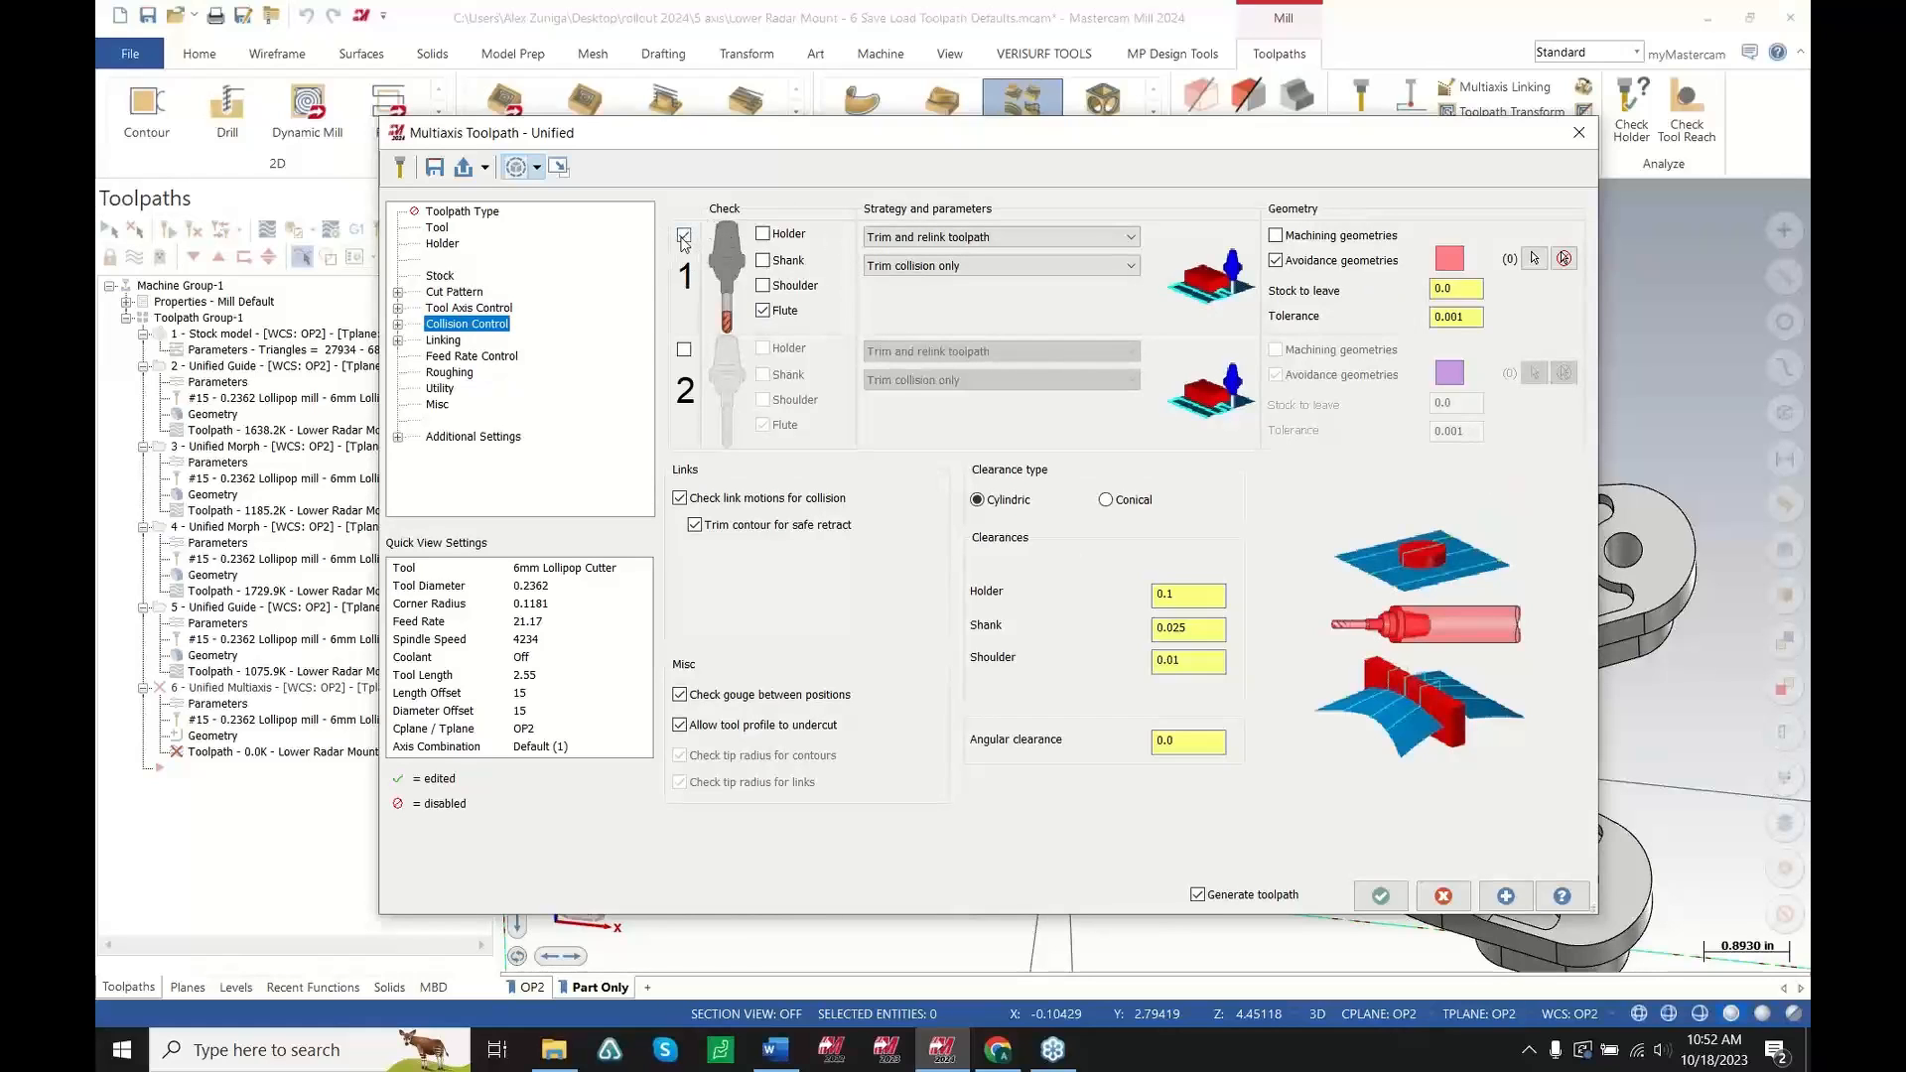
# Turn off the first collision check in the Unified toolpath's Collision Control settings
pyautogui.moveTo(782, 144); pyautogui.dragTo(97, 287)
pyautogui.scroll(2, 1143, 514)
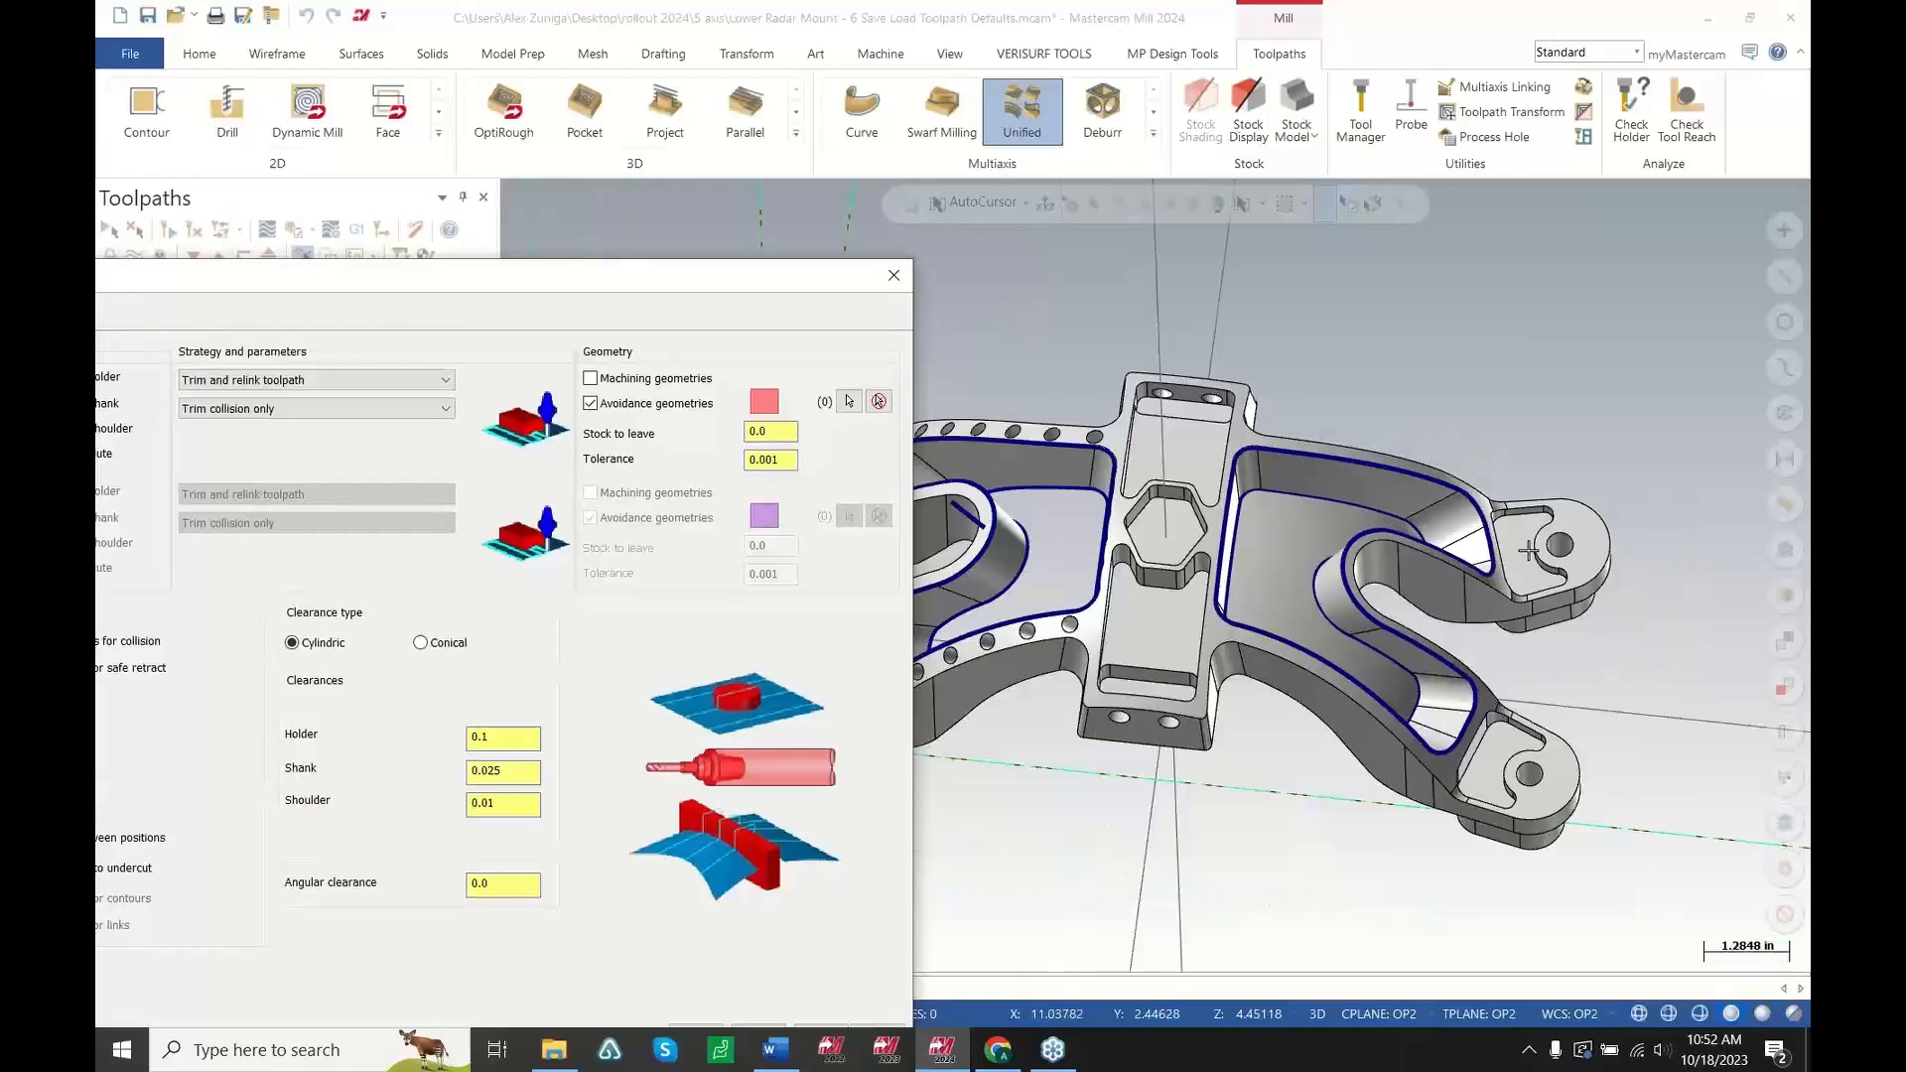
pyautogui.scroll(1, 1144, 514)
pyautogui.moveTo(682, 284); pyautogui.dragTo(1181, 179)
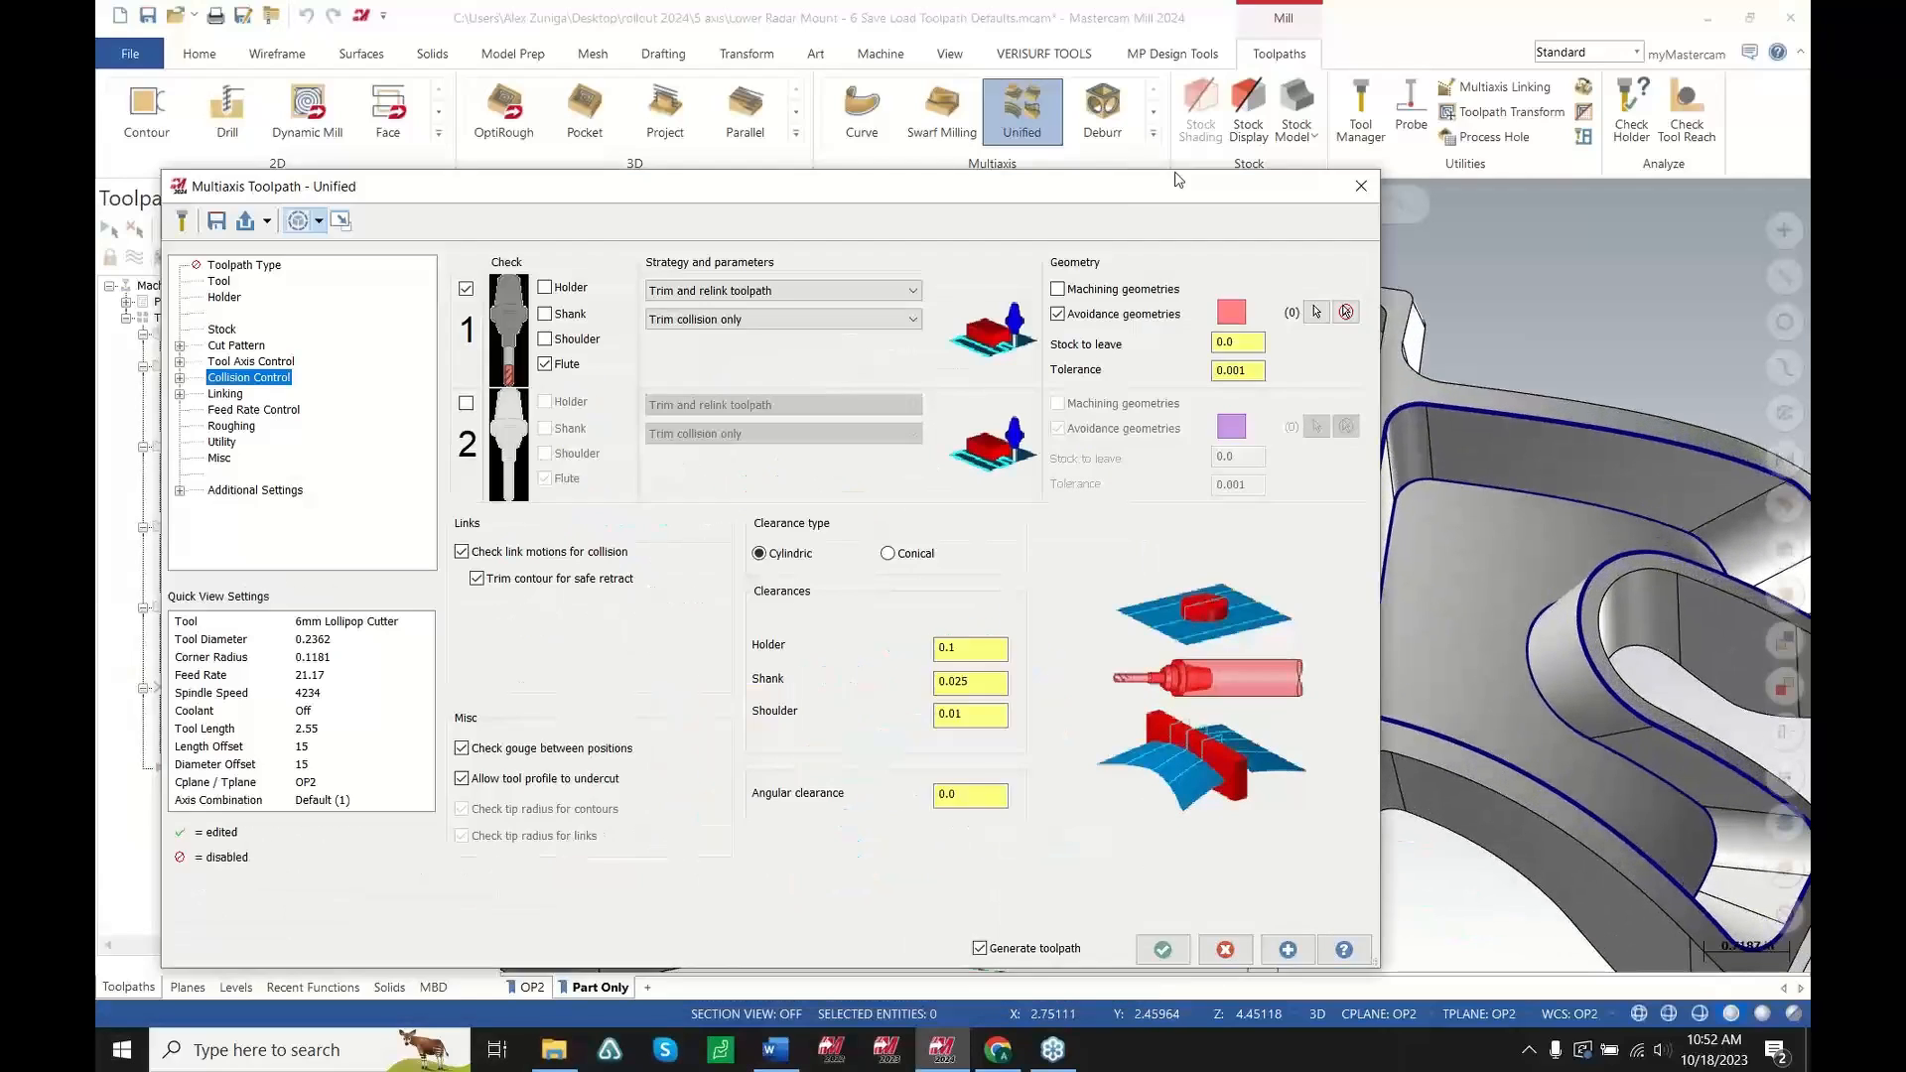
pyautogui.click(497, 272)
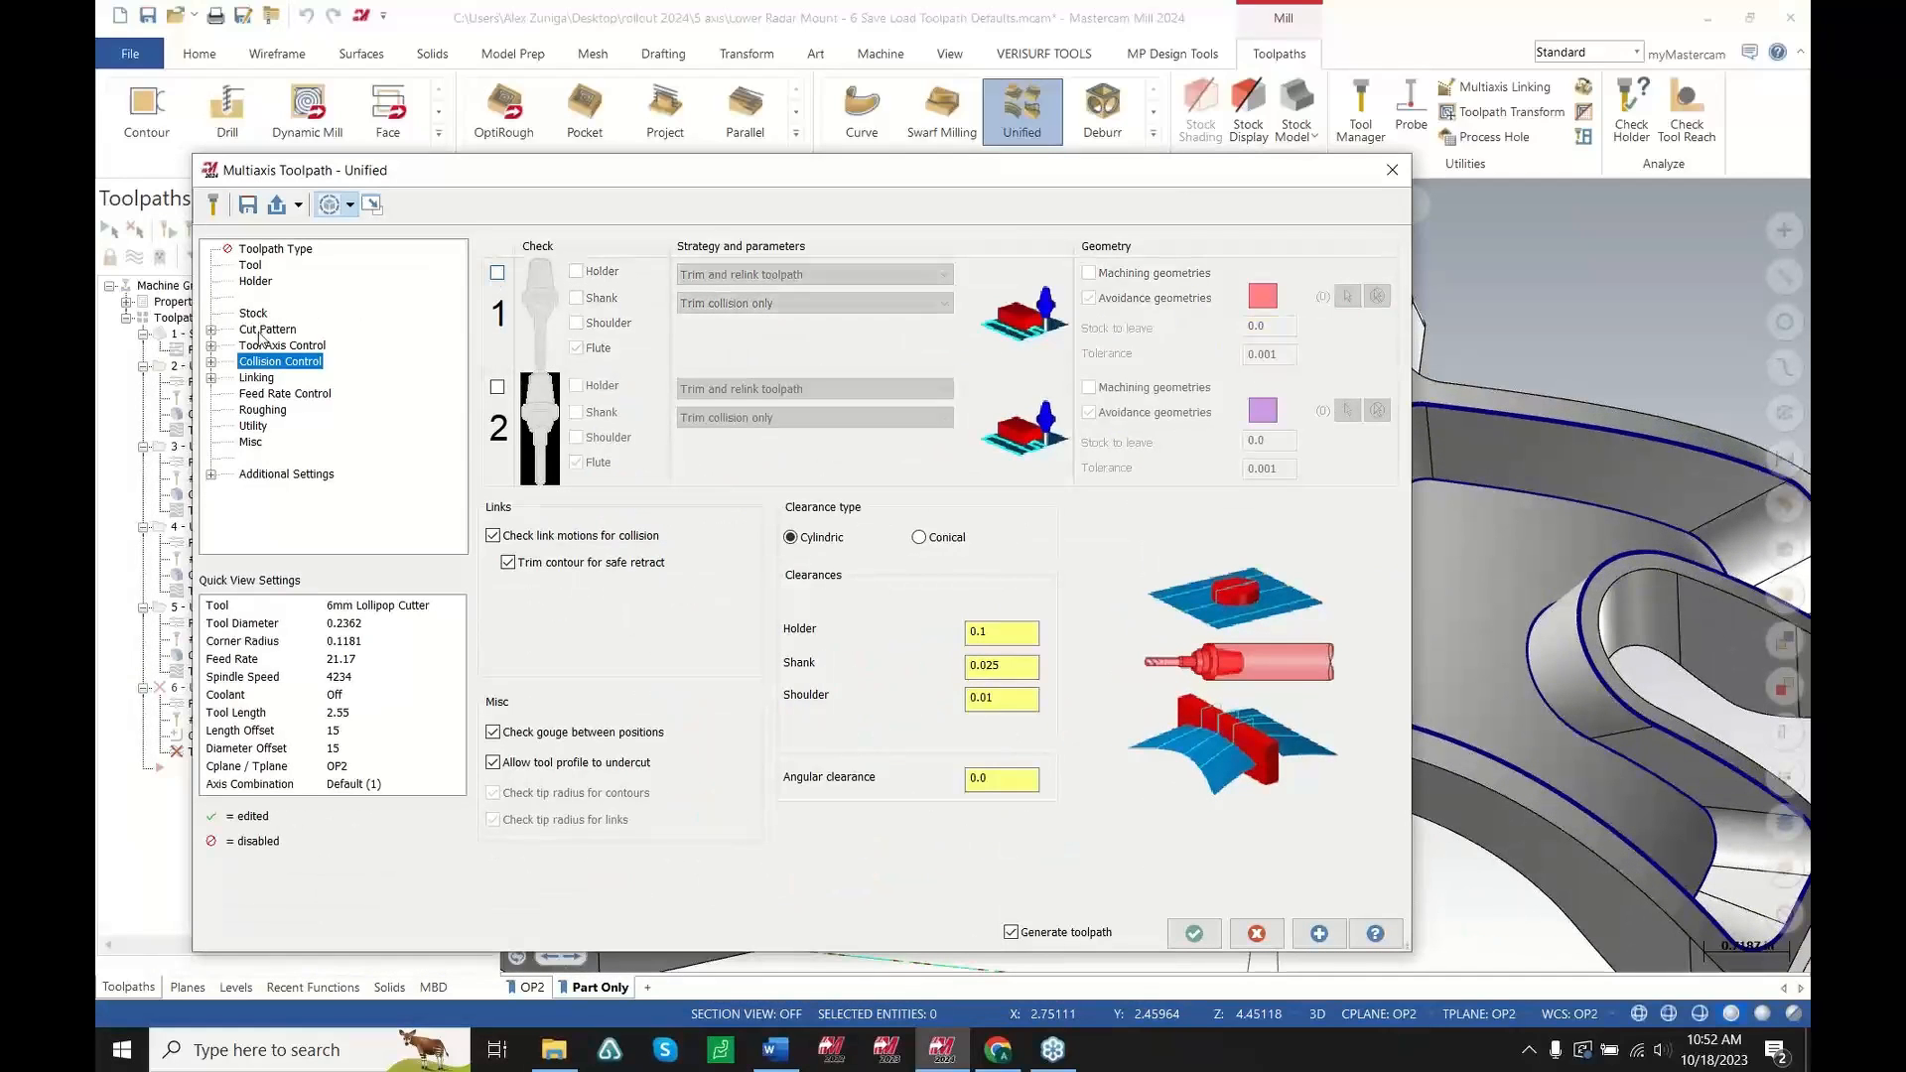
# Chain the pocket's upper and lower edge loops as the two Morph curves in the cut pattern
pyautogui.click(263, 330)
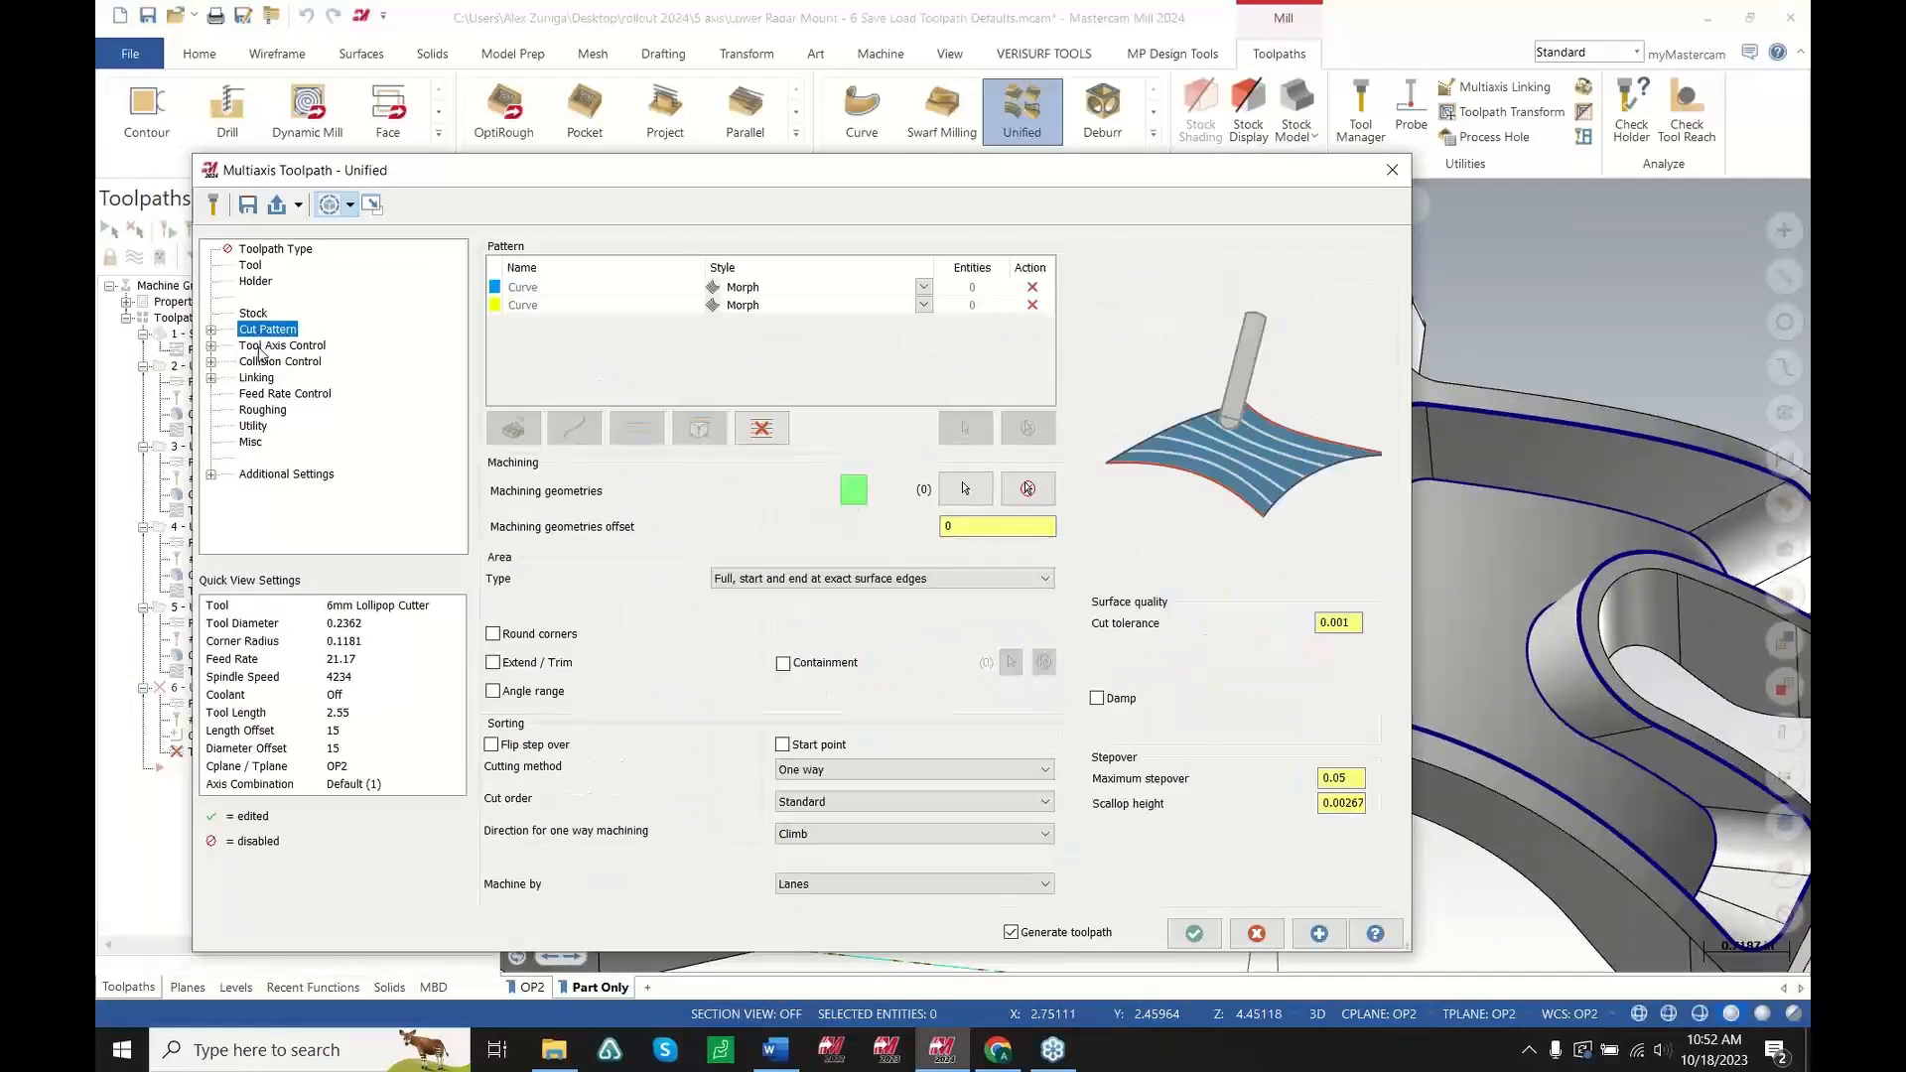
pyautogui.click(953, 287)
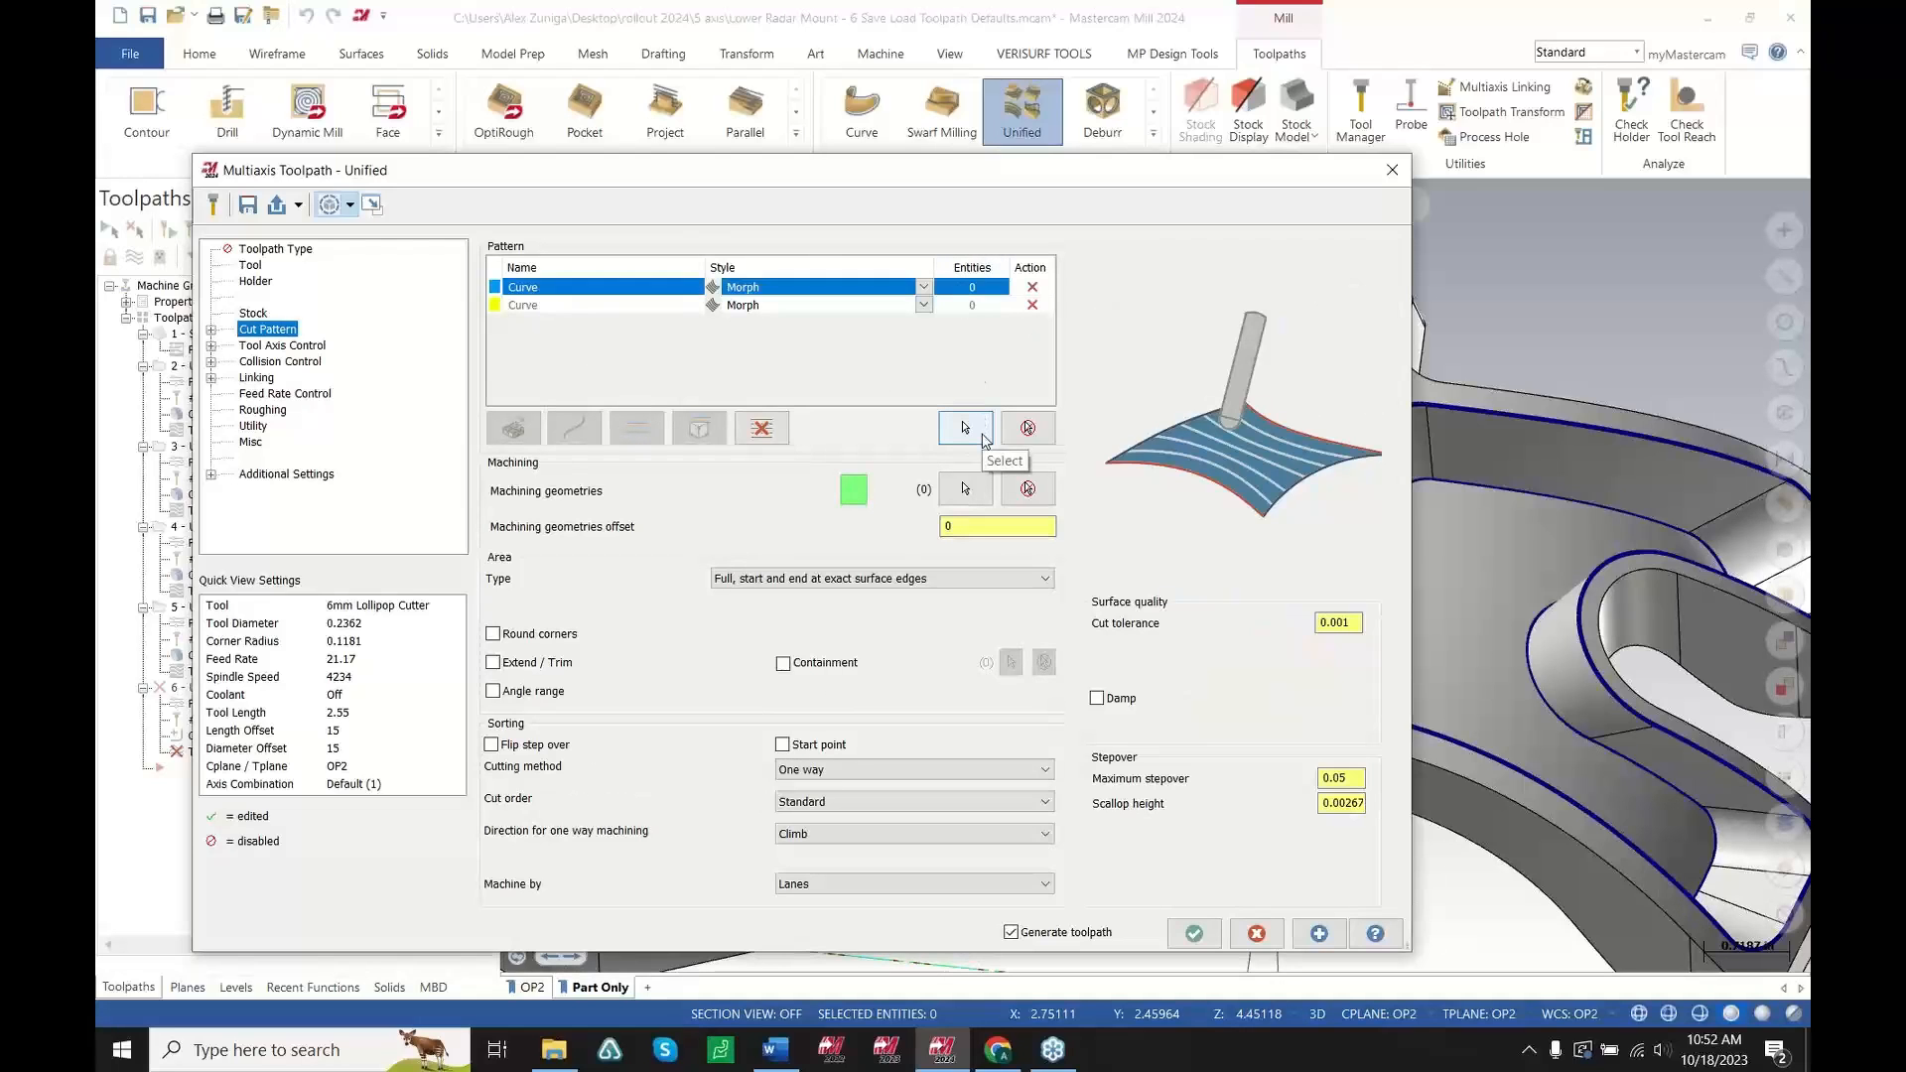
pyautogui.click(983, 440)
pyautogui.scroll(5, 1192, 575)
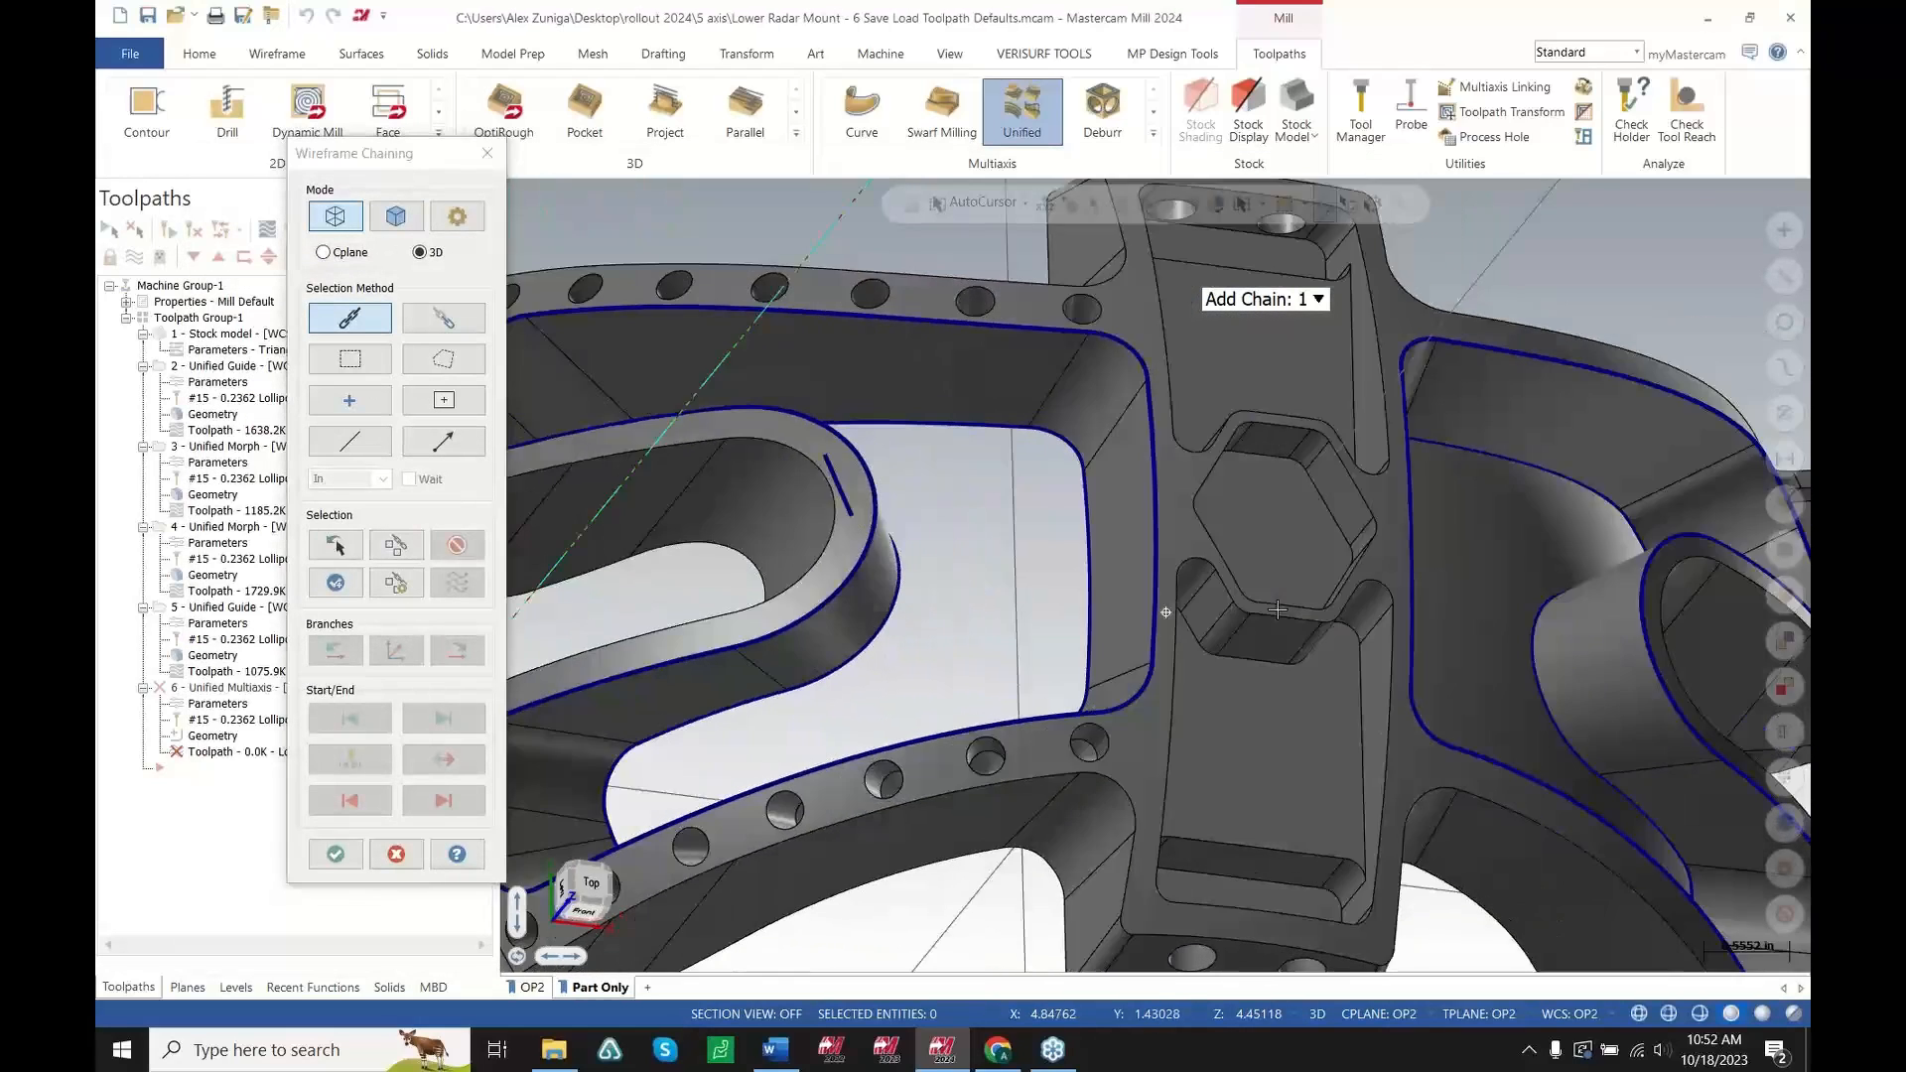
pyautogui.moveTo(1277, 610); pyautogui.dragTo(1182, 625, button='middle')
pyautogui.click(1166, 631)
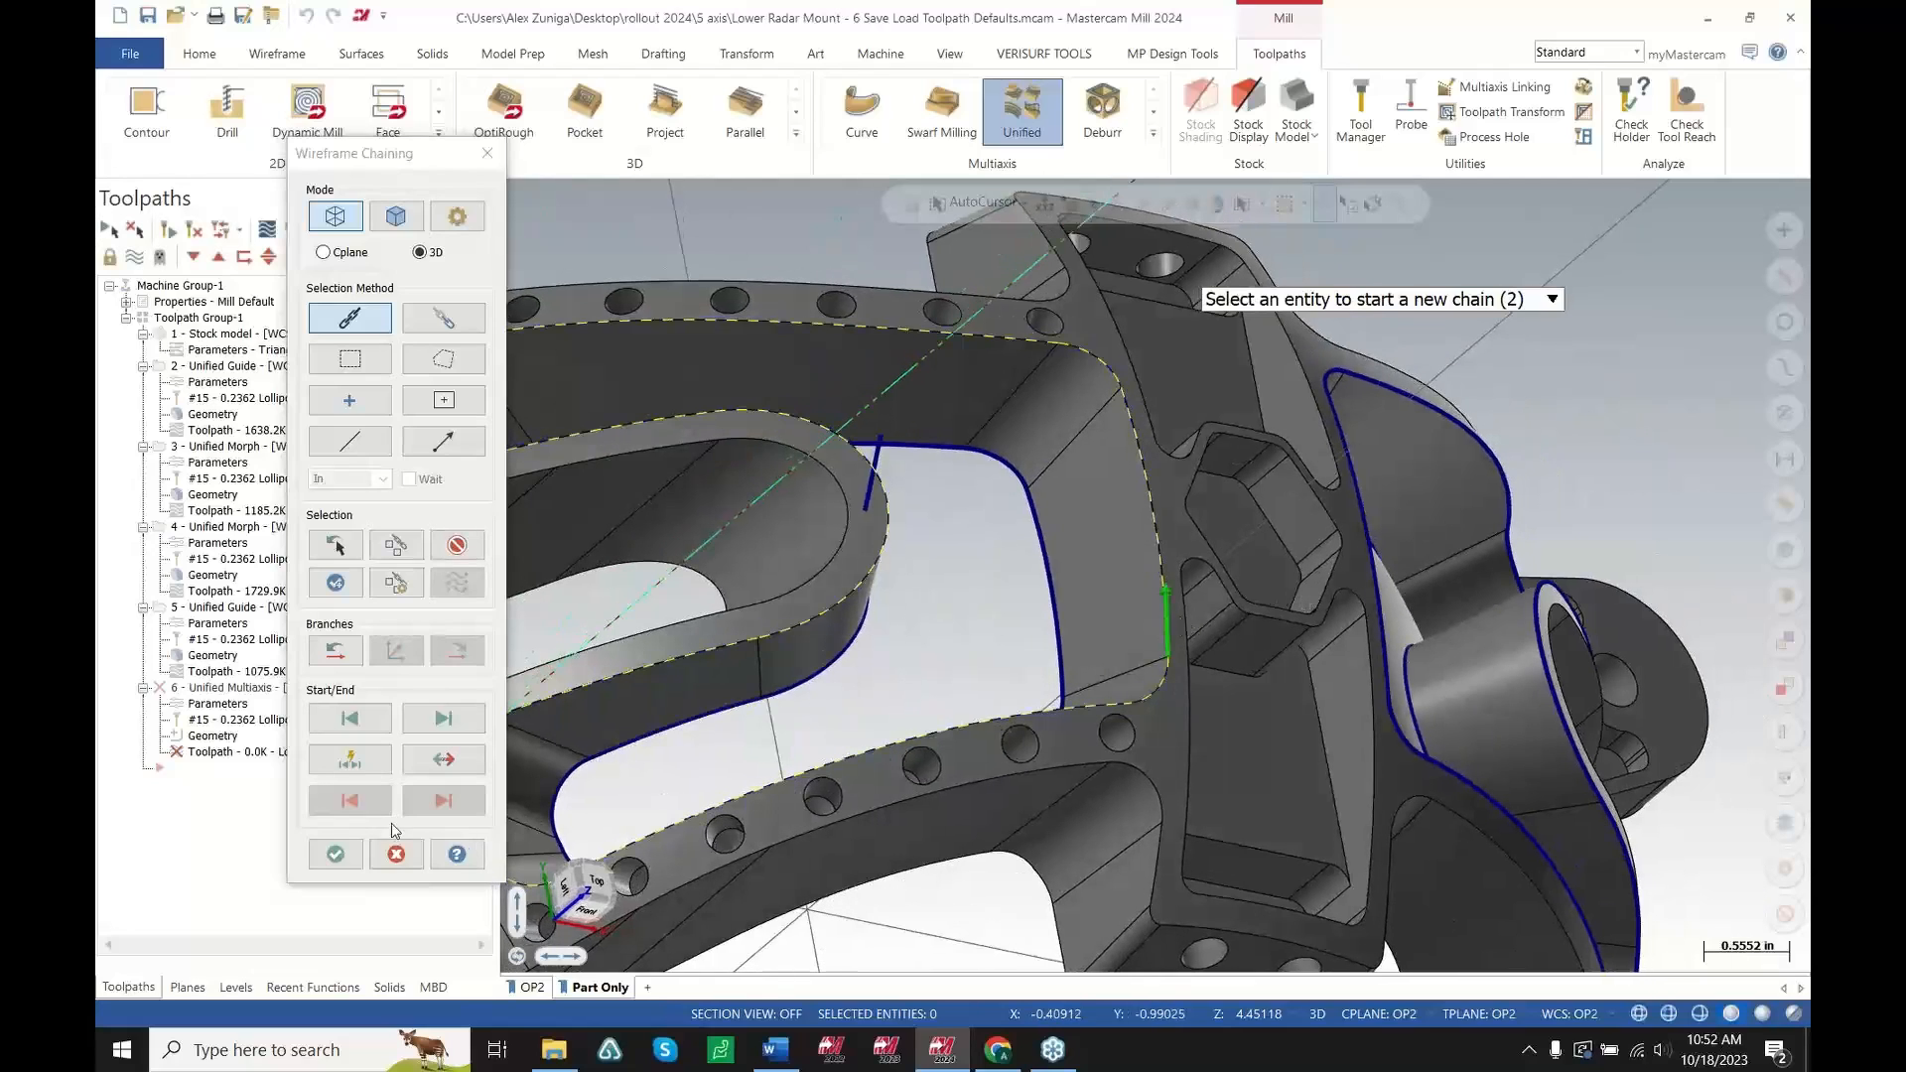
pyautogui.click(348, 852)
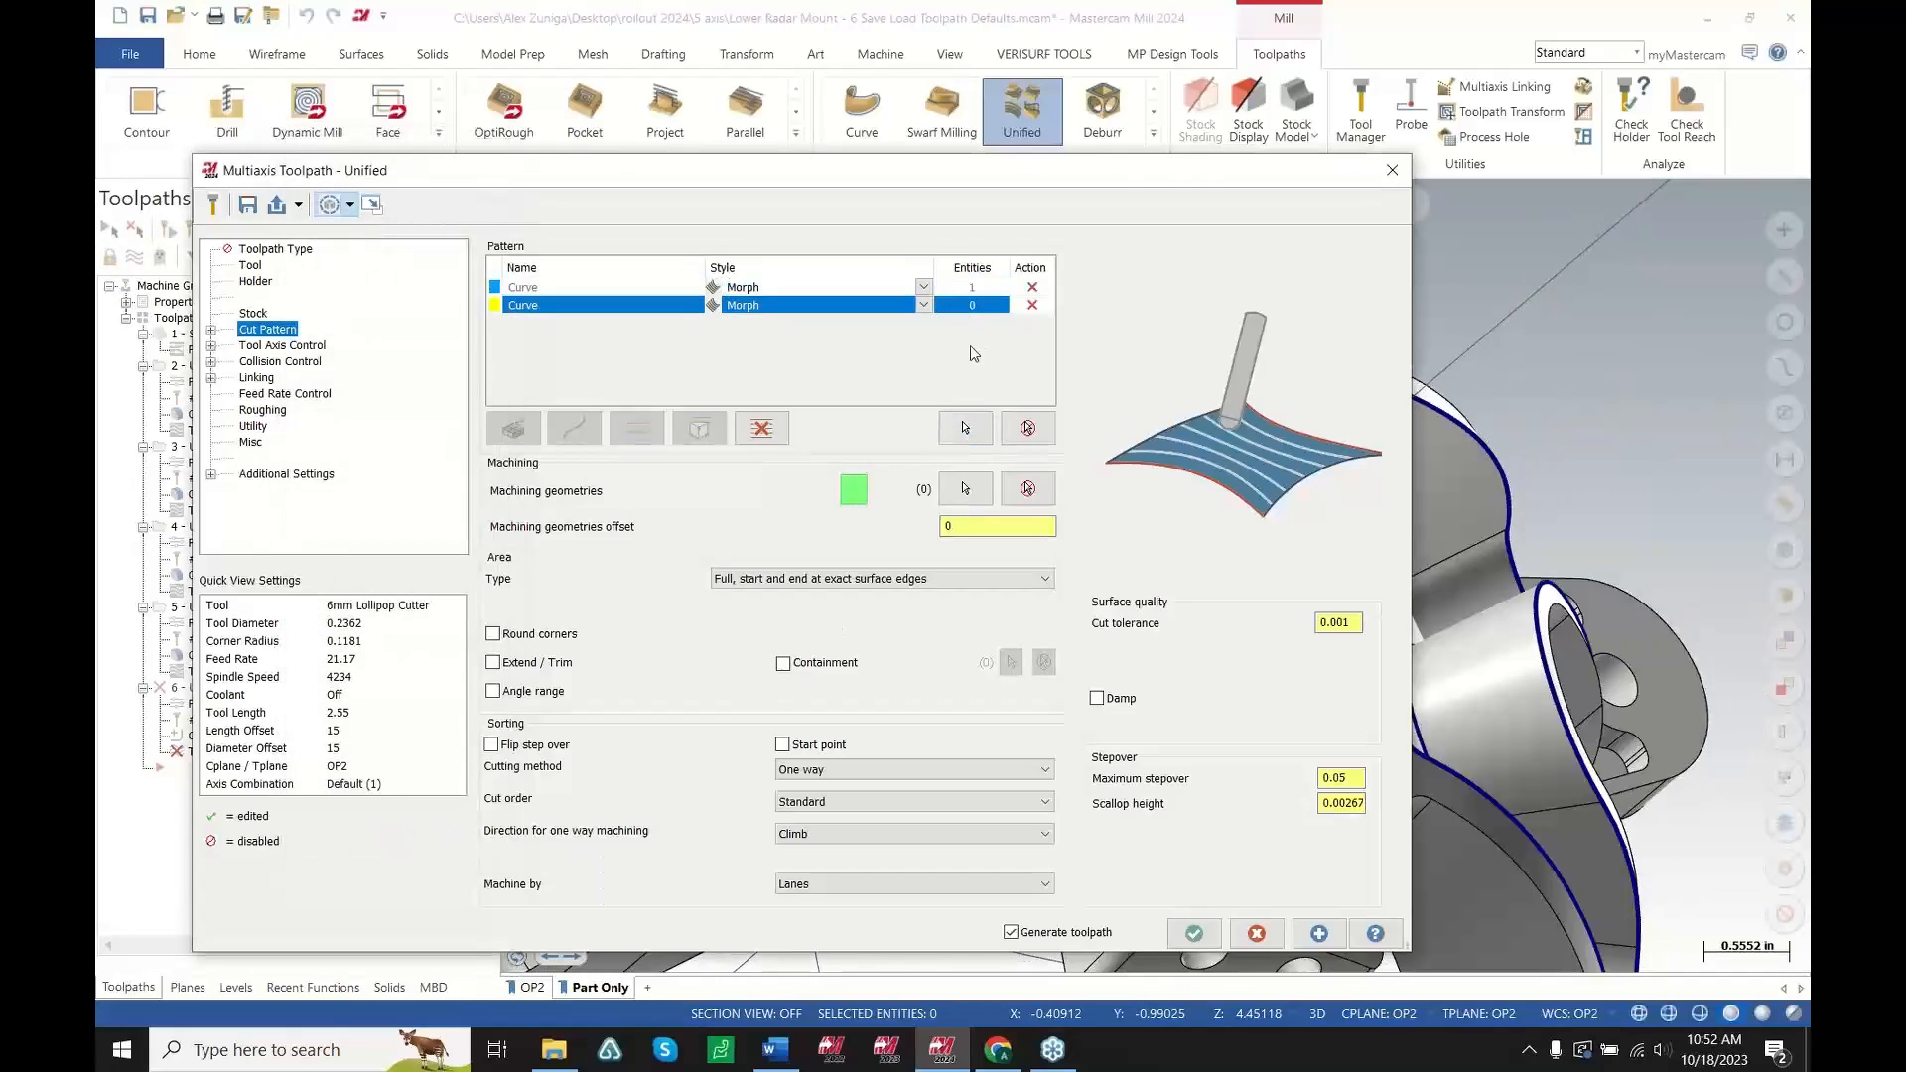
pyautogui.click(965, 427)
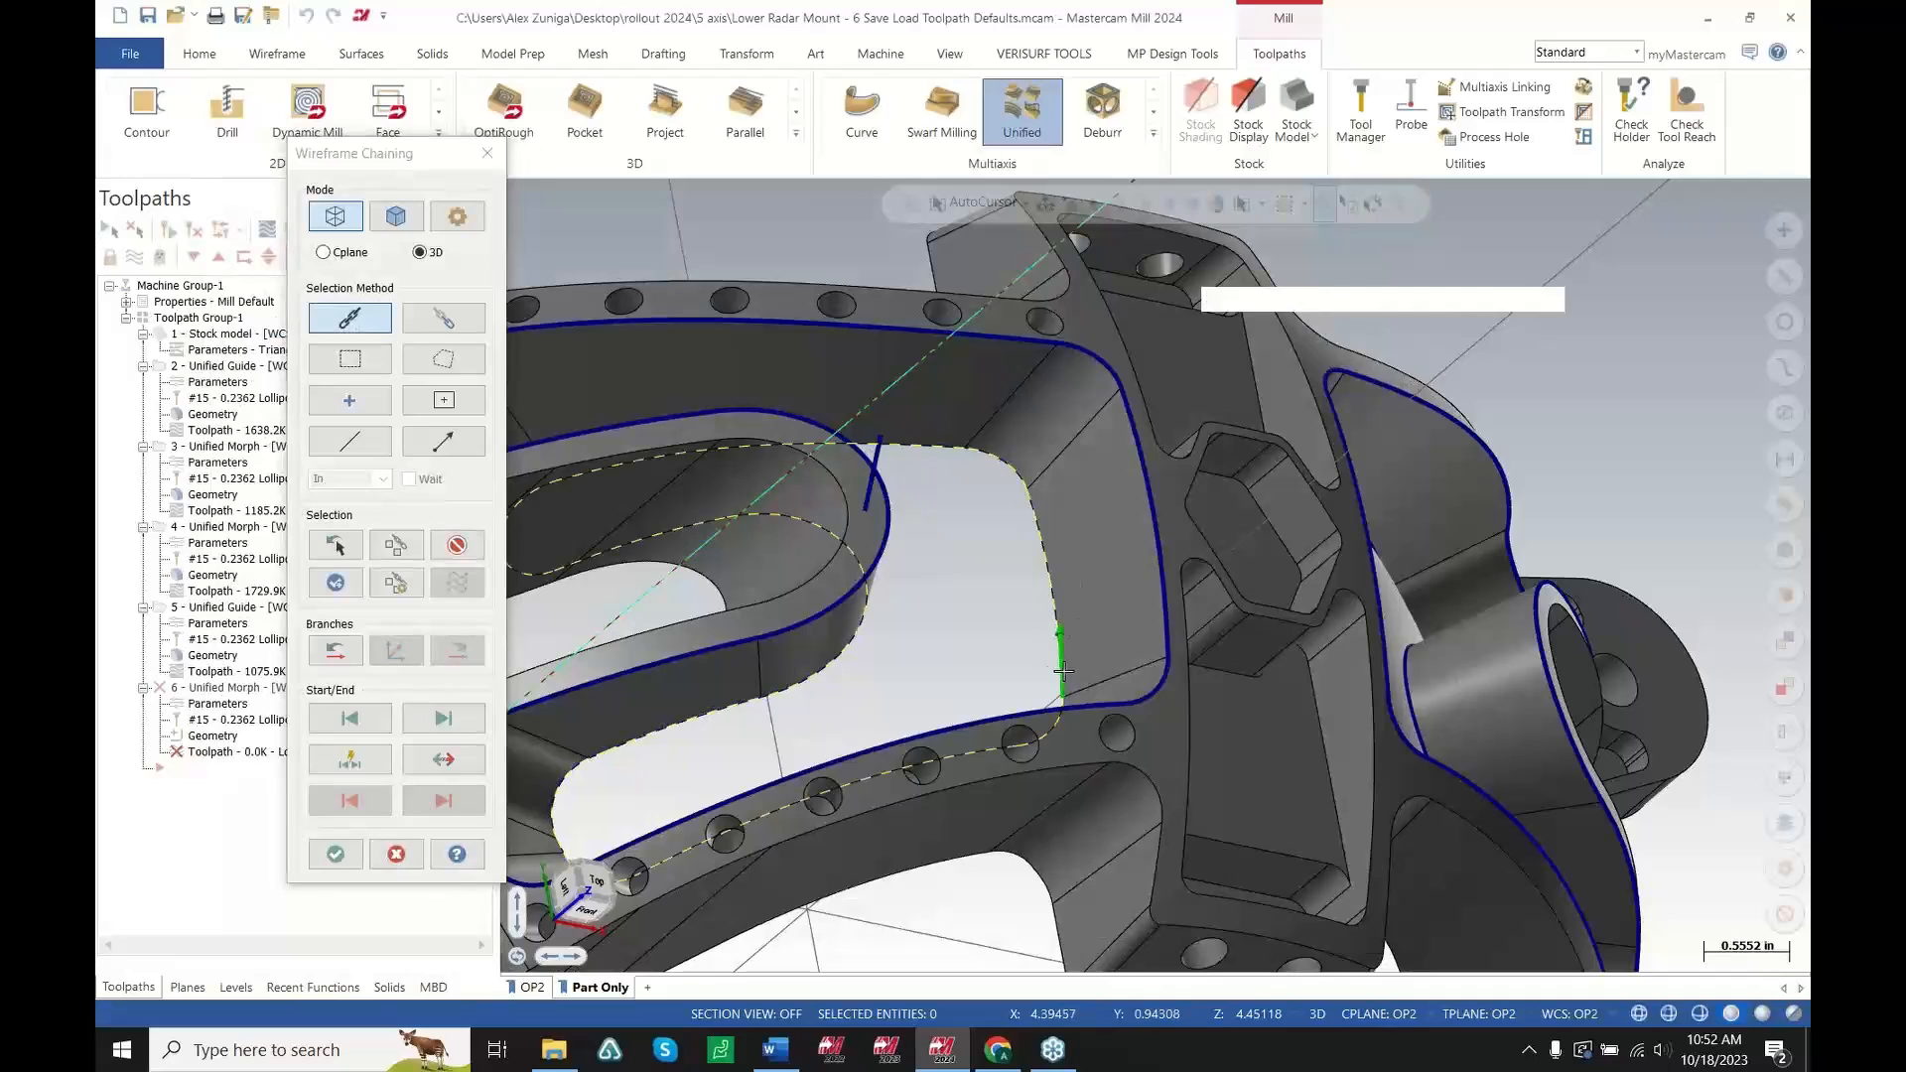
pyautogui.click(335, 854)
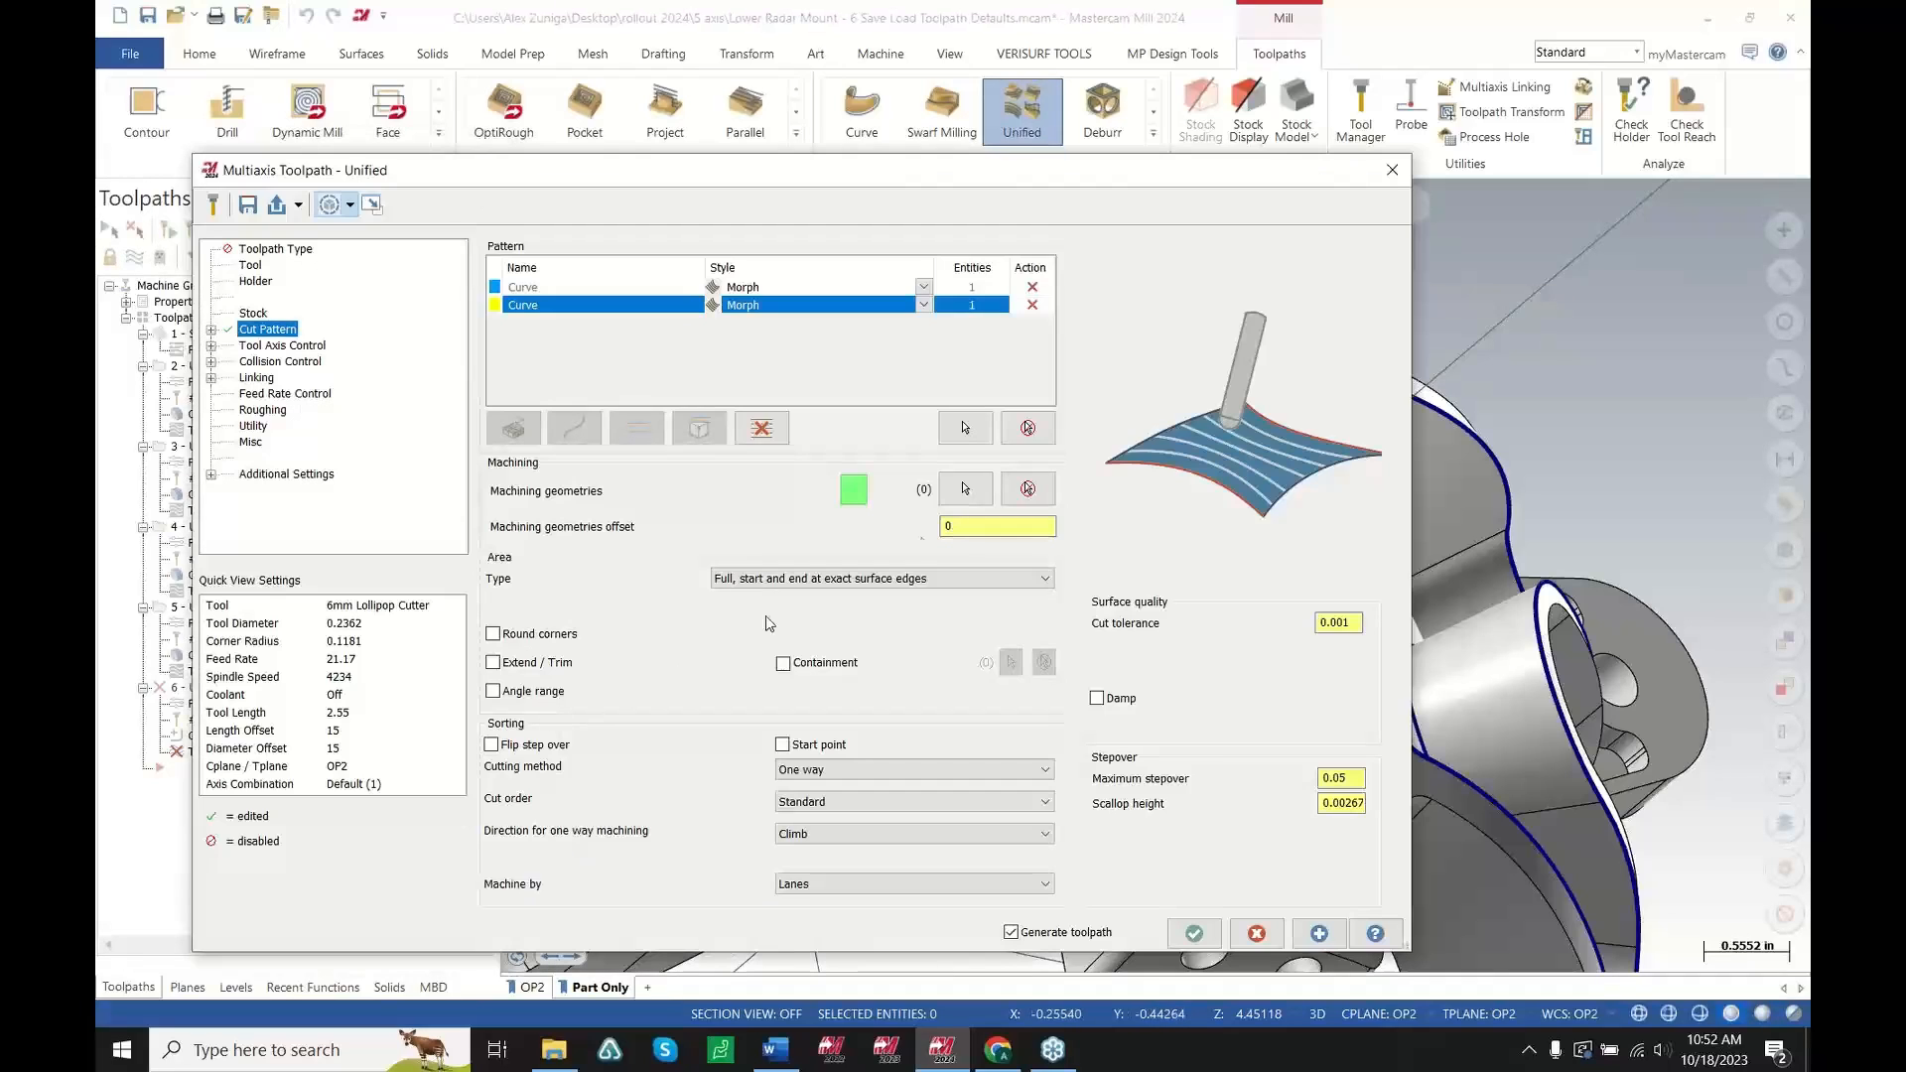
# Select the pocket wall faces as machining geometries and accept the Unified toolpath
pyautogui.click(977, 494)
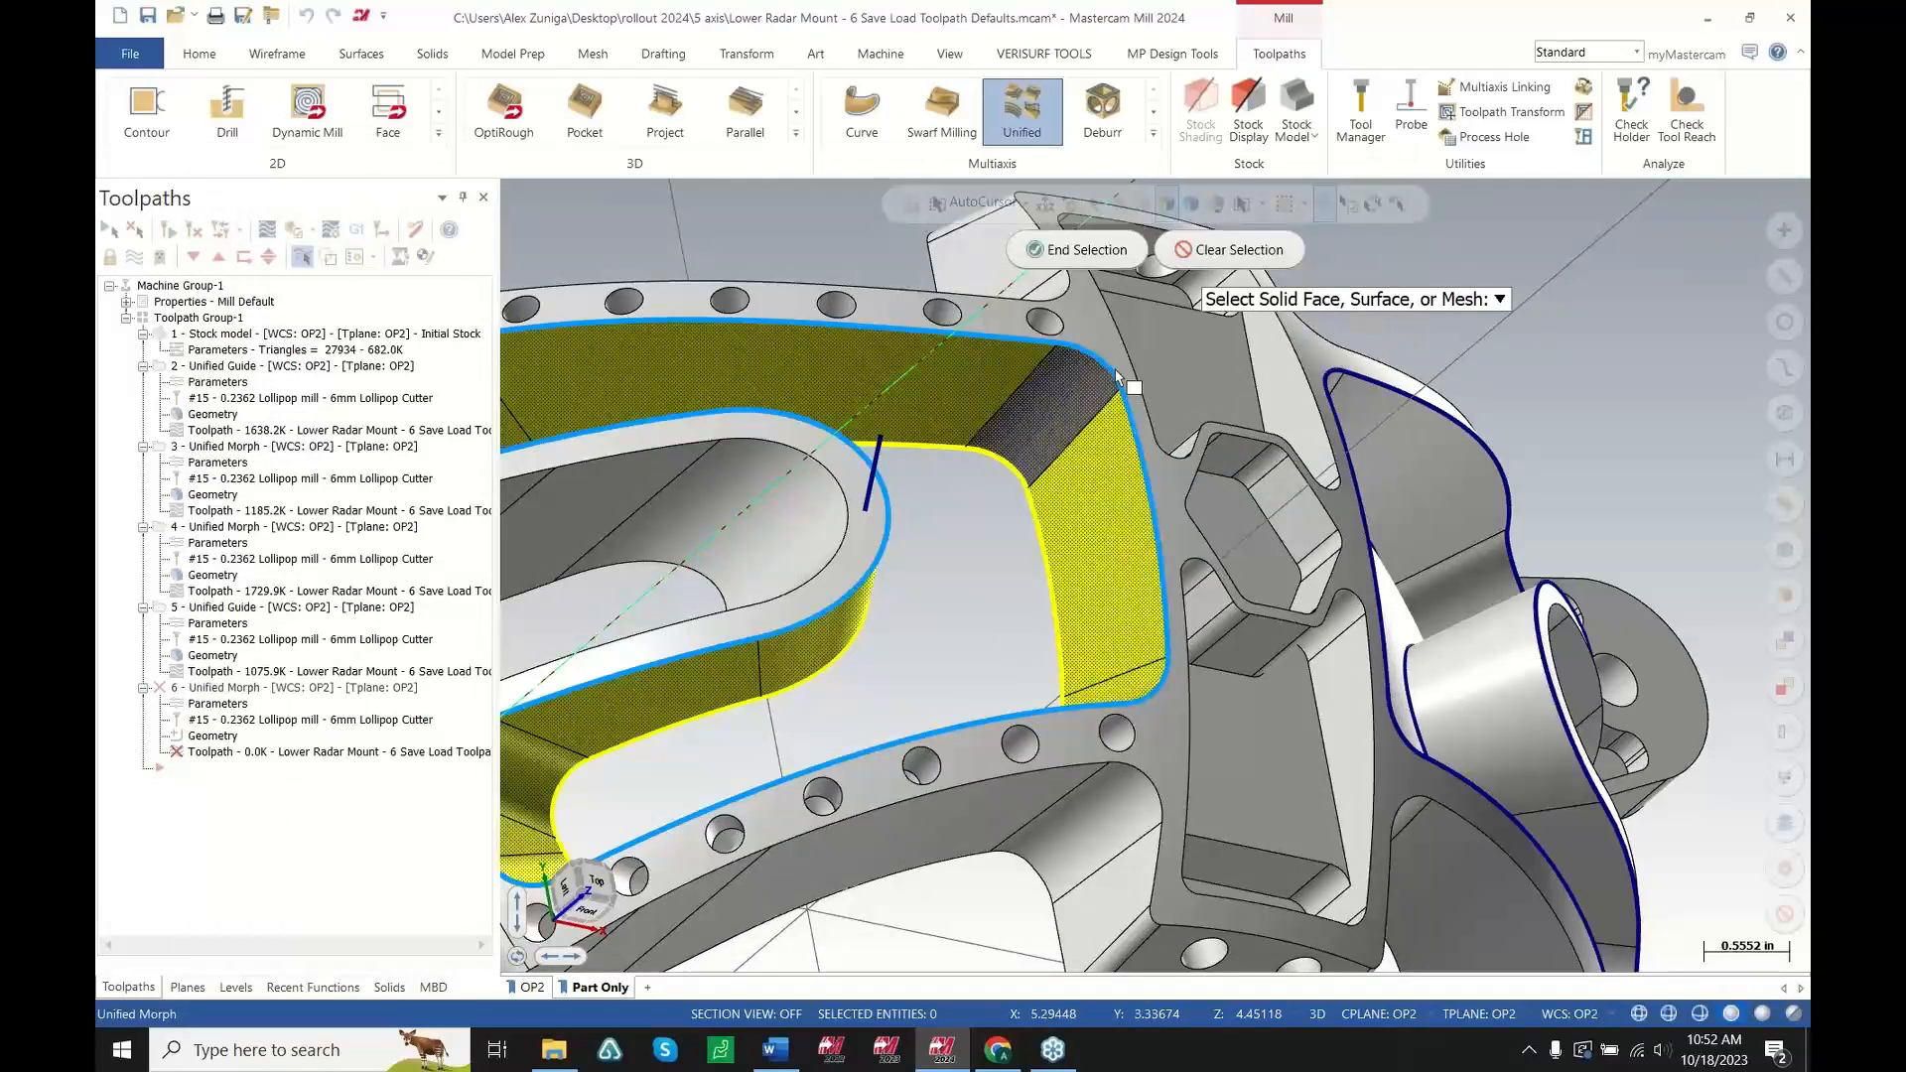
pyautogui.click(1117, 377)
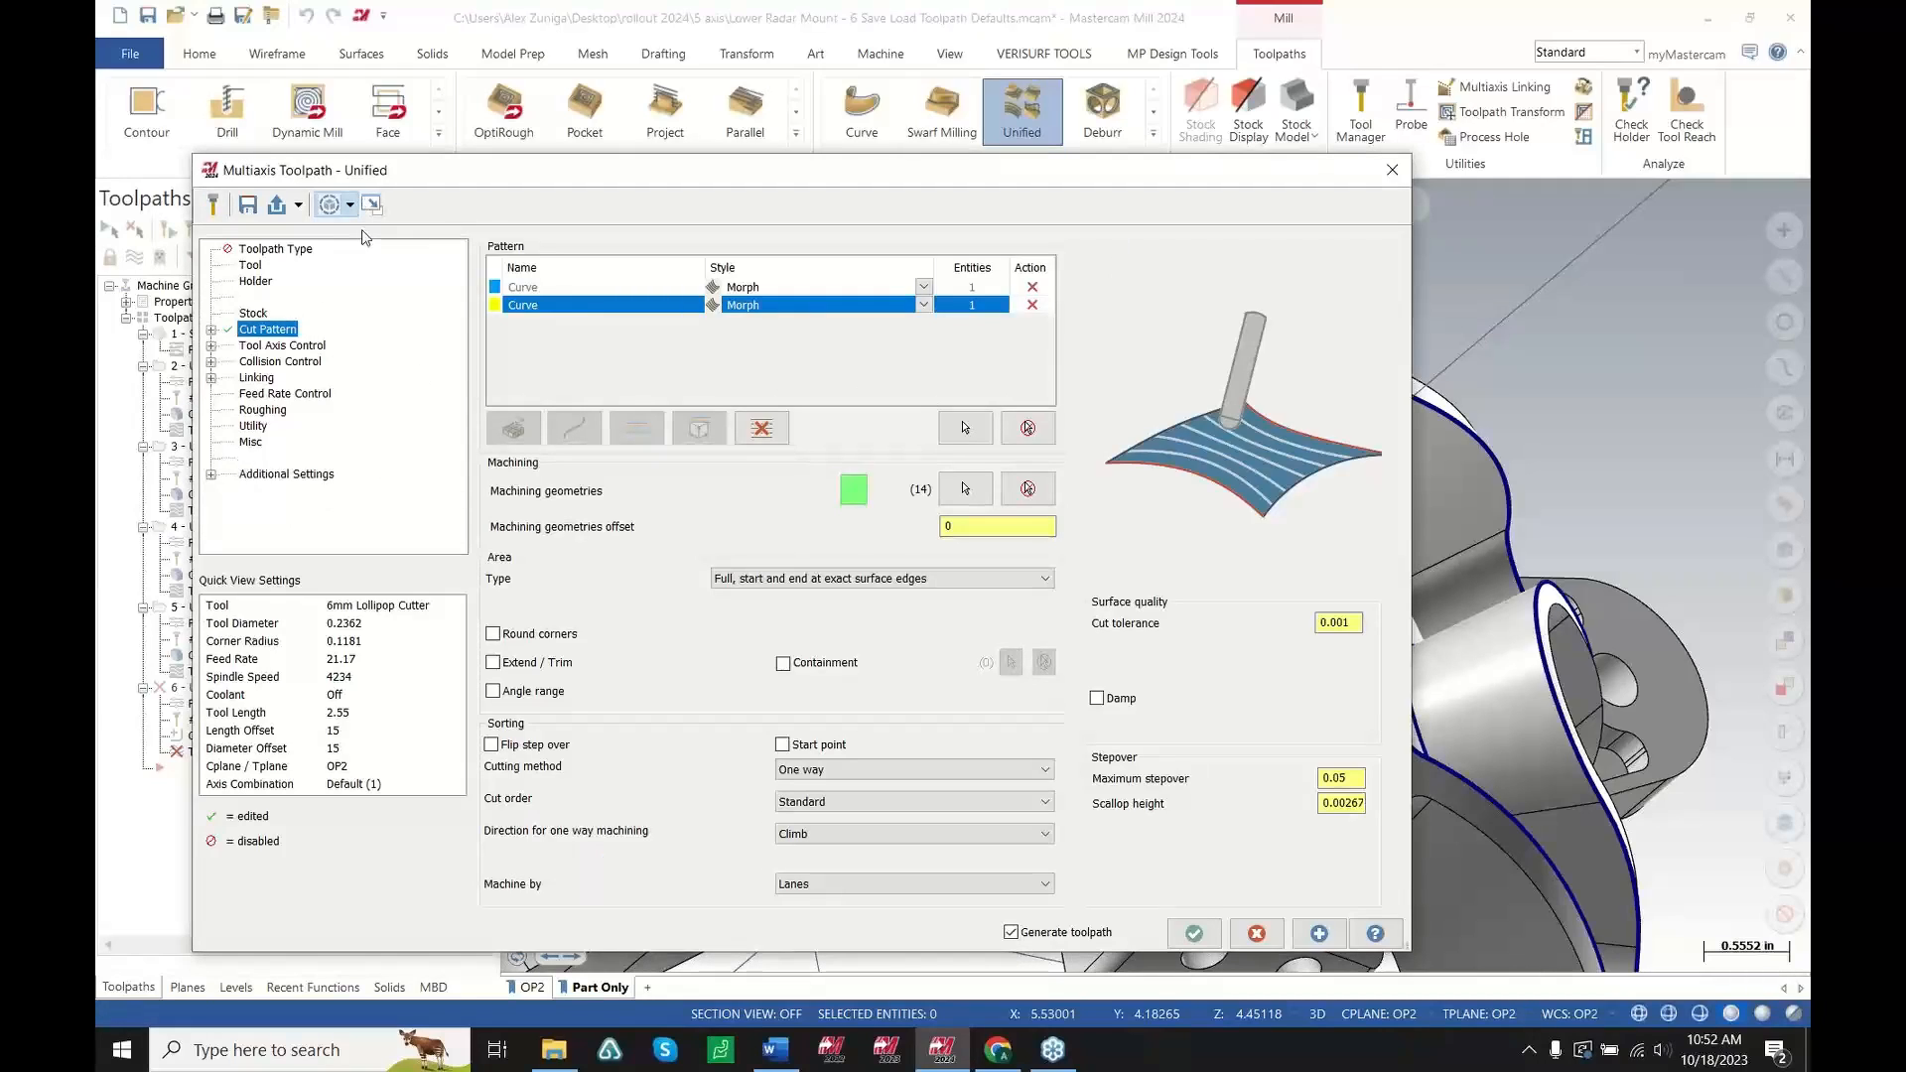
pyautogui.click(1194, 933)
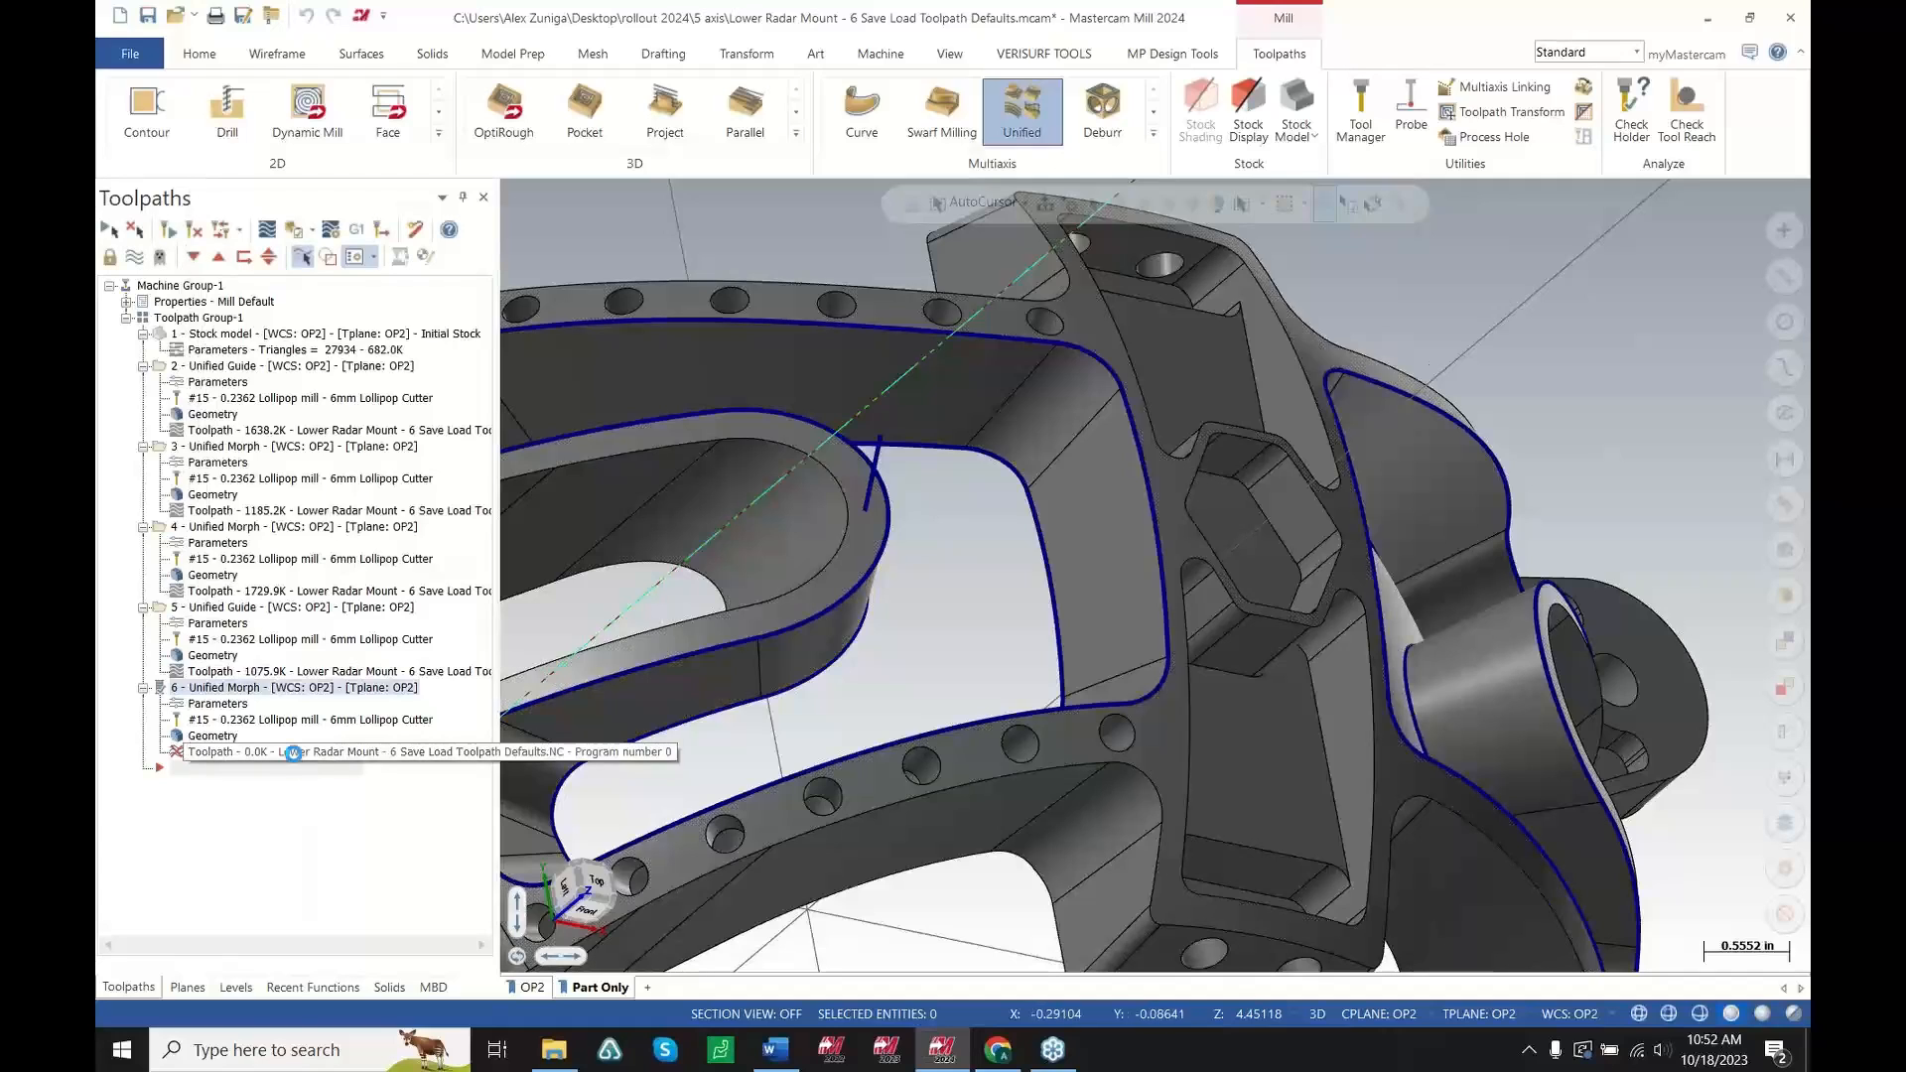
# Backplot the new Unified toolpath and inspect the tool motion around the pocket
pyautogui.scroll(-5, 1102, 576)
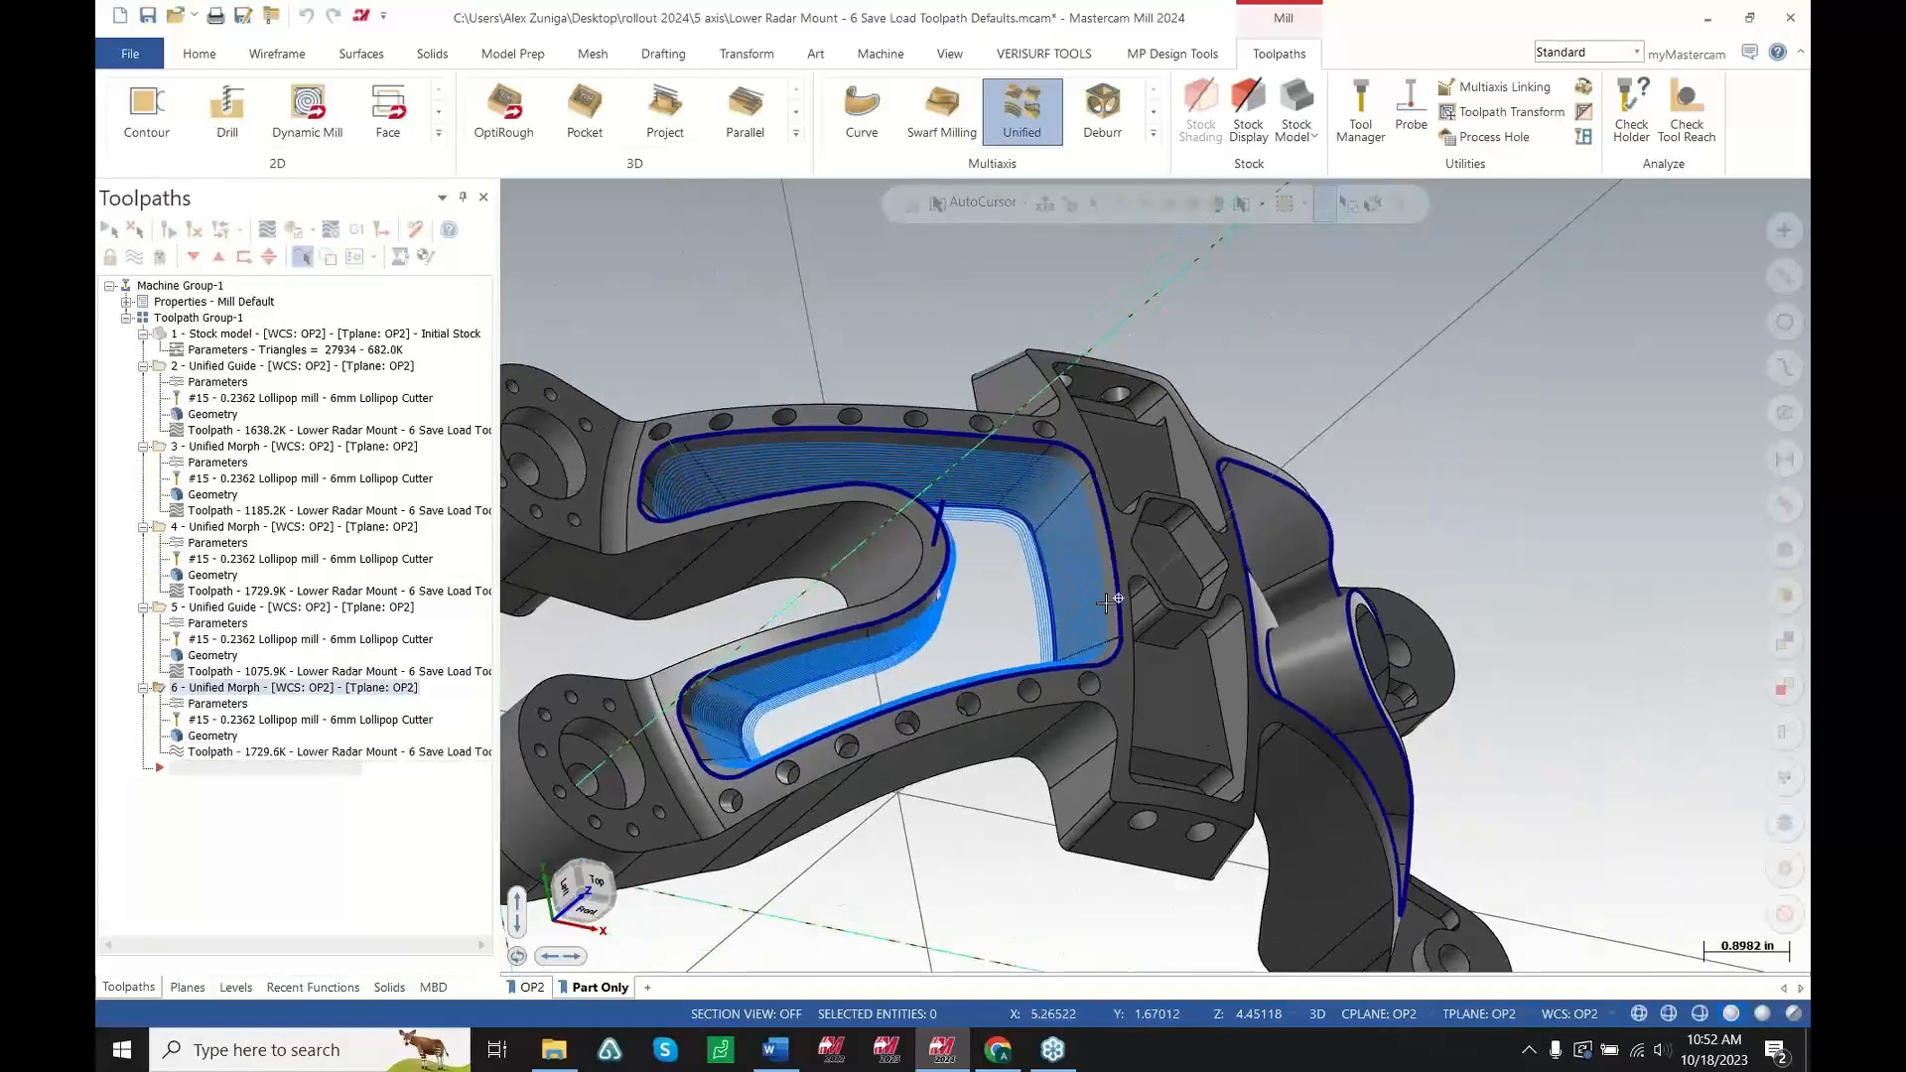
pyautogui.moveTo(1115, 595); pyautogui.dragTo(1106, 631, button='middle')
pyautogui.click(273, 753)
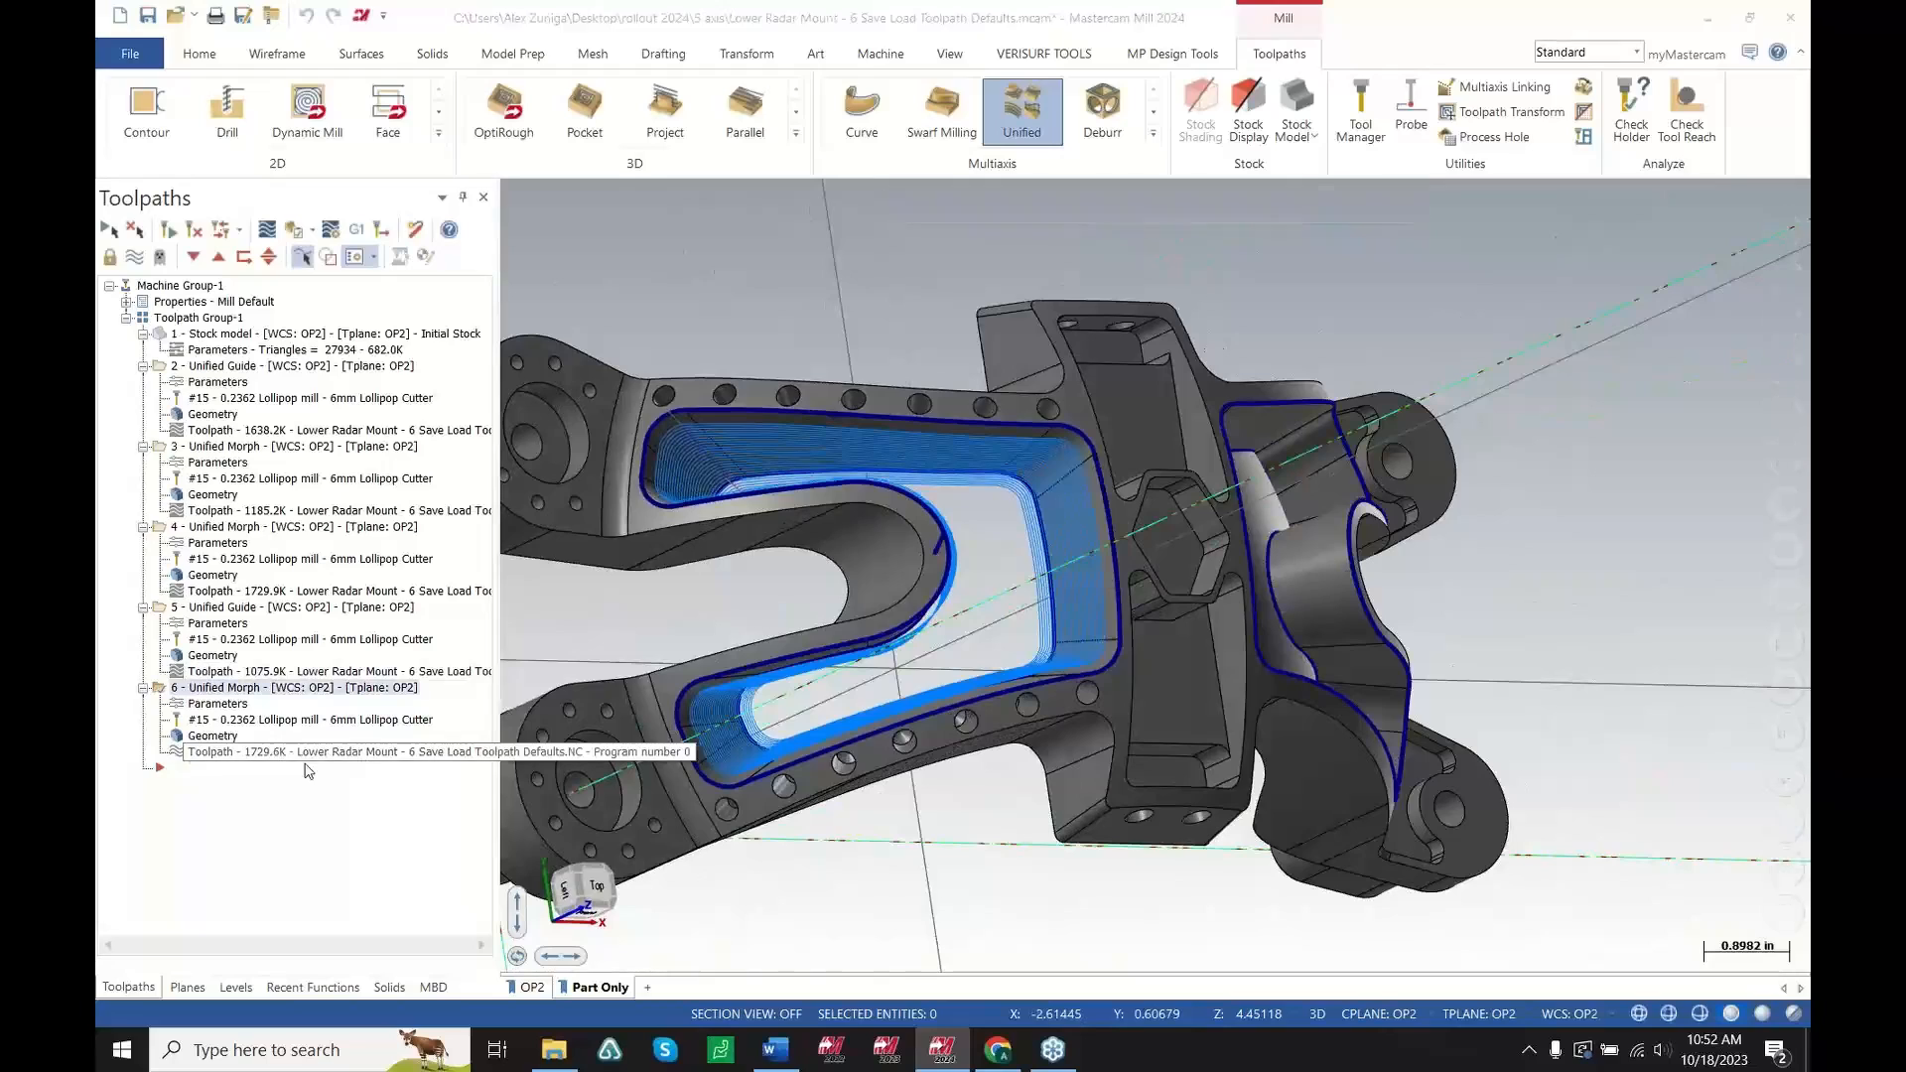
pyautogui.scroll(-4, 761, 374)
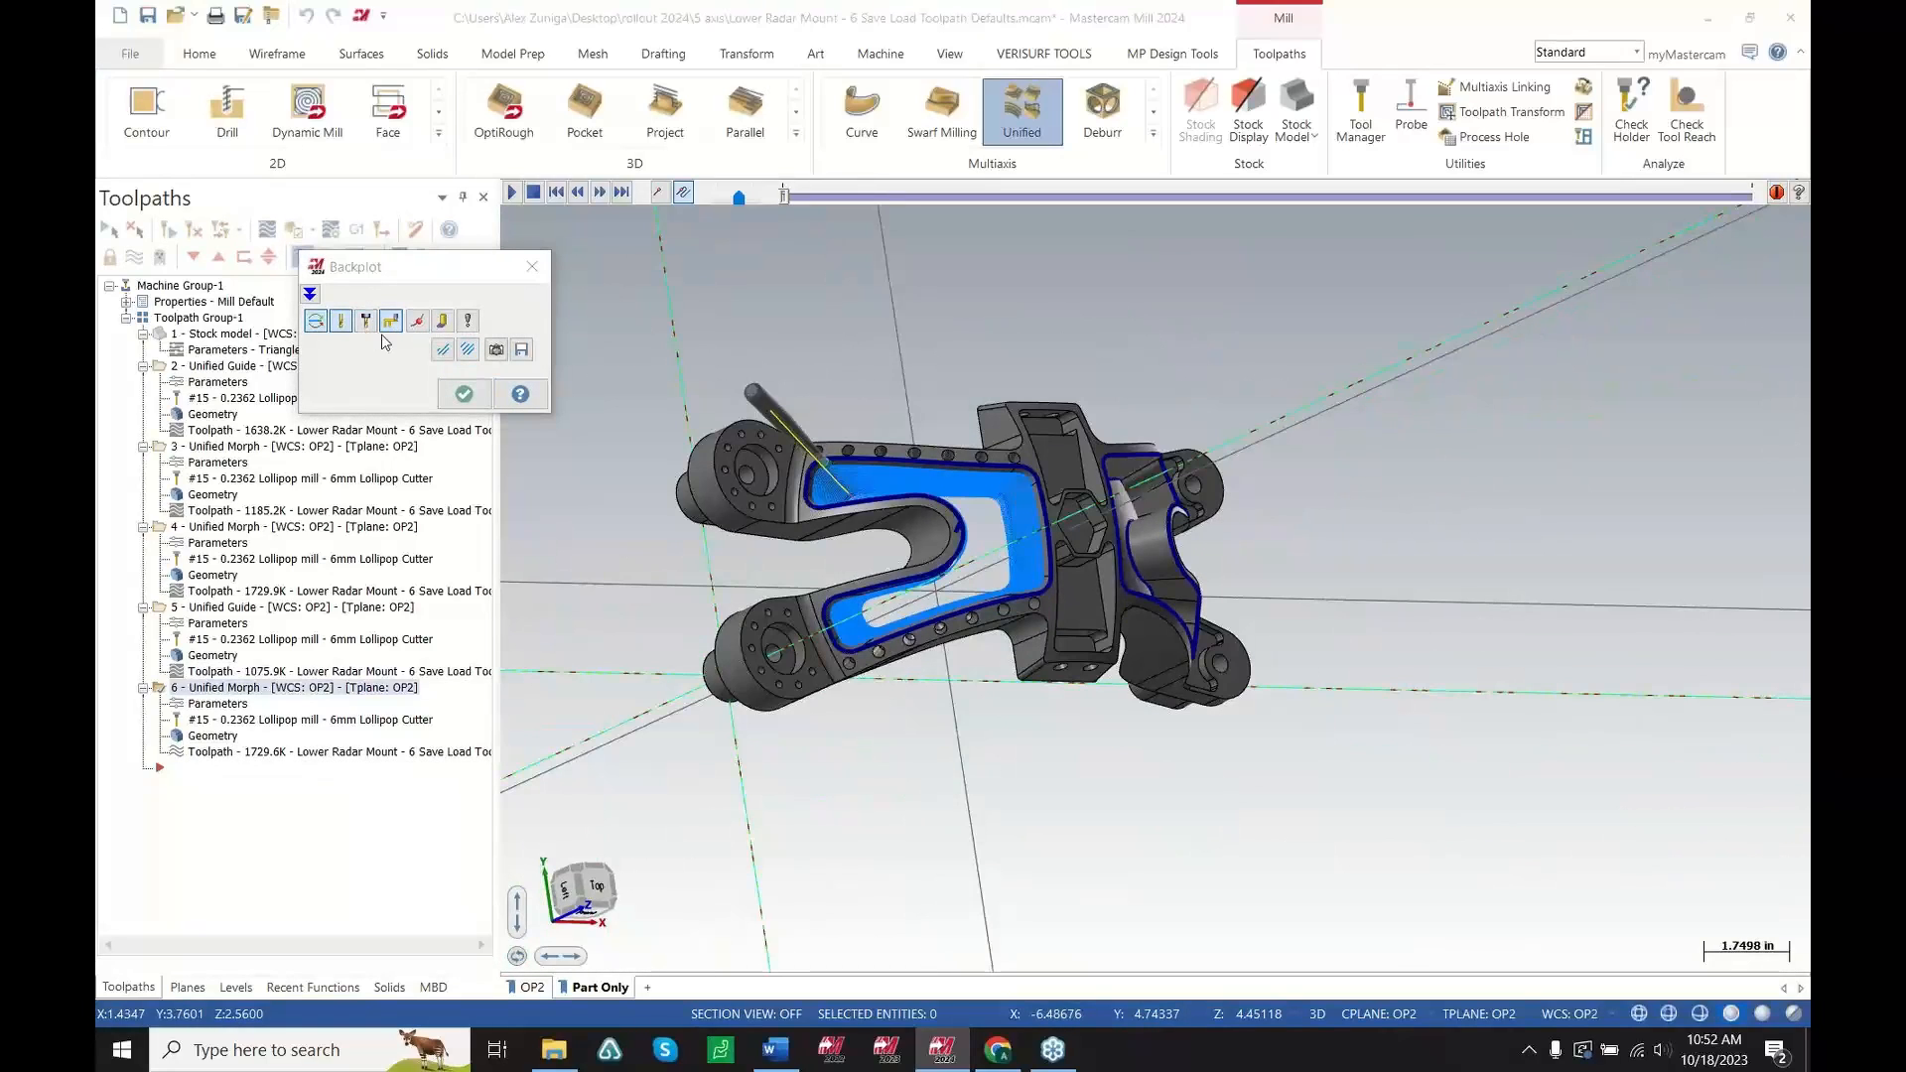
pyautogui.scroll(2, 901, 437)
pyautogui.moveTo(901, 438); pyautogui.dragTo(711, 271, button='middle')
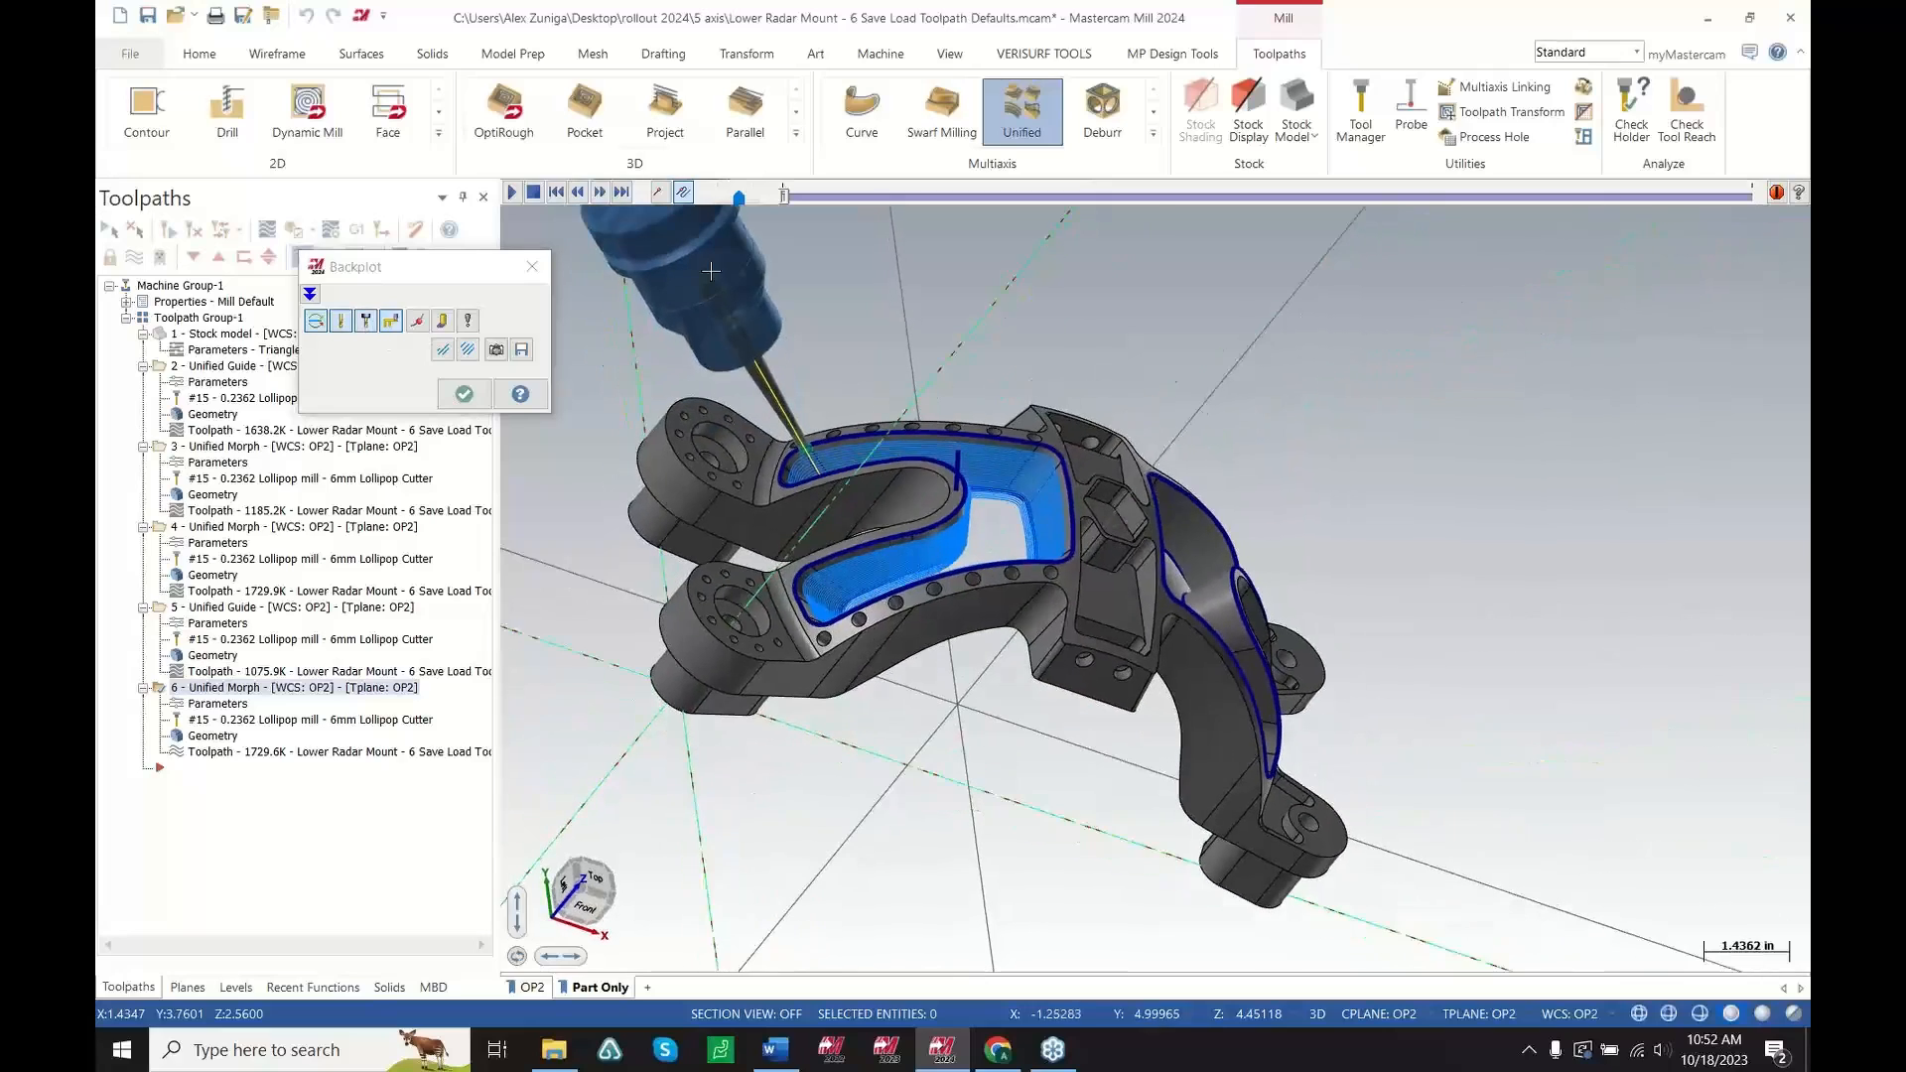
pyautogui.click(660, 201)
pyautogui.click(512, 194)
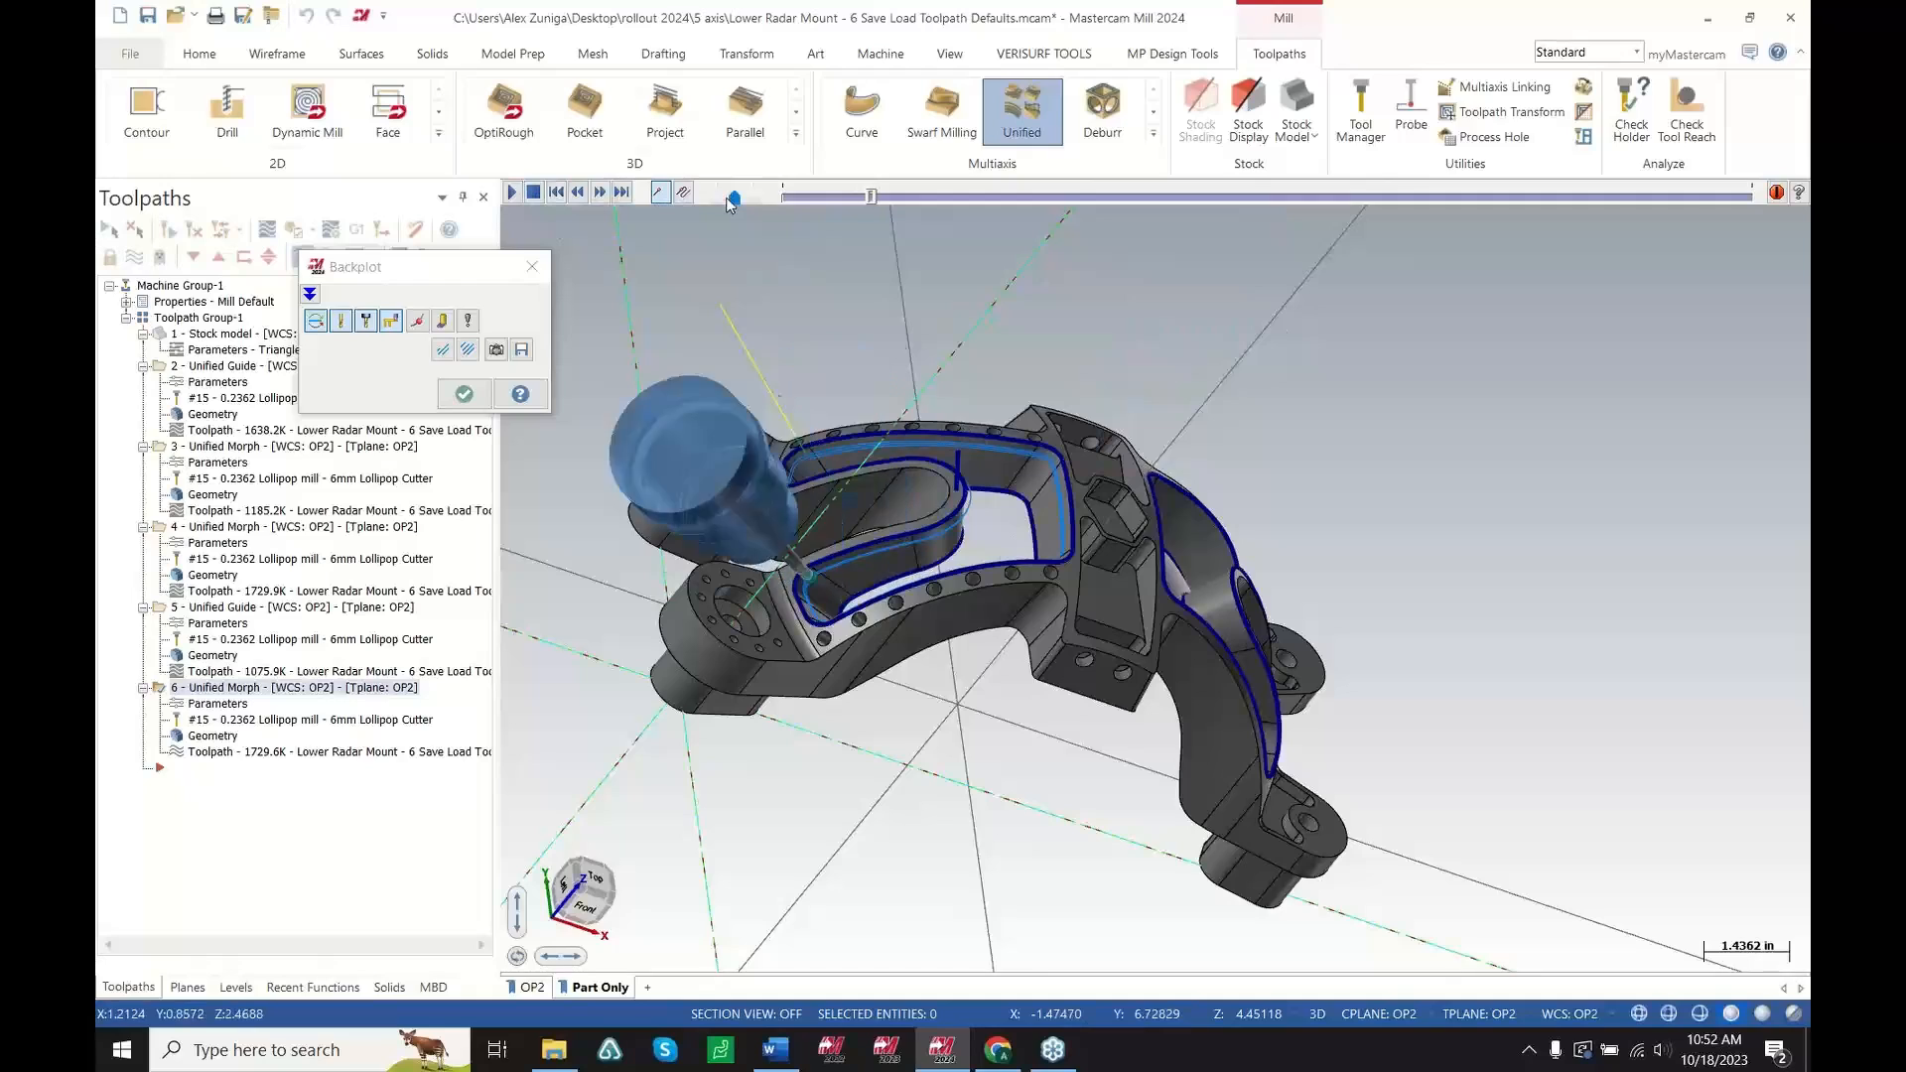
pyautogui.moveTo(1124, 539)
pyautogui.mouseDown(button='middle')
pyautogui.moveTo(1042, 577)
pyautogui.moveTo(1013, 540)
pyautogui.mouseUp(button='middle')
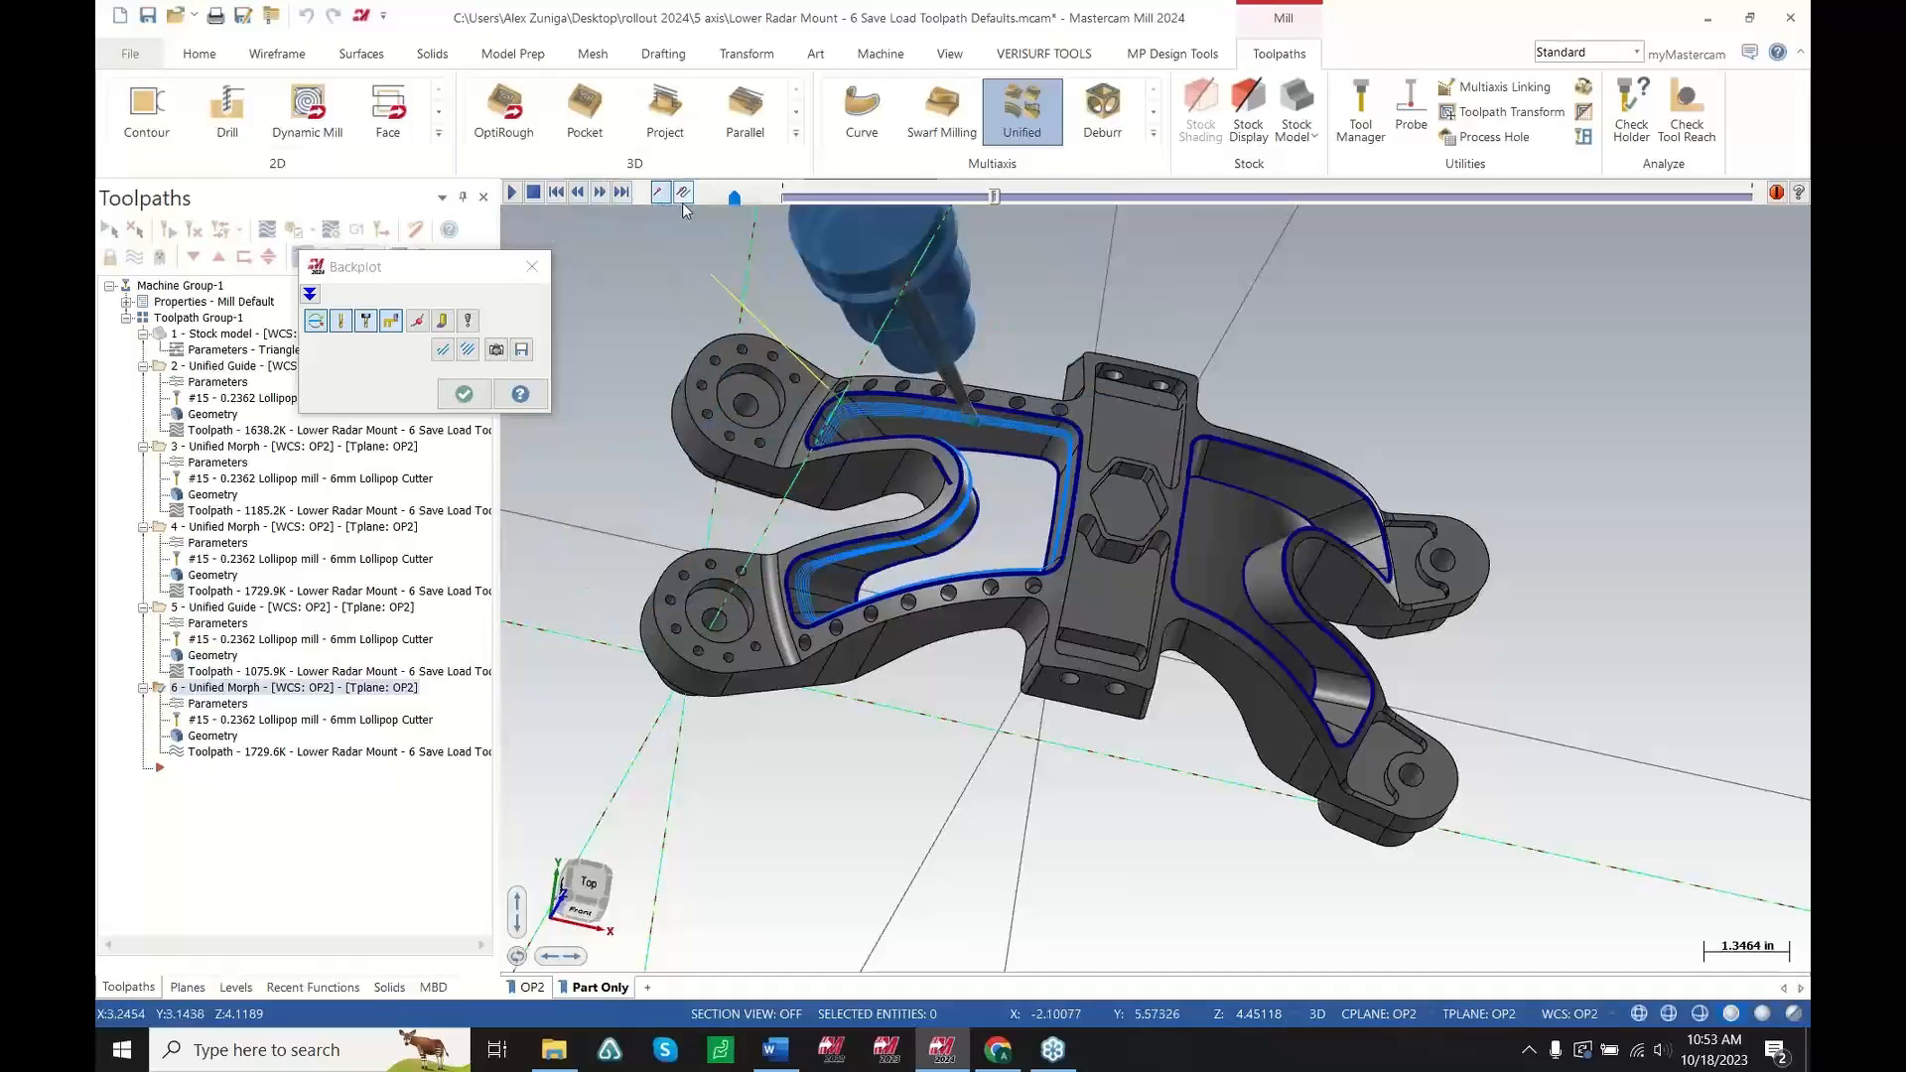
pyautogui.scroll(5, 1108, 542)
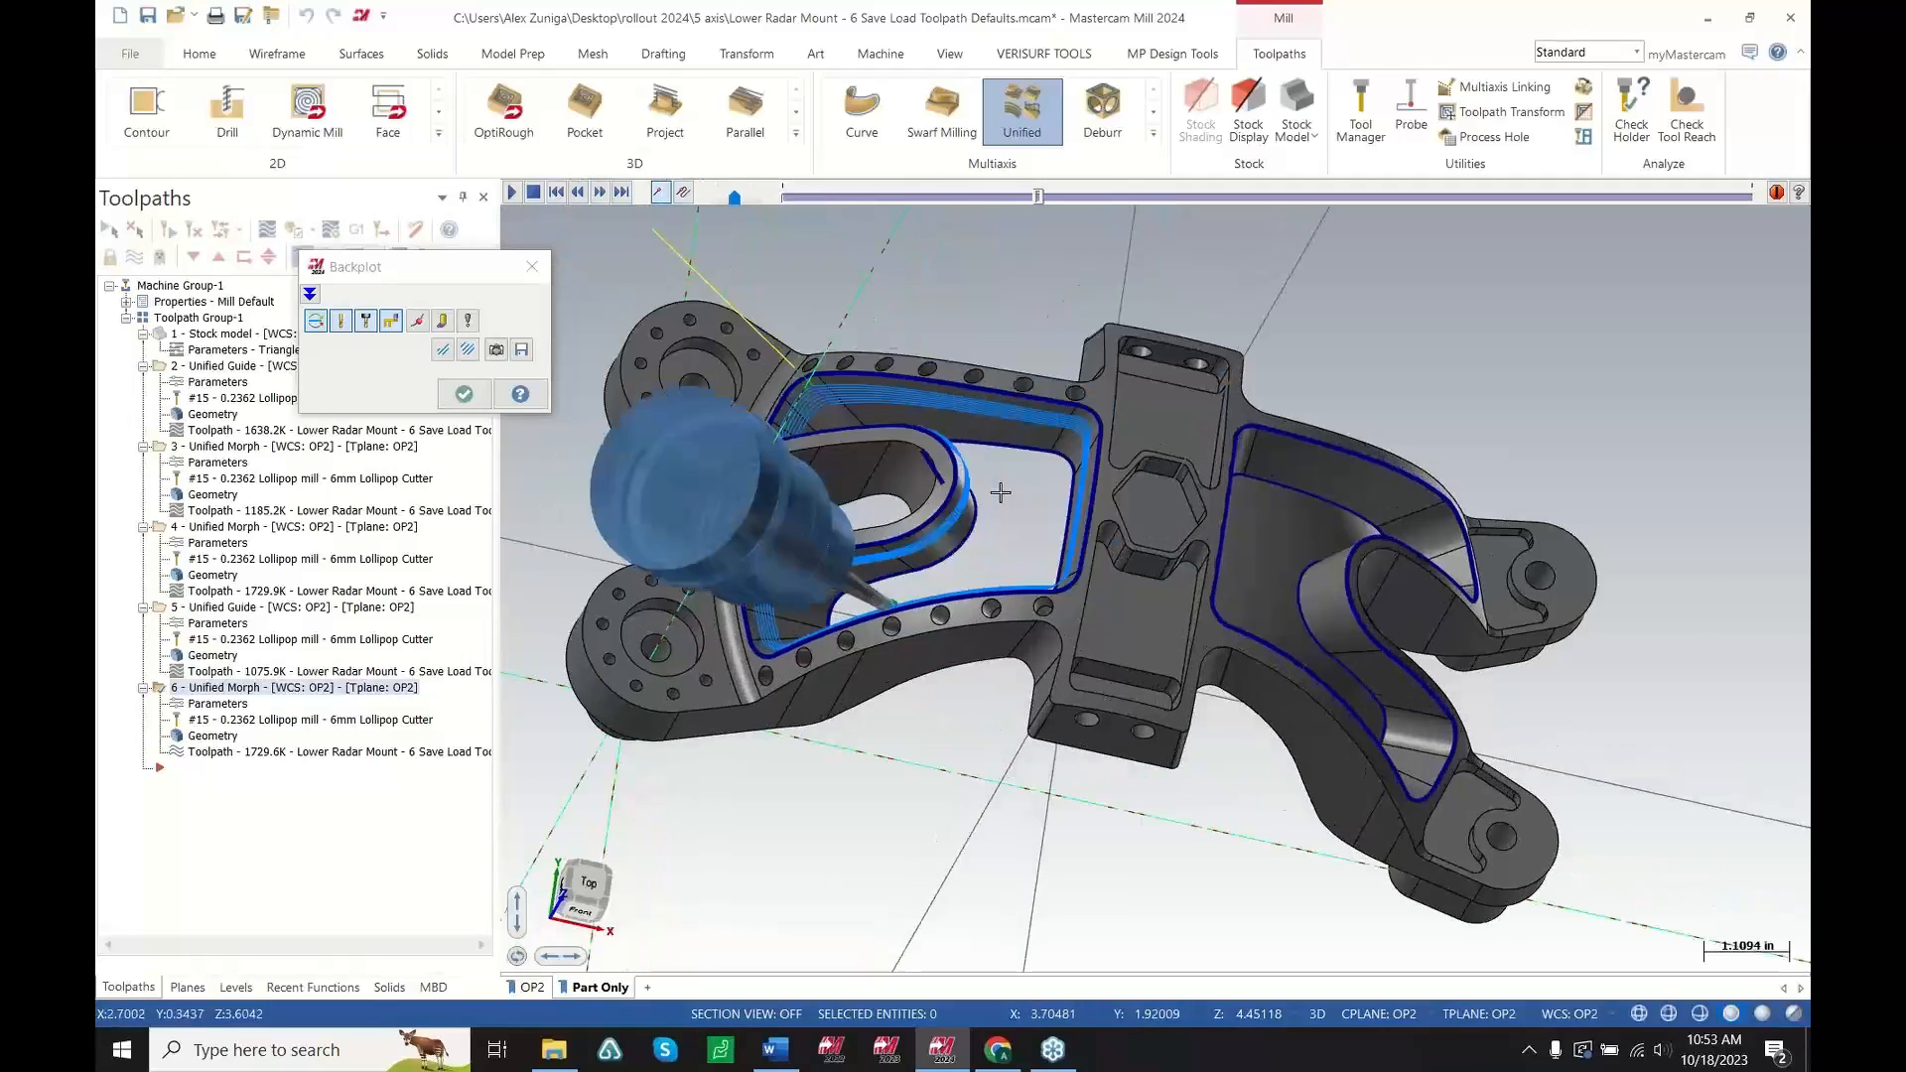
pyautogui.scroll(1, 1109, 542)
pyautogui.moveTo(1108, 542); pyautogui.dragTo(1130, 549, button='middle')
pyautogui.press('Escape')
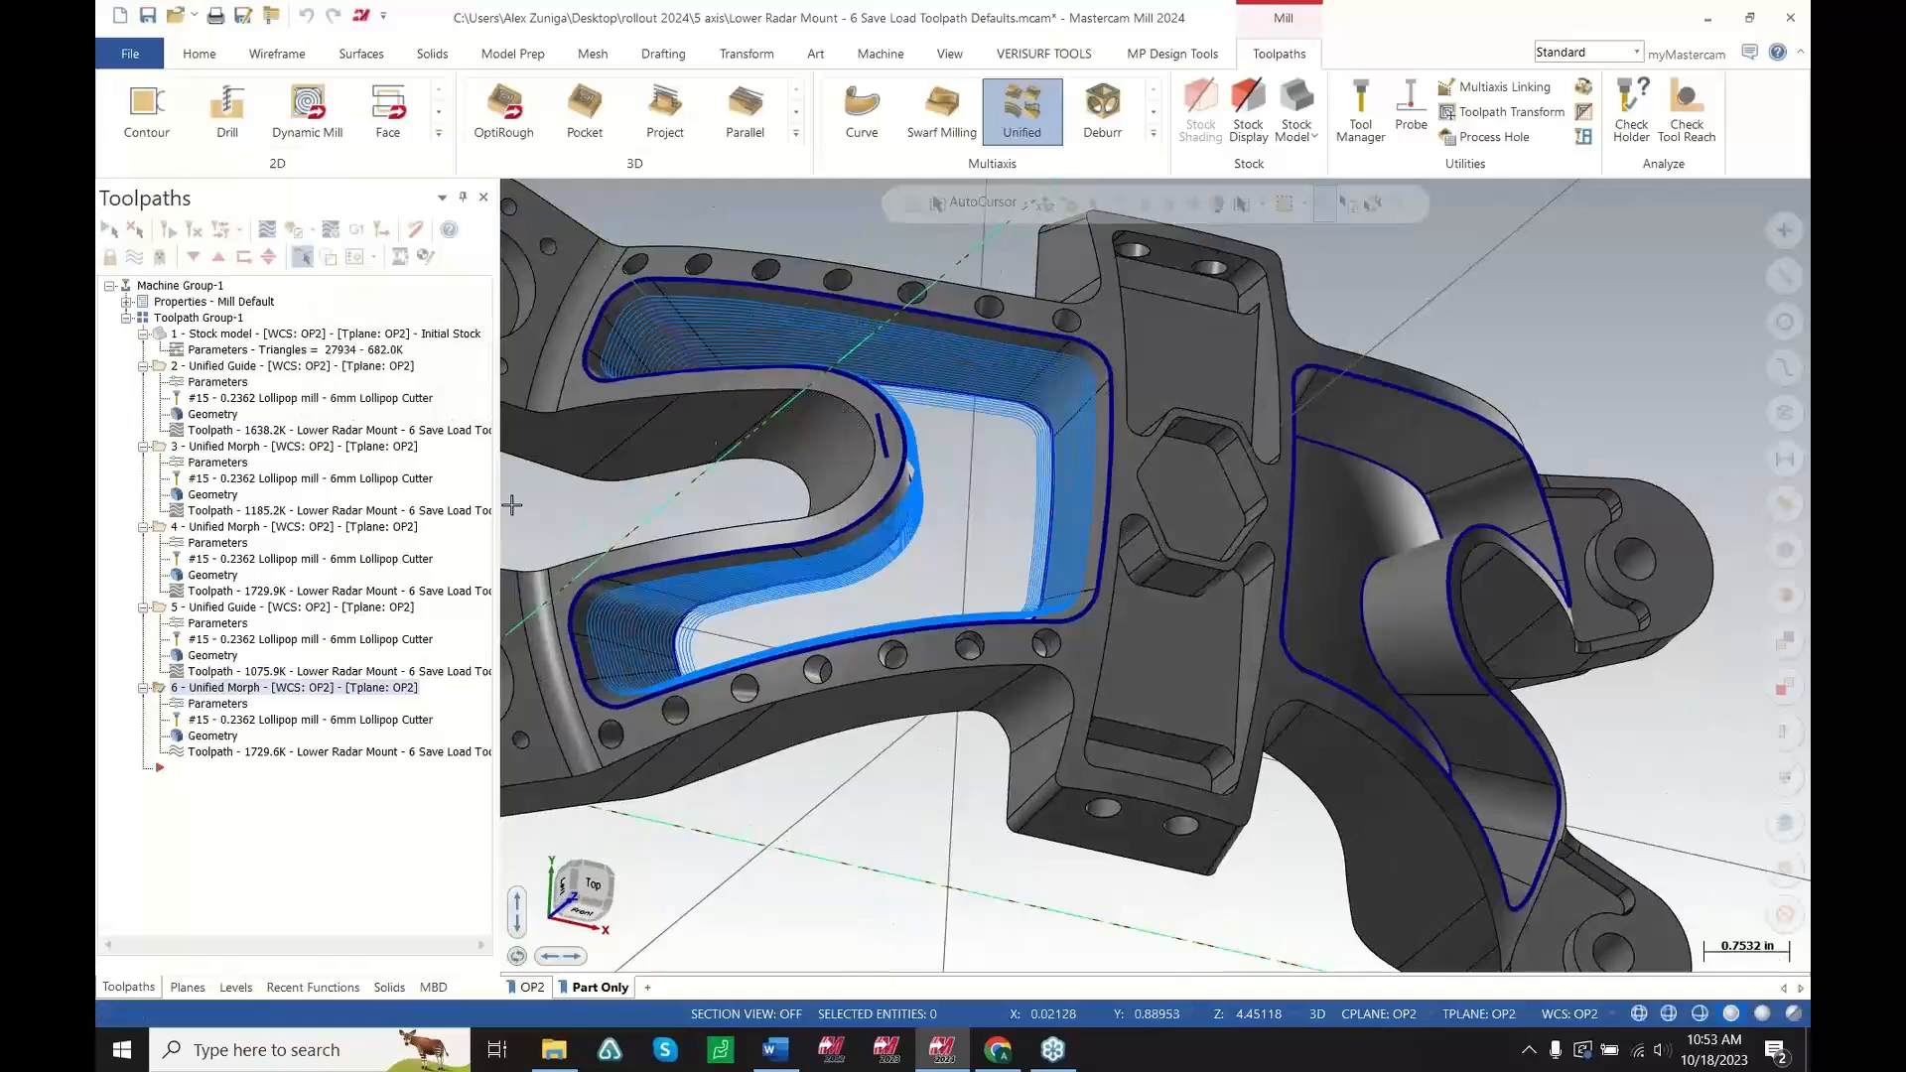
# Save the toolpath parameters to the 5 axis .mcam-operations library as MORPH OPEN ENDED
pyautogui.click(218, 703)
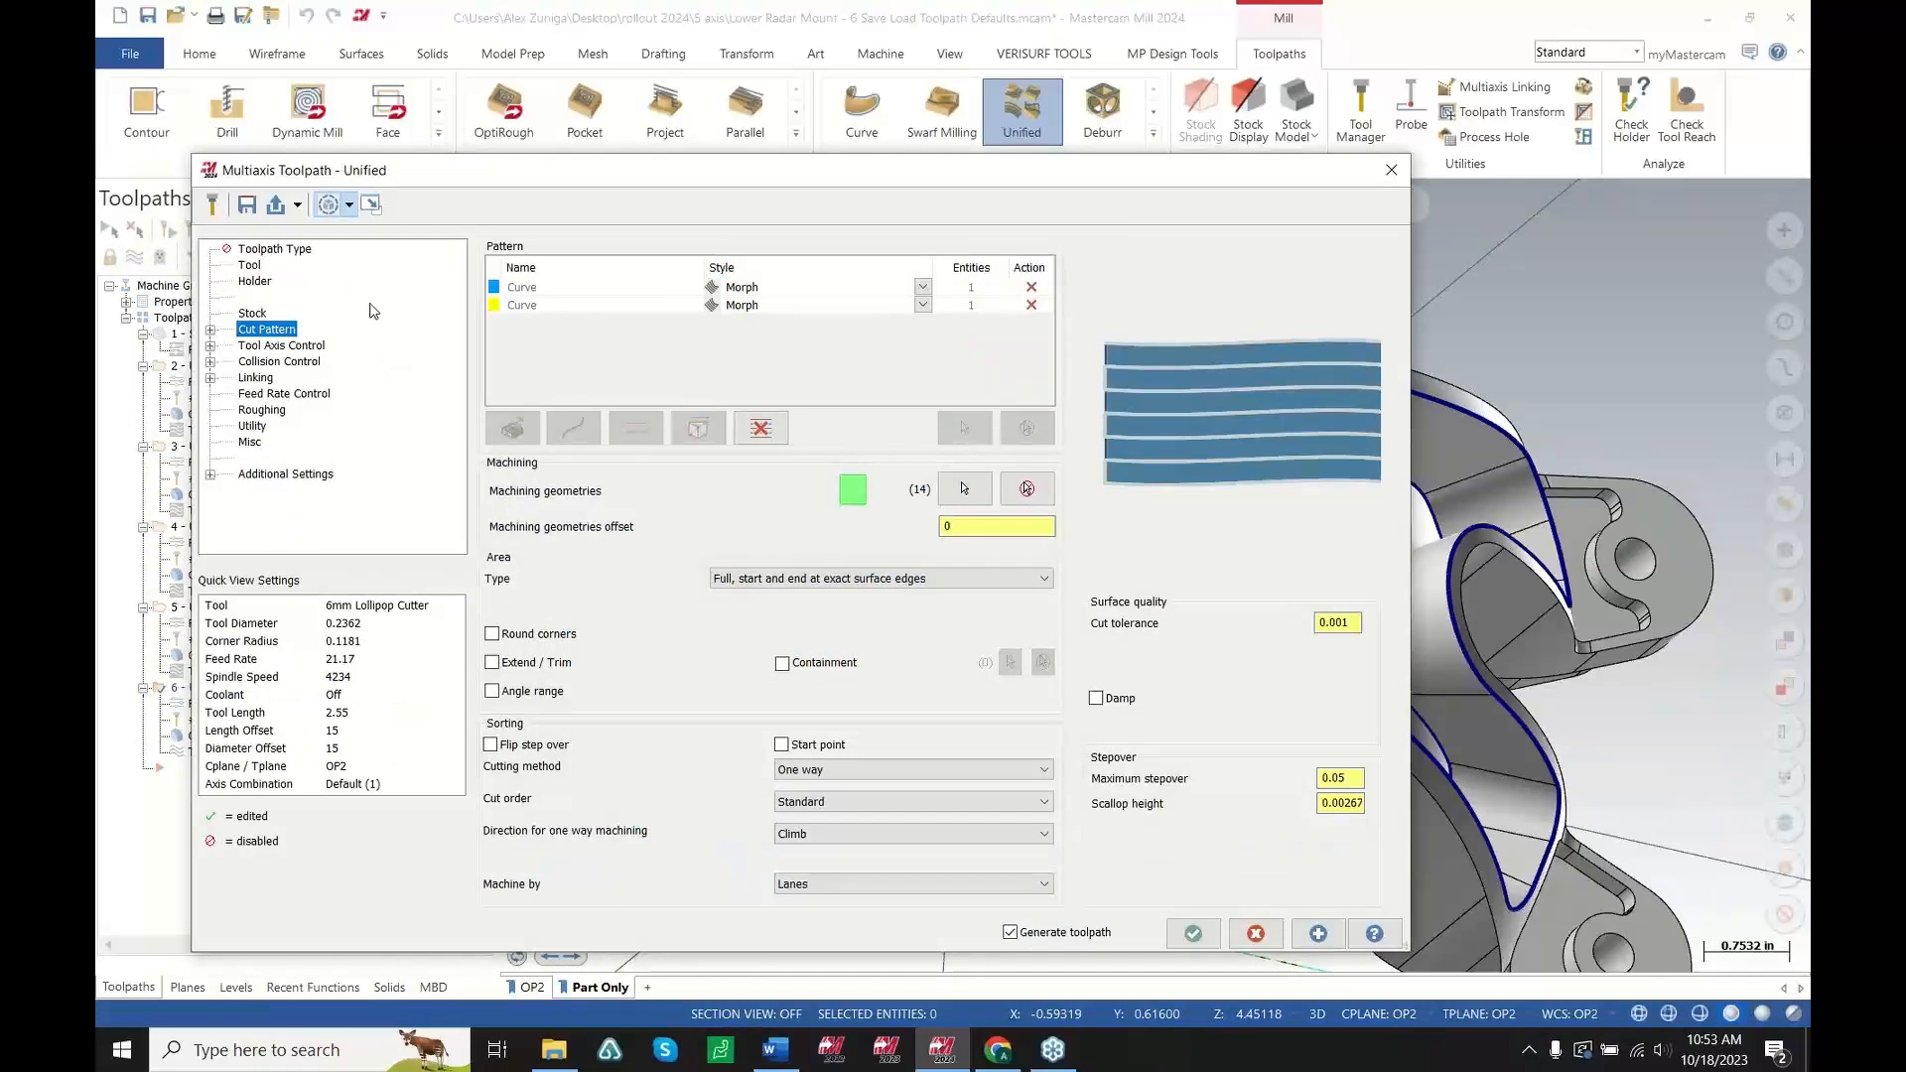
pyautogui.click(255, 364)
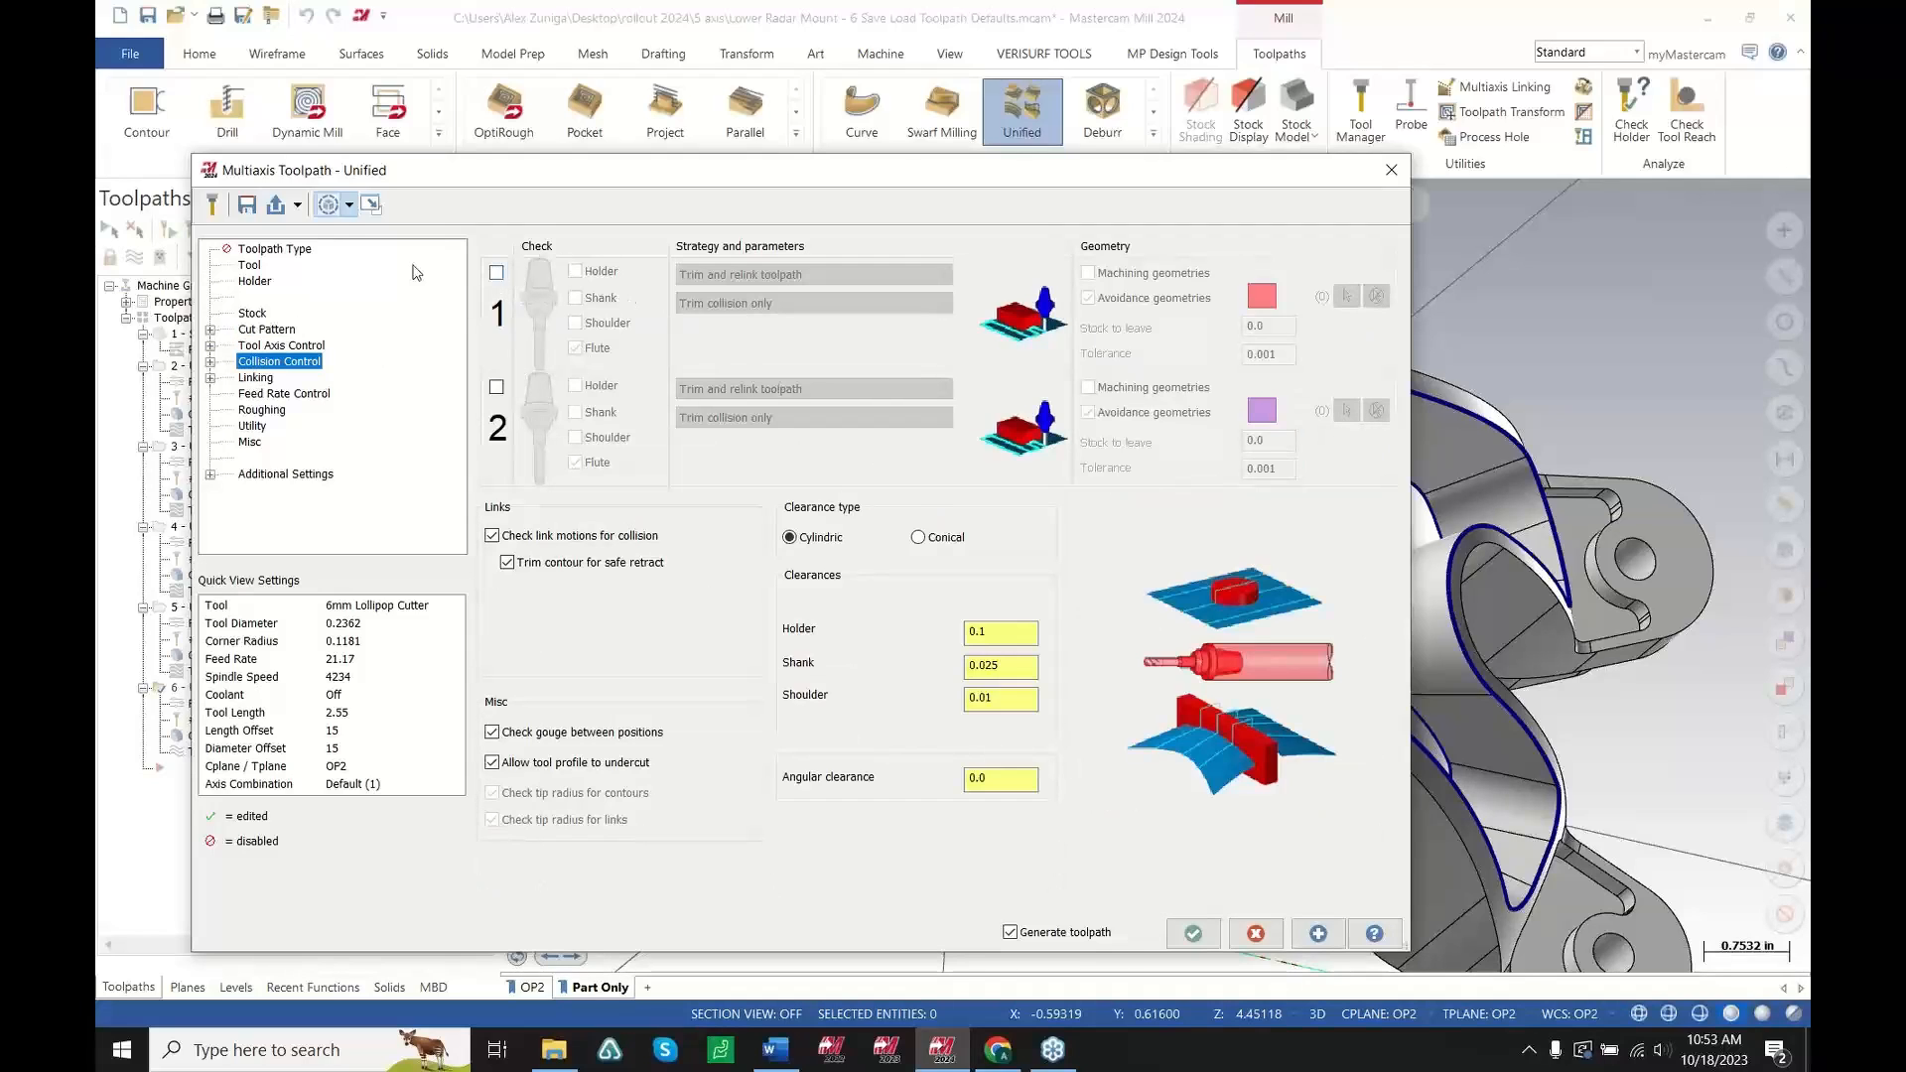
pyautogui.click(246, 214)
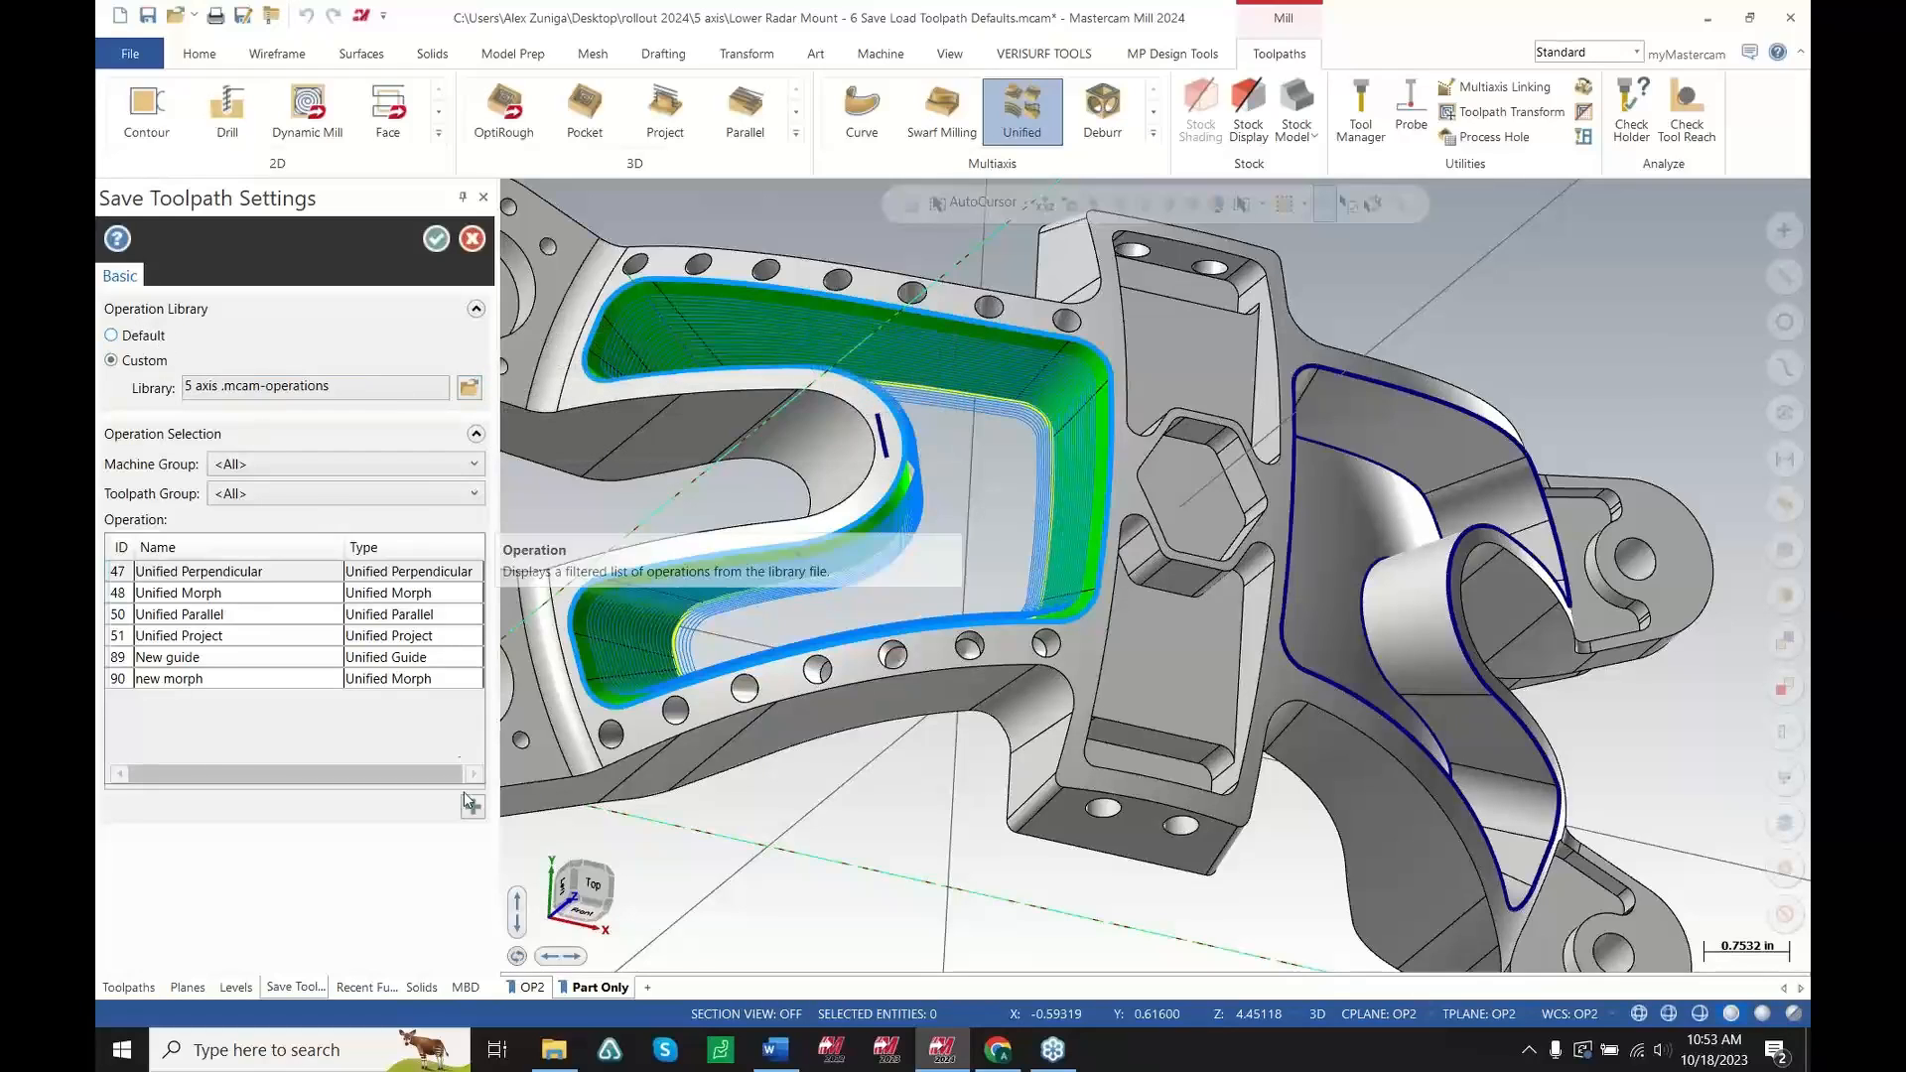
pyautogui.click(473, 808)
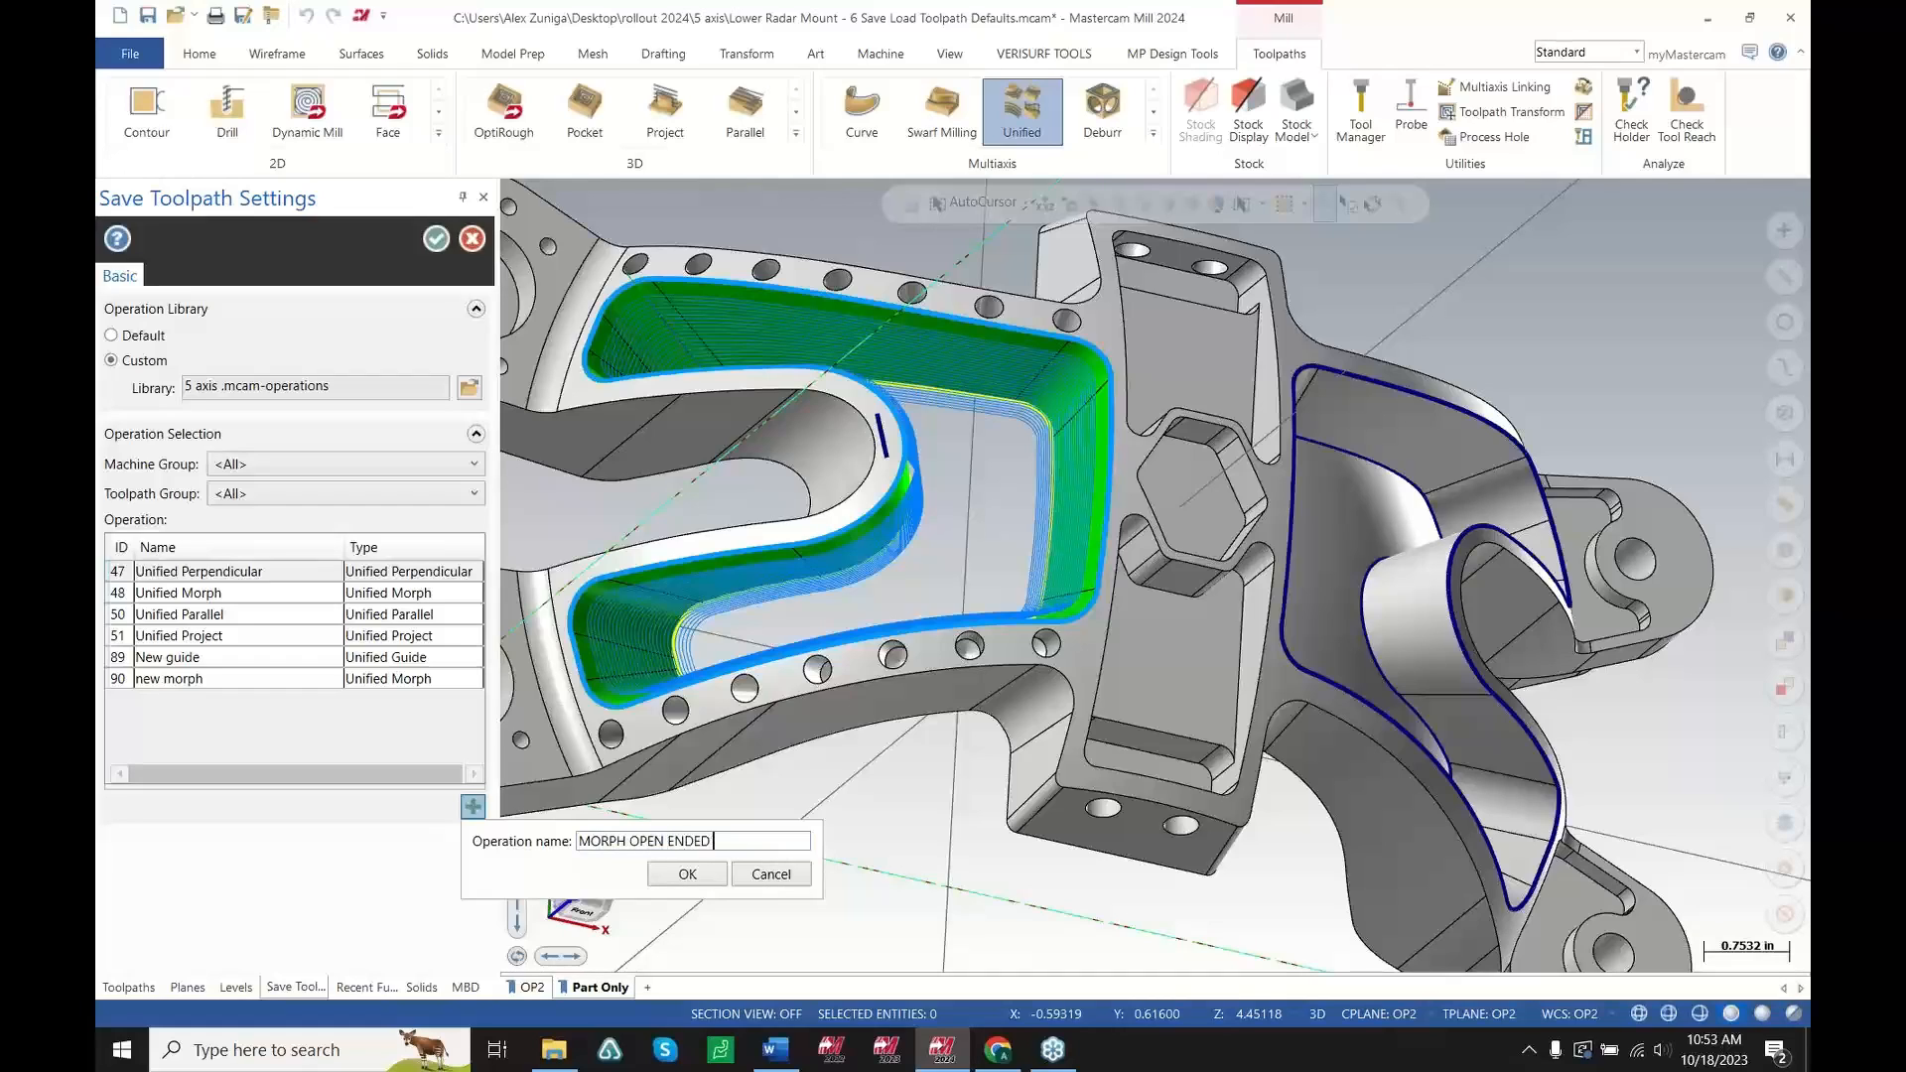
pyautogui.click(688, 873)
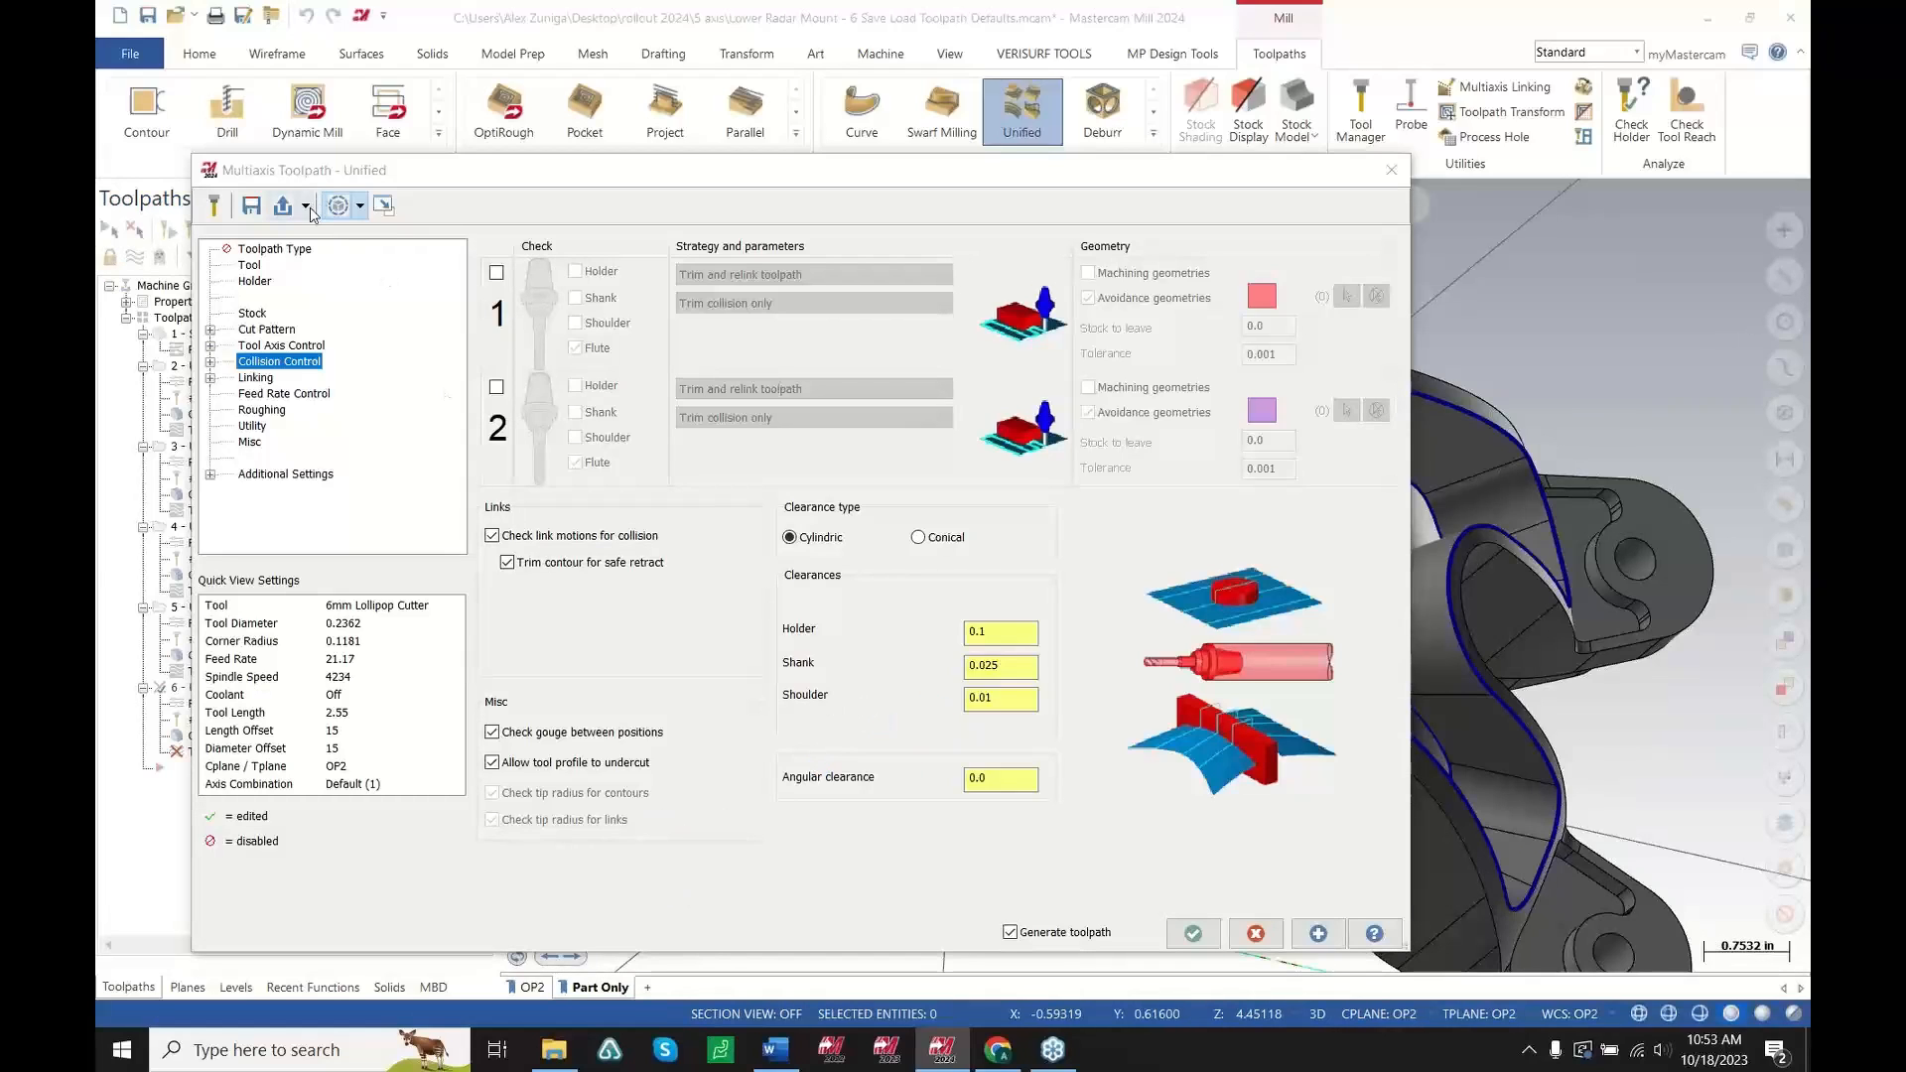
# Check the toolpath defaults list for the saved MORPH OPEN ENDED entry
pyautogui.click(307, 210)
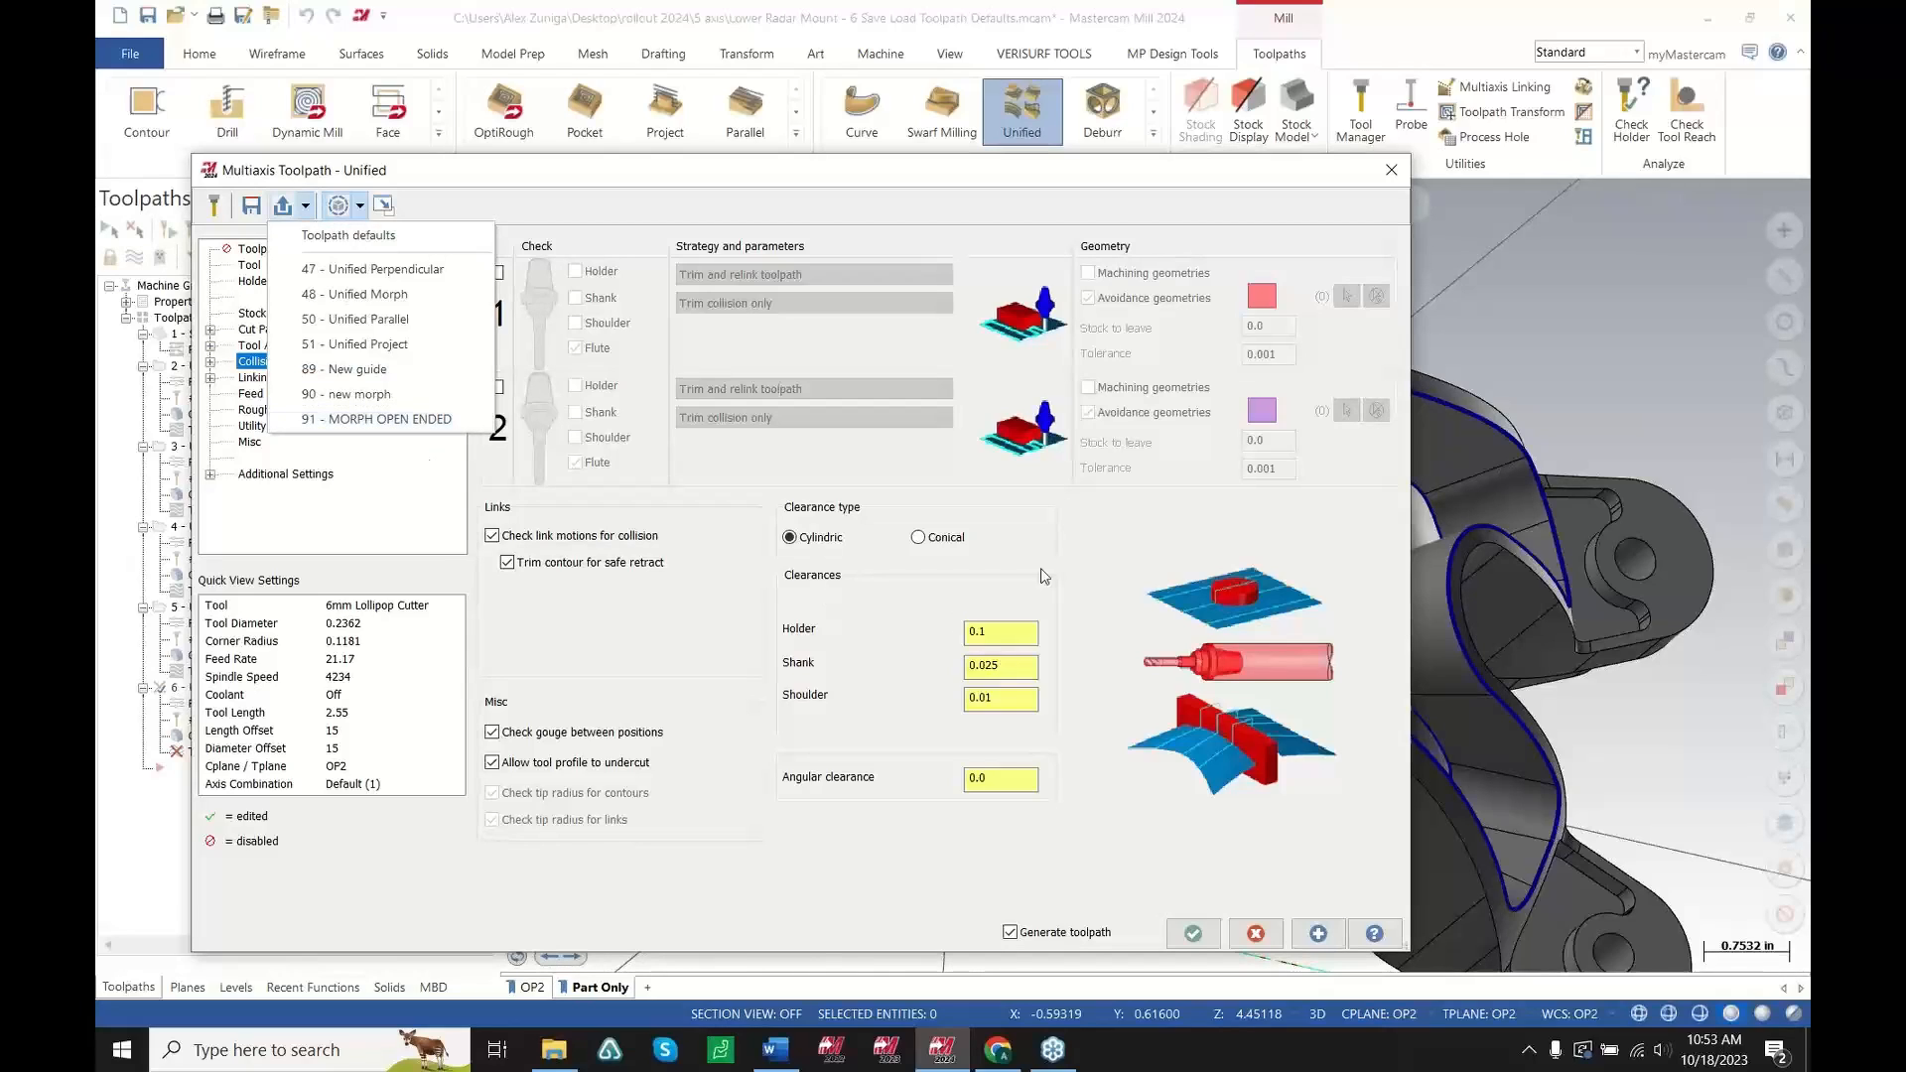
pyautogui.click(1100, 570)
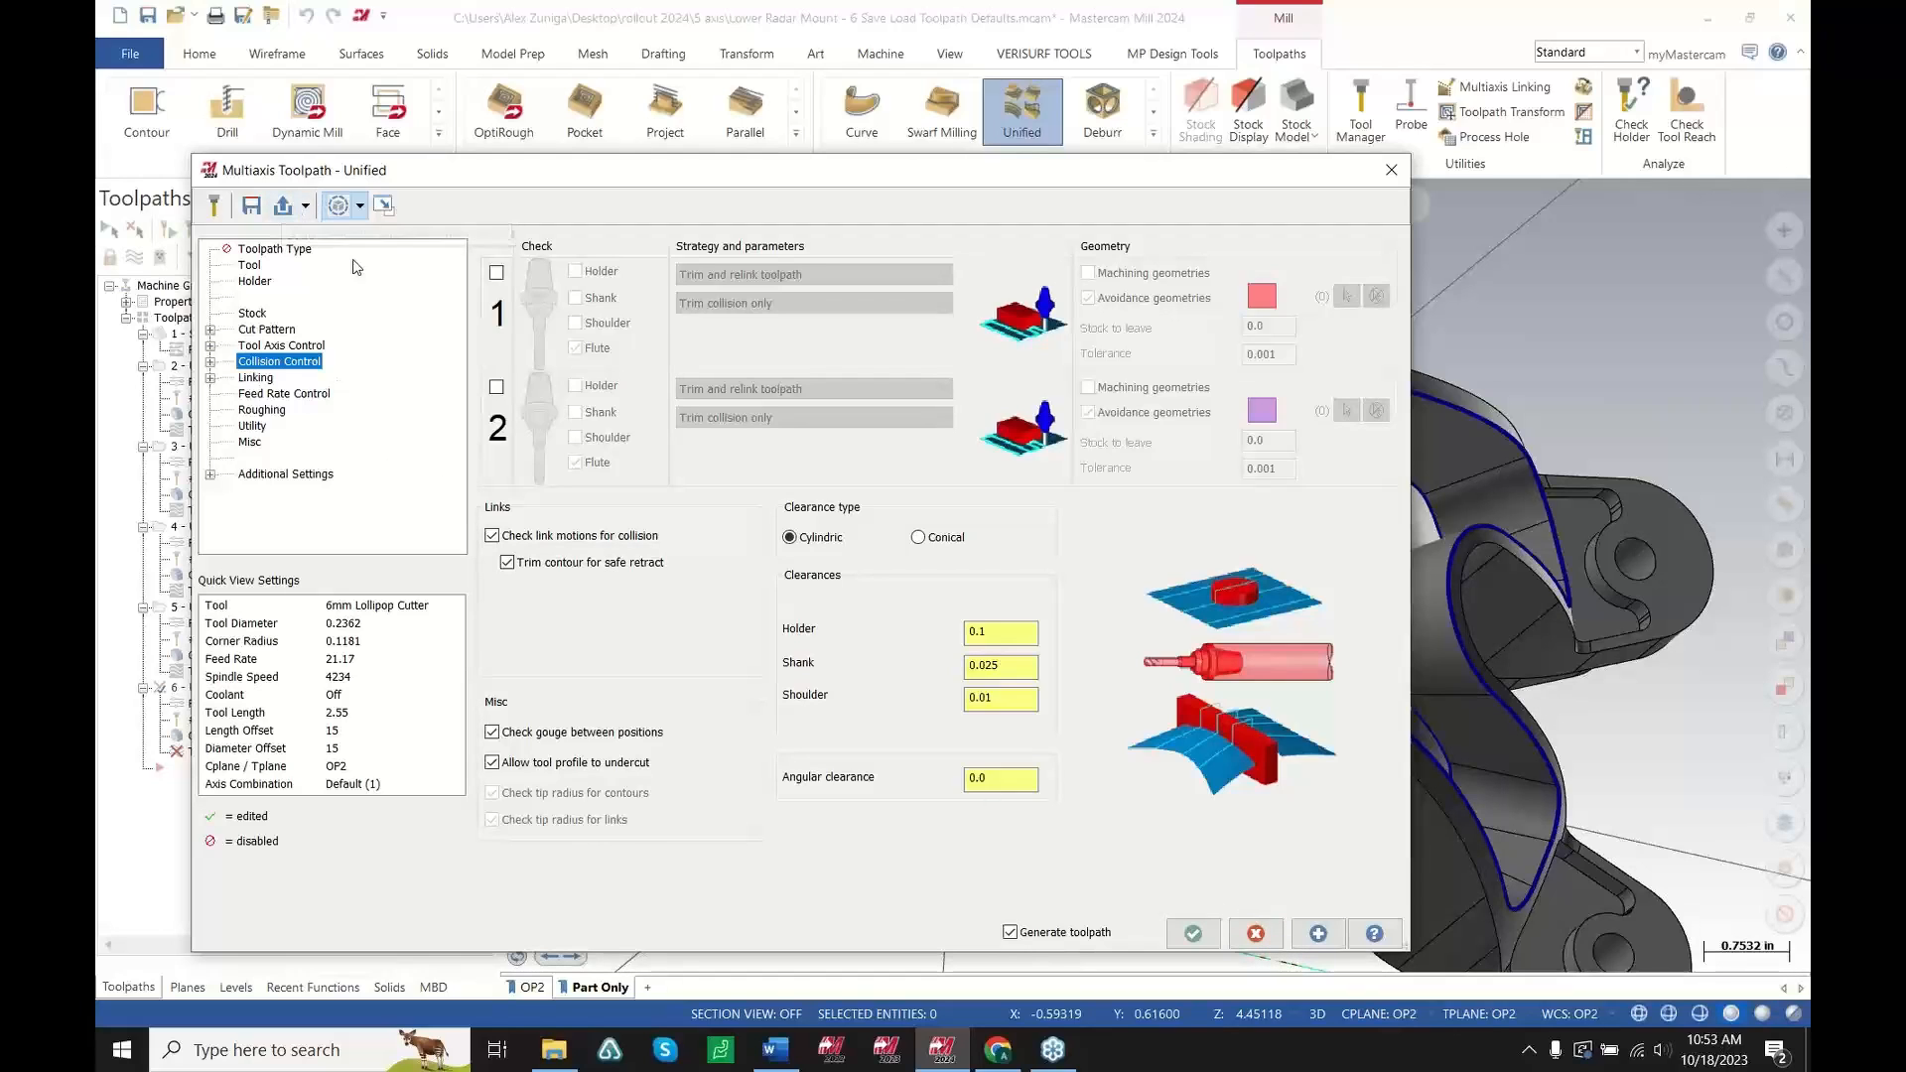
pyautogui.moveTo(584, 177); pyautogui.dragTo(740, 122)
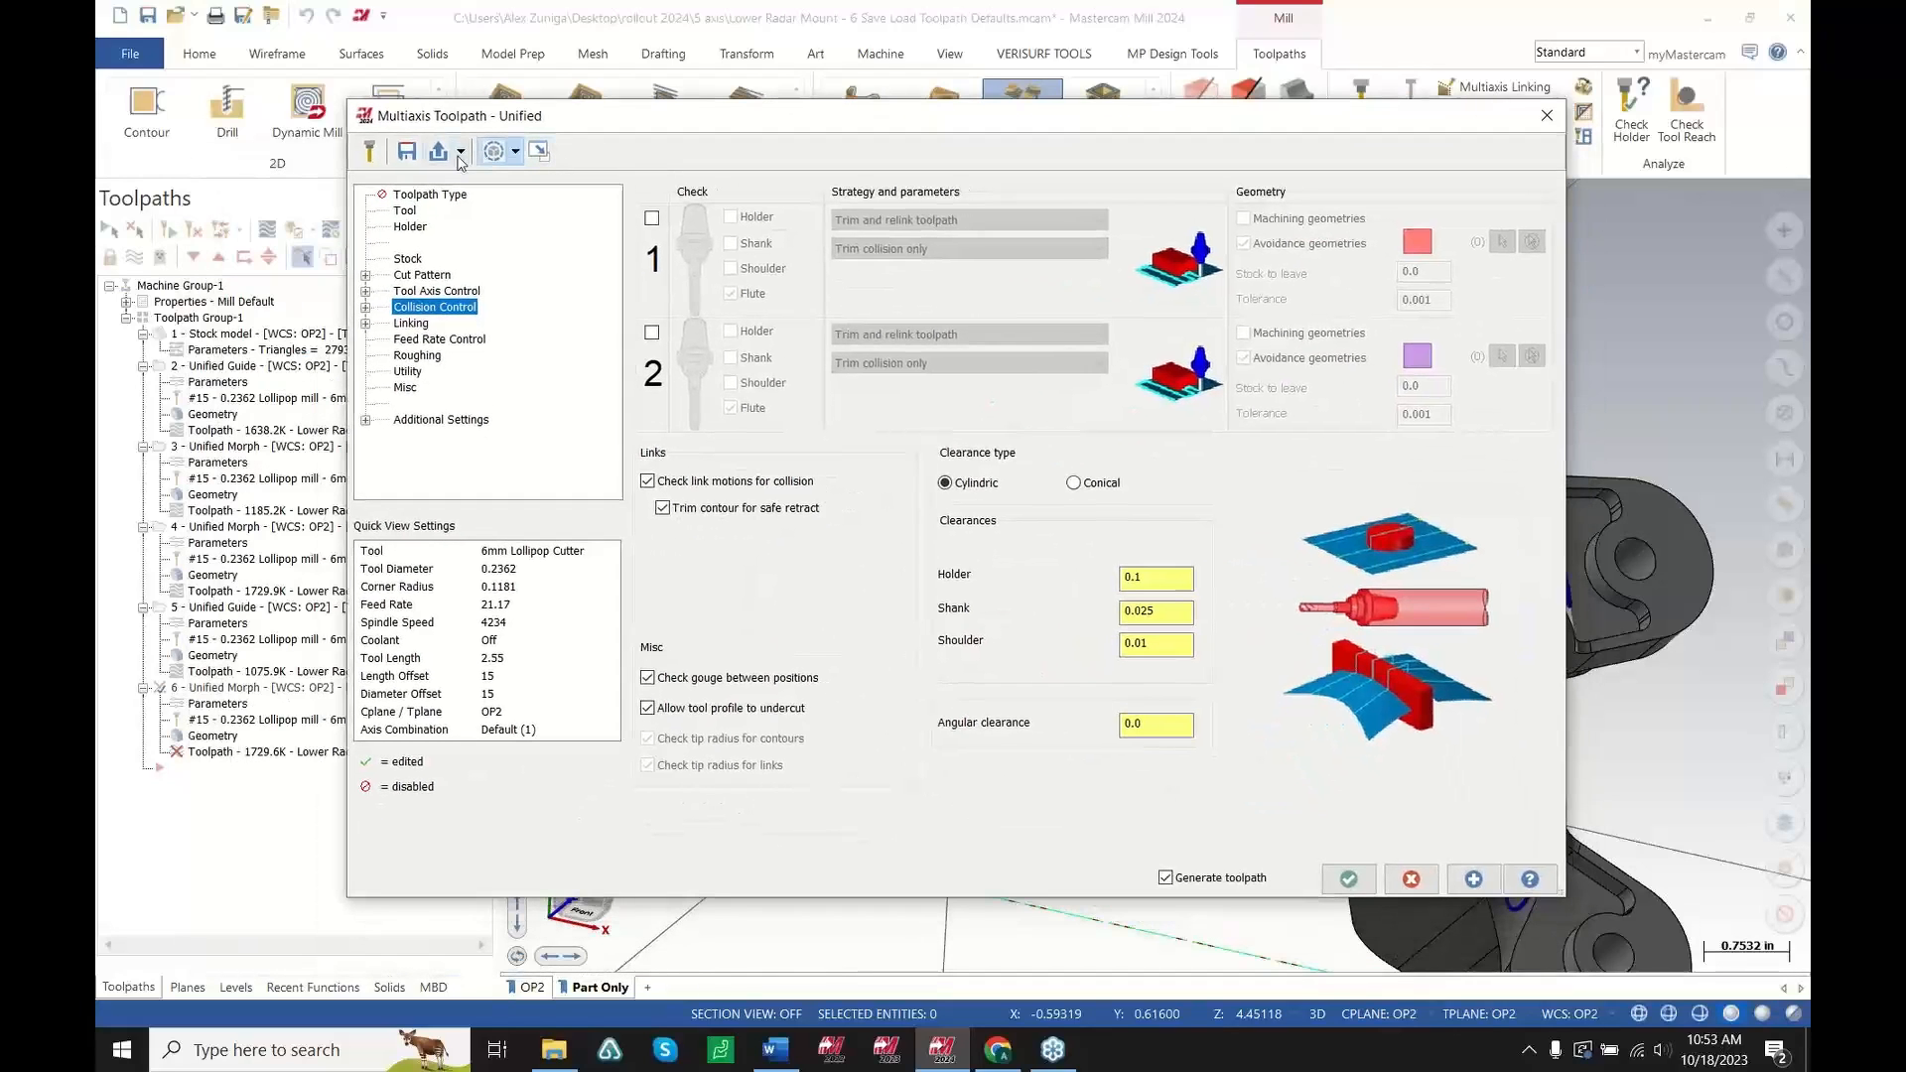
pyautogui.click(461, 152)
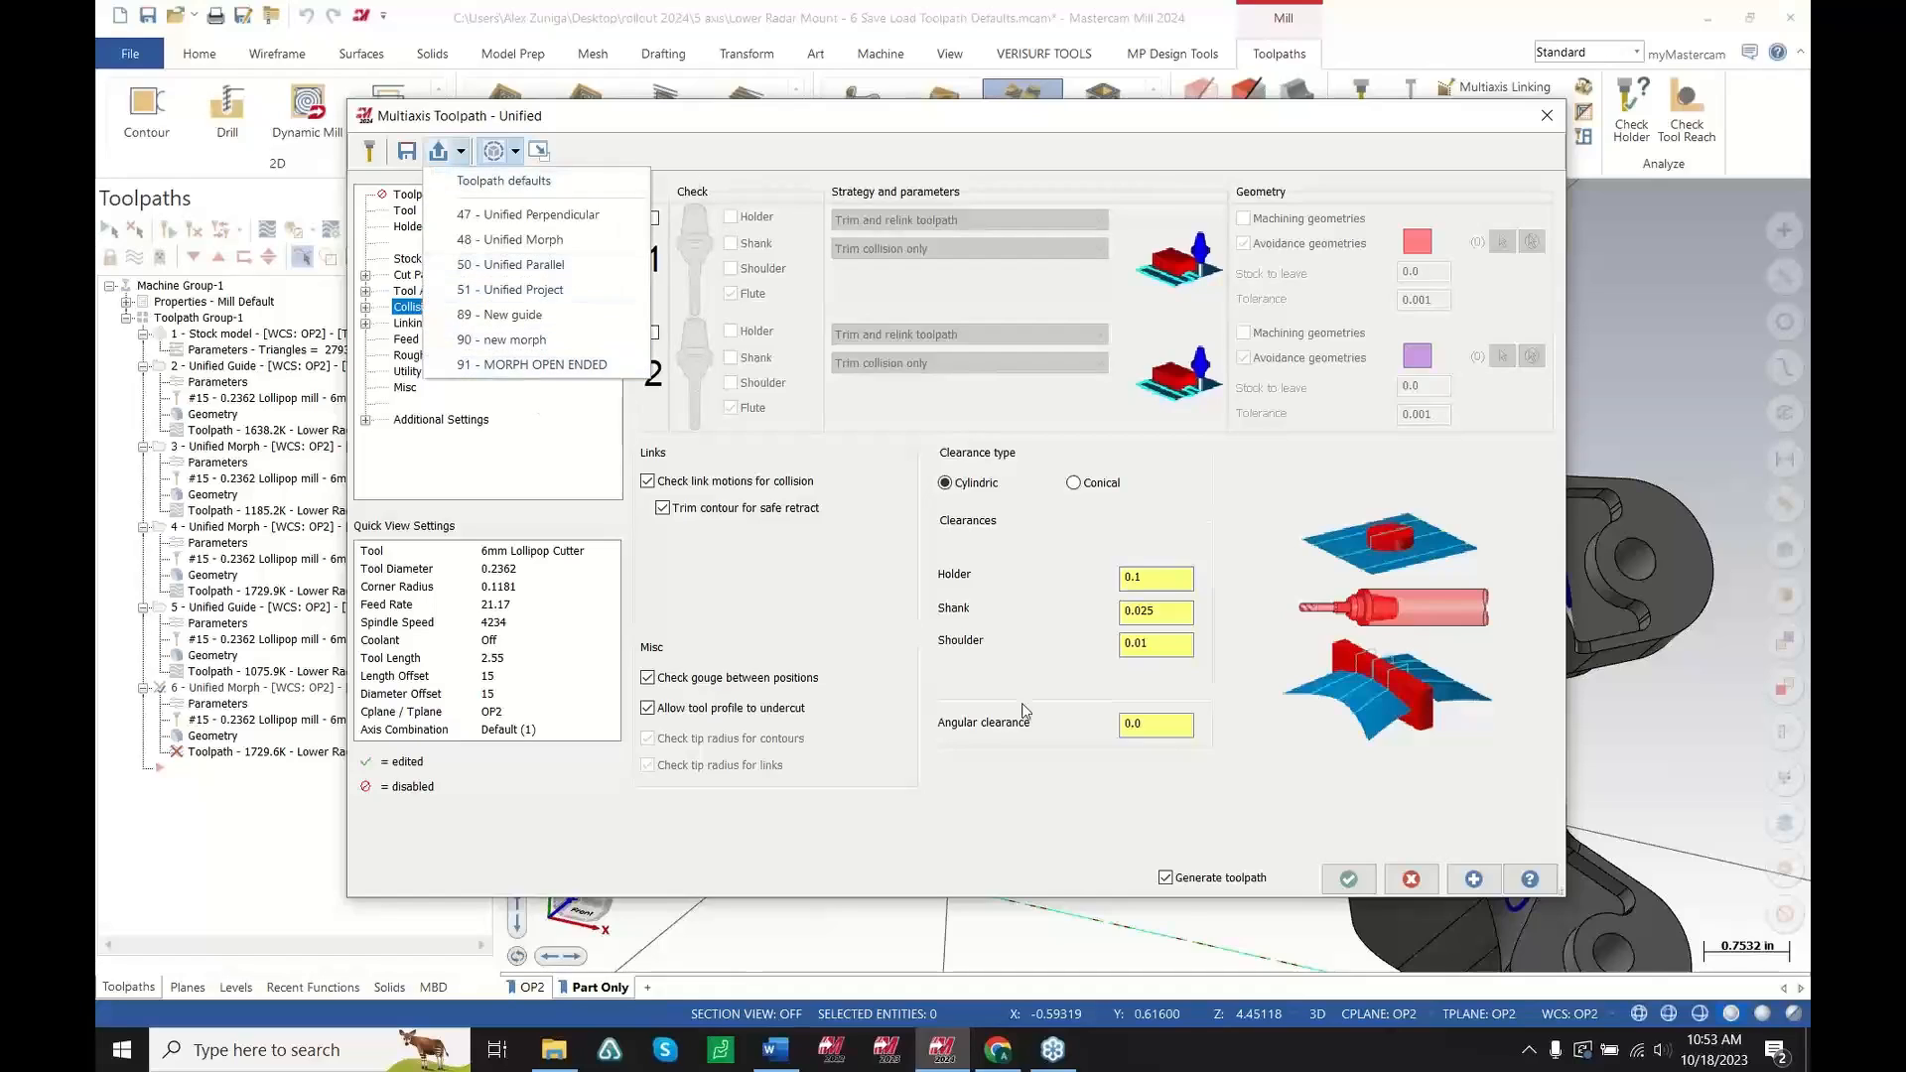
pyautogui.click(813, 576)
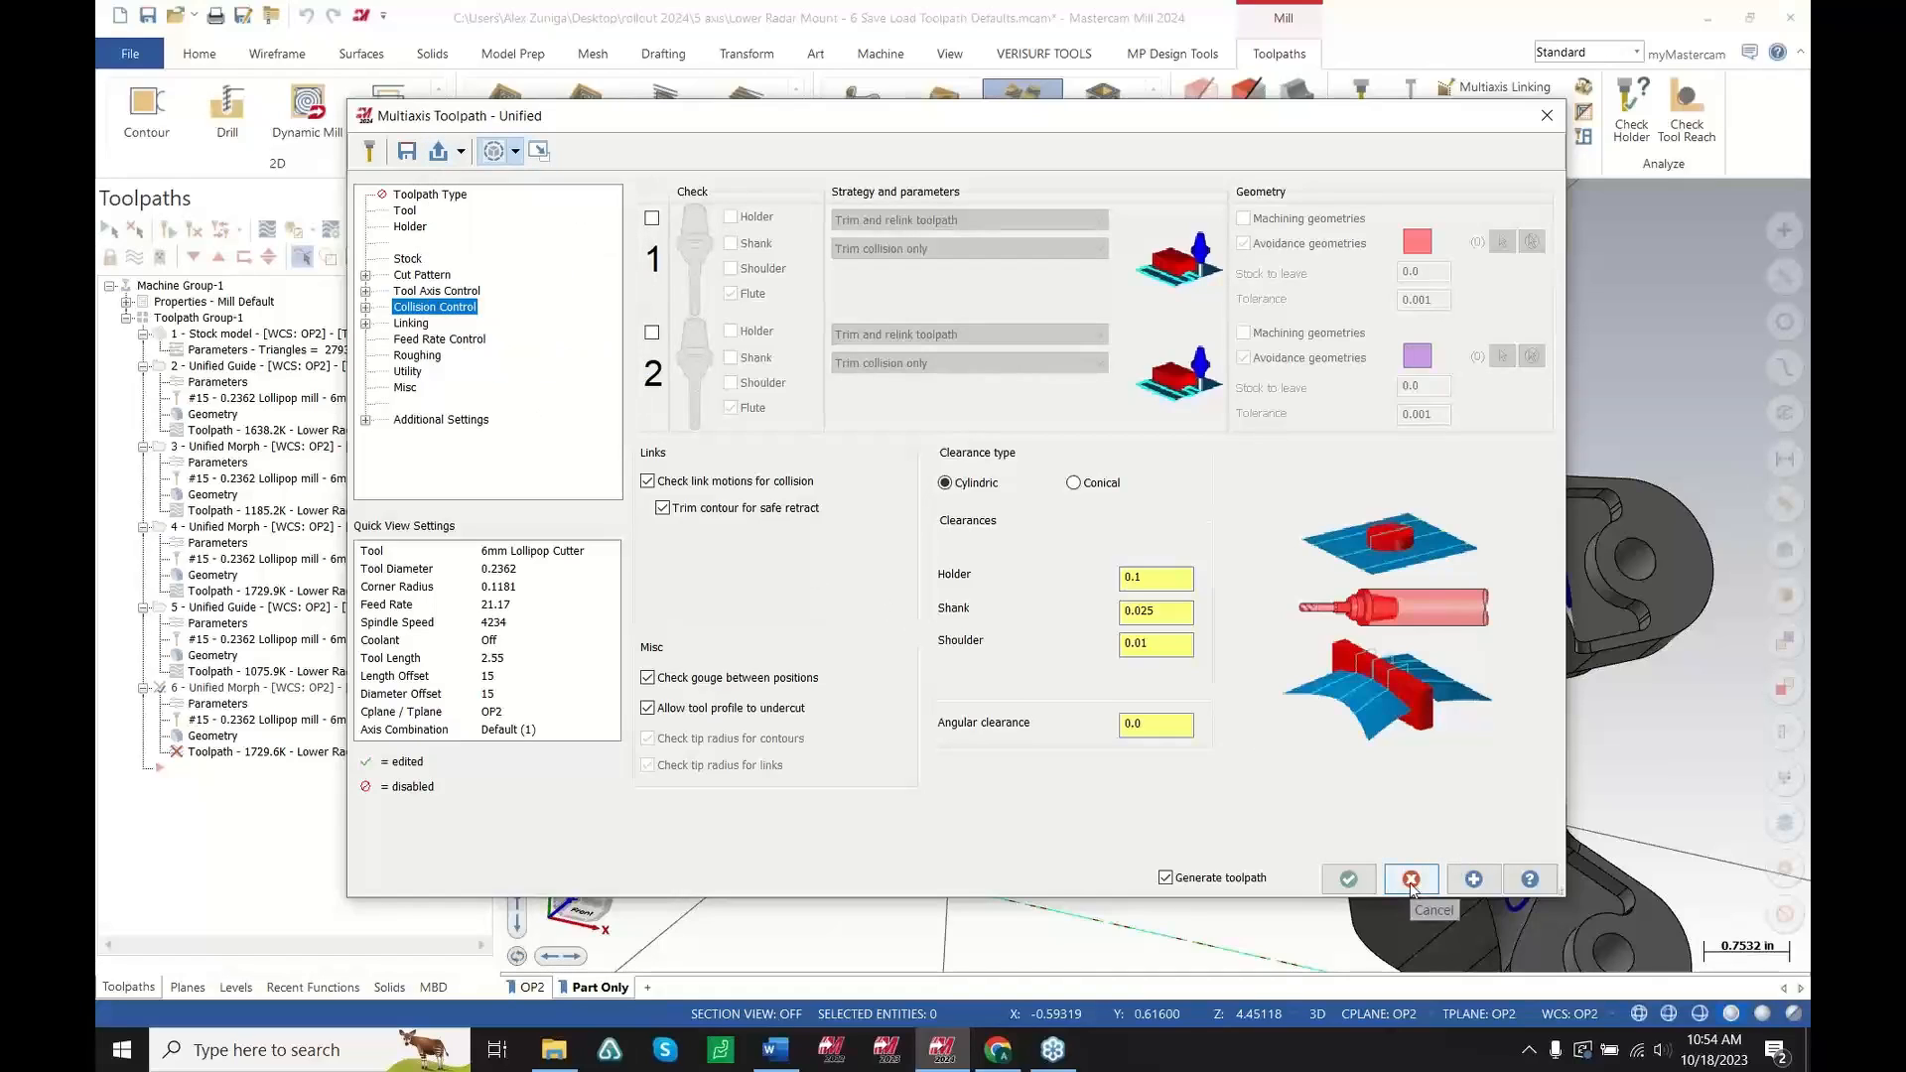
# Review the Cut Pattern page and the selected machining geometry on the part
pyautogui.click(423, 275)
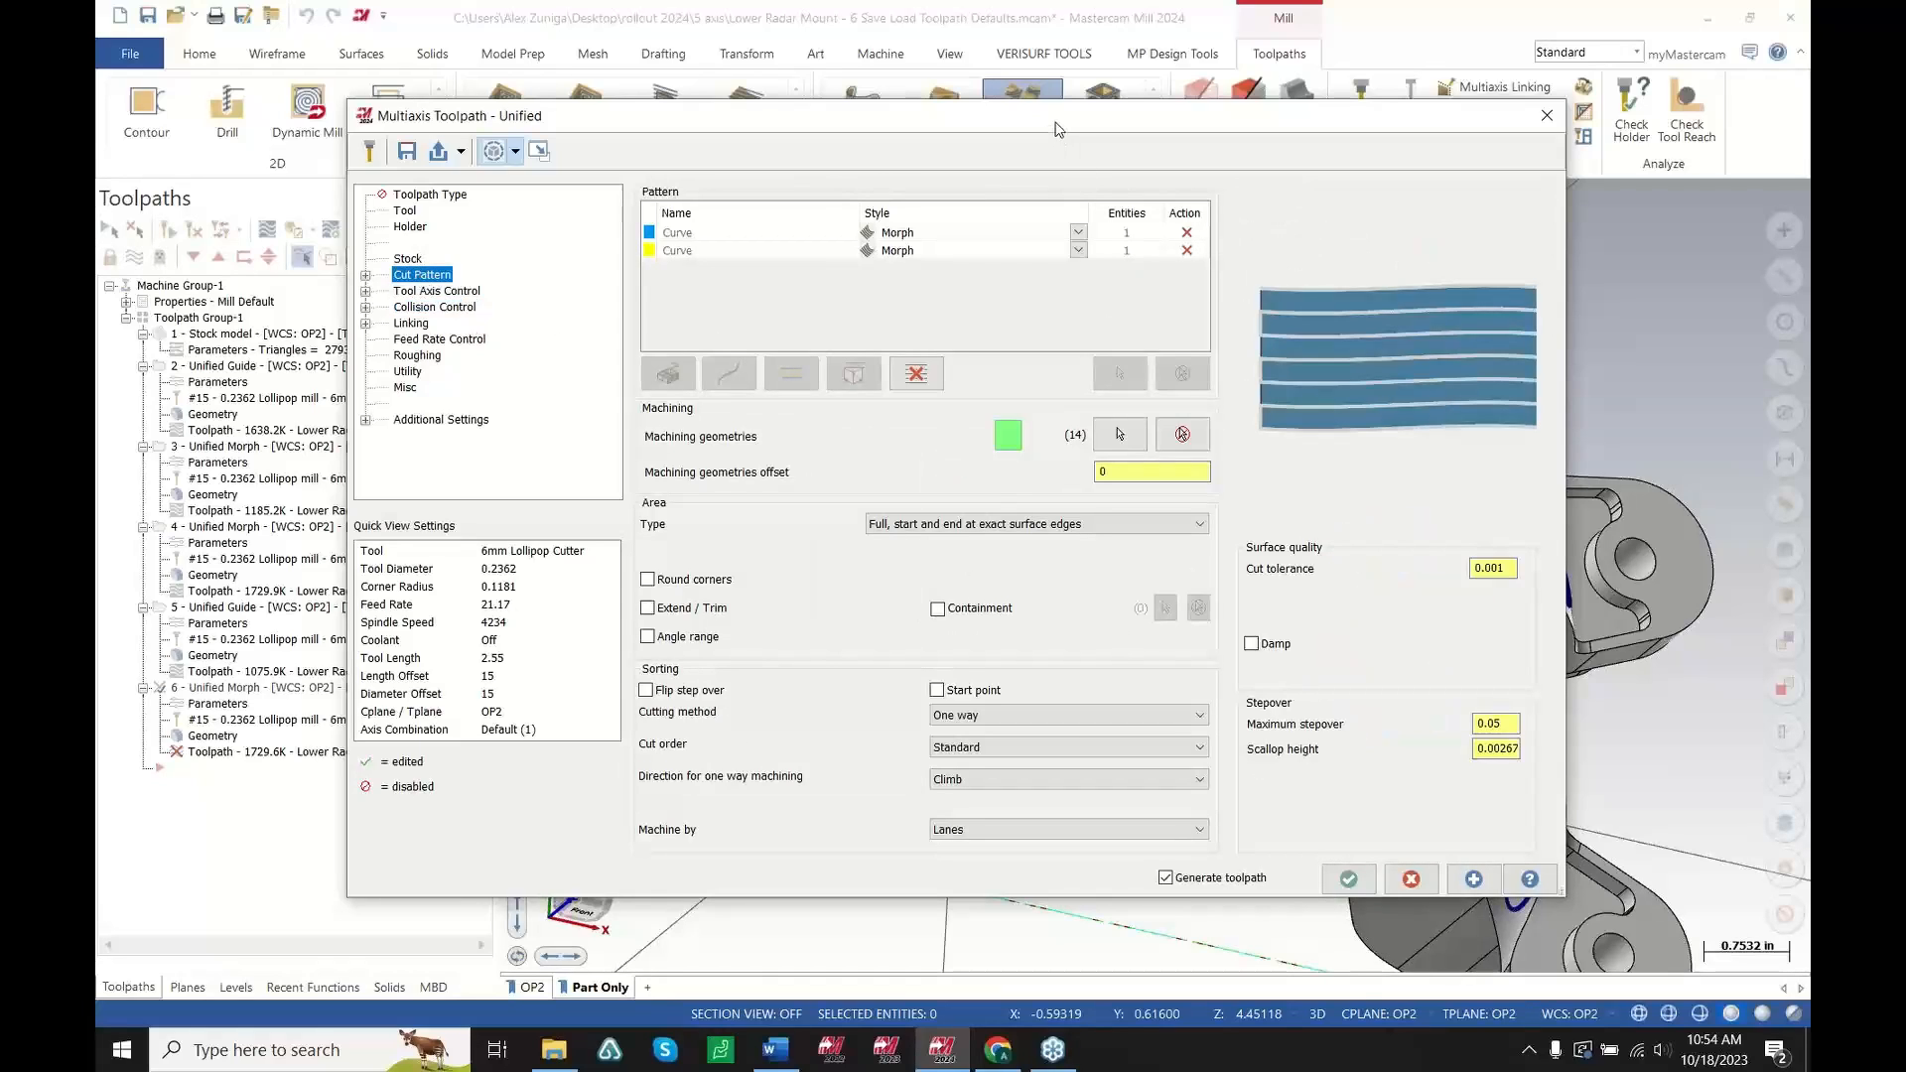
pyautogui.moveTo(1059, 129); pyautogui.dragTo(762, 119)
pyautogui.scroll(-3, 1648, 558)
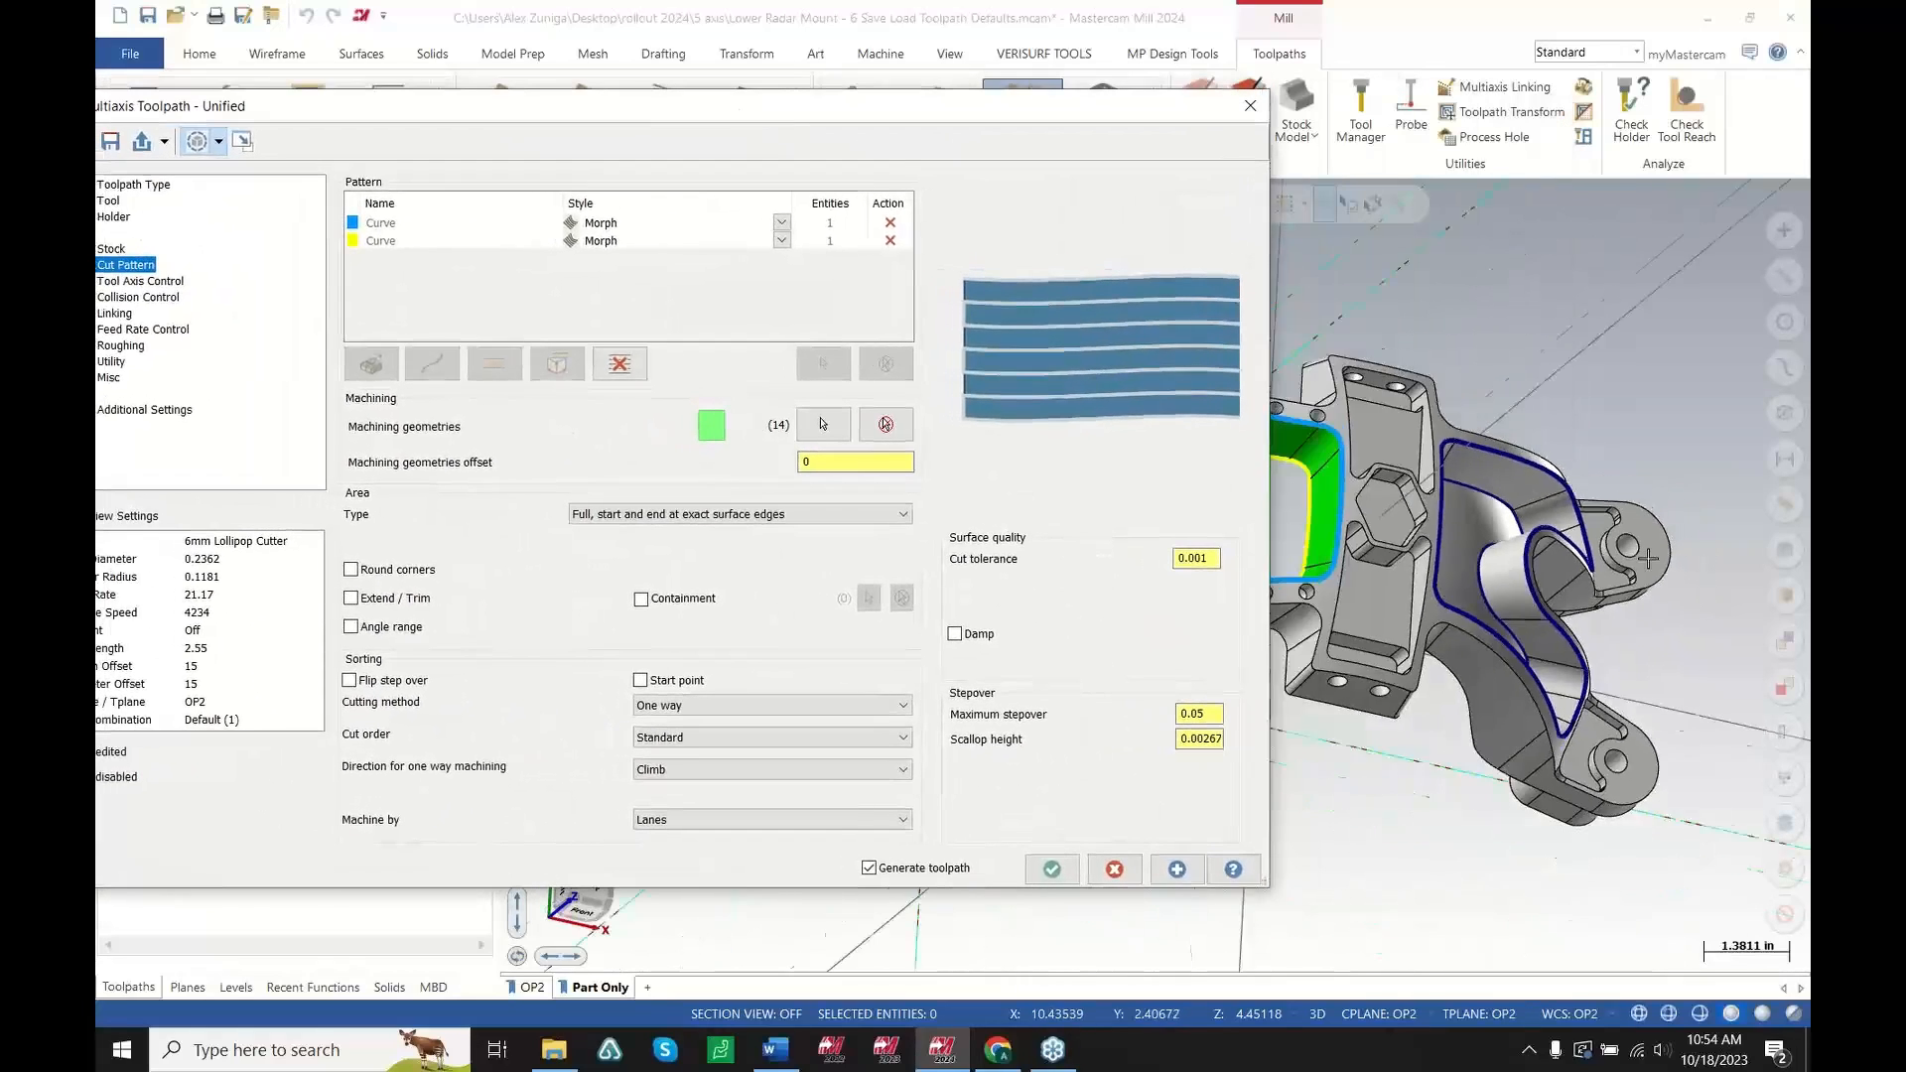
pyautogui.scroll(6, 1648, 558)
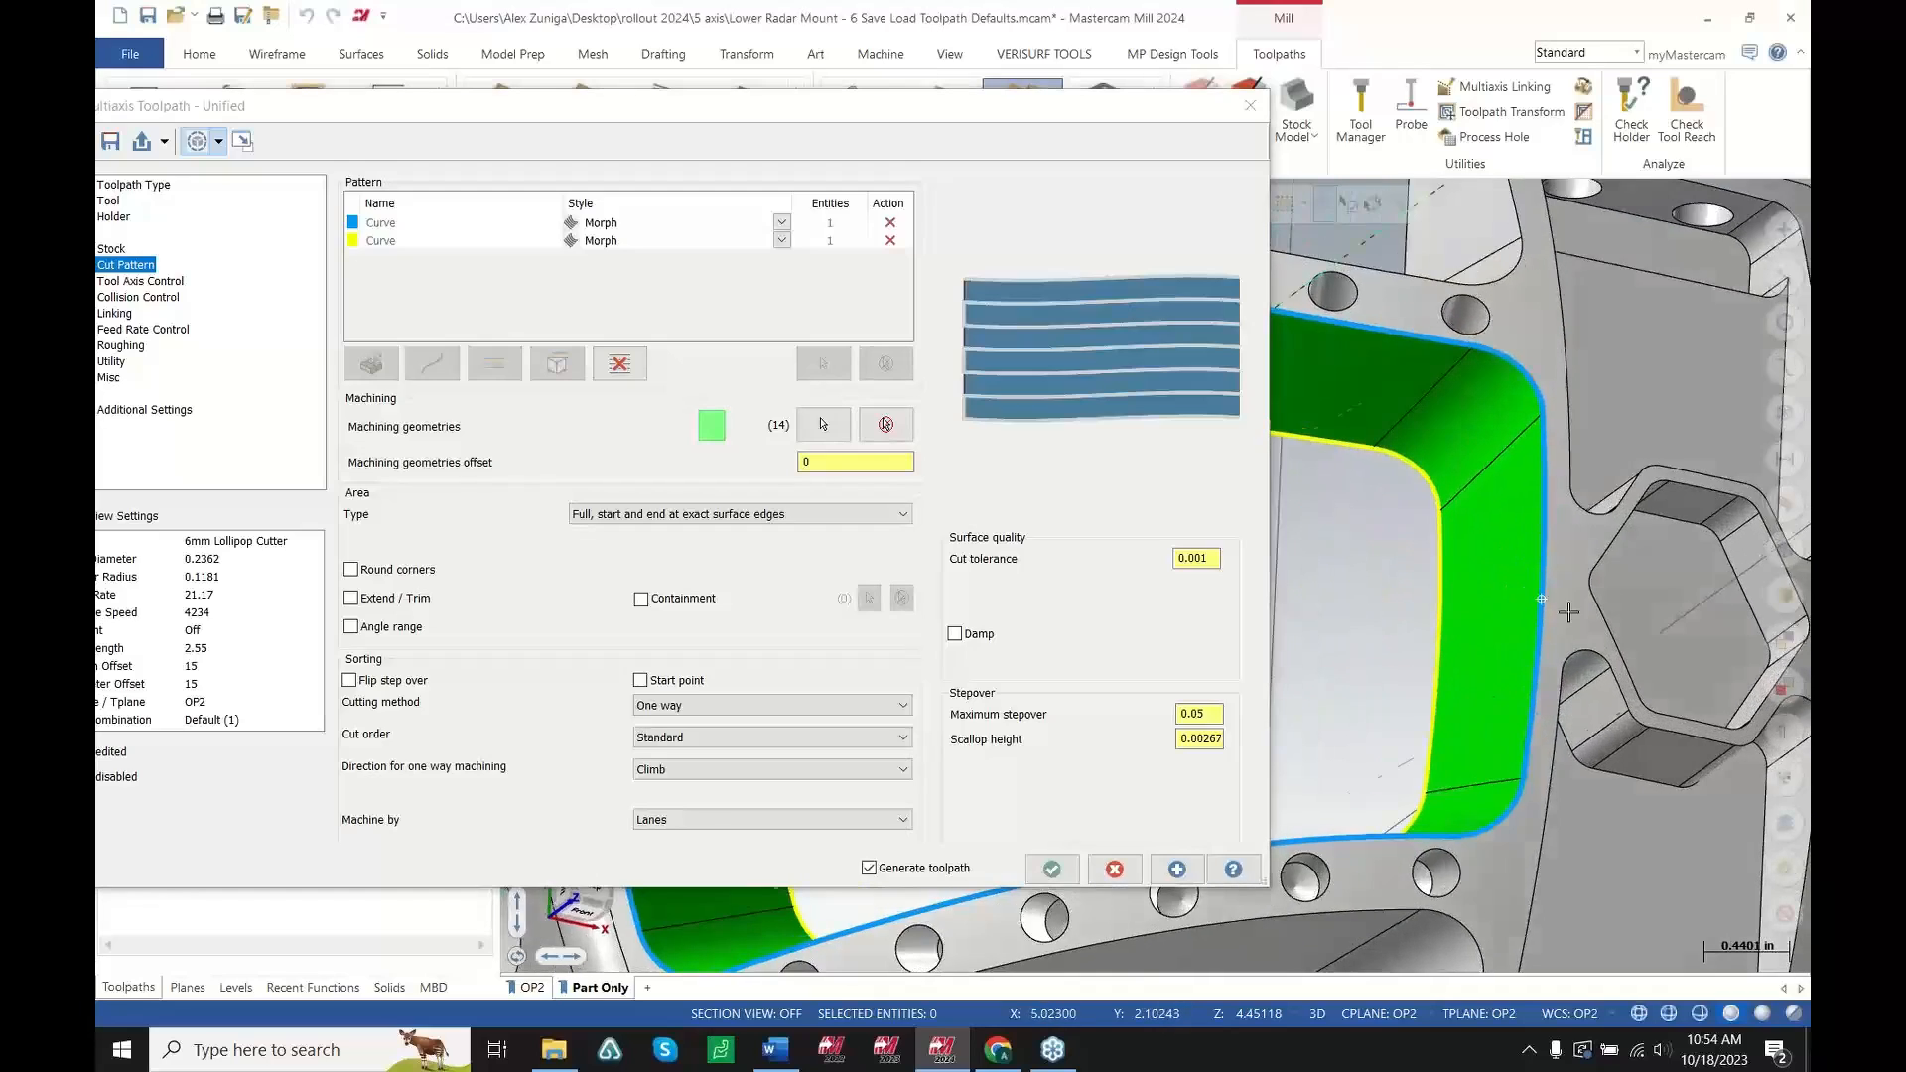
pyautogui.scroll(2, 1568, 612)
pyautogui.scroll(2, 1322, 471)
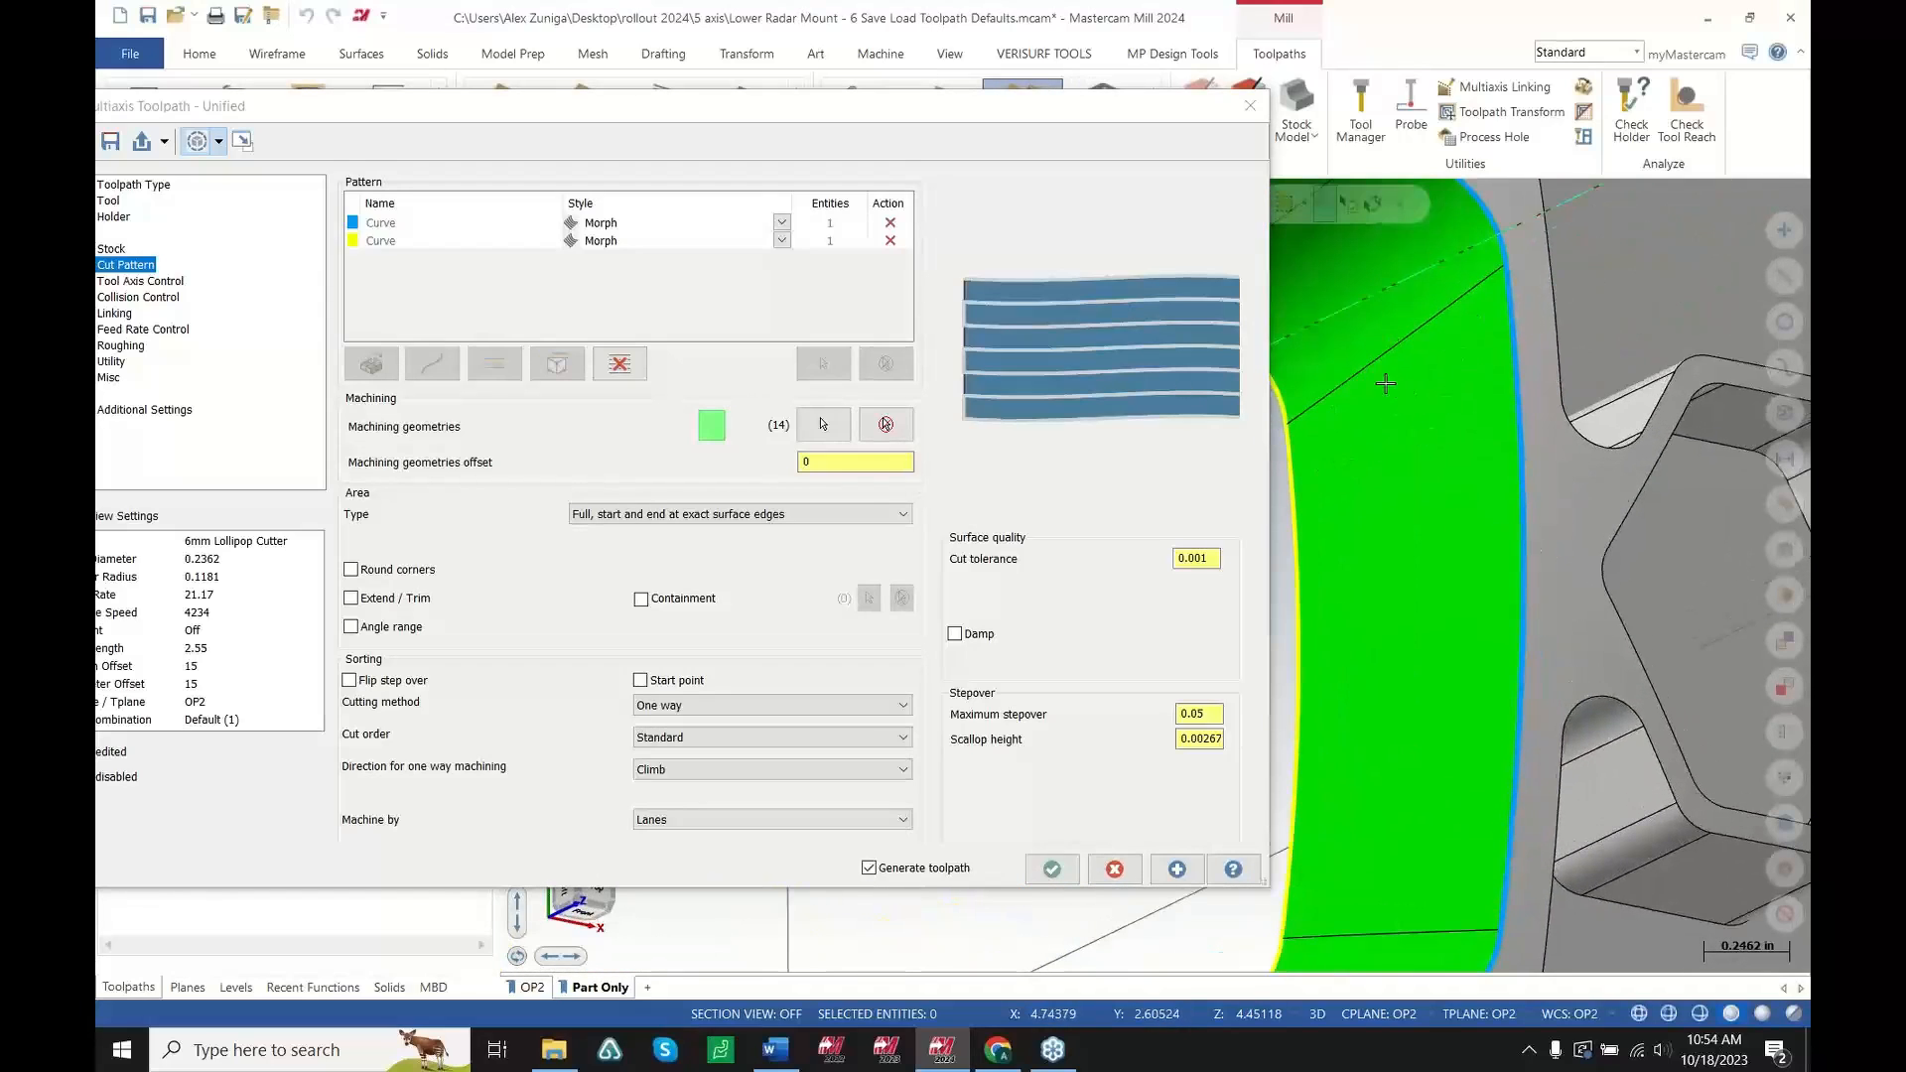
# Open the color chooser for the first pattern curve and close it without picking a color
pyautogui.moveTo(914, 115); pyautogui.dragTo(579, 166)
pyautogui.scroll(-3, 1277, 540)
pyautogui.scroll(2, 1340, 596)
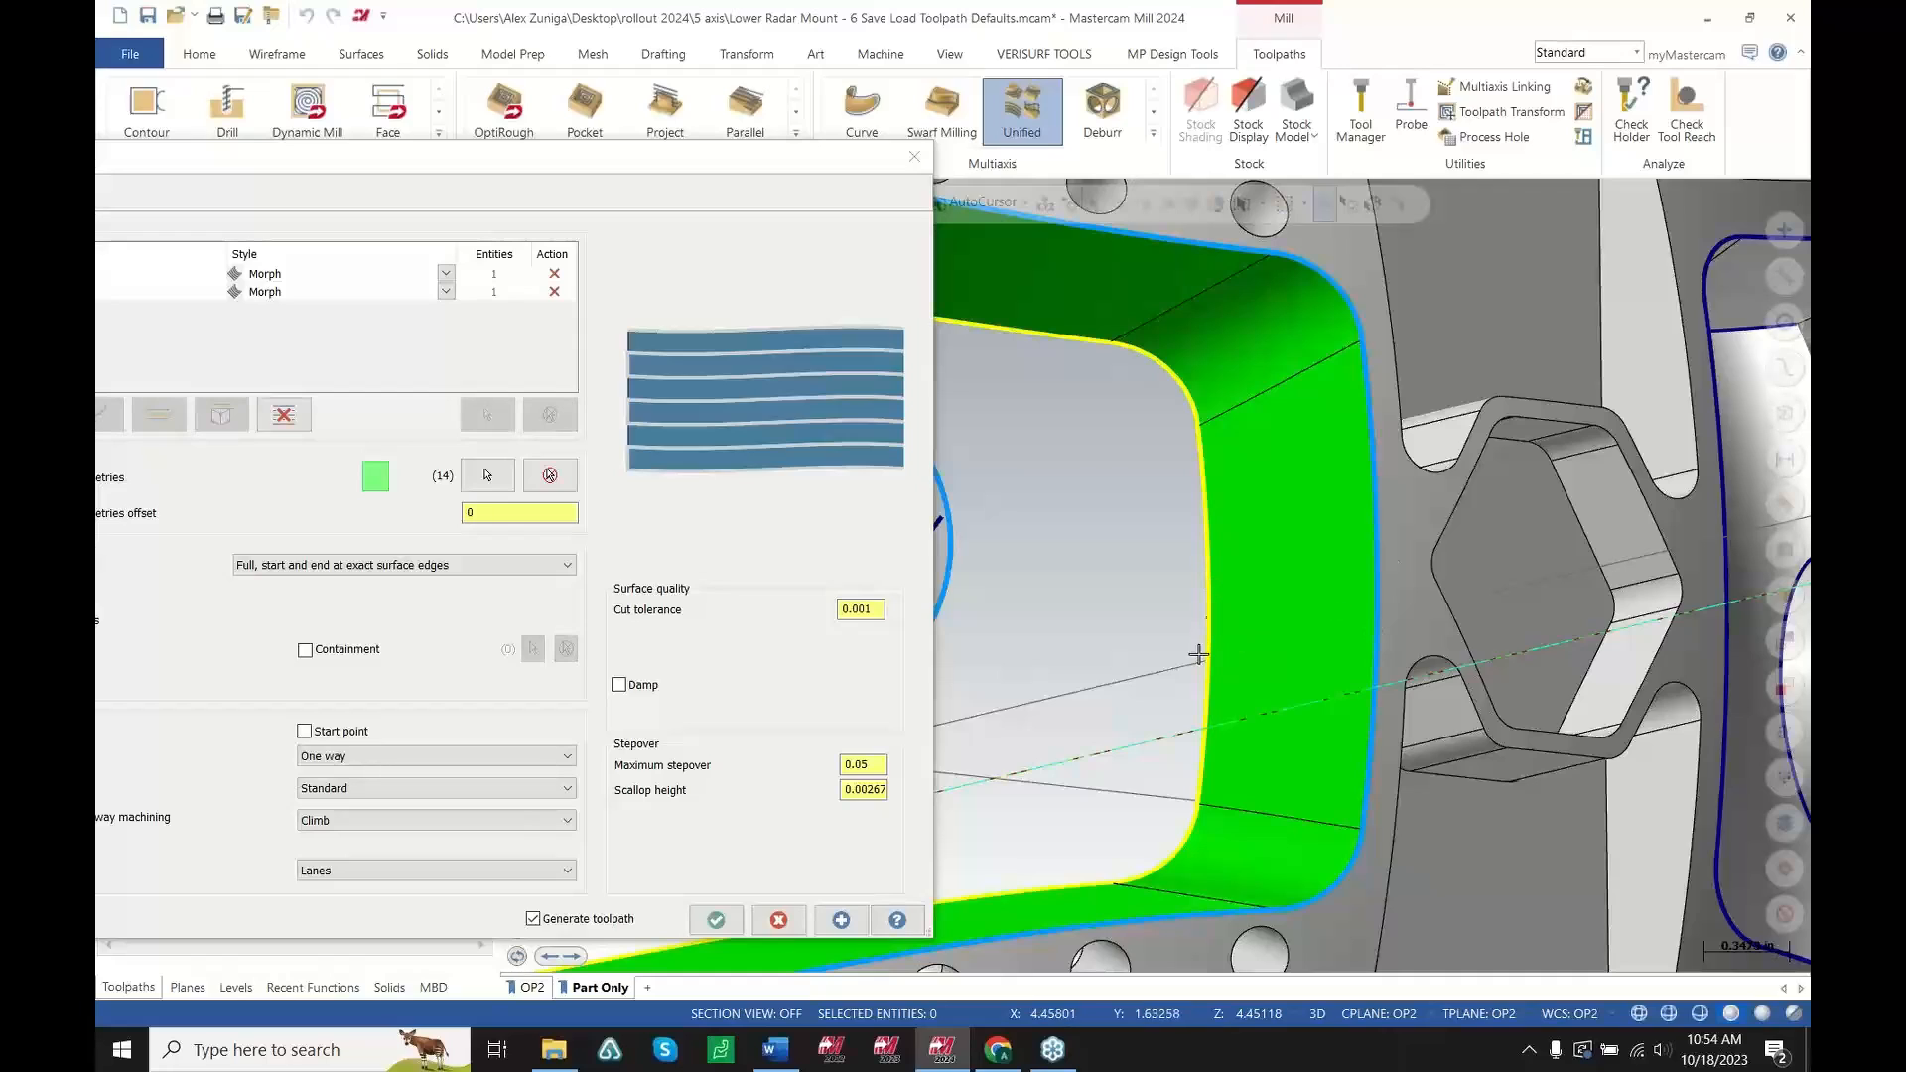
pyautogui.moveTo(571, 167); pyautogui.dragTo(1002, 167)
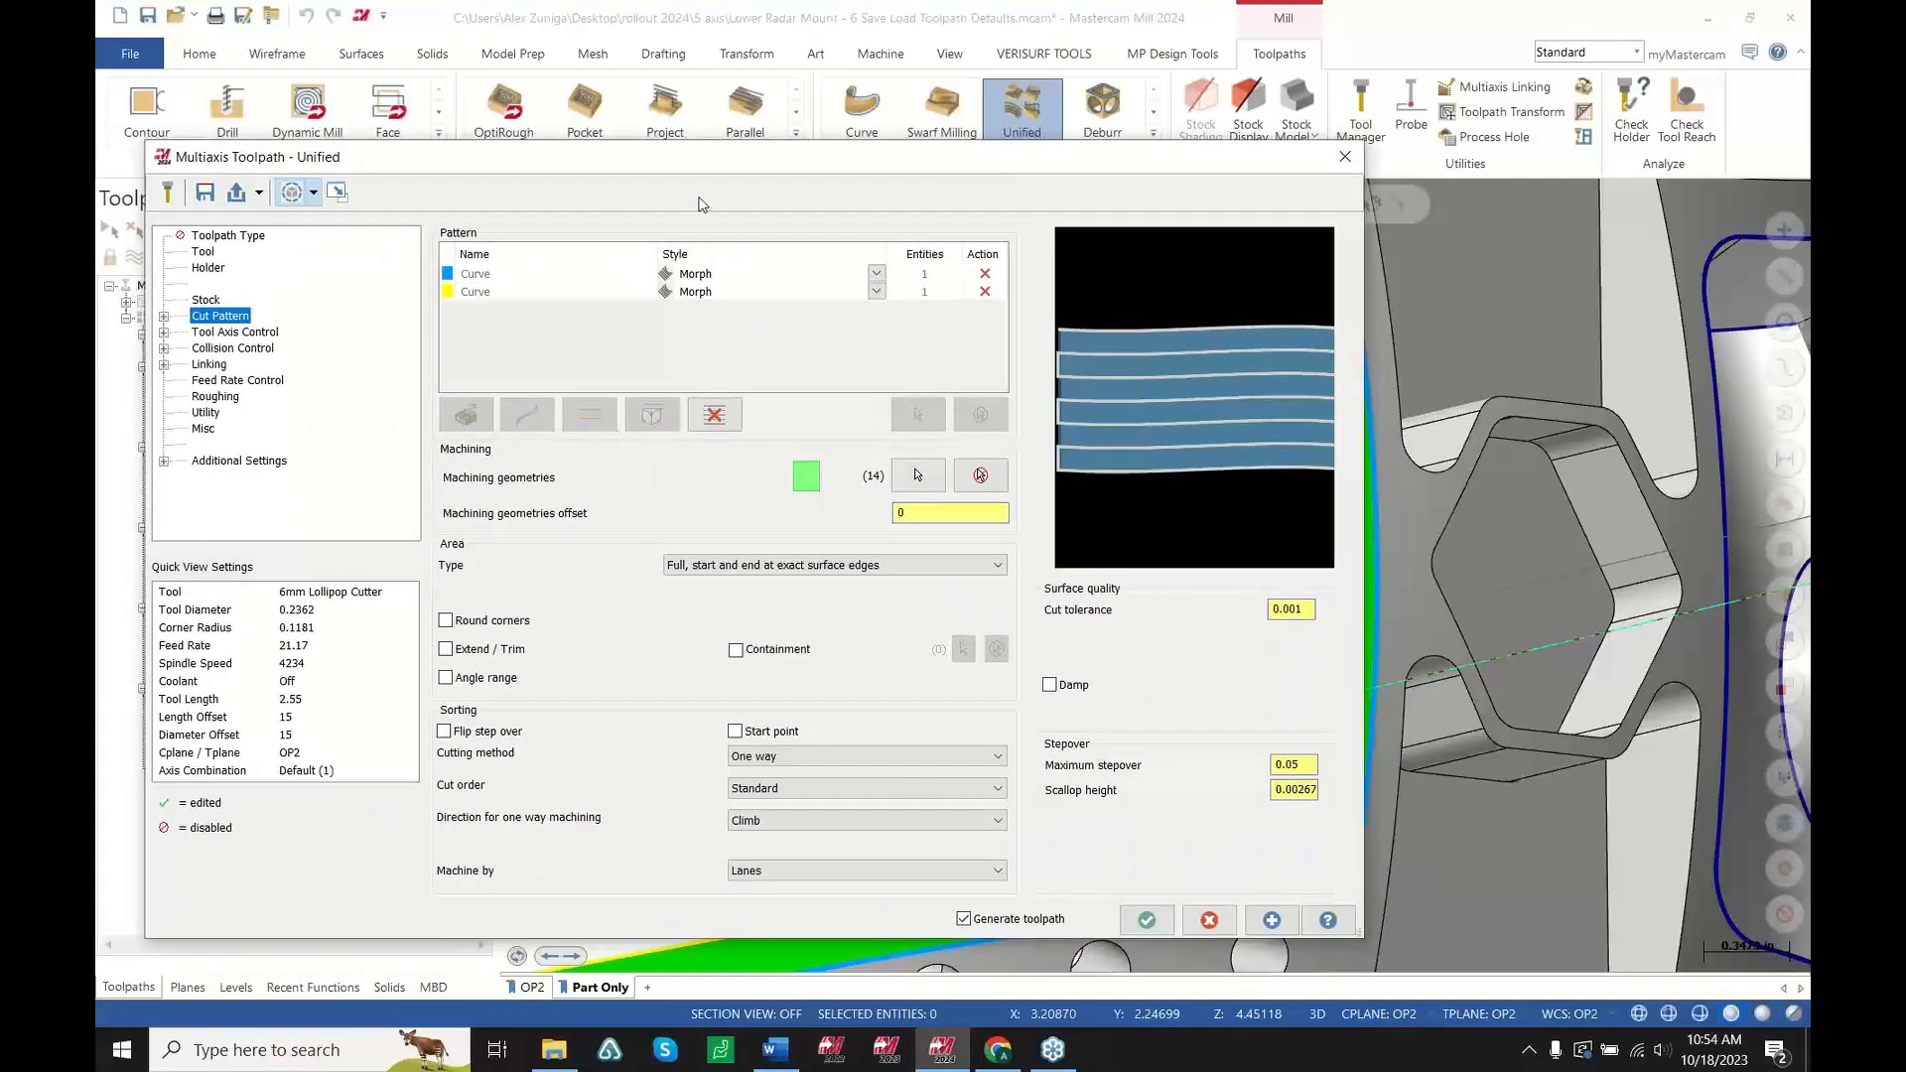
pyautogui.click(447, 275)
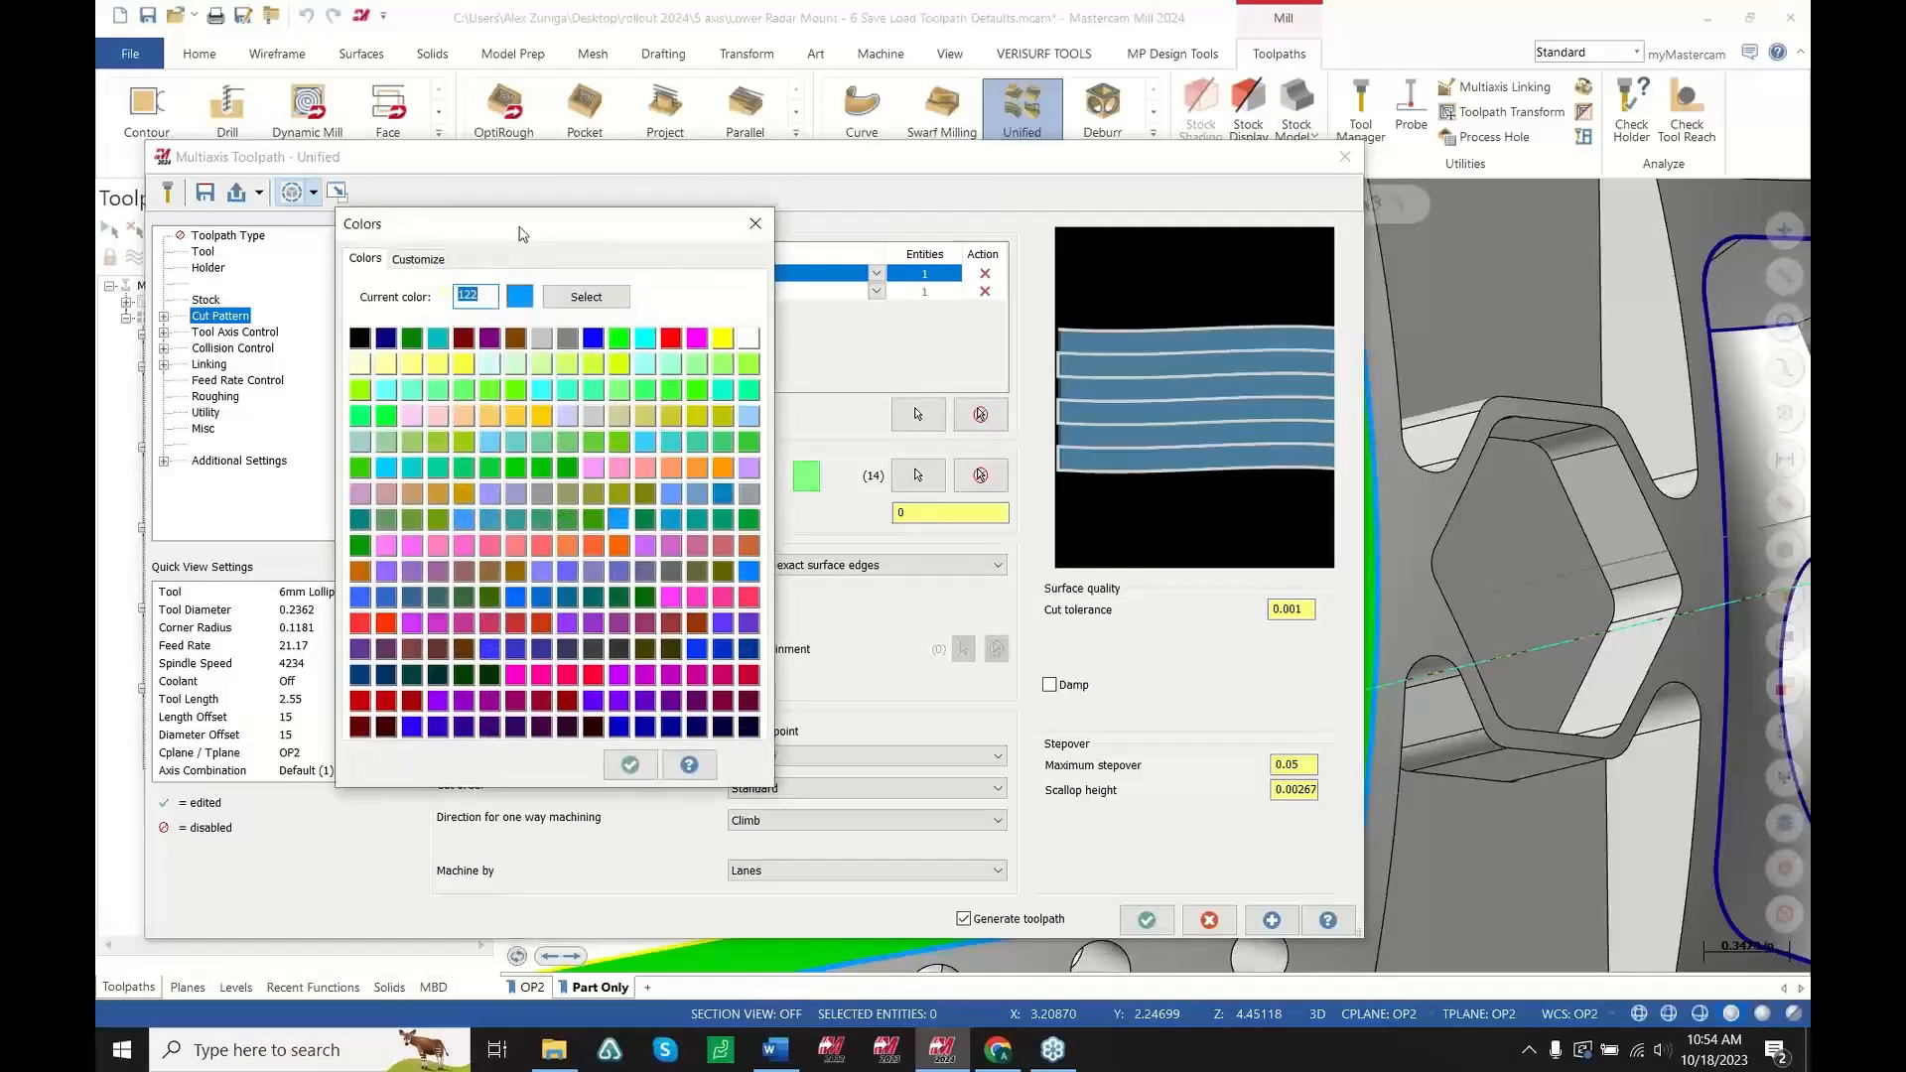
pyautogui.moveTo(523, 234); pyautogui.dragTo(460, 221)
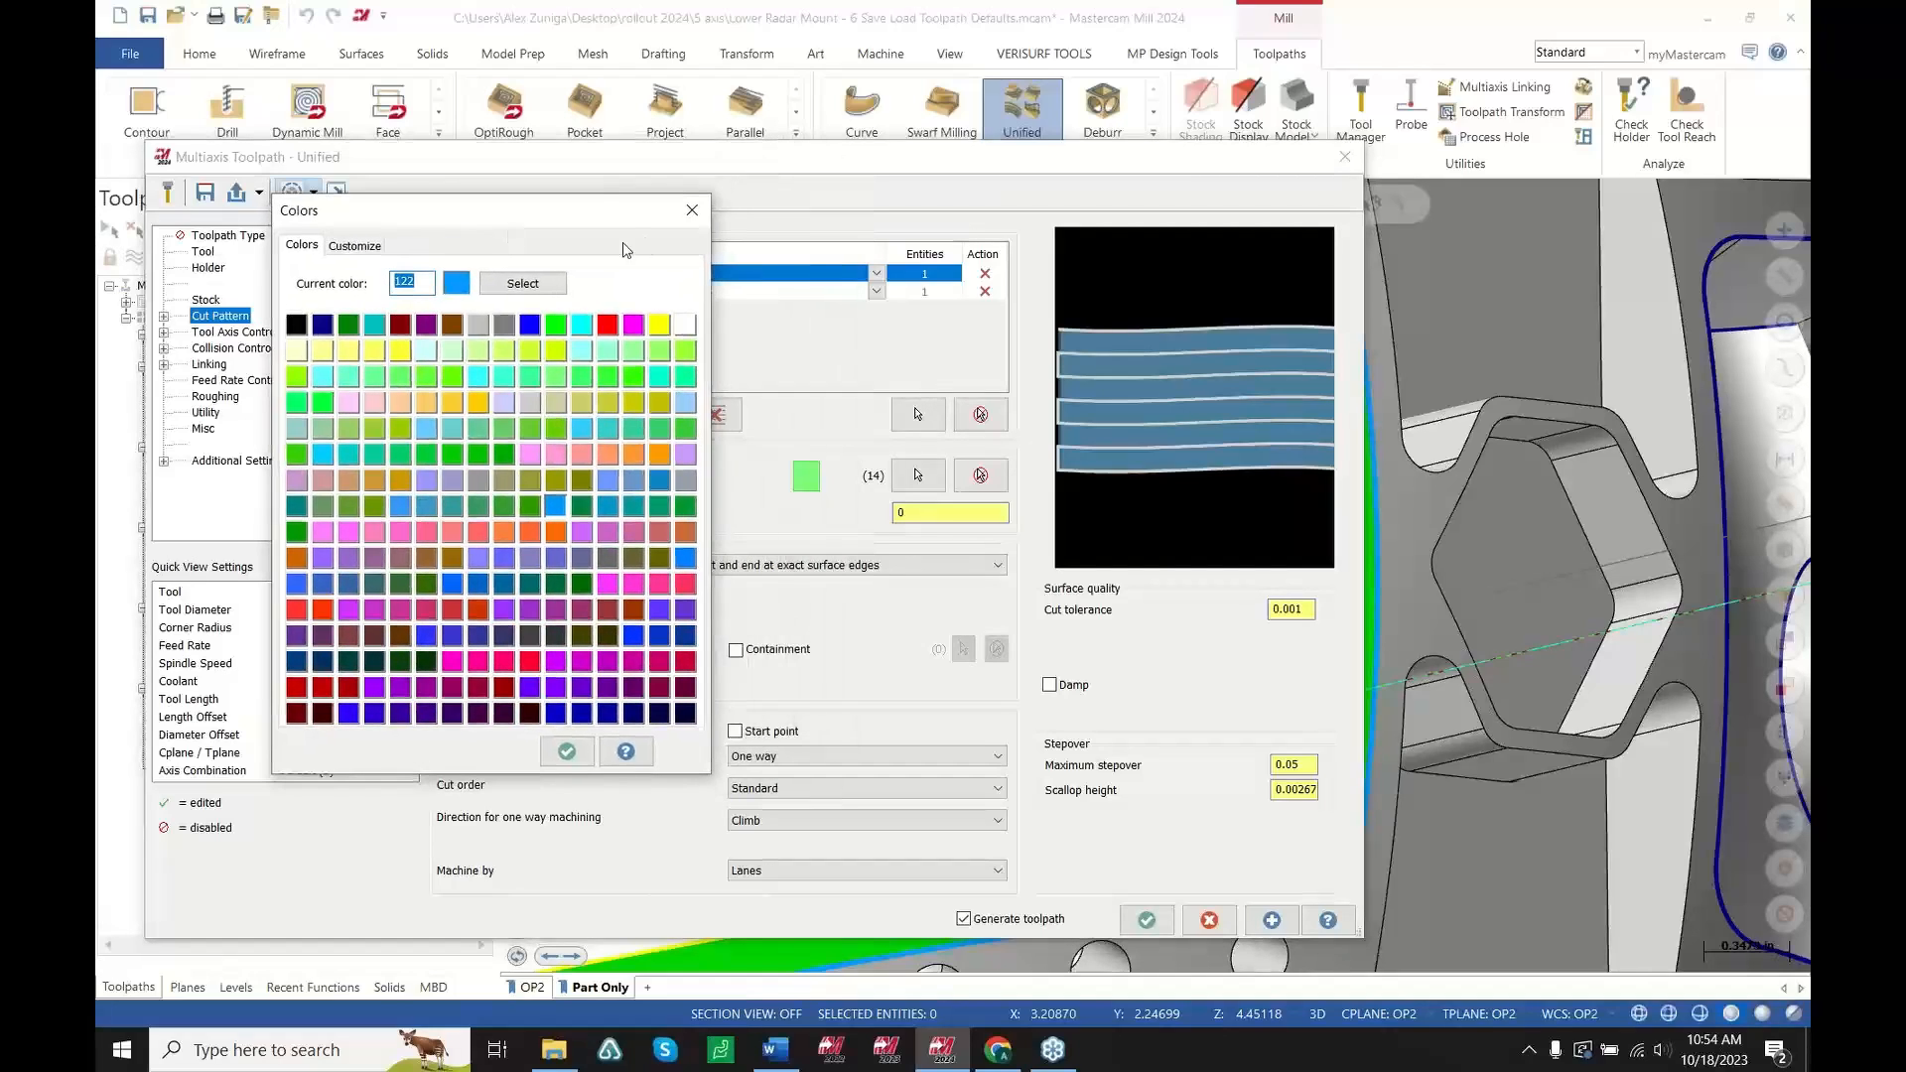
pyautogui.click(693, 211)
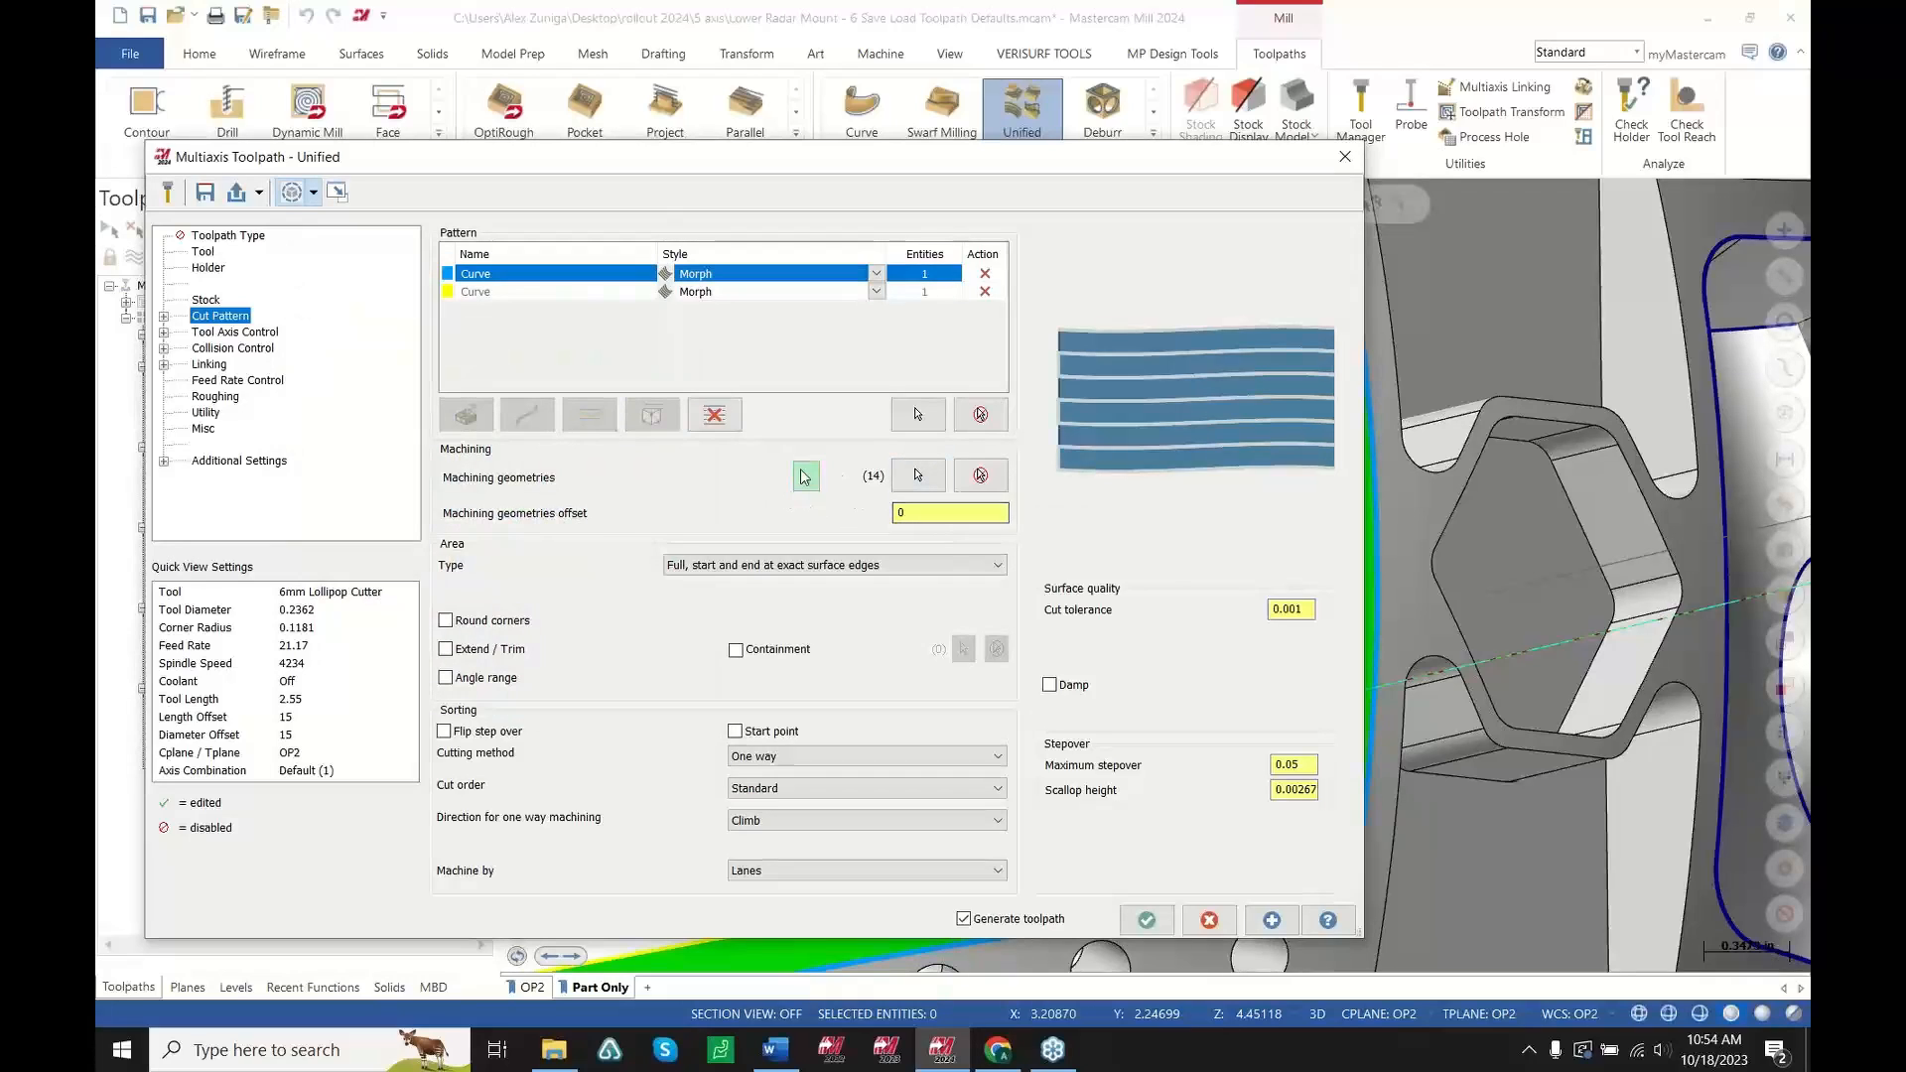
# Review the Collision Control avoidance geometry and Cut Pattern pages of the Unified toolpath, then cancel the dialog
pyautogui.click(1210, 921)
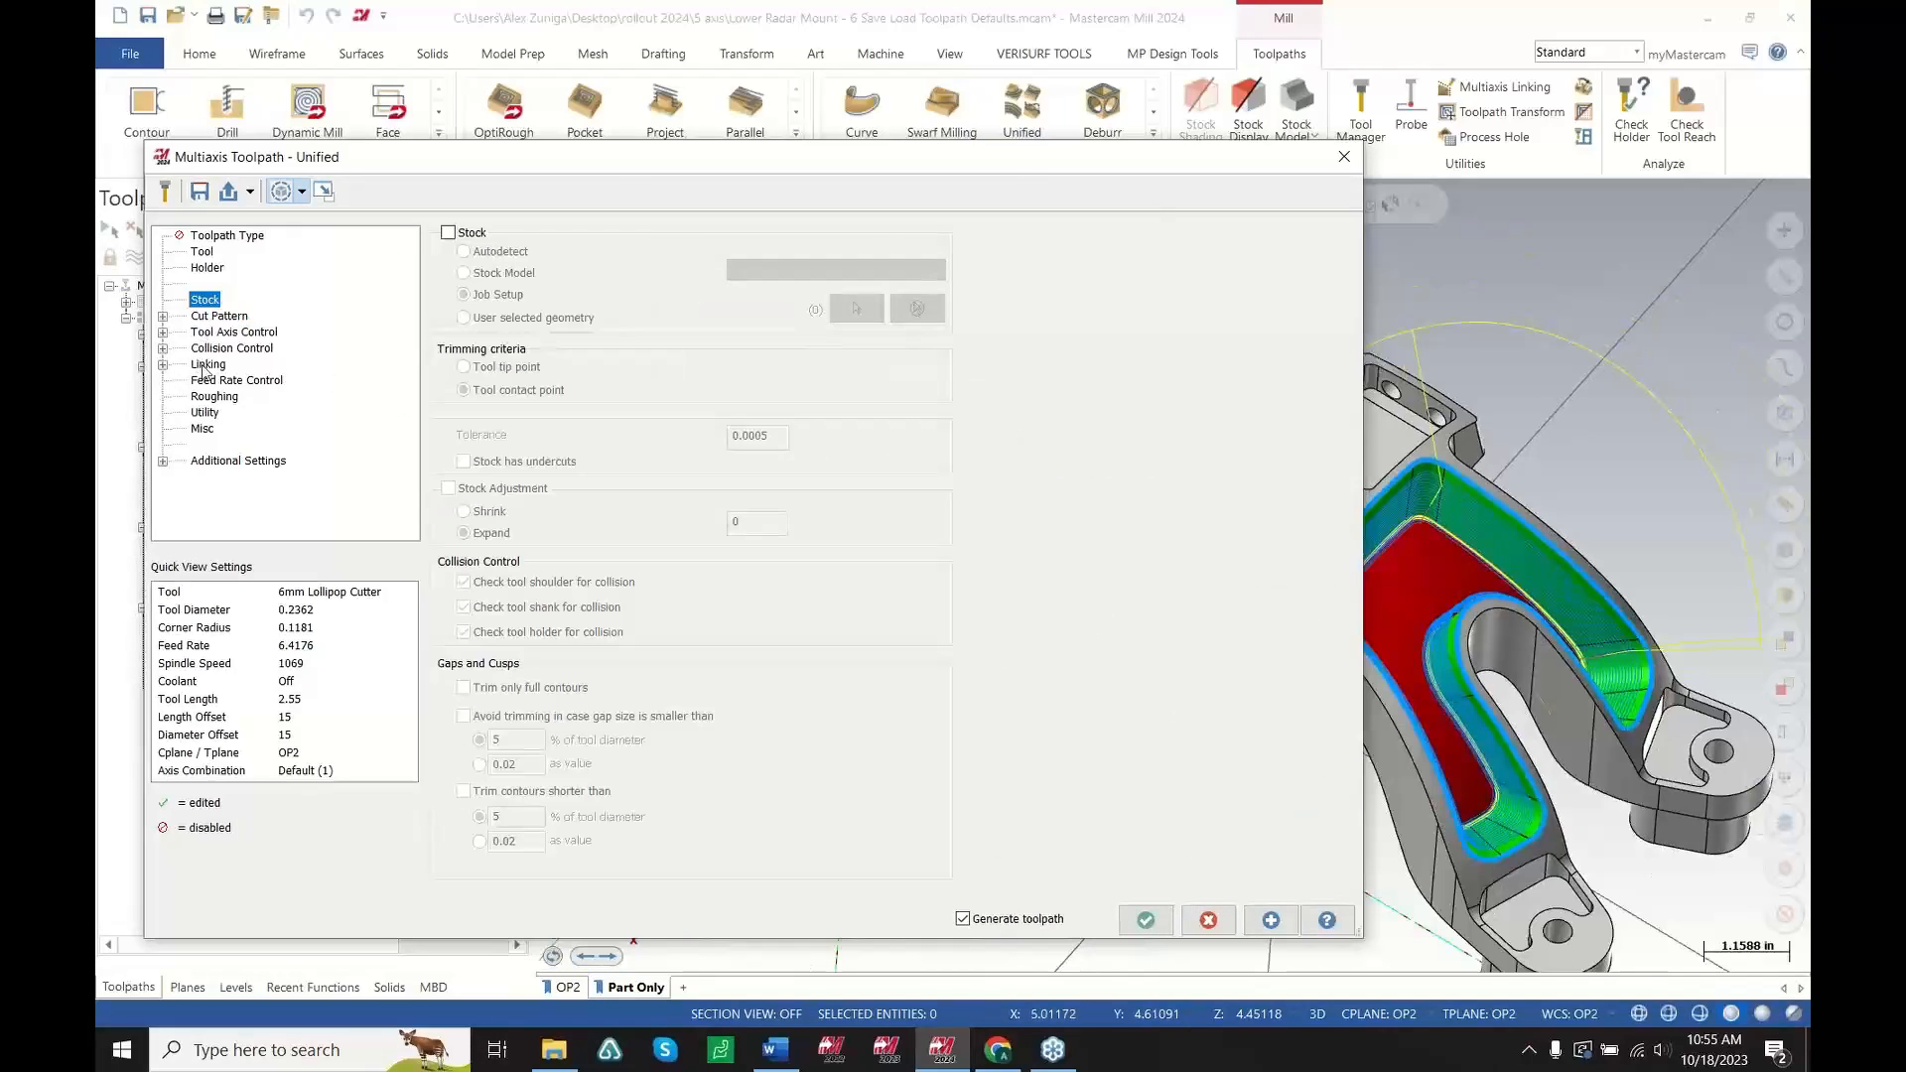
pyautogui.click(210, 349)
pyautogui.moveTo(903, 159); pyautogui.dragTo(650, 126)
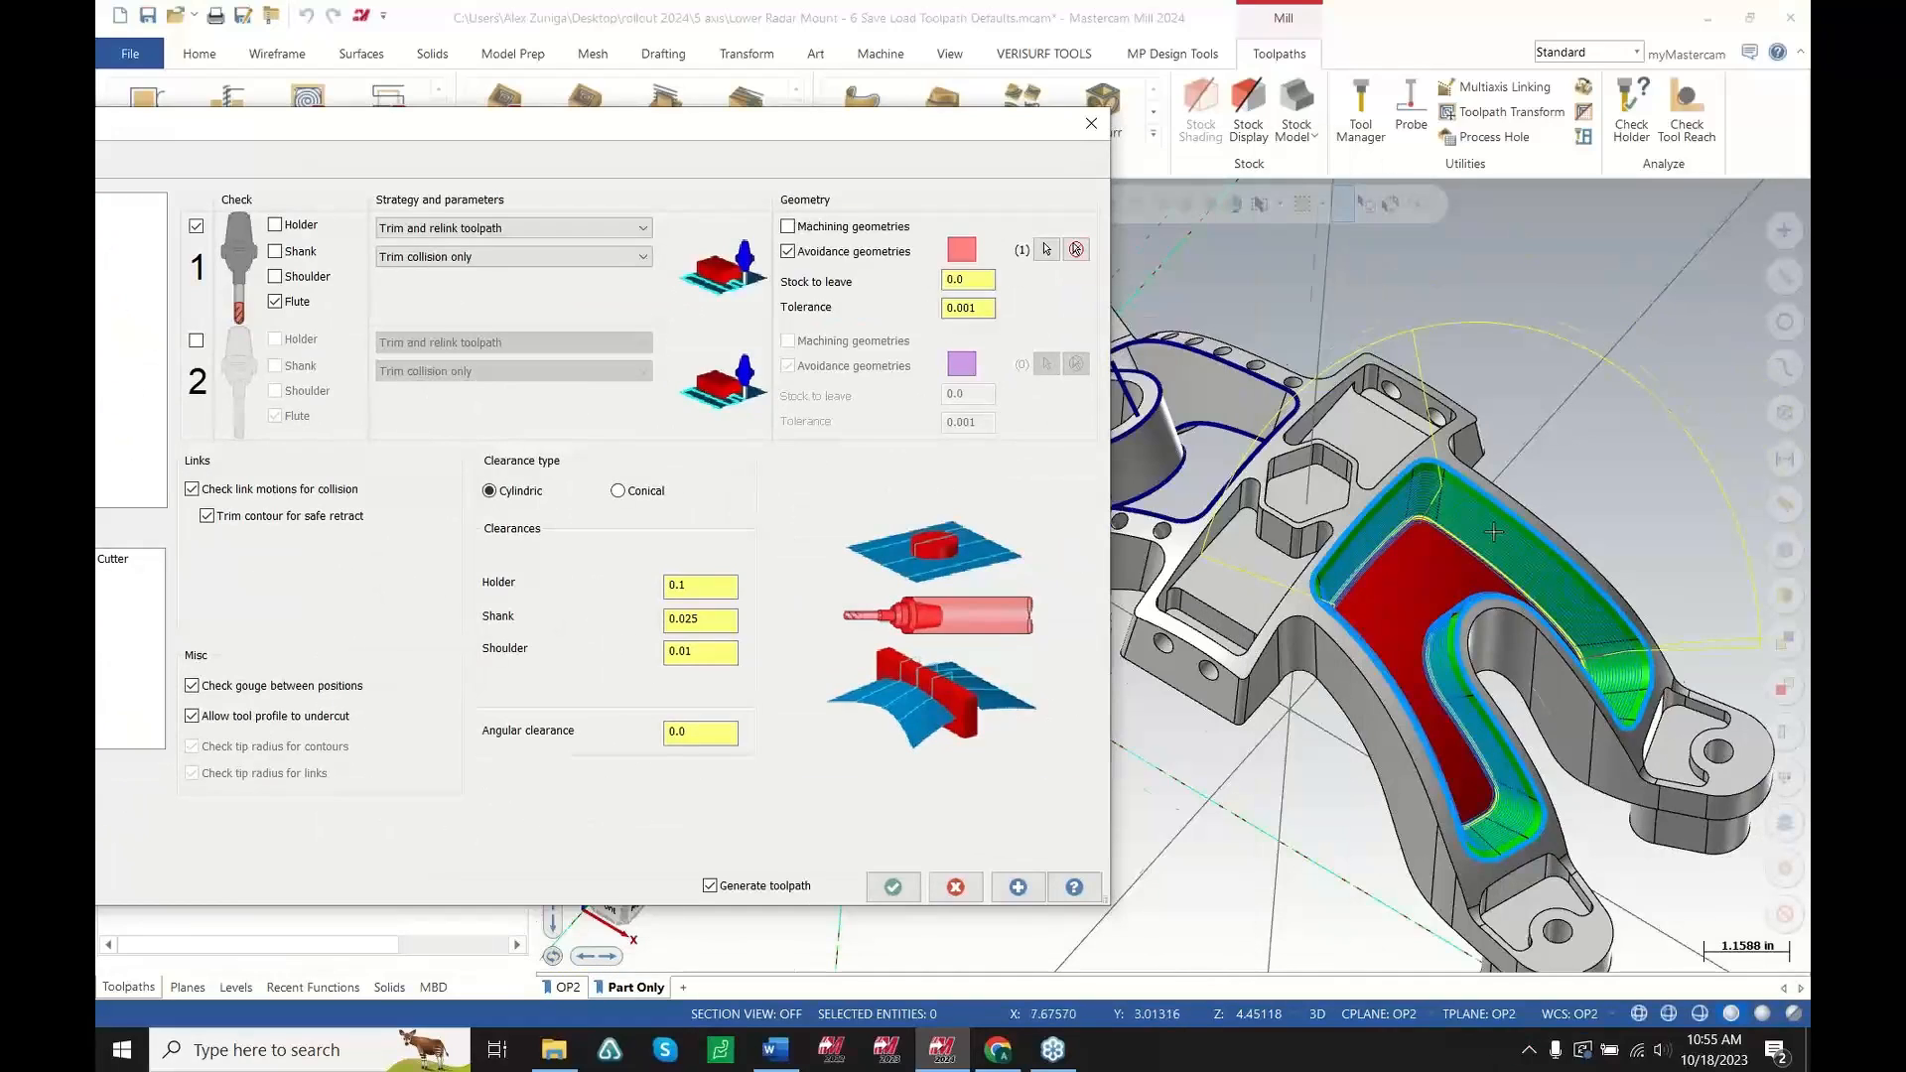
pyautogui.scroll(8, 1250, 620)
pyautogui.moveTo(1250, 620); pyautogui.dragTo(1264, 567, button='middle')
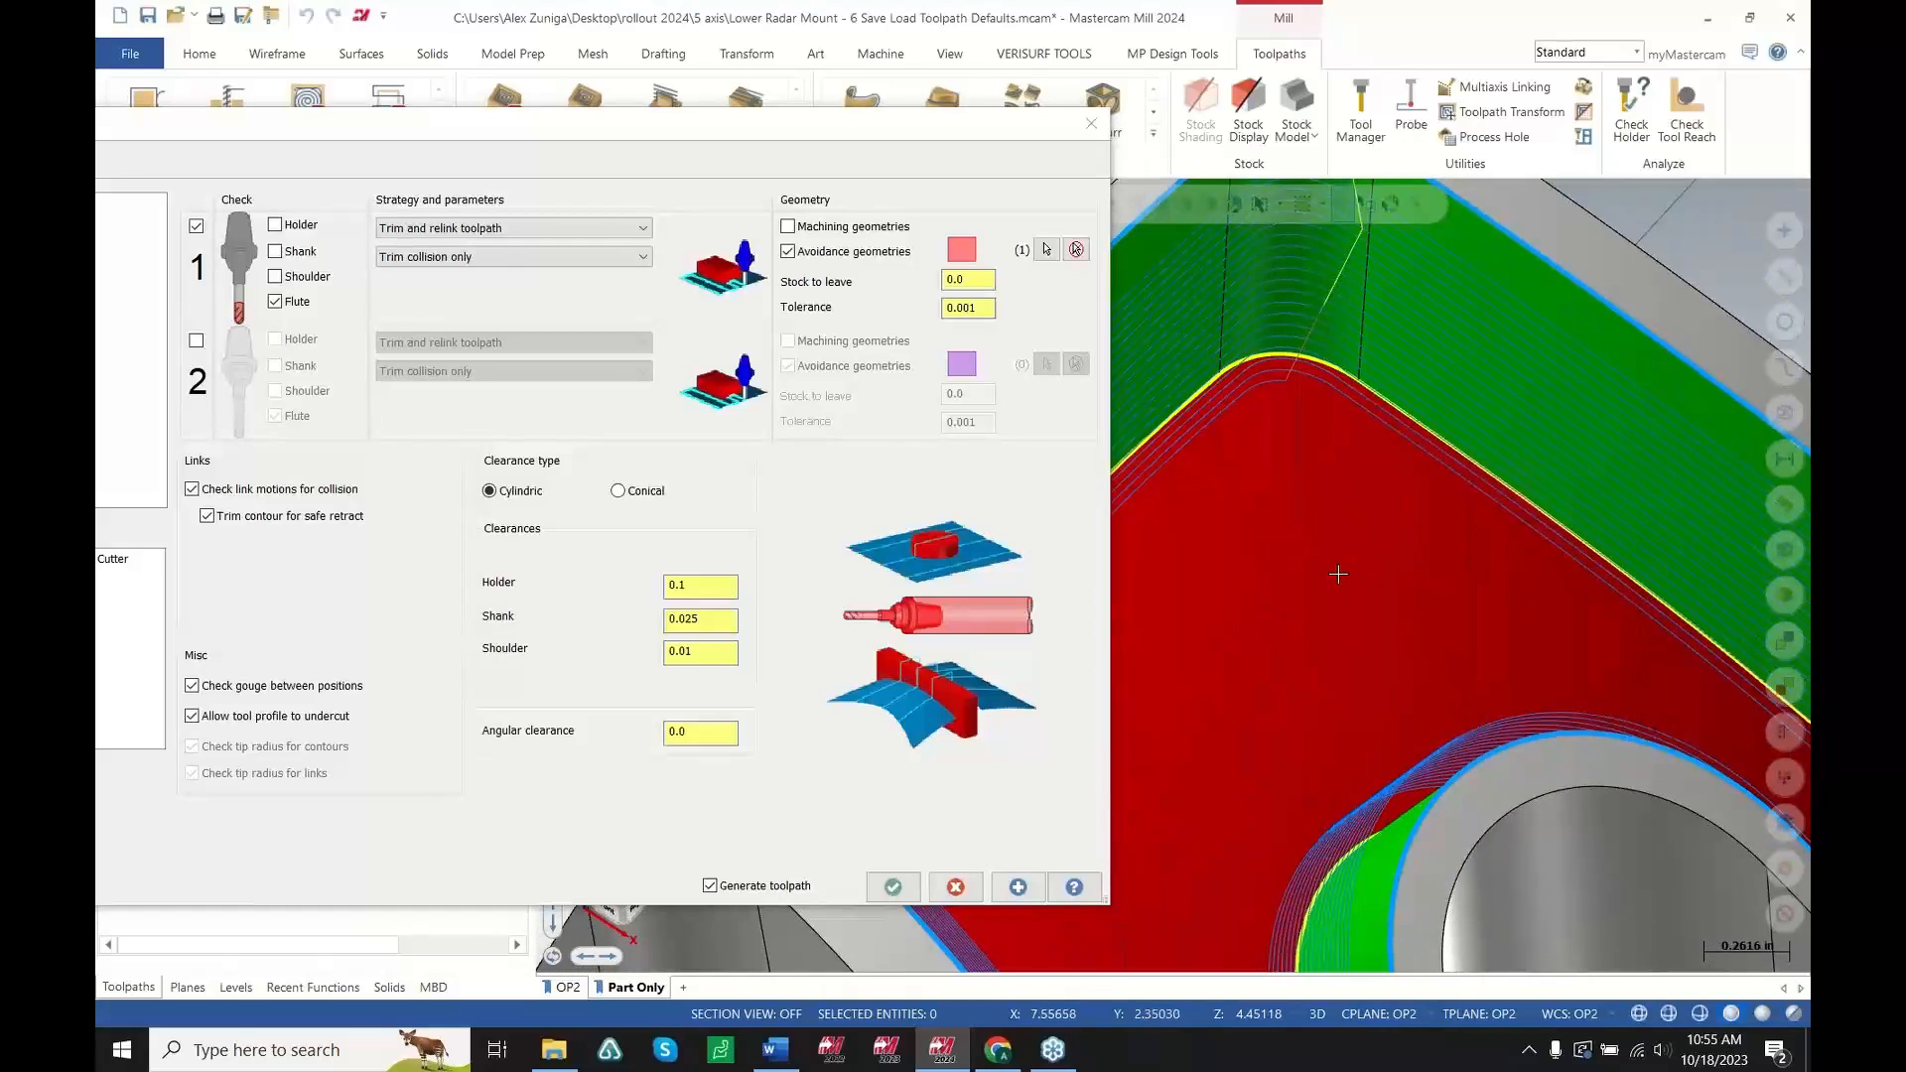
pyautogui.moveTo(682, 129); pyautogui.dragTo(867, 171)
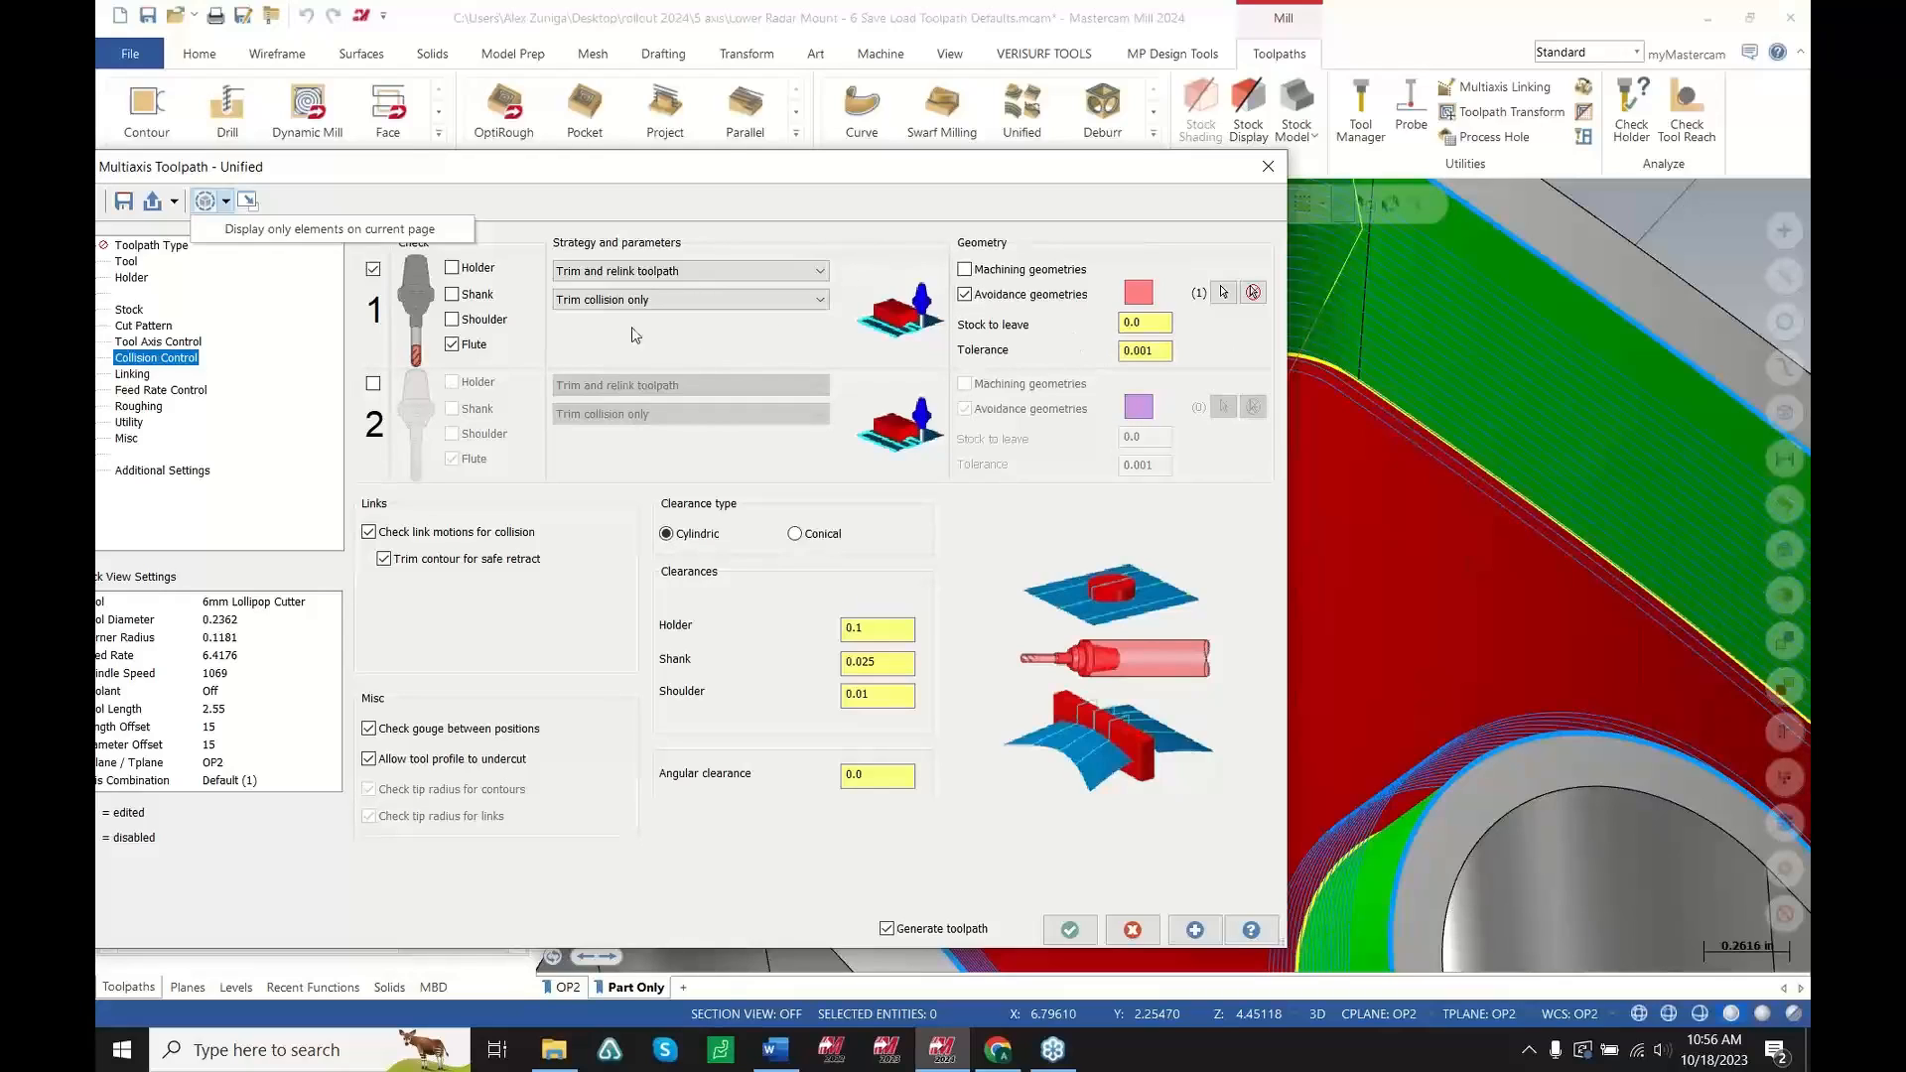
pyautogui.click(248, 233)
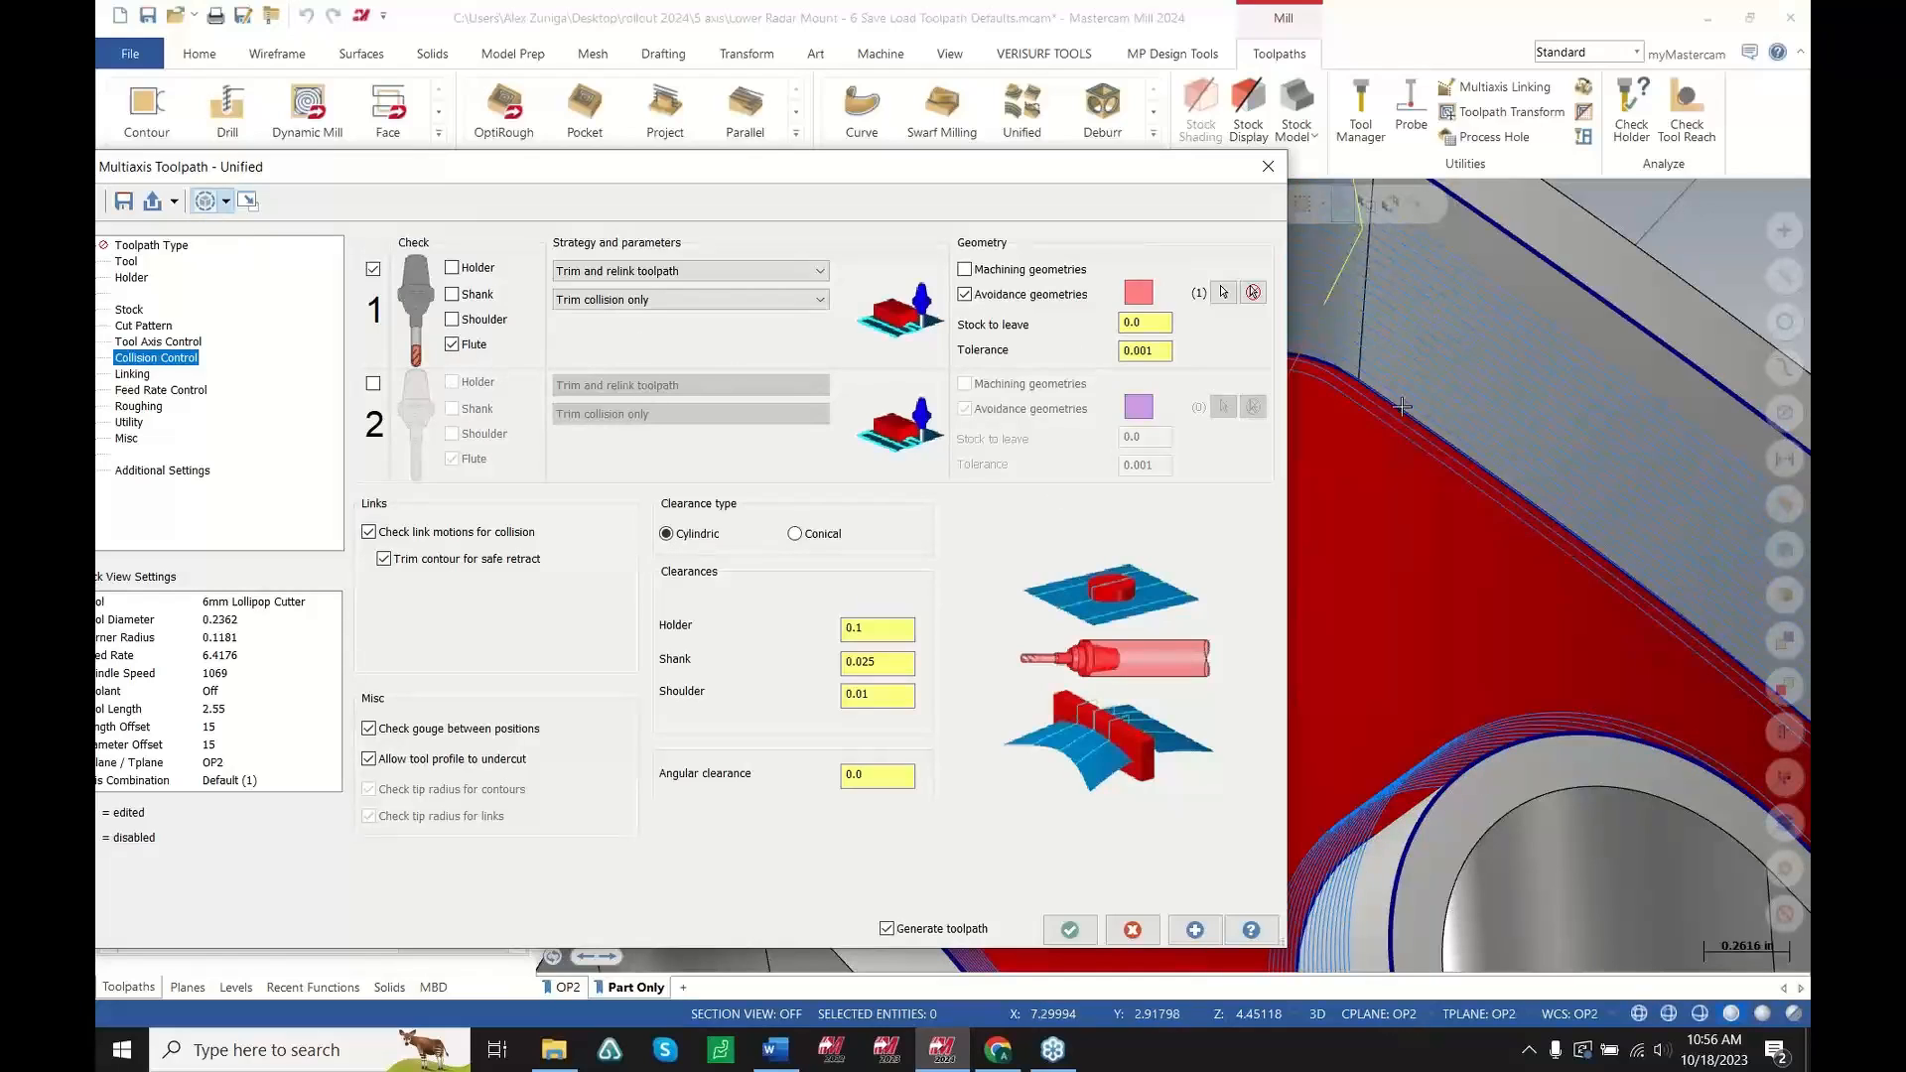
pyautogui.click(144, 326)
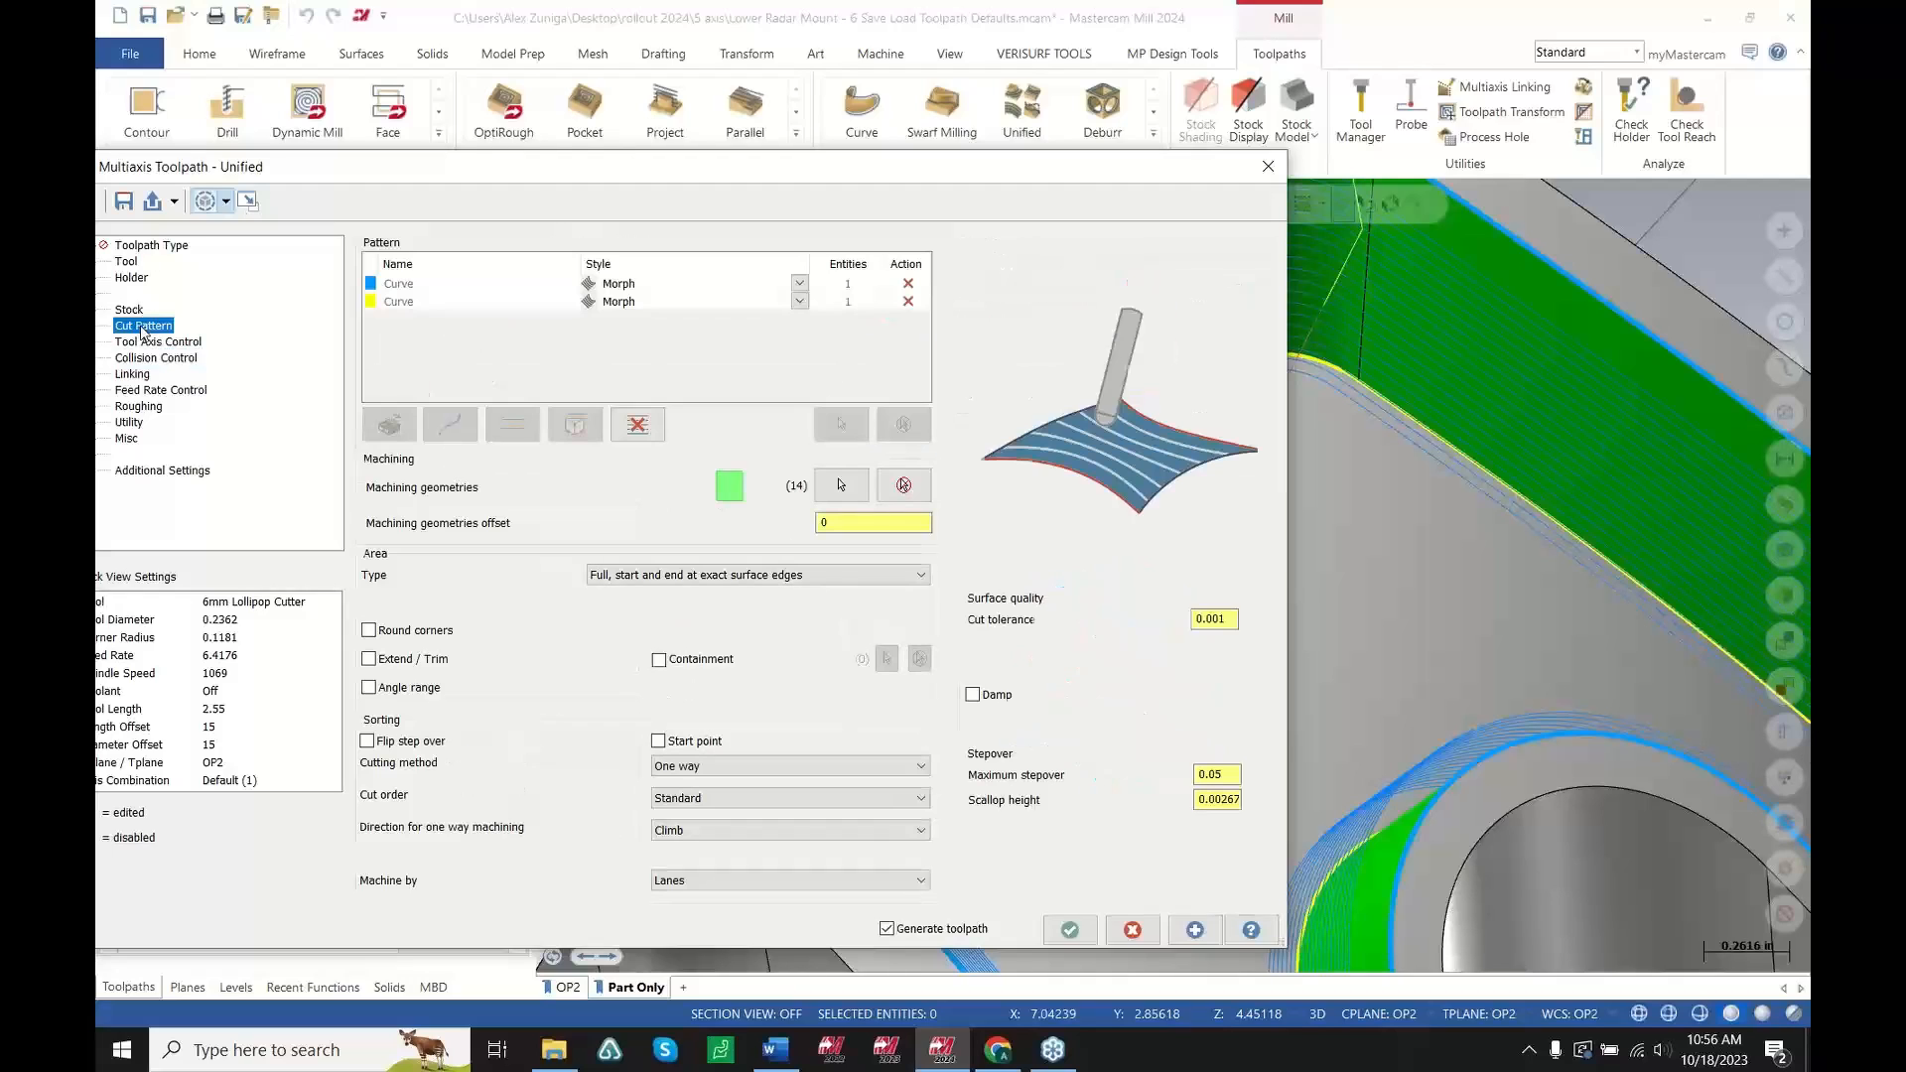
pyautogui.scroll(-2, 1530, 525)
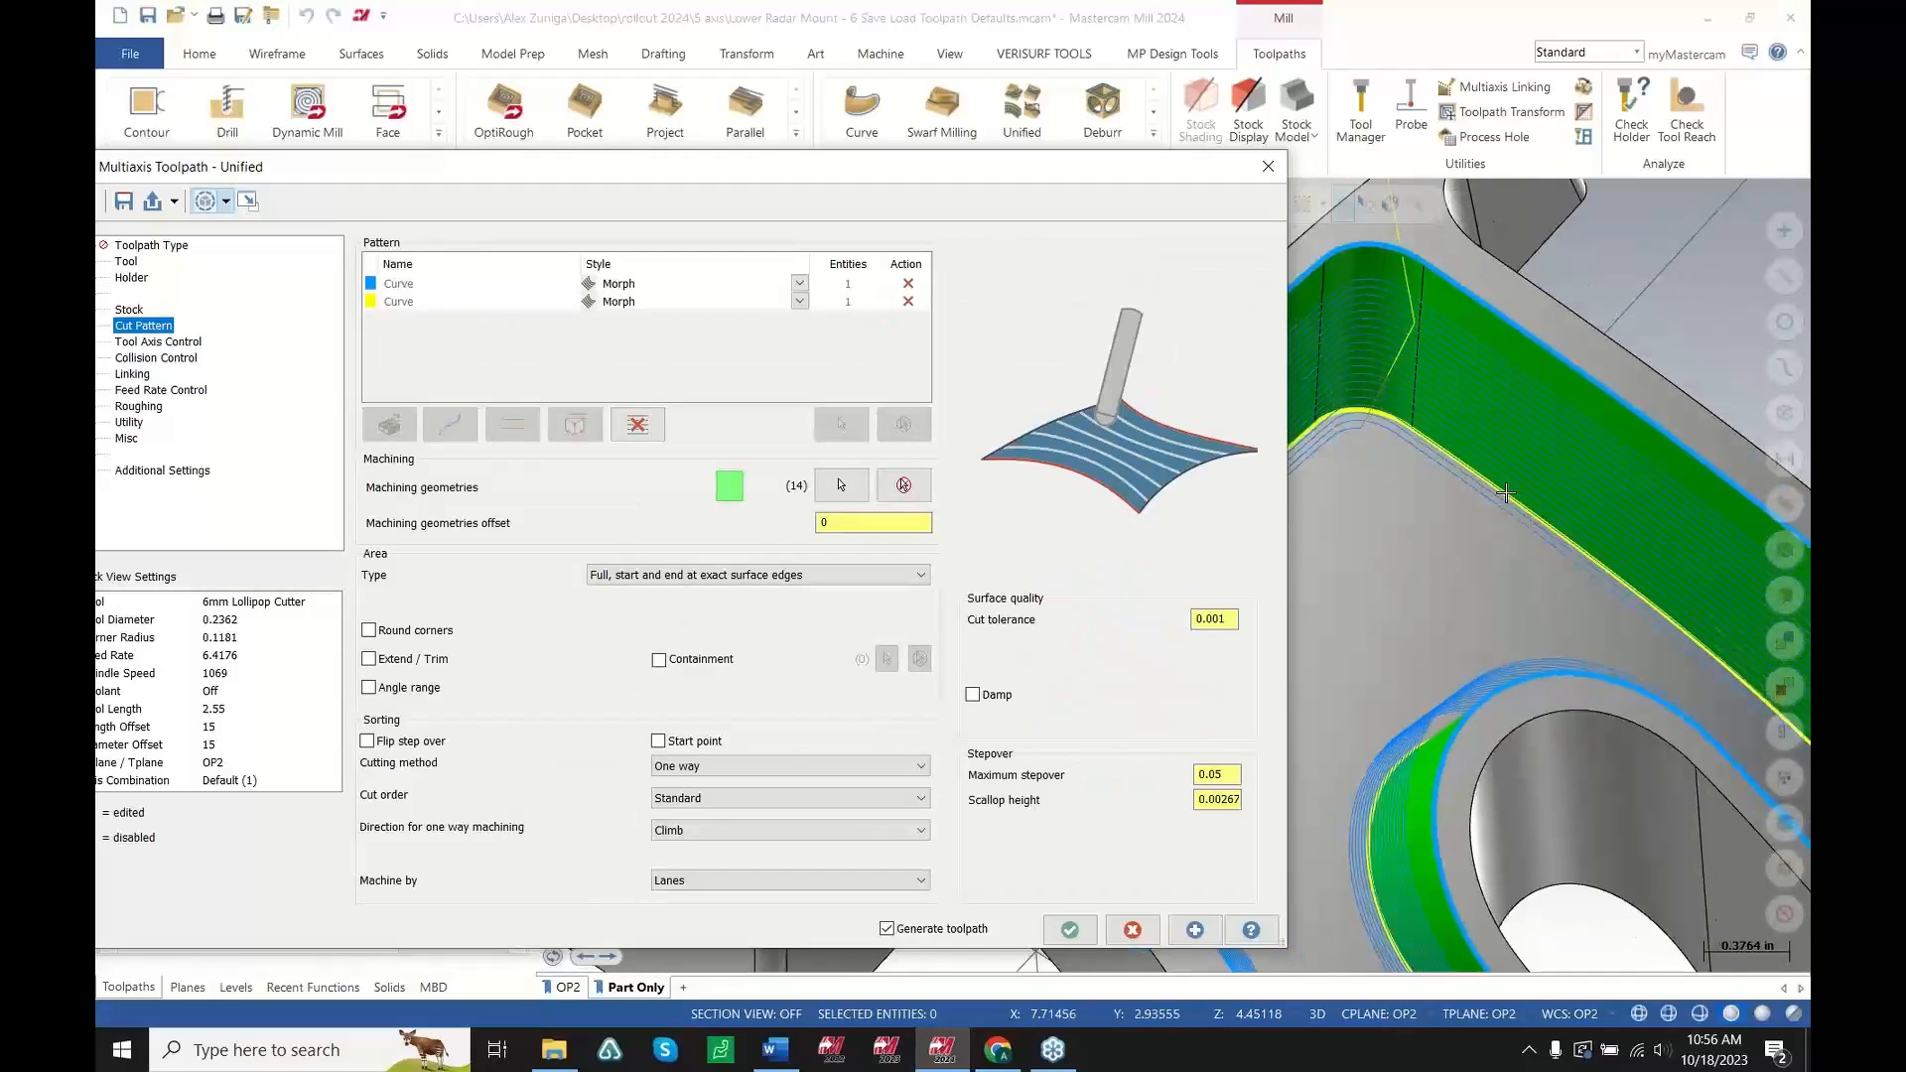
pyautogui.click(227, 203)
pyautogui.click(251, 231)
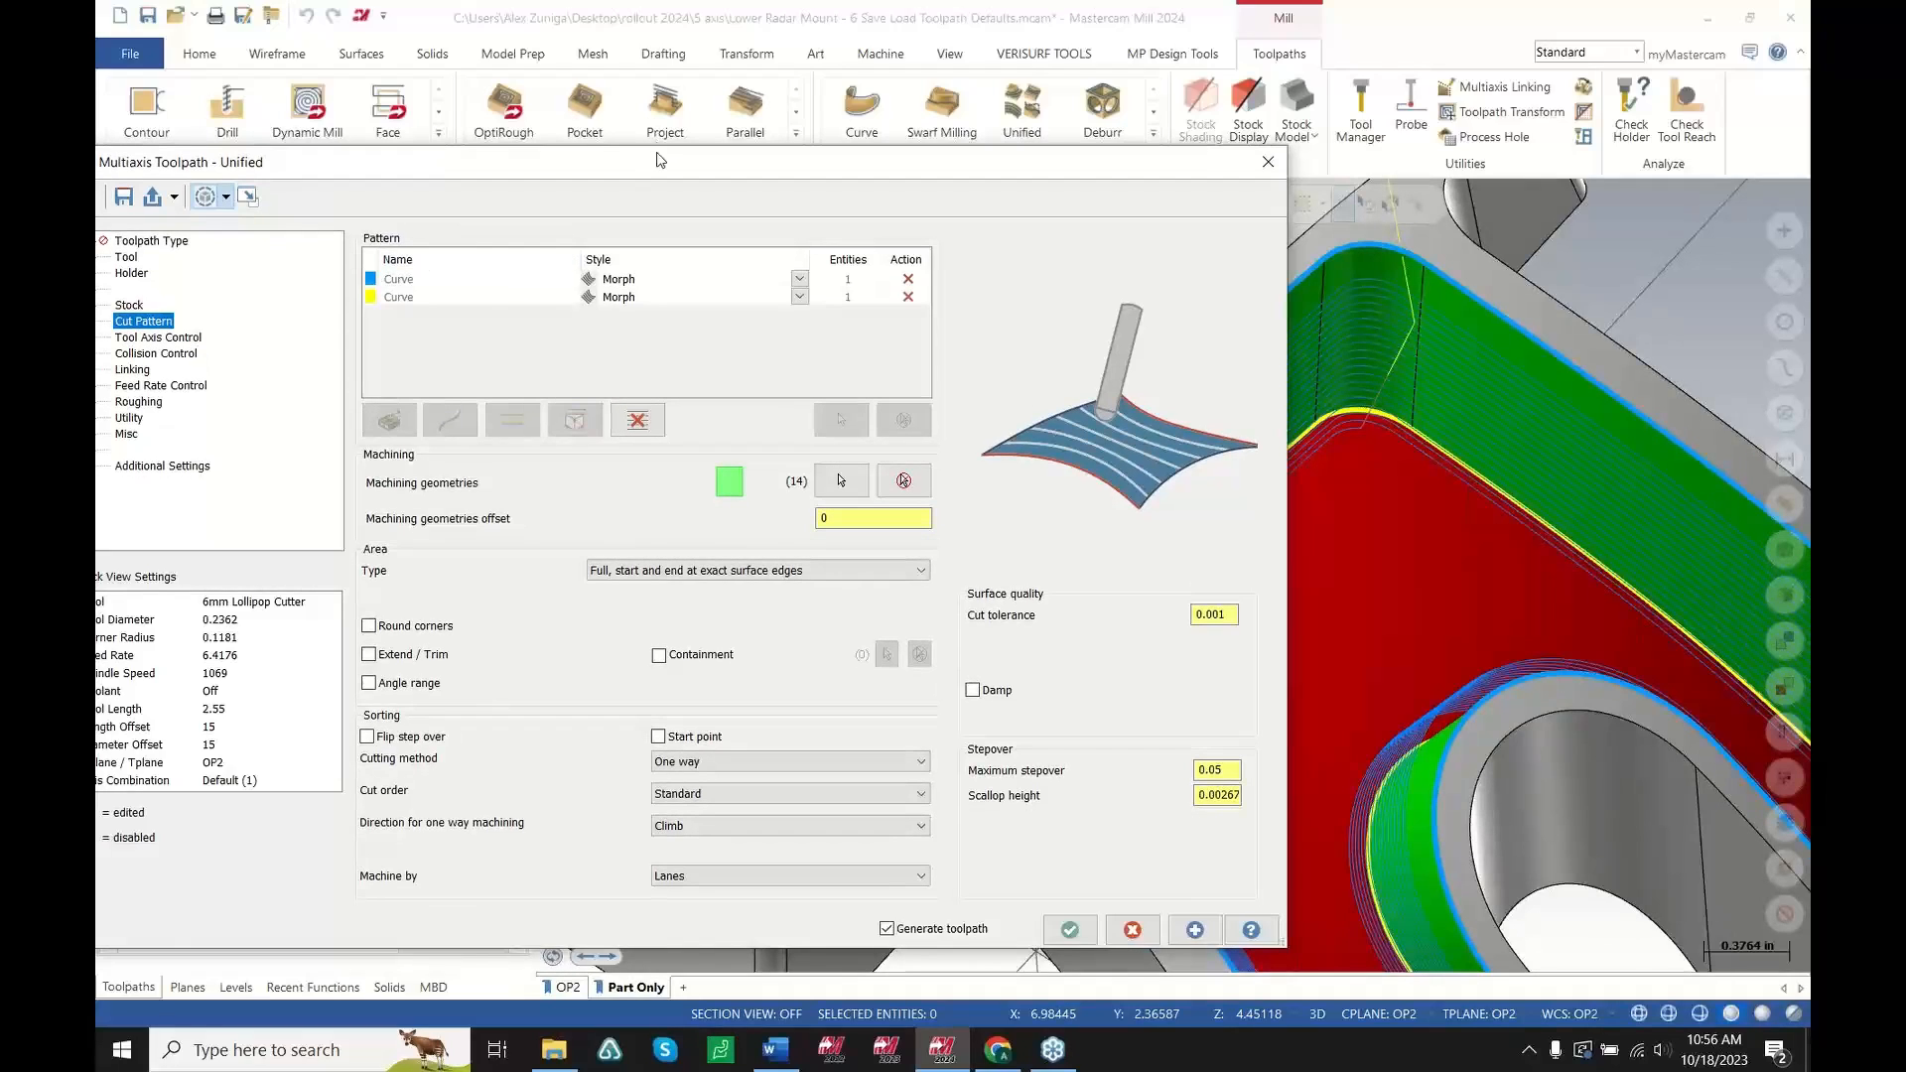
pyautogui.moveTo(659, 162); pyautogui.dragTo(760, 123)
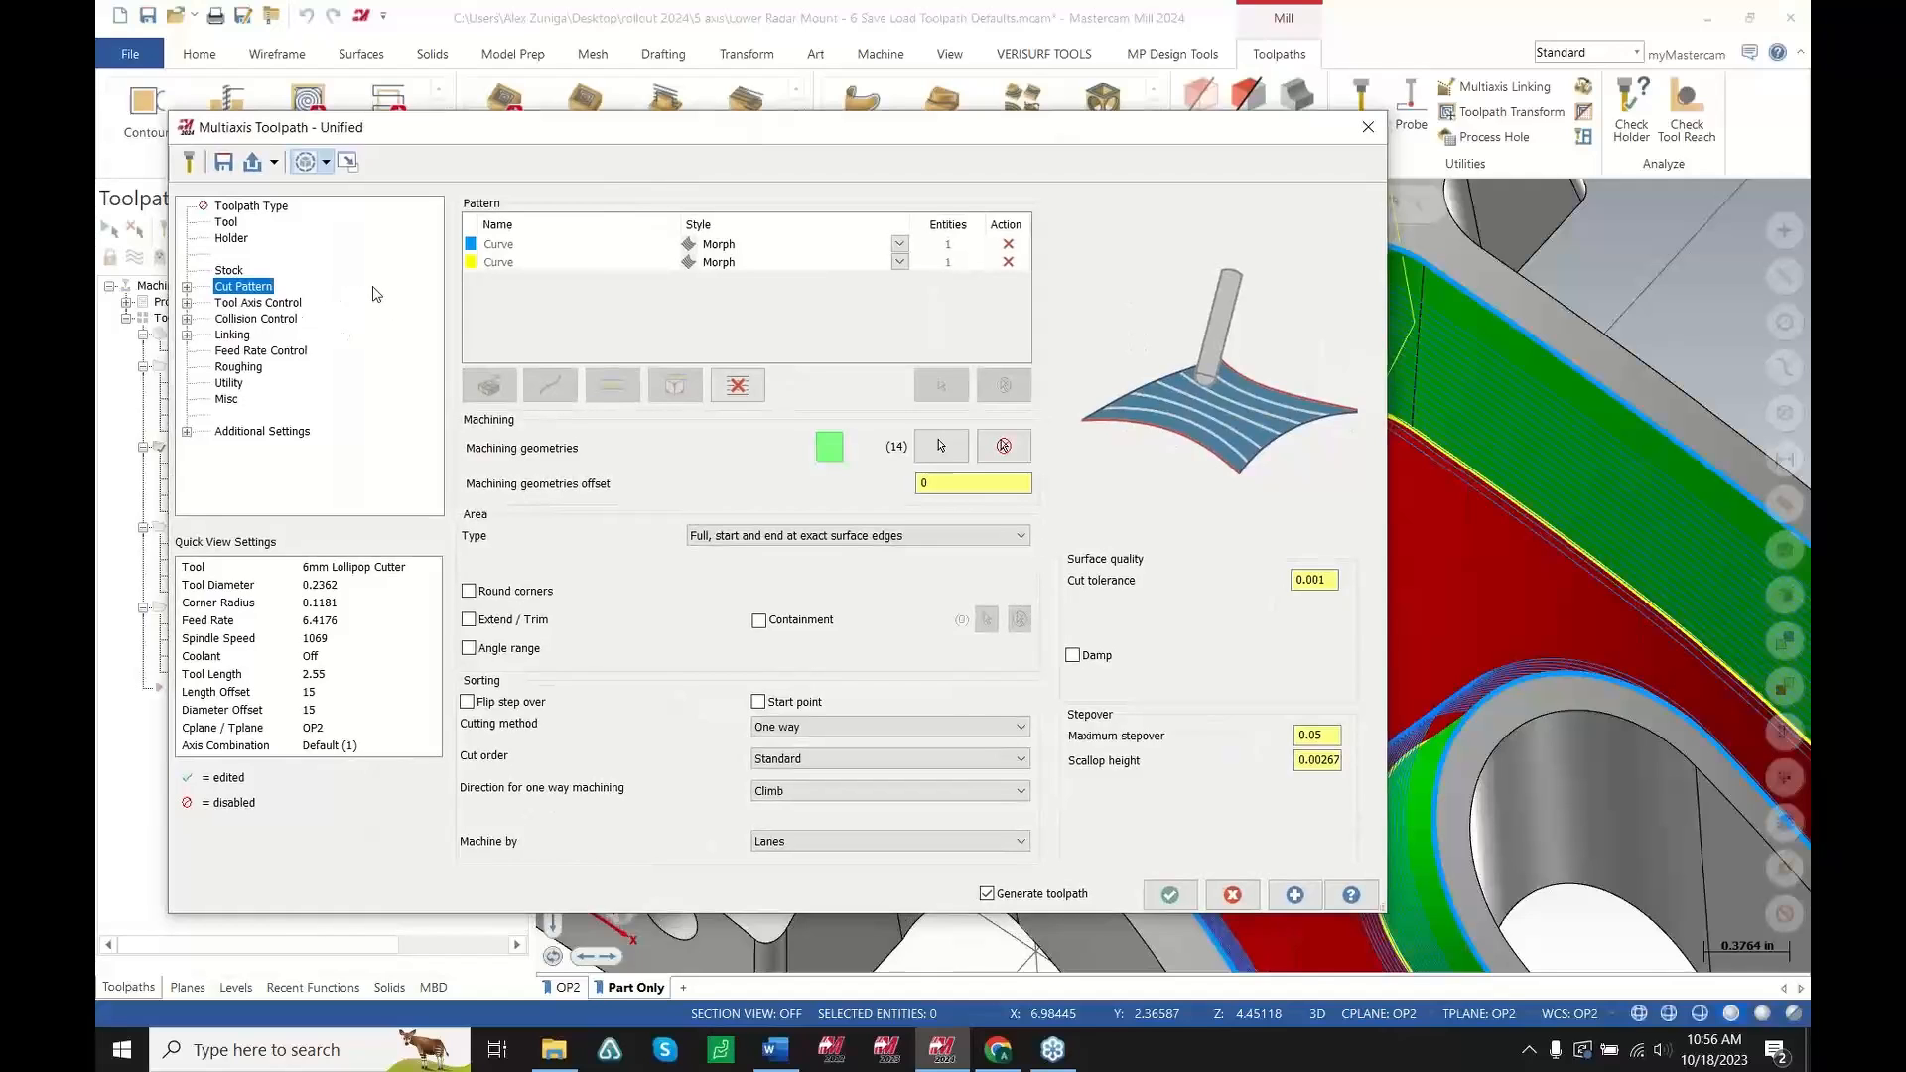
pyautogui.click(1234, 895)
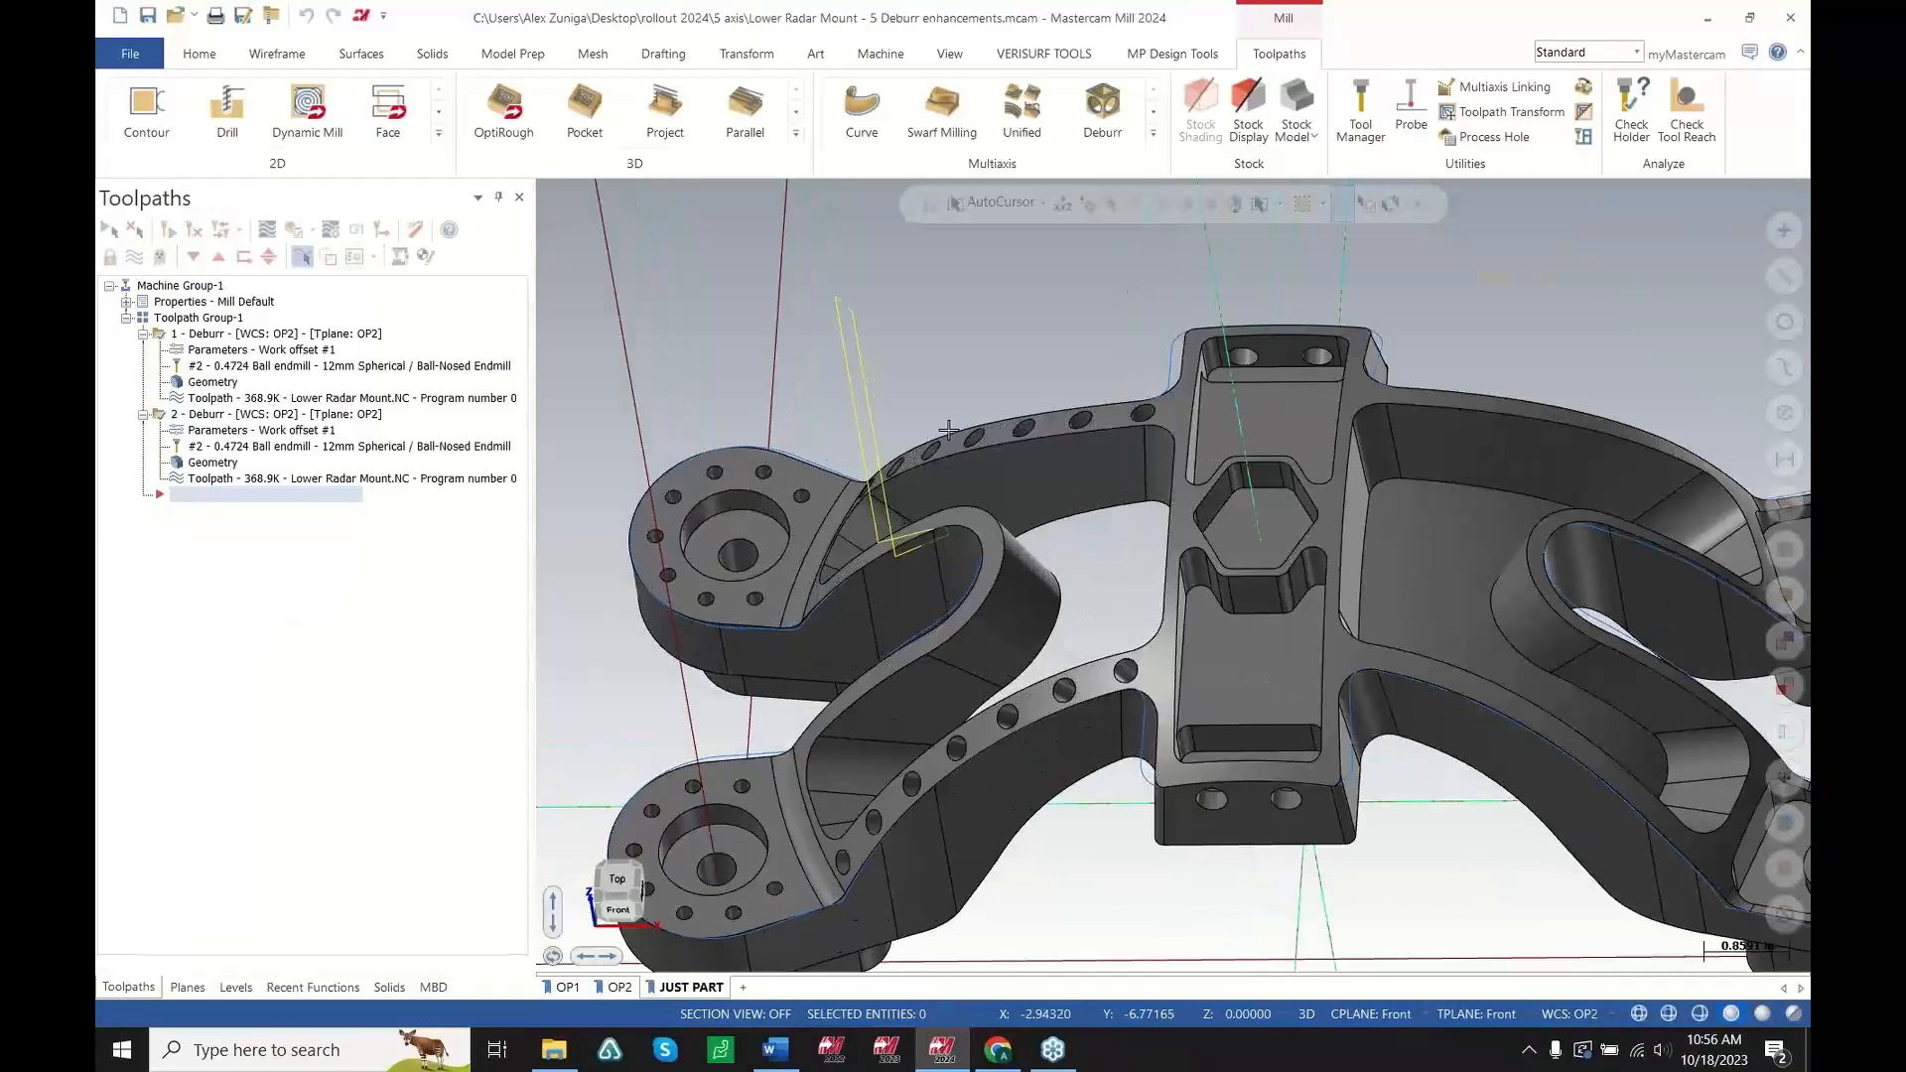
# Backplot the Deburr toolpath and step through the tool motion along the part edges
pyautogui.scroll(5, 964, 568)
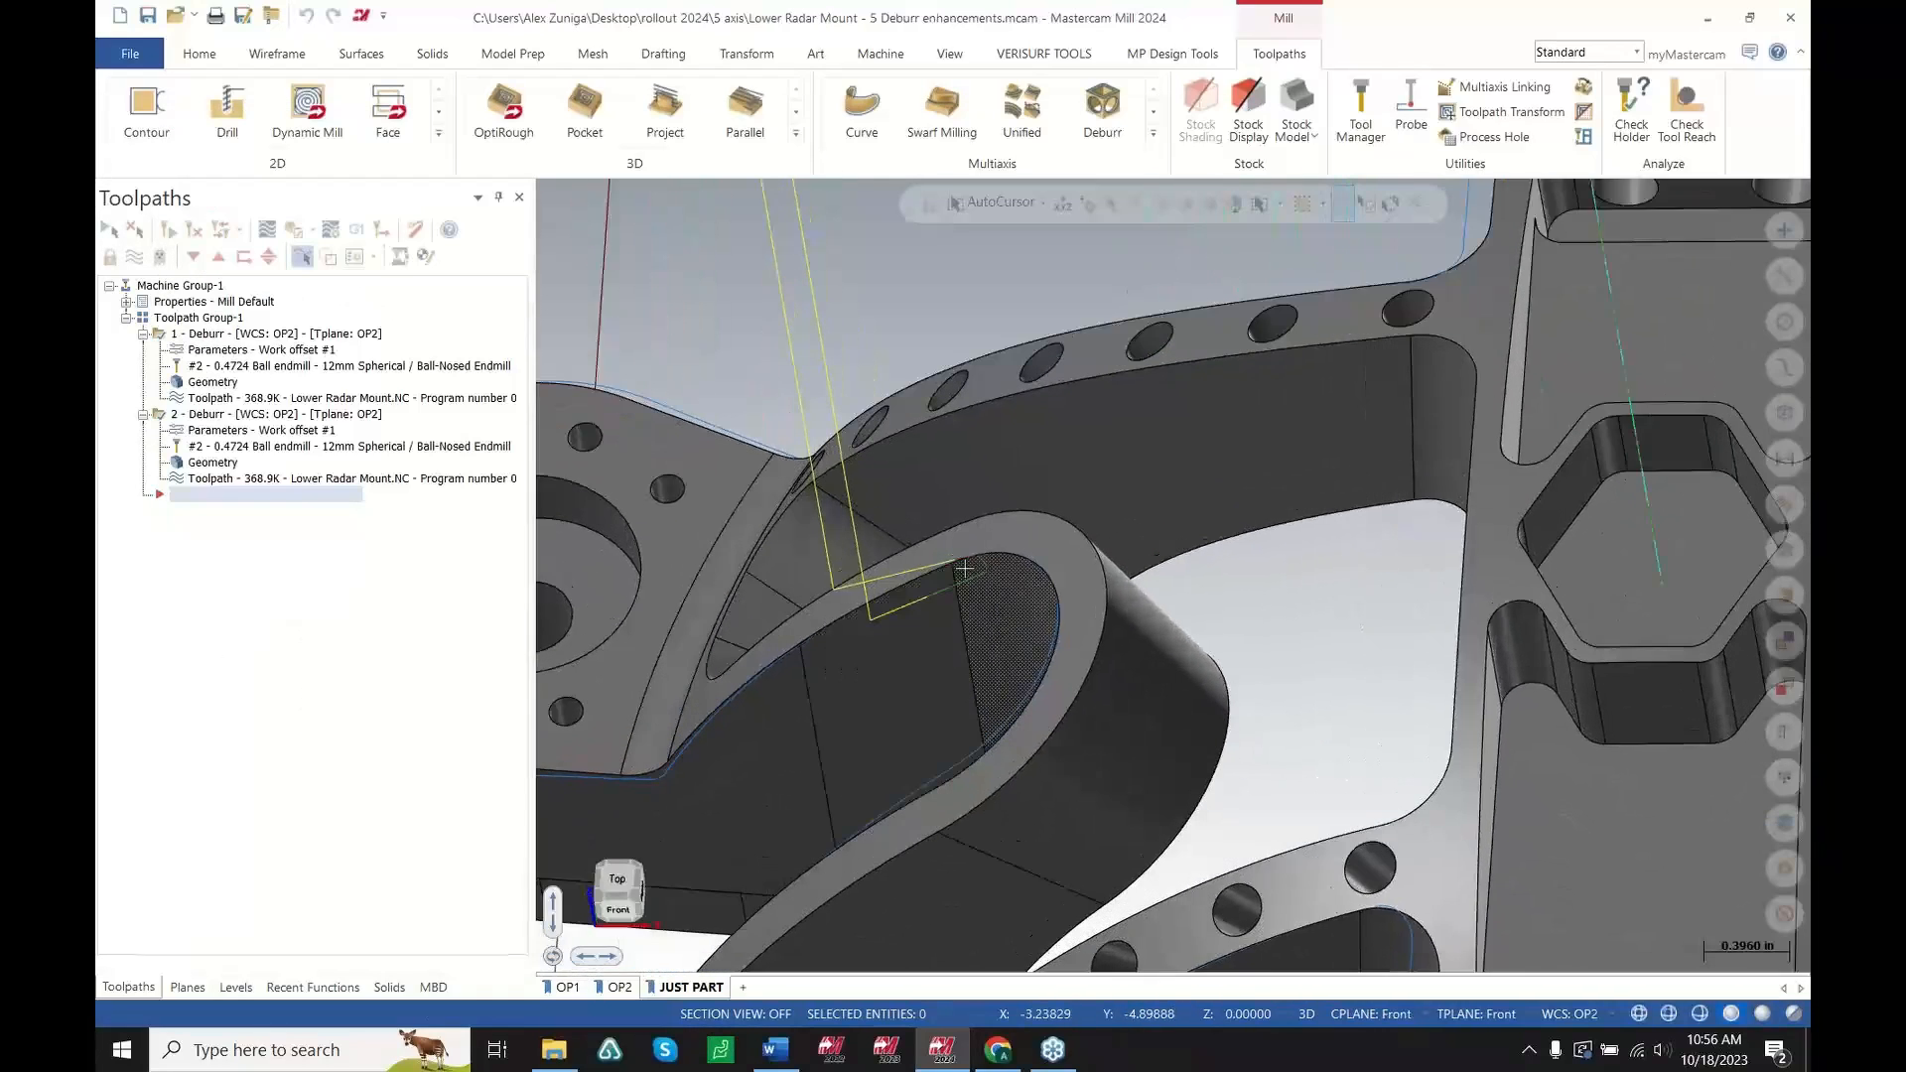
pyautogui.scroll(1, 965, 569)
pyautogui.moveTo(965, 569); pyautogui.dragTo(1090, 589, button='middle')
pyautogui.scroll(-3, 1090, 589)
pyautogui.scroll(-1, 1091, 588)
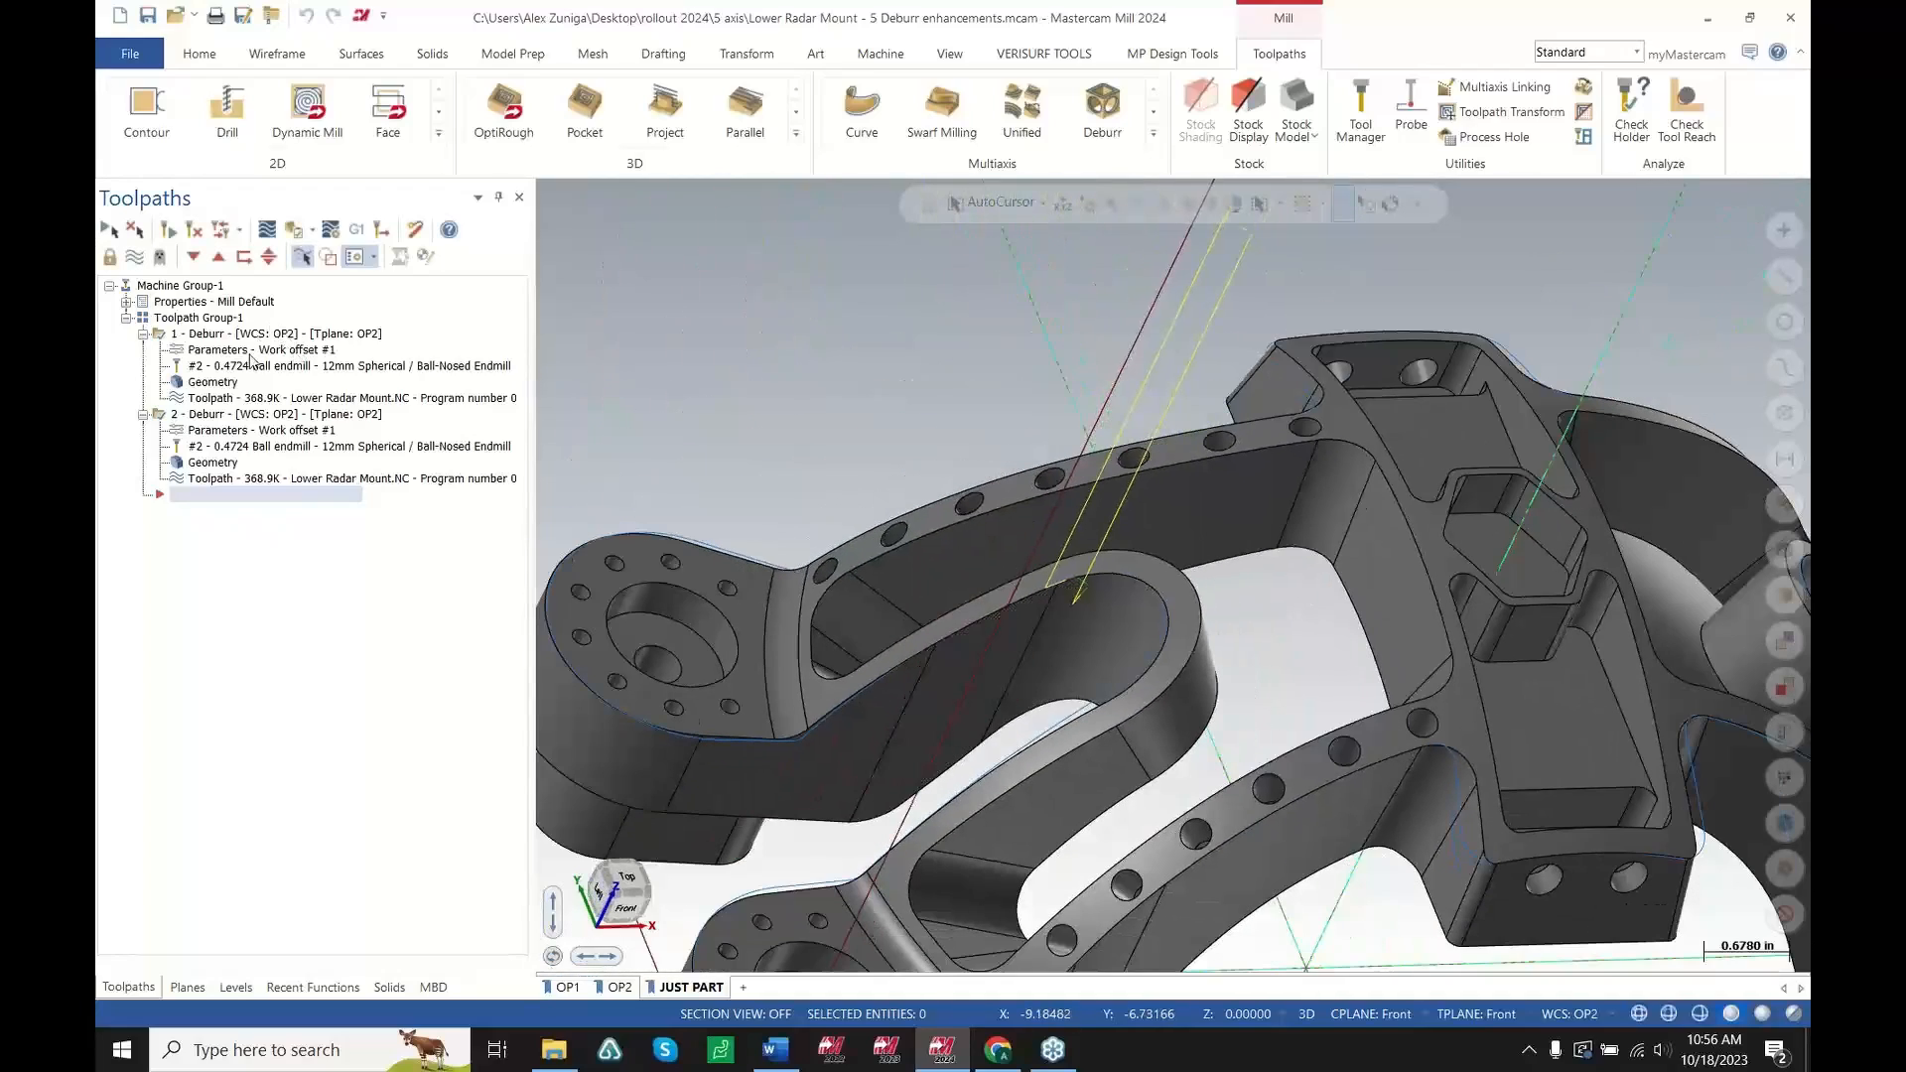
pyautogui.scroll(6, 1118, 617)
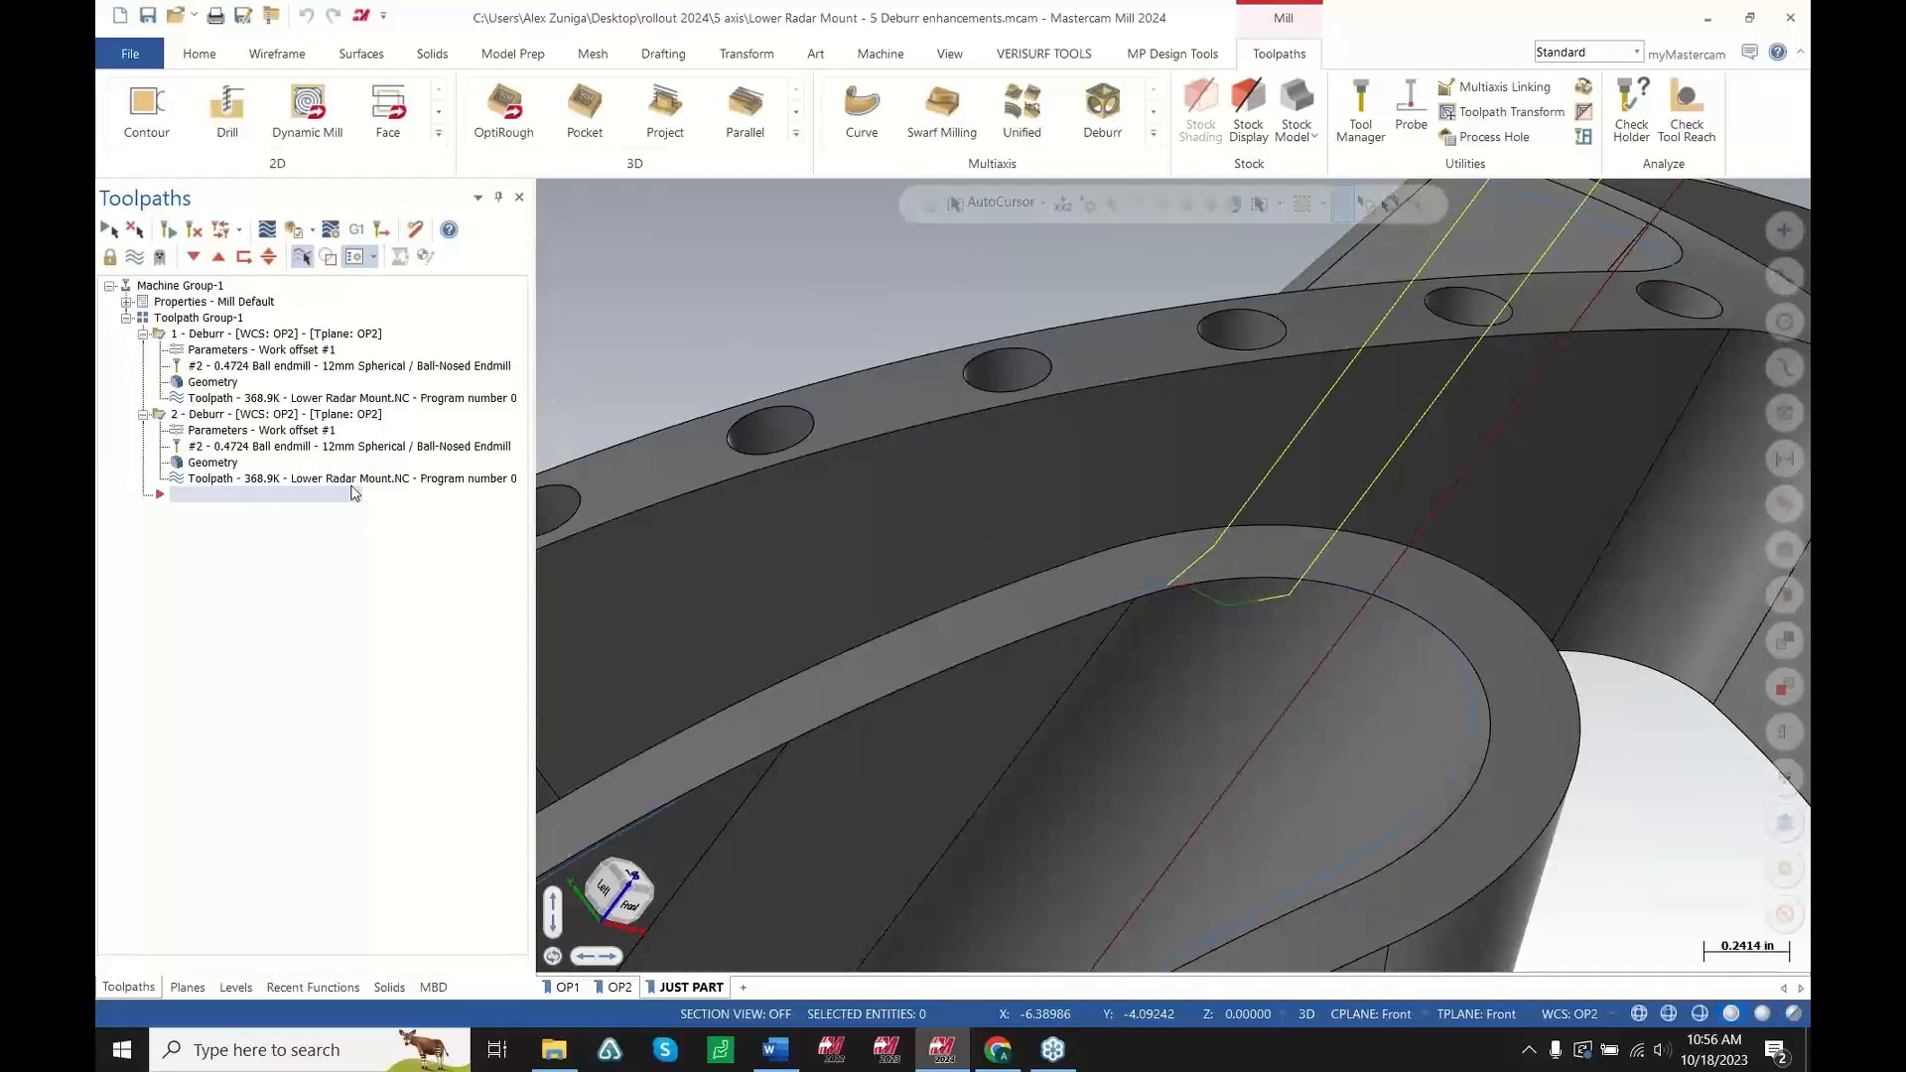
pyautogui.click(346, 482)
pyautogui.scroll(2, 1239, 590)
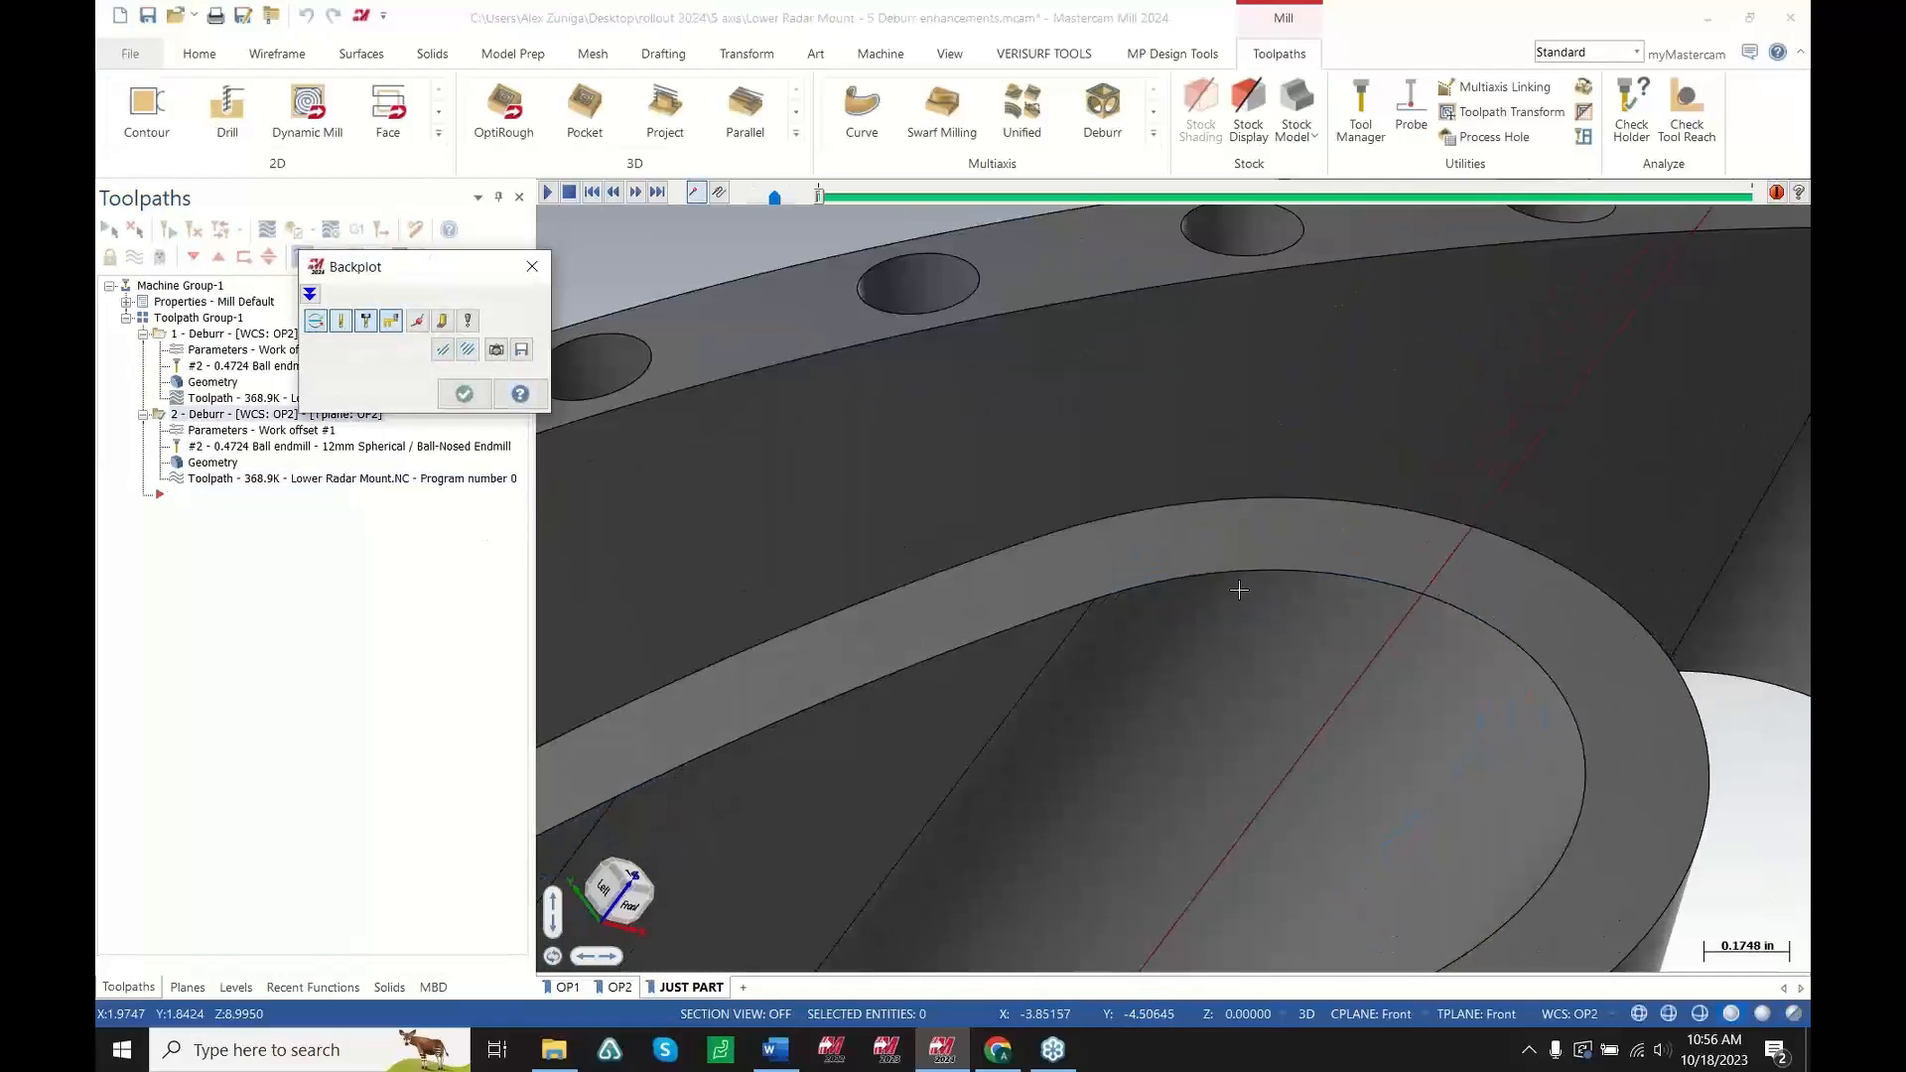
pyautogui.scroll(-2, 1239, 590)
pyautogui.press('s')
pyautogui.scroll(3, 1115, 621)
pyautogui.moveTo(1131, 604); pyautogui.dragTo(1269, 602, button='middle')
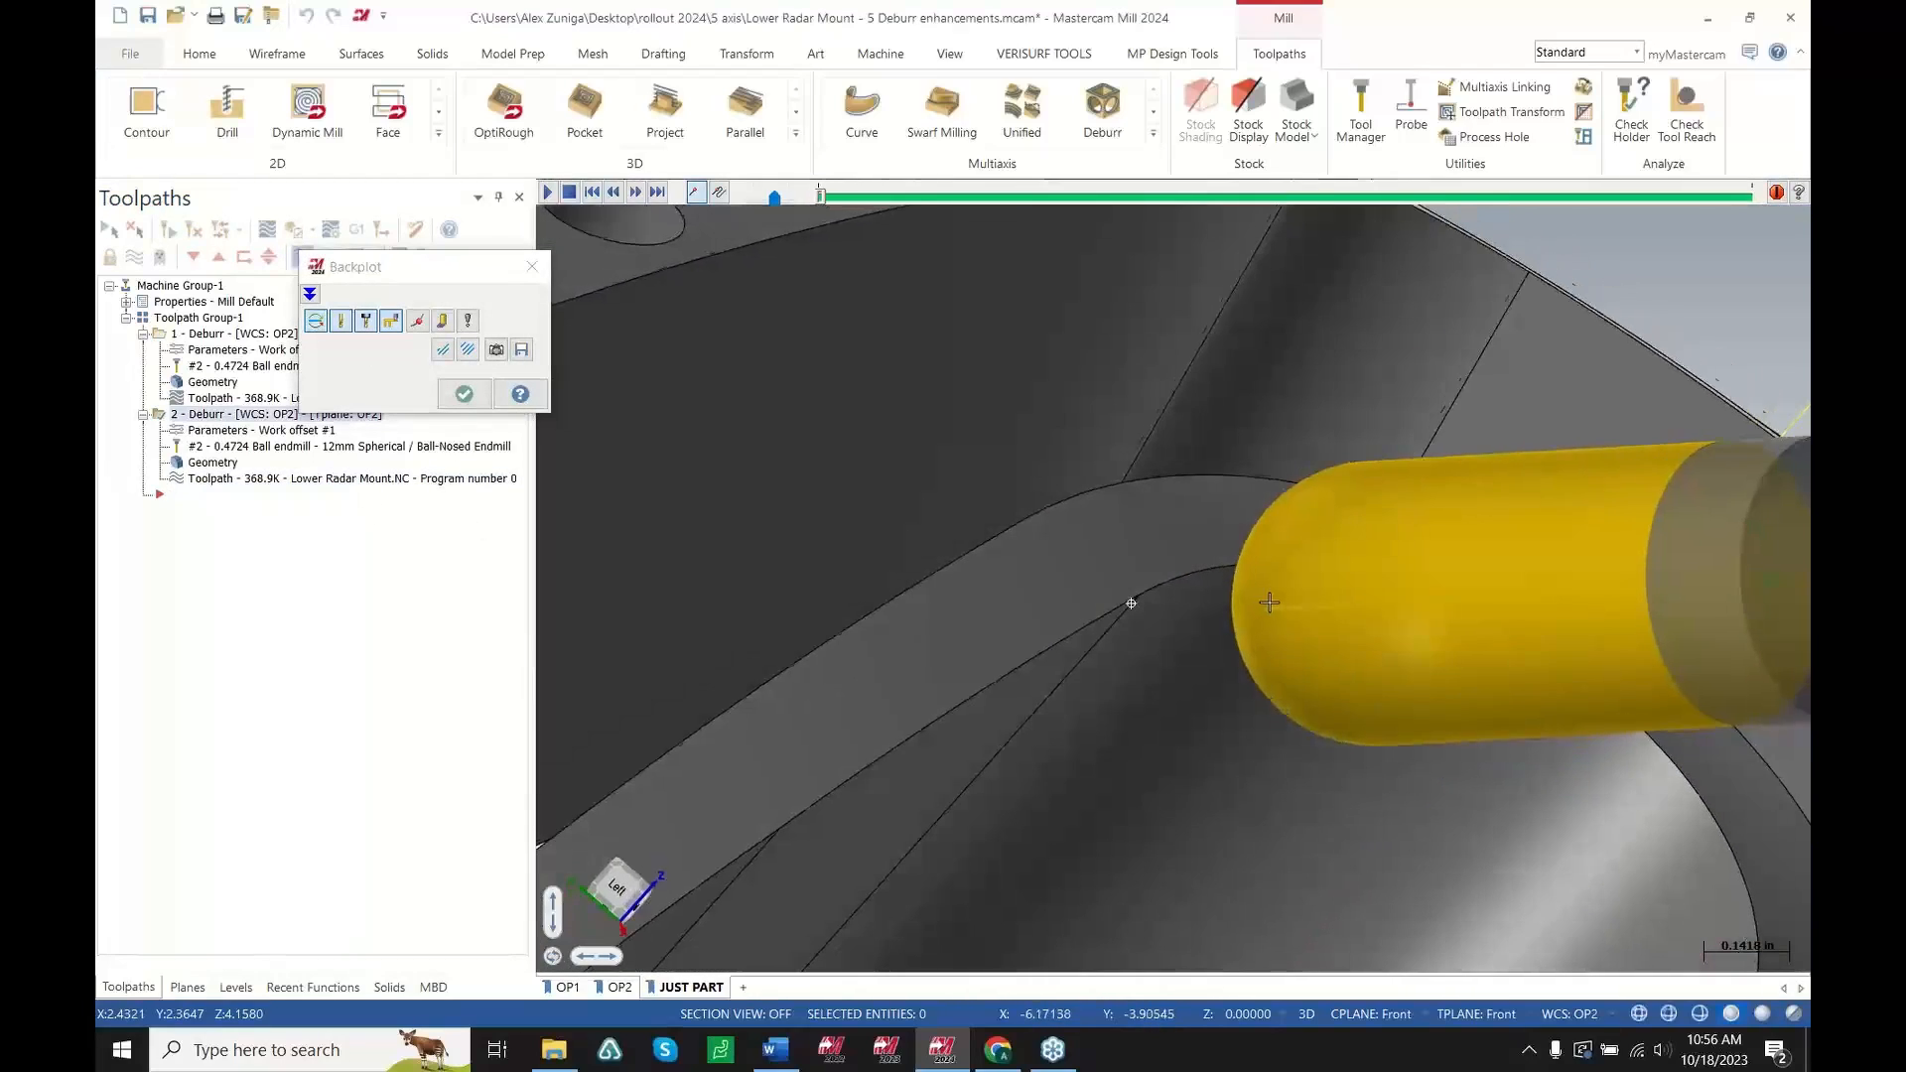
pyautogui.press('s')
pyautogui.press('s')
pyautogui.press('s')
pyautogui.scroll(4, 1152, 603)
pyautogui.moveTo(1059, 603)
pyautogui.mouseDown(button='middle')
pyautogui.moveTo(1149, 553)
pyautogui.moveTo(1128, 585)
pyautogui.mouseUp(button='middle')
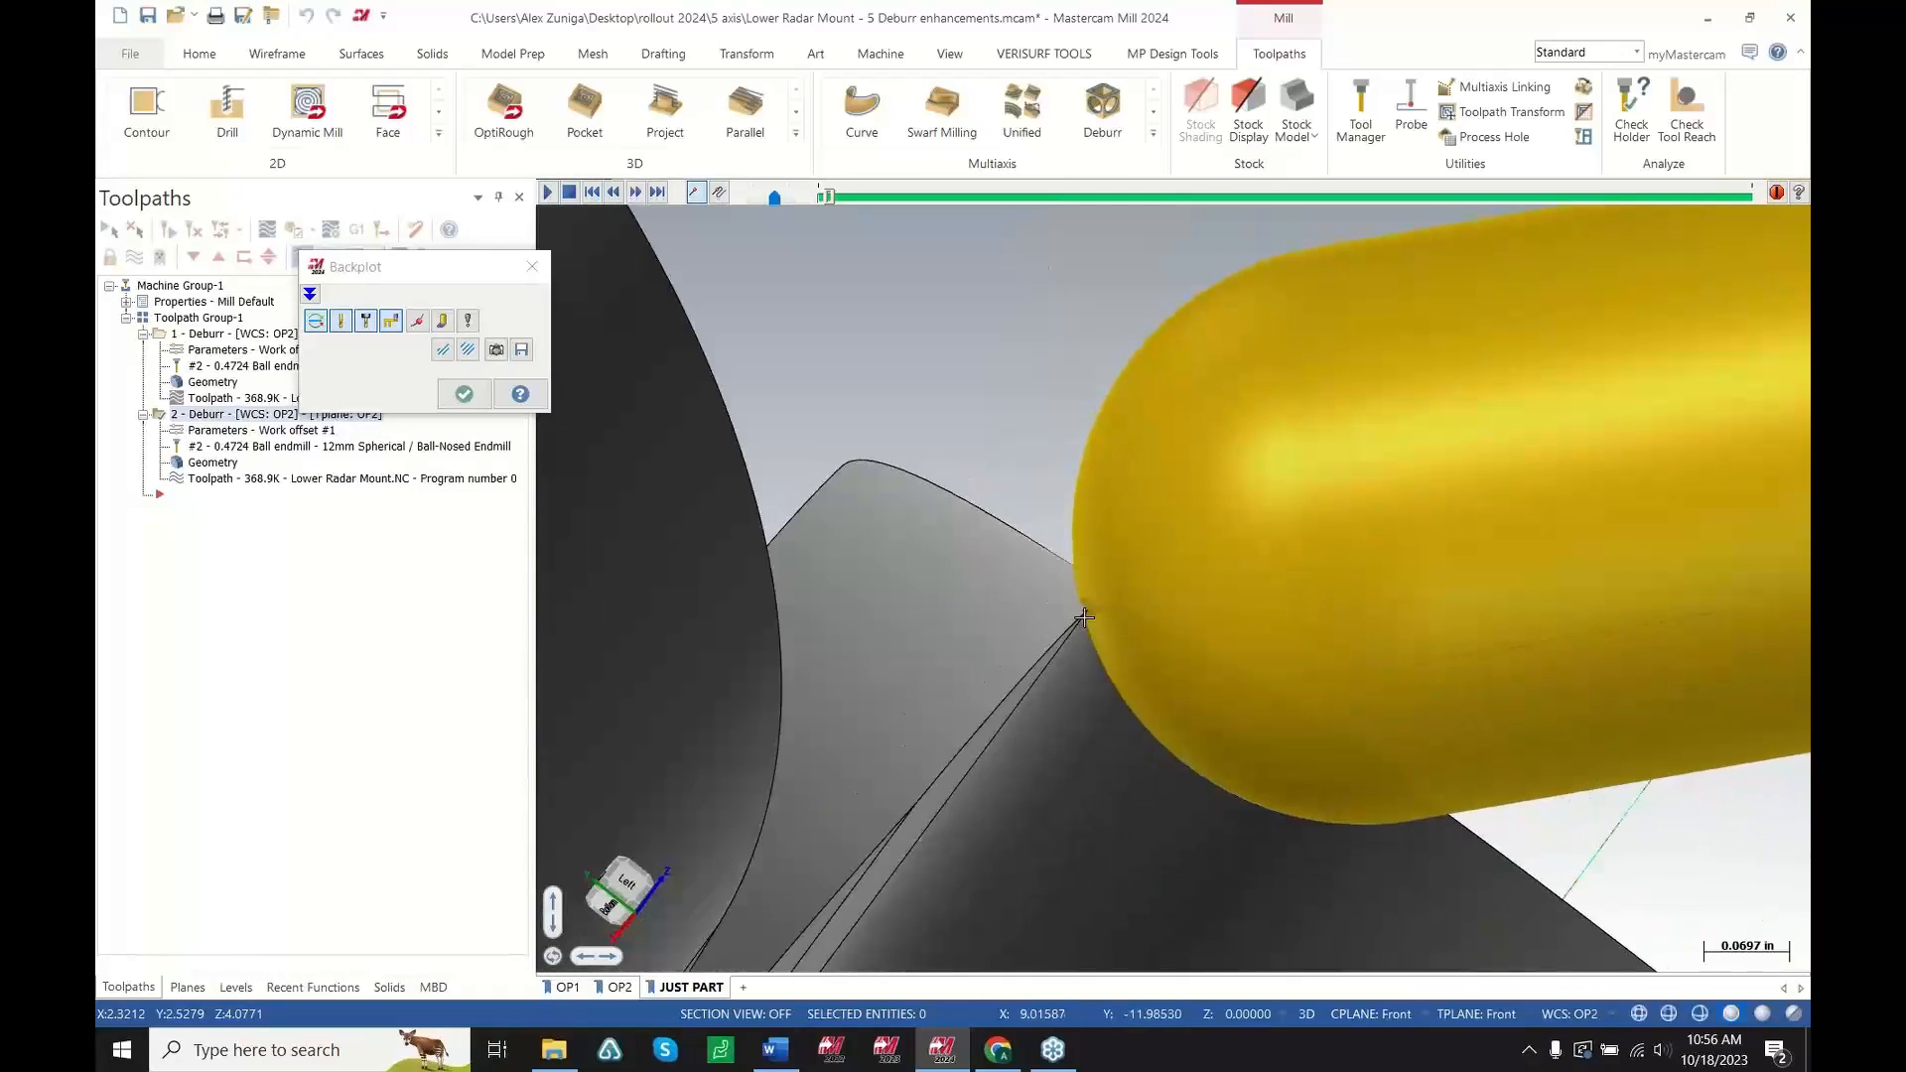
pyautogui.press('s')
pyautogui.press('s')
pyautogui.press('s')
pyautogui.press('s')
pyautogui.scroll(-4, 1123, 625)
pyautogui.press('s')
pyautogui.press('s')
pyautogui.press('s')
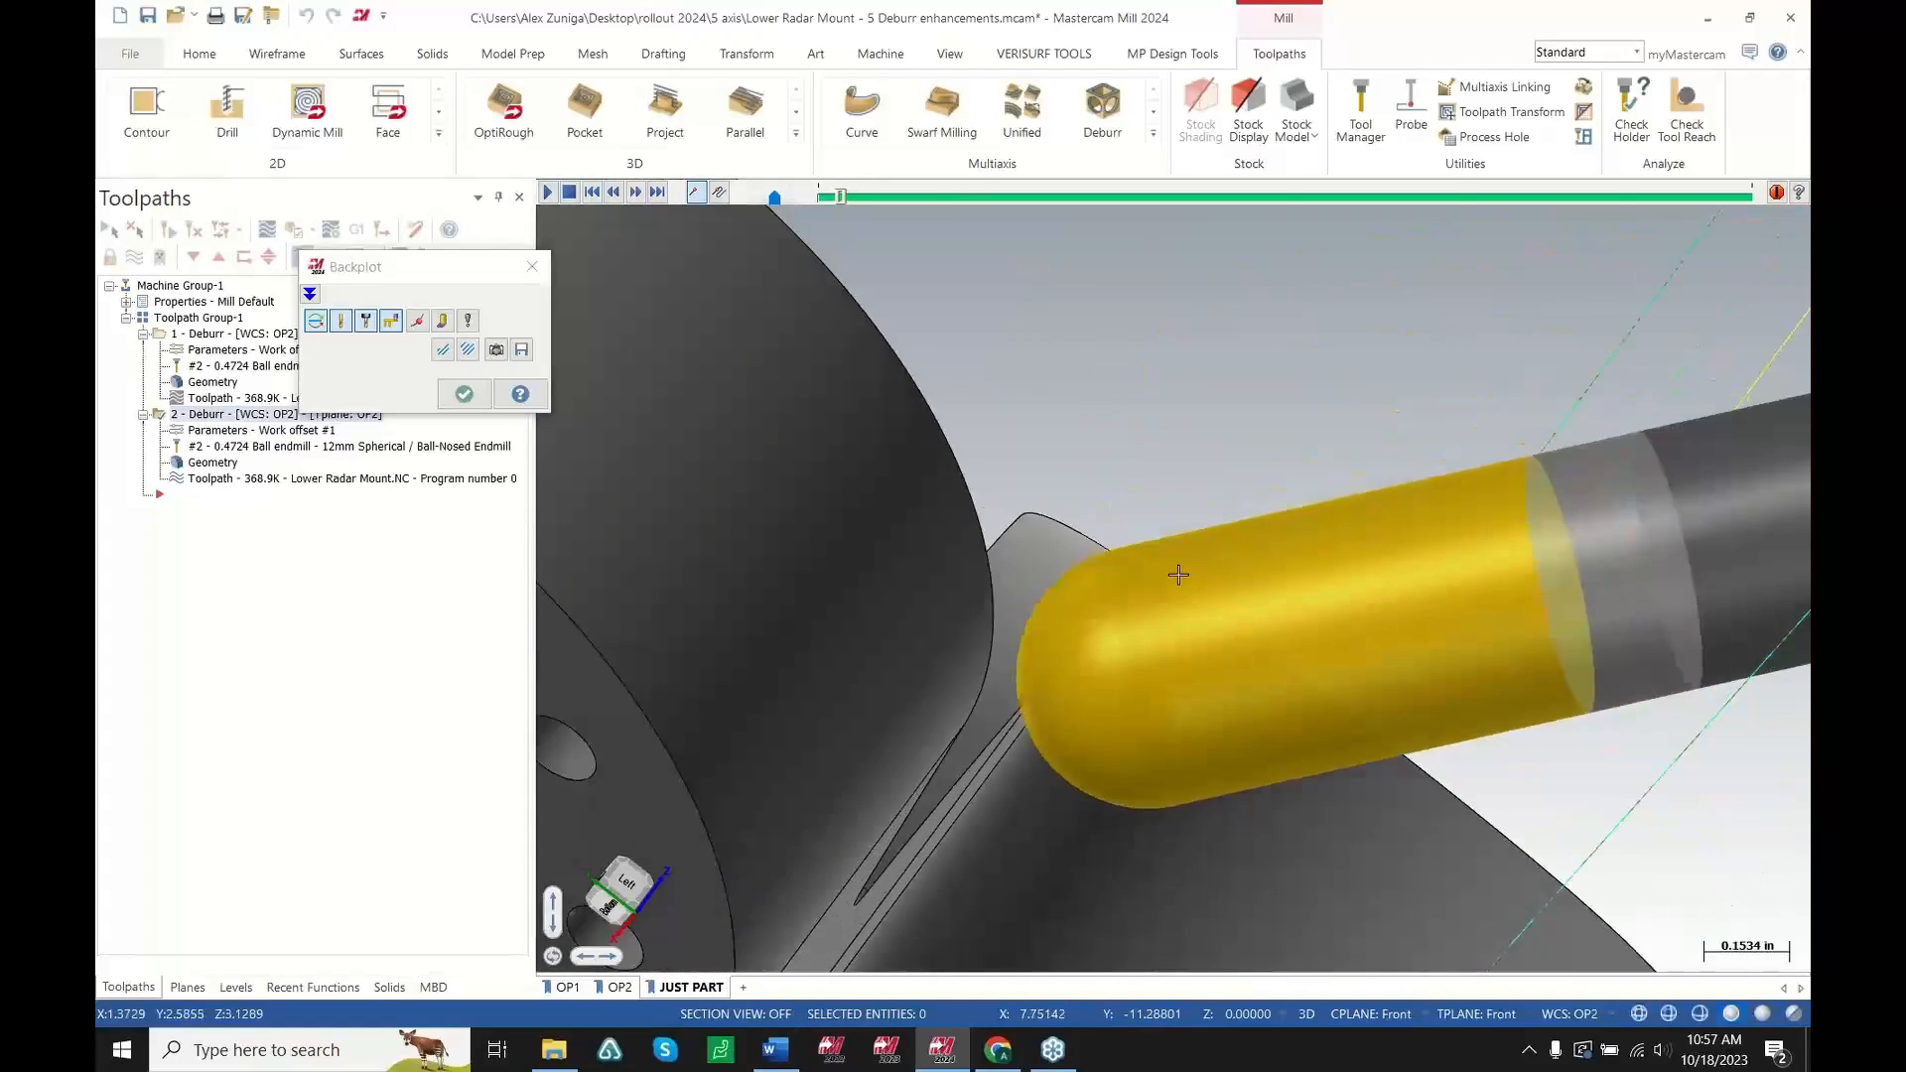
pyautogui.scroll(-4, 1036, 735)
pyautogui.press('s')
pyautogui.press('s')
pyautogui.press('s')
pyautogui.press('s')
pyautogui.press('s')
pyautogui.press('s')
pyautogui.press('s')
pyautogui.press('s')
pyautogui.moveTo(1000, 710); pyautogui.dragTo(1148, 747, button='middle')
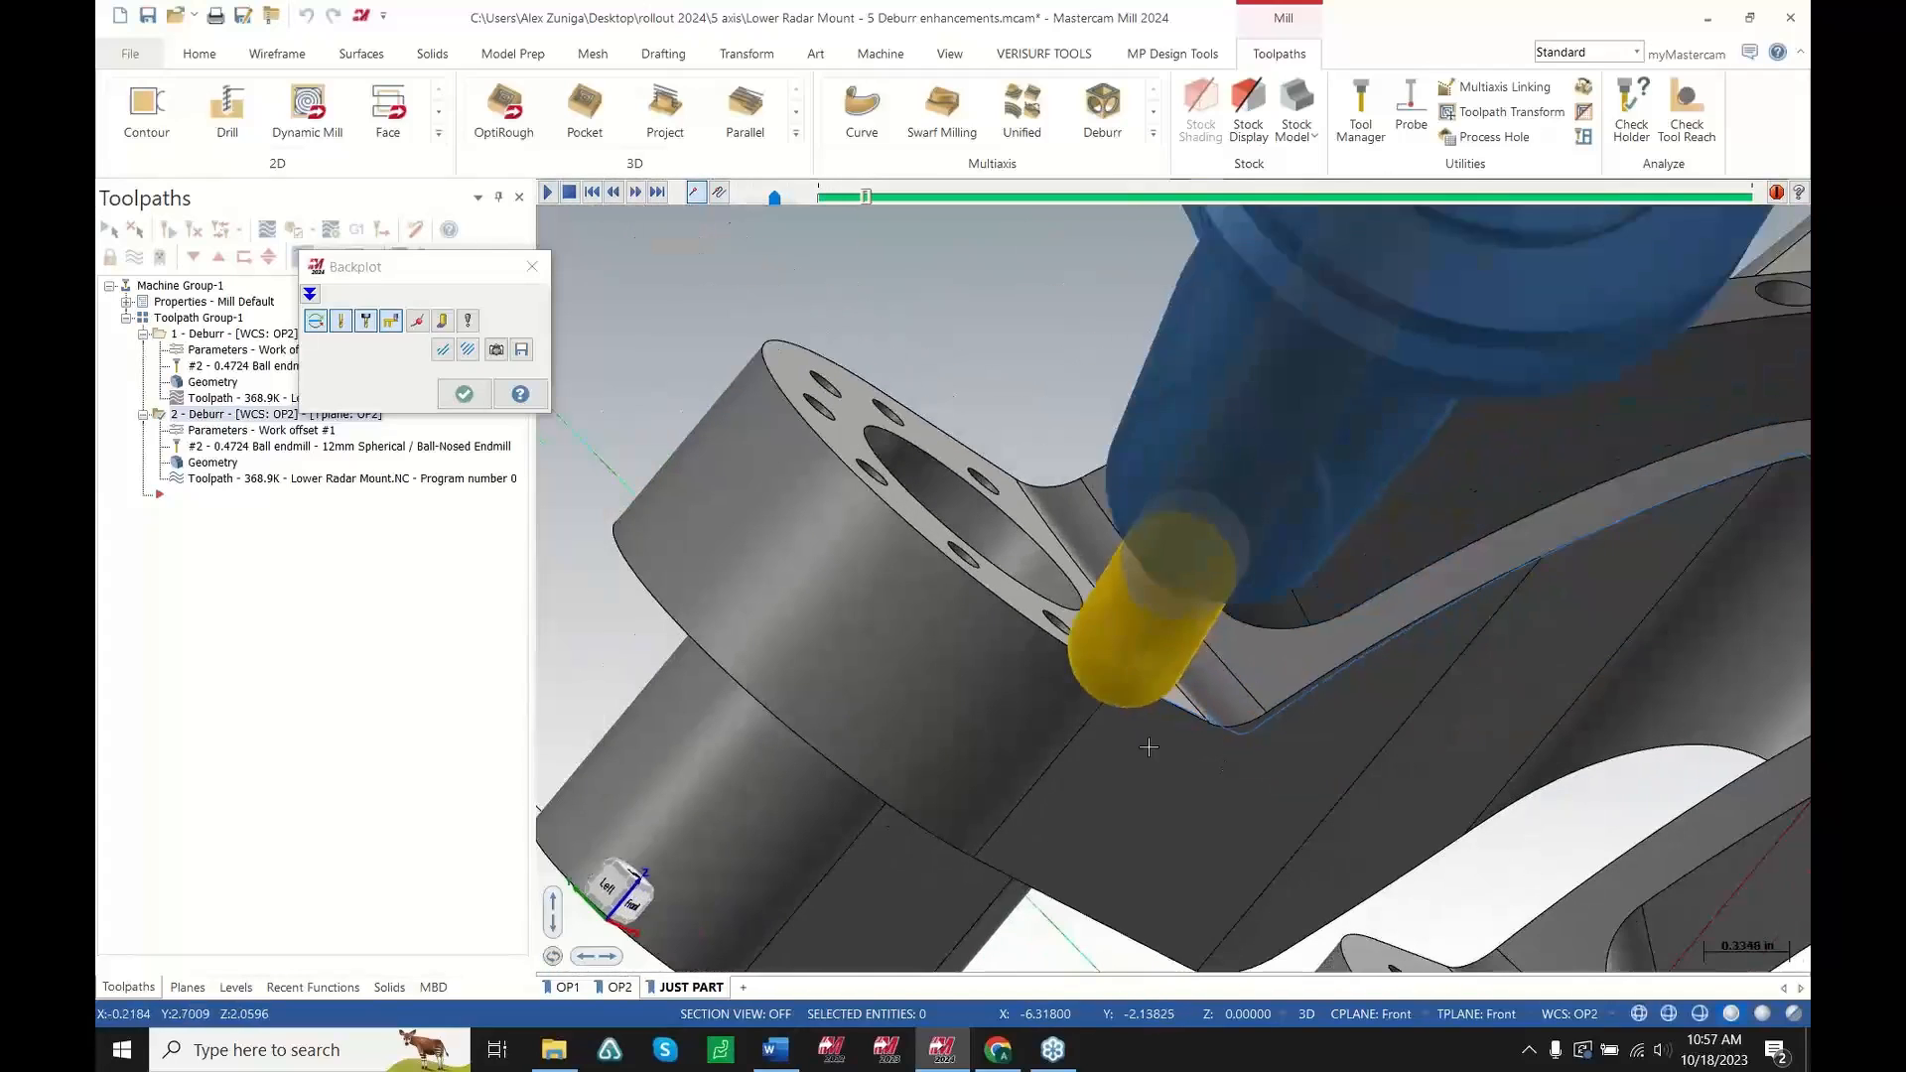
pyautogui.press('s')
pyautogui.press('s')
pyautogui.press('s')
pyautogui.press('s')
pyautogui.press('s')
pyautogui.press('s')
pyautogui.press('s')
pyautogui.press('s')
pyautogui.scroll(1, 825, 384)
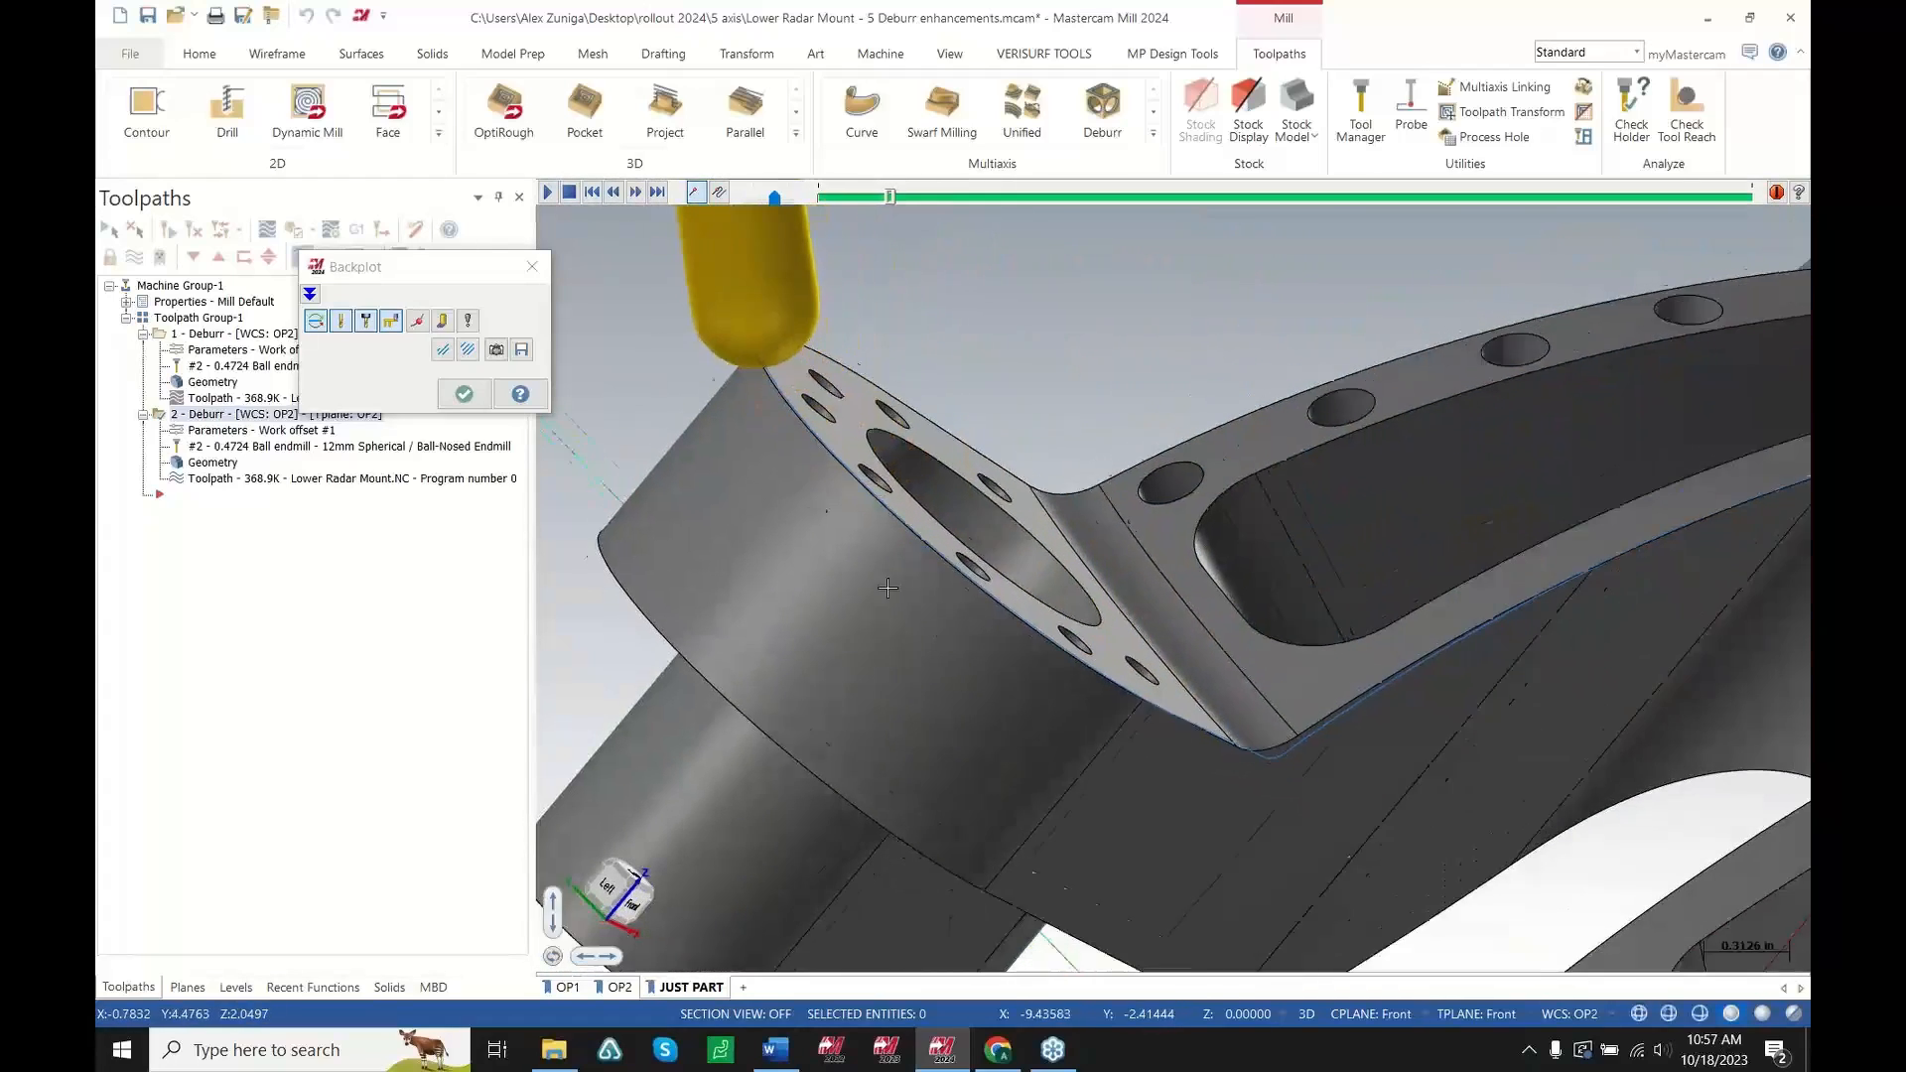
pyautogui.scroll(-3, 887, 588)
pyautogui.press('s')
pyautogui.press('s')
pyautogui.press('s')
pyautogui.press('s')
pyautogui.press('s')
pyautogui.moveTo(1045, 630); pyautogui.dragTo(1127, 627, button='middle')
pyautogui.scroll(-3, 1092, 747)
pyautogui.press('s')
pyautogui.press('s')
pyautogui.press('s')
pyautogui.press('s')
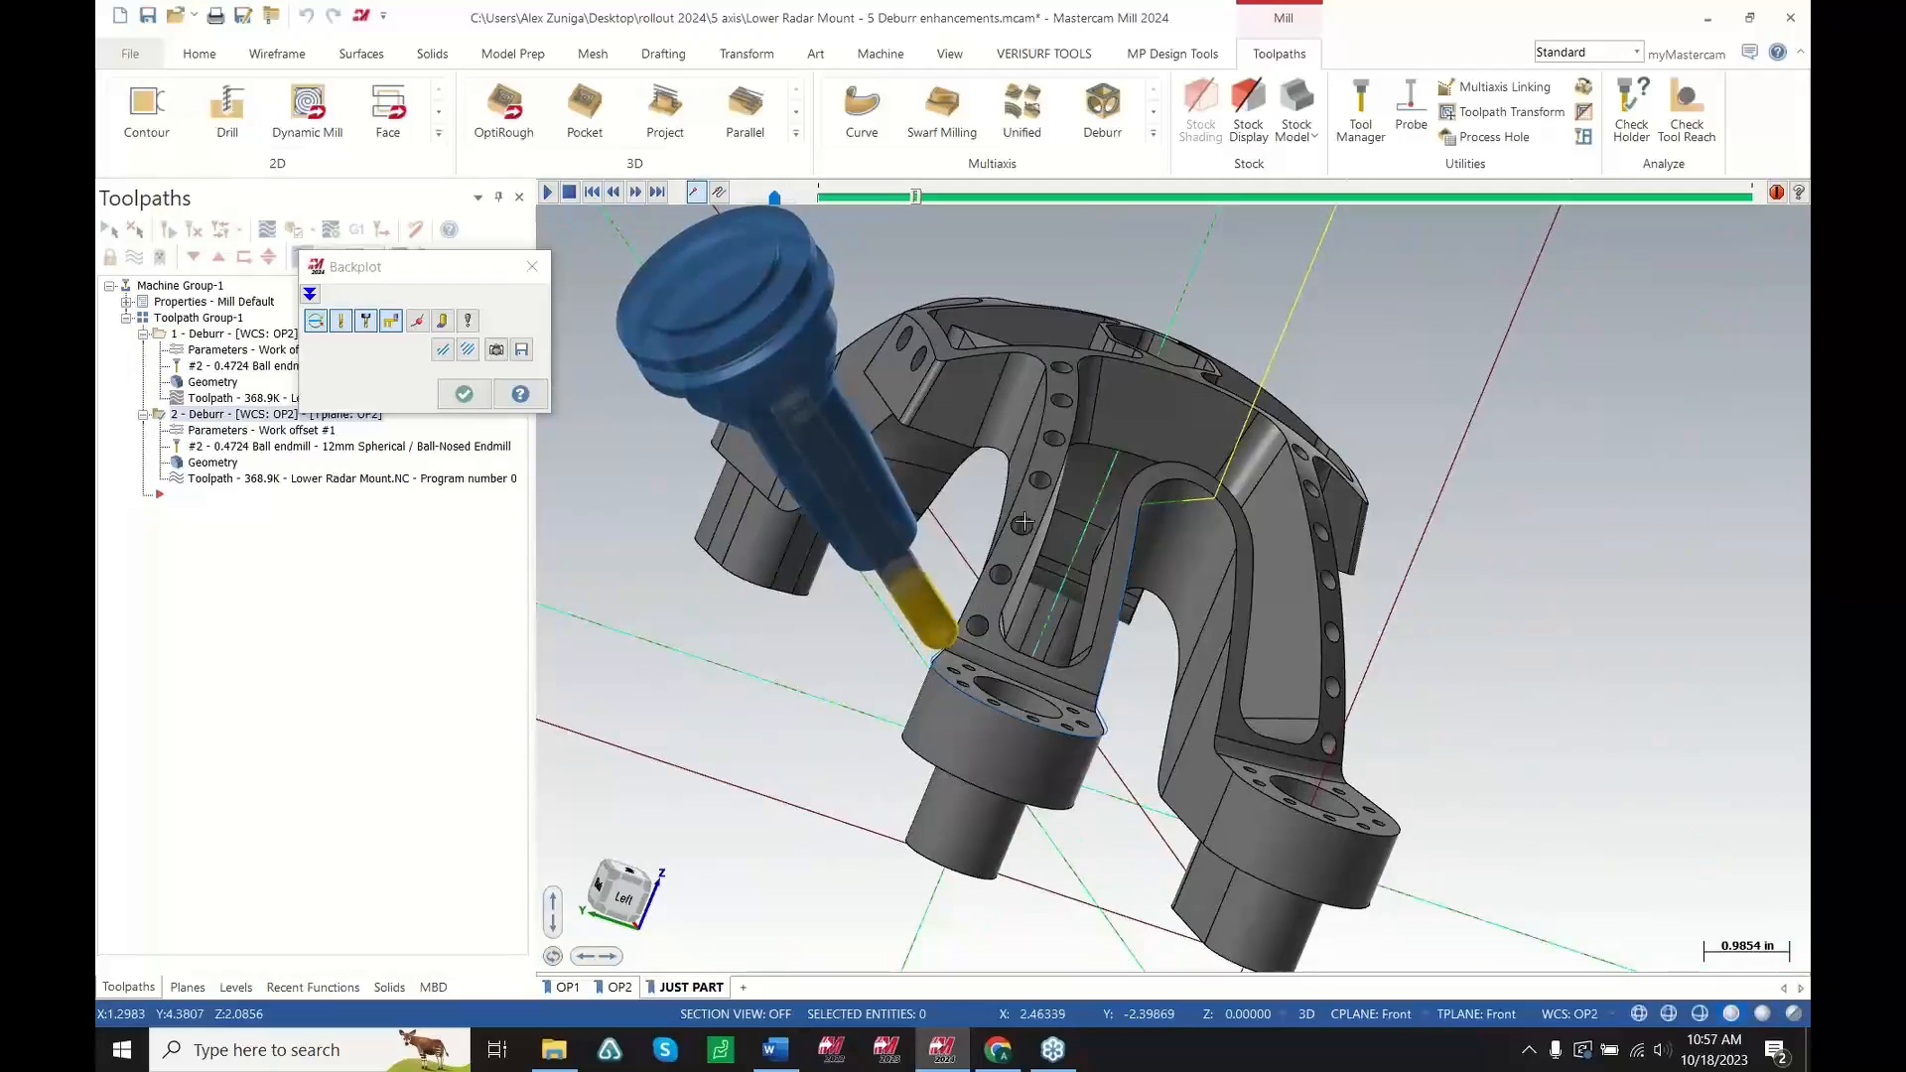
pyautogui.press('s')
pyautogui.press('s')
pyautogui.scroll(3, 1062, 586)
pyautogui.press('s')
pyautogui.press('s')
pyautogui.press('s')
pyautogui.scroll(-2, 1101, 586)
pyautogui.press('s')
pyautogui.press('s')
pyautogui.press('s')
pyautogui.press('s')
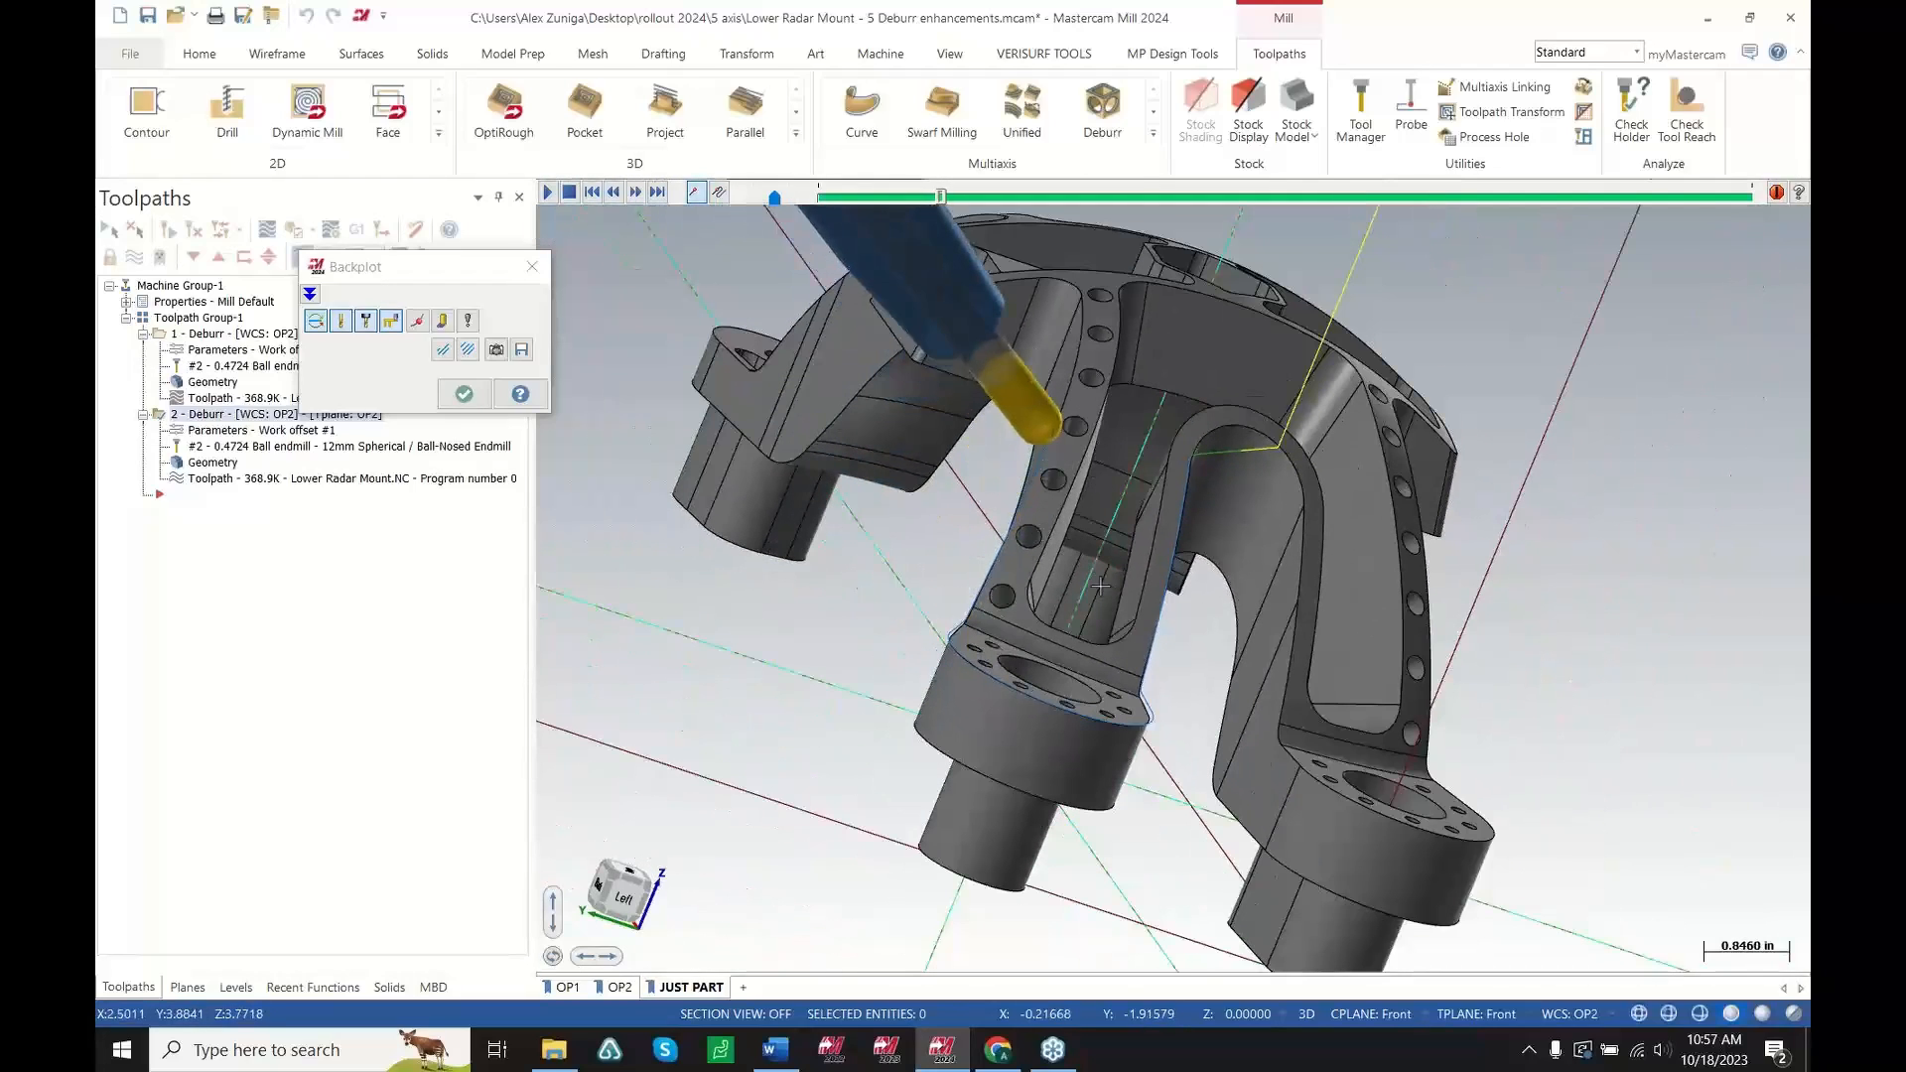
pyautogui.scroll(-1, 1101, 586)
pyautogui.scroll(2, 1152, 357)
pyautogui.press('s')
pyautogui.press('s')
pyautogui.press('s')
pyautogui.press('s')
pyautogui.click(464, 394)
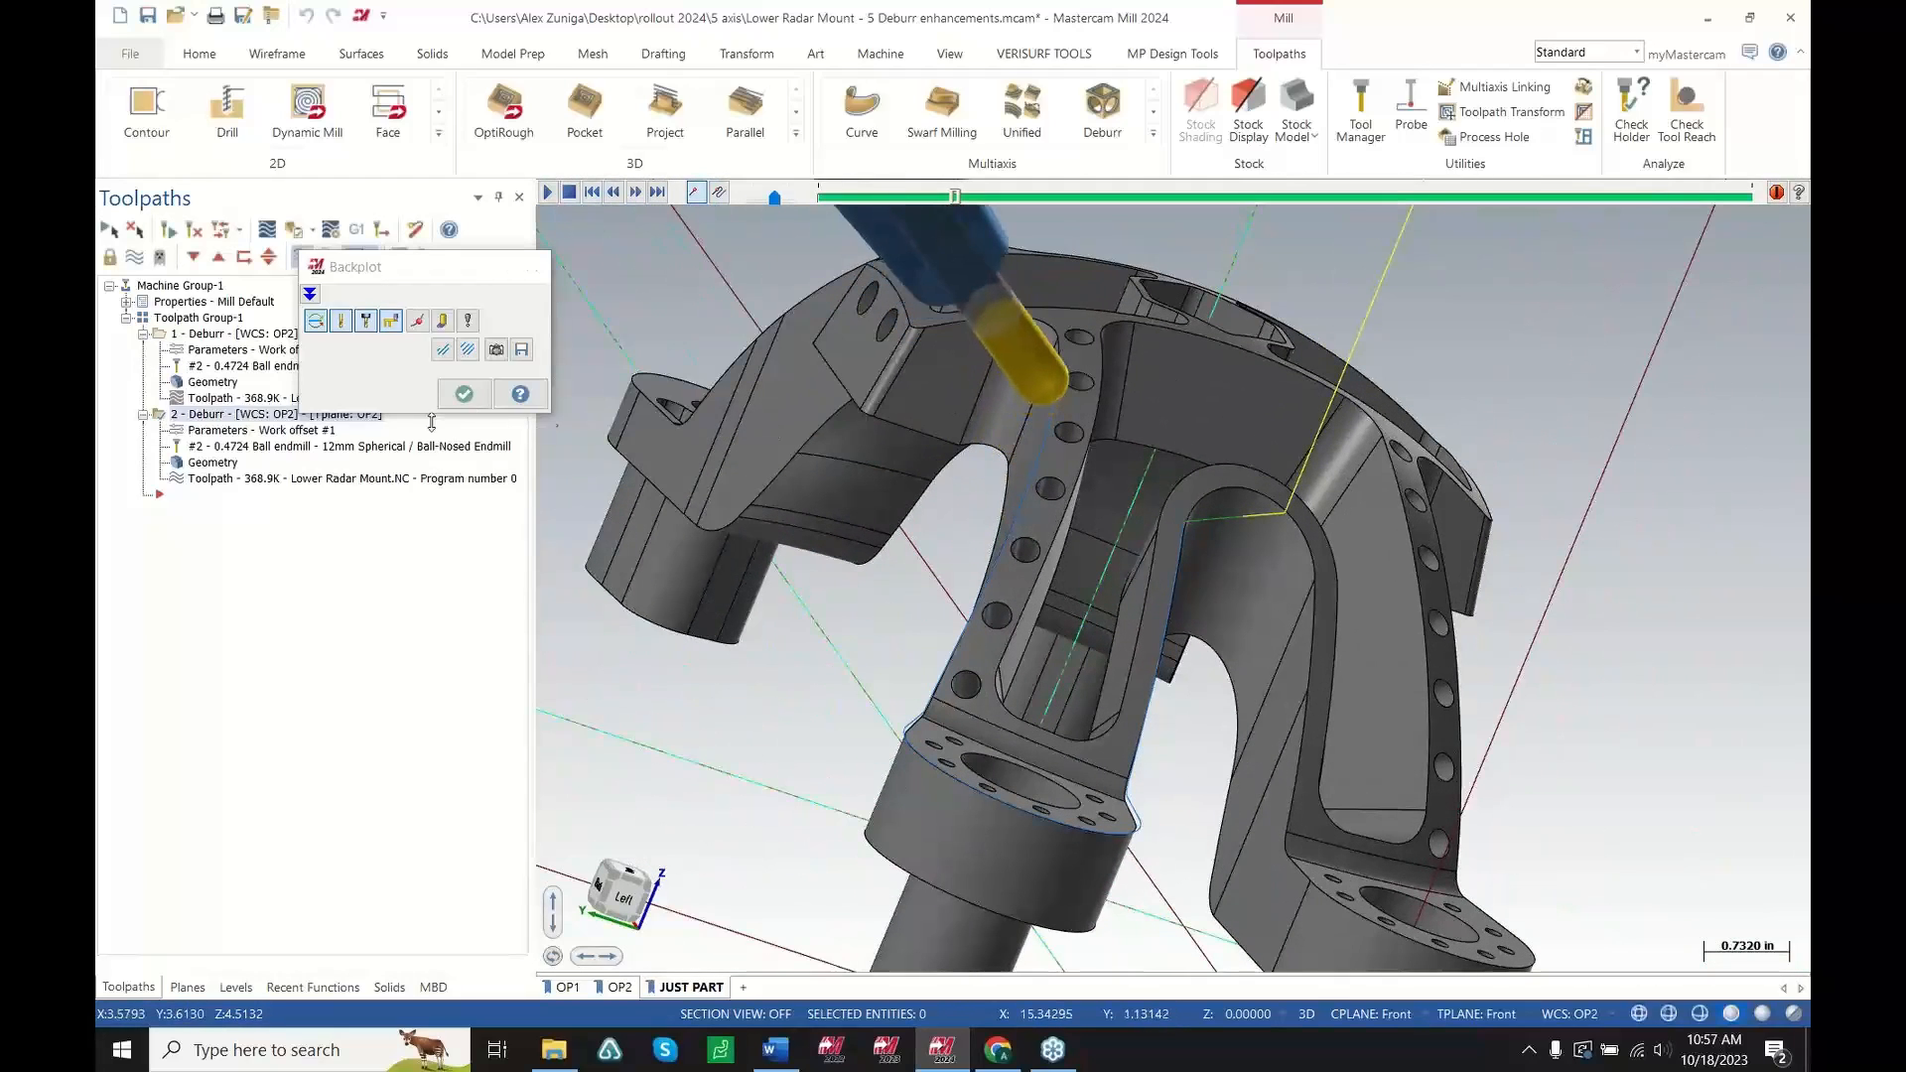
# Enable Avoid contact point on tip in the second Deburr operation's Tool Axis Control and regenerate it
pyautogui.click(296, 430)
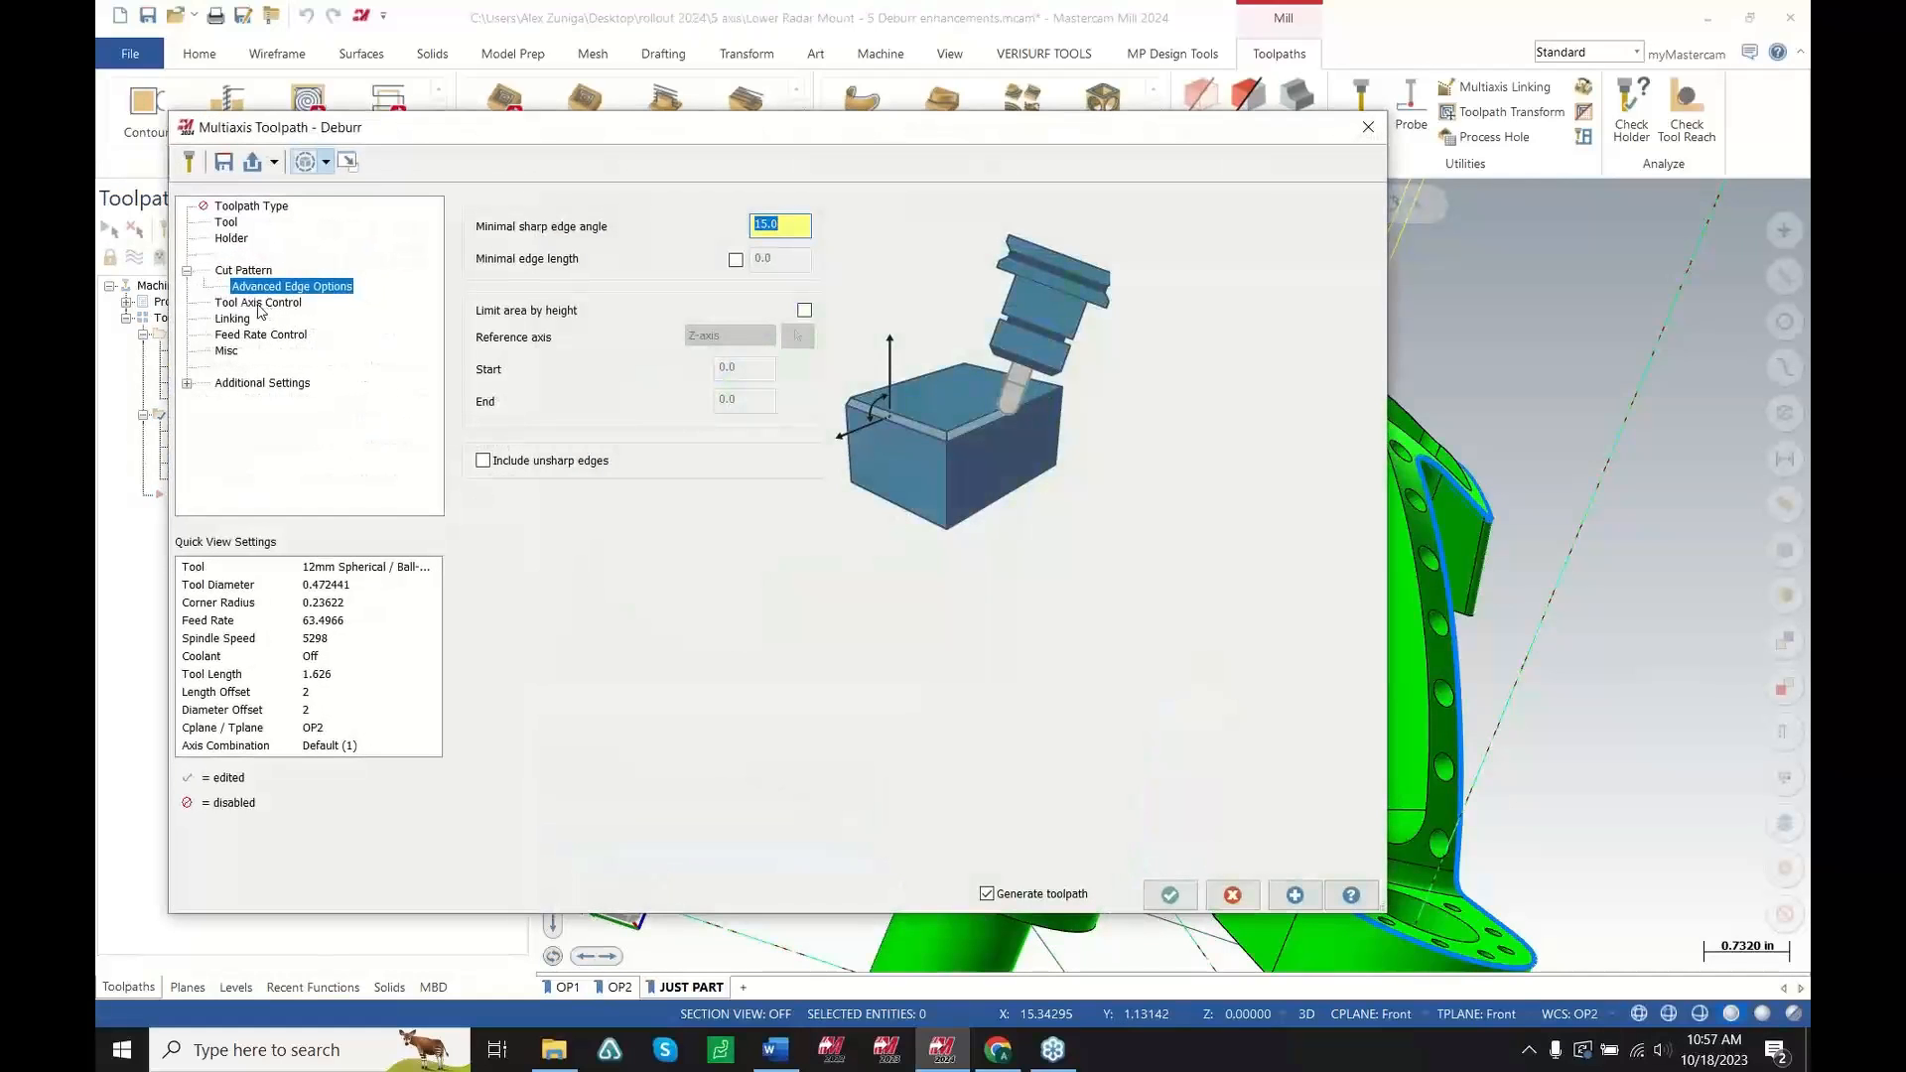
pyautogui.click(260, 303)
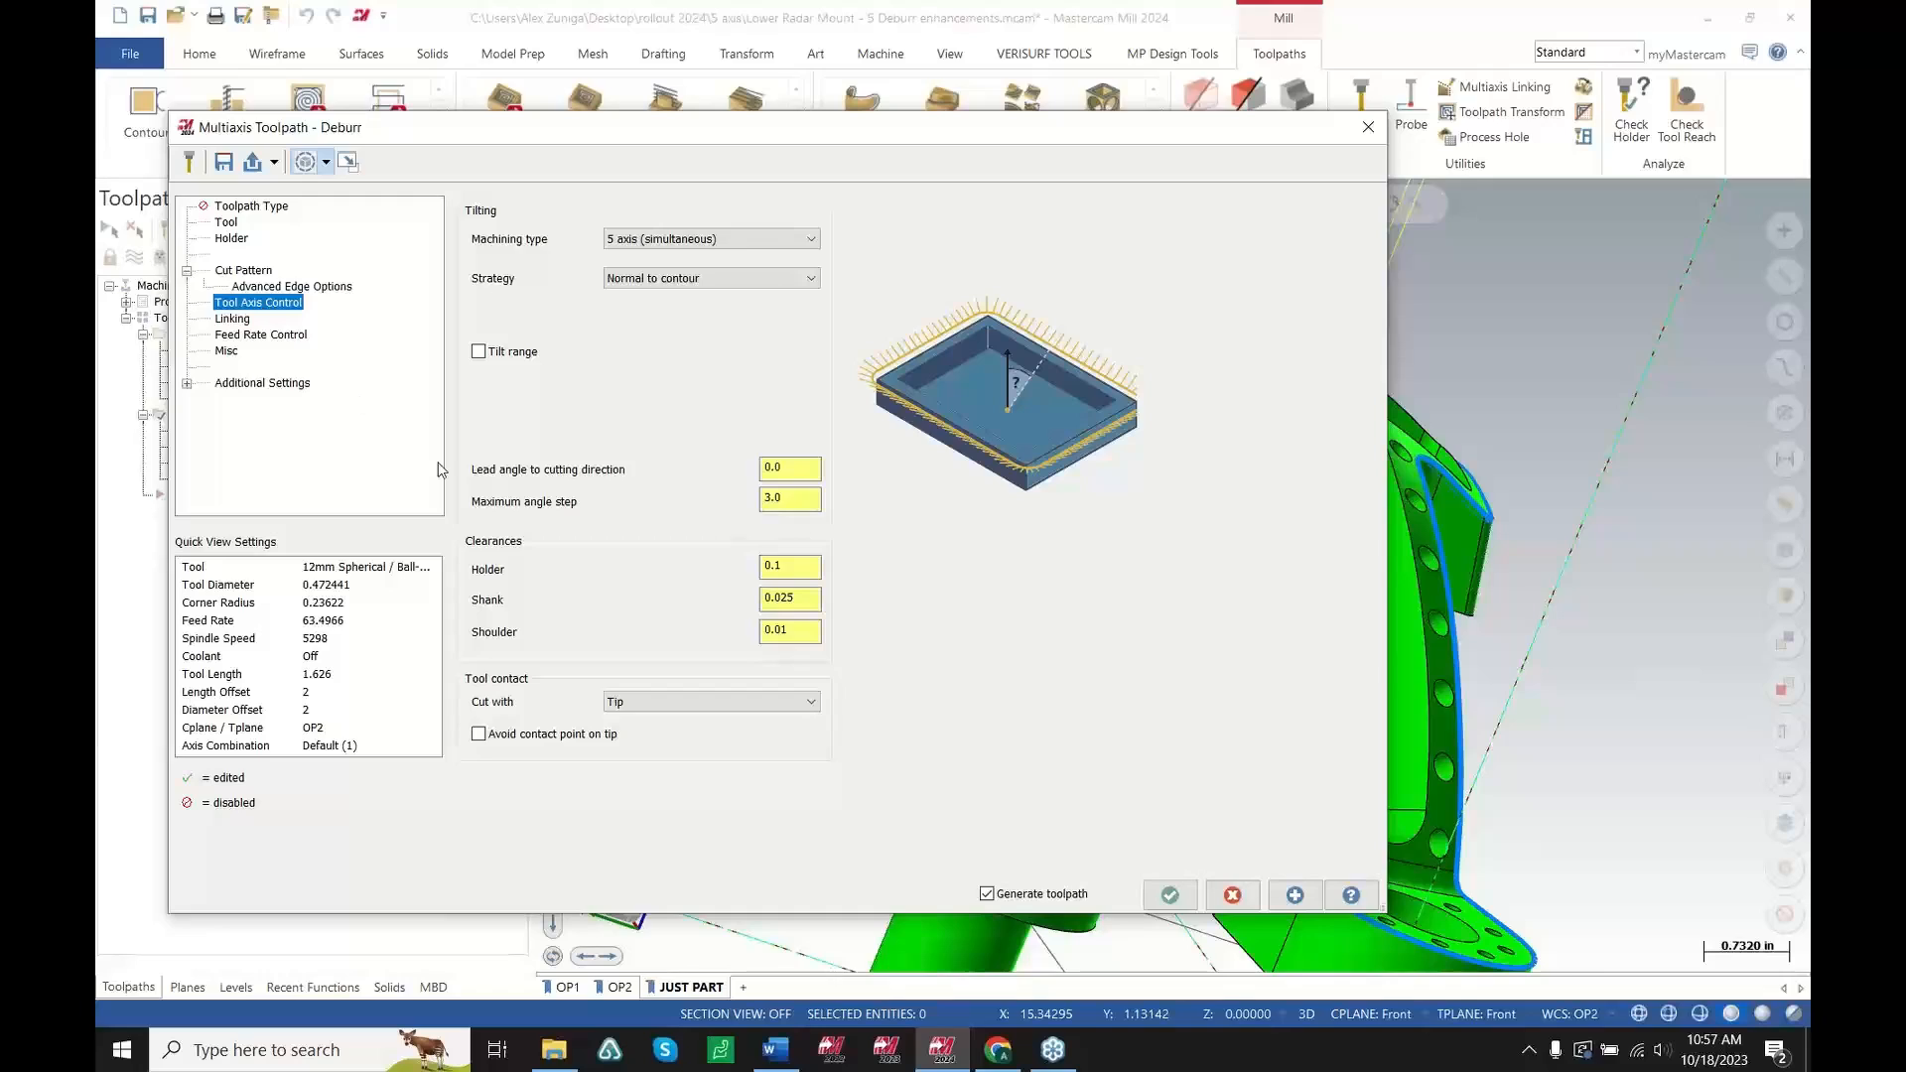
pyautogui.click(479, 735)
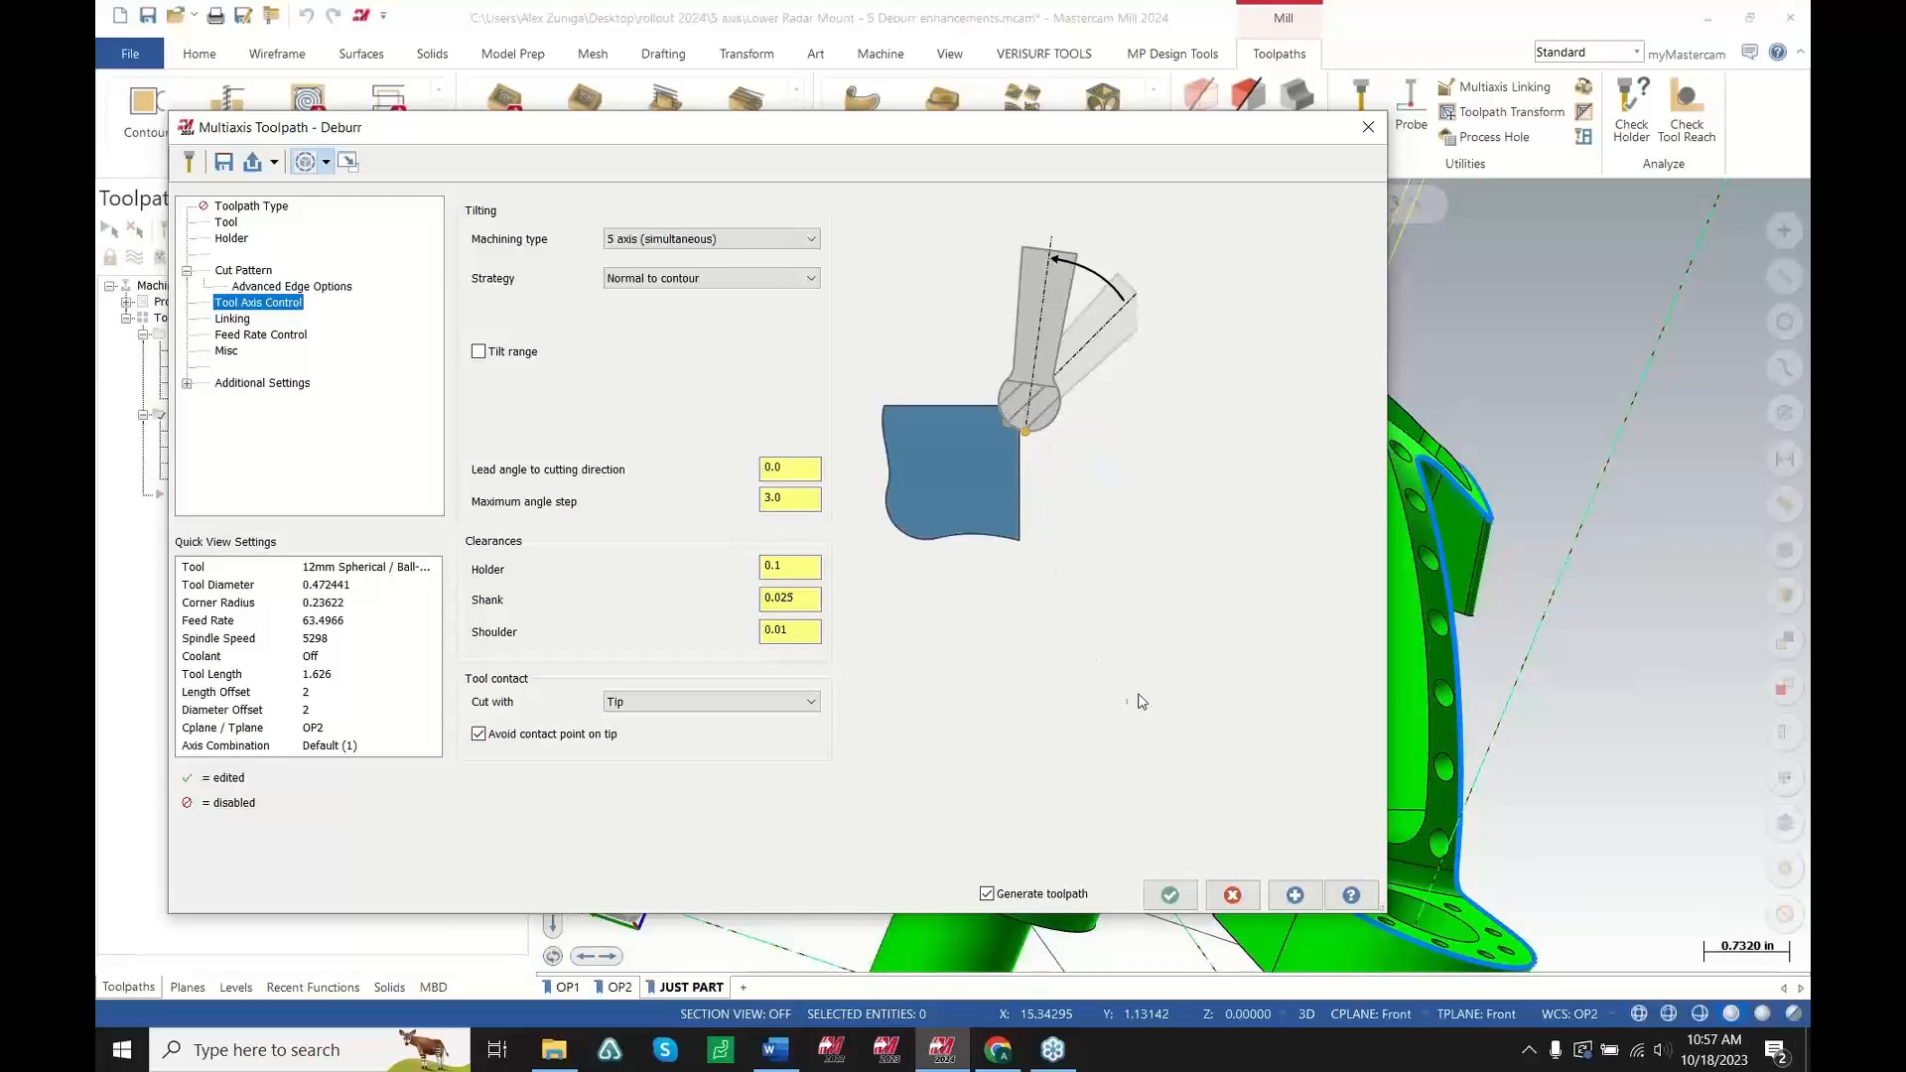
pyautogui.click(1170, 895)
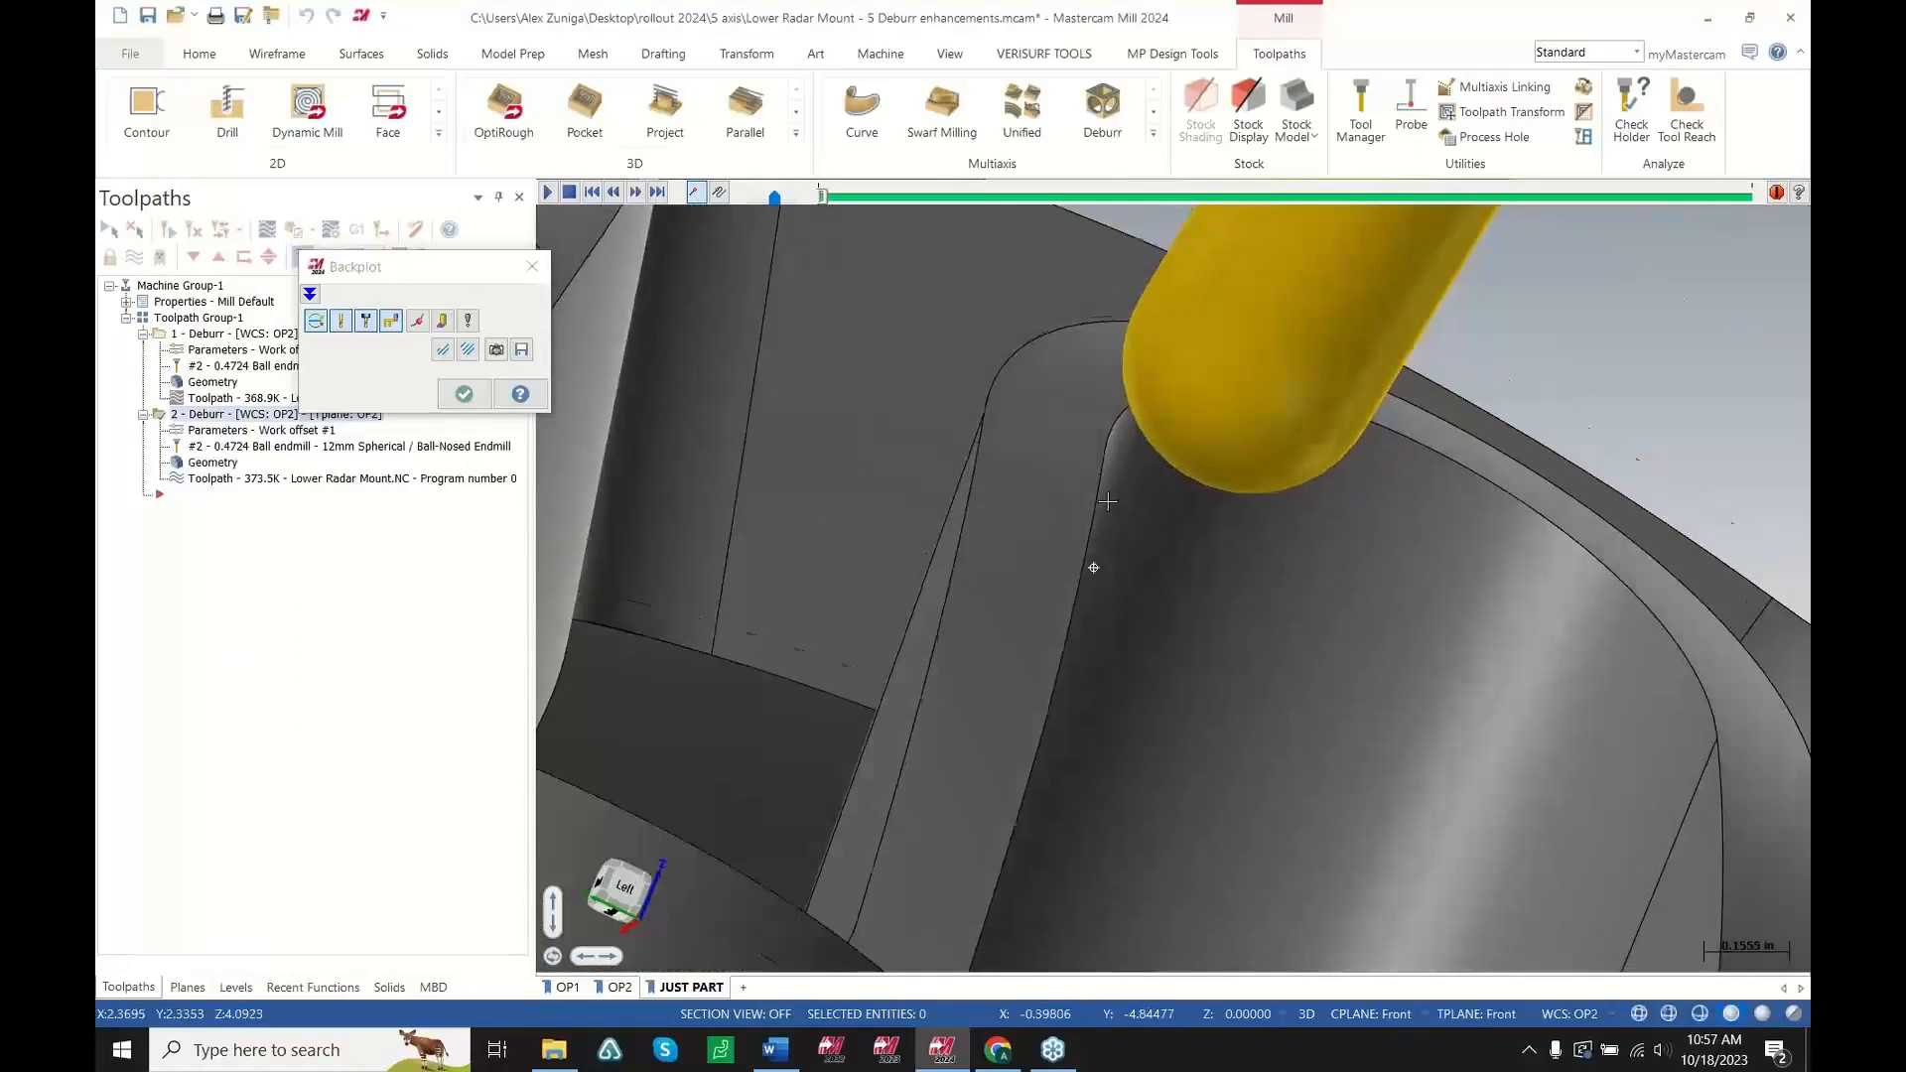
# Backplot the regenerated Deburr toolpath and inspect the tool contact around the edges
pyautogui.moveTo(1080, 504); pyautogui.dragTo(1161, 503, button='middle')
pyautogui.scroll(2, 1102, 478)
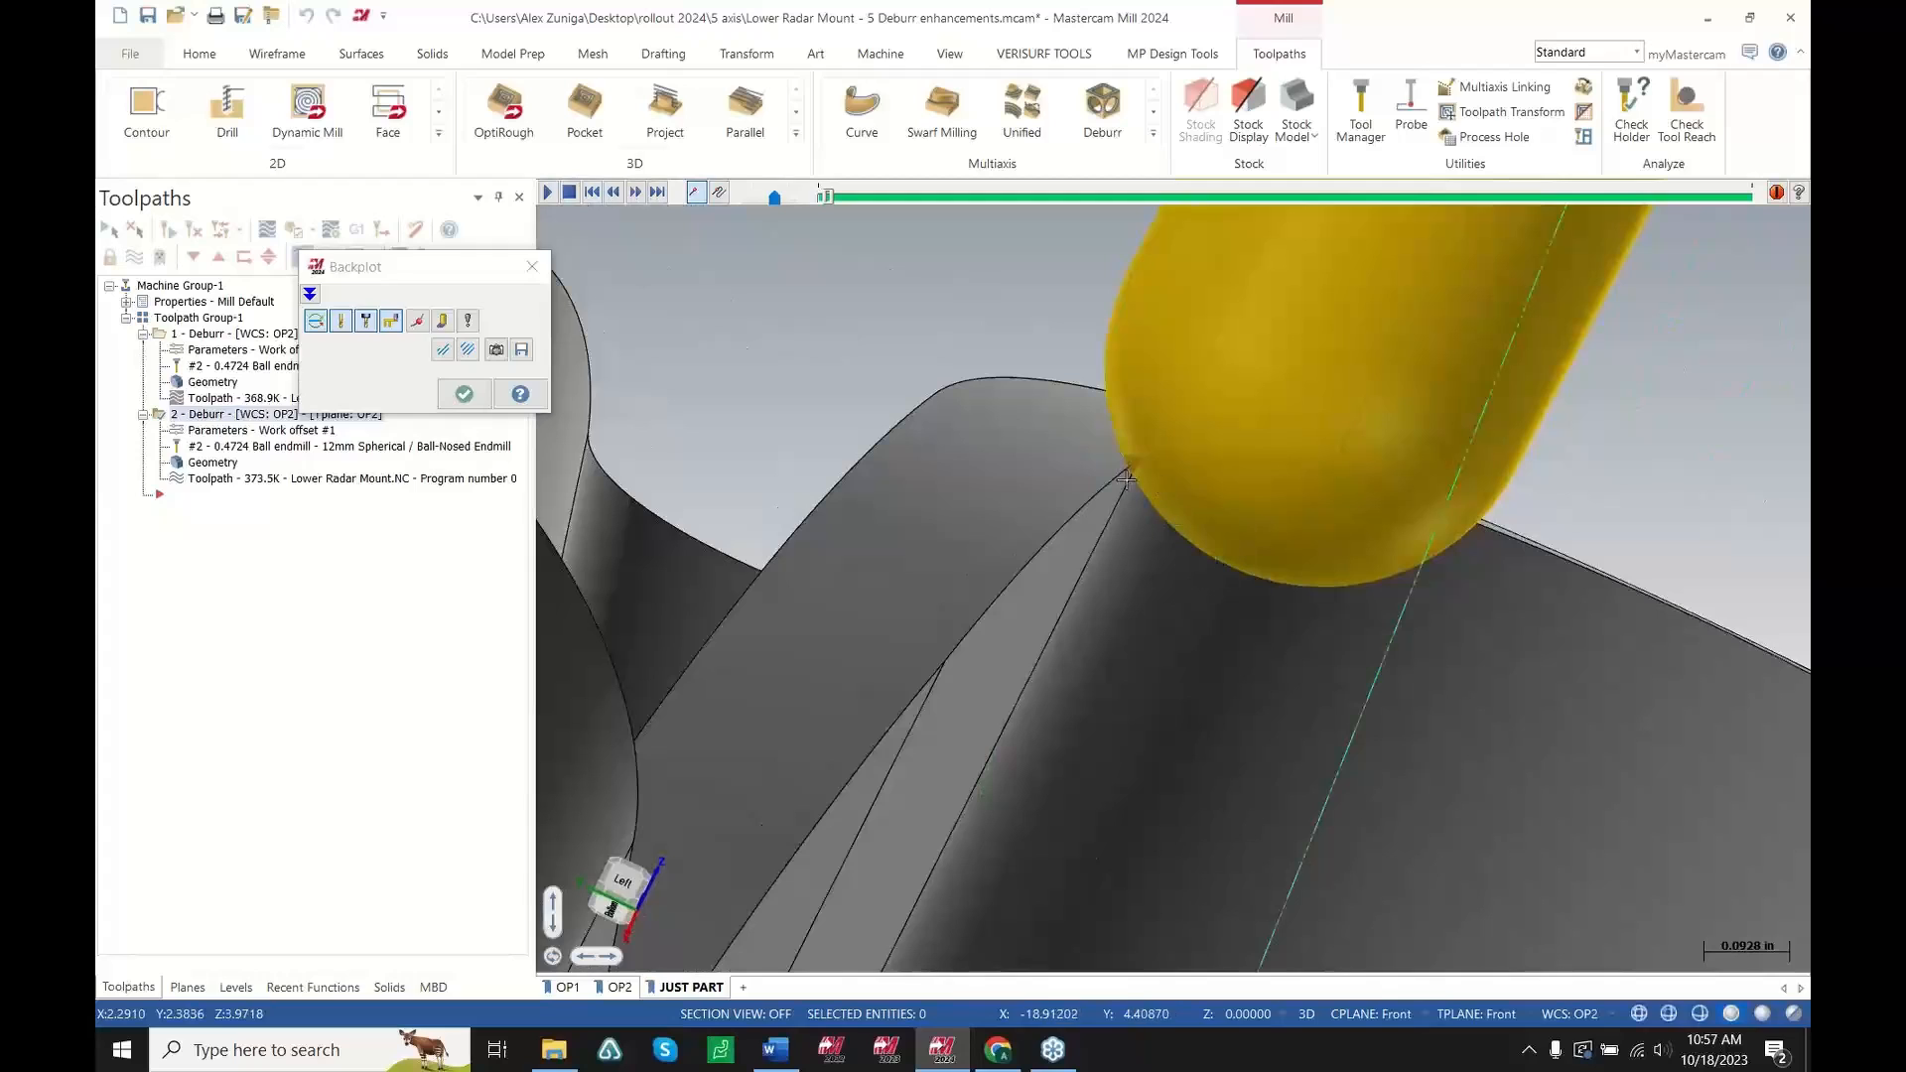
pyautogui.scroll(-5, 1241, 615)
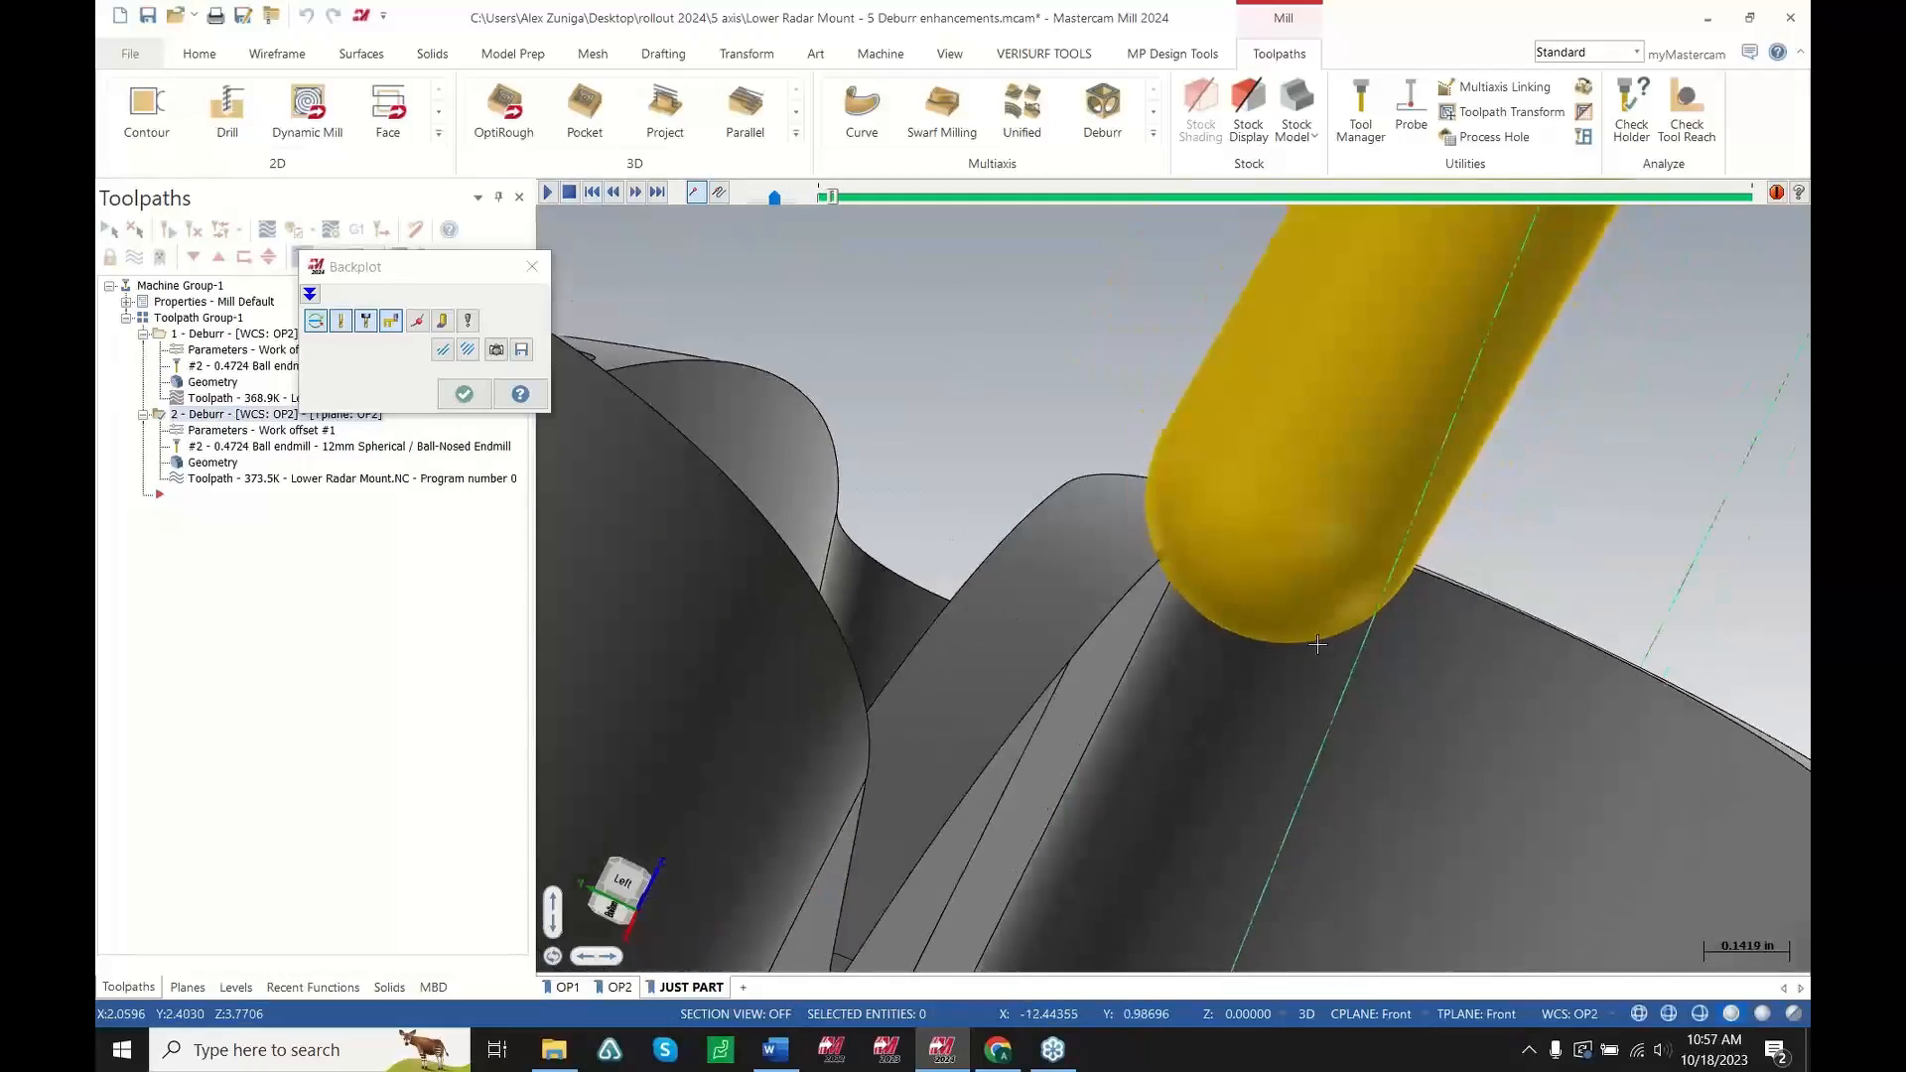
pyautogui.scroll(-2, 1298, 693)
pyautogui.moveTo(1298, 693); pyautogui.dragTo(1069, 842, button='middle')
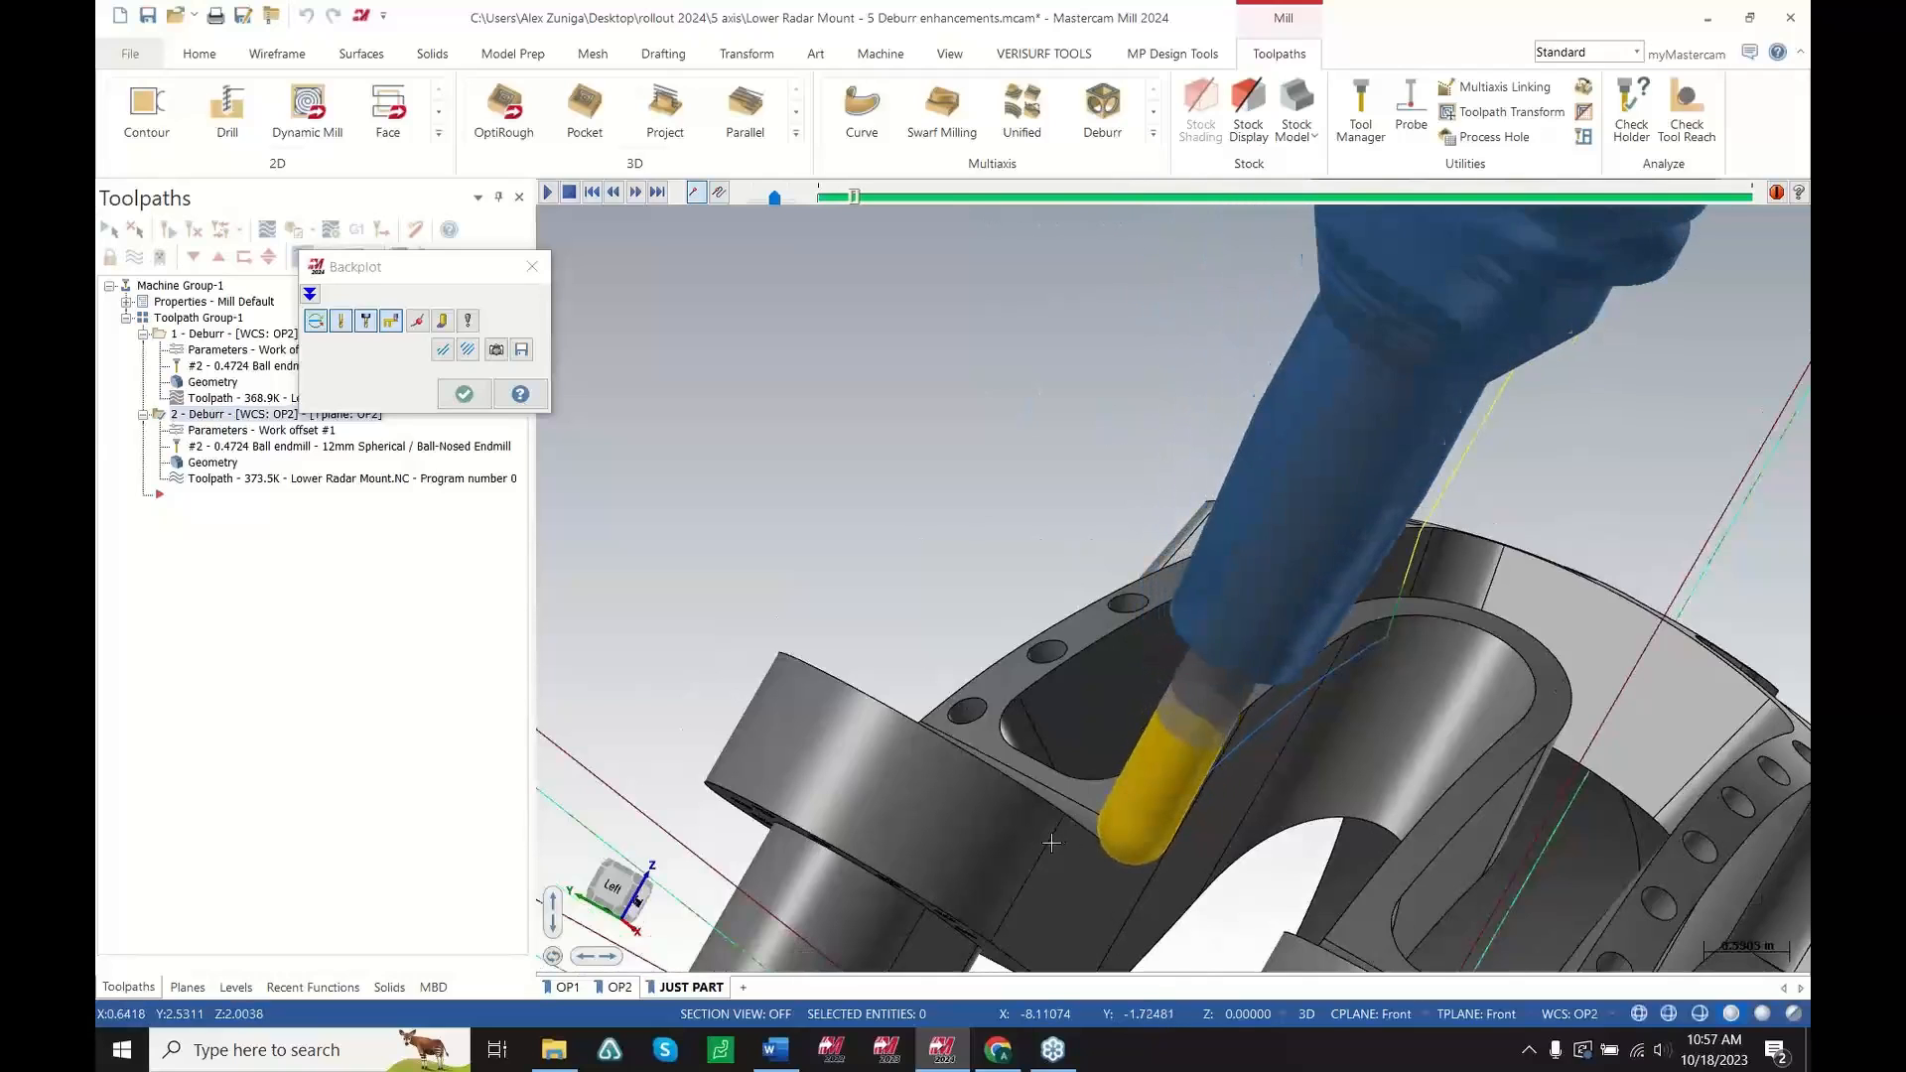
pyautogui.scroll(1, 1026, 802)
pyautogui.moveTo(1026, 802); pyautogui.dragTo(817, 839, button='middle')
pyautogui.scroll(-2, 817, 839)
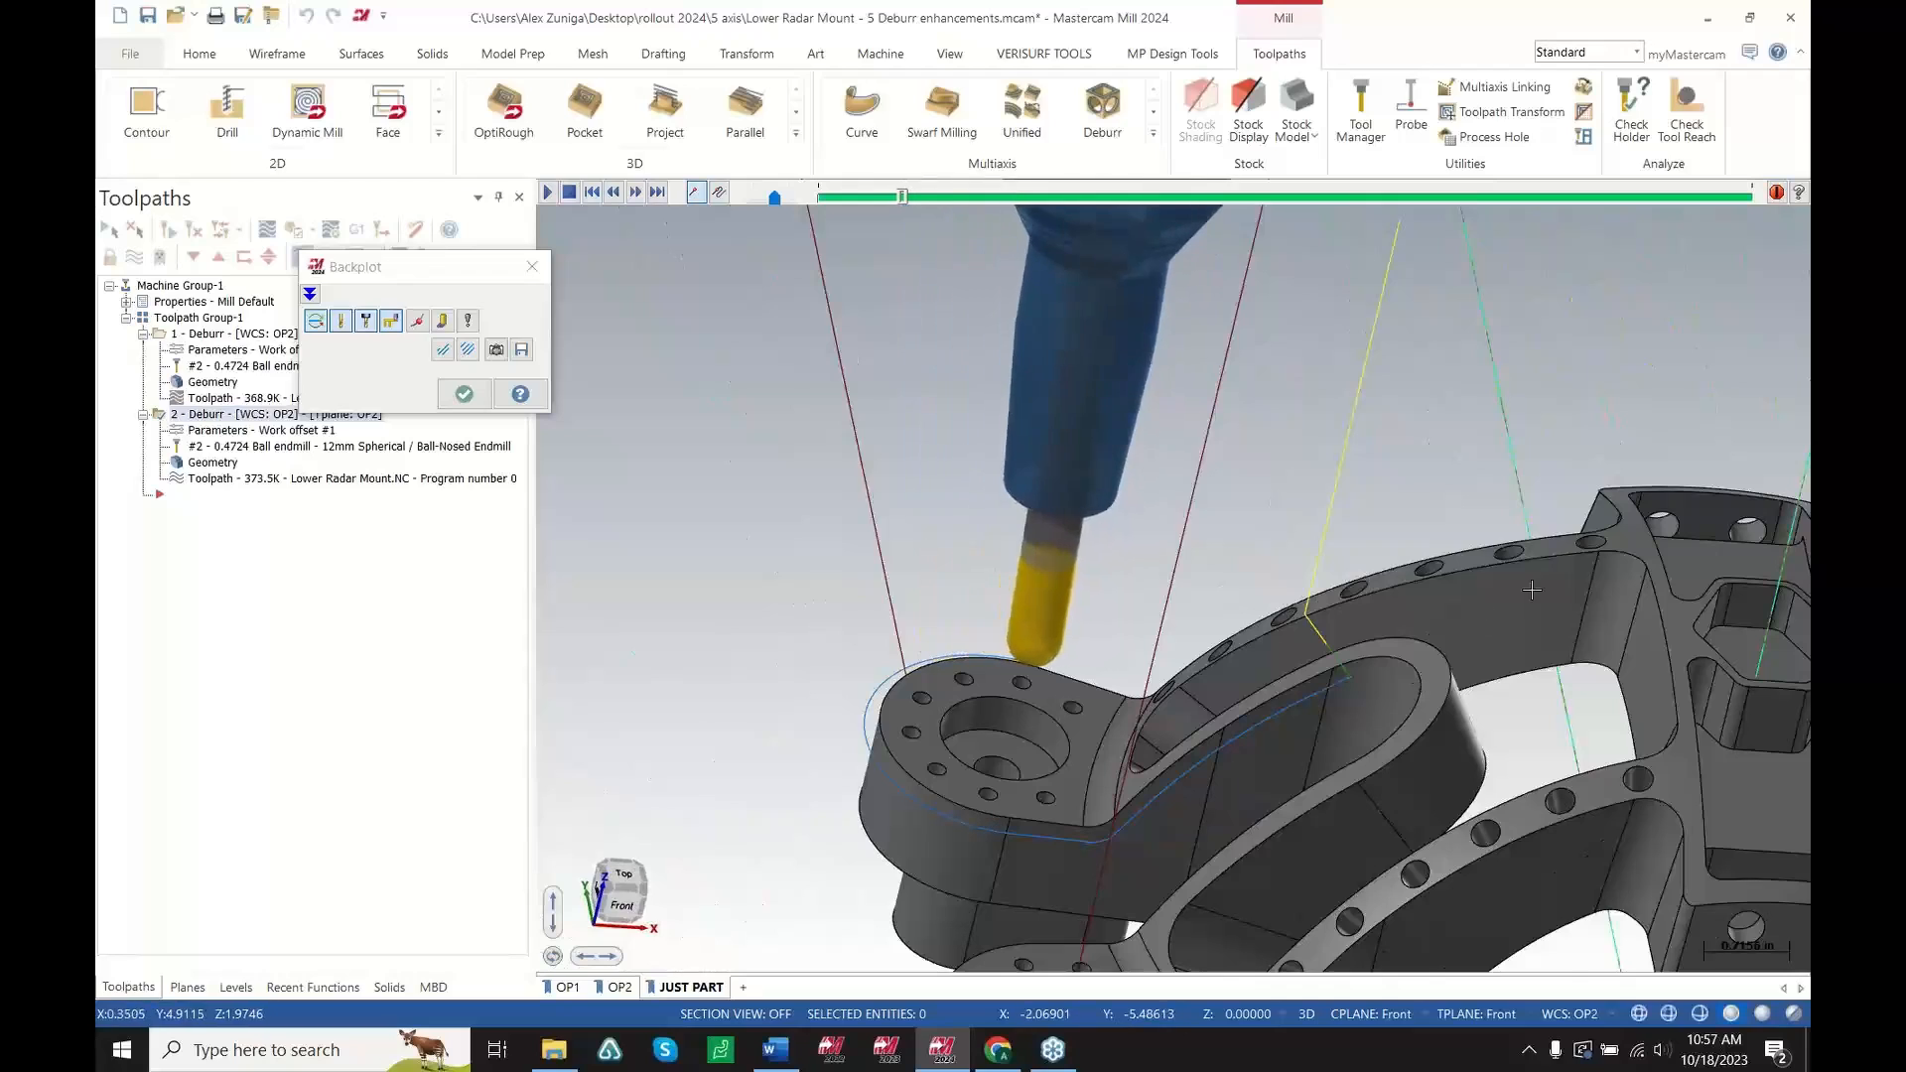
pyautogui.scroll(1, 1306, 601)
pyautogui.moveTo(1307, 601); pyautogui.dragTo(1579, 497, button='middle')
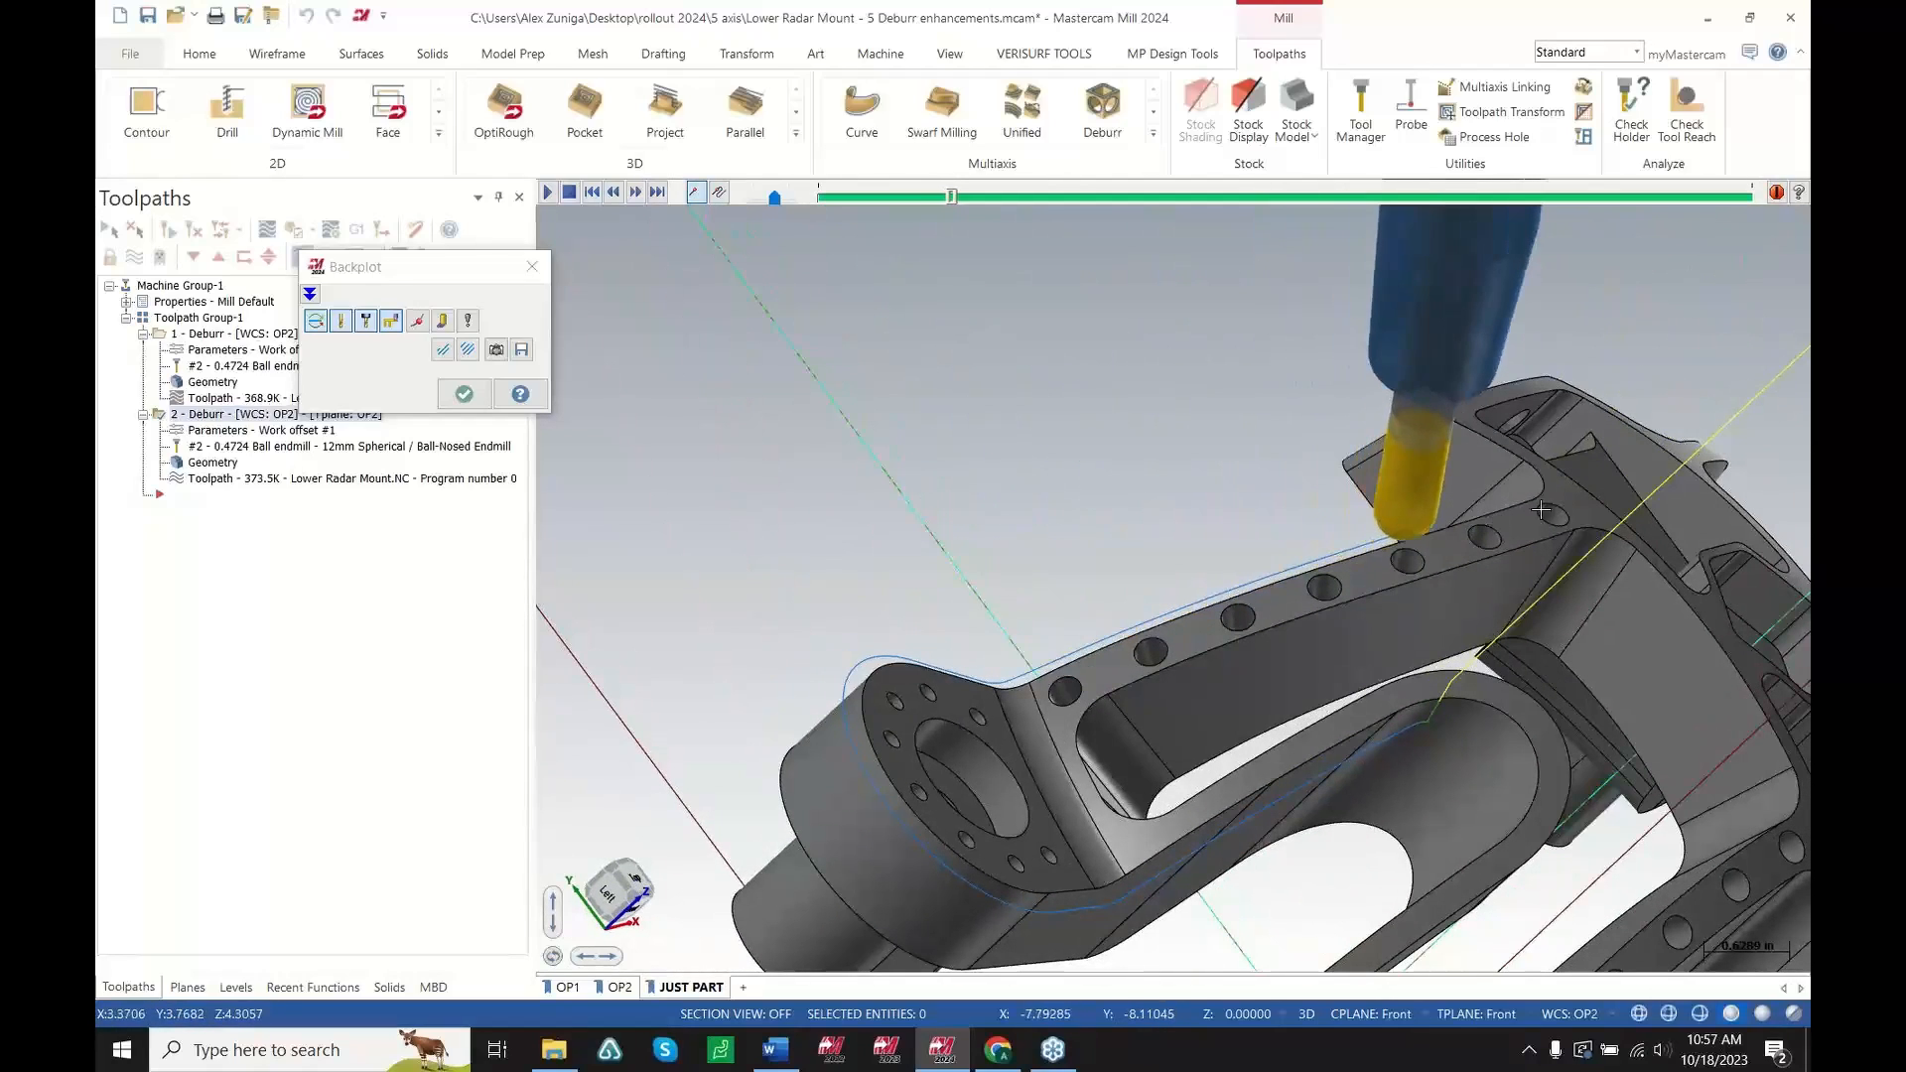
# Exit the Deburr backplot and open the second Deburr operation's parameters
pyautogui.scroll(2, 1589, 487)
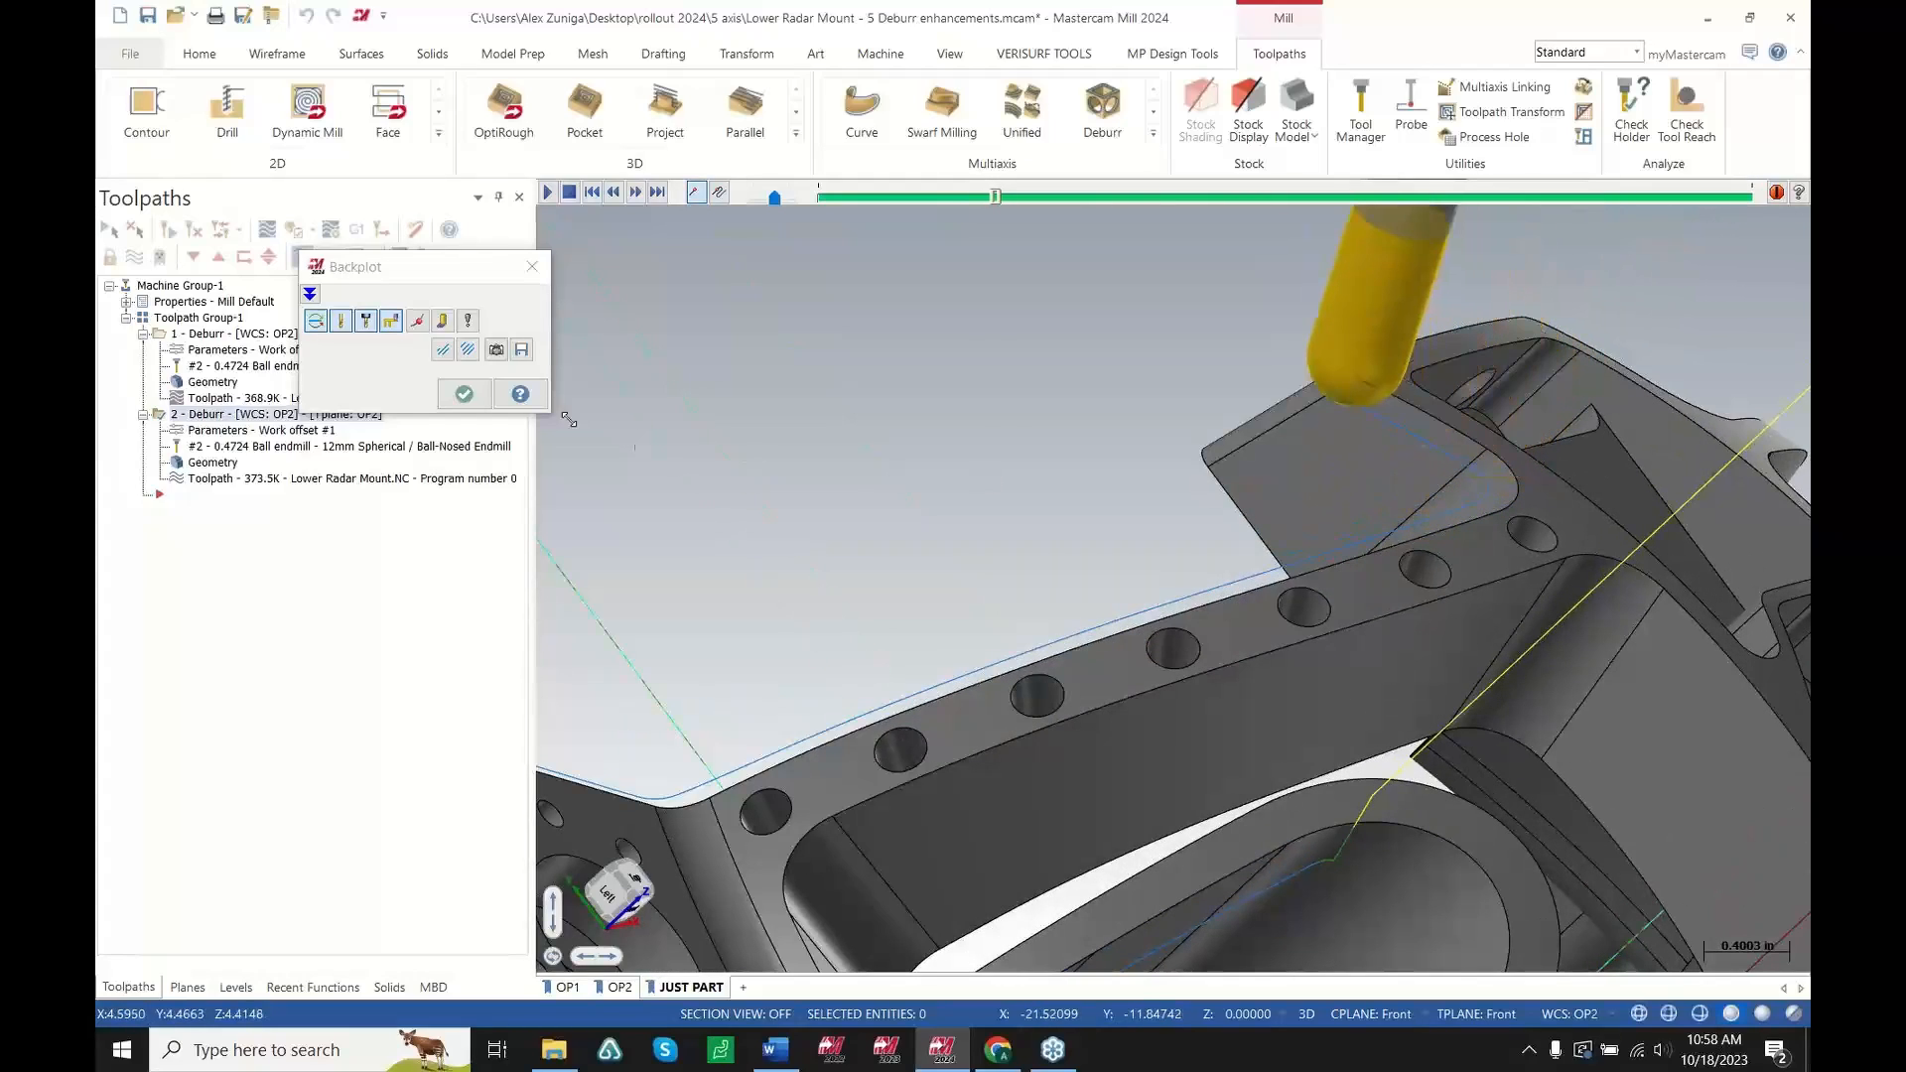
pyautogui.press('Escape')
pyautogui.click(228, 434)
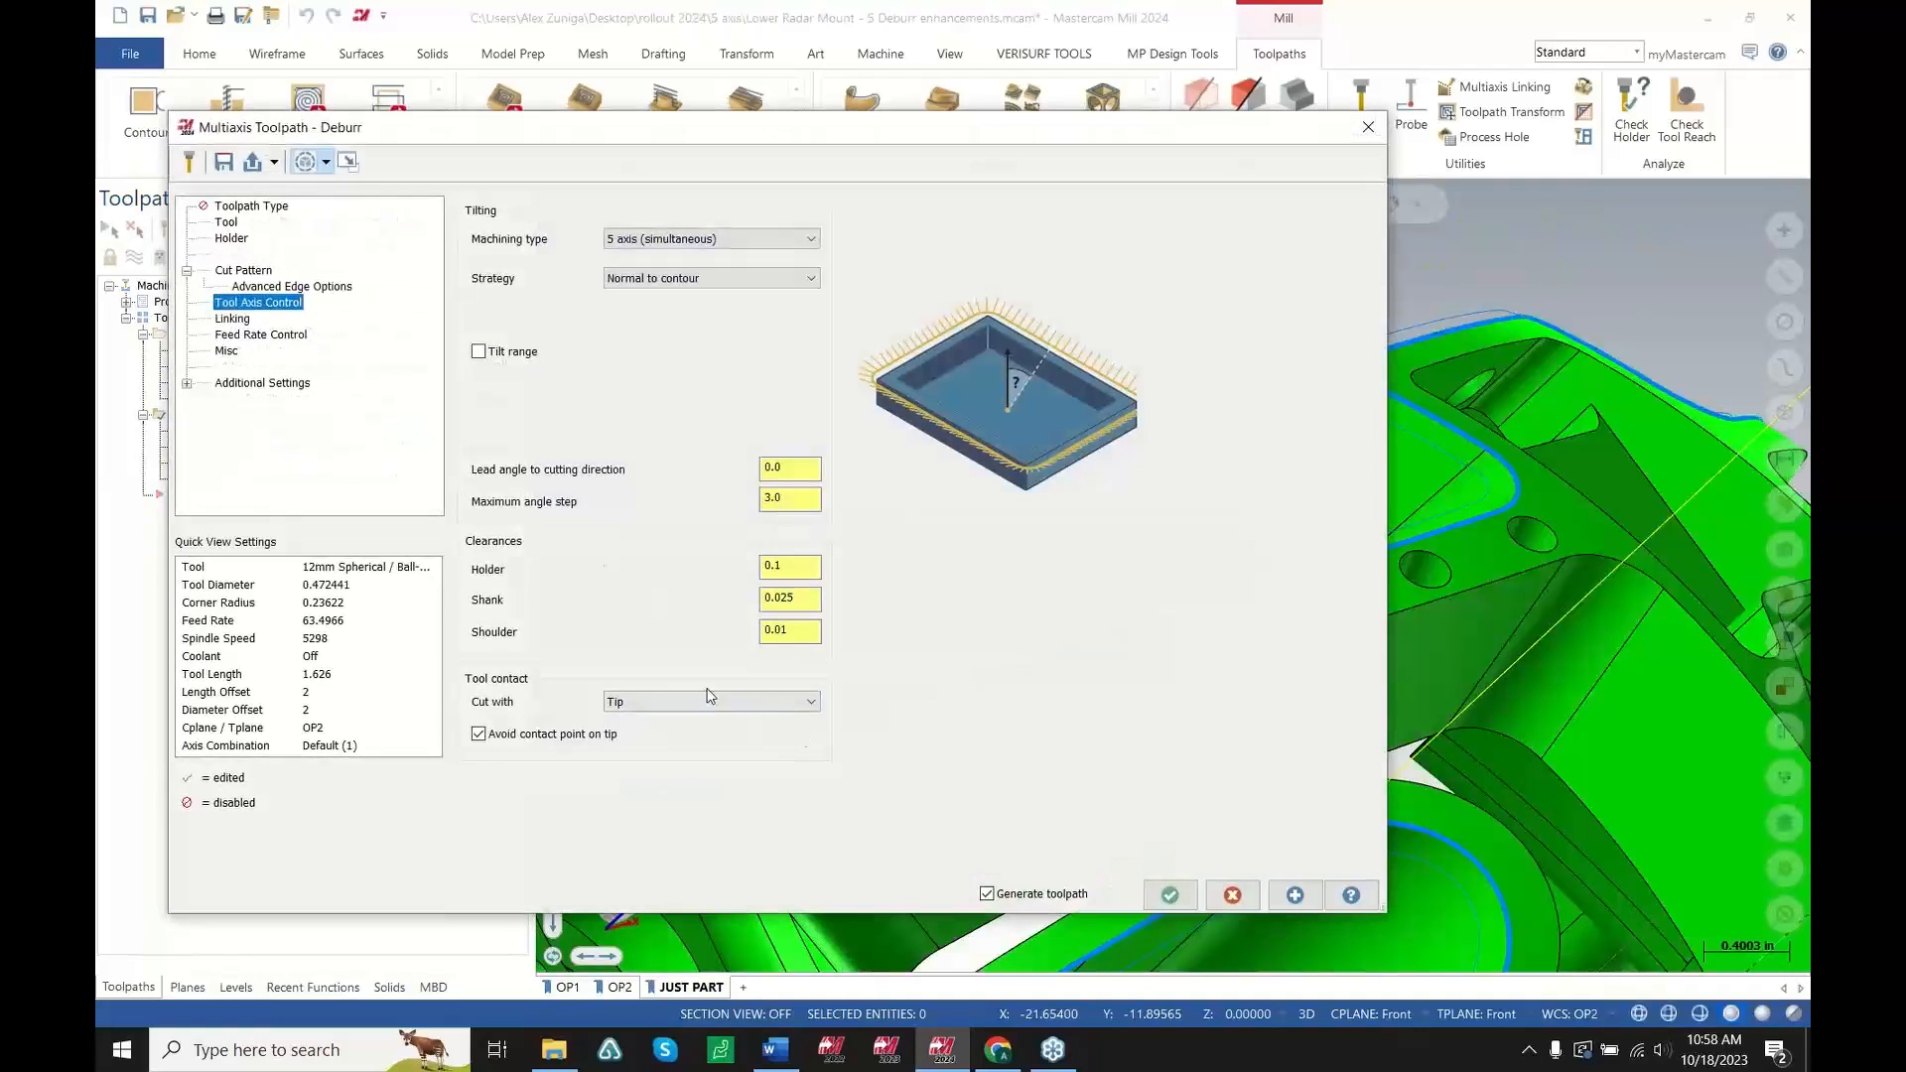
# Switch the tool contact Cut with option to Flank/Taper and back to Tip
pyautogui.click(711, 699)
pyautogui.click(672, 736)
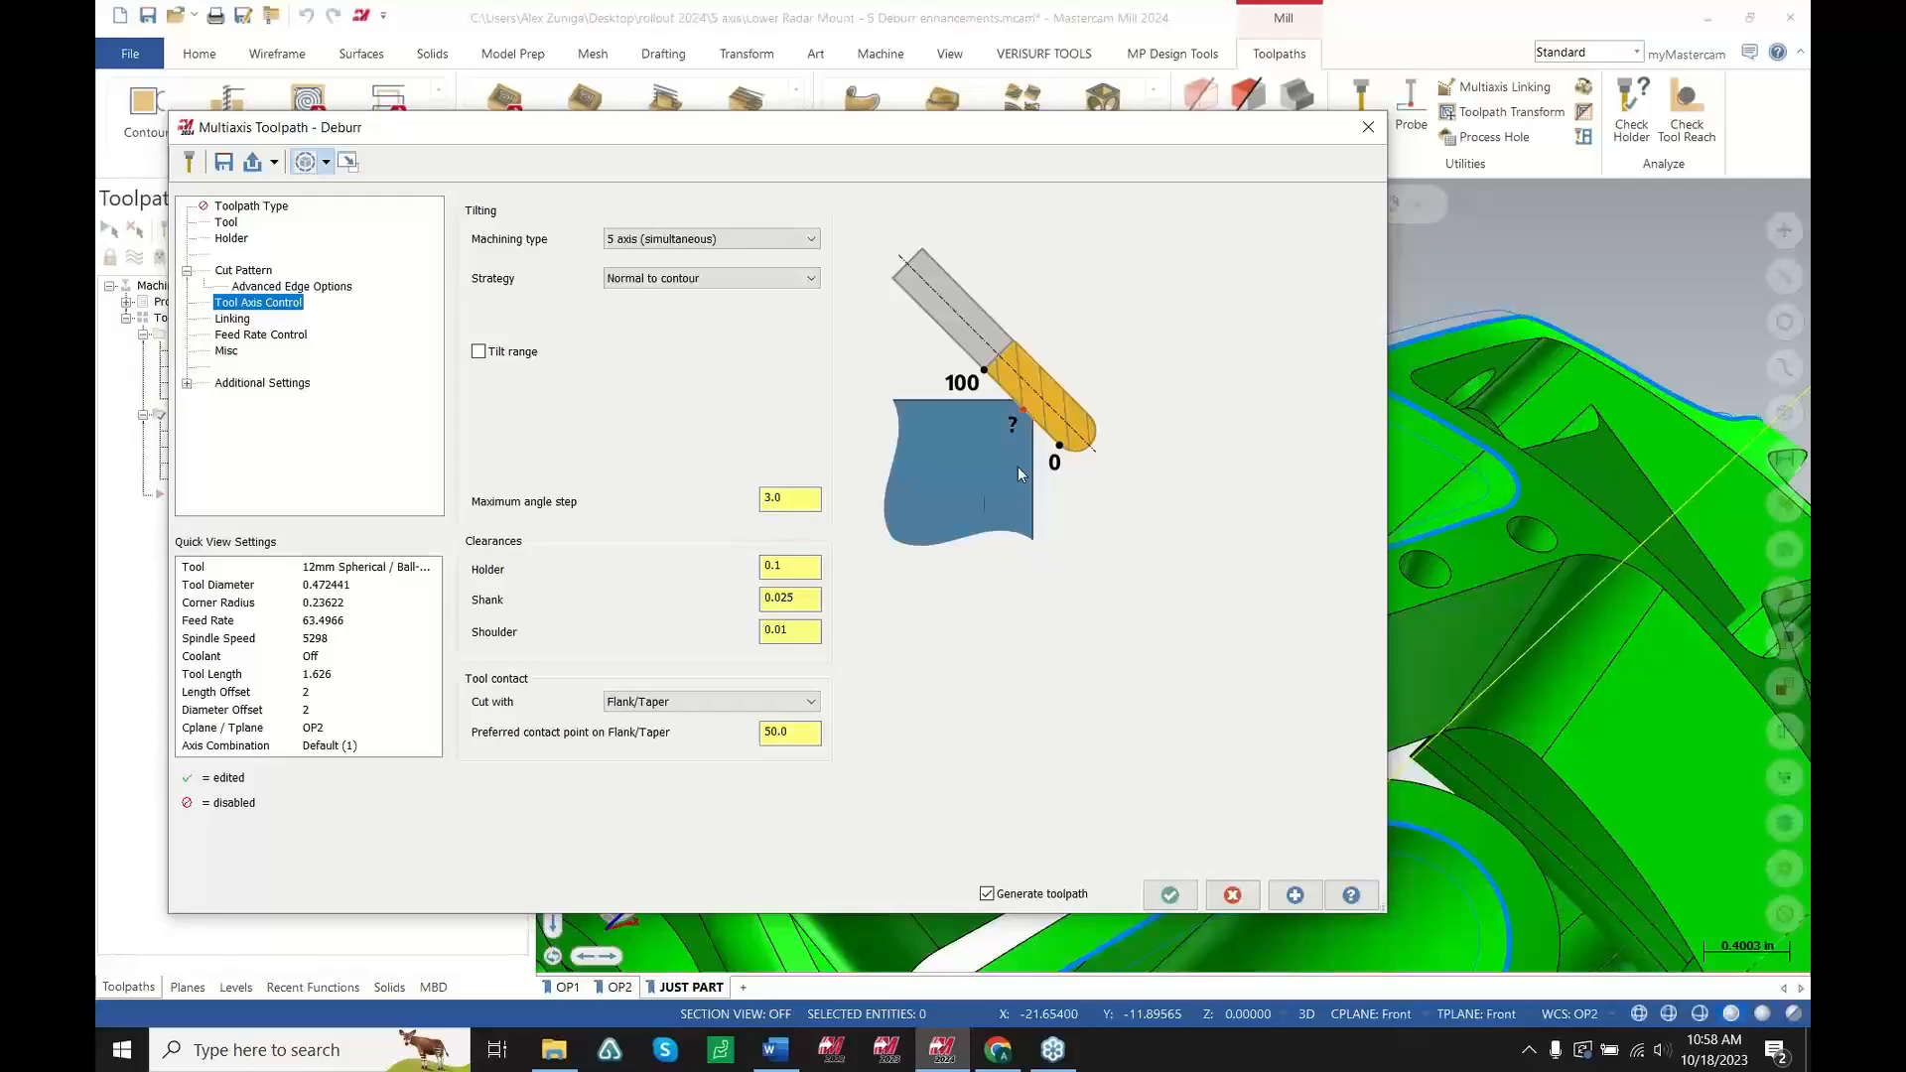
pyautogui.click(679, 702)
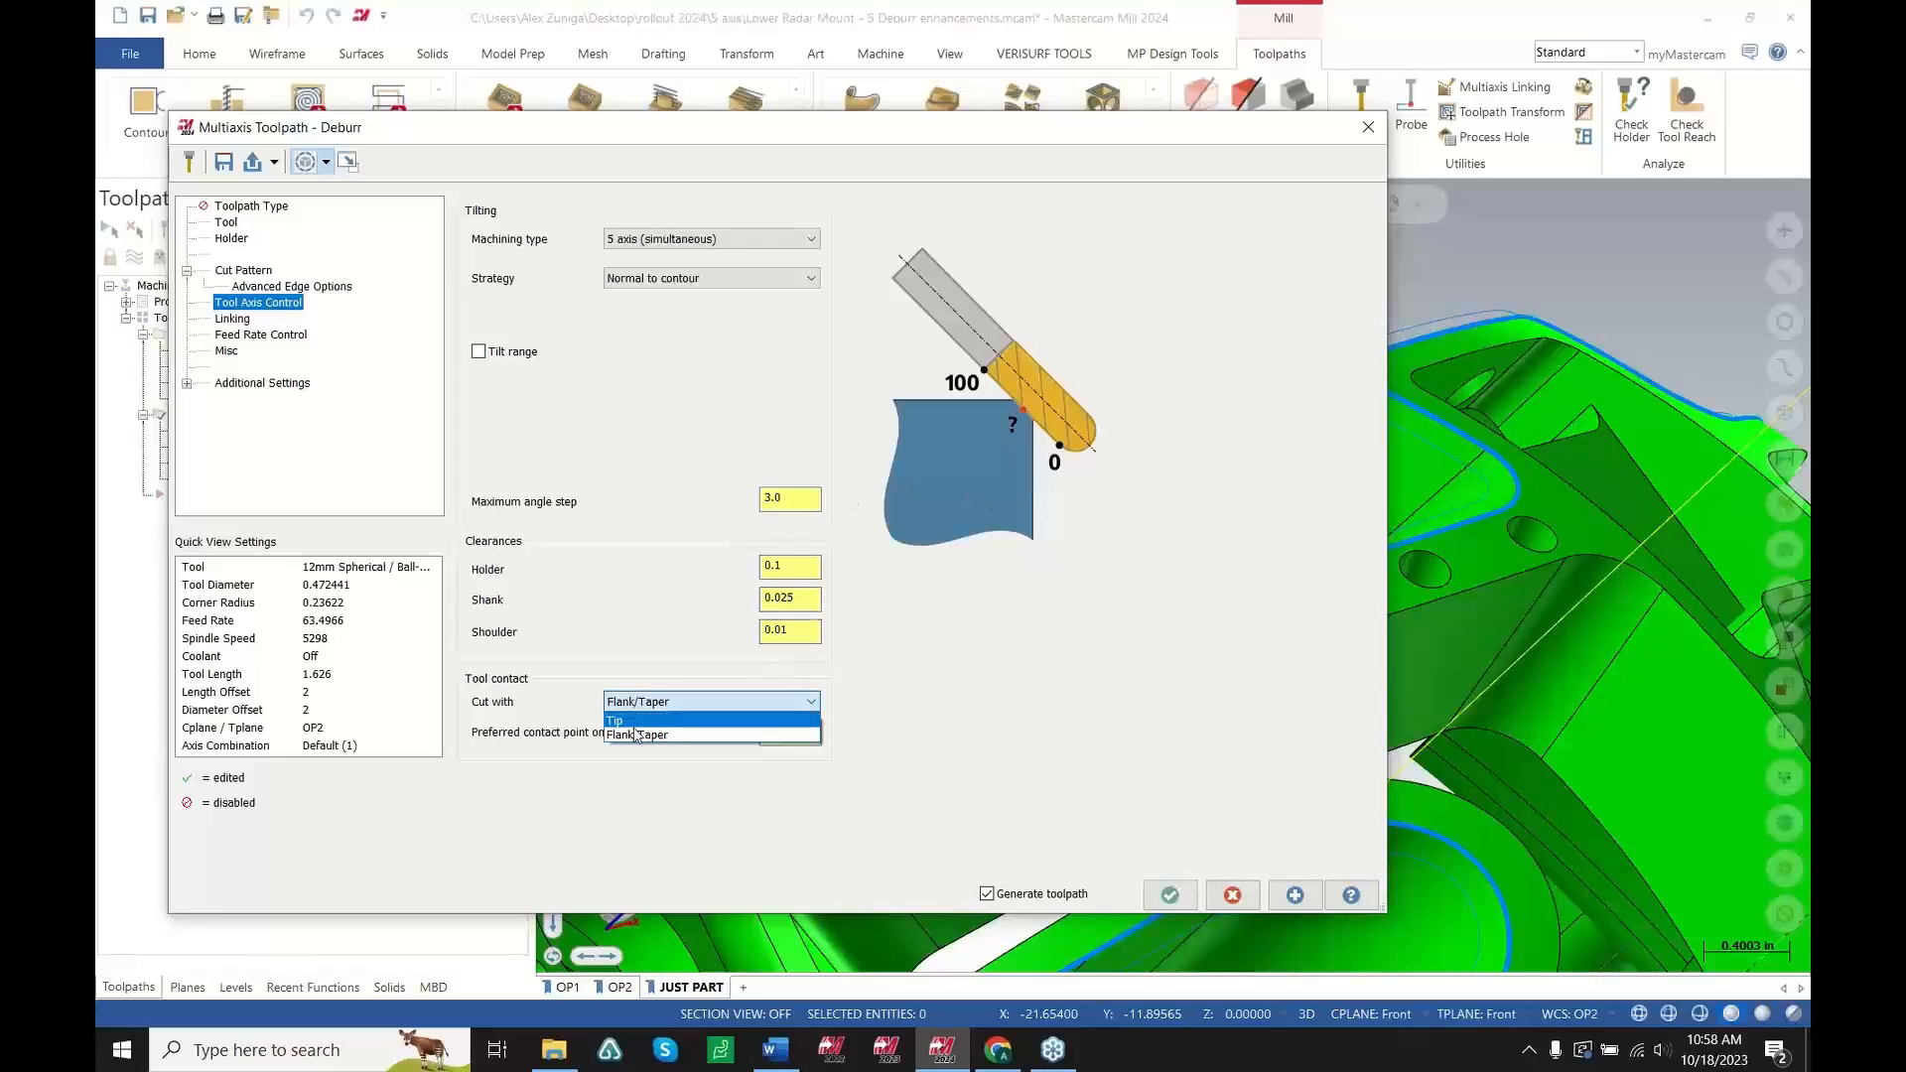
pyautogui.click(635, 721)
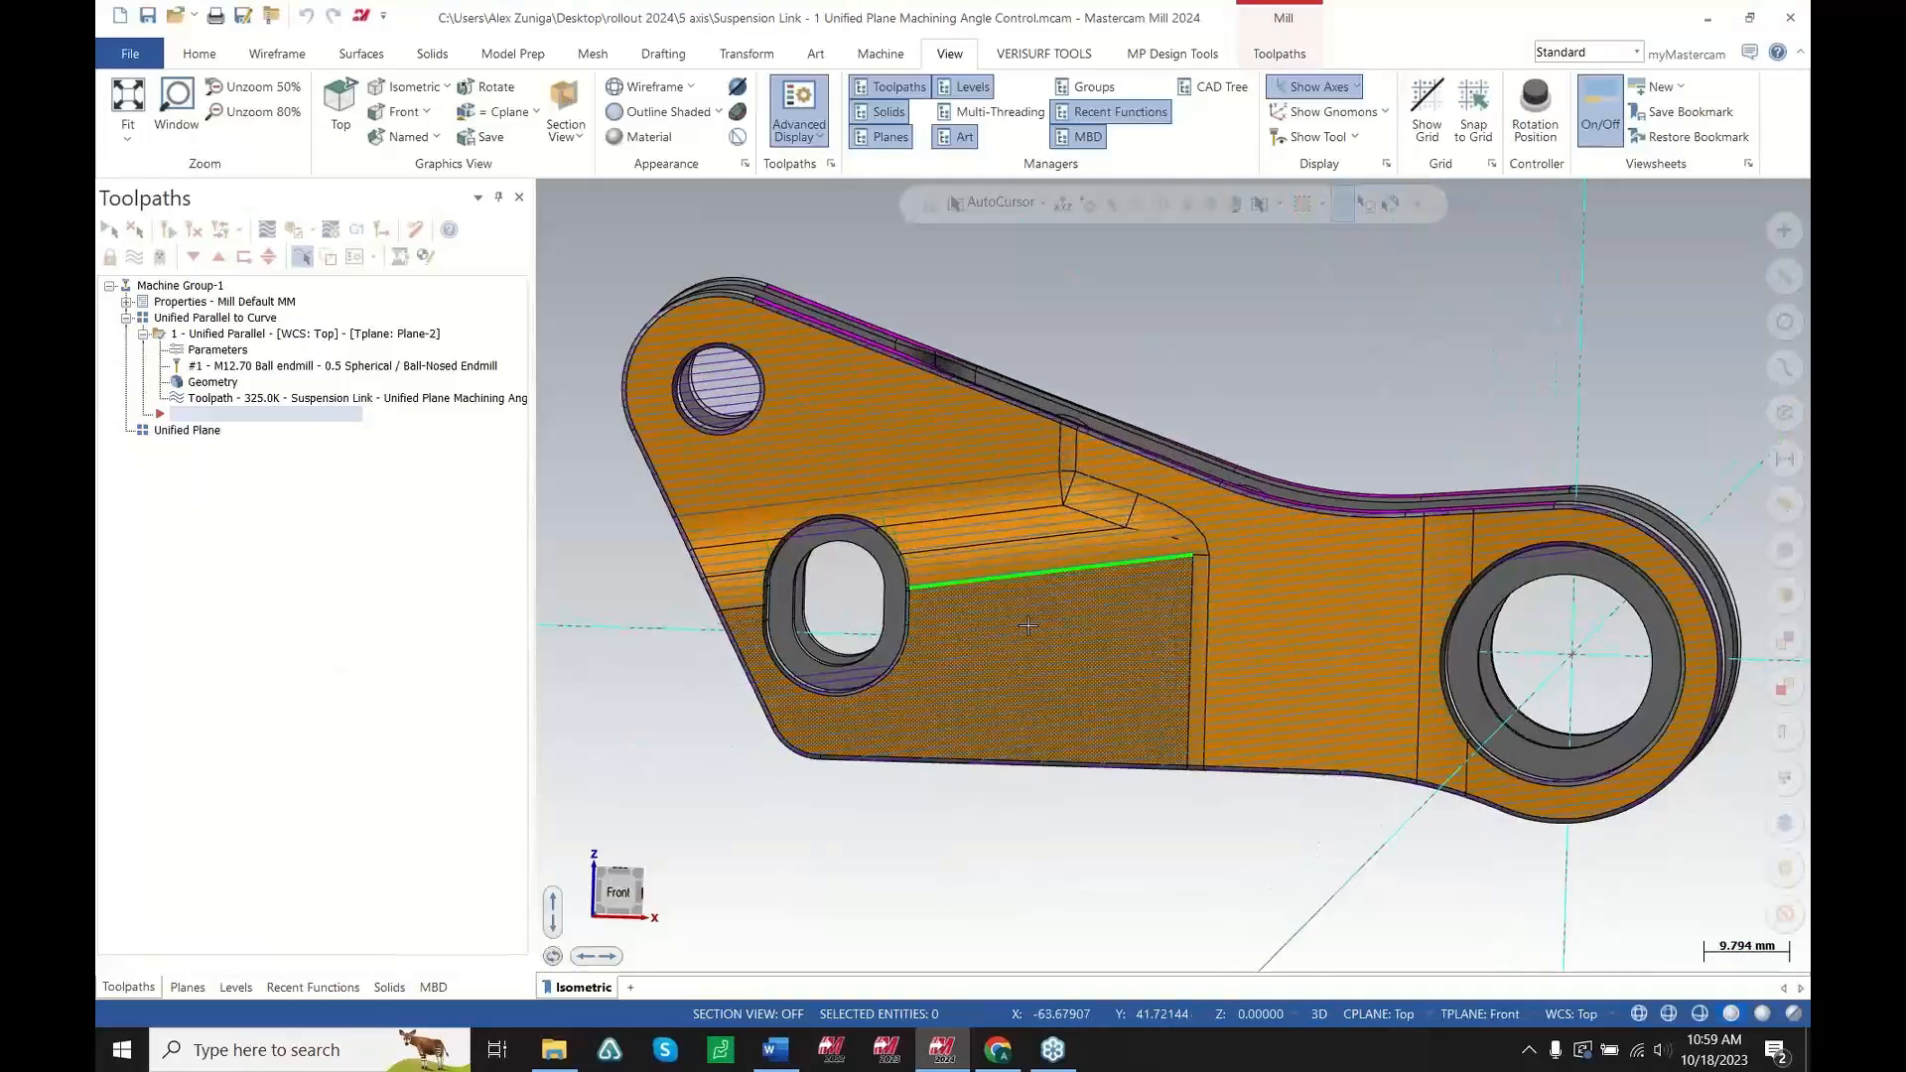
# Open the Unified Parallel toolpath's Cut Pattern page and review the pattern Style options
pyautogui.scroll(5, 1100, 626)
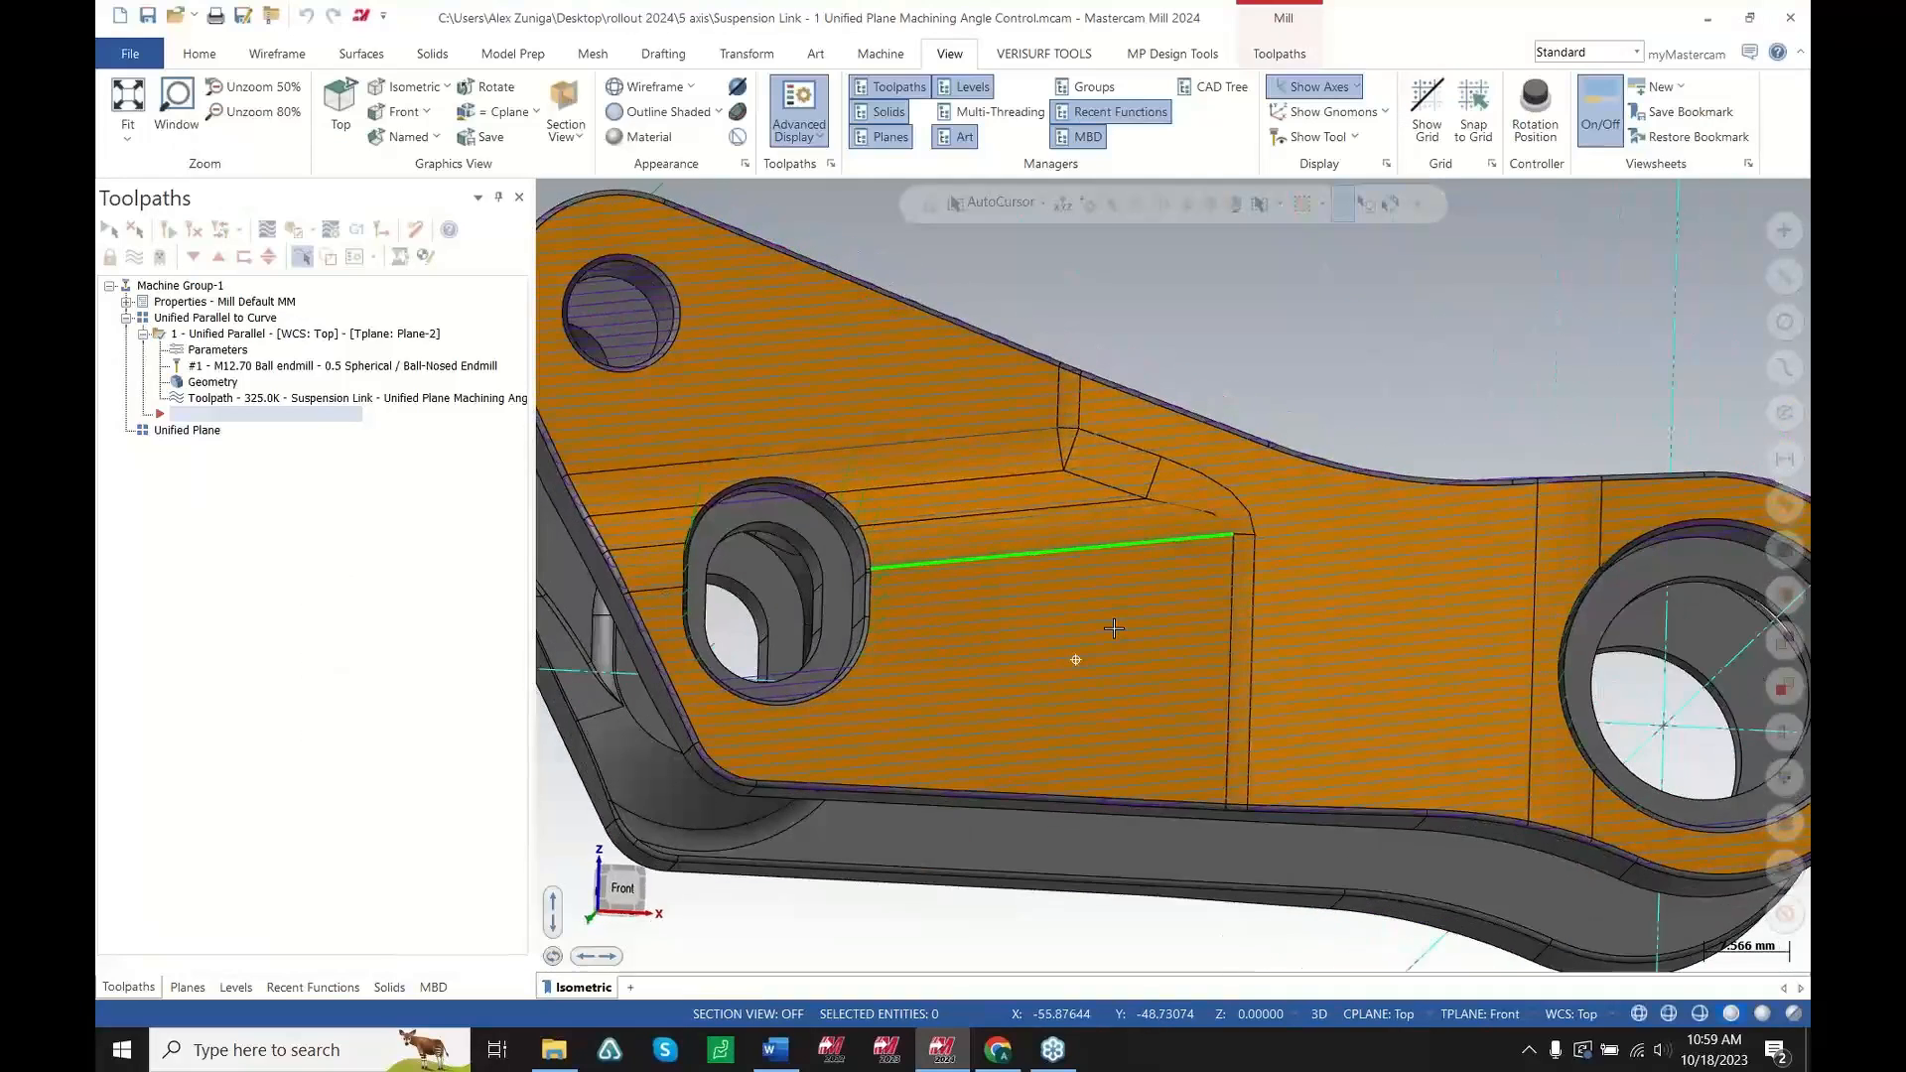
pyautogui.scroll(-1, 1100, 626)
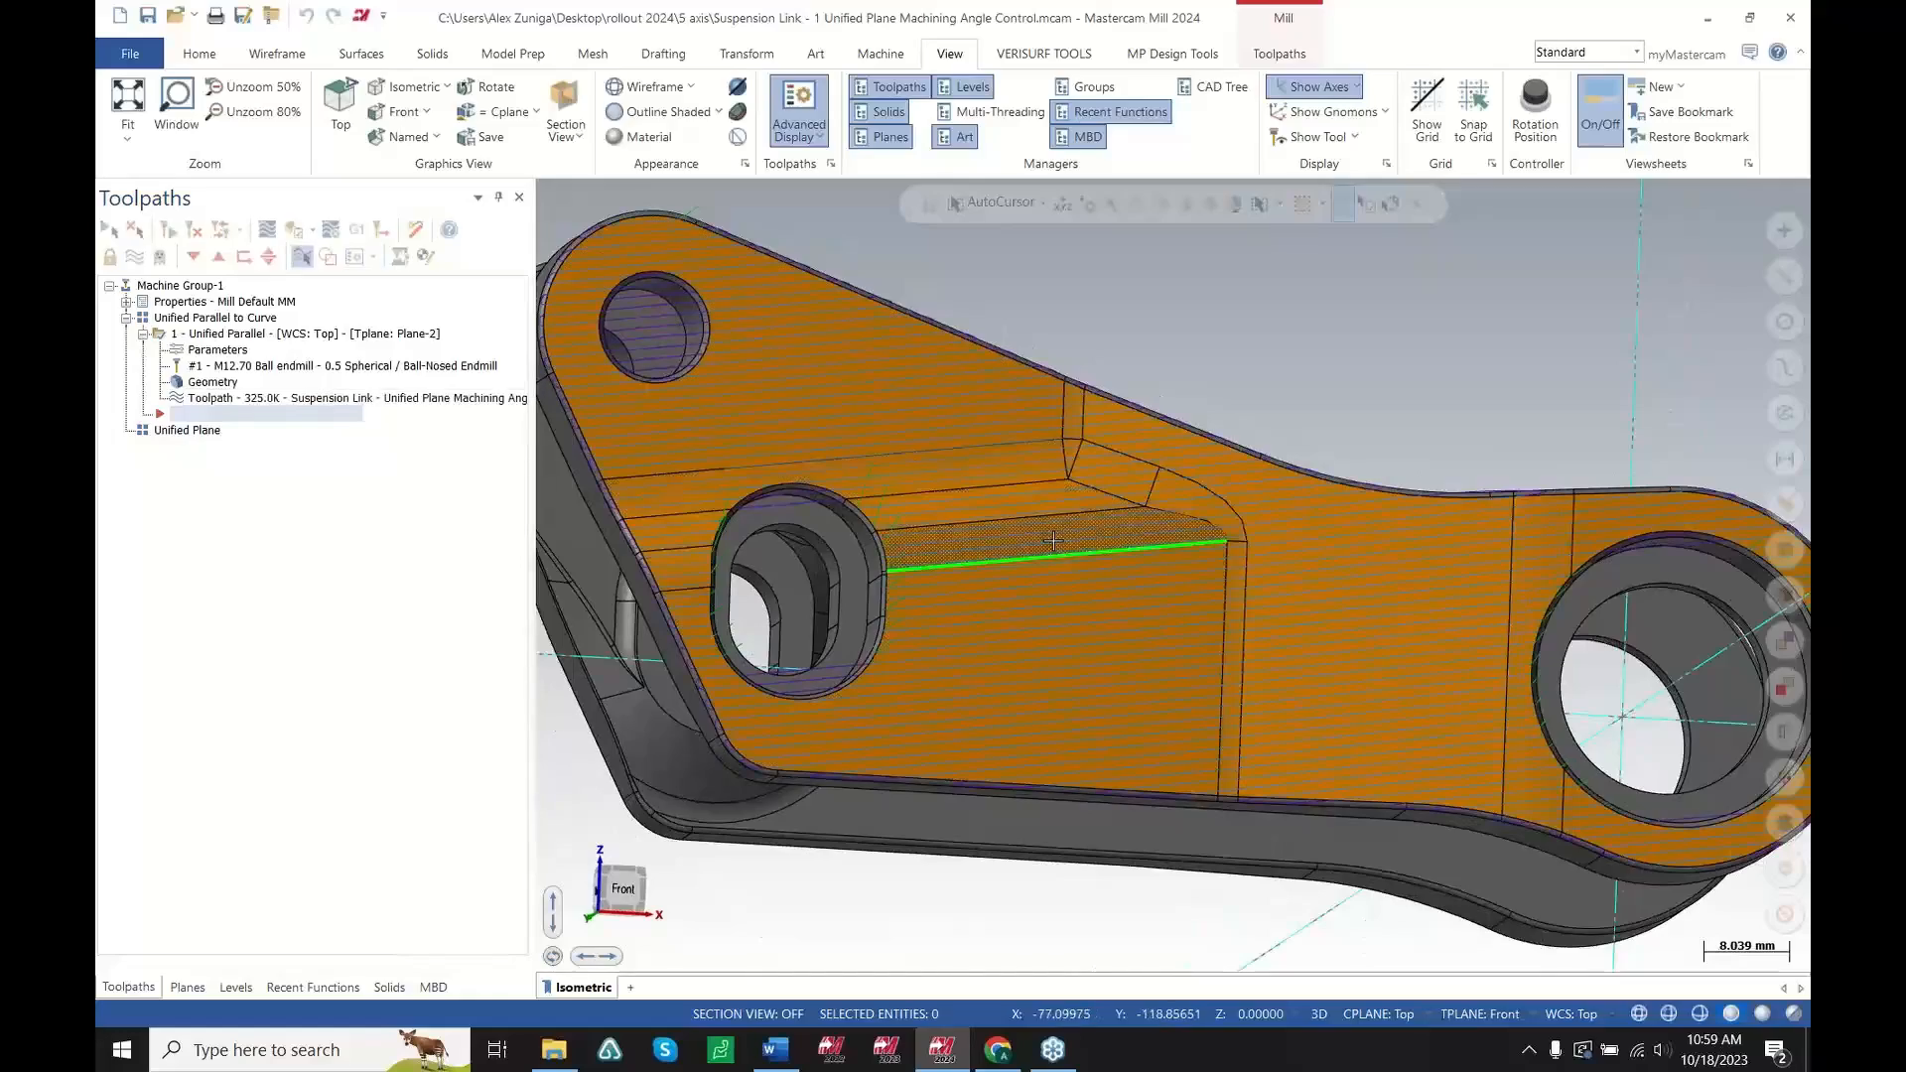
pyautogui.moveTo(1163, 671); pyautogui.dragTo(918, 566, button='middle')
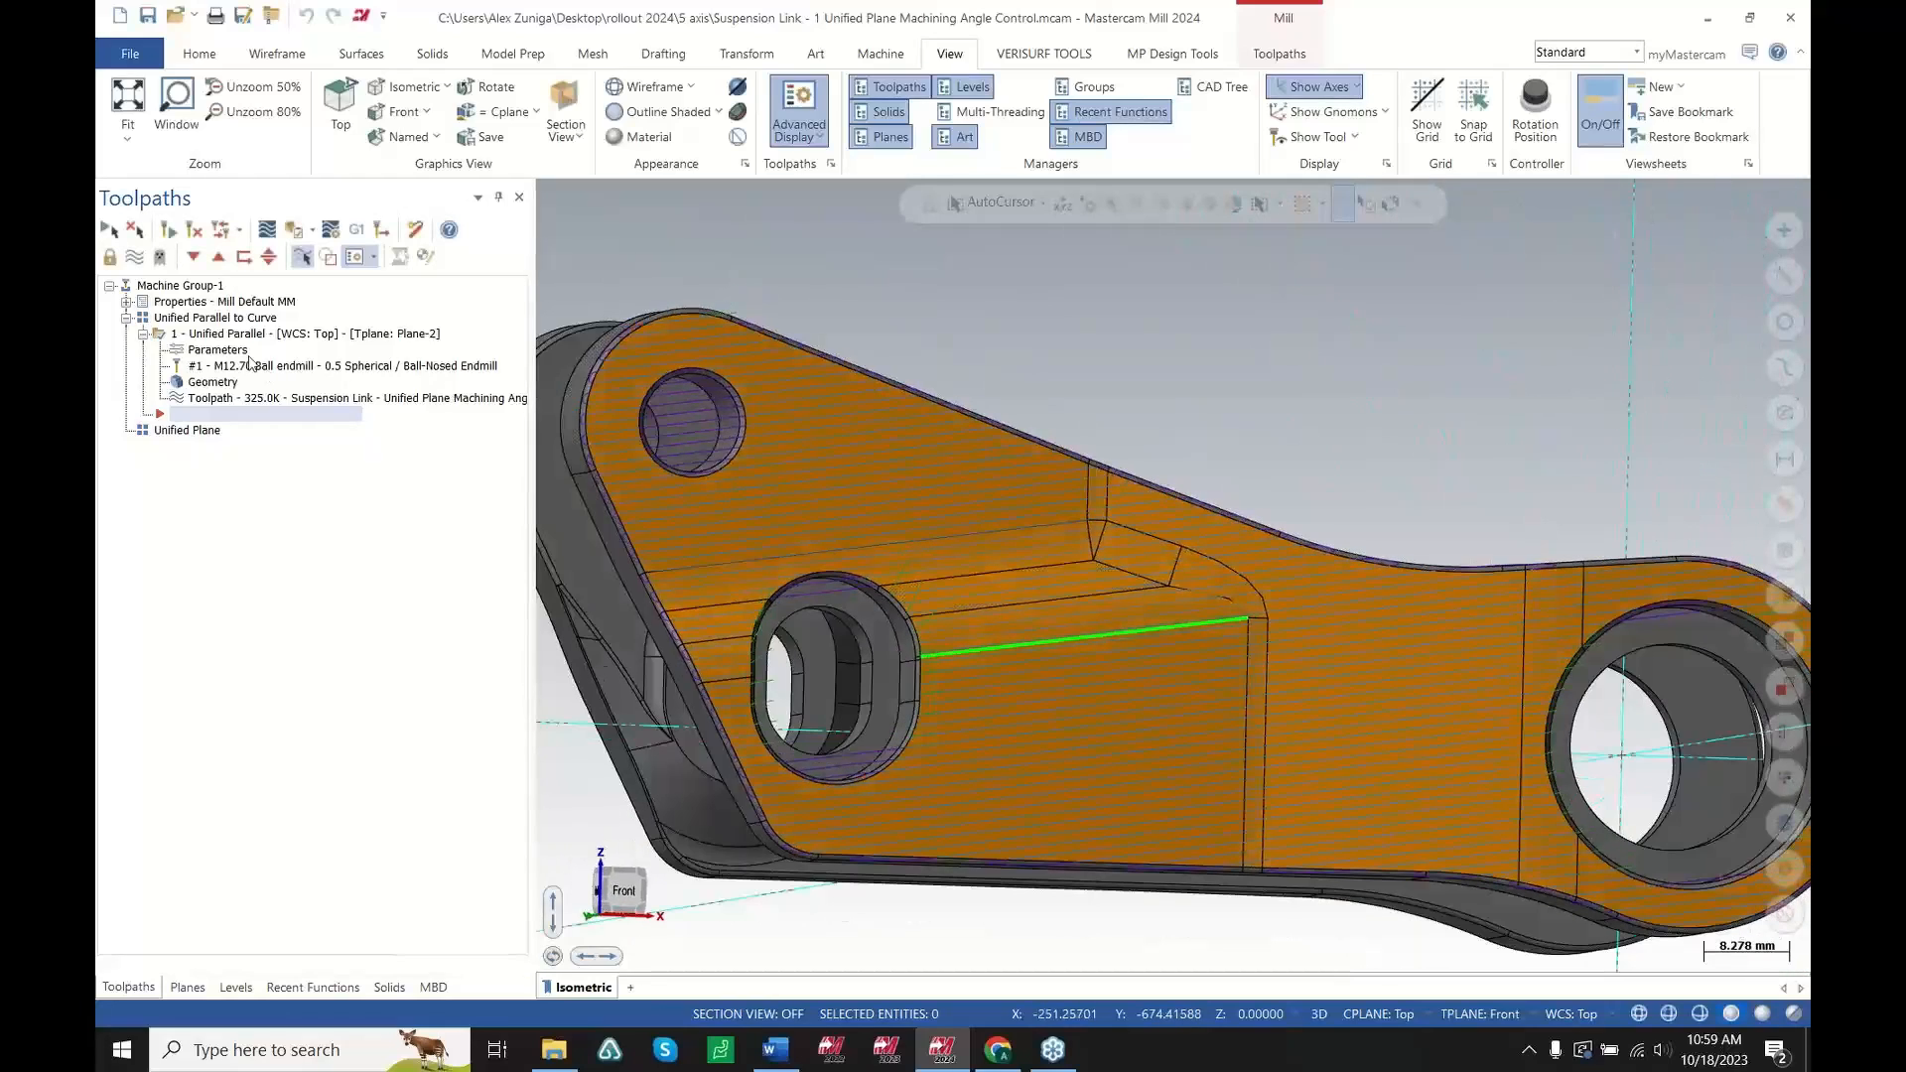
pyautogui.click(217, 350)
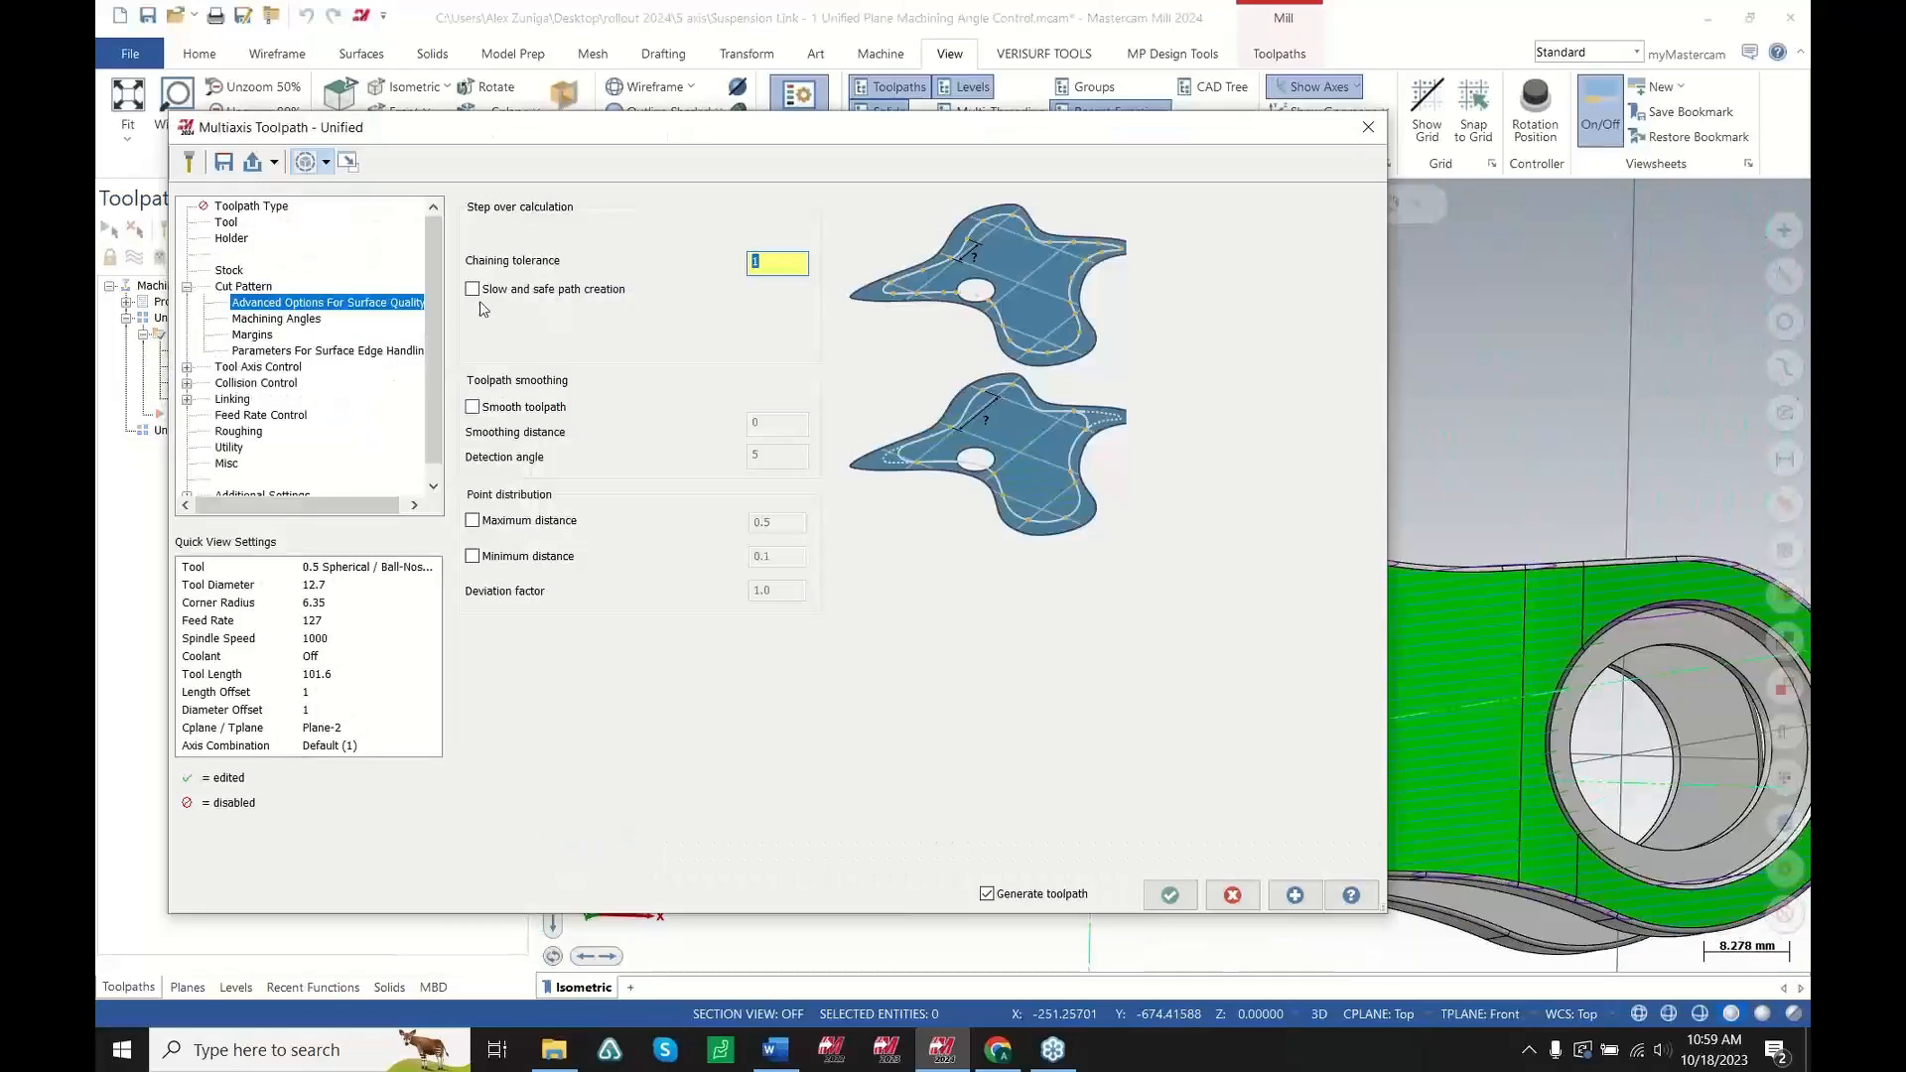
pyautogui.click(241, 286)
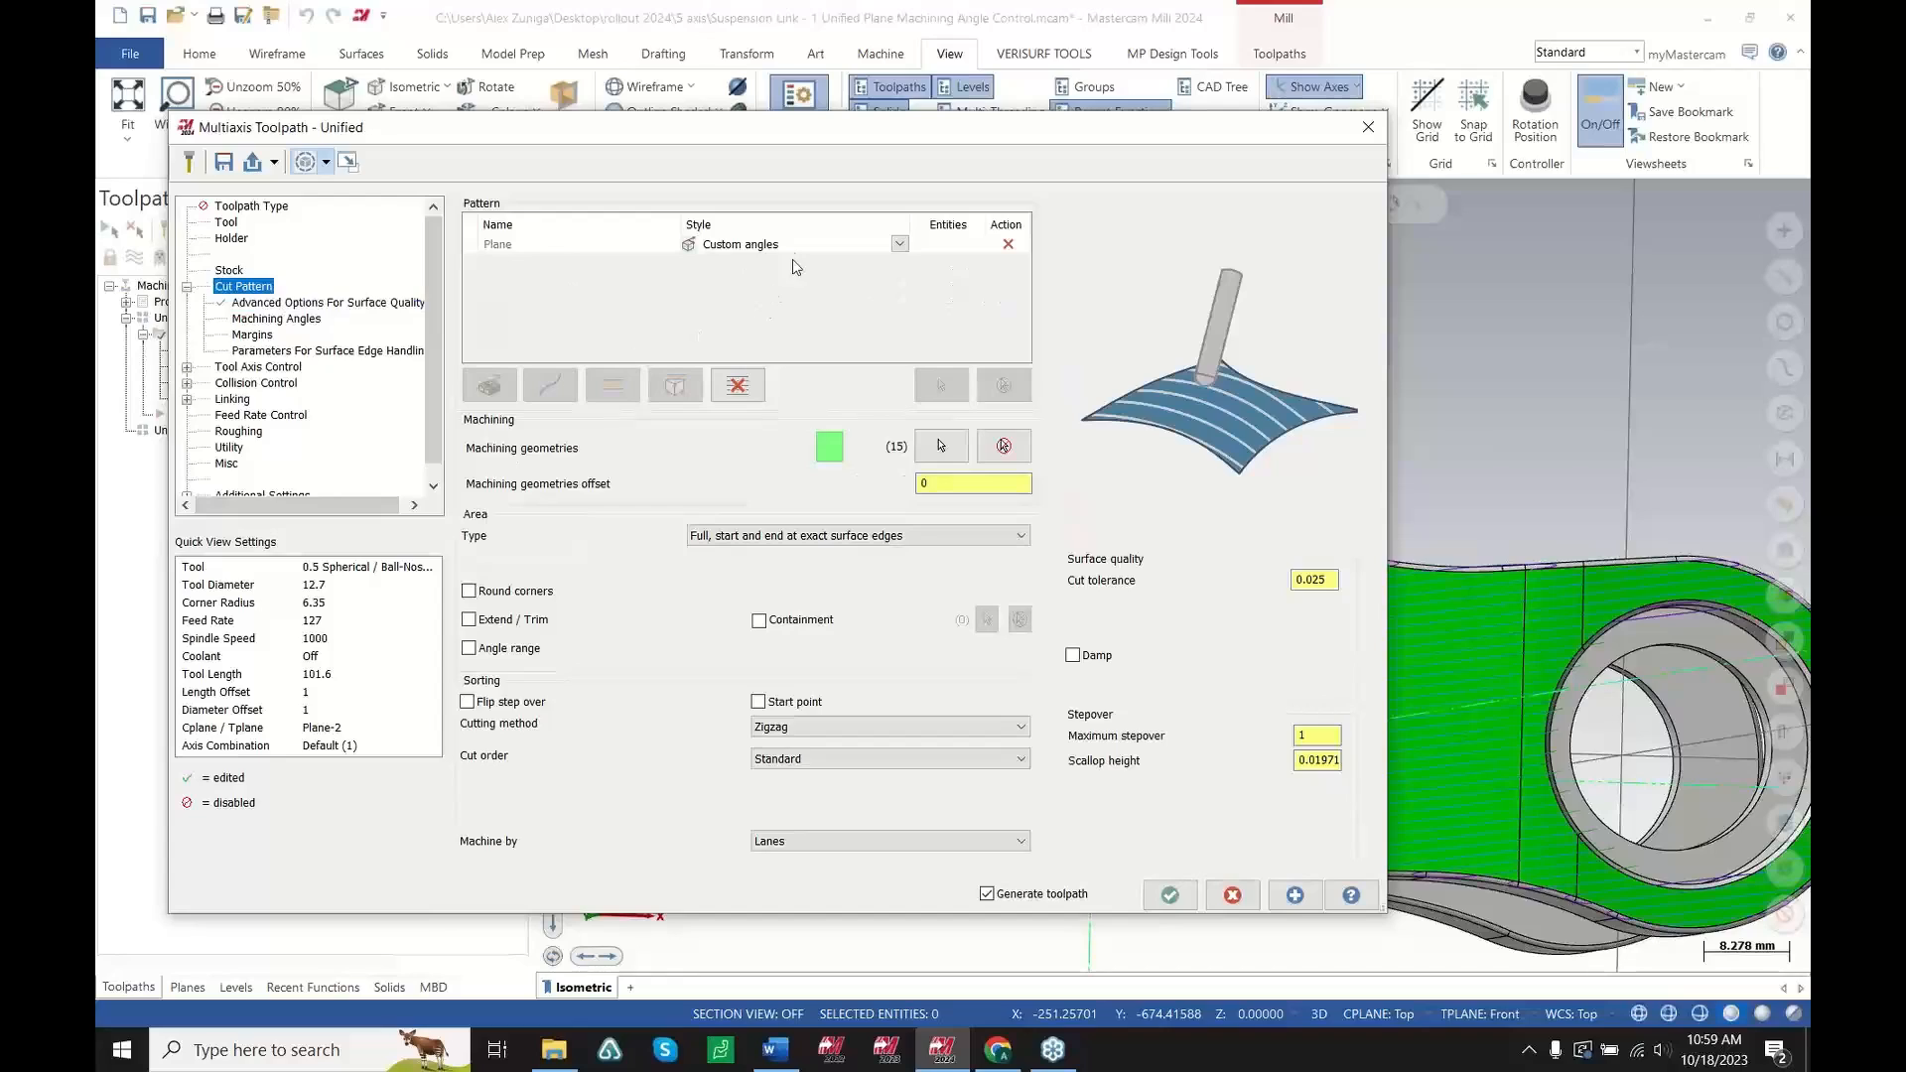
pyautogui.click(899, 247)
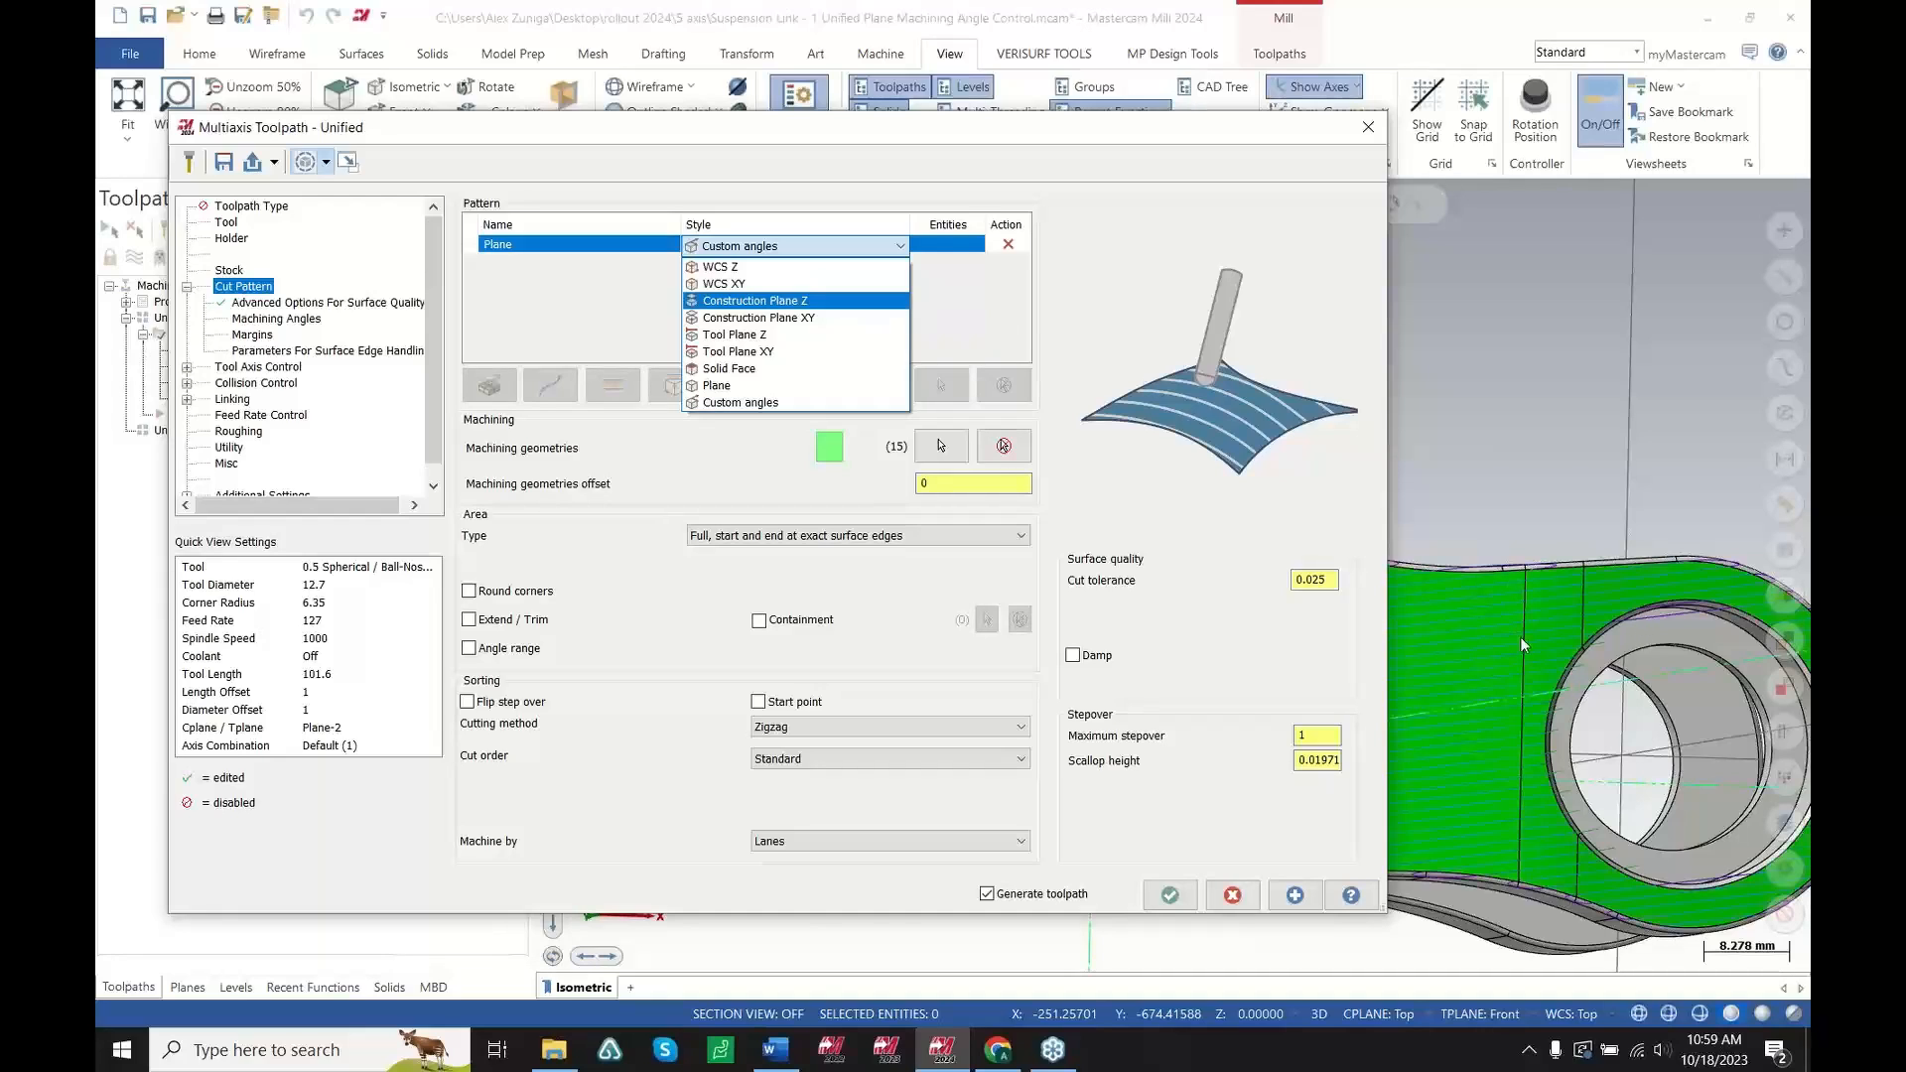
pyautogui.click(1281, 301)
pyautogui.scroll(-5, 1646, 520)
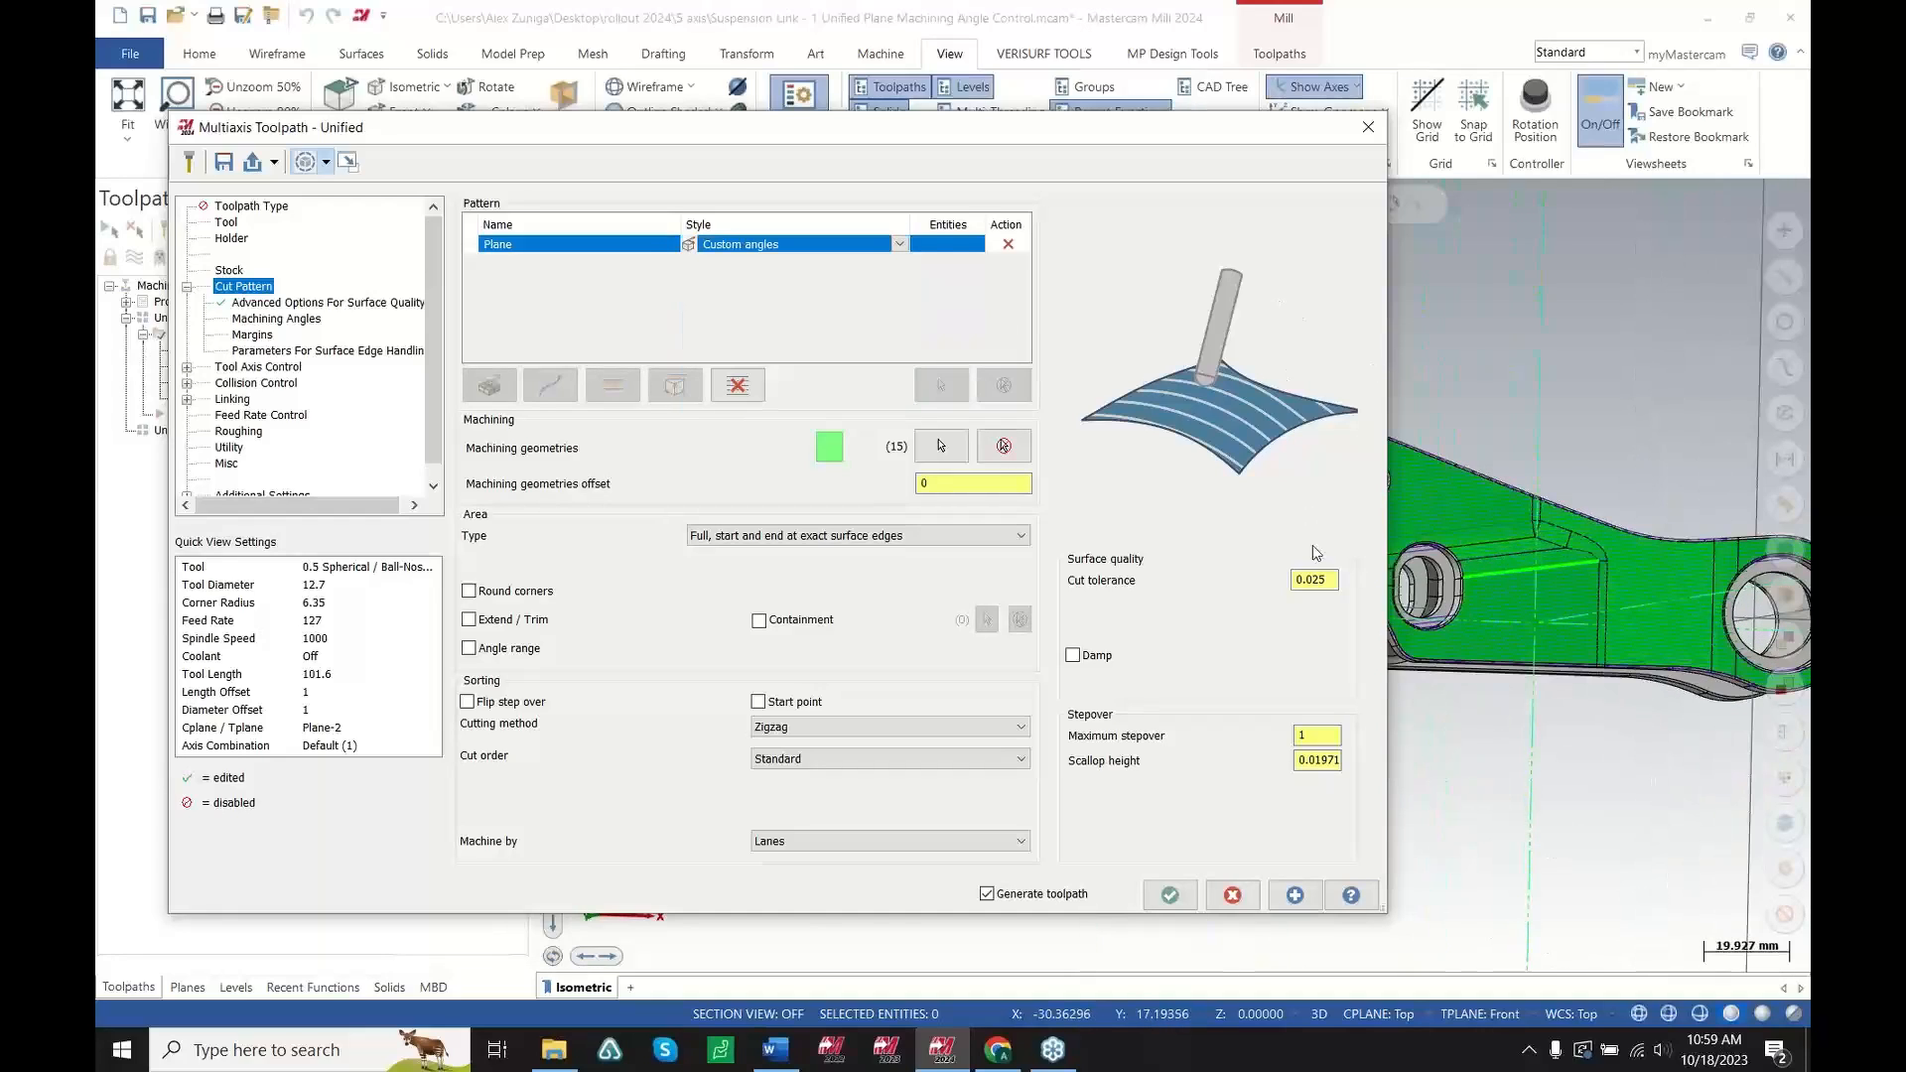
pyautogui.scroll(6, 1487, 565)
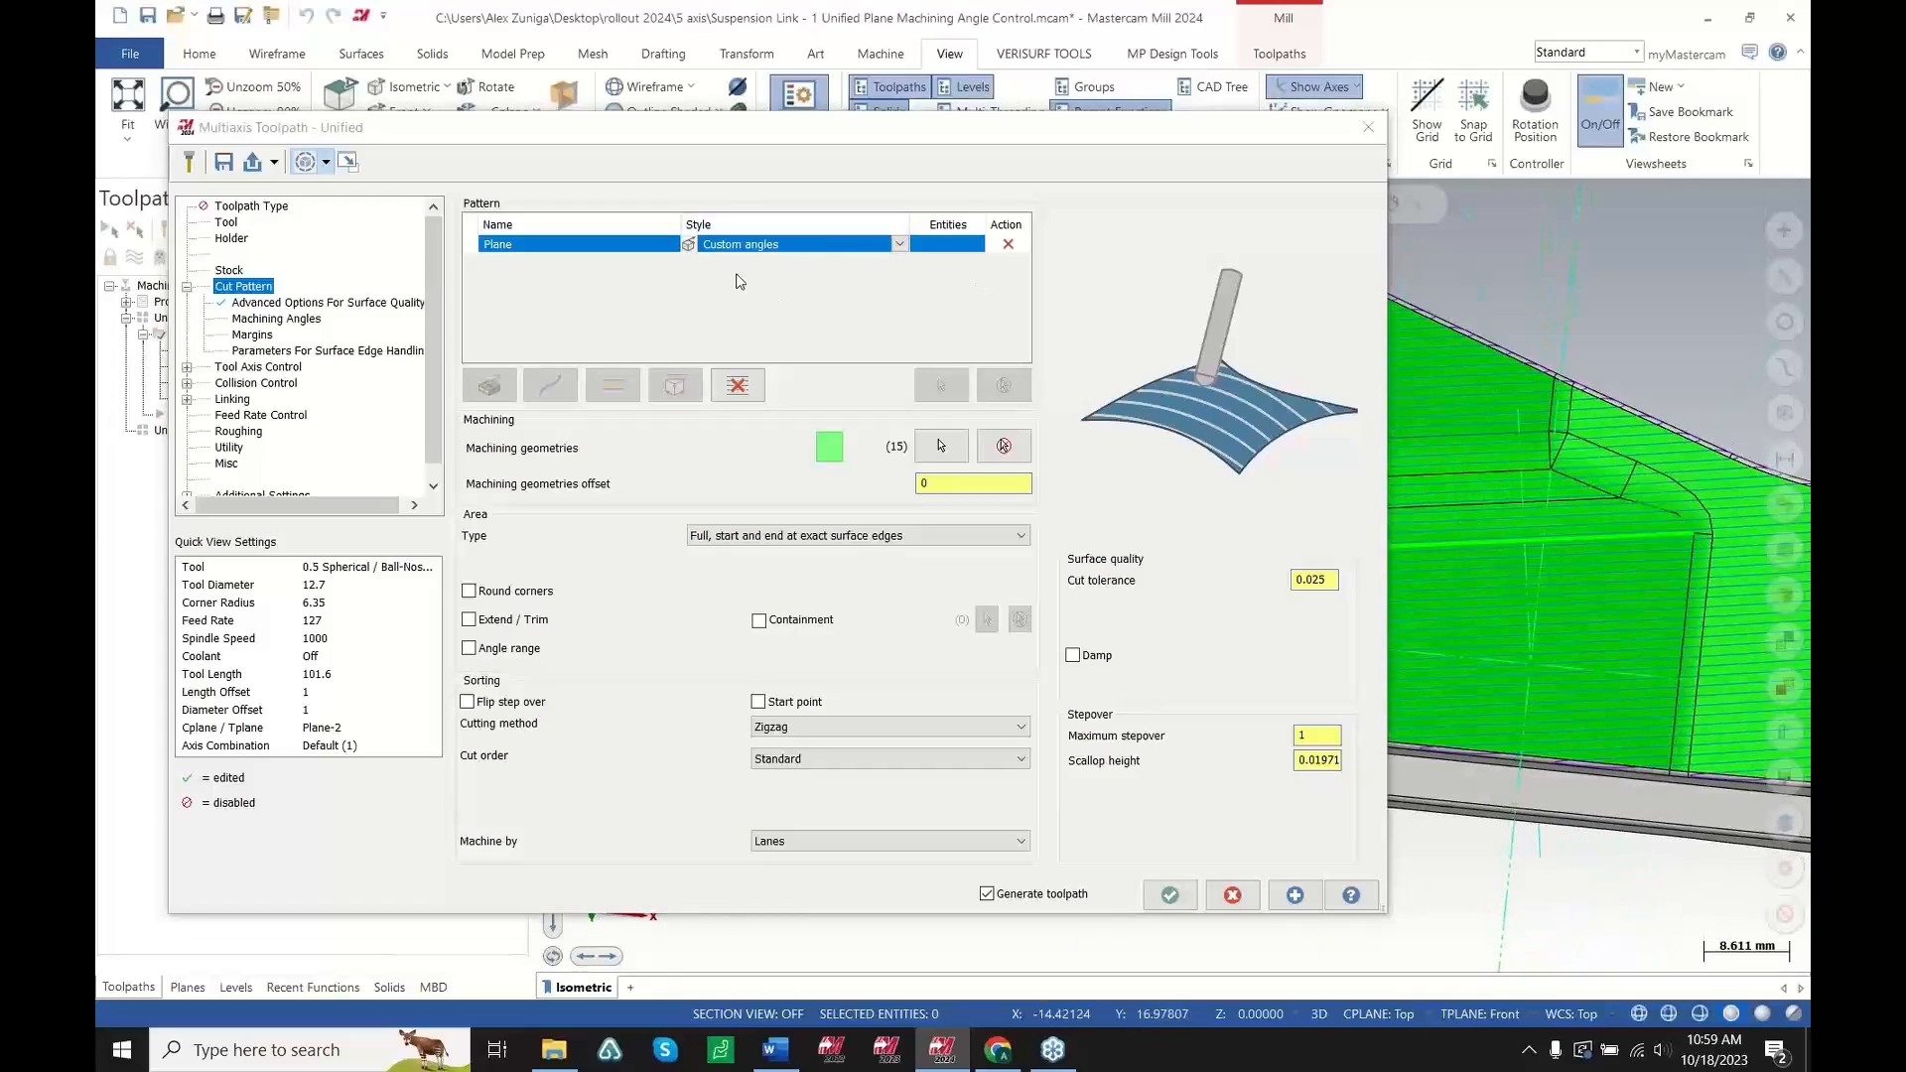
# Set the Unified toolpath's machining angle in Z to 20 and accept the changes
pyautogui.click(266, 320)
pyautogui.click(682, 236)
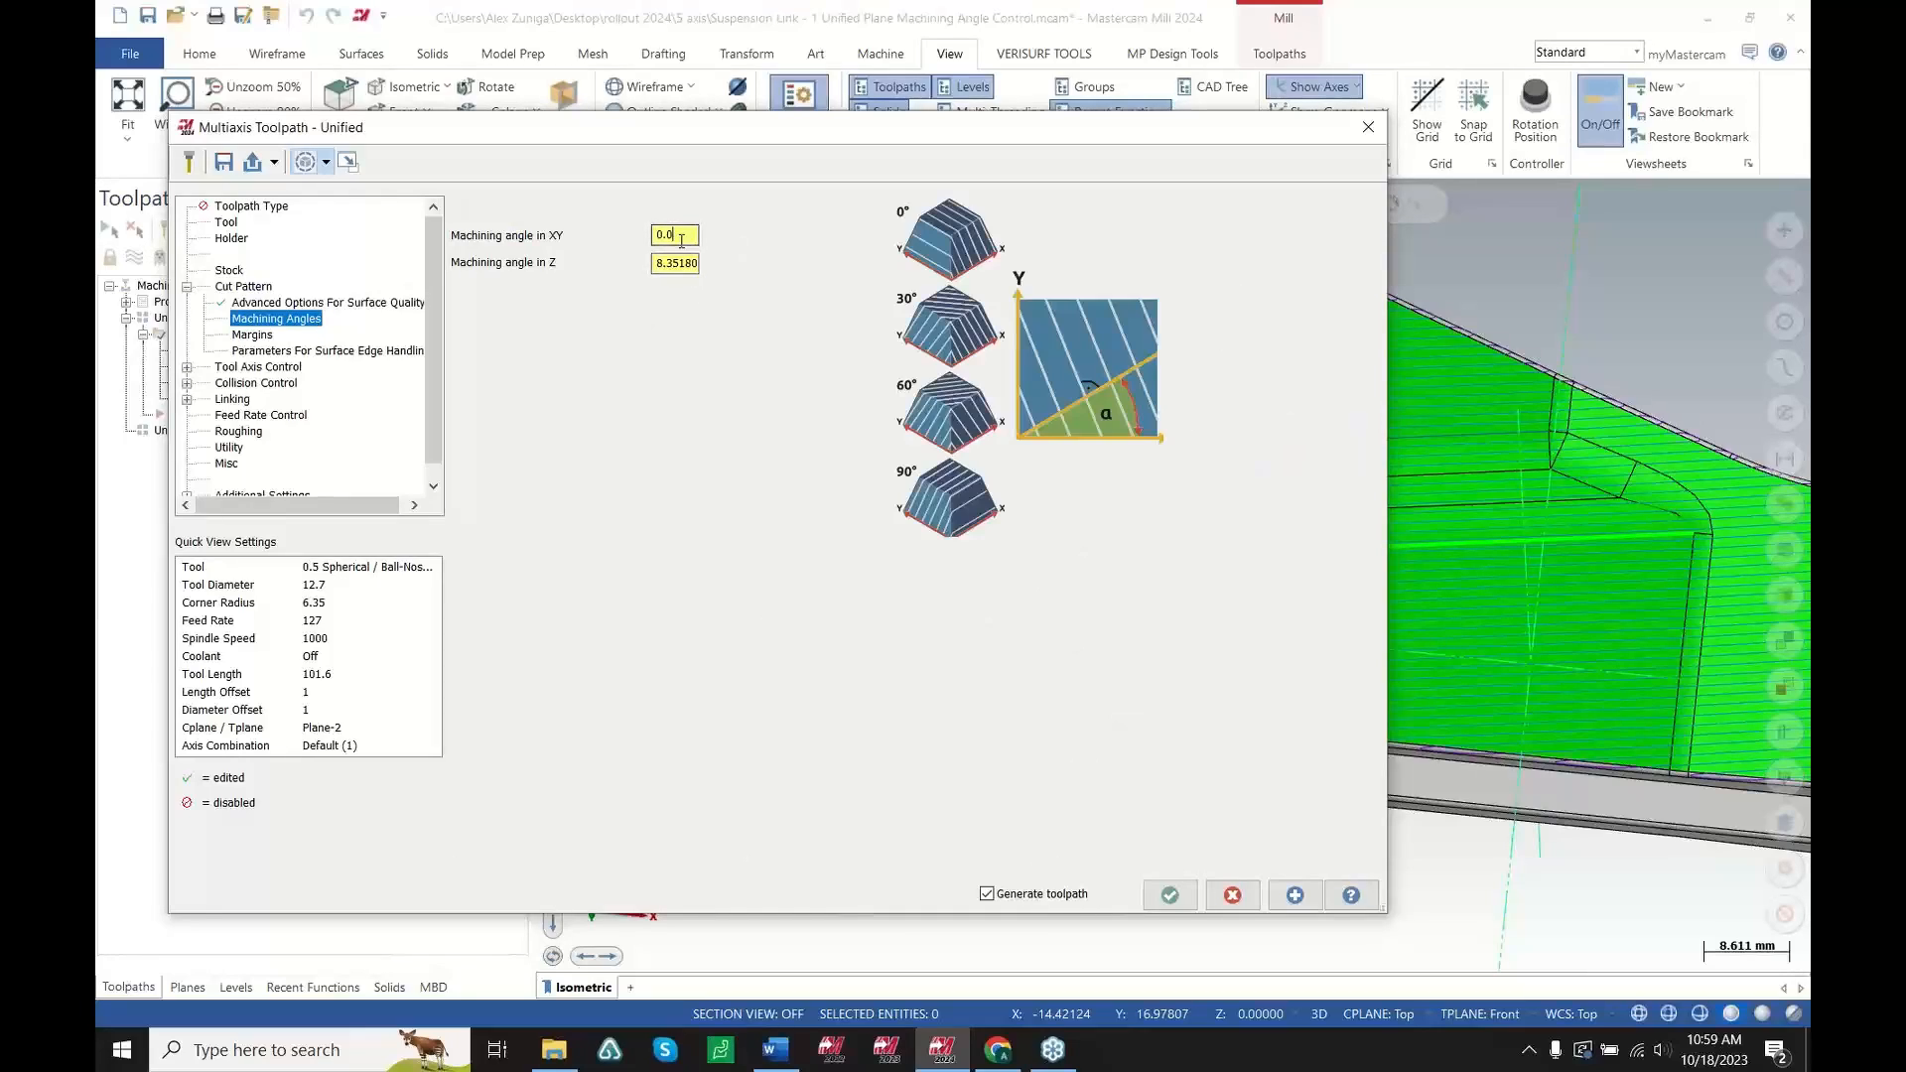
pyautogui.click(694, 266)
pyautogui.click(681, 238)
pyautogui.click(684, 265)
pyautogui.moveTo(686, 267); pyautogui.dragTo(611, 243)
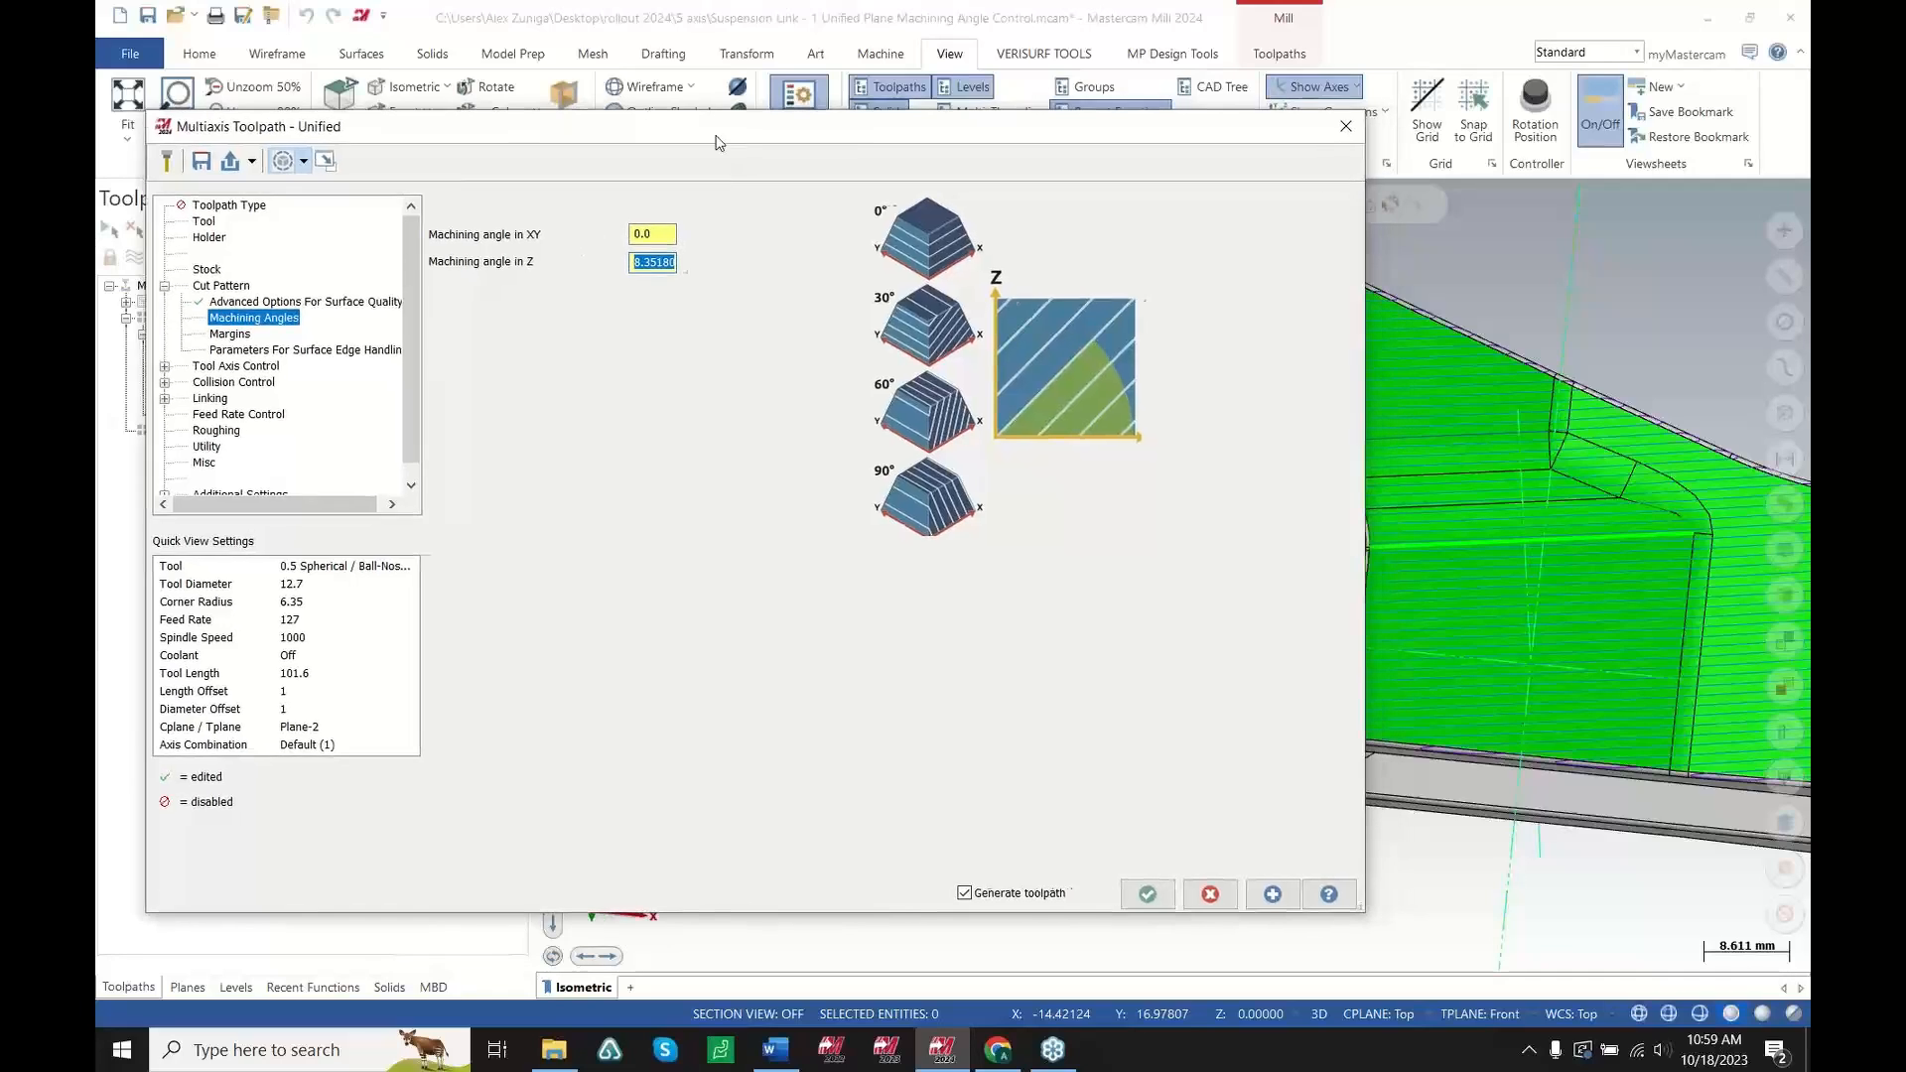
pyautogui.moveTo(736, 147); pyautogui.dragTo(347, 195)
pyautogui.scroll(4, 1500, 499)
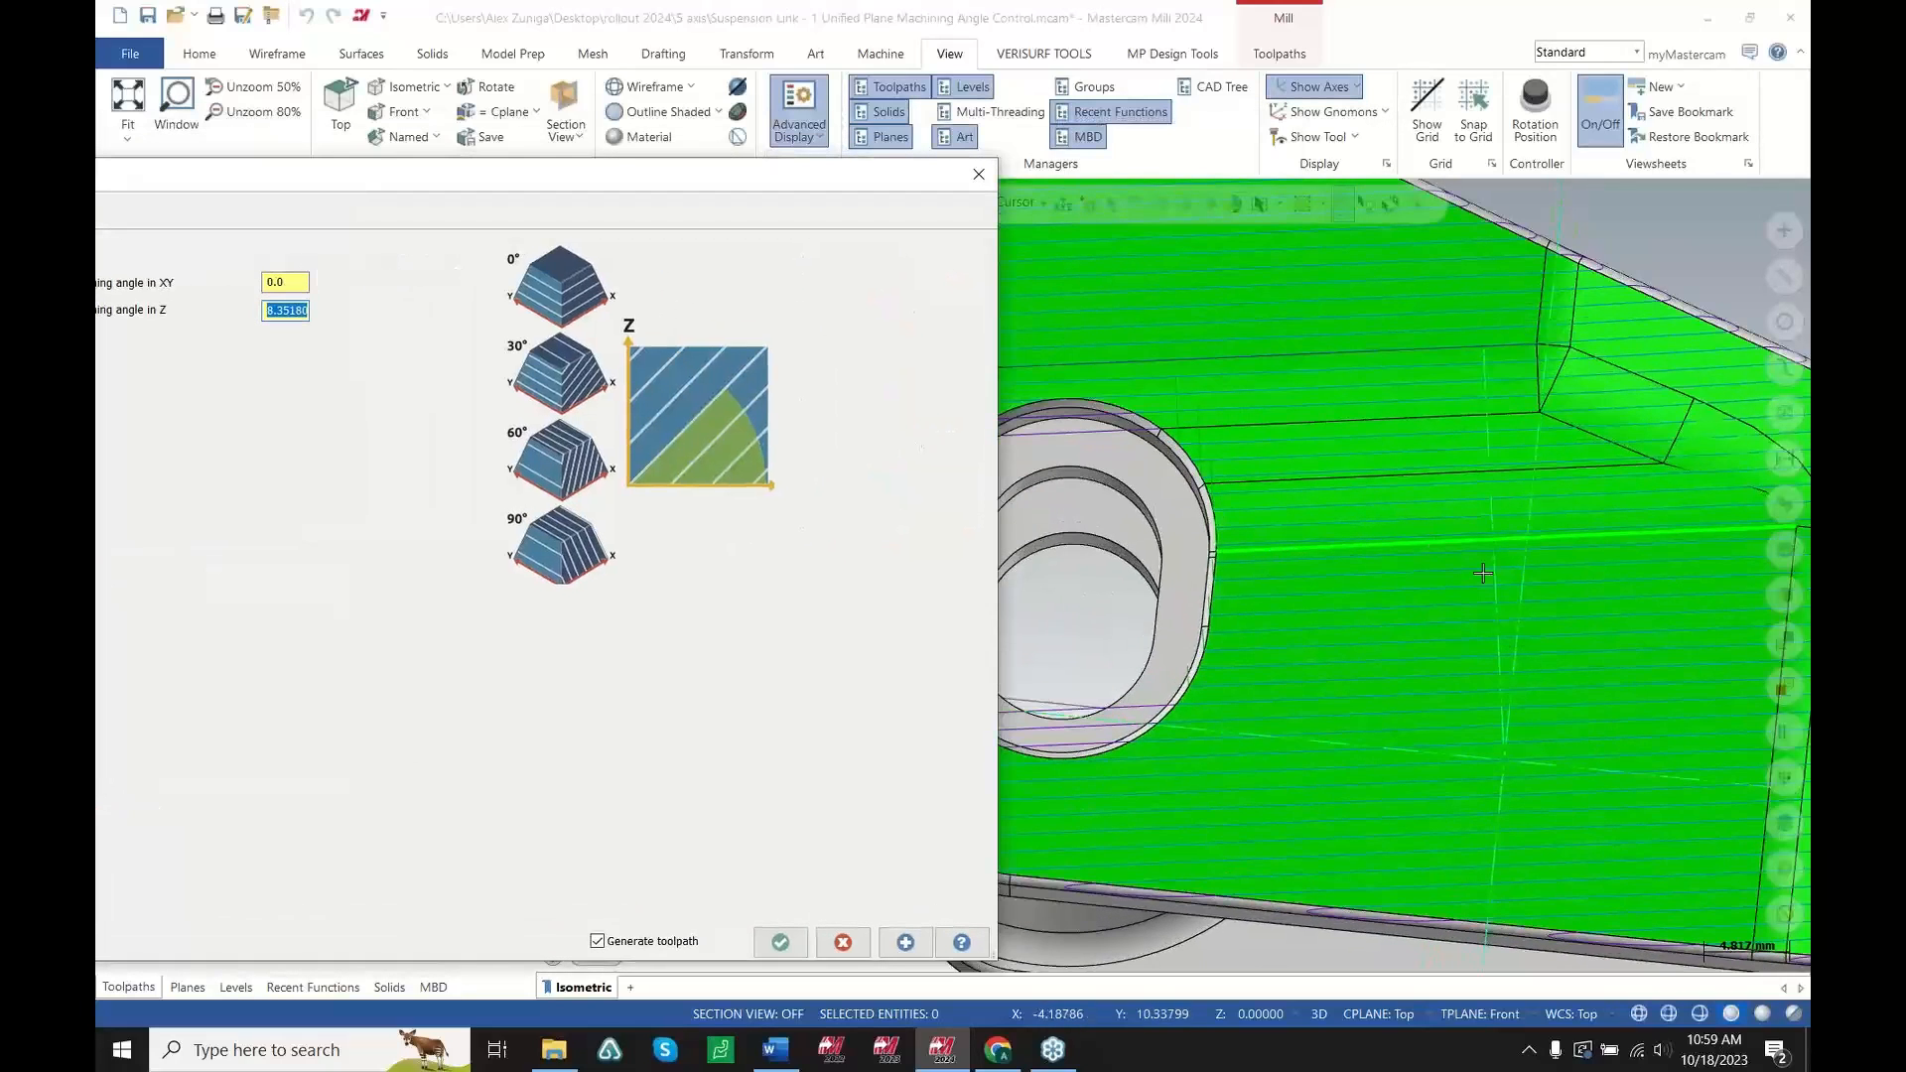
pyautogui.scroll(-3, 1509, 554)
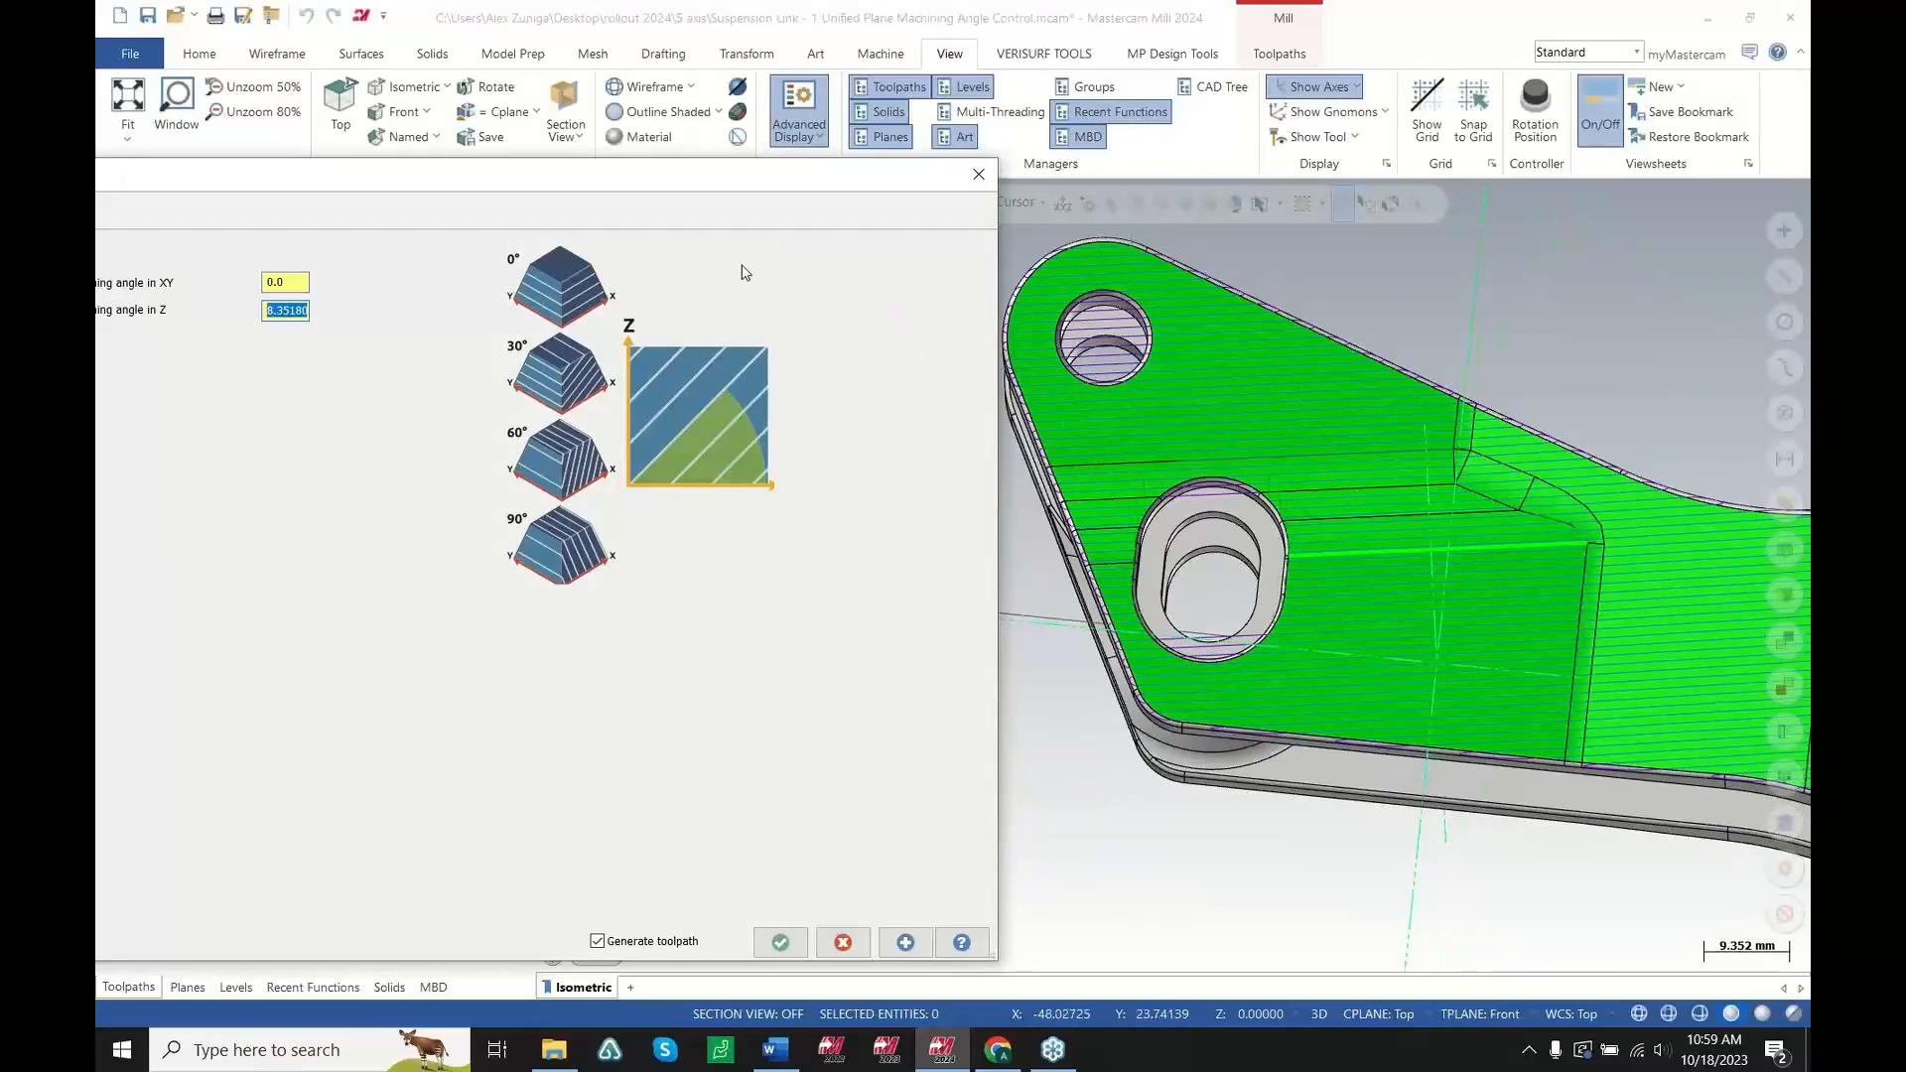
pyautogui.moveTo(733, 178); pyautogui.dragTo(1010, 179)
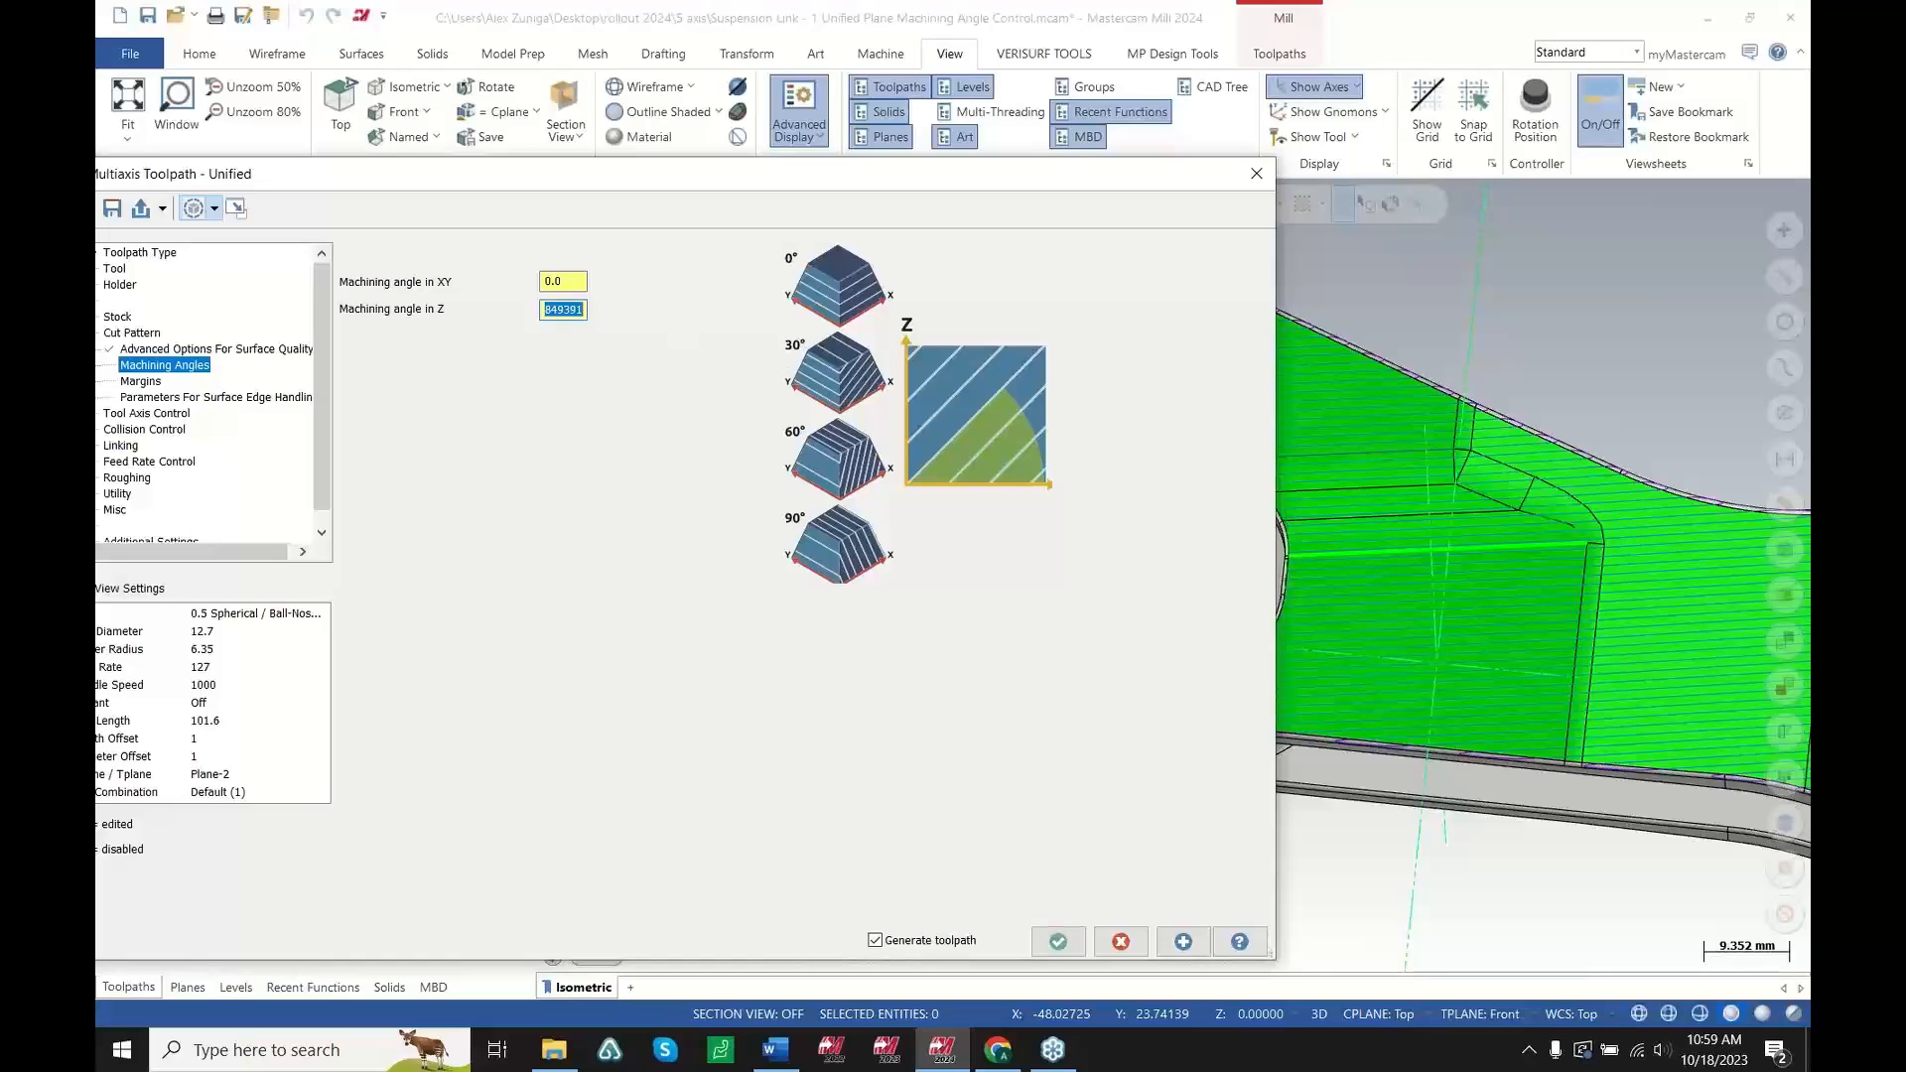
pyautogui.write('20')
pyautogui.click(1063, 935)
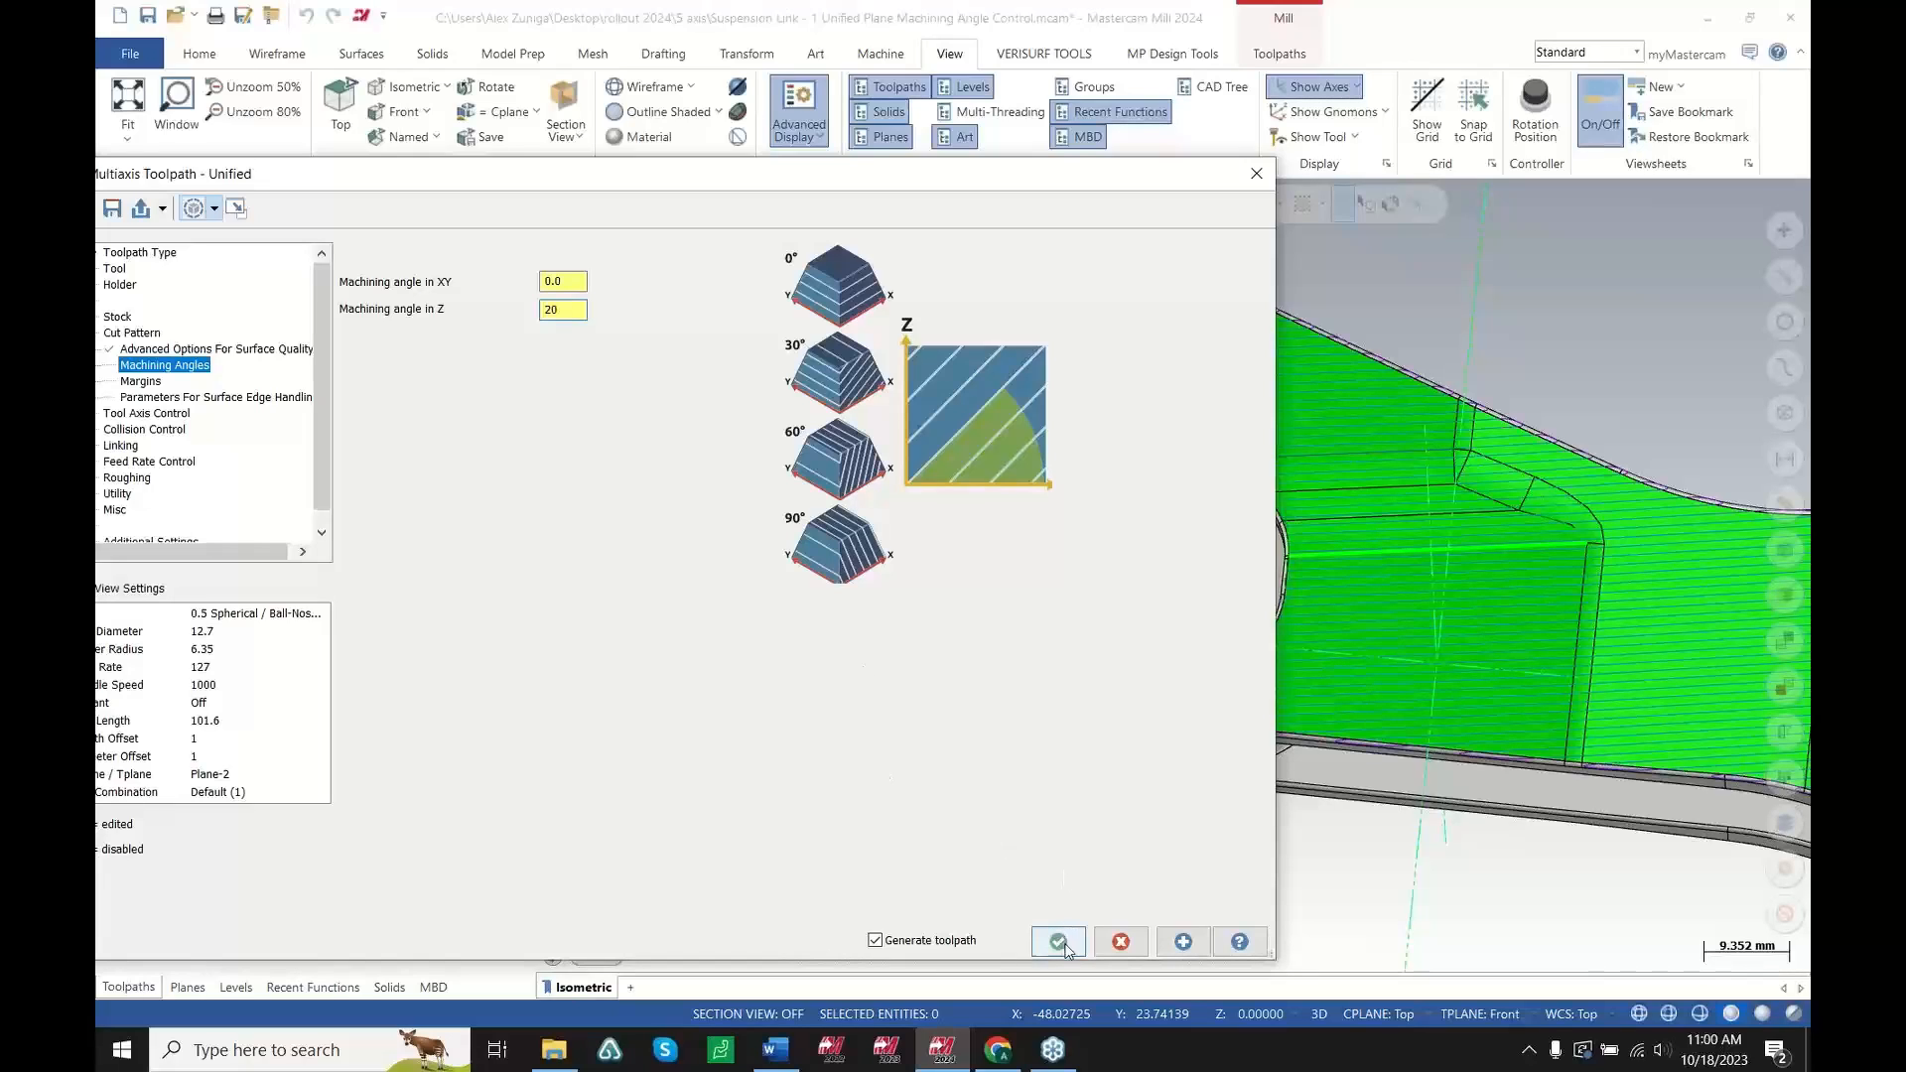
# Inspect the regenerated Unified toolpath pattern across the part face
pyautogui.scroll(-2, 771, 485)
pyautogui.scroll(5, 1112, 497)
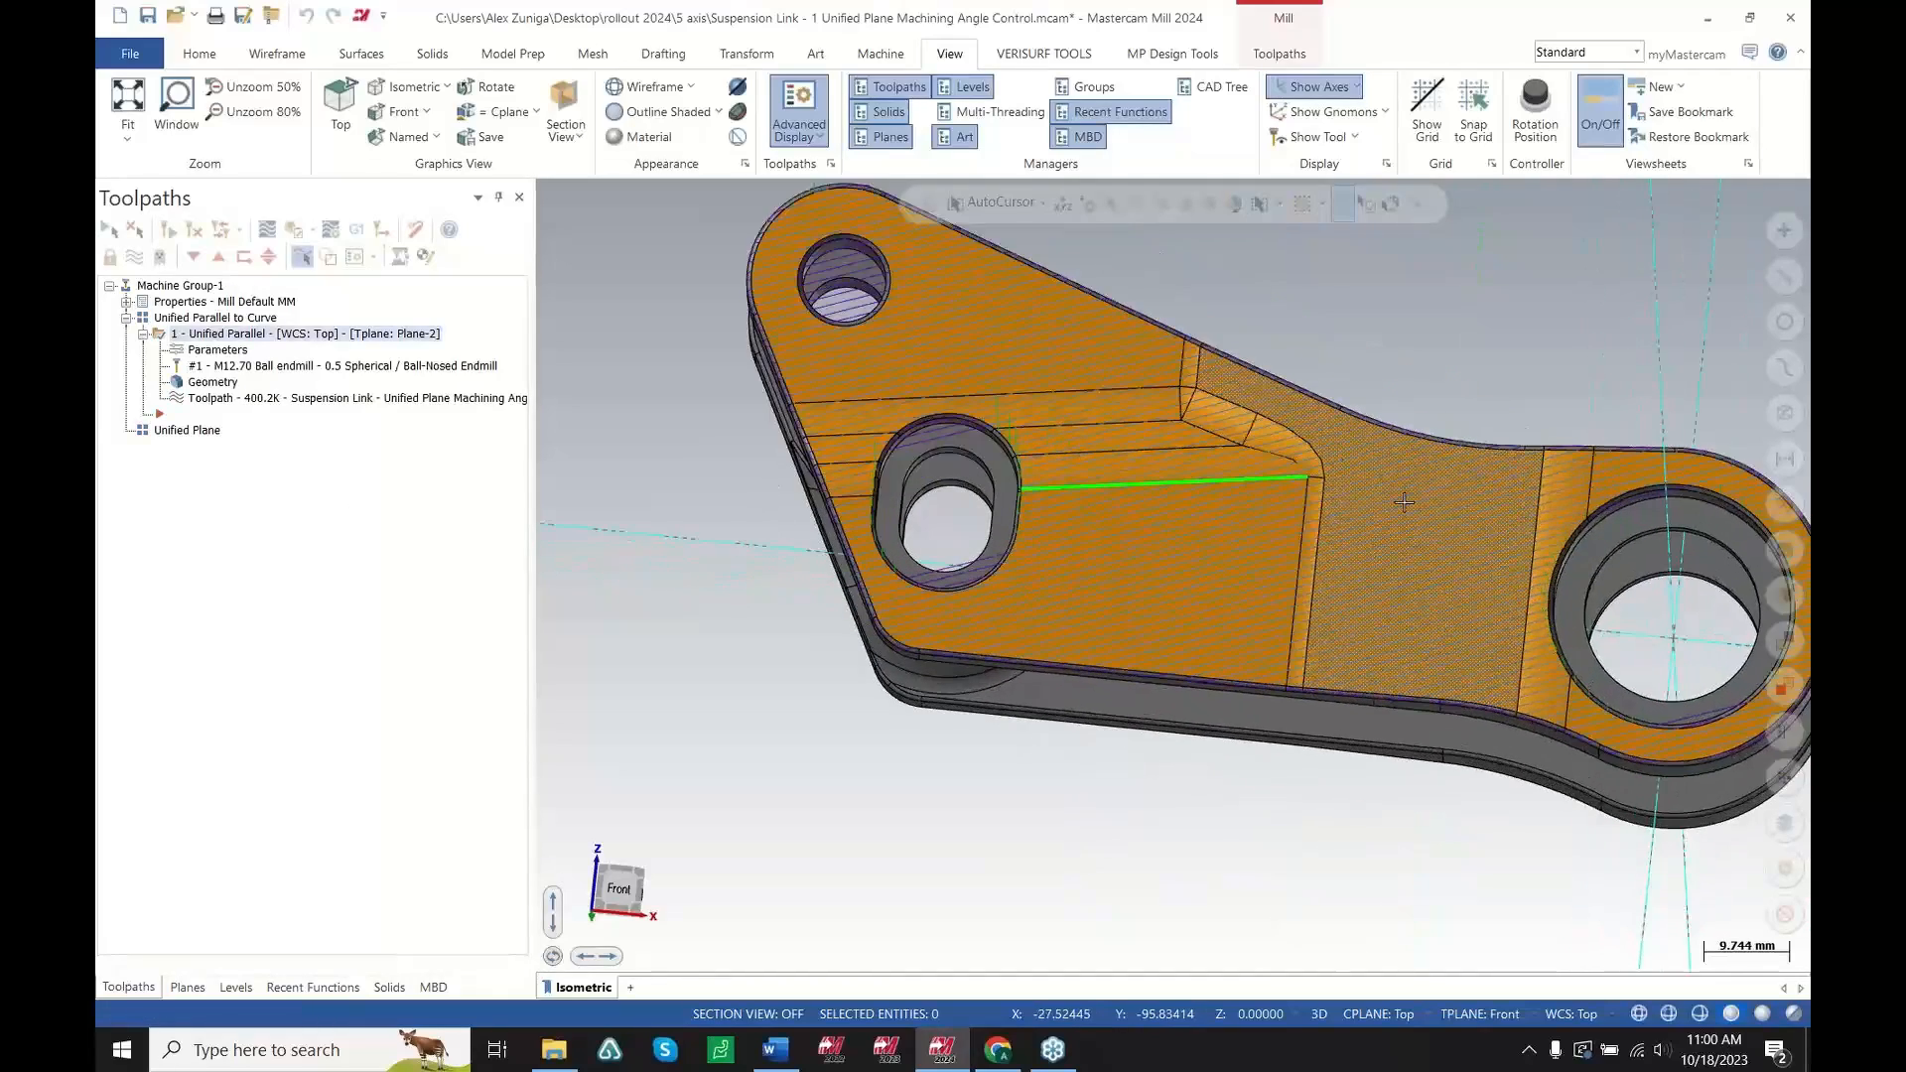
pyautogui.scroll(-2, 886, 549)
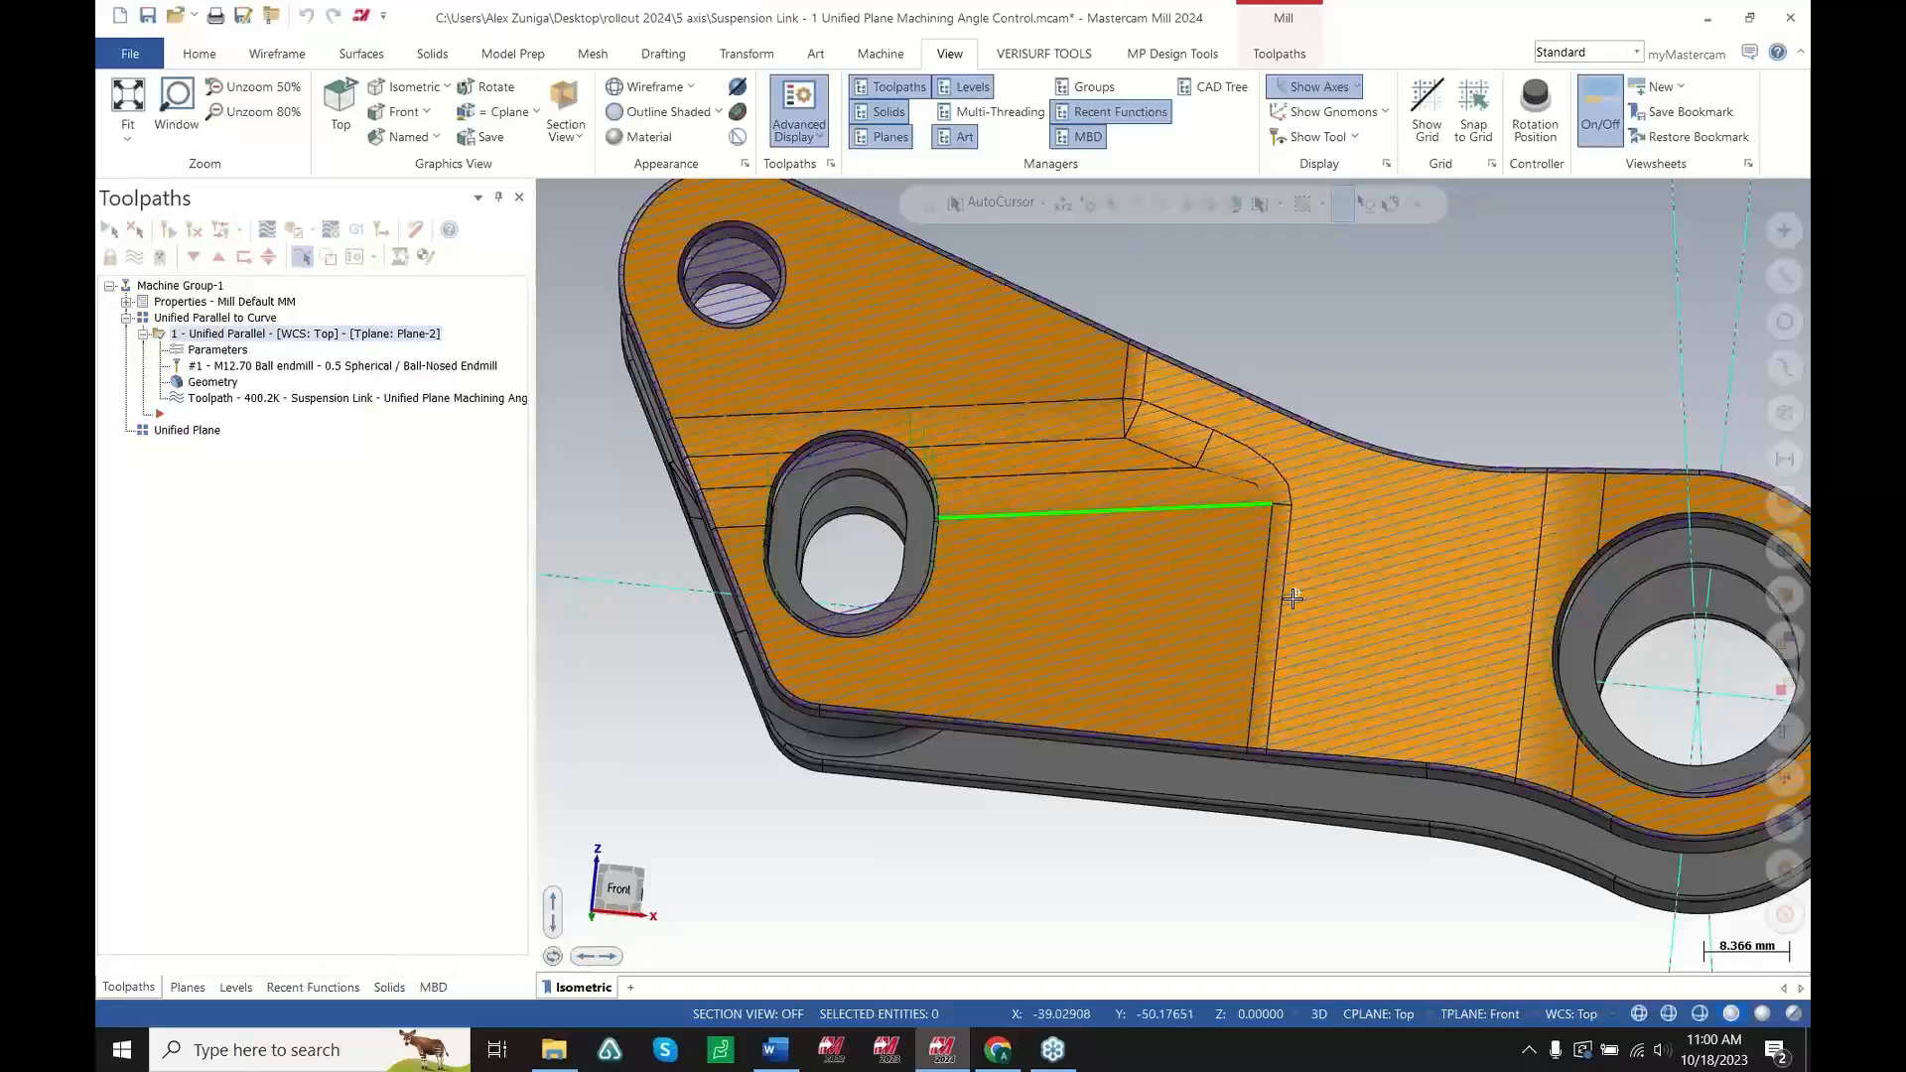
pyautogui.moveTo(1295, 592)
pyautogui.mouseDown(button='middle')
pyautogui.moveTo(1274, 653)
pyautogui.moveTo(1267, 606)
pyautogui.mouseUp(button='middle')
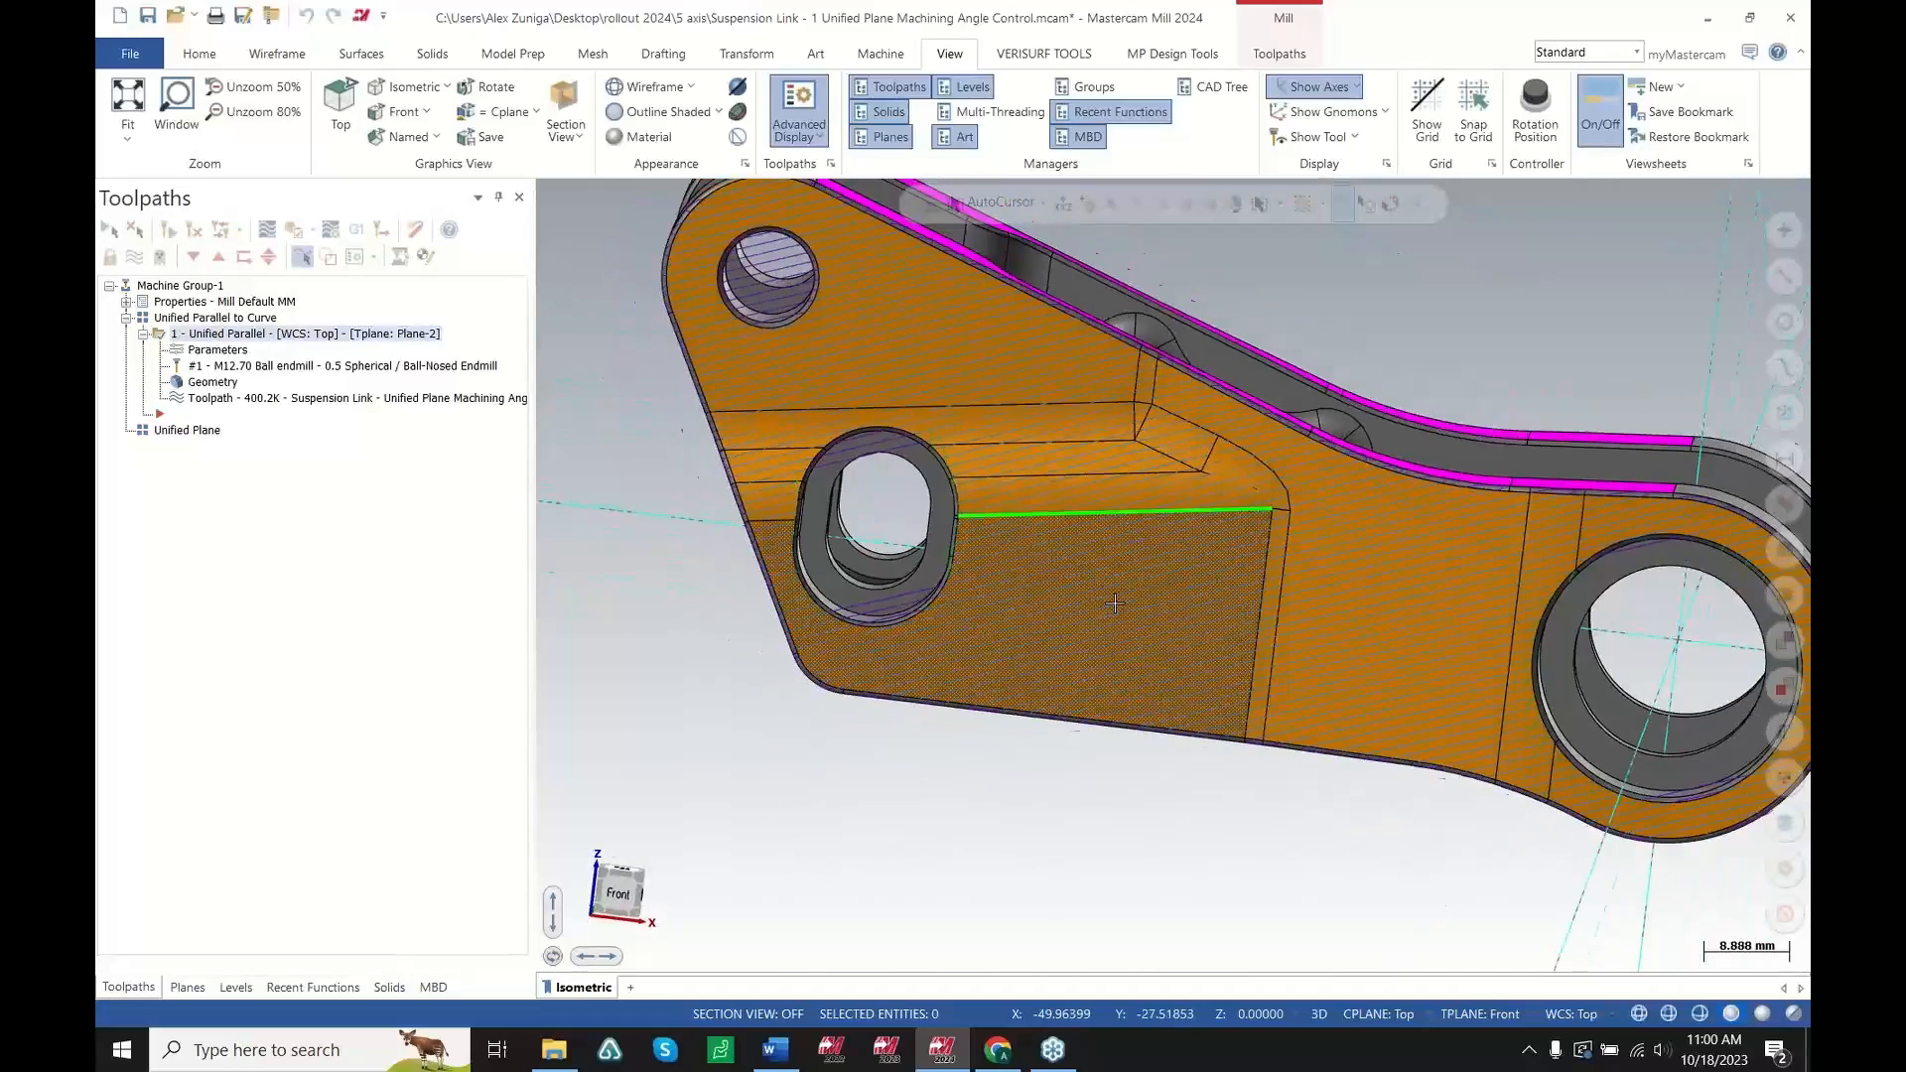
# Set the machining angle in Z from the green edge line using the Angle menu's line option and accept
pyautogui.click(216, 353)
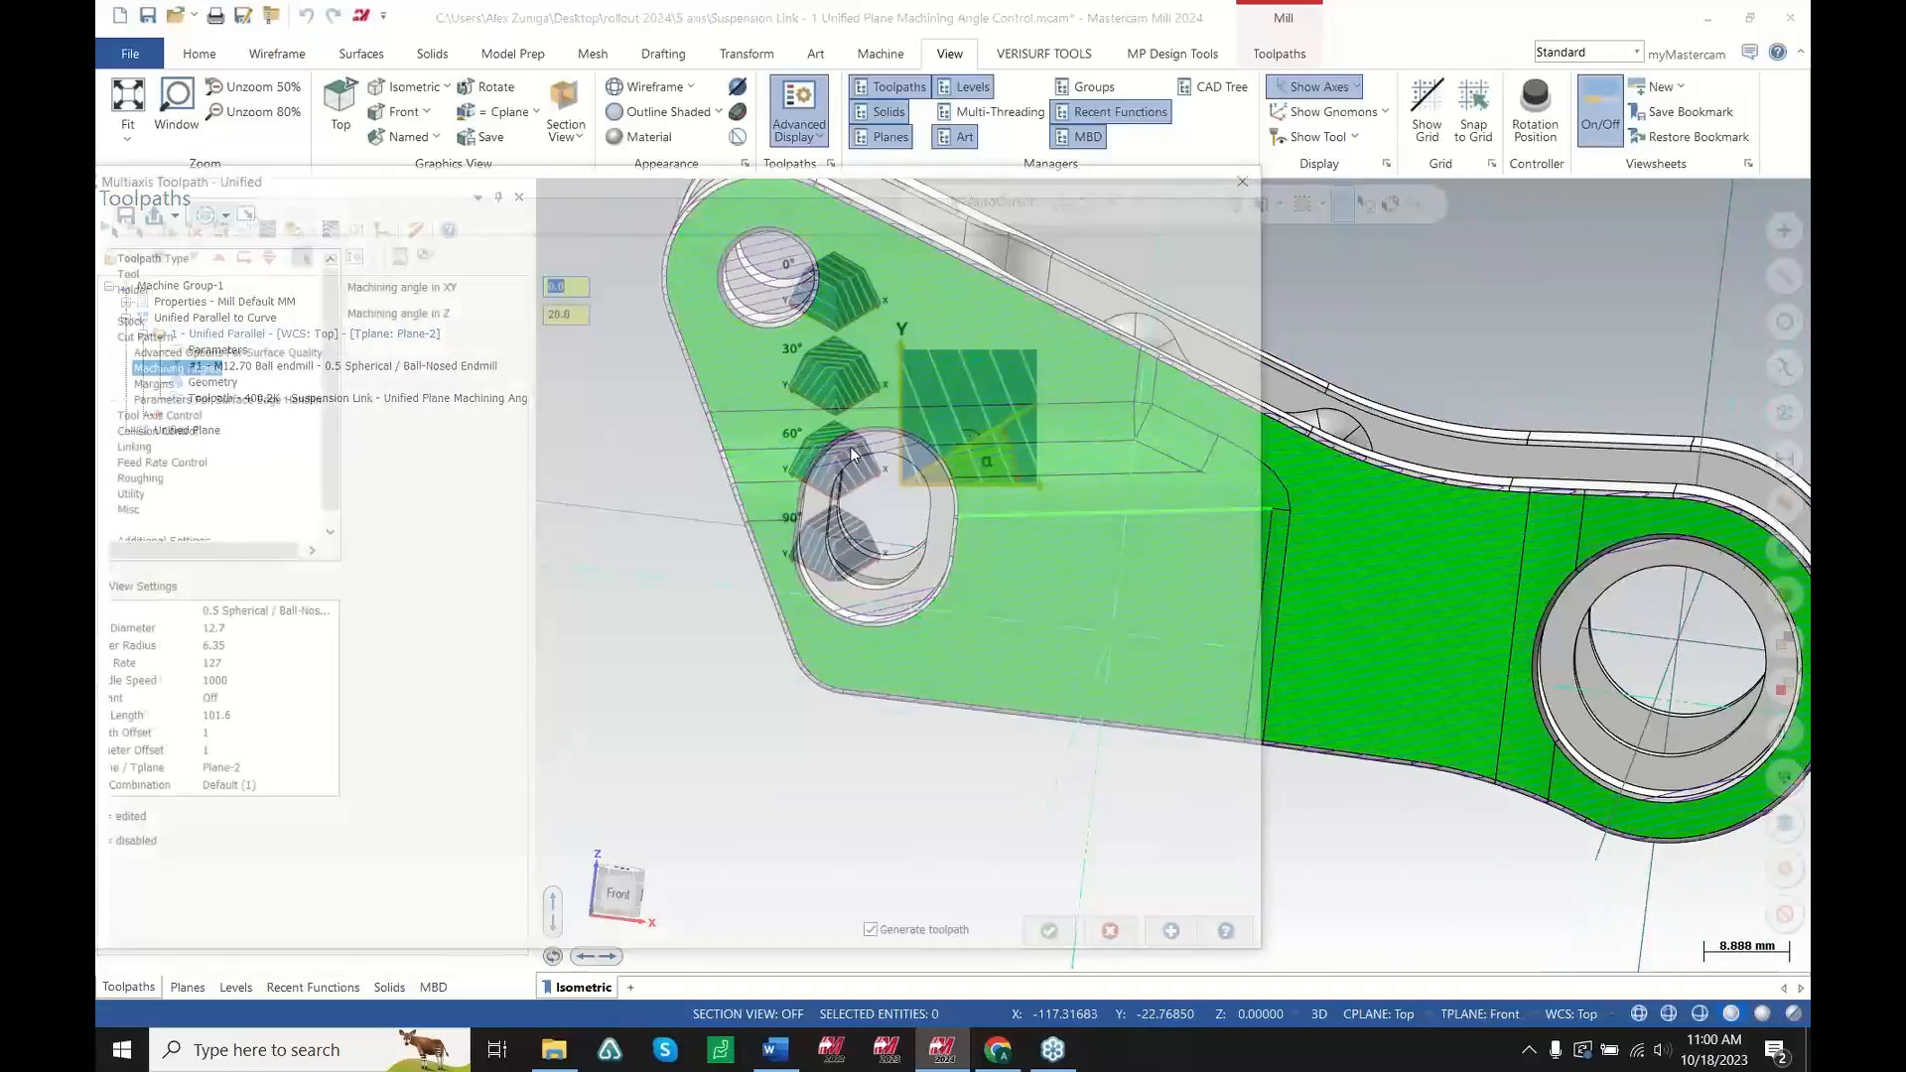
pyautogui.rightClick(573, 312)
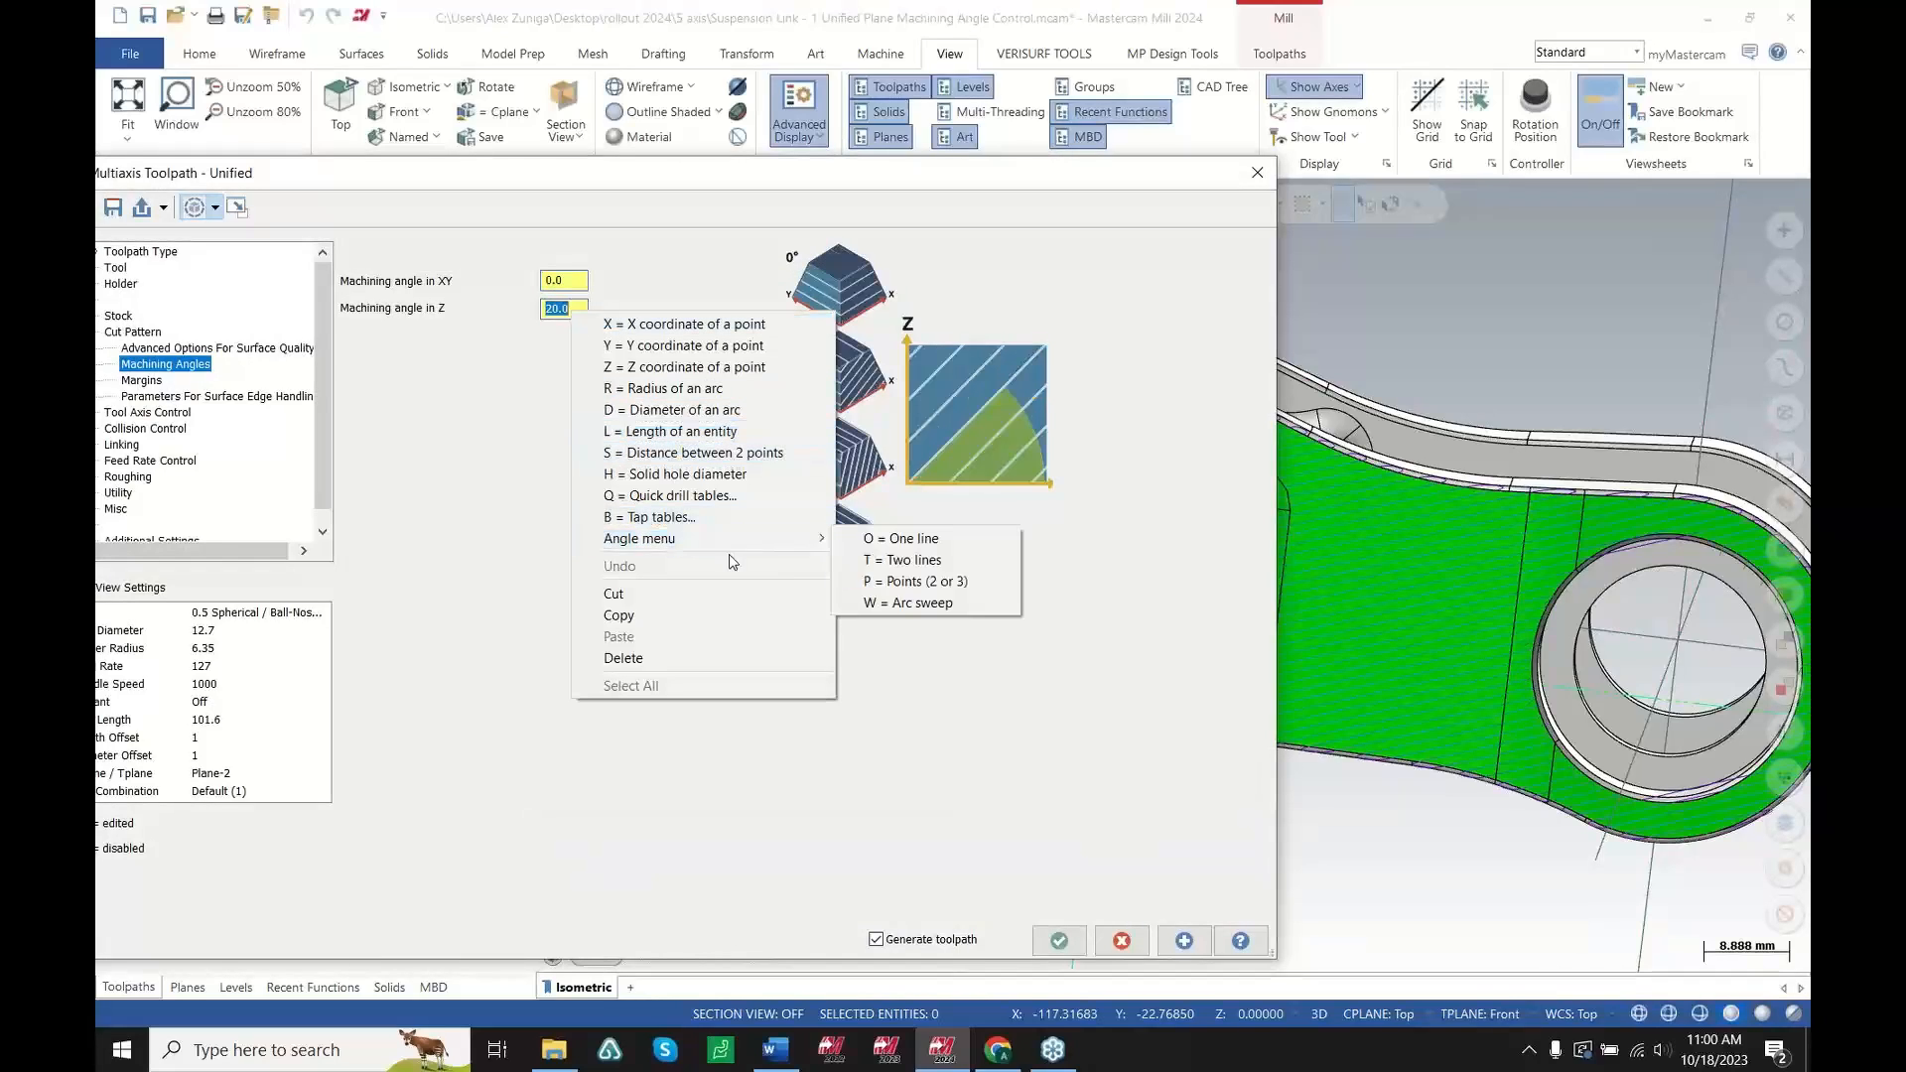
pyautogui.click(933, 560)
pyautogui.click(973, 529)
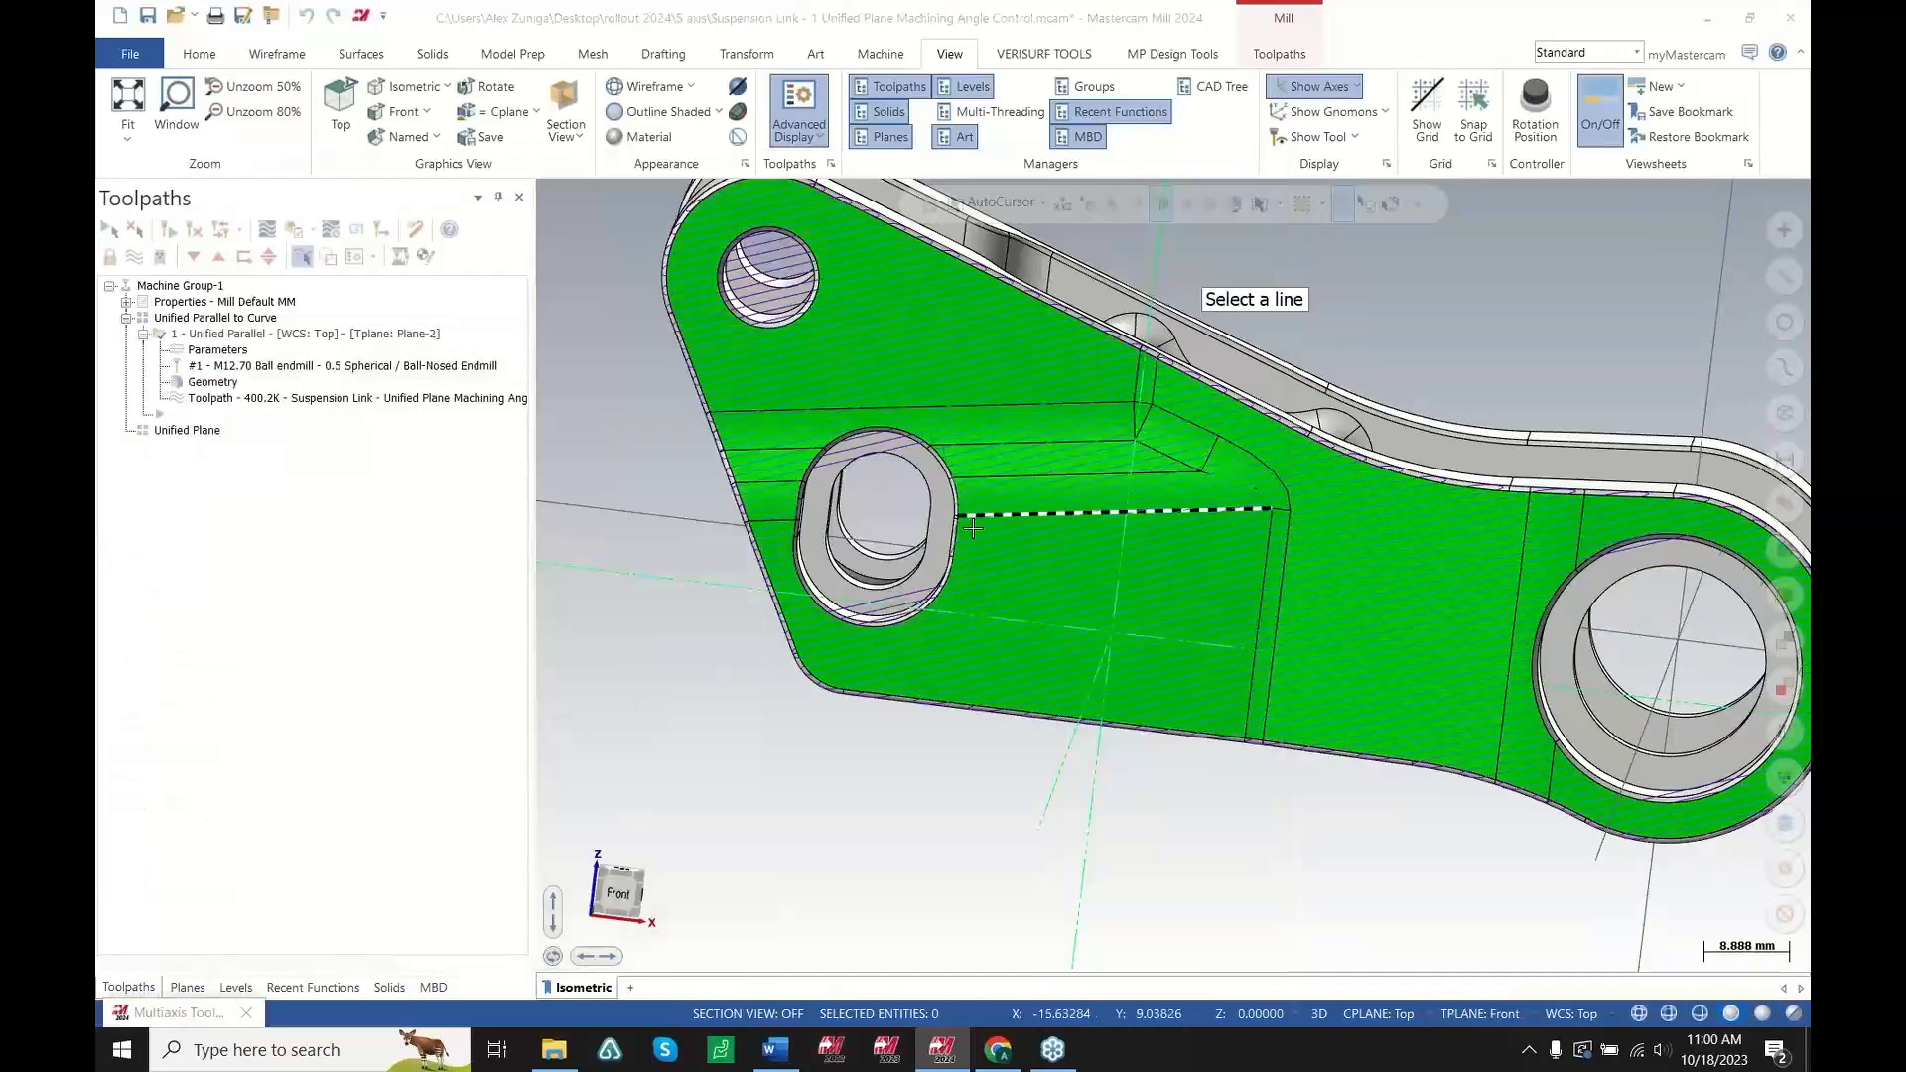
pyautogui.click(973, 529)
pyautogui.click(1061, 943)
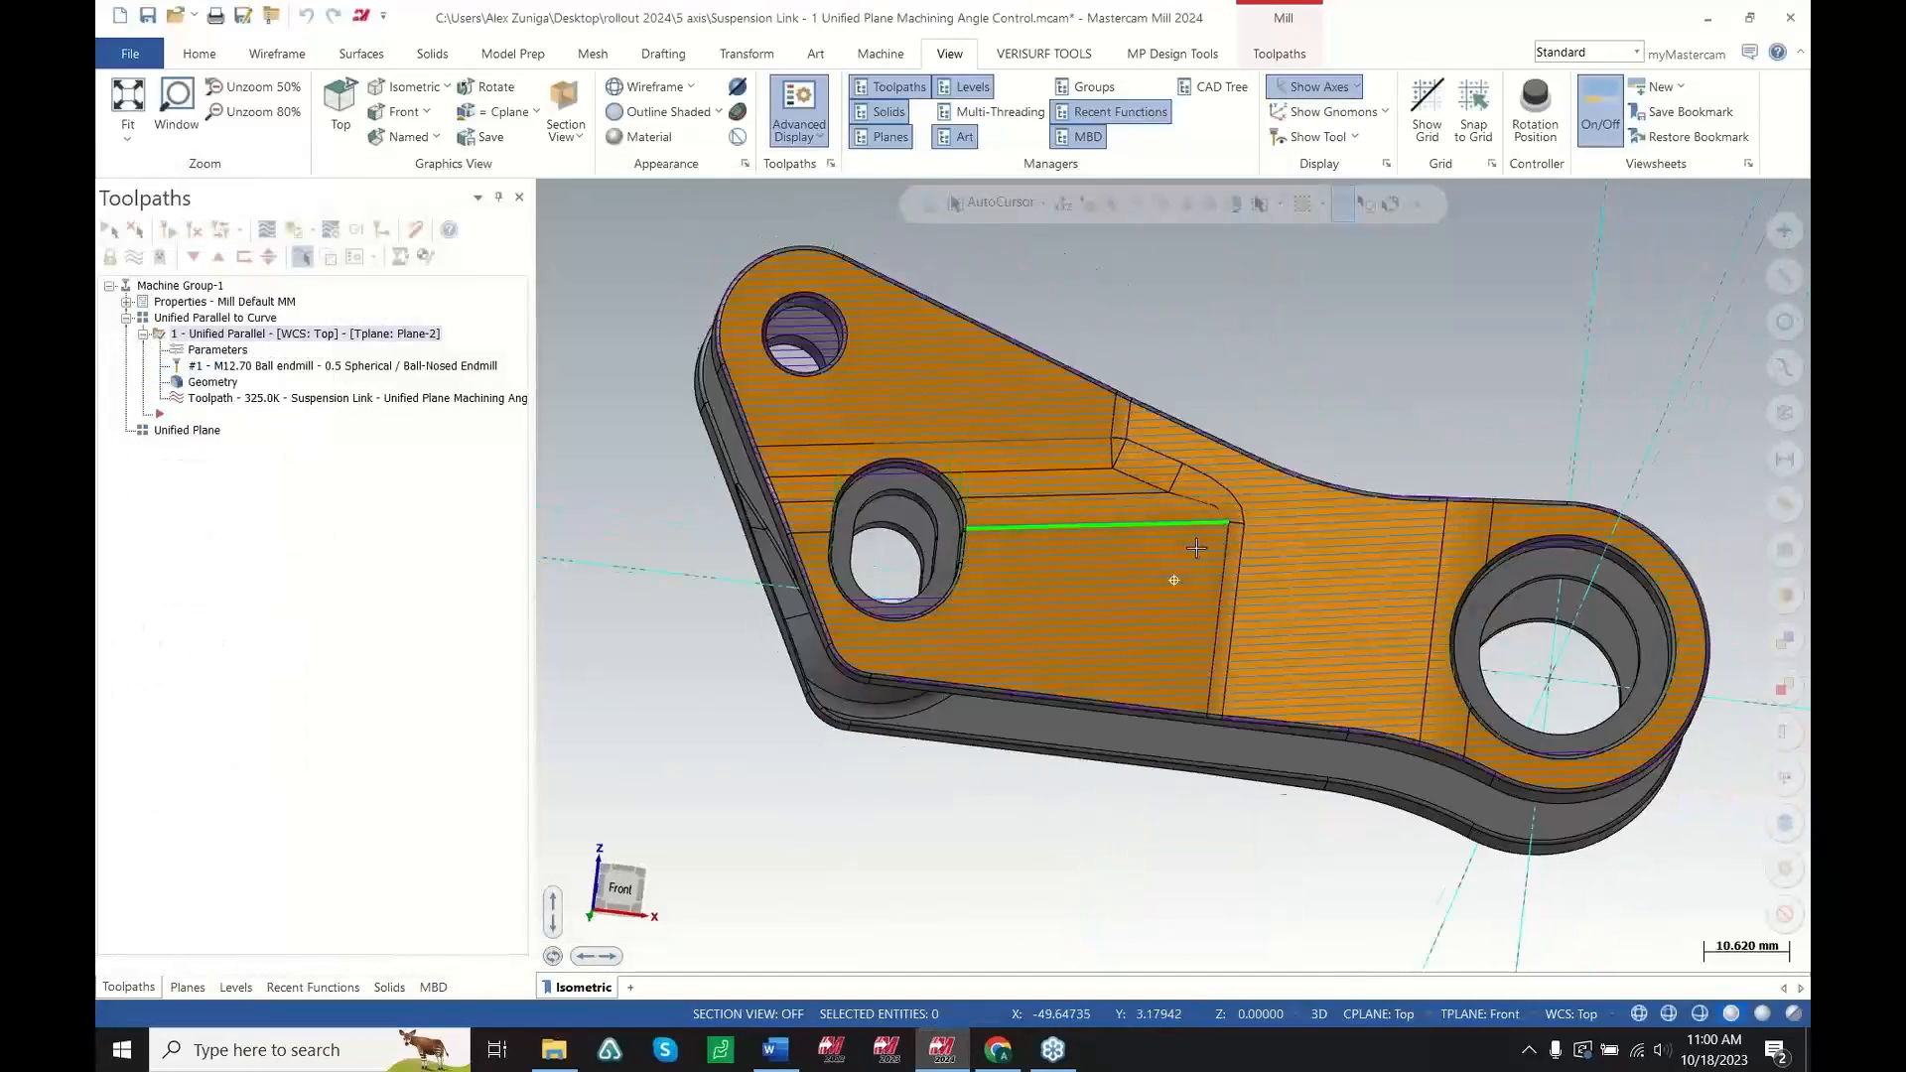
# Close the current part file without saving changes
pyautogui.moveTo(1197, 548)
pyautogui.mouseDown(button='middle')
pyautogui.moveTo(1181, 571)
pyautogui.moveTo(1206, 574)
pyautogui.moveTo(1165, 565)
pyautogui.mouseUp(button='middle')
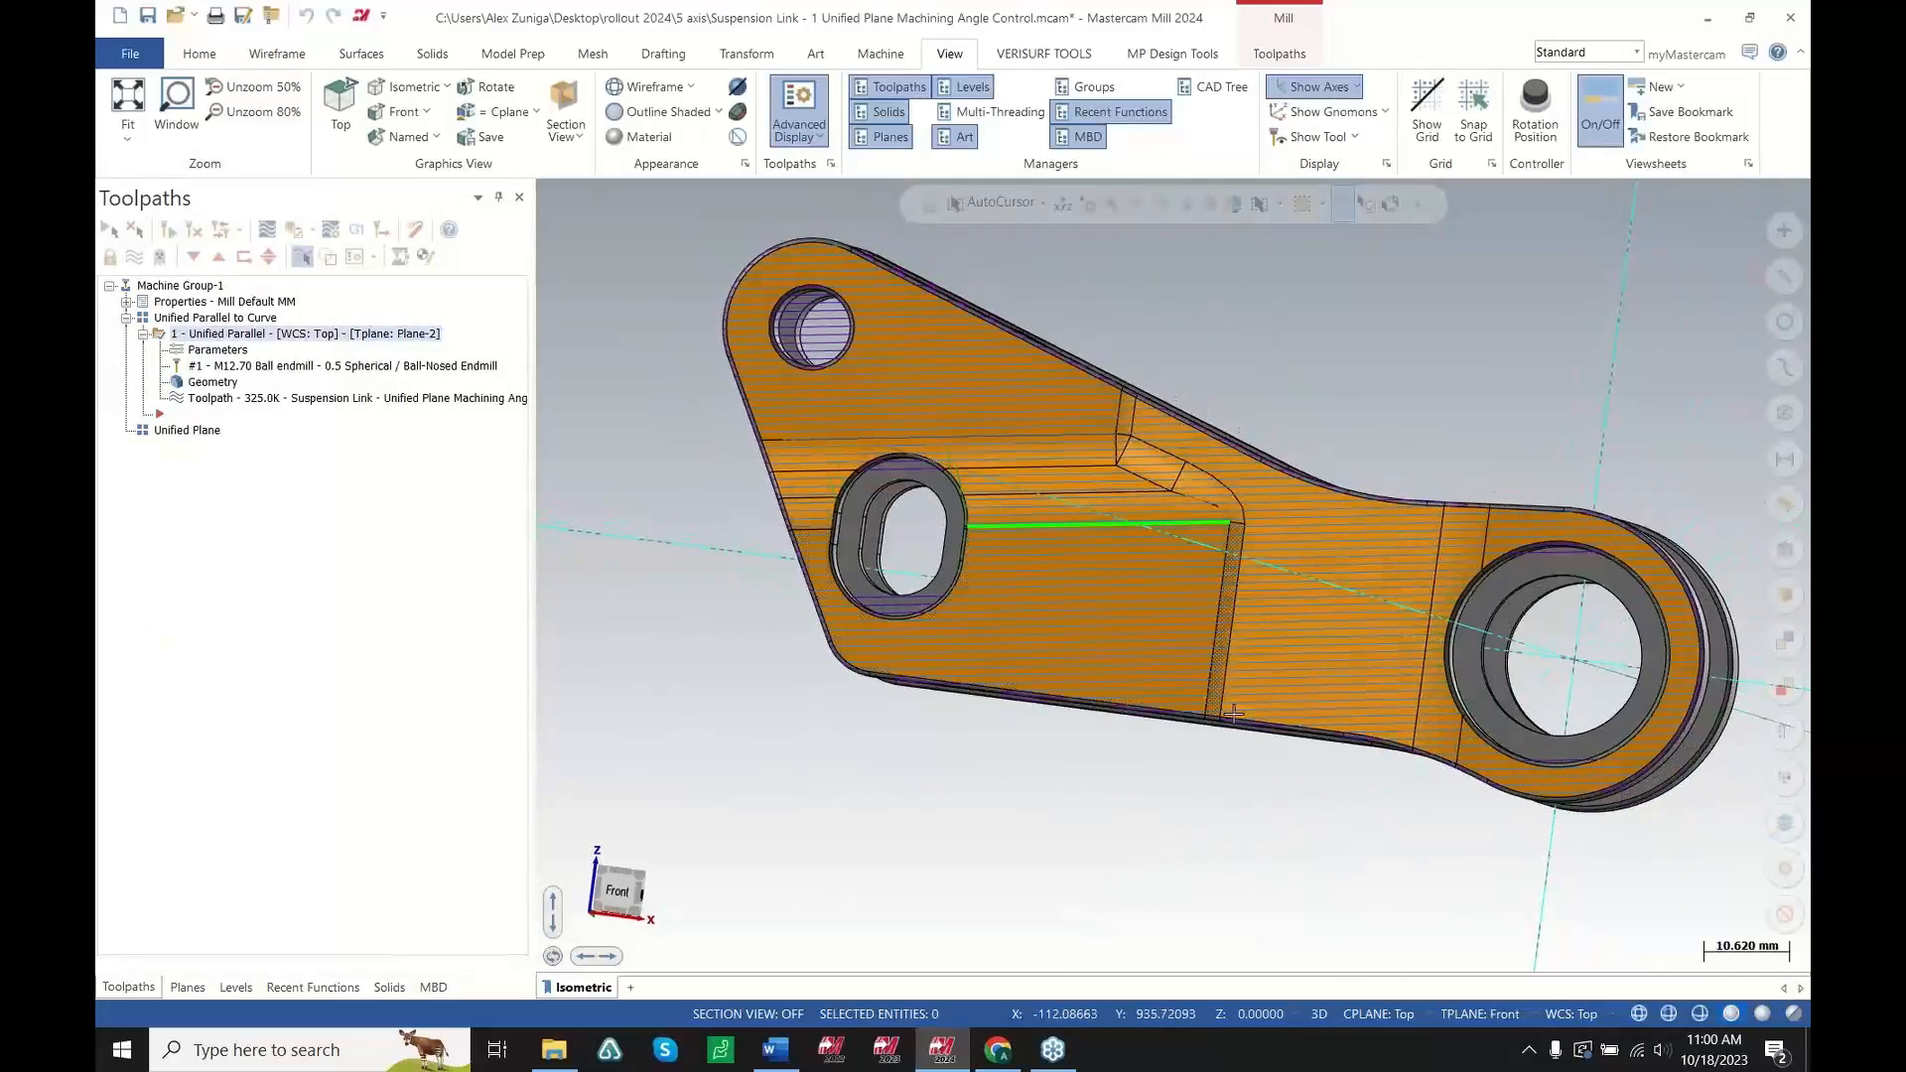
pyautogui.click(1639, 1013)
pyautogui.moveTo(1402, 700)
pyautogui.mouseDown(button='middle')
pyautogui.moveTo(1417, 672)
pyautogui.moveTo(1377, 635)
pyautogui.moveTo(1404, 724)
pyautogui.mouseUp(button='middle')
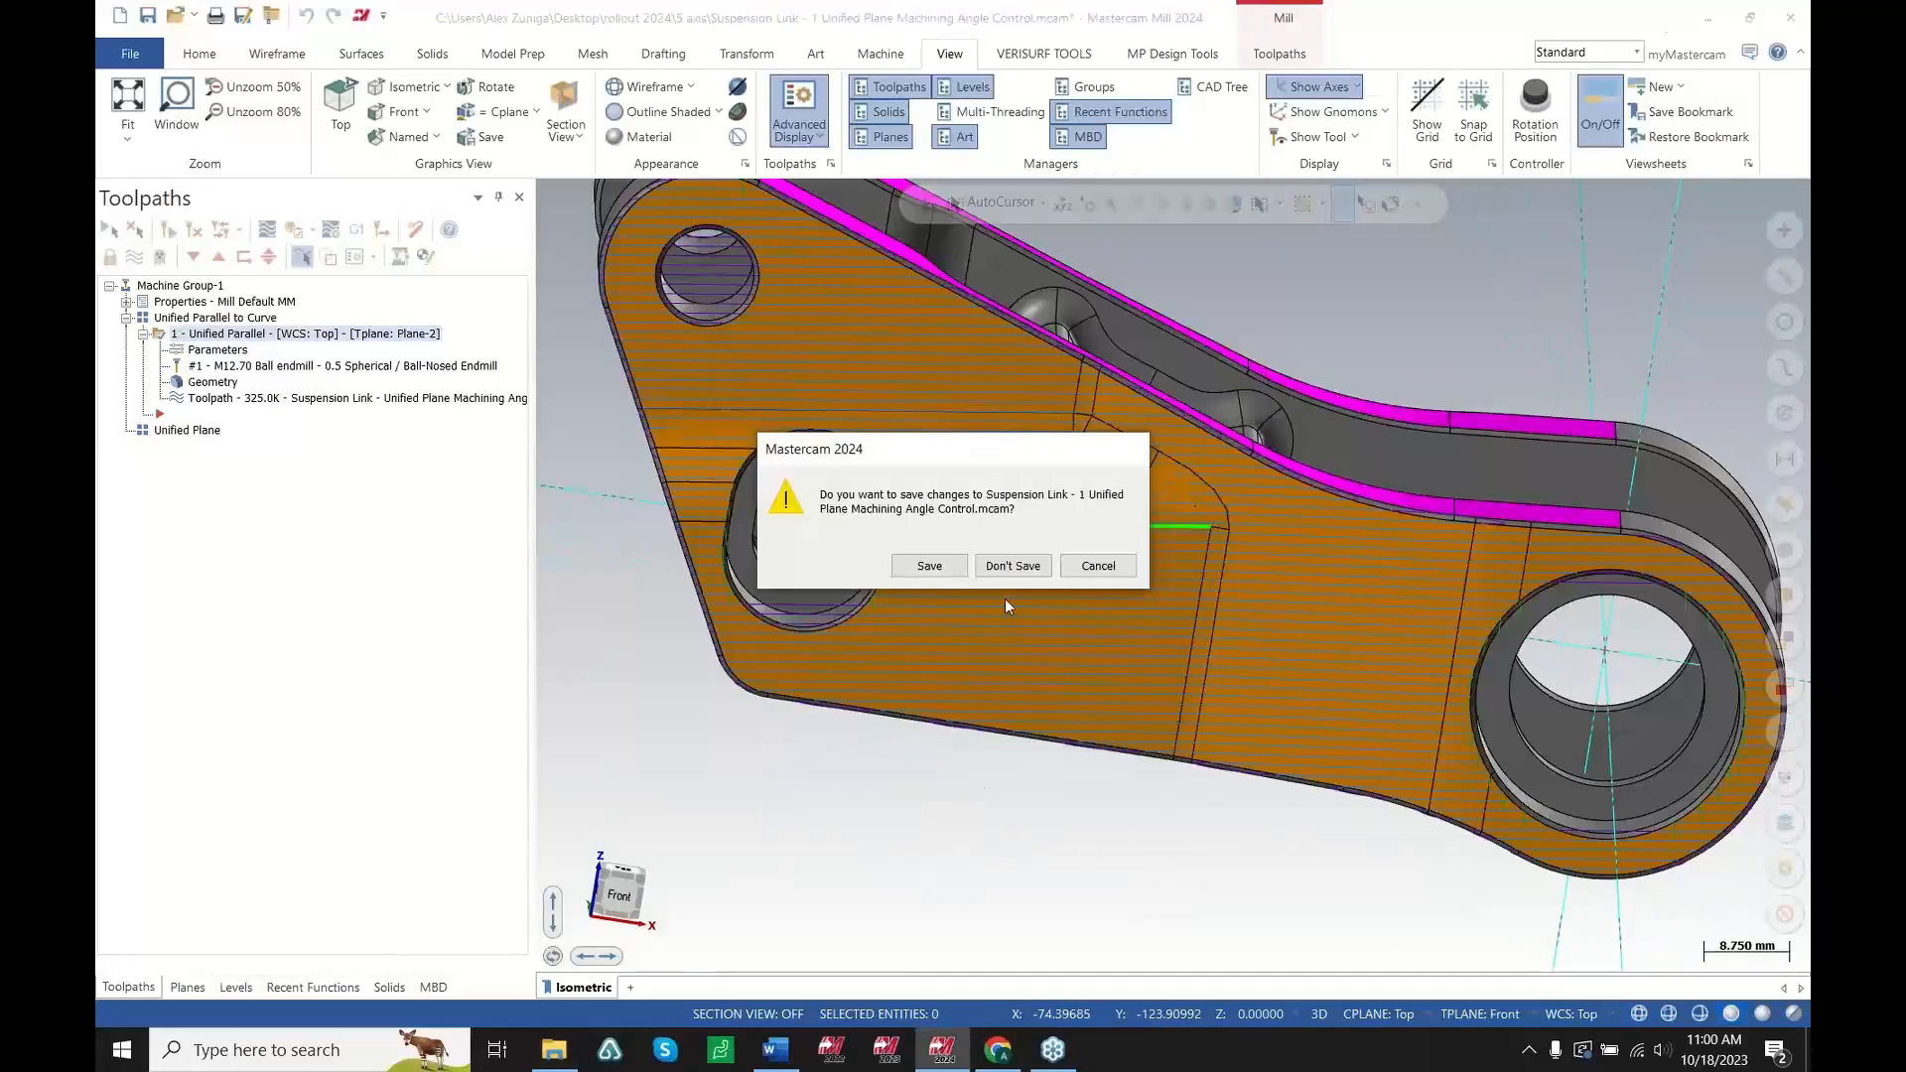
pyautogui.click(1013, 566)
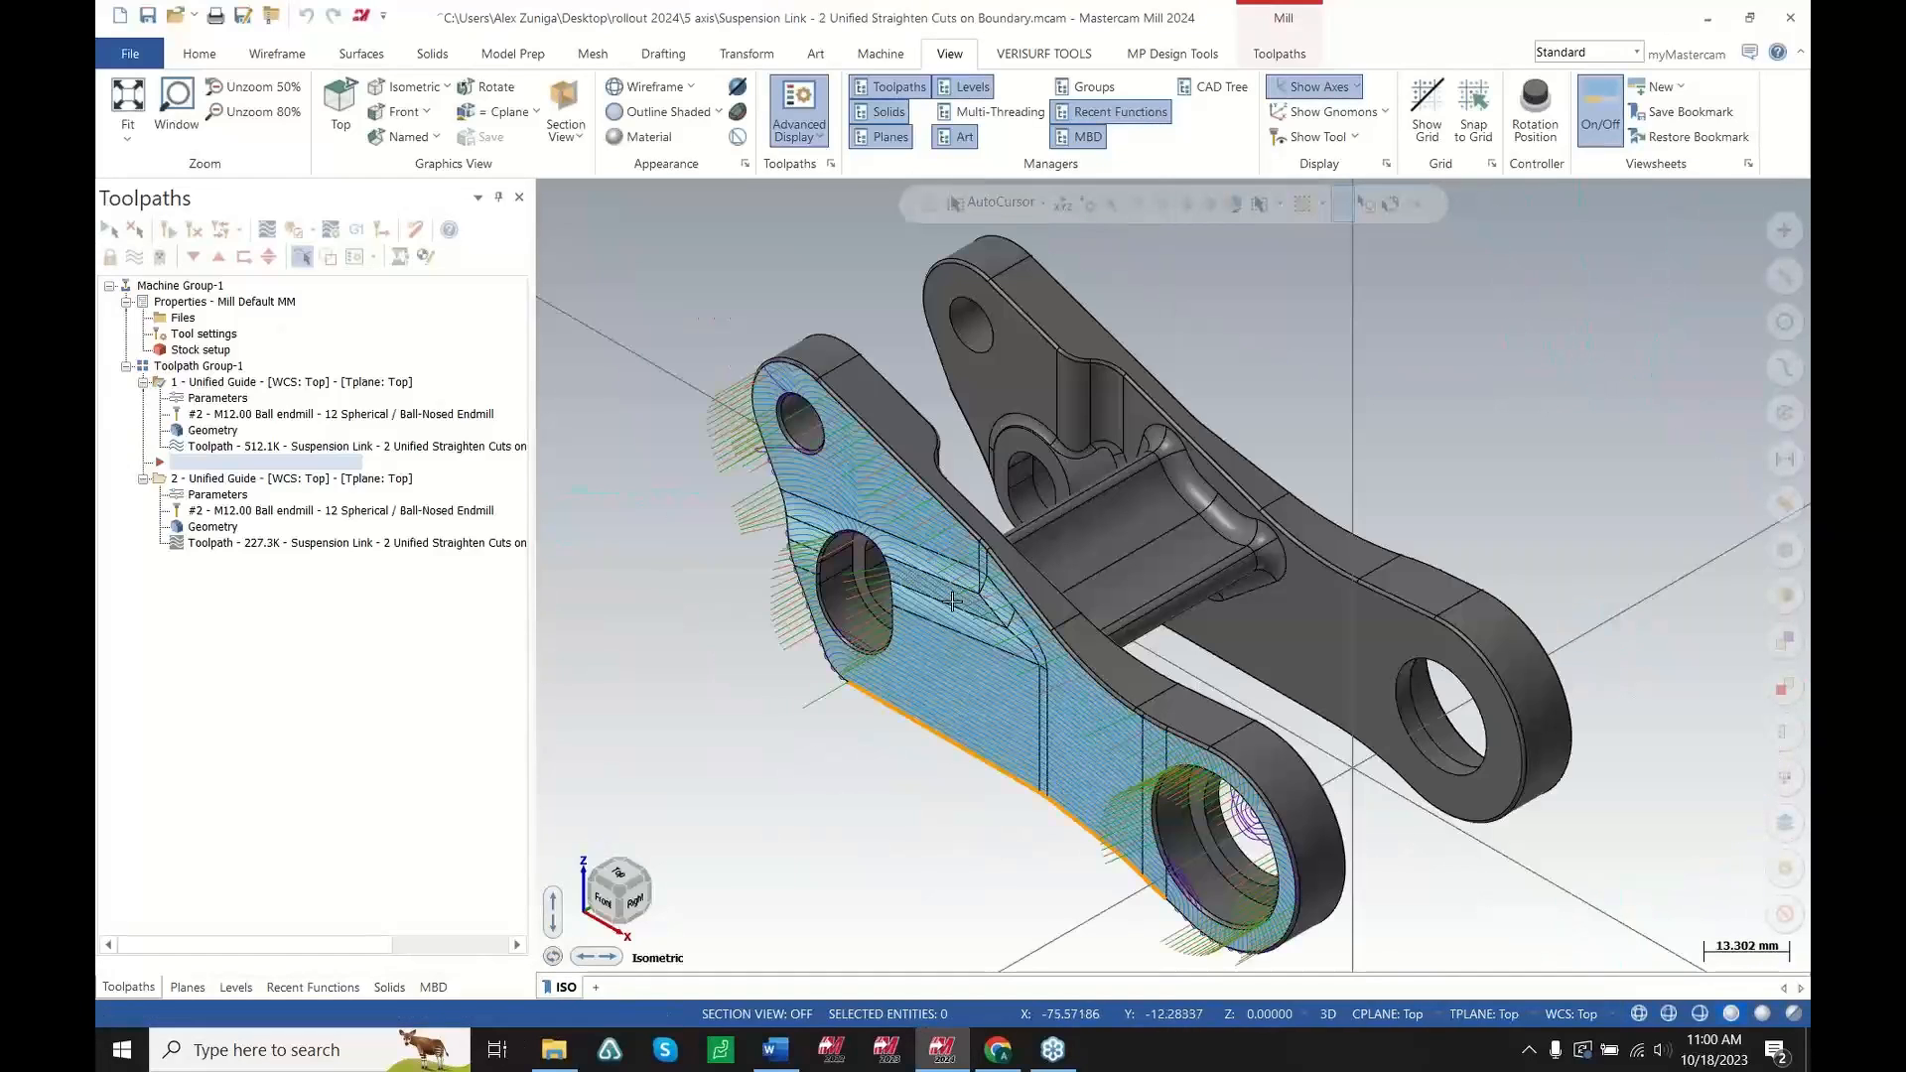
# Examine the Unified Guide toolpath and its boundary curve along the part's lower edge
pyautogui.scroll(4, 980, 589)
pyautogui.moveTo(870, 661); pyautogui.dragTo(975, 579, button='middle')
pyautogui.scroll(-4, 975, 579)
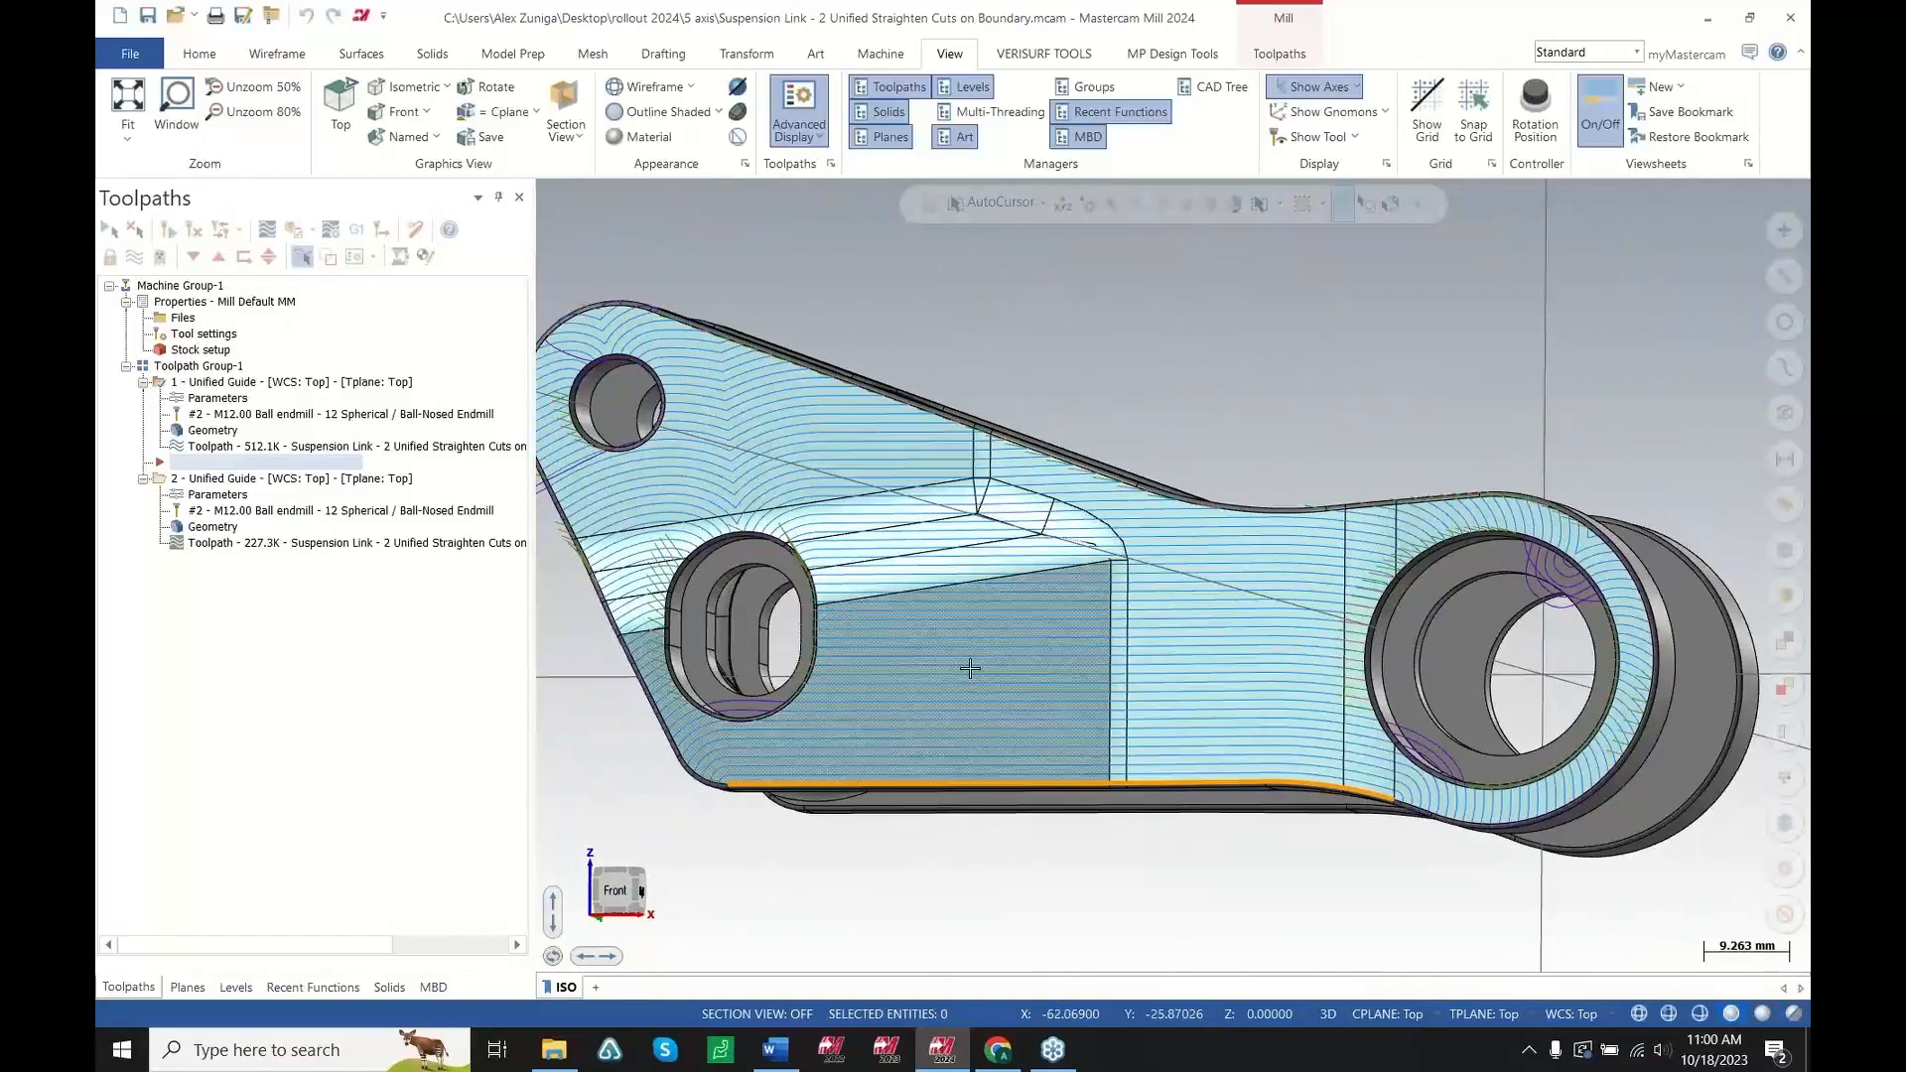
pyautogui.moveTo(893, 692)
pyautogui.mouseDown(button='middle')
pyautogui.moveTo(924, 711)
pyautogui.moveTo(937, 668)
pyautogui.moveTo(928, 681)
pyautogui.mouseUp(button='middle')
pyautogui.click(795, 774)
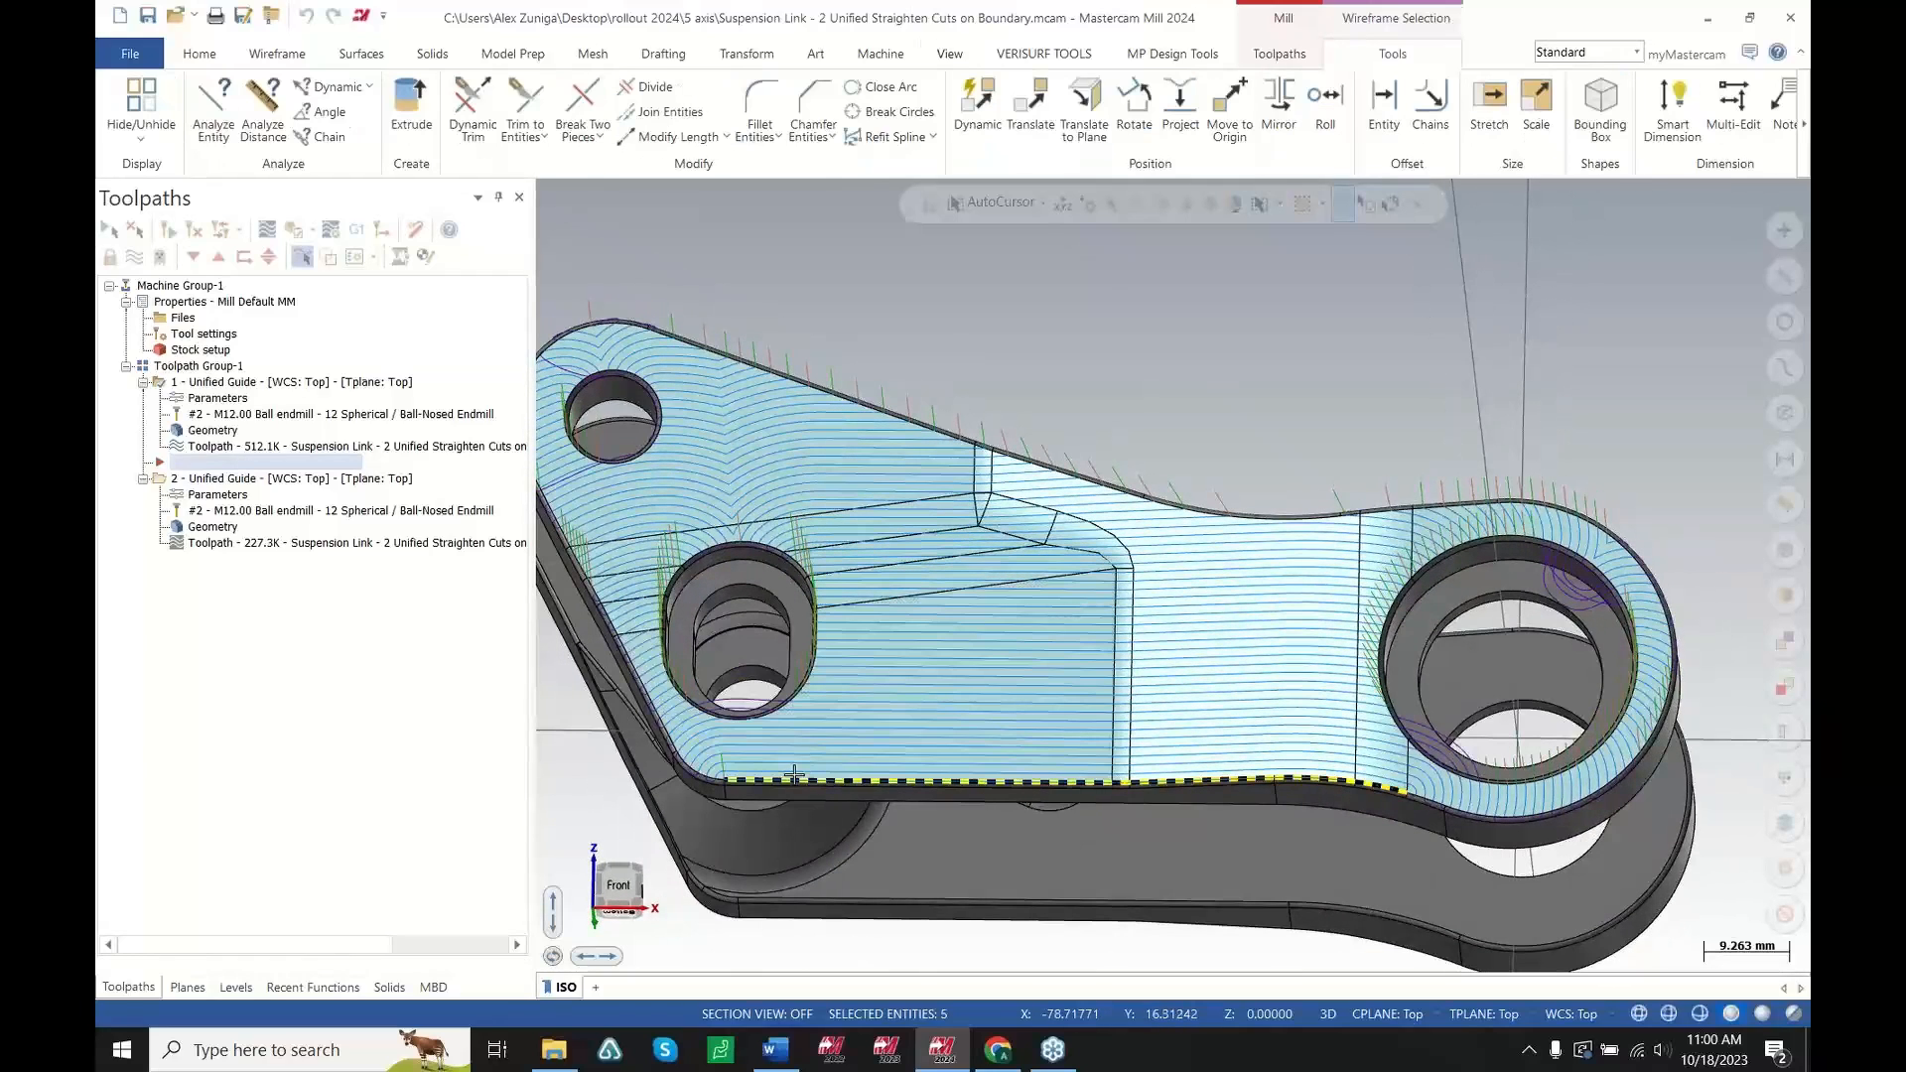
pyautogui.moveTo(874, 779); pyautogui.dragTo(978, 782, button='middle')
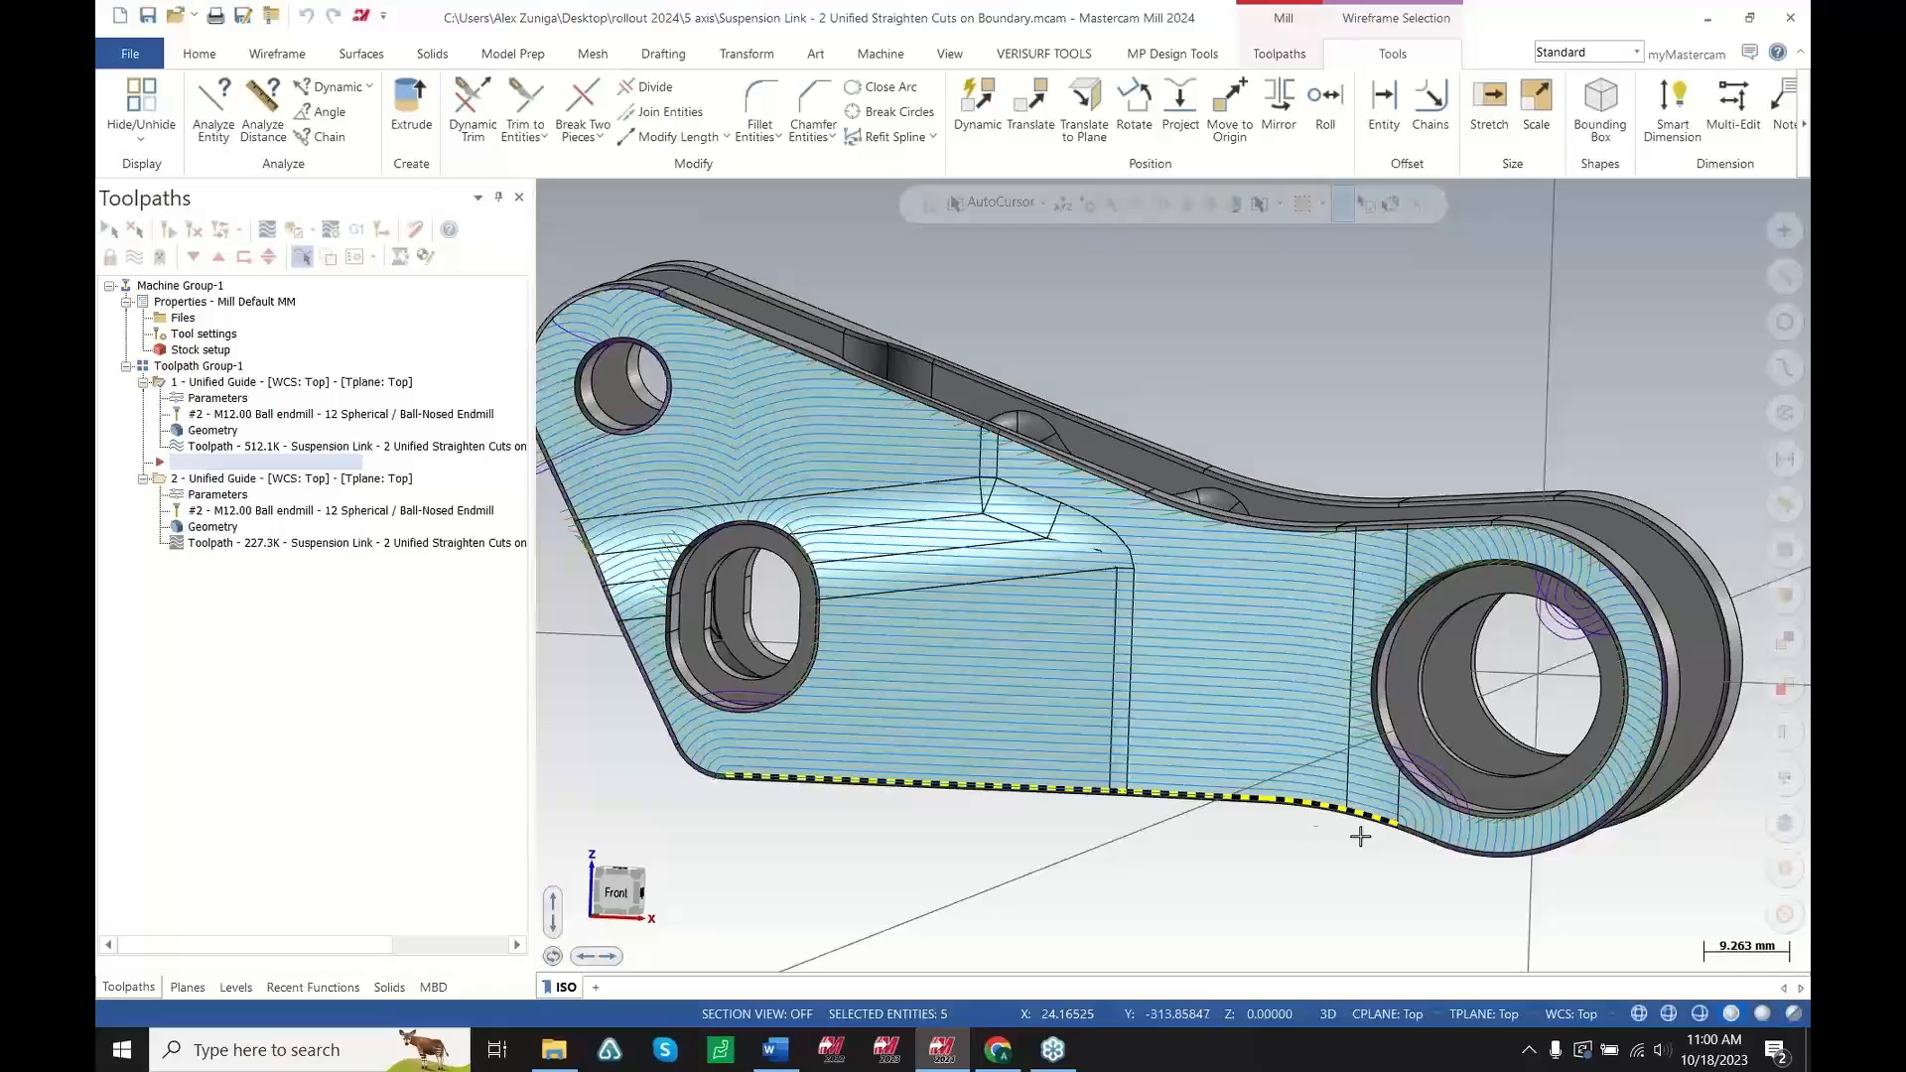
pyautogui.scroll(-2, 1254, 745)
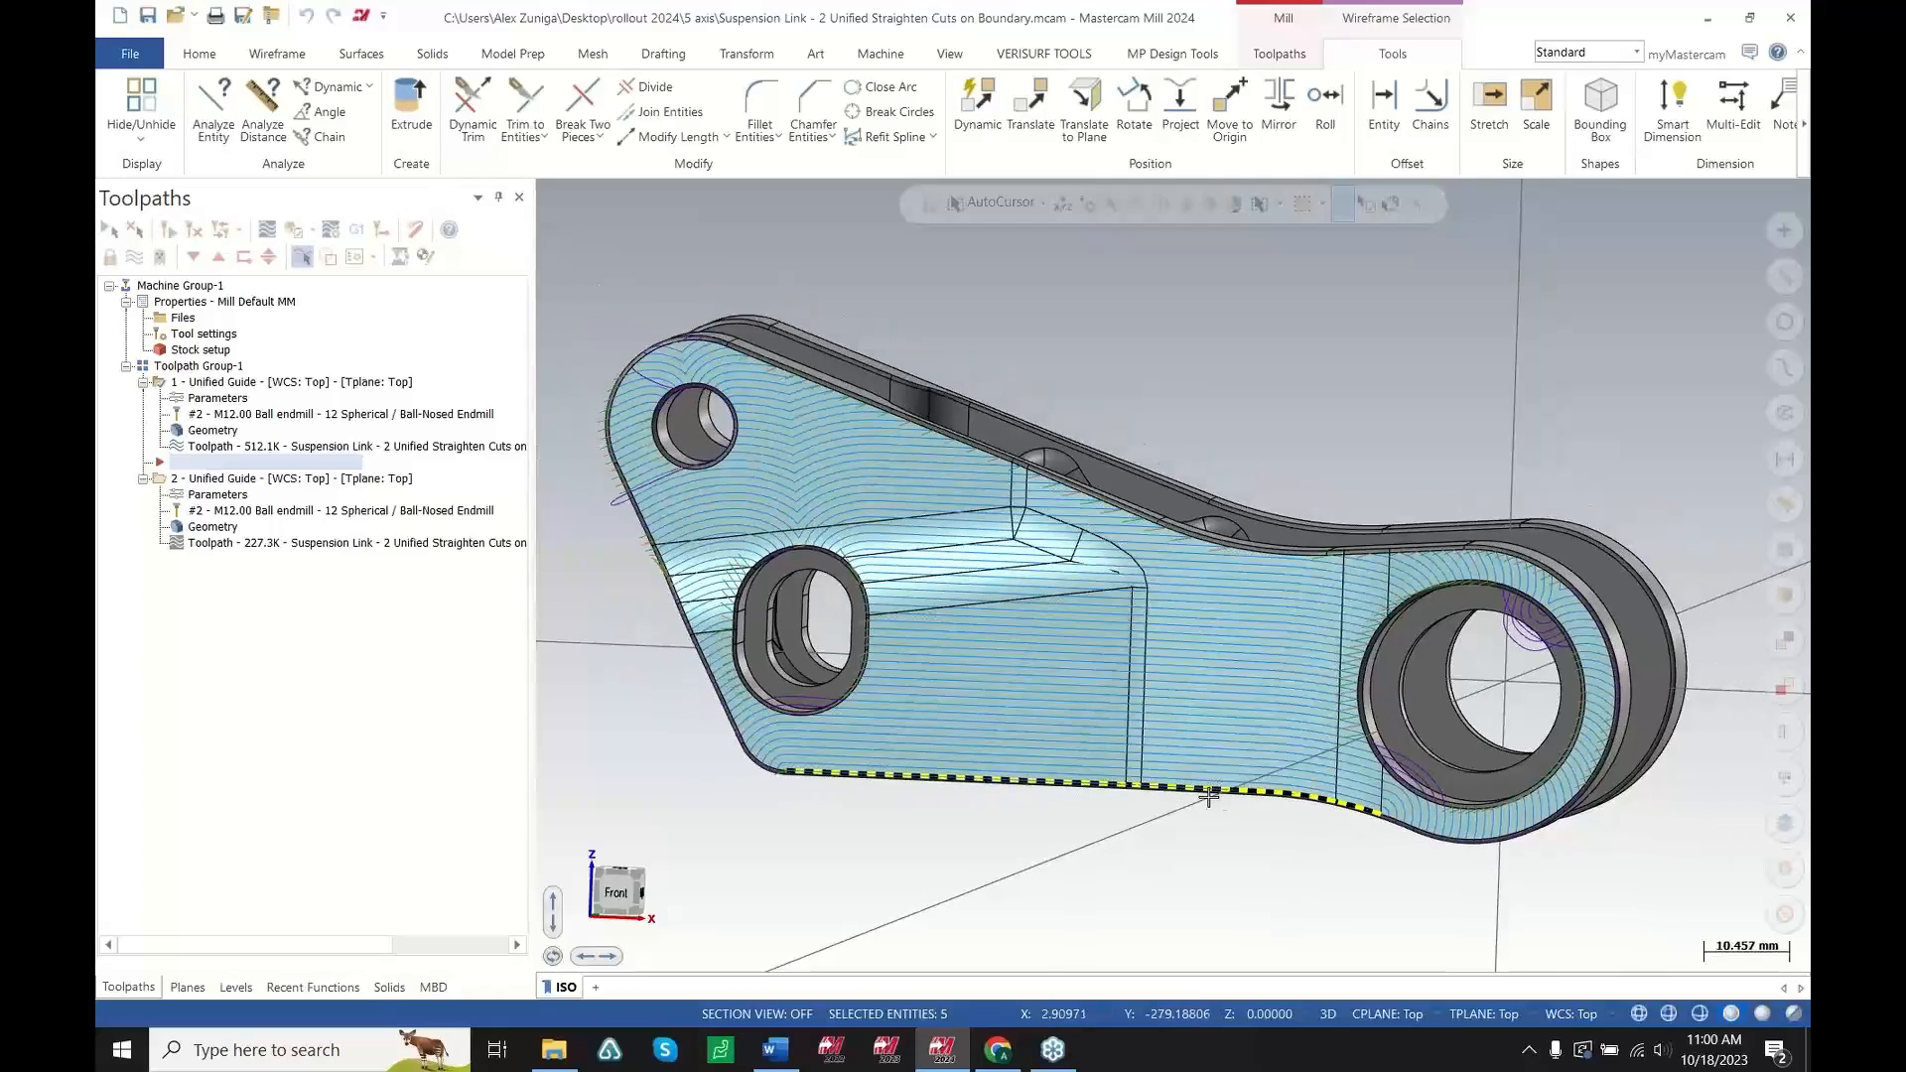
pyautogui.moveTo(814, 796); pyautogui.dragTo(1192, 694, button='middle')
pyautogui.scroll(10, 1361, 810)
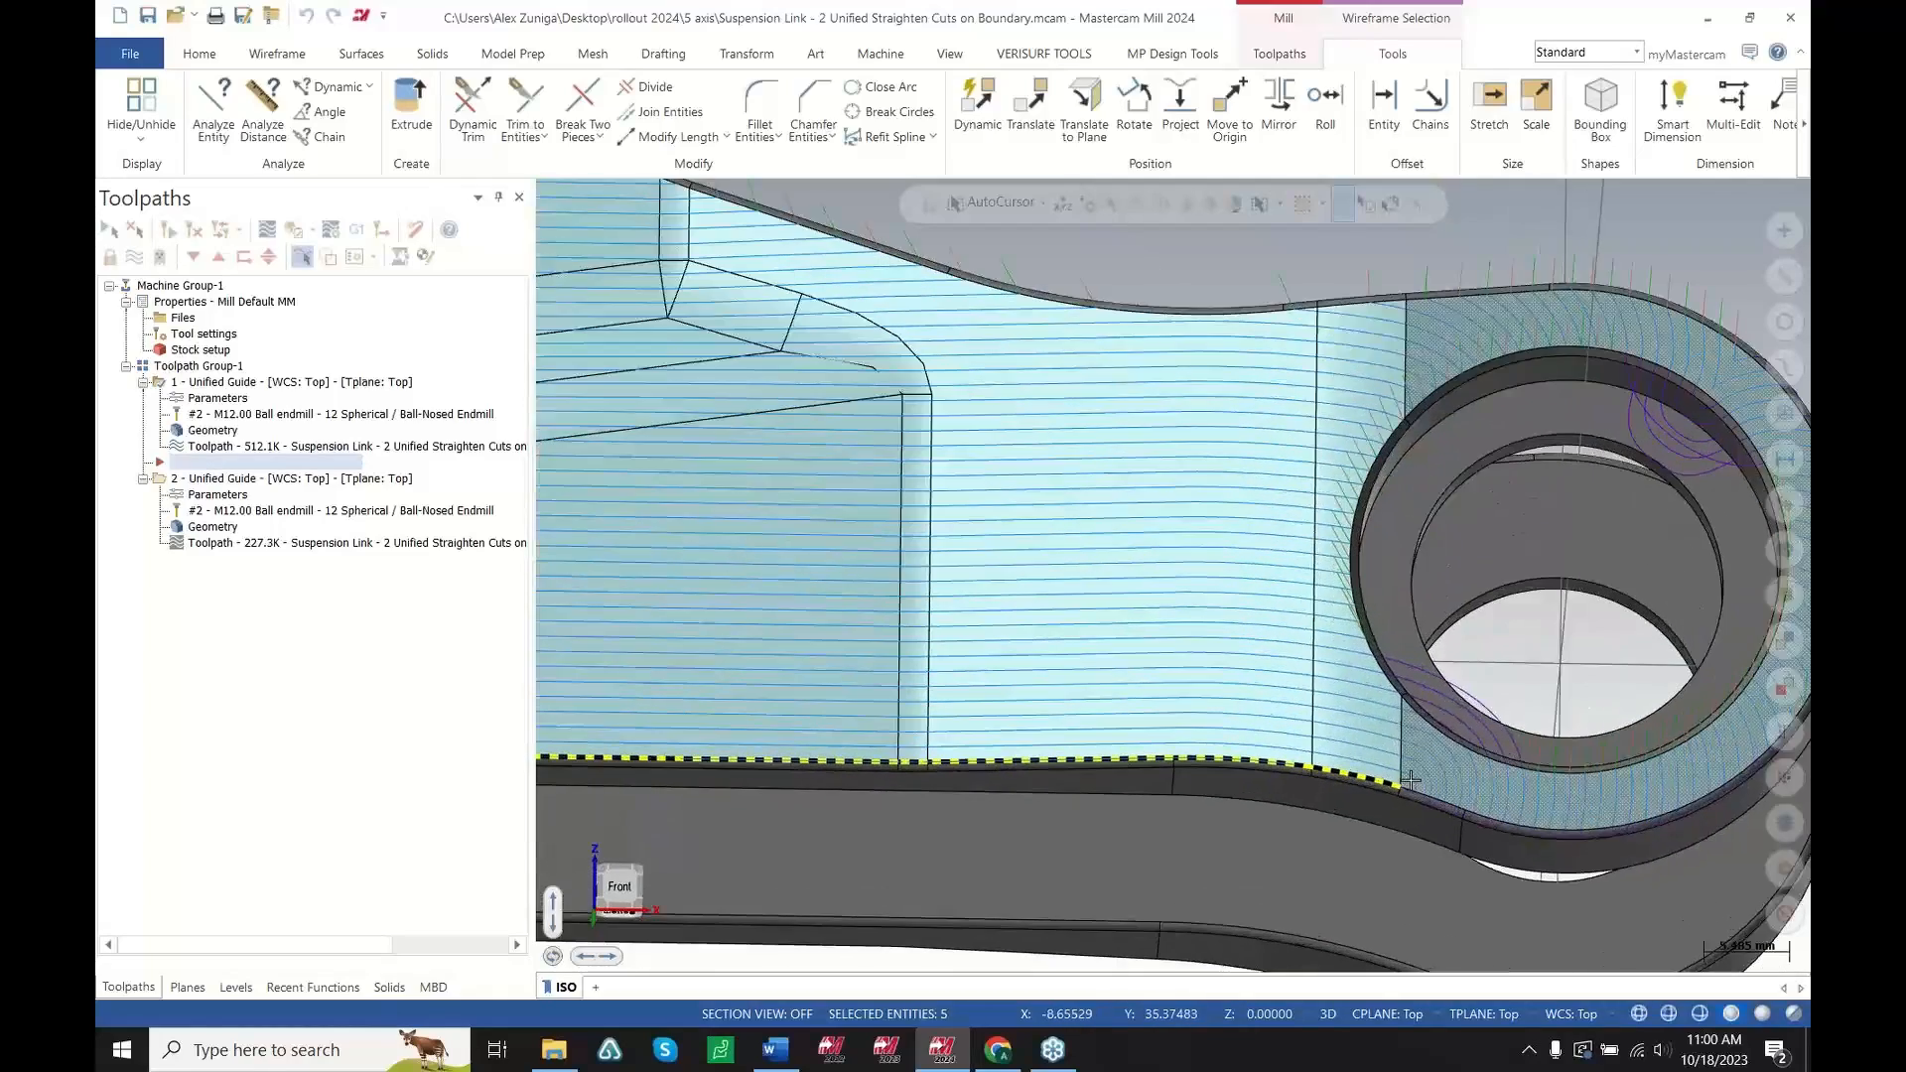
# Examine the first Unified Guide toolpath's cut lines along the boundary edge under different shading modes and viewing angles
pyautogui.click(1640, 1013)
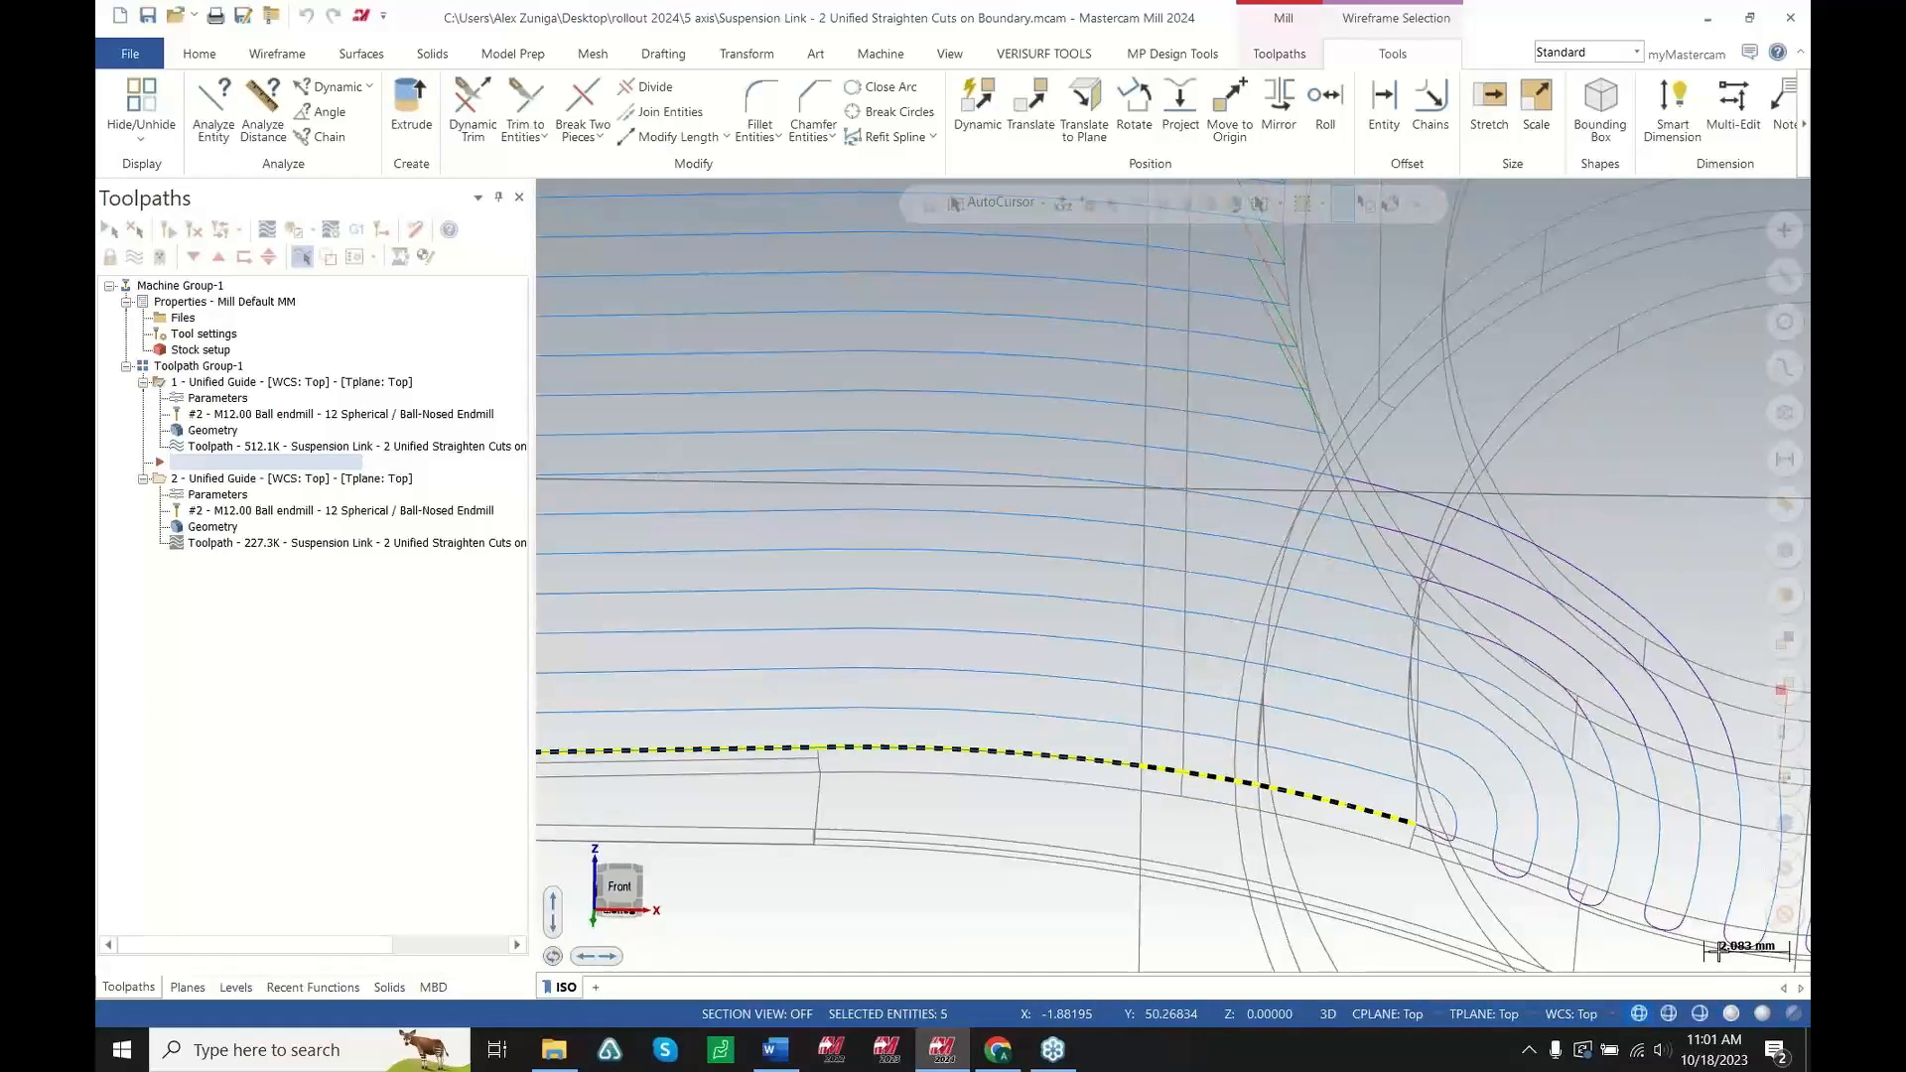
pyautogui.click(1734, 1036)
pyautogui.click(1732, 1014)
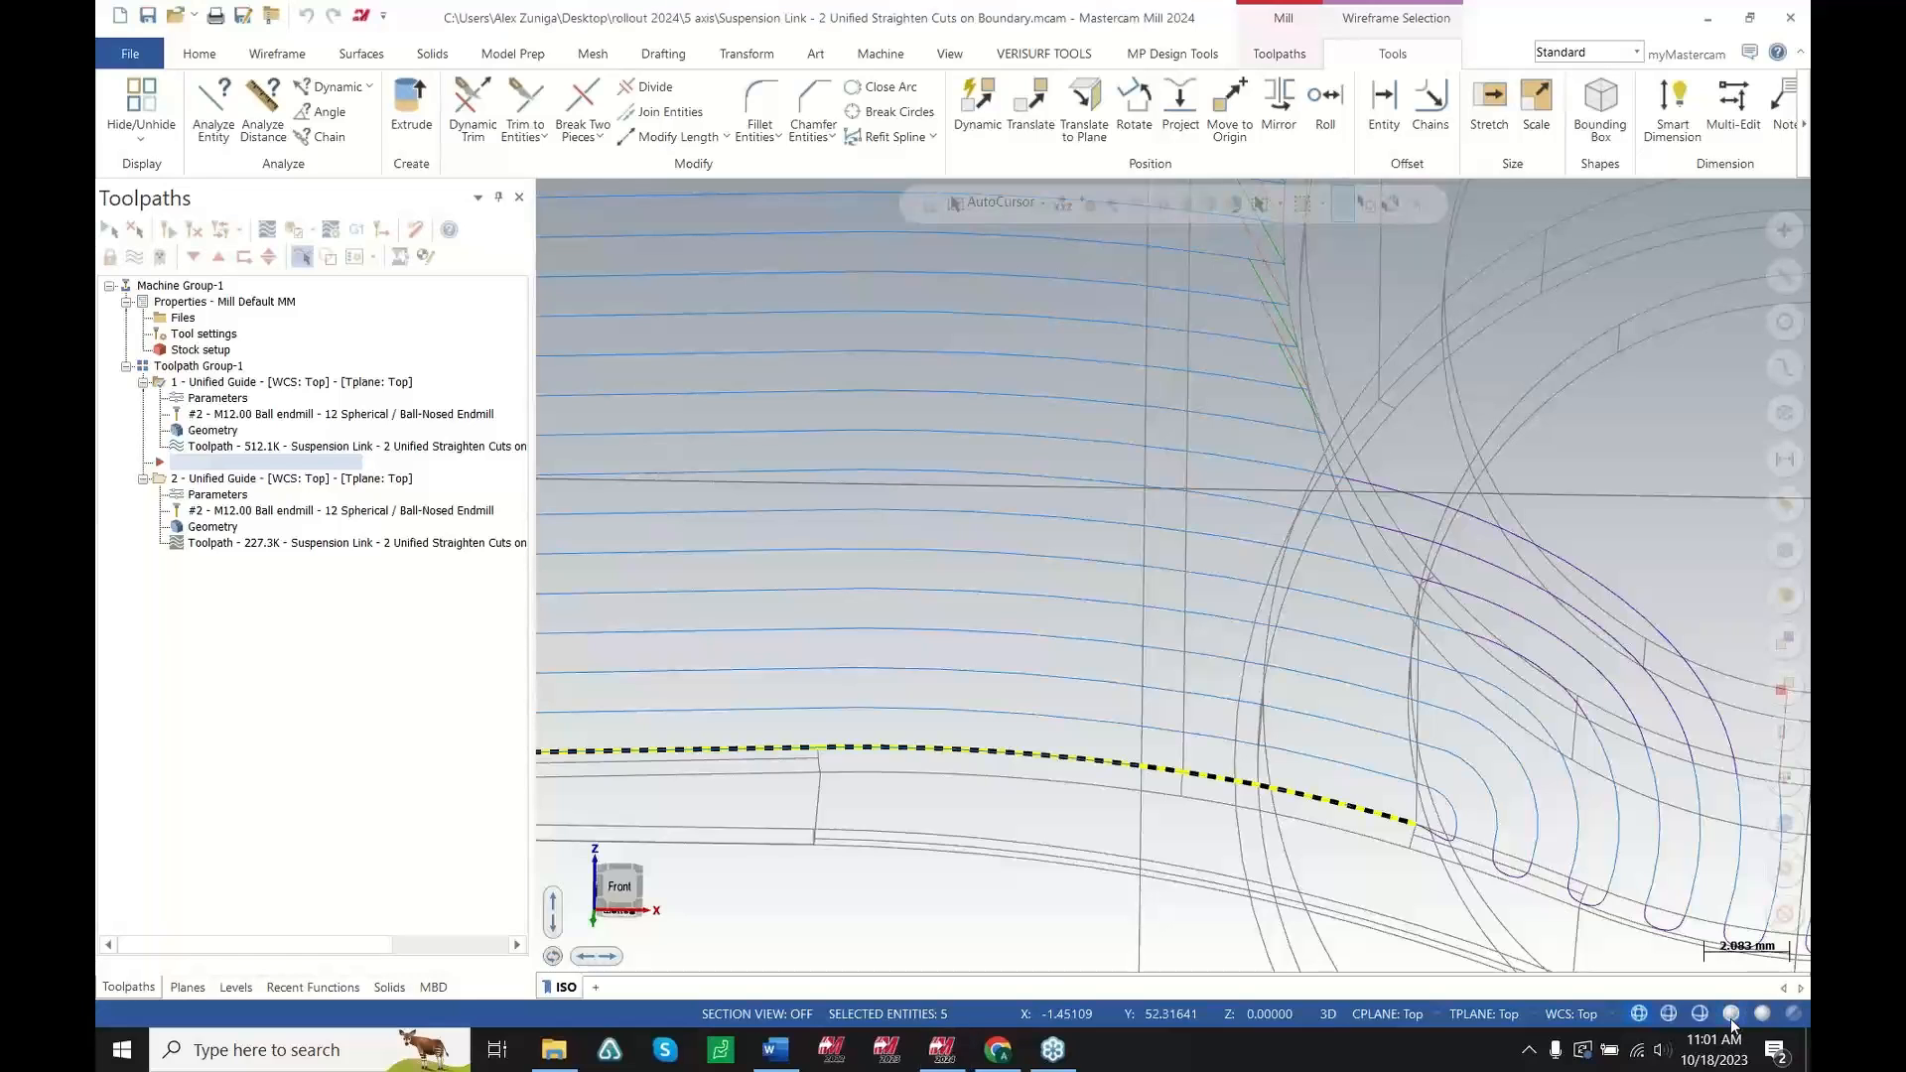
pyautogui.scroll(-2, 1383, 823)
pyautogui.scroll(-7, 1384, 823)
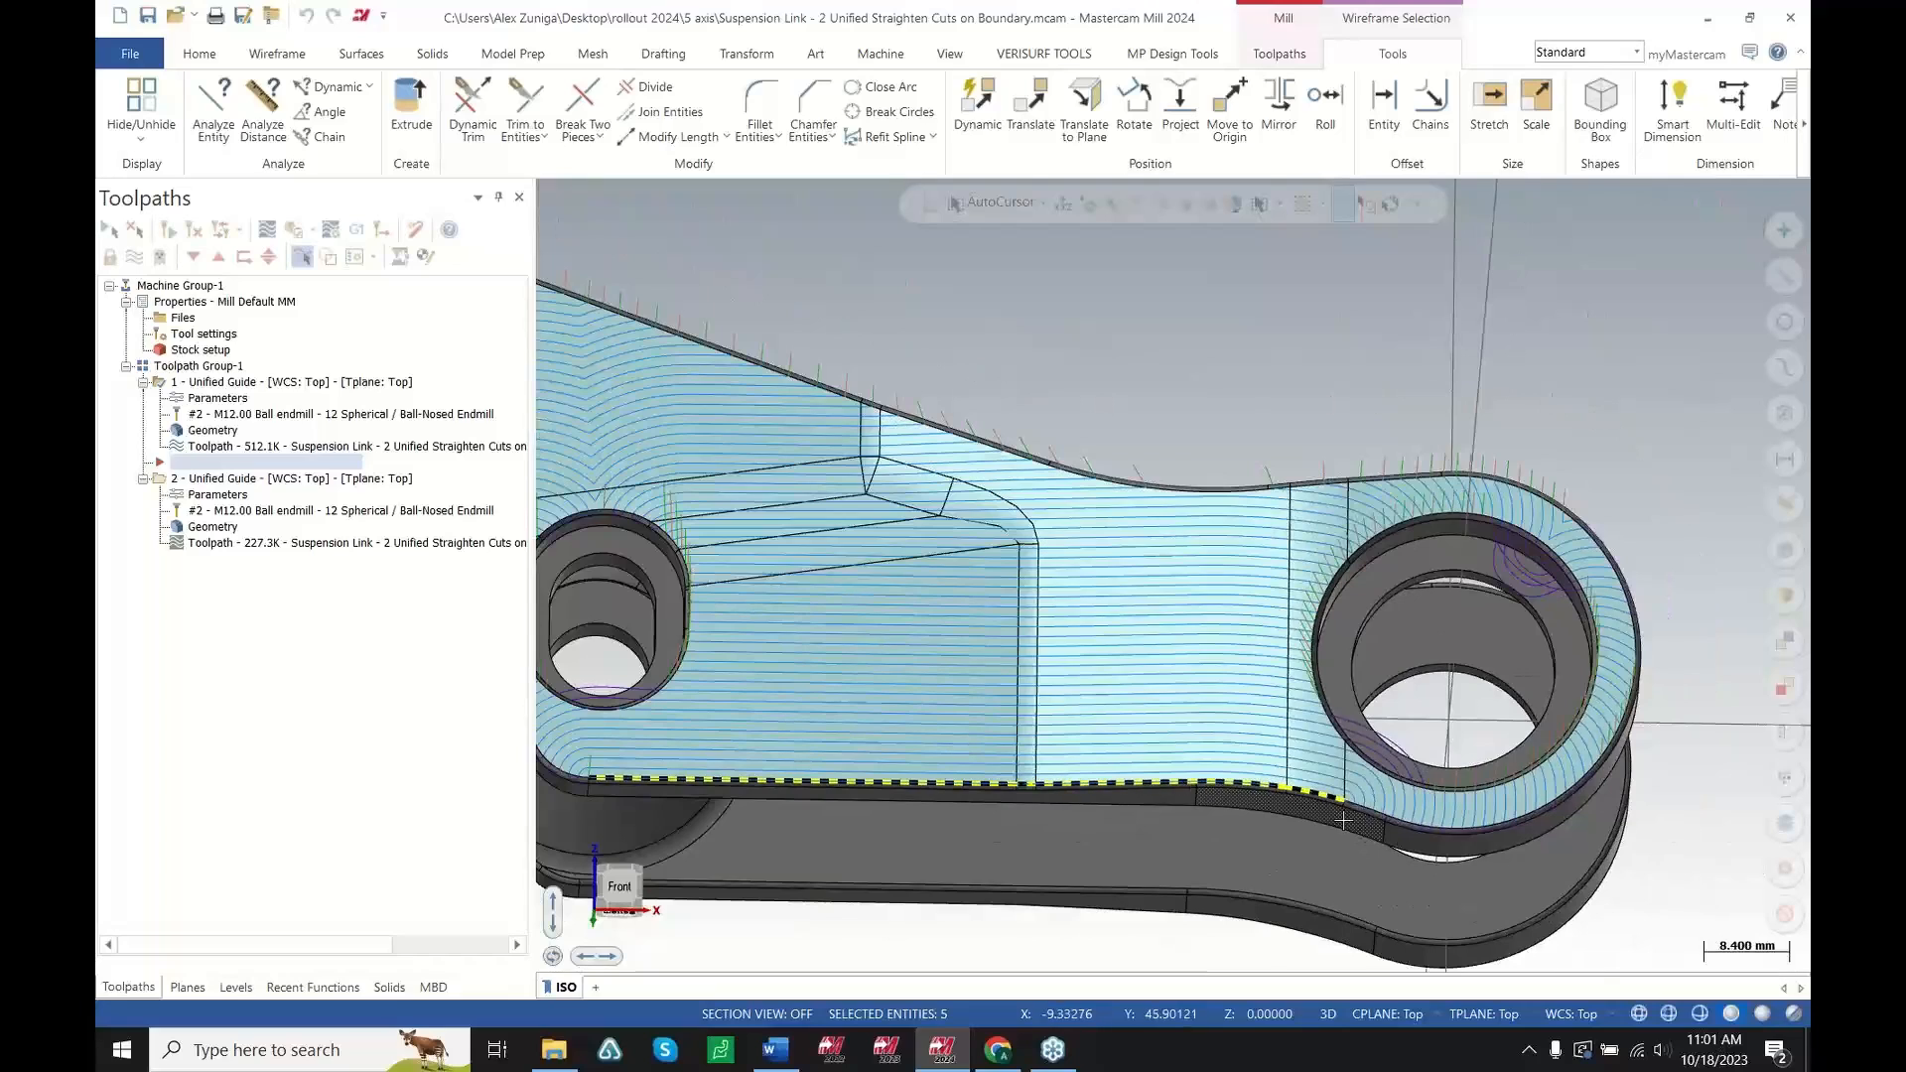
pyautogui.moveTo(1184, 782); pyautogui.dragTo(1225, 745, button='middle')
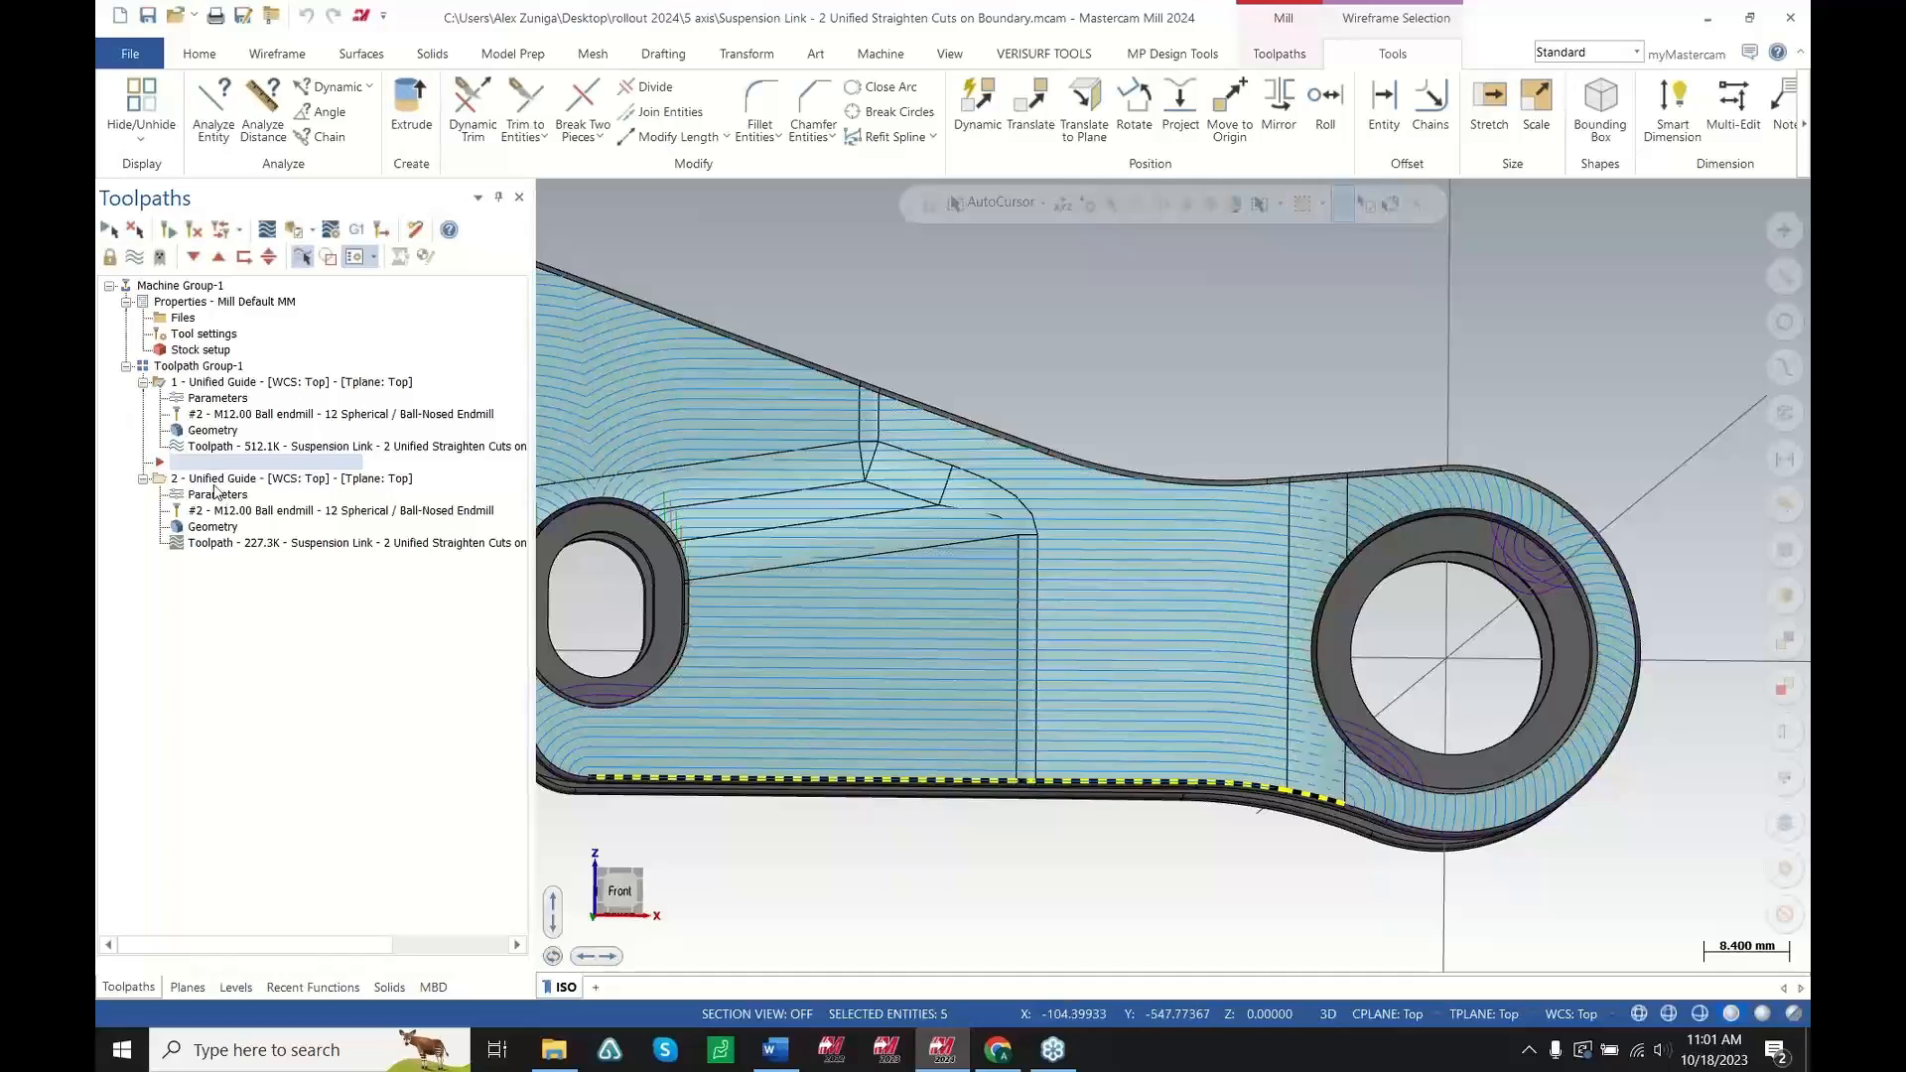
pyautogui.click(206, 399)
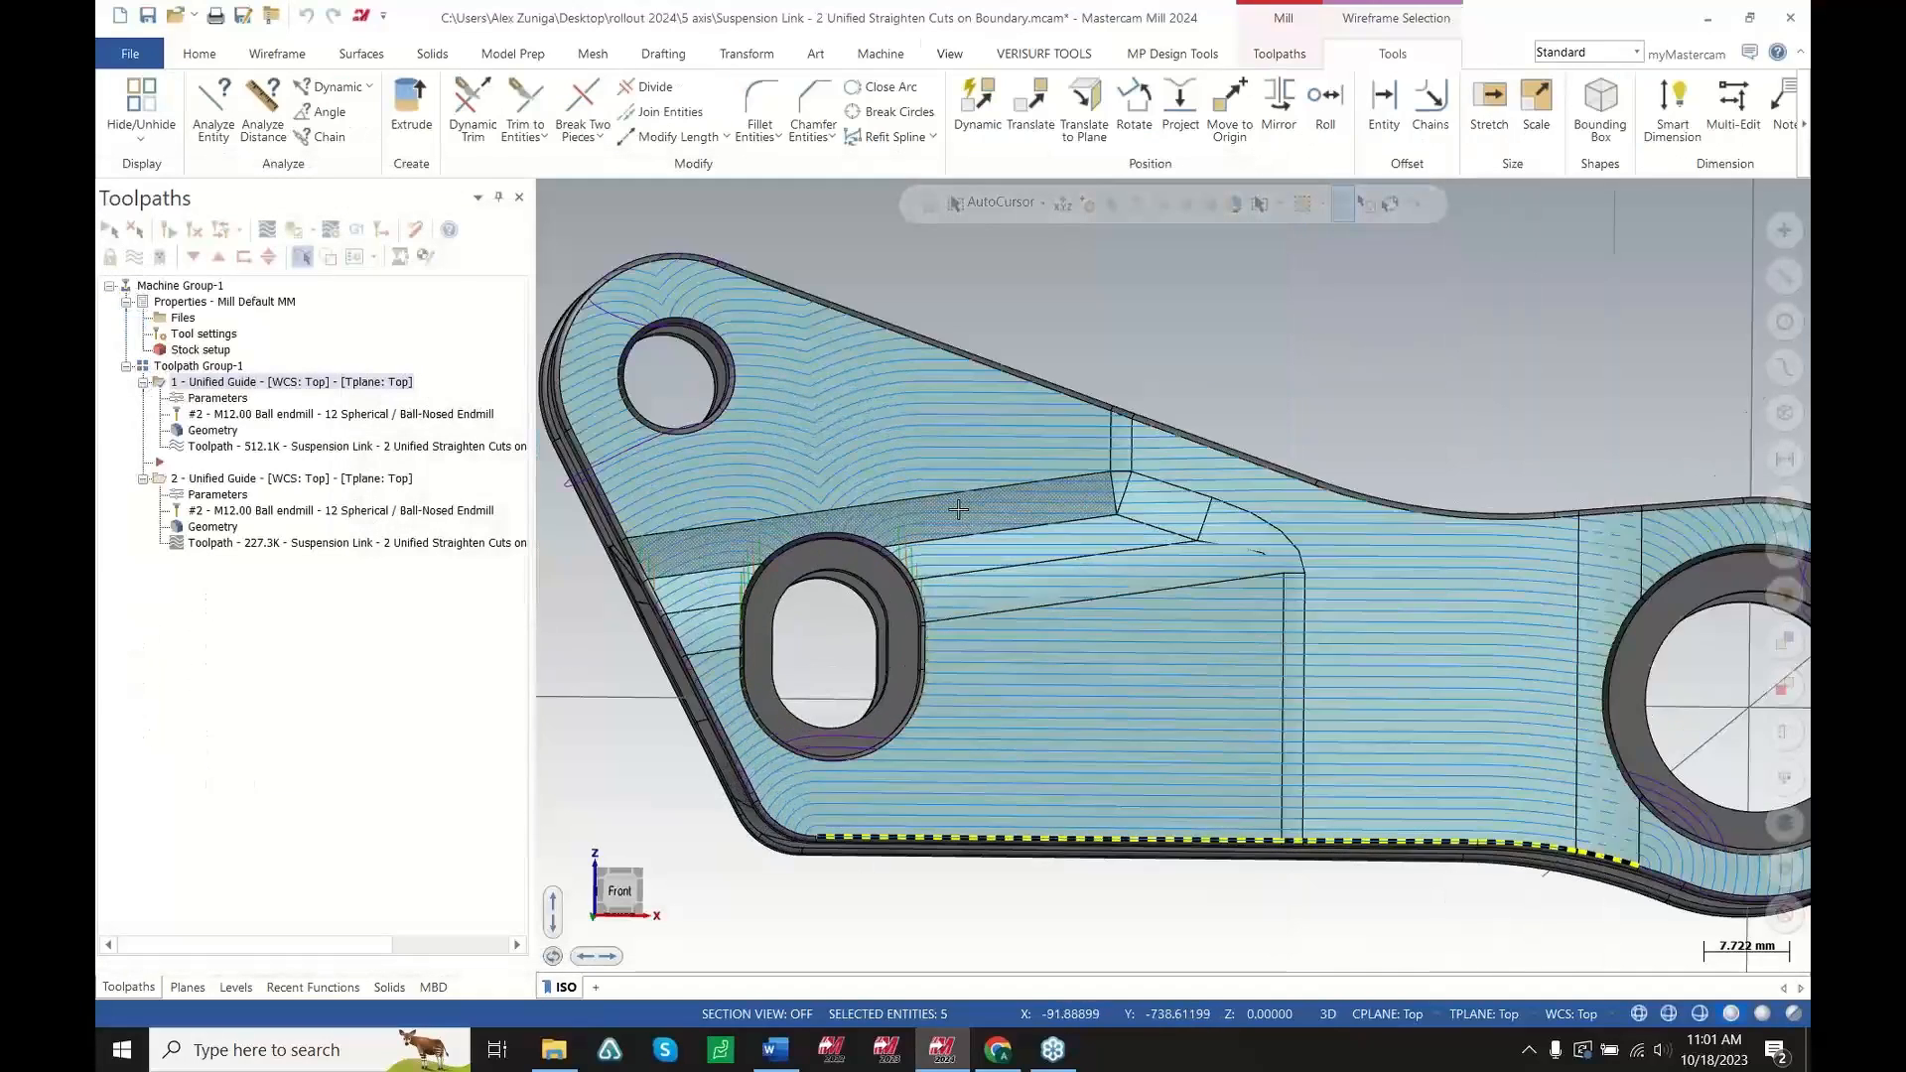
pyautogui.scroll(2, 958, 509)
pyautogui.moveTo(1029, 596); pyautogui.dragTo(1033, 527, button='middle')
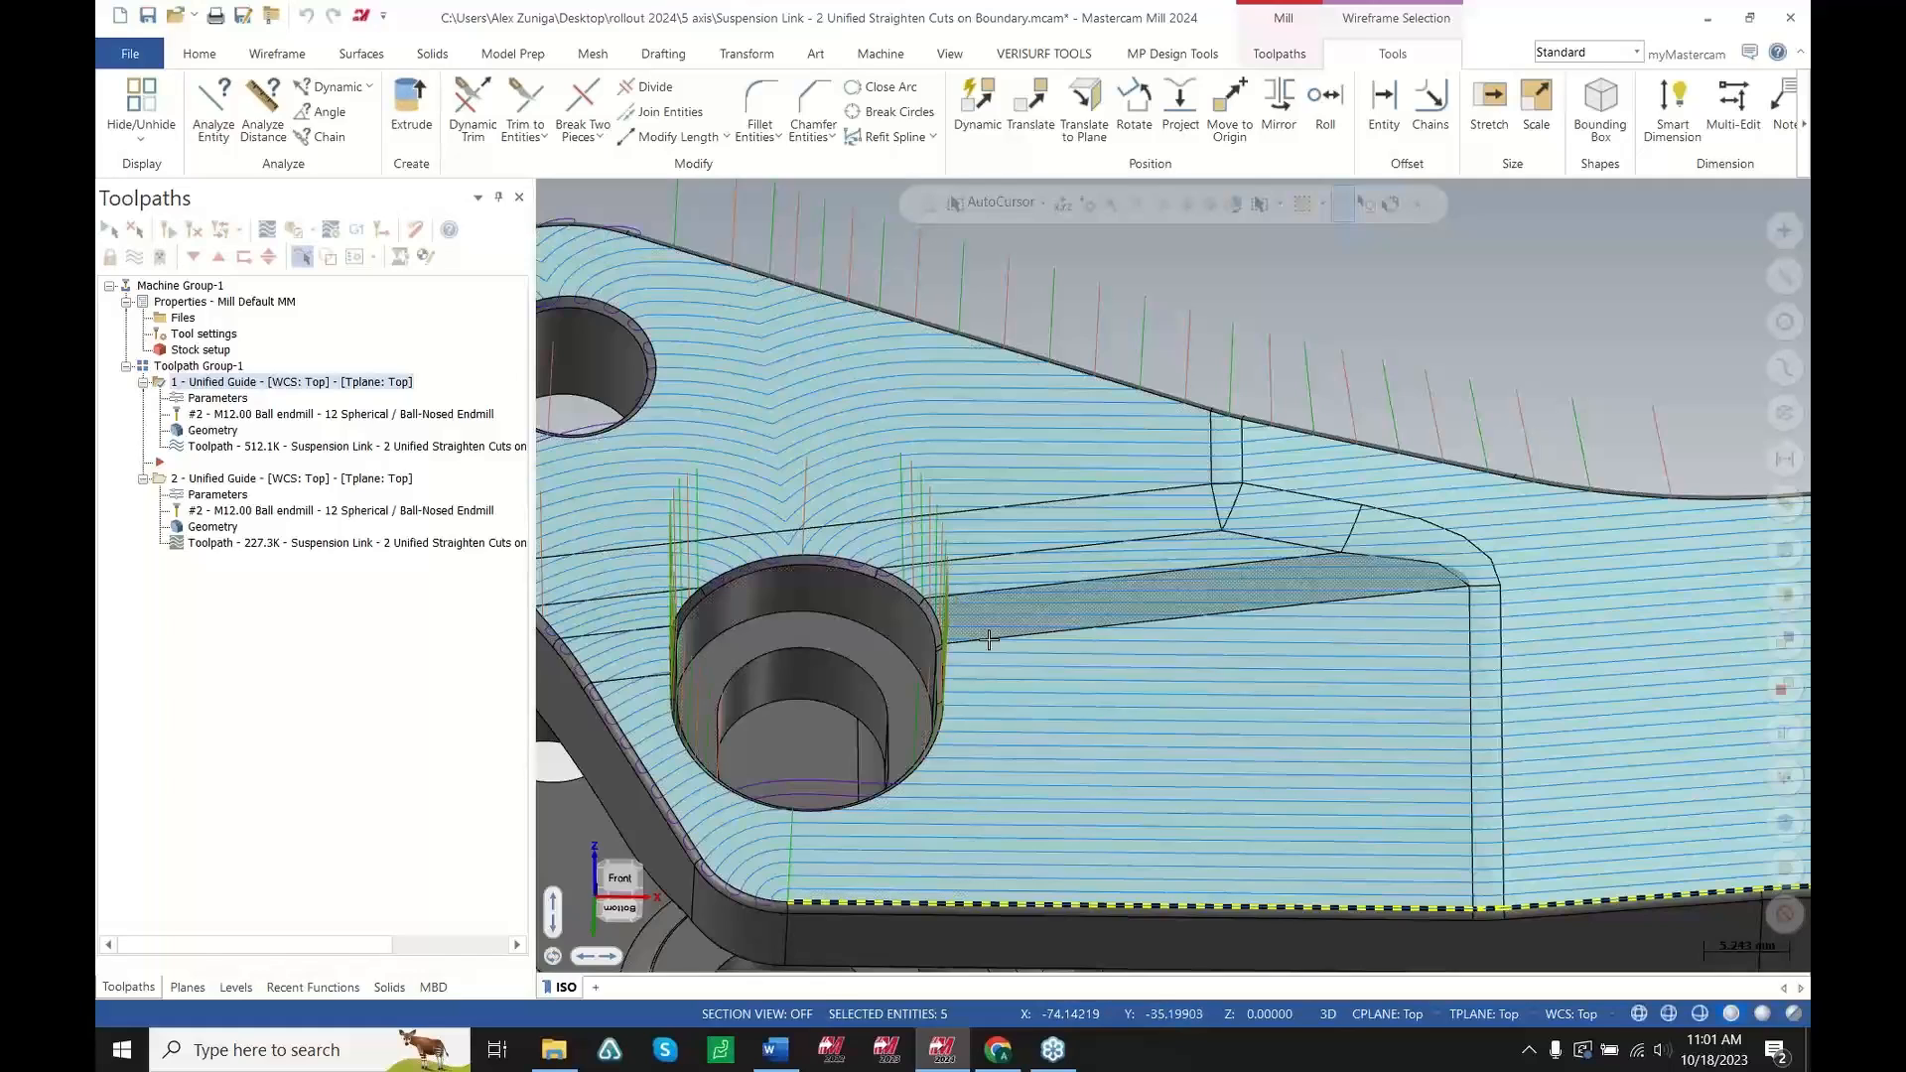
pyautogui.scroll(-2, 990, 640)
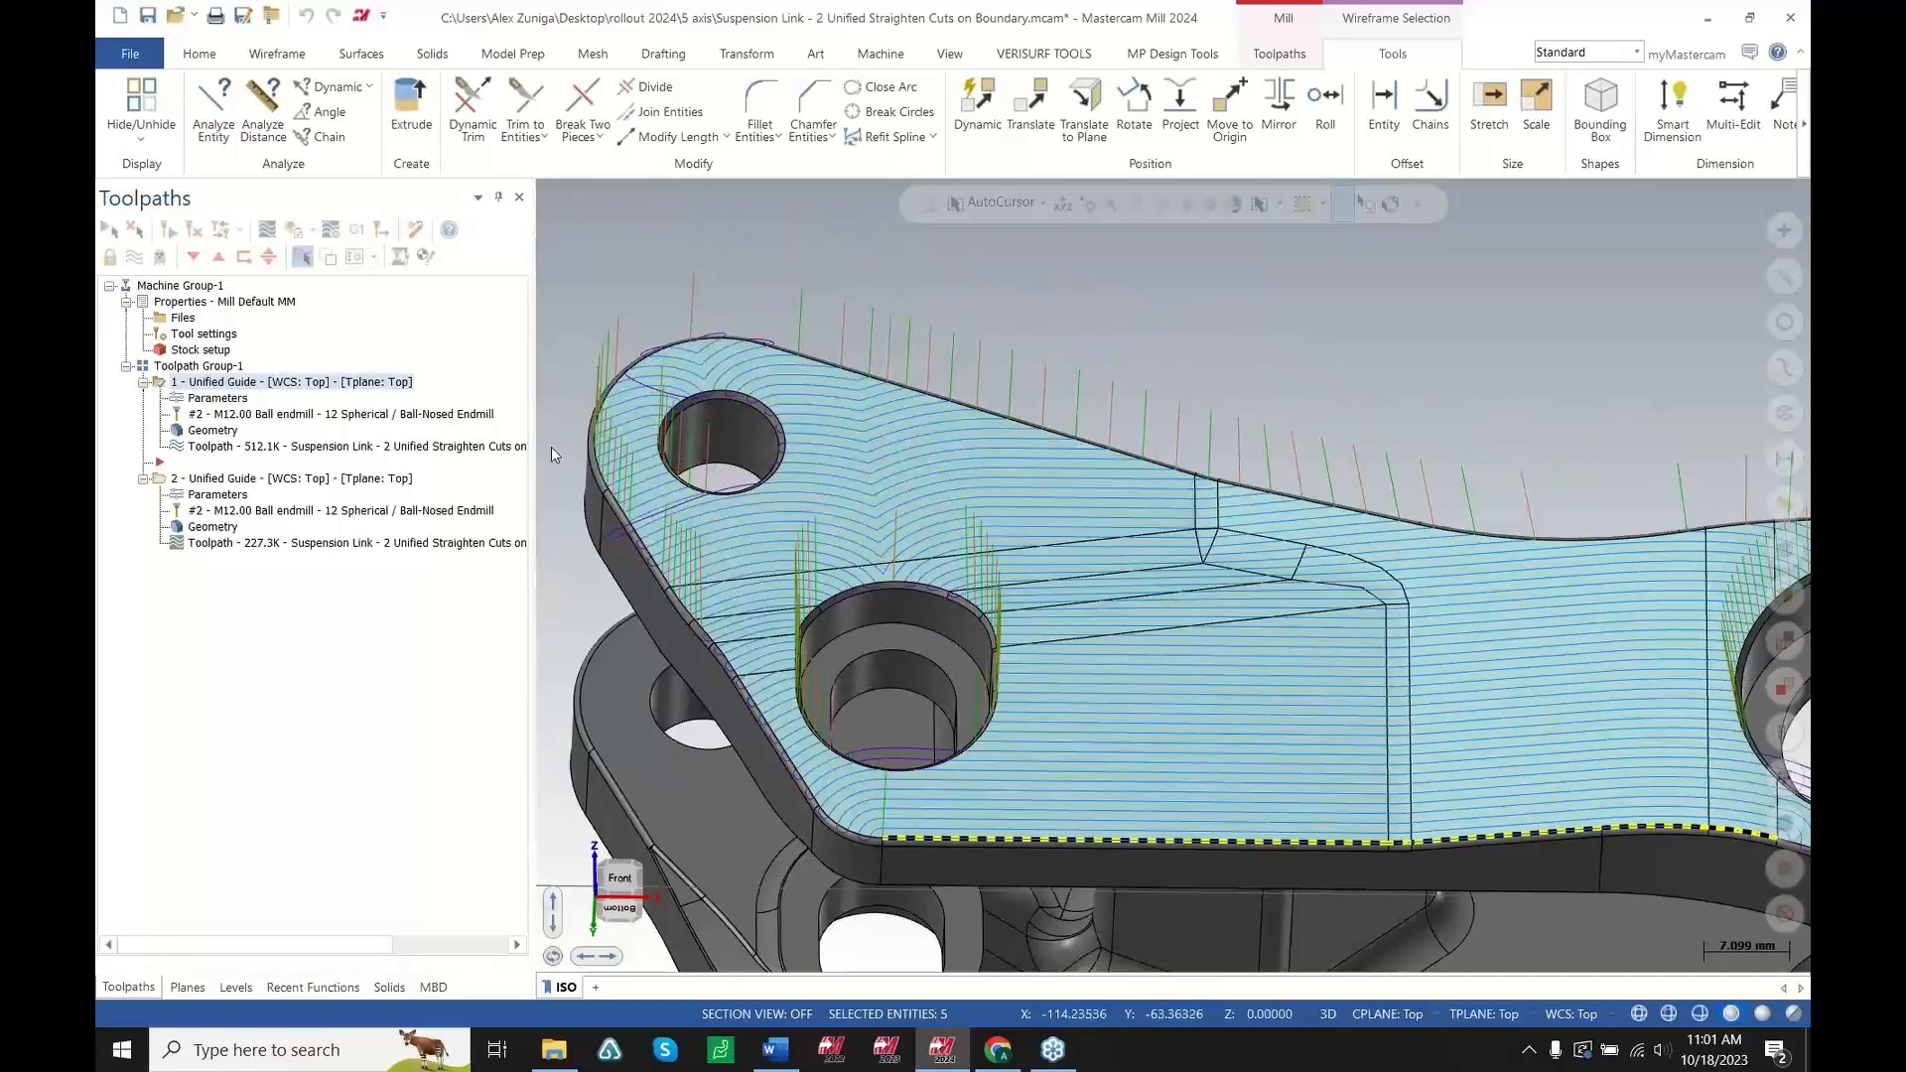
# Open the second Unified Guide toolpath's parameters and display the Cut Pattern's Machining Geometries advanced parameters page
pyautogui.click(217, 494)
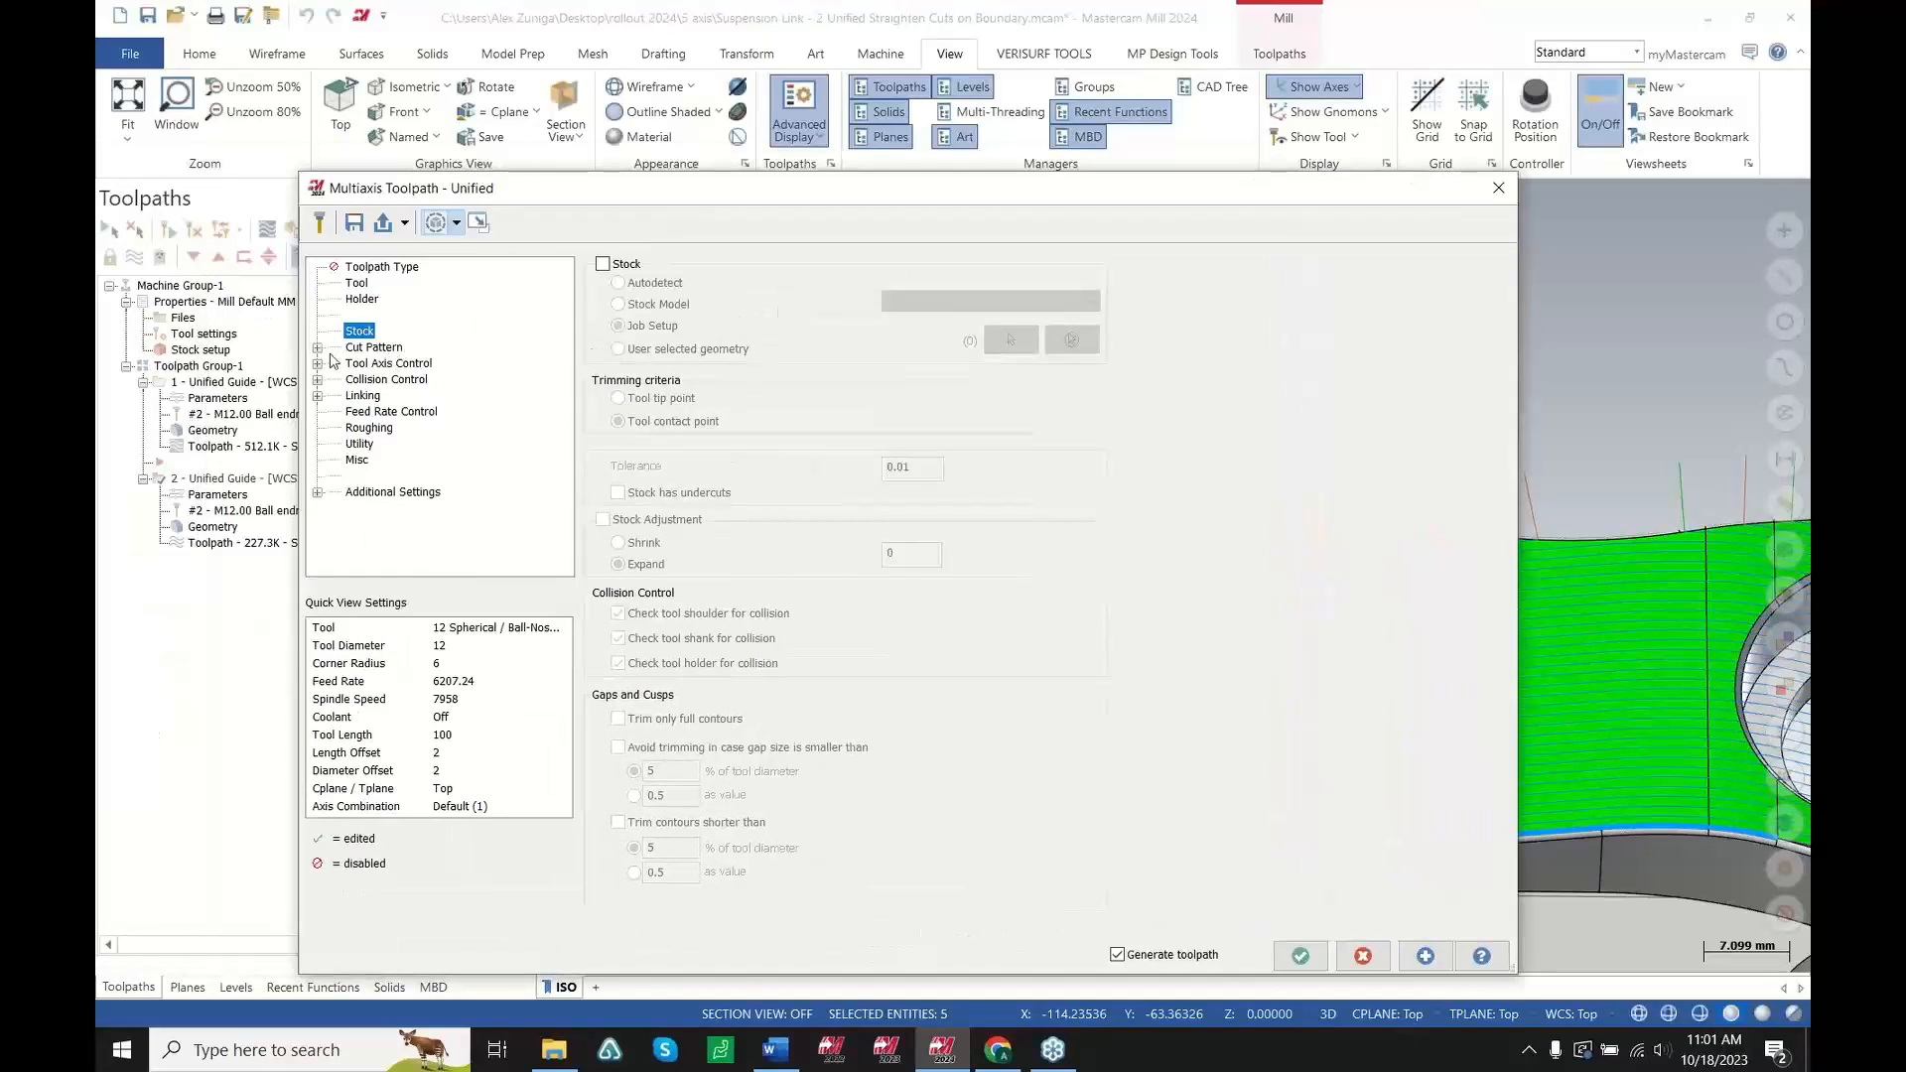
pyautogui.click(318, 349)
pyautogui.click(384, 412)
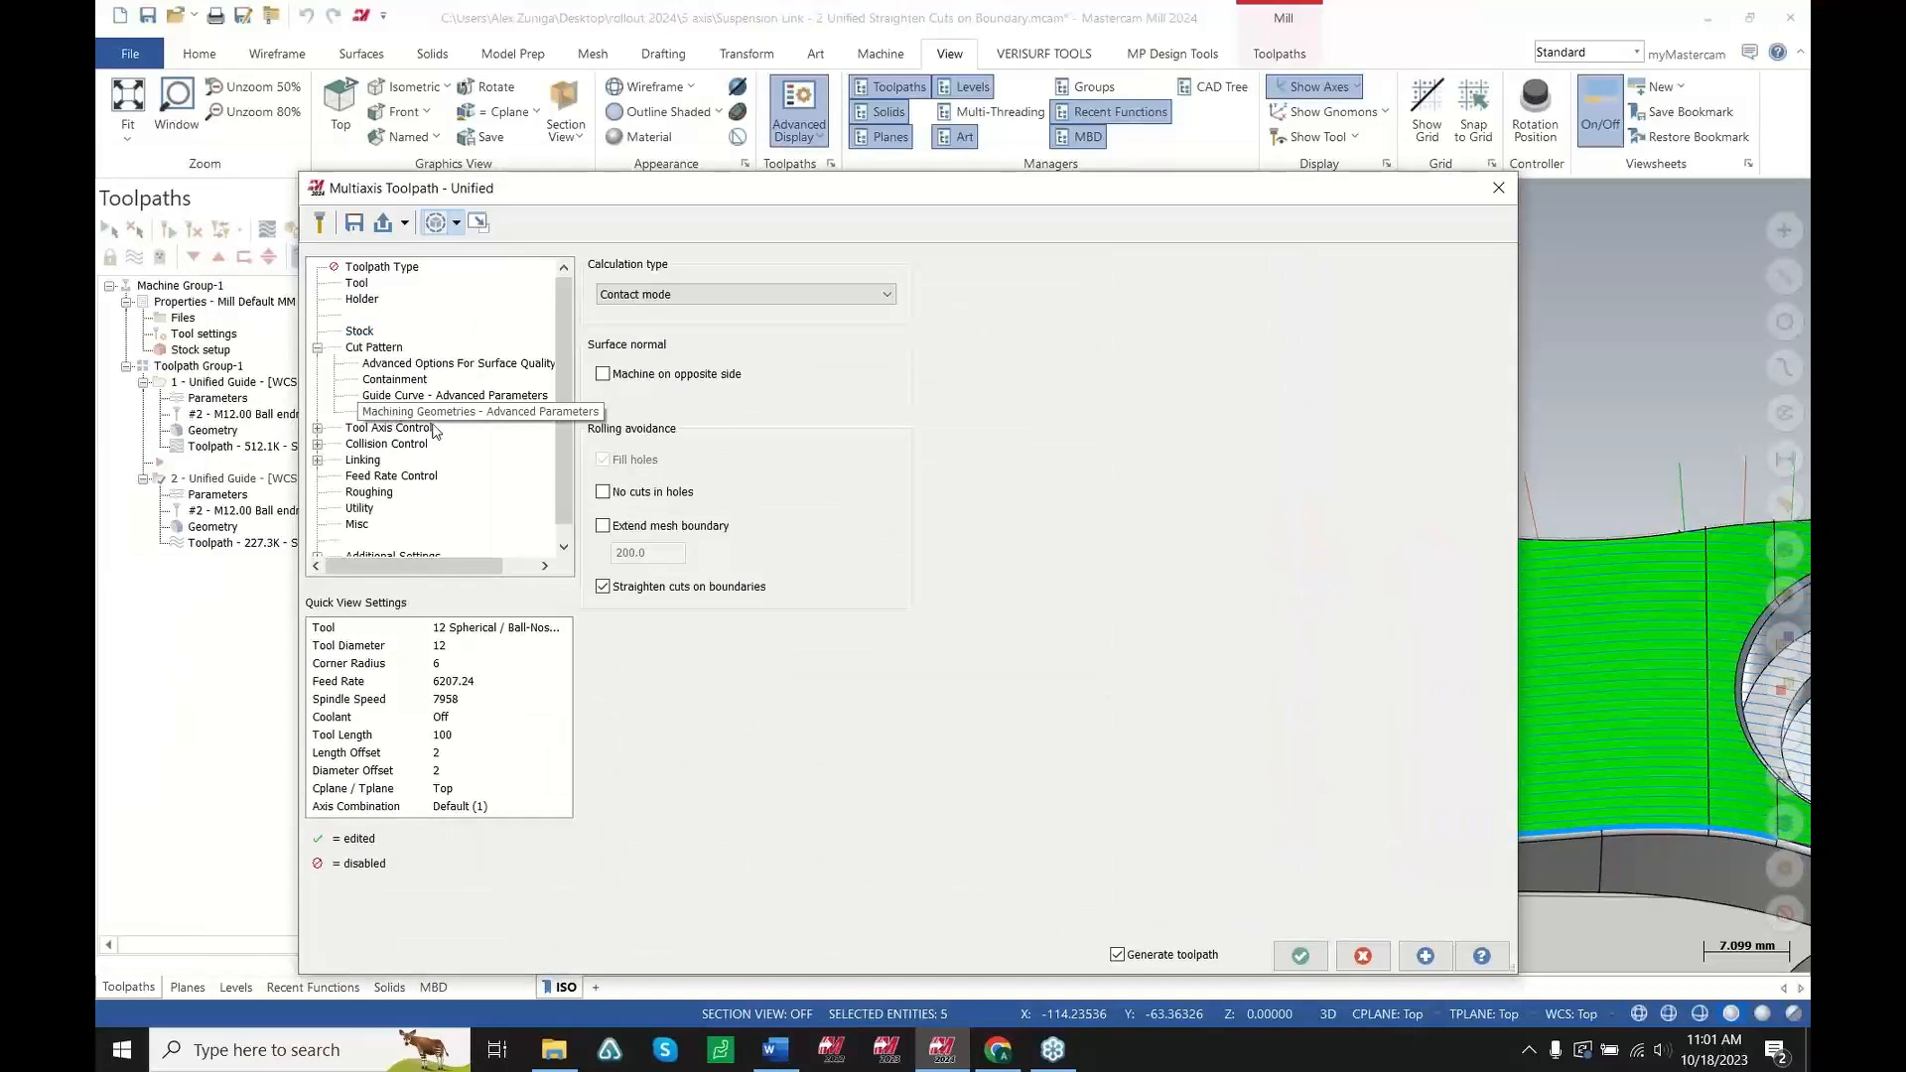
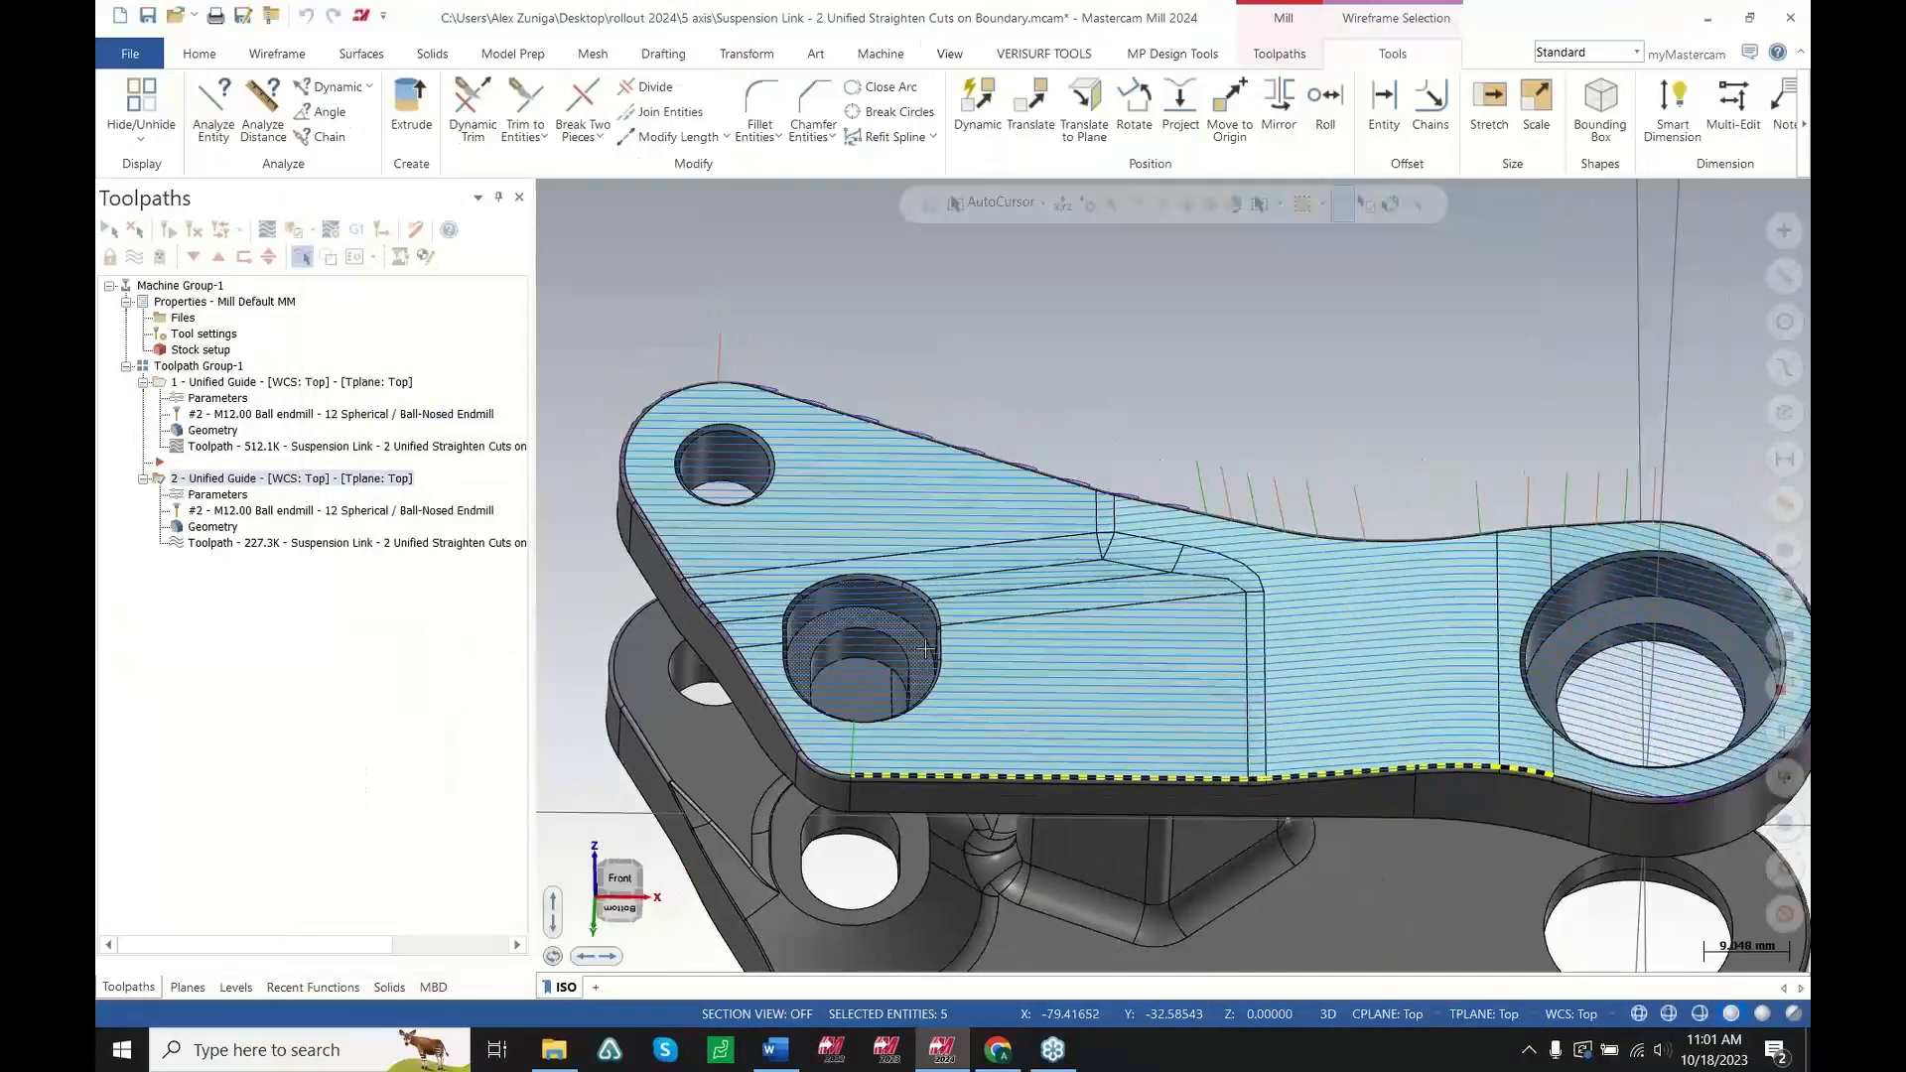
# Examine the Unified Guide toolpath's straightened cuts along the suspension link's boundary from several angles
pyautogui.scroll(5, 925, 649)
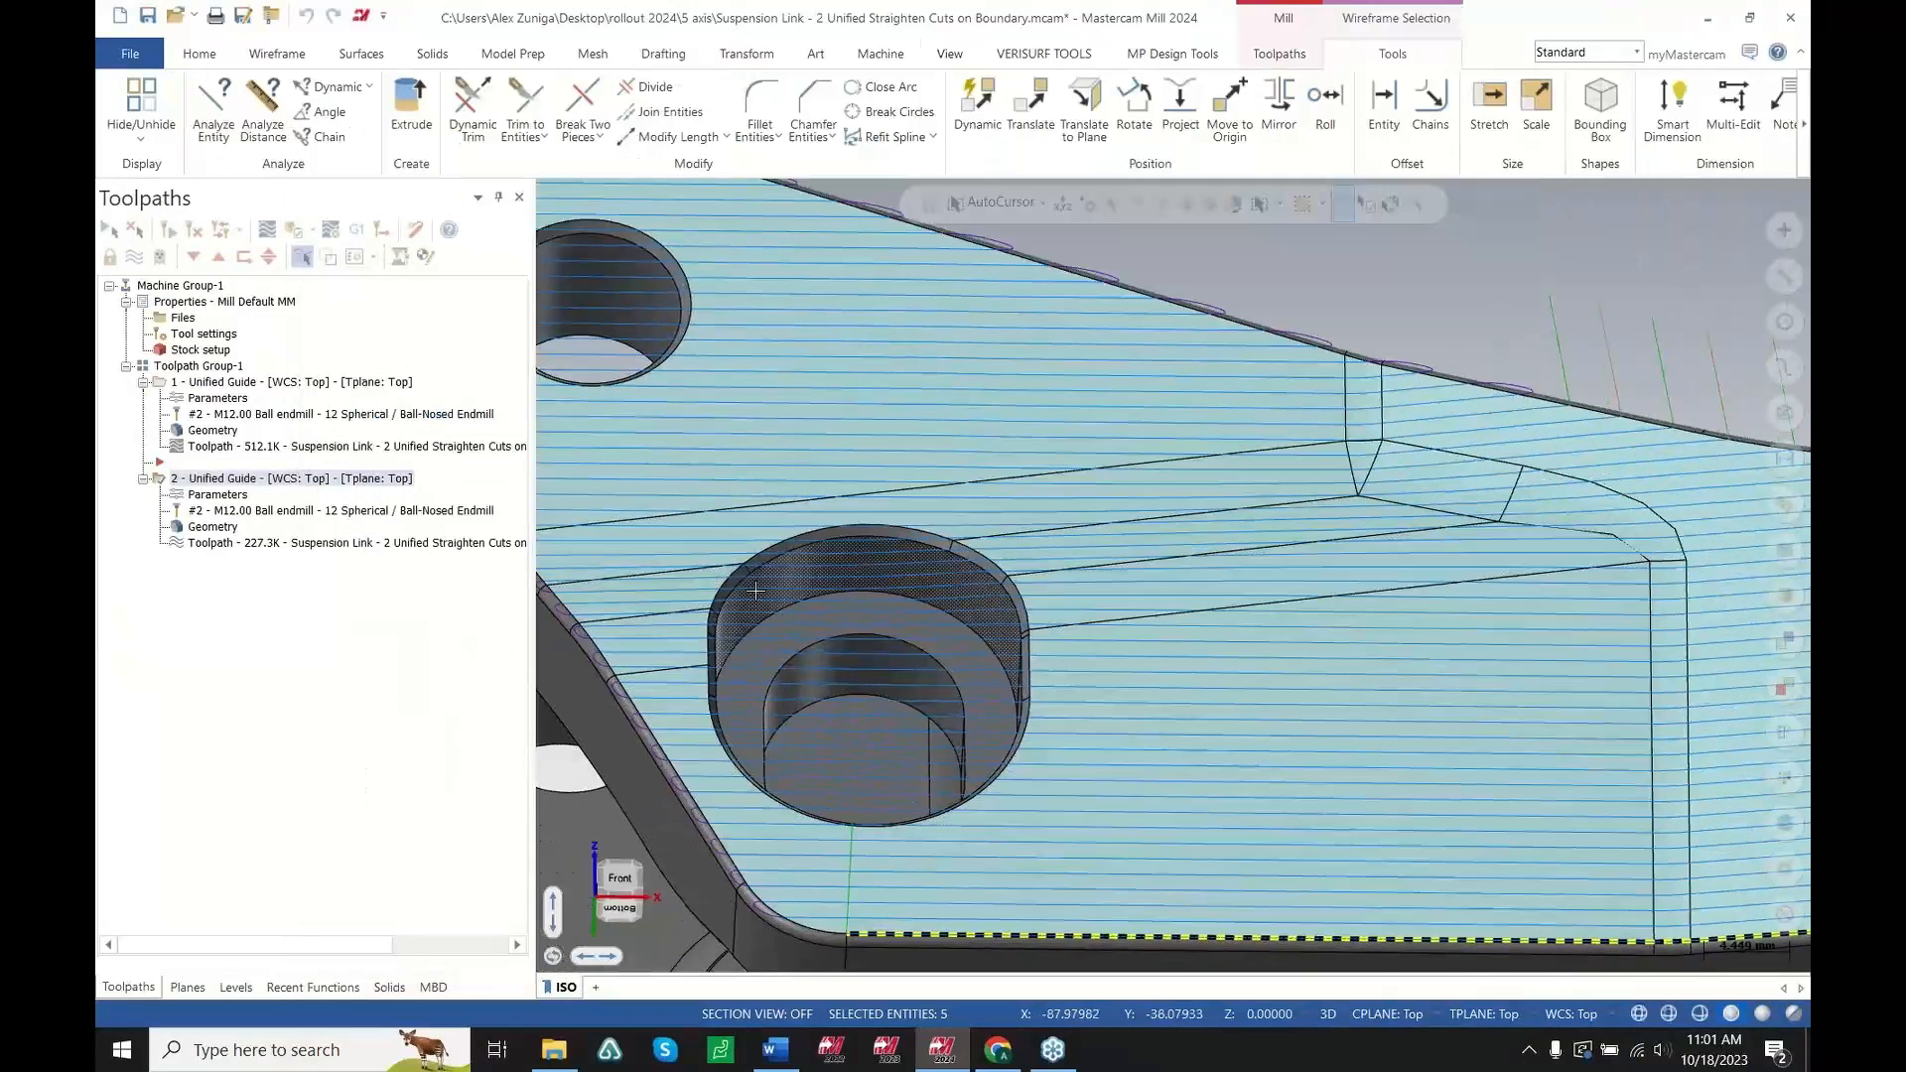
pyautogui.moveTo(1127, 664)
pyautogui.mouseDown(button='middle')
pyautogui.moveTo(1119, 757)
pyautogui.moveTo(1107, 660)
pyautogui.moveTo(1067, 641)
pyautogui.mouseUp(button='middle')
pyautogui.scroll(-2, 1249, 624)
pyautogui.scroll(3, 860, 502)
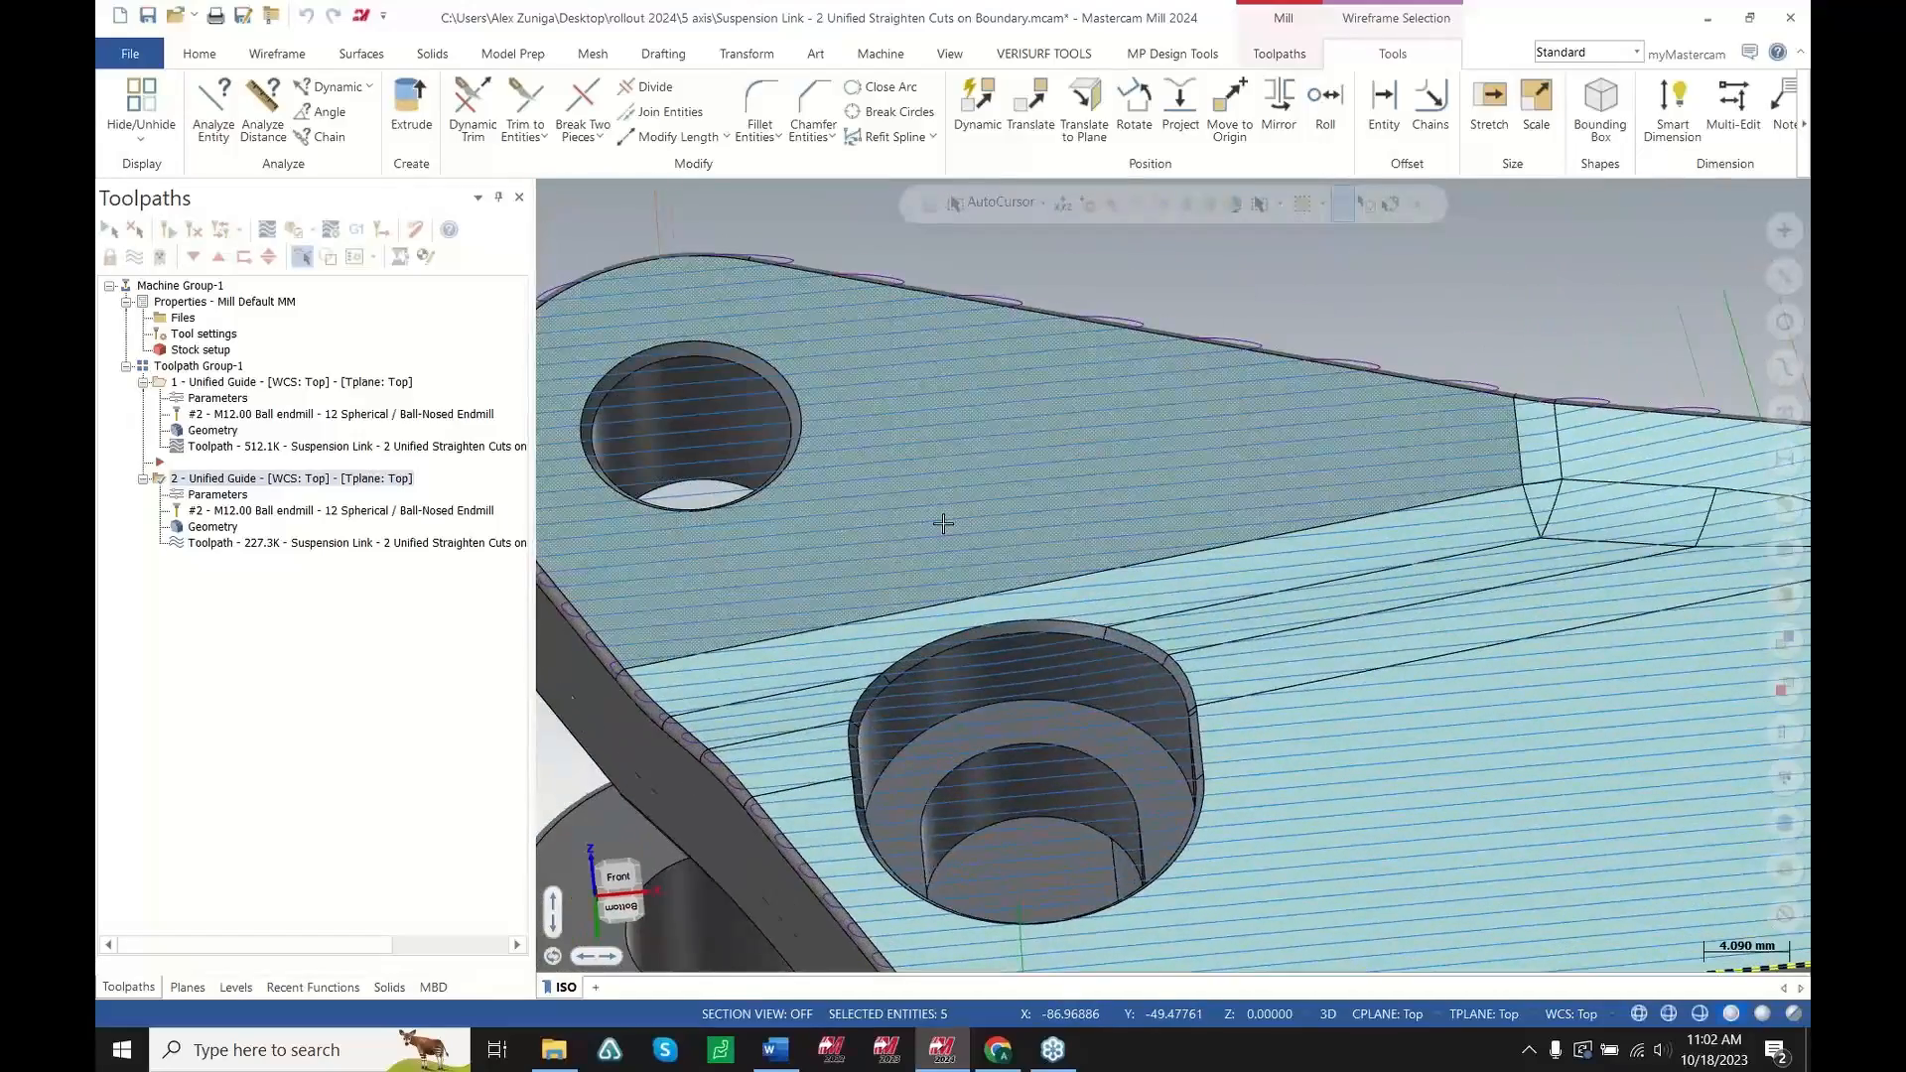
pyautogui.scroll(-3, 943, 524)
pyautogui.scroll(1, 1230, 694)
pyautogui.moveTo(1239, 678)
pyautogui.mouseDown(button='middle')
pyautogui.moveTo(1289, 804)
pyautogui.moveTo(1225, 734)
pyautogui.moveTo(1287, 658)
pyautogui.mouseUp(button='middle')
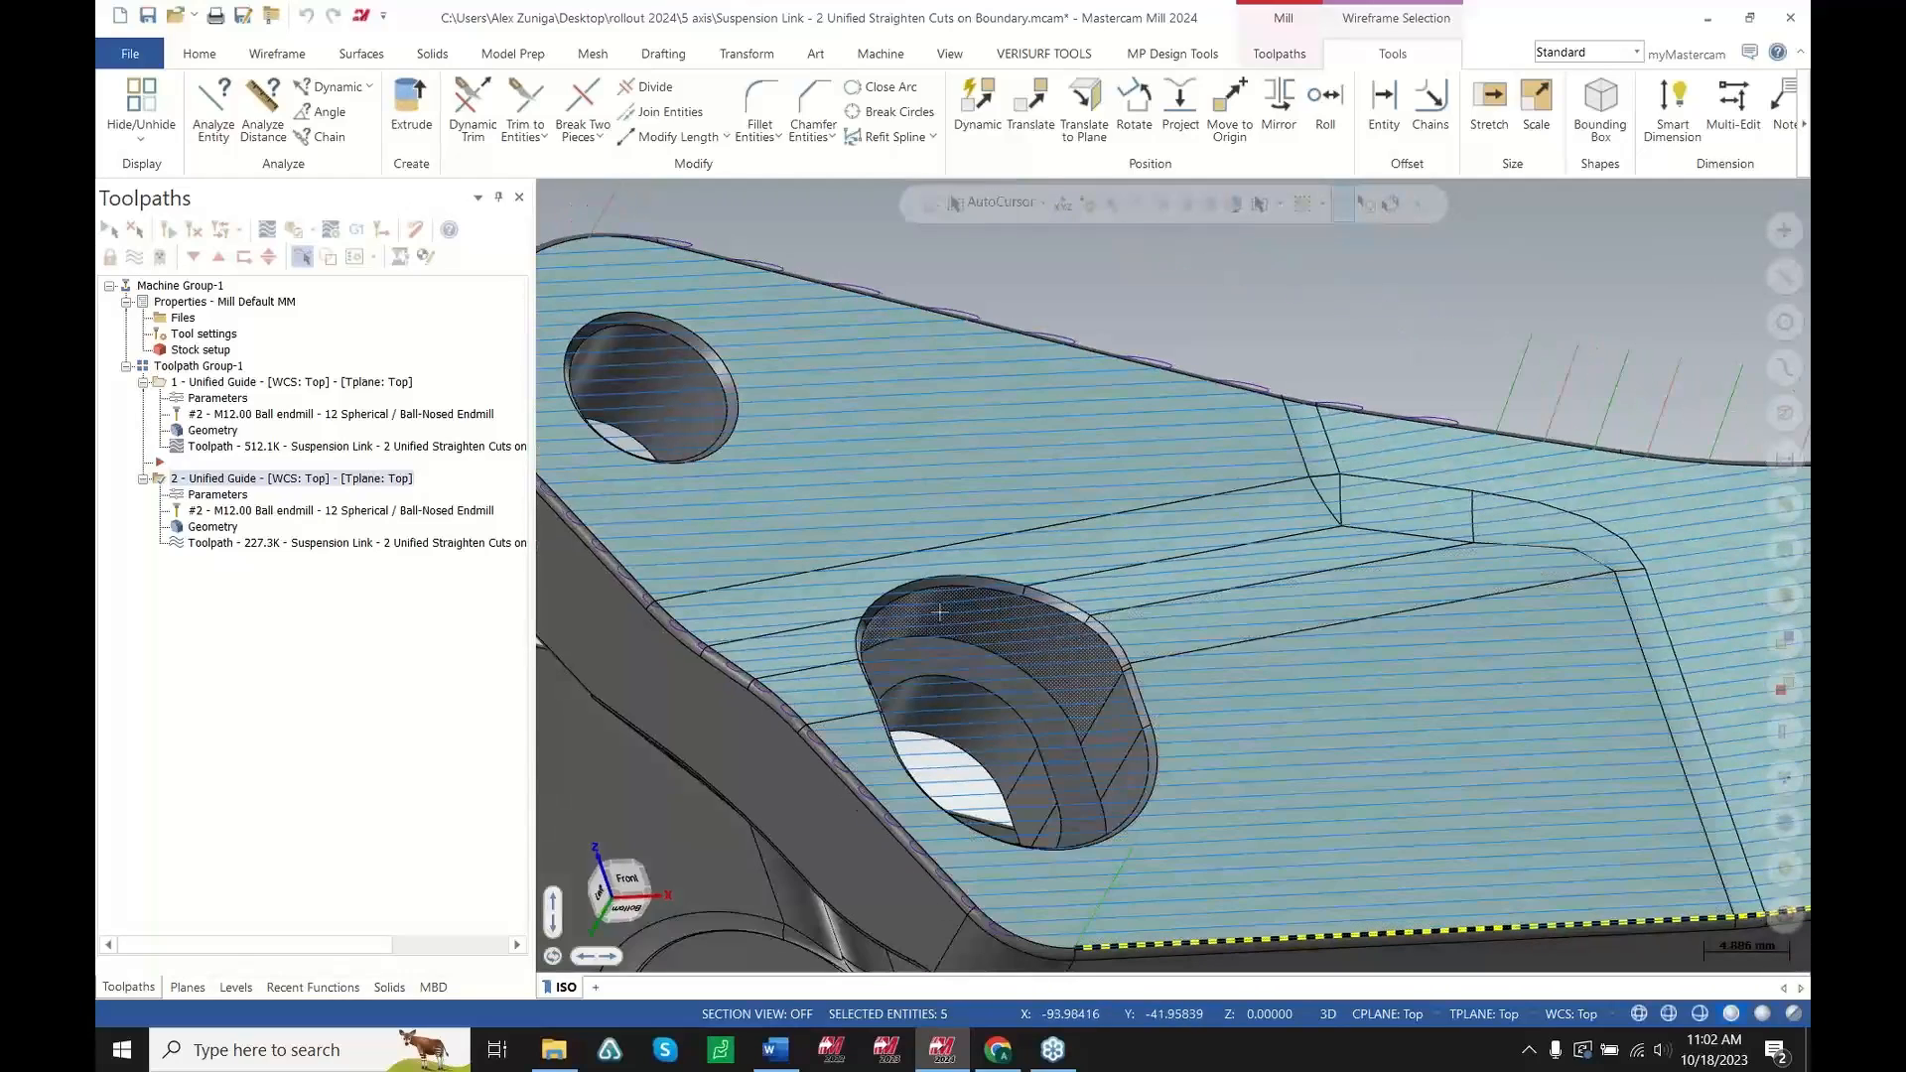
pyautogui.moveTo(1145, 694); pyautogui.dragTo(1120, 670, button='middle')
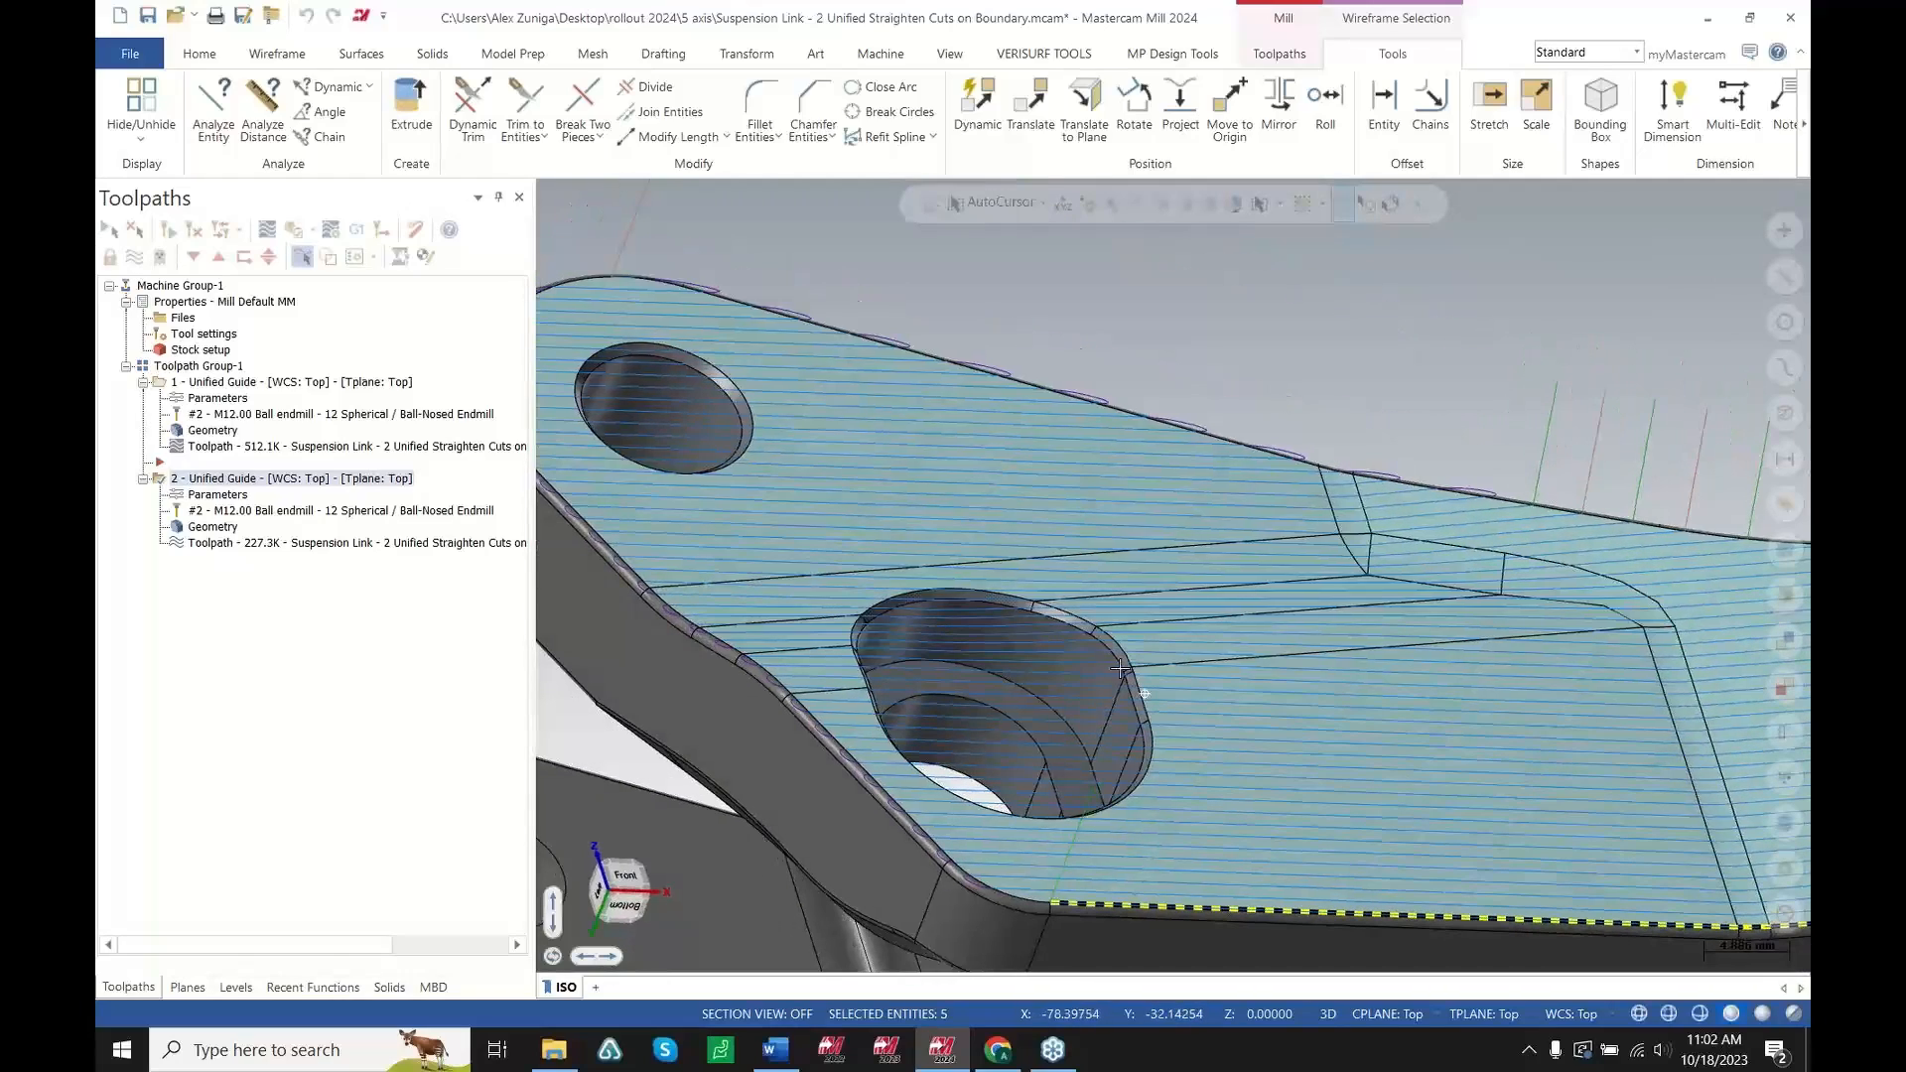
pyautogui.scroll(-2, 755, 449)
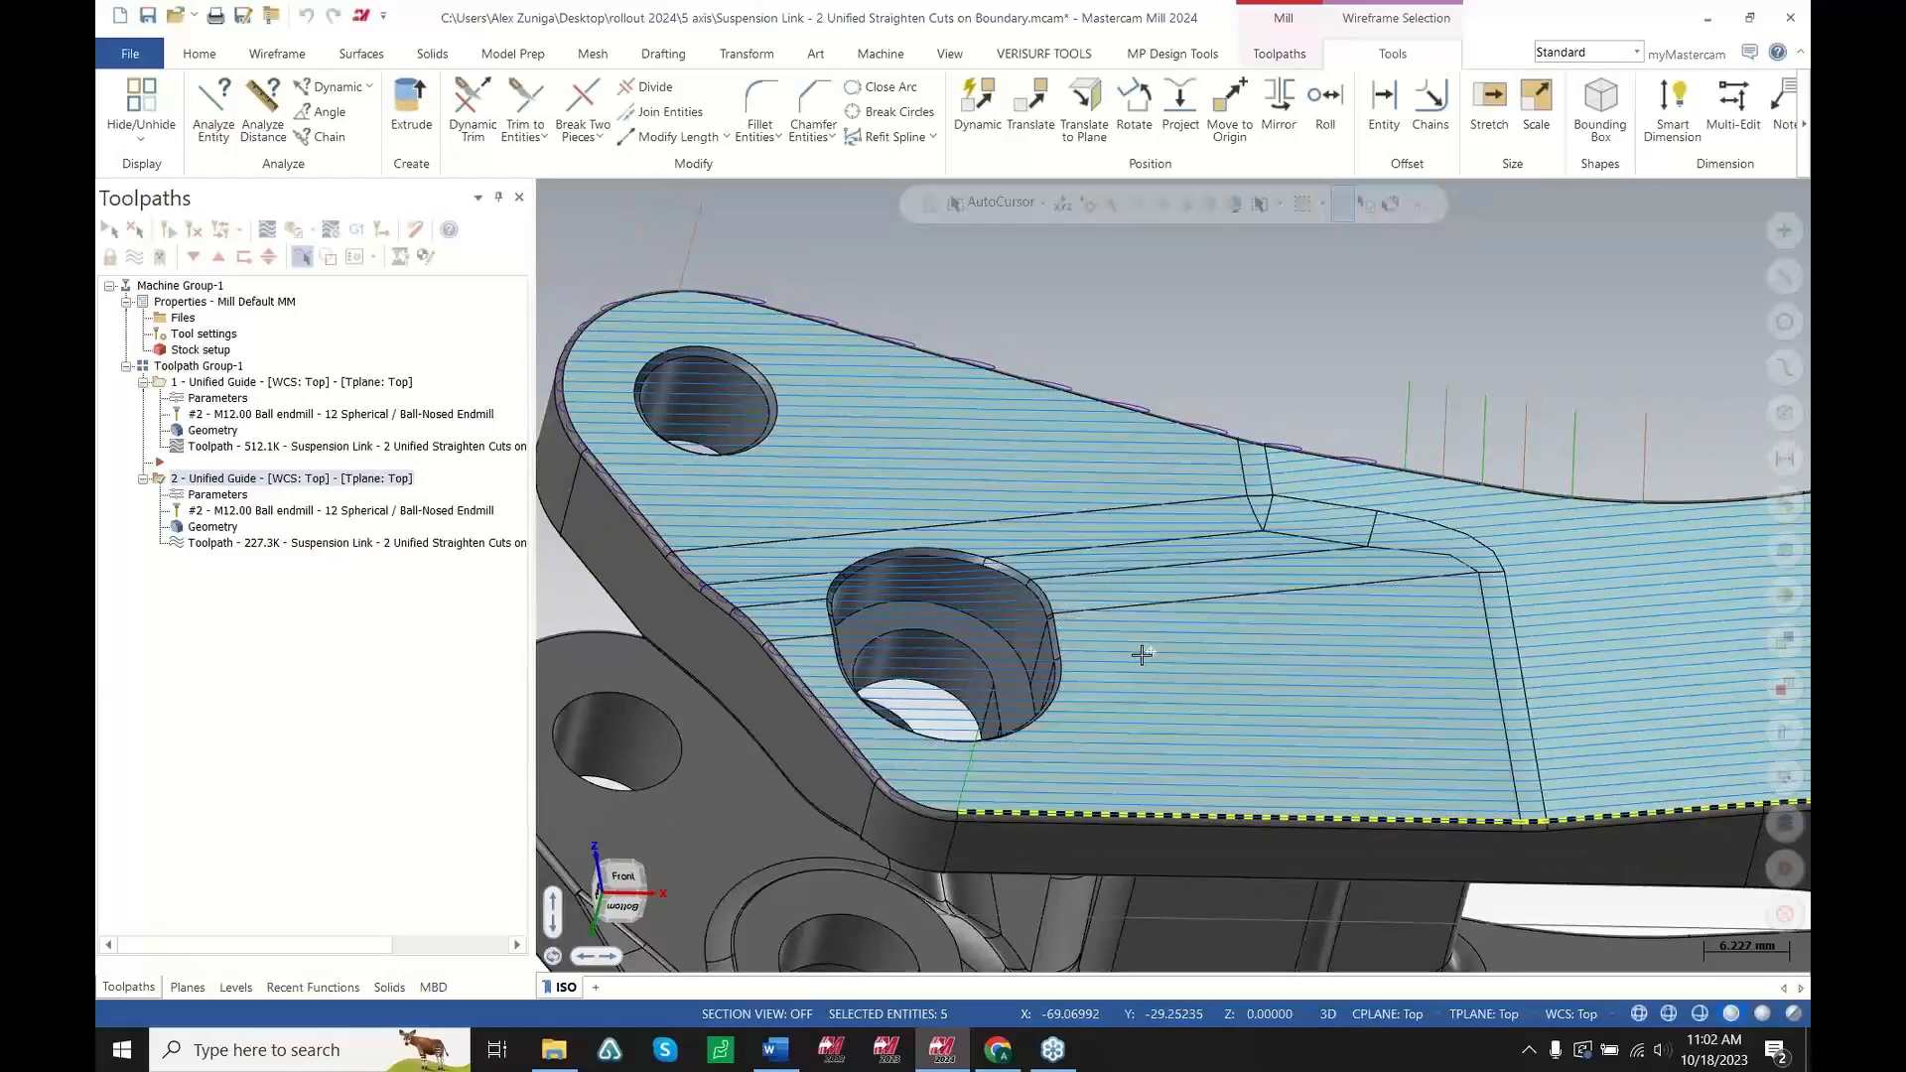
pyautogui.moveTo(1141, 653); pyautogui.dragTo(1013, 679, button='middle')
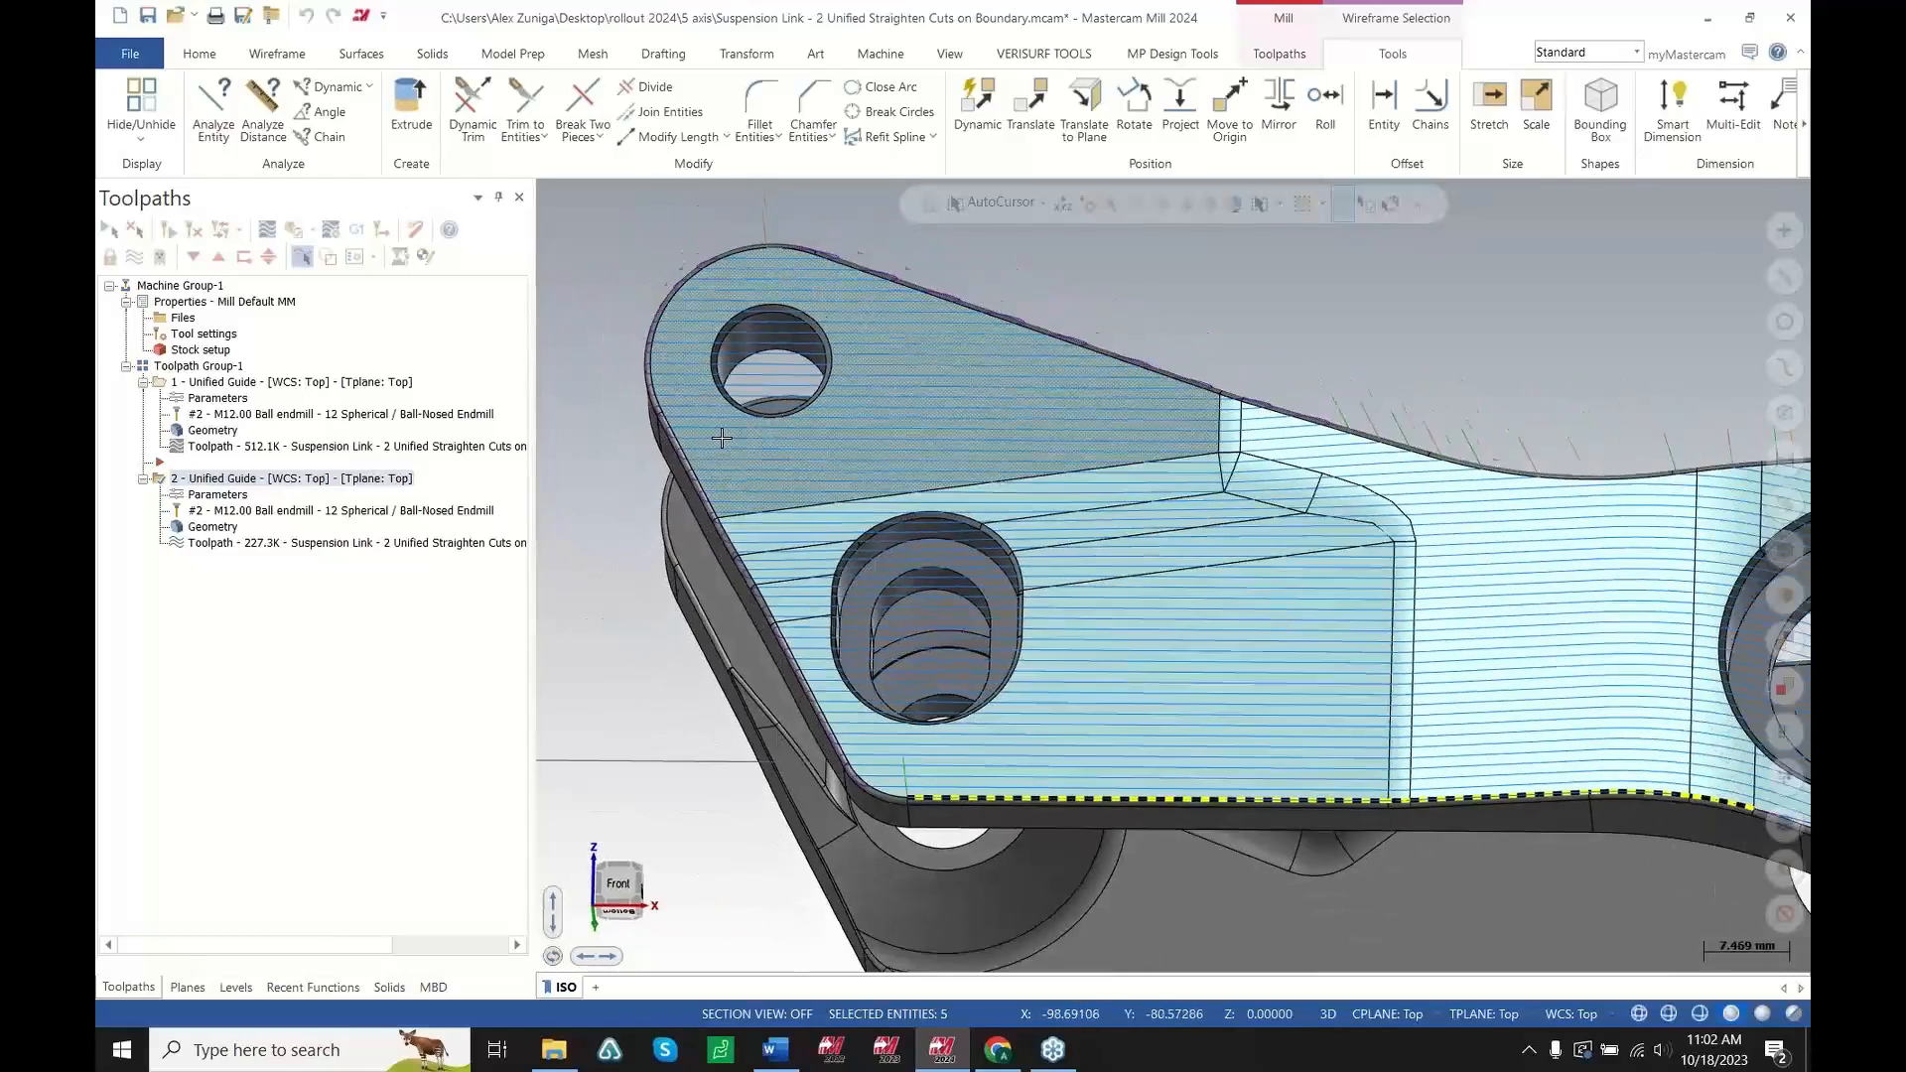
pyautogui.scroll(-3, 758, 552)
pyautogui.scroll(5, 1519, 725)
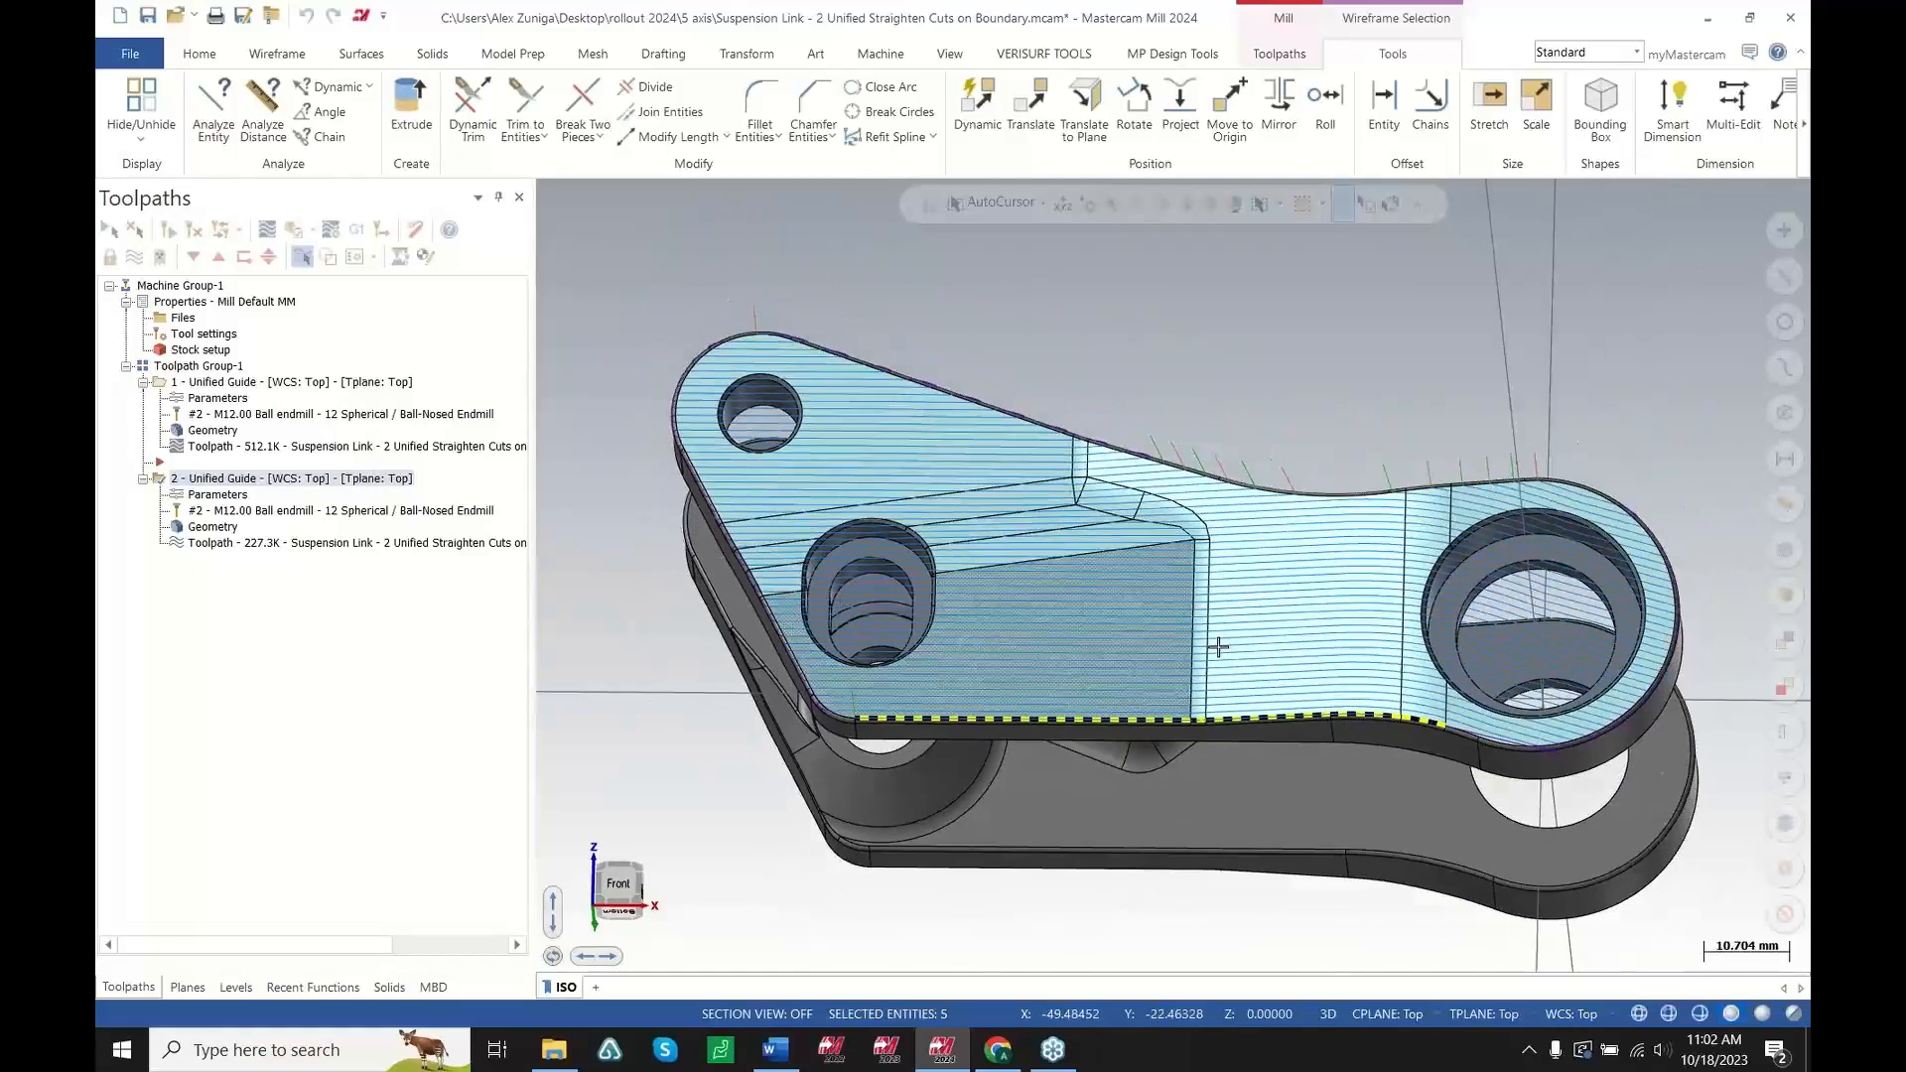
pyautogui.scroll(4, 1428, 698)
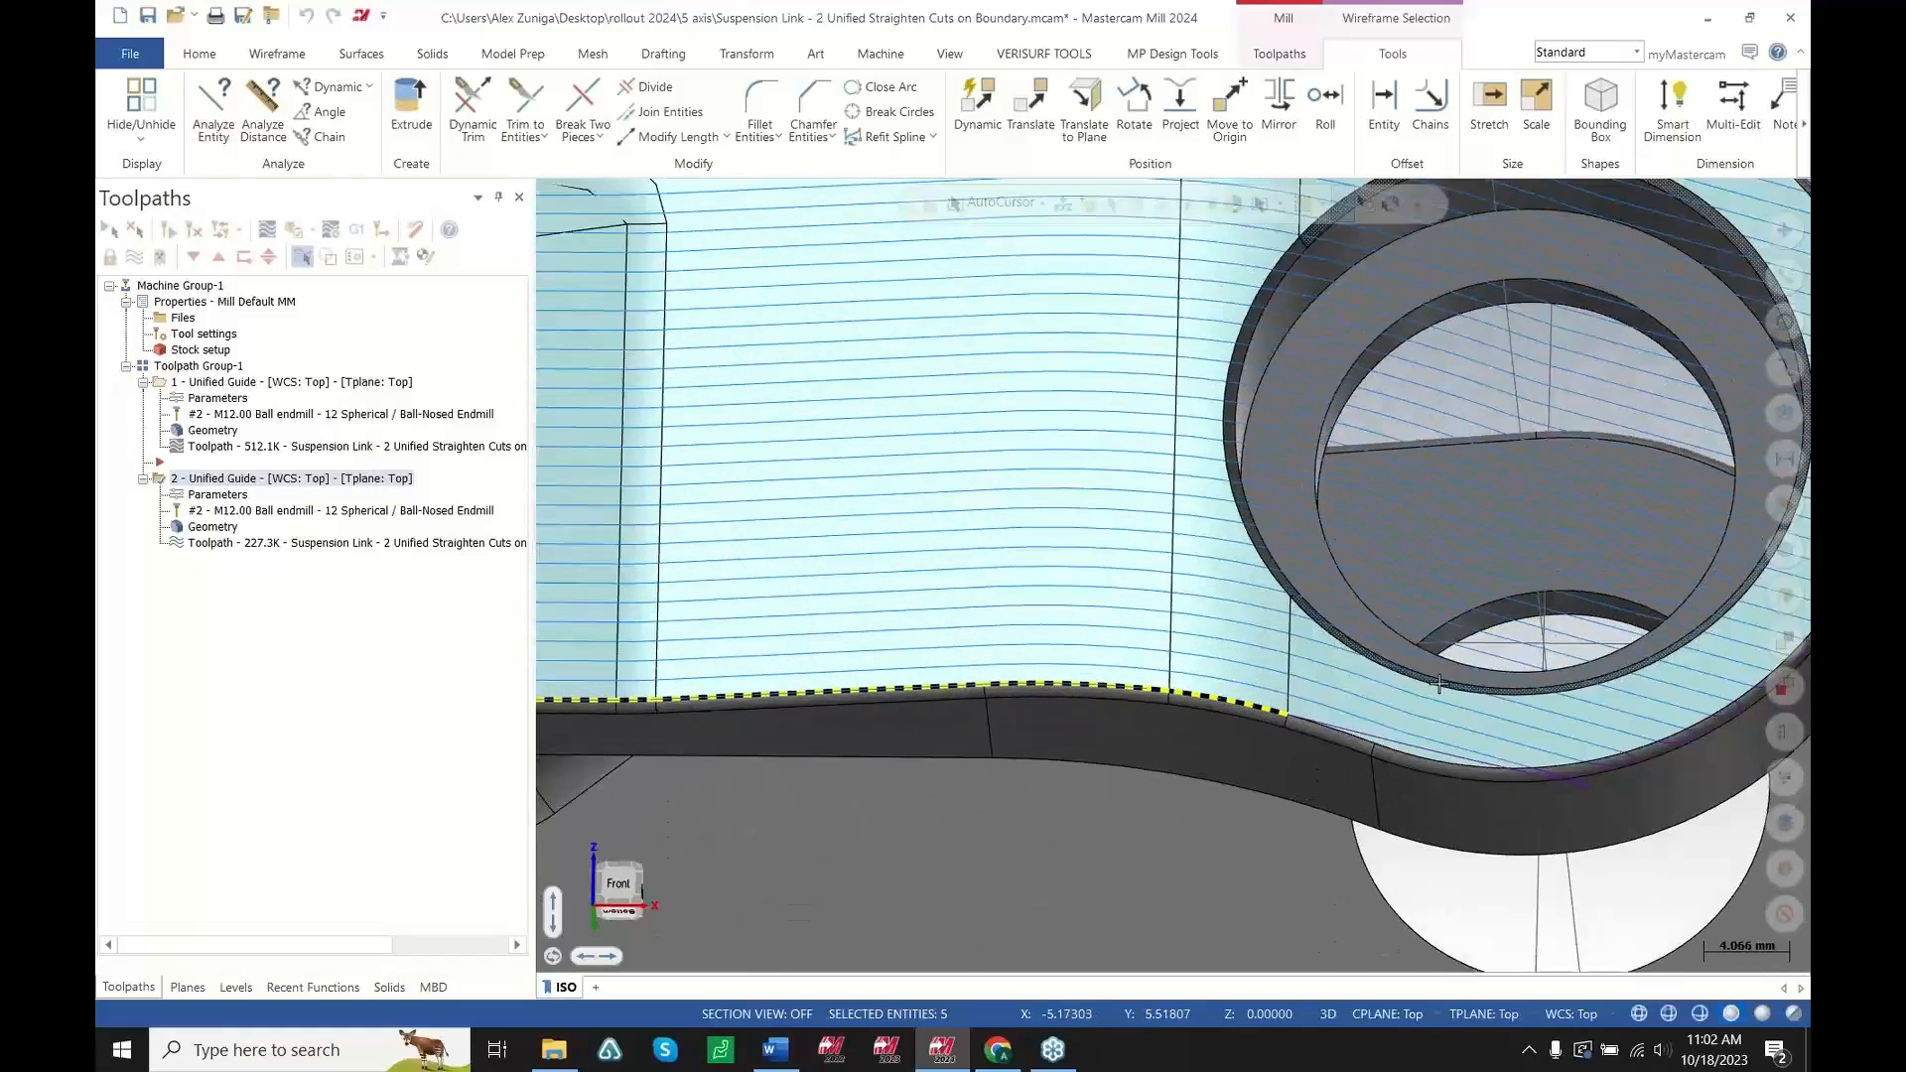
pyautogui.moveTo(1366, 691)
pyautogui.mouseDown(button='middle')
pyautogui.moveTo(1372, 659)
pyautogui.moveTo(1195, 730)
pyautogui.mouseUp(button='middle')
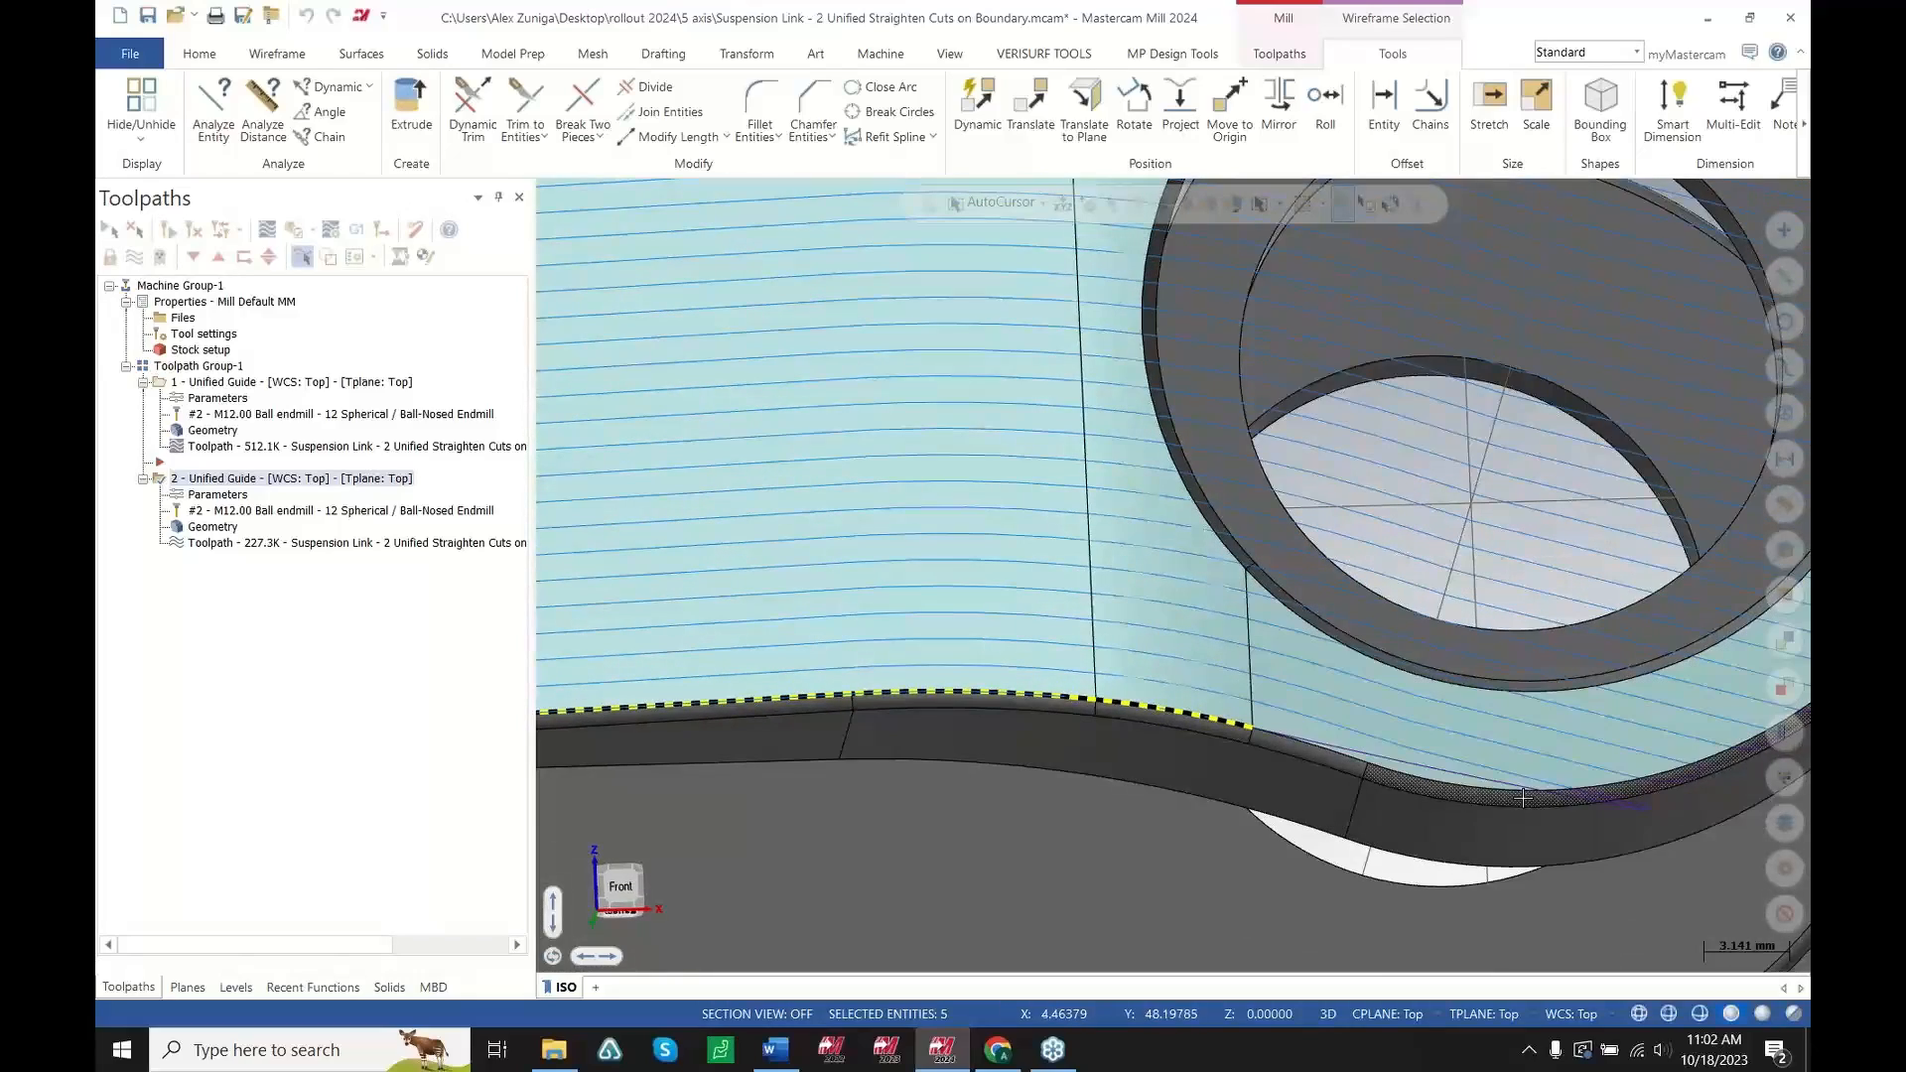
pyautogui.scroll(-4, 1522, 797)
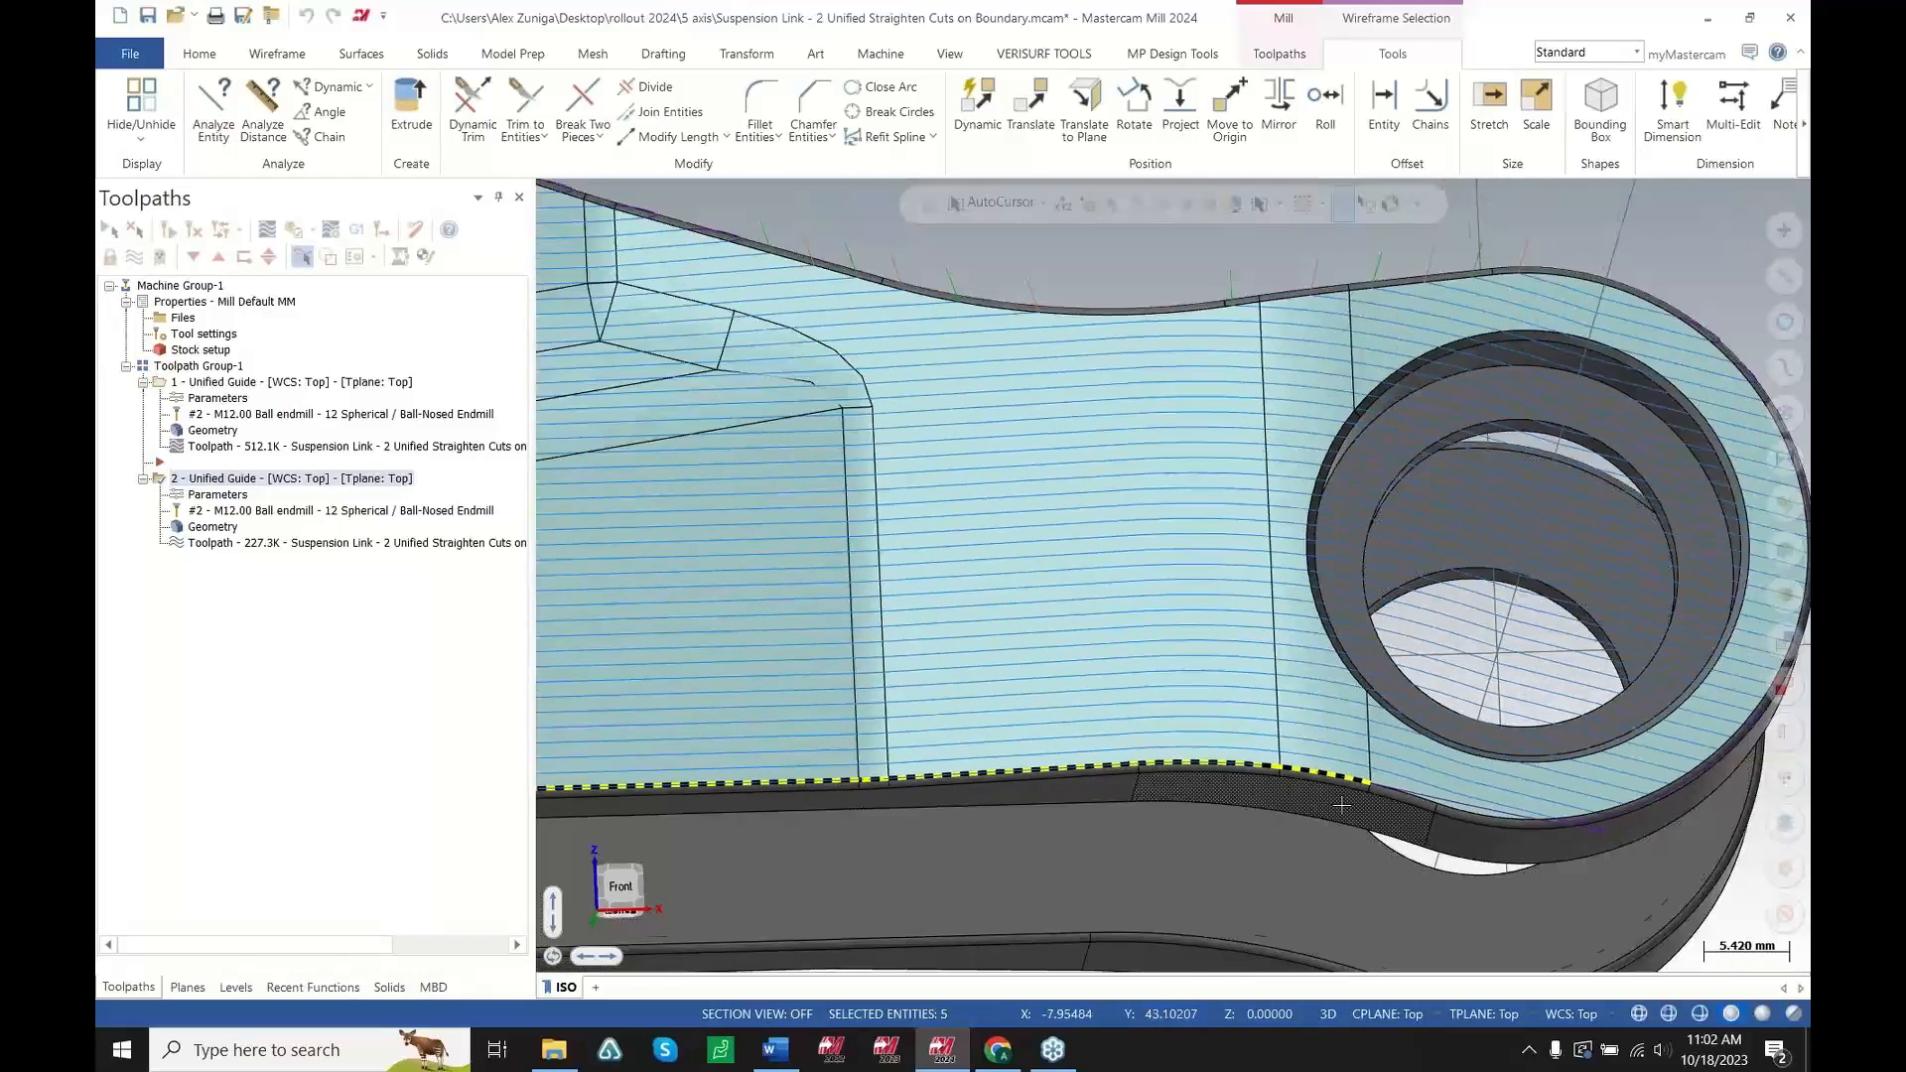
pyautogui.scroll(-2, 1341, 805)
pyautogui.moveTo(1342, 805)
pyautogui.mouseDown(button='middle')
pyautogui.moveTo(1162, 731)
pyautogui.moveTo(1477, 798)
pyautogui.mouseUp(button='middle')
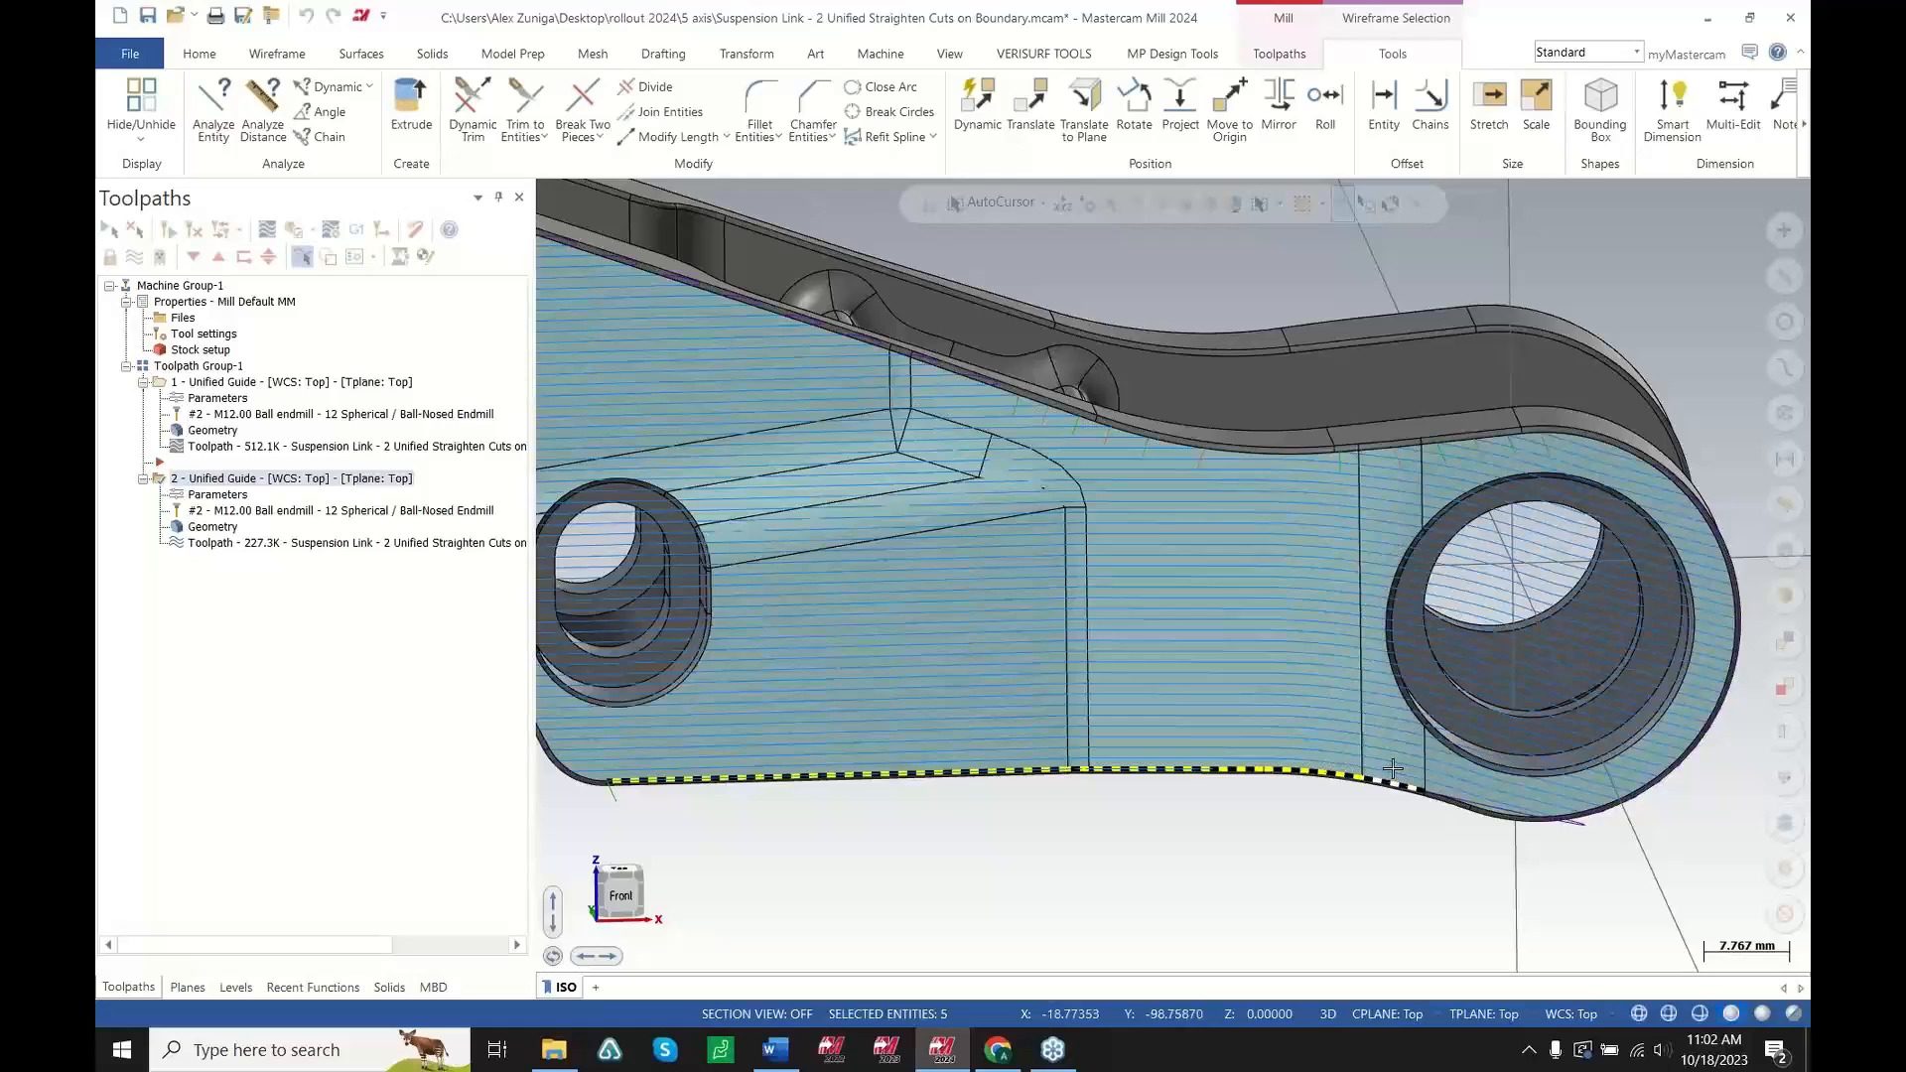
pyautogui.press('Escape')
pyautogui.moveTo(1386, 698); pyautogui.dragTo(1428, 665, button='middle')
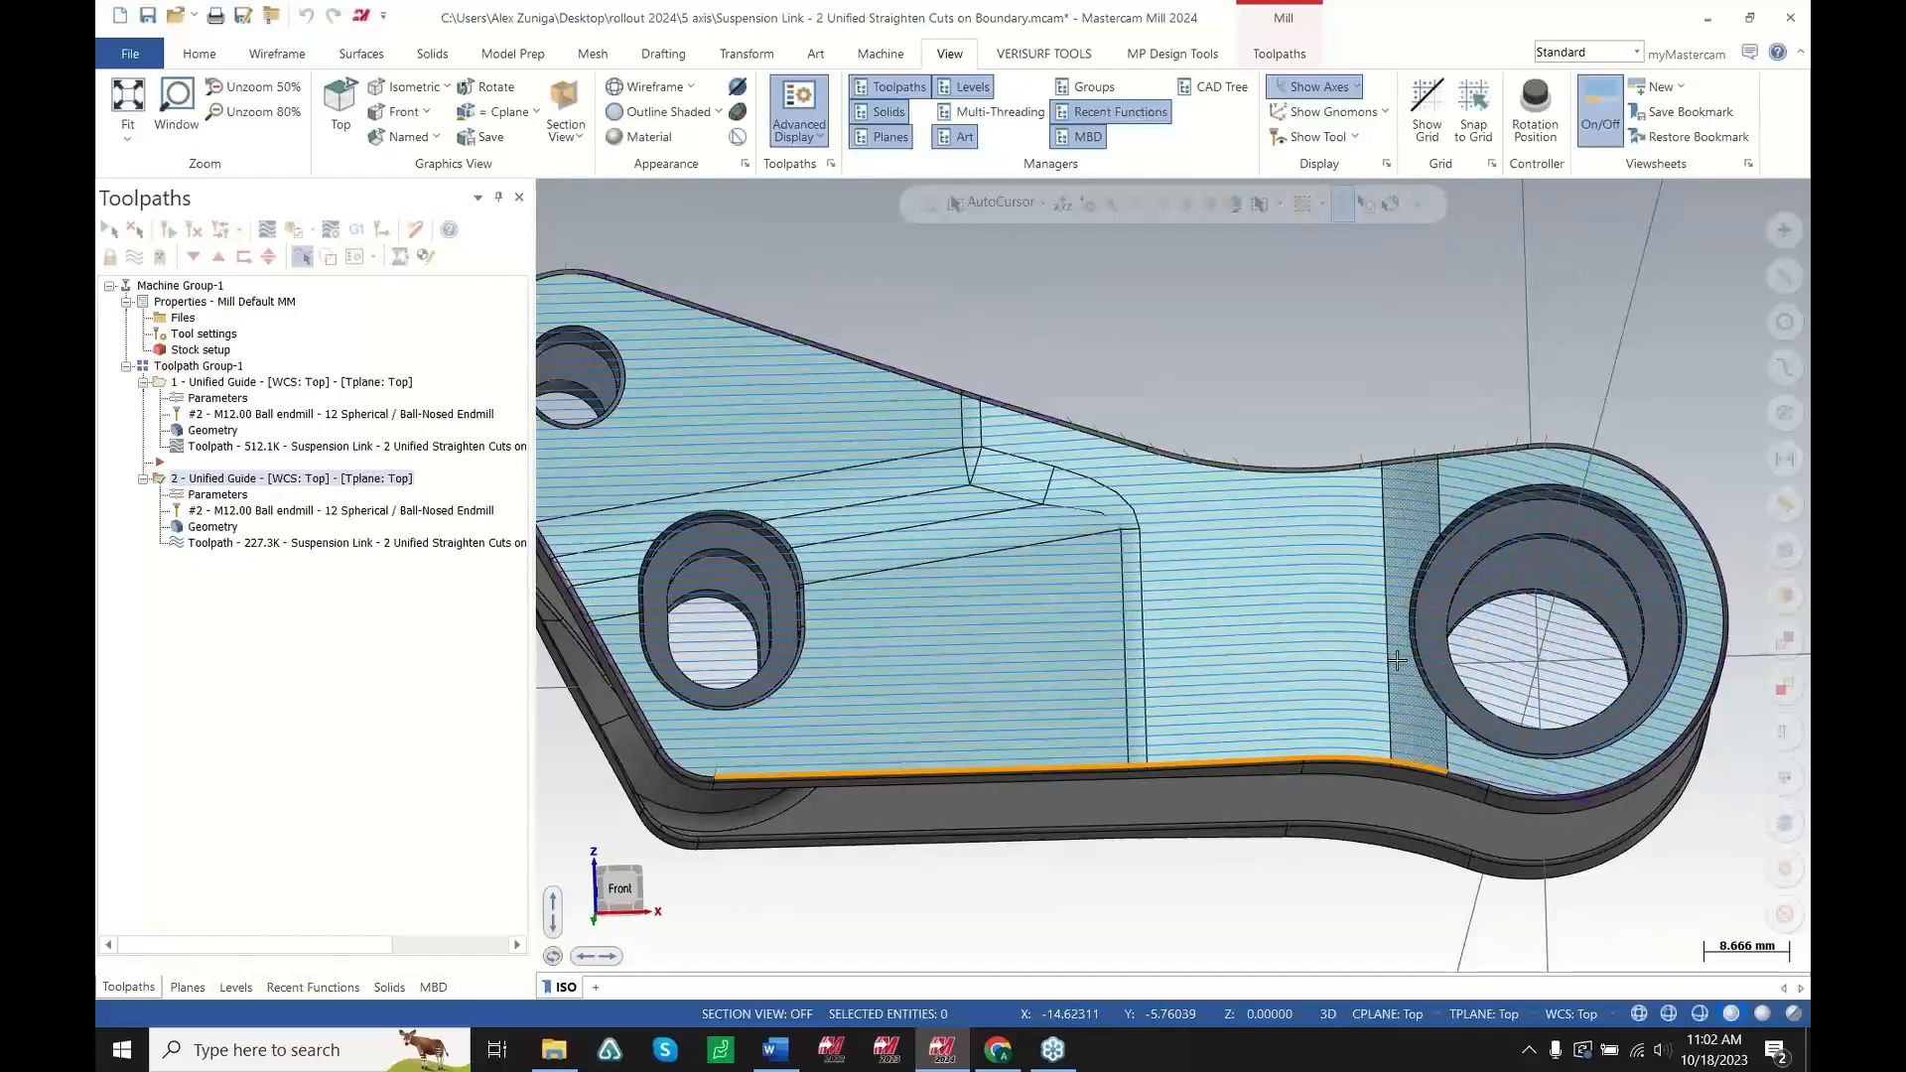
pyautogui.moveTo(1284, 640); pyautogui.dragTo(1394, 622, button='middle')
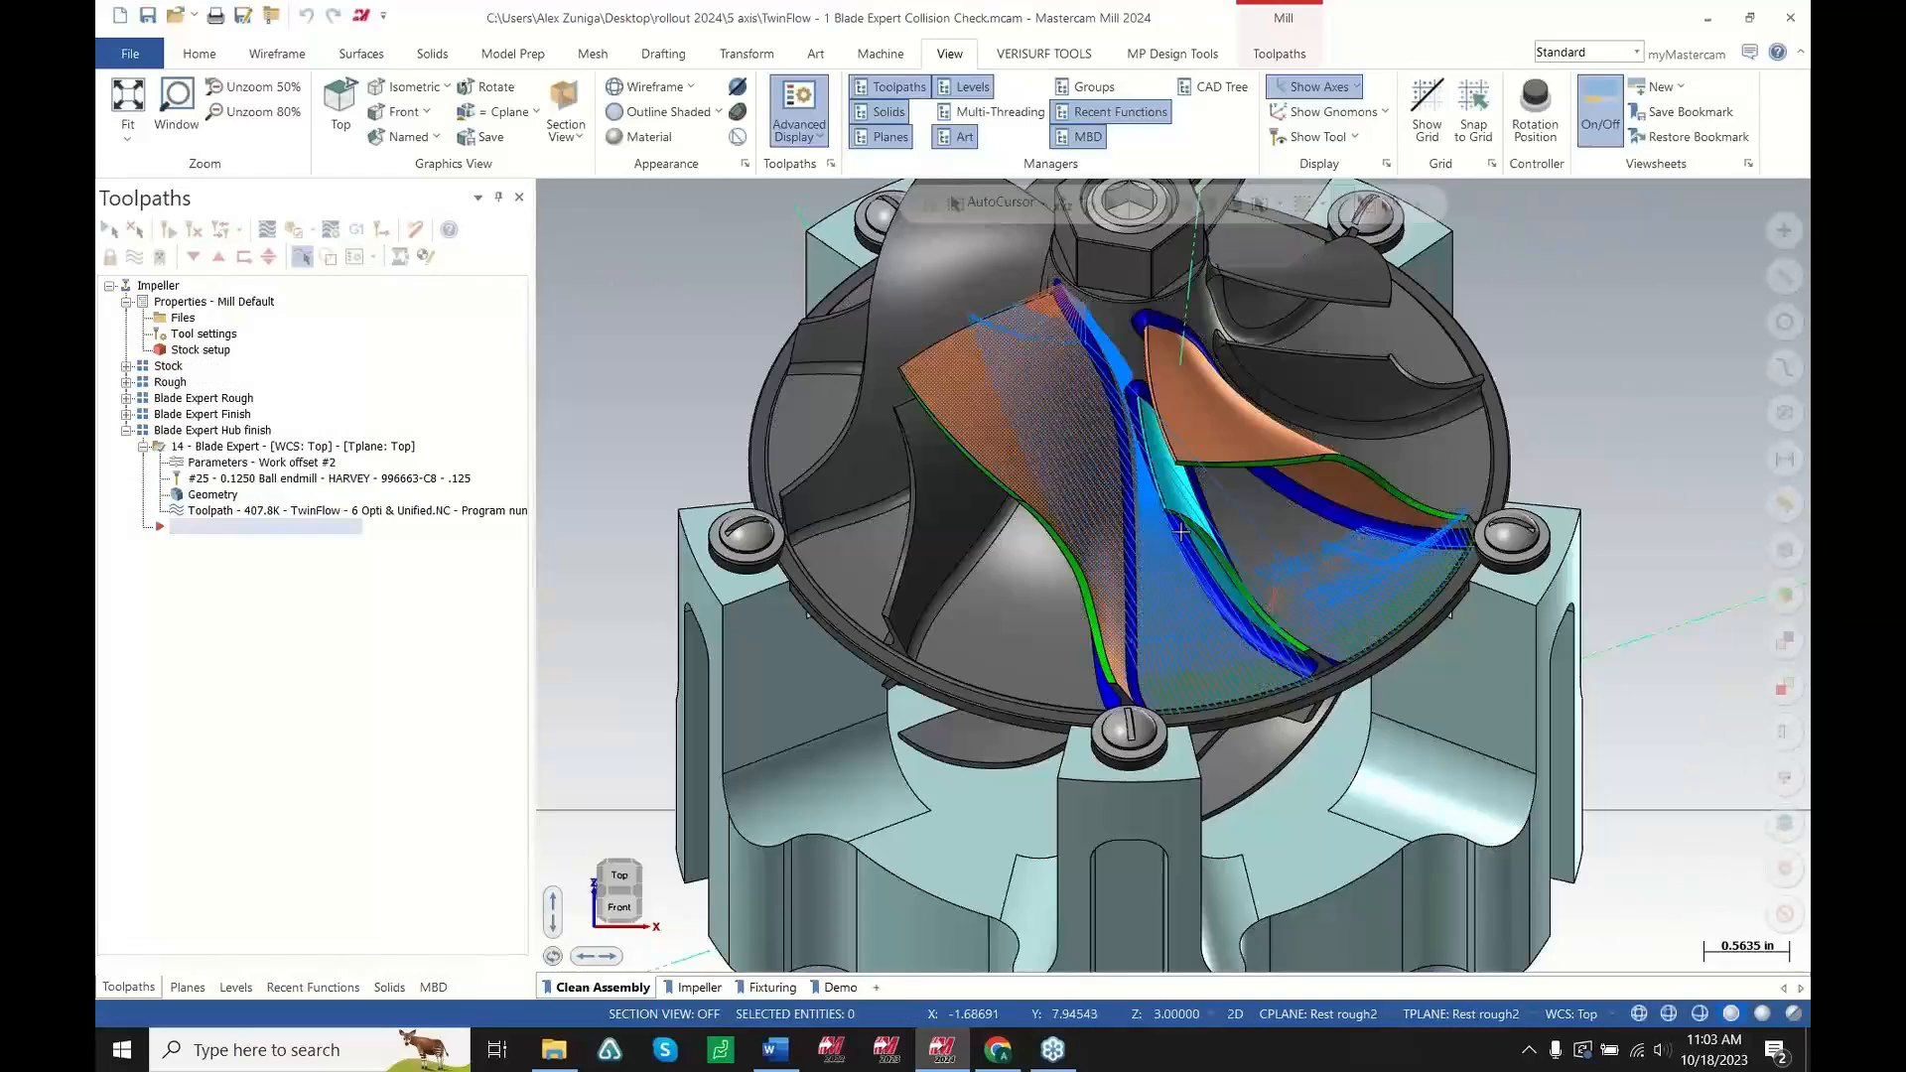
# Inspect the Blade Expert hub finish toolpath around the impeller blades
pyautogui.moveTo(1251, 536)
pyautogui.mouseDown(button='middle')
pyautogui.moveTo(1169, 522)
pyautogui.moveTo(1231, 469)
pyautogui.moveTo(1419, 439)
pyautogui.moveTo(1301, 542)
pyautogui.moveTo(1334, 661)
pyautogui.moveTo(1277, 545)
pyautogui.mouseUp(button='middle')
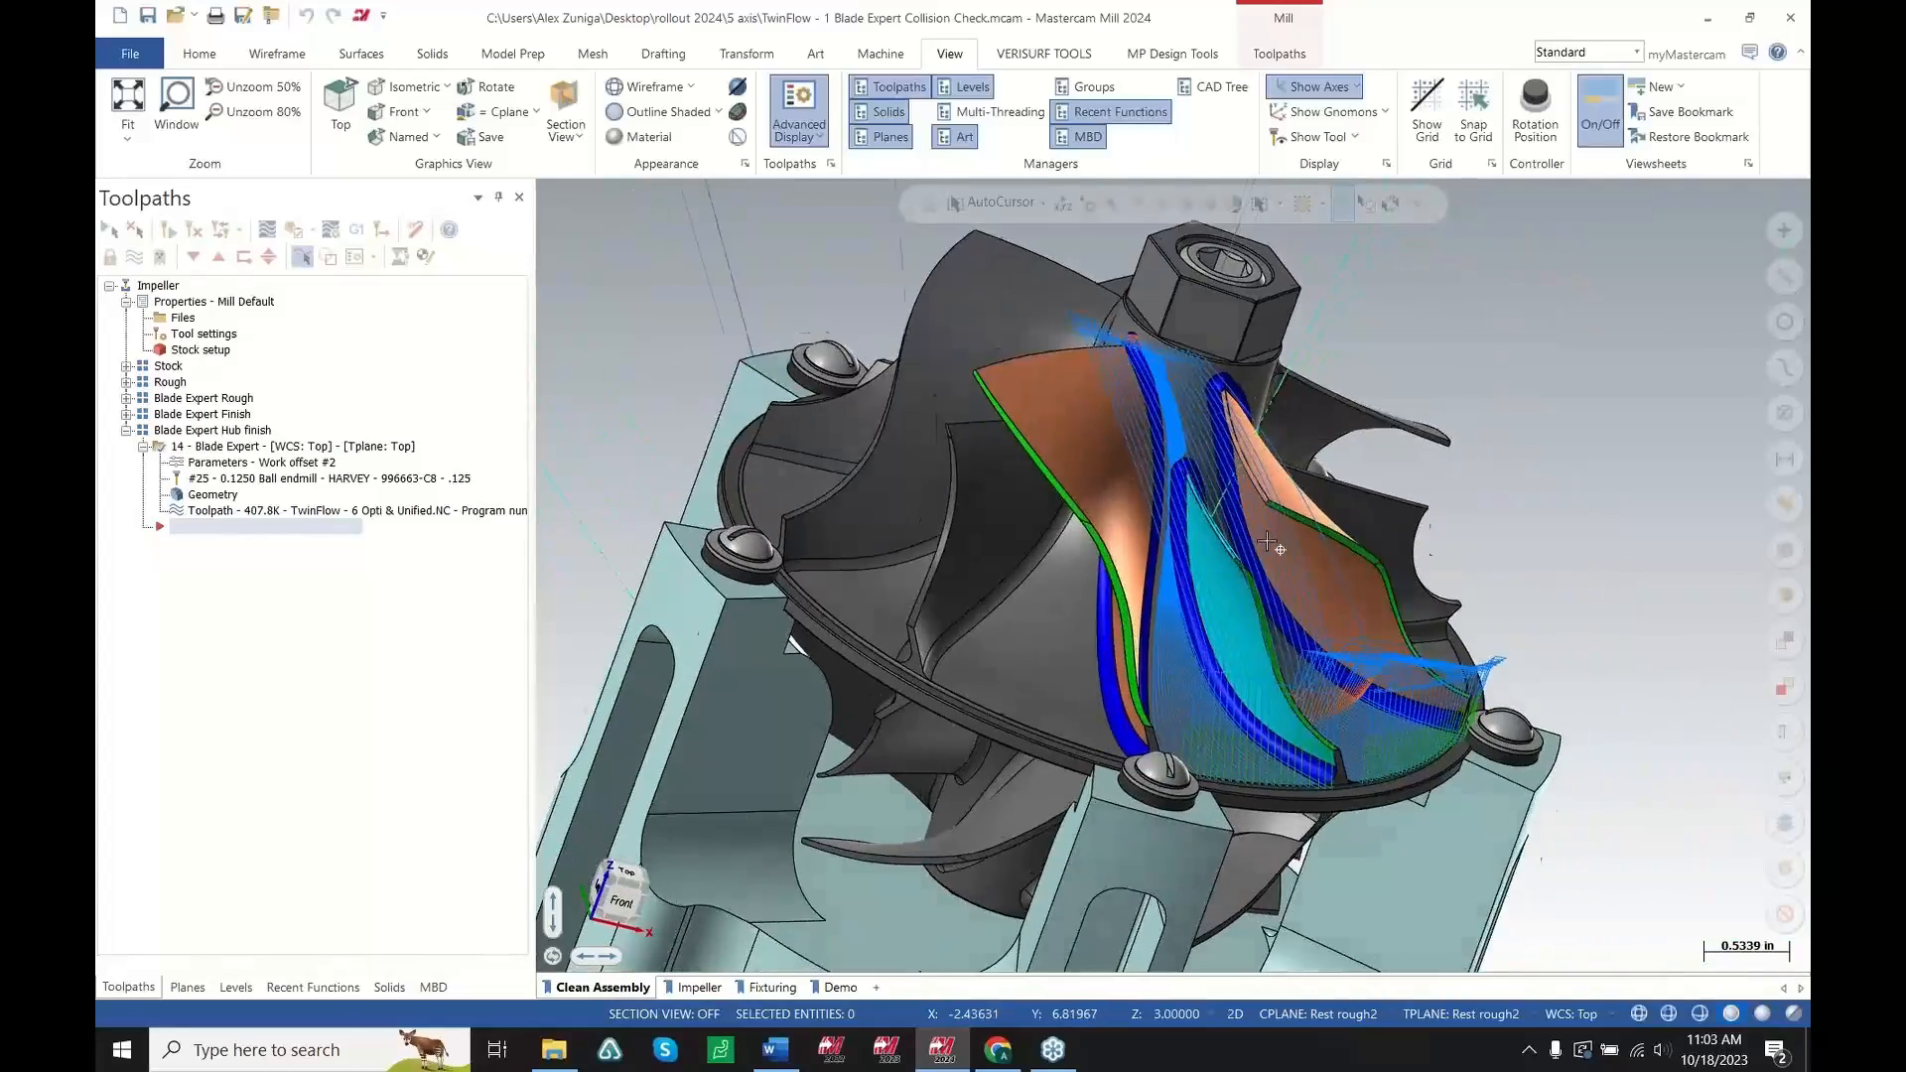
pyautogui.scroll(1, 1277, 545)
pyautogui.click(357, 449)
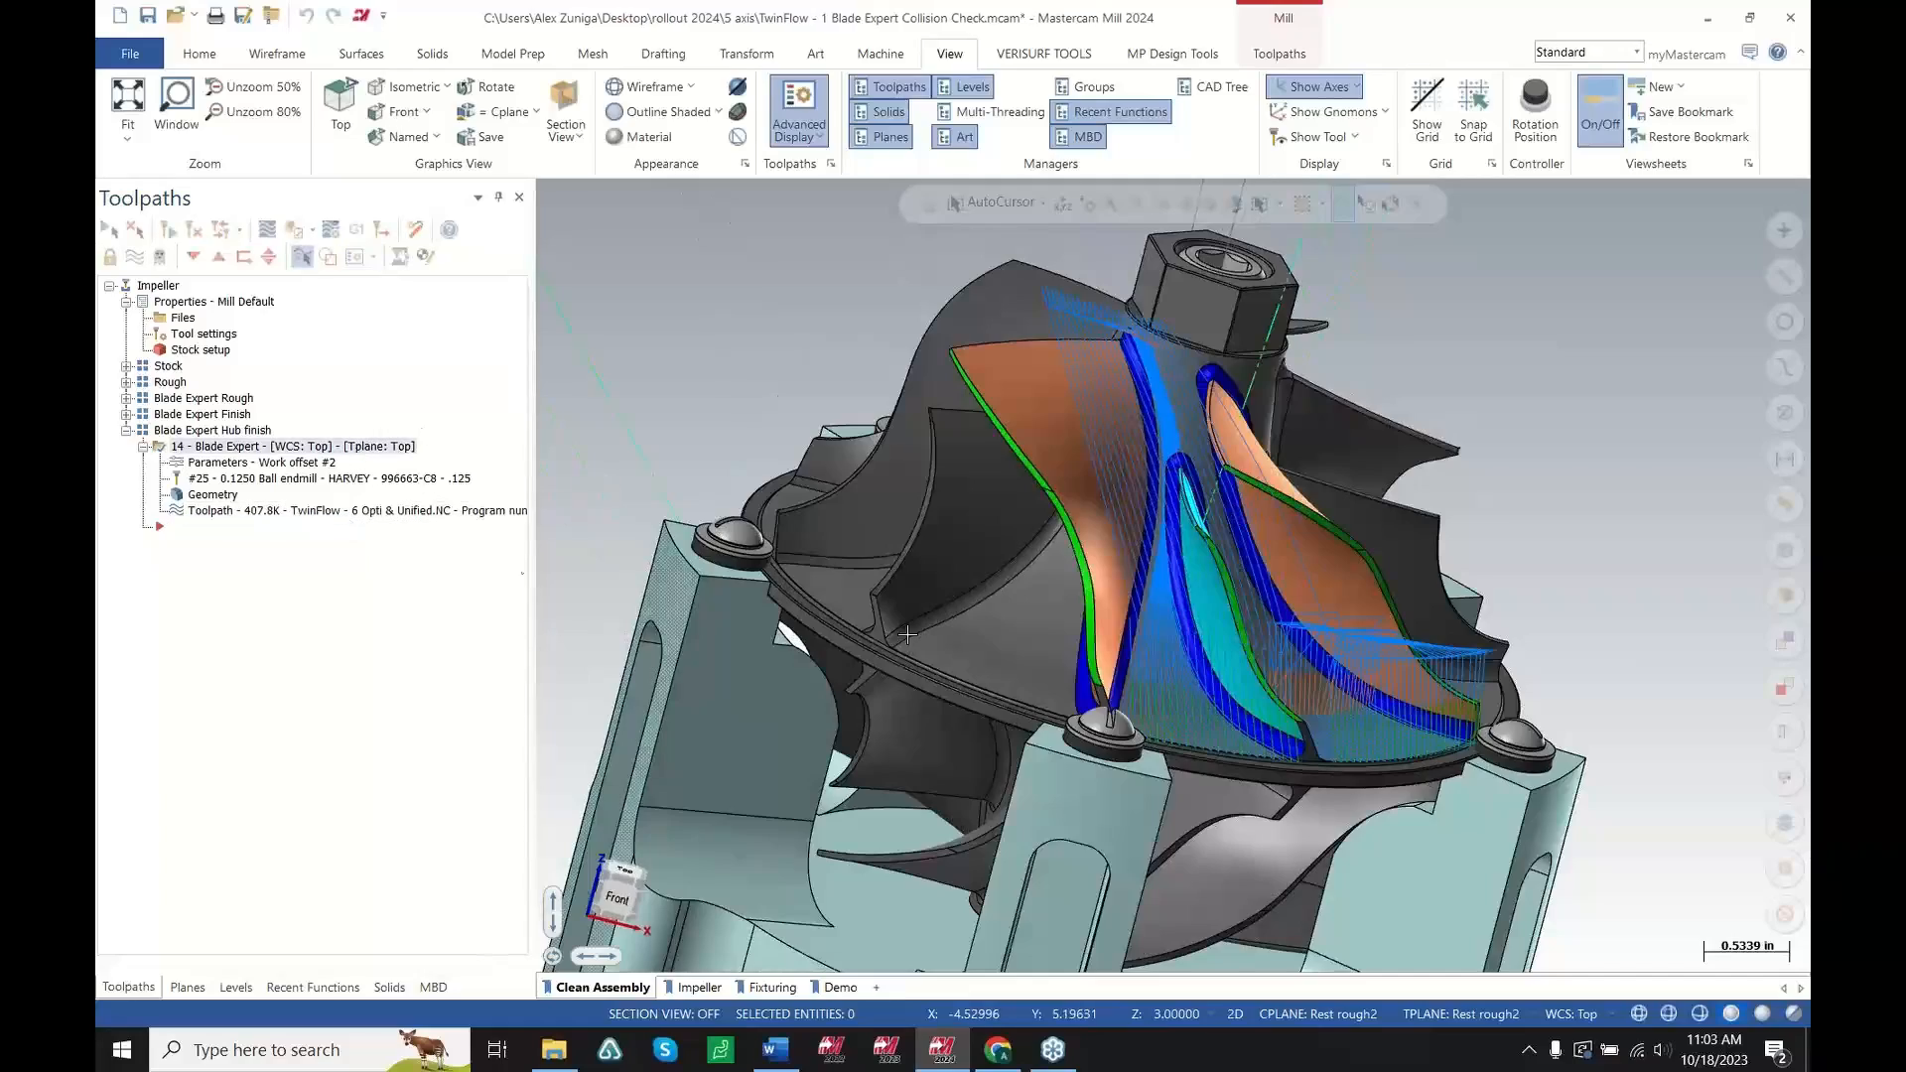
pyautogui.scroll(3, 1152, 639)
pyautogui.moveTo(1152, 639)
pyautogui.mouseDown(button='middle')
pyautogui.moveTo(1114, 698)
pyautogui.moveTo(1138, 641)
pyautogui.mouseUp(button='middle')
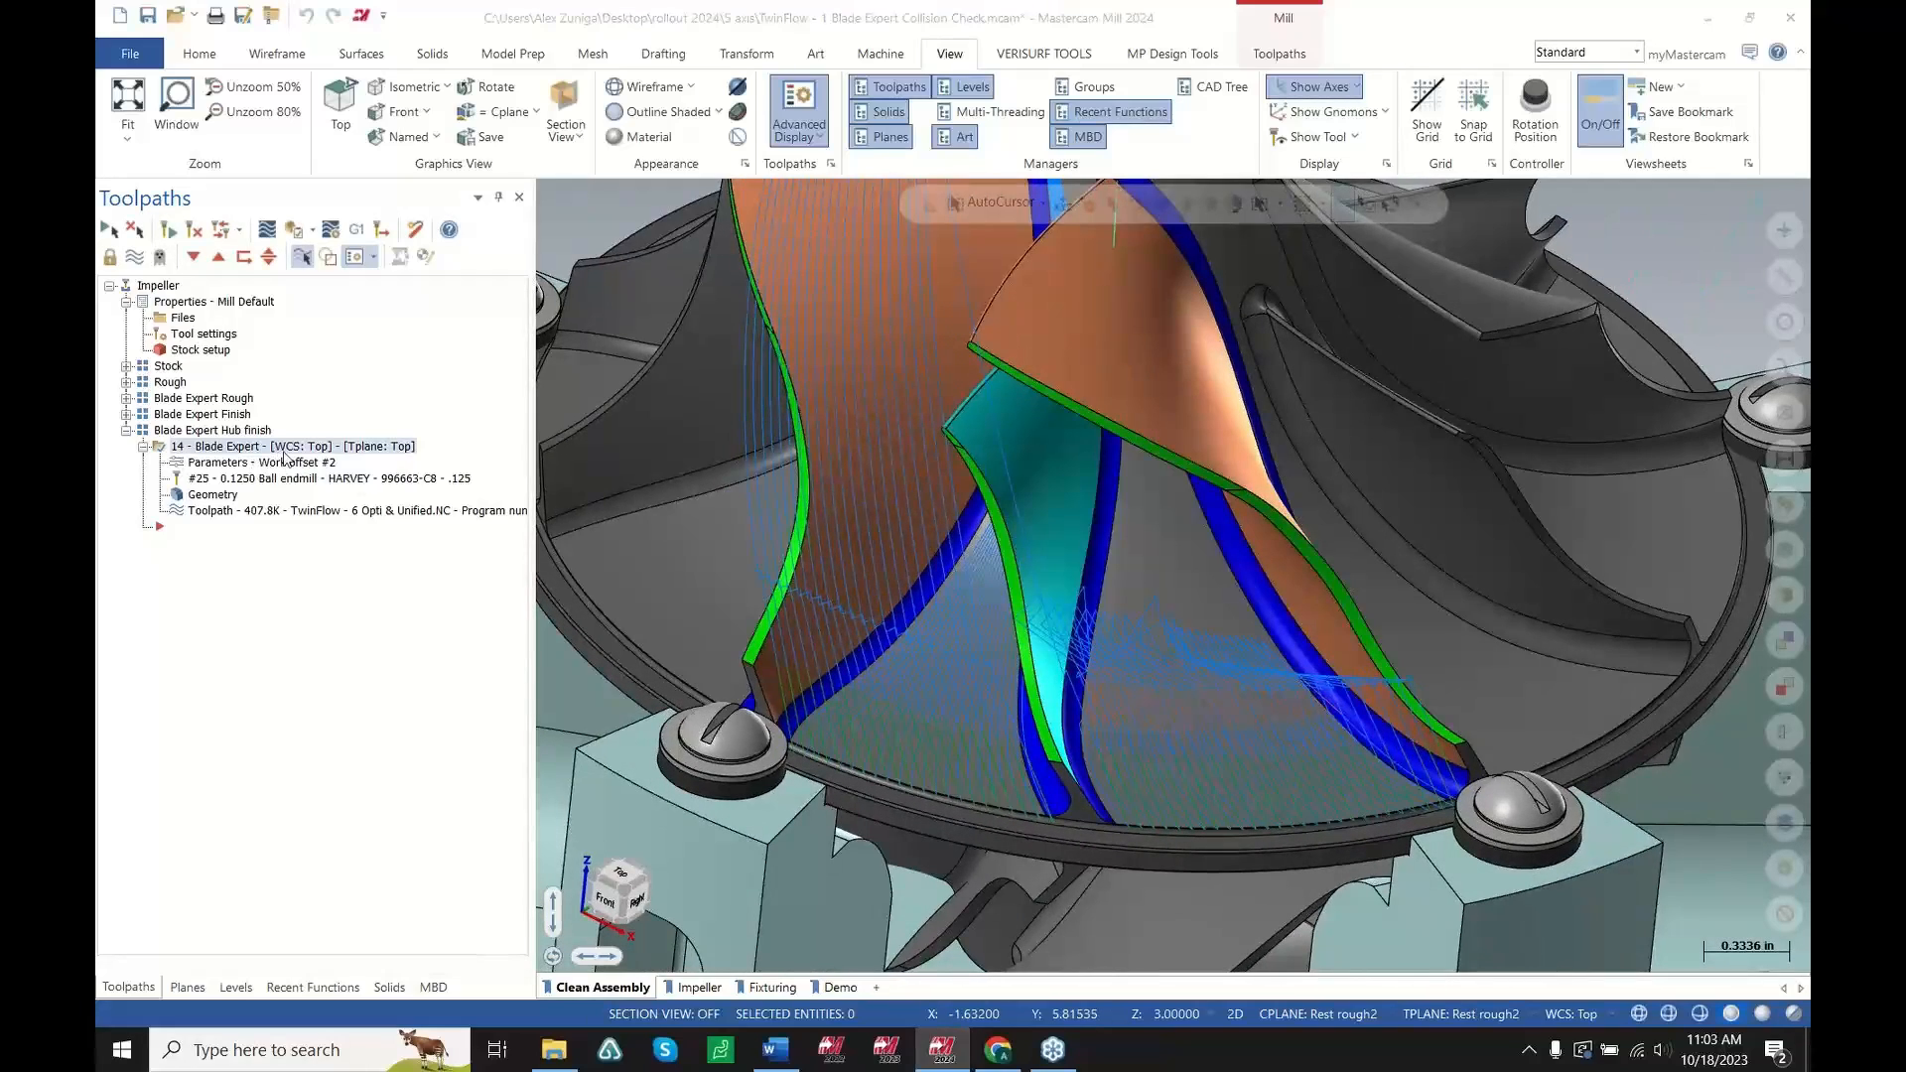
# Open the Blade Expert toolpath parameters and review the Tool Axis Control tilting angles
pyautogui.click(285, 460)
pyautogui.click(375, 380)
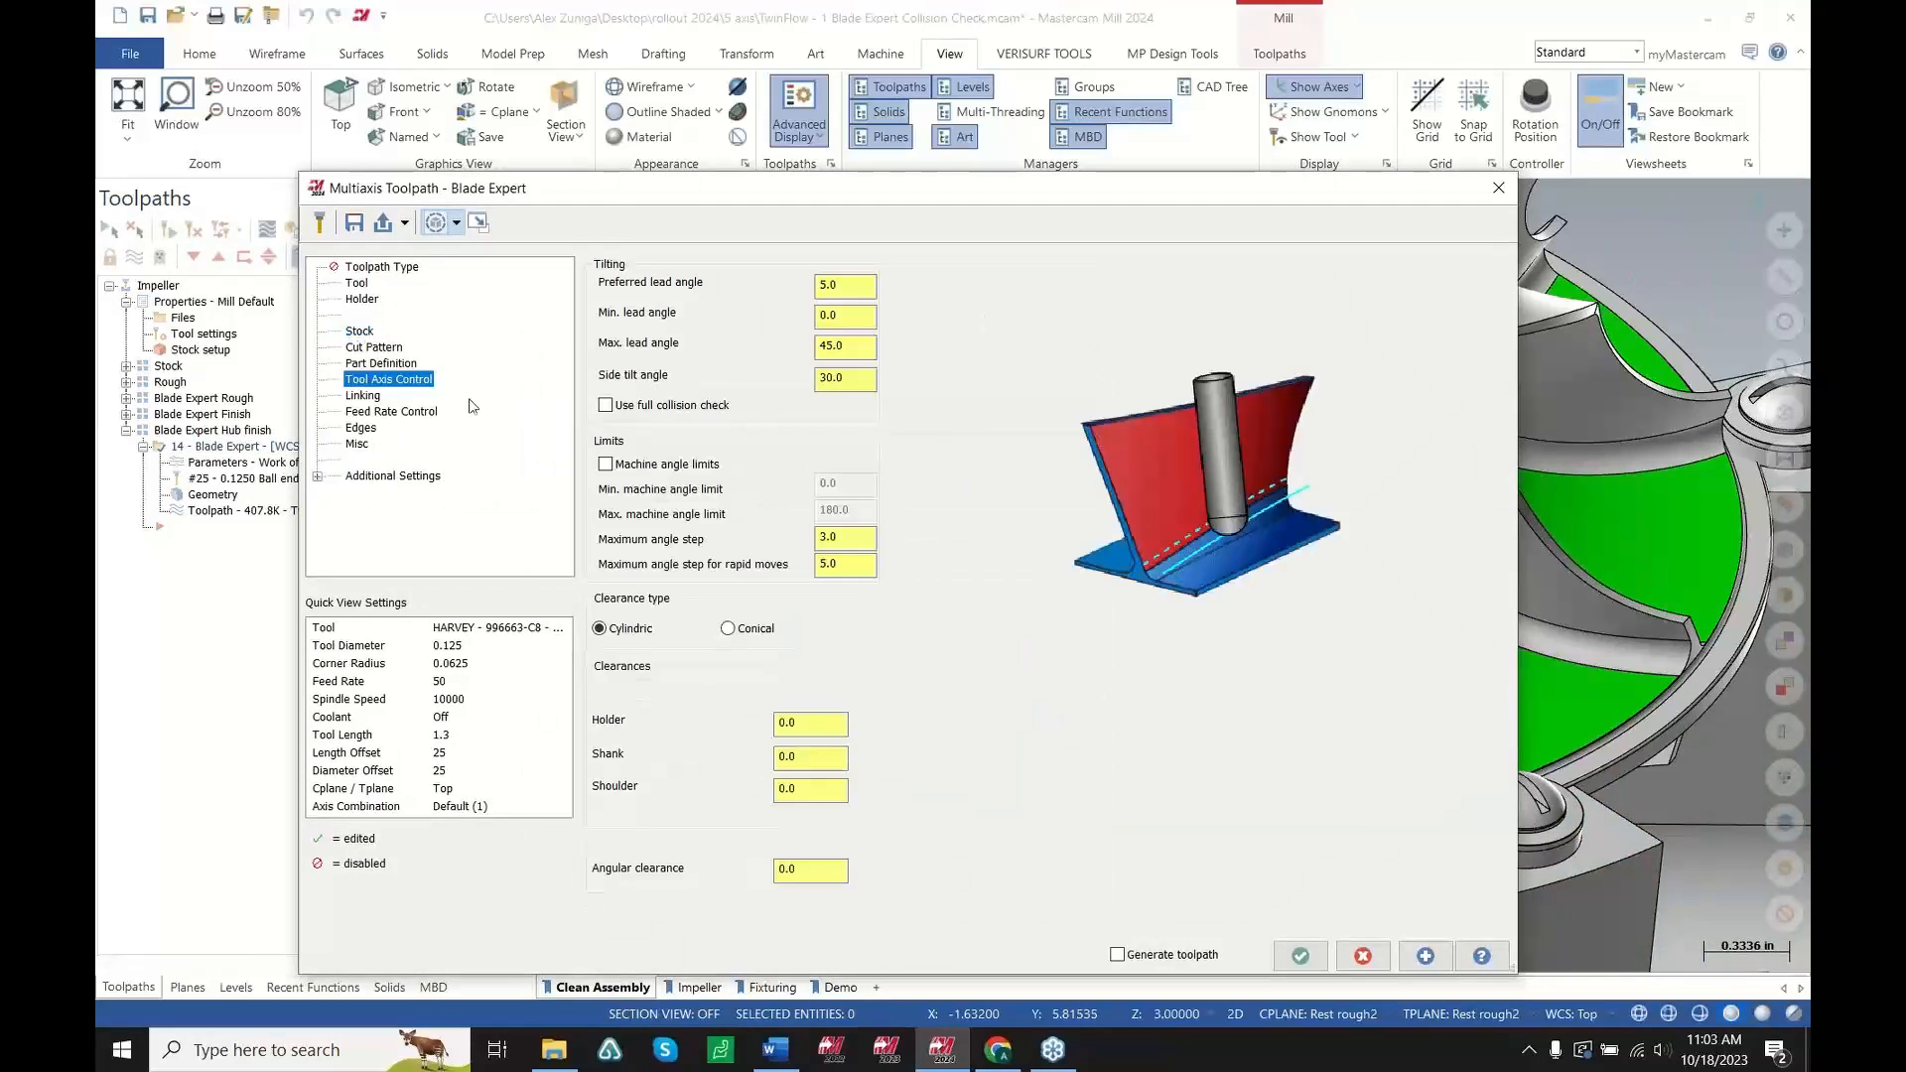
pyautogui.click(871, 312)
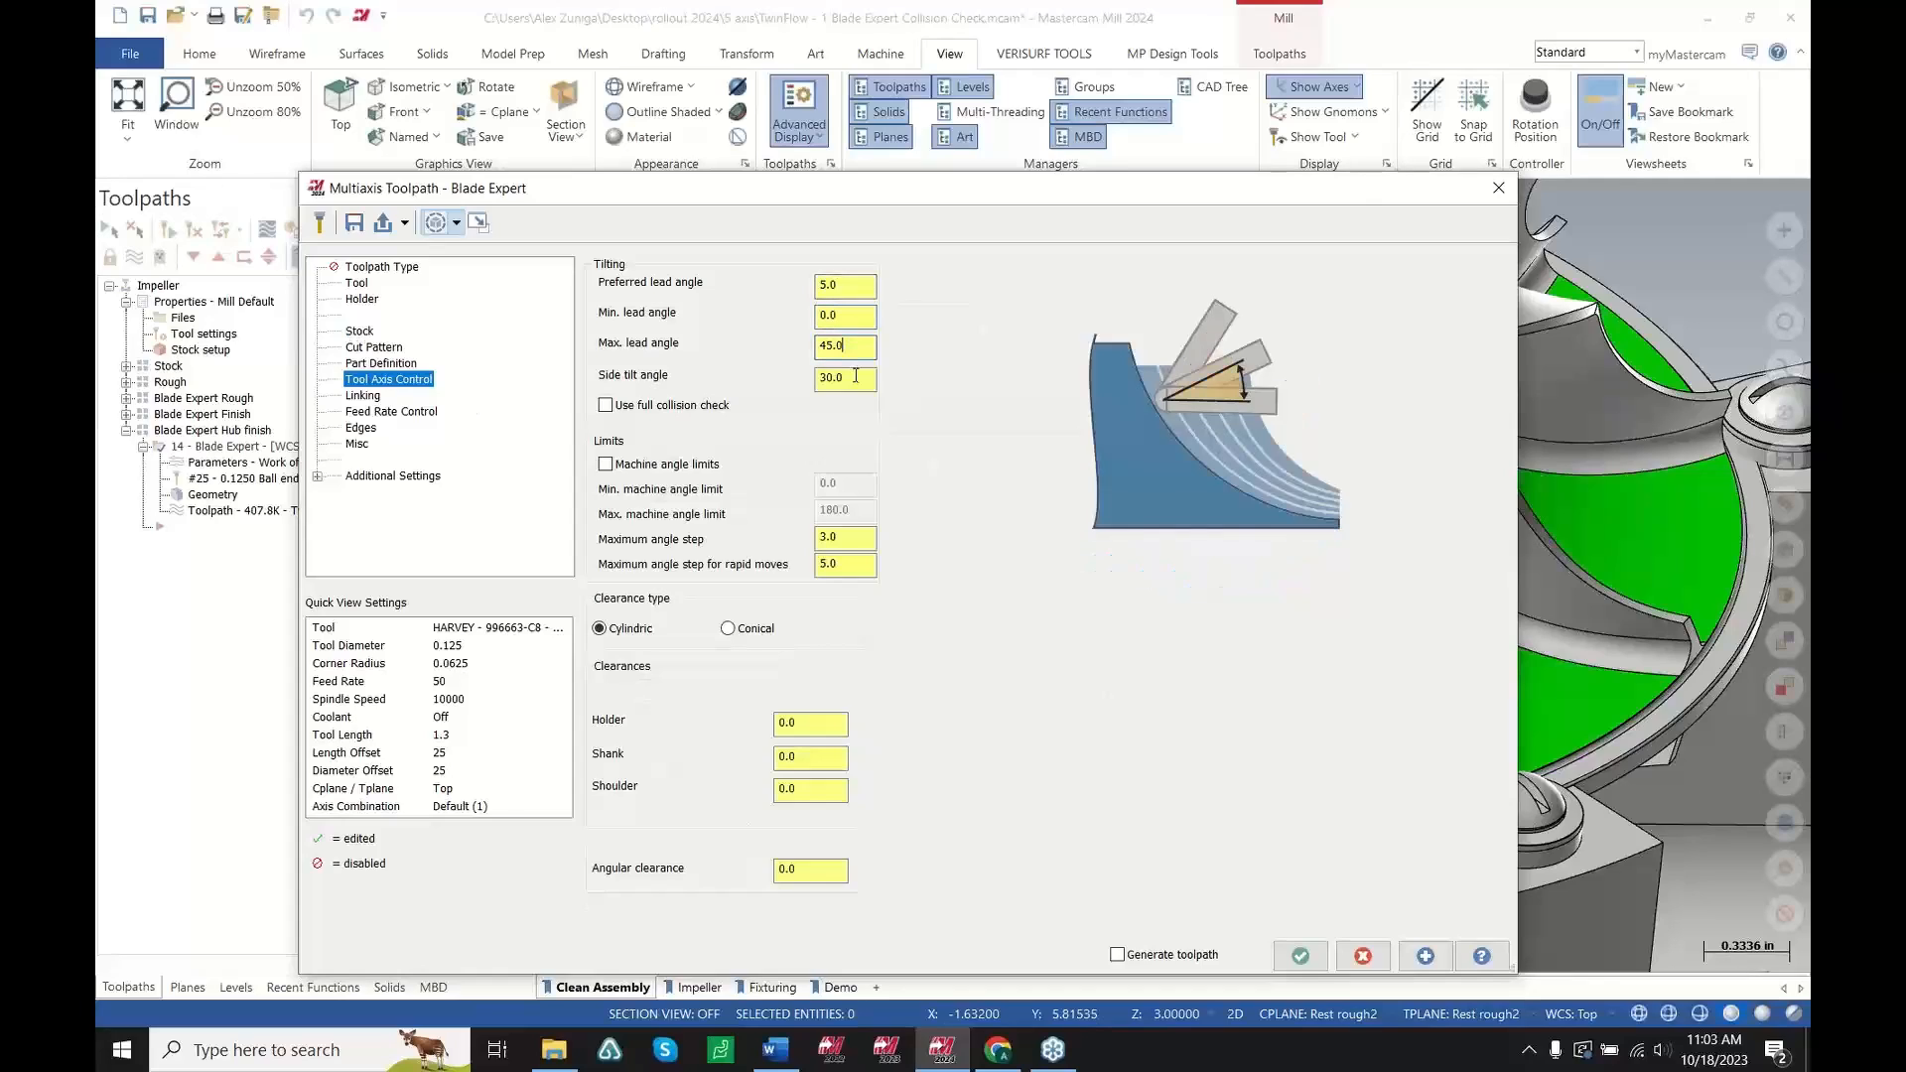
pyautogui.click(856, 377)
pyautogui.click(848, 286)
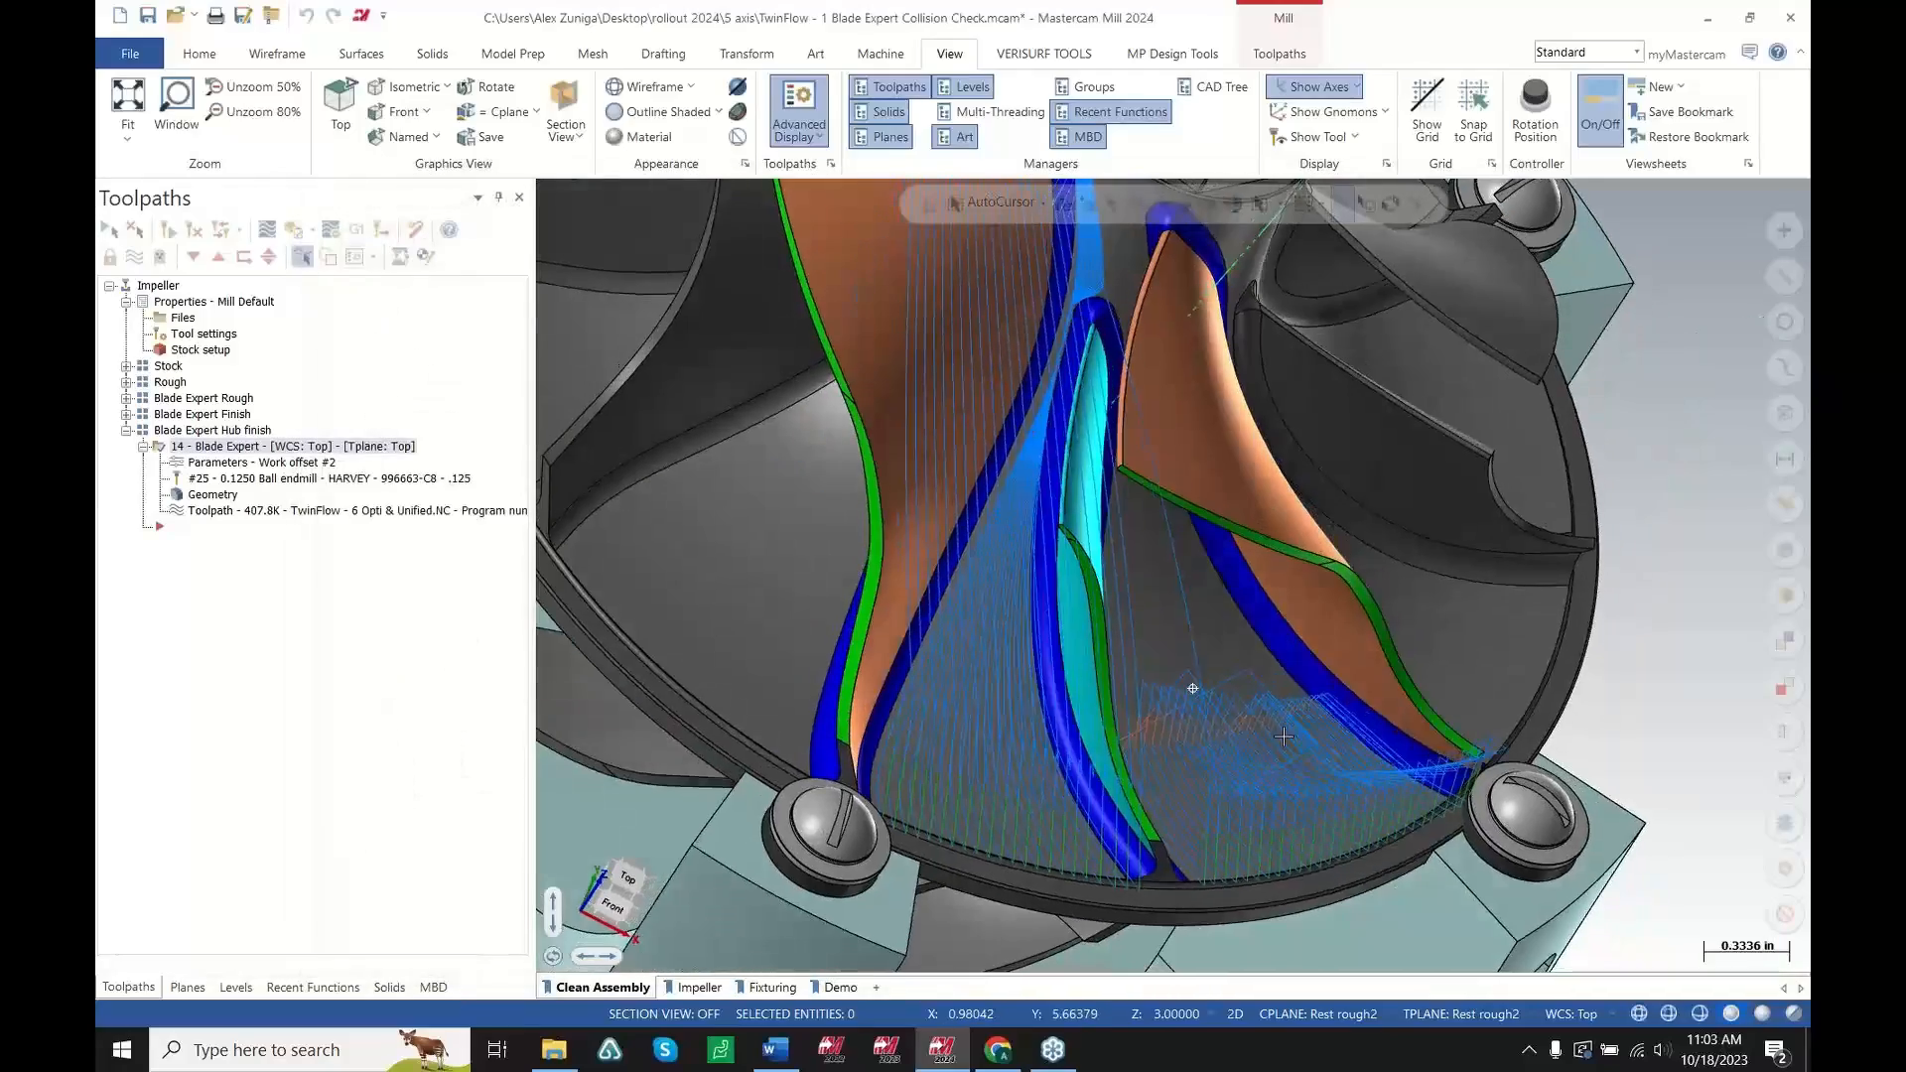
# Backplot the Blade Expert toolpath and run it to watch the tool moving between the blades
pyautogui.moveTo(1216, 564); pyautogui.dragTo(1268, 527, button='middle')
pyautogui.scroll(1, 1268, 527)
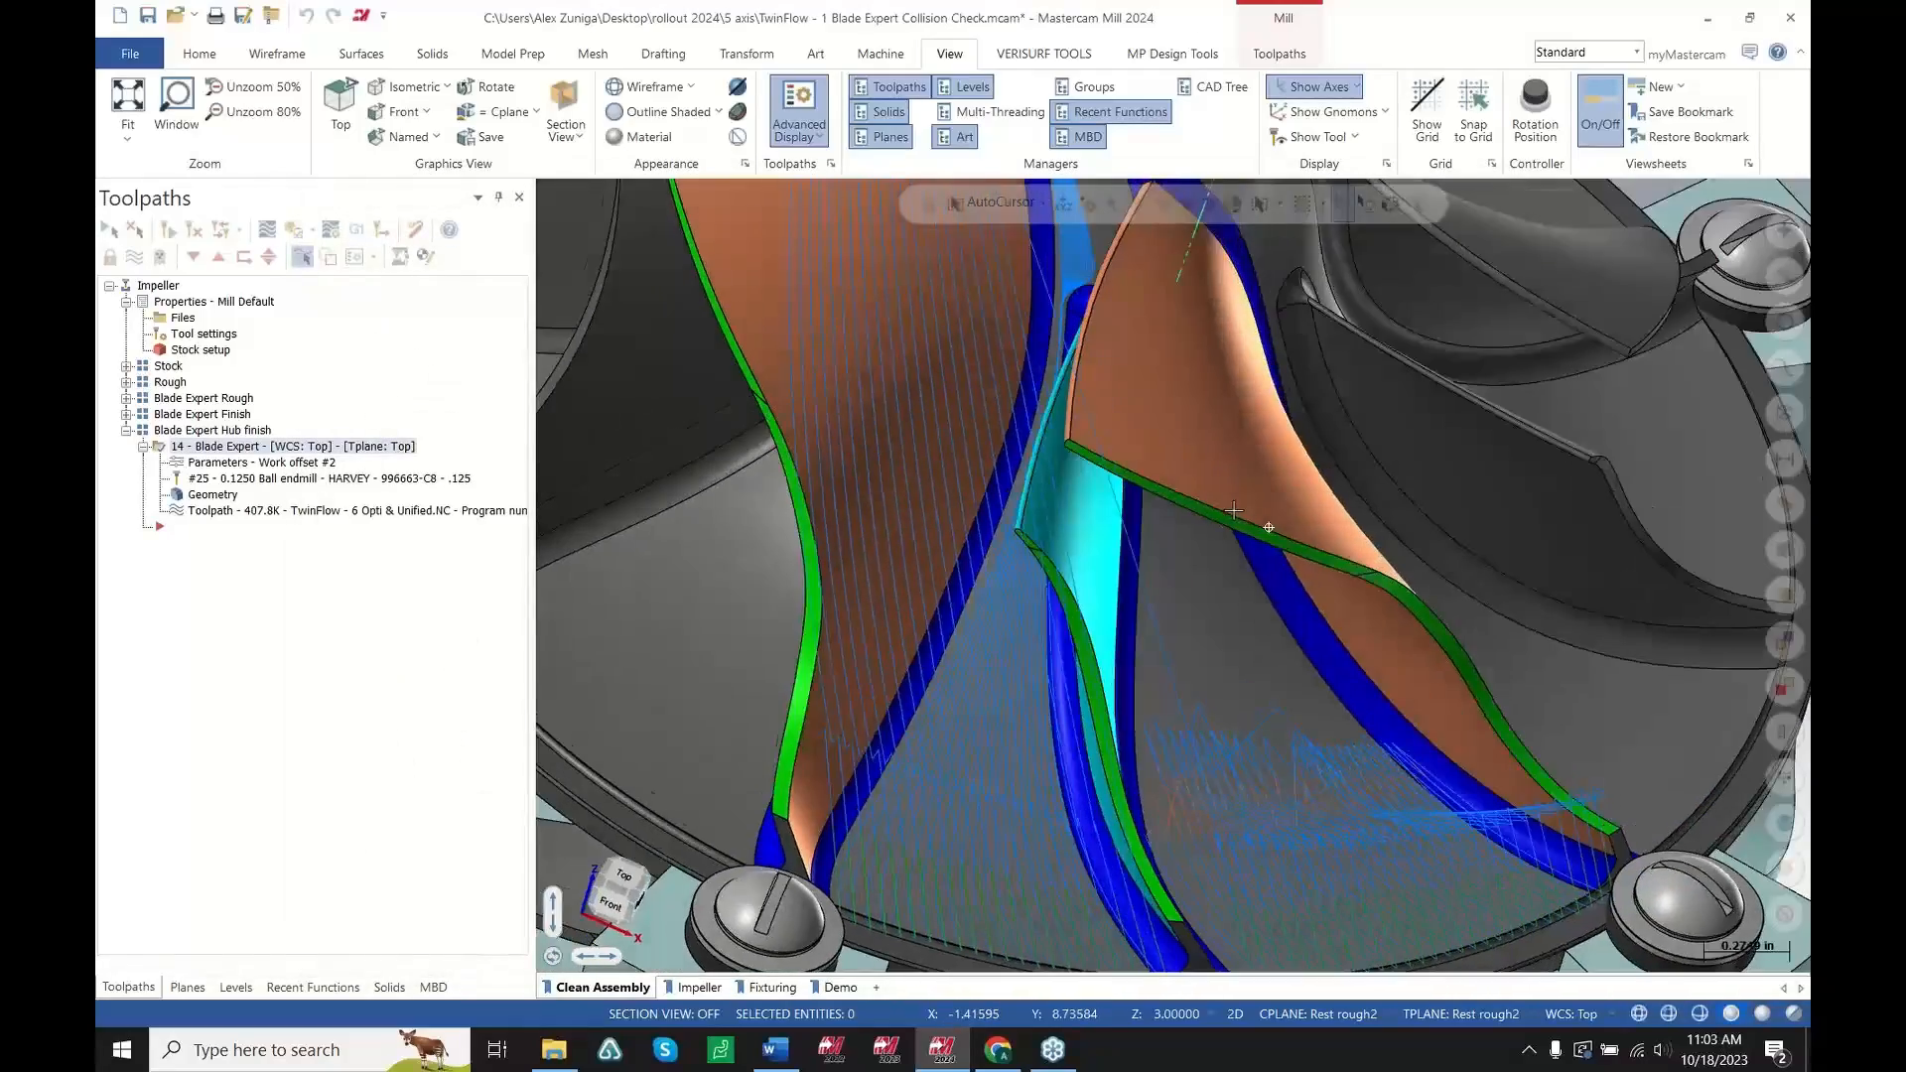
pyautogui.moveTo(1205, 719); pyautogui.dragTo(1261, 588, button='middle')
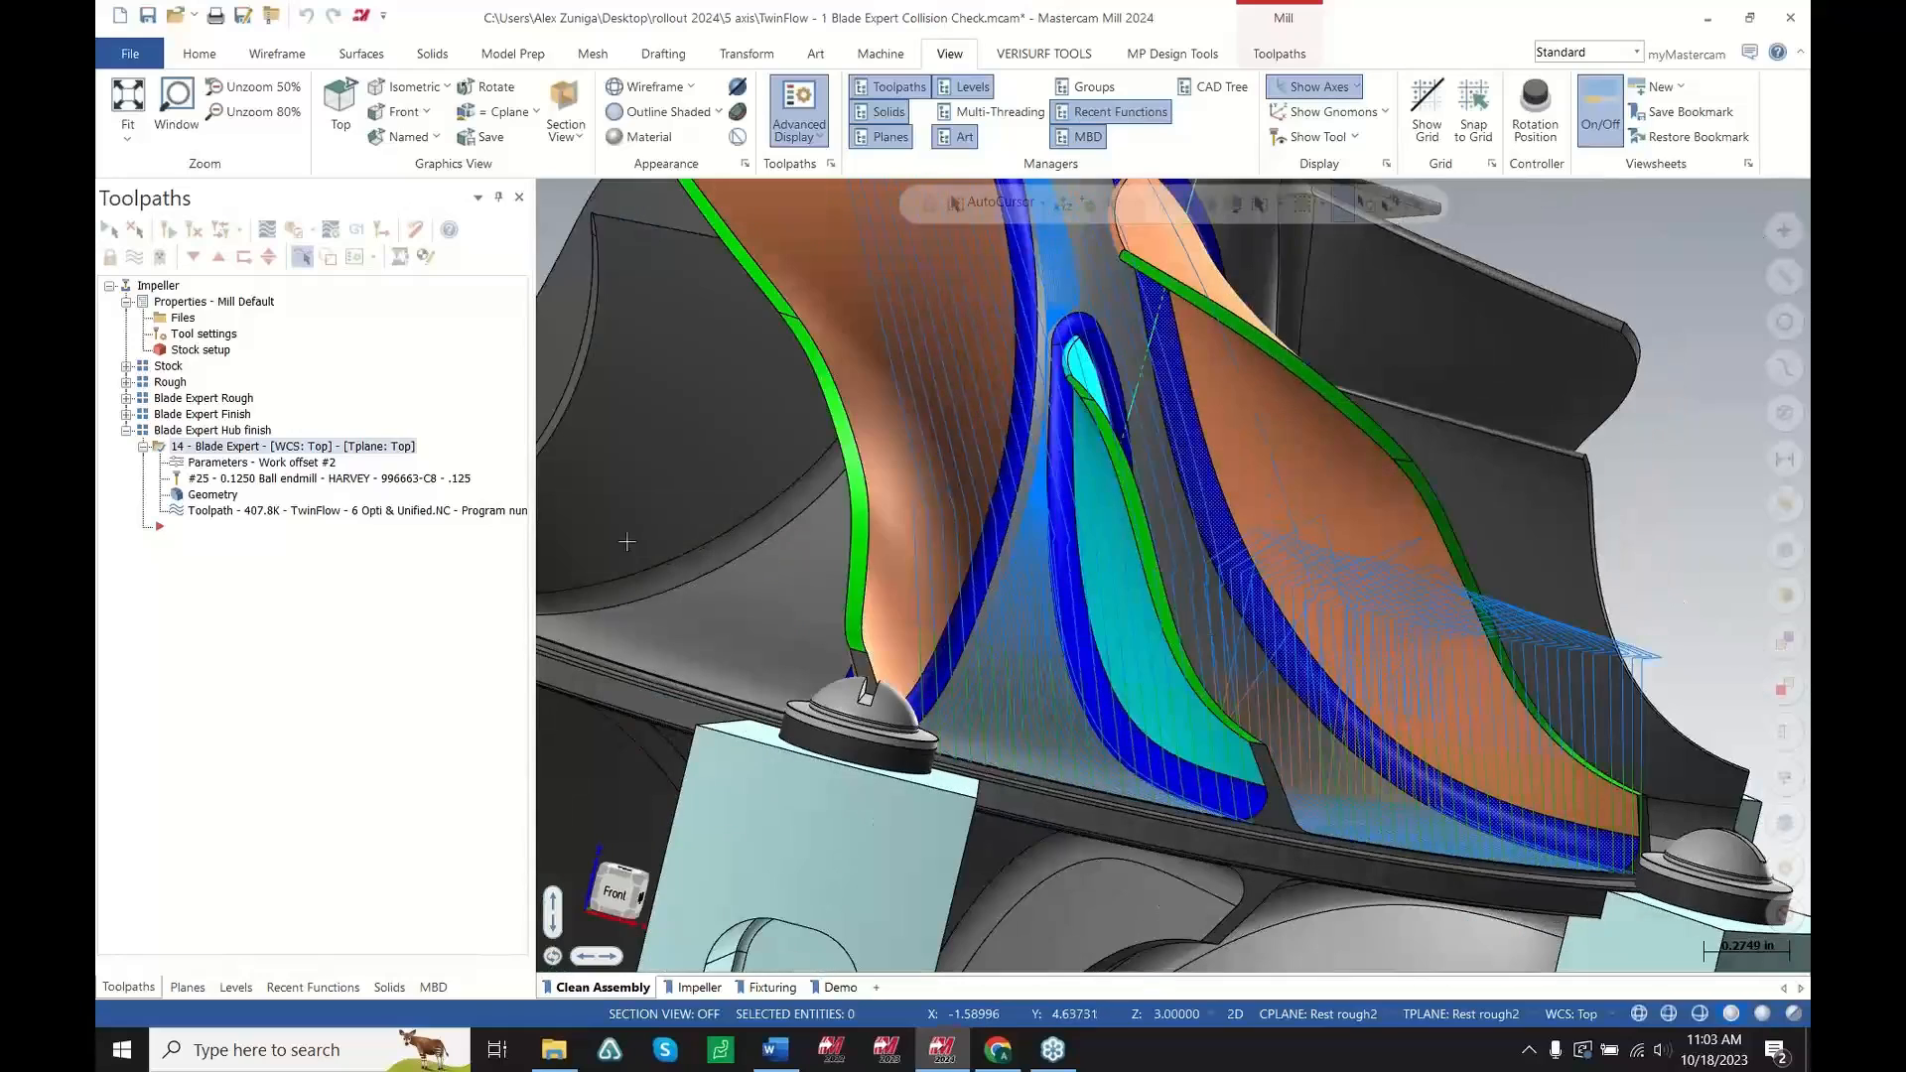
pyautogui.click(429, 512)
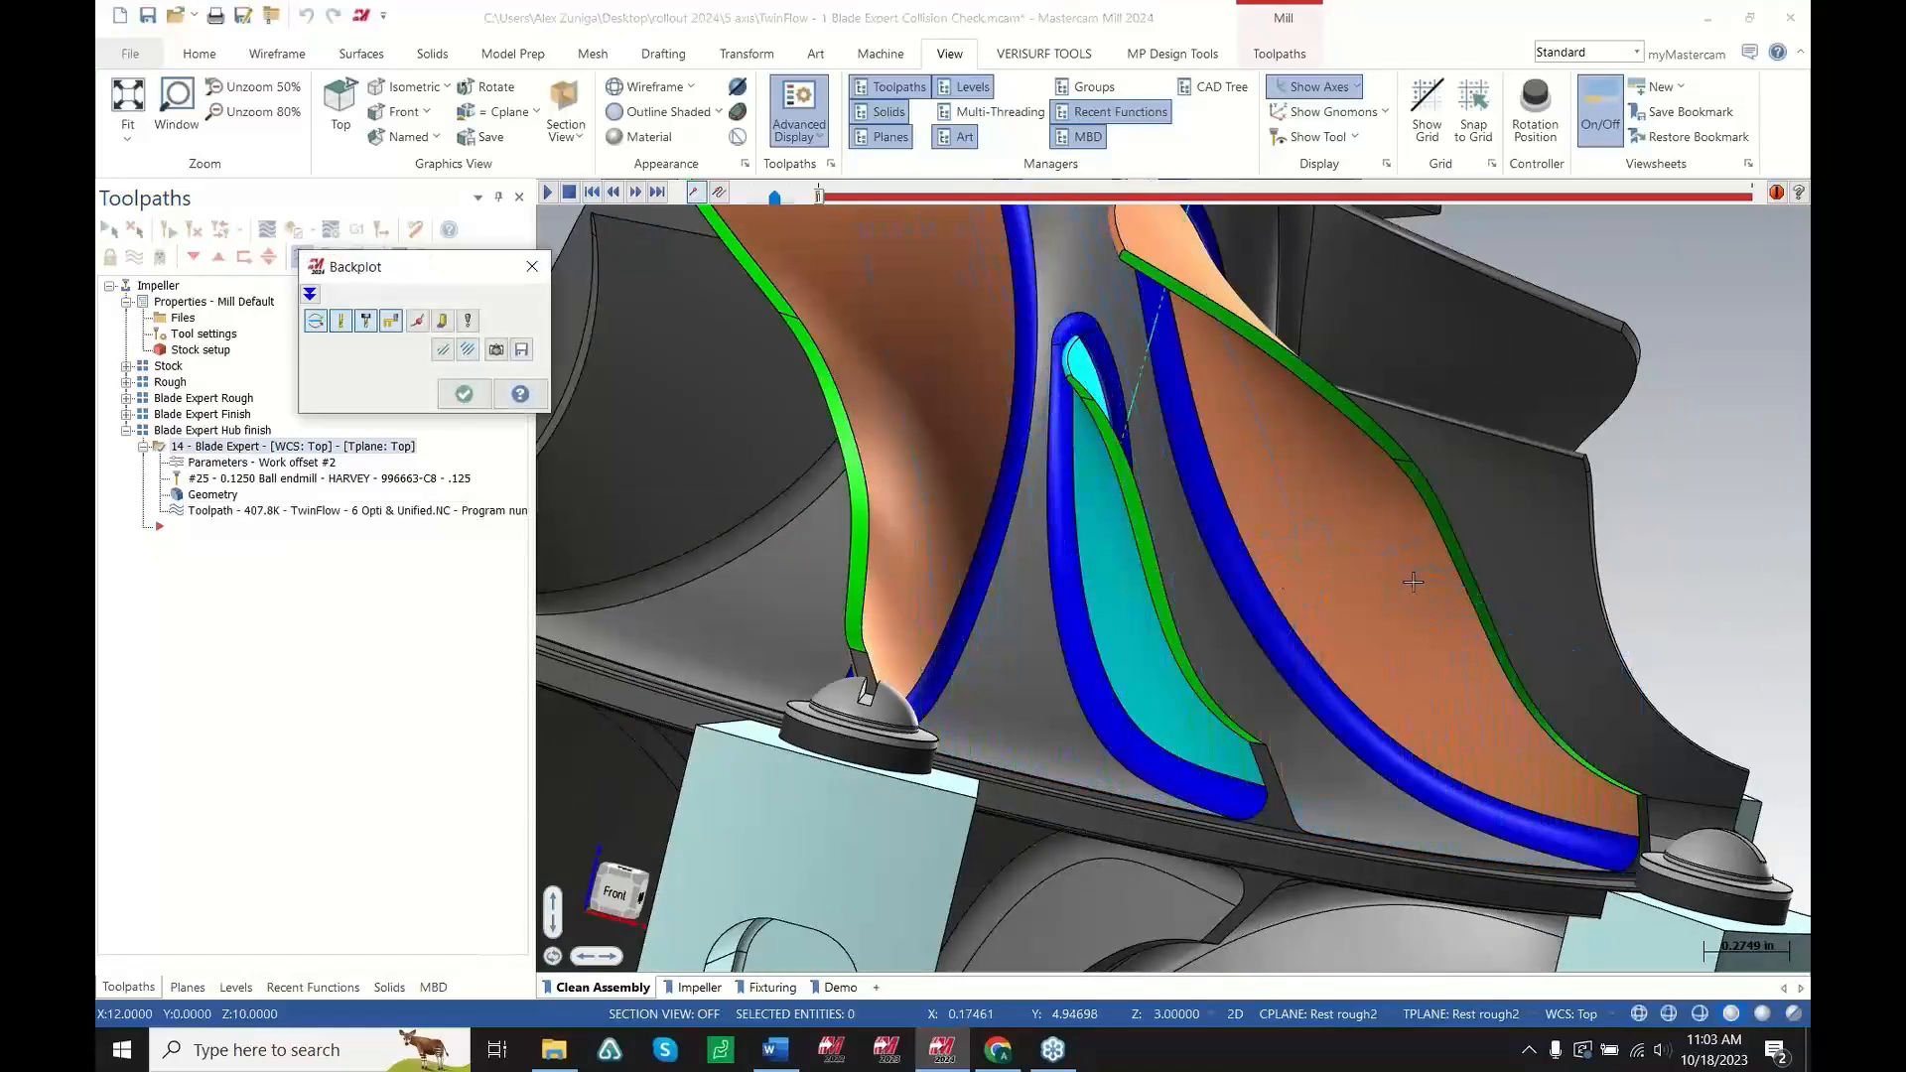
pyautogui.press('r')
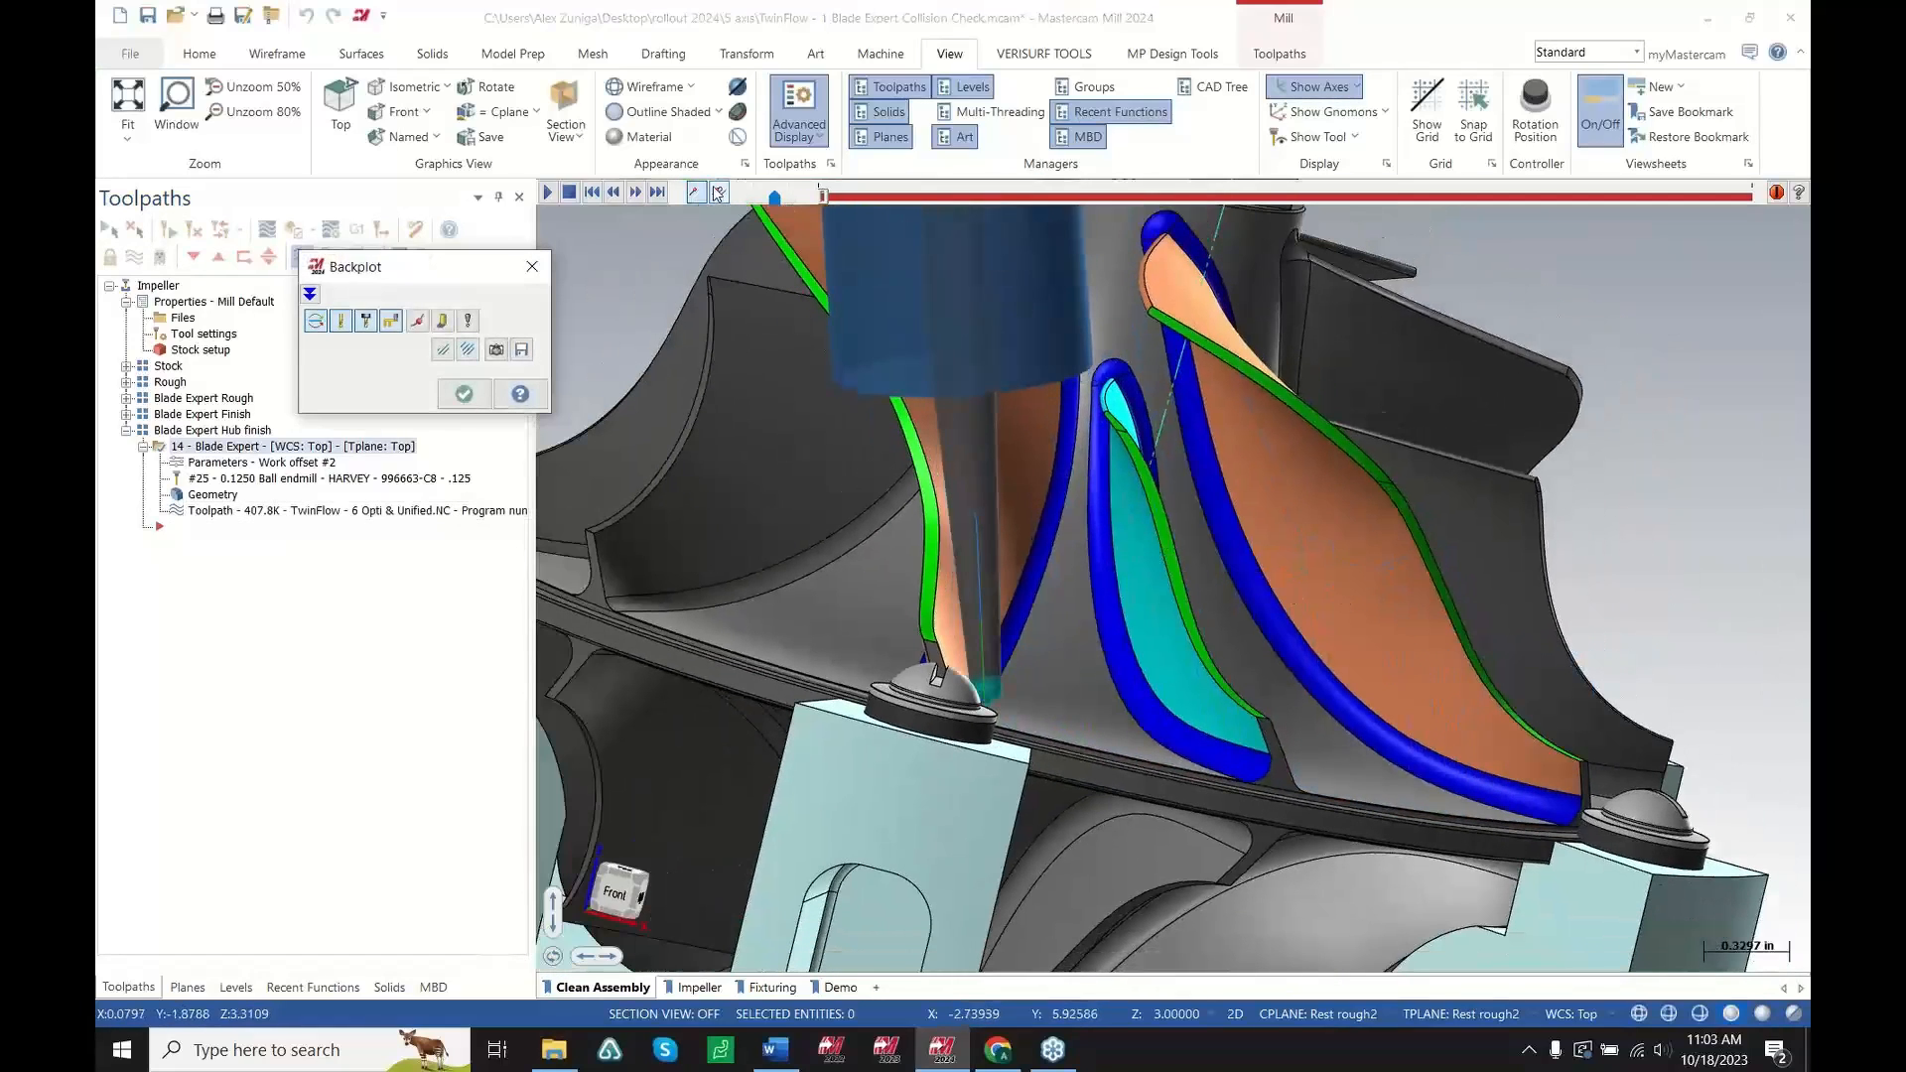
pyautogui.scroll(1, 1394, 703)
pyautogui.moveTo(1318, 738); pyautogui.dragTo(905, 371, button='middle')
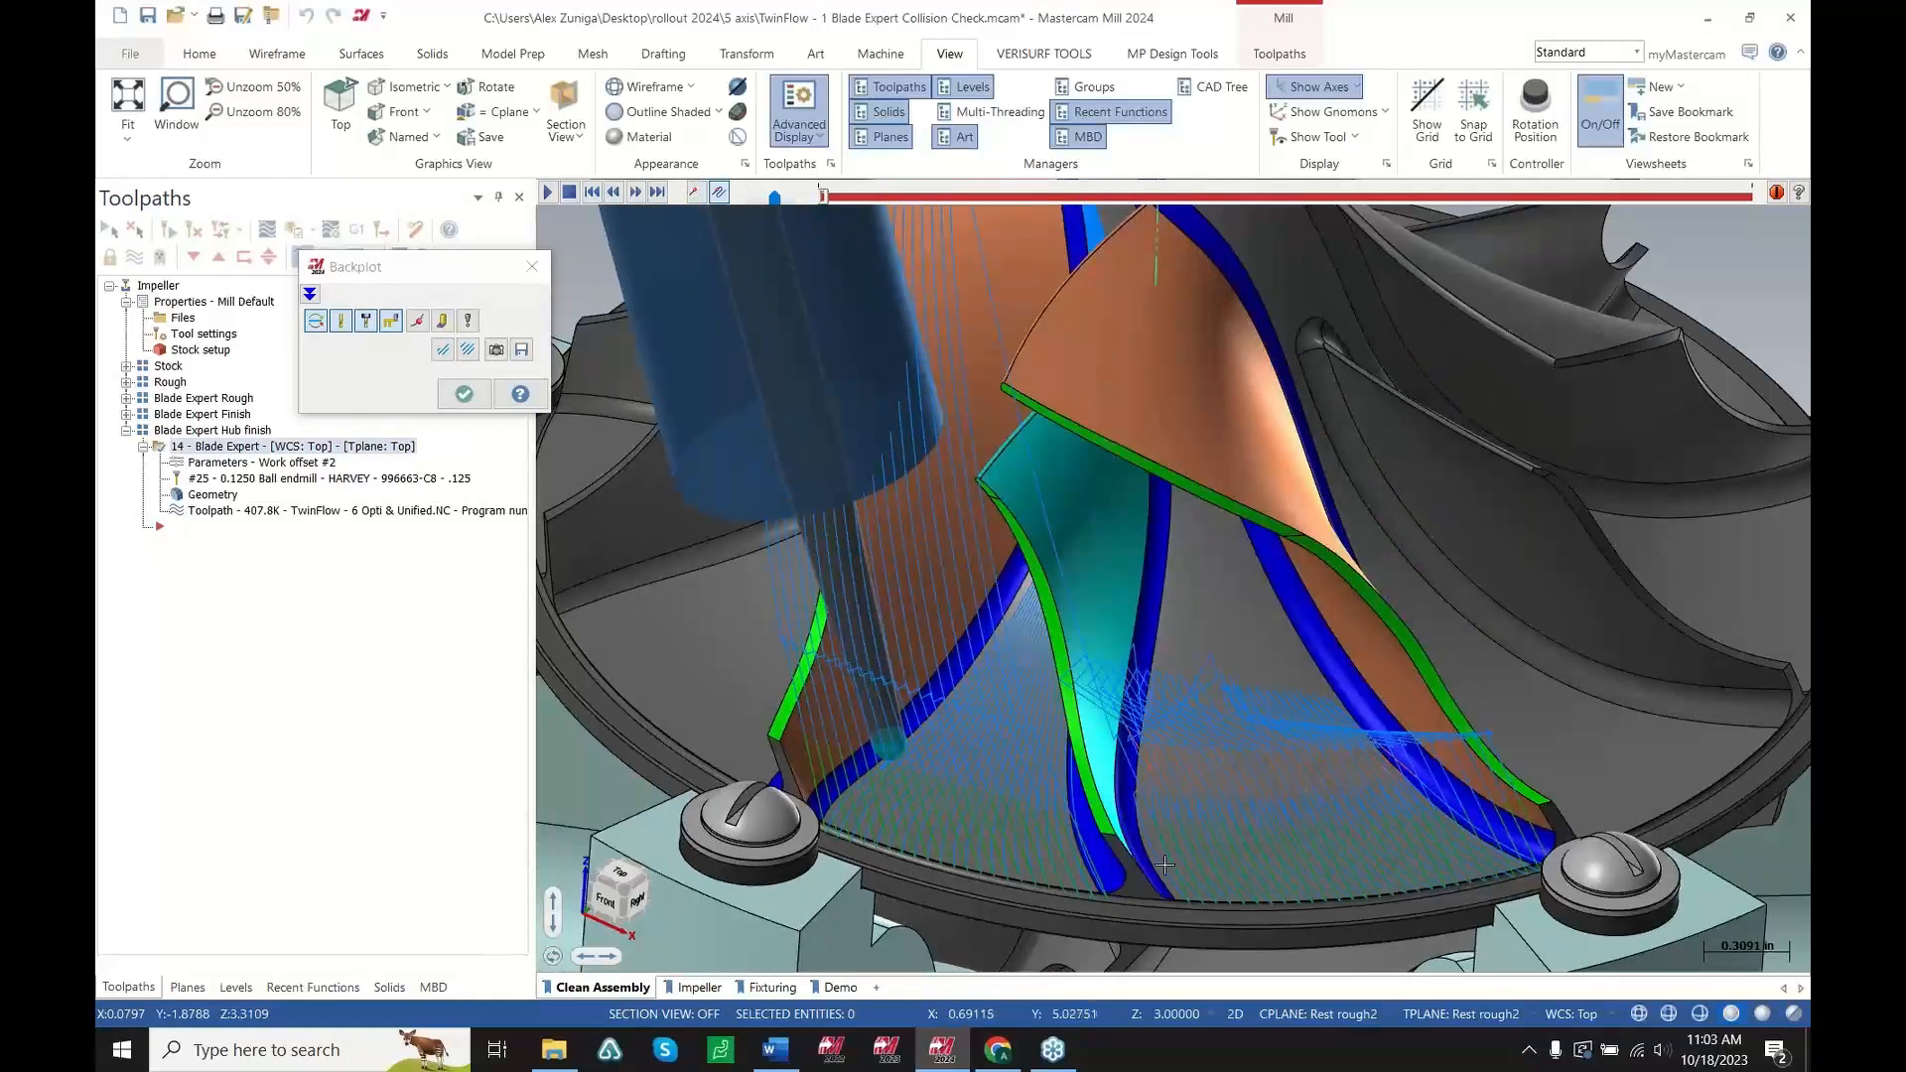
# Rerun the backplot, inspect the tool near the blade edge, and close the backplot
pyautogui.press('r')
pyautogui.moveTo(1167, 876); pyautogui.dragTo(1279, 760, button='middle')
pyautogui.scroll(8, 1186, 539)
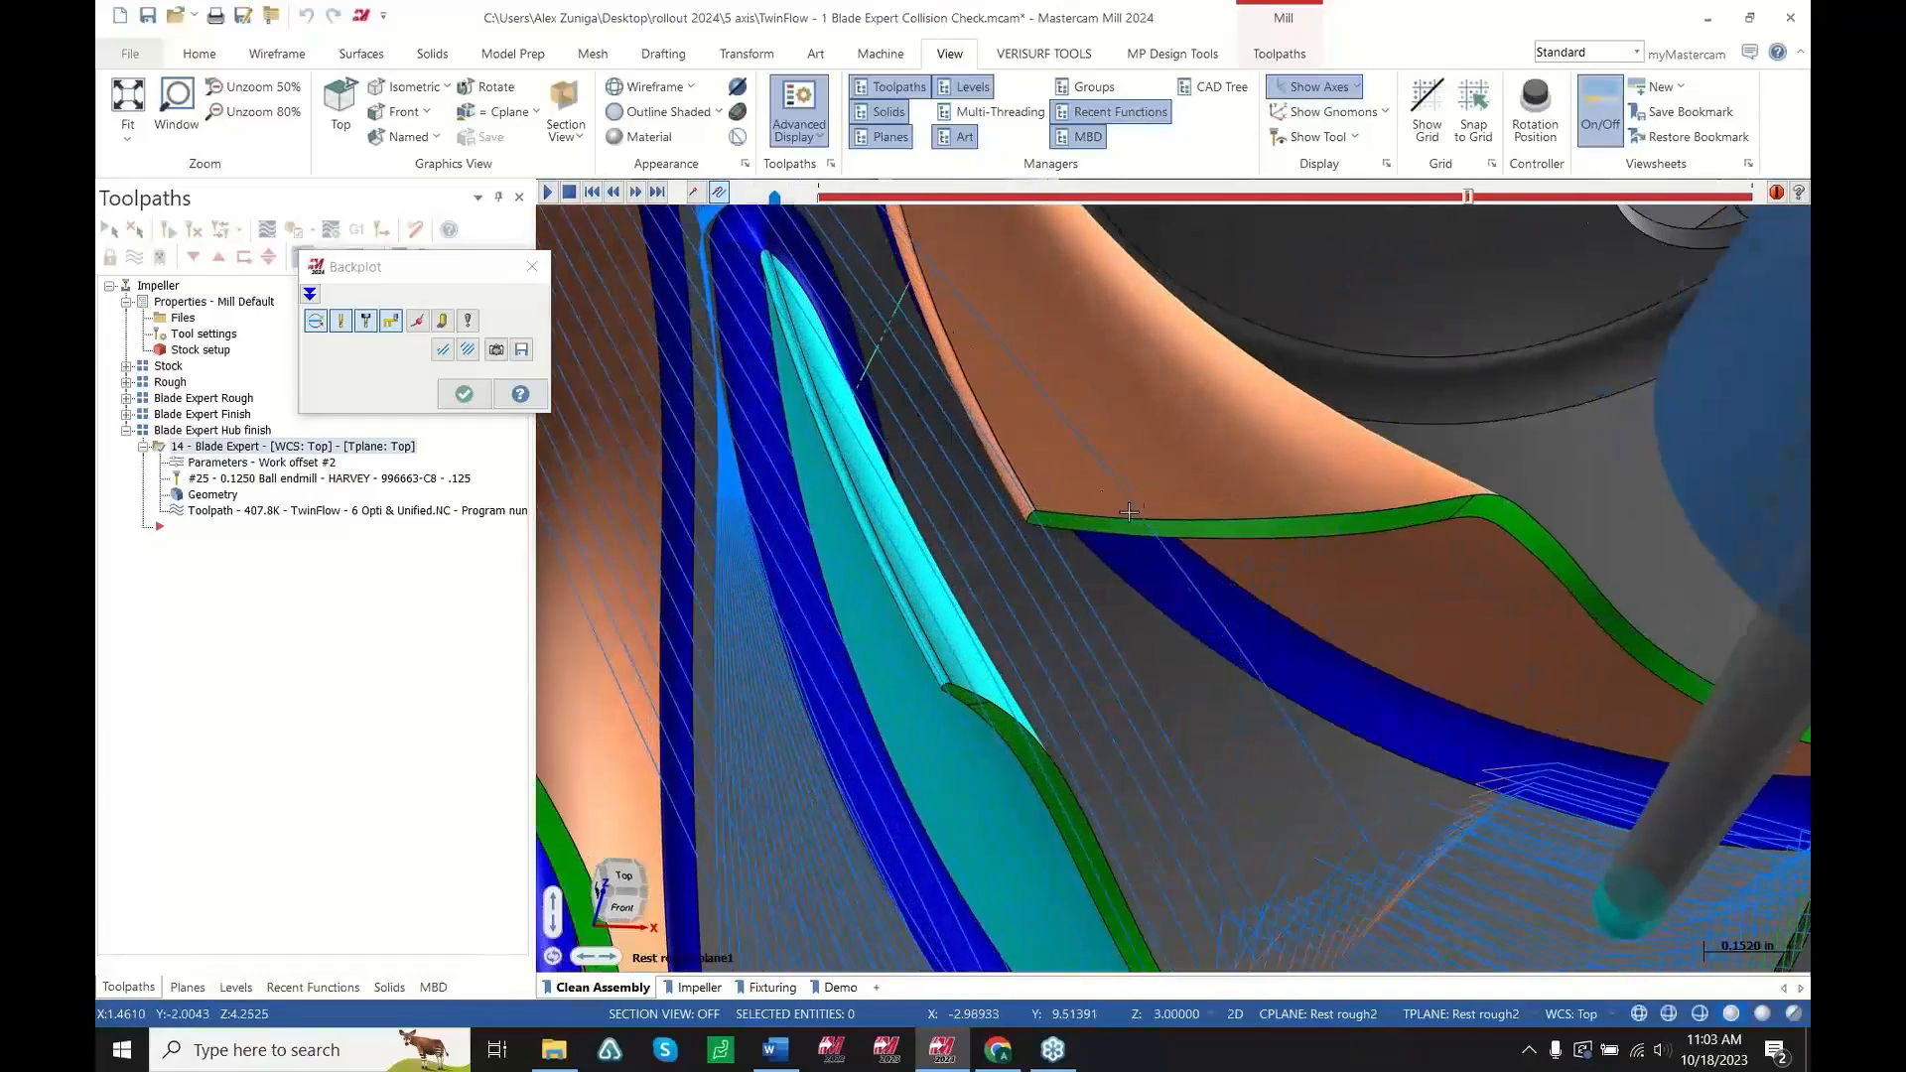
pyautogui.scroll(6, 1151, 526)
pyautogui.moveTo(1151, 527); pyautogui.dragTo(1120, 421, button='middle')
pyautogui.scroll(-8, 1269, 501)
pyautogui.press('Escape')
# Enable Use full collision check in the Blade Expert Tool Axis Control settings and accept the parameters
pyautogui.scroll(-4, 1331, 527)
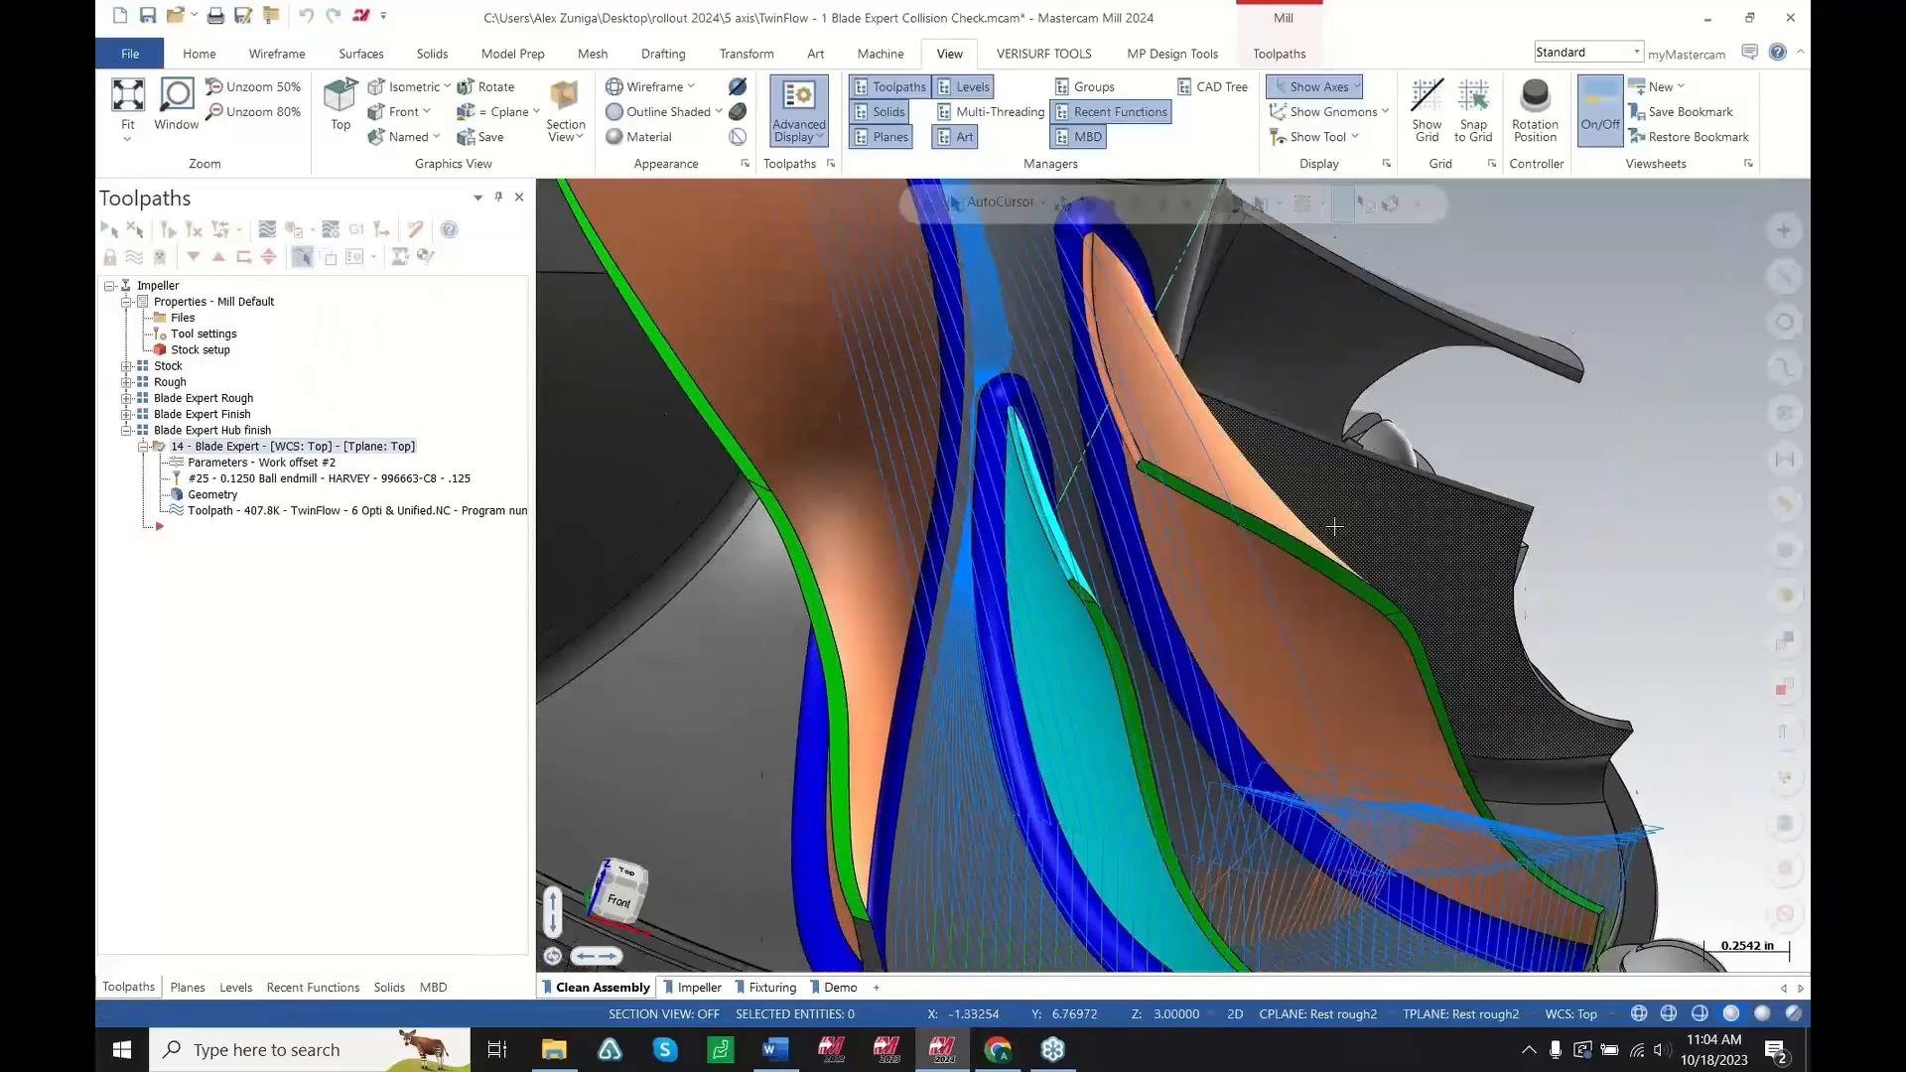
pyautogui.moveTo(1332, 527); pyautogui.dragTo(1078, 525, button='middle')
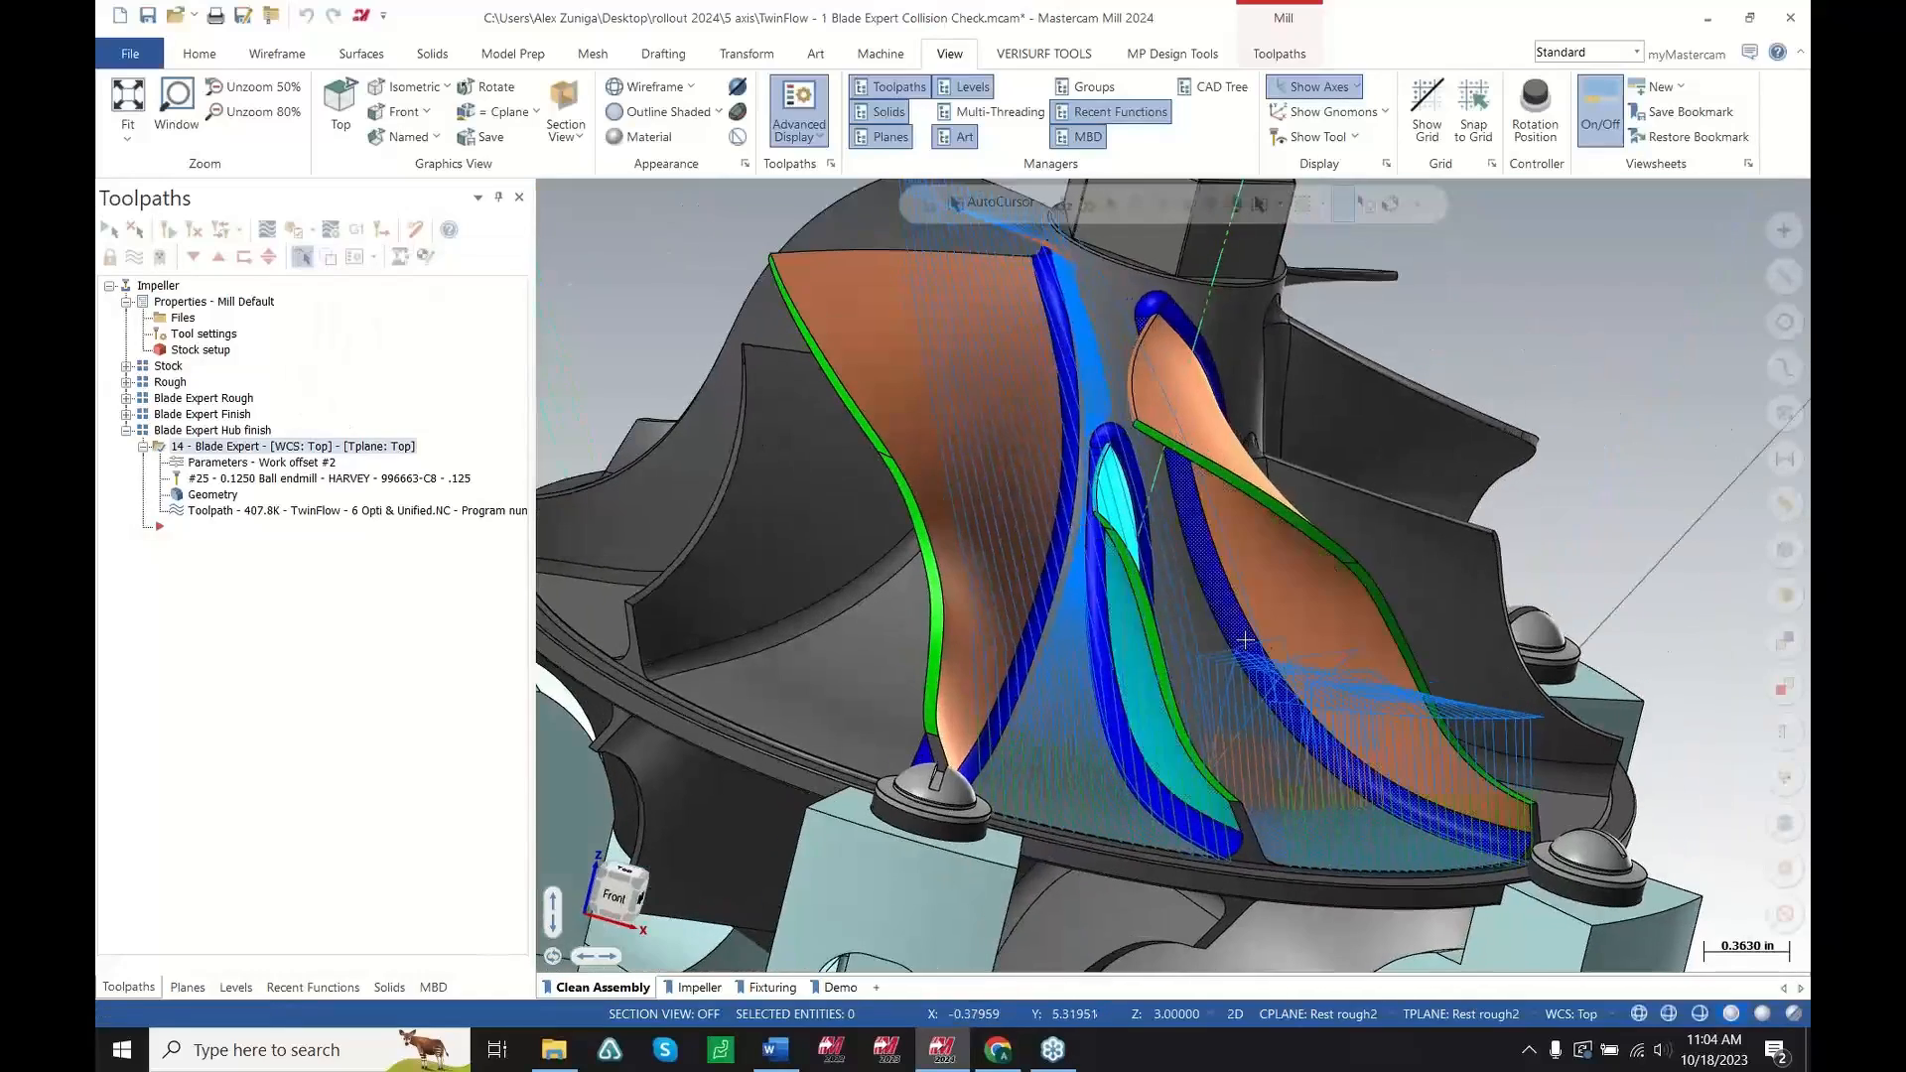
pyautogui.moveTo(1238, 639); pyautogui.dragTo(1259, 668, button='middle')
pyautogui.scroll(-1, 1235, 655)
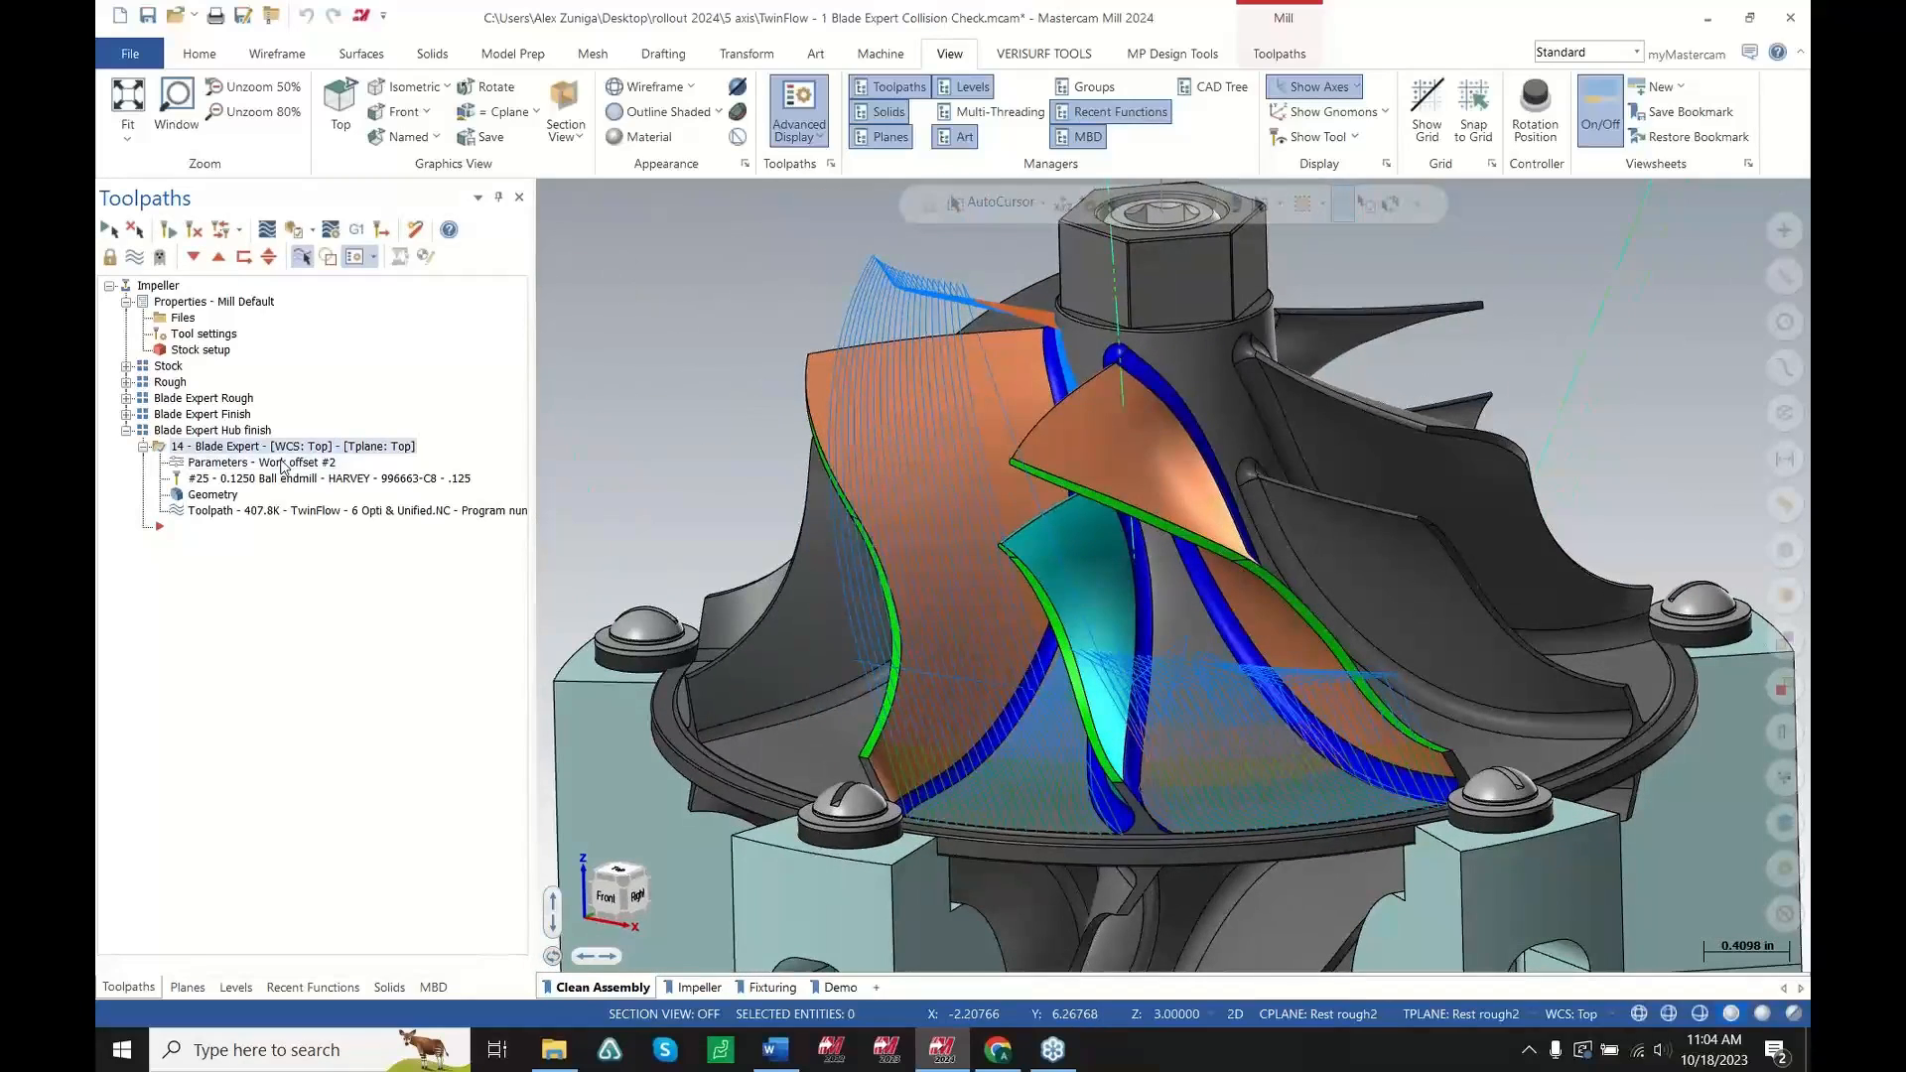
pyautogui.click(324, 467)
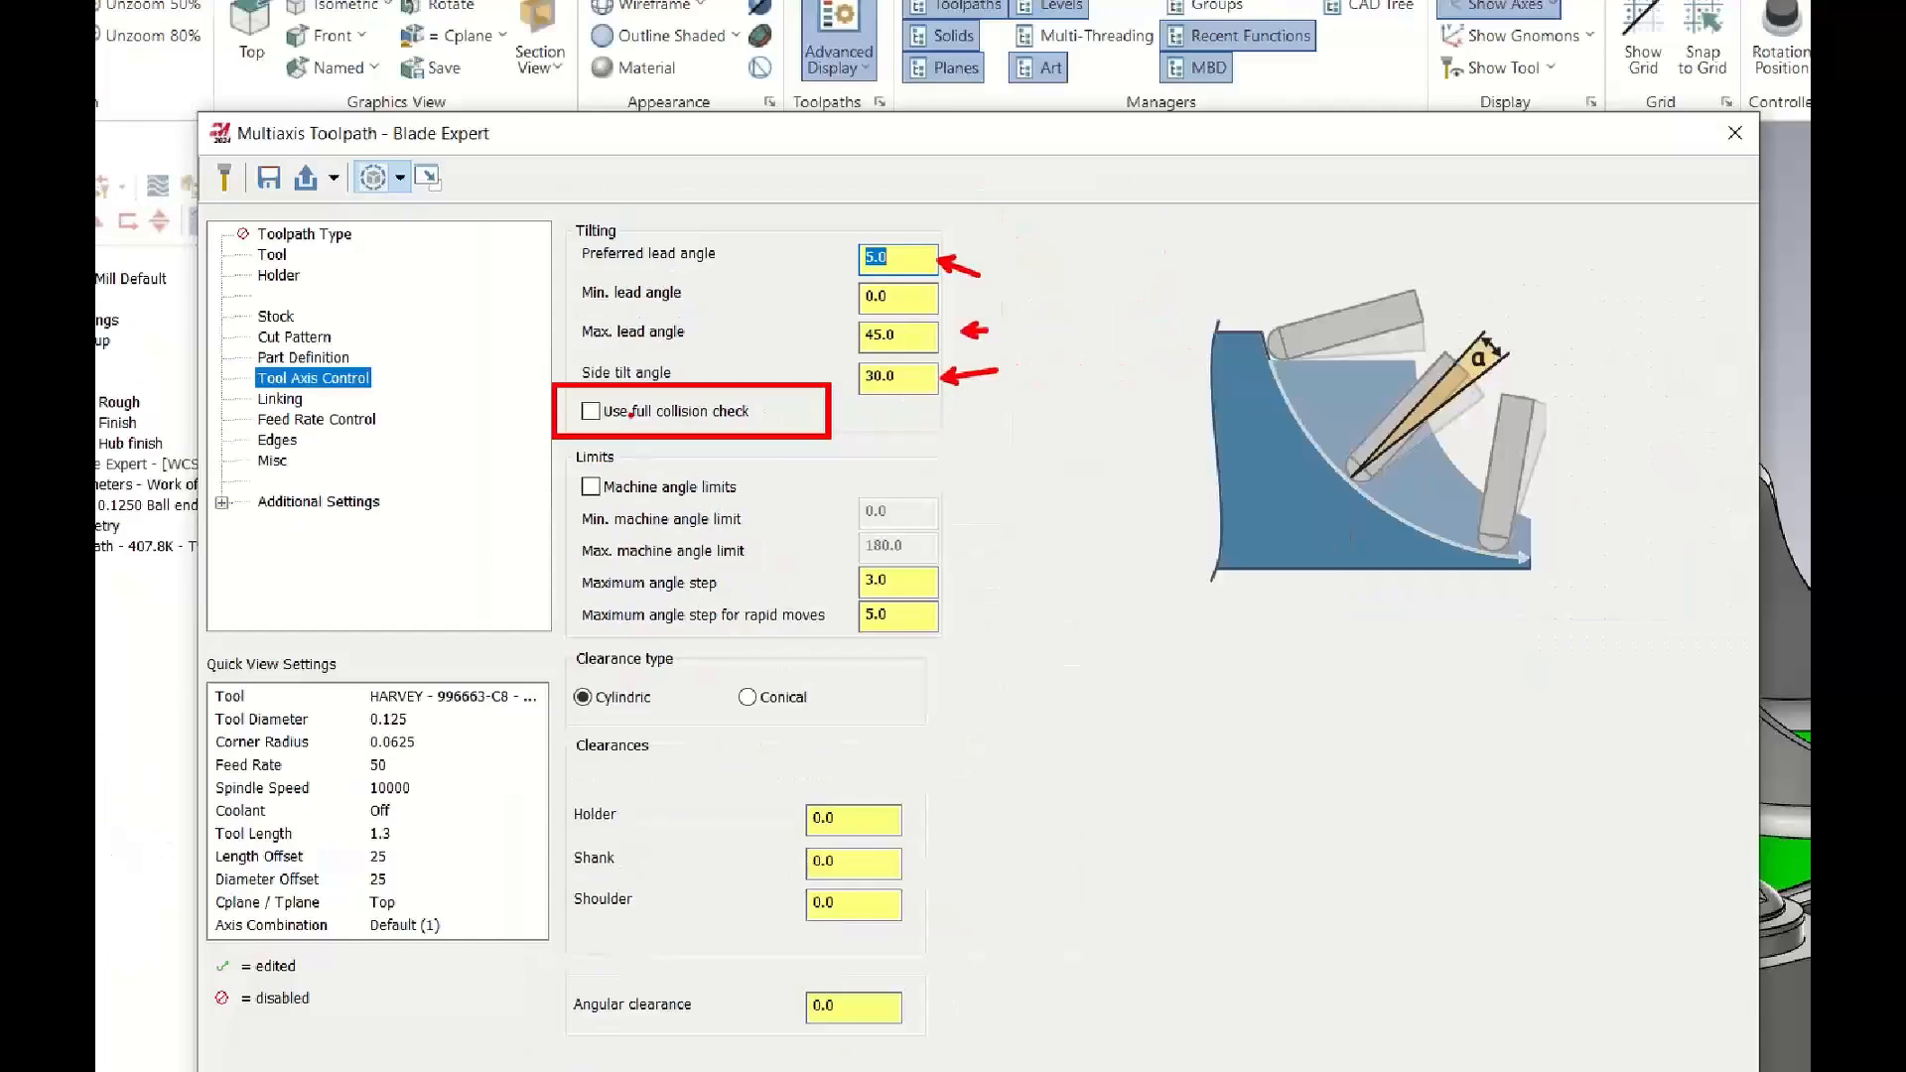
pyautogui.click(673, 429)
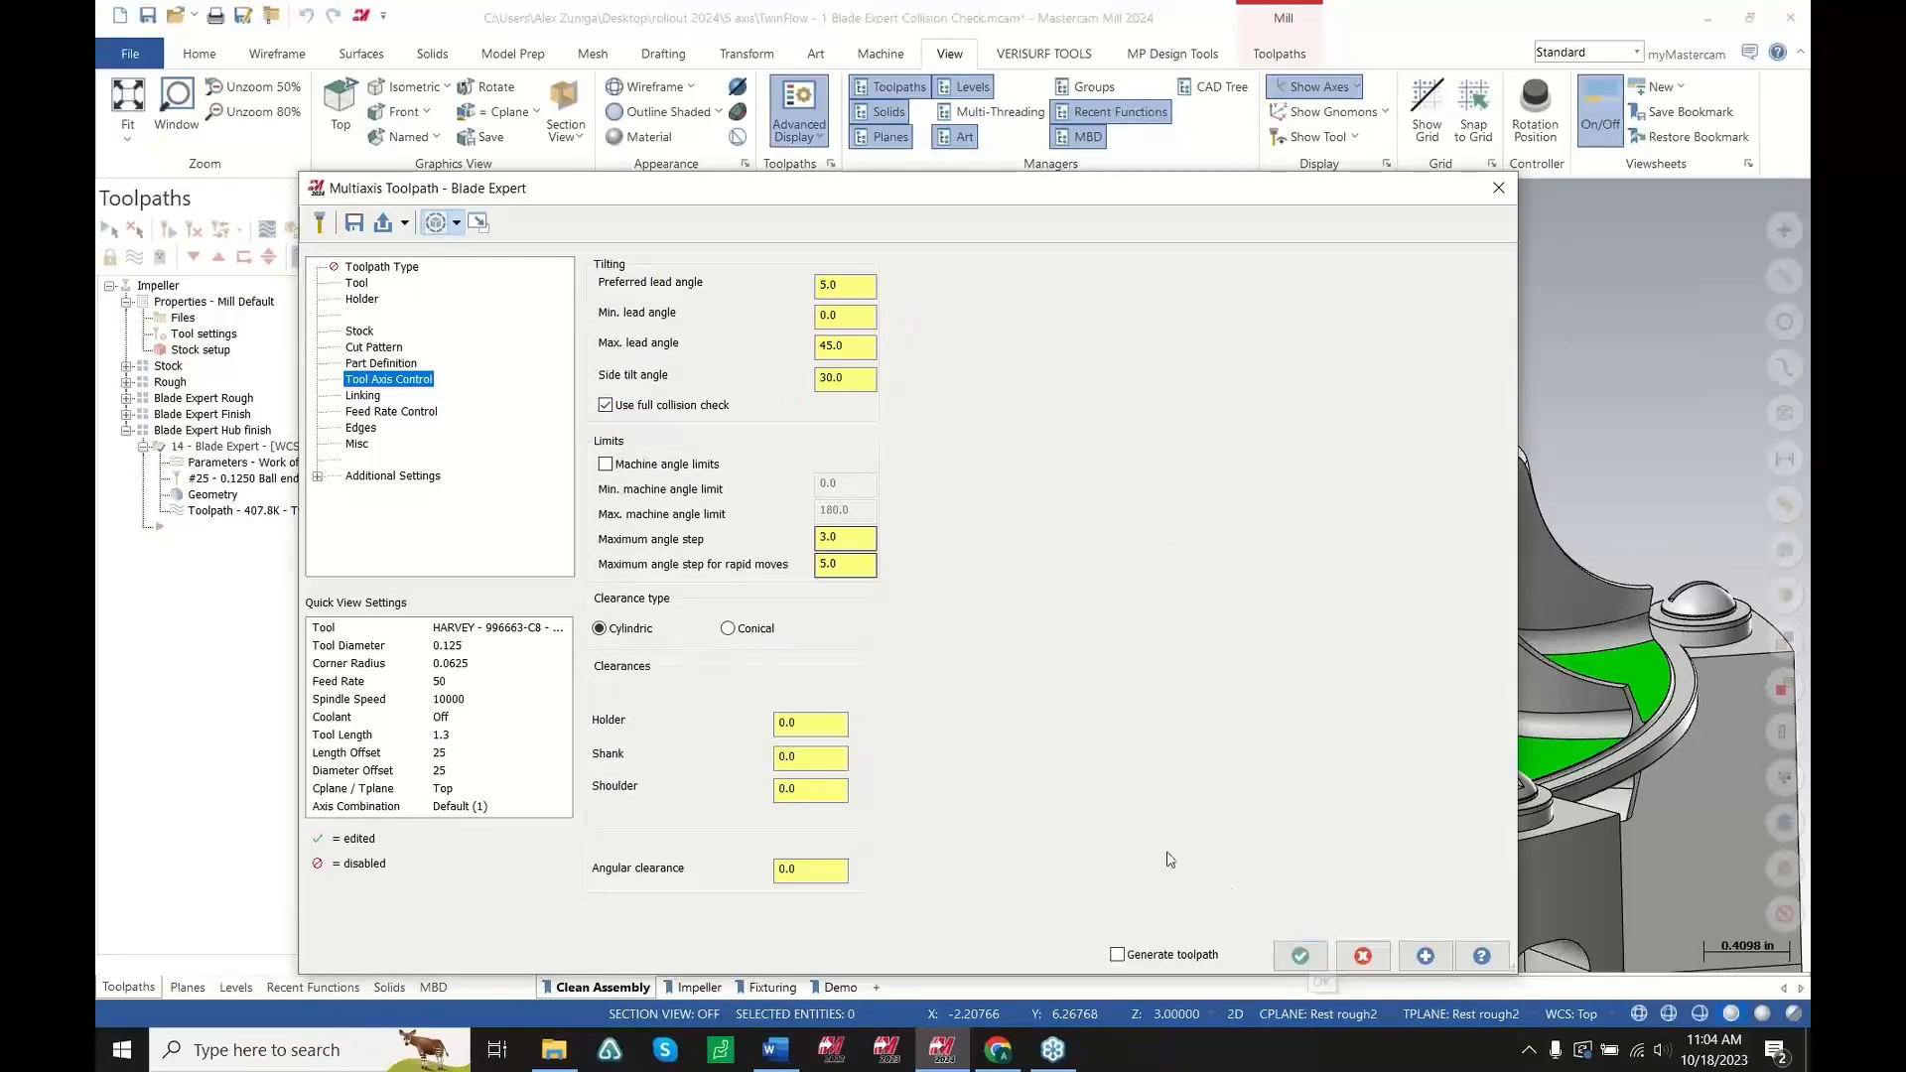
pyautogui.click(1299, 957)
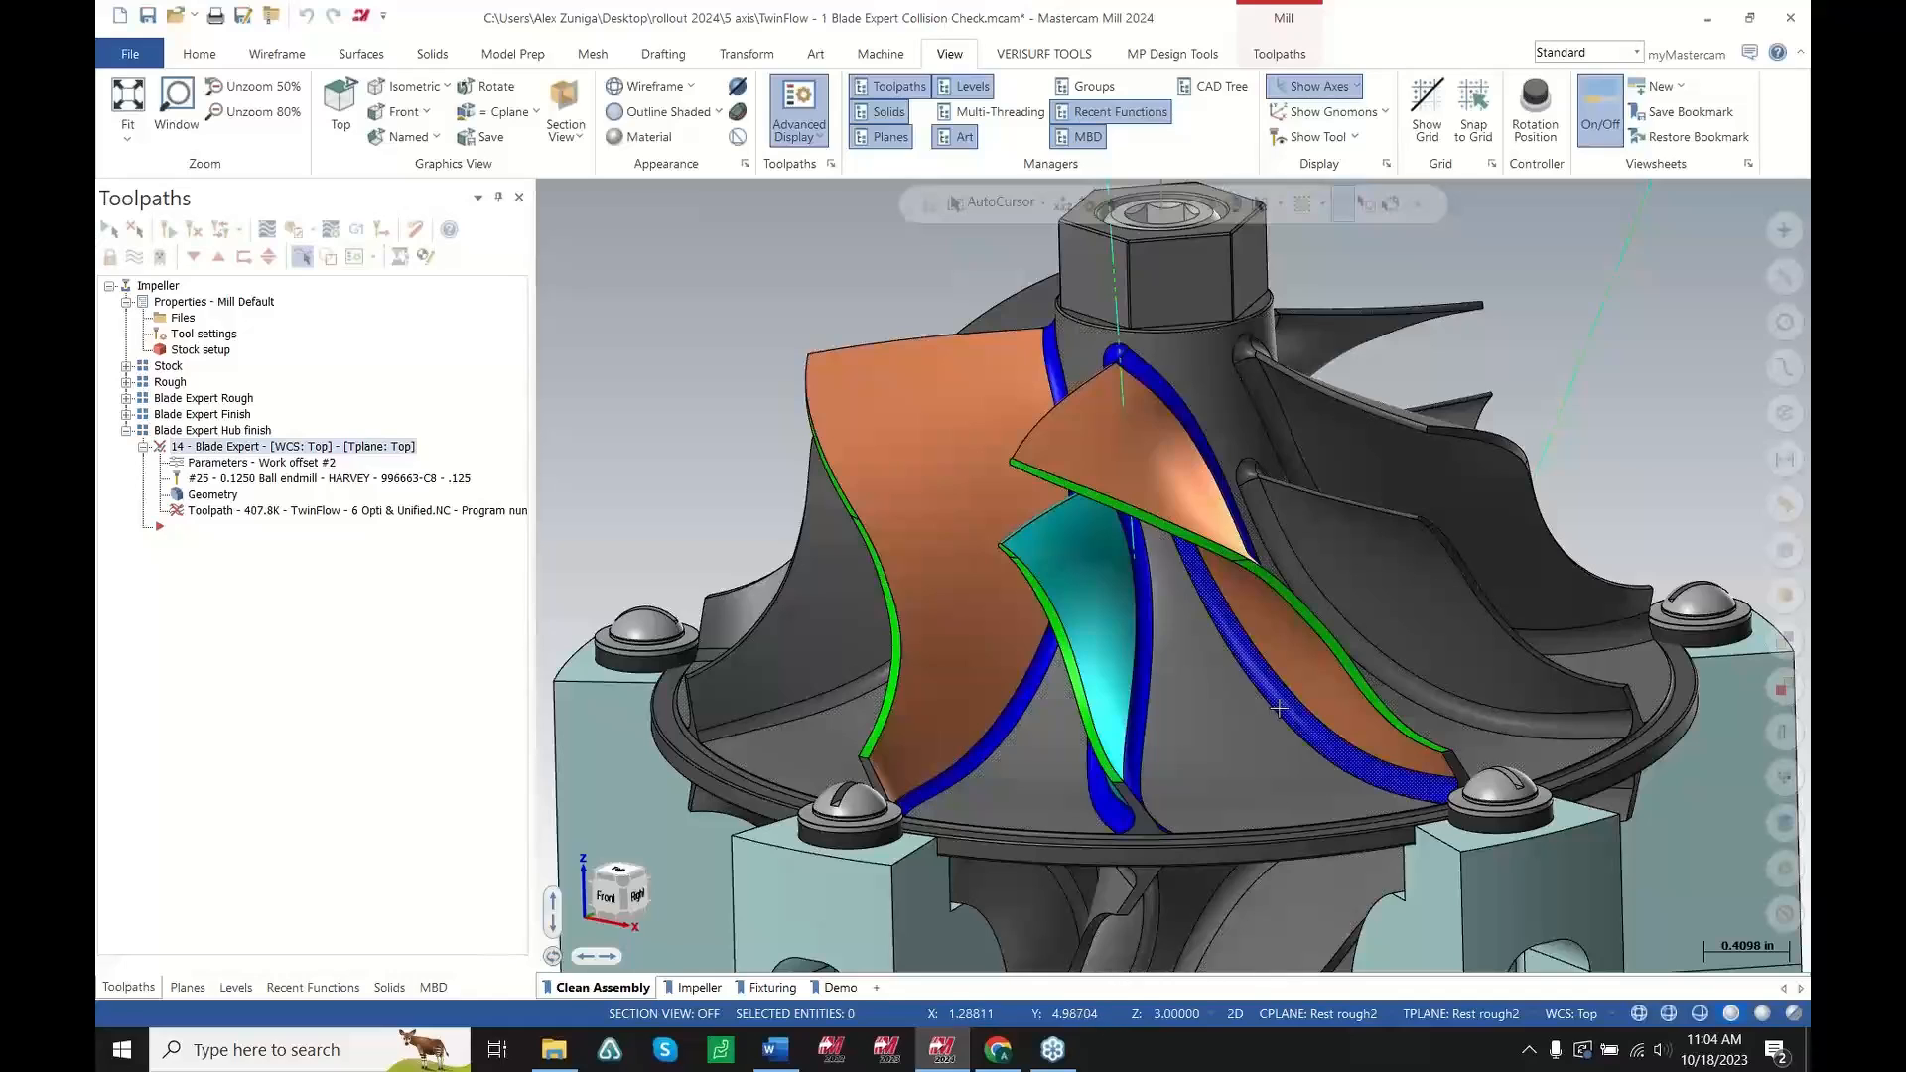
# Backplot the regenerated Blade Expert toolpath and inspect the tool's motion close to the blades
pyautogui.moveTo(1255, 743); pyautogui.dragTo(1183, 753, button='middle')
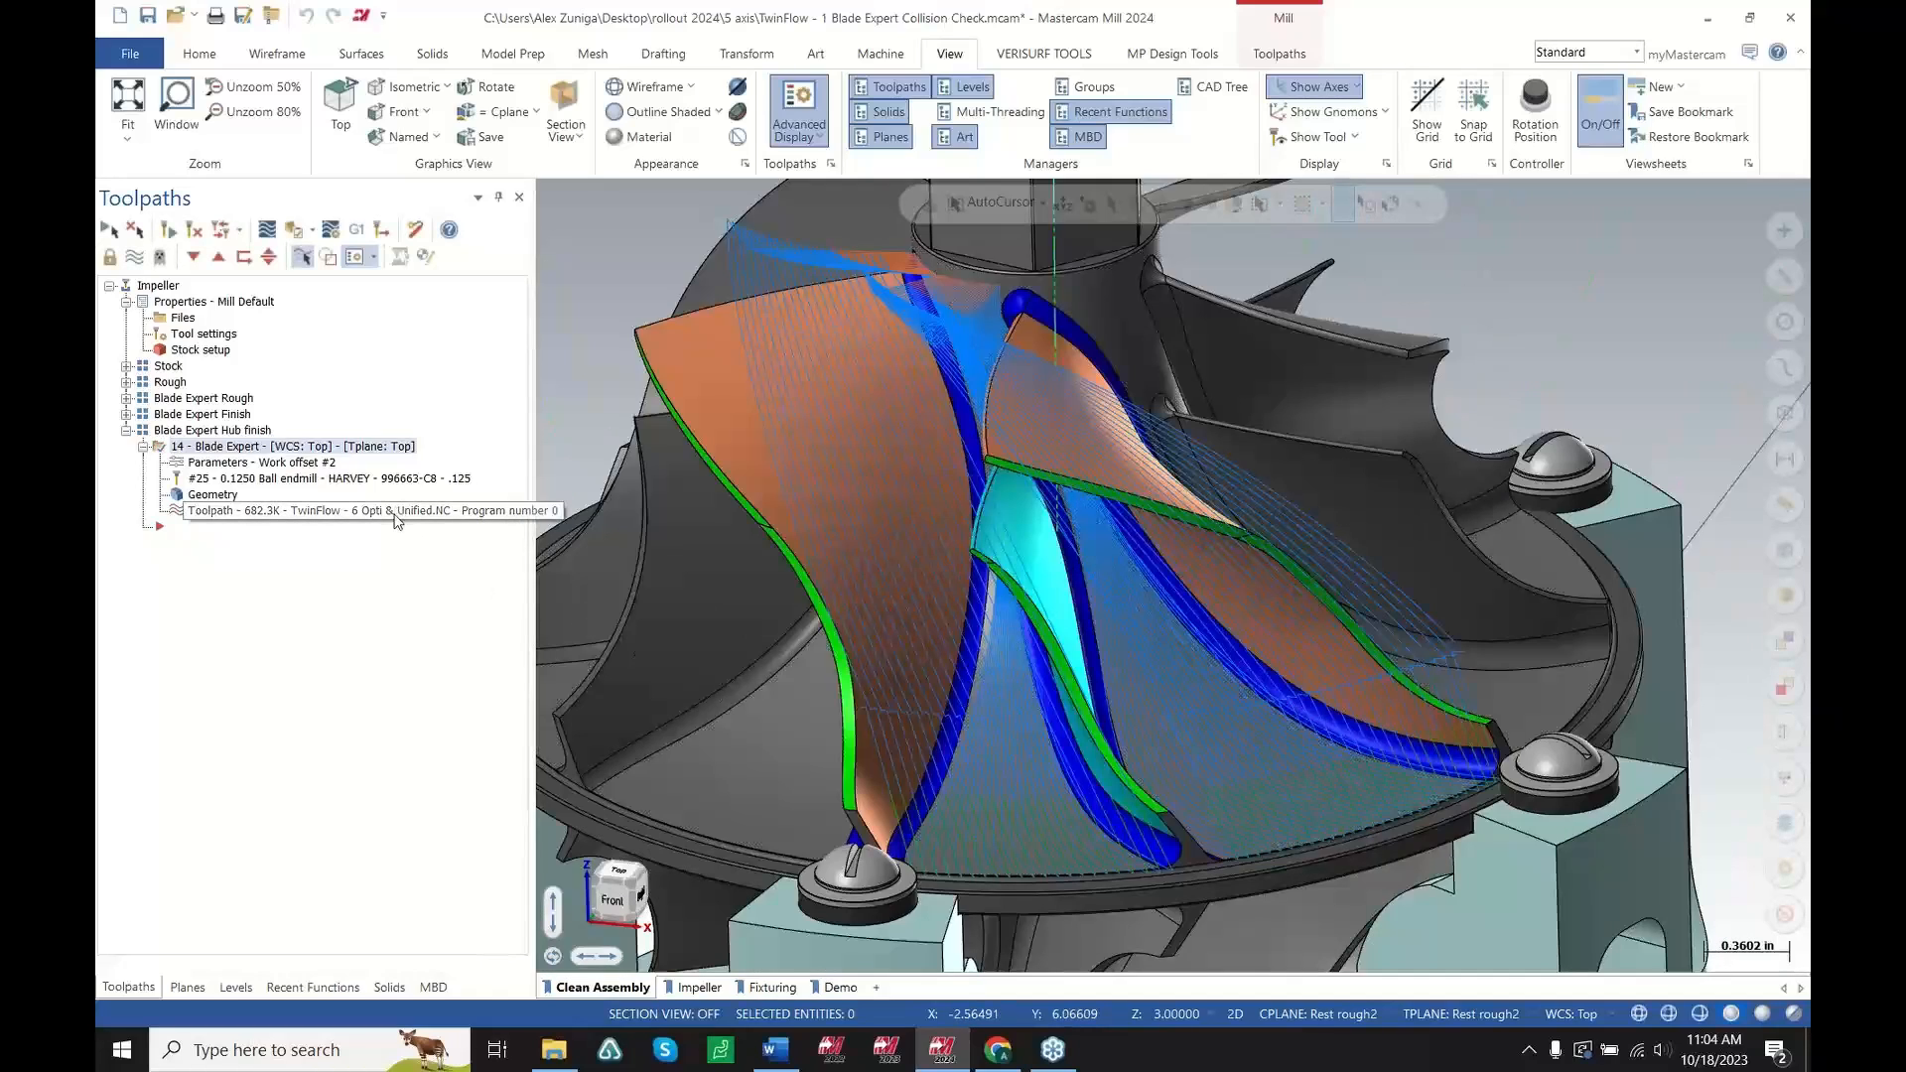
pyautogui.click(395, 514)
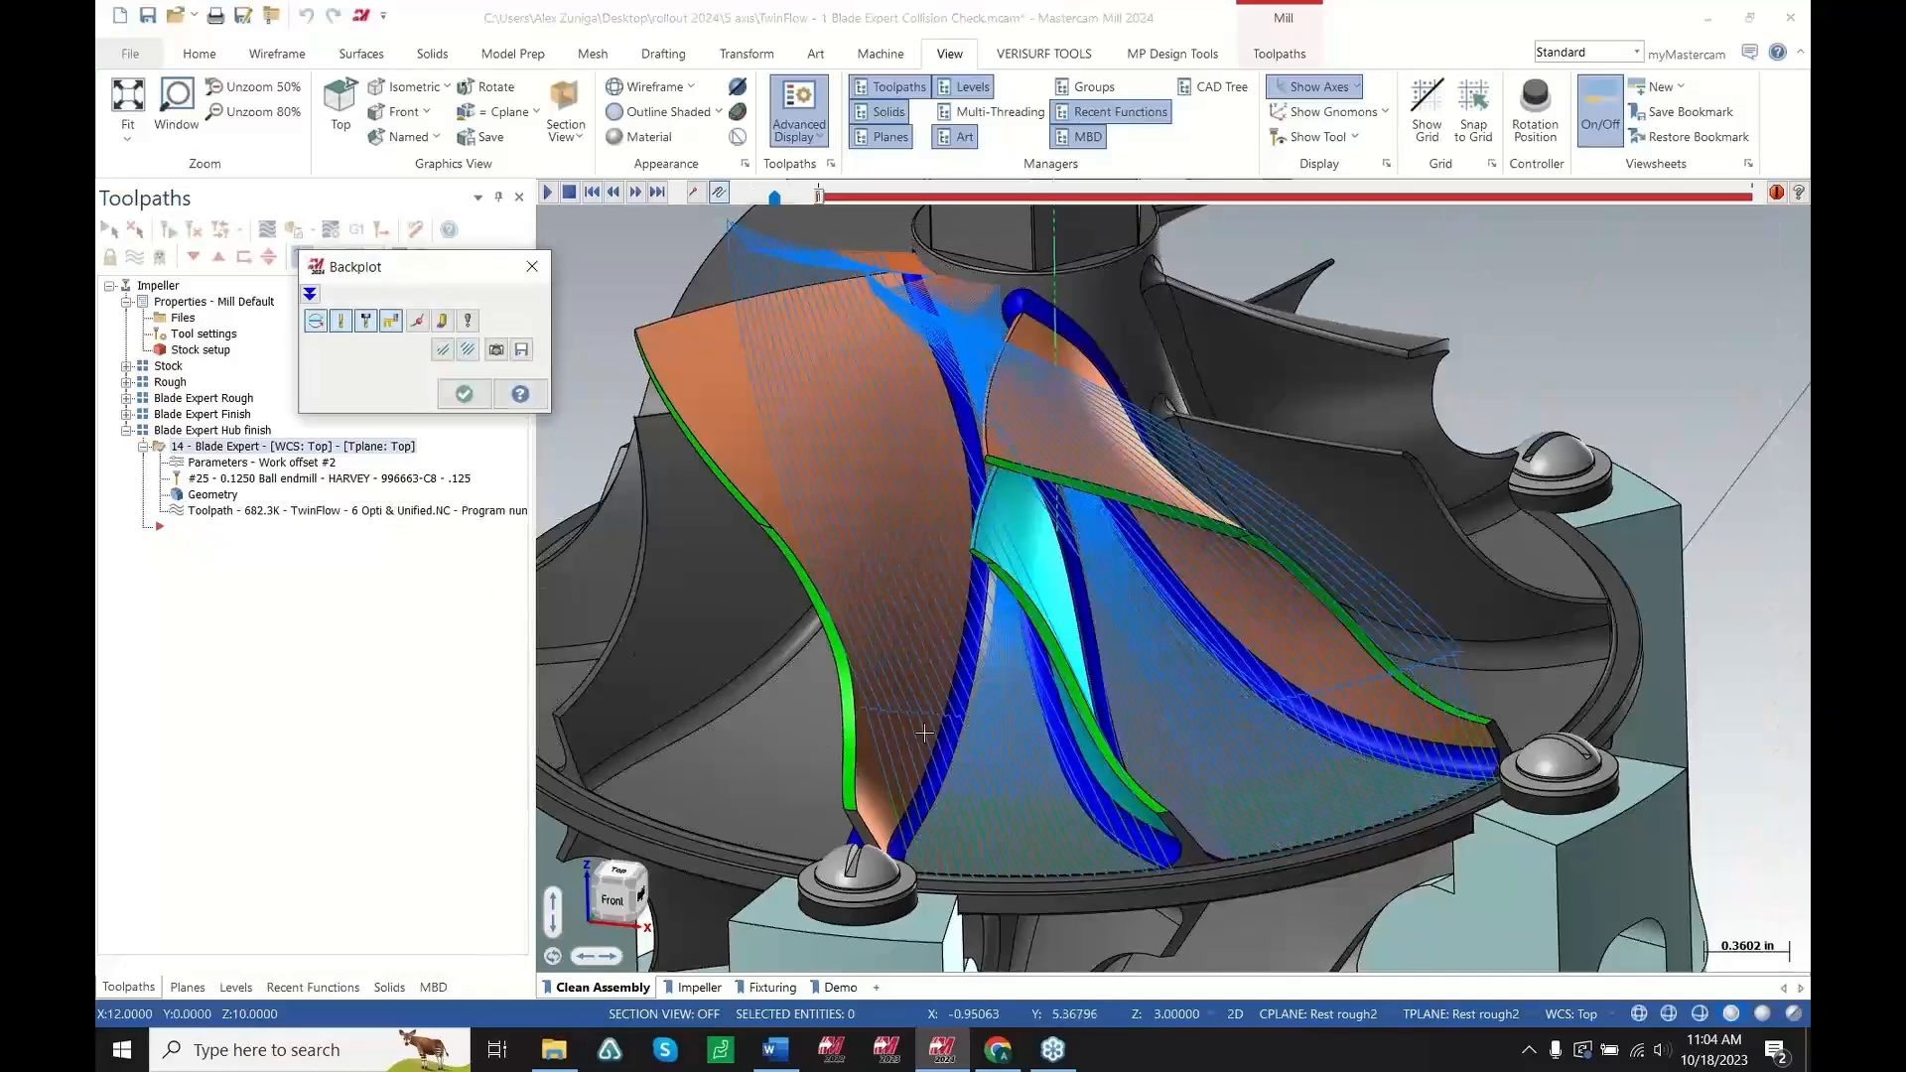
pyautogui.moveTo(1001, 782); pyautogui.dragTo(1222, 688, button='middle')
pyautogui.scroll(3, 1229, 880)
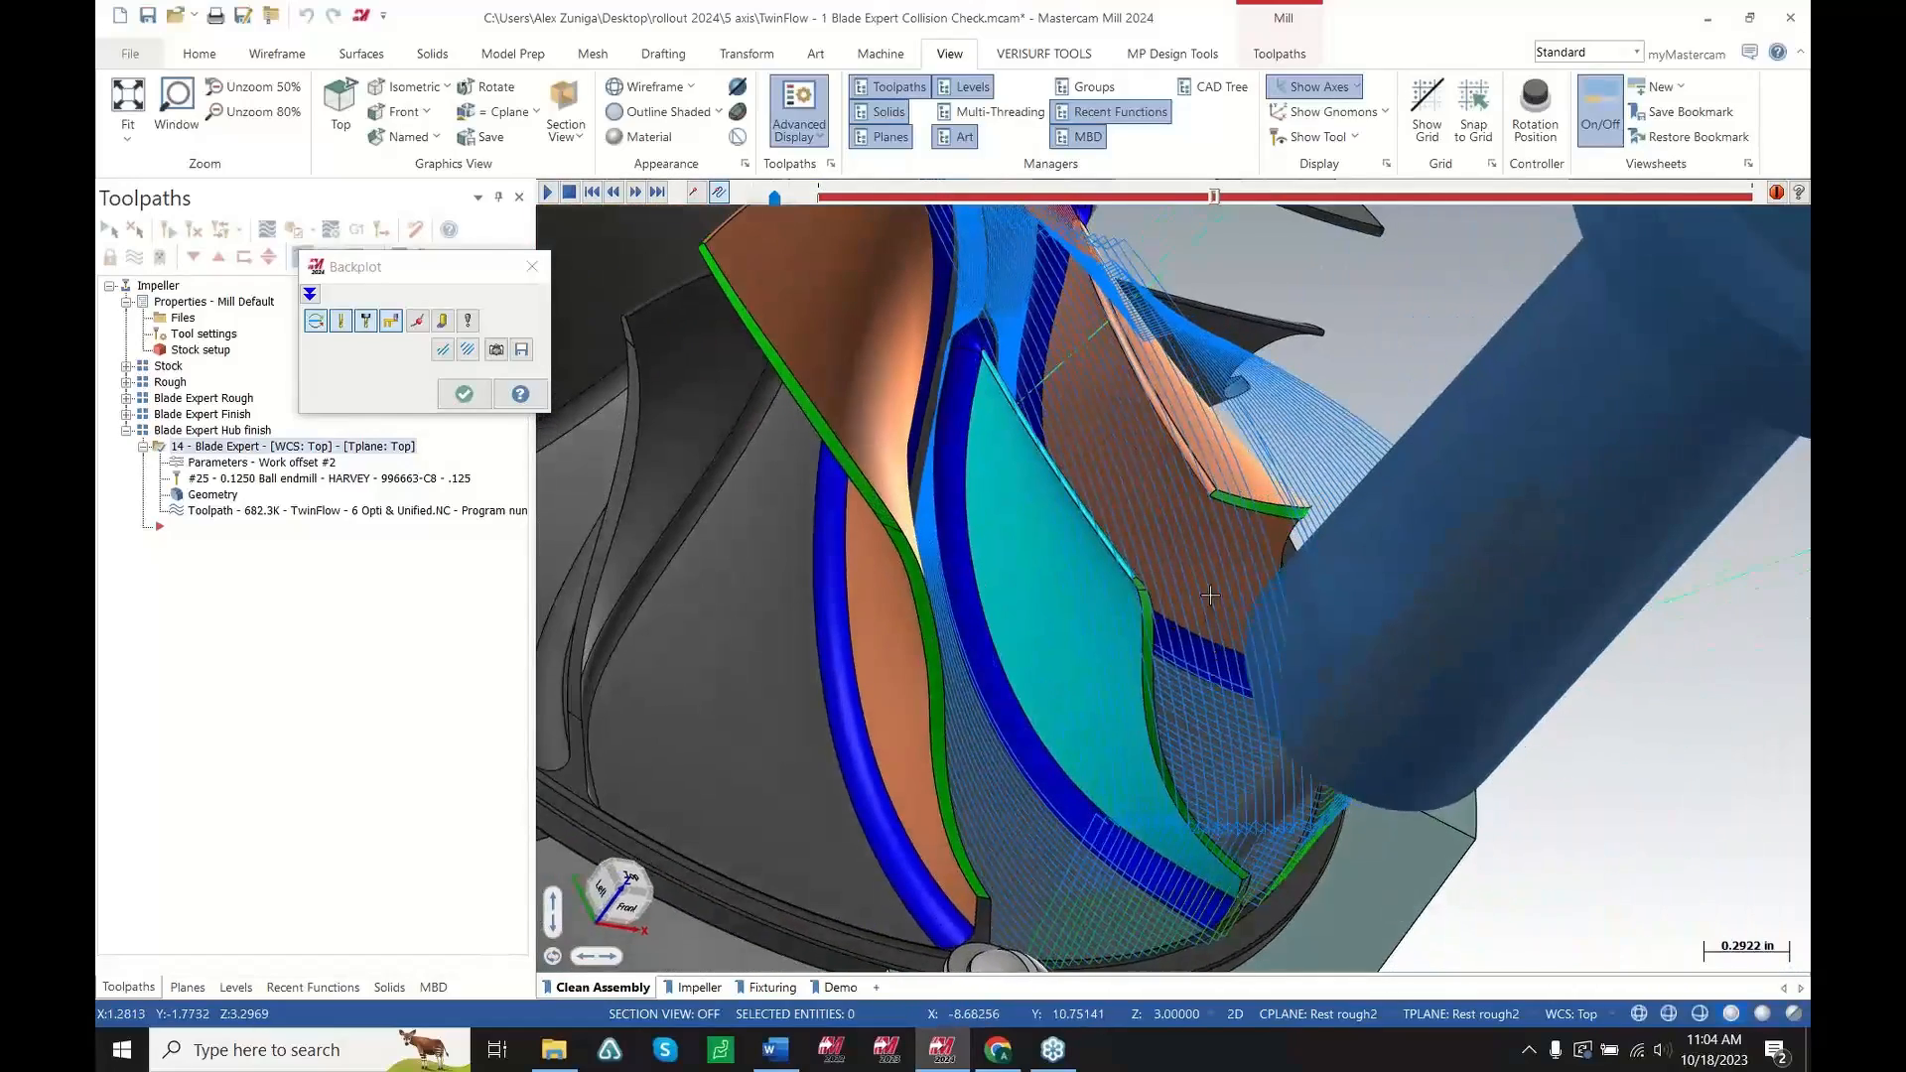
pyautogui.scroll(5, 1299, 511)
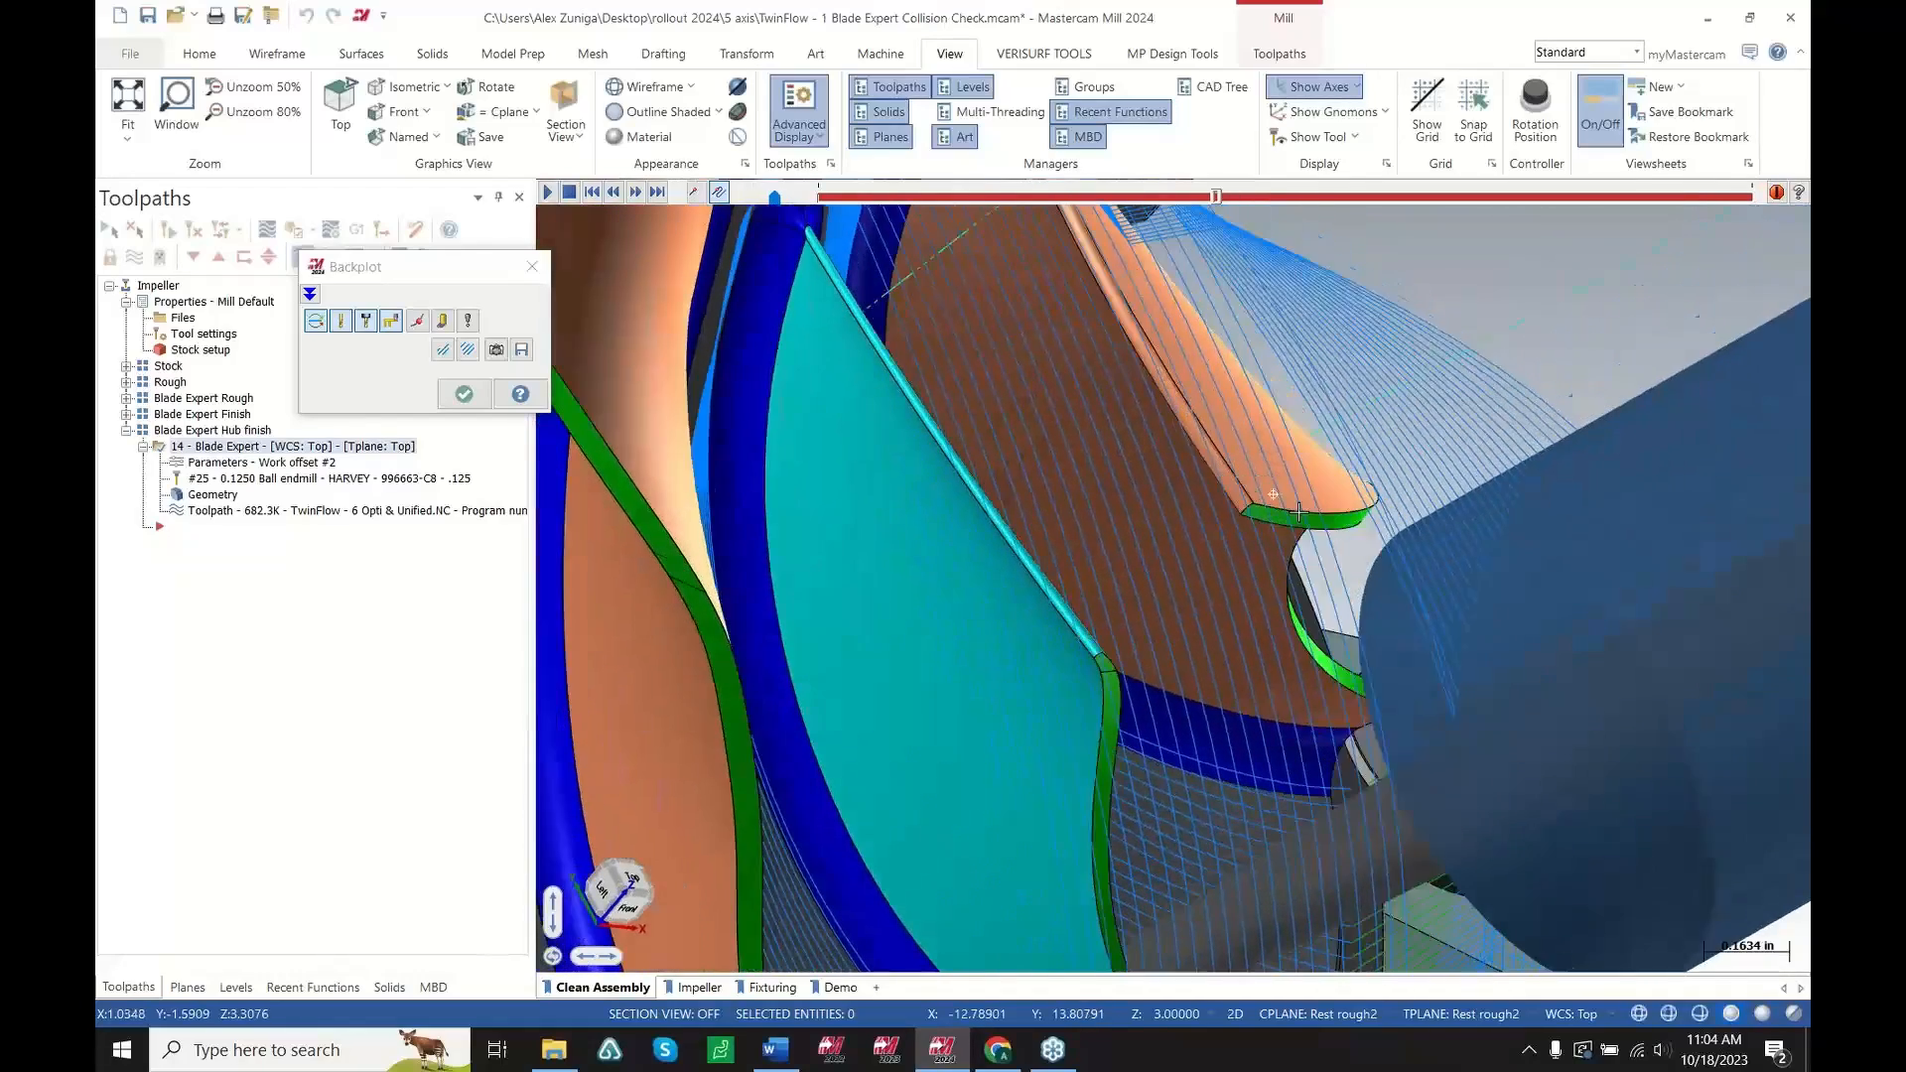
# Review the Blade Expert backplot around the impeller blades, switch the backplot display option, and exit the backplot
pyautogui.moveTo(1299, 511); pyautogui.dragTo(1120, 397, button='middle')
pyautogui.scroll(-5, 1120, 397)
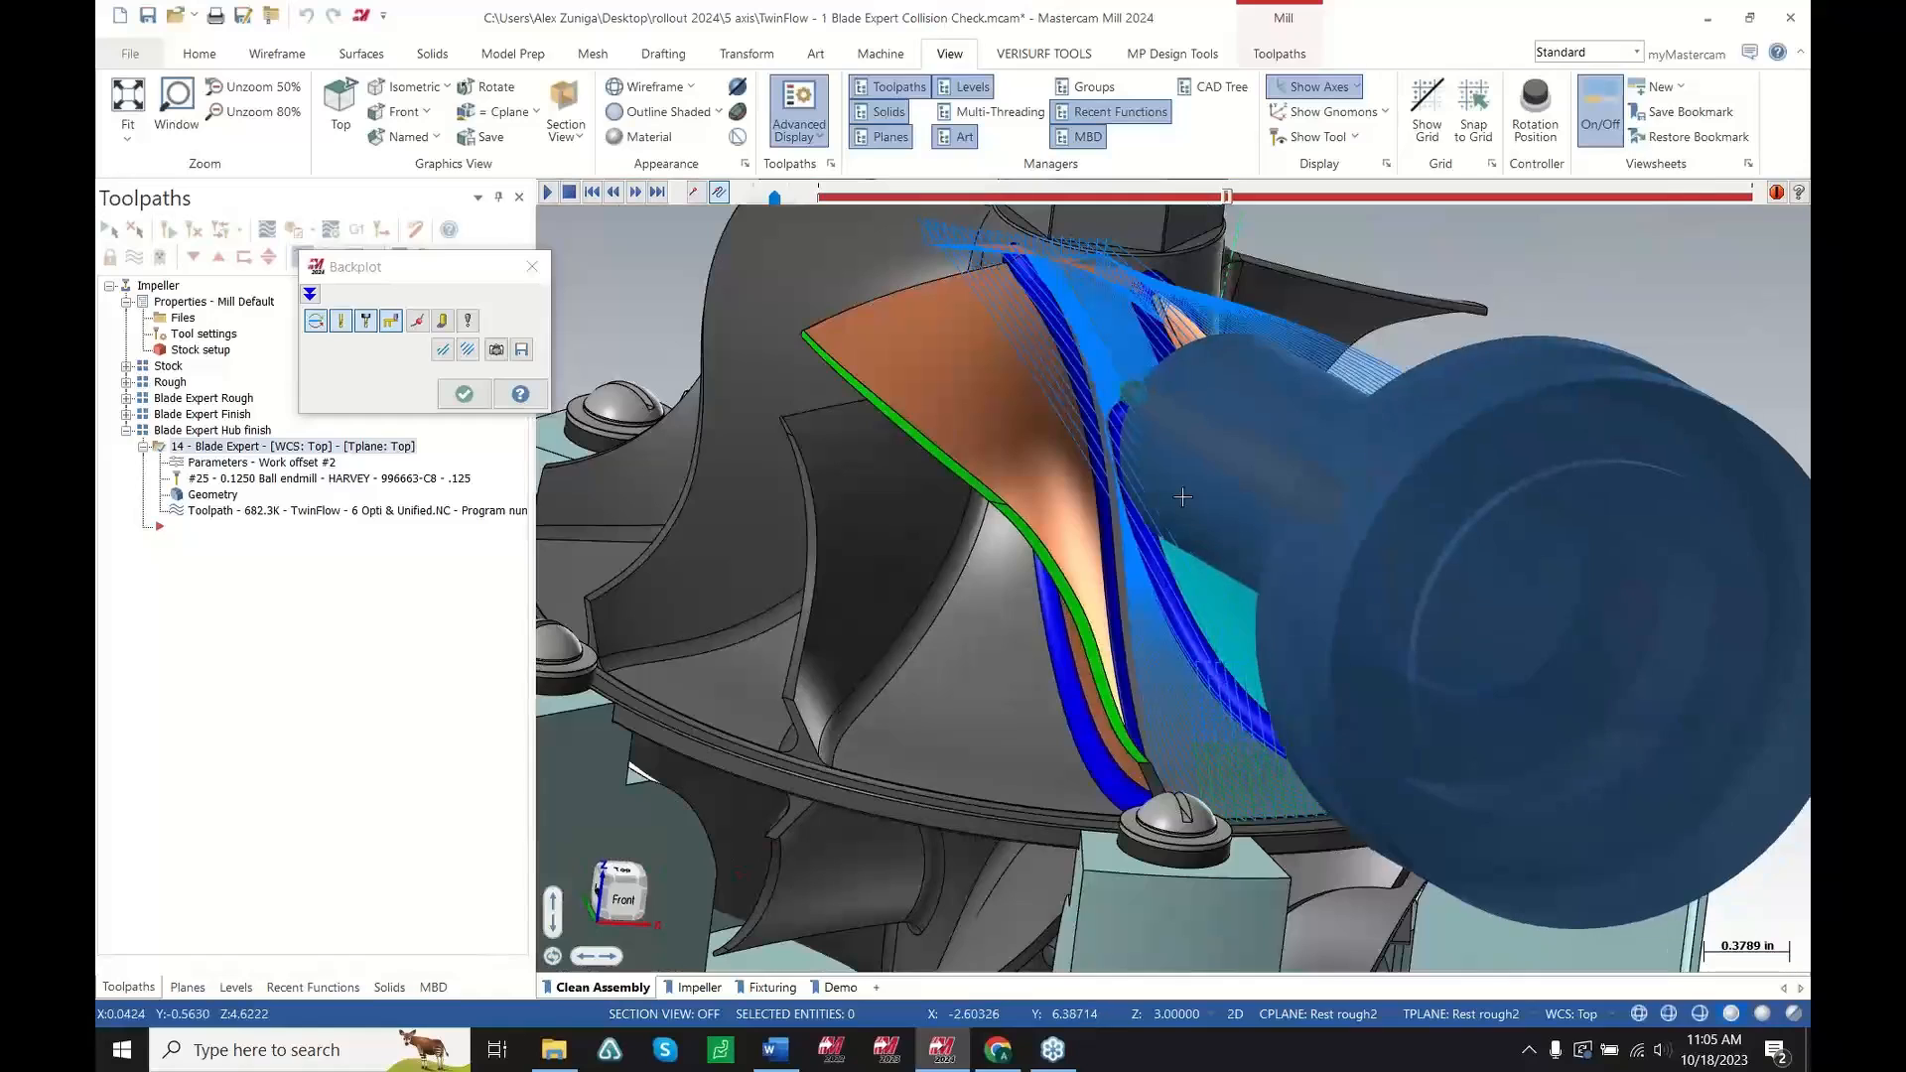
pyautogui.scroll(-1, 1216, 523)
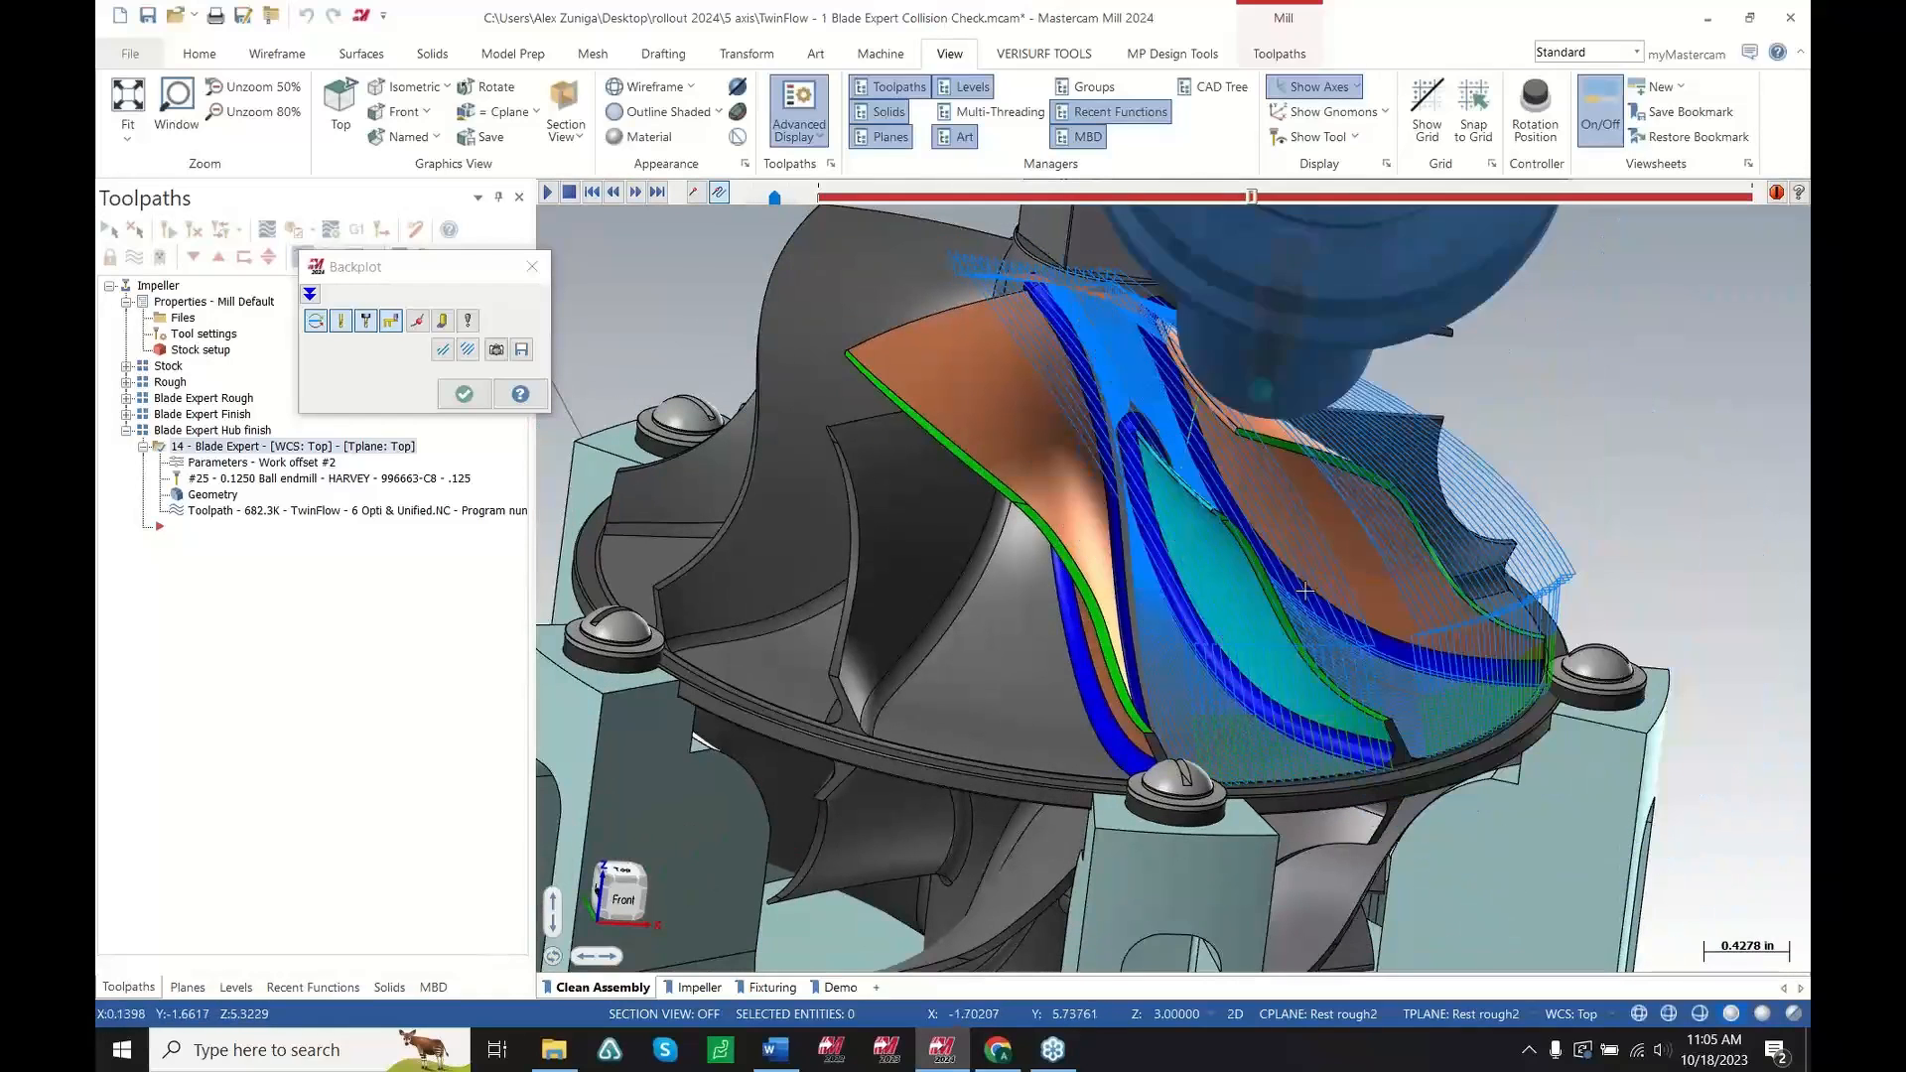
pyautogui.click(446, 352)
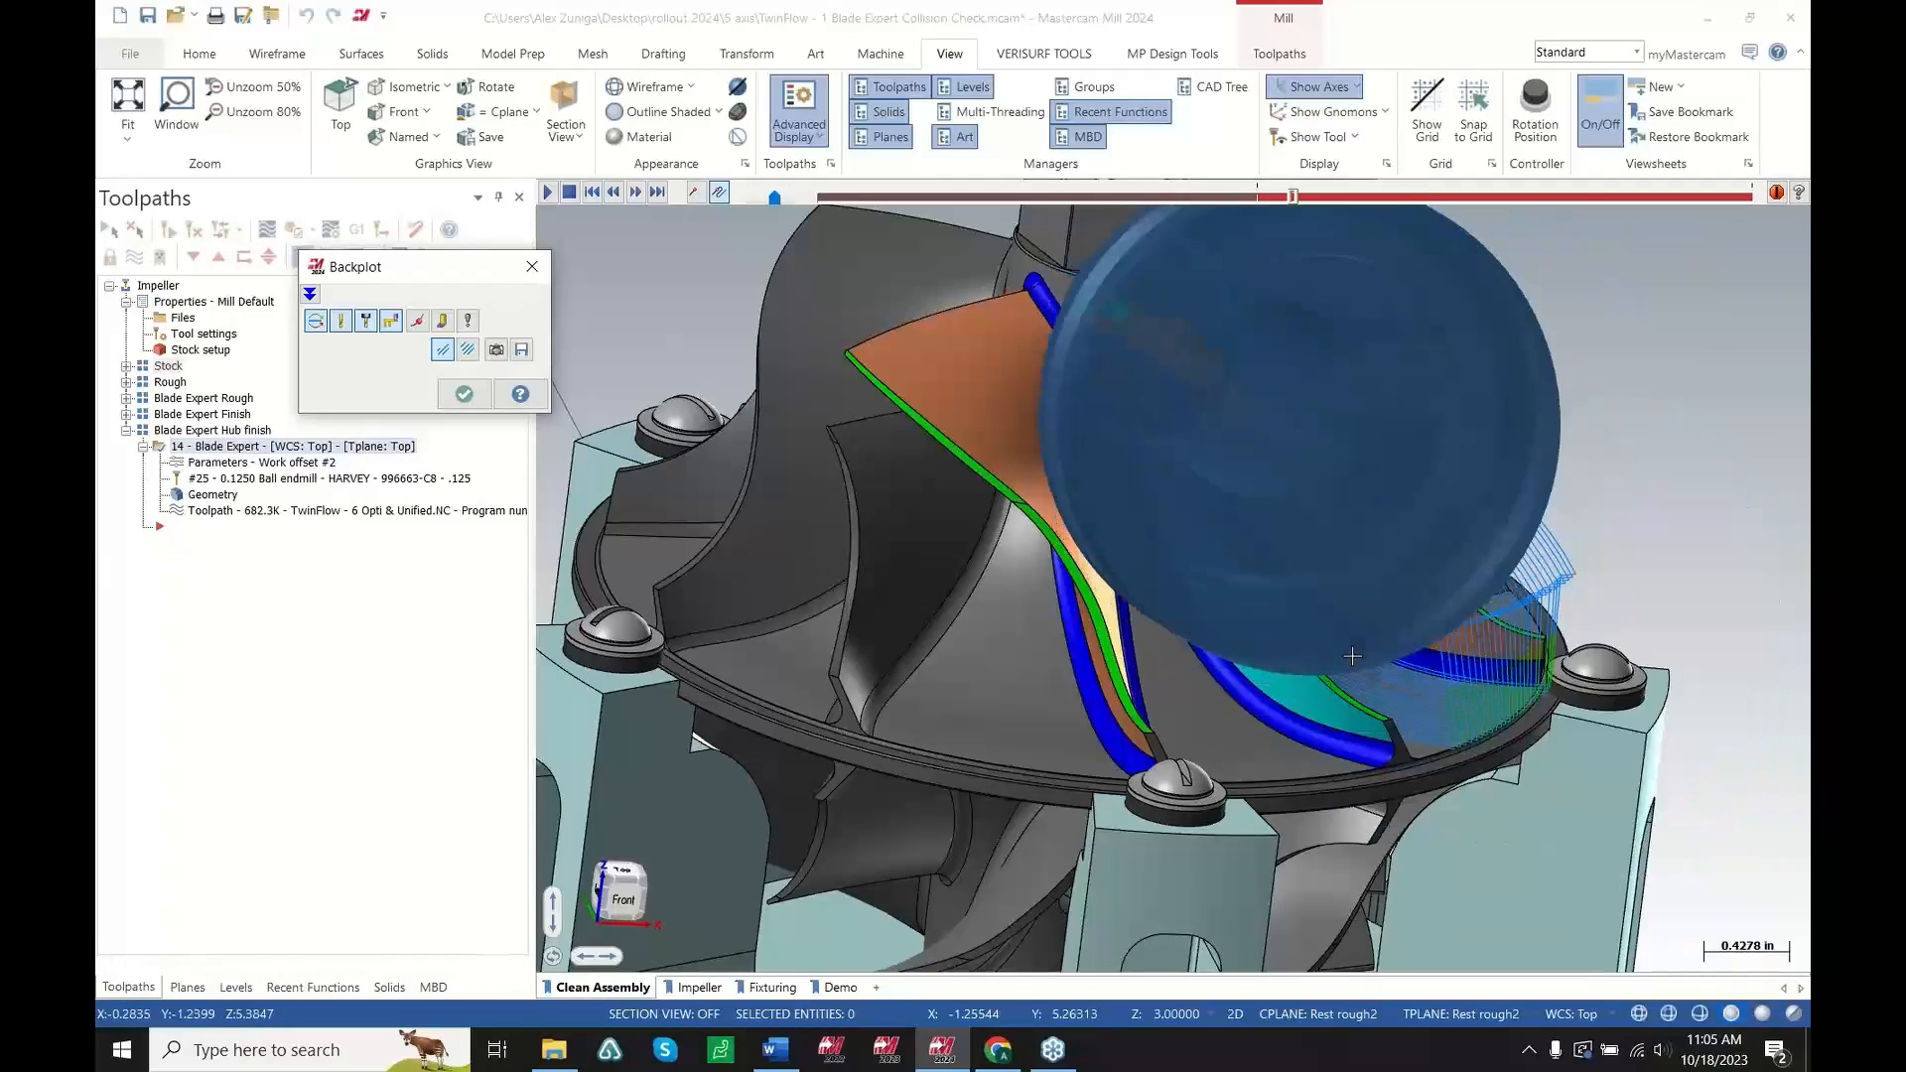
pyautogui.moveTo(1335, 724); pyautogui.dragTo(1221, 707, button='middle')
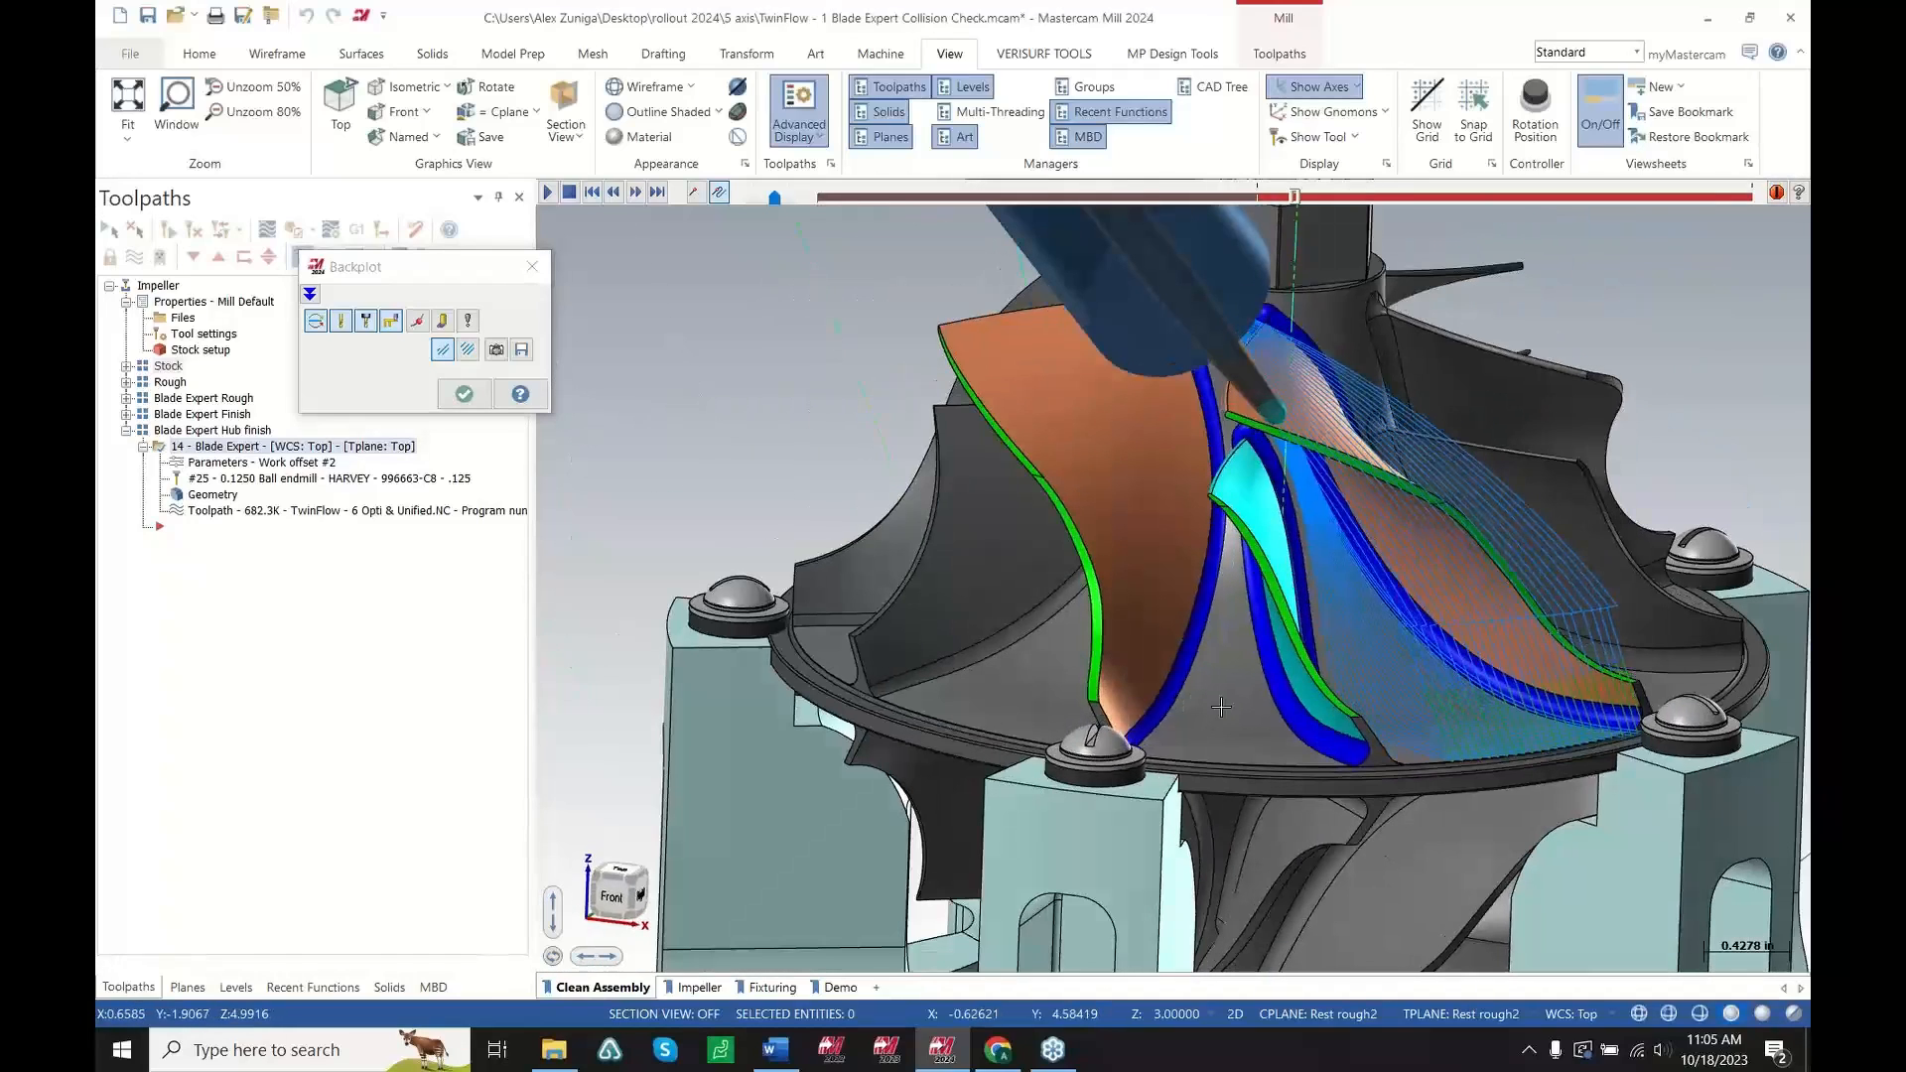
pyautogui.press('Escape')
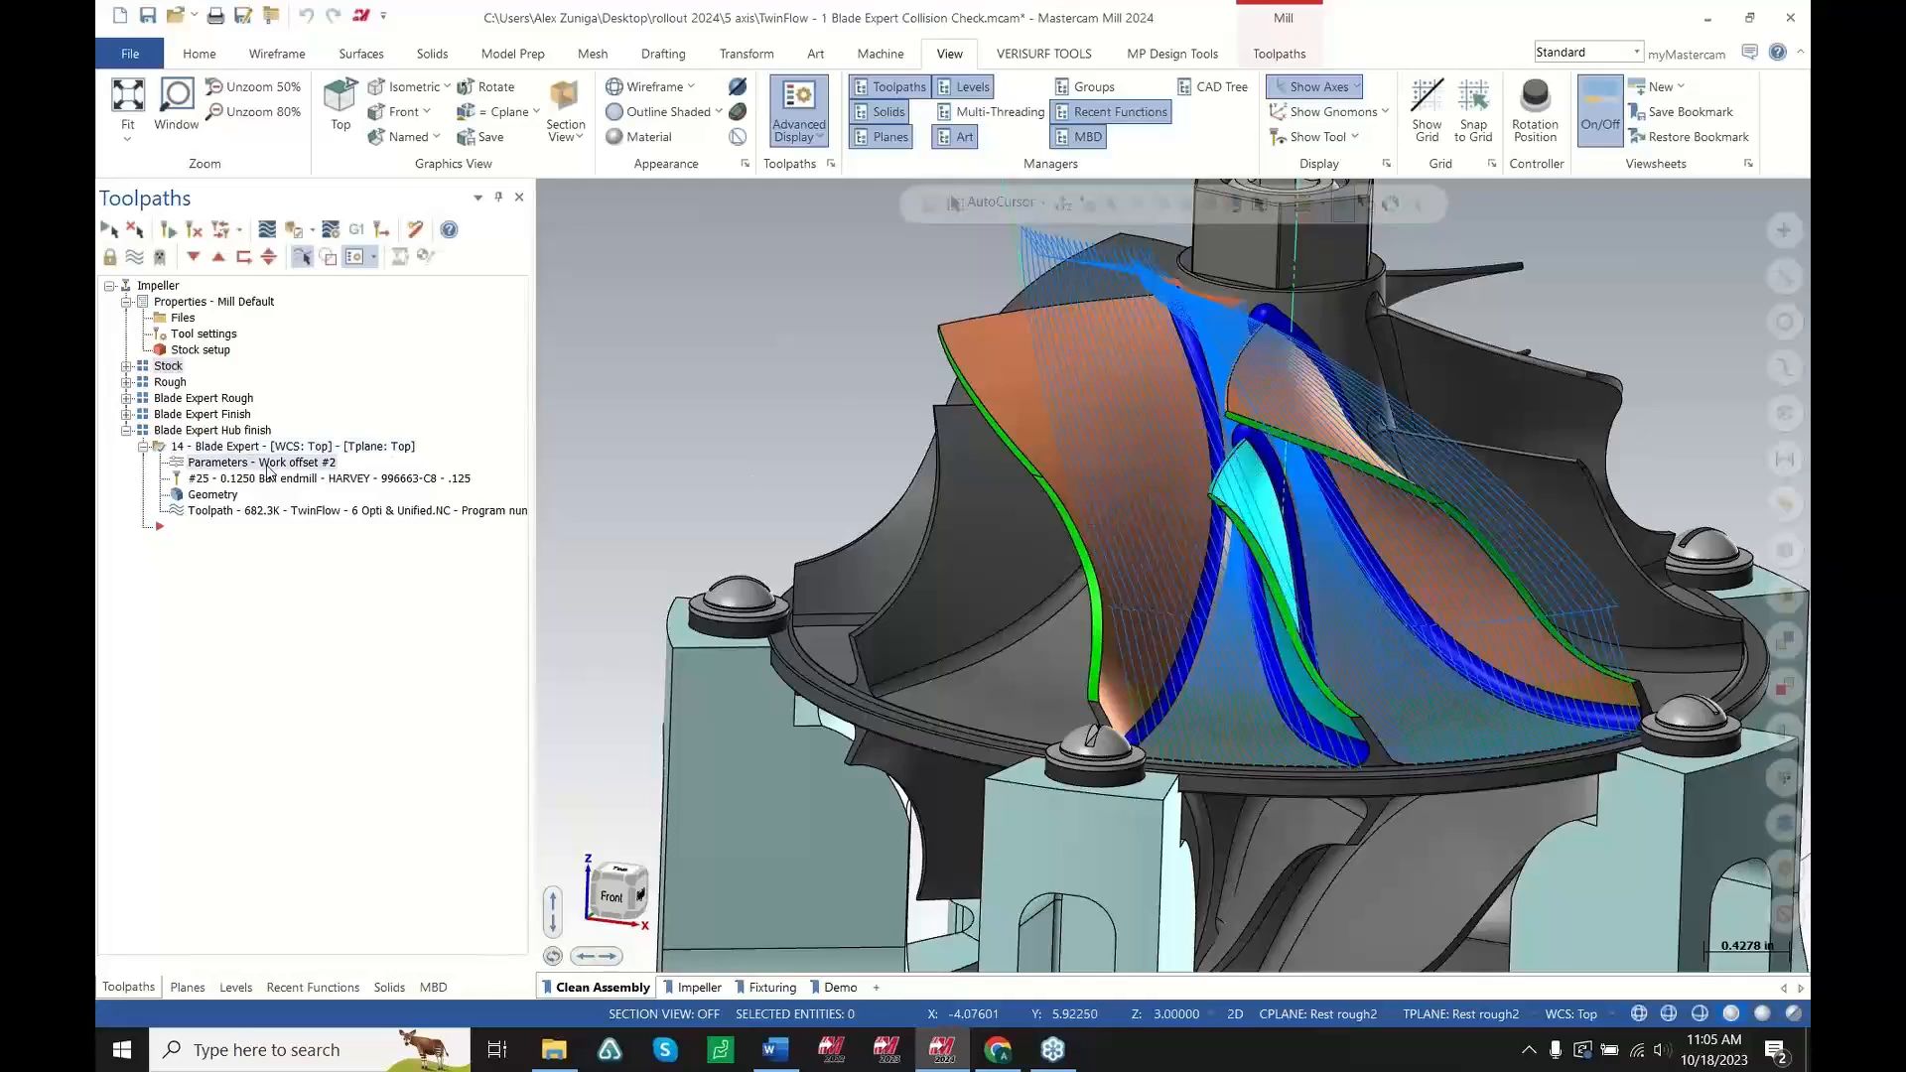
# Reopen the Blade Expert parameters to review Tool Axis Control, cancel without changes, and zoom on the blades
pyautogui.click(260, 462)
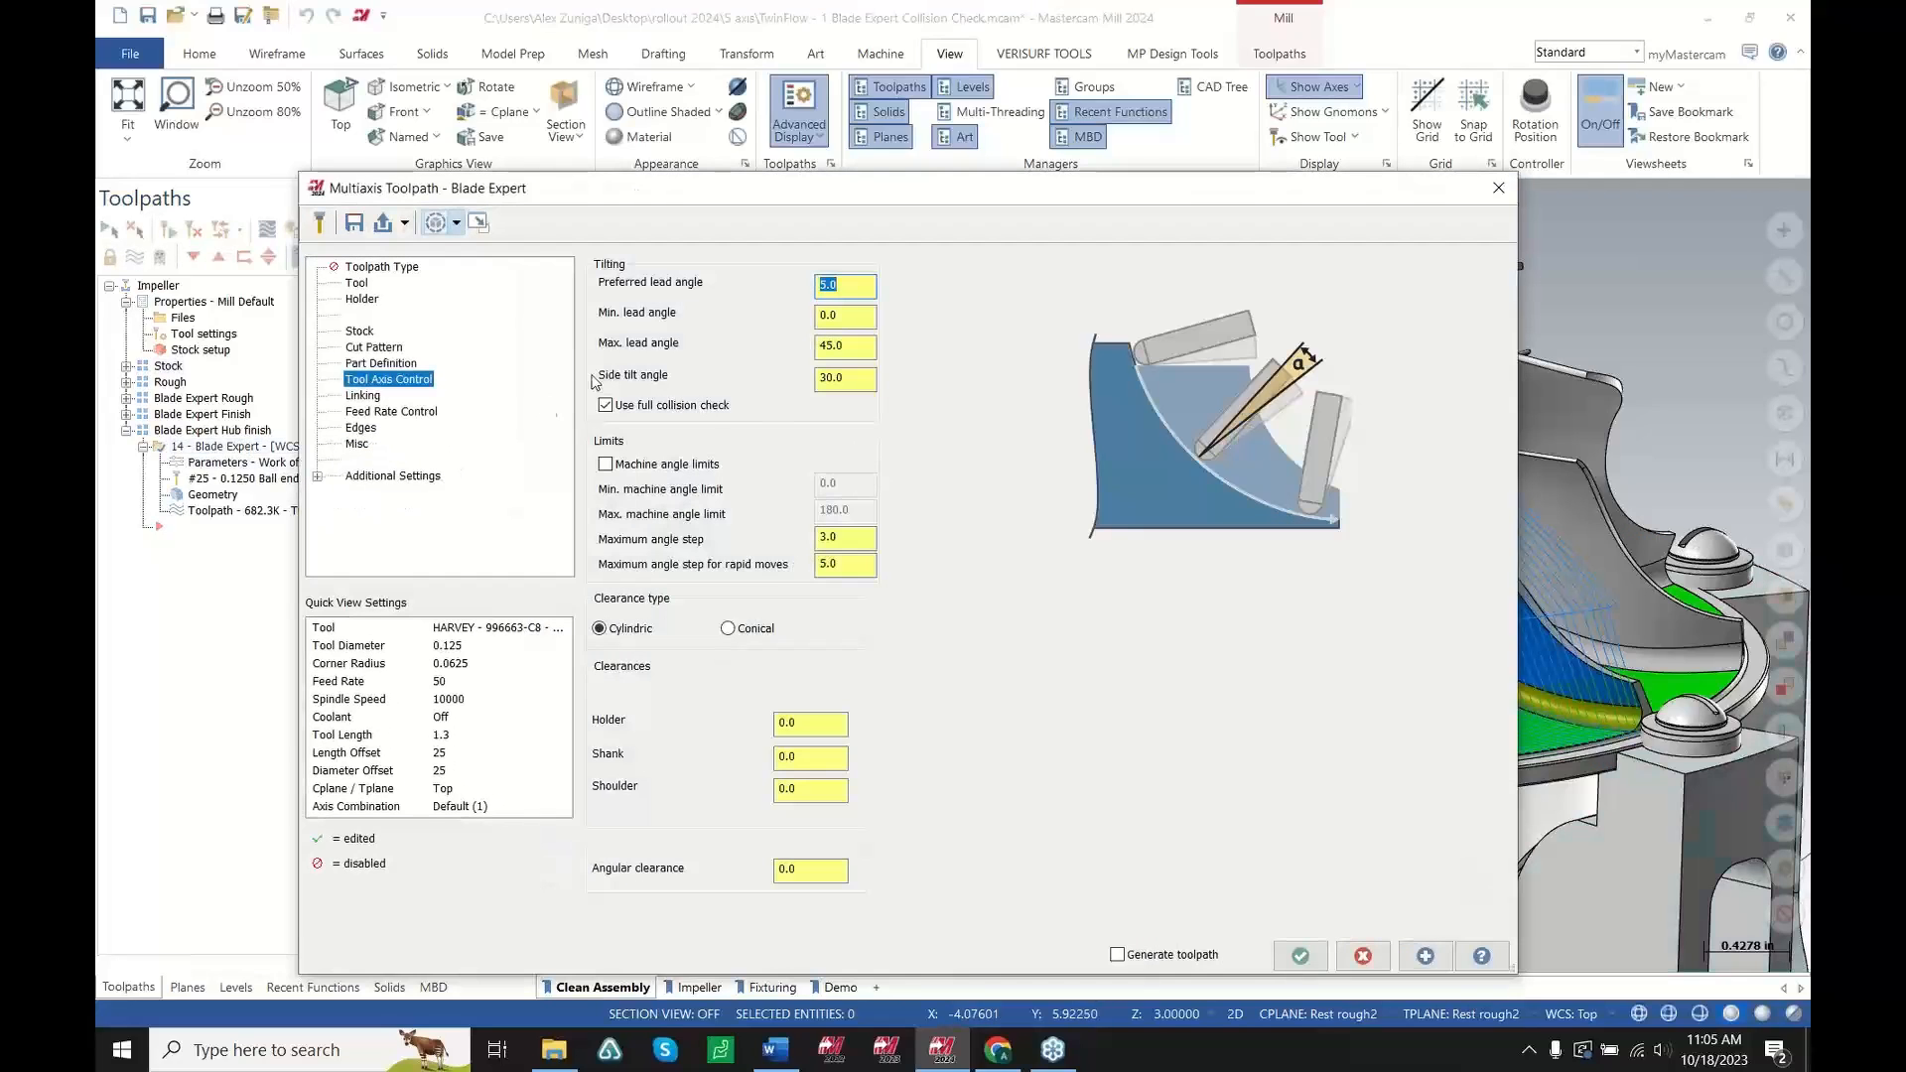
pyautogui.click(1363, 957)
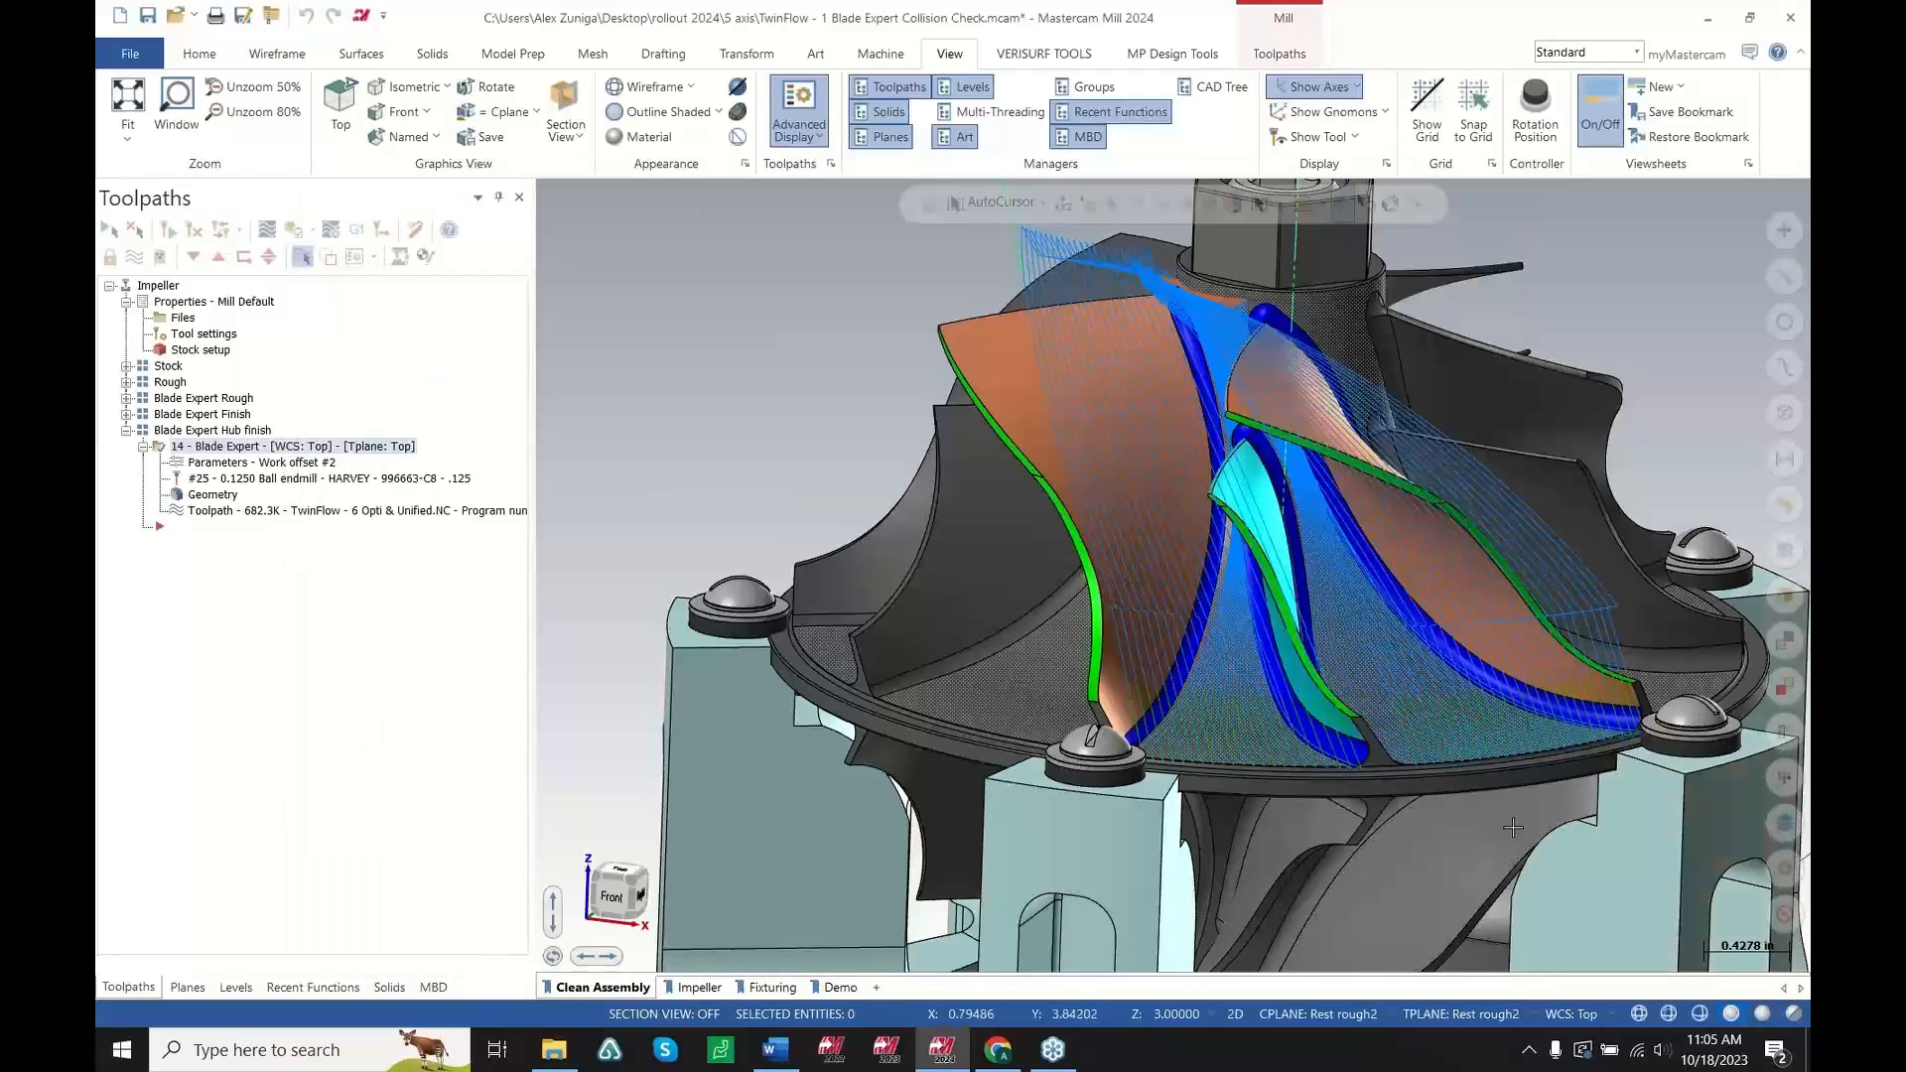
pyautogui.scroll(5, 1513, 827)
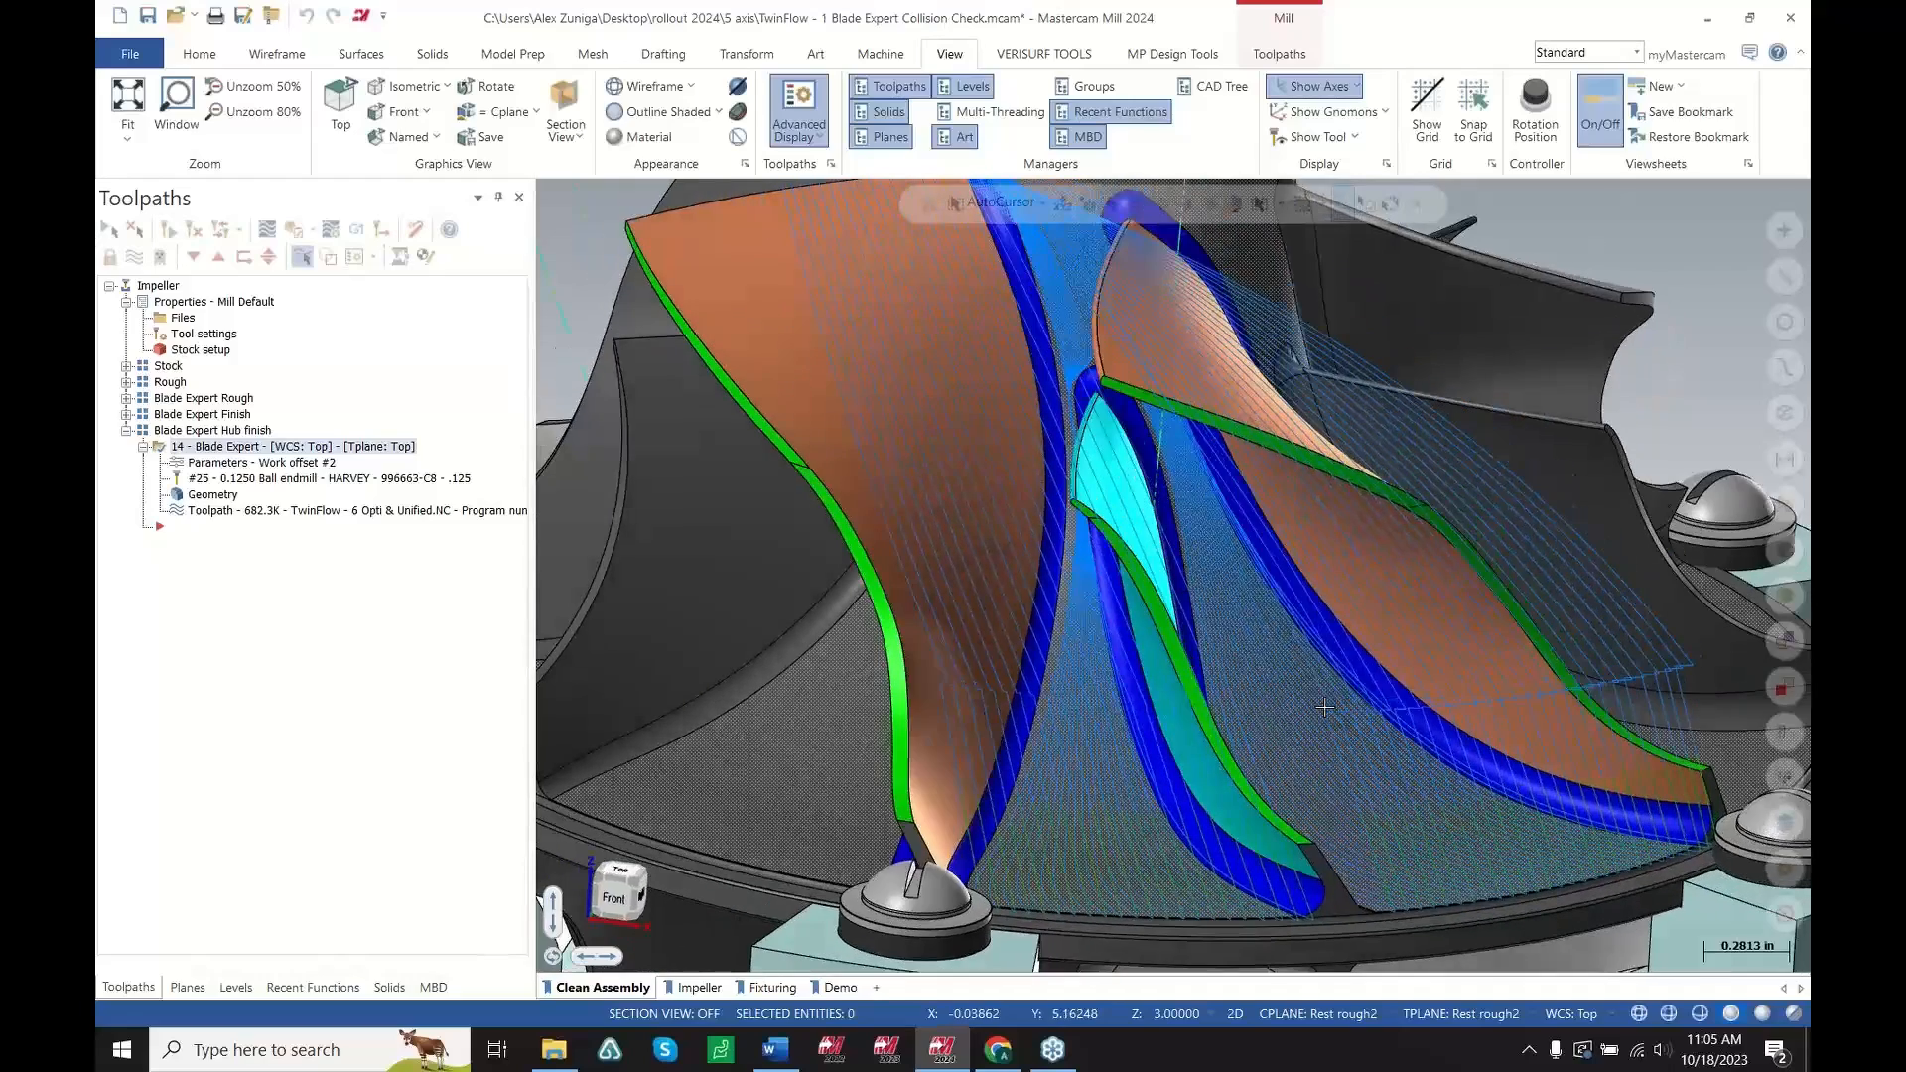
pyautogui.scroll(2, 988, 633)
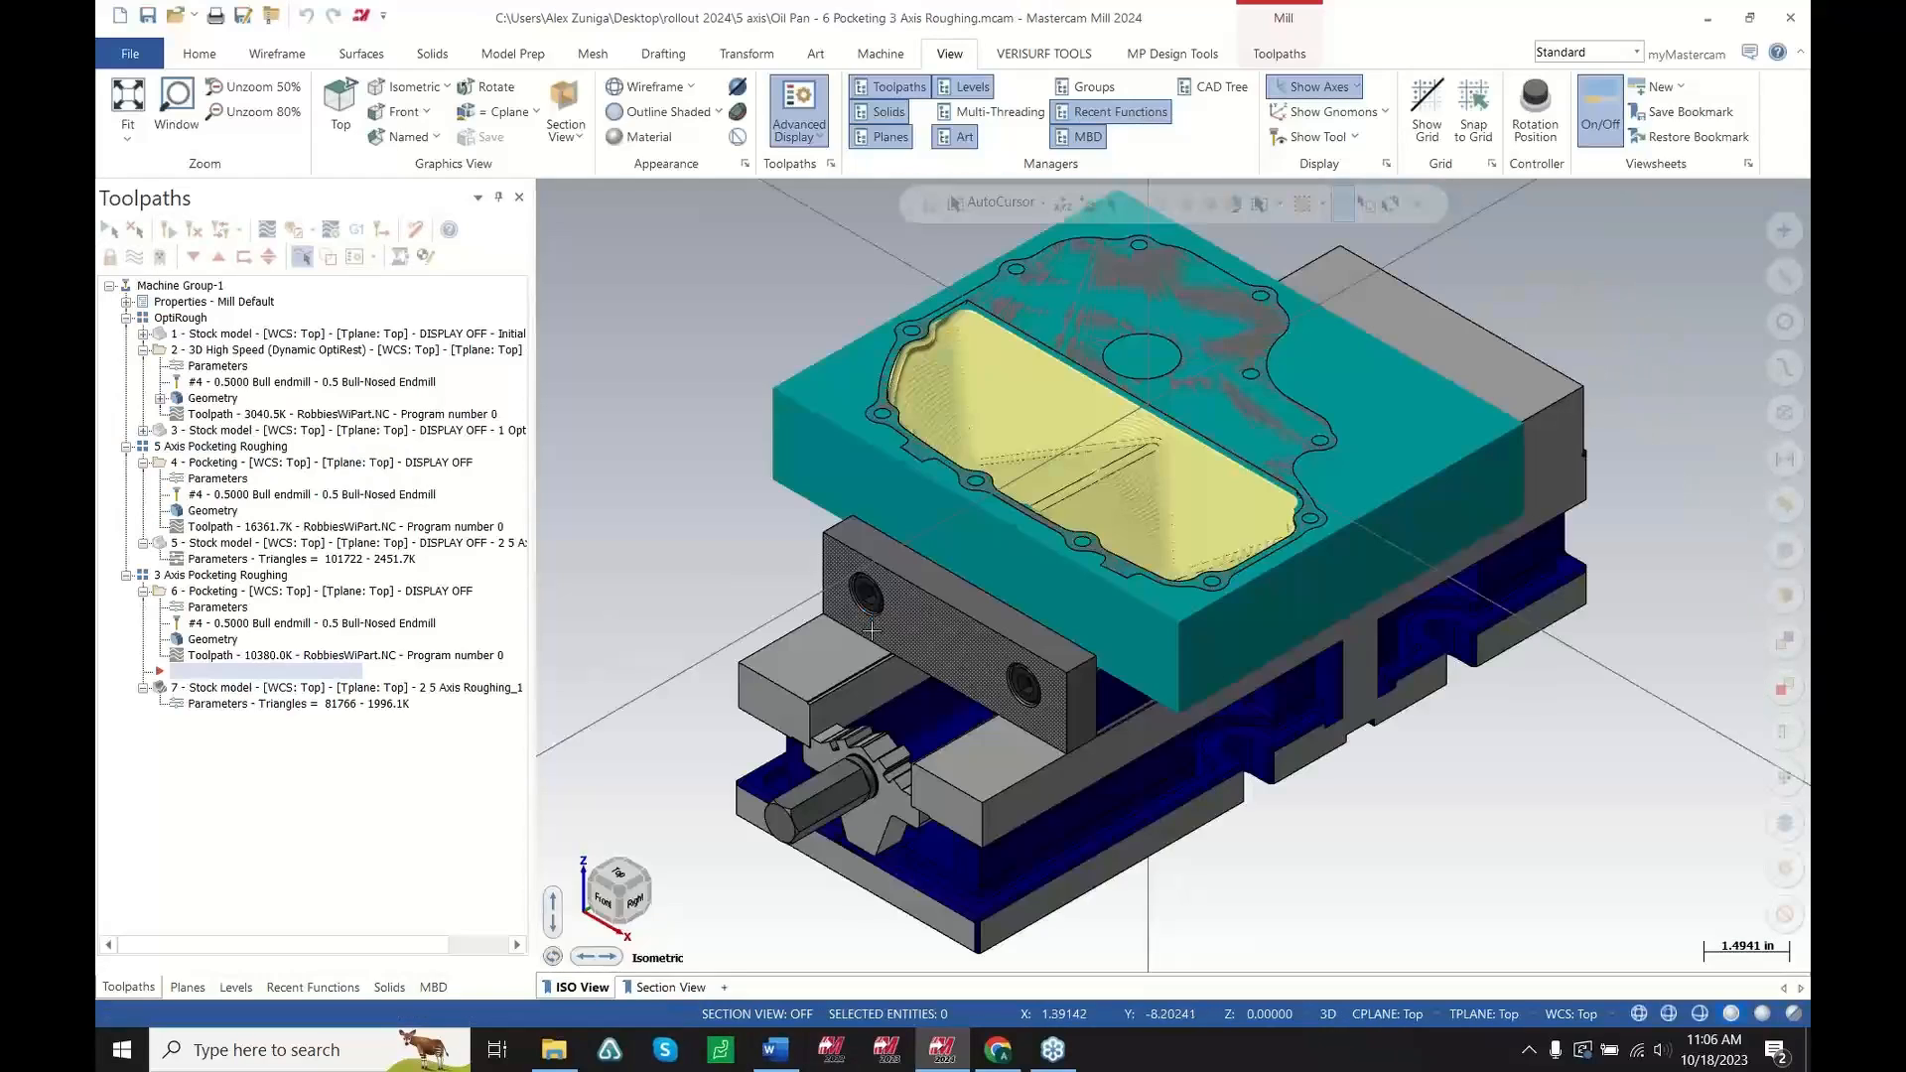
# In the oil pan file, show the initial stock model and inspect it up close
pyautogui.scroll(4, 988, 447)
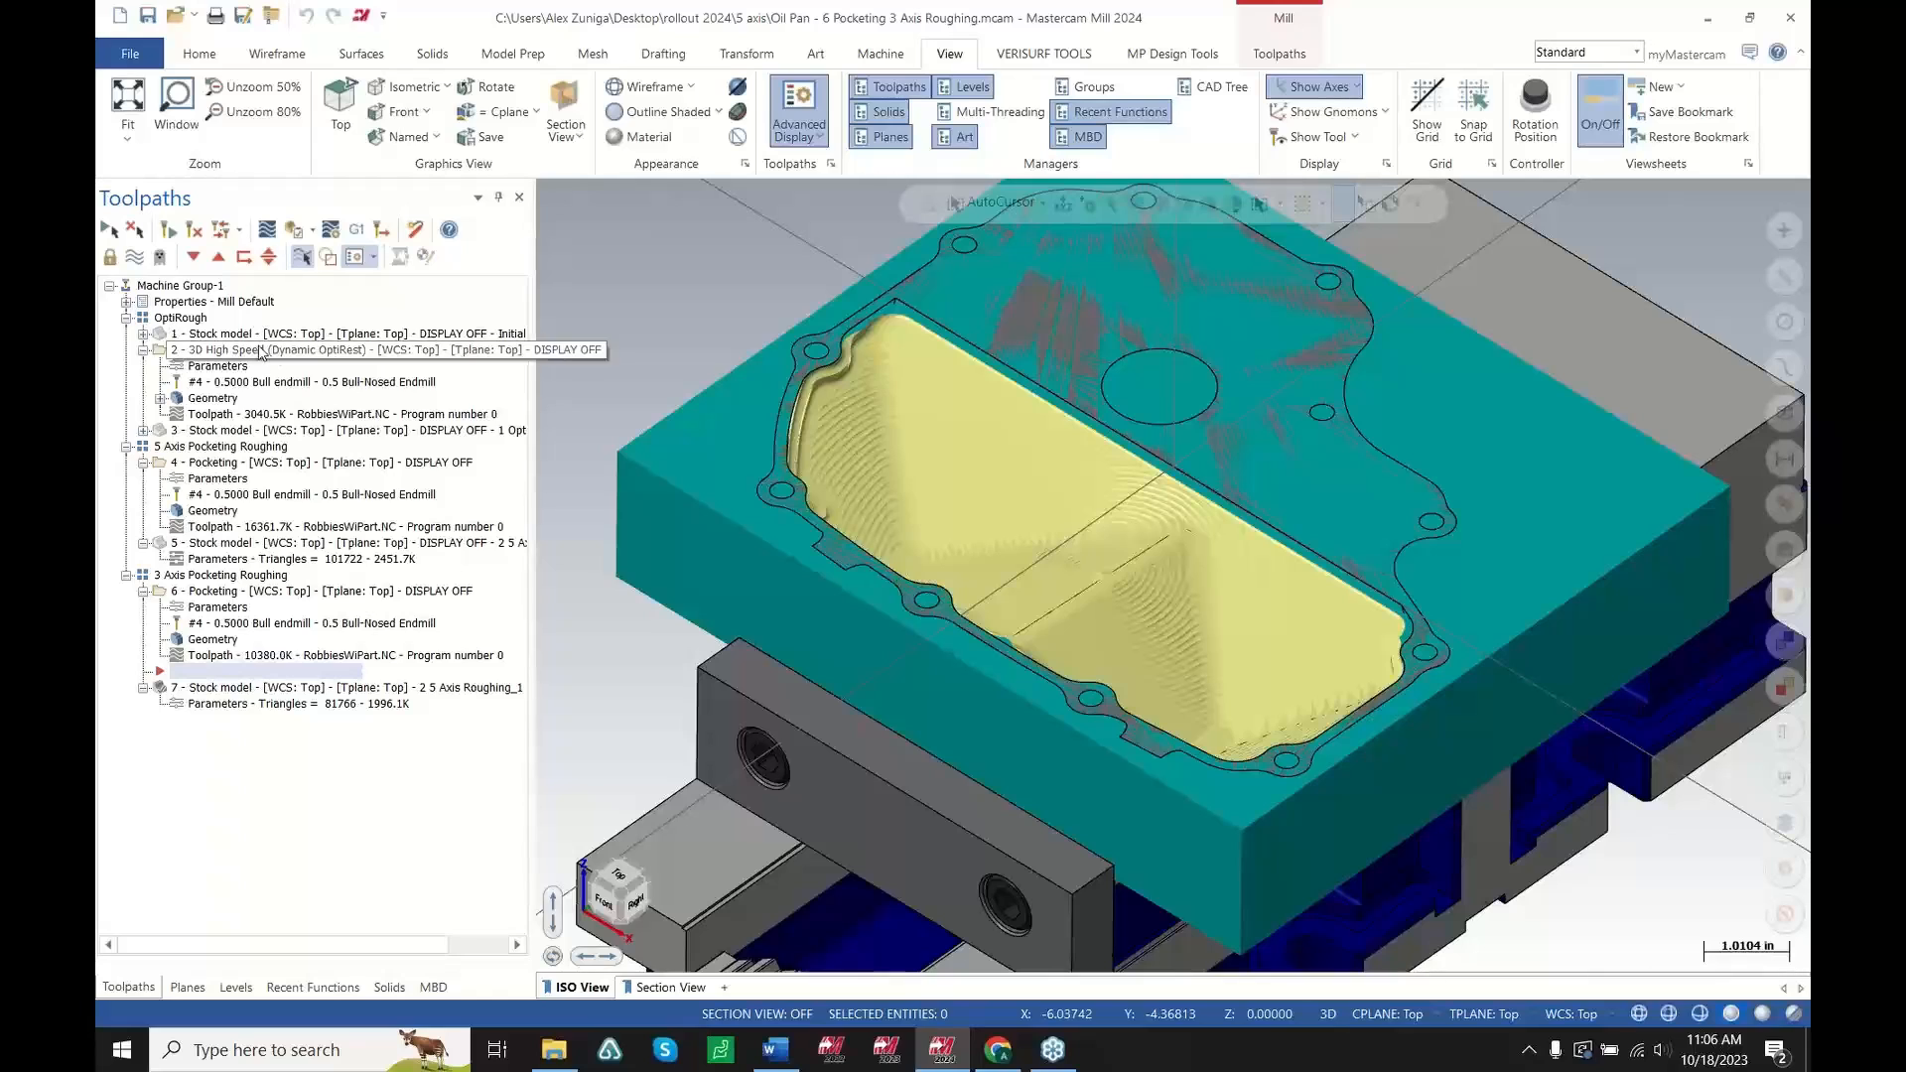
pyautogui.click(166, 332)
pyautogui.scroll(1, 1025, 534)
pyautogui.scroll(2, 1025, 533)
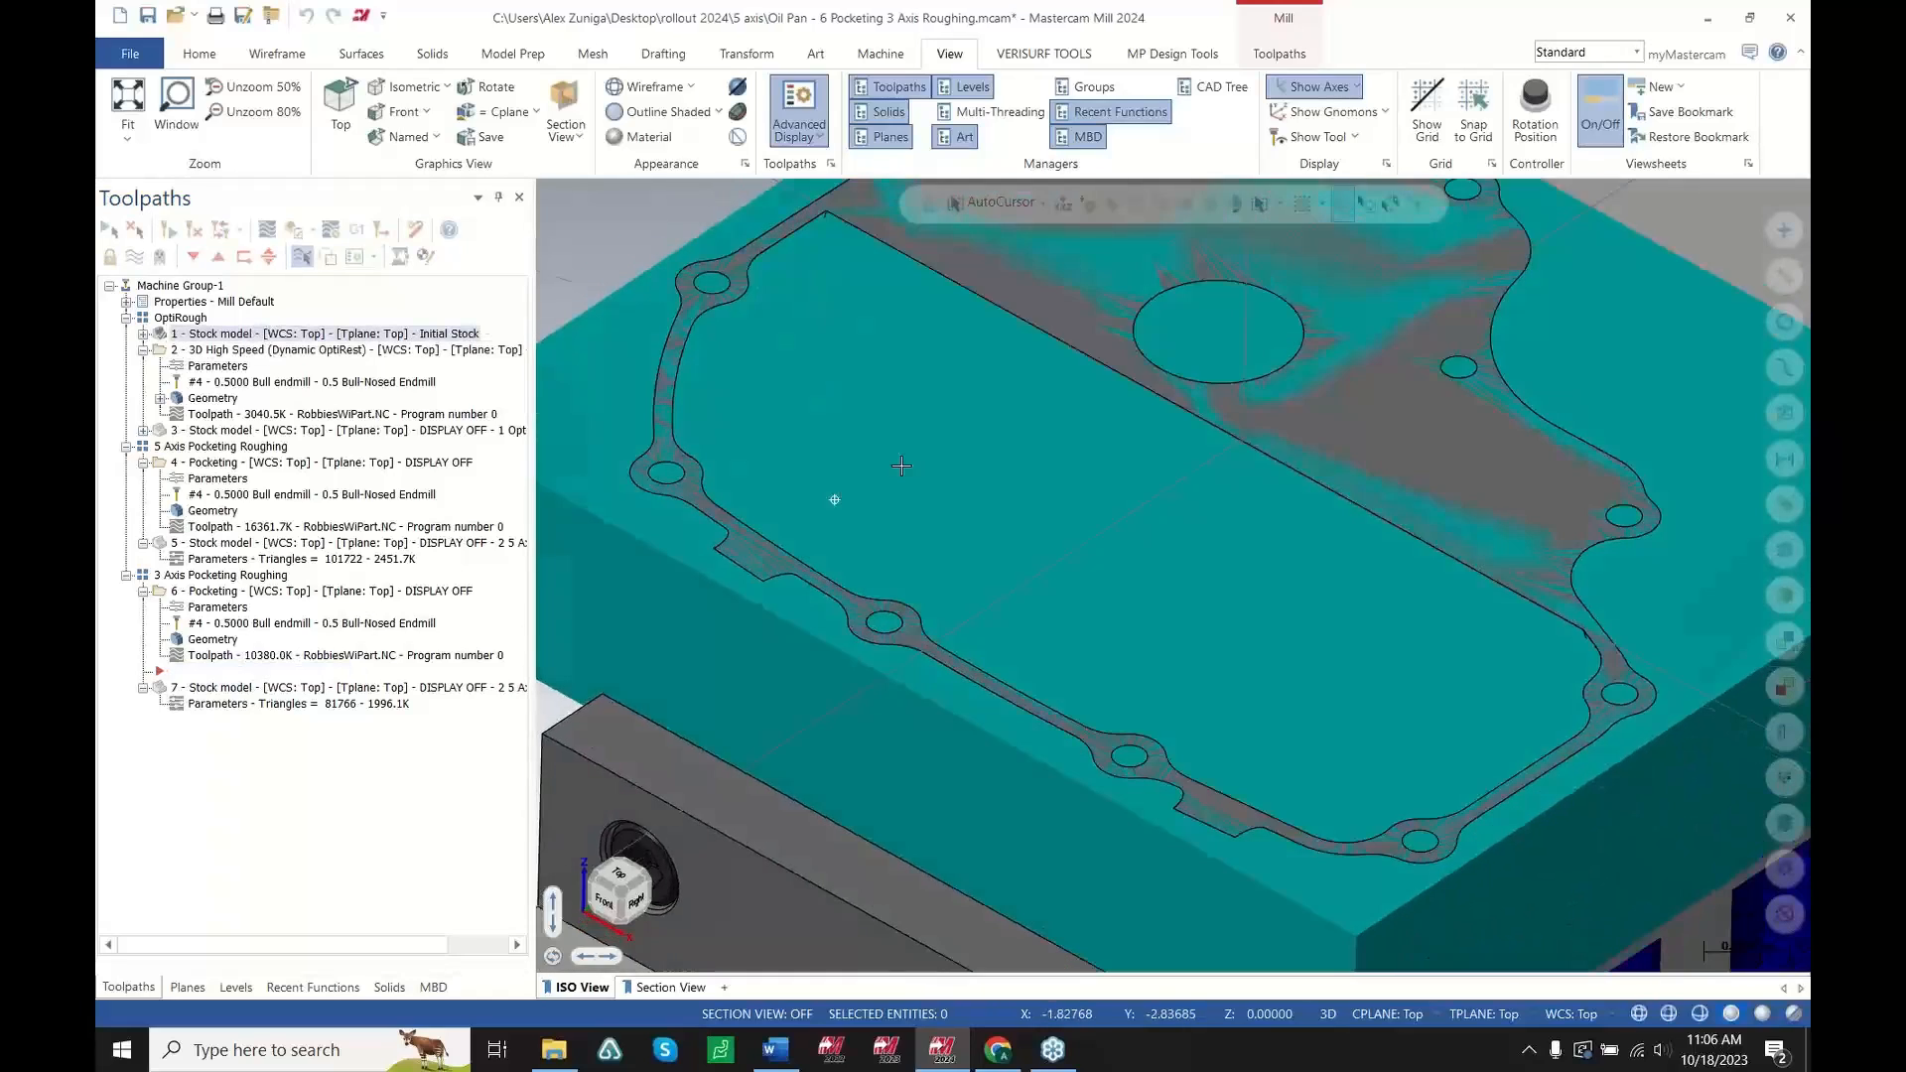
pyautogui.moveTo(835, 497); pyautogui.dragTo(998, 444, button='middle')
pyautogui.scroll(-1, 998, 444)
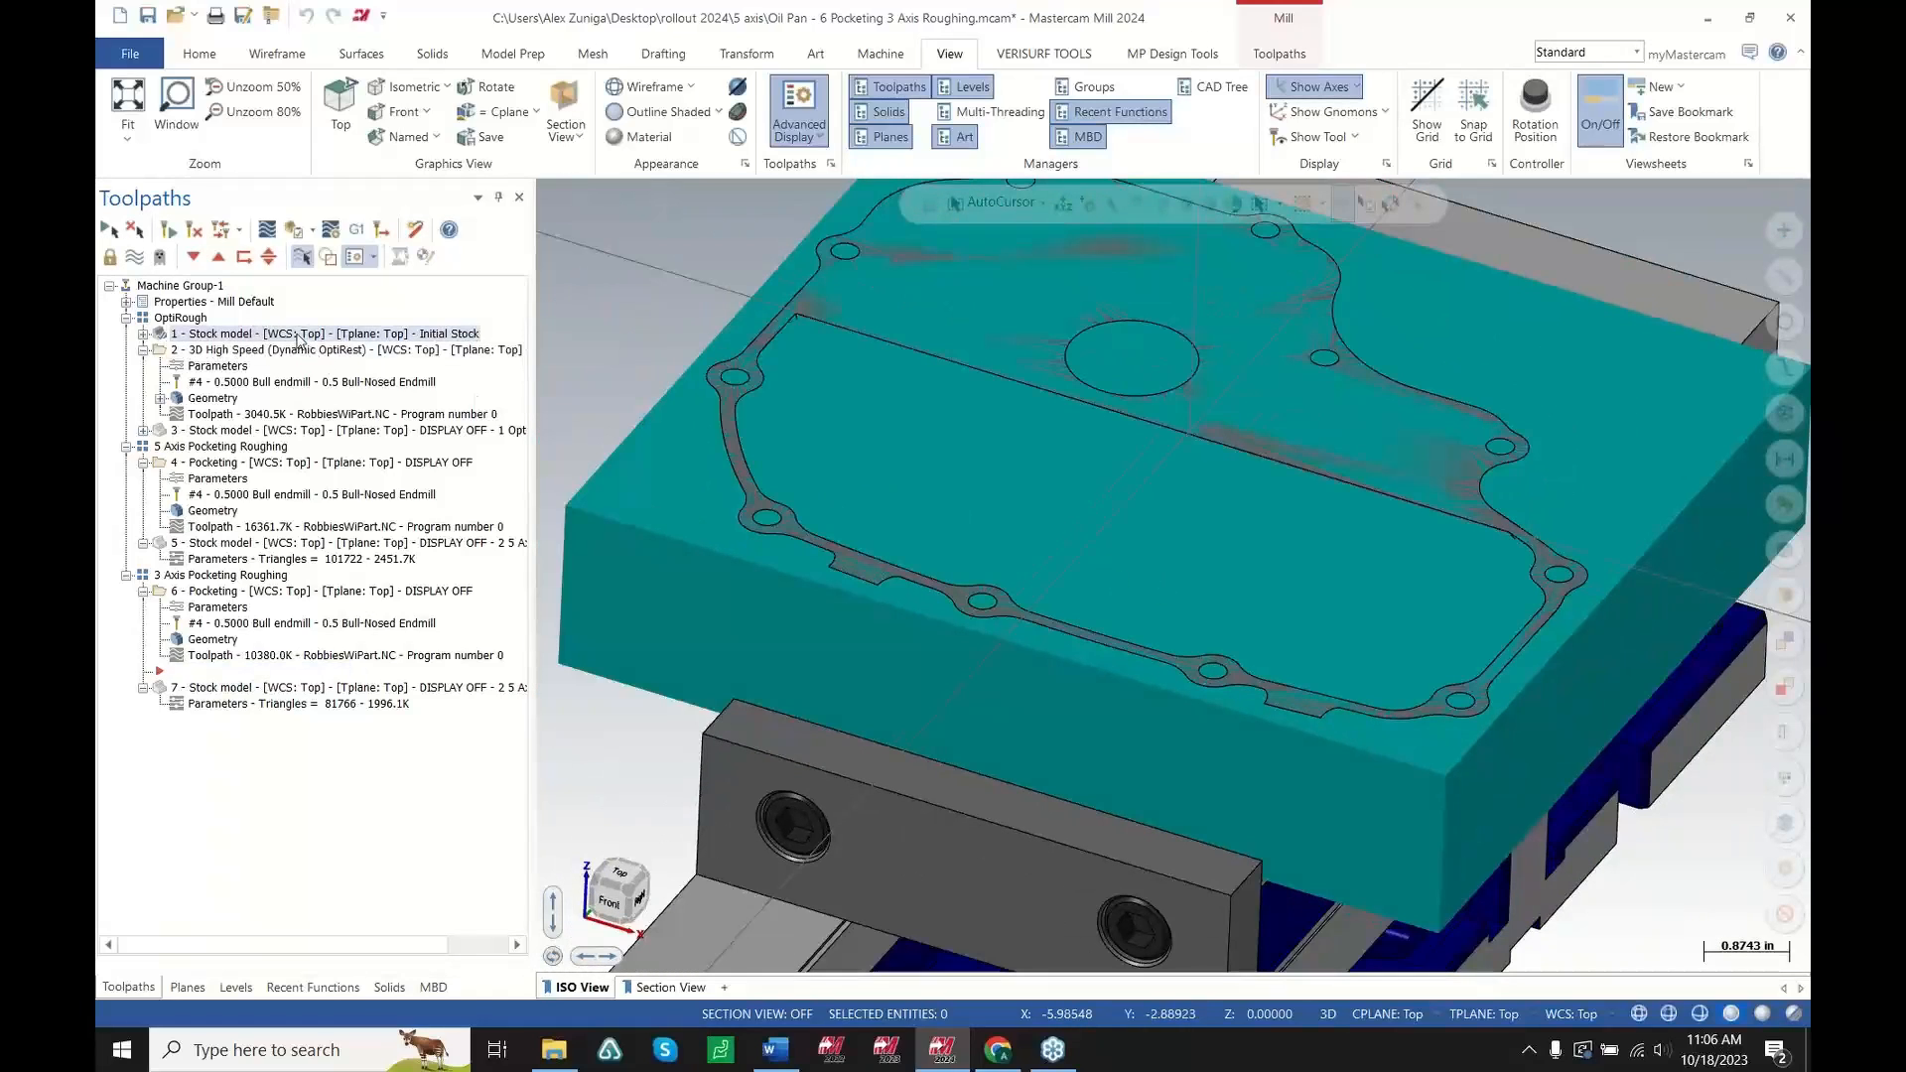
# Show the 3D High Speed (Dynamic OptiRest) toolpath and zoom in to inspect its passes in the pocket
pyautogui.click(261, 350)
pyautogui.scroll(1, 1017, 561)
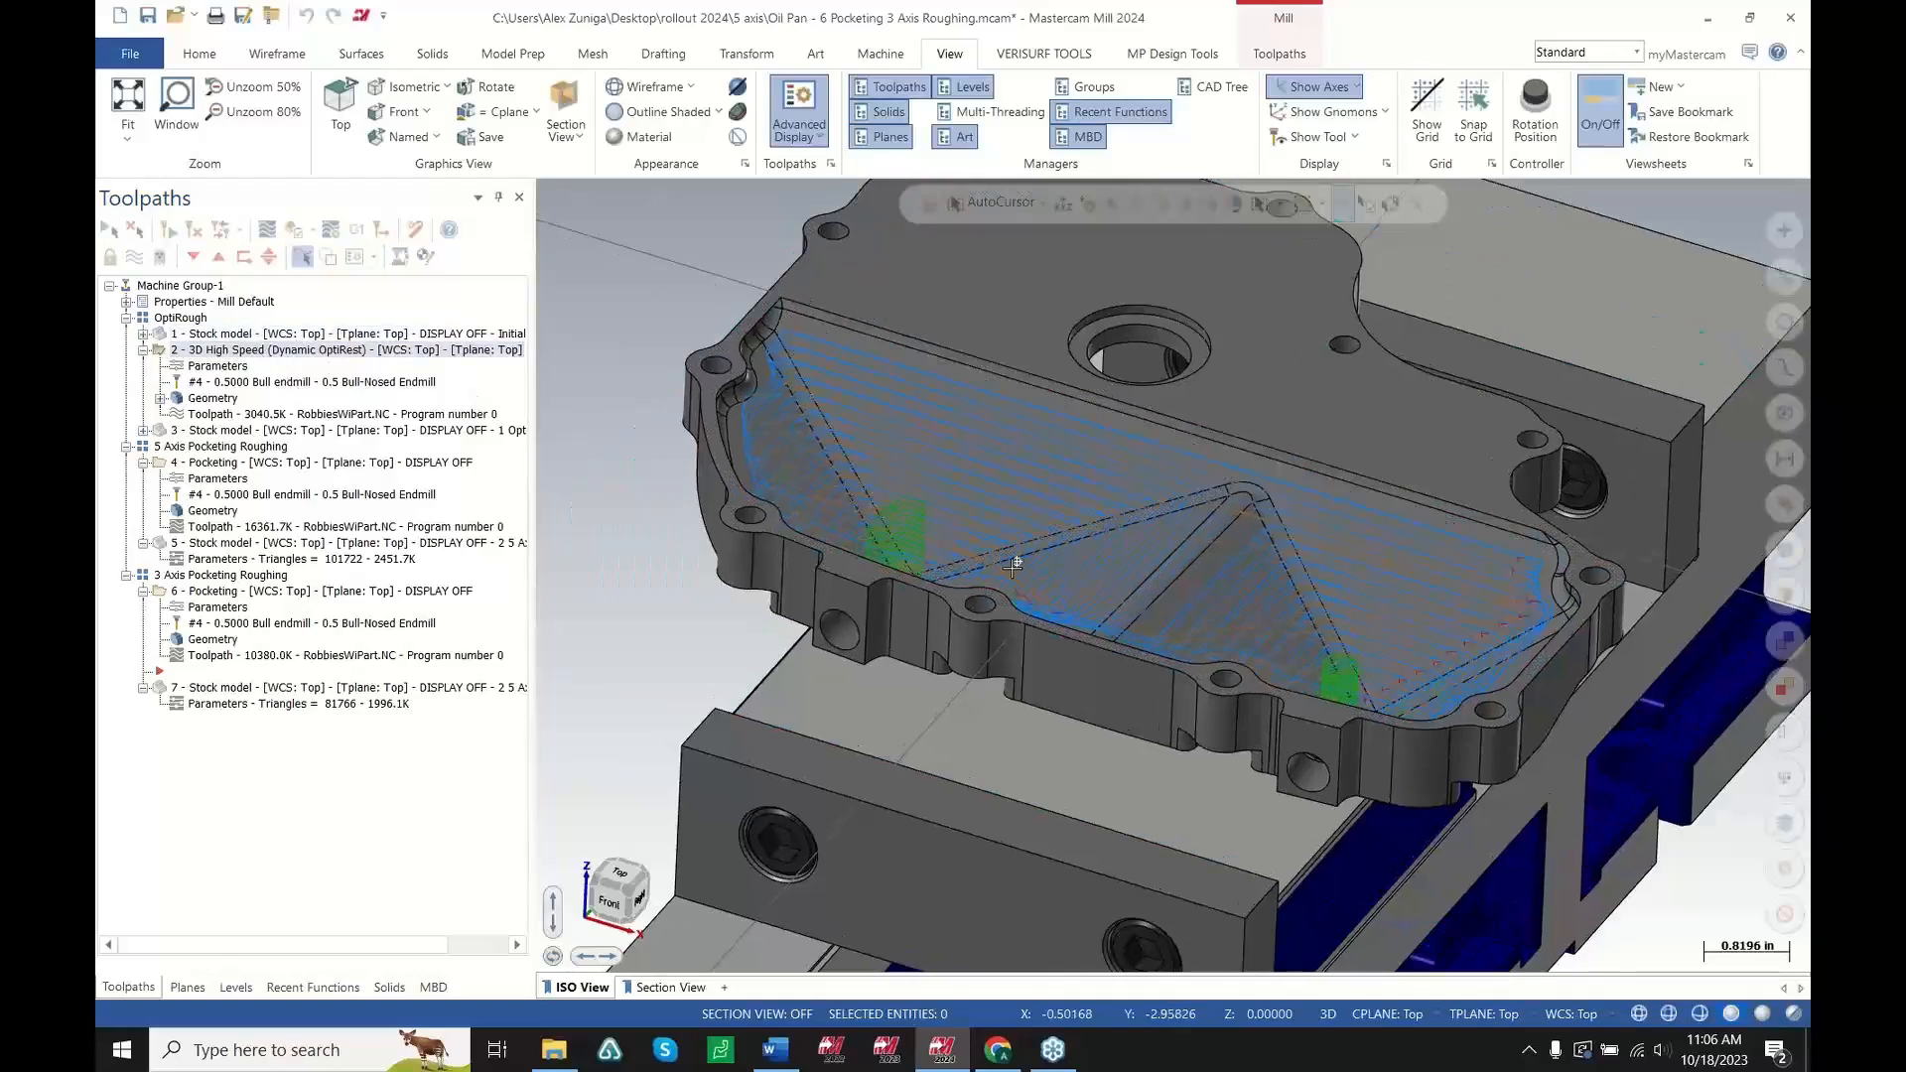
pyautogui.moveTo(1016, 561); pyautogui.dragTo(983, 642, button='middle')
pyautogui.scroll(4, 982, 643)
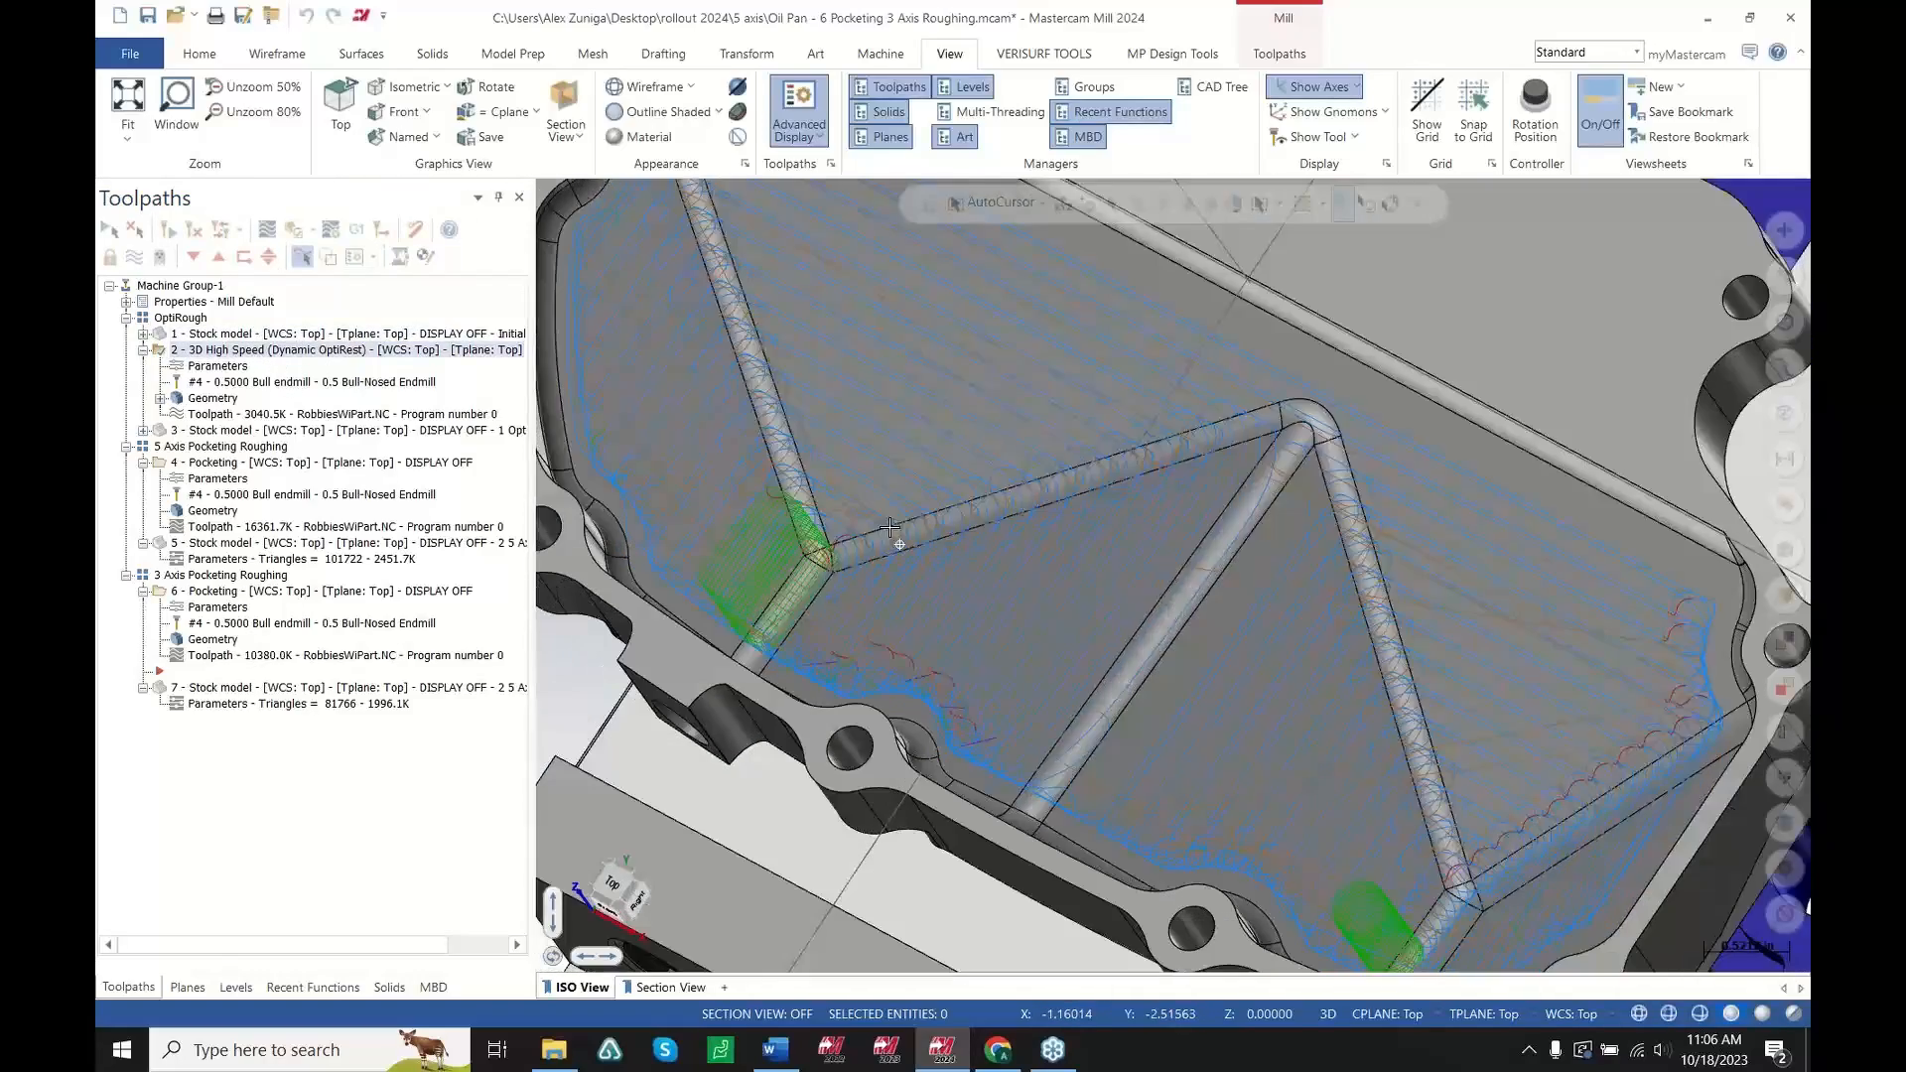
pyautogui.moveTo(890, 526); pyautogui.dragTo(960, 498, button='middle')
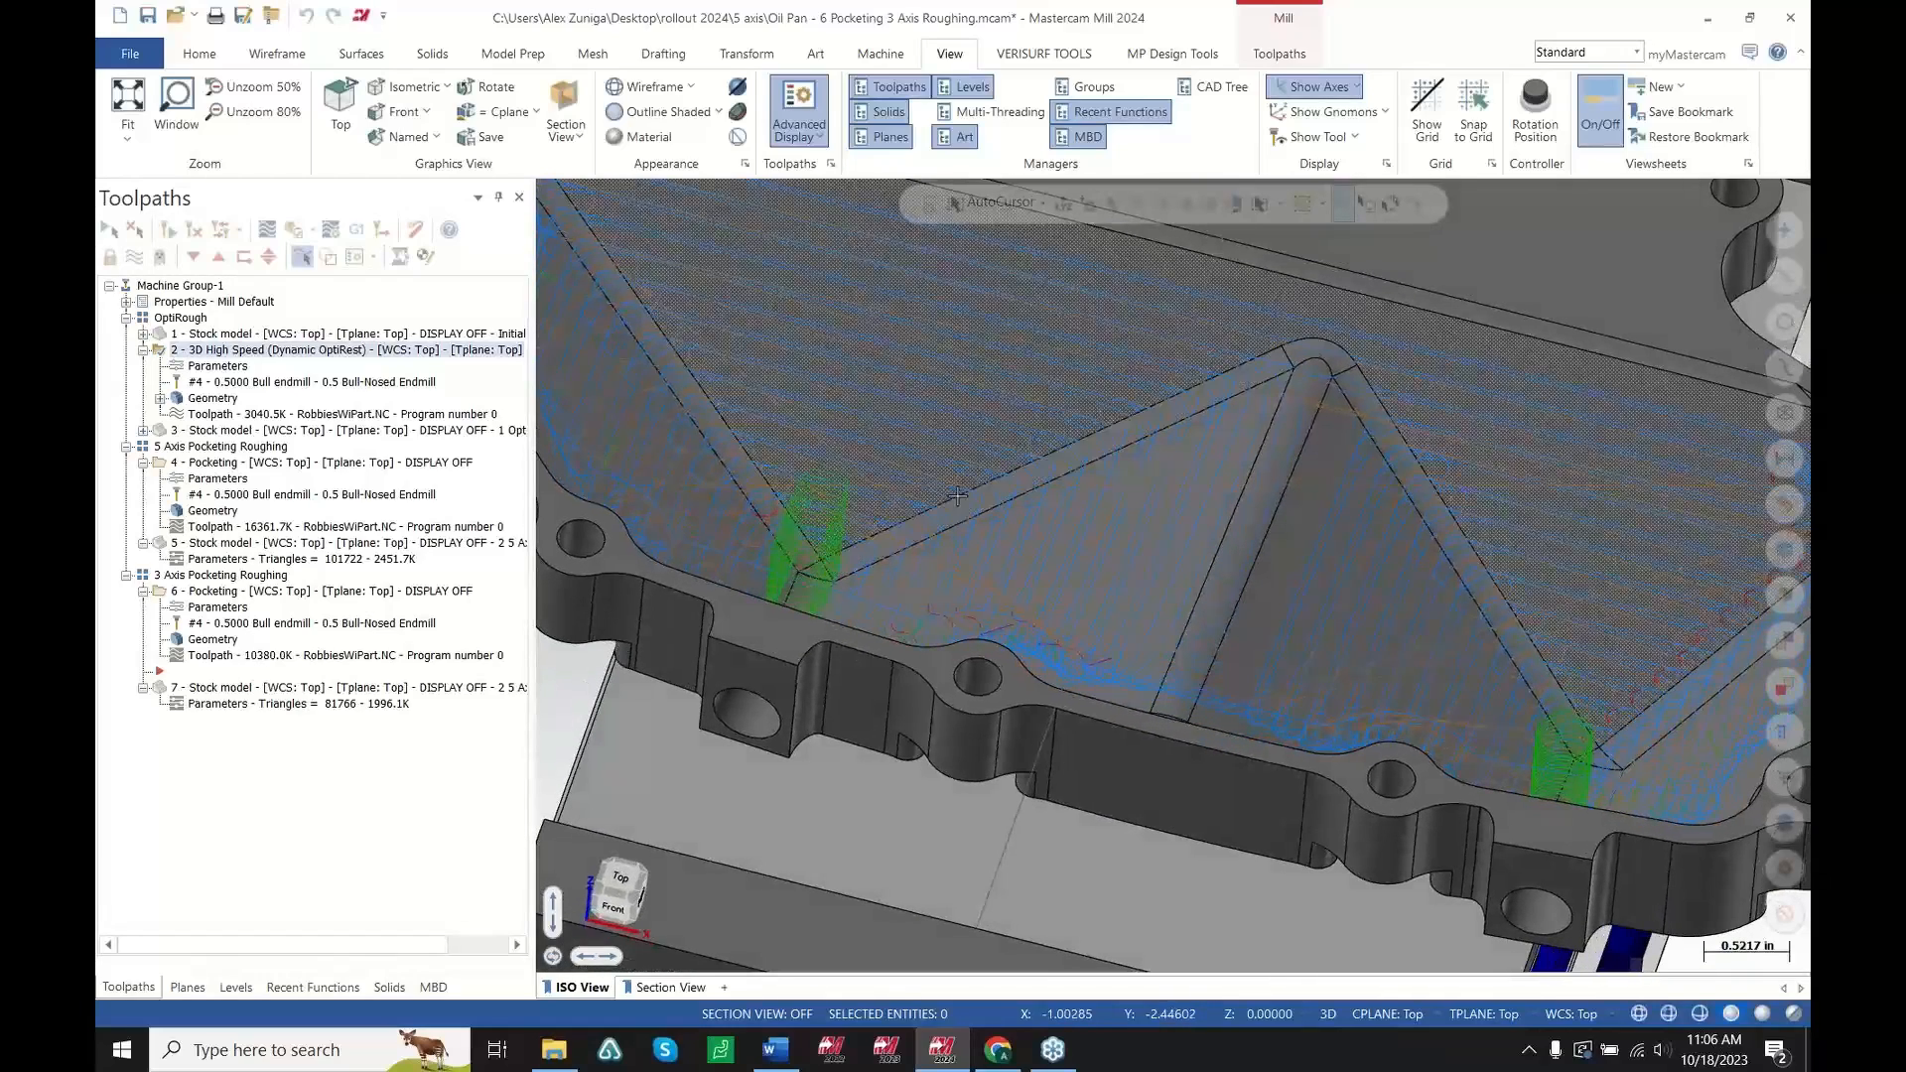
# Show the stock model resulting from the OptiRough operation and inspect the stepped floor
pyautogui.click(323, 432)
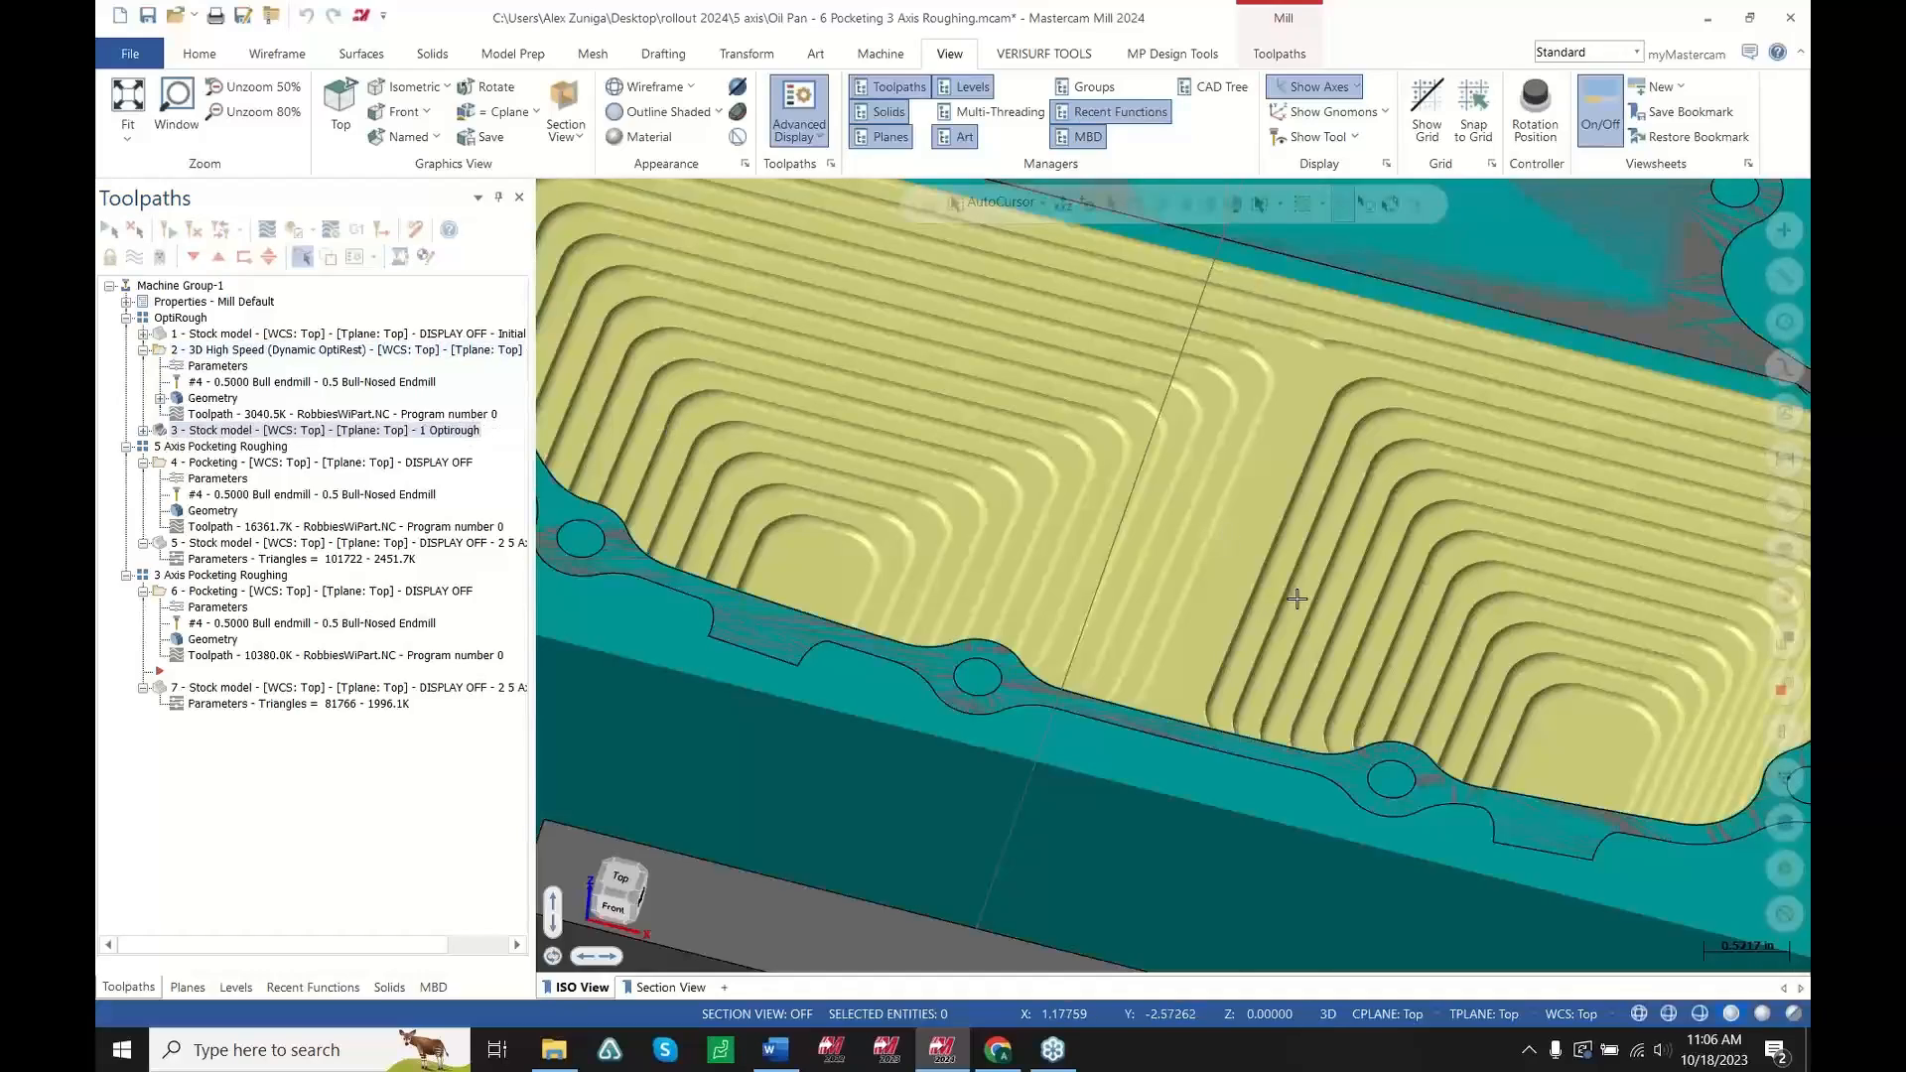
pyautogui.scroll(-1, 1296, 599)
pyautogui.moveTo(1138, 539)
pyautogui.mouseDown(button='middle')
pyautogui.moveTo(1046, 540)
pyautogui.moveTo(1114, 586)
pyautogui.moveTo(1000, 626)
pyautogui.moveTo(1021, 557)
pyautogui.moveTo(1284, 556)
pyautogui.mouseUp(button='middle')
pyautogui.scroll(3, 1072, 604)
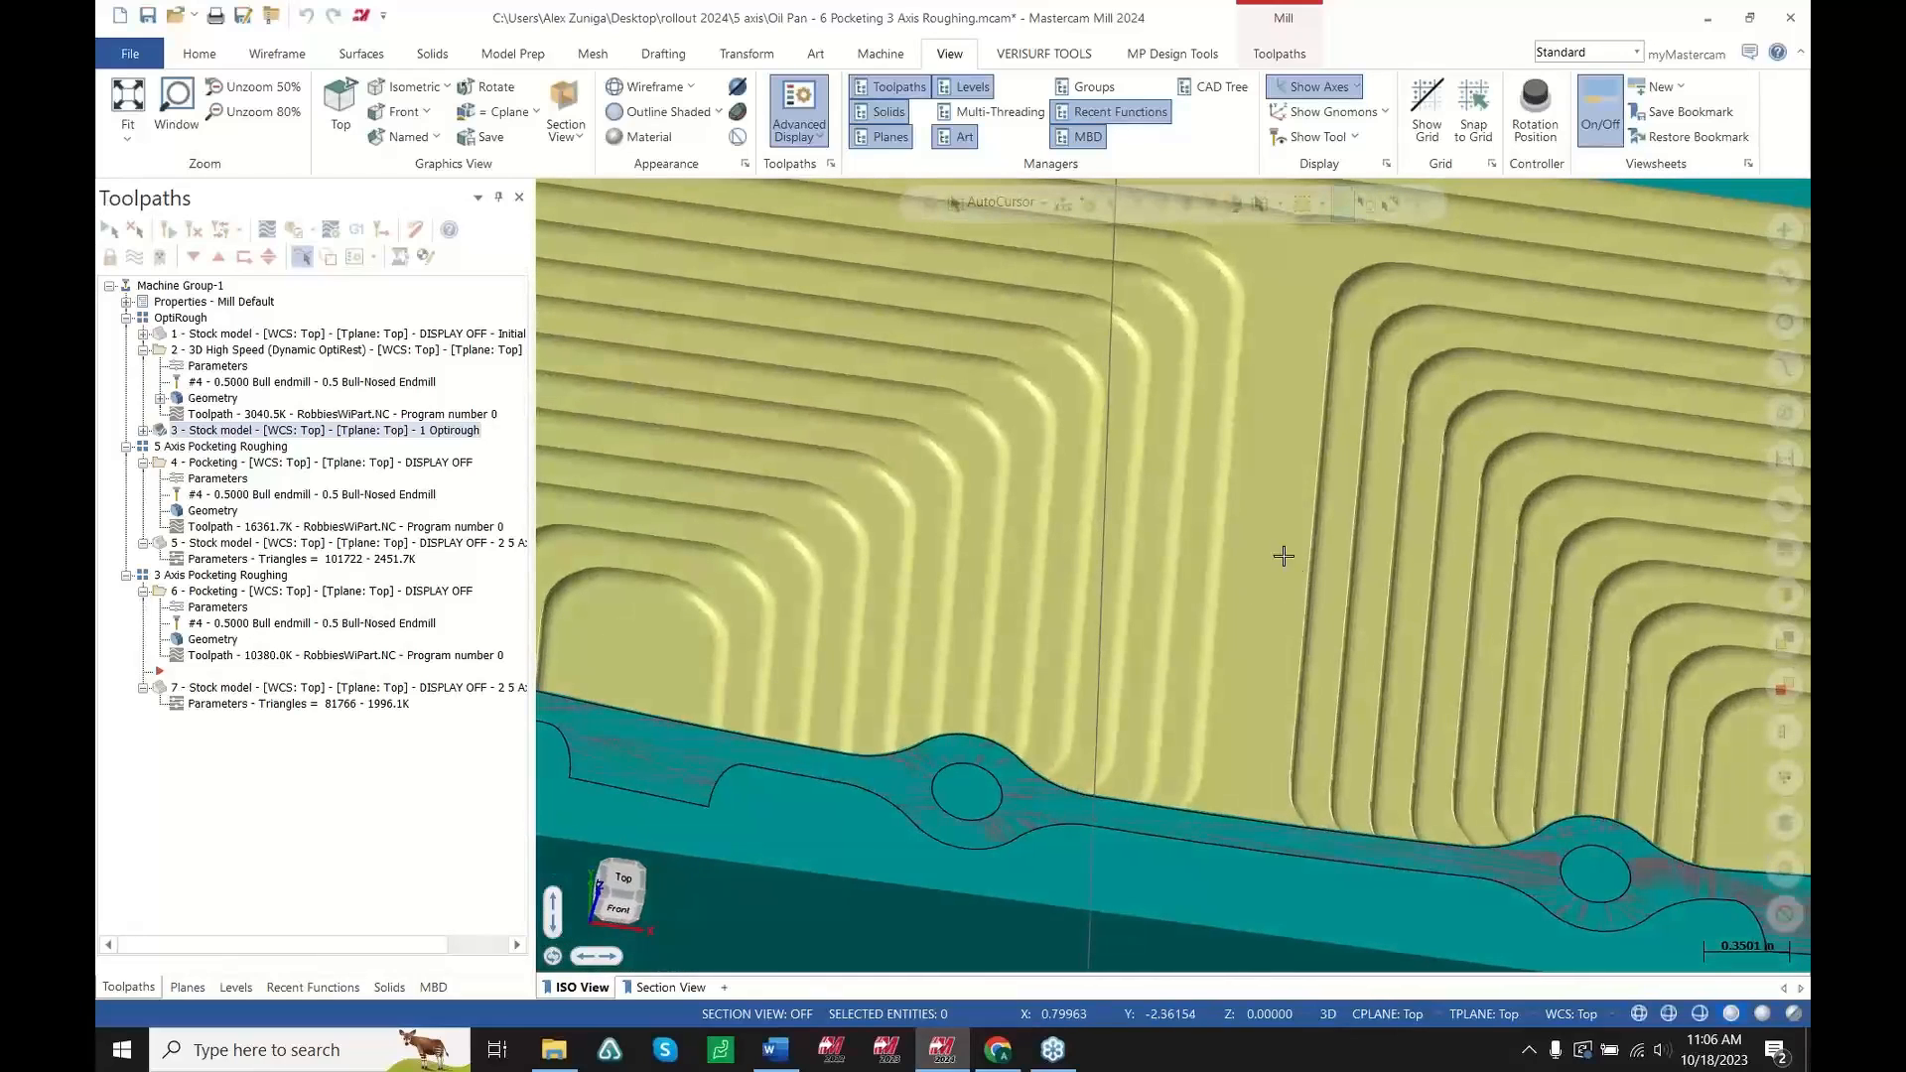
pyautogui.scroll(-2, 1305, 517)
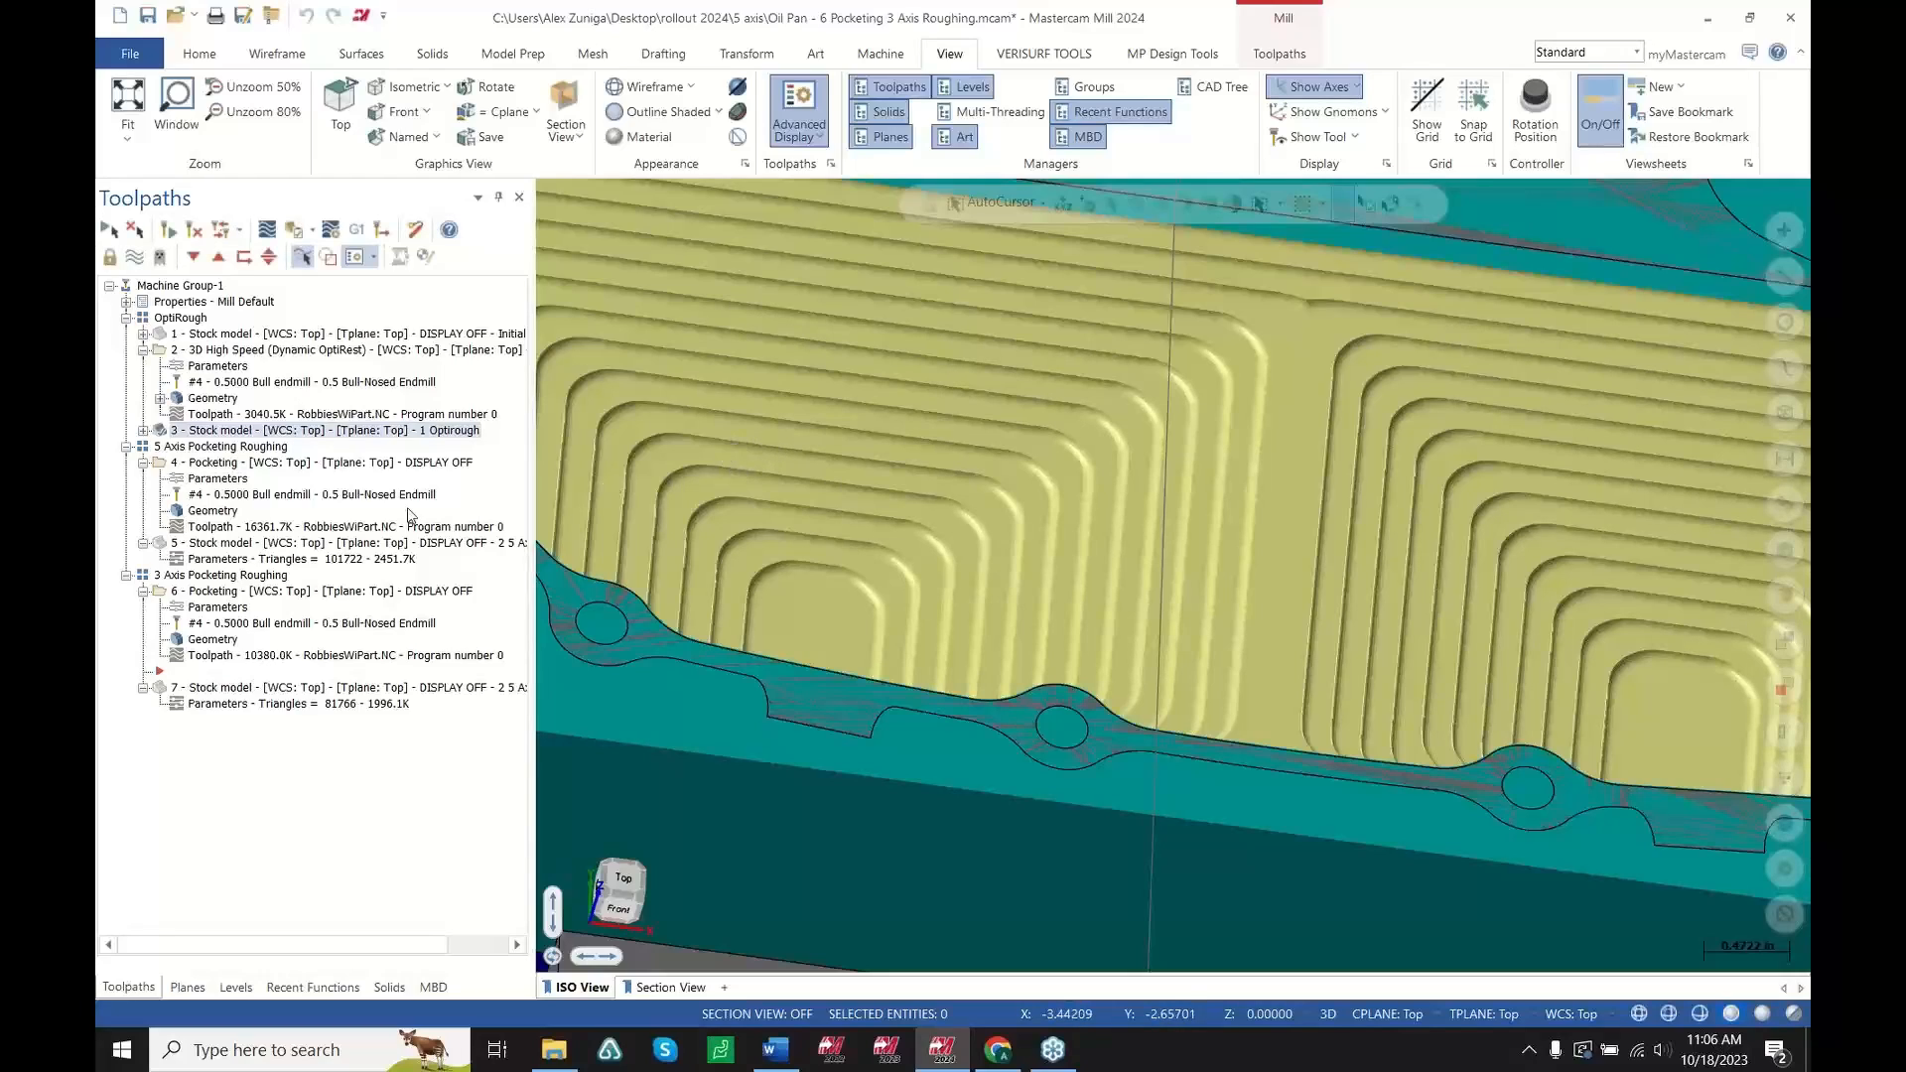
# Show the 5-axis Pocketing toolpath and rotate the view to see it across the pocket
pyautogui.click(270, 465)
pyautogui.scroll(-5, 1310, 566)
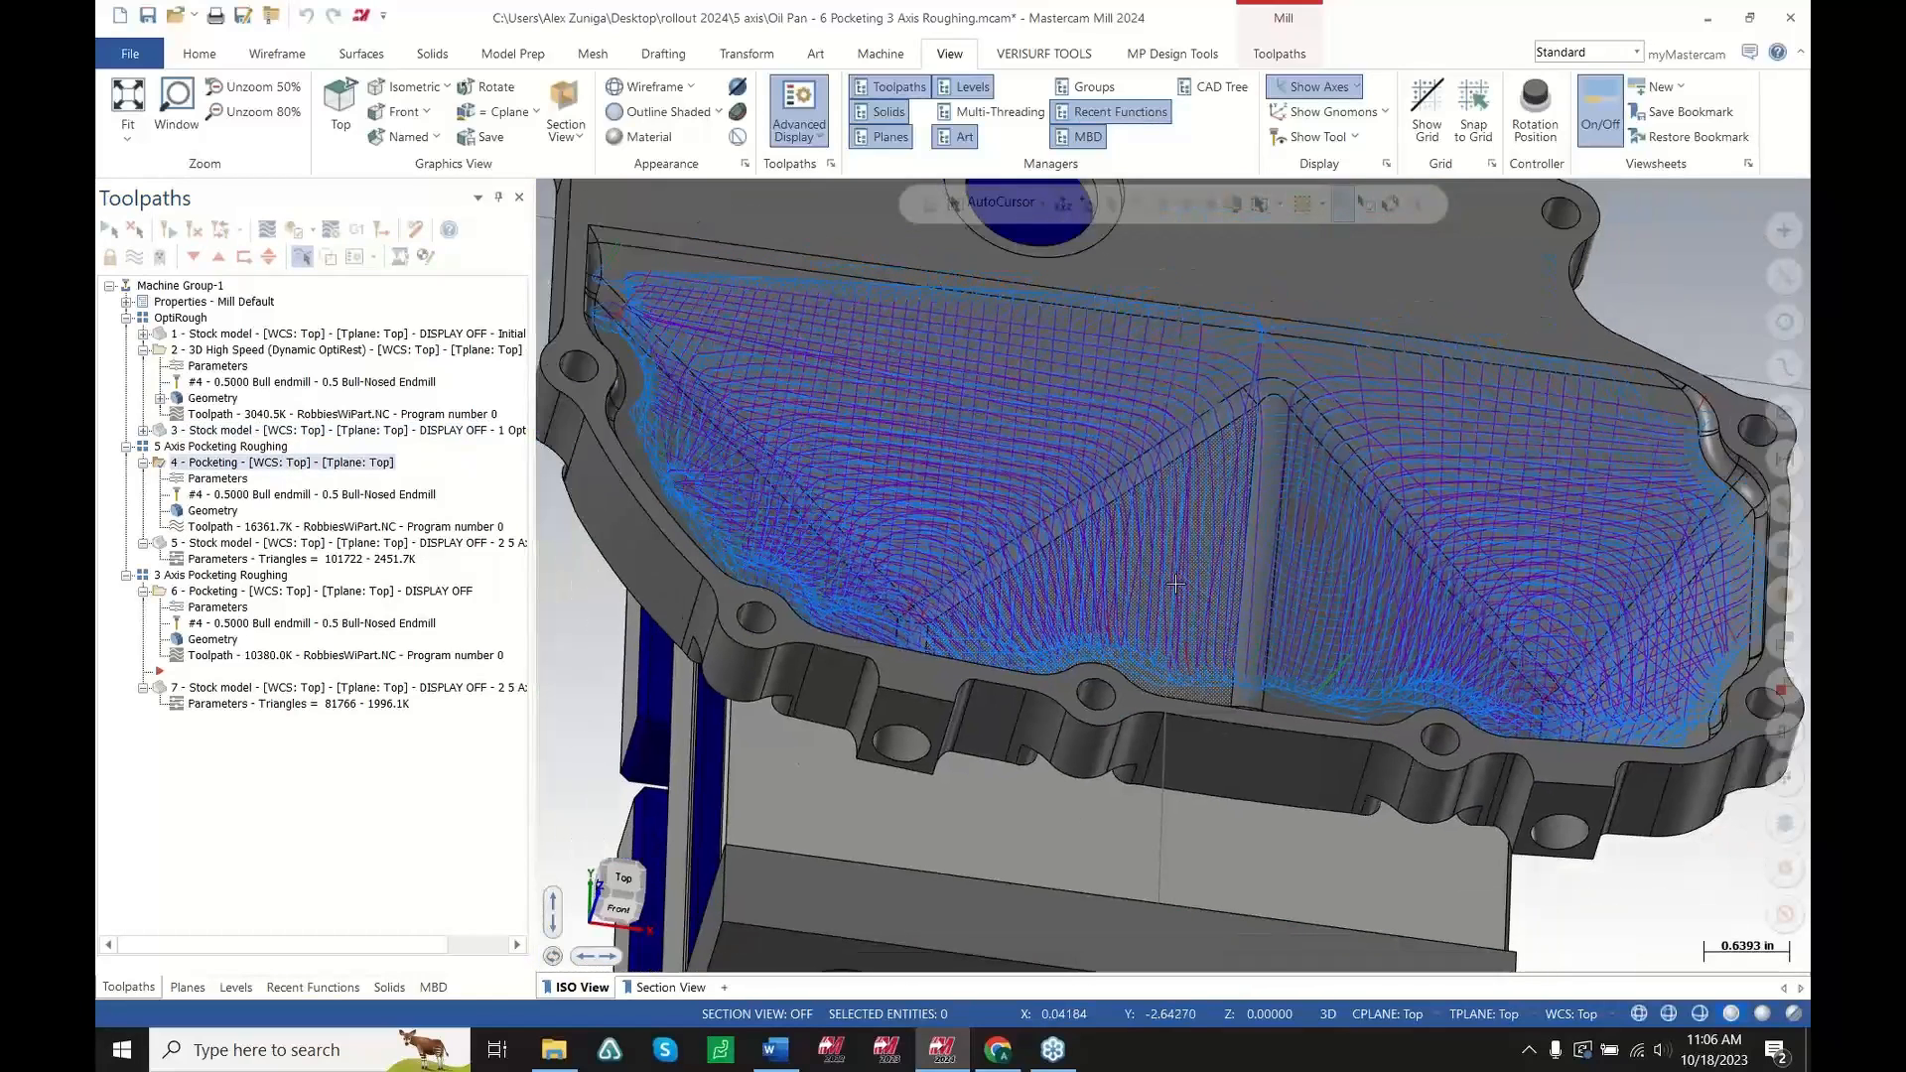
pyautogui.moveTo(1283, 508); pyautogui.dragTo(1210, 516, button='middle')
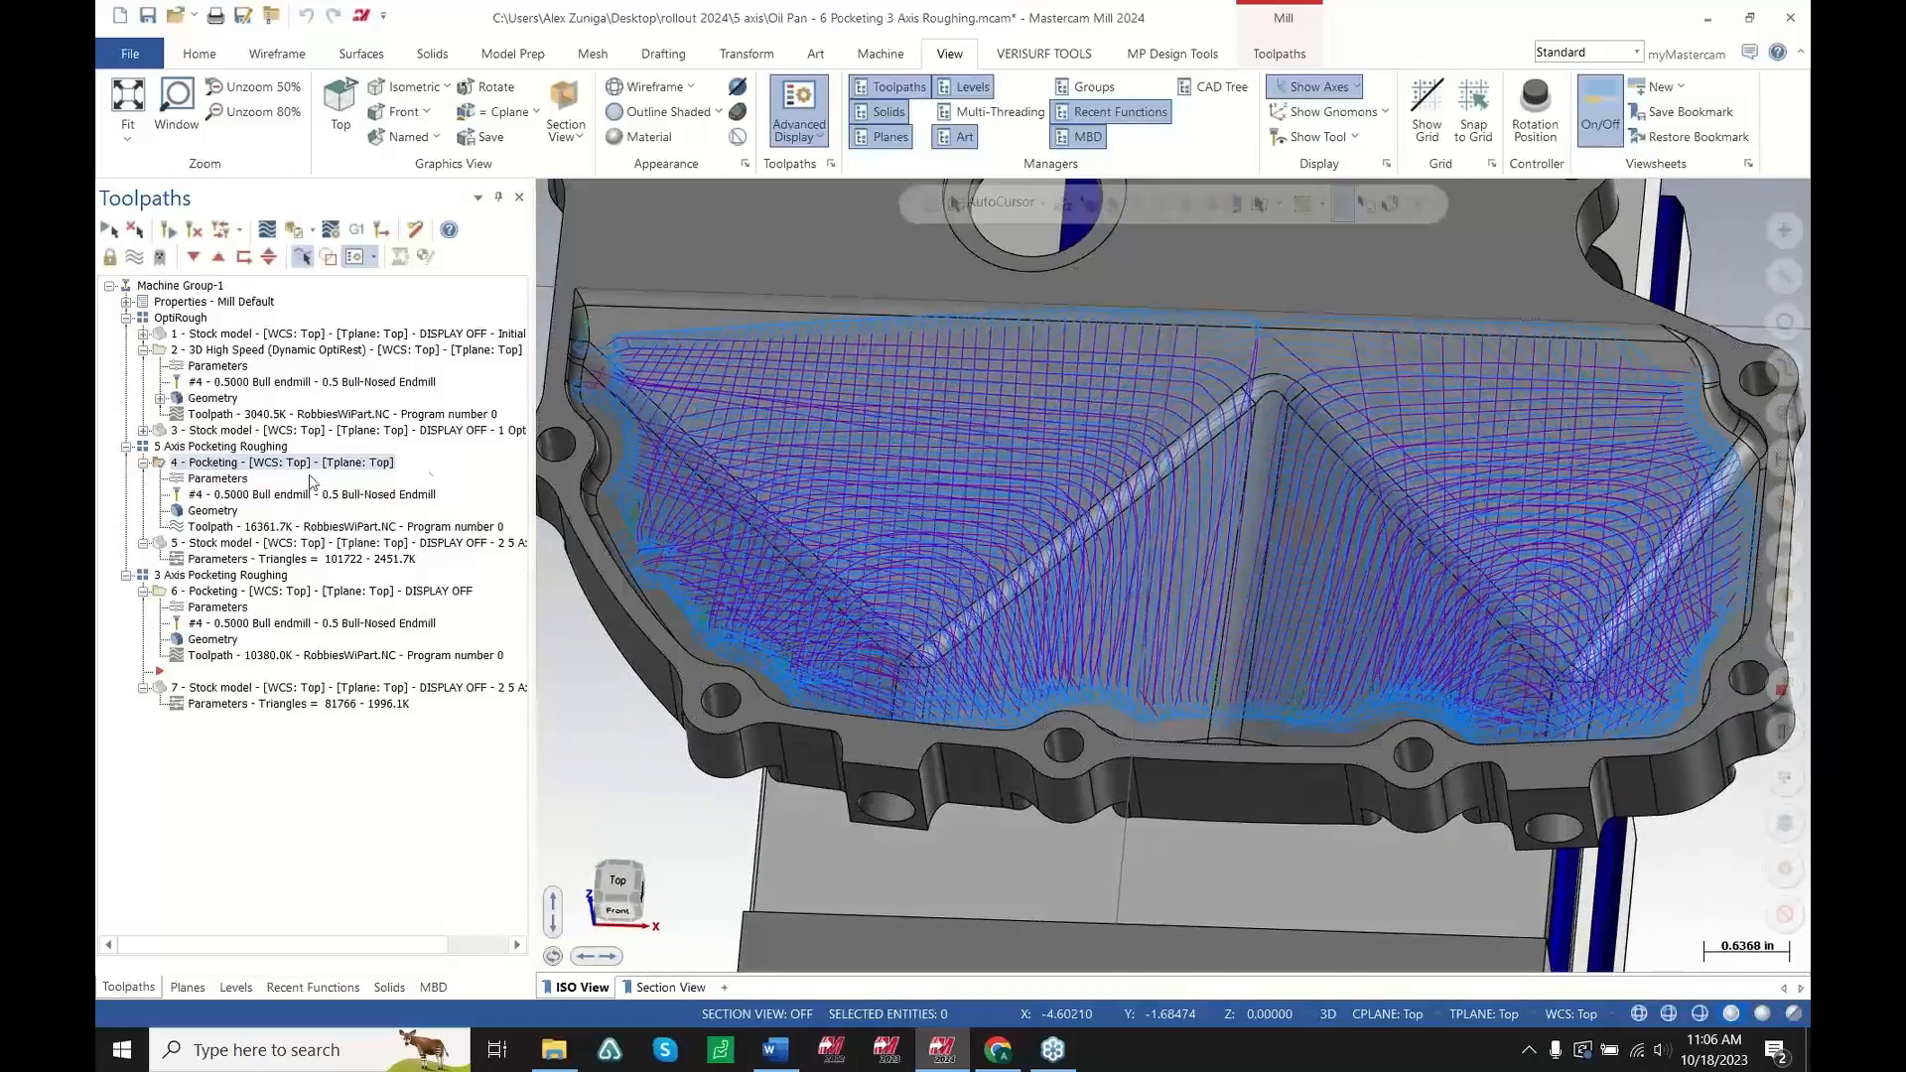
# Backplot the 5-axis Pocketing toolpath in Incremental Mode and scrub the position slider
pyautogui.click(268, 530)
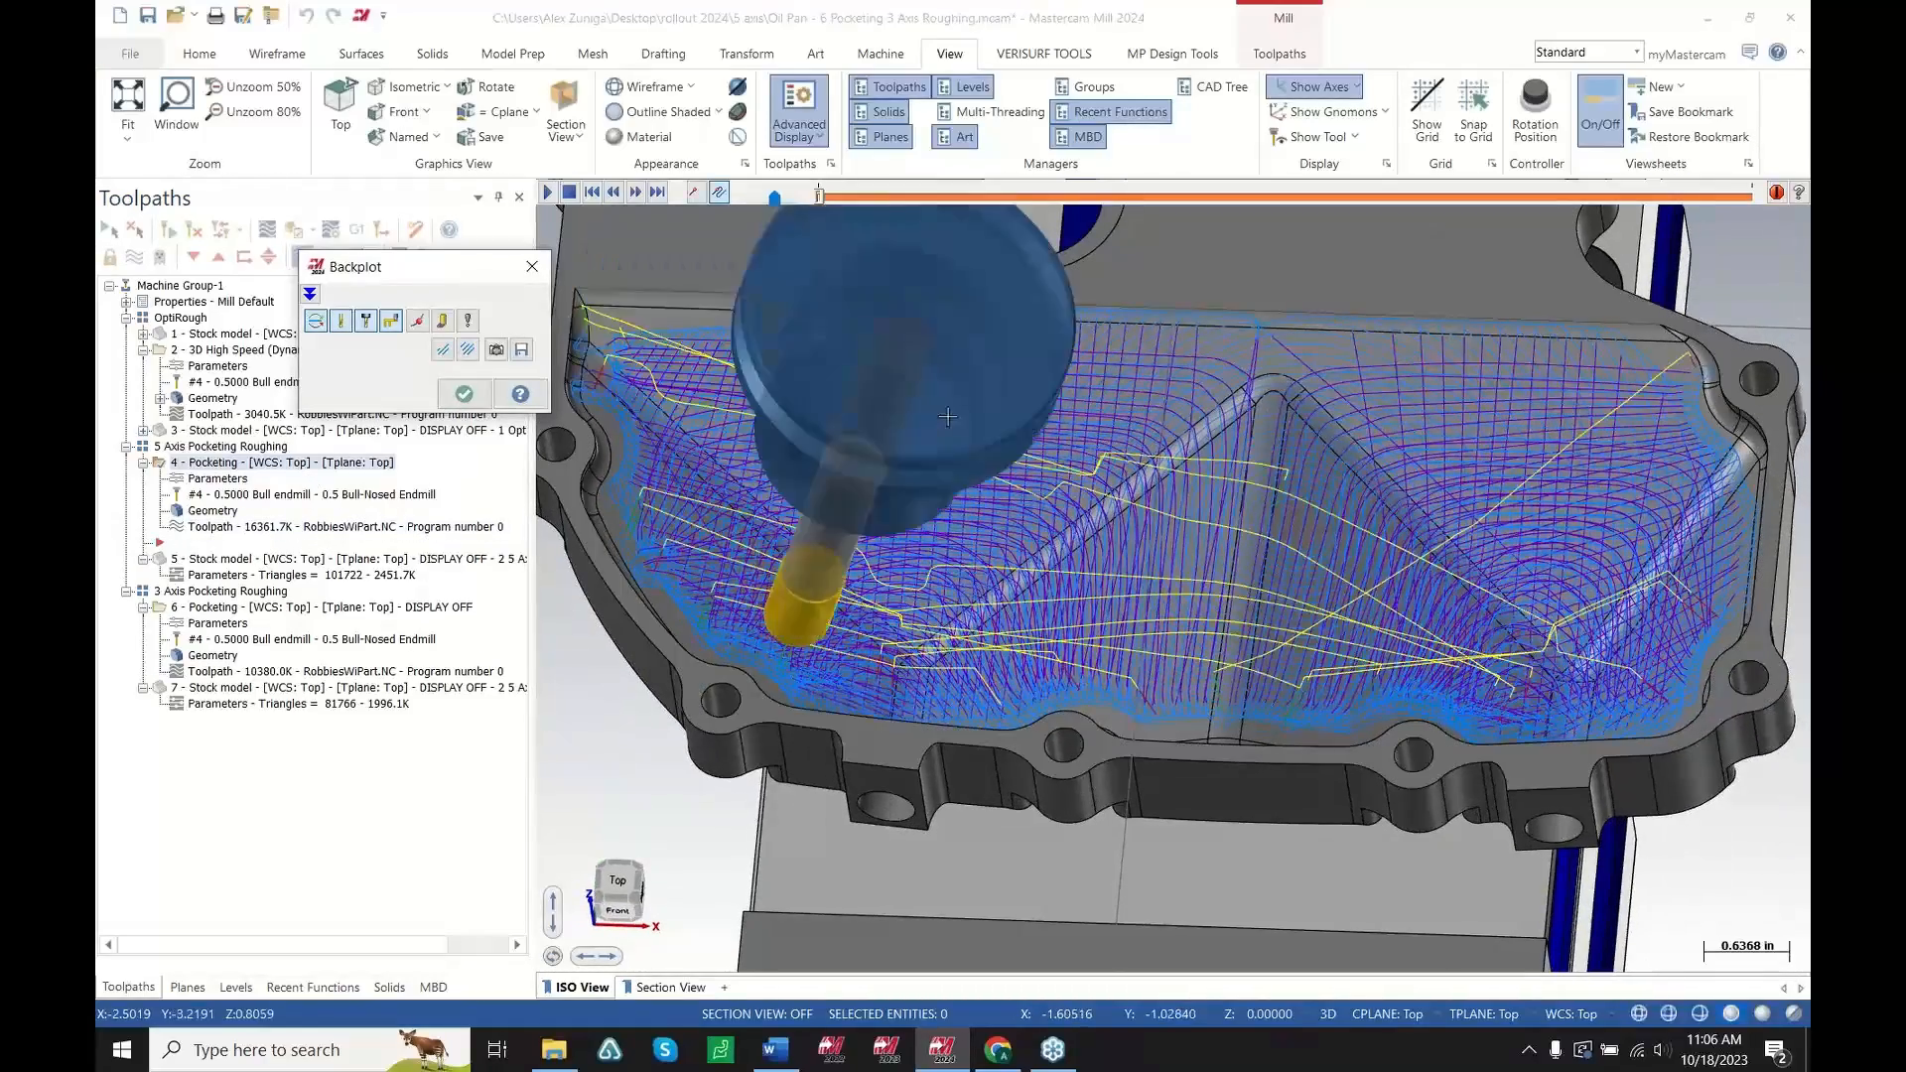
pyautogui.click(696, 202)
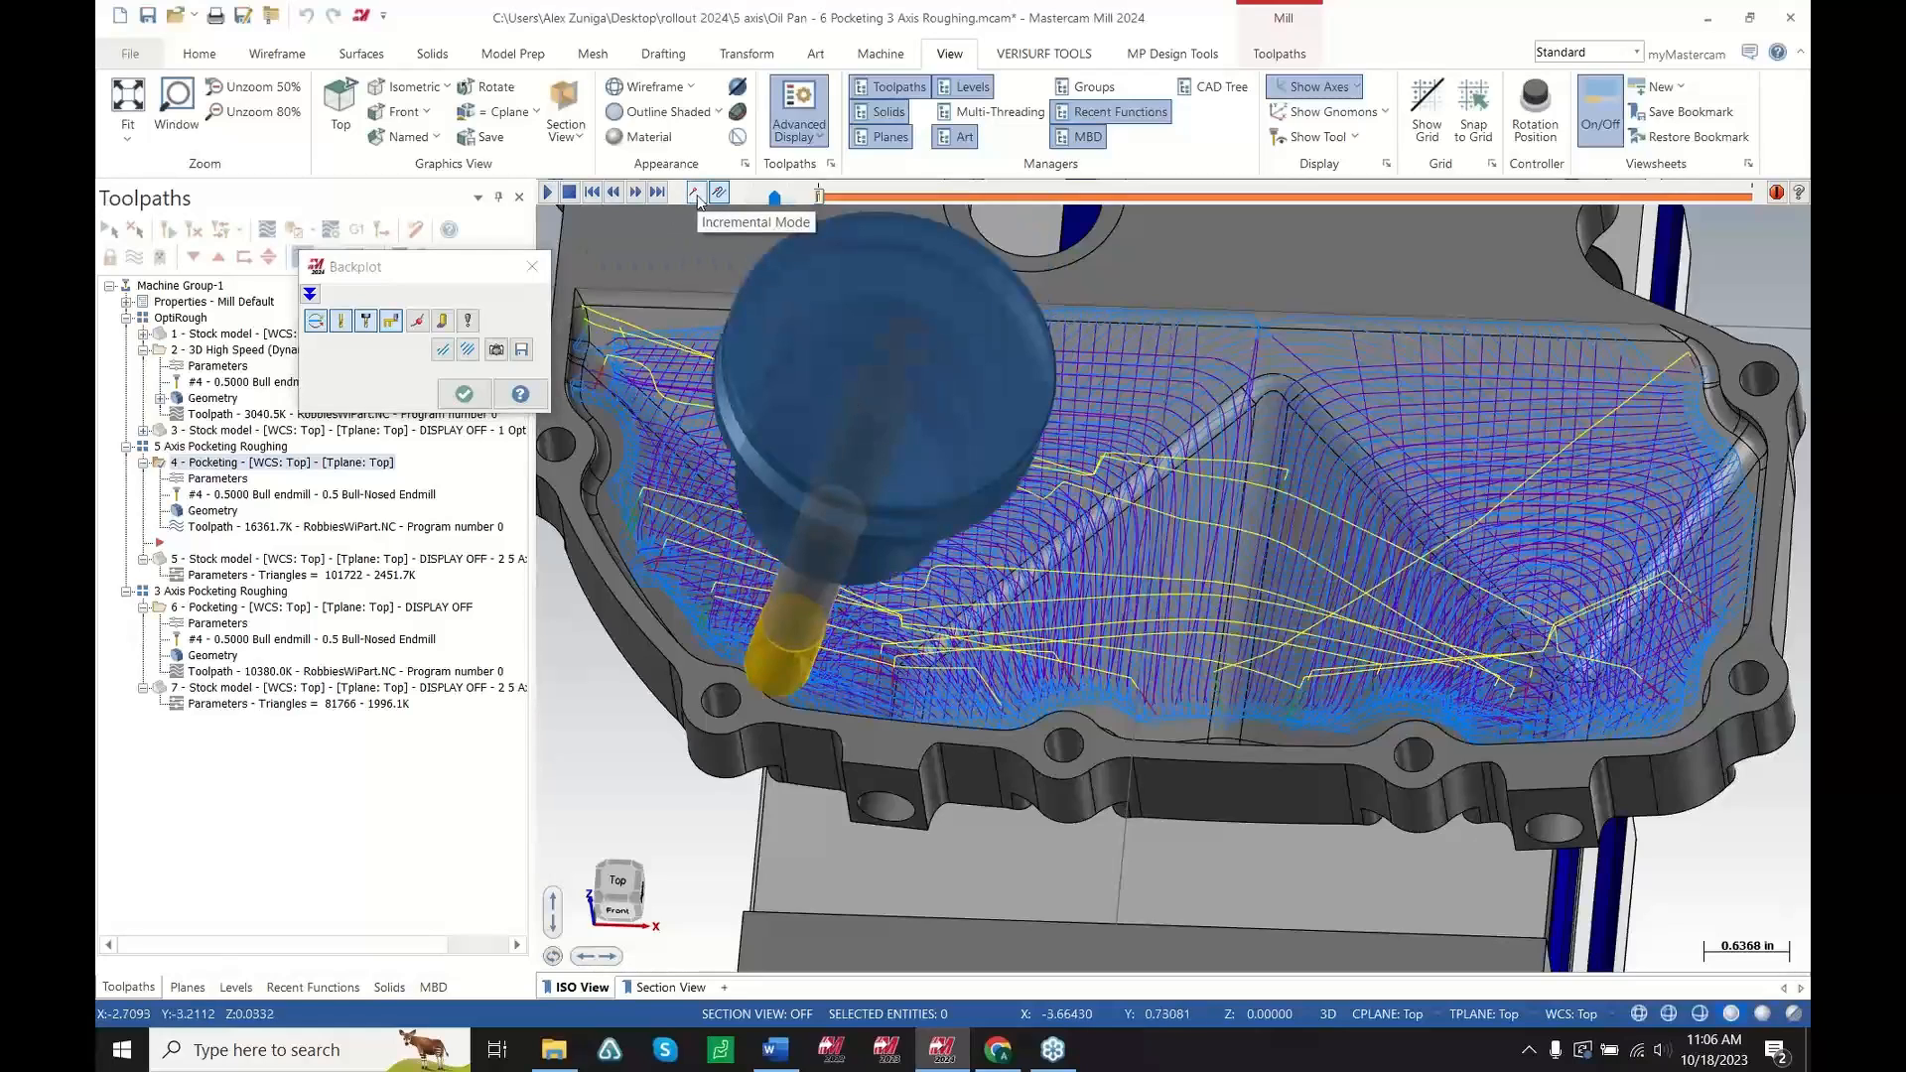
pyautogui.click(695, 193)
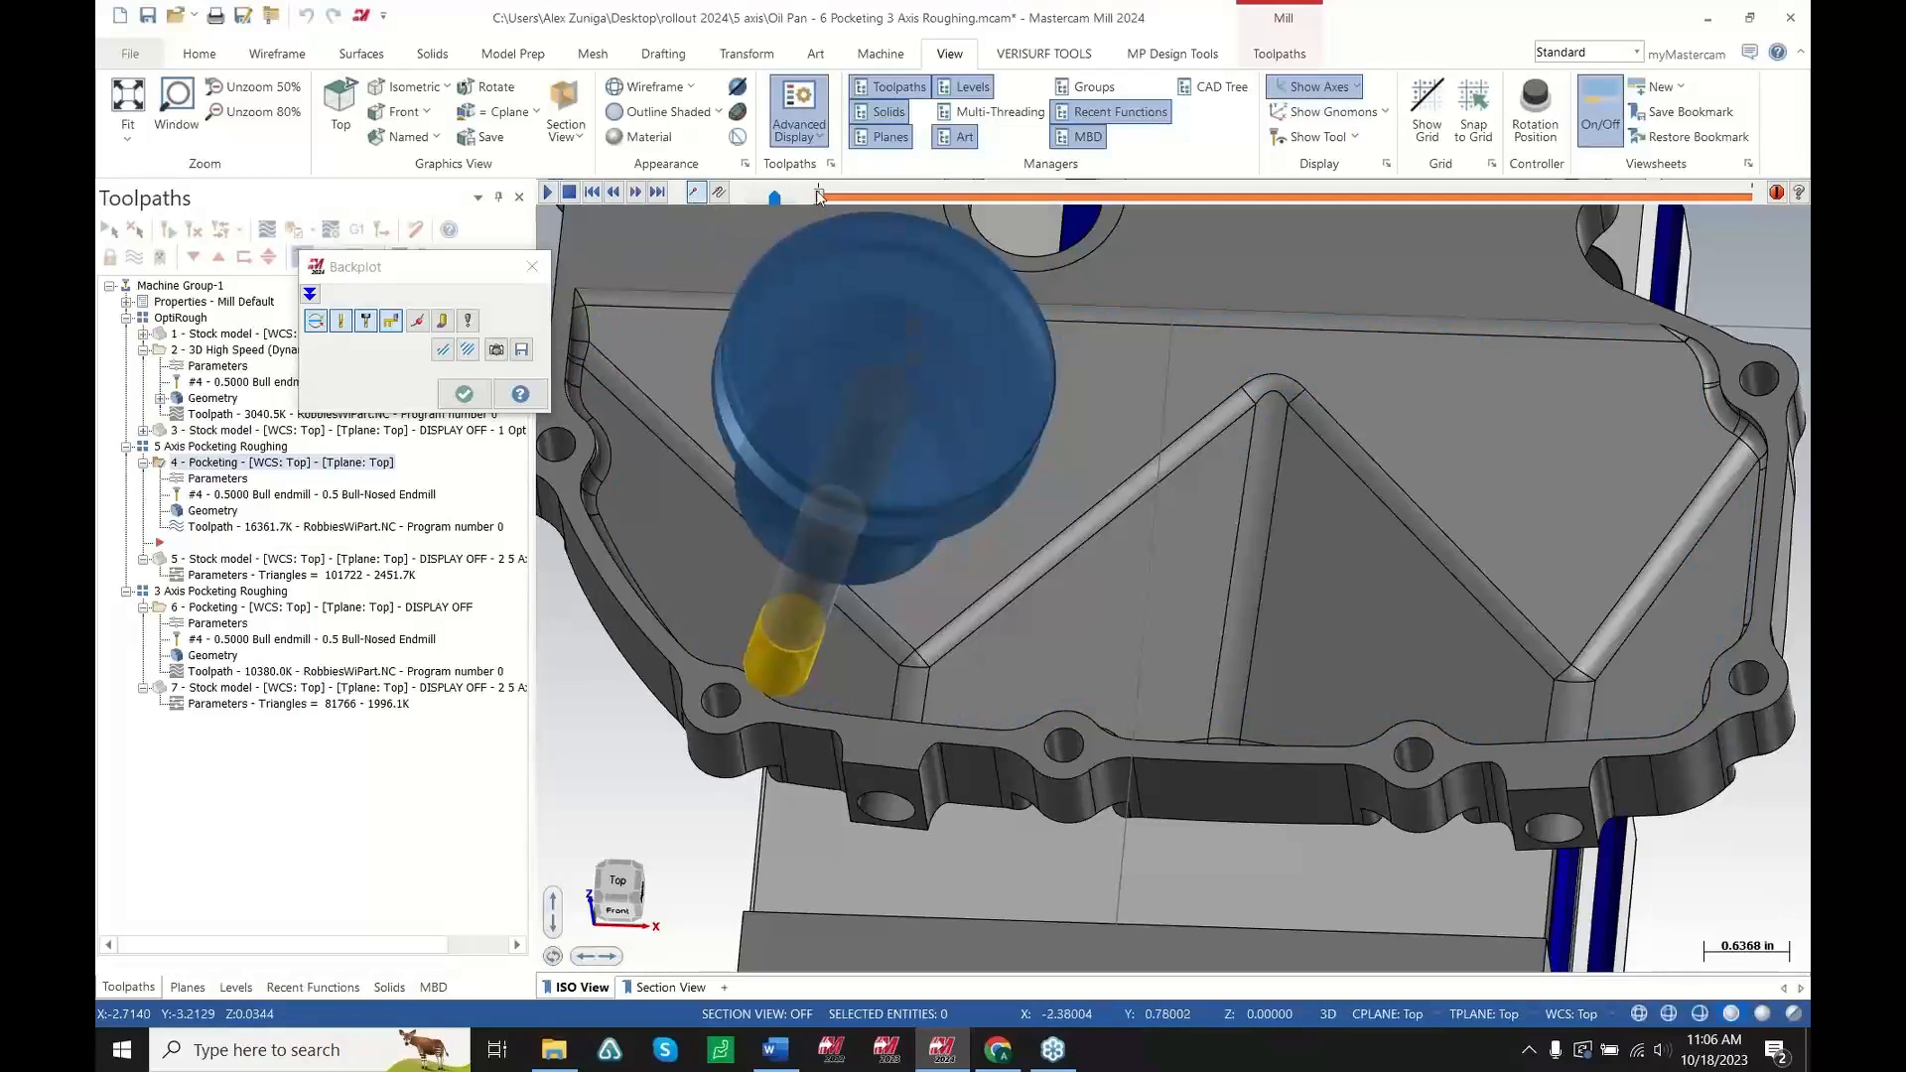
pyautogui.moveTo(820, 197); pyautogui.dragTo(845, 197)
pyautogui.moveTo(1226, 627)
pyautogui.mouseDown(button='middle')
pyautogui.moveTo(1261, 564)
pyautogui.moveTo(694, 350)
pyautogui.mouseUp(button='middle')
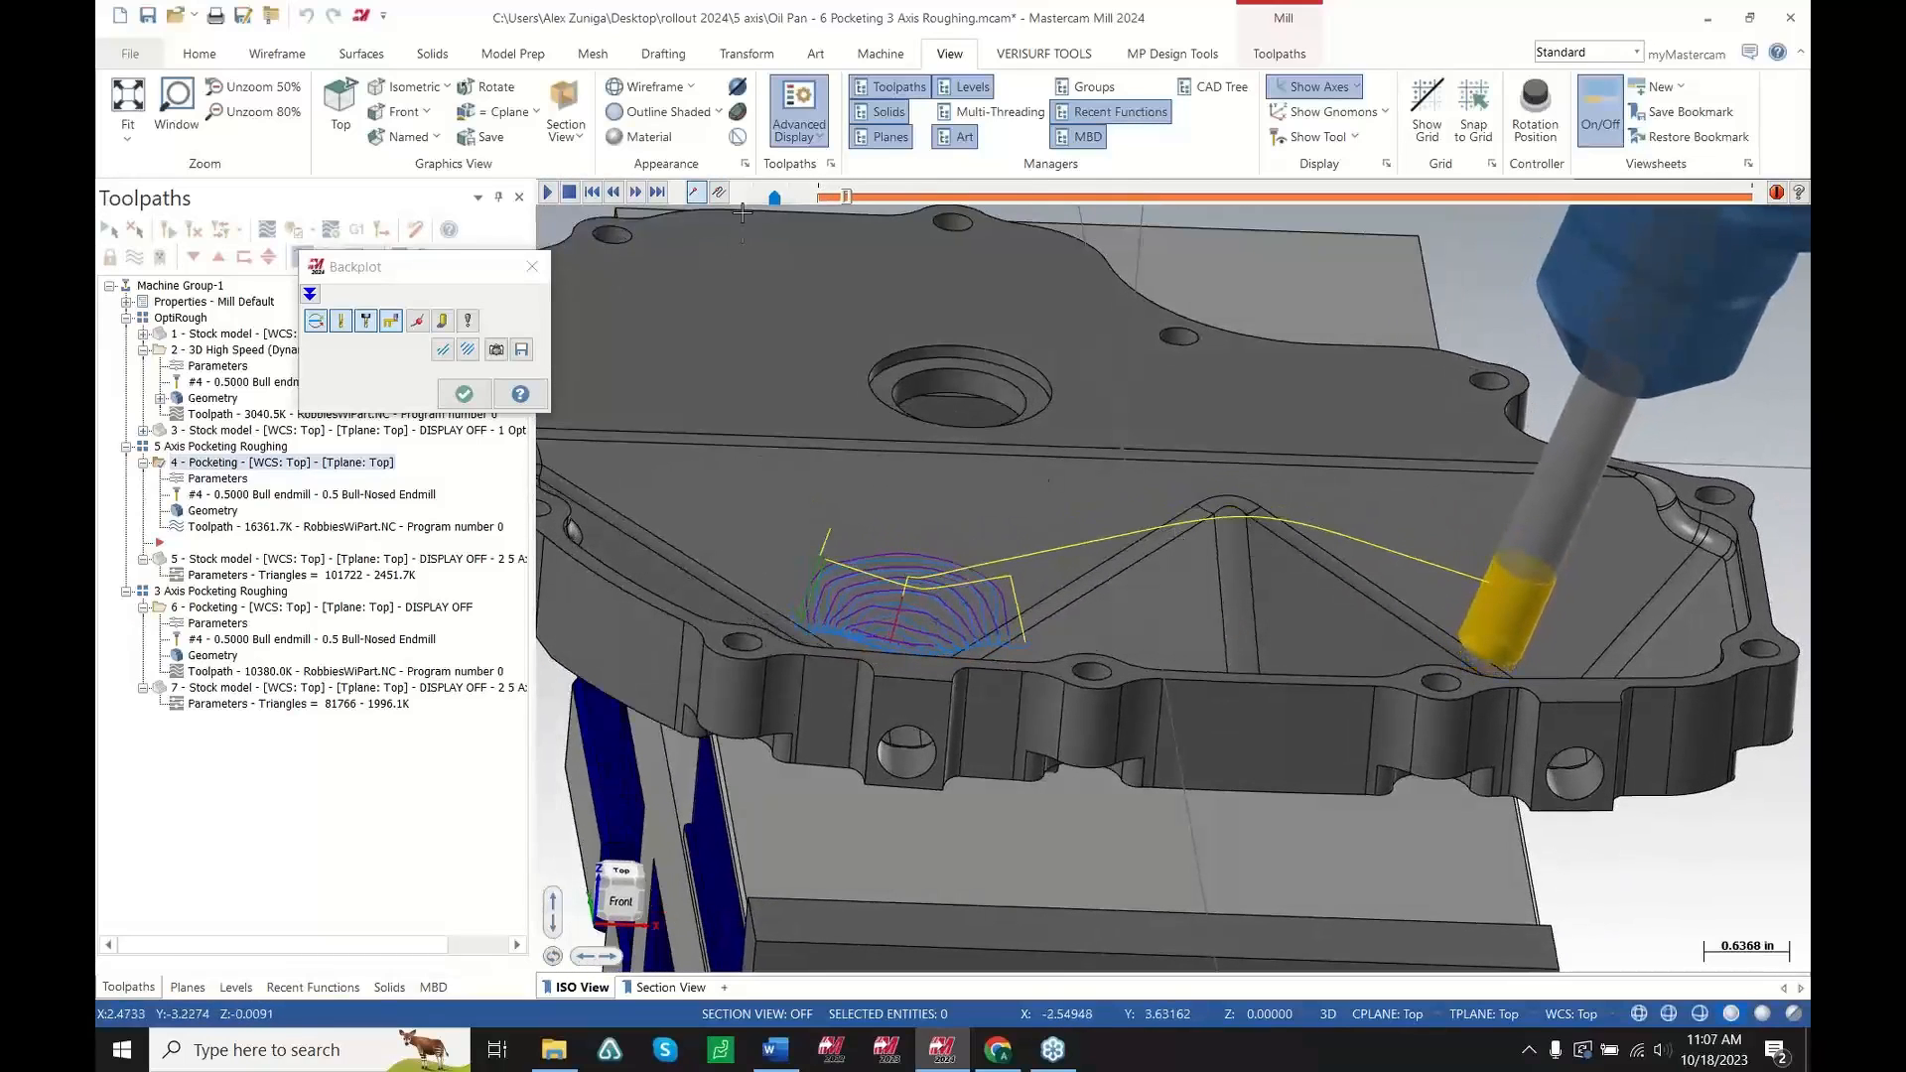
# Play the pocketing backplot and drag its progress slider further along the toolpath
pyautogui.click(547, 193)
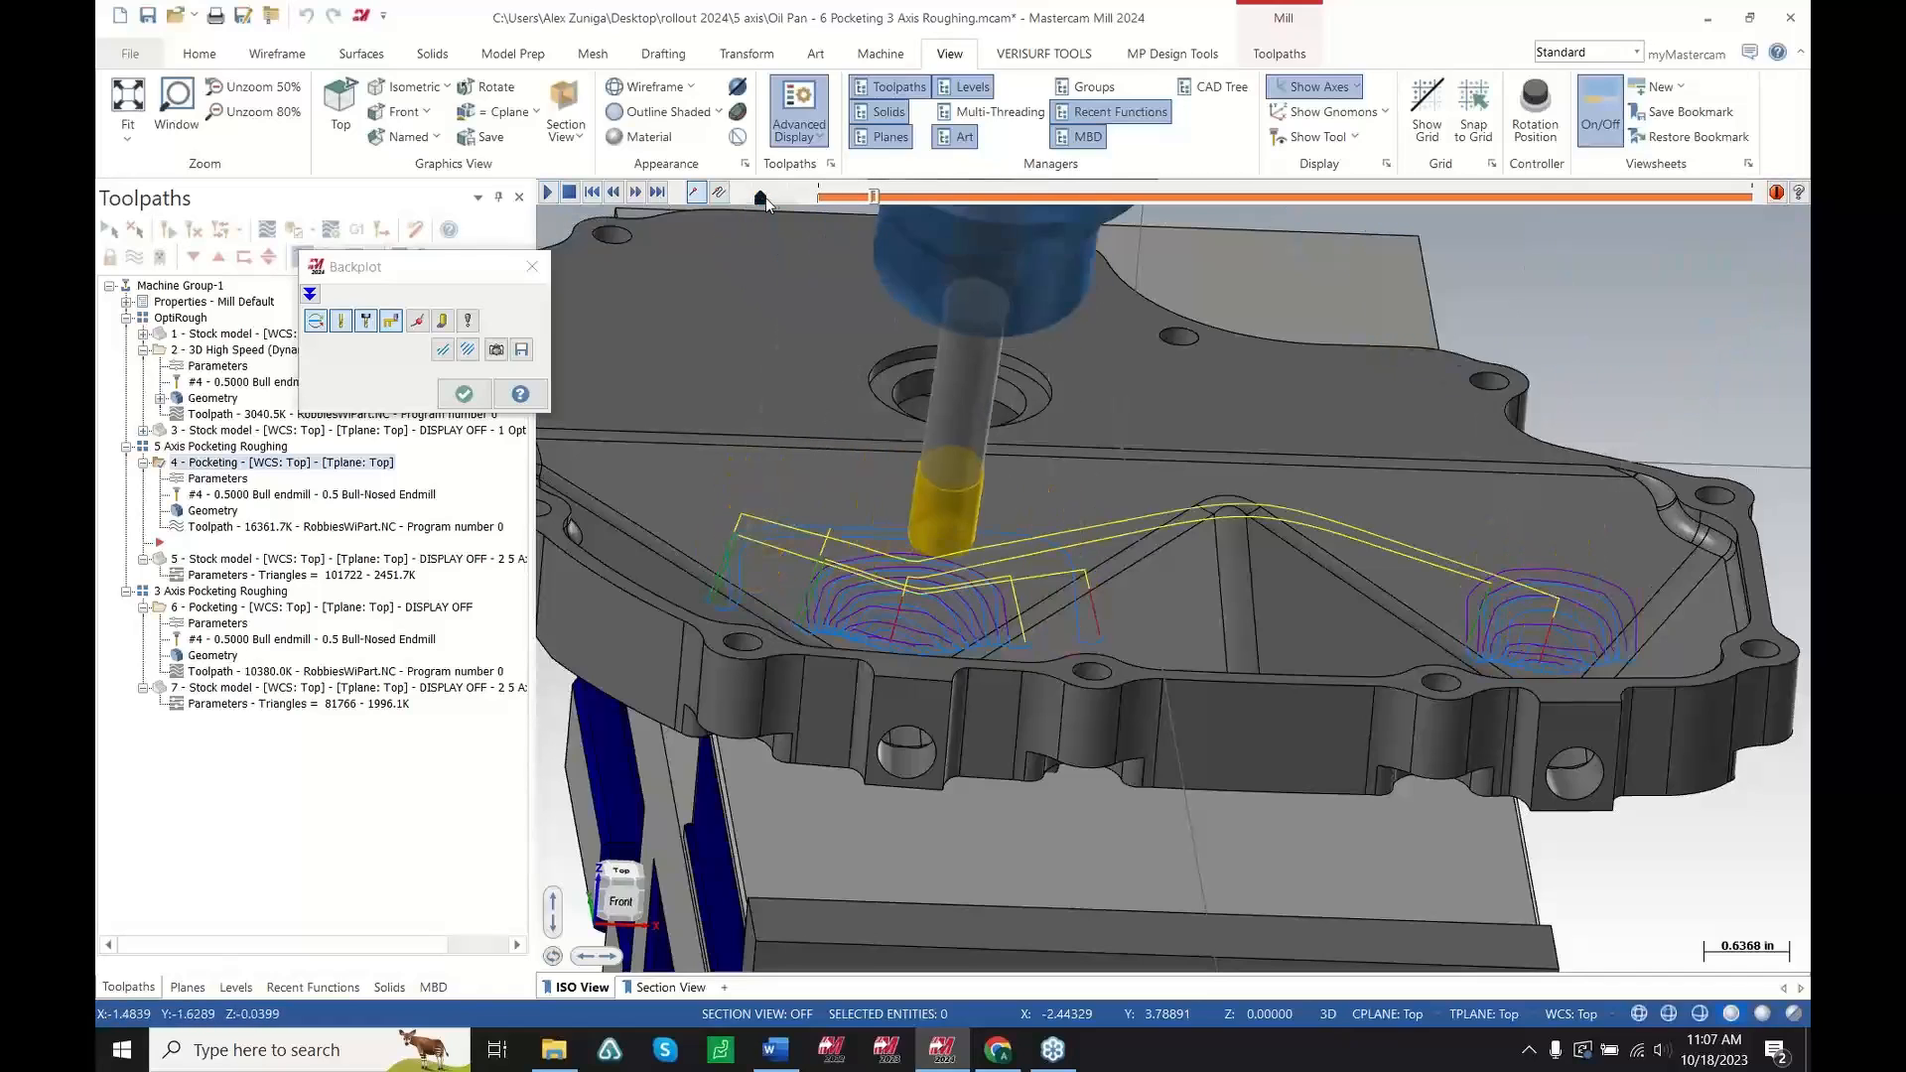
pyautogui.moveTo(1098, 562); pyautogui.dragTo(1064, 600, button='middle')
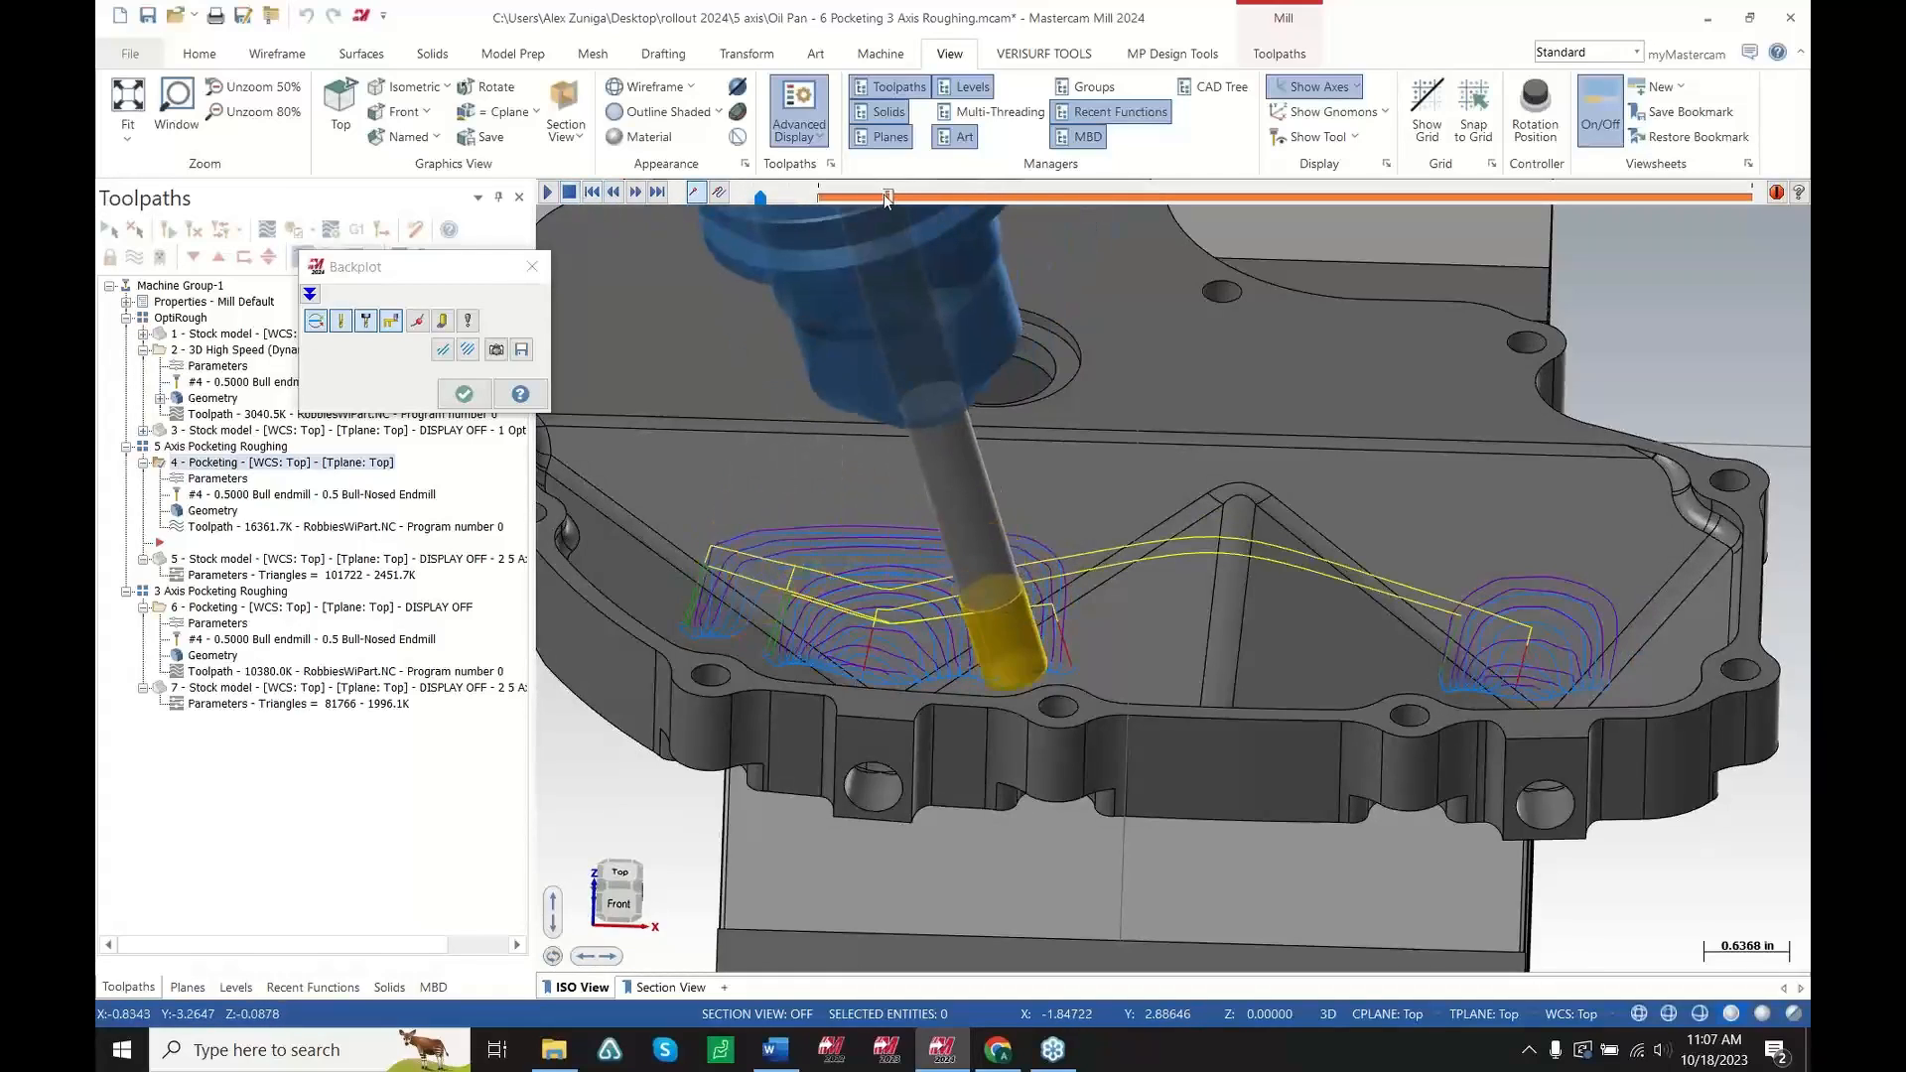
pyautogui.moveTo(894, 196)
pyautogui.mouseDown()
pyautogui.moveTo(1607, 199)
pyautogui.moveTo(1453, 200)
pyautogui.mouseUp()
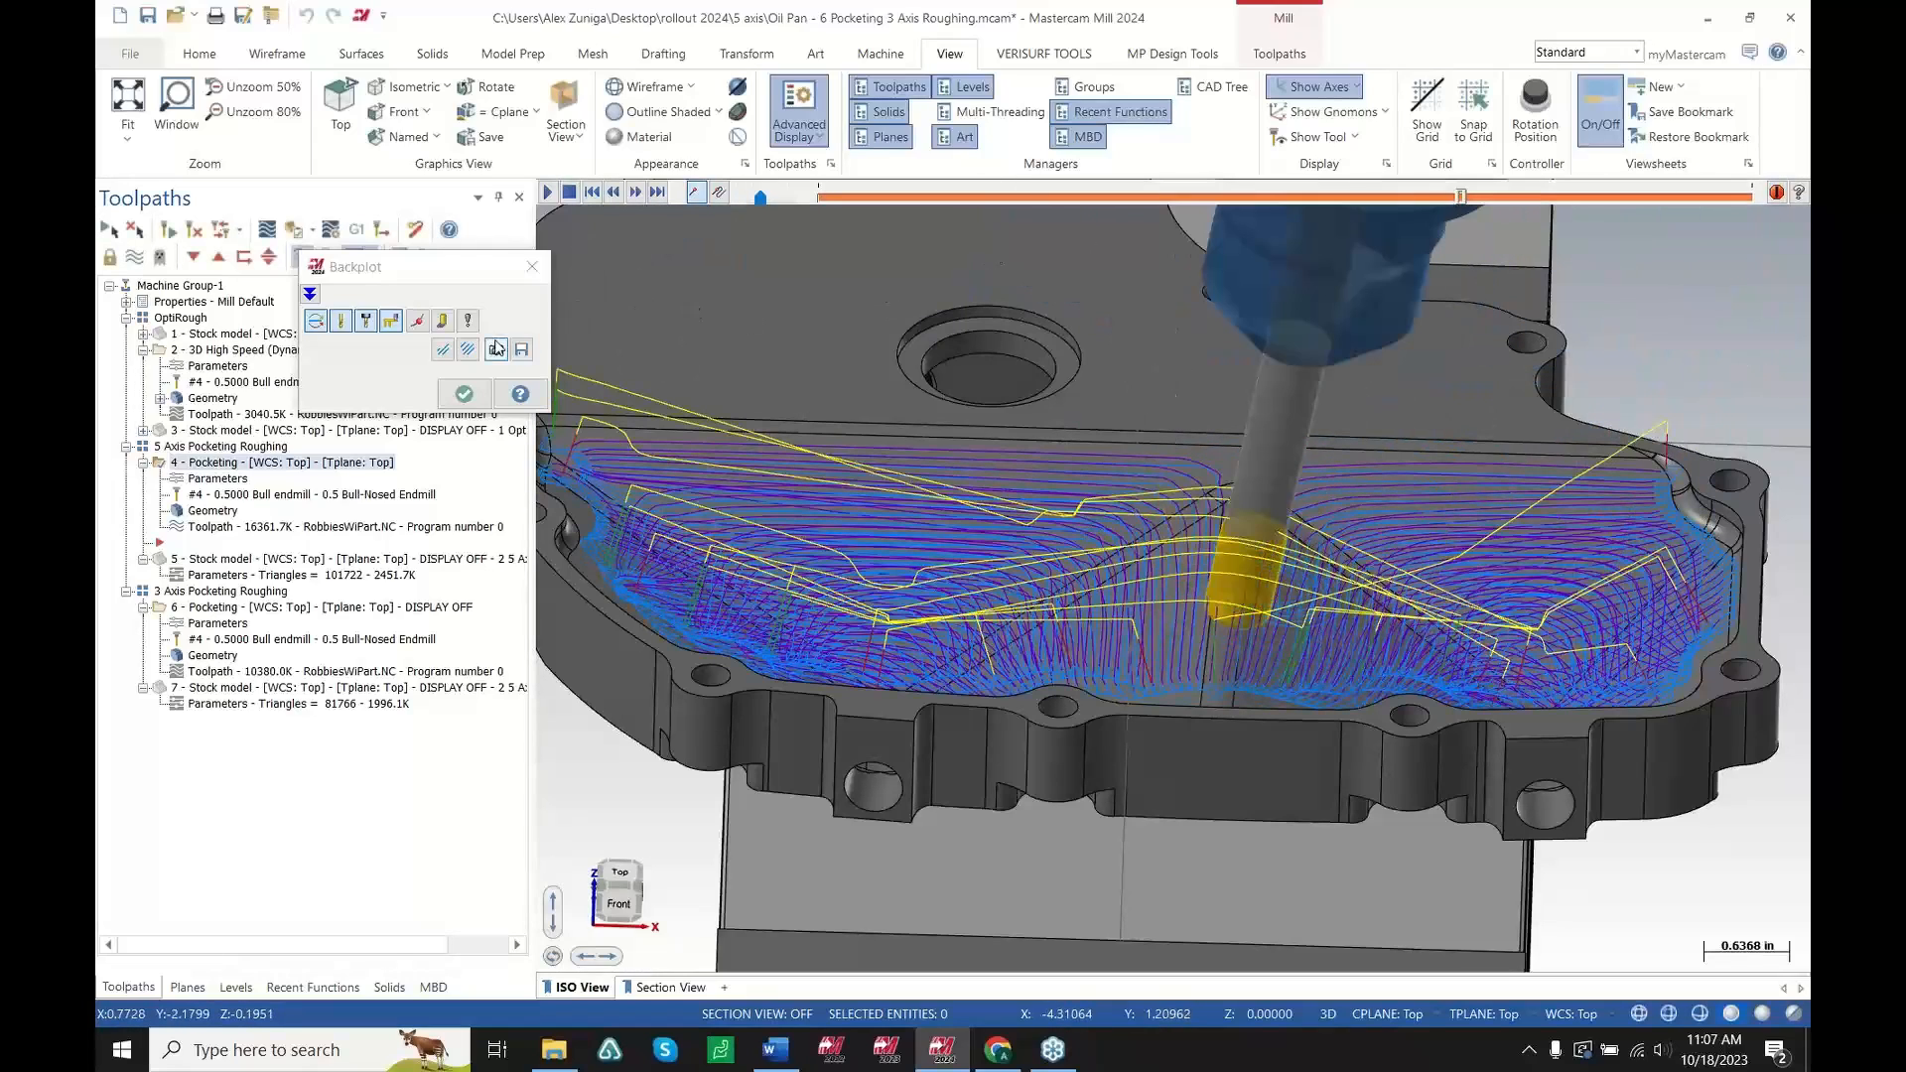
# Switch the backplot display option, replay and scrub the pocketing motion, then close the backplot
pyautogui.click(463, 351)
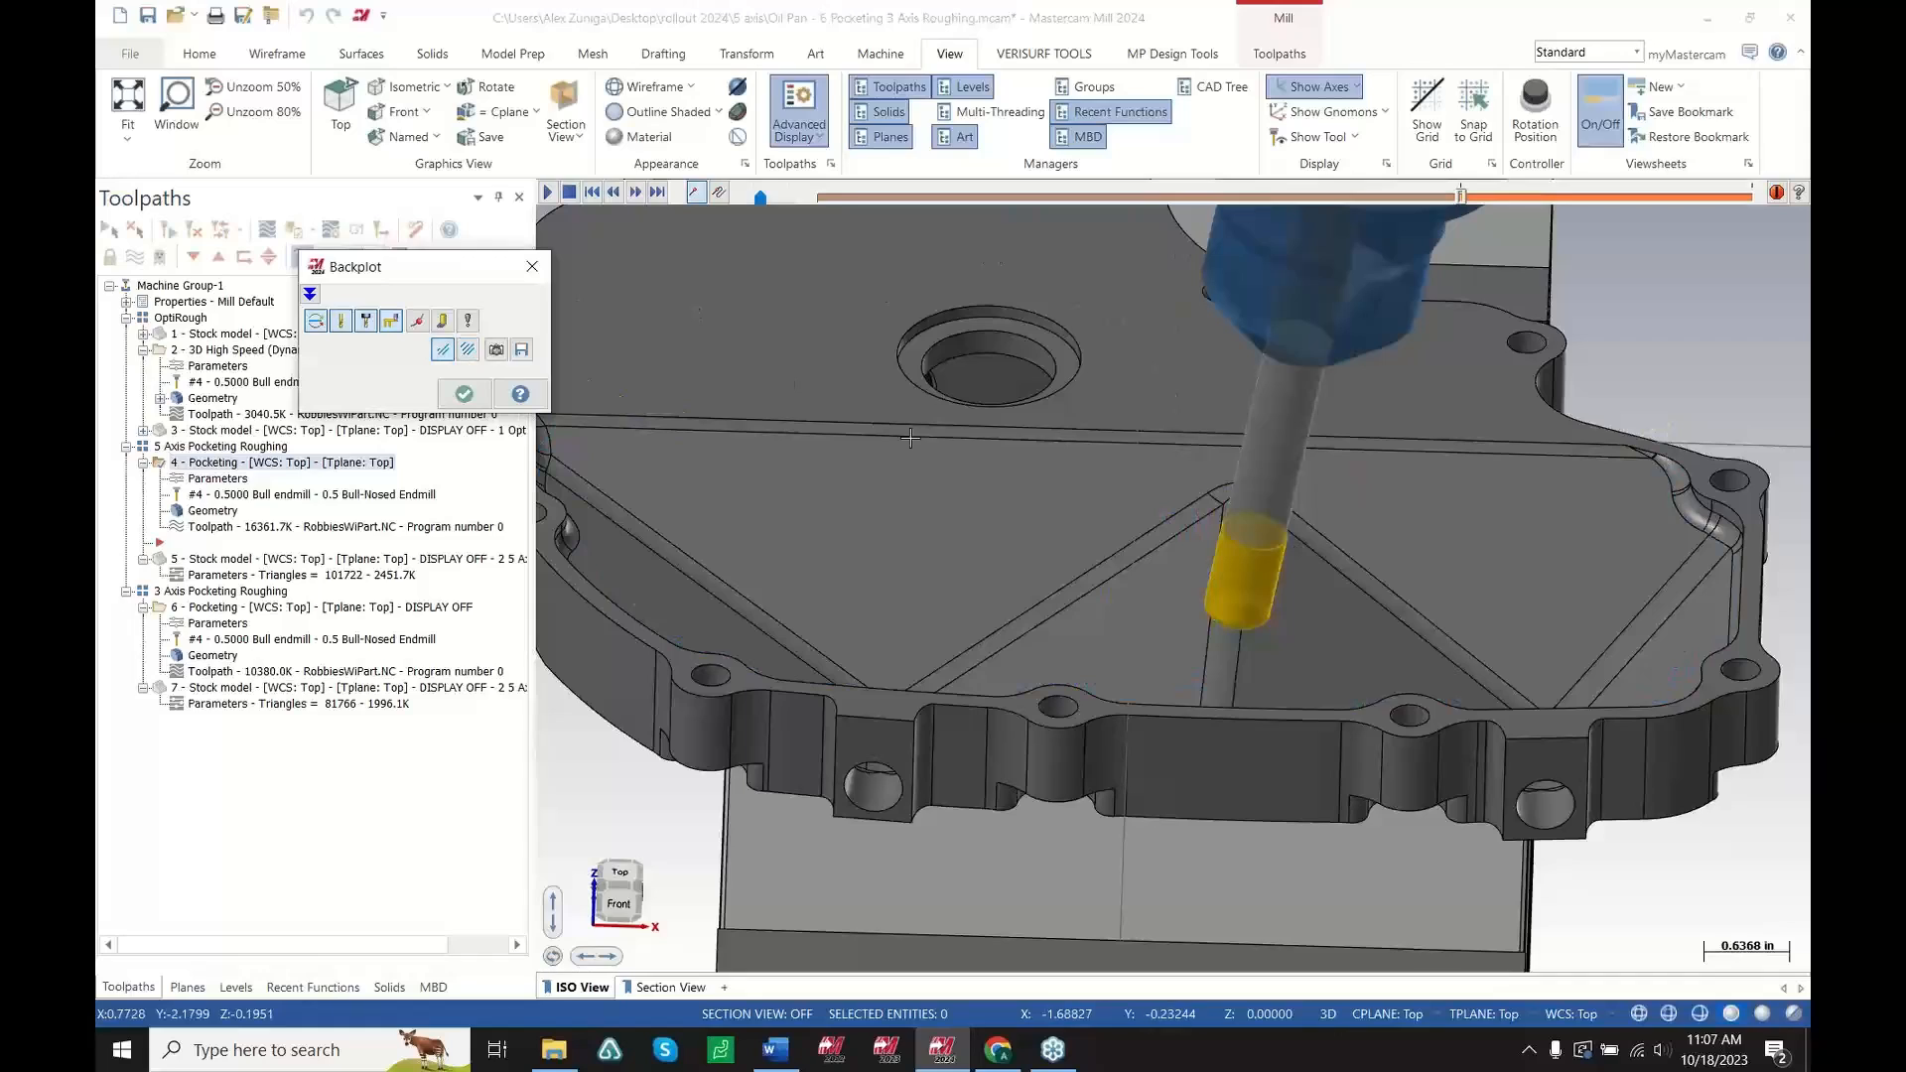
pyautogui.click(547, 194)
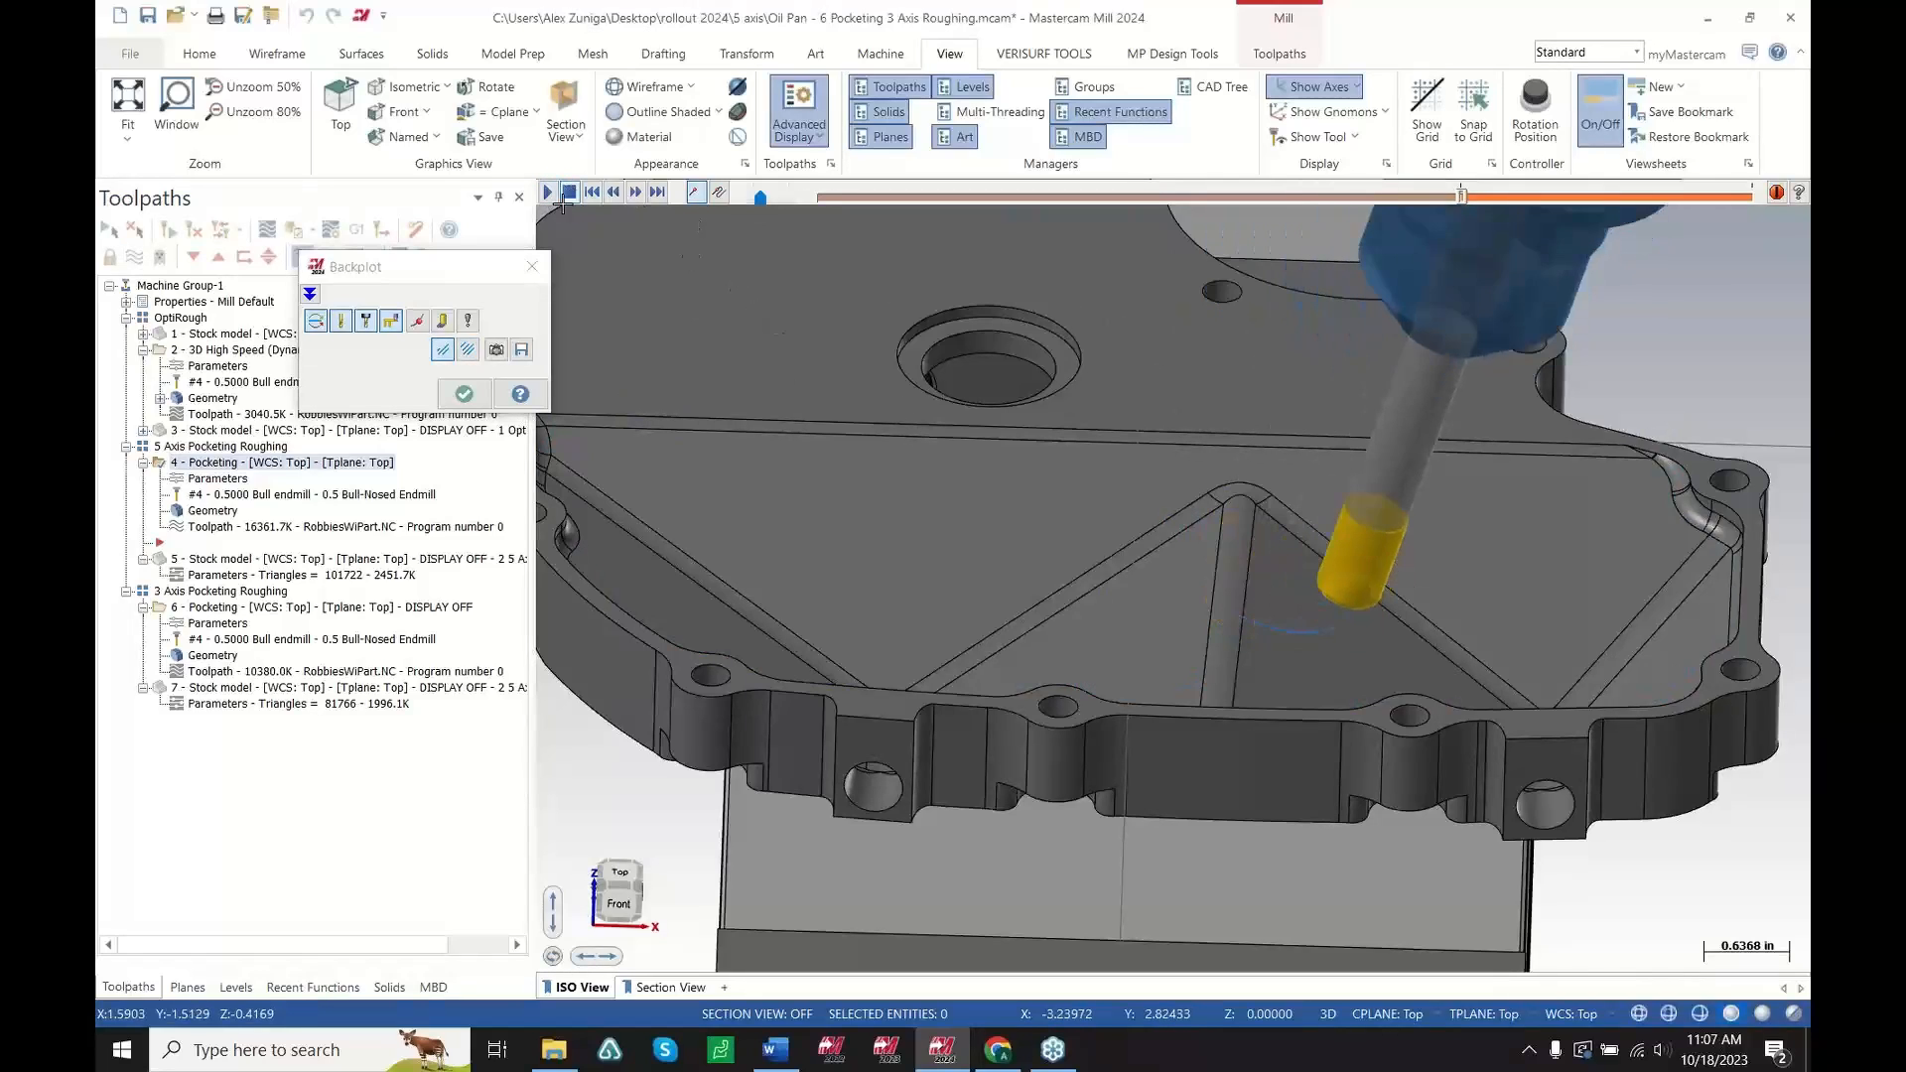
pyautogui.scroll(2, 1227, 692)
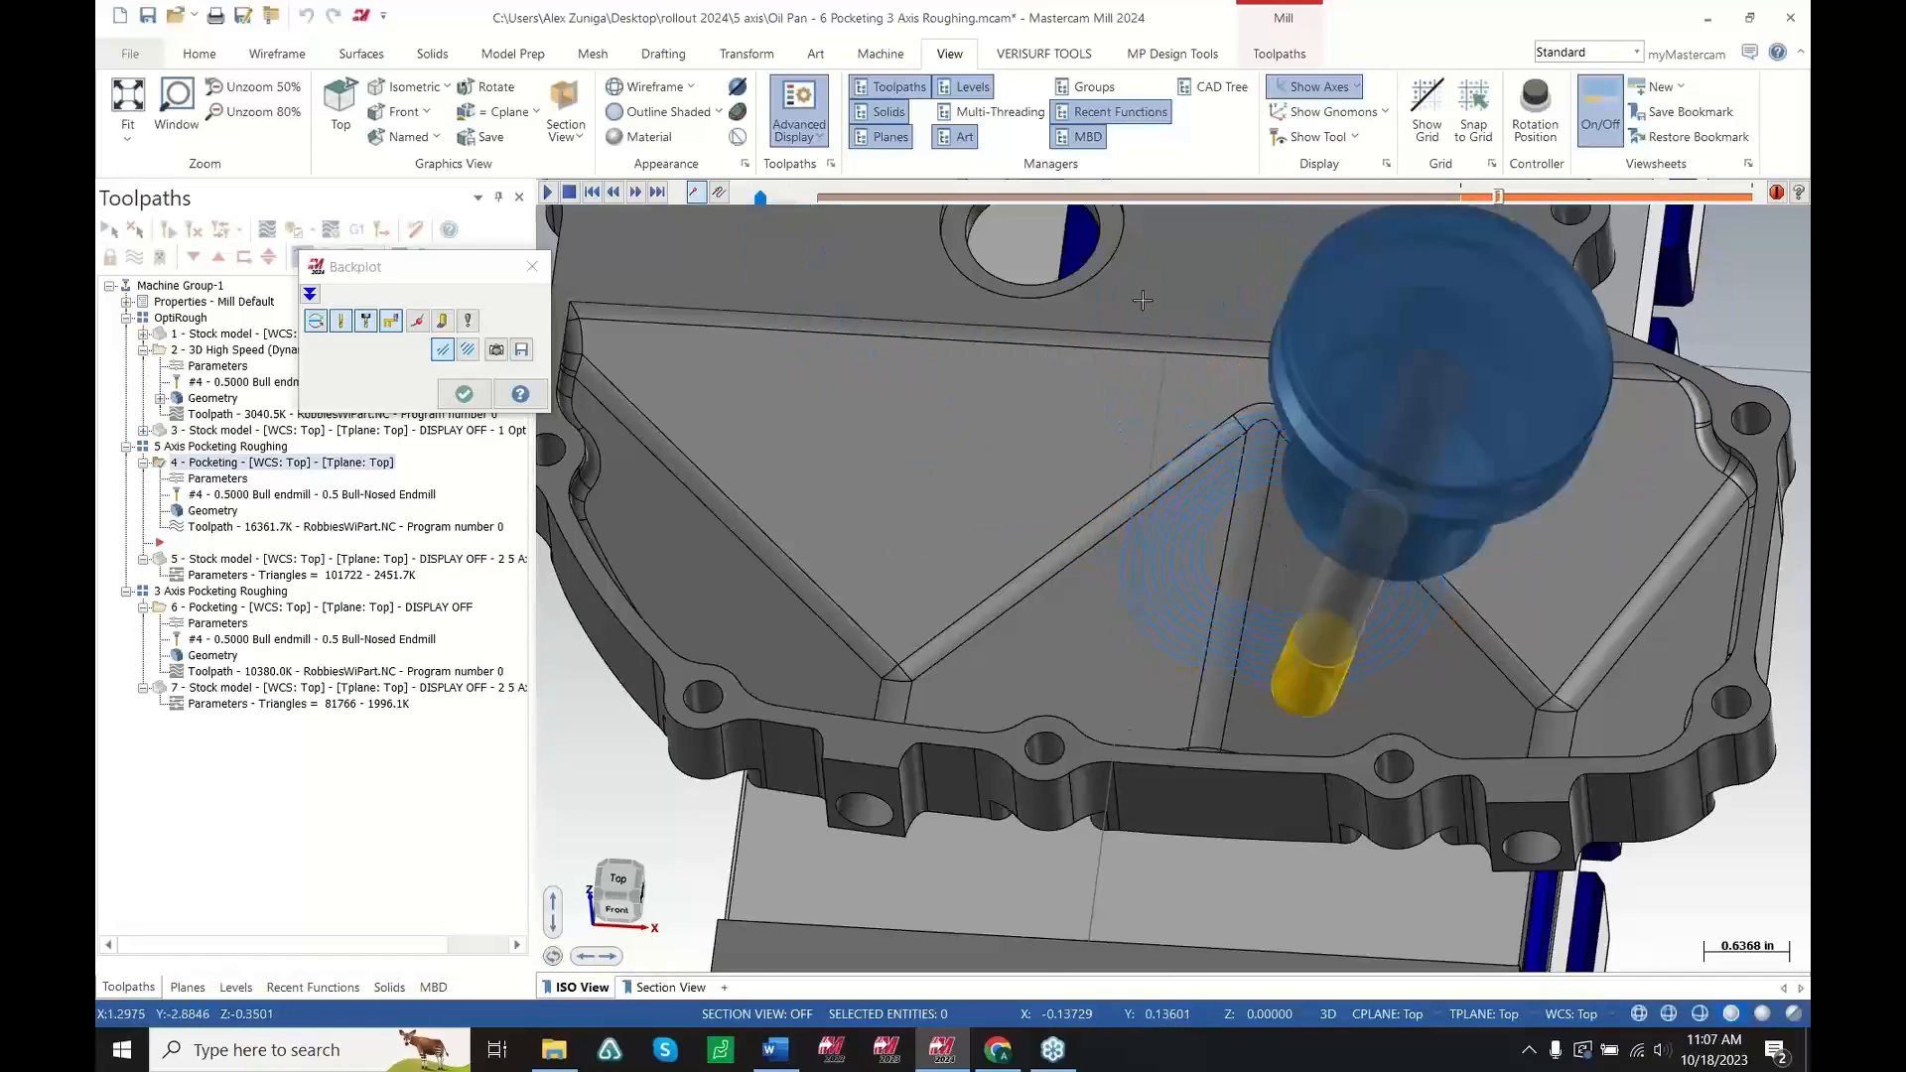
pyautogui.moveTo(763, 198); pyautogui.dragTo(772, 200)
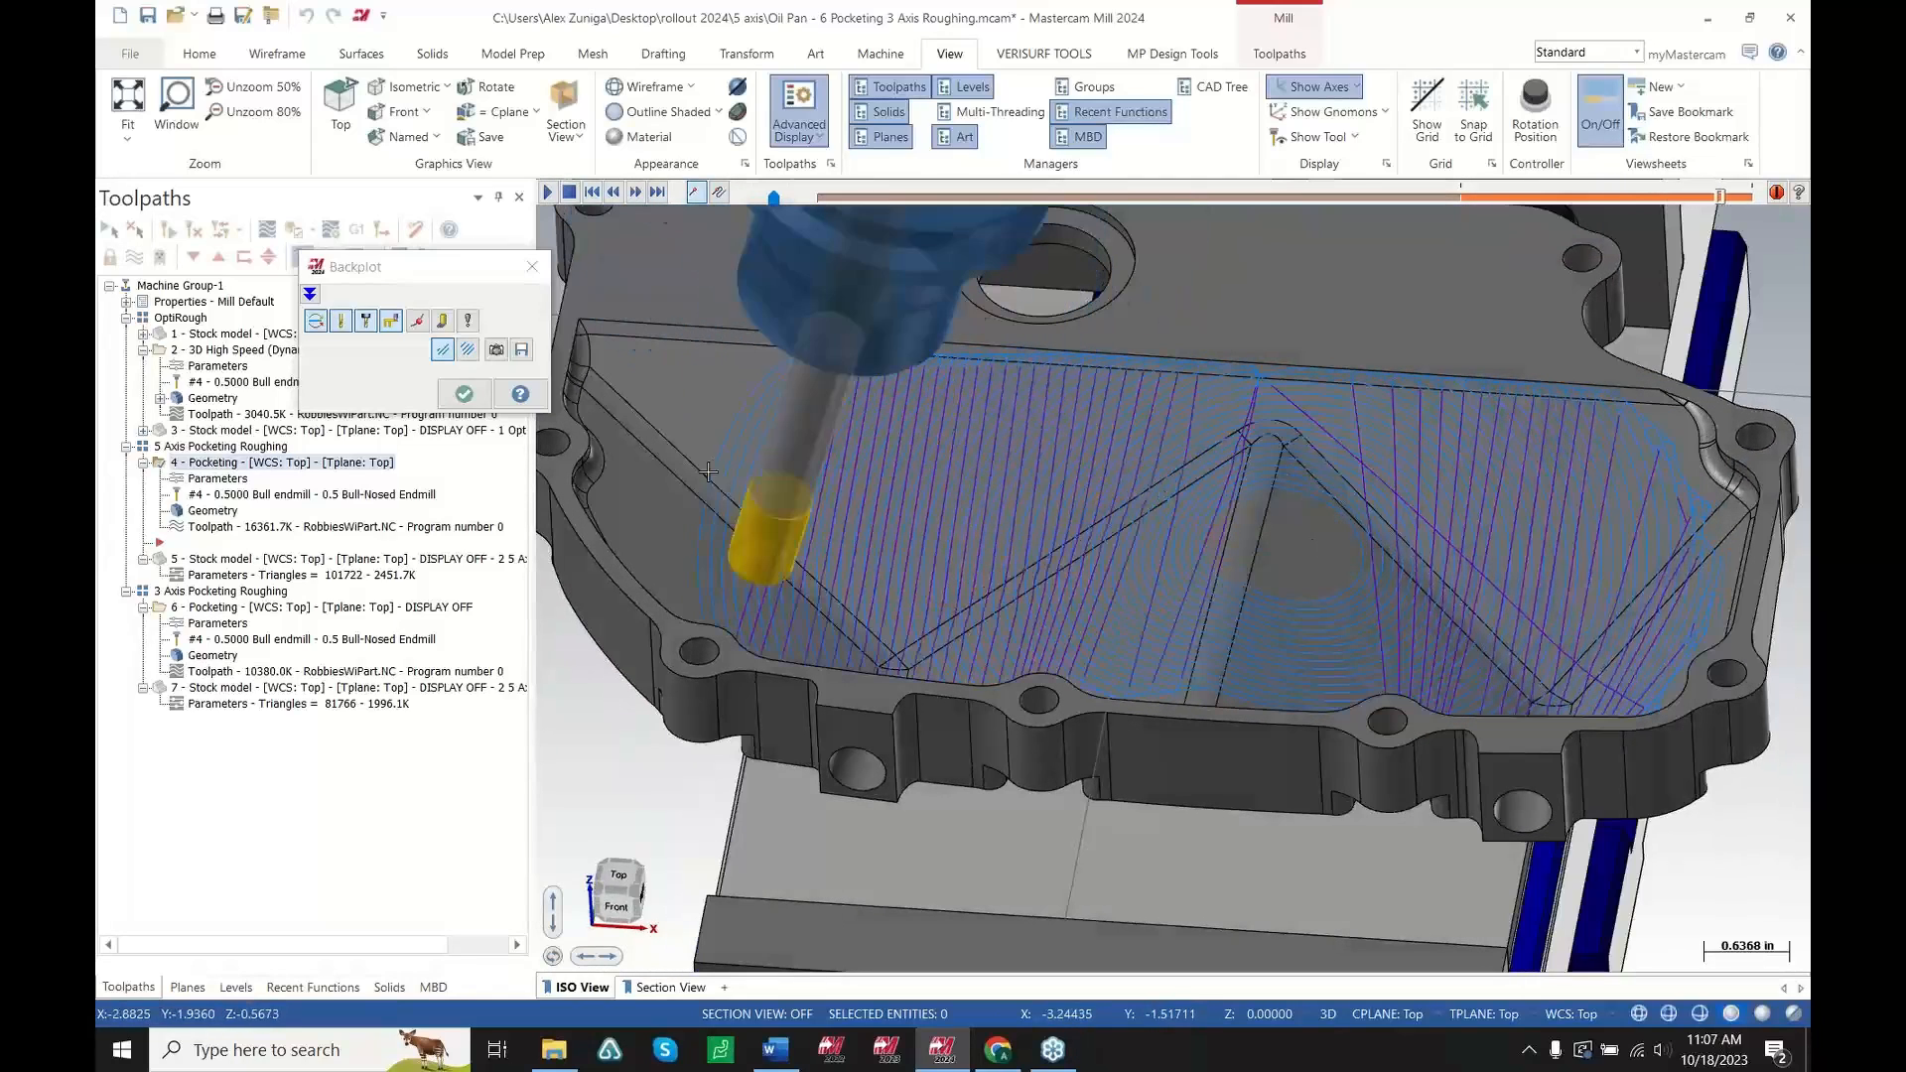
pyautogui.click(464, 394)
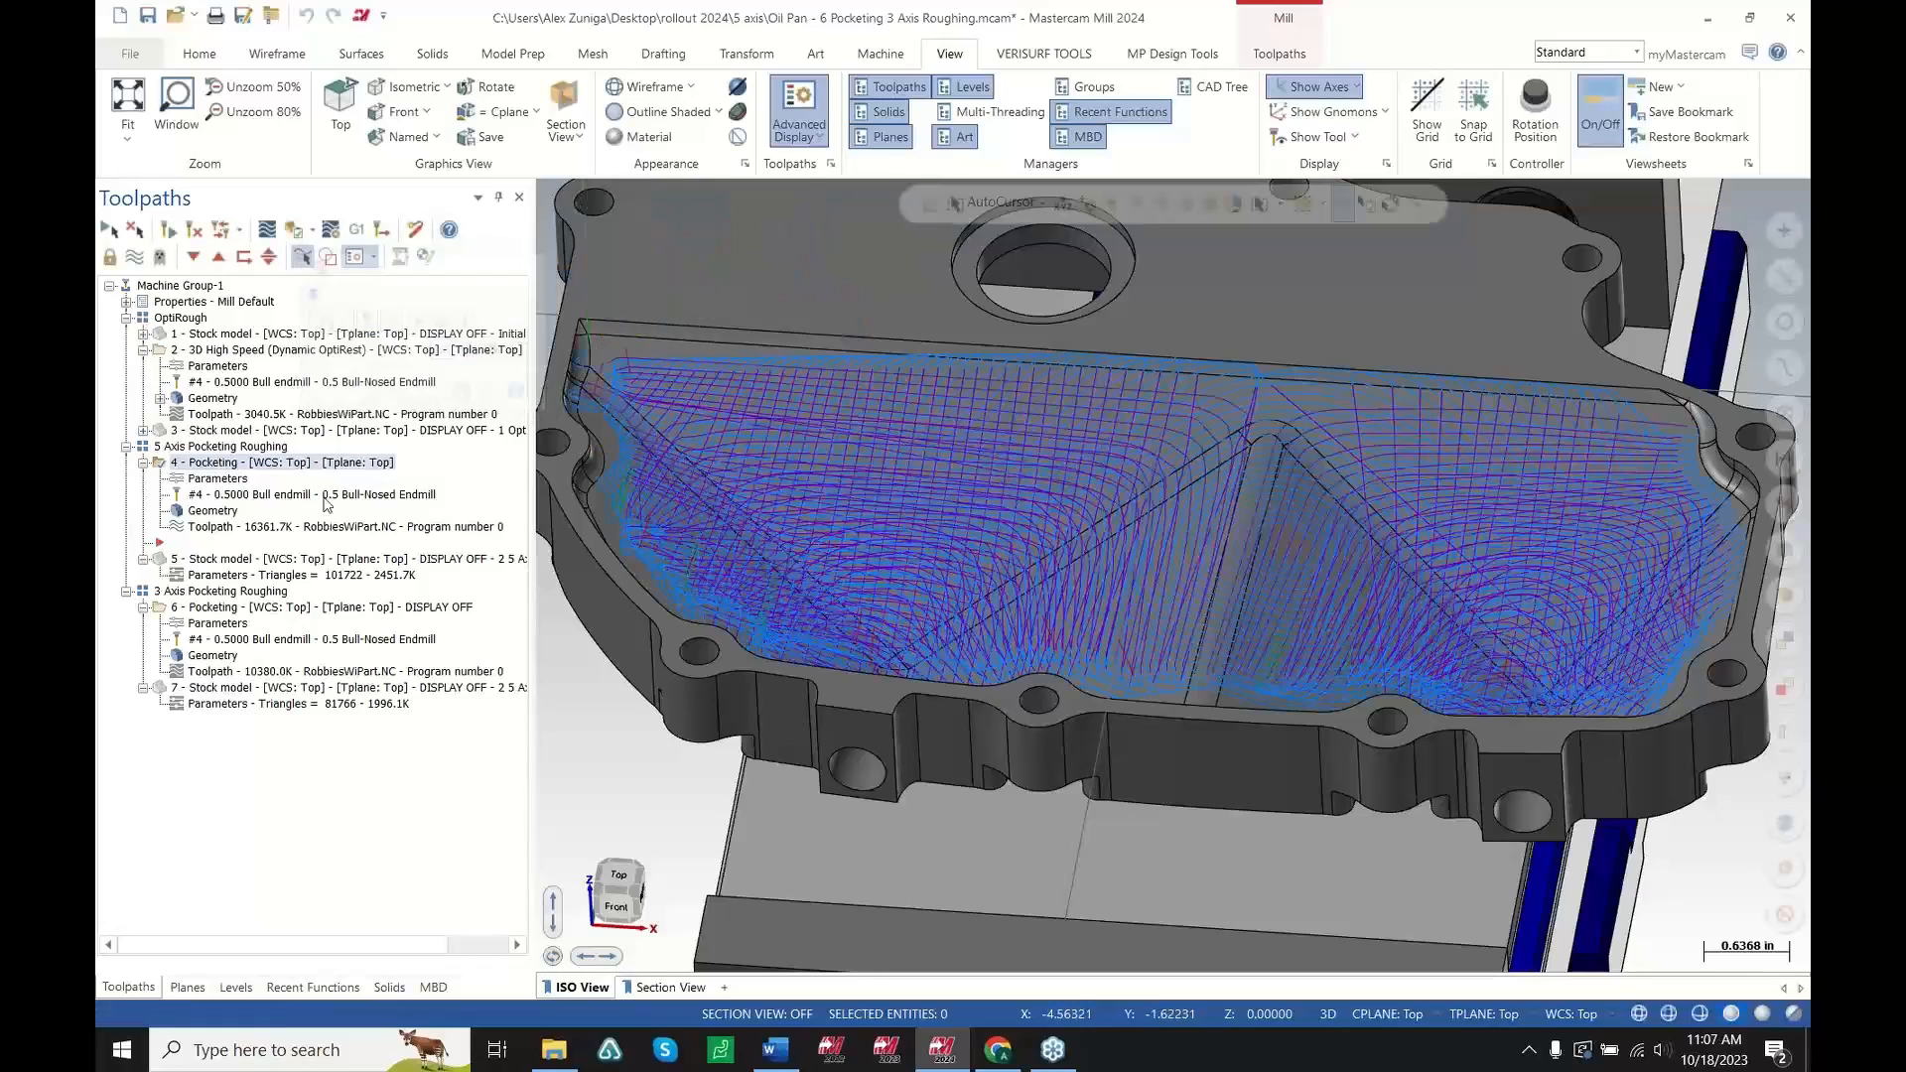
# Show the 2.5 Axis Roughing stock model and rotate the view to inspect the remaining material
pyautogui.click(249, 561)
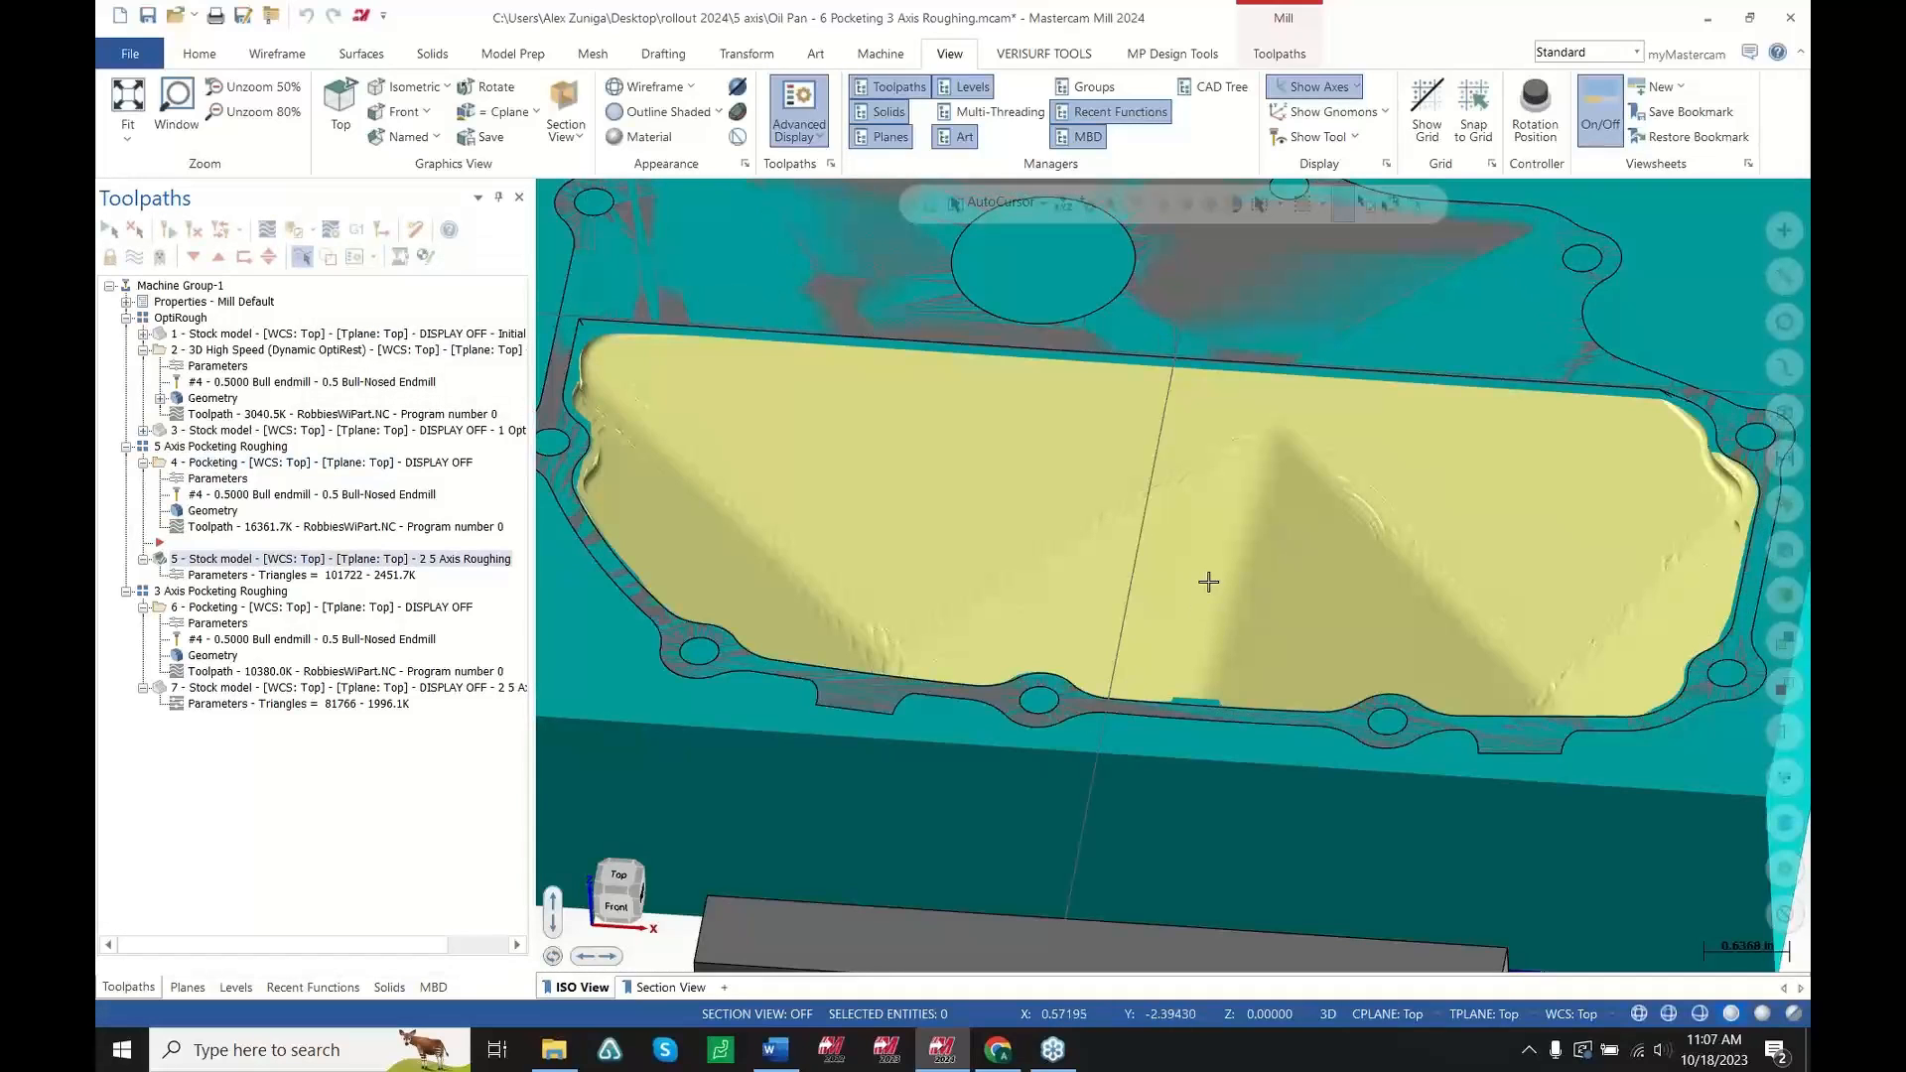
pyautogui.moveTo(1211, 638); pyautogui.dragTo(1192, 676, button='middle')
pyautogui.moveTo(957, 632)
pyautogui.mouseDown(button='middle')
pyautogui.moveTo(1011, 660)
pyautogui.moveTo(983, 659)
pyautogui.moveTo(974, 579)
pyautogui.moveTo(1004, 566)
pyautogui.moveTo(976, 542)
pyautogui.mouseUp(button='middle')
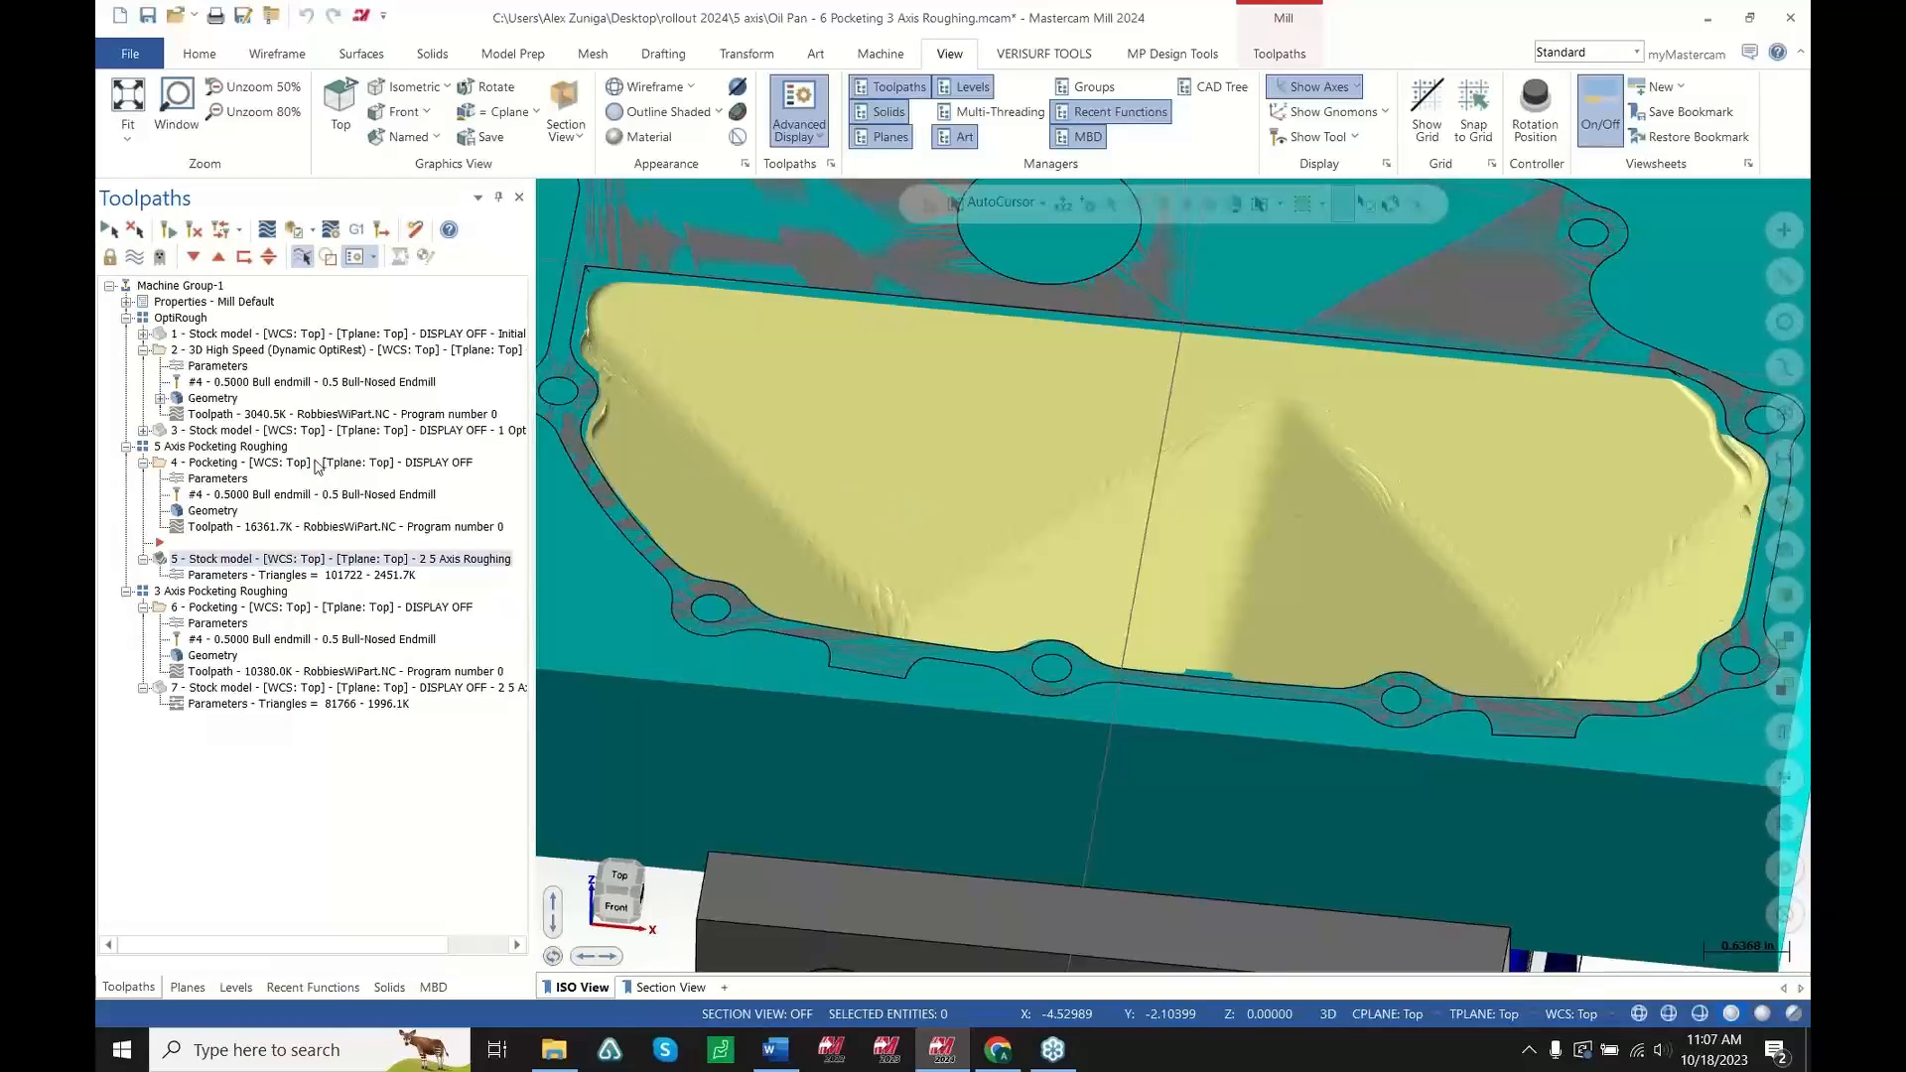
pyautogui.scroll(-2, 1009, 662)
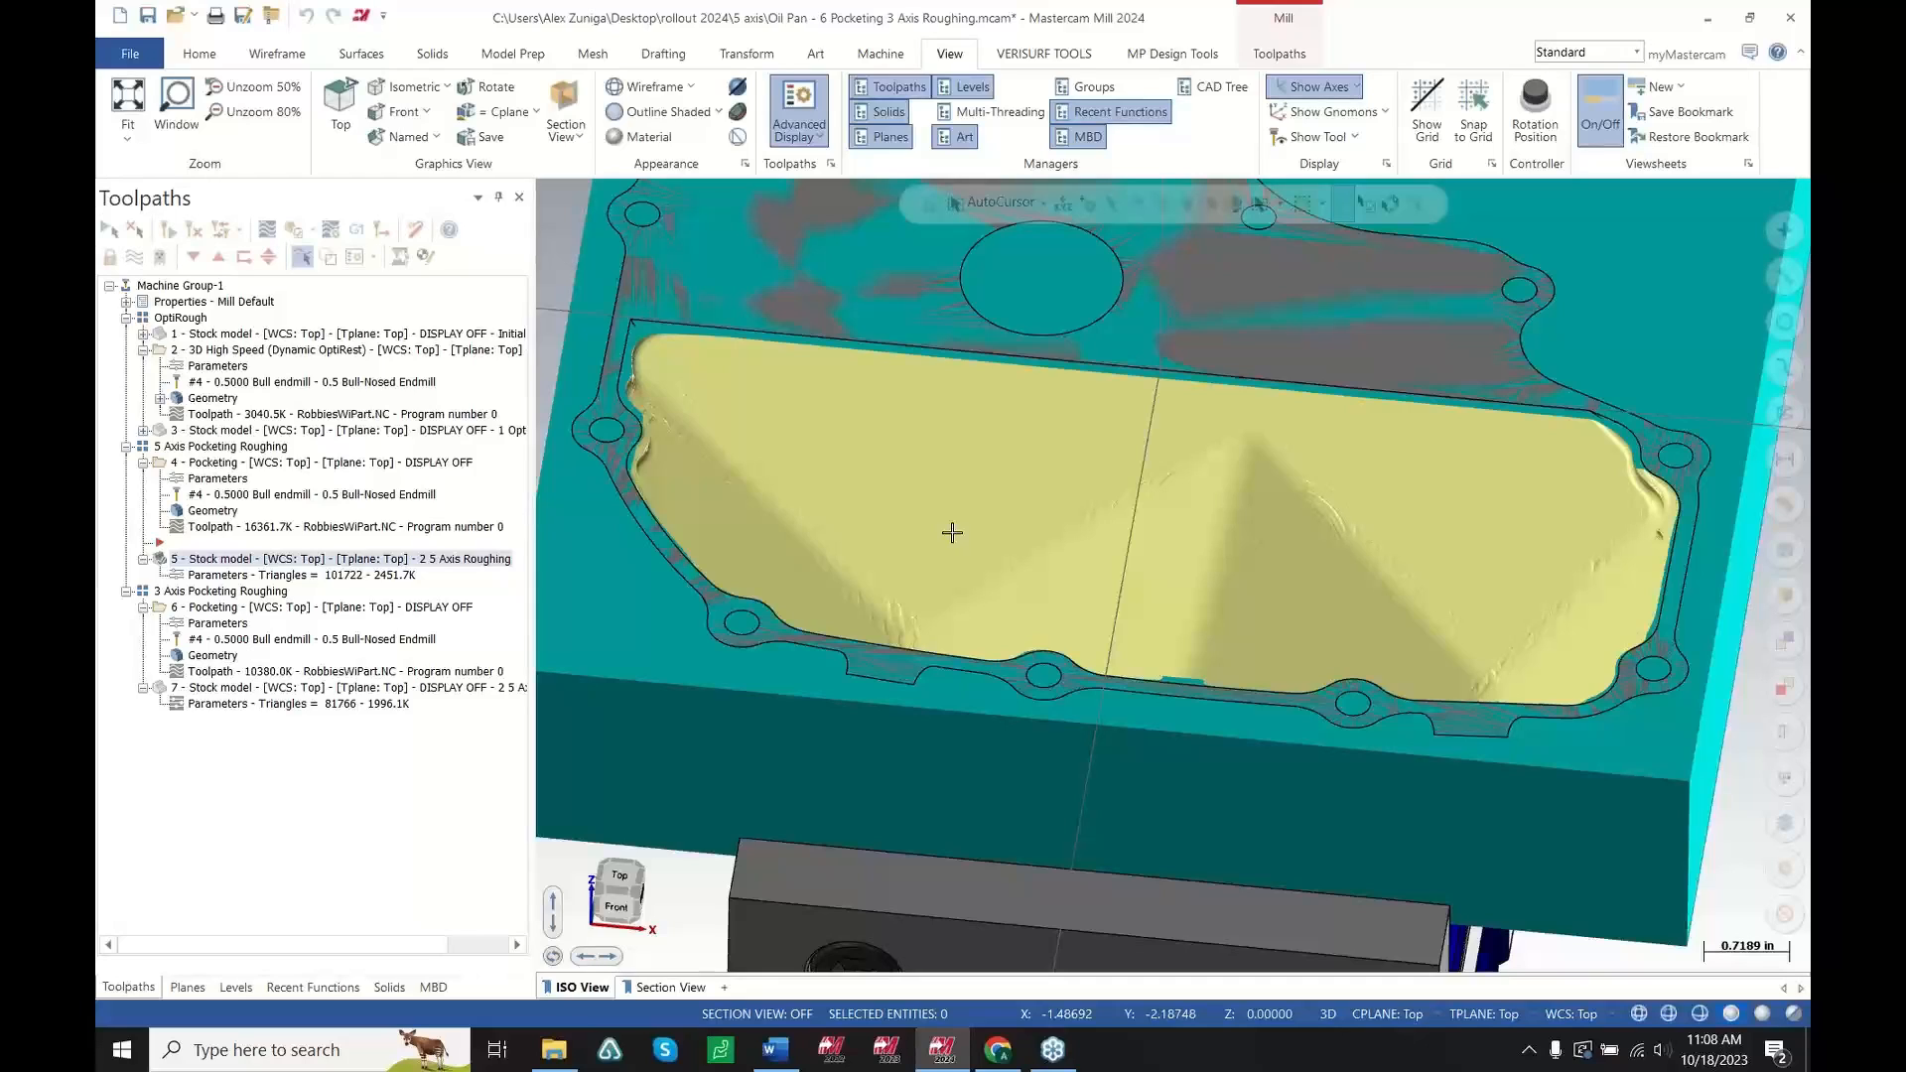
# Zoom and rotate around the 5-axis pocketing stock model to examine the material left in the oil pan
pyautogui.scroll(-3, 870, 542)
pyautogui.scroll(3, 1128, 511)
pyautogui.moveTo(1097, 549)
pyautogui.mouseDown(button='middle')
pyautogui.moveTo(1052, 646)
pyautogui.moveTo(1098, 642)
pyautogui.moveTo(1069, 659)
pyautogui.moveTo(1117, 578)
pyautogui.mouseUp(button='middle')
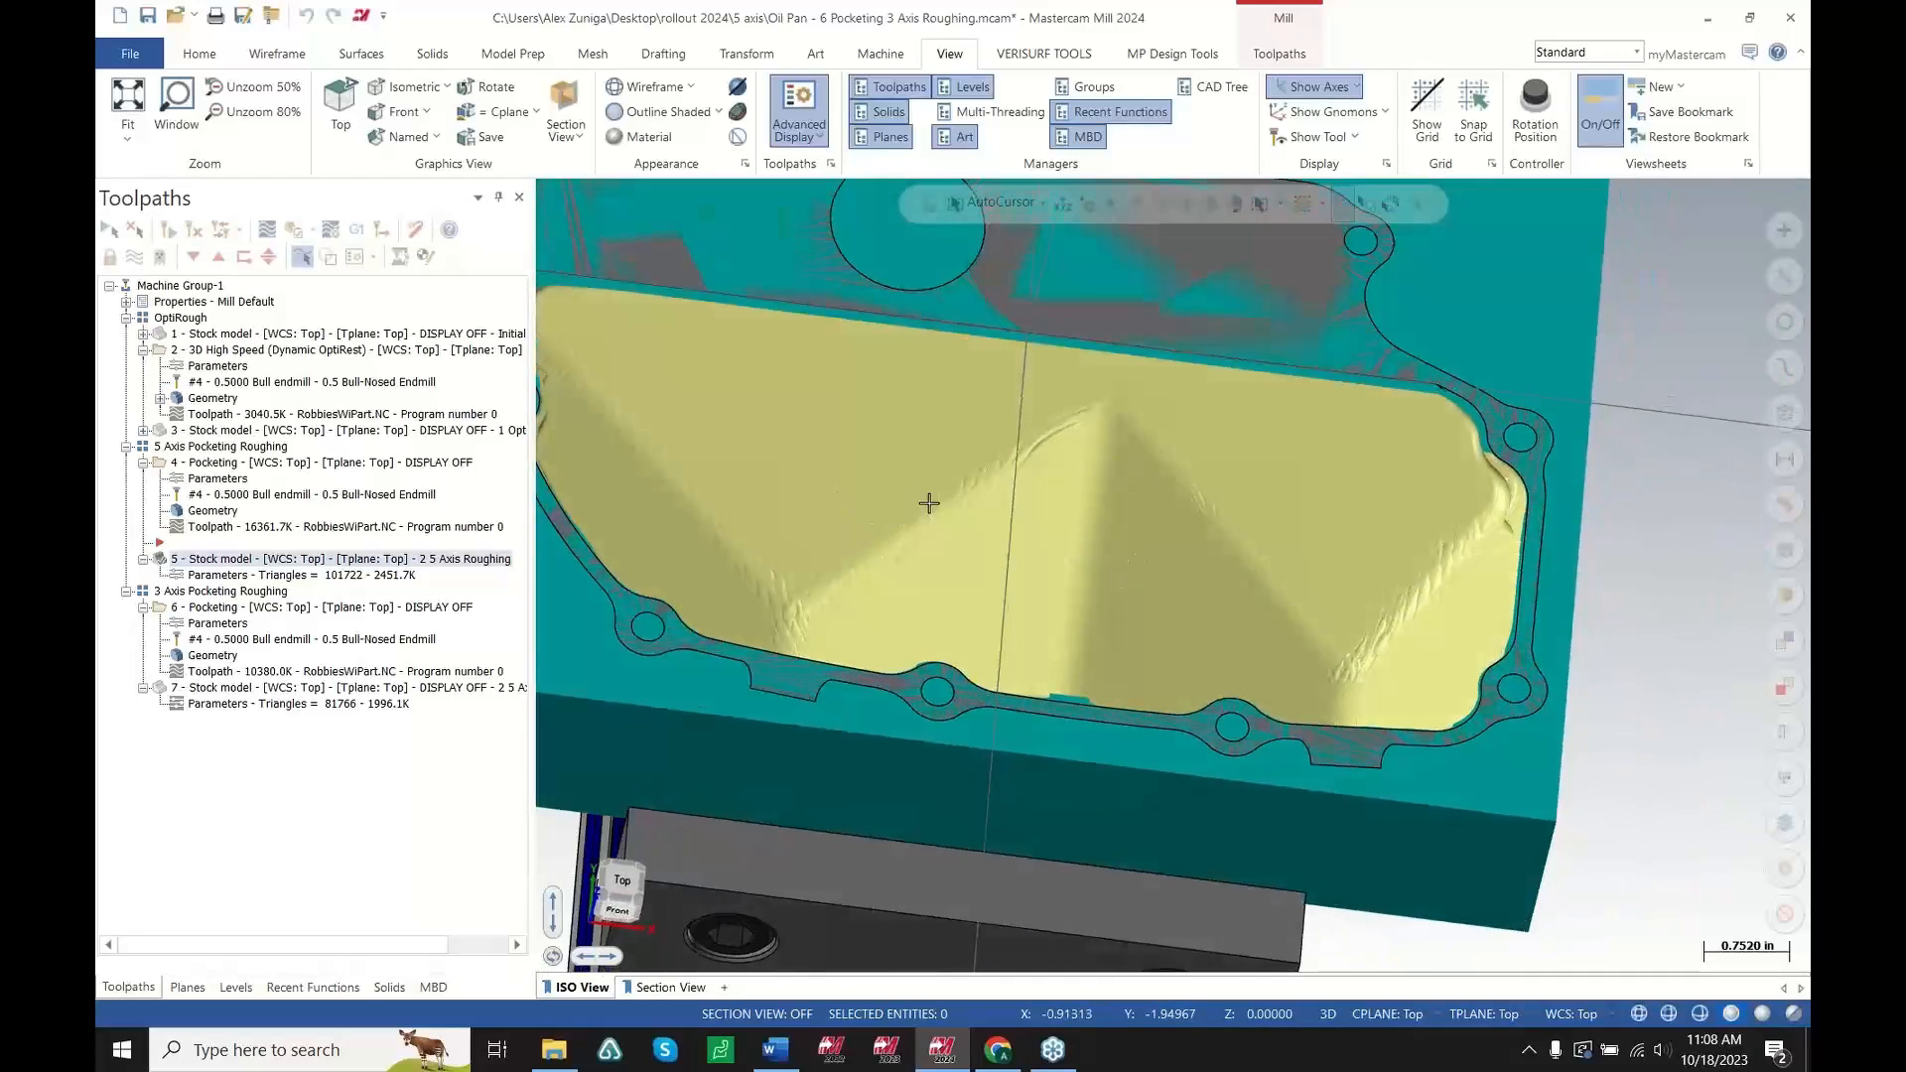
pyautogui.moveTo(1388, 549); pyautogui.dragTo(1229, 582, button='middle')
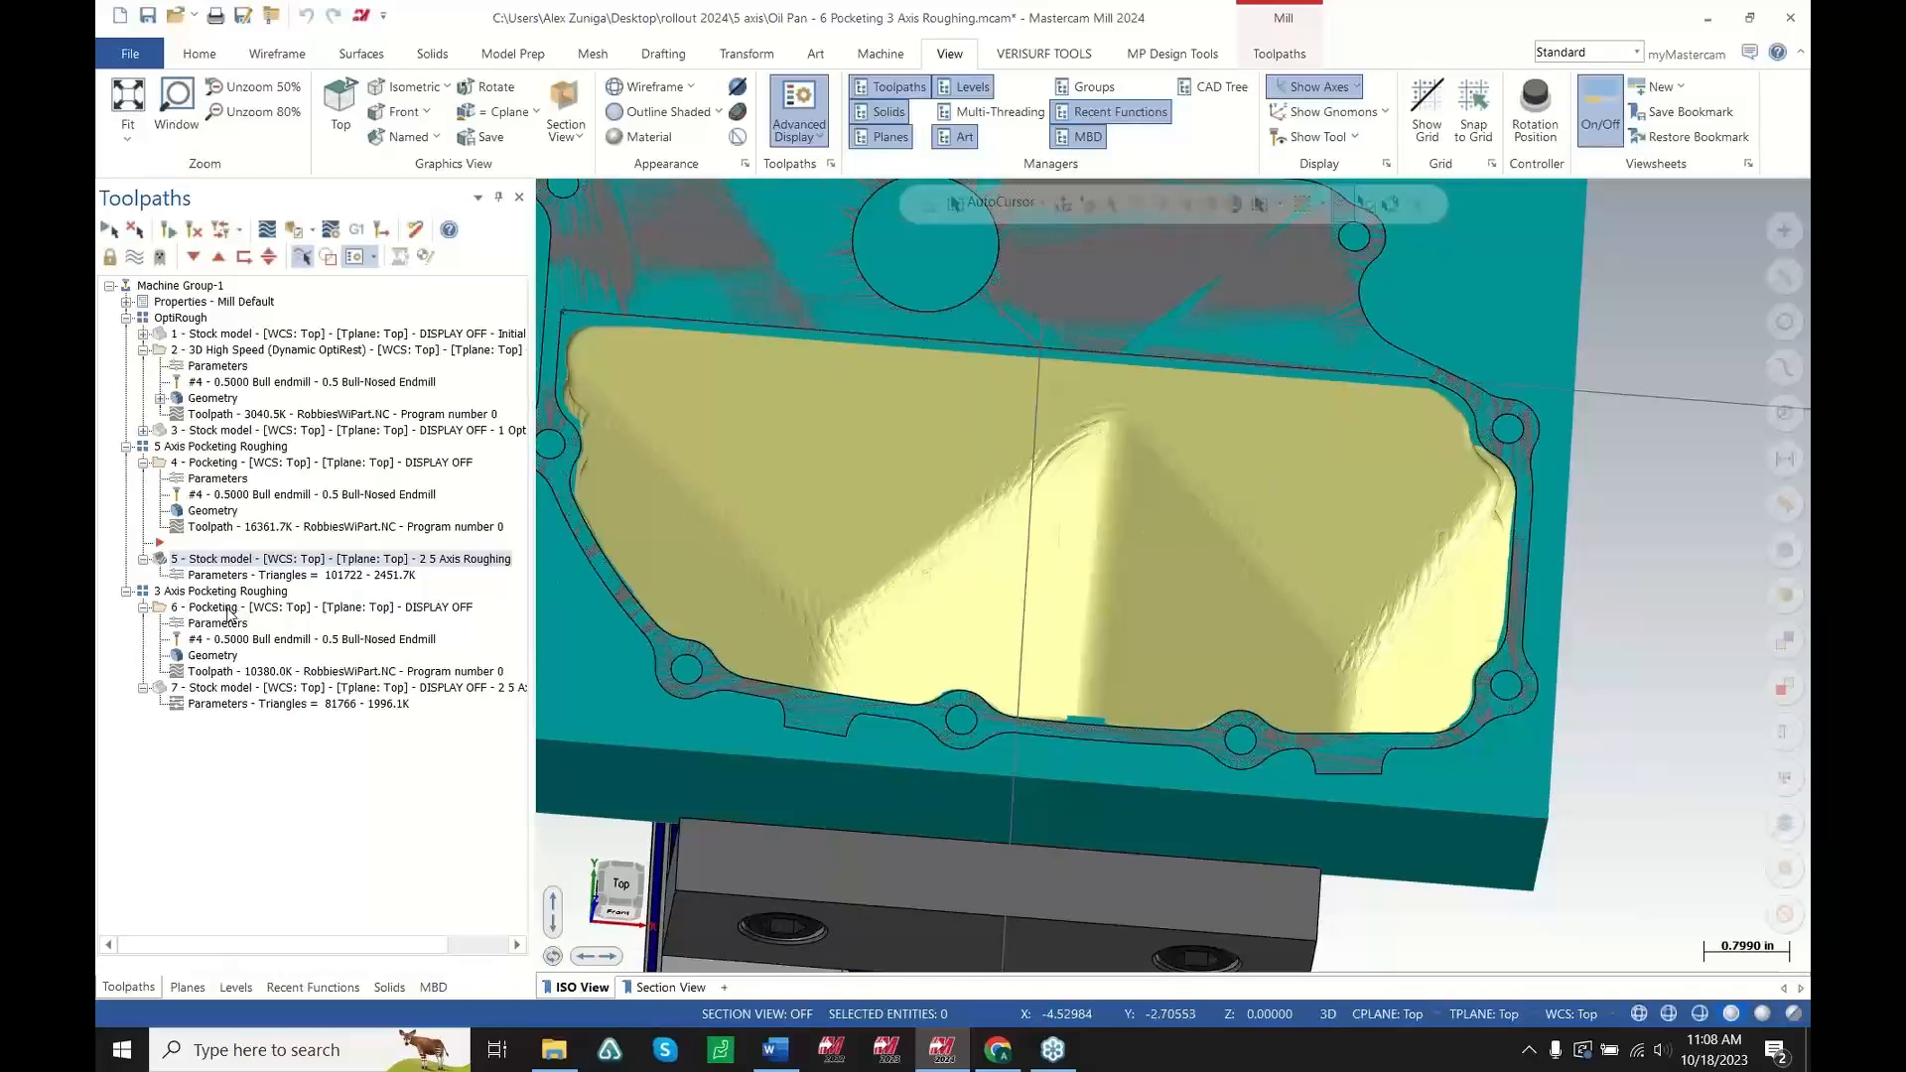
# Toggle the display between the 3 Axis Pocketing Roughing toolpath and the 5-axis Pocketing toolpath to compare them
pyautogui.click(229, 609)
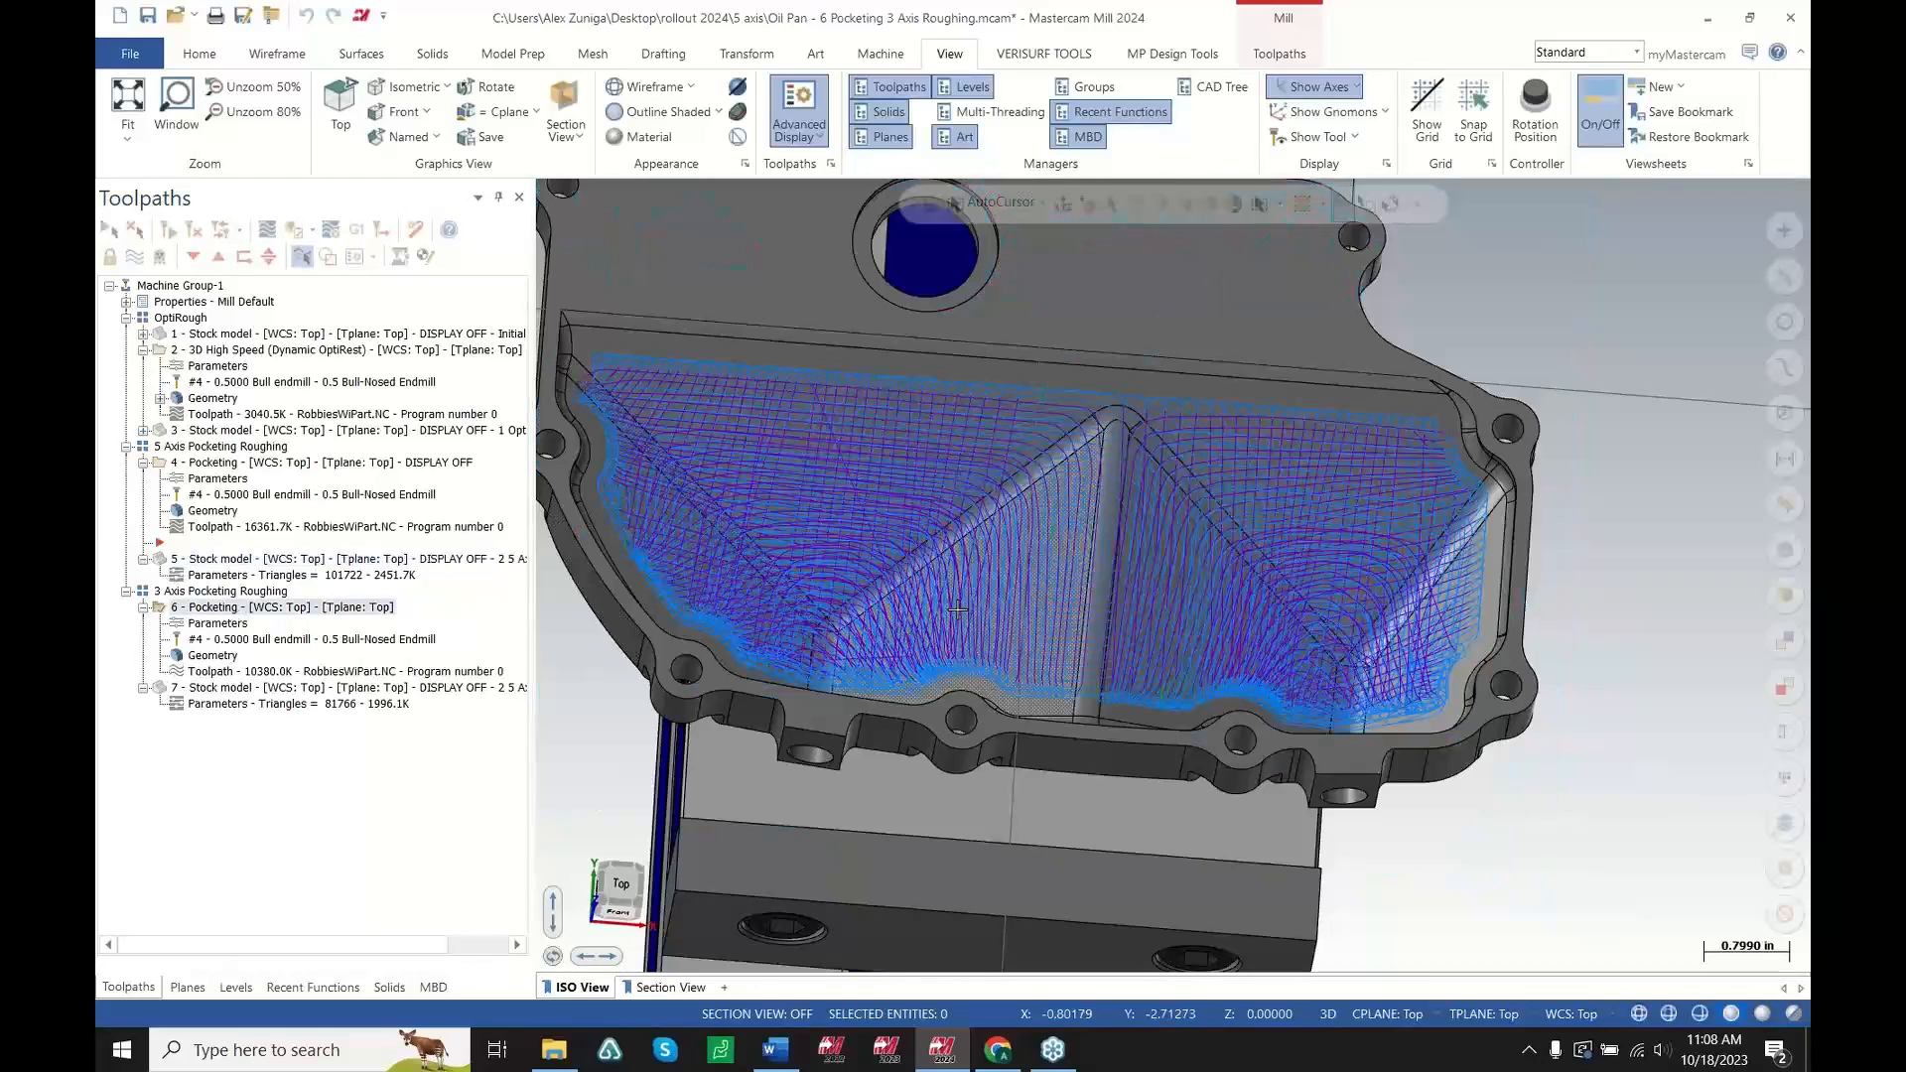
pyautogui.moveTo(1053, 635); pyautogui.dragTo(1062, 536, button='middle')
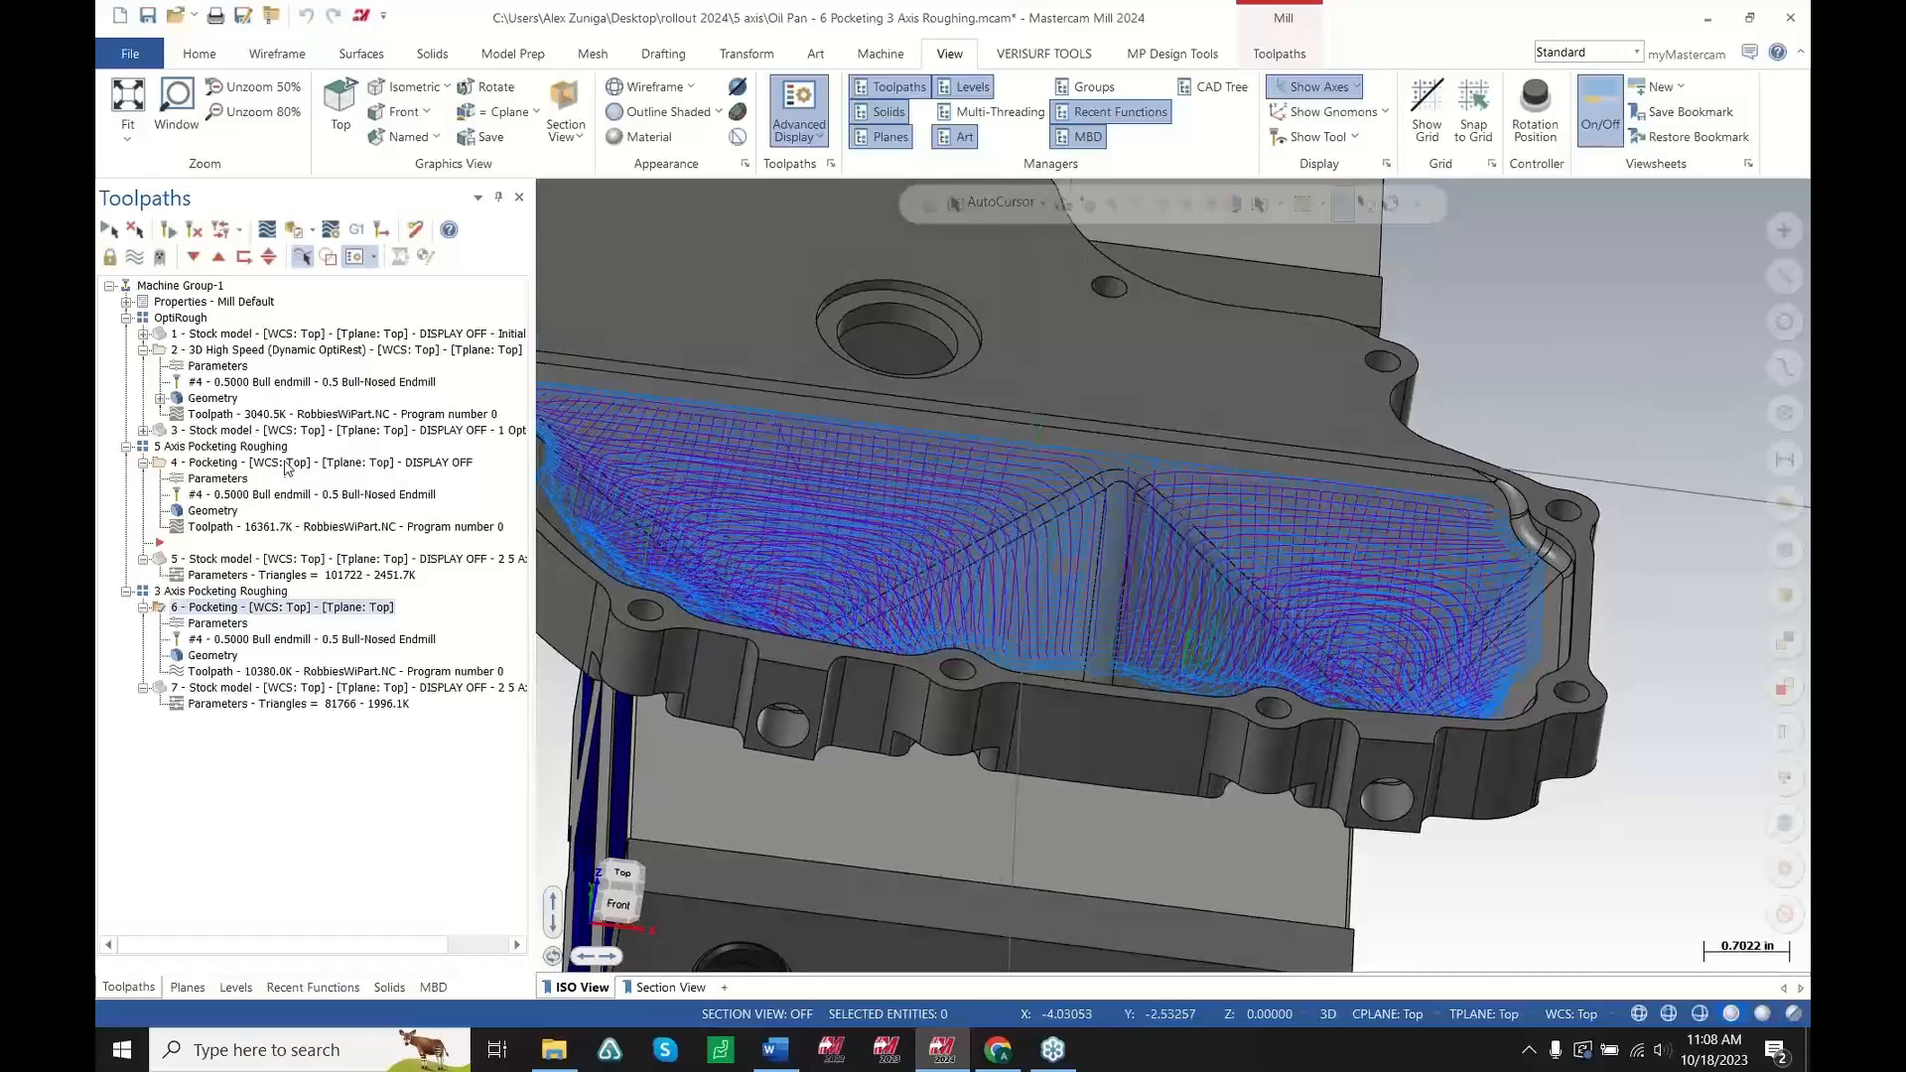
pyautogui.click(287, 464)
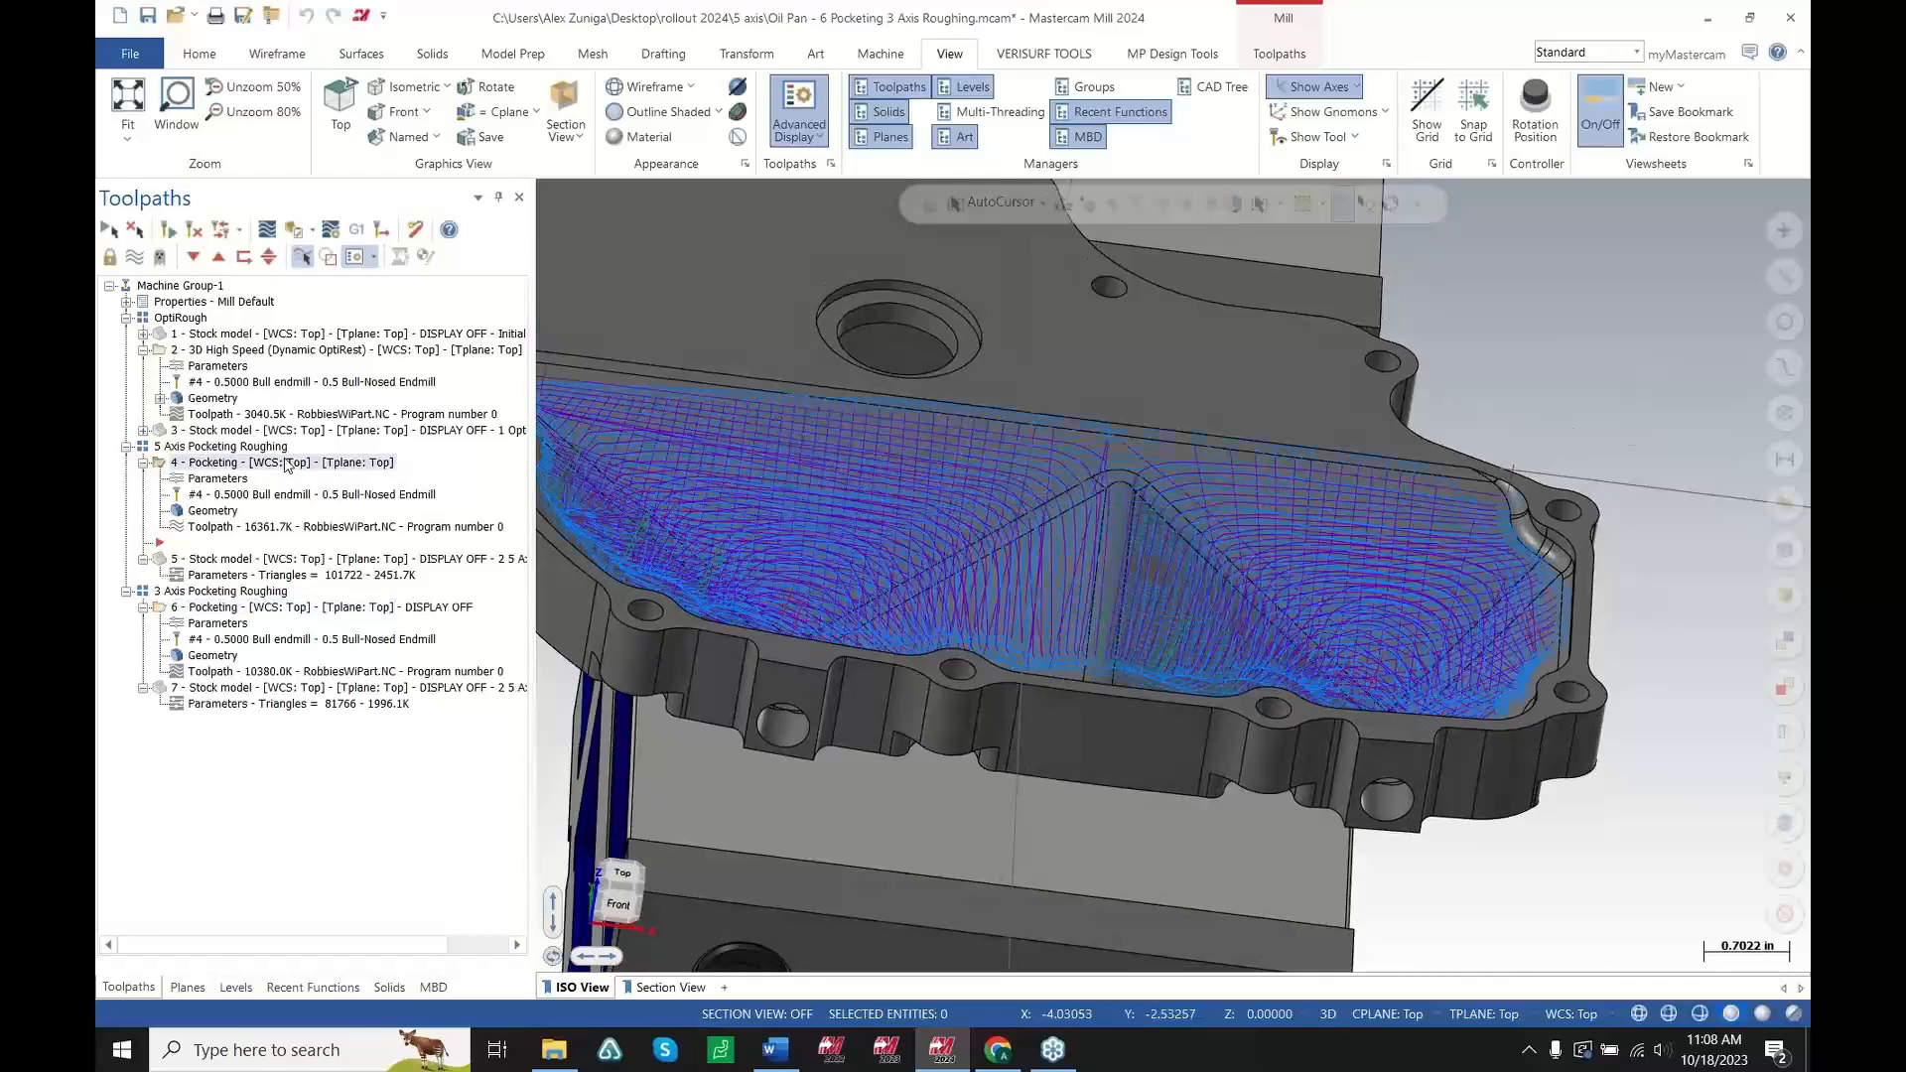
pyautogui.click(224, 610)
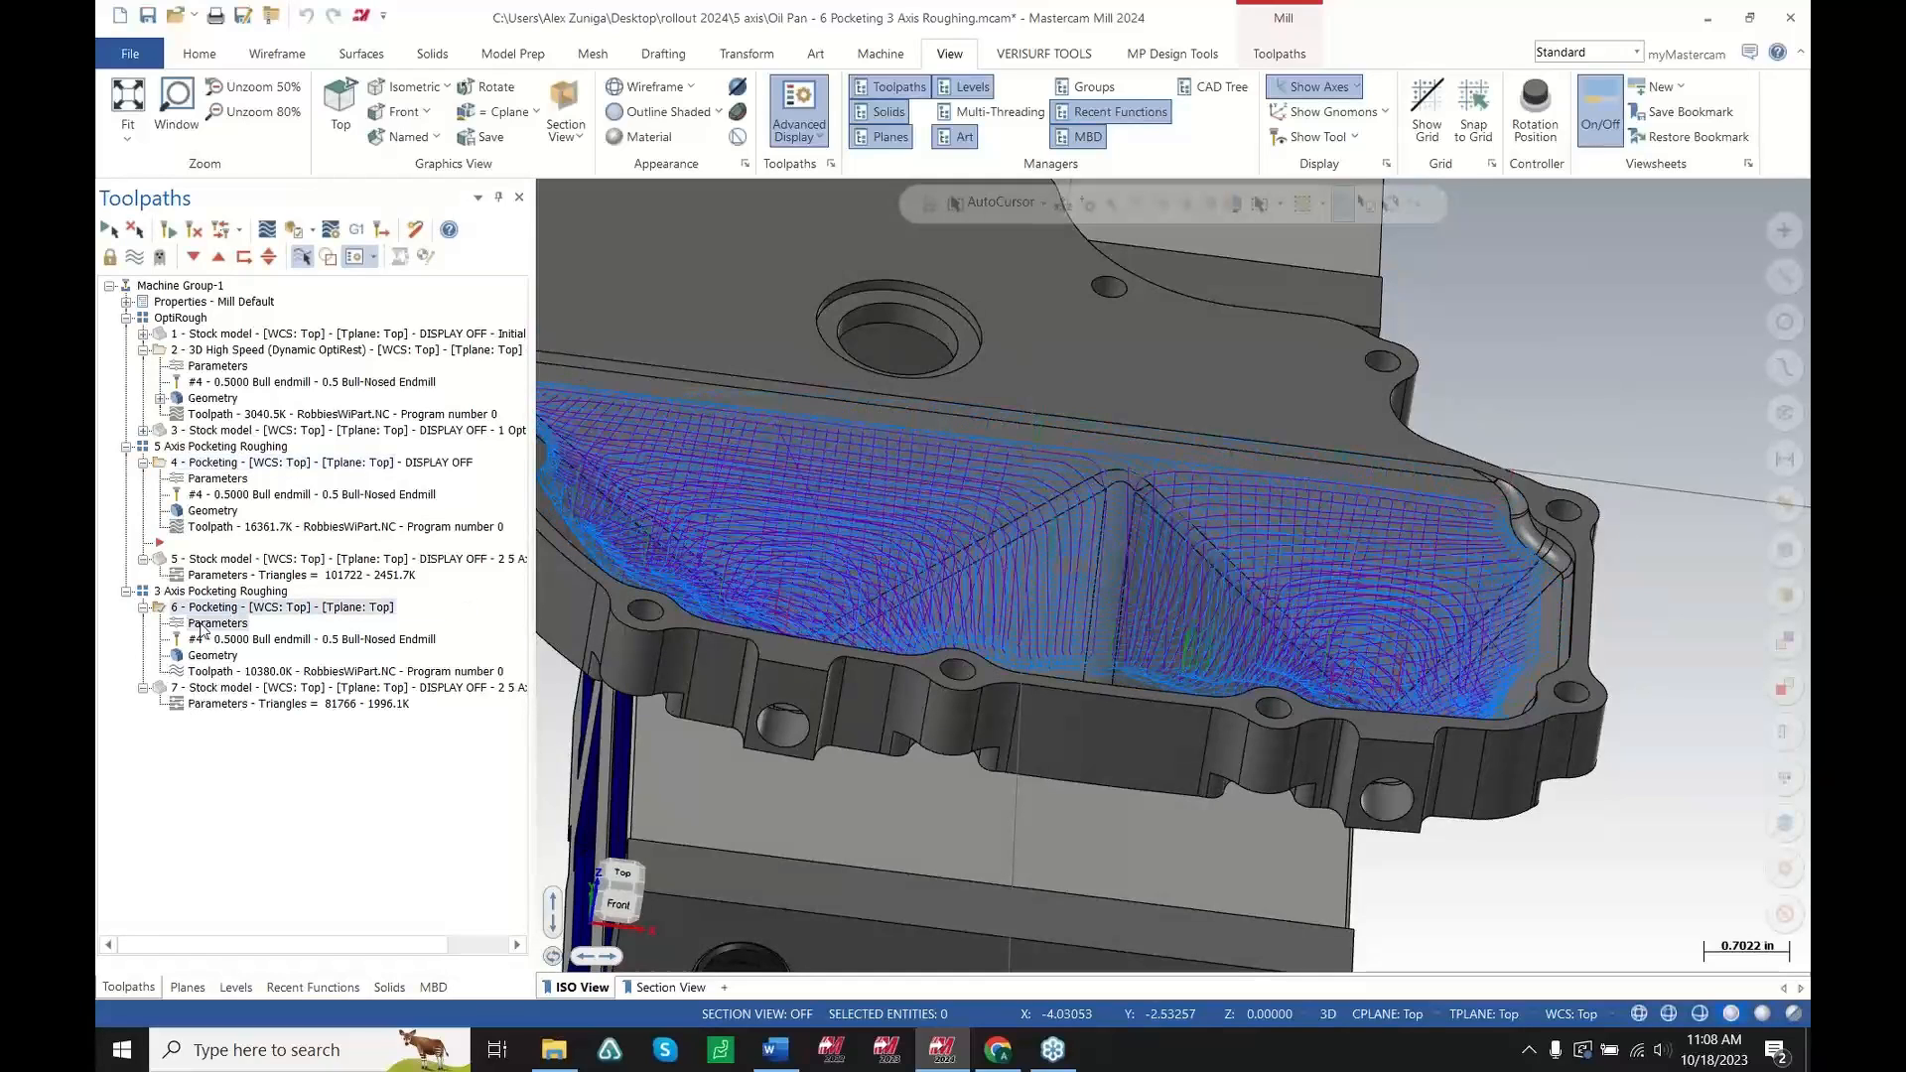
# Open the 3-axis Pocketing parameters to review its Tool Axis Control settings, then cancel the dialog
pyautogui.click(200, 625)
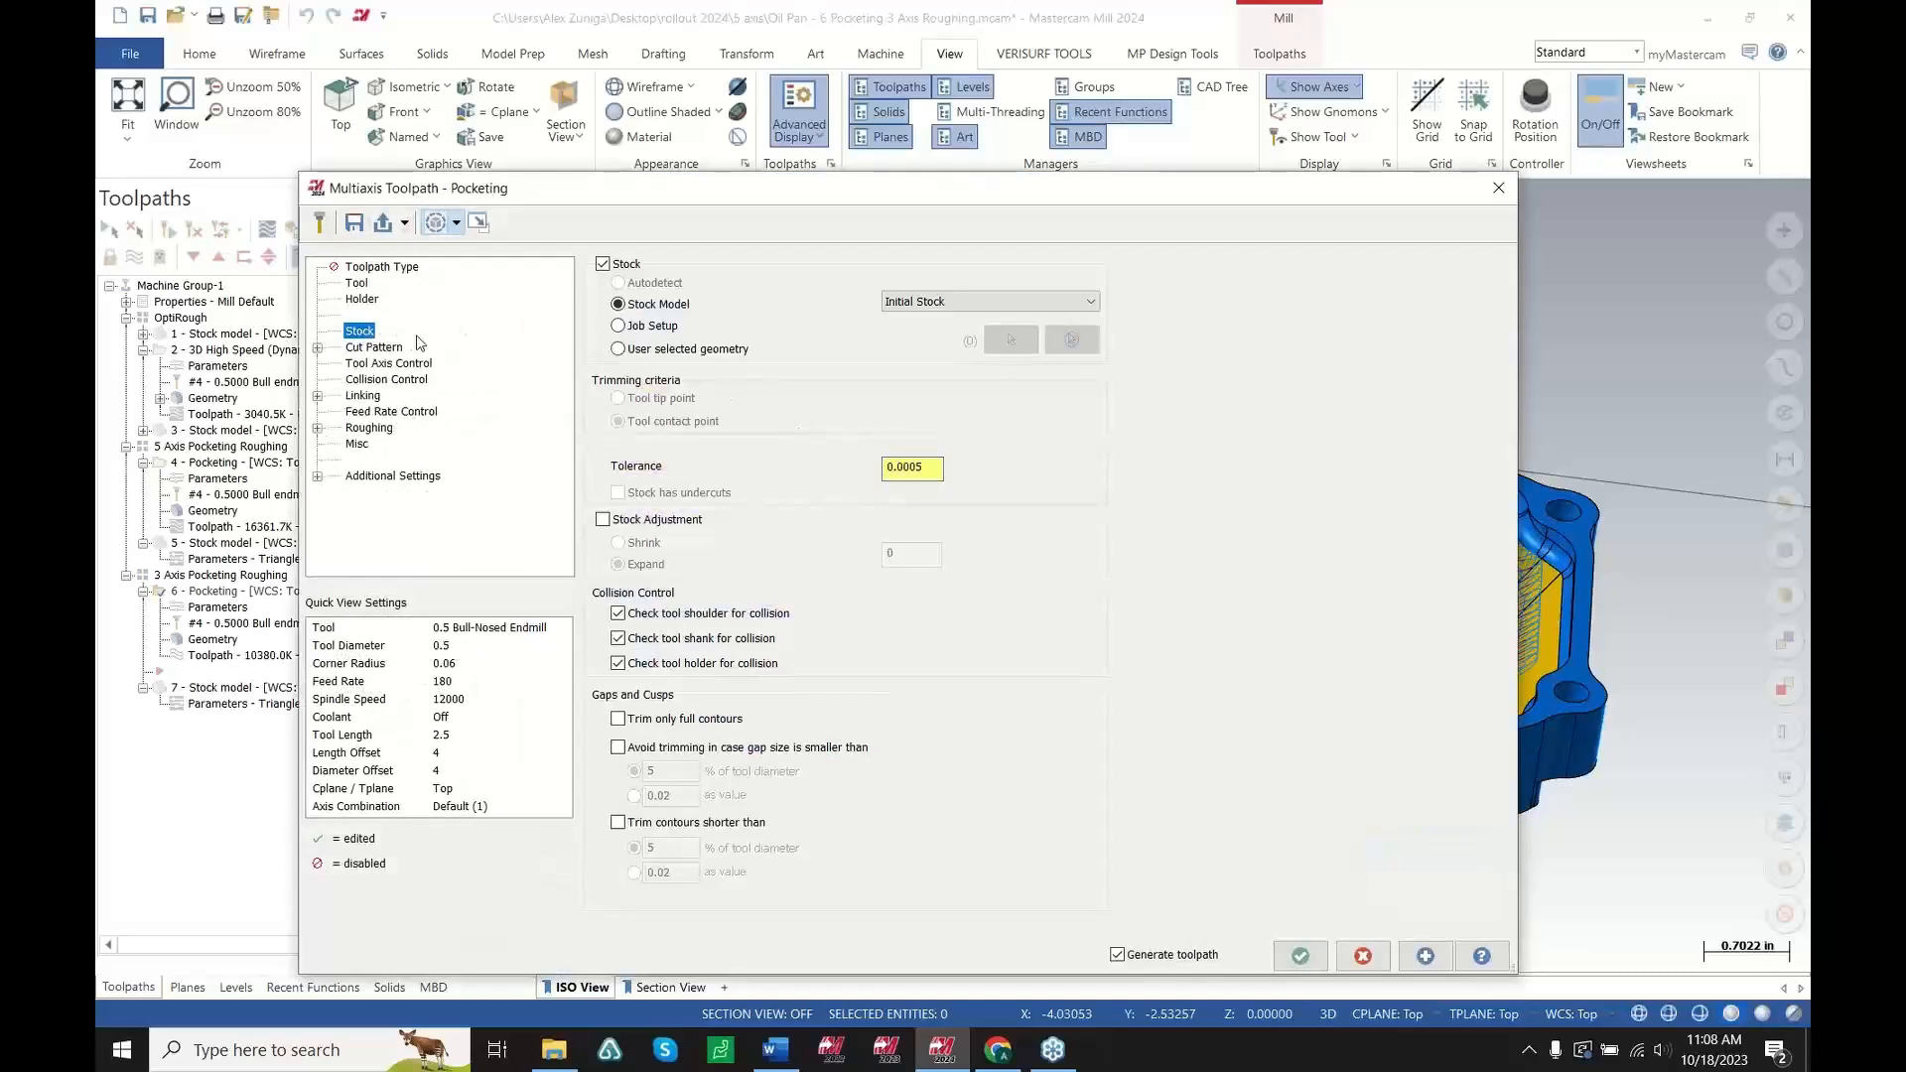
pyautogui.click(379, 364)
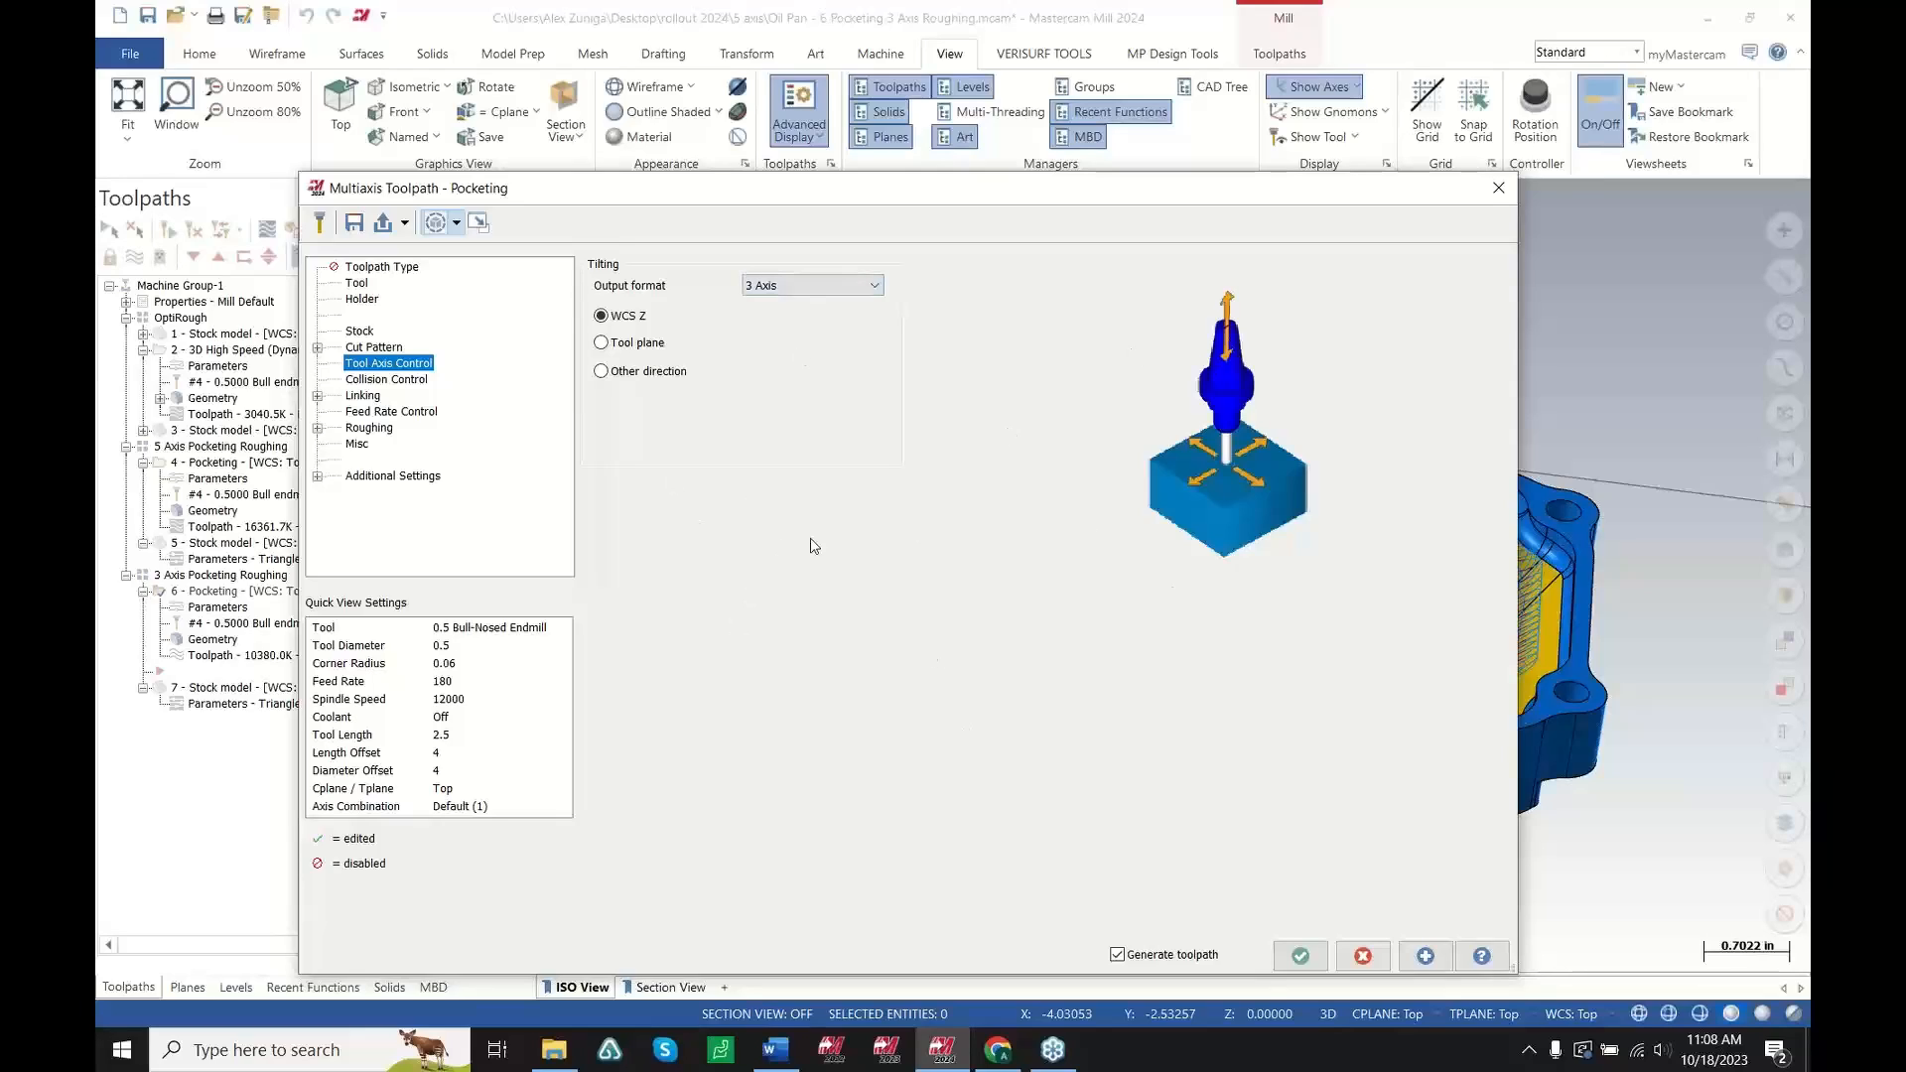
pyautogui.click(1362, 962)
# Backplot the 3-axis Pocketing toolpath, play it and drag its progress slider along the motion
pyautogui.click(306, 657)
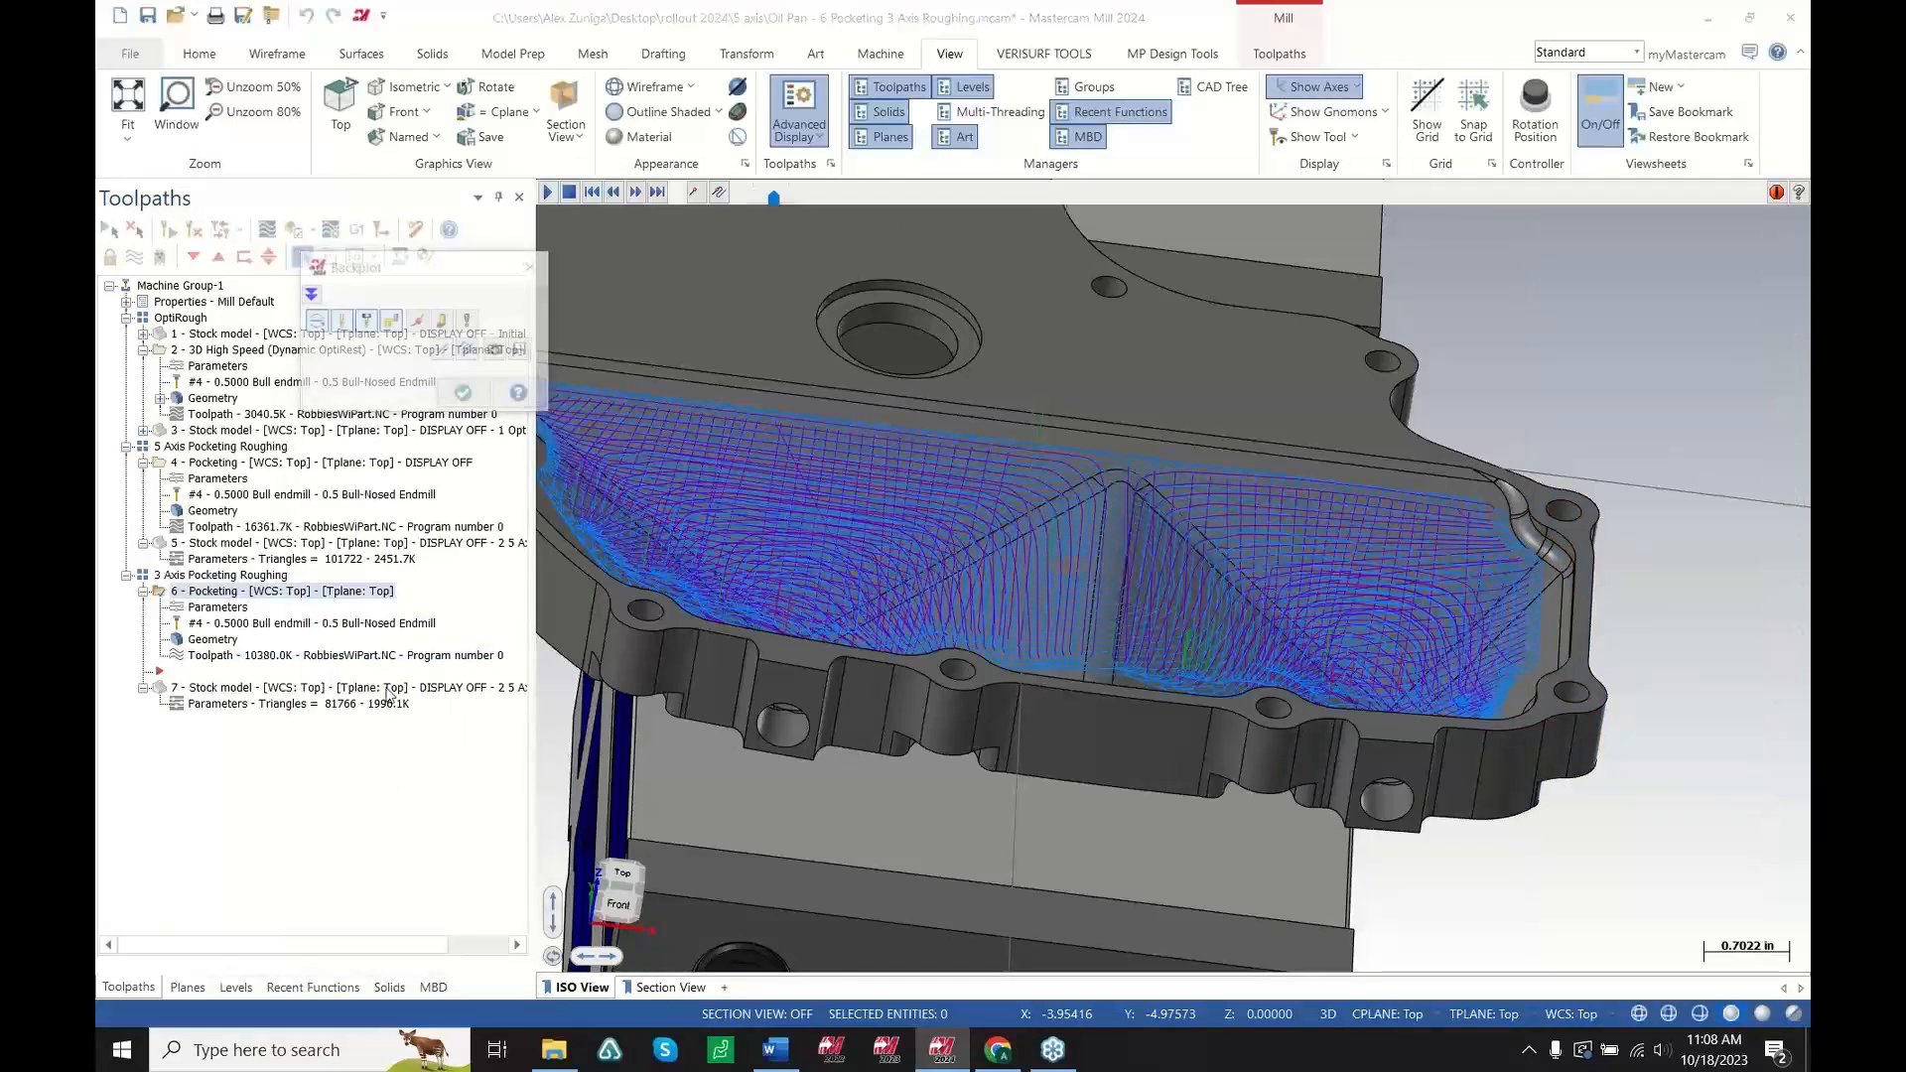
pyautogui.scroll(-2, 686, 443)
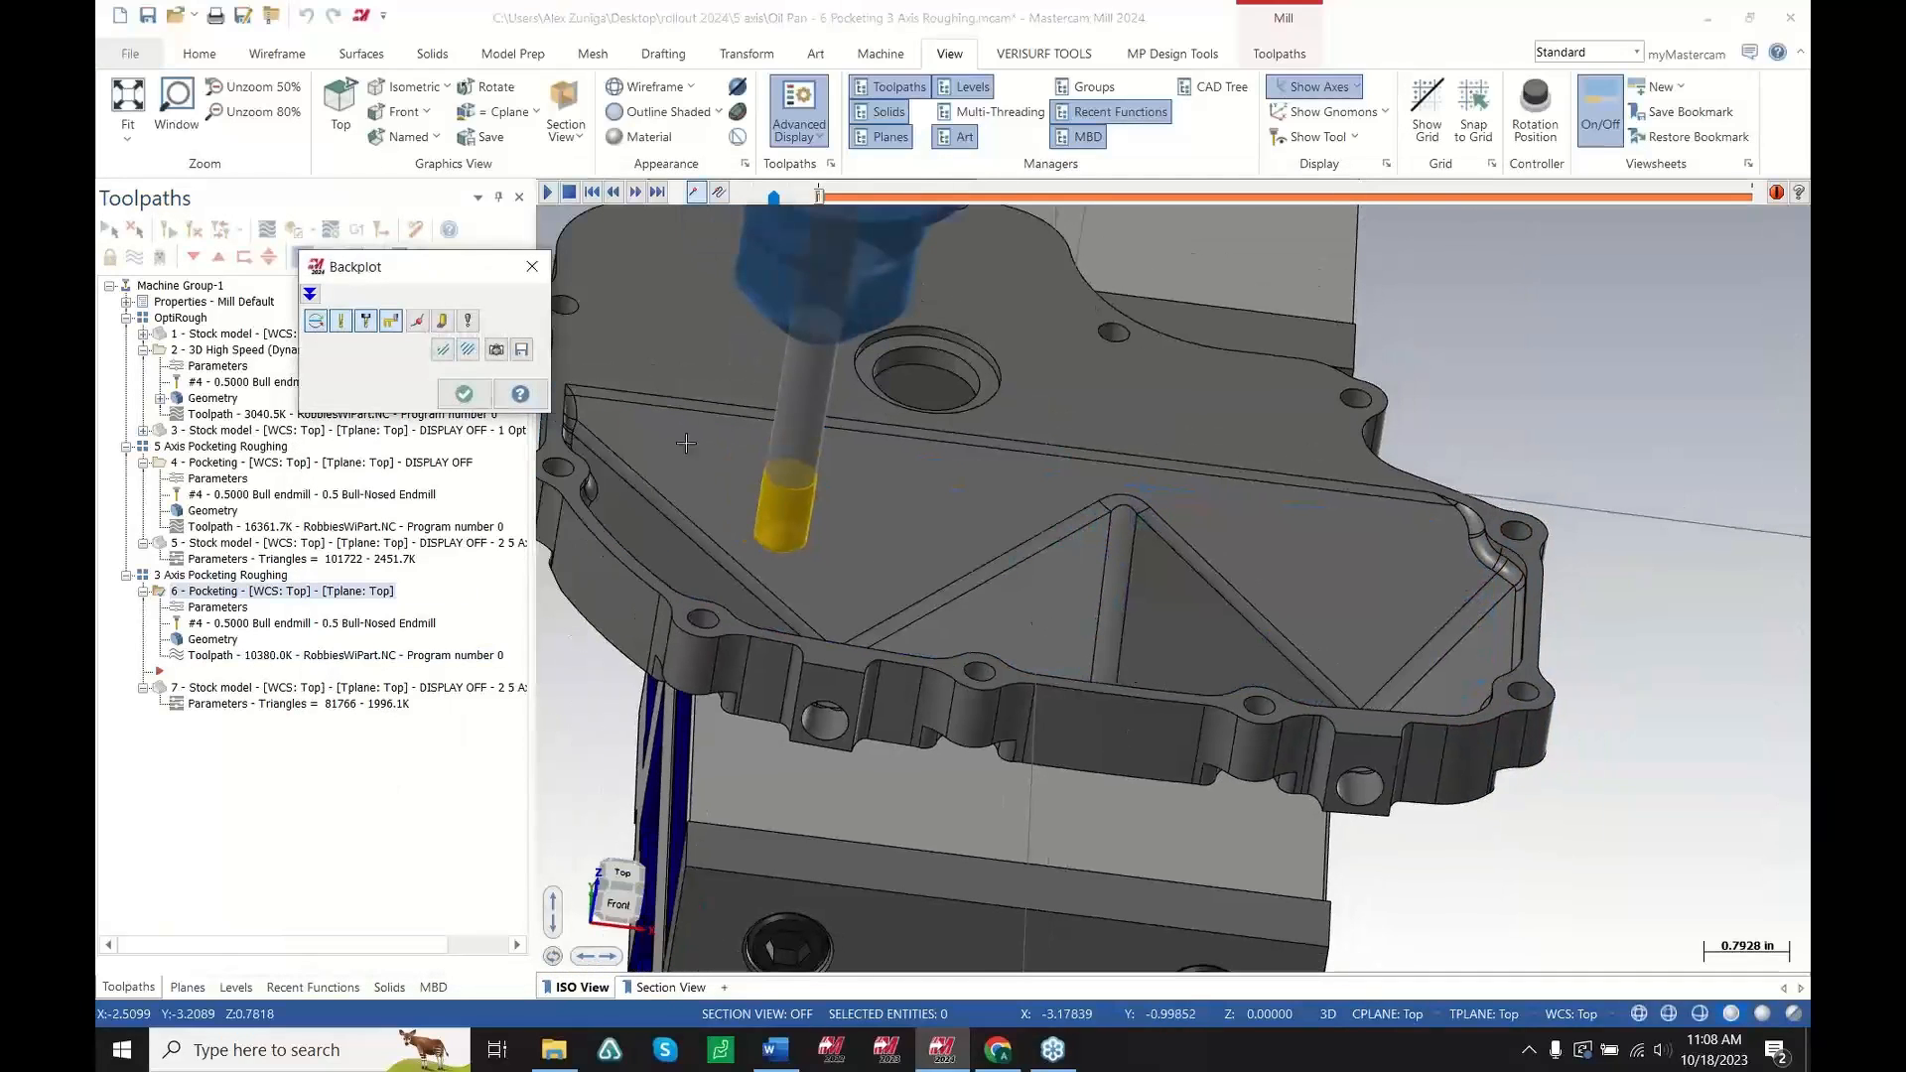
pyautogui.click(548, 192)
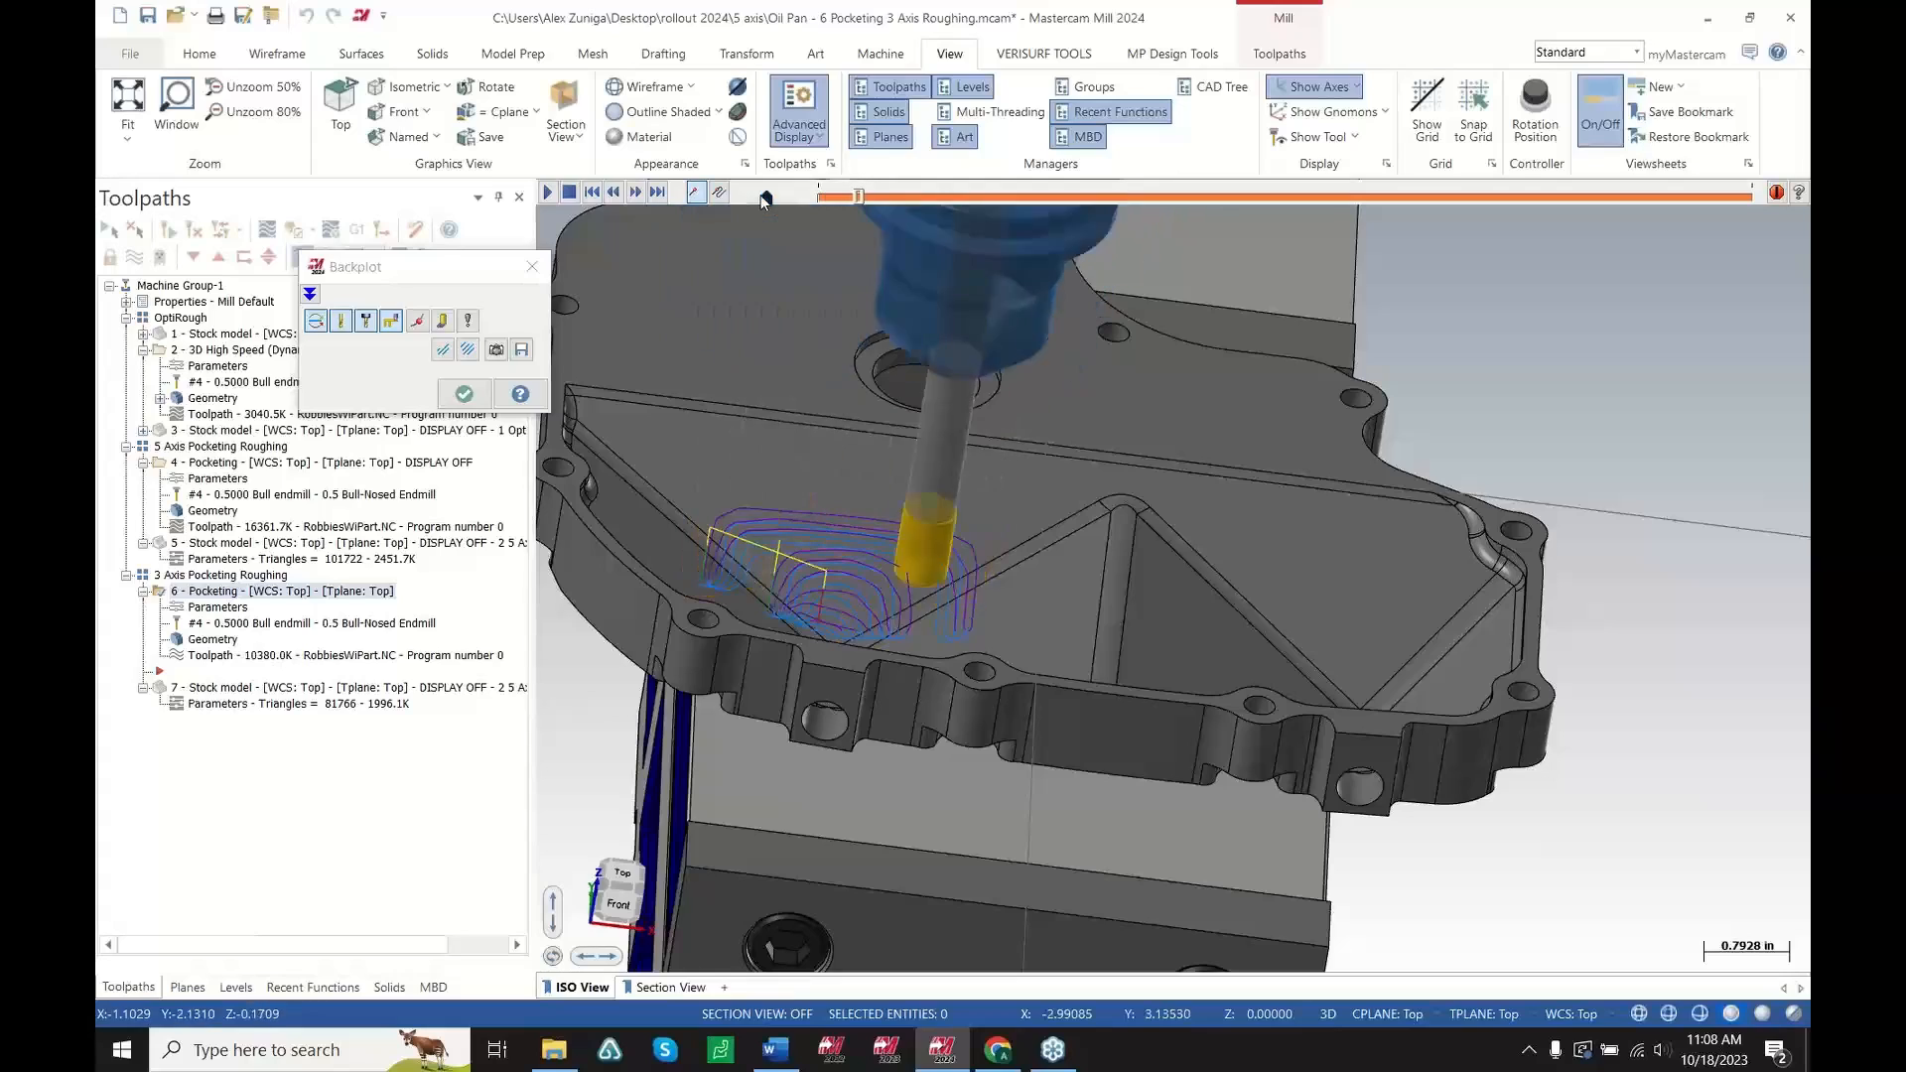
pyautogui.moveTo(774, 196); pyautogui.dragTo(758, 199)
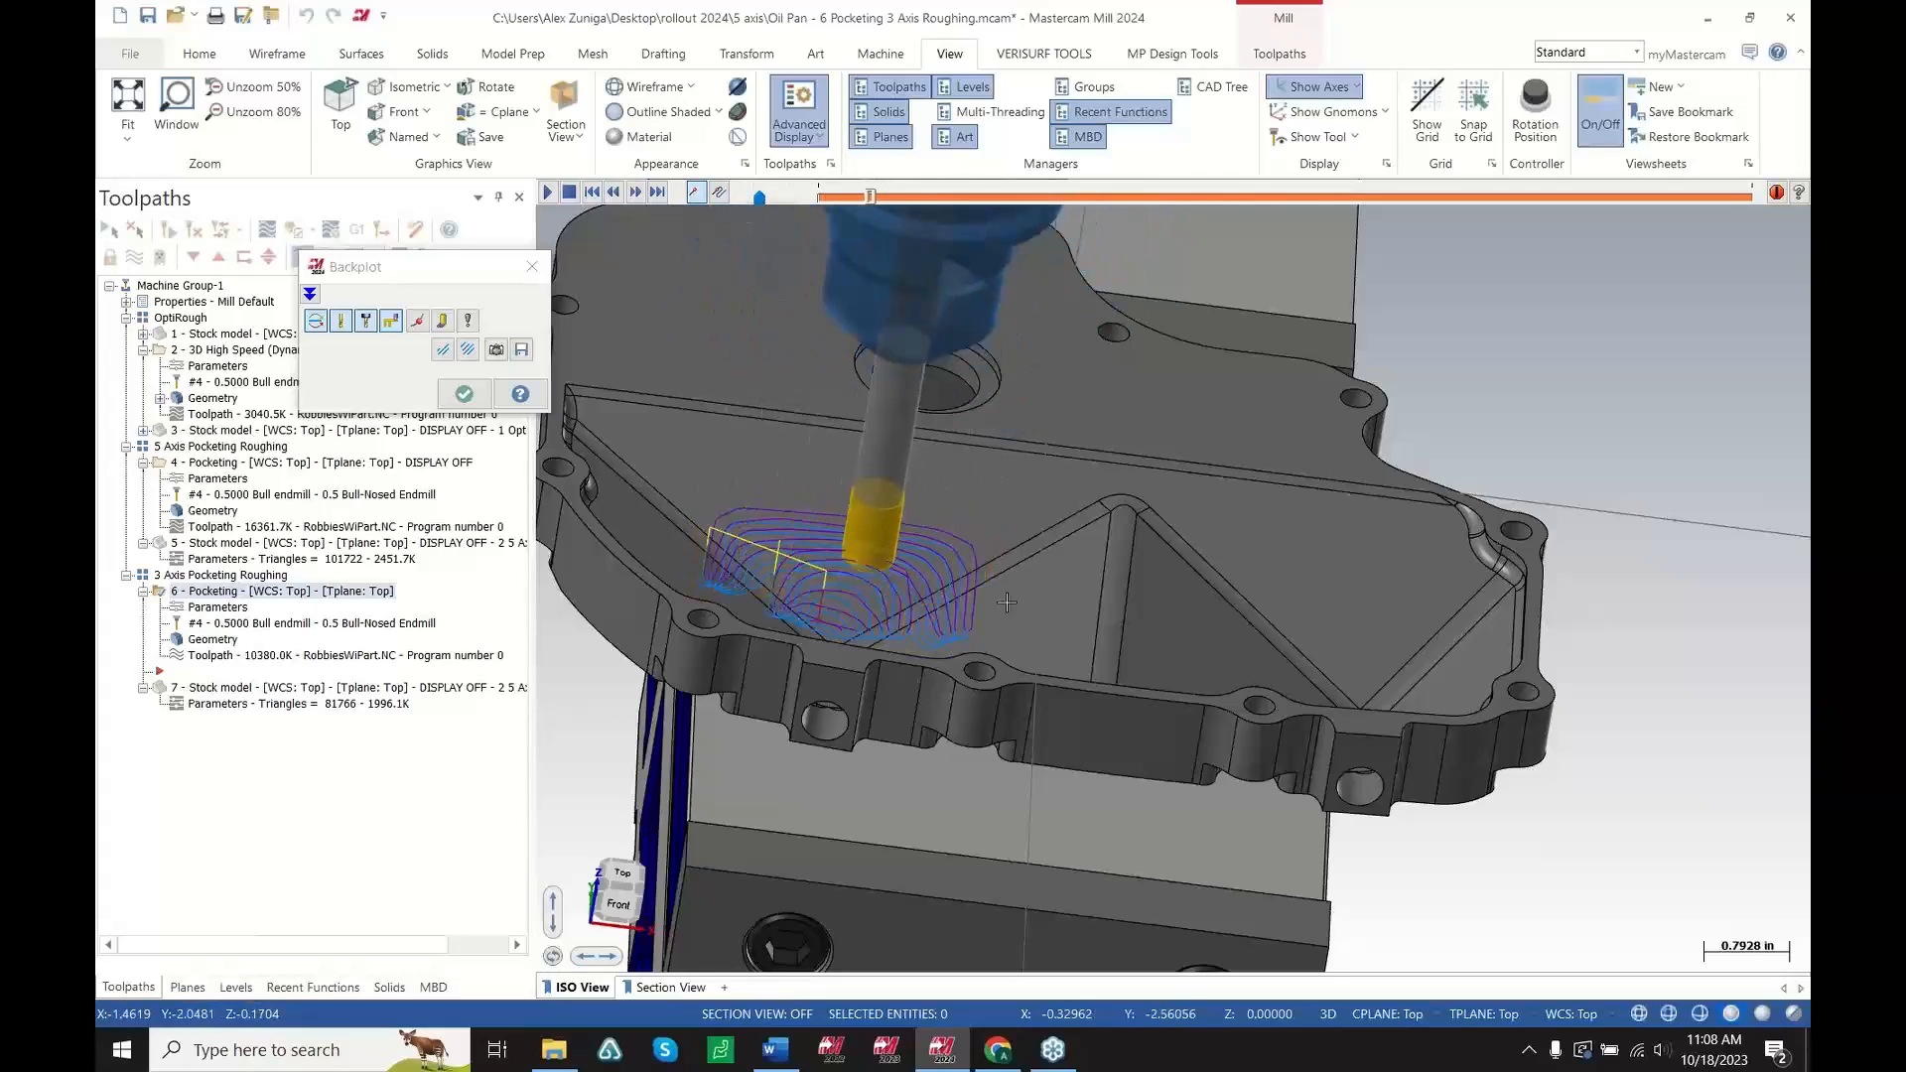
pyautogui.moveTo(1042, 616)
pyautogui.mouseDown(button='middle')
pyautogui.moveTo(1044, 522)
pyautogui.moveTo(860, 563)
pyautogui.moveTo(854, 633)
pyautogui.mouseUp(button='middle')
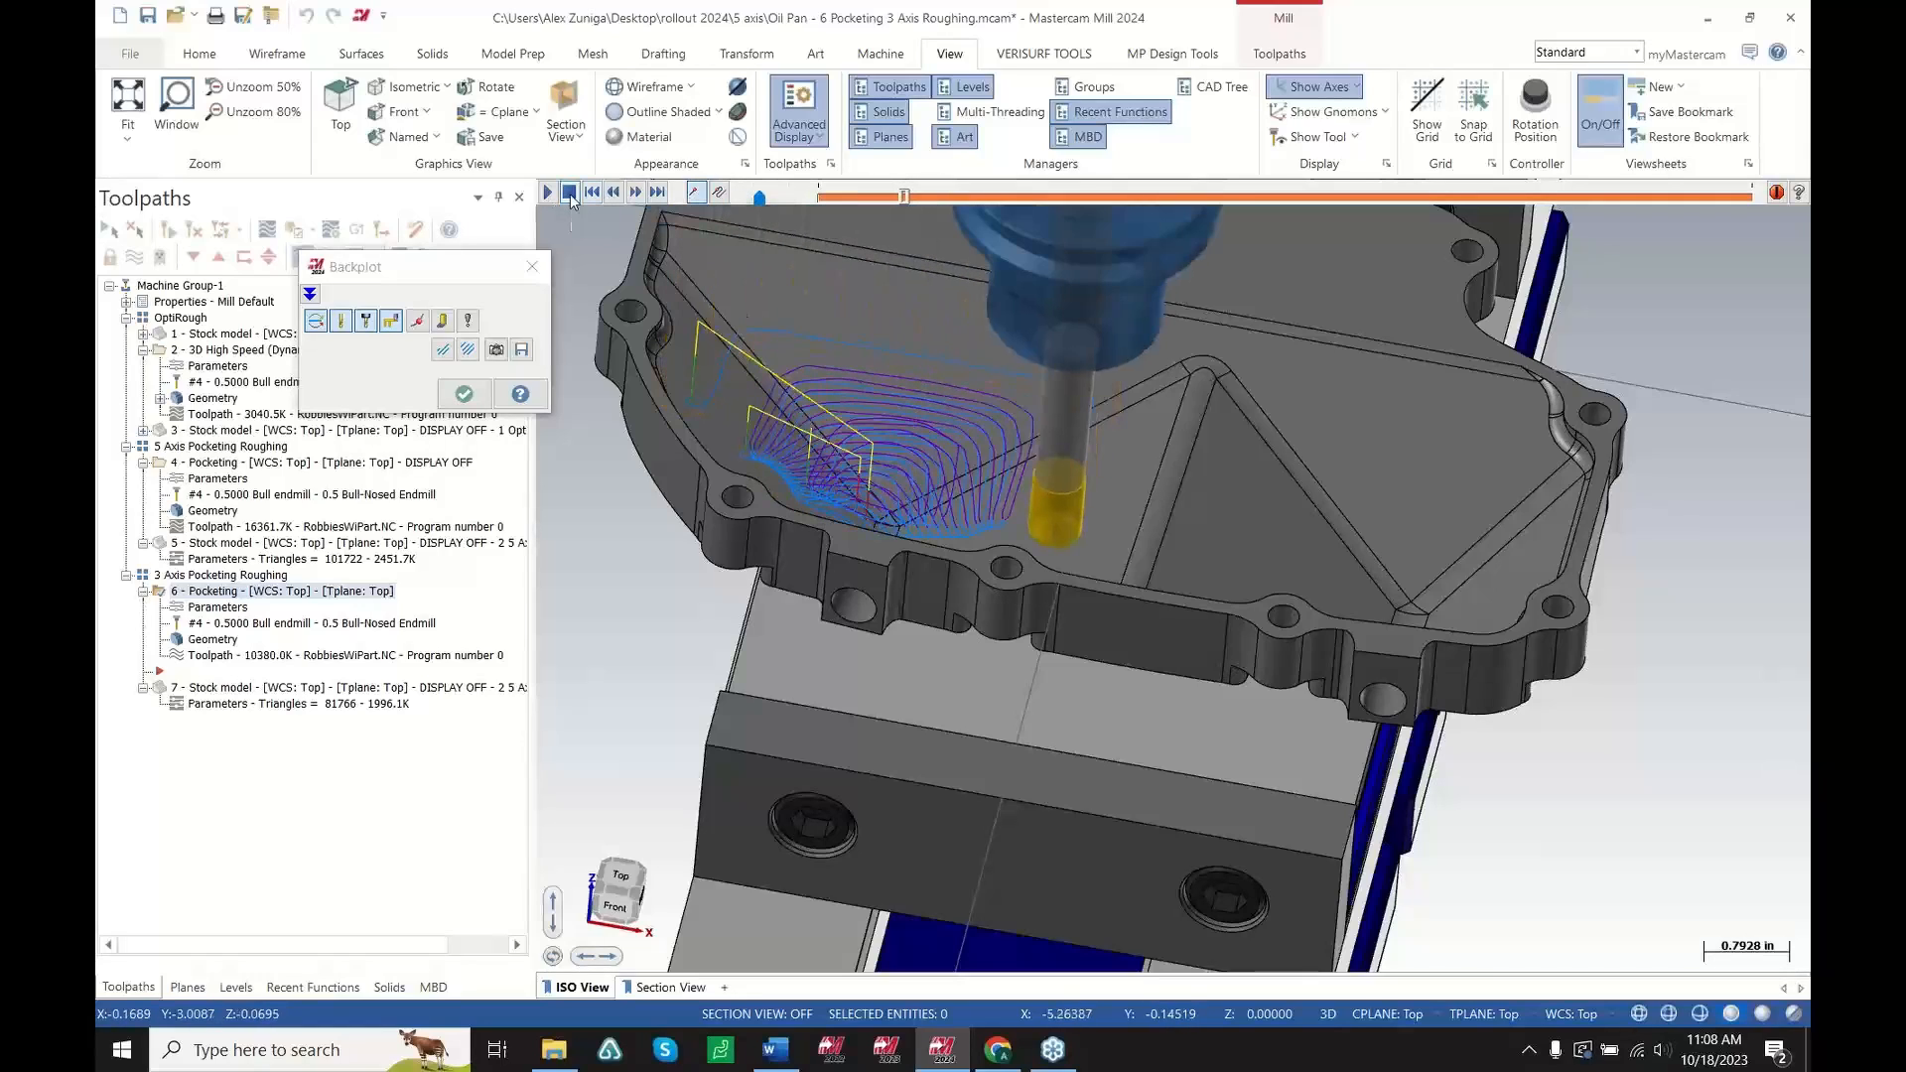
pyautogui.moveTo(908, 198); pyautogui.dragTo(1439, 199)
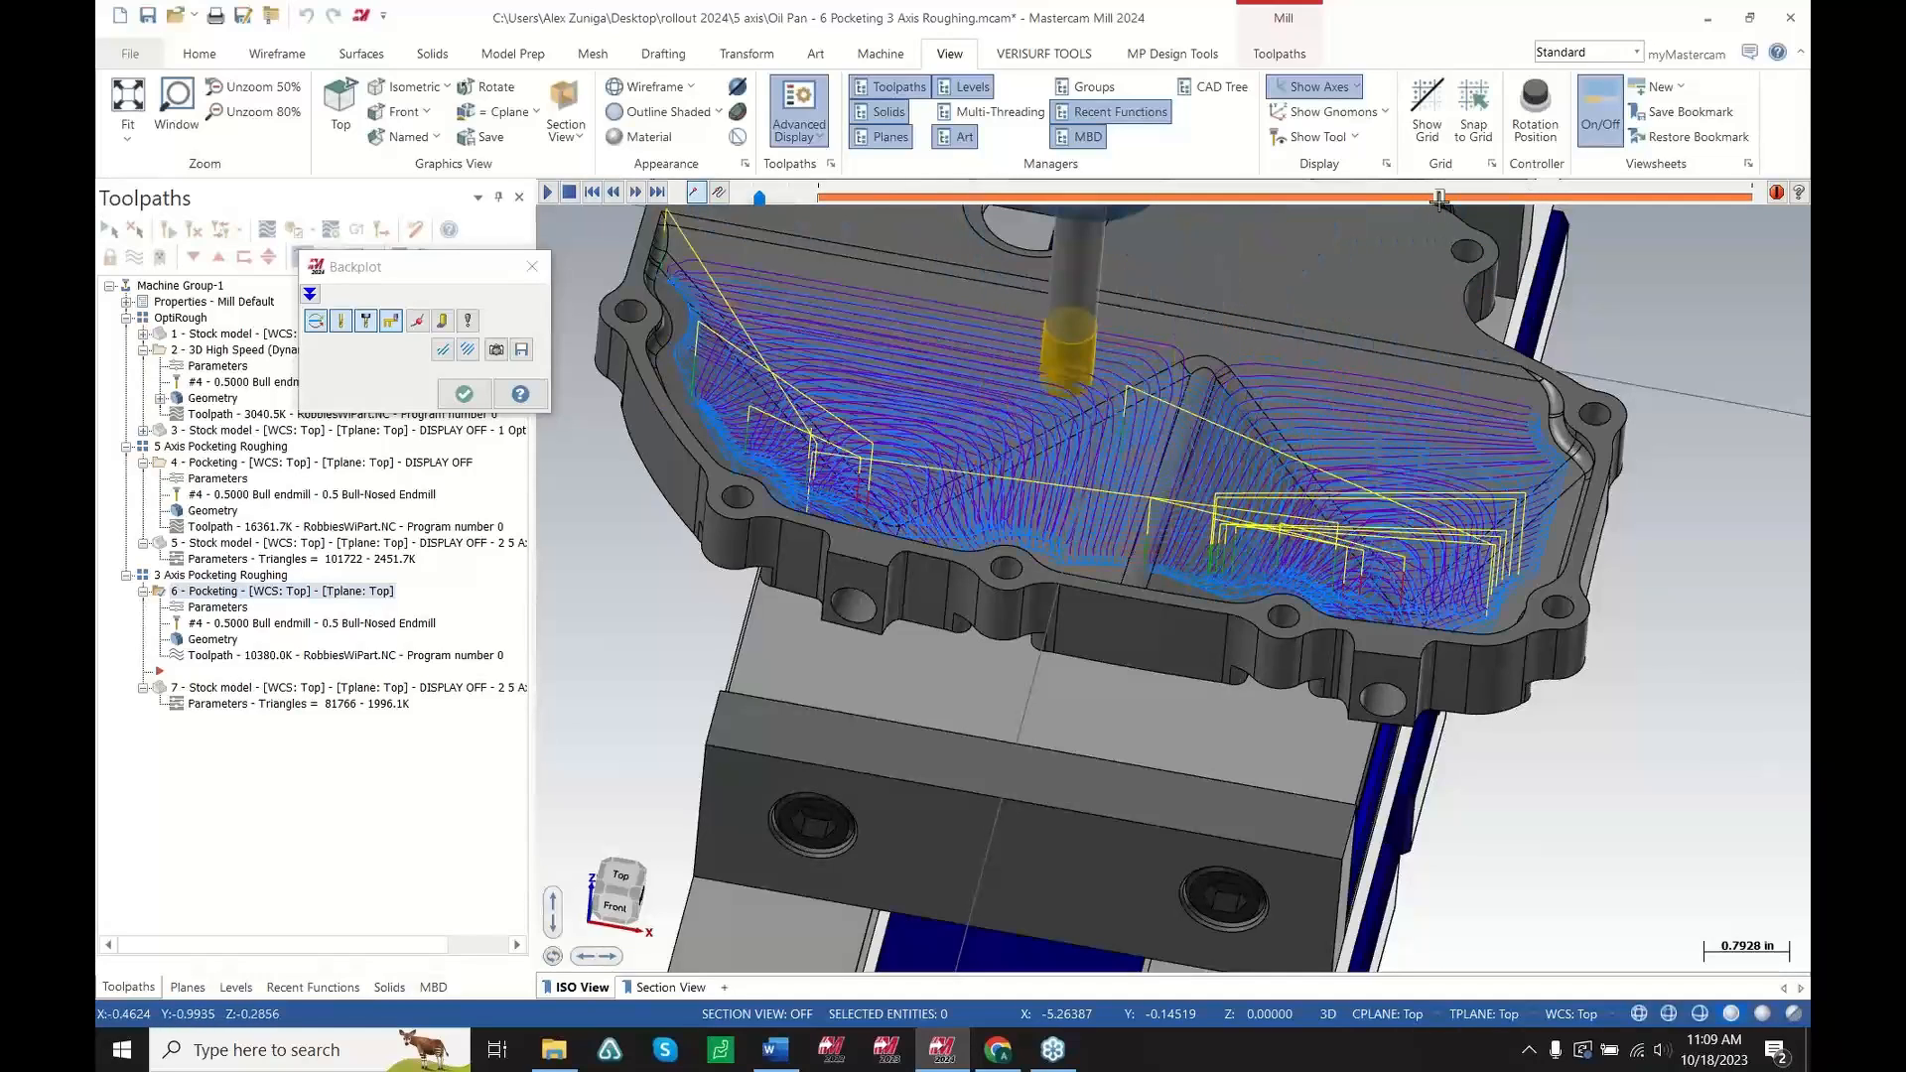
# Switch the backplot display option, replay the 3-axis pocketing motion while rotating the view, then close the backplot
pyautogui.click(449, 351)
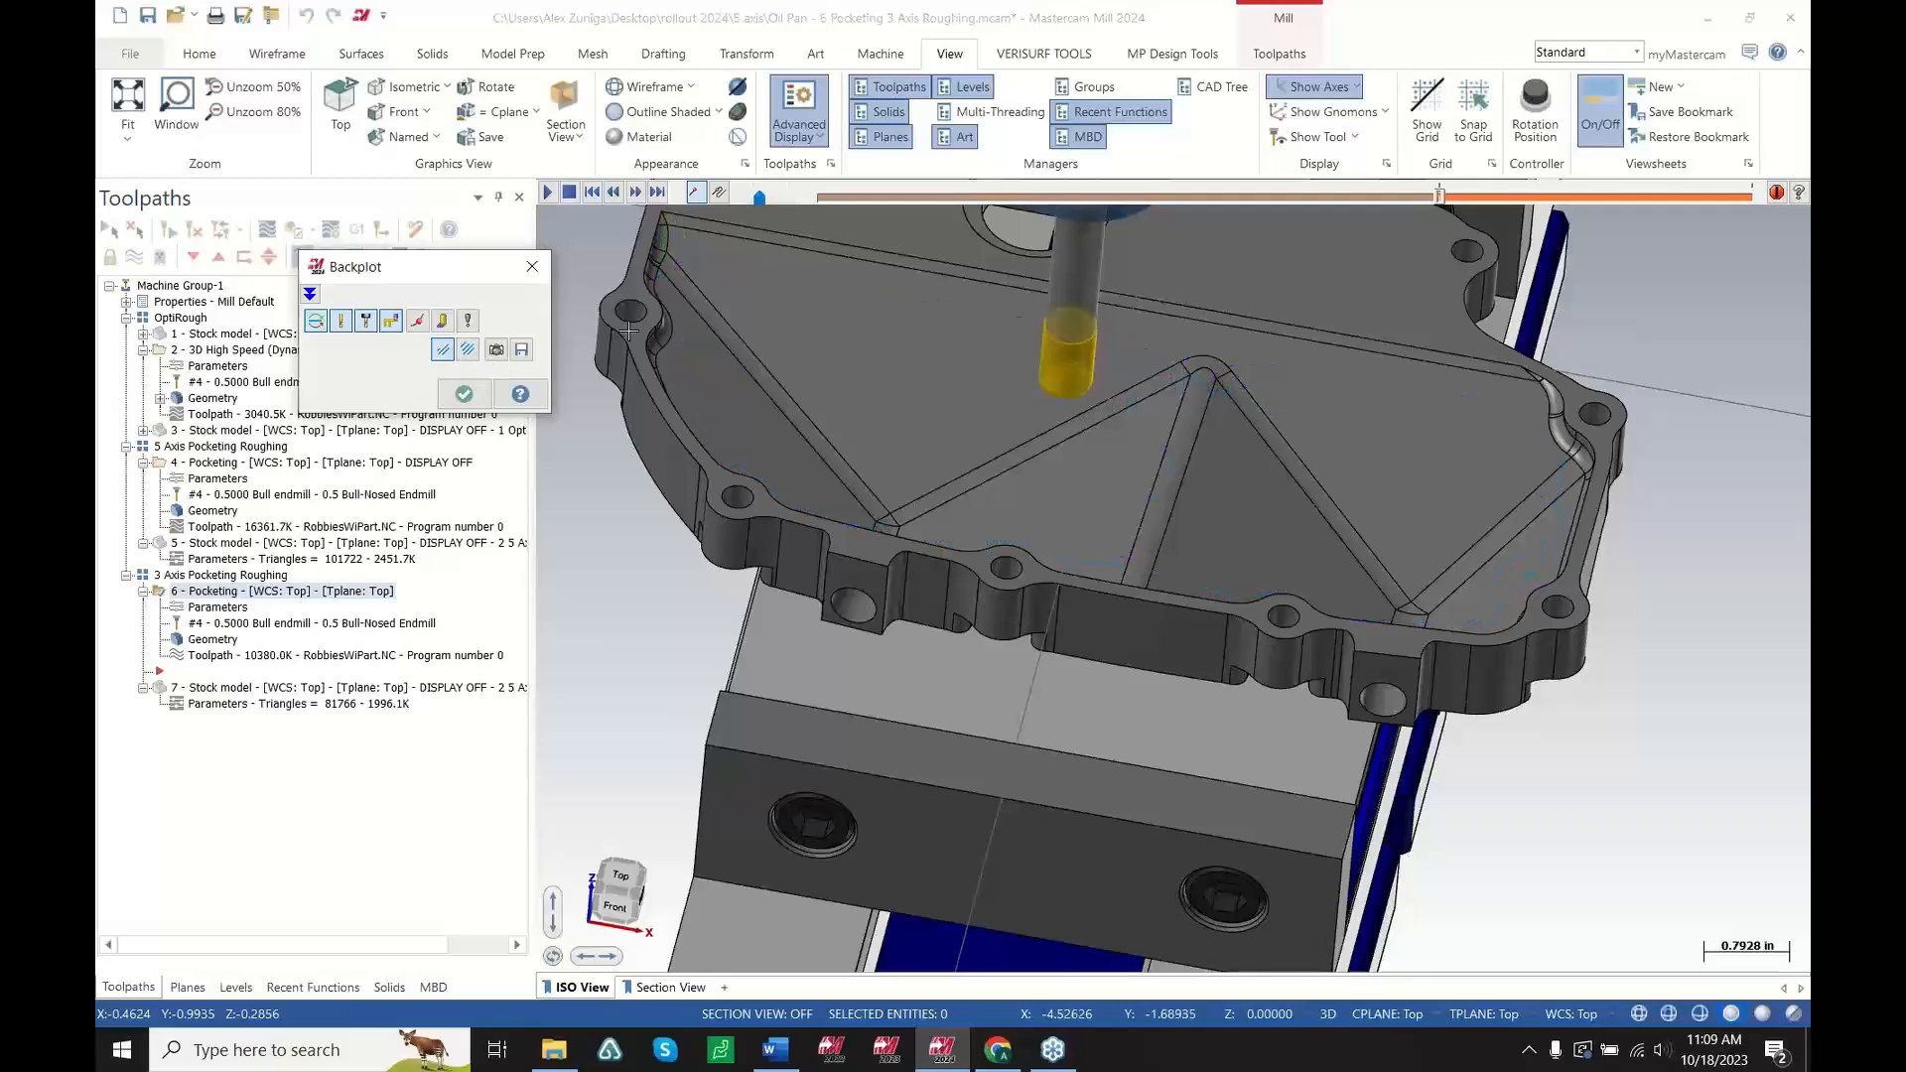
pyautogui.click(547, 199)
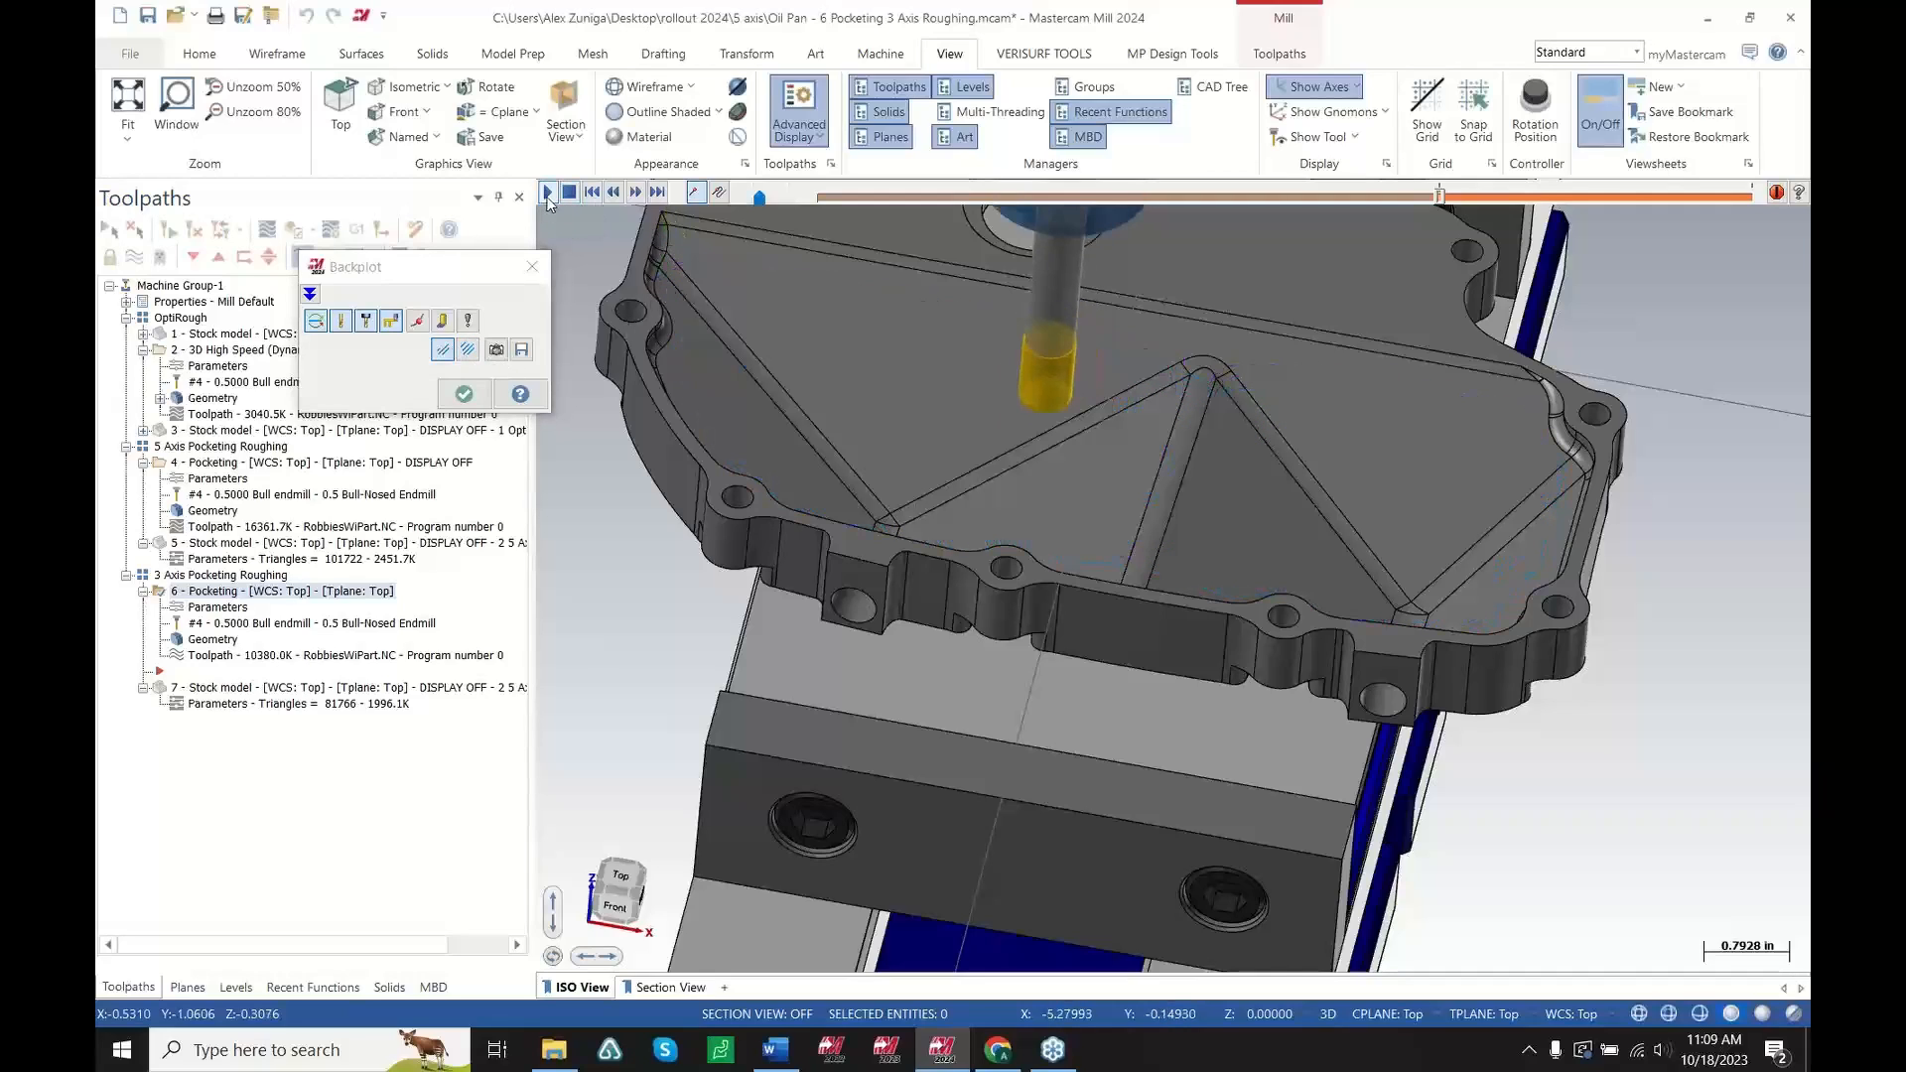
pyautogui.moveTo(1188, 529); pyautogui.dragTo(1233, 566, button='middle')
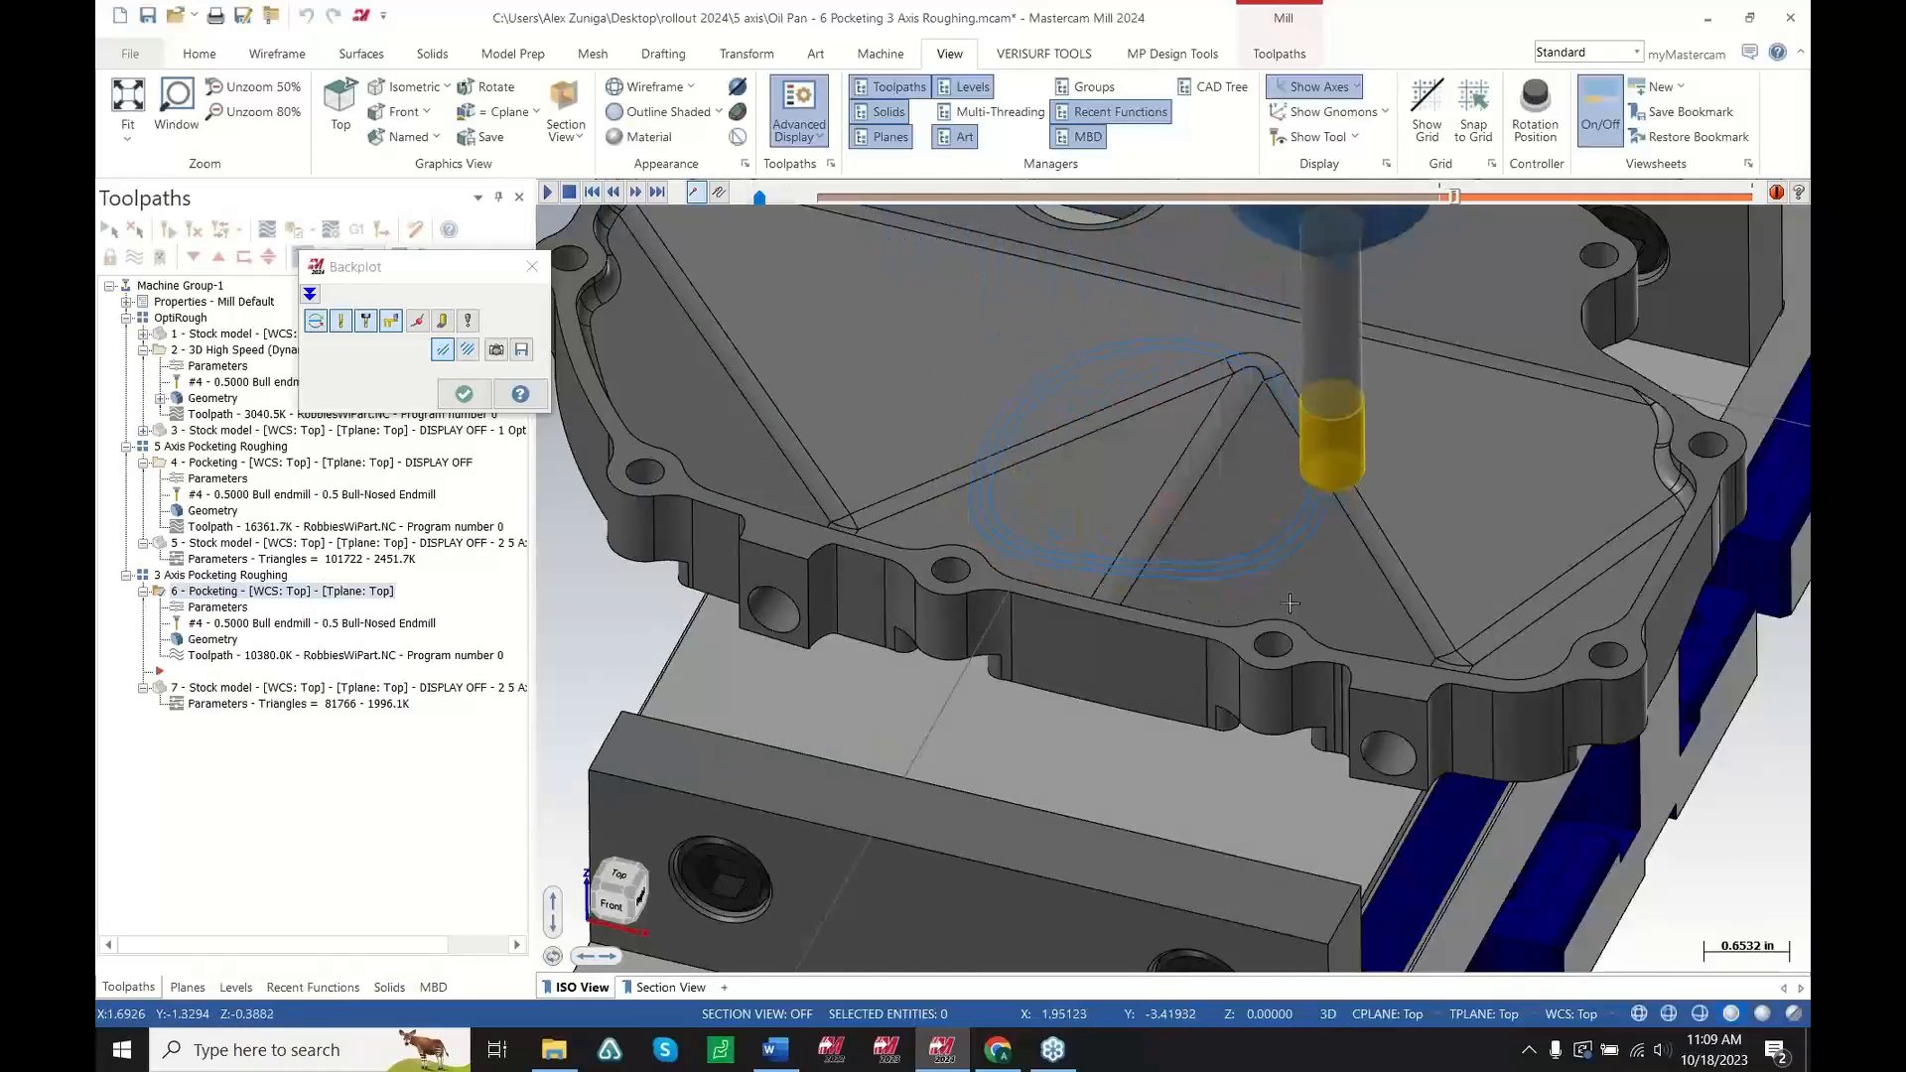
pyautogui.moveTo(1336, 592); pyautogui.dragTo(1247, 586, button='middle')
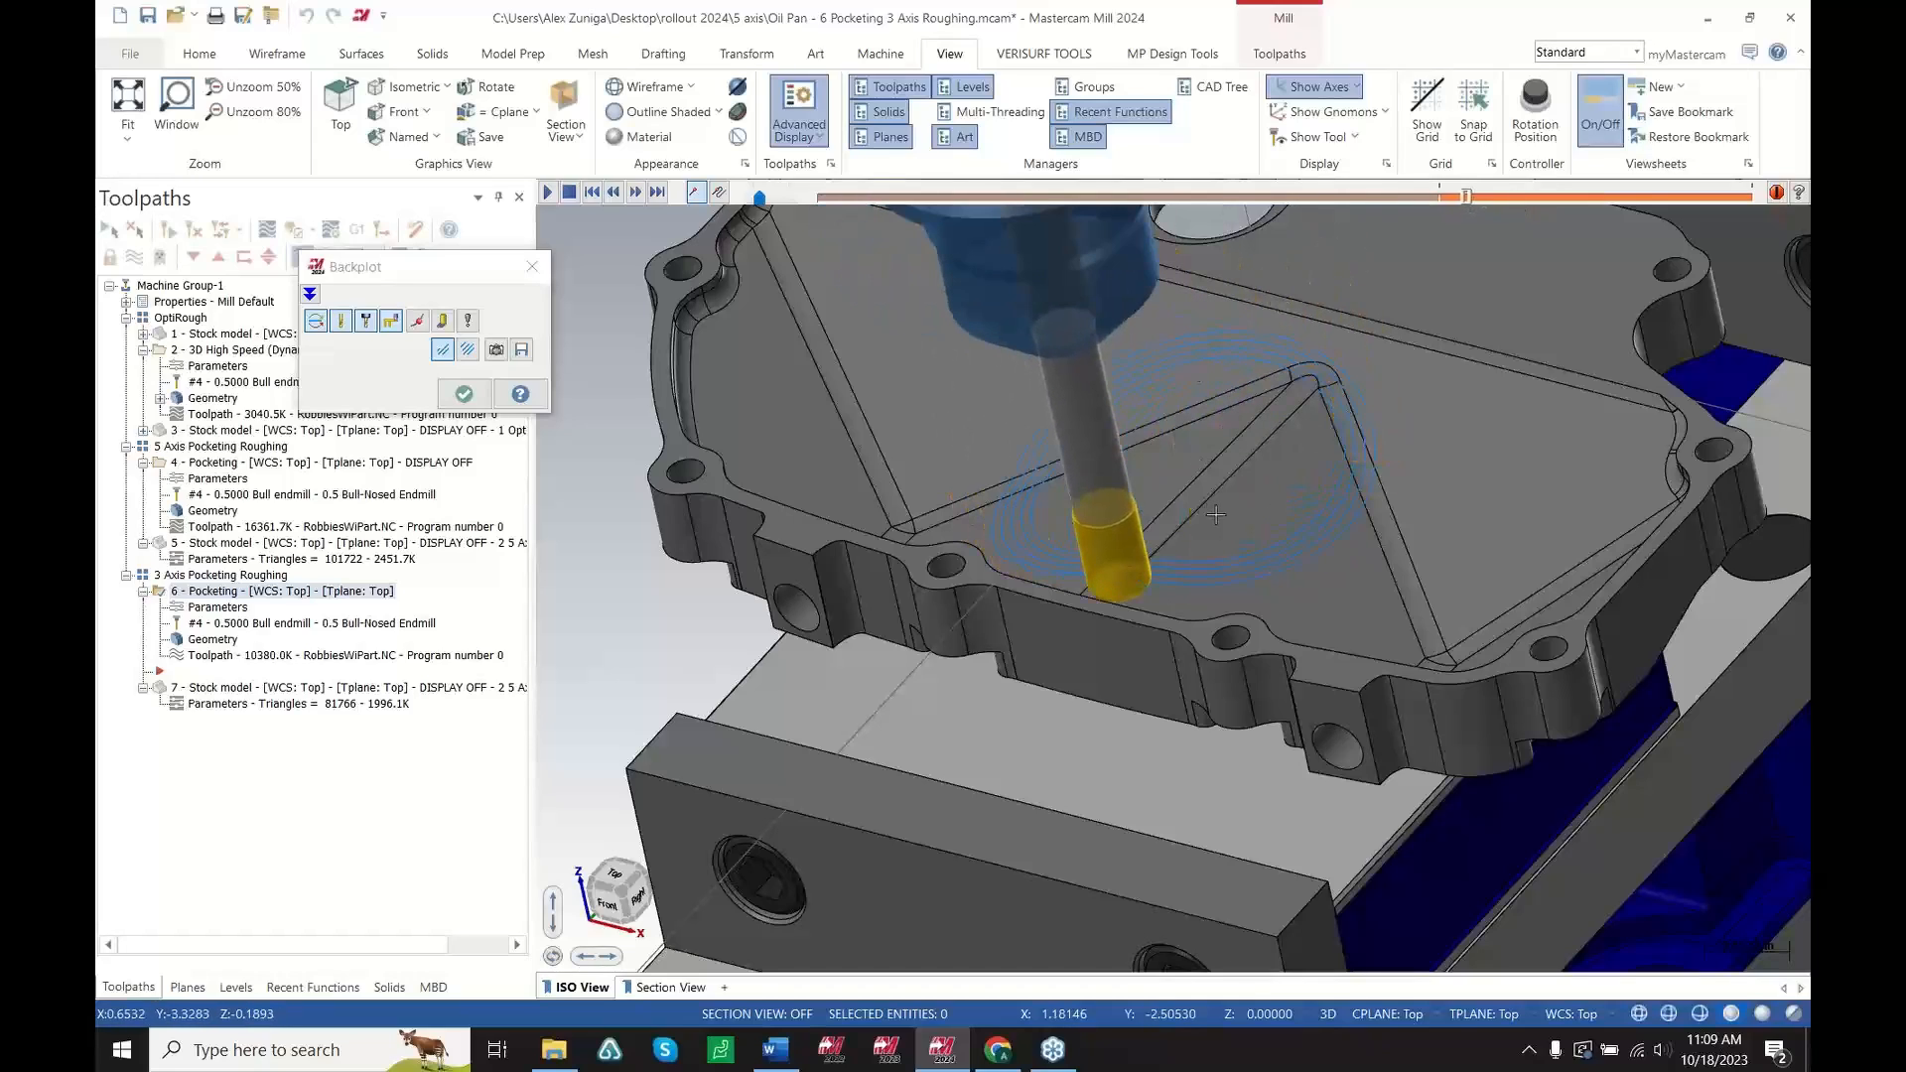
pyautogui.scroll(2, 1346, 625)
pyautogui.scroll(2, 1346, 626)
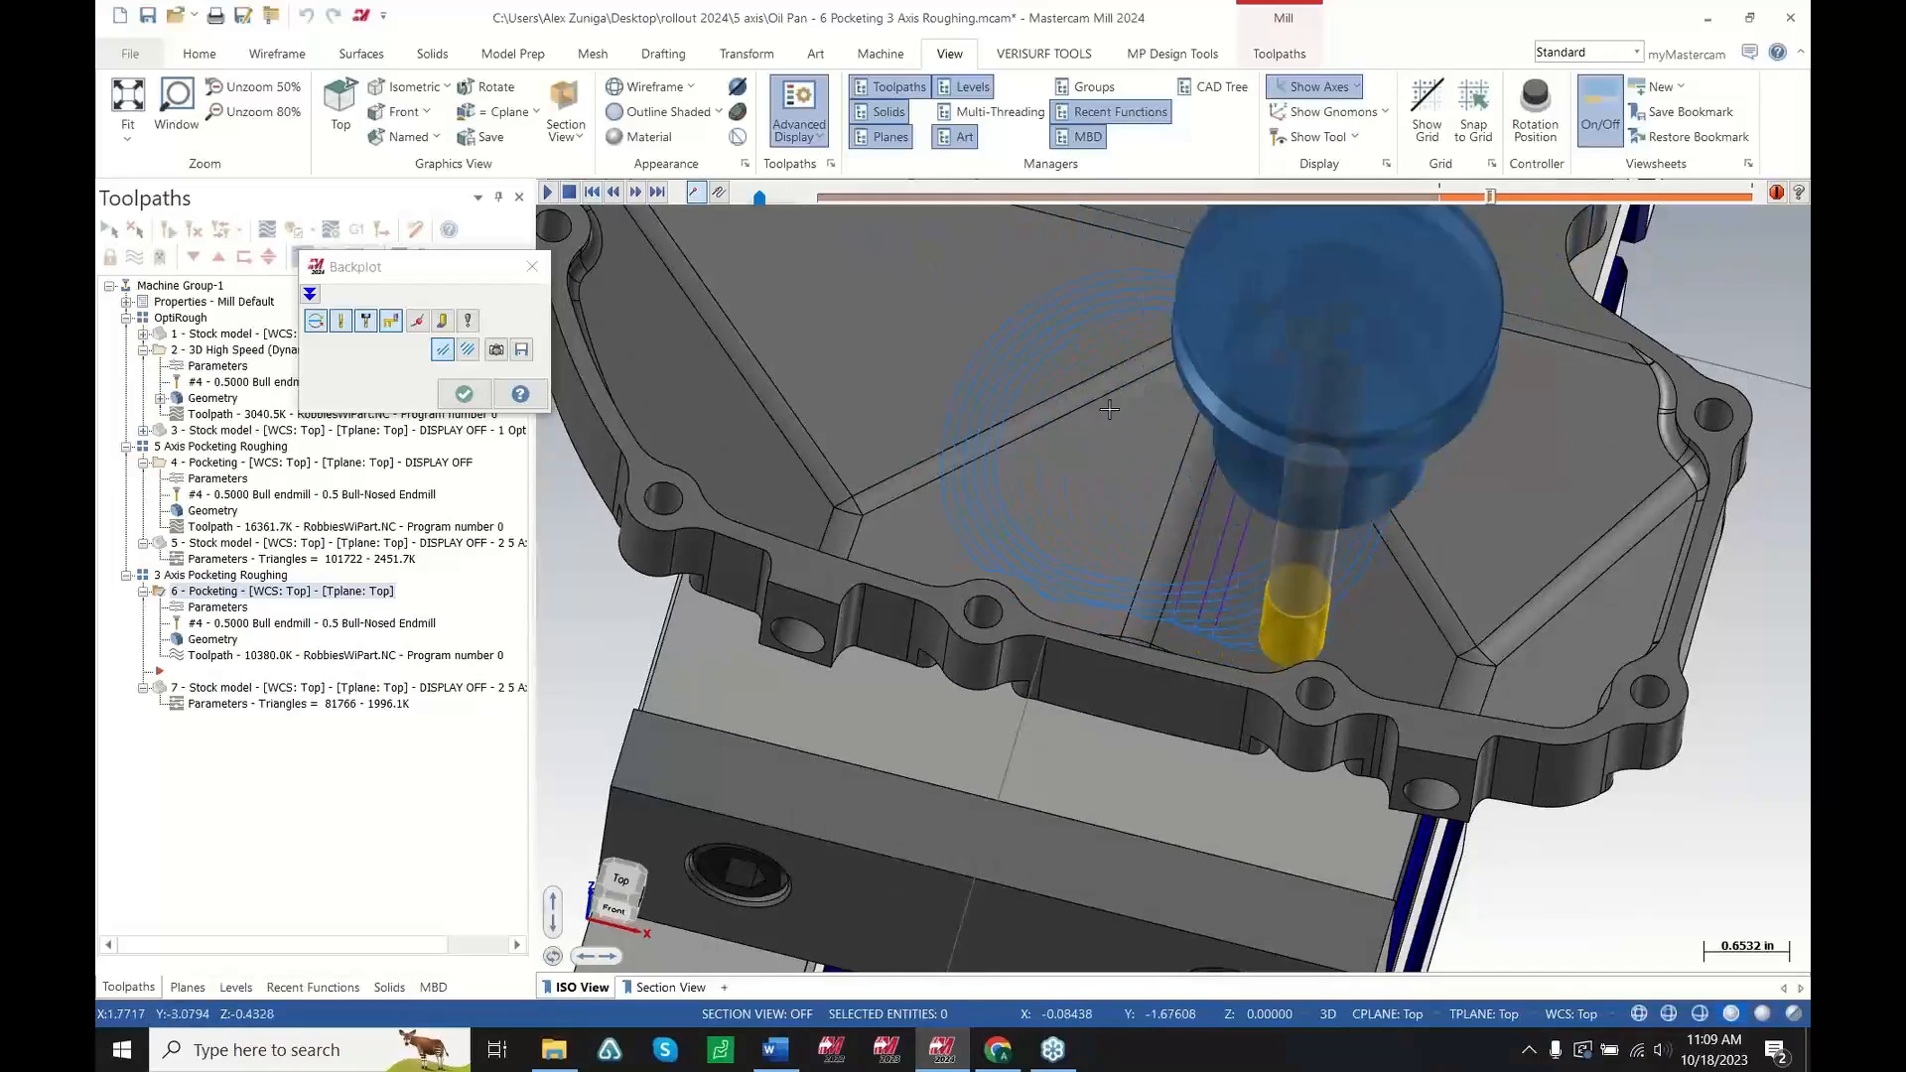
pyautogui.moveTo(1376, 301); pyautogui.dragTo(1394, 561, button='middle')
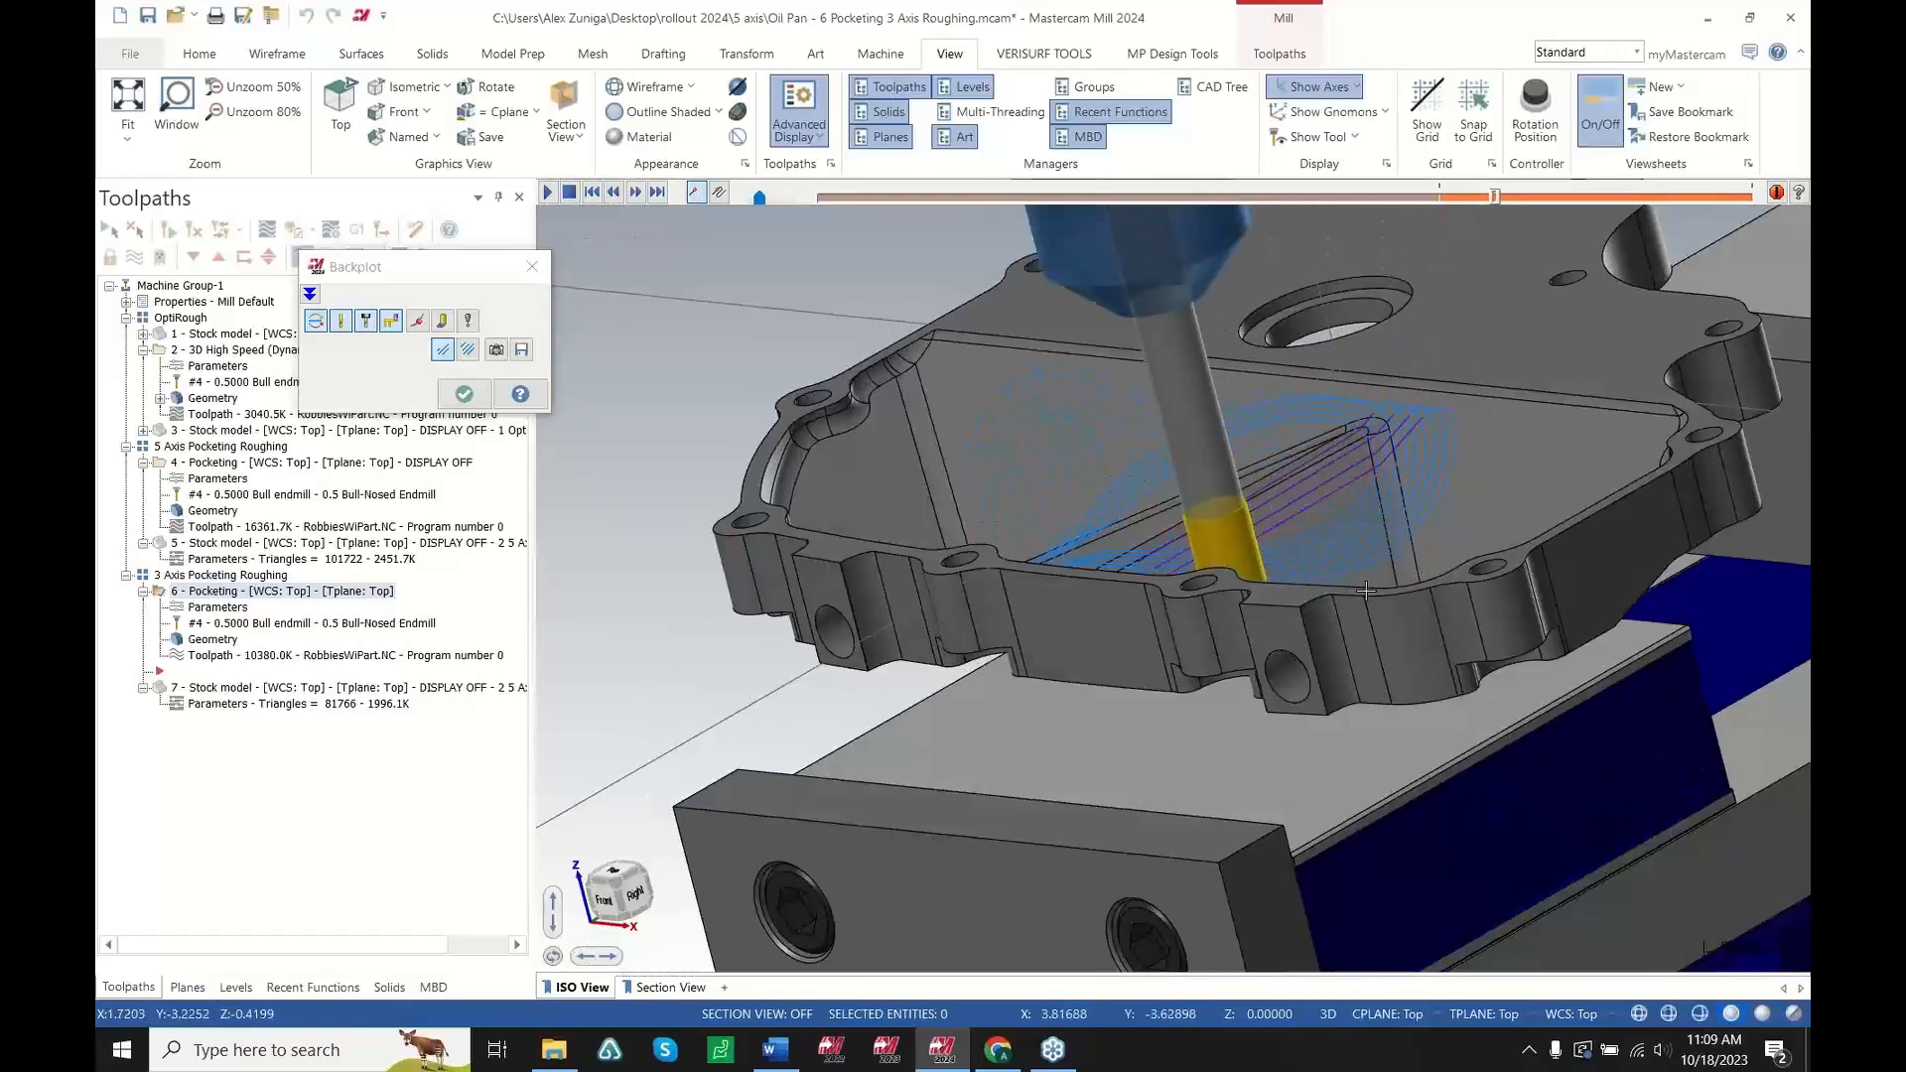
pyautogui.click(464, 396)
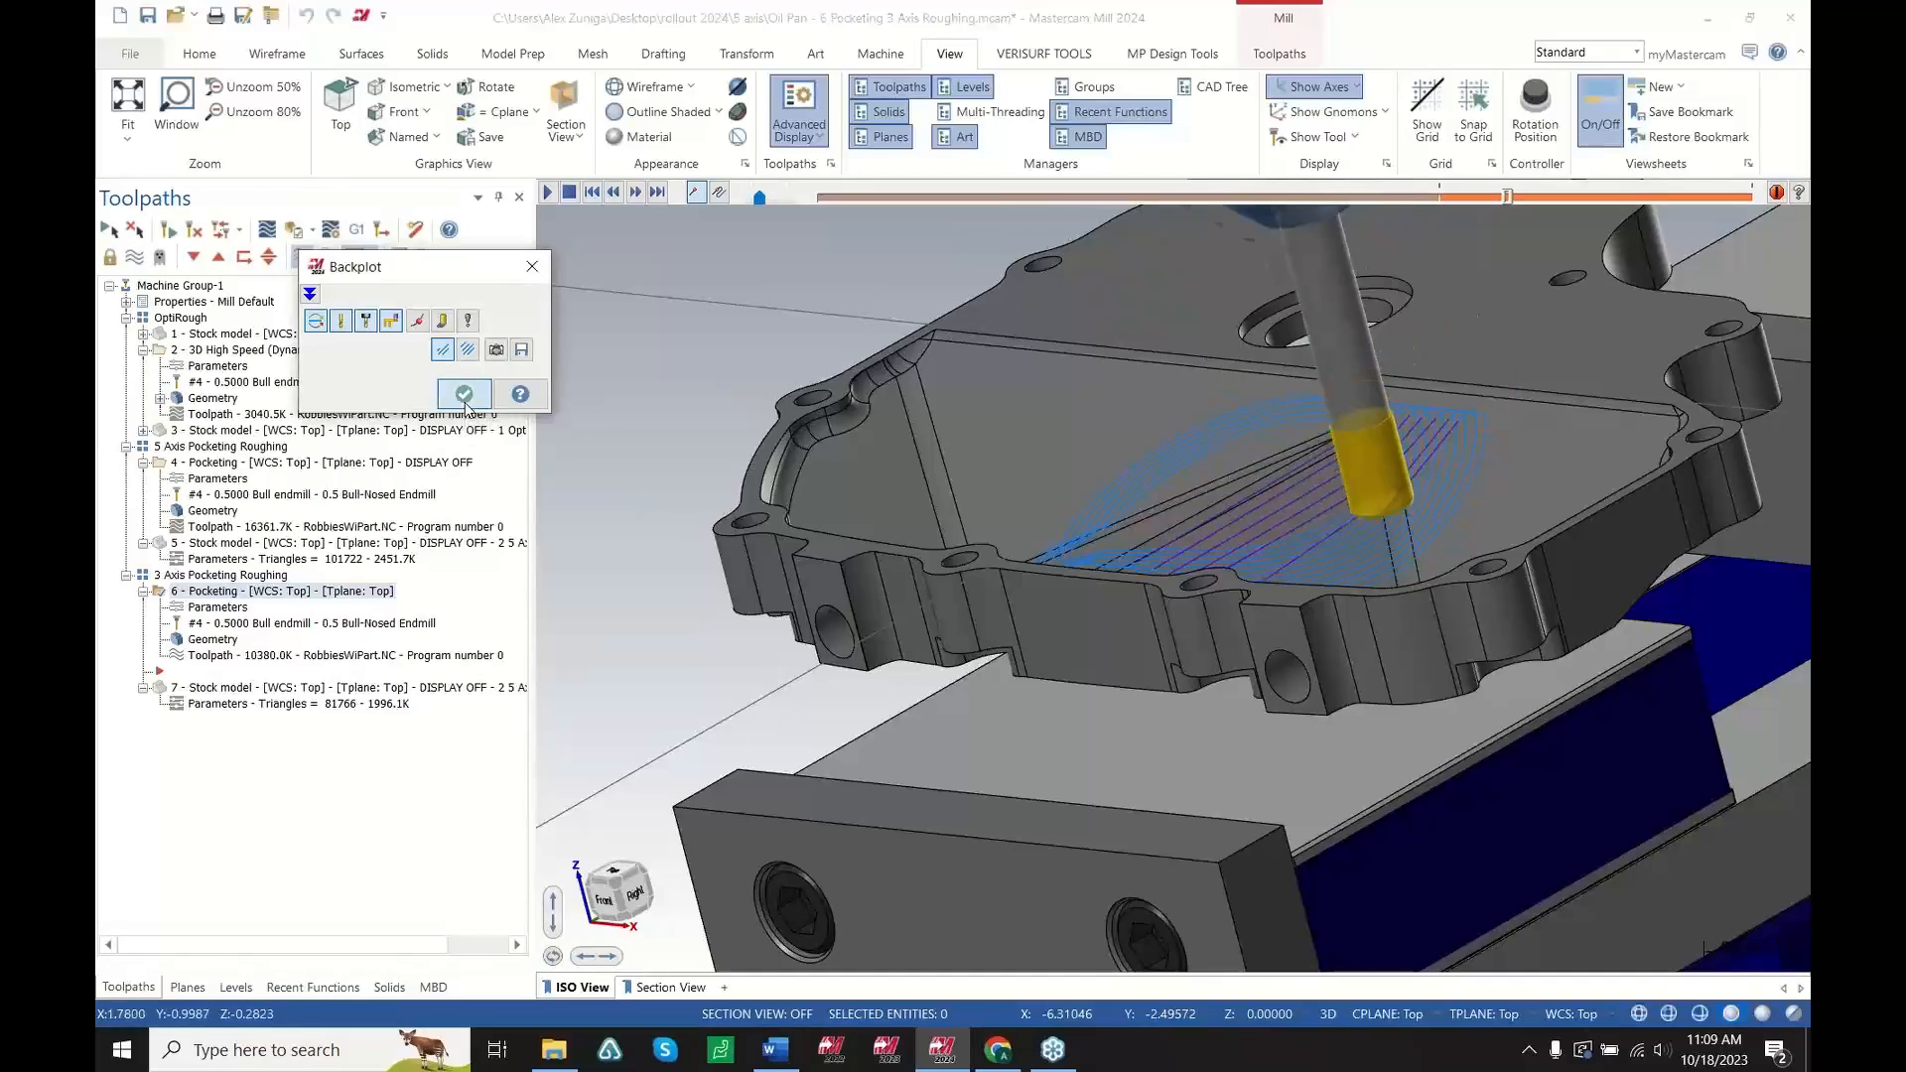
# Show the 3-axis pocketing stock model and rotate the view to inspect its remaining material
pyautogui.click(417, 692)
pyautogui.moveTo(1267, 507); pyautogui.dragTo(1215, 743, button='middle')
pyautogui.scroll(-1, 1216, 742)
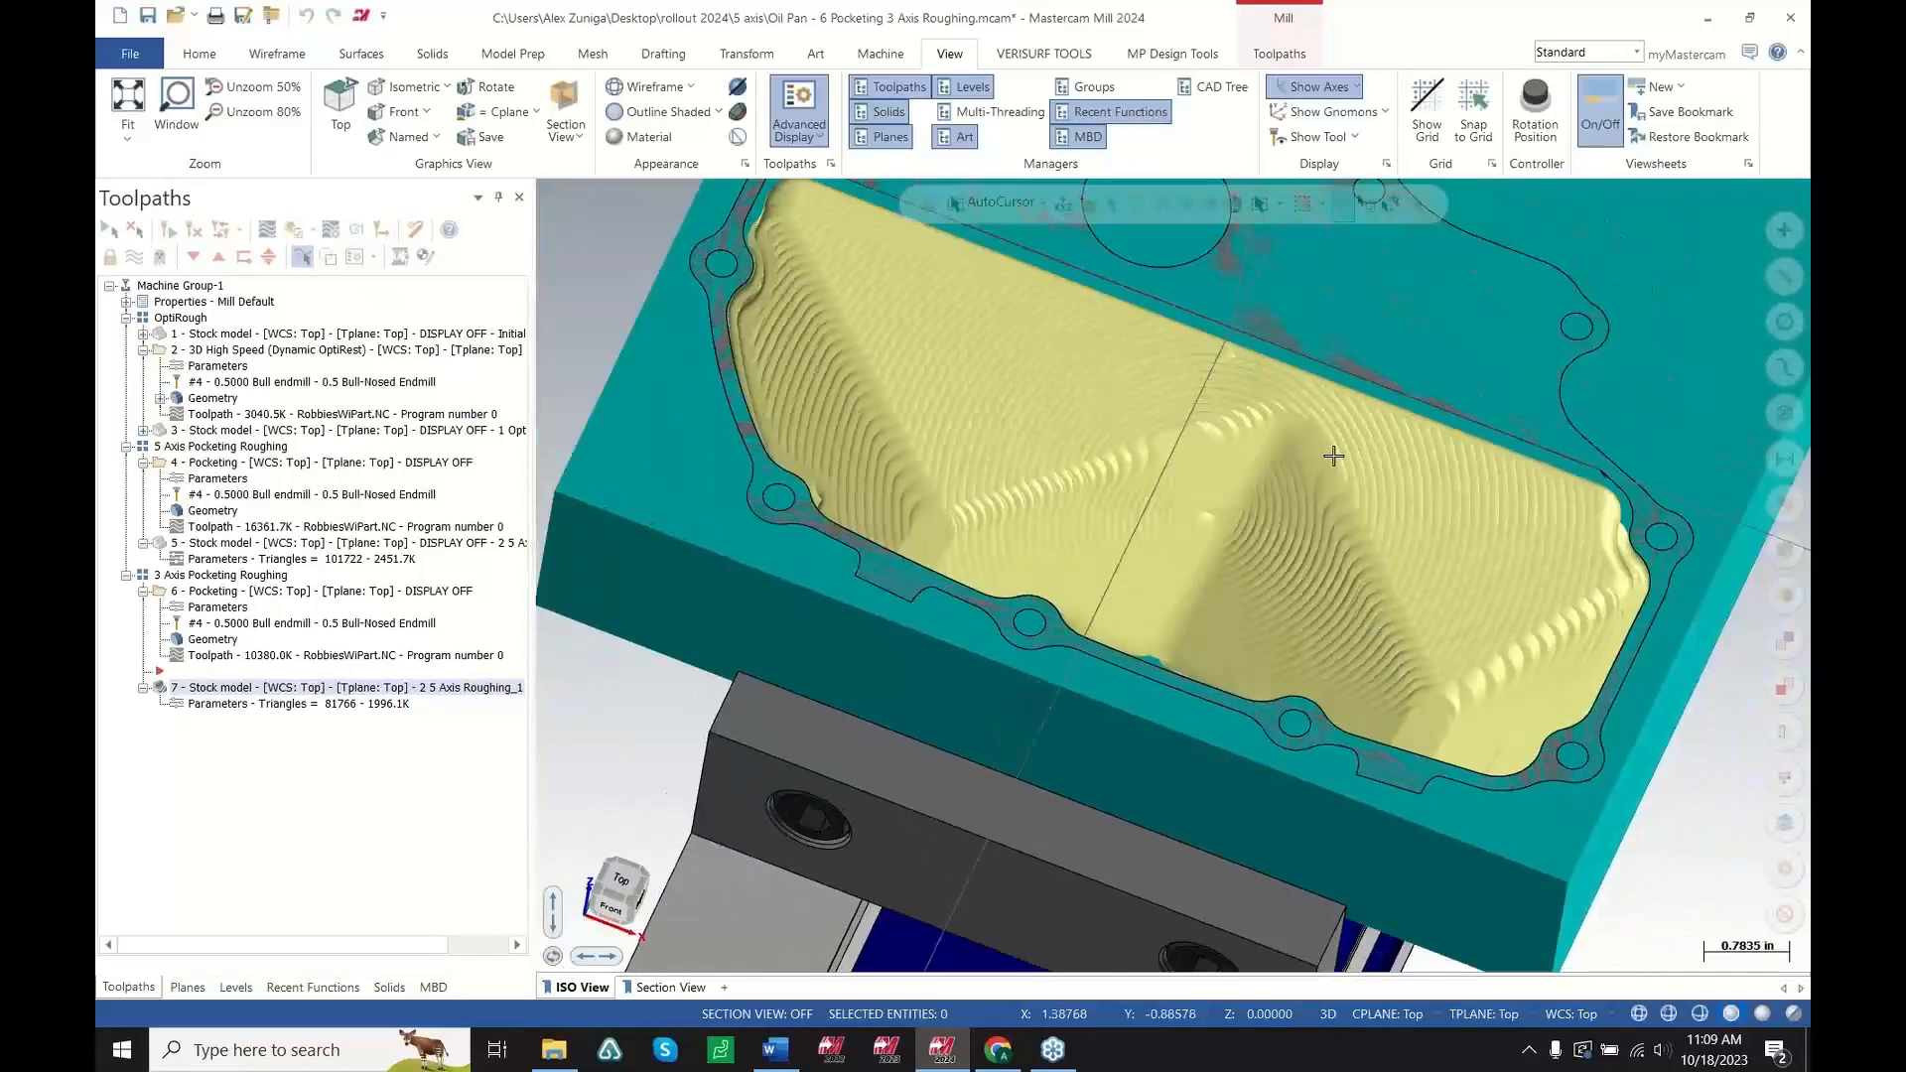
pyautogui.scroll(1, 1308, 485)
pyautogui.moveTo(1305, 487)
pyautogui.mouseDown(button='middle')
pyautogui.moveTo(1209, 485)
pyautogui.moveTo(1346, 482)
pyautogui.moveTo(873, 476)
pyautogui.mouseUp(button='middle')
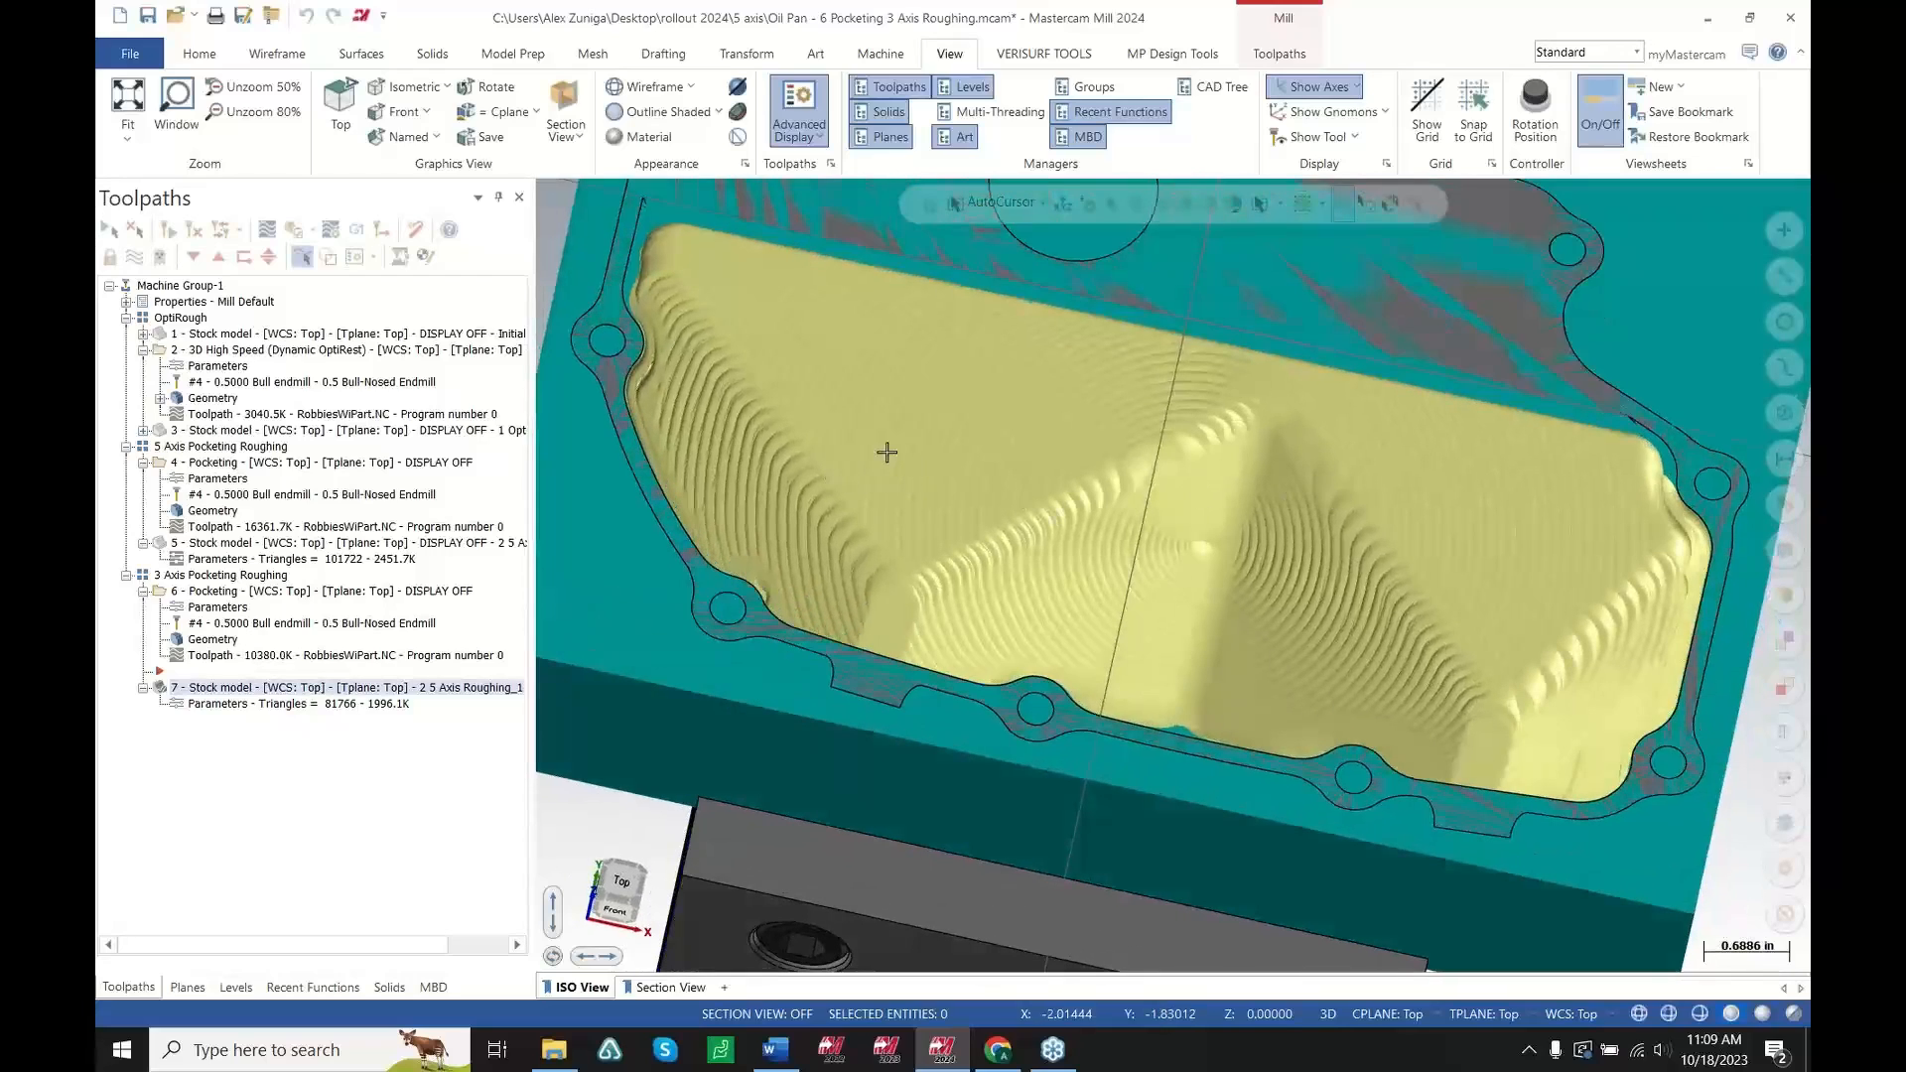
pyautogui.moveTo(875, 579)
pyautogui.mouseDown(button='middle')
pyautogui.moveTo(830, 642)
pyautogui.moveTo(860, 604)
pyautogui.mouseUp(button='middle')
# Alternate between the OptiRough stock model and the 3-axis pocketing stock model to compare the remaining material
pyautogui.click(281, 427)
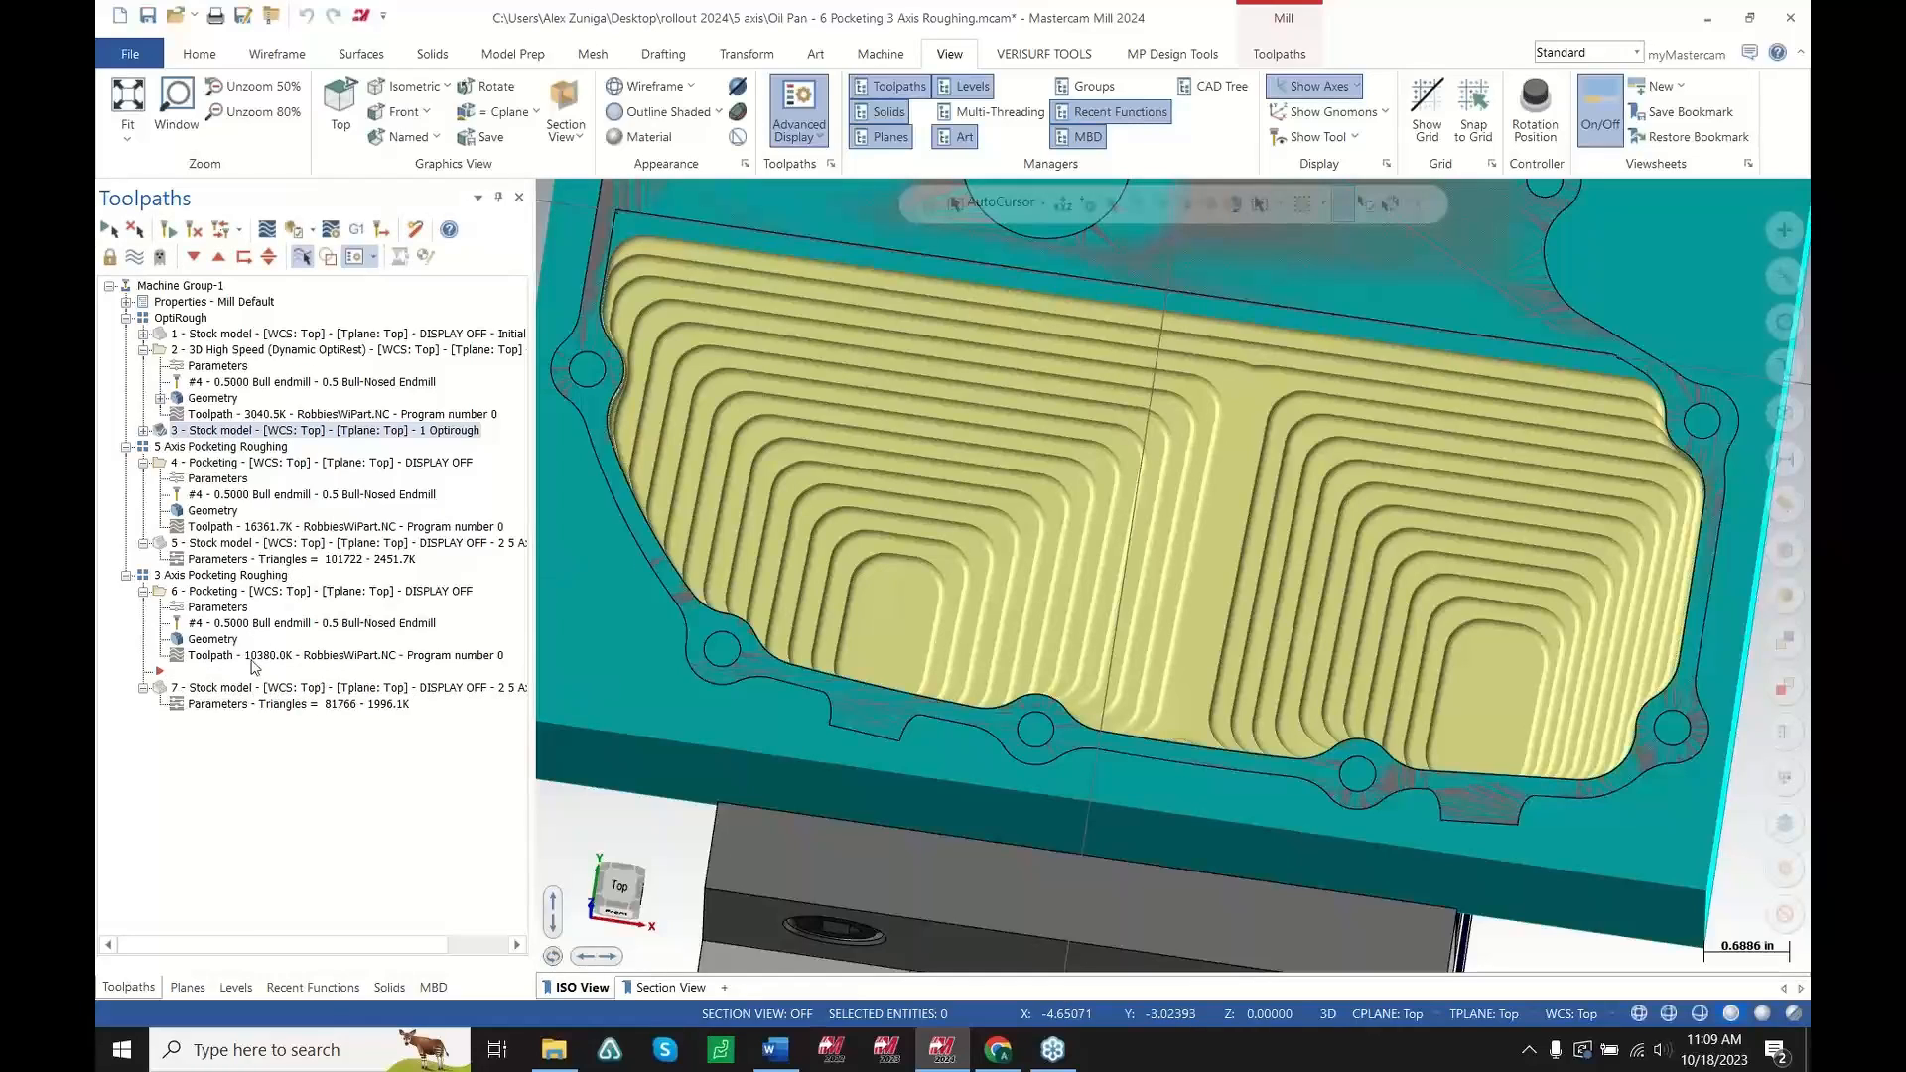
pyautogui.click(233, 692)
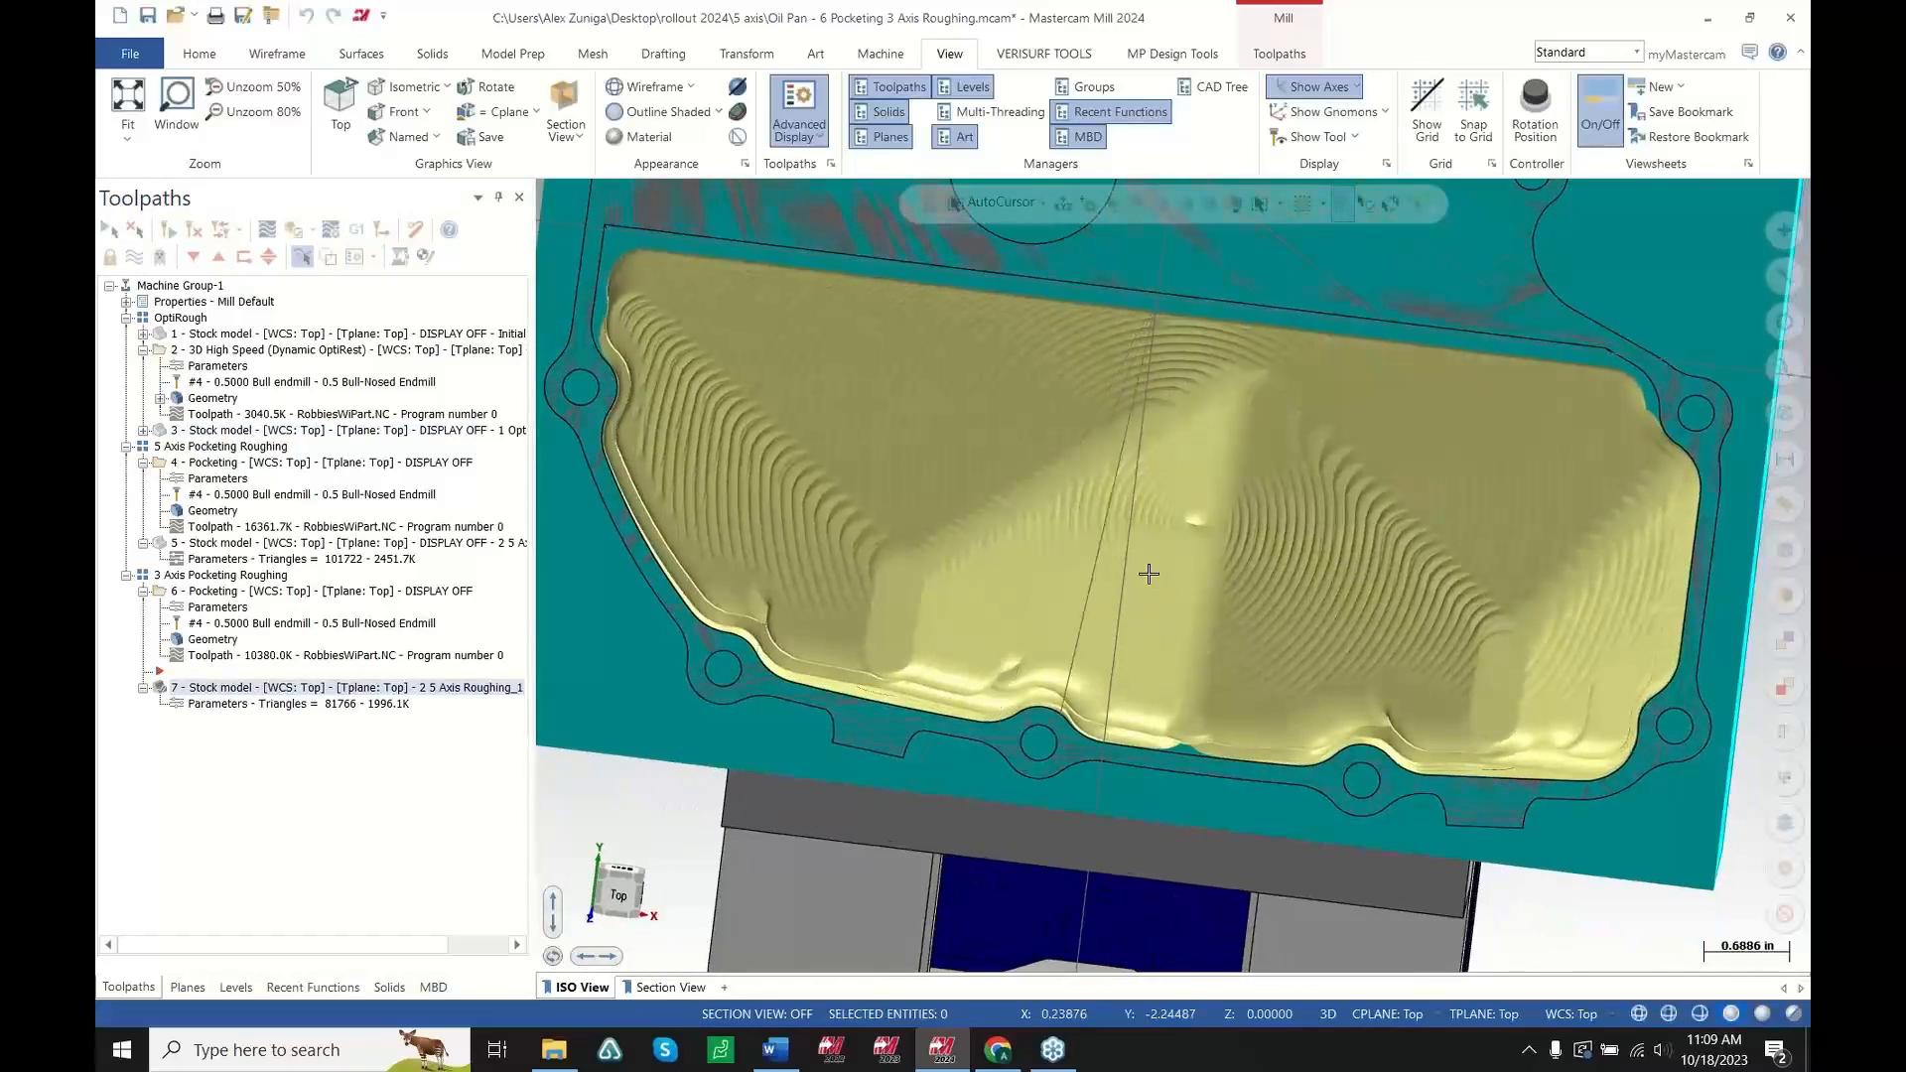
pyautogui.moveTo(1254, 632); pyautogui.dragTo(1152, 536, button='middle')
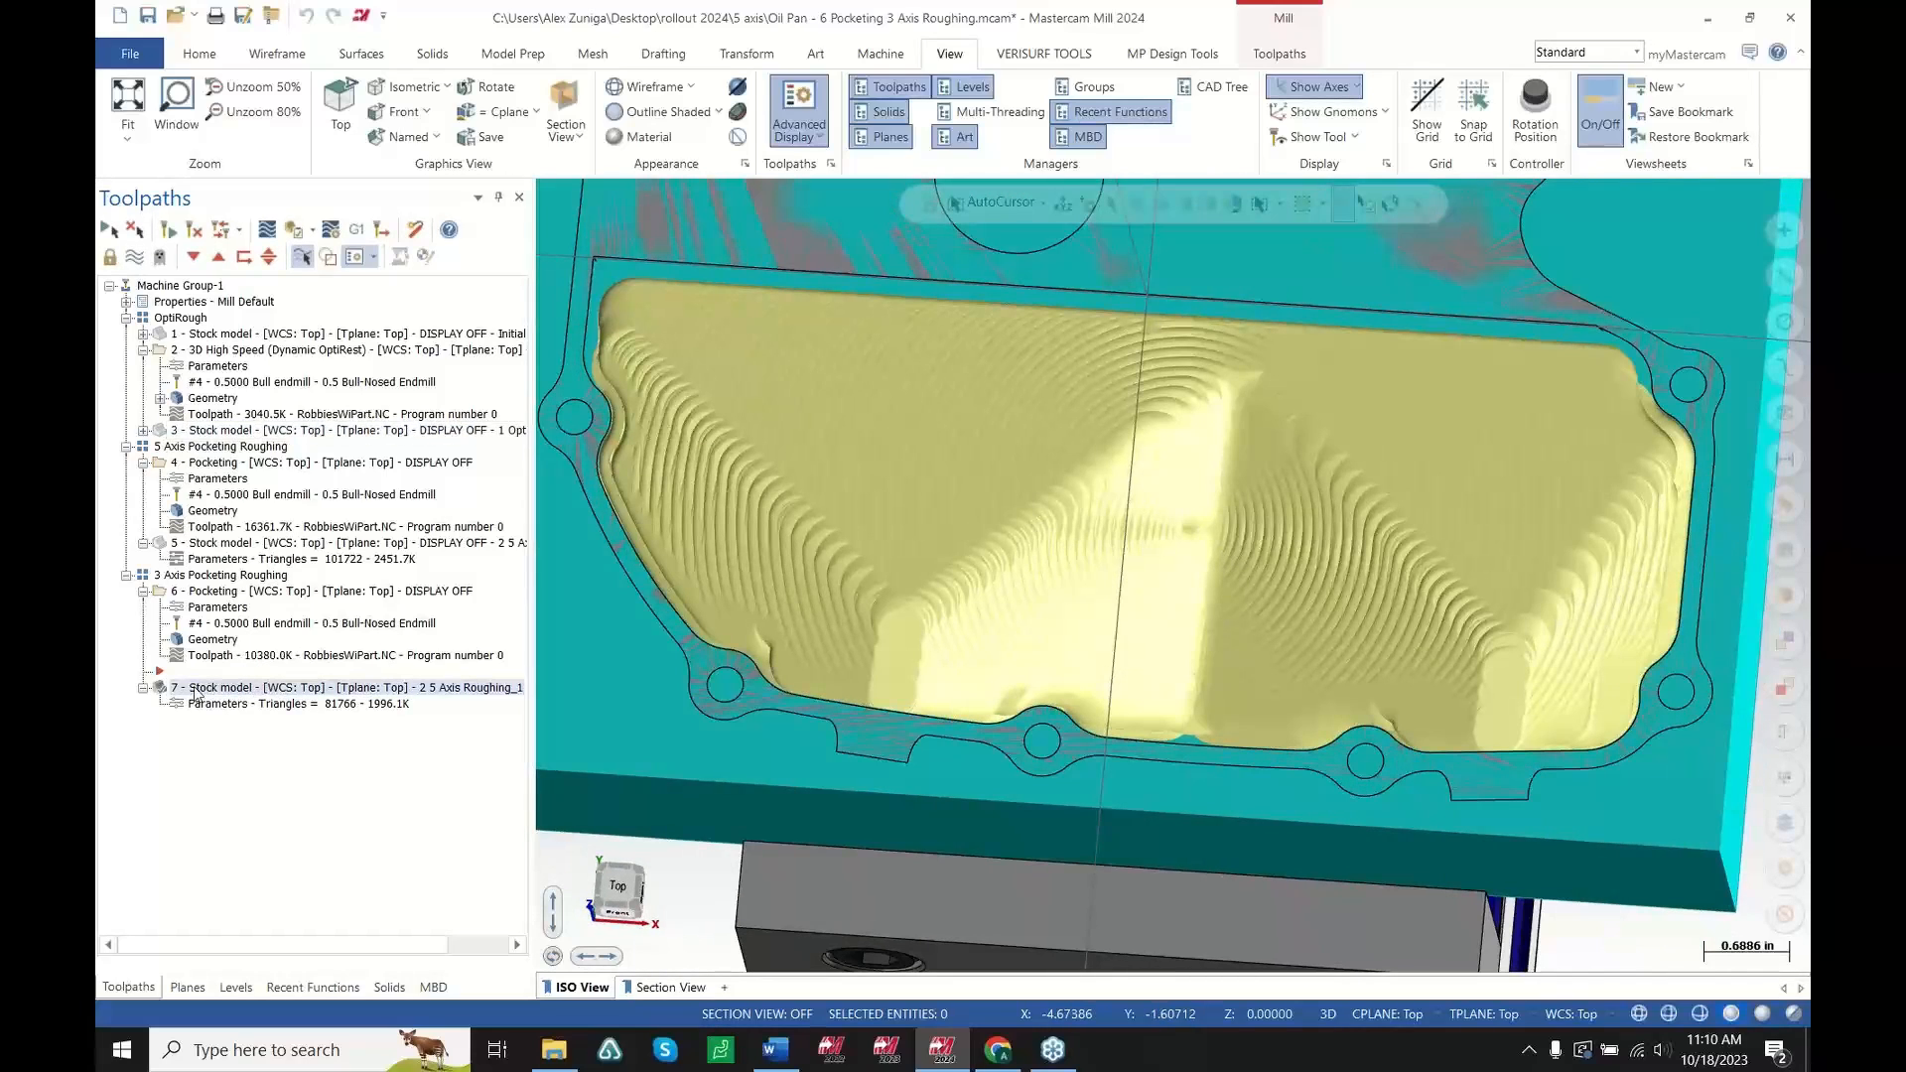
pyautogui.click(315, 438)
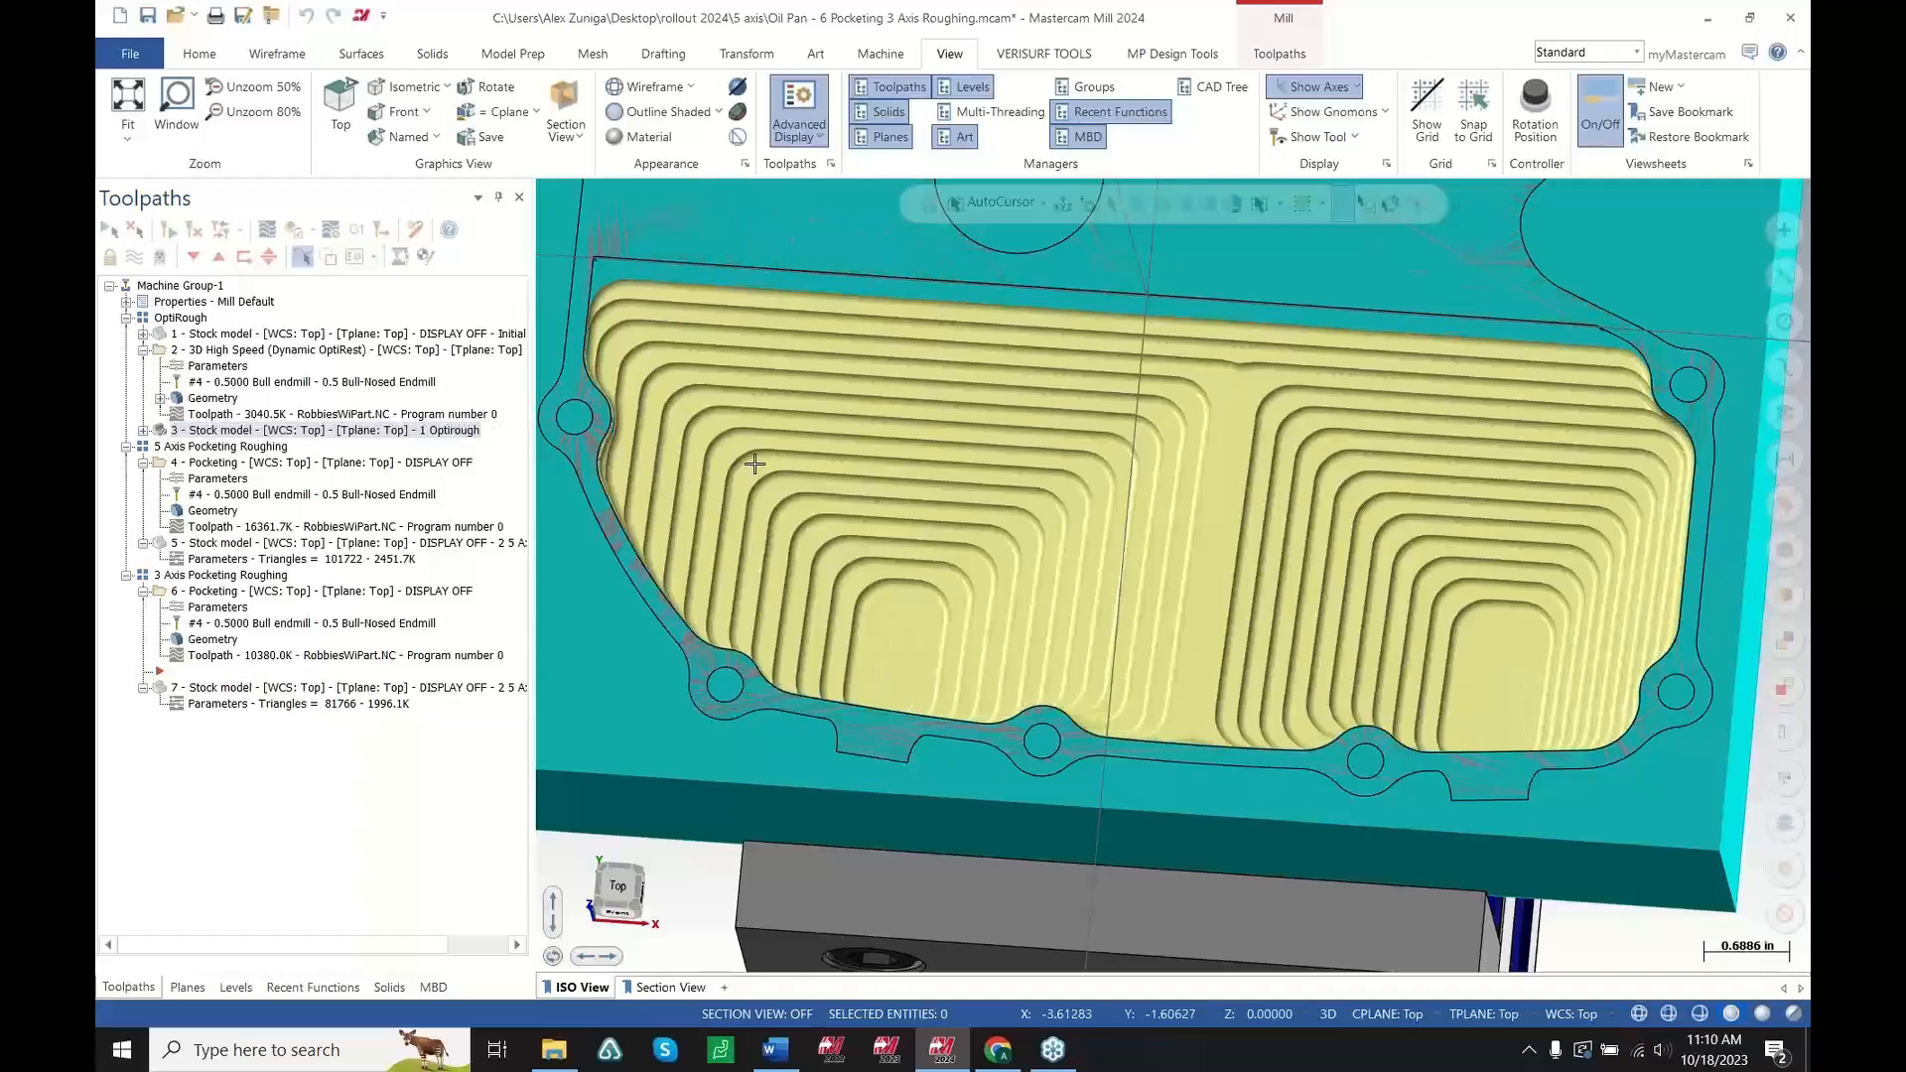
pyautogui.moveTo(1238, 597)
pyautogui.mouseDown(button='middle')
pyautogui.moveTo(1253, 646)
pyautogui.moveTo(1243, 614)
pyautogui.mouseUp(button='middle')
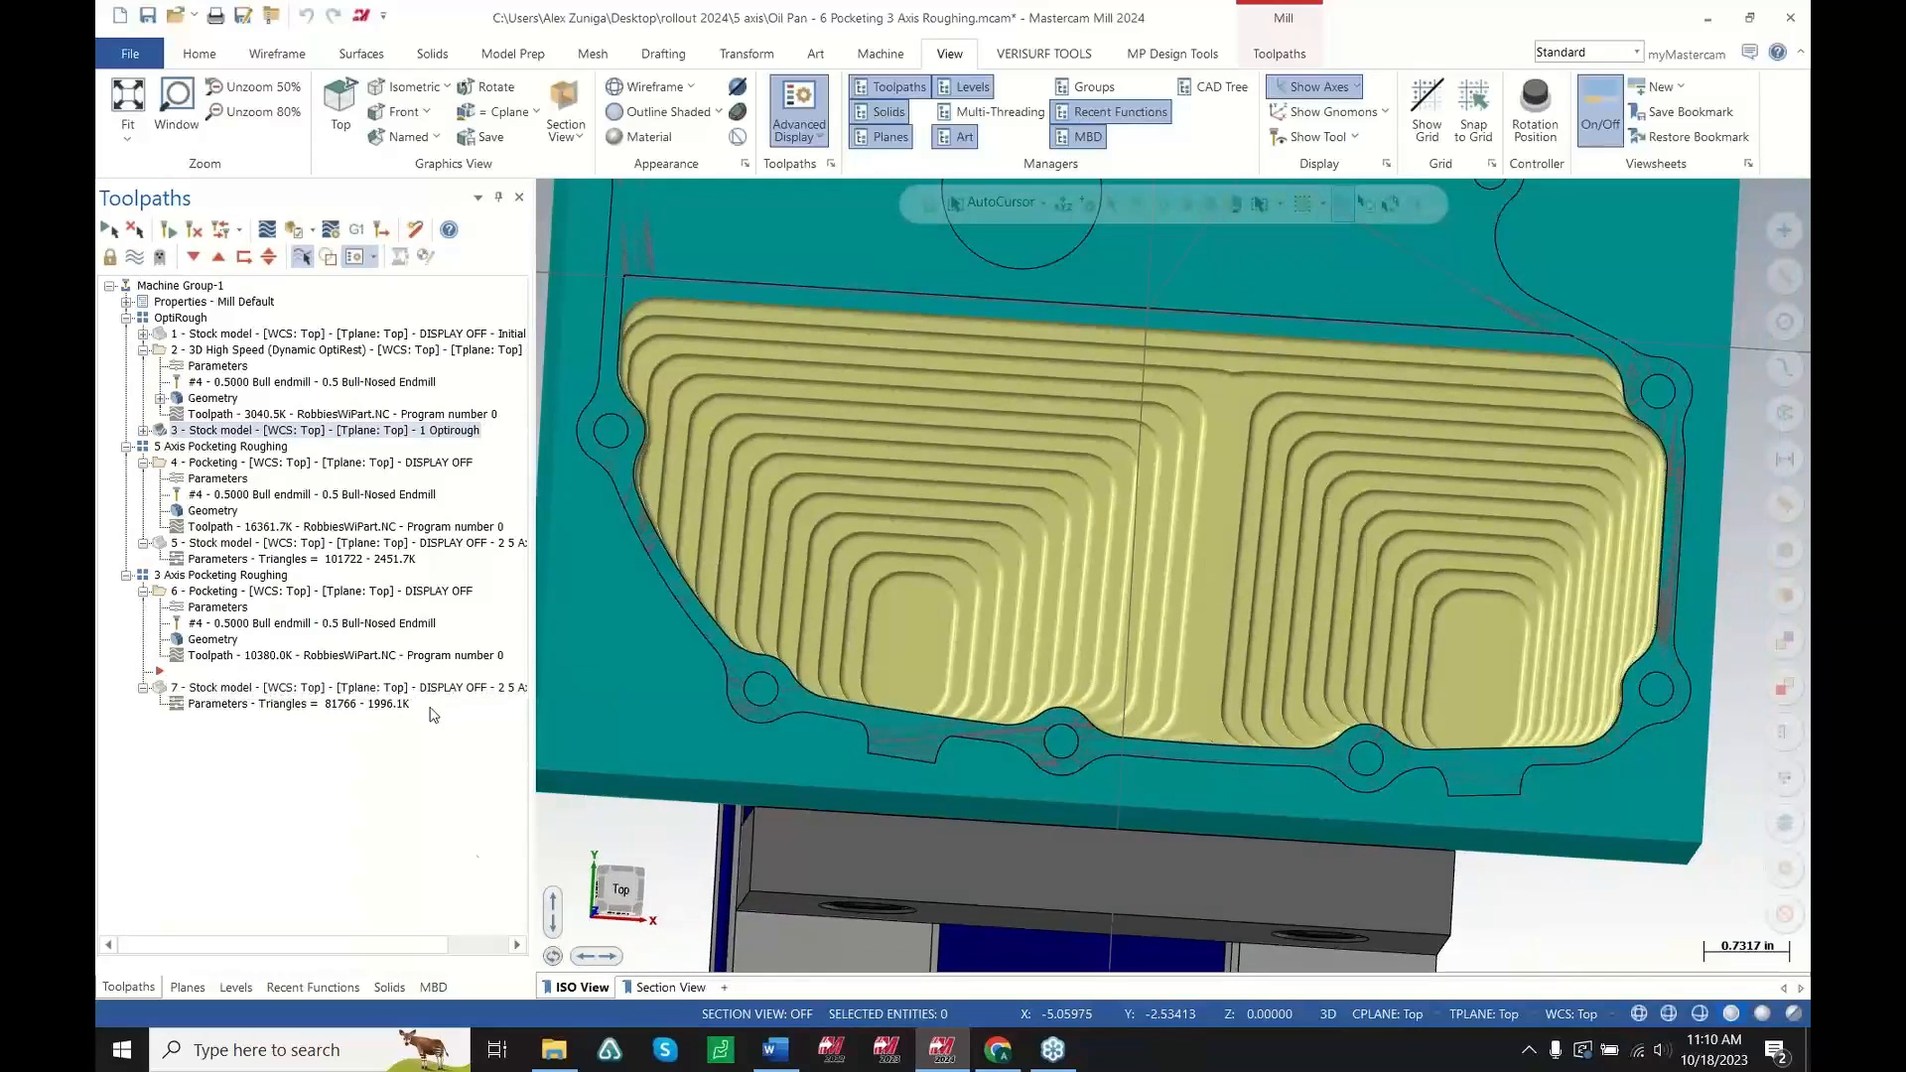
# Open the Spindle Adapter - 2 Variable Depths of Cut file from the rollout 2024 turning folder, discarding changes to the oil pan file
pyautogui.moveTo(556, 1055)
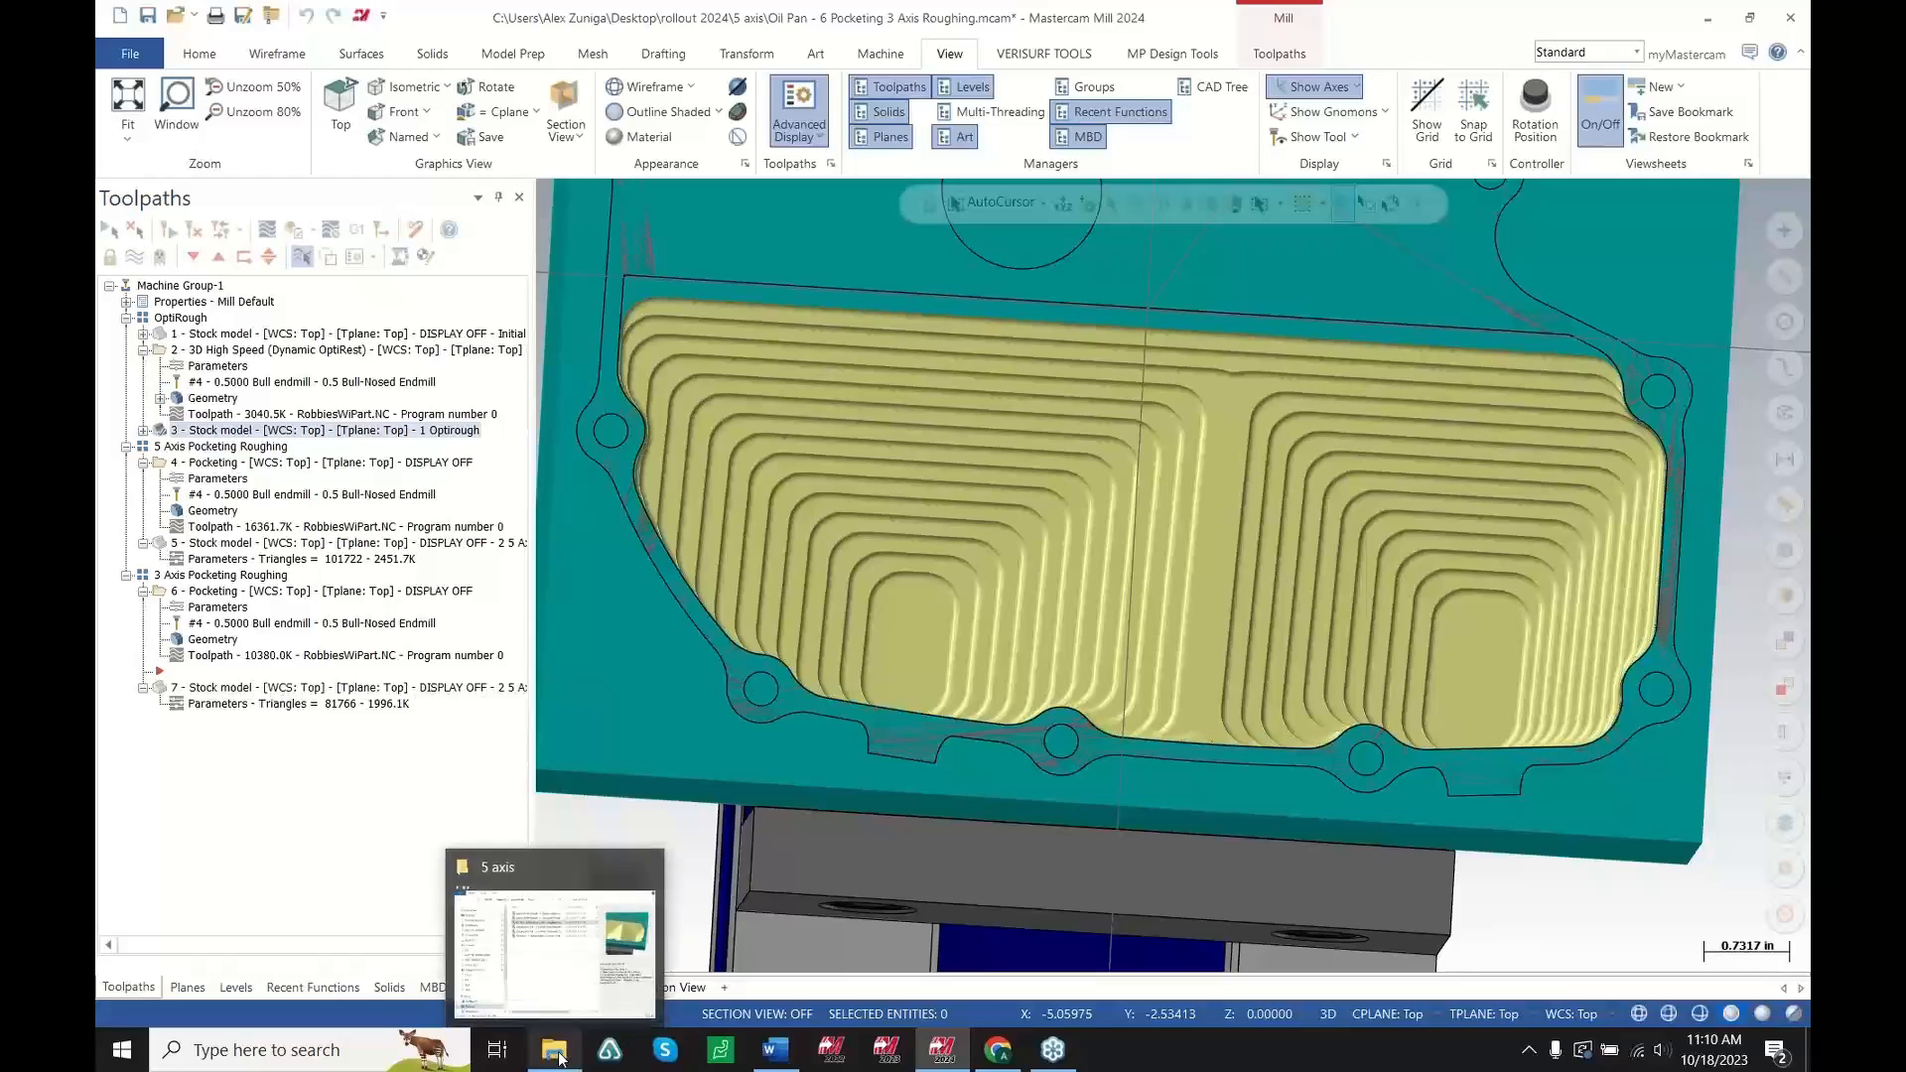
pyautogui.click(556, 1054)
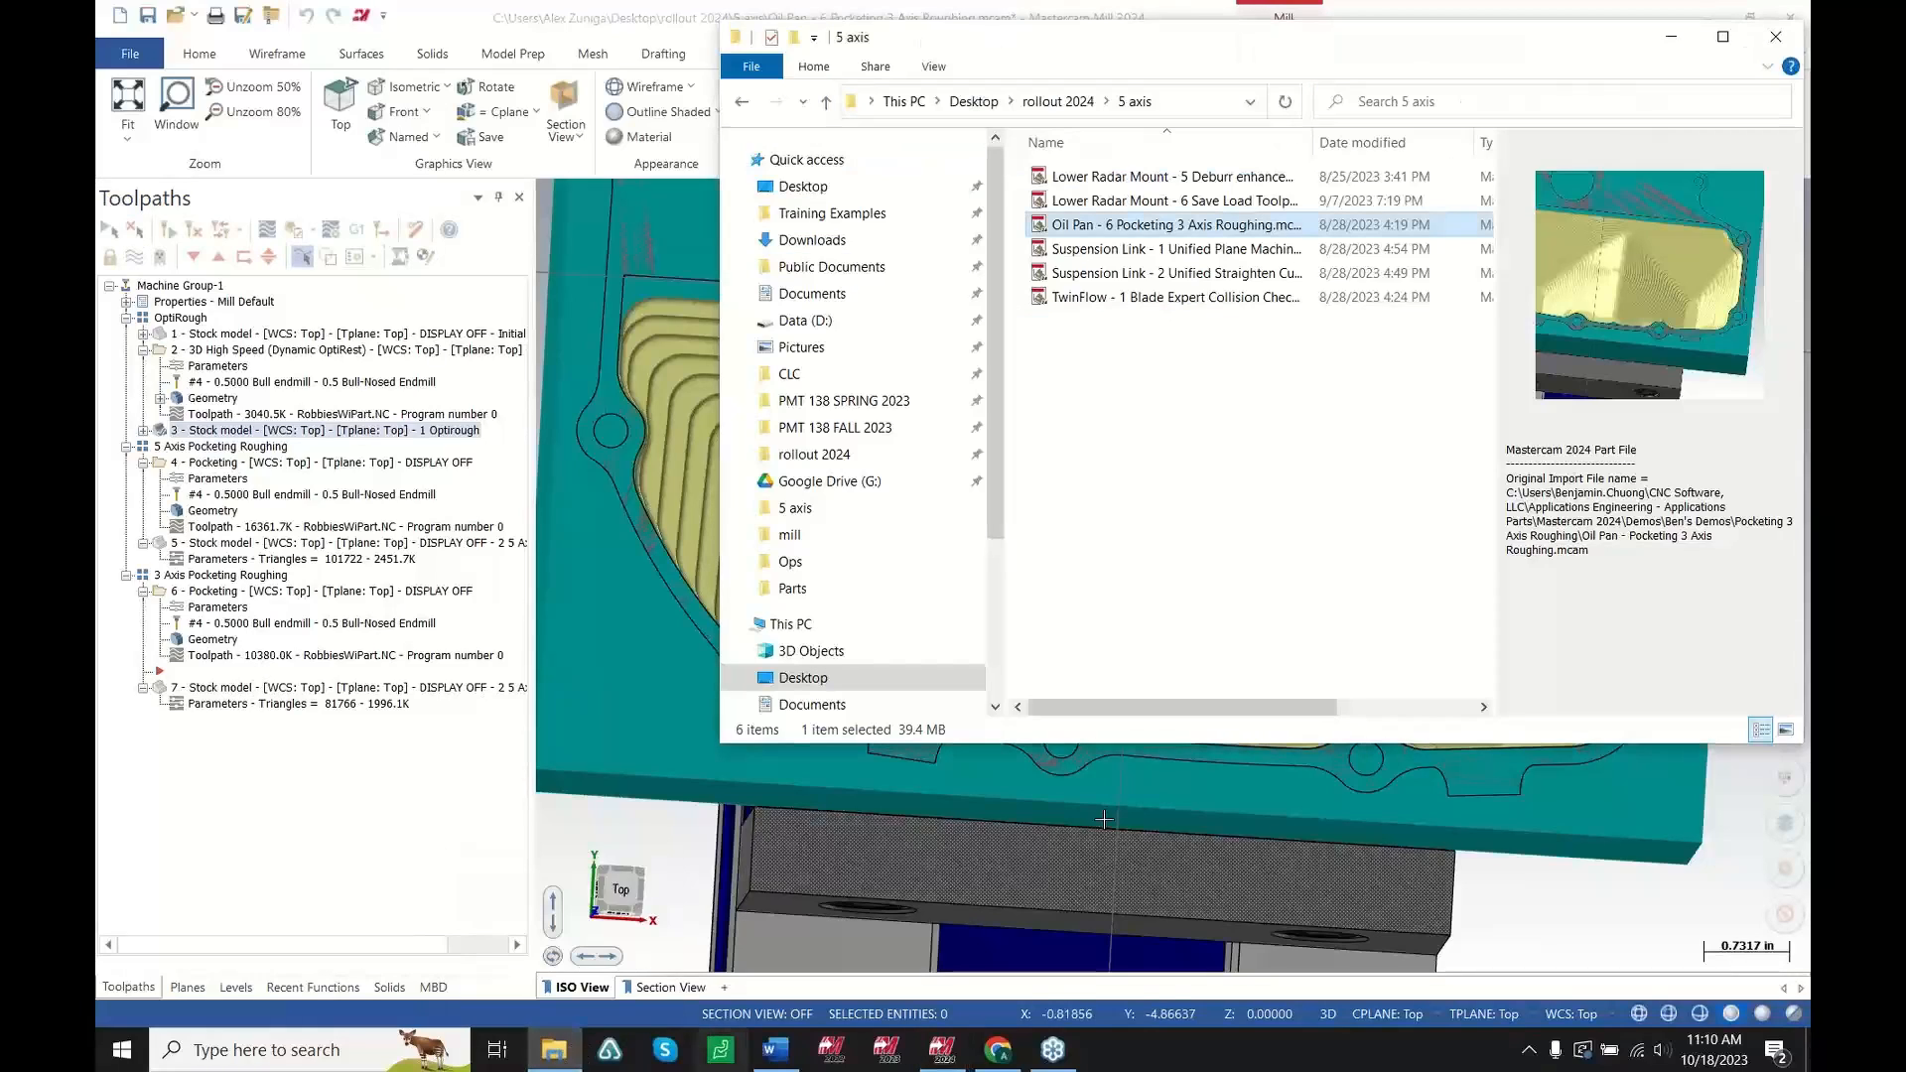
pyautogui.click(1050, 102)
pyautogui.click(1076, 278)
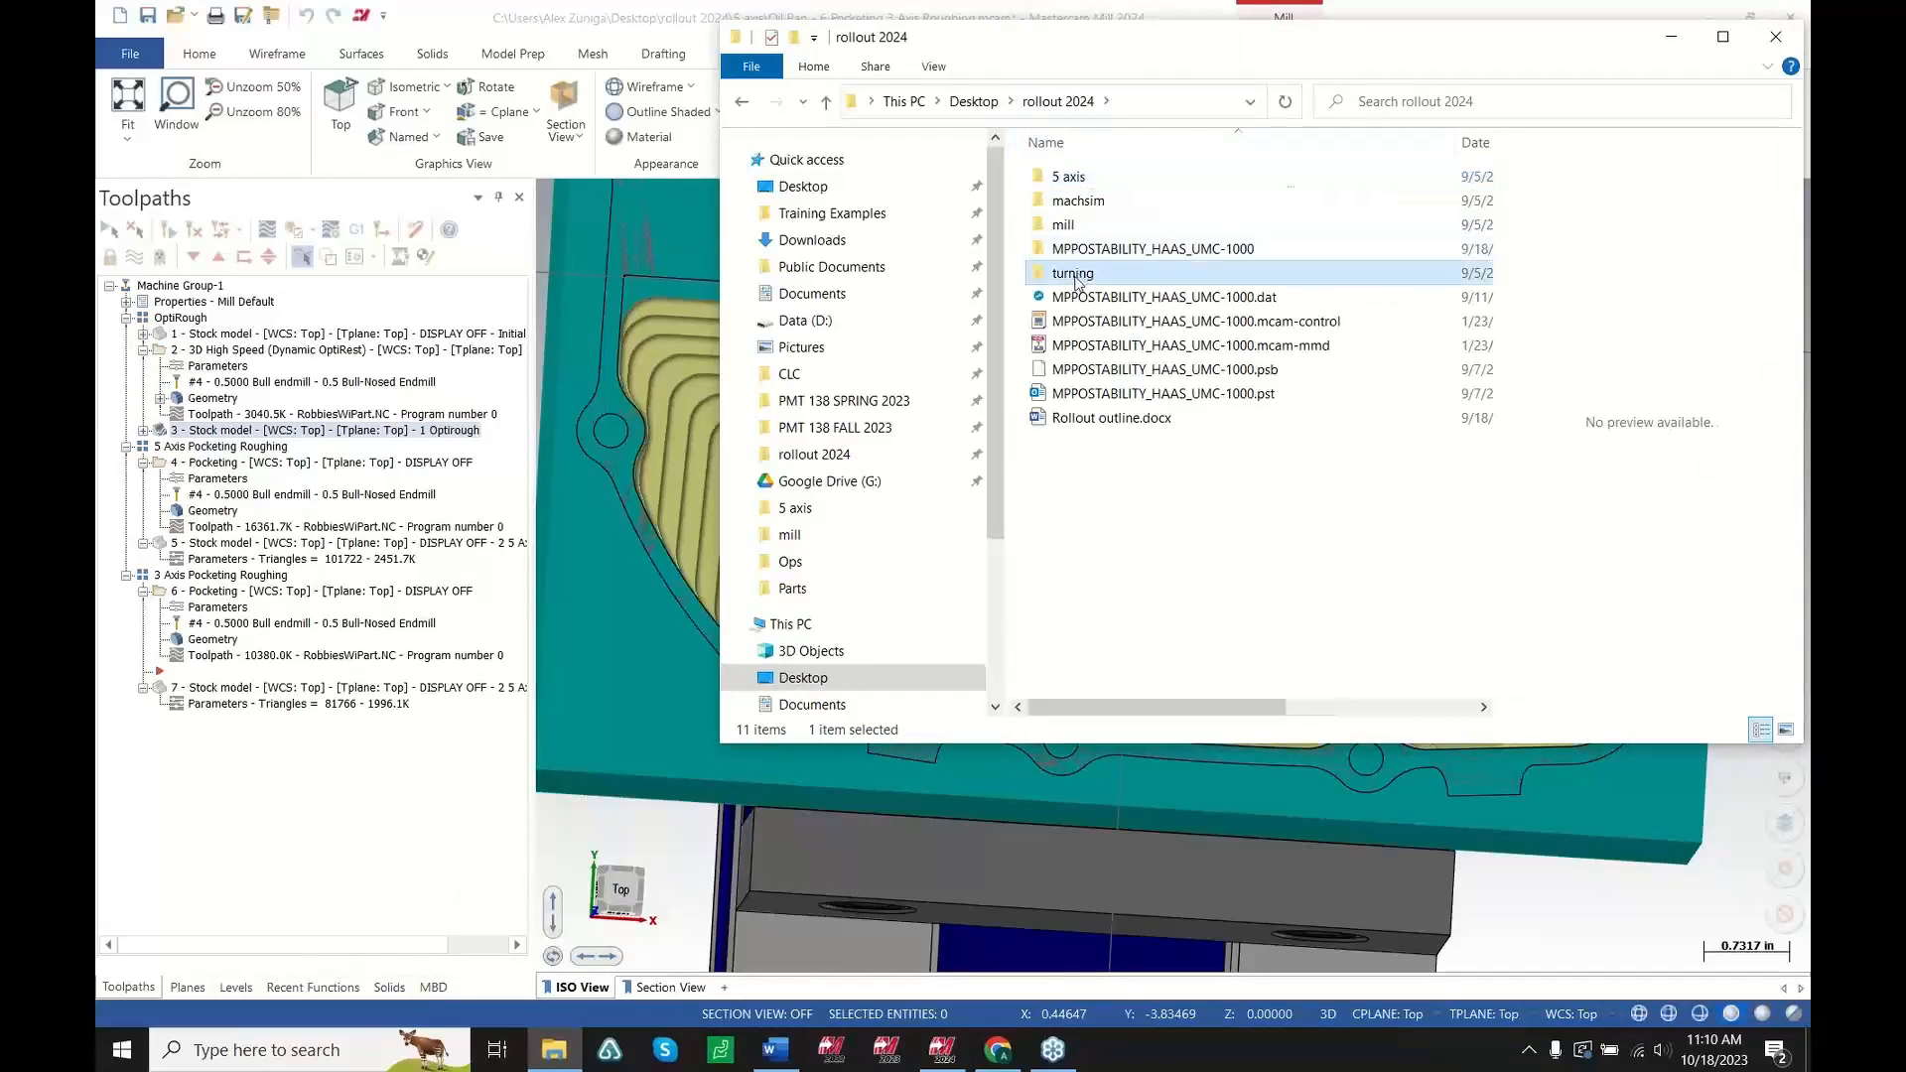
pyautogui.doubleClick(1078, 278)
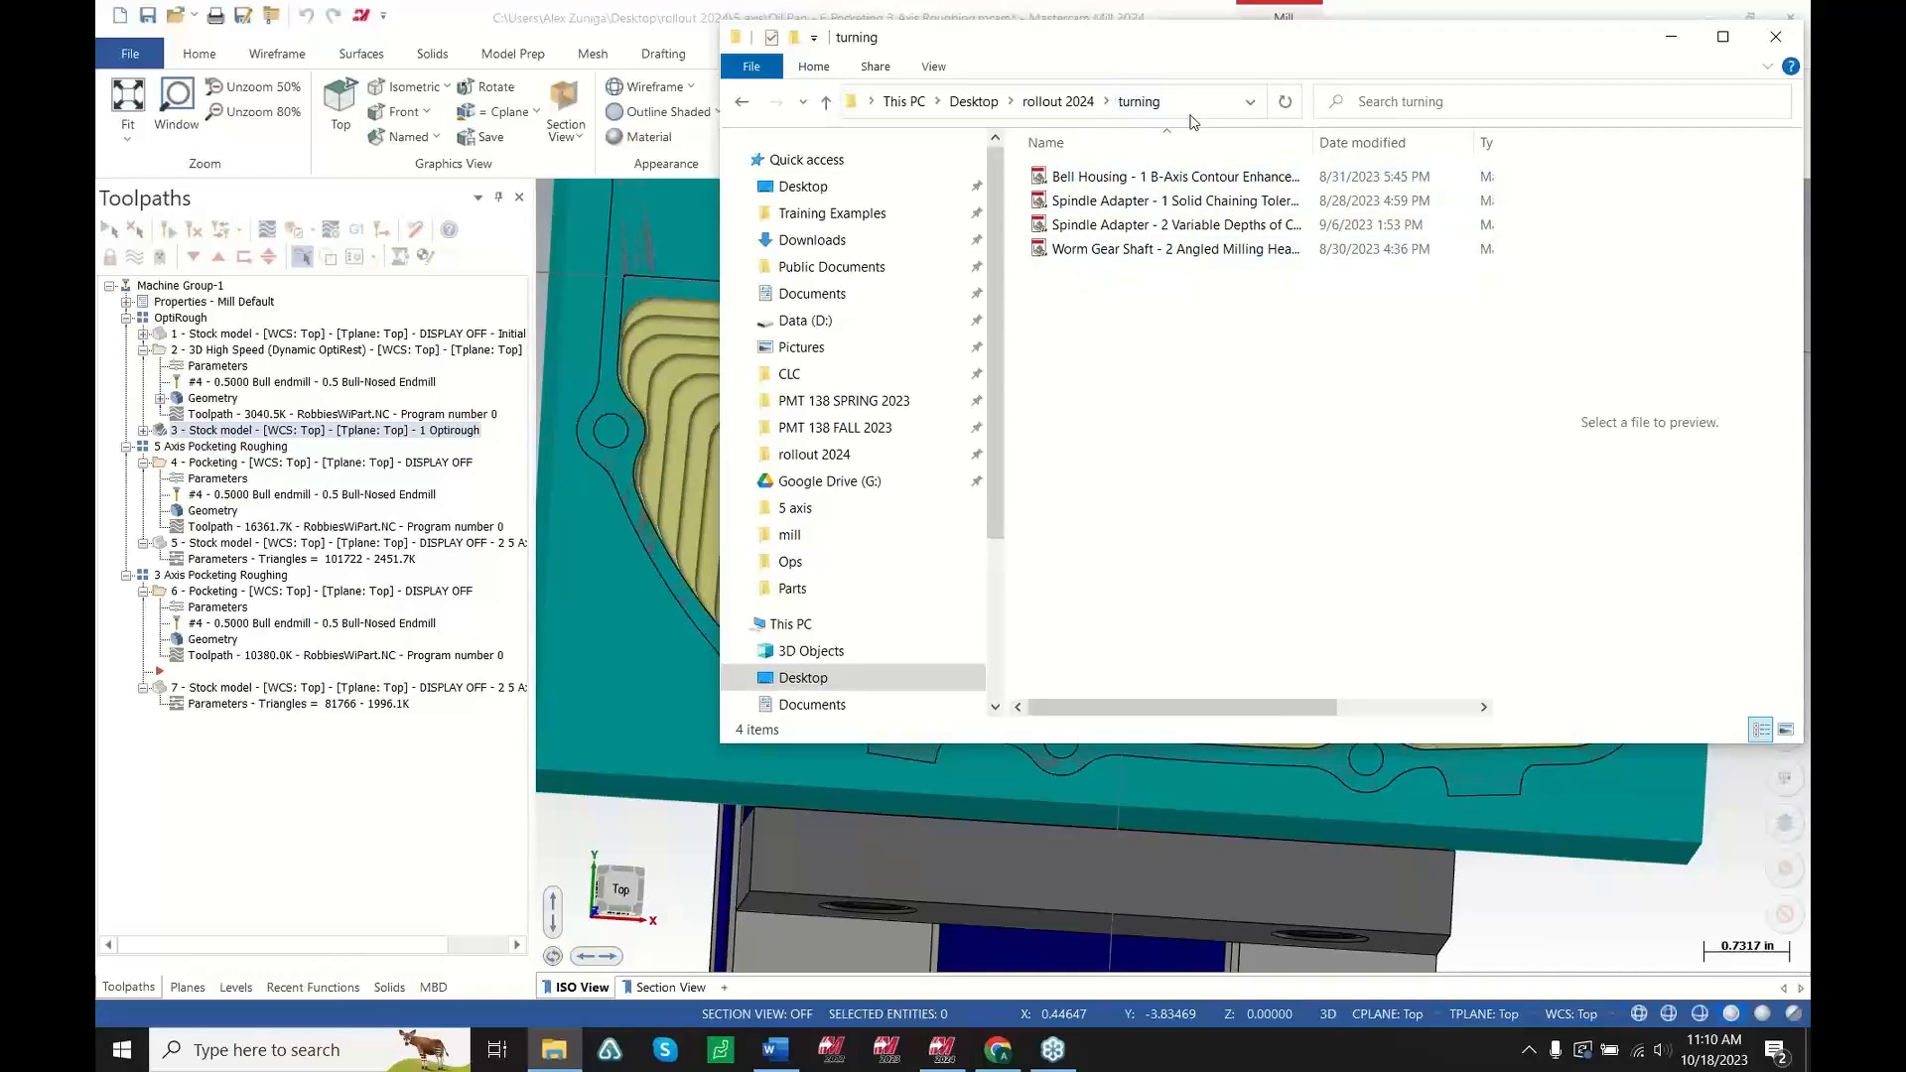
pyautogui.click(1092, 177)
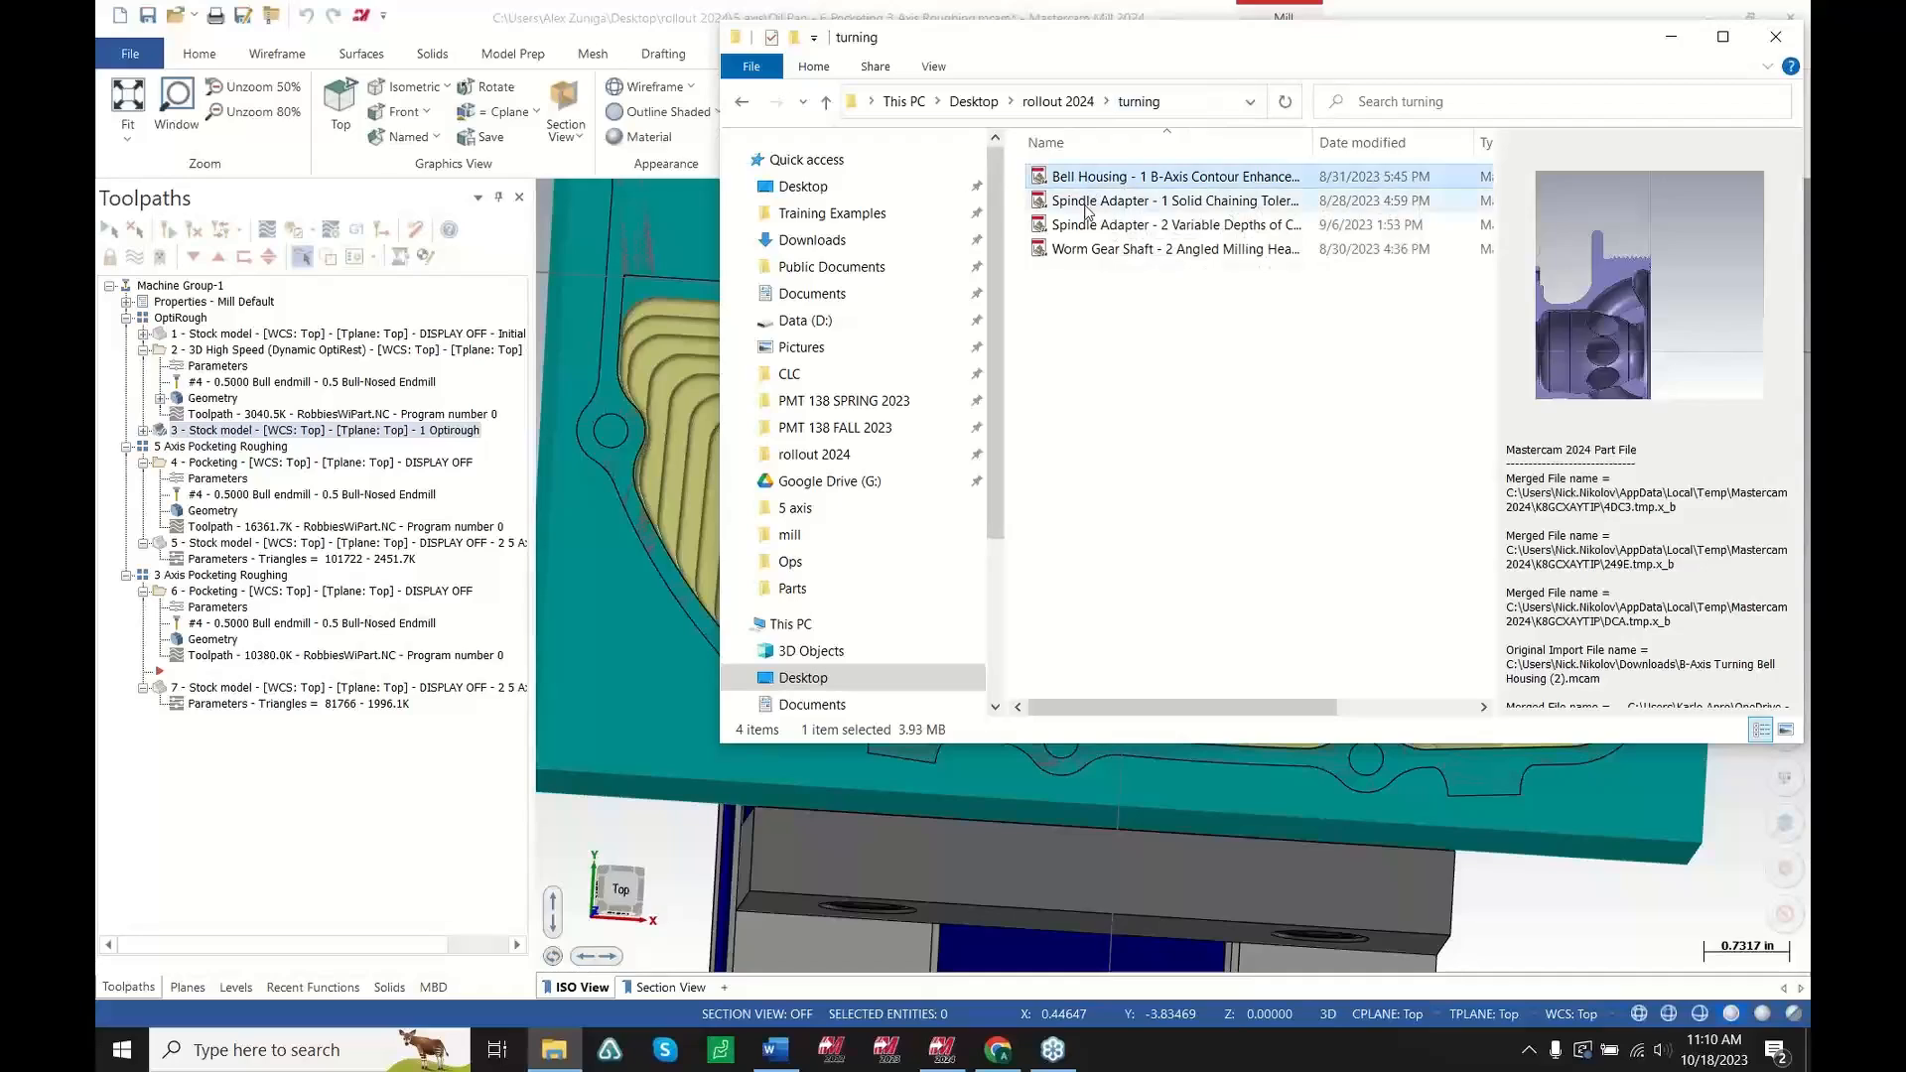
pyautogui.click(1087, 201)
pyautogui.click(1086, 226)
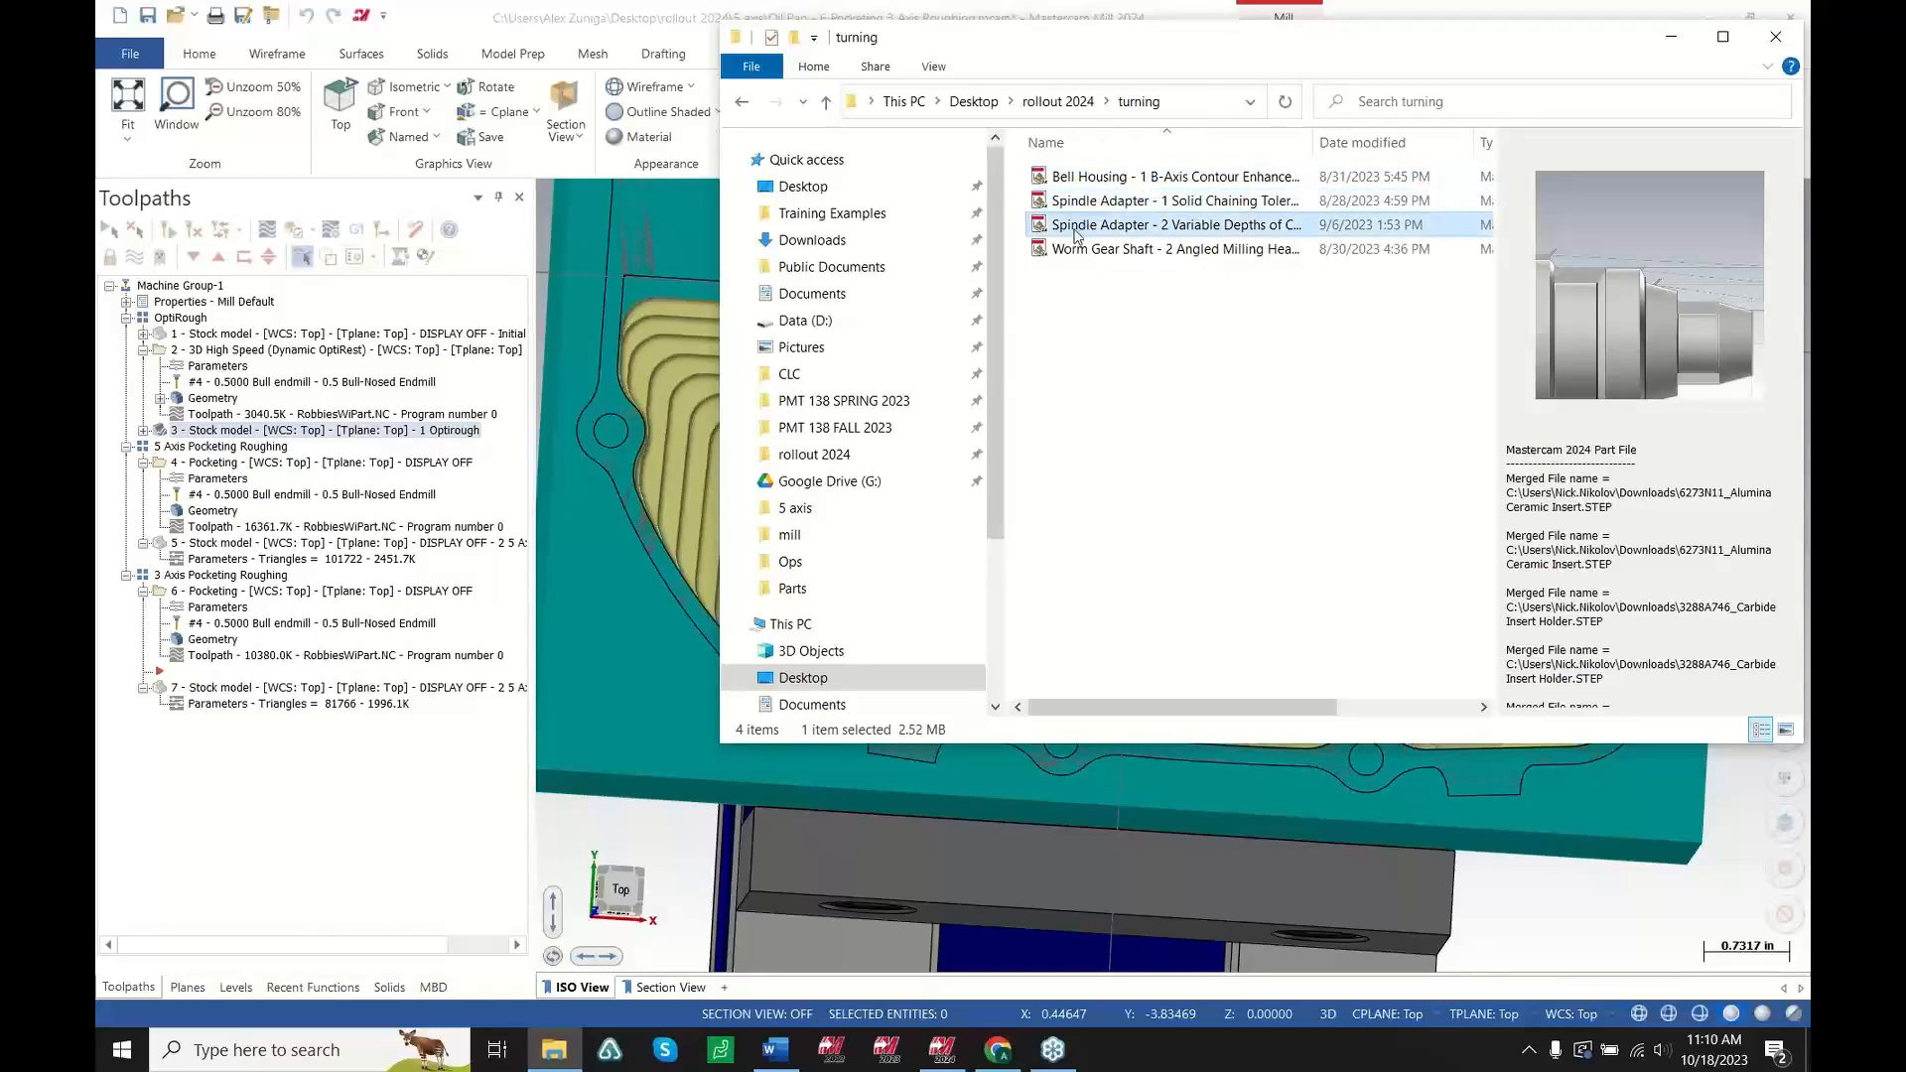
pyautogui.doubleClick(1075, 229)
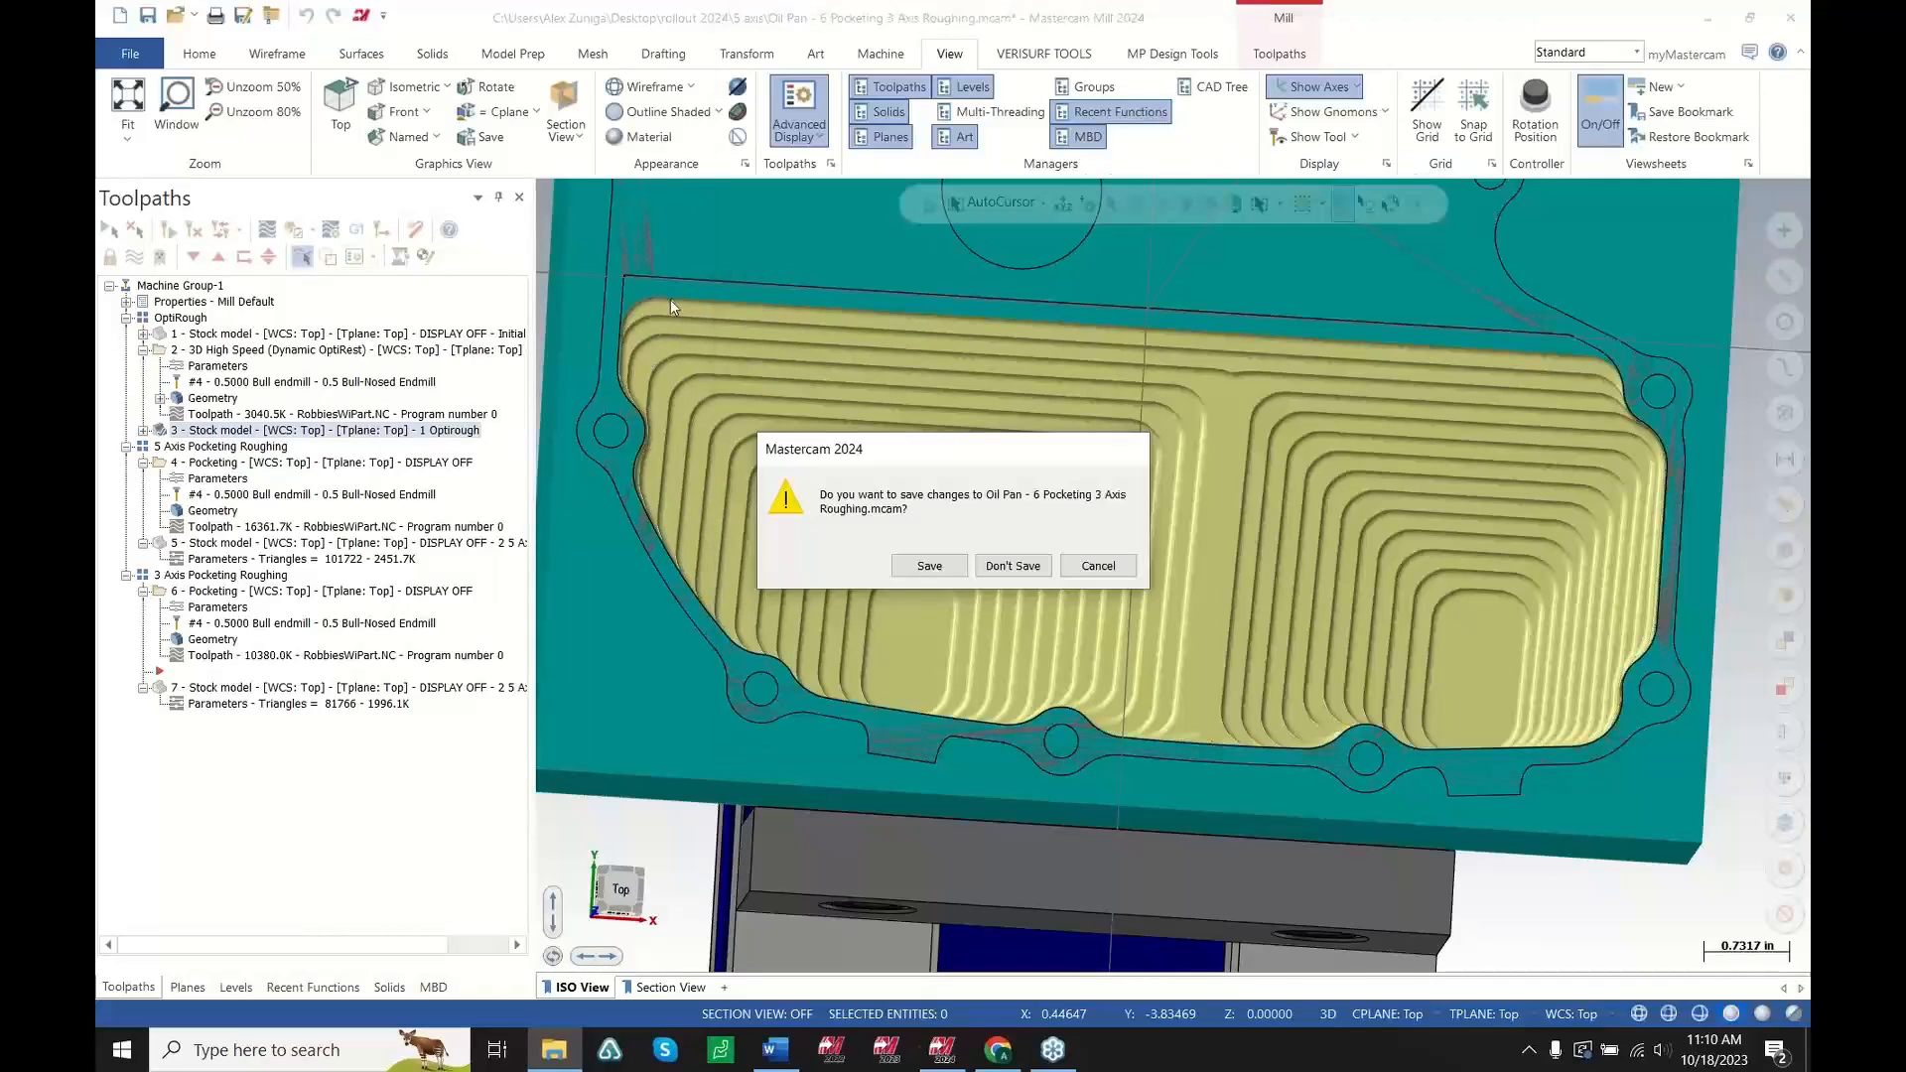
pyautogui.click(1003, 566)
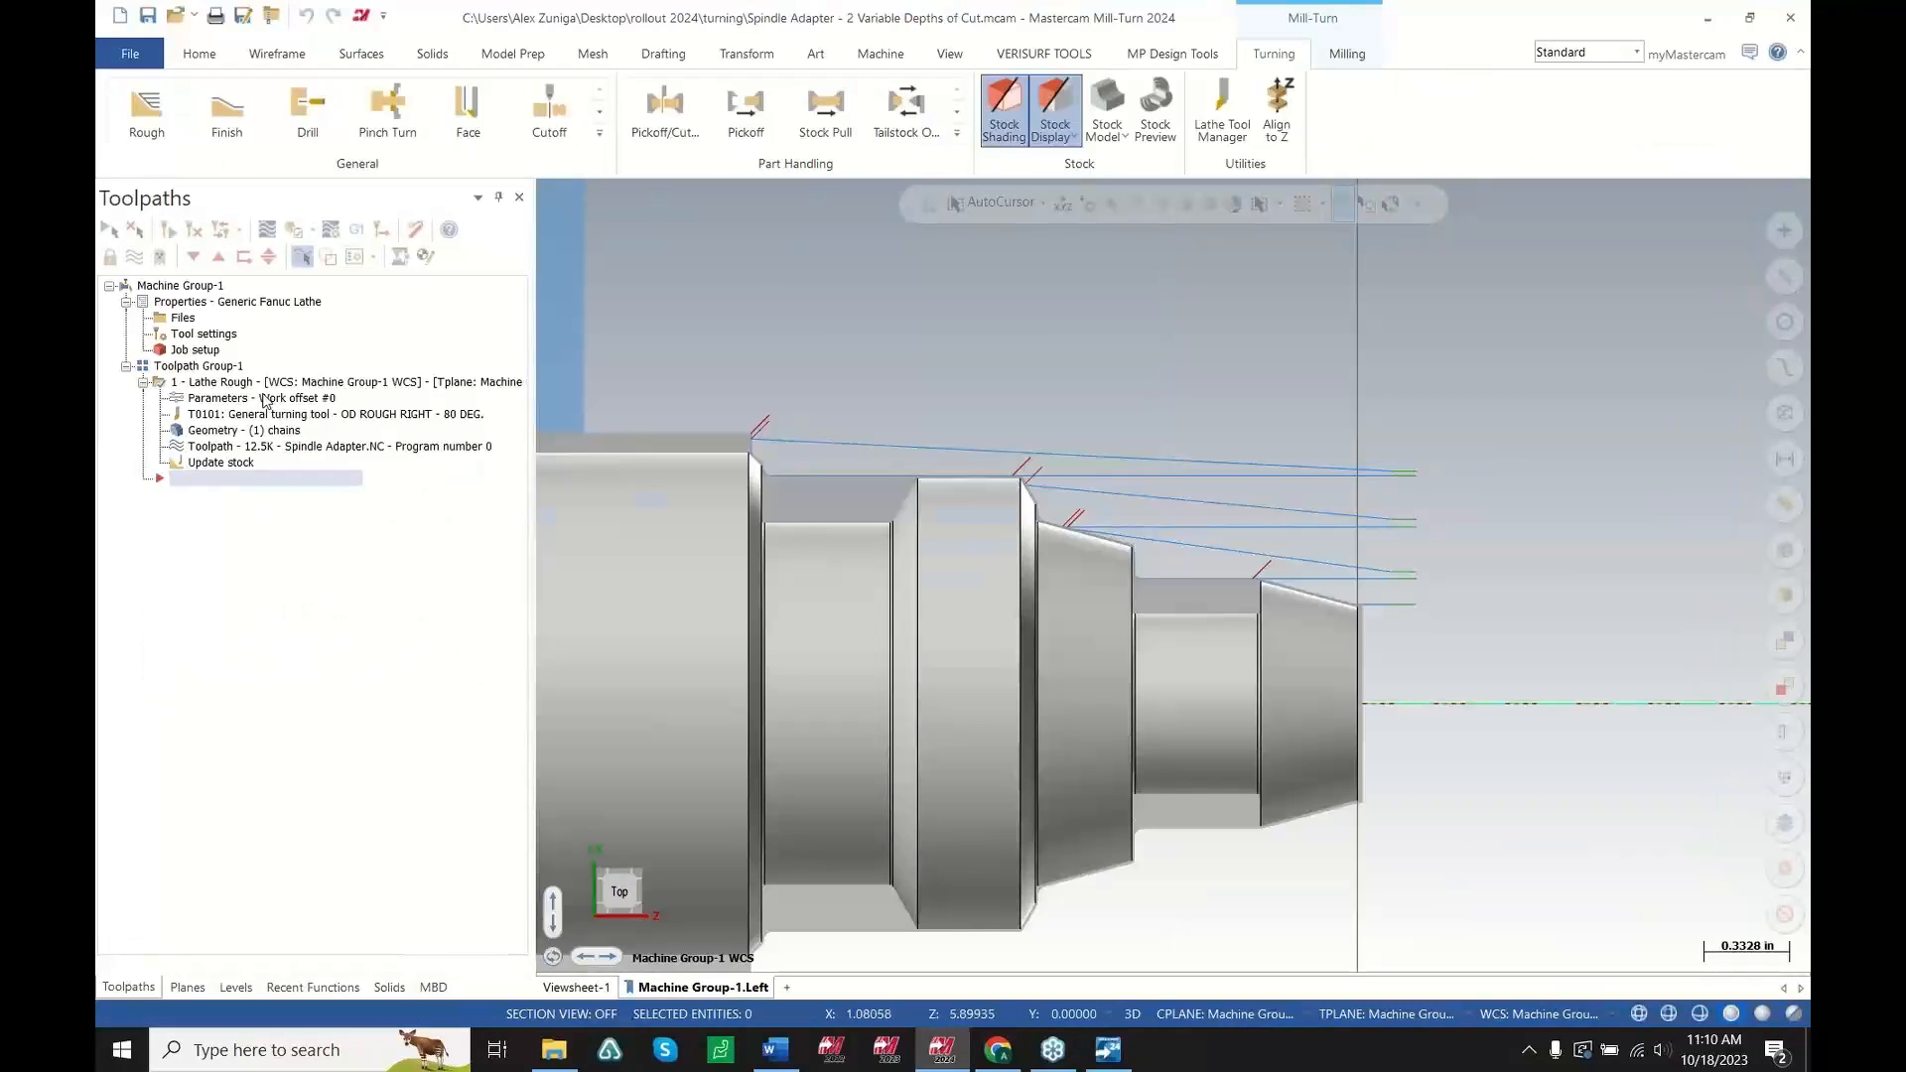
# Open the Lathe Rough parameters to review the variable depth setting of 60 % of depth, then cancel
pyautogui.click(272, 398)
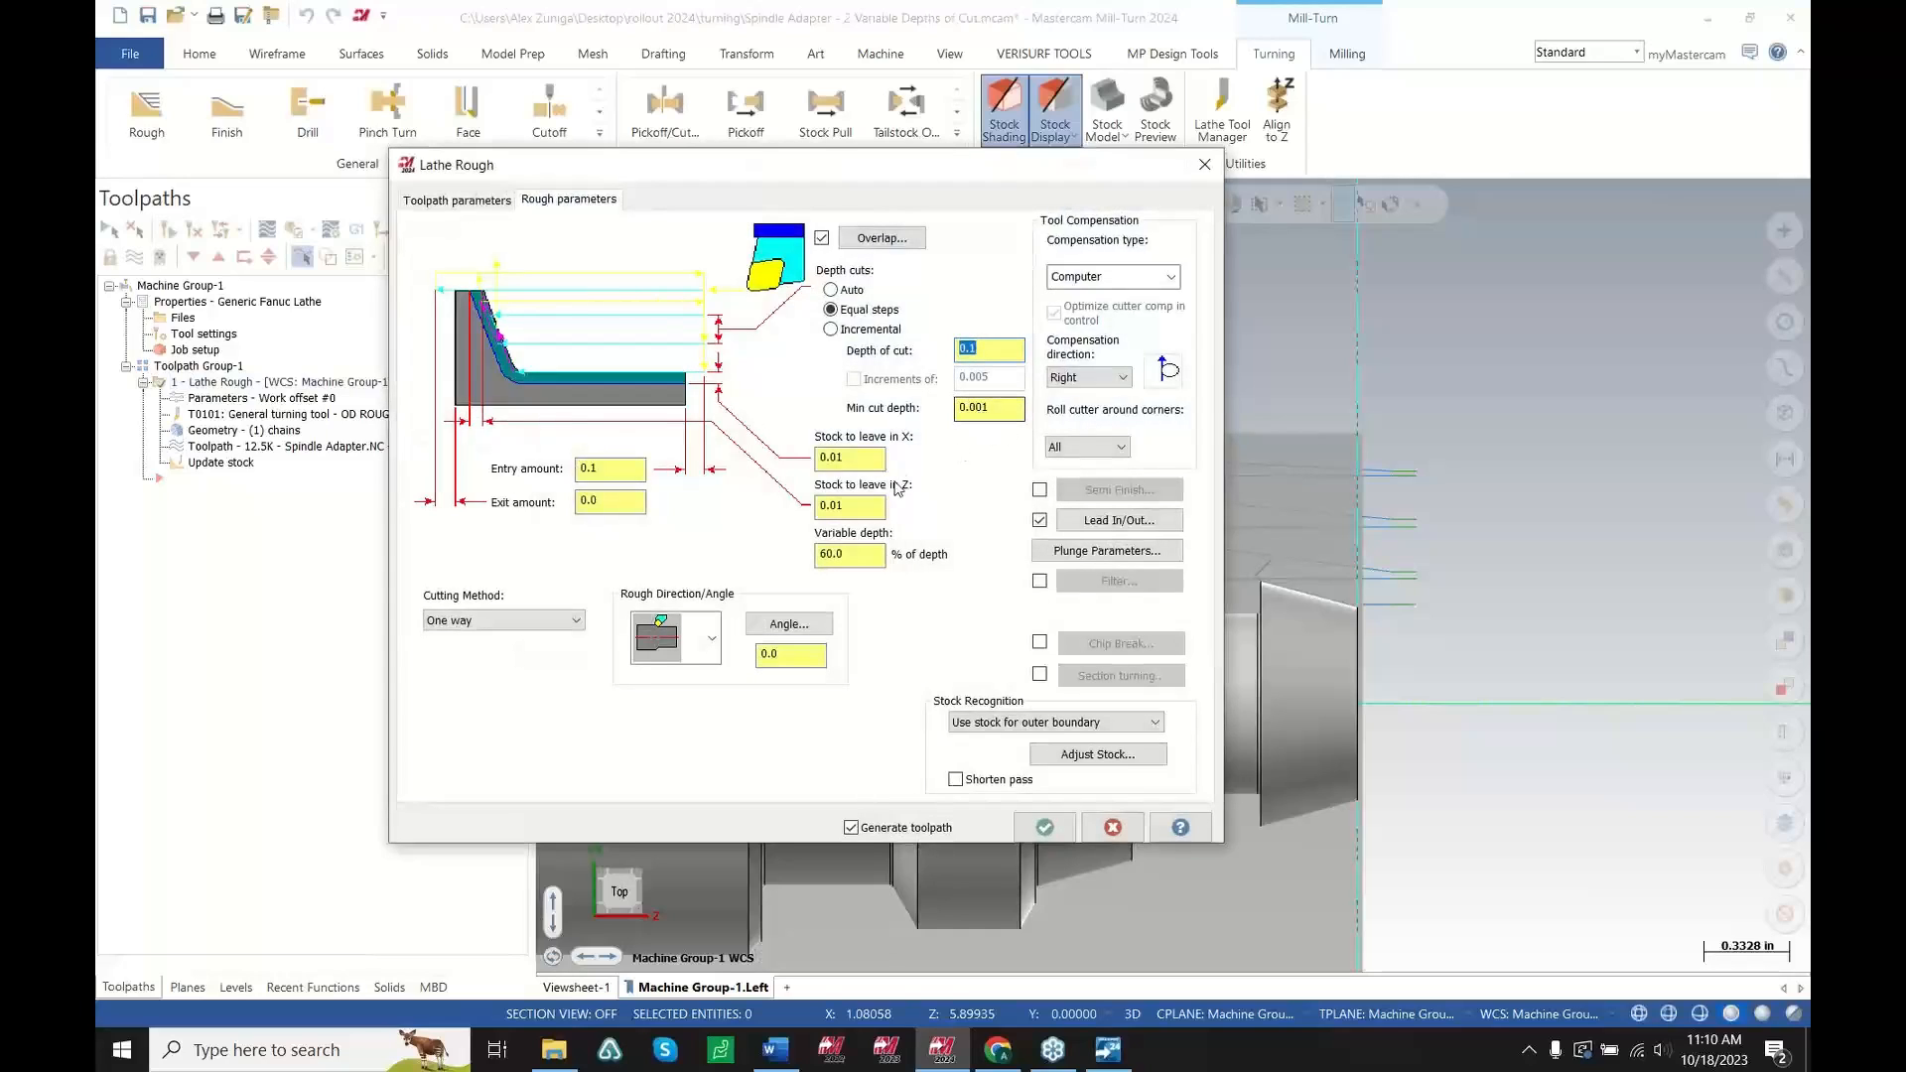
pyautogui.click(834, 554)
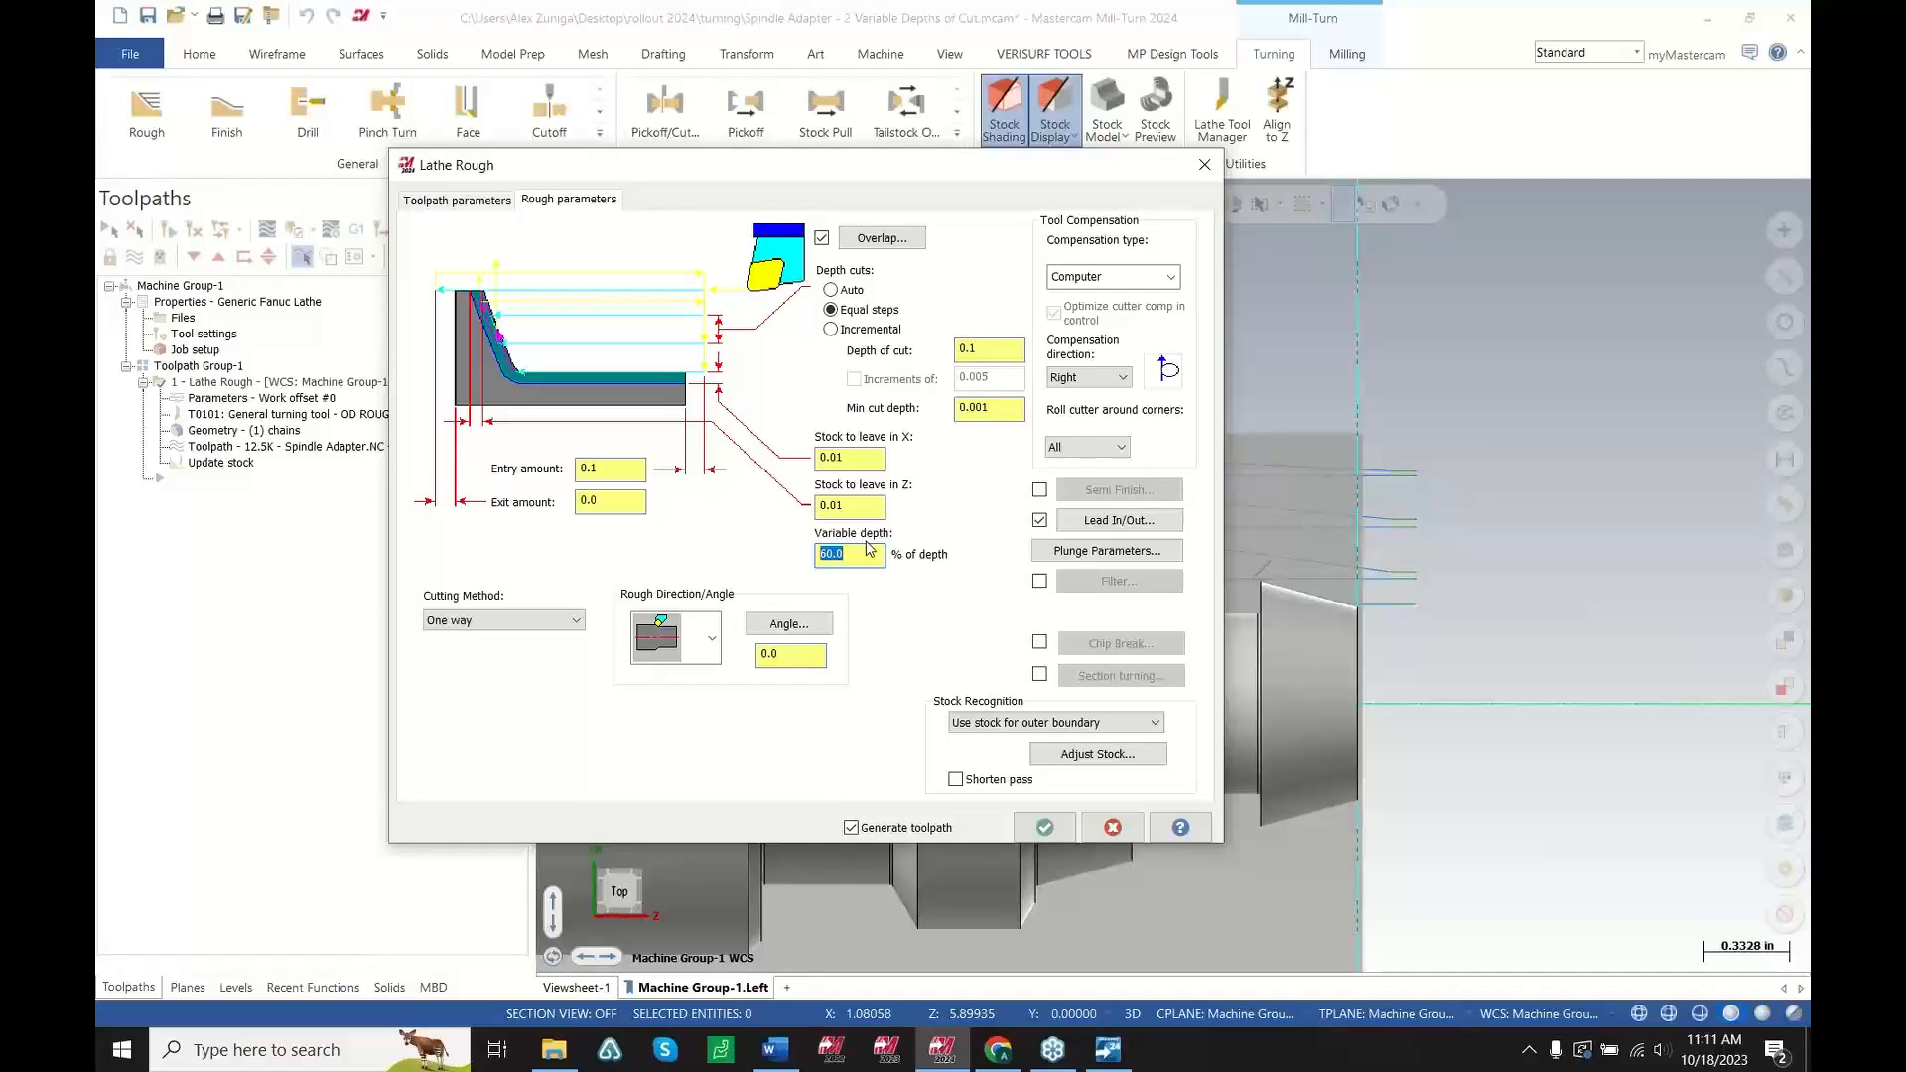
pyautogui.click(1103, 828)
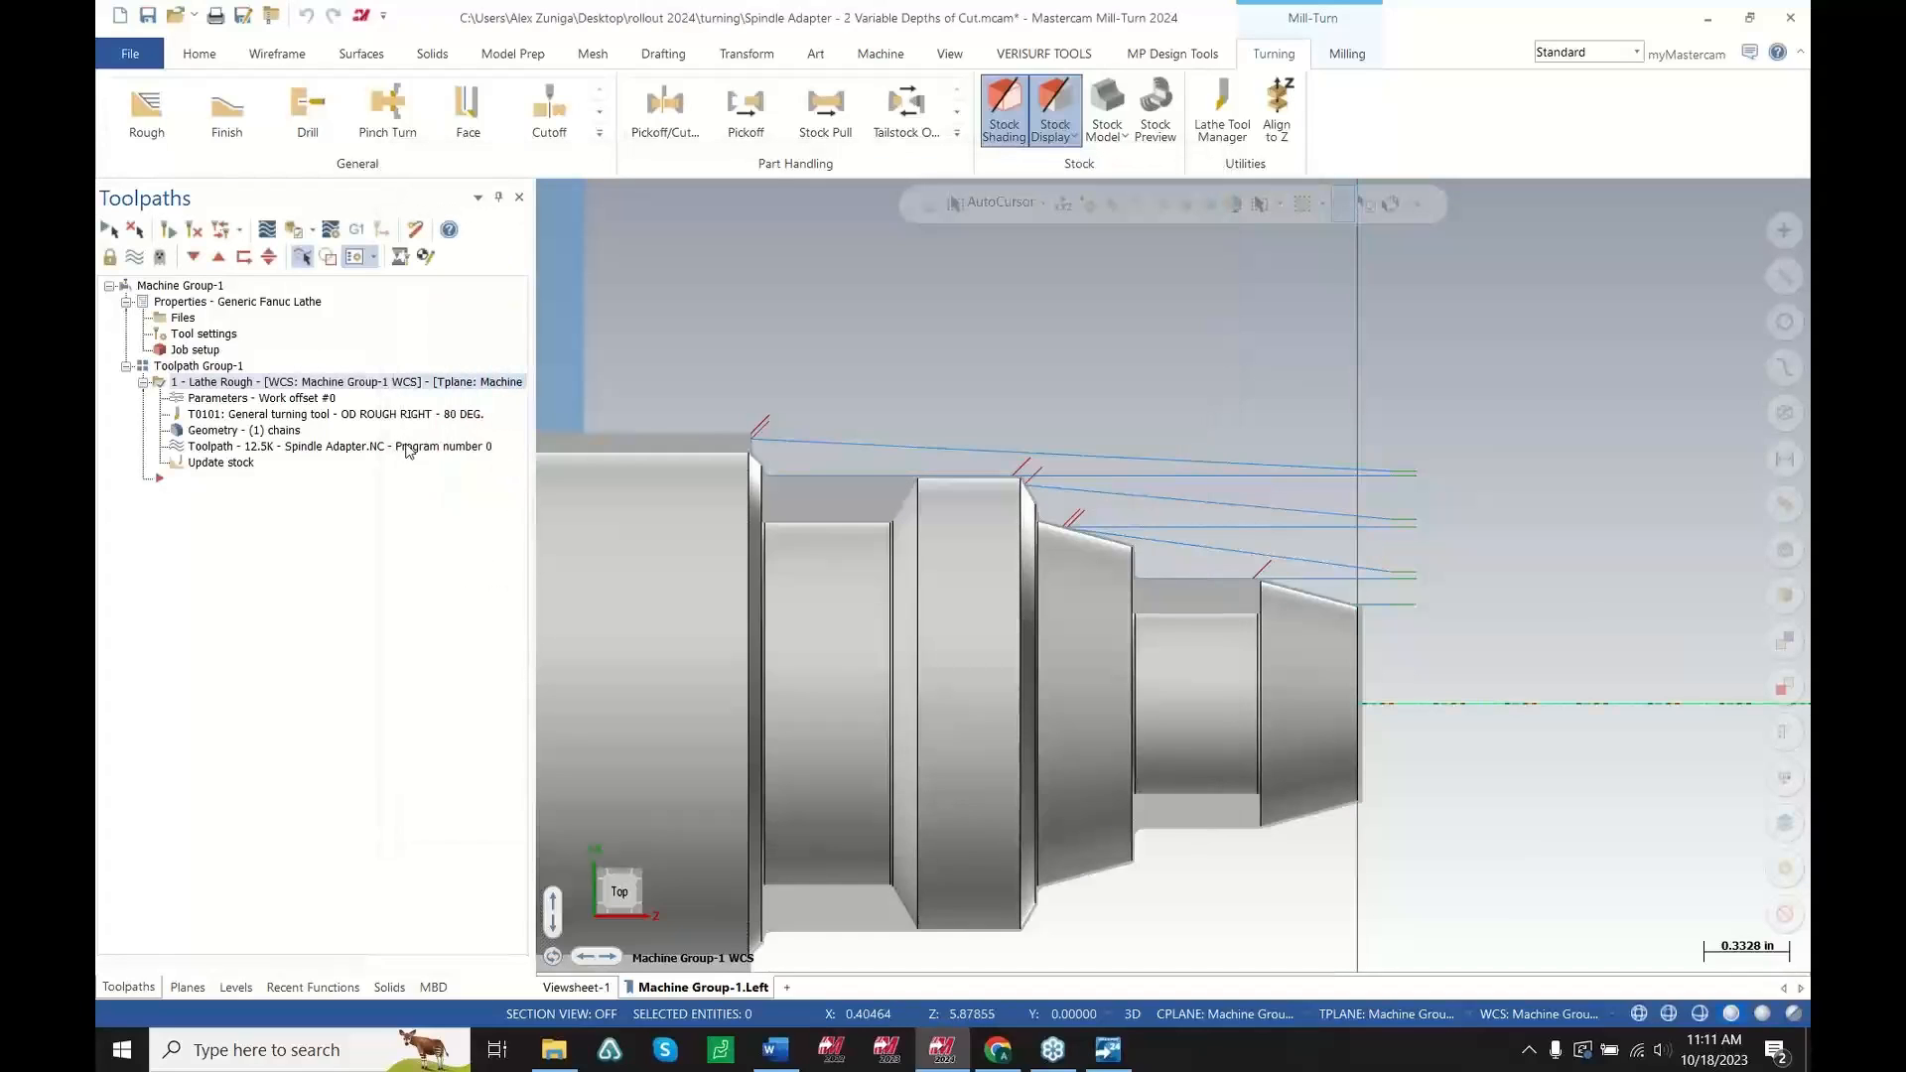
# Backplot the Lathe Rough toolpath and step through its roughing passes one move at a time
pyautogui.click(409, 450)
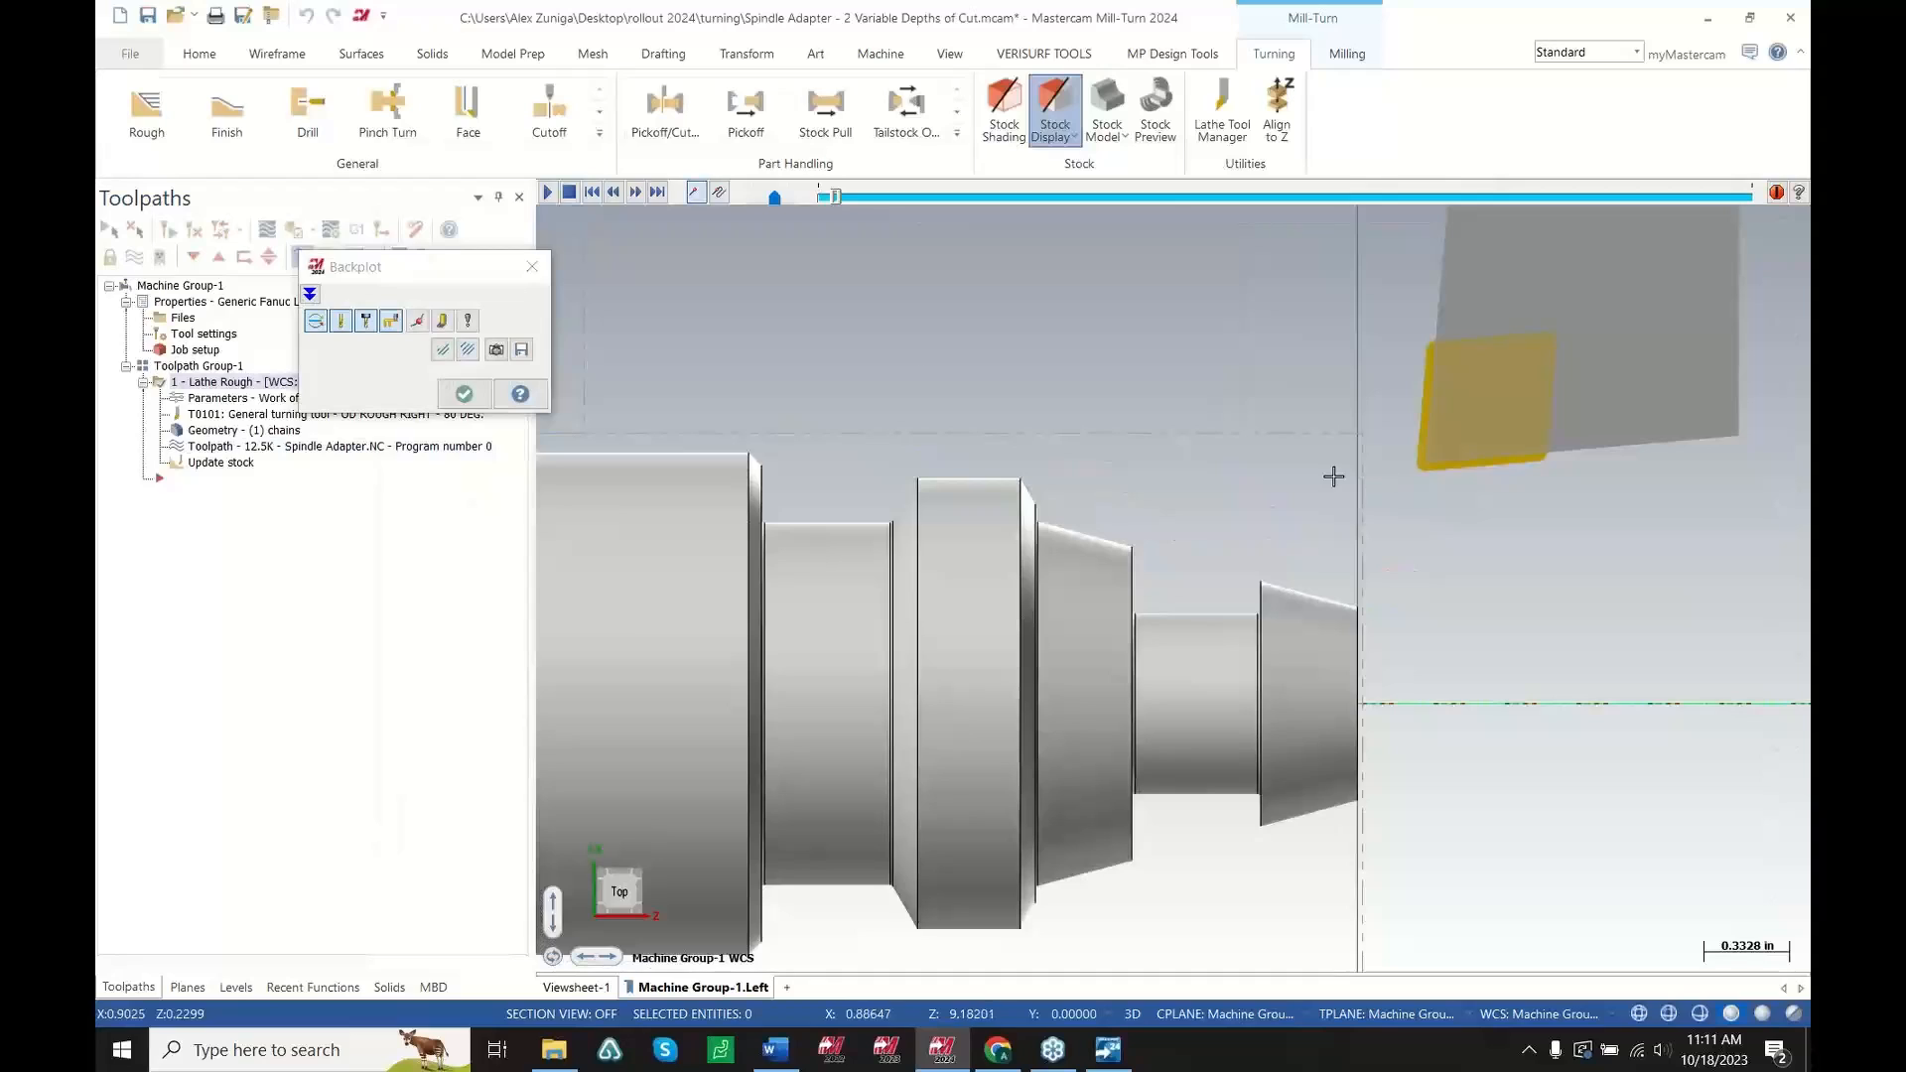
pyautogui.click(443, 322)
pyautogui.press('s')
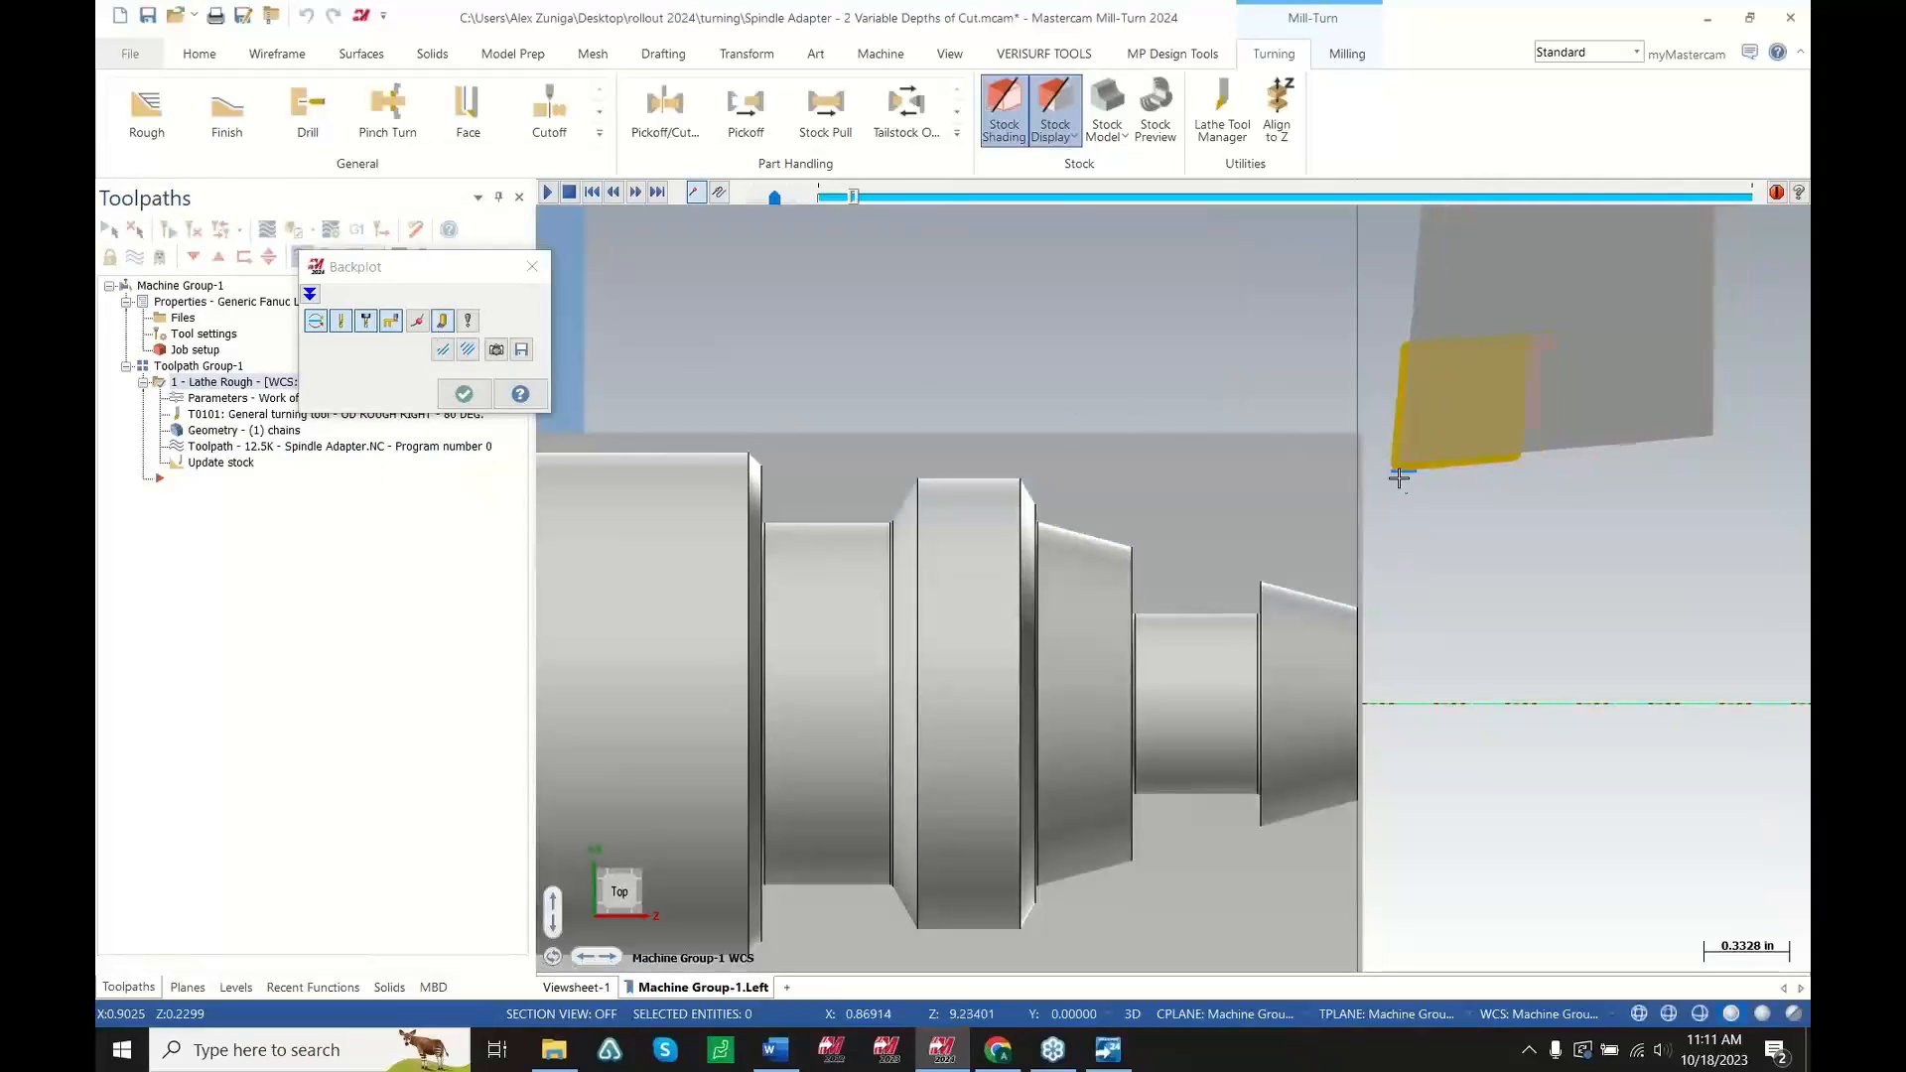
pyautogui.press('s')
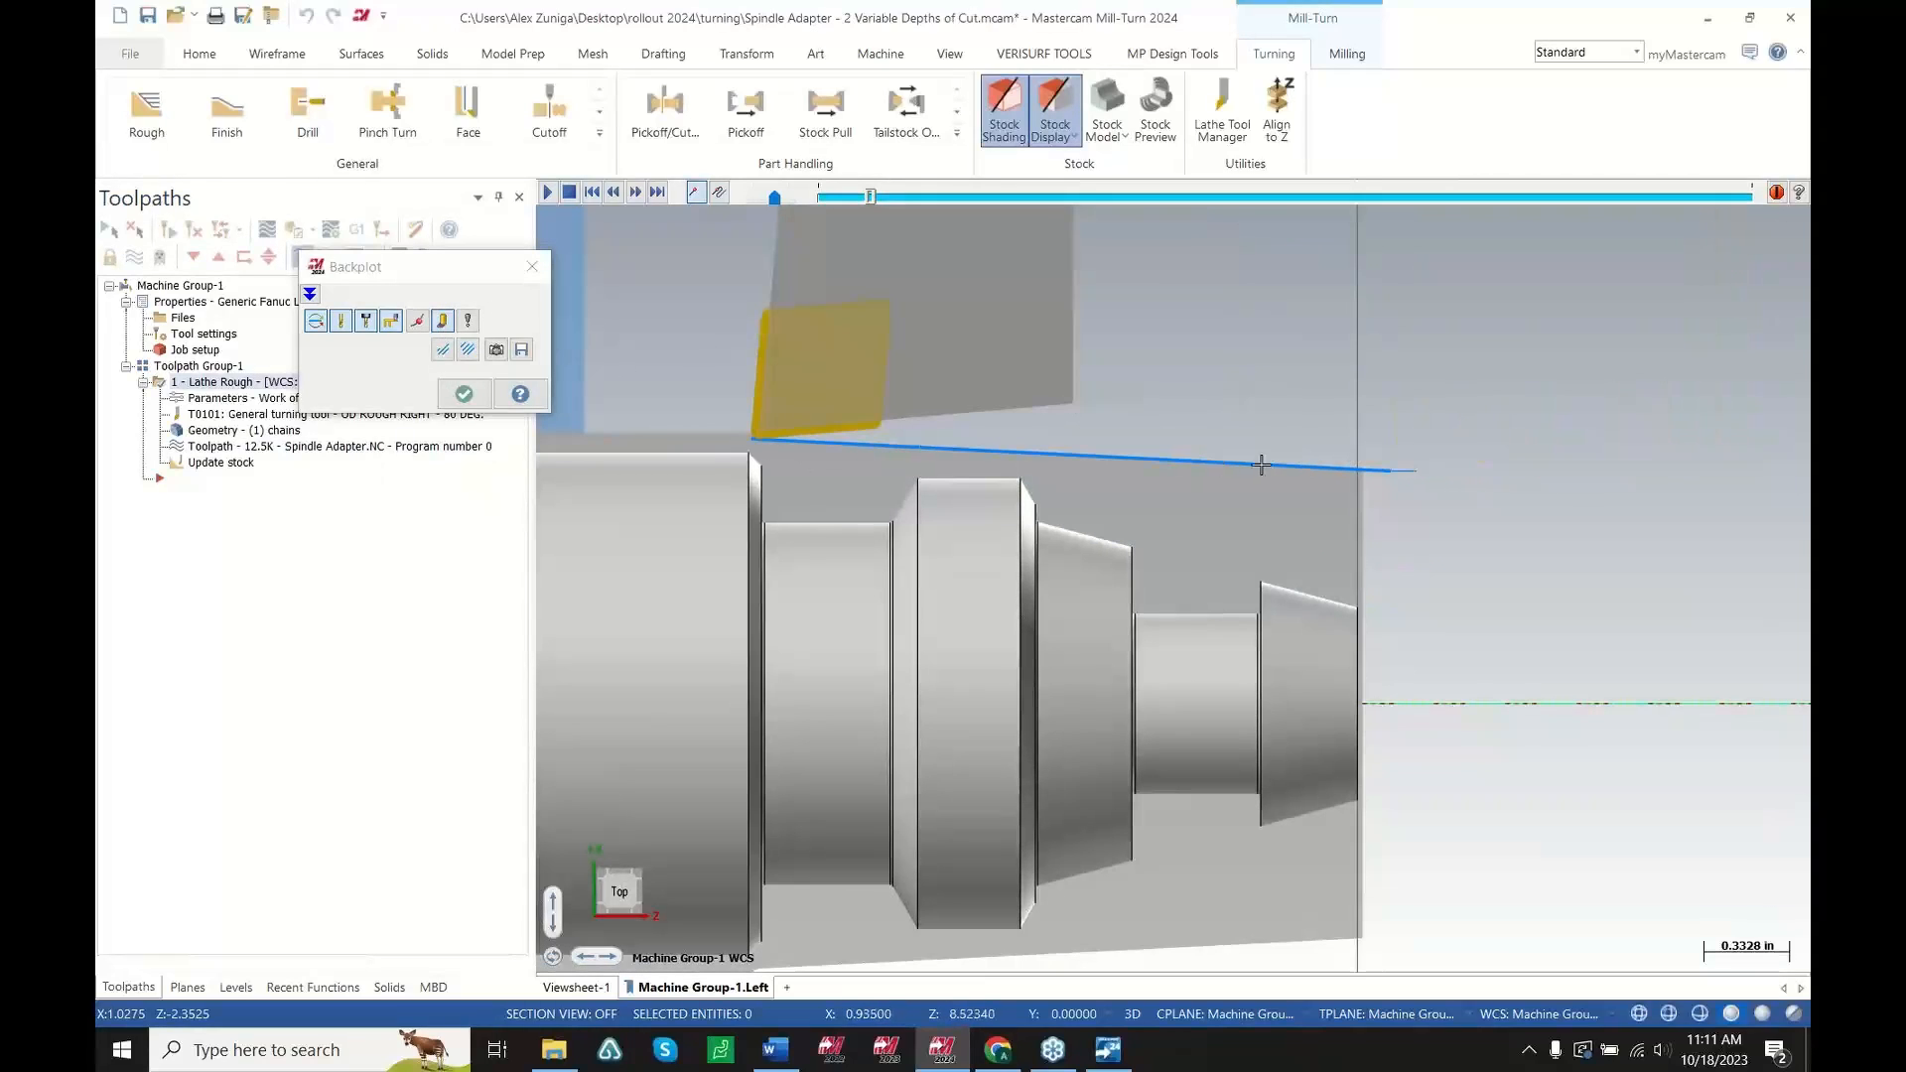
pyautogui.press('b')
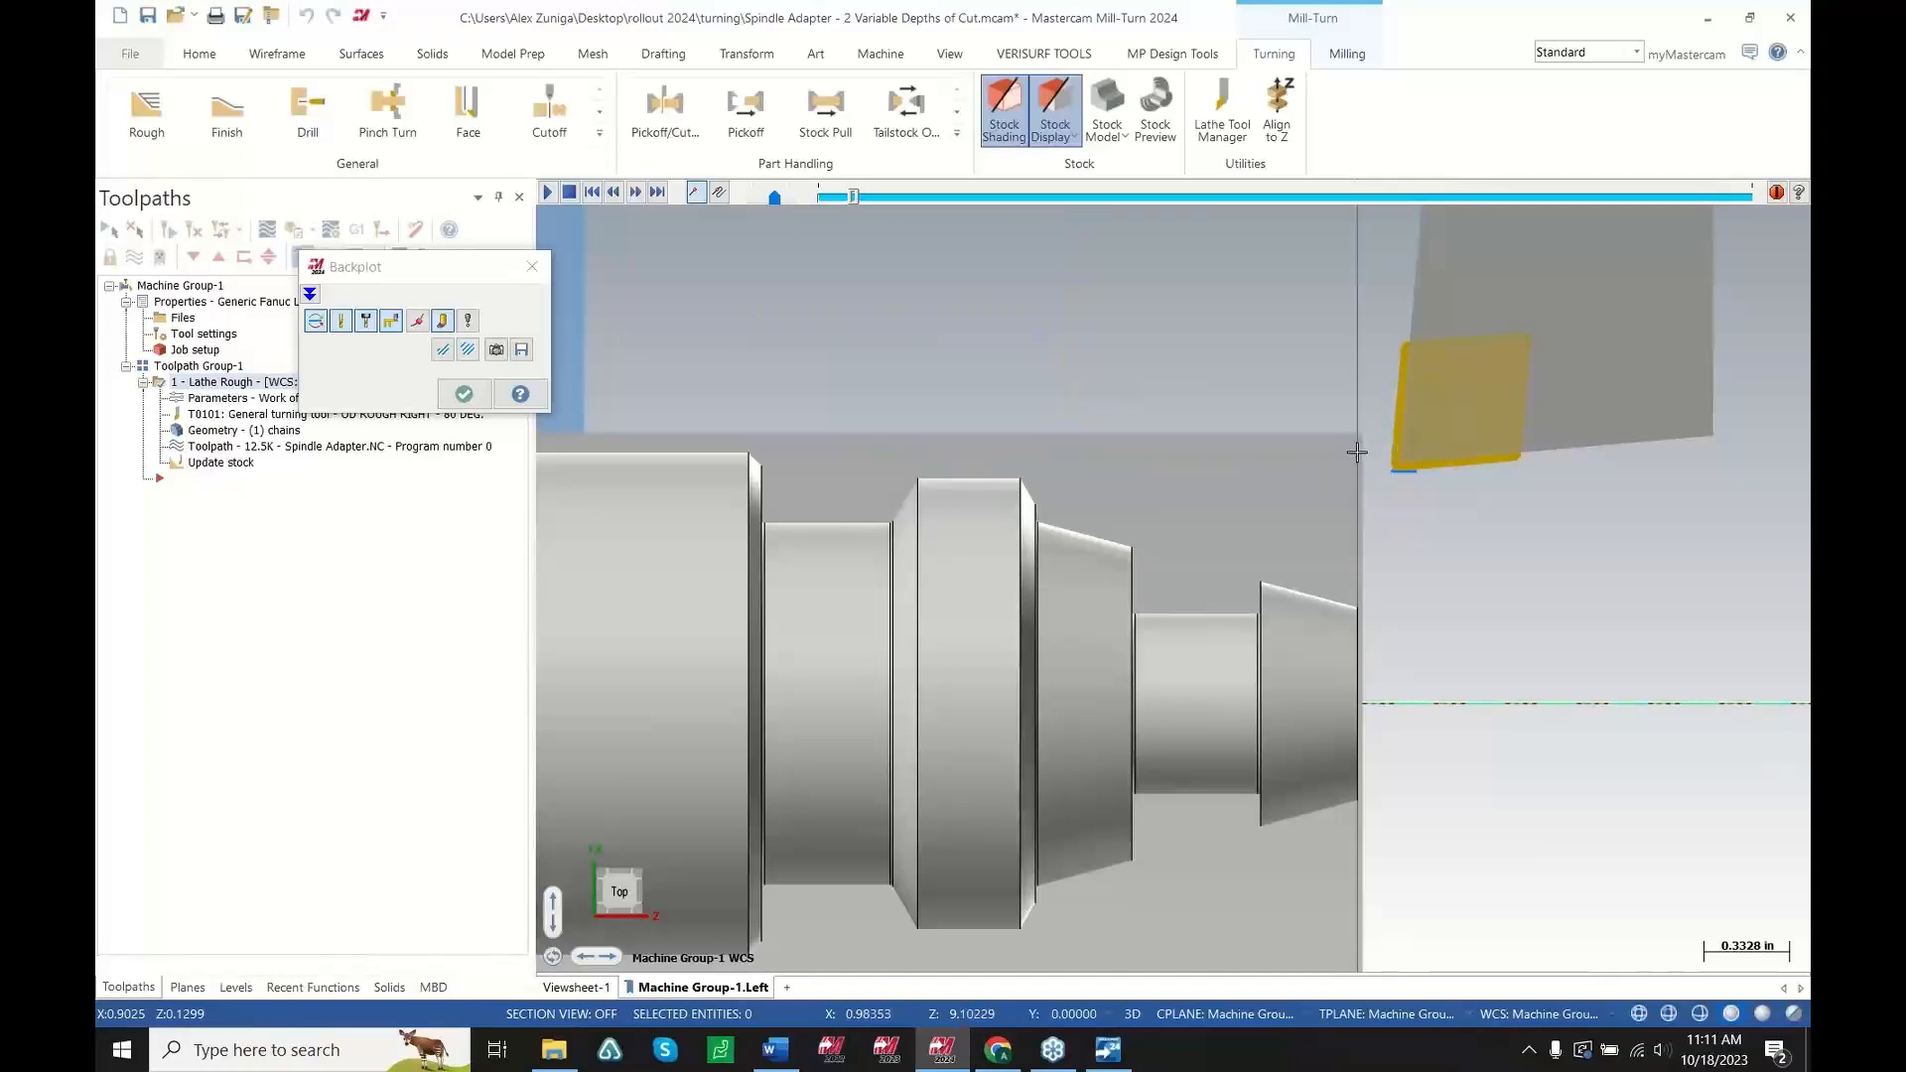
pyautogui.press('s')
pyautogui.press('s')
pyautogui.press('s')
pyautogui.press('s')
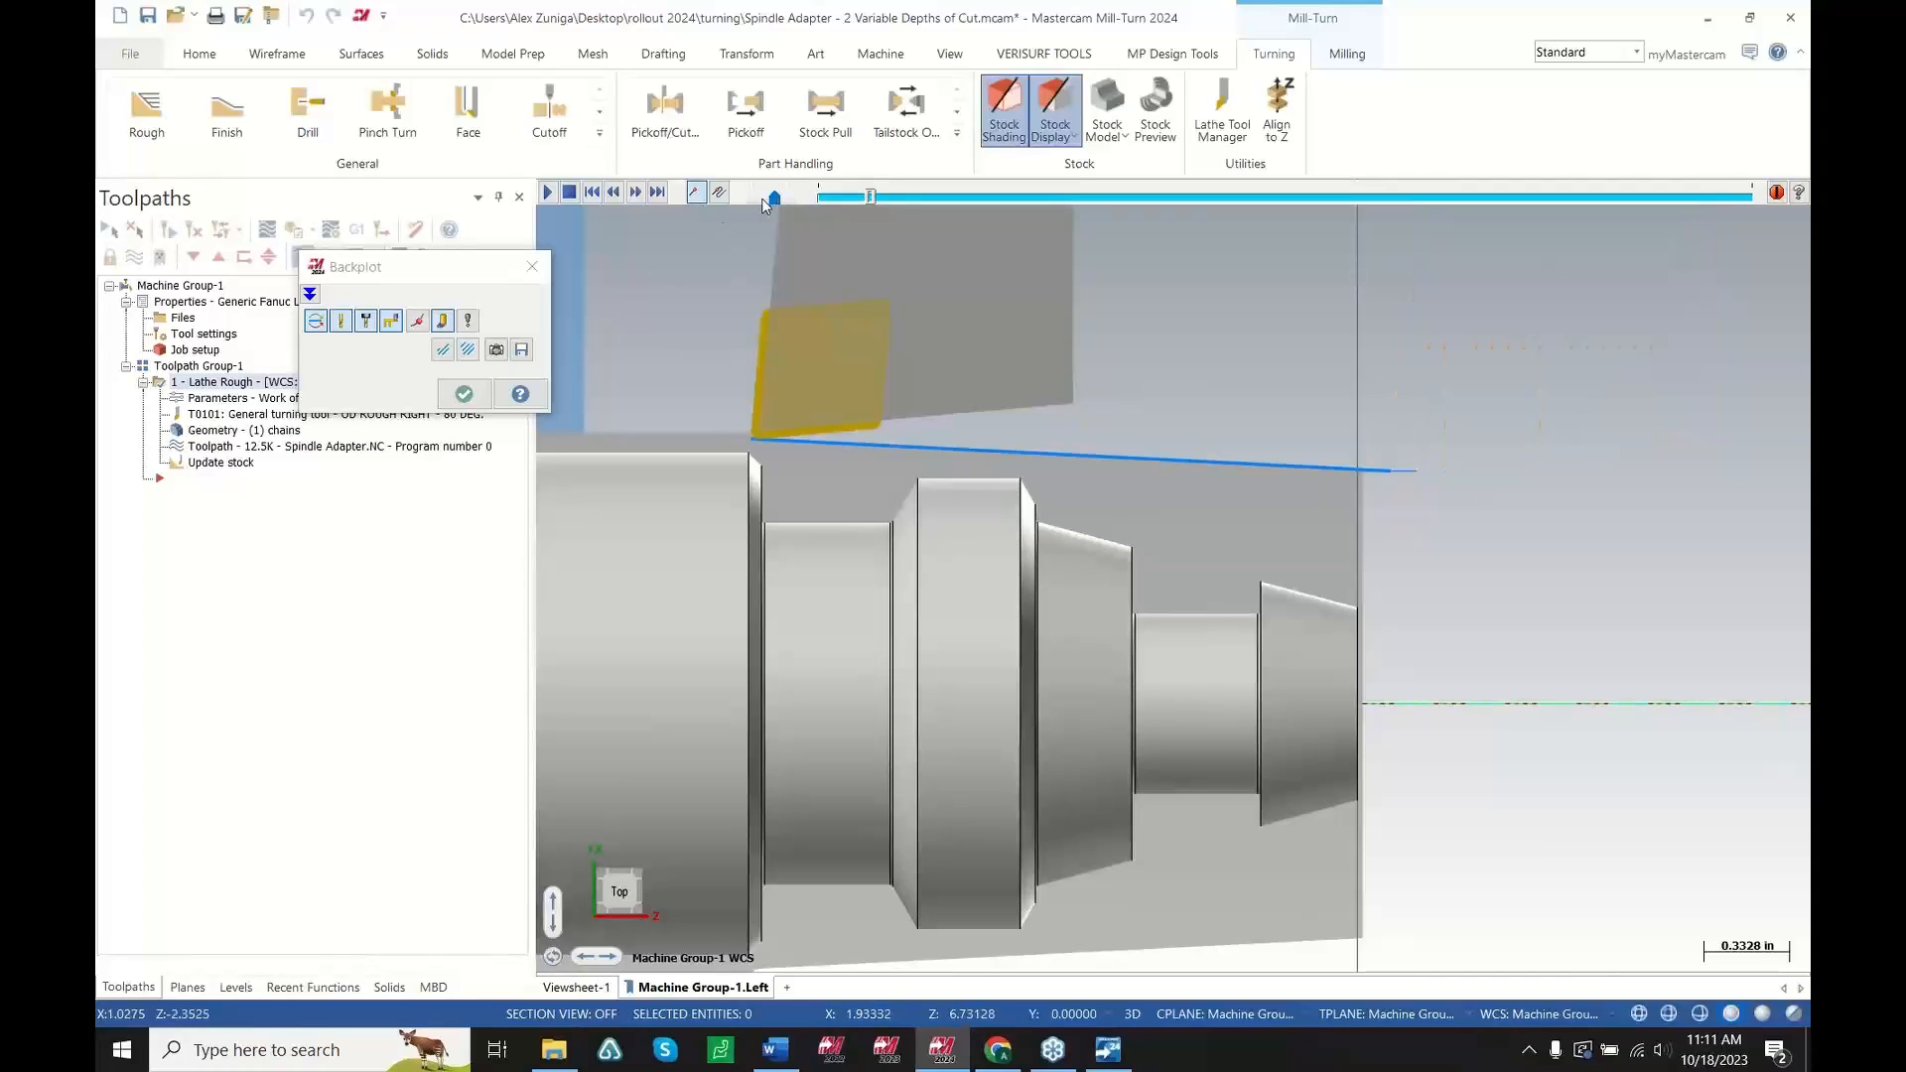
pyautogui.press('s')
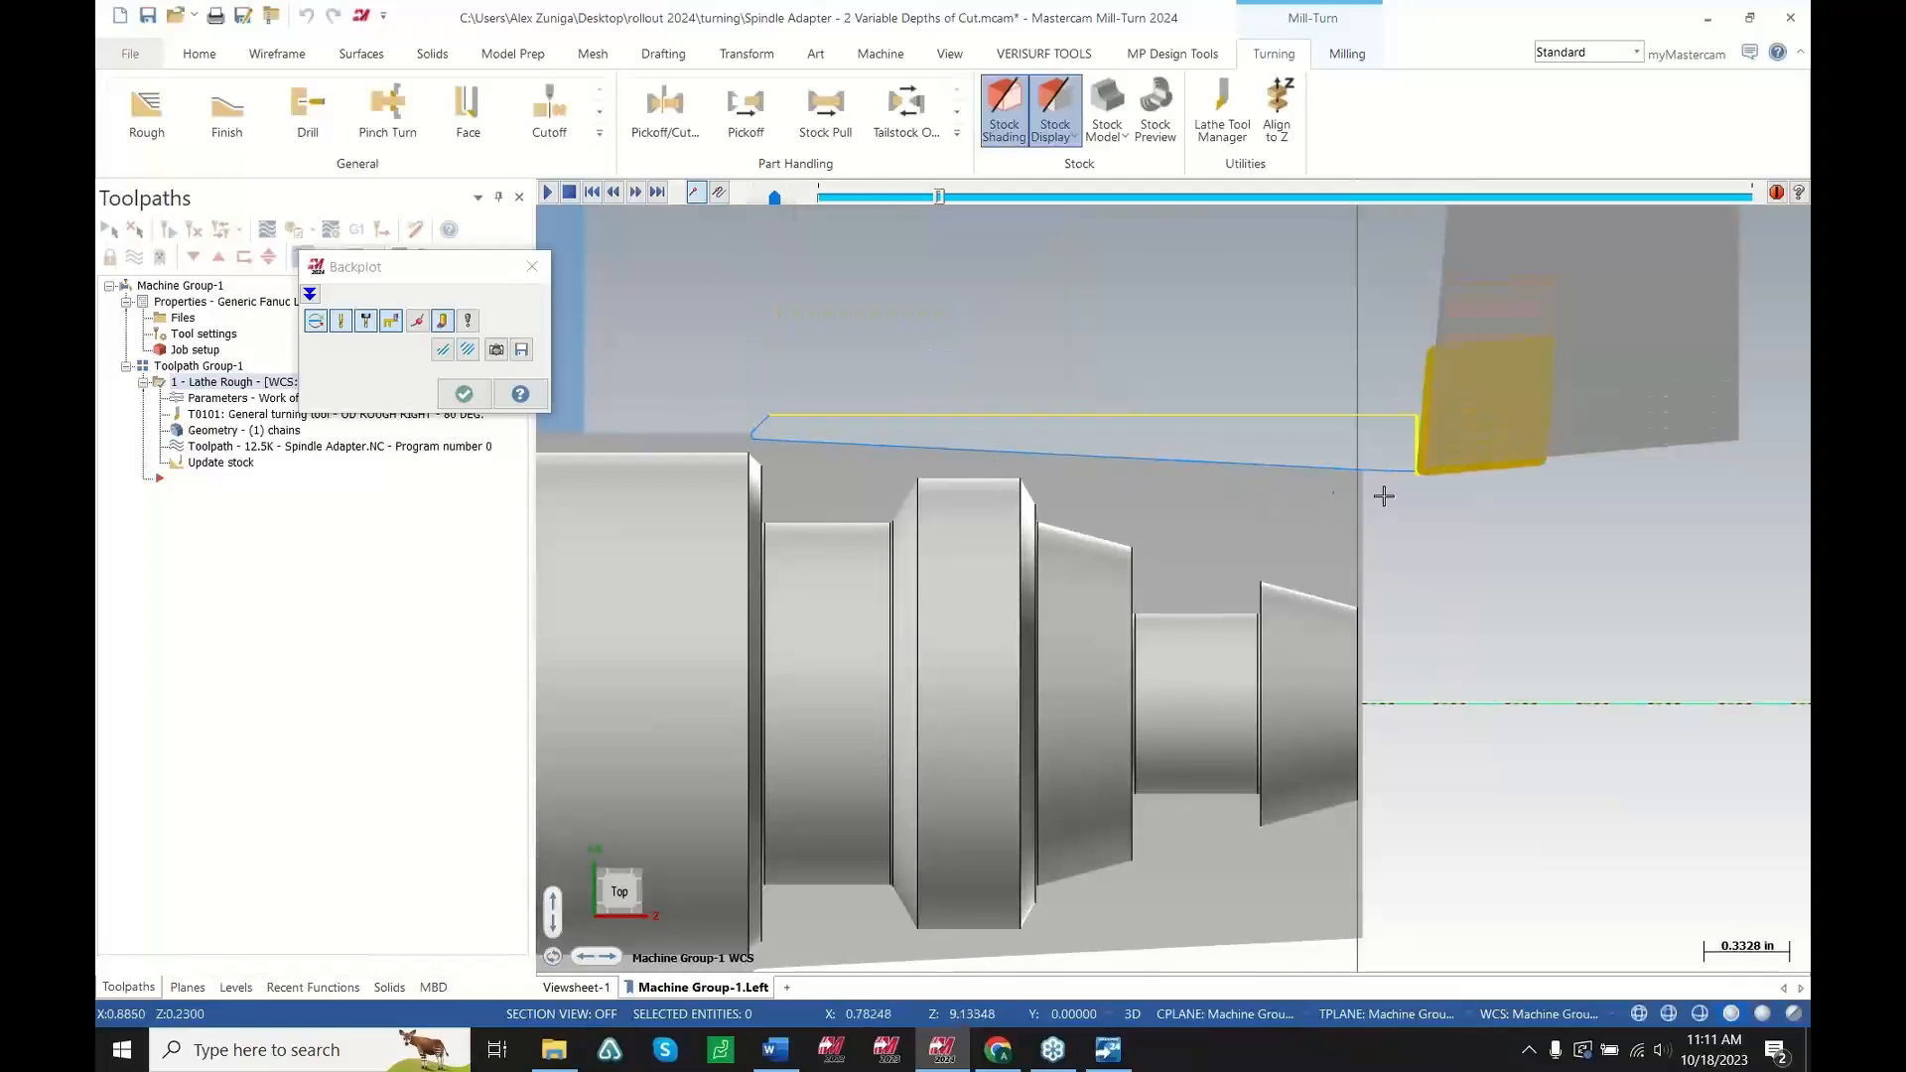
pyautogui.press('s')
pyautogui.press('s')
pyautogui.press('s')
pyautogui.press('s')
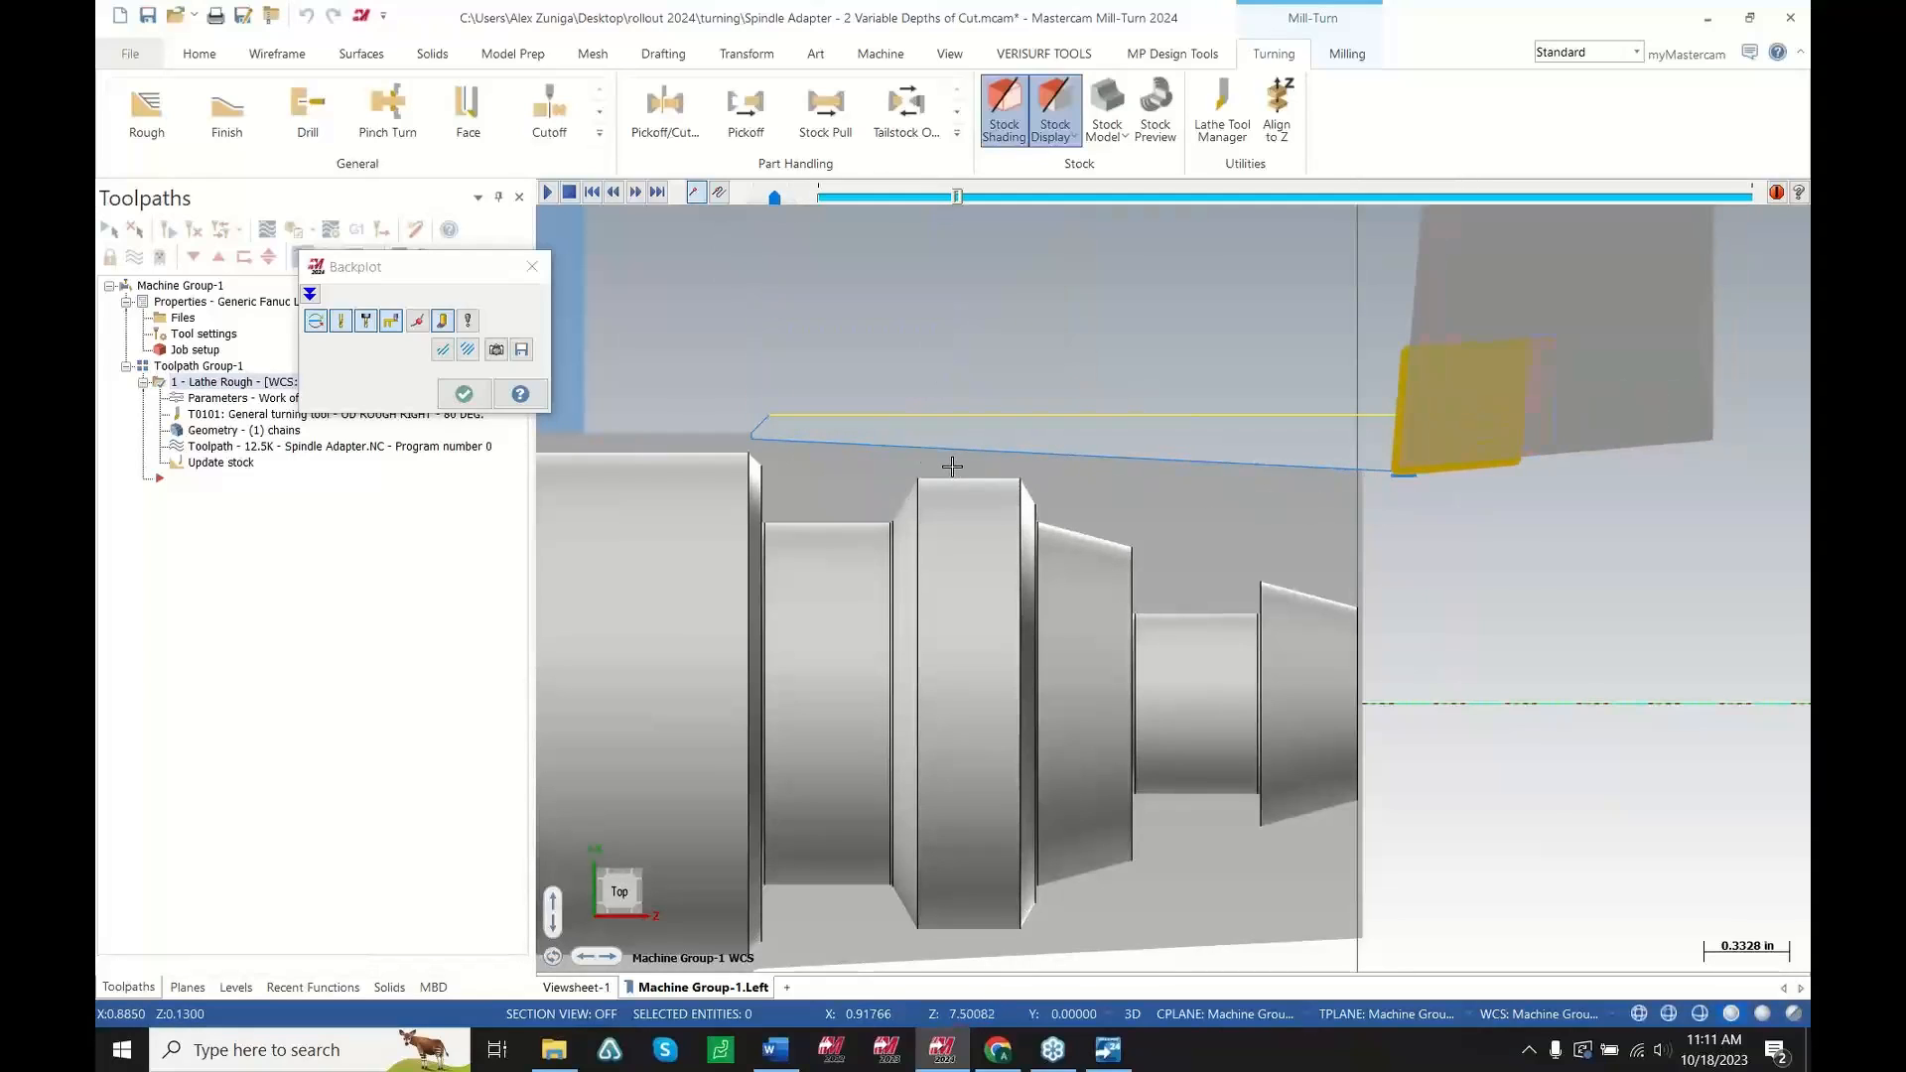
pyautogui.press('s')
pyautogui.press('s')
pyautogui.press('s')
pyautogui.press('s')
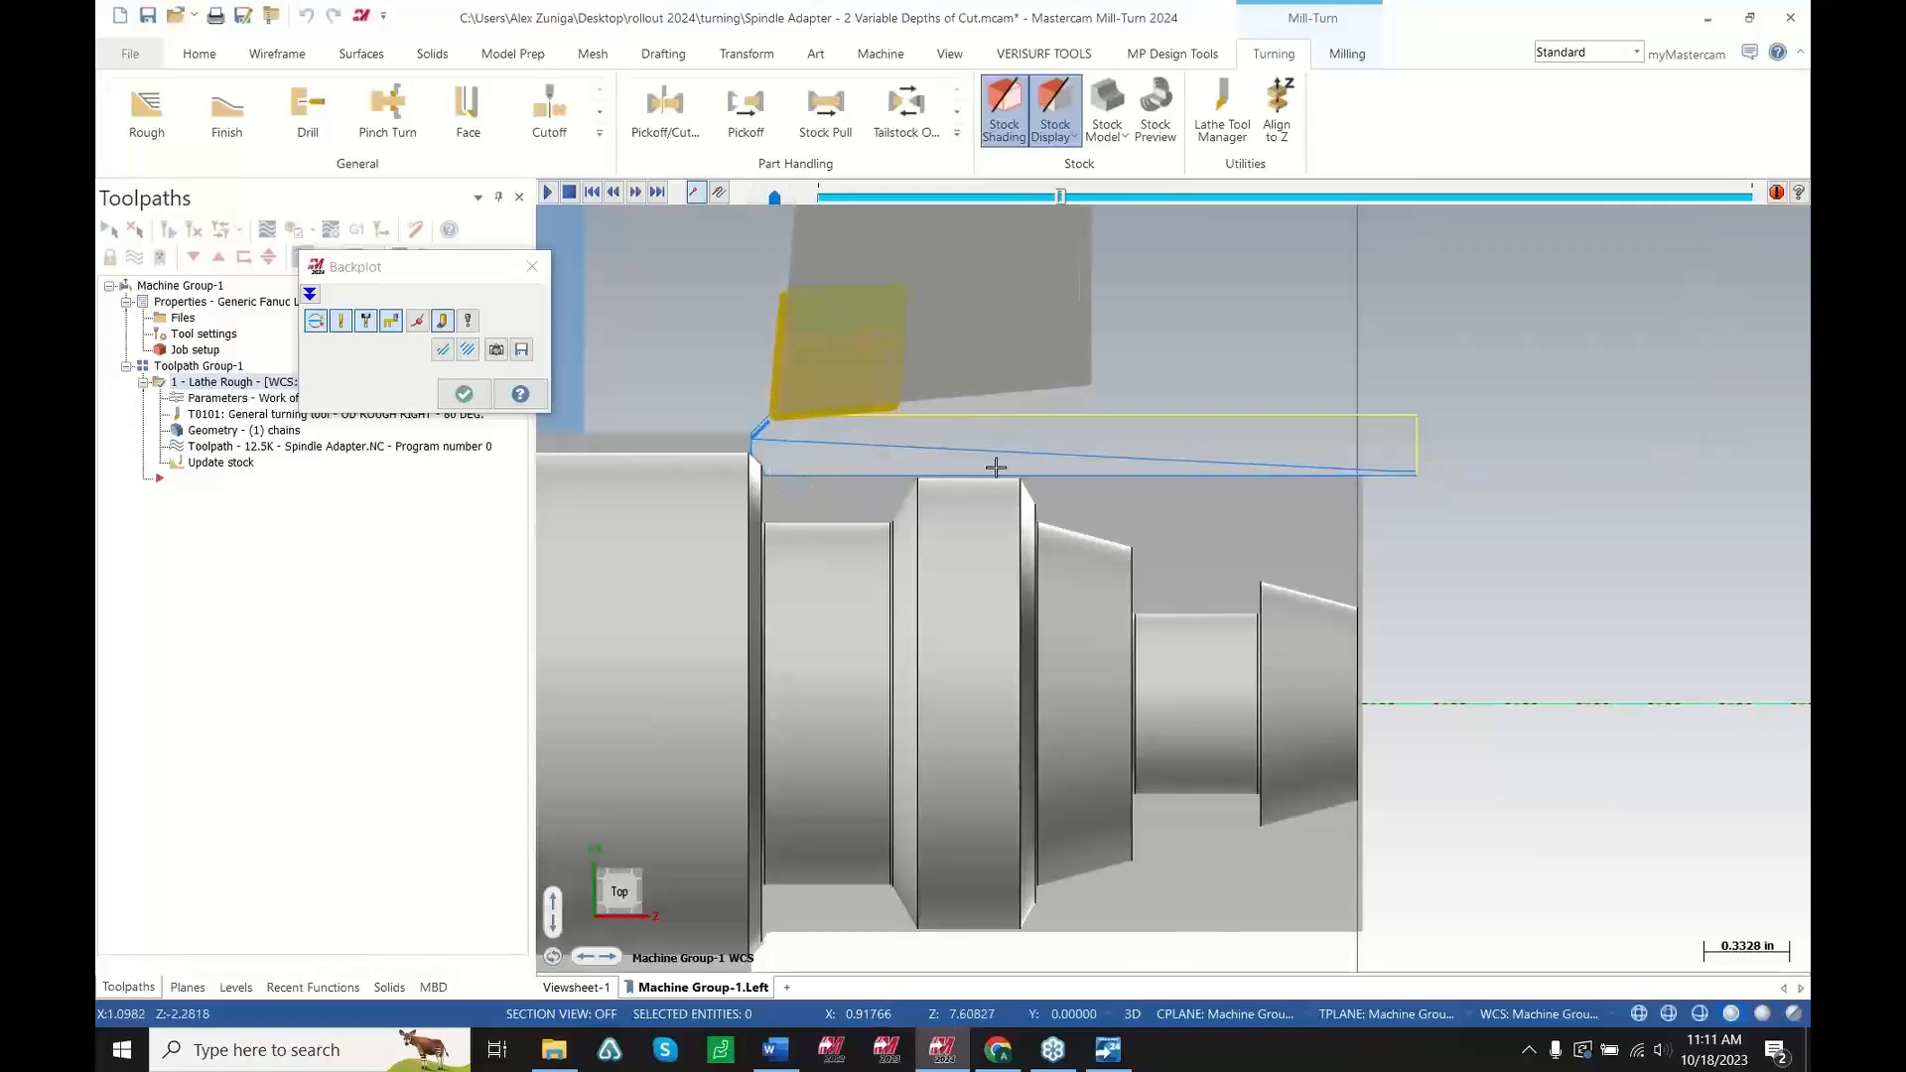
pyautogui.press('s')
pyautogui.press('s')
pyautogui.press('s')
pyautogui.press('s')
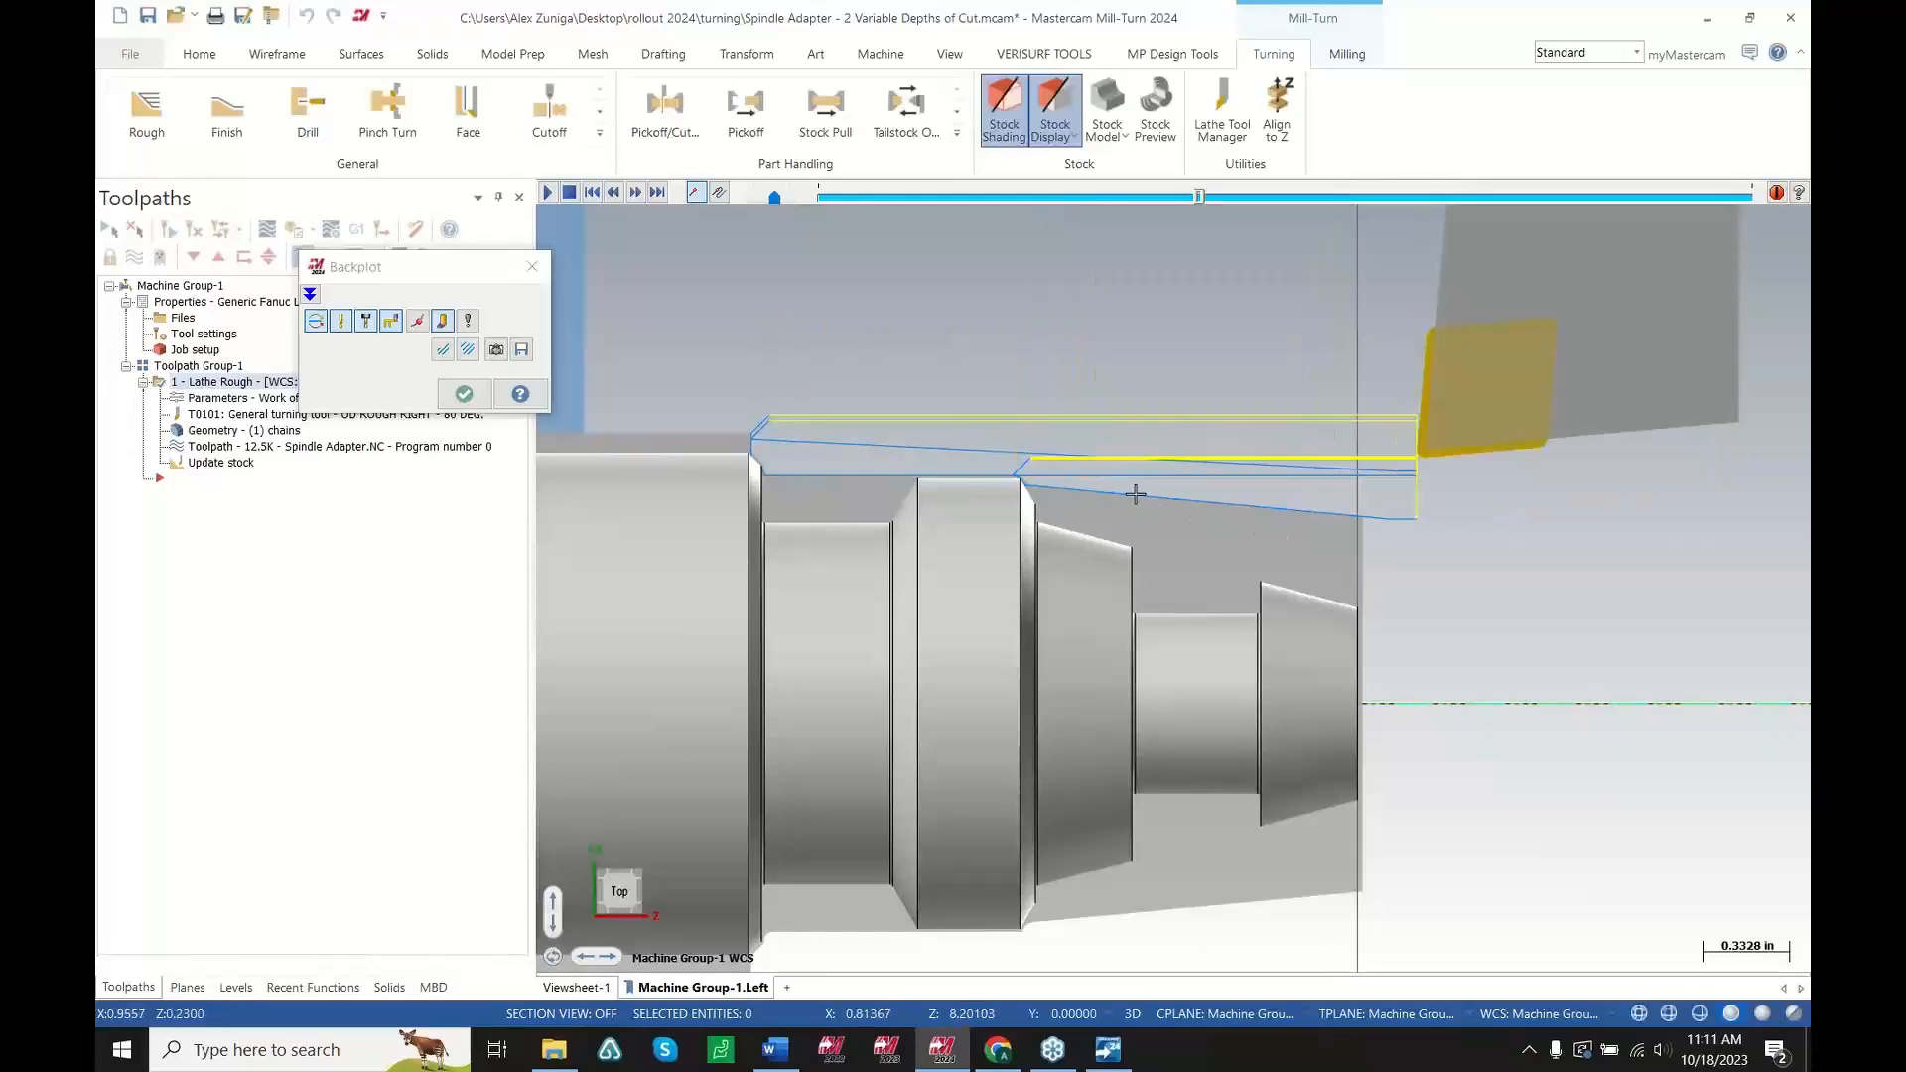
pyautogui.press('s')
pyautogui.press('s')
pyautogui.press('s')
pyautogui.press('s')
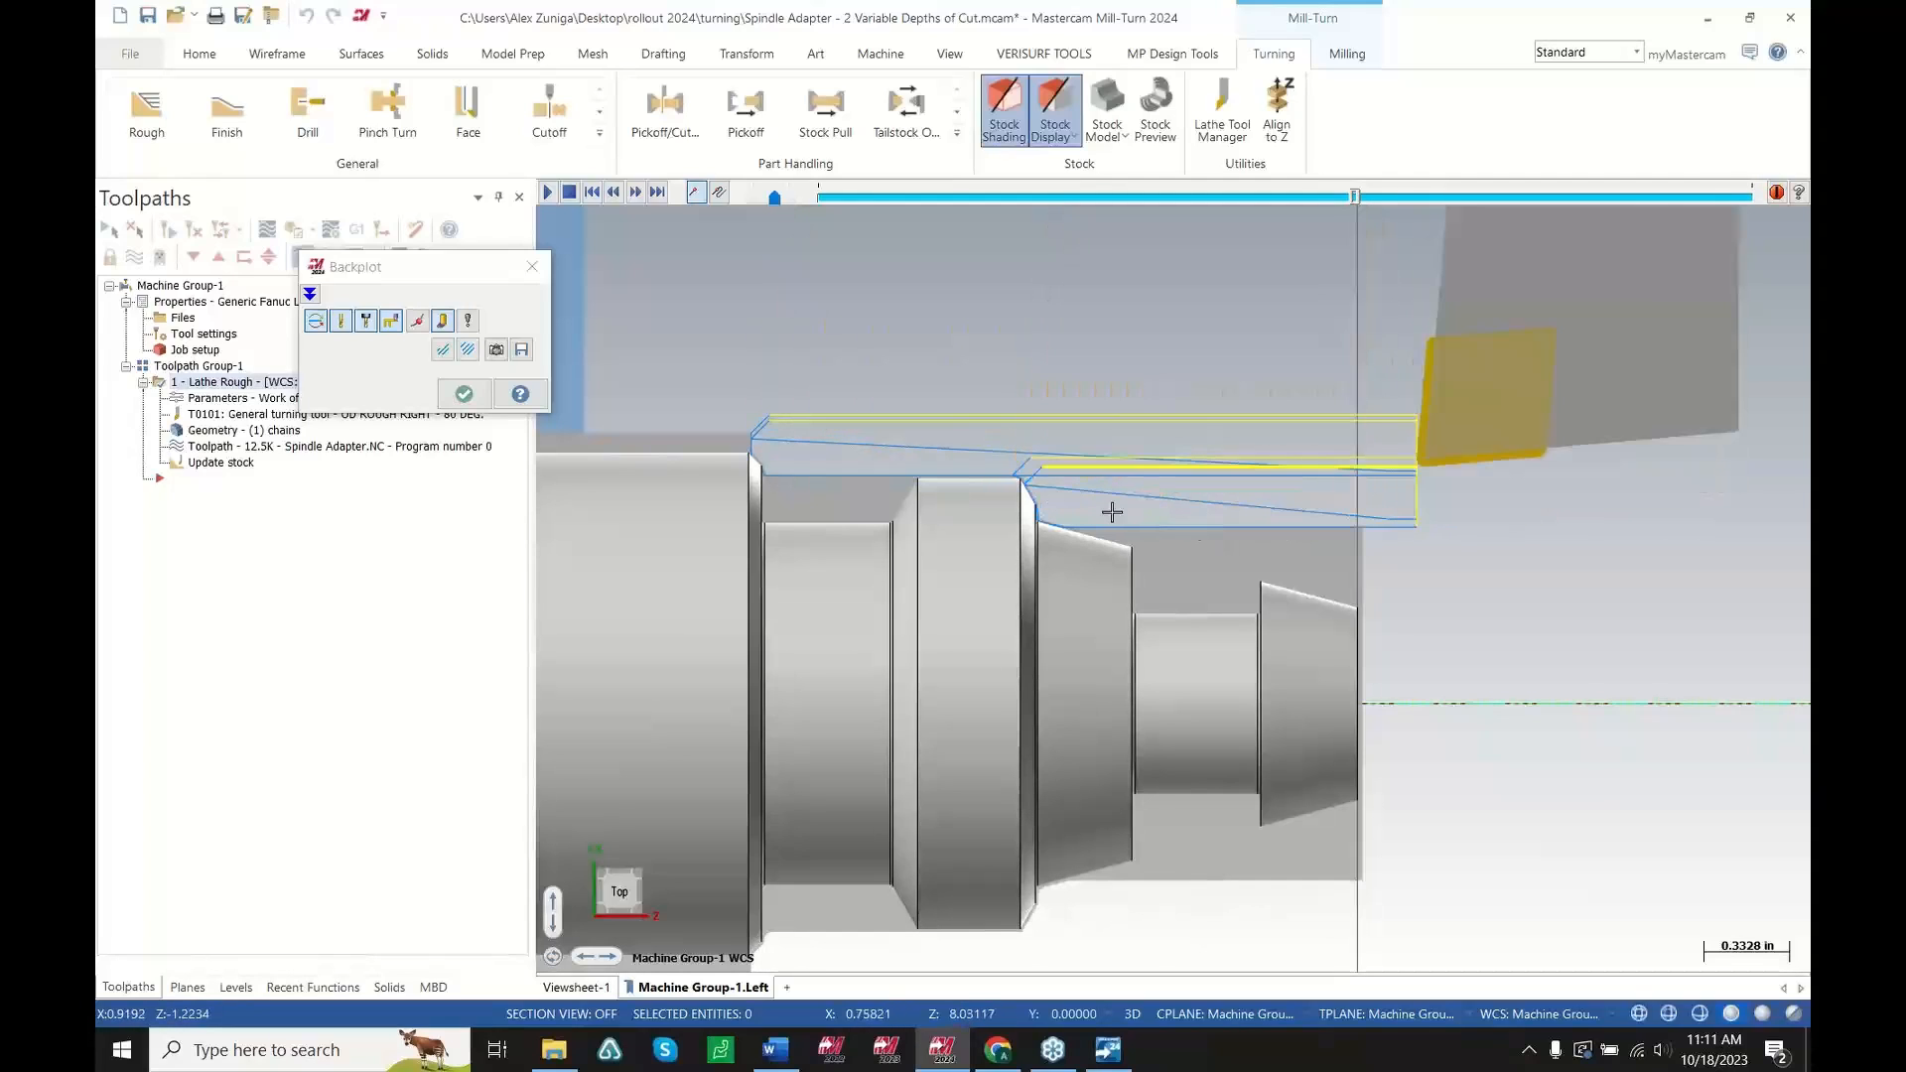
pyautogui.press('s')
pyautogui.press('s')
pyautogui.press('s')
pyautogui.press('s')
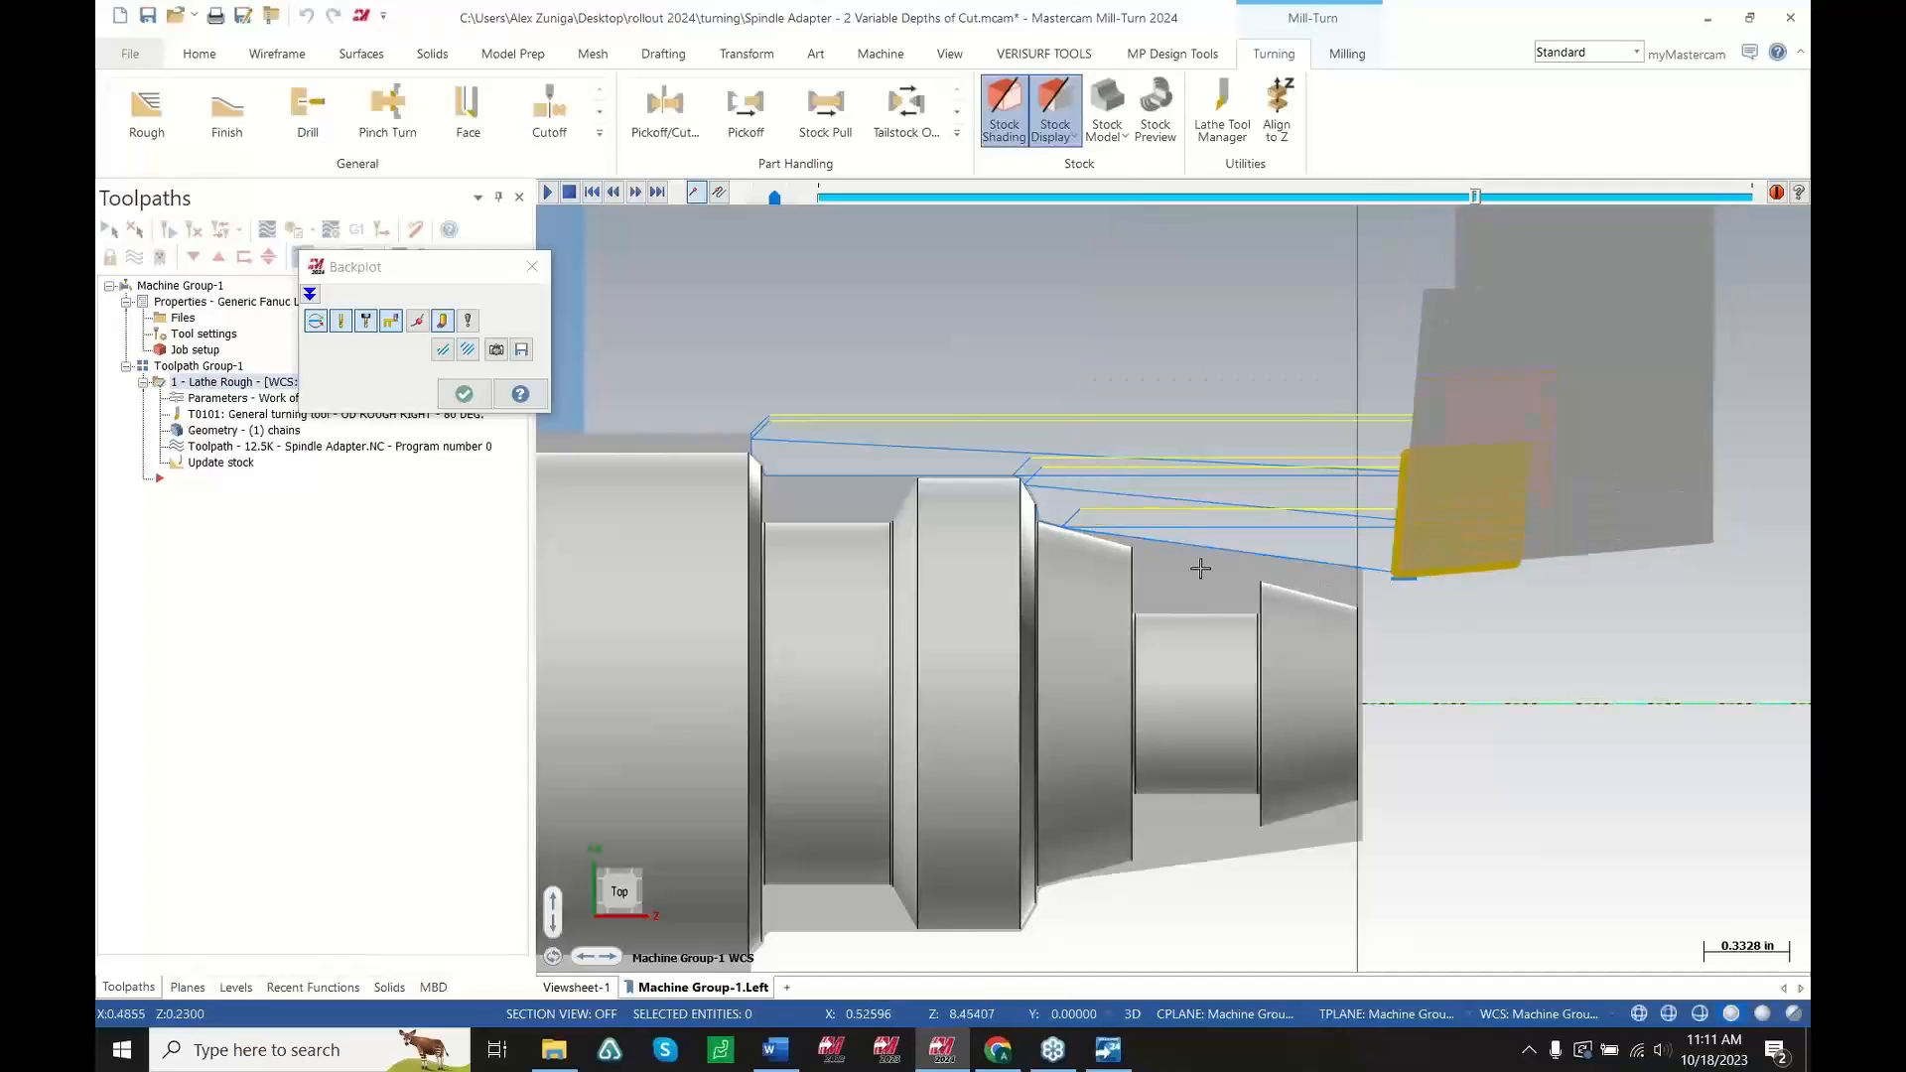
pyautogui.press('s')
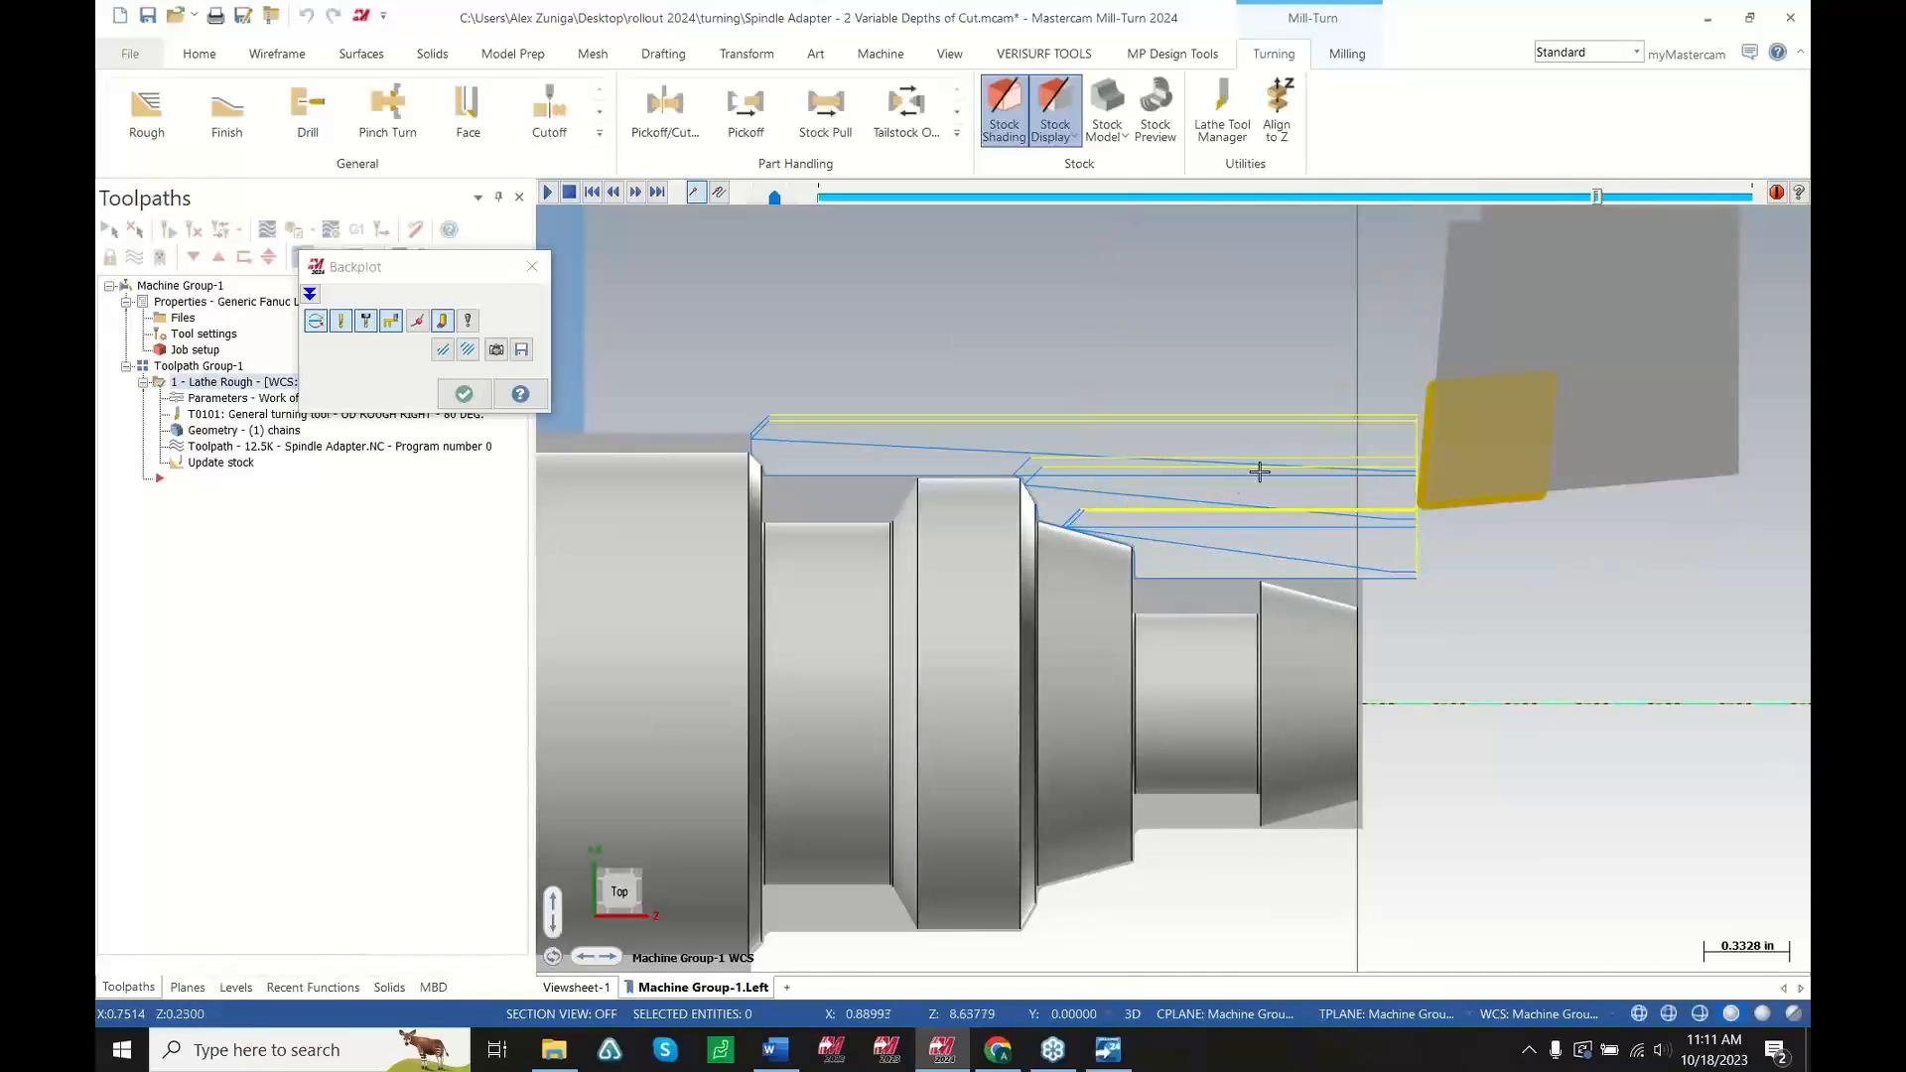
pyautogui.press('s')
pyautogui.press('s')
pyautogui.press('s')
pyautogui.press('s')
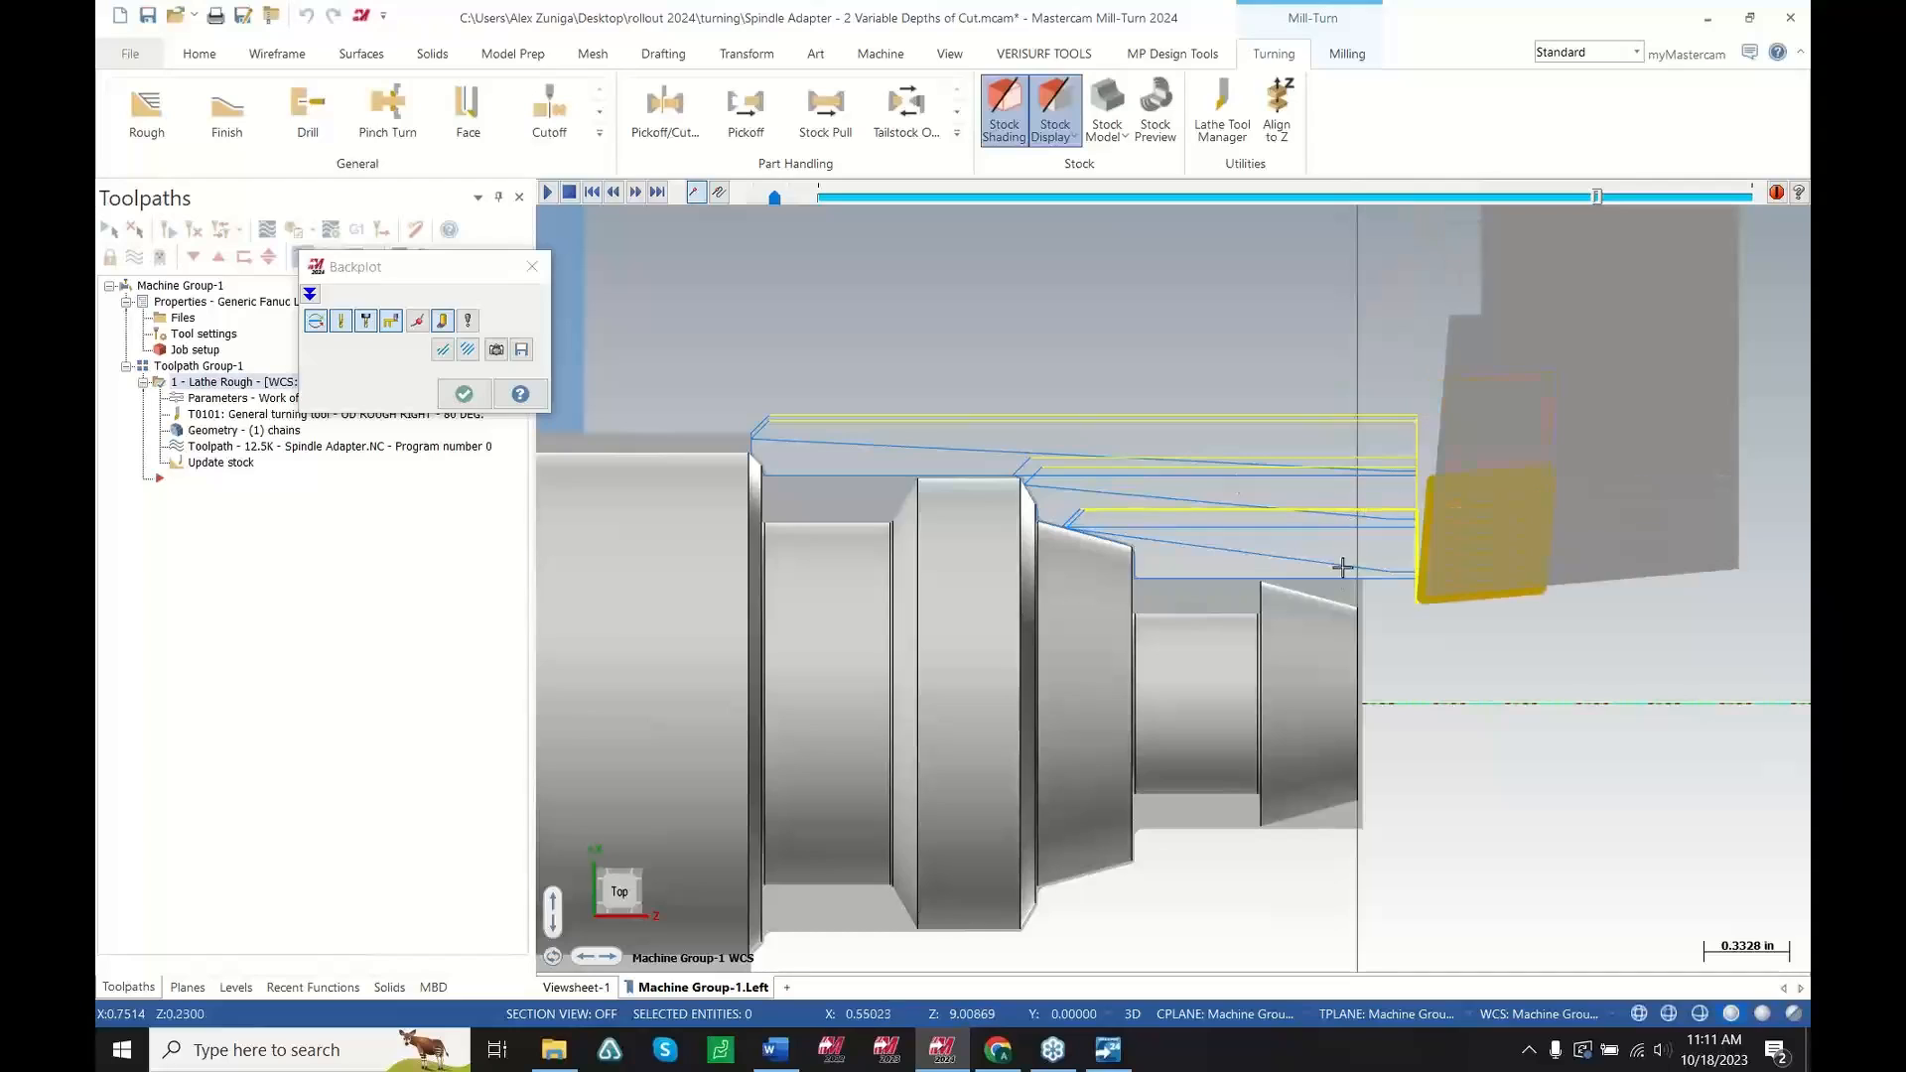
pyautogui.press('s')
pyautogui.press('s')
pyautogui.press('s')
pyautogui.press('s')
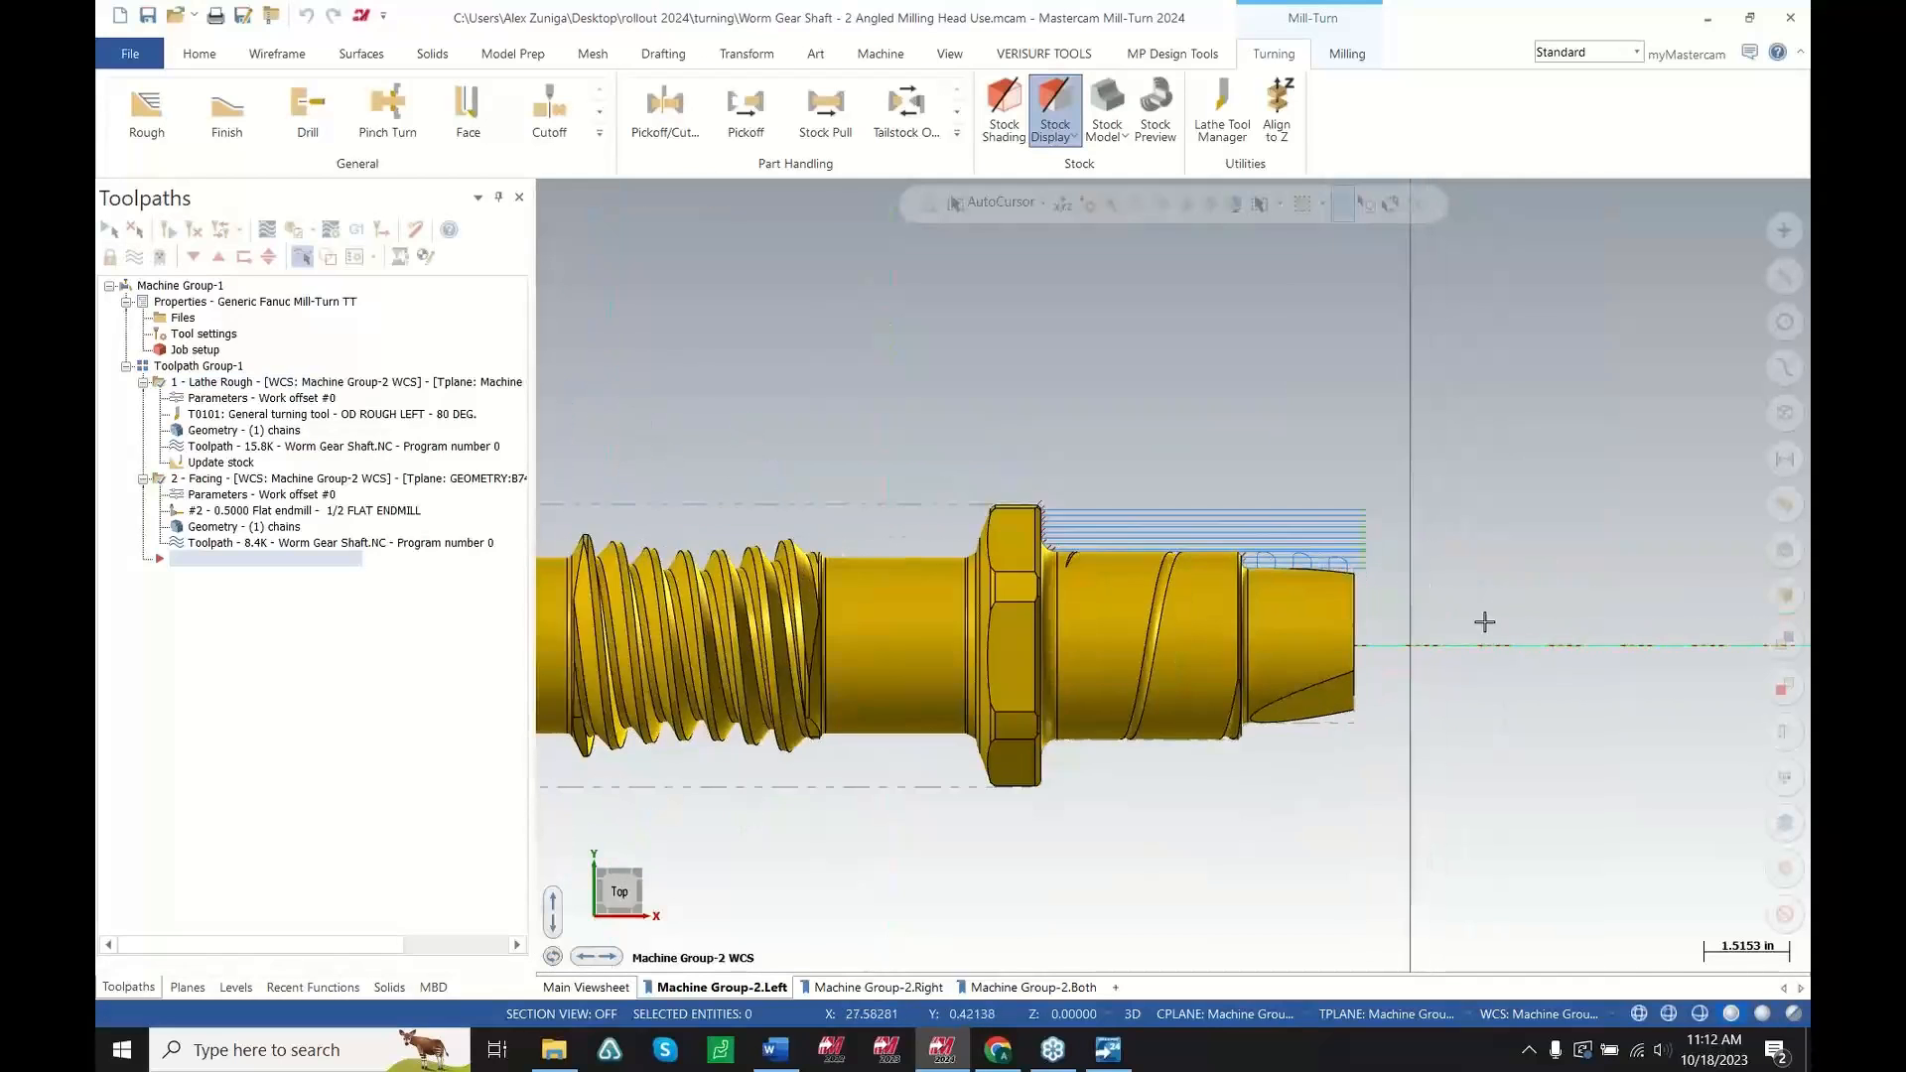
# Open the worm gear shaft's angled Facing toolpath parameters and select its 1/2 FLAT ENDMILL on the Tool page
pyautogui.moveTo(1481, 625); pyautogui.dragTo(1075, 855, button='middle')
pyautogui.scroll(3, 1460, 486)
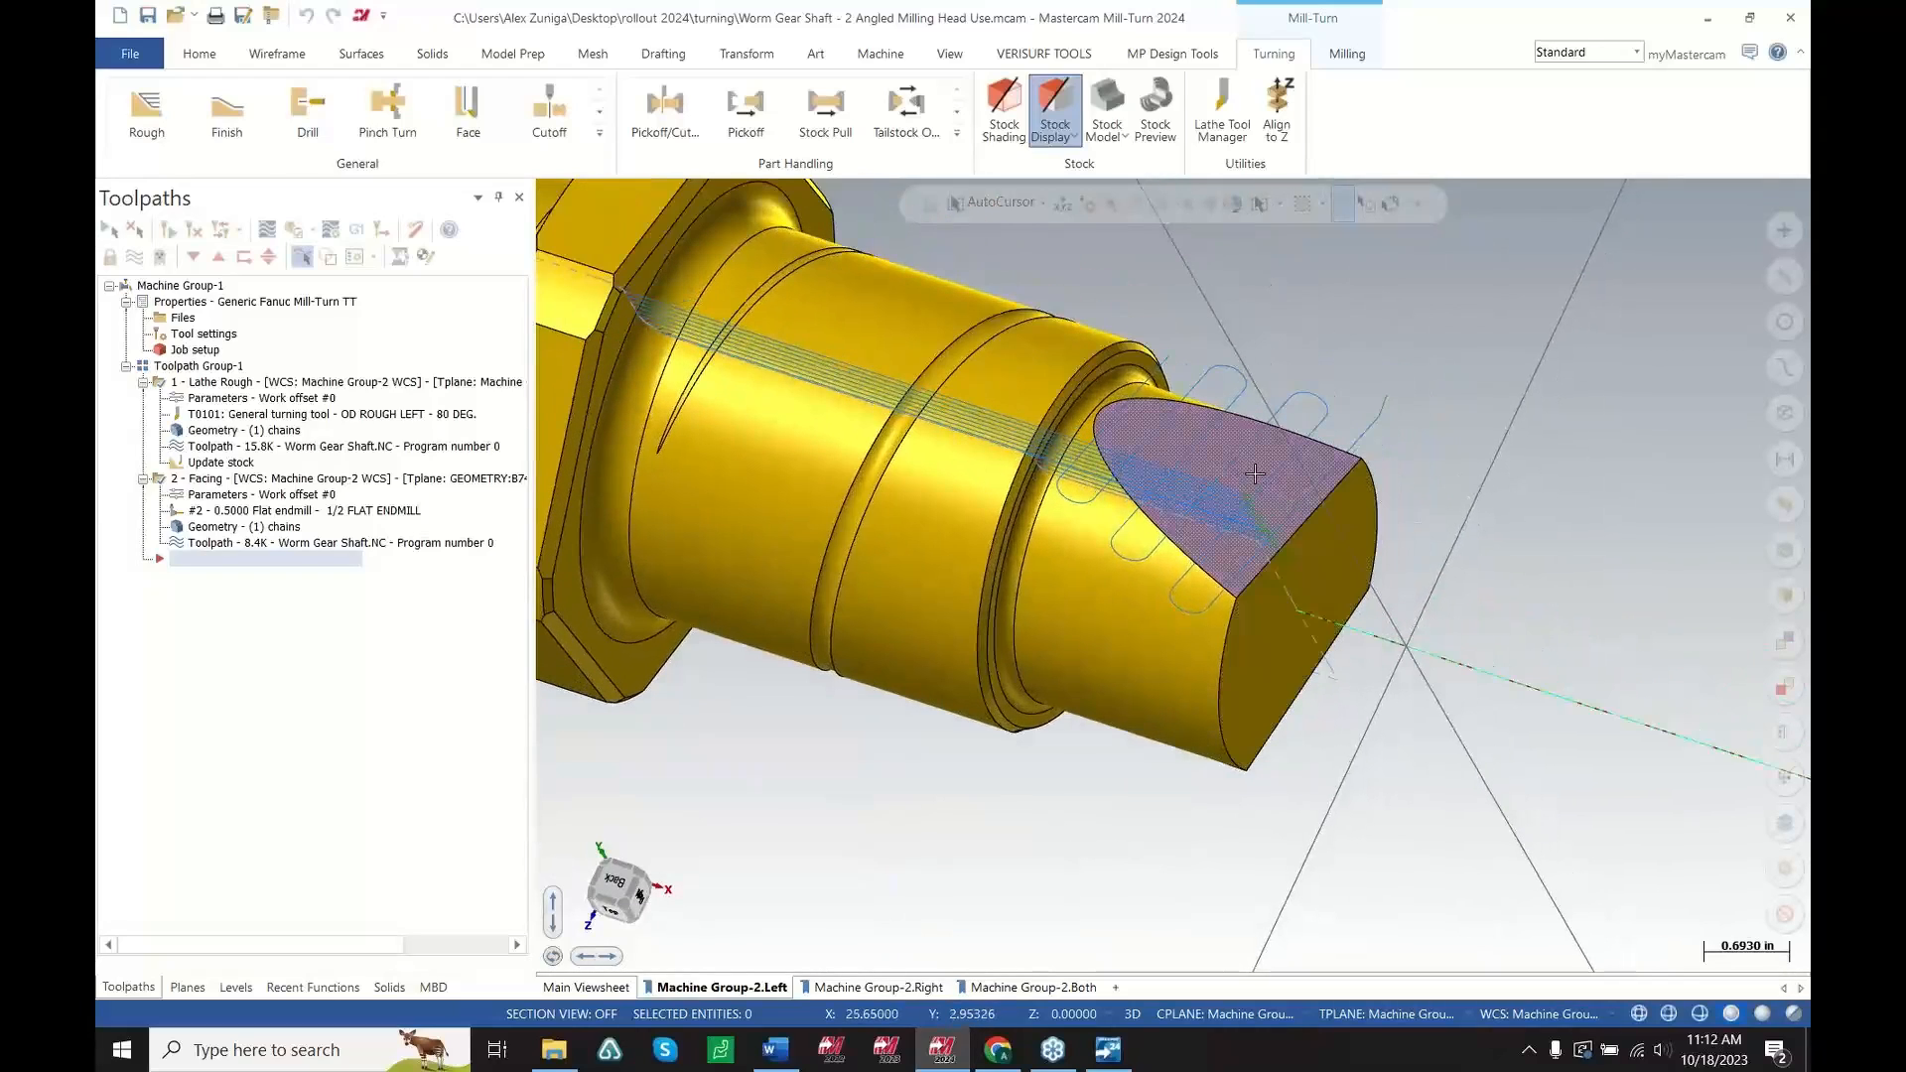
pyautogui.scroll(1, 1266, 471)
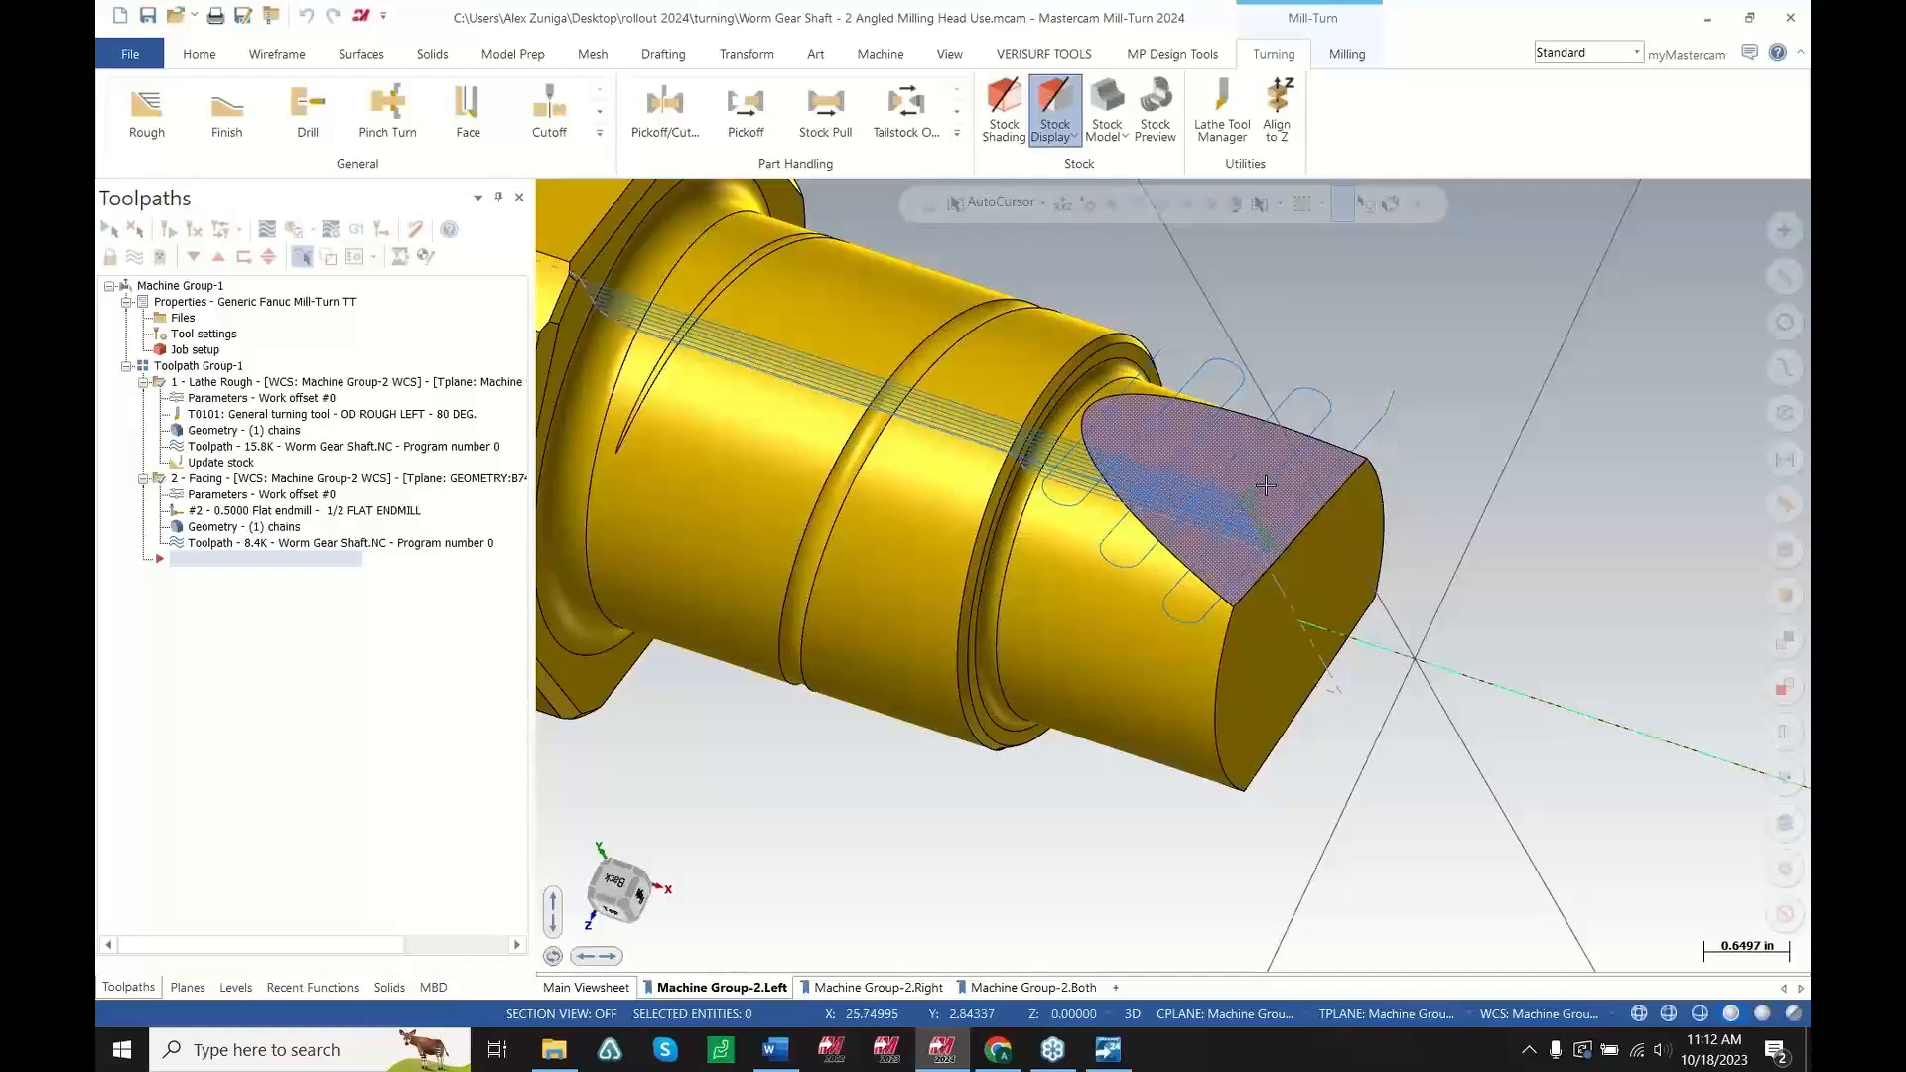
pyautogui.moveTo(1250, 509); pyautogui.dragTo(1226, 499, button='middle')
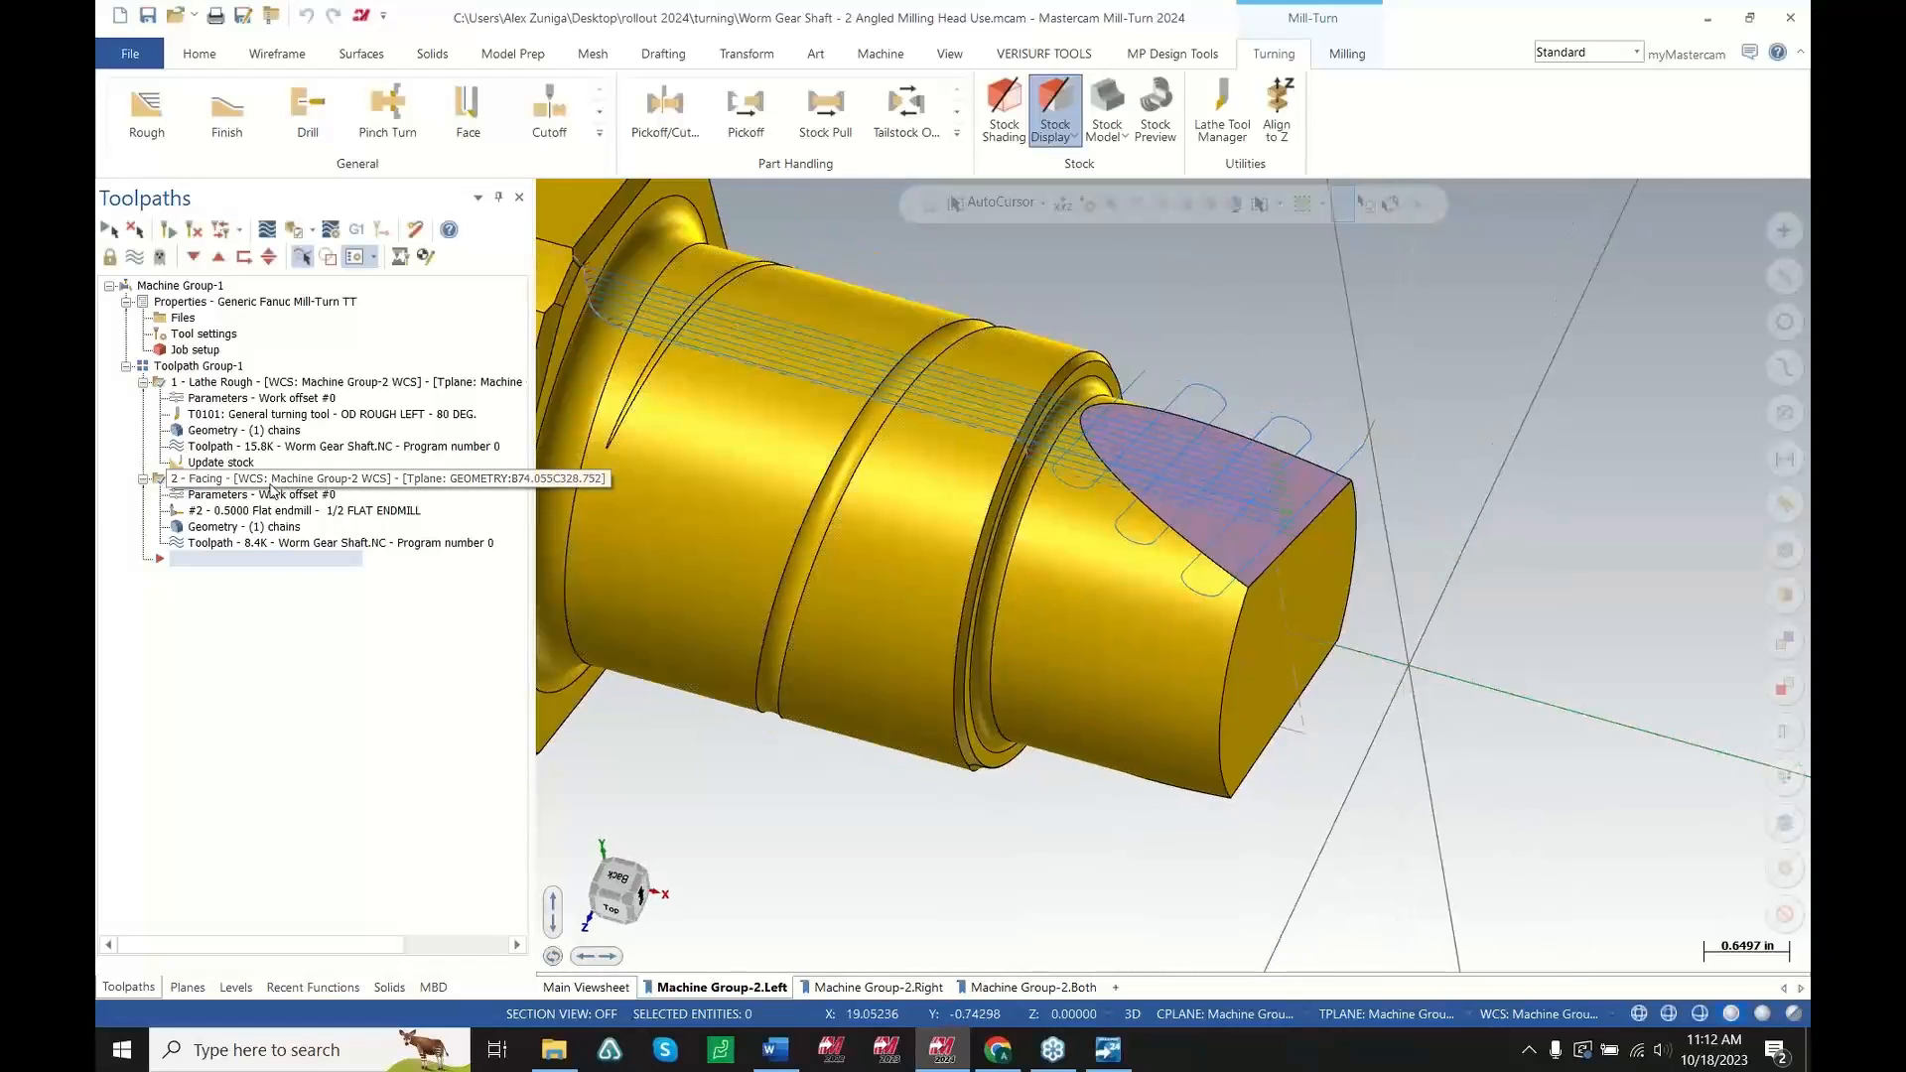
pyautogui.click(264, 484)
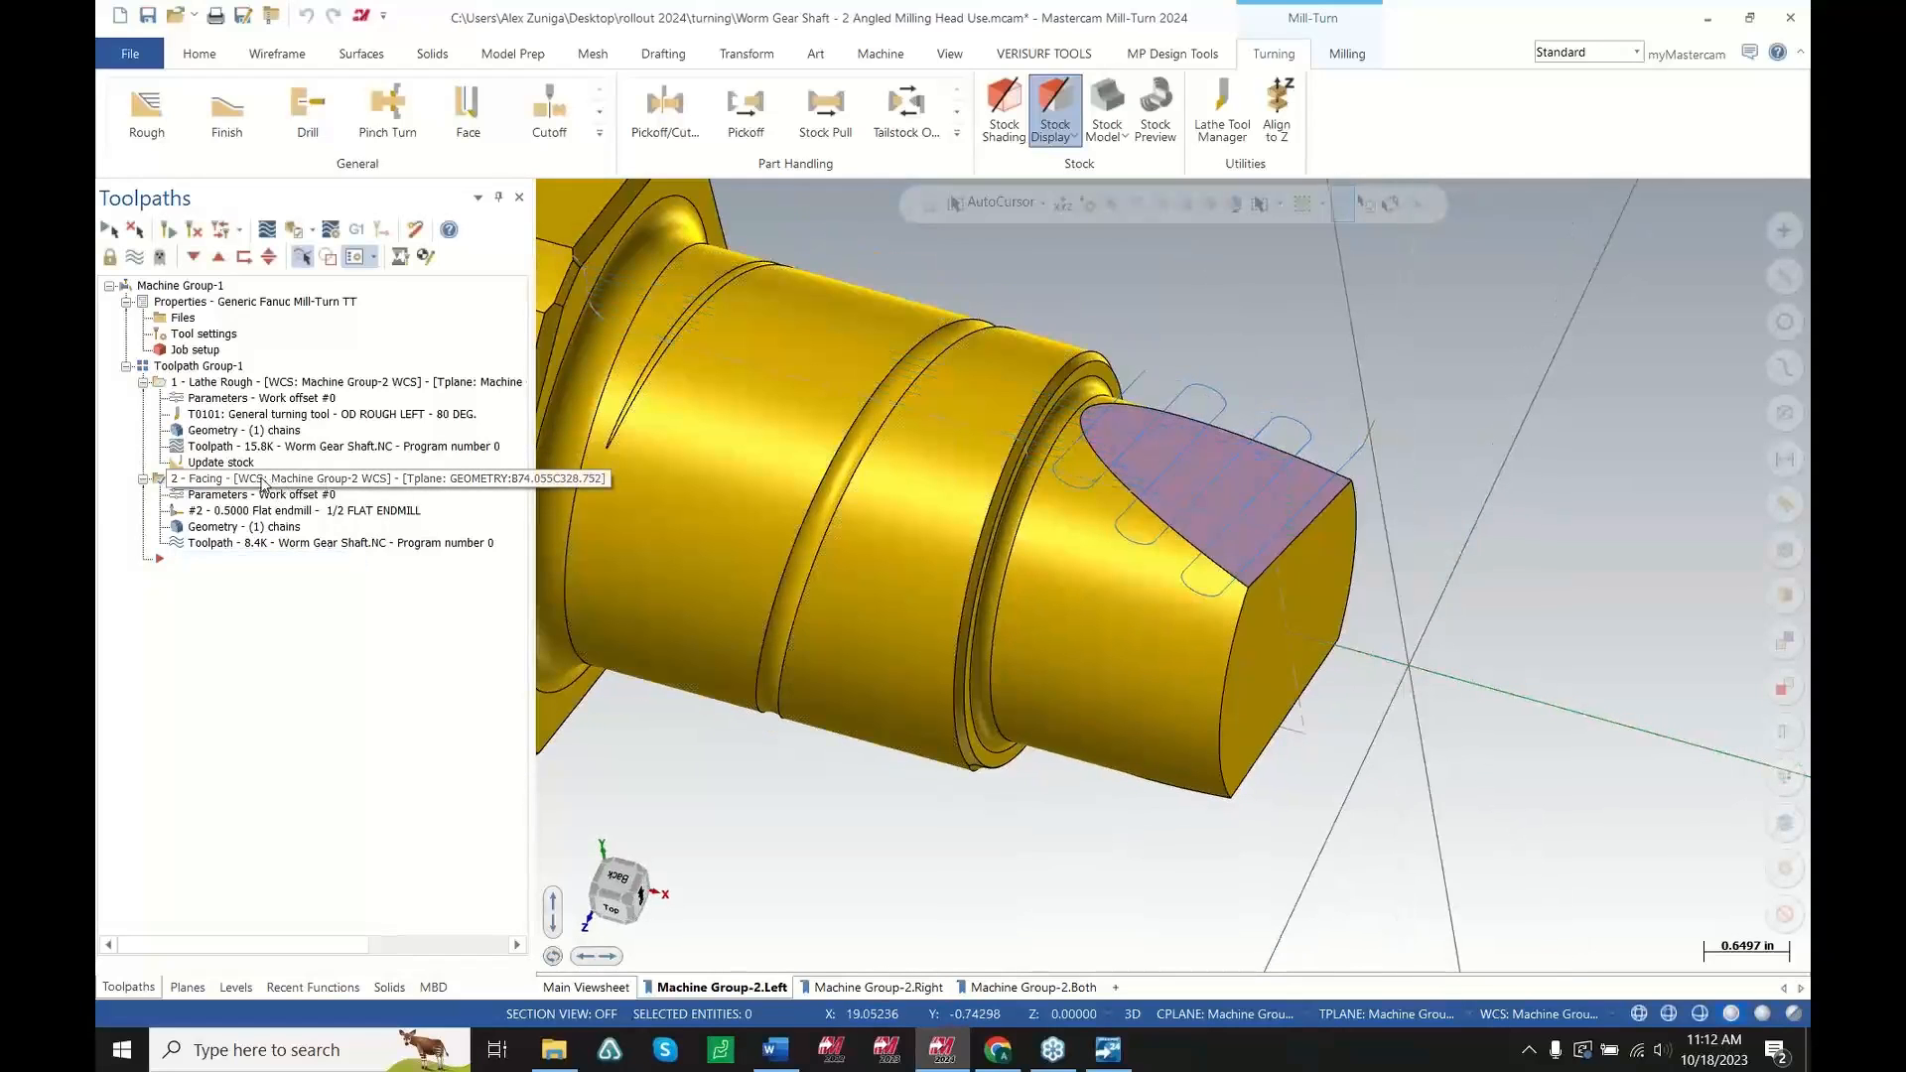
pyautogui.click(202, 497)
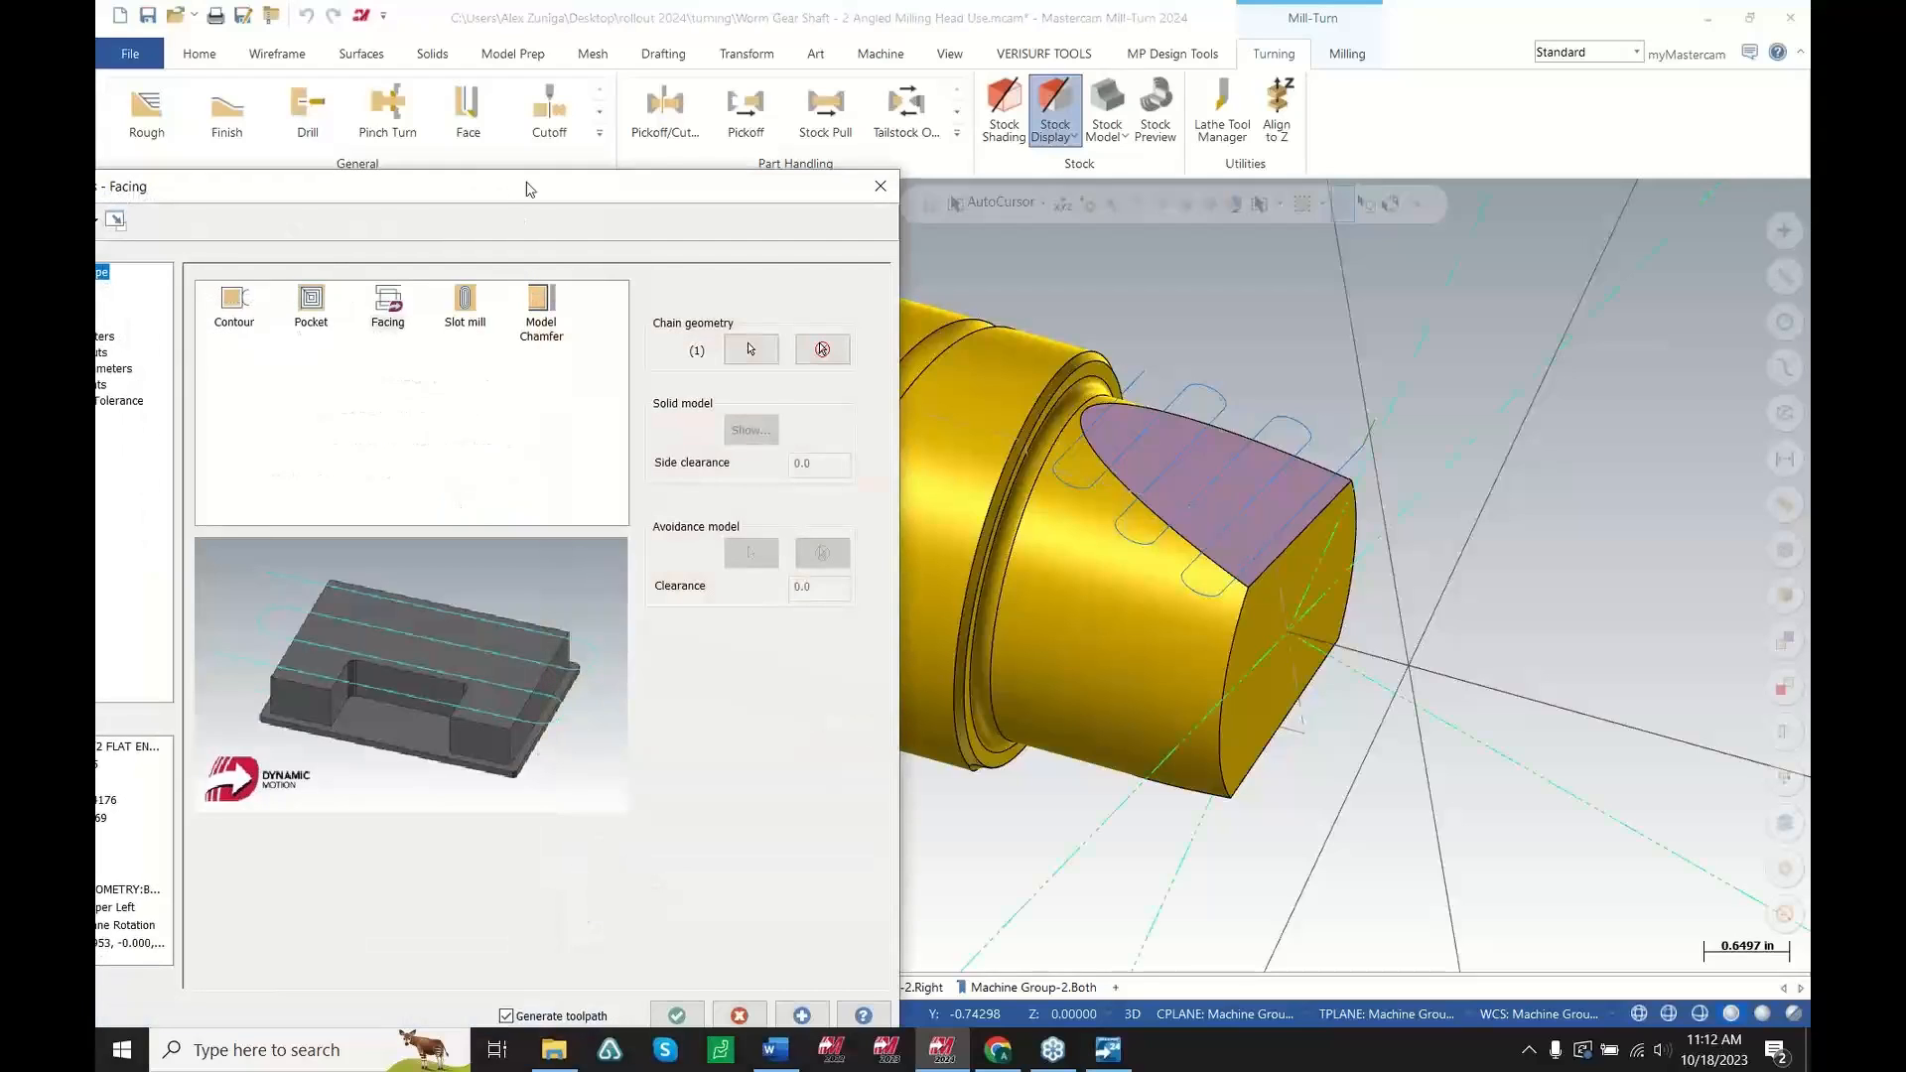
pyautogui.click(304, 279)
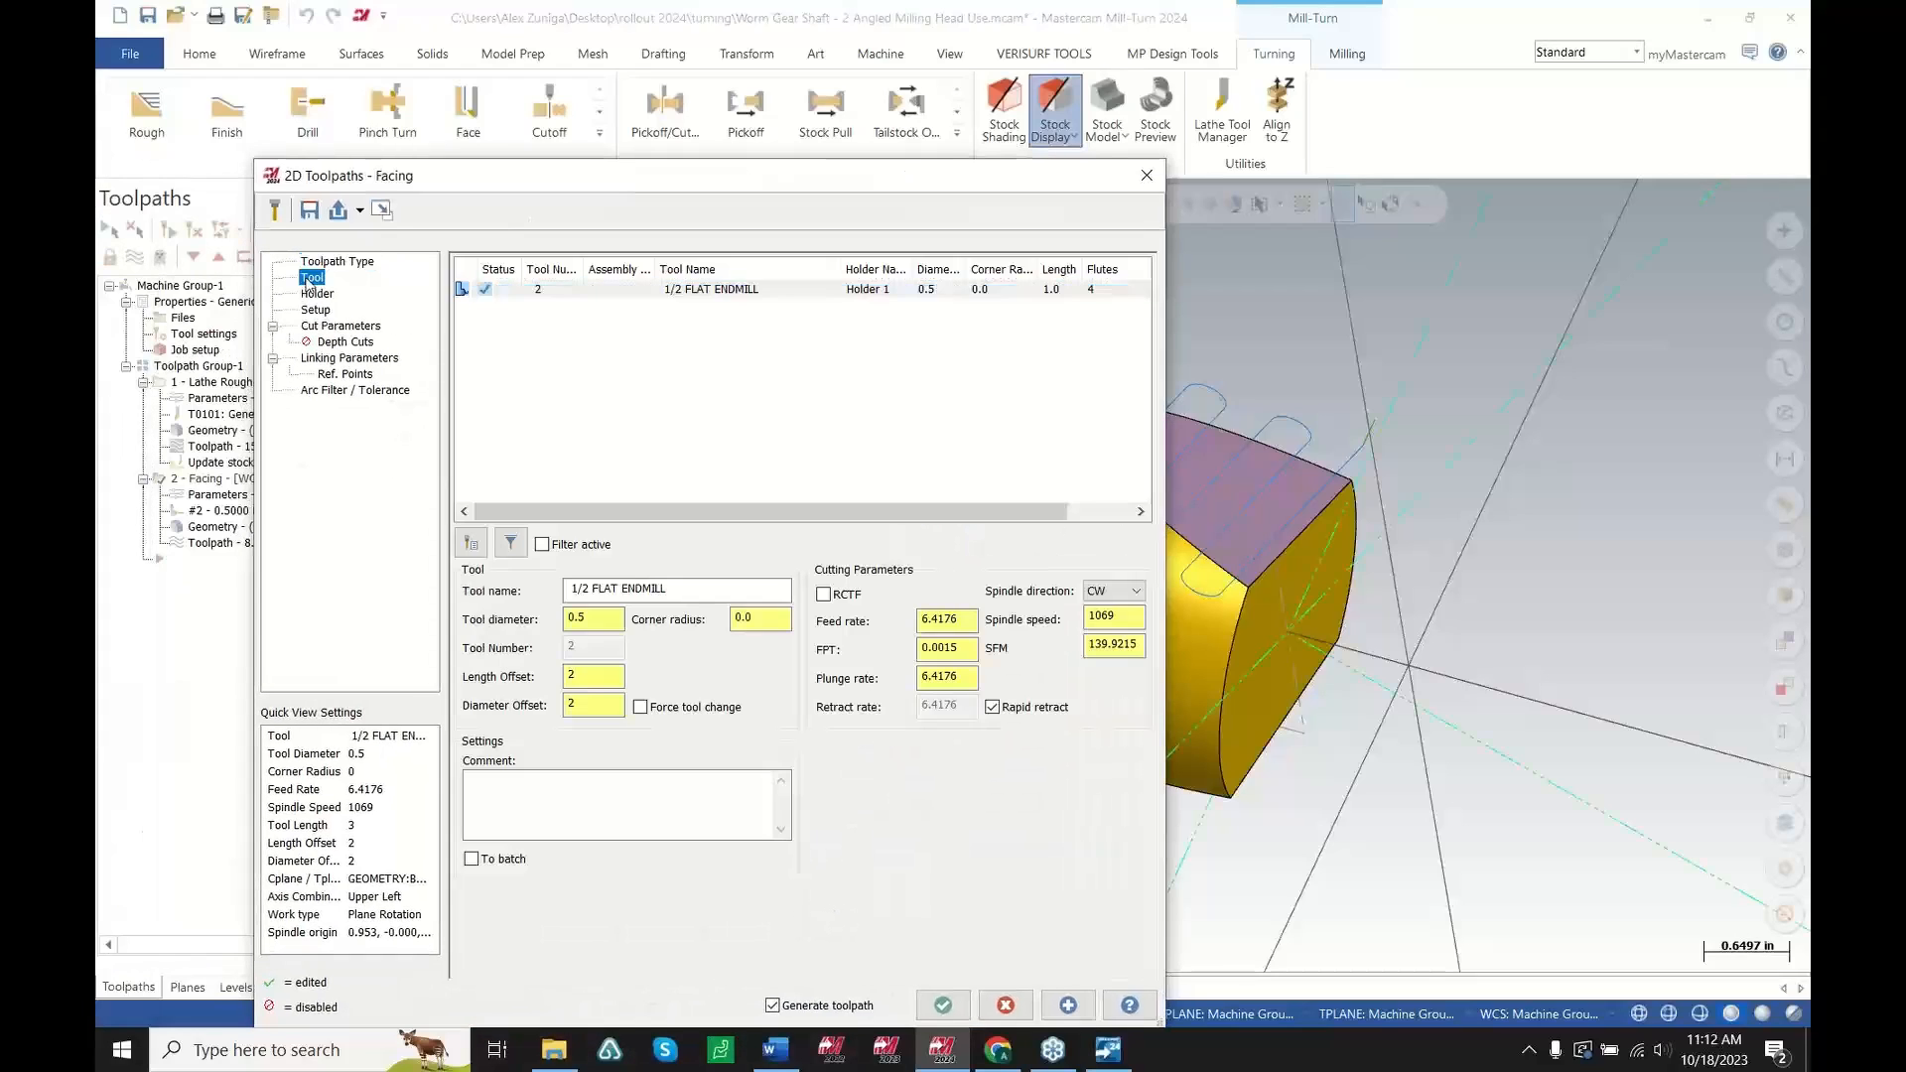
pyautogui.click(677, 291)
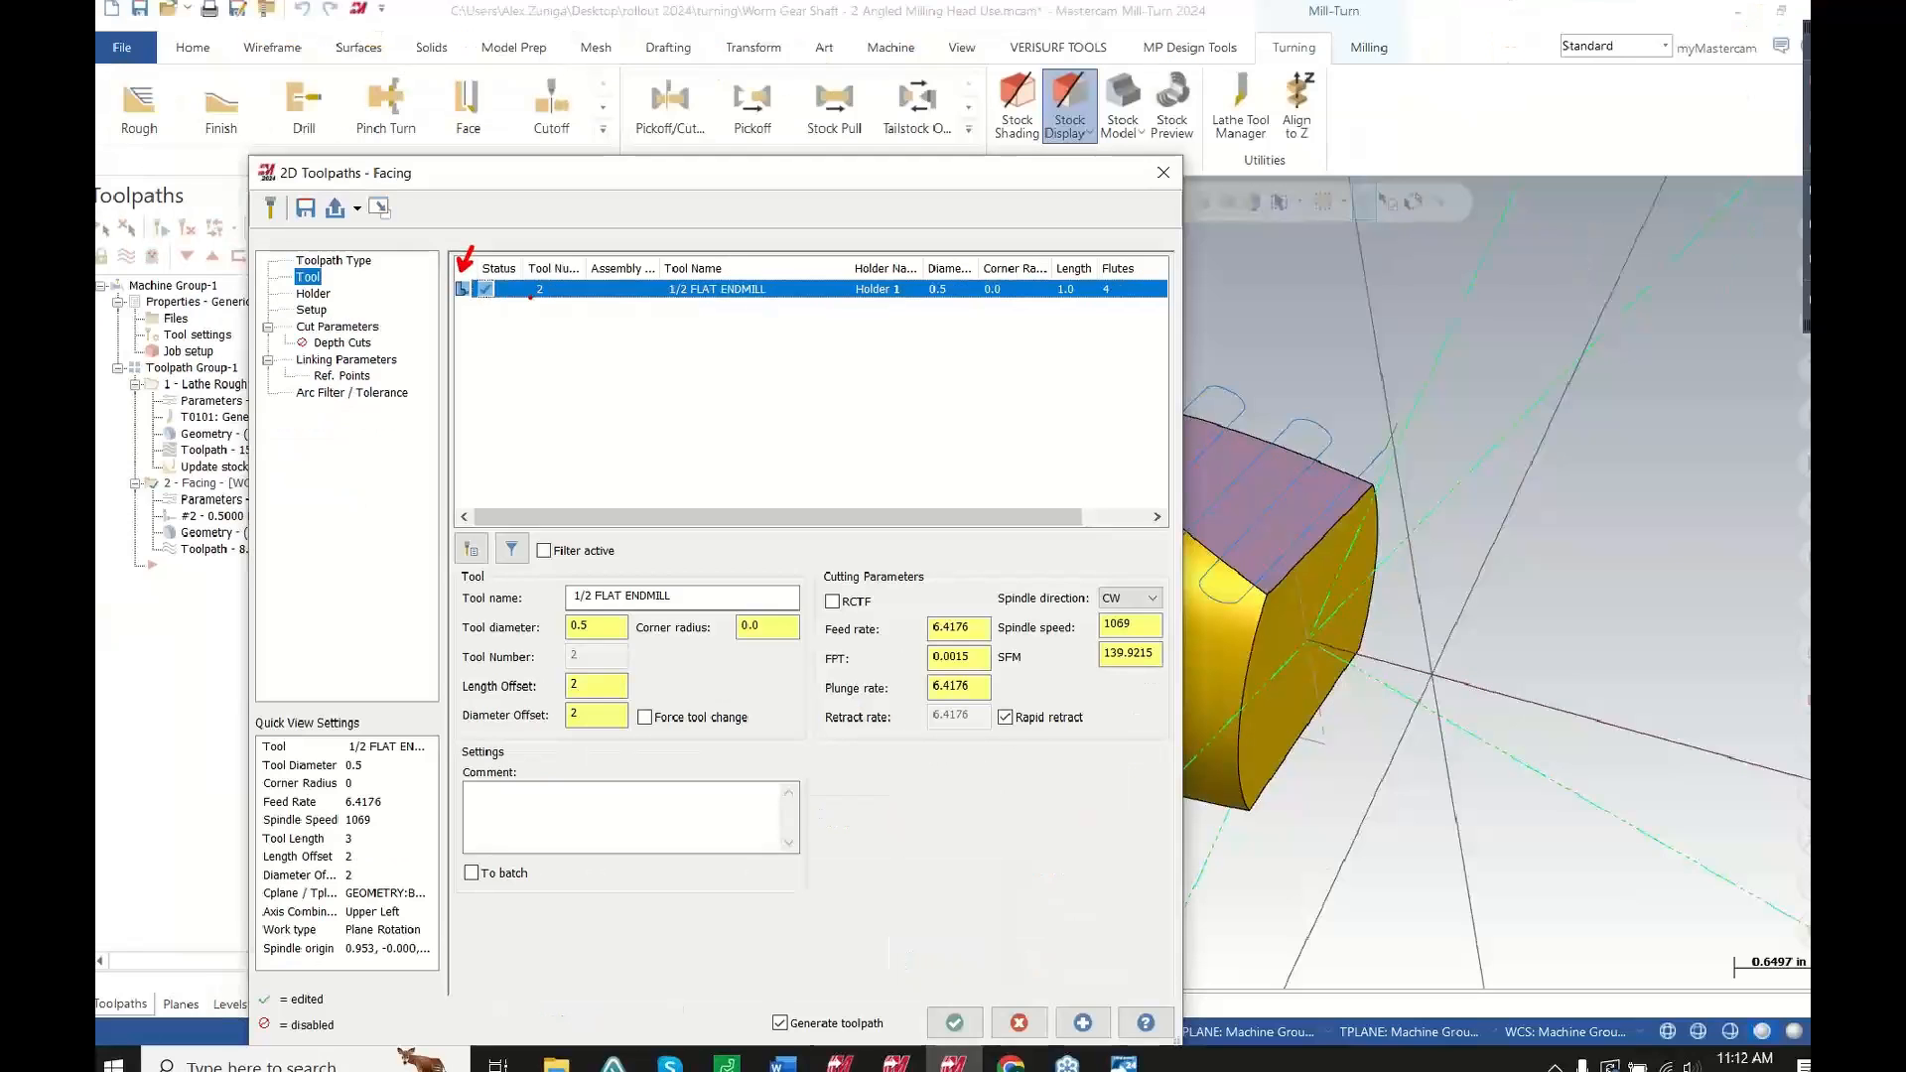
# Open the tool's context options to examine the Get angled head option, then dismiss them
pyautogui.rightClick(651, 303)
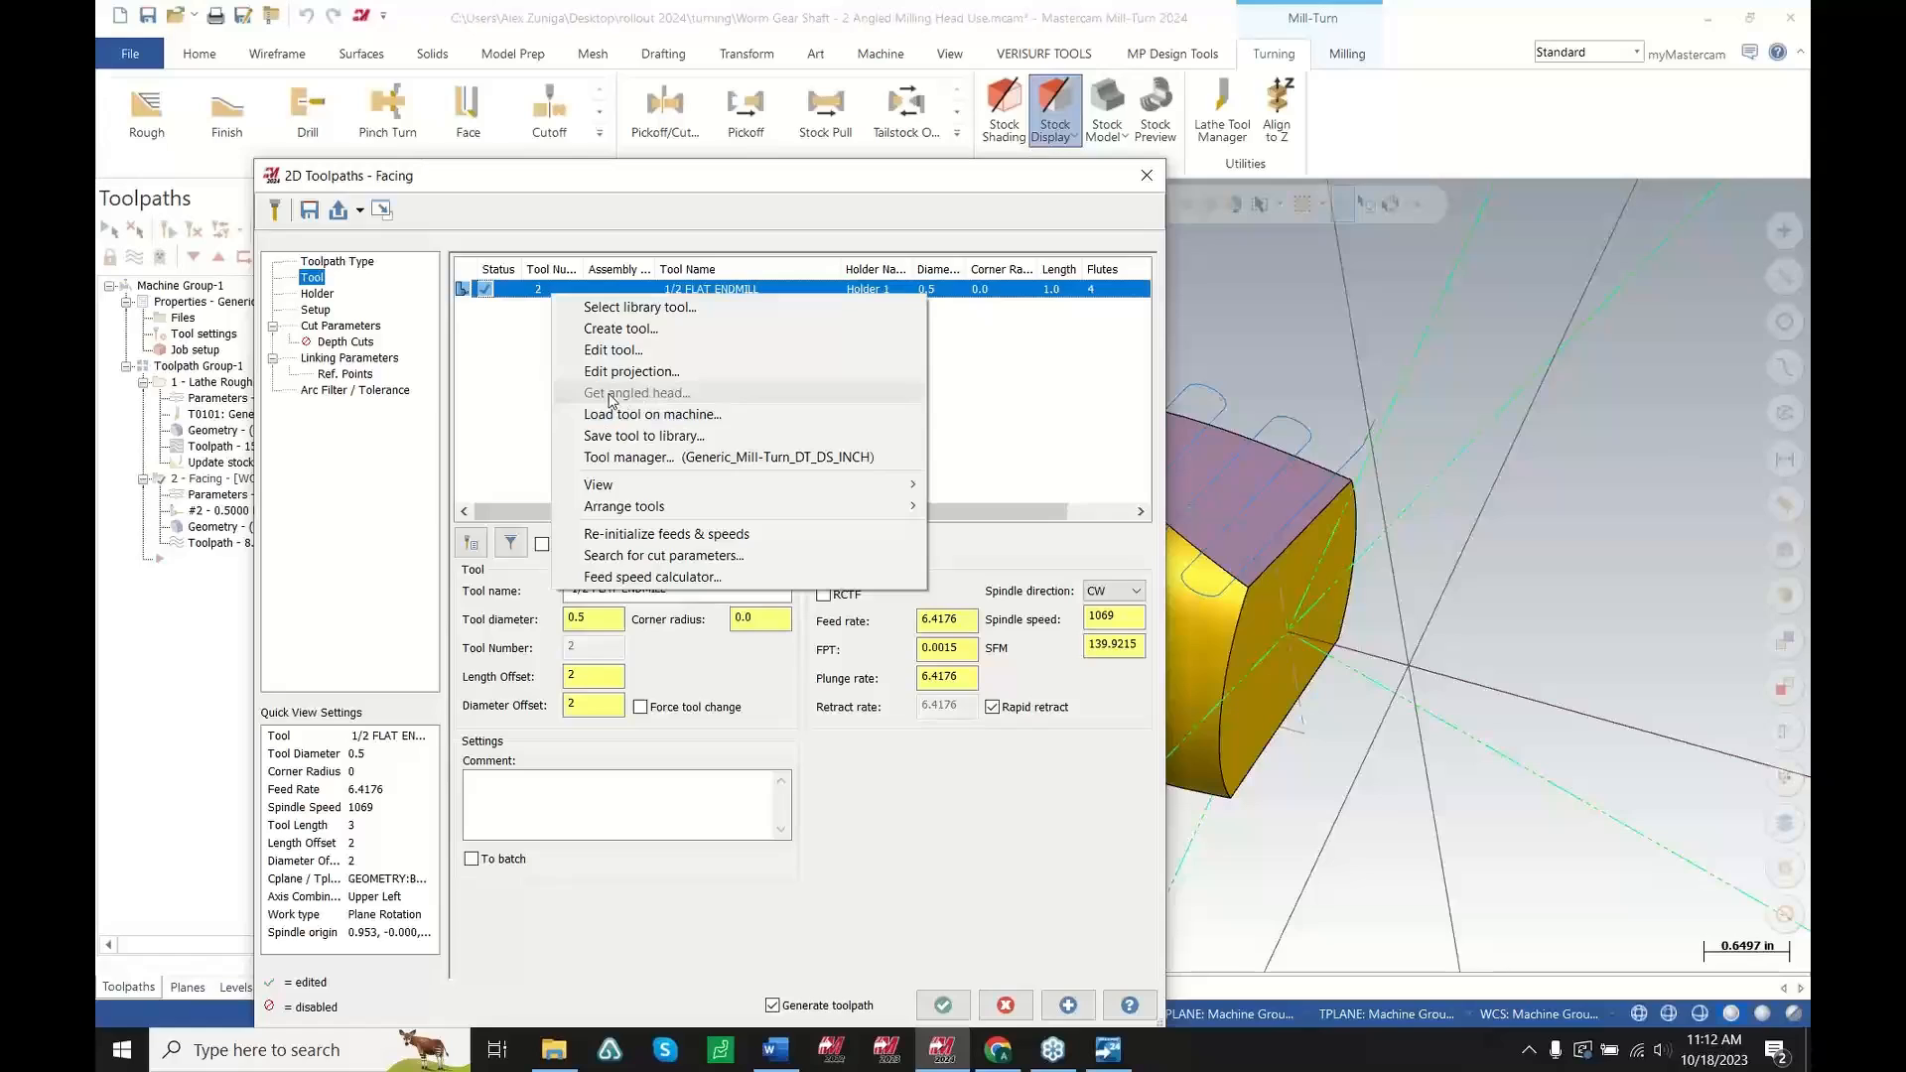
pyautogui.click(470, 395)
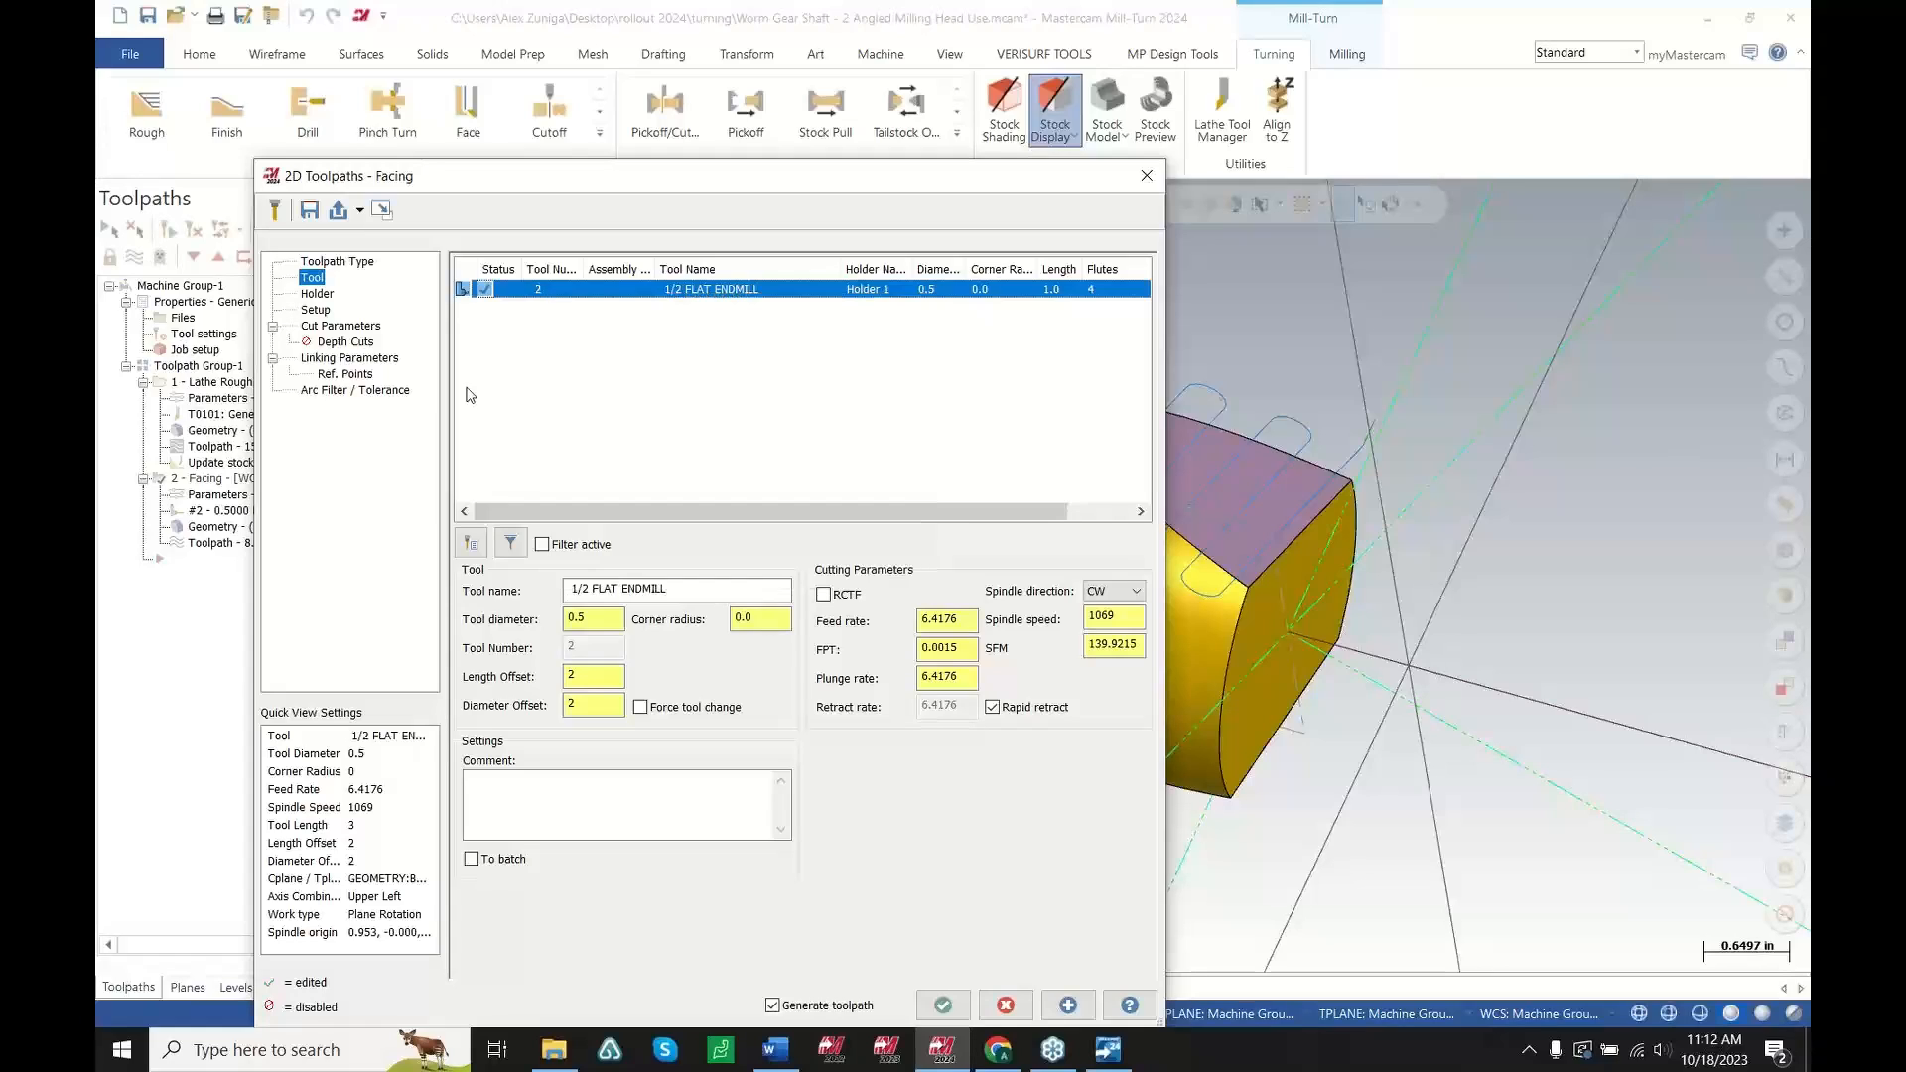
pyautogui.rightClick(556, 293)
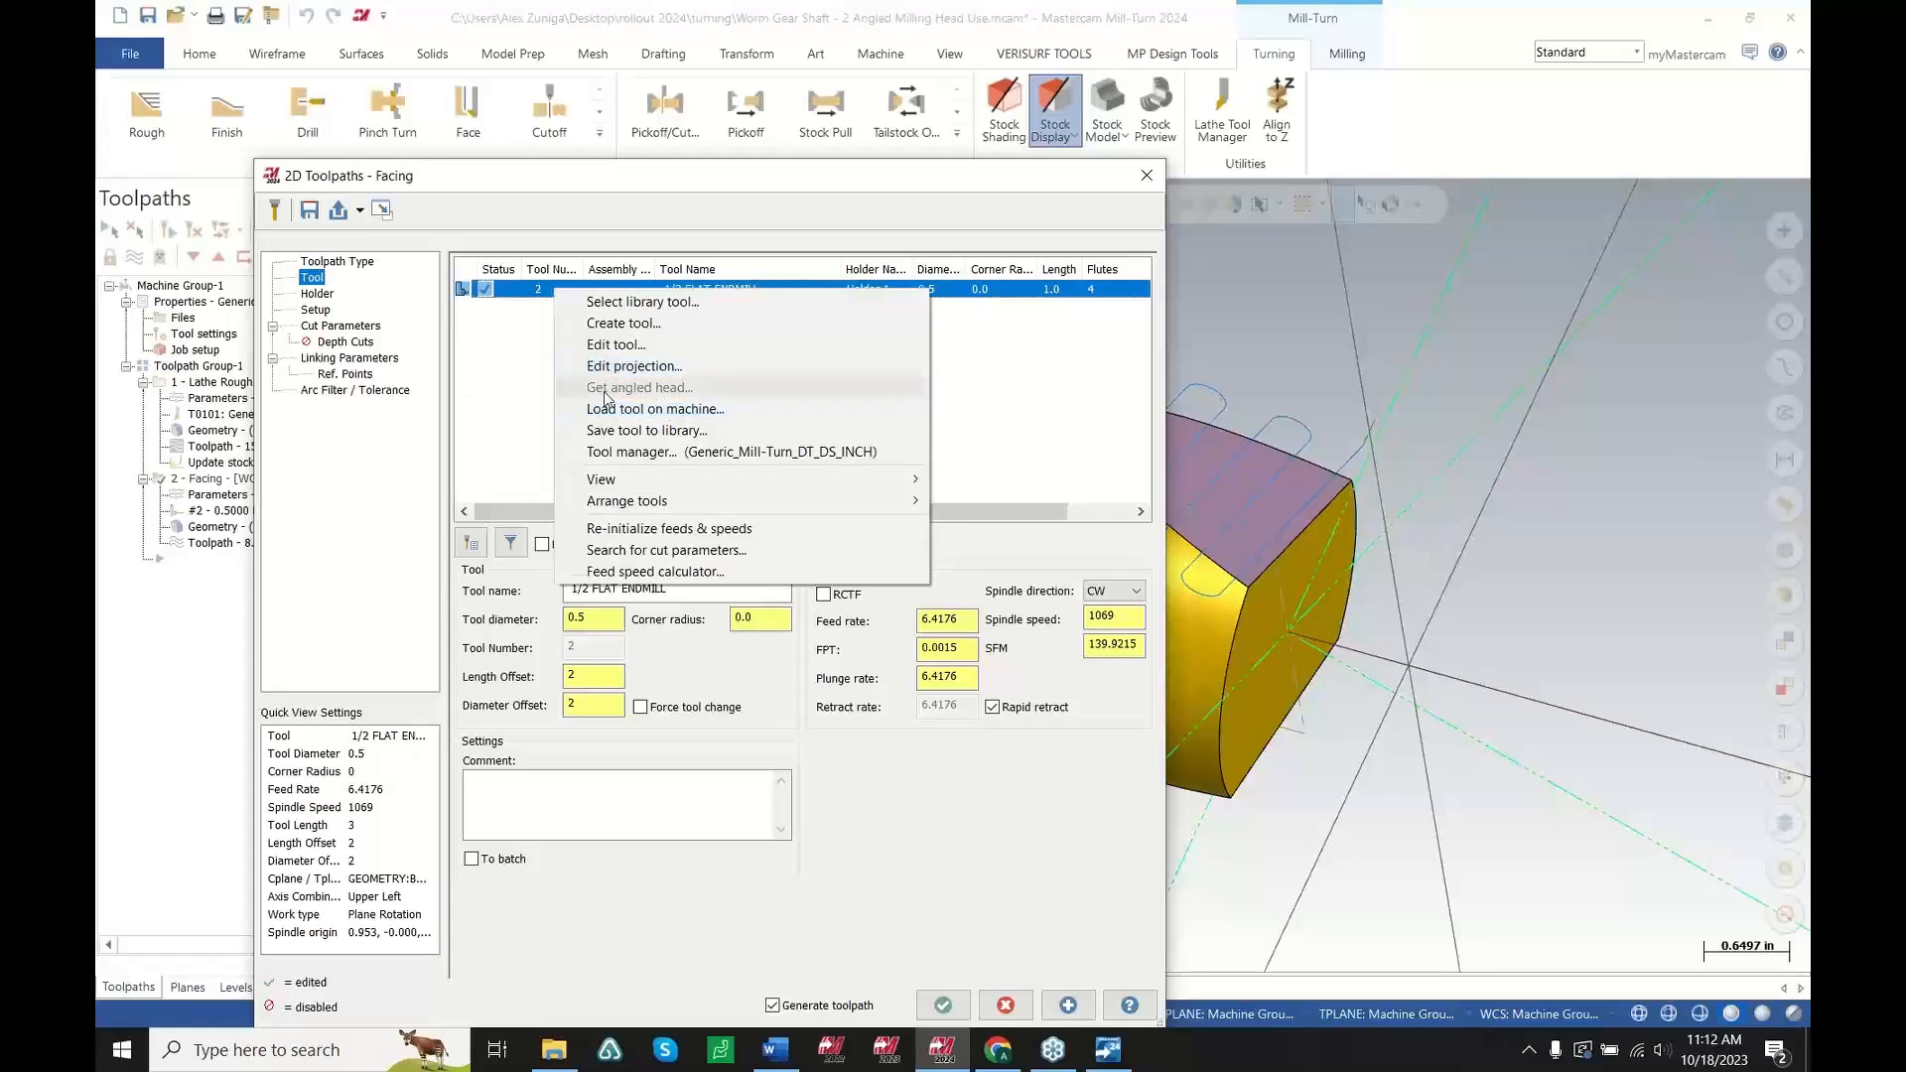
pyautogui.click(514, 393)
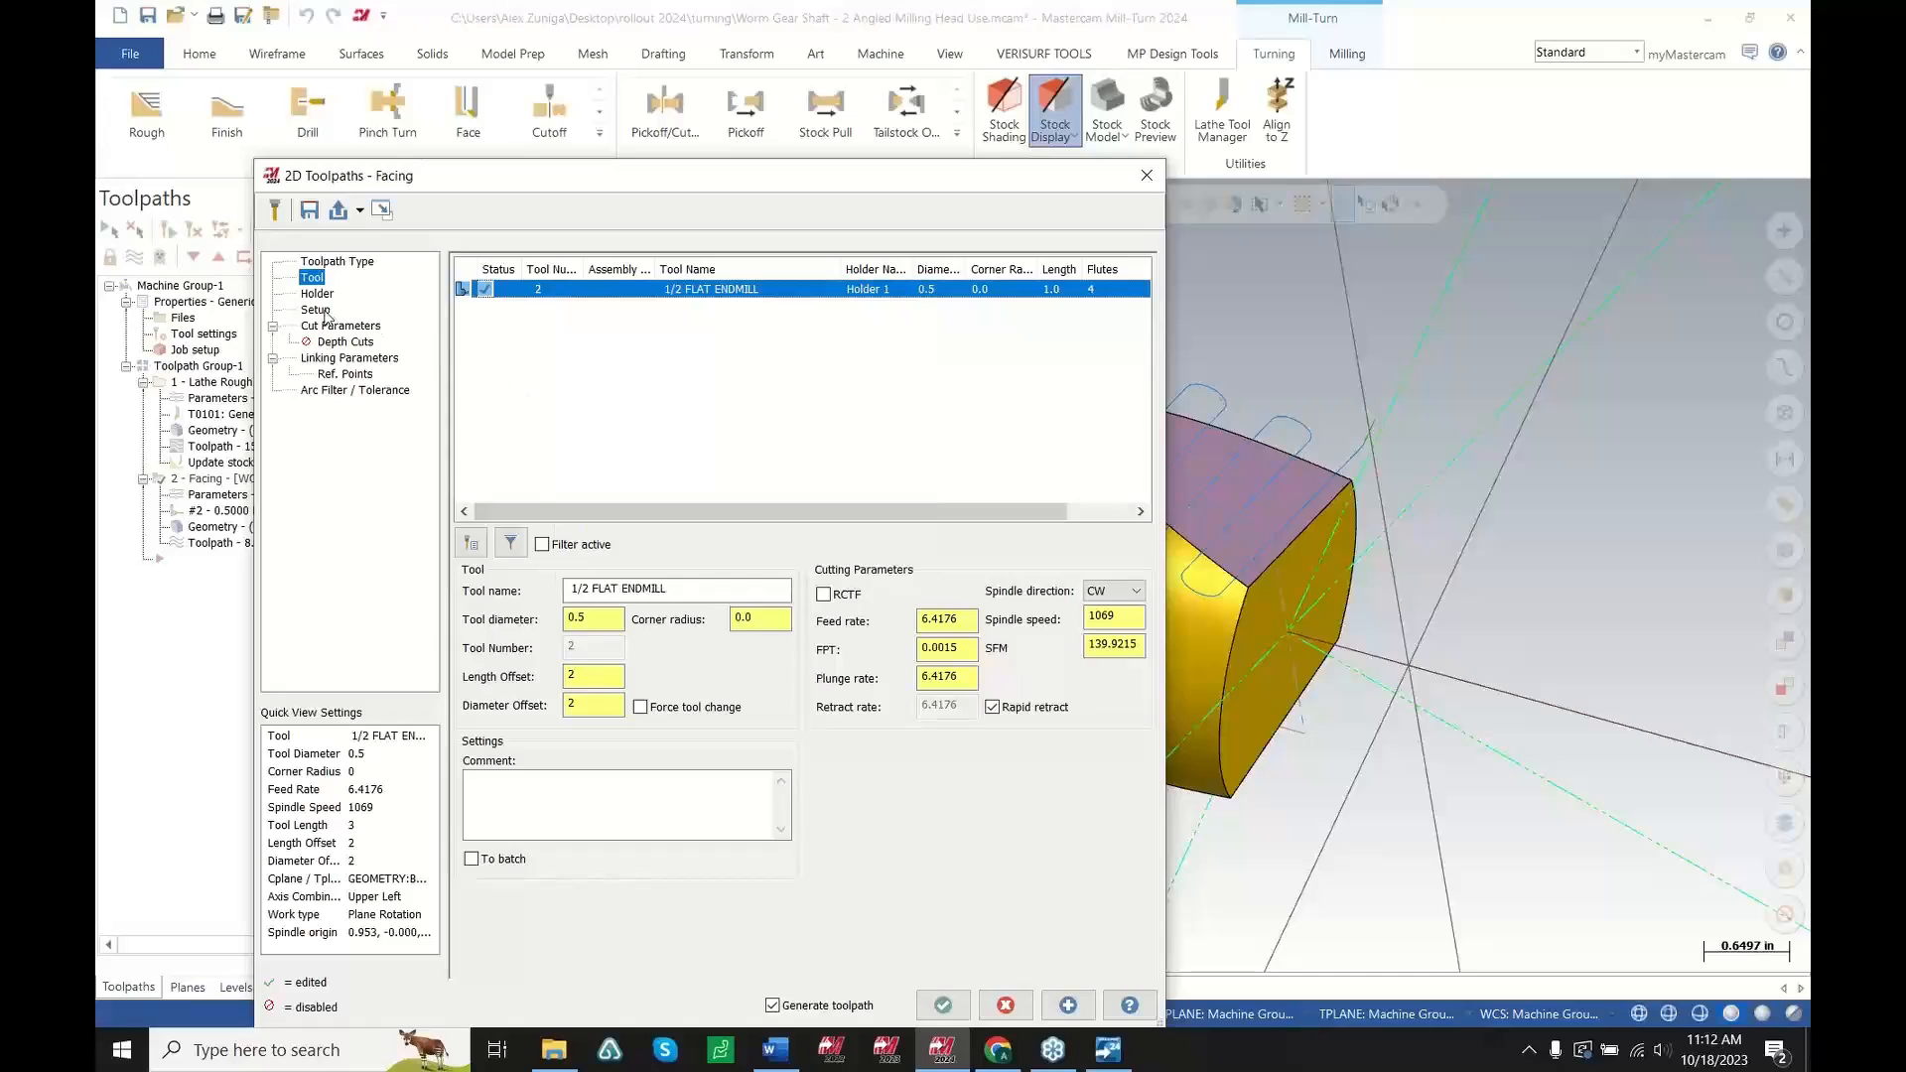
# Close the Facing parameters, open the Tool Setup Manager, and display the upper turret with all its components
pyautogui.click(1147, 175)
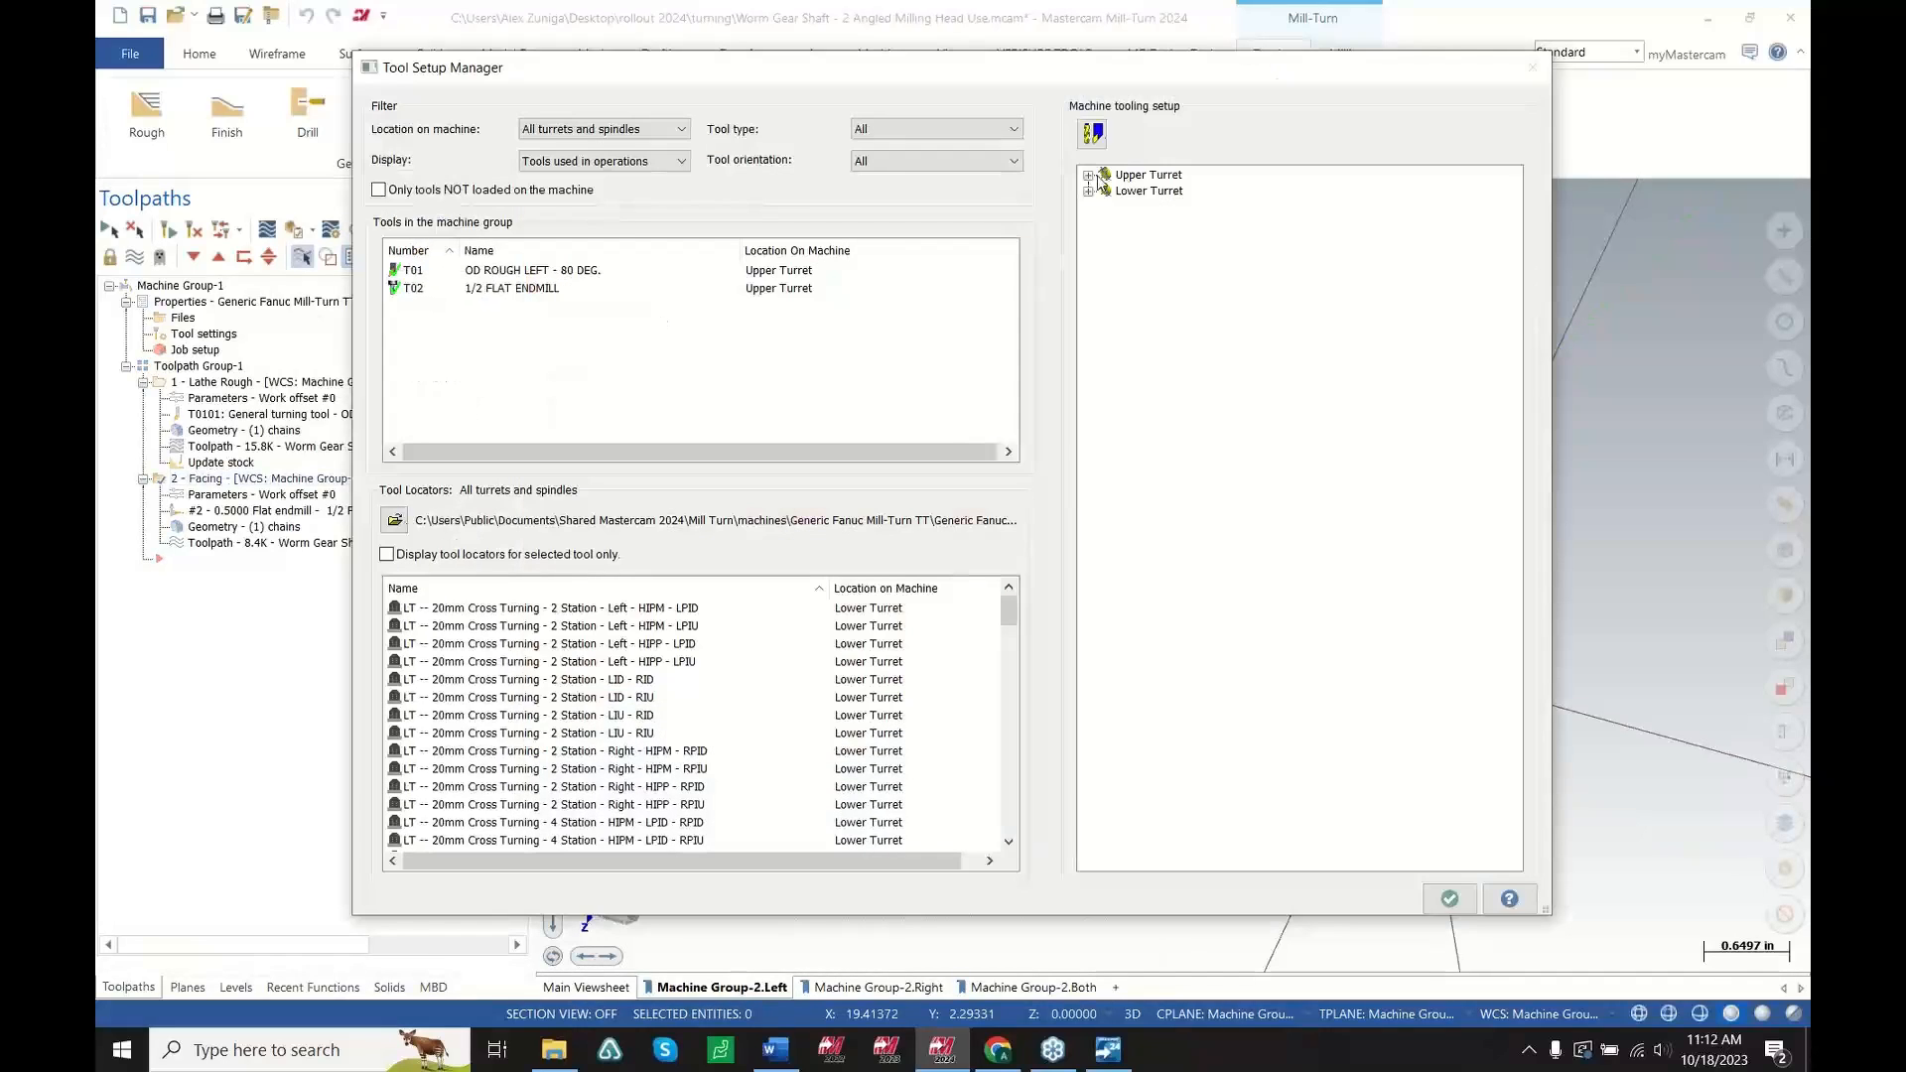
pyautogui.doubleClick(1092, 176)
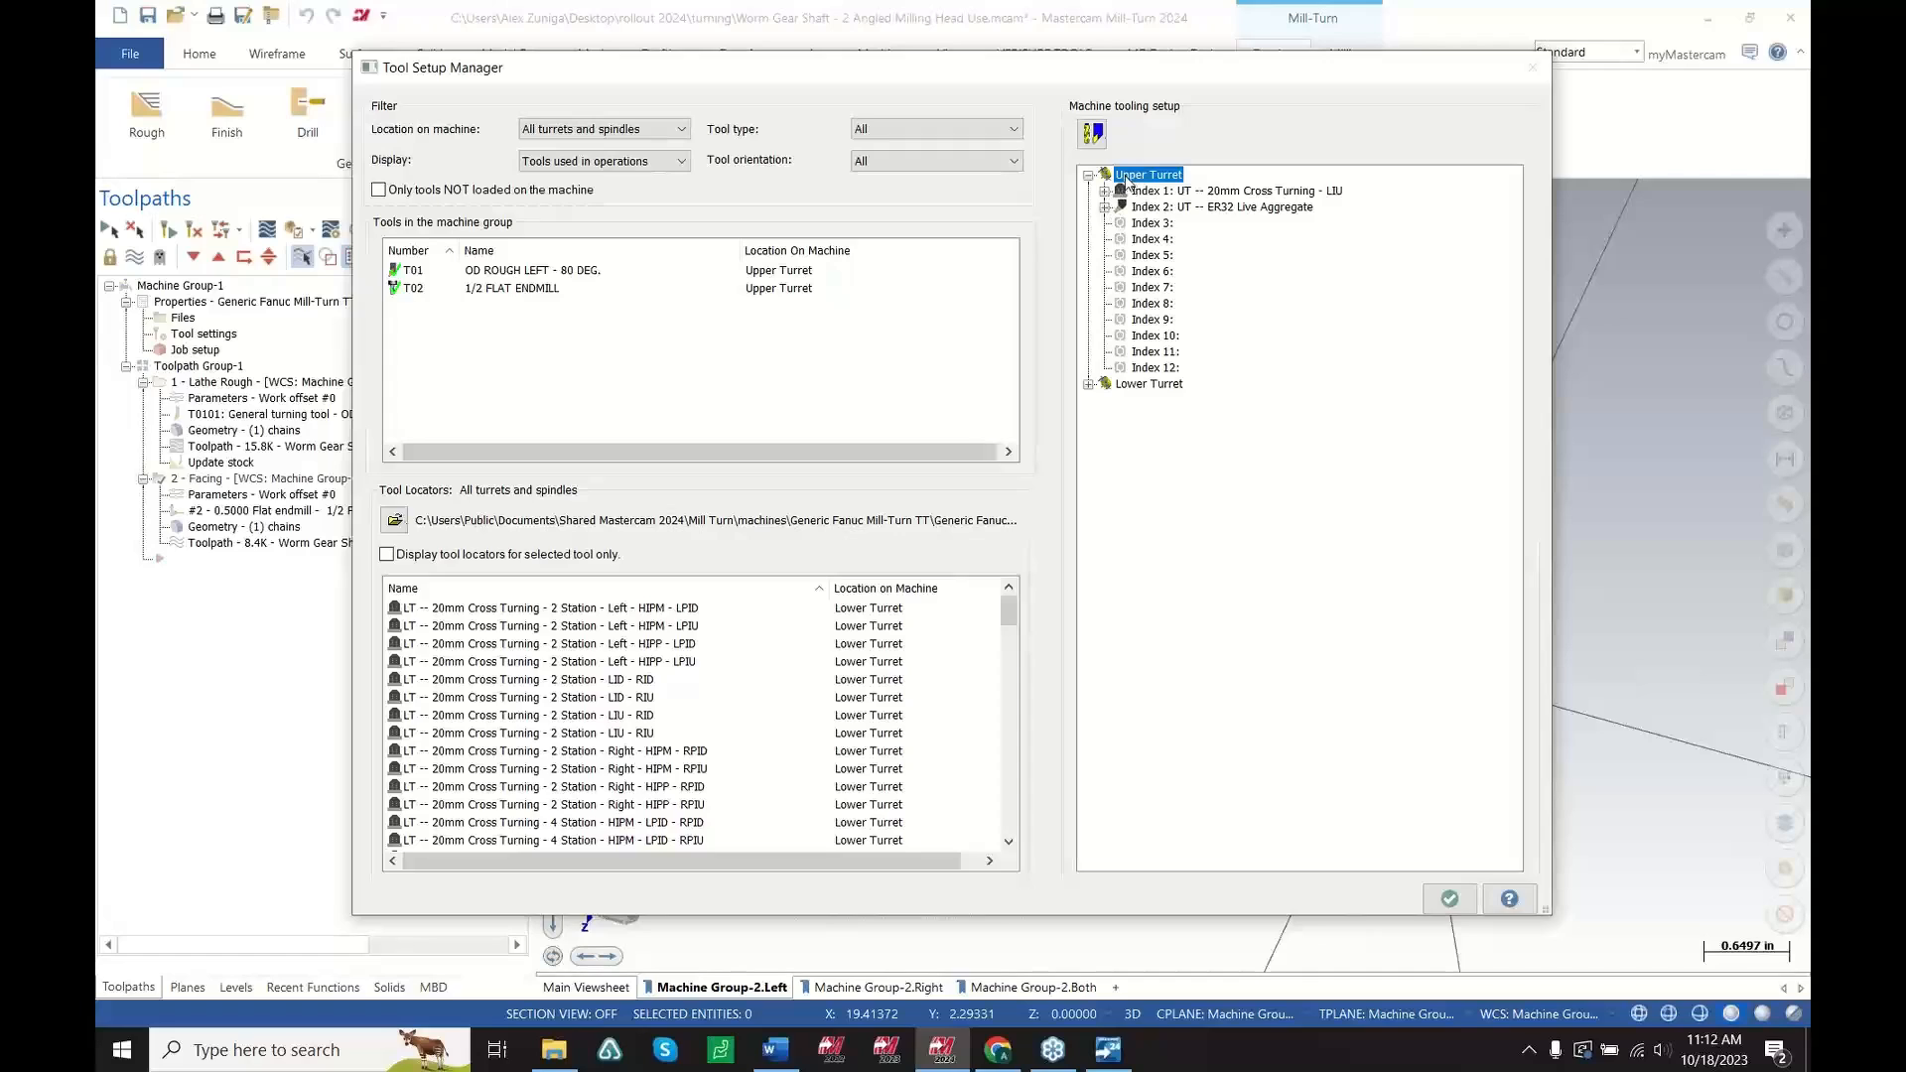
pyautogui.rightClick(1126, 180)
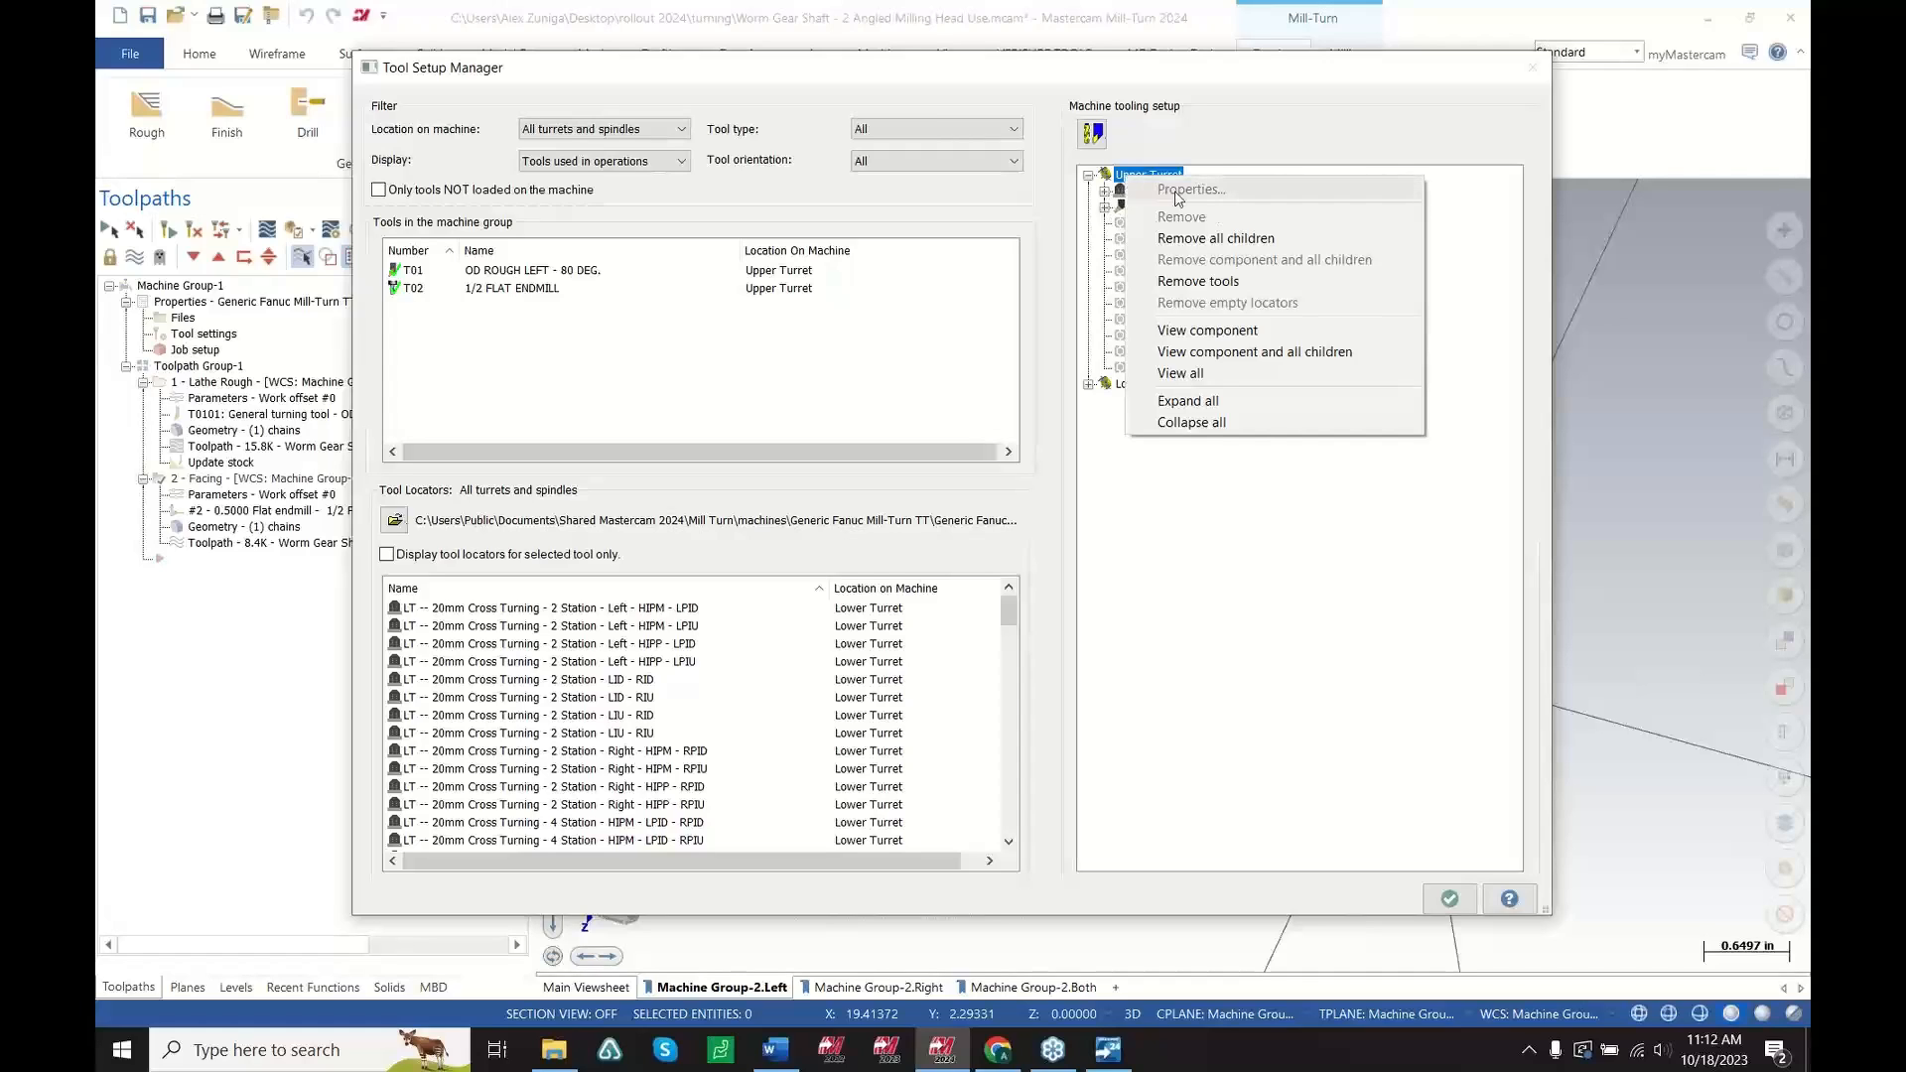
pyautogui.click(1266, 356)
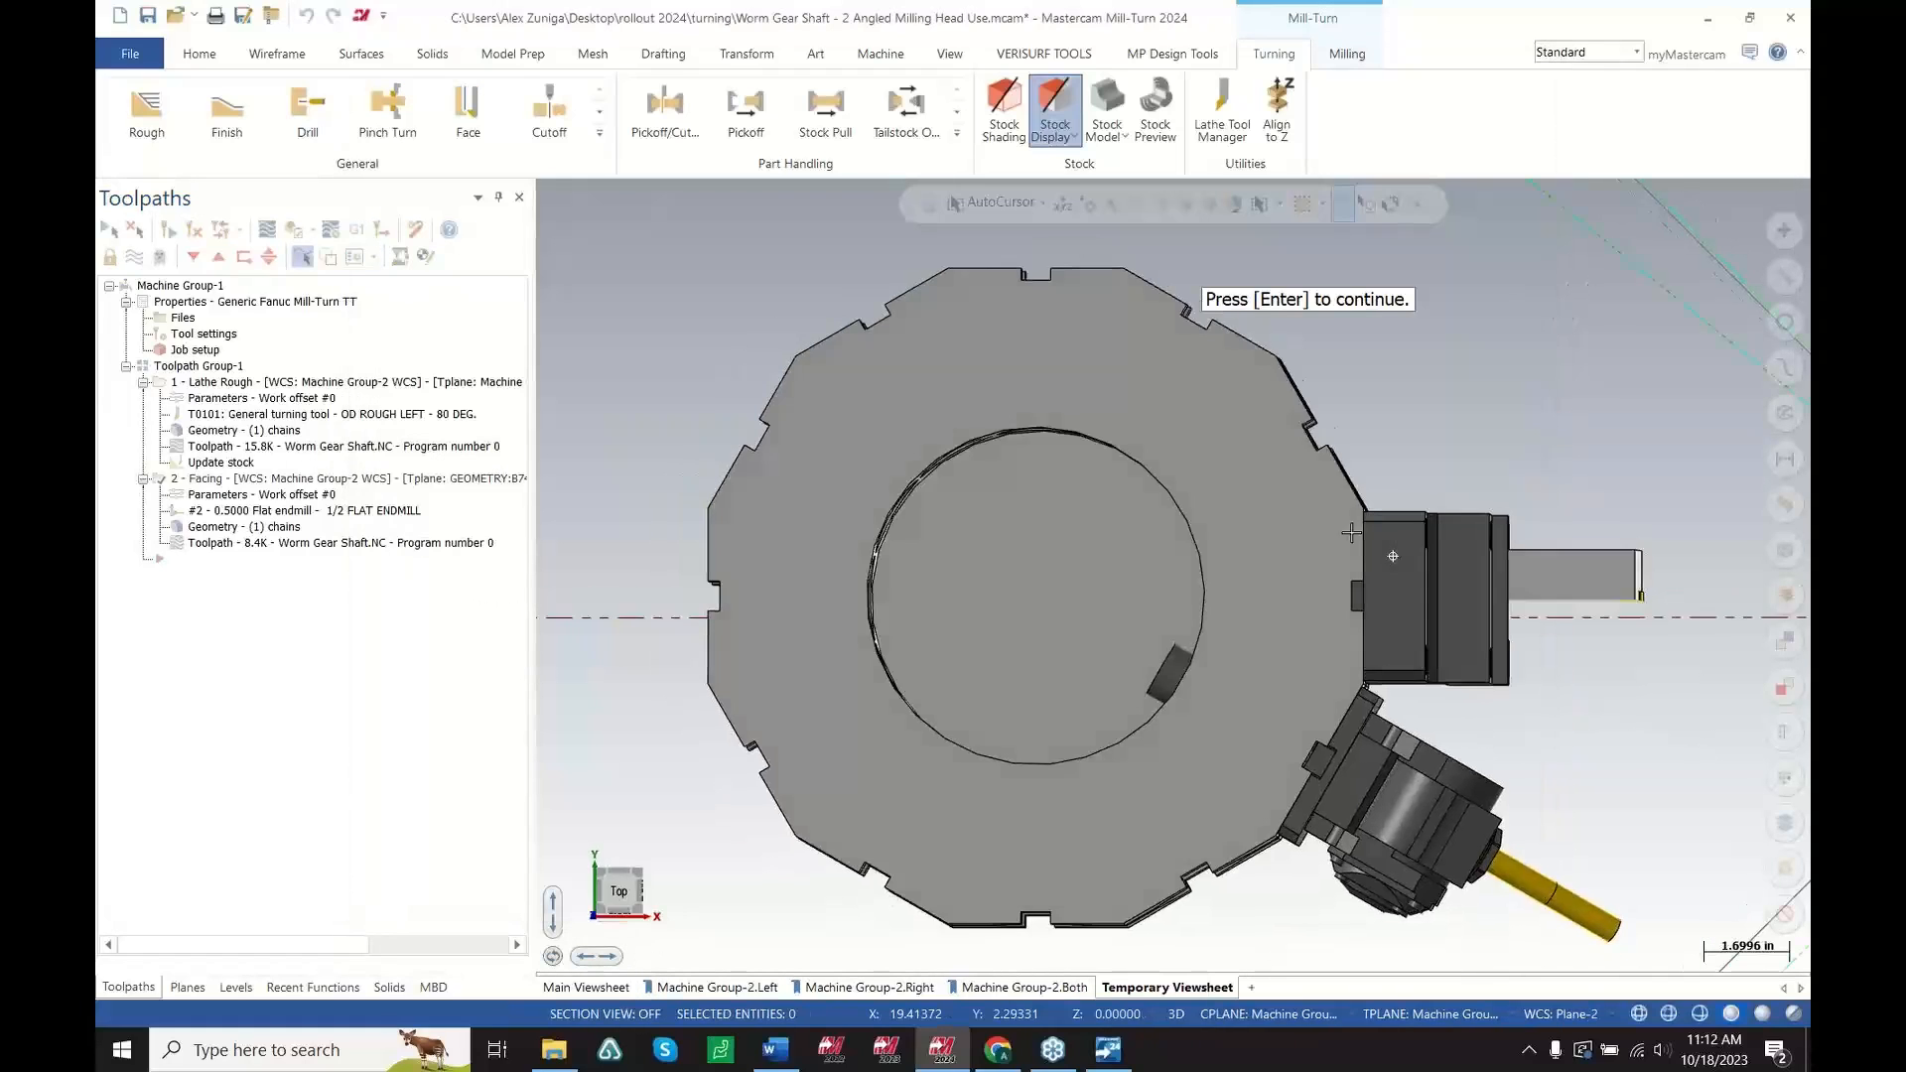
# Orbit and zoom around the angled live milling head on the turret, then return to the Tool Setup Manager
pyautogui.moveTo(1350, 533); pyautogui.dragTo(1400, 376, button='middle')
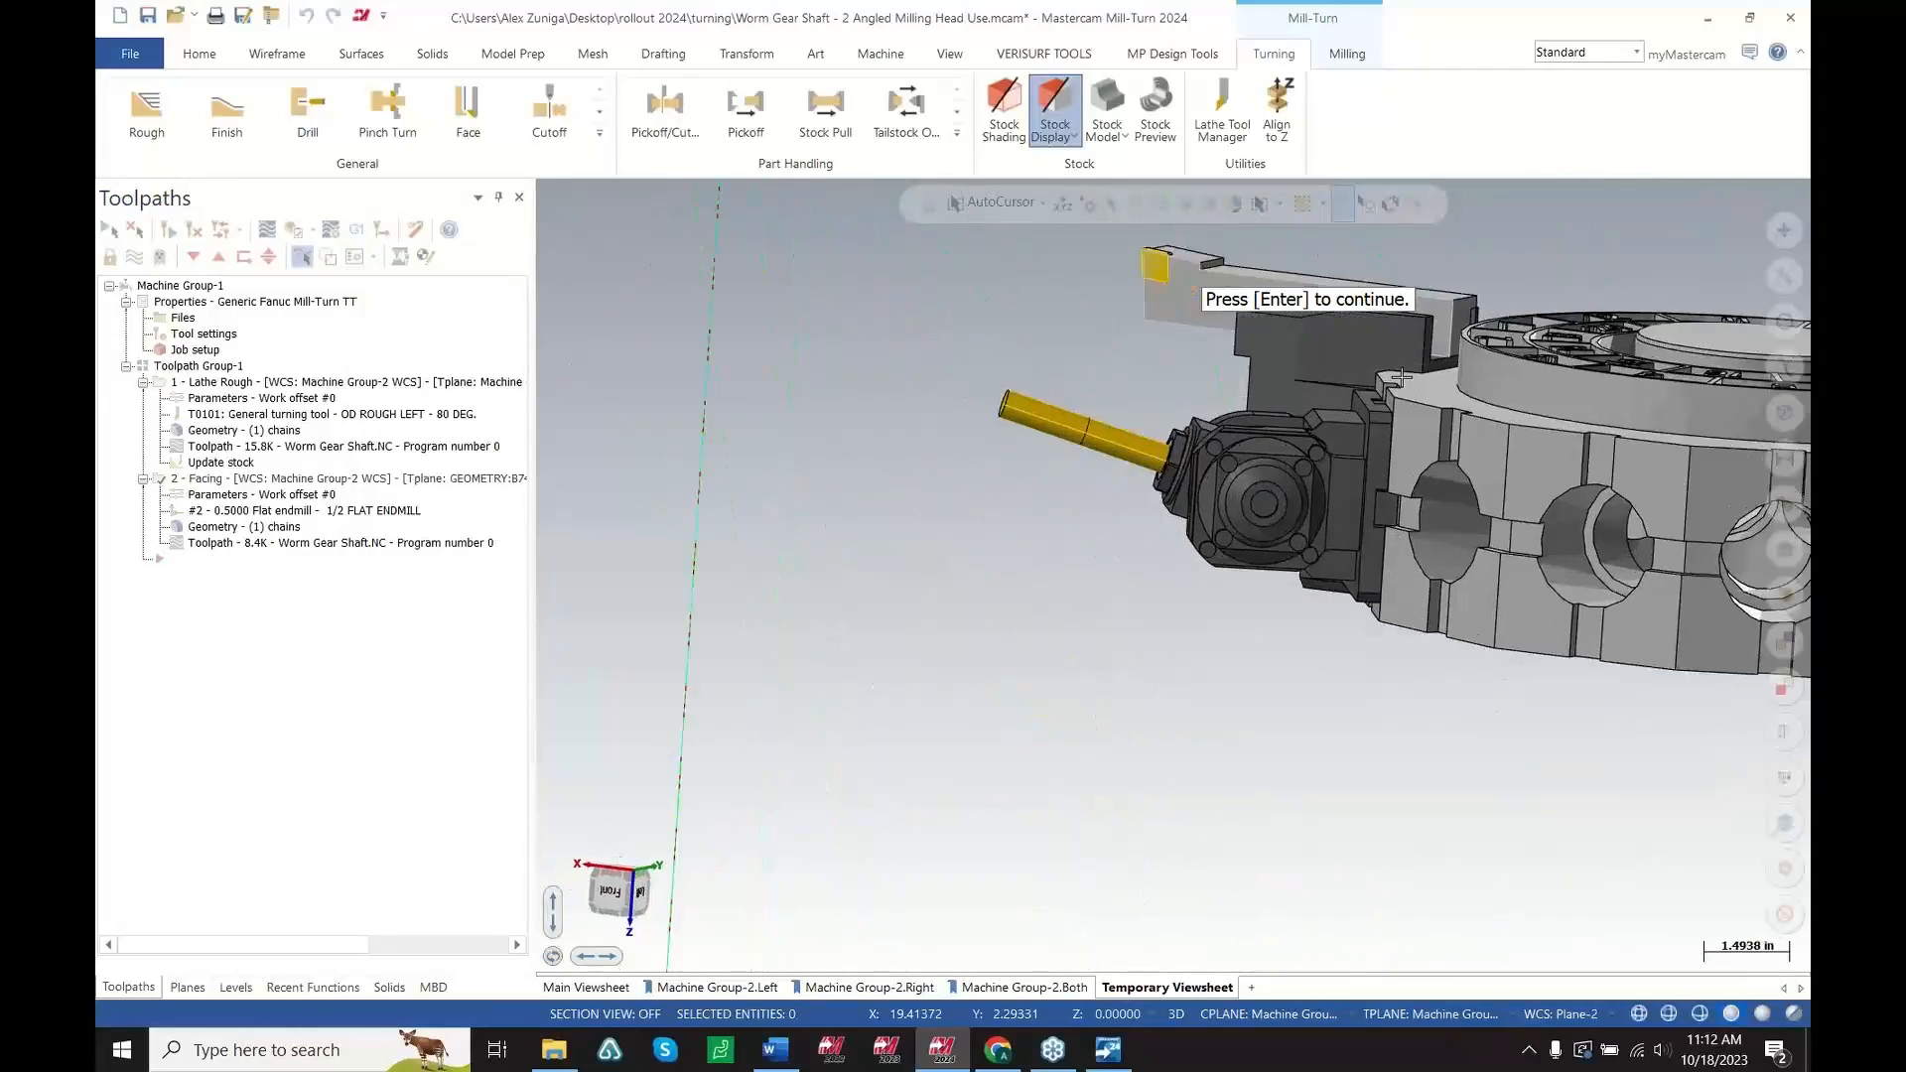
pyautogui.scroll(4, 1398, 417)
pyautogui.moveTo(1380, 468); pyautogui.dragTo(1162, 573, button='middle')
pyautogui.scroll(-1, 1432, 542)
pyautogui.moveTo(1306, 603); pyautogui.dragTo(1185, 523, button='middle')
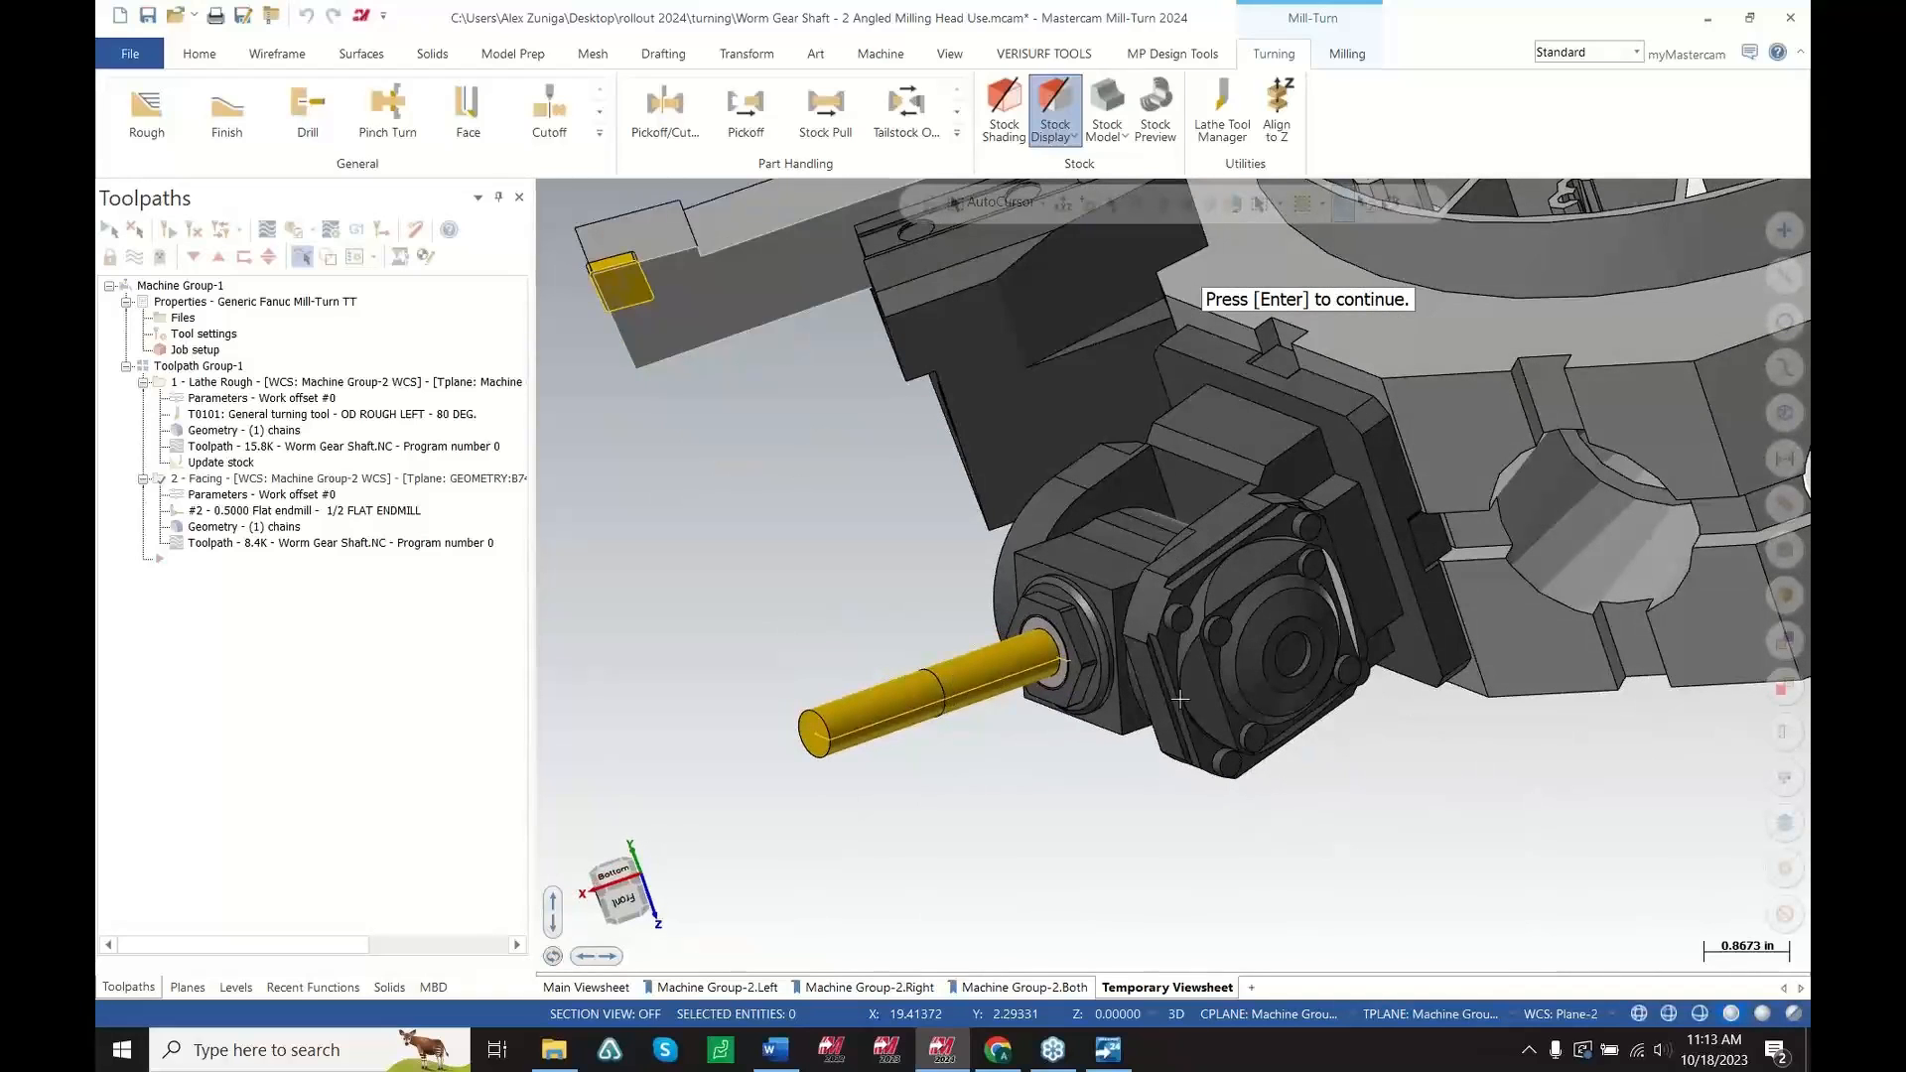
pyautogui.moveTo(1229, 674); pyautogui.dragTo(1175, 638, button='middle')
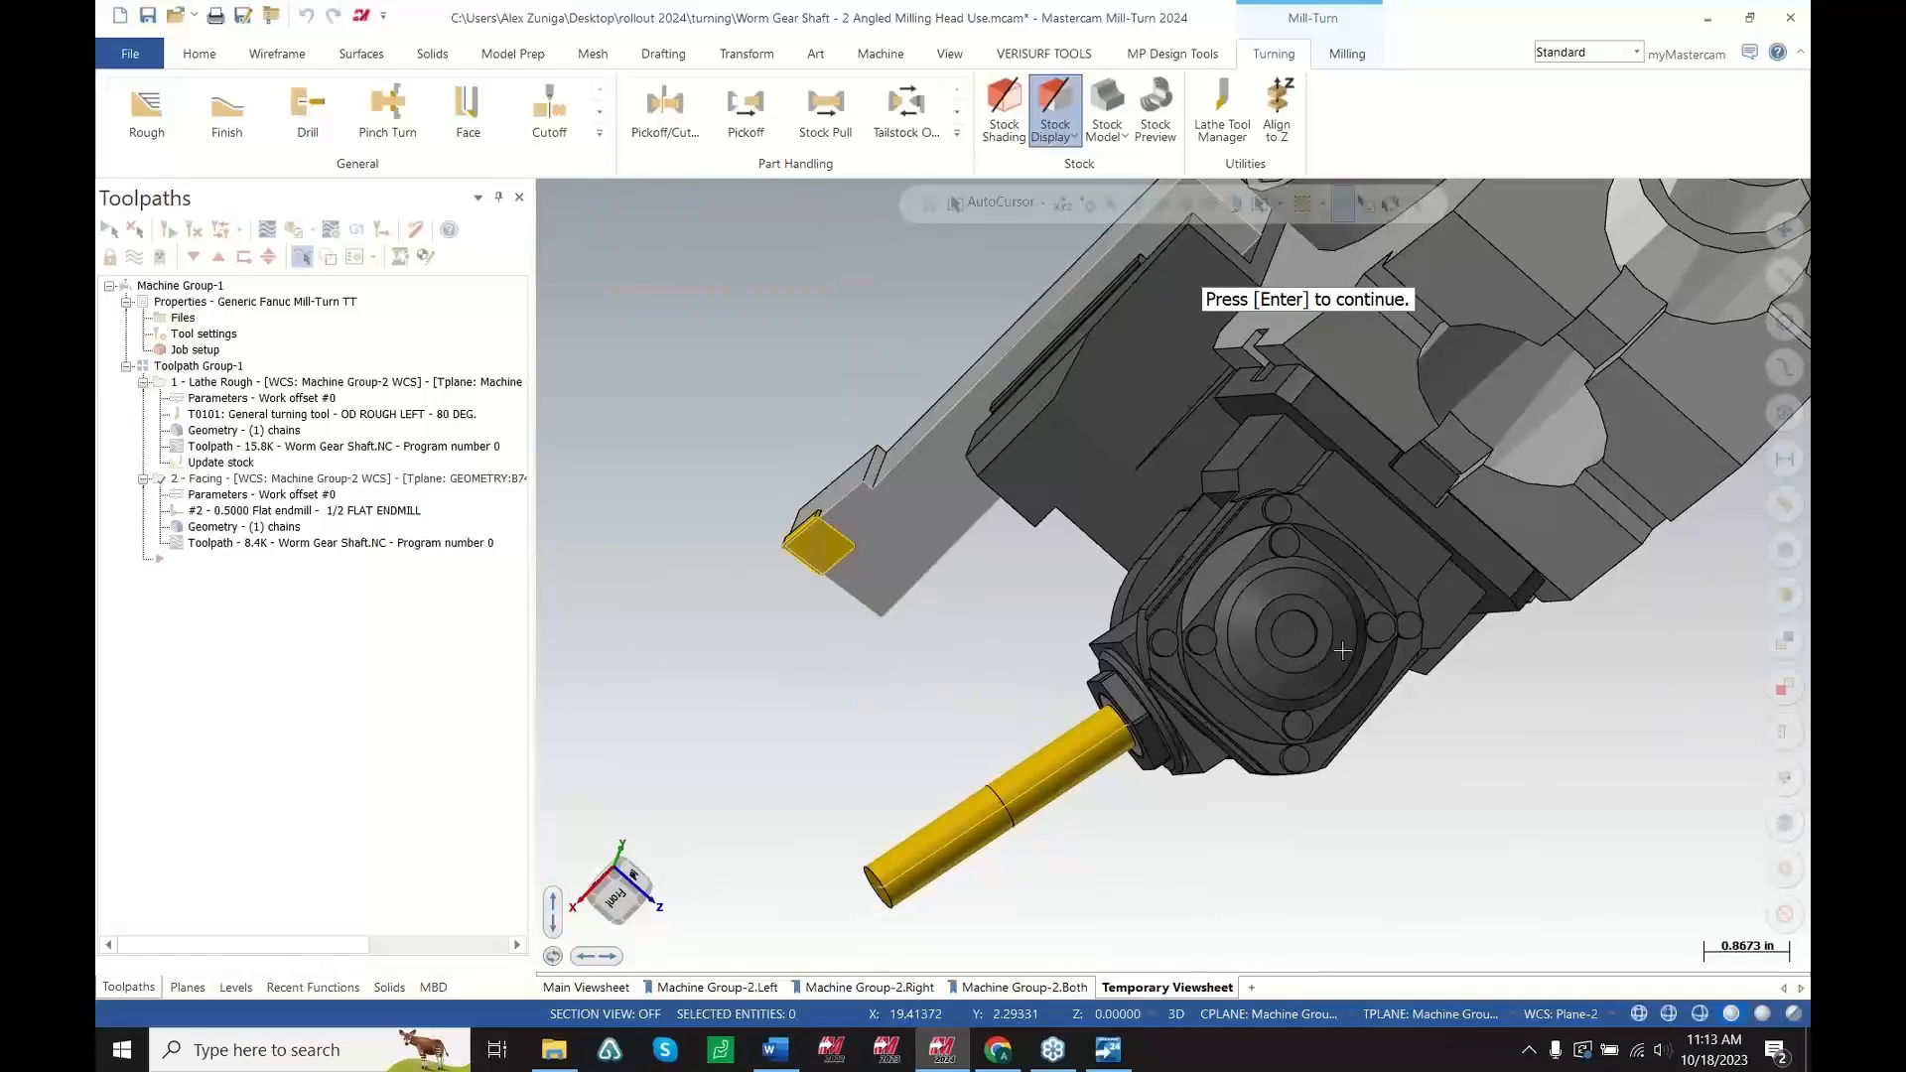
pyautogui.moveTo(1283, 638); pyautogui.dragTo(1168, 679, button='middle')
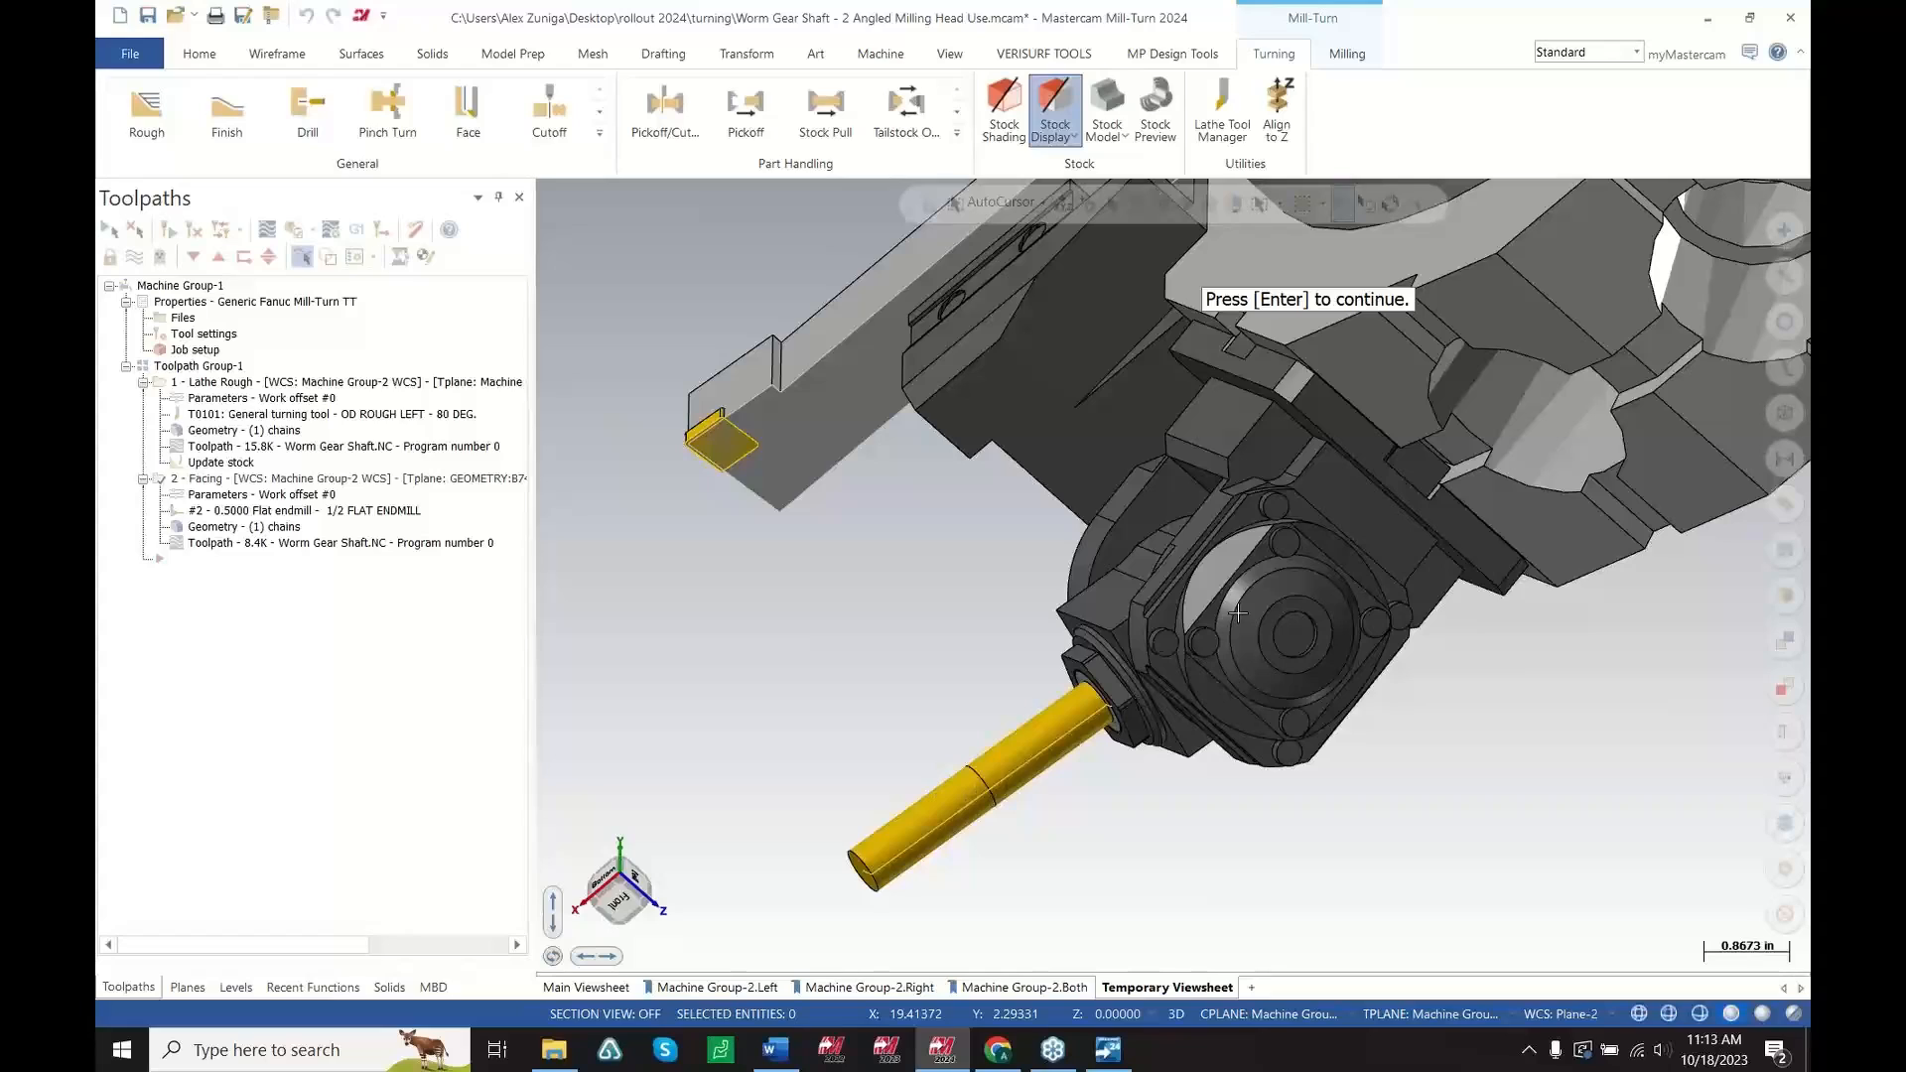
pyautogui.press('Return')
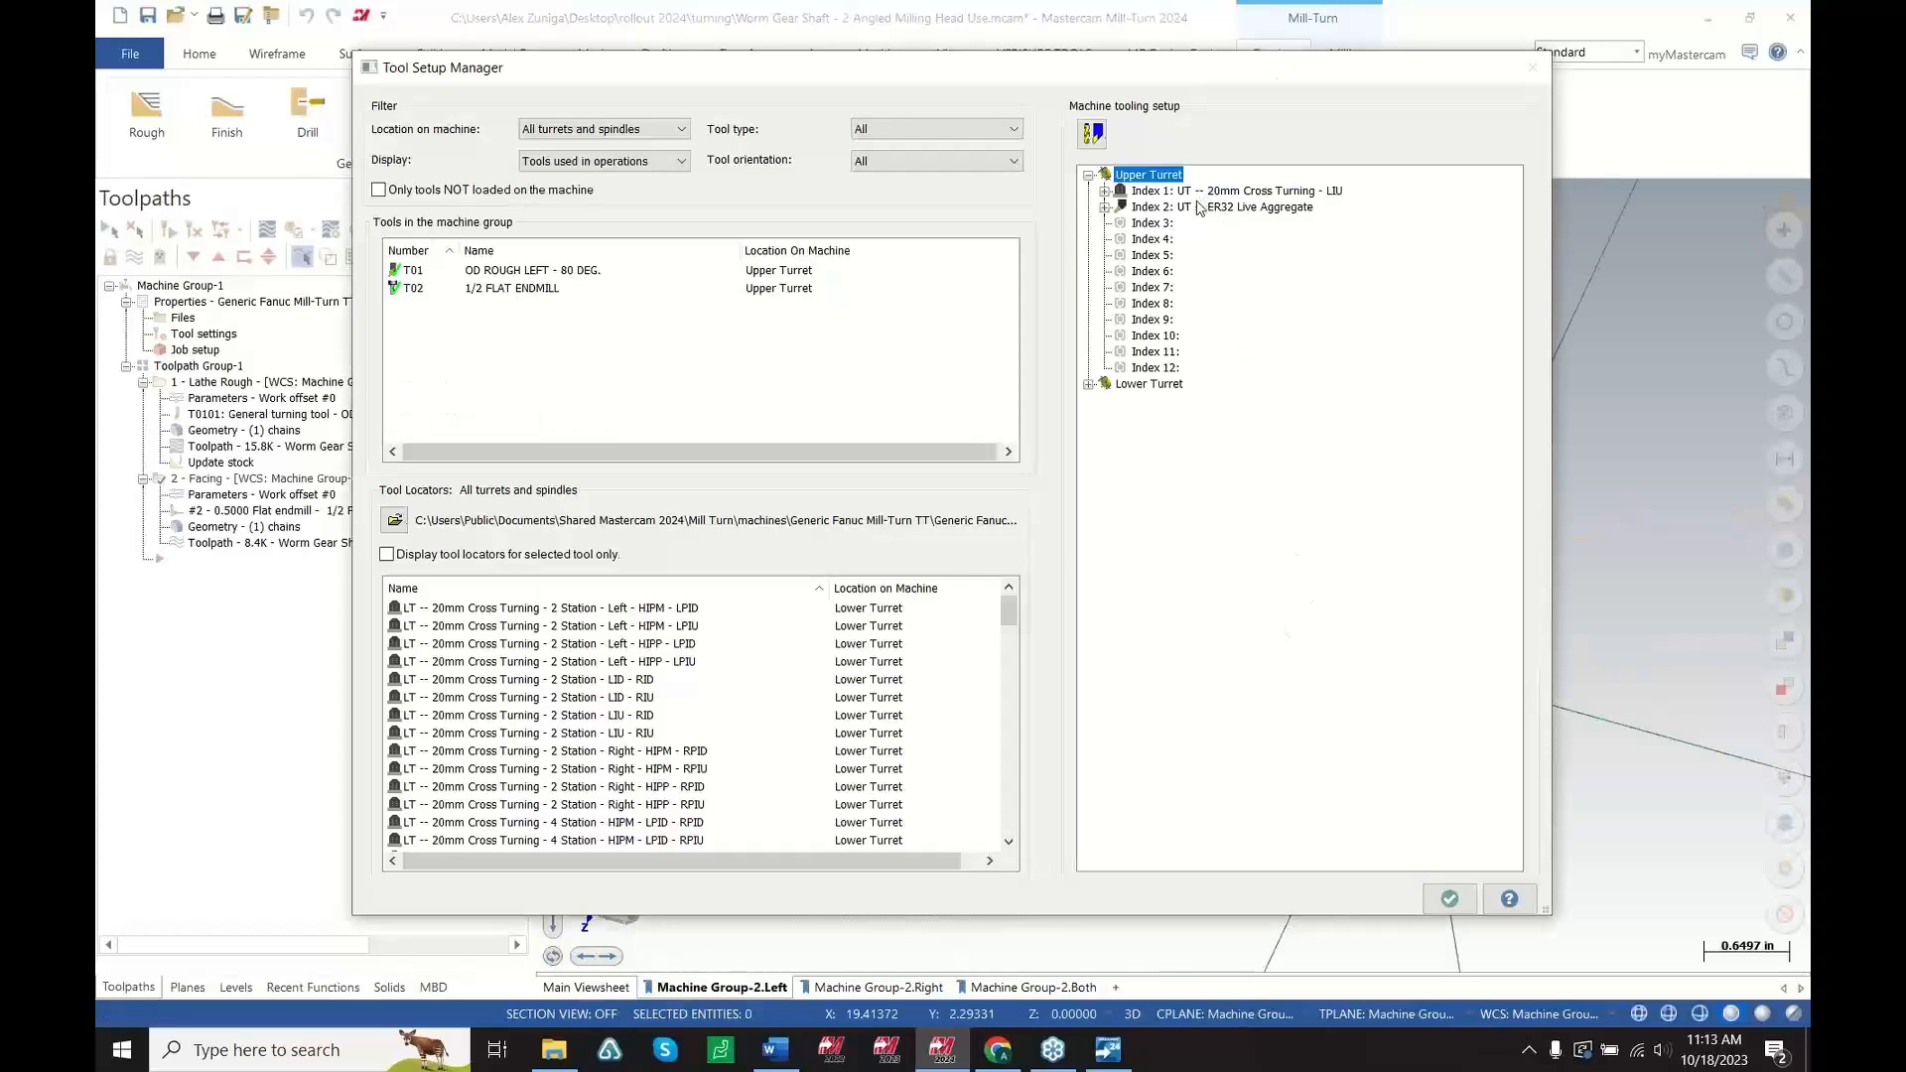
# Open the properties of the Index 2 ER32 Live Aggregate and examine its Barrel and Live Angle Milling subcomponents, then close both dialogs
pyautogui.click(1199, 207)
pyautogui.rightClick(1196, 208)
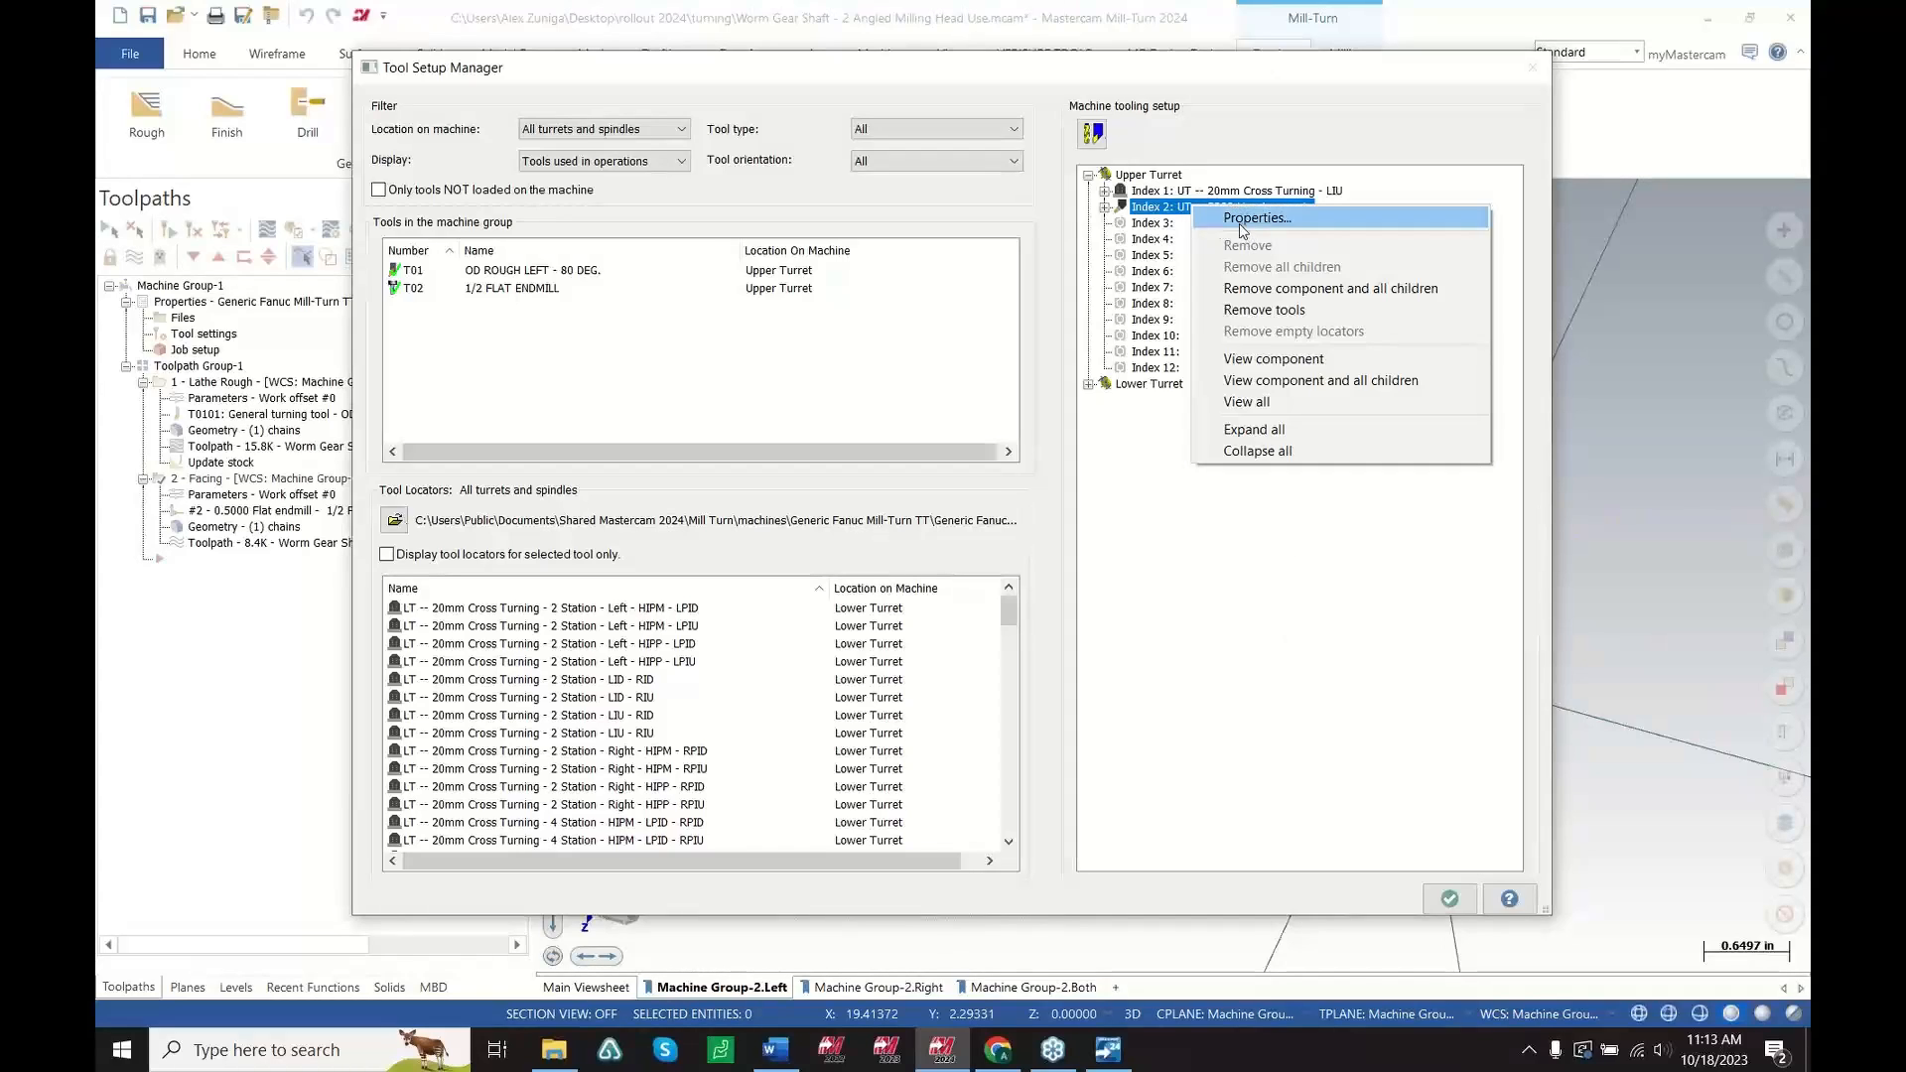
pyautogui.click(1241, 223)
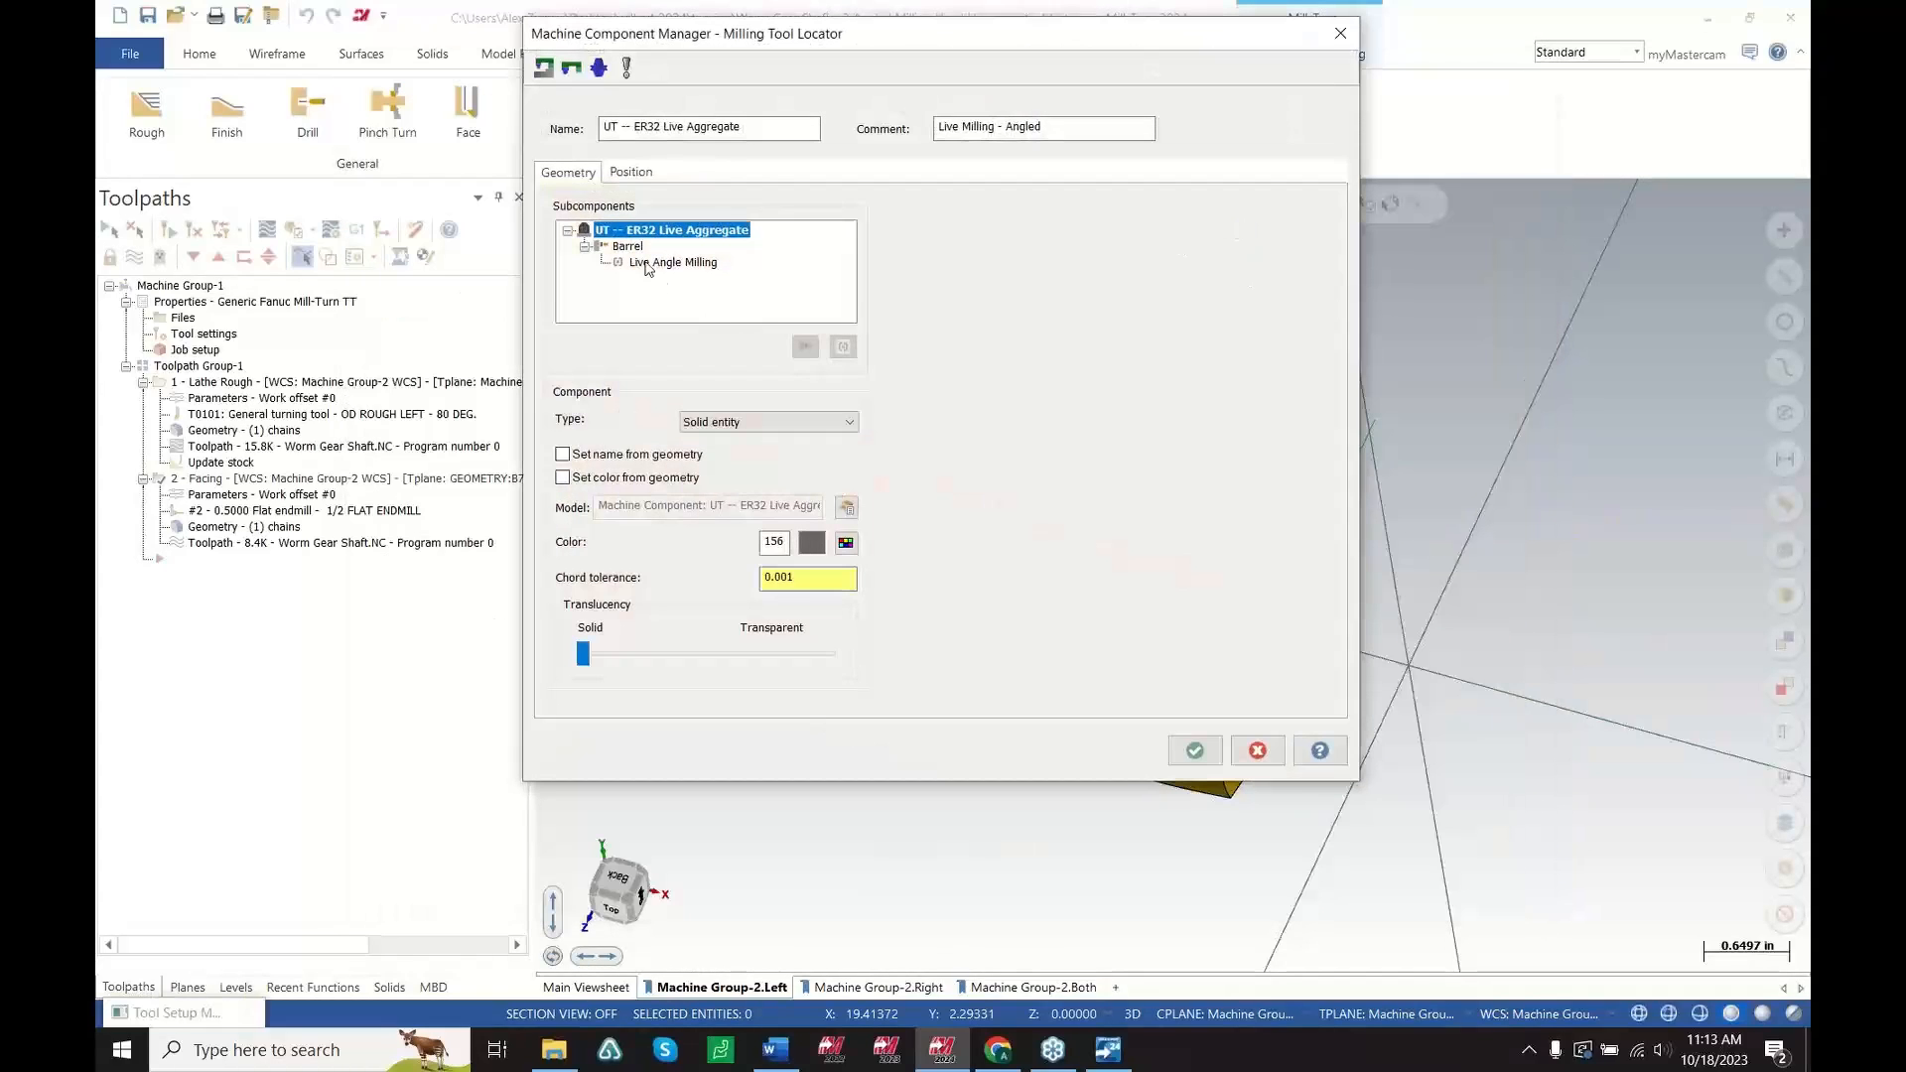
pyautogui.click(629, 249)
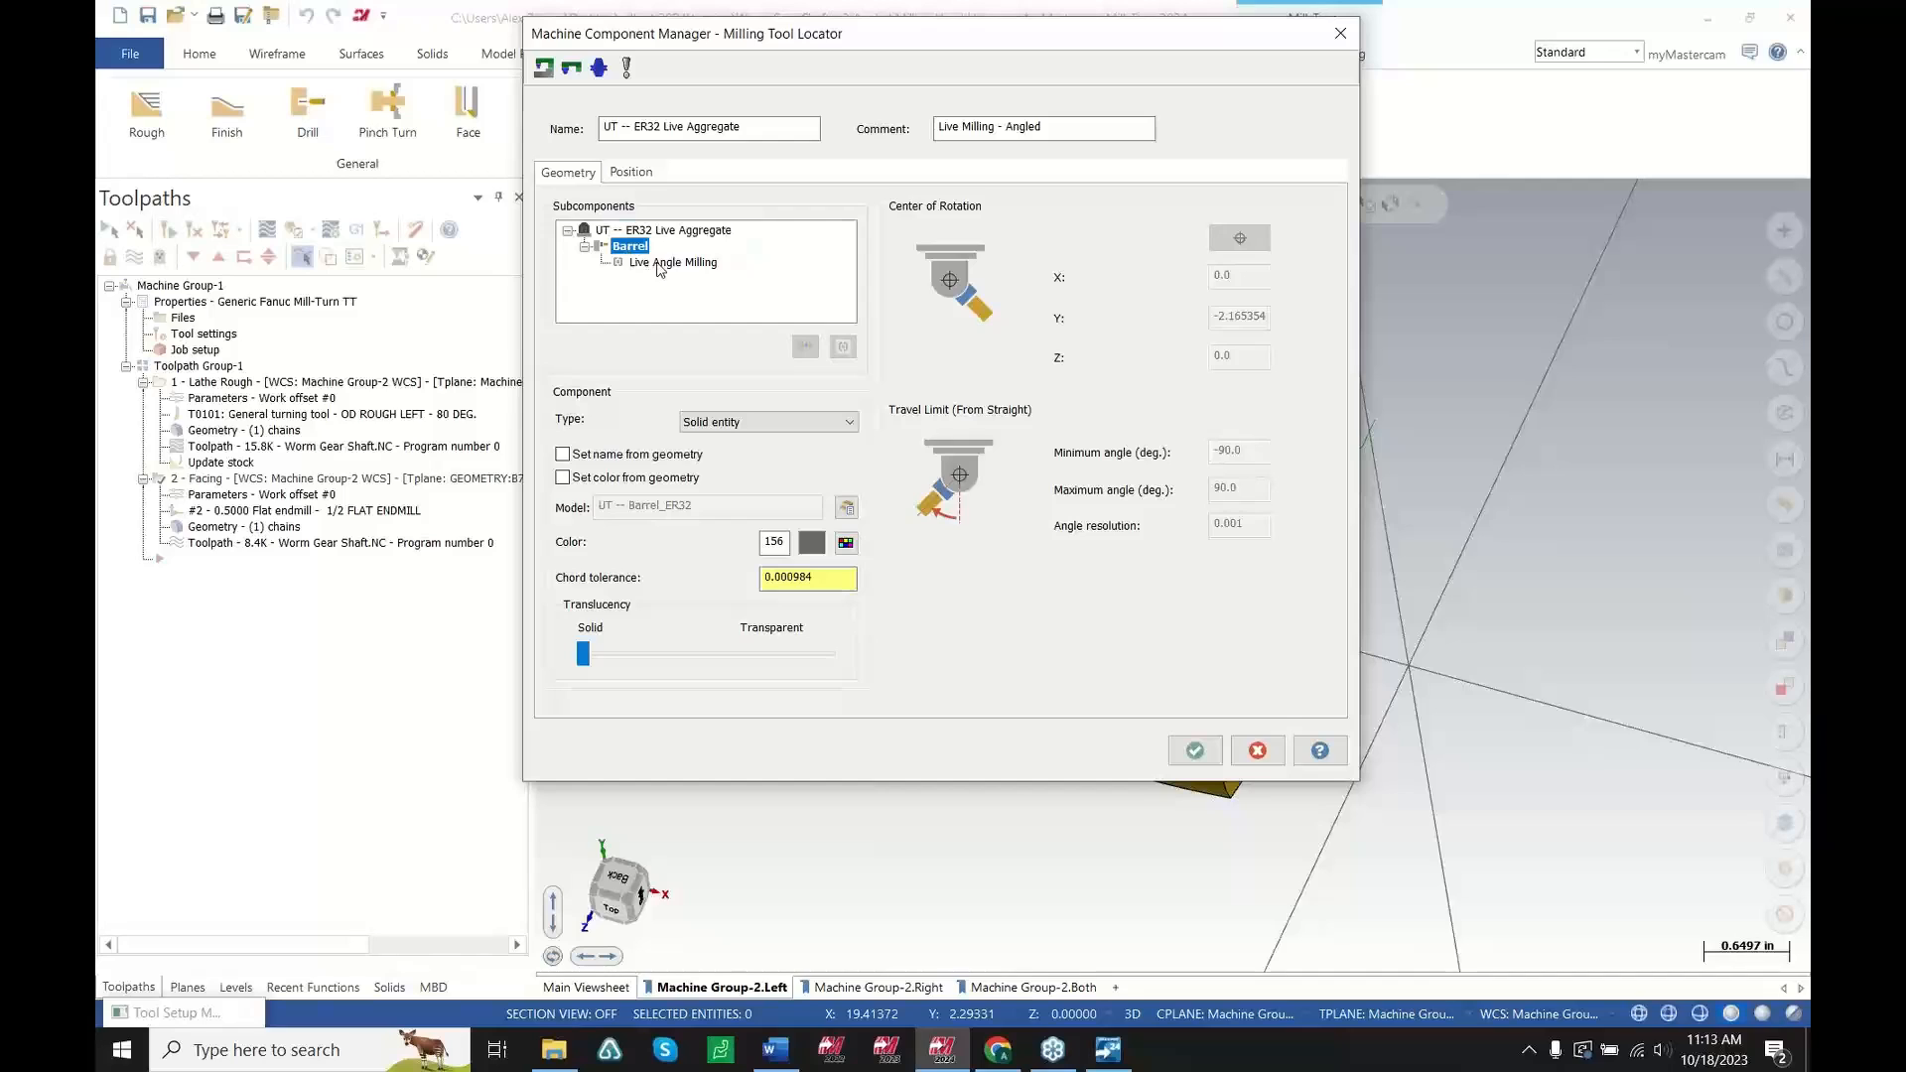
pyautogui.click(659, 263)
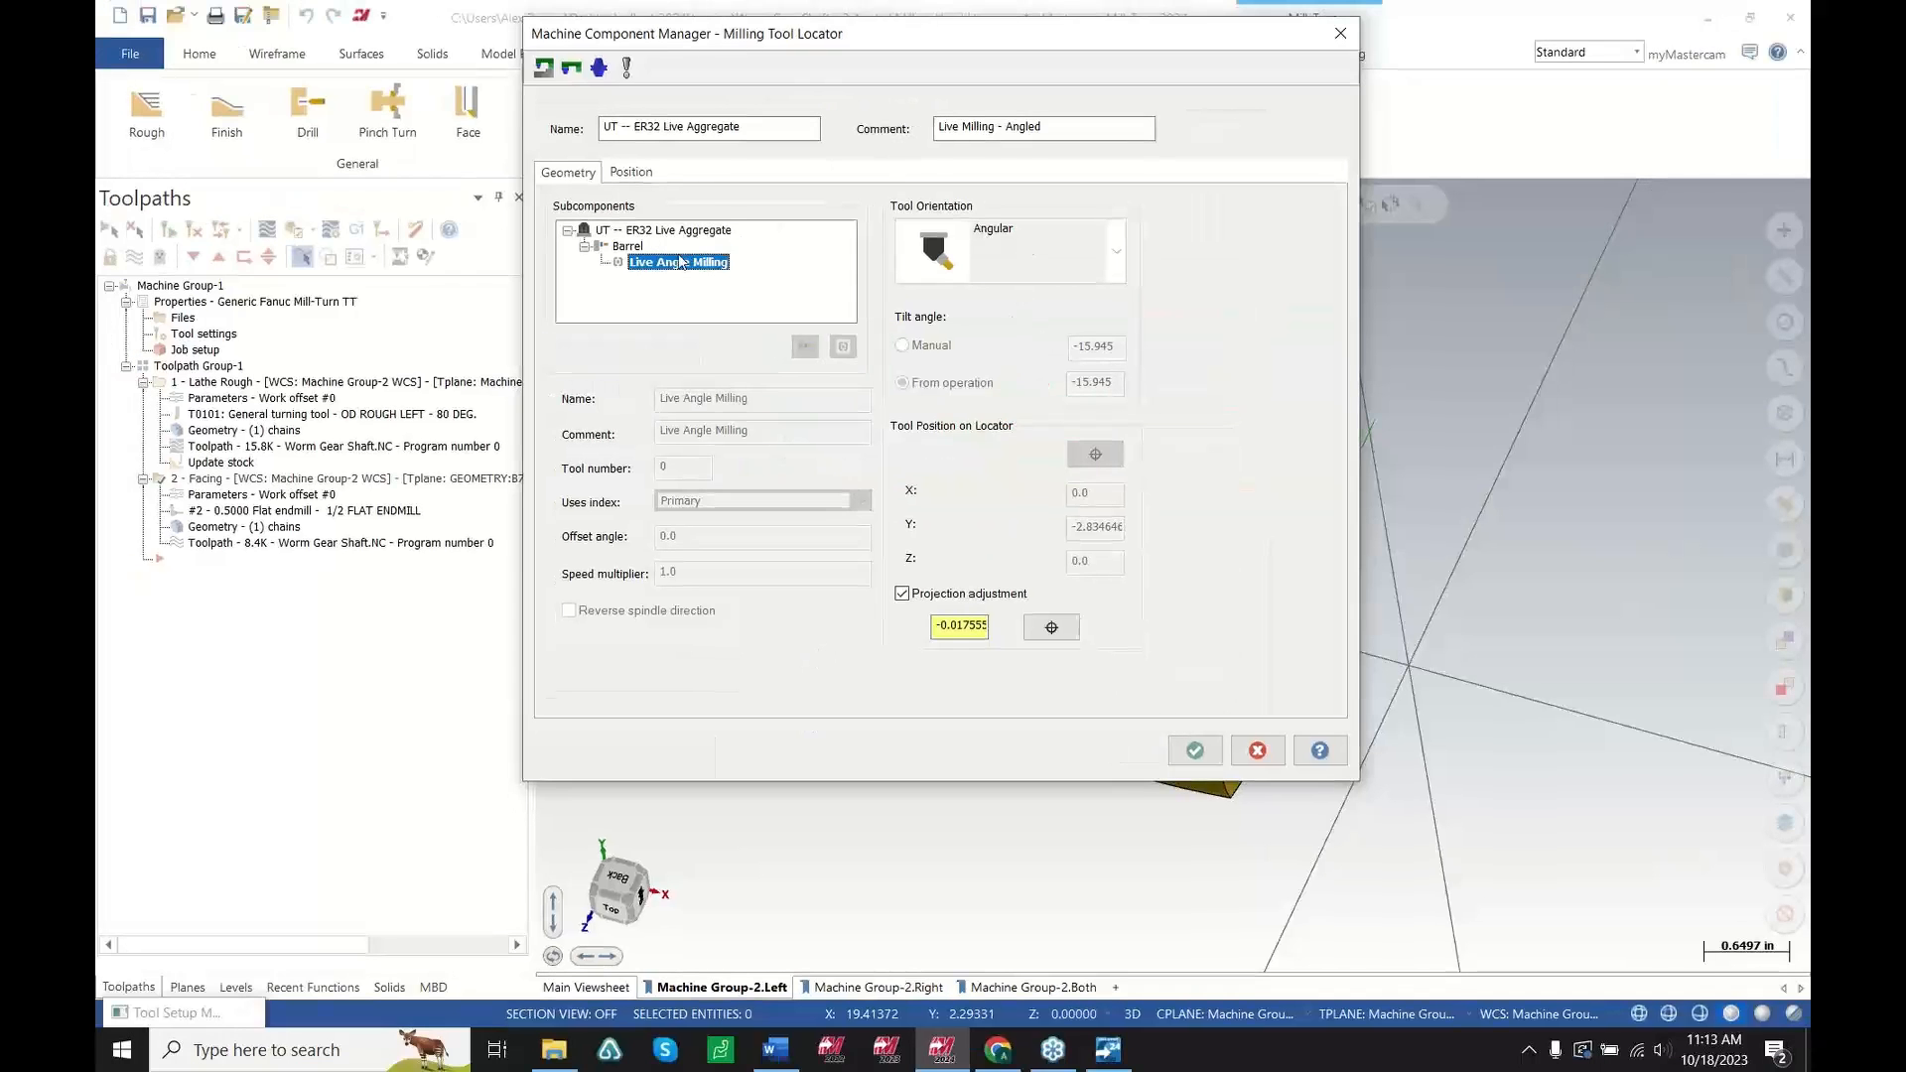
pyautogui.click(602, 231)
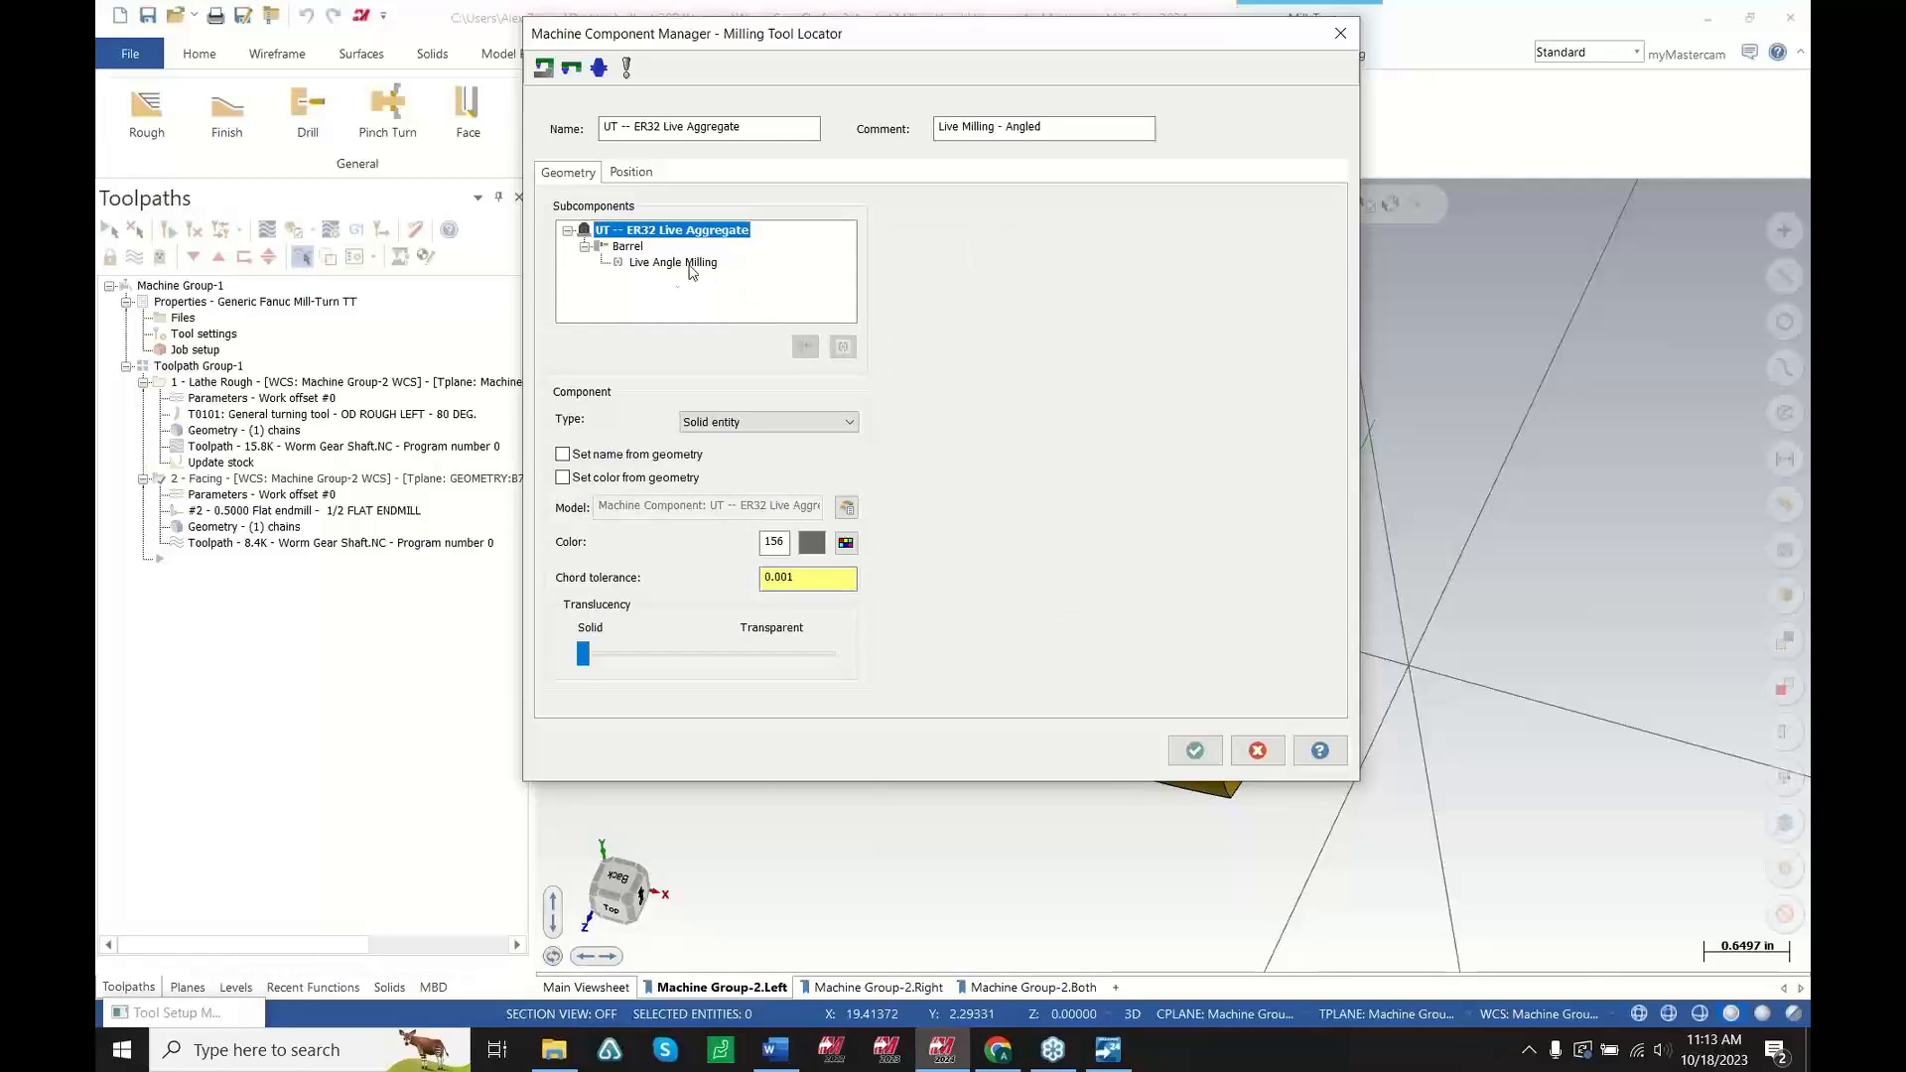
pyautogui.click(629, 248)
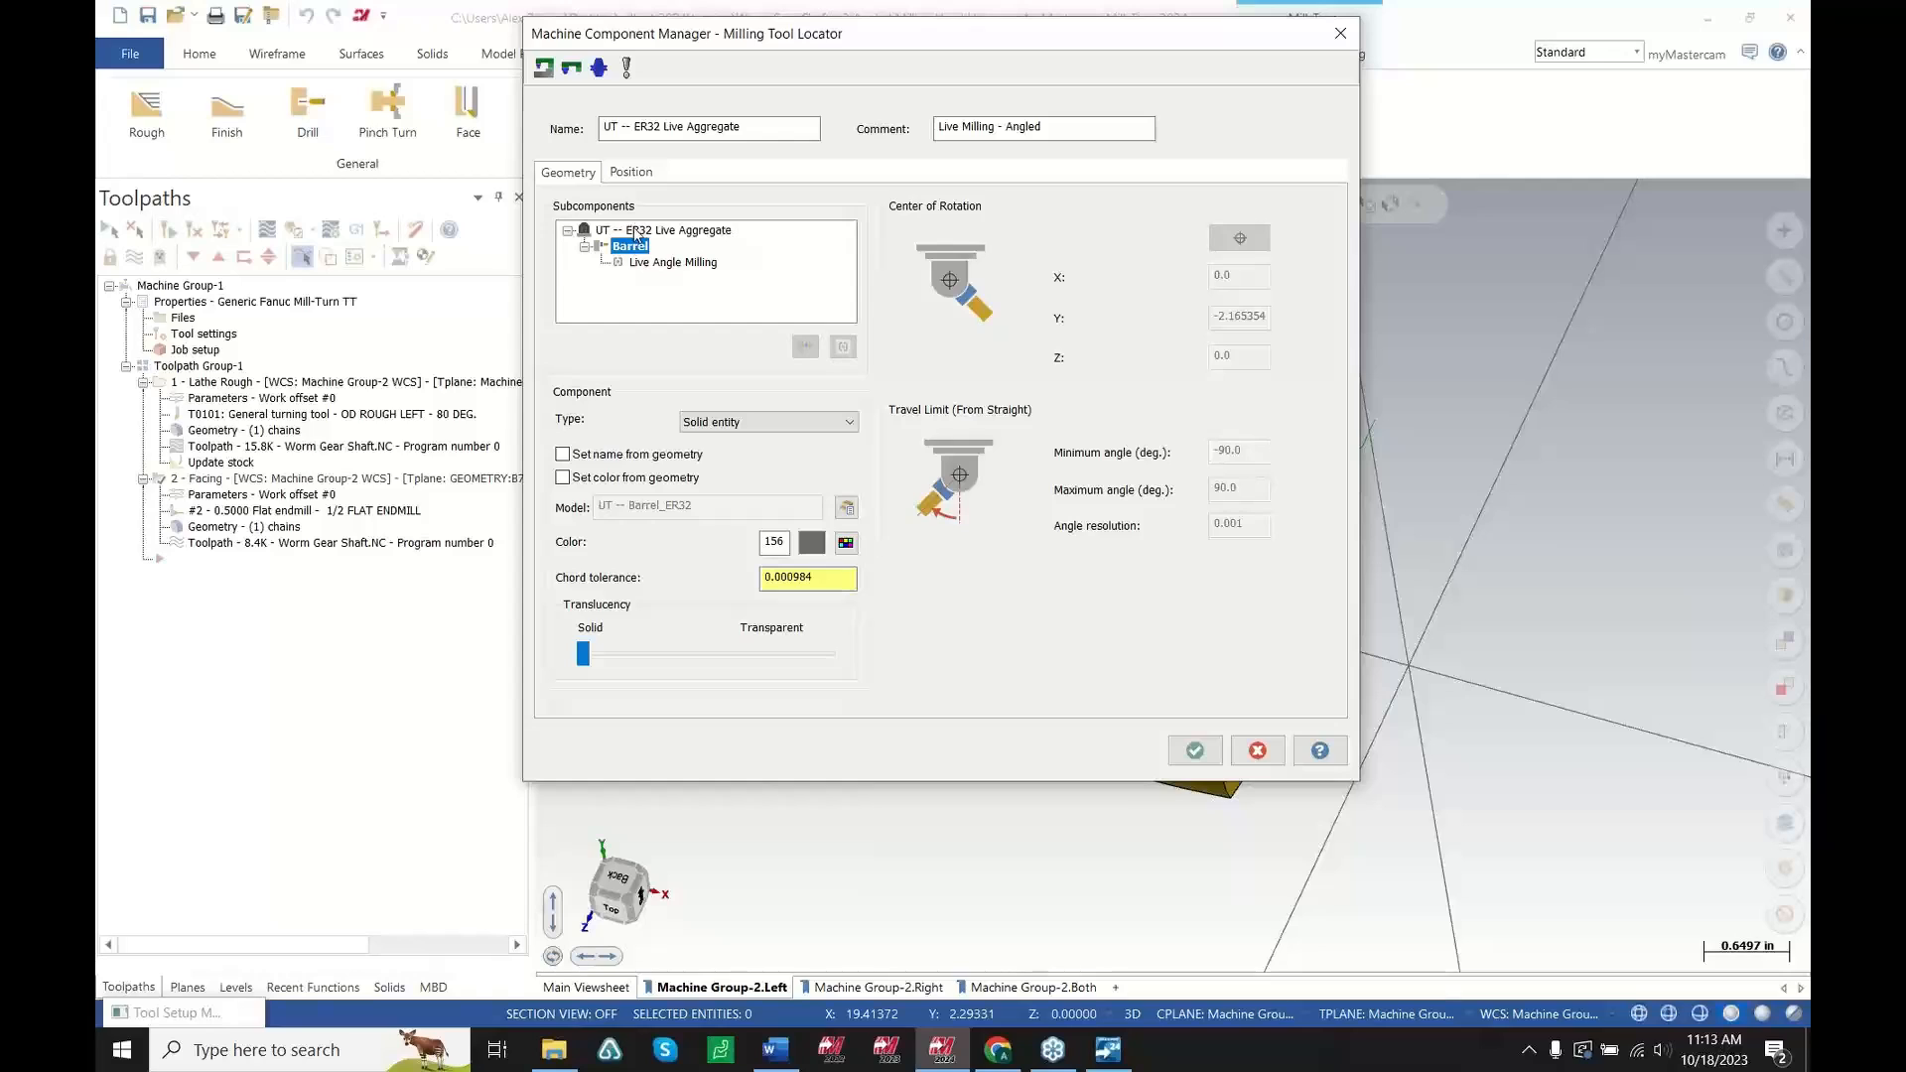
pyautogui.click(635, 230)
pyautogui.click(1257, 751)
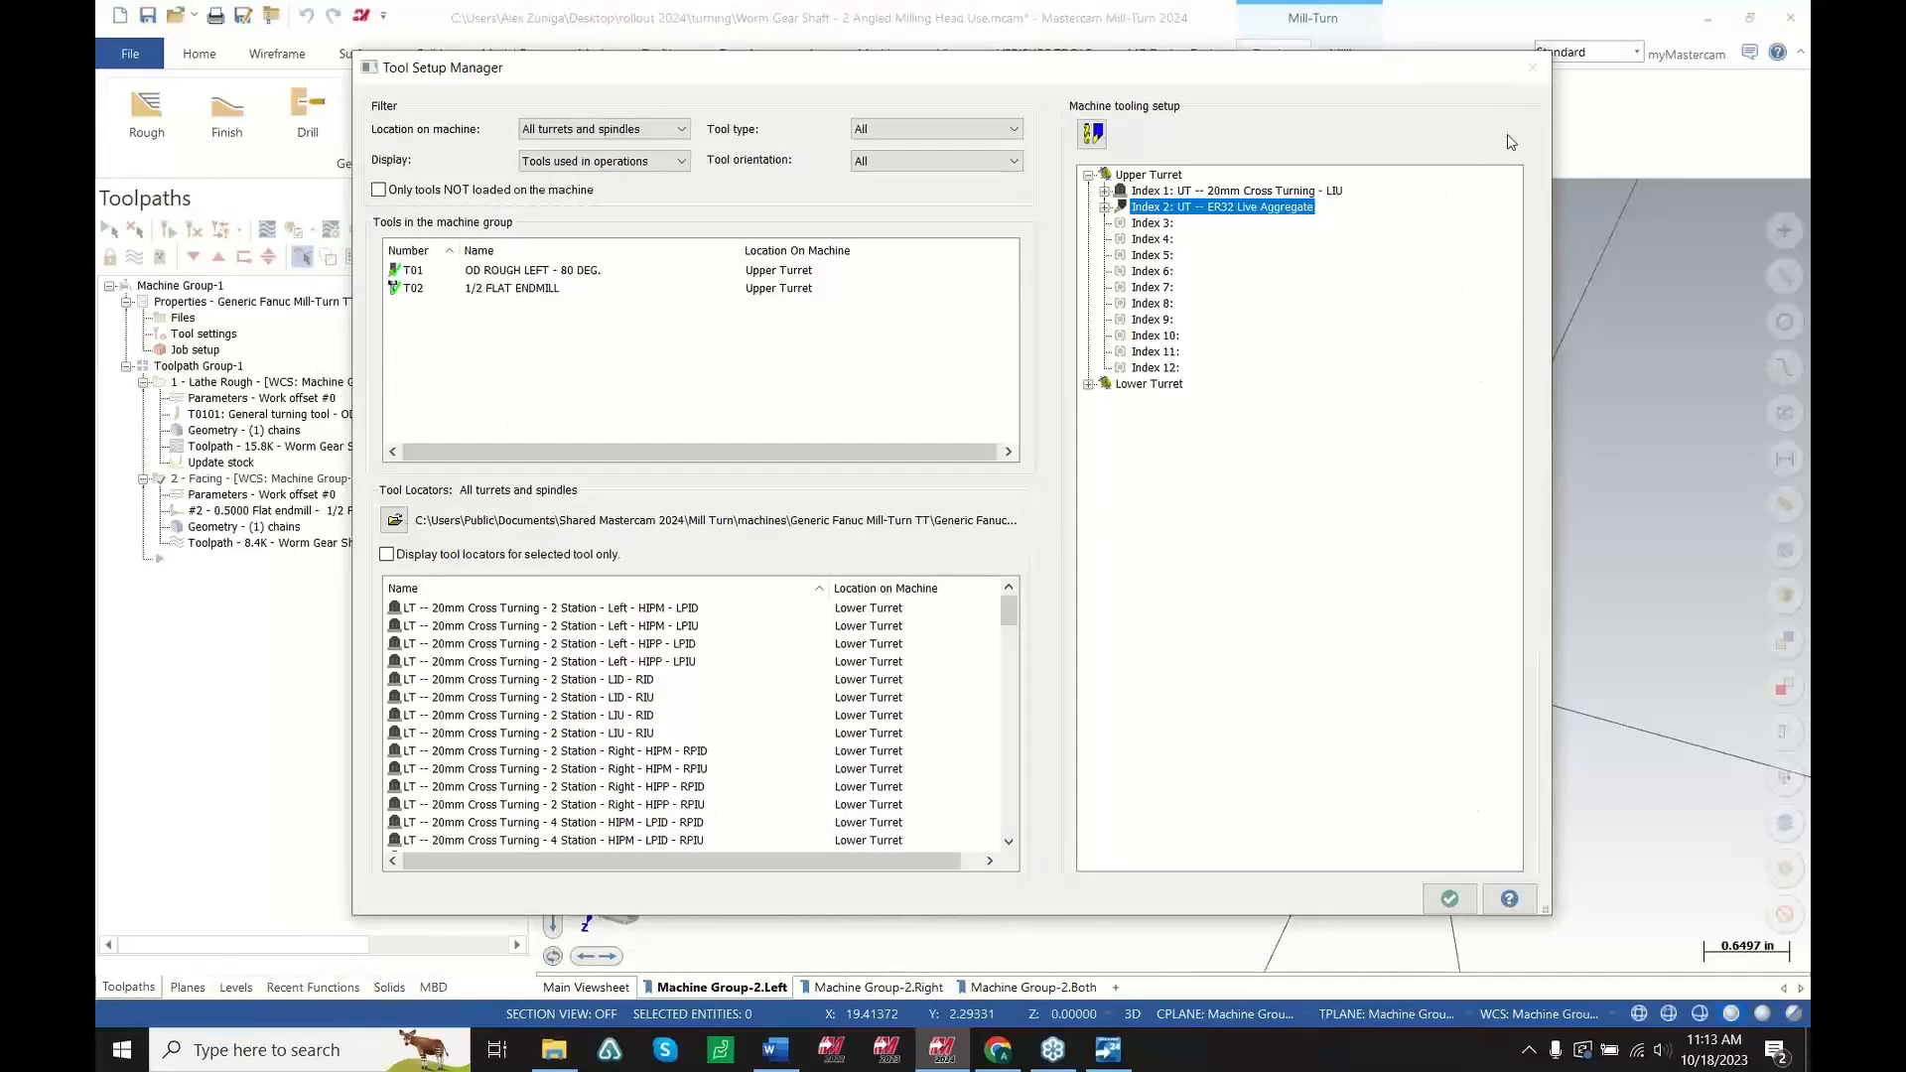
pyautogui.click(1450, 898)
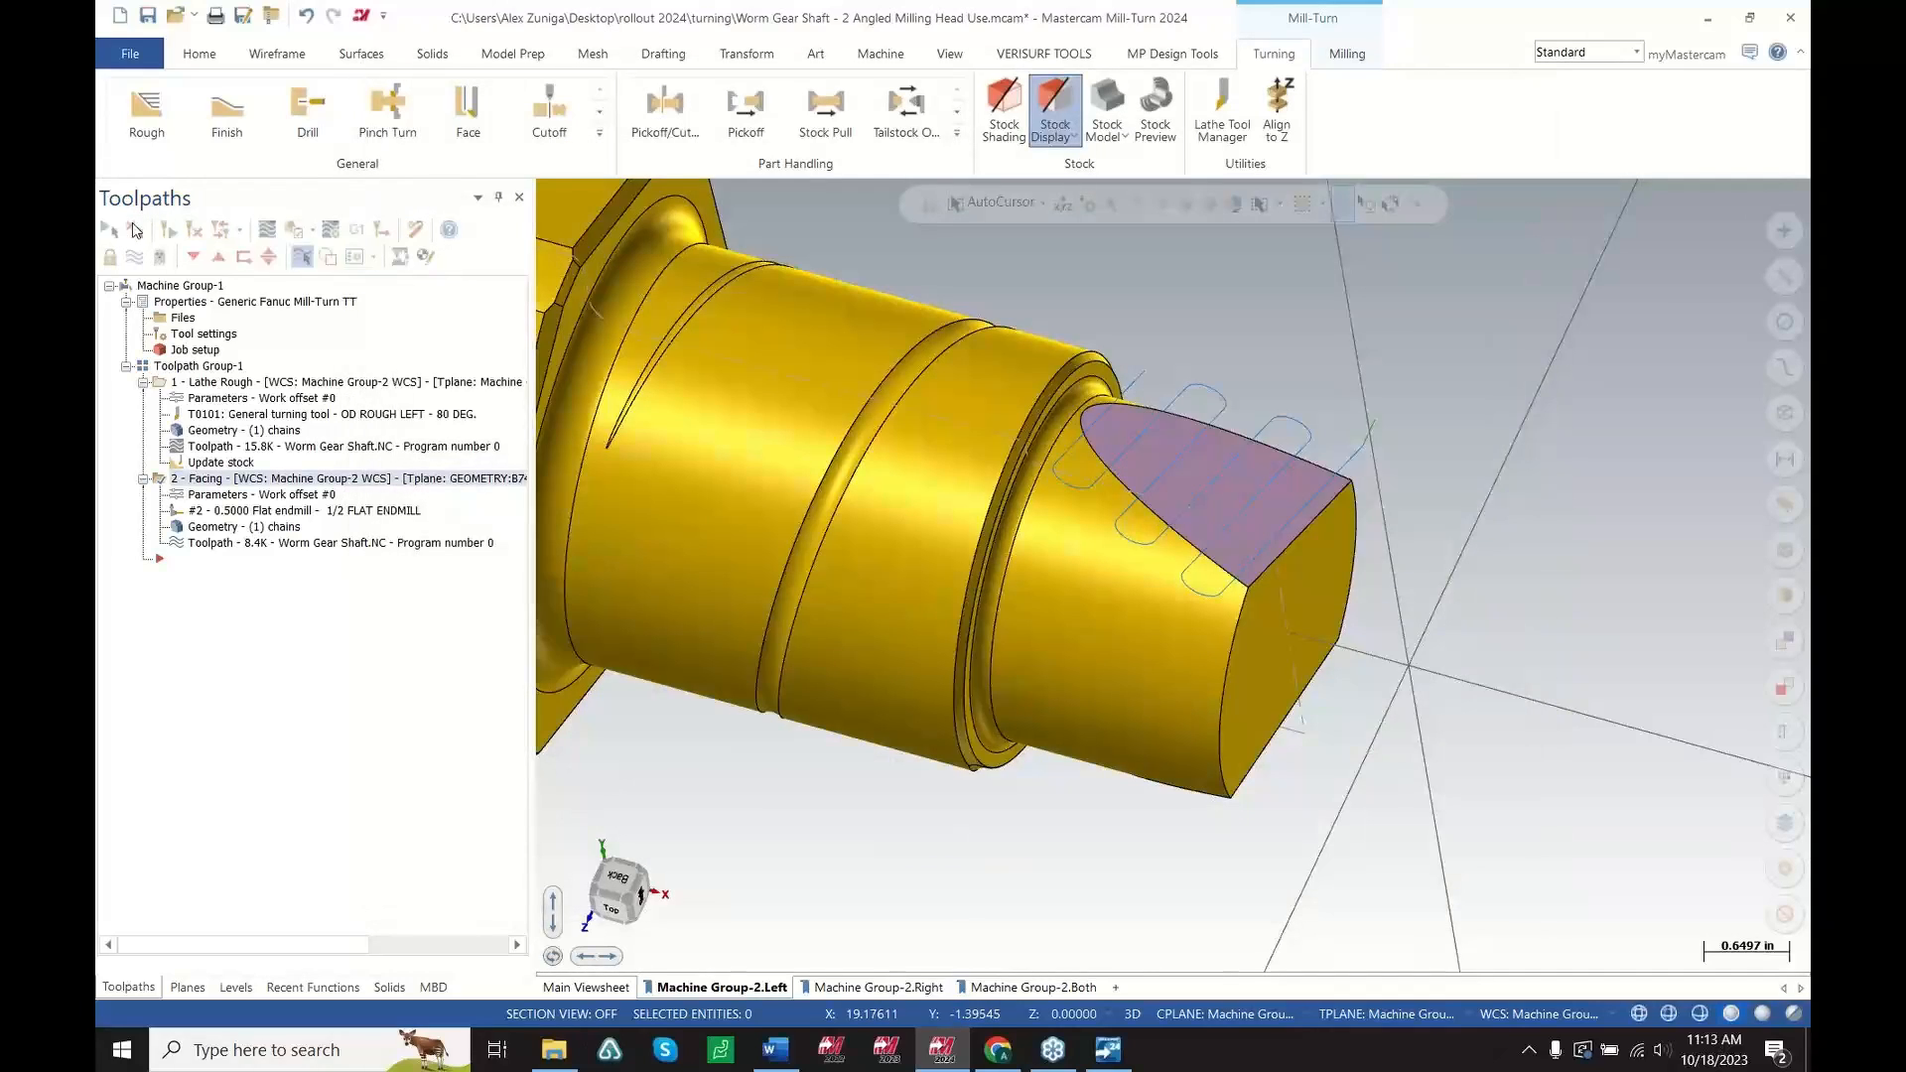
# Launch the machine simulation and set visibility to show stock while hiding the workpiece and machine housing
pyautogui.click(107, 230)
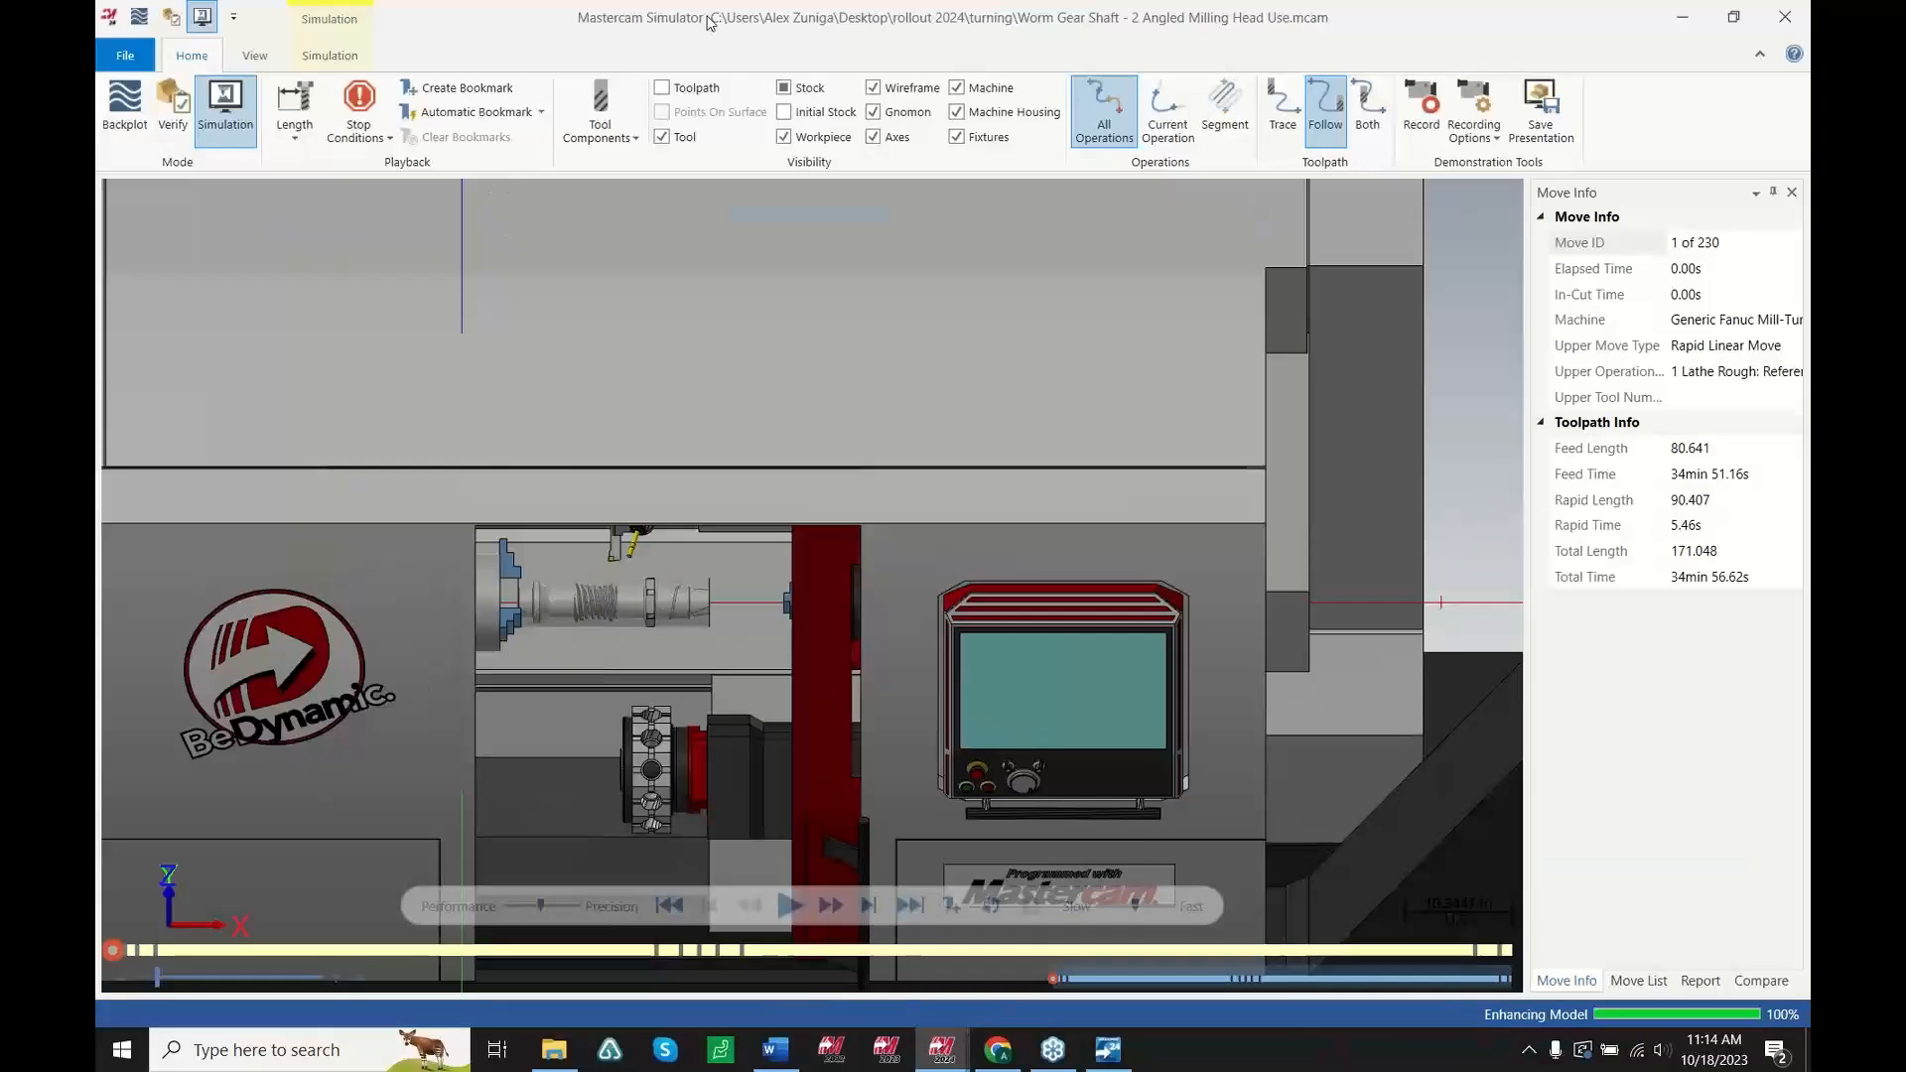
pyautogui.click(784, 87)
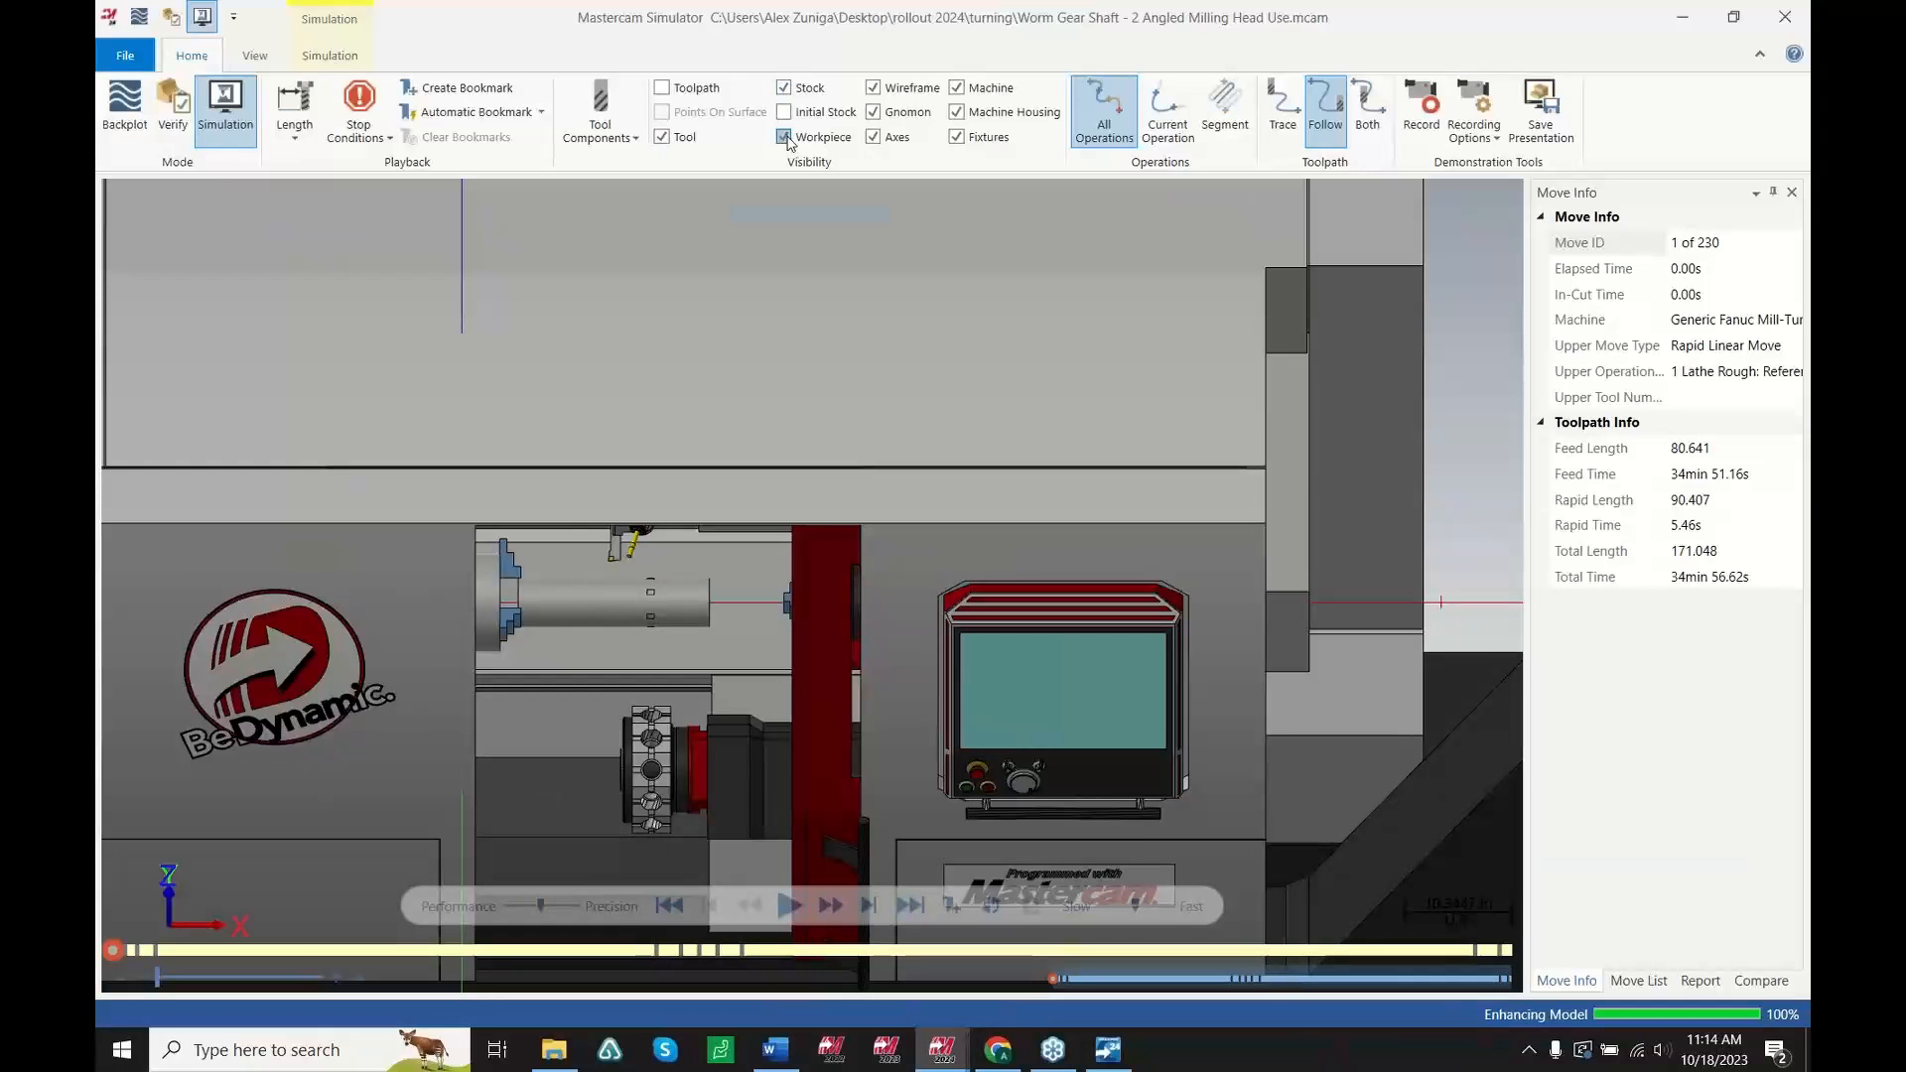
pyautogui.click(783, 137)
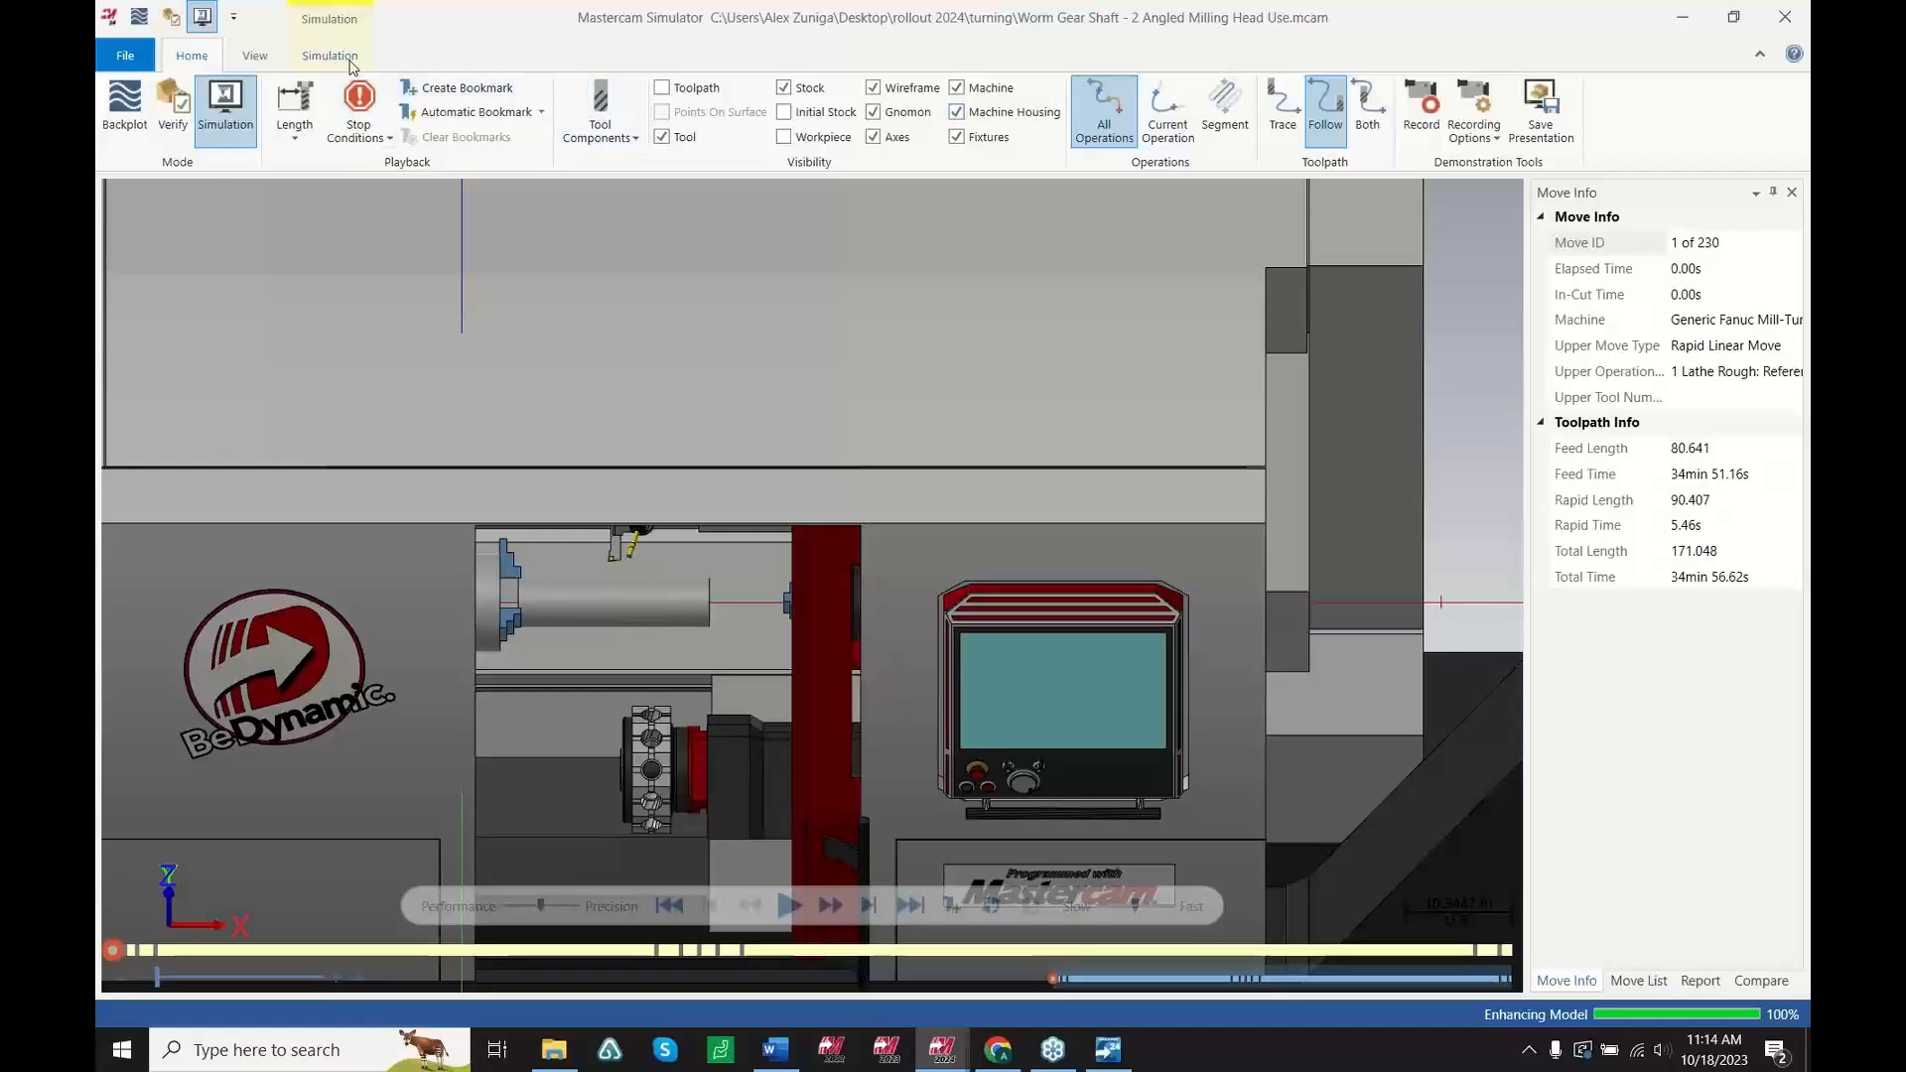
pyautogui.click(956, 112)
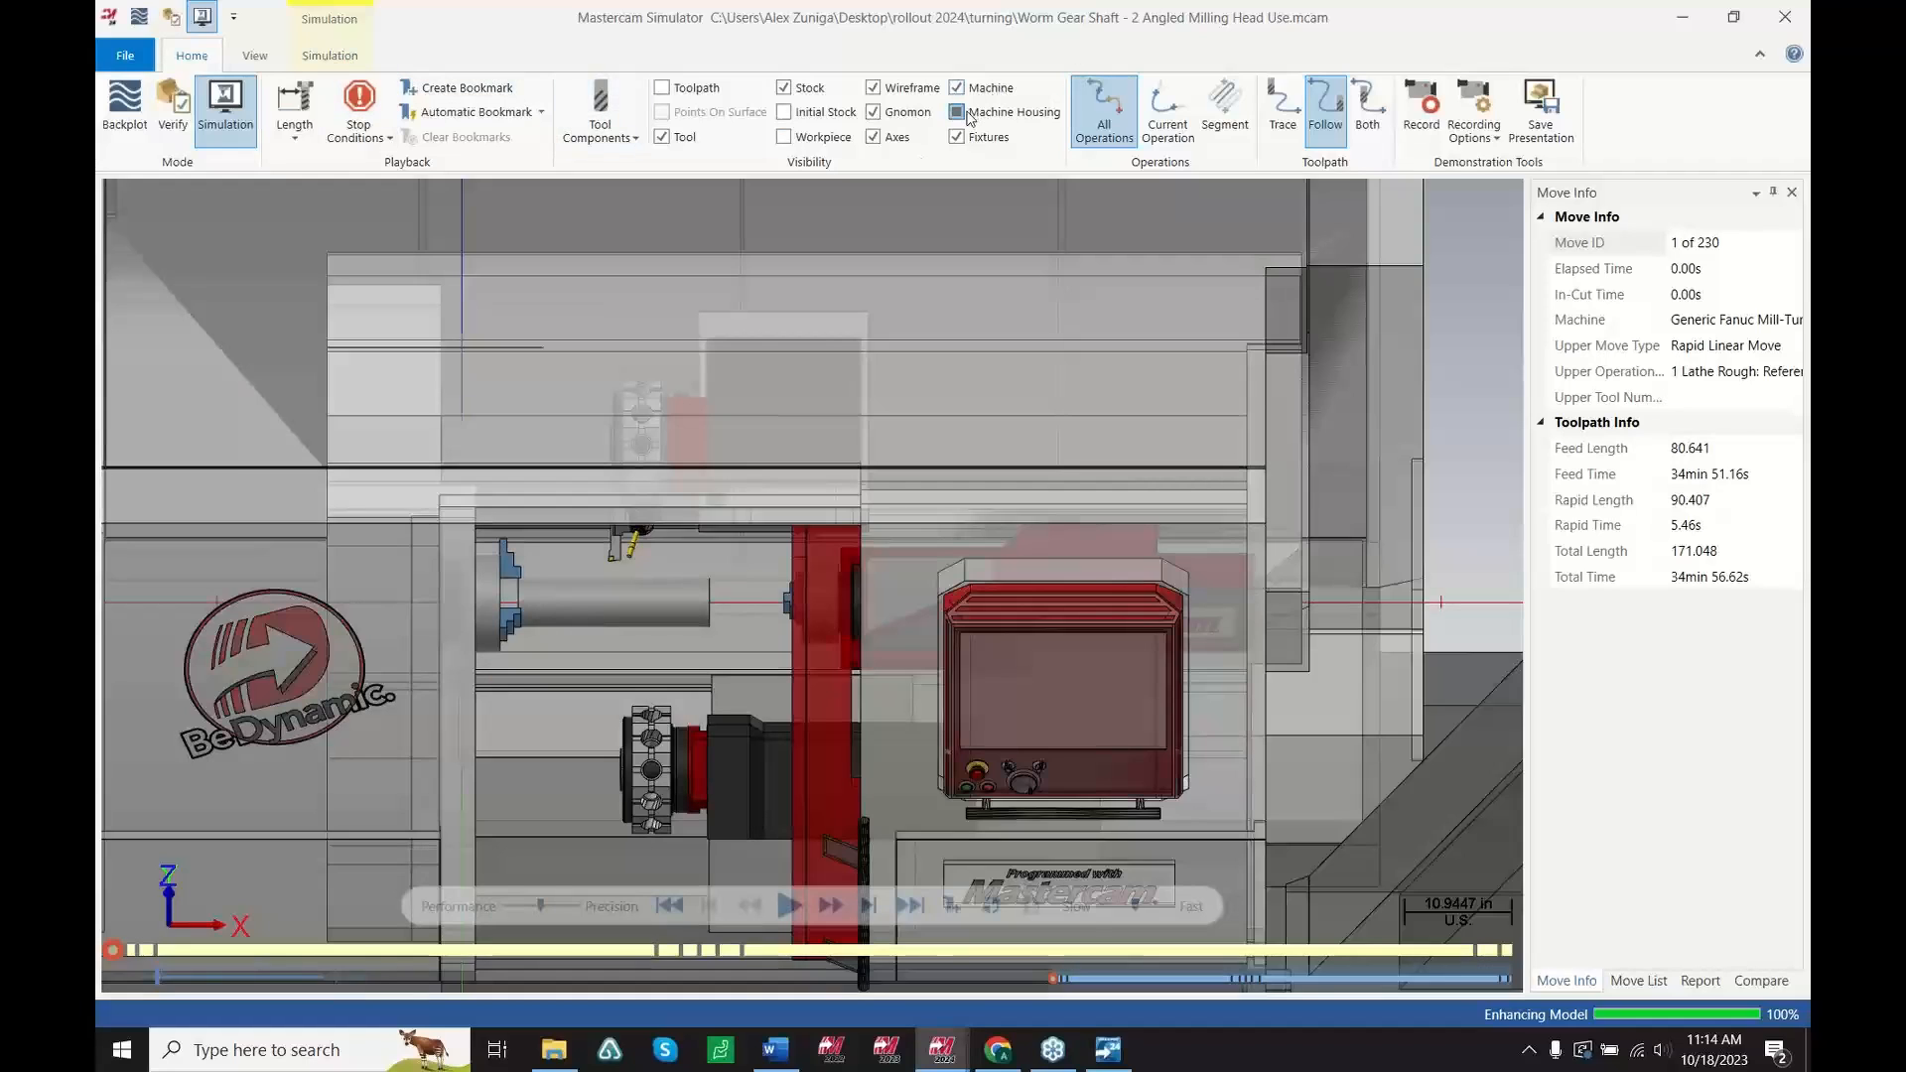
pyautogui.scroll(10, 645, 511)
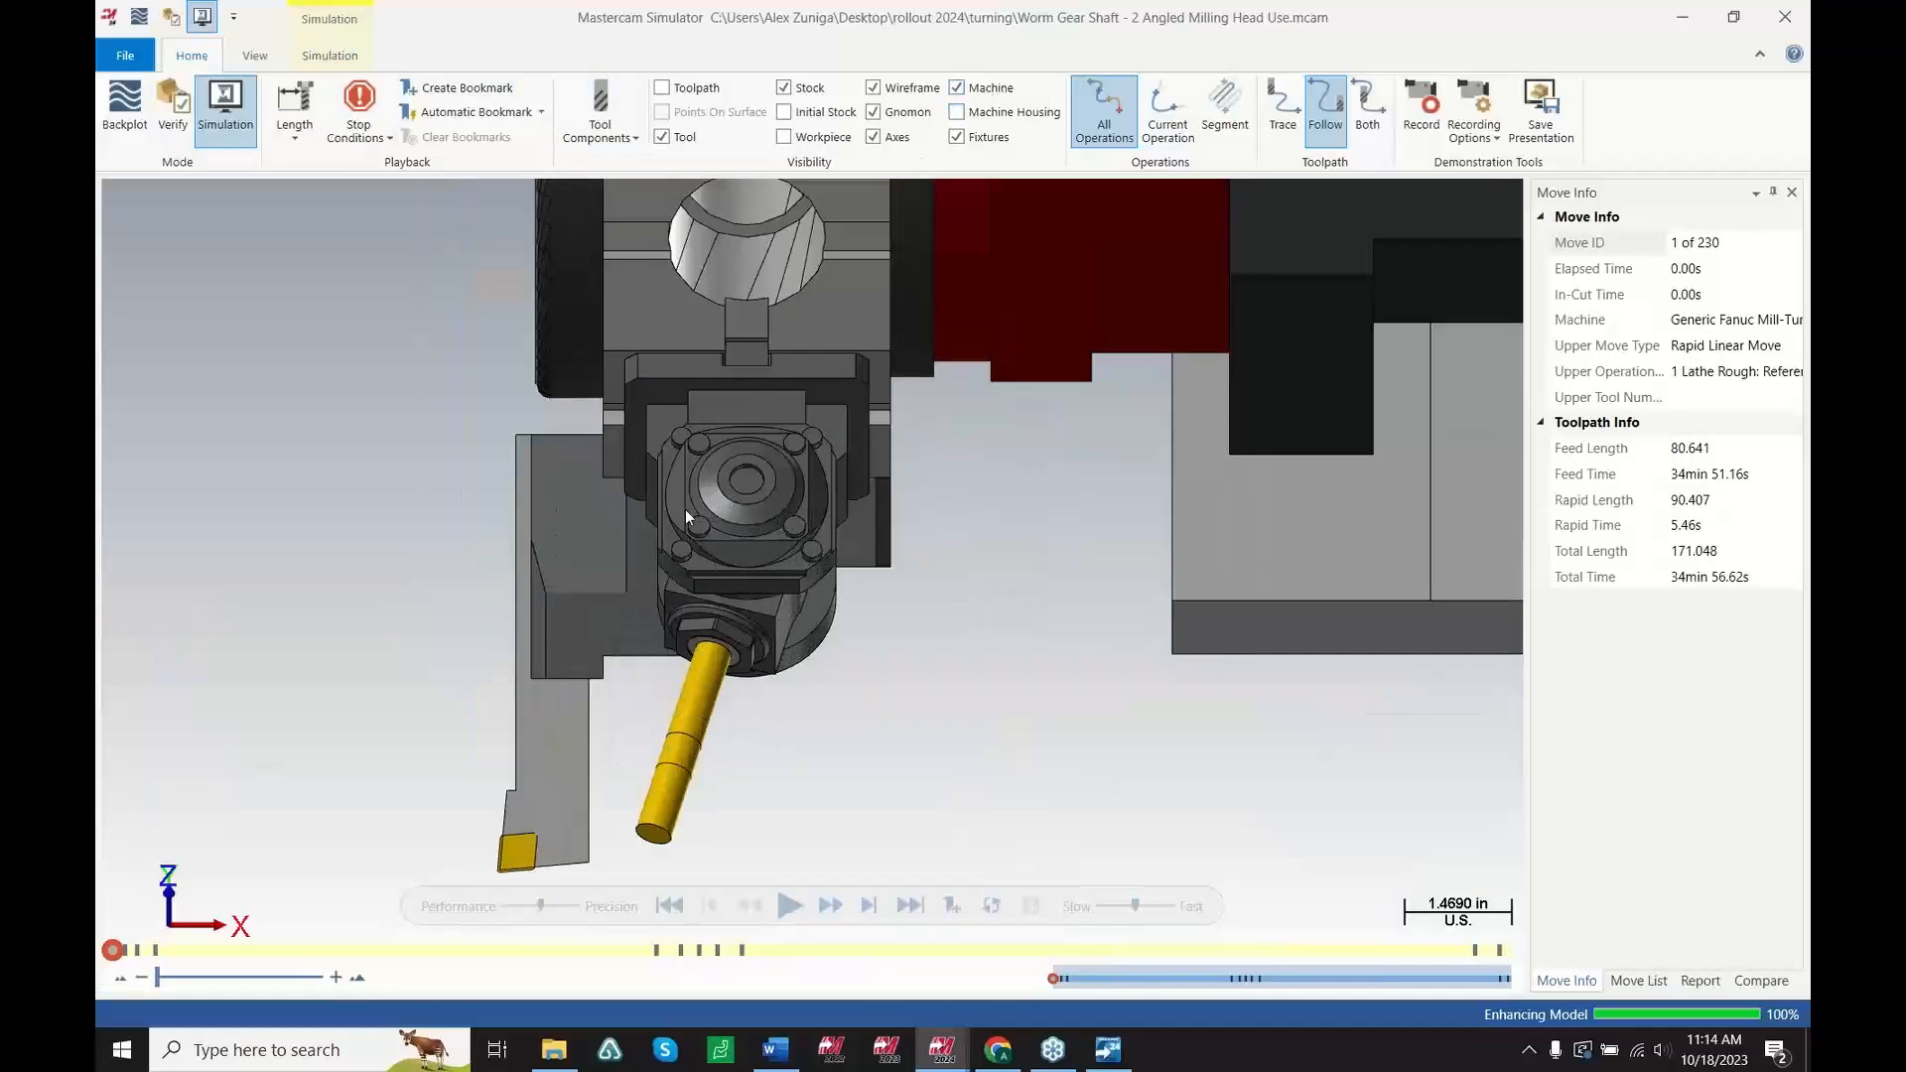
pyautogui.scroll(-10, 685, 509)
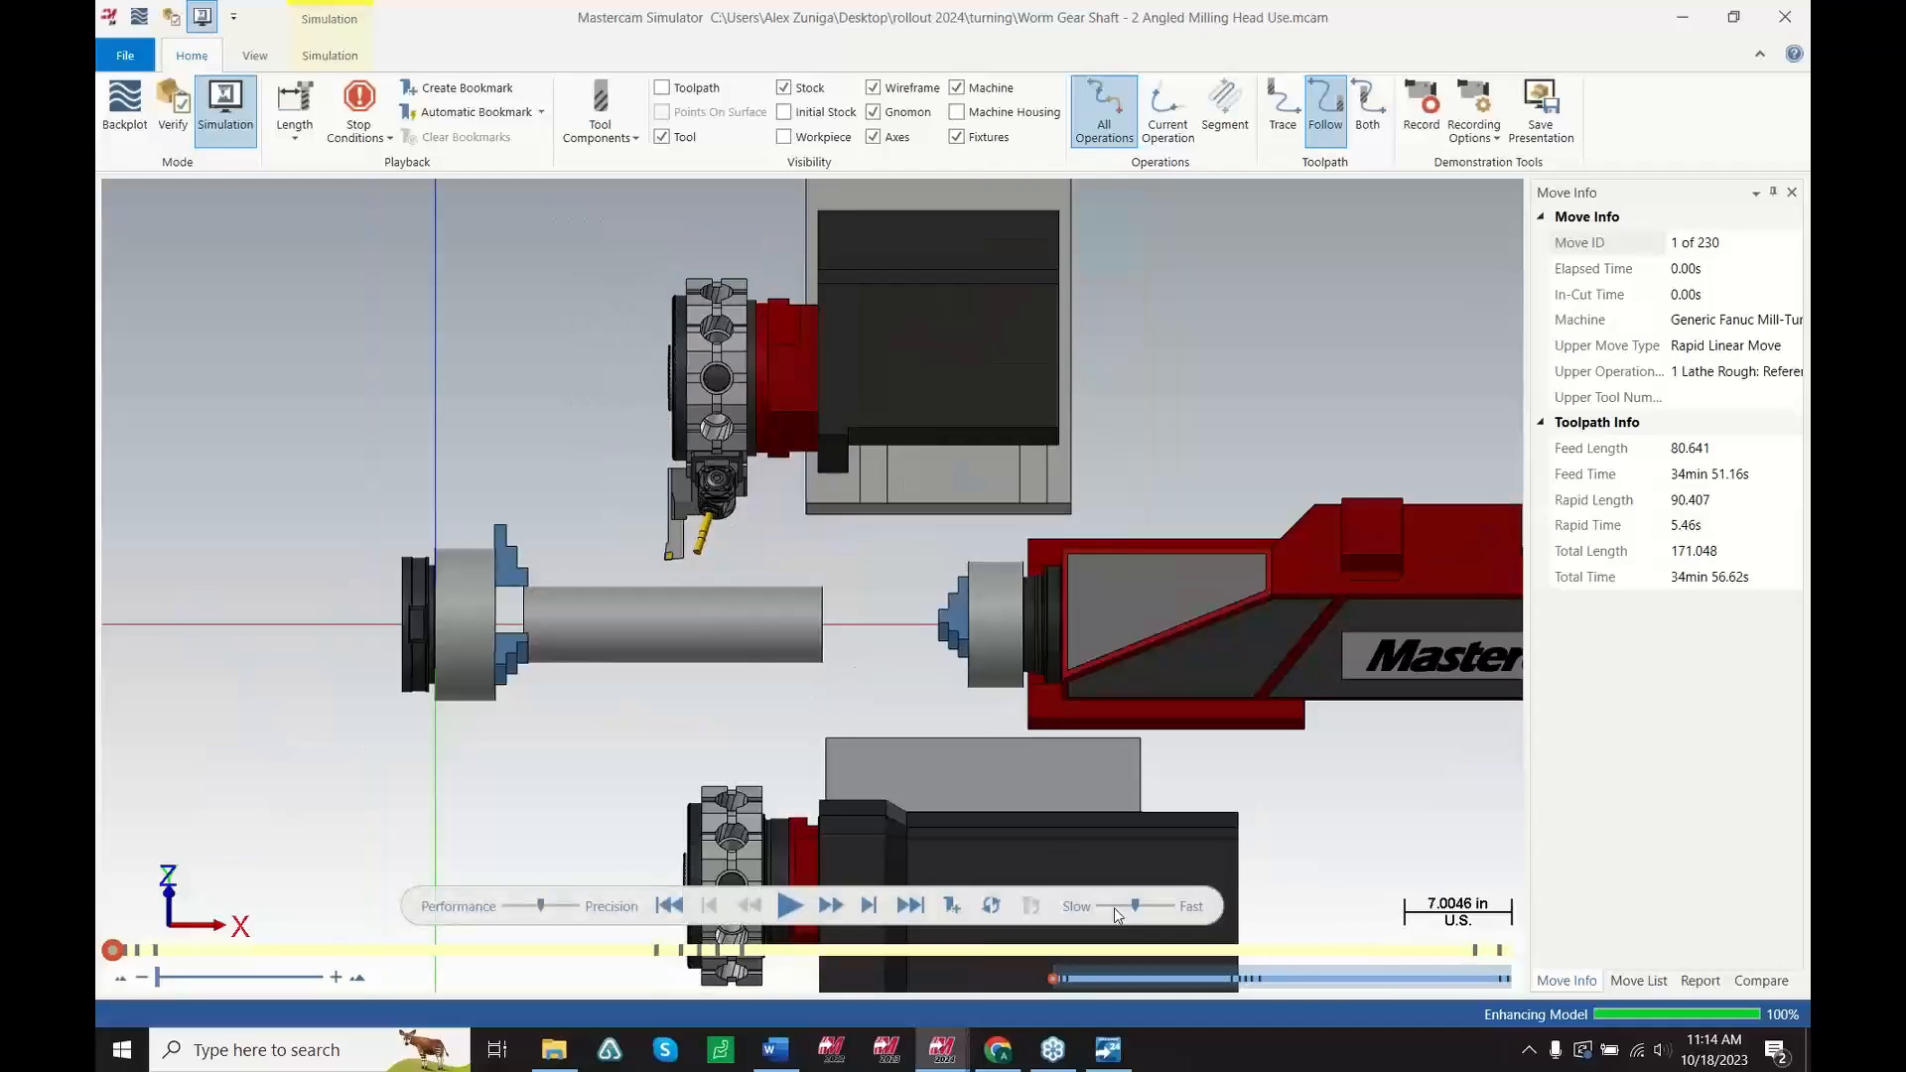
# Play the simulation of the lathe roughing operation and adjust the playback speed
pyautogui.click(791, 912)
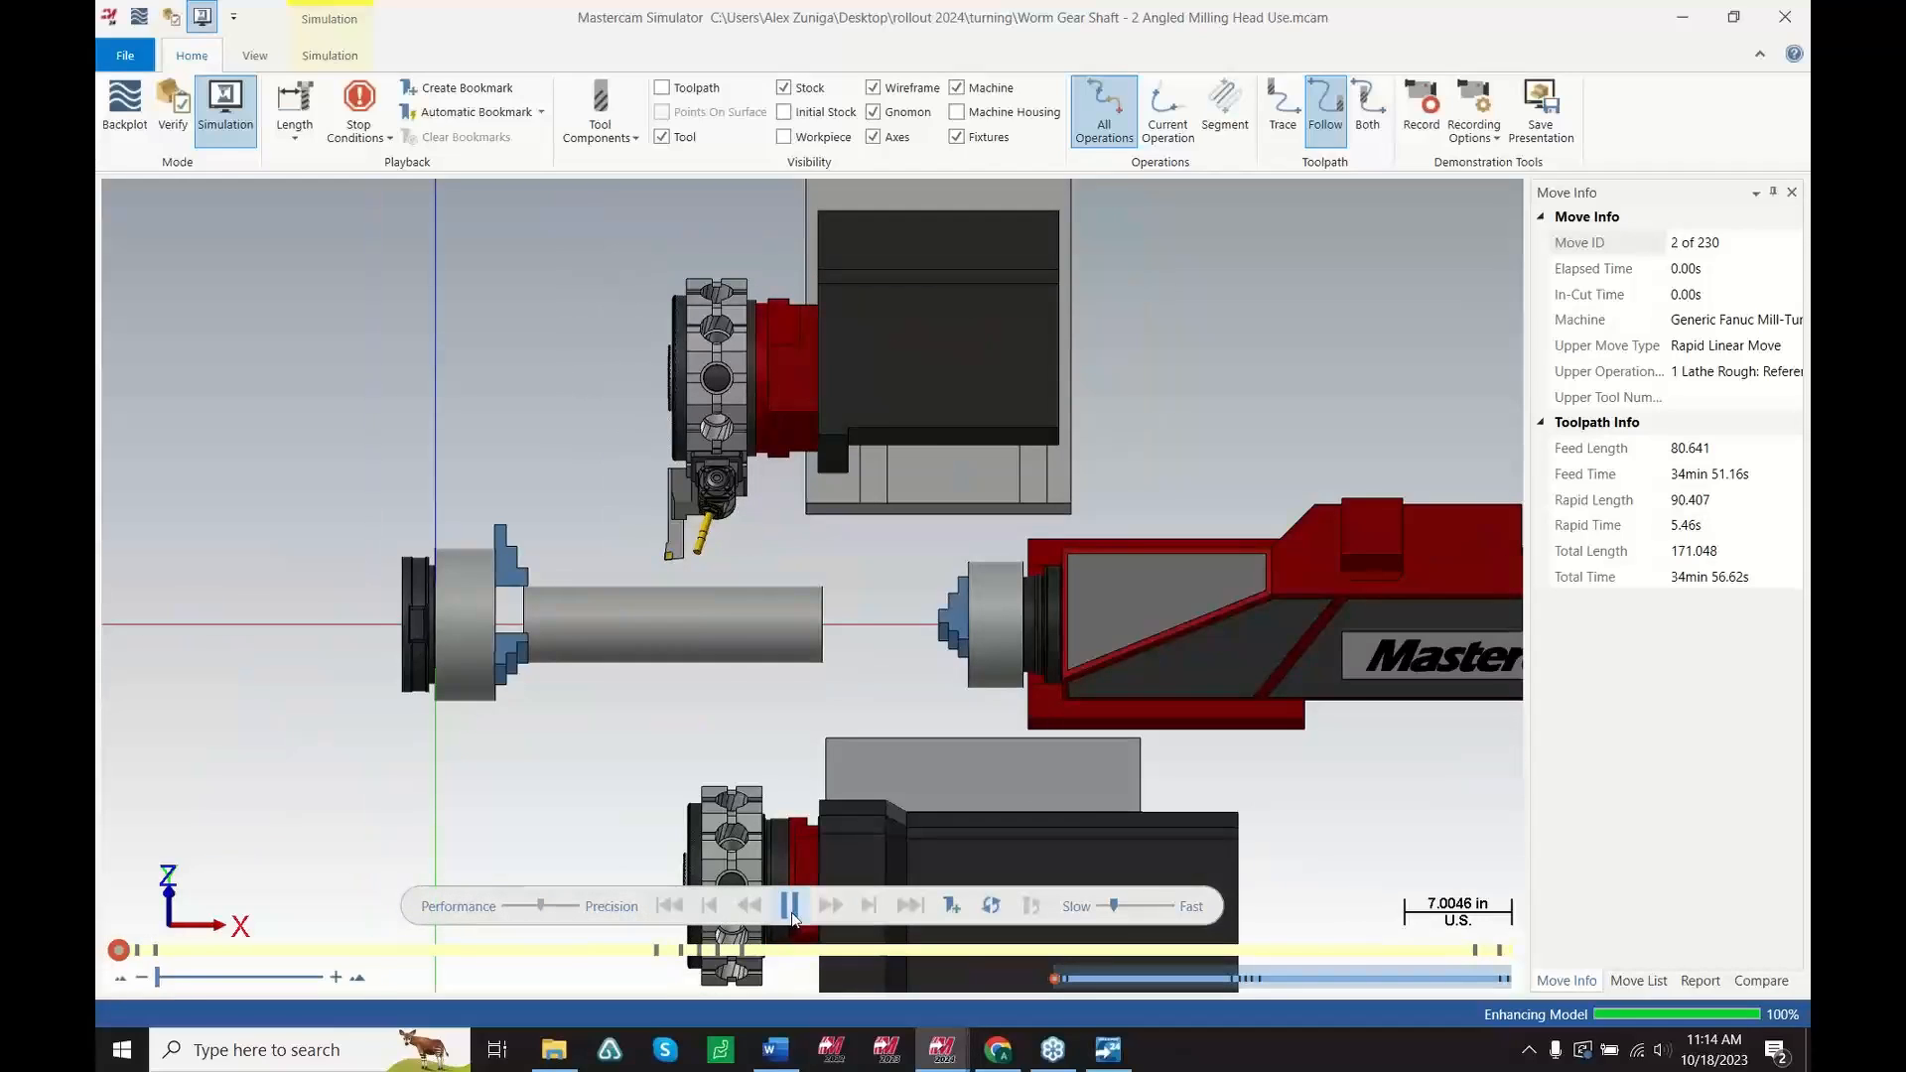
pyautogui.click(794, 916)
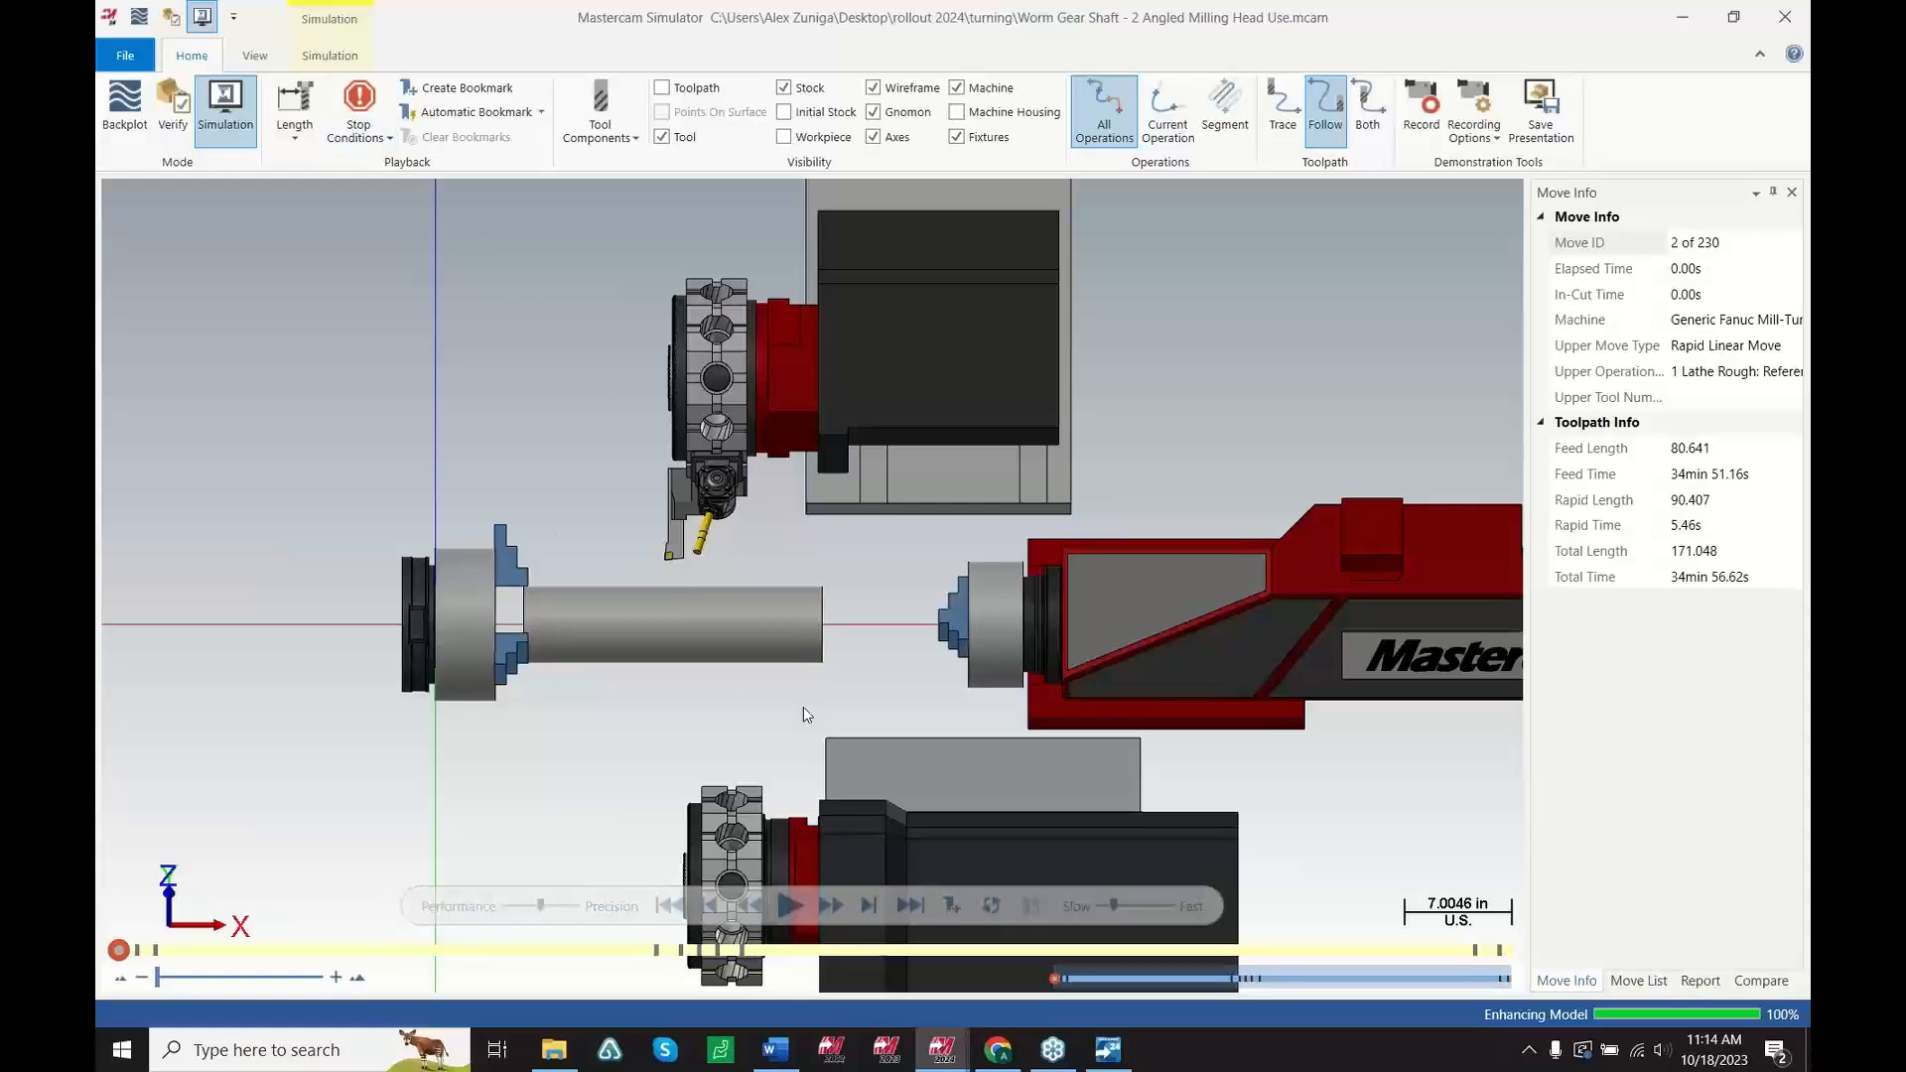
pyautogui.press('space')
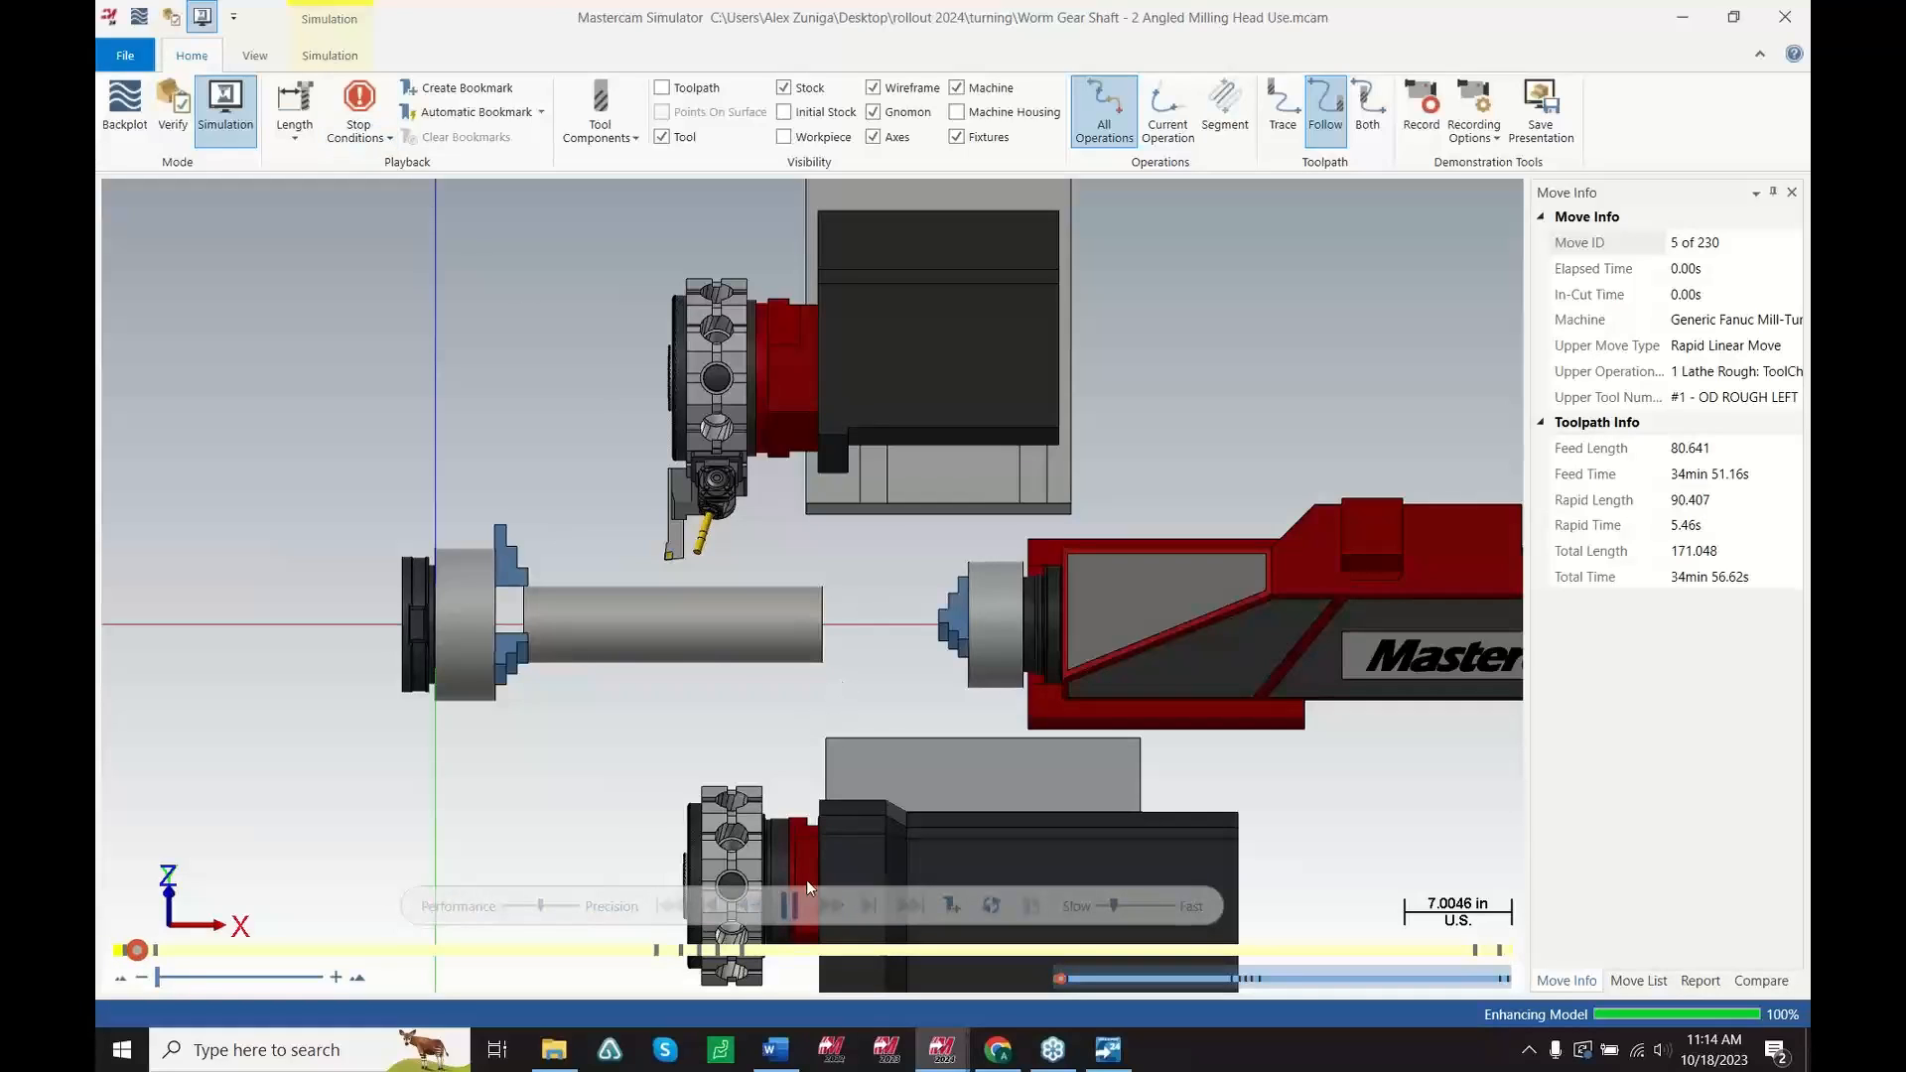
pyautogui.click(799, 914)
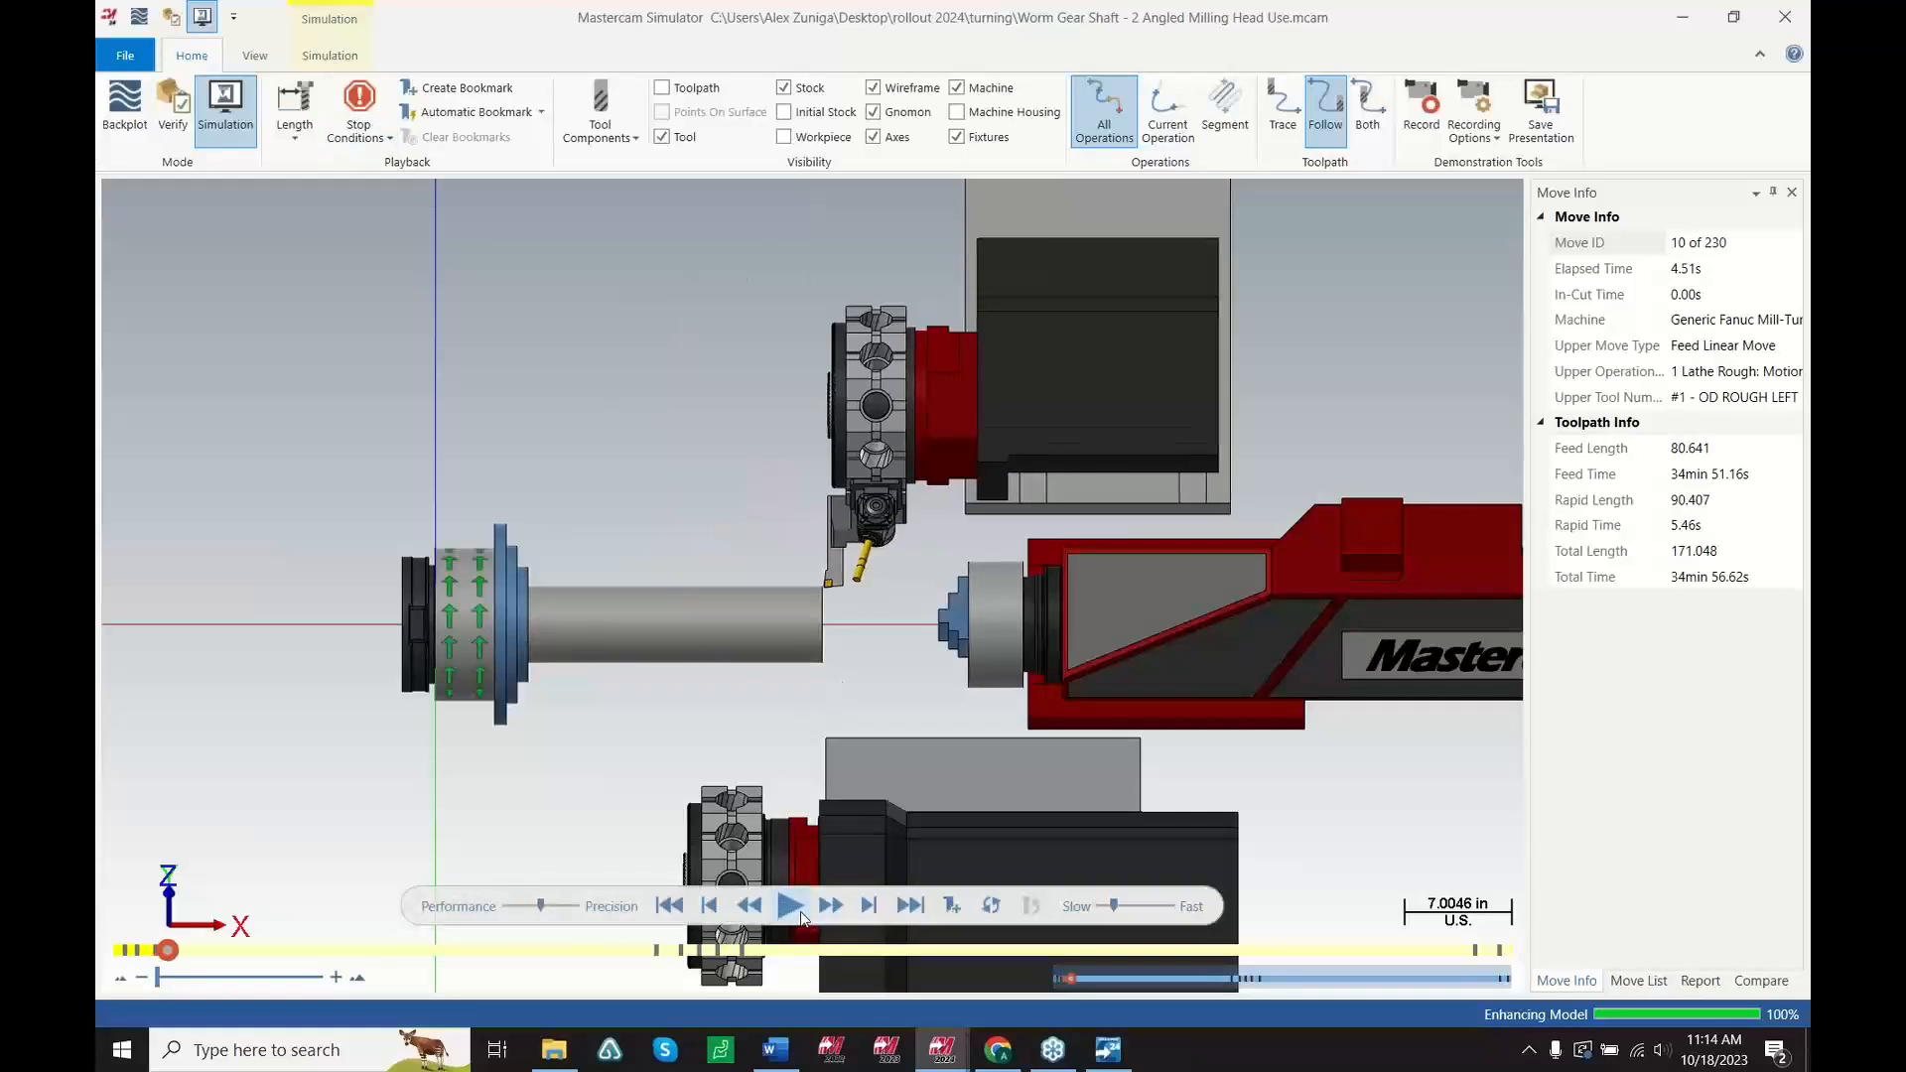
pyautogui.click(792, 906)
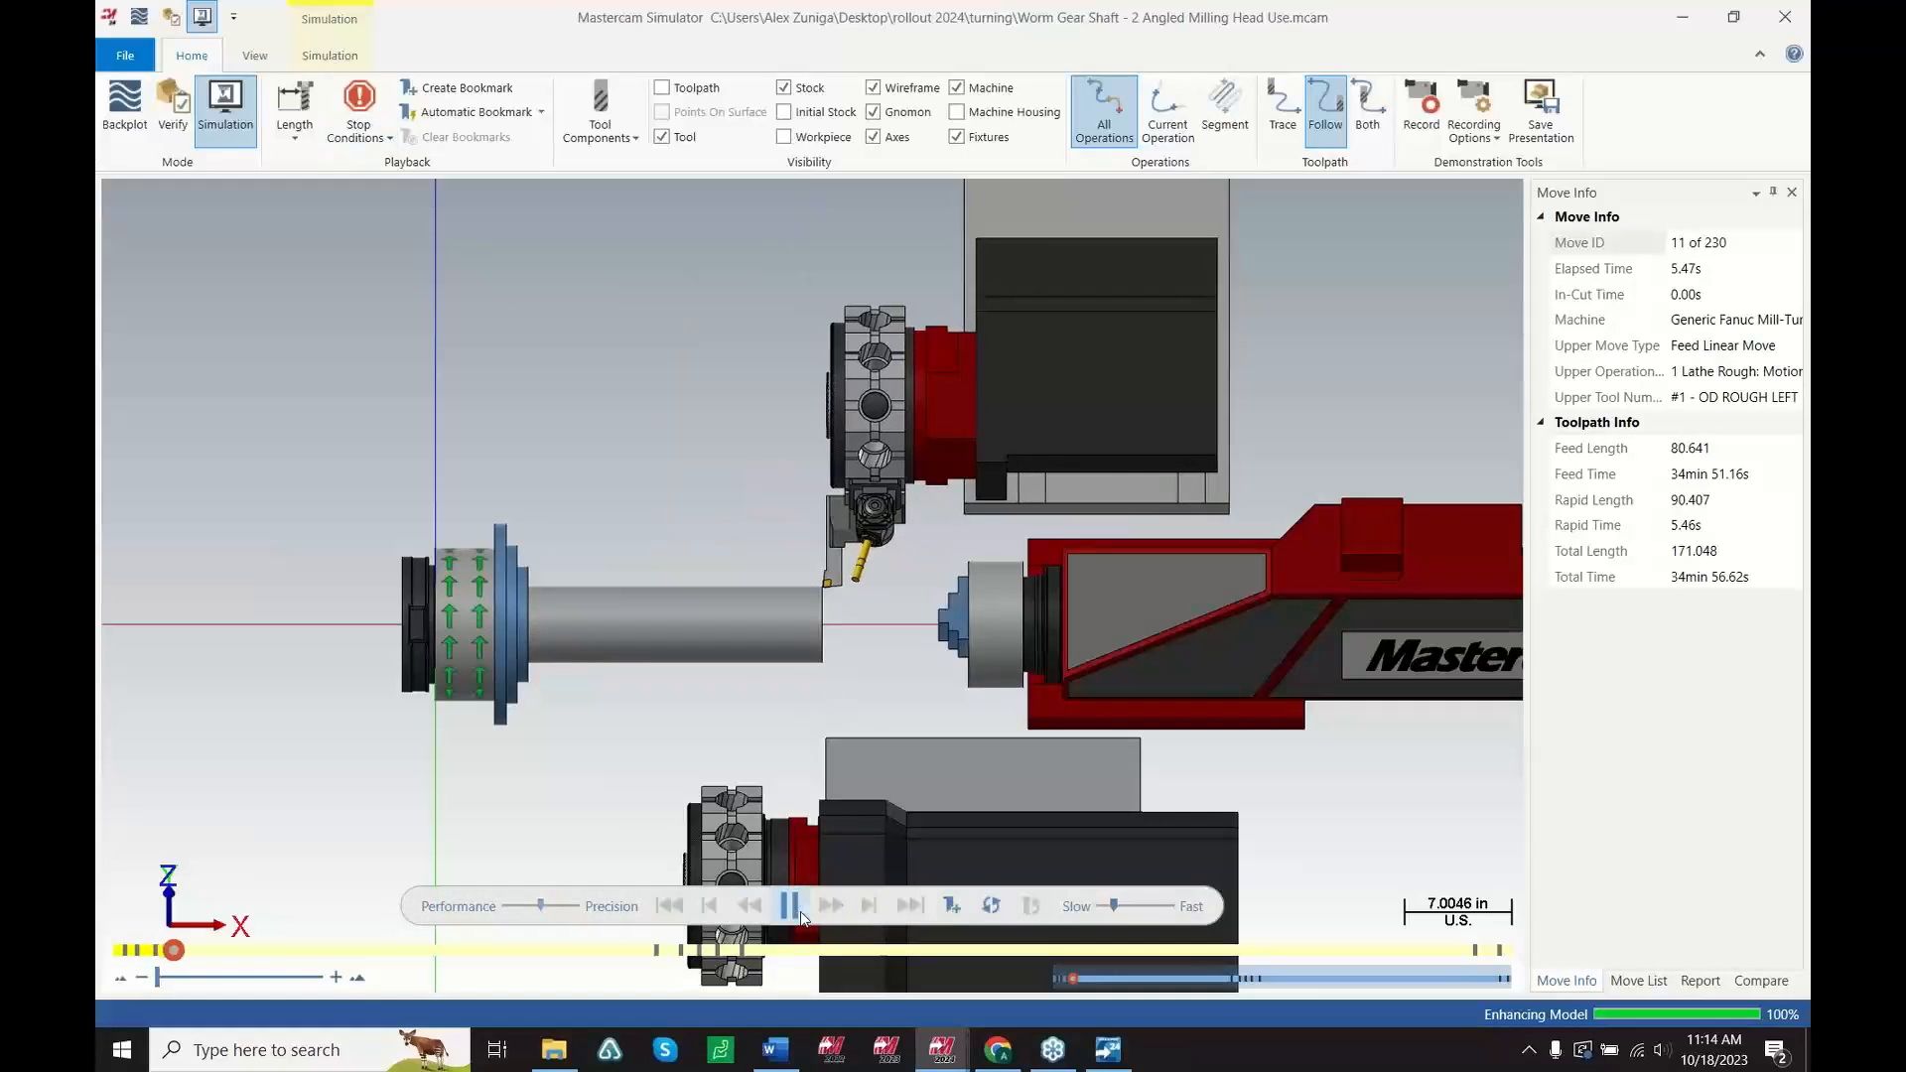
pyautogui.click(1131, 911)
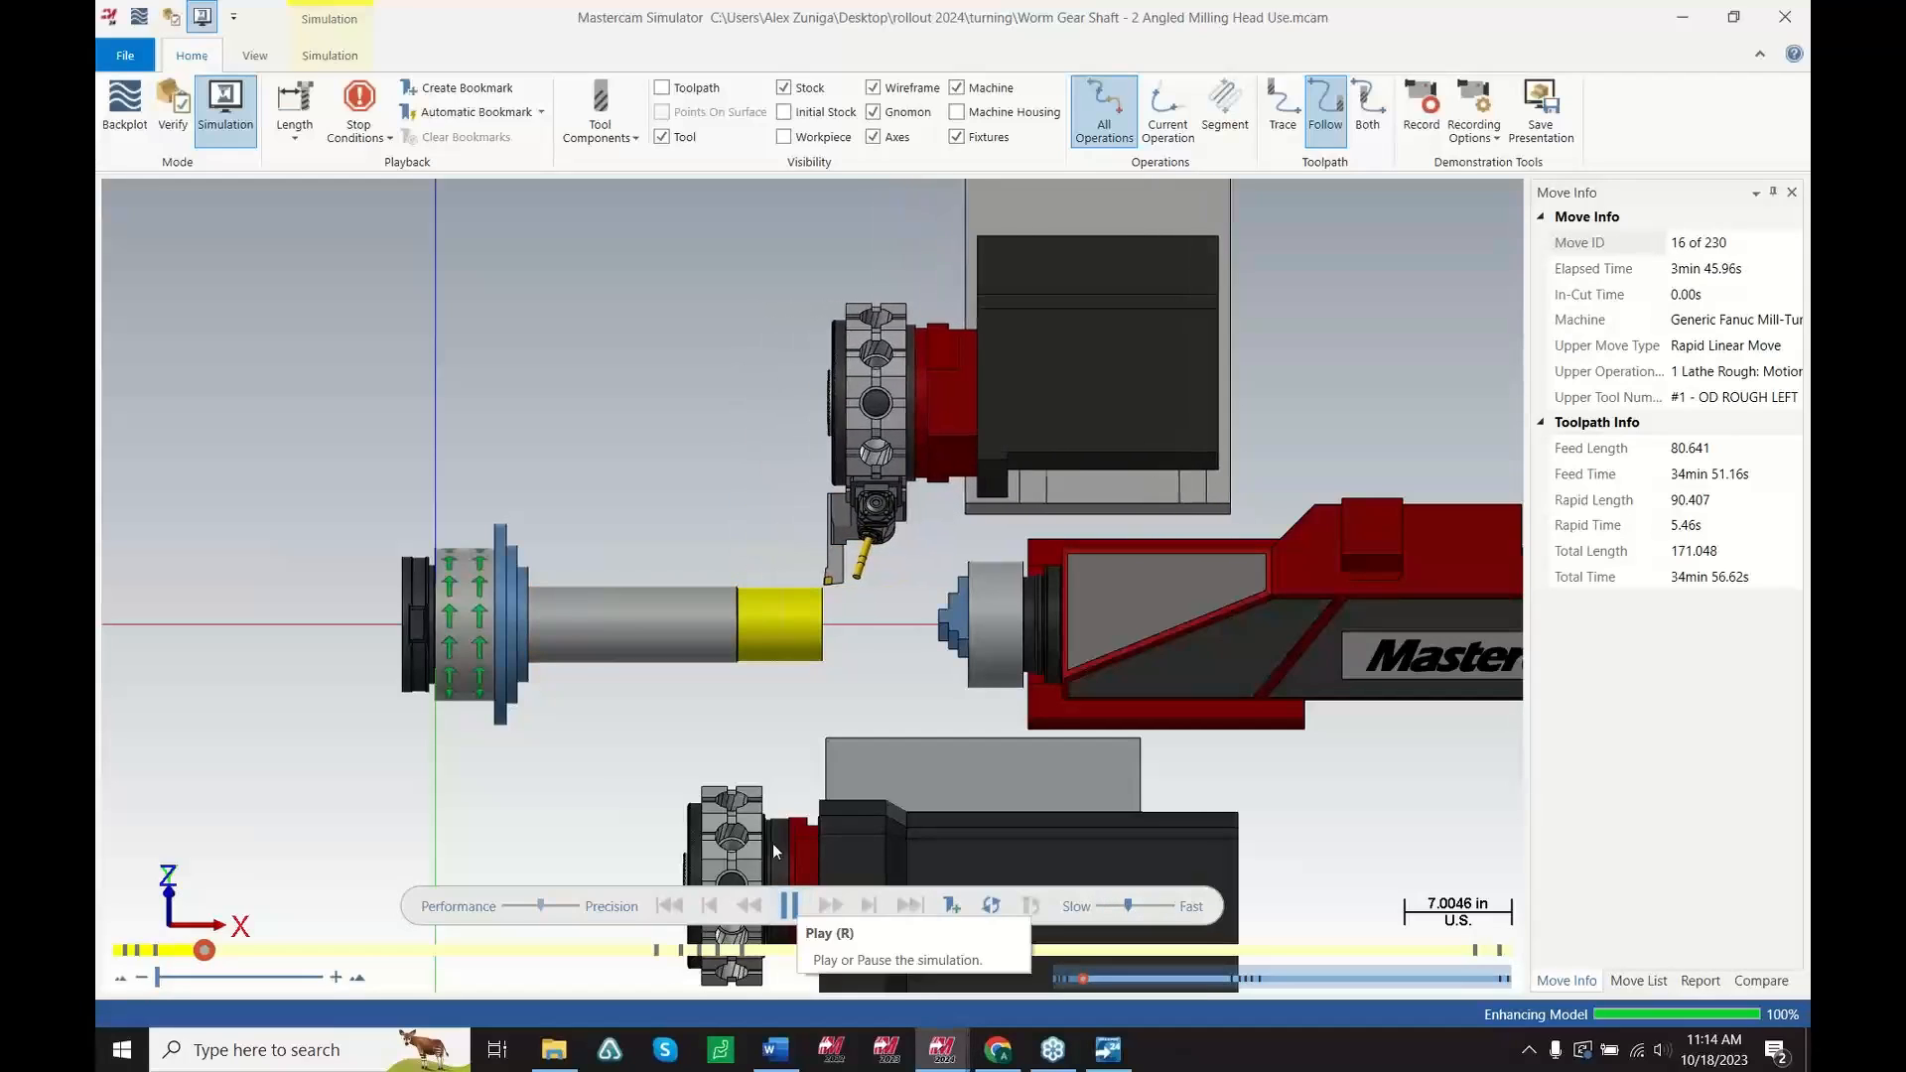
# Add a Tool Change stop condition to the simulation playback
pyautogui.click(327, 62)
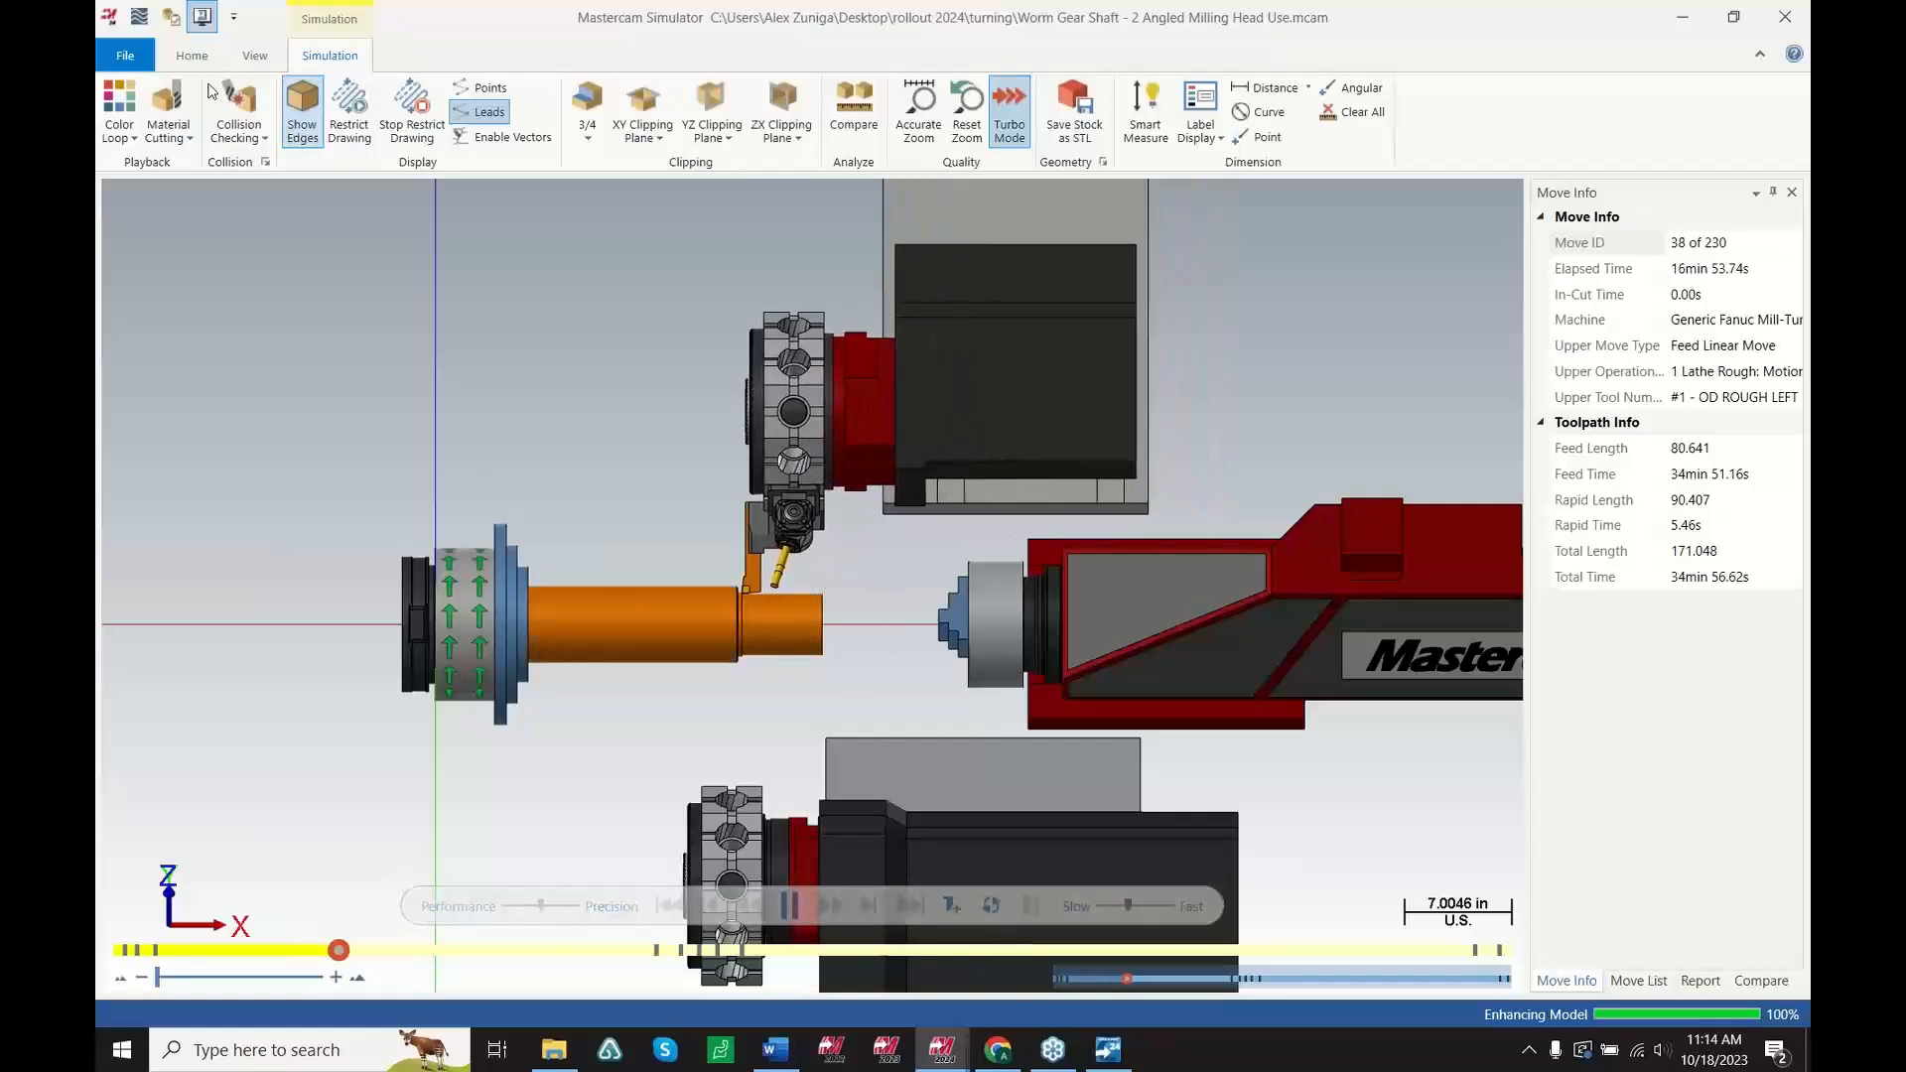
pyautogui.click(191, 56)
pyautogui.click(358, 117)
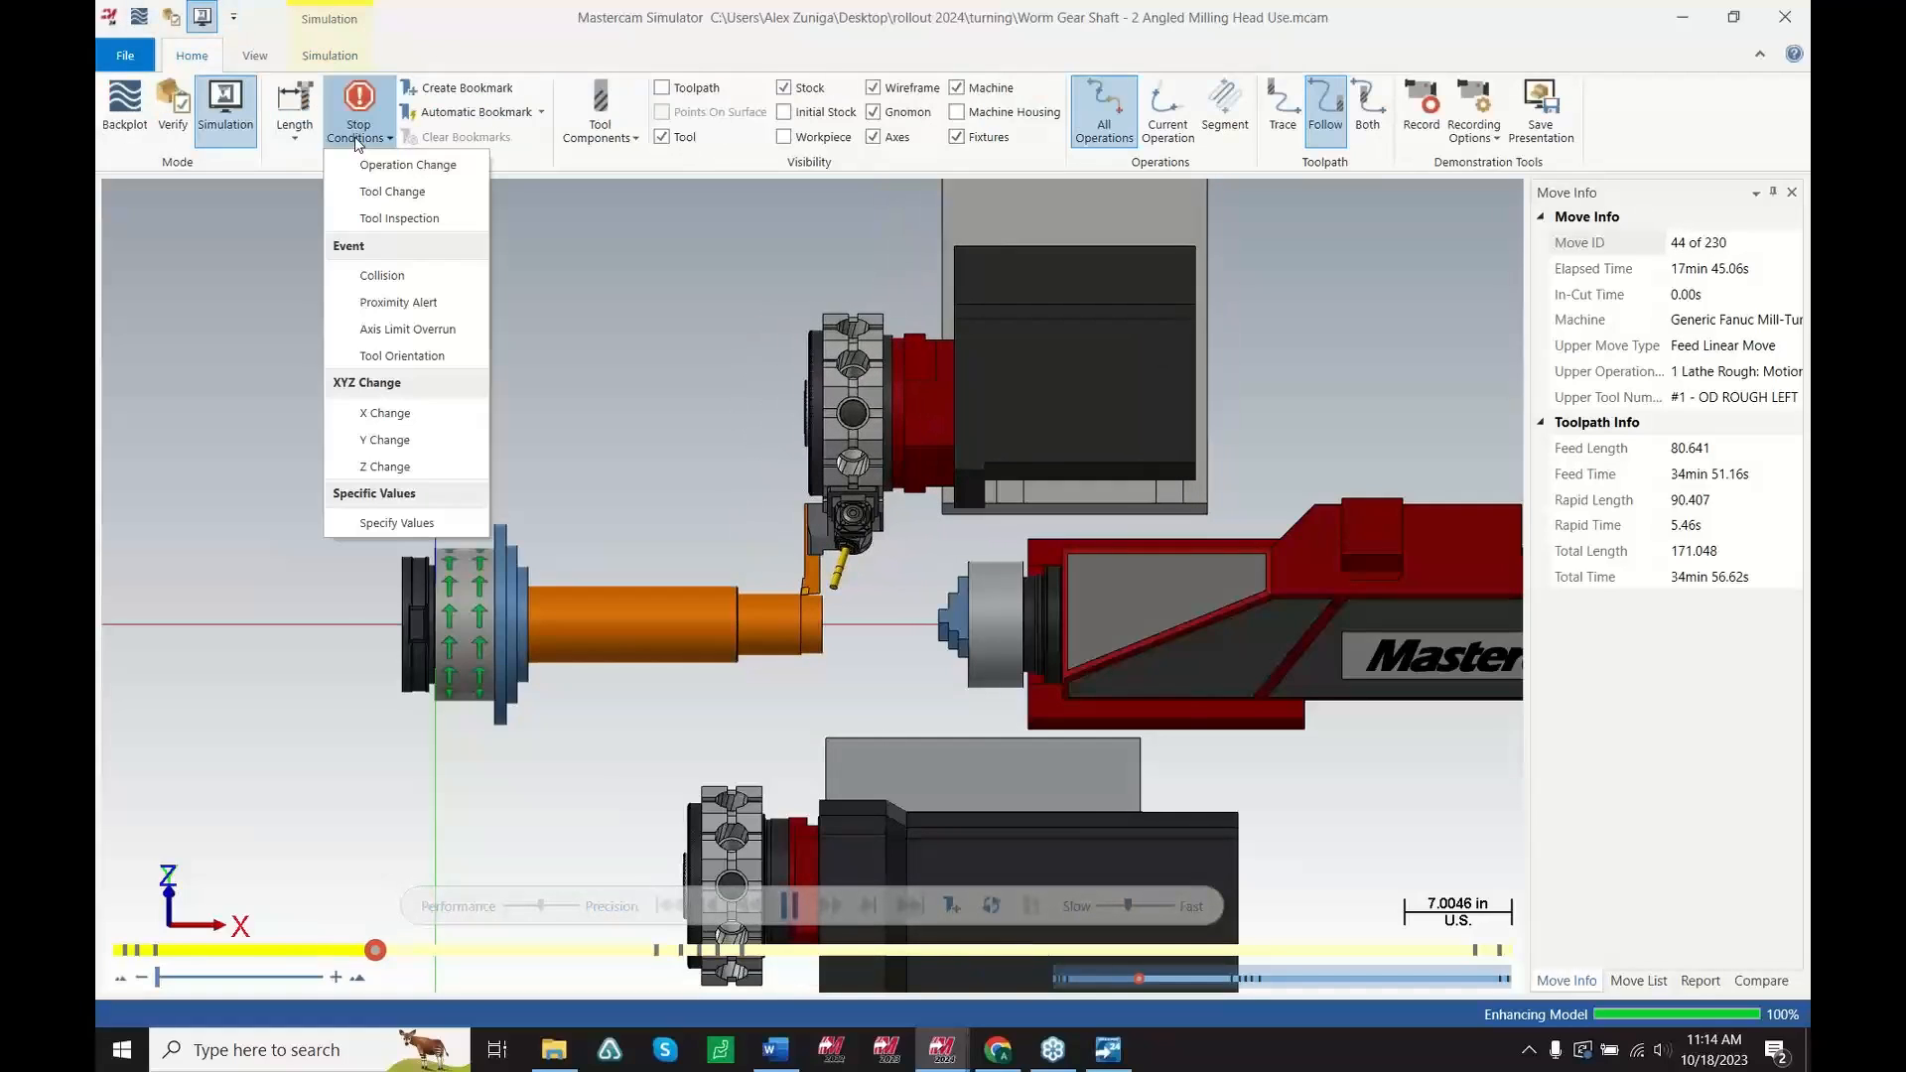
pyautogui.click(405, 191)
pyautogui.click(634, 371)
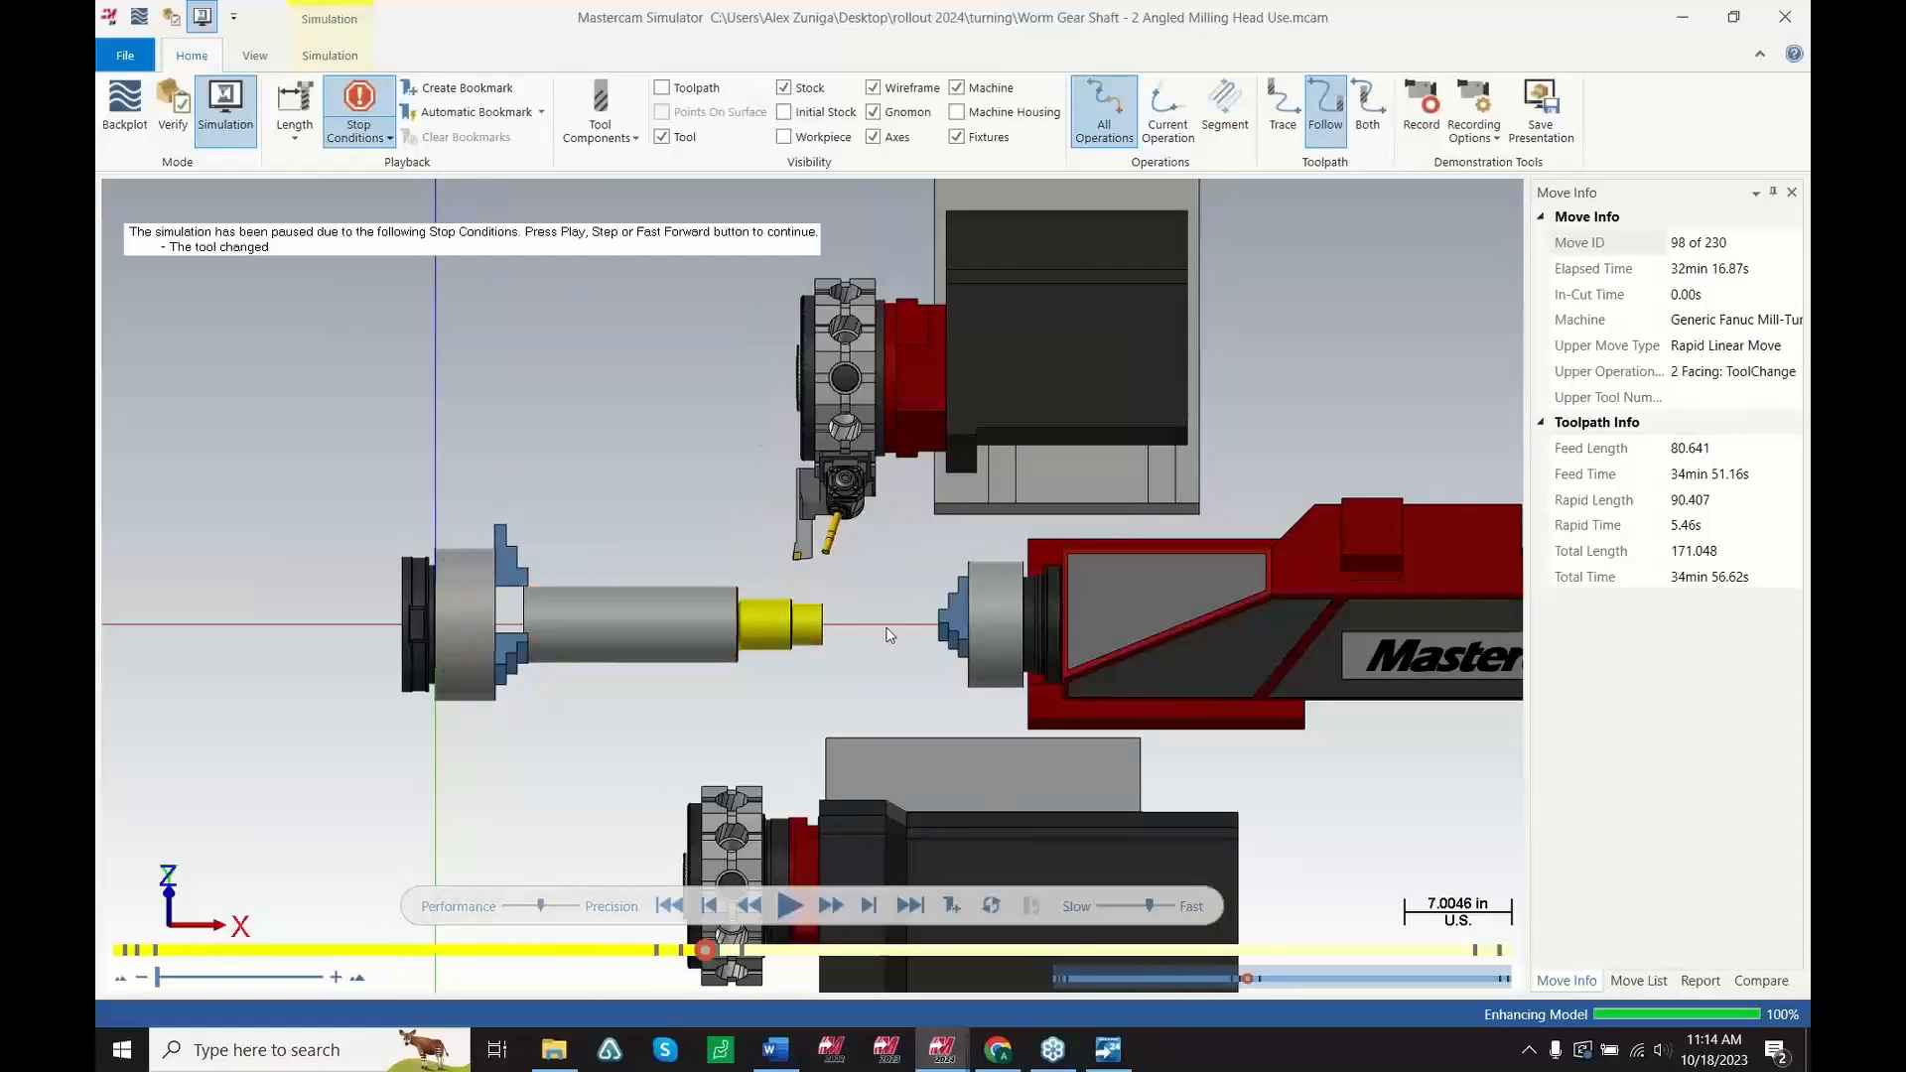
# Step and play through the Facing operation, zooming and orbiting to watch the angled milling head cut
pyautogui.scroll(5, 834, 599)
pyautogui.press('s')
pyautogui.press('s')
pyautogui.press('s')
pyautogui.scroll(1, 788, 687)
pyautogui.moveTo(788, 691); pyautogui.dragTo(788, 706, button='middle')
pyautogui.press('s')
pyautogui.press('s')
pyautogui.press('s')
pyautogui.moveTo(893, 345); pyautogui.dragTo(904, 355, button='middle')
pyautogui.click(1116, 907)
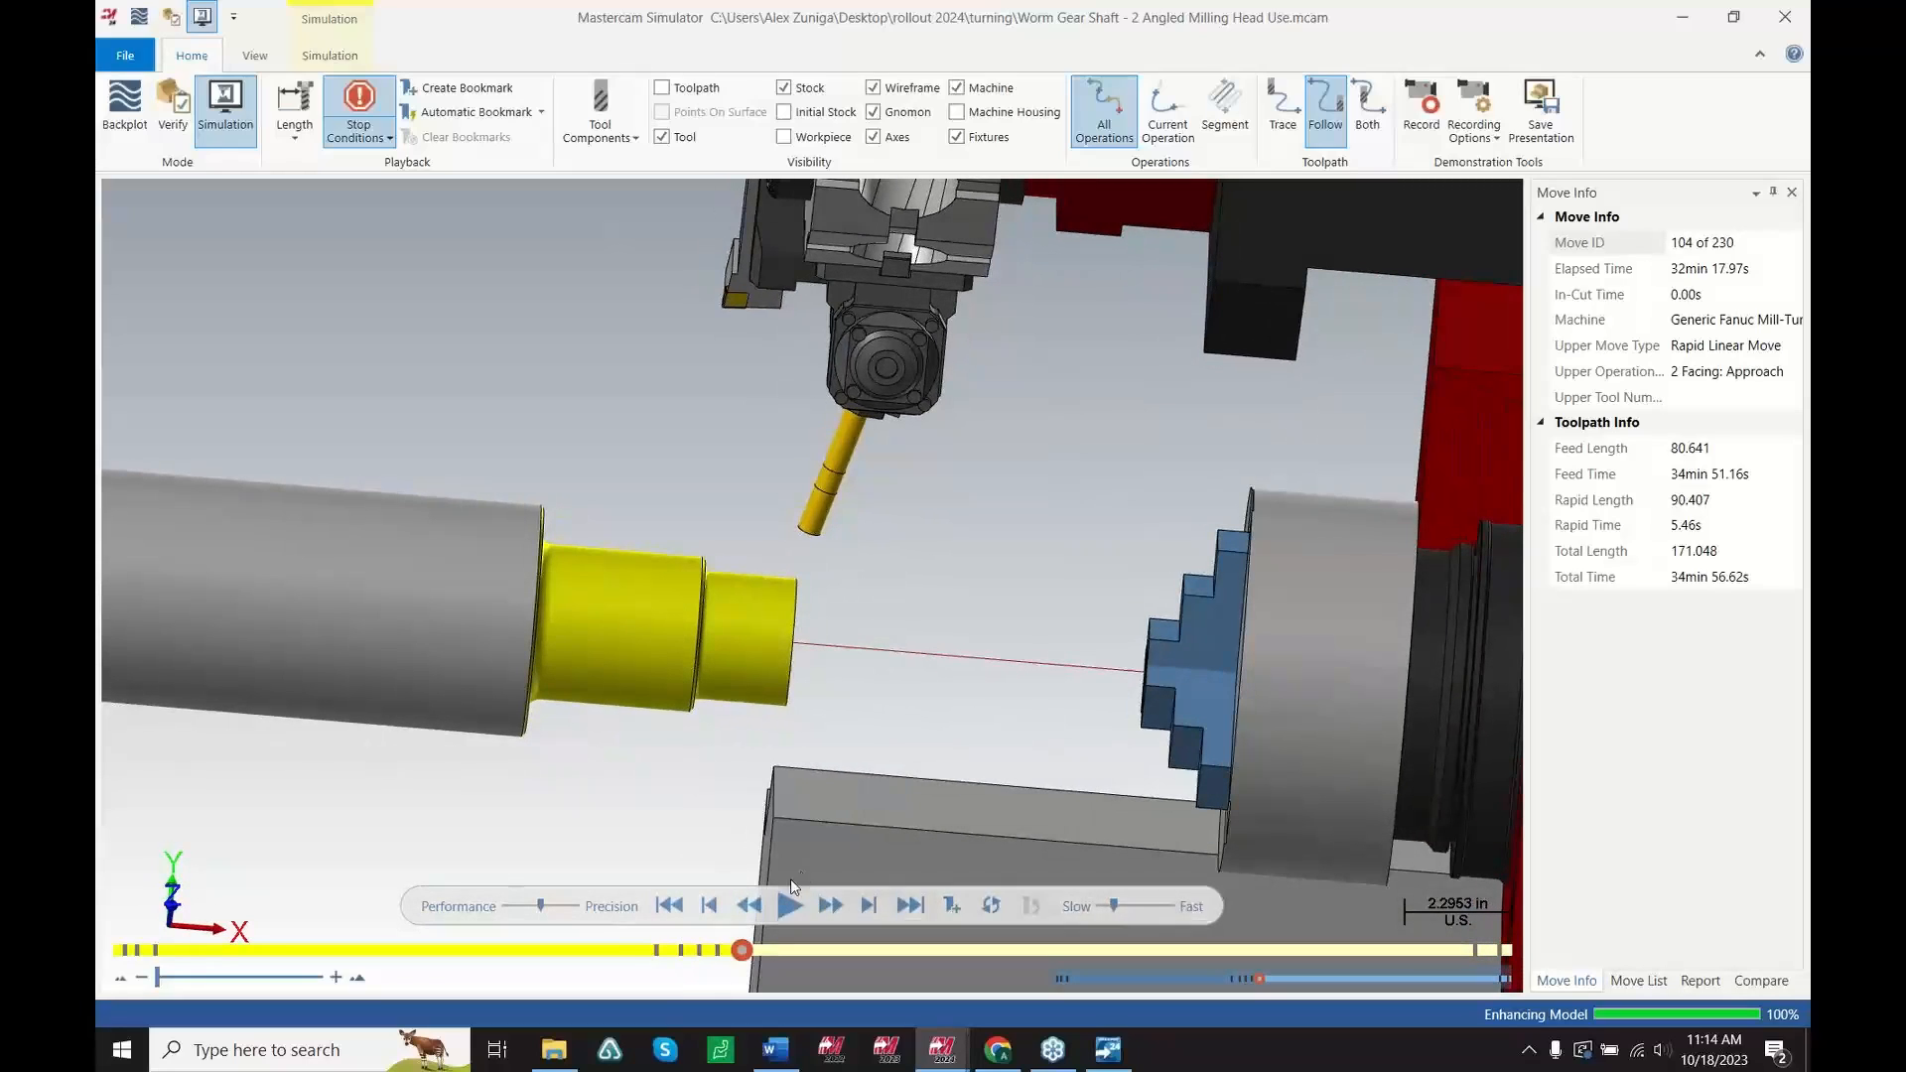
pyautogui.click(792, 908)
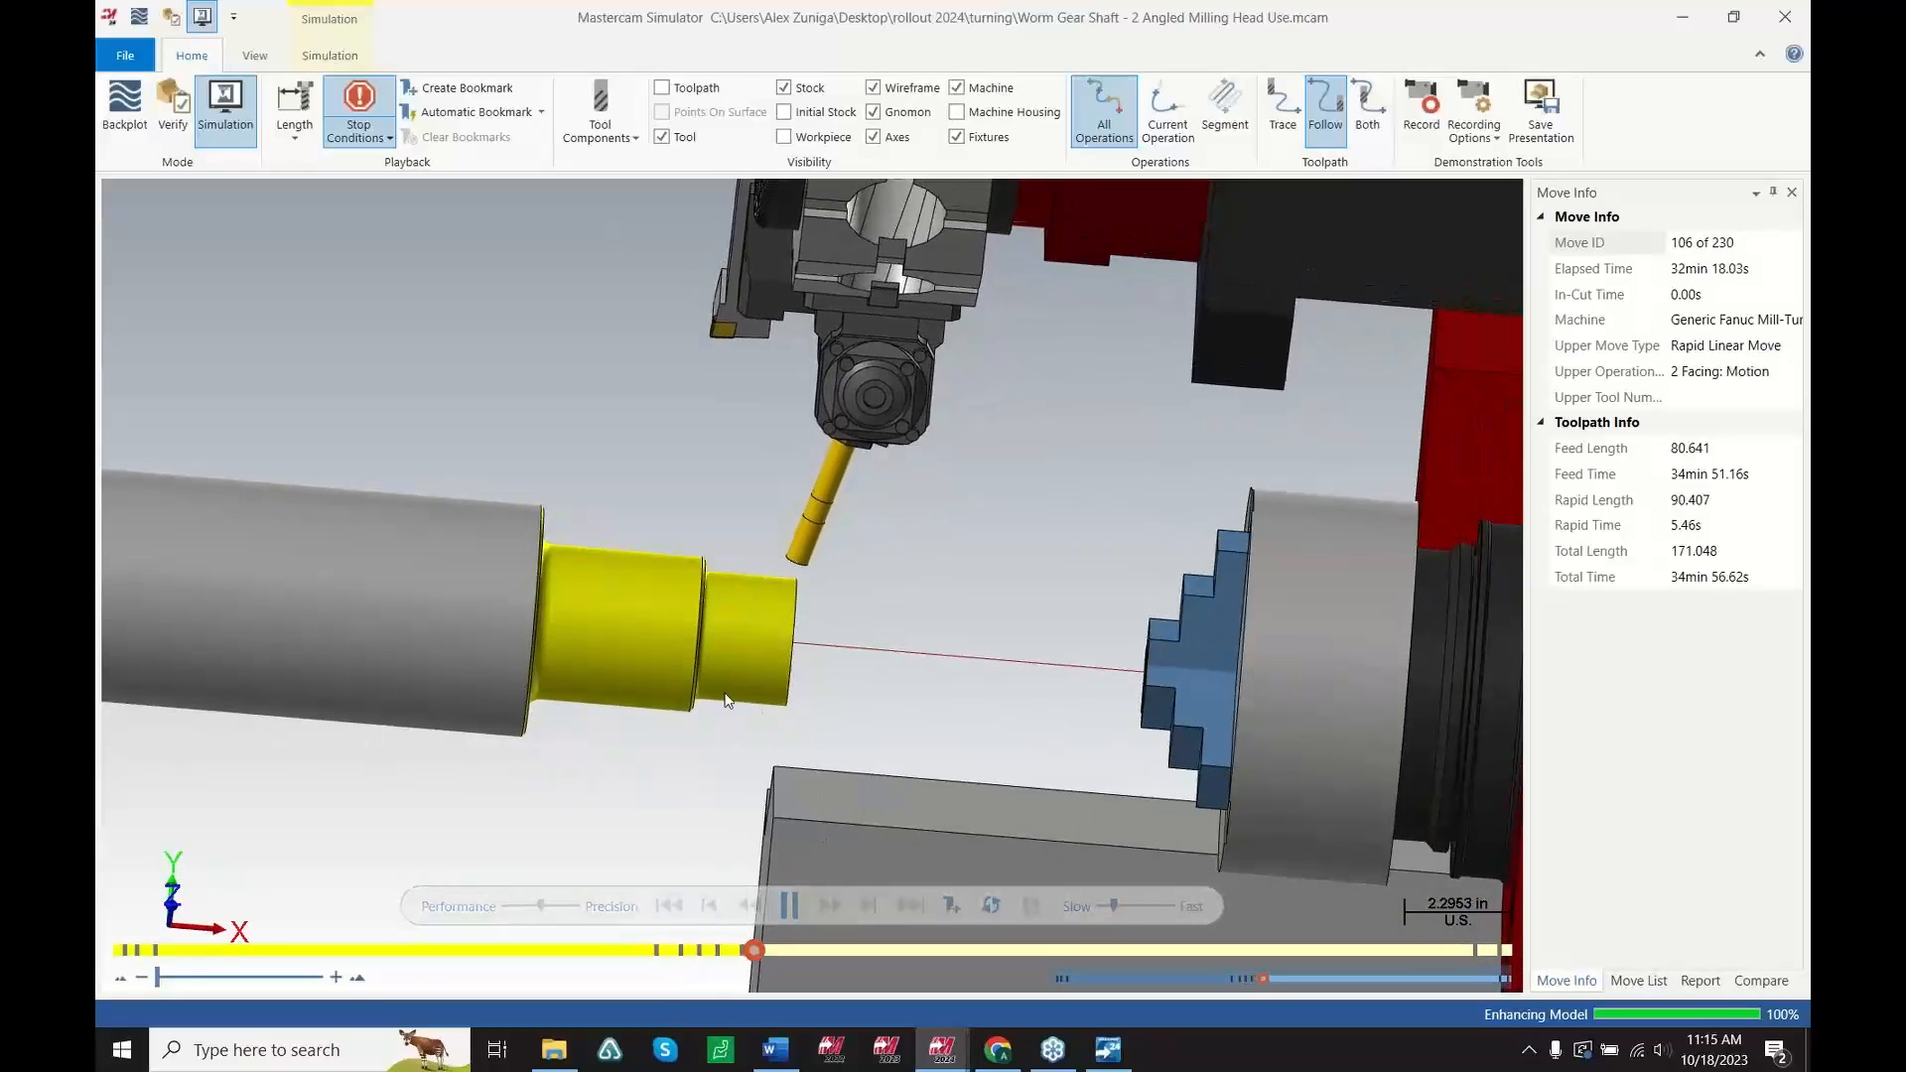
pyautogui.moveTo(722, 697)
pyautogui.mouseDown(button='middle')
pyautogui.moveTo(690, 659)
pyautogui.moveTo(701, 670)
pyautogui.mouseUp(button='middle')
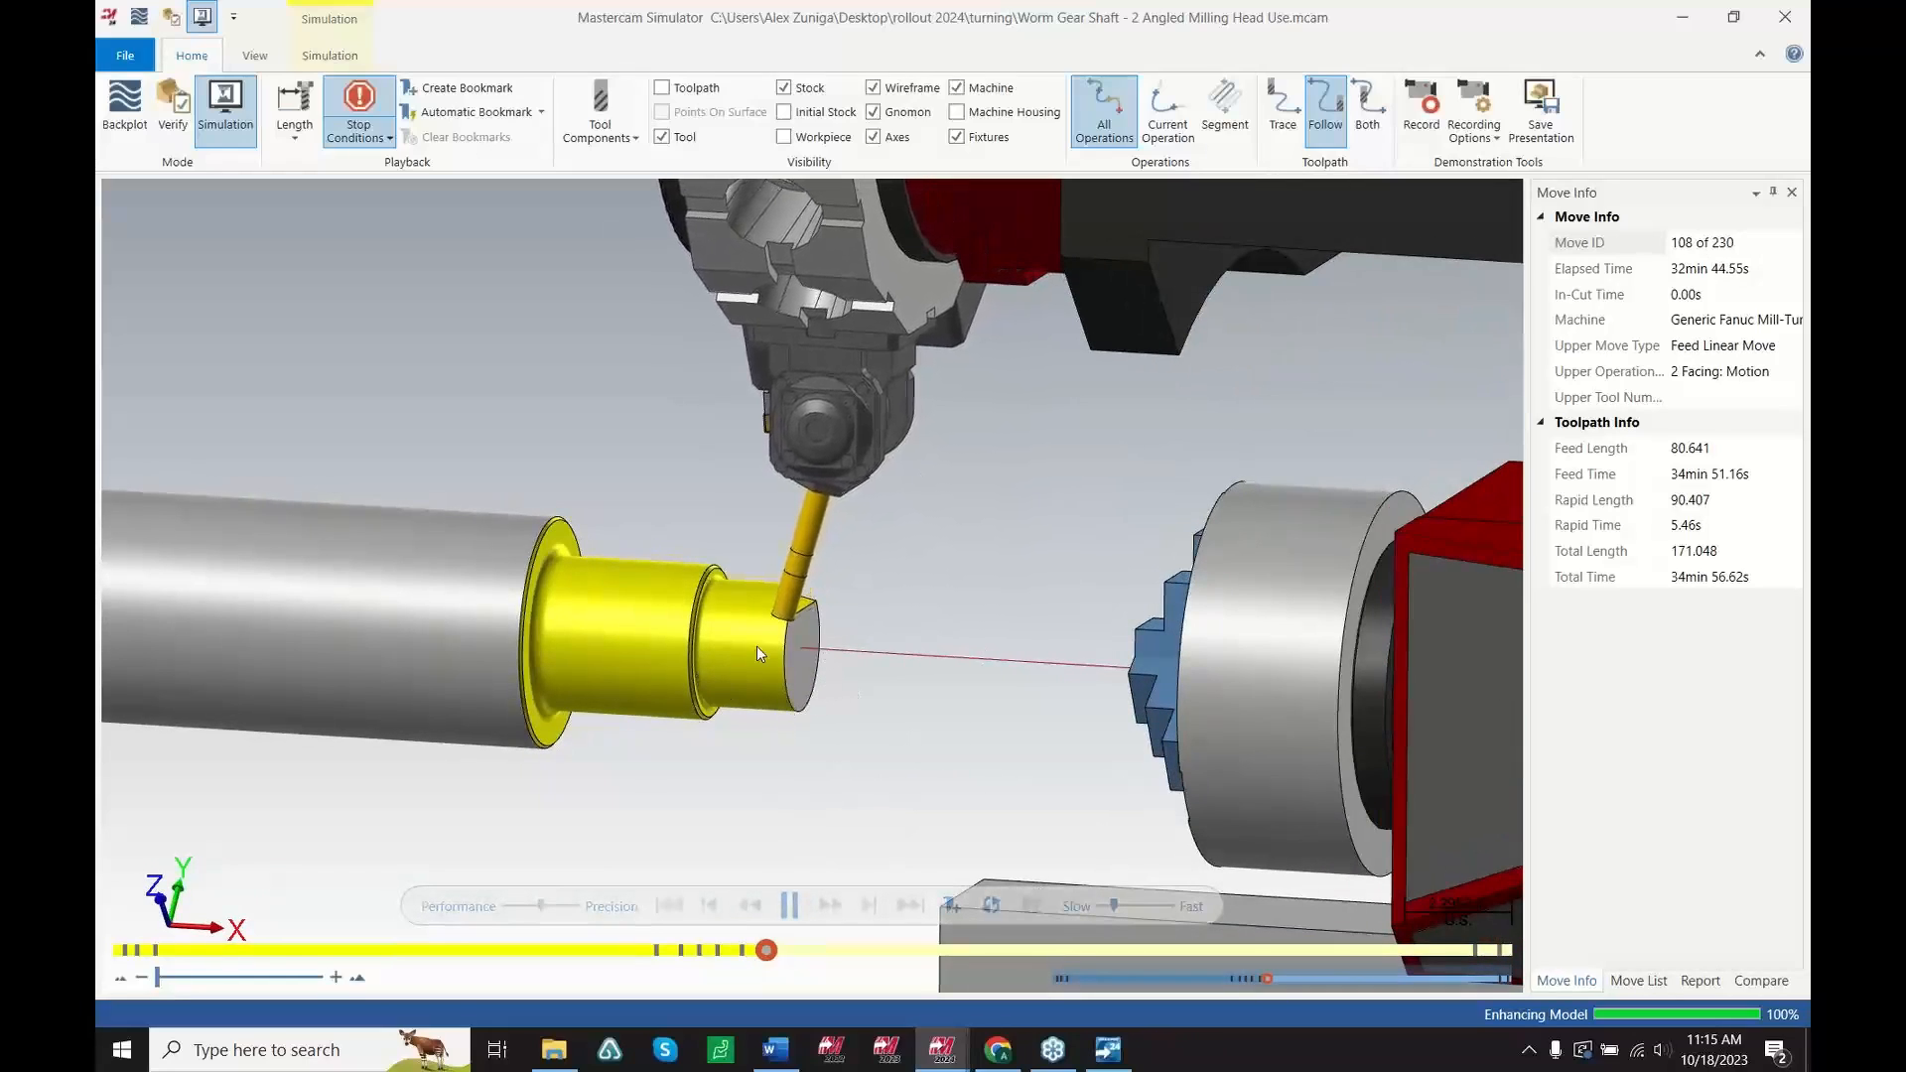
# Close the simulator and the worm gear shaft file without saving changes
pyautogui.moveTo(757, 646); pyautogui.dragTo(792, 649, button='middle')
pyautogui.moveTo(1115, 906); pyautogui.dragTo(1130, 907)
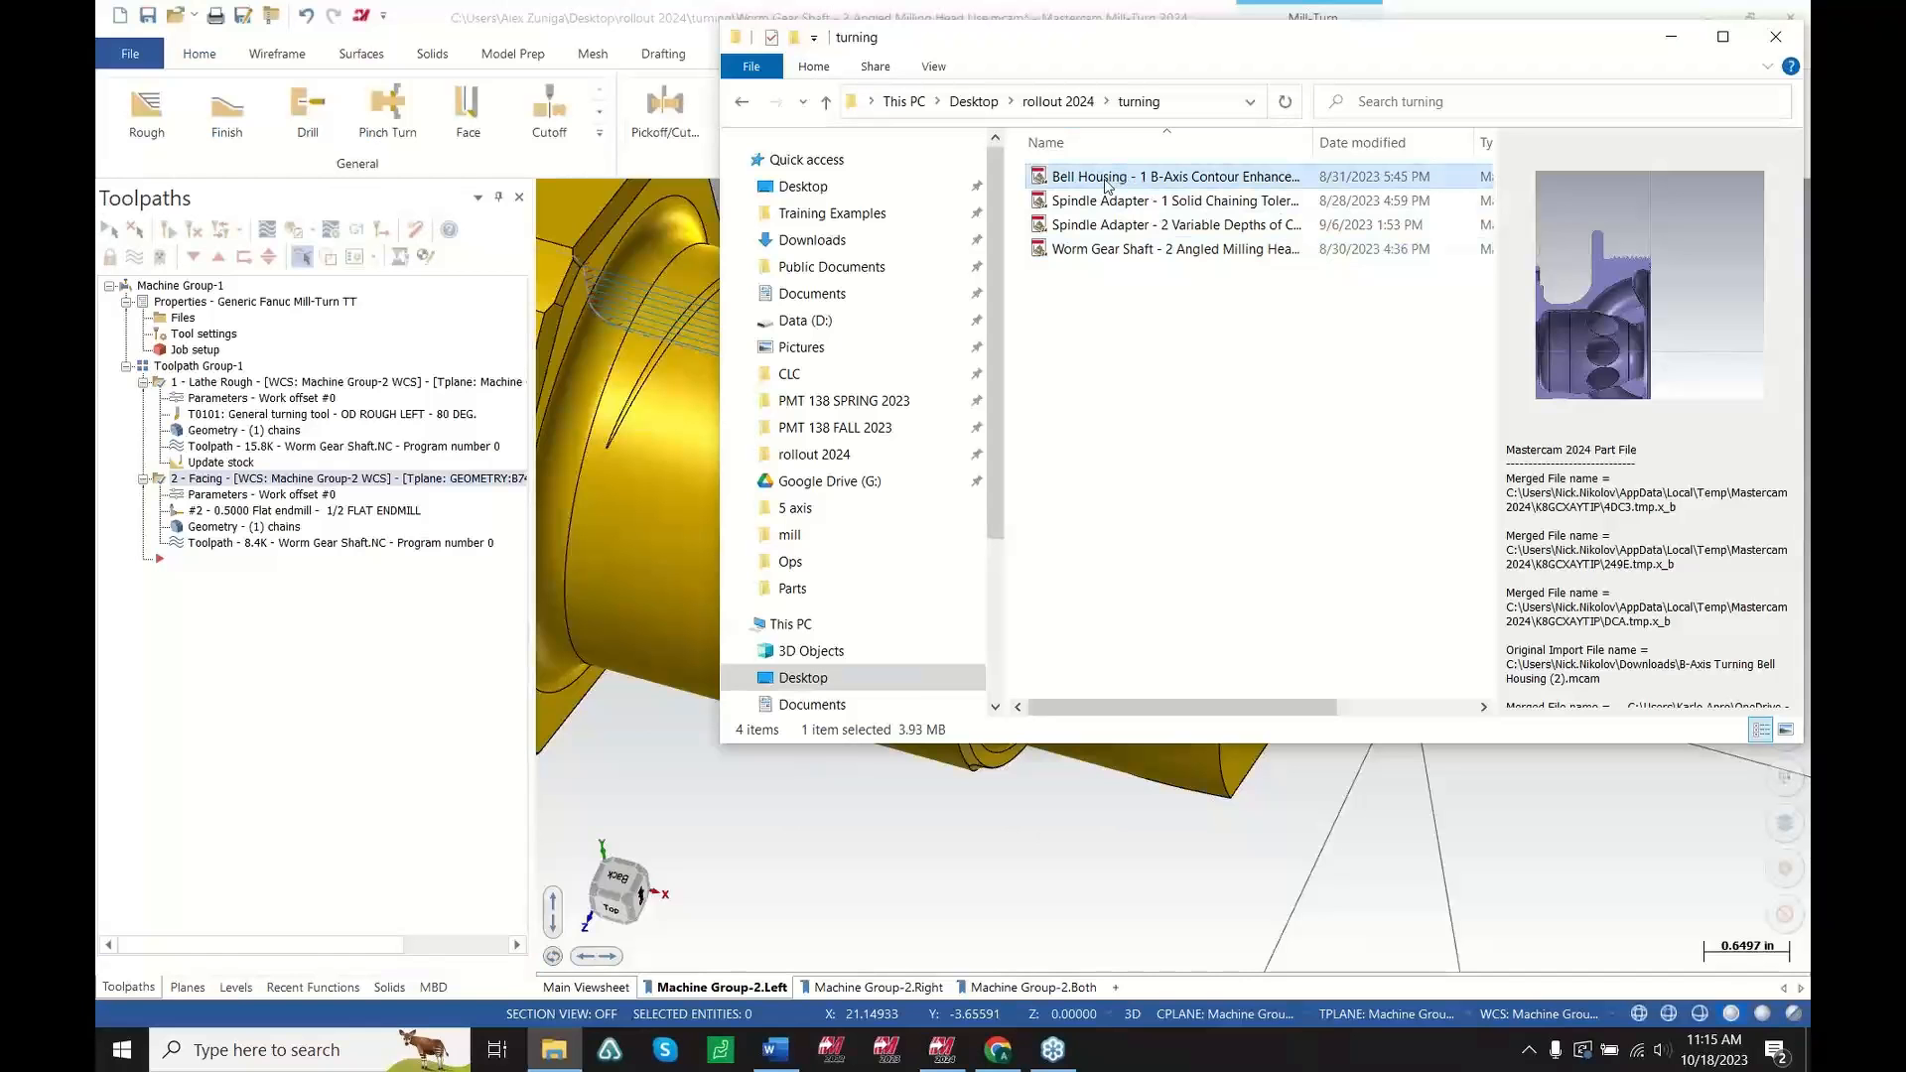
pyautogui.moveTo(1106, 181); pyautogui.dragTo(650, 737)
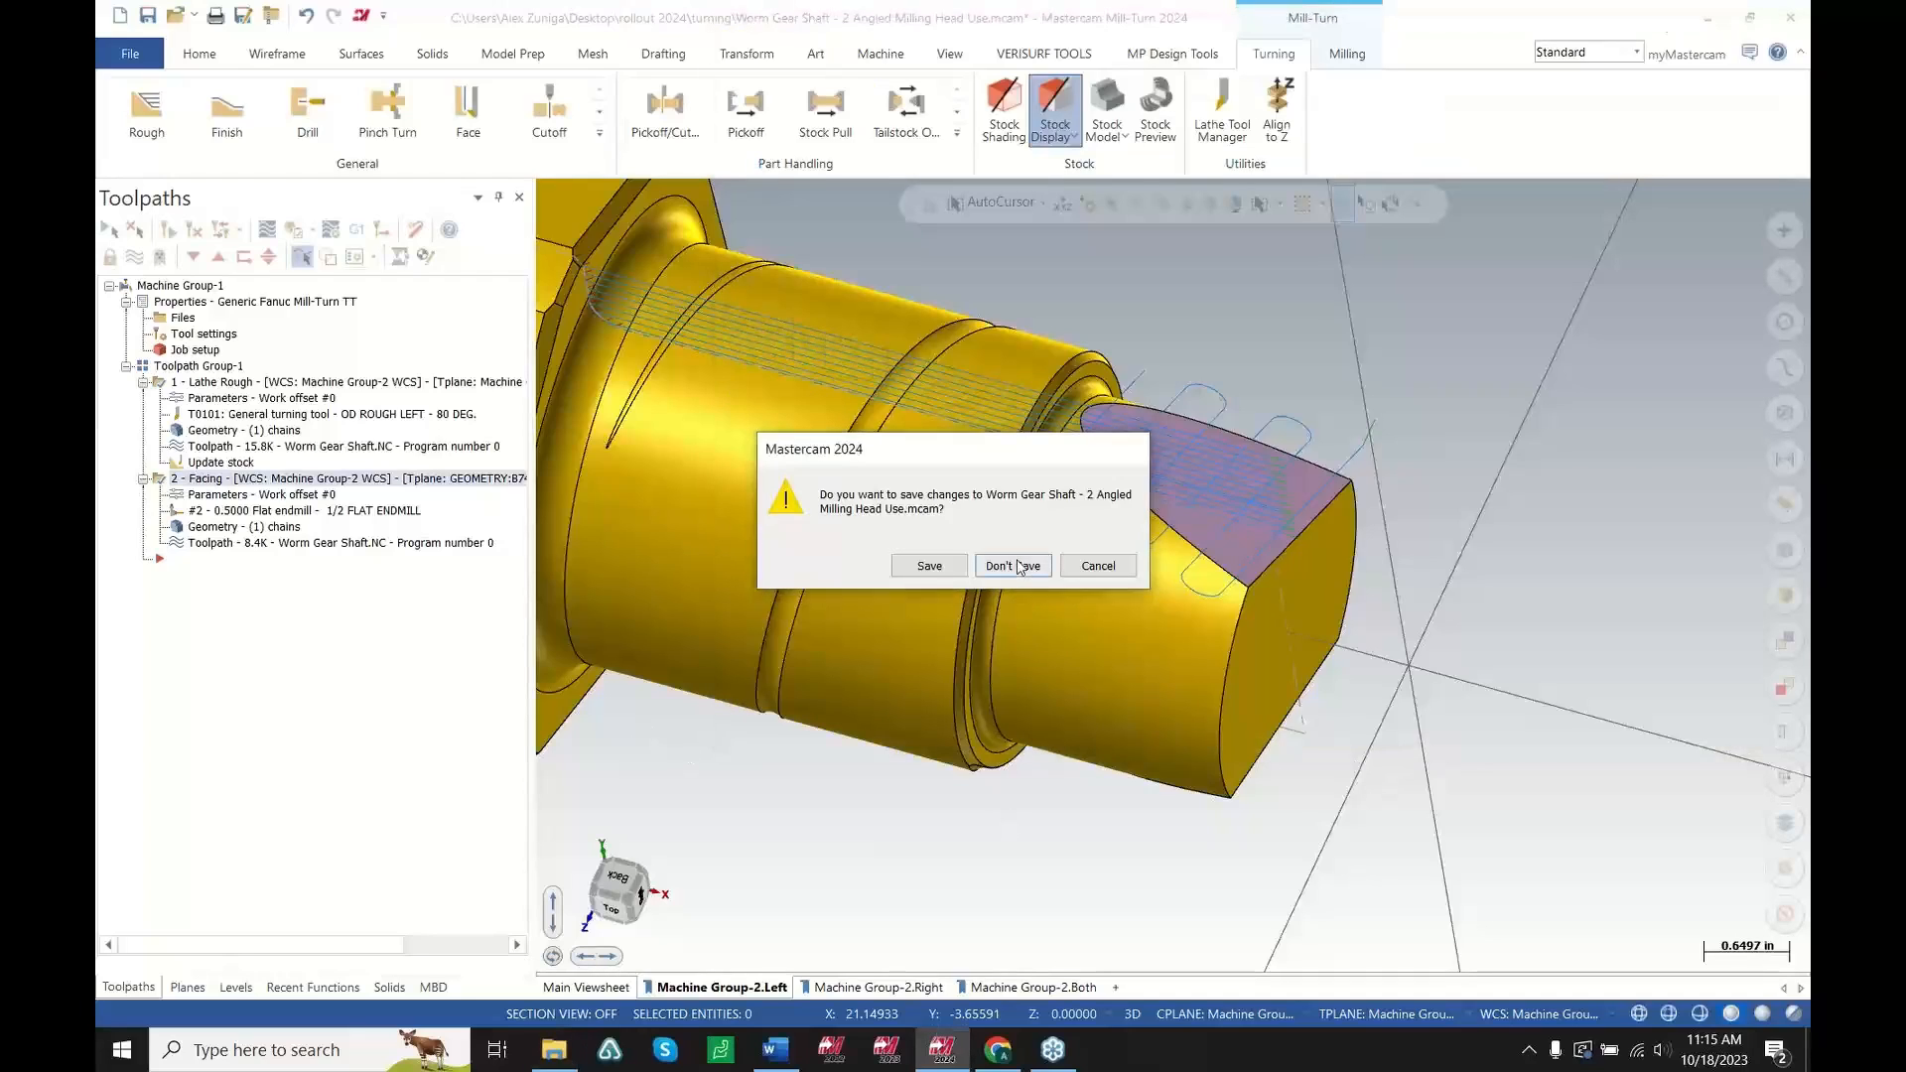
pyautogui.click(1014, 566)
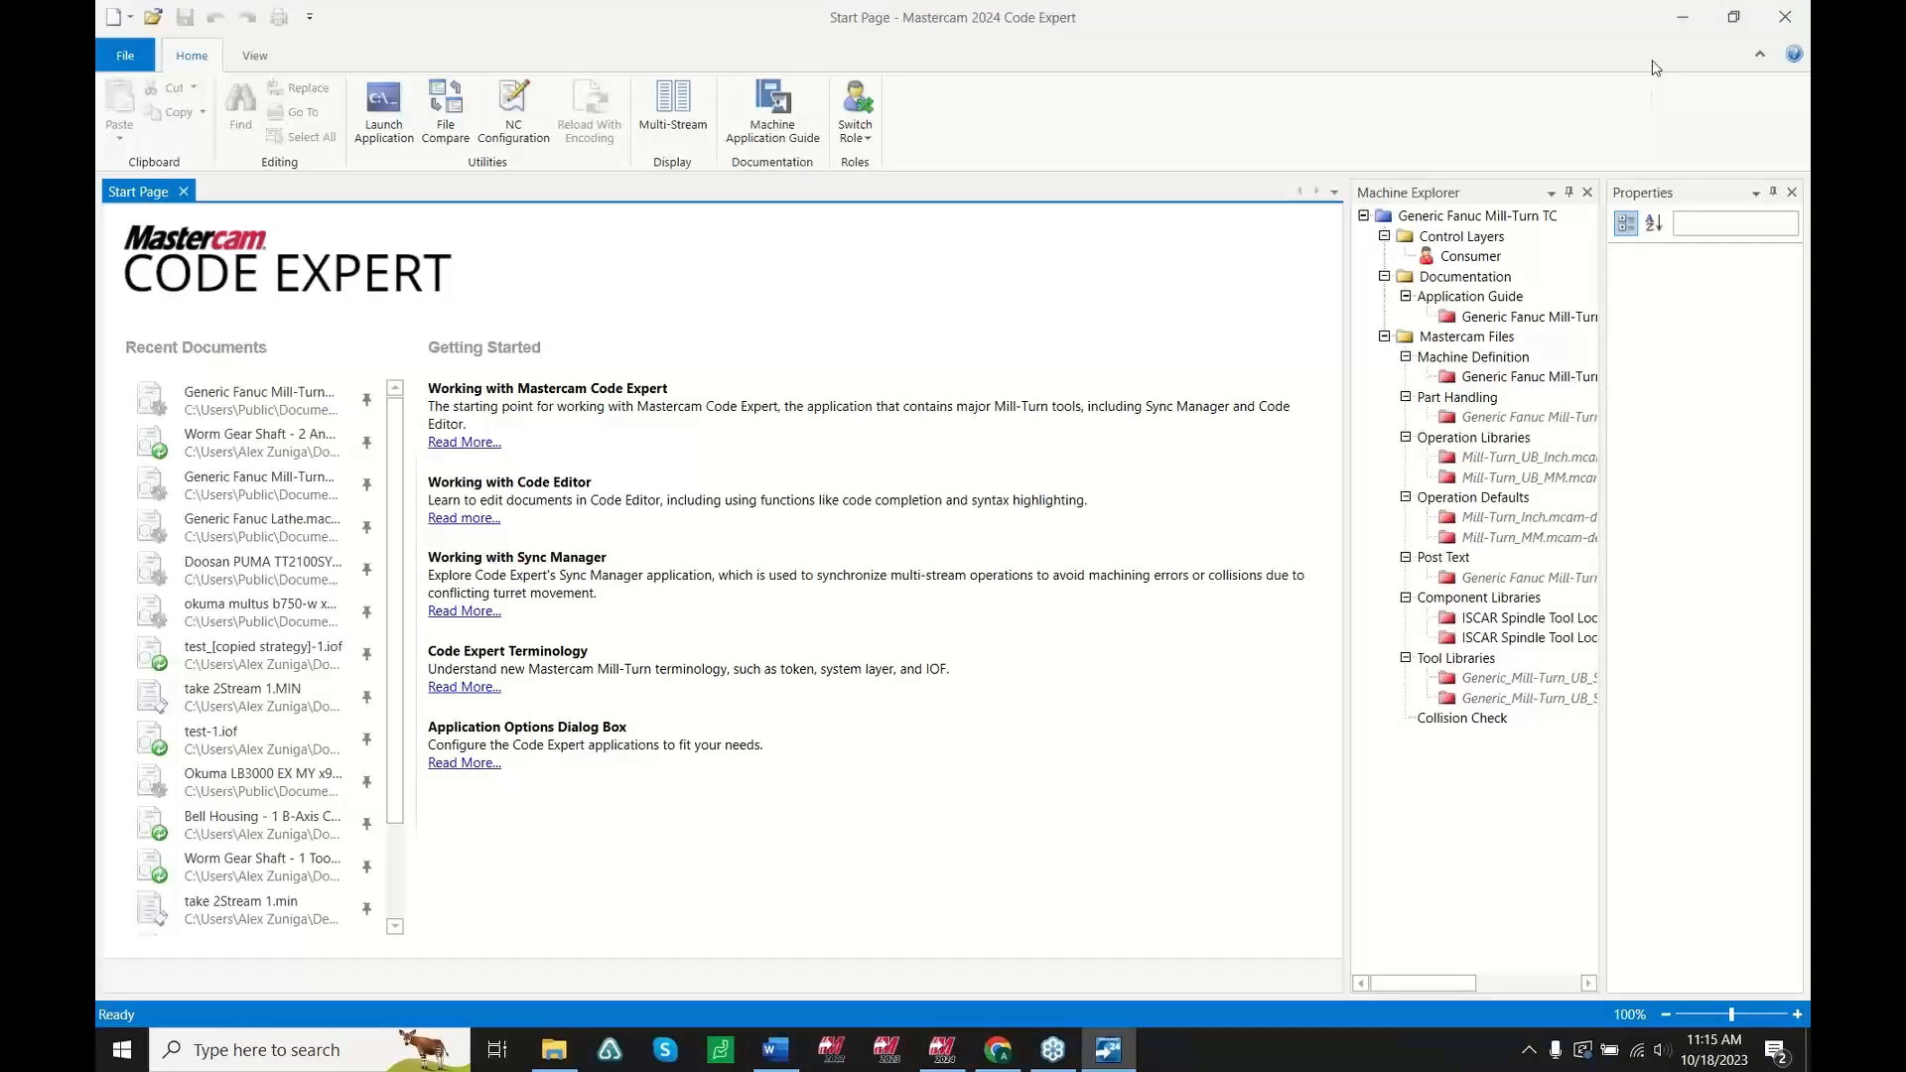
# Open the Bell Housing file's toolpaths and launch Backplot for the Lathe B-axis Contour Turning operation
pyautogui.click(1691, 21)
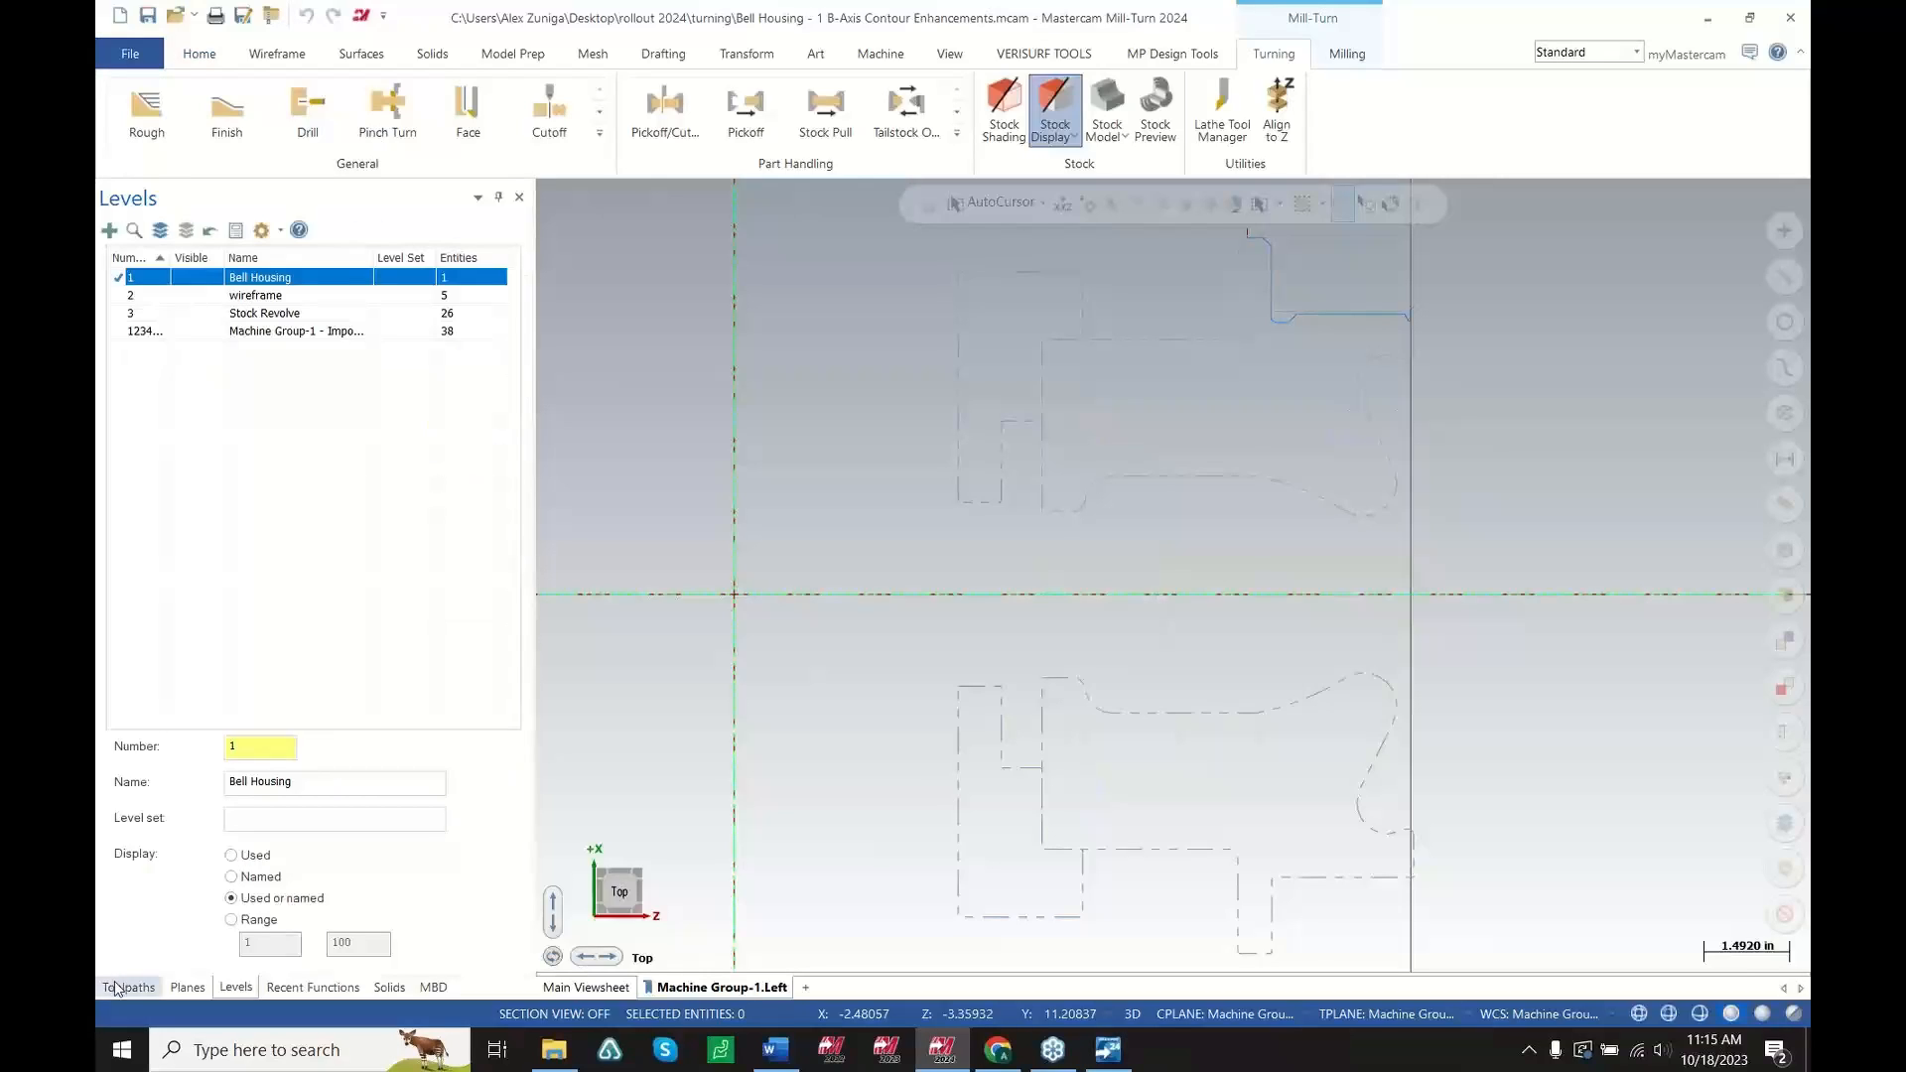
pyautogui.click(124, 987)
pyautogui.scroll(3, 1499, 407)
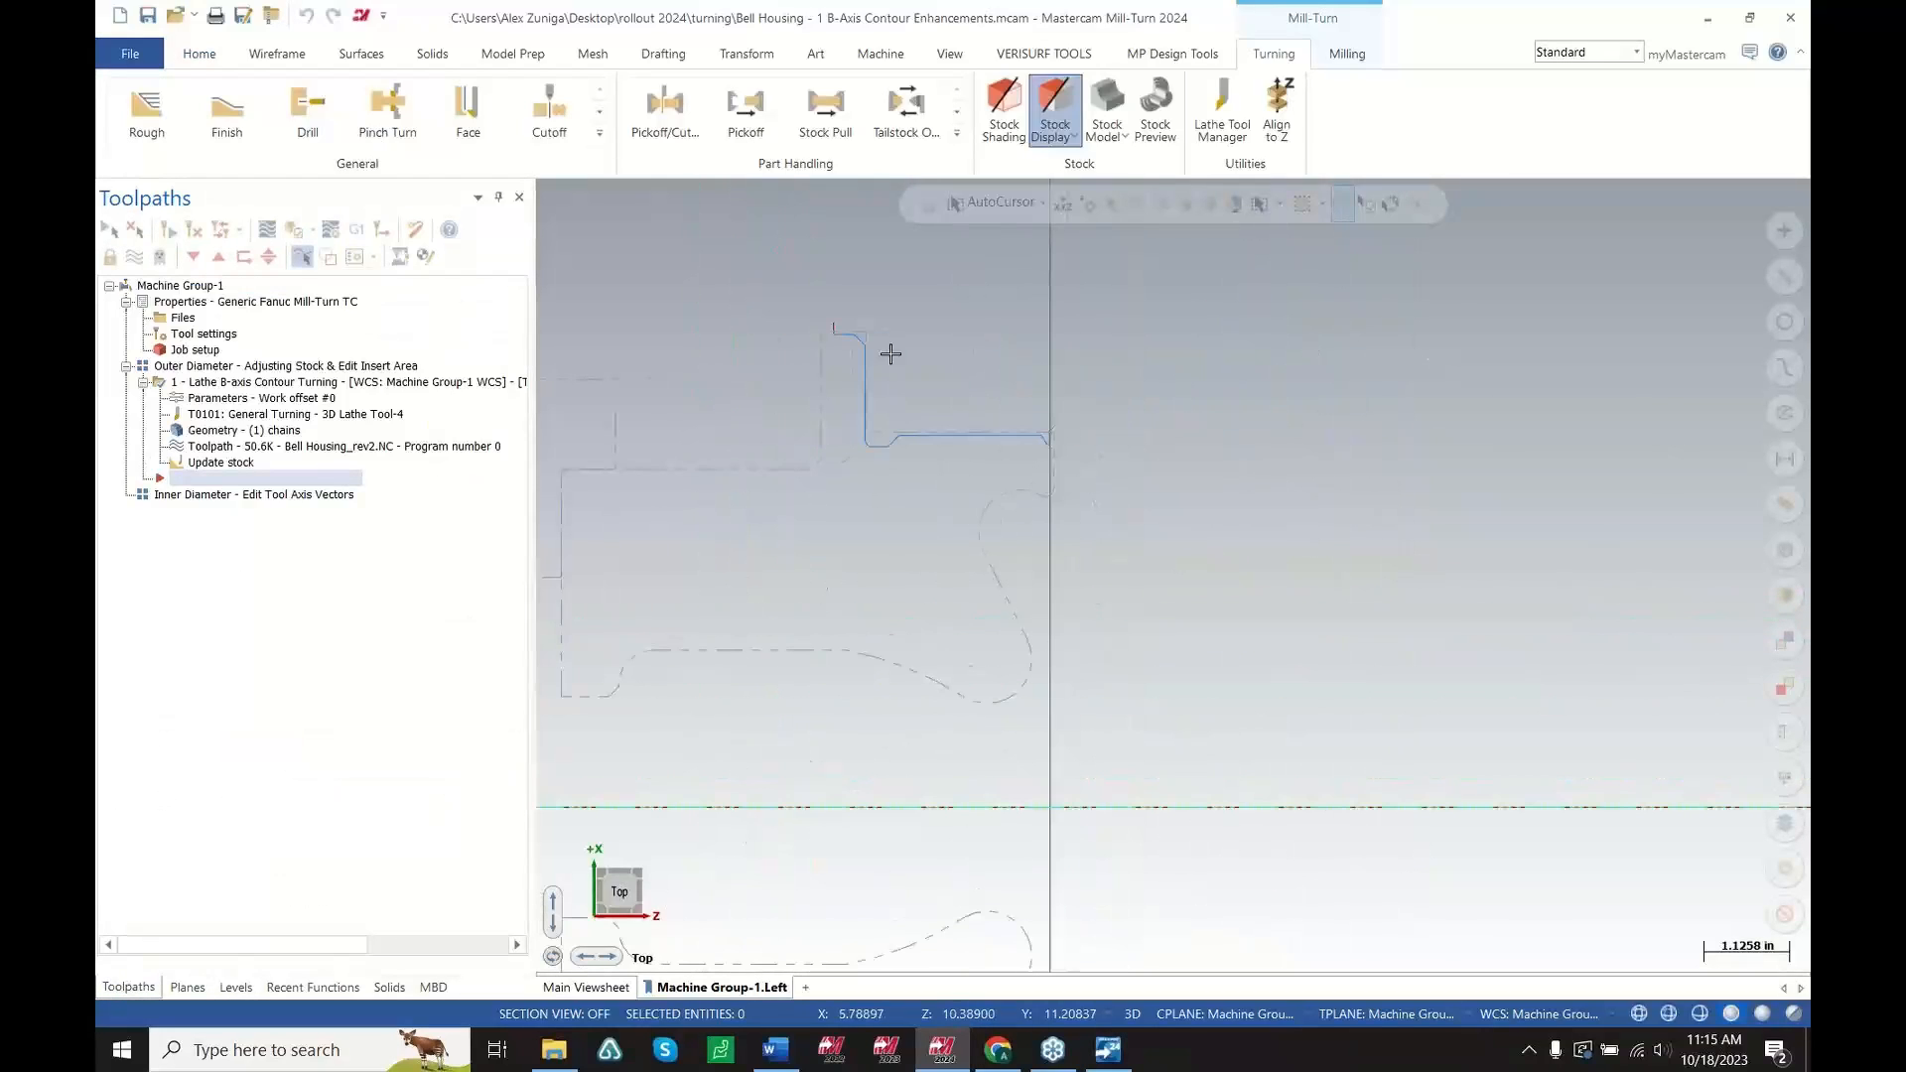
pyautogui.click(407, 448)
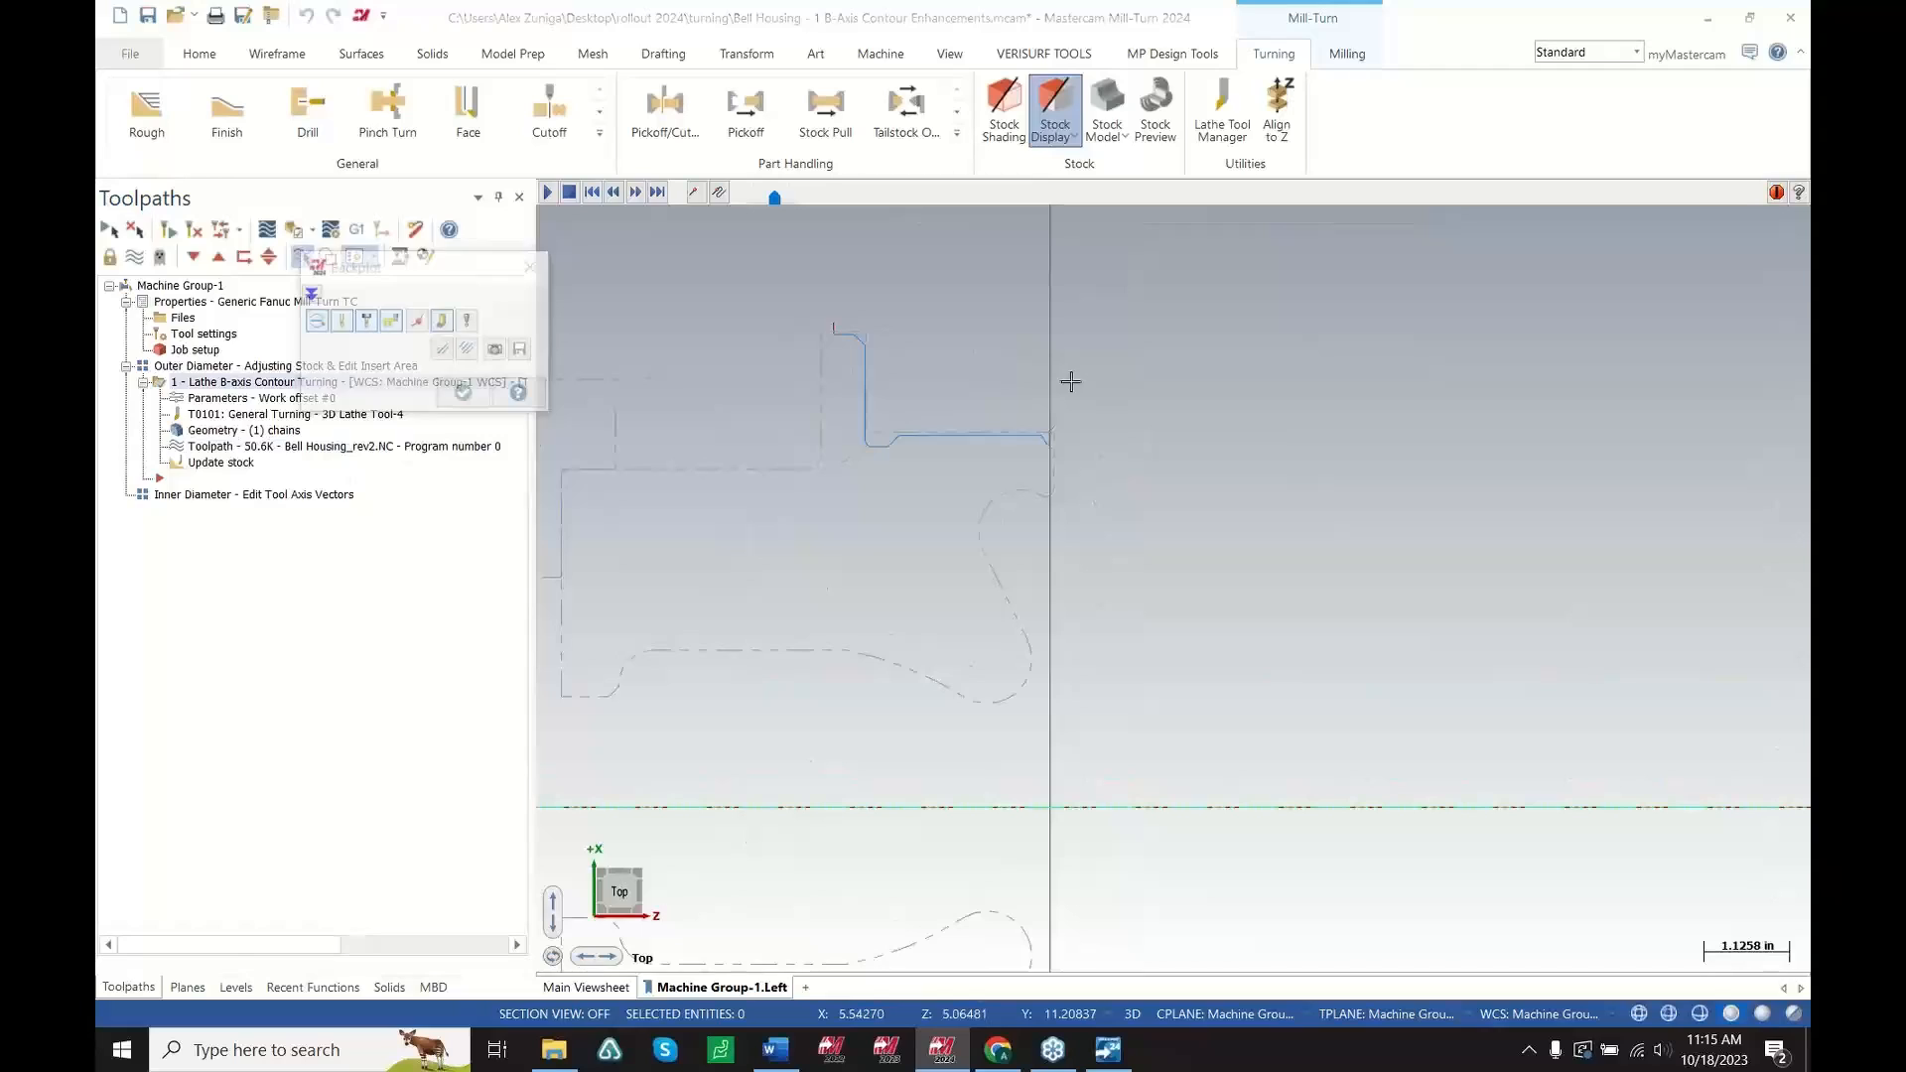
# Examine the contour turning backplot, zooming in on the insert where it meets the part face
pyautogui.scroll(-2, 1049, 504)
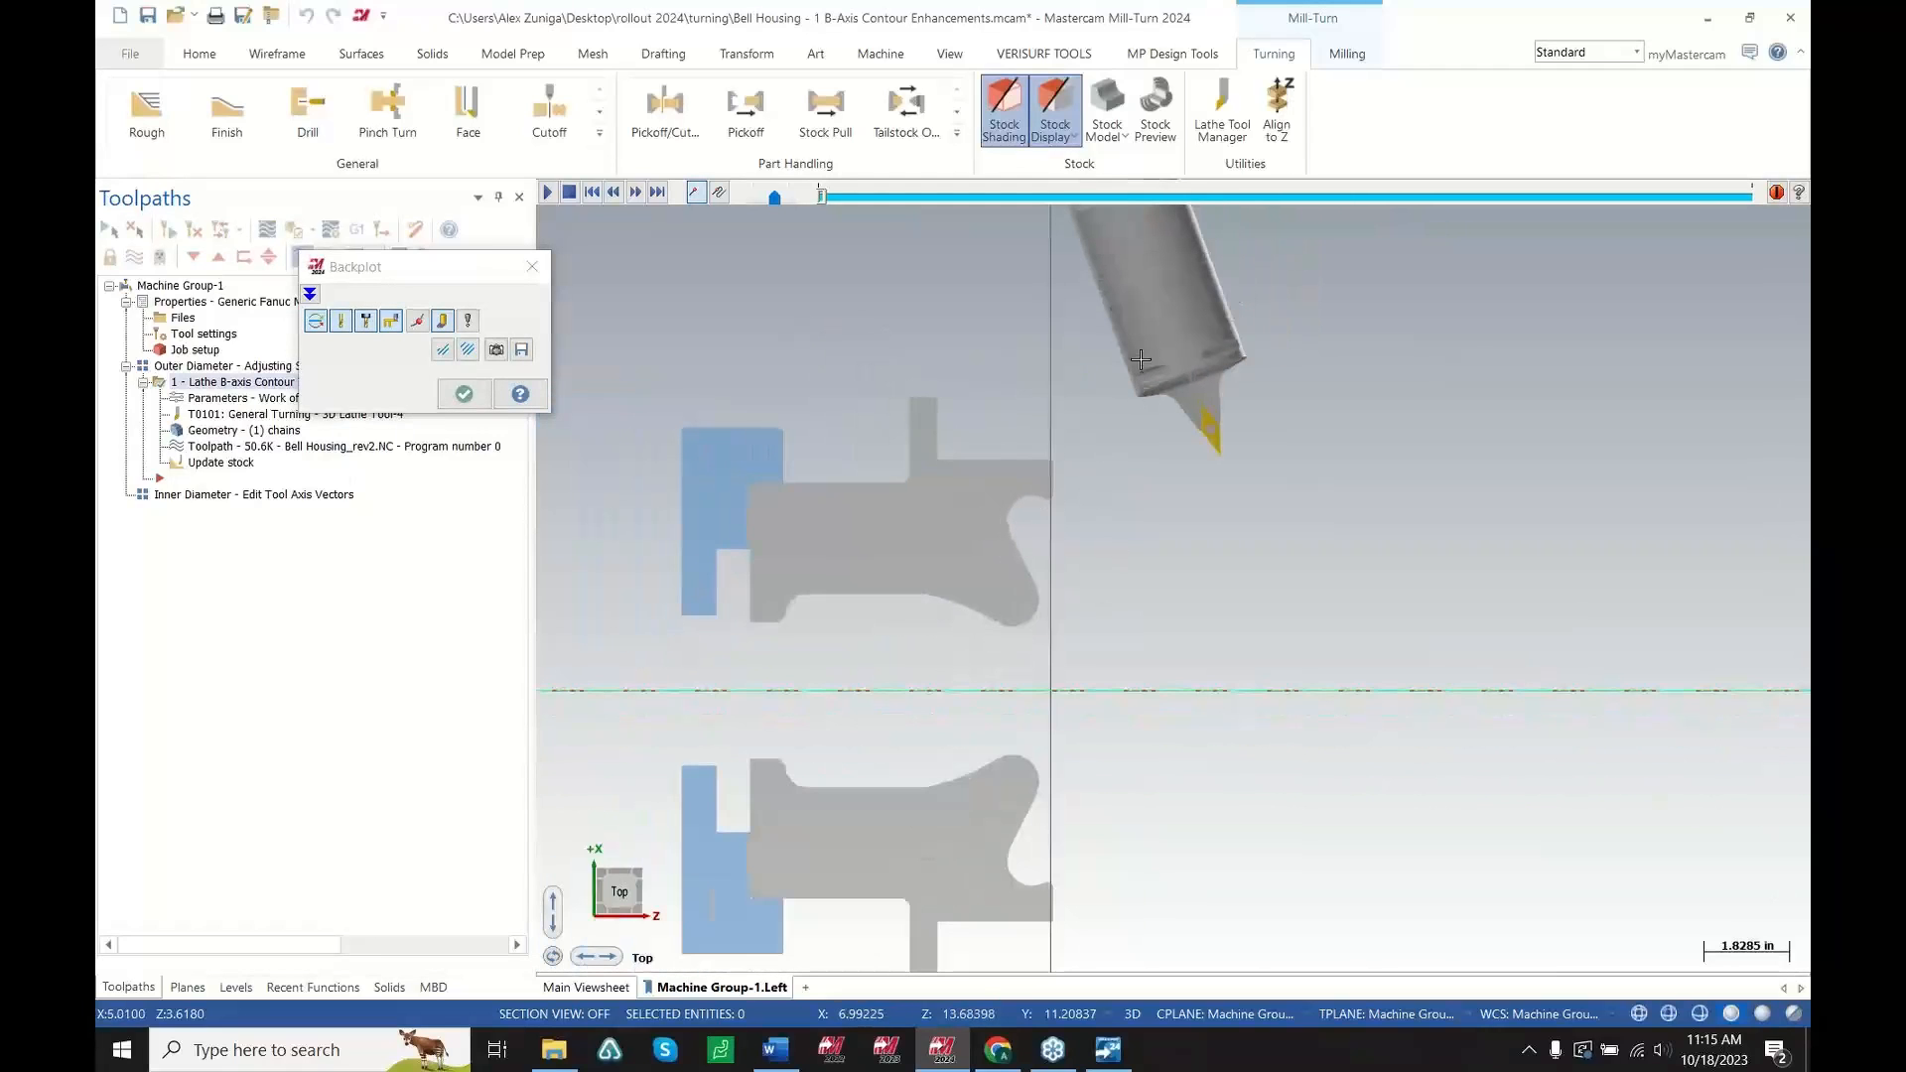
pyautogui.scroll(-2, 1148, 545)
pyautogui.scroll(7, 1140, 502)
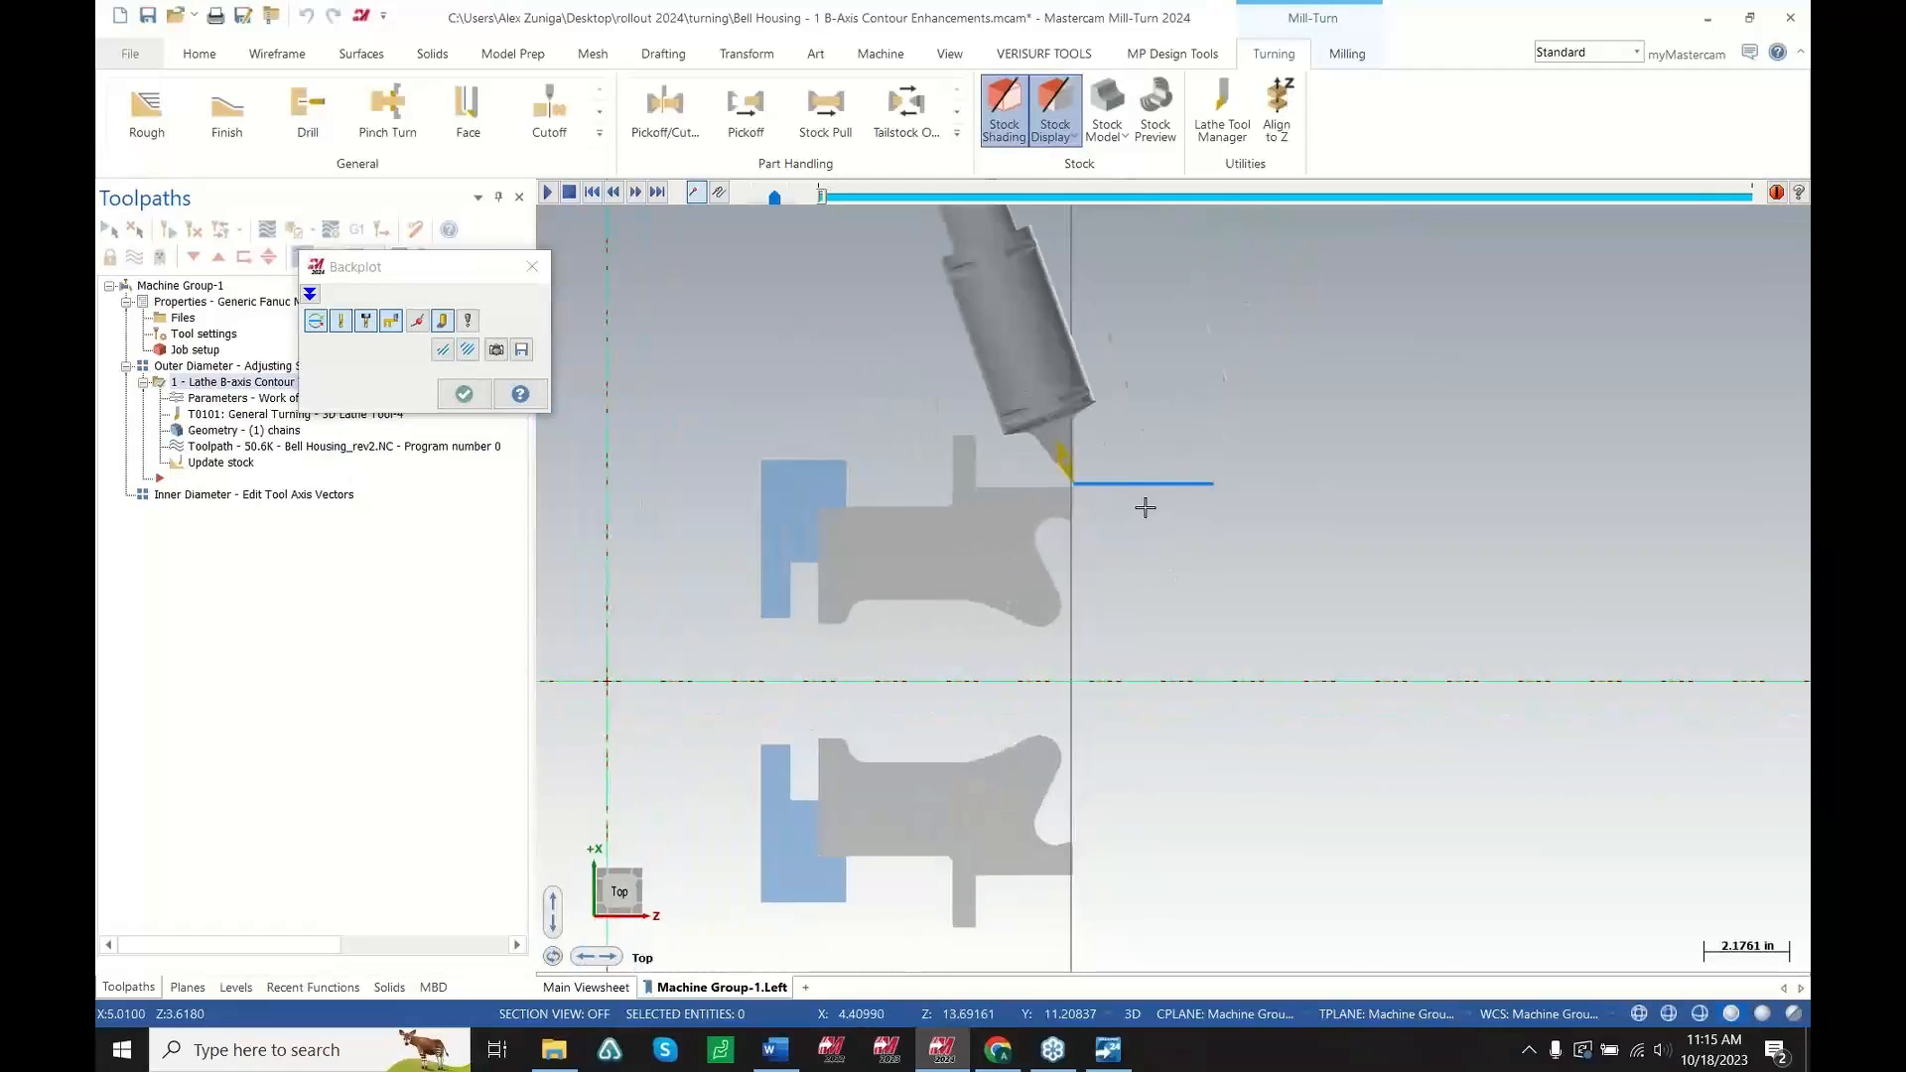
pyautogui.scroll(1, 1075, 474)
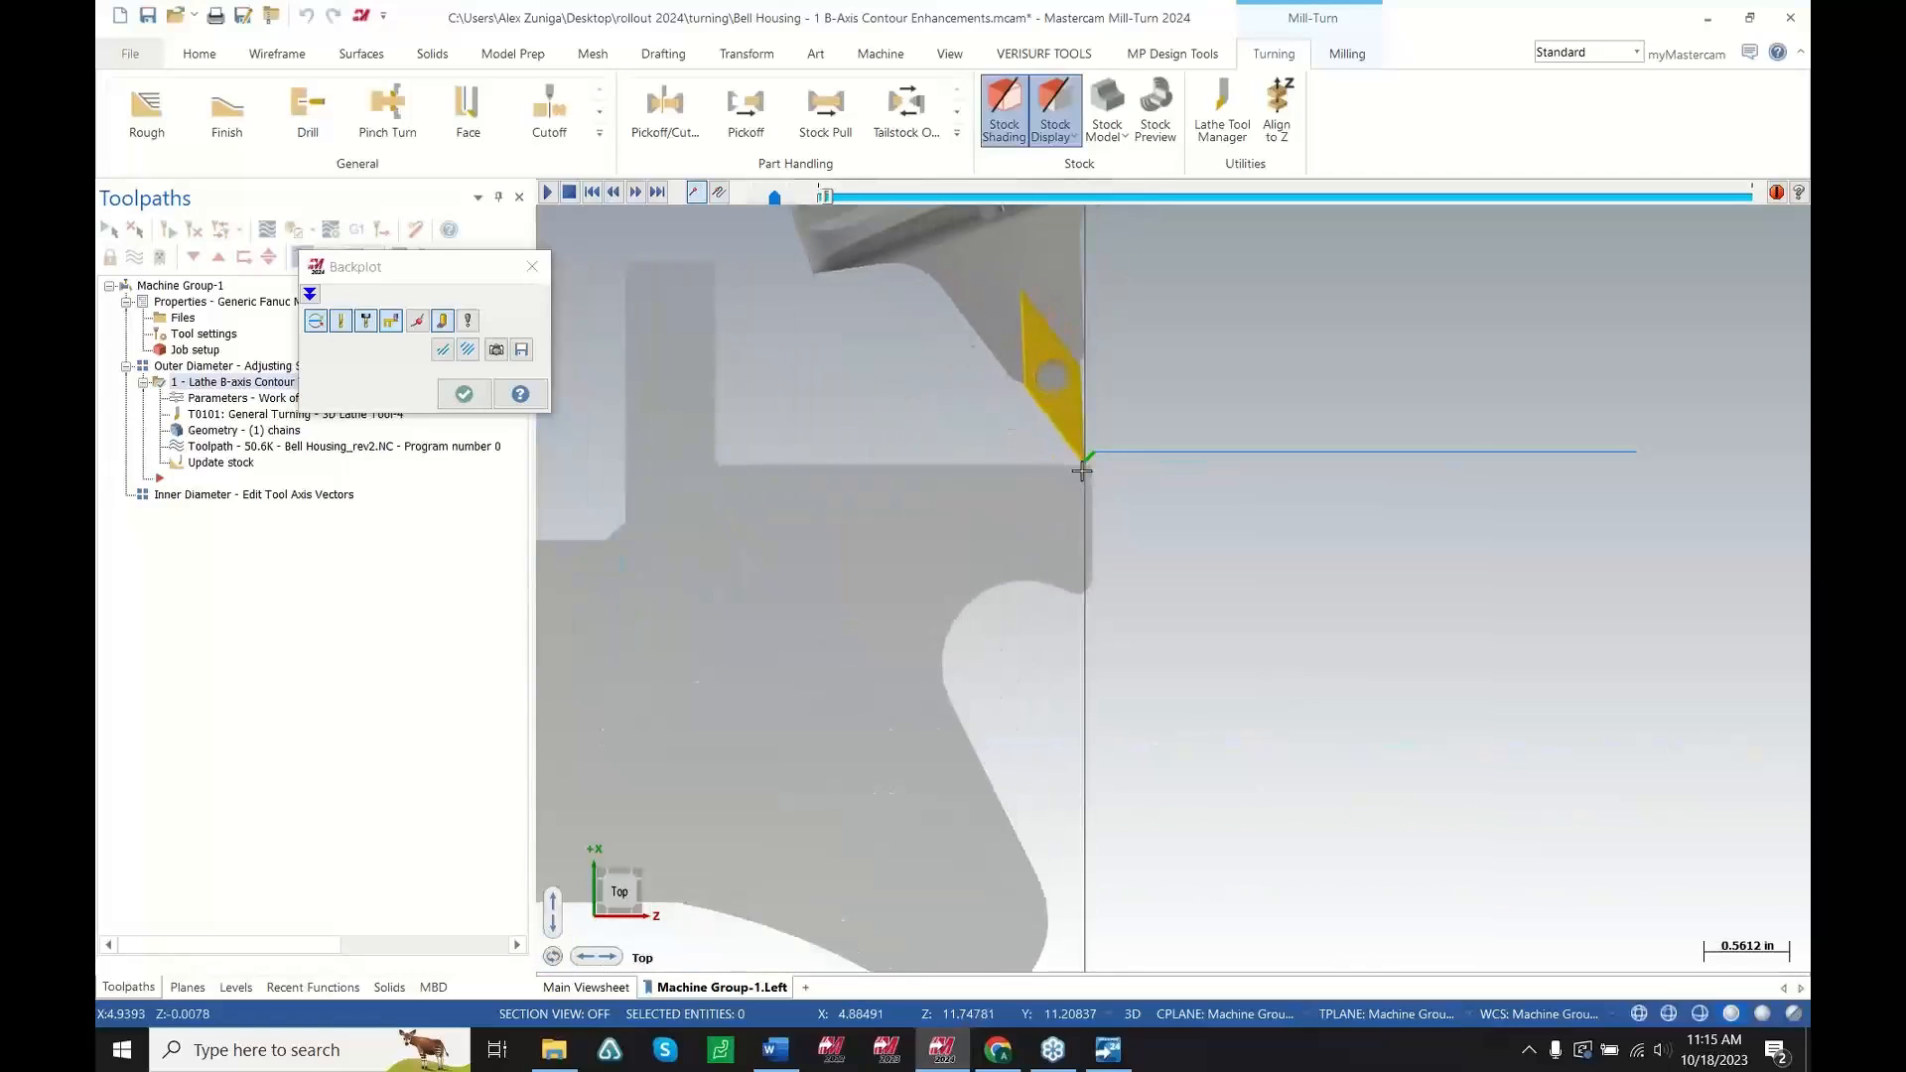
pyautogui.scroll(3, 1089, 484)
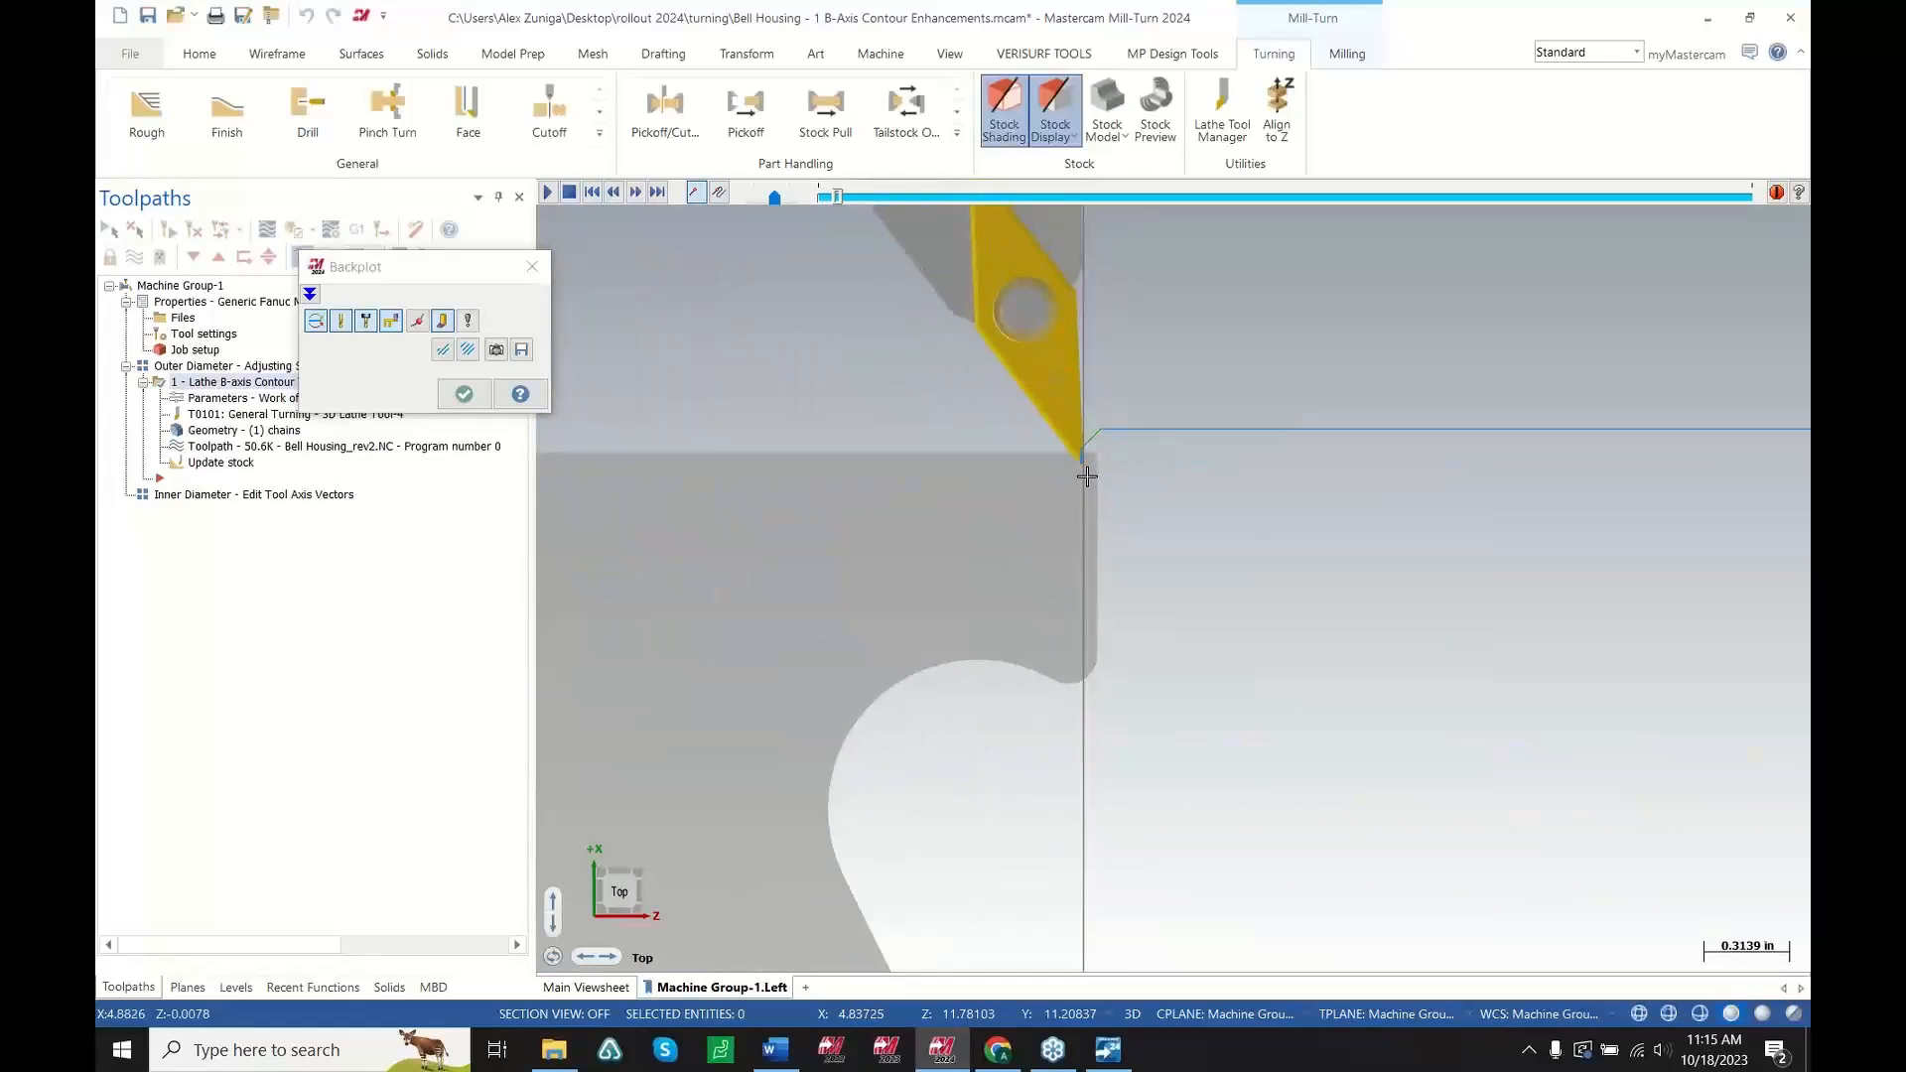
pyautogui.scroll(-4, 1268, 533)
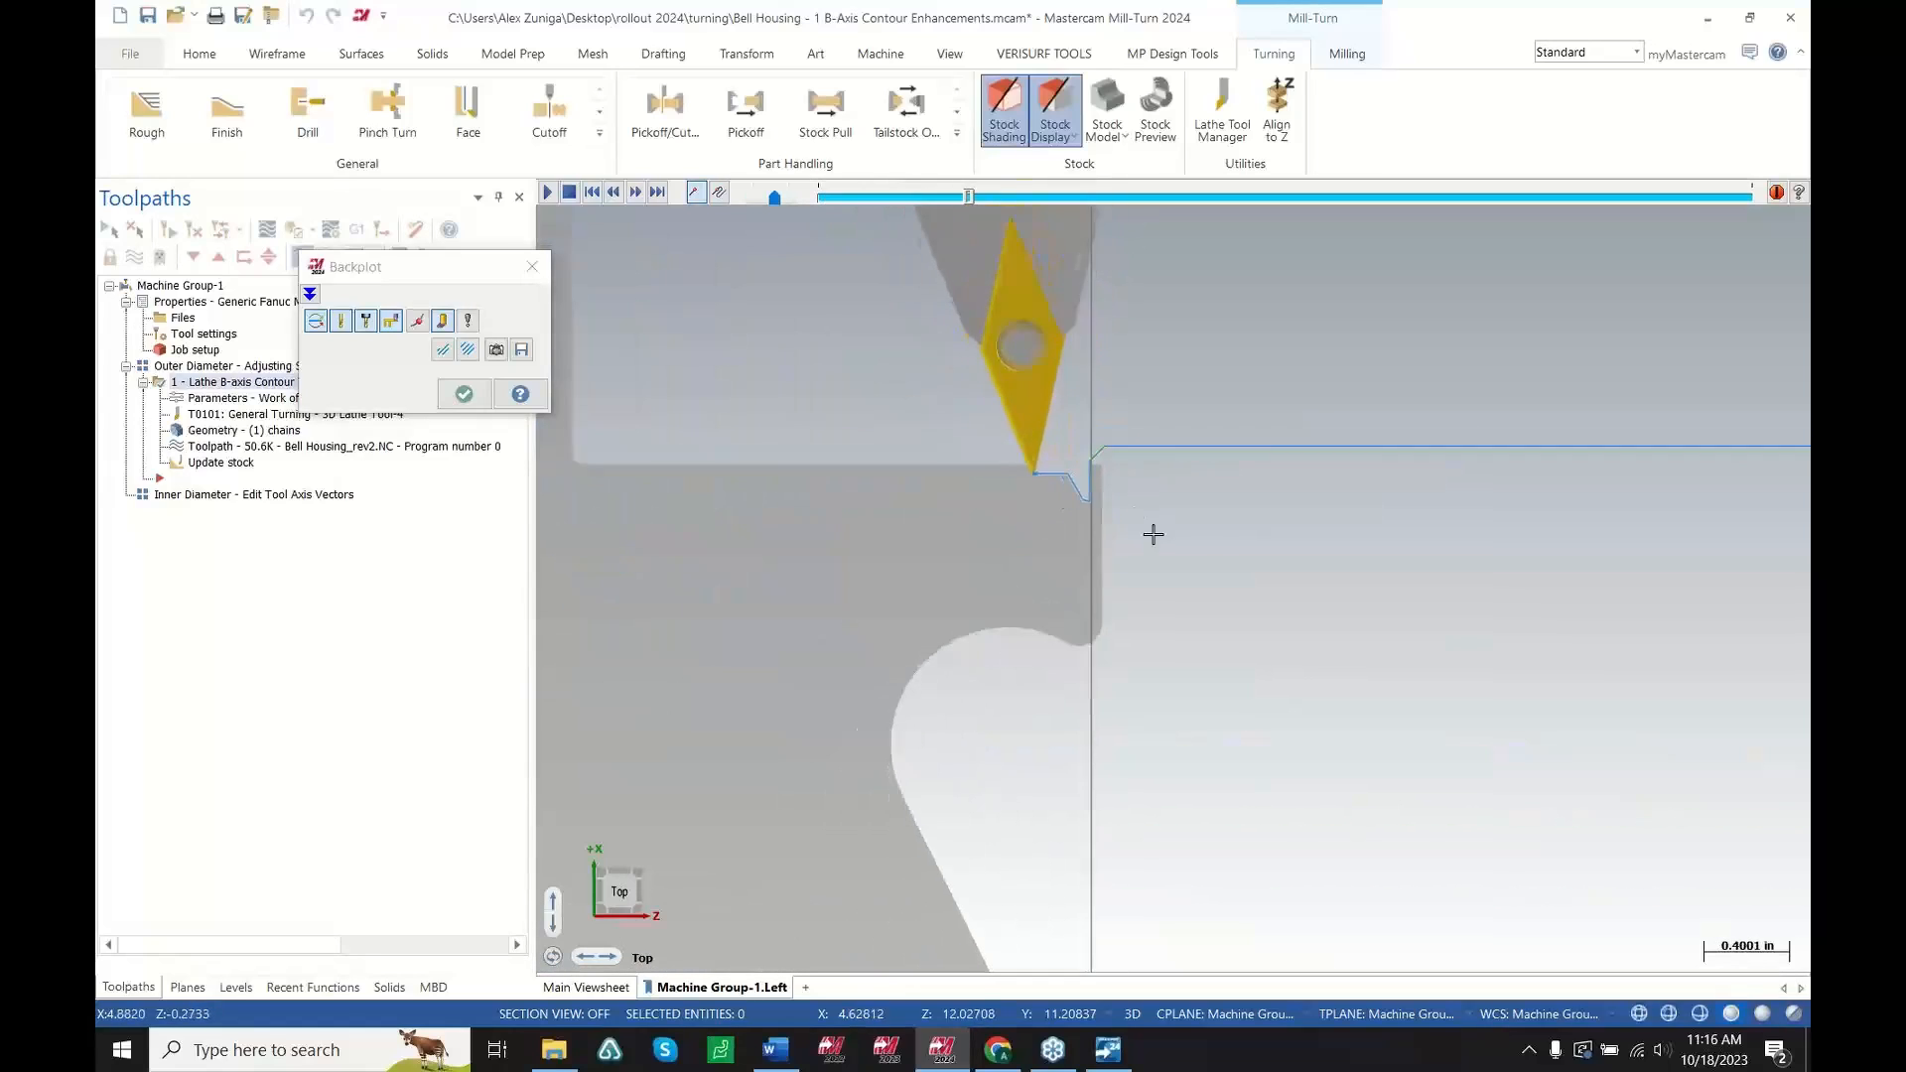
pyautogui.scroll(-2, 993, 507)
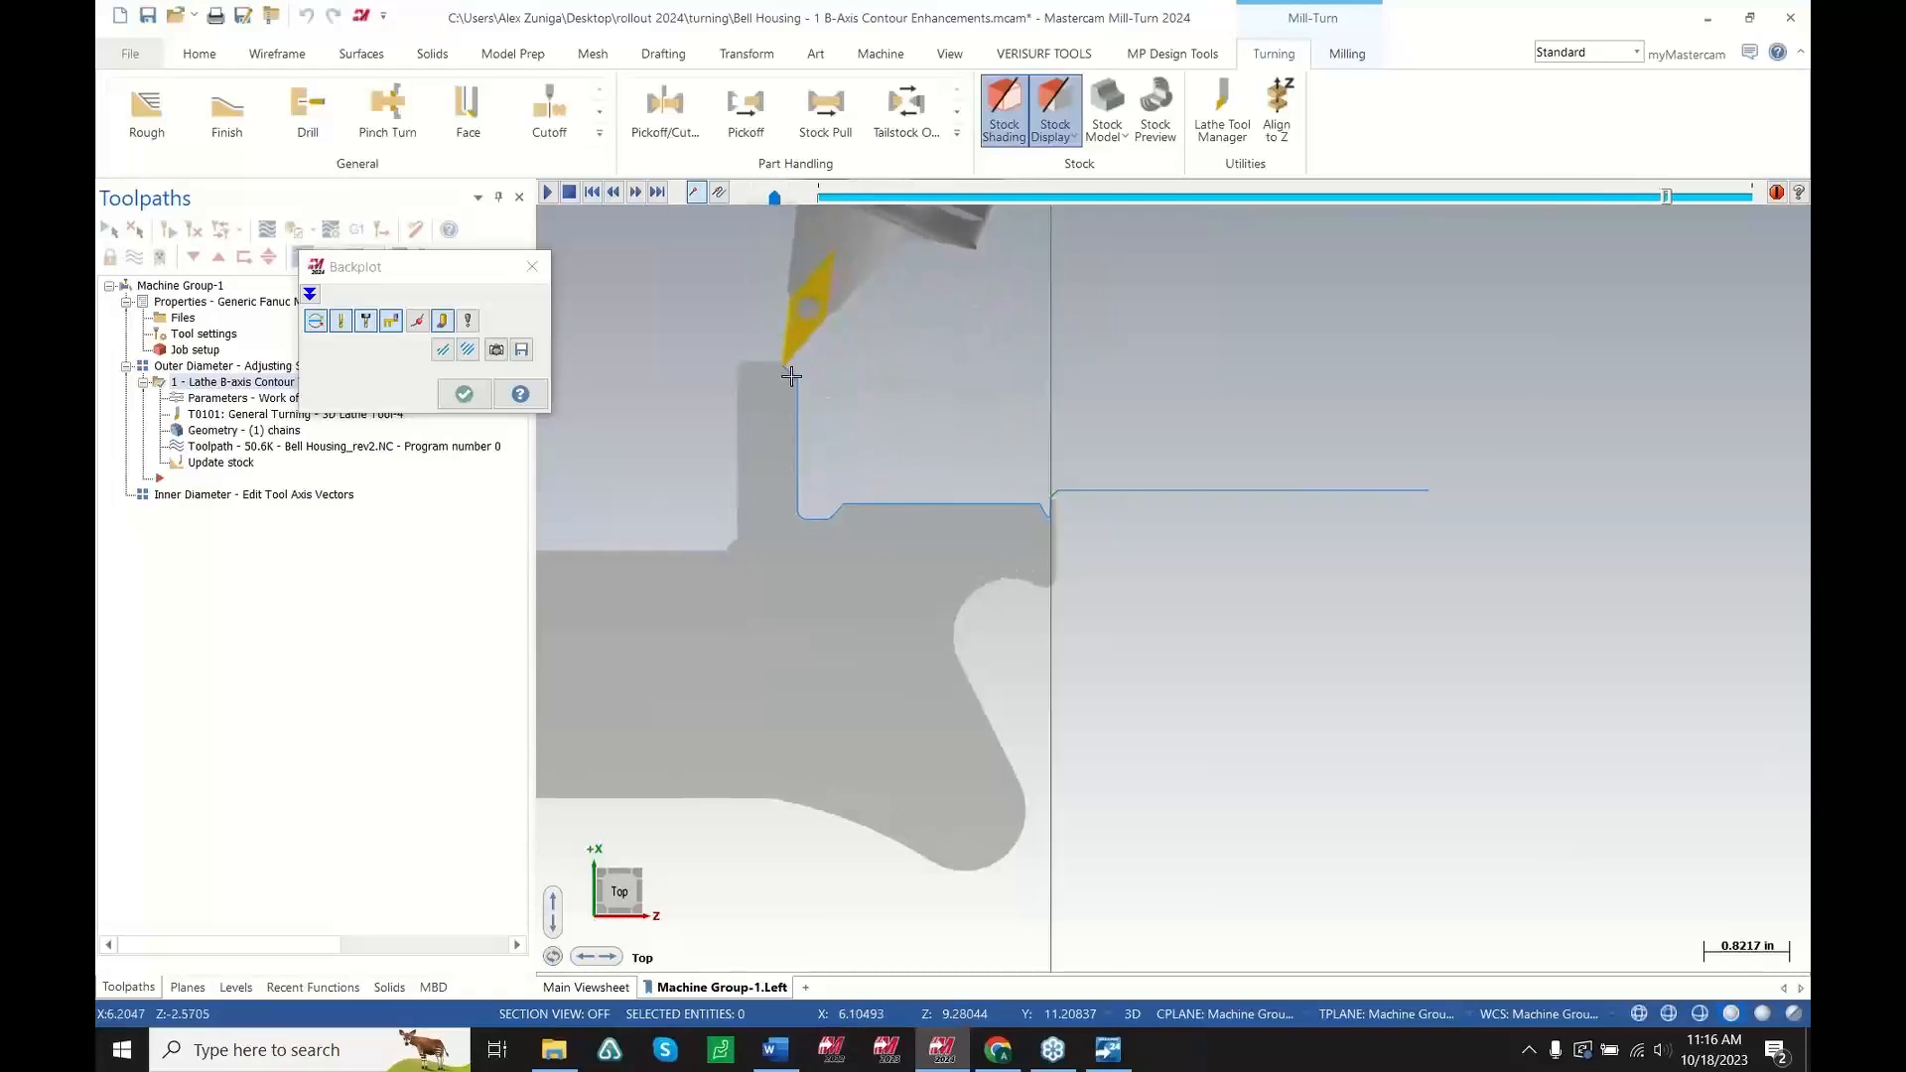
pyautogui.scroll(1, 834, 393)
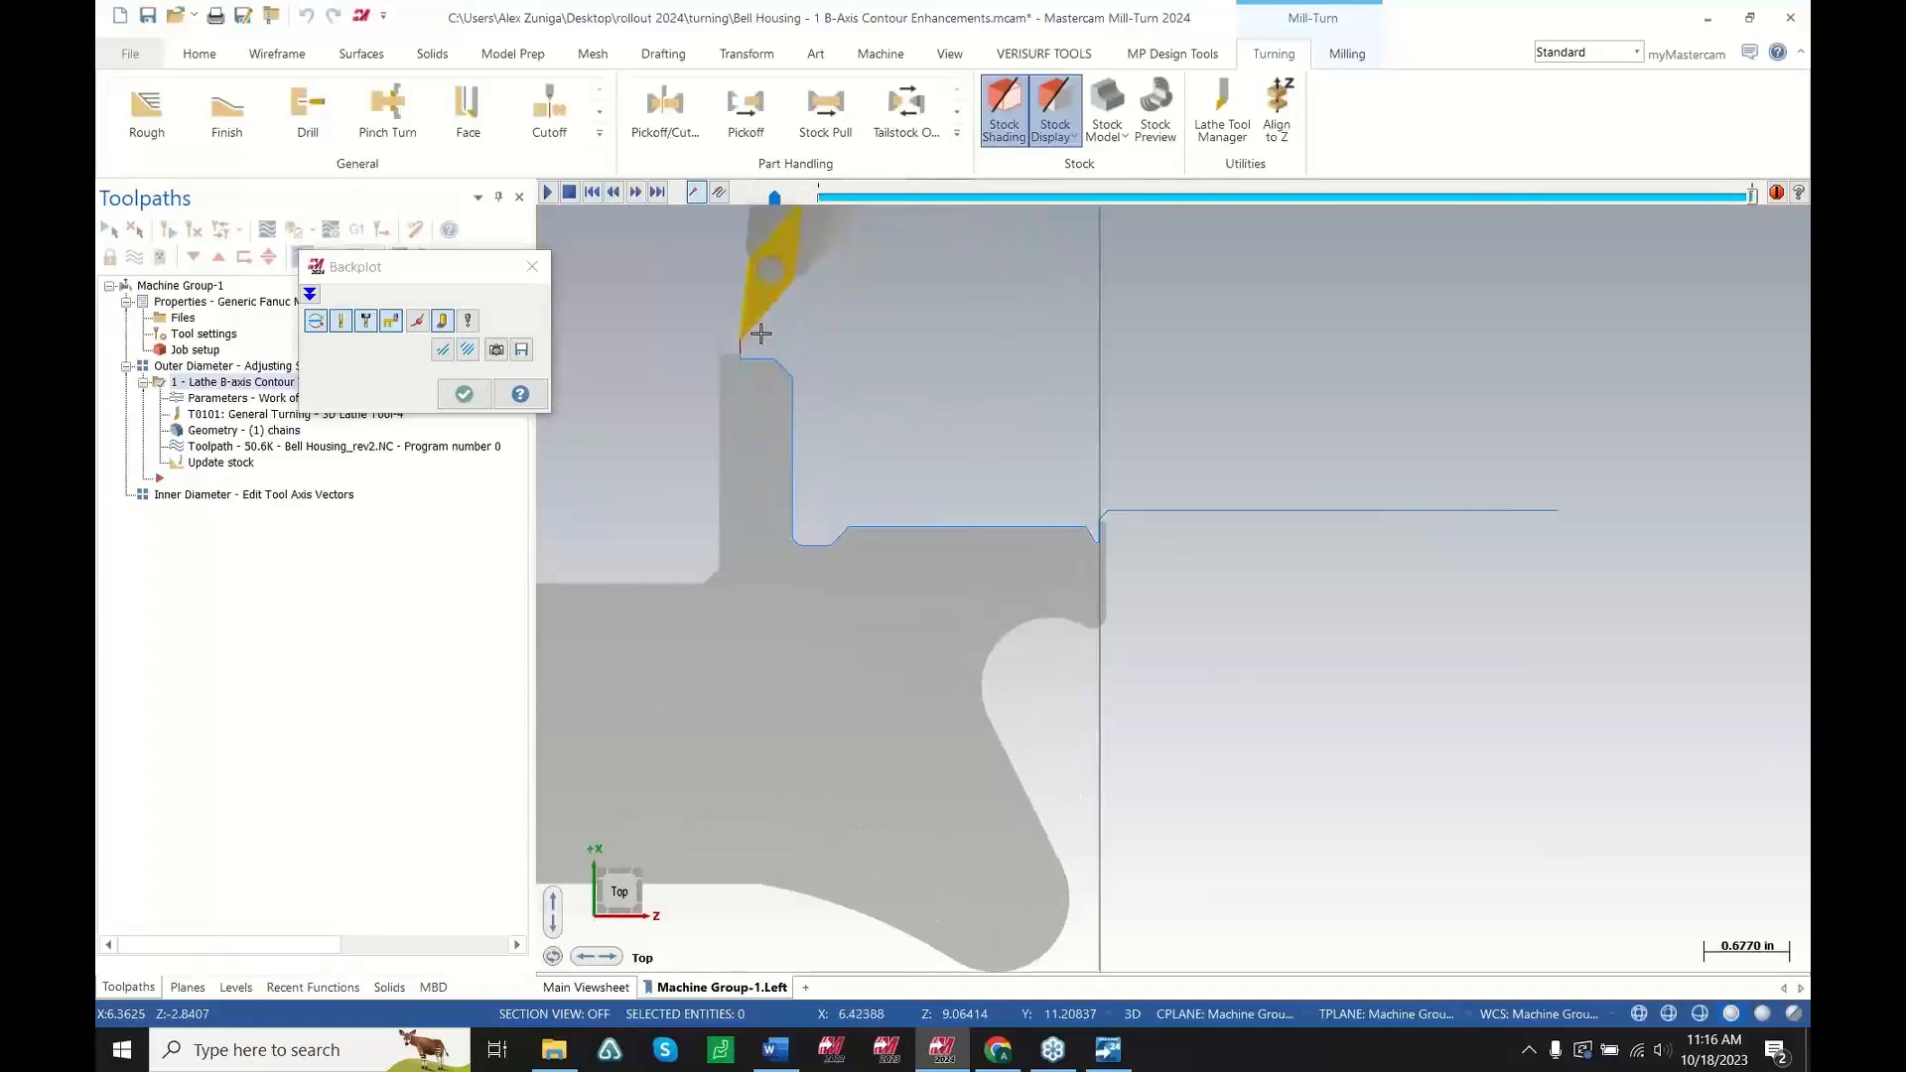
pyautogui.scroll(1, 752, 337)
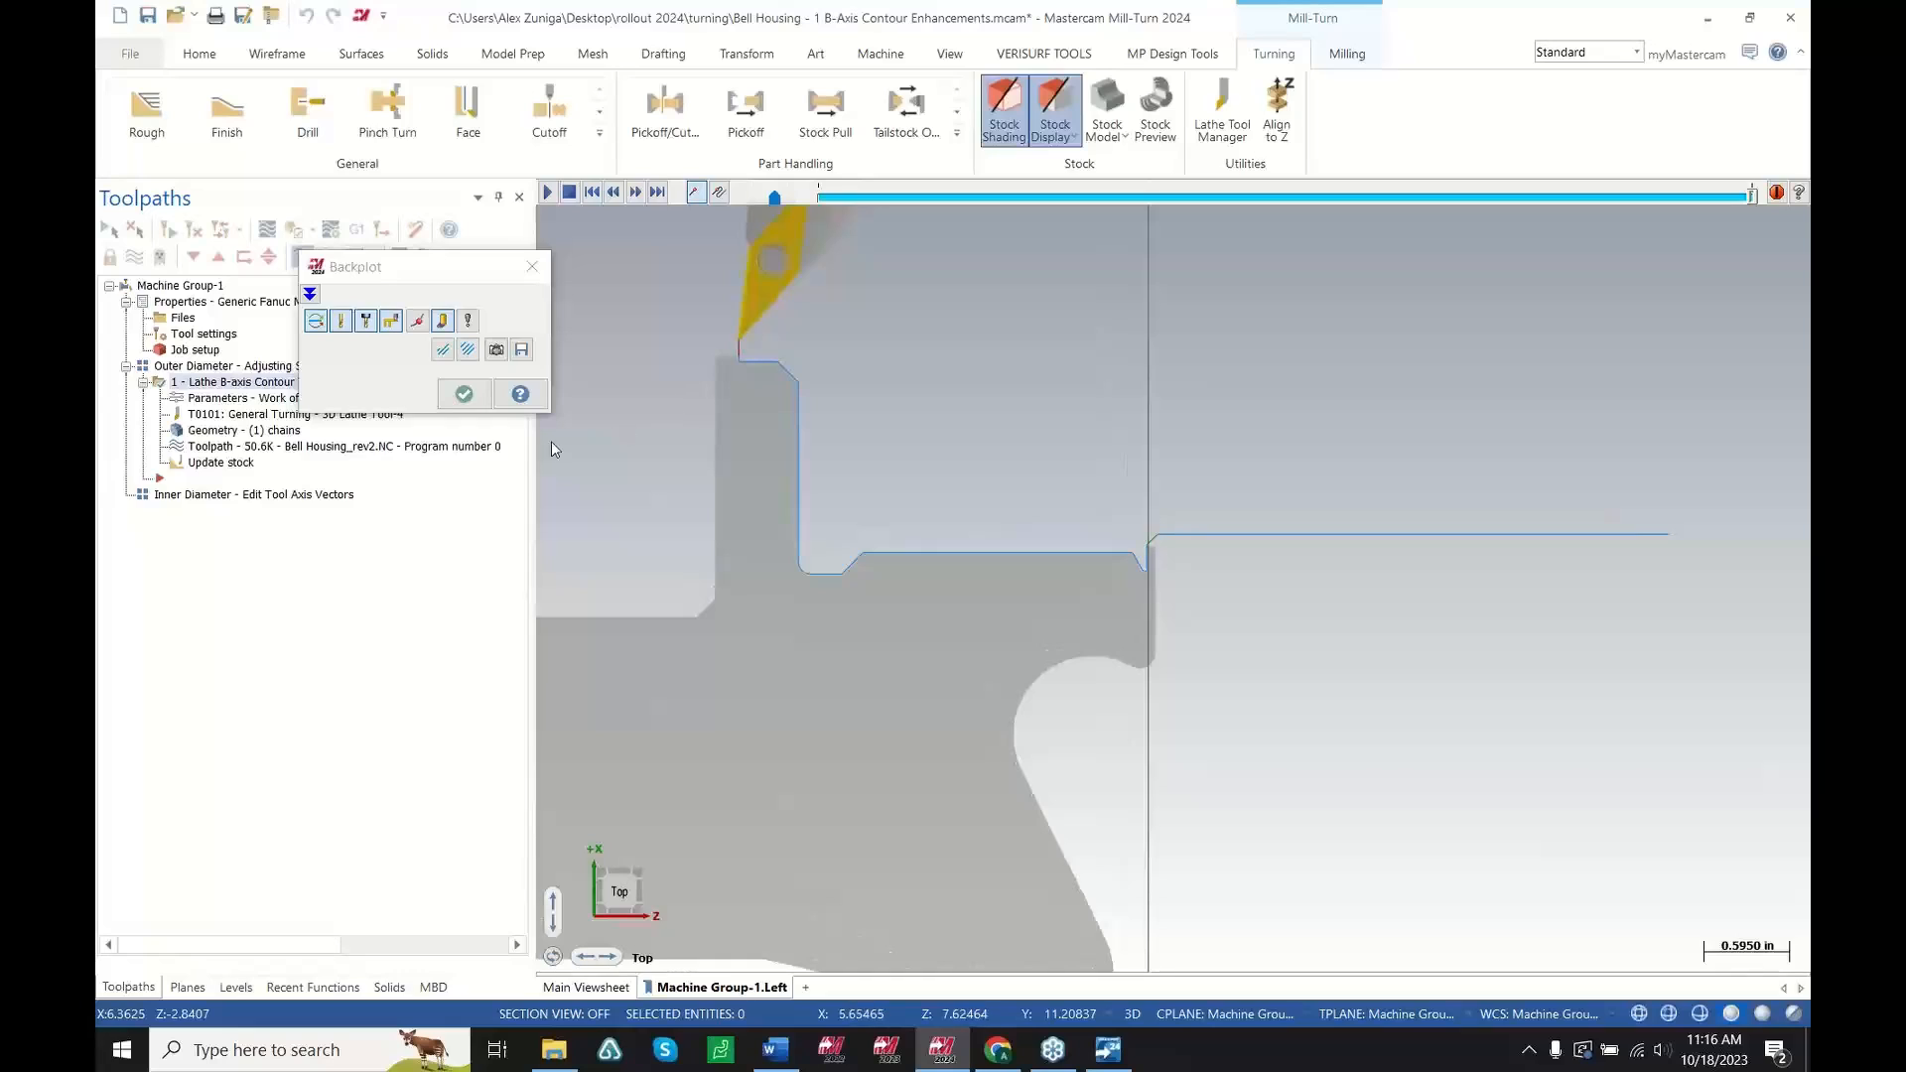
pyautogui.click(464, 394)
# Edit the contour turning stock with Adjust stock, dragging the lower sphere down to extend the stock over the face
pyautogui.click(222, 398)
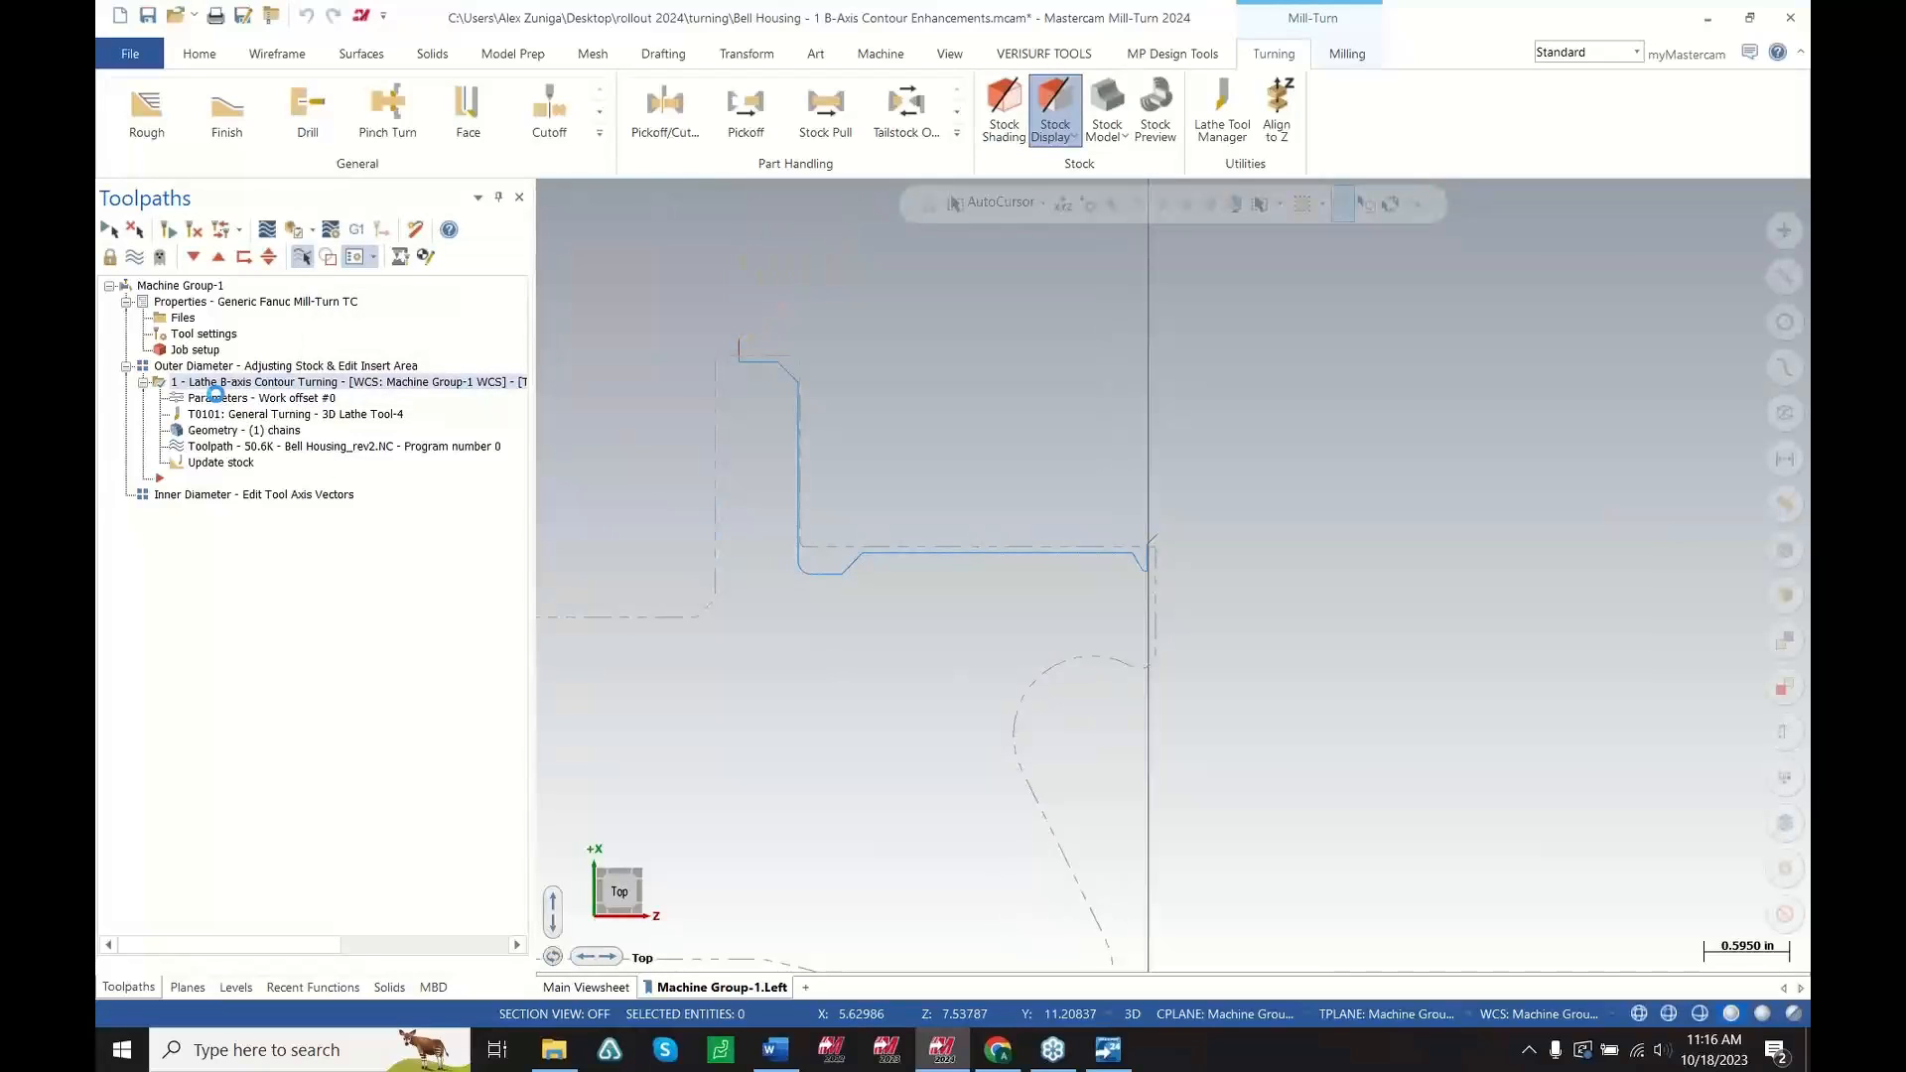
pyautogui.click(123, 693)
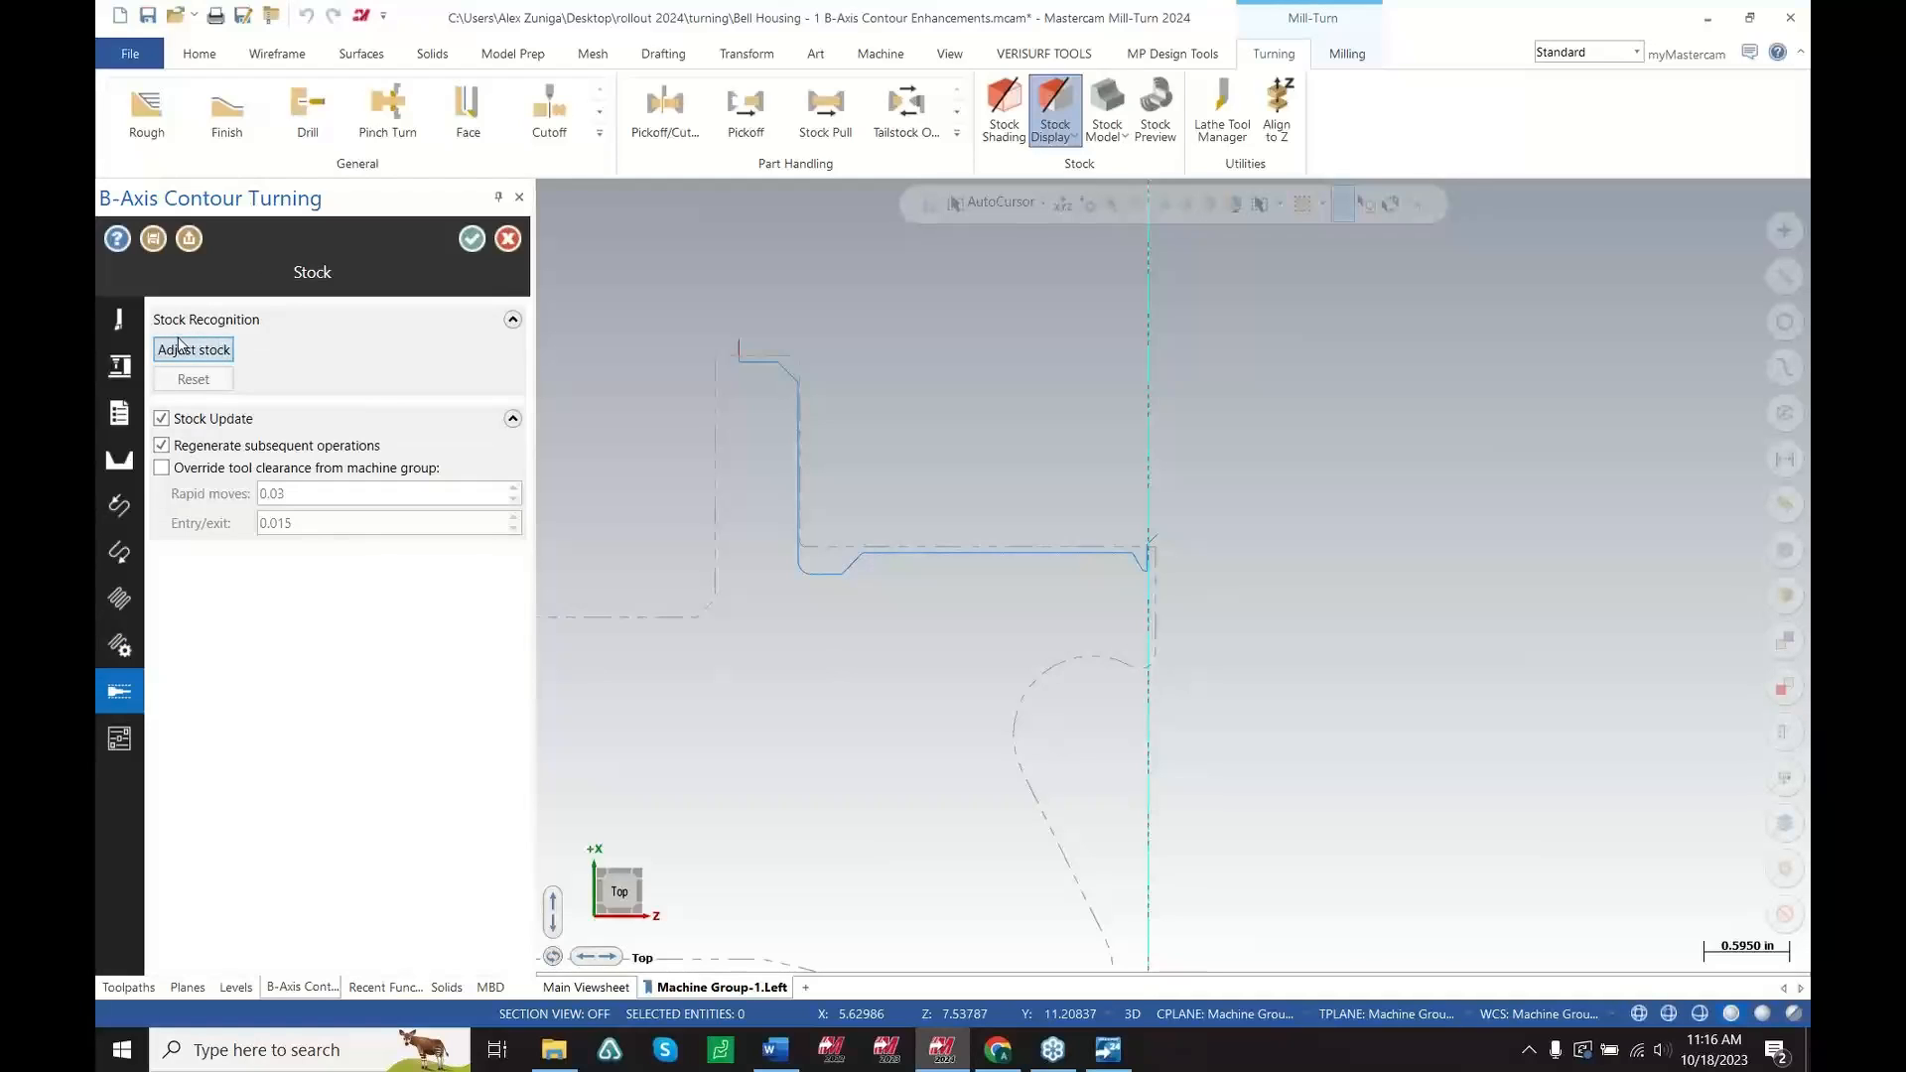
pyautogui.click(218, 354)
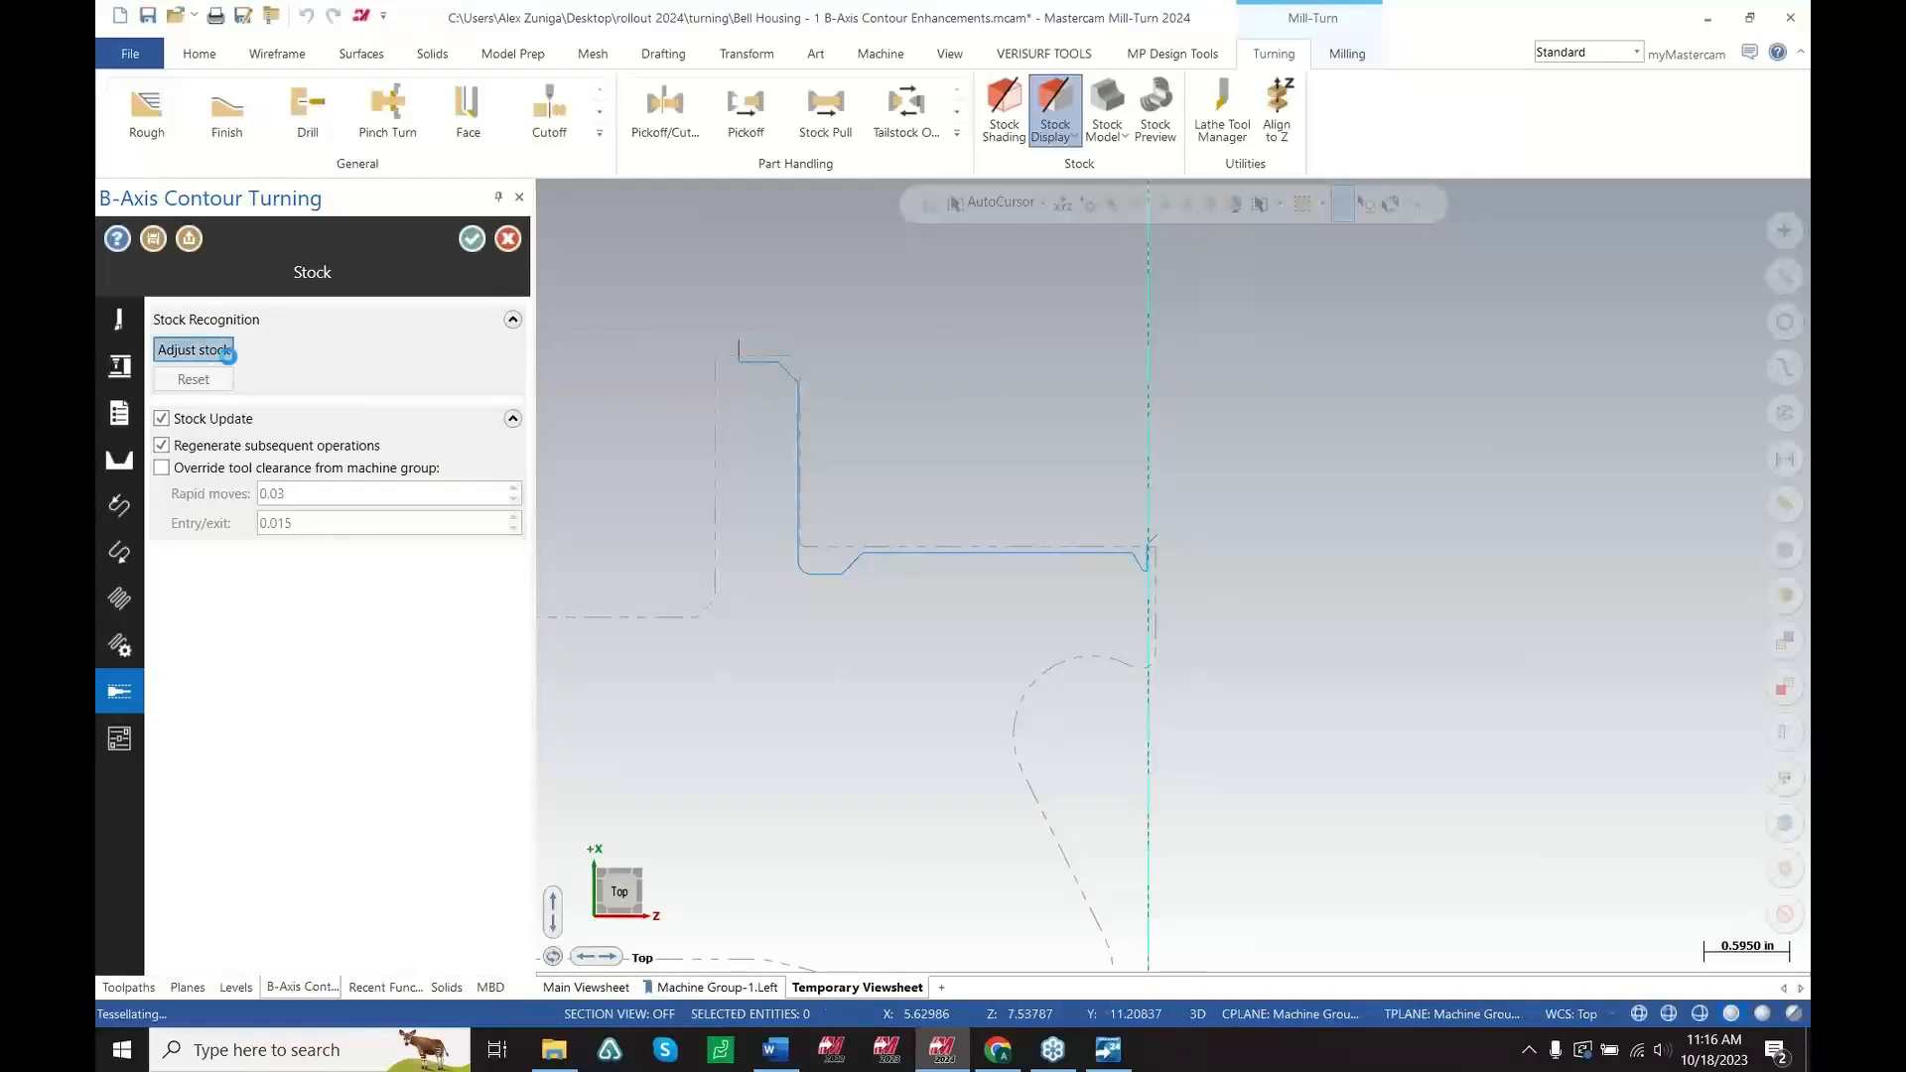
pyautogui.scroll(2, 1152, 563)
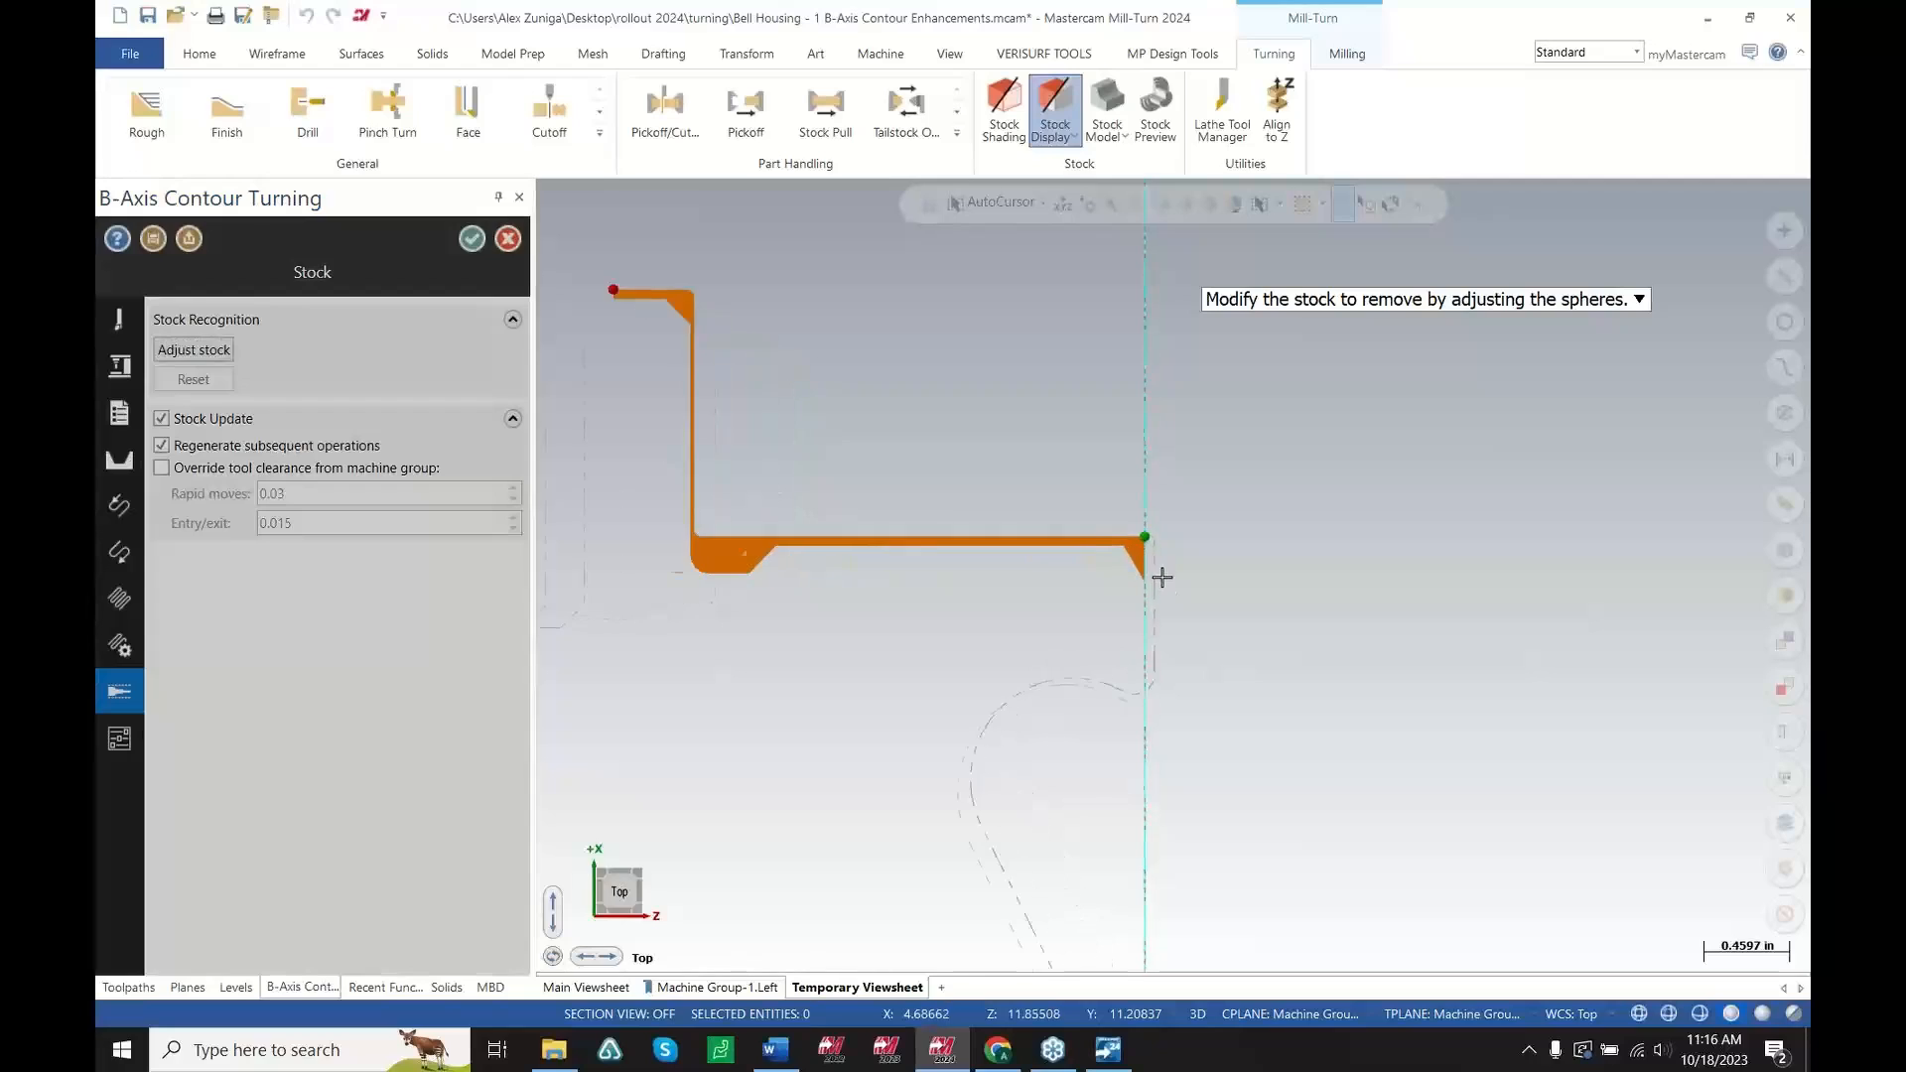
pyautogui.scroll(1, 1302, 549)
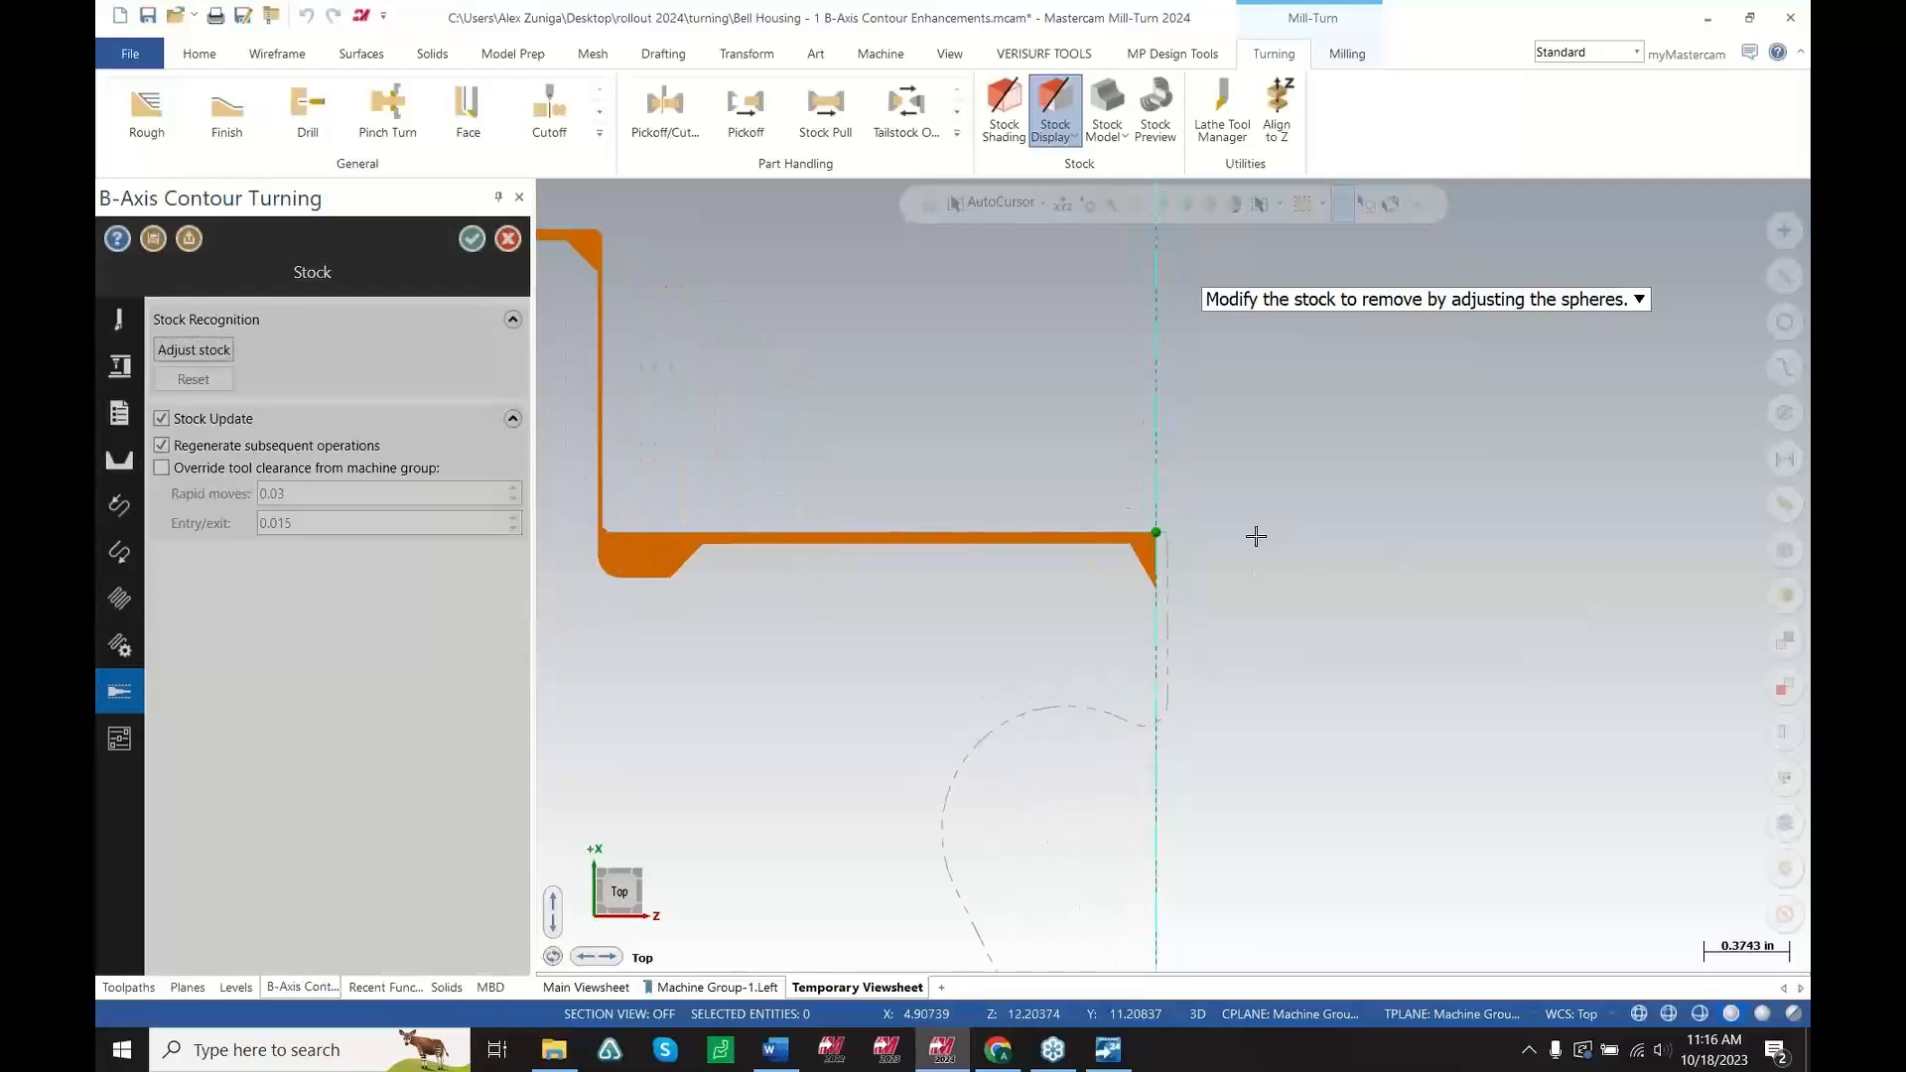
pyautogui.scroll(3, 1132, 515)
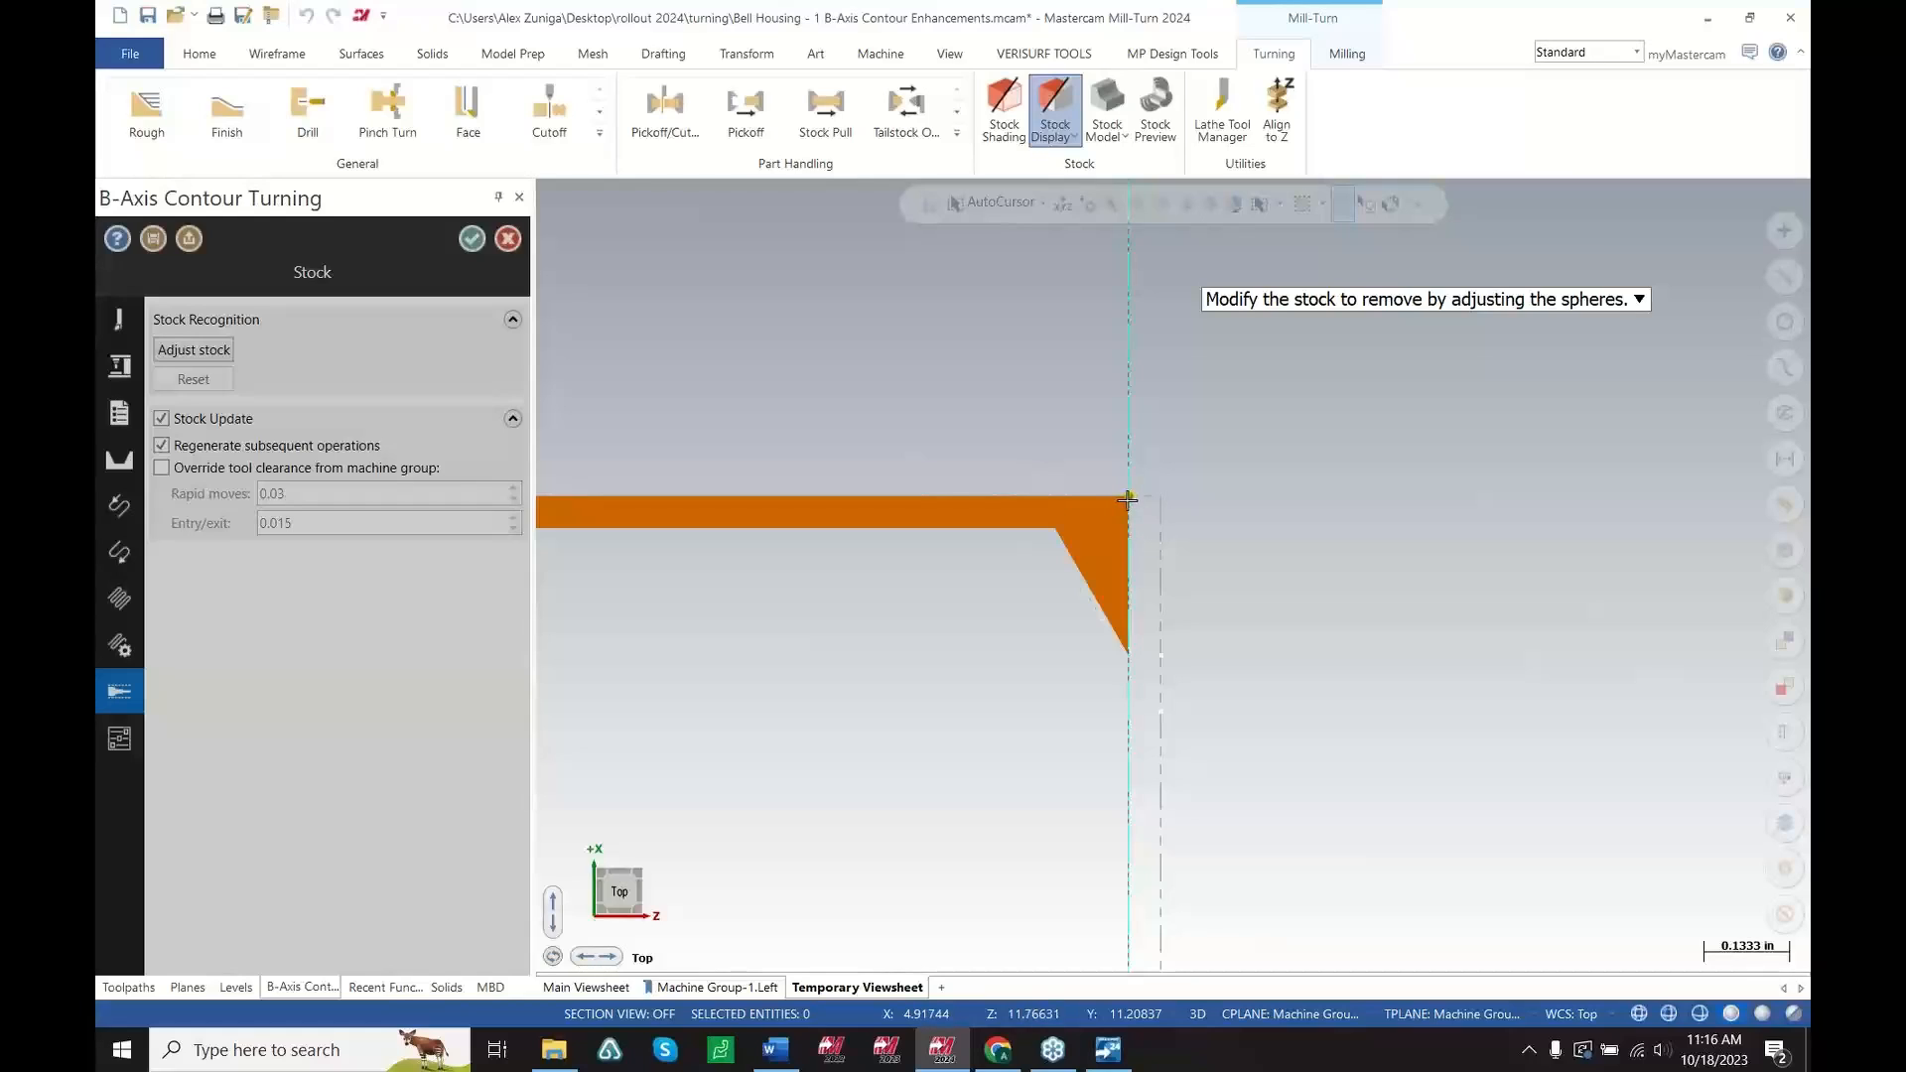
pyautogui.moveTo(1148, 509); pyautogui.dragTo(1190, 642)
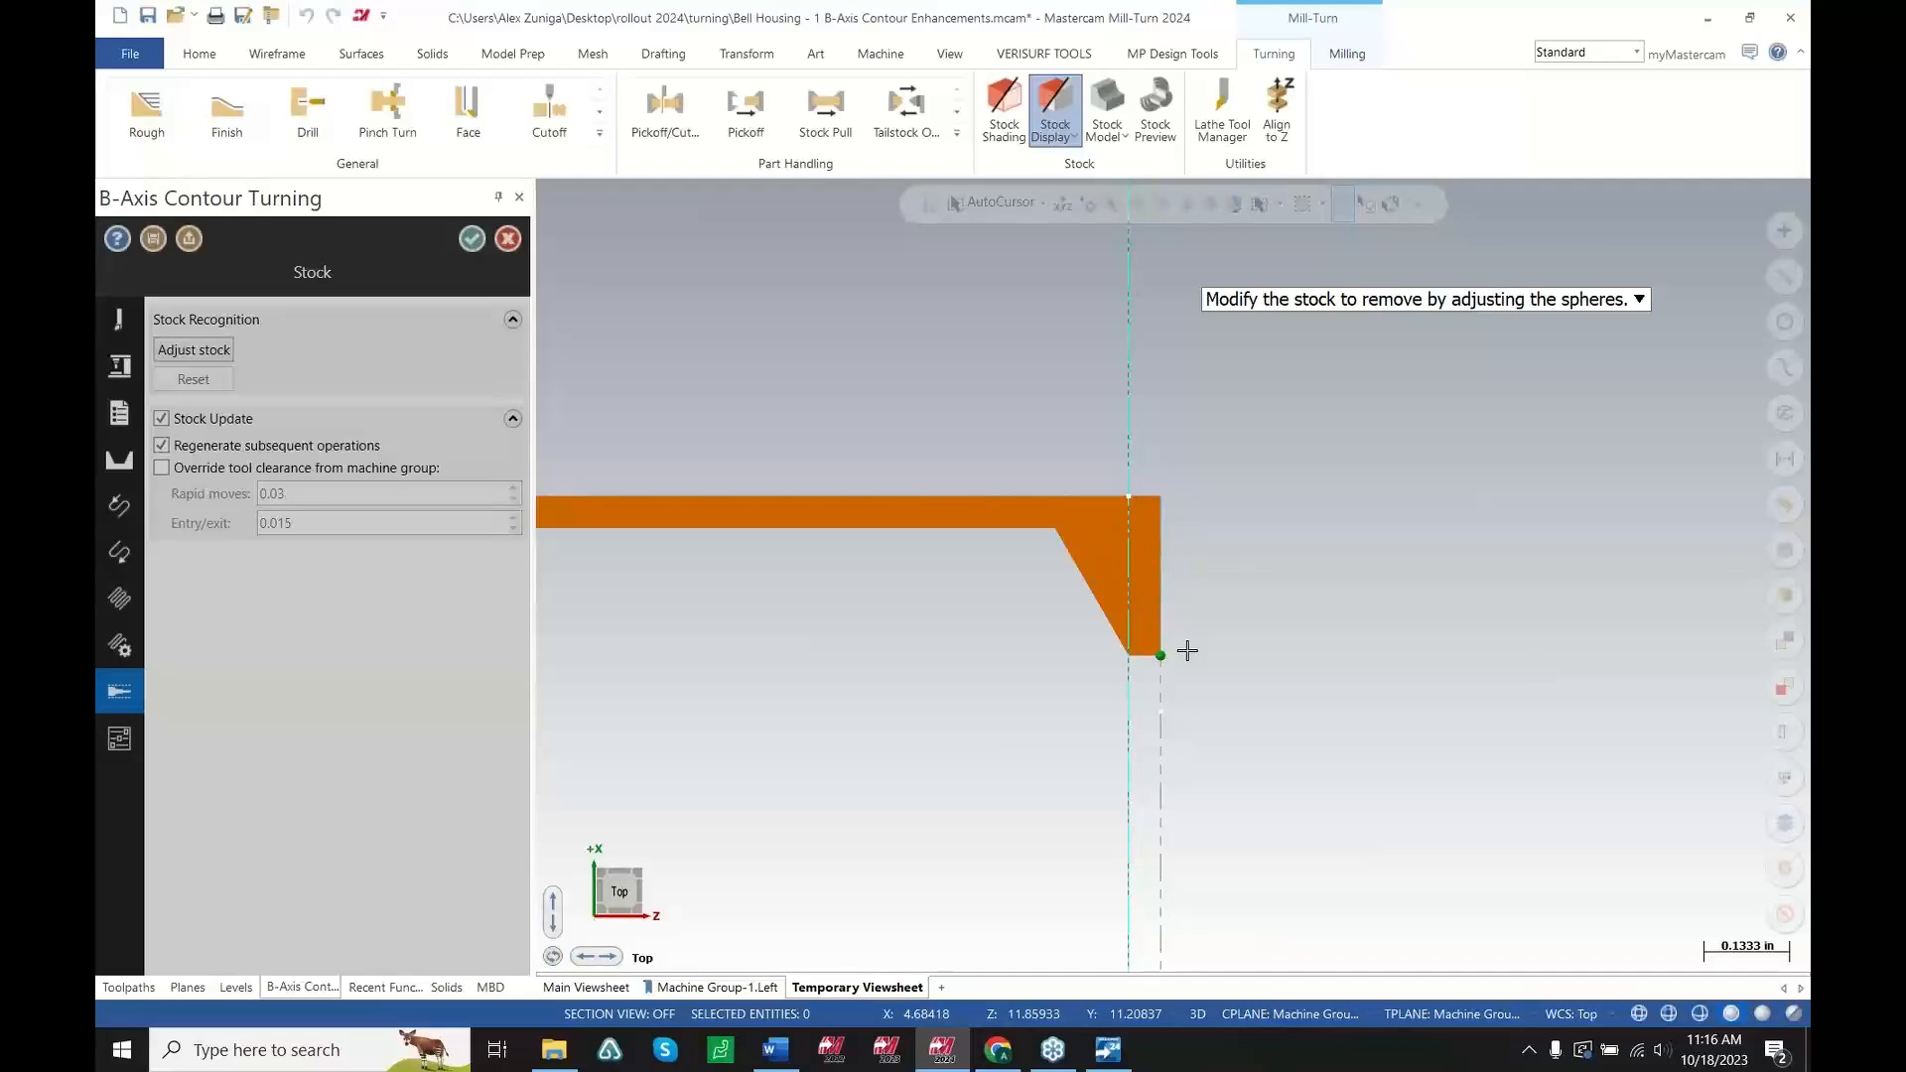
pyautogui.scroll(-1, 1257, 696)
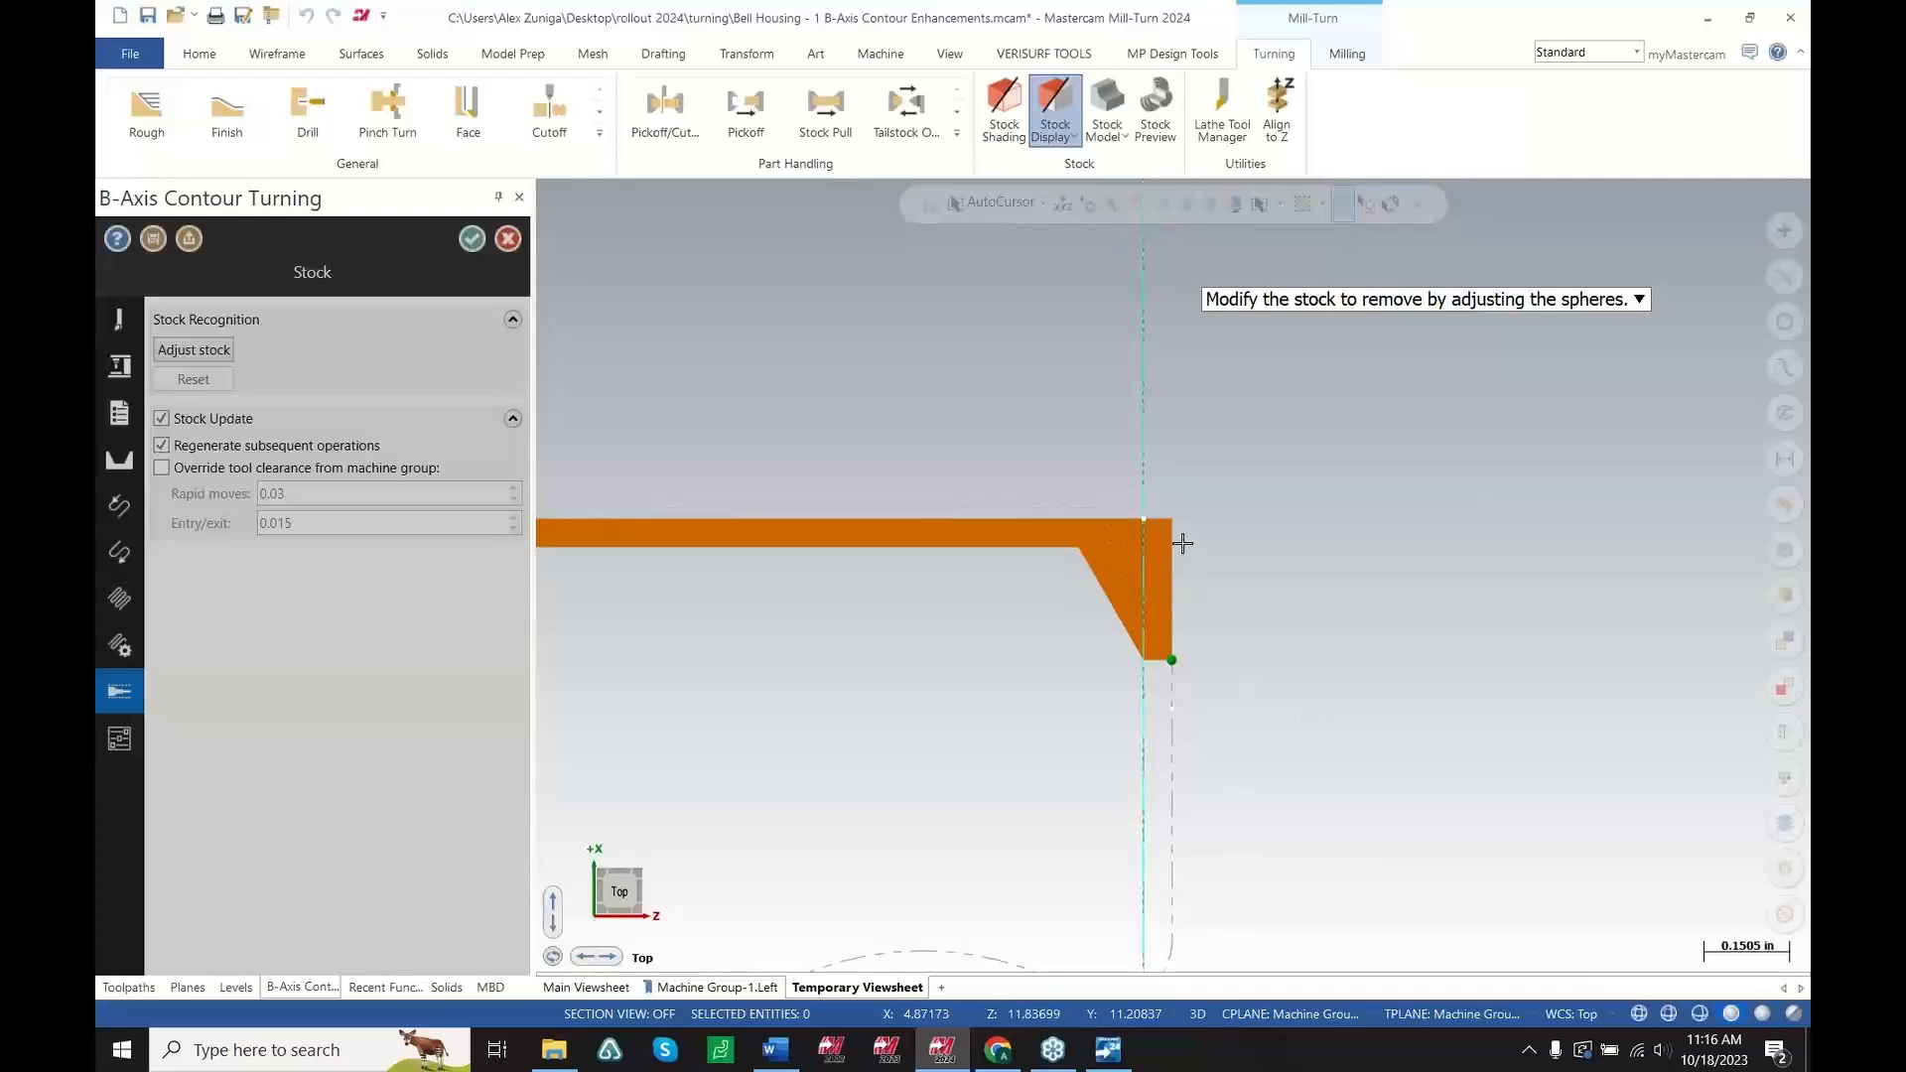
pyautogui.press('Return')
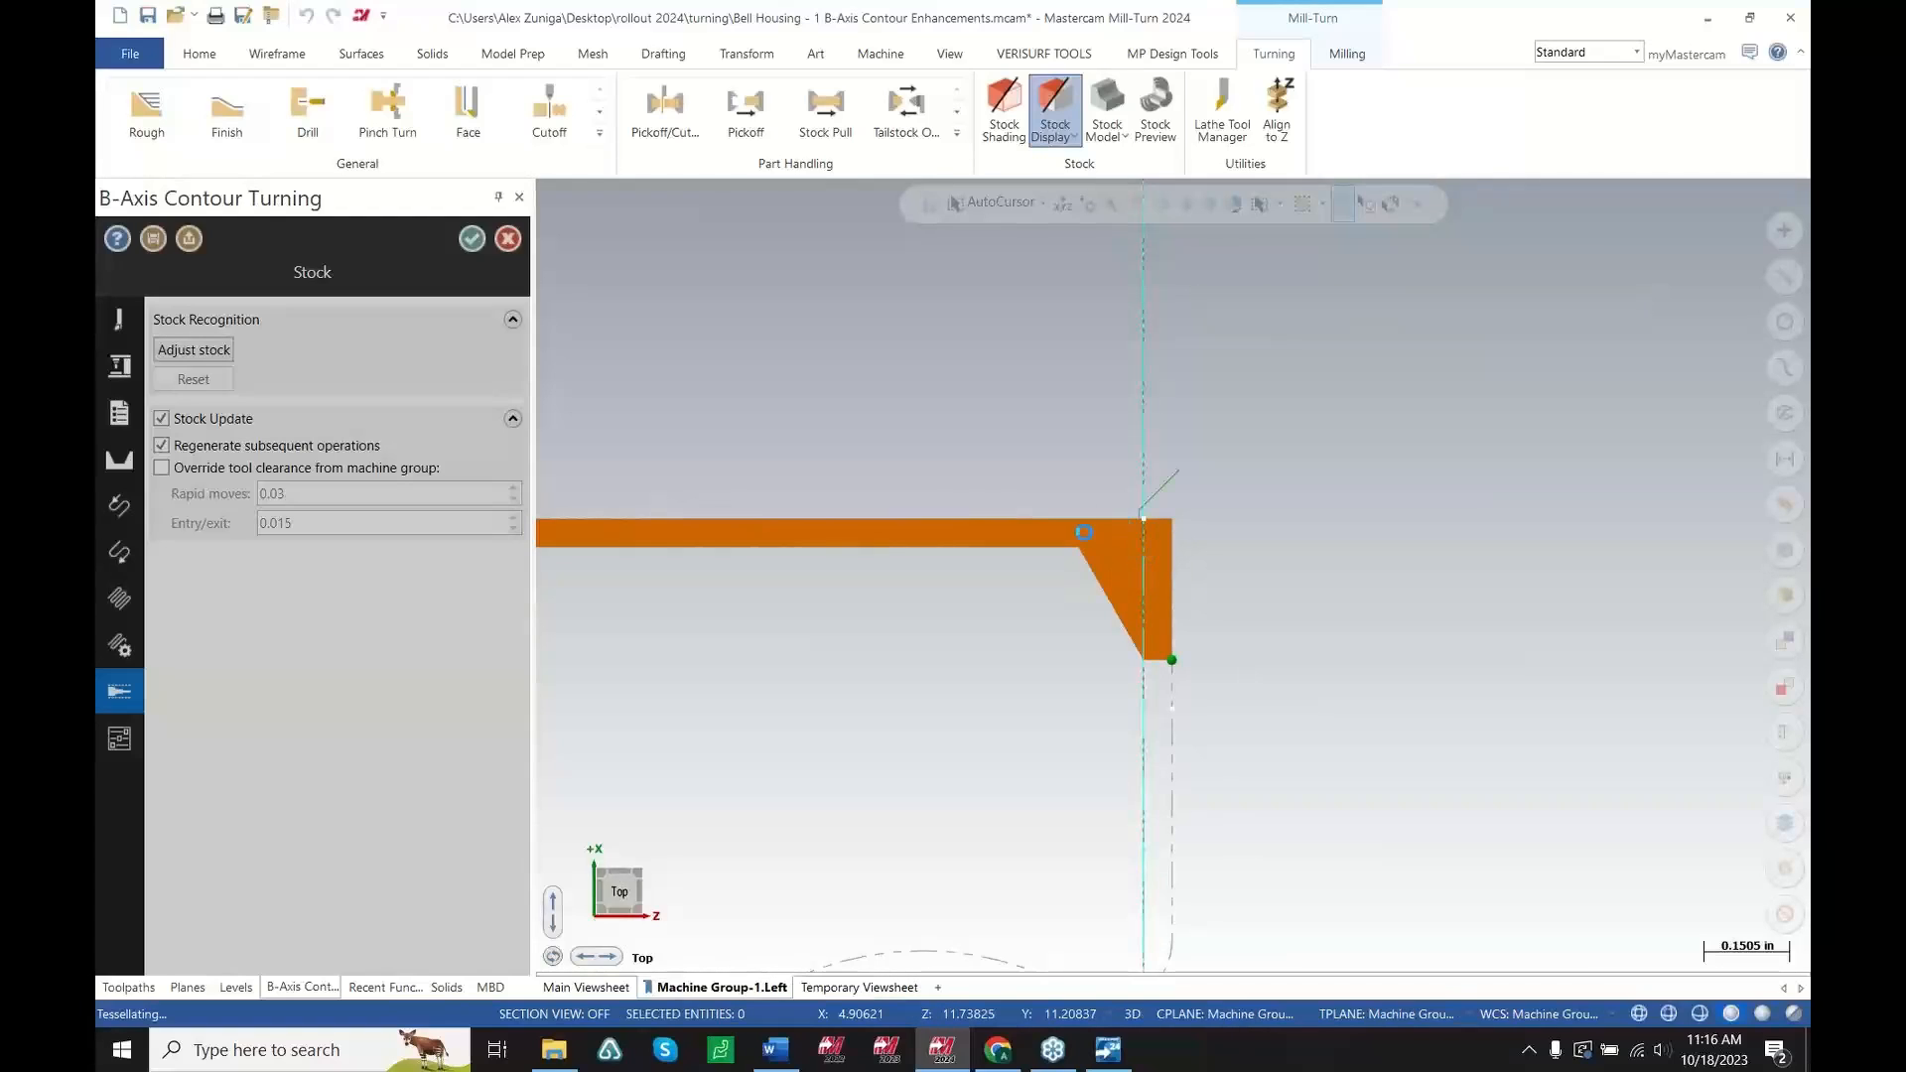
pyautogui.click(473, 244)
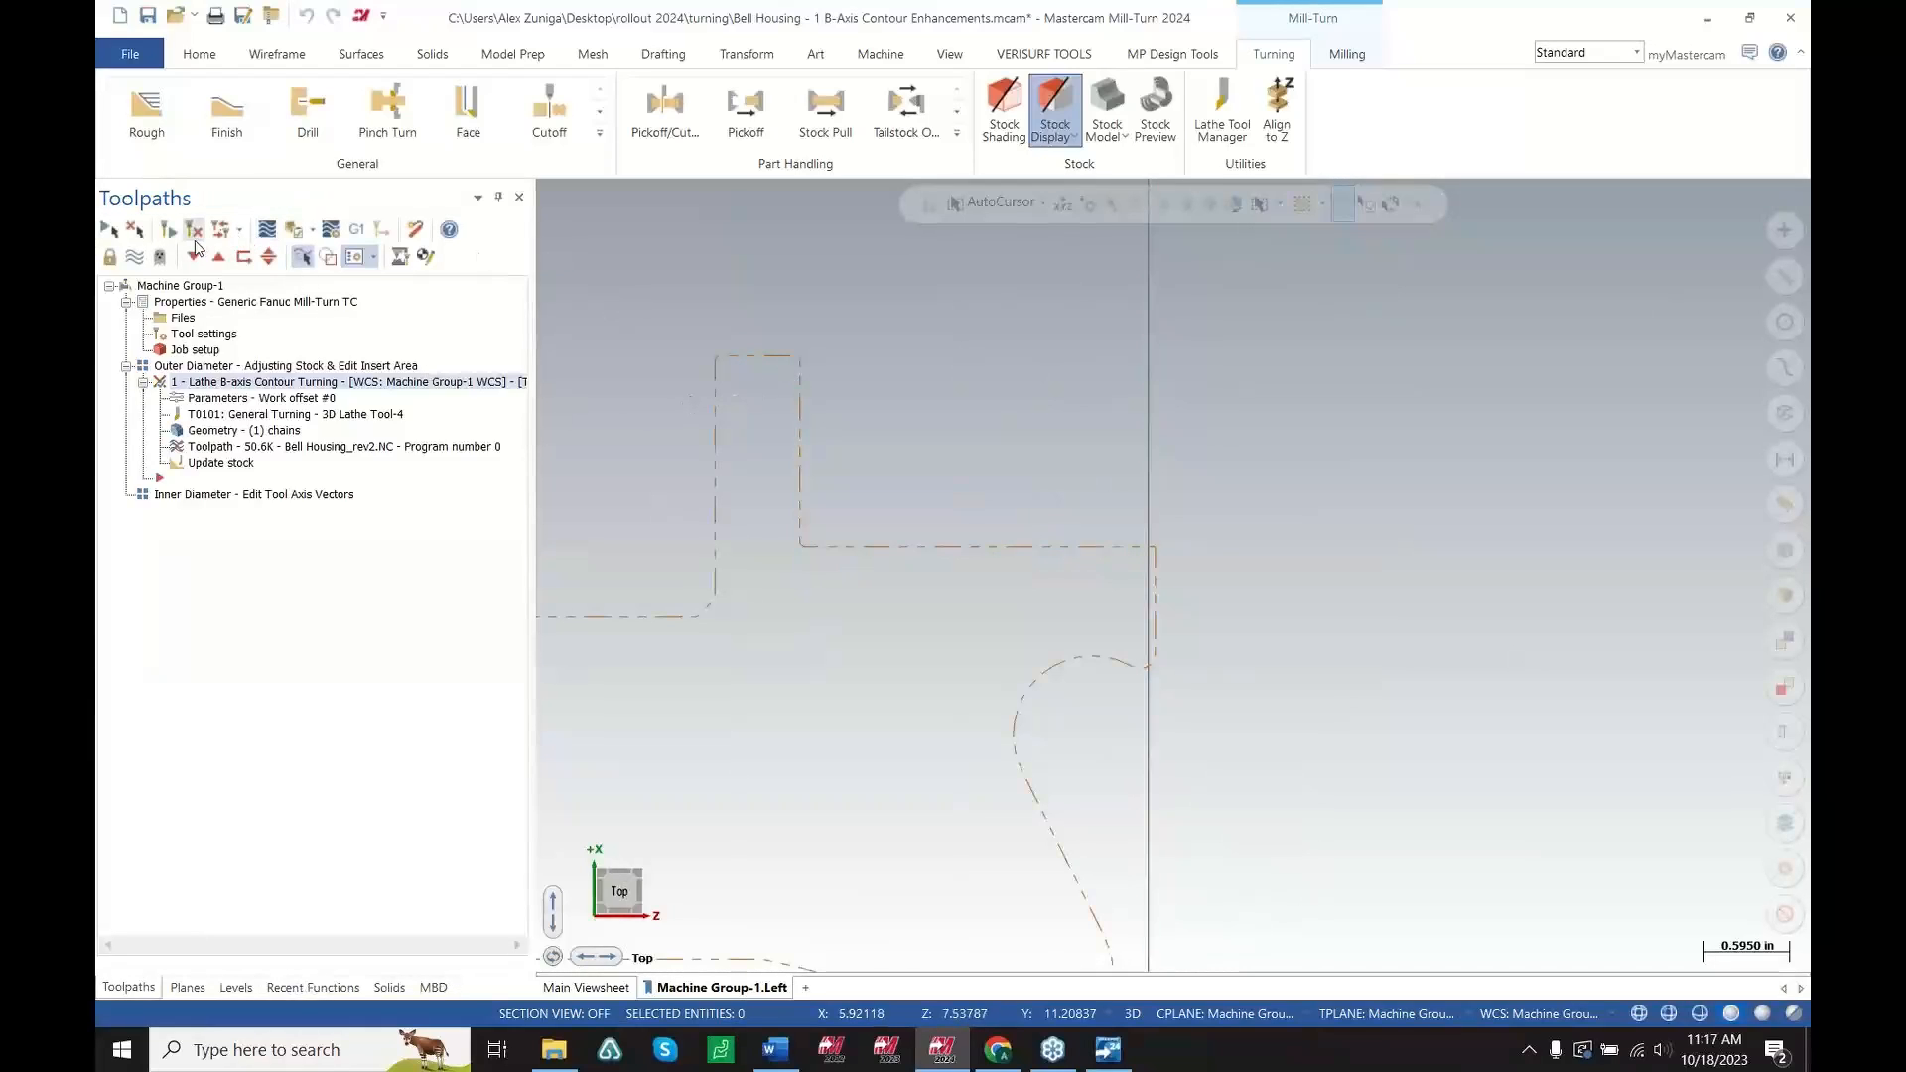
# Regenerate the modified contour turning toolpath and open its backplot
pyautogui.click(195, 238)
pyautogui.scroll(3, 1169, 584)
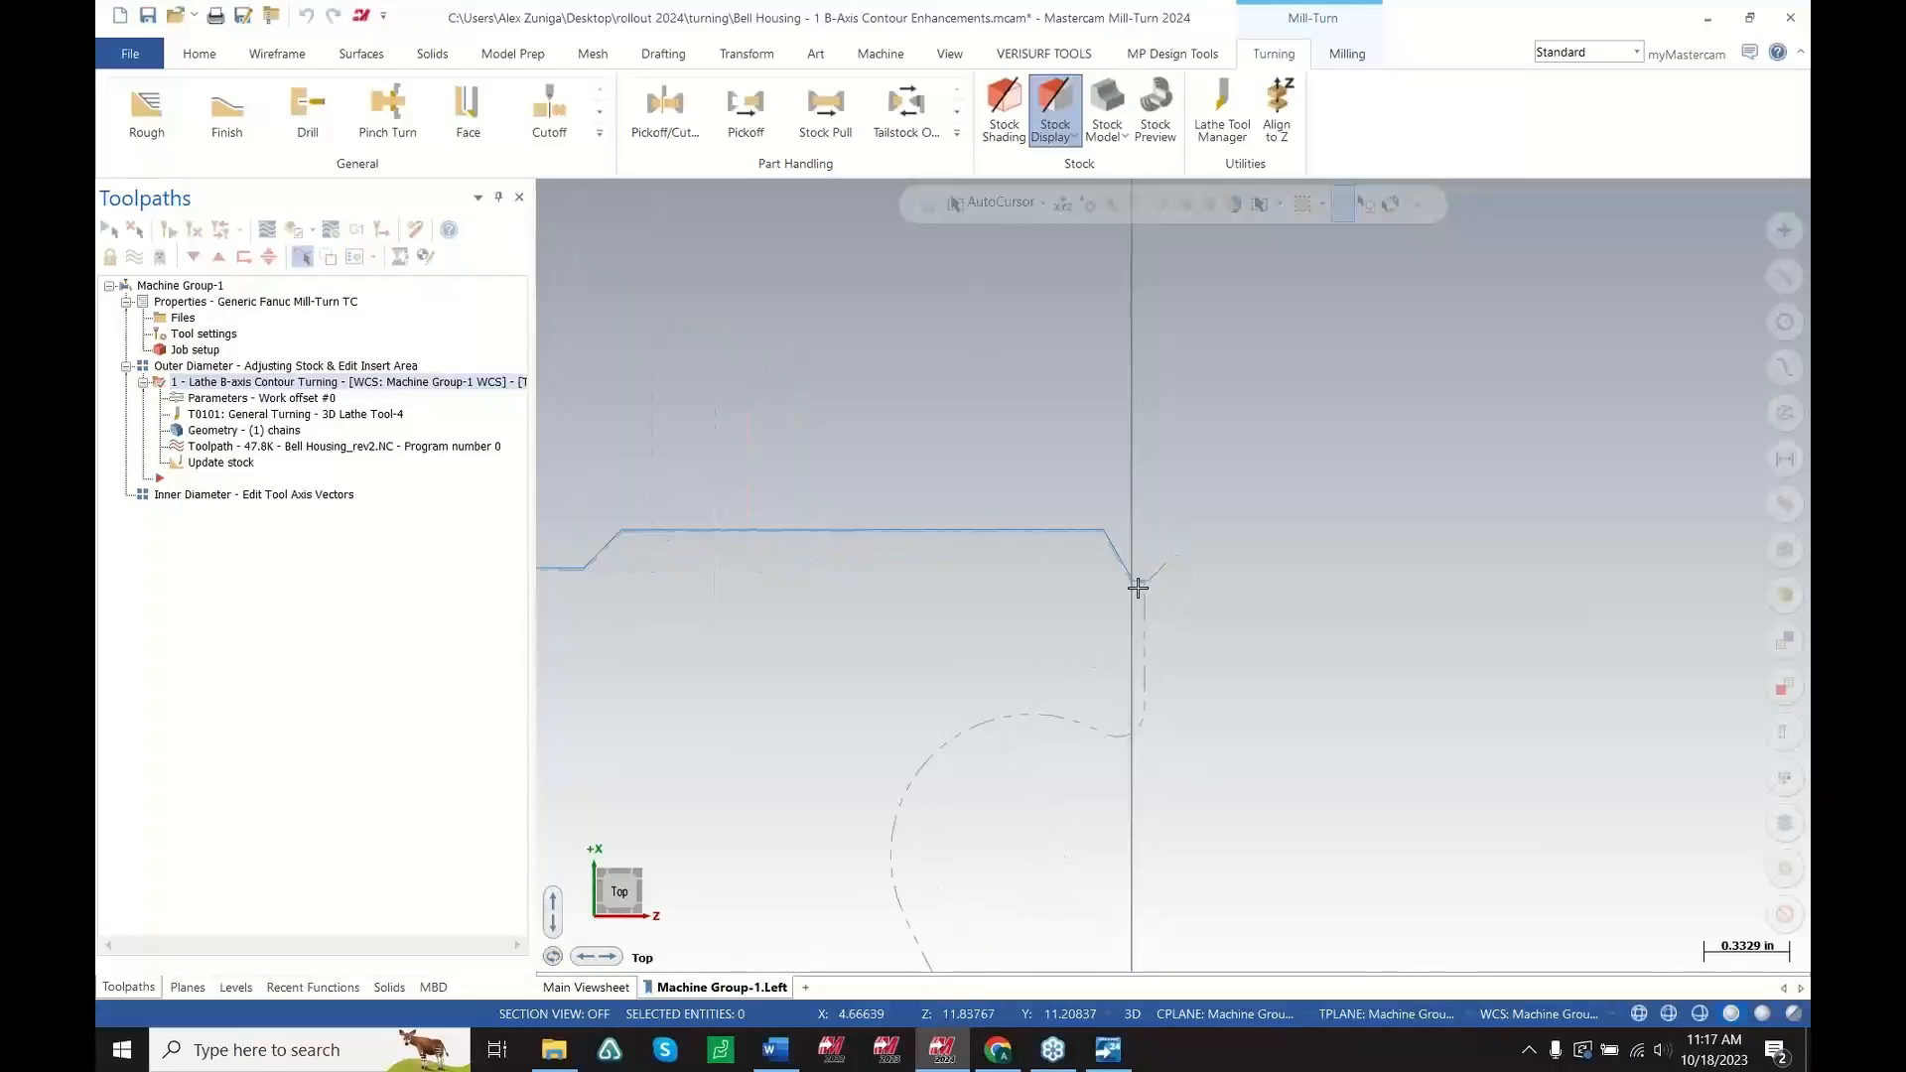
pyautogui.click(414, 452)
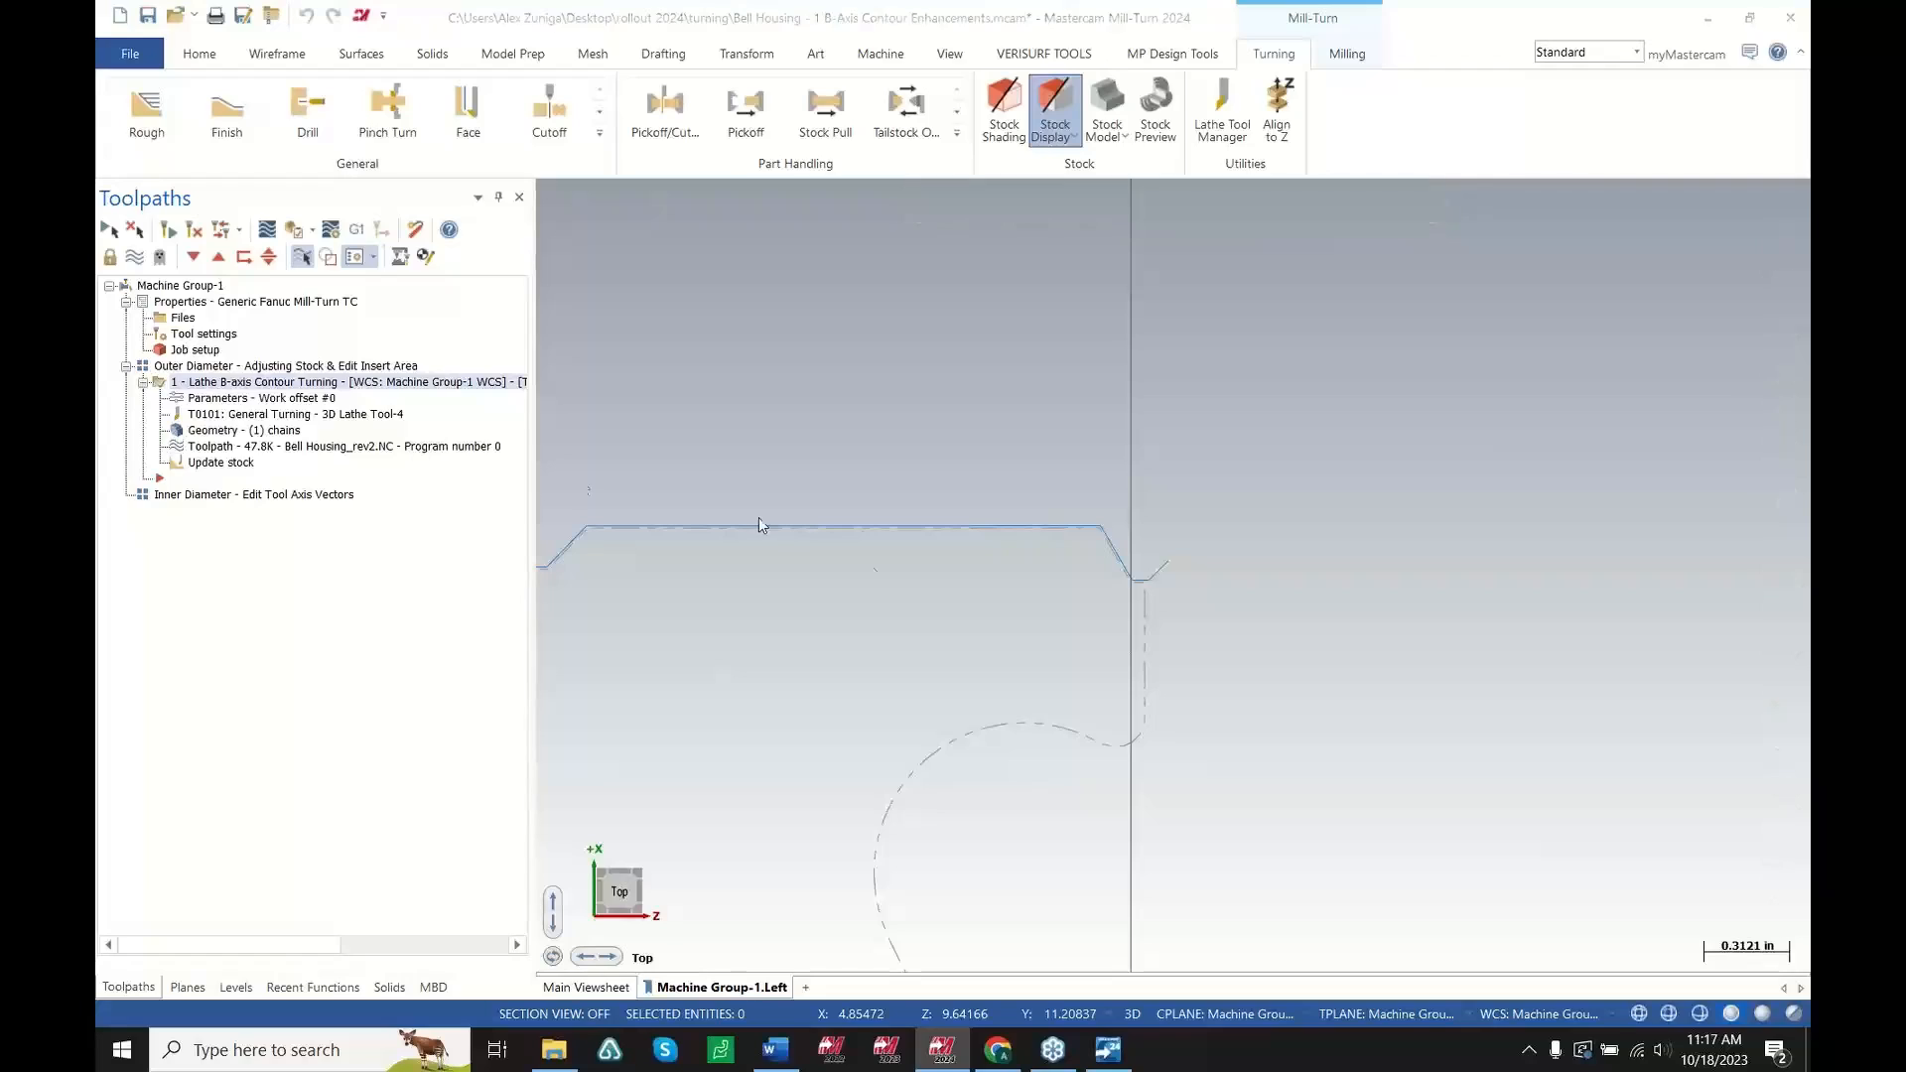
# Examine the regenerated backplot, zooming in on the insert path along the adjusted stock face
pyautogui.scroll(-1, 1197, 590)
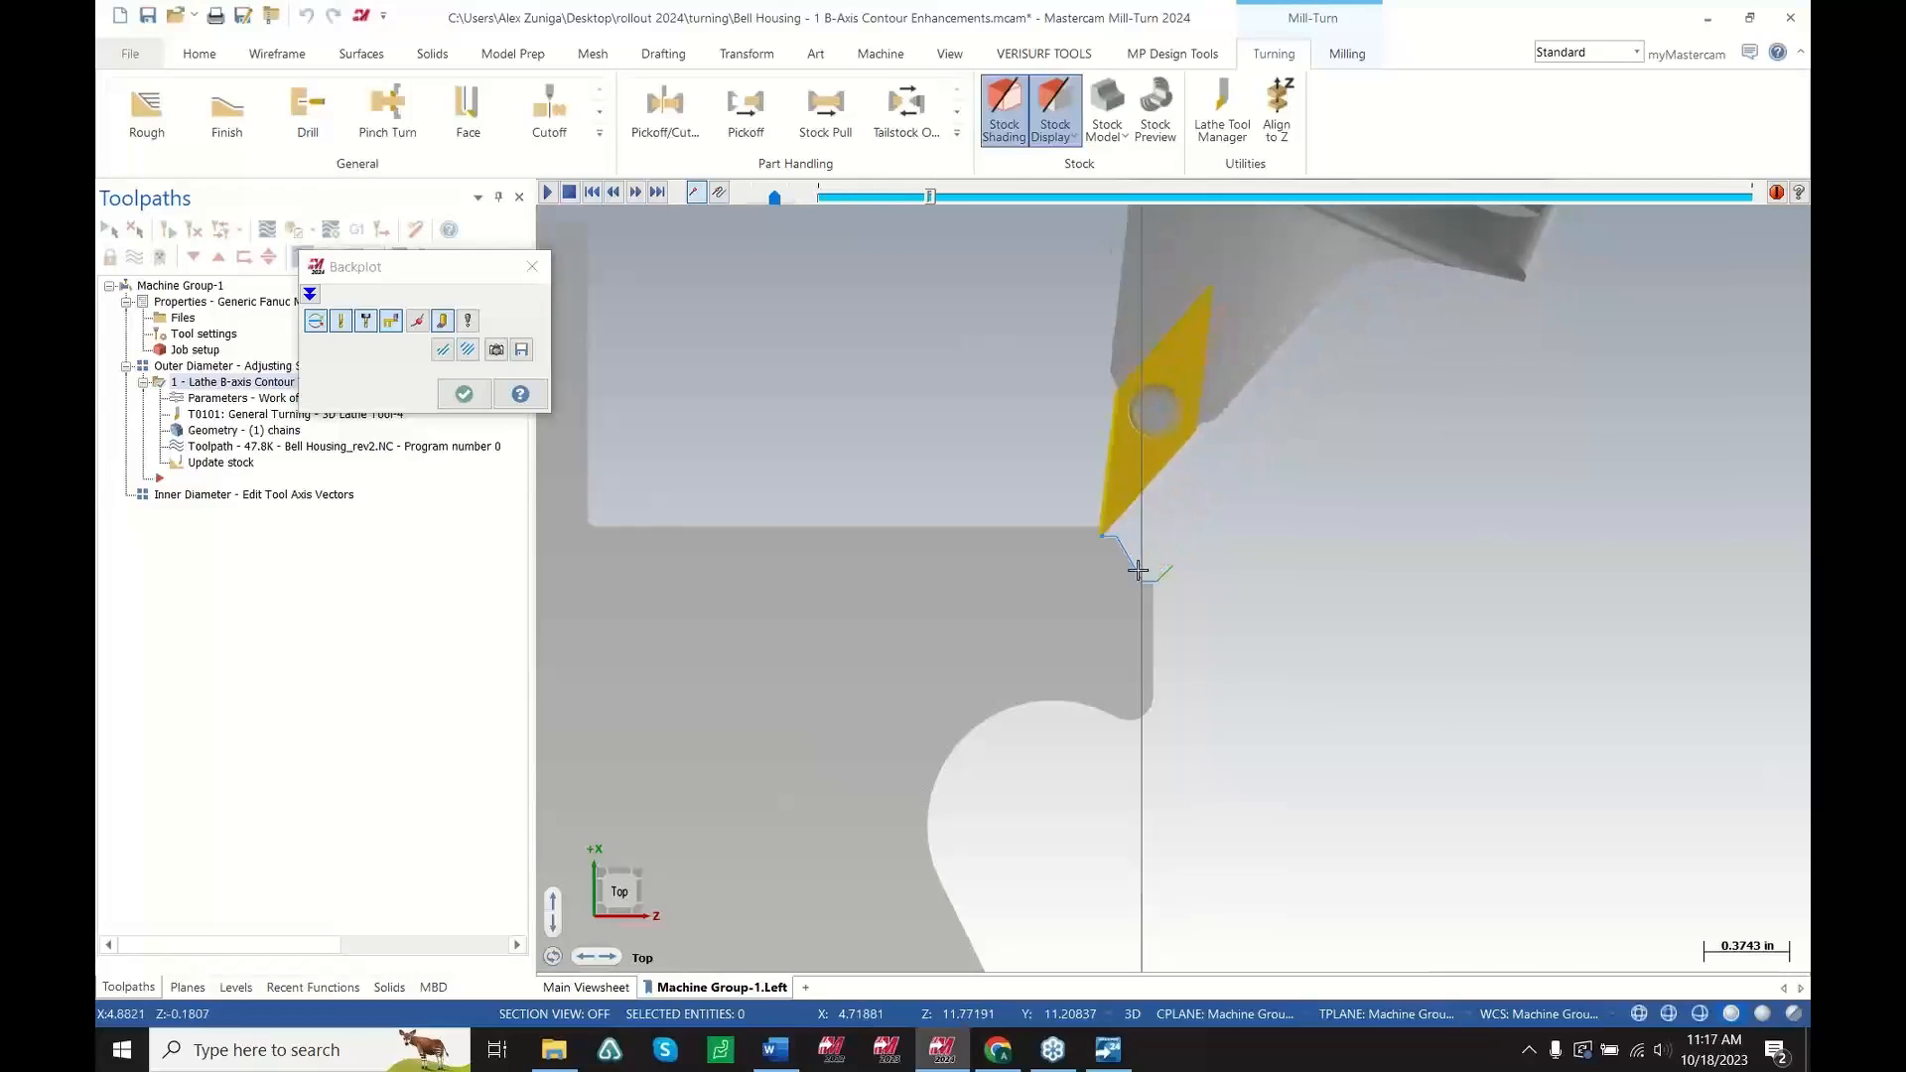
pyautogui.scroll(-1, 1179, 618)
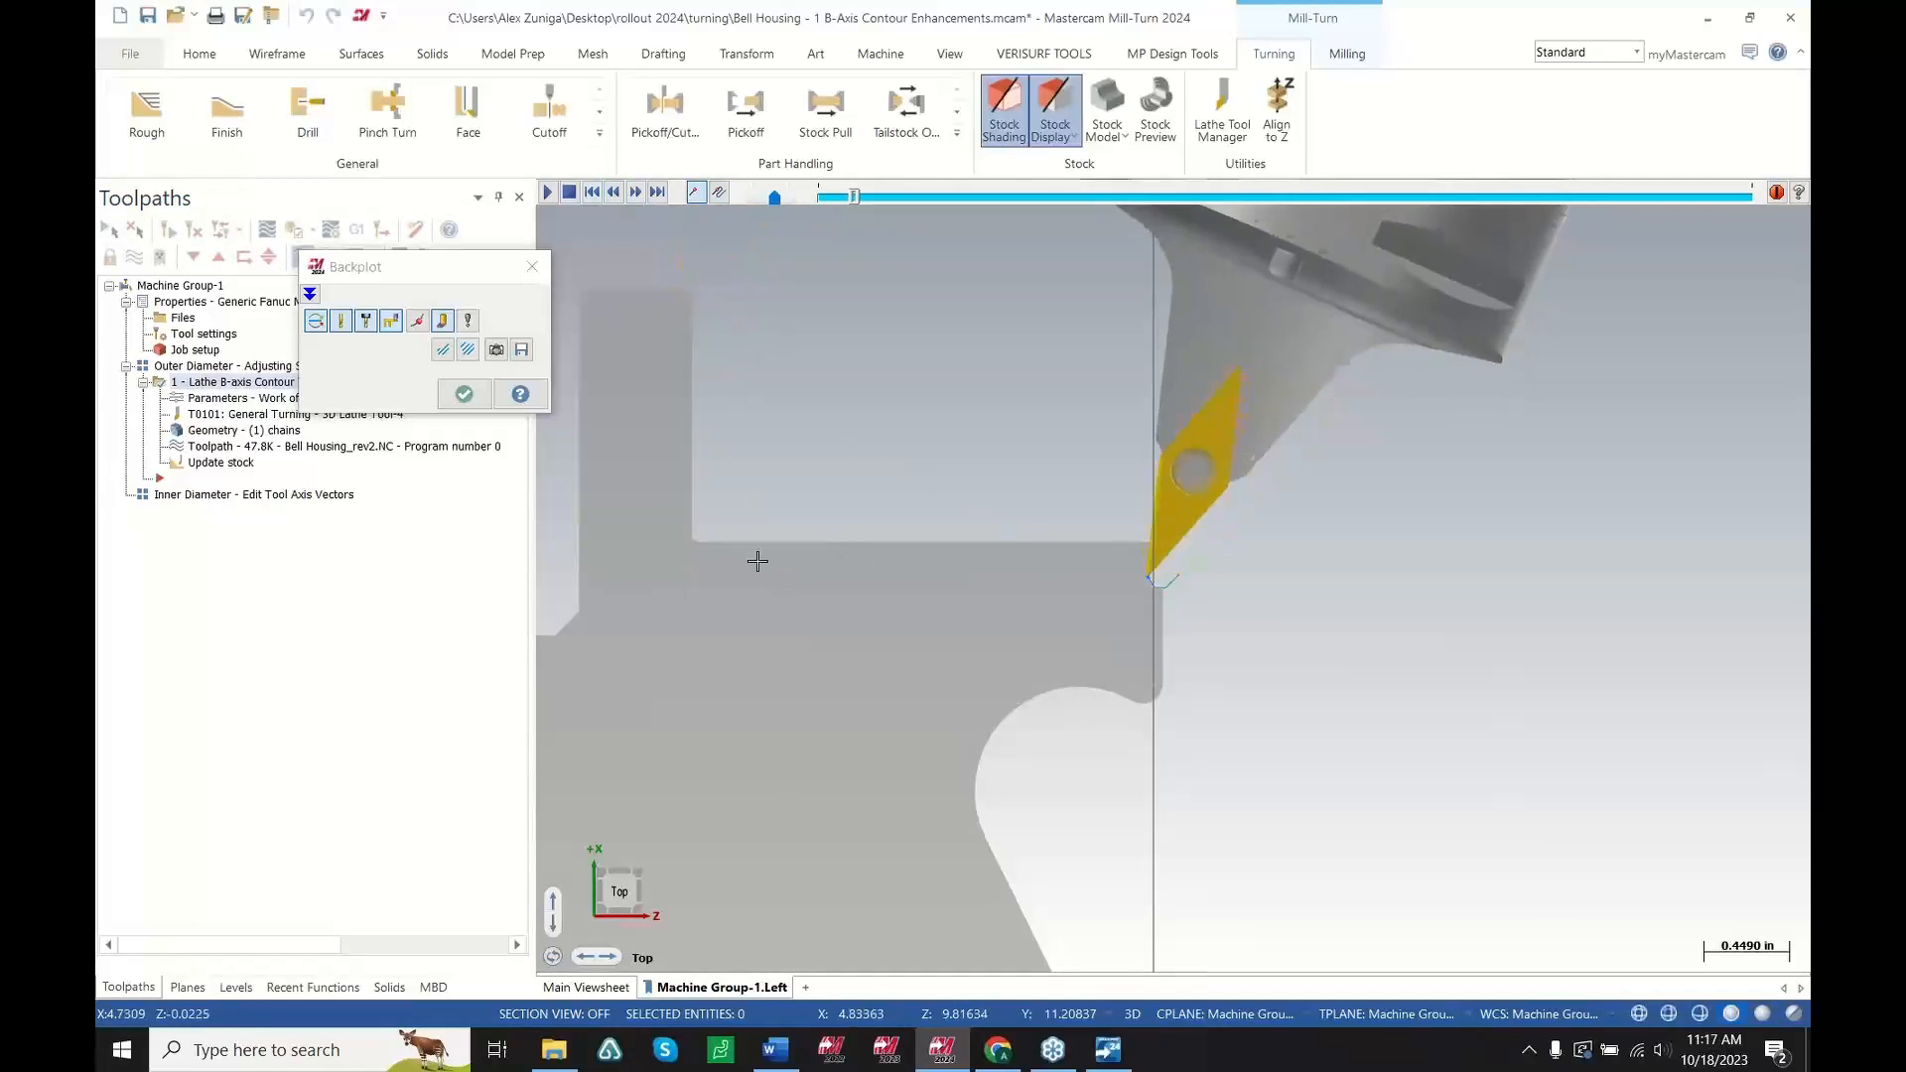
pyautogui.scroll(2, 797, 545)
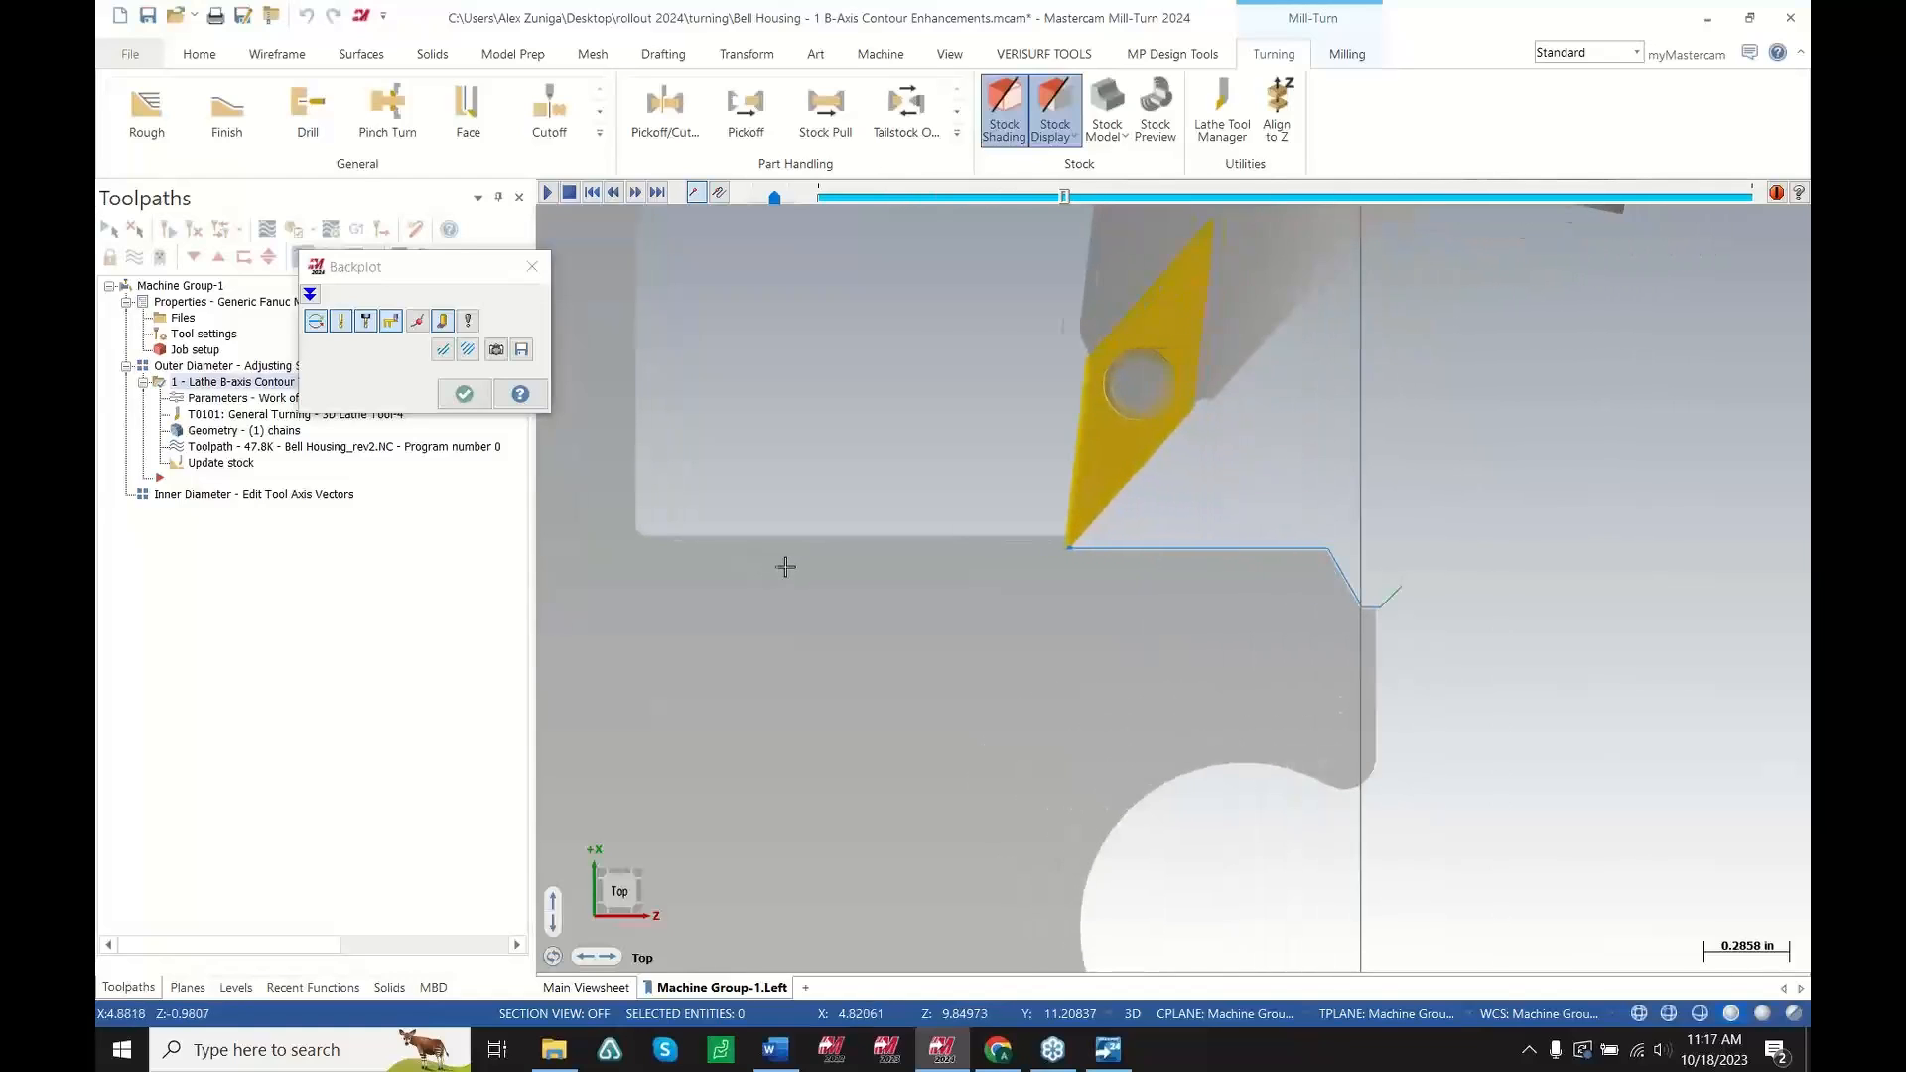
pyautogui.scroll(2, 809, 564)
pyautogui.scroll(1, 806, 567)
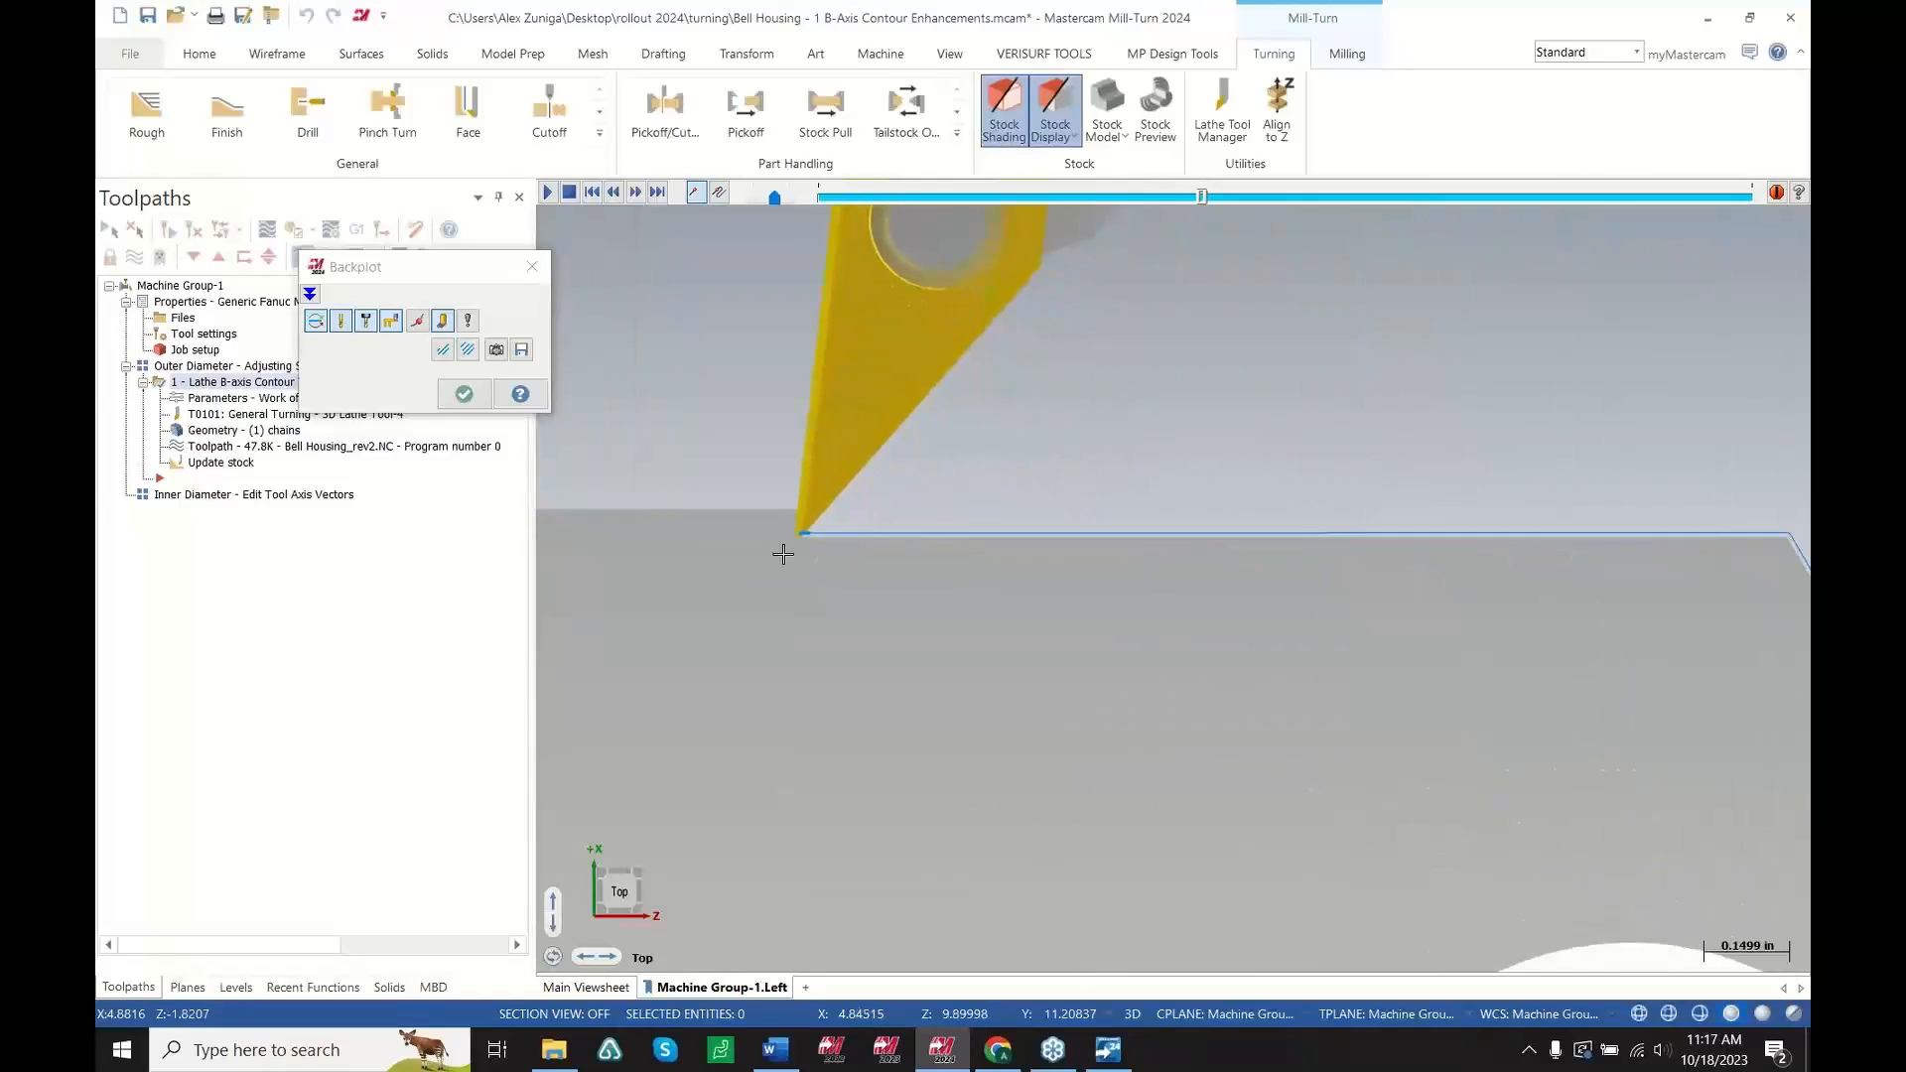
pyautogui.scroll(-1, 830, 563)
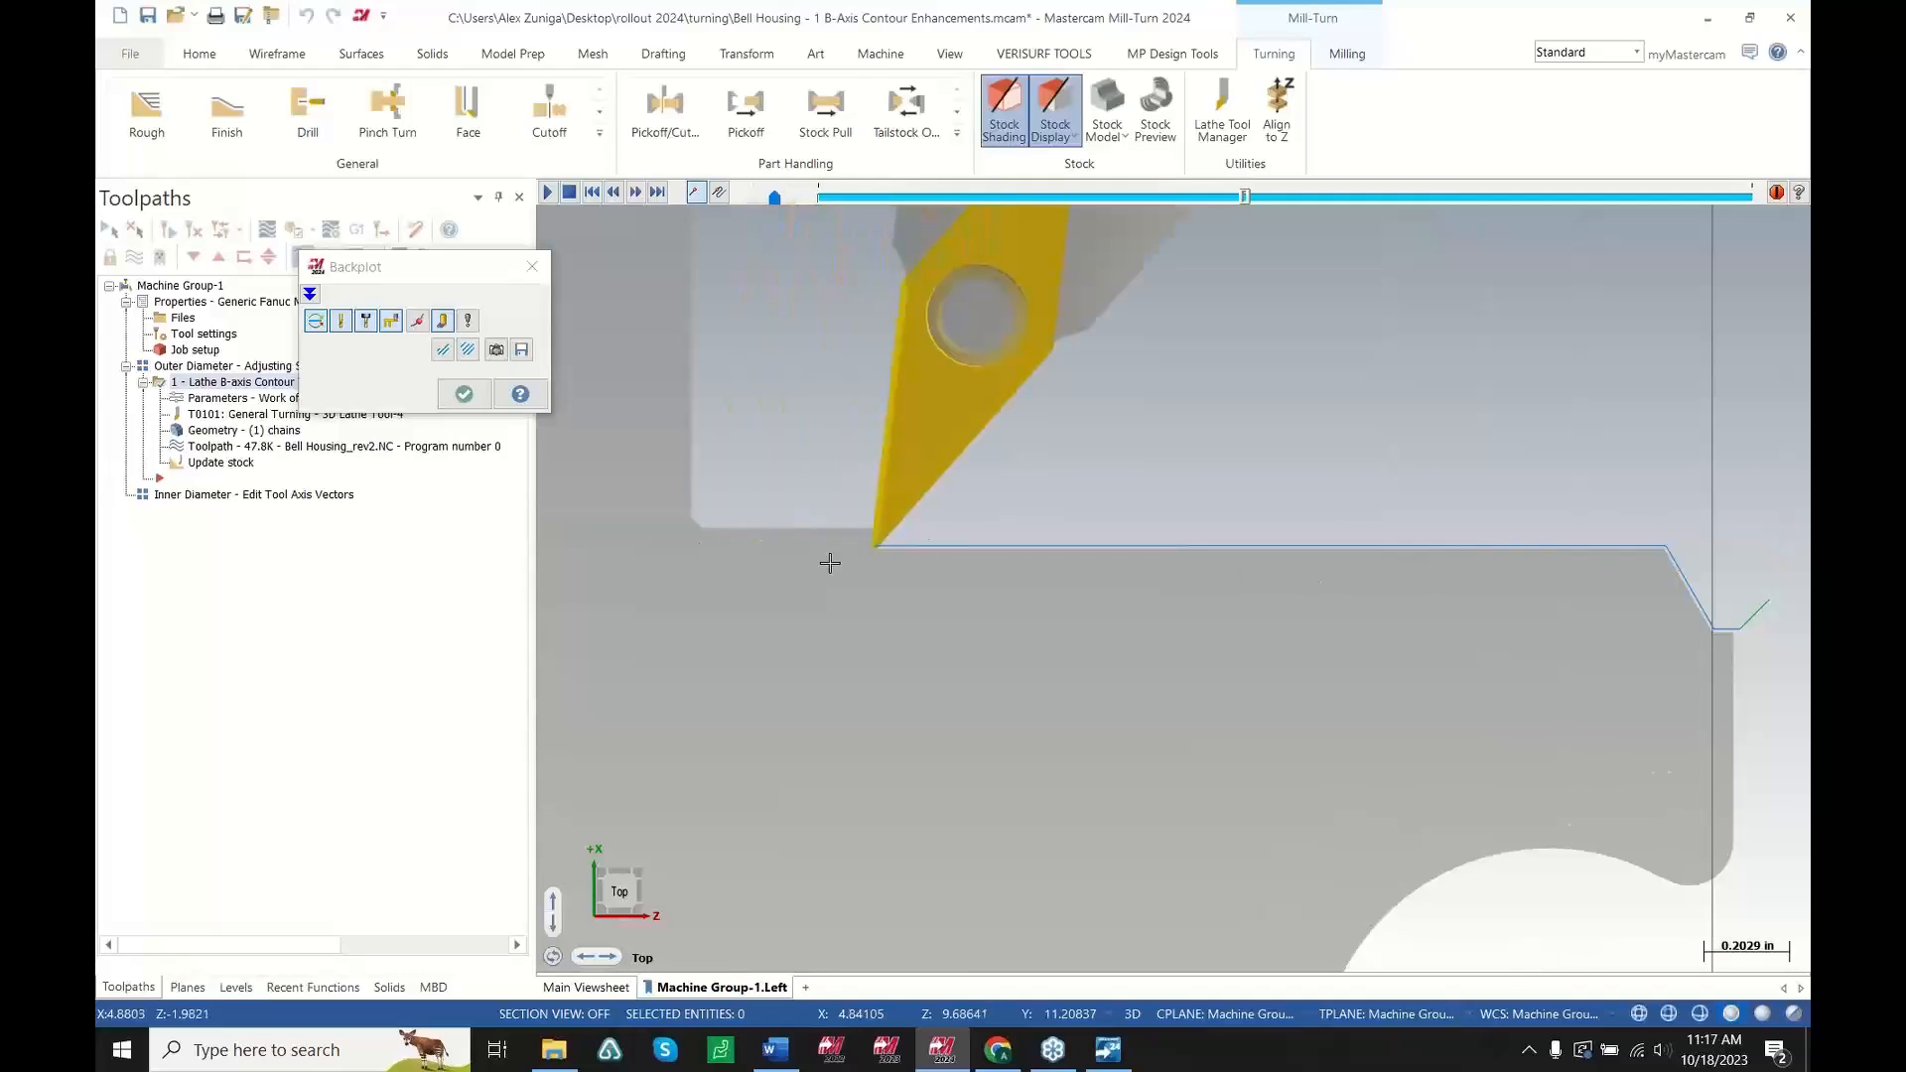
pyautogui.scroll(3, 856, 561)
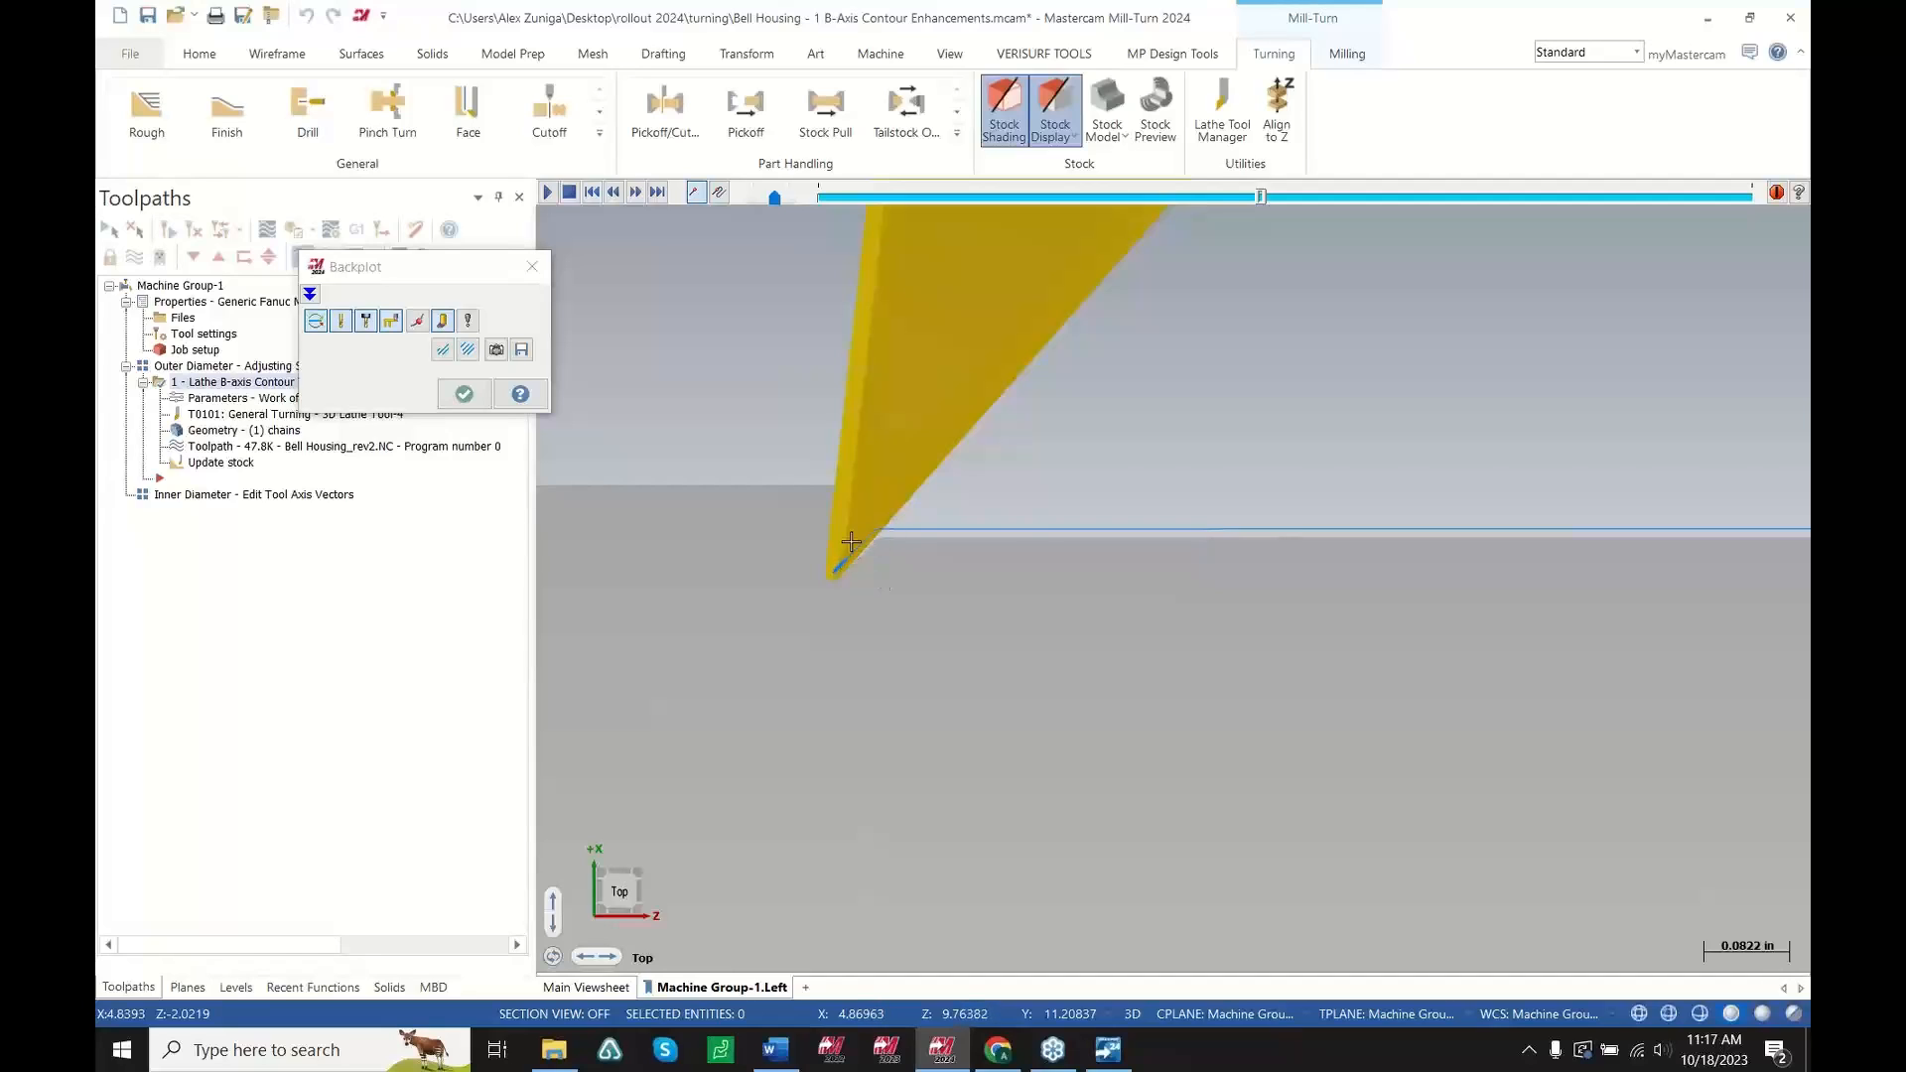
pyautogui.scroll(-2, 899, 574)
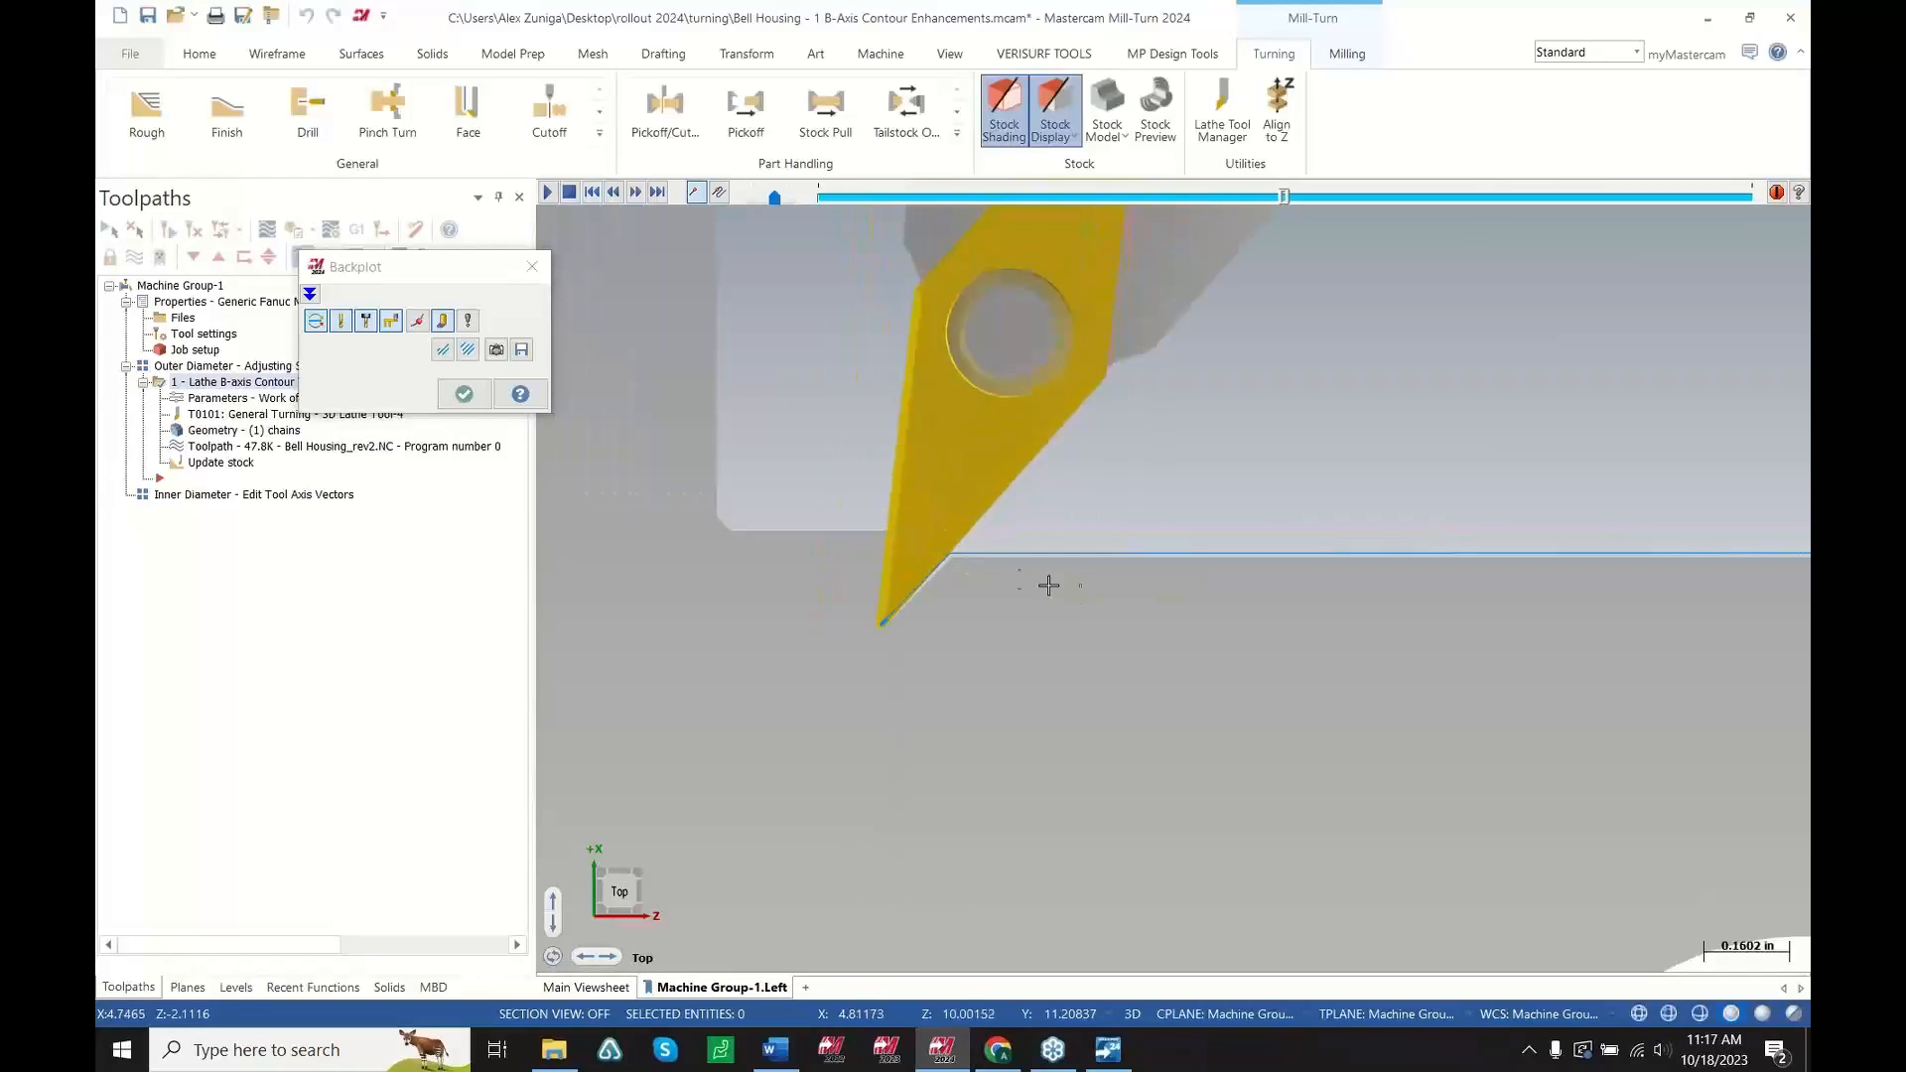
pyautogui.scroll(-1, 928, 541)
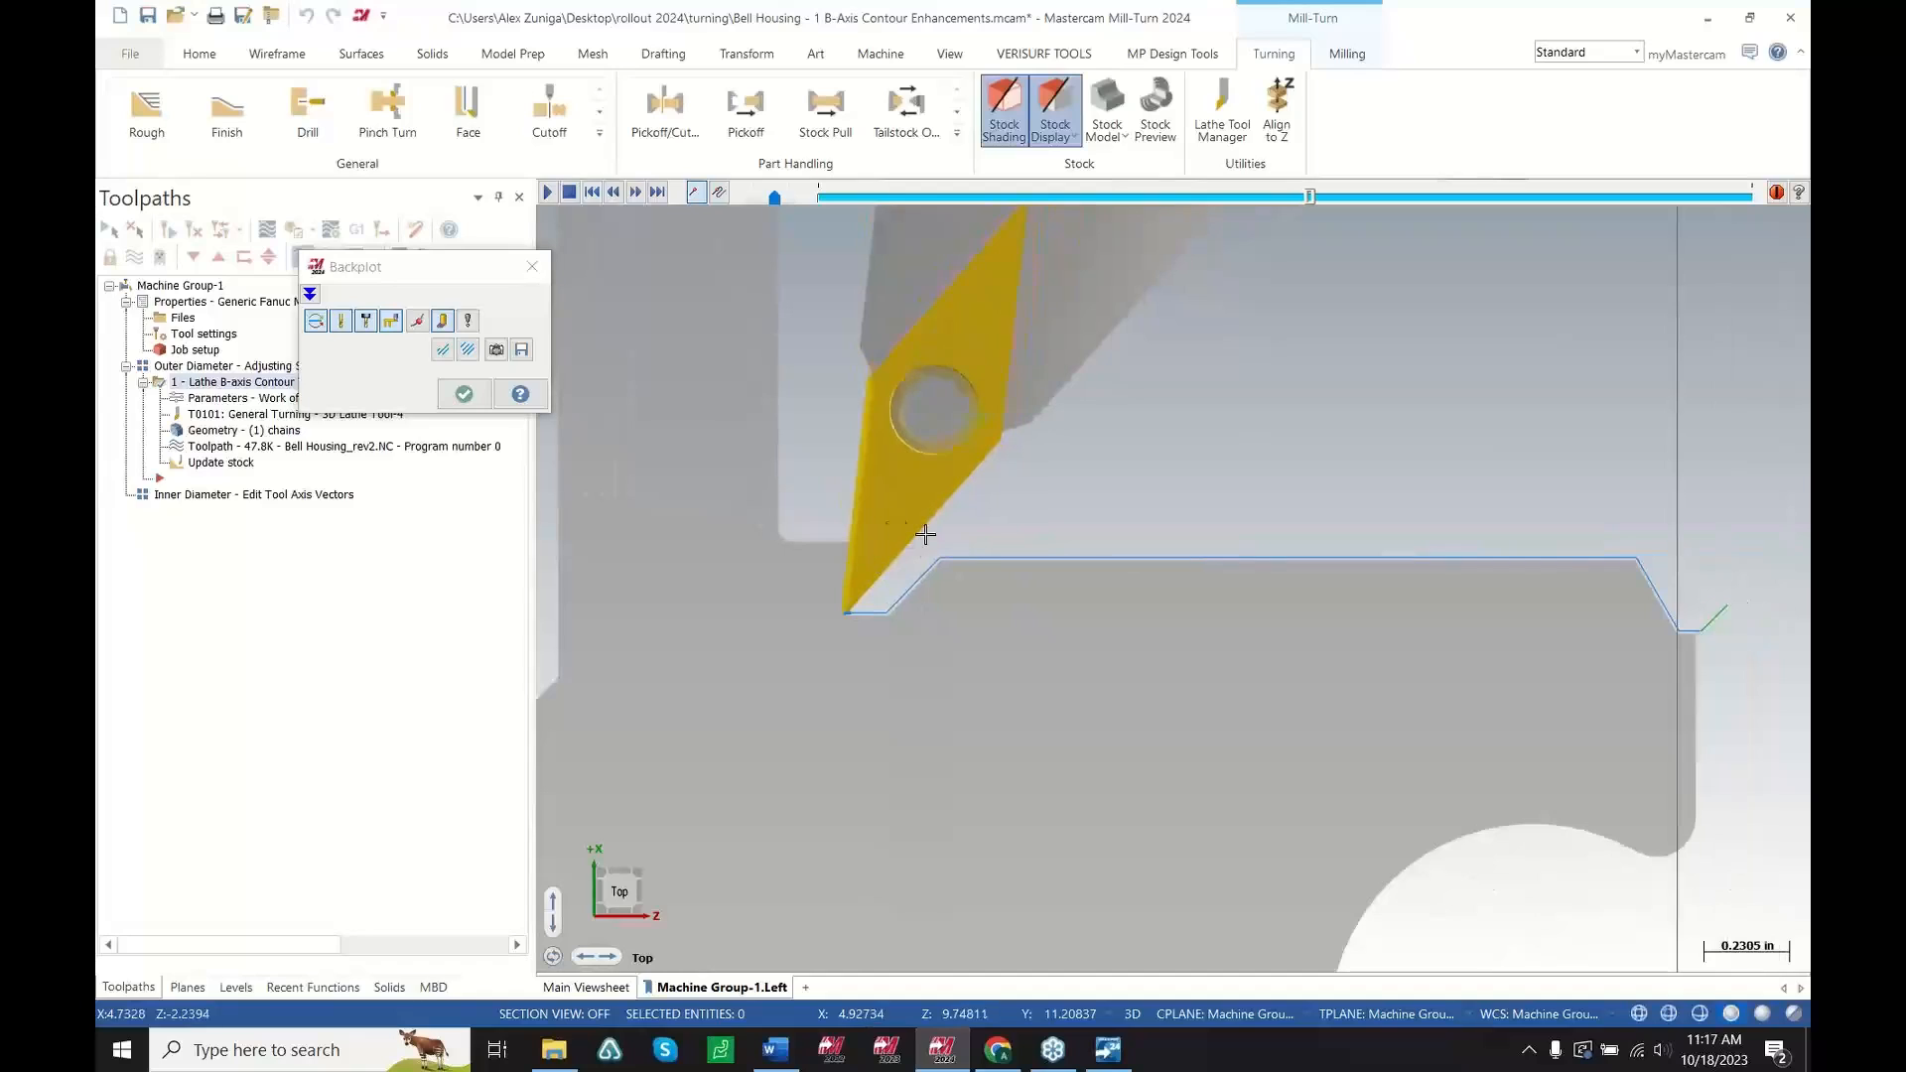
pyautogui.scroll(-1, 814, 588)
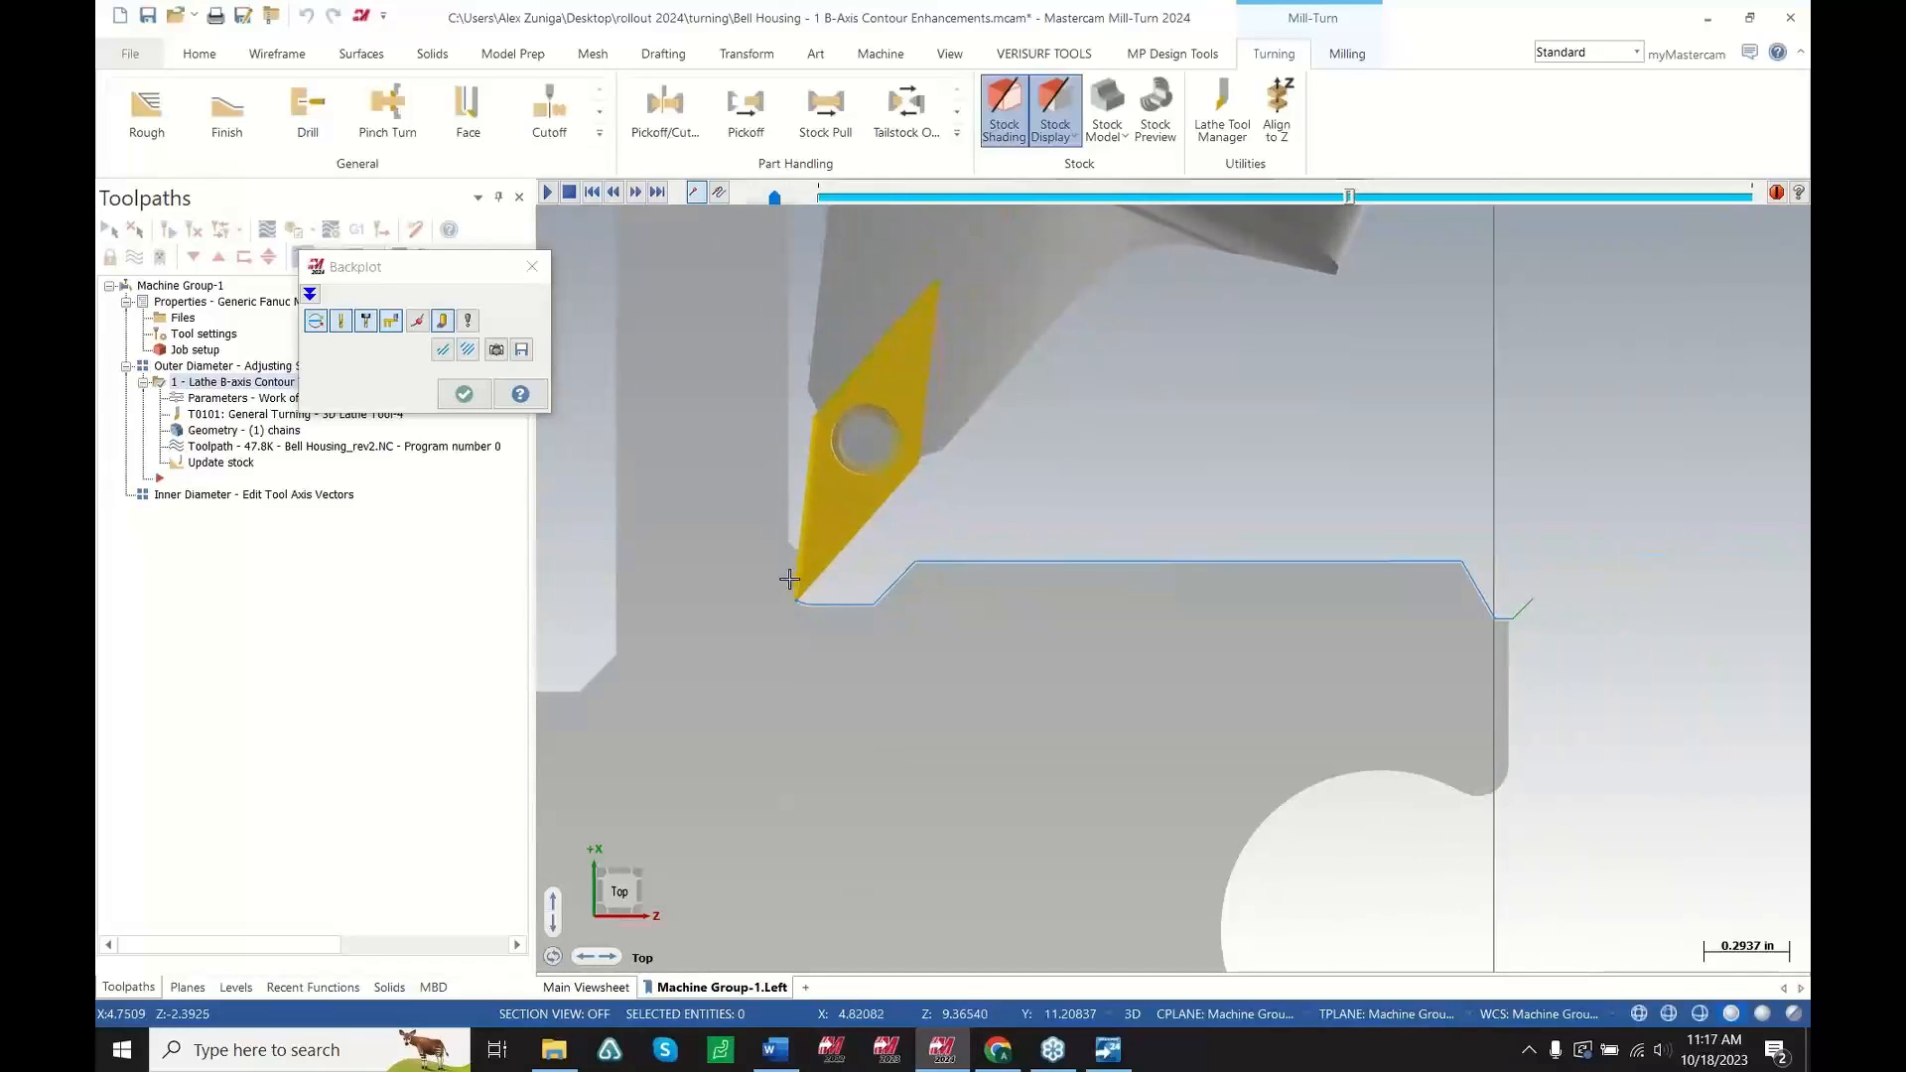
# Set the contour turning's Maximum Insert Depth method to Manual and drag the lower insert boundary sphere up to the insert tip
pyautogui.scroll(-1, 792, 616)
pyautogui.click(464, 395)
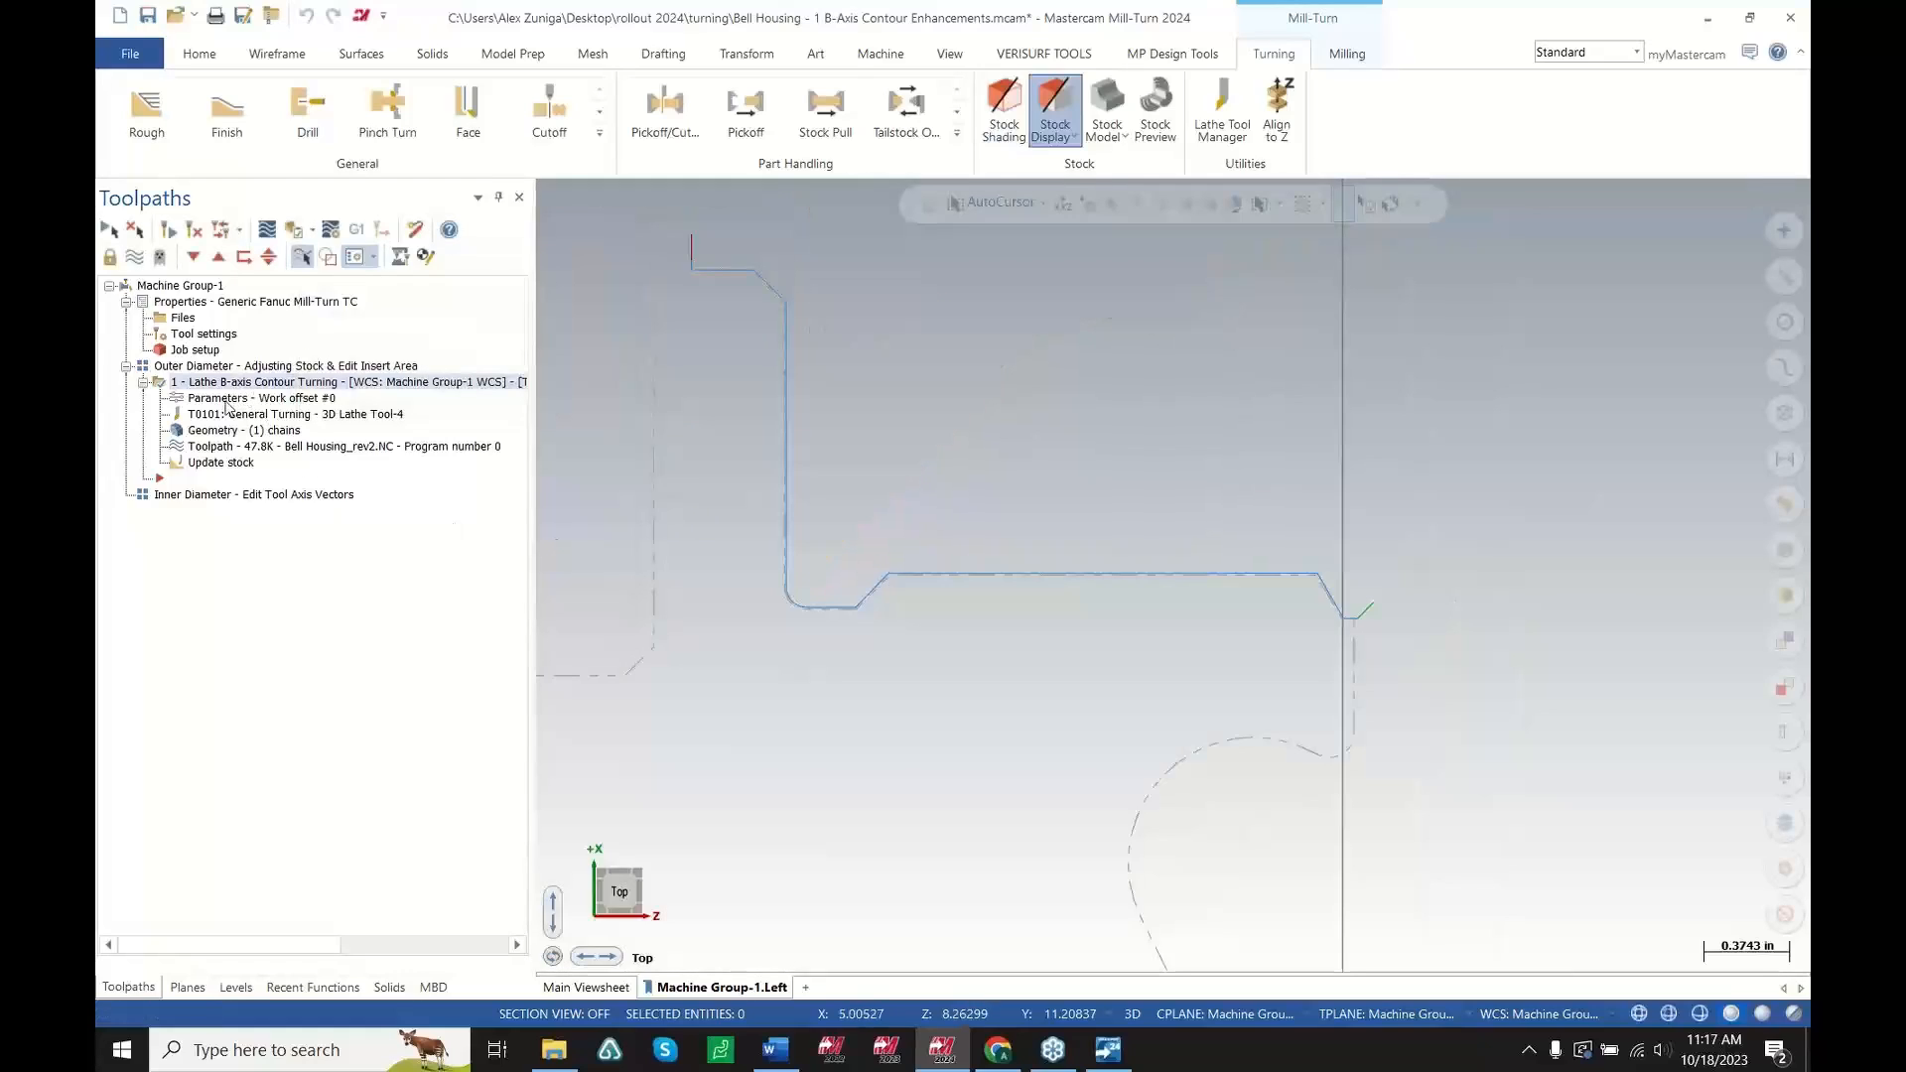
pyautogui.click(224, 399)
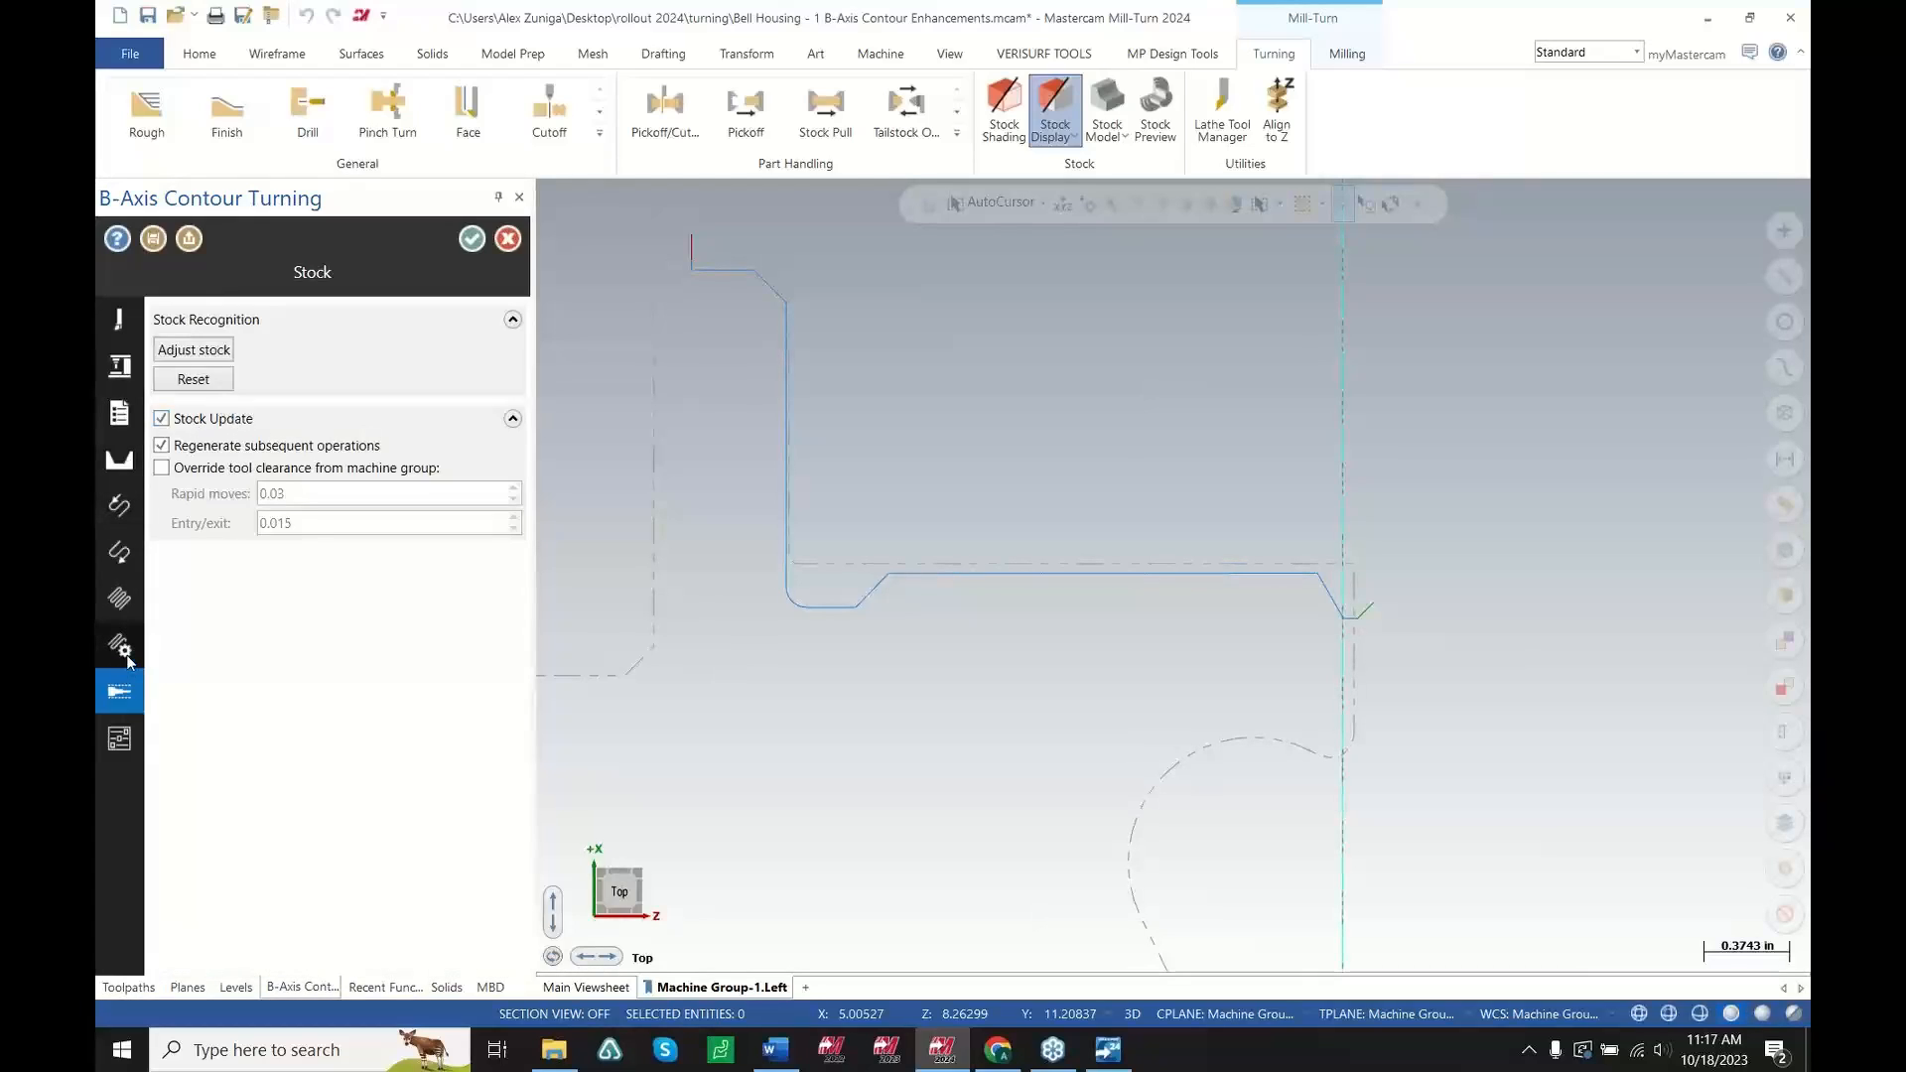
pyautogui.click(120, 647)
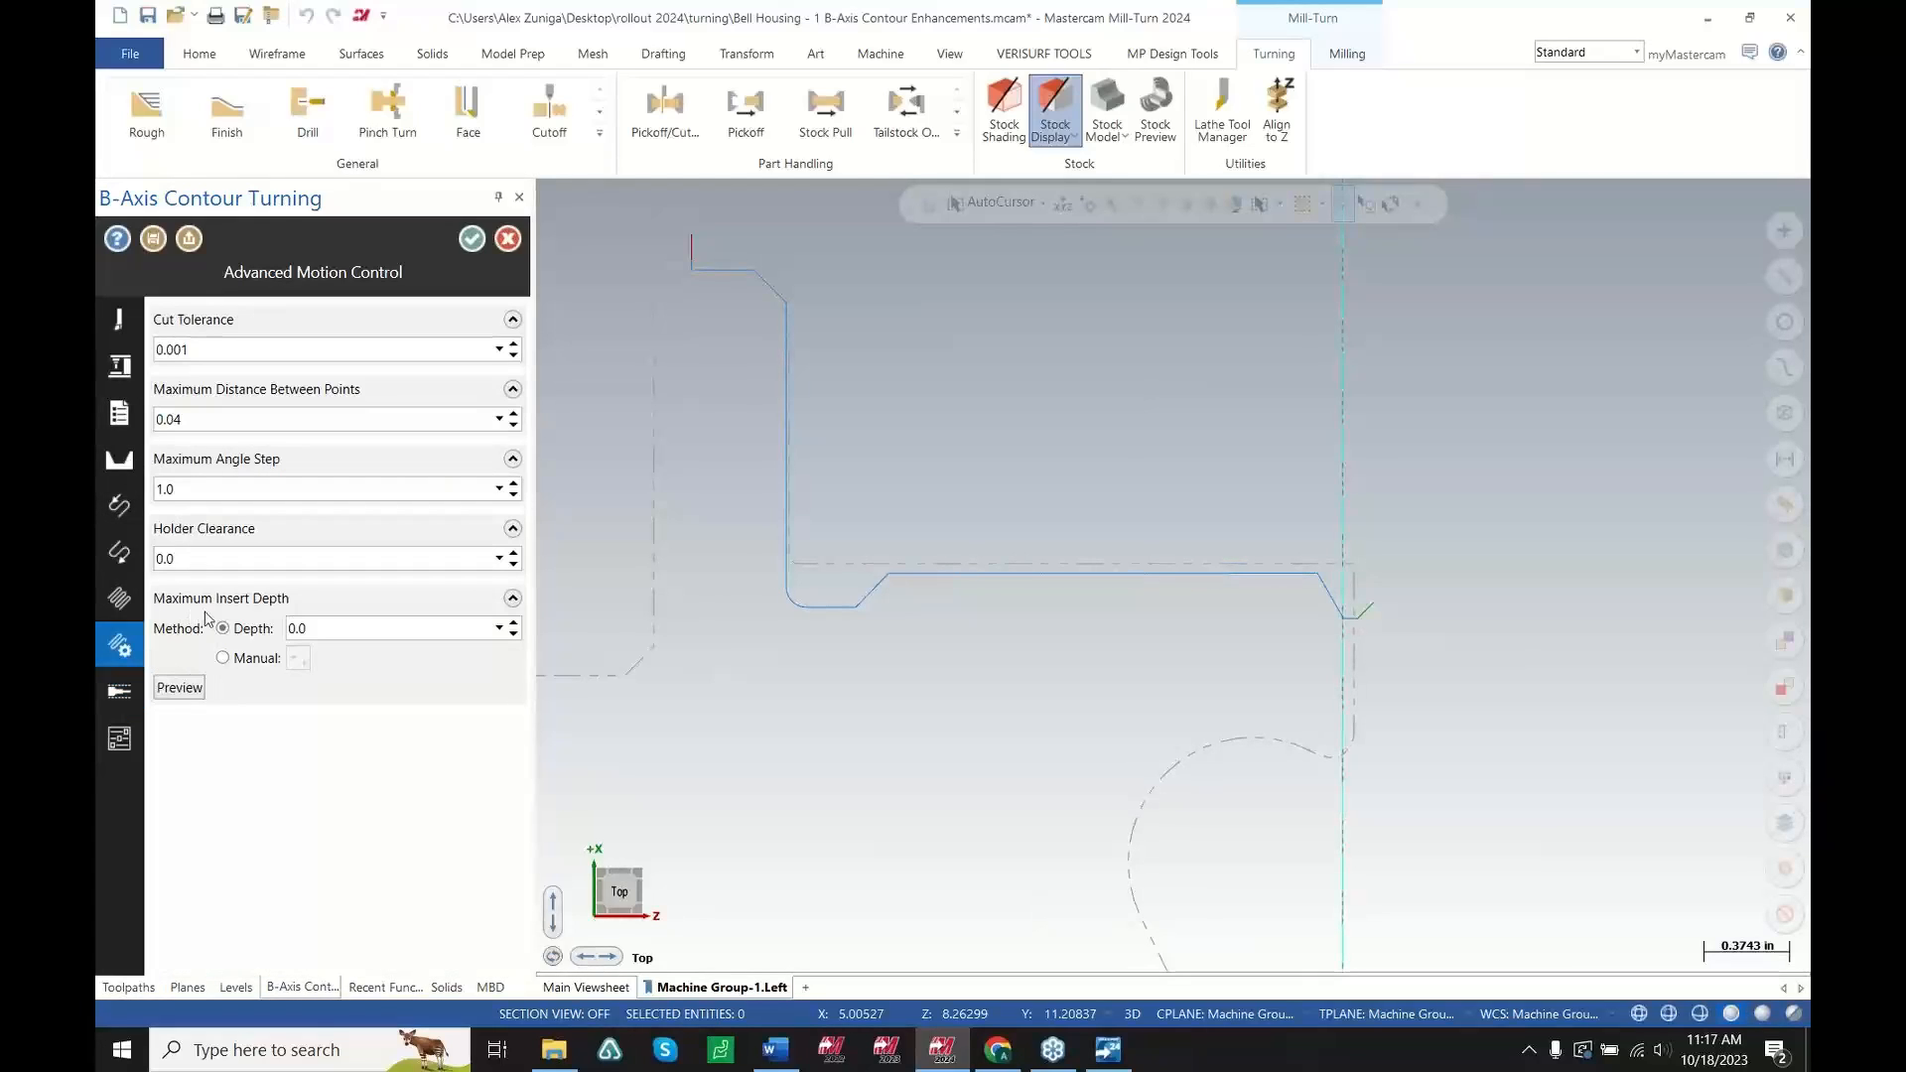
pyautogui.doubleClick(294, 637)
pyautogui.click(258, 661)
pyautogui.click(297, 660)
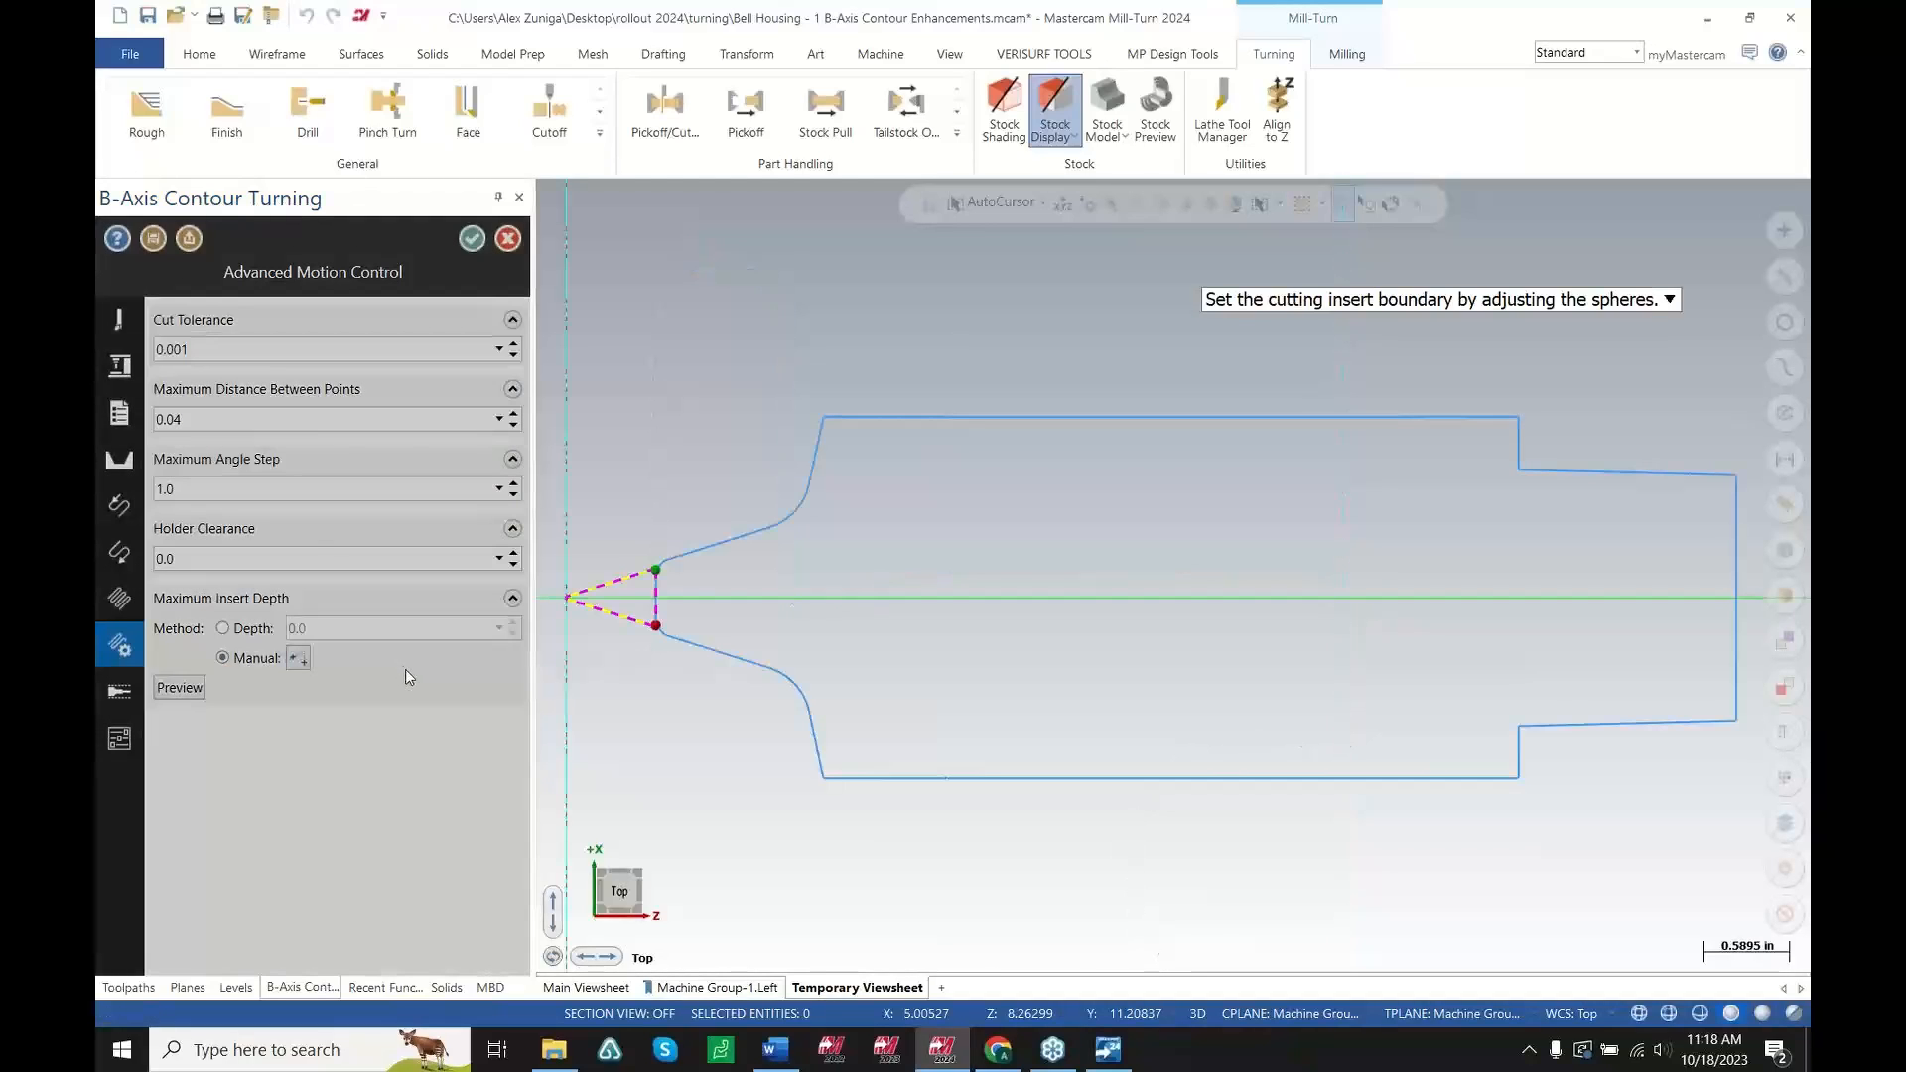
pyautogui.scroll(8, 695, 600)
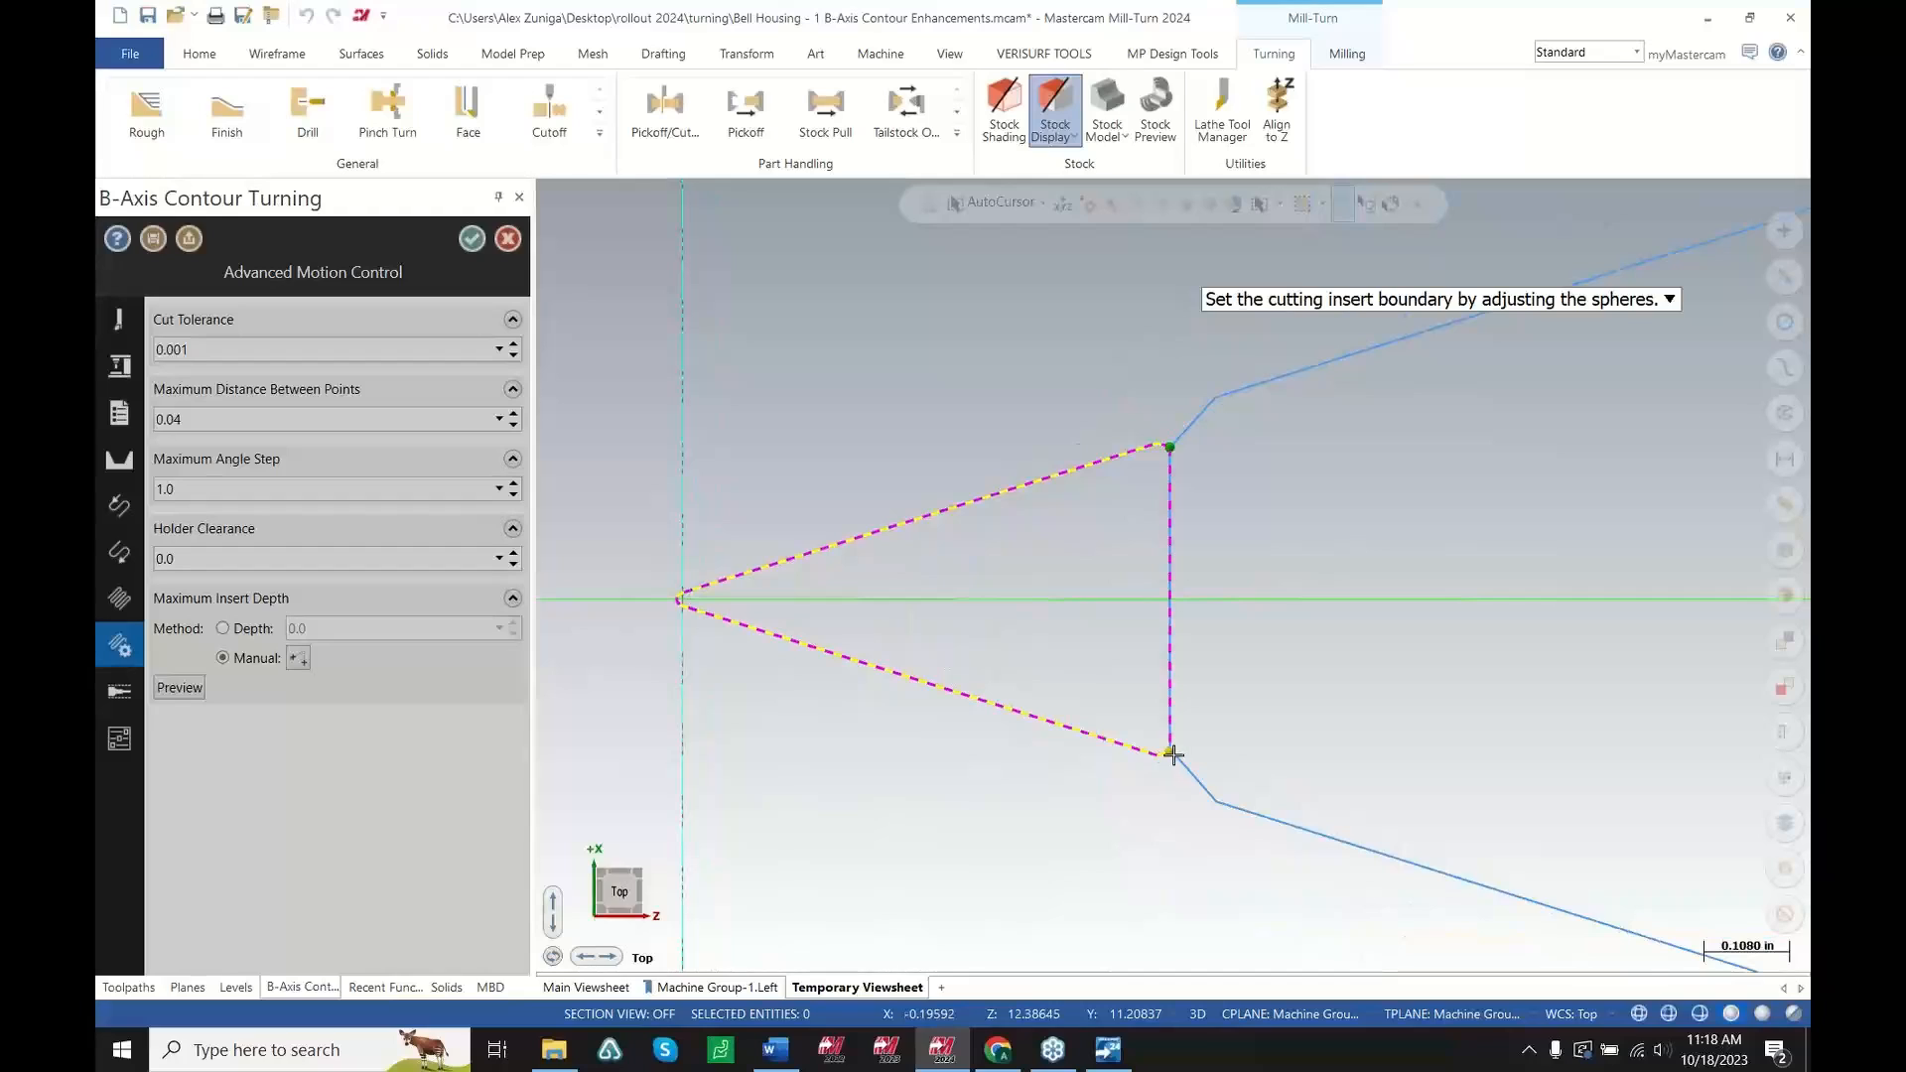
pyautogui.moveTo(1173, 755); pyautogui.dragTo(672, 615)
pyautogui.press('Return')
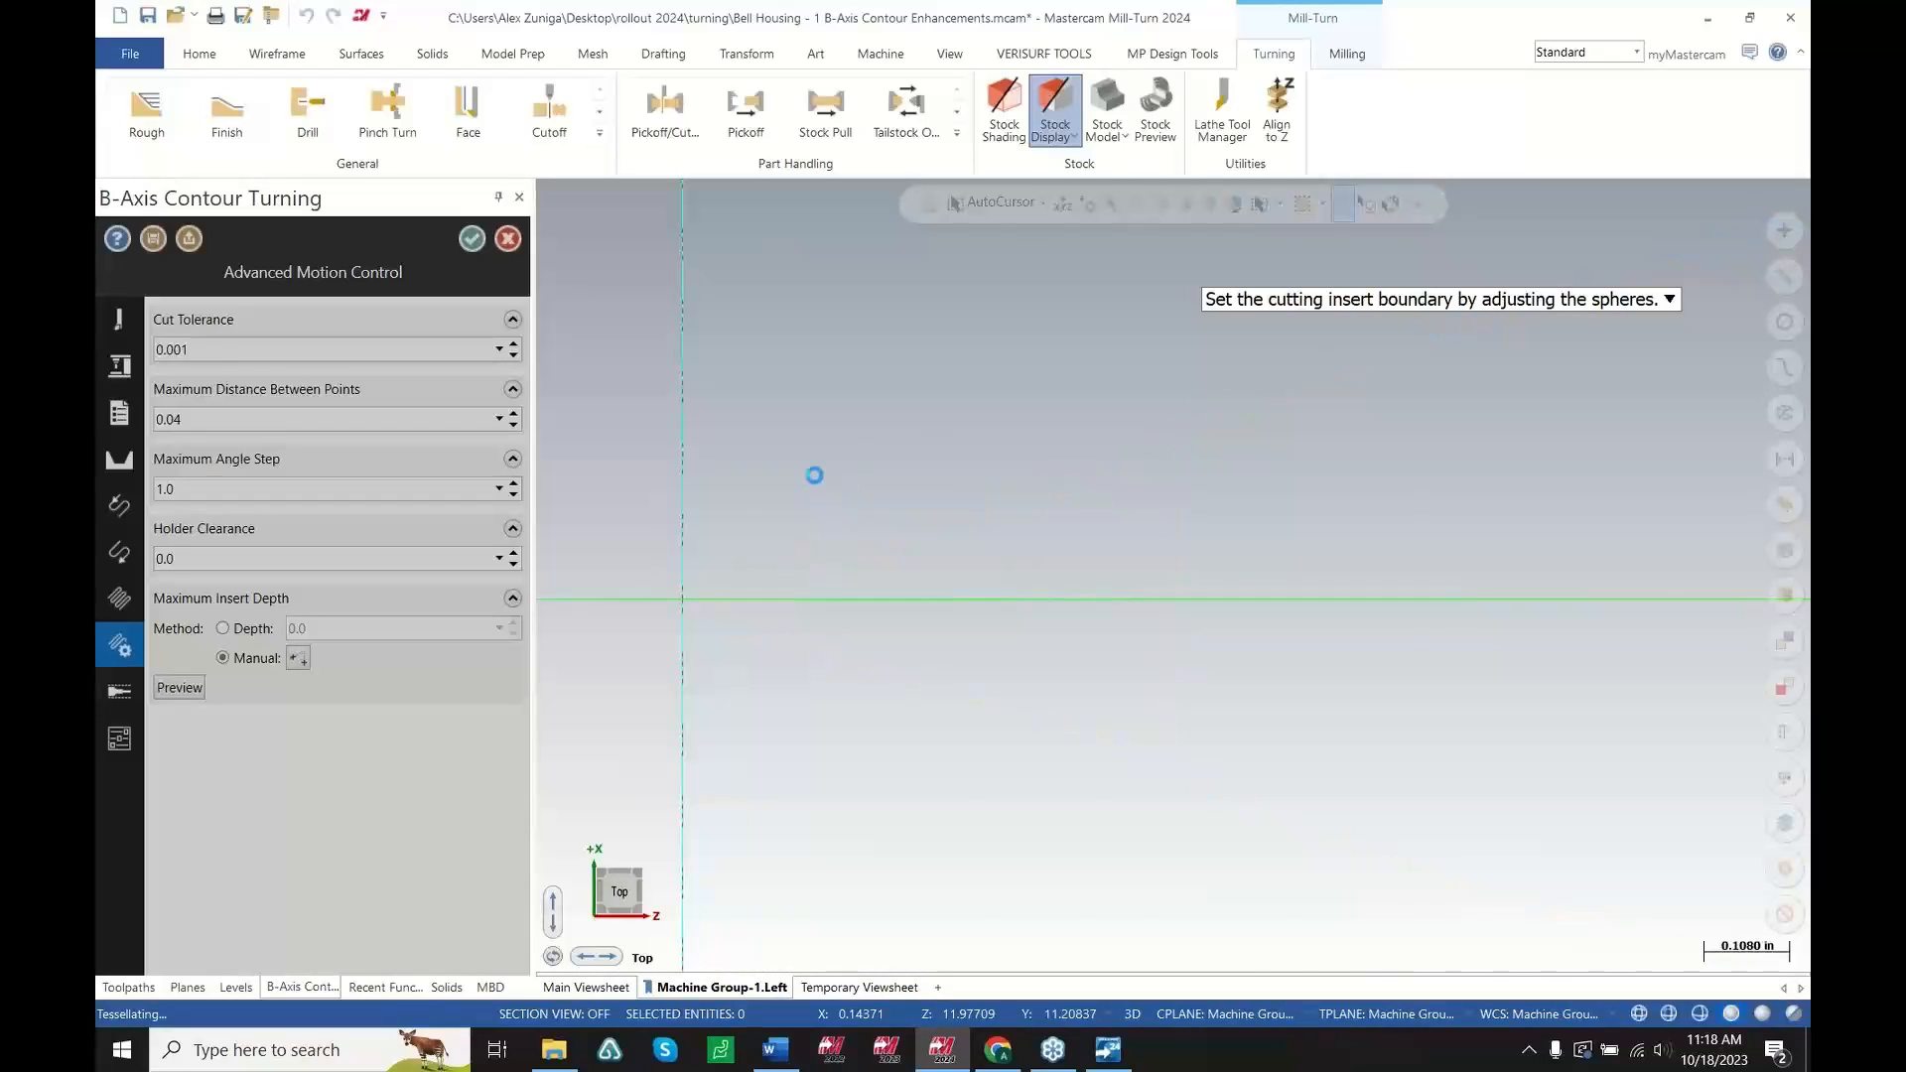
# Preview the manual insert boundary and accept the operation's parameter changes
pyautogui.click(182, 688)
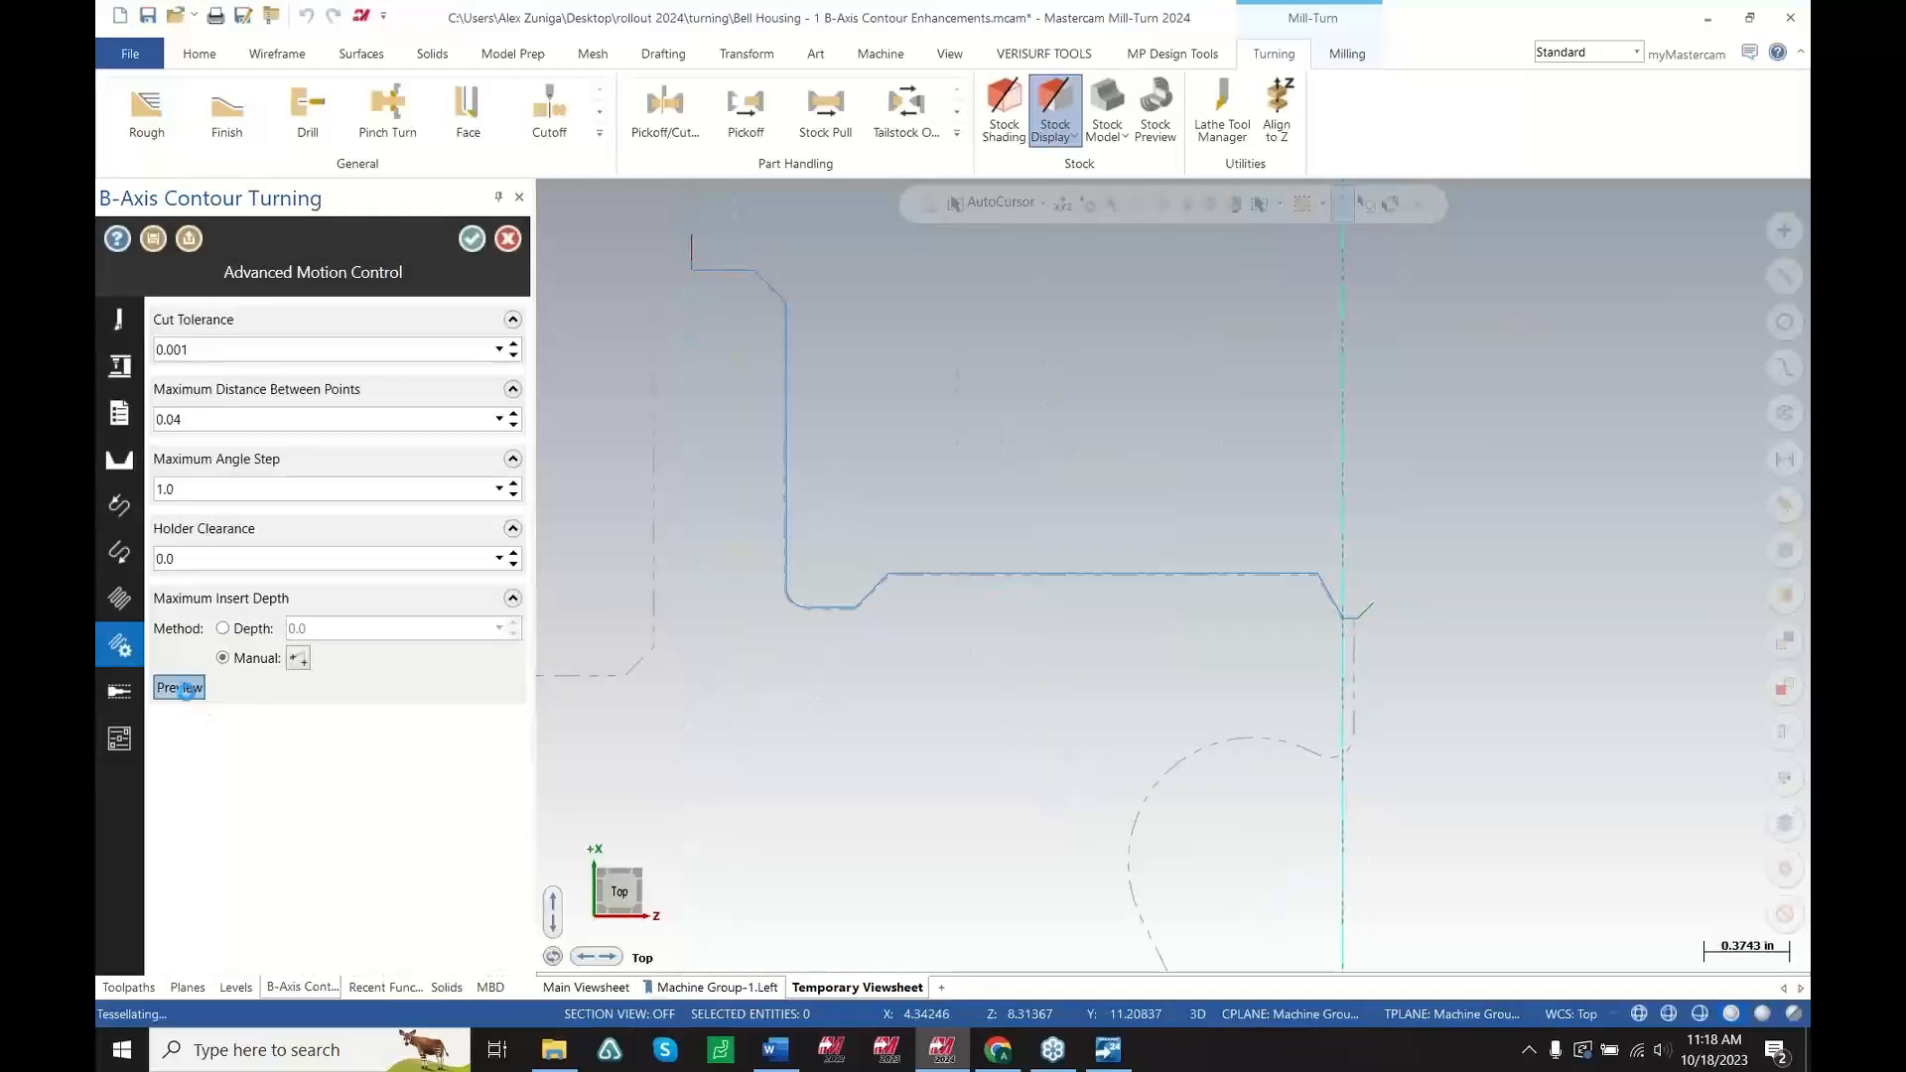
pyautogui.scroll(12, 562, 613)
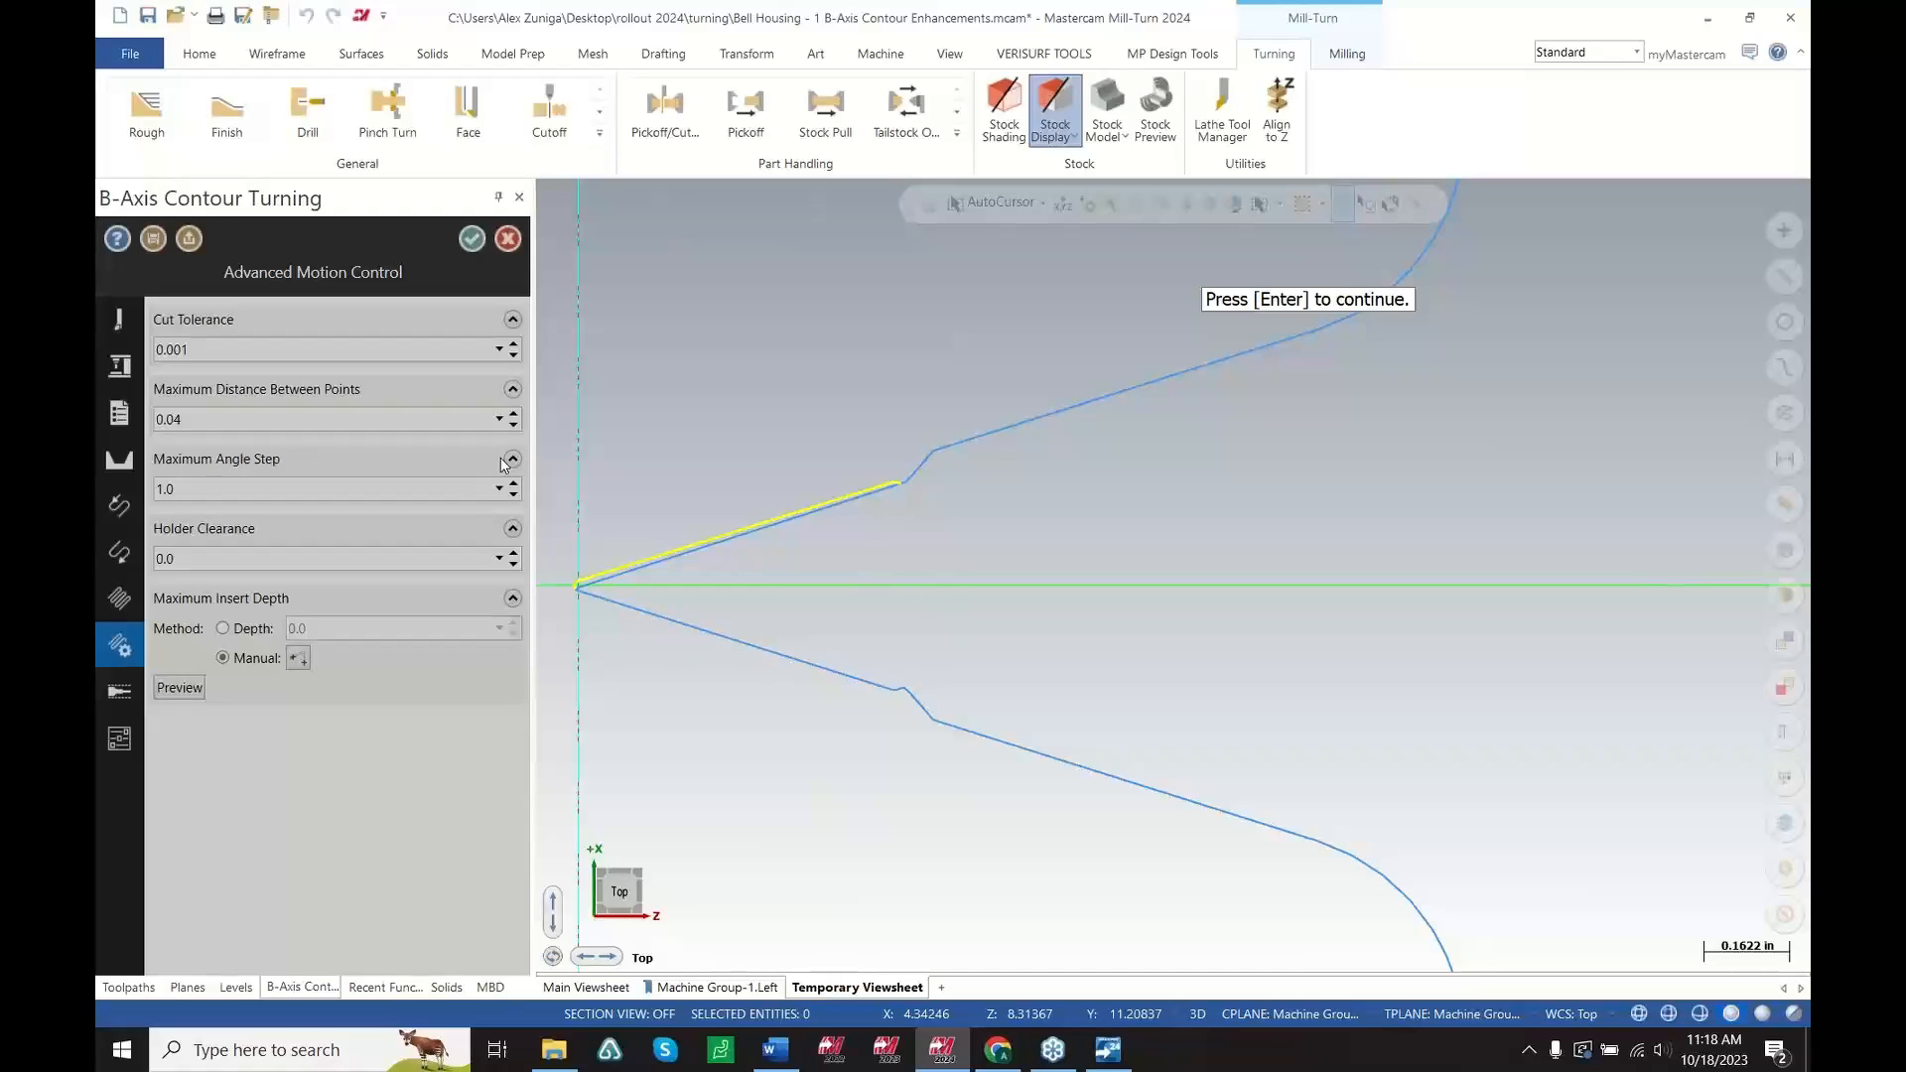
pyautogui.press('Return')
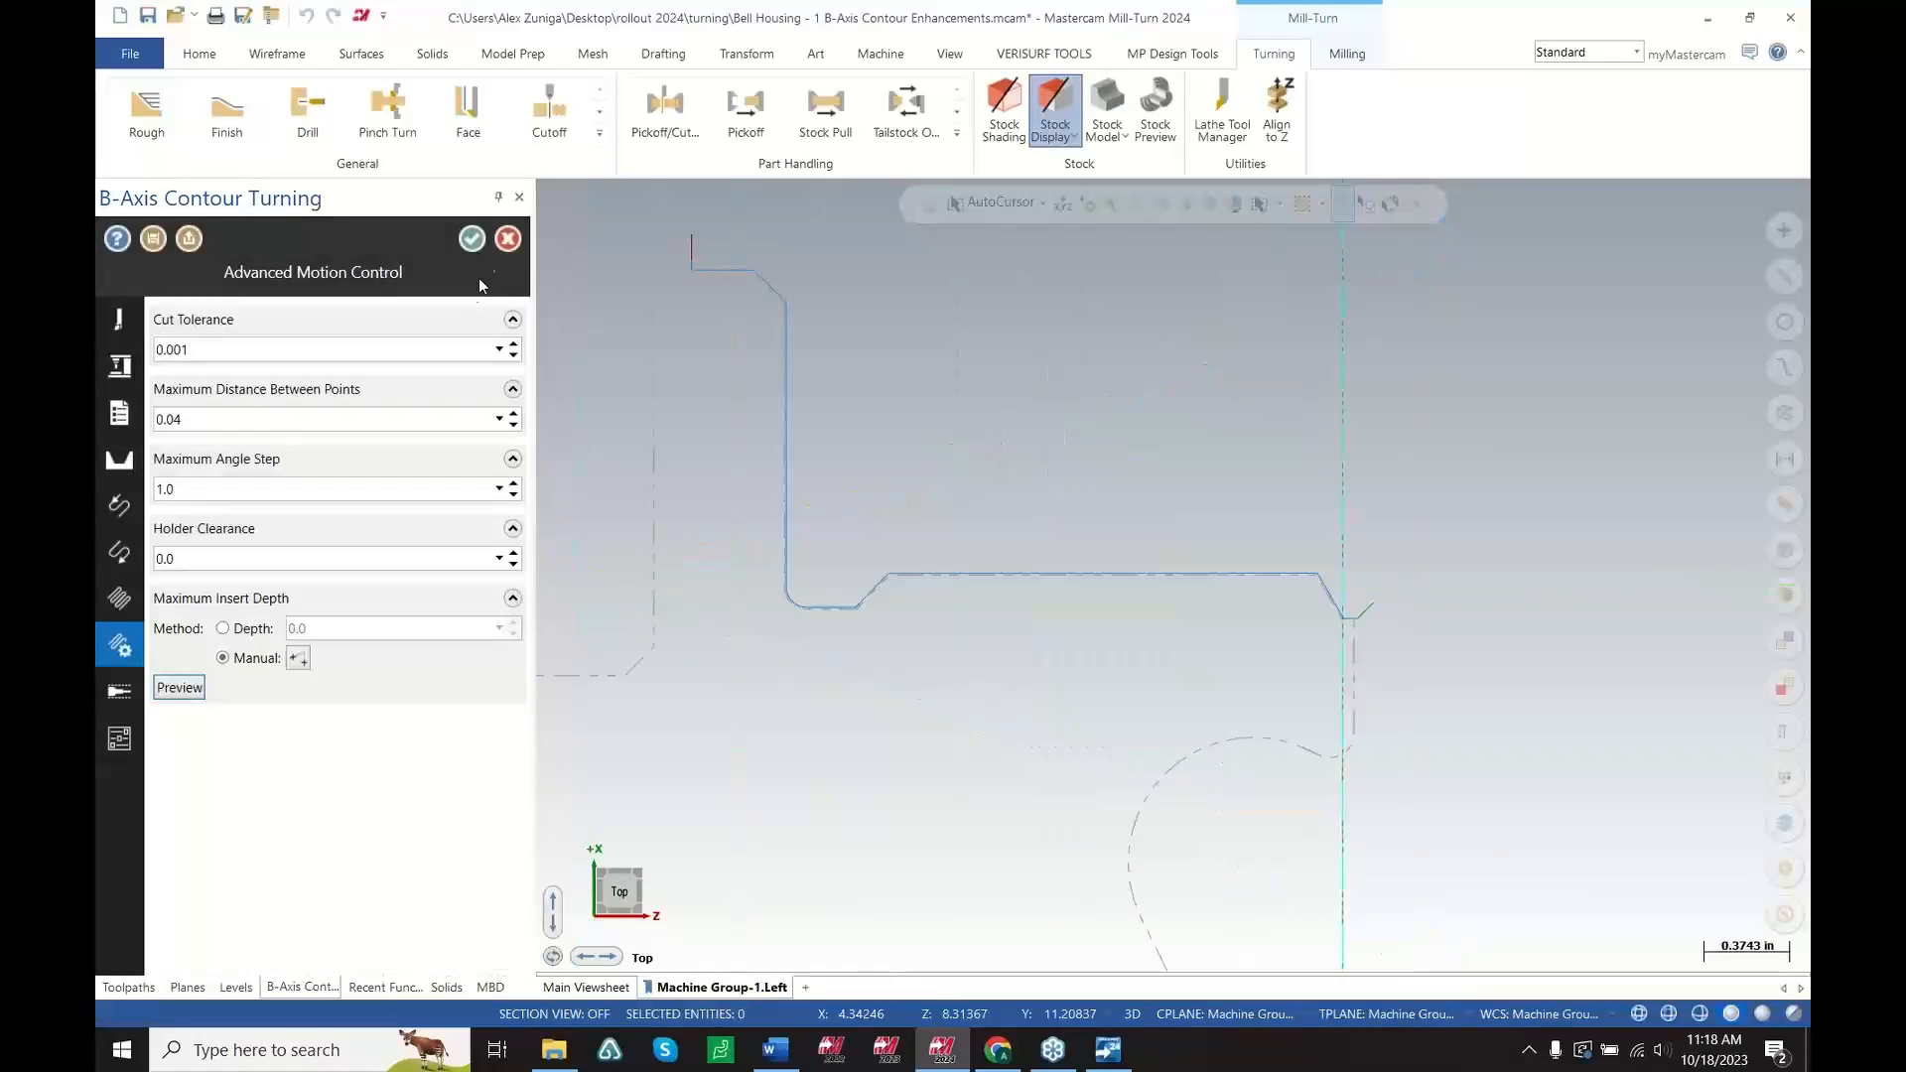
pyautogui.click(472, 239)
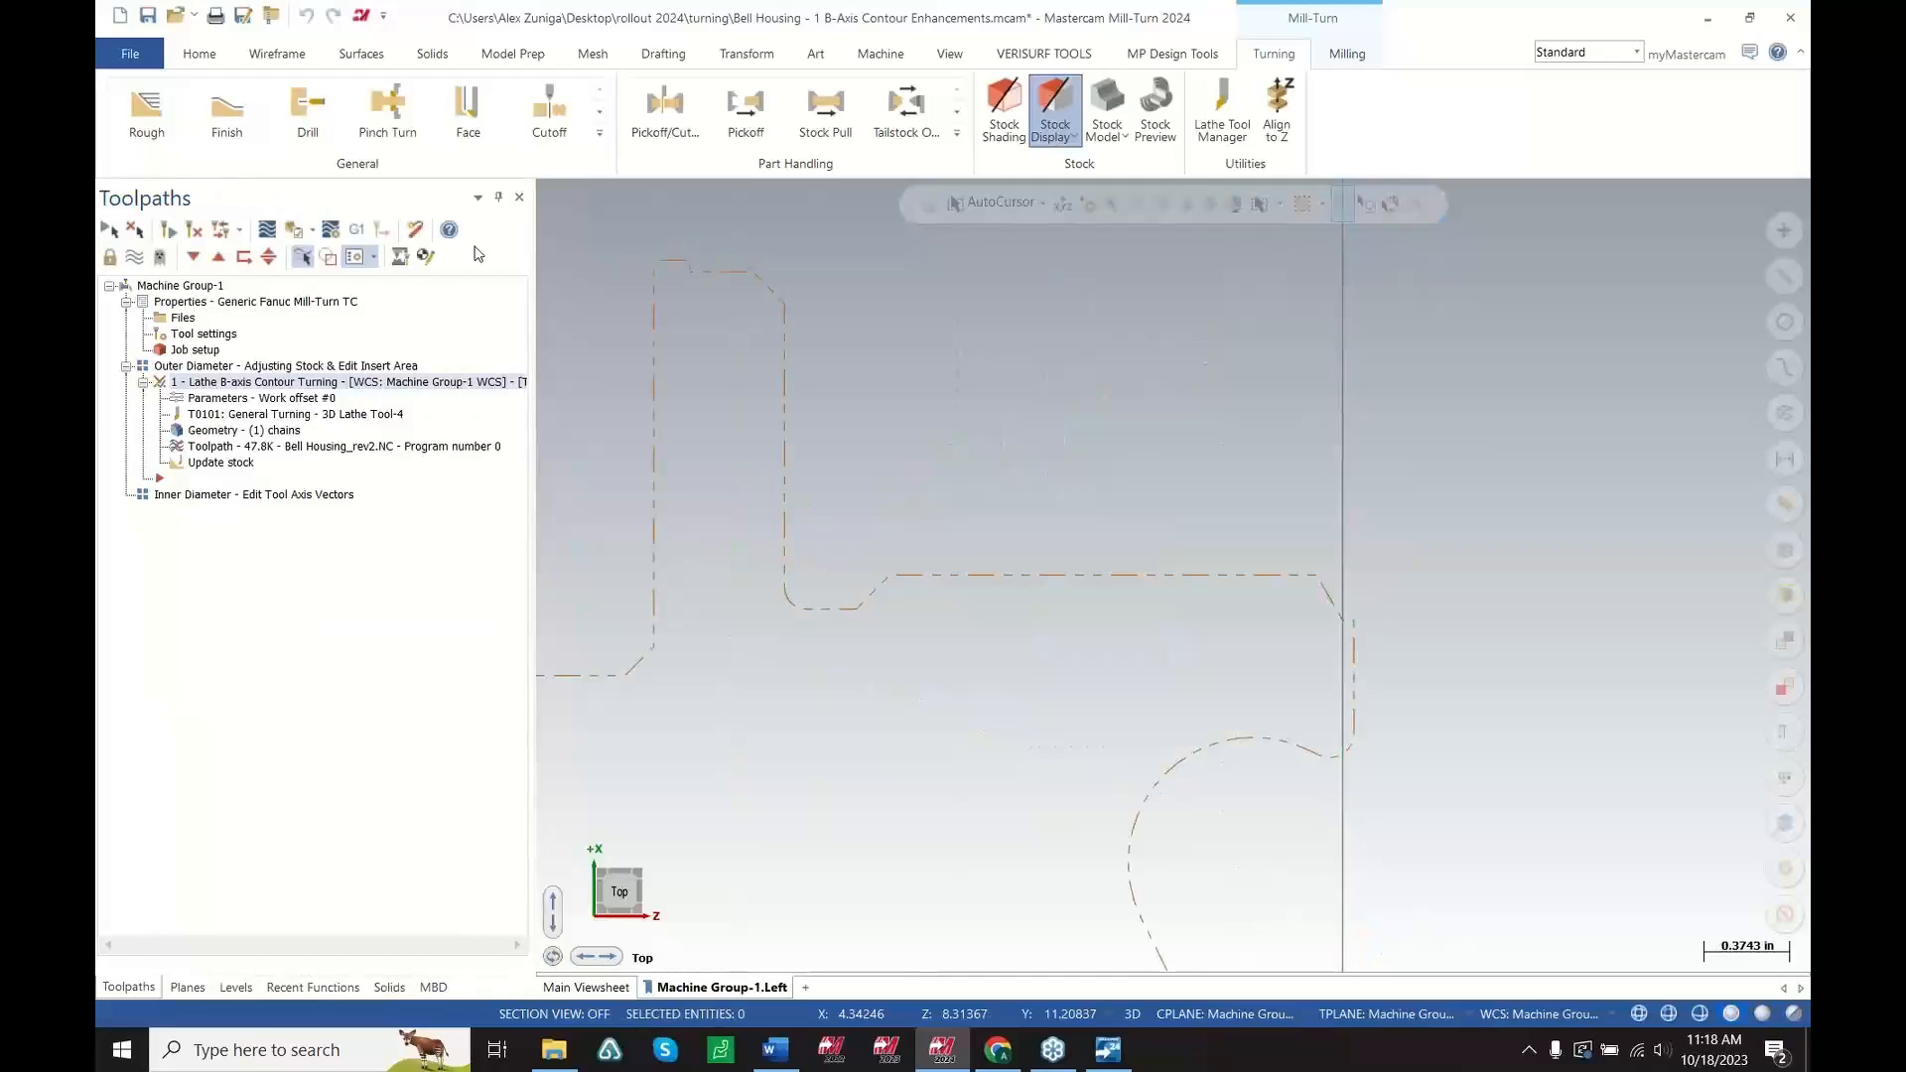
# Regenerate the contour turning toolpath and examine its backplot along the part face
pyautogui.click(194, 230)
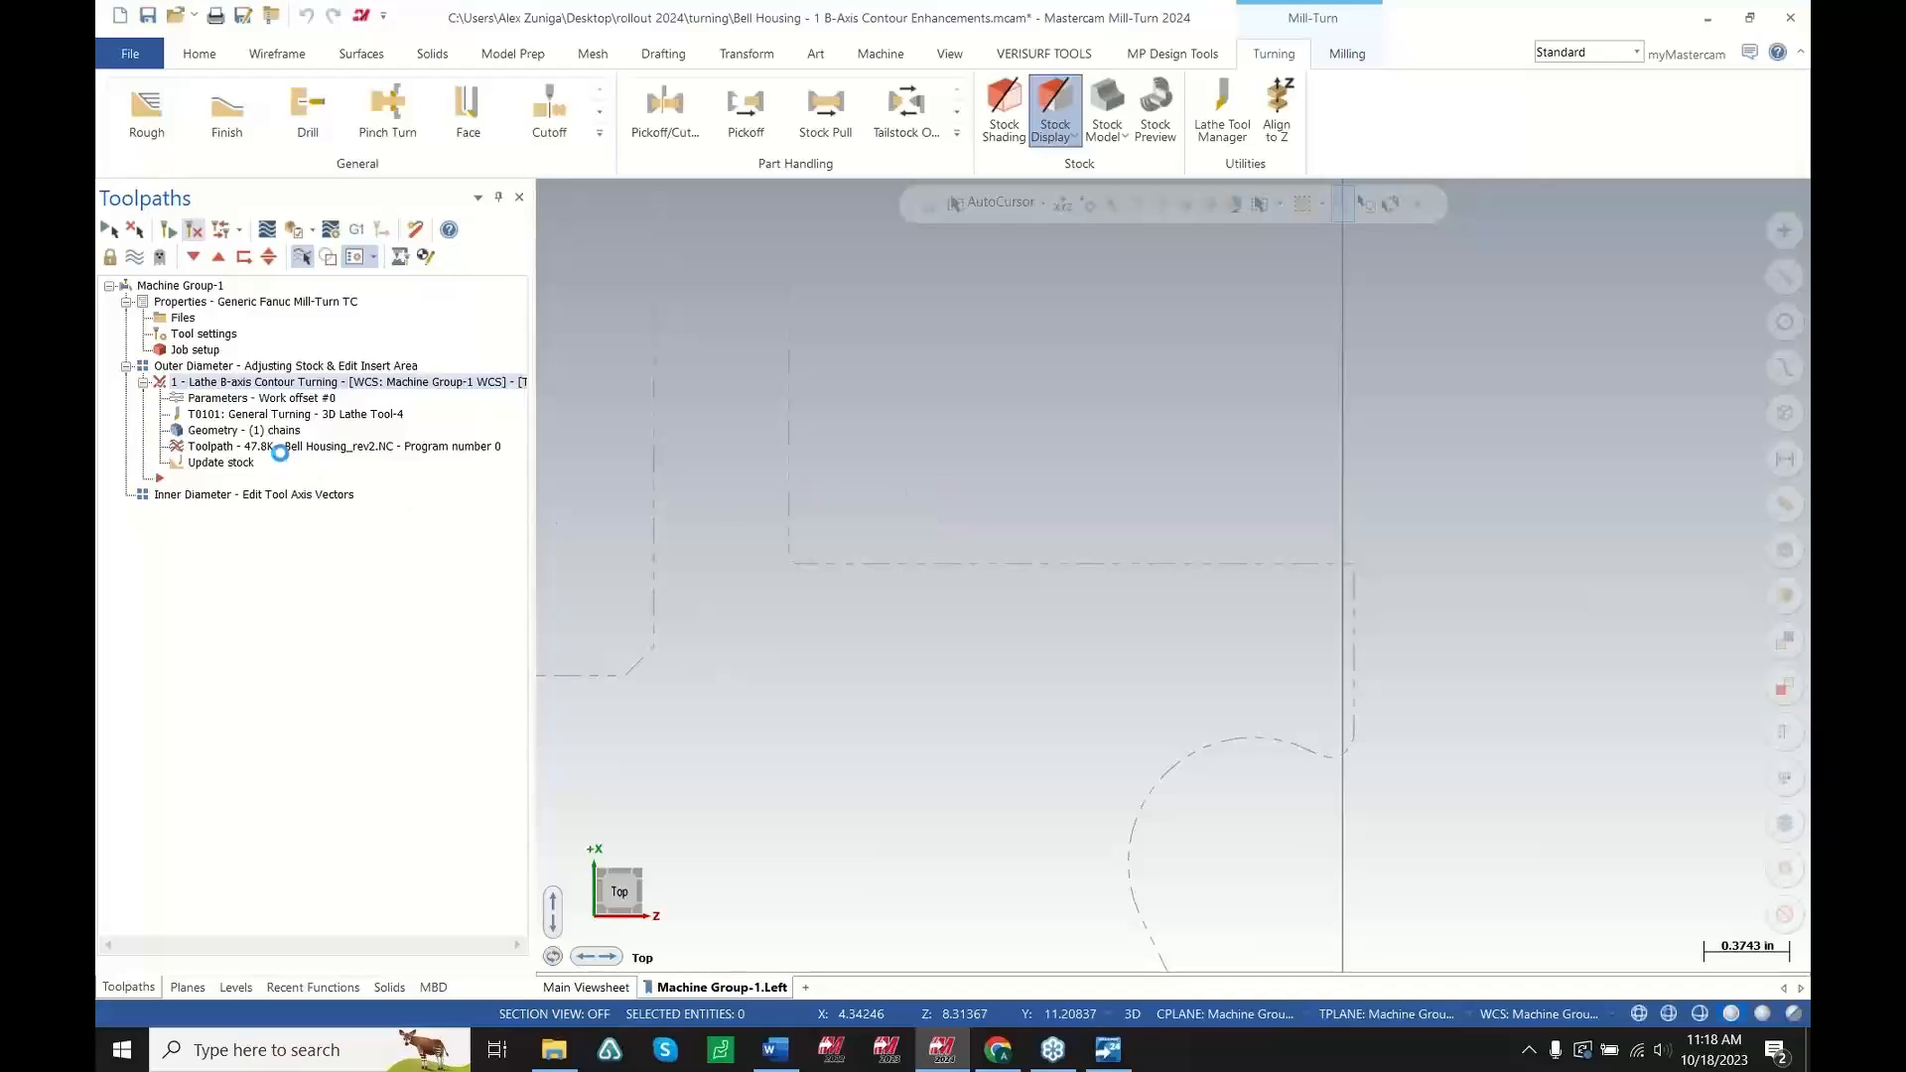
pyautogui.click(271, 449)
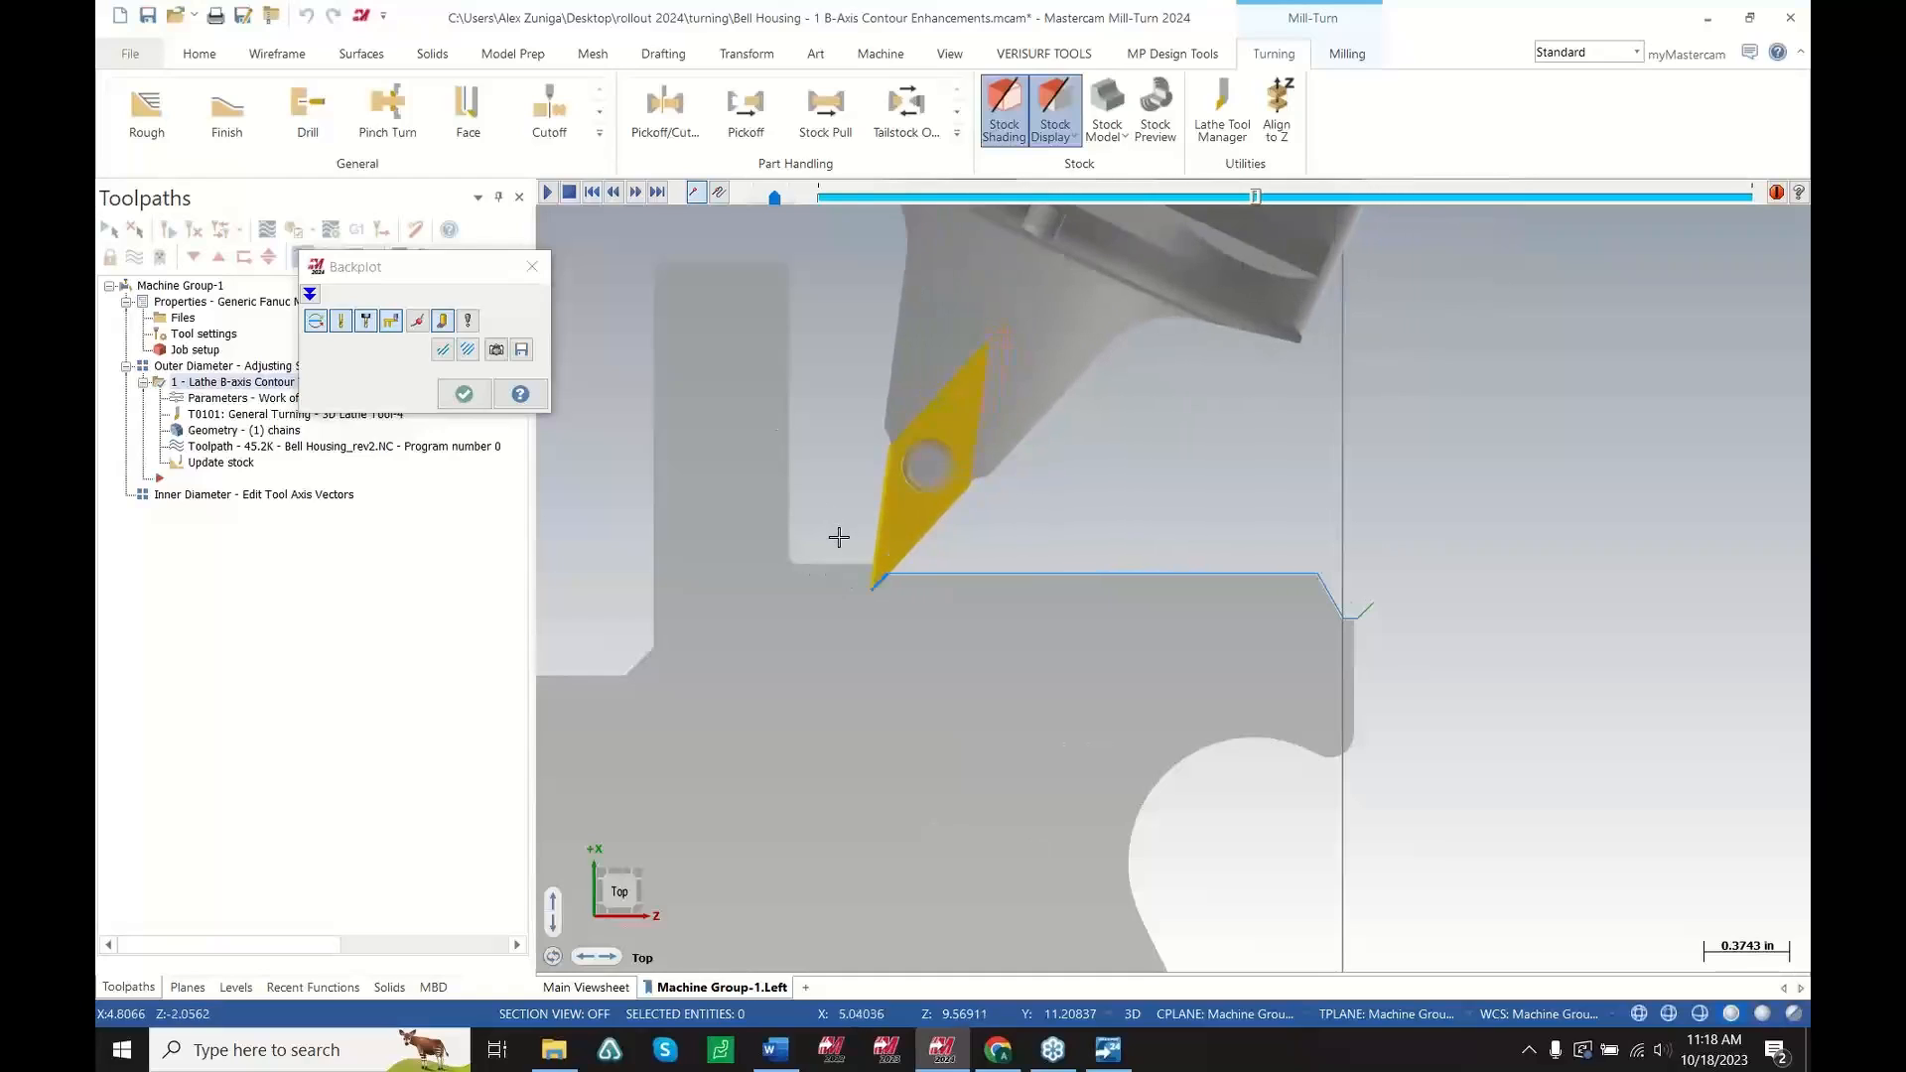
pyautogui.scroll(4, 875, 613)
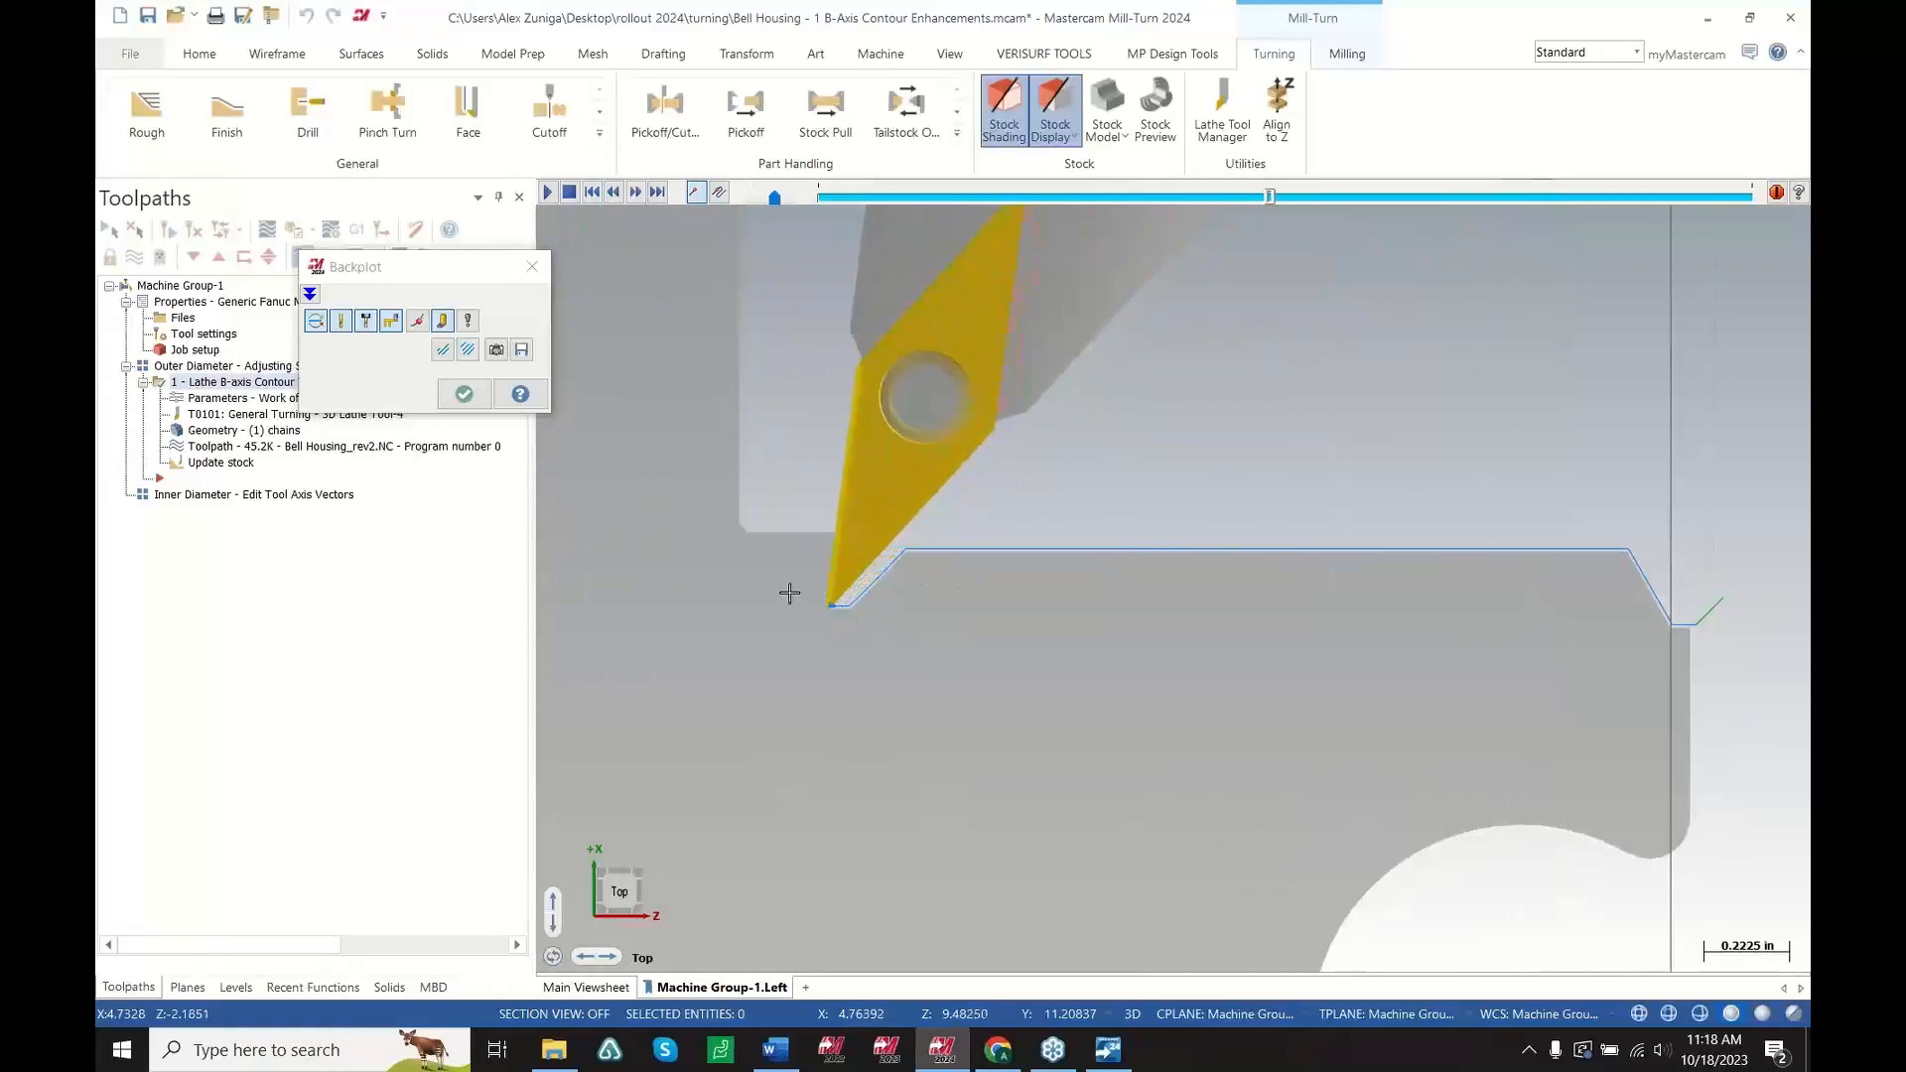
pyautogui.scroll(-3, 786, 595)
pyautogui.scroll(-1, 780, 594)
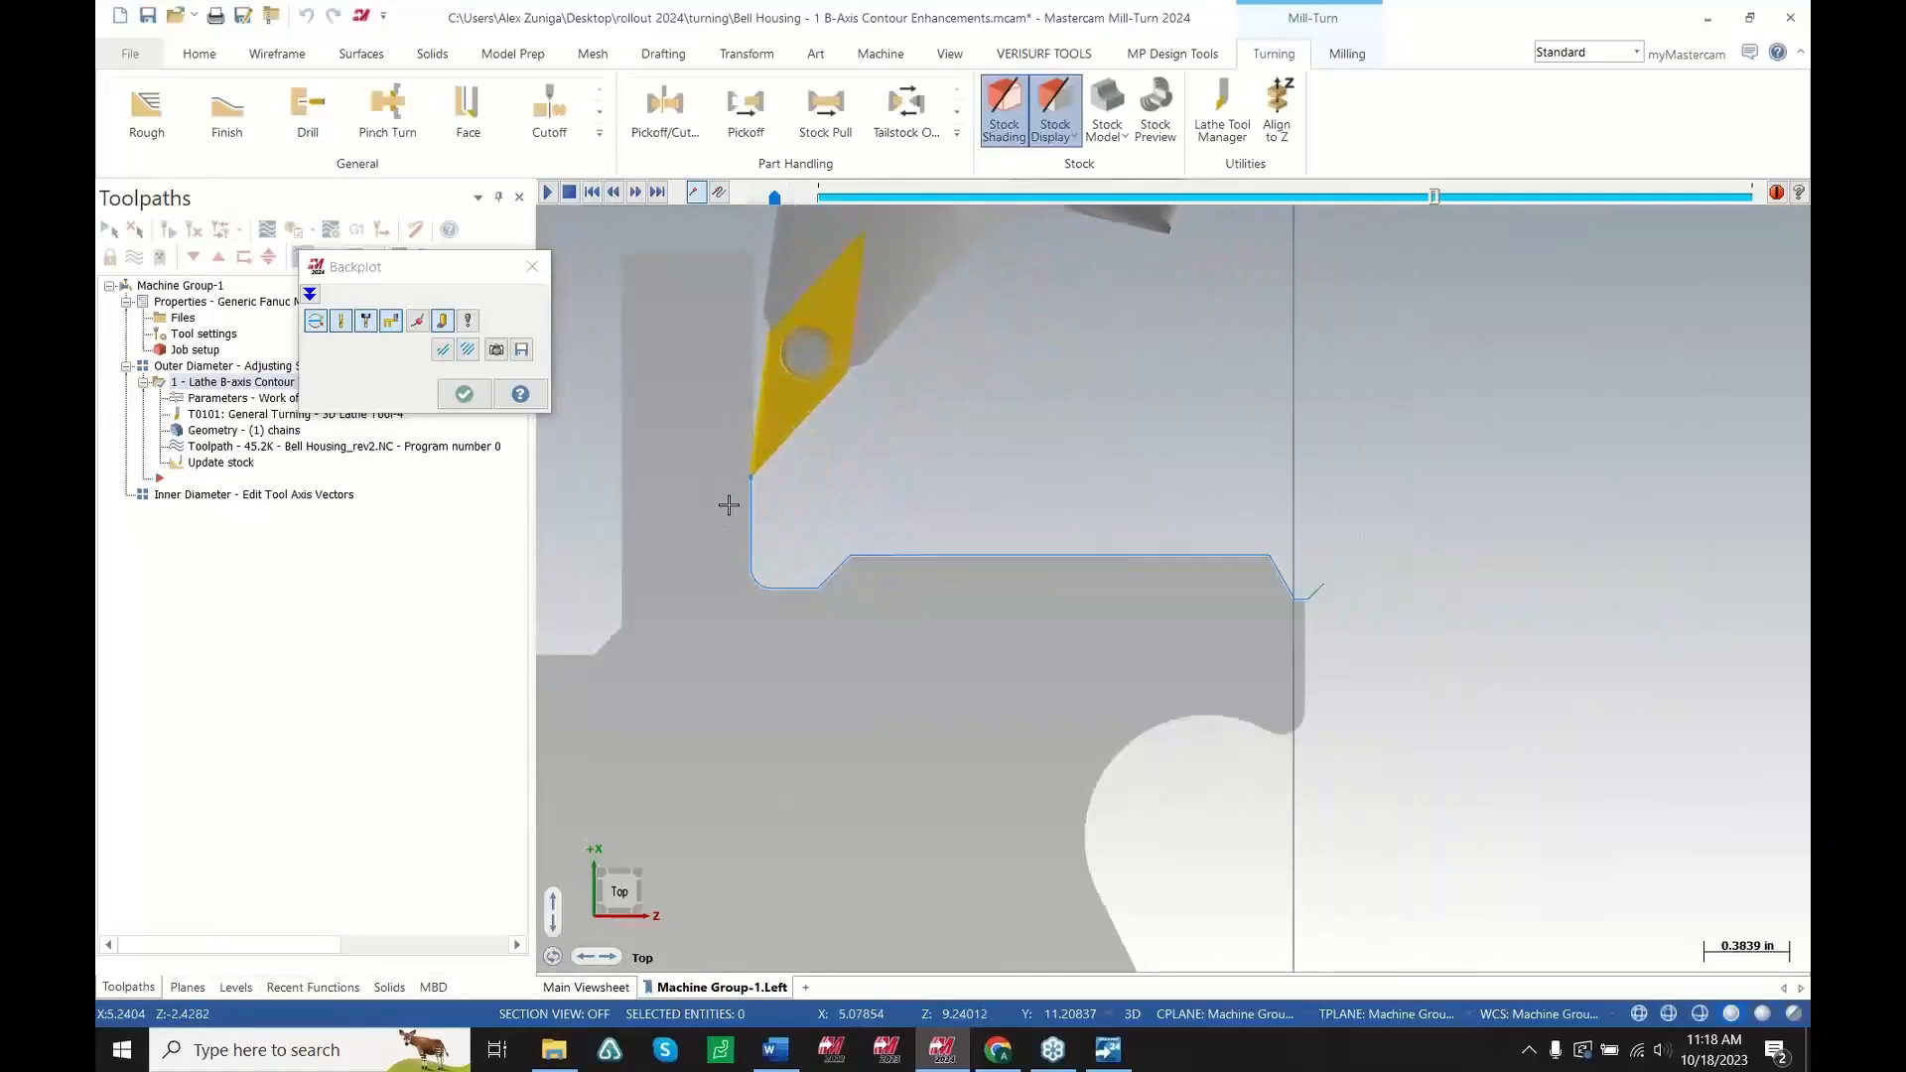
pyautogui.scroll(-1, 764, 494)
pyautogui.scroll(2, 746, 442)
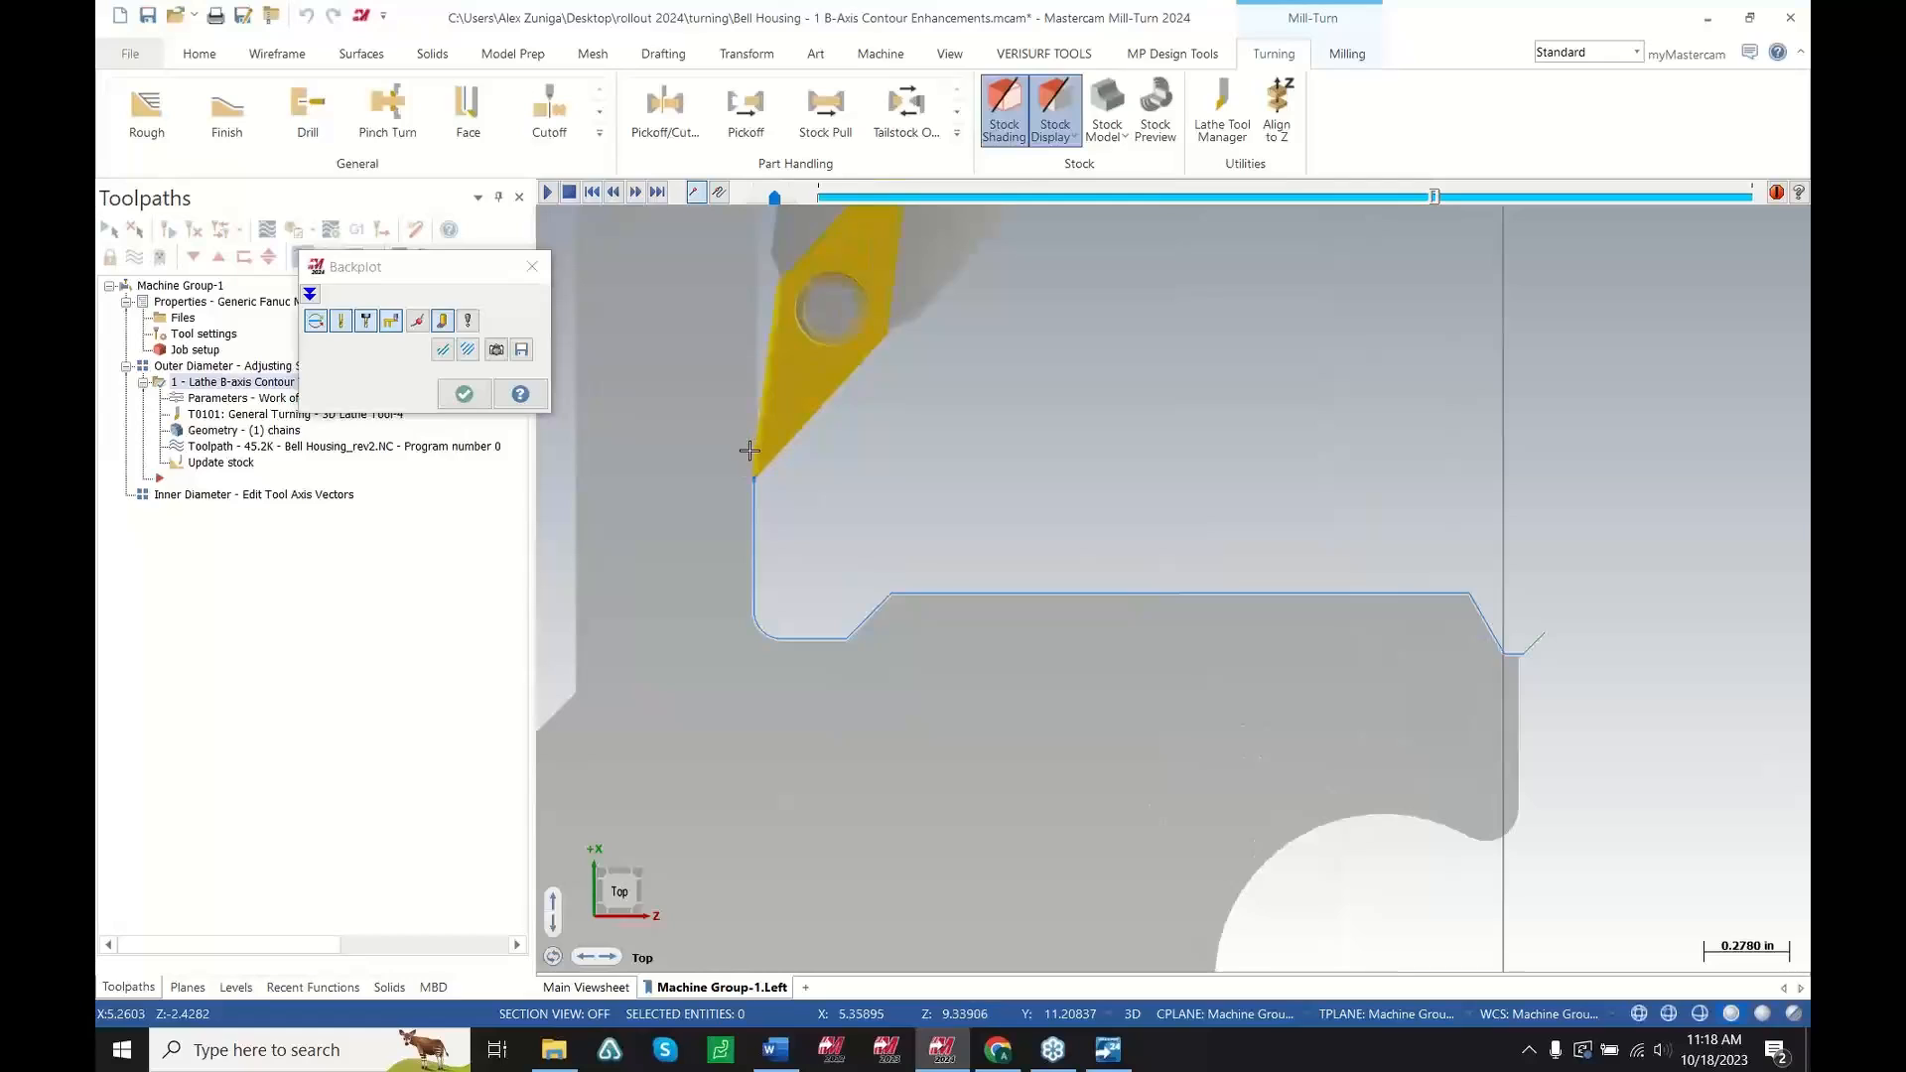
pyautogui.scroll(-5, 764, 467)
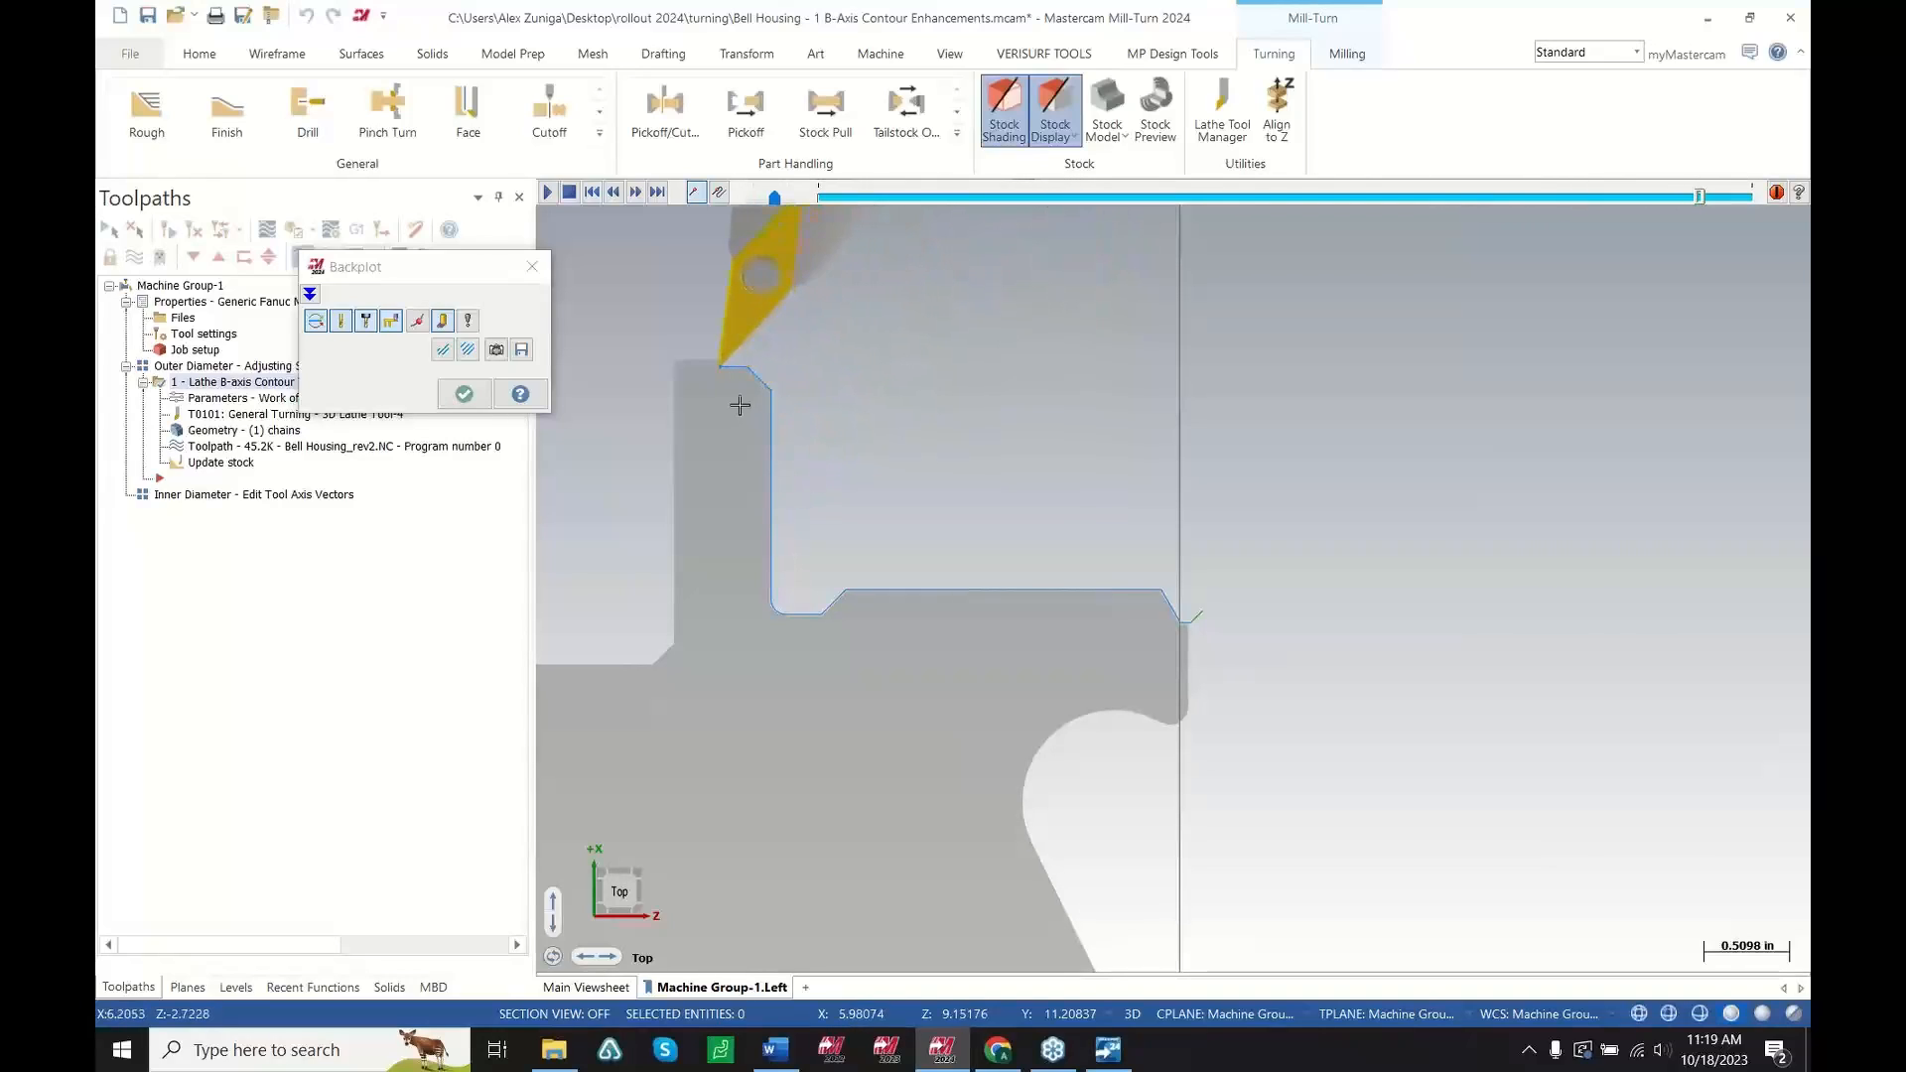
pyautogui.press('Escape')
# Switch the tool axis control to Modified and adjust the tool vector at the contour's end
pyautogui.scroll(2, 951, 581)
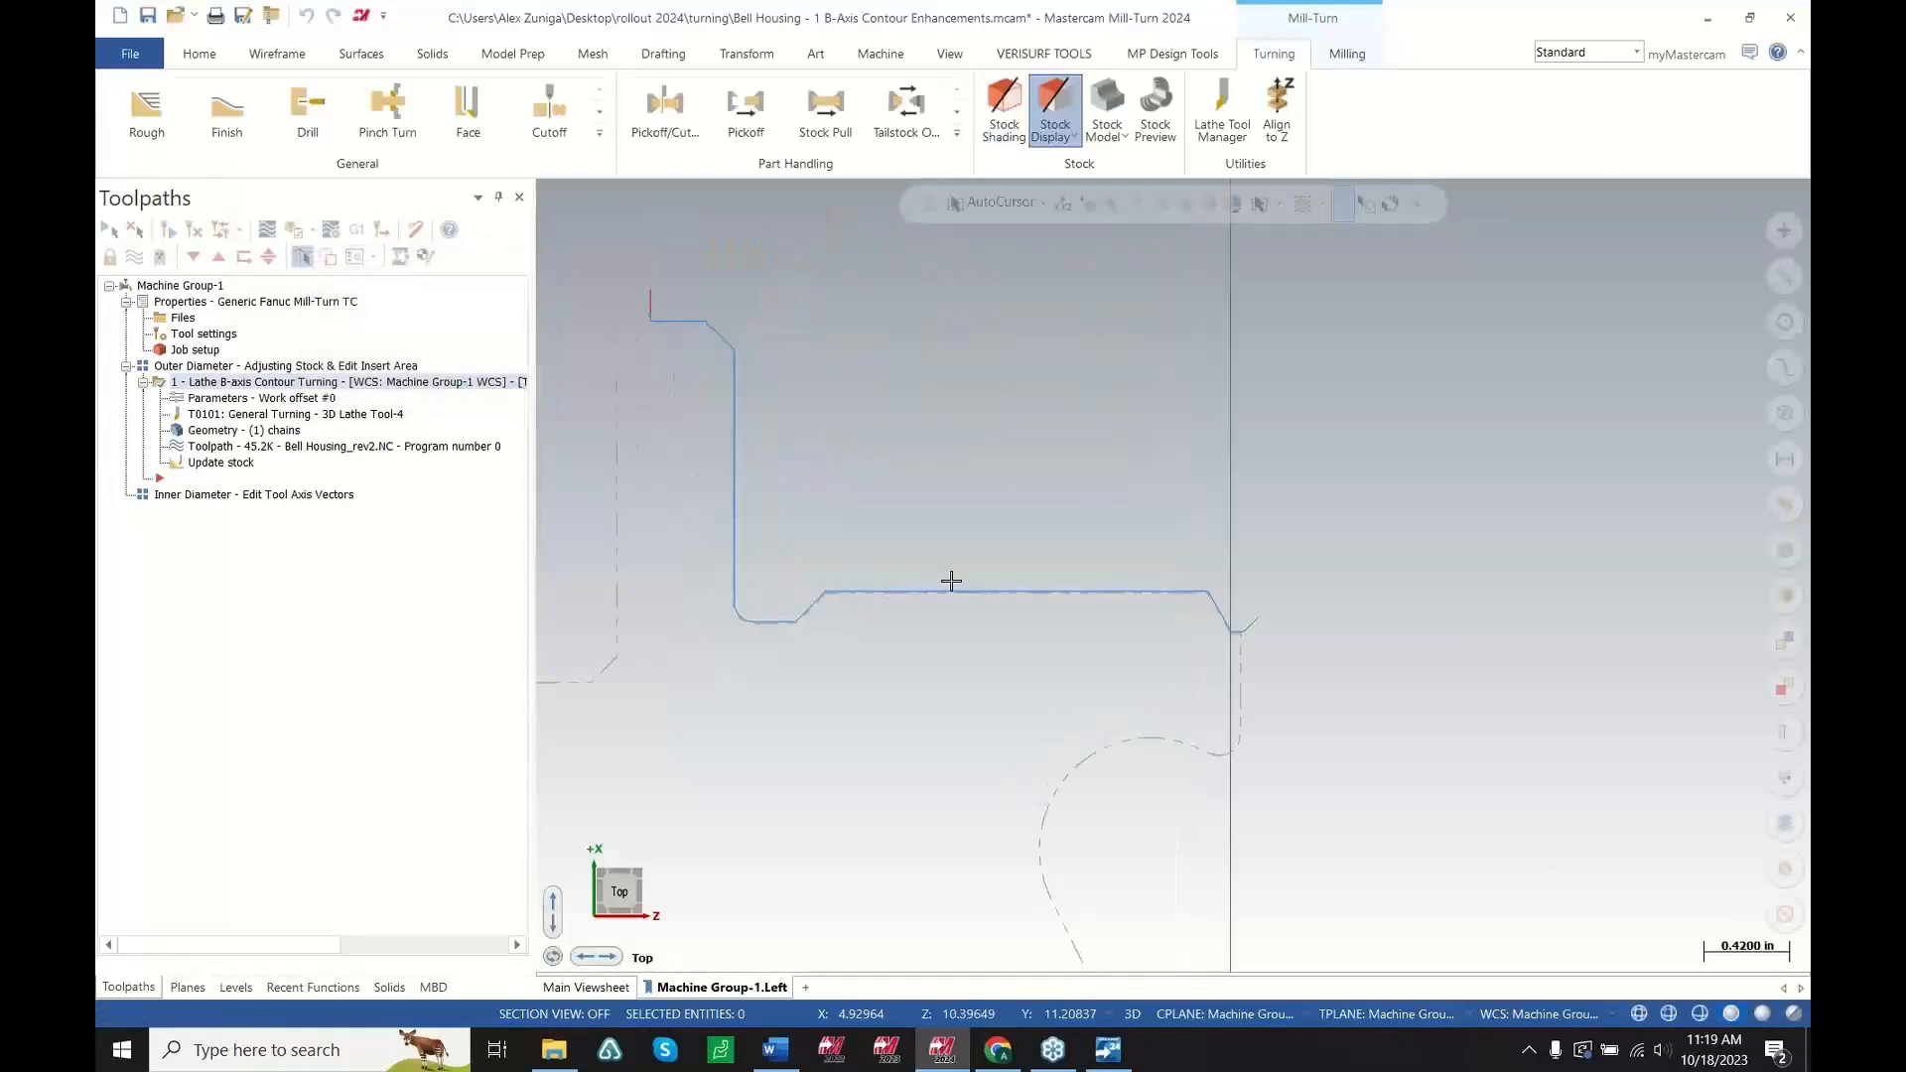
pyautogui.click(193, 397)
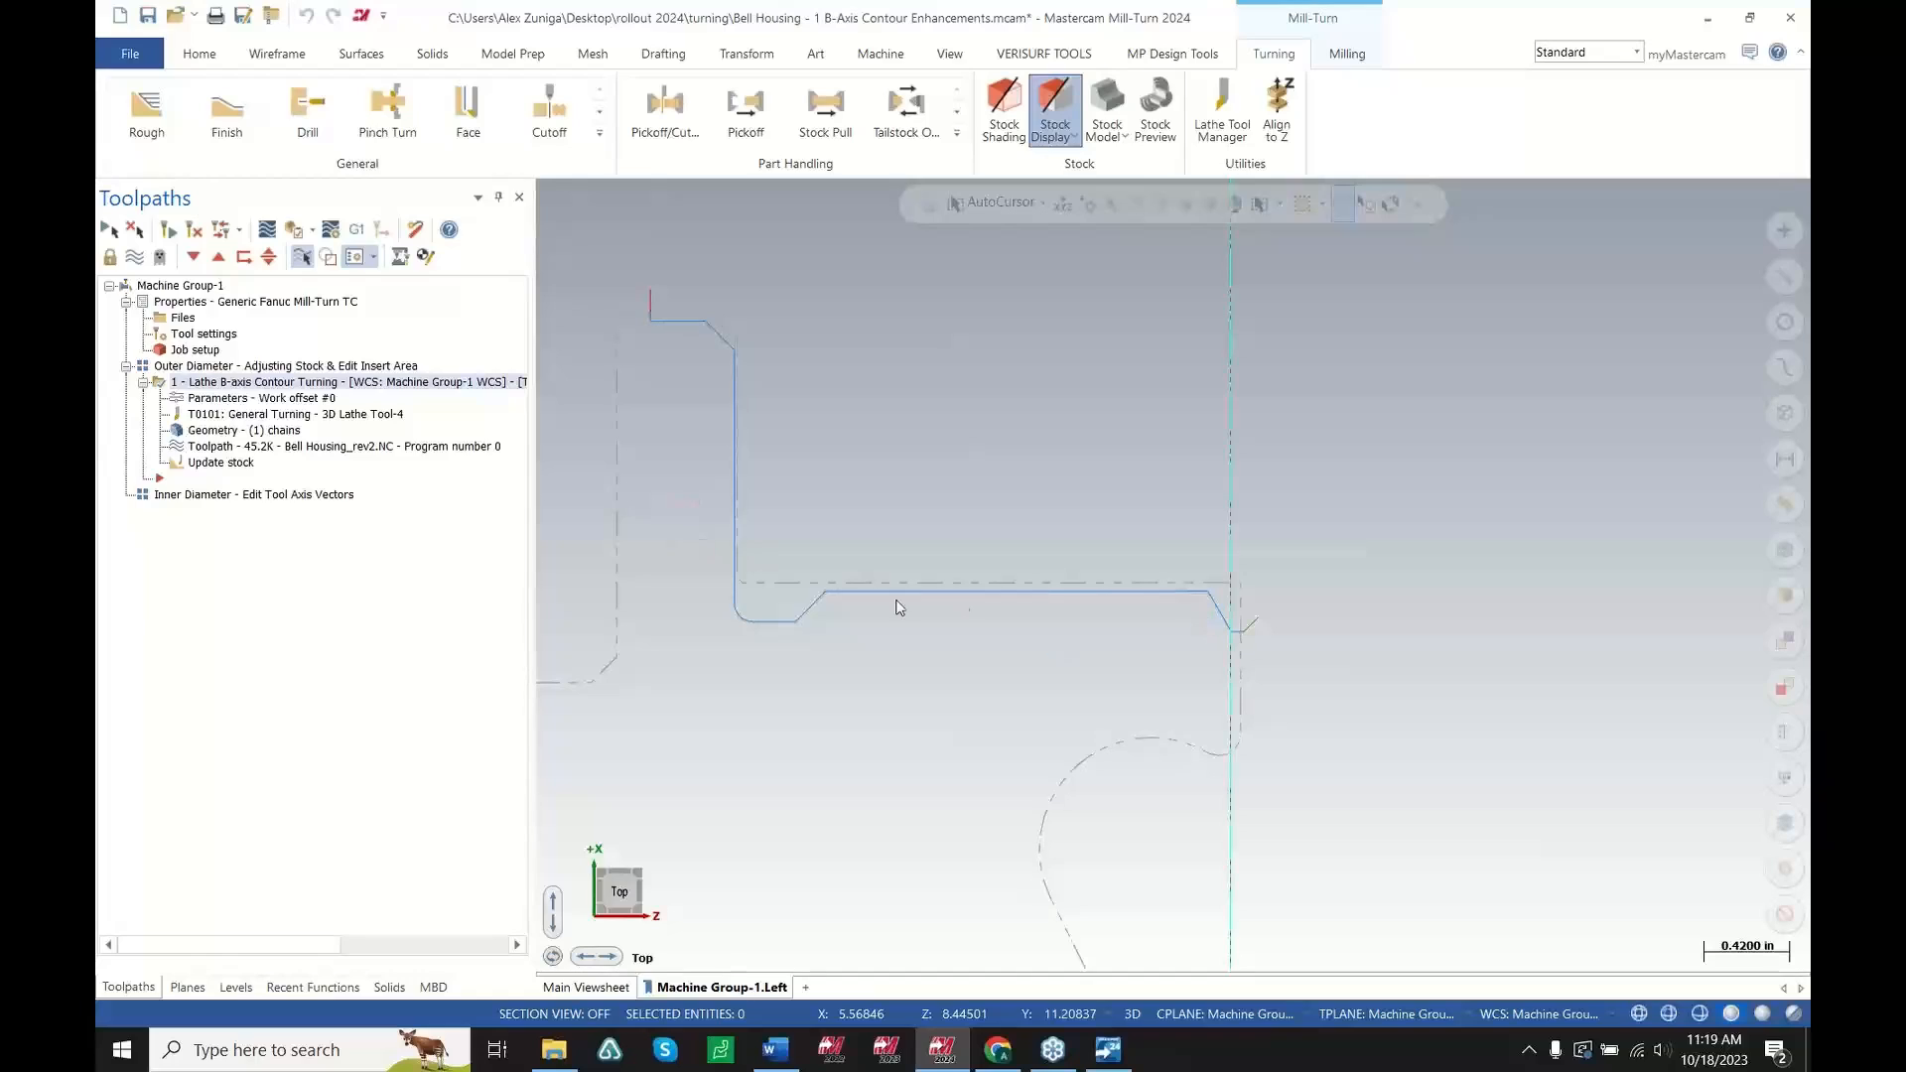
pyautogui.click(121, 600)
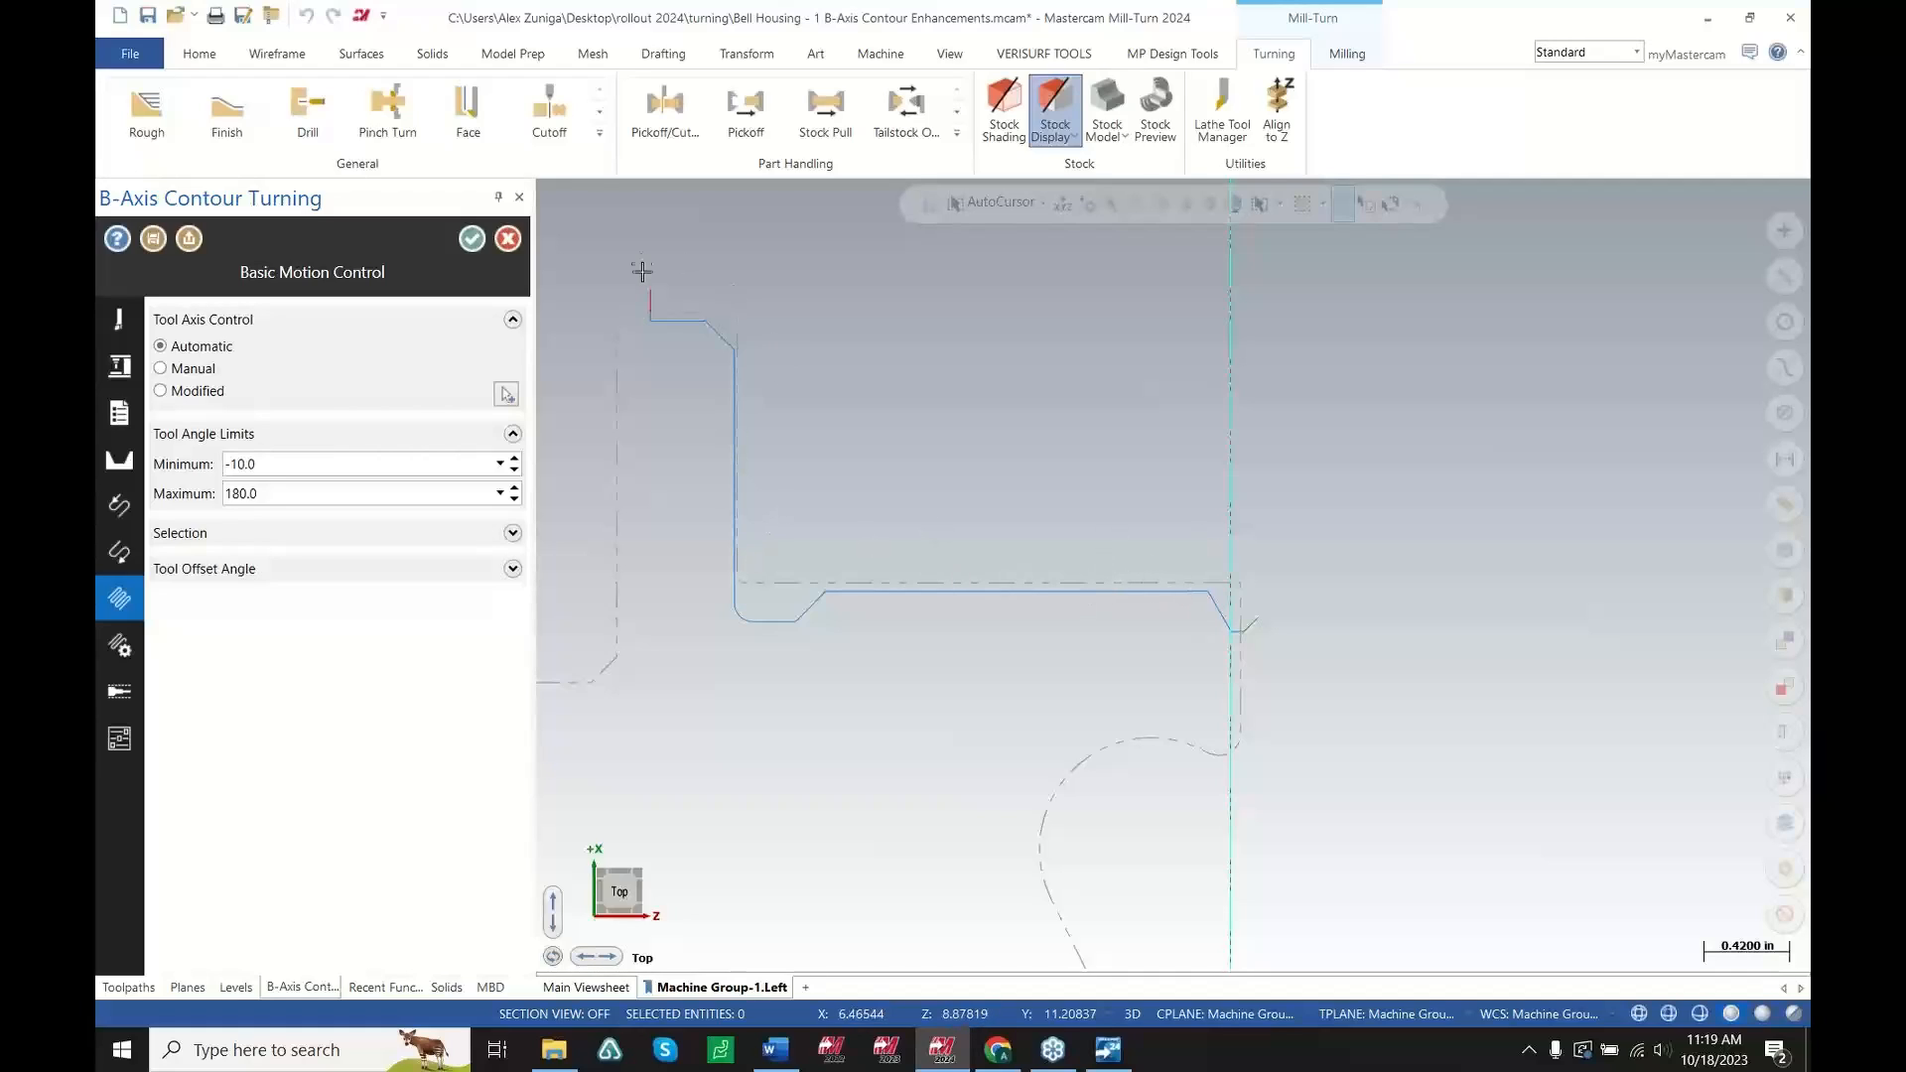
pyautogui.click(160, 394)
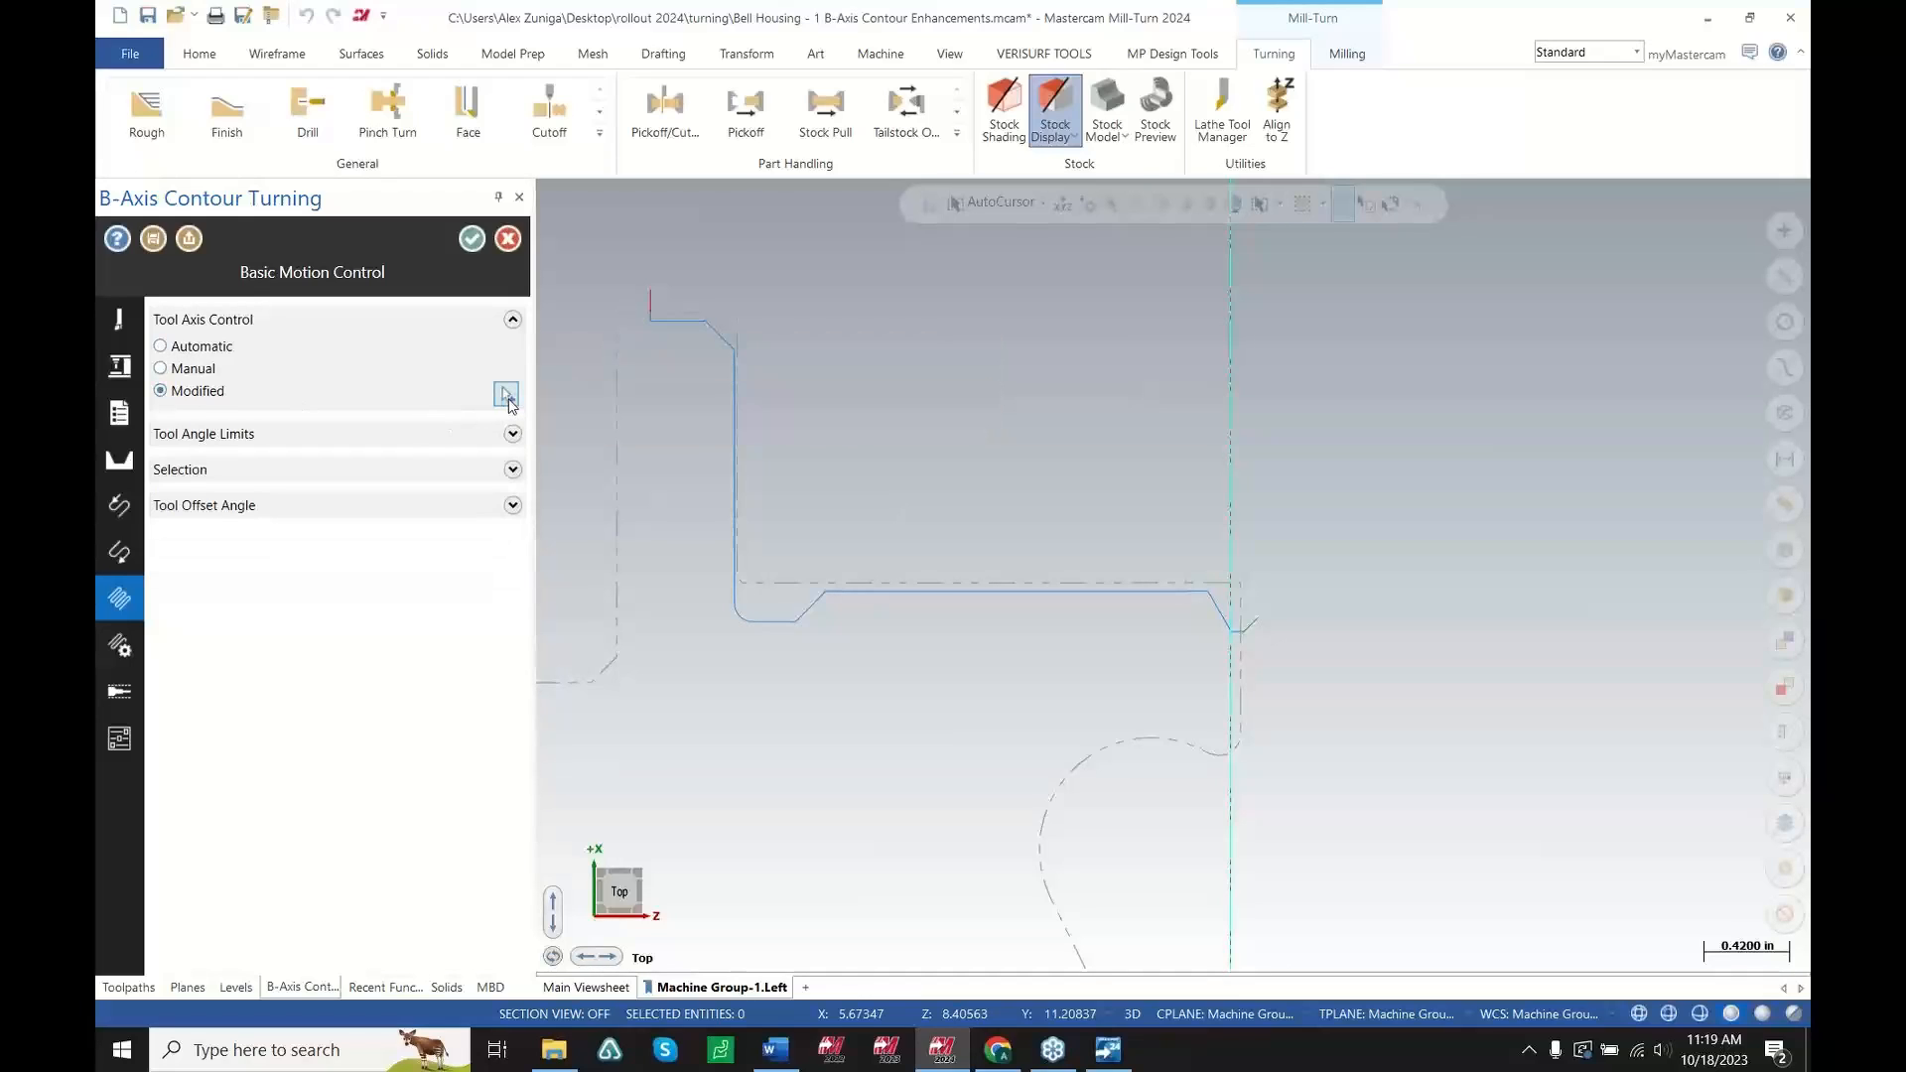
pyautogui.click(507, 395)
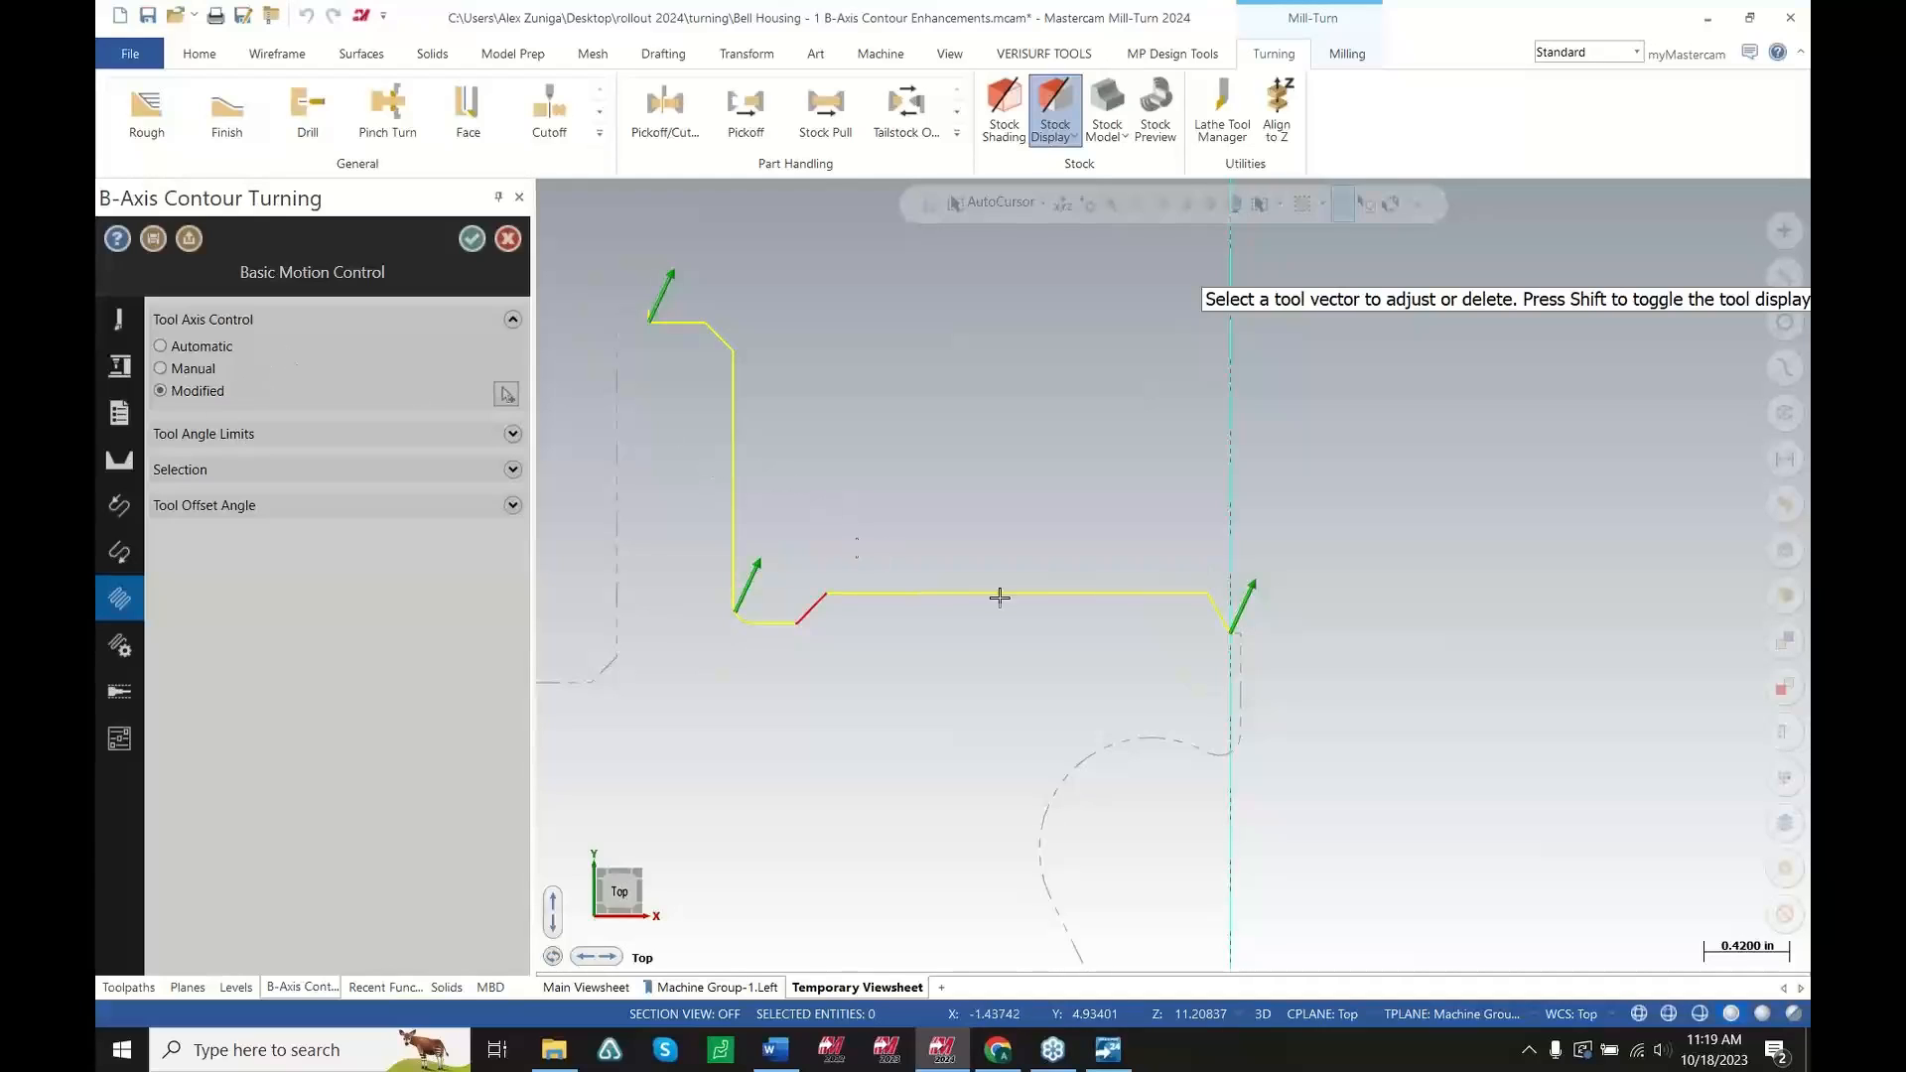
pyautogui.click(1248, 586)
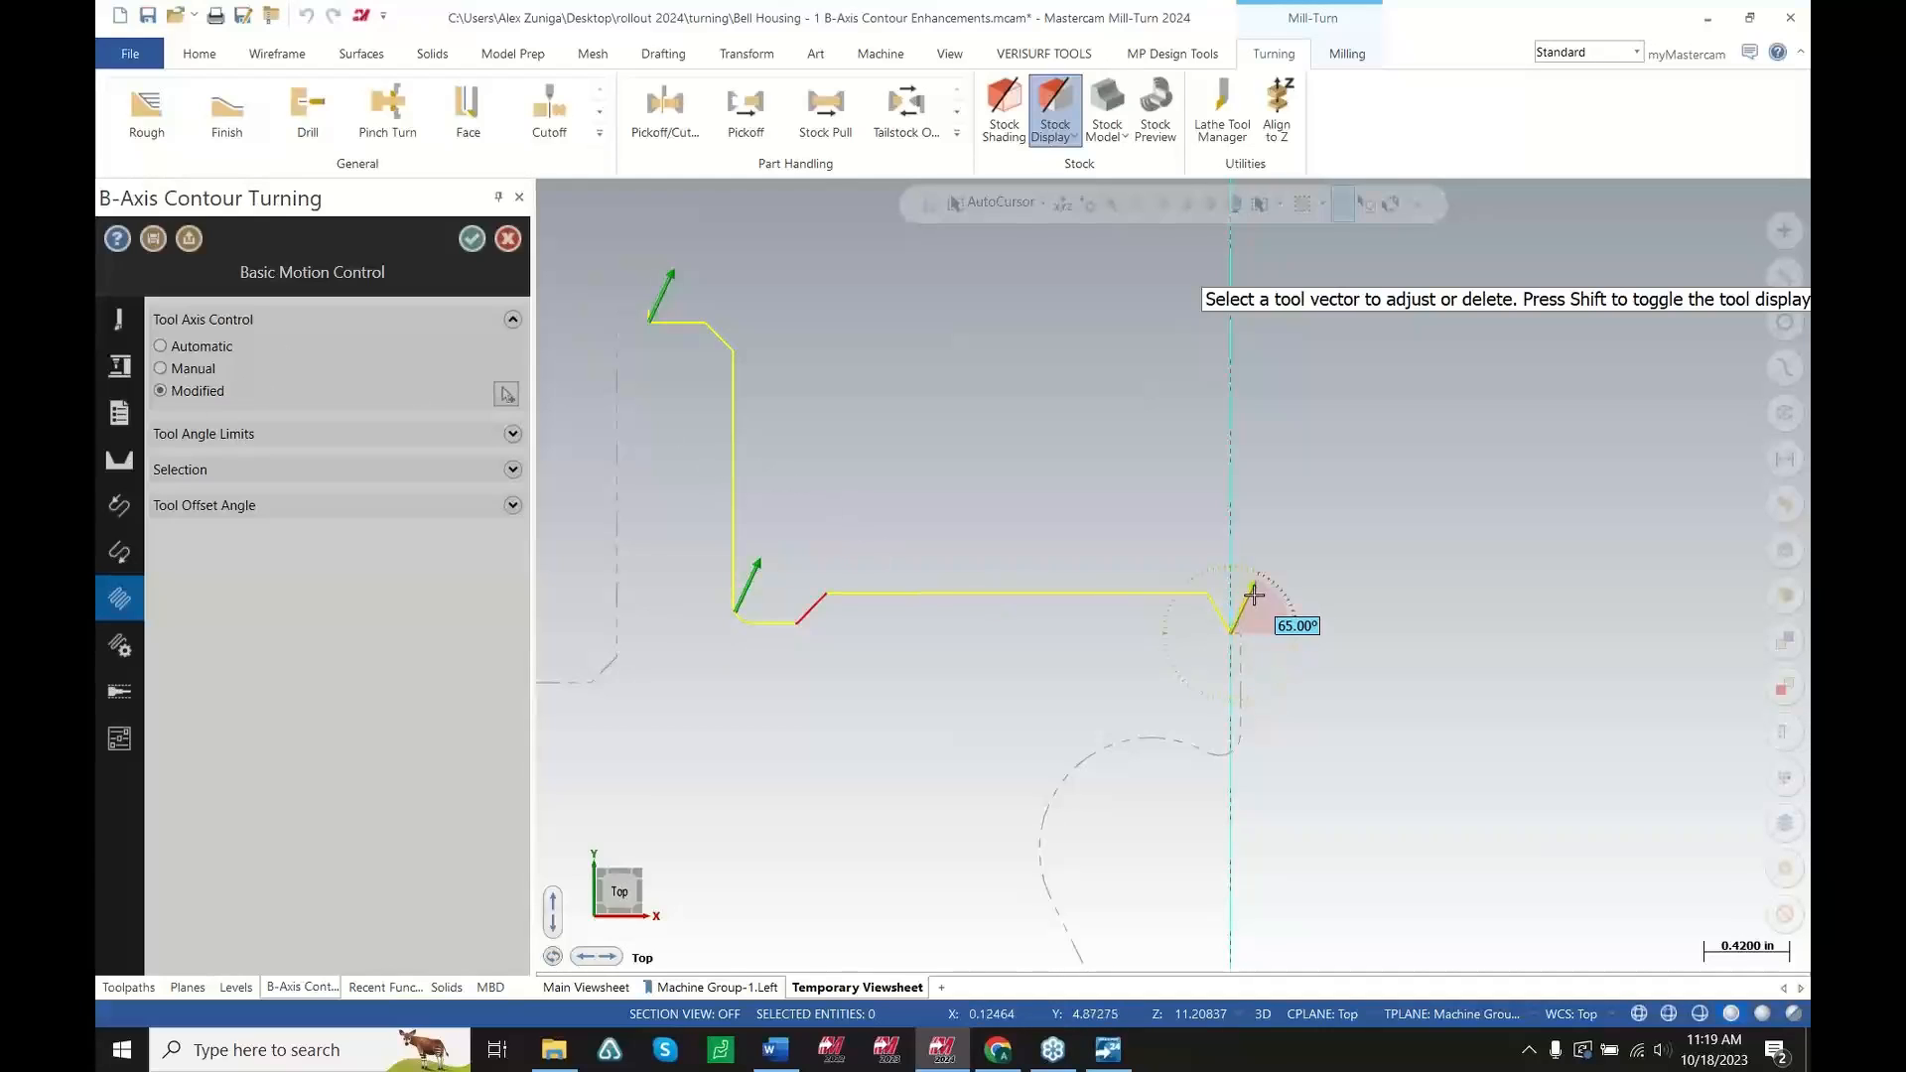
pyautogui.moveTo(1254, 593); pyautogui.dragTo(1290, 549)
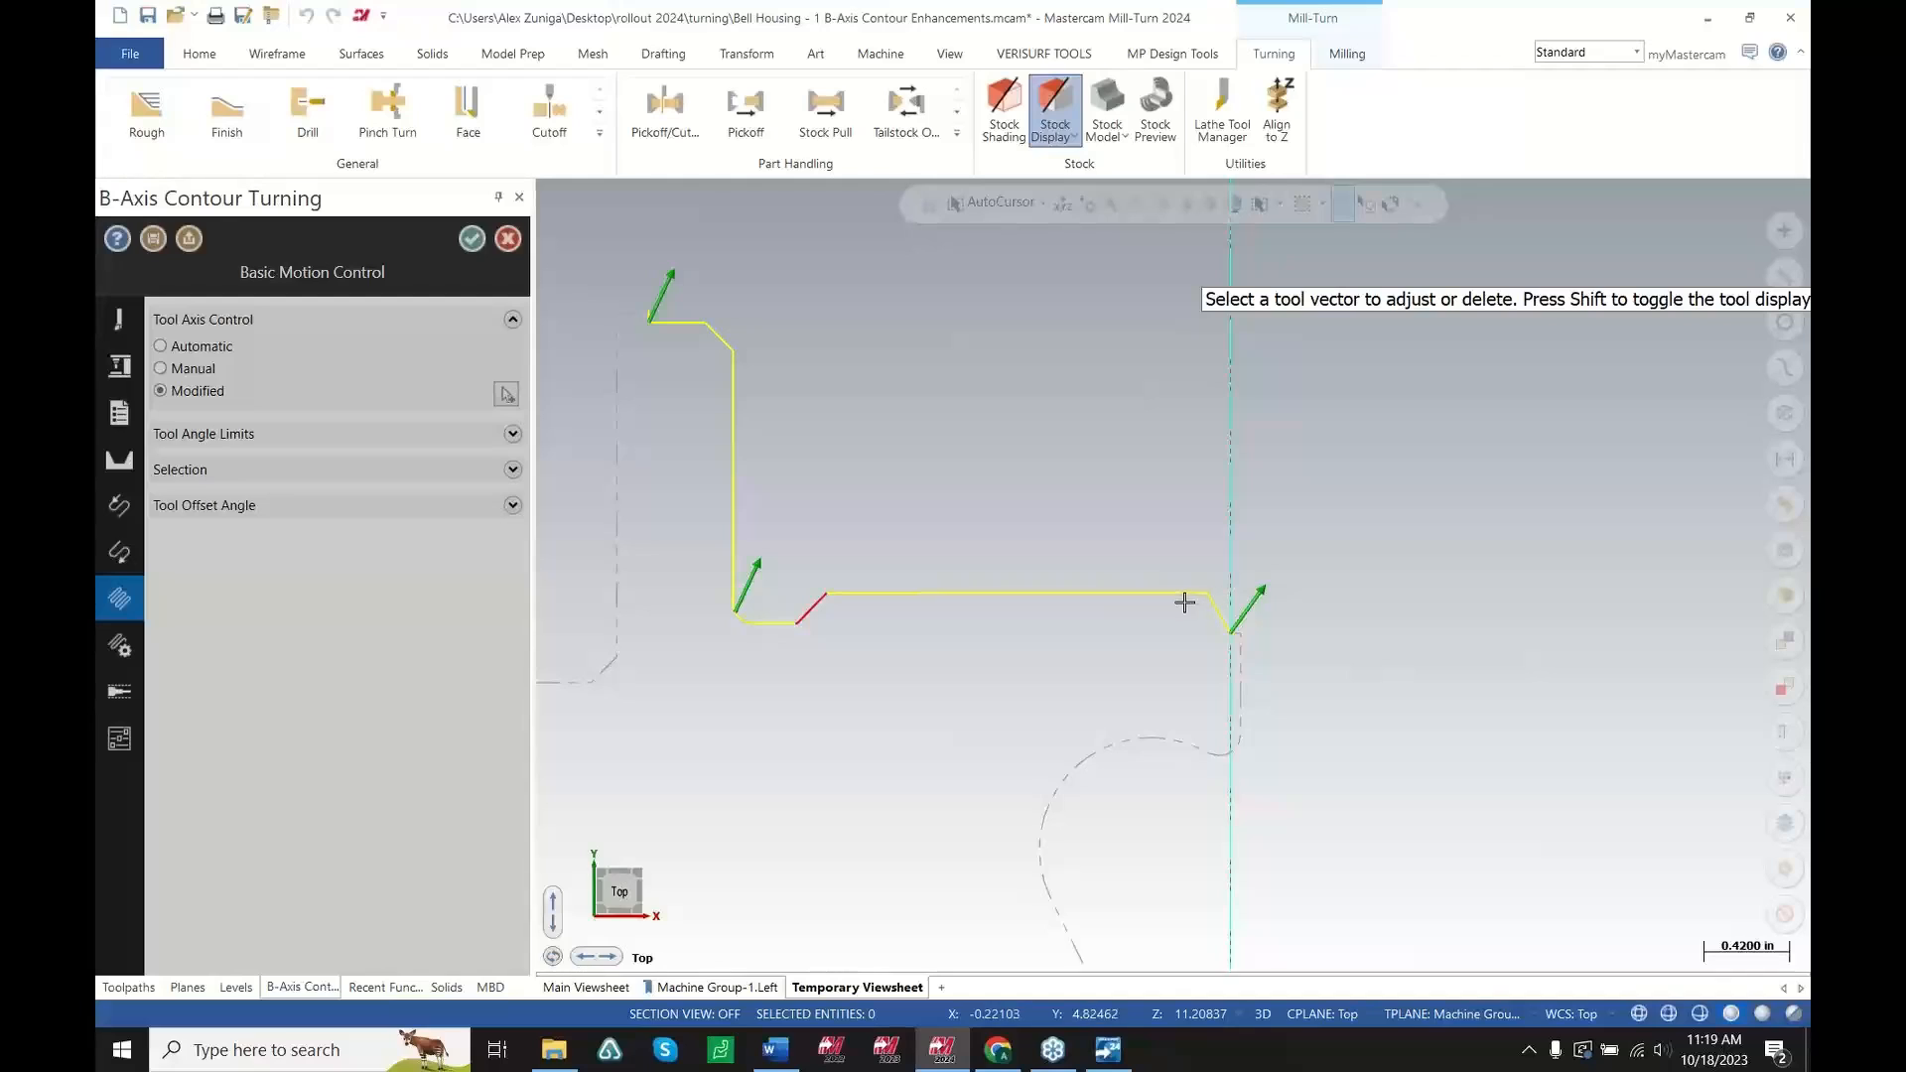
# Add a 70° tool vector at the corner where the flat meets the right chamfer
pyautogui.scroll(3, 1184, 603)
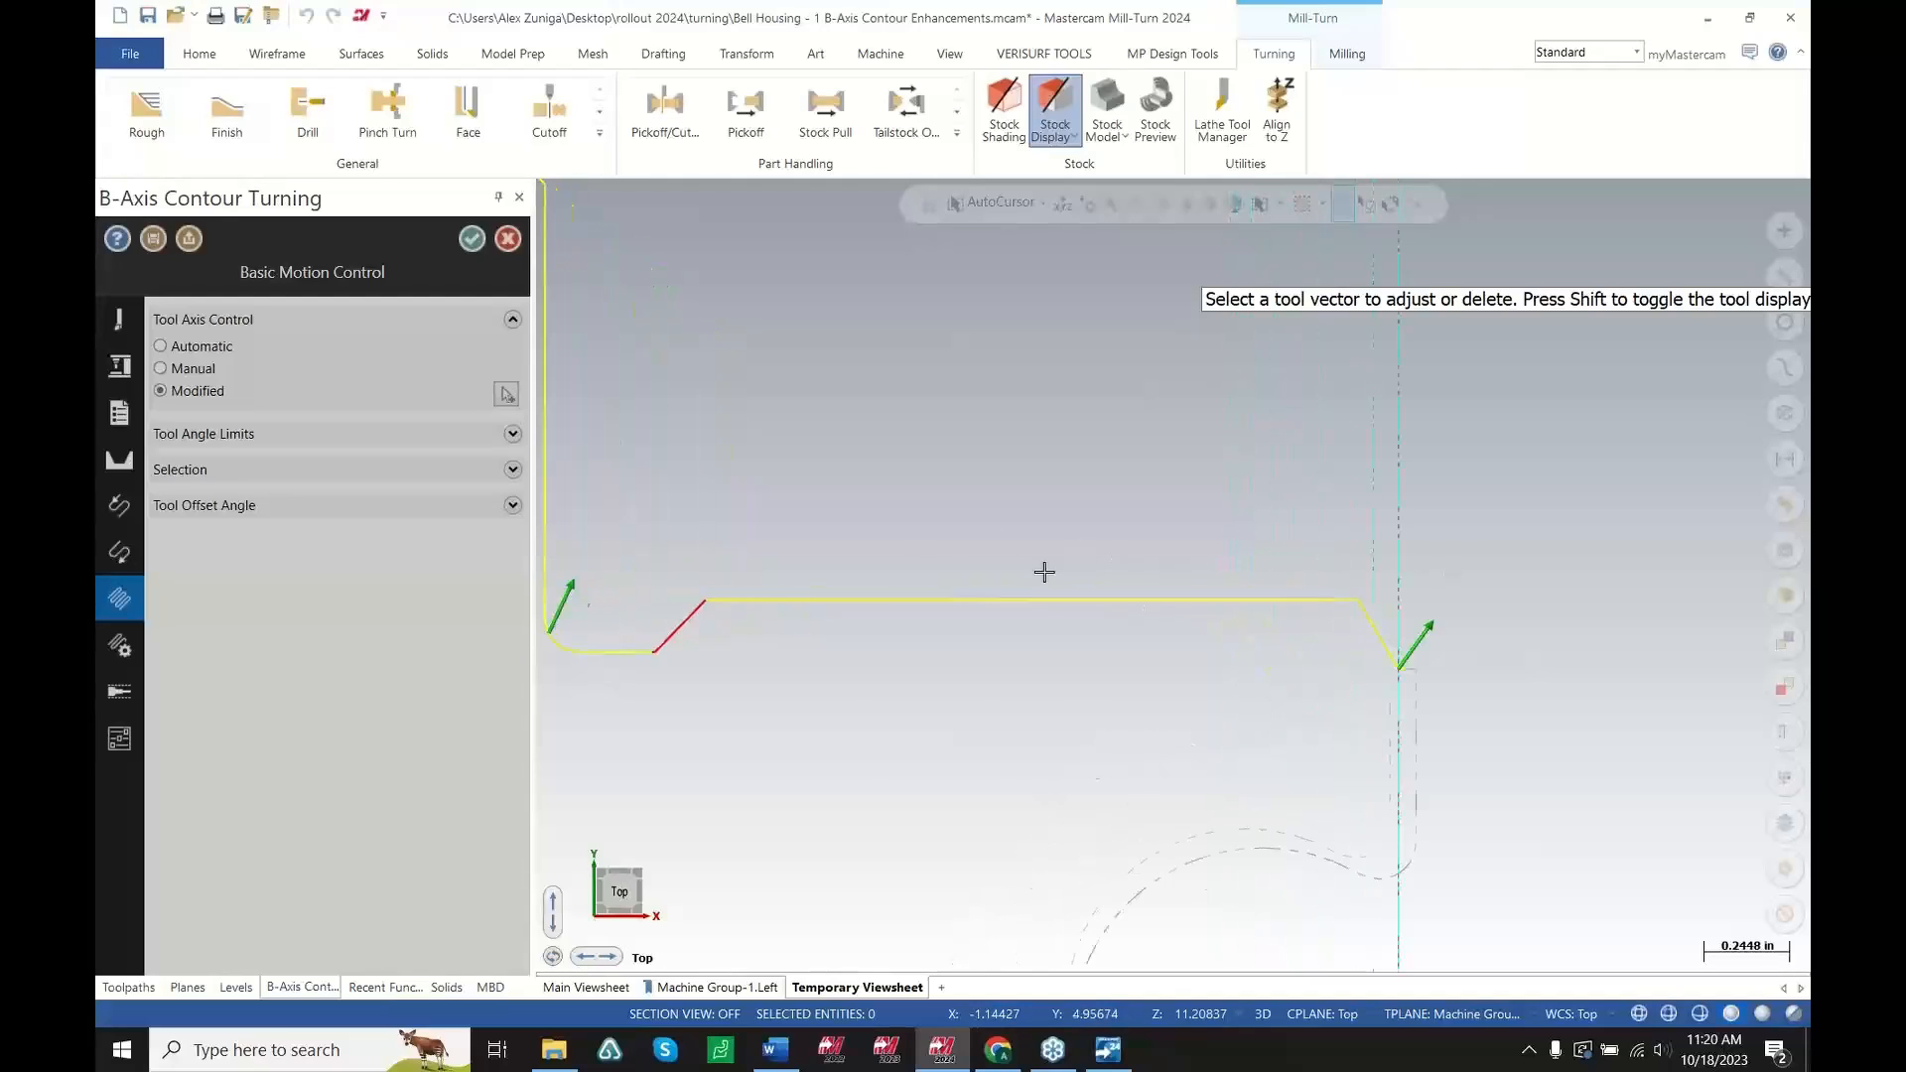
pyautogui.scroll(2, 1315, 597)
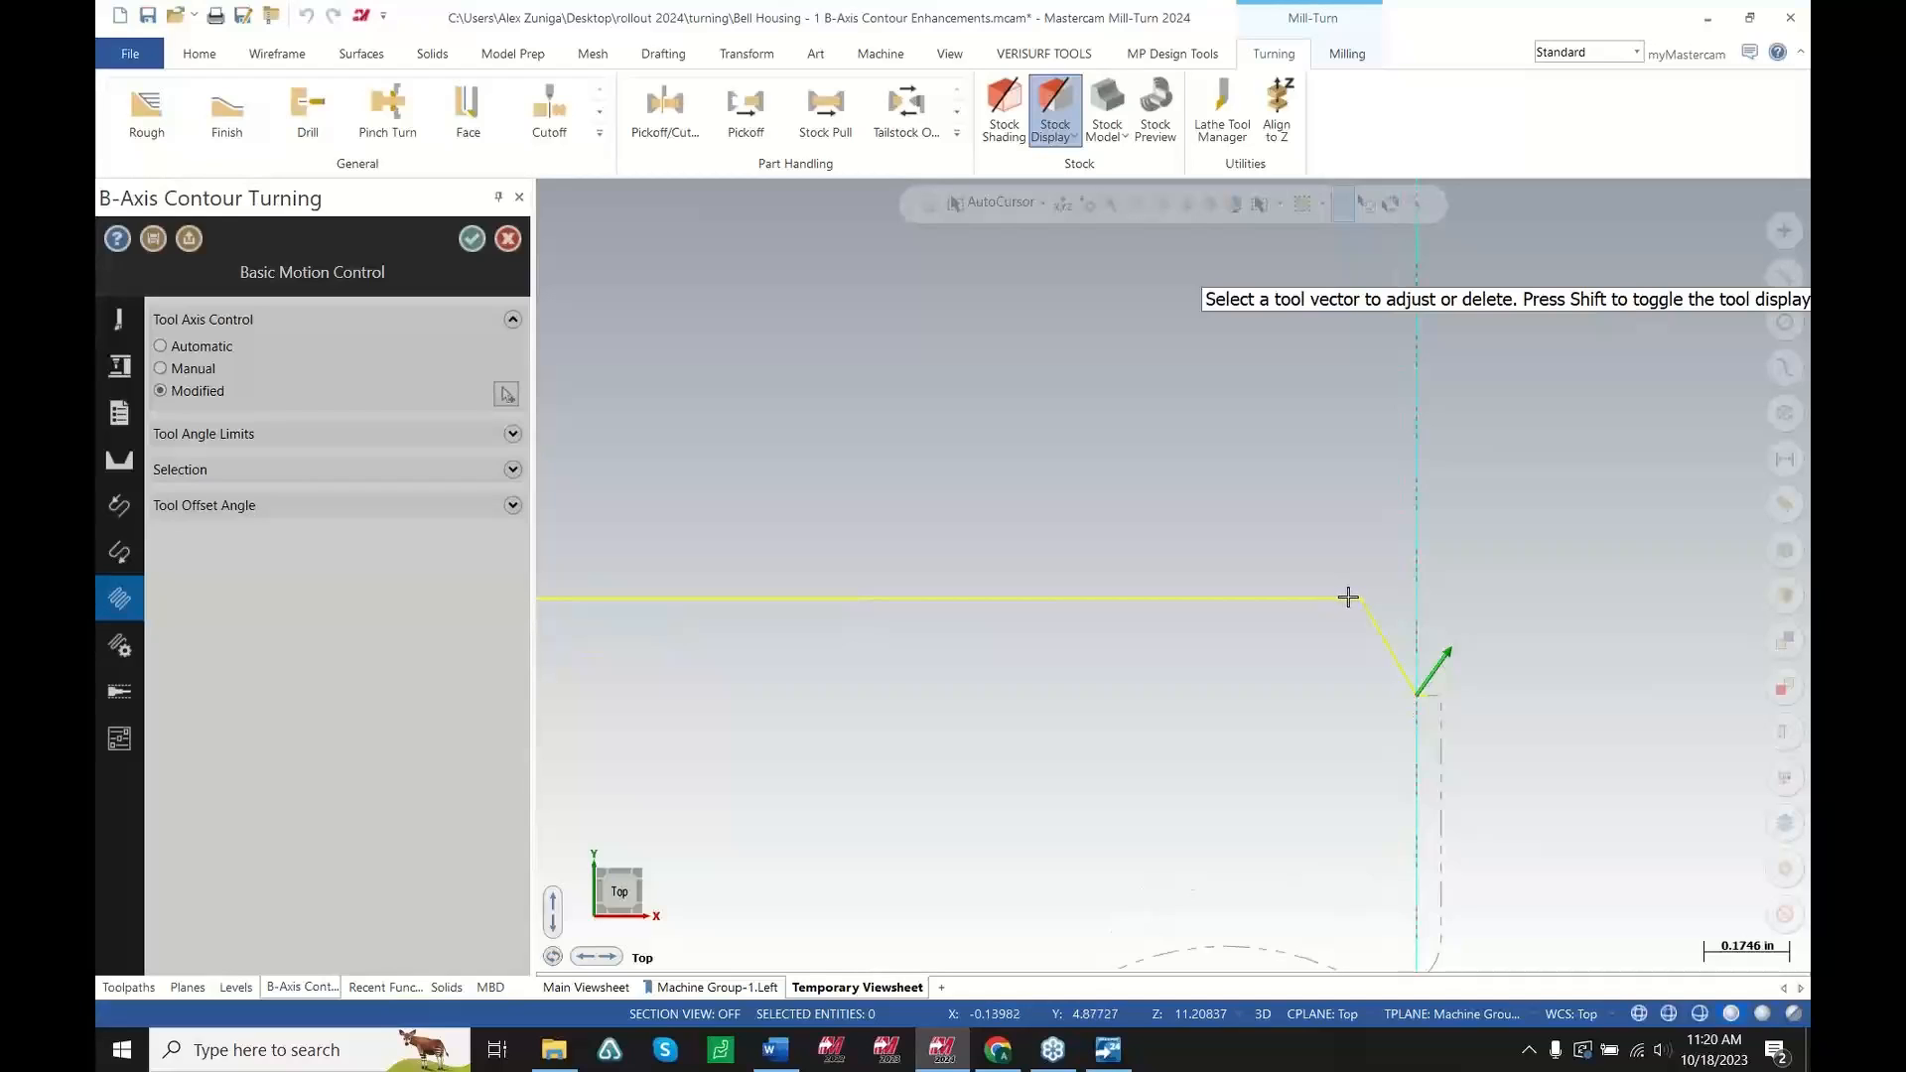
pyautogui.click(1353, 597)
pyautogui.click(1348, 545)
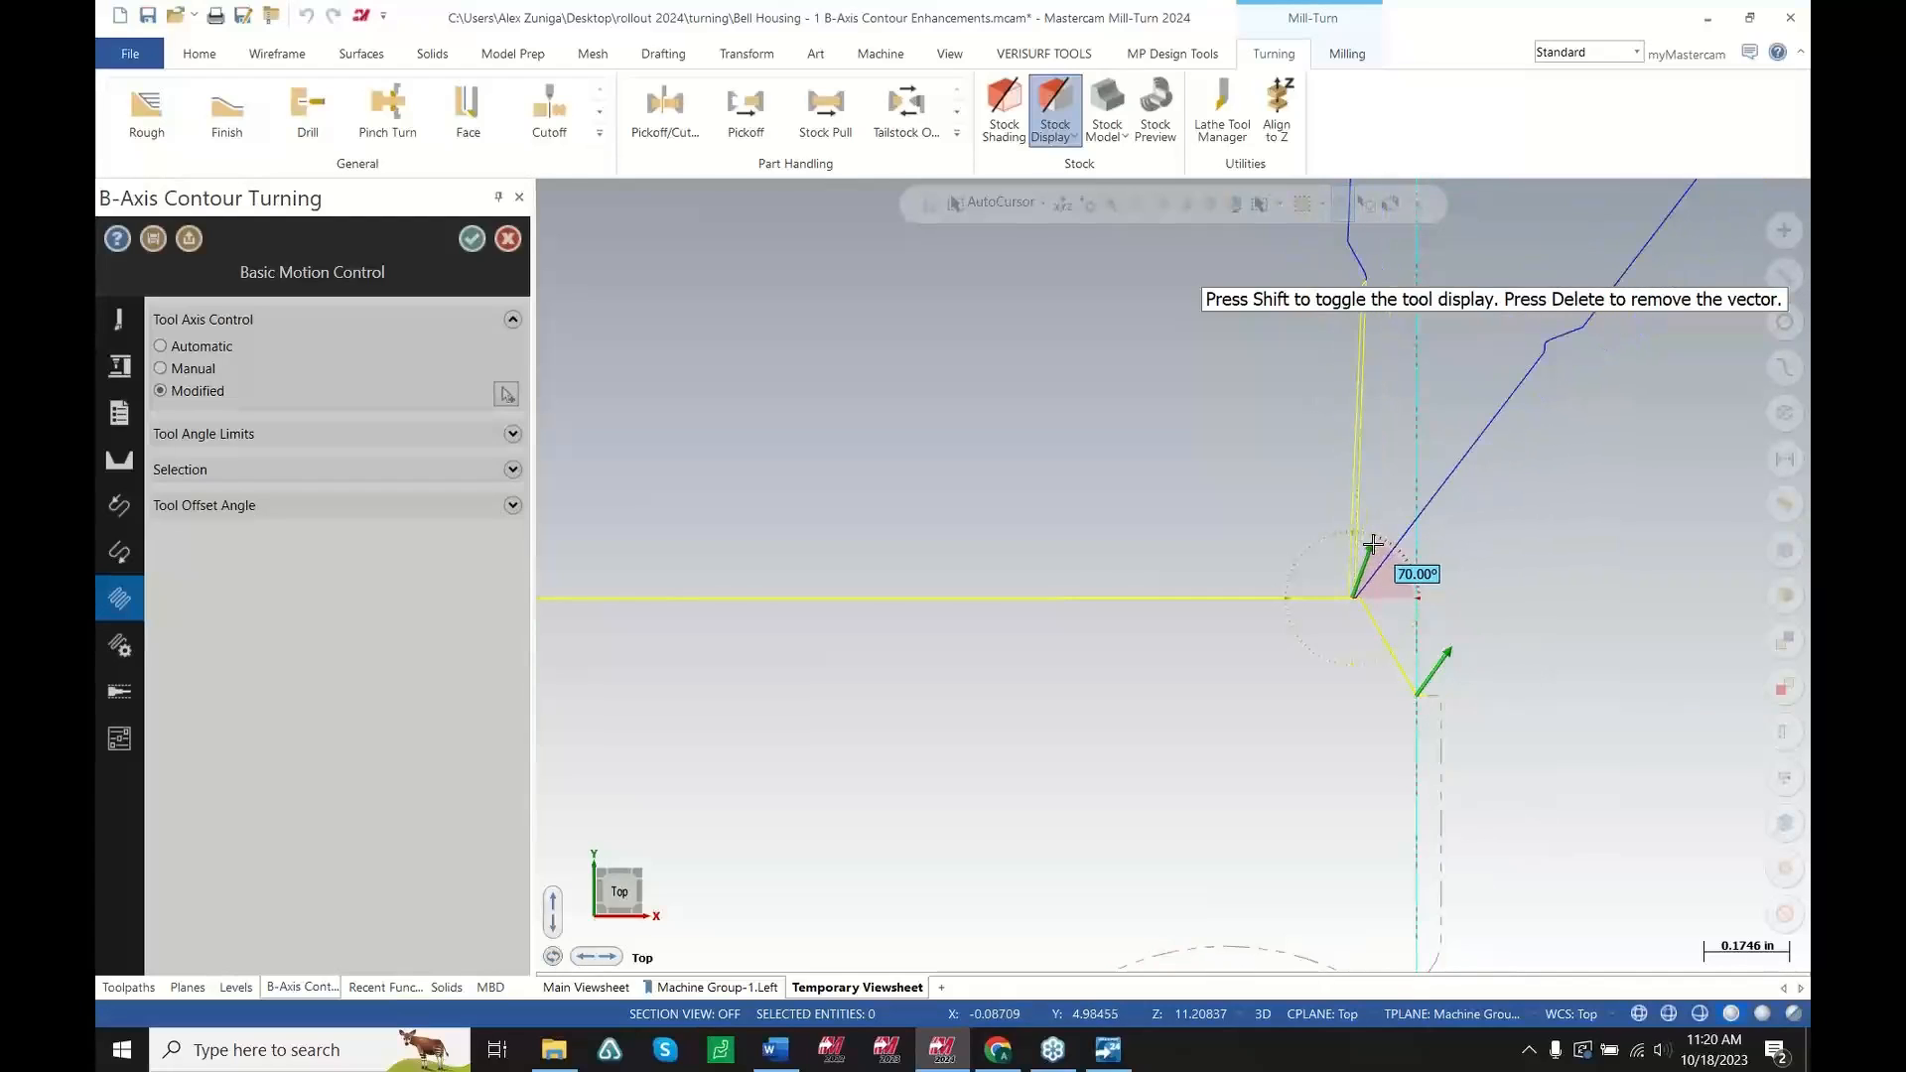
pyautogui.click(1373, 544)
# Add a 70° tool vector at the top corner of the left chamfer and finish editing vectors
pyautogui.scroll(-3, 1566, 540)
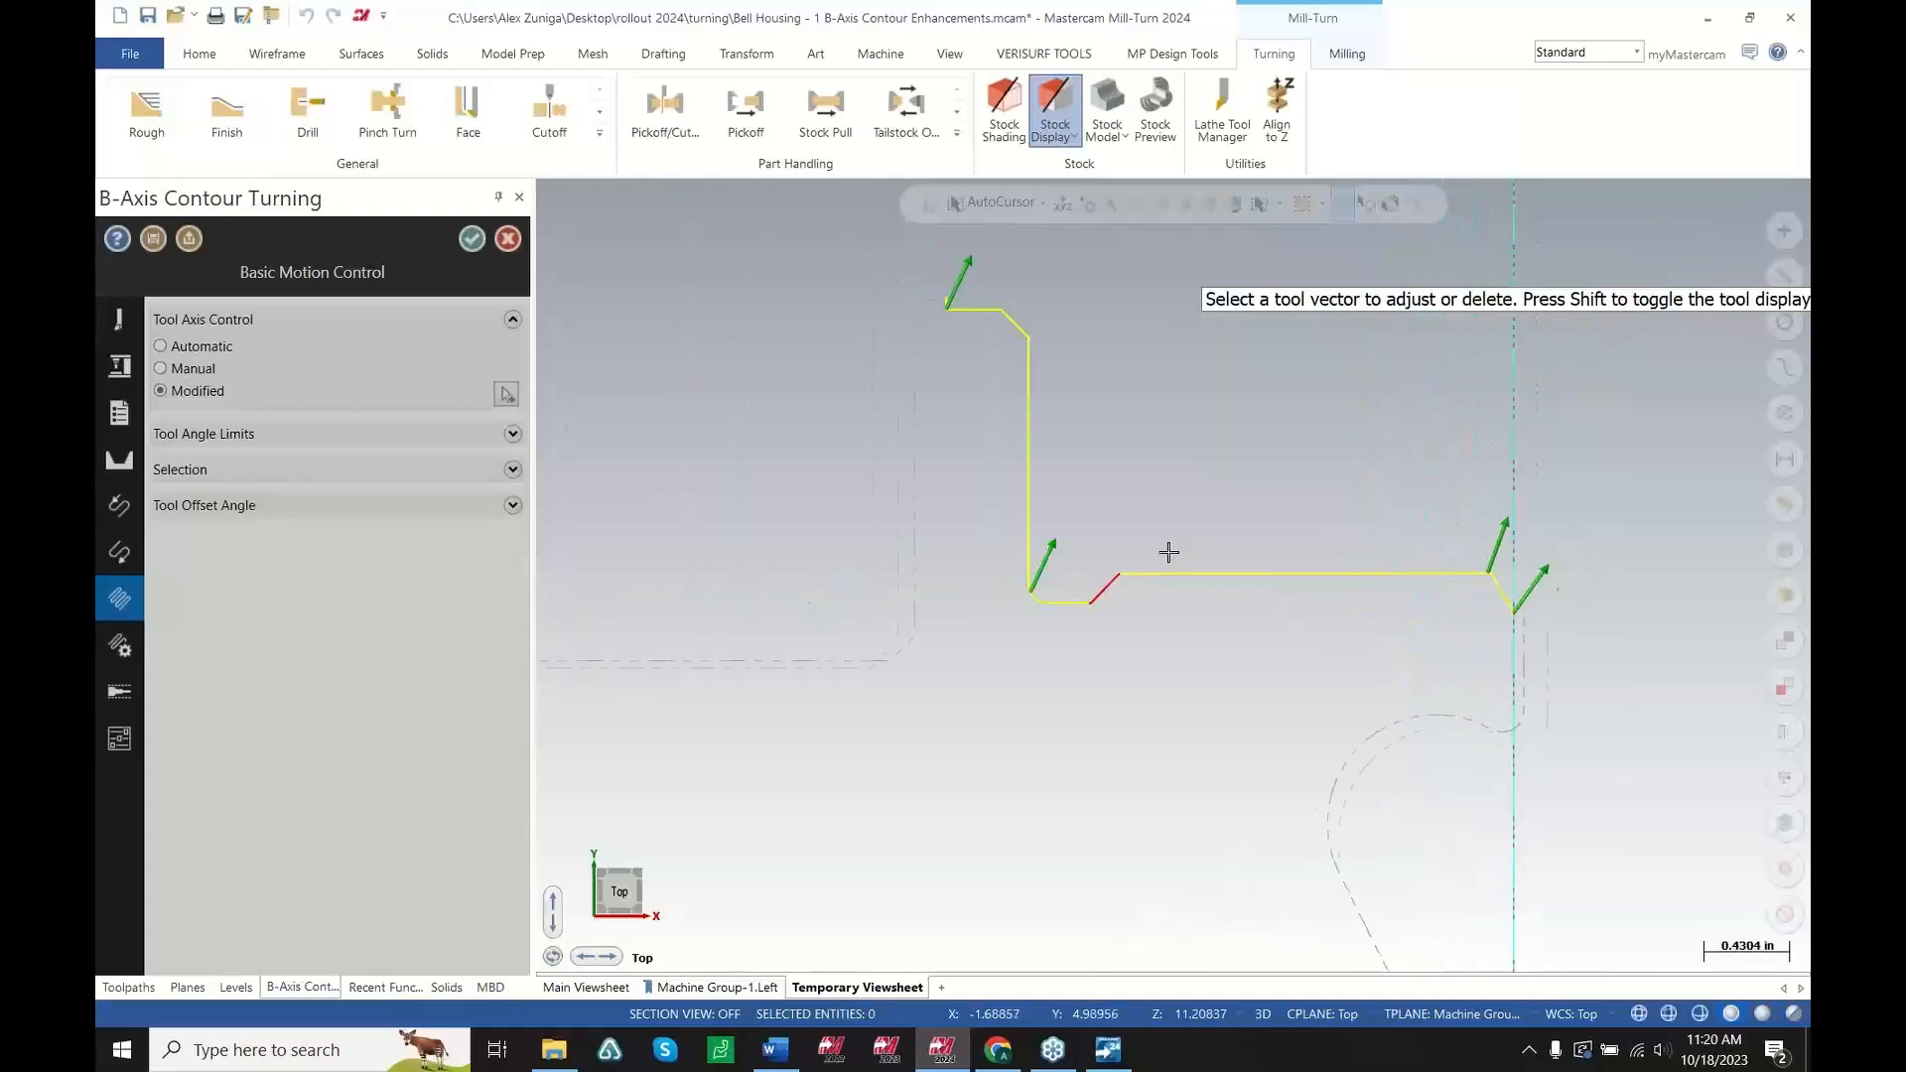
pyautogui.scroll(2, 1168, 552)
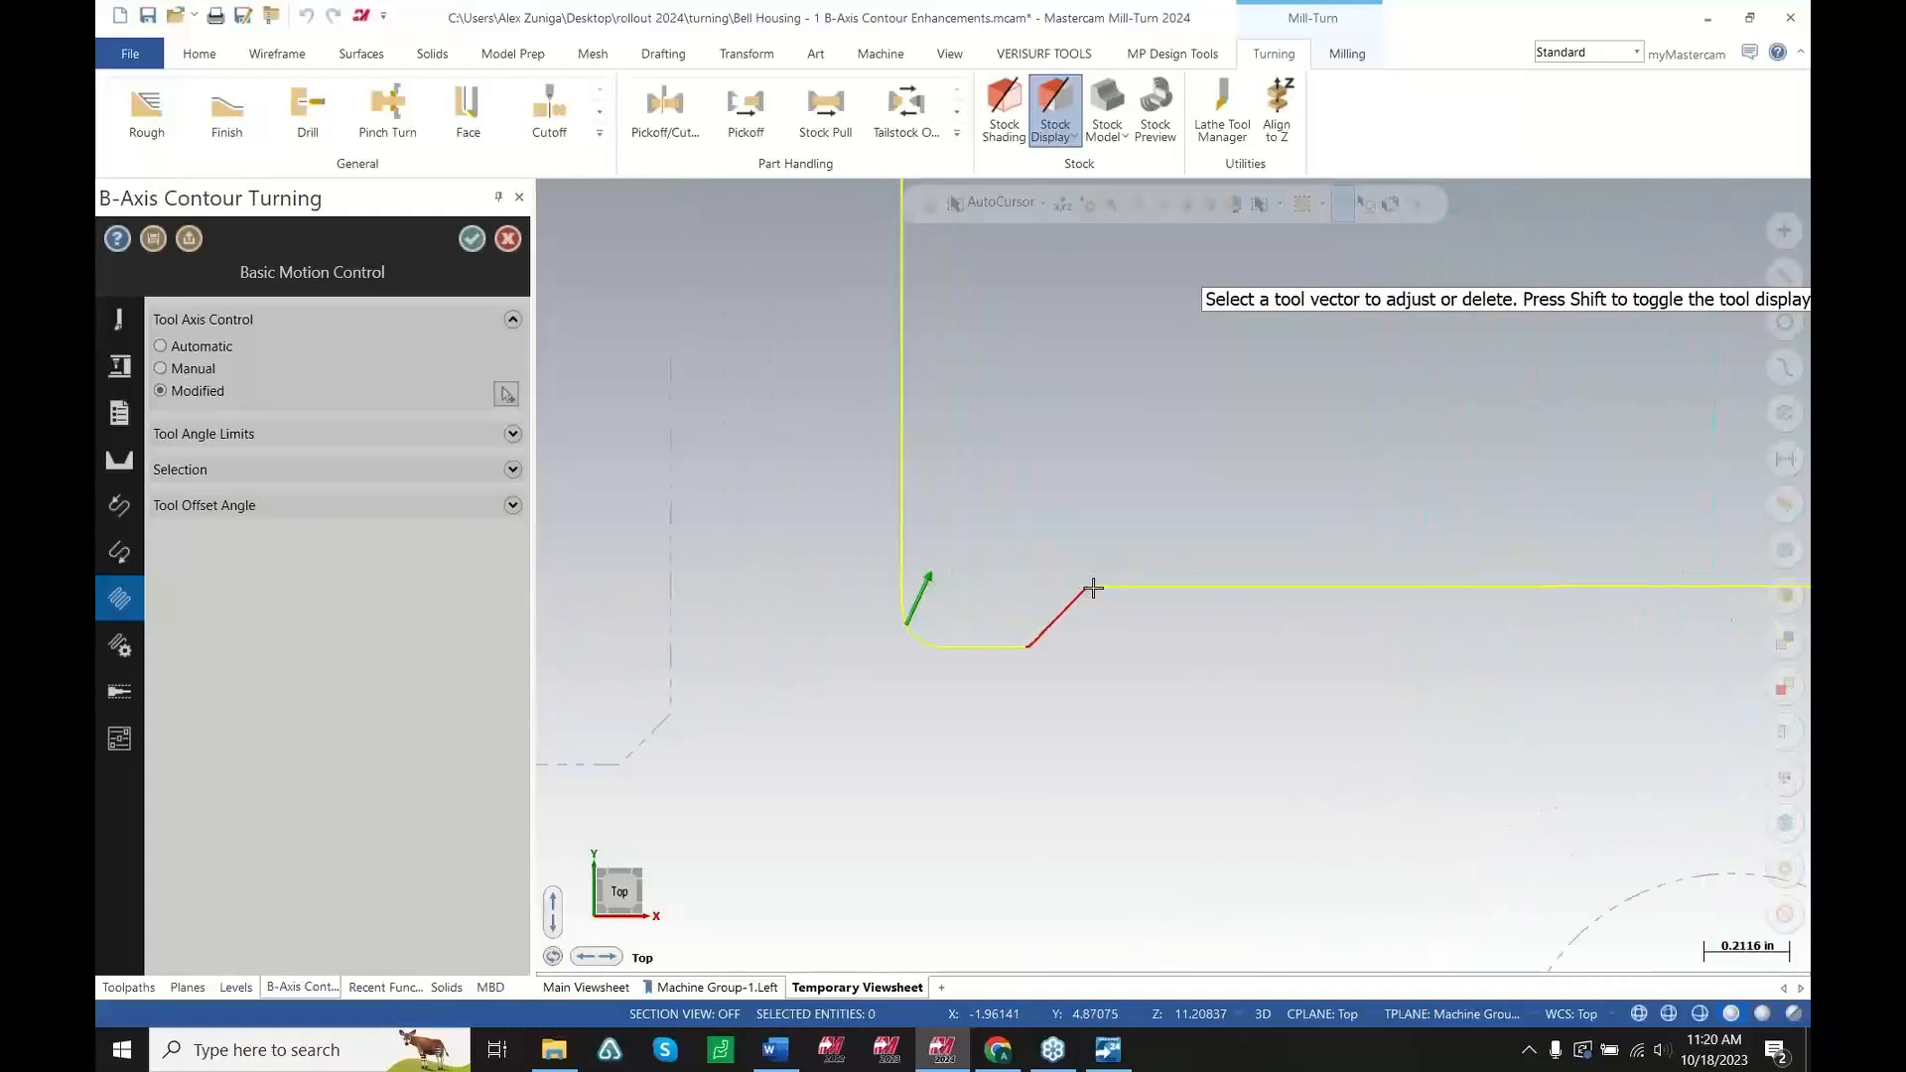
pyautogui.click(1092, 587)
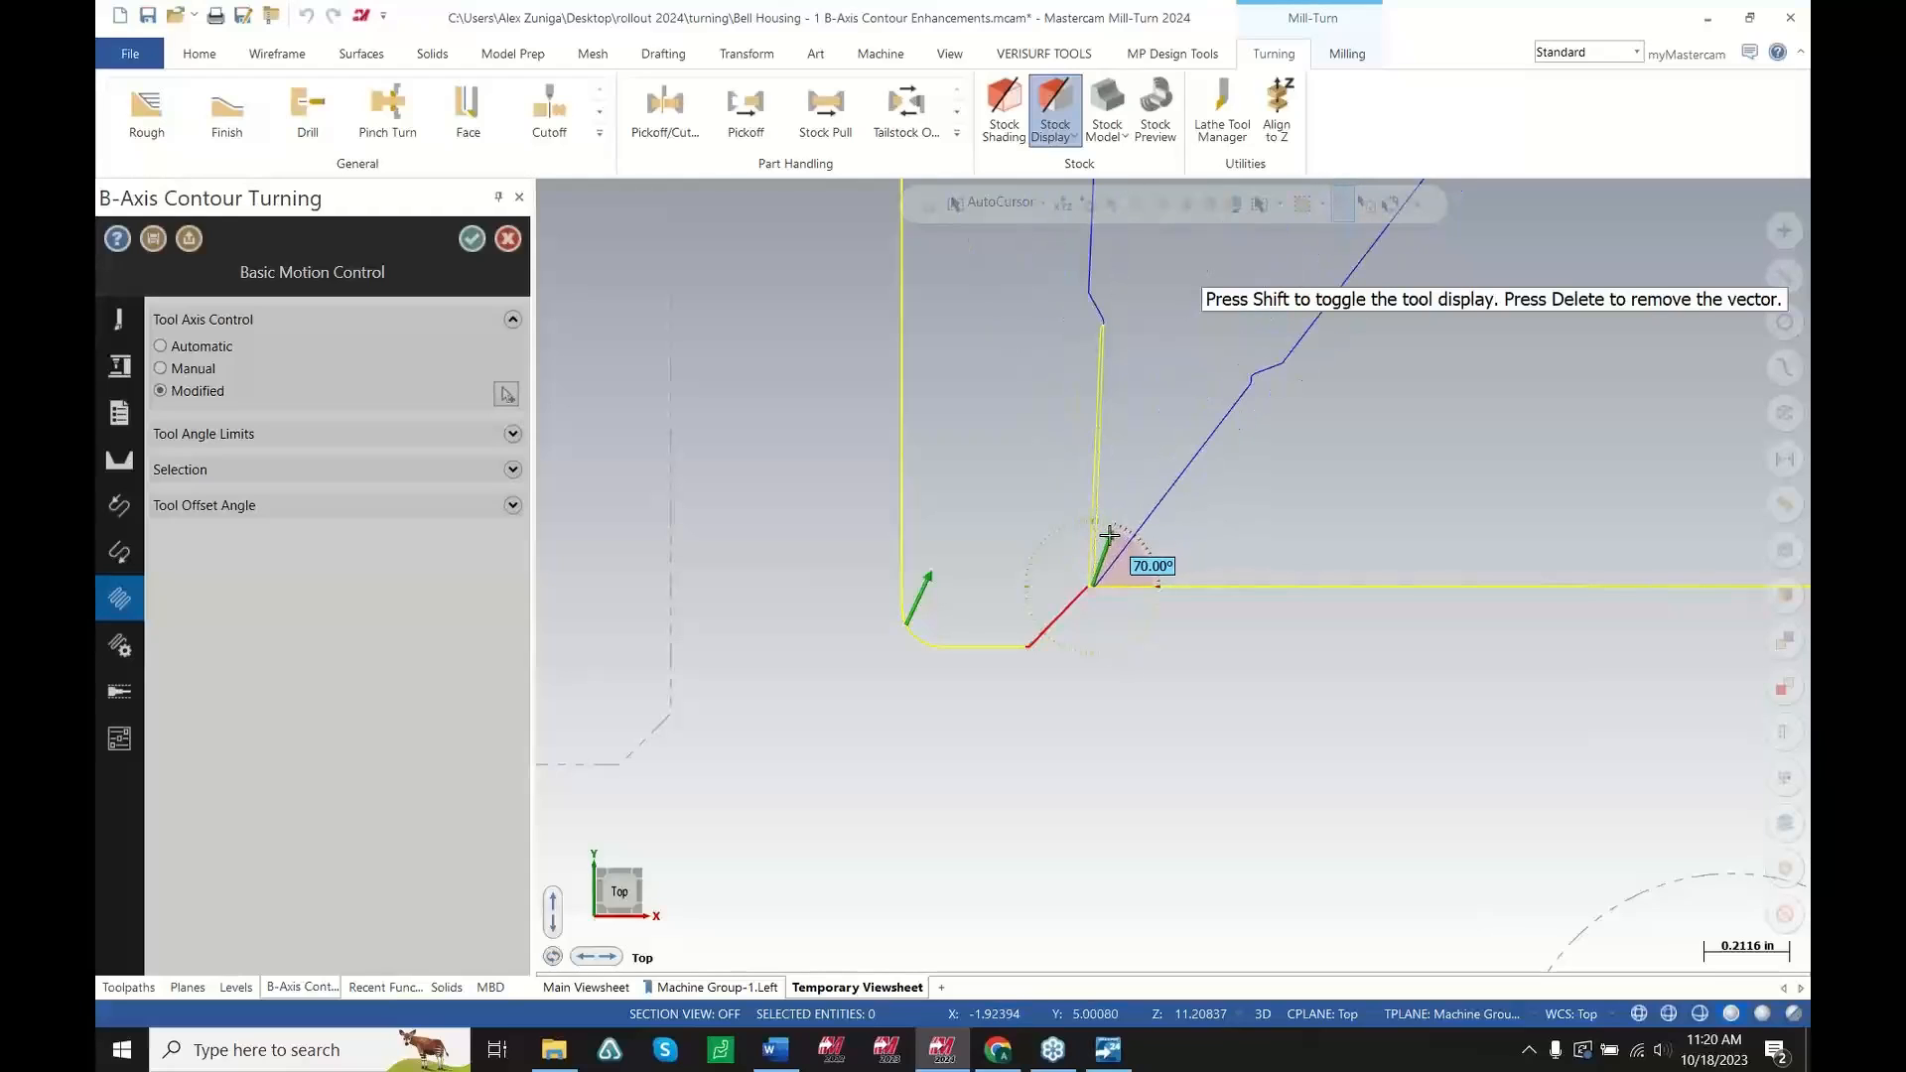
pyautogui.click(1102, 539)
pyautogui.scroll(4, 1061, 605)
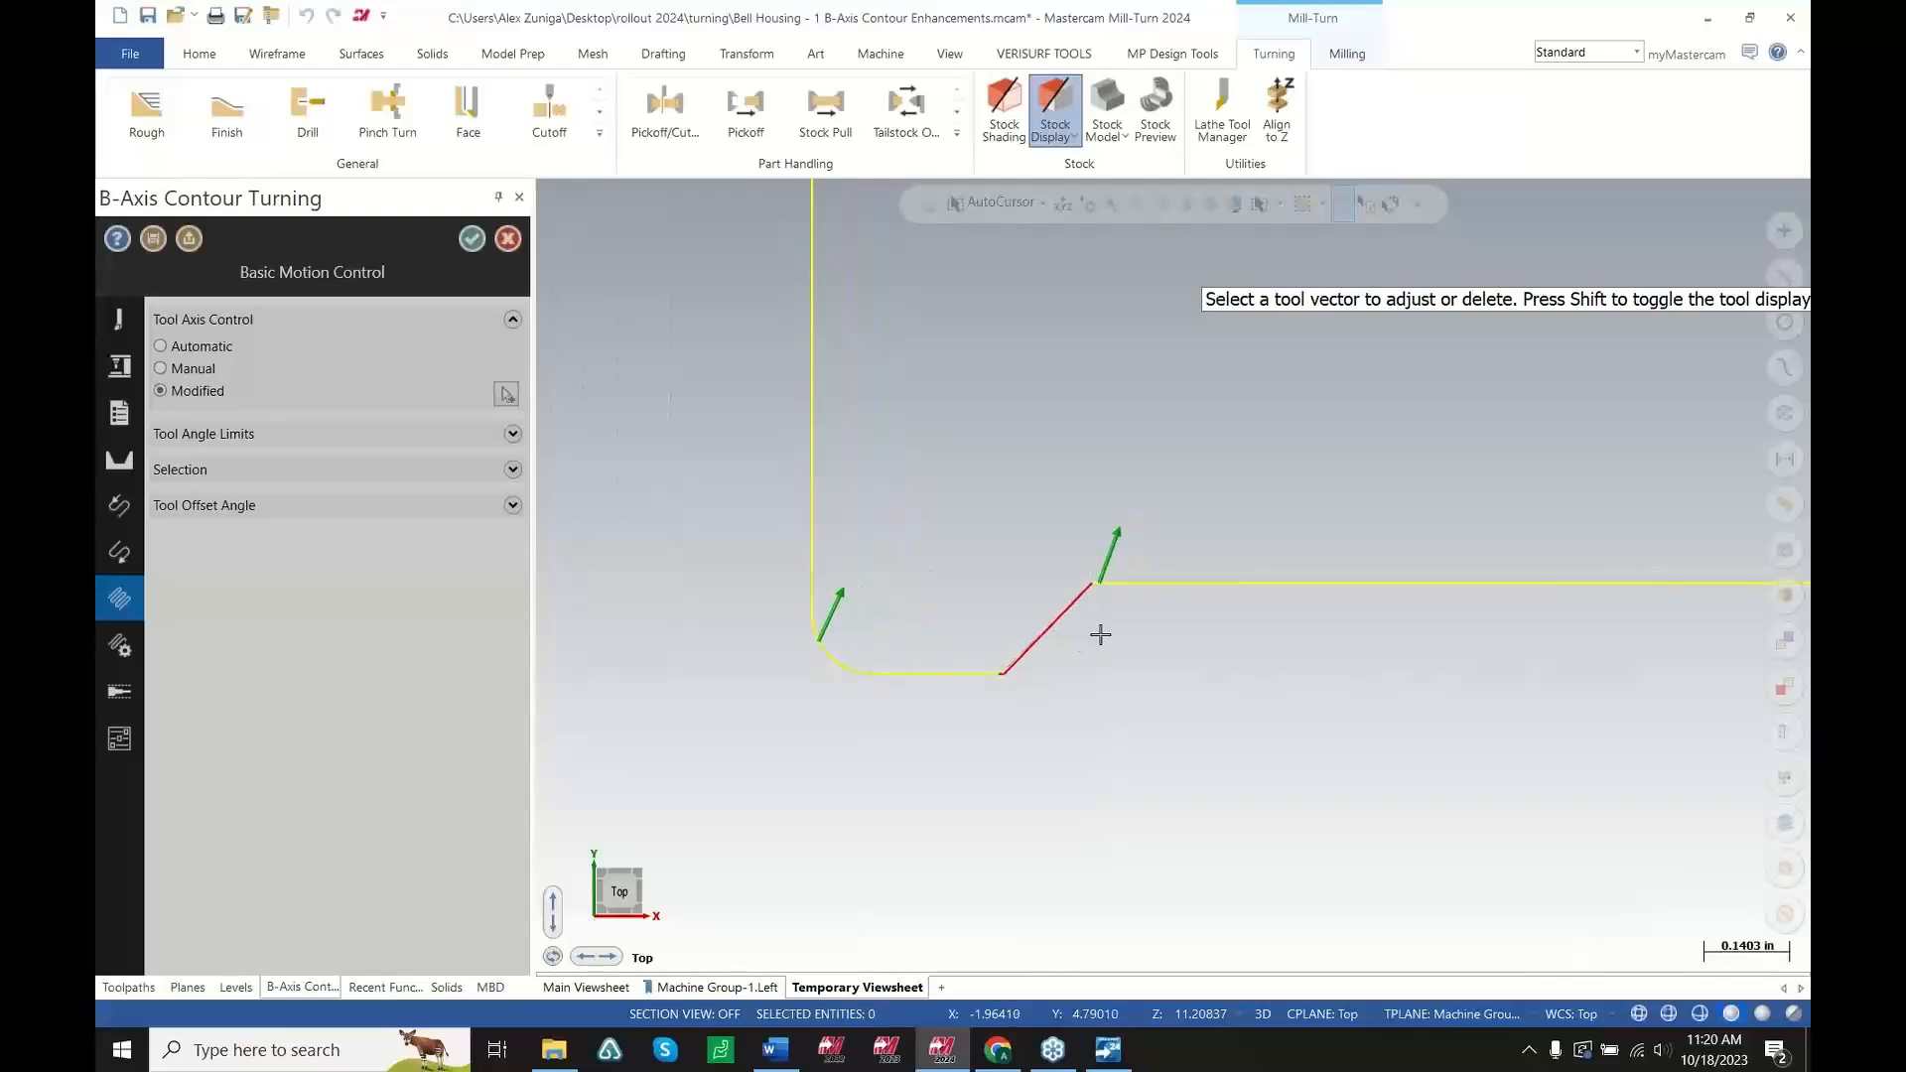
pyautogui.scroll(-1, 1052, 623)
pyautogui.press('Return')
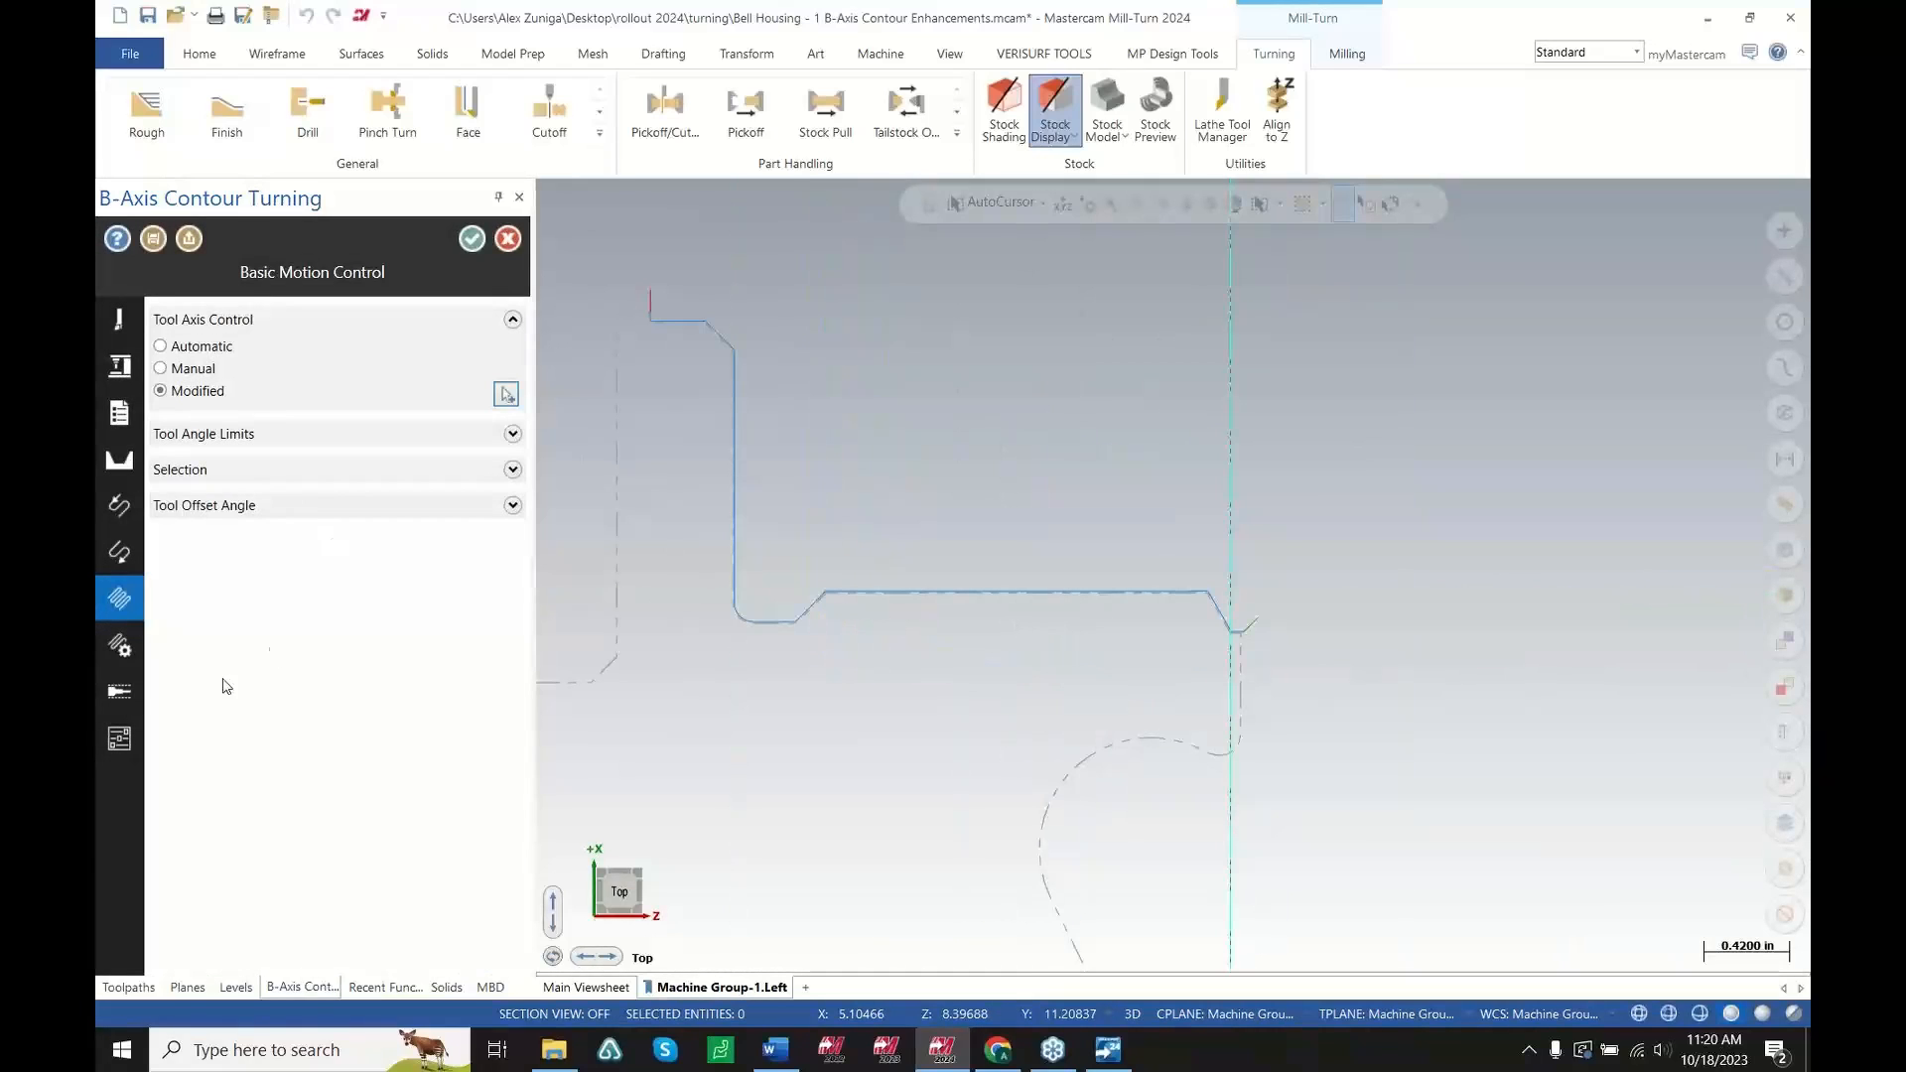
# Try editing the maximum insert depth manually by moving the insert boundary sphere
pyautogui.moveTo(121, 696)
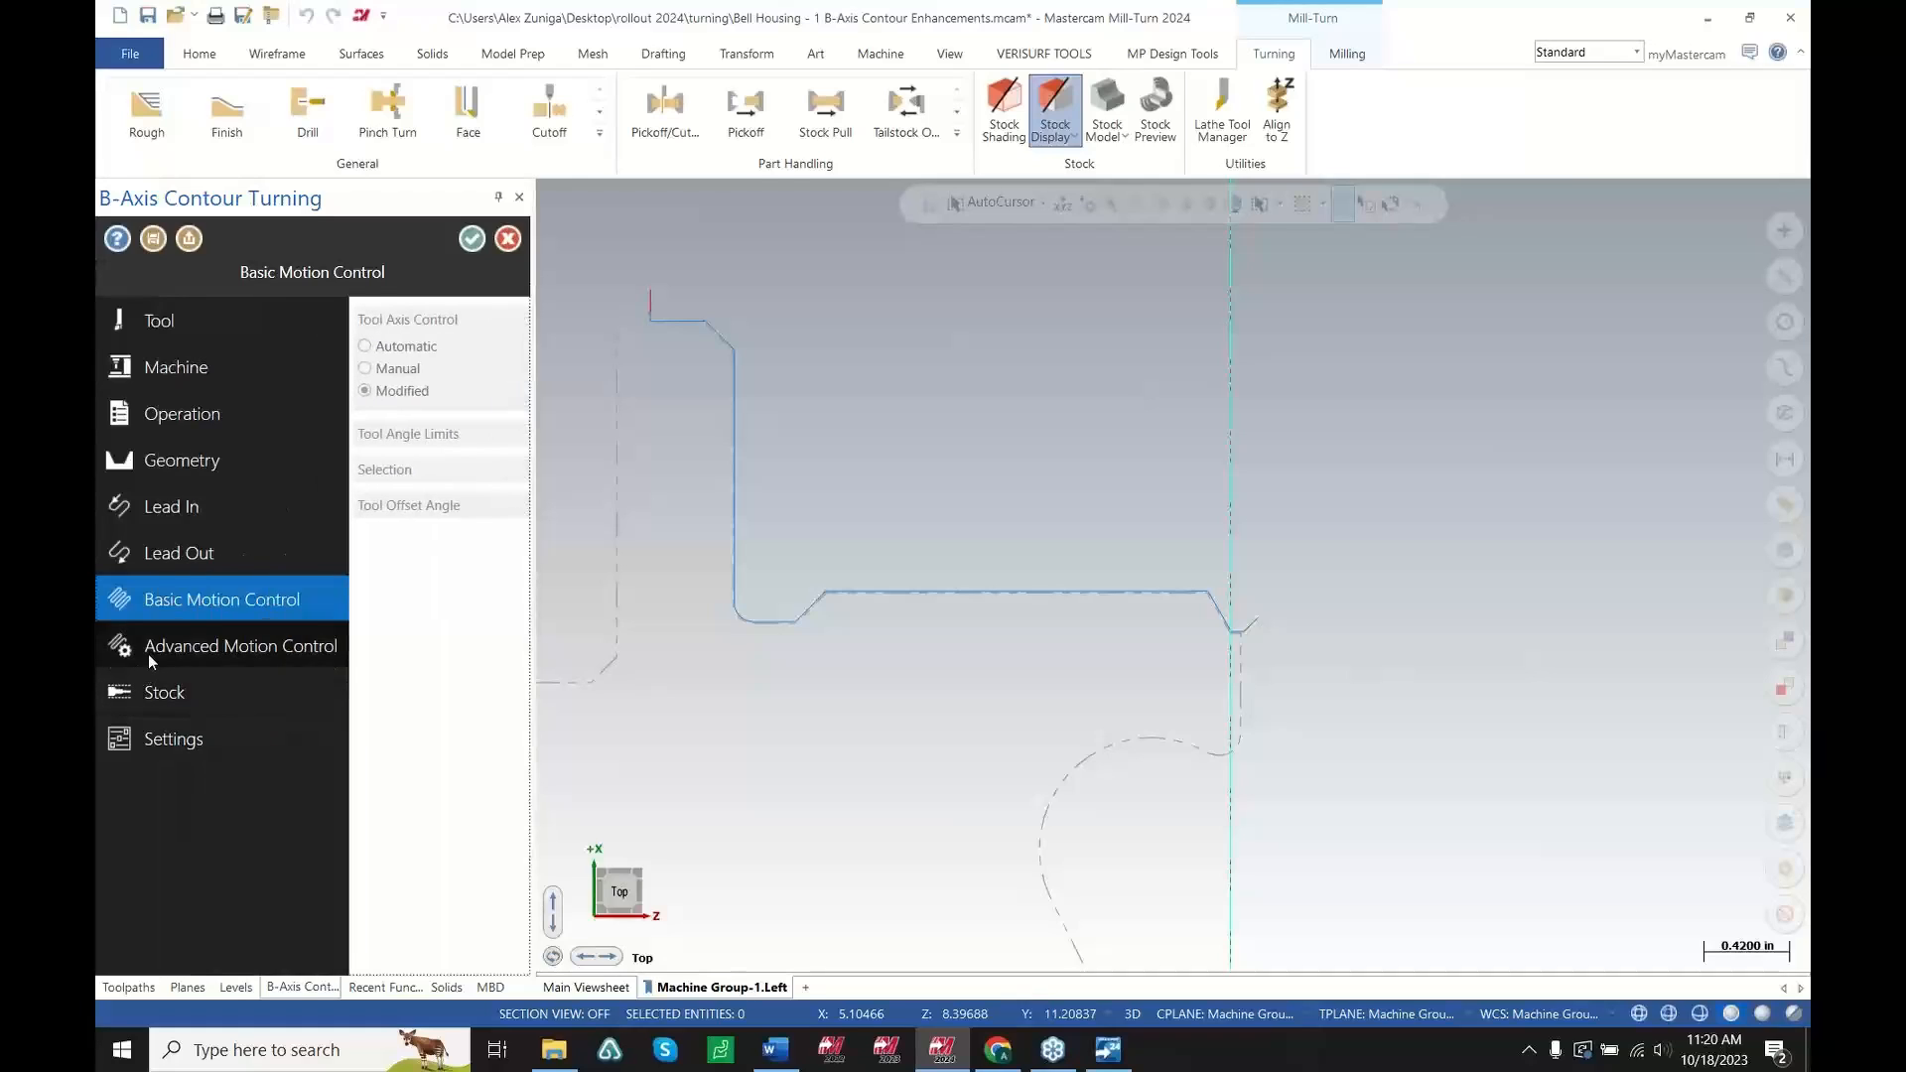
pyautogui.click(147, 648)
pyautogui.click(297, 660)
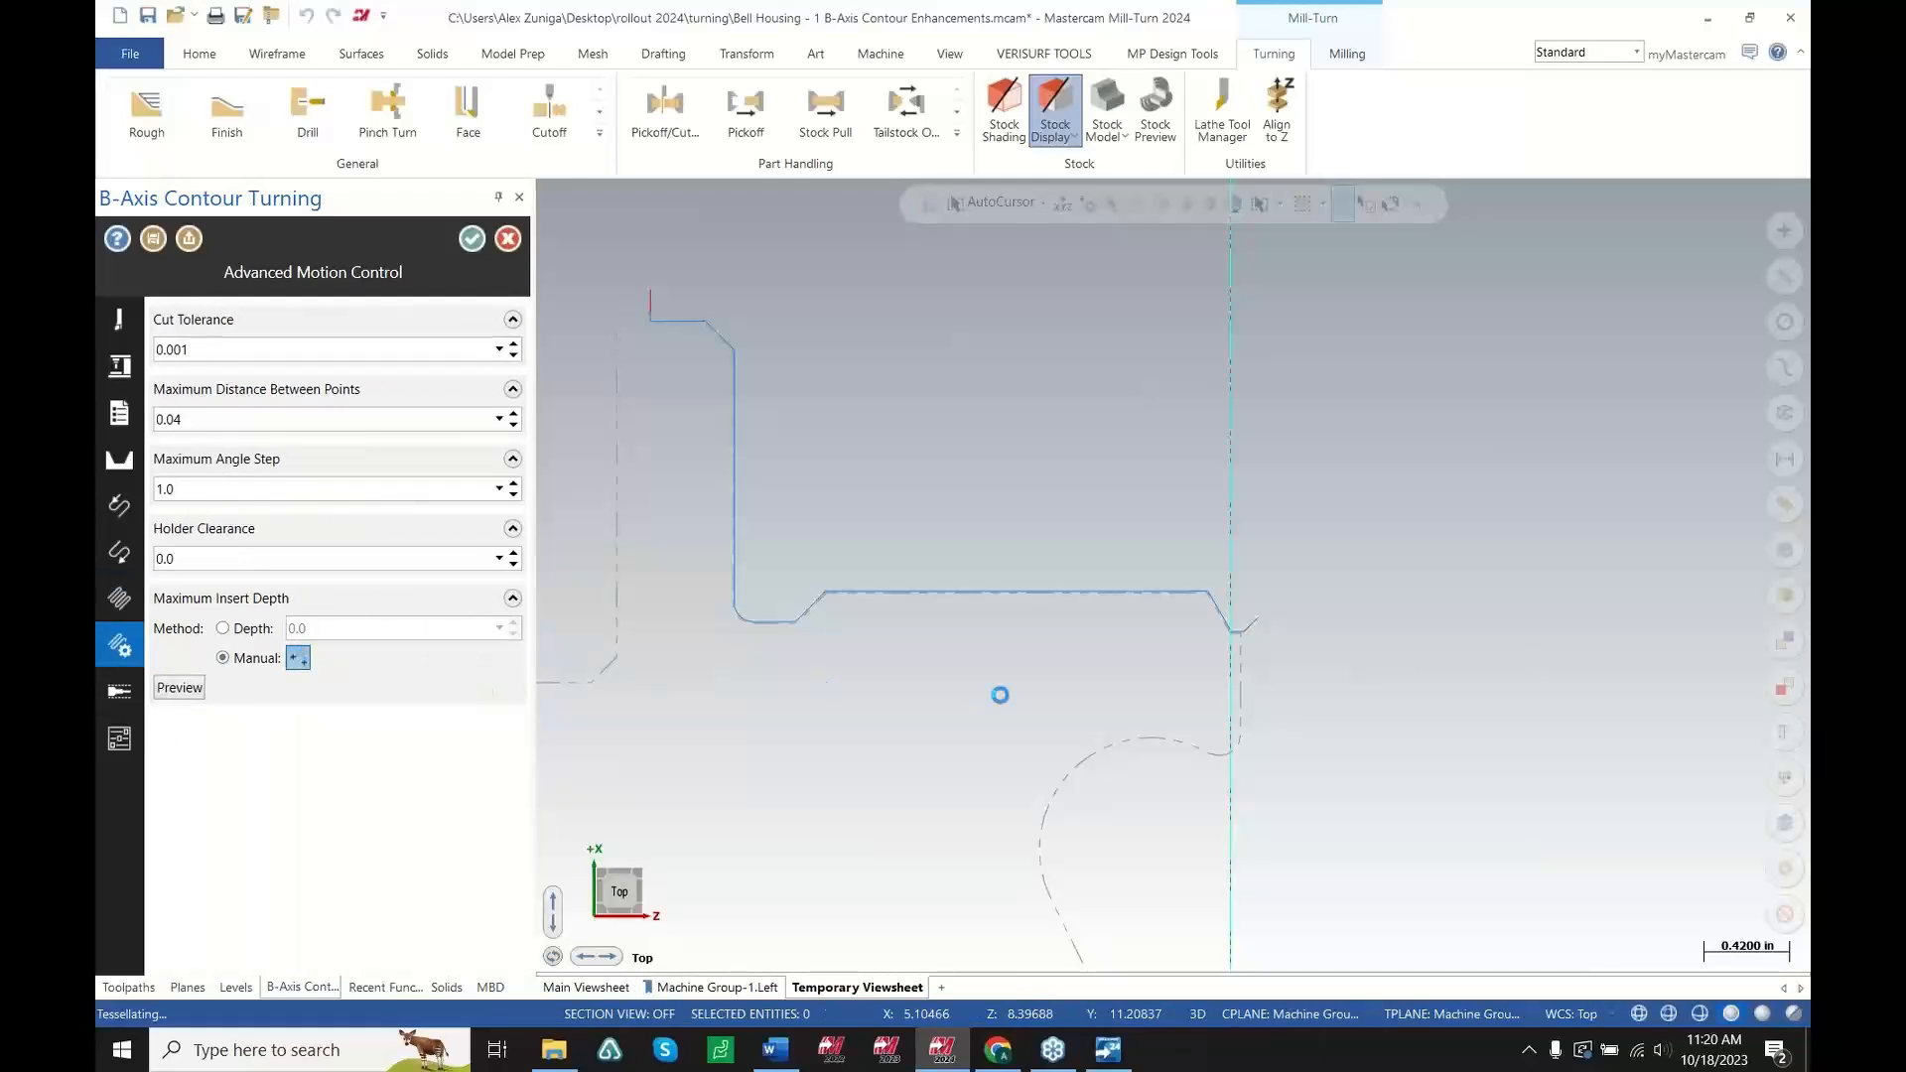
pyautogui.scroll(5, 571, 594)
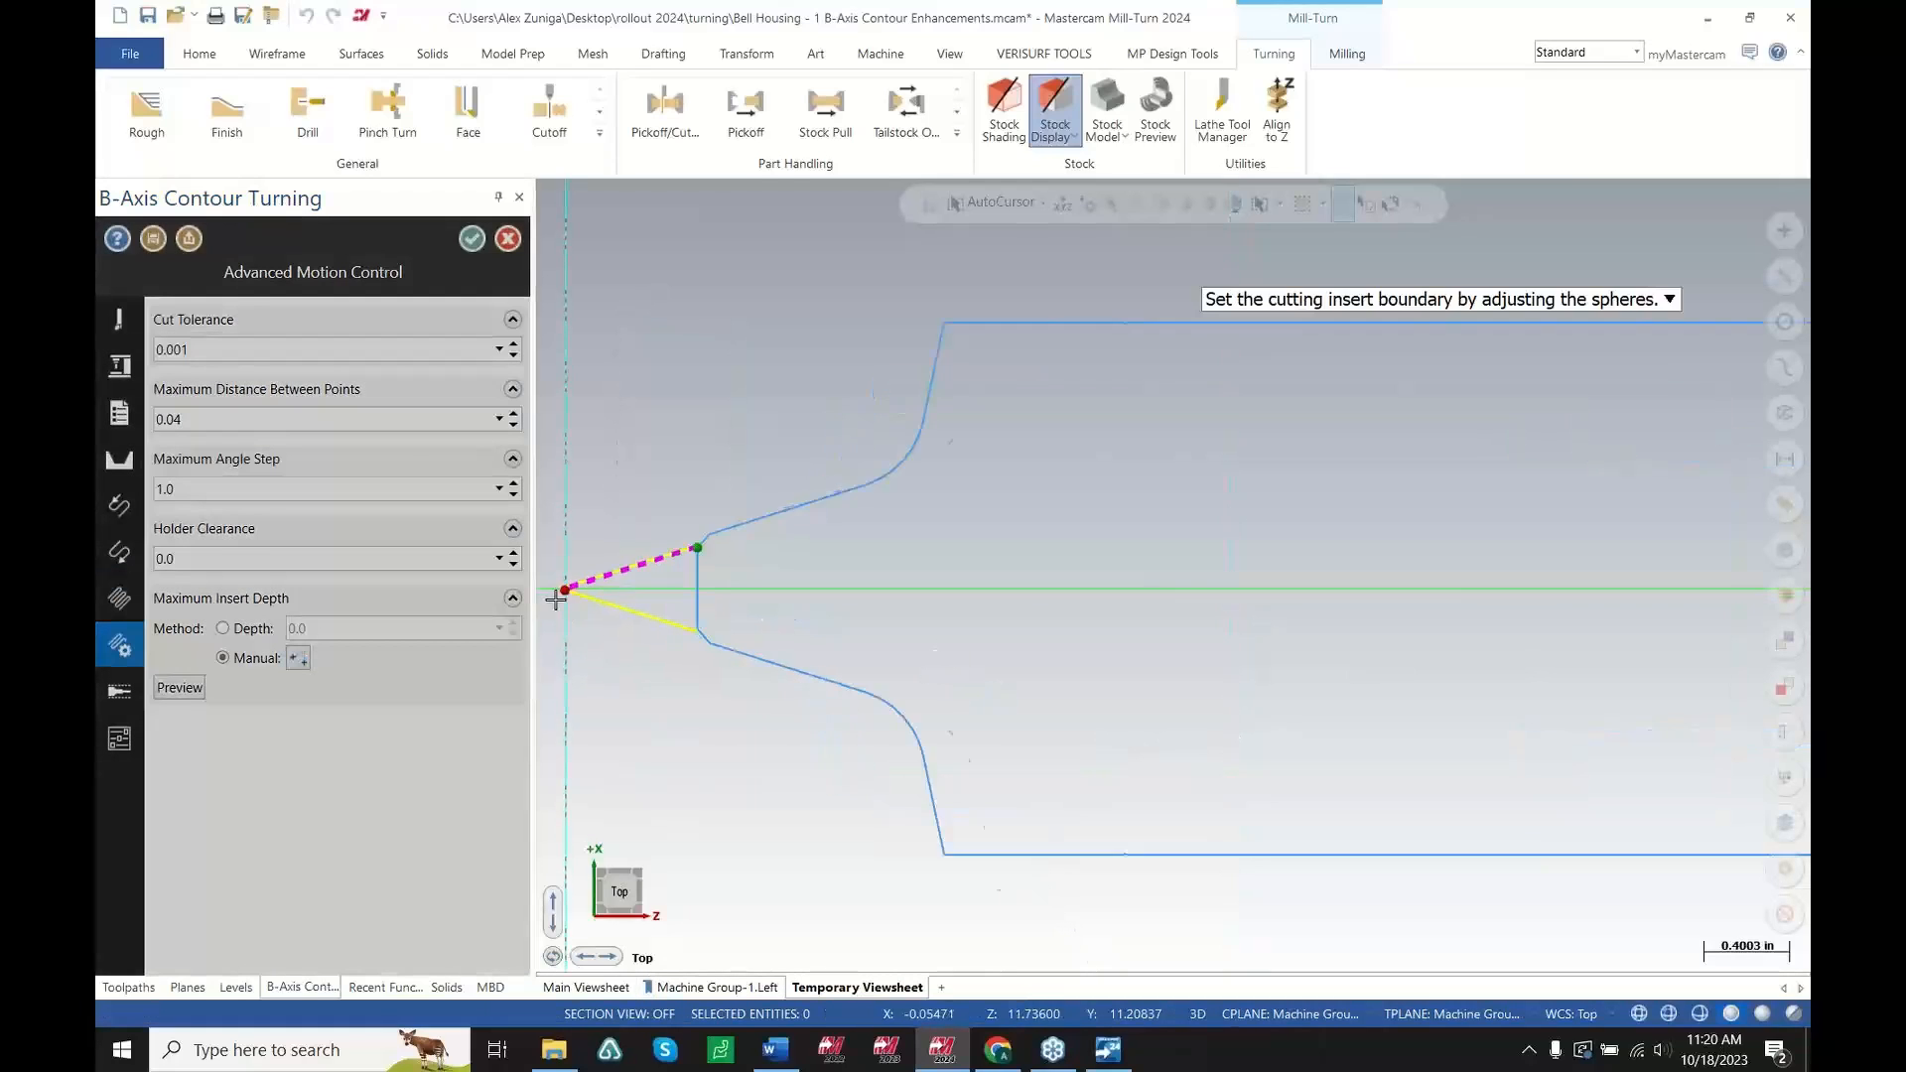
pyautogui.moveTo(576, 580); pyautogui.dragTo(605, 591)
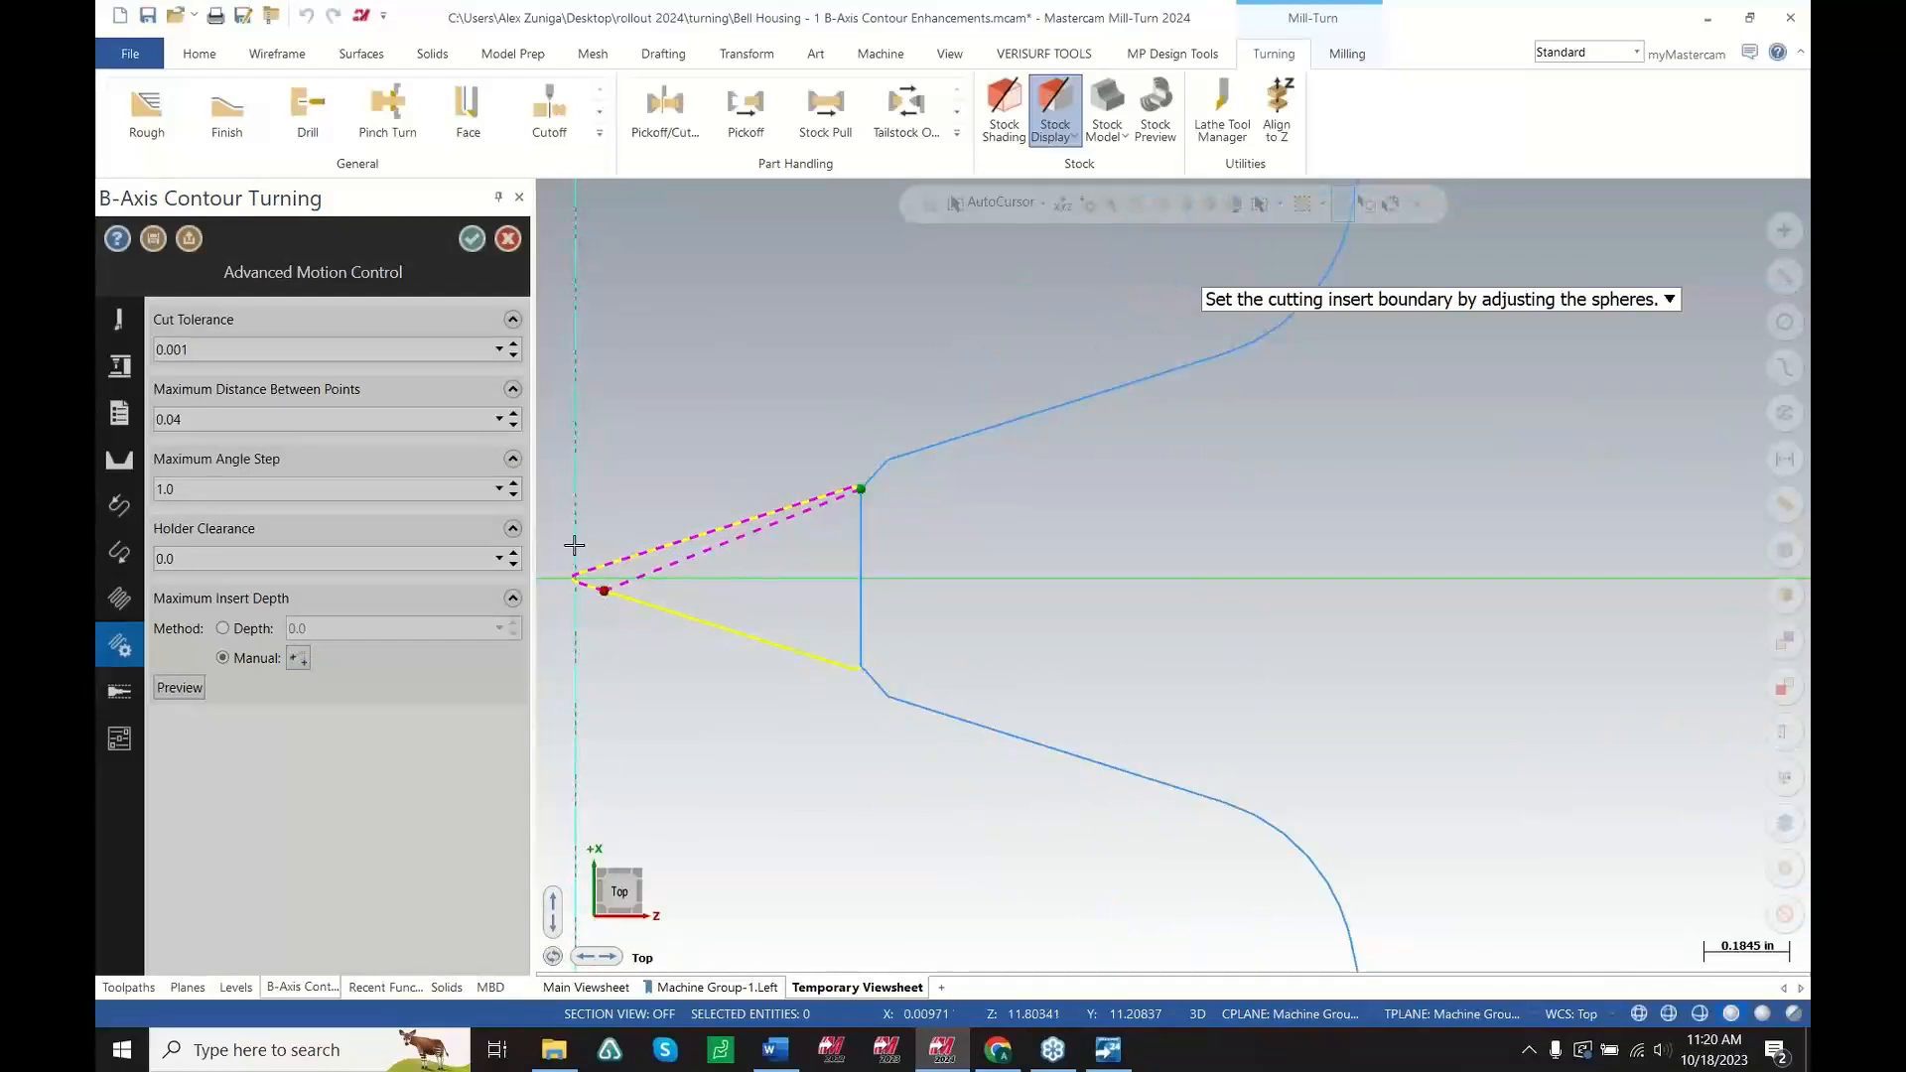
pyautogui.press('Return')
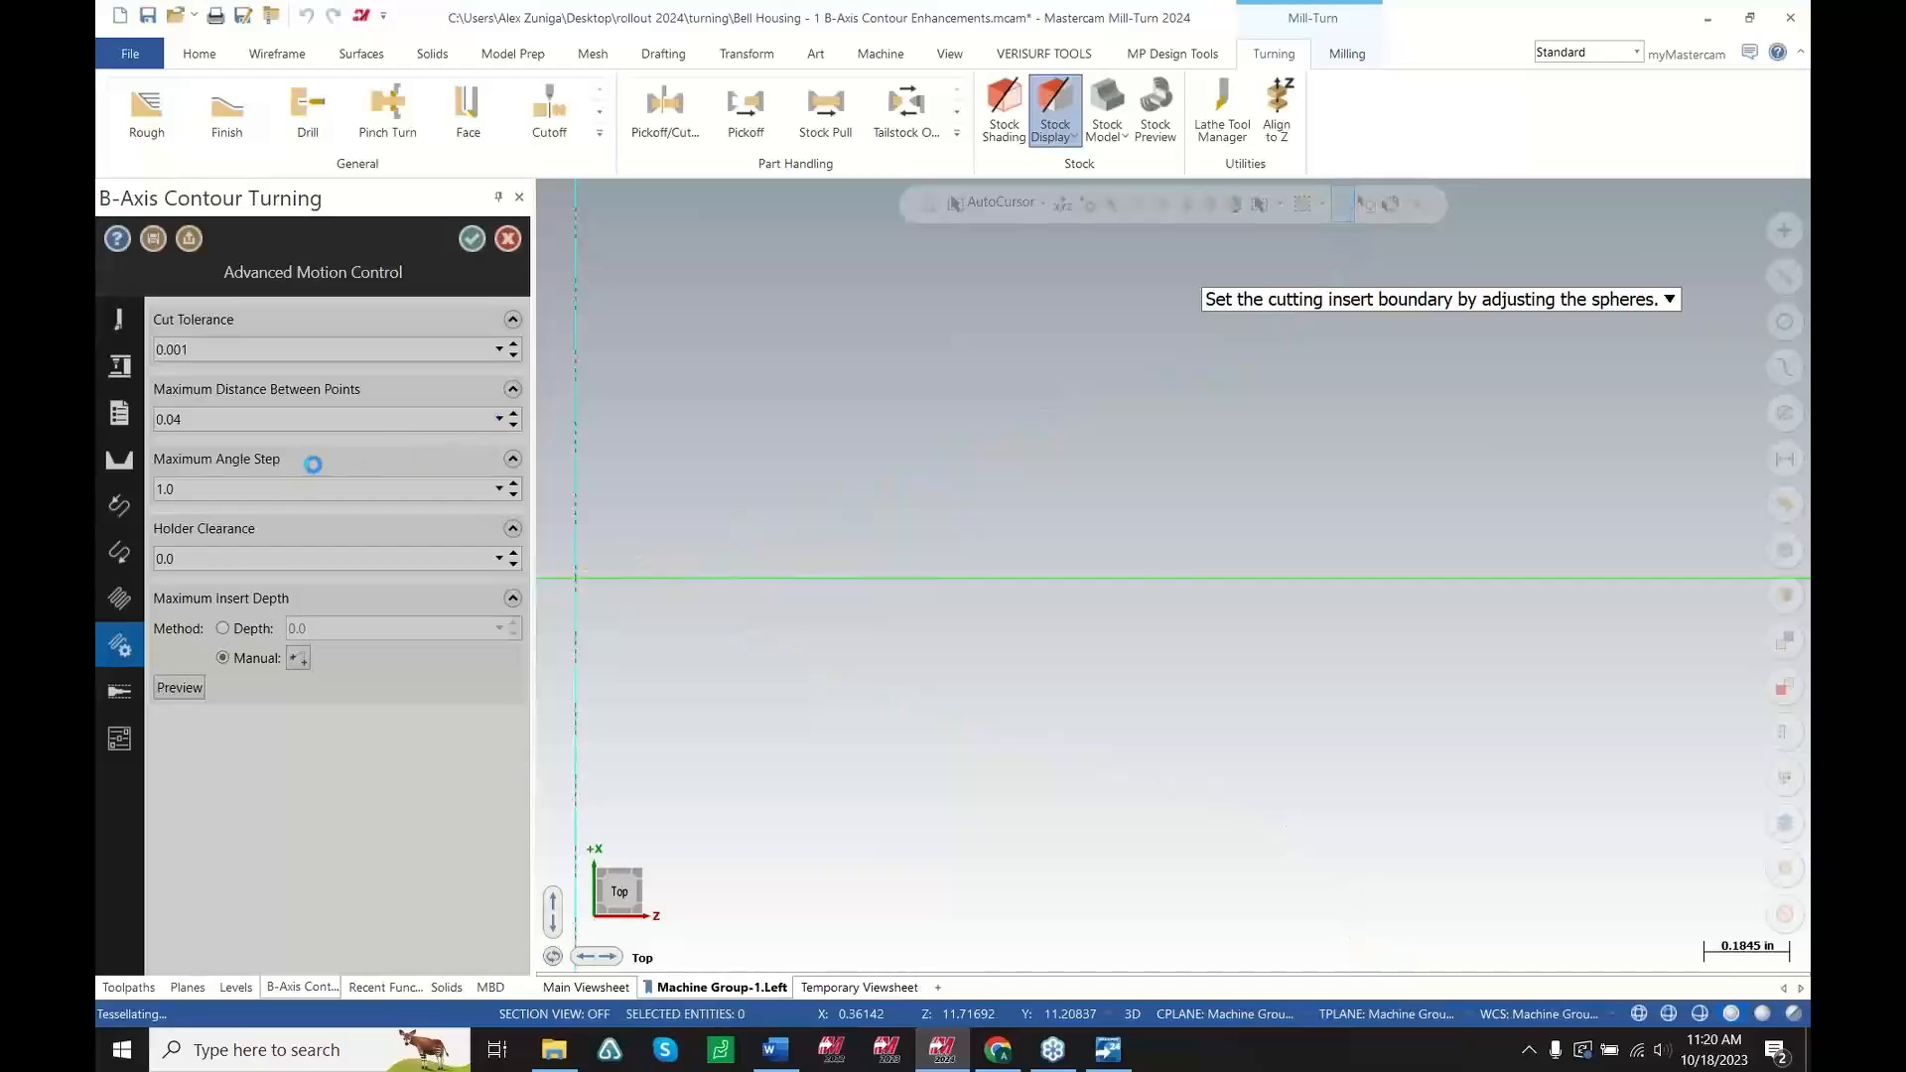
# Try switching the tool axis control to Manual and then Automatic, and cancel the operation's parameters
pyautogui.click(115, 474)
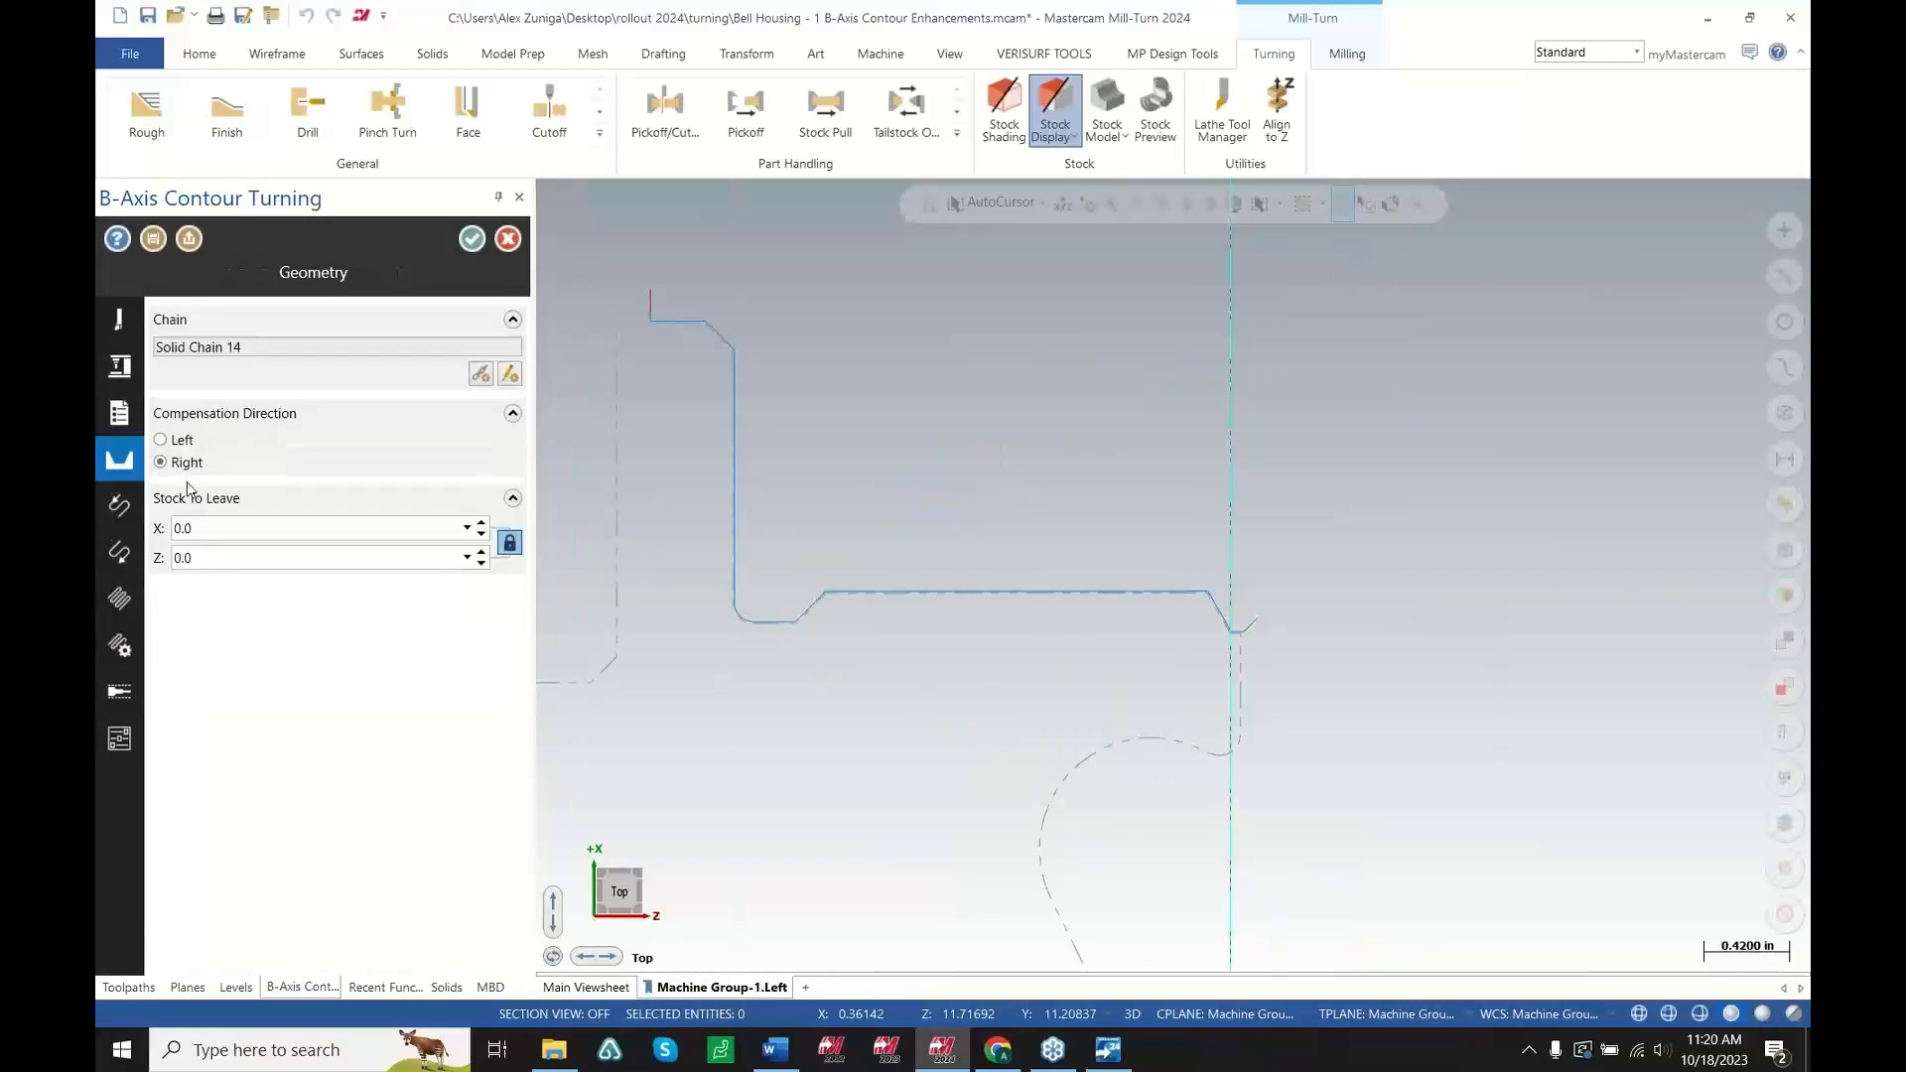
pyautogui.click(124, 607)
pyautogui.click(129, 637)
pyautogui.click(129, 601)
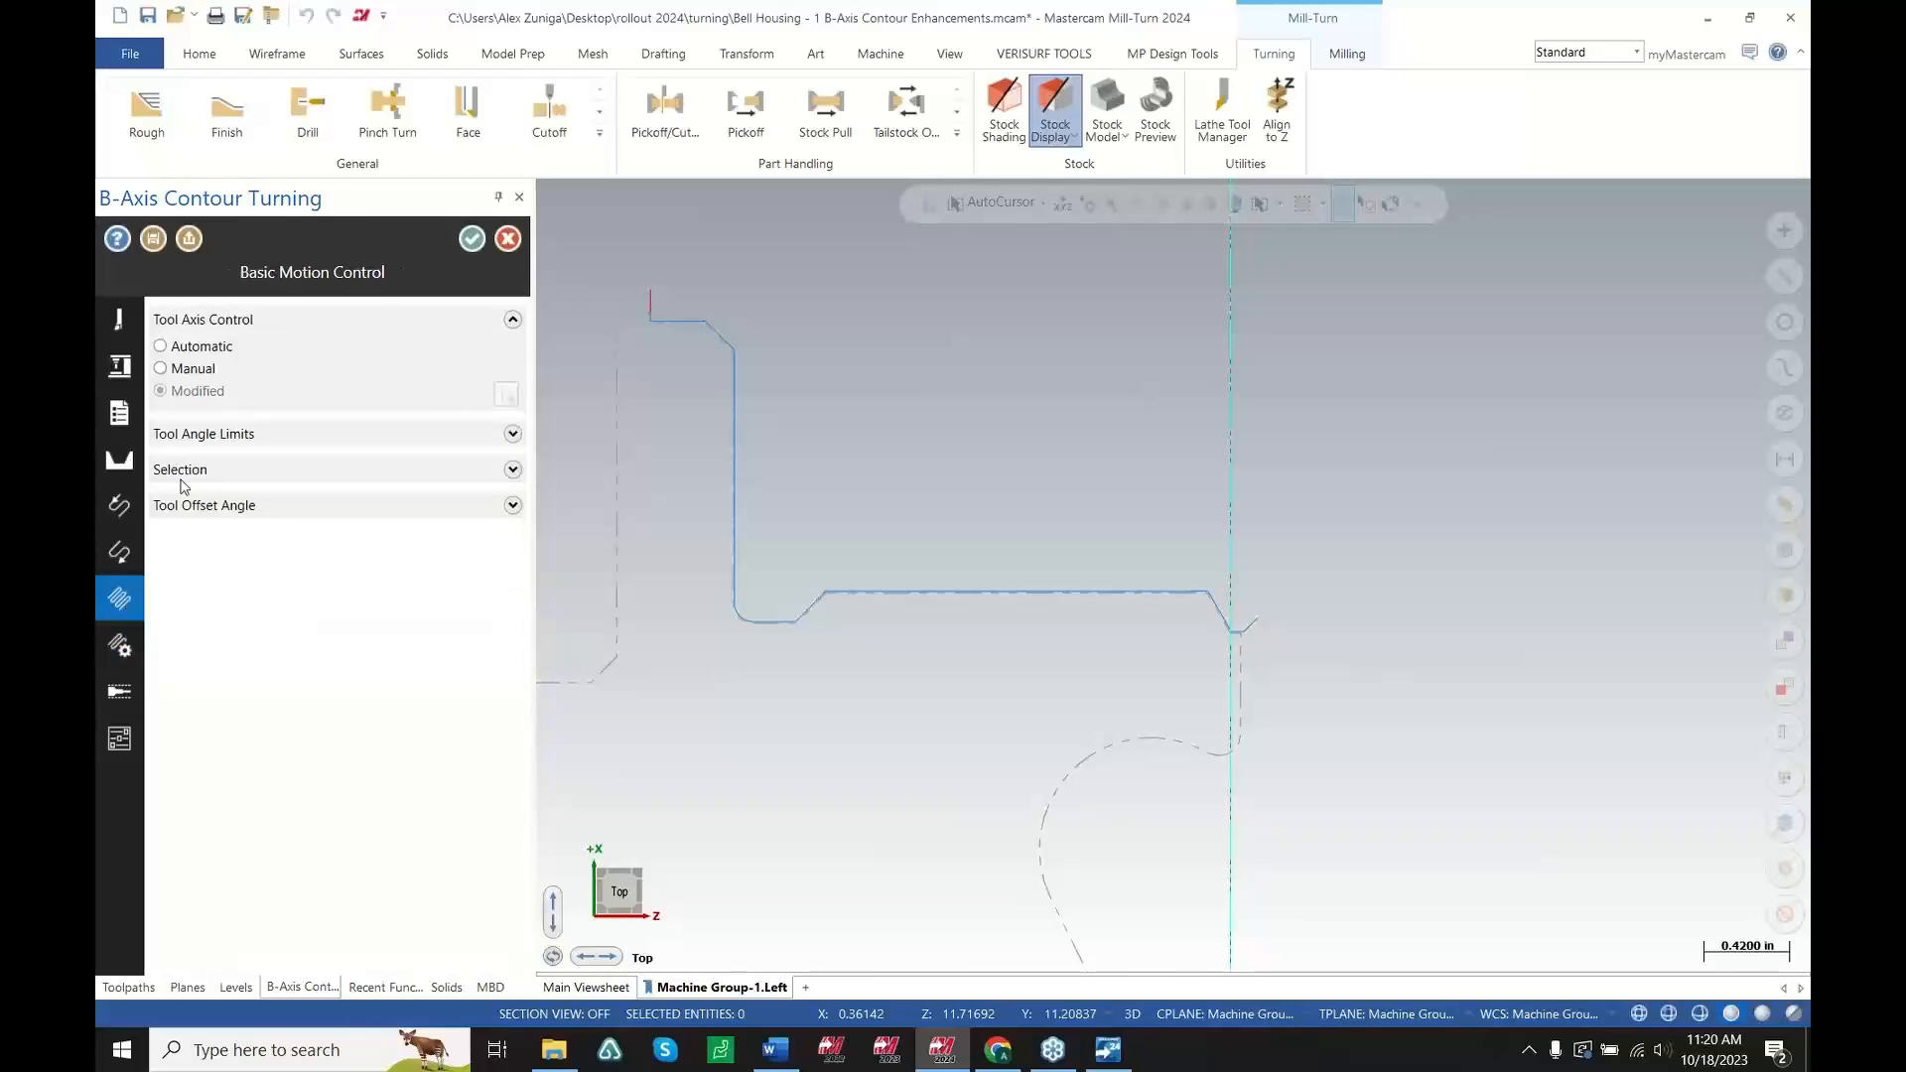
pyautogui.click(197, 370)
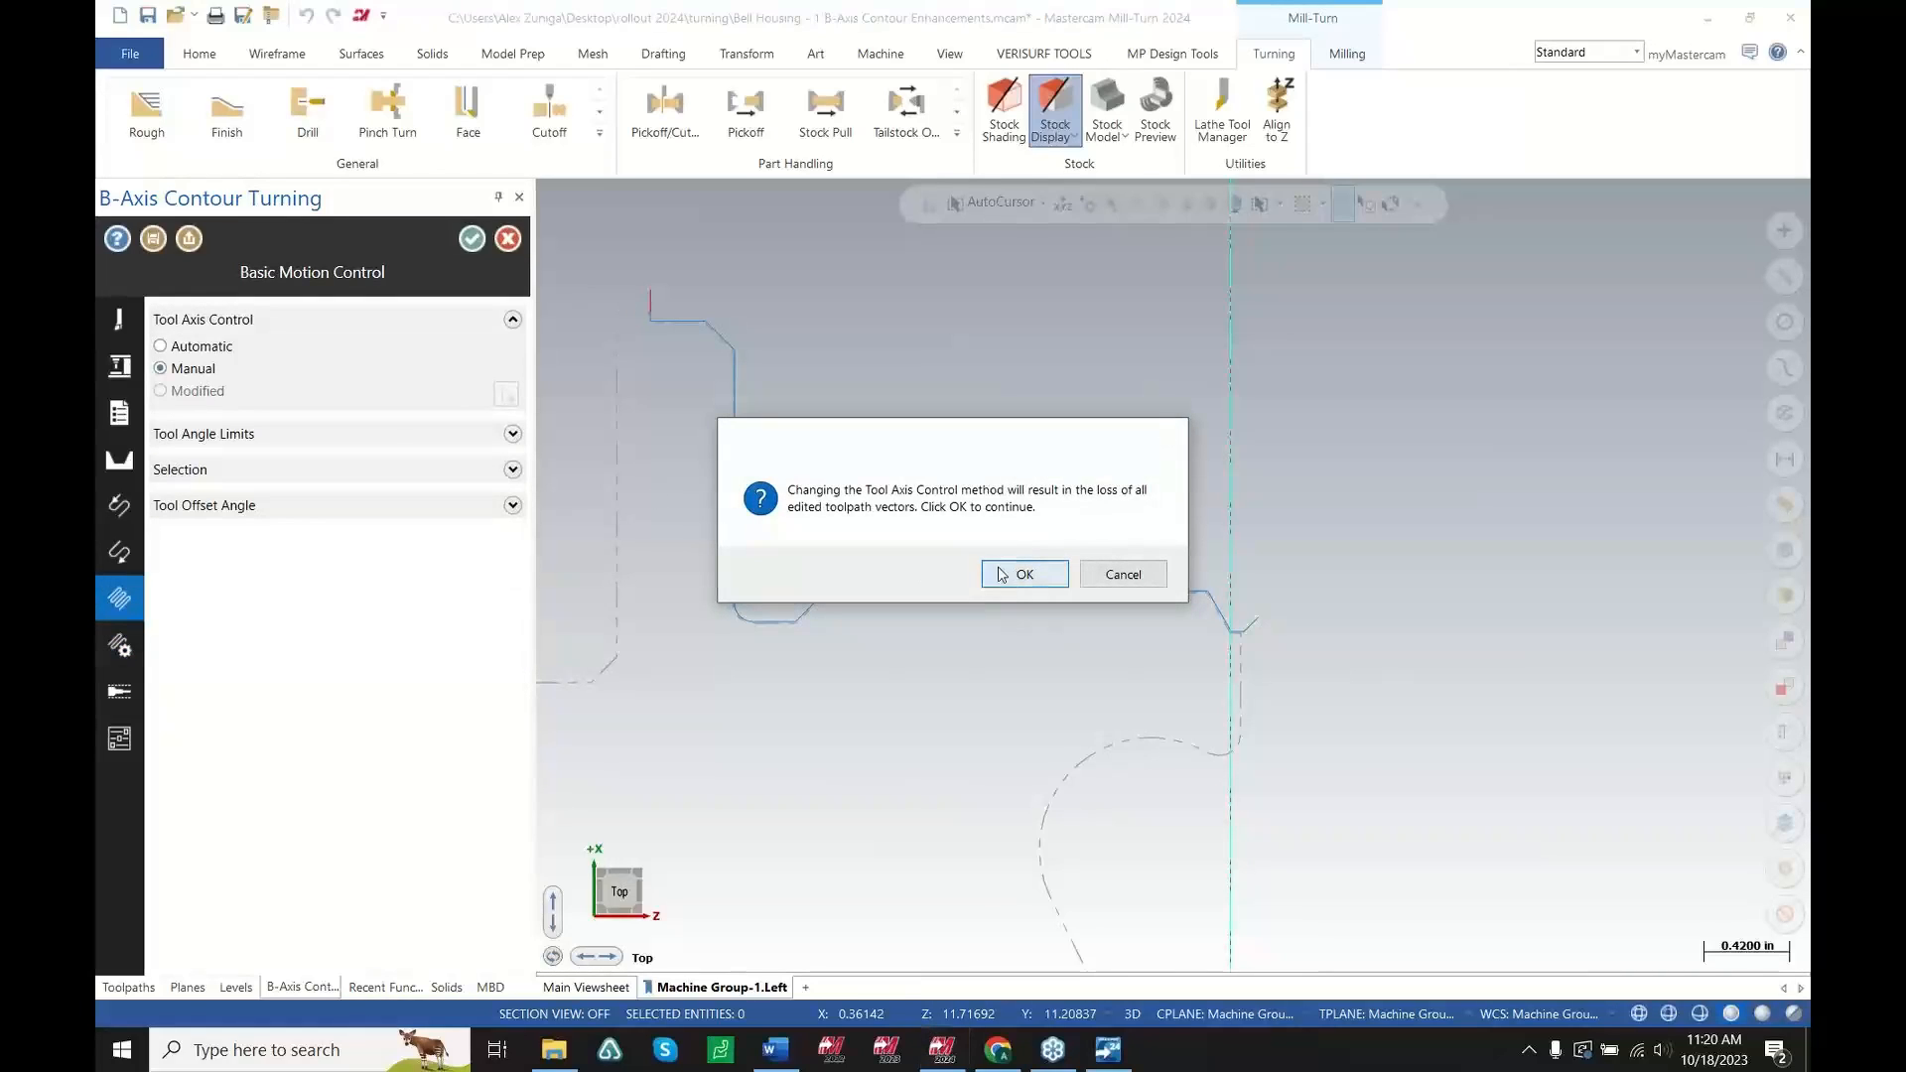
pyautogui.click(1003, 574)
pyautogui.click(193, 350)
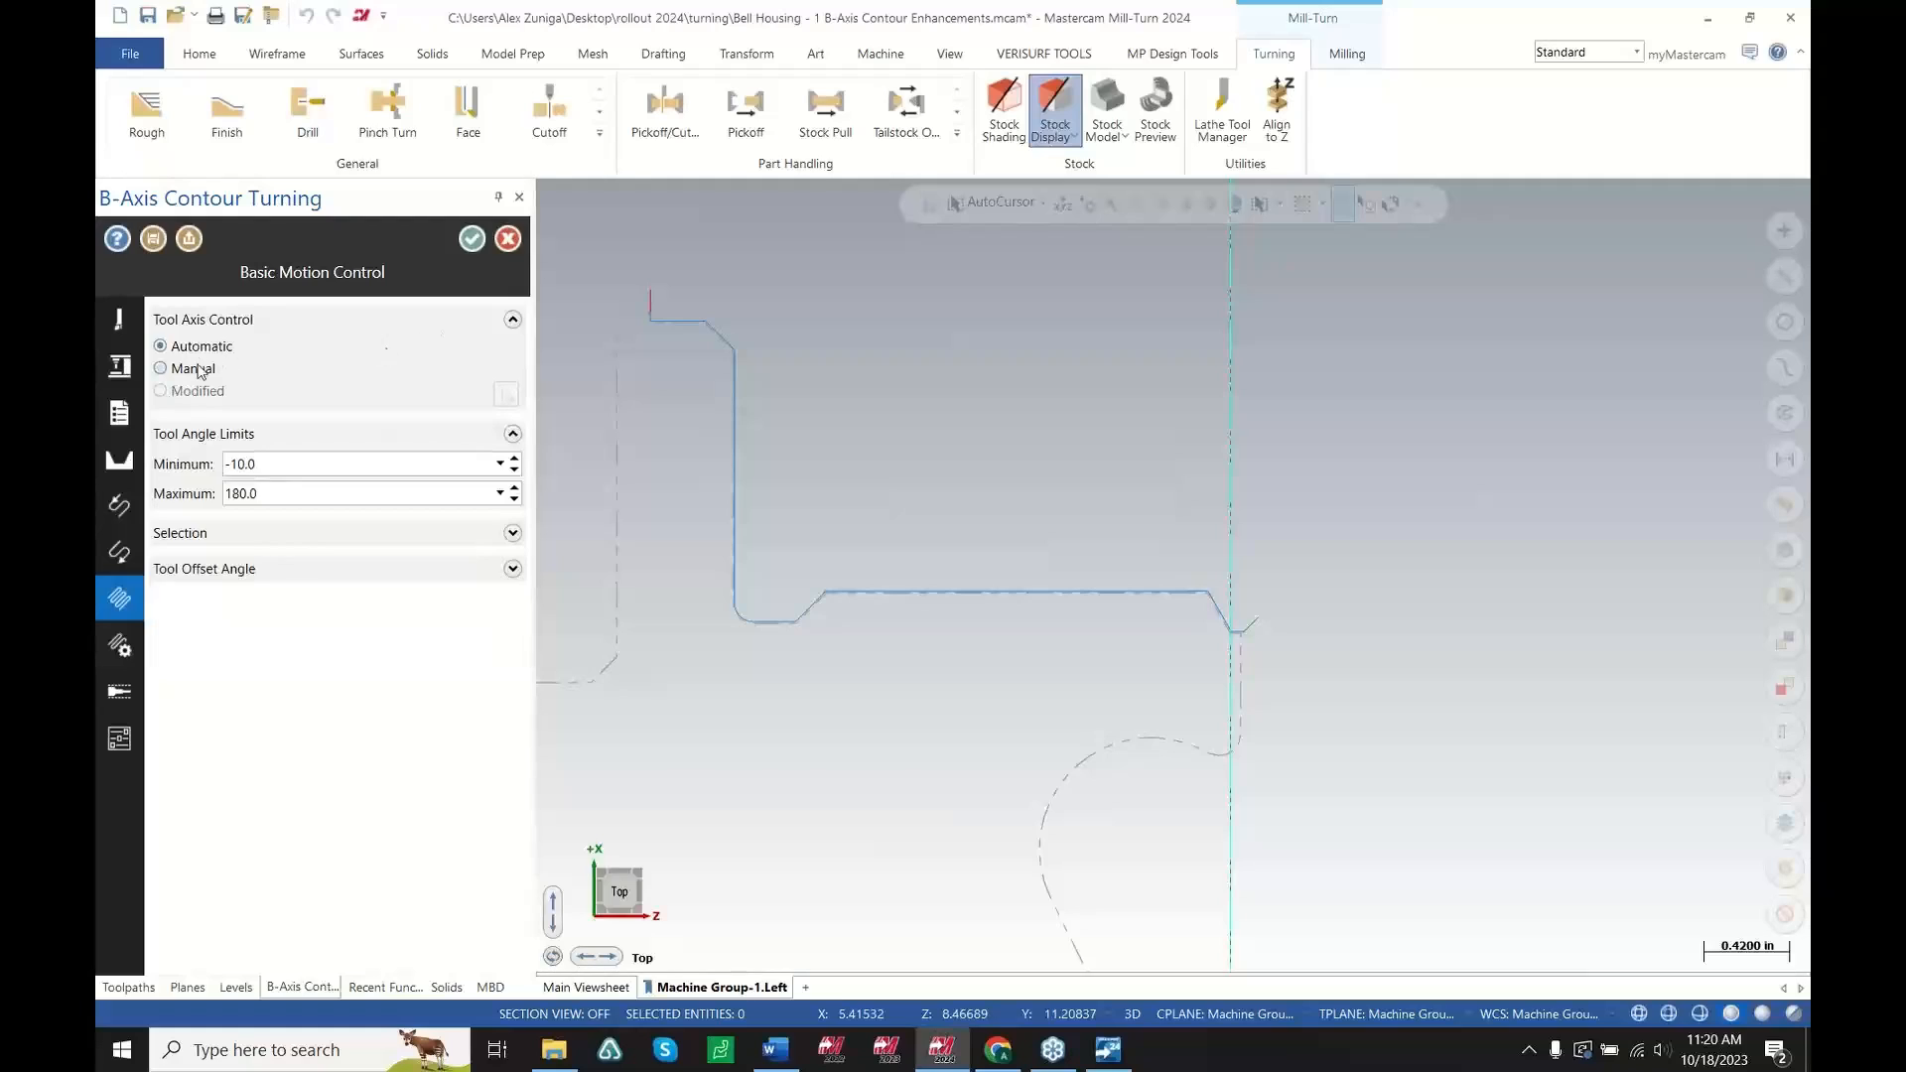
pyautogui.click(509, 243)
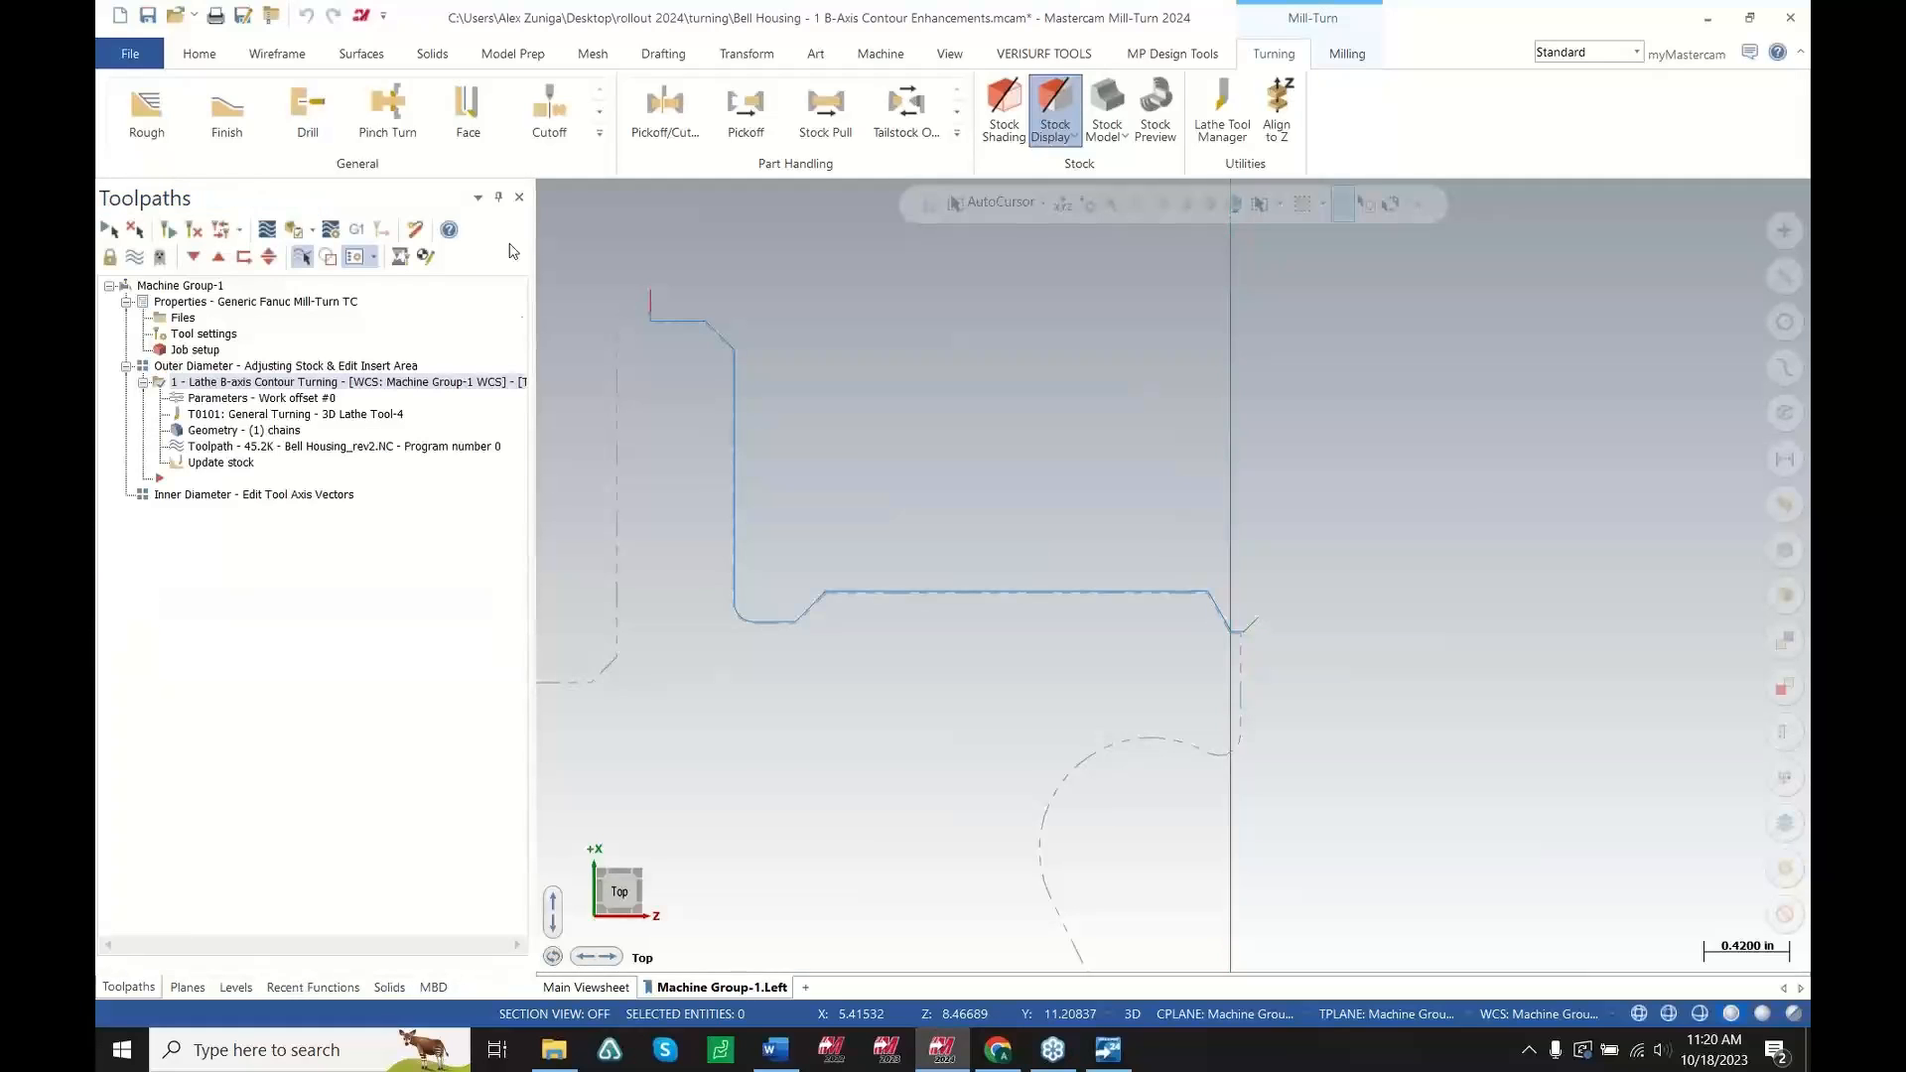
# Reopen the contour turning parameters, edit the modified tool vectors, and set the vector at the wall's lower corner to about 43°
pyautogui.click(231, 403)
pyautogui.click(197, 391)
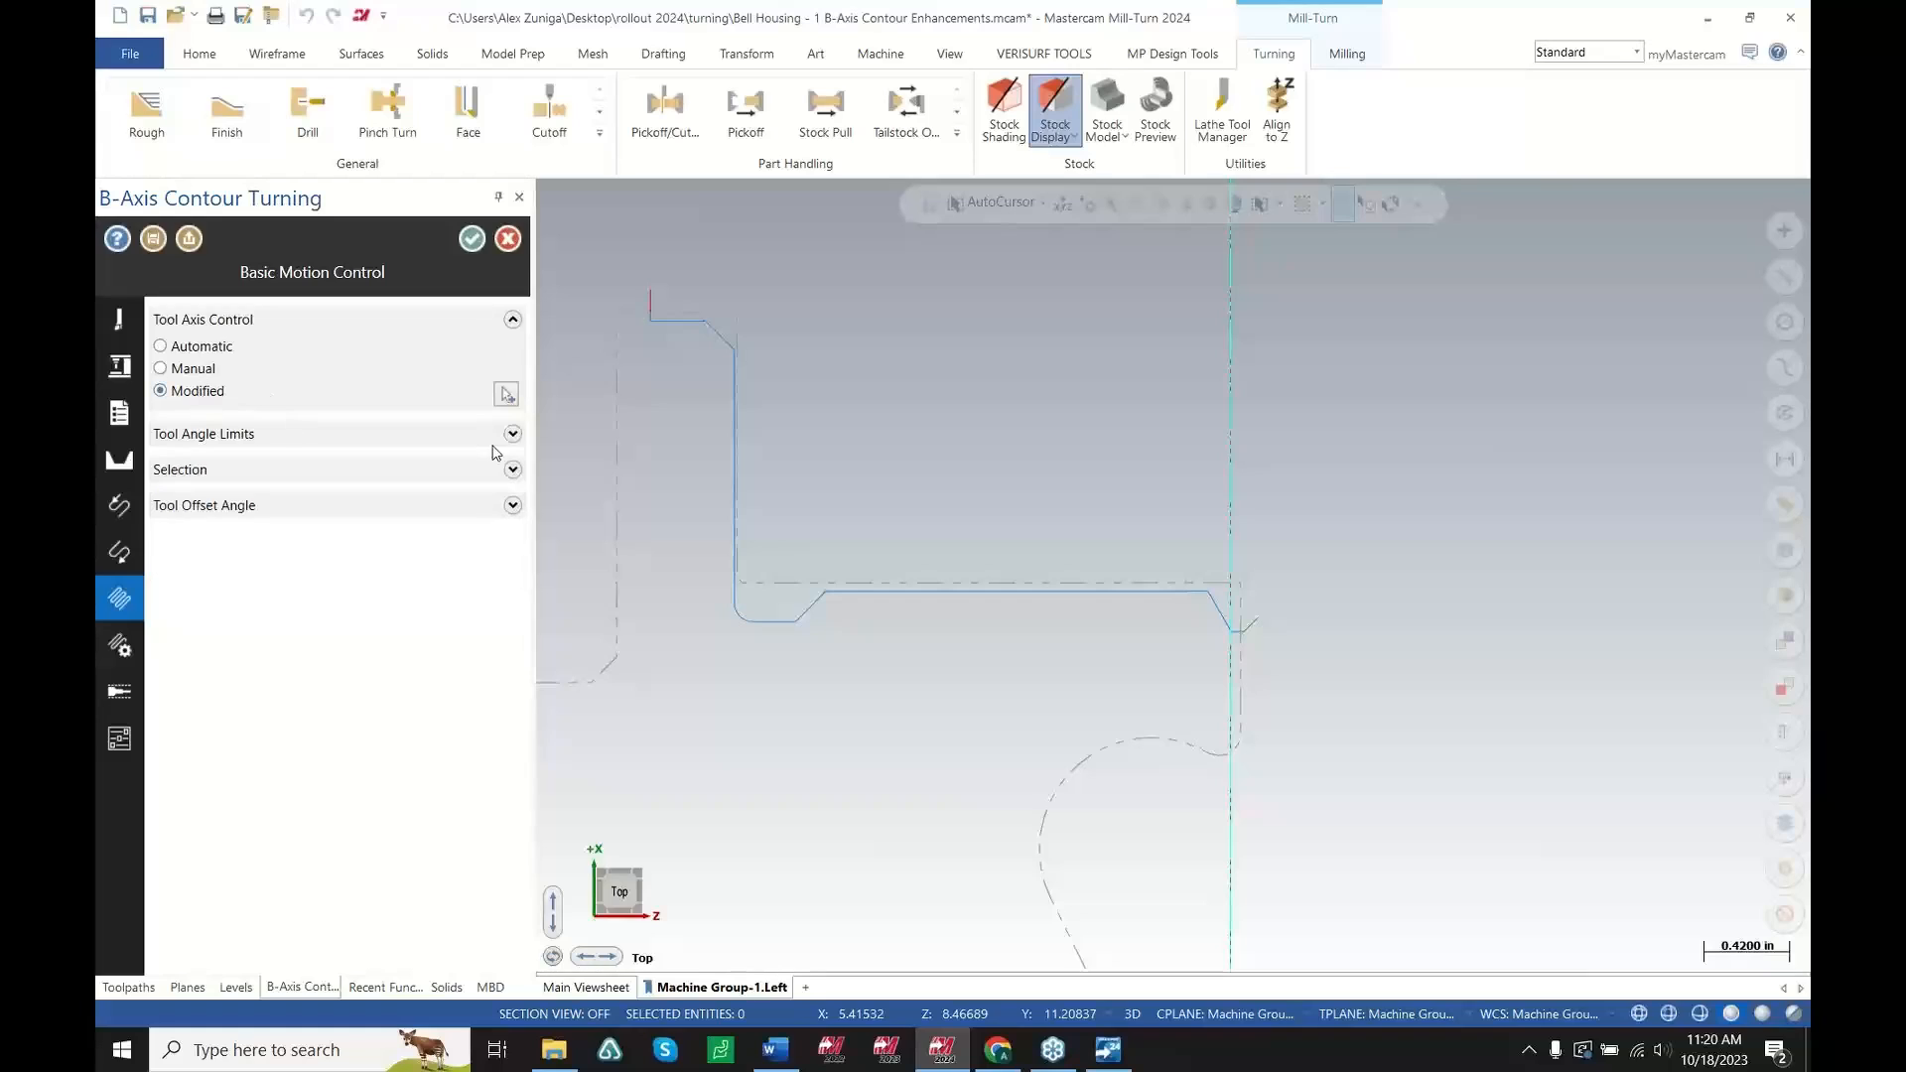
pyautogui.click(506, 394)
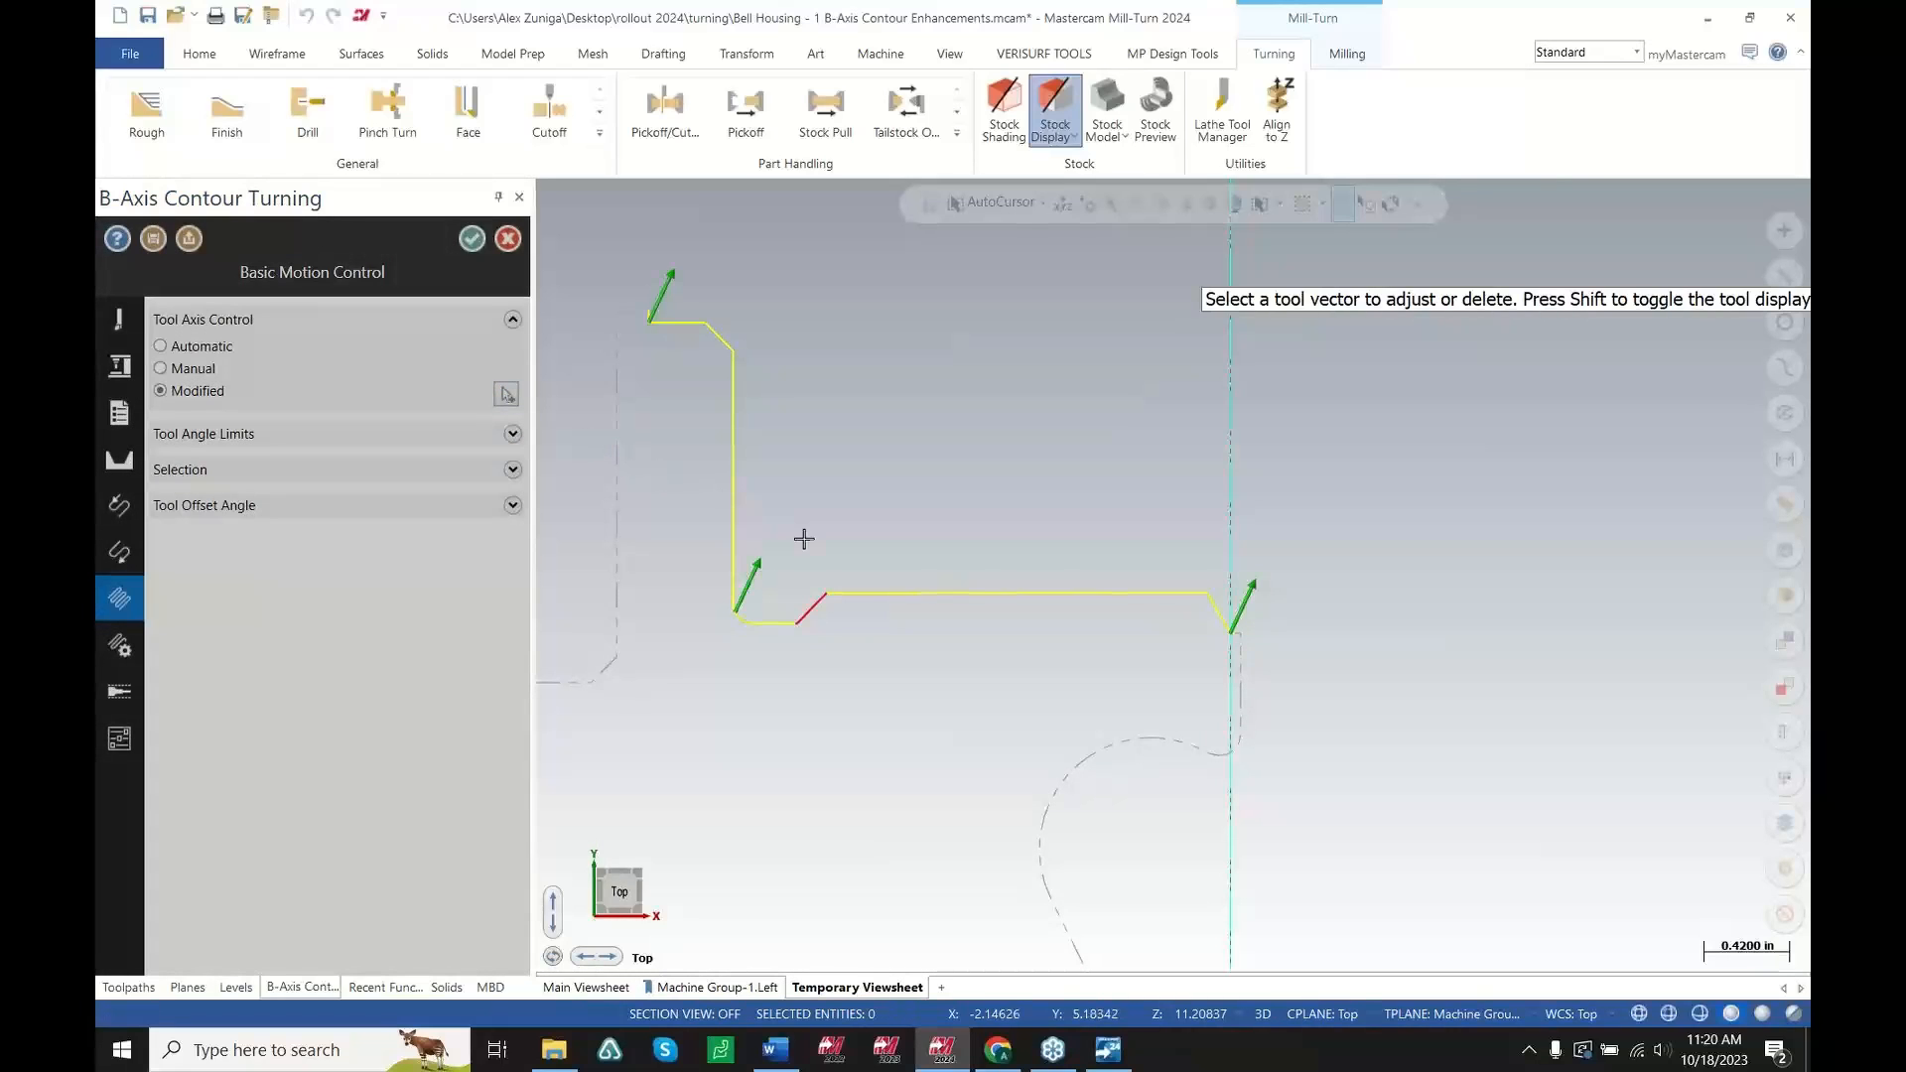
pyautogui.click(761, 577)
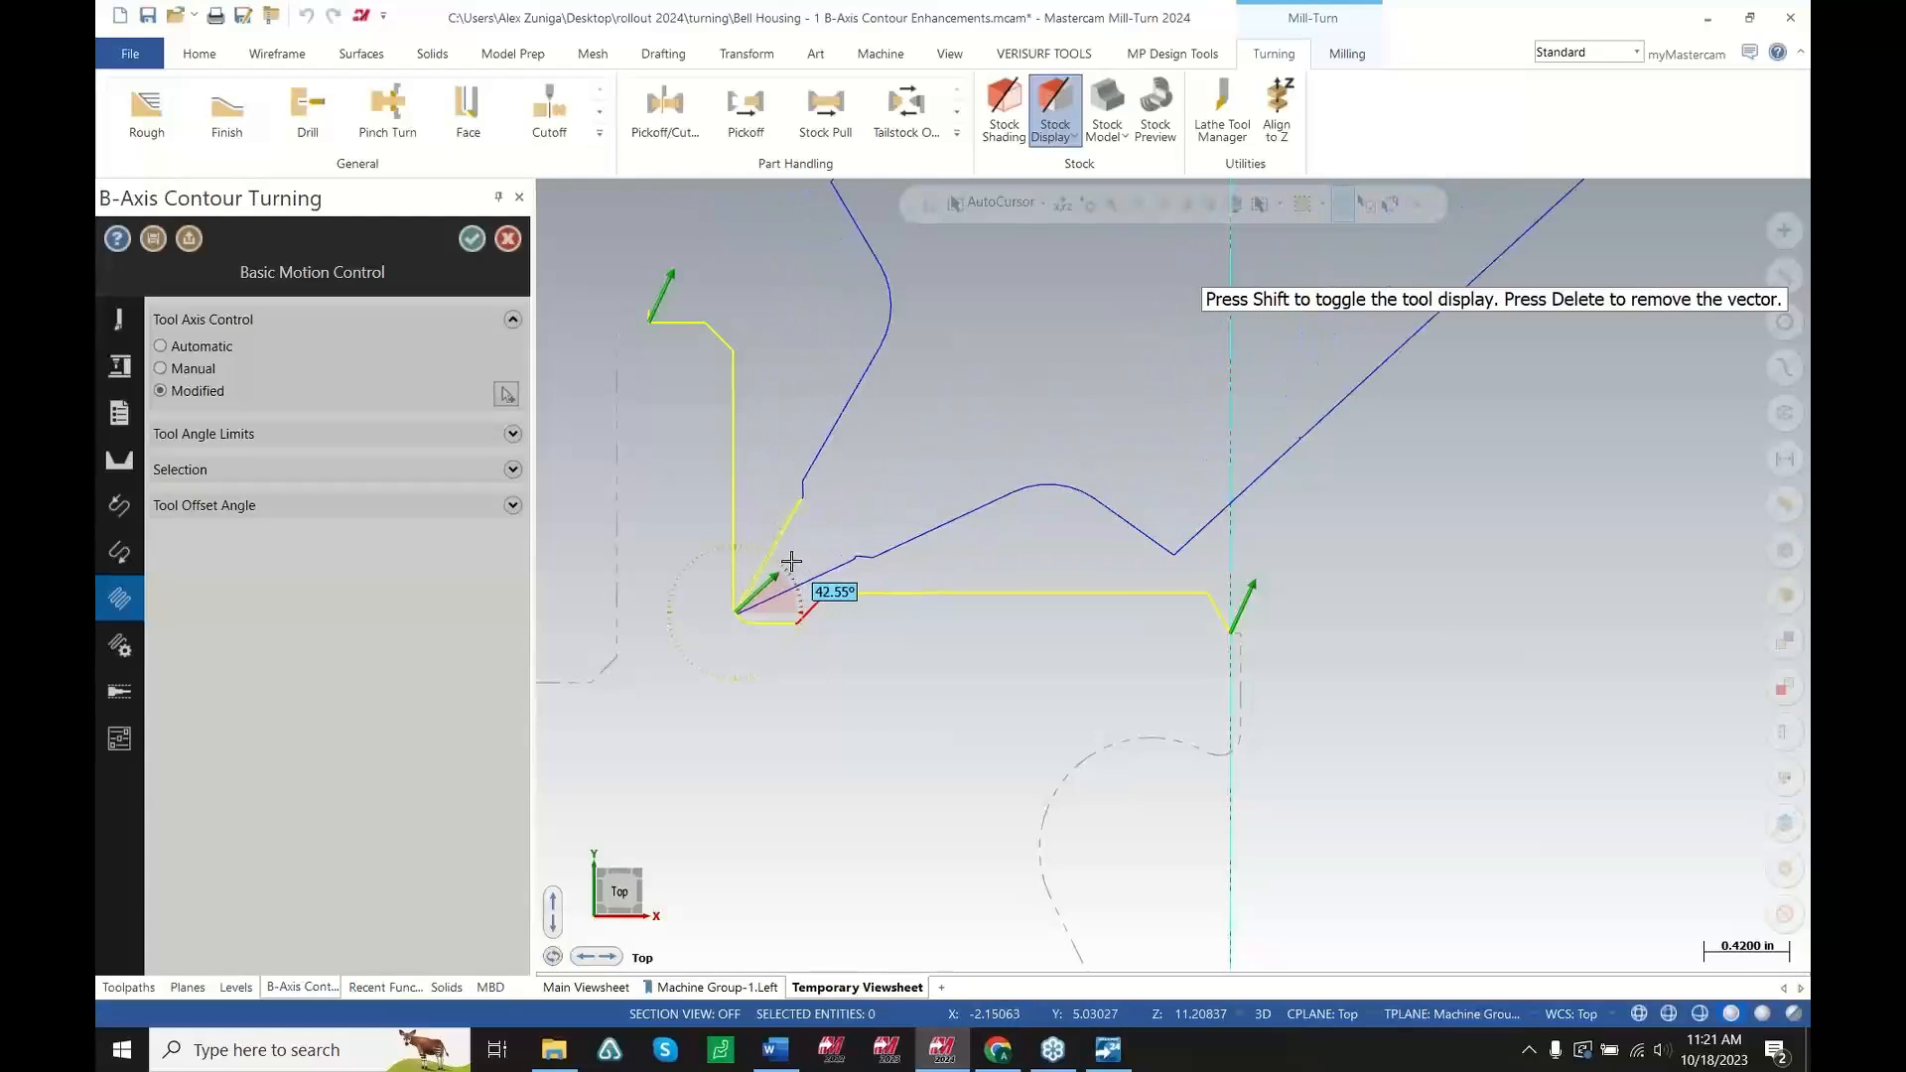
pyautogui.click(792, 562)
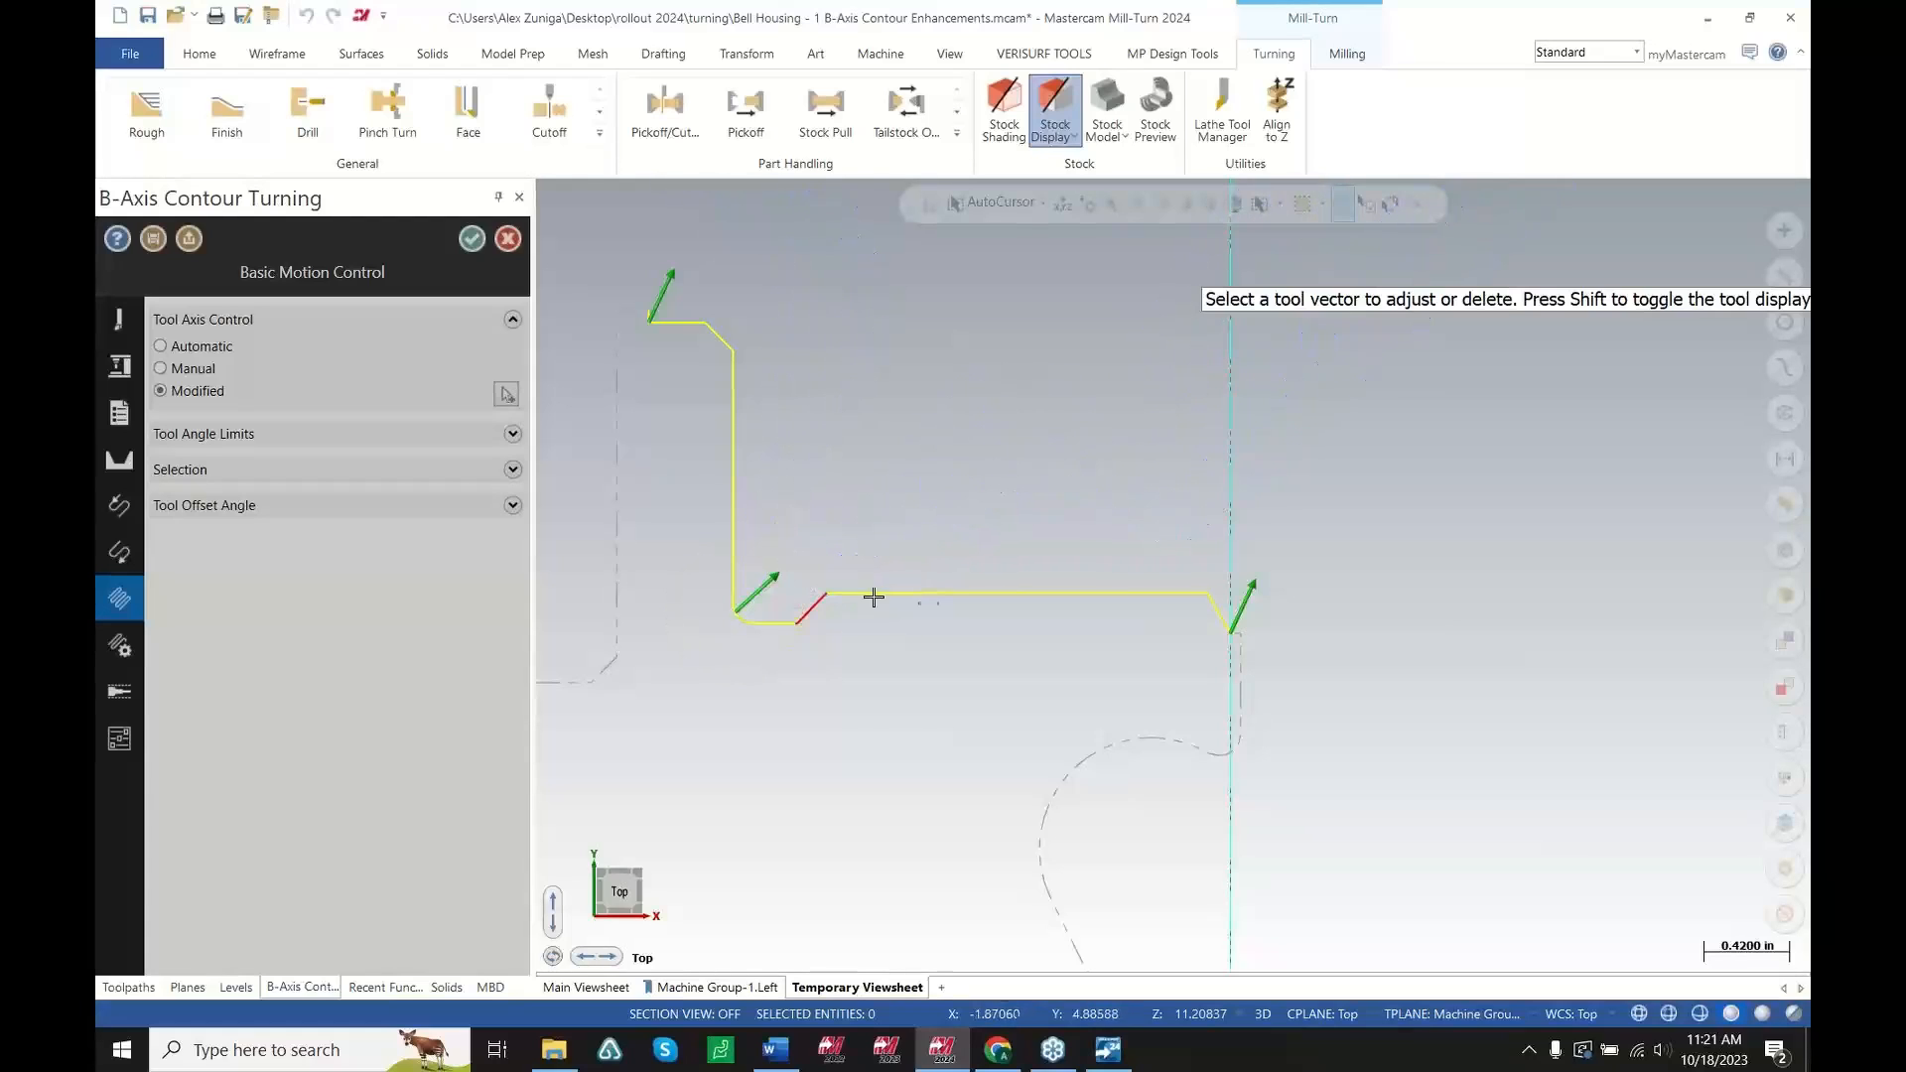
# Add a 70° vector where the flat meets the right chamfer and two vectors at the flat's left end, one about 87°
pyautogui.click(1197, 591)
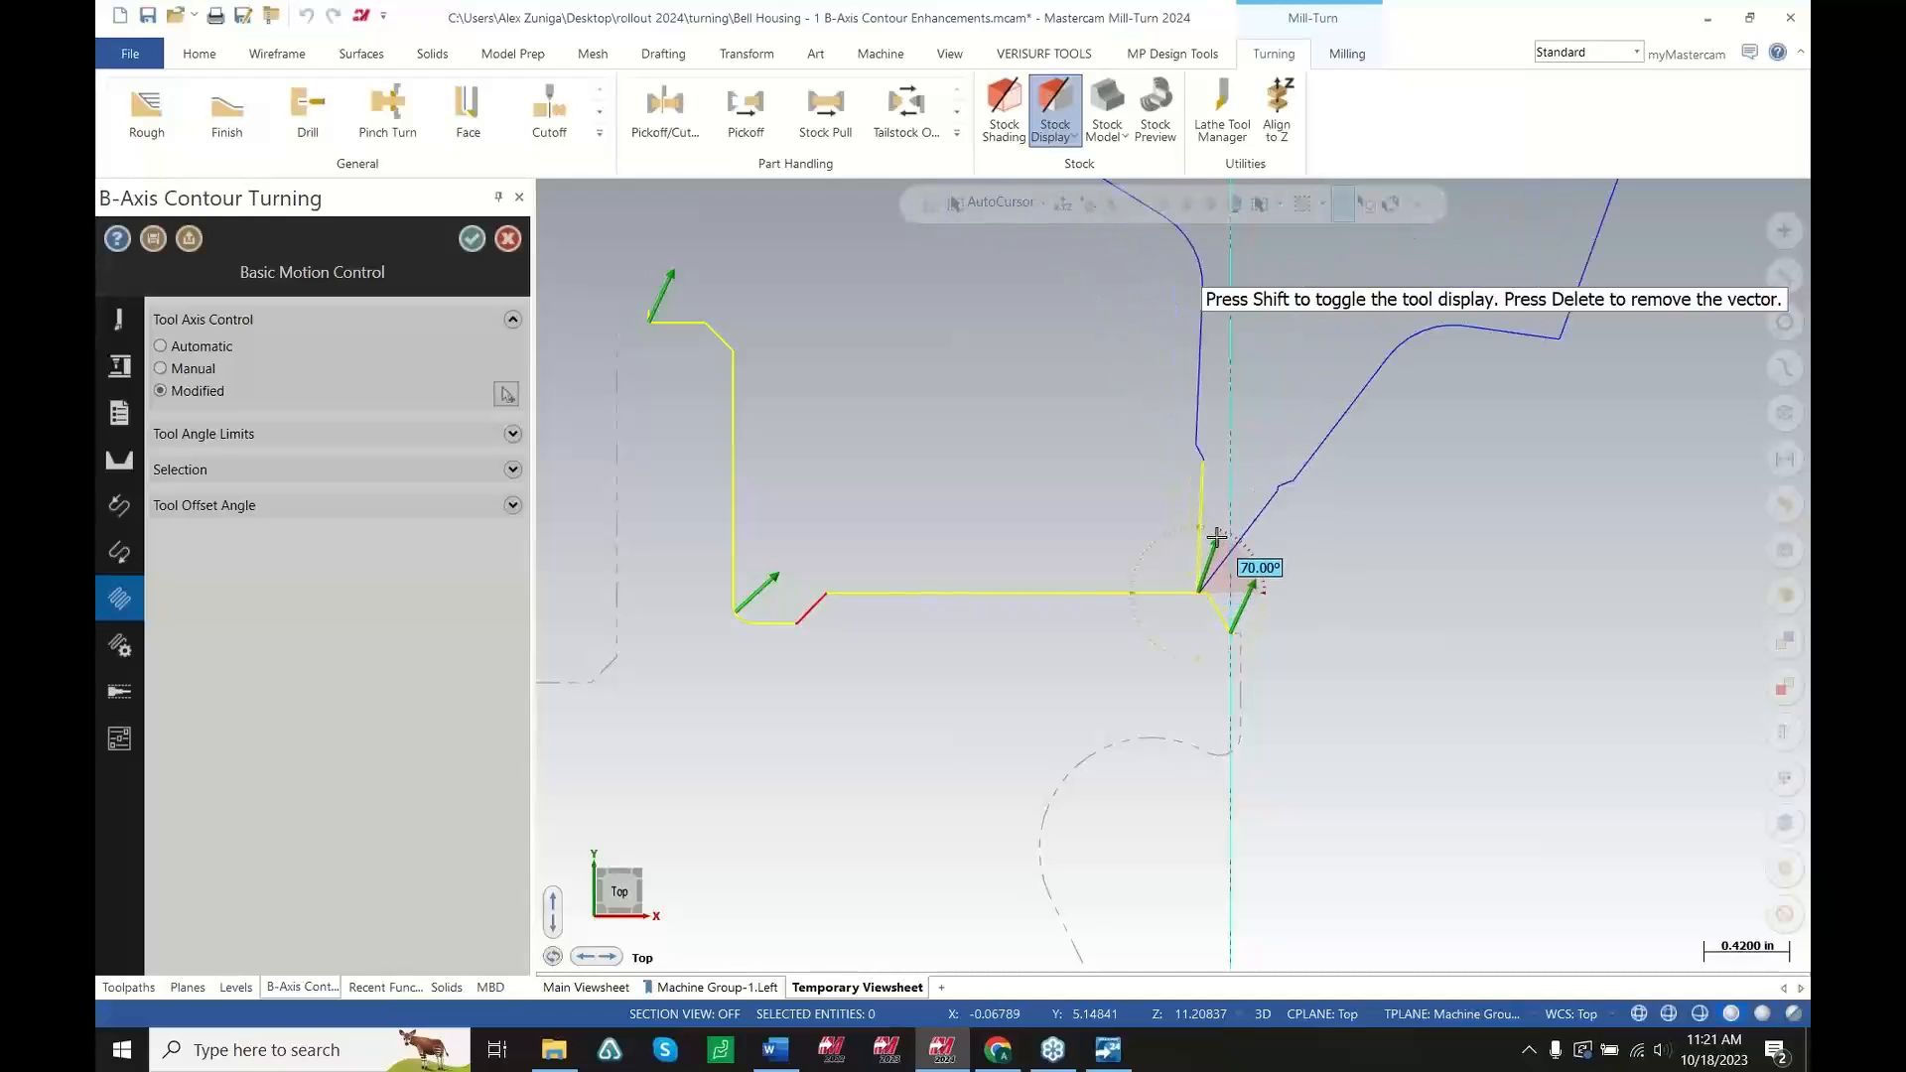
pyautogui.click(1222, 548)
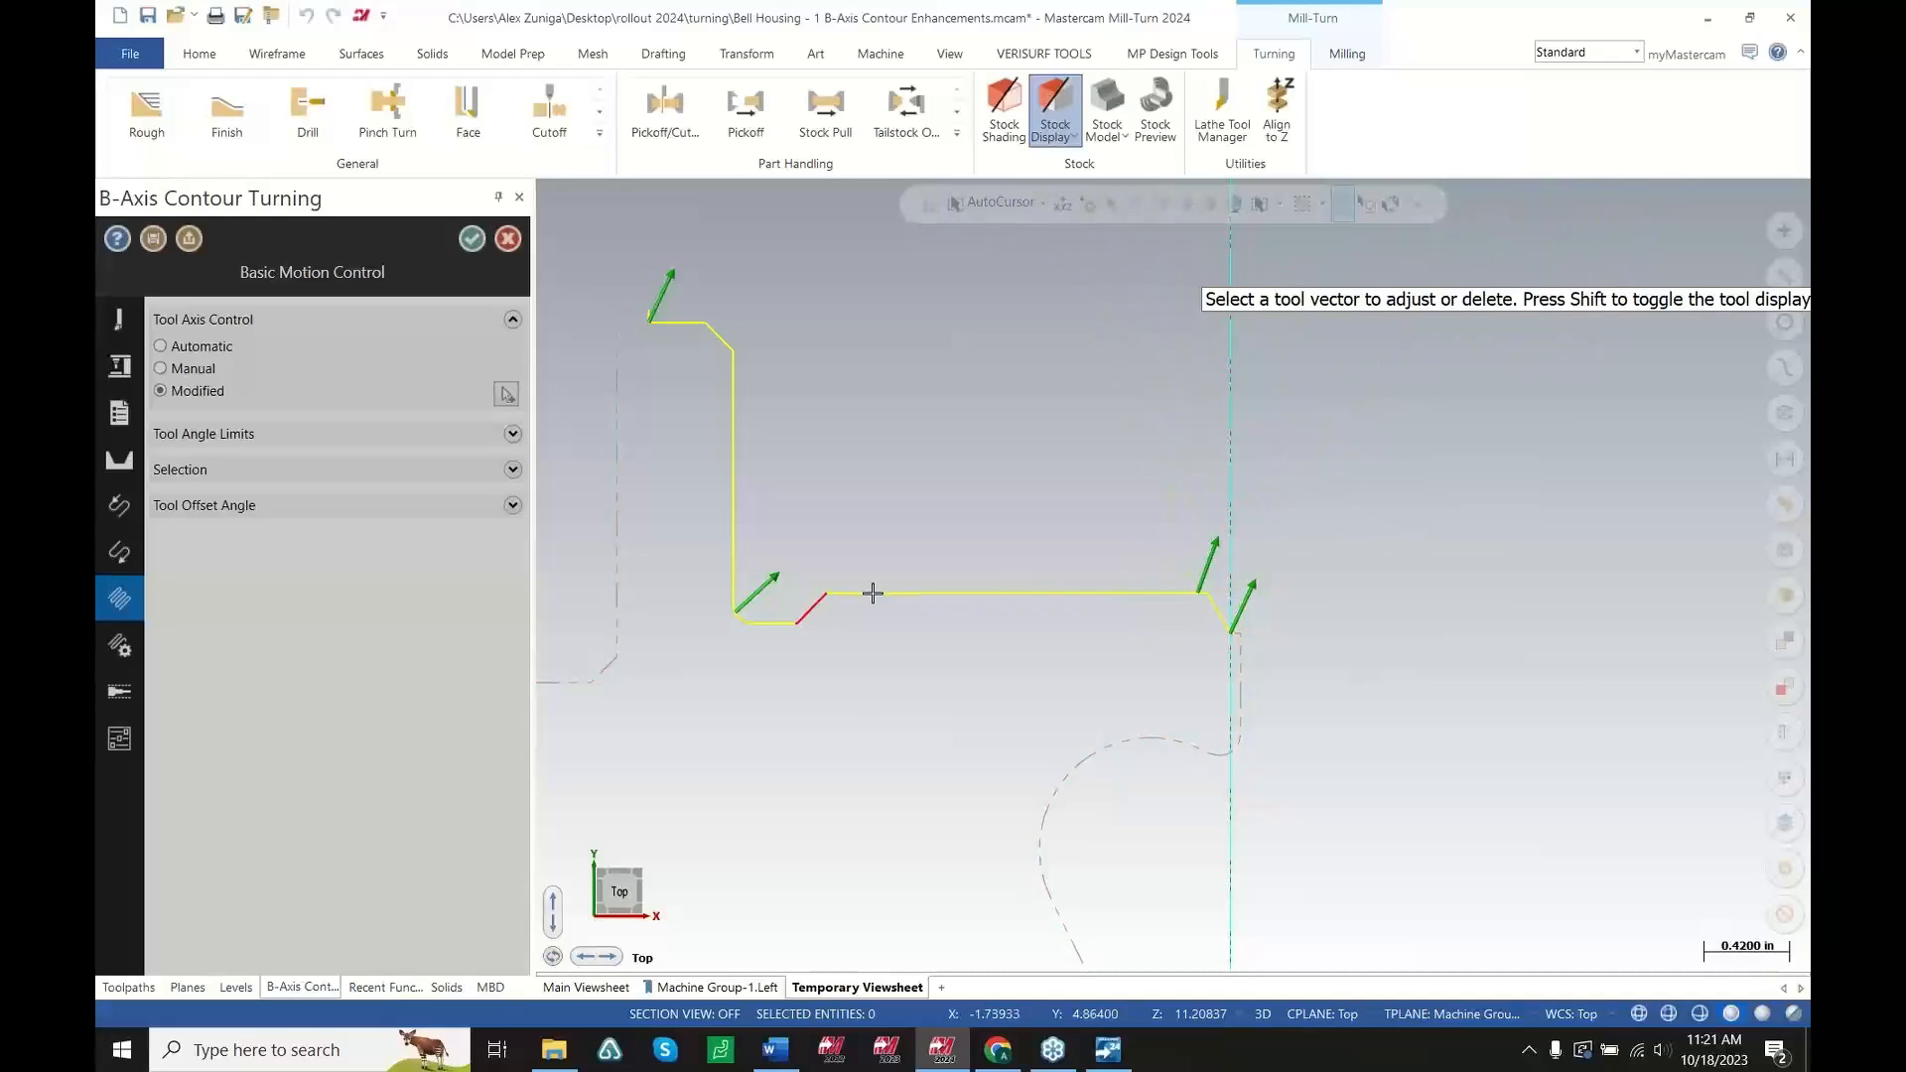
pyautogui.click(842, 593)
pyautogui.click(841, 585)
pyautogui.click(856, 538)
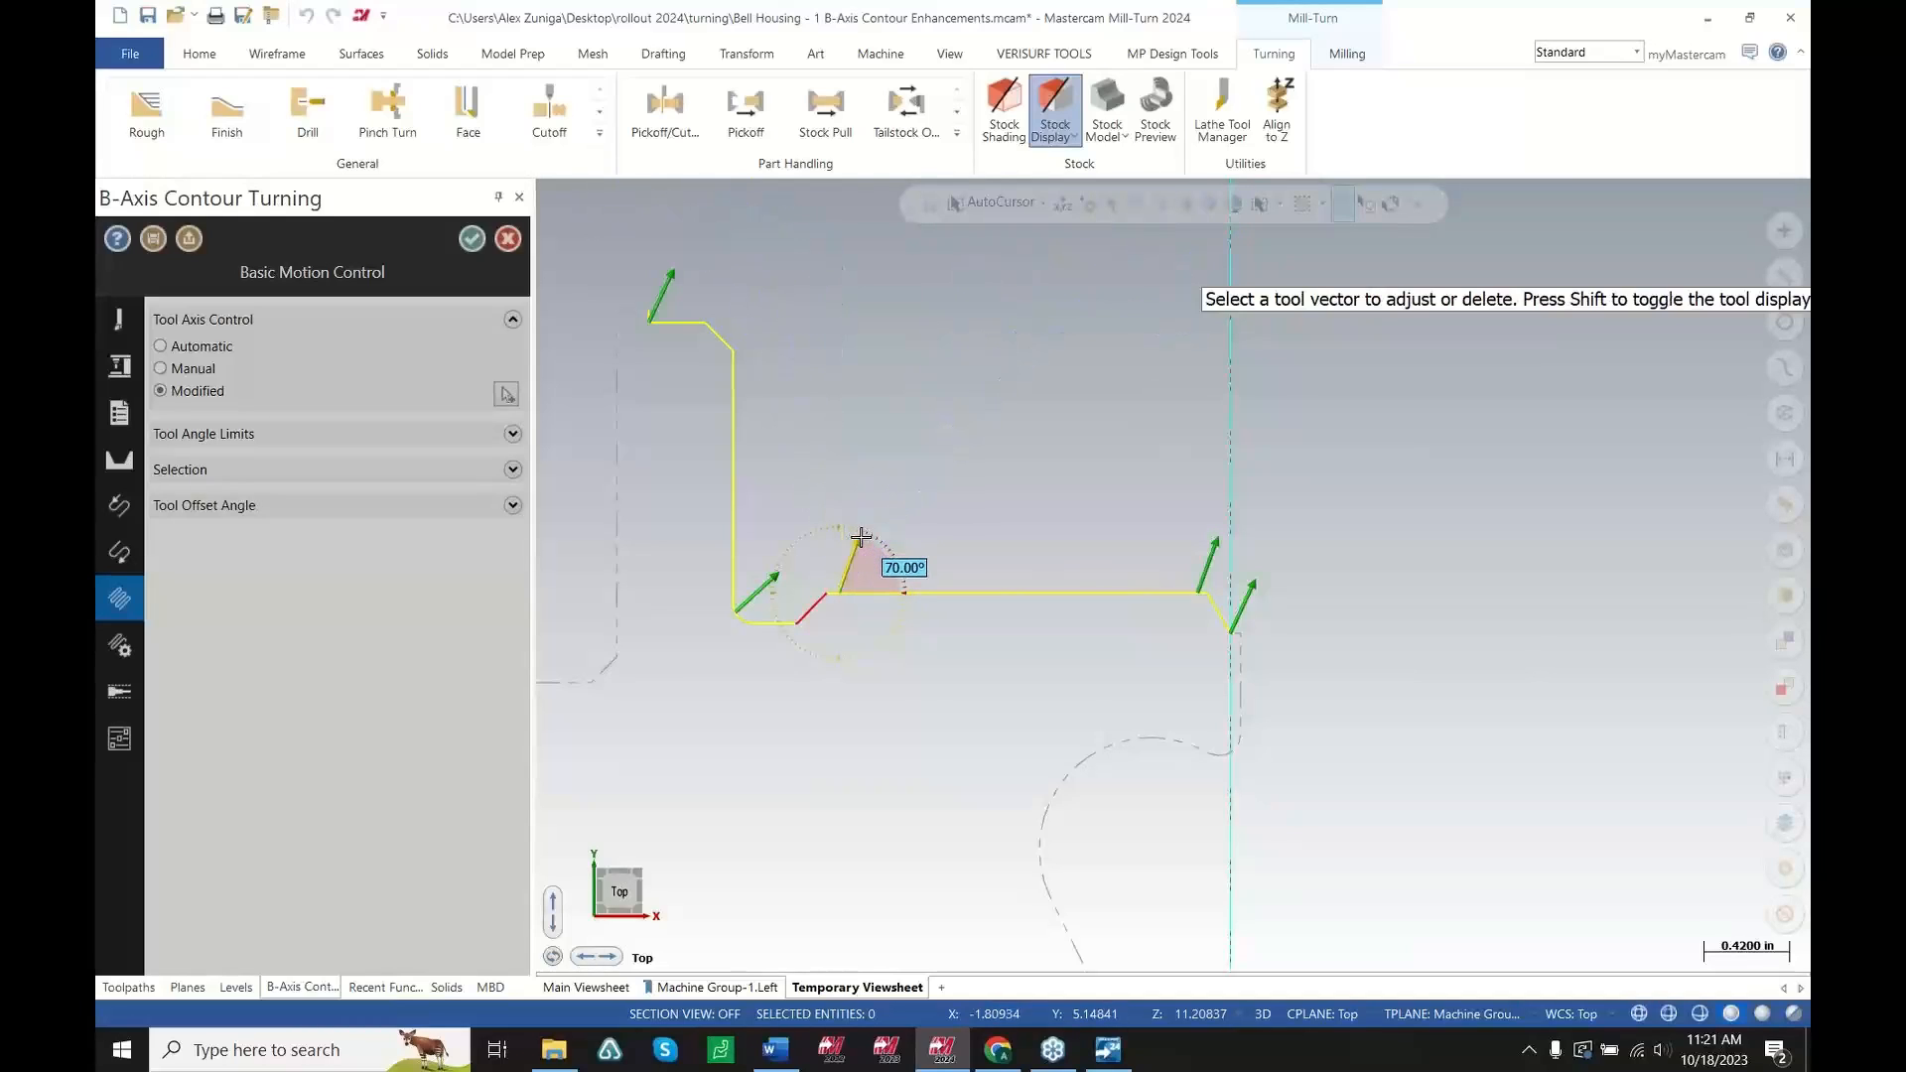
pyautogui.click(823, 590)
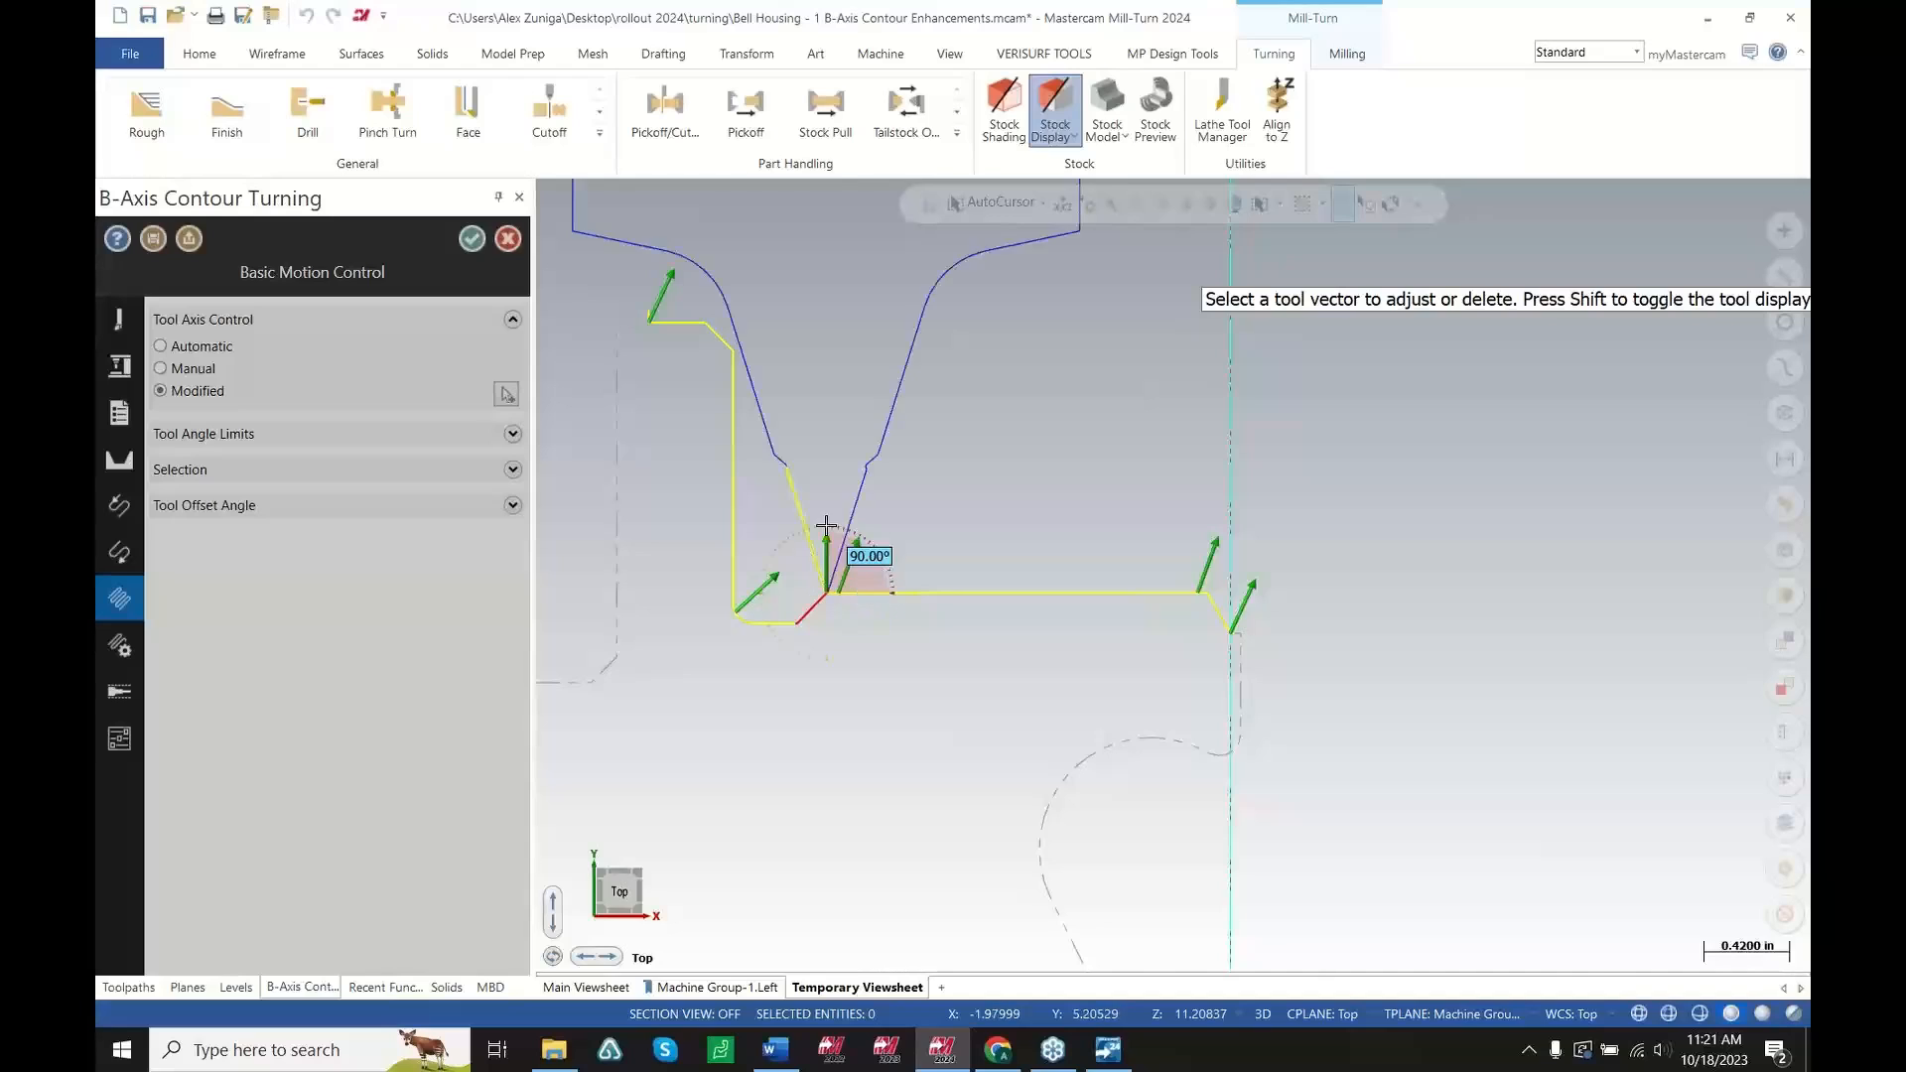
pyautogui.click(839, 407)
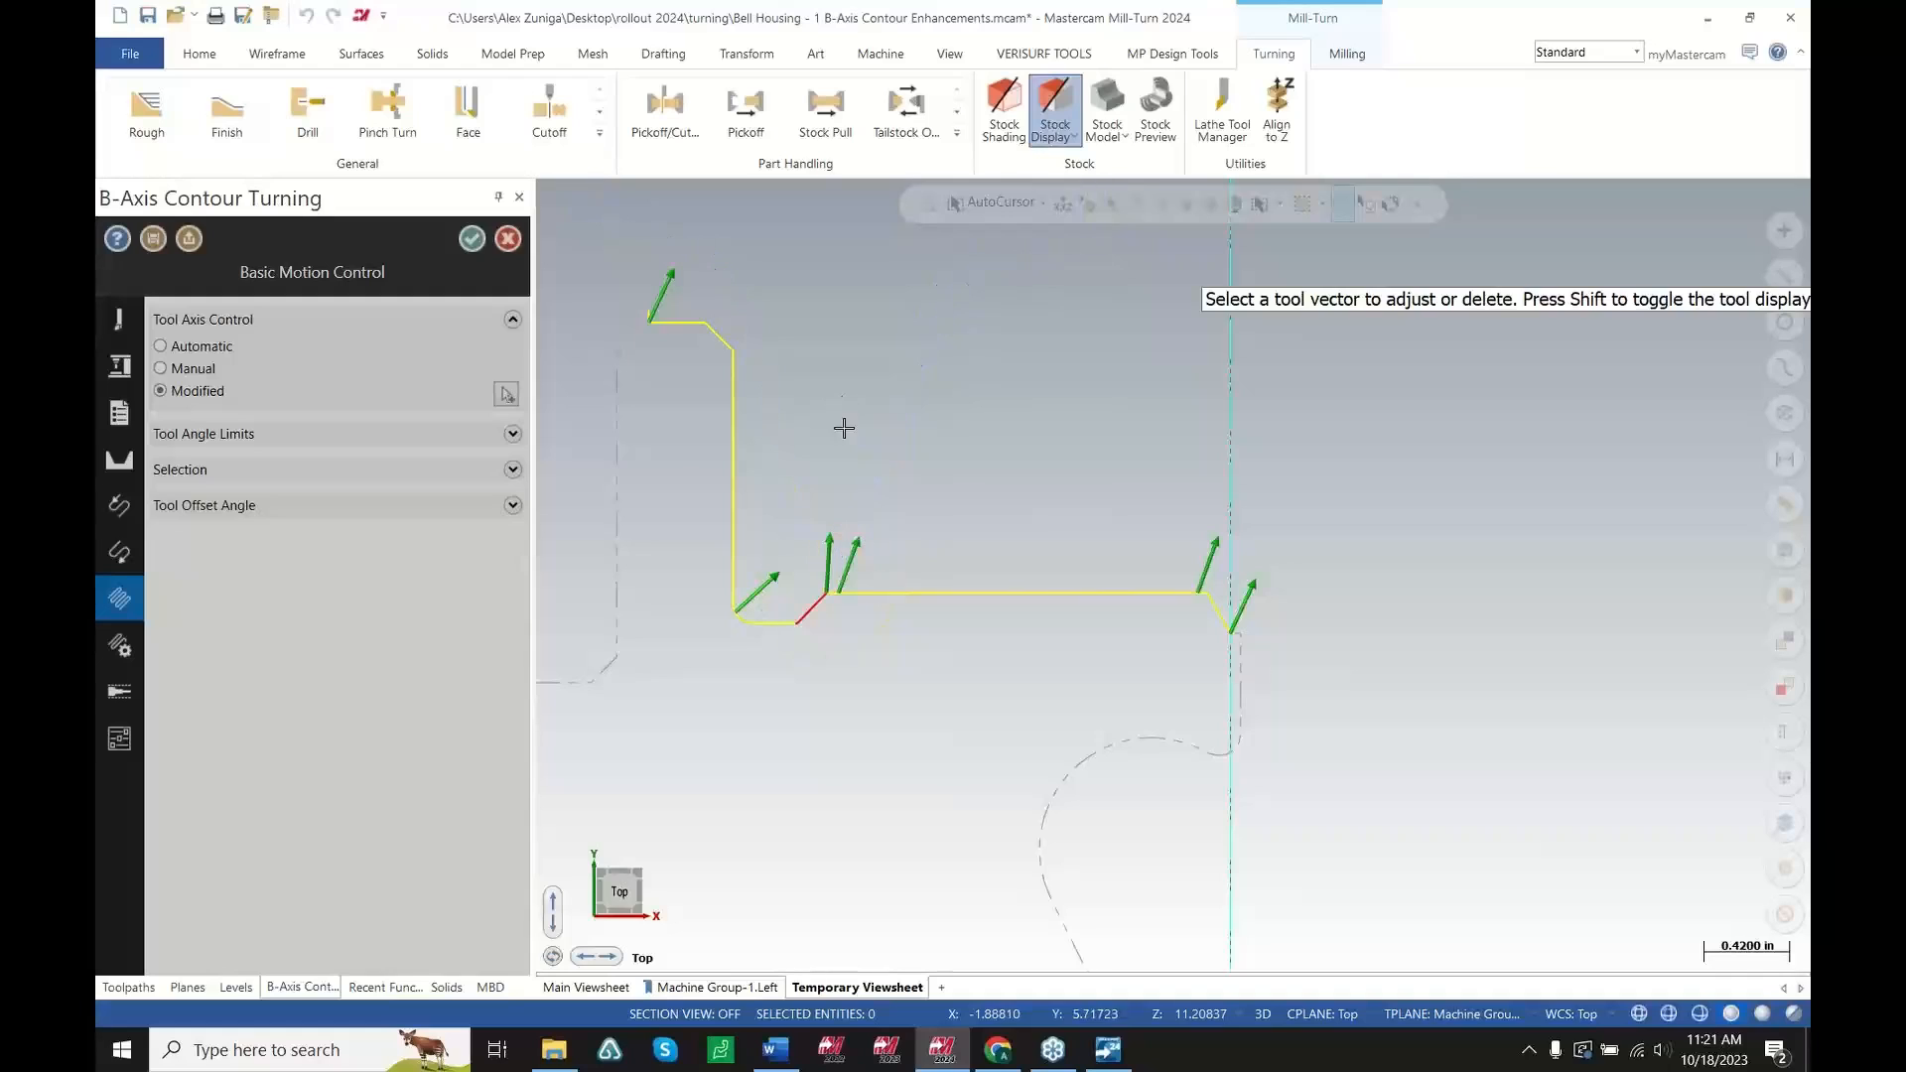
# Set the lower-corner vector to about 42° and add a vector of about 36° at the wall's top corner
pyautogui.click(767, 583)
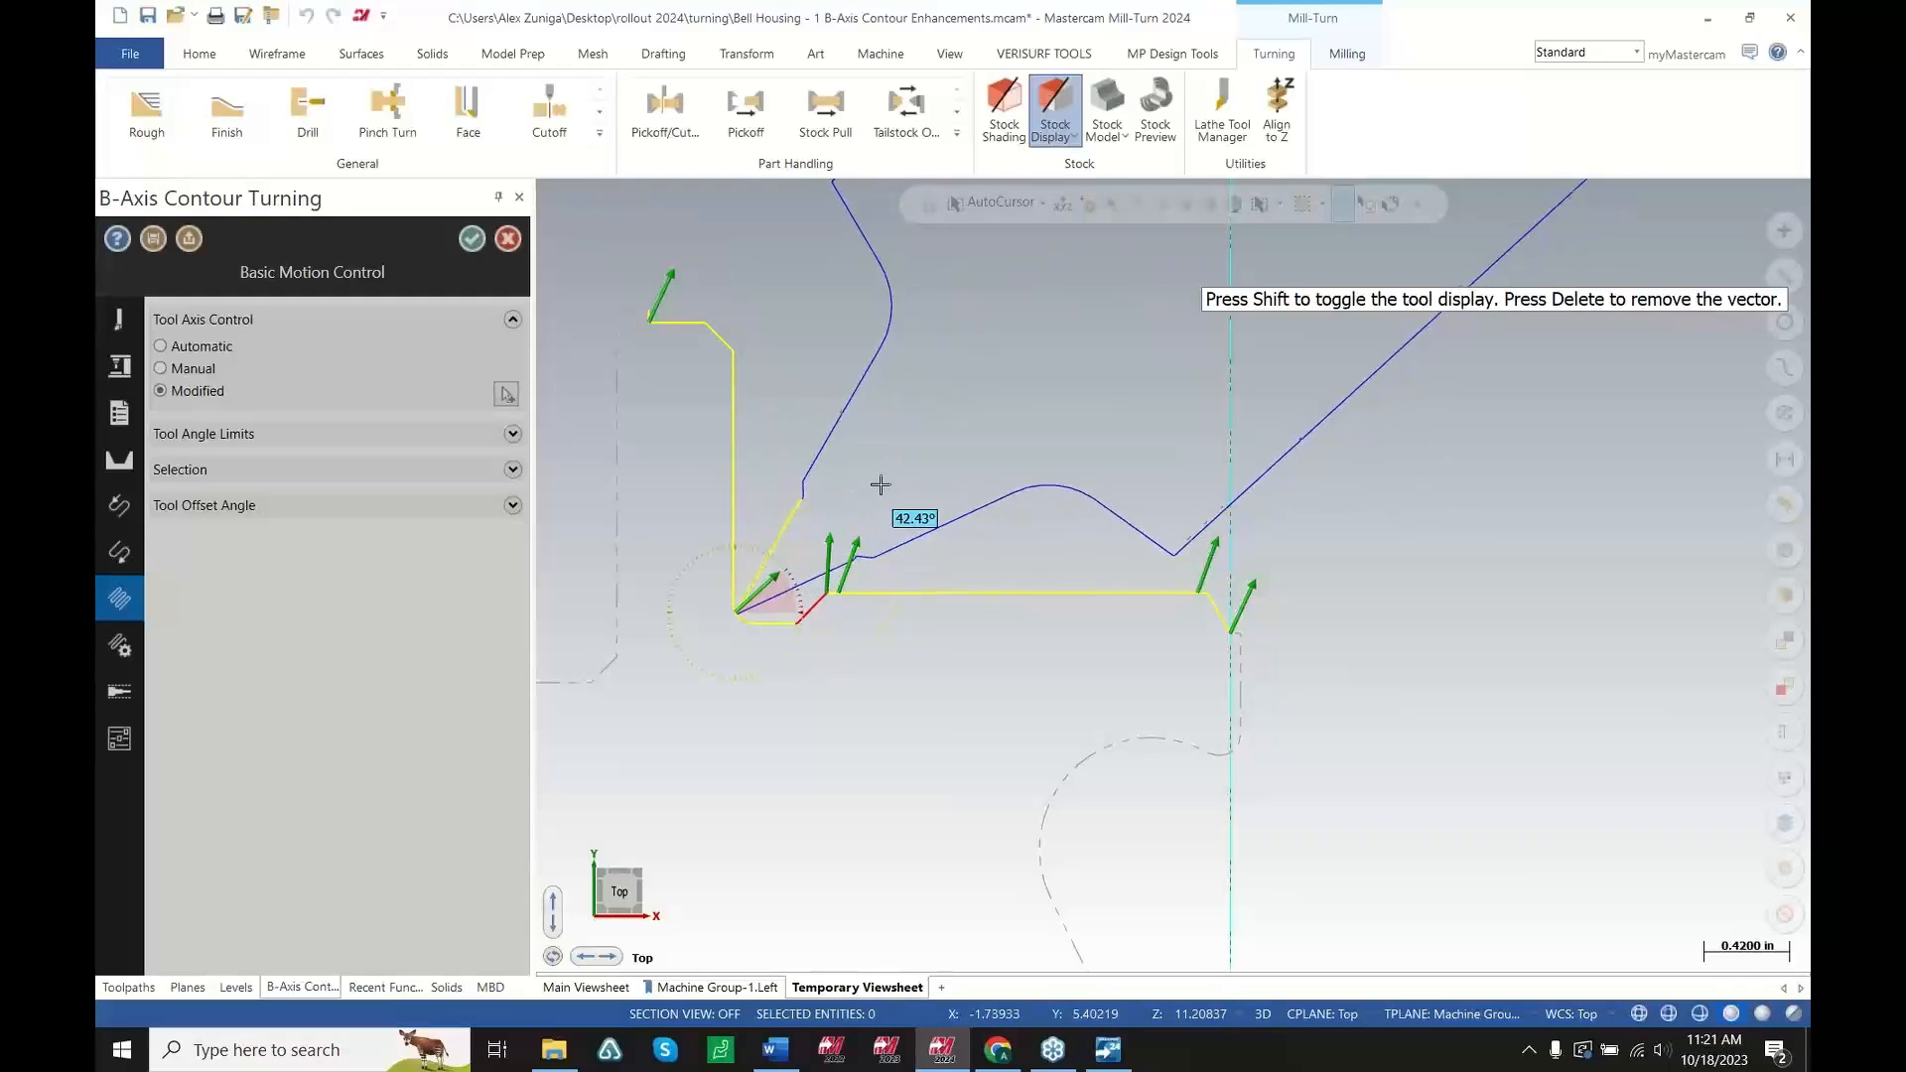
pyautogui.click(898, 458)
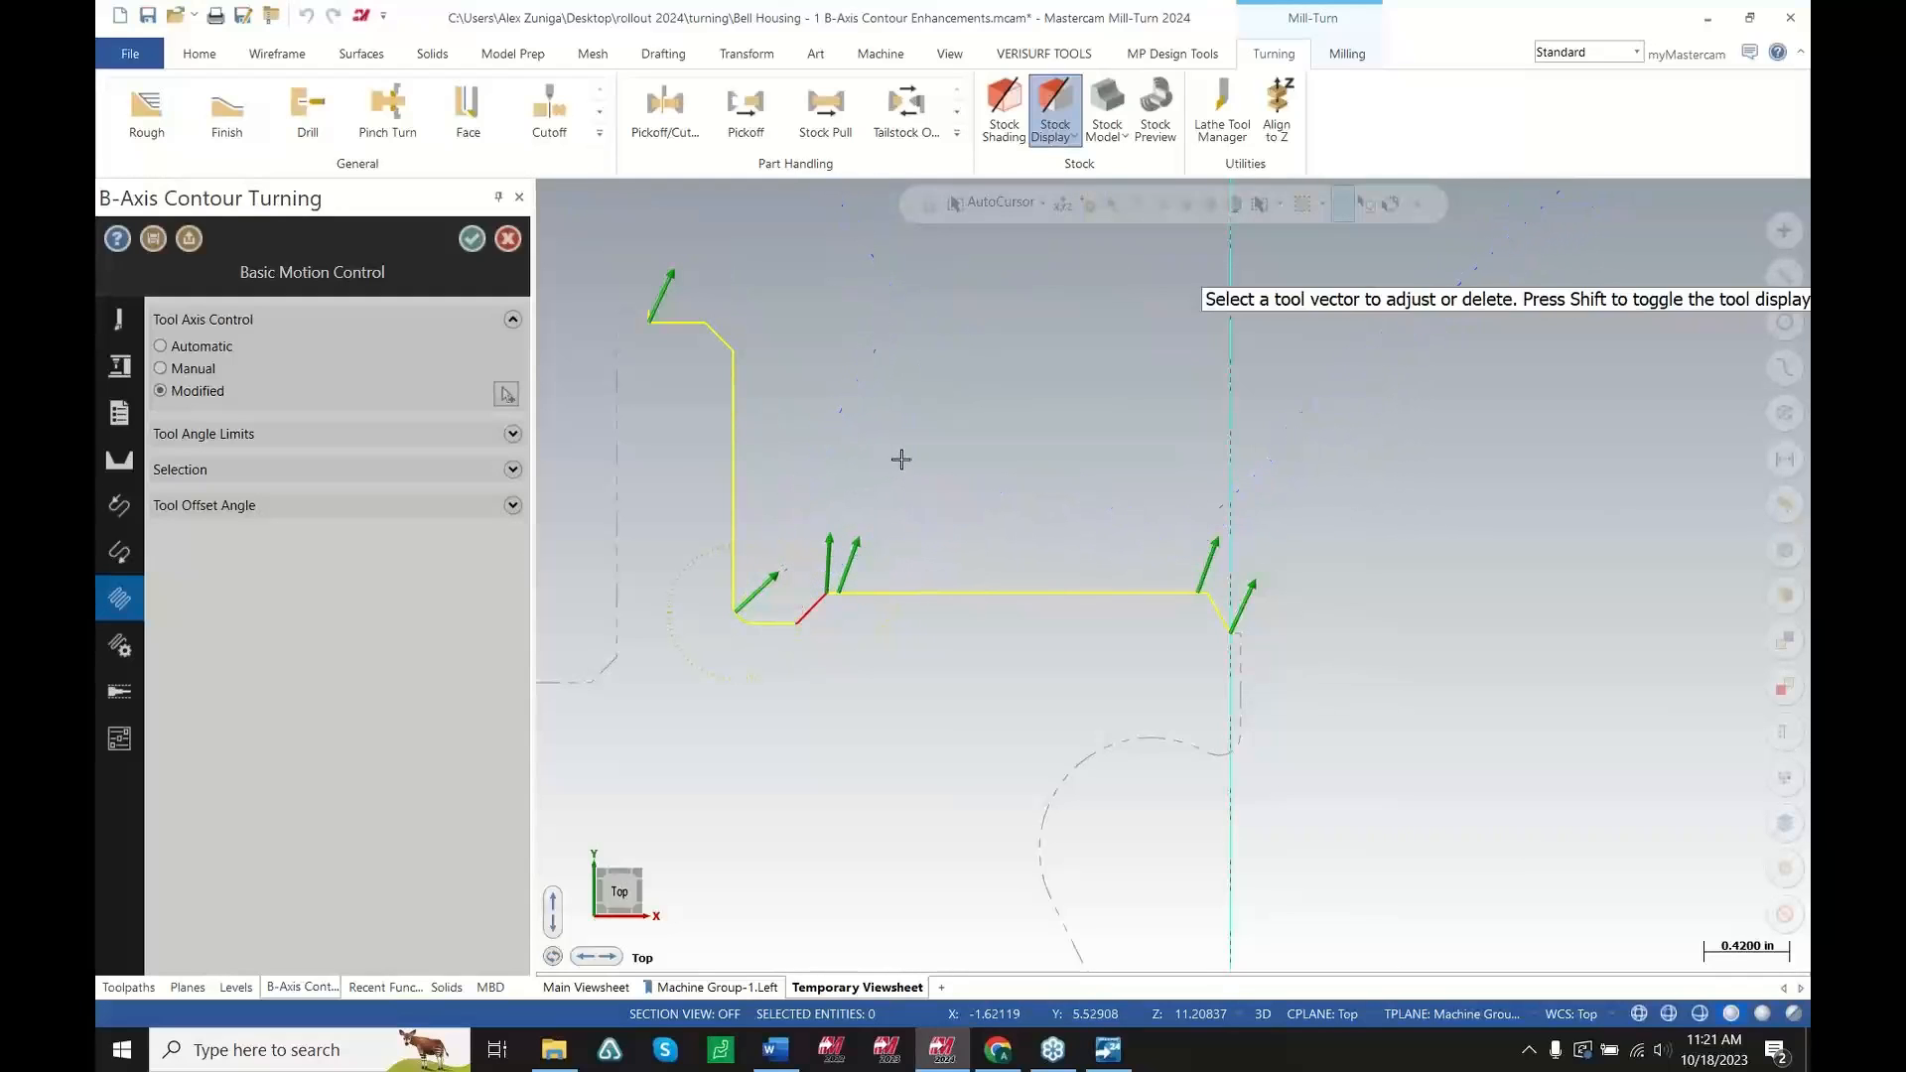
pyautogui.click(759, 362)
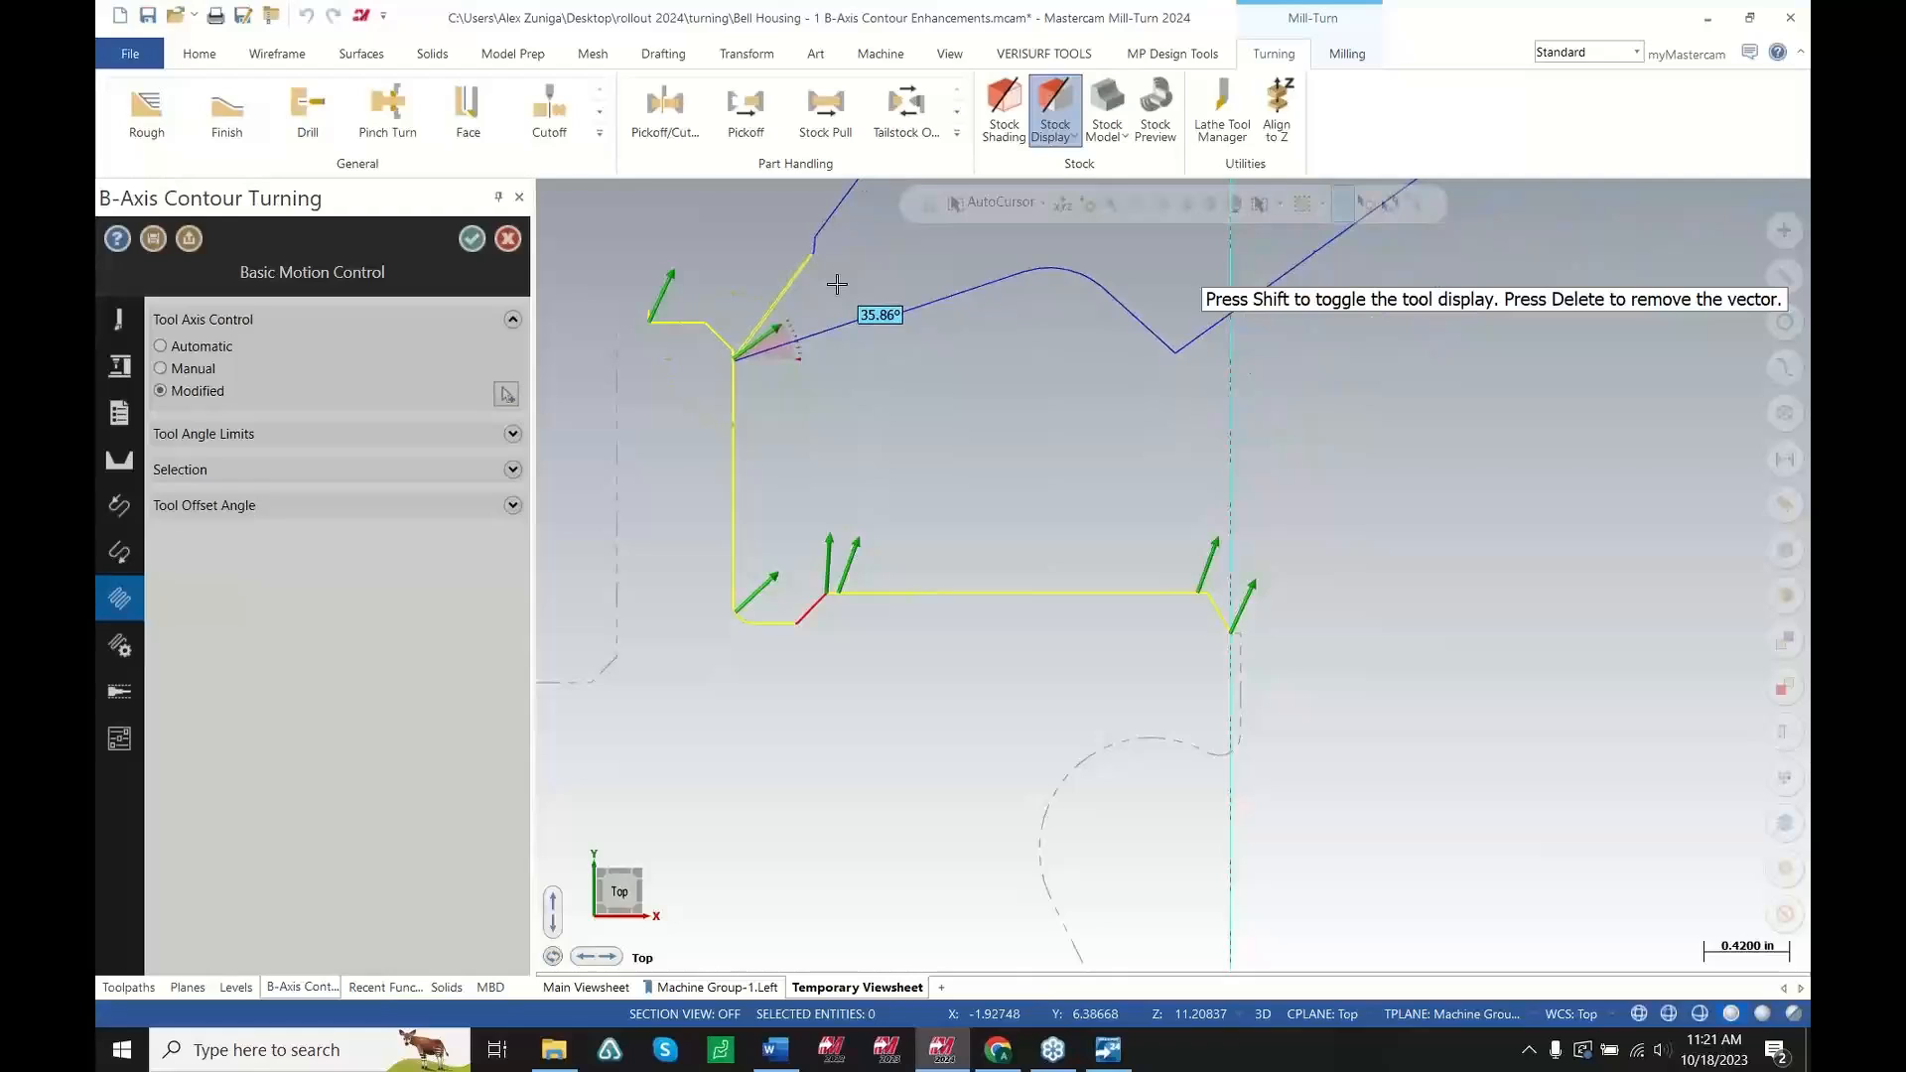
pyautogui.click(837, 285)
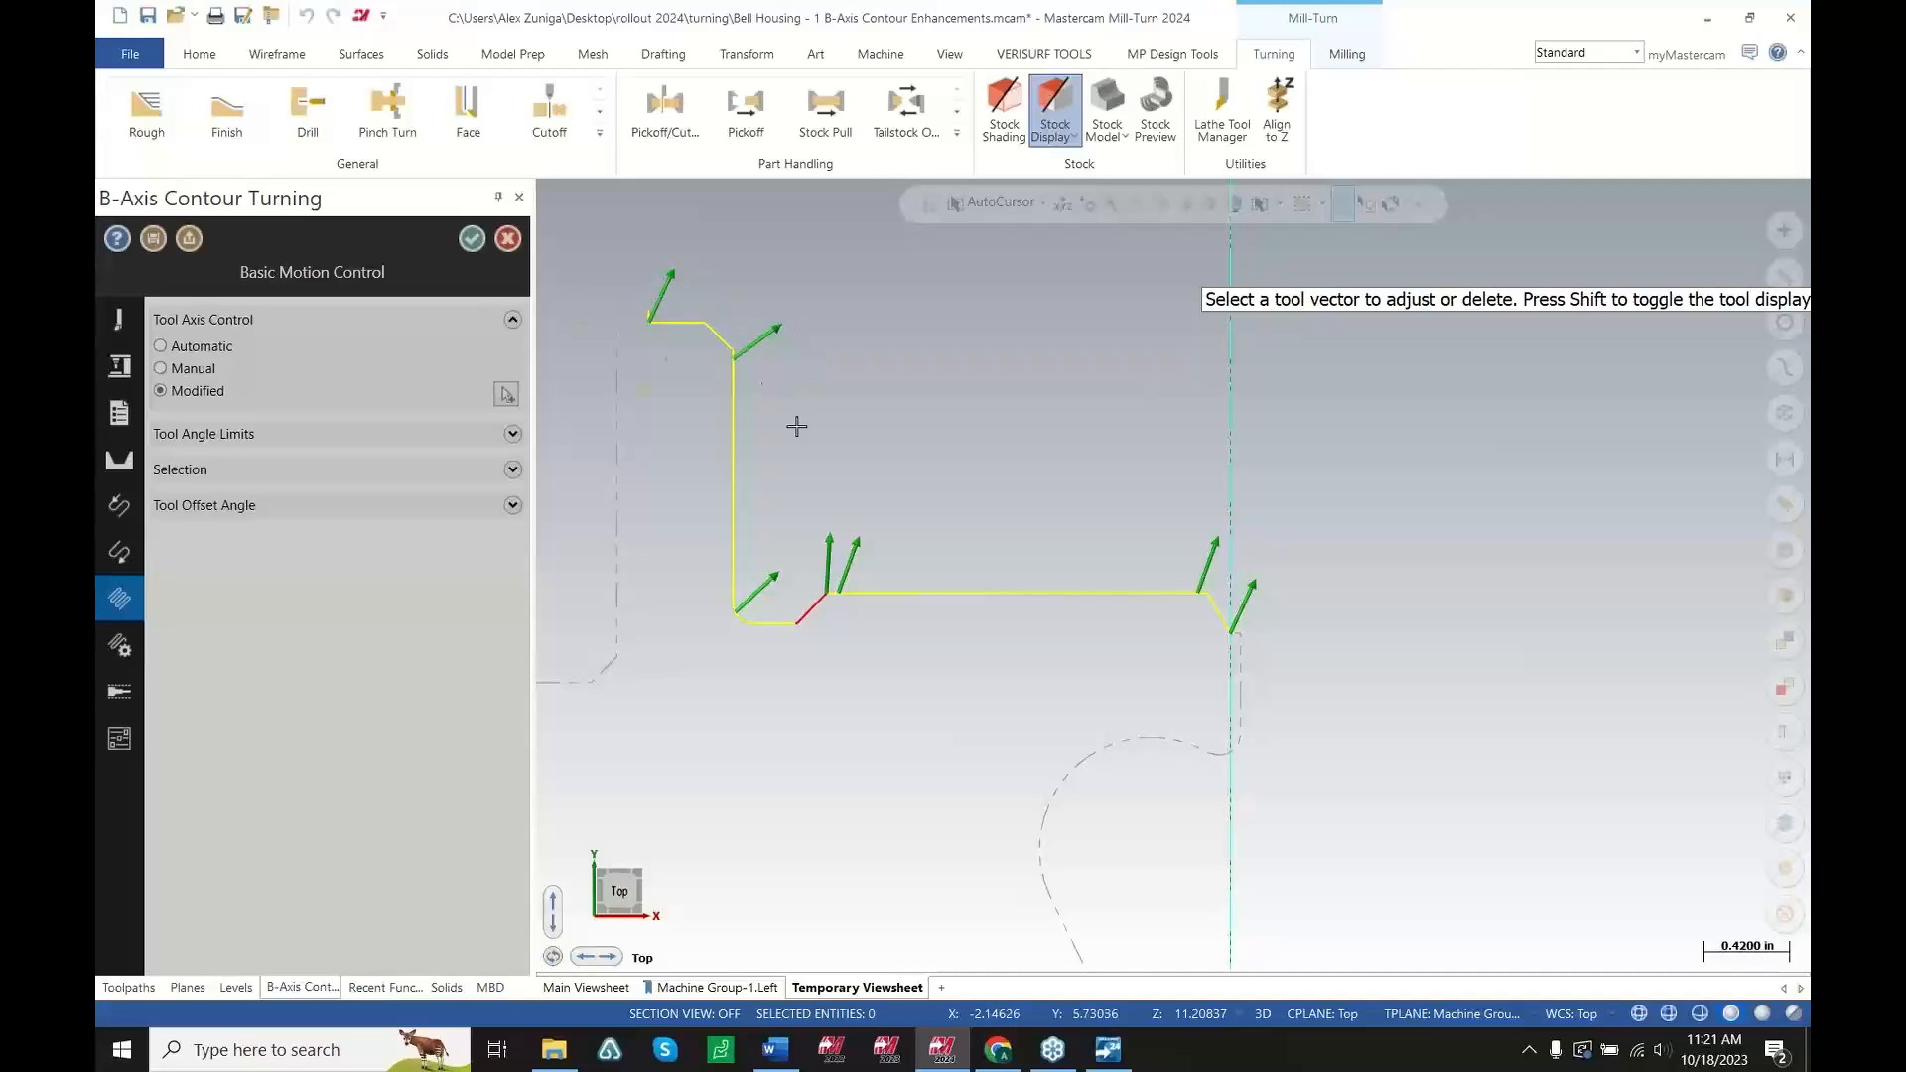
# Add a vector on the vertical wall, delete it, finish vector editing and accept the operation
pyautogui.click(732, 447)
pyautogui.click(763, 447)
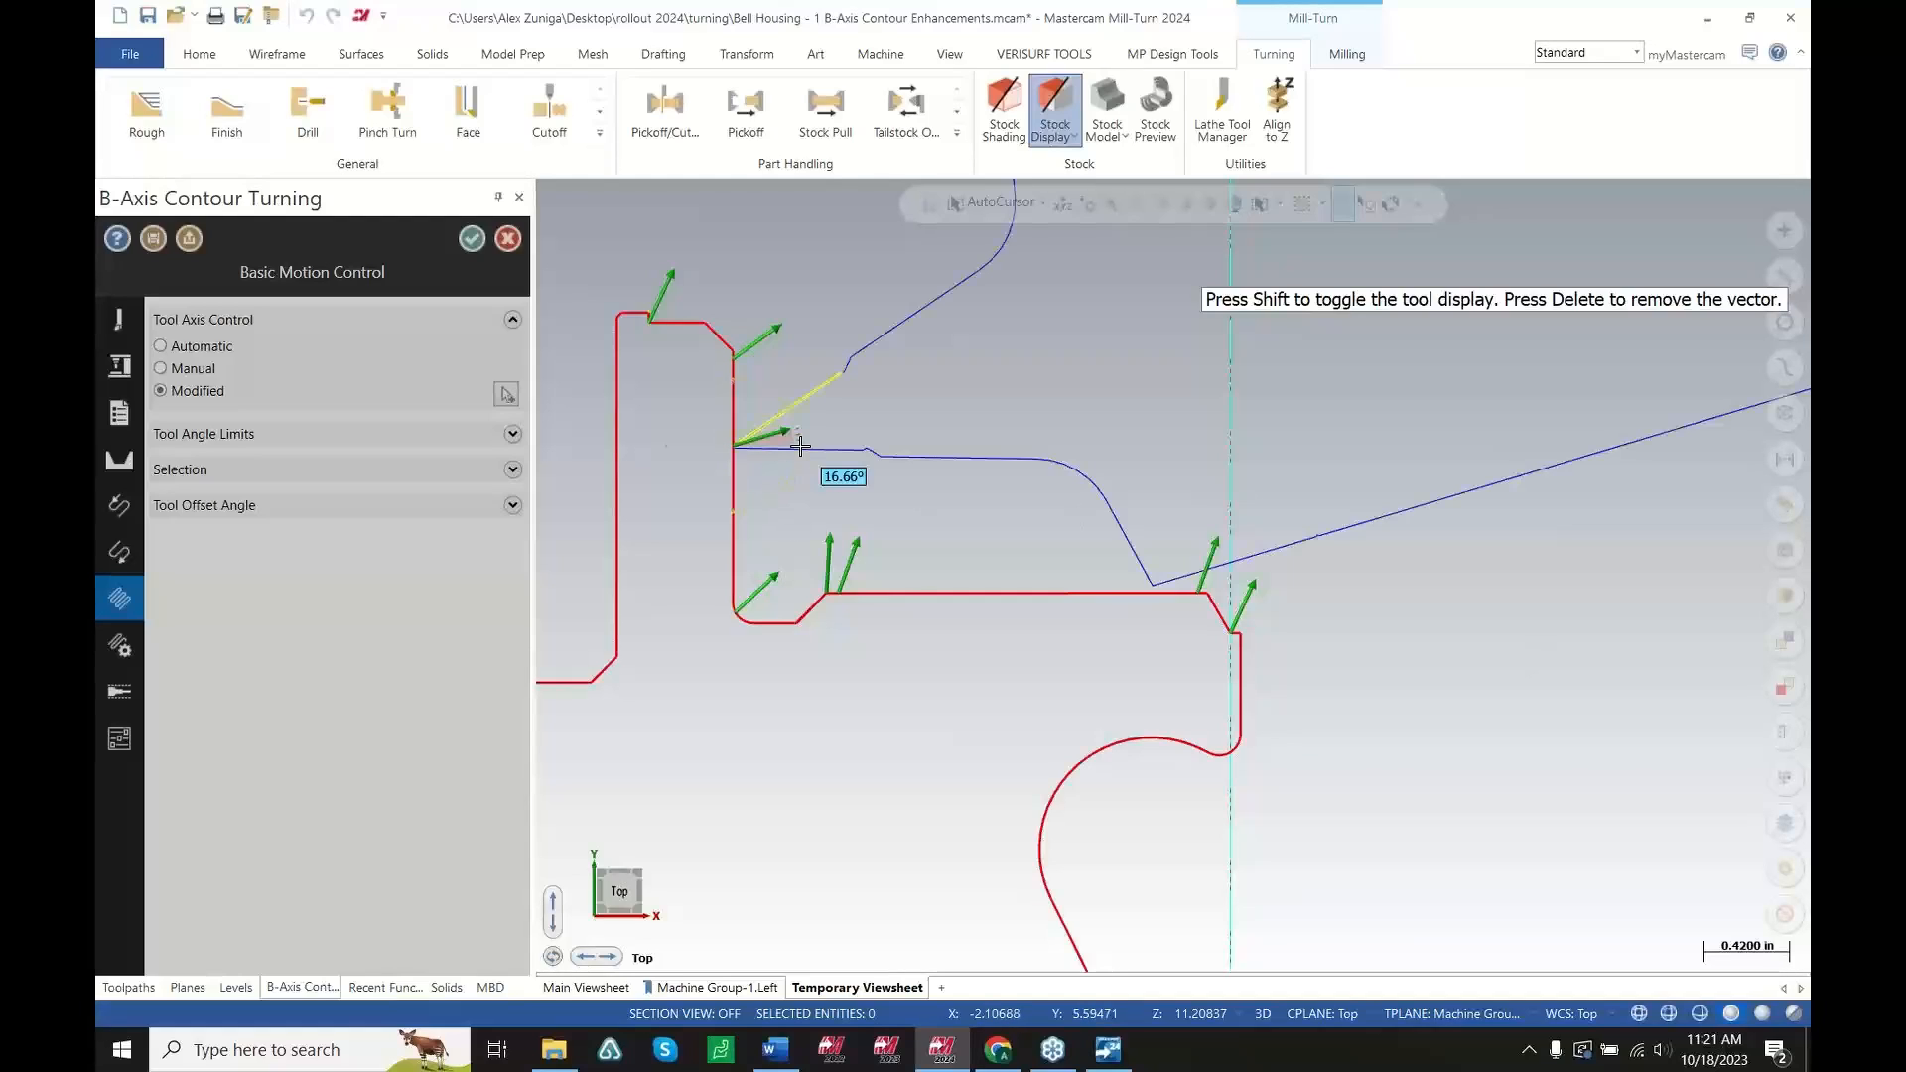
pyautogui.press('Delete')
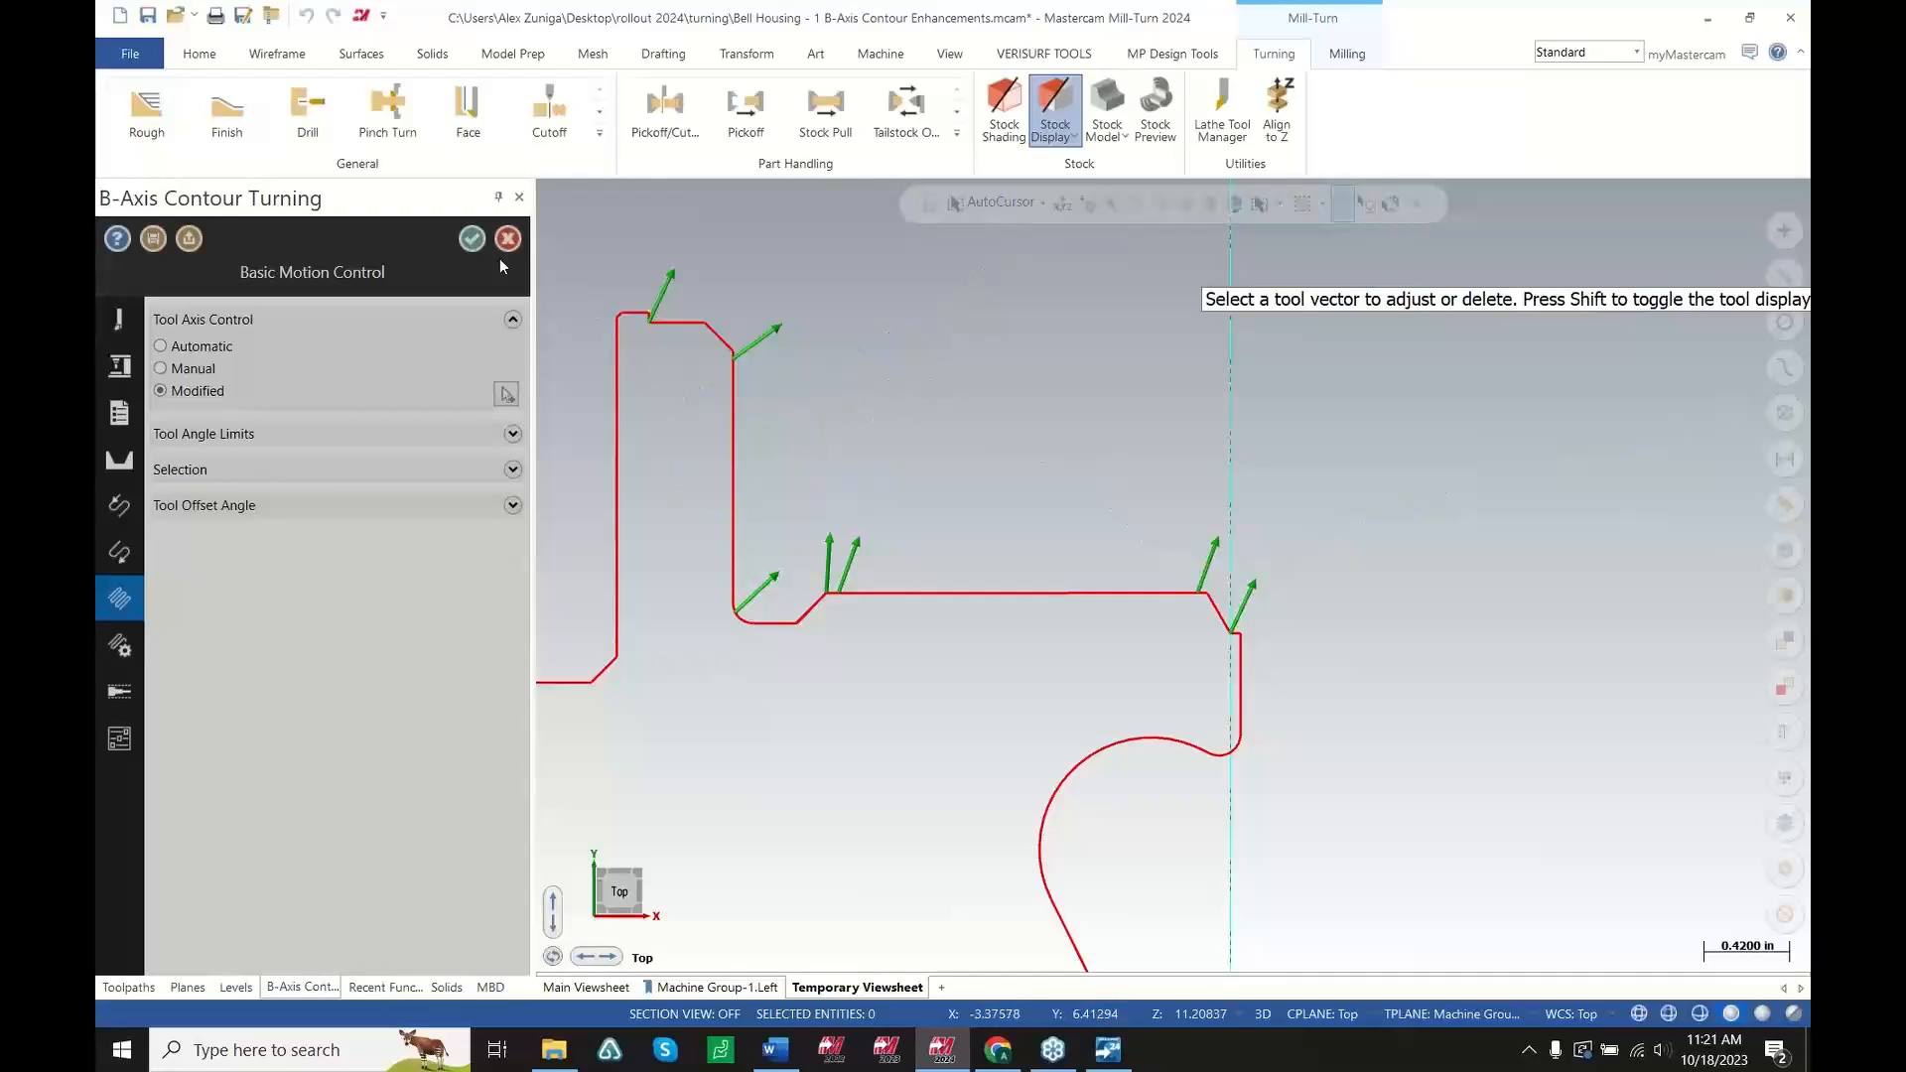
pyautogui.press('Escape')
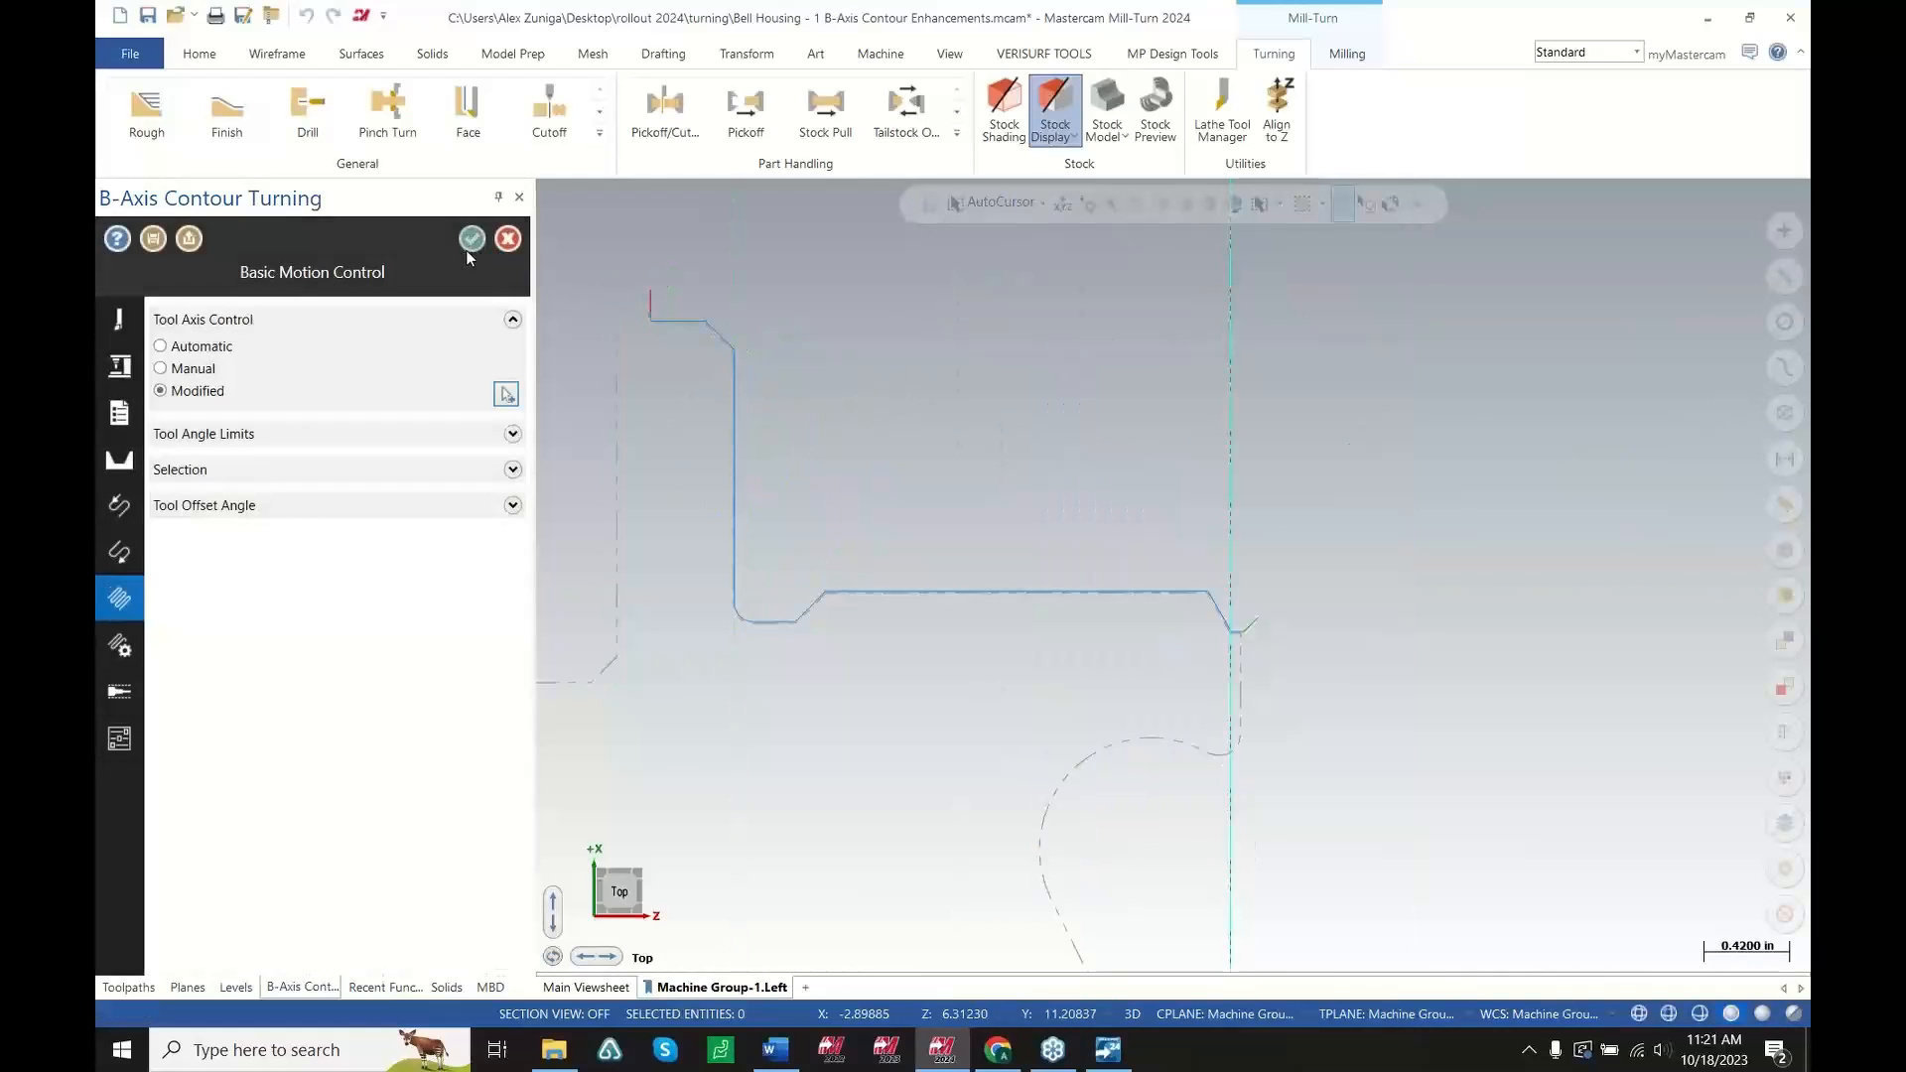
pyautogui.click(471, 239)
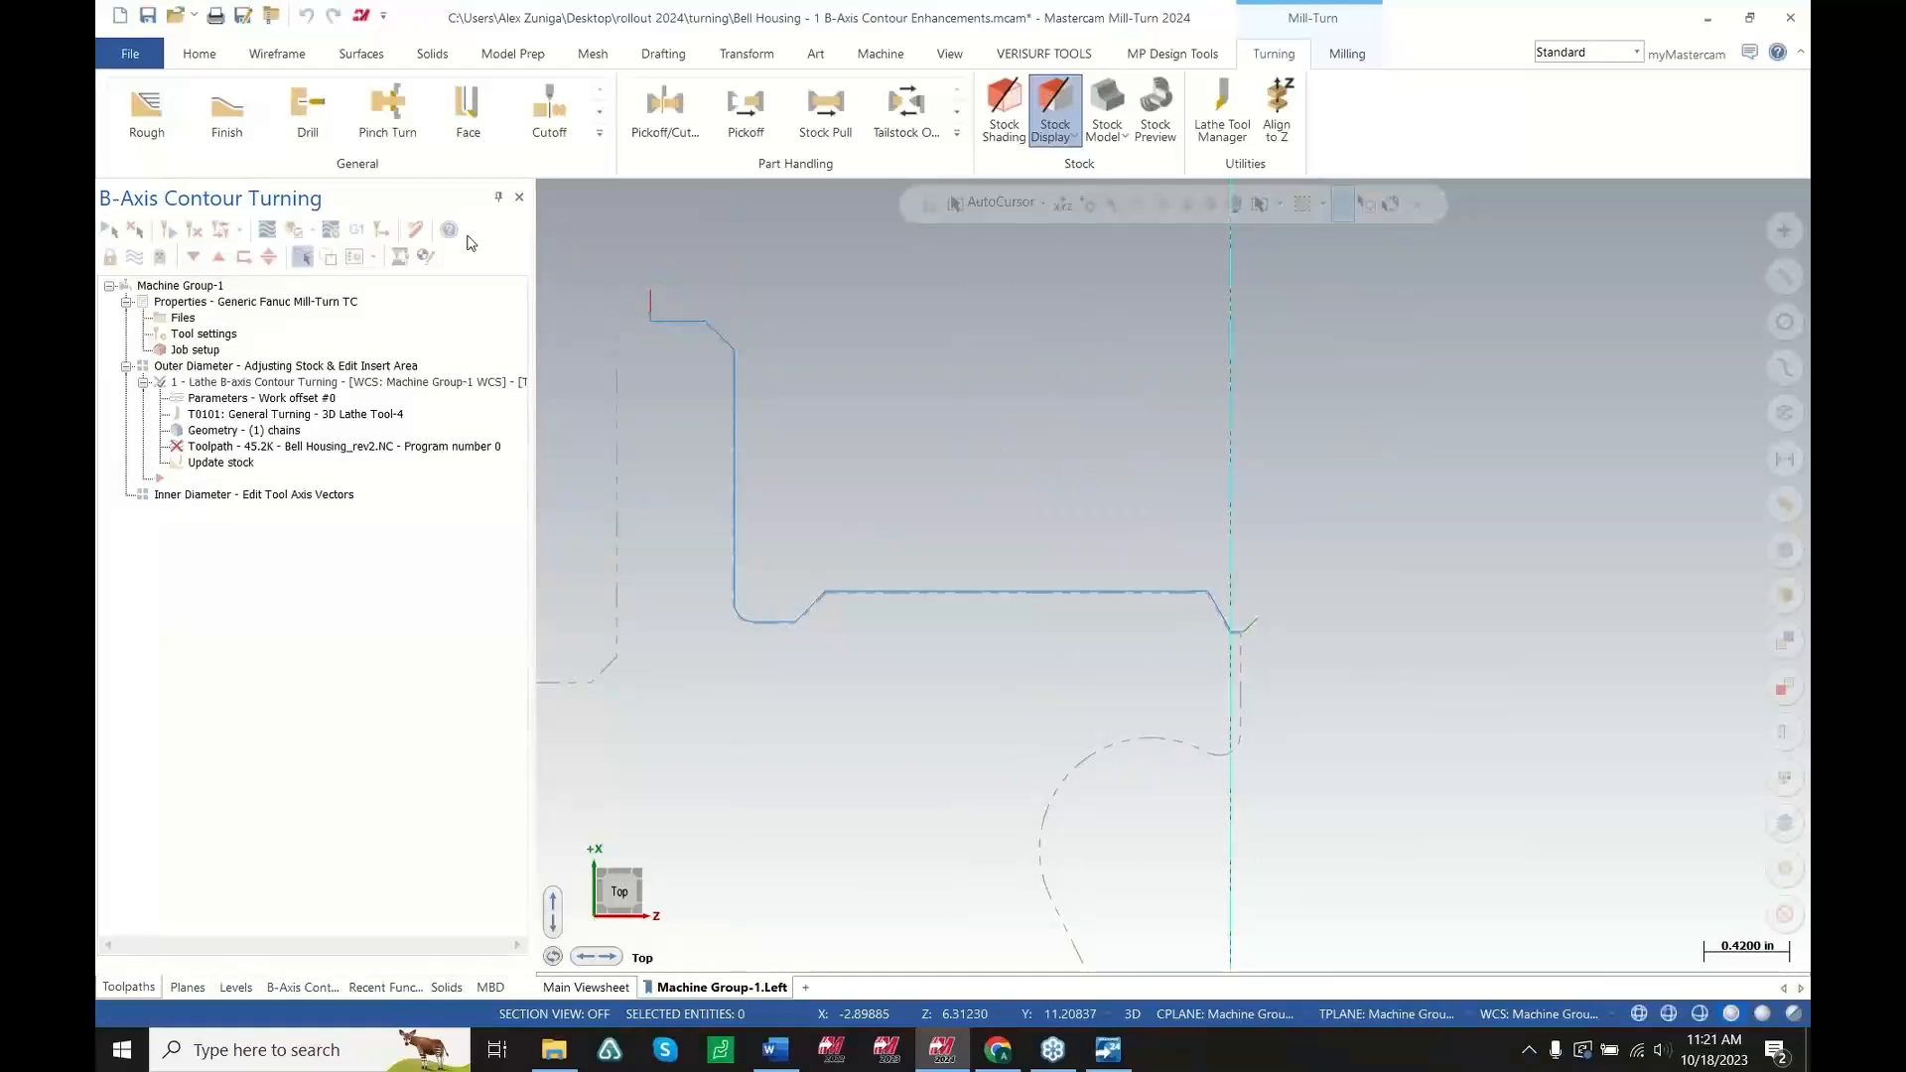
# Regenerate the contour turning toolpath and backplot it to review the tool motion
pyautogui.click(194, 229)
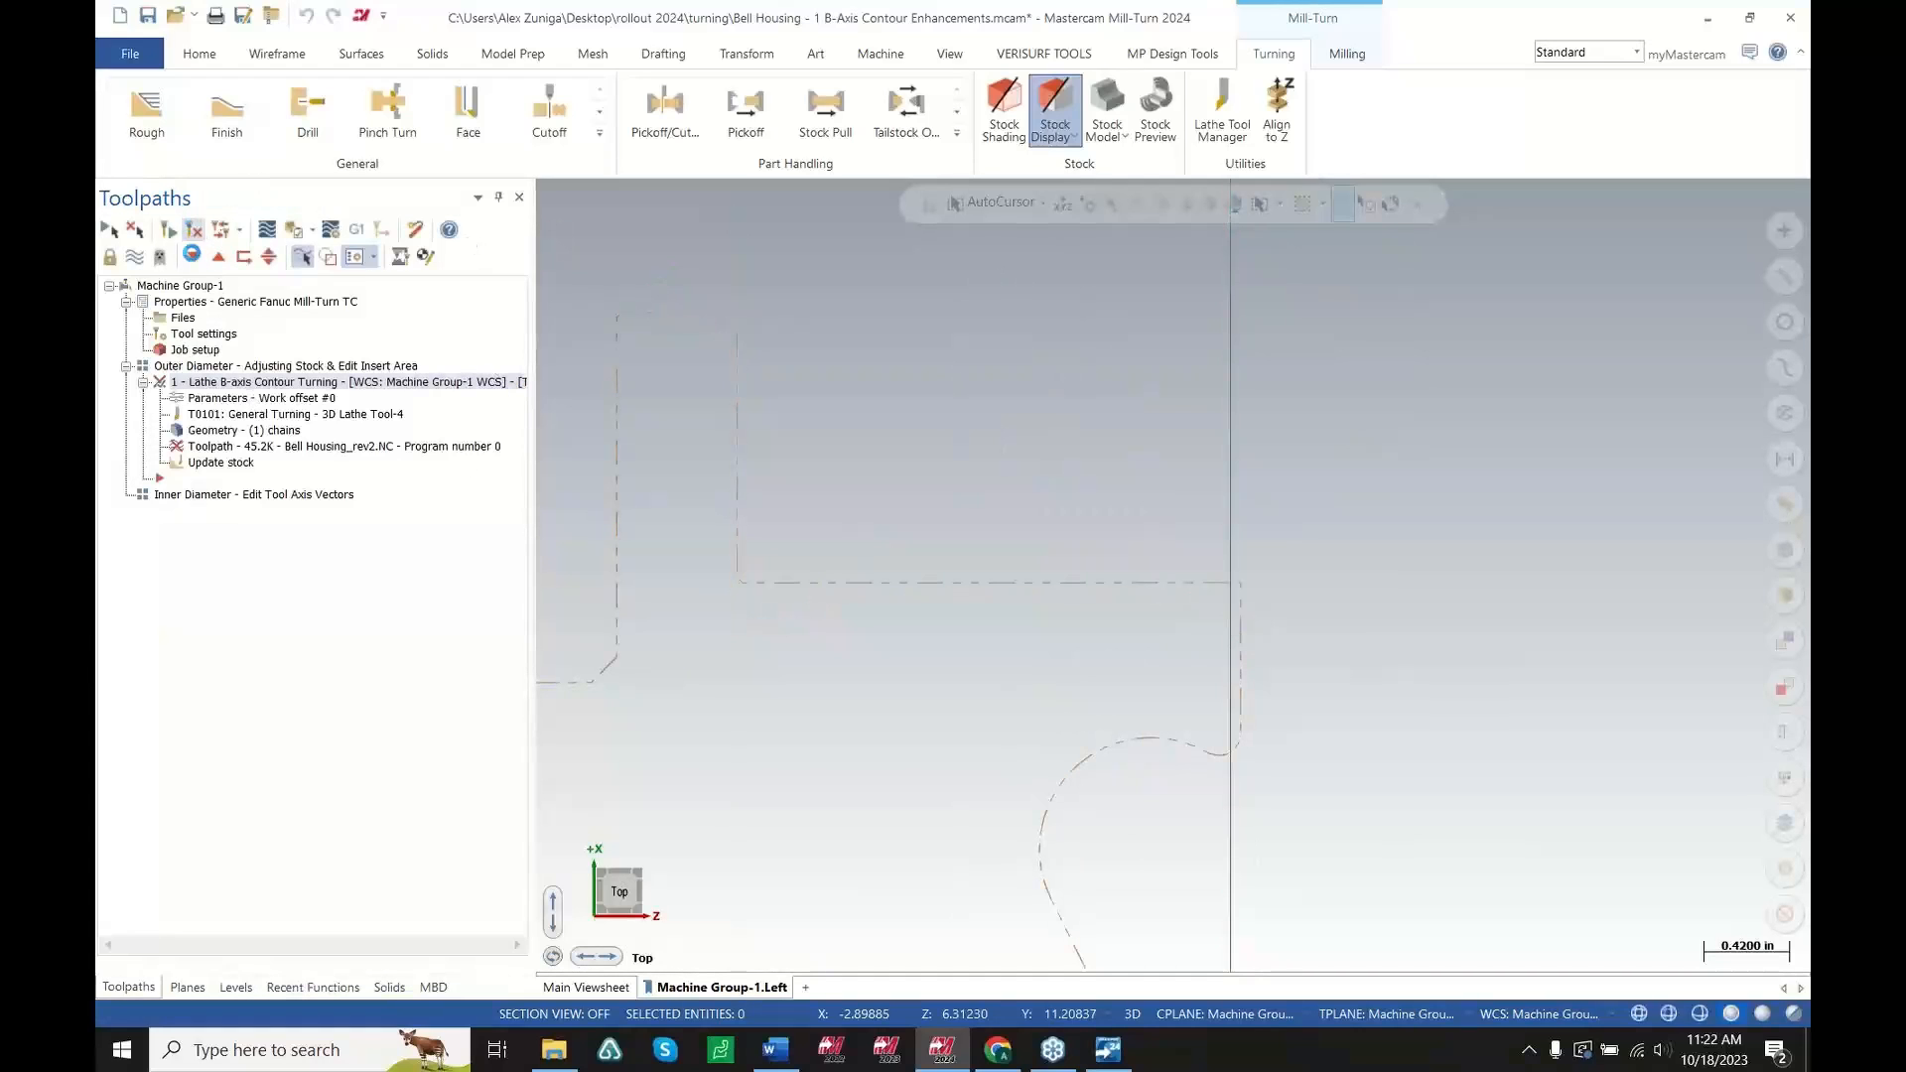
pyautogui.click(239, 449)
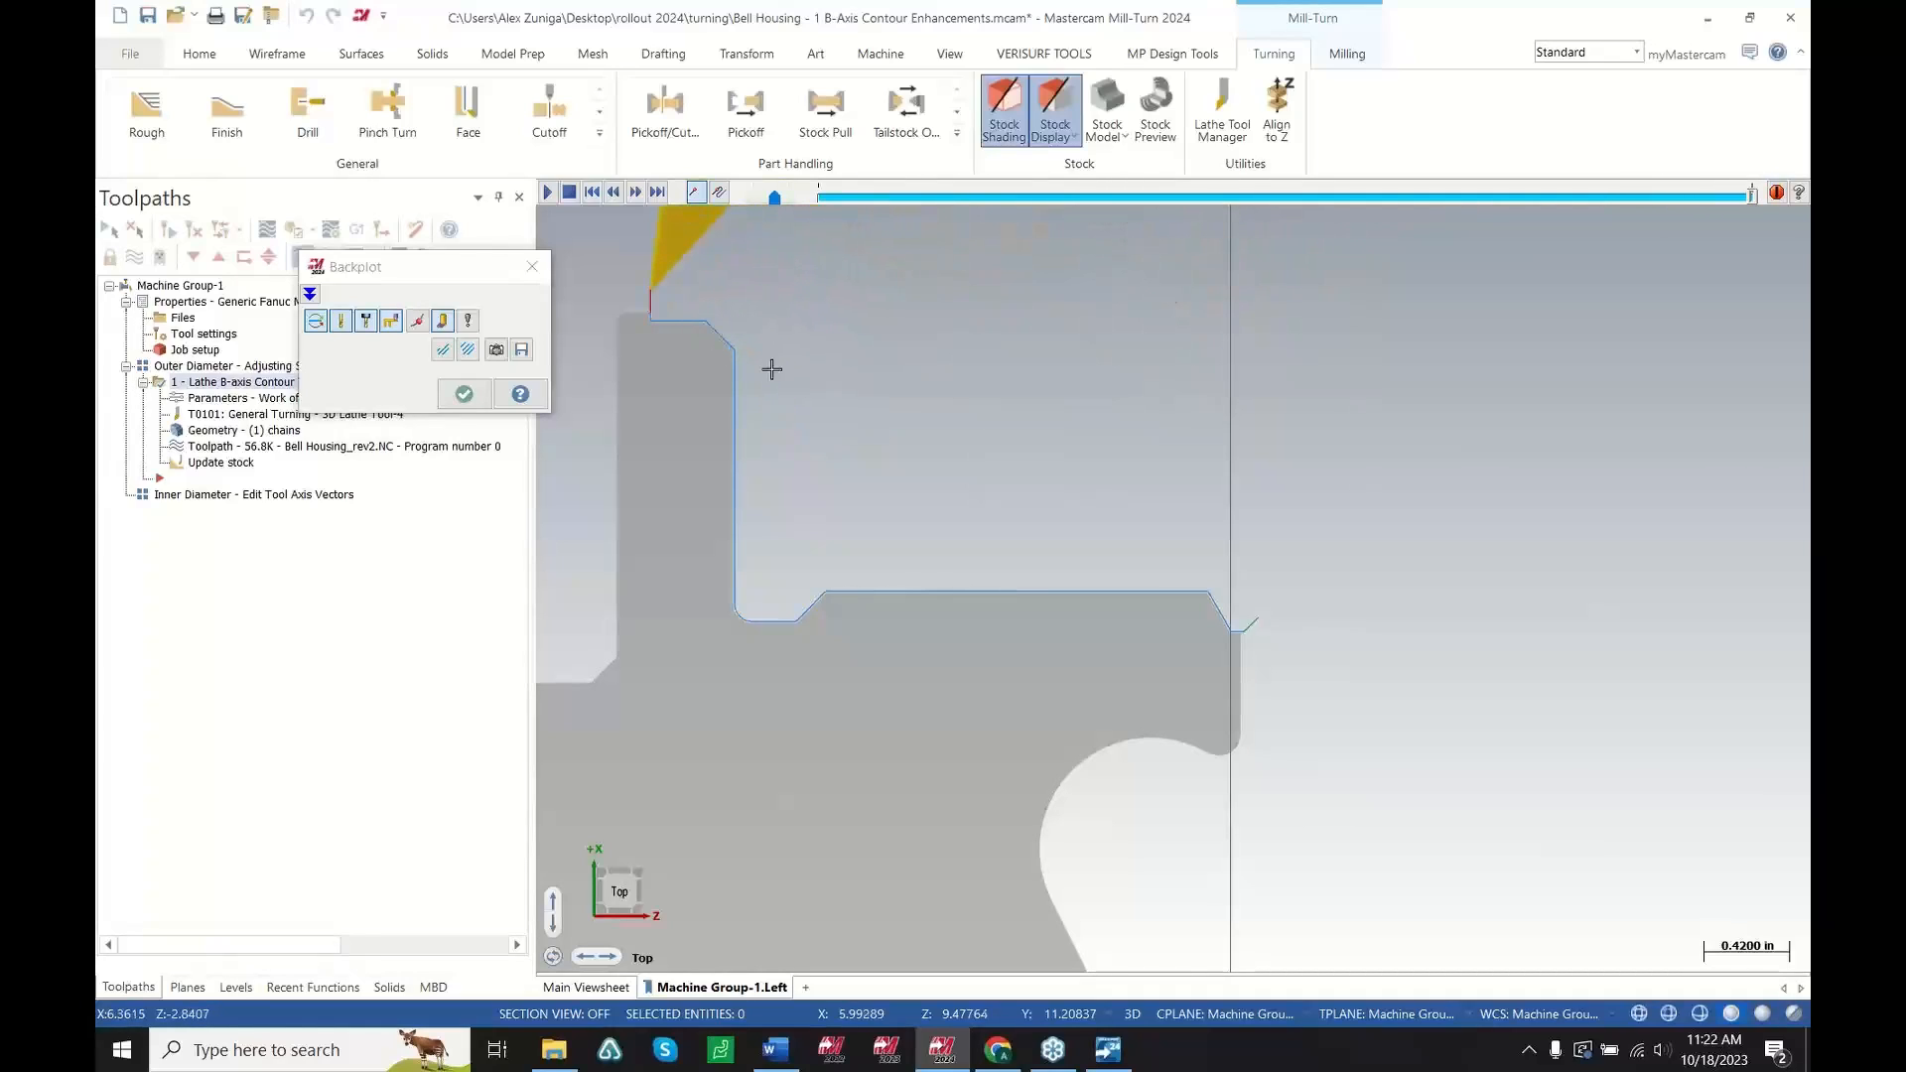
pyautogui.scroll(-2, 882, 571)
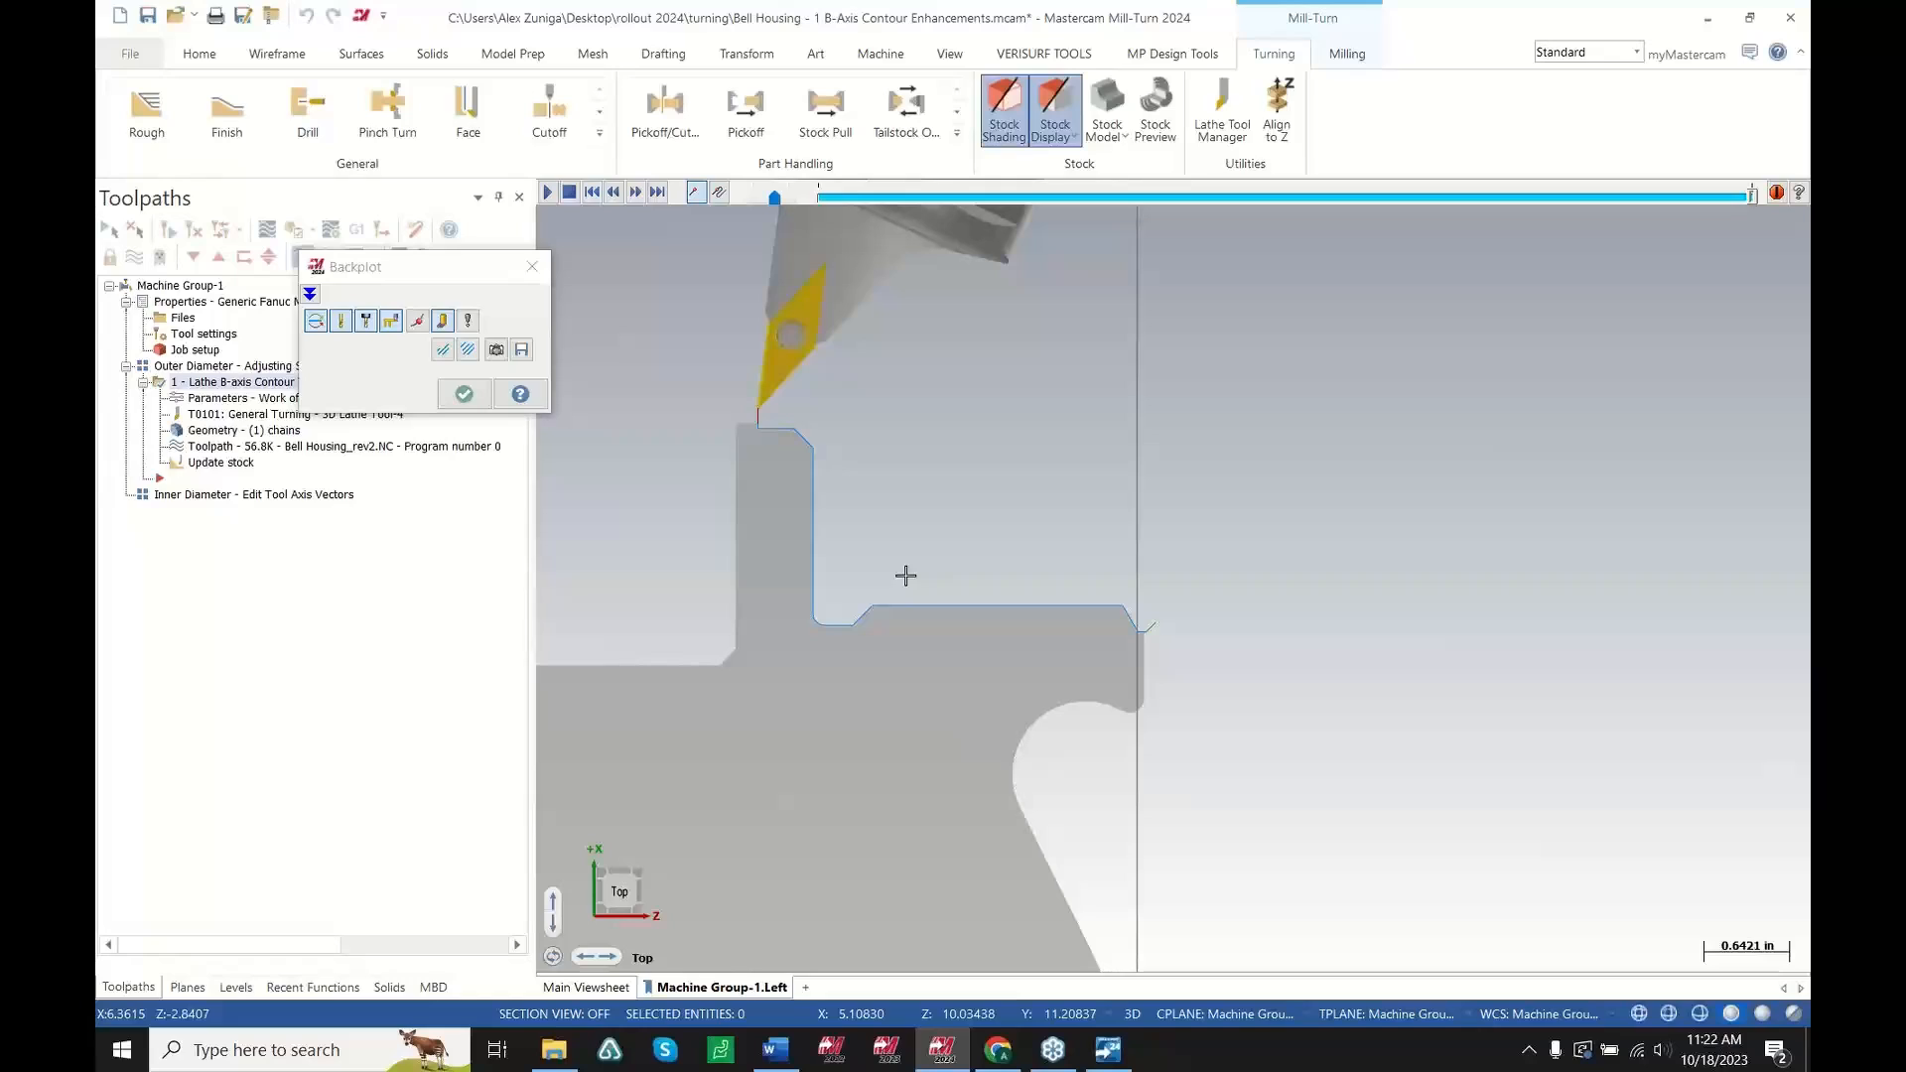
pyautogui.press('Escape')
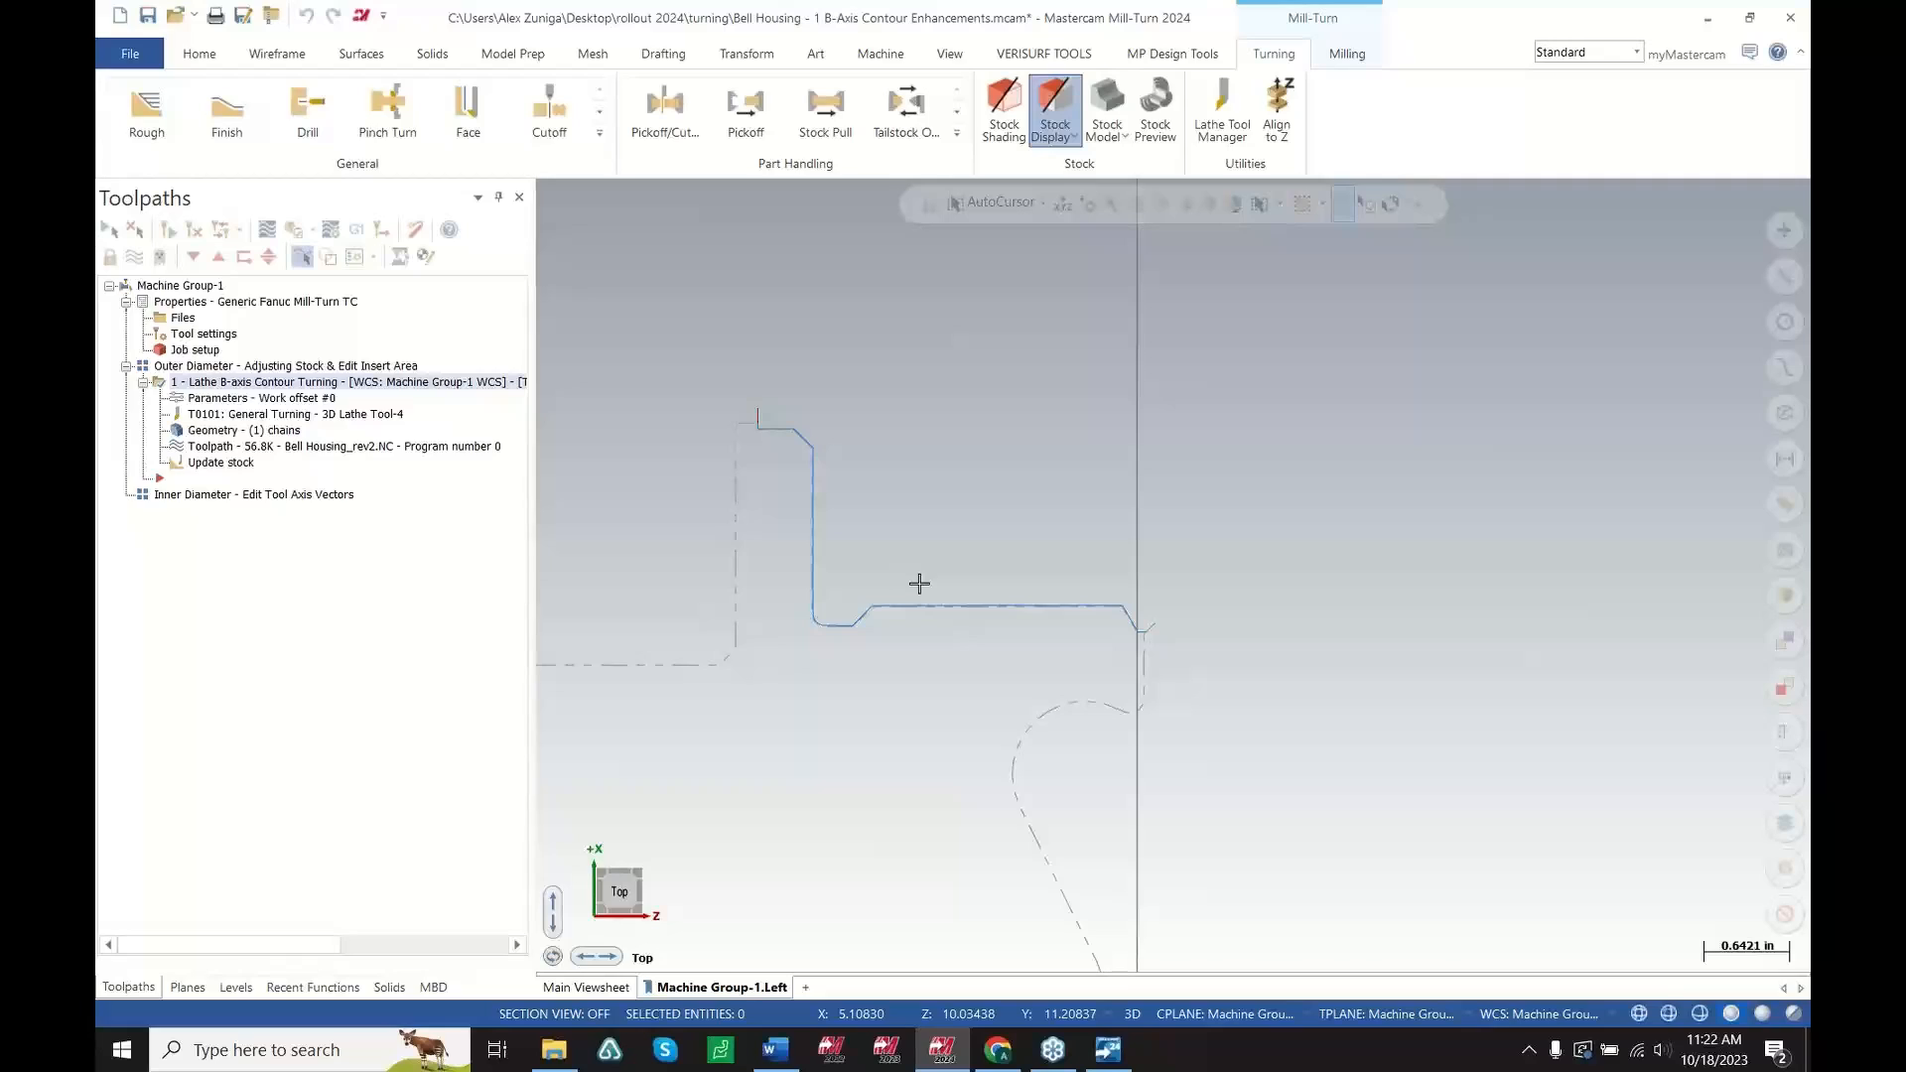
pyautogui.scroll(-1, 1211, 687)
pyautogui.scroll(1, 957, 729)
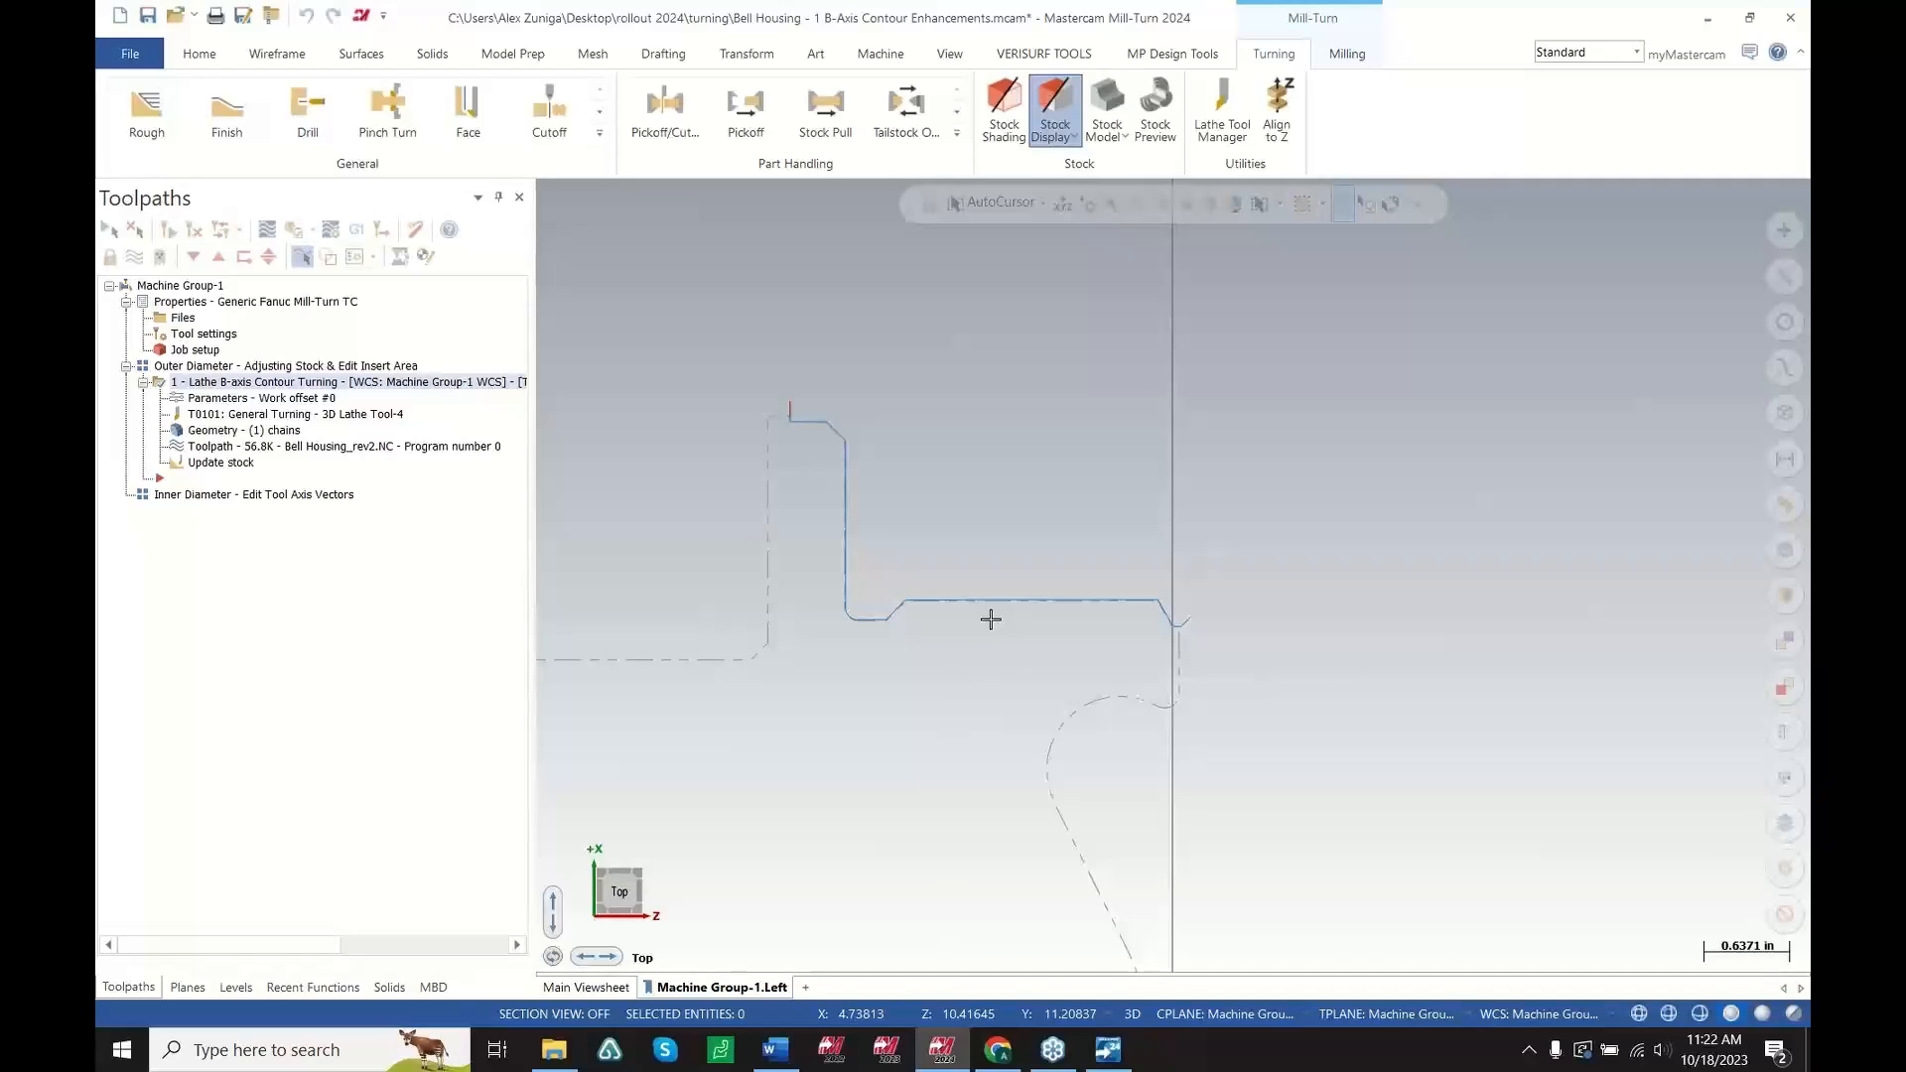
pyautogui.scroll(-3, 1480, 651)
pyautogui.scroll(2, 1123, 729)
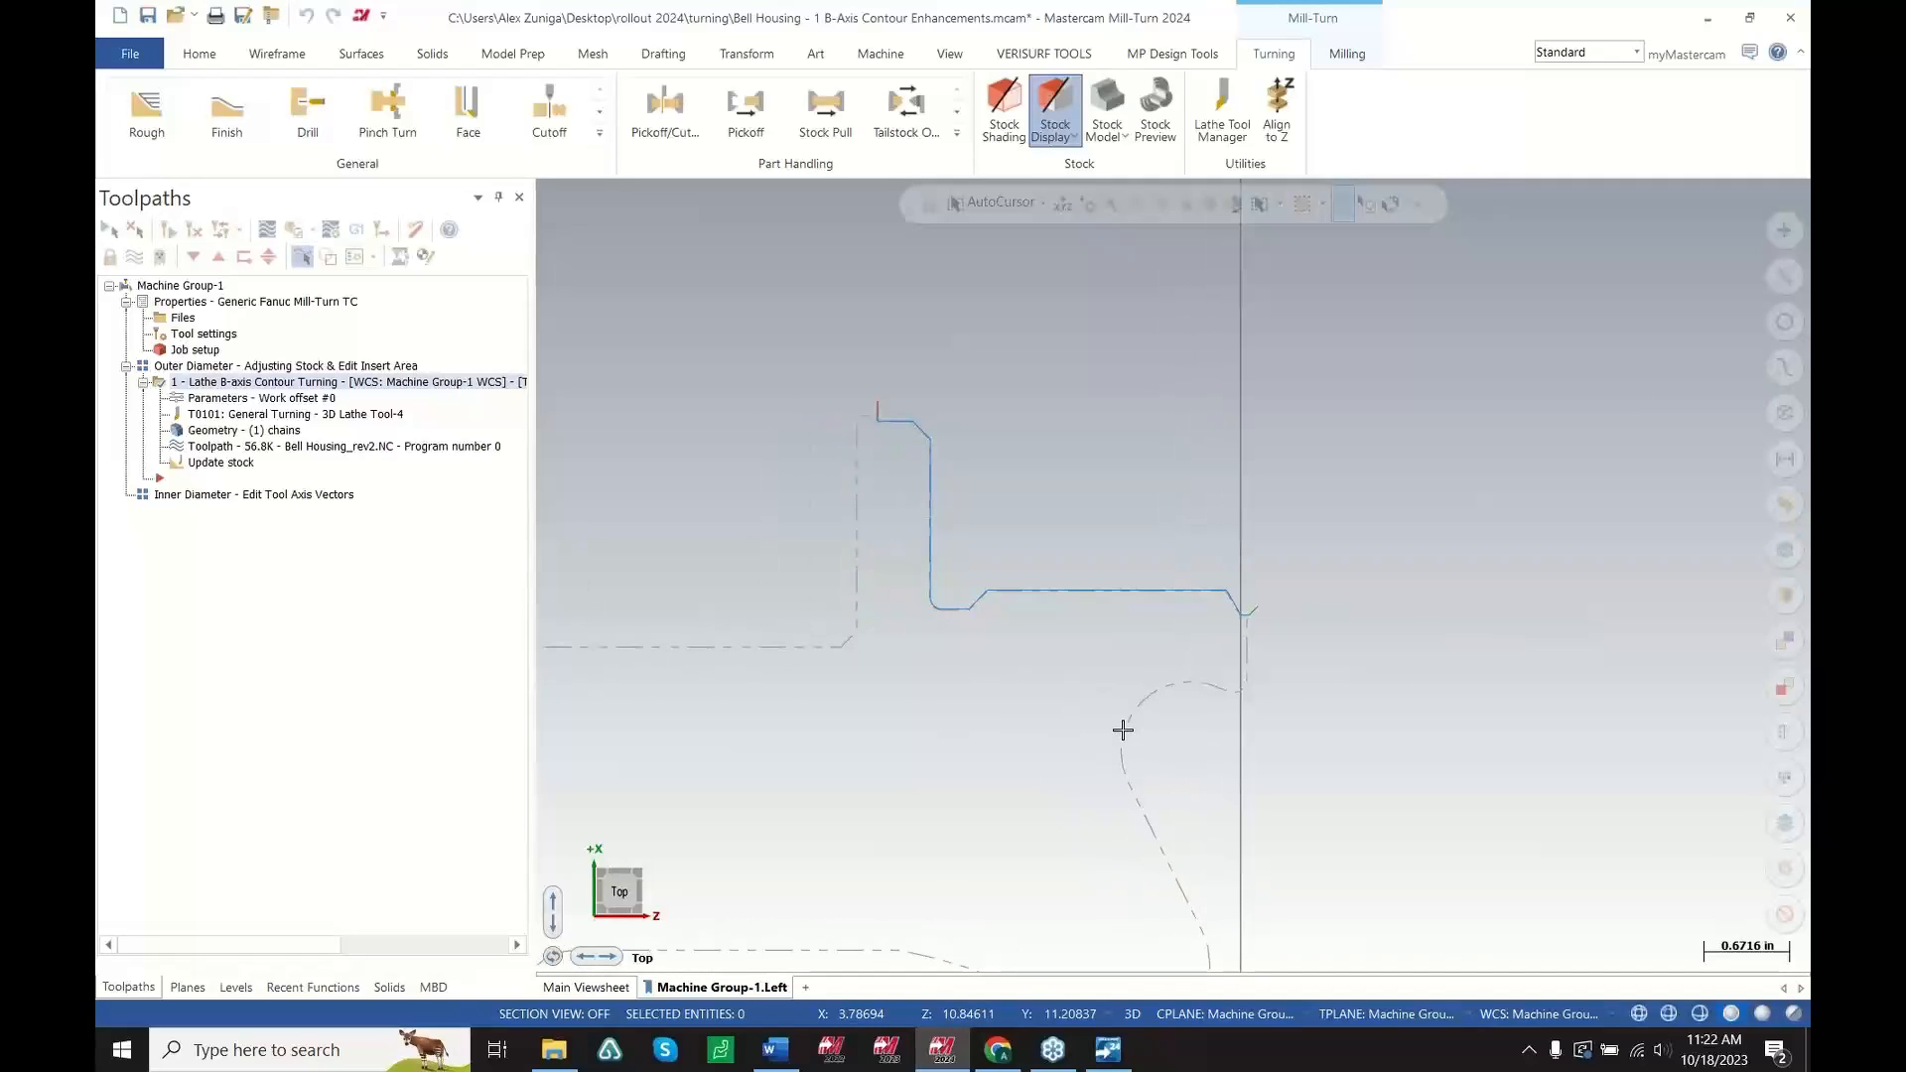